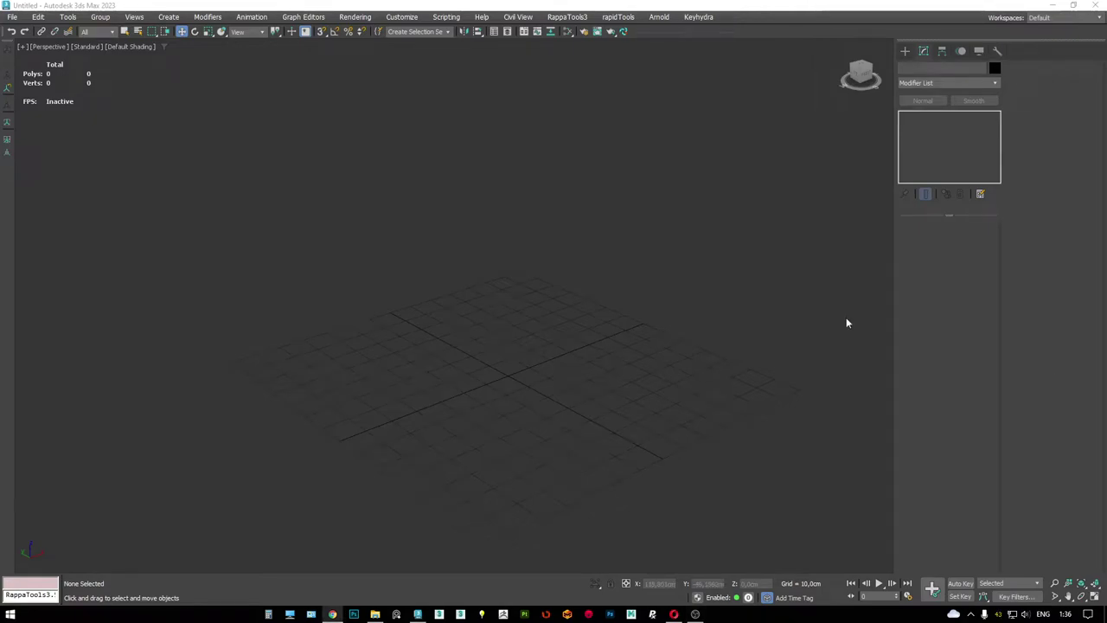
- Open the refs folder and position the empty PureRef board beside it
key("XF86AudioLowerVolume")
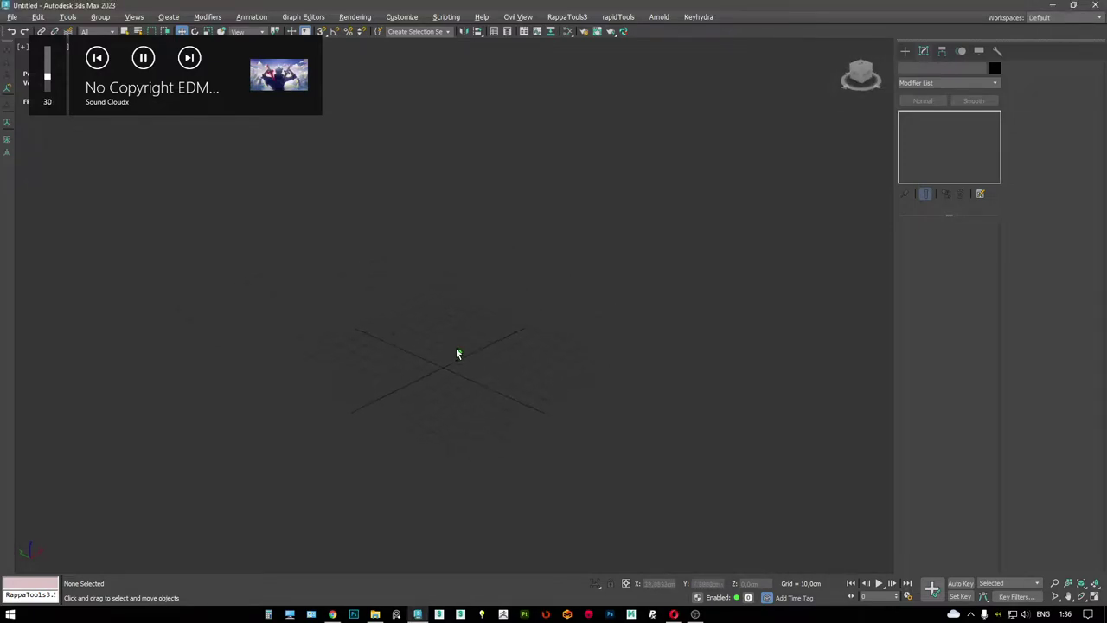
mouse_move(374, 613)
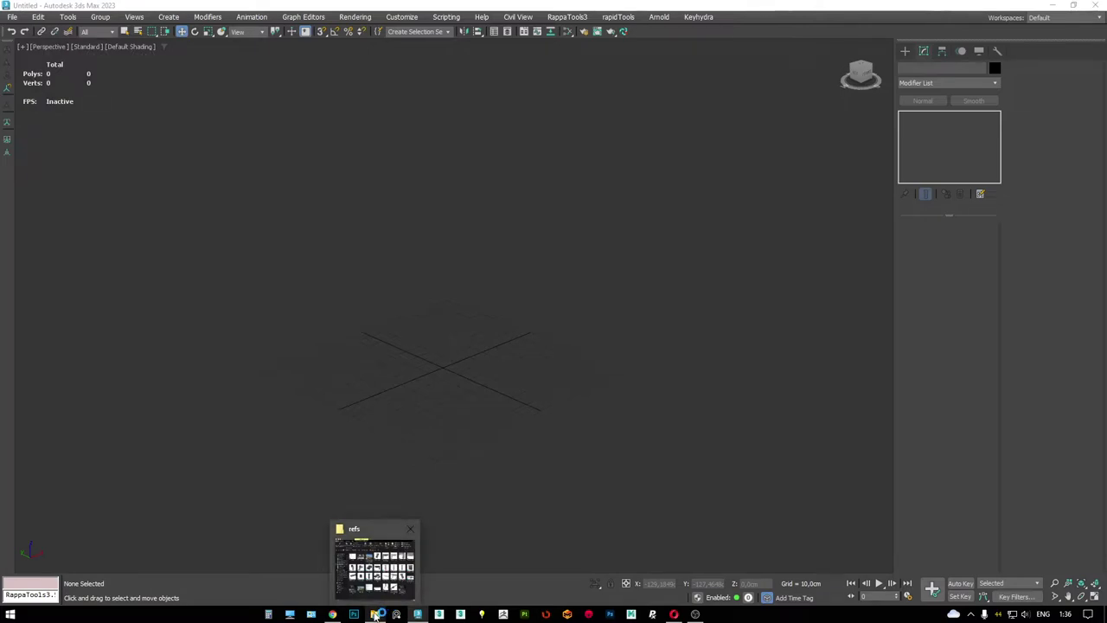
left_click(381, 563)
left_click_drag(470, 380, 324, 316)
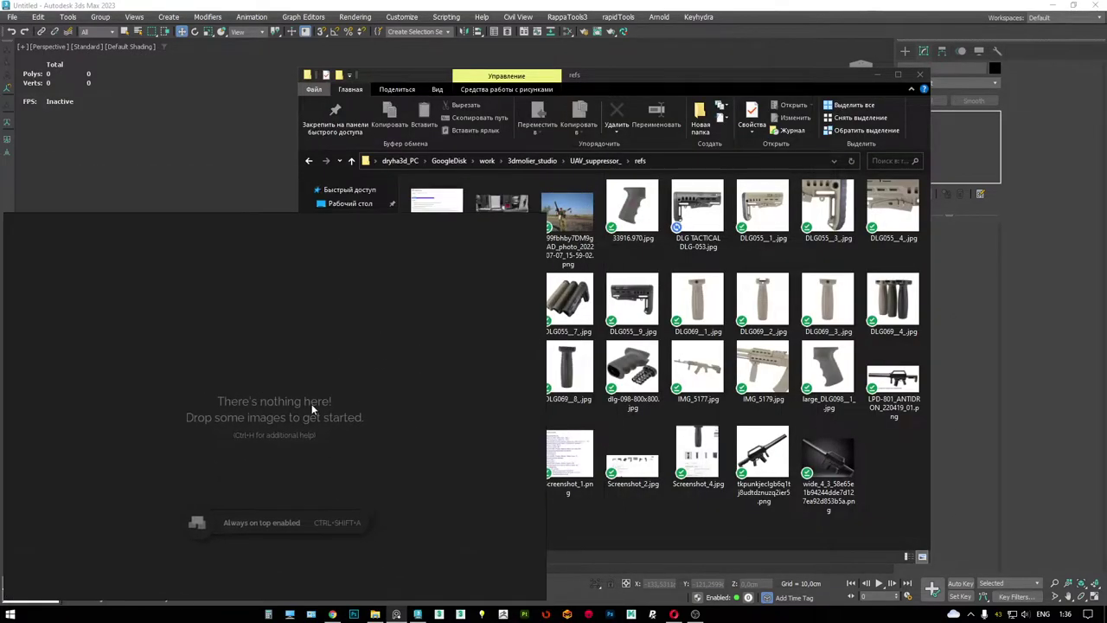
left_click_drag(545, 213, 334, 164)
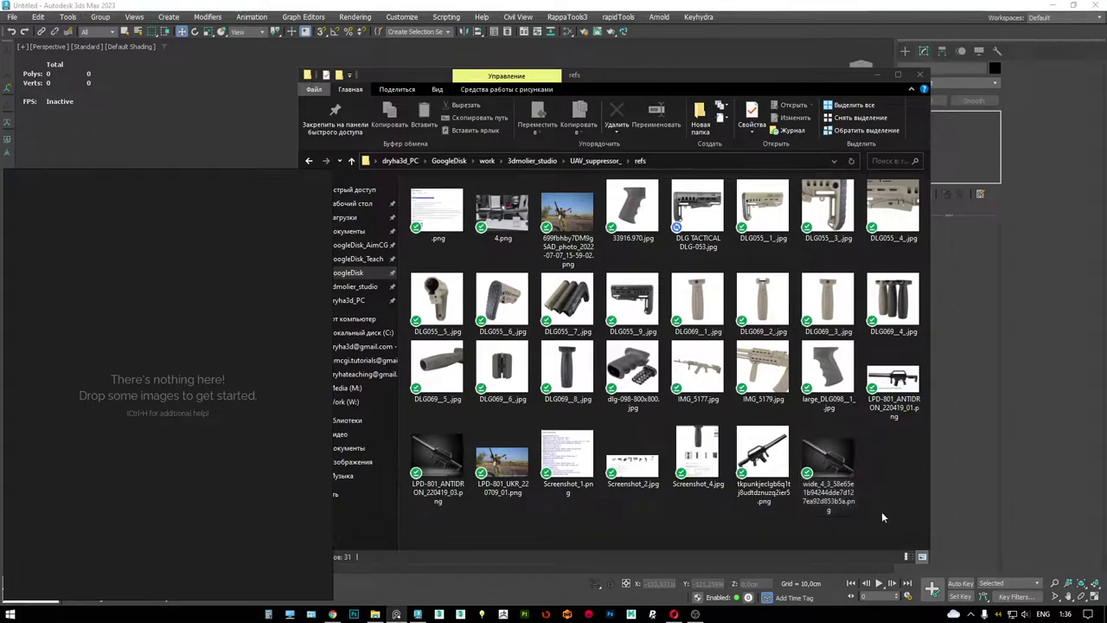
- Select all eleven rifle reference images and drop them onto the PureRef board
left_click_drag(881, 525, 403, 426)
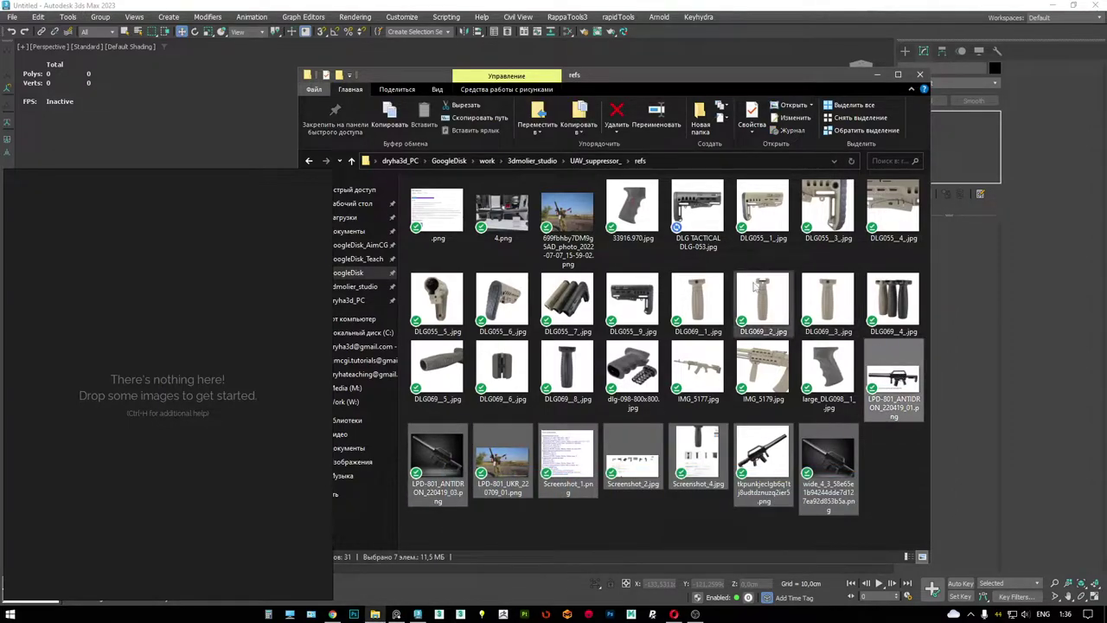
left_click(568, 212, "ctrl")
left_click(503, 210, "ctrl")
left_click(444, 211, "ctrl")
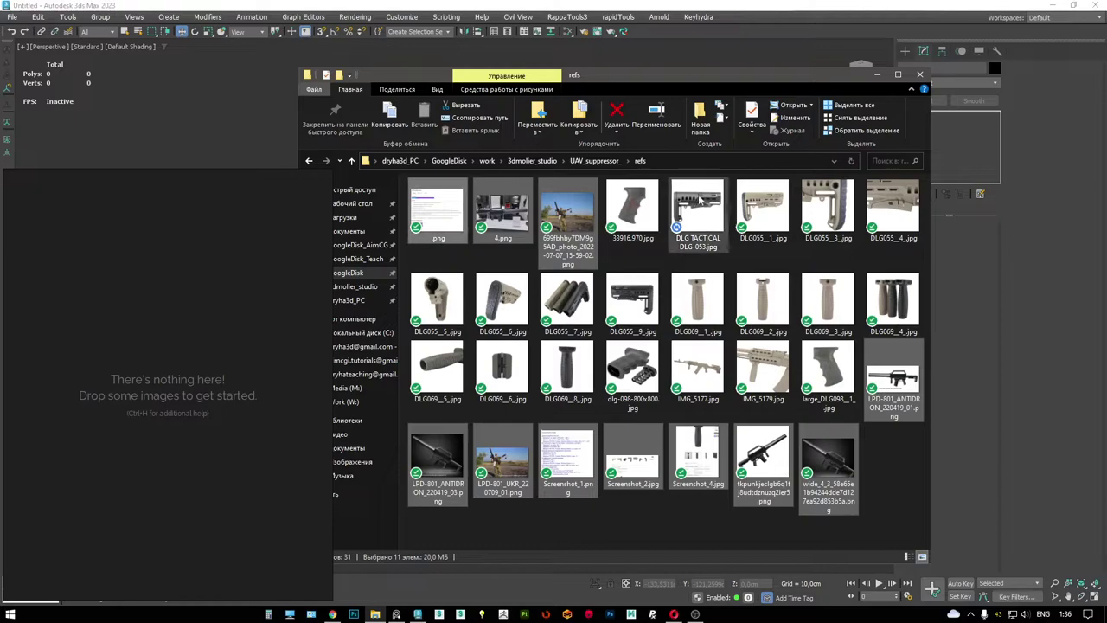
left_click(523, 285, "ctrl")
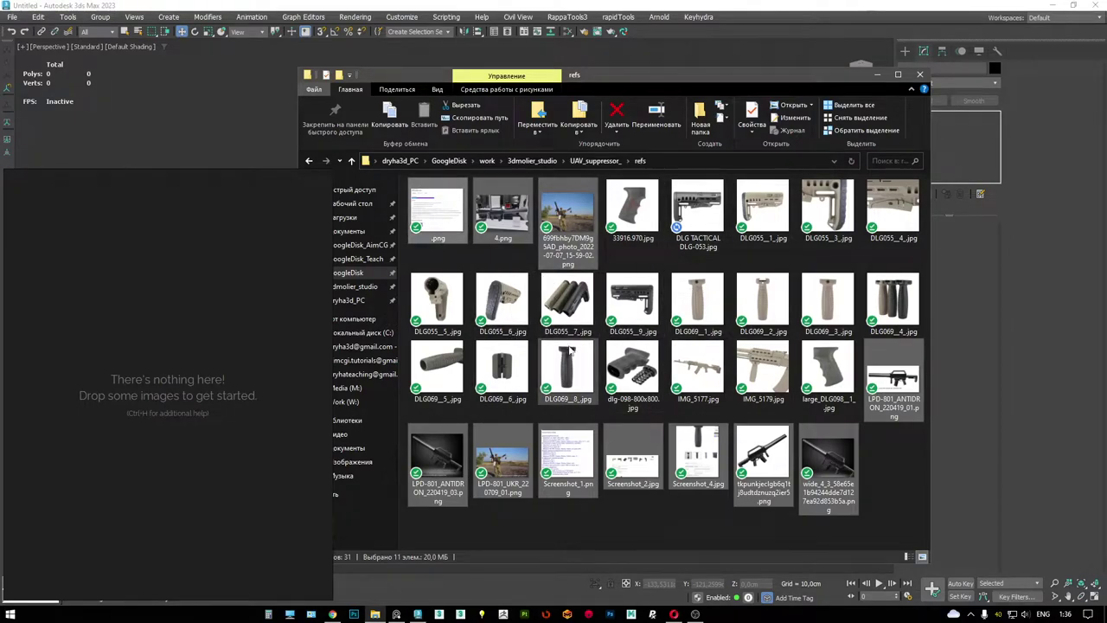
left_click_drag(595, 292, 198, 329)
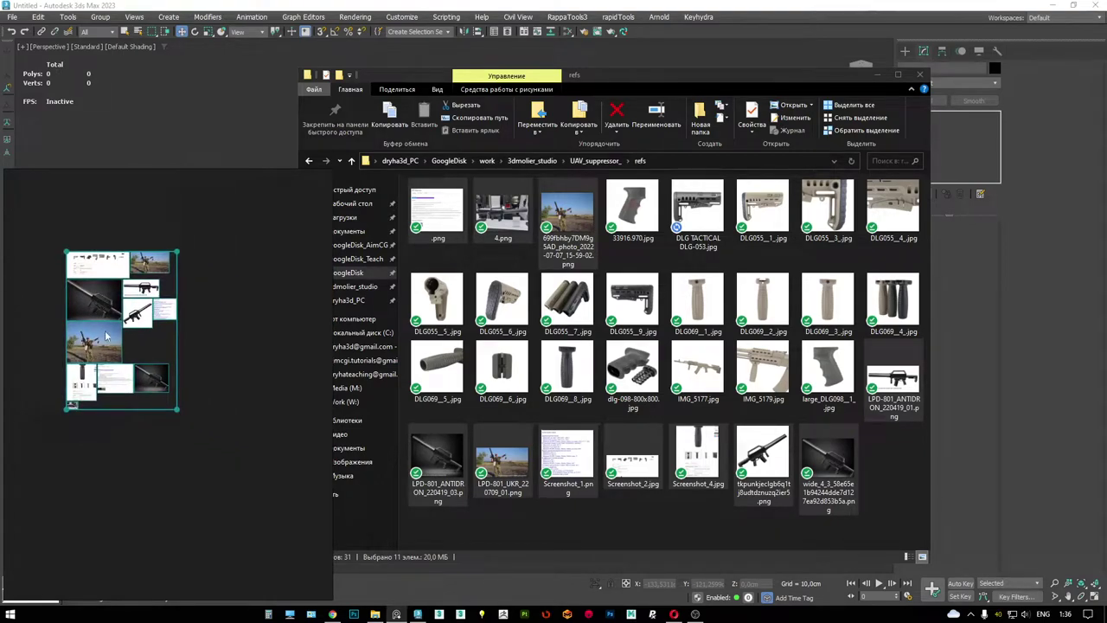
- Cut the eleven image files into a new folder named 01 inside refs
left_click(643, 86)
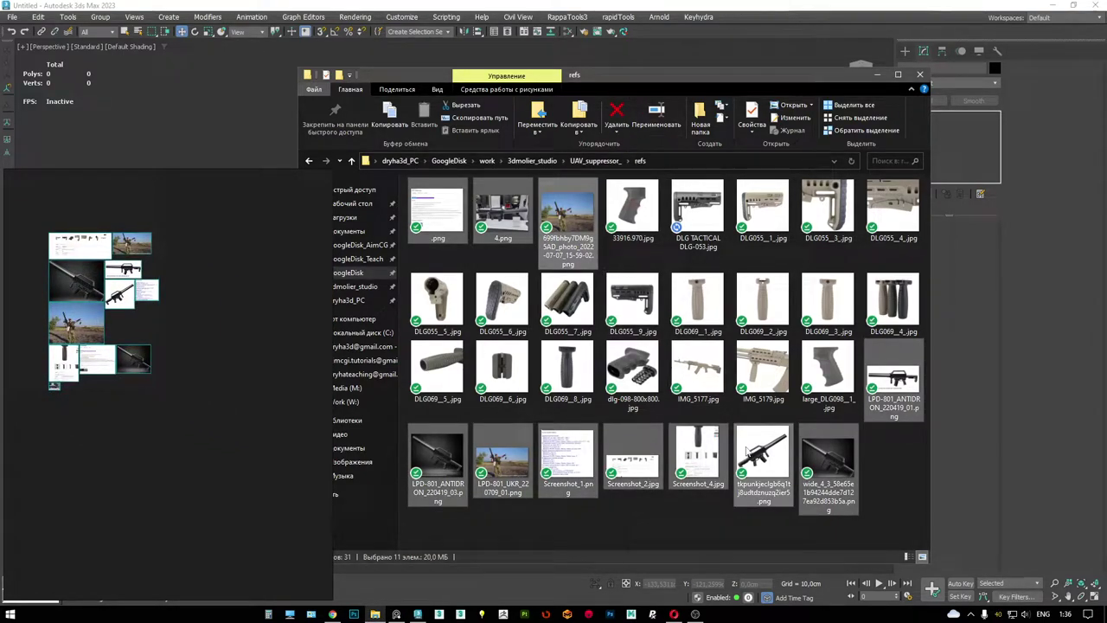
key("ctrl+x")
key("ctrl+shift+n")
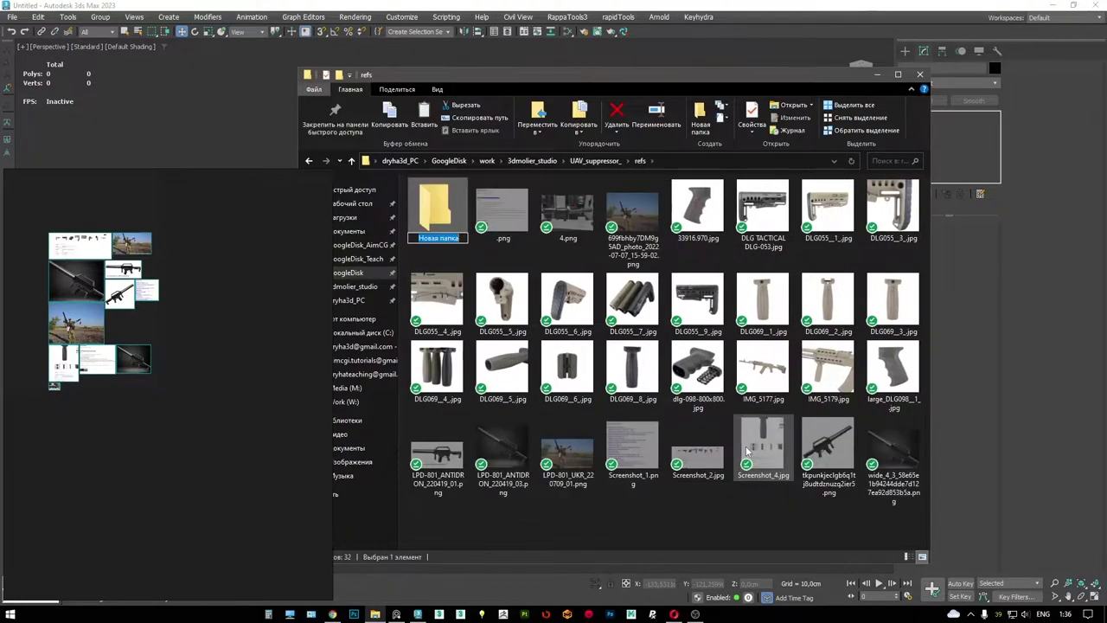
key("Return")
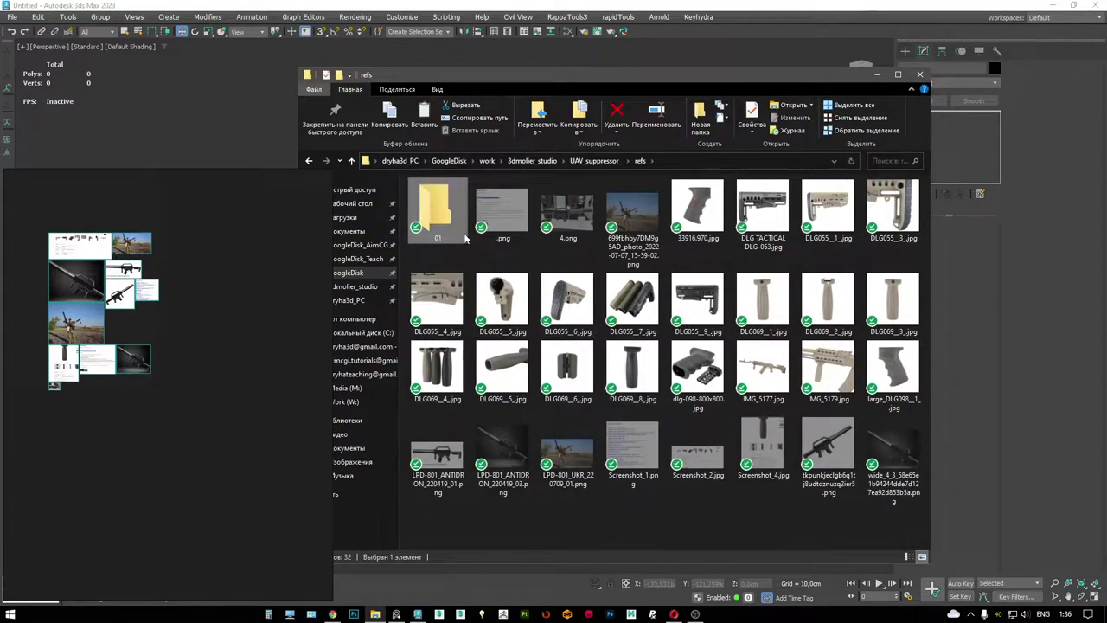
double_click(456, 222)
key("ctrl+v")
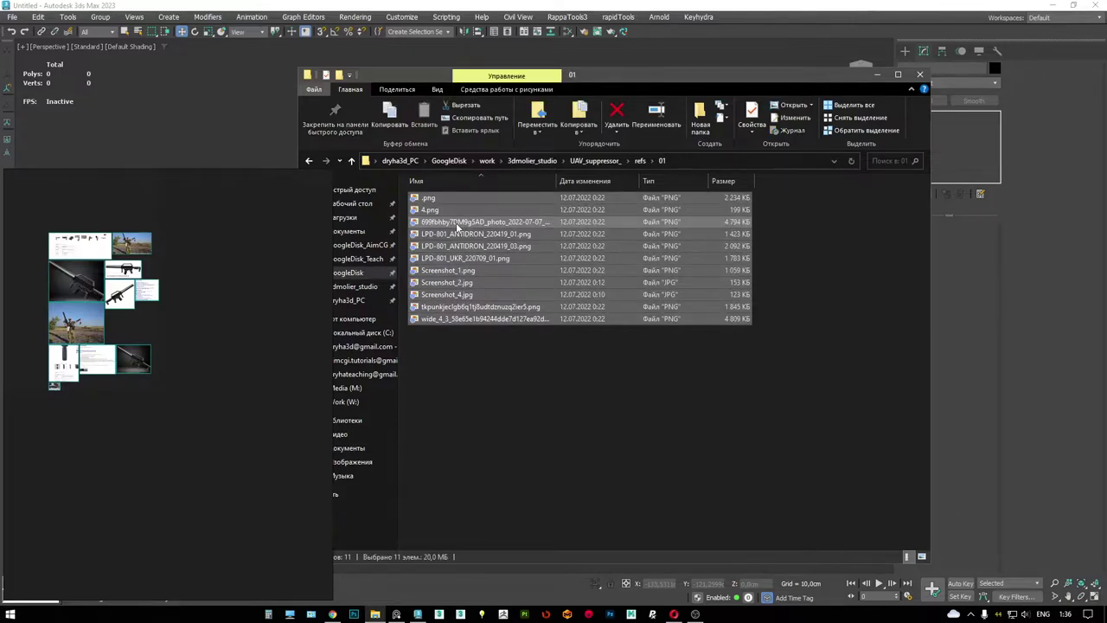
- Return to refs and move the document screenshot off to the board's left side
key("alt+Up")
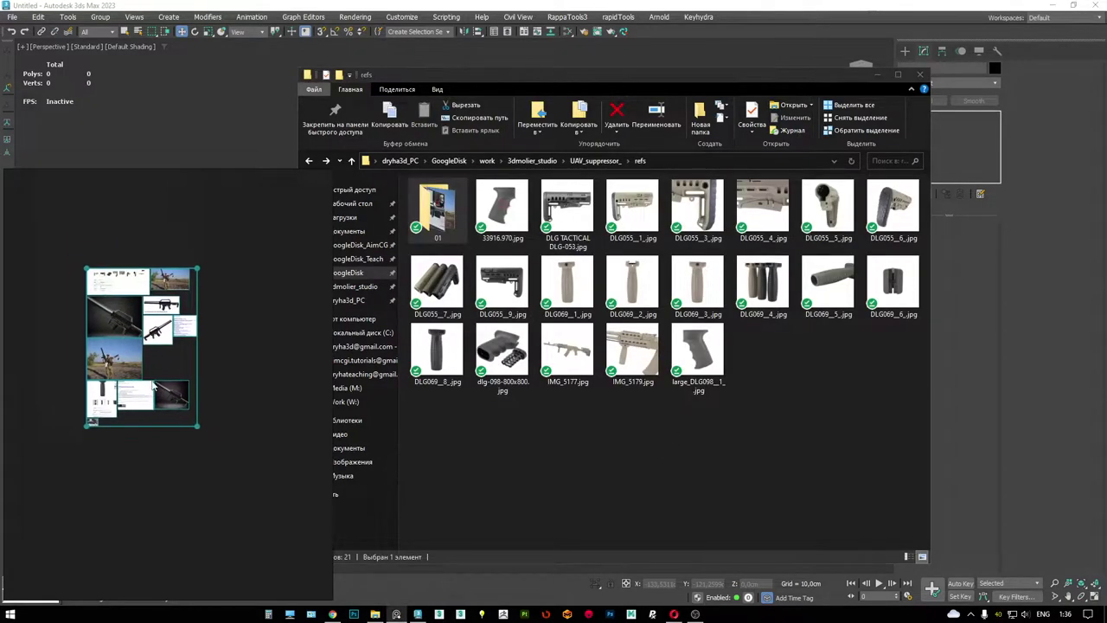
scroll(167, 362, "up", 3)
scroll(184, 391, "down", 1)
left_click(184, 392)
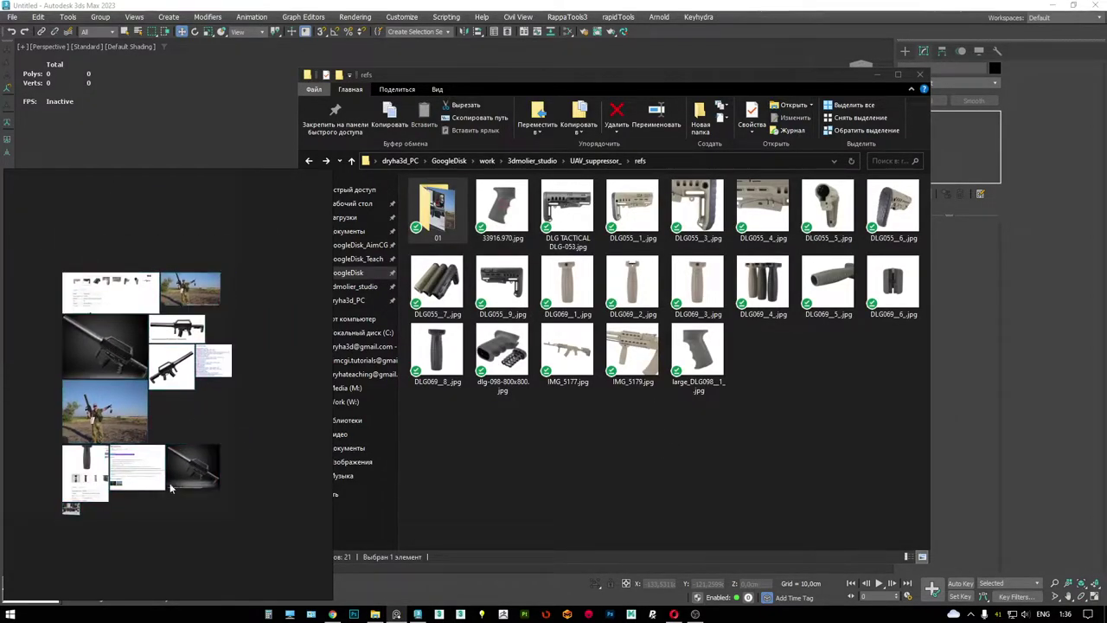
left_click_drag(144, 471, 115, 208)
left_click_drag(130, 313, 118, 308)
scroll(95, 329, "up", 5)
scroll(86, 344, "down", 8)
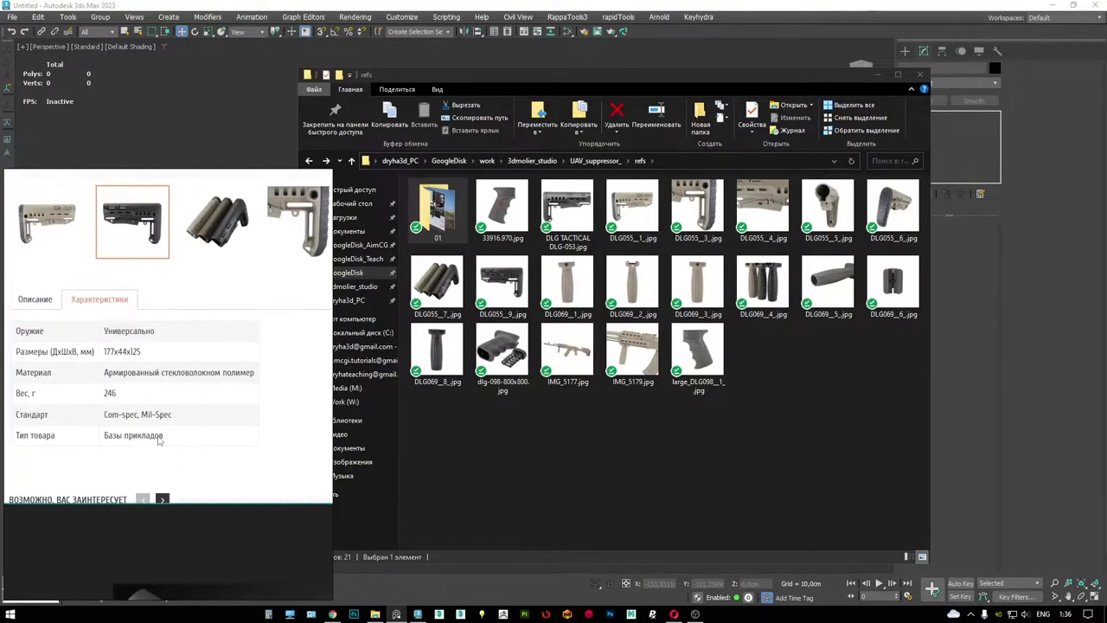
left_click_drag(147, 367, 41, 320)
scroll(179, 414, "up", 5)
- Spread out the rifle, soldier, product and grip photos across the board
left_click_drag(172, 404, 207, 359)
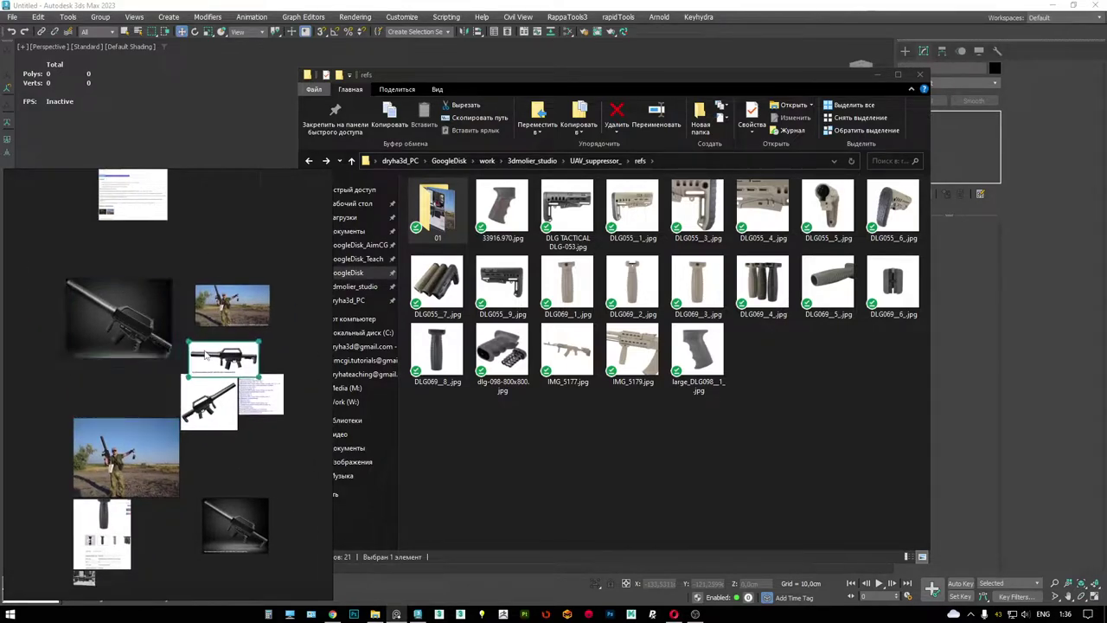
left_click_drag(208, 402, 91, 393)
left_click_drag(196, 374, 145, 398)
left_click_drag(140, 459, 123, 469)
left_click_drag(114, 516, 122, 543)
scroll(224, 292, "down", 3)
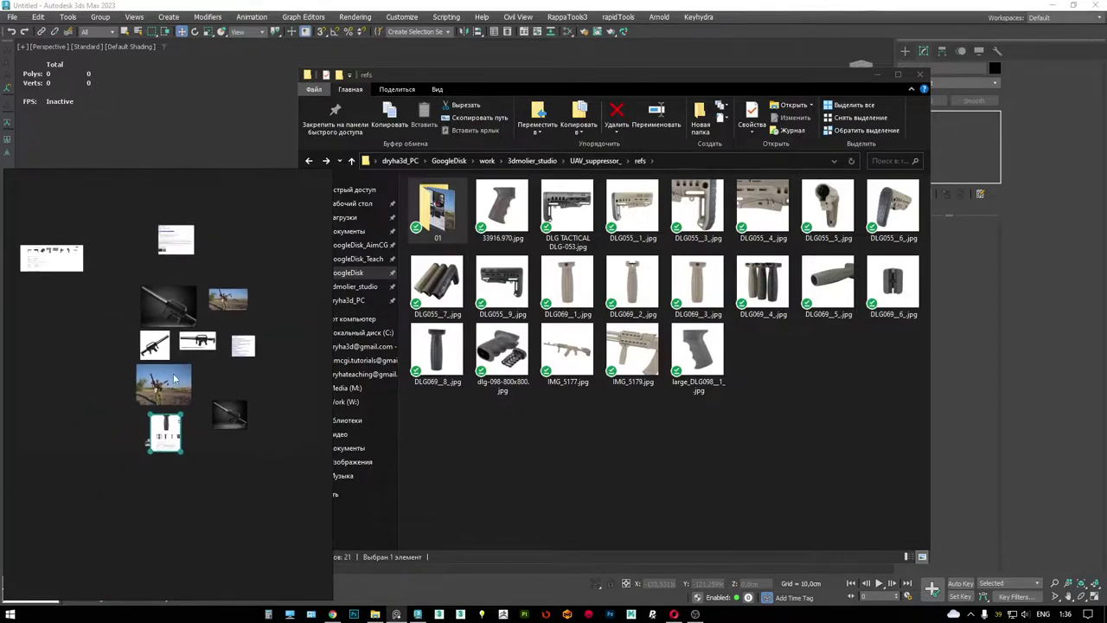
left_click_drag(155, 436, 26, 302)
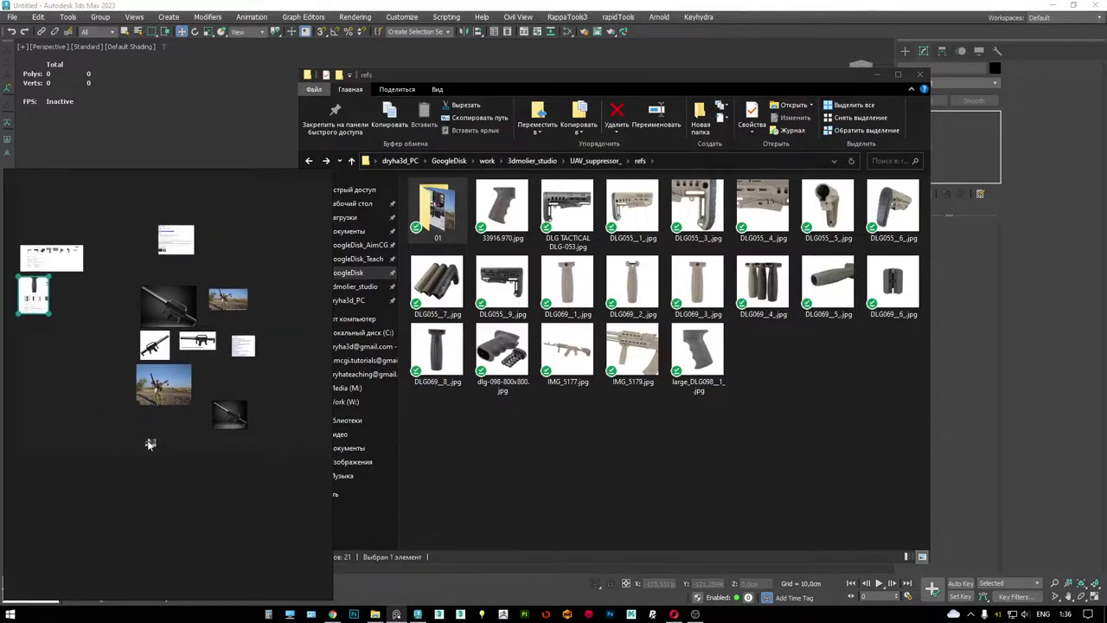
scroll(150, 444, "up", 2)
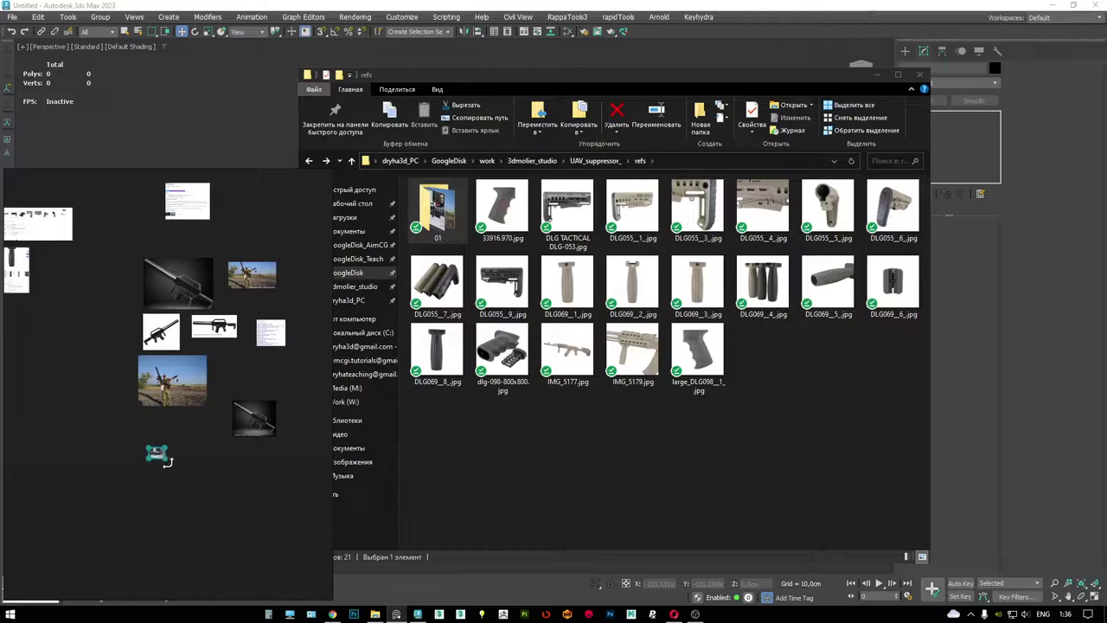
- Add an indoor photo of the rifle to the board and inspect the text image
left_click_drag(160, 459, 160, 459)
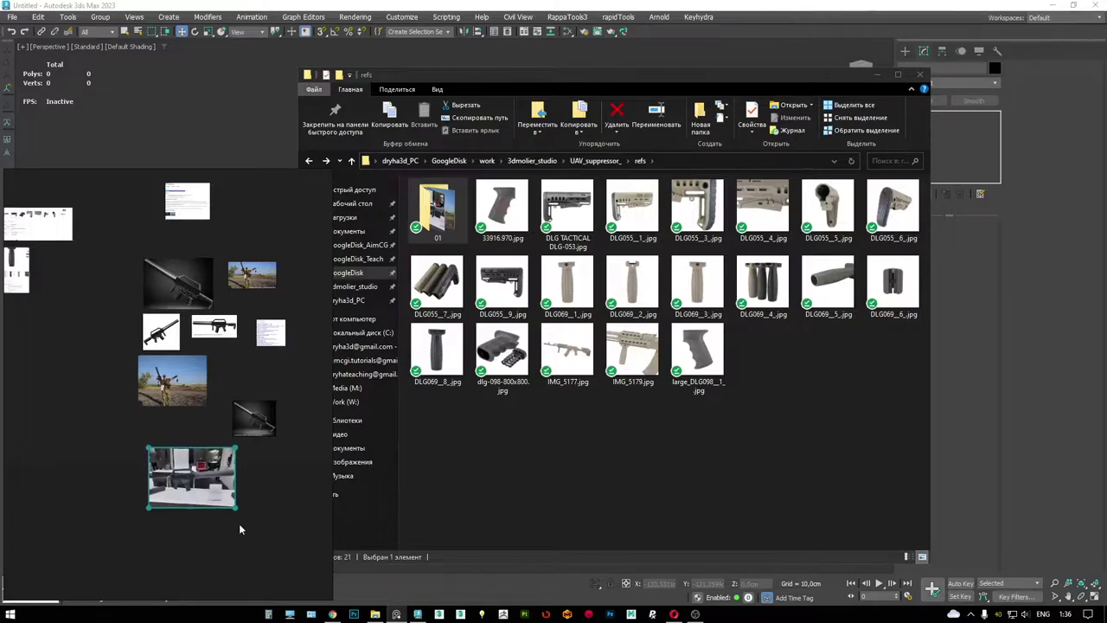
double_click(273, 349)
scroll(225, 354, "down", 5)
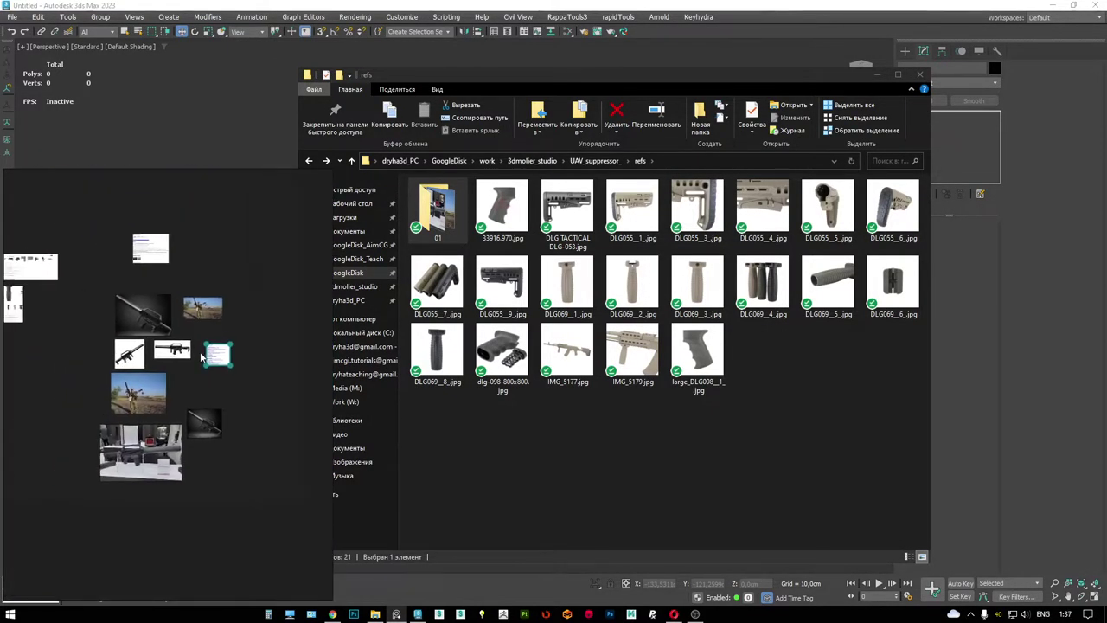
scroll(201, 357, "up", 1)
- Enlarge the webpage screenshot and stack the two small images further left
left_click(164, 308)
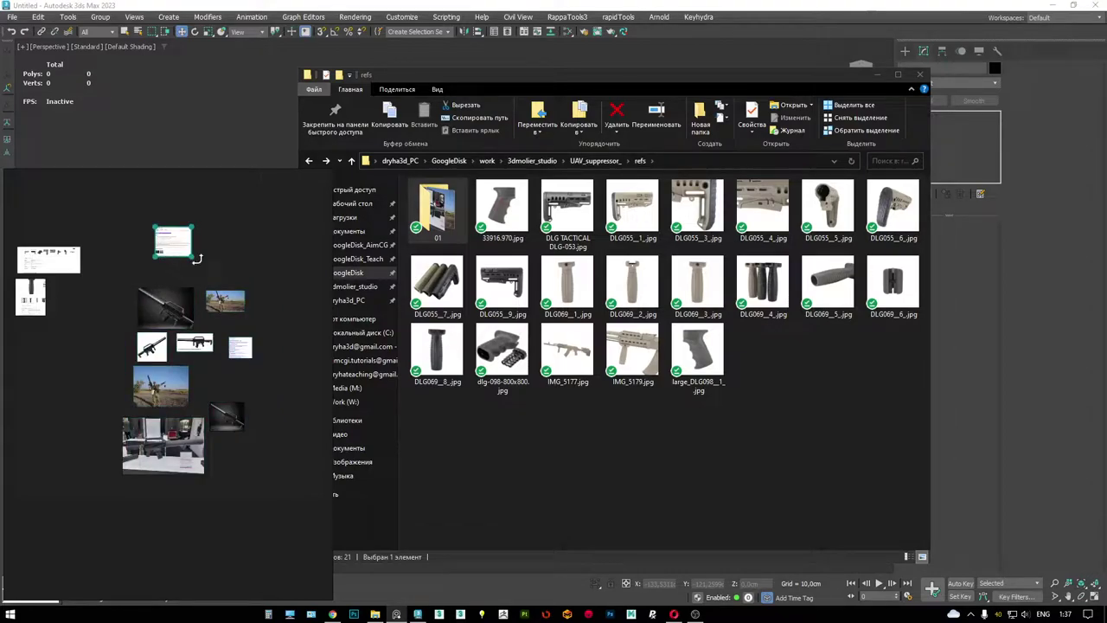
left_click_drag(204, 265, 250, 277)
left_click(51, 262)
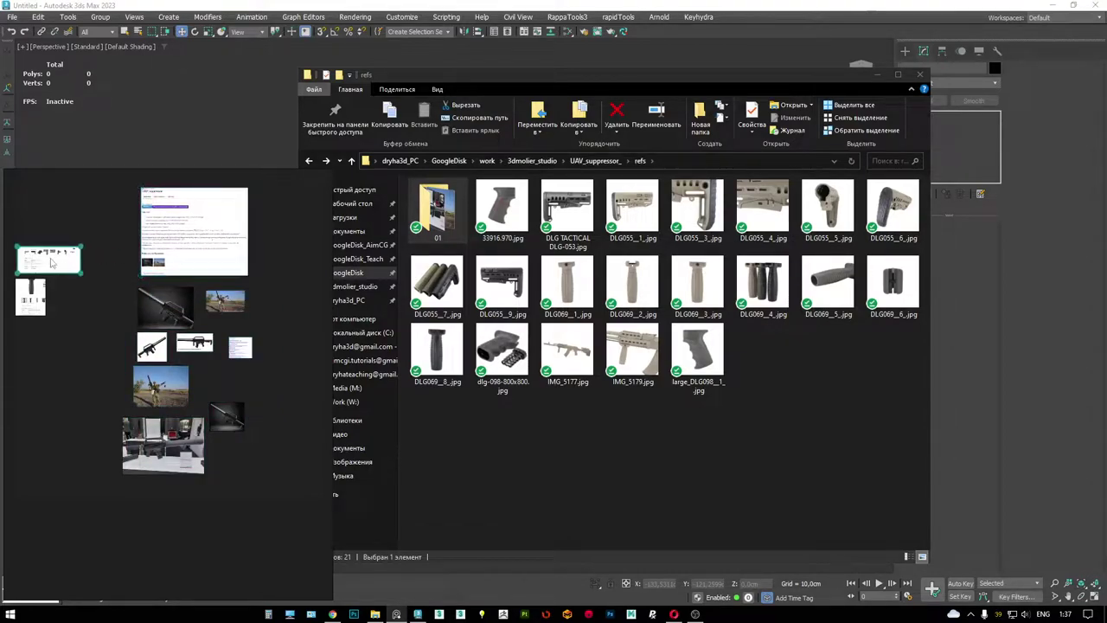
middle_click_drag(62, 286, 166, 286)
left_click_drag(87, 234, 54, 253)
- Reopen folder 01 in Explorer
scroll(236, 346, "down", 3)
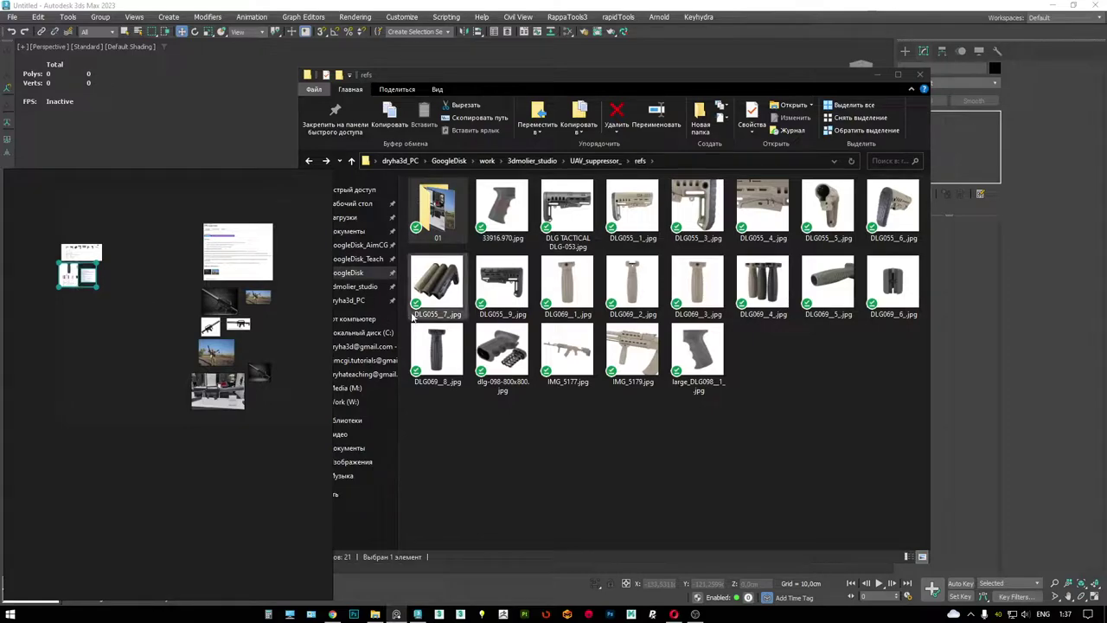
scroll(247, 316, "up", 3)
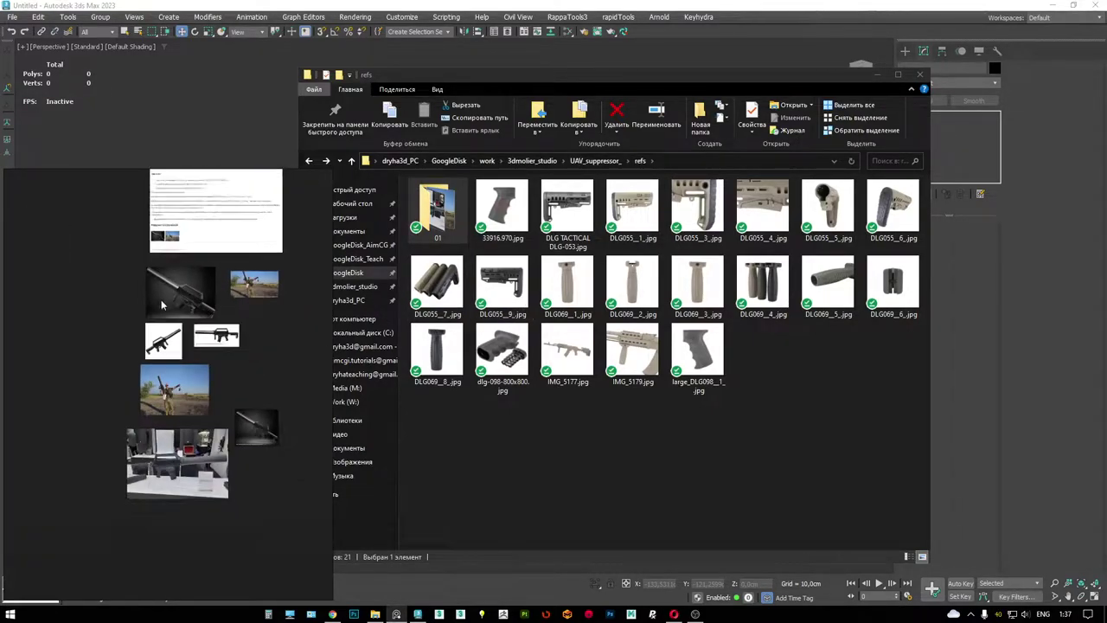
scroll(161, 300, "down", 3)
double_click(437, 208)
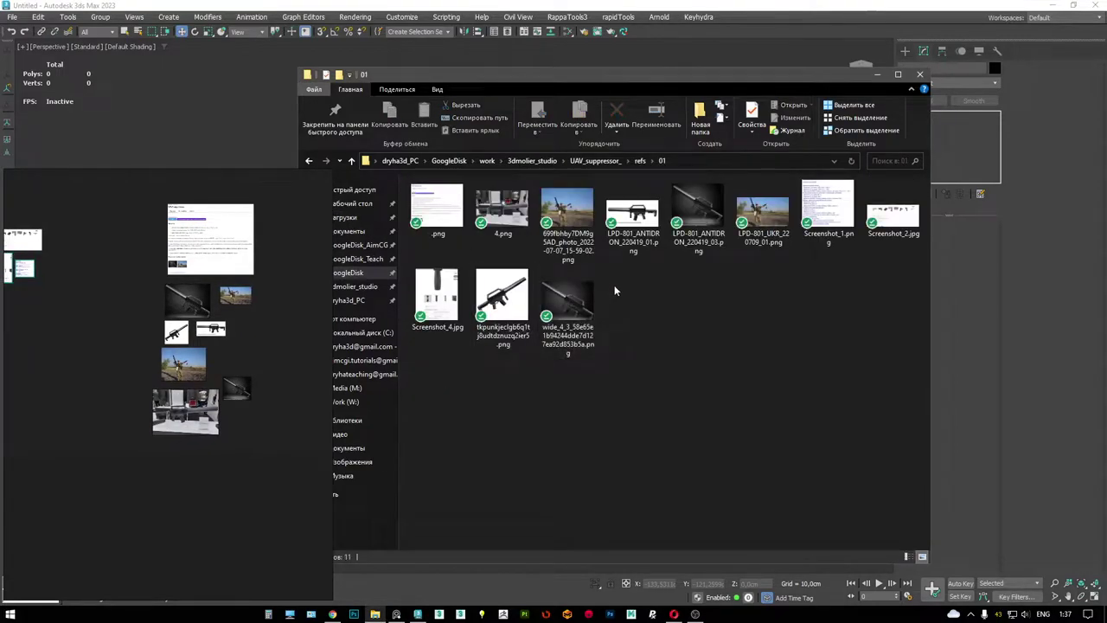
- Go back to refs and select the seven DLG055 images
left_click_drag(668, 294, 742, 371)
key("alt+Left")
left_click(858, 392)
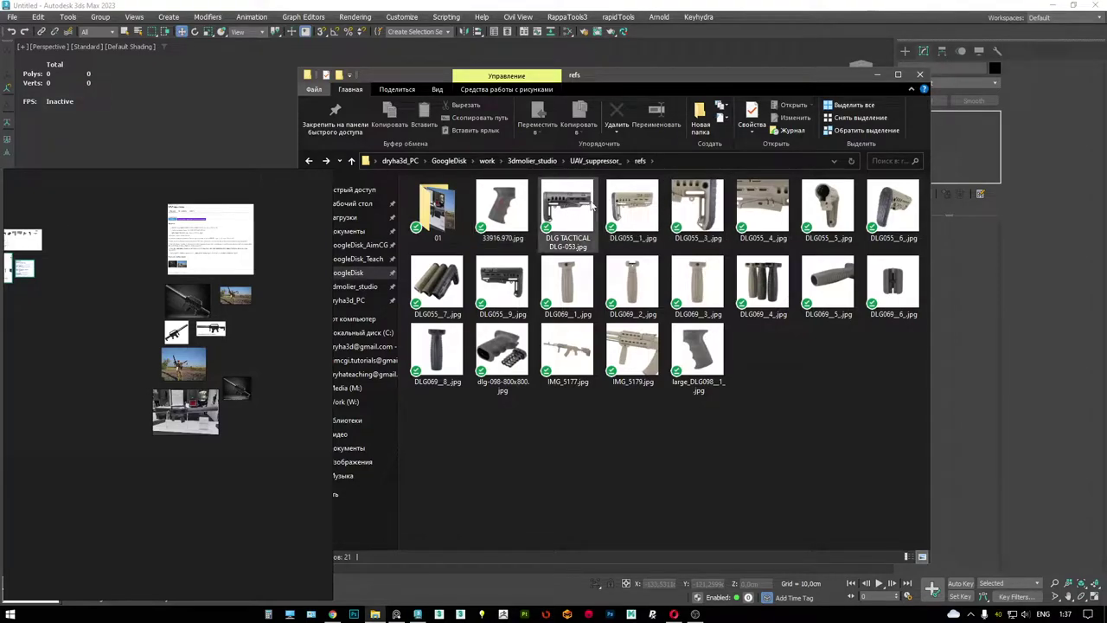
left_click(621, 205)
left_click(887, 214, "shift")
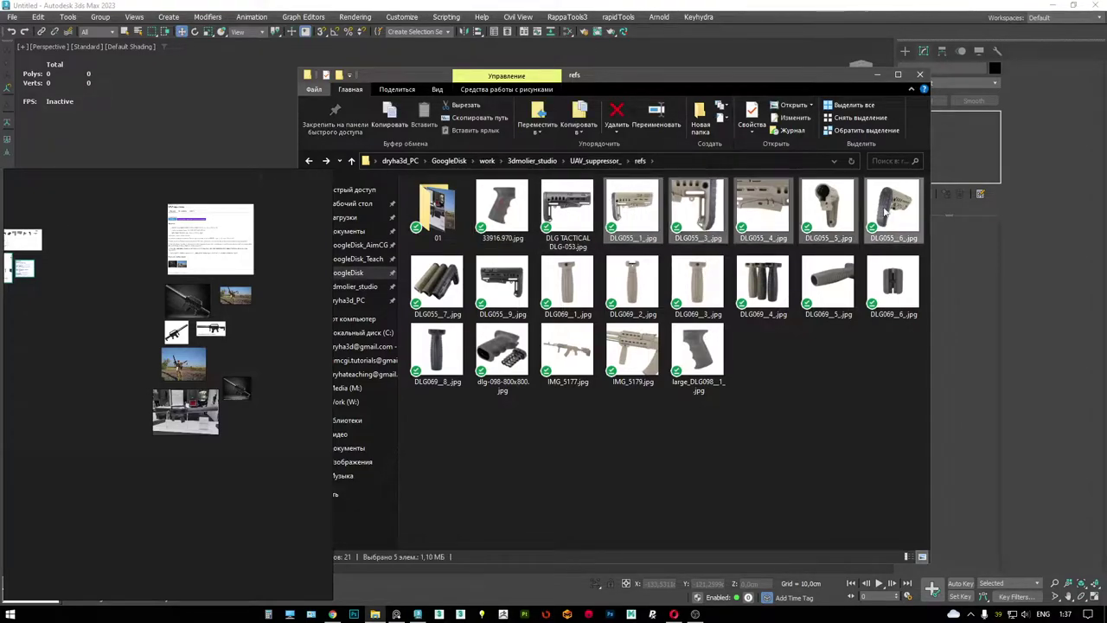
left_click(499, 288, "ctrl")
left_click(437, 283, "ctrl")
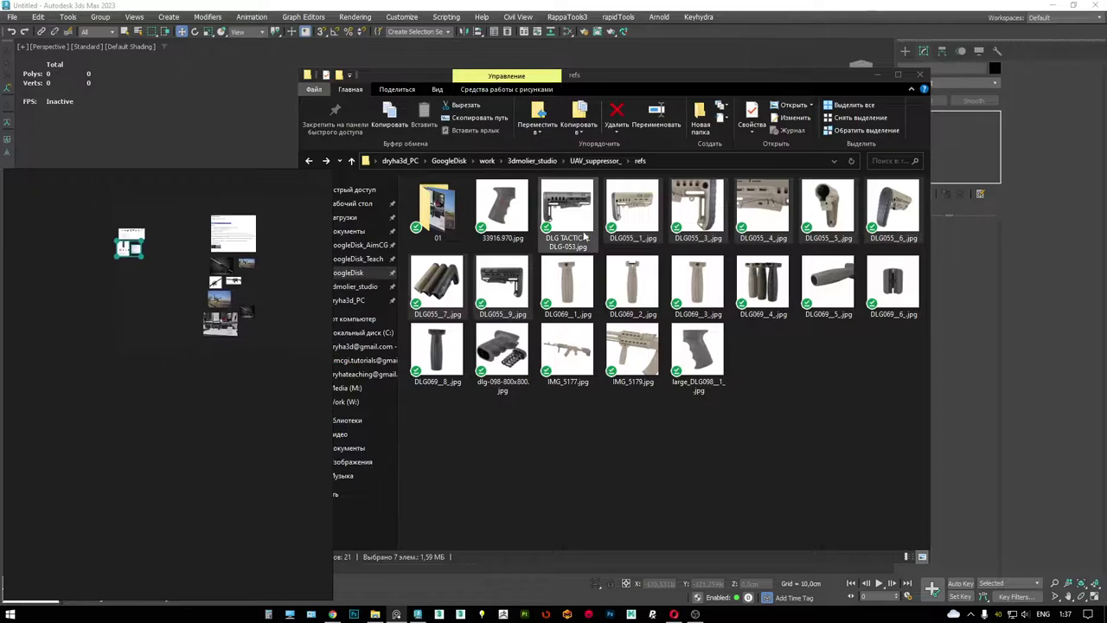
- Place the seven DLG055 images on the board and move the files into folder 01
left_click(693, 72)
left_click_drag(697, 207, 189, 231)
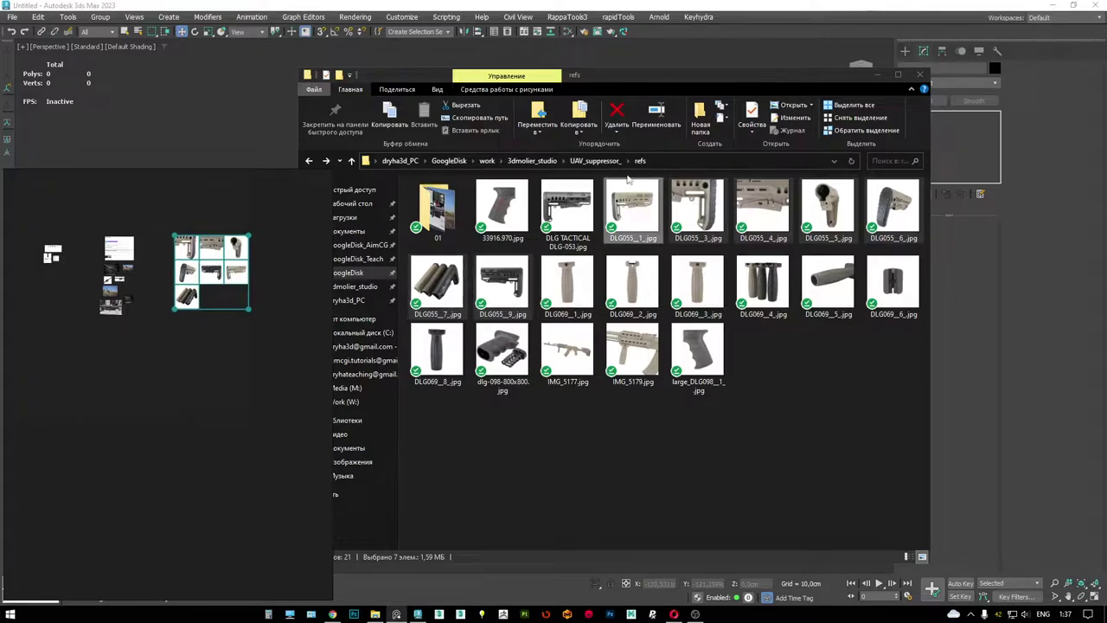
left_click(640, 80)
left_click_drag(700, 207, 438, 207)
- Add the DLG TACTICAL image, shrink the stock image group, and file DLG TACTICAL in 01
left_click_drag(568, 207, 197, 248)
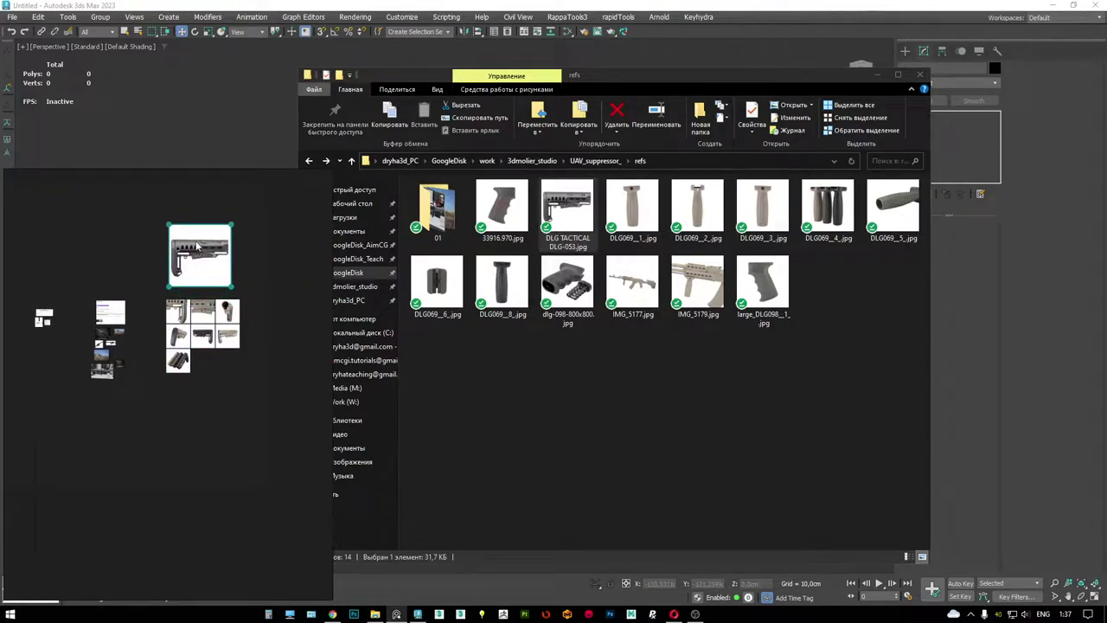
right_click_drag(217, 294, 190, 259)
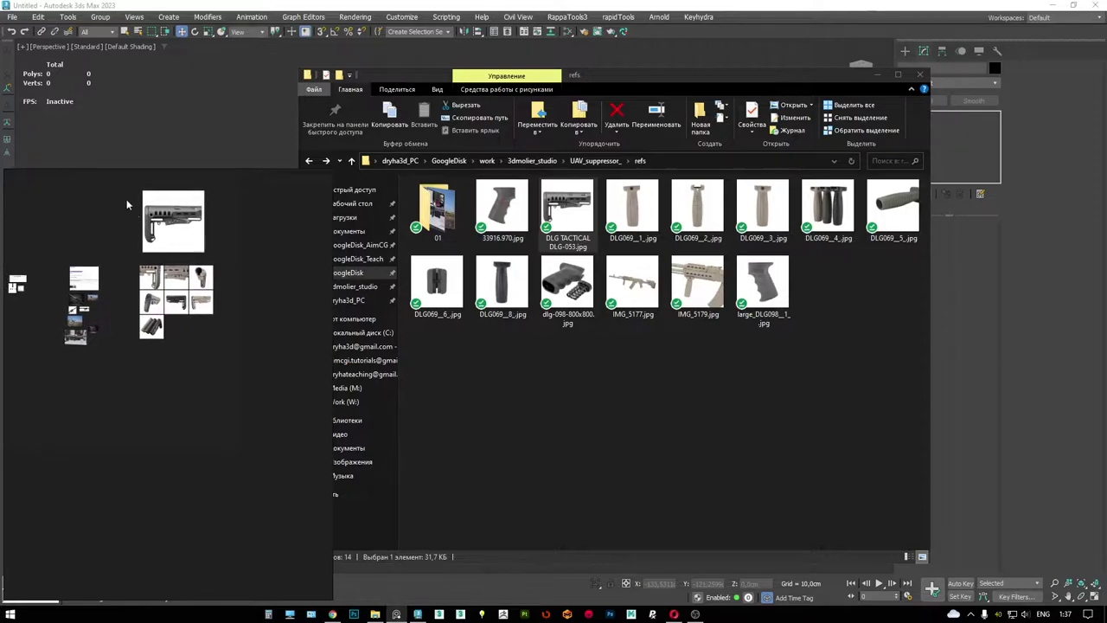
left_click(189, 252)
left_click_drag(134, 202, 130, 266)
right_click_drag(197, 297, 221, 299)
left_click_drag(234, 275, 186, 277)
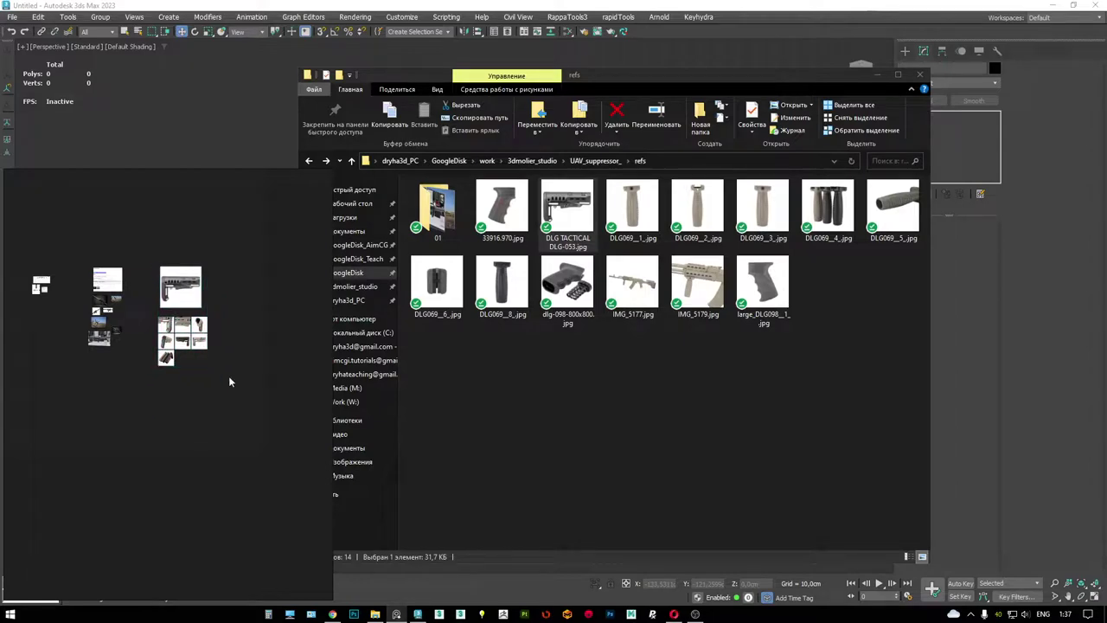
left_click_drag(567, 208, 458, 196)
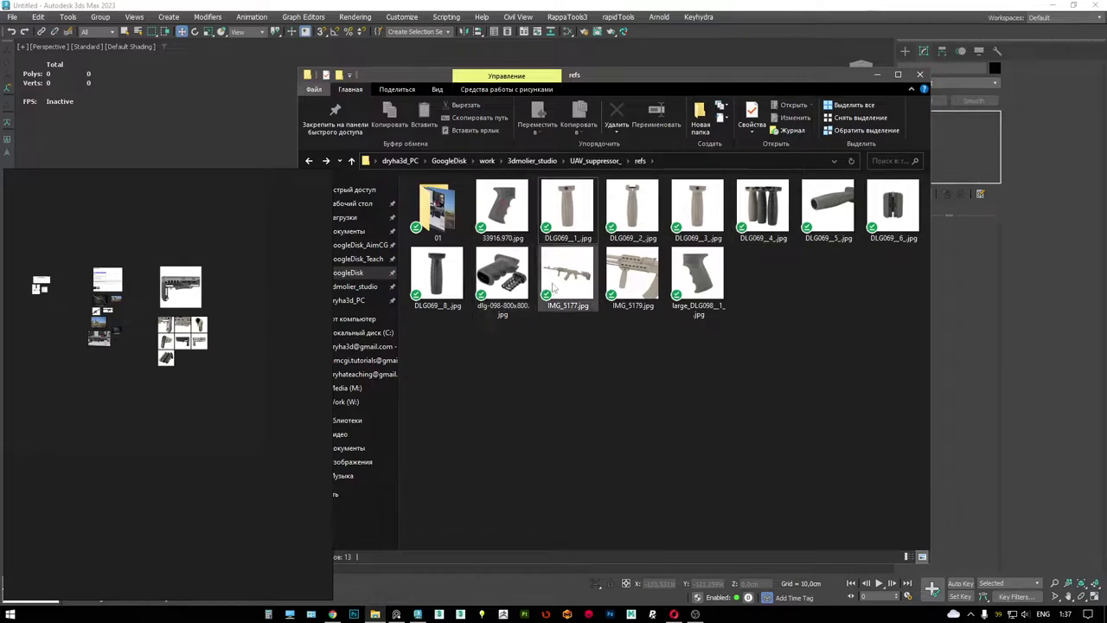
- Place the seven DLG069 grip photos on the reference board
left_click(567, 208)
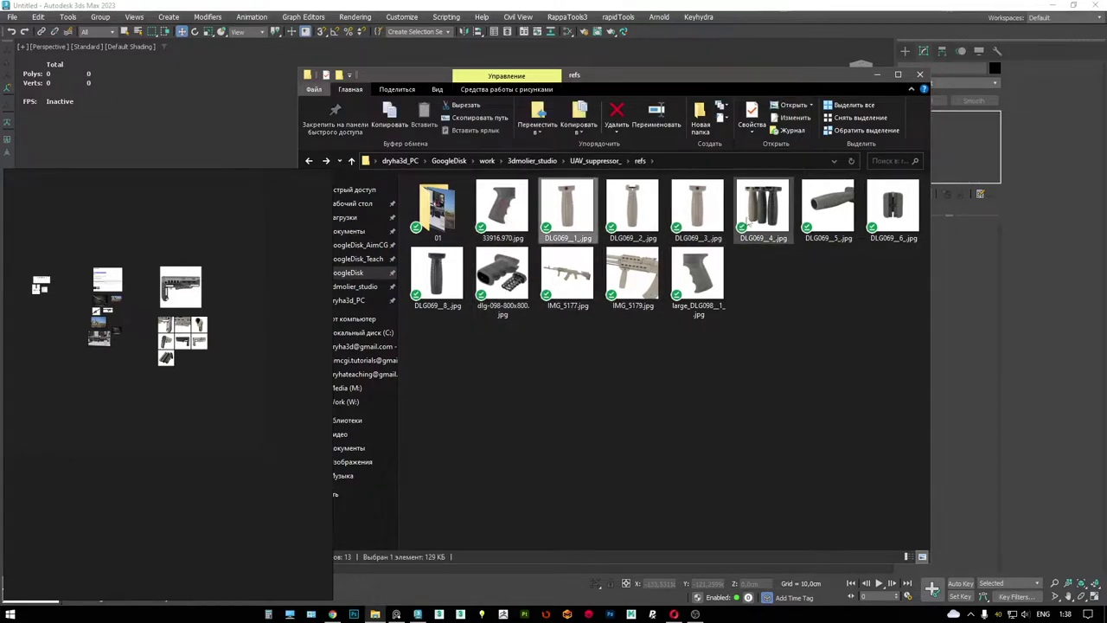
left_click(838, 217, "shift")
left_click(893, 208, "ctrl")
left_click(437, 275, "ctrl")
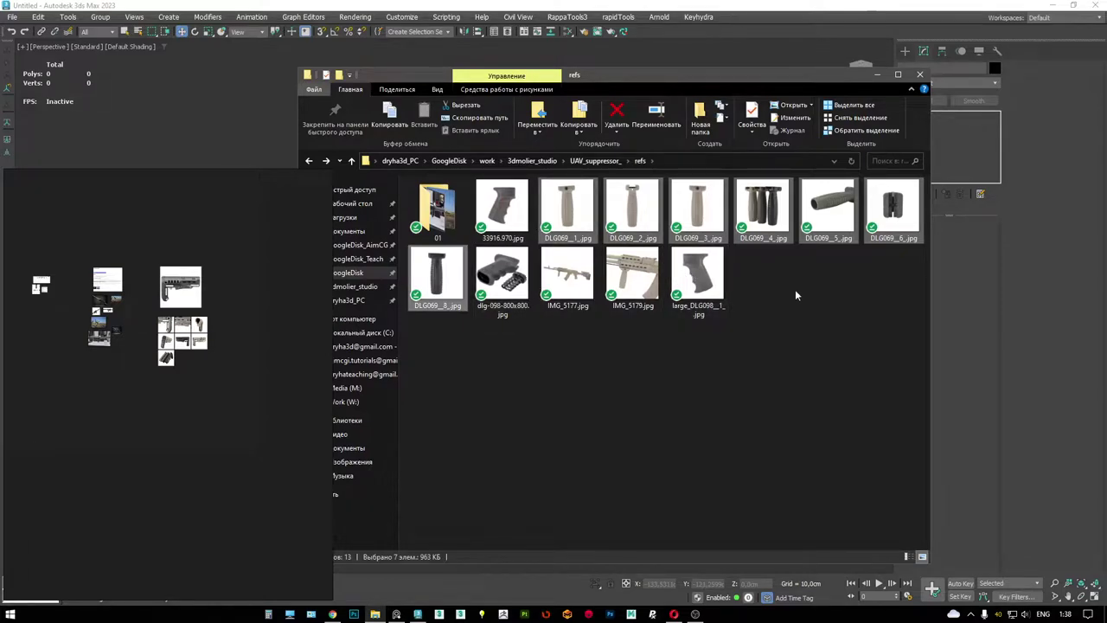
left_click_drag(832, 206, 265, 303)
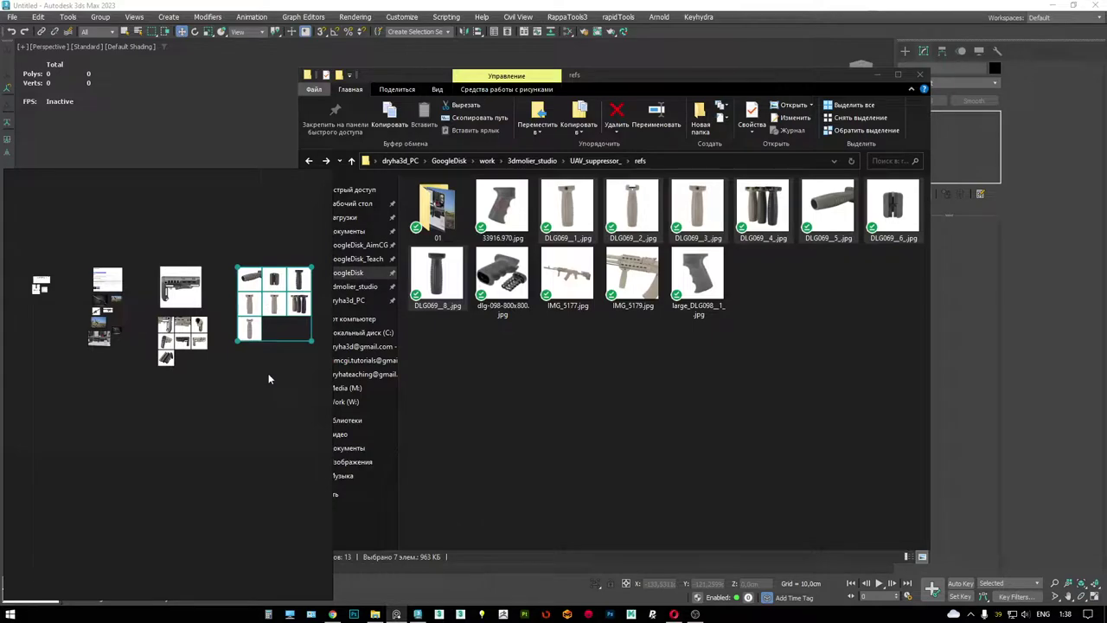
middle_click_drag(269, 378, 240, 364)
- Delete the grip photos from refs, then add IMG_5179 to the board and folder 01
left_click(626, 79)
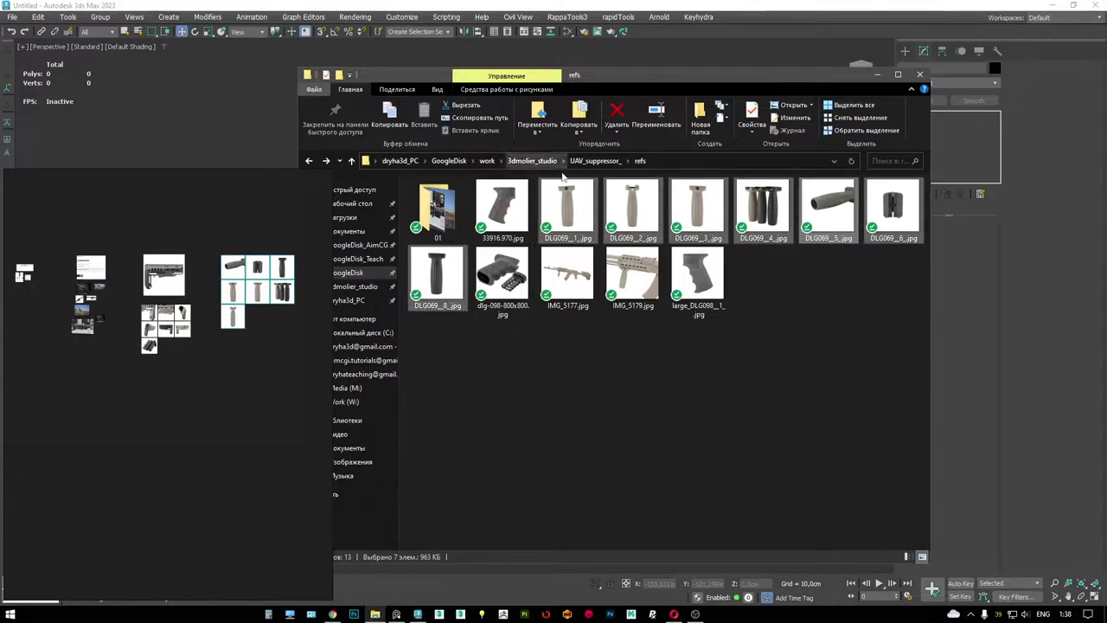
key("Delete")
left_click_drag(794, 291, 638, 277)
left_click_drag(705, 205, 279, 313)
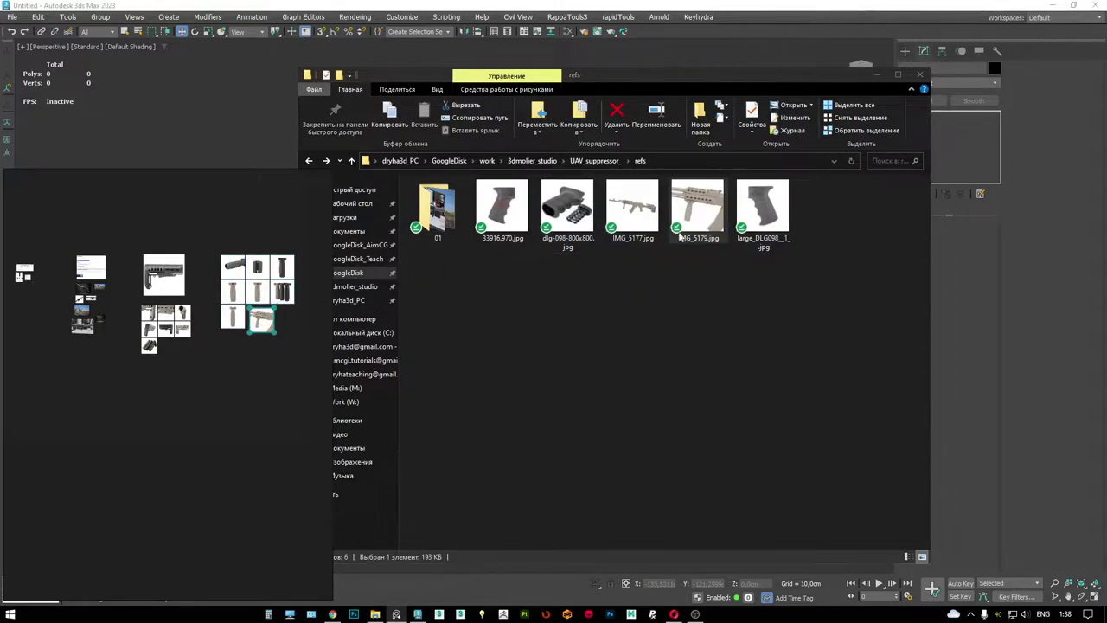
left_click_drag(680, 235, 438, 208)
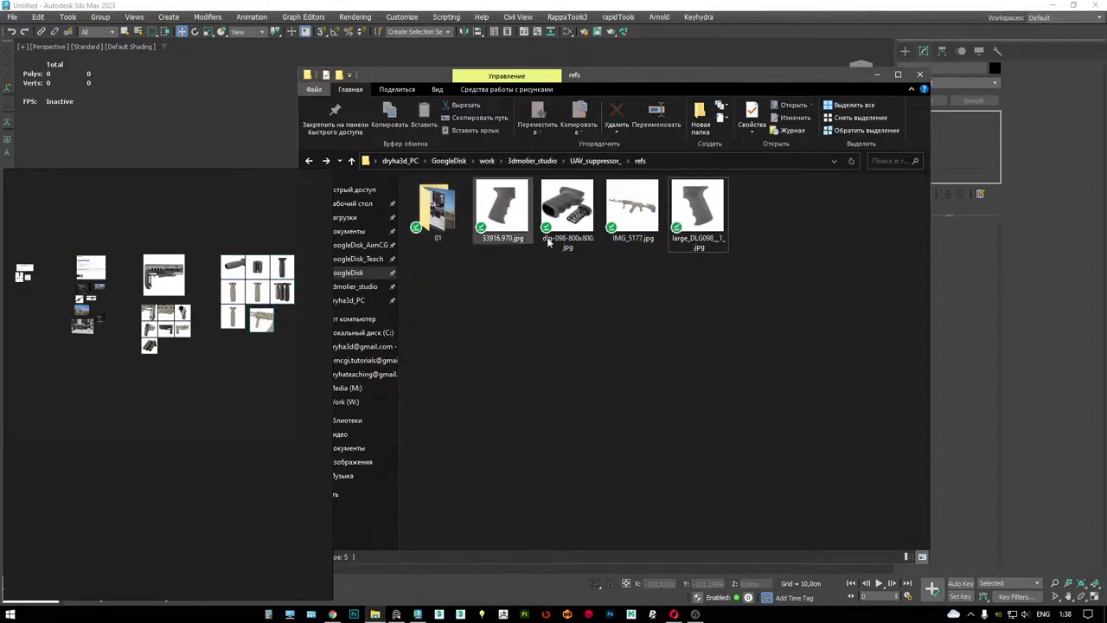
- Preview IMG_5177 in Photo Viewer, then drop the four remaining images onto the board
double_click(633, 220)
scroll(614, 386, "up", 3)
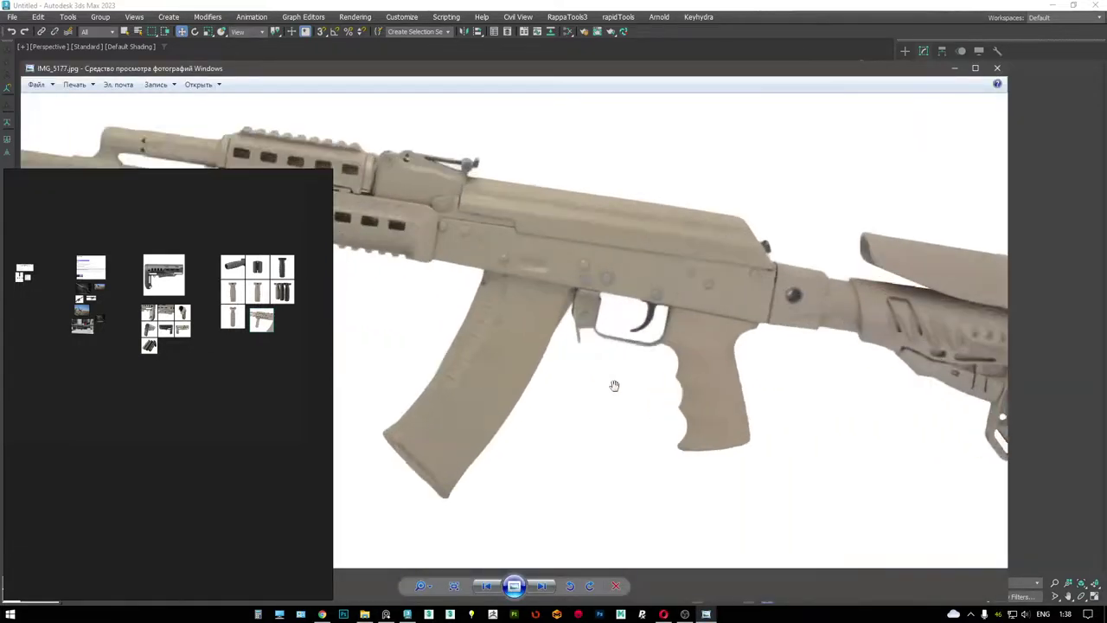
scroll(733, 394, "down", 4)
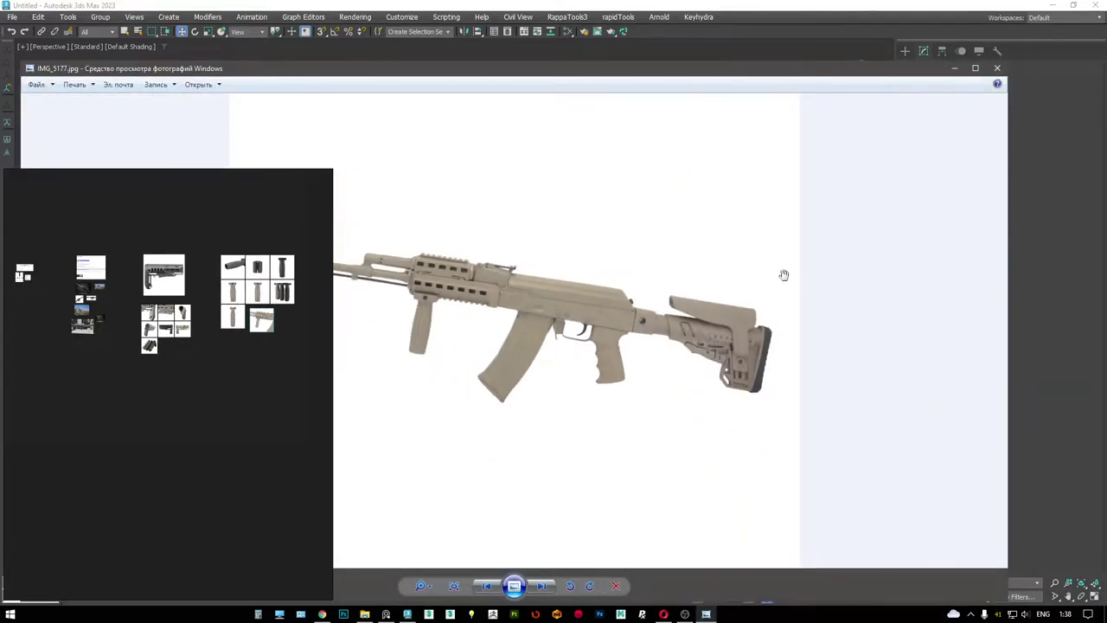
left_click(999, 69)
left_click_drag(735, 286, 469, 216)
left_click_drag(567, 212, 170, 395)
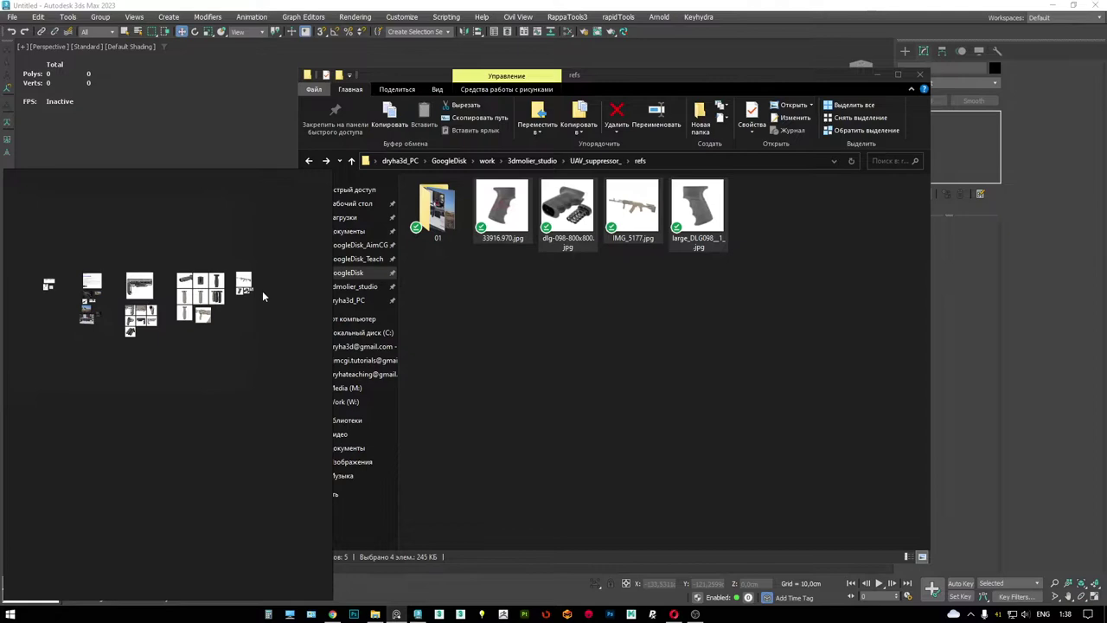
- Save the reference board as refs.pur
key("ctrl+s")
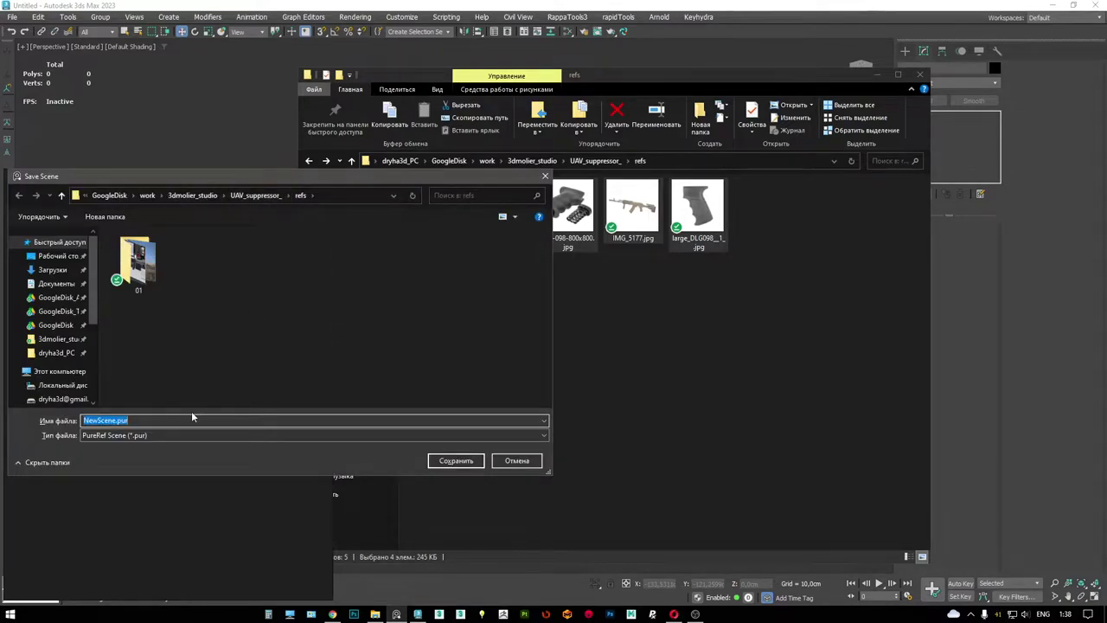
type("refs")
key("Return")
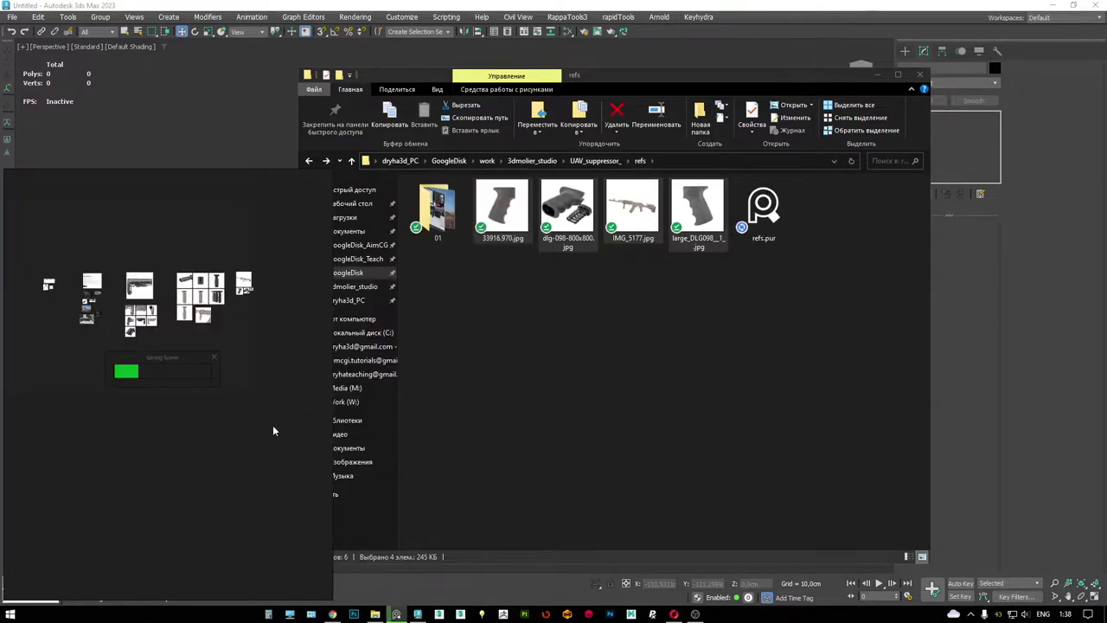
- Move the four remaining image files into folder 01
left_click_drag(728, 296, 474, 178)
left_click_drag(502, 208, 434, 201)
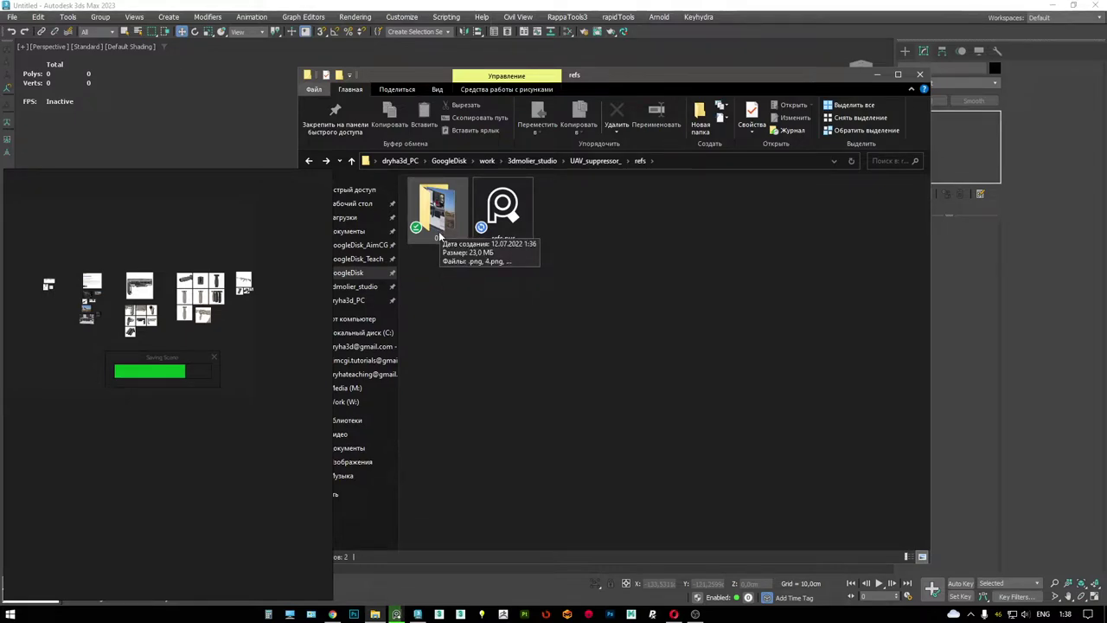
left_click(178, 399)
scroll(230, 319, "up", 10)
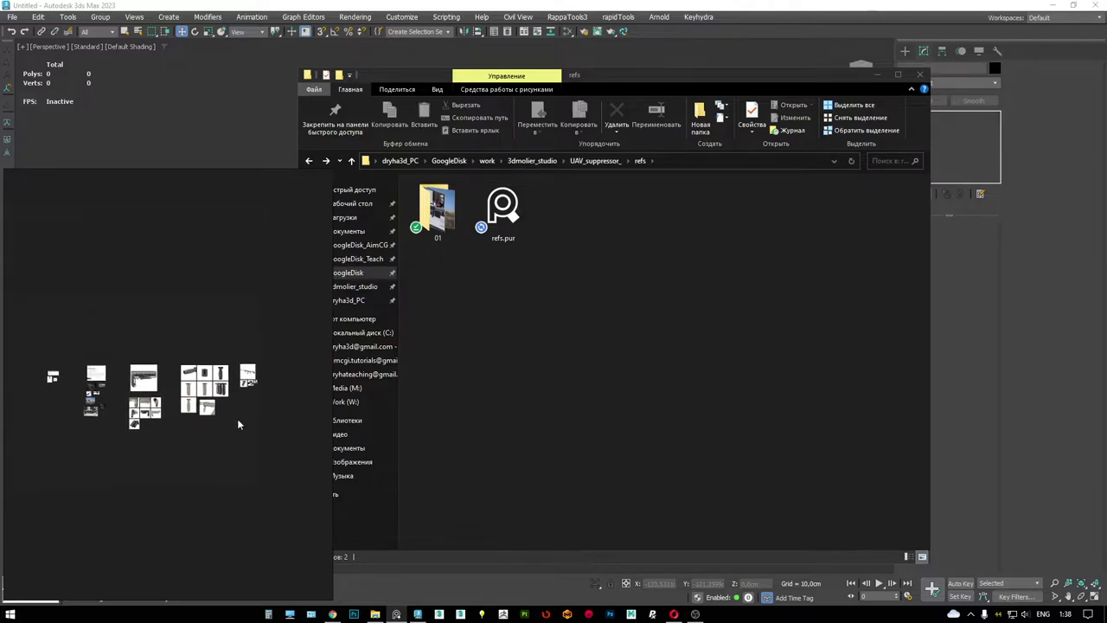
scroll(204, 316, "up", 2)
- Go up to UAV_suppressor_ and create a QA_Renders folder
scroll(204, 317, "down", 5)
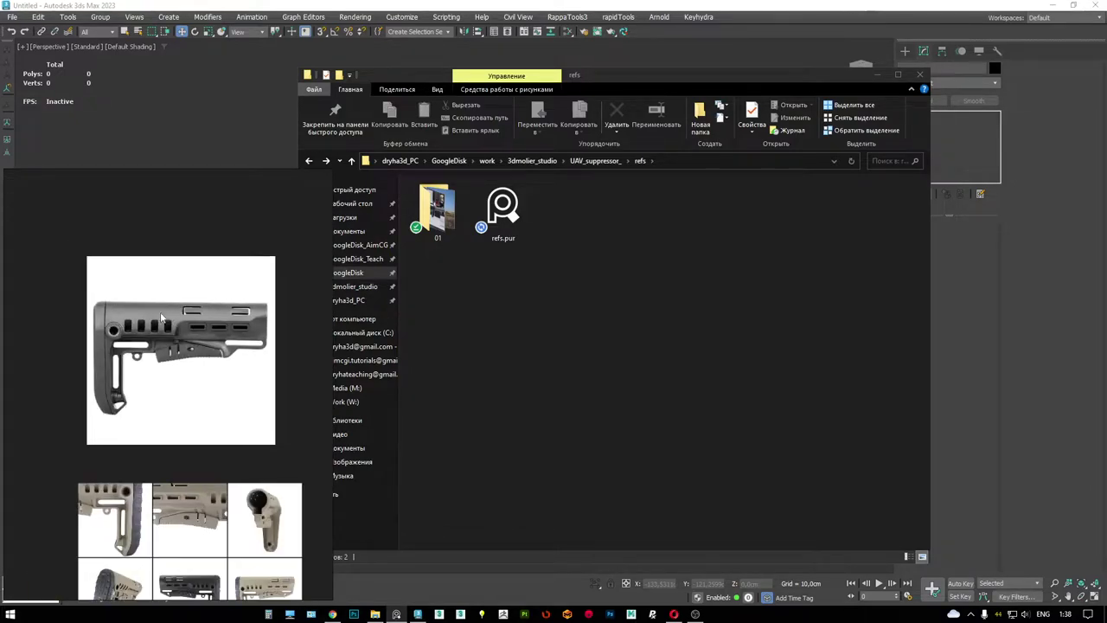
left_click(854, 89)
key("alt+Up")
key("ctrl+shift+n")
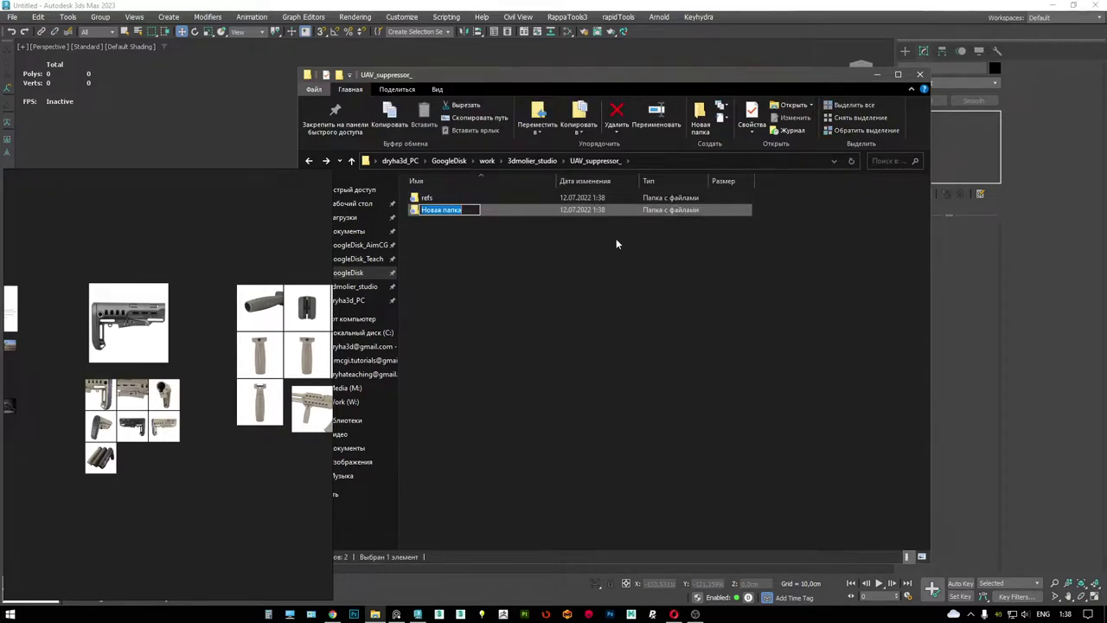
type("QA_")
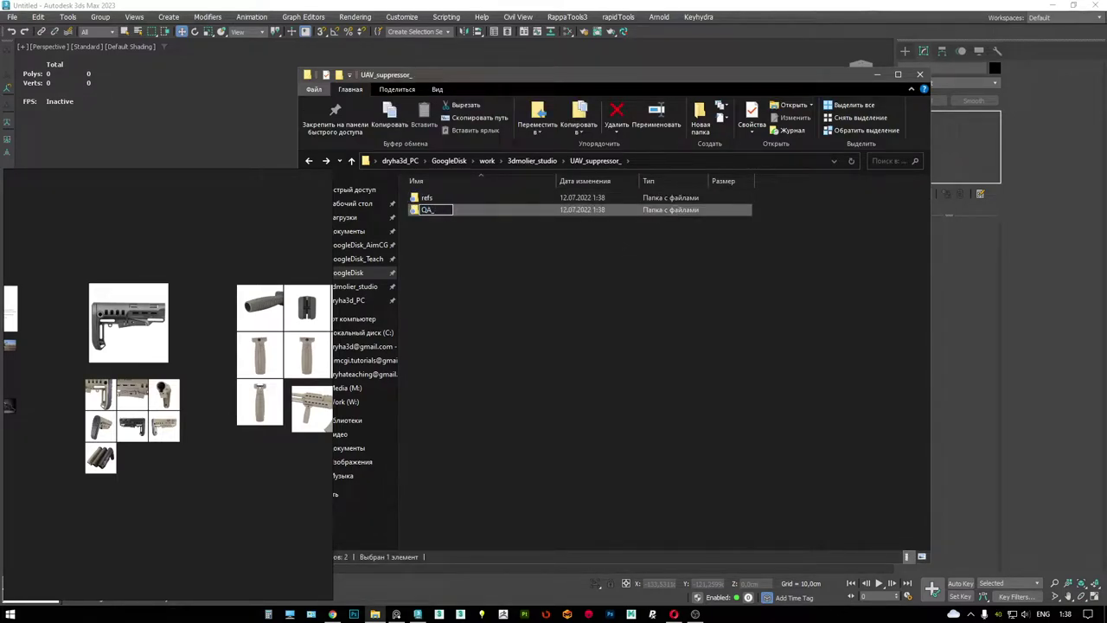
type("Renders")
key("Return")
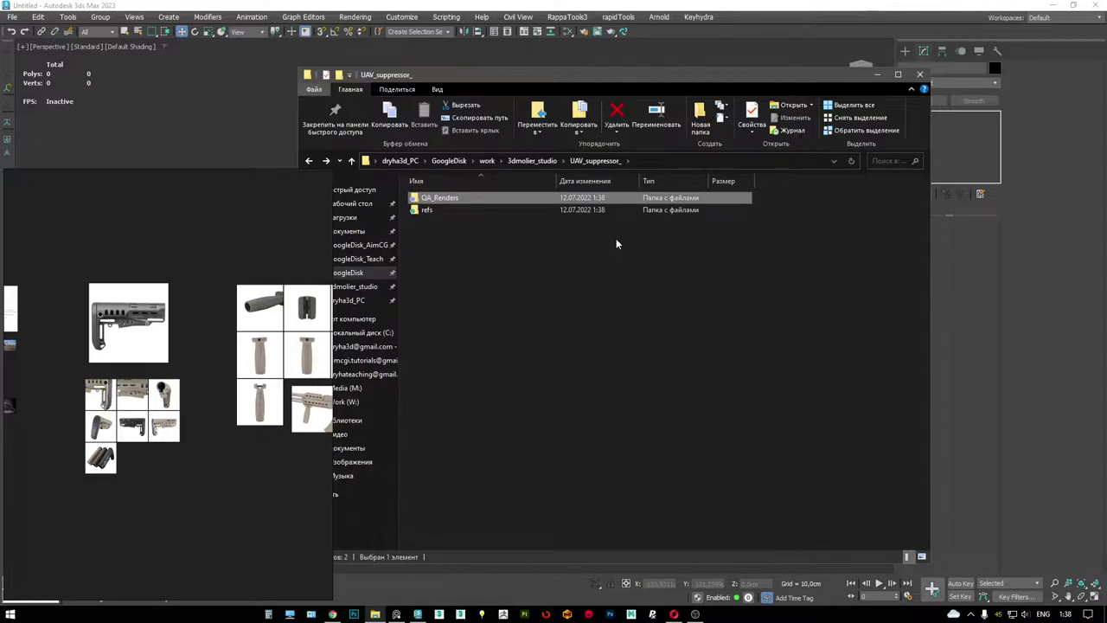
- Create Textures and temp folders, then minimise File Explorer
key("ctrl+shift+n")
type("Textures")
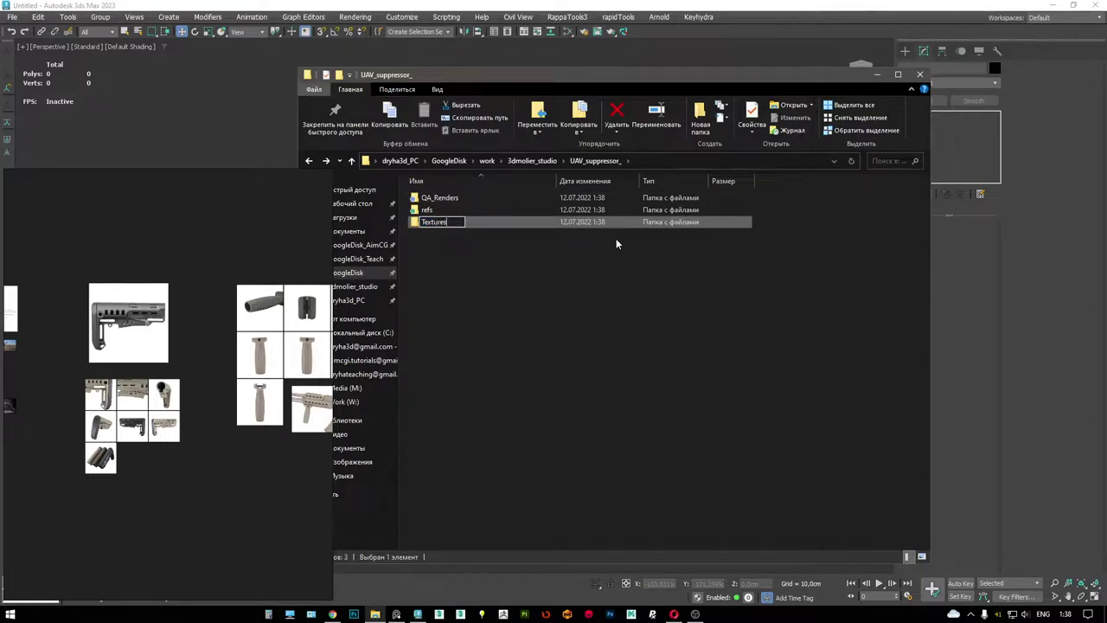
key("Return")
left_click(575, 276)
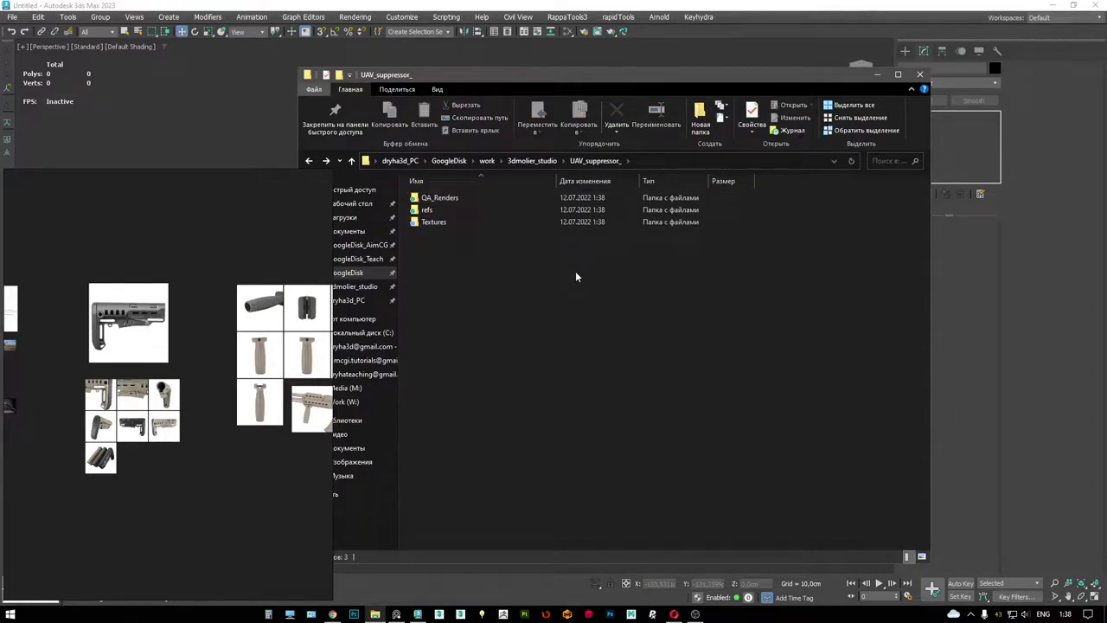
key("ctrl+shift+n")
type("tmp")
key("BackSpace")
key("BackSpace")
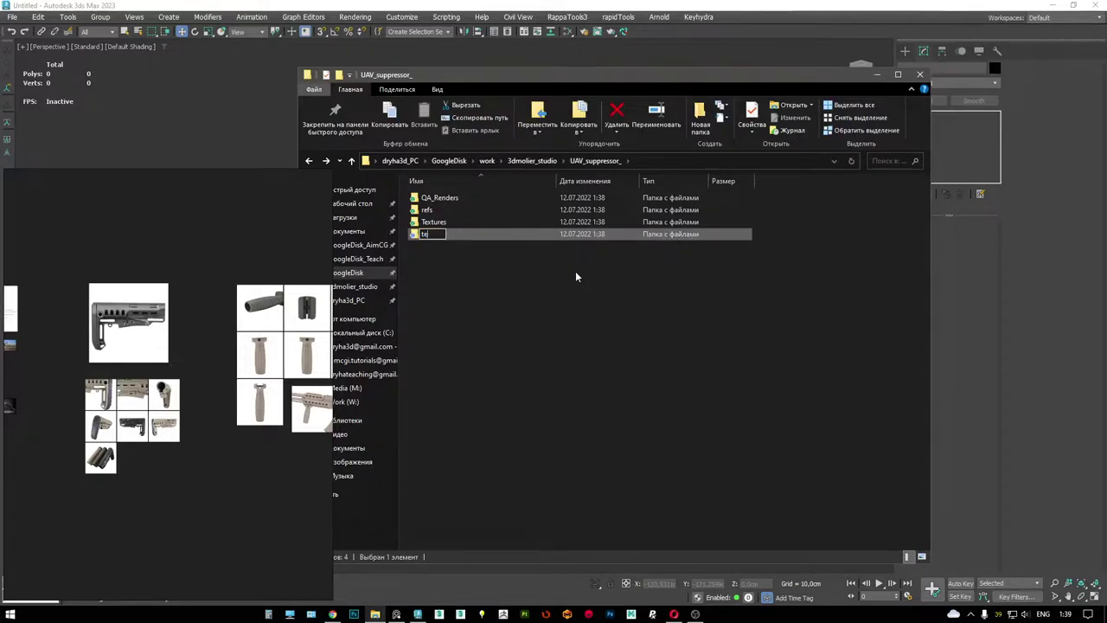
type("emp")
key("Return")
left_click(821, 230)
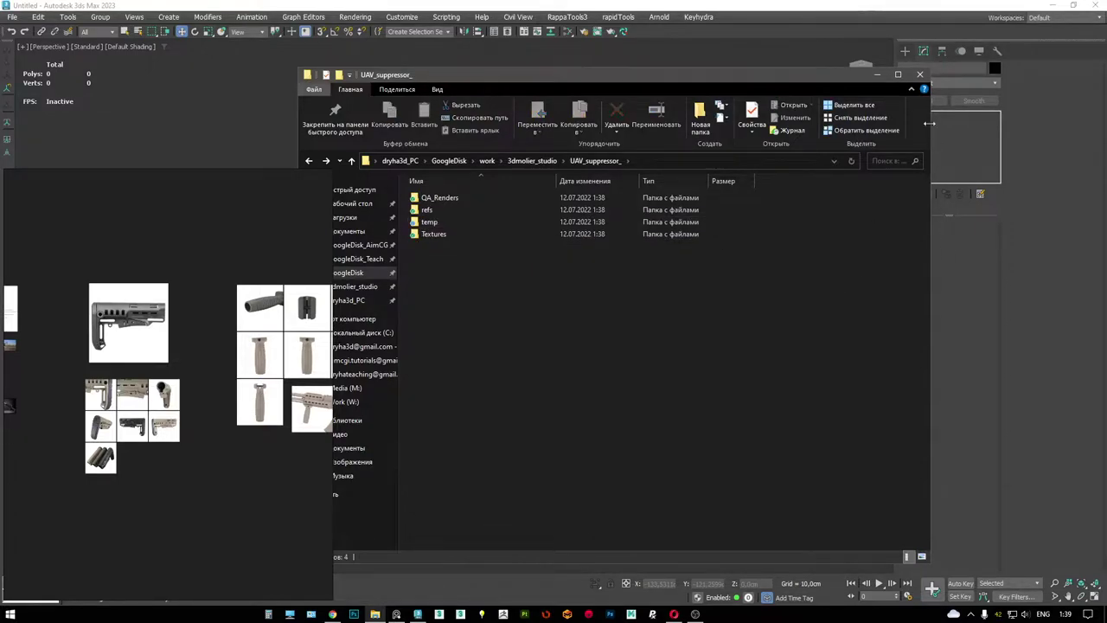
left_click(874, 75)
- Shrink the PureRef board window
left_click_drag(328, 170, 230, 321)
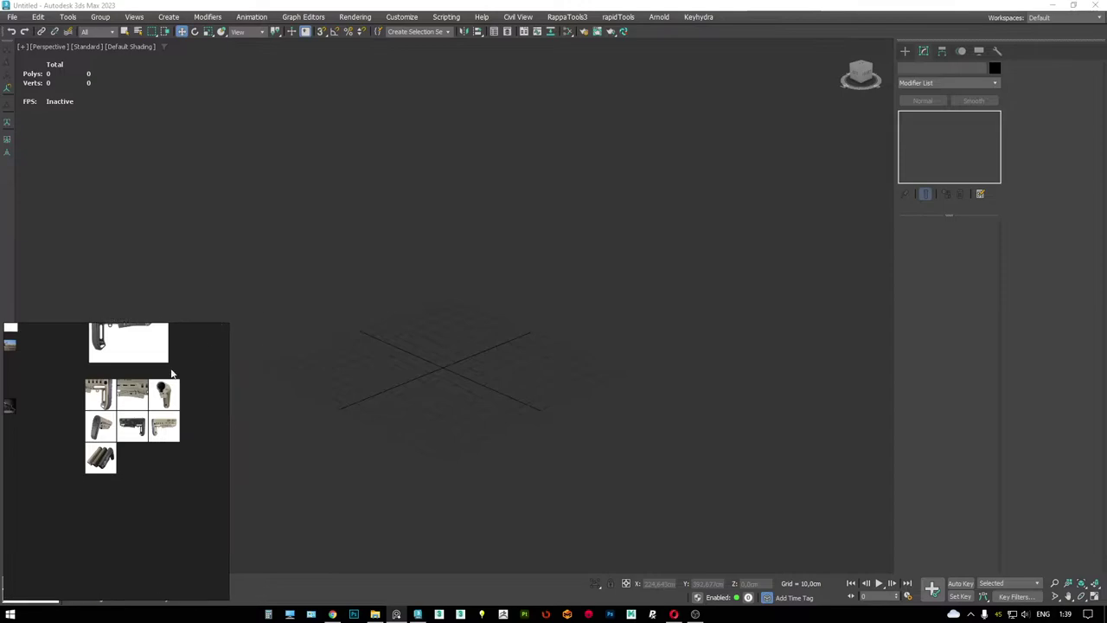
scroll(130, 433, "up", 5)
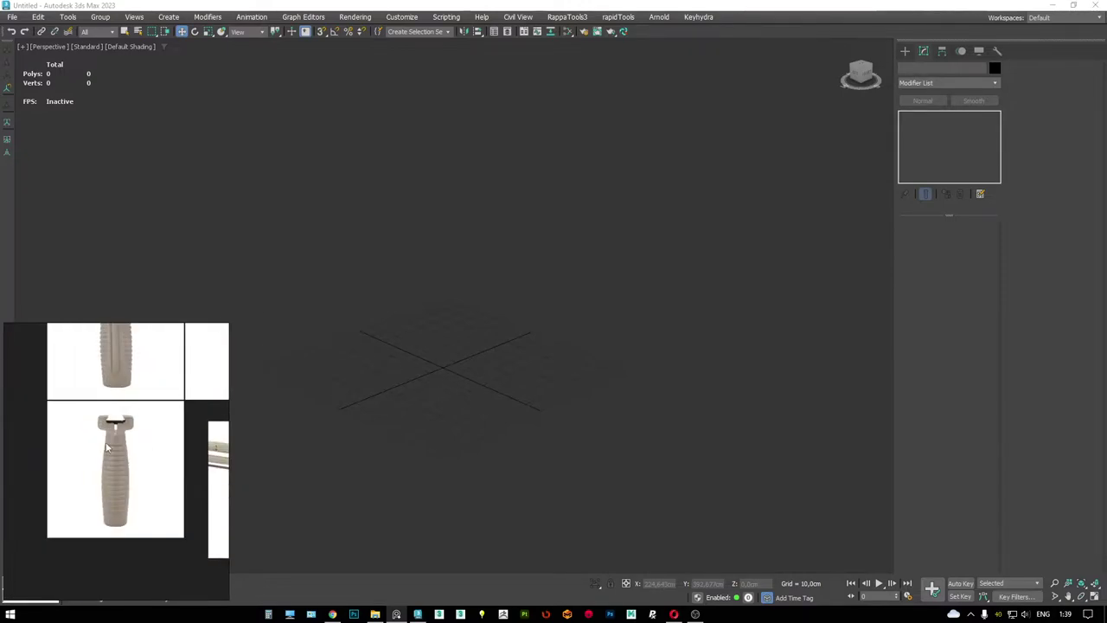
scroll(104, 524, "up", 2)
scroll(103, 523, "down", 8)
scroll(130, 415, "up", 3)
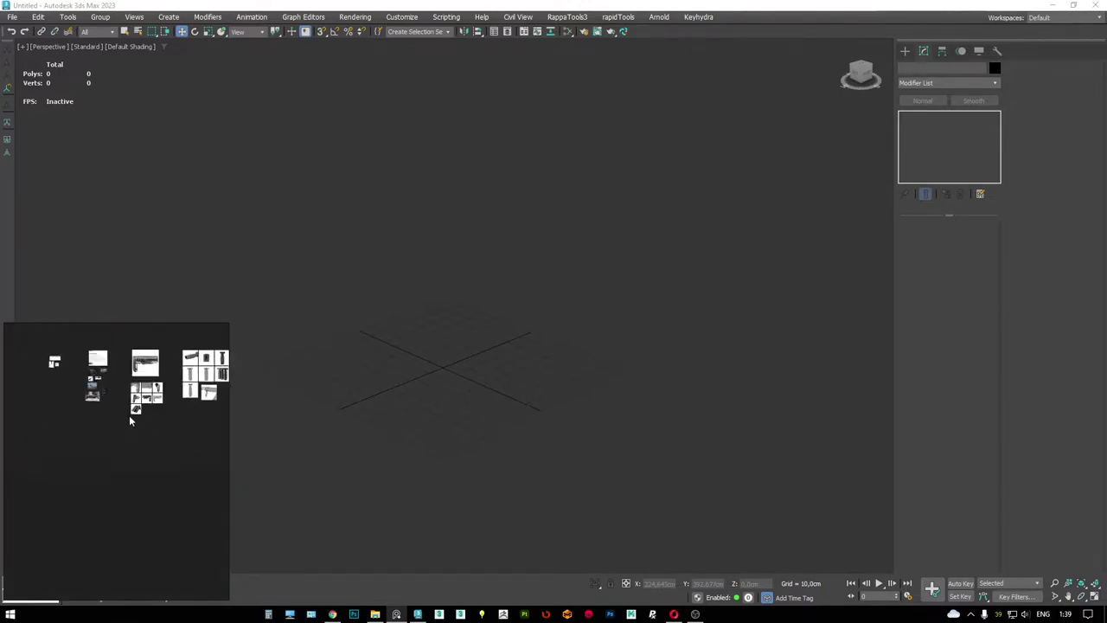
- Launch Chrome and search Google for picatinny rail
key("super")
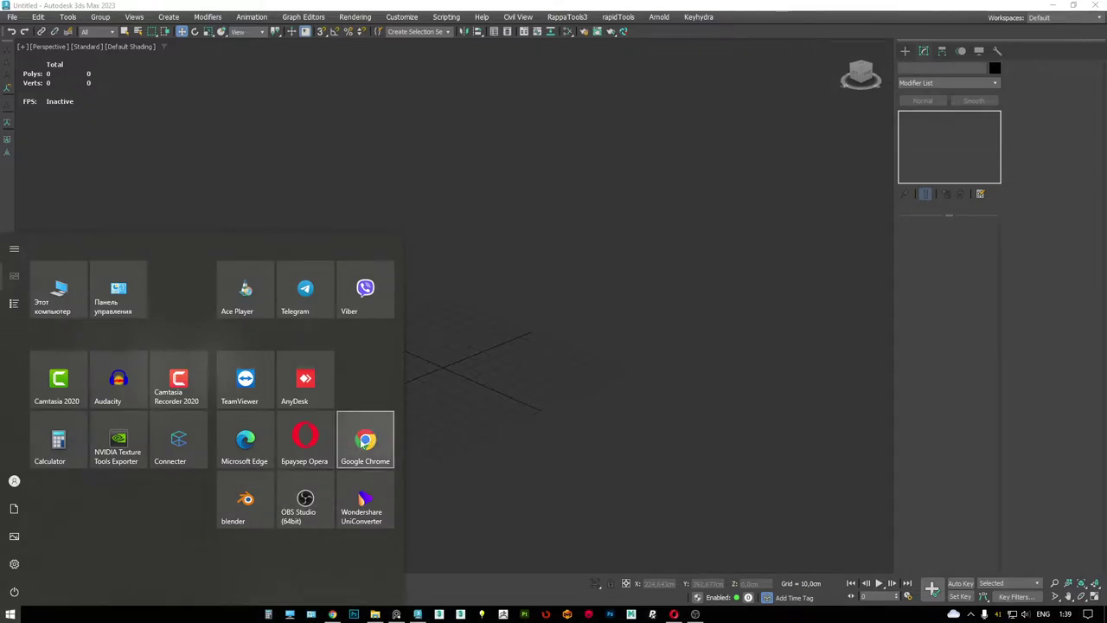
left_click(363, 442)
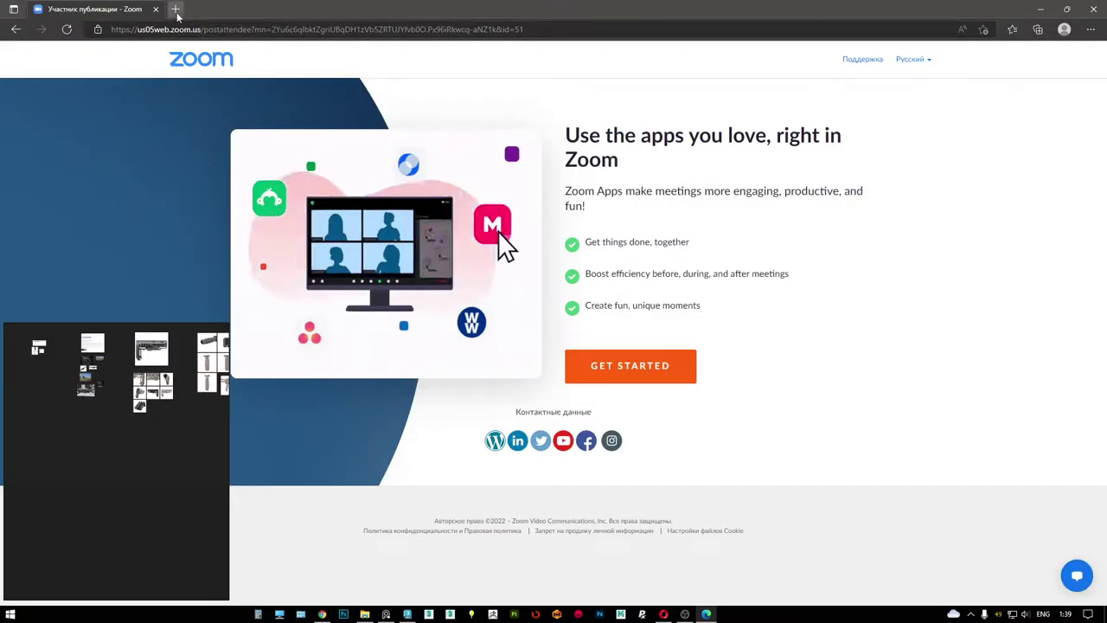
left_click(176, 9)
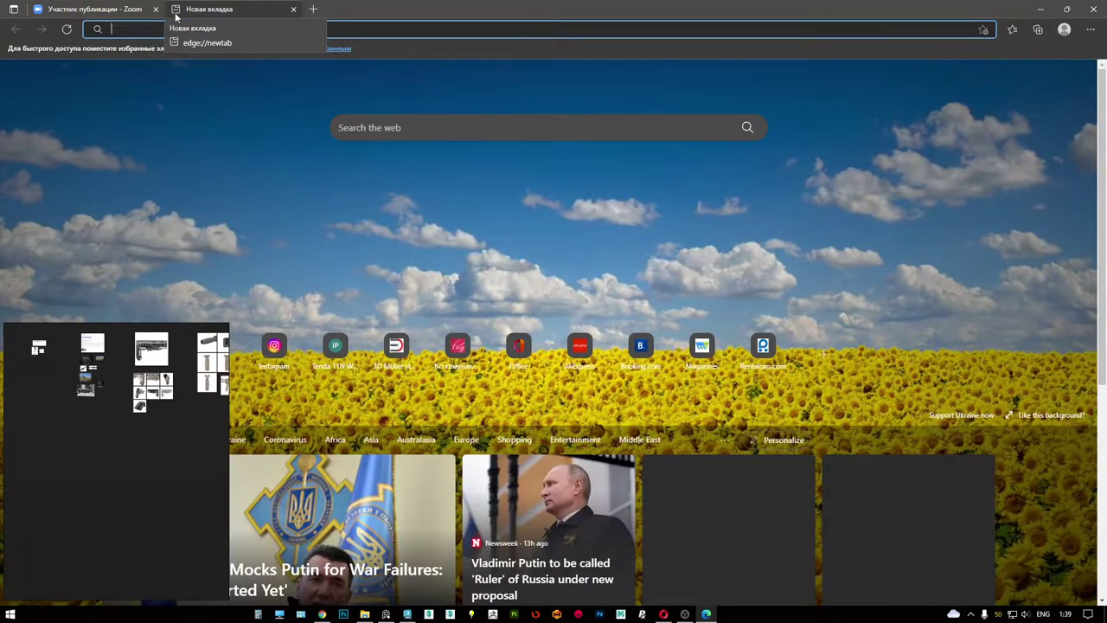
type("picca")
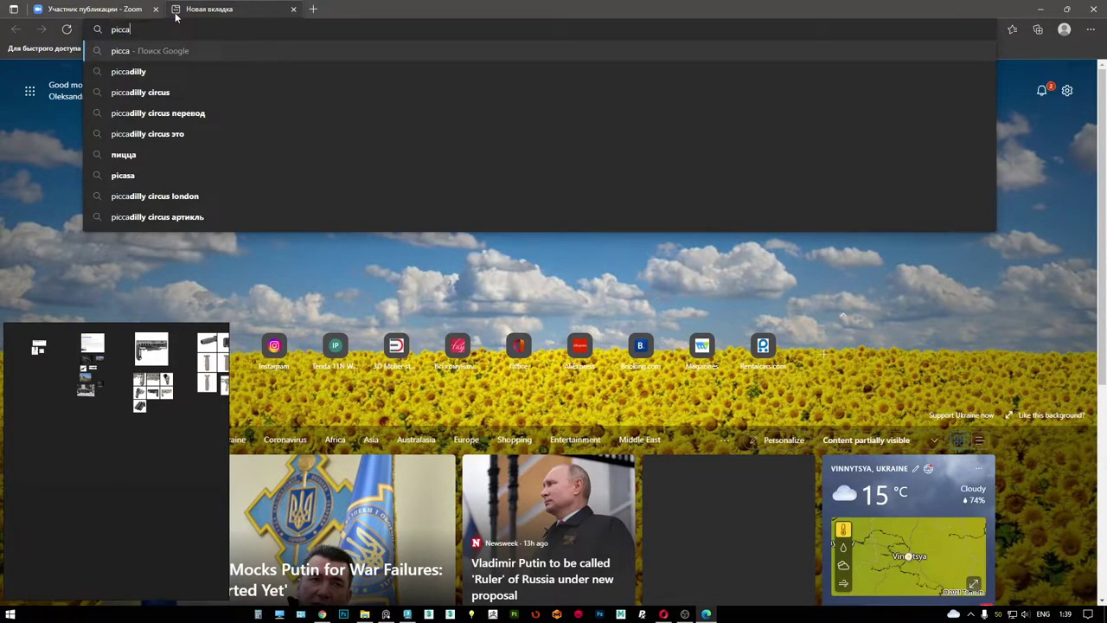
key("BackSpace")
key("BackSpace")
type("att")
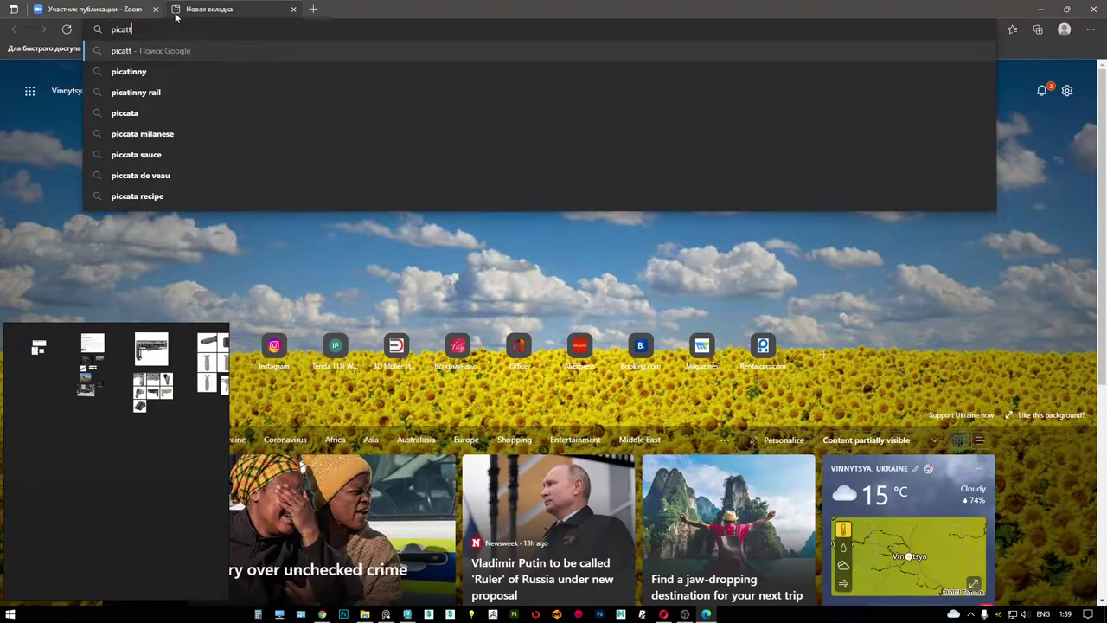
key("Return")
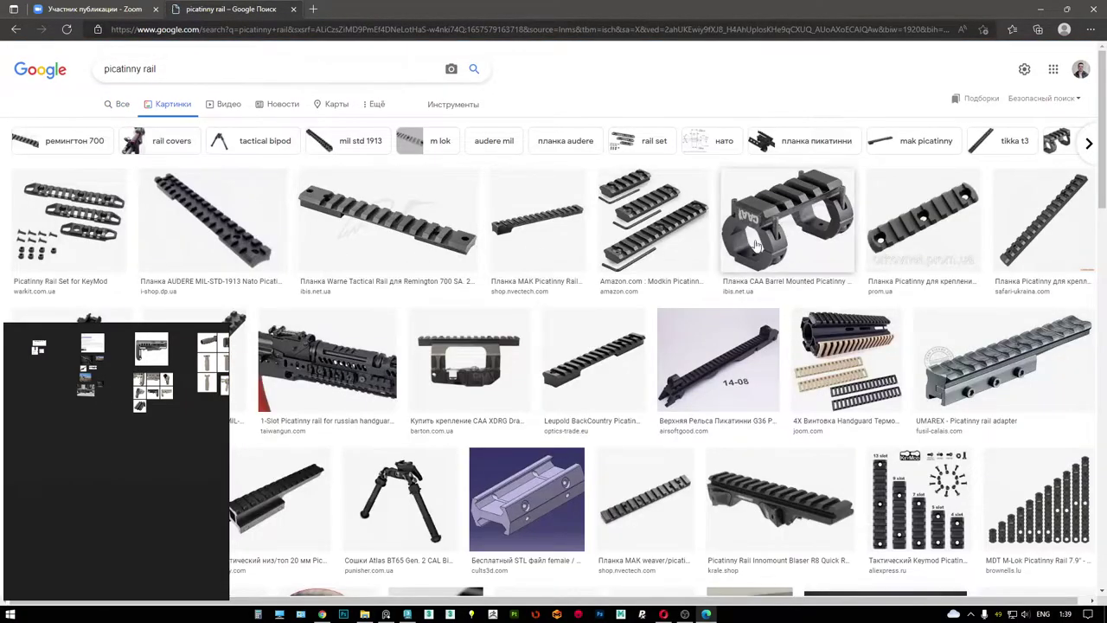
- Browse the picatinny rail image results and edit the search query
scroll(452, 389, "down", 5)
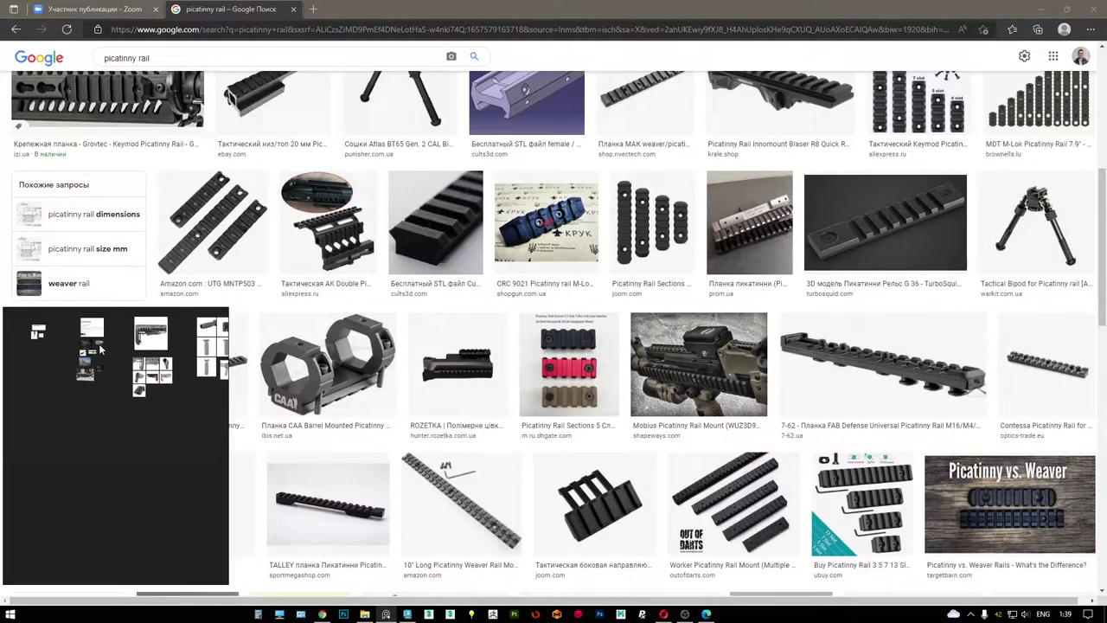
scroll(321, 260, "up", 5)
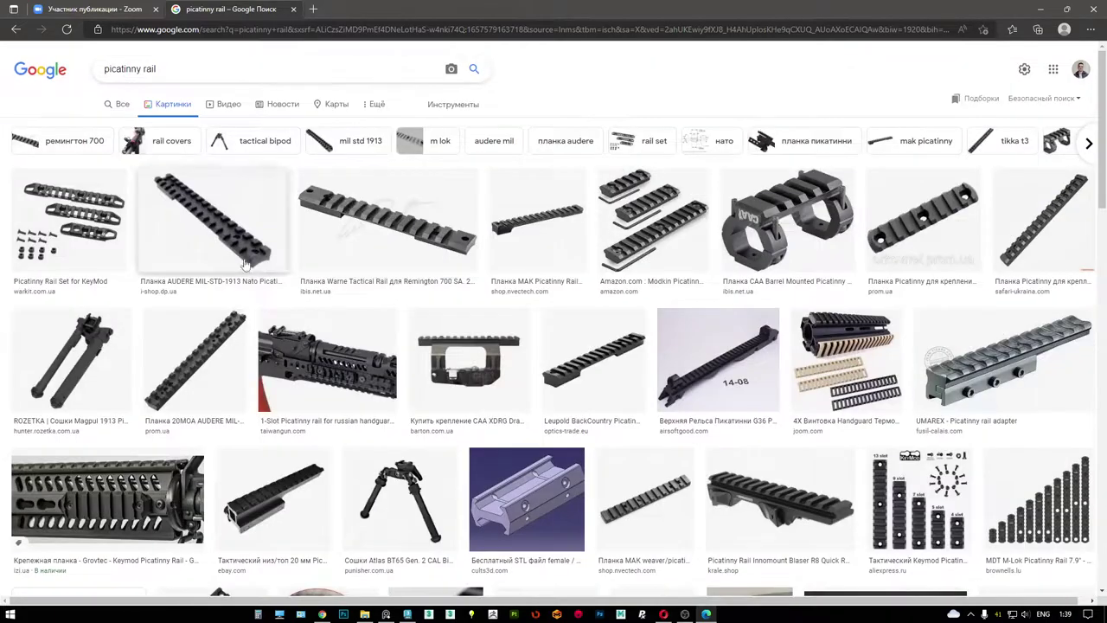
left_click(205, 69)
- Search for 'picatinny rail blueprint'
type("b")
key("Down")
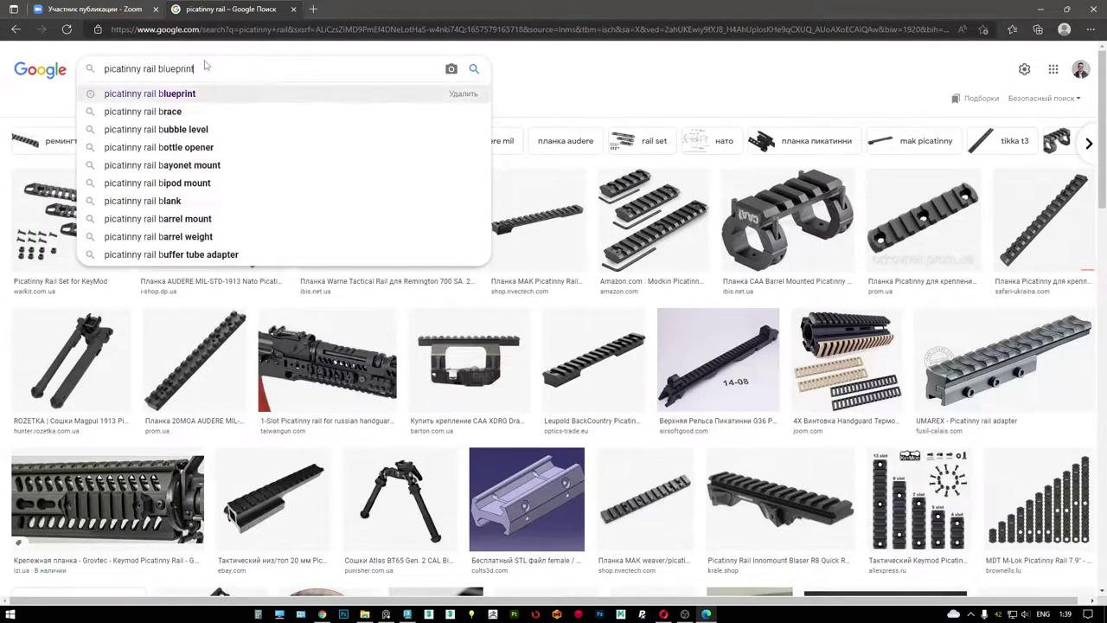
key("Return")
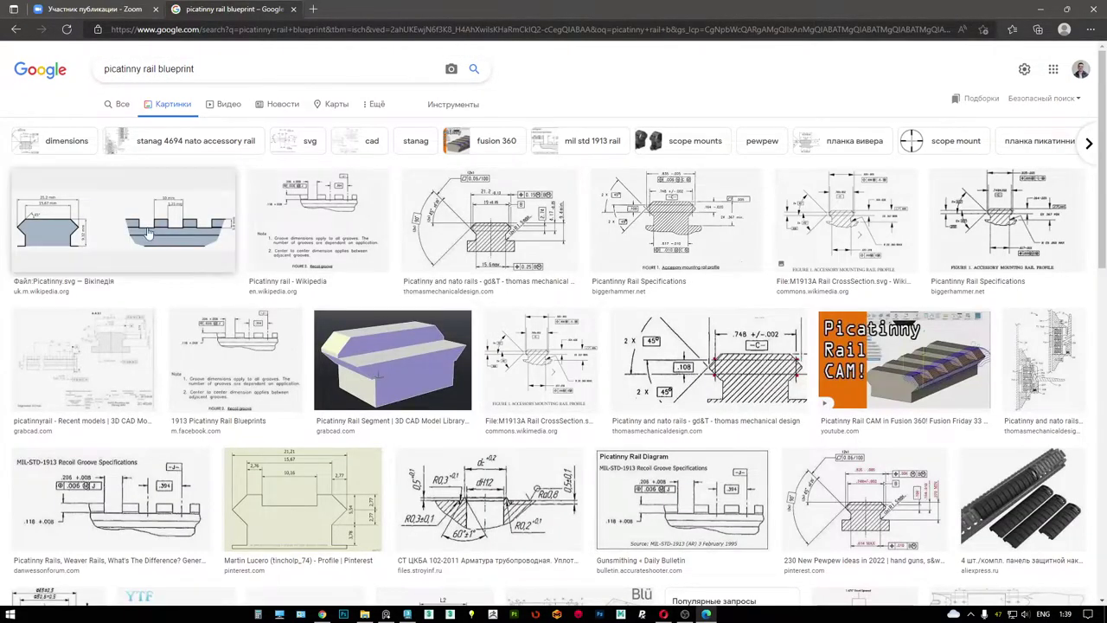
- Compare rail drawing previews, ending on the Picatinny.svg dimension drawing
left_click(61, 214)
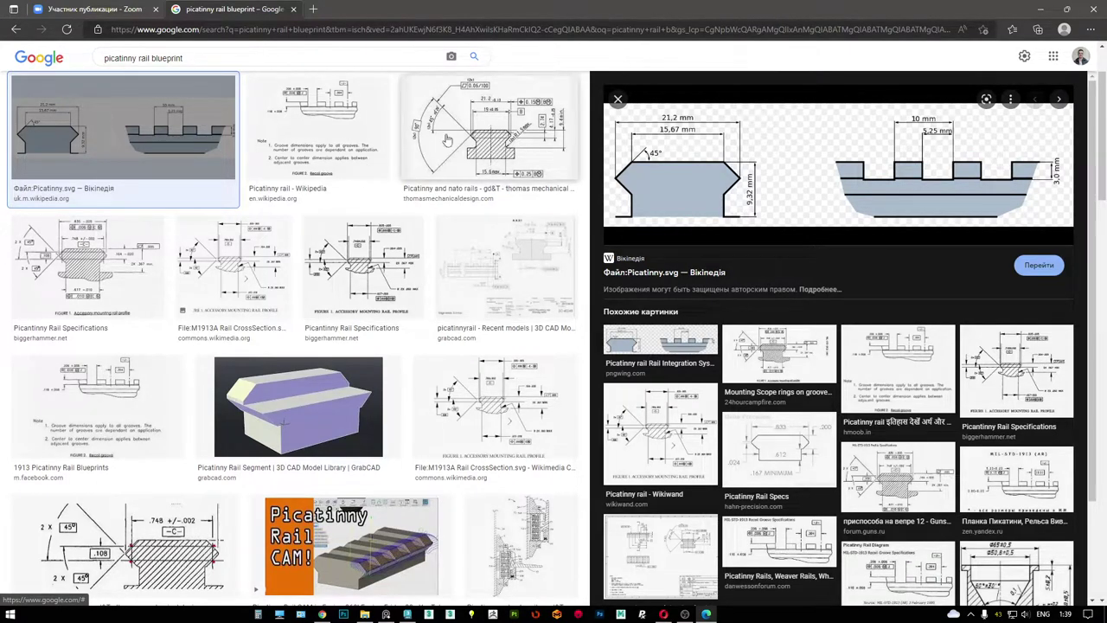
left_click(487, 121)
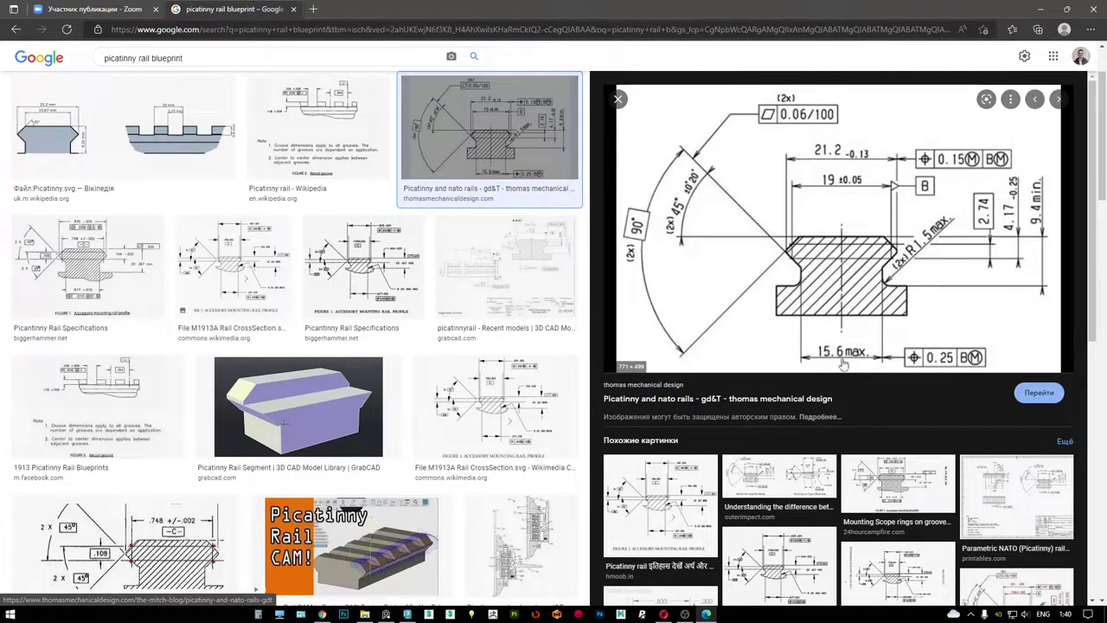
scroll(78, 367, "up", 1)
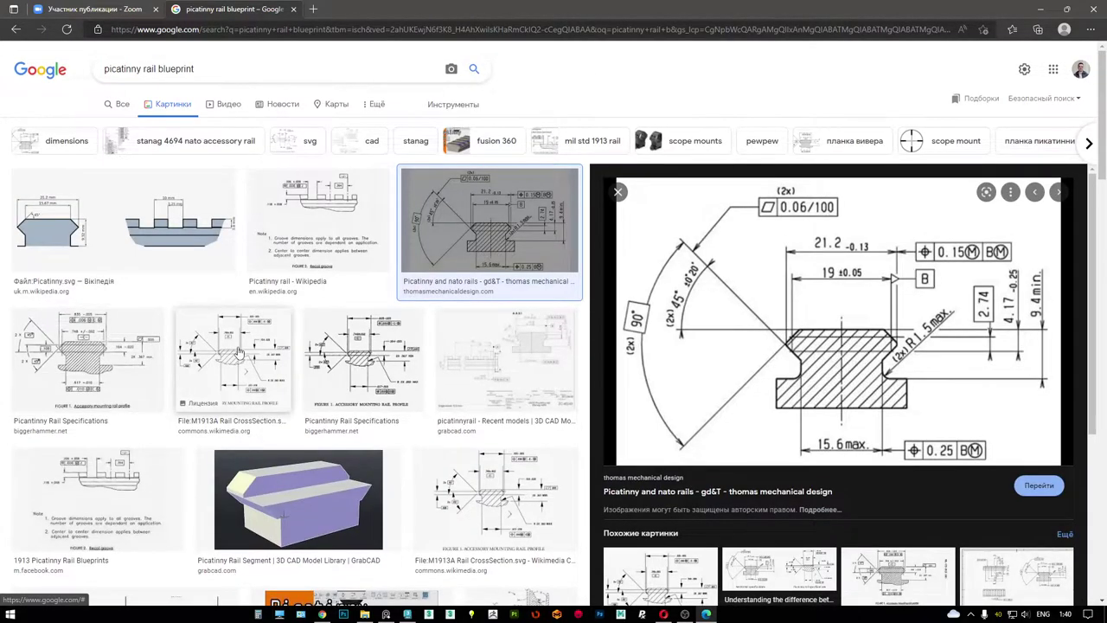
left_click(337, 353)
scroll(337, 353, "down", 1)
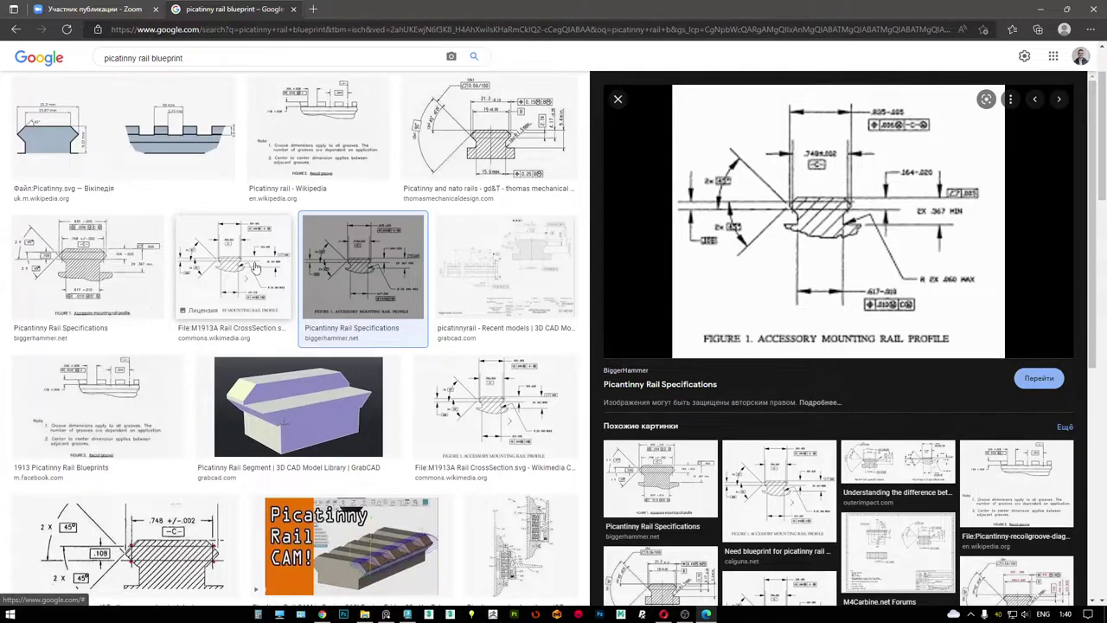
left_click(51, 127)
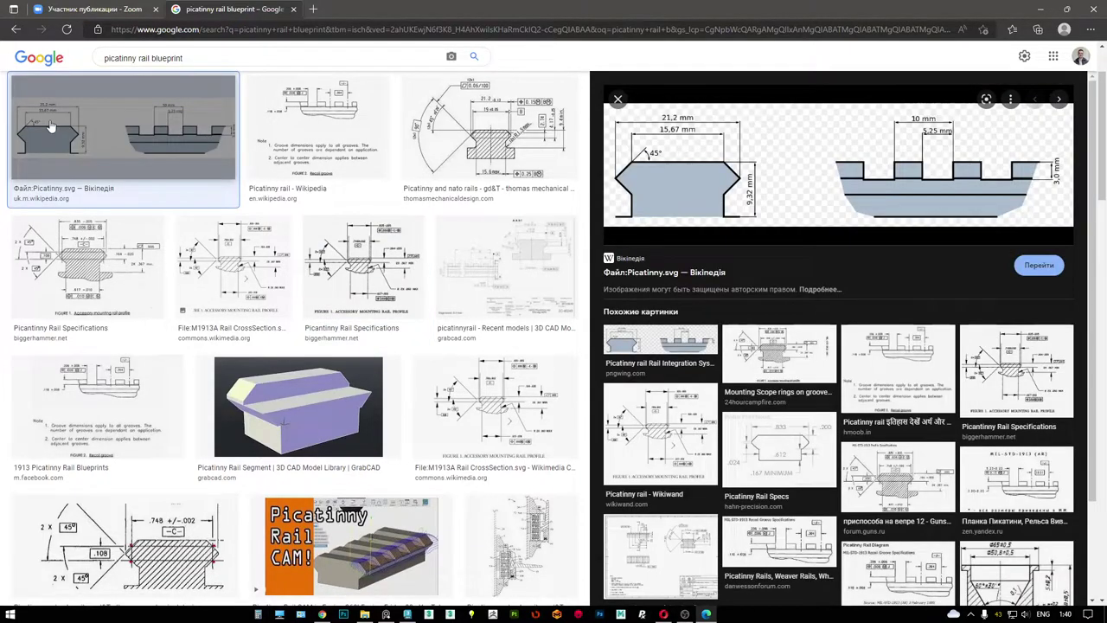
left_click(50, 126)
left_click(52, 128)
- Open the Picatinny.svg file page in a new tab and drag its rail drawing onto the PureRef board
right_click(742, 164)
left_click(729, 137)
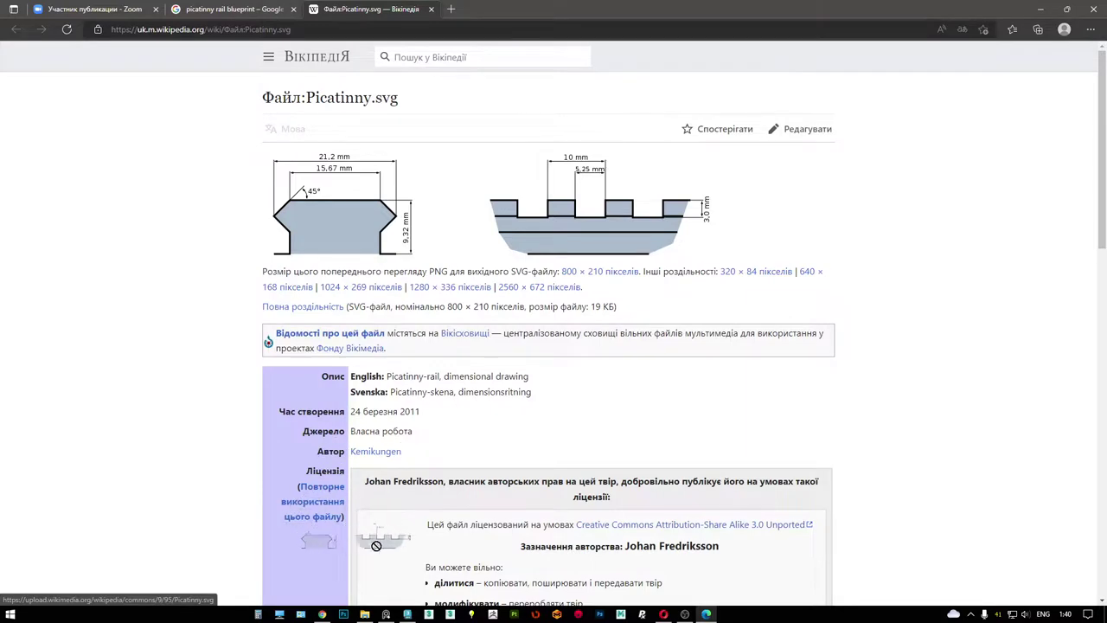
mouse_move(376, 545)
left_mouse_down()
mouse_move(385, 610)
mouse_move(52, 417)
mouse_move(28, 340)
left_mouse_up()
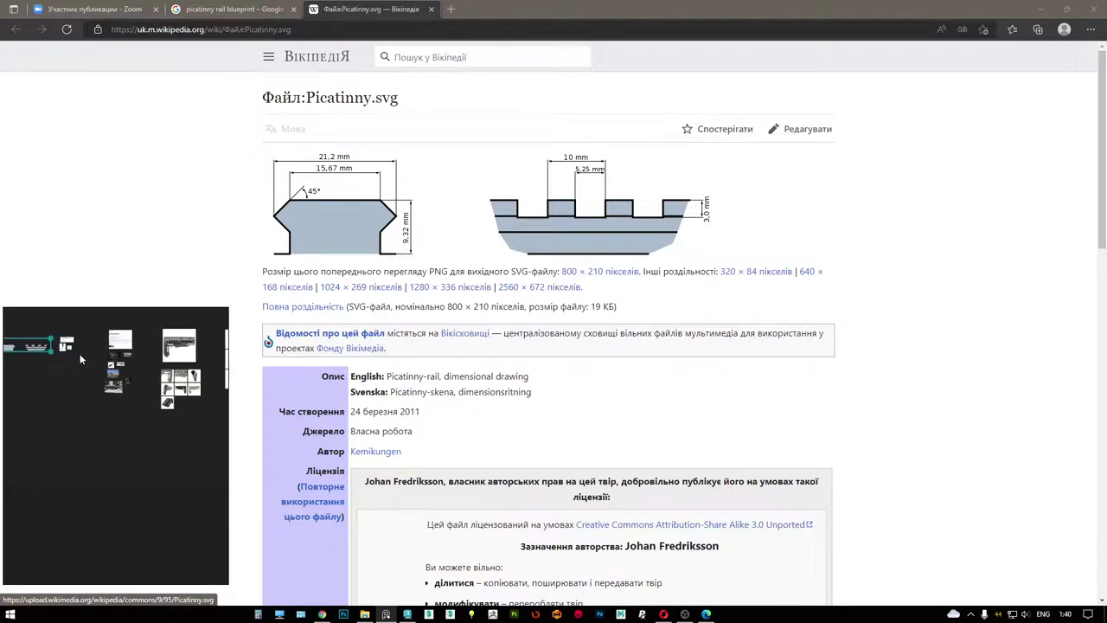
- Zoom around the rail drawing on the board and keep PureRef always on top
scroll(104, 372, "up", 5)
scroll(104, 381, "up", 2)
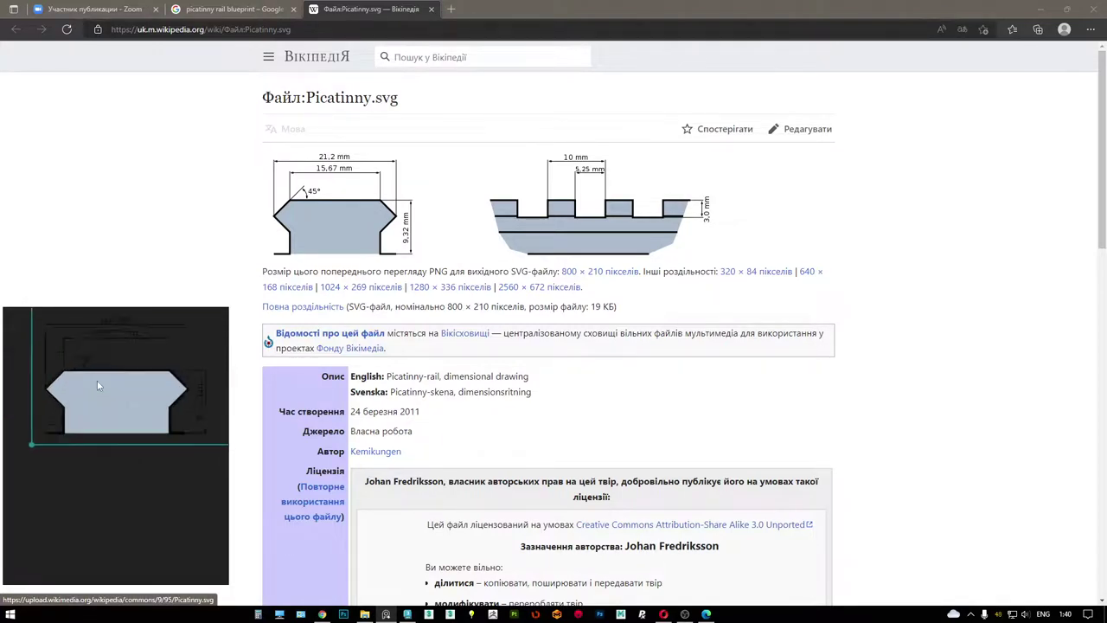
scroll(96, 377, "down", 3)
scroll(147, 396, "up", 3)
scroll(147, 396, "down", 6)
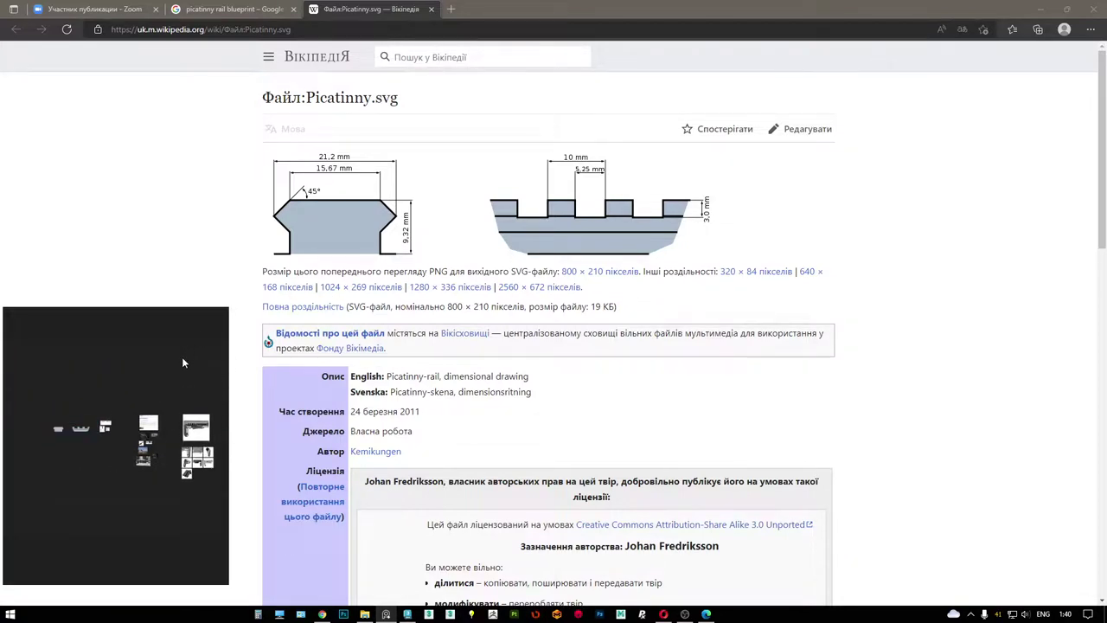
key("ctrl+shift+a")
- Close the browser and zoom the PureRef board toward the rifle photos
left_click(1092, 9)
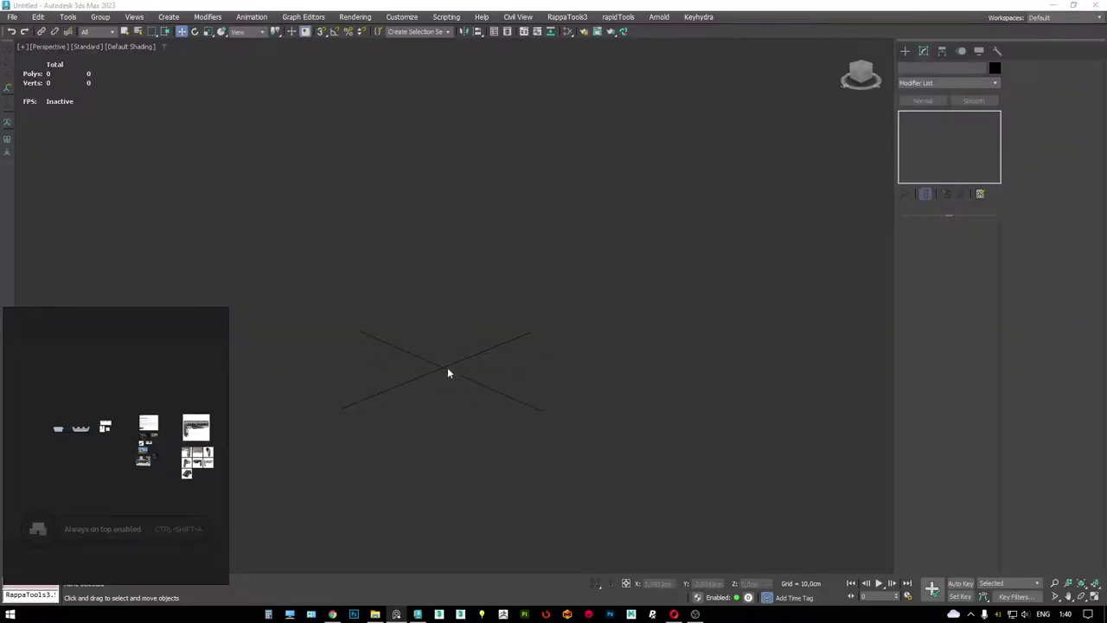
middle_click_drag(447, 373, 514, 304)
scroll(167, 425, "up", 6)
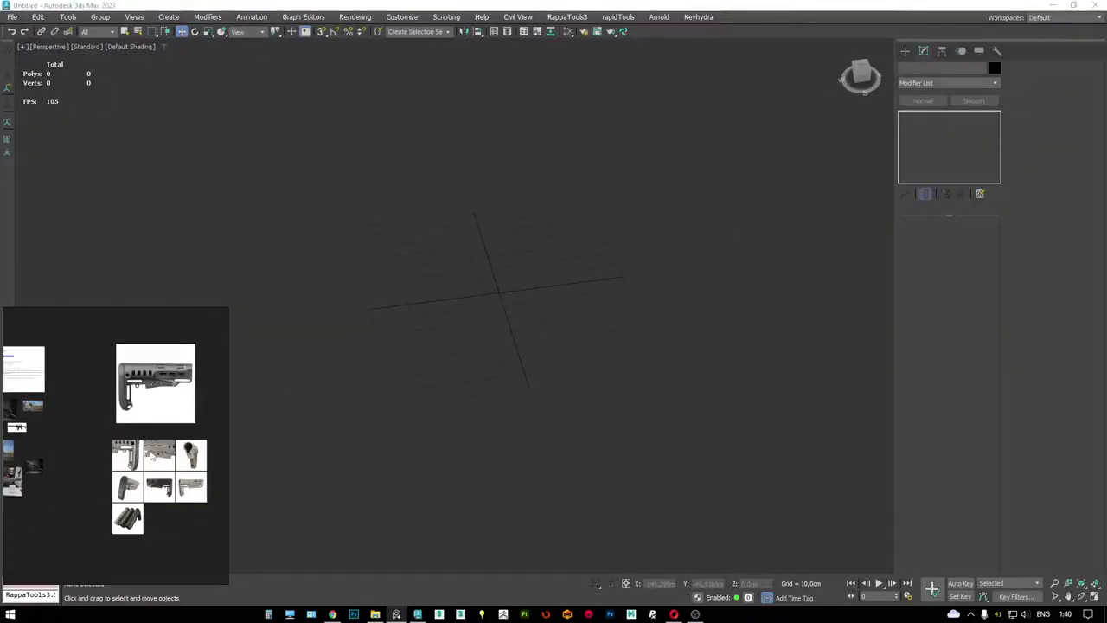
scroll(121, 388, "up", 6)
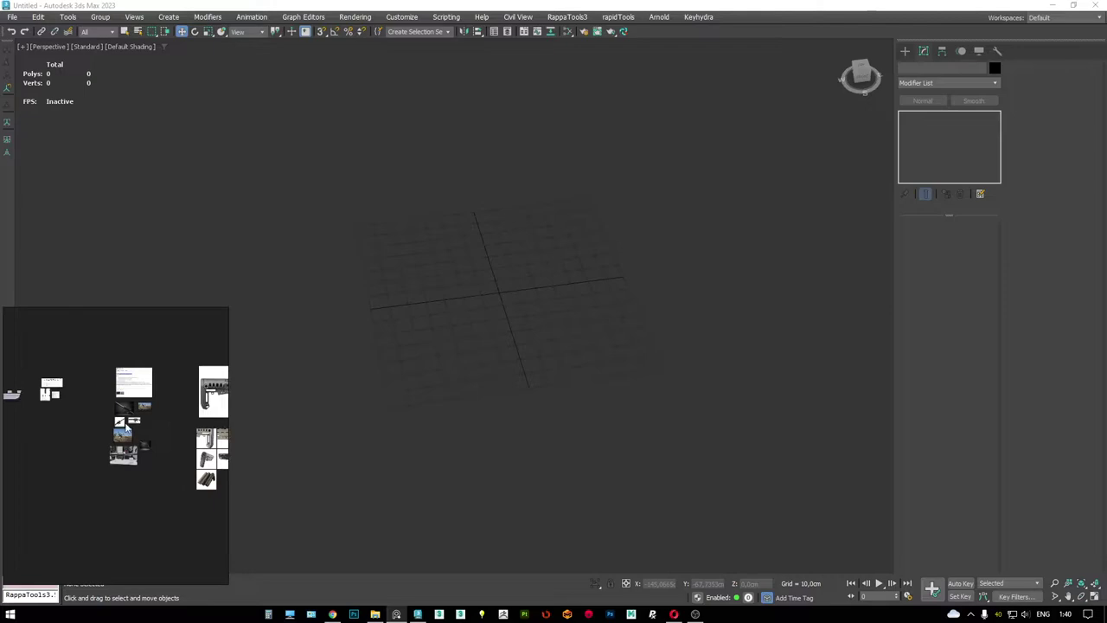
scroll(121, 387, "up", 4)
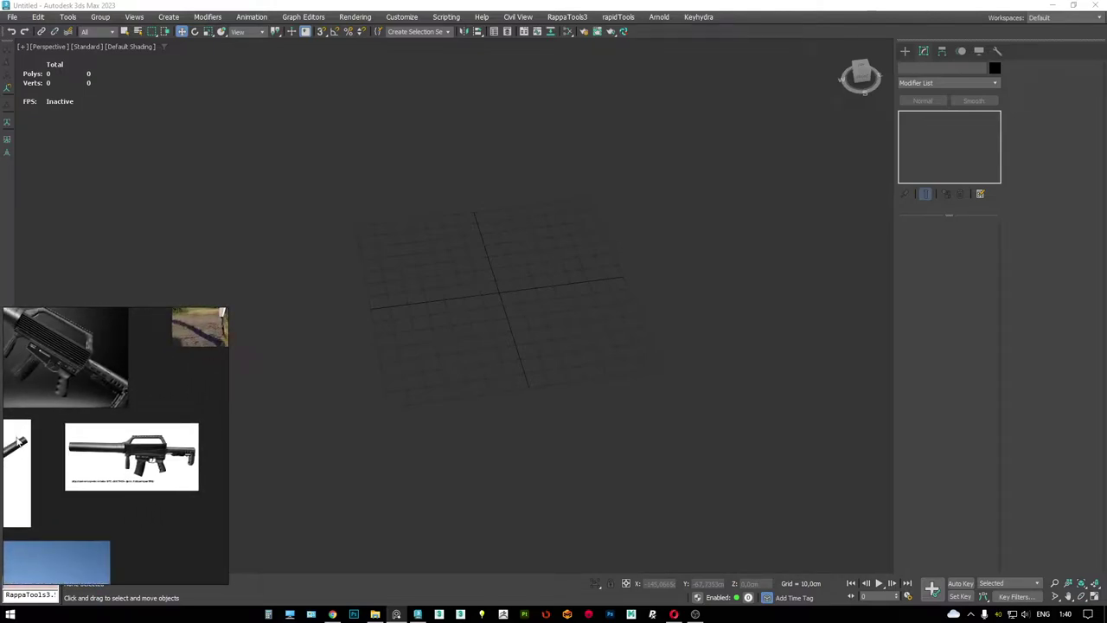
scroll(157, 439, "down", 5)
middle_click_drag(156, 439, 128, 350)
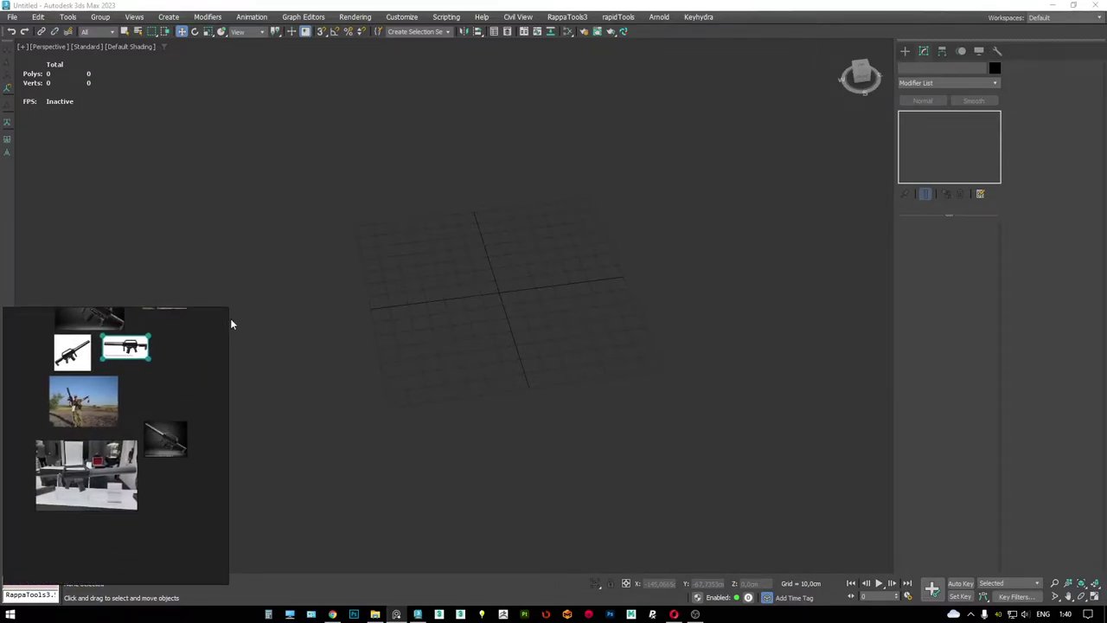
- Enlarge the PureRef window and zoom through the rifle photos, including the field photo's receiver and caption
left_click_drag(225, 308, 478, 116)
scroll(307, 424, "up", 6)
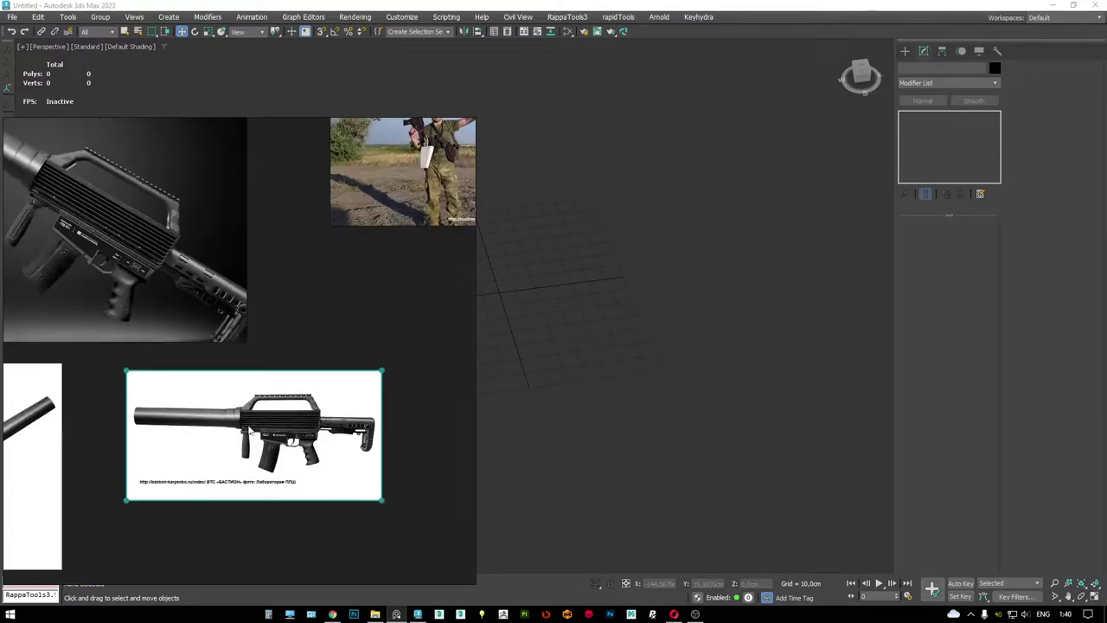
scroll(307, 424, "up", 3)
middle_click_drag(290, 383, 391, 397)
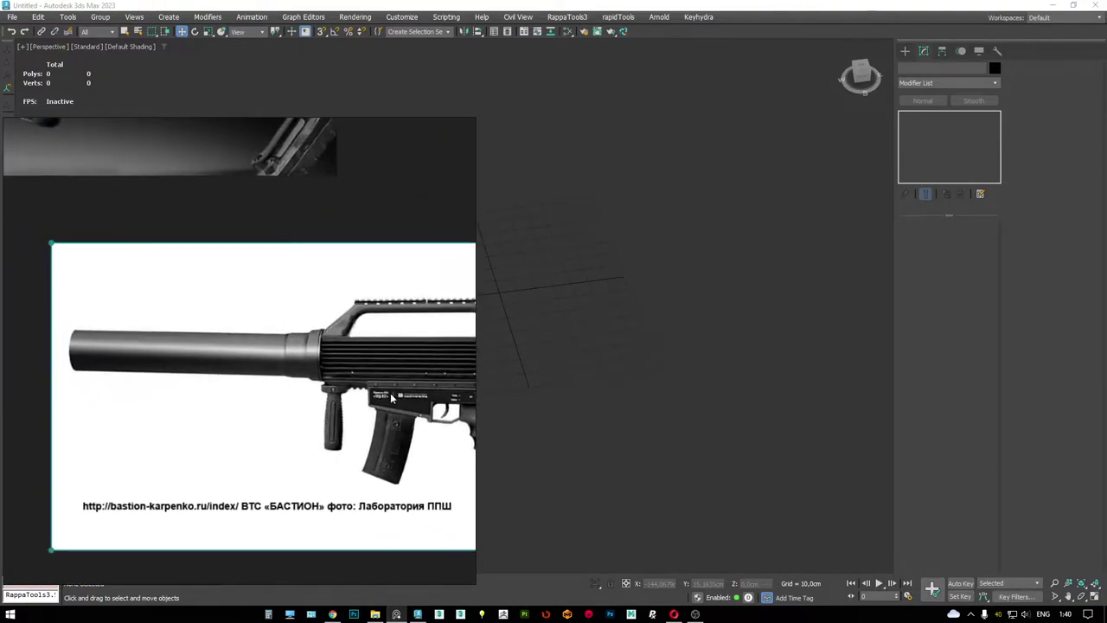
scroll(388, 397, "down", 10)
scroll(381, 407, "up", 5)
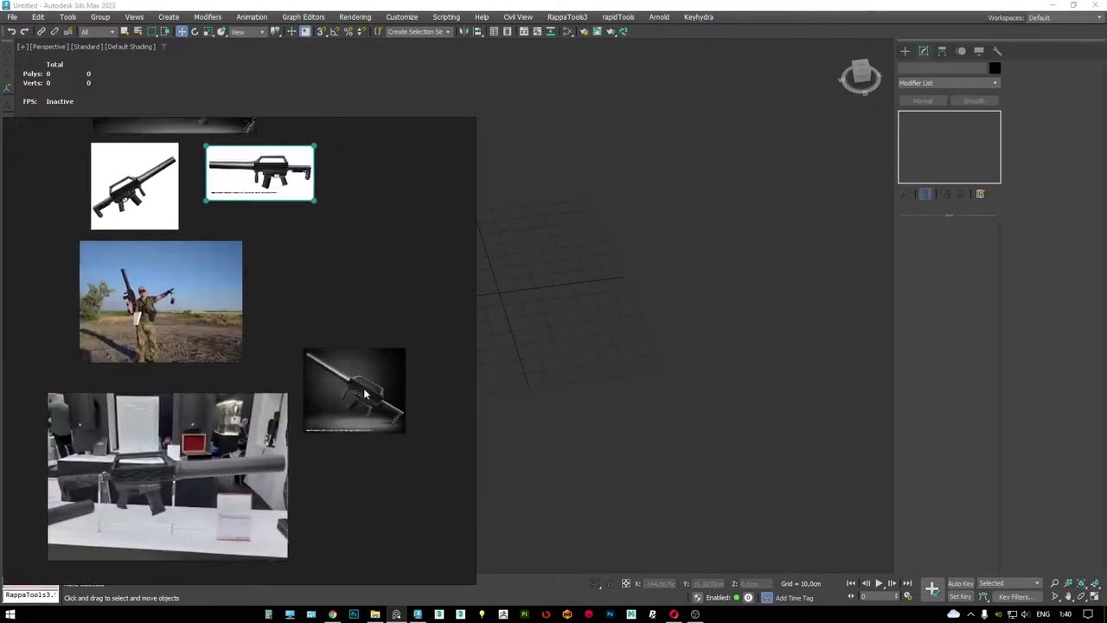
scroll(406, 394, "up", 3)
middle_click_drag(346, 328, 276, 430)
scroll(220, 262, "up", 5)
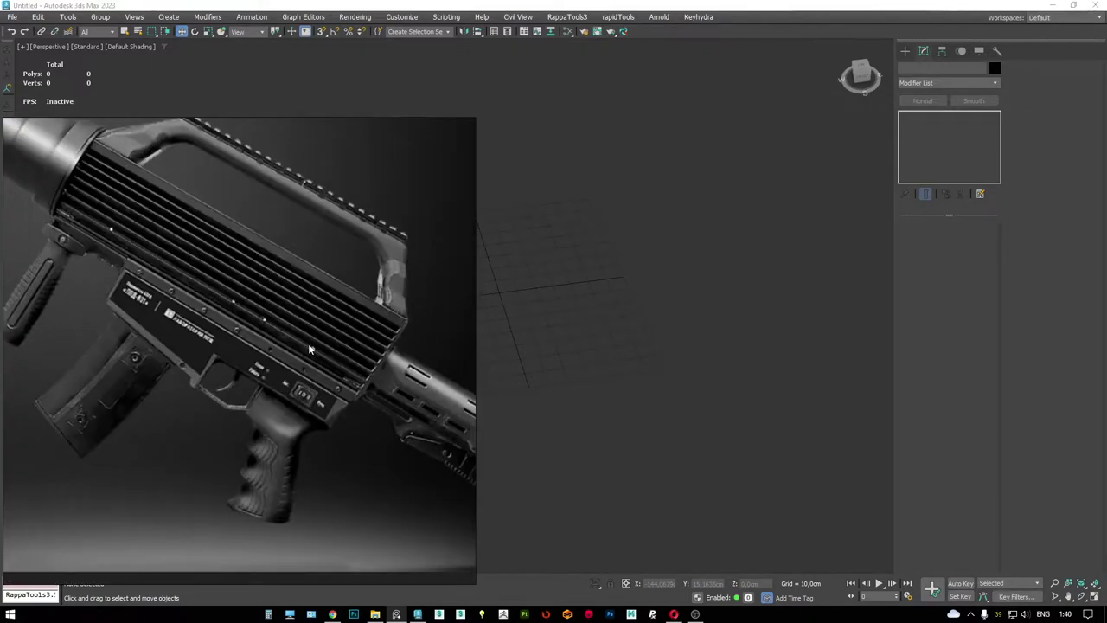
scroll(221, 263, "down", 2)
scroll(221, 262, "down", 2)
middle_click_drag(220, 262, 128, 252)
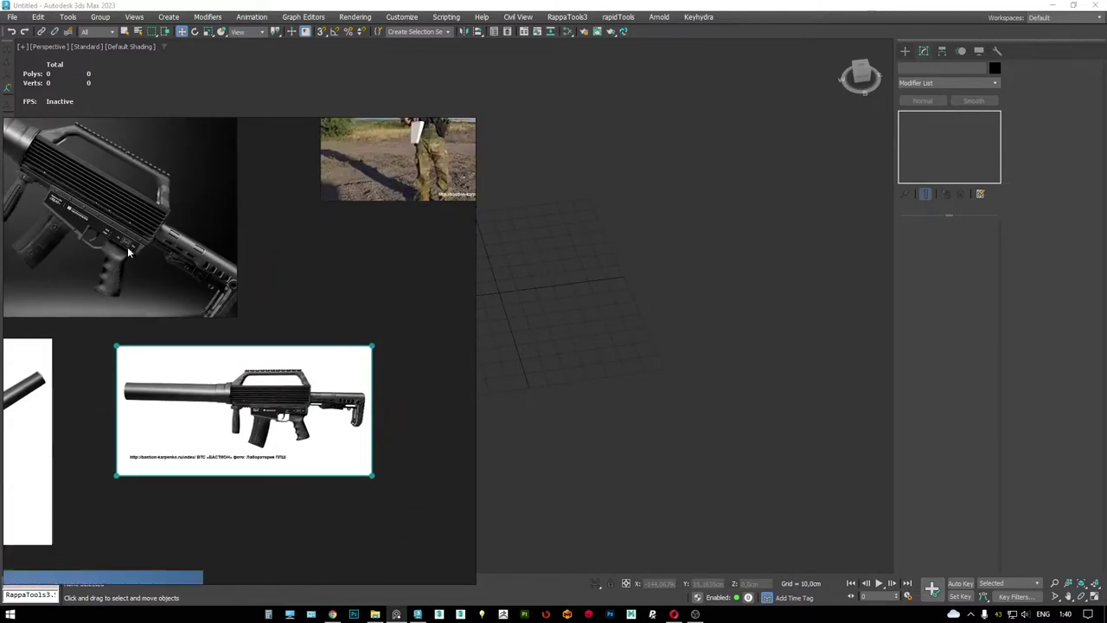
scroll(128, 252, "up", 4)
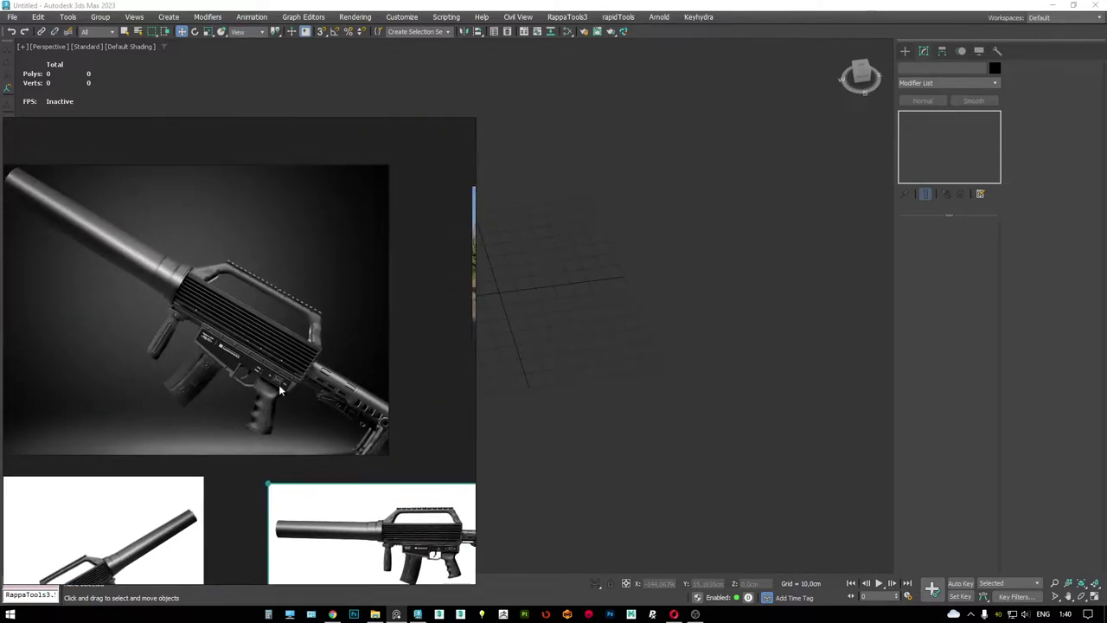
scroll(185, 310, "down", 3)
scroll(234, 408, "up", 5)
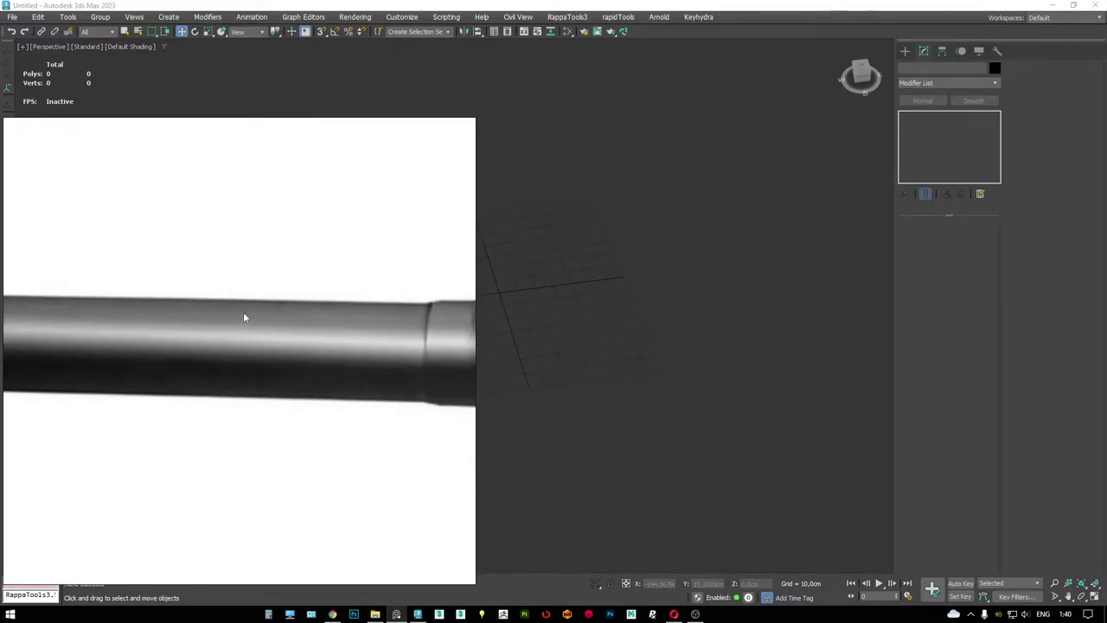
scroll(99, 284, "down", 1)
middle_click_drag(445, 285, 258, 318)
- Pan across the remaining rifle photos and select the dark-background rifle photo
scroll(257, 319, "up", 2)
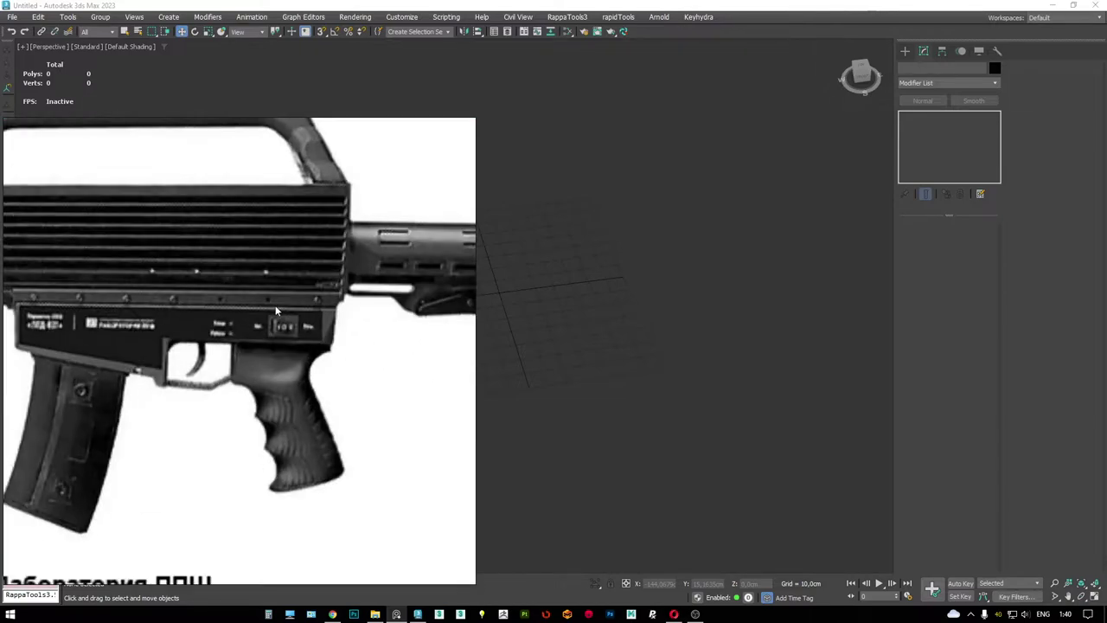
scroll(258, 319, "down", 2)
scroll(258, 319, "down", 3)
scroll(165, 246, "up", 4)
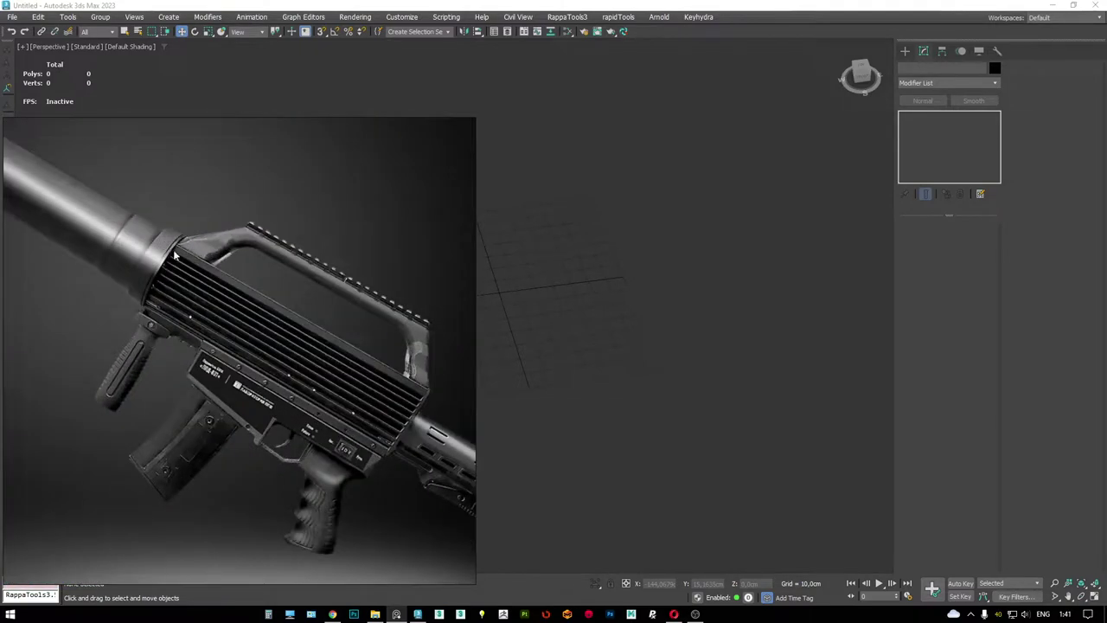
scroll(174, 256, "down", 3)
scroll(223, 321, "up", 4)
scroll(316, 289, "down", 3)
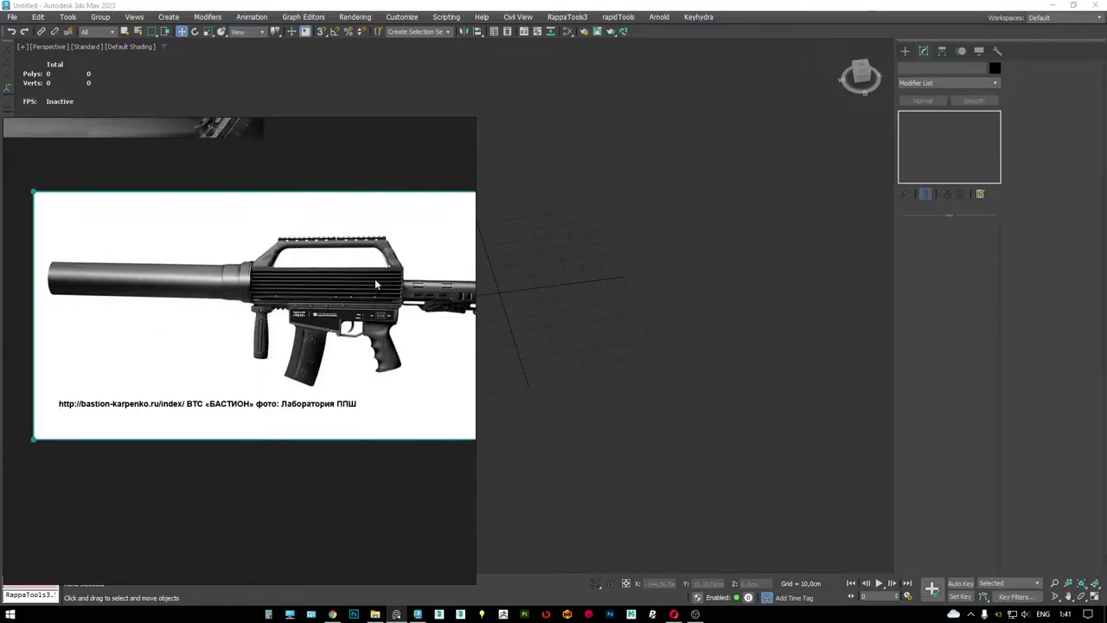
middle_click_drag(376, 284, 323, 323)
scroll(291, 290, "down", 3)
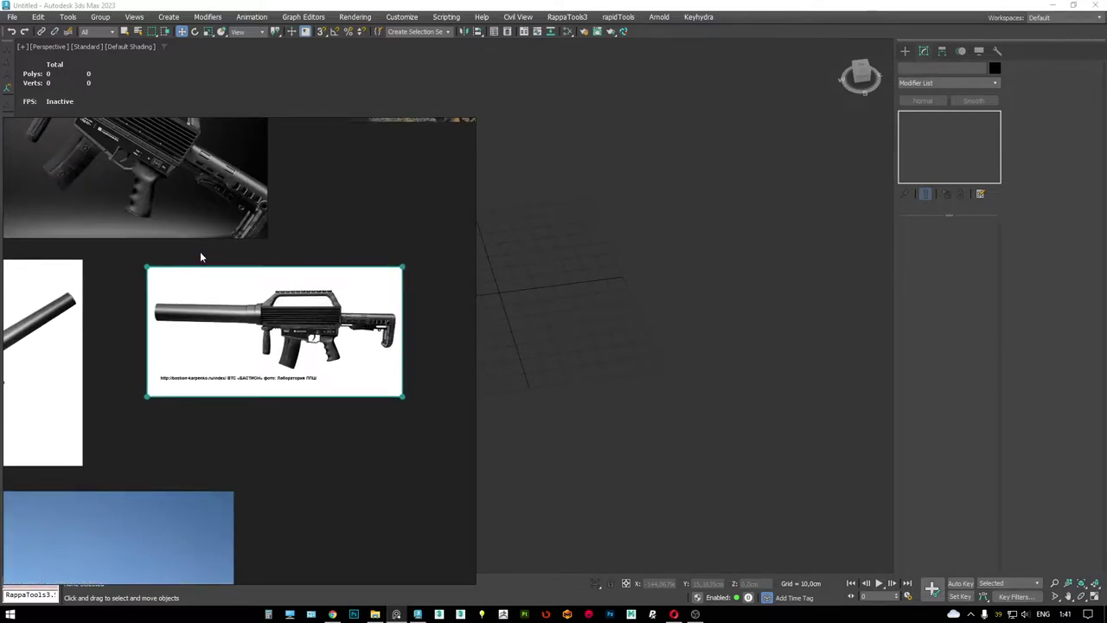
scroll(361, 361, "down", 1)
middle_click_drag(201, 257, 236, 335)
scroll(341, 346, "up", 3)
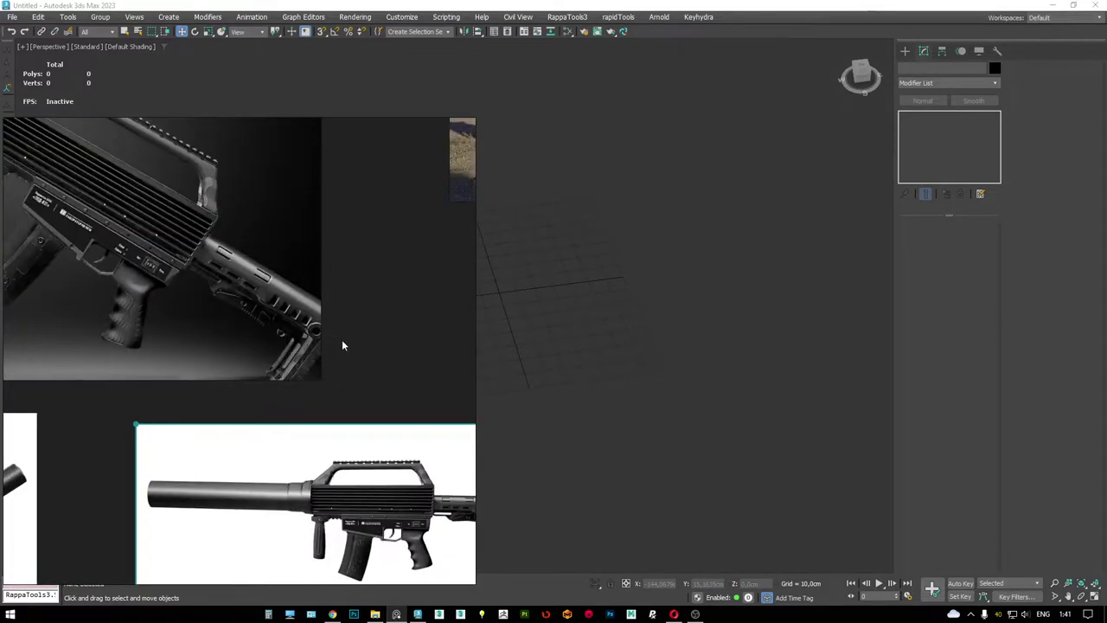
scroll(304, 346, "down", 3)
scroll(229, 299, "up", 1)
left_click(229, 298)
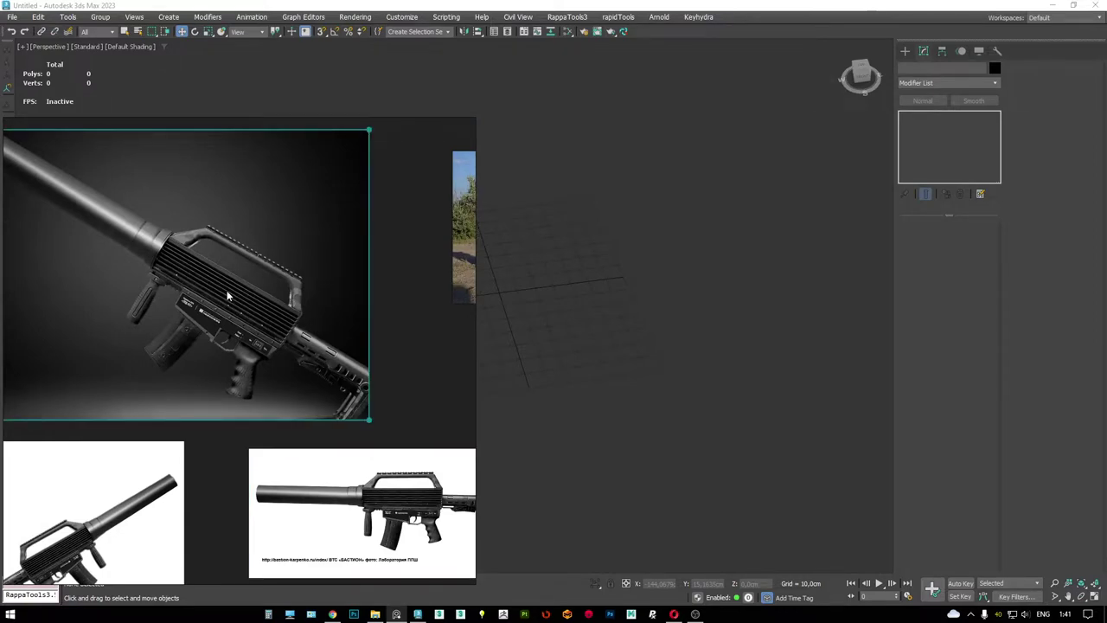
scroll(228, 296, "down", 2)
- Shrink the PureRef board into the corner and maximize the Left viewport in 3ds Max
left_click_drag(470, 125, 206, 386)
scroll(104, 485, "down", 2)
left_click(312, 283)
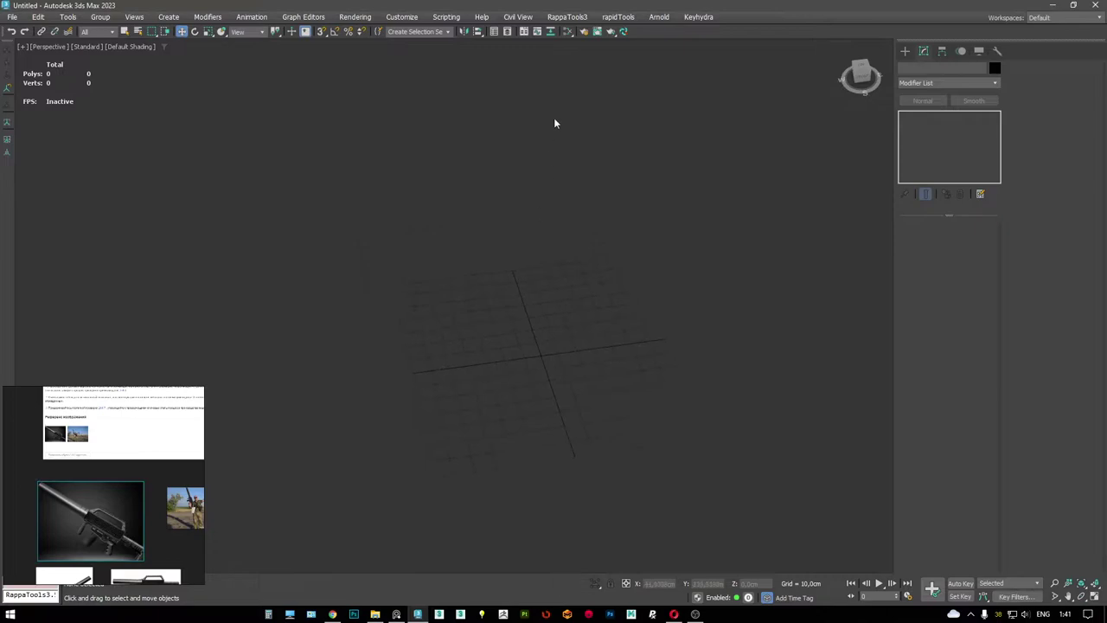
key("alt+w")
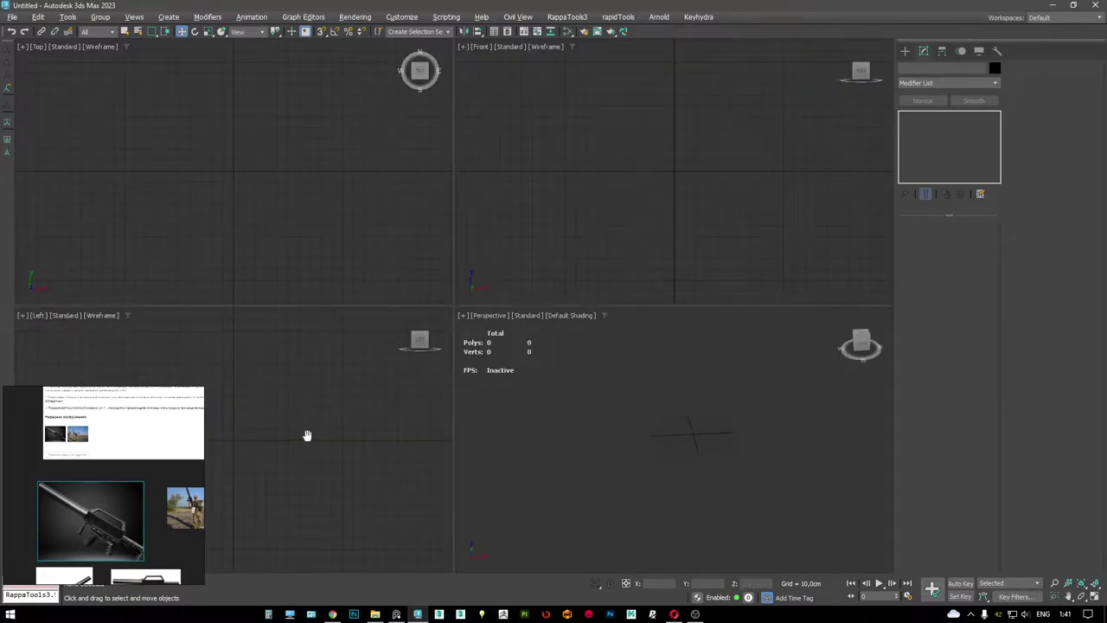
key("alt+w")
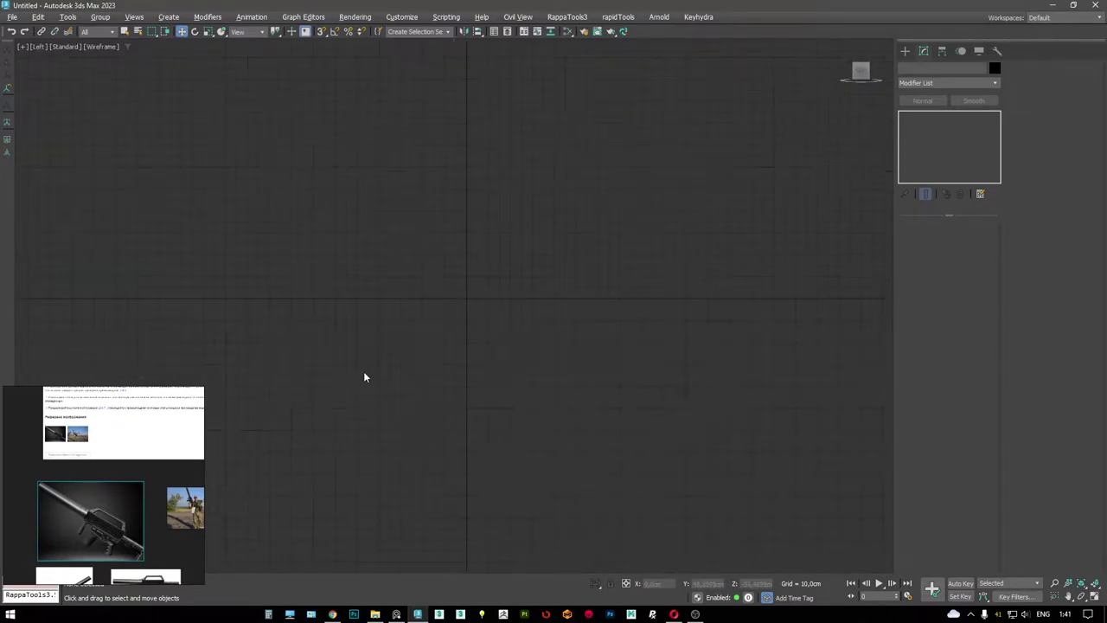
middle_click_drag(364, 376, 413, 355)
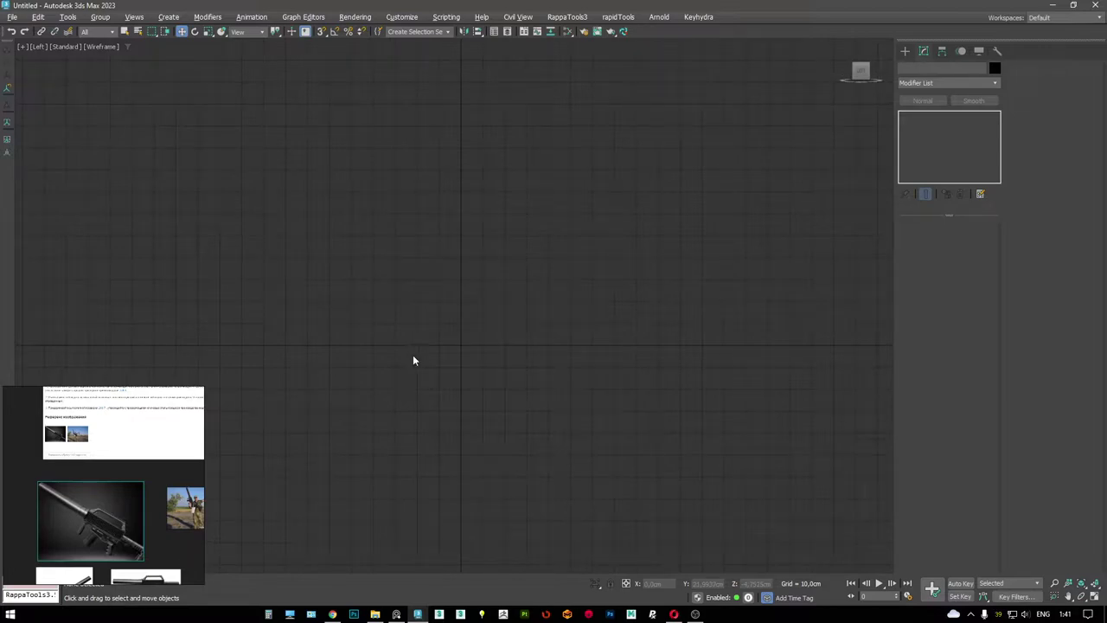
- Create a RappaTools3 view blueprint plane from the clipboard rifle photo
left_click(567, 17)
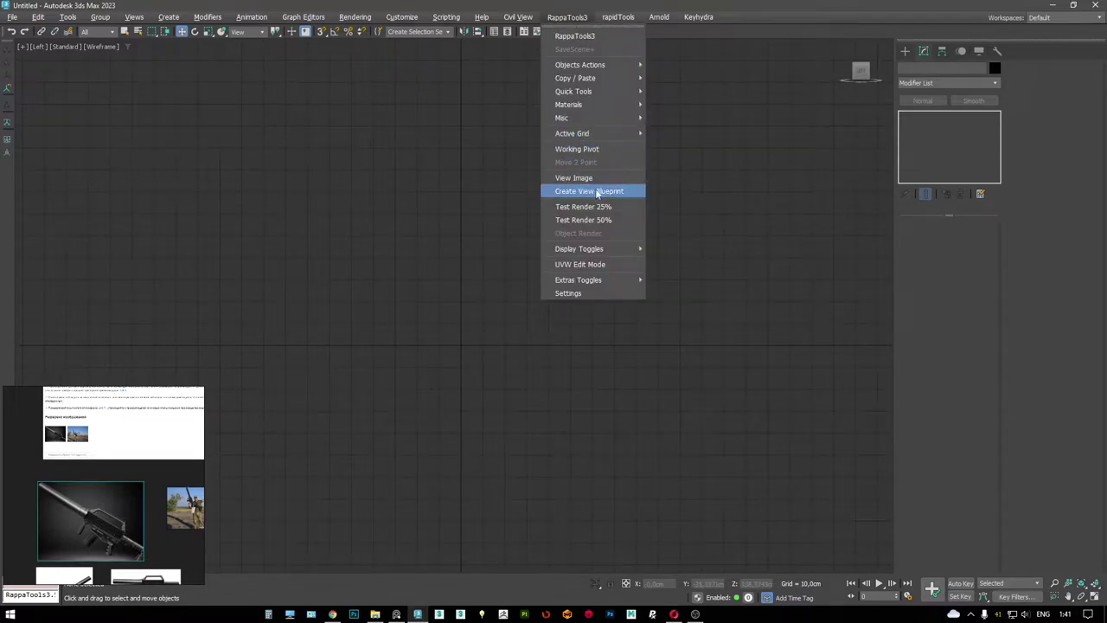
left_click(603, 192)
left_click(545, 321)
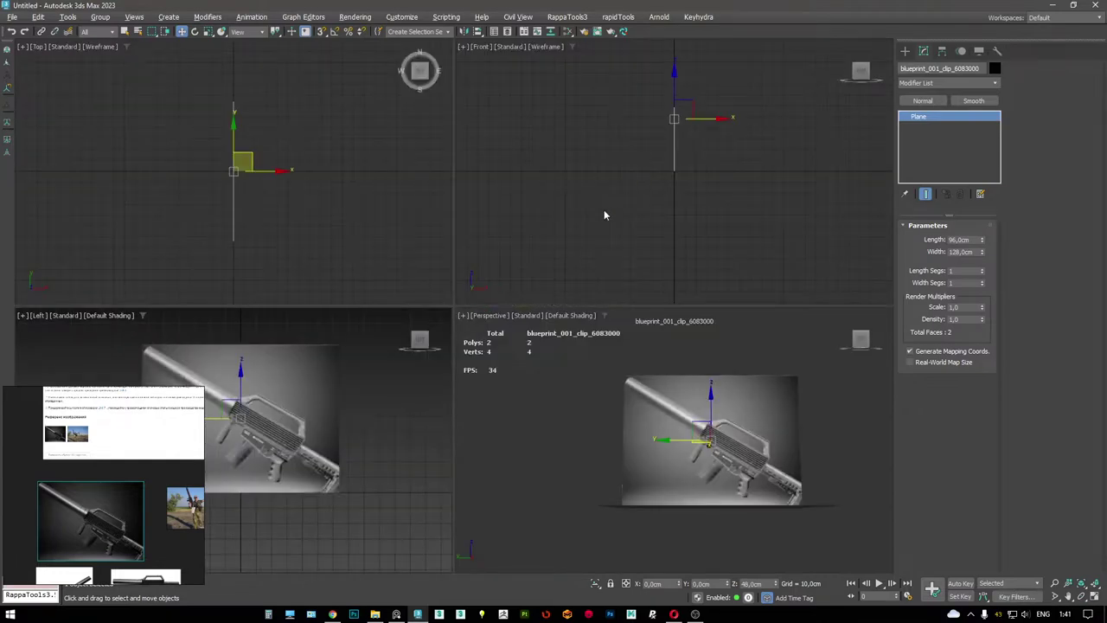
- In the maximized Left view, draw a horizontal line spline below the reference
key("alt+w")
scroll(536, 273, "down", 3)
right_click(712, 298)
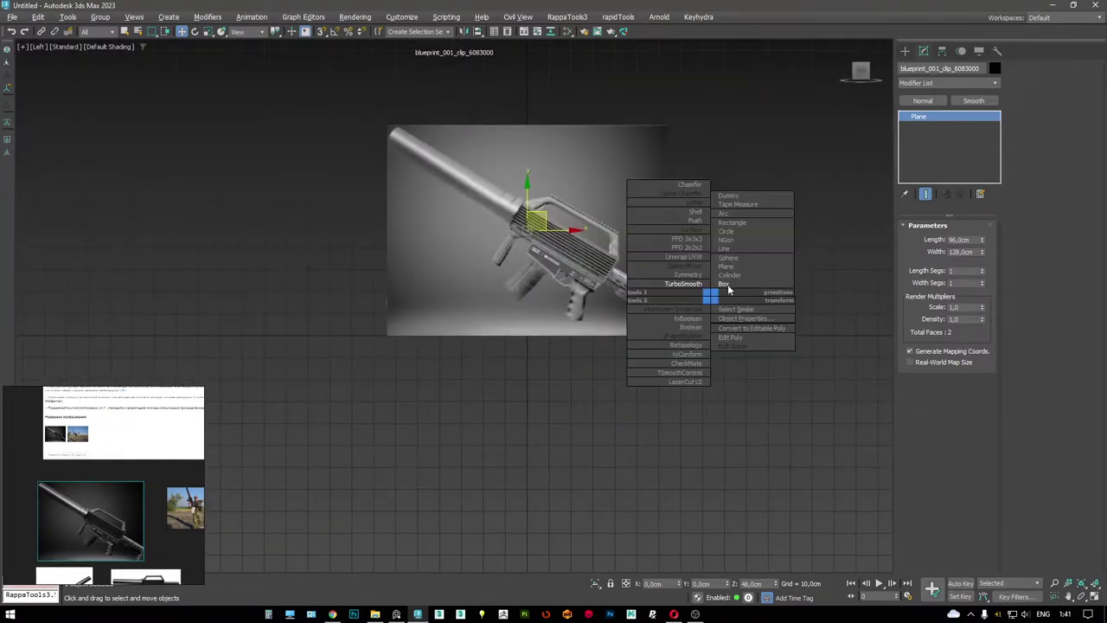
left_click(731, 248)
left_click(361, 380)
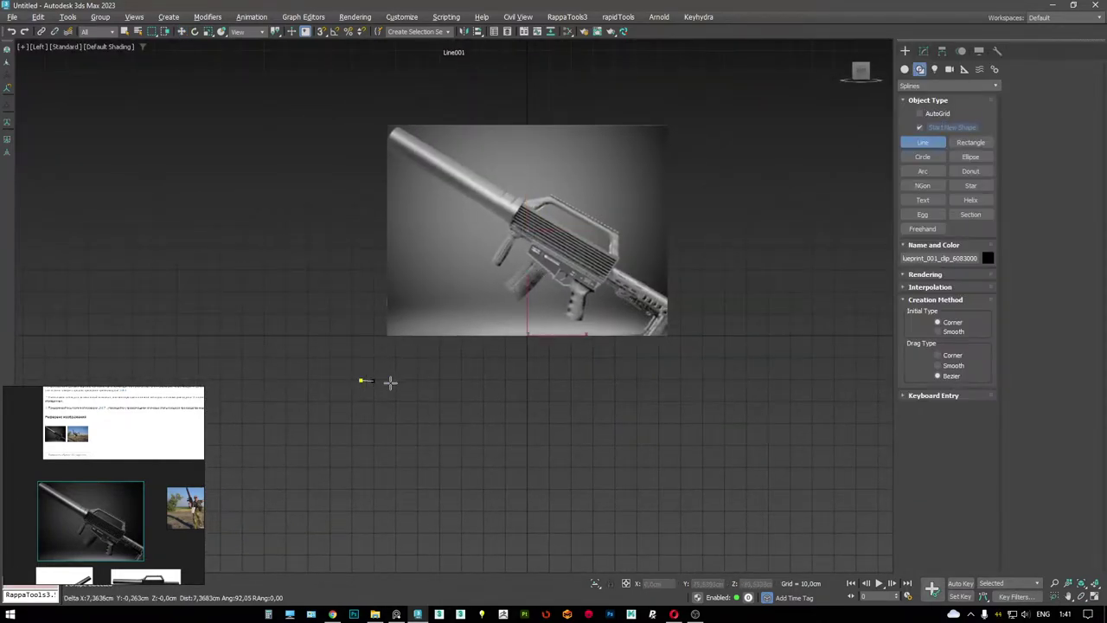
left_click(748, 383)
right_click(702, 262)
- Rotate the rifle reference plane about 30.75° so the gun lies level
key("w")
left_click(571, 225)
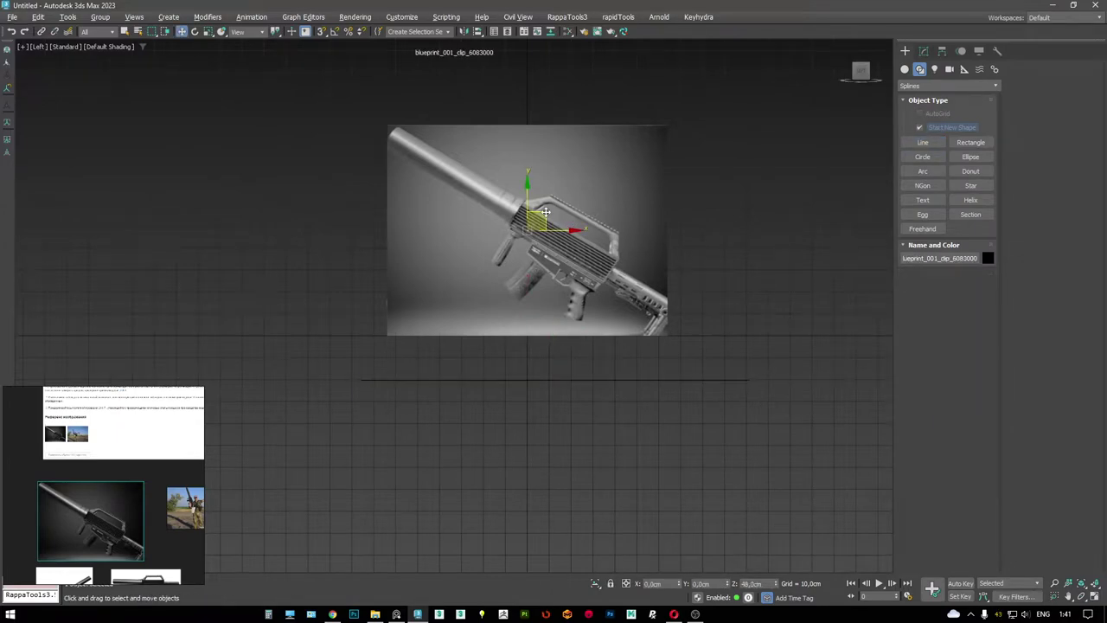
key("e")
scroll(573, 369, "up", 4)
left_click_drag(567, 357, 638, 142)
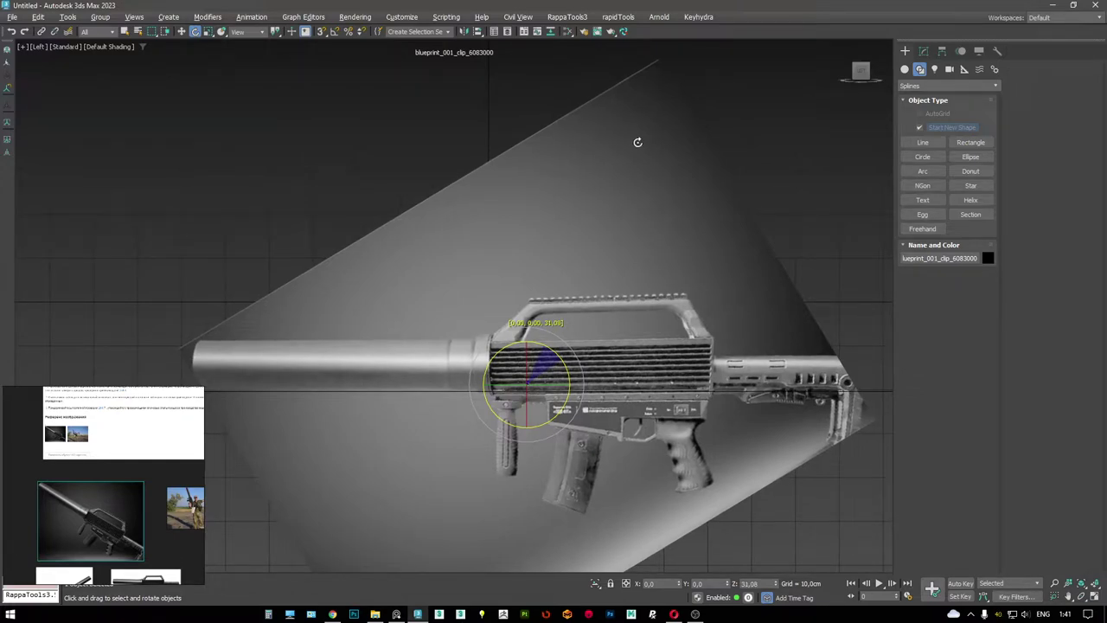
- Move the reference plane up to Z 38.3 cm
key("w")
mouse_move(545, 380)
left_mouse_down()
mouse_move(548, 429)
mouse_move(540, 381)
left_mouse_up()
scroll(540, 382, "down", 5)
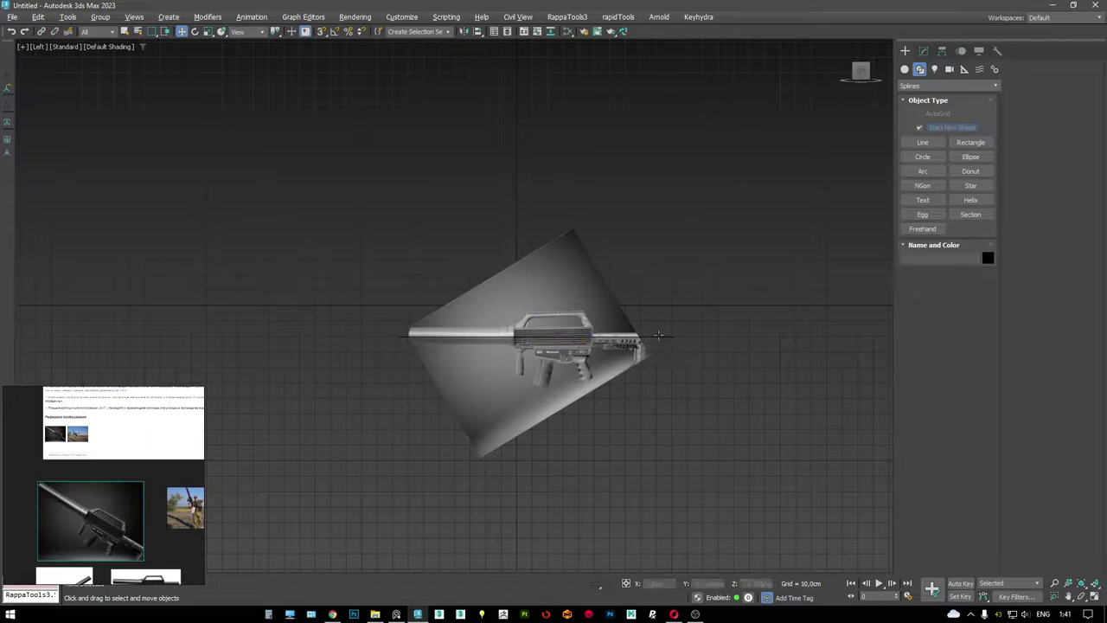
left_click_drag(539, 326, 521, 248)
middle_click_drag(521, 248, 546, 350)
- Orbit the maximized Perspective view to check the raised reference plane
key("alt+w")
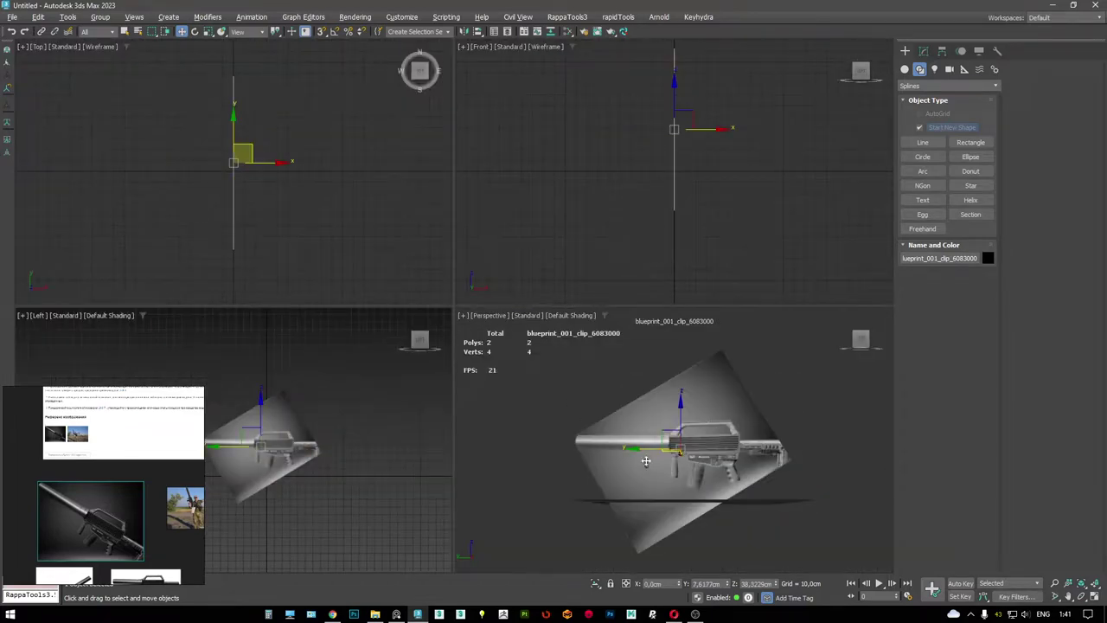
key("alt+w")
scroll(675, 450, "up", 3)
middle_click_drag(675, 450, 503, 298, "alt")
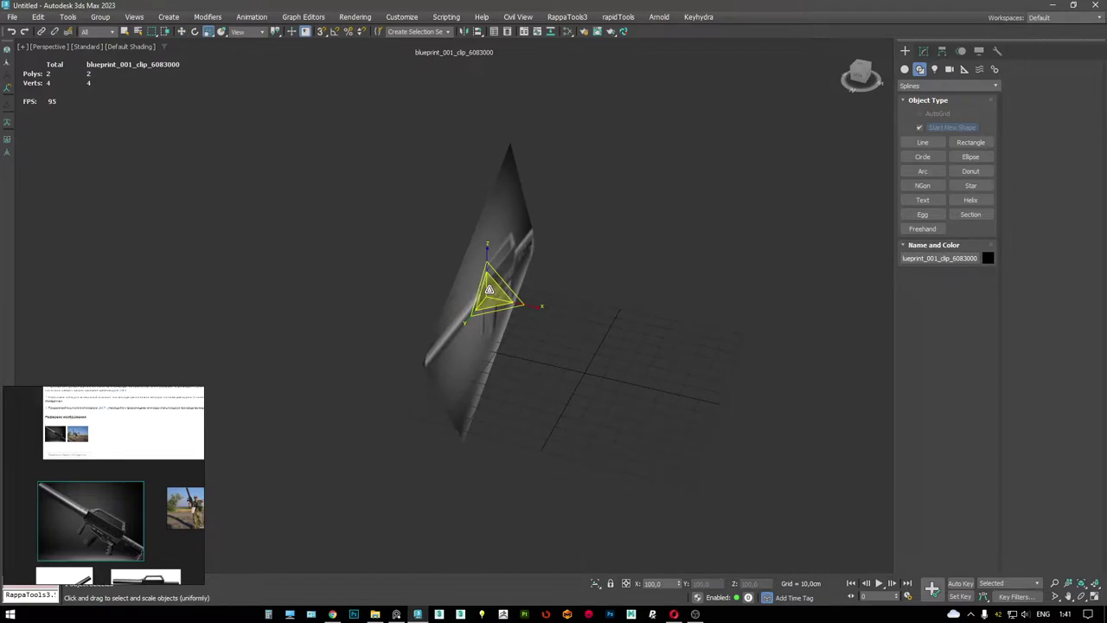
scroll(503, 298, "up", 5)
scroll(503, 297, "down", 4)
middle_click_drag(510, 259, 625, 343, "alt")
- Set the reference plane's Object Properties display to By Layer
right_click(625, 344)
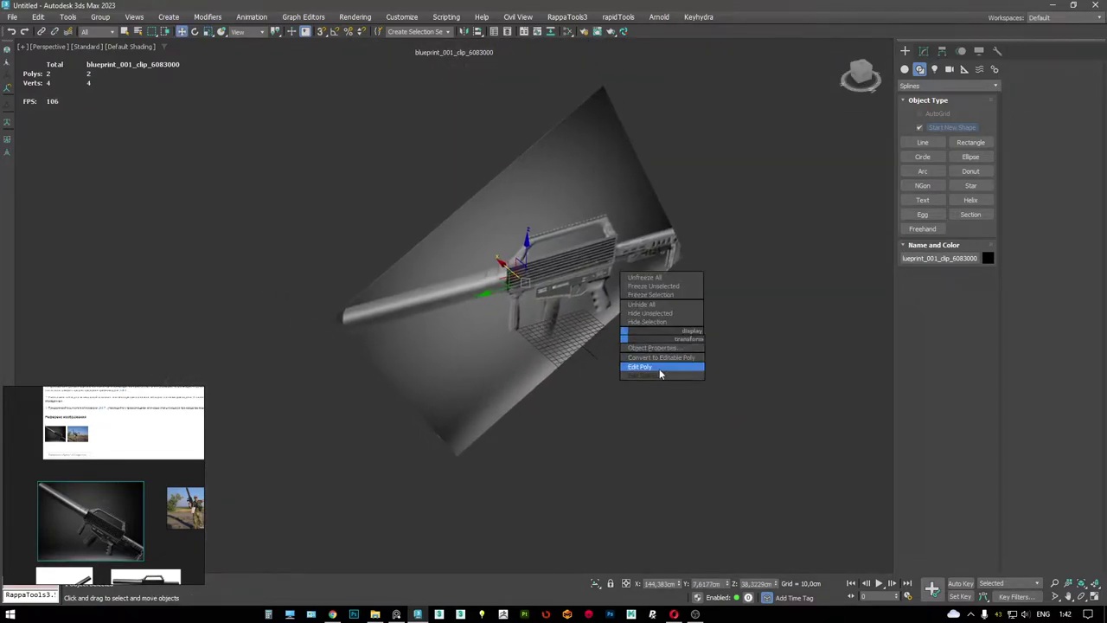
left_click(662, 371)
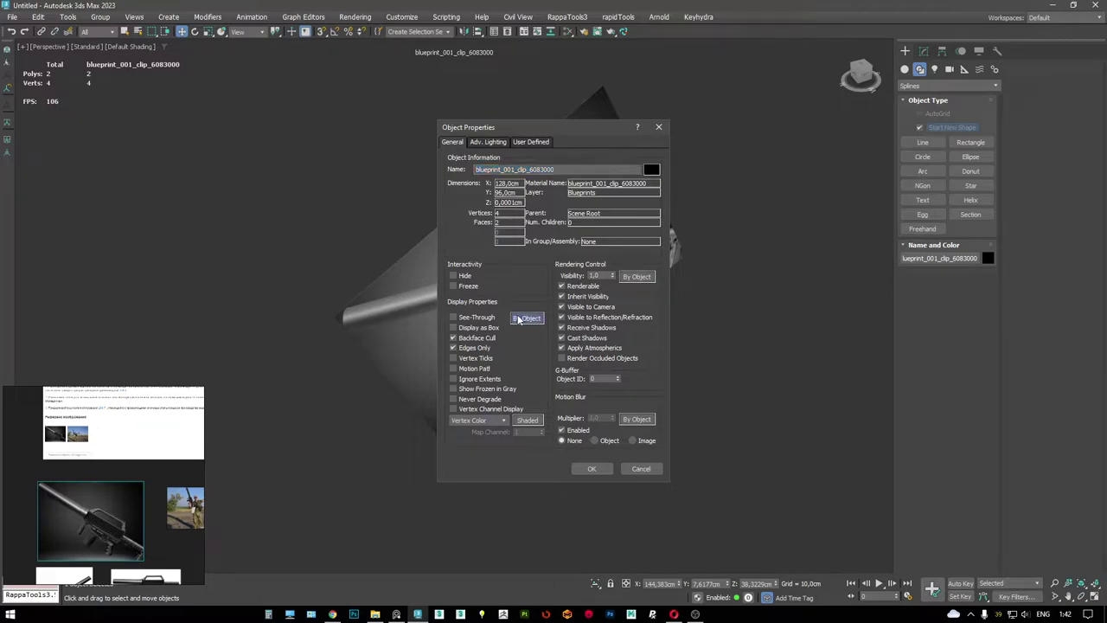
left_click(526, 318)
left_click(592, 468)
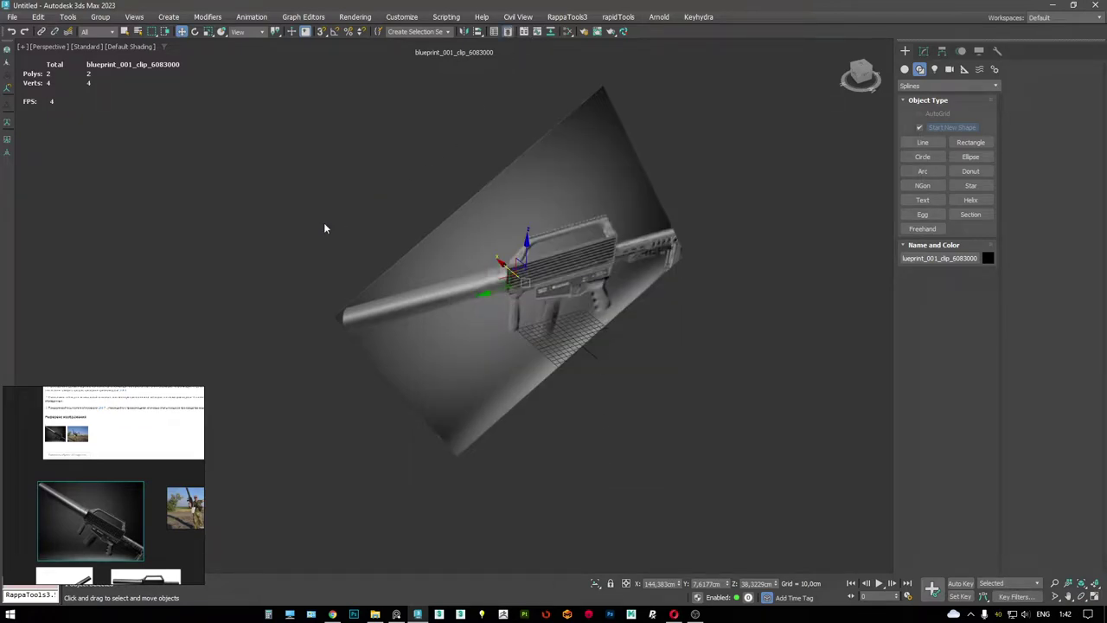
- Set the Blueprints layer's display to Shaded in its Layer Properties
key("ctrl+l")
left_click(98, 169)
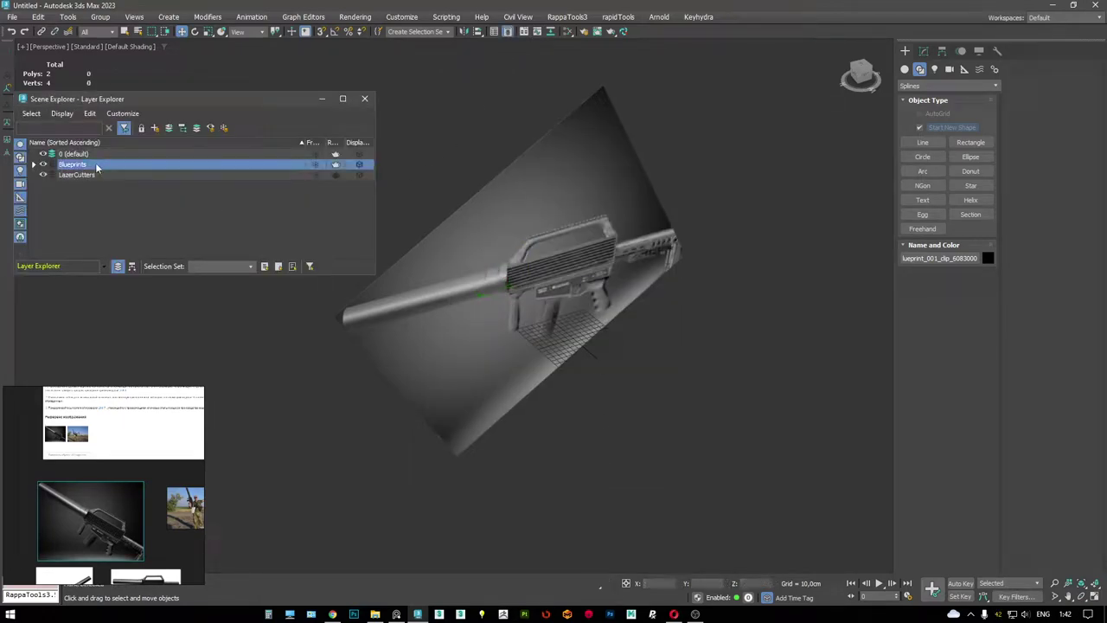
right_click(74, 166)
left_click(126, 240)
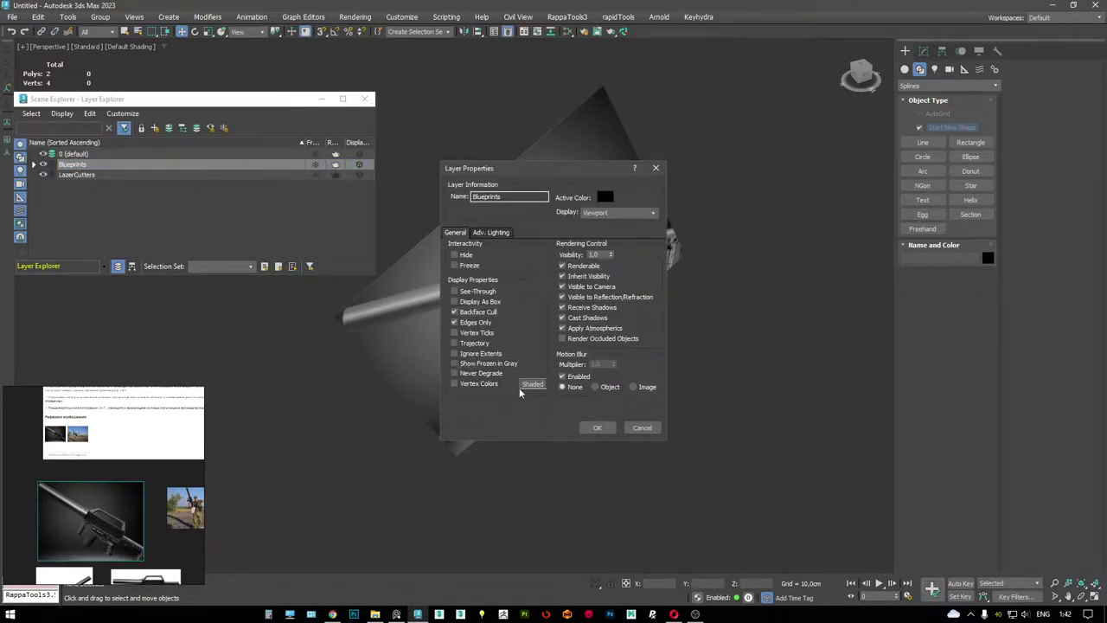
left_click(652, 213)
left_click(597, 247)
left_click(595, 427)
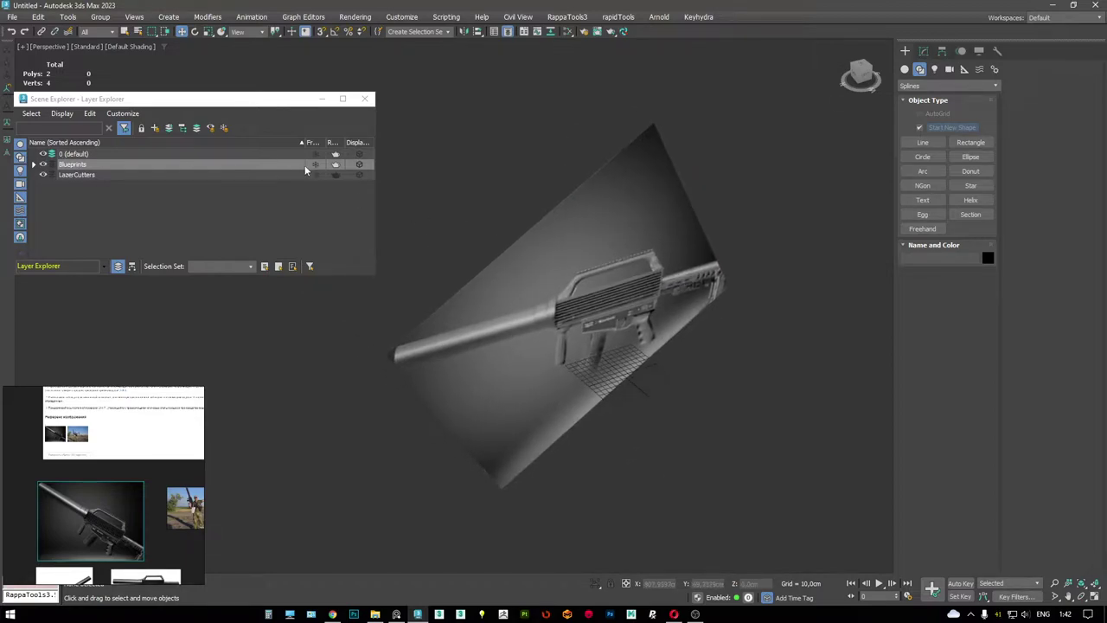
- Select the 0 (default) layer, close the Layer Explorer and return to four views
scroll(519, 195, "down", 5)
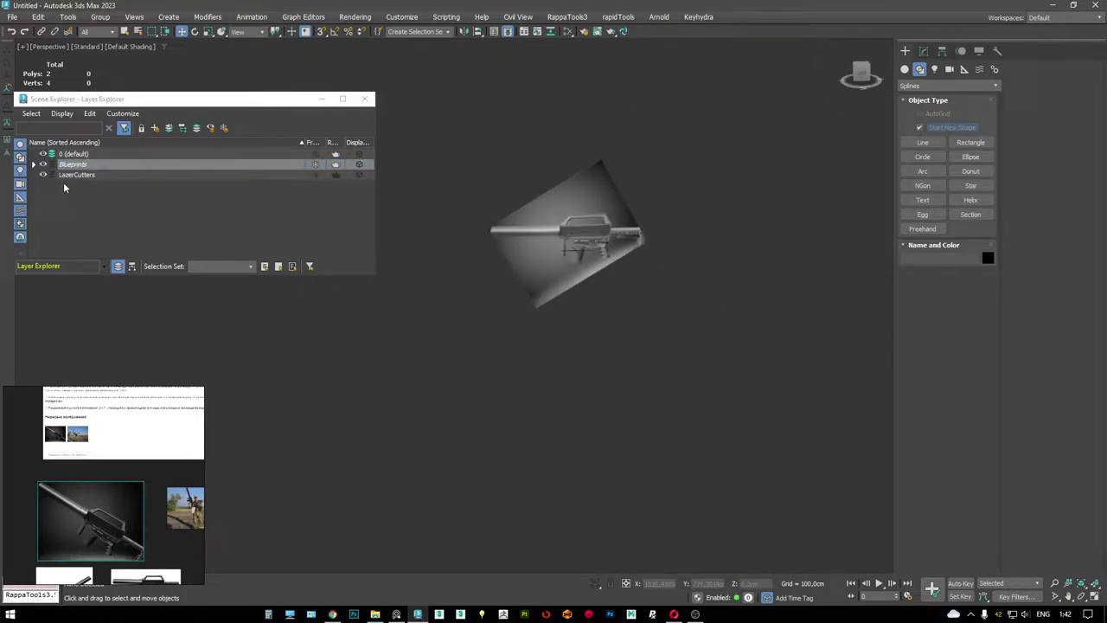
left_click(66, 154)
left_click(366, 99)
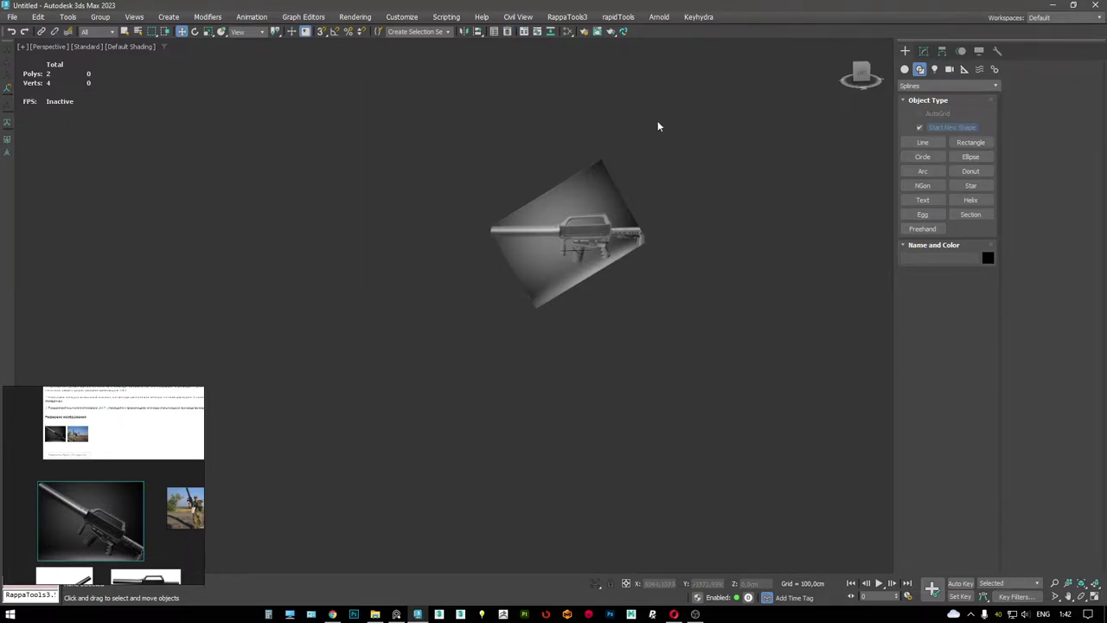
key("alt+w")
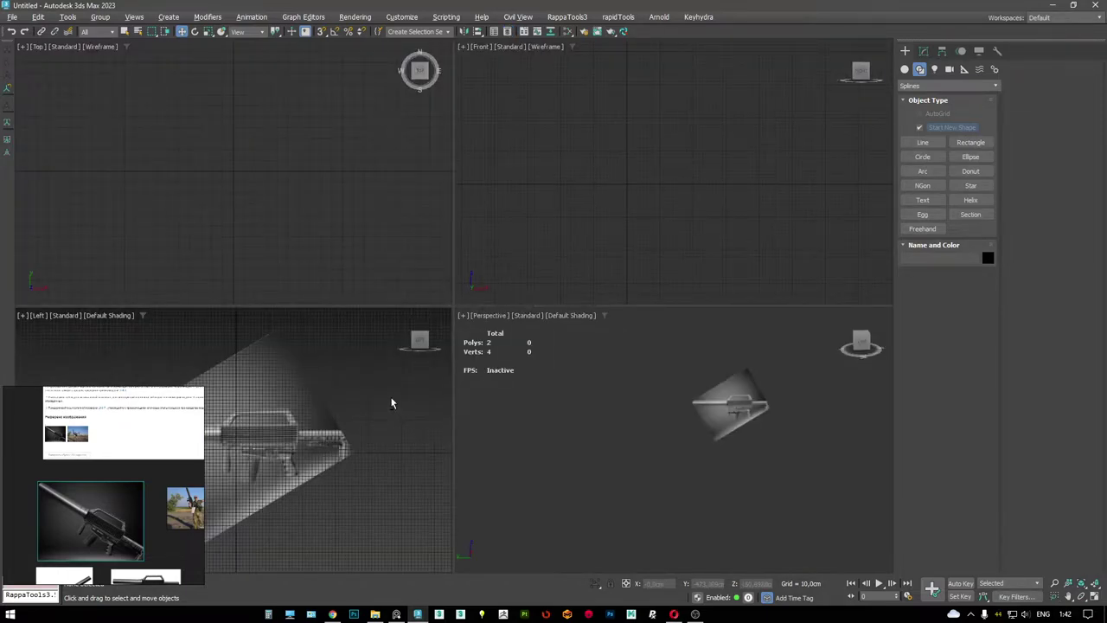
- In the maximized Left view, draw a line from the suppressor tip to its base
key("alt+w")
scroll(391, 396, "up", 5)
middle_click_drag(607, 336, 573, 284)
scroll(517, 323, "up", 5)
scroll(459, 272, "up", 3)
scroll(519, 242, "down", 5)
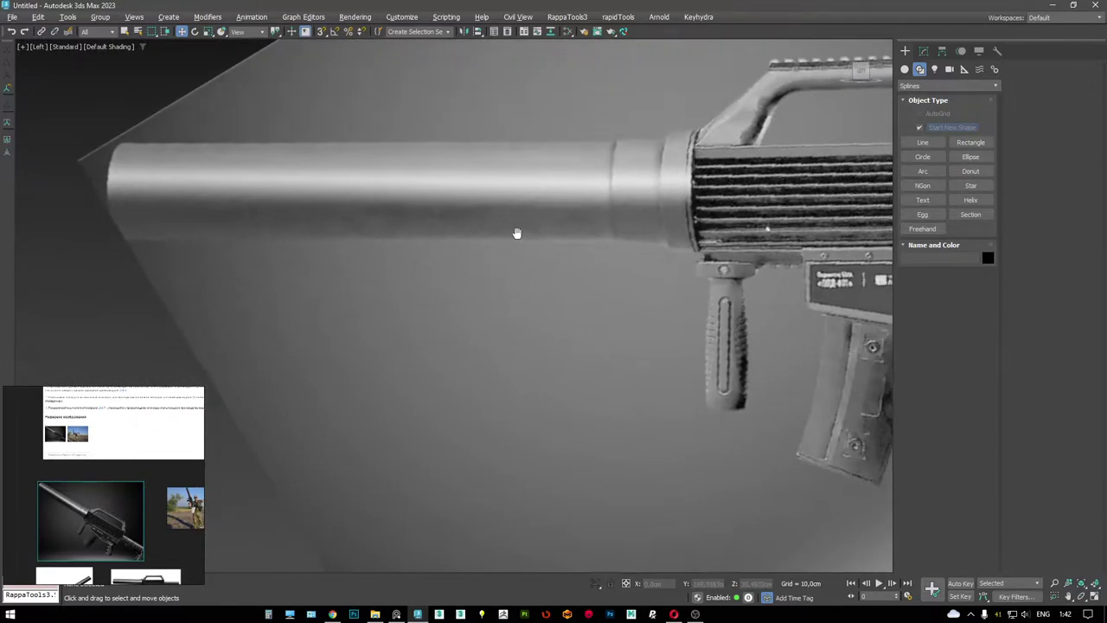
right_click(549, 306)
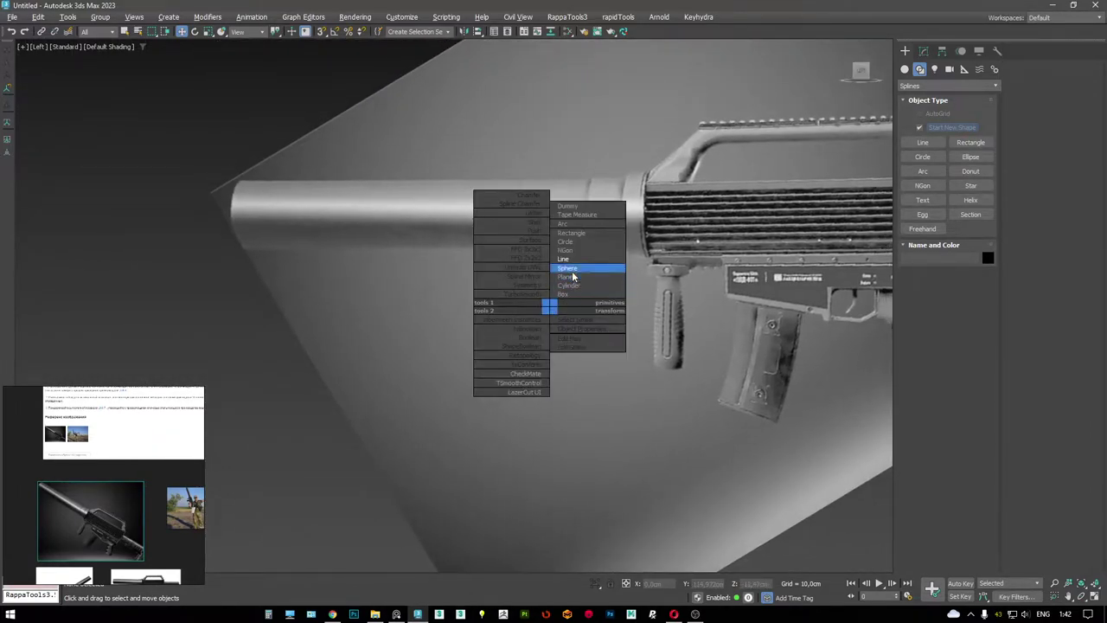
left_click(563, 259)
left_click(271, 317)
left_click(653, 316)
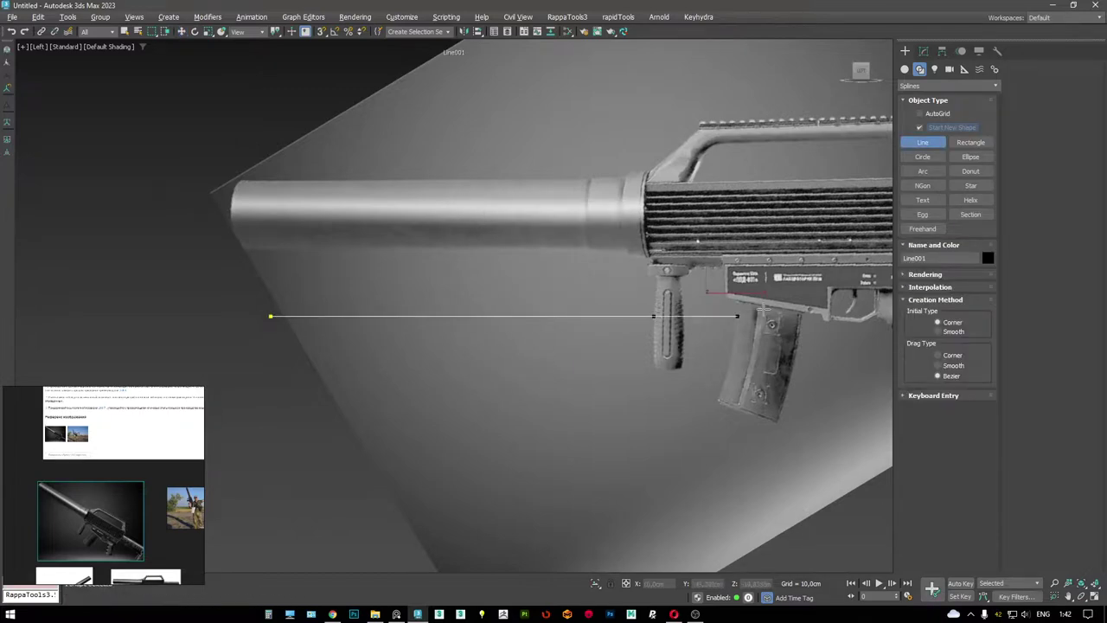
right_click(763, 310)
- Move the line up onto the suppressor's centreline
middle_click_drag(535, 283, 547, 288)
key("w")
left_click_drag(487, 307, 461, 204)
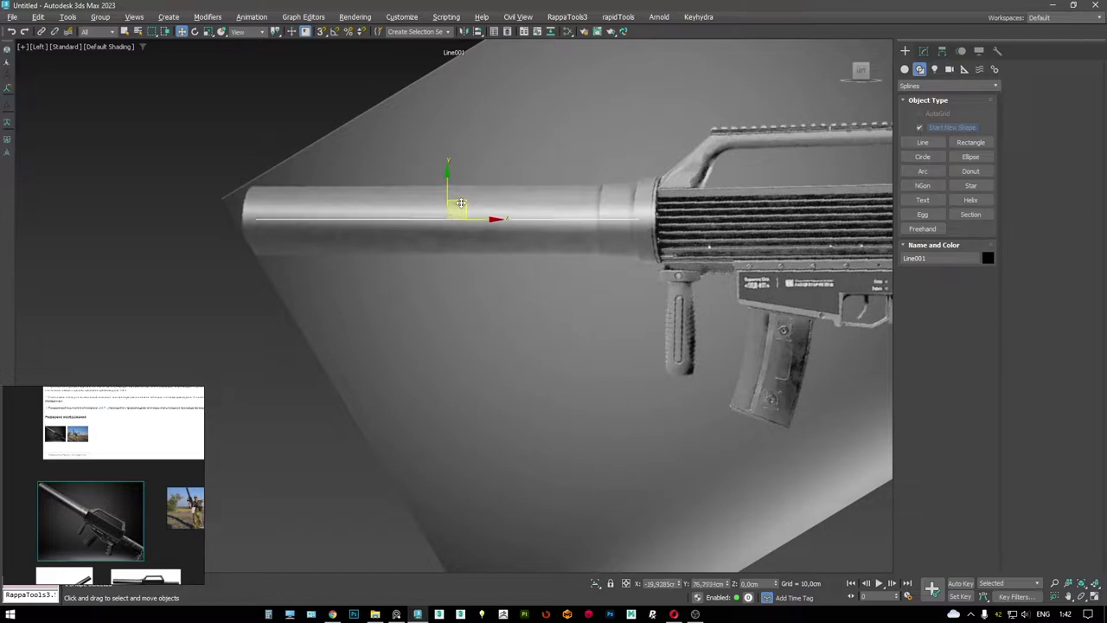
scroll(524, 304, "up", 3)
scroll(434, 294, "down", 1)
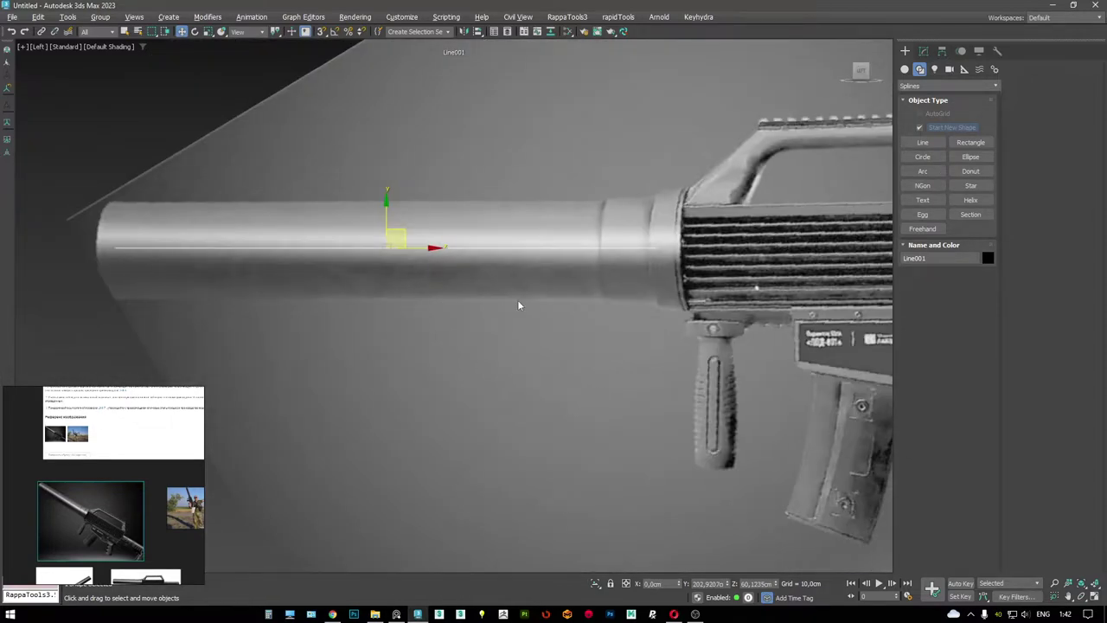
- In Segment mode, Shift-copy the line's segment up to the suppressor's top edge
left_click(924, 50)
key("2")
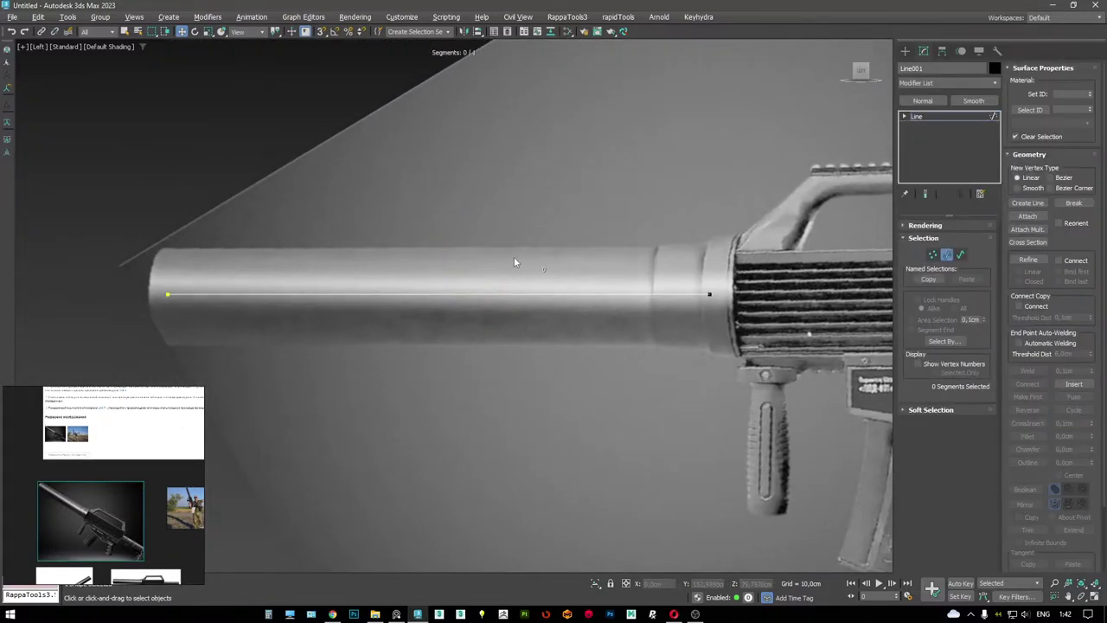
middle_click_drag(433, 249, 486, 294)
left_click_drag(440, 259, 439, 214, "shift")
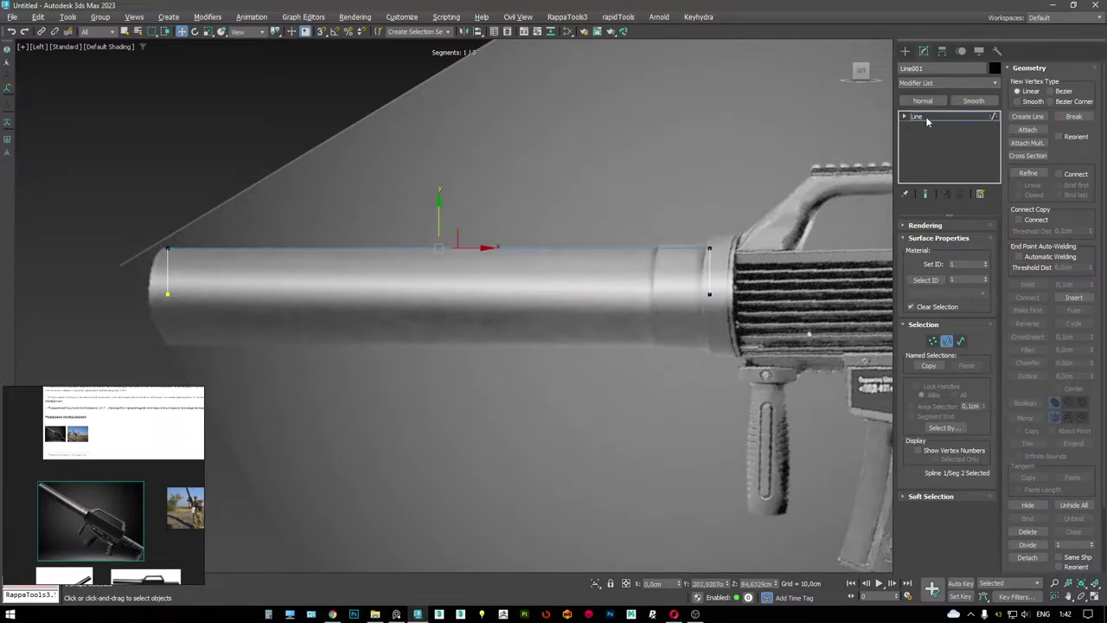
left_click(927, 121)
right_click(571, 231)
- Apply a Lathe modifier to the profile with its axis set to X
left_click(523, 140)
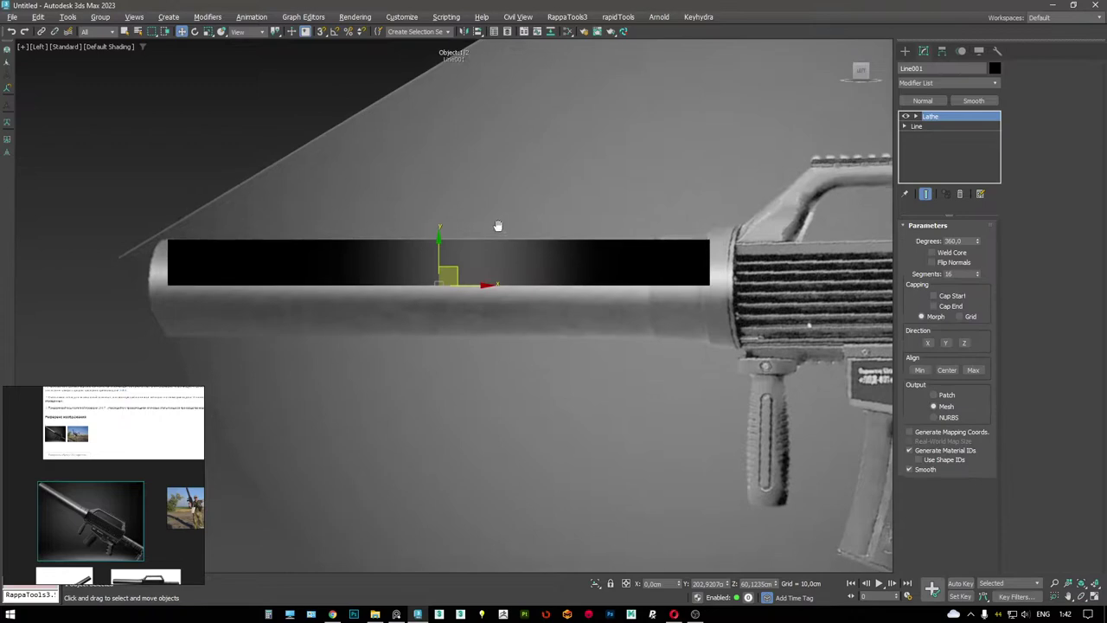
middle_click_drag(497, 226, 486, 202)
left_click(963, 344)
left_click(947, 344)
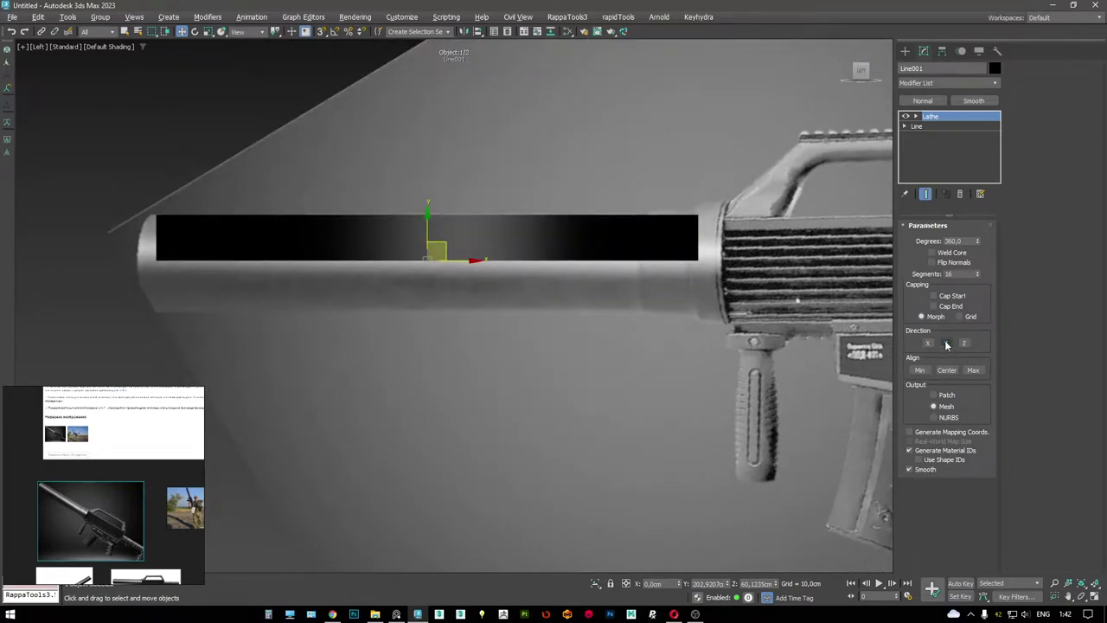
left_click(930, 344)
middle_click_drag(722, 288, 752, 285)
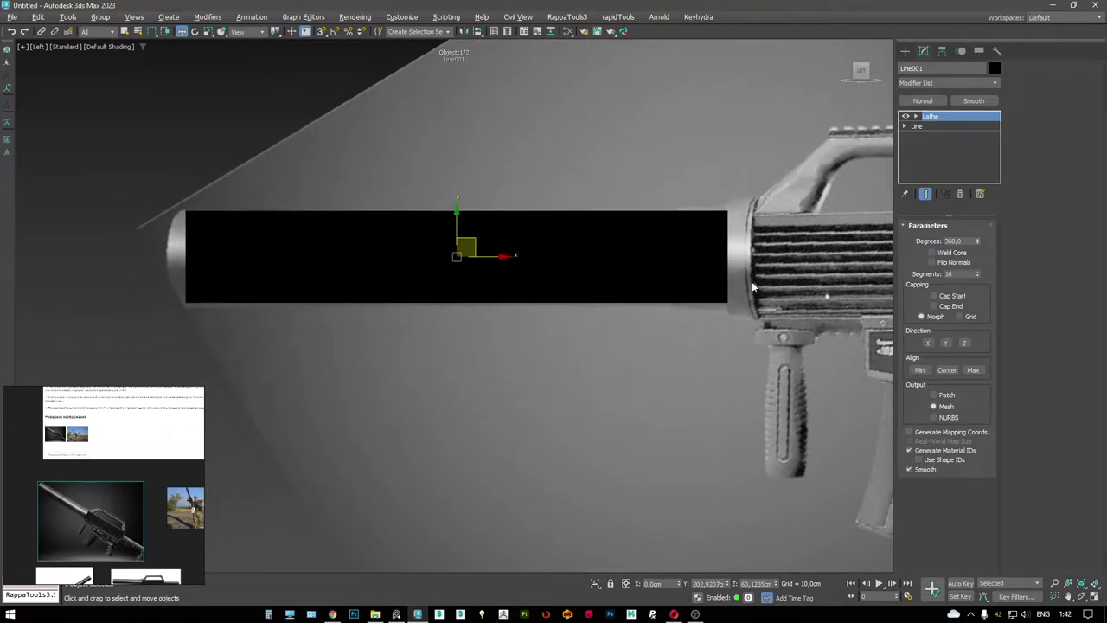
- Turn on Weld Core and Flip Normals, switch to wireframe, and return to the Line's vertices
left_click(933, 262)
left_click(932, 252)
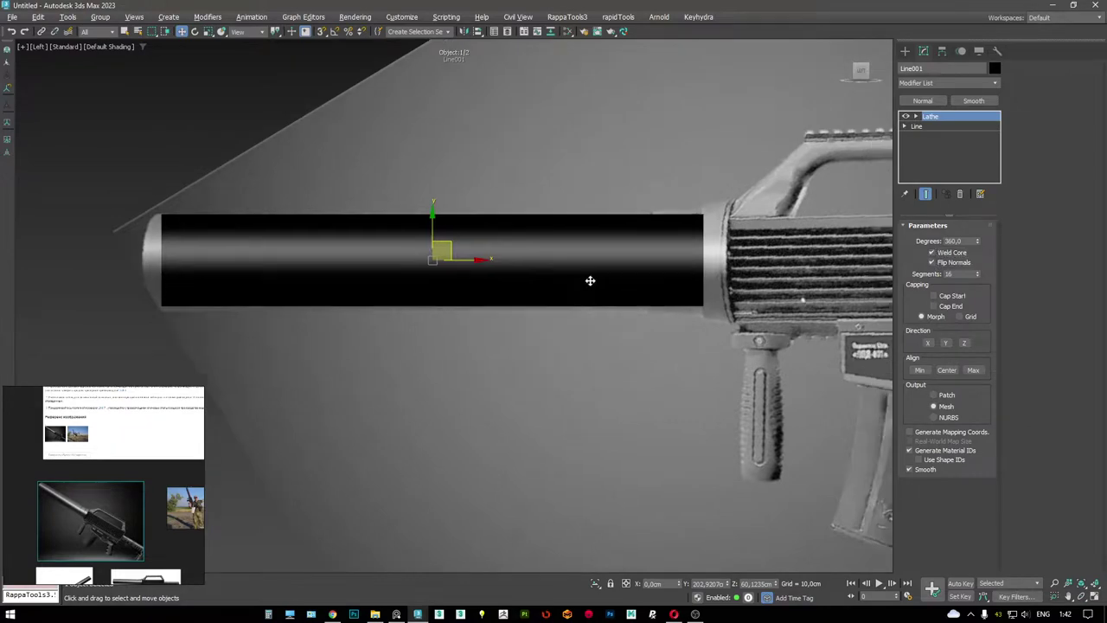
key("F3")
mouse_move(603, 274)
middle_mouse_down()
mouse_move(571, 247)
mouse_move(608, 242)
mouse_move(571, 262)
mouse_move(609, 238)
middle_mouse_up()
left_click(916, 126)
- Raise the suppressor's Lathe to 24 segments for a smoother tube
middle_click_drag(574, 193, 533, 229)
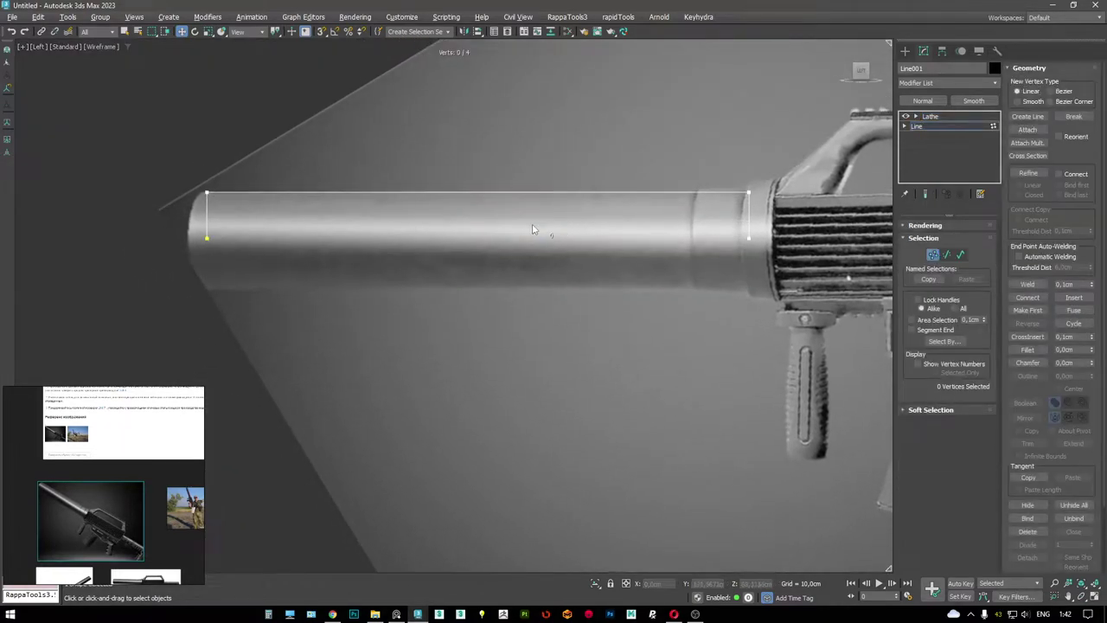
left_click_drag(177, 168, 229, 251)
middle_click_drag(229, 251, 106, 209)
left_click_drag(606, 151, 692, 171)
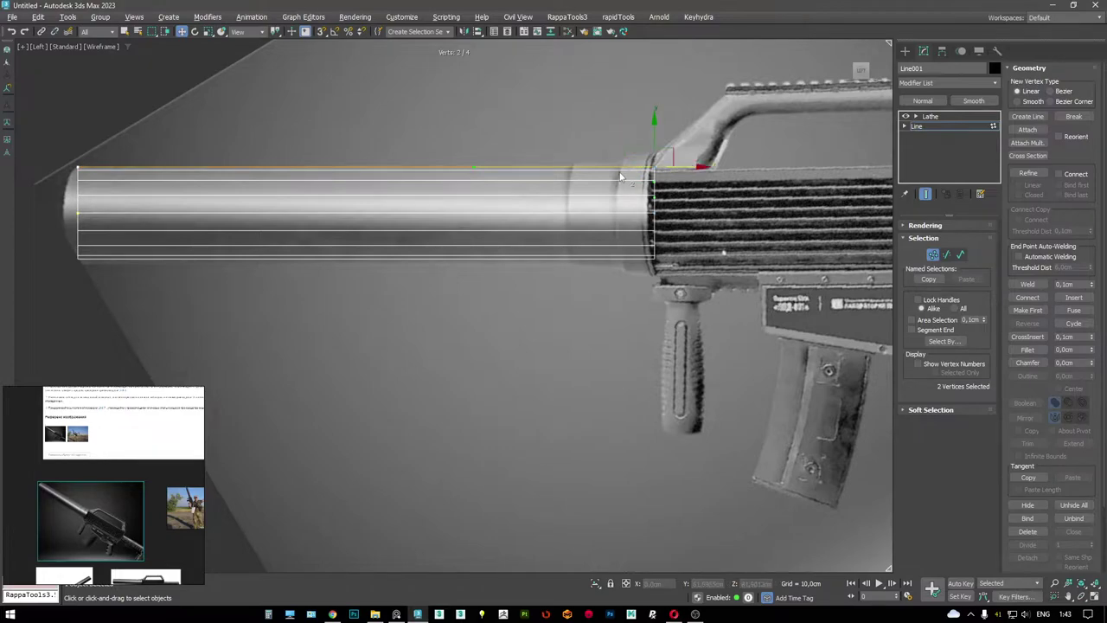
scroll(653, 196, "up", 4)
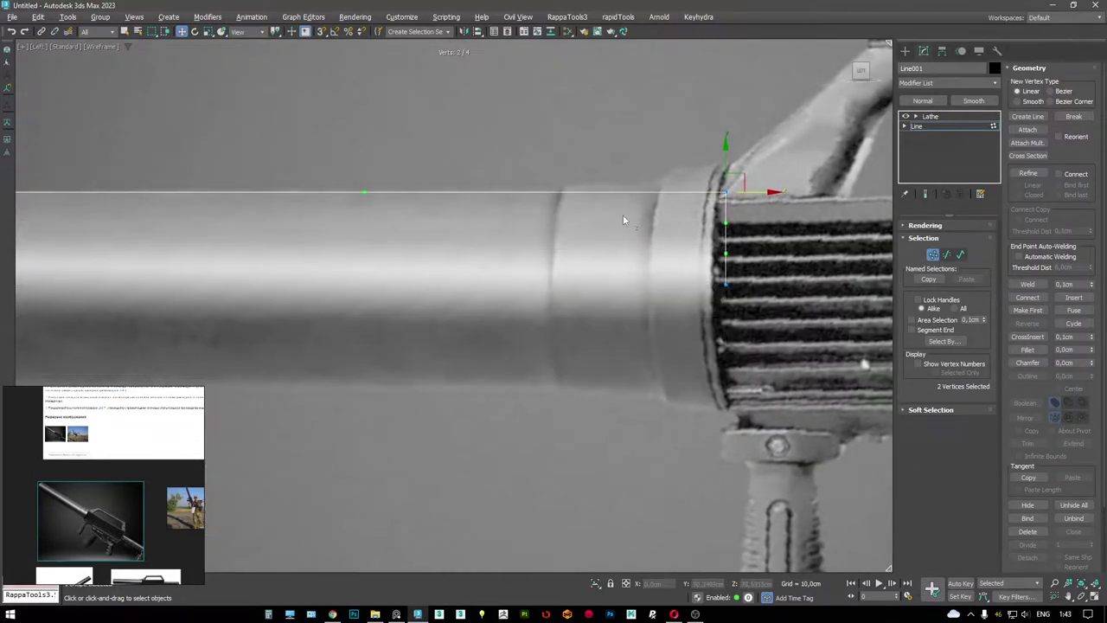
key("ctrl+e")
left_click(931, 117)
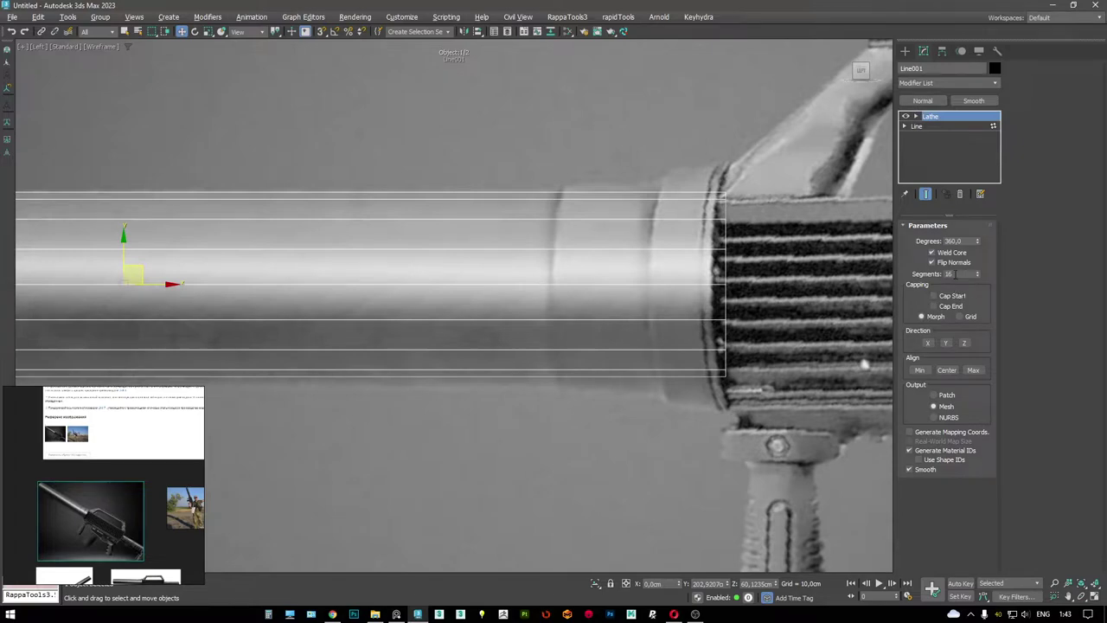
type("24")
key("Return")
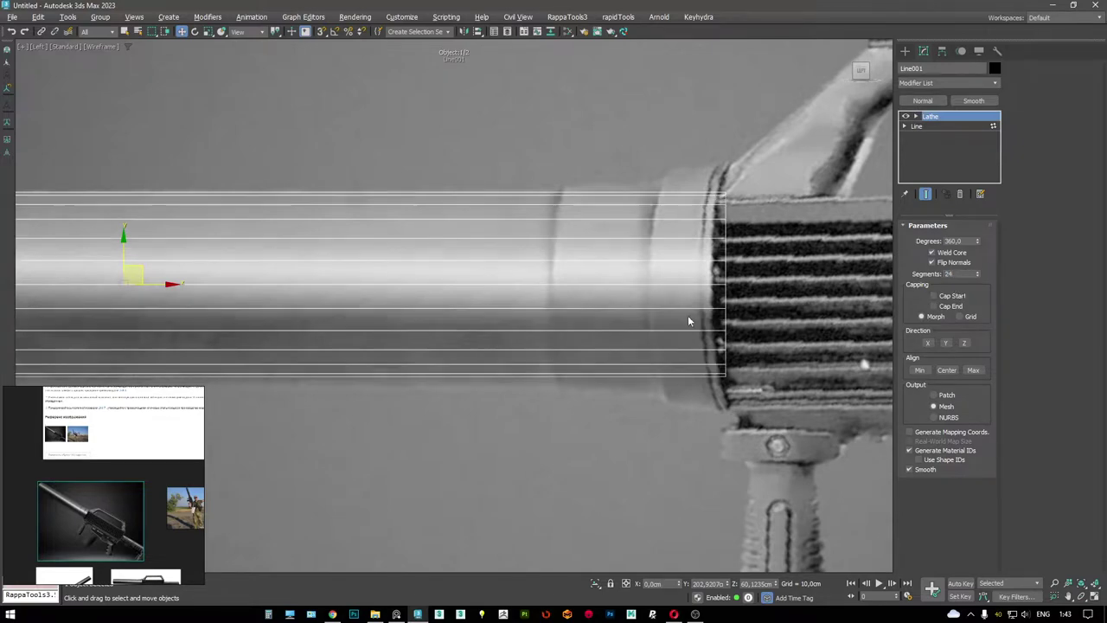
- Select the two profile segments near the gun body and nudge them upward
middle_click_drag(688, 315, 670, 272)
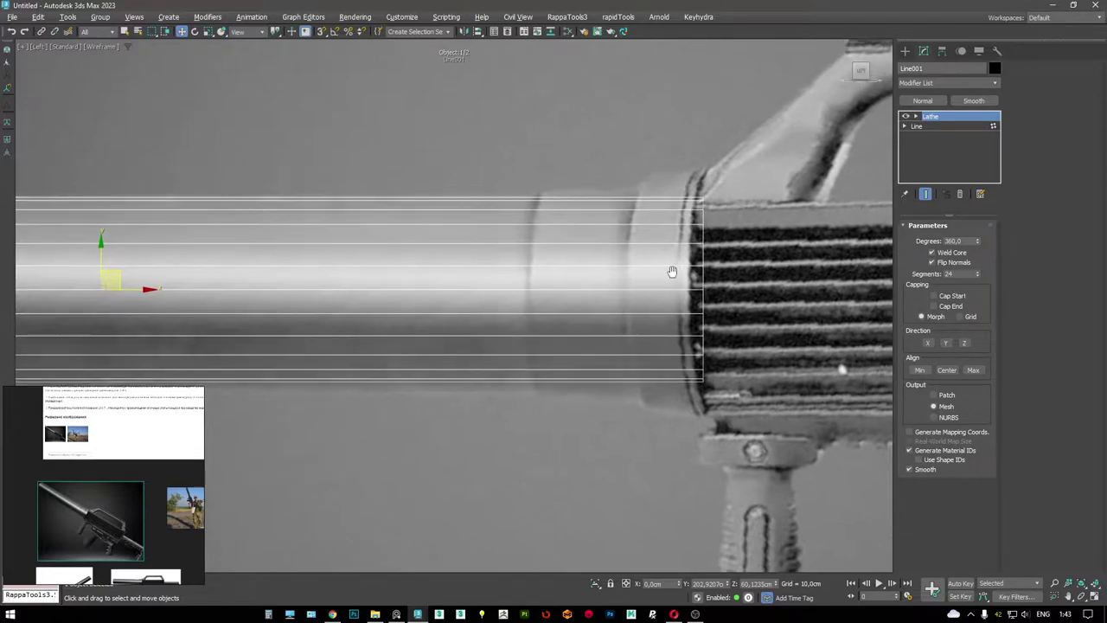
left_click(931, 126)
key("ctrl+e")
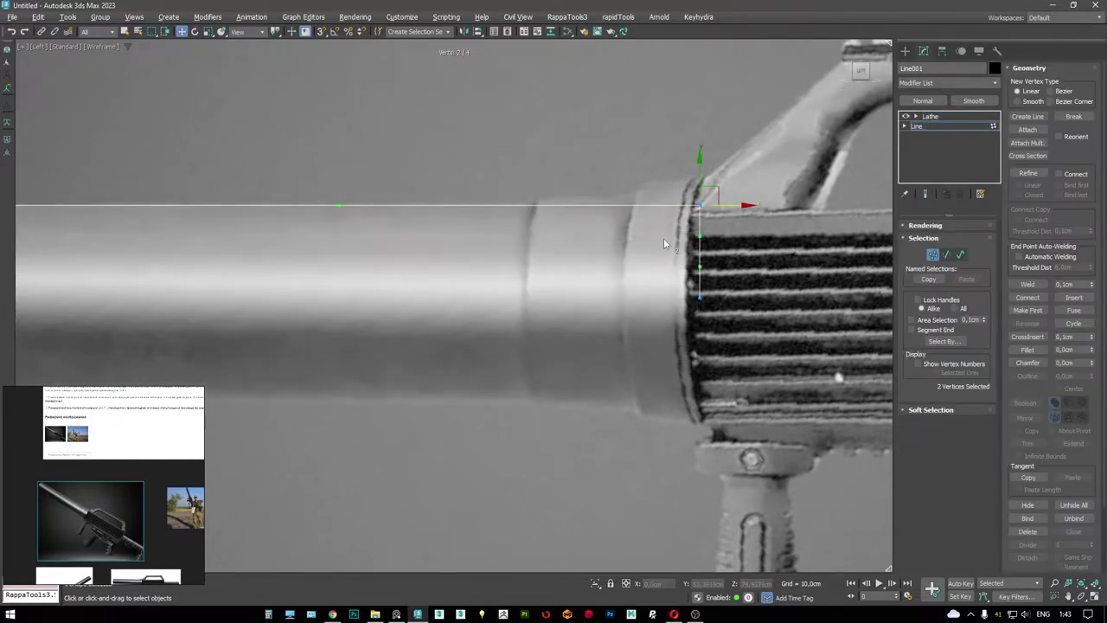
key("r")
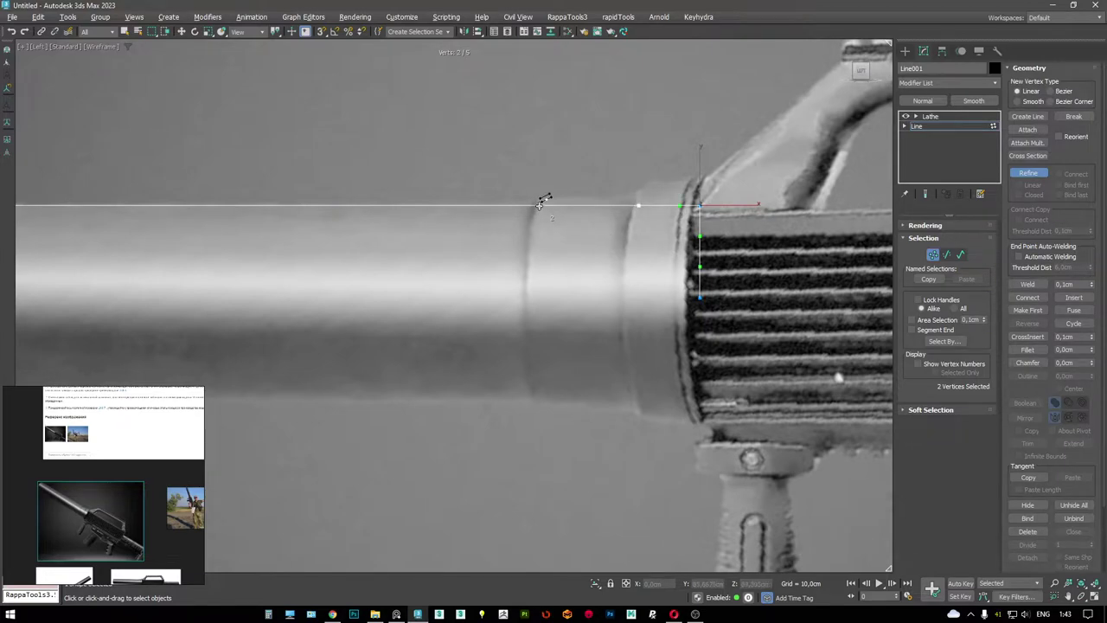
scroll(543, 213, "up", 8)
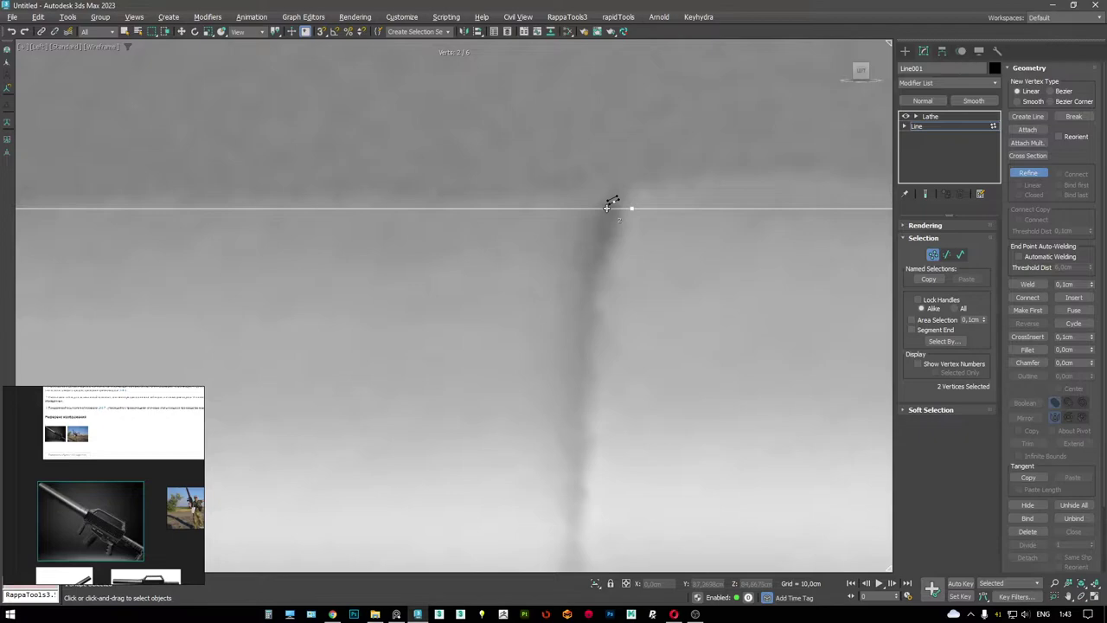
scroll(607, 208, "down", 6)
key("2")
key("w")
left_click_drag(647, 241, 726, 272)
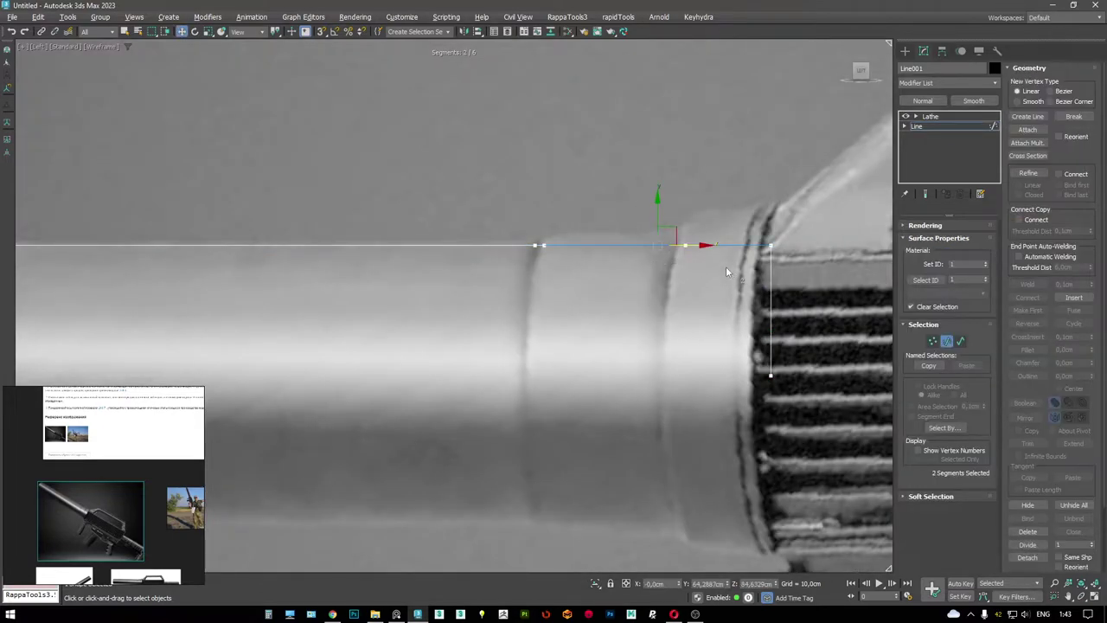
left_click_drag(658, 207, 657, 208)
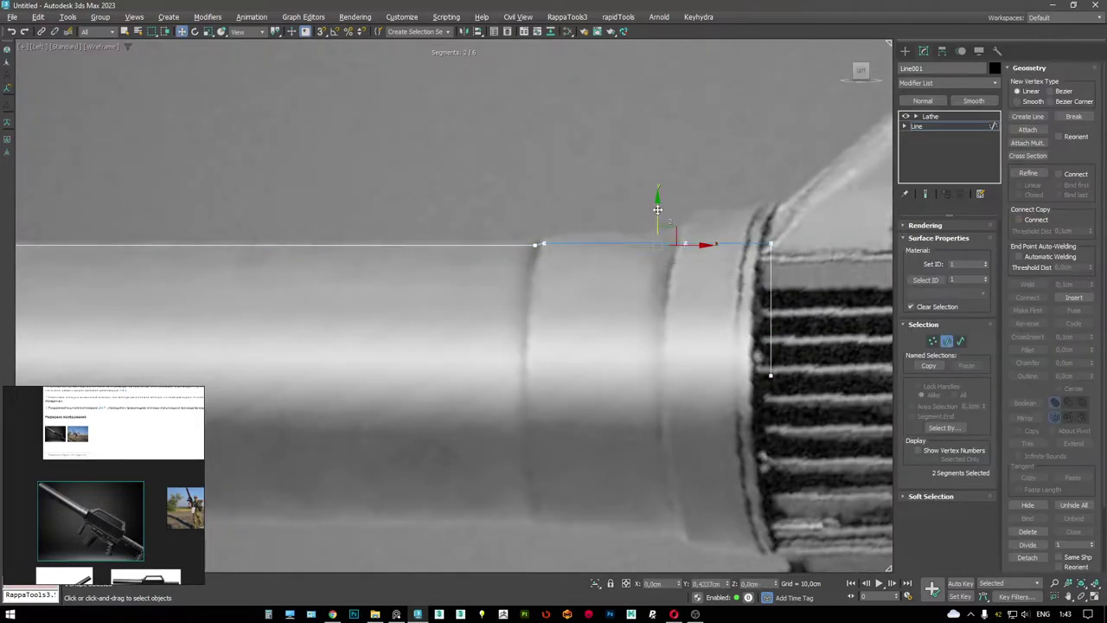
middle_click_drag(679, 253, 663, 271)
left_click(662, 271)
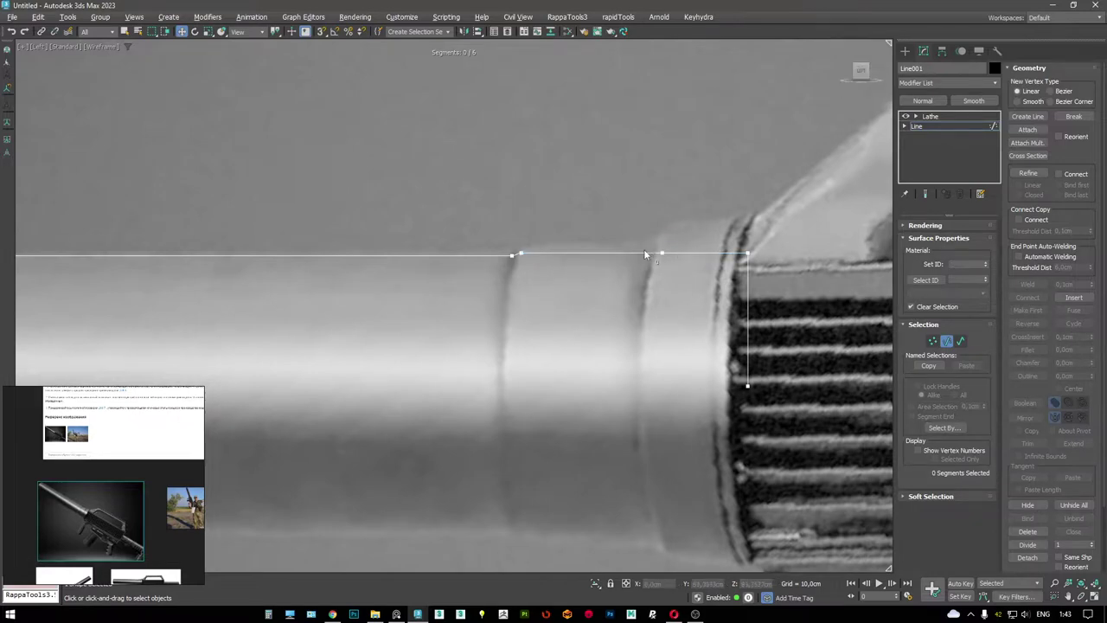
- Refine a new vertex at the collar's edge on the profile line
key("1")
scroll(109, 446, "up", 5)
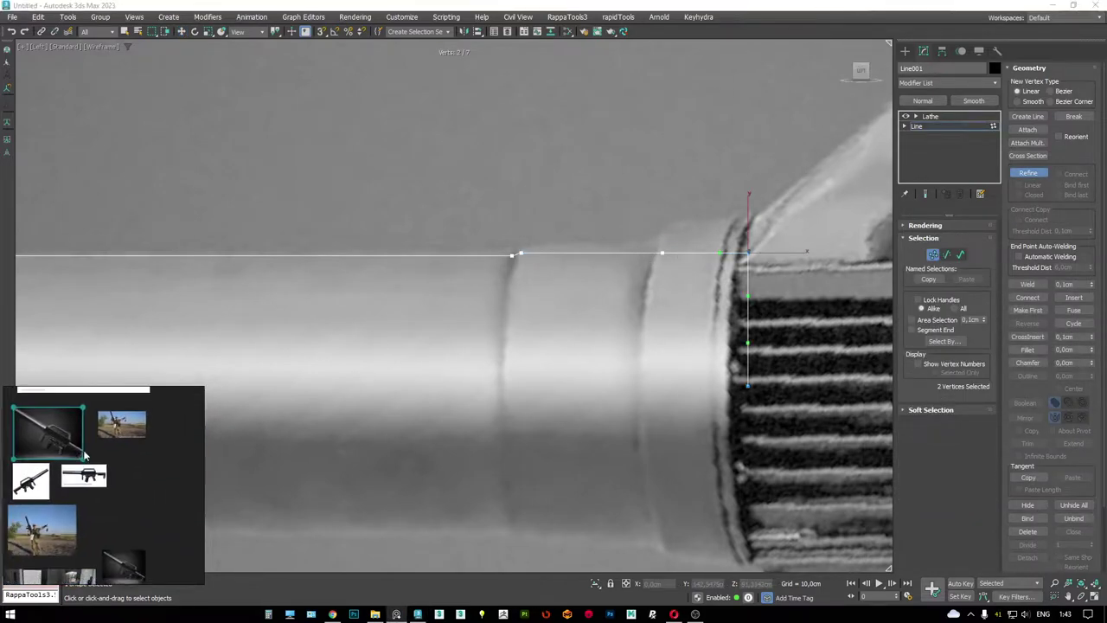
scroll(109, 446, "up", 3)
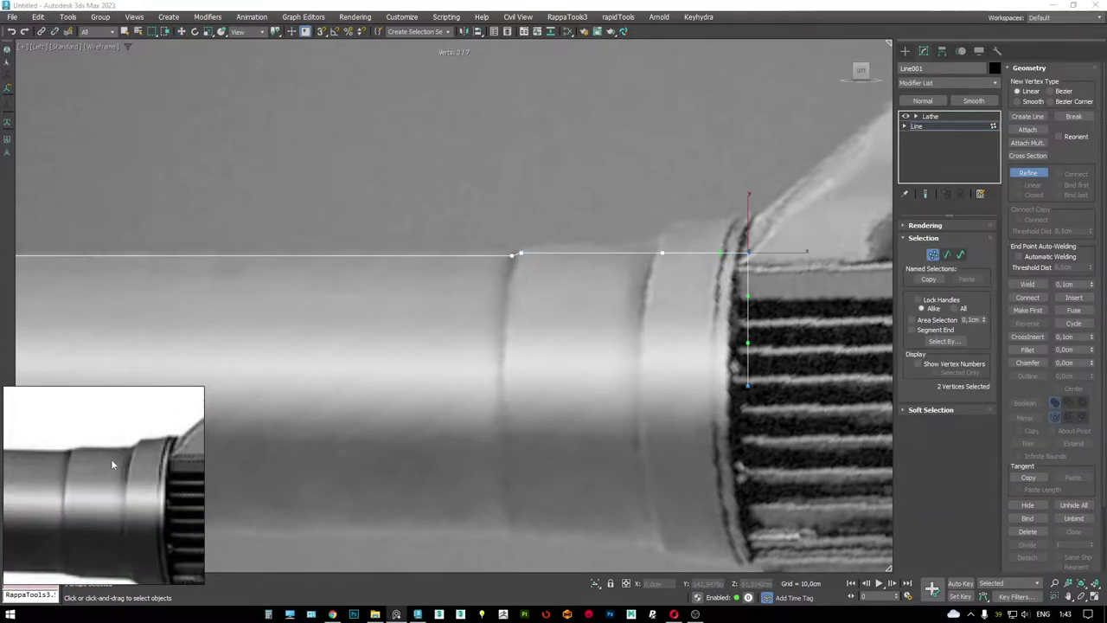
middle_click_drag(677, 276, 693, 282)
key("w")
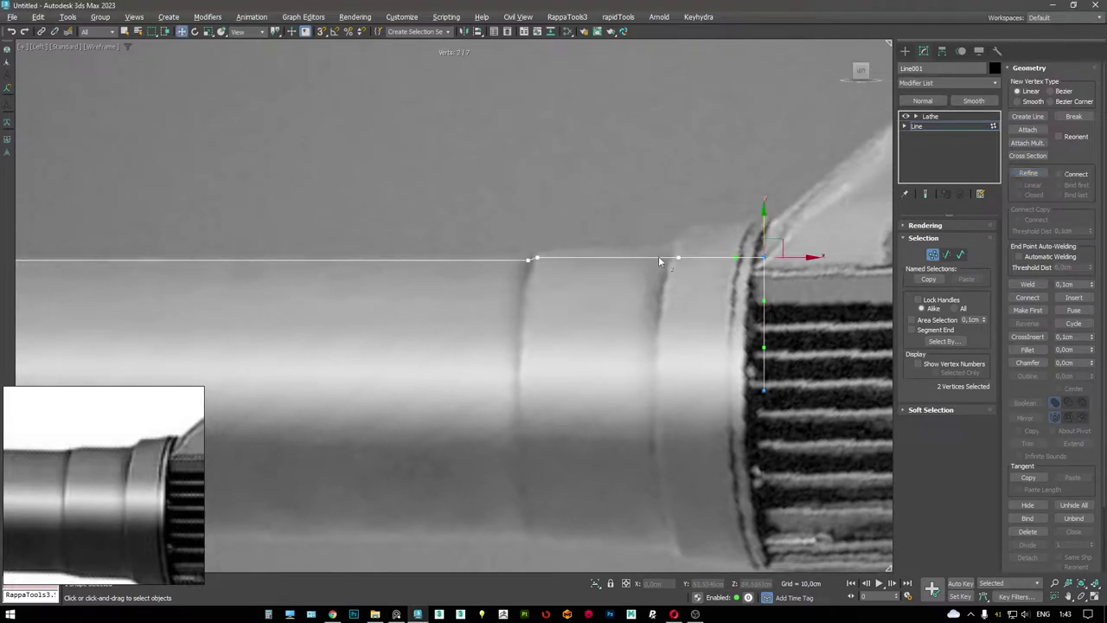
key("r")
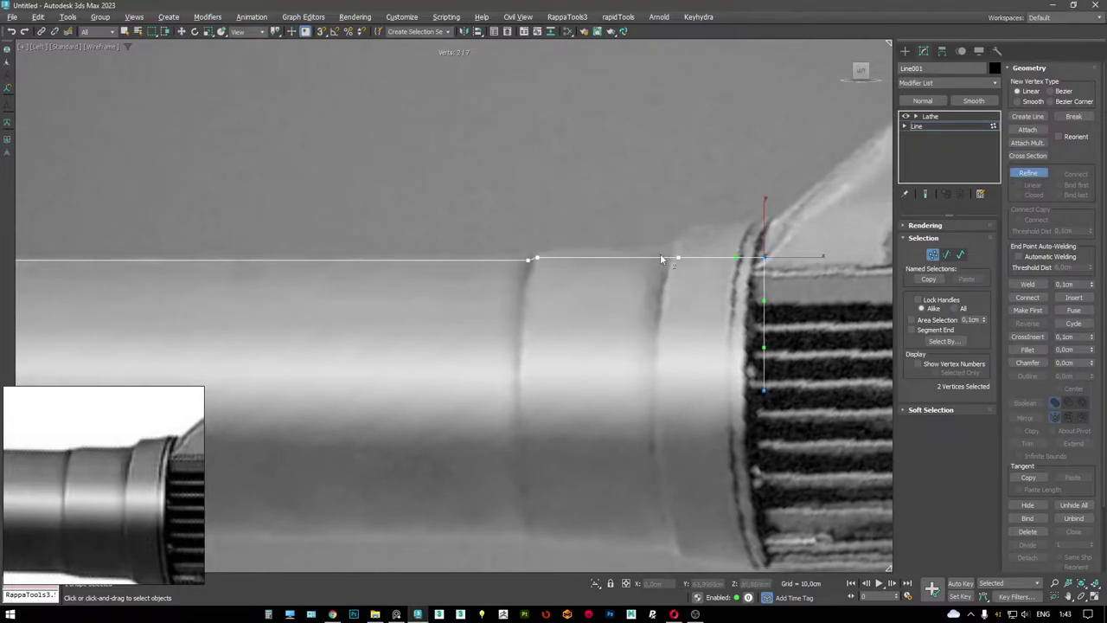
left_click(693, 257)
- Lift the segment next to the gun body to form the raised collar step
key("2")
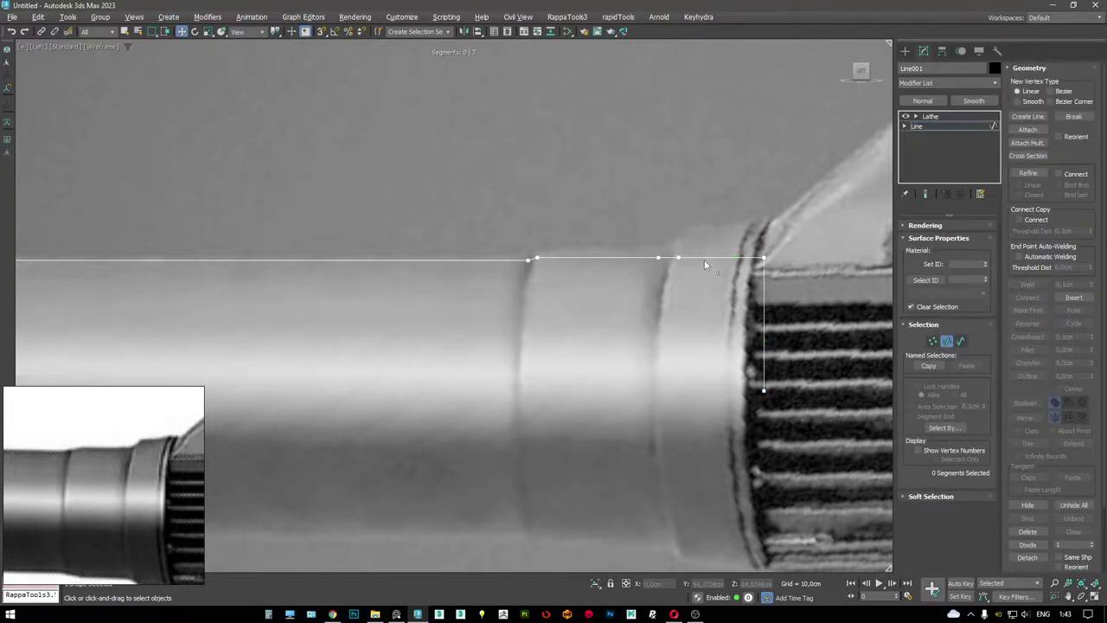
key("2")
key("2")
left_click(708, 257)
left_click_drag(723, 222, 723, 193)
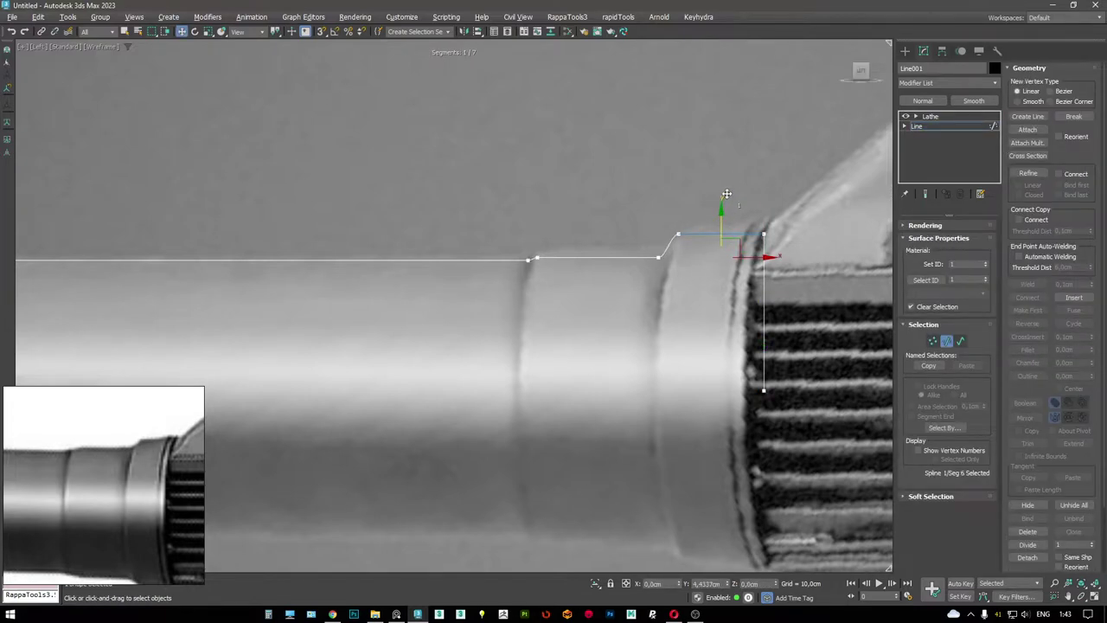
middle_click_drag(726, 194, 685, 186)
key("1")
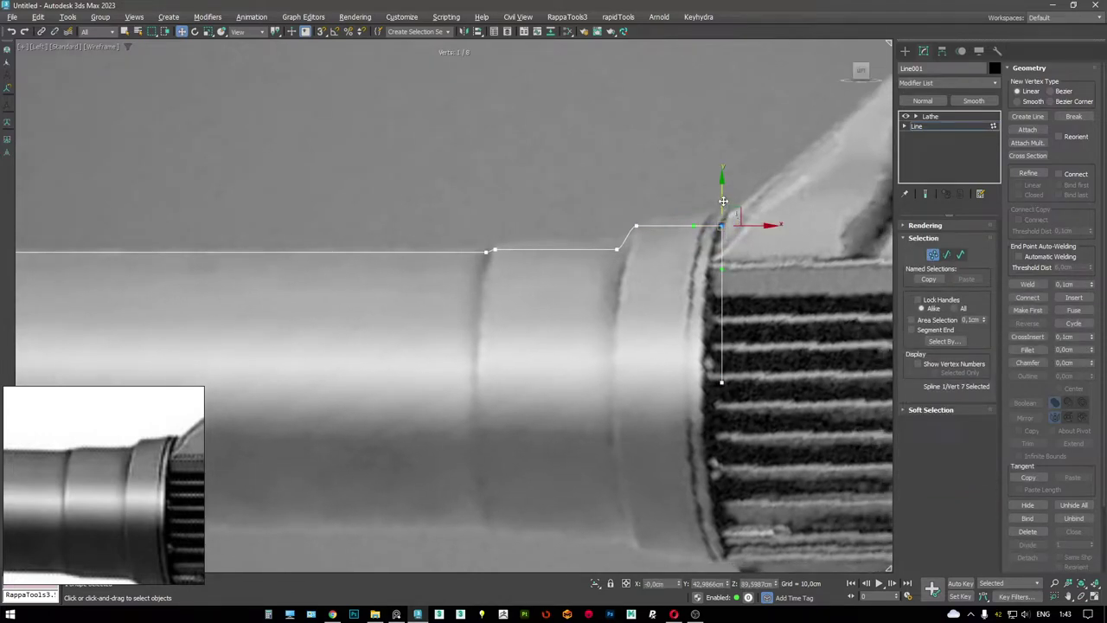
left_click_drag(724, 200, 723, 195)
- Set the three collar-step vertices to Corner and shift them up toward the gun body
left_click(118, 490)
scroll(118, 489, "up", 3)
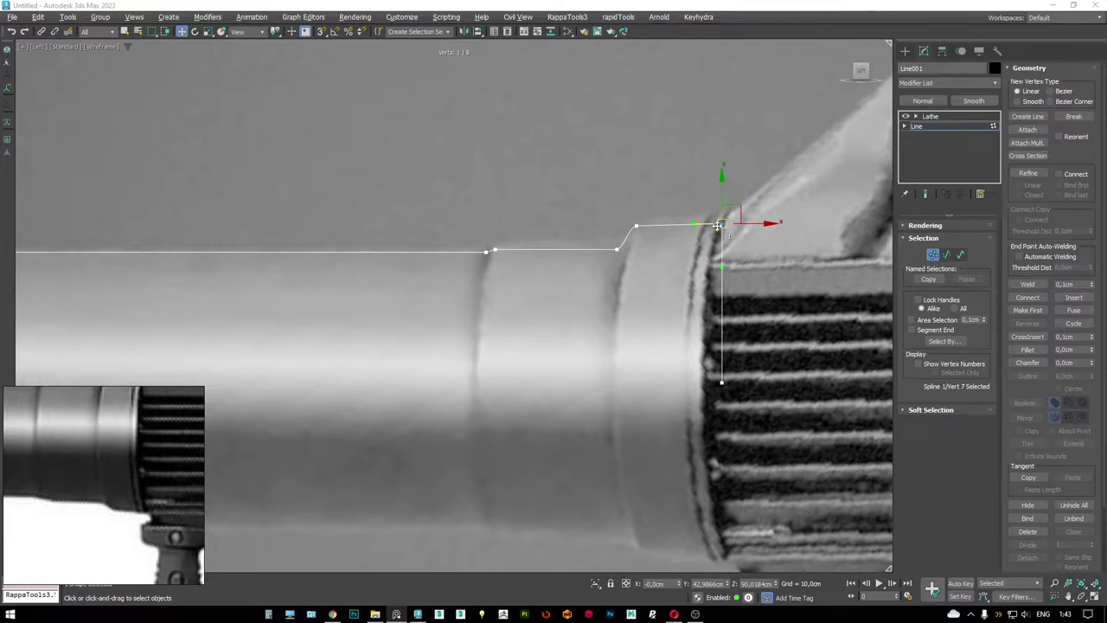
middle_click_drag(715, 248, 719, 230)
key("2")
left_click(686, 244)
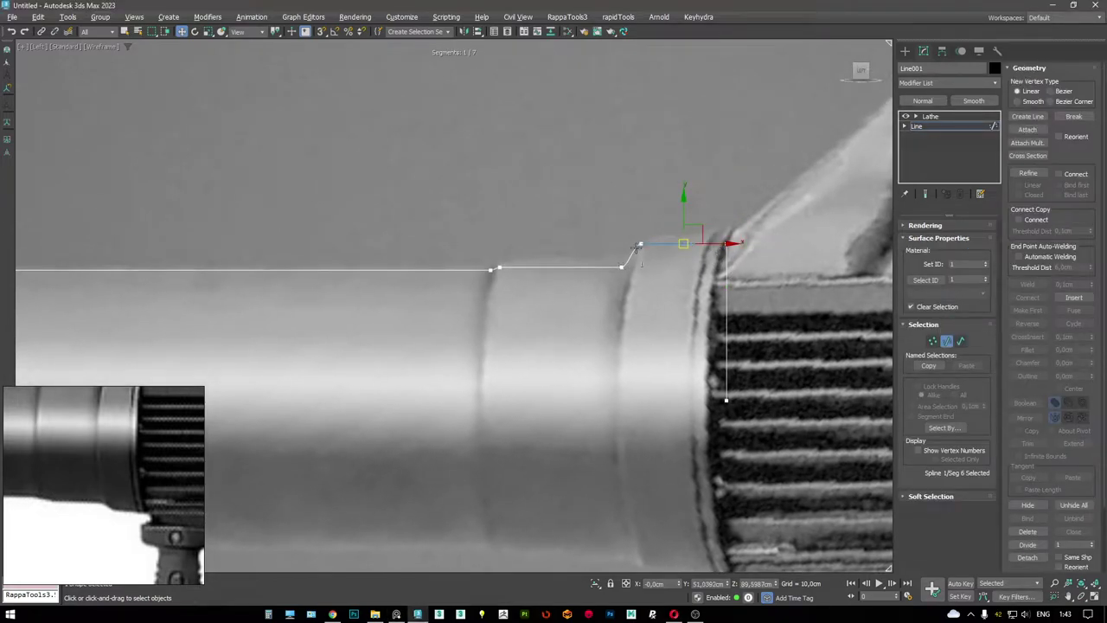
key("1")
left_click_drag(605, 224, 725, 232)
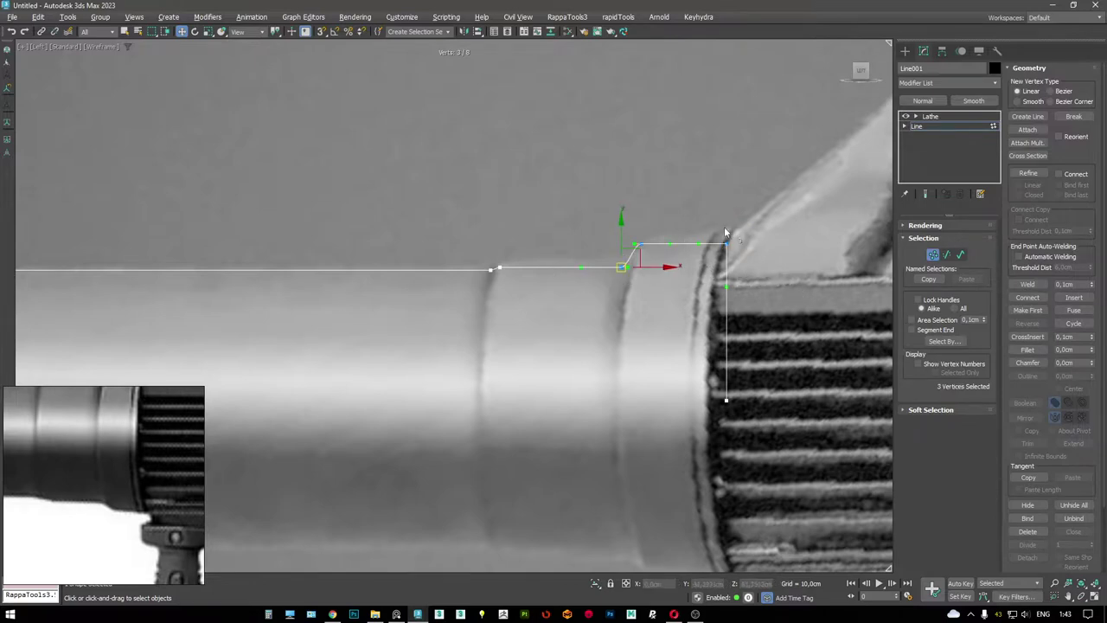
right_click(595, 253)
left_click(588, 190)
left_click_drag(623, 226, 628, 218)
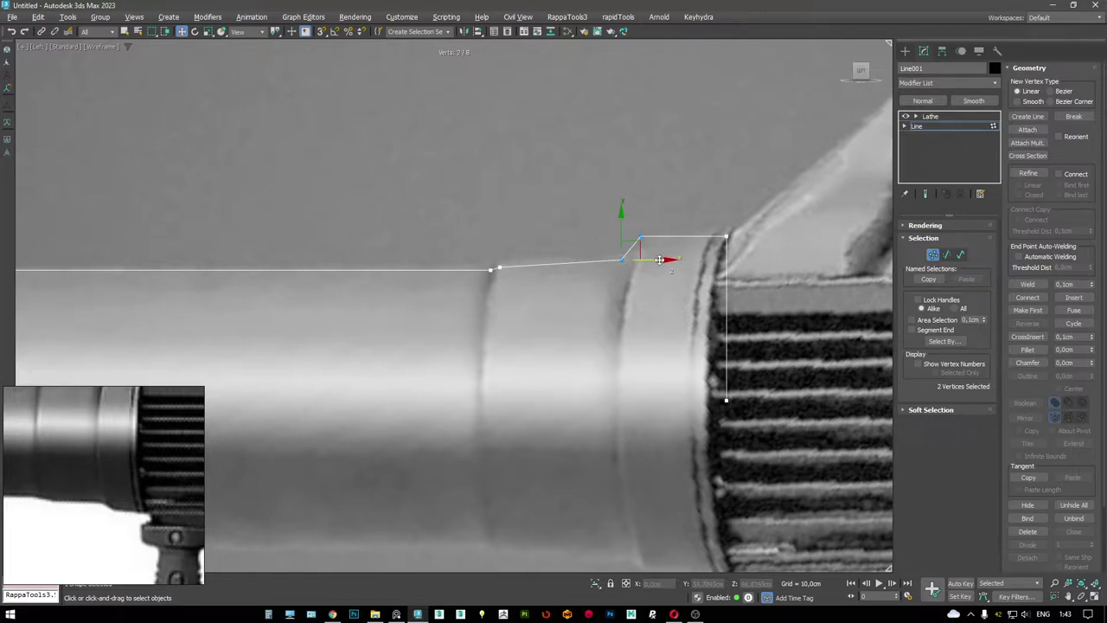
left_click_drag(659, 259, 670, 259)
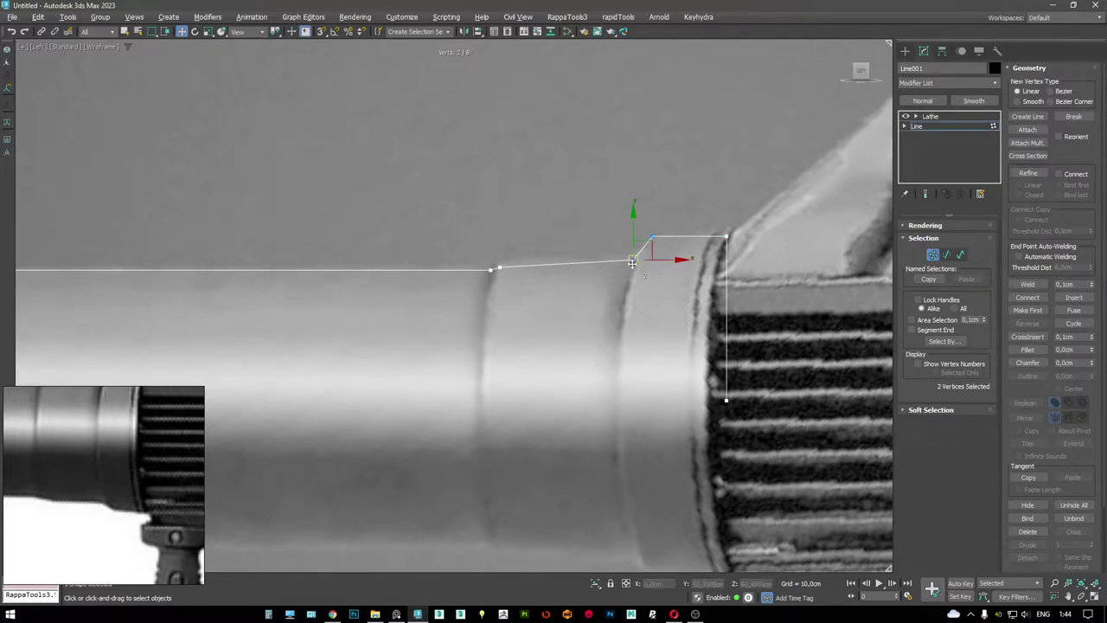
left_click(630, 261)
- Lower the two vertices at the collar's top corner slightly
key("ctrl+e")
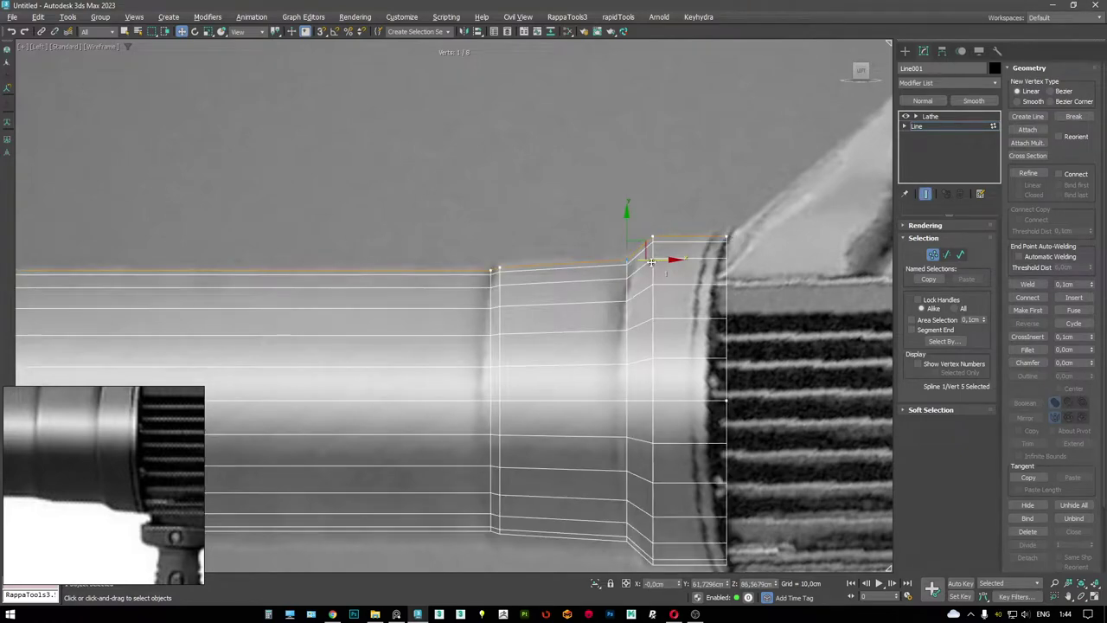
middle_click_drag(651, 261, 686, 208)
middle_click_drag(390, 381, 375, 366)
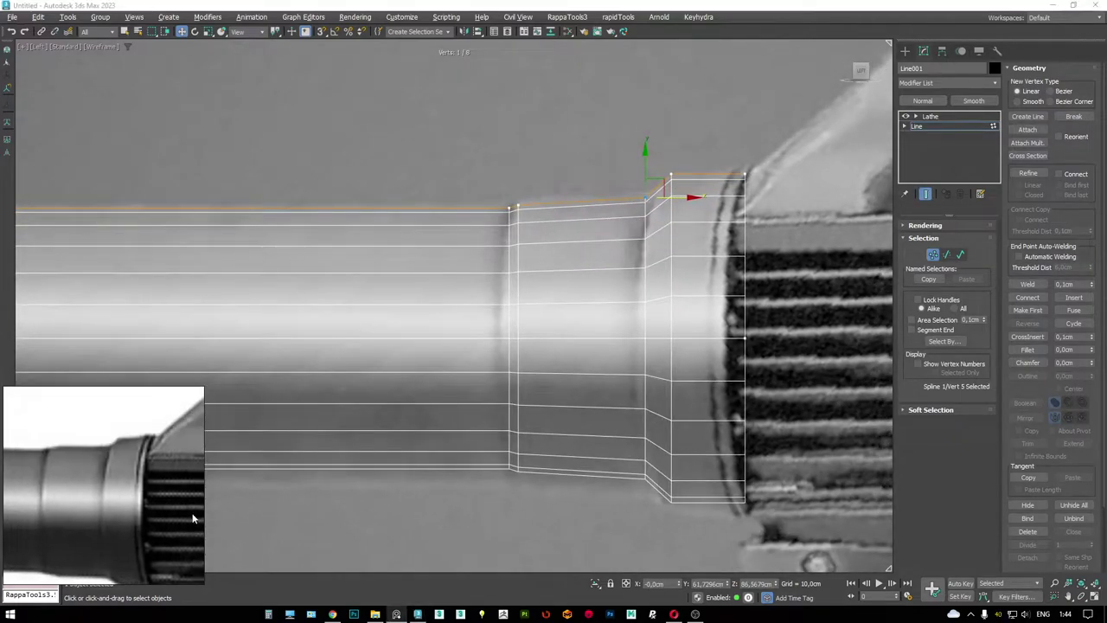
middle_click_drag(657, 299, 662, 279)
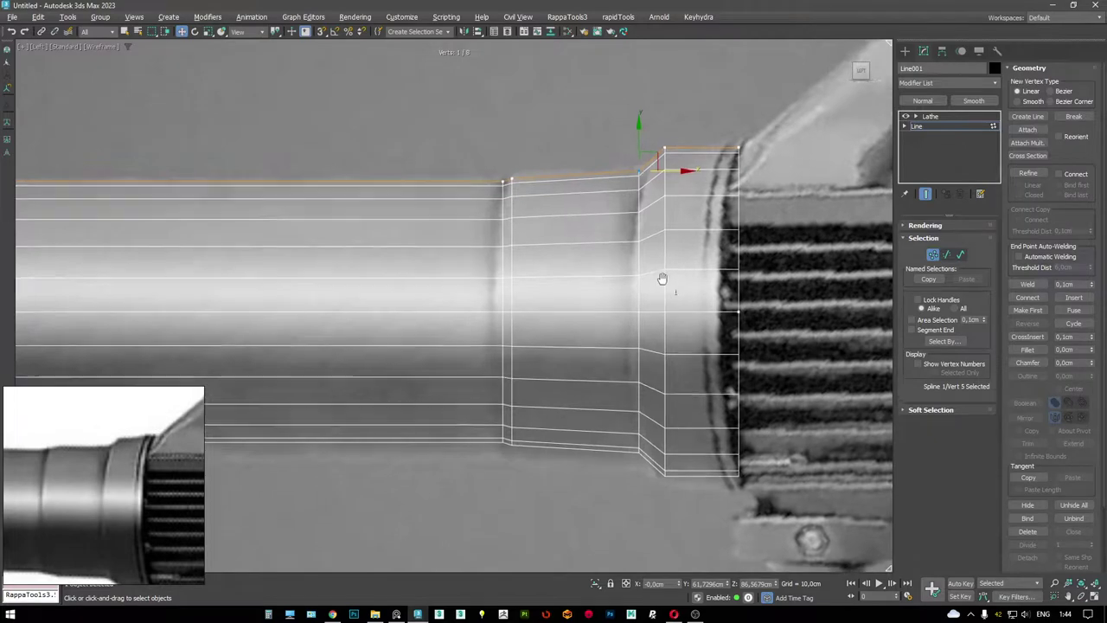
scroll(663, 278, "down", 2)
scroll(656, 231, "up", 2)
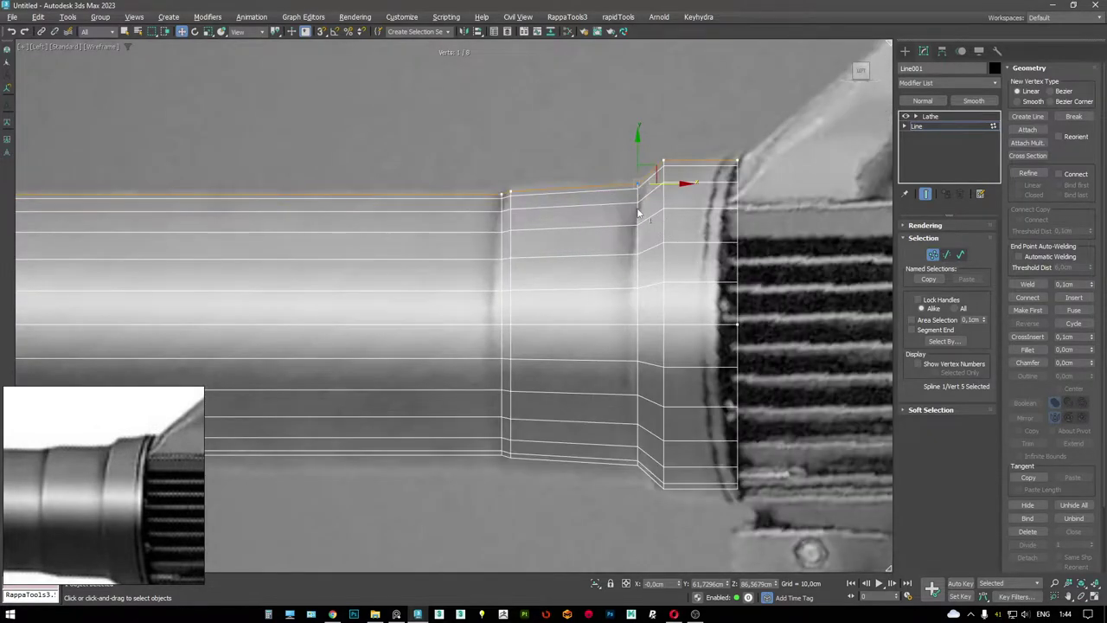
middle_click_drag(638, 213, 626, 191)
left_click_drag(635, 111, 750, 147)
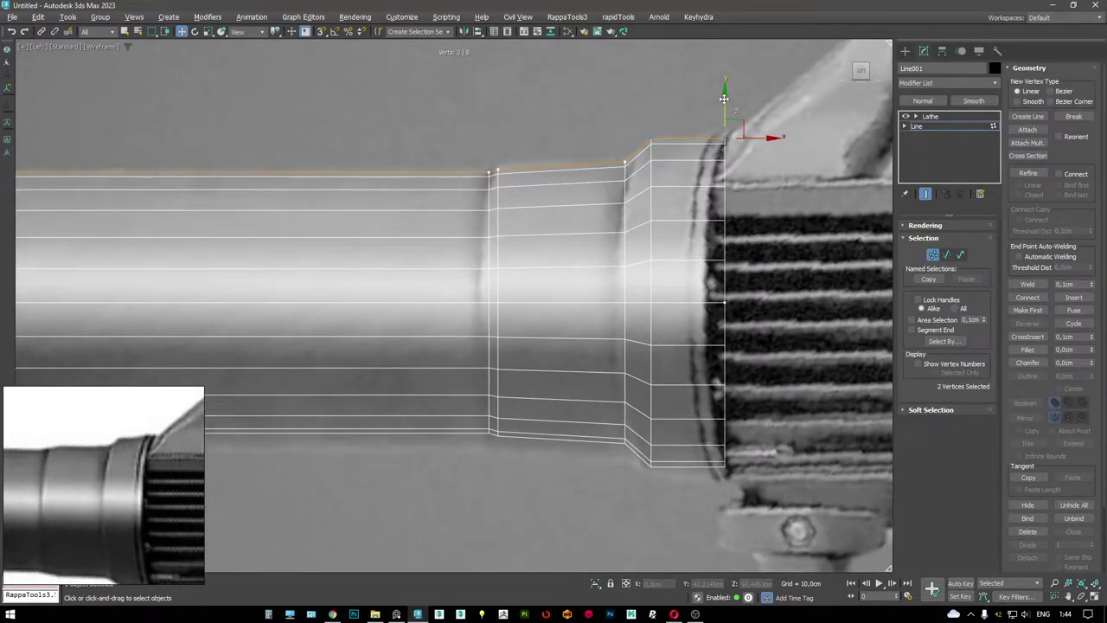
left_click_drag(725, 98, 728, 107)
scroll(731, 116, "down", 3)
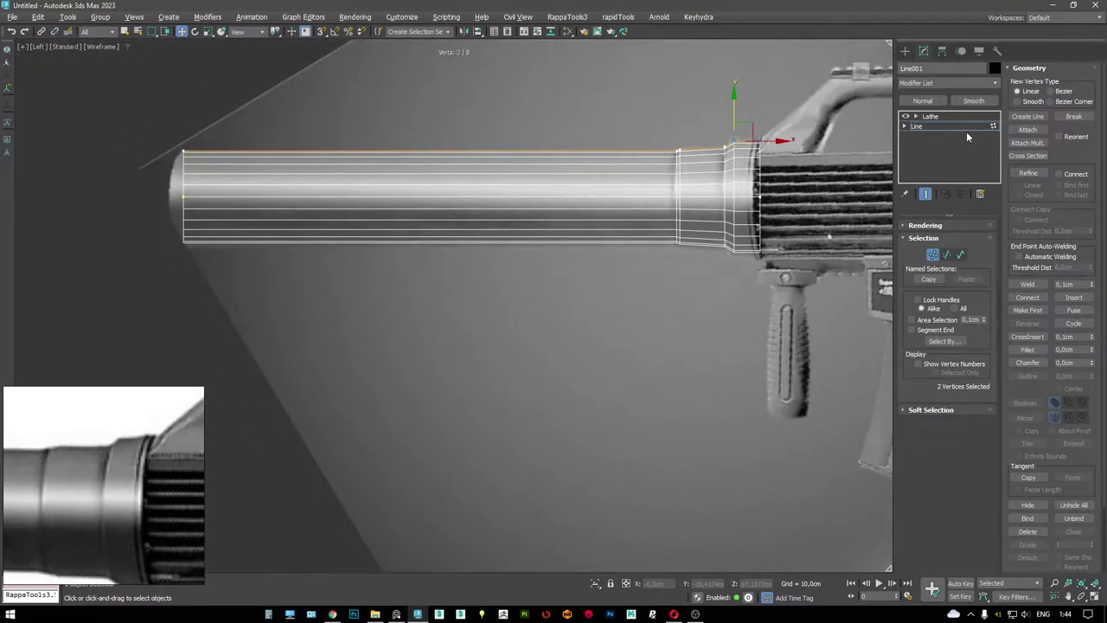
- Shift the lathed barrel slightly down and select the profile vertices at the kink
left_click(943, 116)
left_click_drag(459, 156, 470, 161)
left_click(927, 126)
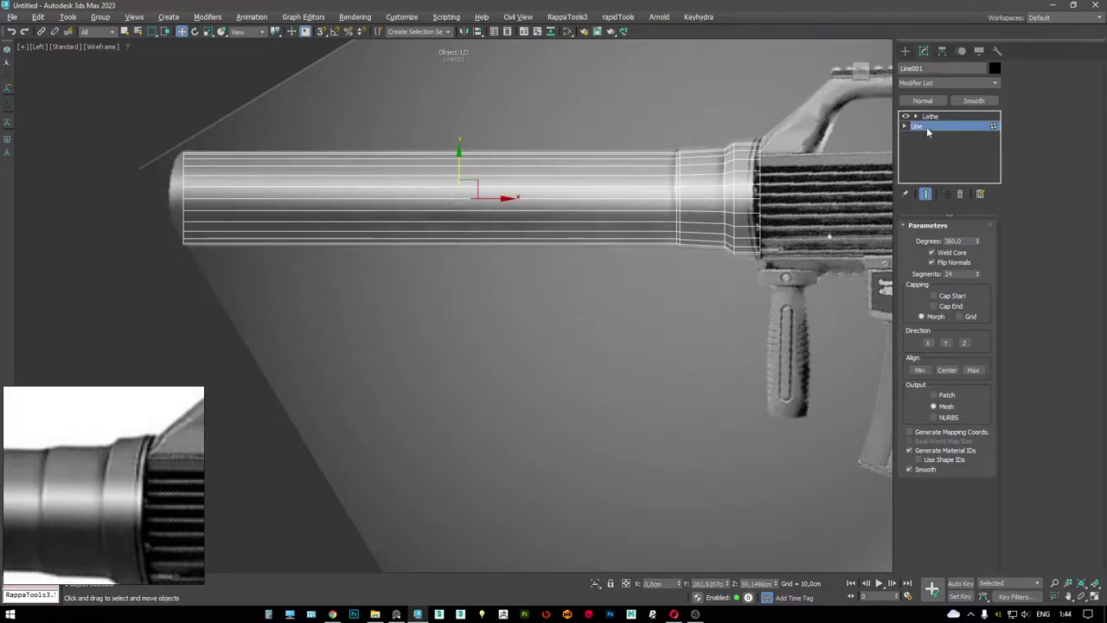
key("1")
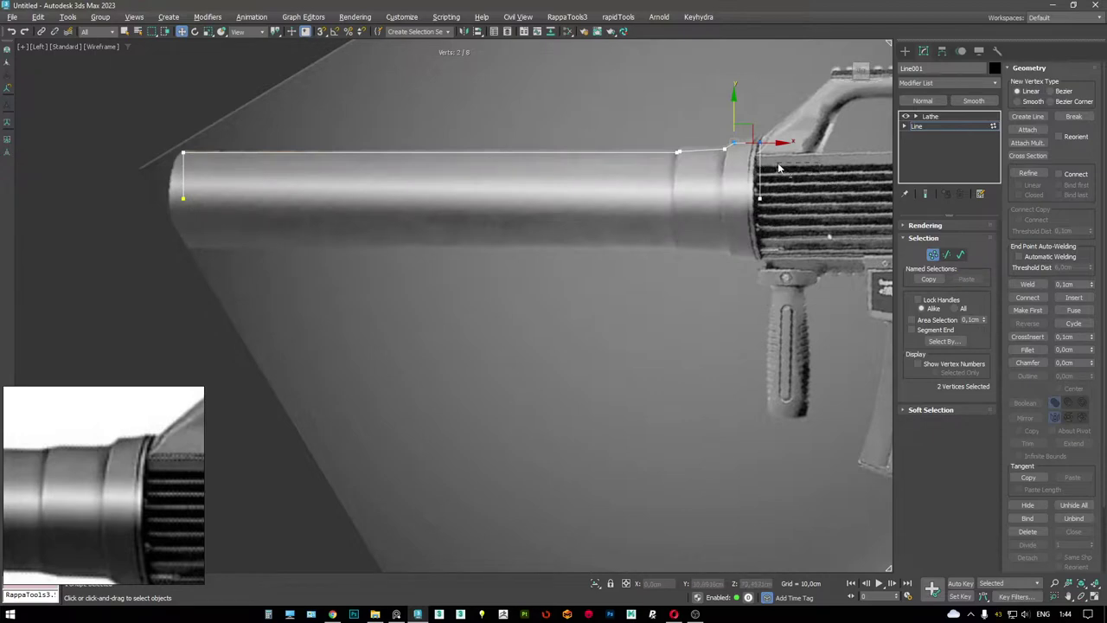
left_click_drag(172, 80, 172, 81)
key("ctrl+e")
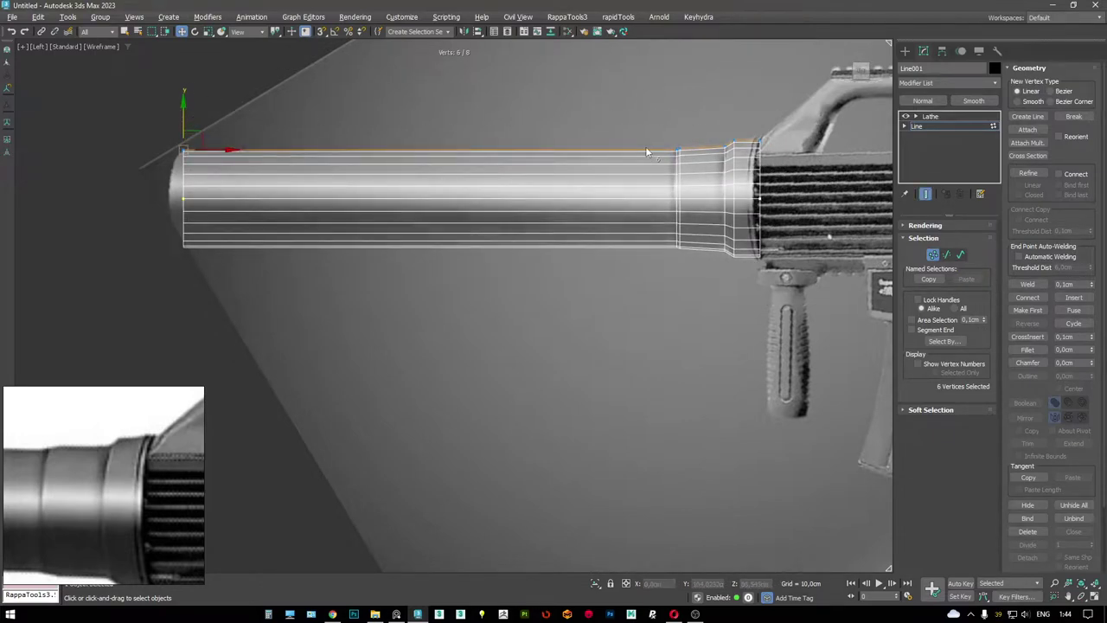
scroll(646, 146, "up", 5)
key("ctrl+e")
left_click(424, 161)
scroll(528, 156, "up", 3)
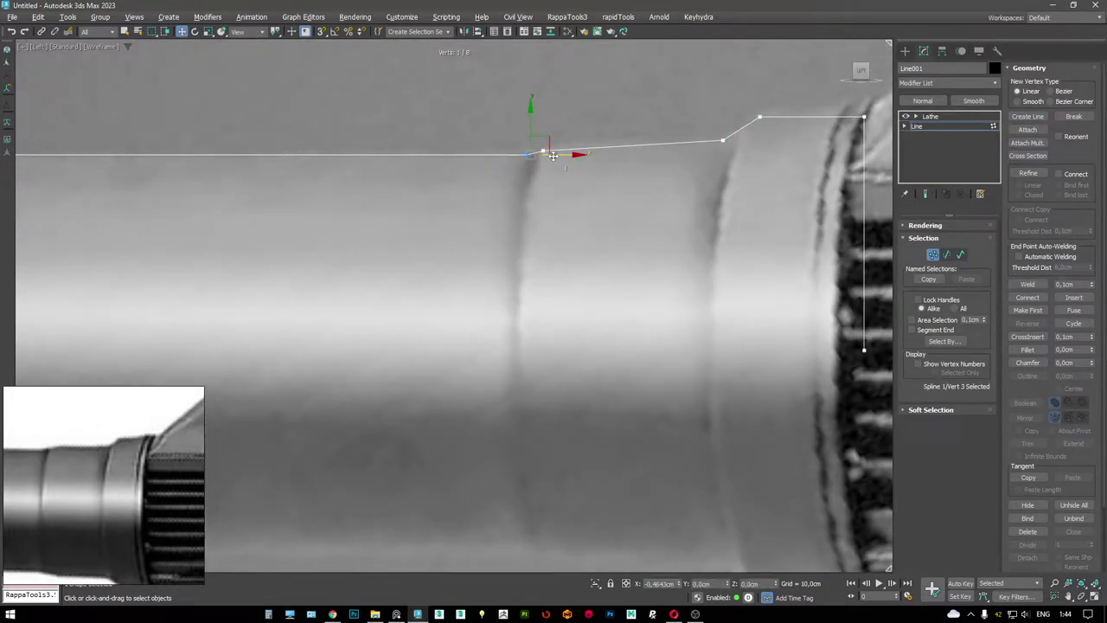
left_click(553, 156)
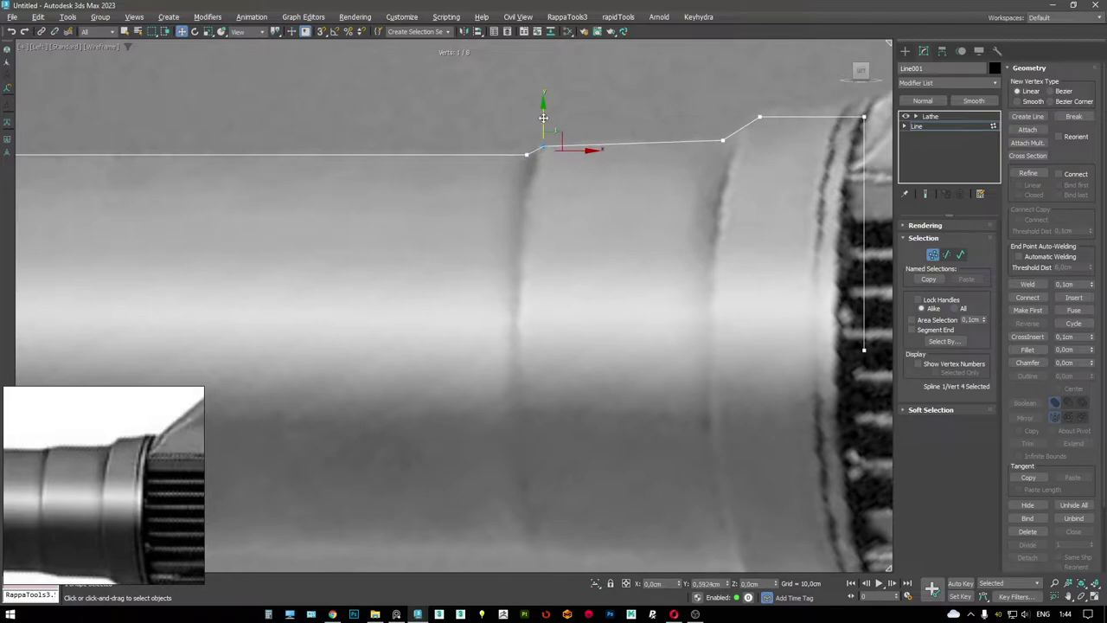
- Raise the top-right profile vertex slightly to match the reference taper
key("ctrl+e")
scroll(510, 156, "down", 4)
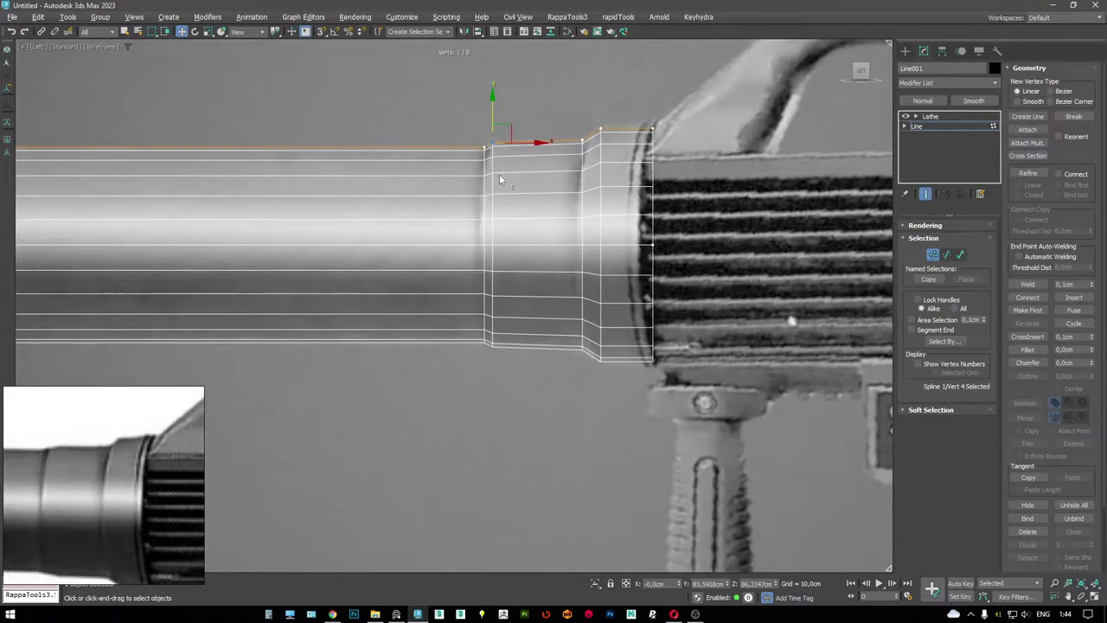
middle_click_drag(598, 146, 554, 160)
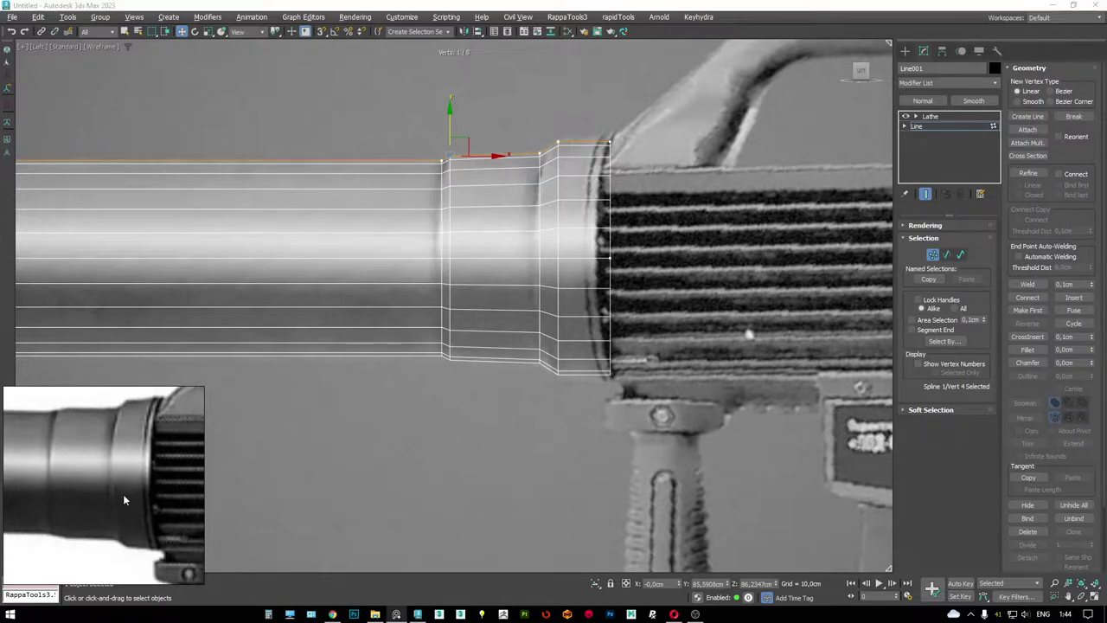
middle_click_drag(652, 265, 644, 280)
scroll(577, 245, "up", 2)
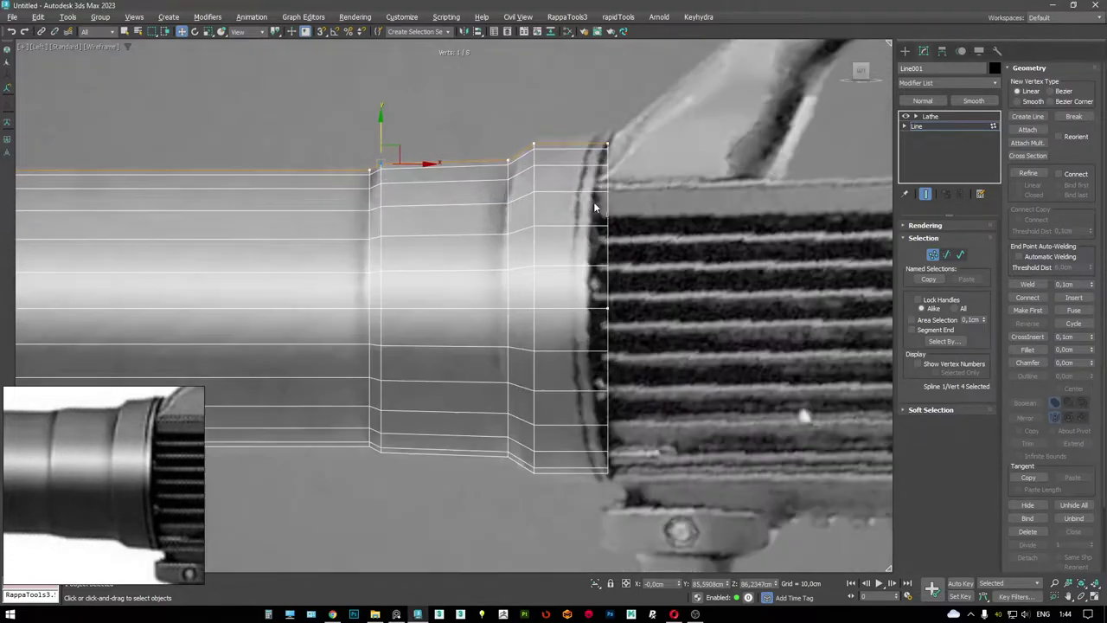
left_click(616, 151)
left_click_drag(607, 113, 608, 106)
scroll(599, 146, "up", 4)
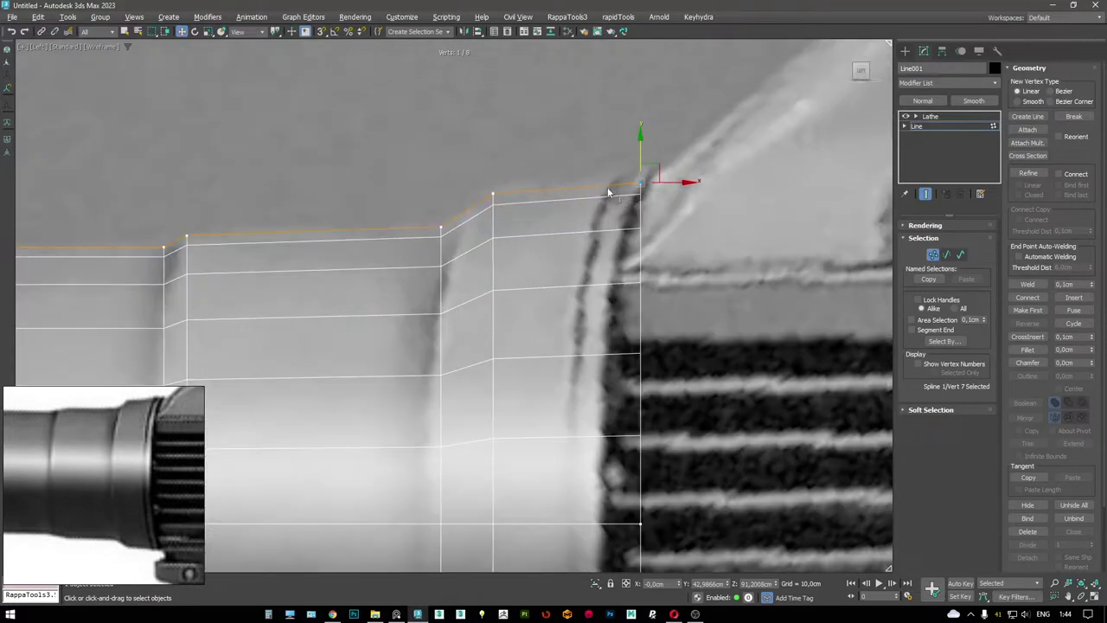
key("r")
scroll(616, 194, "up", 4)
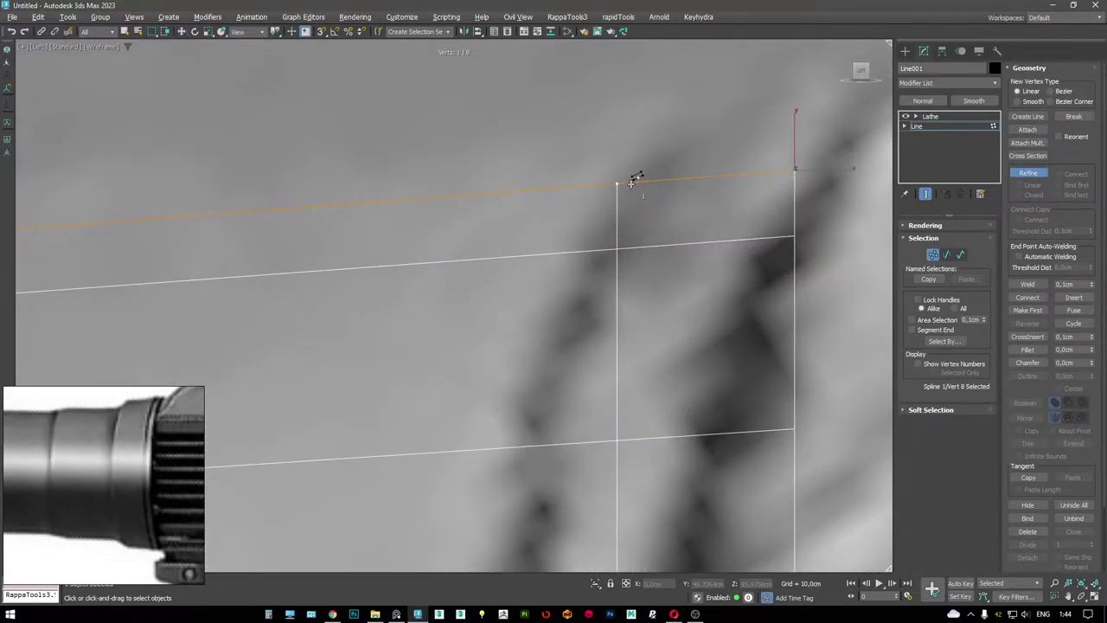
- Cut a small groove into the profile's top edge near the rear step
left_click(630, 181)
left_click(603, 185)
right_click(628, 189)
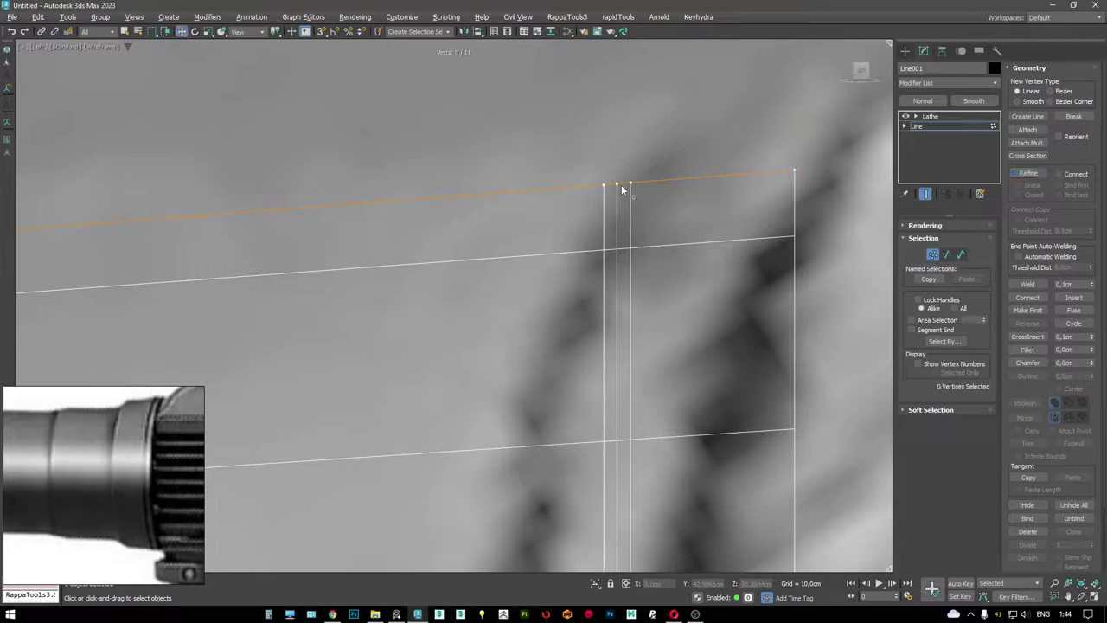
key("w")
left_click(617, 183)
left_click_drag(623, 174, 628, 183)
scroll(627, 213, "up", 3)
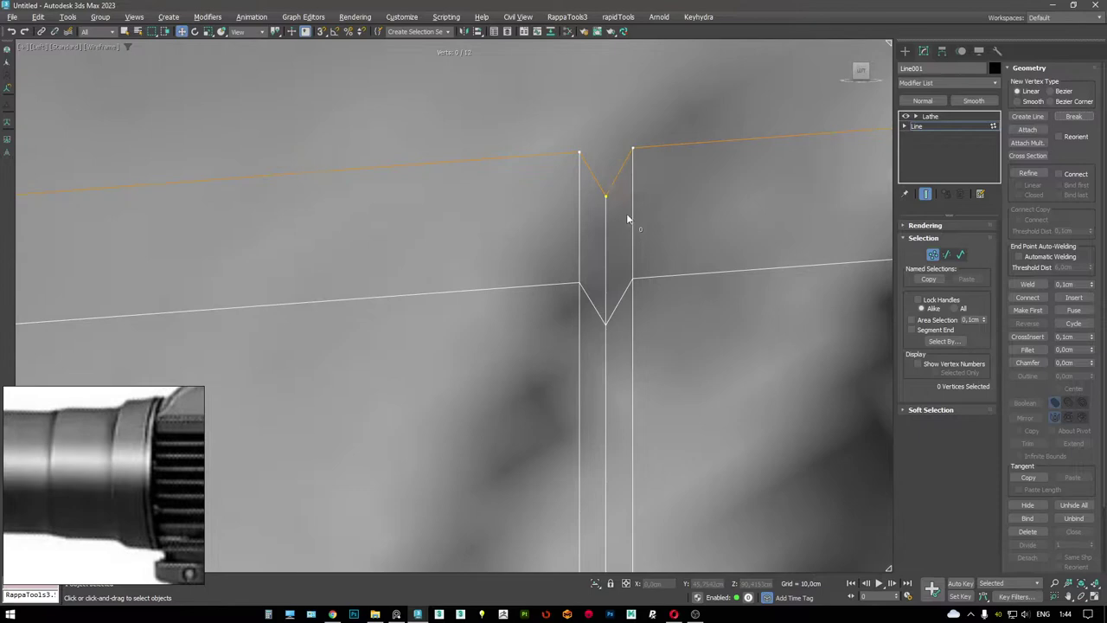
key("2")
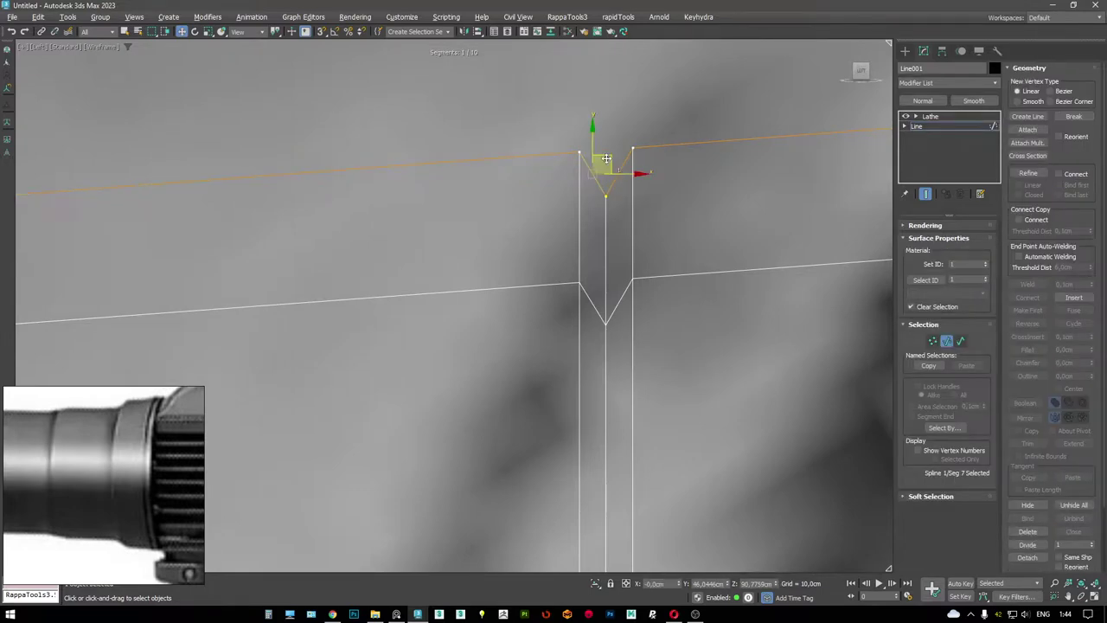
left_click_drag(592, 171, 612, 164)
key("1")
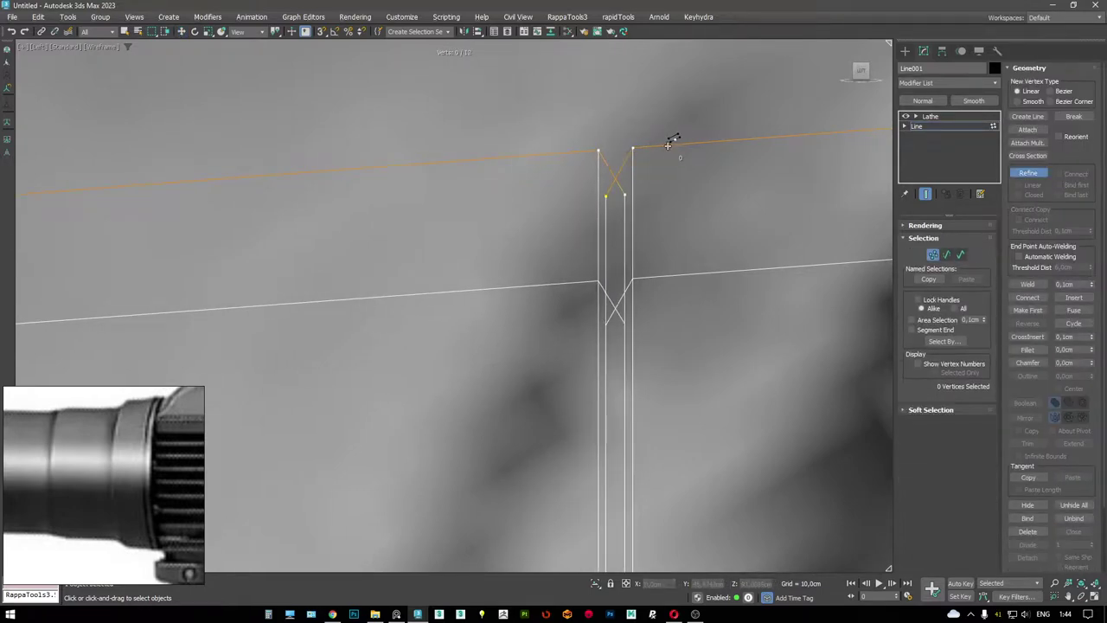
- Refine eleven more vertices along the profile's top edge, rear step and groove
left_click(662, 144)
left_click(564, 149)
scroll(559, 217, "down", 3)
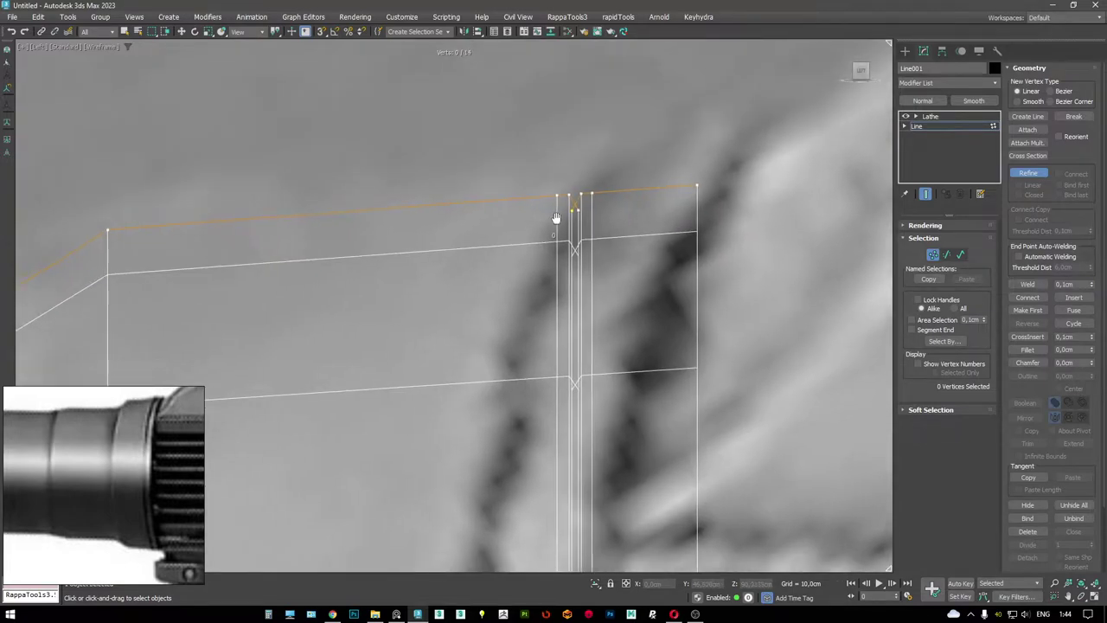
scroll(618, 323, "up", 2)
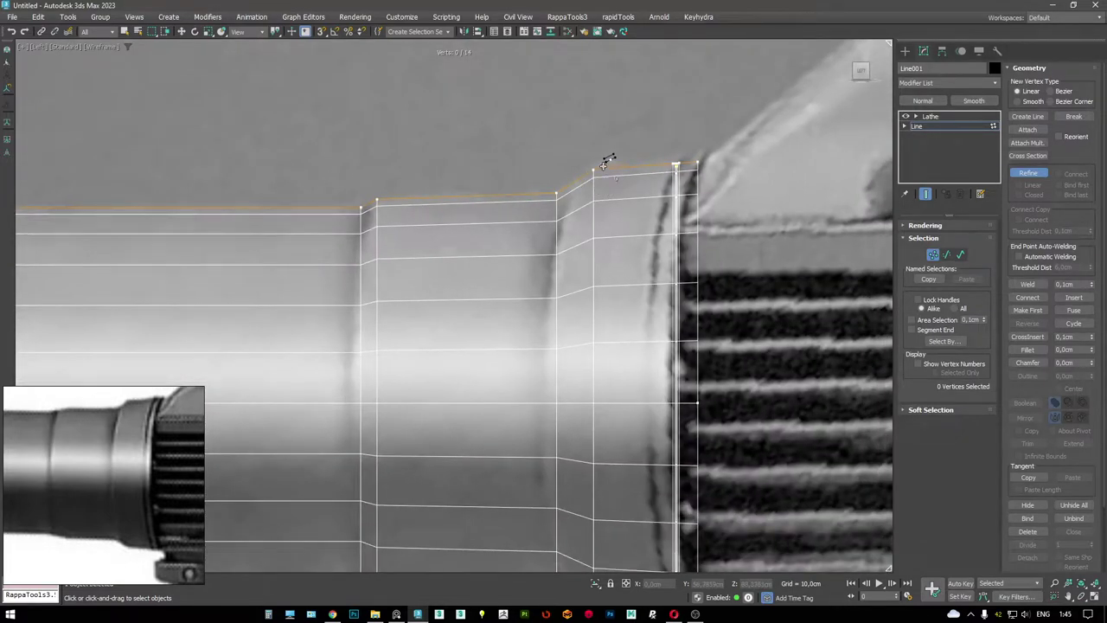
left_click(606, 166)
scroll(581, 178, "up", 2)
left_click(568, 184)
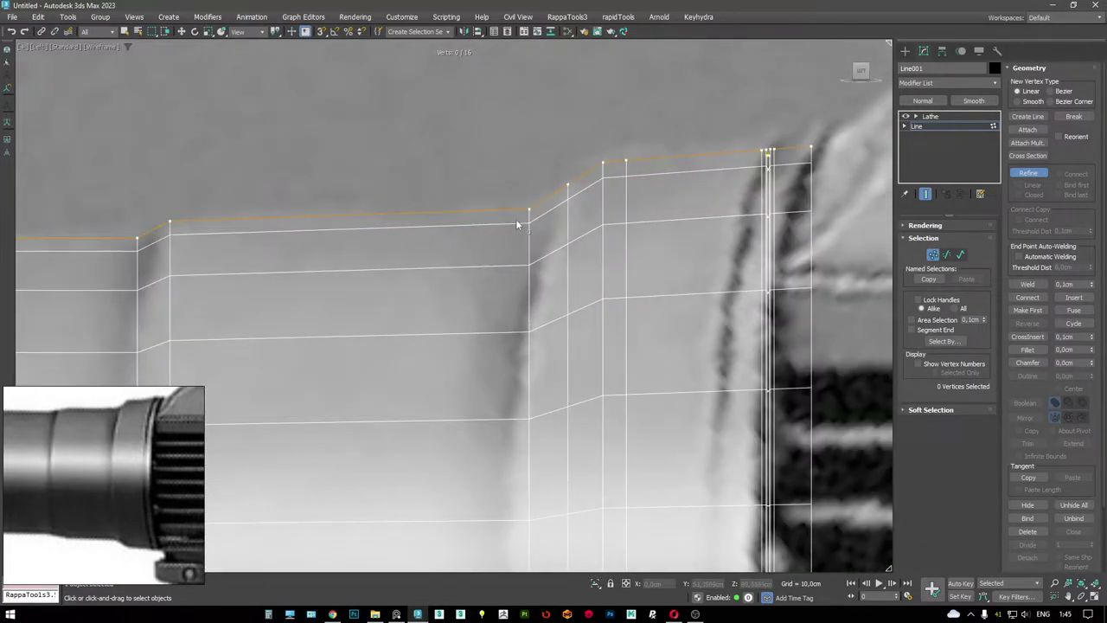
left_click(503, 210)
scroll(504, 207, "up", 2)
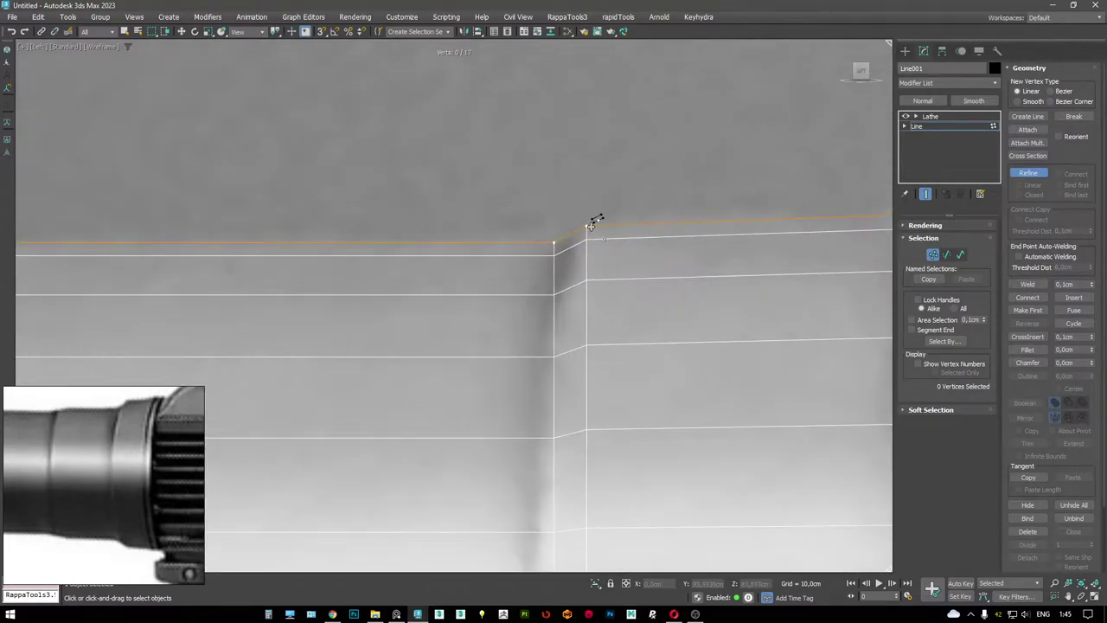
left_click(615, 222)
left_click(575, 227)
left_click(530, 232)
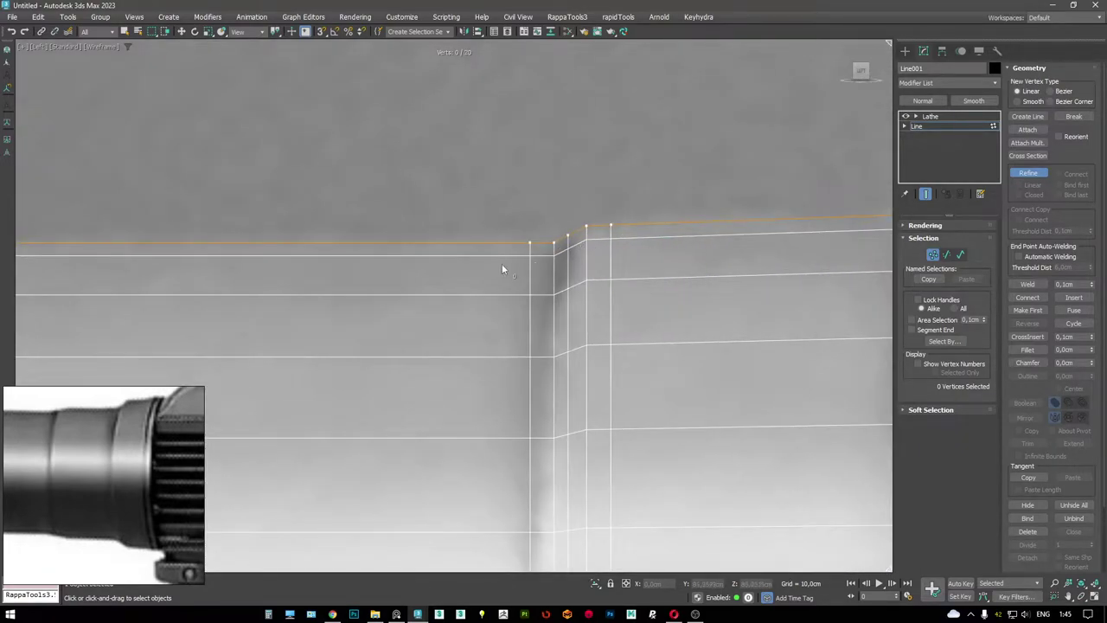
scroll(519, 255, "down", 3)
left_click(714, 223)
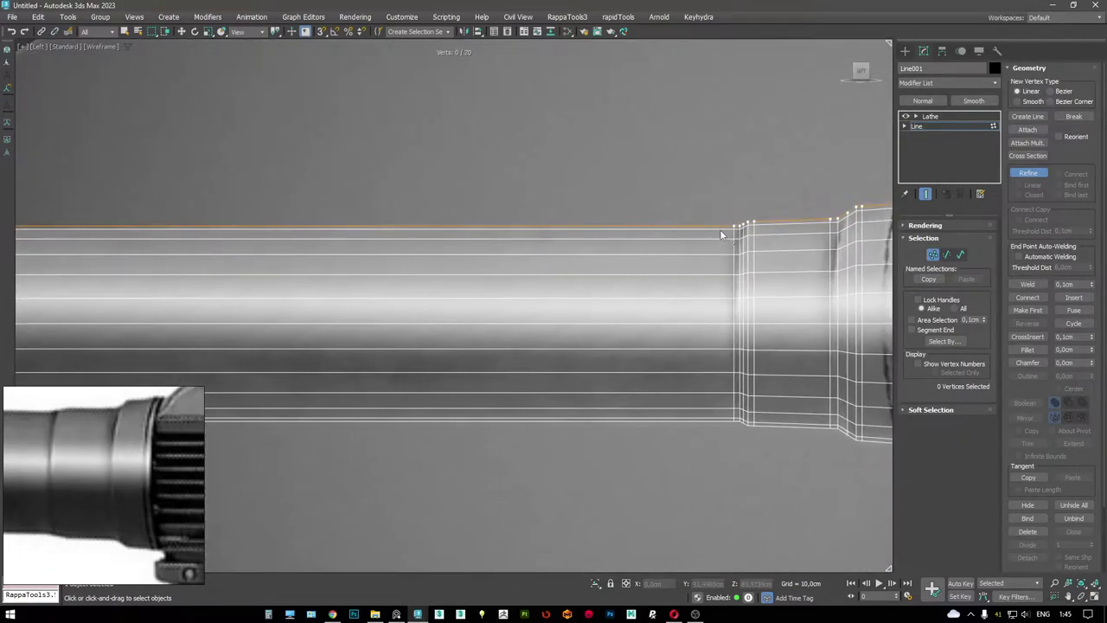
left_click(770, 221)
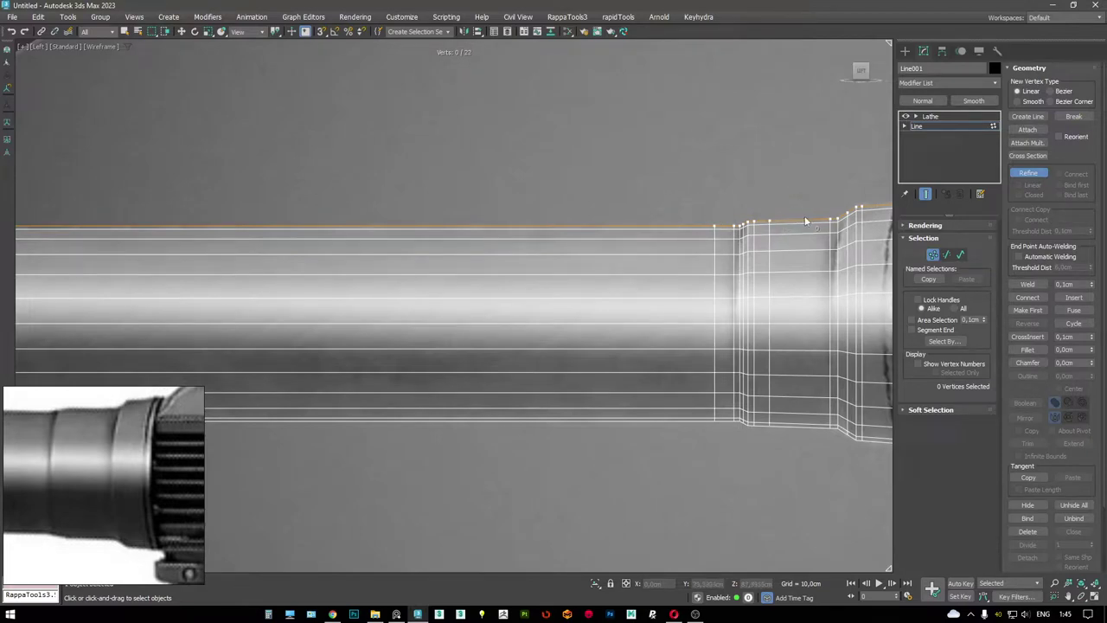
left_click(820, 214)
scroll(787, 248, "down", 3)
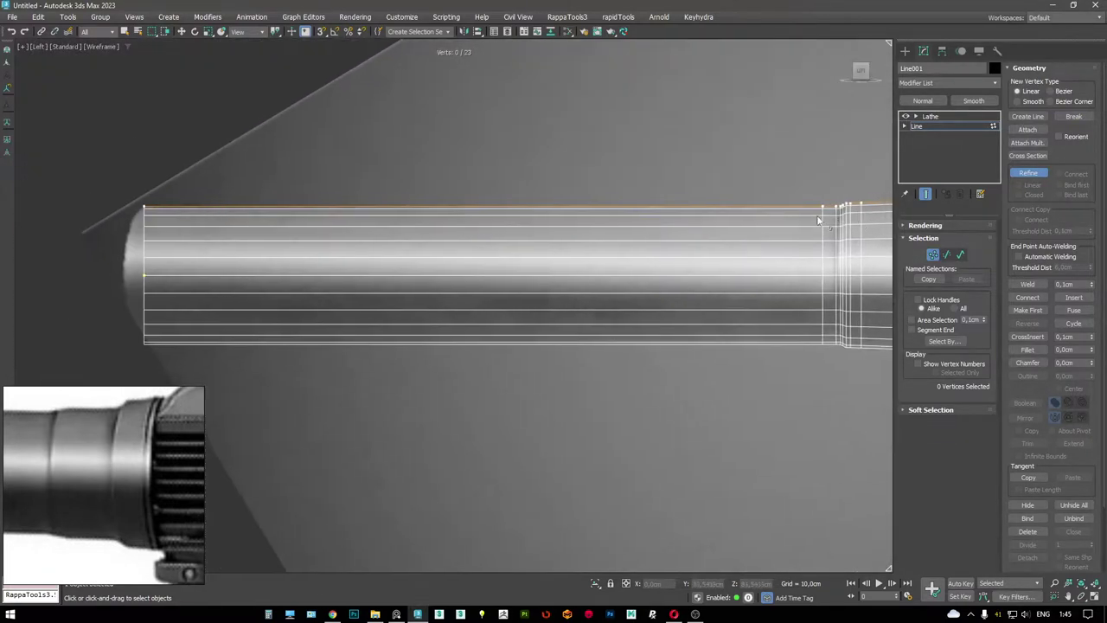
- Check the reference board, then launch Microsoft Edge to the Wikipedia Picatinny.svg drawing
middle_click_drag(737, 220, 557, 222)
scroll(547, 220, "up", 3)
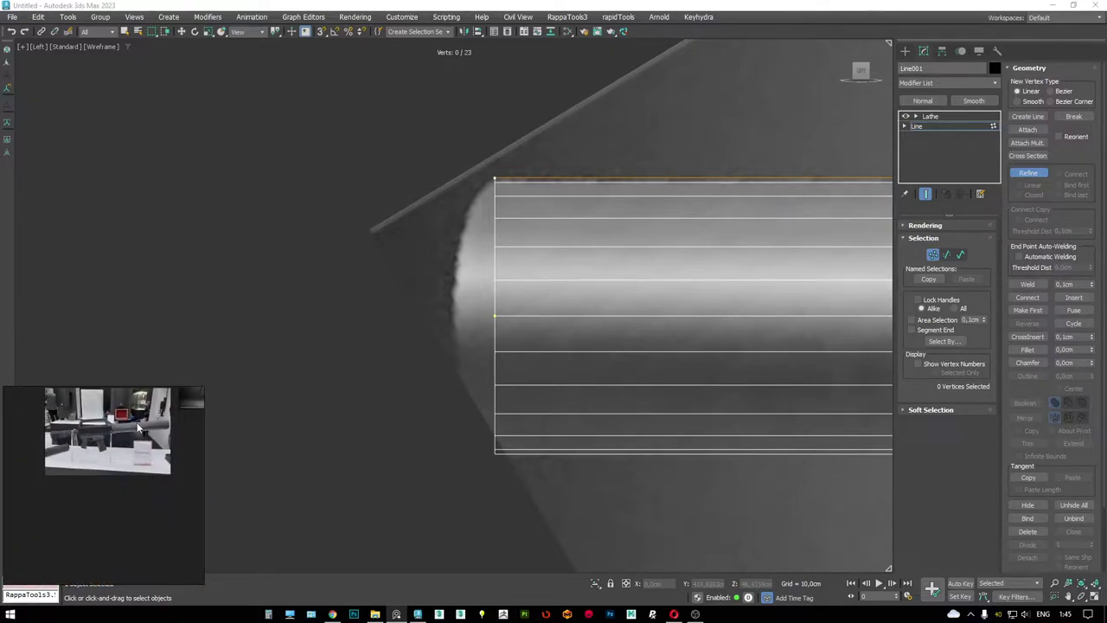
scroll(71, 552, "down", 3)
scroll(70, 550, "up", 3)
scroll(100, 479, "down", 3)
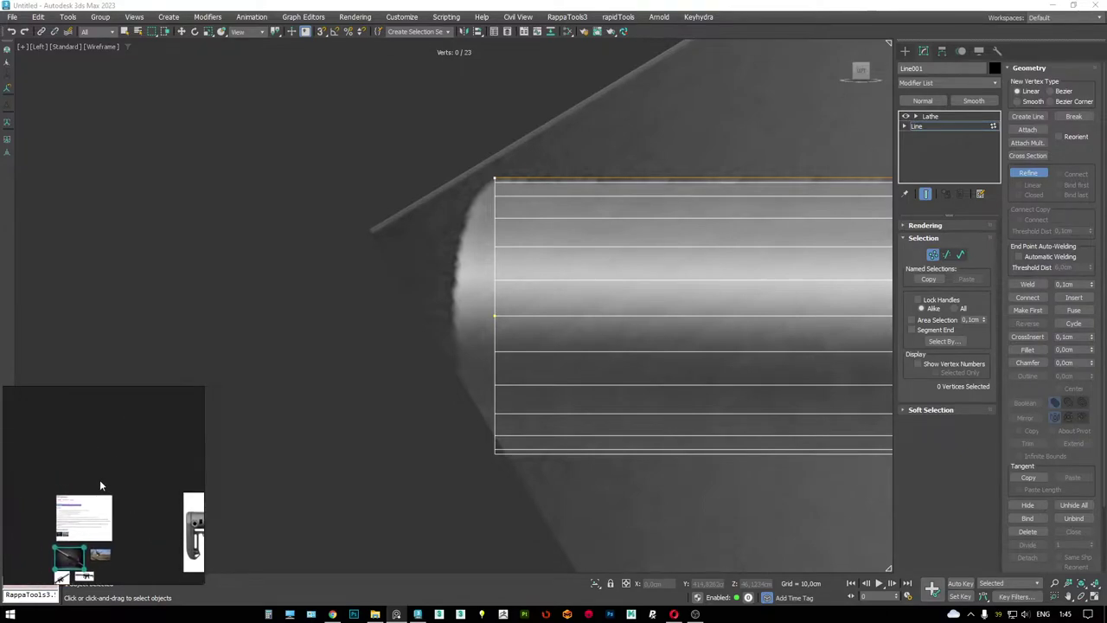
scroll(86, 476, "up", 3)
scroll(87, 474, "up", 5)
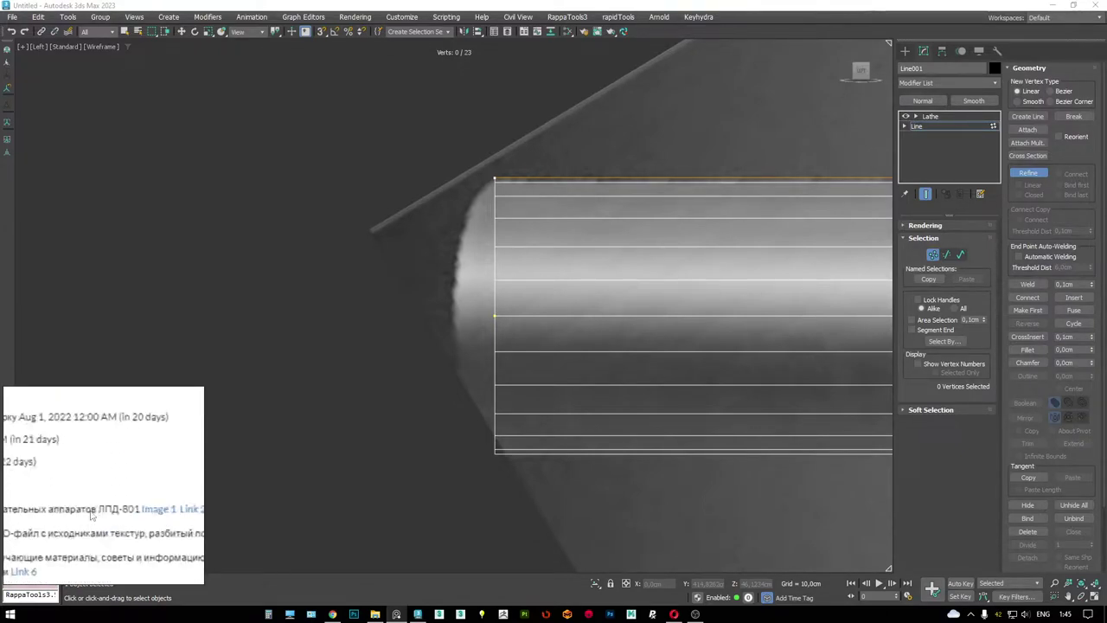
middle_click_drag(148, 523, 104, 502)
key("super")
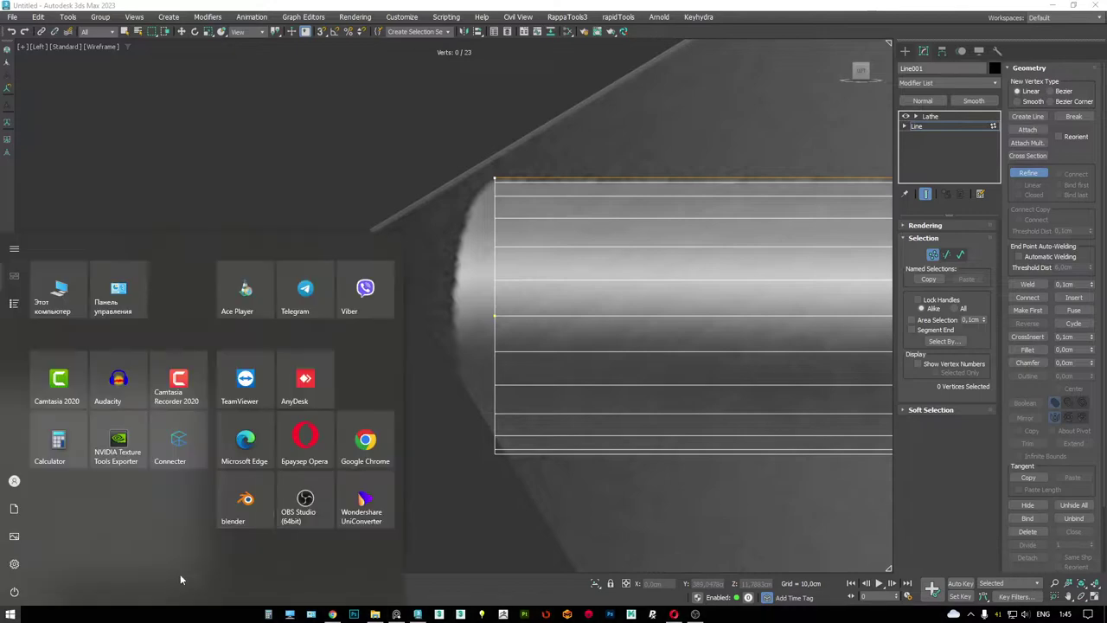
left_click(251, 433)
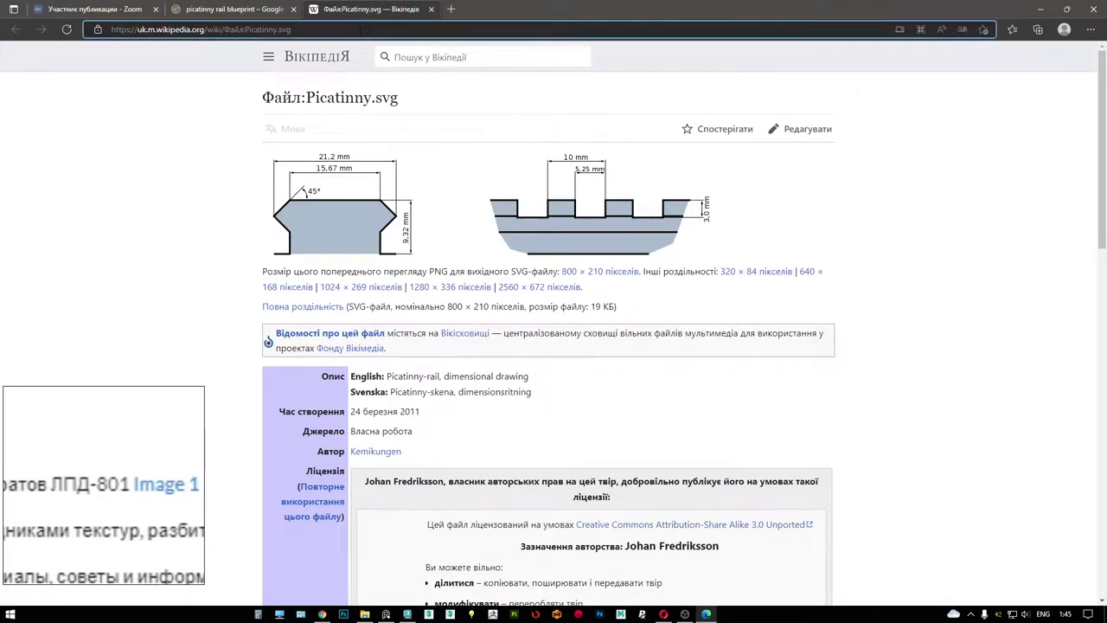
- Search the web for 'лпд 801' and view its video results
key("ctrl+a")
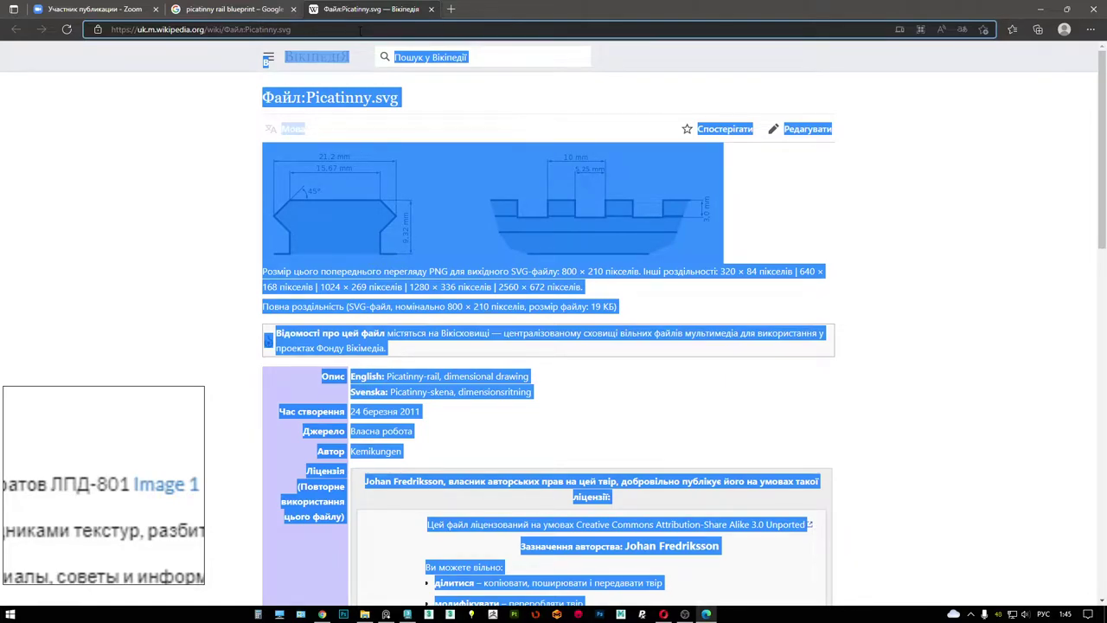
left_click(360, 31)
type("лпд")
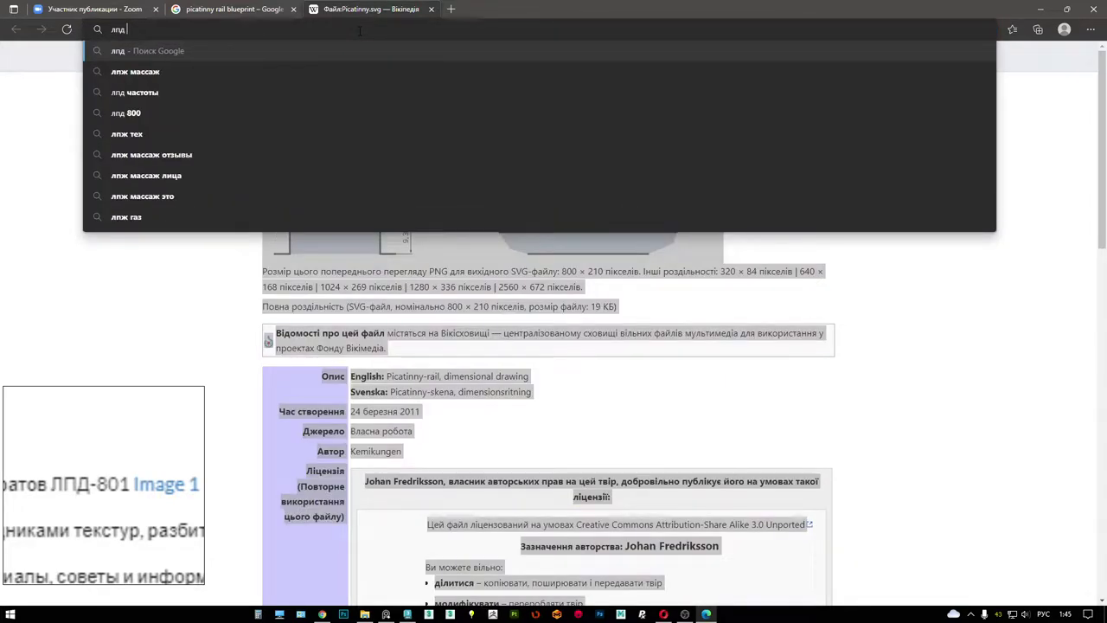
type(" 801")
key("Return")
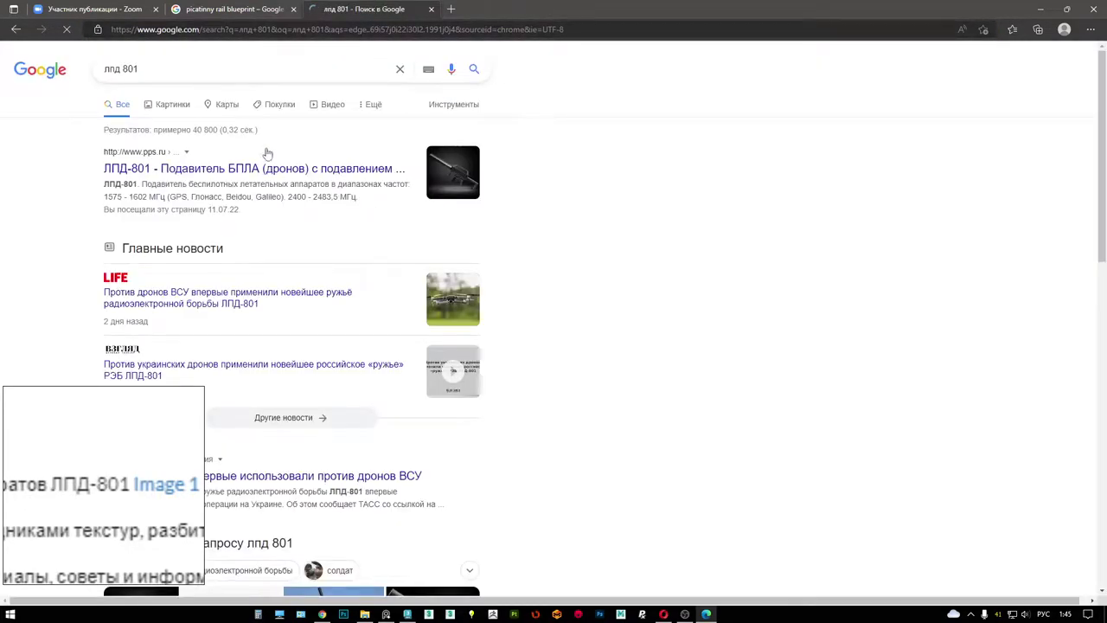
left_click(334, 106)
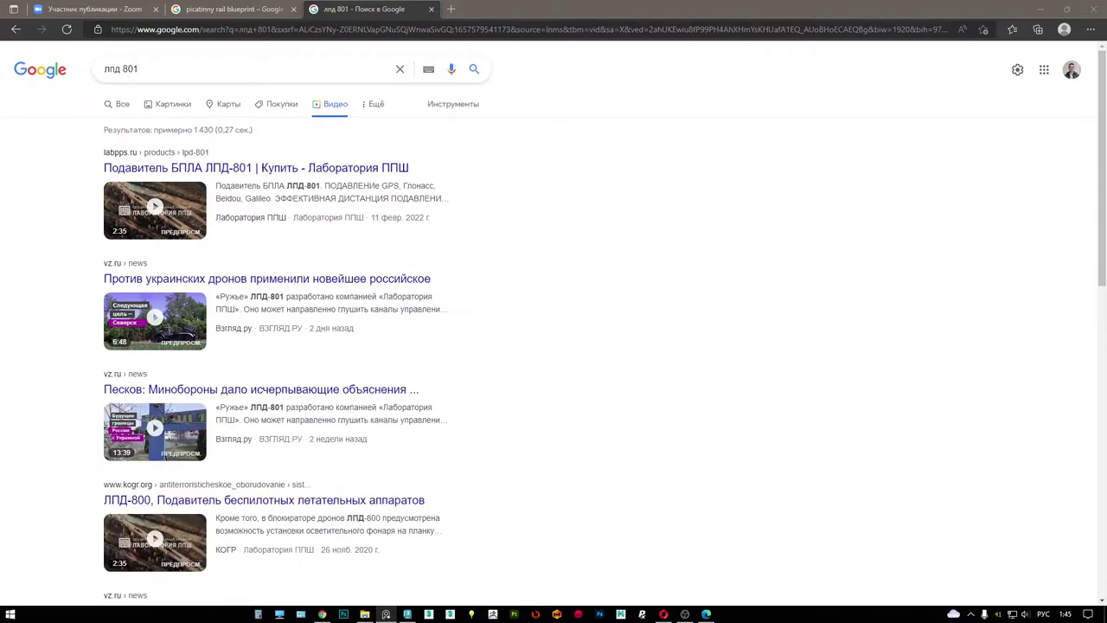
- Correct the query to 'лпд 800' and show its image results
left_click(159, 67)
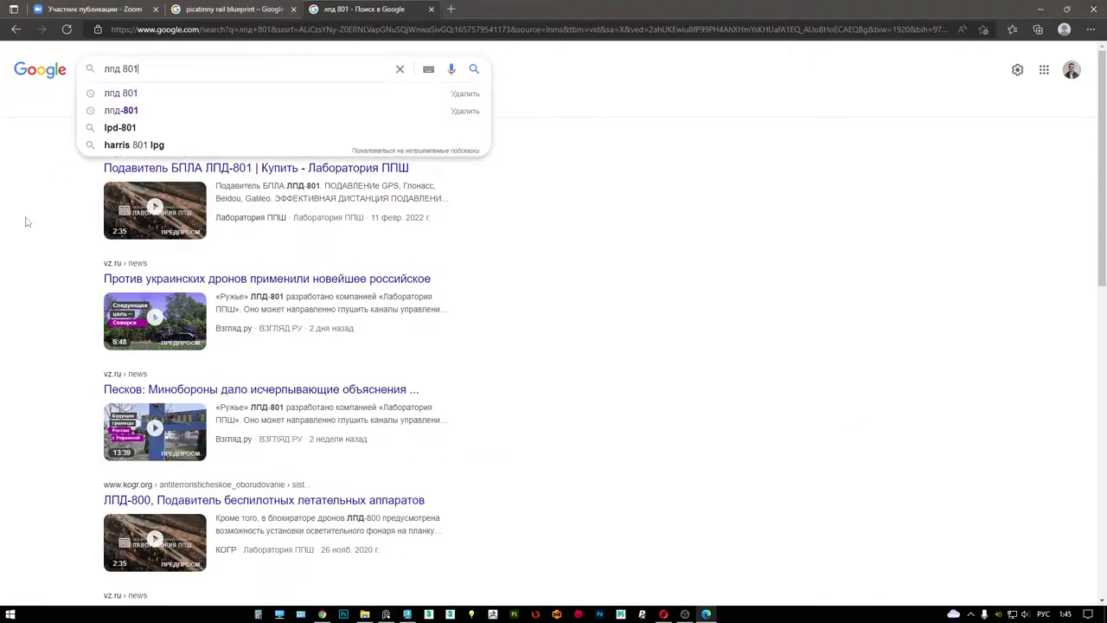
key("BackSpace")
type("1")
key("Return")
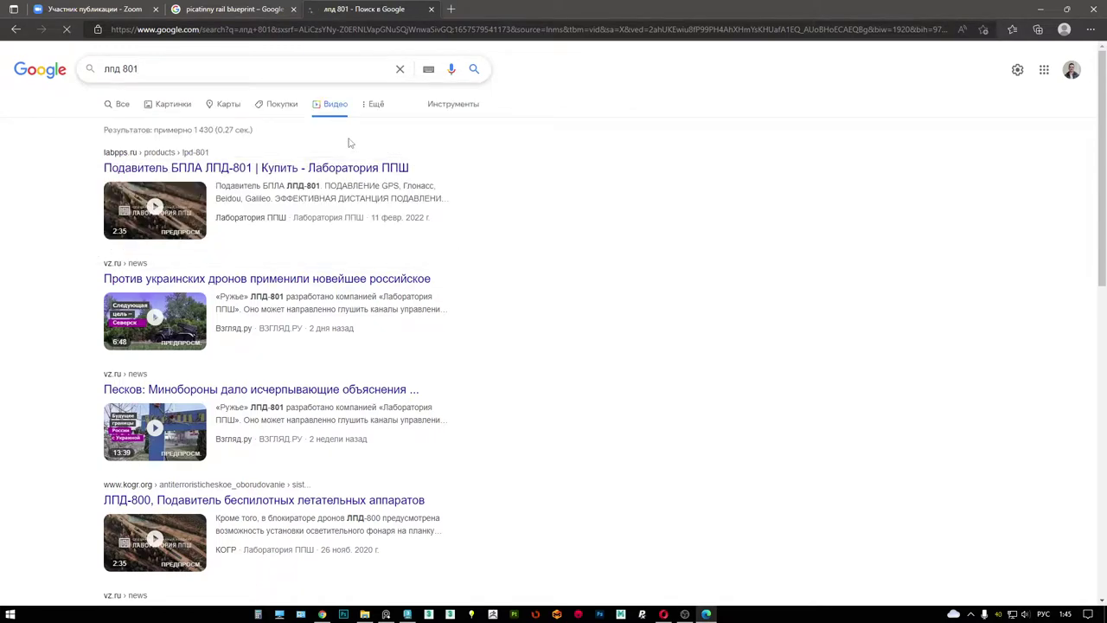
left_click(181, 69)
key("BackSpace")
type("0")
key("Return")
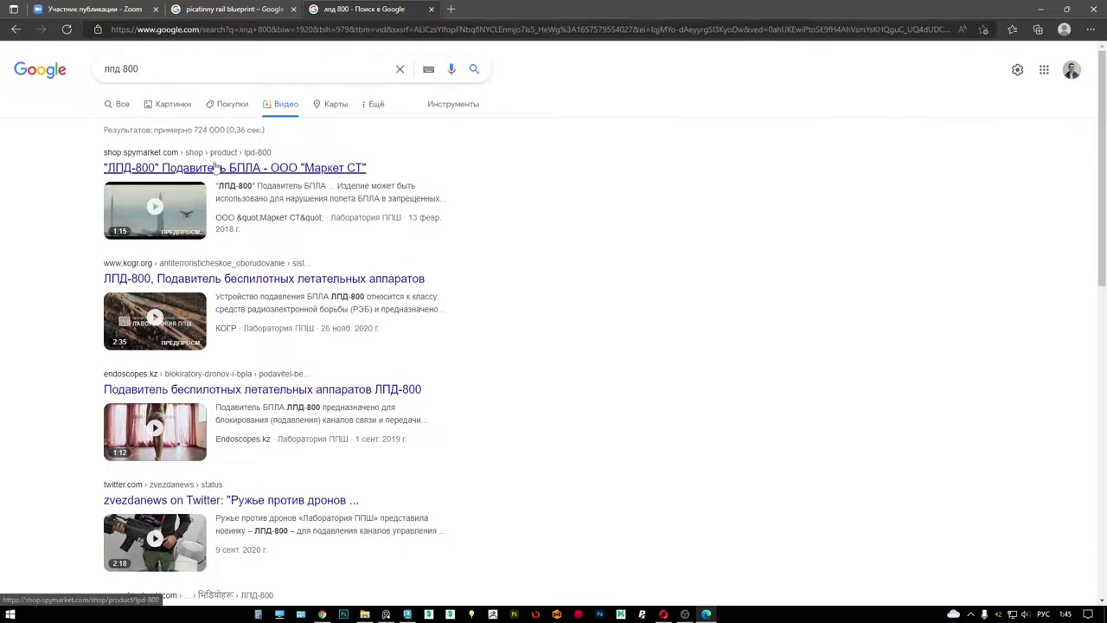
left_click(173, 104)
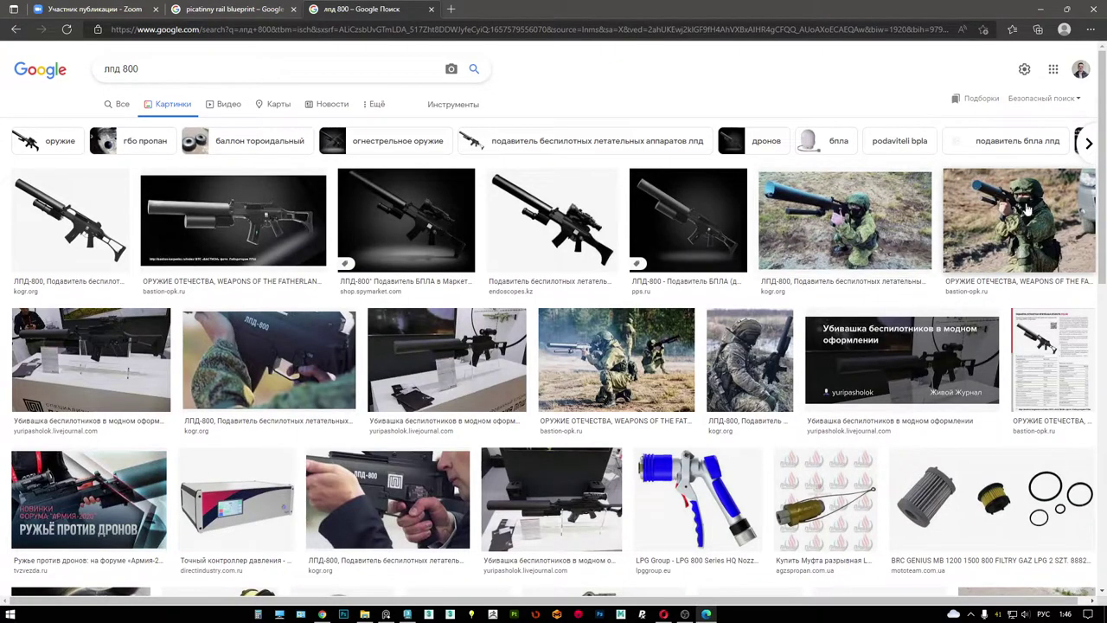
- Preview several LPD-800 photos, ending on the camouflaged soldier aiming the rifle
left_click(863, 217)
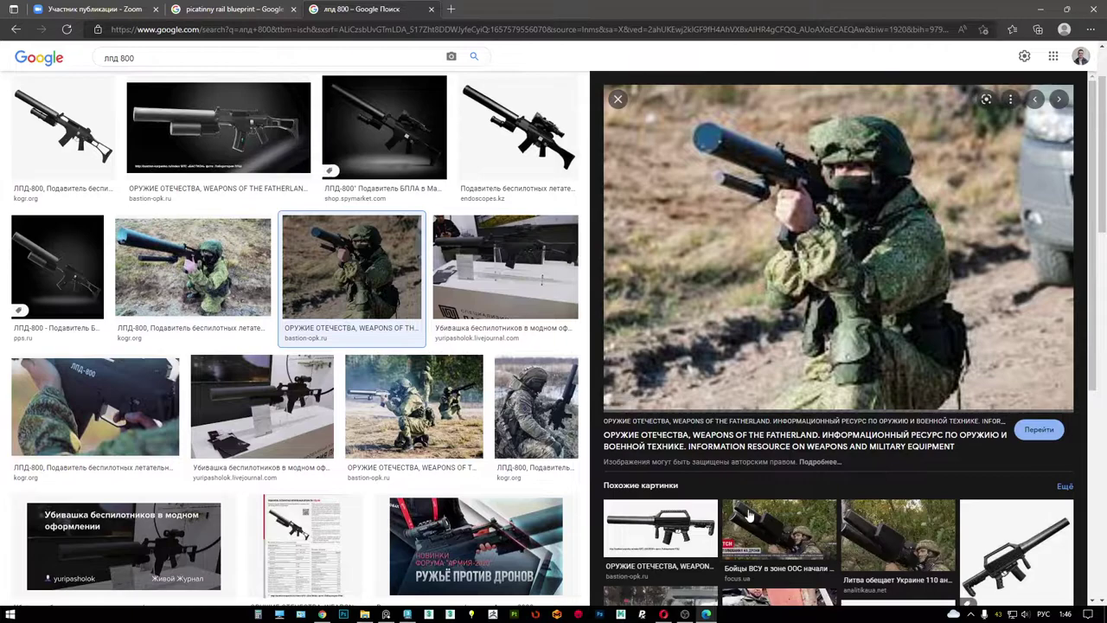
scroll(758, 517, "down", 5)
scroll(769, 517, "up", 6)
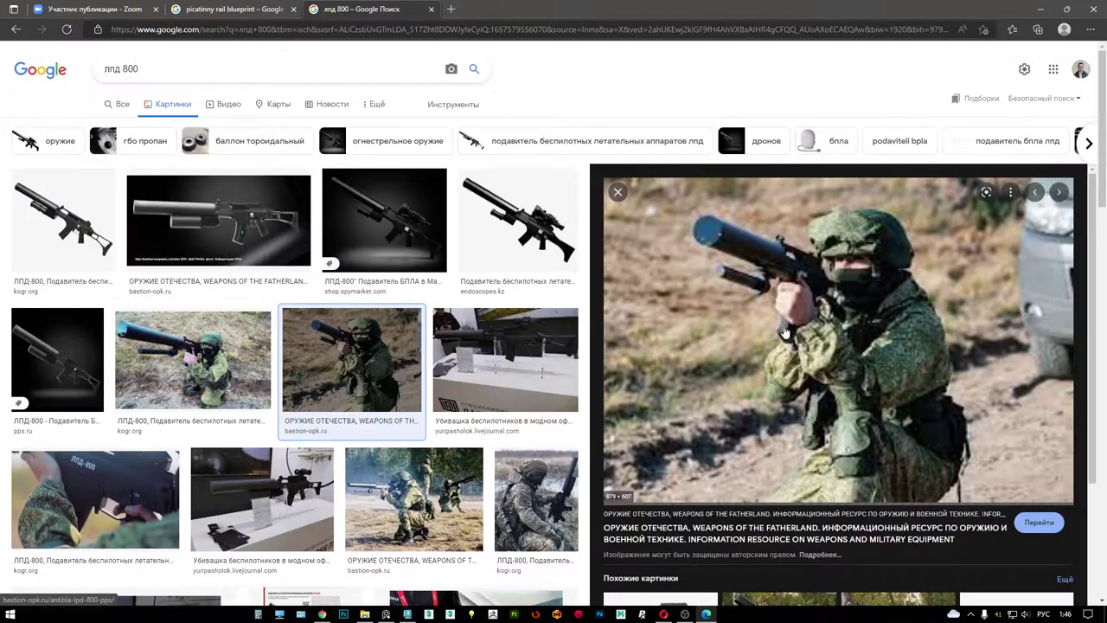
left_click(151, 353)
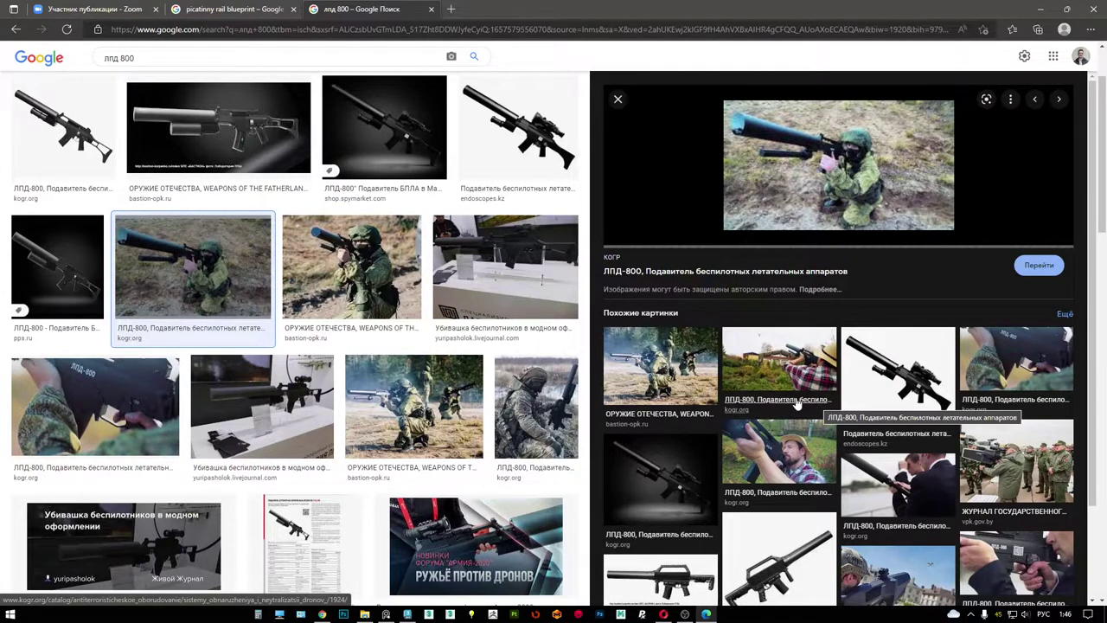
scroll(798, 404, "down", 3)
scroll(282, 426, "down", 8)
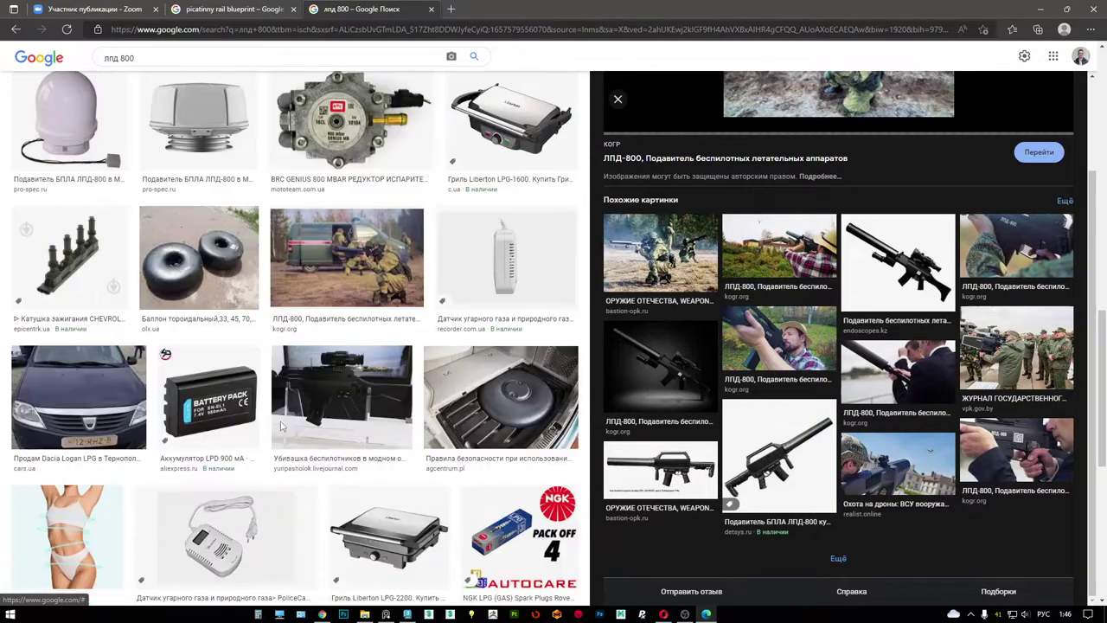
scroll(281, 426, "up", 10)
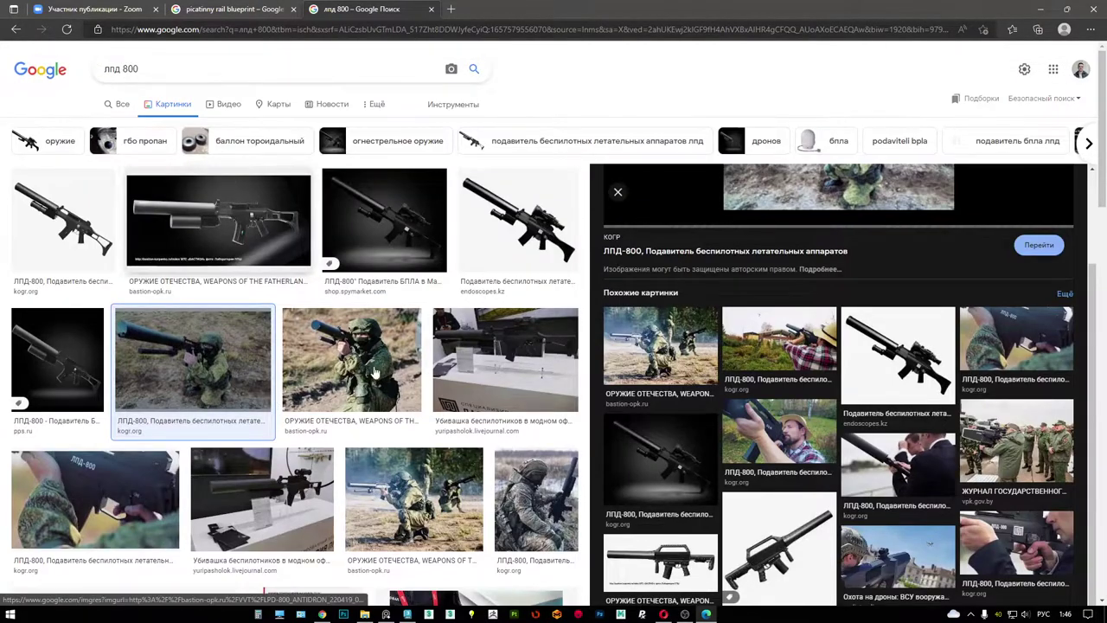
left_click(247, 356)
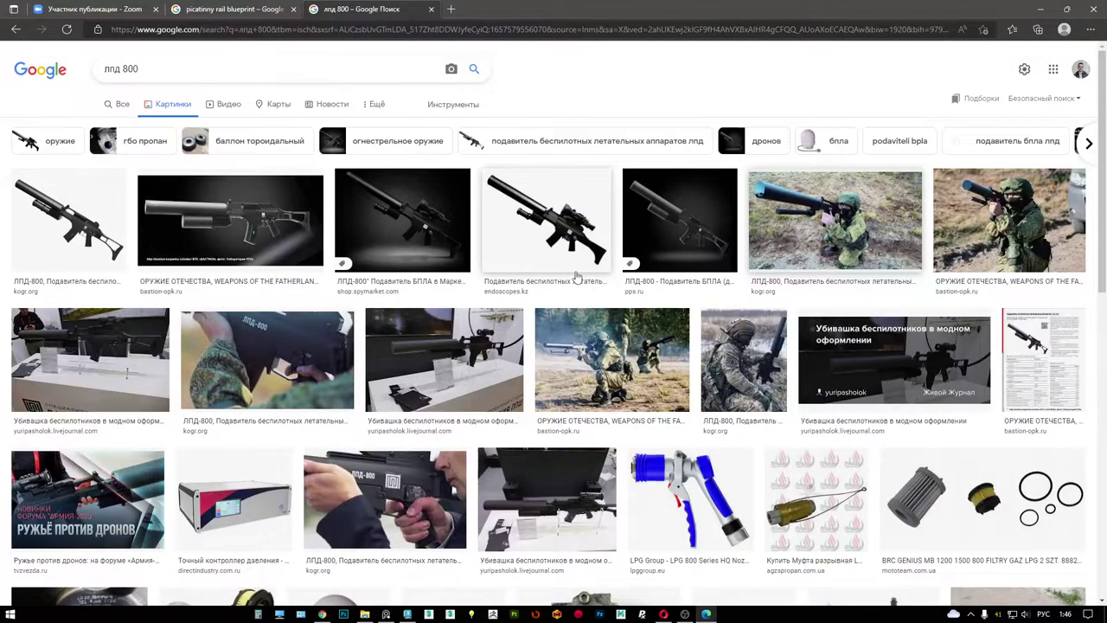
left_click(979, 215)
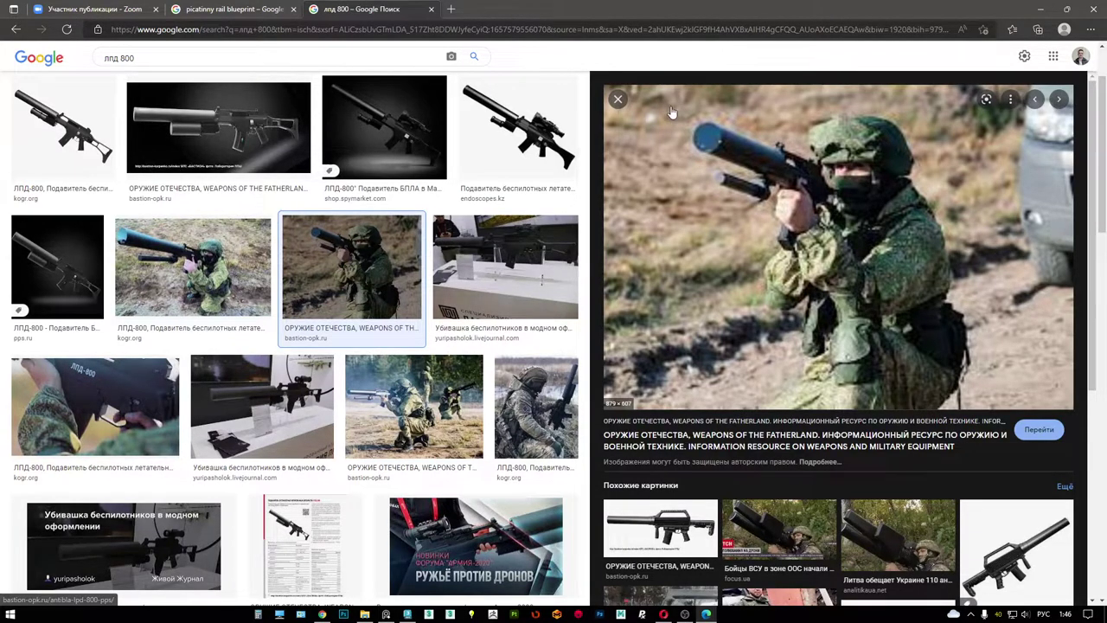
- Screenshot the soldier-with-LPD-800 preview photo from Google Images
key("Print")
left_click_drag(652, 87, 855, 271)
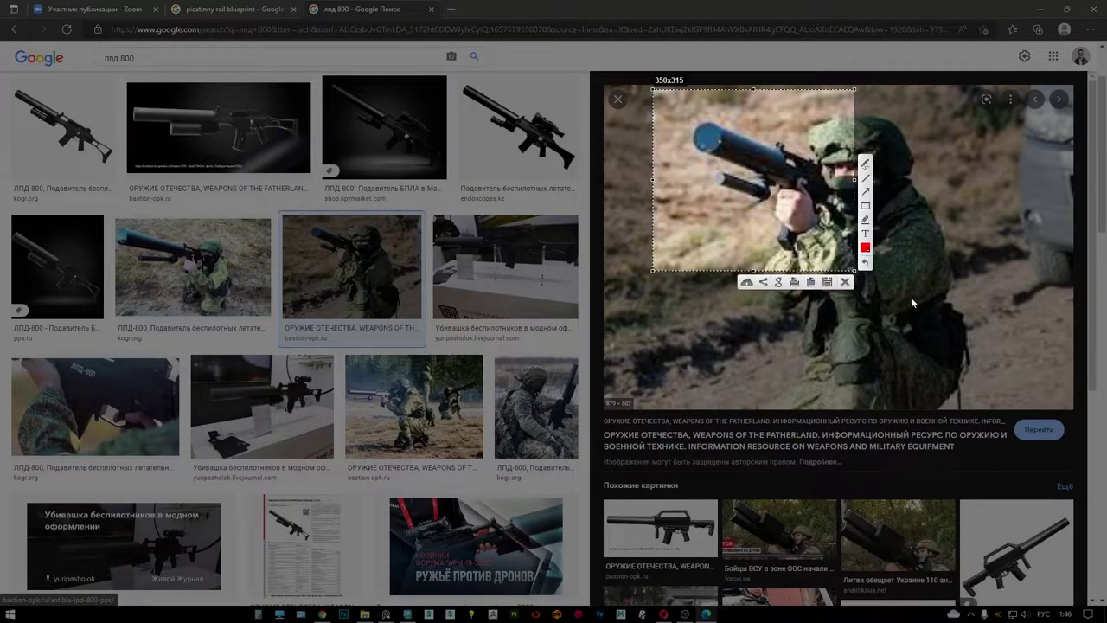
key("ctrl+c")
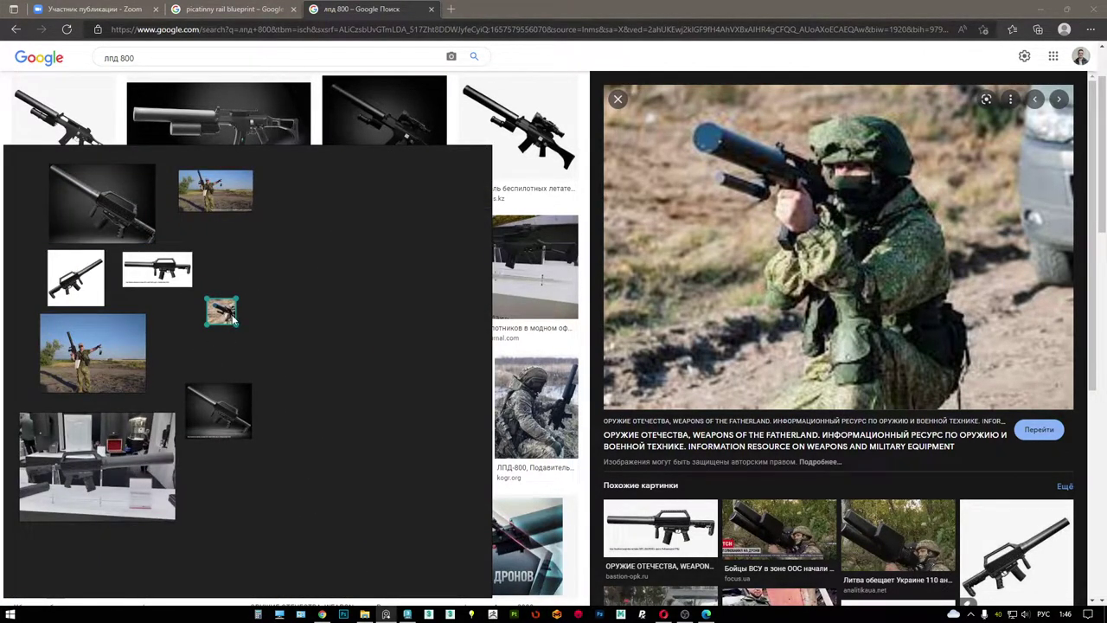
- Enlarge and reposition the soldier photo on the reference board, then preview a similar drone-gun photo
scroll(232, 318, "up", 2)
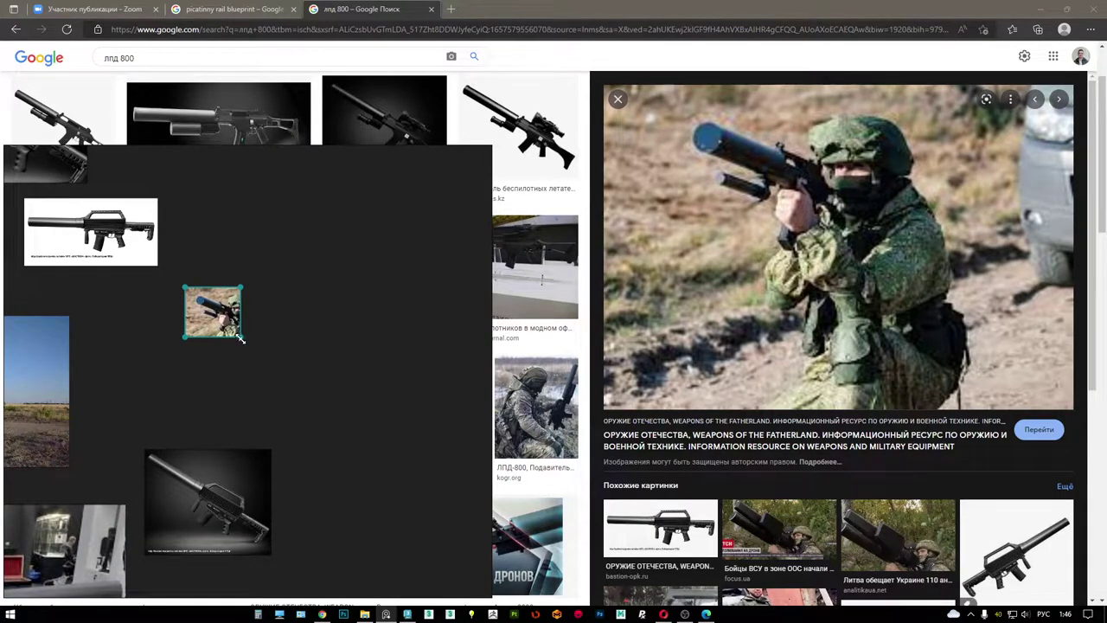
left_click_drag(240, 339, 302, 403)
left_click_drag(260, 361, 223, 397)
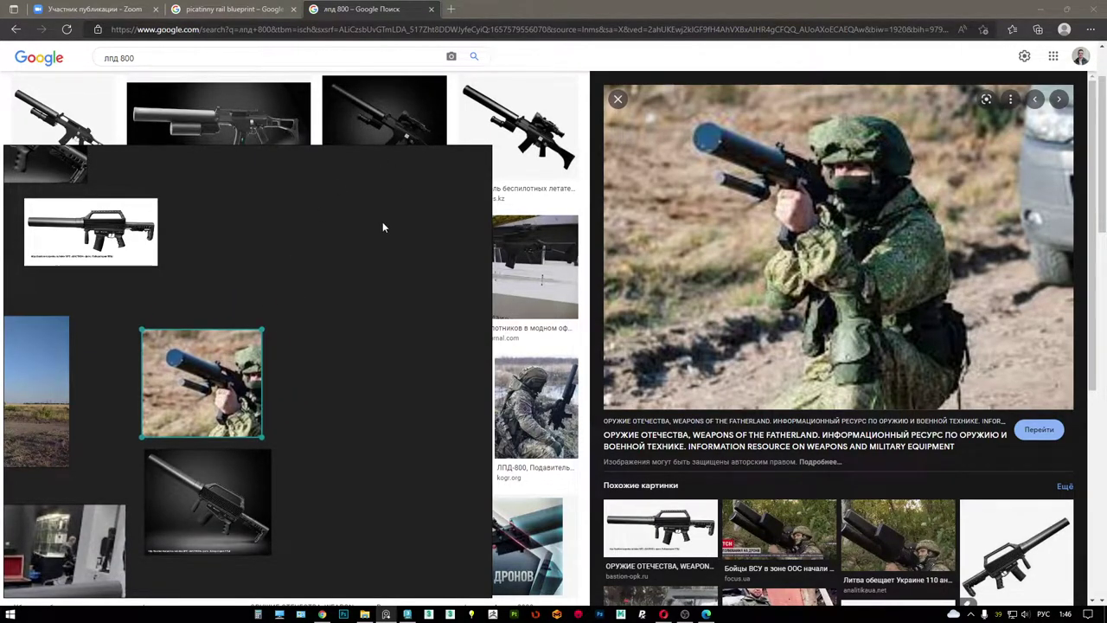
left_click(820, 524)
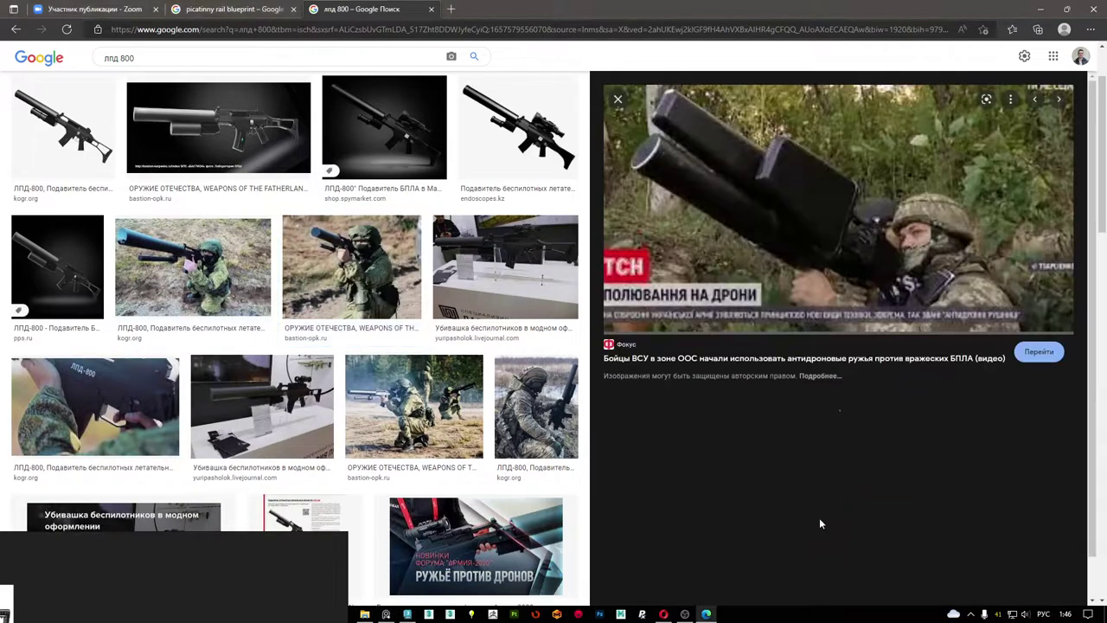
scroll(227, 302, "up", 2)
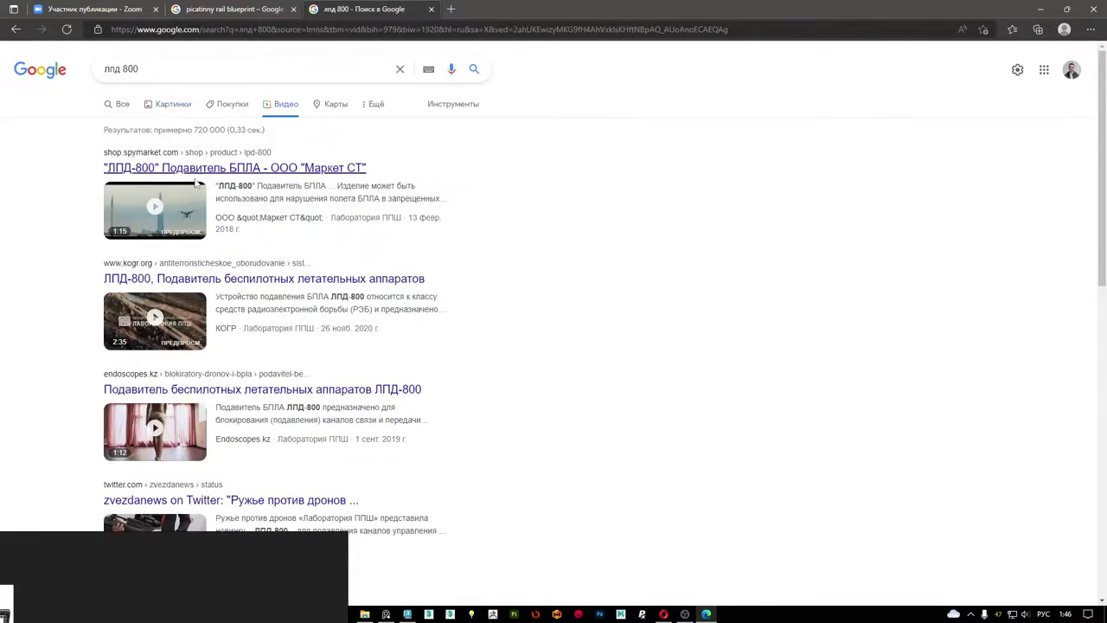
- Add 'youtube' to the лпд 800 query and open the 'ЛПД-800 подавитель БПЛА для силовых структур' video
scroll(196, 182, "down", 8)
scroll(195, 322, "down", 2)
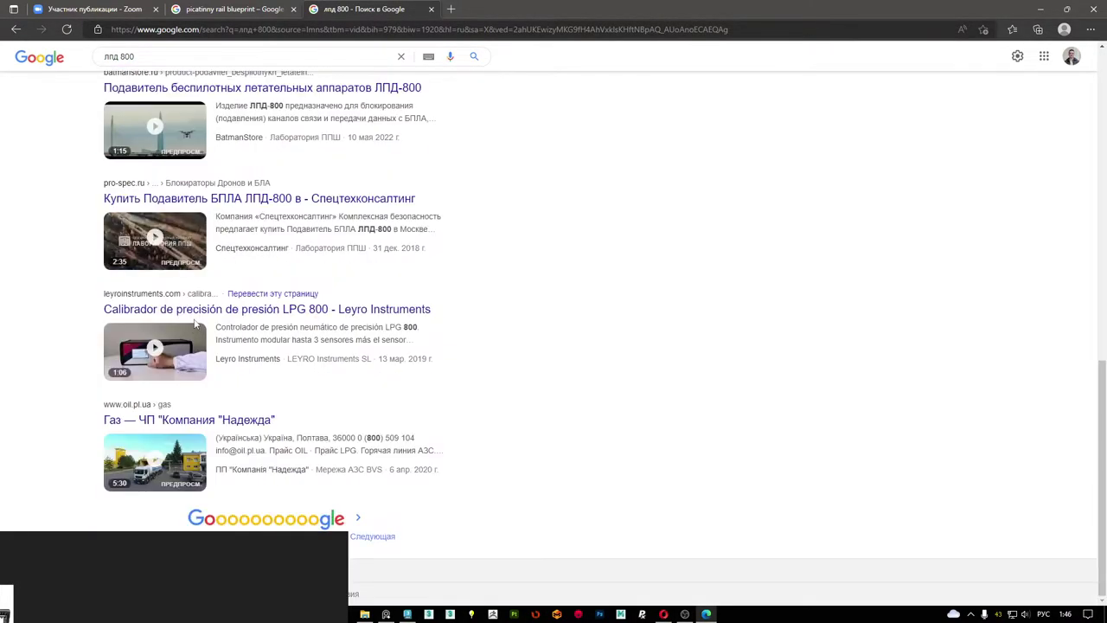
scroll(195, 323, "up", 10)
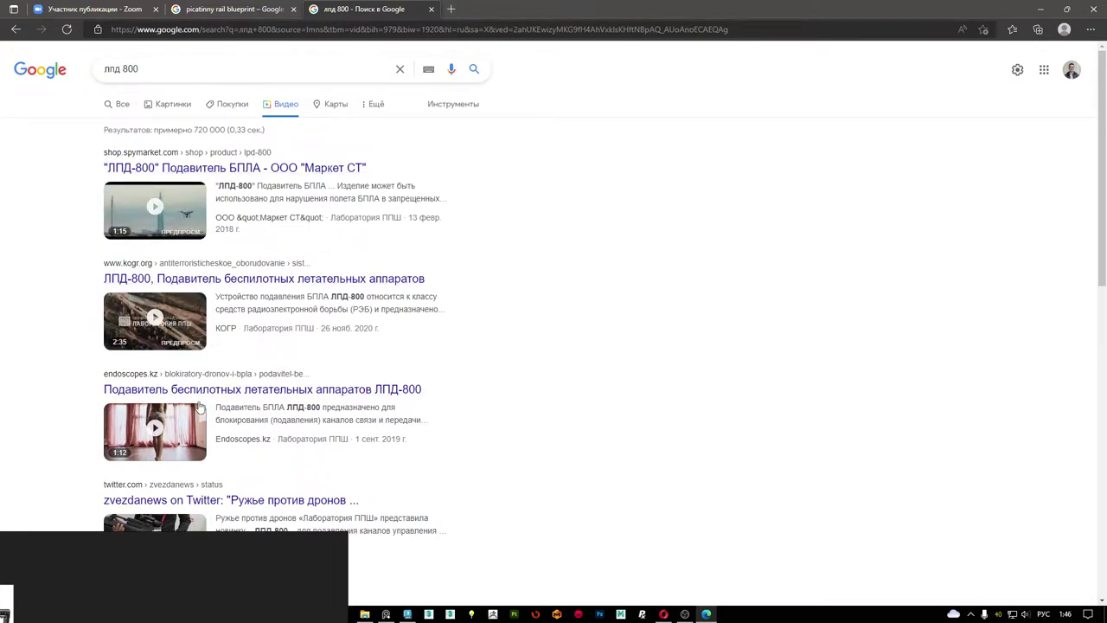
scroll(199, 406, "down", 4)
scroll(189, 296, "down", 3)
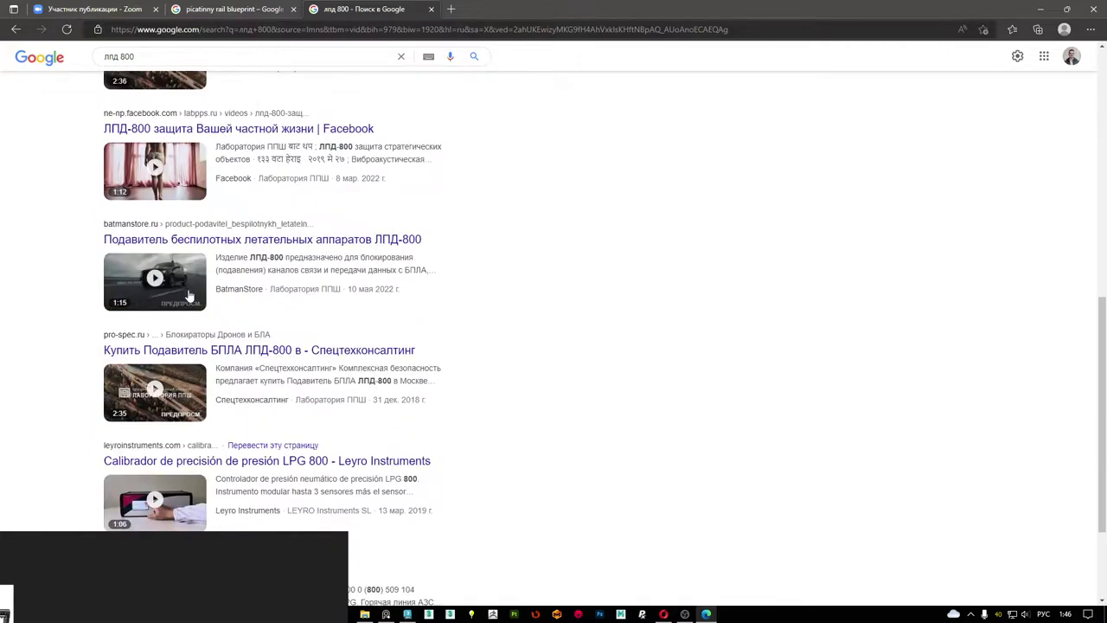
scroll(189, 296, "up", 7)
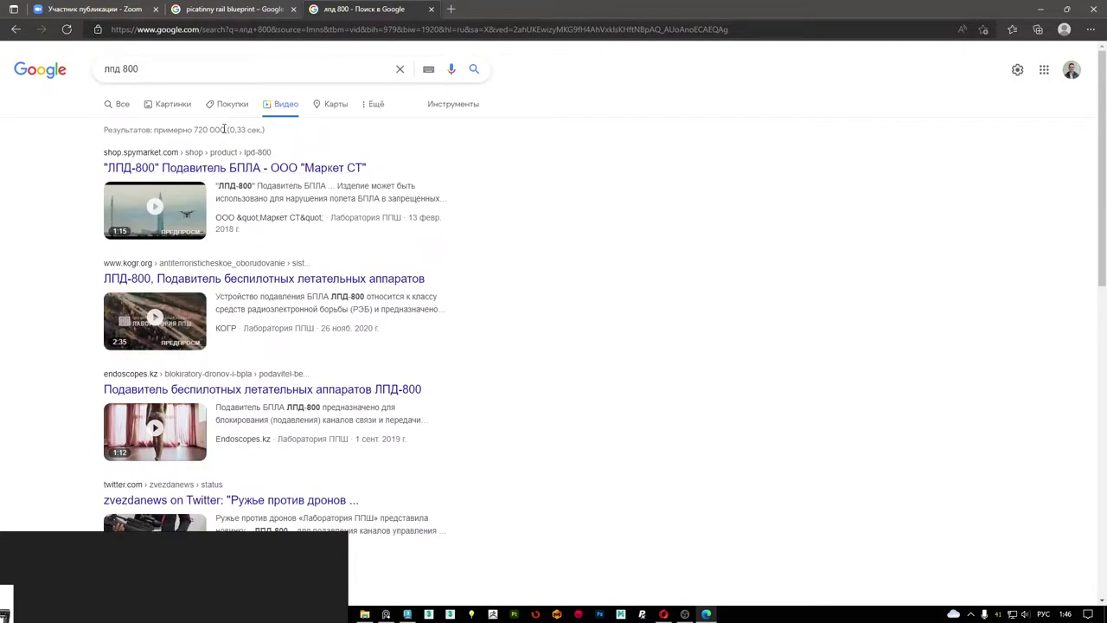
left_click(186, 59)
type("нщг")
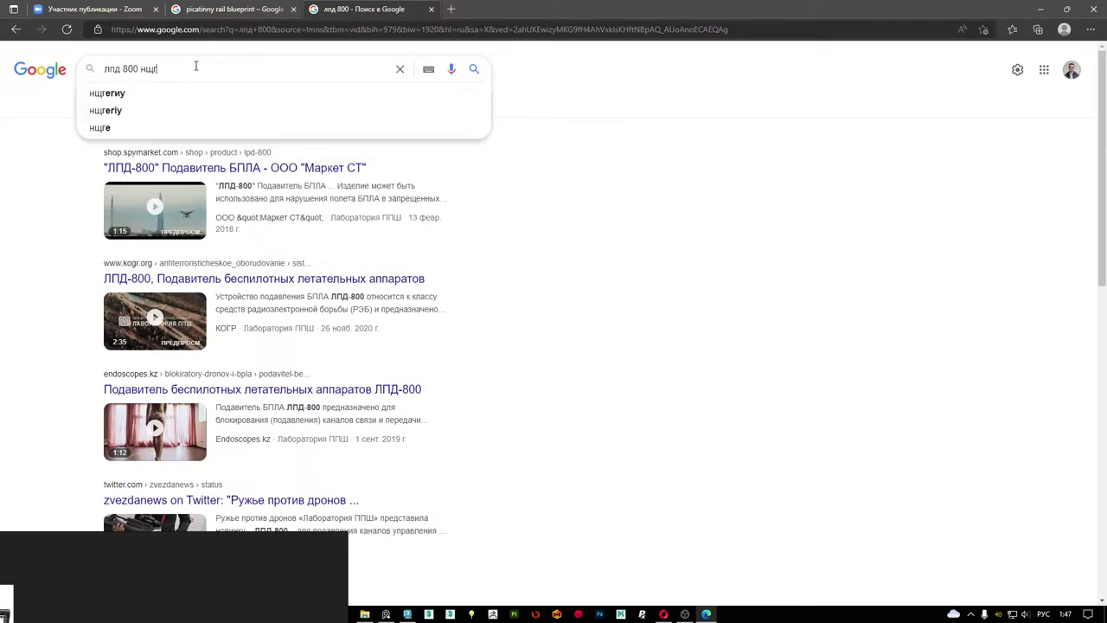
type("тубе")
key("Return")
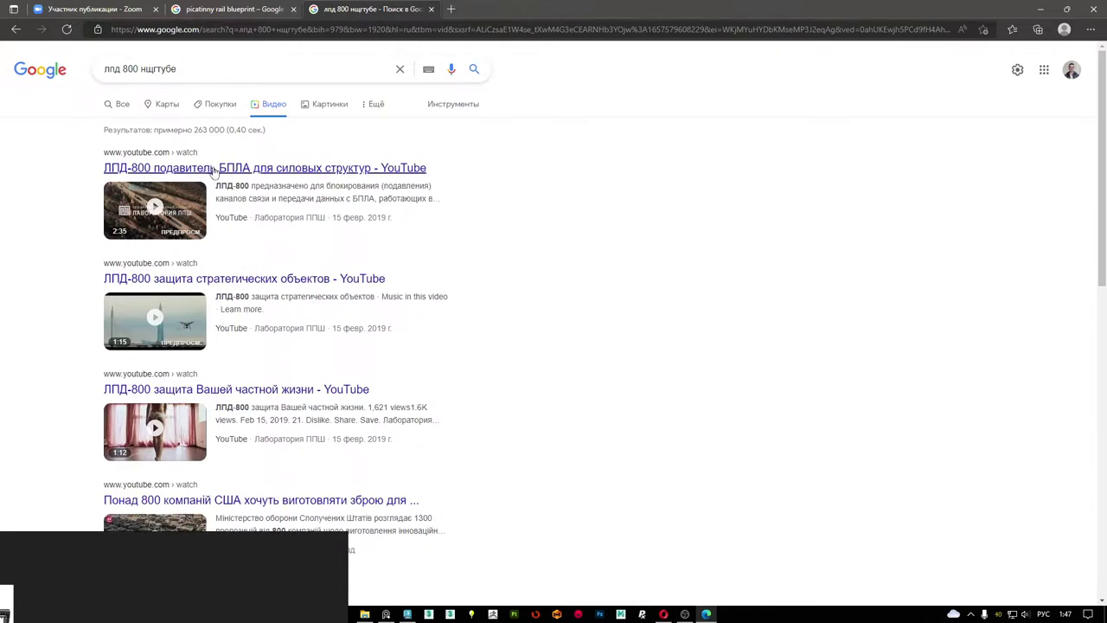
left_click(212, 170)
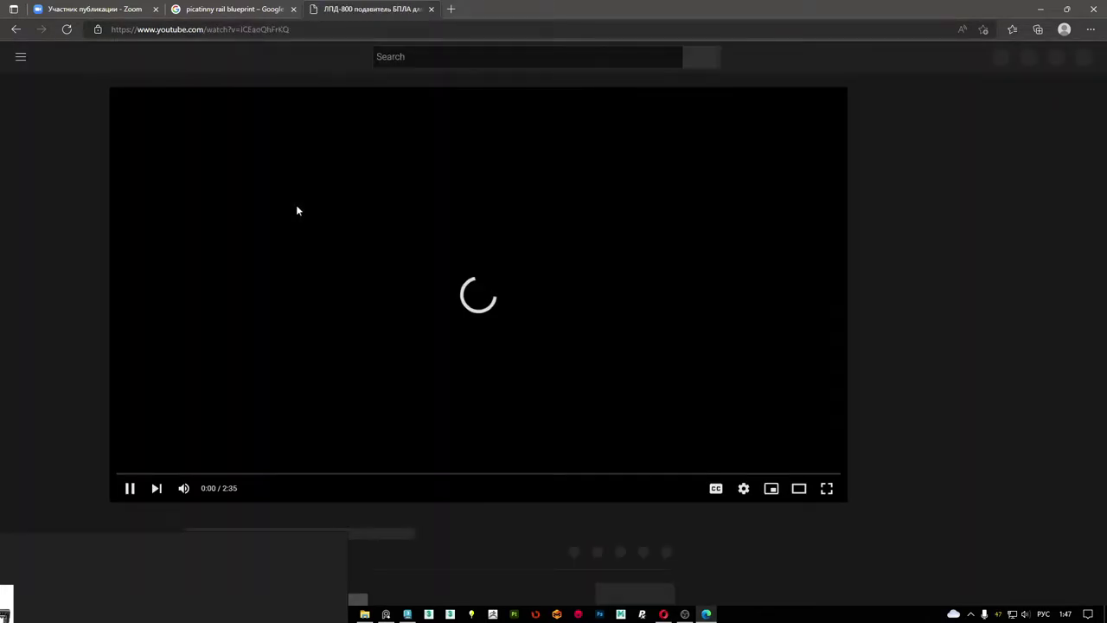
- Scrub the video and pause on the kneeling soldier holding the LPD-800
left_click(190, 463)
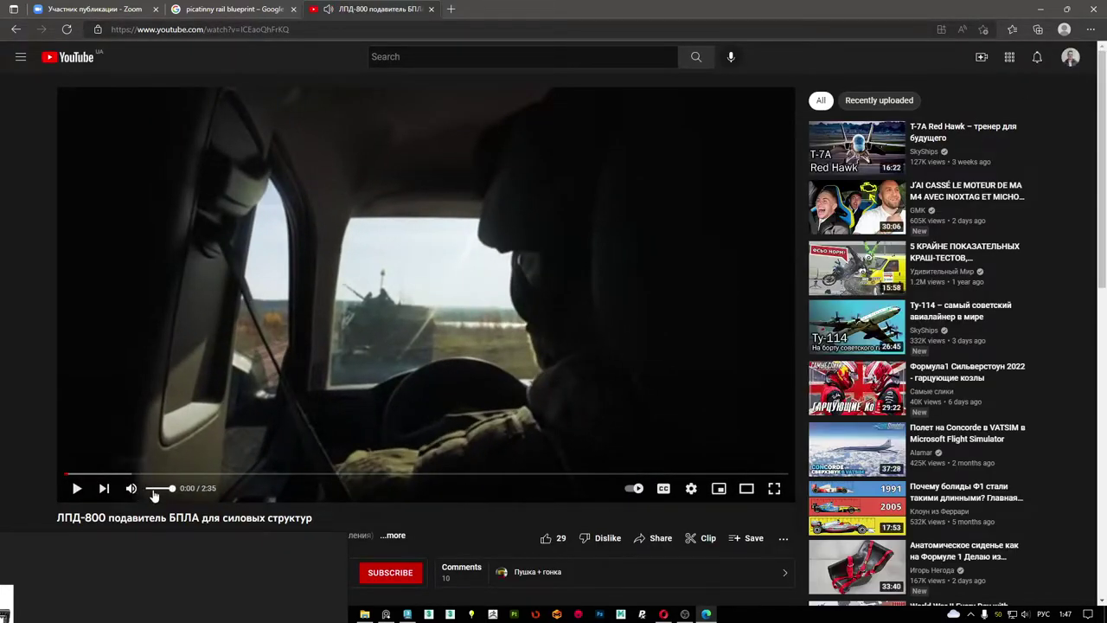
left_click(126, 457)
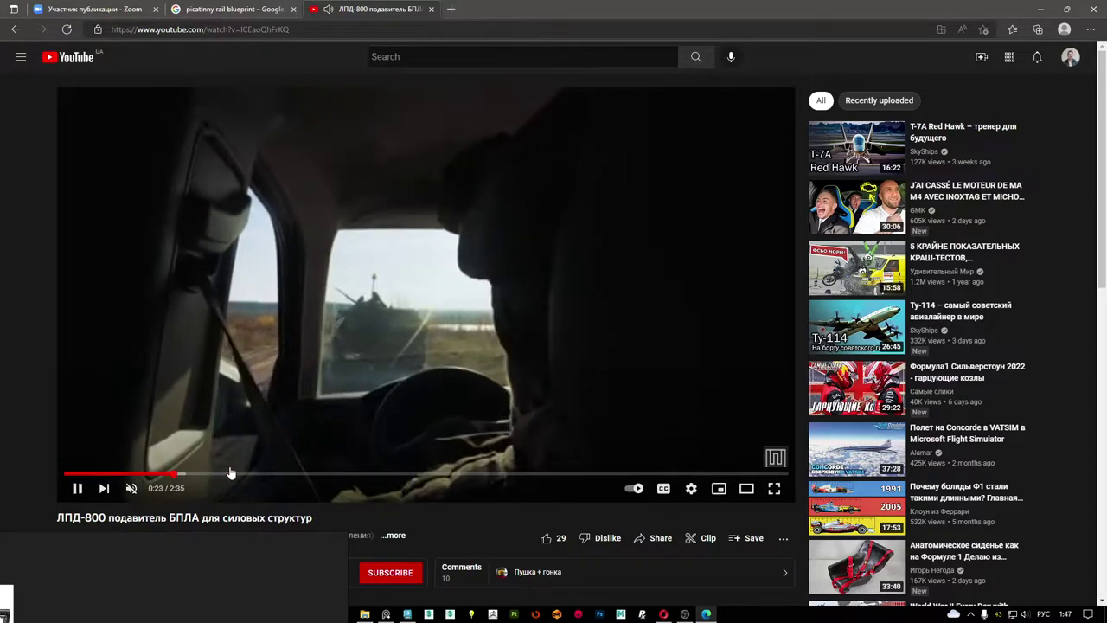
left_click(295, 474)
left_click_drag(327, 475, 426, 481)
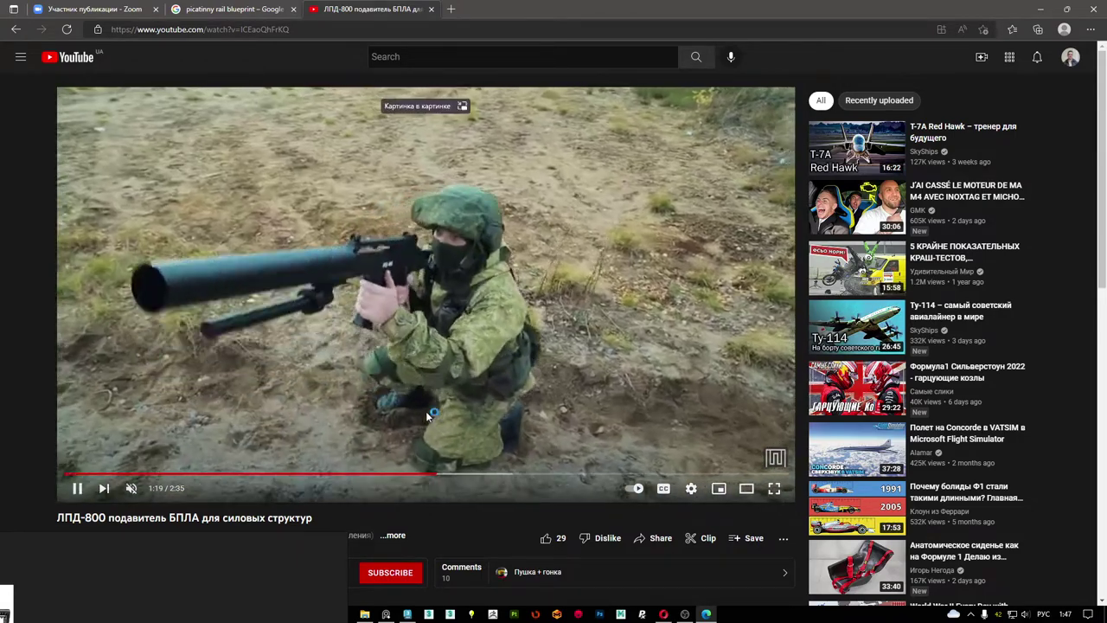
left_click(427, 417)
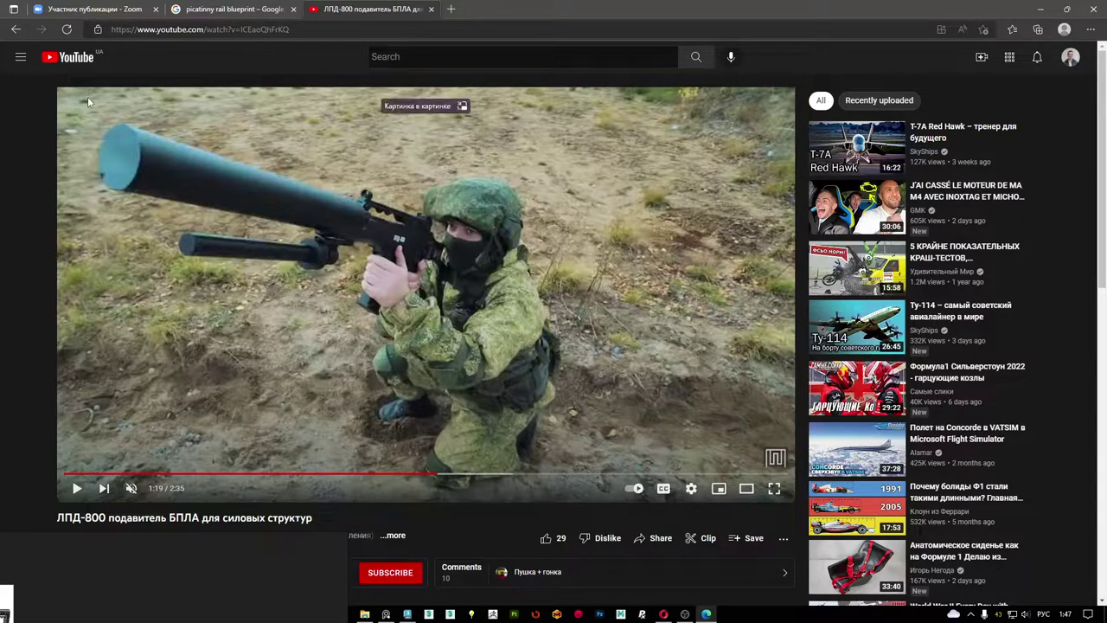
- Capture the paused video frame and paste it onto the PureRef board beside the soldier photo
key("Print")
left_click_drag(67, 93, 606, 427)
key("ctrl+c")
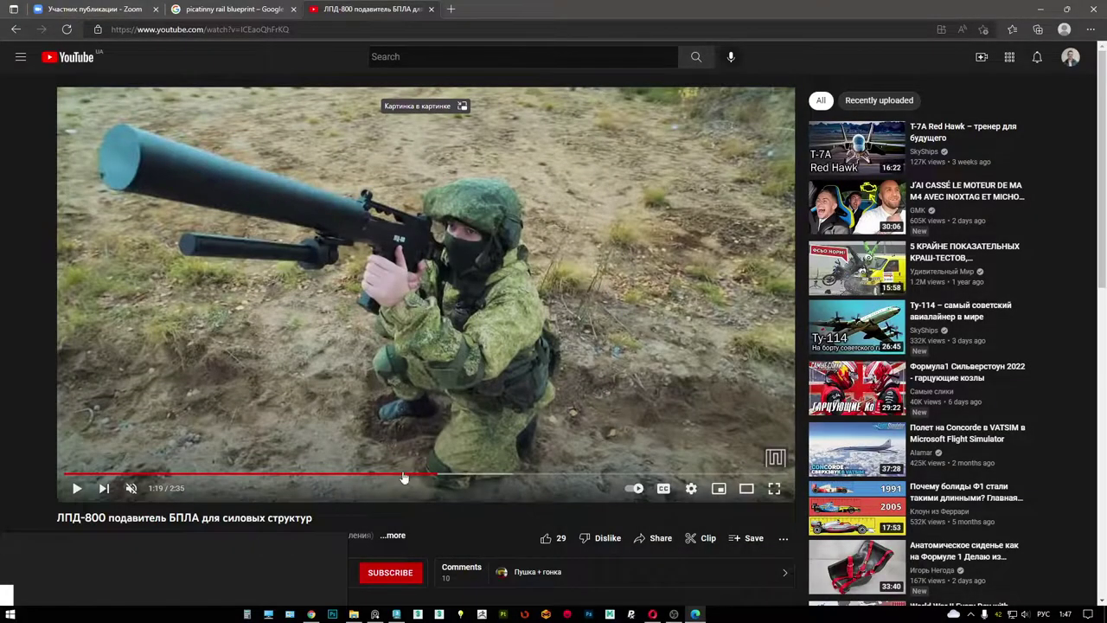
left_click(386, 614)
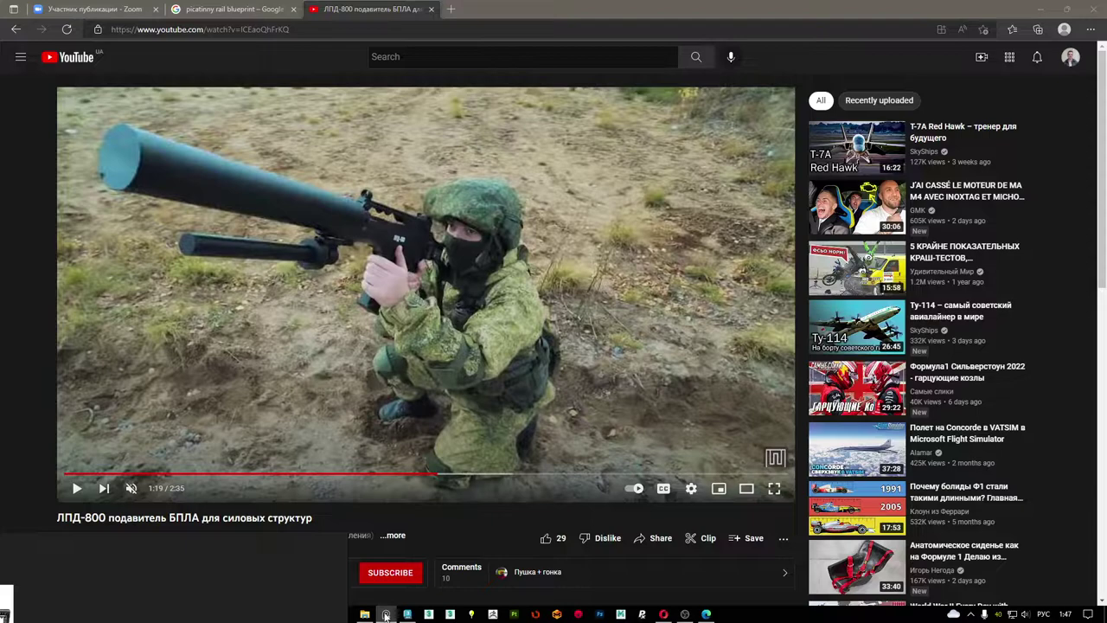
key("ctrl+v")
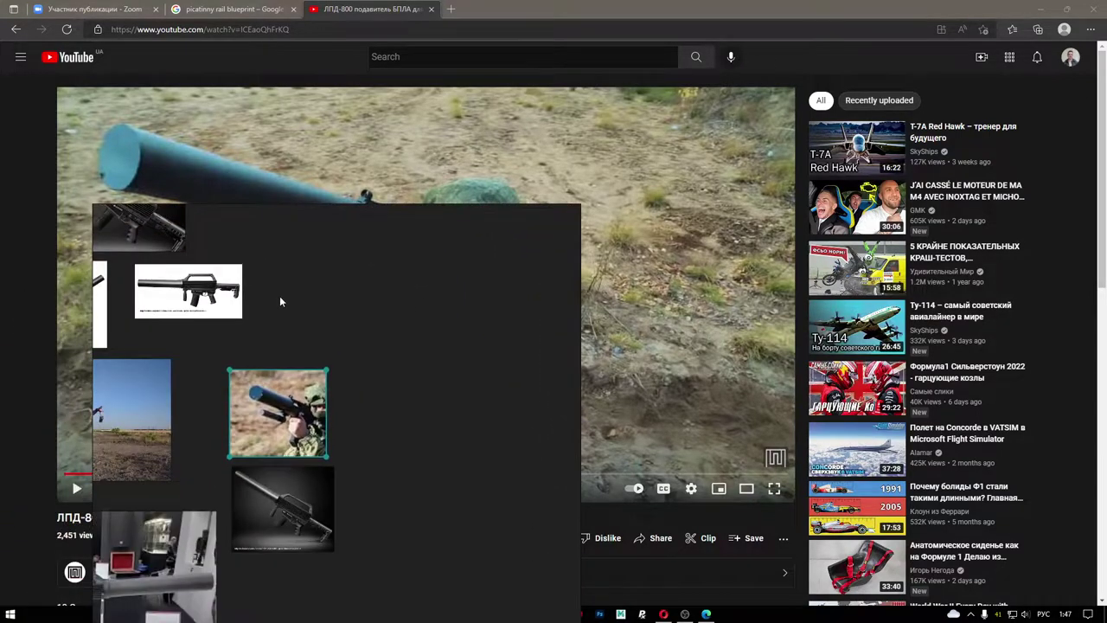
key("ctrl+v")
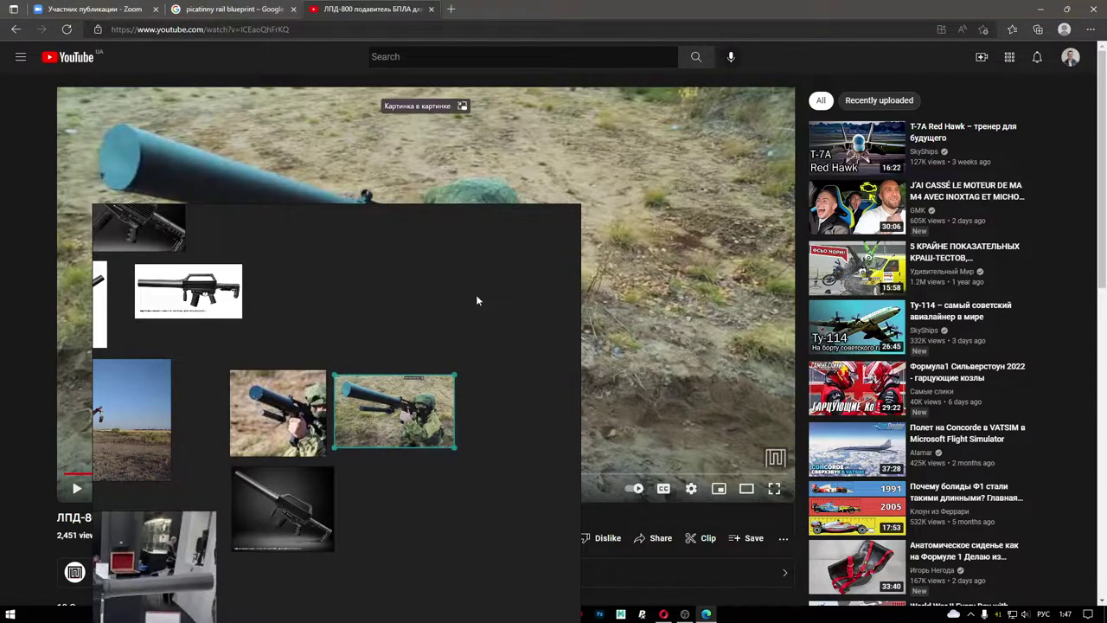
- Resume the YouTube video and seek ahead to about 1:39
left_click(558, 5)
mouse_move(225, 189)
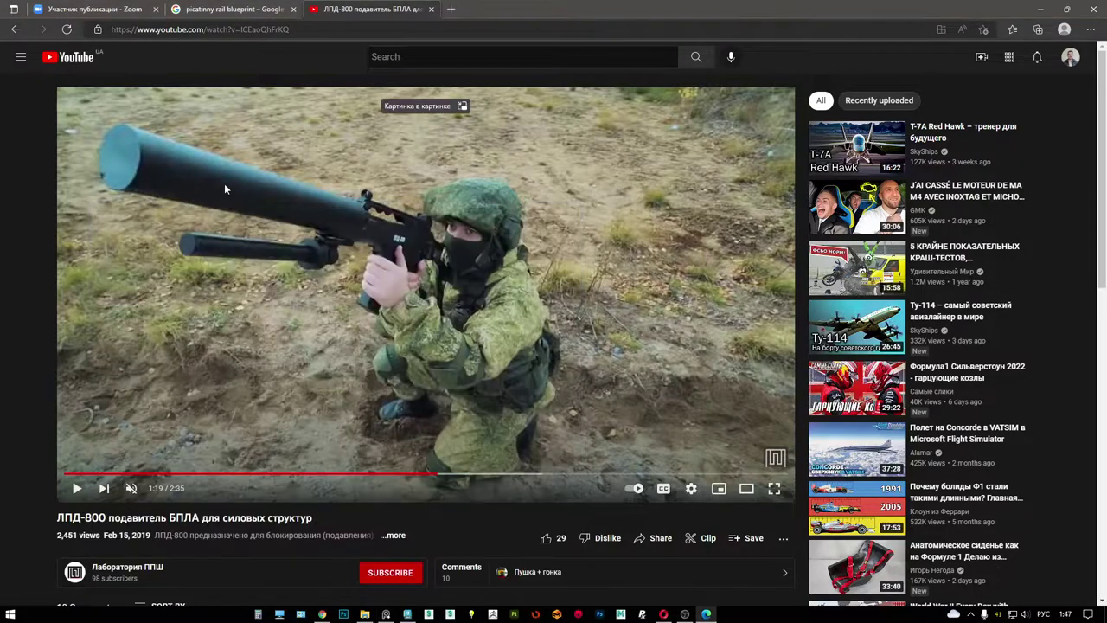
left_click(256, 388)
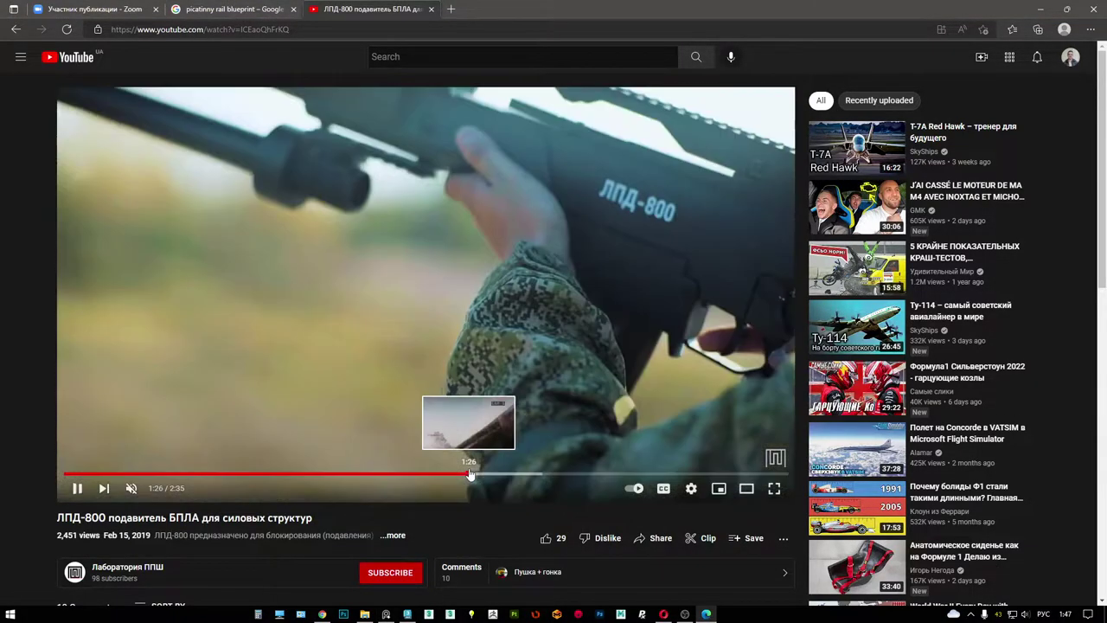
left_click(474, 474)
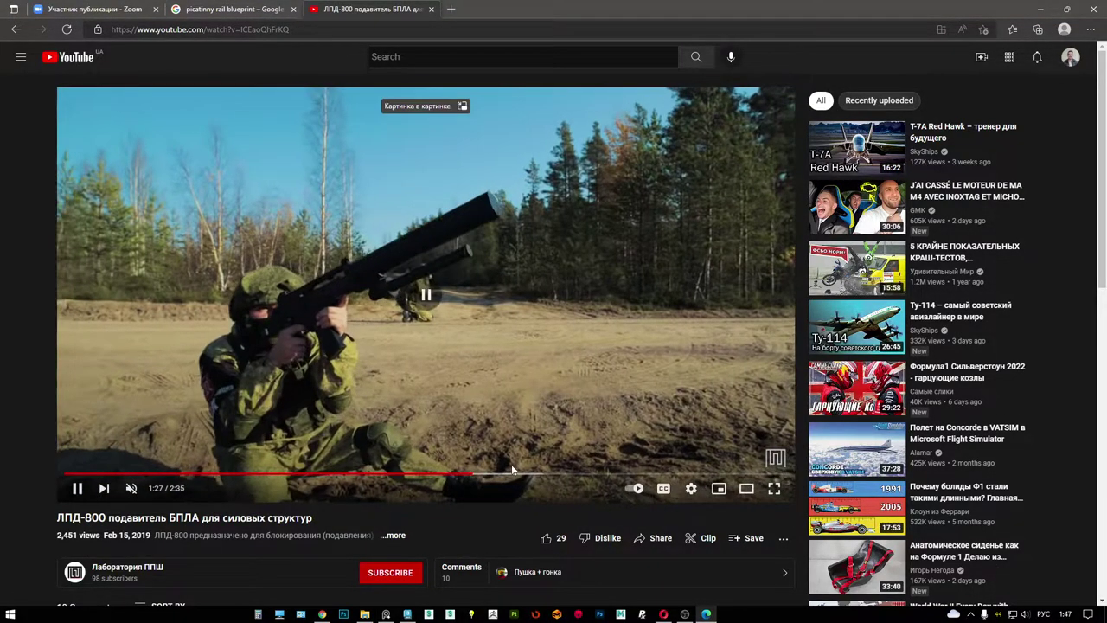
left_click_drag(512, 469, 641, 474)
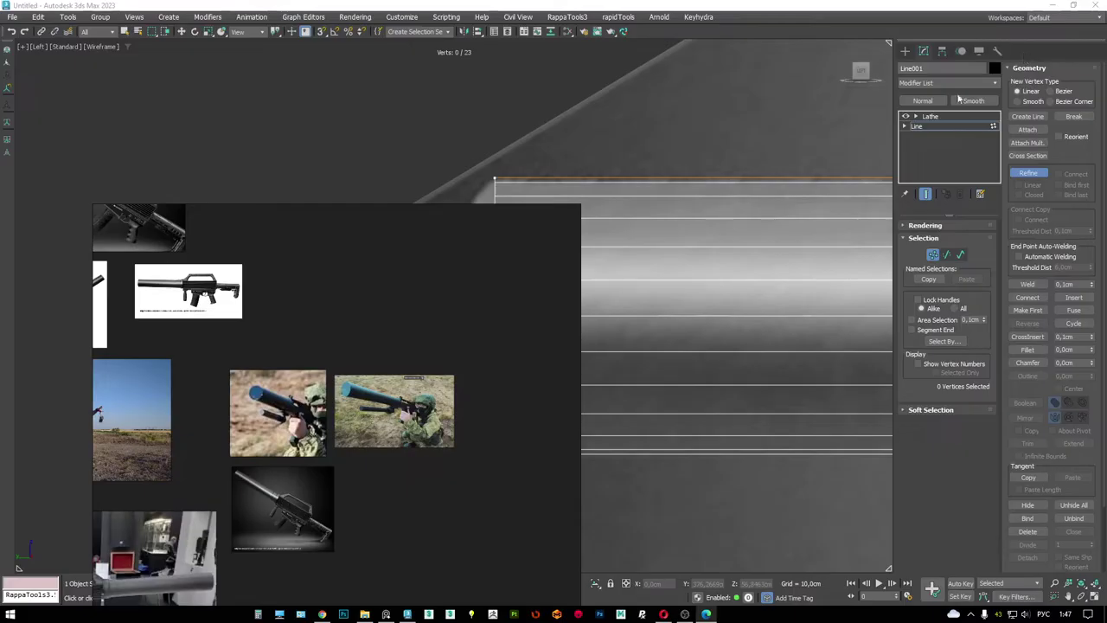
- Shrink the reference board into the lower left and show the images one at a time
left_click_drag(406, 398, 369, 346)
left_click_drag(490, 152, 235, 376)
left_click(139, 471)
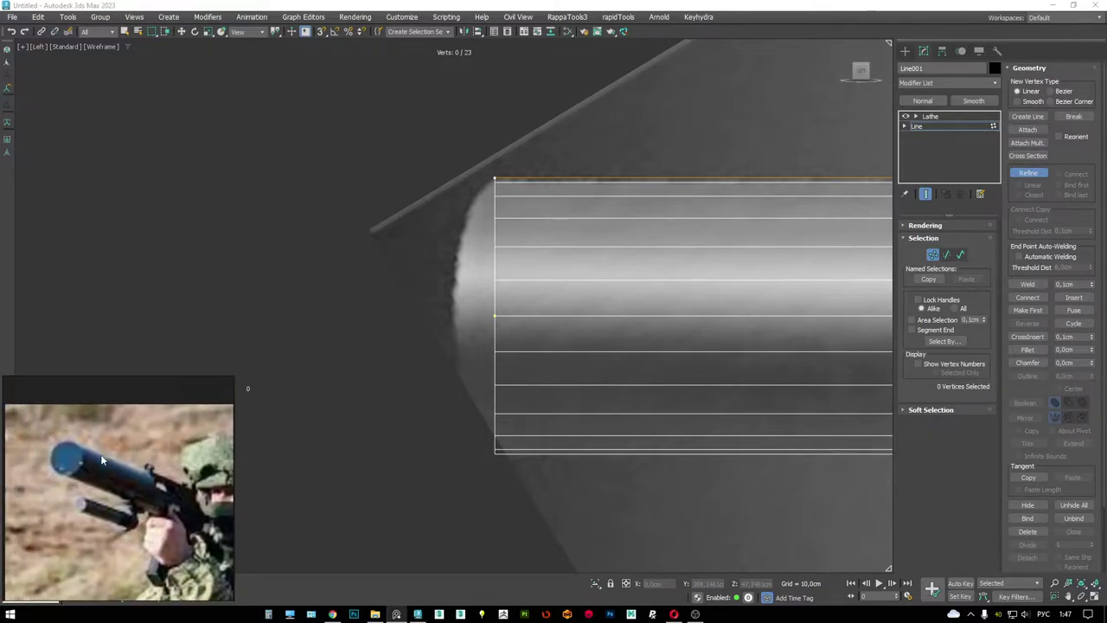
scroll(441, 138, "up", 5)
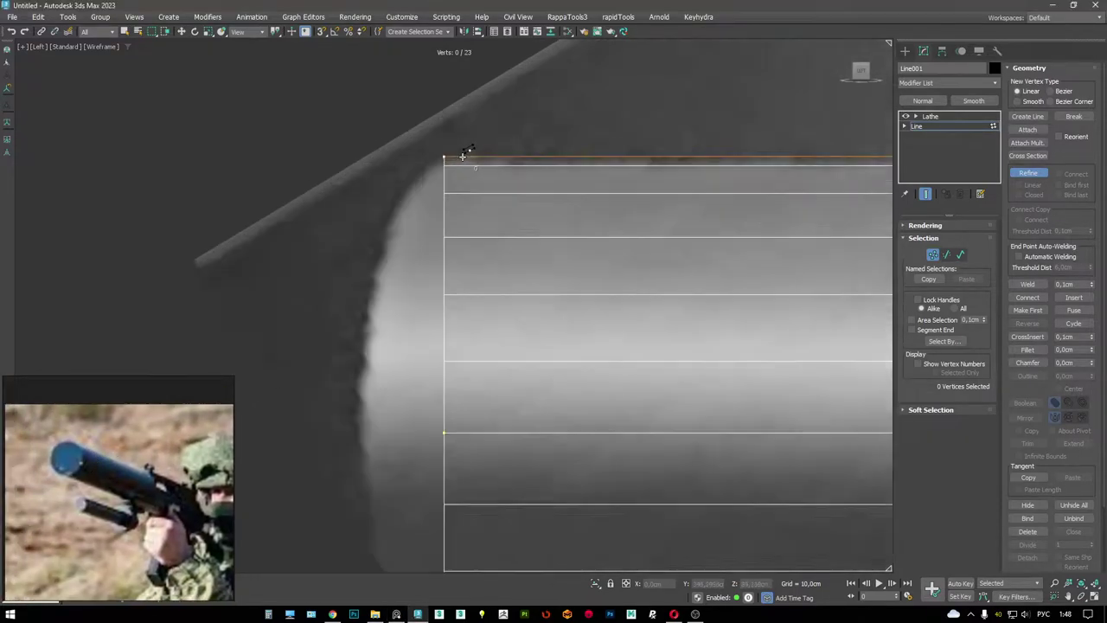
scroll(449, 162, "up", 3)
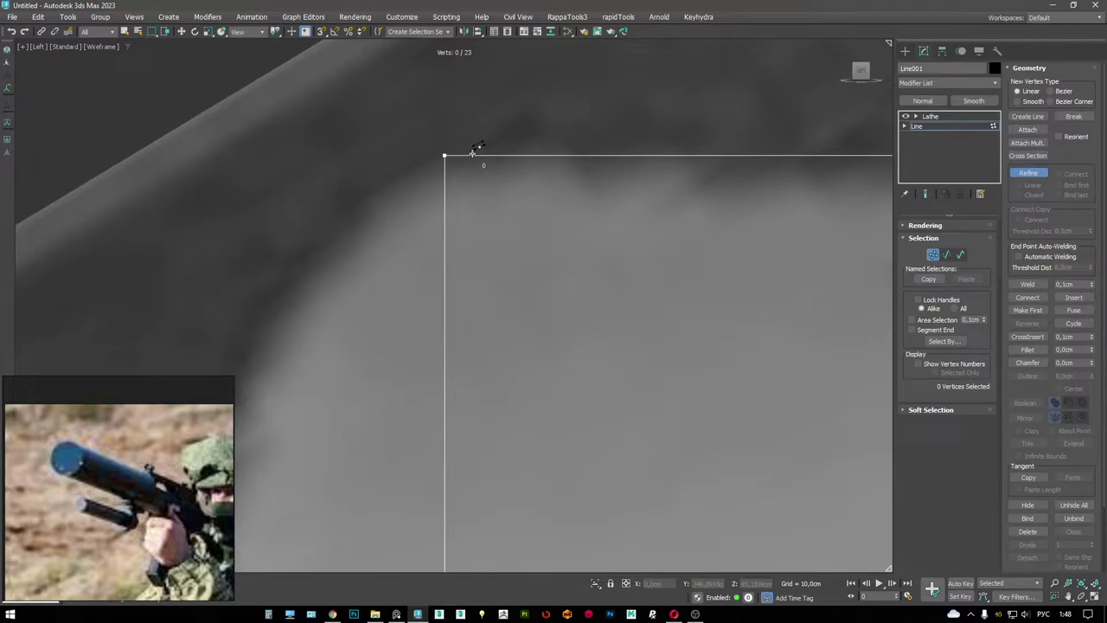
- Chamfer the suppressor profile's top front corner vertex by 3.9cm
key("w")
left_click(446, 156)
scroll(484, 156, "down", 3)
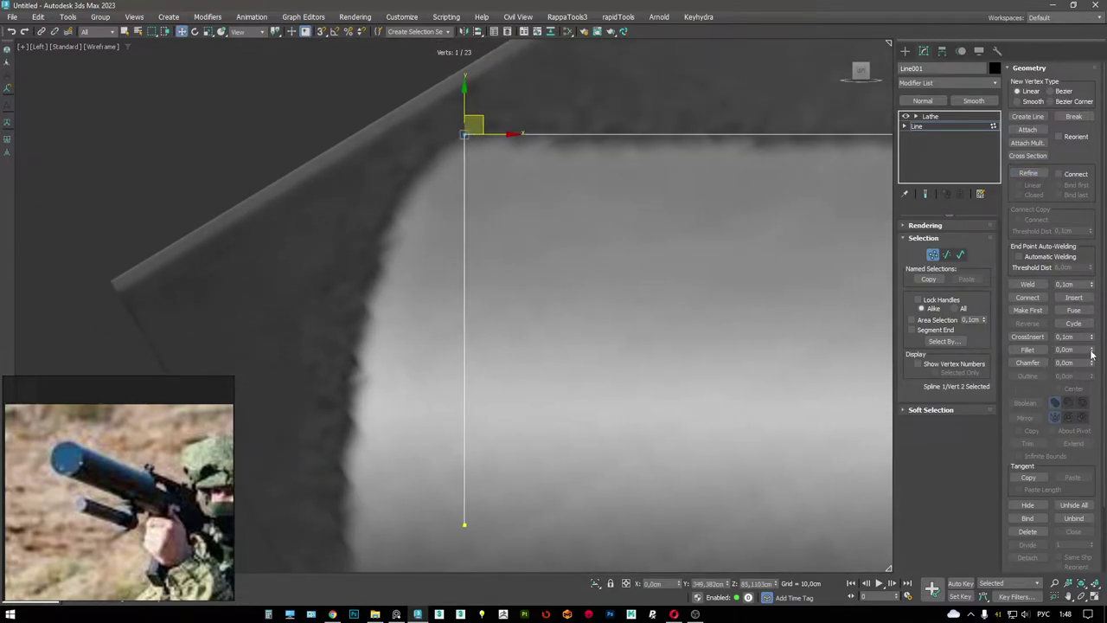
left_click_drag(1094, 367, 1096, 343)
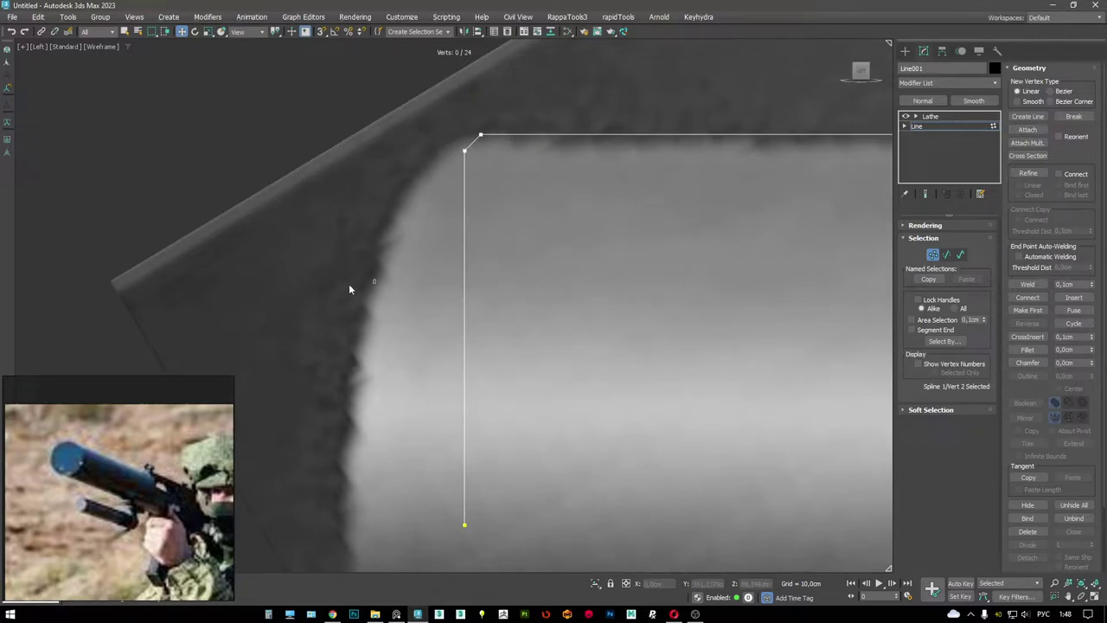
scroll(478, 151, "up", 3)
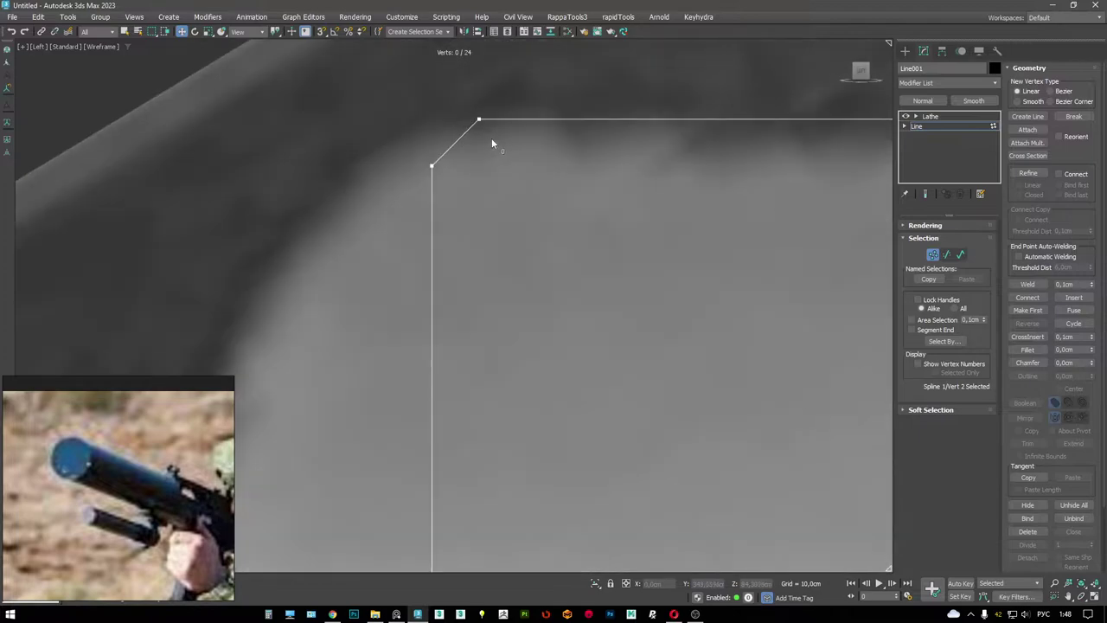
- Refine extra points along the profile's top edge and set a top-edge point to Corner
key("r")
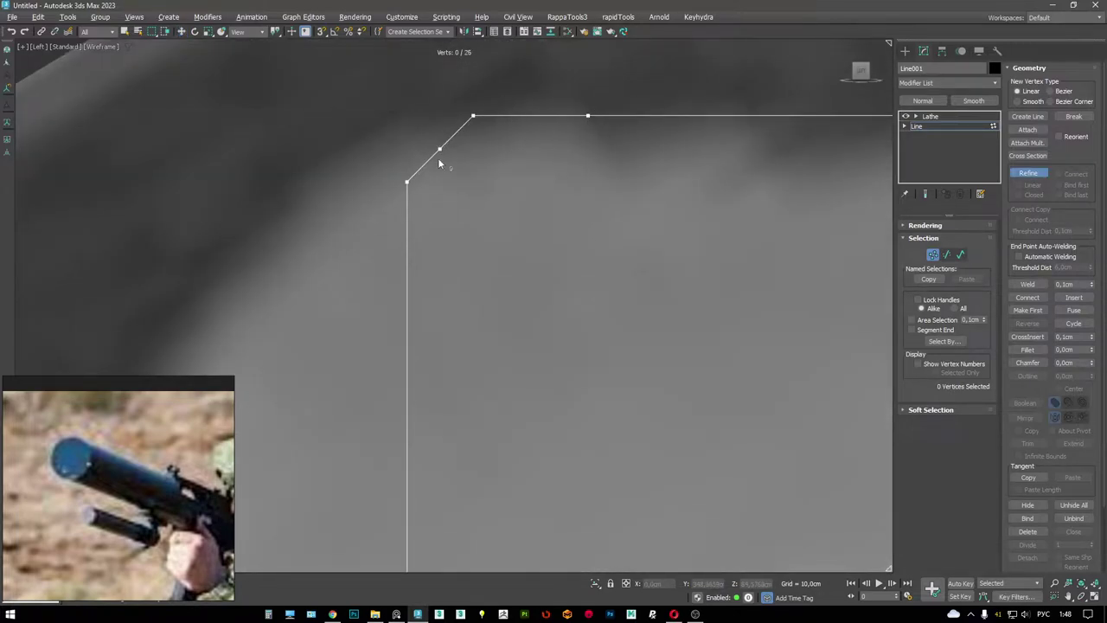
key("w")
left_click(588, 115)
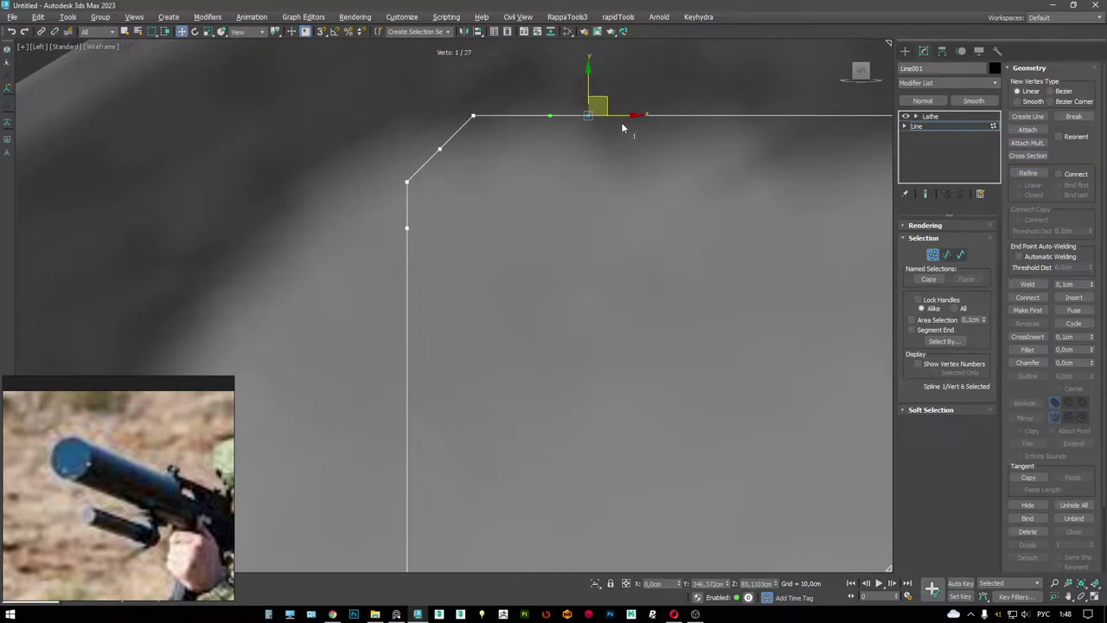
right_click(620, 142)
left_click(596, 85)
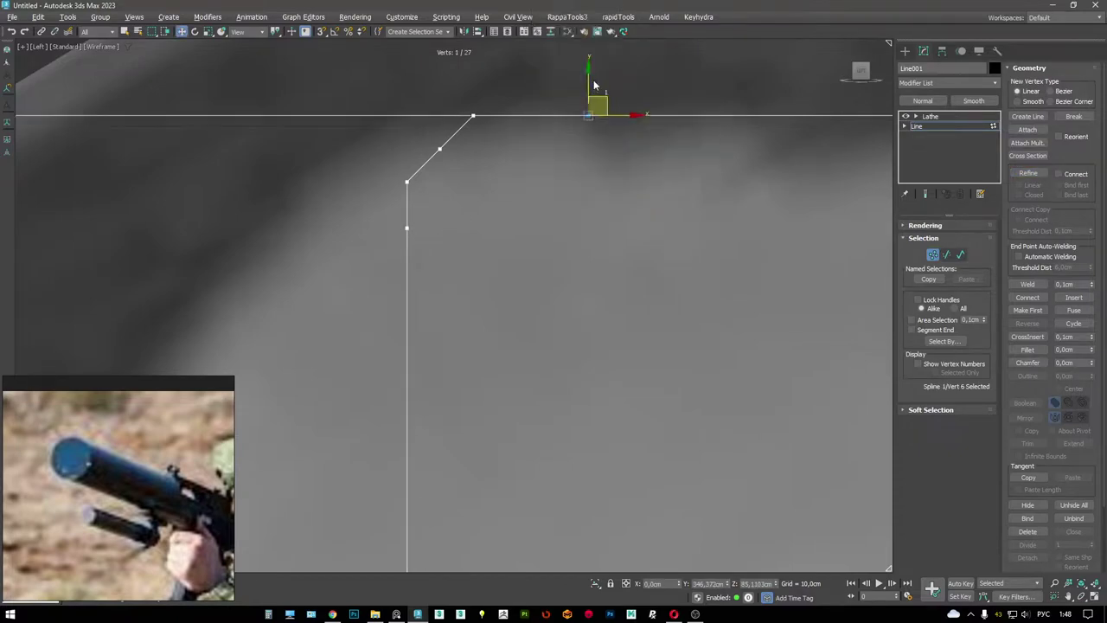
right_click(581, 135)
left_click(568, 55)
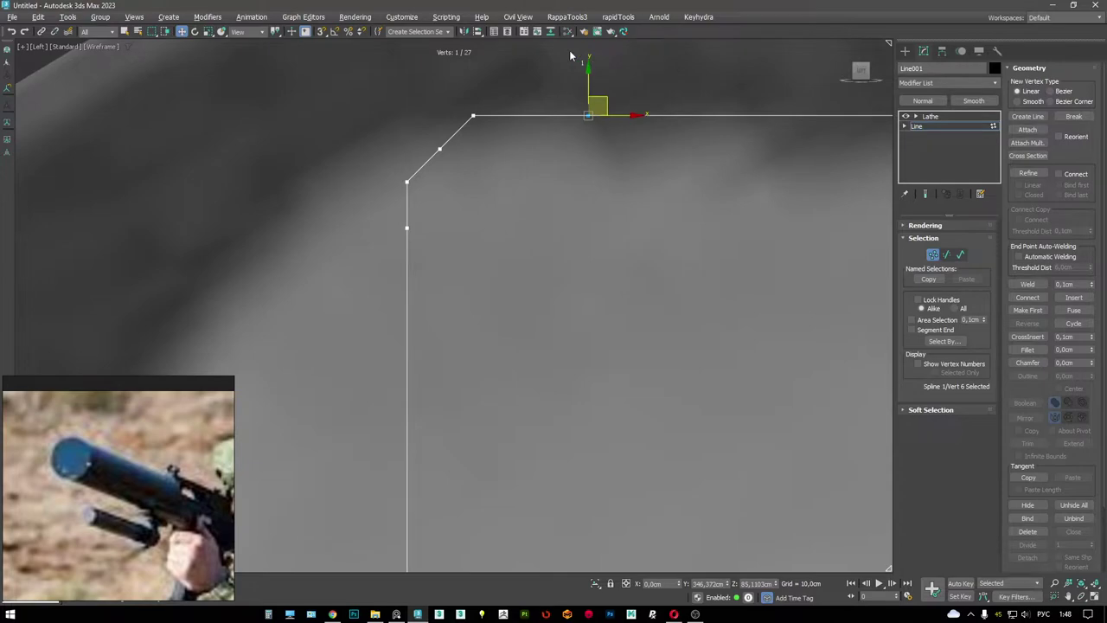
scroll(561, 116, "down", 4)
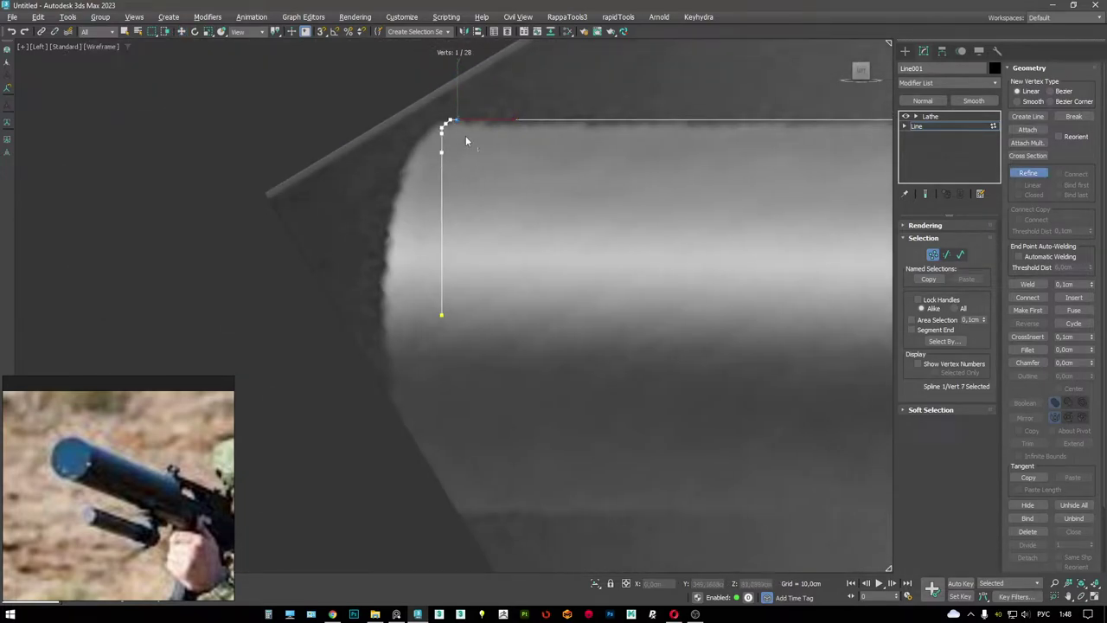
- Shift-scale a top-edge segment inward to add new profile points
scroll(481, 118, "down", 5)
left_click(946, 253)
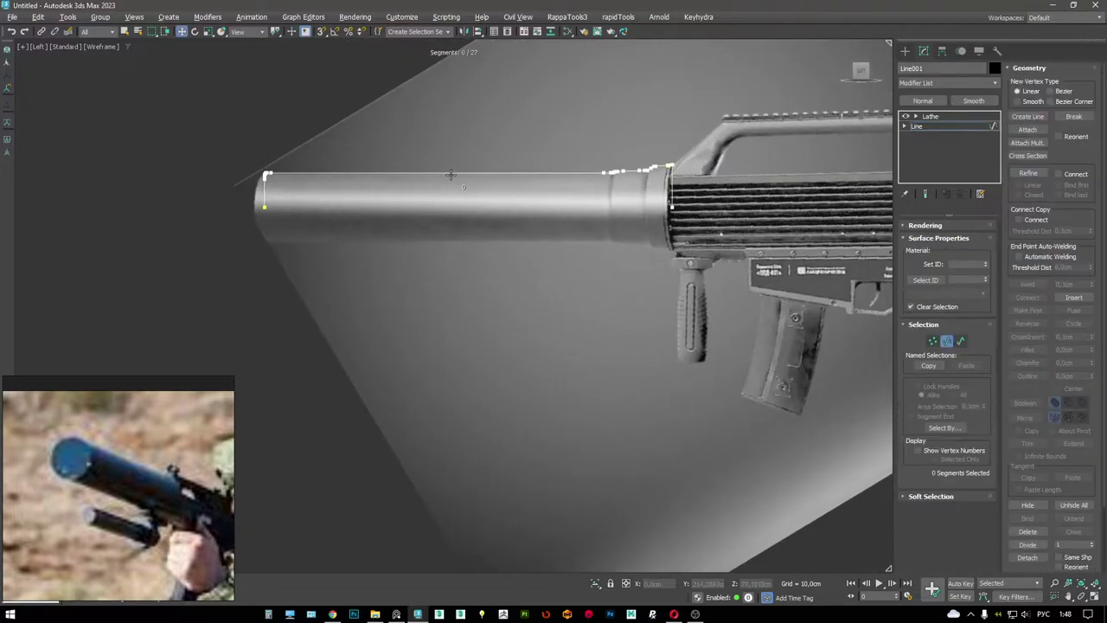
key("r")
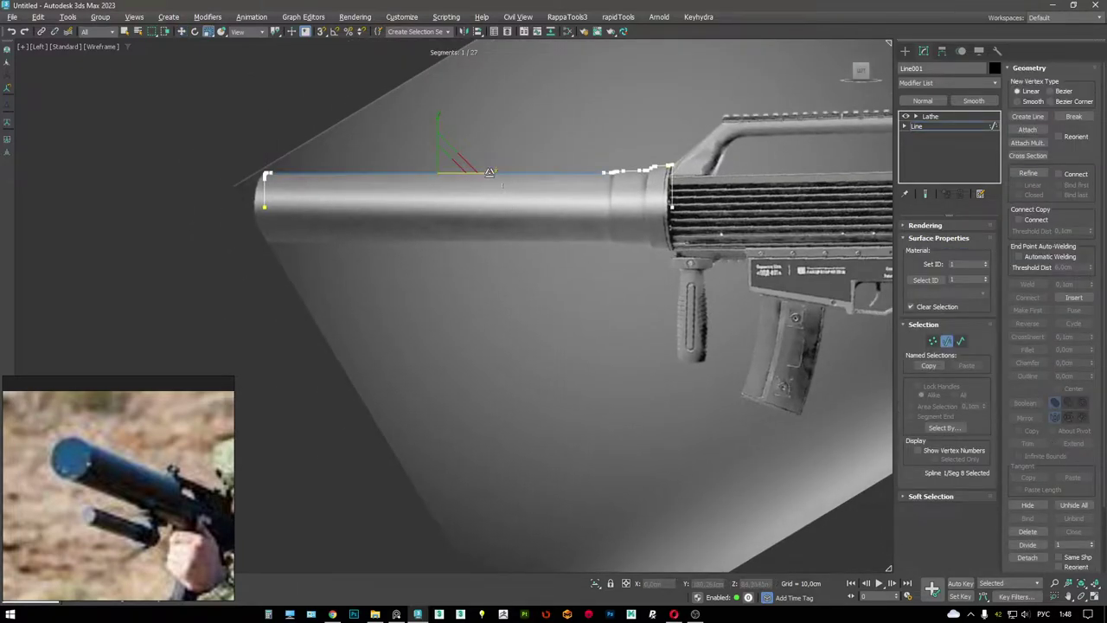
left_click_drag(497, 181, 478, 180, "shift")
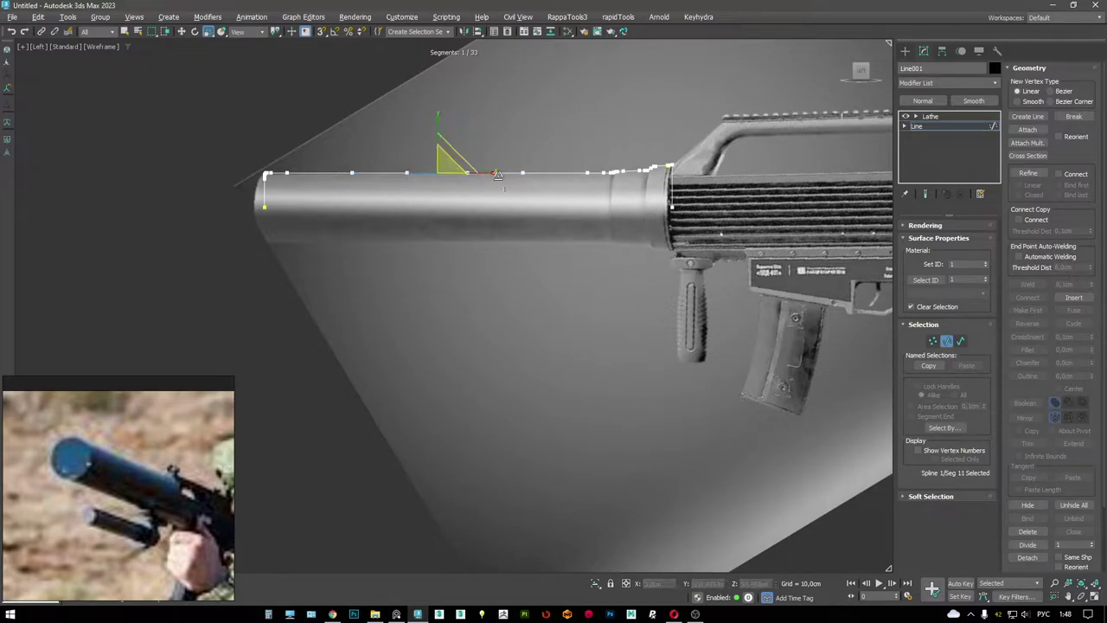
- Scale two neighbouring top-edge points about their selection centre
key("1")
left_click(523, 173)
left_click(352, 173)
key("w")
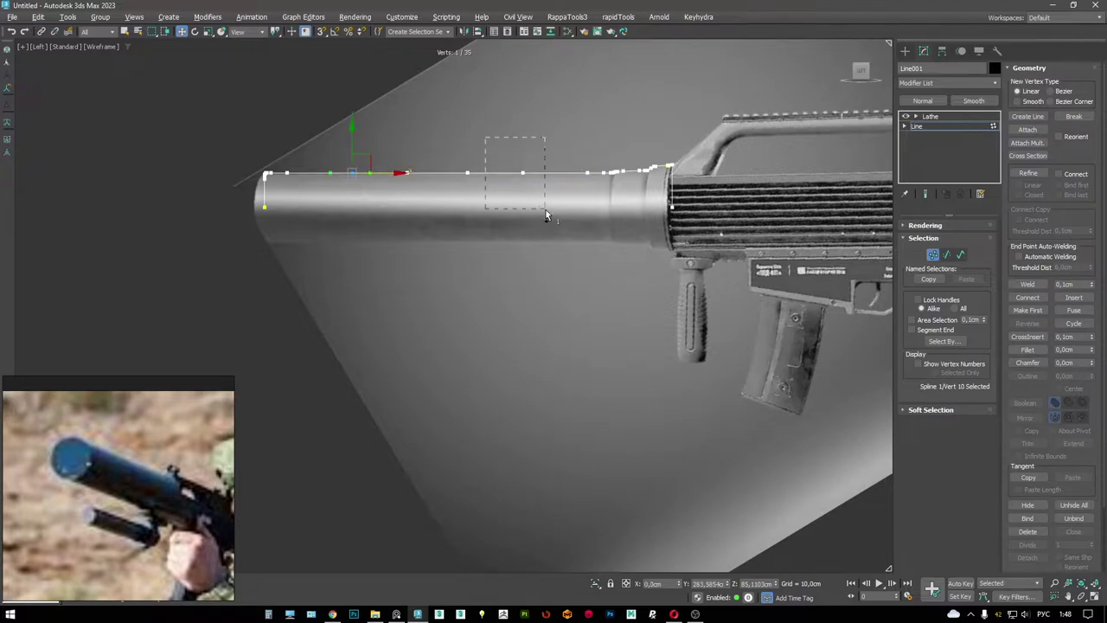
left_click_drag(547, 216, 545, 213, "ctrl")
key("r")
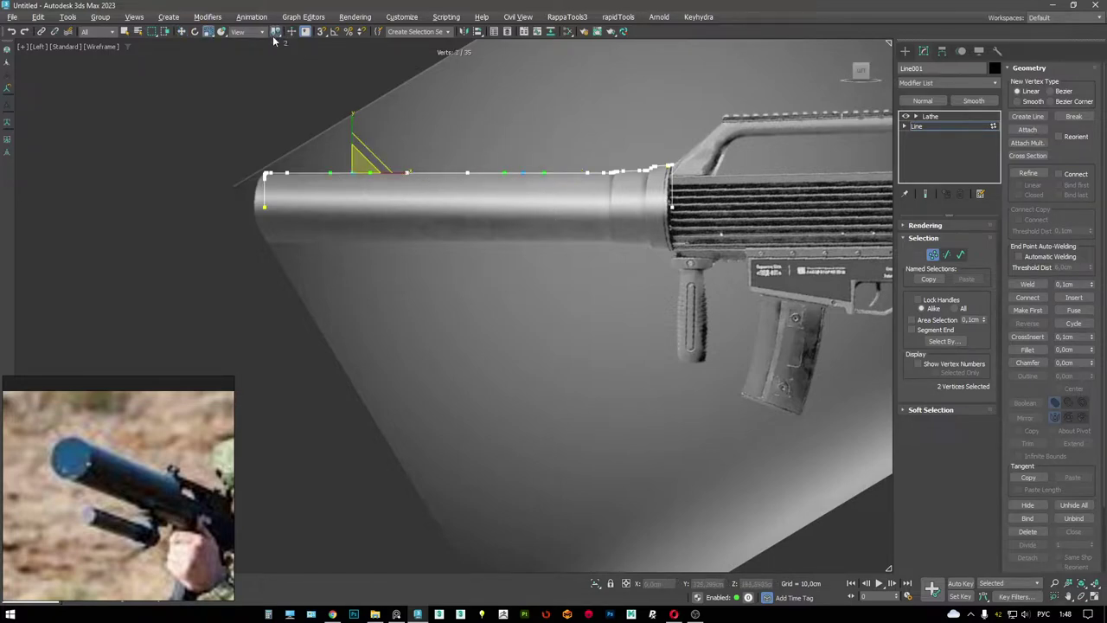
left_click(276, 56)
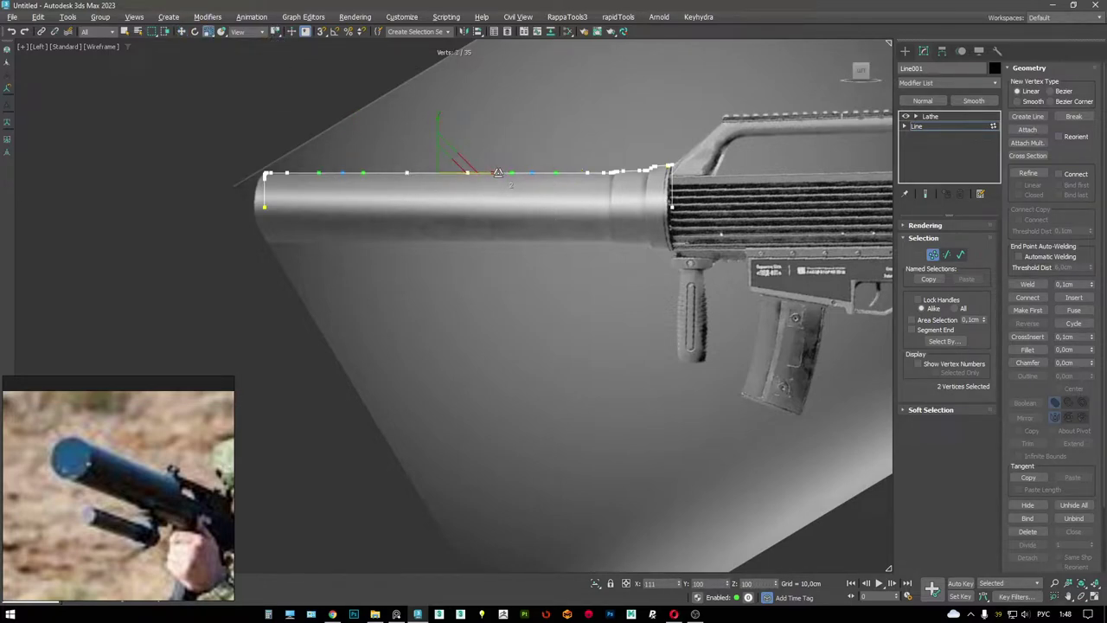
- Set every point of the profile to Smooth
key("ctrl+a")
right_click(423, 143)
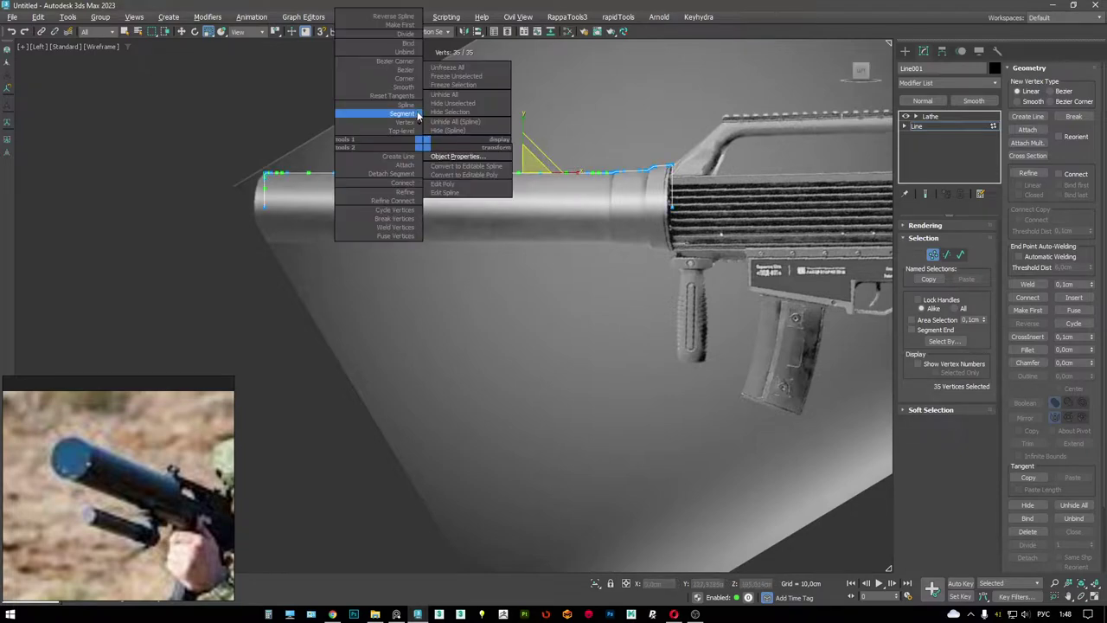
left_click(403, 87)
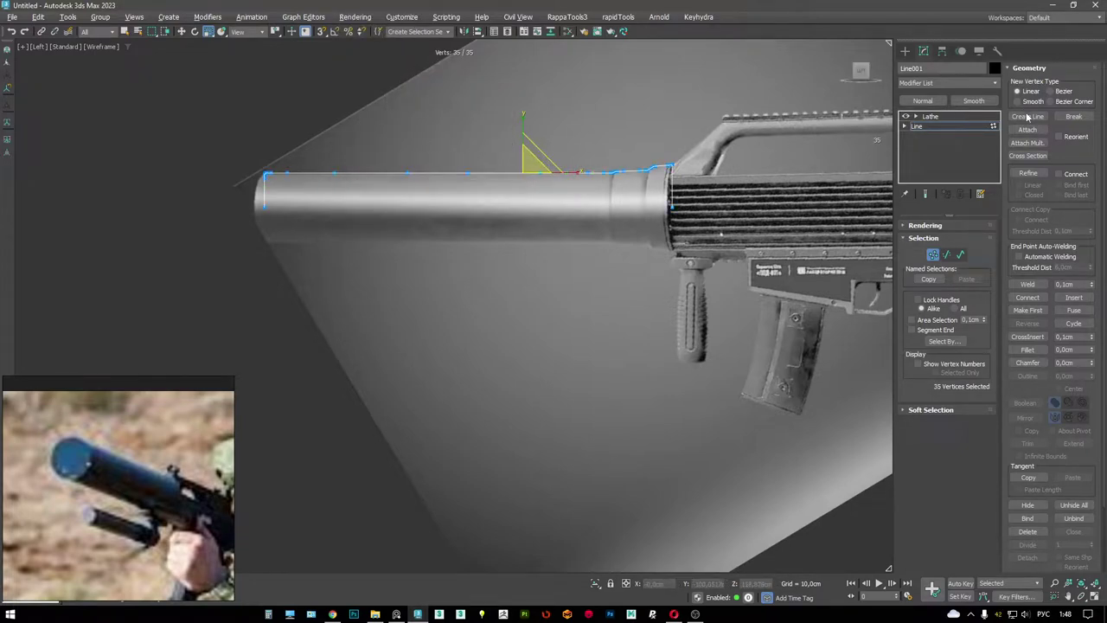
- Inspect the lathed suppressor's end cap in a maximized Perspective view with edged faces
left_click(930, 116)
key("alt+w")
key("alt+w")
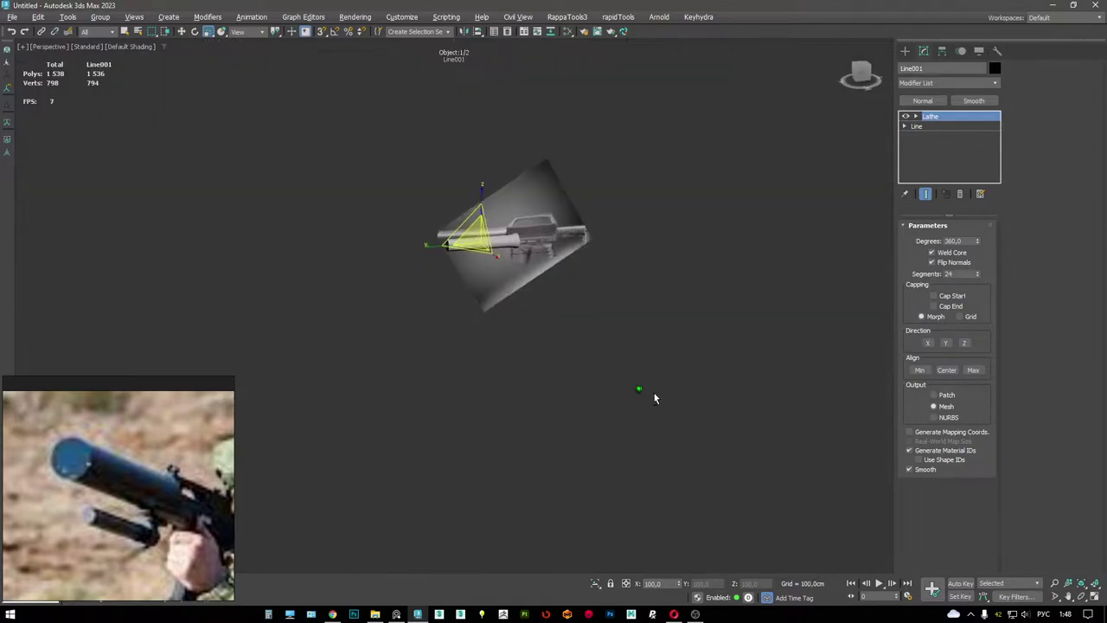
scroll(500, 281, "up", 5)
key("F4")
middle_click_drag(500, 282, 692, 138, "alt")
scroll(573, 358, "up", 5)
scroll(670, 322, "up", 3)
scroll(670, 322, "up", 3)
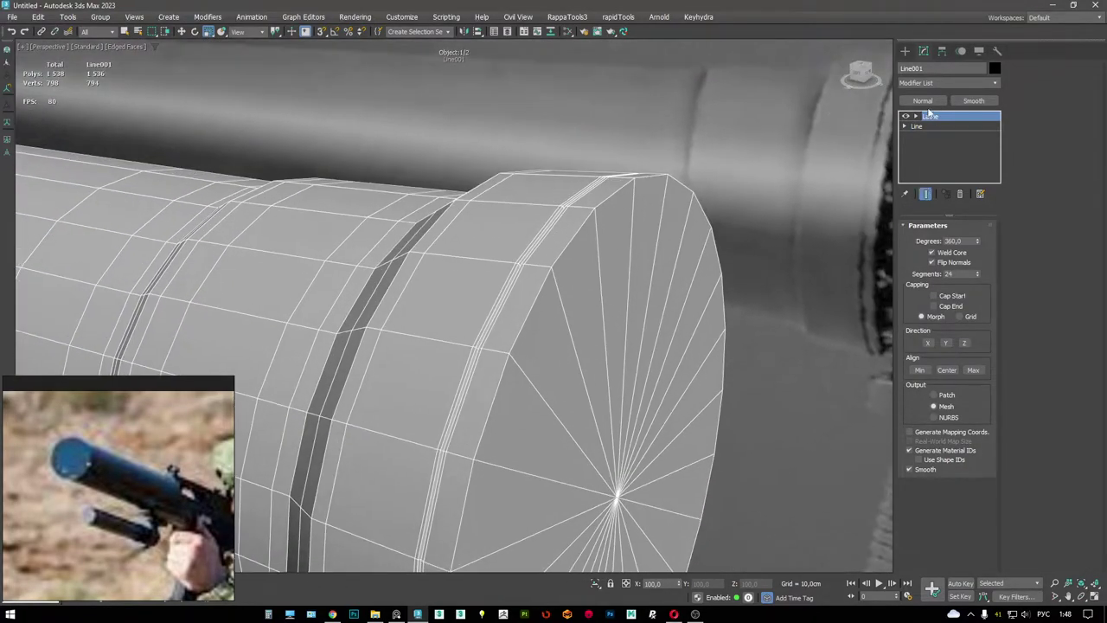
- Add a TurboSmooth modifier on top of the lathed suppressor
left_click(919, 127)
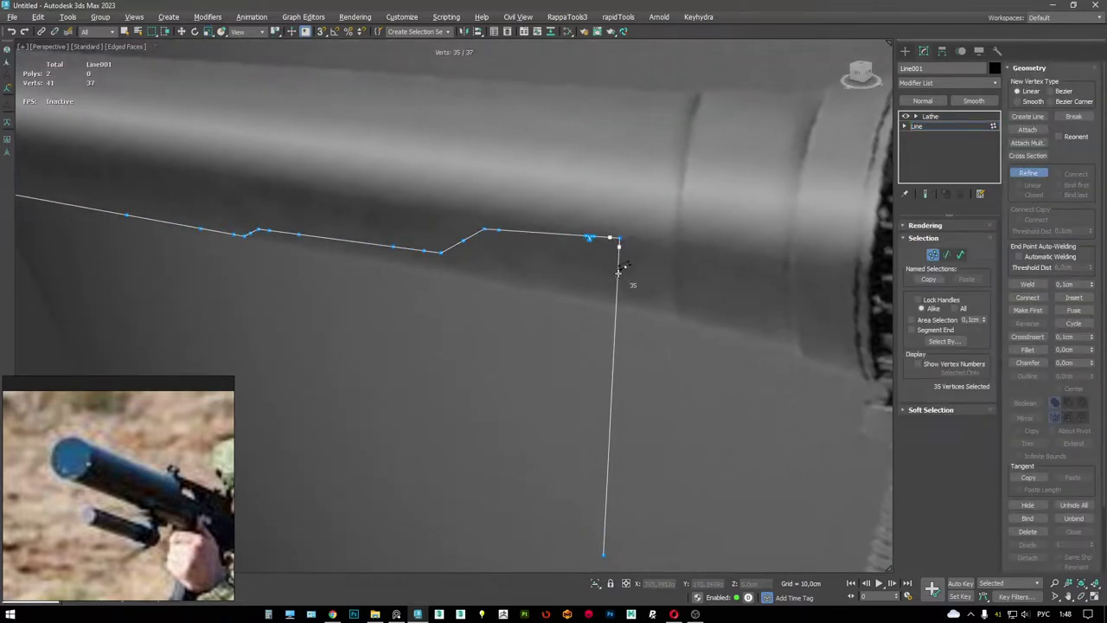
mouse_move(635, 309)
middle_mouse_down("alt")
mouse_move(600, 234)
mouse_move(744, 207)
middle_mouse_up("alt")
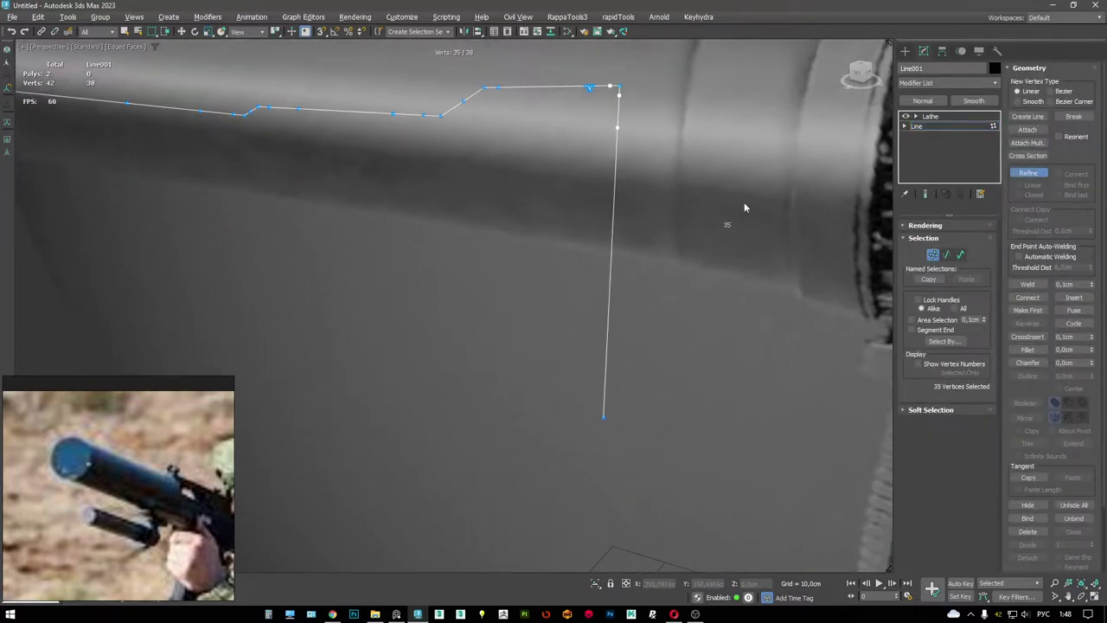
left_click(932, 116)
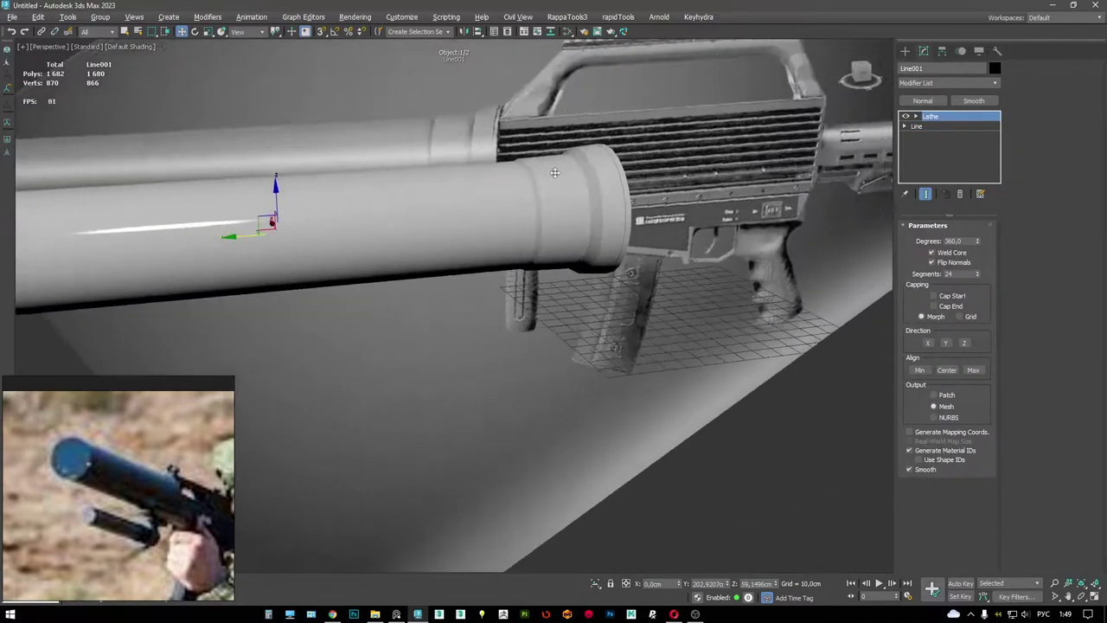
middle_click_drag(554, 172, 458, 178, "alt")
right_click(594, 176)
left_click(519, 167)
- Orbit and zoom around the smoothed suppressor to inspect its end with edged faces
left_click(142, 424)
scroll(143, 424, "down", 4)
scroll(139, 406, "up", 3)
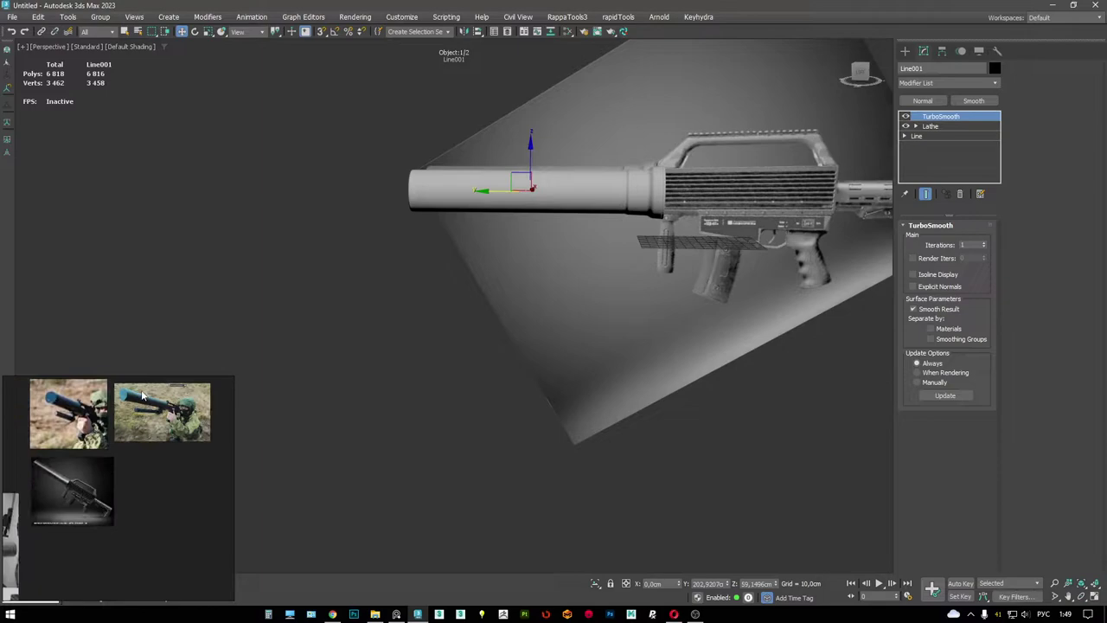
scroll(147, 538, "up", 6)
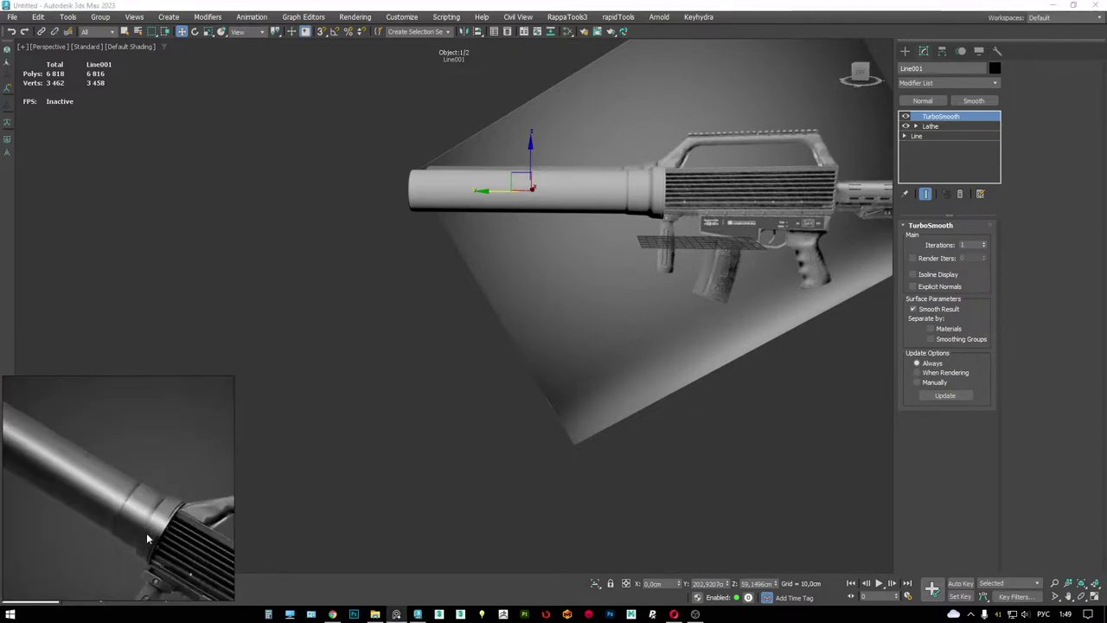
scroll(148, 538, "up", 1)
middle_click_drag(549, 292, 507, 269, "alt")
scroll(520, 230, "up", 5)
middle_click_drag(510, 268, 475, 256, "alt")
middle_click_drag(518, 216, 531, 181, "alt")
scroll(505, 242, "down", 5)
scroll(568, 218, "up", 6)
scroll(531, 181, "up", 2)
key("F4")
- Refine one new vertex onto the sloped profile segment stepping up toward the gun body
left_click(935, 136)
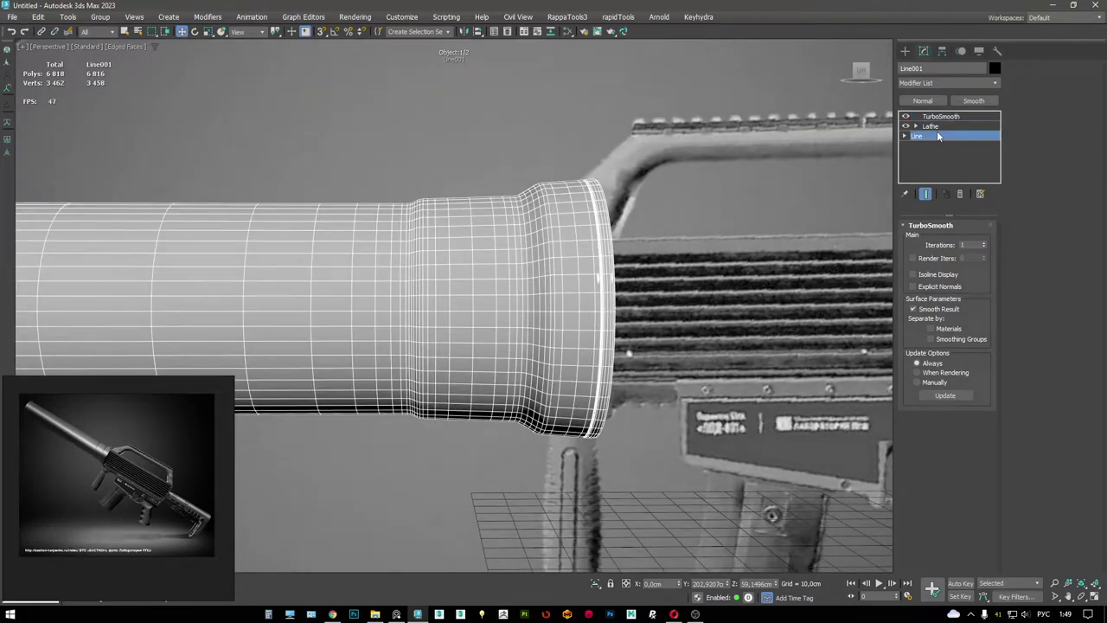
scroll(536, 205, "down", 3)
scroll(538, 193, "up", 2)
key("1")
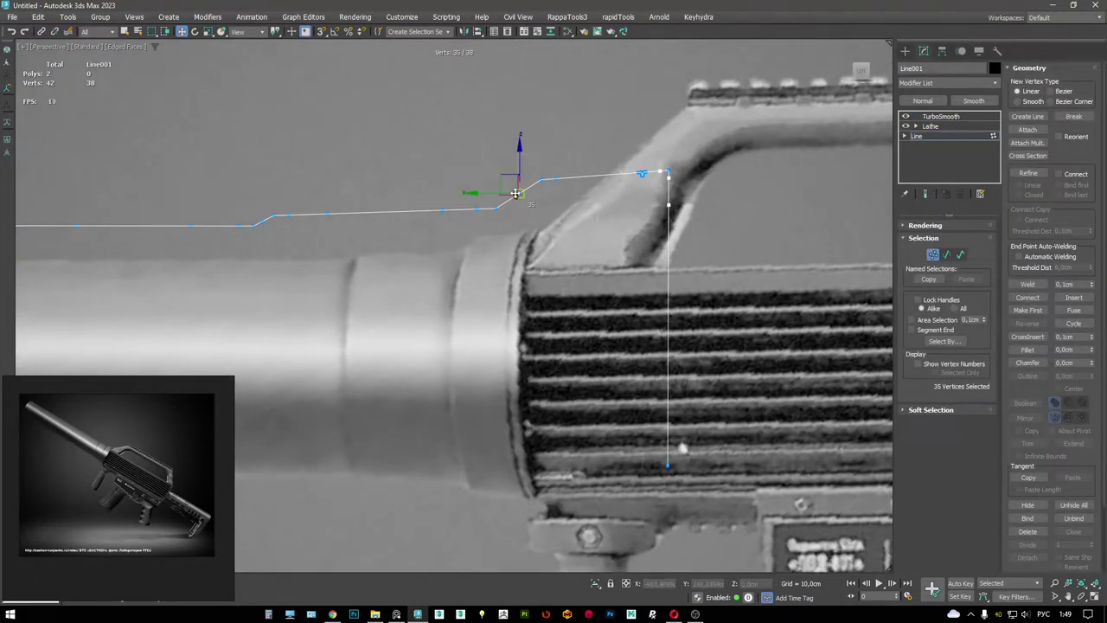
scroll(516, 190, "up", 3)
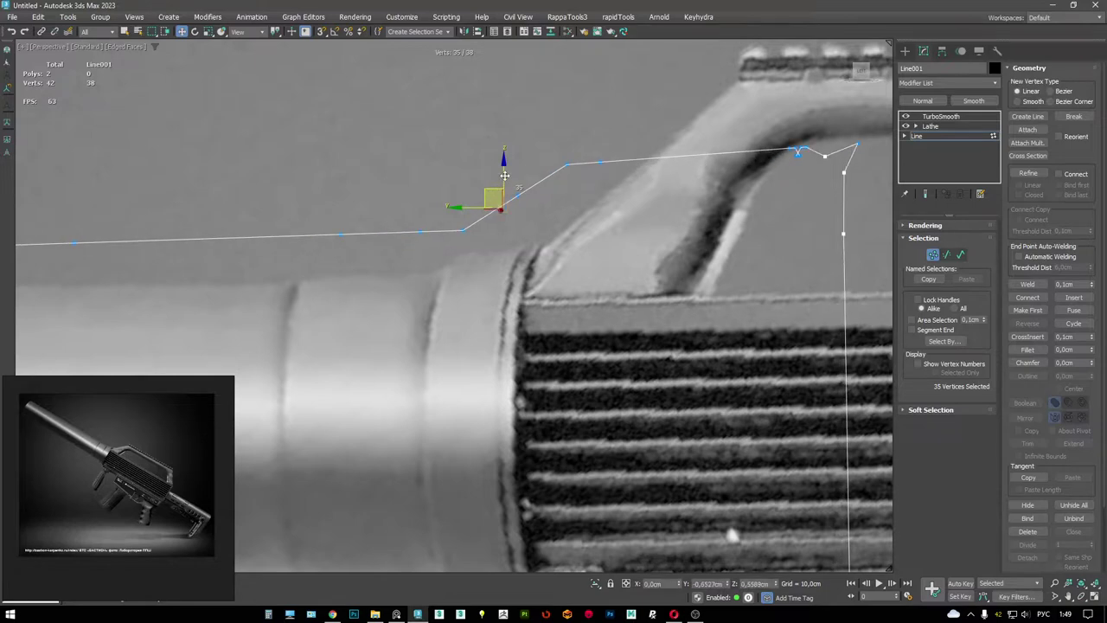
left_click(519, 221)
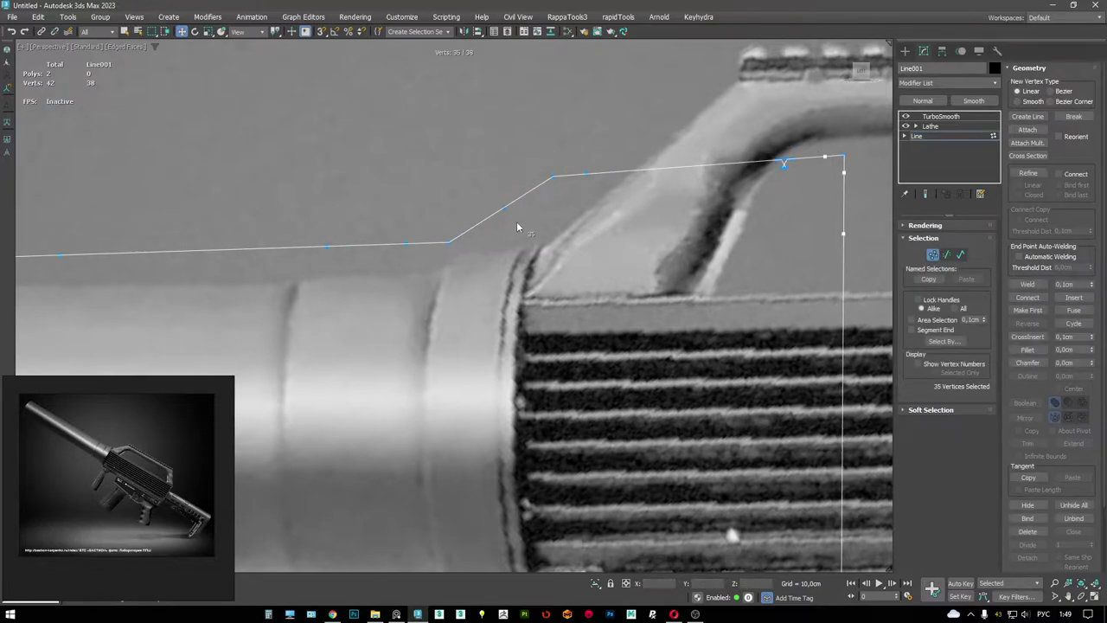
left_click(500, 210)
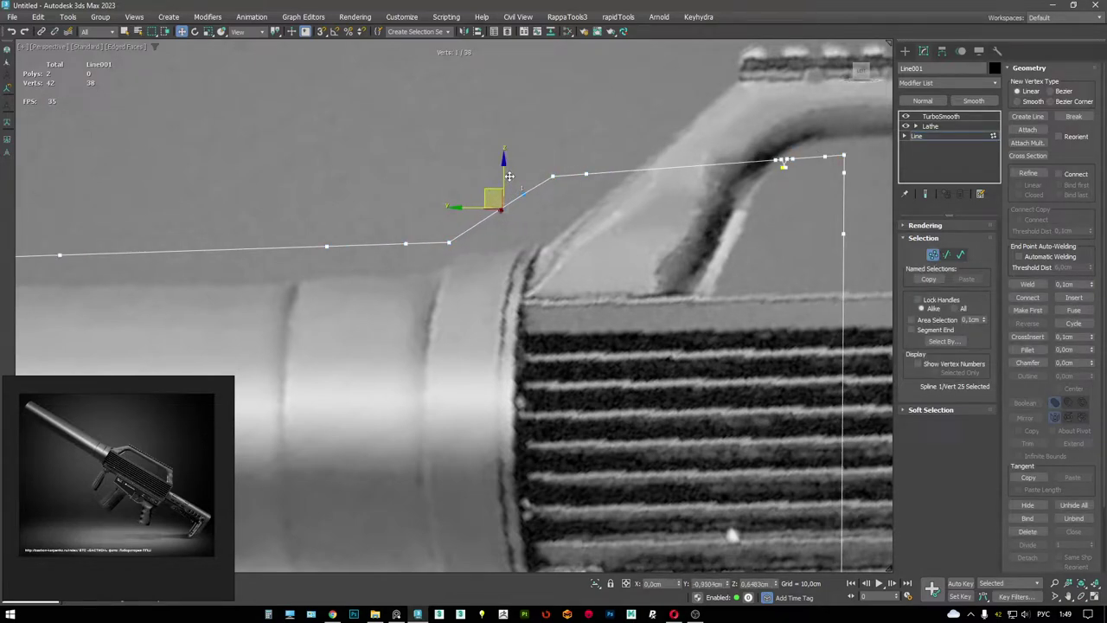
key("alt+r")
left_click(482, 221)
key("w")
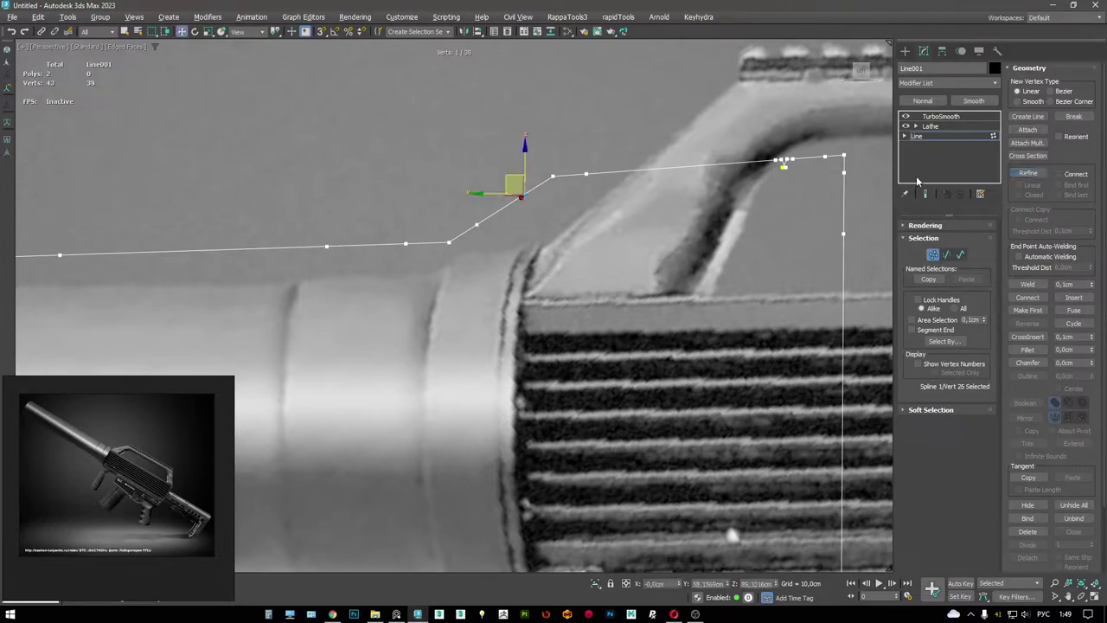
left_click(930, 126)
scroll(521, 251, "down", 5)
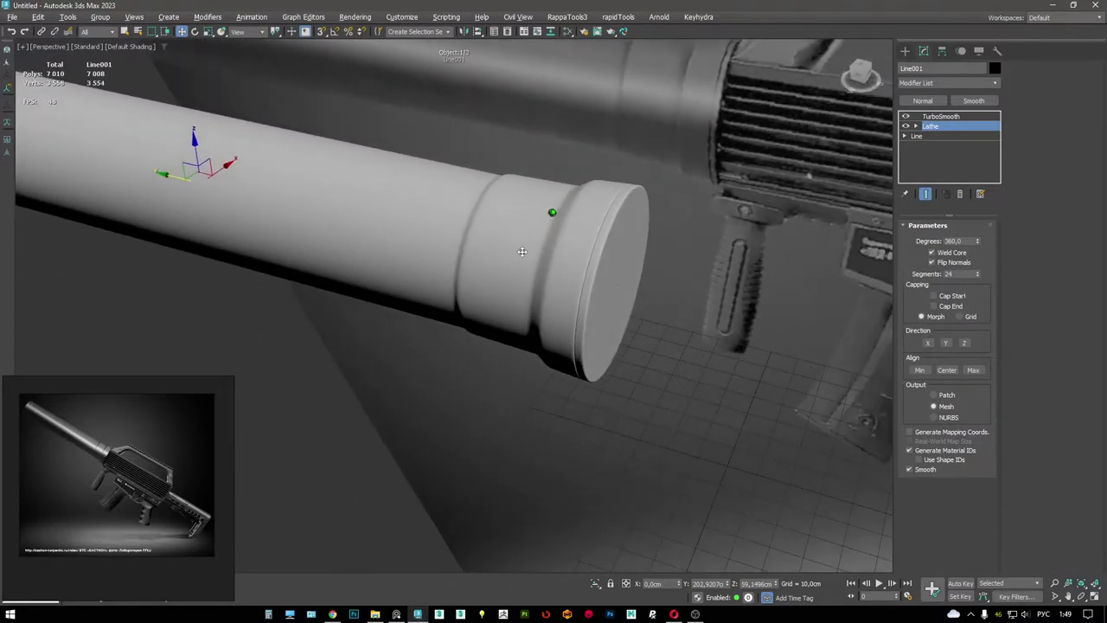
- Maximize the Left view in wireframe and pan and zoom along the rifle's side and carry handle
mouse_move(522, 251)
middle_mouse_down("alt")
mouse_move(492, 231)
mouse_move(536, 235)
middle_mouse_up("alt")
key("alt+w")
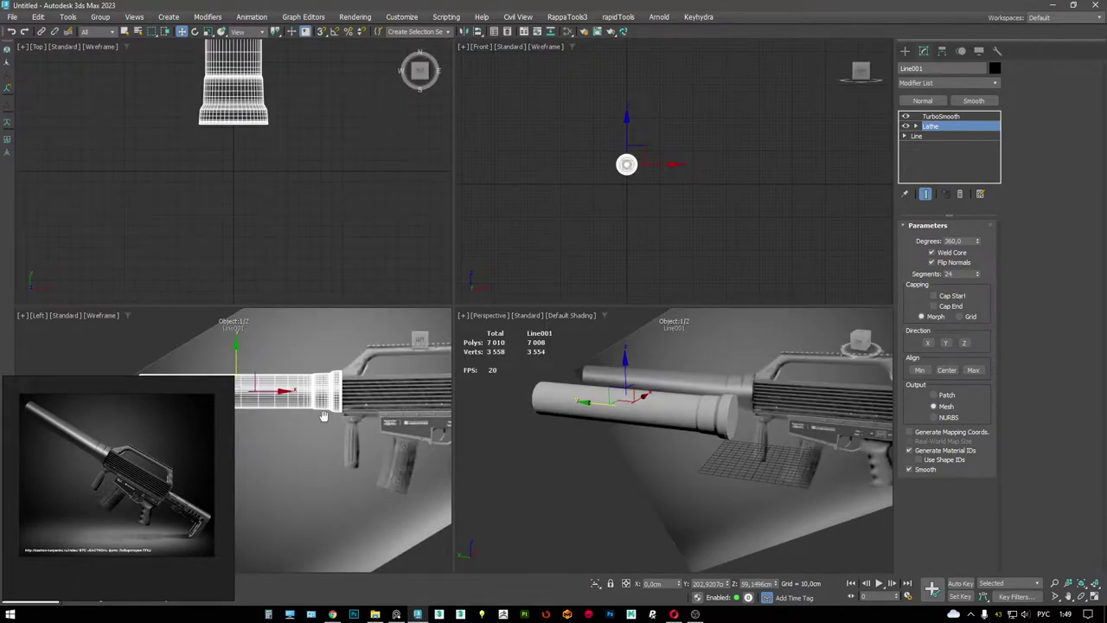
key("alt+w")
scroll(442, 357, "up", 8)
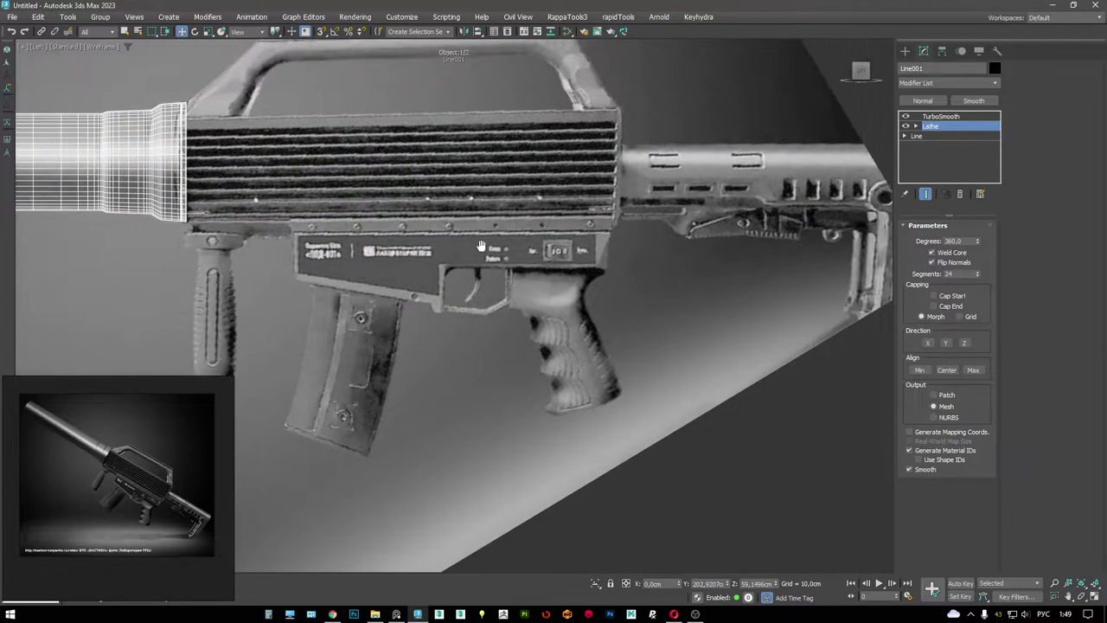
middle_click_drag(482, 246, 779, 229)
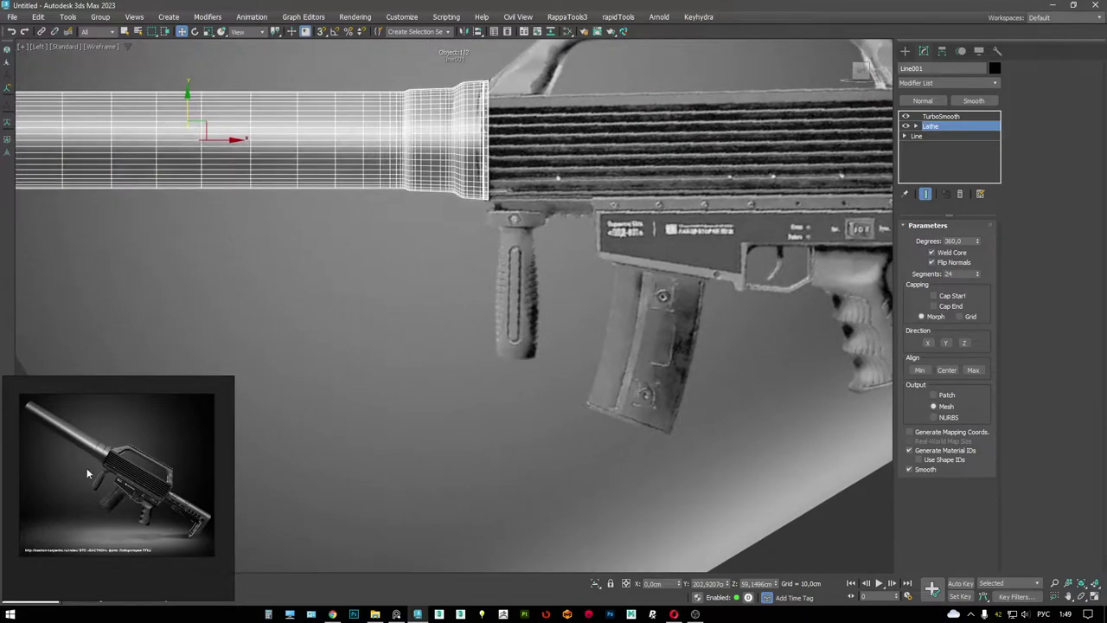
scroll(87, 468, "down", 3)
scroll(30, 410, "up", 3)
scroll(129, 438, "up", 3)
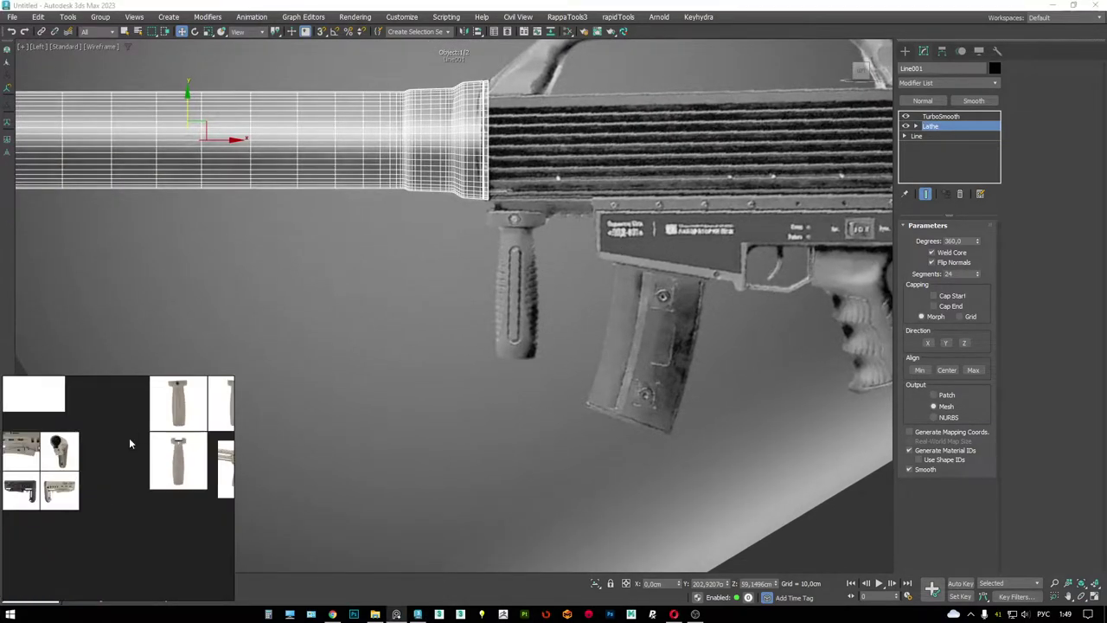
scroll(125, 450, "up", 2)
middle_click_drag(626, 277, 414, 415)
scroll(148, 513, "down", 8)
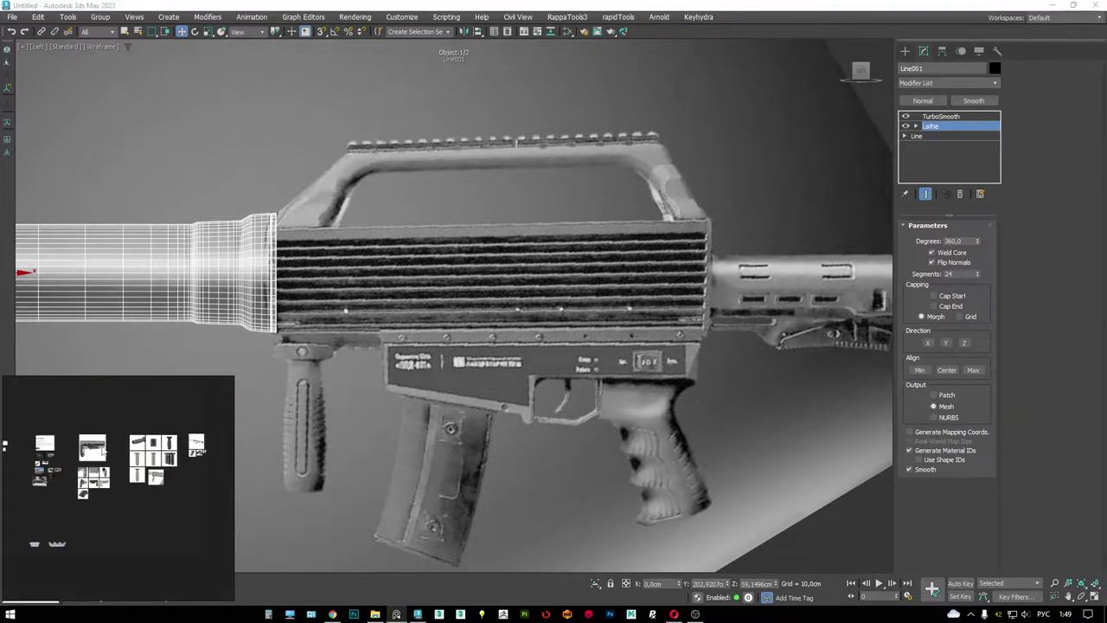
scroll(130, 442, "down", 3)
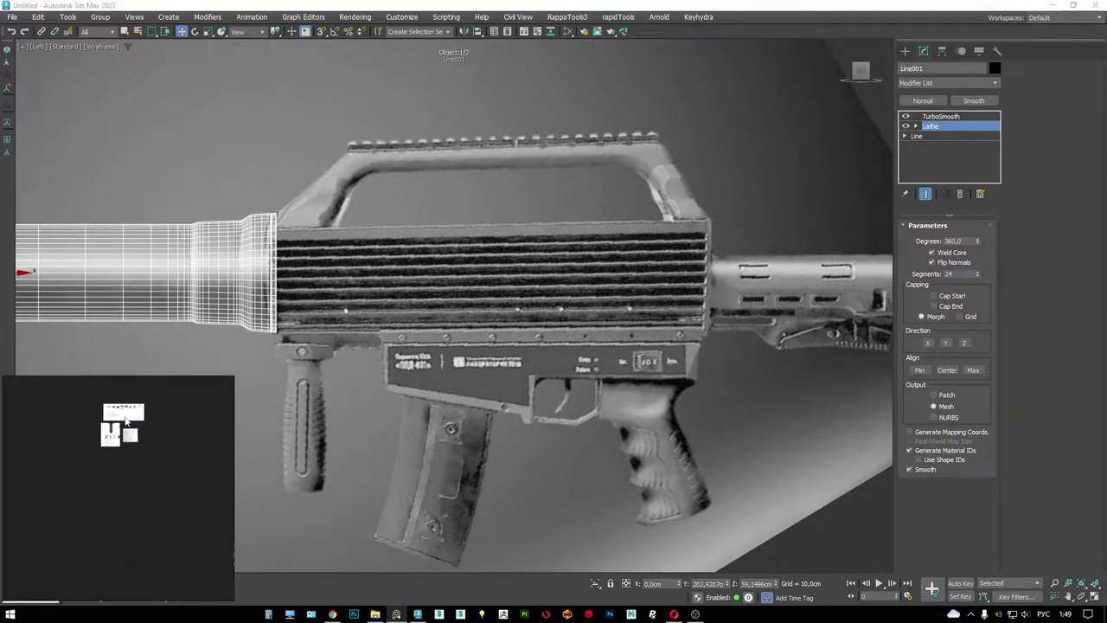
scroll(60, 444, "up", 5)
scroll(104, 457, "up", 3)
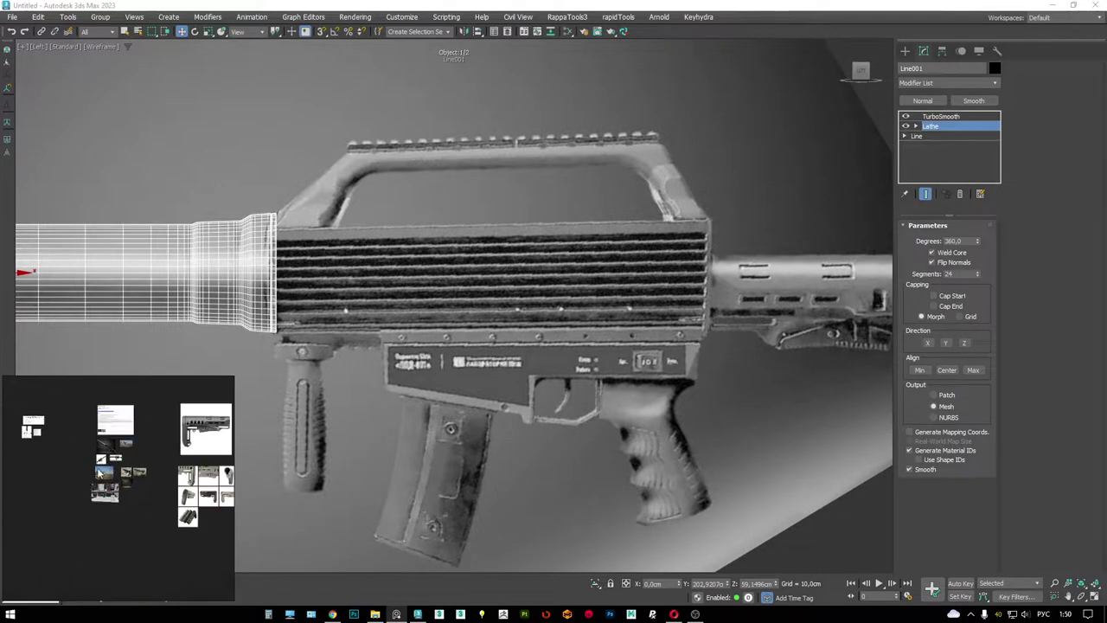
scroll(27, 431, "up", 5)
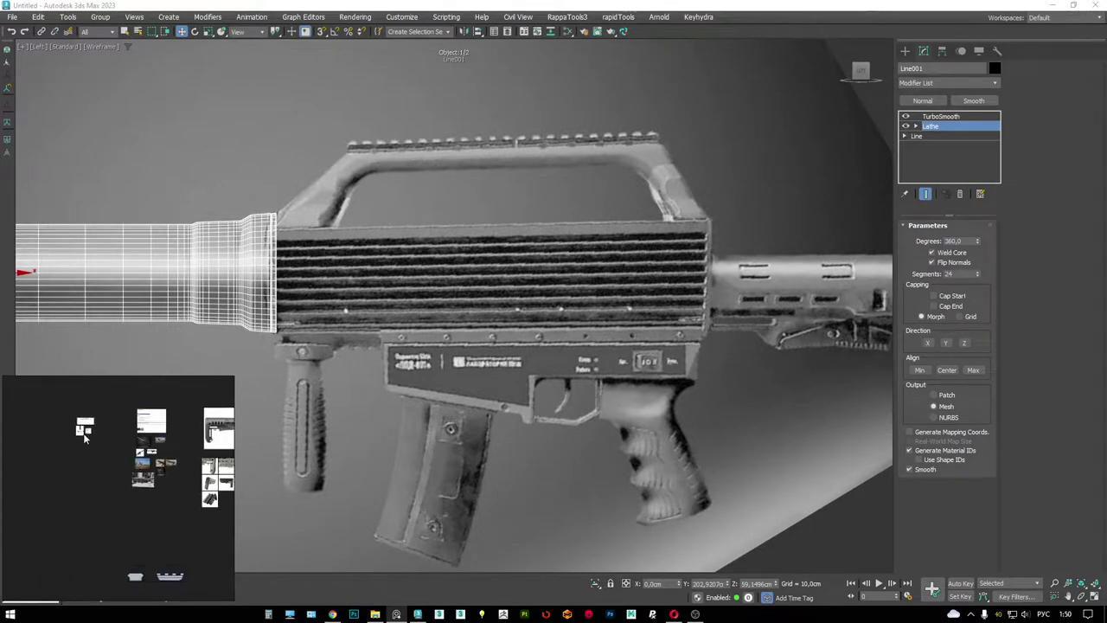
- Zoom the reference board onto the rail cross-section drawing (21.2 mm, 15.67 mm, 45°)
middle_click_drag(117, 507, 170, 526)
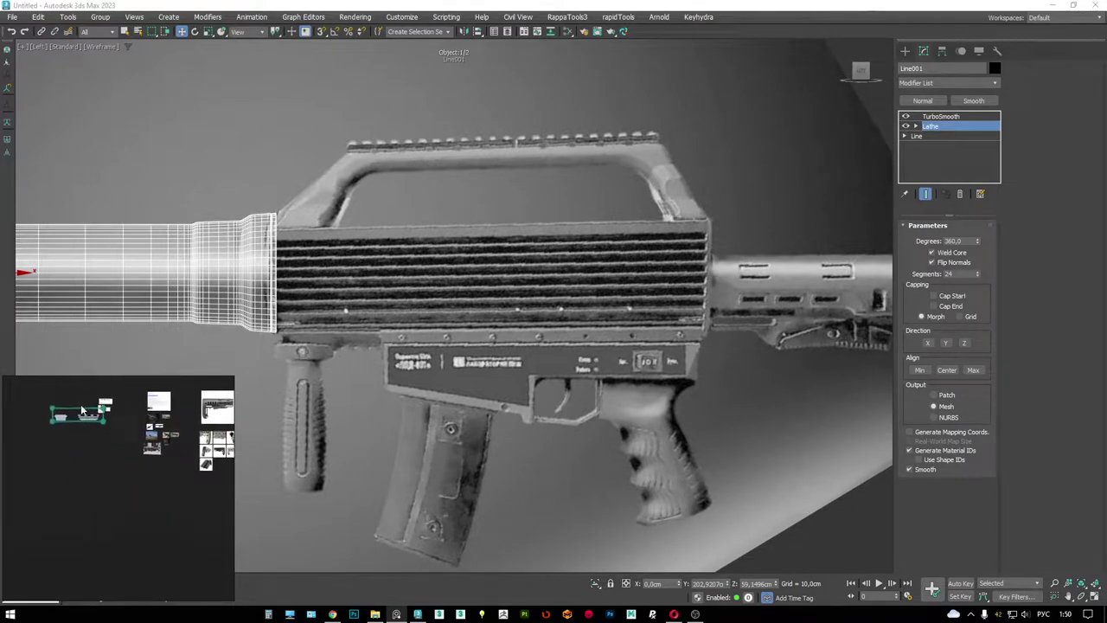
scroll(104, 428, "up", 5)
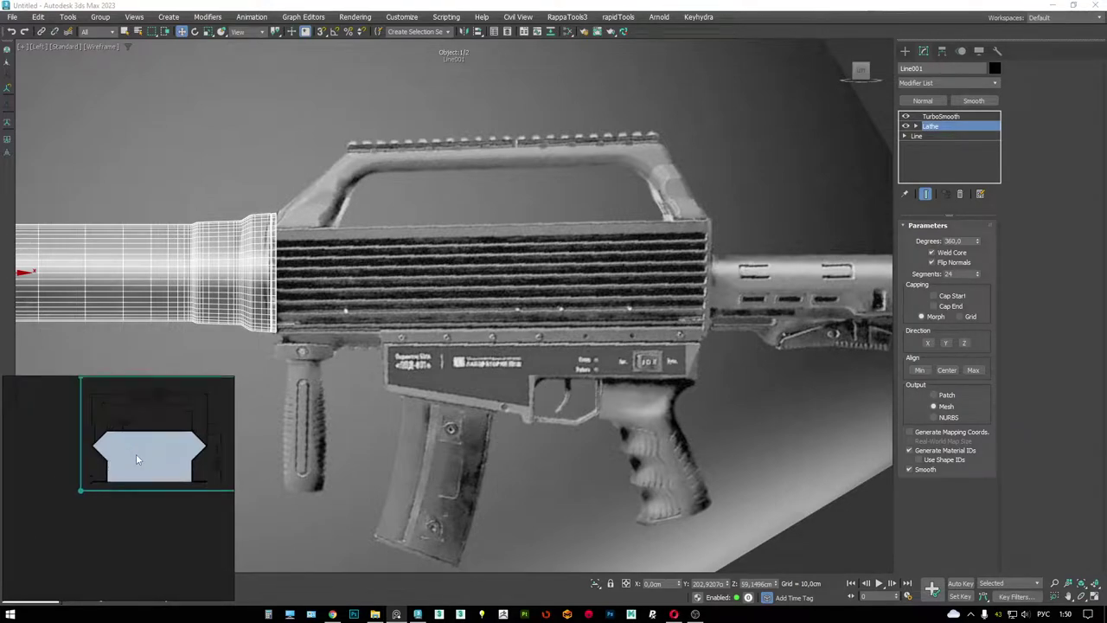
scroll(99, 500, "up", 3)
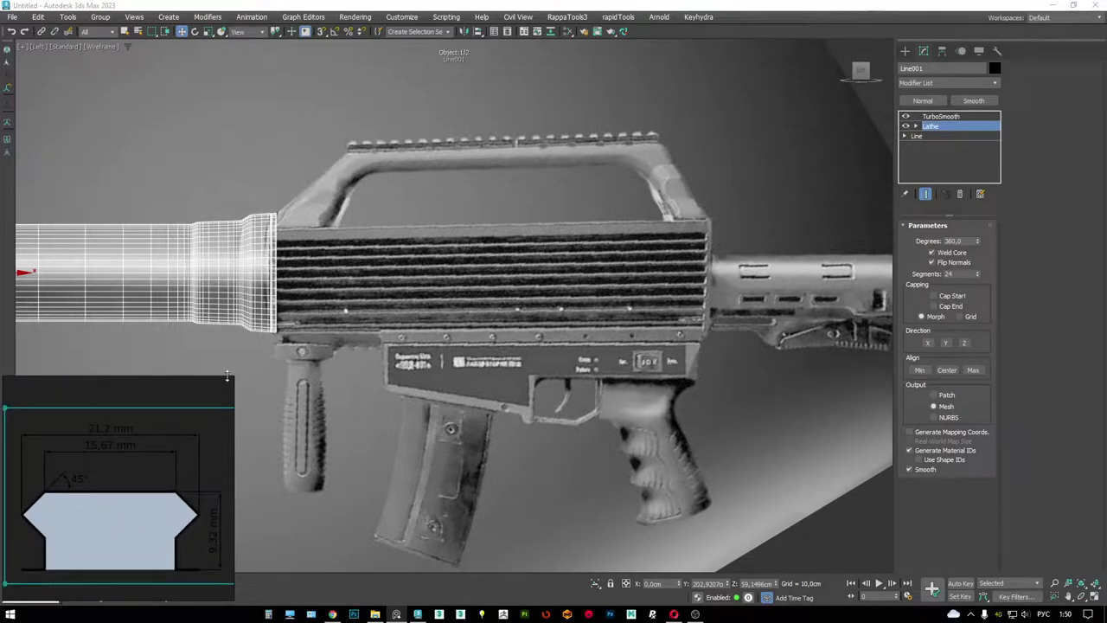
scroll(412, 381, "down", 8)
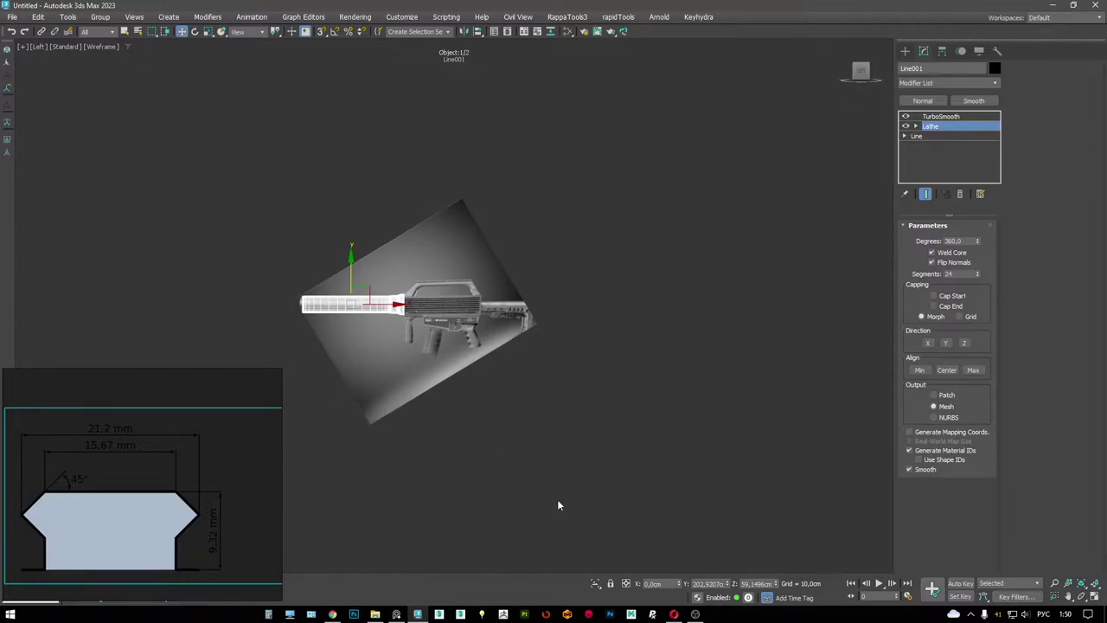
- Switch between the four-view layout and shaded Perspective, ending on the maximized Left view
key("alt+w")
scroll(618, 424, "down", 3)
key("alt+w")
scroll(586, 410, "up", 5)
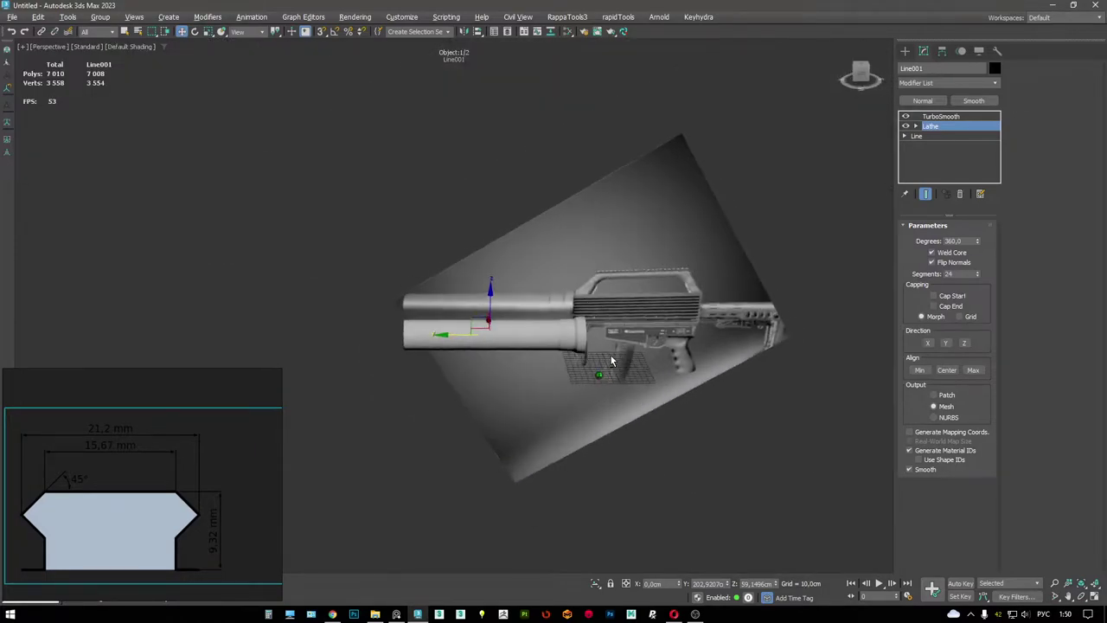
key("alt+w")
key("alt+w")
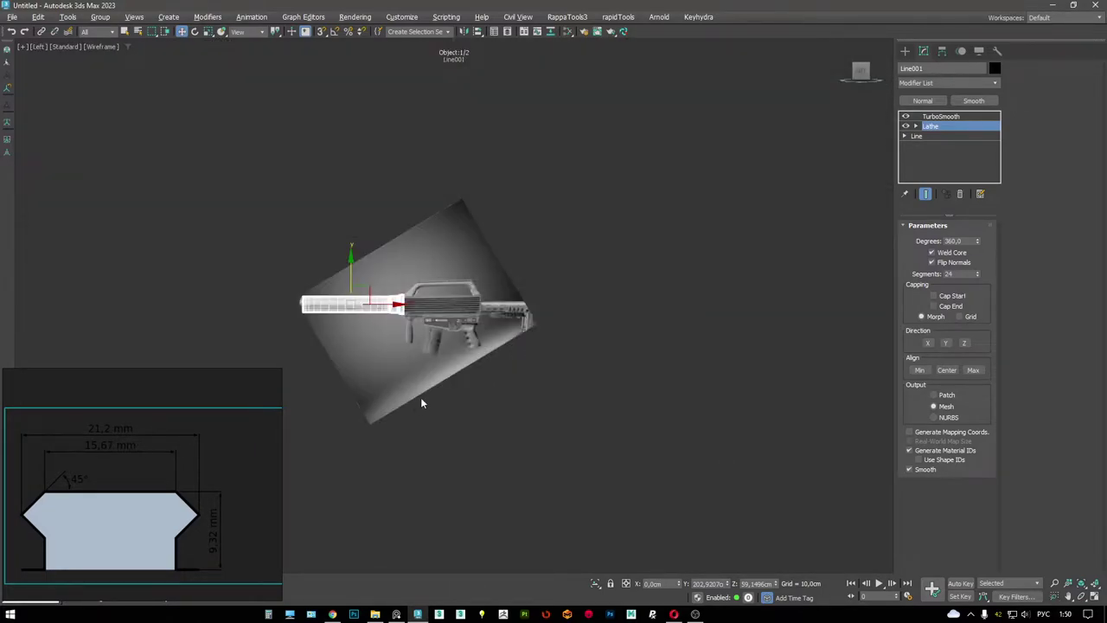
scroll(473, 442, "down", 4)
scroll(491, 292, "up", 6)
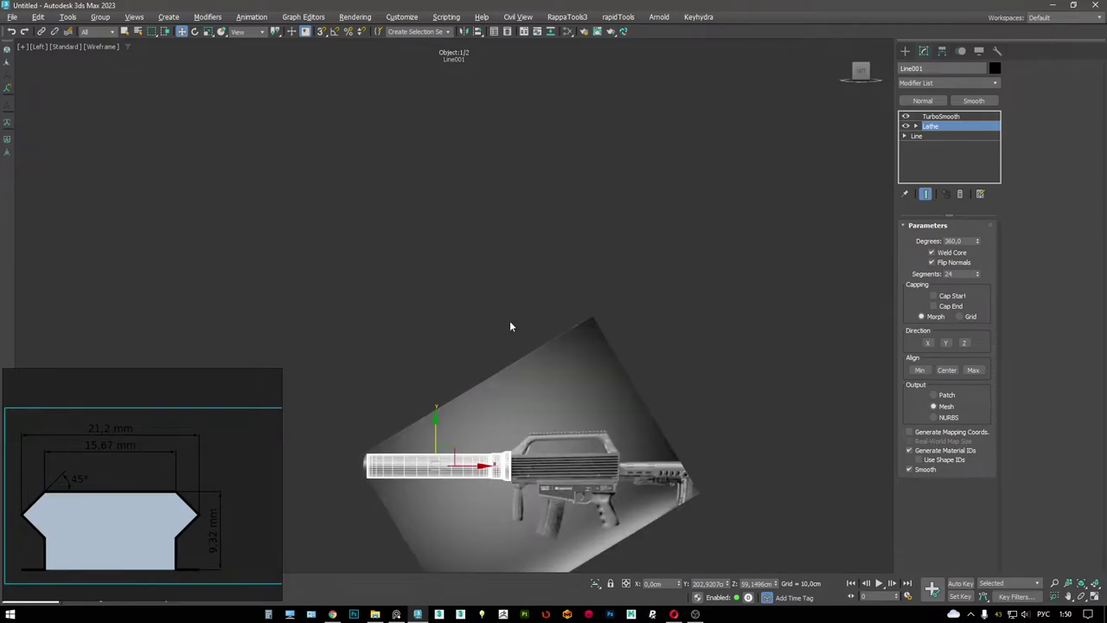
- Save the scene as UAV_suppressor_2023_01.max inside the UAV_suppressor_ project folder
key("ctrl+s")
left_click(160, 36)
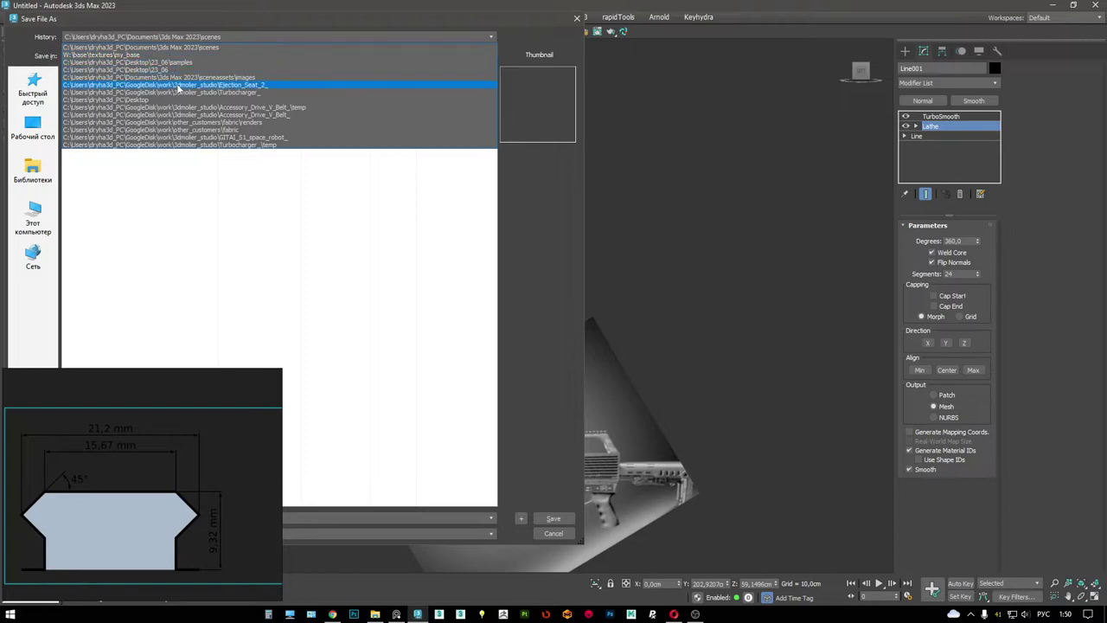
left_click(179, 86)
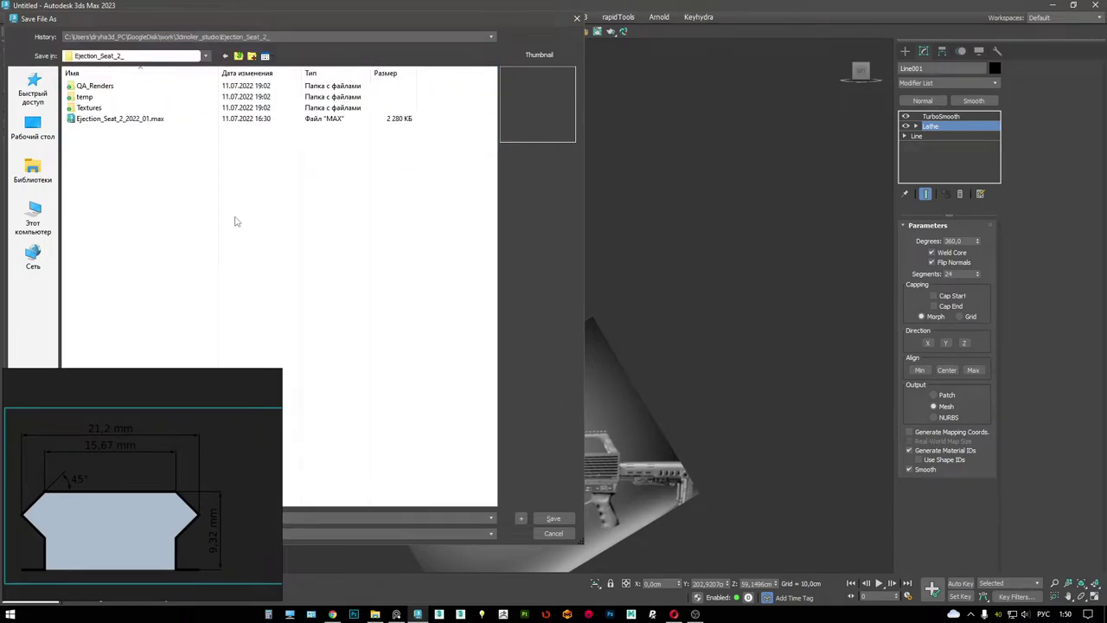
key("BackSpace")
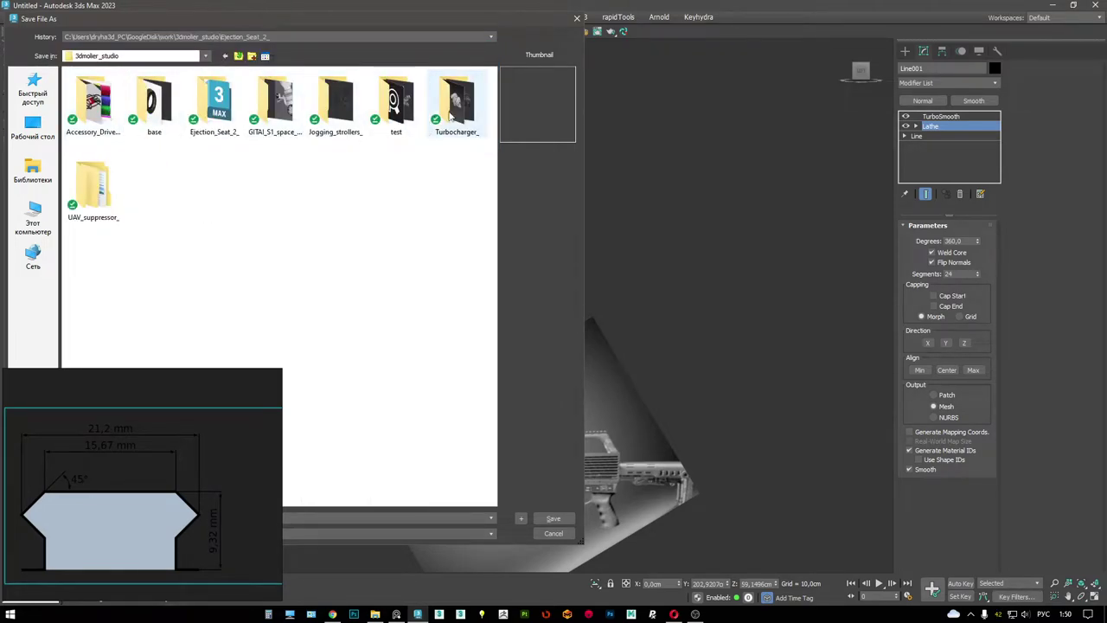
double_click(103, 182)
key("BackSpace")
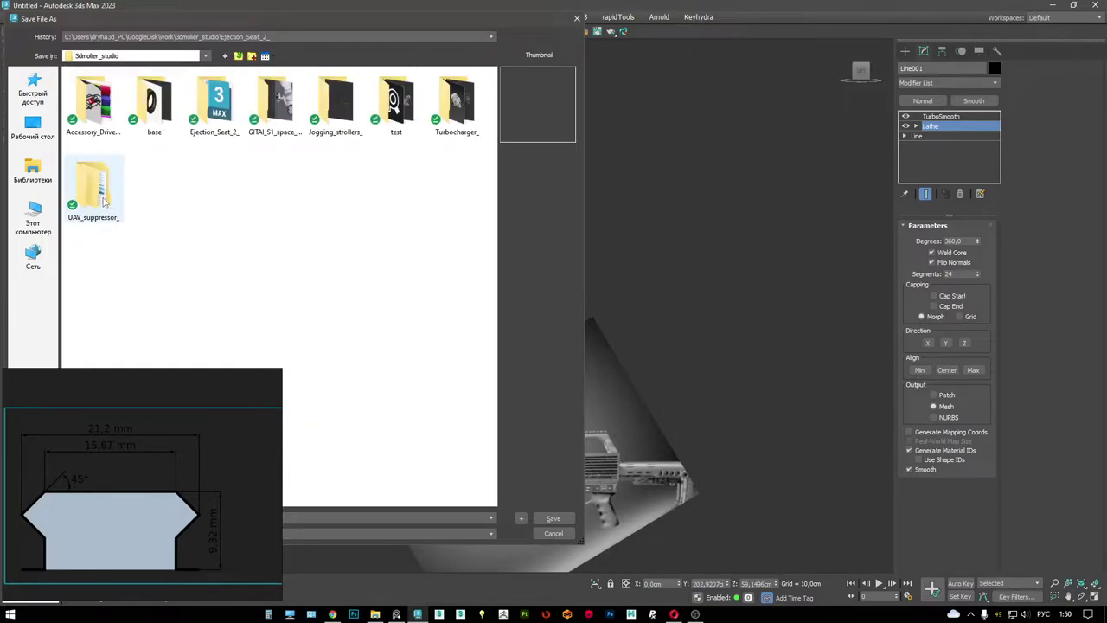
left_click(104, 201)
double_click(102, 198)
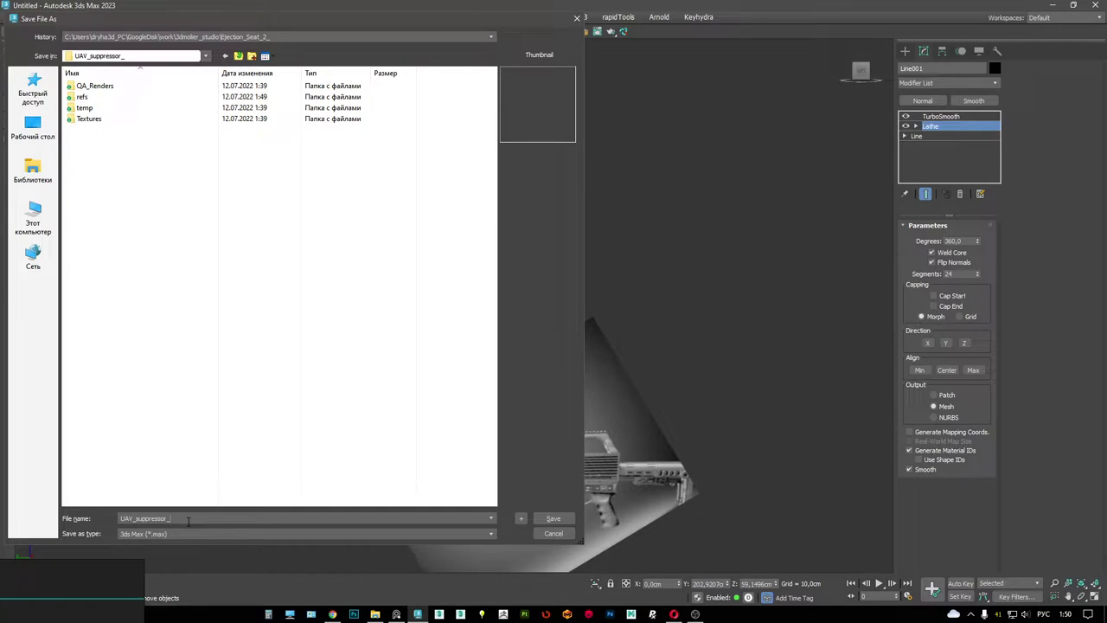
type("28")
key("Return")
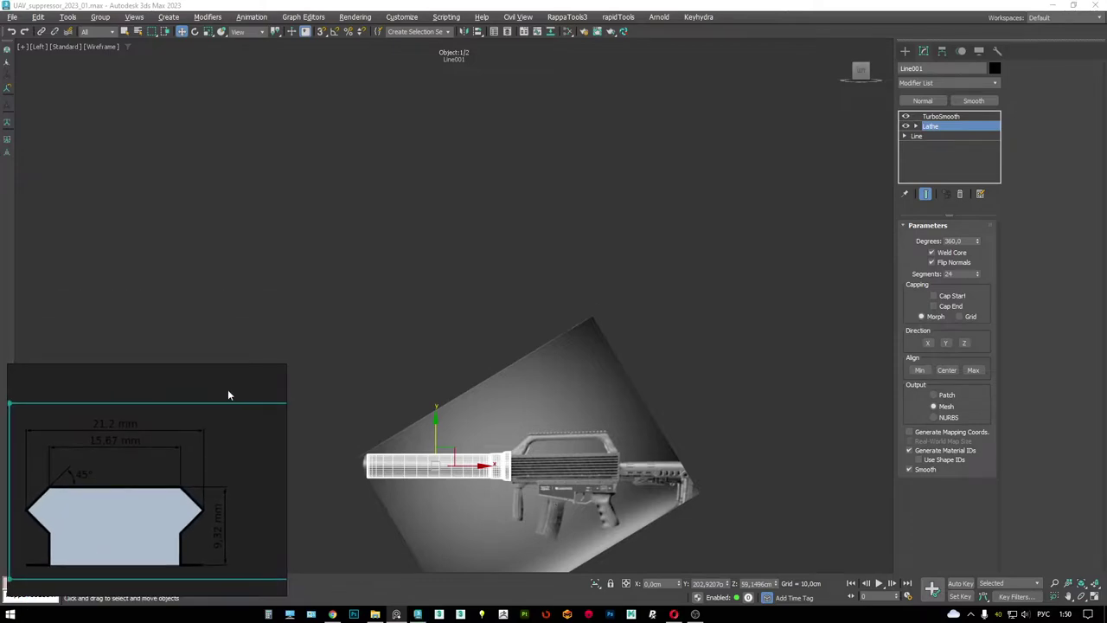
- Frame the side view around the rifle and shift the reference drawing slightly right and down
middle_click_drag(598, 396, 572, 335)
scroll(572, 335, "up", 3)
middle_click_drag(554, 395, 565, 457)
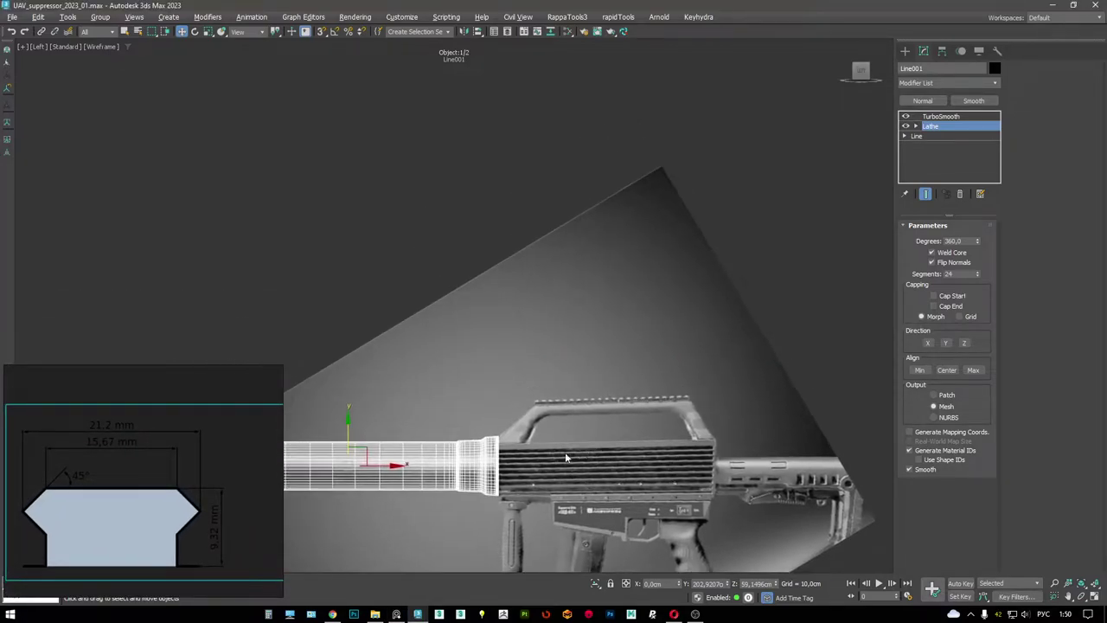
scroll(106, 468, "down", 2)
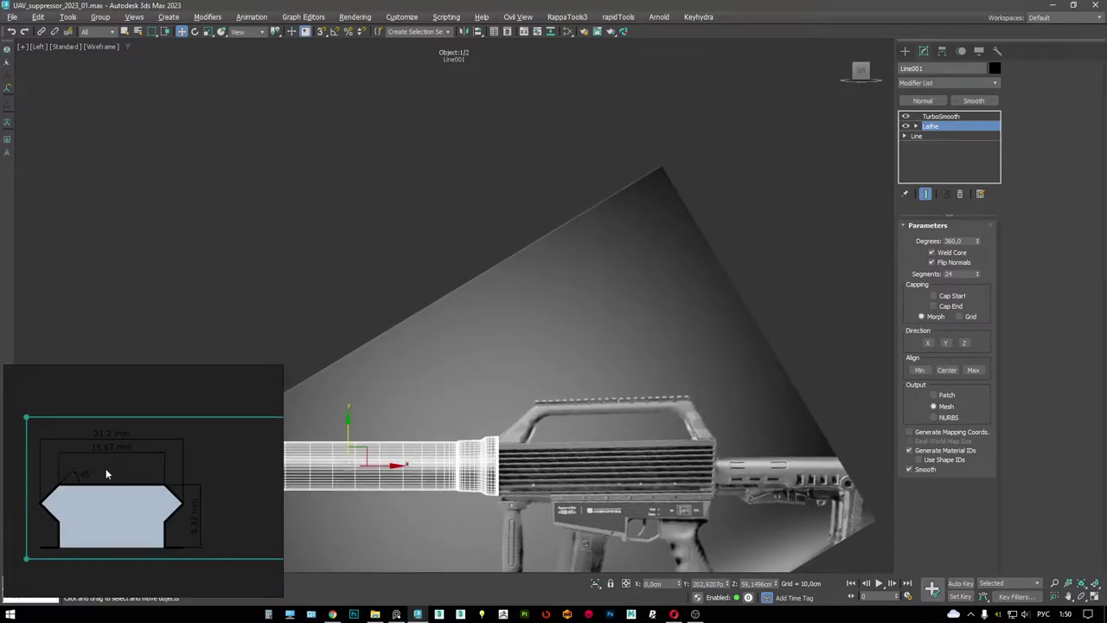
scroll(79, 478, "down", 3)
scroll(79, 478, "up", 3)
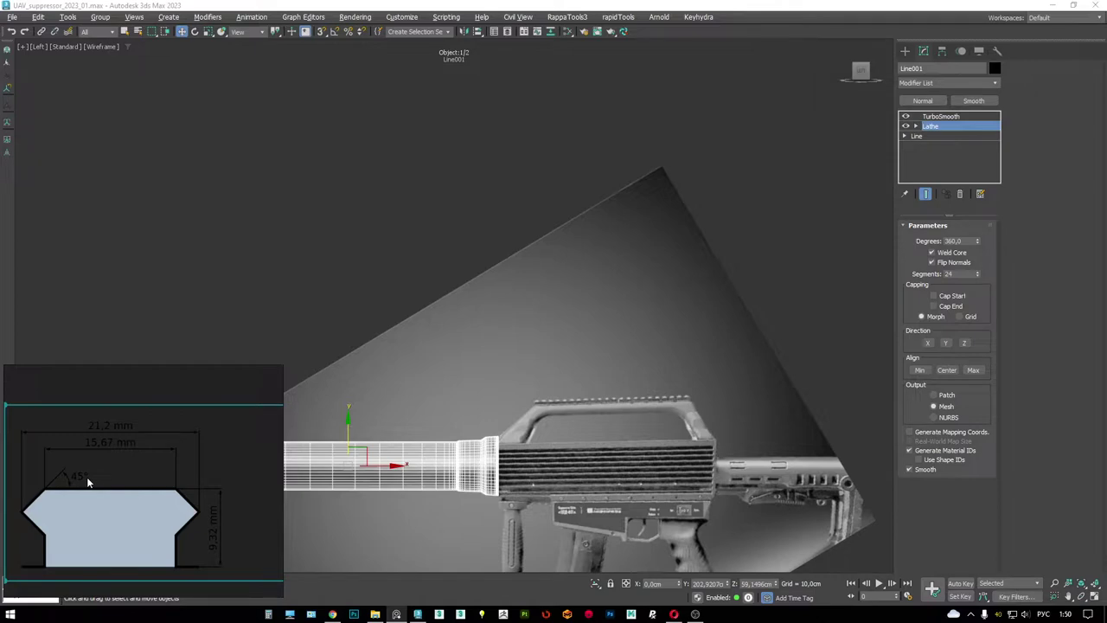
scroll(86, 476, "down", 2)
scroll(88, 476, "up", 2)
left_click_drag(88, 475, 102, 479)
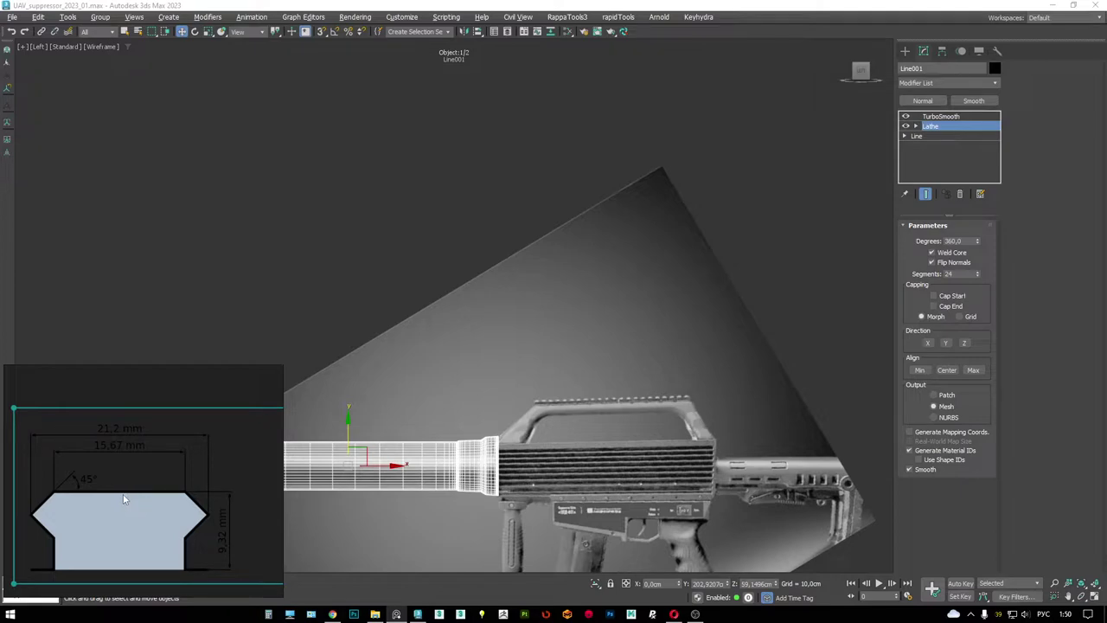
middle_click_drag(528, 358, 515, 486)
scroll(515, 487, "down", 3)
scroll(514, 486, "down", 2)
middle_click_drag(530, 424, 531, 440)
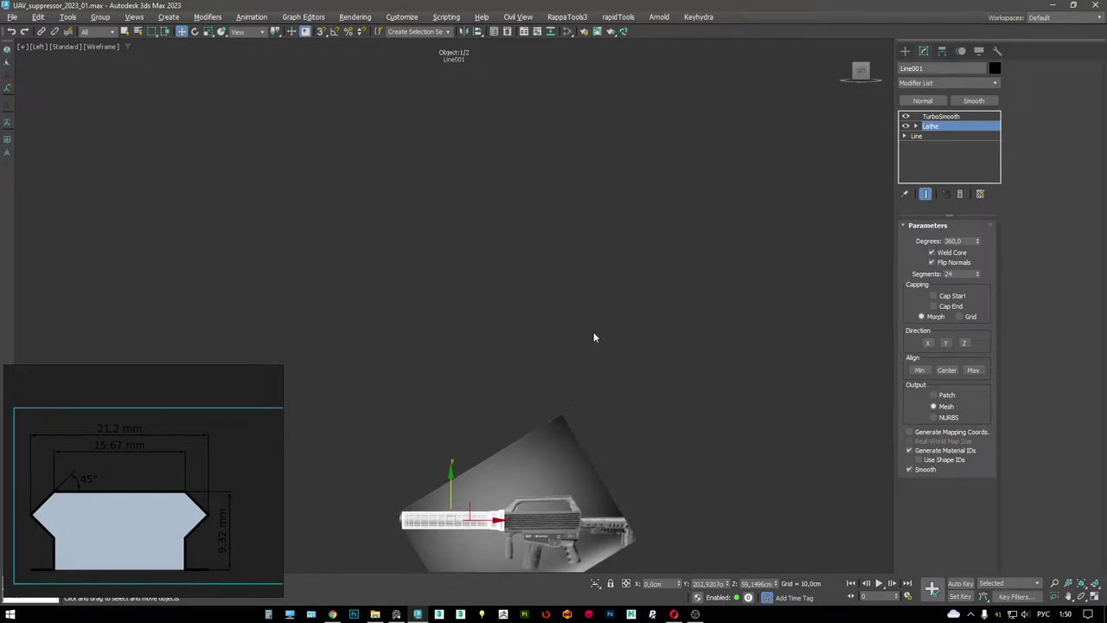
- Start a spline line above the rifle from the quad menu, then cancel it
right_click(637, 304)
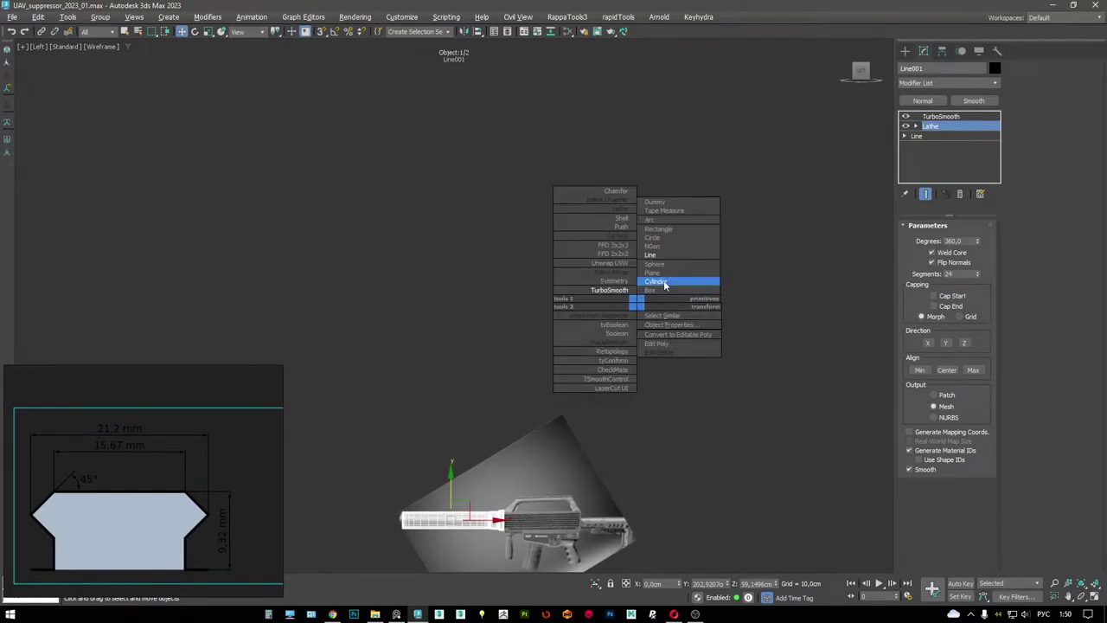
left_click(659, 256)
middle_click_drag(469, 290, 466, 301)
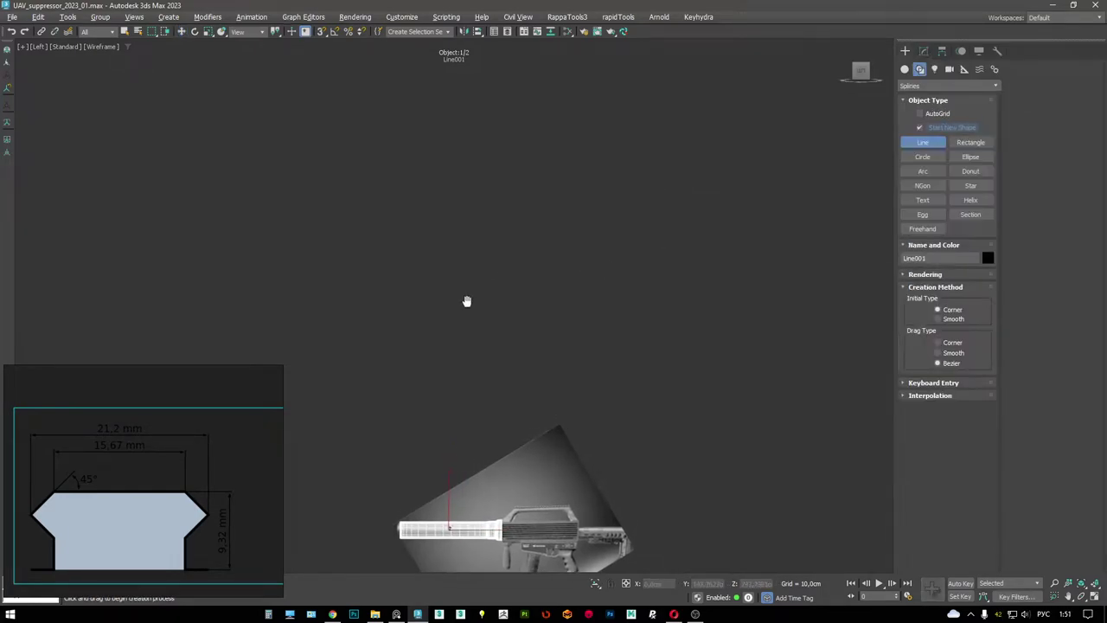
left_click(469, 196)
right_click(607, 195)
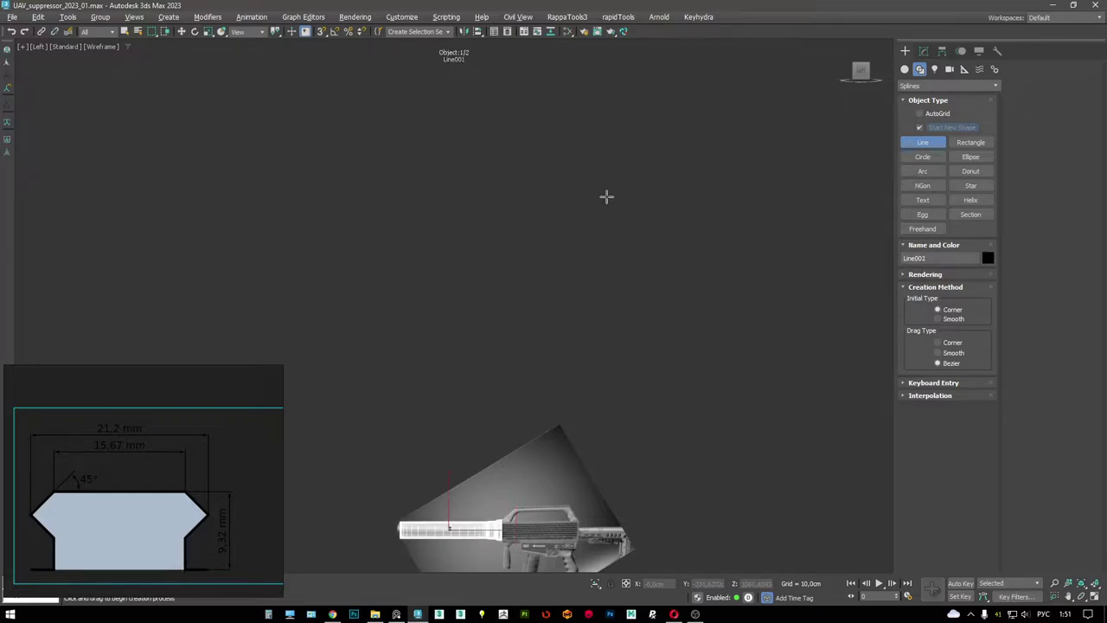
- Draw a rectangle about 303 cm long above the rifle and narrow its width to roughly 108 cm
left_click(957, 146)
left_click_drag(448, 150, 608, 249)
middle_click_drag(556, 219, 556, 277)
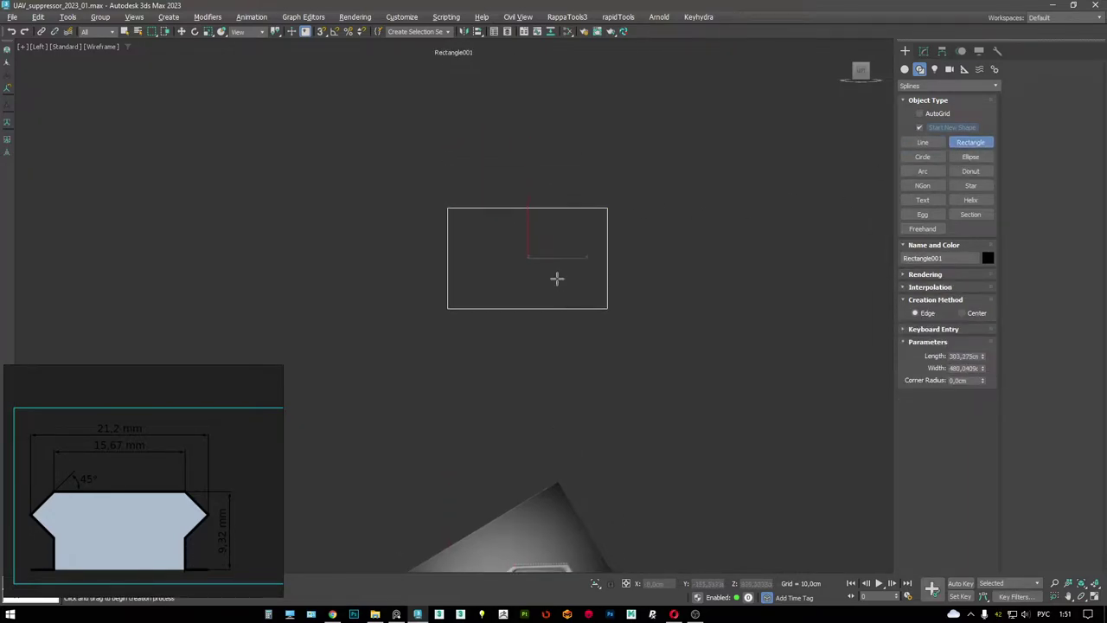
scroll(563, 288, "up", 3)
right_click(563, 289)
left_click(924, 50)
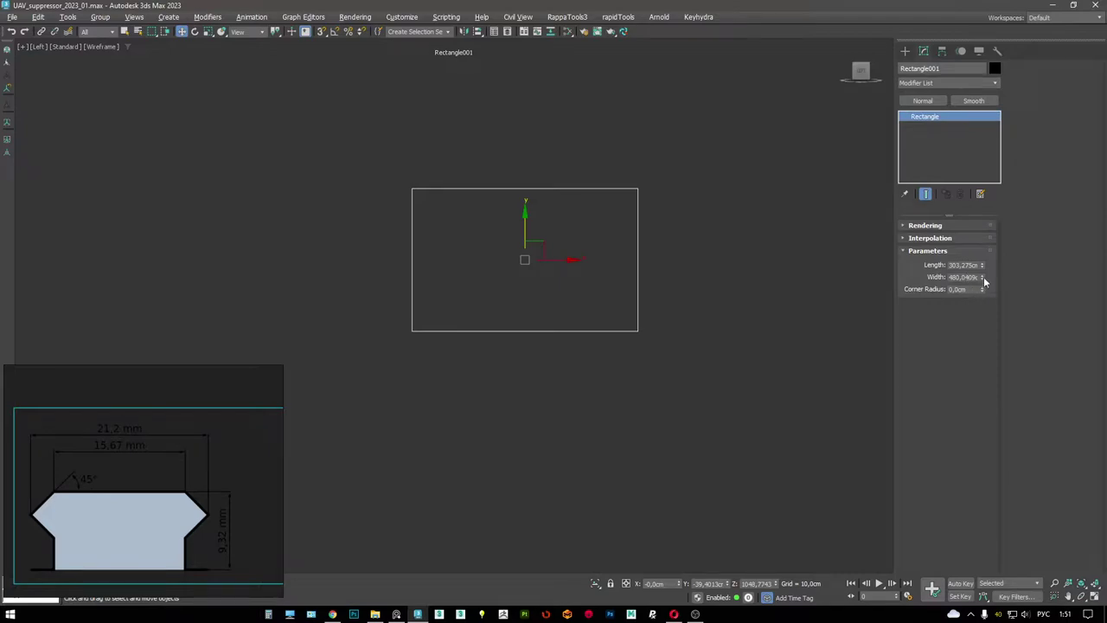
left_click_drag(983, 277, 982, 298)
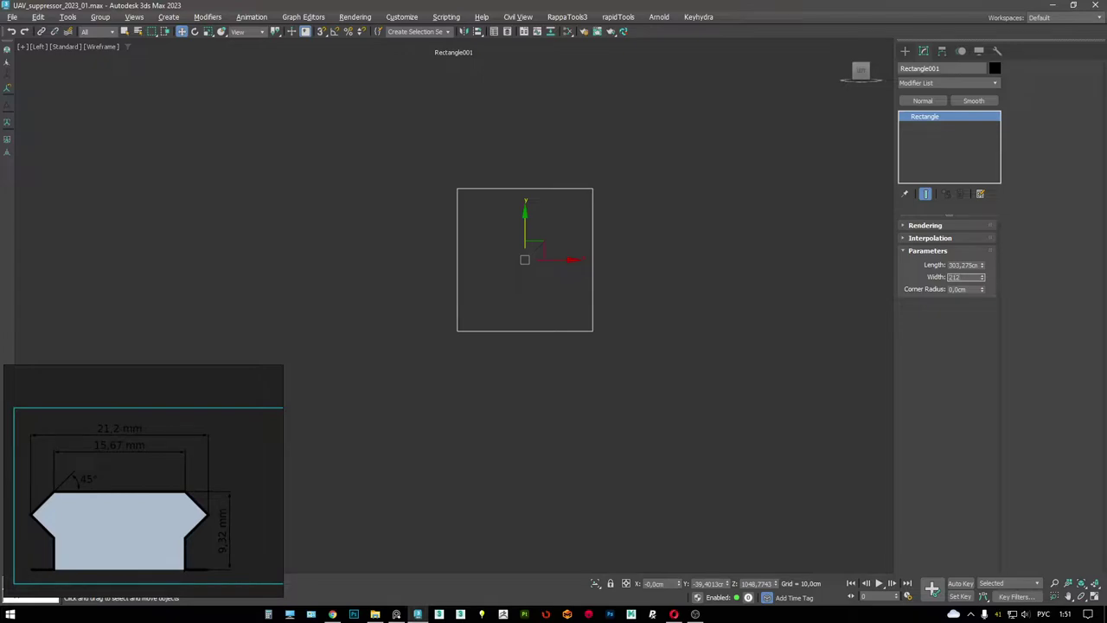
- Size the rectangle to 212 cm wide and 93.2 cm long
key("Return")
middle_click_drag(652, 300, 549, 262)
scroll(232, 550, "up", 2)
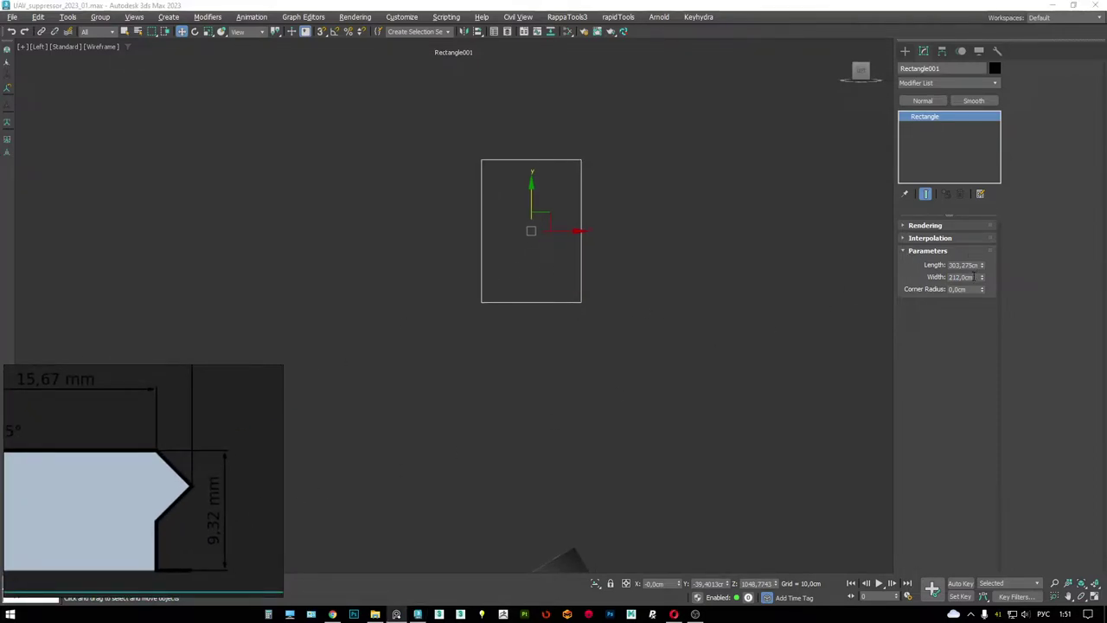
scroll(220, 495, "down", 2)
scroll(220, 496, "up", 3)
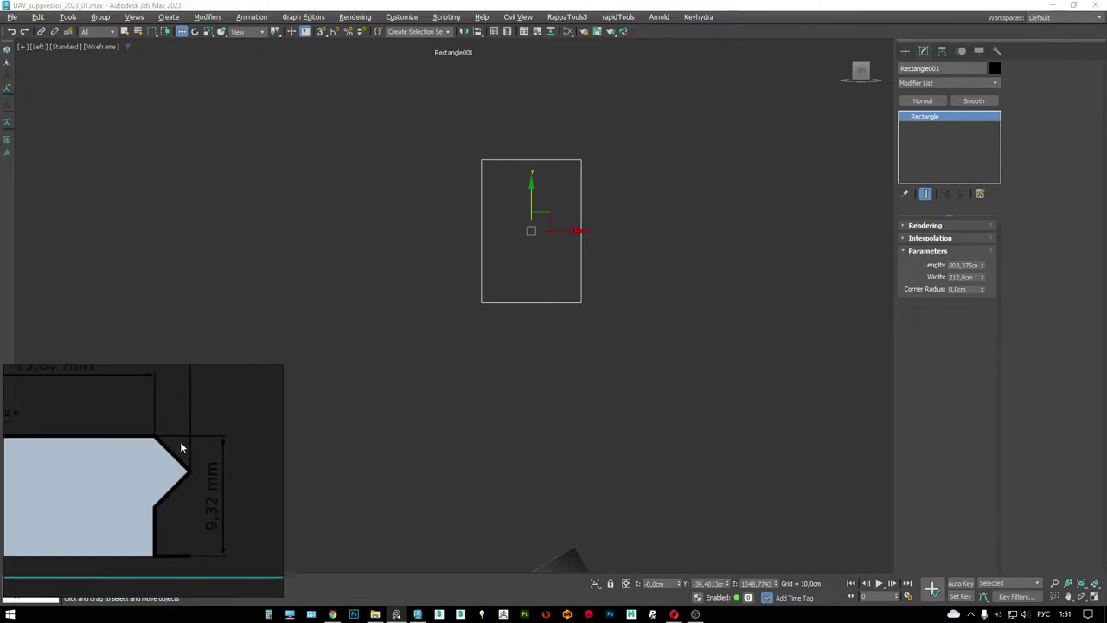
double_click(964, 265)
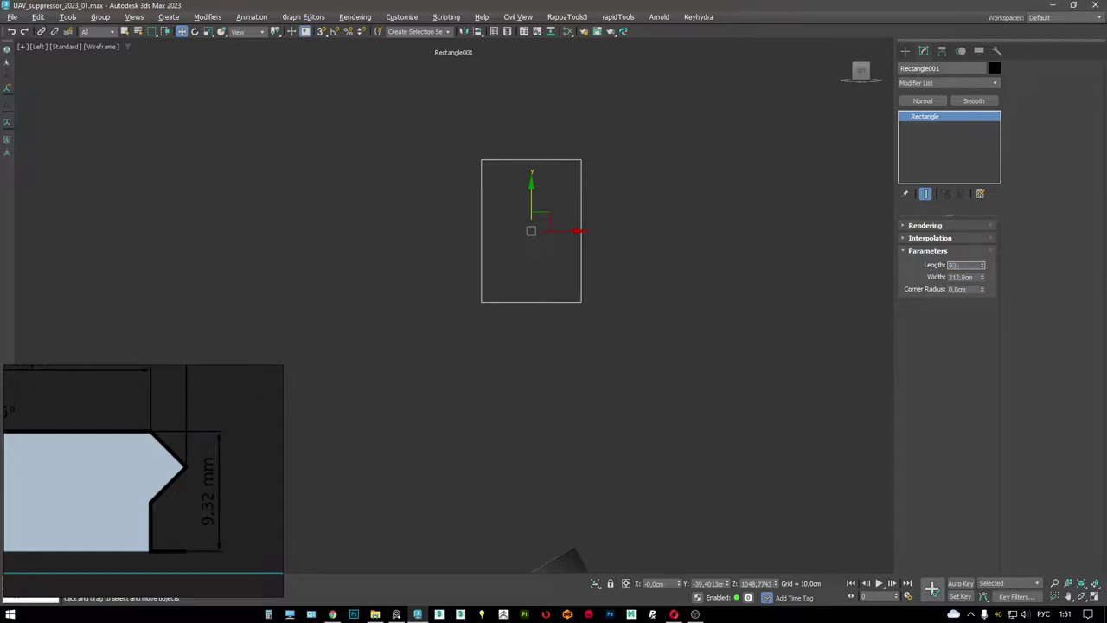
key("Return")
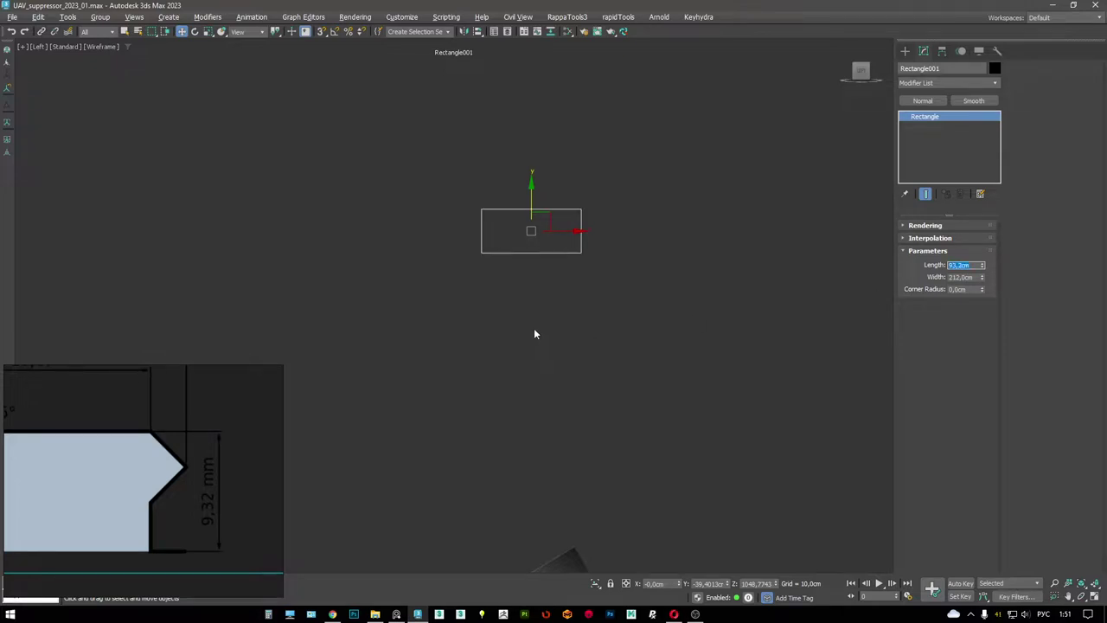
- Make a copy of the rectangle, creating Rectangle002
scroll(95, 436, "down", 3)
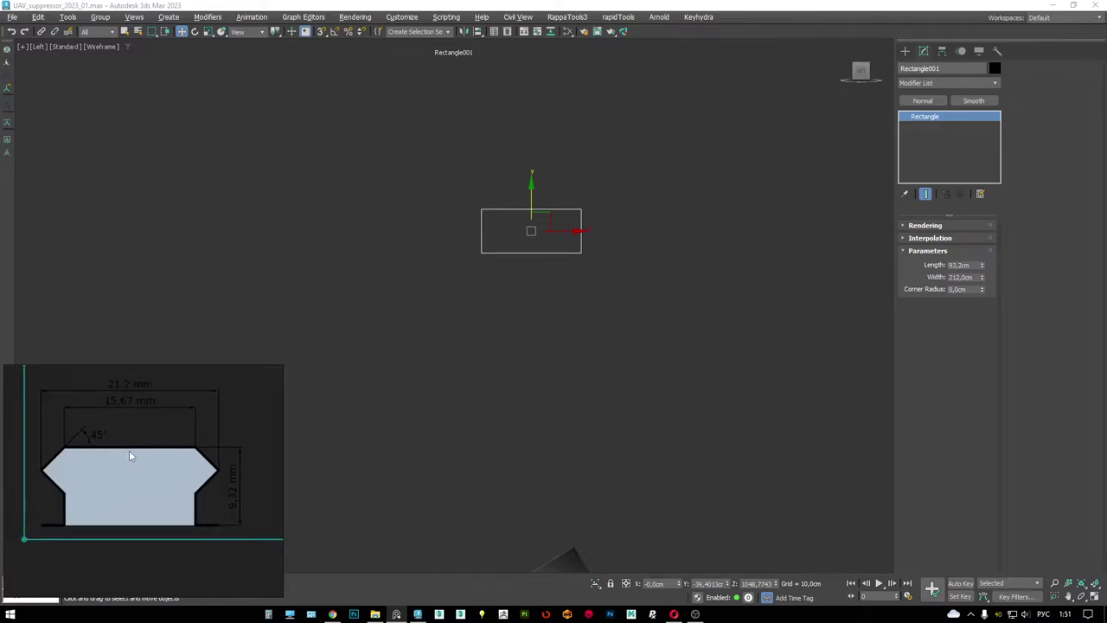
scroll(605, 290, "up", 5)
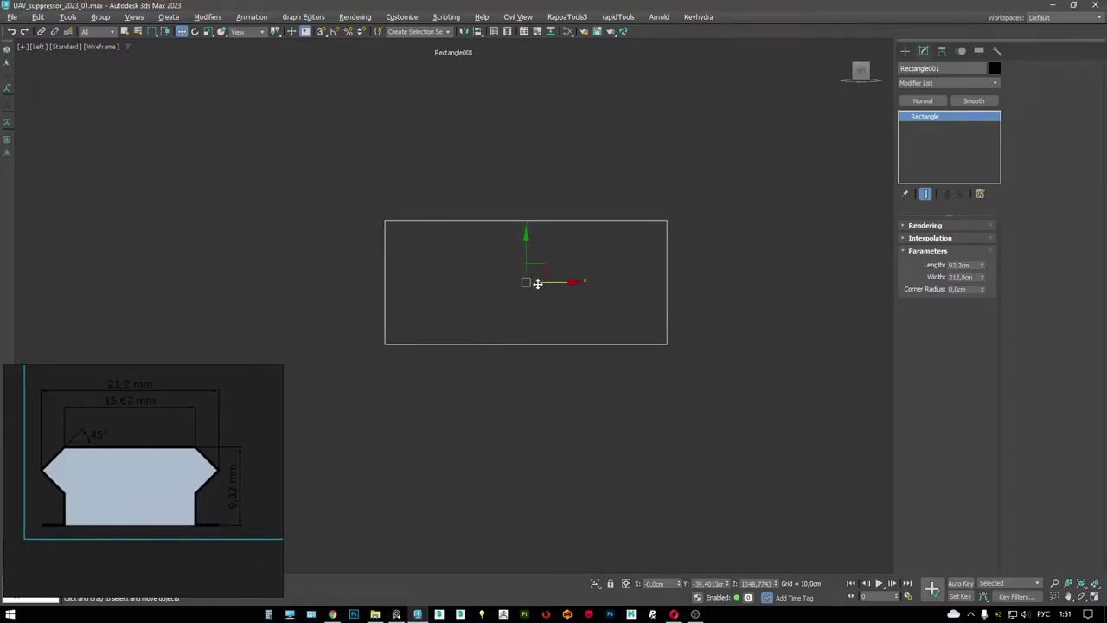
scroll(259, 428, "down", 2)
scroll(225, 446, "up", 4)
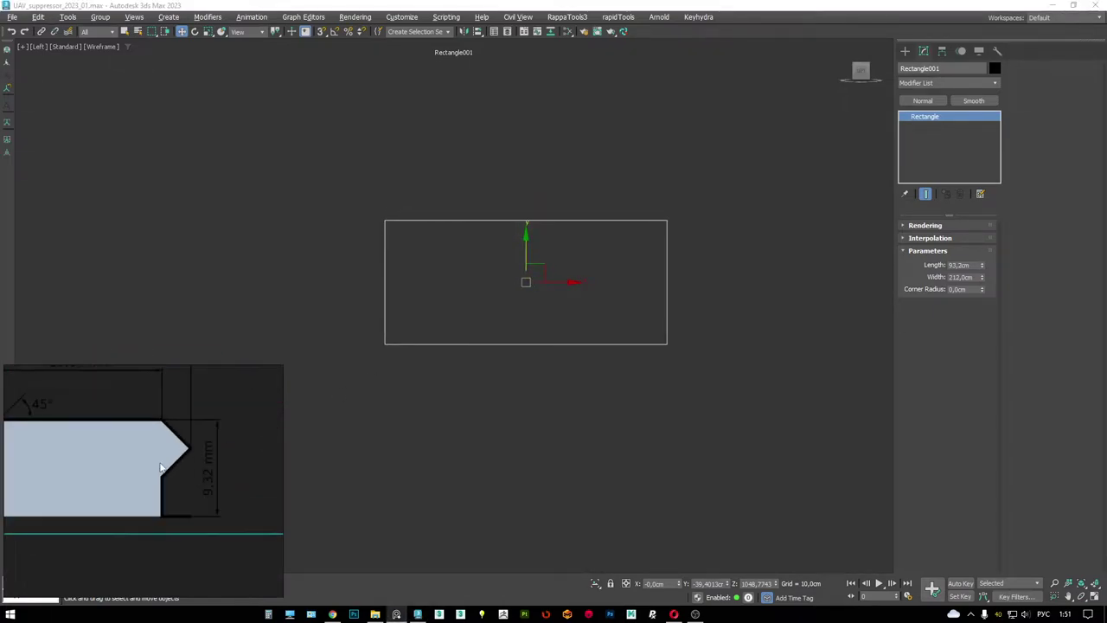
scroll(216, 454, "down", 4)
scroll(119, 442, "up", 2)
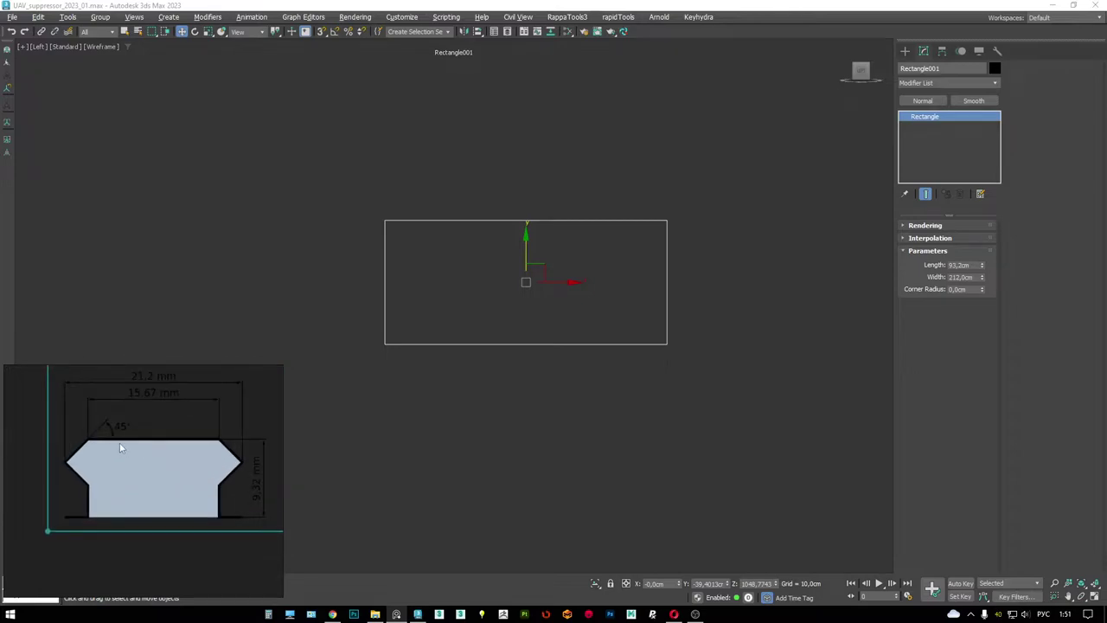
scroll(119, 442, "up", 2)
scroll(629, 277, "down", 2)
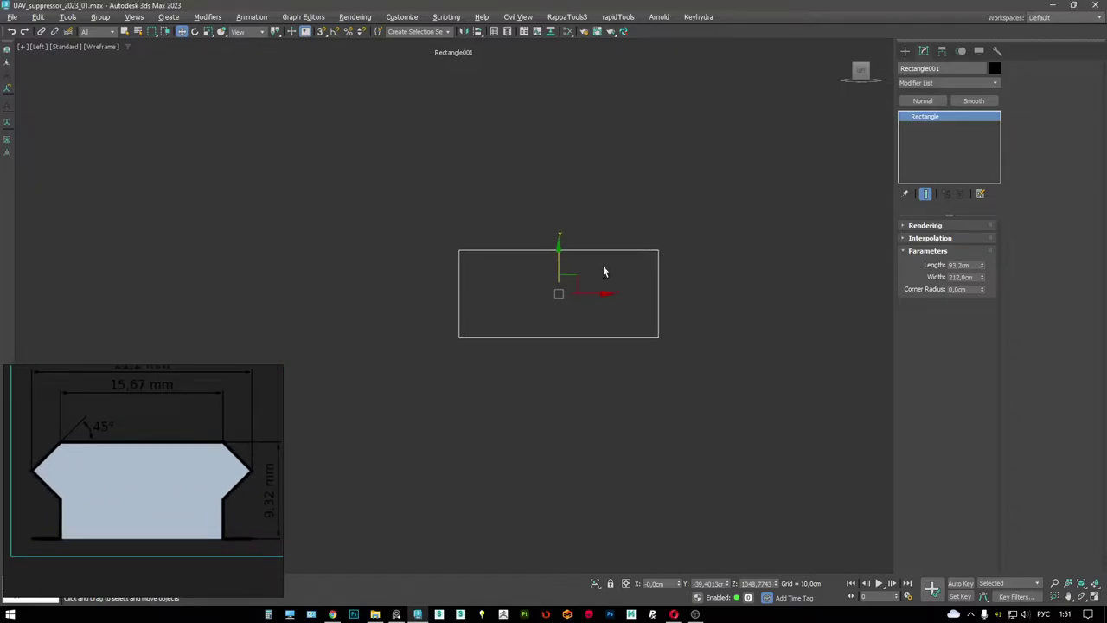
key("ctrl+v")
left_click(540, 350)
- Narrow the copy Rectangle002 to 156.7 cm wide
left_click_drag(982, 277, 985, 292)
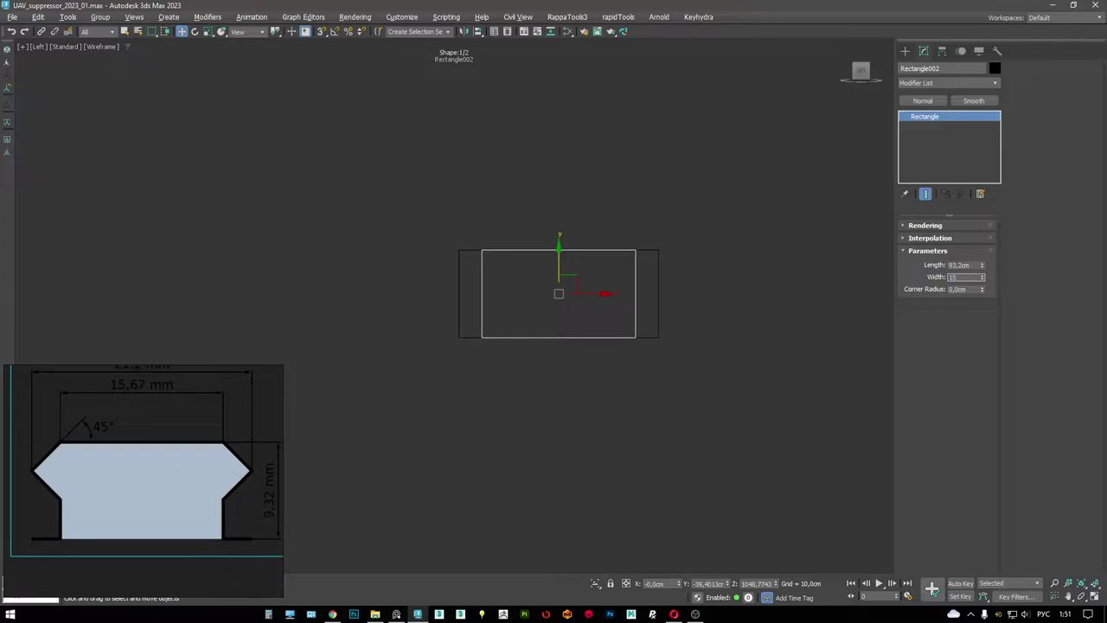
type("7")
key("Return")
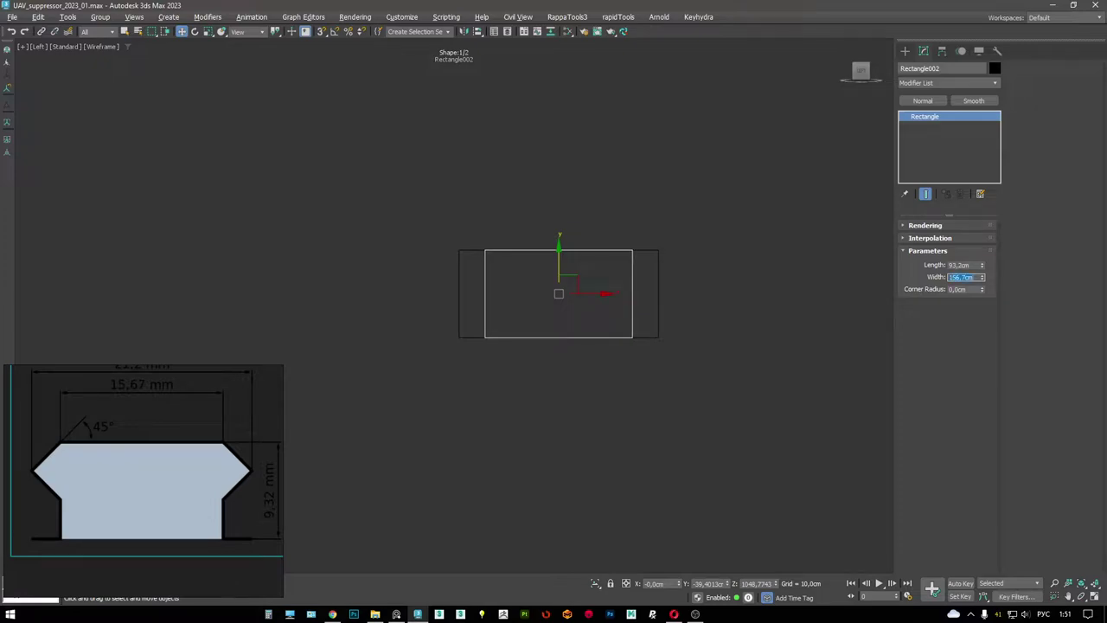
middle_click_drag(633, 372, 546, 410)
scroll(538, 380, "up", 2)
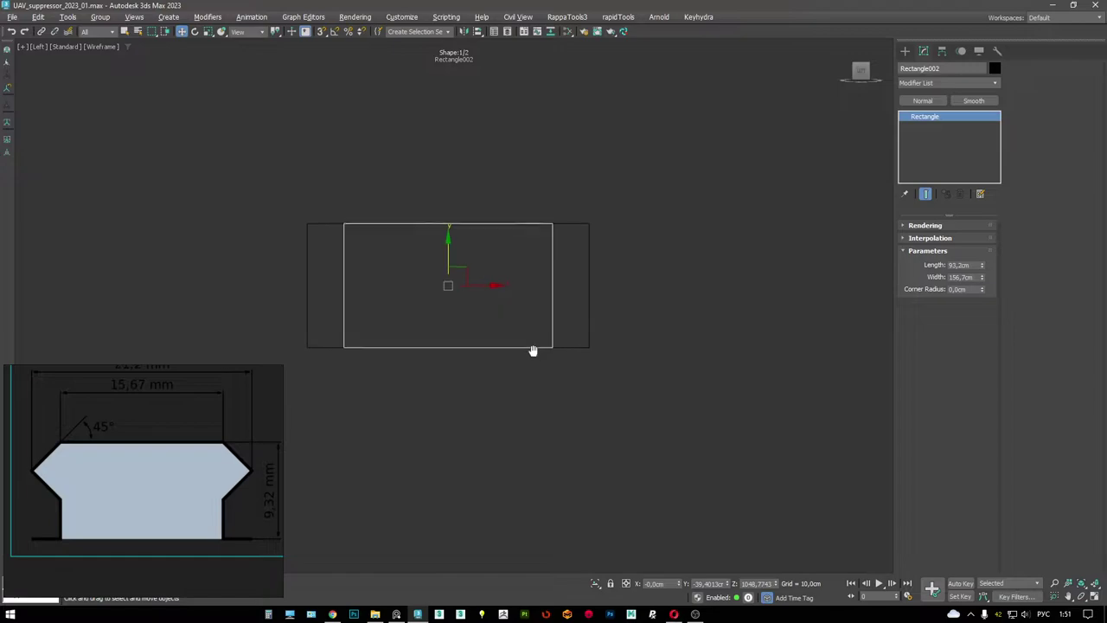
middle_click_drag(531, 351, 635, 282)
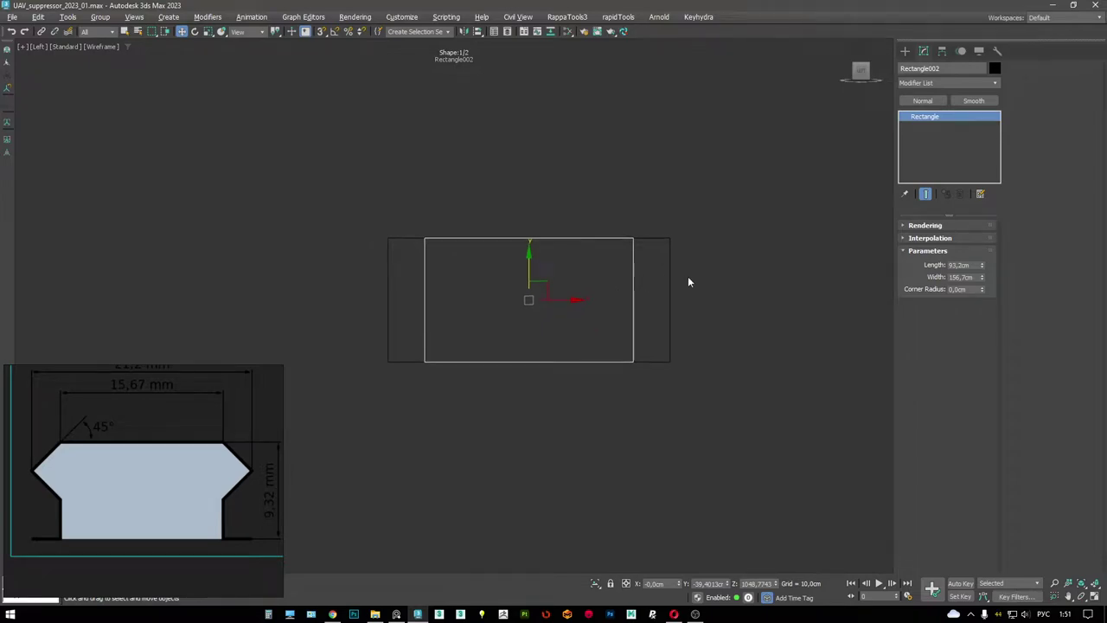
- Draw a straight horizontal line beside the rectangles
right_click(769, 272)
left_click(796, 235)
middle_click_drag(765, 252, 662, 242)
left_click(658, 228)
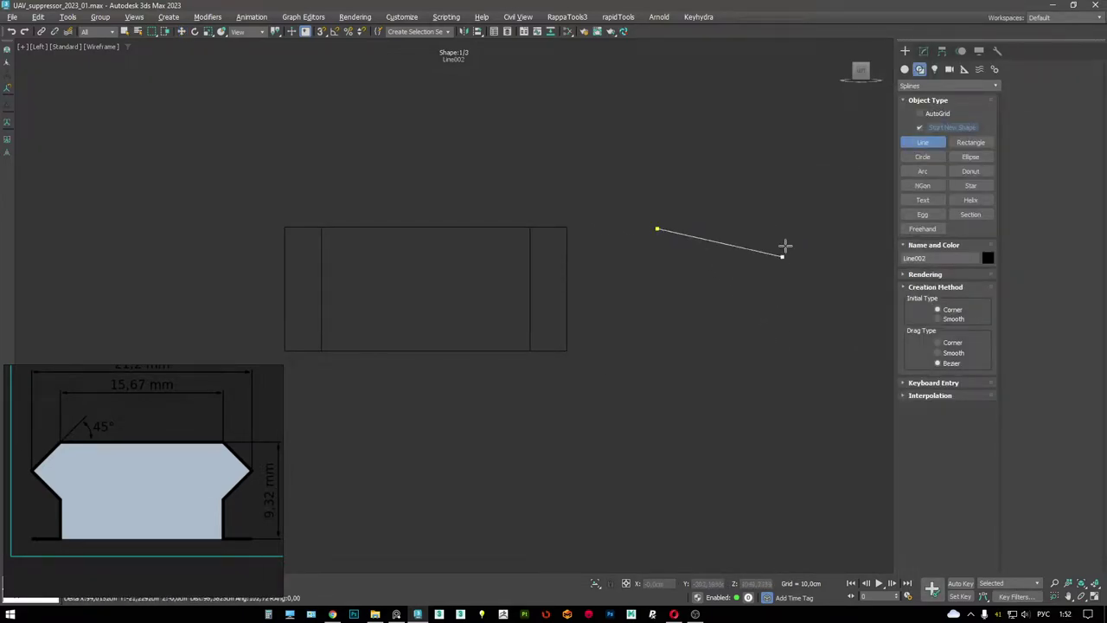
left_click(822, 237, "shift")
right_click(823, 237)
middle_click_drag(823, 237, 710, 235)
- Rotate the line exactly -45° using Angle Snap
key("e")
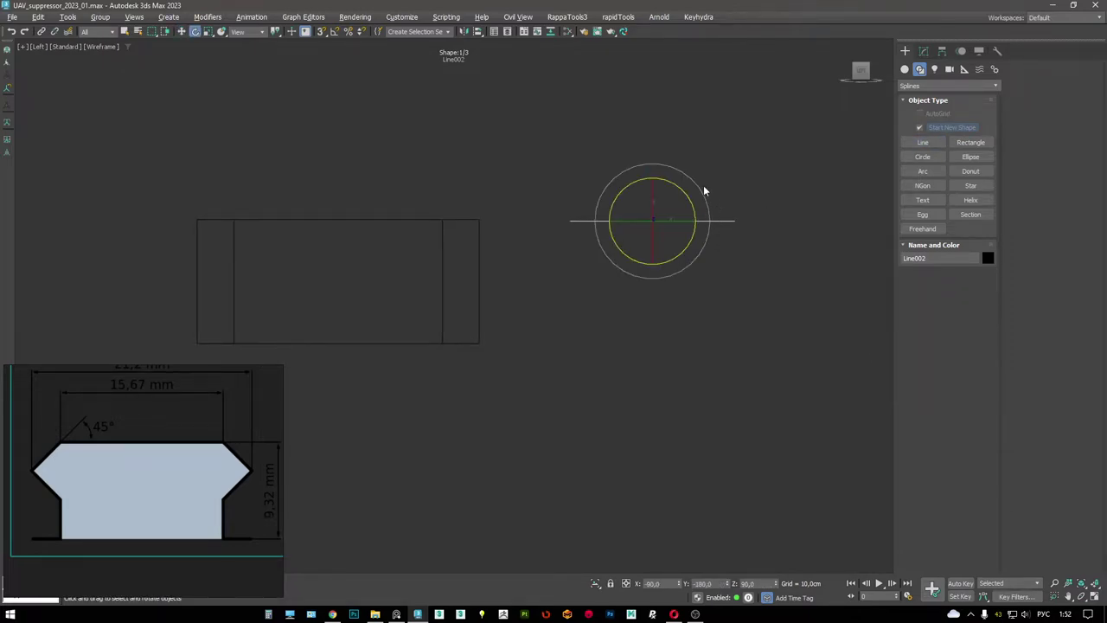
left_click_drag(704, 187, 766, 216)
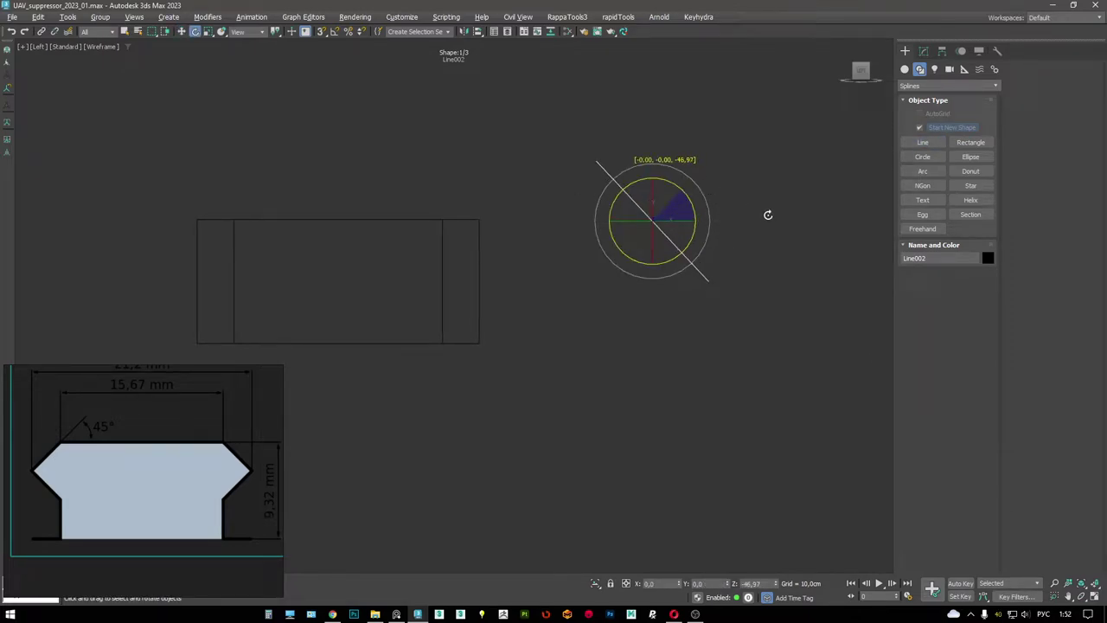
right_click(766, 215)
key("a")
left_click_drag(687, 187, 788, 236)
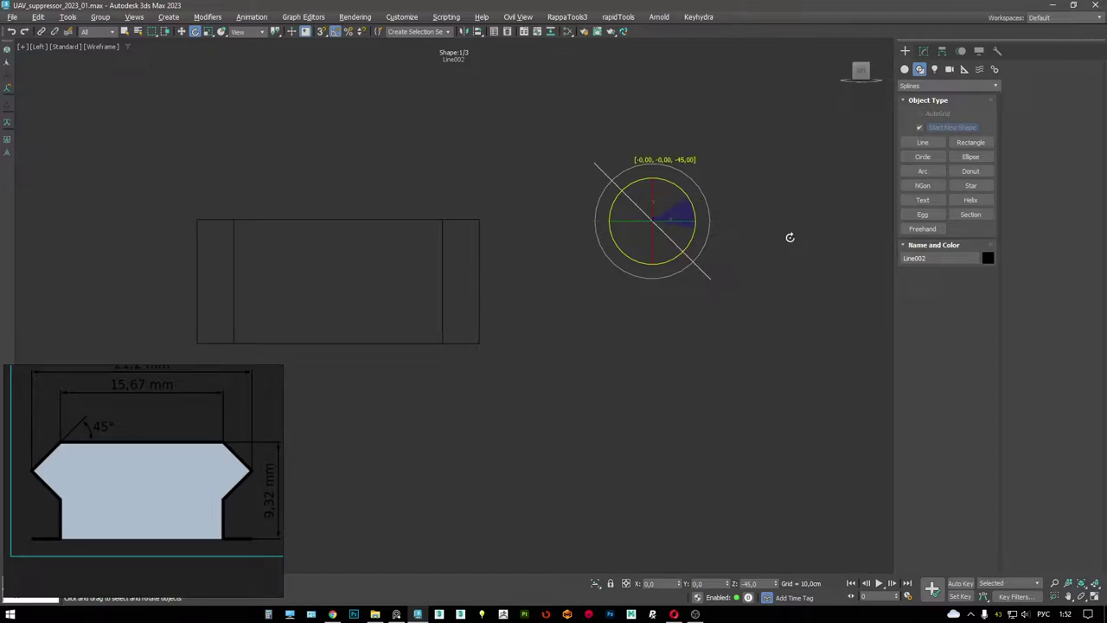
key("w")
middle_click_drag(680, 222, 710, 254)
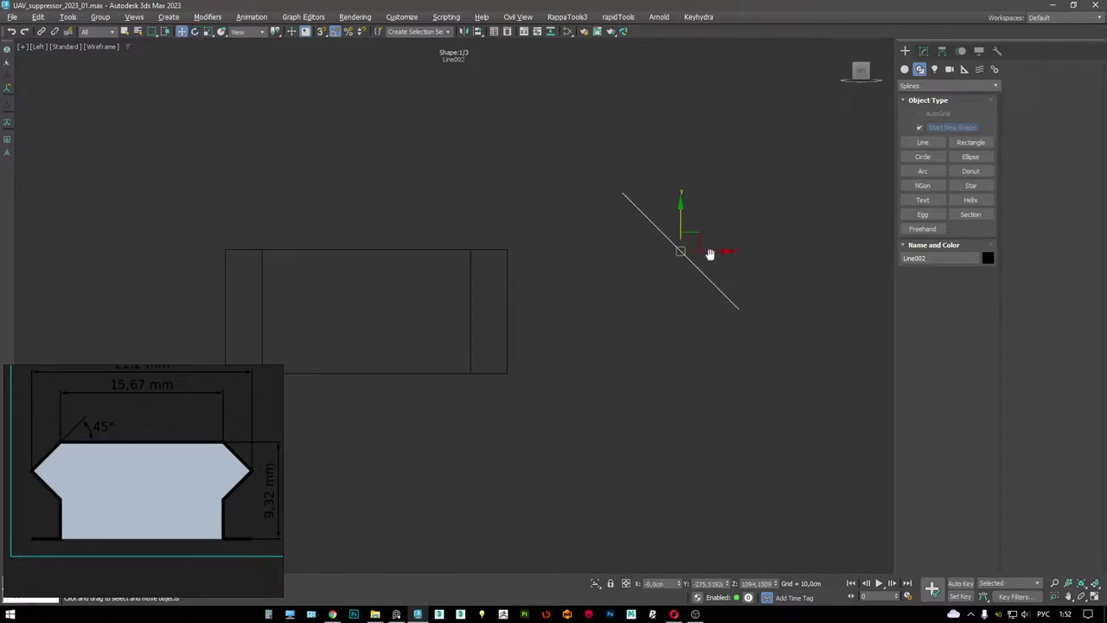
- Snap the diagonal line's upper end onto the inner rectangle's top-right corner
key("1")
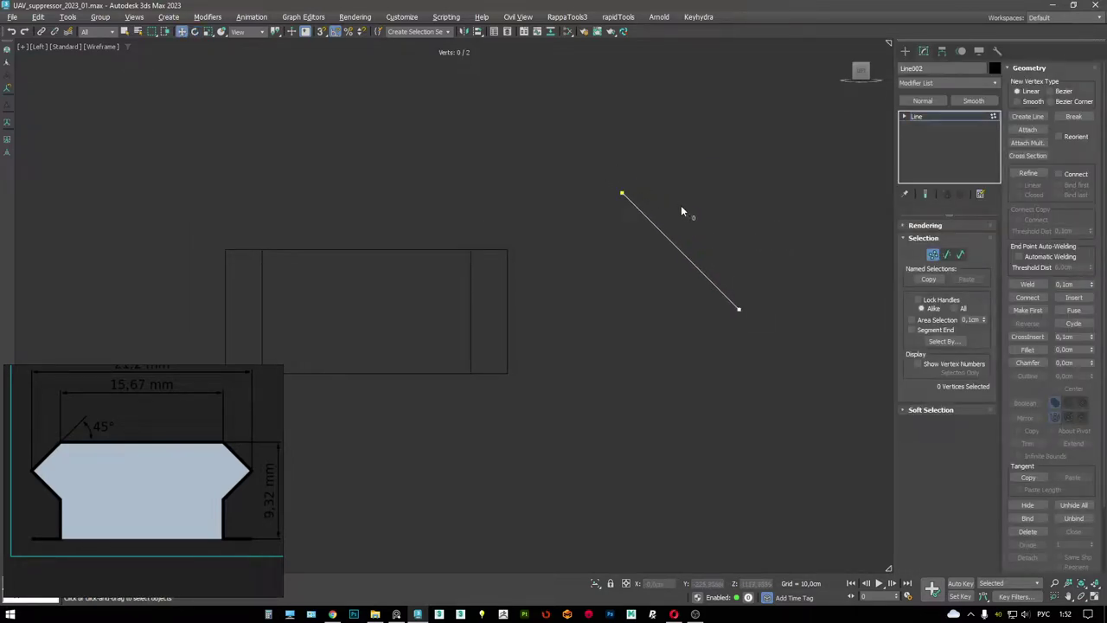
key("1")
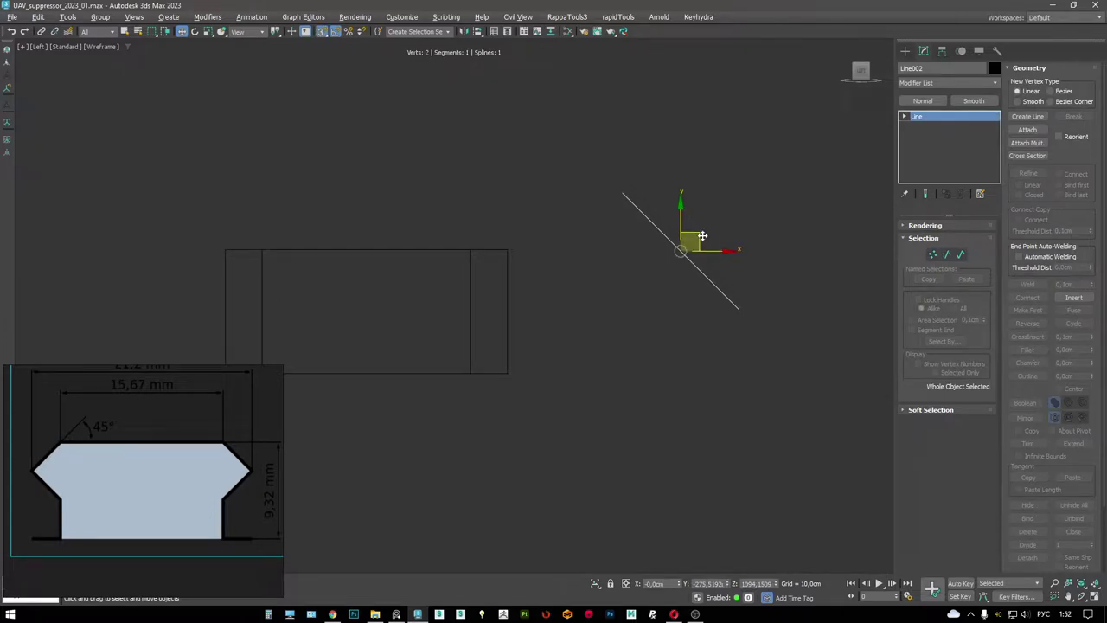
left_click_drag(699, 236, 626, 192)
middle_click_drag(687, 220, 704, 227)
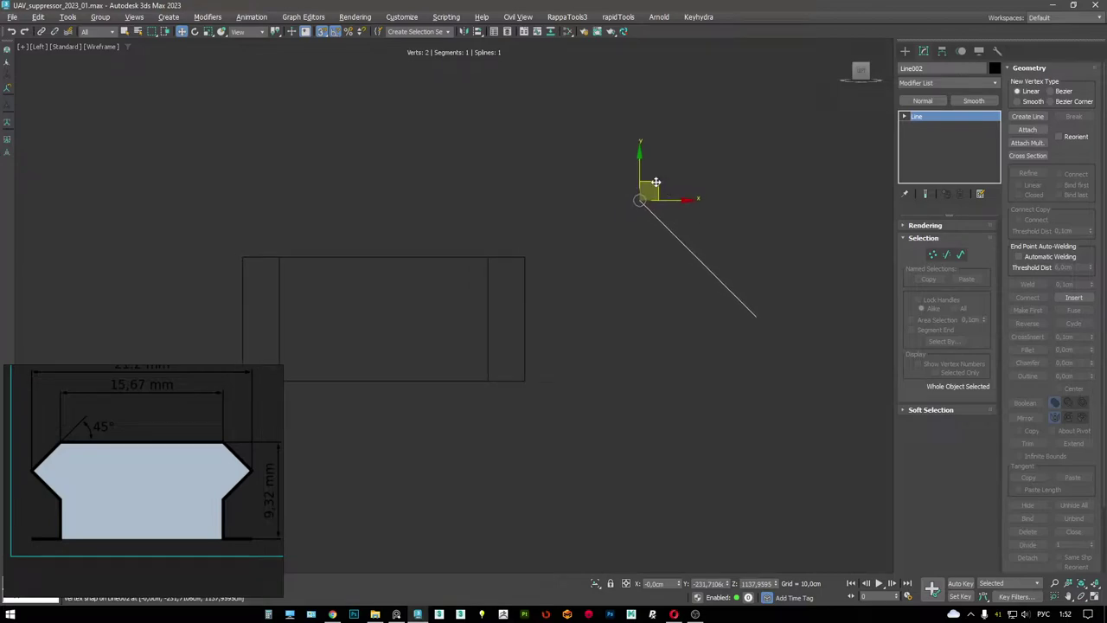
left_click_drag(654, 183, 505, 238)
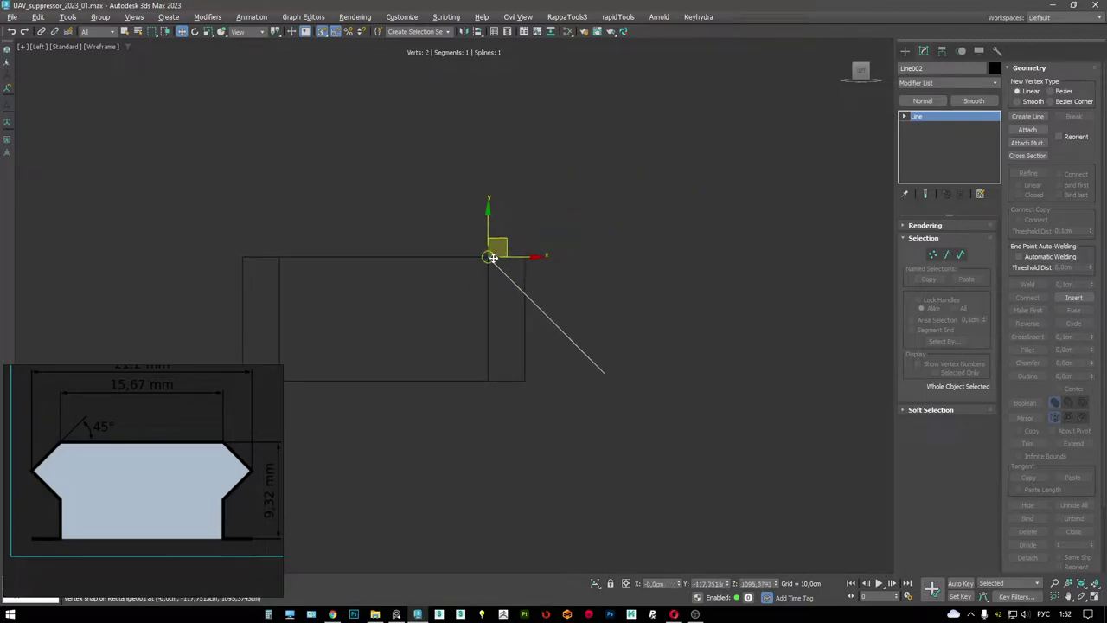
middle_click_drag(506, 296, 724, 246)
scroll(725, 247, "up", 4)
left_click(633, 174)
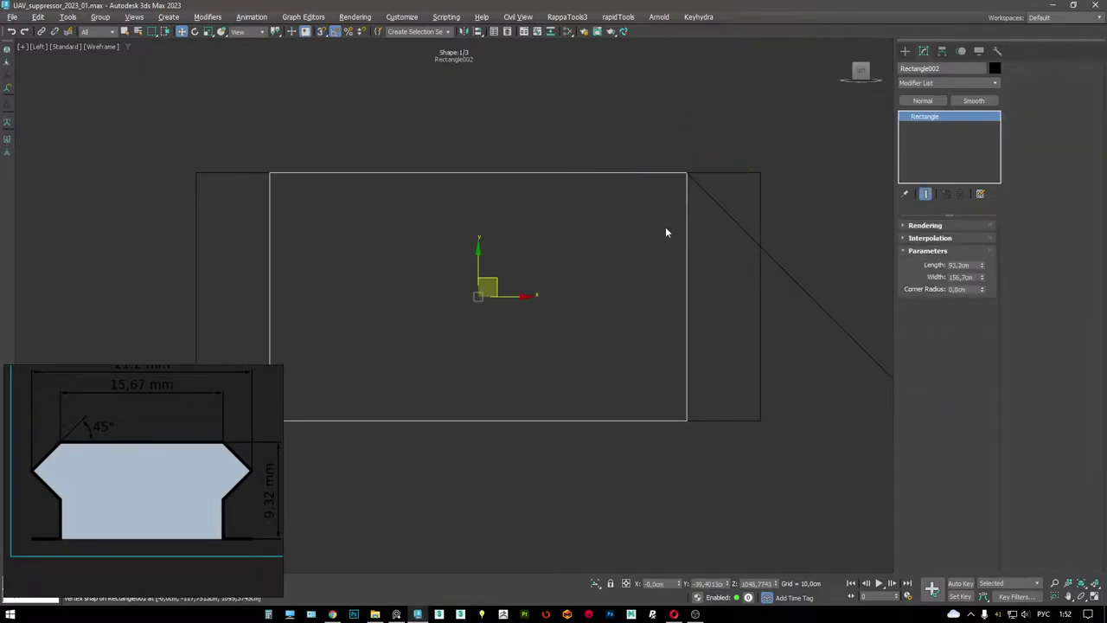
scroll(617, 232, "down", 2)
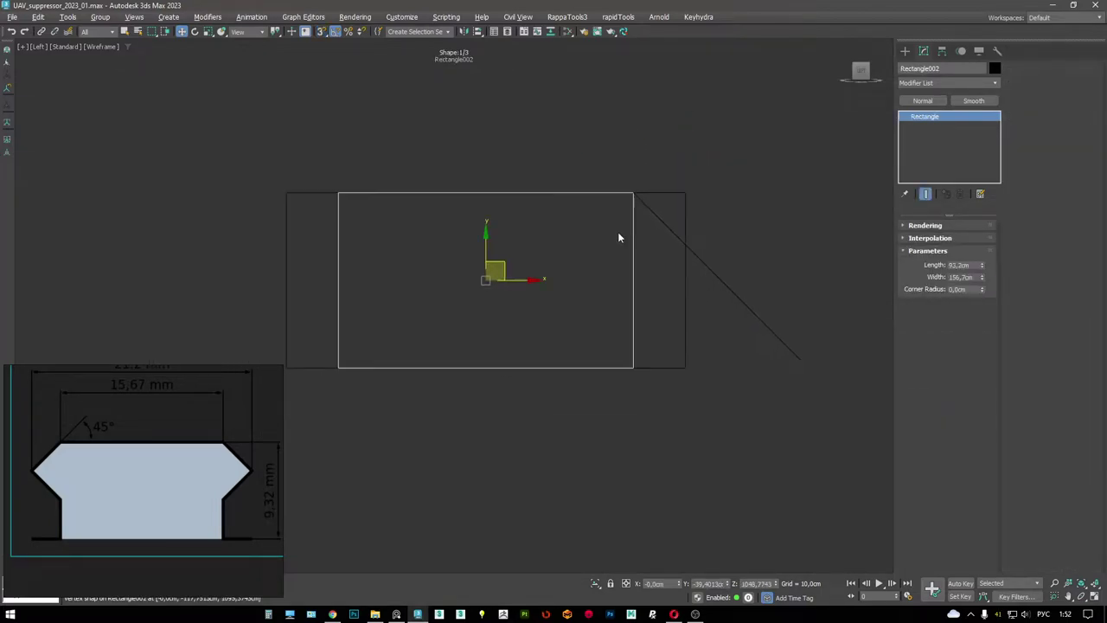
- Convert the outer rectangle Rectangle001 to an editable poly
left_click(684, 263)
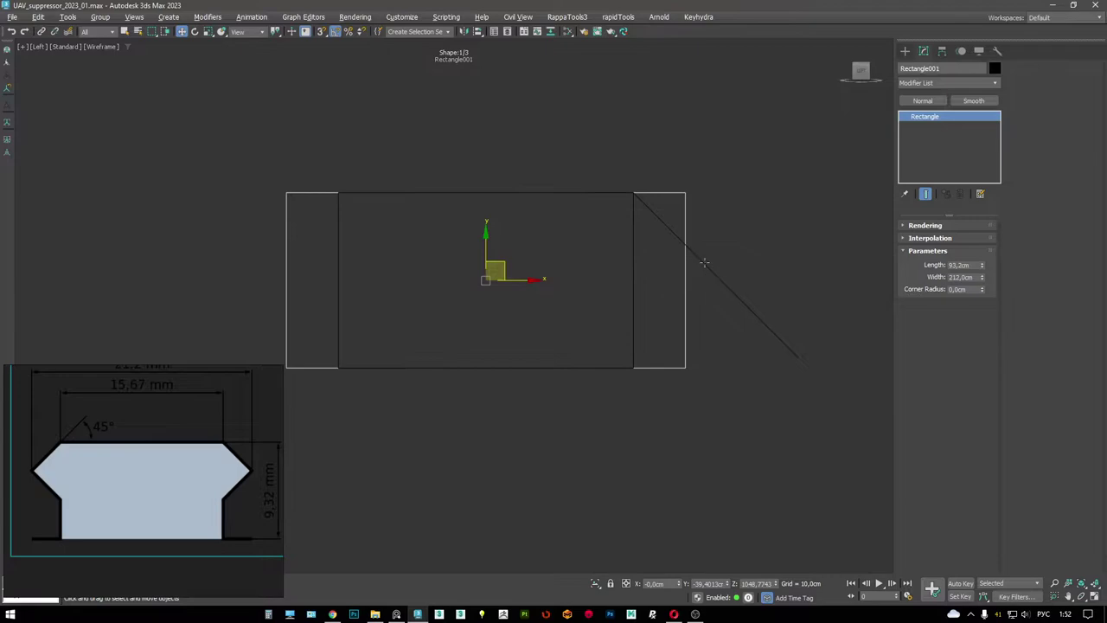
middle_click_drag(673, 229, 726, 230)
right_click(726, 232)
left_click(687, 230)
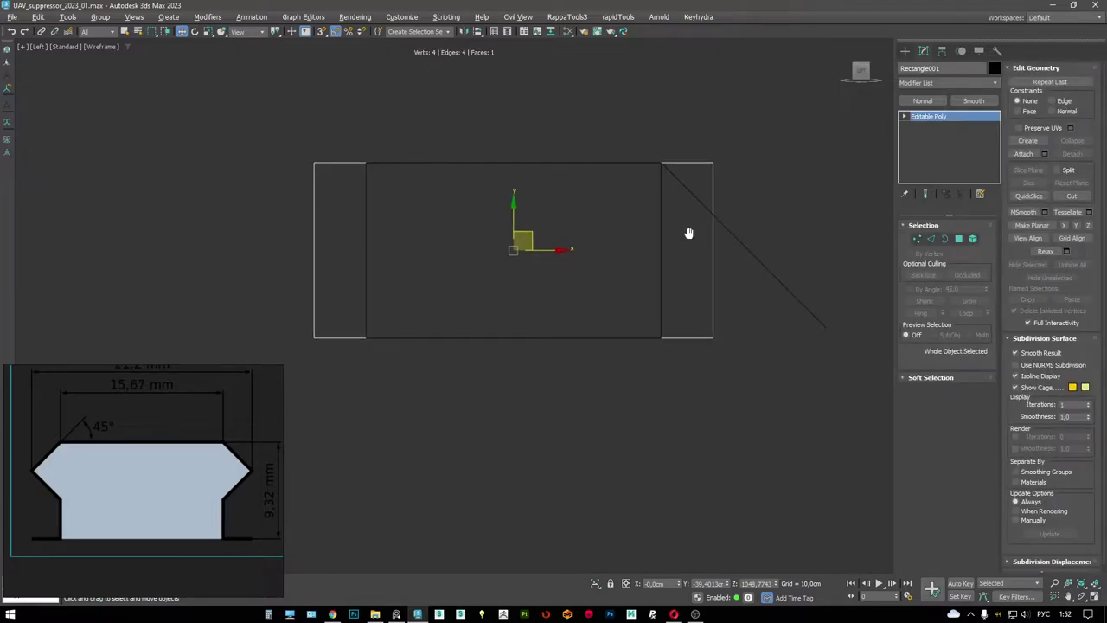
- Add a vertical edge and connect vertices with a horizontal edge across the rectangle
key("2")
left_click_drag(473, 96, 561, 432)
key("ctrl+shift+e")
key("1")
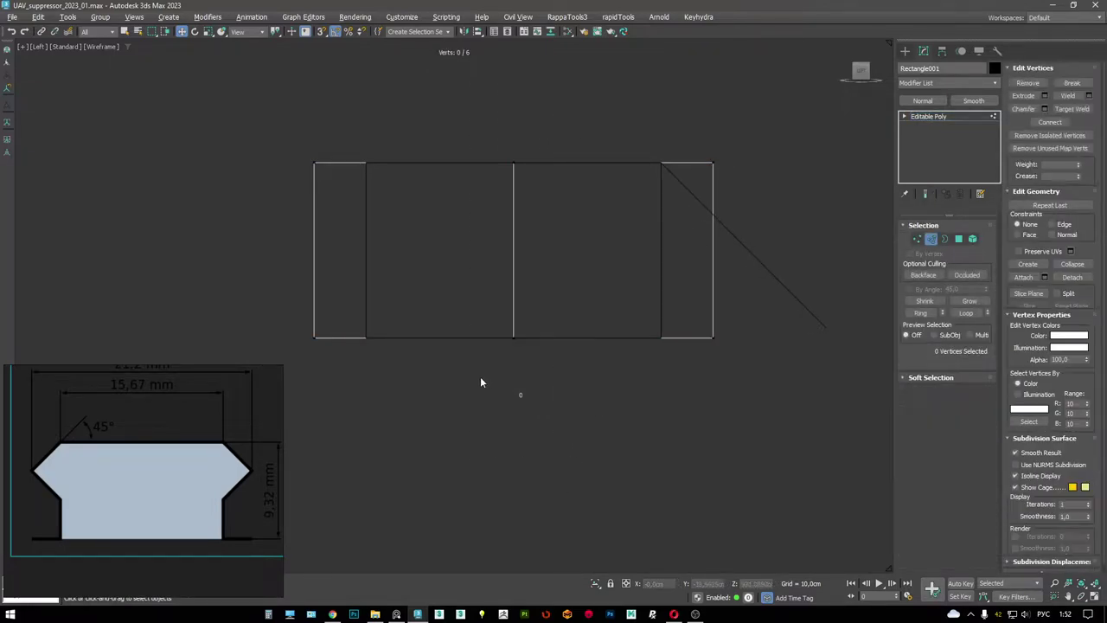
scroll(739, 225, "up", 2)
key("alt+c")
left_click(451, 255)
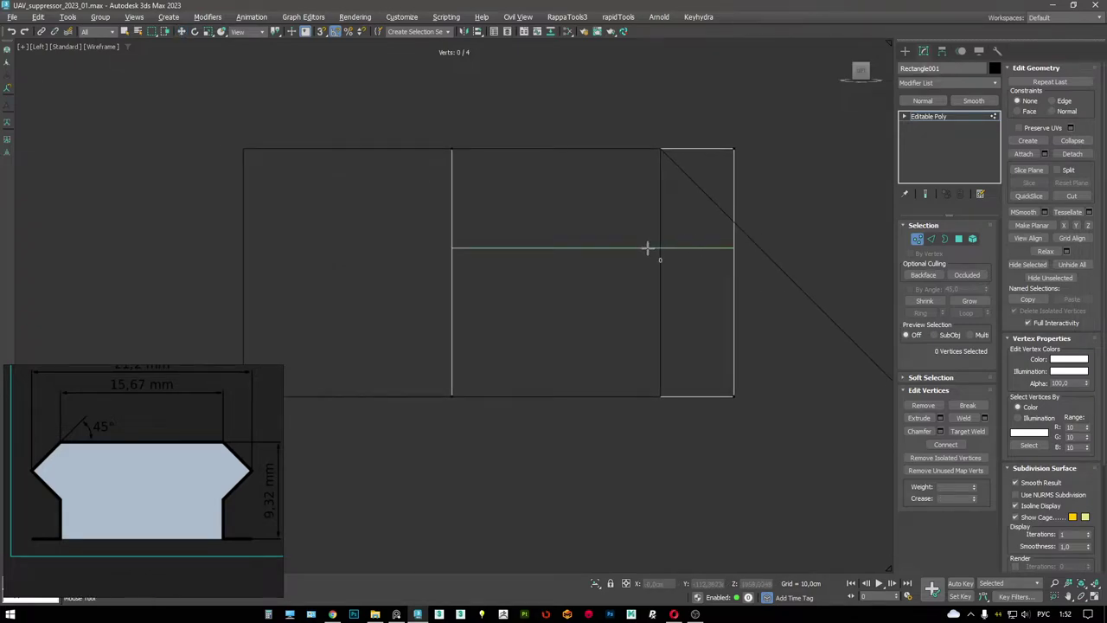
left_click(734, 255)
right_click(722, 260)
- Raise the new horizontal edge toward the right corner
left_click_drag(596, 219, 736, 228)
scroll(733, 223, "up", 2)
scroll(733, 223, "up", 2)
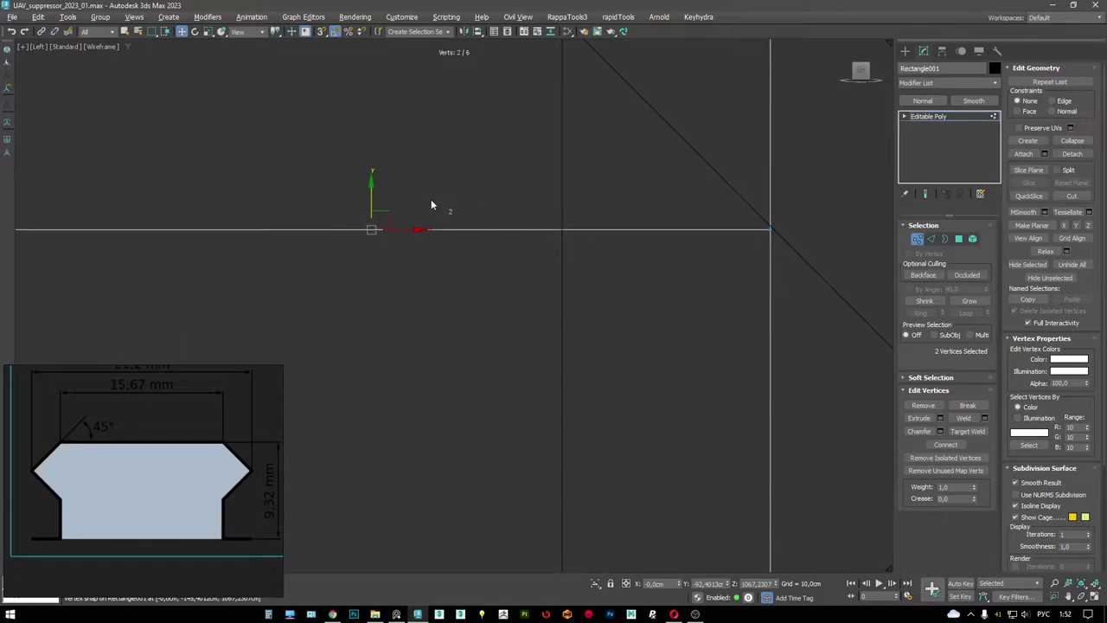
left_click_drag(374, 188, 369, 182)
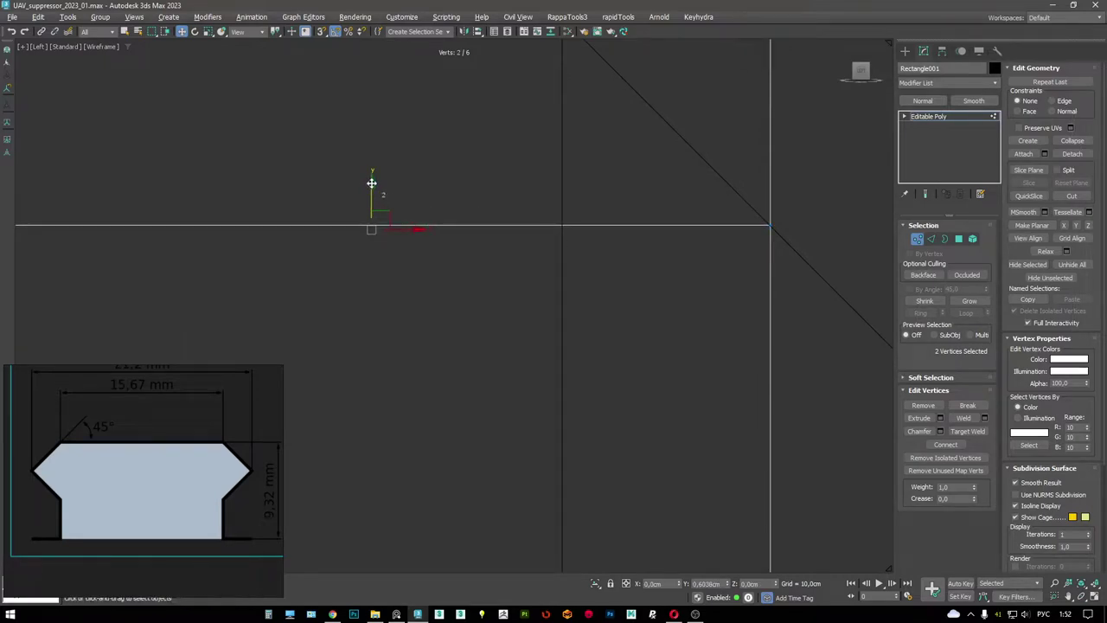
scroll(432, 188, "down", 10)
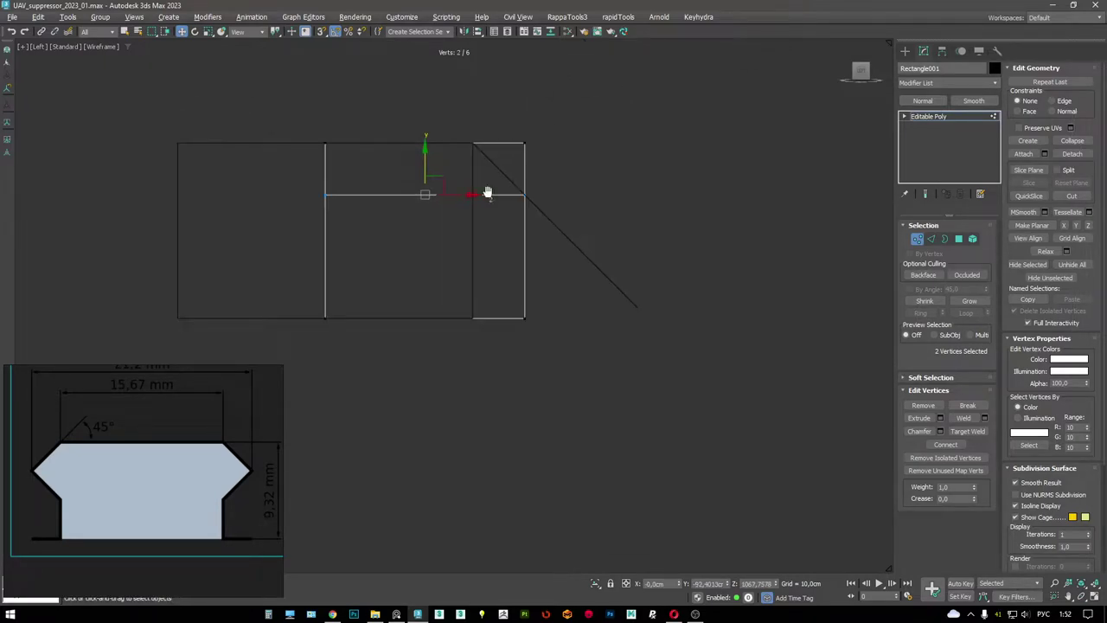
scroll(665, 227, "up", 4)
- Snap the top-right corner vertex onto the diagonal's start for a 45° chamfer
left_click(722, 183)
scroll(740, 198, "up", 2)
left_click_drag(712, 179, 613, 178)
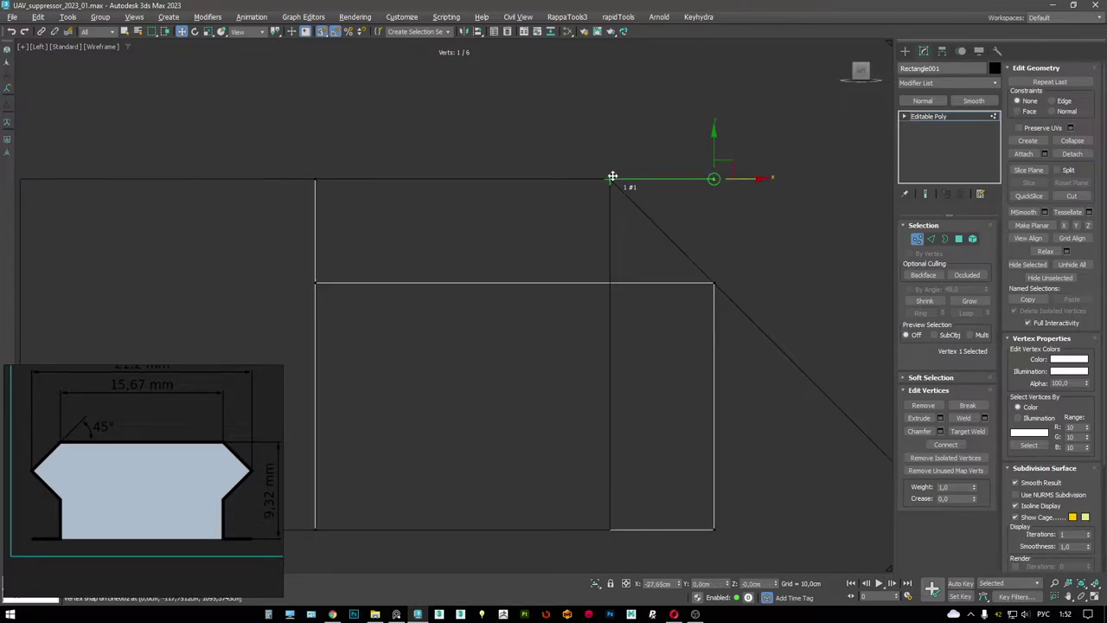
scroll(729, 193, "down", 4)
middle_click_drag(729, 193, 749, 182)
middle_click_drag(757, 226, 715, 256)
scroll(653, 186, "up", 3)
left_click(949, 118)
- Move the diagonal guide line onto the profile's corner
left_click(708, 216)
left_click(704, 220)
left_click_drag(630, 127, 847, 365)
key("e")
key("w")
left_click(687, 292)
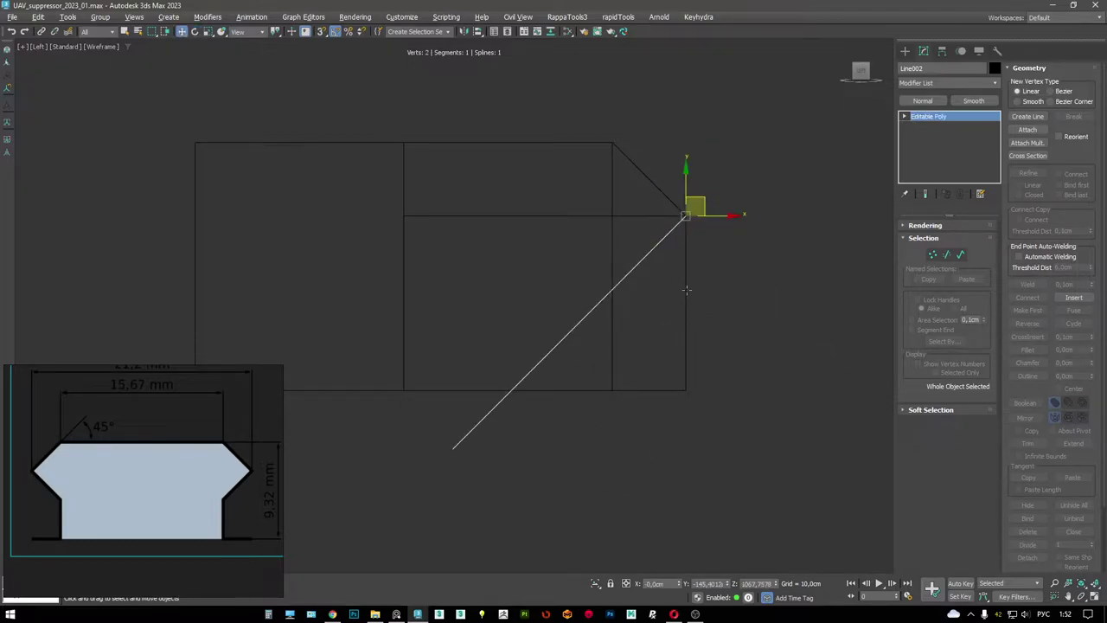
middle_click_drag(687, 291, 744, 282)
- SwiftLoop a horizontal edge across the shape and move it upward
key("alt+shift+s")
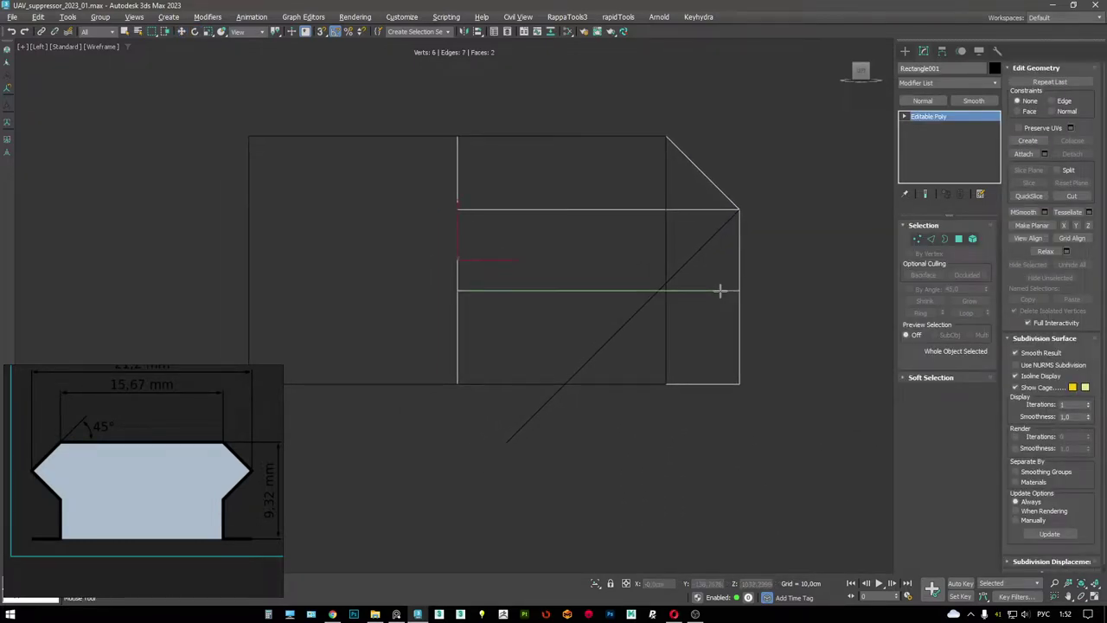
left_click(724, 288)
scroll(739, 286, "up", 2)
key("2")
left_click(442, 288)
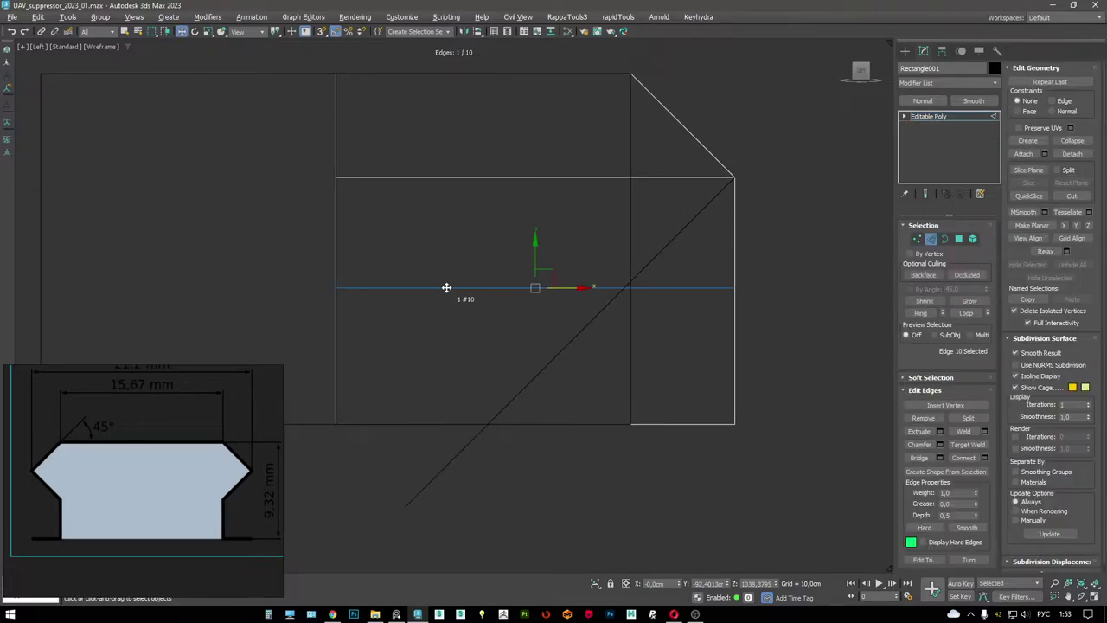
left_click_drag(534, 251, 536, 253)
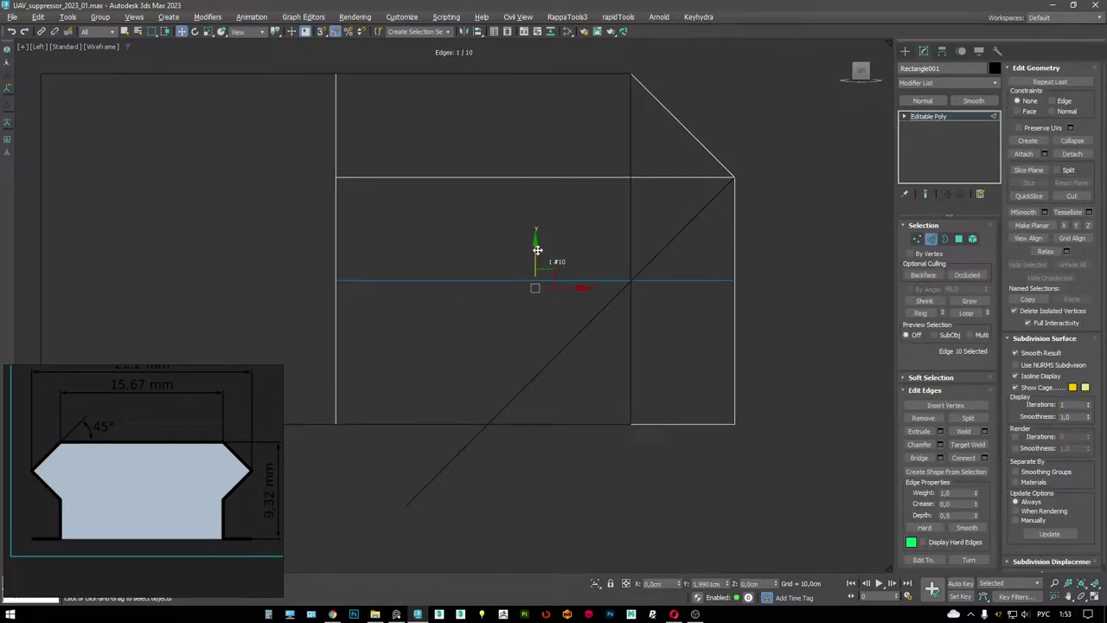
- Slide the two right-side vertices left onto the diagonal
key("1")
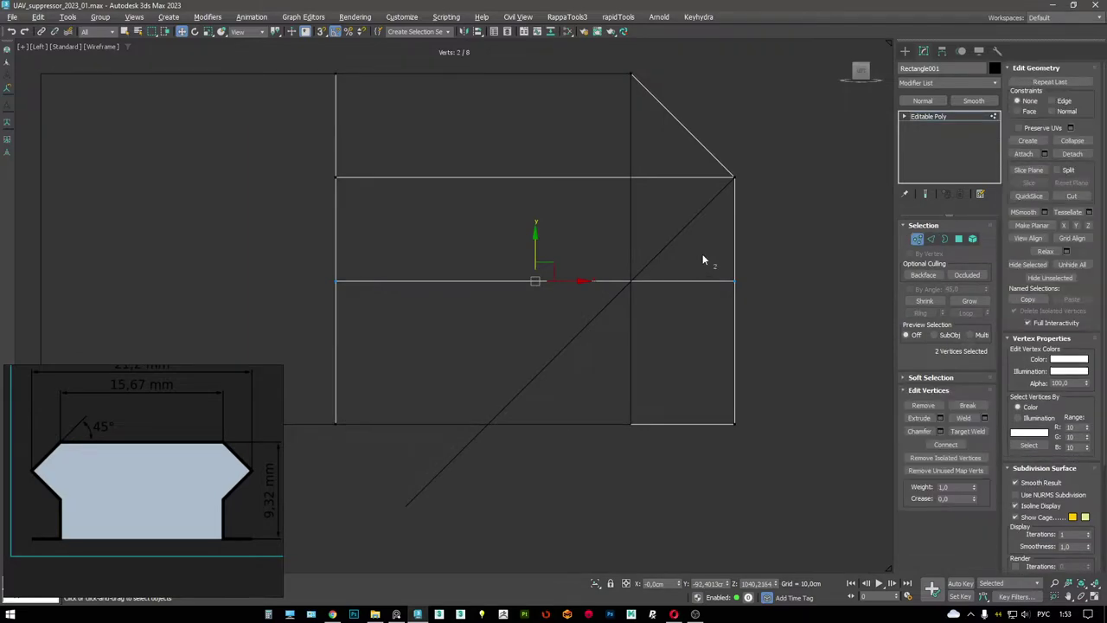
middle_click_drag(731, 328, 729, 326)
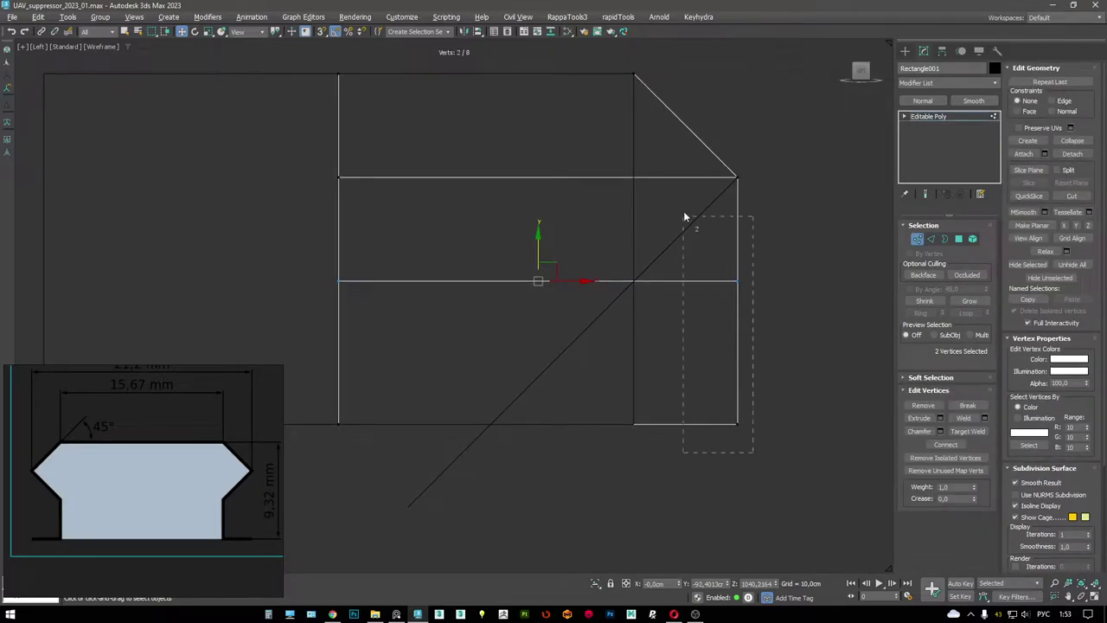
left_click_drag(684, 217, 685, 217)
left_click_drag(741, 352, 635, 76)
scroll(743, 251, "down", 5)
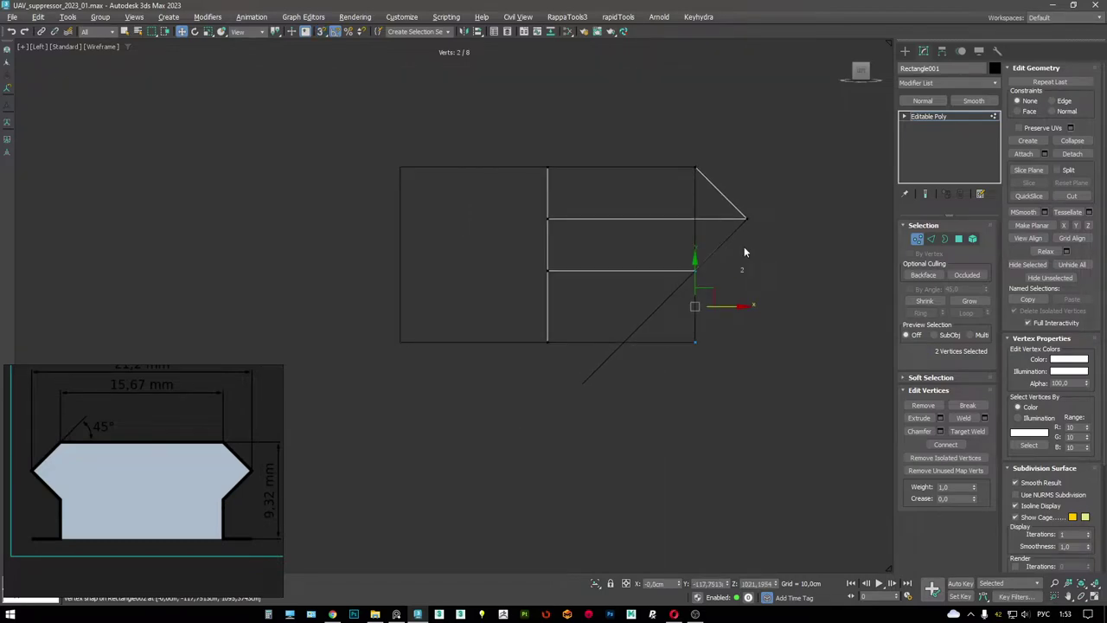
left_click(935, 118)
- Delete the leftover rectangle spline and the diagonal guide line
key("F3")
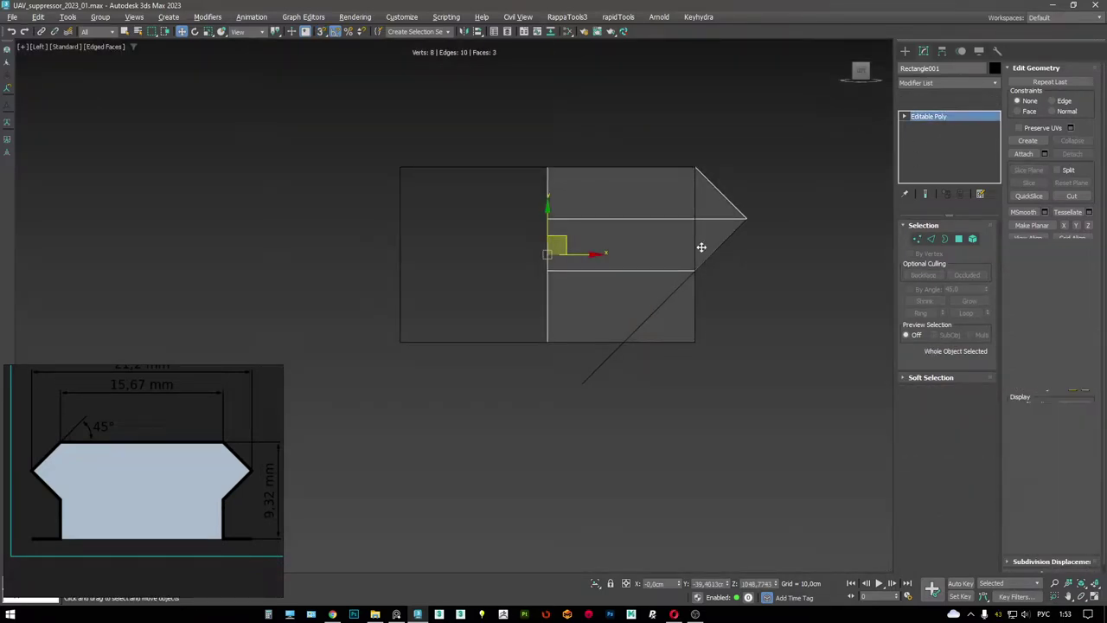
left_click_drag(500, 154, 507, 432)
key("Delete")
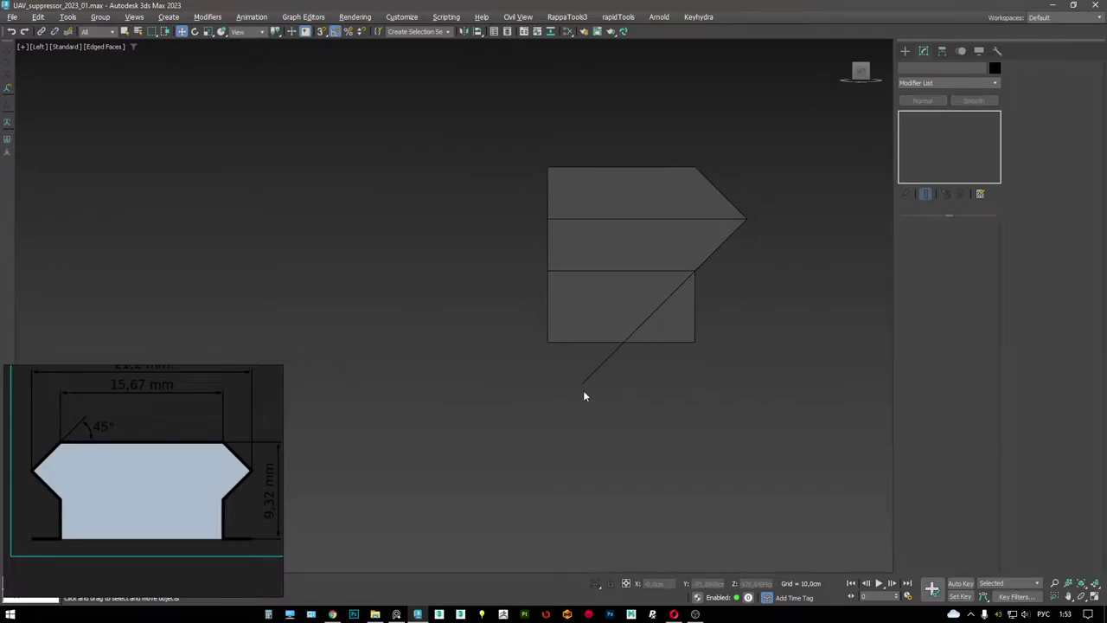
left_click_drag(637, 400, 557, 383)
key("Delete")
middle_click_drag(694, 222, 694, 252)
left_click(694, 251)
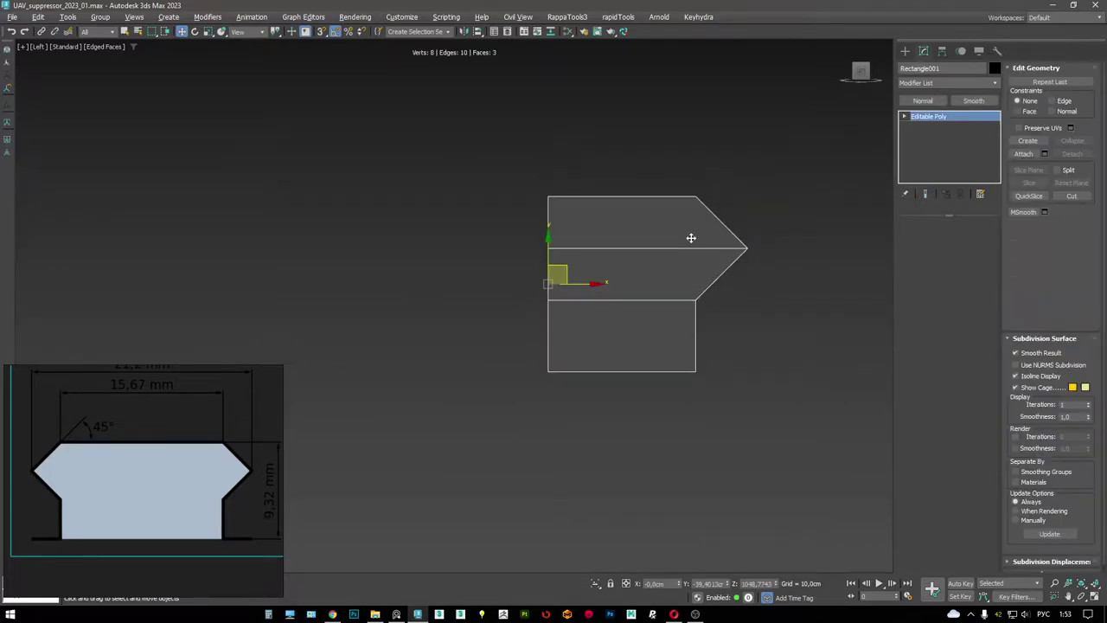
mouse_move(557, 248)
left_mouse_down()
mouse_move(557, 347)
mouse_move(545, 250)
left_mouse_up()
- Add a Symmetry modifier to the half-profile from the quad menu
key("alt+w")
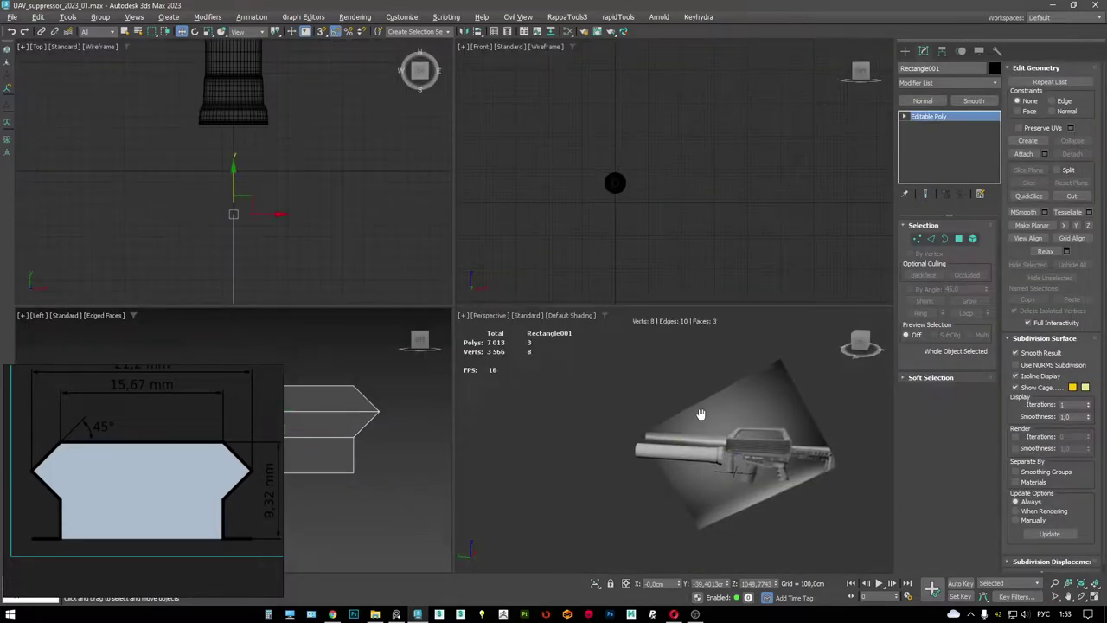
key("alt+w")
scroll(612, 342, "down", 5)
mouse_move(622, 297)
middle_mouse_down("alt")
mouse_move(637, 296)
mouse_move(645, 277)
mouse_move(632, 259)
mouse_move(673, 274)
middle_mouse_up("alt")
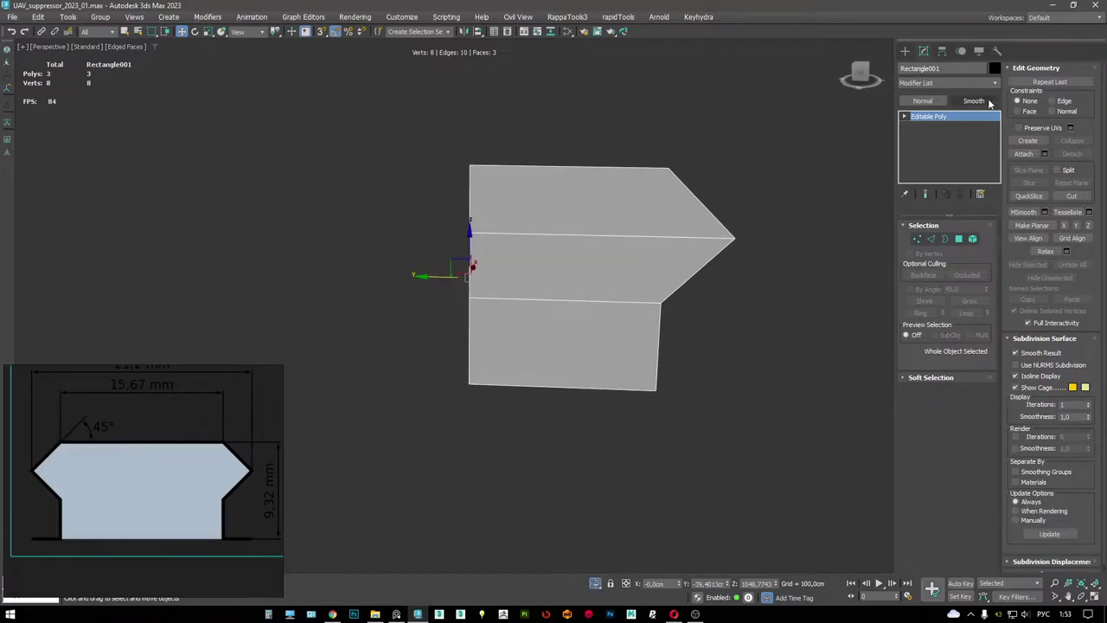
scroll(882, 128, "down", 3)
left_click(932, 119)
key("1")
left_click_drag(714, 208, 774, 255)
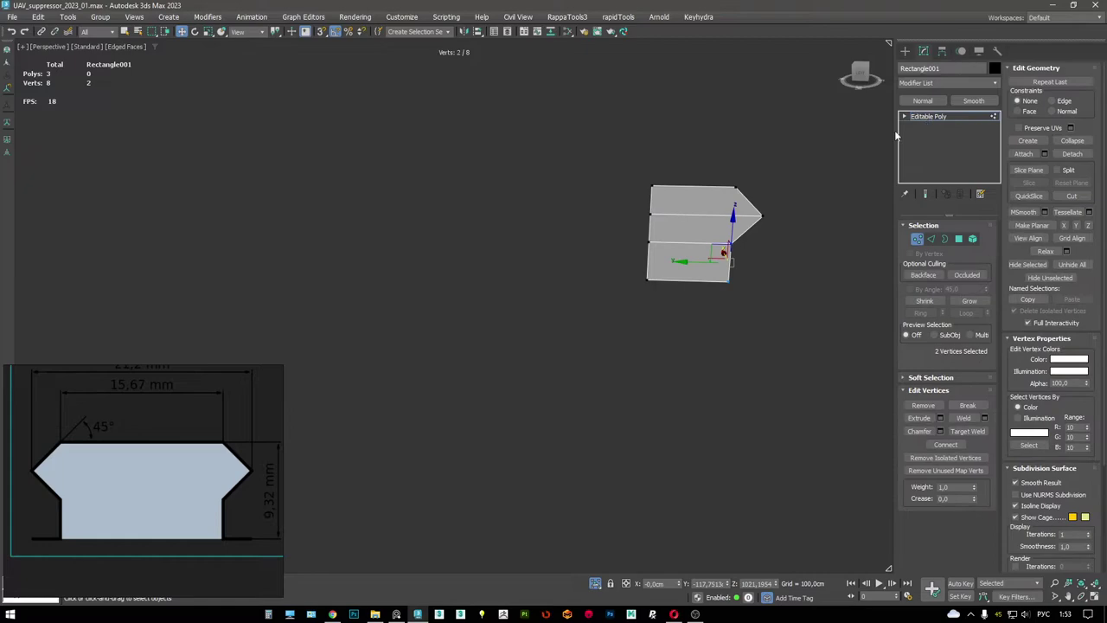
right_click(705, 223)
left_click(946, 119)
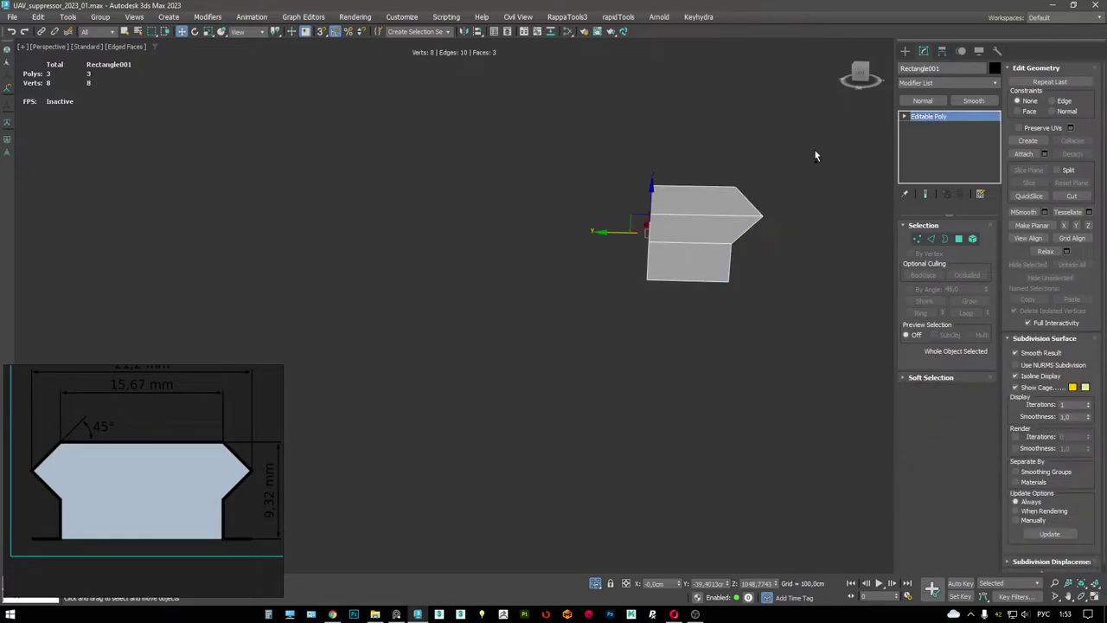
right_click(814, 151)
left_click(789, 125)
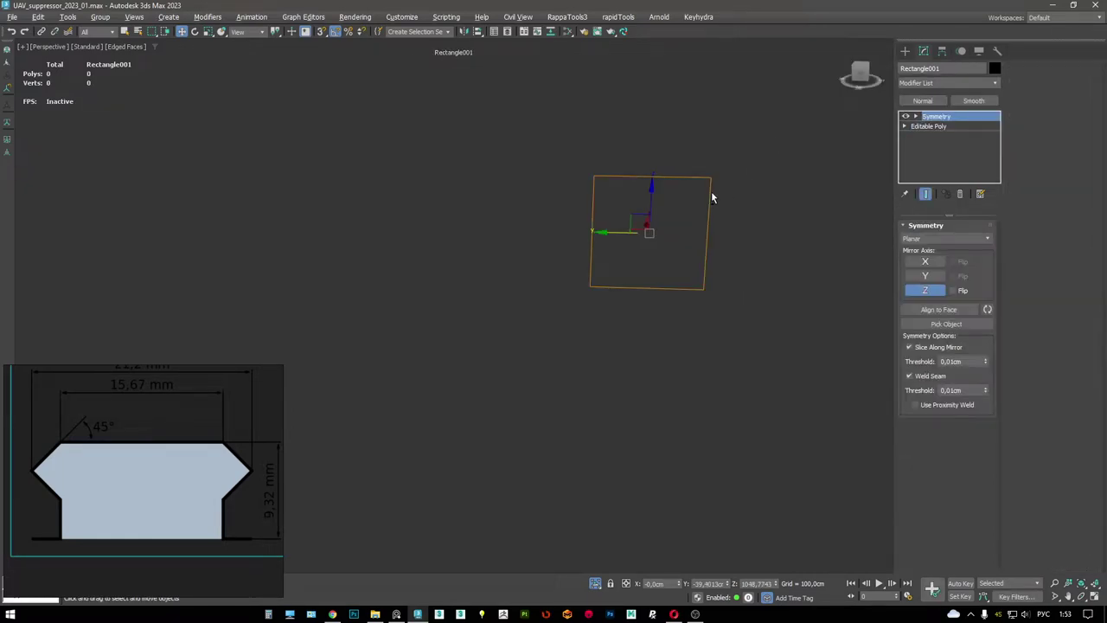
- Set the Symmetry mirror axis to X with Flip left off
left_click(925, 275)
left_click(925, 262)
left_click(953, 263)
left_click(953, 262)
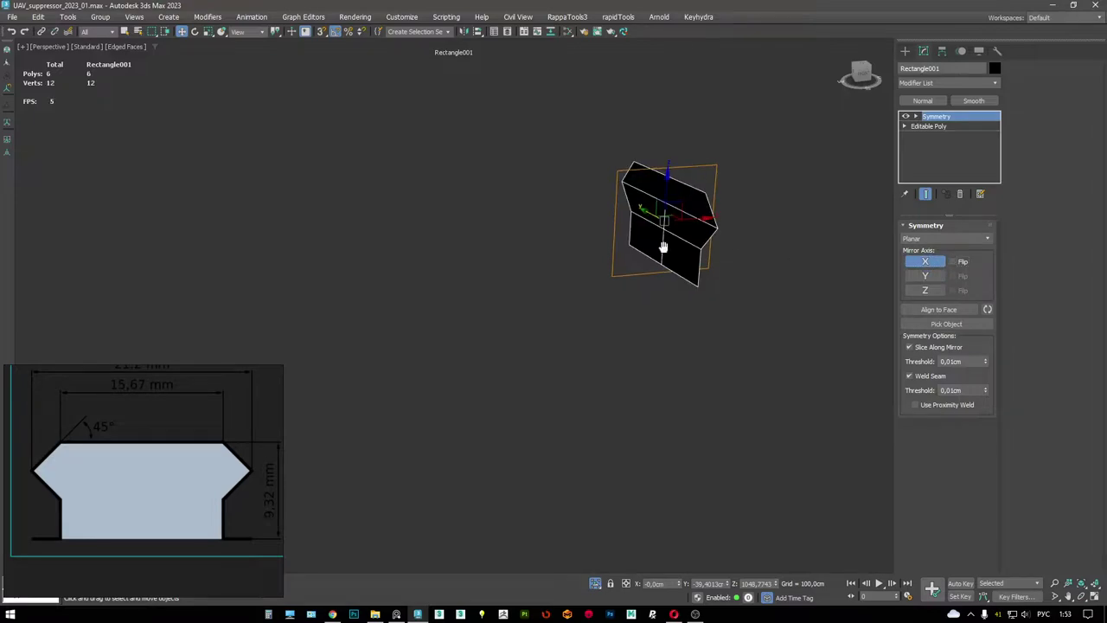
scroll(663, 239, "up", 3)
middle_click_drag(662, 240, 597, 277, "alt")
scroll(201, 454, "down", 5)
scroll(142, 454, "up", 8)
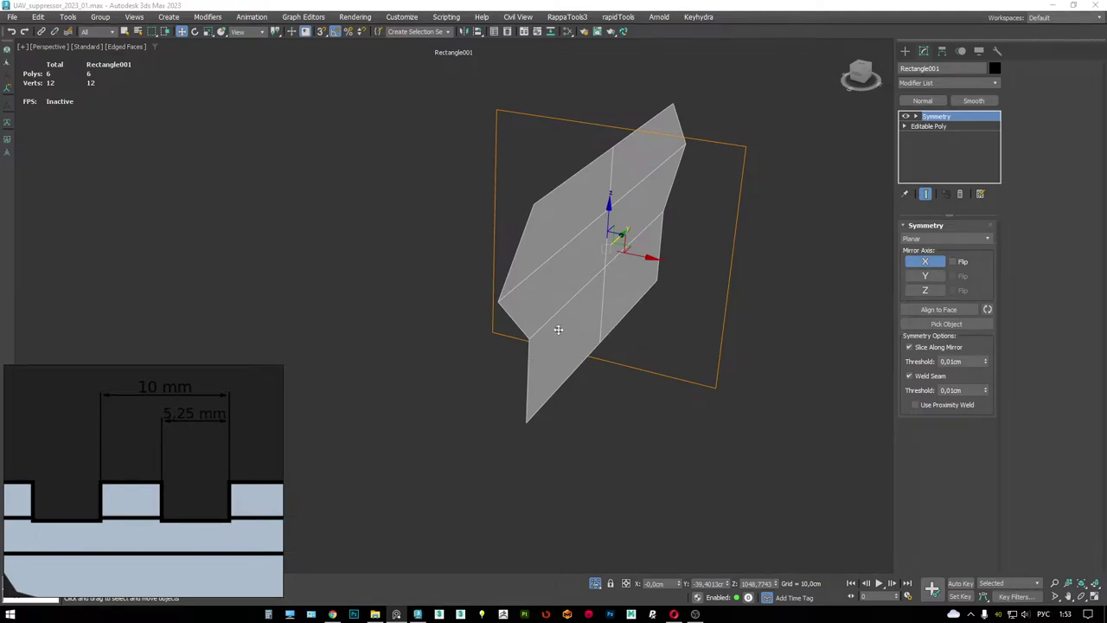
middle_click_drag(558, 329, 559, 348)
- Add a Shell modifier to the mirrored profile
right_click(601, 320)
left_click(583, 232)
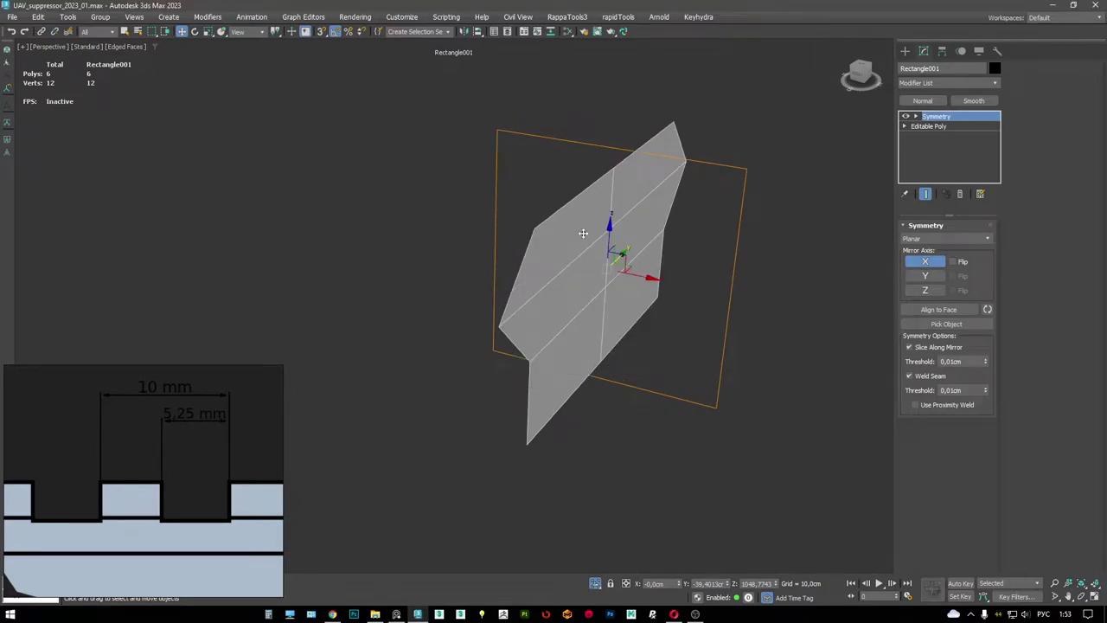
middle_click_drag(583, 233, 630, 237, "alt")
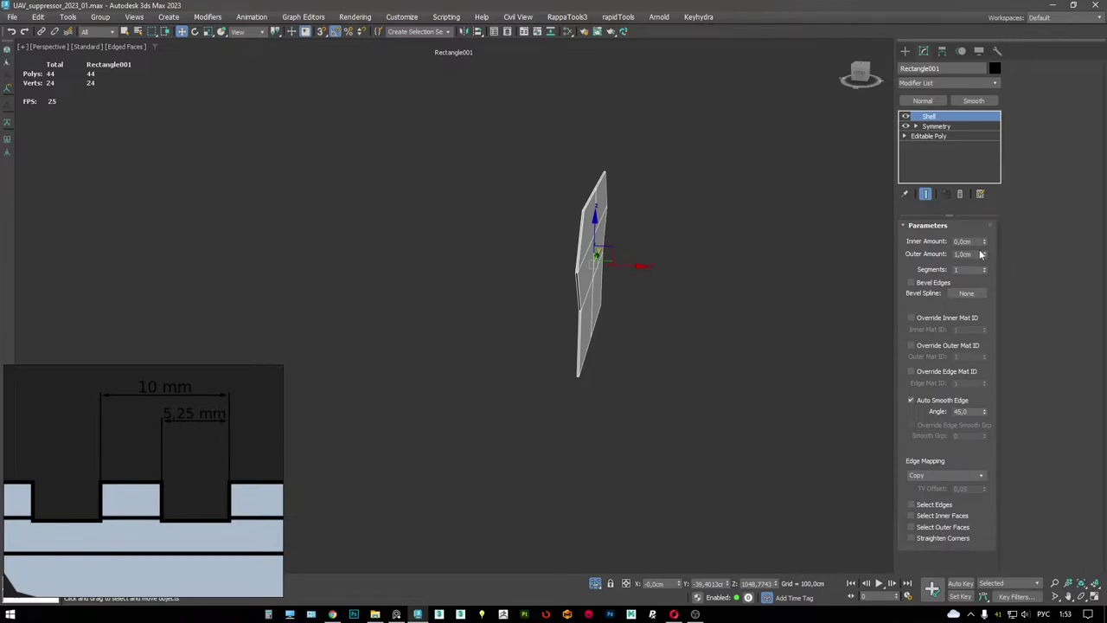
- Give the Shell modifier an Outer Amount of 47,5 cm, extruding a solid block
left_click_drag(983, 252, 663, 260)
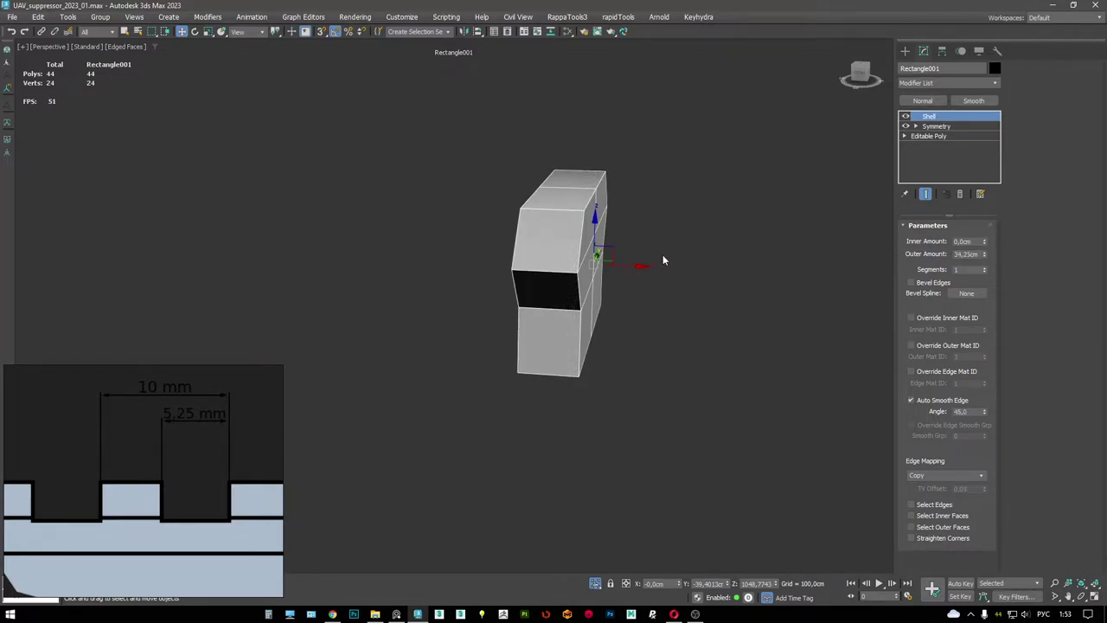
middle_click_drag(663, 259, 575, 306, "alt")
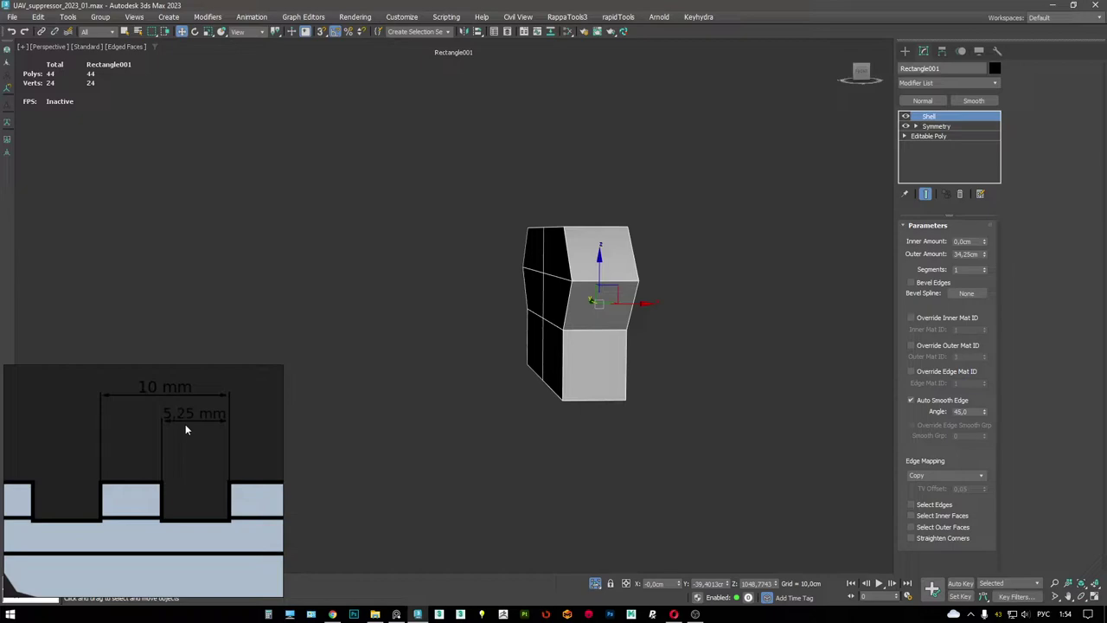
double_click(981, 255)
type("00")
key("Return")
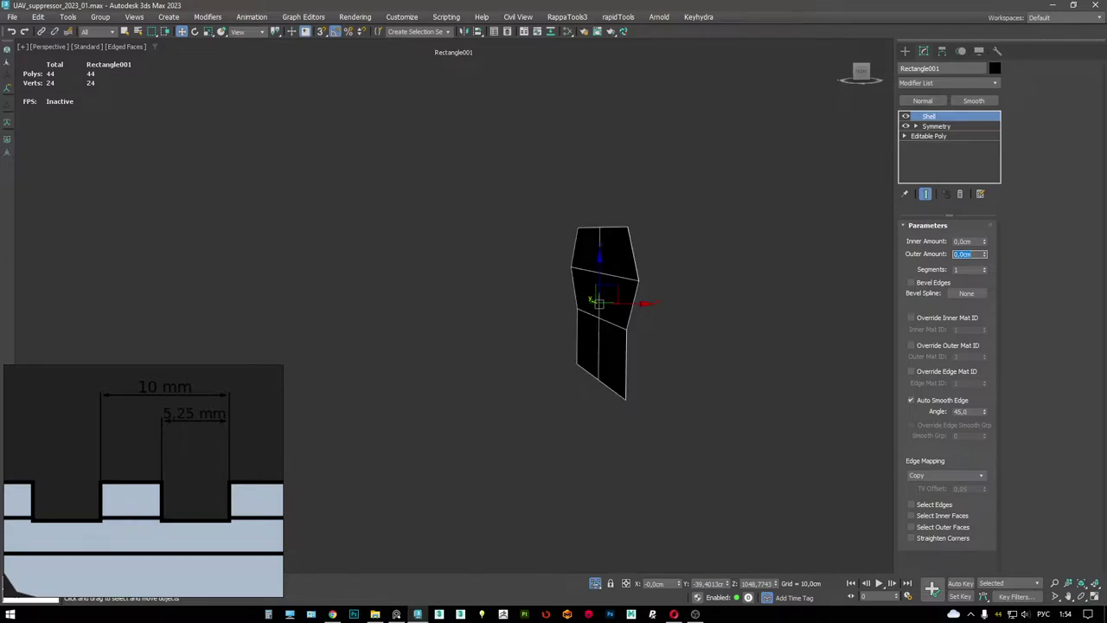
middle_click_drag(714, 334, 701, 317)
left_click(969, 255)
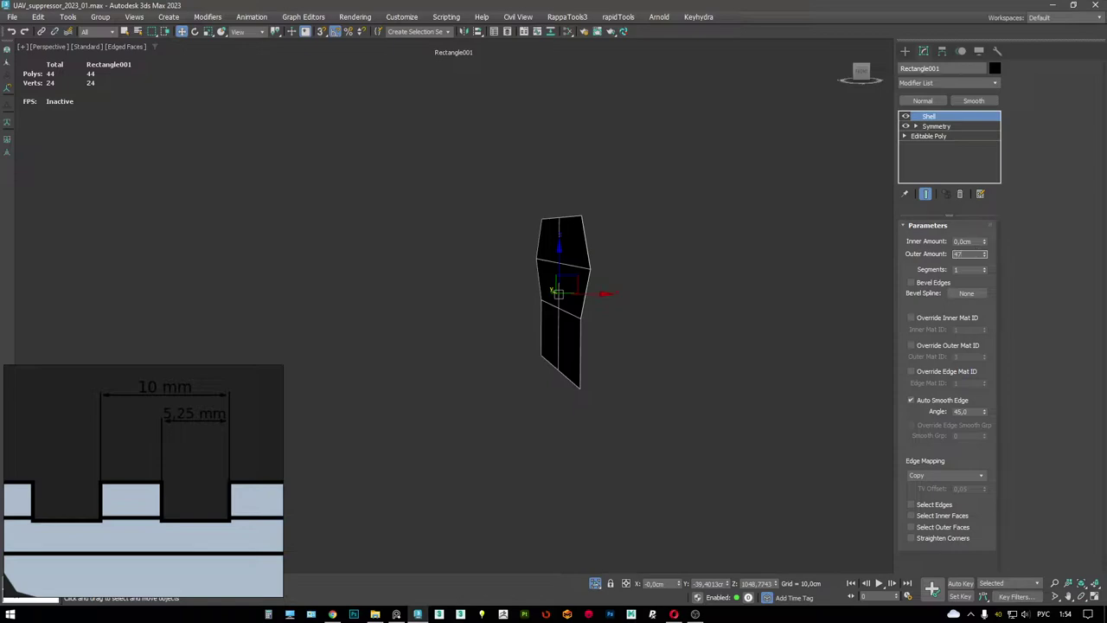
key("Return")
middle_click_drag(830, 300, 464, 272, "alt")
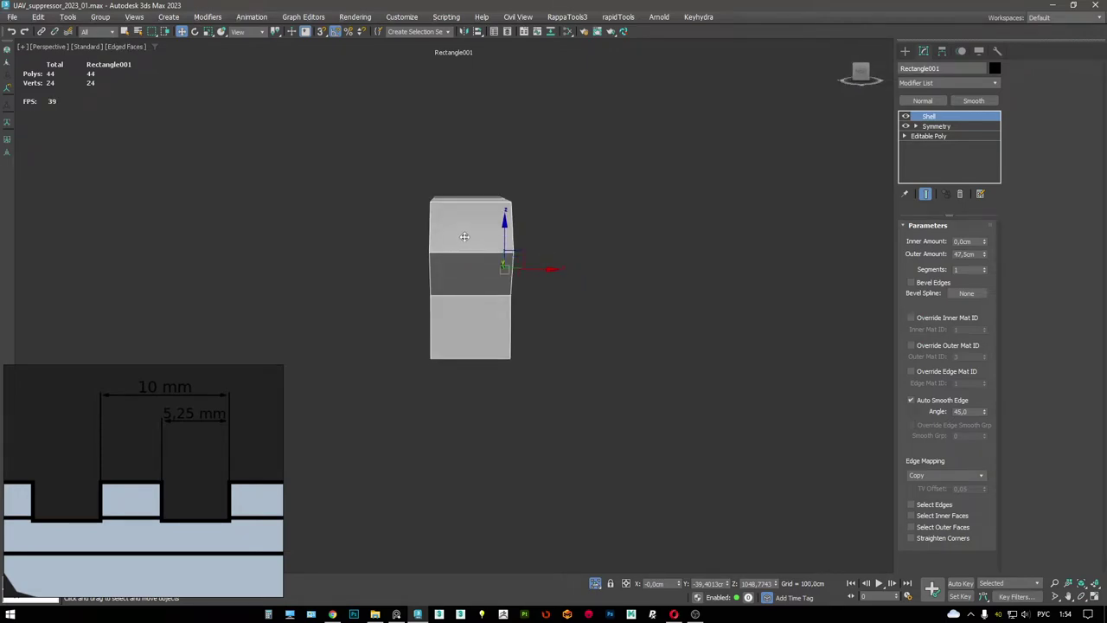
scroll(380, 260, "down", 2)
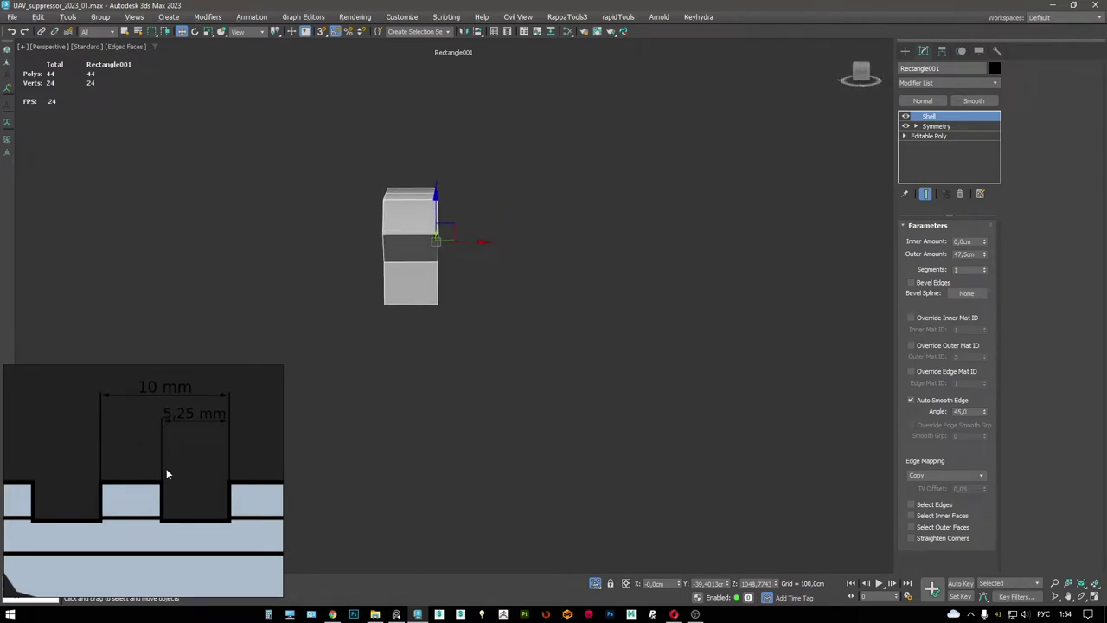
mouse_move(403, 280)
middle_mouse_down("alt")
mouse_move(494, 271)
mouse_move(459, 262)
middle_mouse_up("alt")
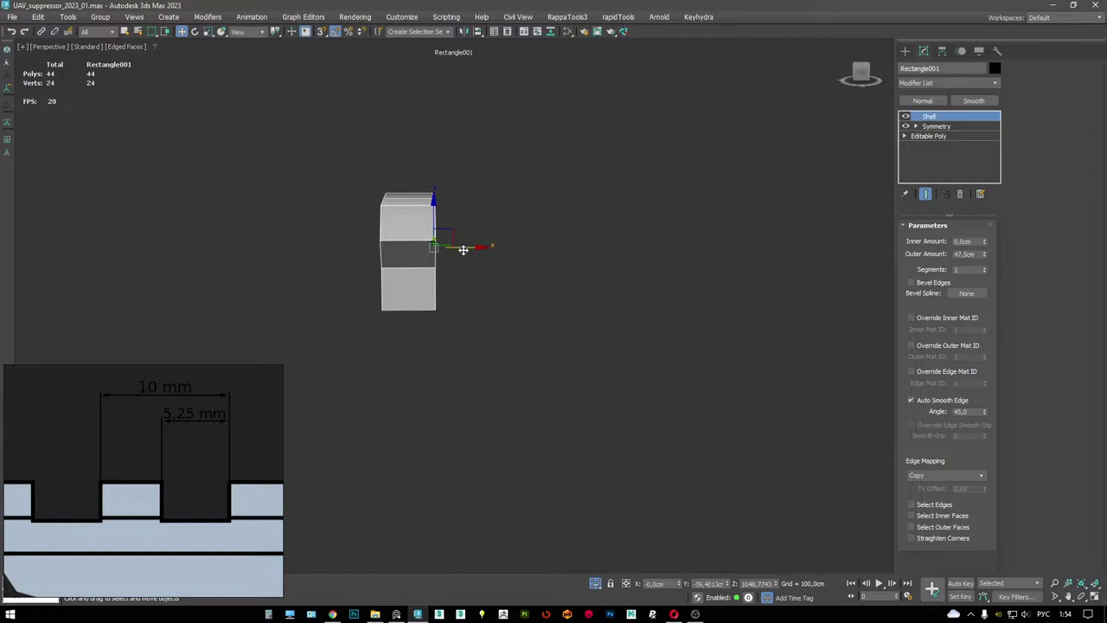
- Clone the block as an instance named Rectangle002
key("ctrl+v")
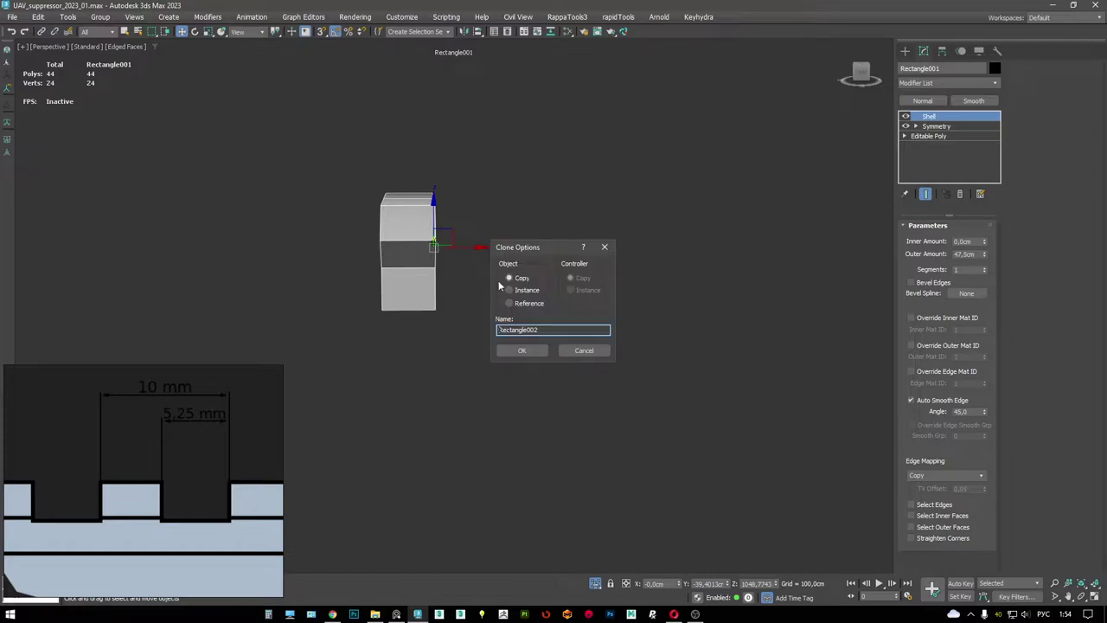
left_click(509, 289)
left_click(522, 351)
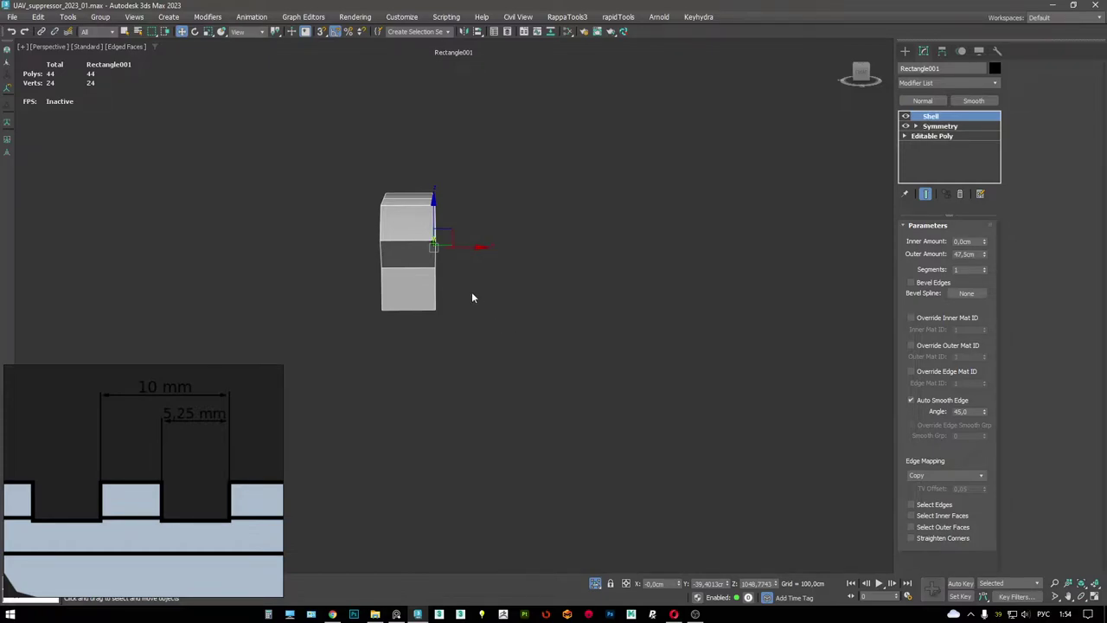
middle_click_drag(449, 278, 484, 275, "alt")
mouse_move(683, 584)
left_mouse_down()
mouse_move(675, 528)
mouse_move(634, 565)
left_mouse_up()
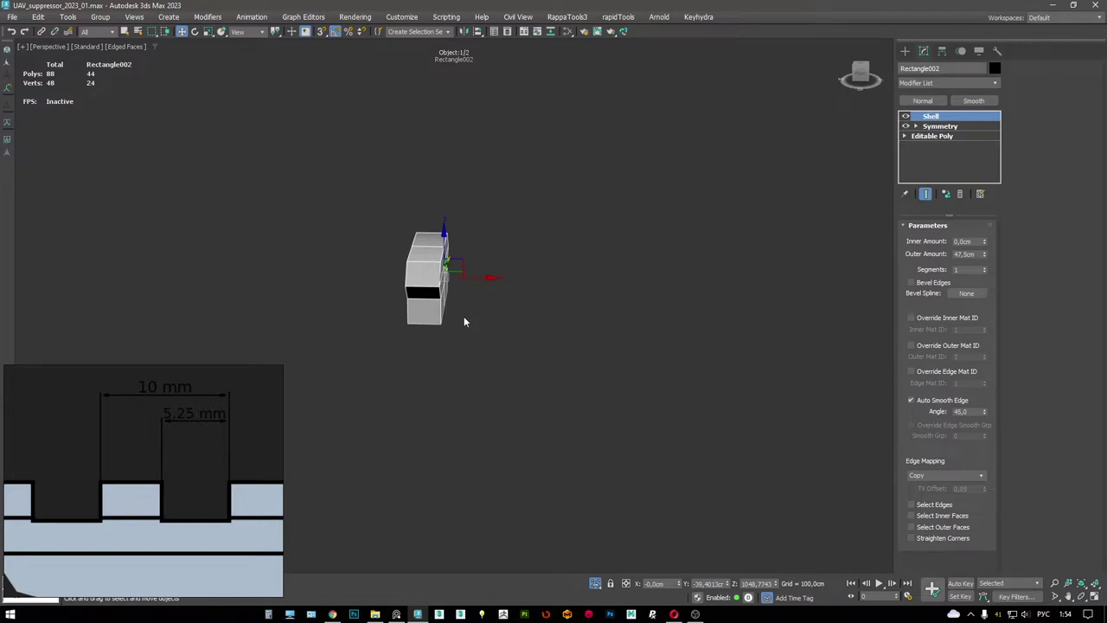
- Offset the clone exactly 100 cm along X using Move Transform Type-In
key("F12")
left_click_drag(272, 135, 489, 458)
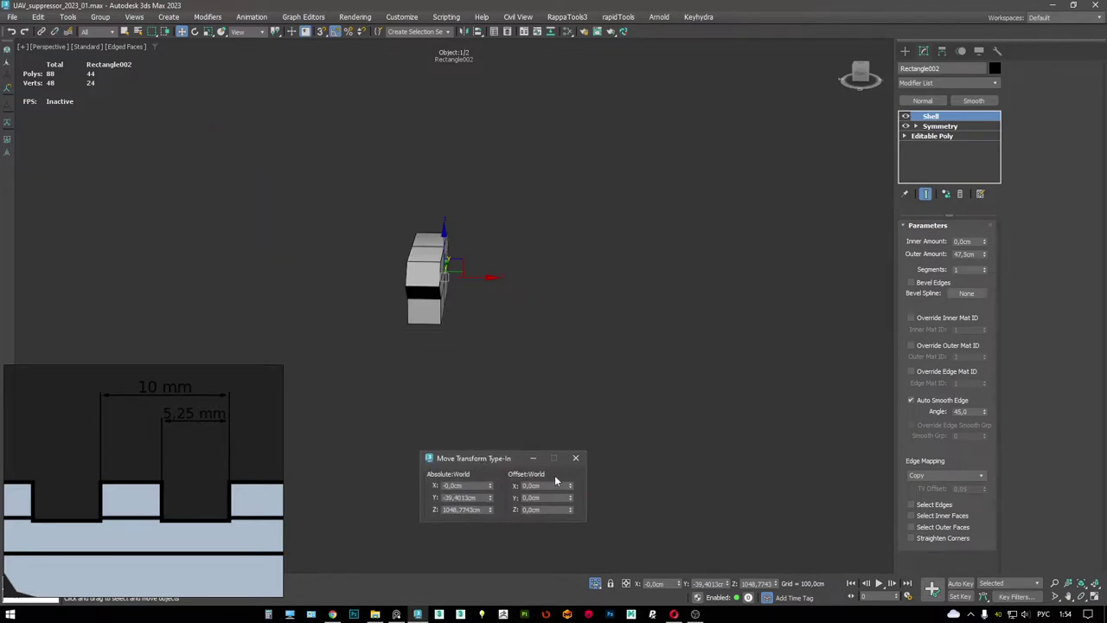
left_click_drag(571, 491, 569, 432)
key("ctrl+z")
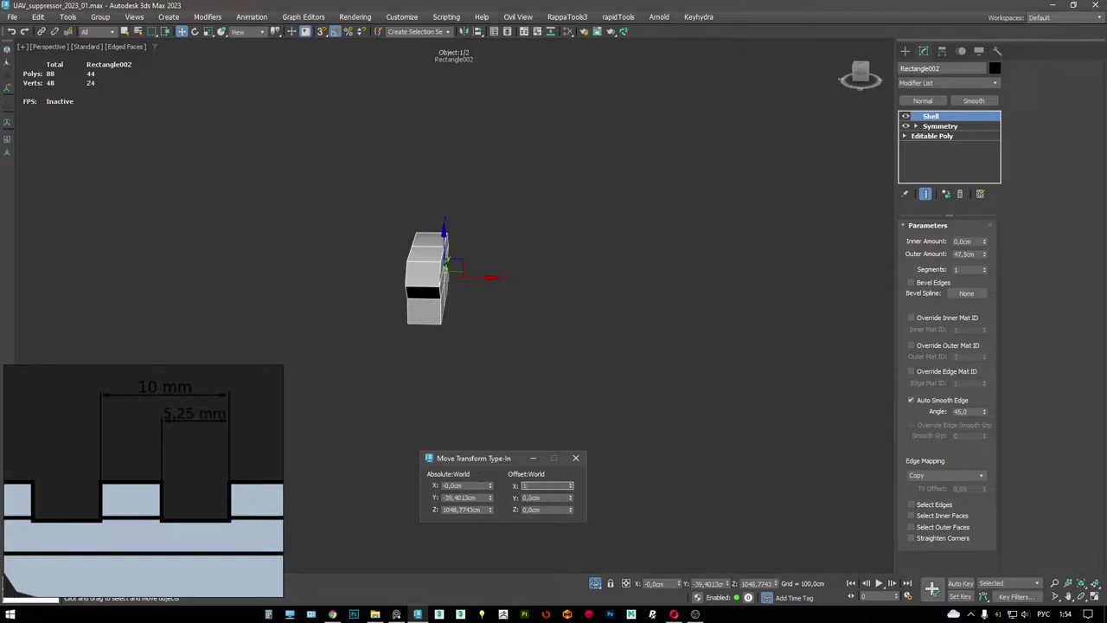
key("Return")
left_click(575, 457)
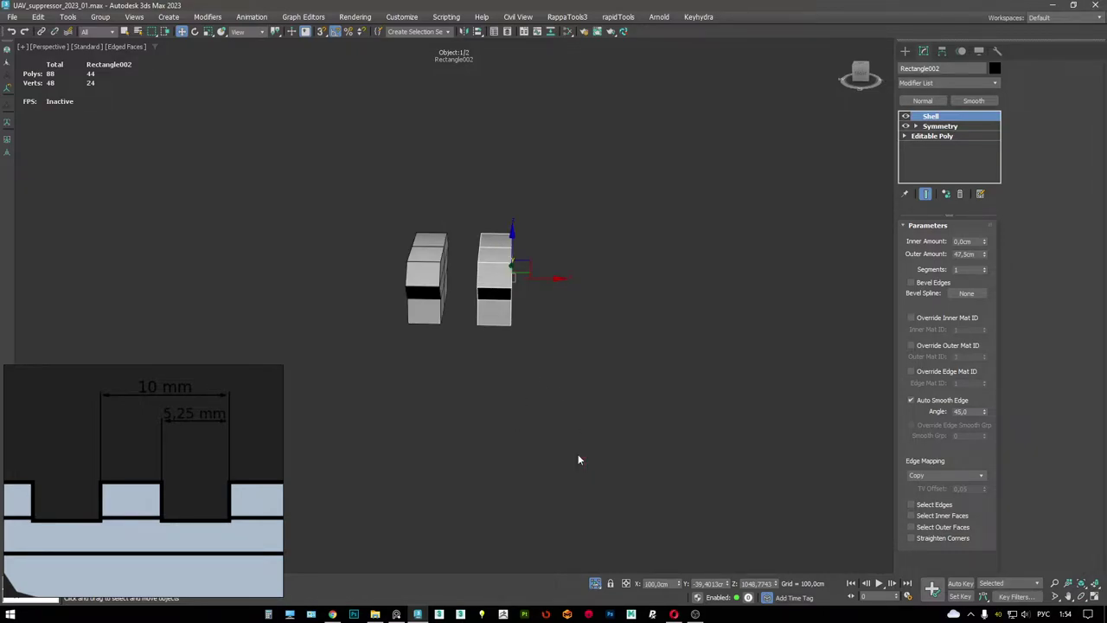
- Orbit to a near-front view of both blocks and turn on Edged Faces
middle_click_drag(489, 259, 373, 331, "alt")
scroll(200, 419, "down", 2)
scroll(185, 445, "up", 2)
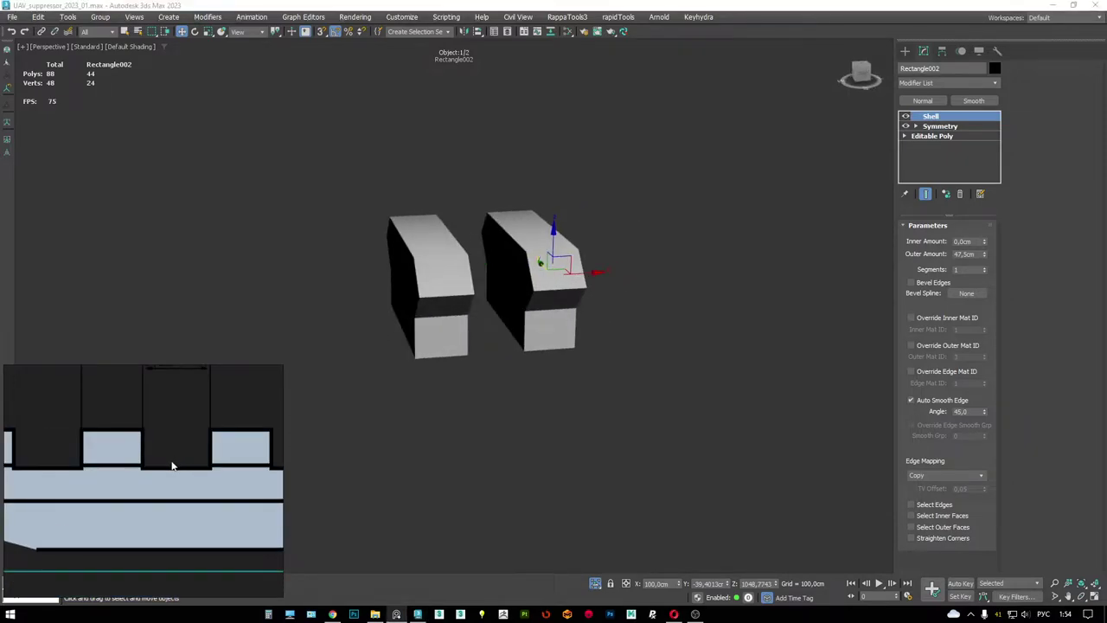
mouse_move(476, 336)
middle_mouse_down("alt")
mouse_move(458, 276)
mouse_move(529, 279)
mouse_move(496, 286)
mouse_move(411, 244)
mouse_move(464, 245)
middle_mouse_up("alt")
key("F4")
scroll(445, 260, "up", 2)
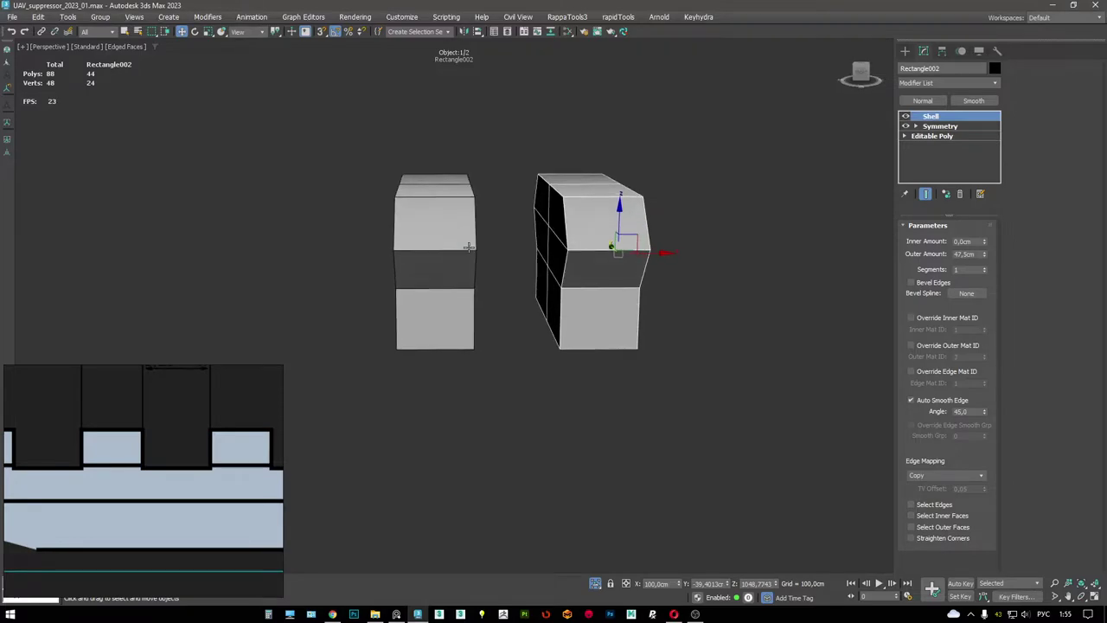
scroll(192, 398, "down", 5)
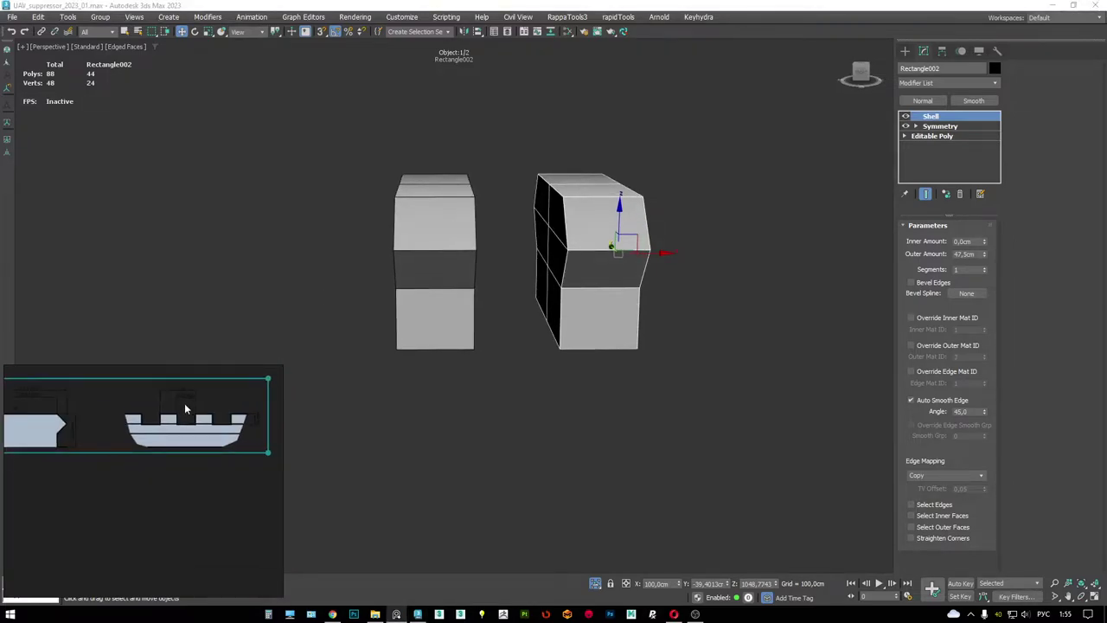
scroll(152, 430, "down", 2)
scroll(154, 513, "up", 4)
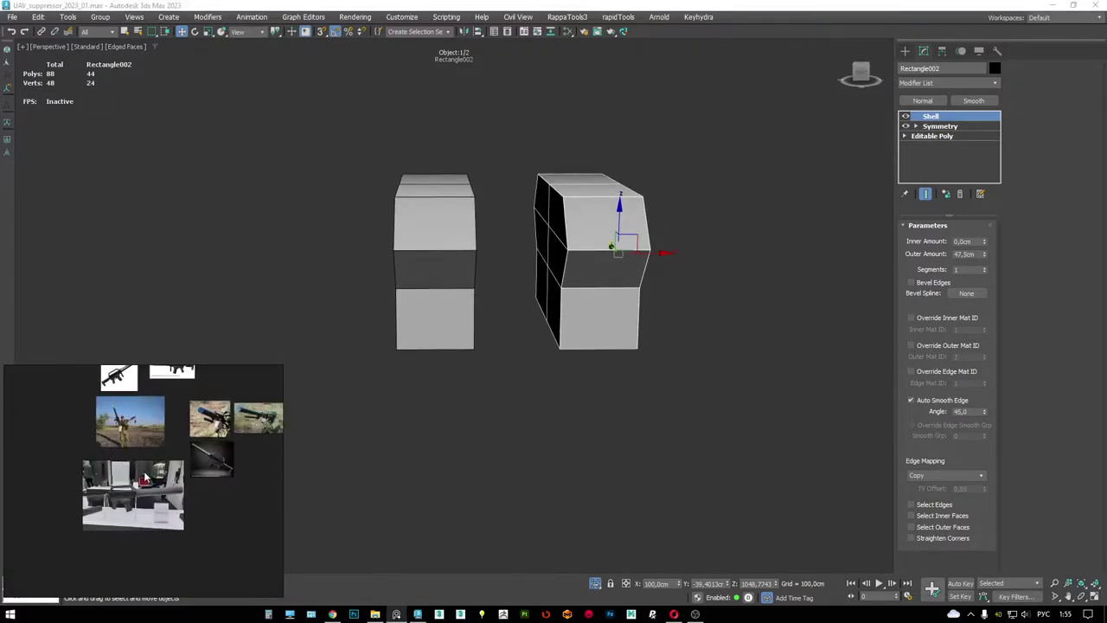
scroll(139, 419, "up", 6)
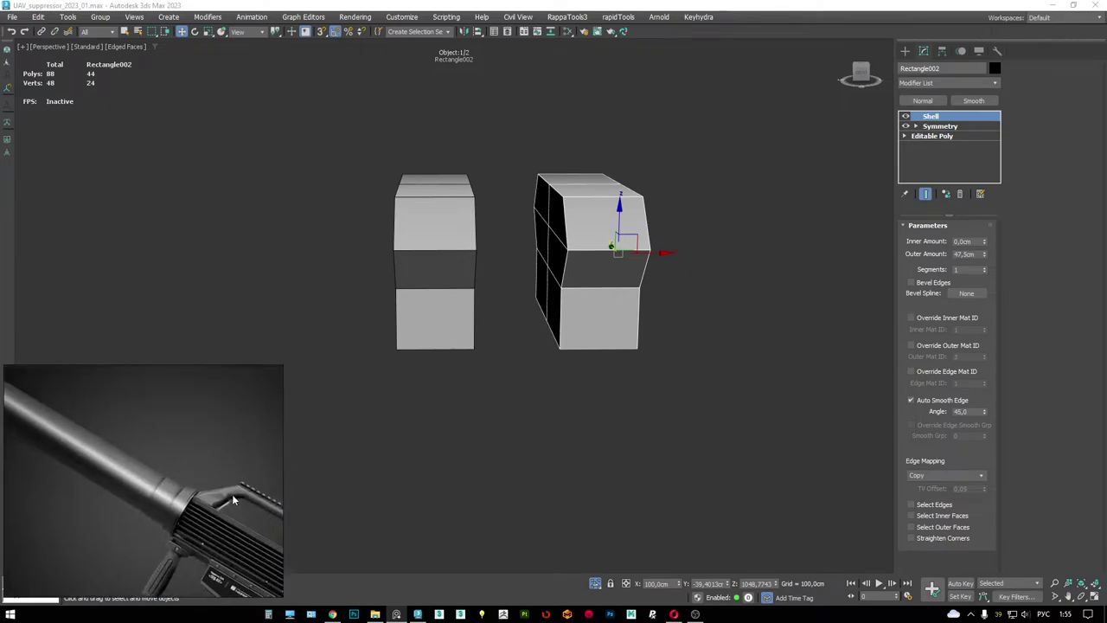
scroll(173, 441, "up", 2)
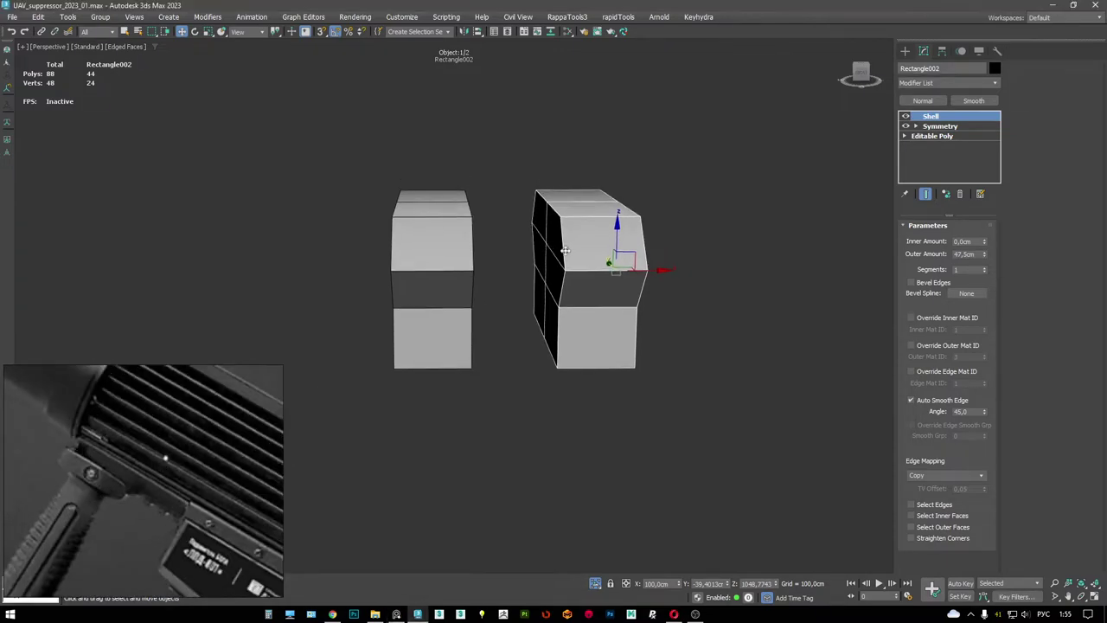
middle_click_drag(588, 237, 636, 214, "alt")
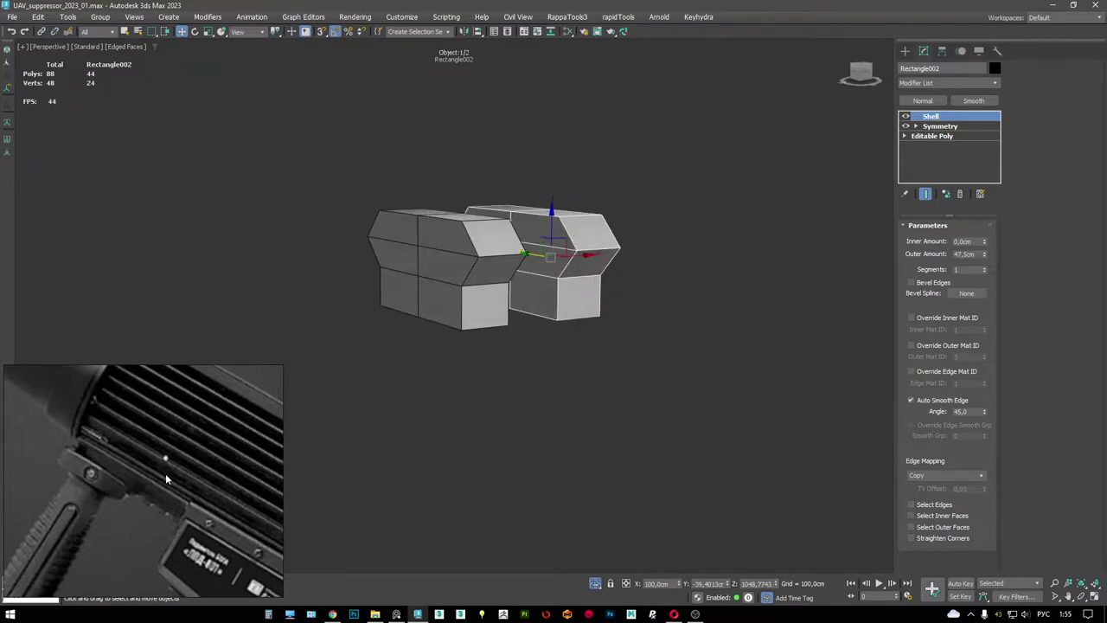
scroll(156, 471, "down", 5)
scroll(90, 593, "up", 2)
scroll(113, 528, "up", 5)
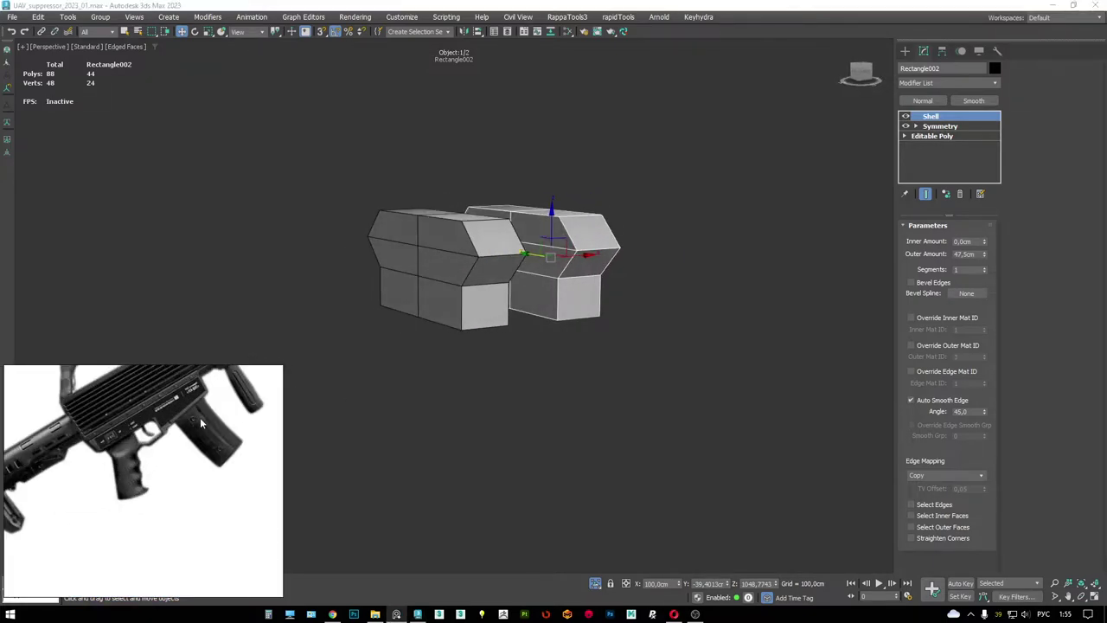
scroll(110, 519, "down", 4)
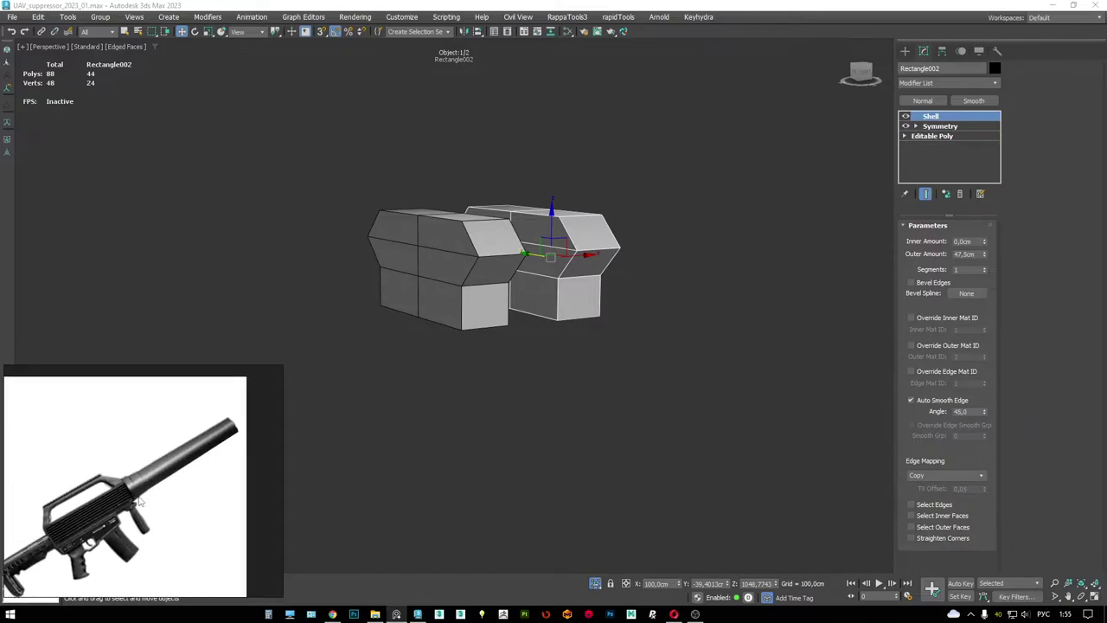
scroll(104, 493, "up", 8)
scroll(98, 478, "down", 6)
scroll(99, 478, "down", 4)
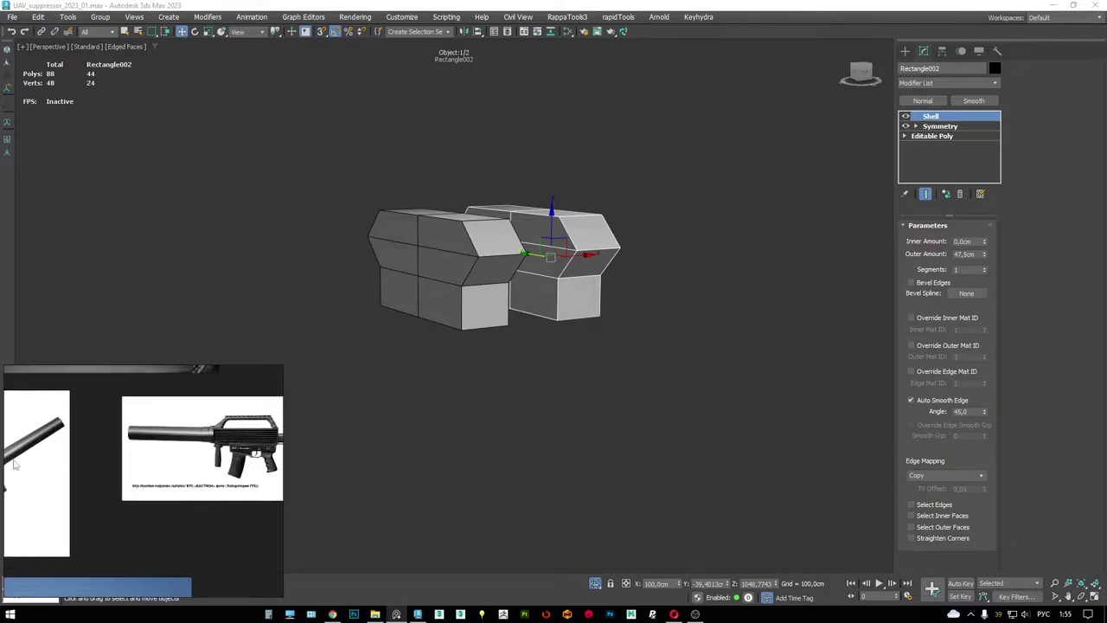
scroll(156, 474, "up", 7)
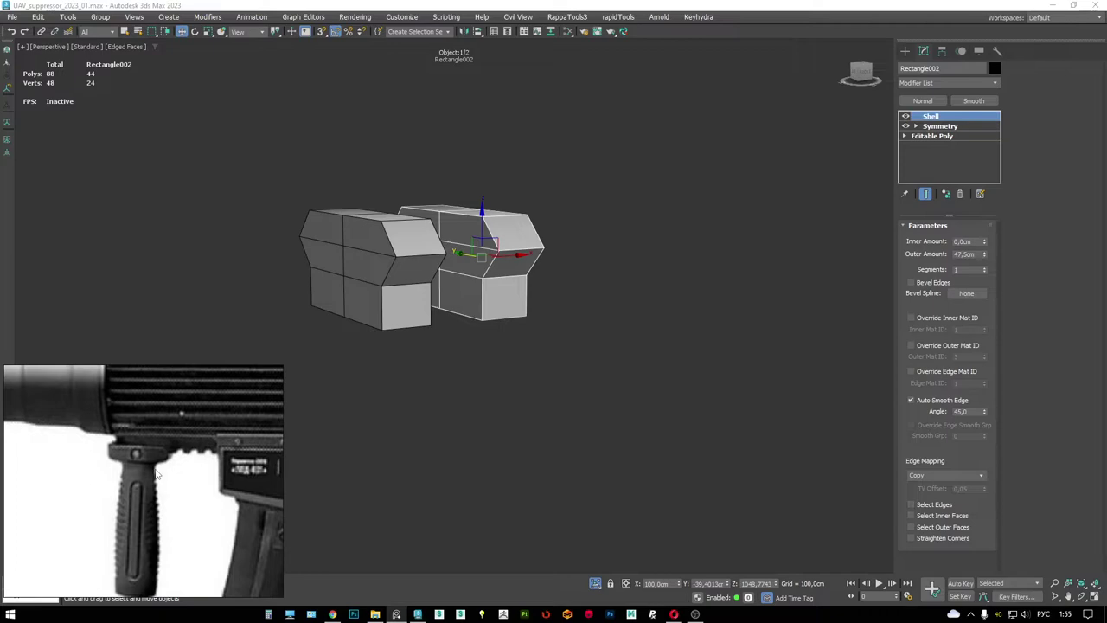
scroll(156, 474, "down", 8)
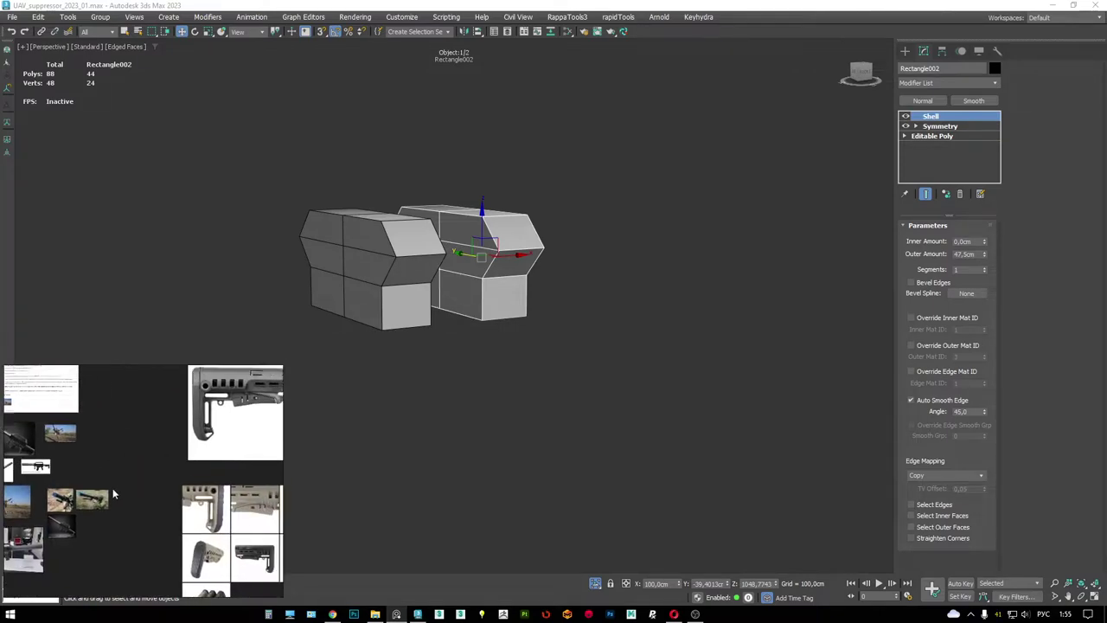
scroll(129, 489, "up", 7)
scroll(162, 484, "down", 2)
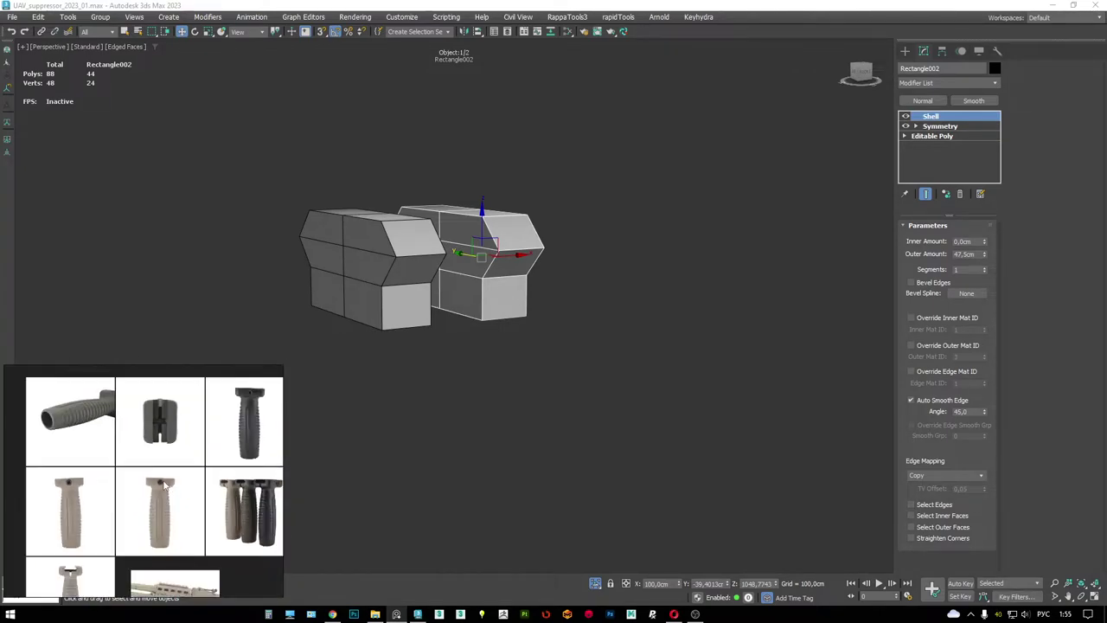
scroll(164, 486, "up", 8)
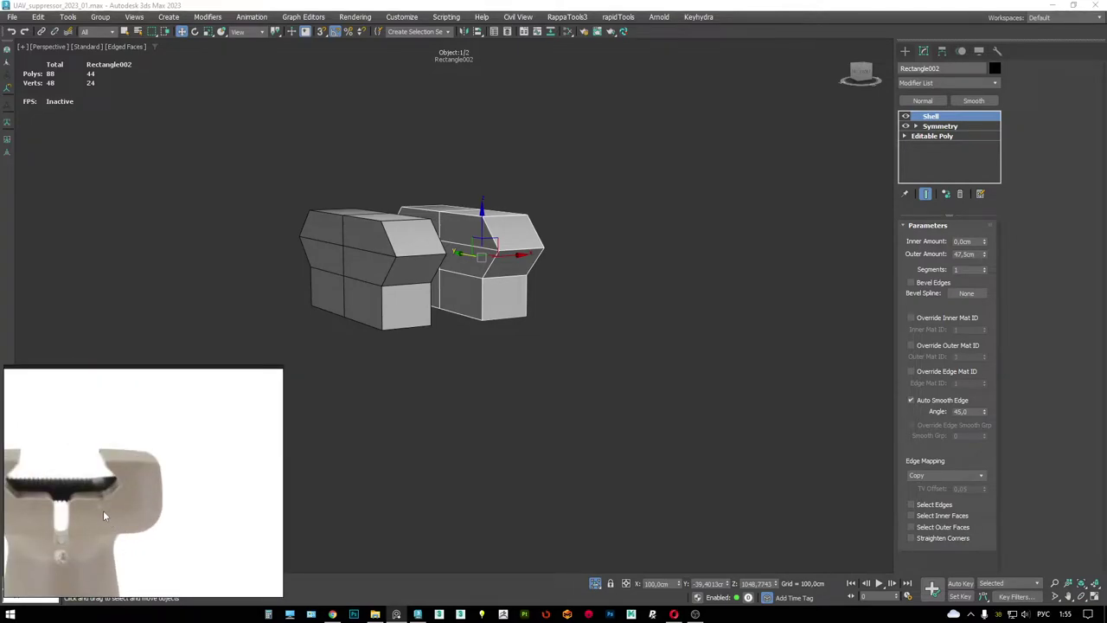
middle_click_drag(465, 352, 525, 248, "alt")
left_click(524, 246)
scroll(524, 246, "up", 2)
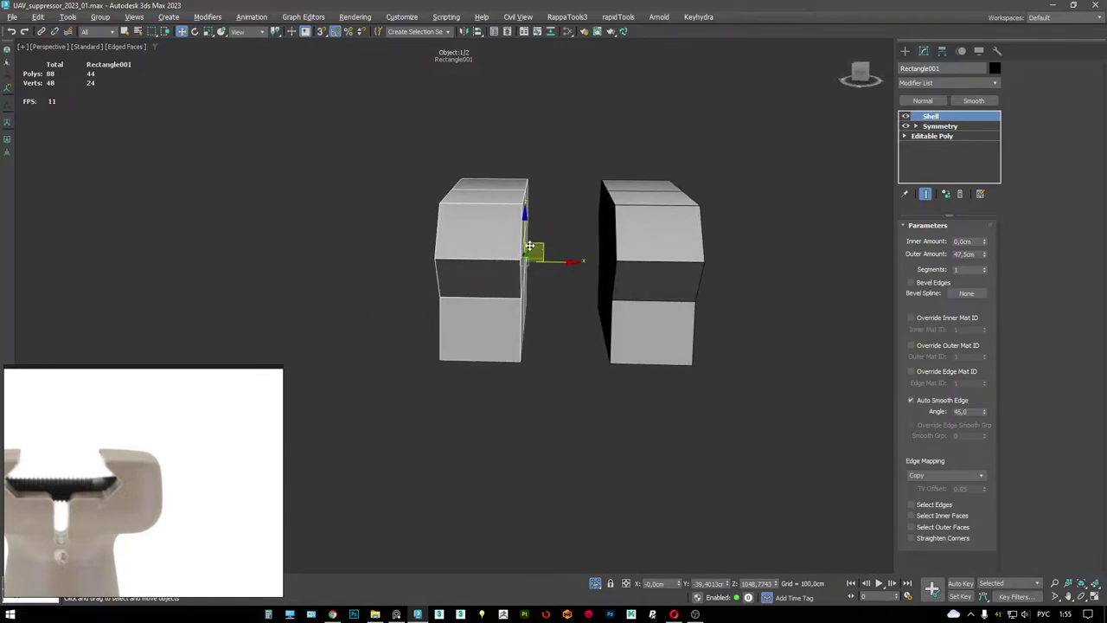
- Add an Edit Poly modifier and collapse the block to an editable poly
middle_click_drag(680, 207, 643, 223, "alt")
right_click(625, 297)
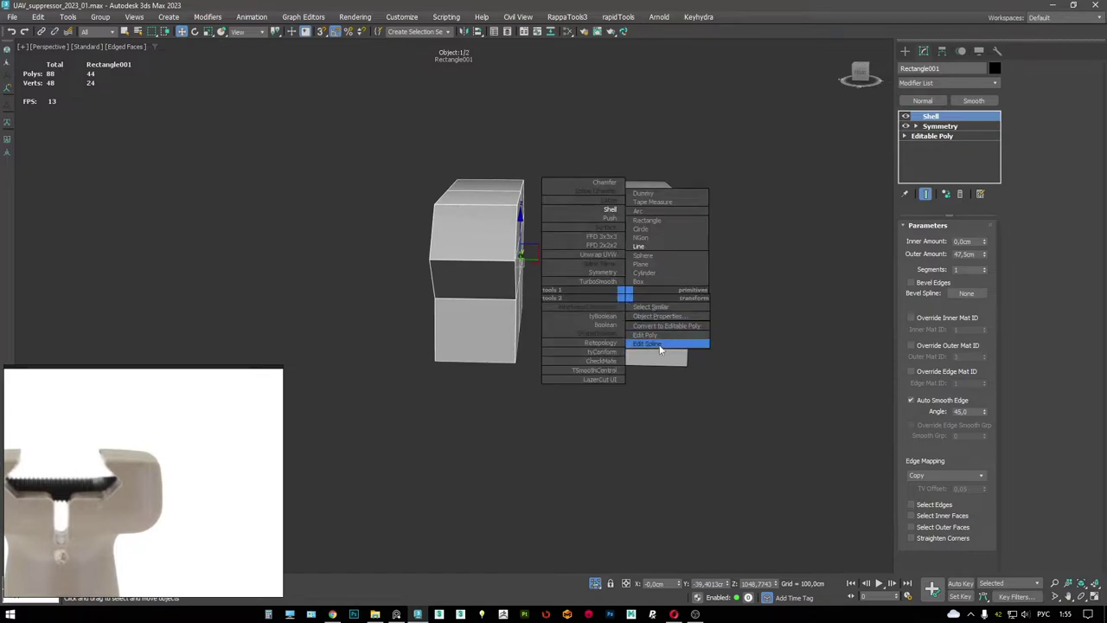
left_click(660, 345)
right_click(650, 314)
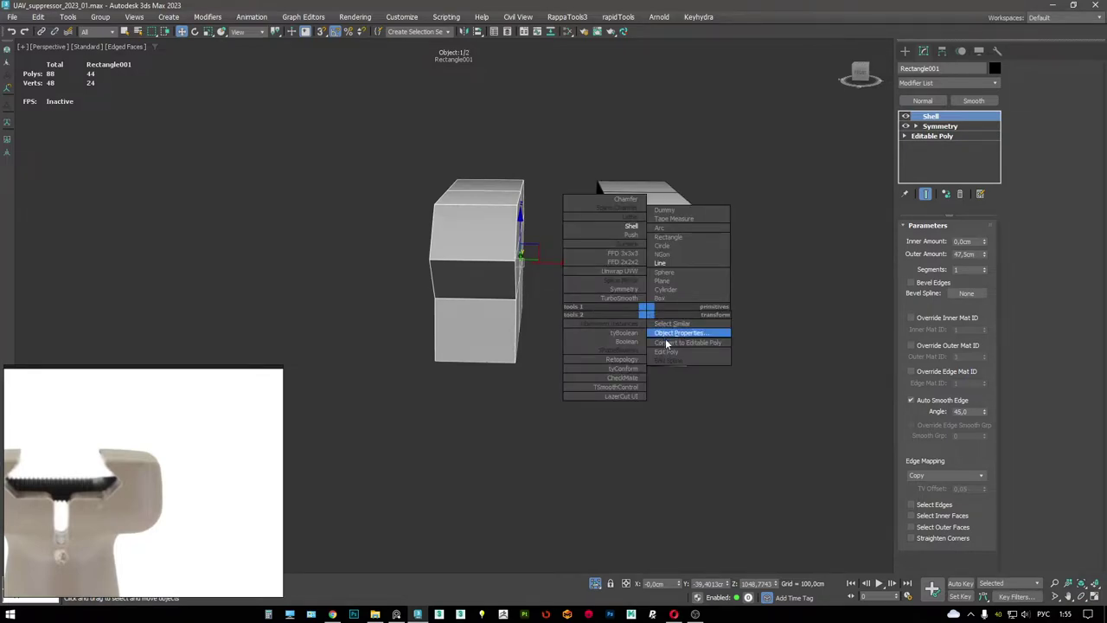
left_click(664, 345)
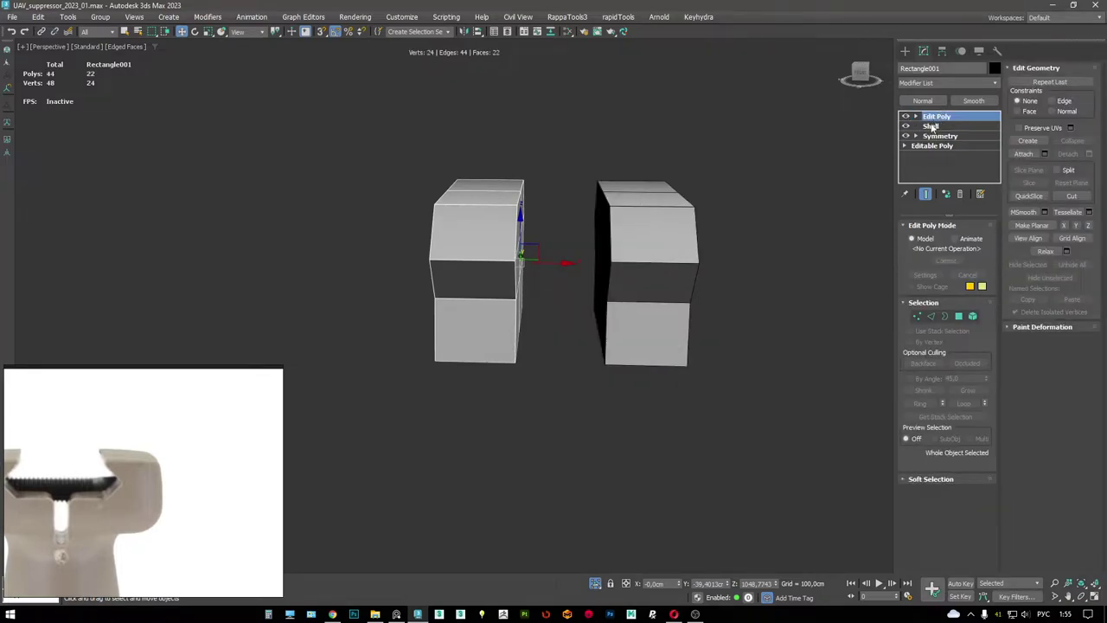
key("2")
- Select the edge ring across the block's middle and connect it with a centre loop
key("F3")
left_click_drag(498, 107, 504, 429)
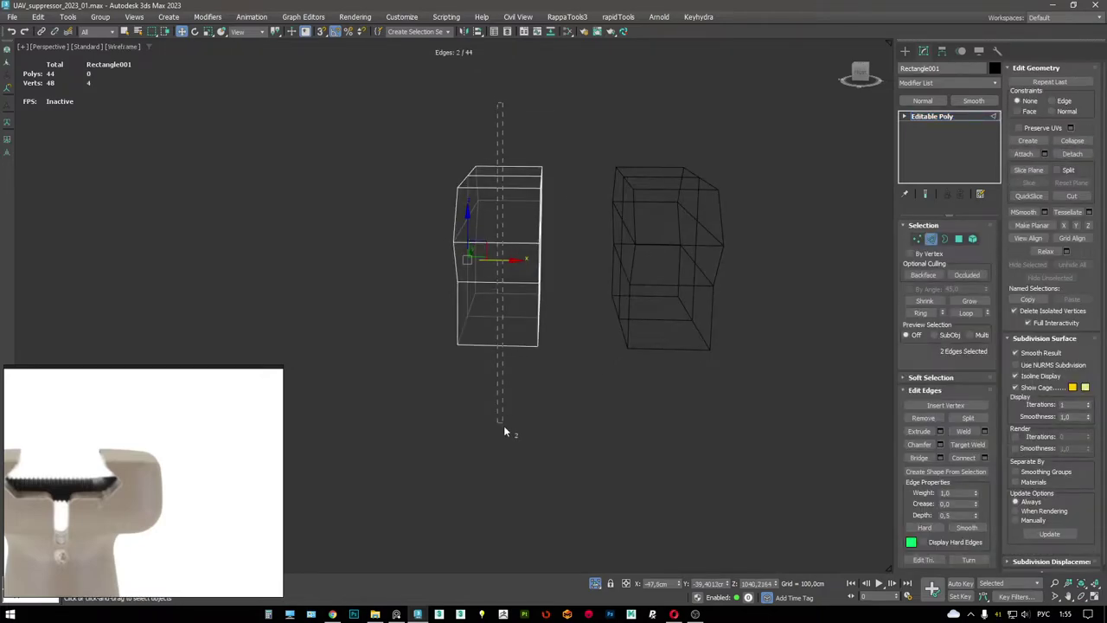
key("alt+l")
key("F3")
key("shift+e")
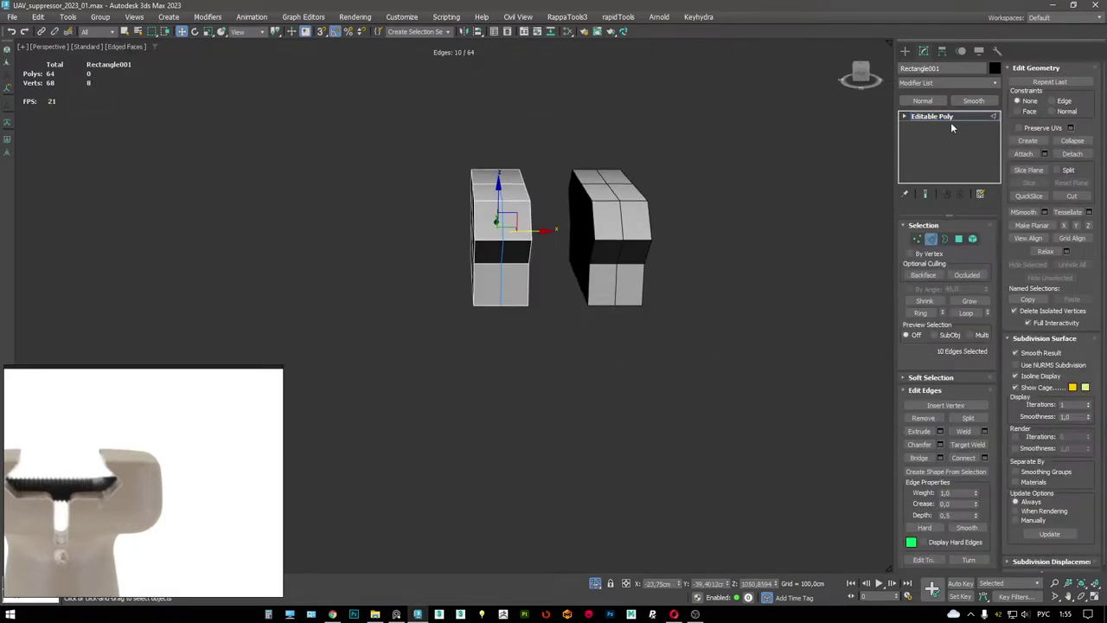
left_click(947, 117)
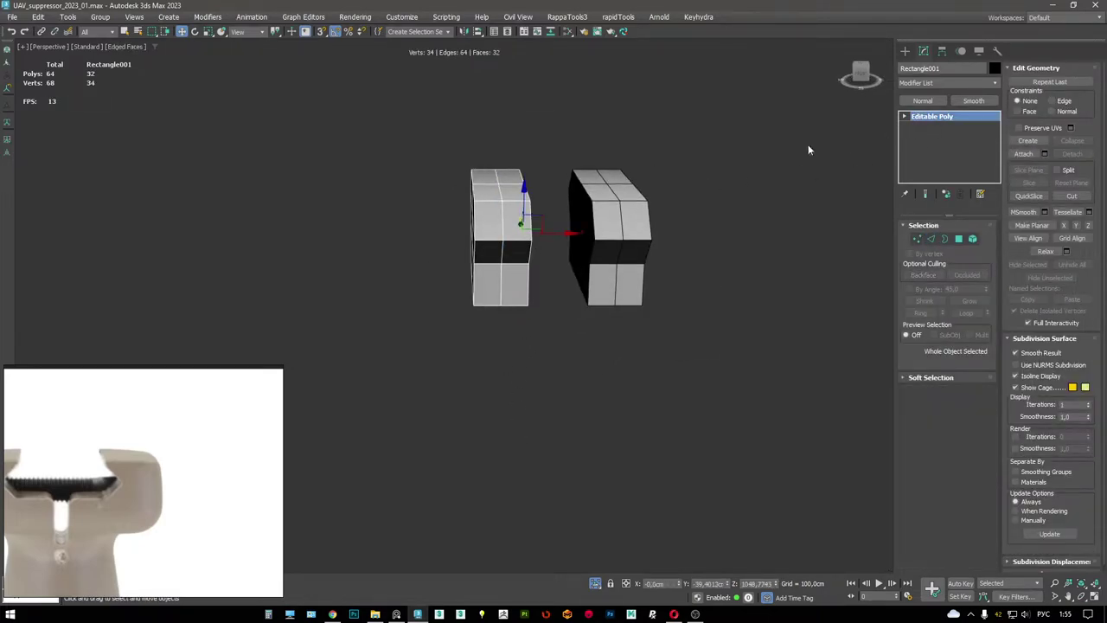
- Attach the right block into Rectangle001
left_click(1032, 156)
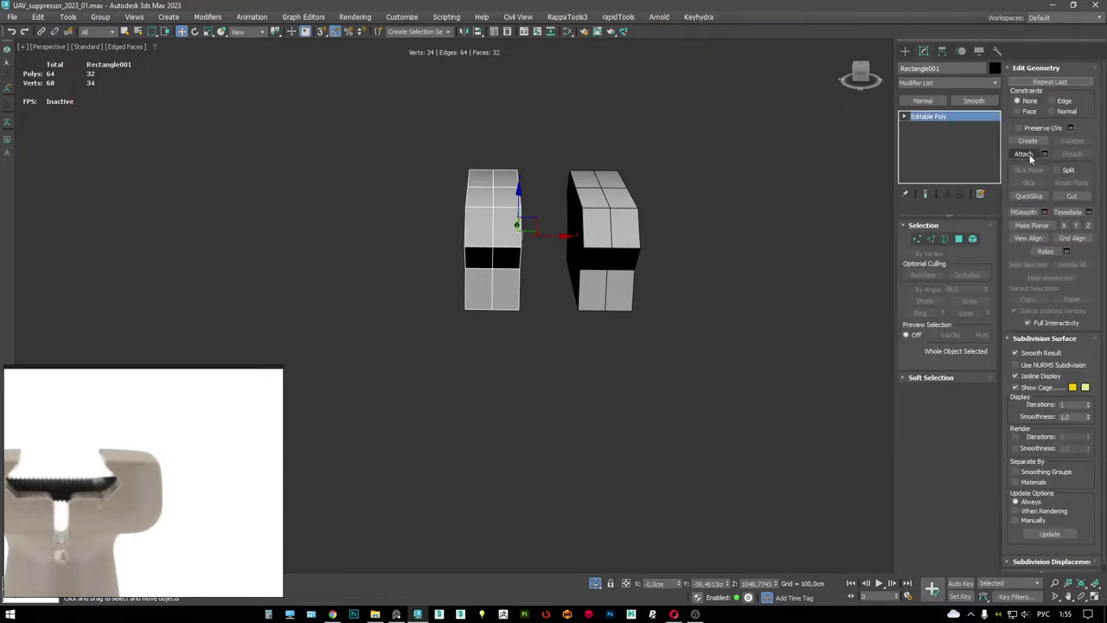
left_click(601, 225)
middle_click_drag(683, 257, 678, 252, "alt")
- Select and delete the left-half vertices, leaving open halves
key("F3")
key("1")
left_click_drag(692, 355, 635, 170)
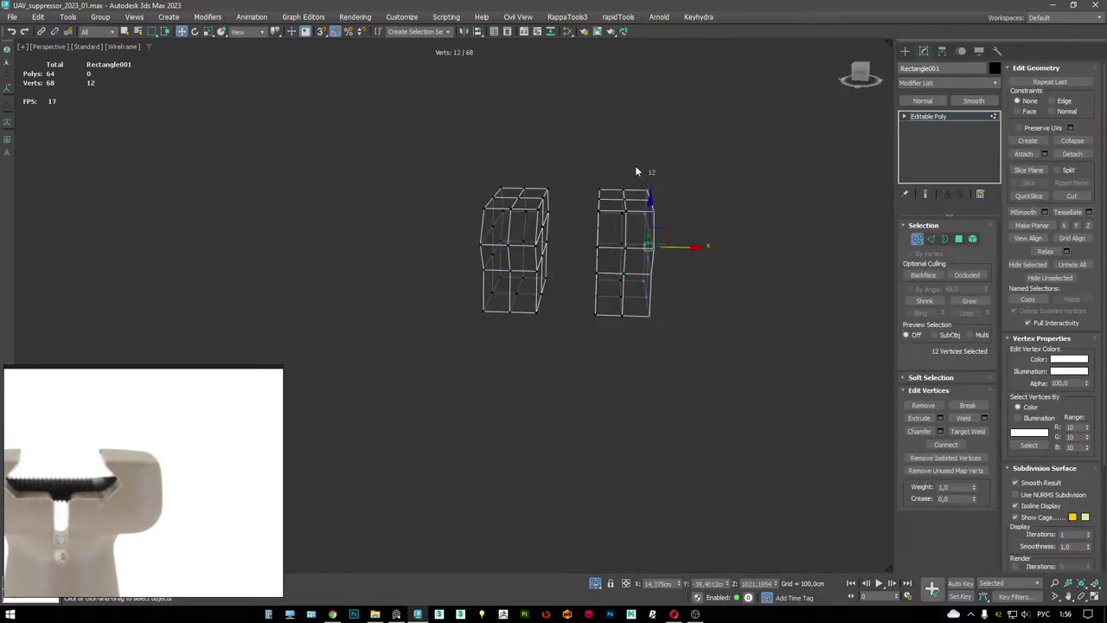
middle_click_drag(635, 171, 680, 211)
left_click_drag(563, 343, 562, 340)
key("F3")
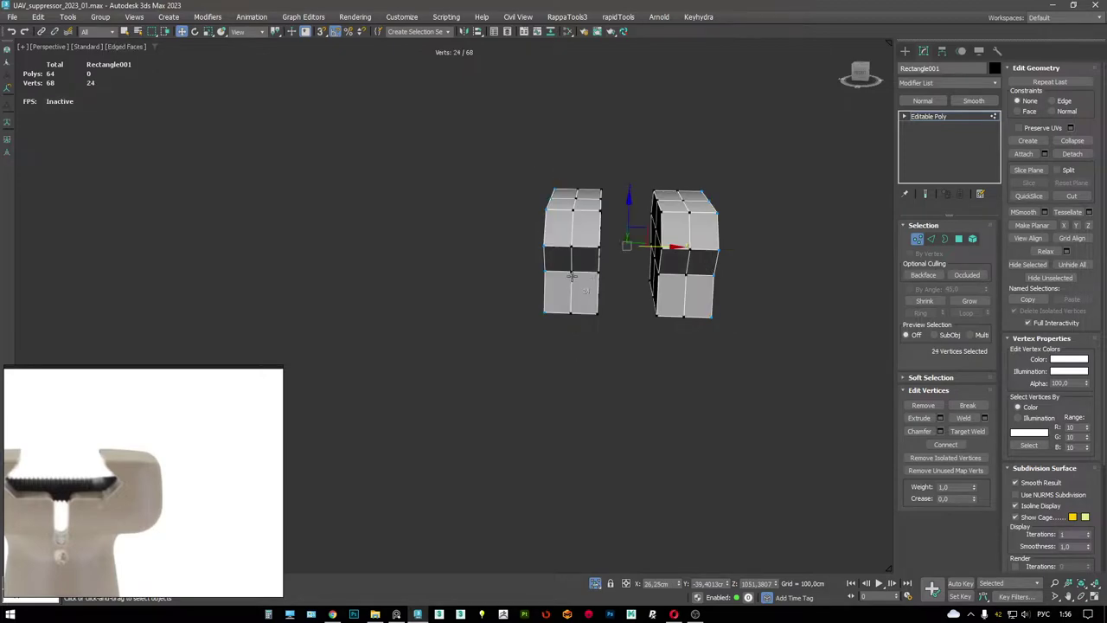
key("Delete")
mouse_move(657, 259)
middle_mouse_down("alt")
mouse_move(680, 265)
mouse_move(632, 271)
mouse_move(597, 260)
middle_mouse_up("alt")
- Delete the faces and vertices in the gap, trimming the block to a U shape
key("4")
left_click(597, 259, "ctrl")
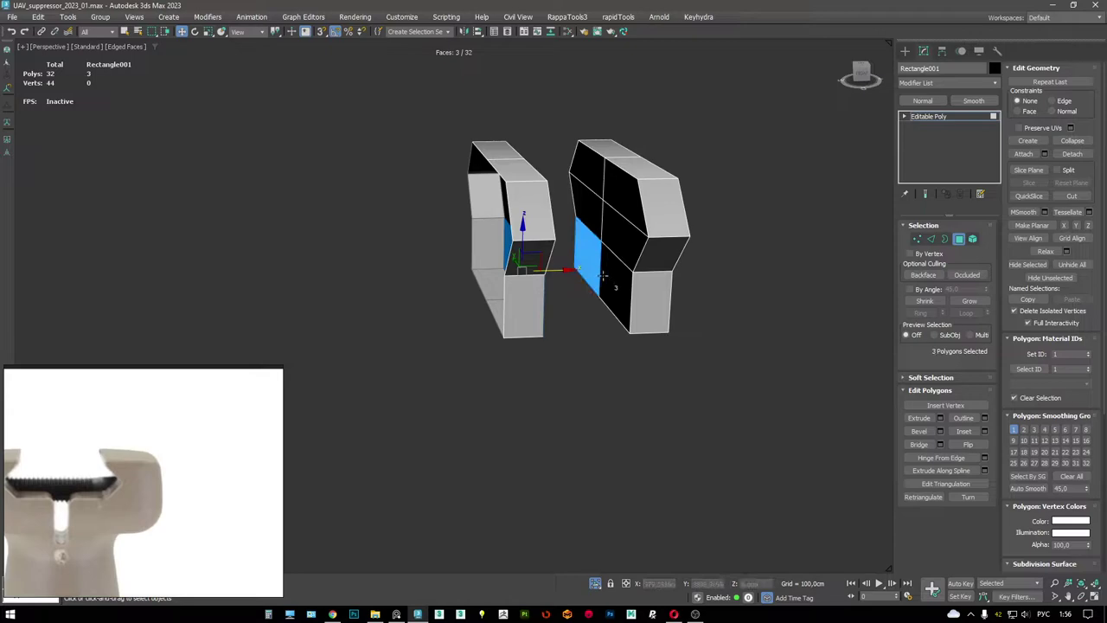
middle_click_drag(605, 210, 553, 216, "alt")
key("F3")
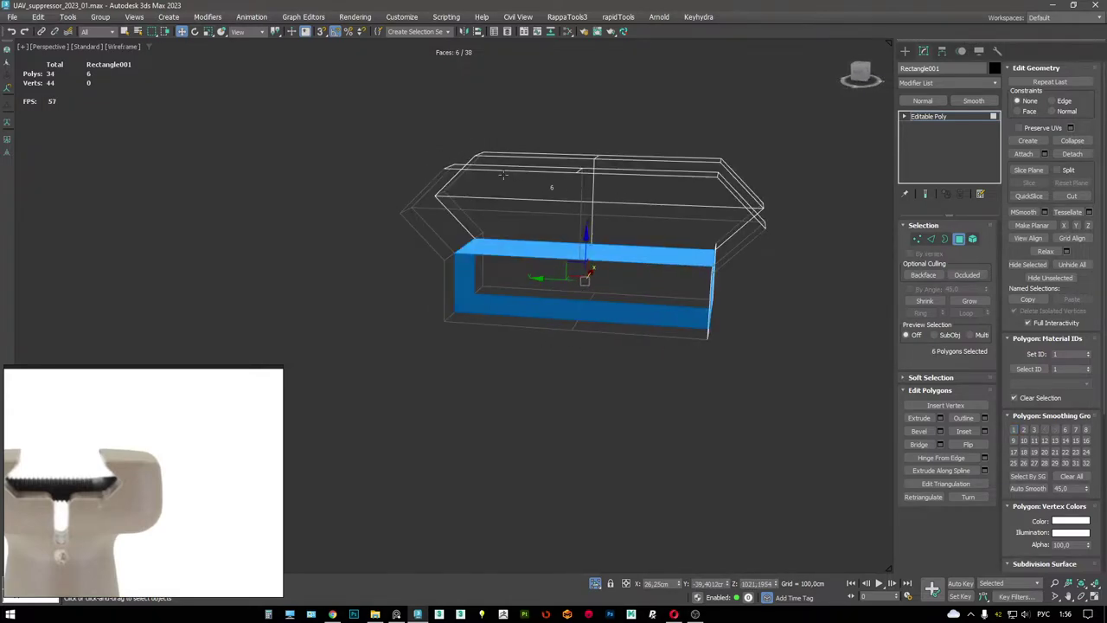
key("1")
left_click_drag(281, 95, 482, 428)
key("Delete")
key("F3")
key("1")
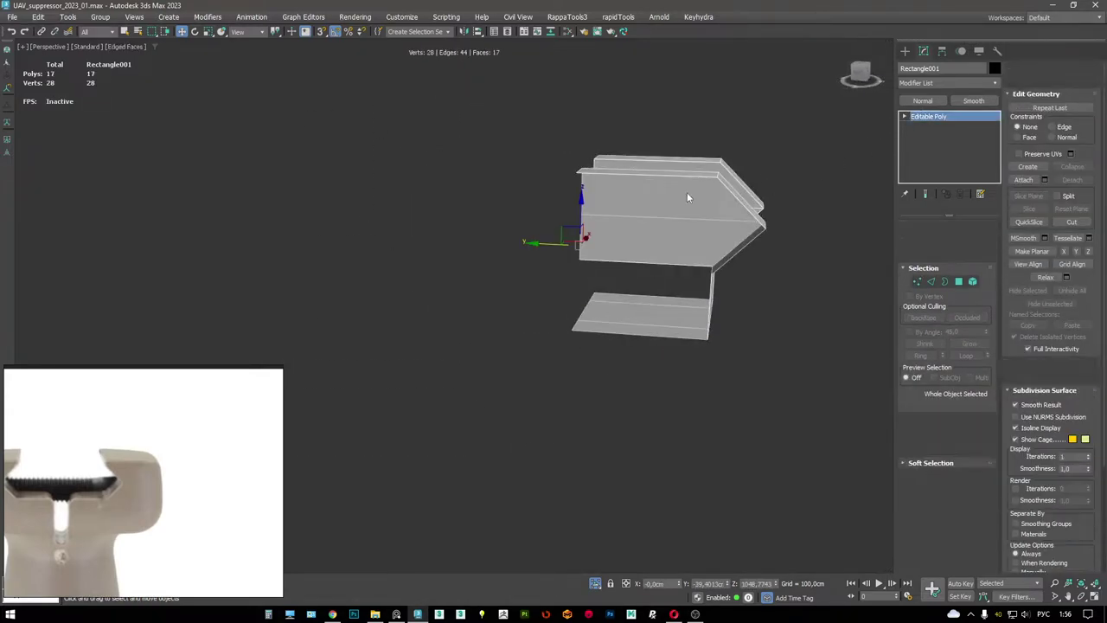
mouse_move(686, 192)
middle_mouse_down("alt")
mouse_move(552, 230)
mouse_move(655, 185)
mouse_move(617, 215)
mouse_move(667, 217)
mouse_move(664, 194)
mouse_move(611, 178)
mouse_move(635, 163)
mouse_move(655, 205)
middle_mouse_up("alt")
- Open the Chamfer settings caddy for the 14 selected edges
key("2")
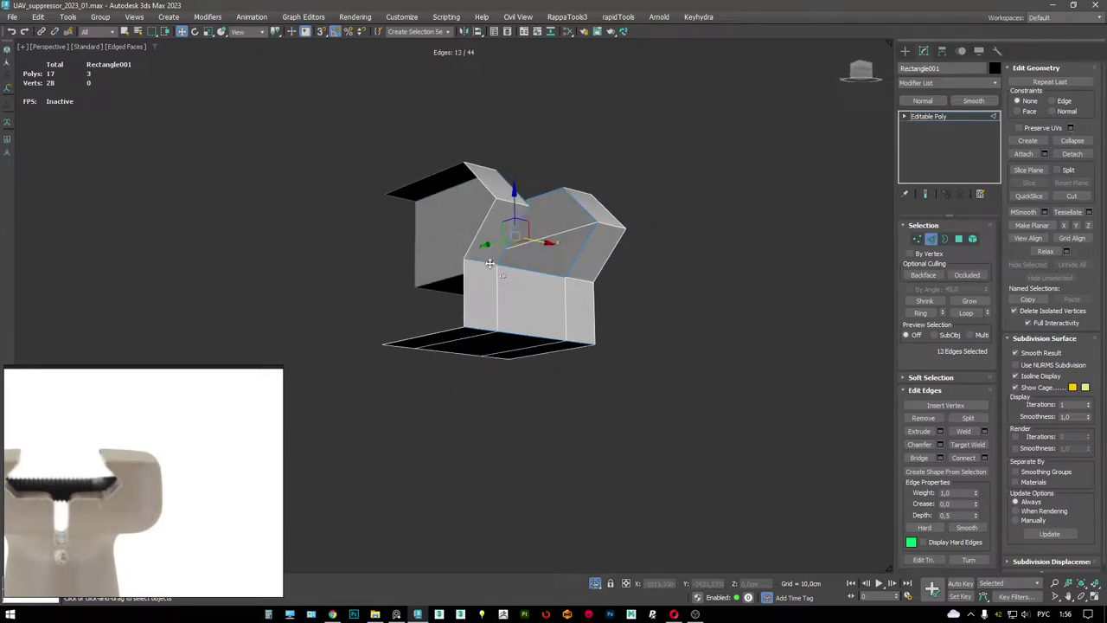
middle_click_drag(544, 288, 462, 335, "alt")
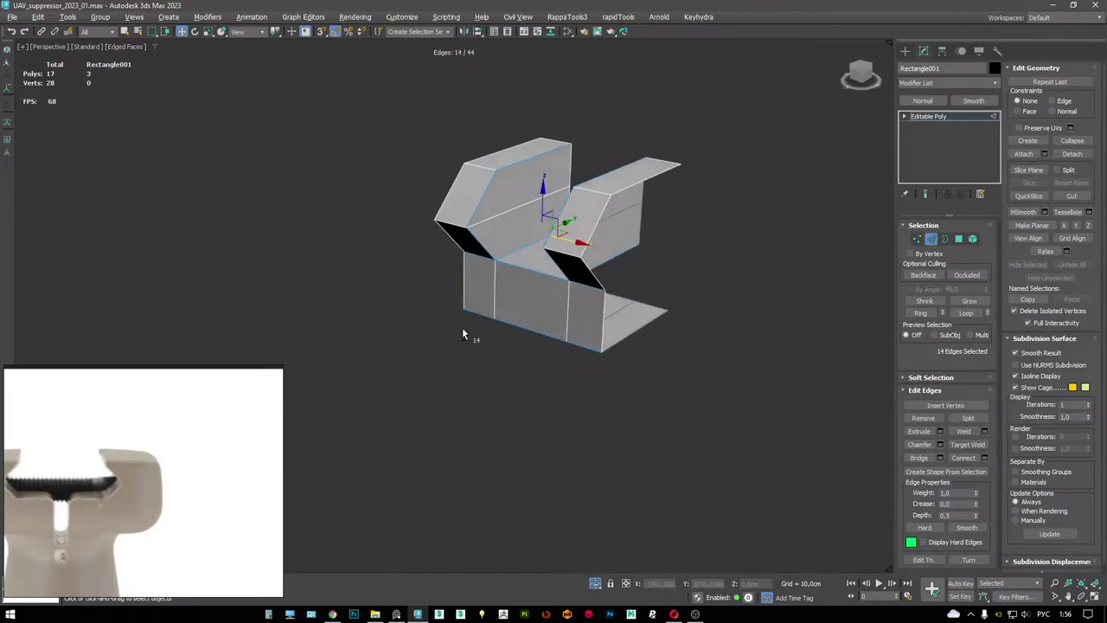
scroll(537, 283, "up", 3)
key("ctrl+shift+c")
middle_click_drag(537, 284, 451, 143, "alt")
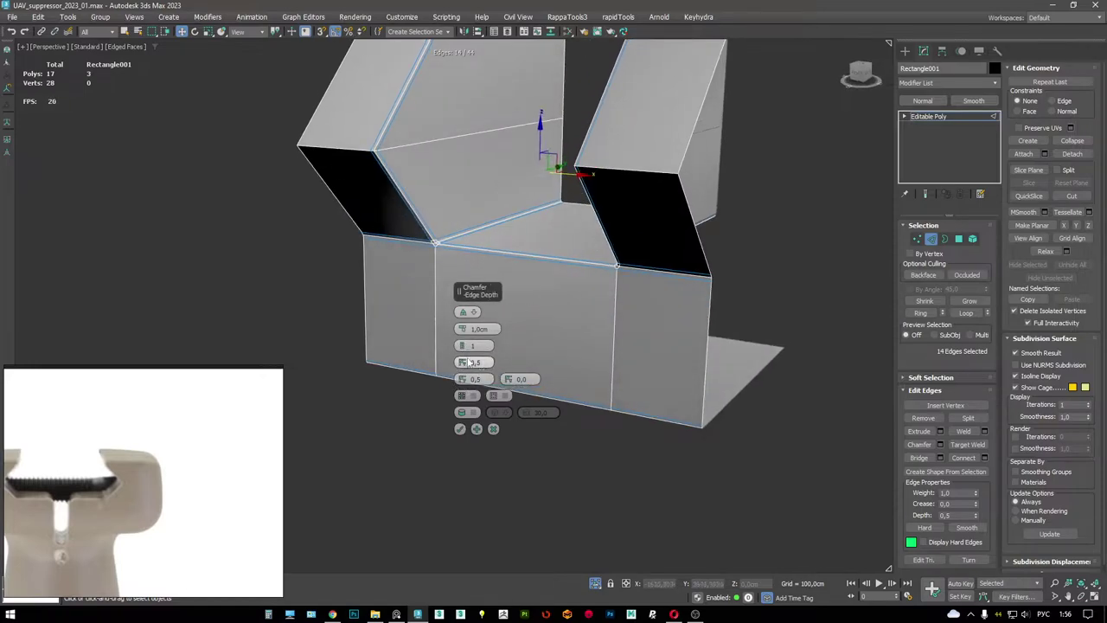
- Raise the edge chamfer amount to about 5 cm
left_click_drag(463, 333, 464, 255)
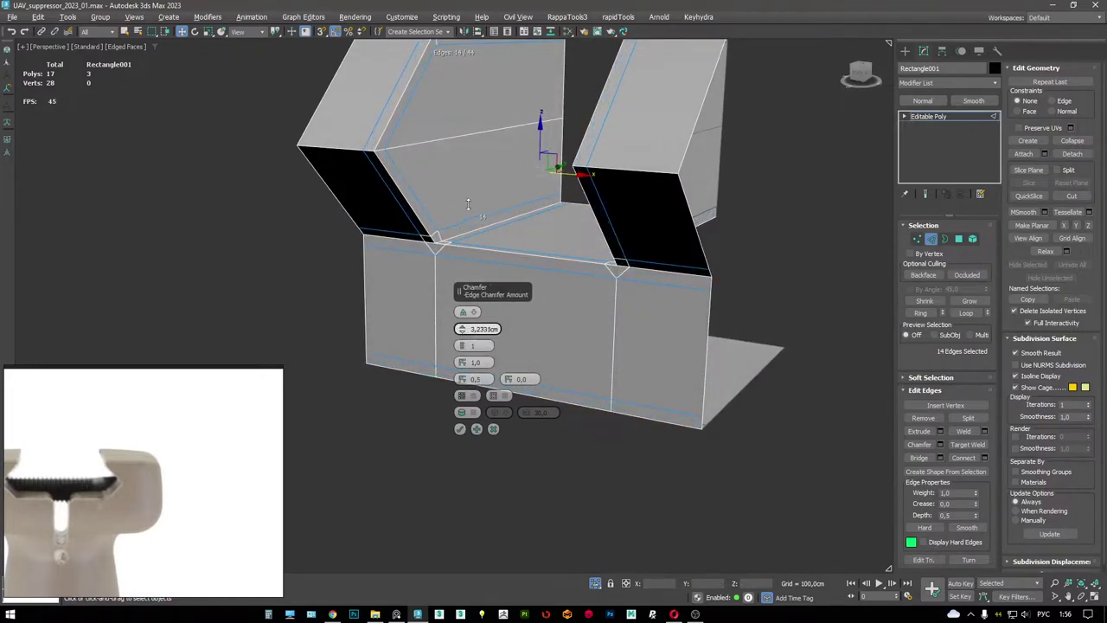
left_click_drag(468, 204, 468, 143)
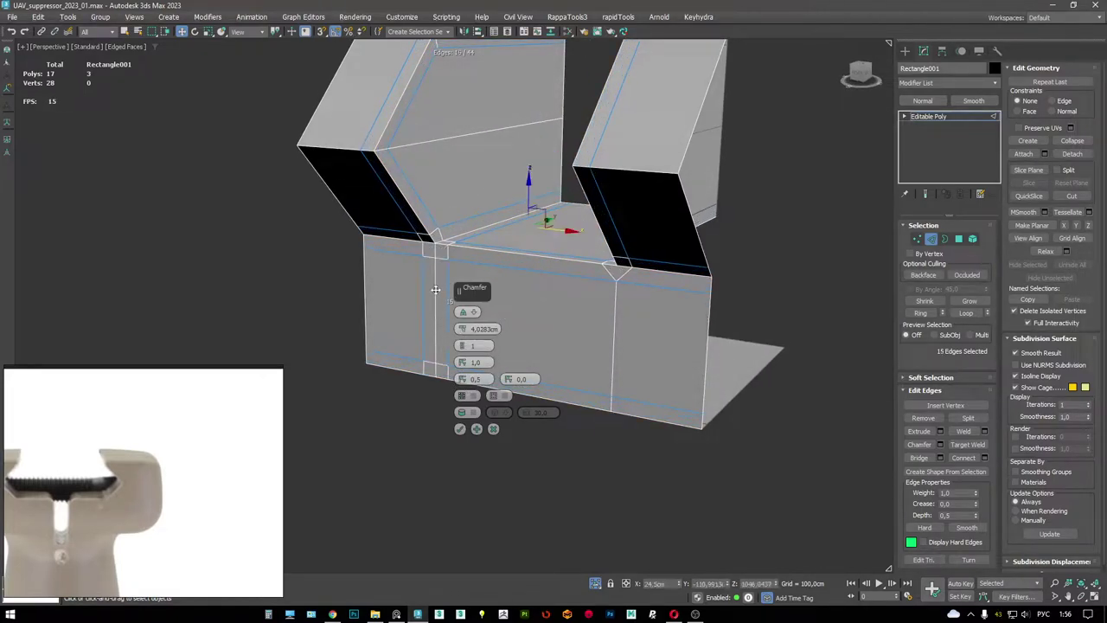
mouse_move(611, 307)
middle_mouse_down("alt")
mouse_move(694, 281)
mouse_move(632, 308)
middle_mouse_up("alt")
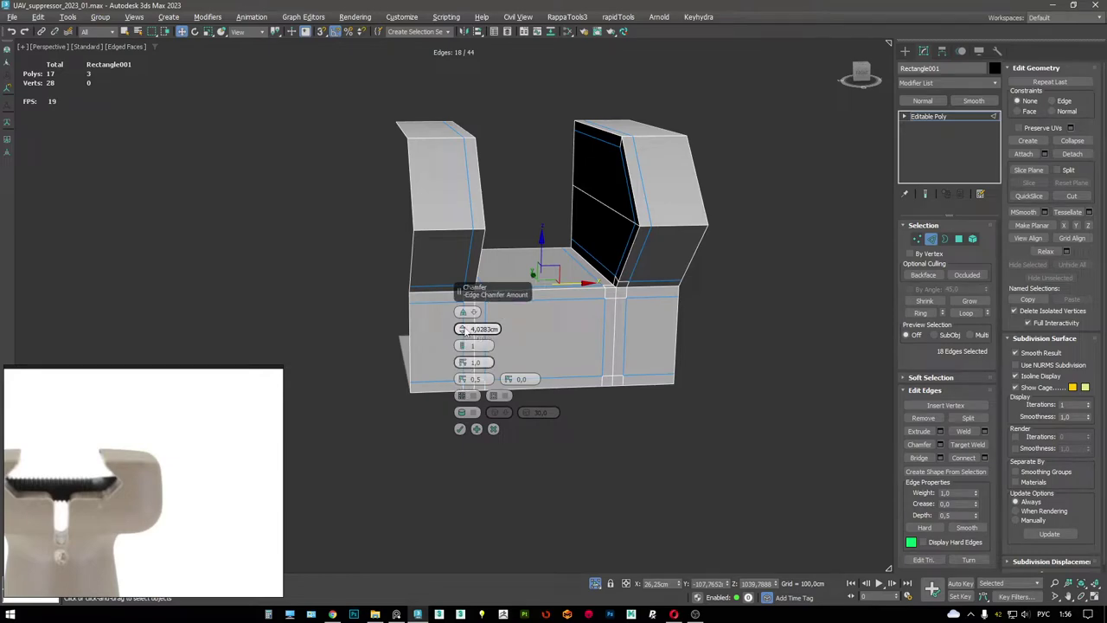
left_click_drag(464, 330, 460, 256)
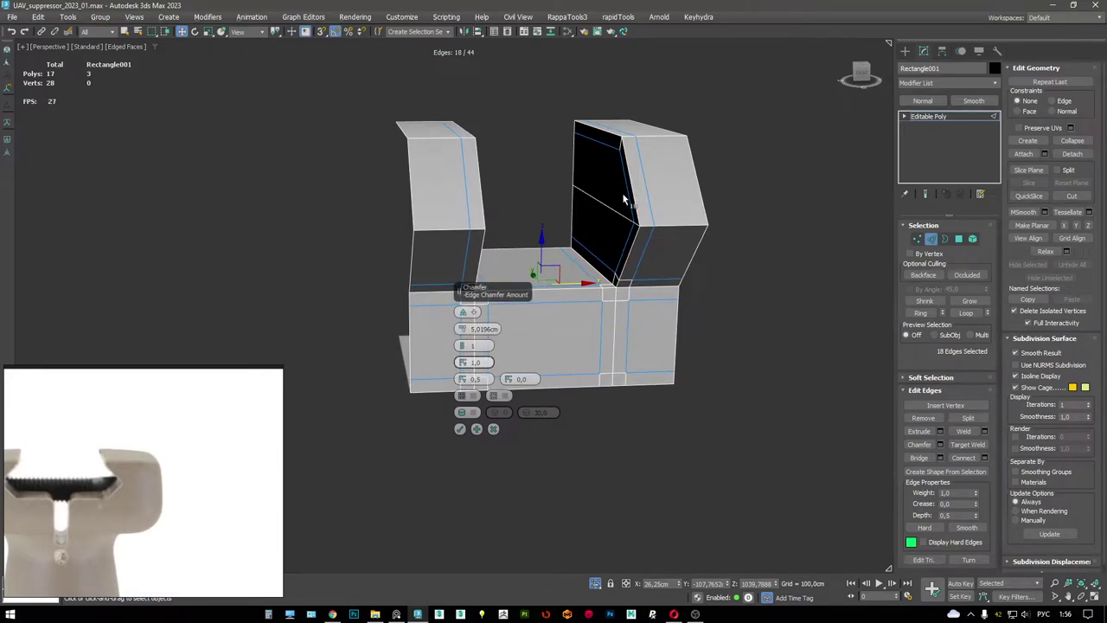
middle_click_drag(623, 199, 636, 139, "alt")
- Add more edges to the chamfer, 22 in total, and confirm it
left_click(641, 130, "ctrl")
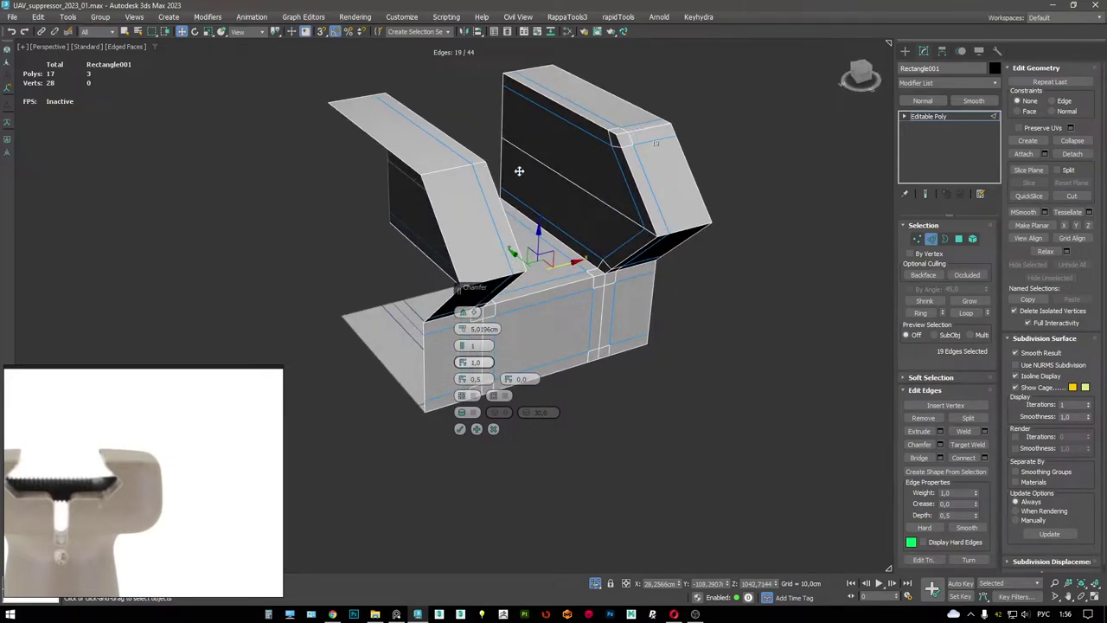
left_click(453, 169, "ctrl")
middle_click_drag(462, 198, 409, 187, "alt")
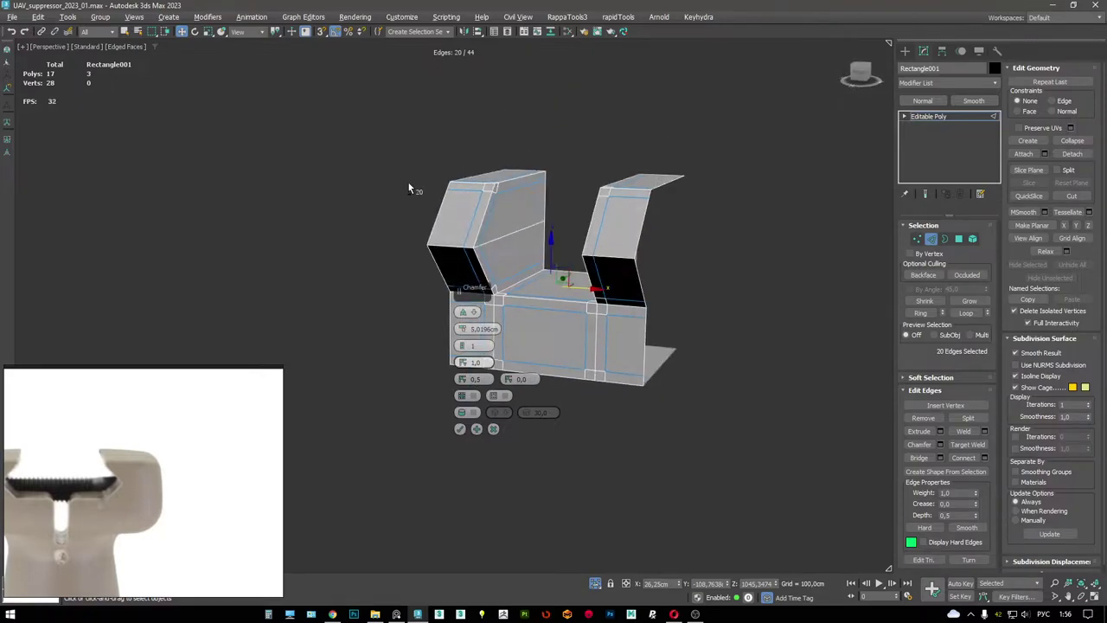
middle_click_drag(443, 250, 656, 233, "alt")
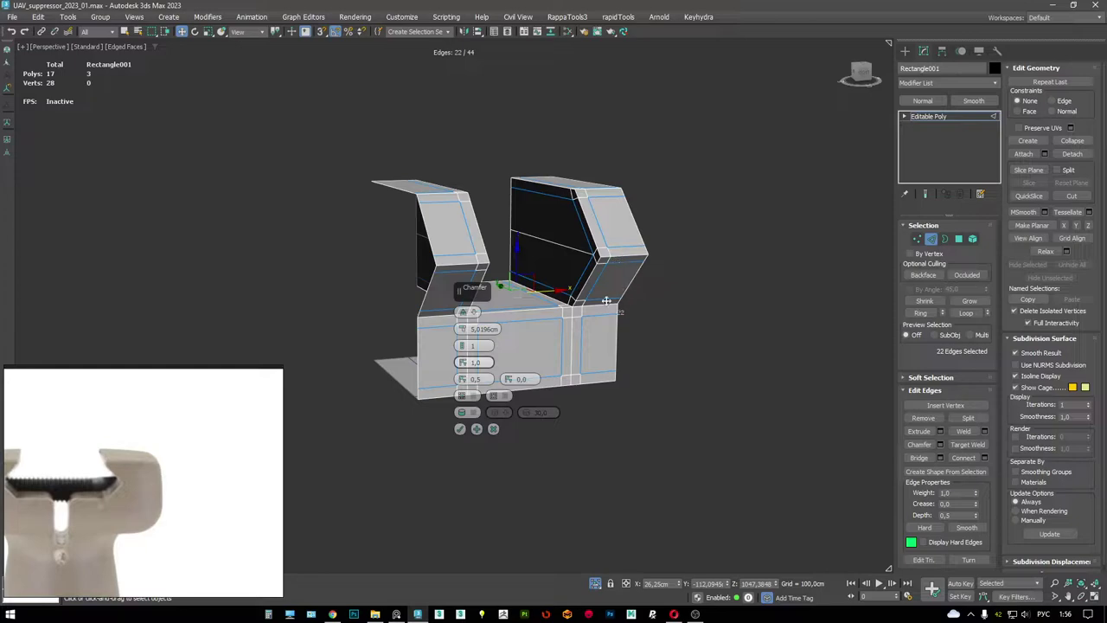
middle_click_drag(606, 300, 631, 251, "alt")
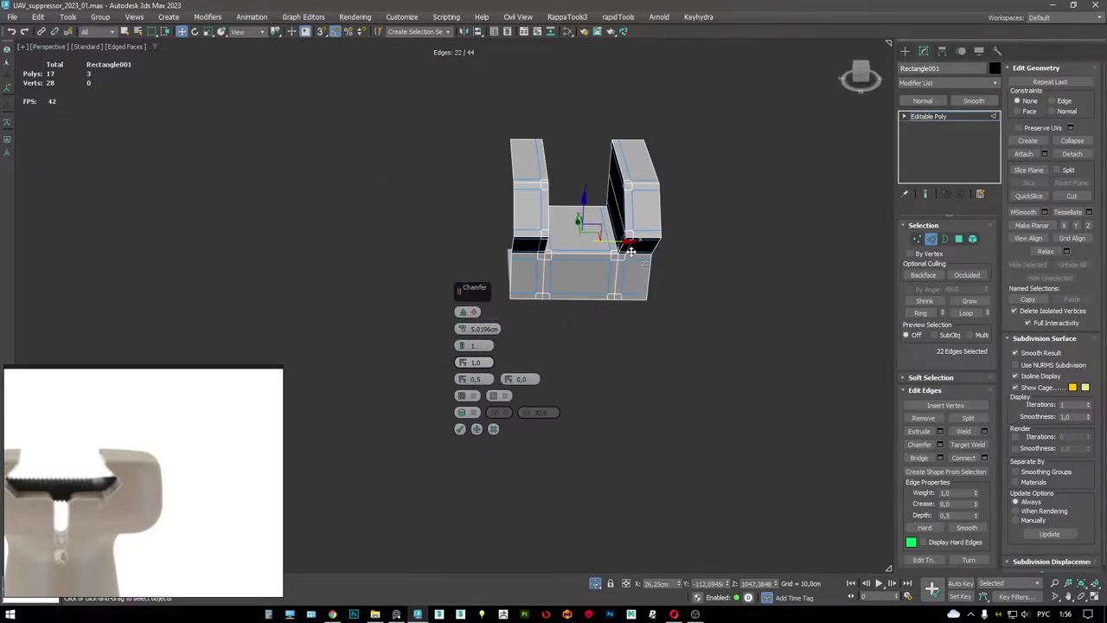
left_click(460, 429)
middle_click_drag(523, 313, 597, 286, "alt")
- Add a Symmetry modifier with its mirror axis set to Y
left_click(958, 116)
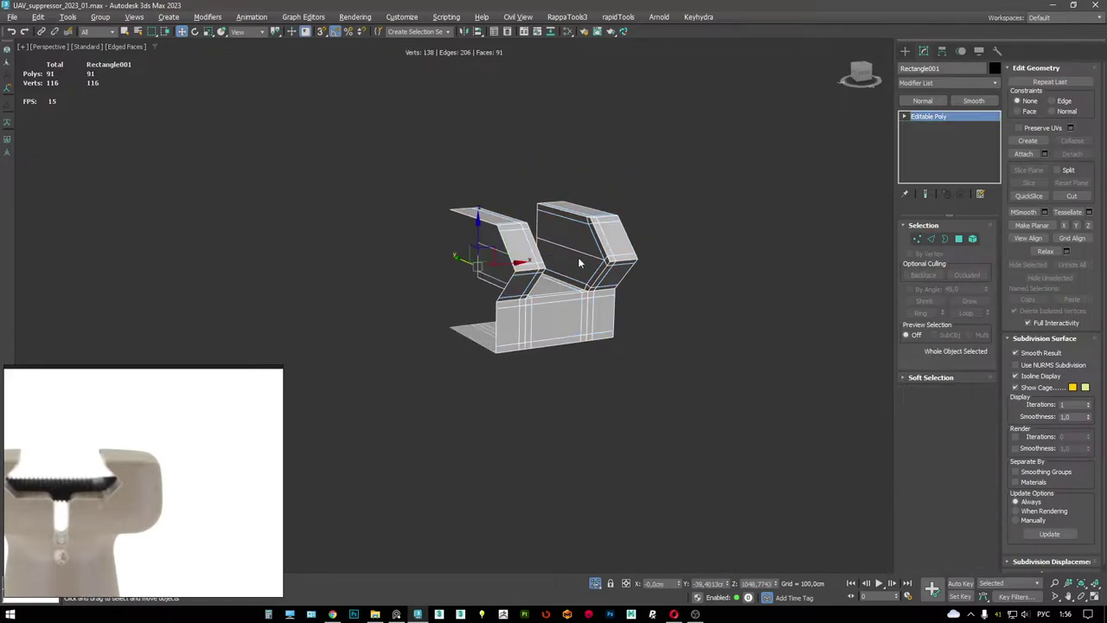
right_click(578, 257)
left_click(571, 236)
left_click(927, 263)
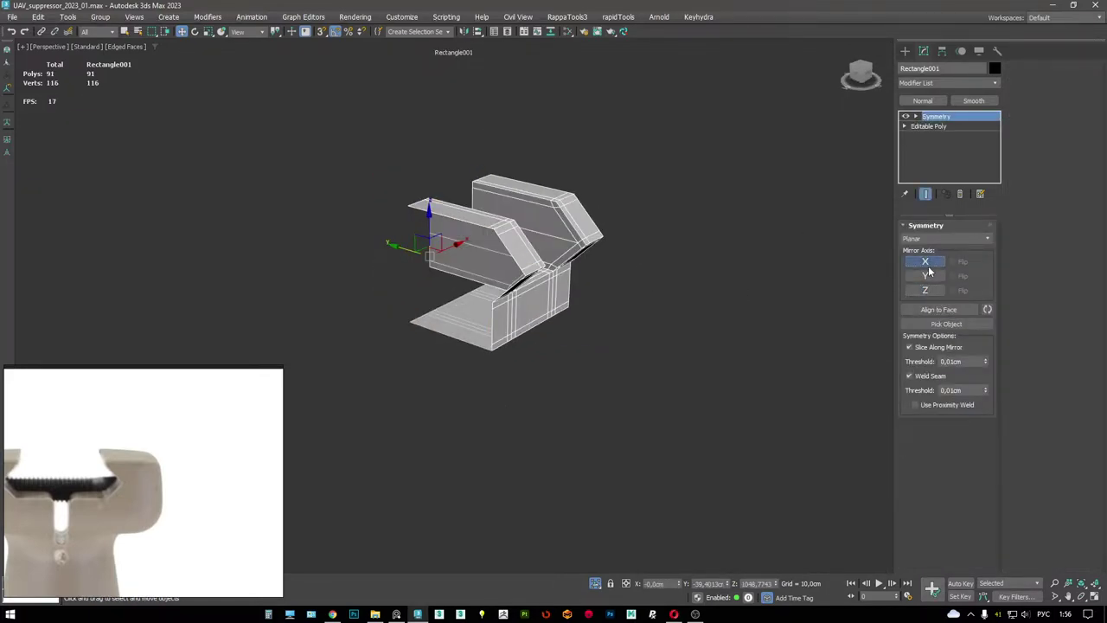
left_click(926, 275)
- Add a TurboSmooth modifier with Iterations set to 2
right_click(671, 274)
left_click(680, 292)
key("F4")
mouse_move(680, 293)
middle_mouse_down("alt")
mouse_move(574, 272)
mouse_move(566, 334)
mouse_move(580, 301)
mouse_move(554, 302)
middle_mouse_up("alt")
scroll(571, 286, "down", 3)
scroll(553, 302, "up", 5)
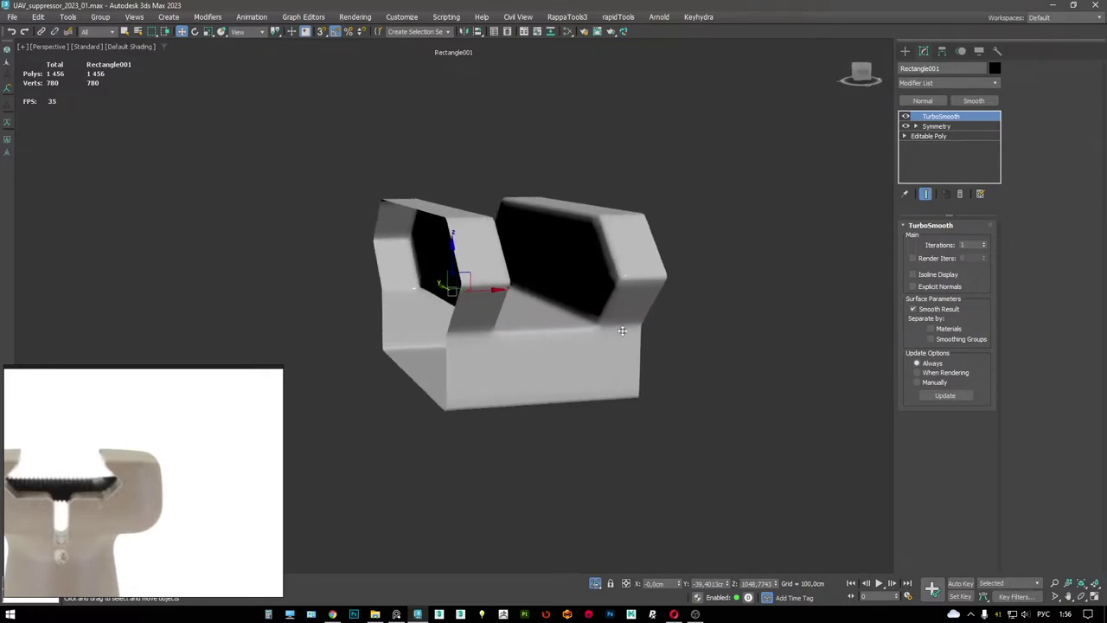
left_click(984, 244)
middle_click_drag(605, 259, 562, 251, "alt")
scroll(597, 268, "down", 3)
scroll(570, 259, "up", 2)
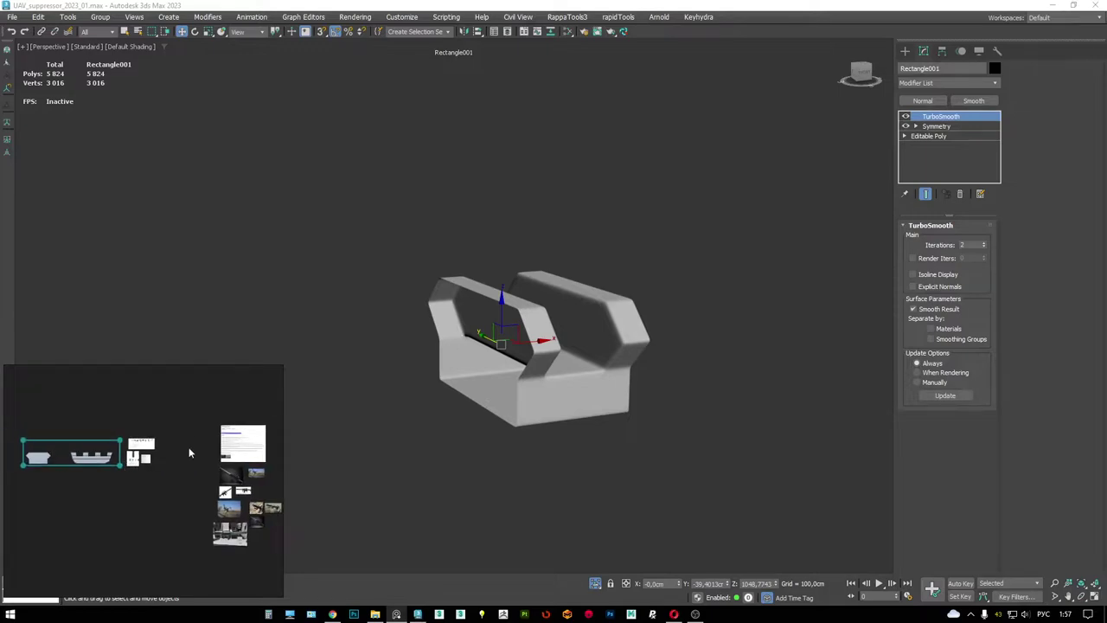
- Turn edges back on and select Editable Poly in the stack
mouse_move(671, 325)
middle_mouse_down("alt")
mouse_move(519, 321)
mouse_move(466, 358)
mouse_move(527, 329)
mouse_move(489, 279)
middle_mouse_up("alt")
key("F4")
left_click(926, 194)
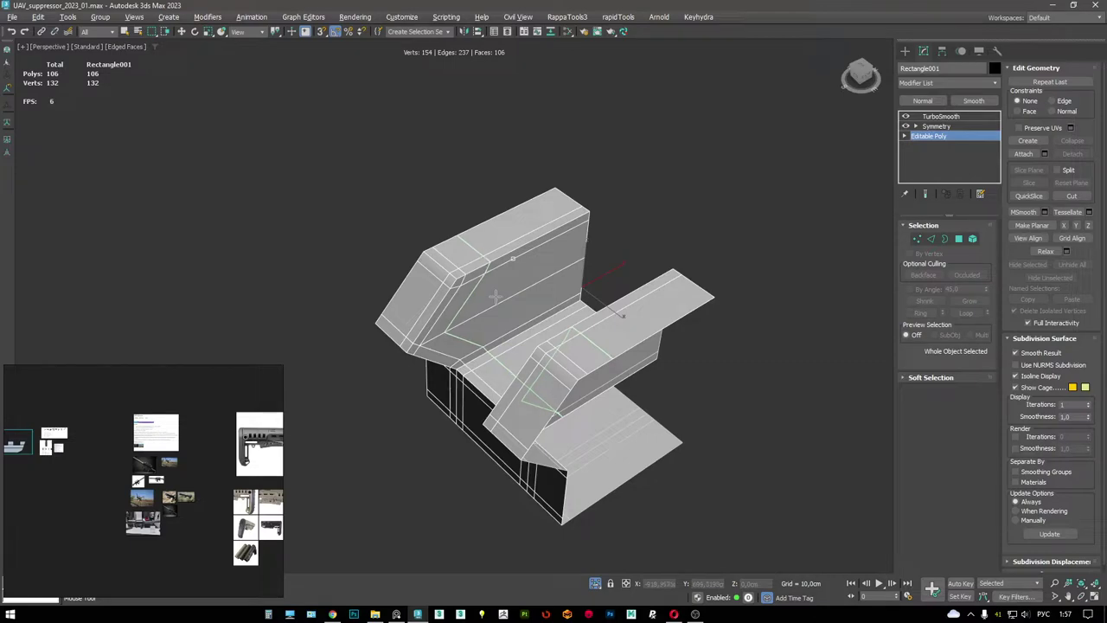
- Select a horizontal edge loop on the front face and collapse it
middle_click_drag(508, 301, 529, 288, "alt")
middle_click_drag(506, 356, 717, 317, "alt")
key("w")
key("2")
scroll(674, 308, "up", 3)
double_click(674, 304)
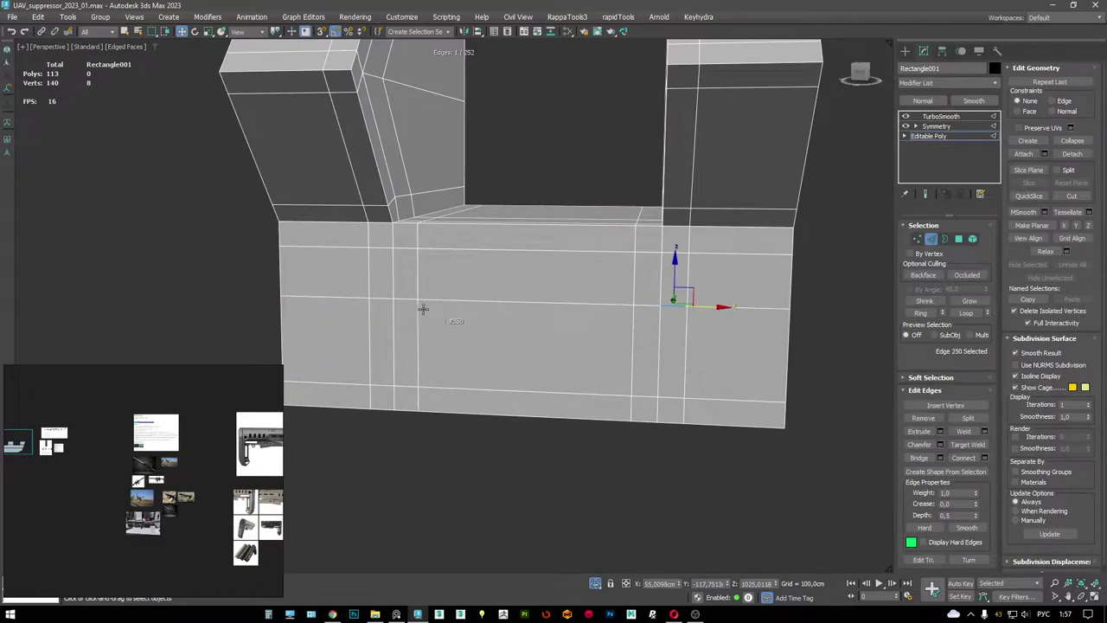
key("ctrl+alt+c")
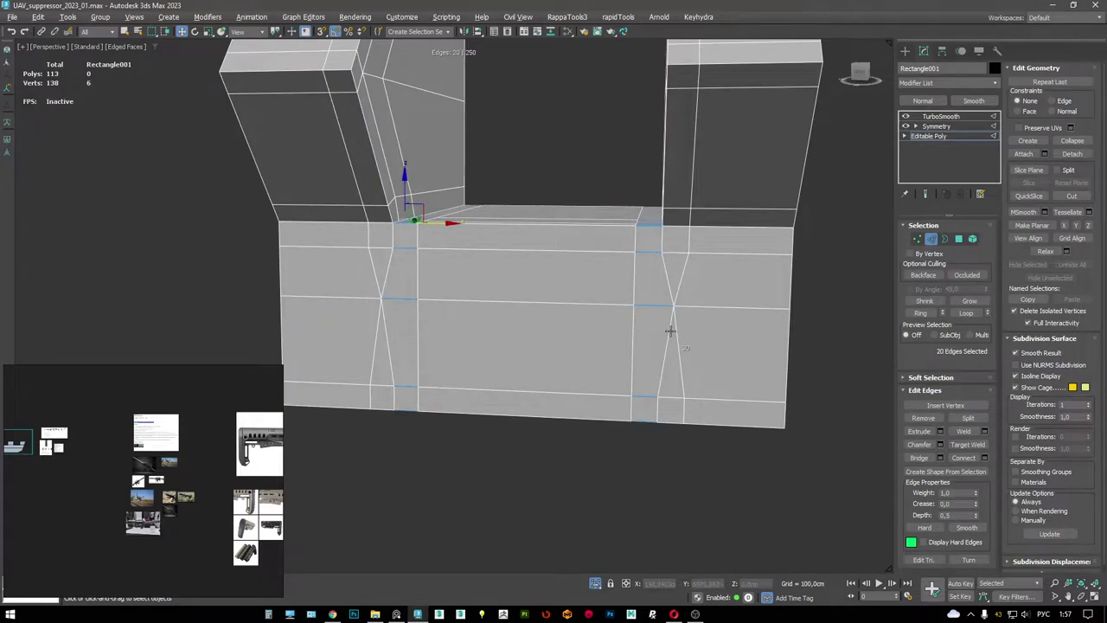
- Remove the remaining support edges with Ctrl+Backspace and hide the edge overlay
key("F3")
scroll(430, 279, "down", 5)
scroll(430, 279, "up", 3)
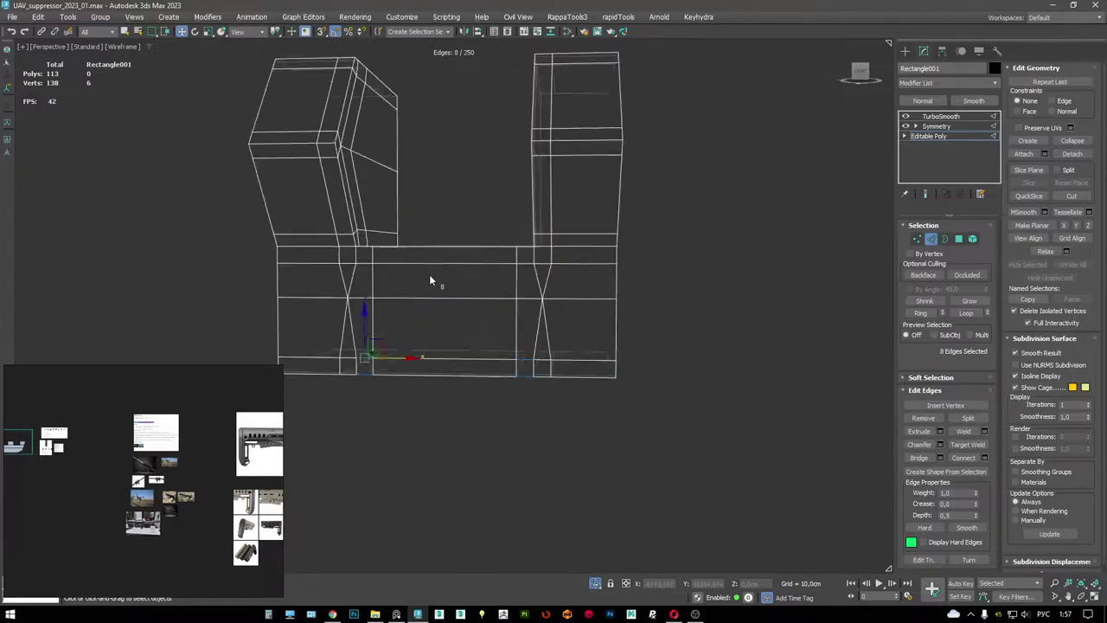
key("F3")
mouse_move(430, 279)
middle_mouse_down("alt")
mouse_move(447, 208)
mouse_move(448, 264)
middle_mouse_up("alt")
key("ctrl+BackSpace")
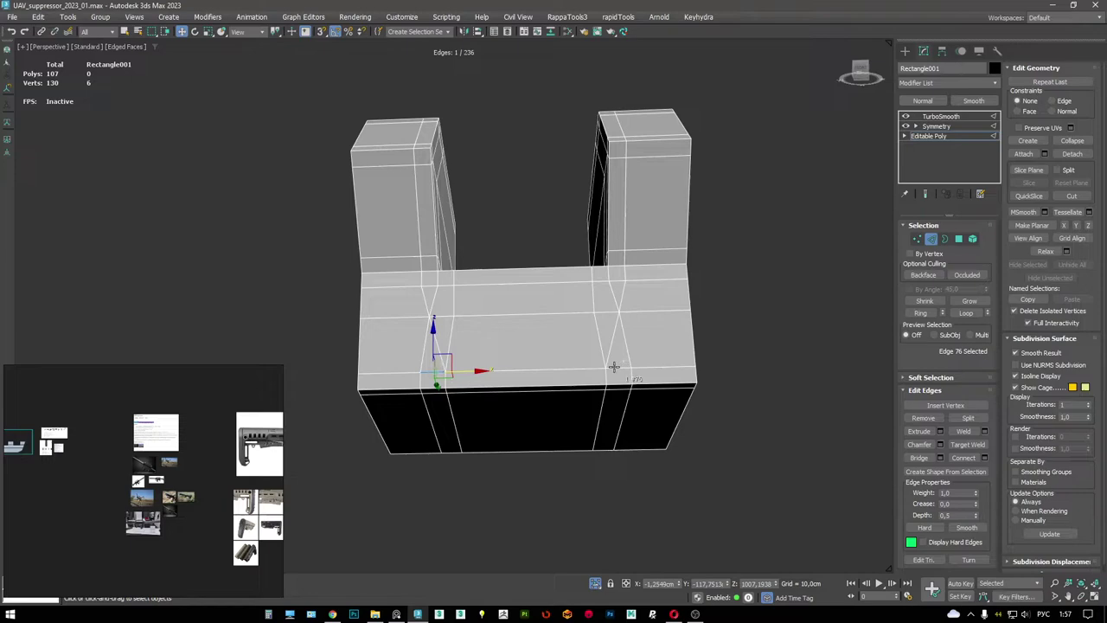
key("ctrl+BackSpace")
middle_click_drag(625, 341, 554, 303, "alt")
key("F4")
- Check the TurboSmooth result, then pick an edge on the base mesh's front face
left_click(941, 116)
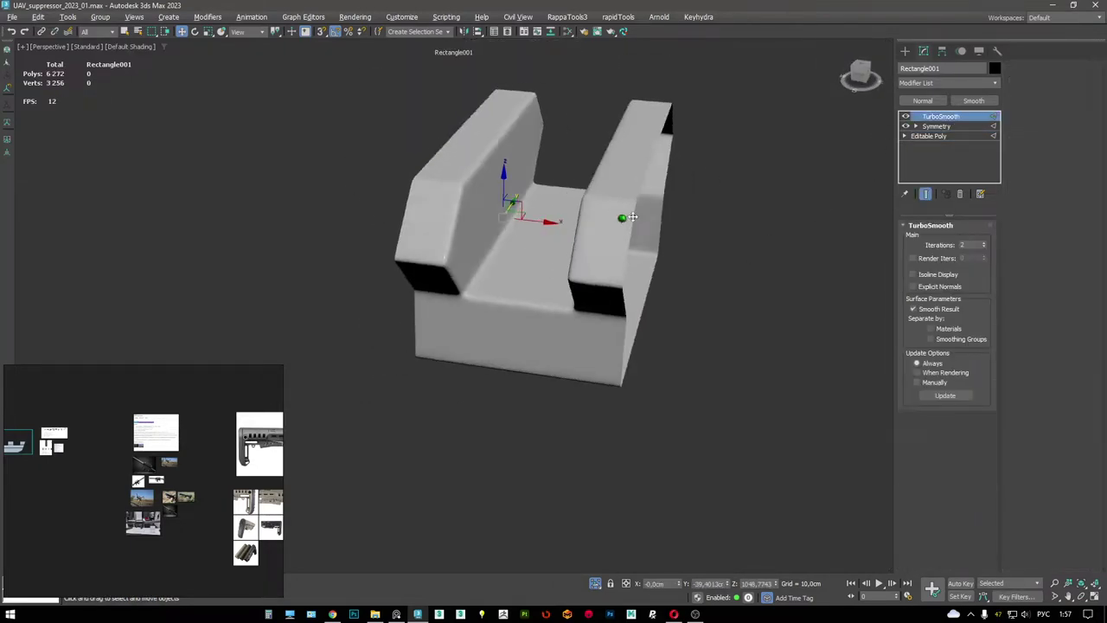
middle_click_drag(597, 242, 635, 234, "alt")
key("F4")
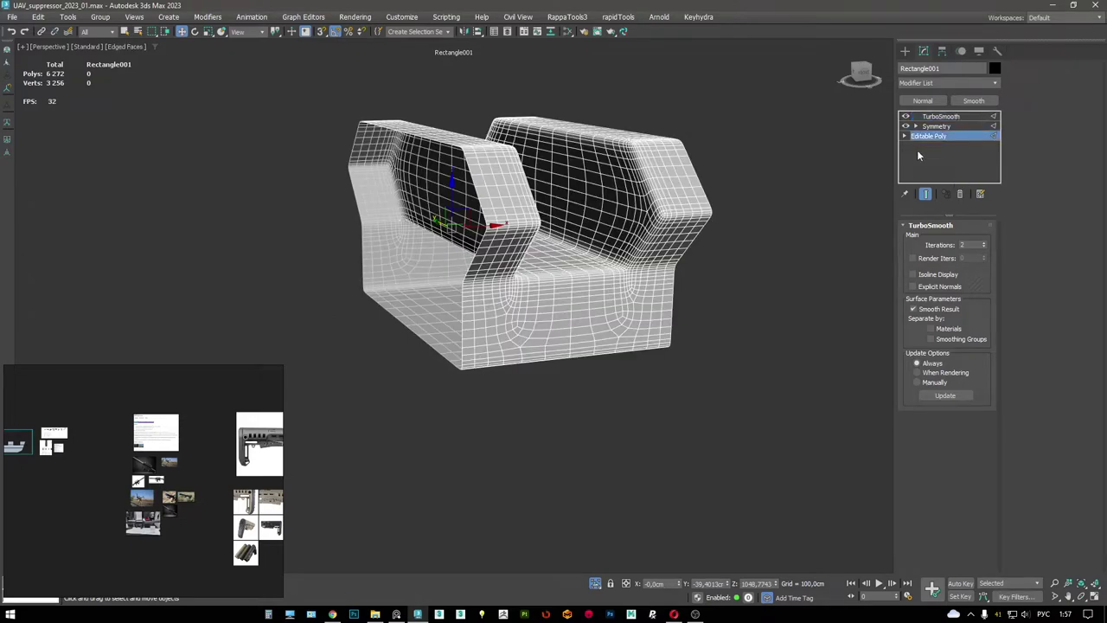
key("2")
scroll(550, 271, "up", 5)
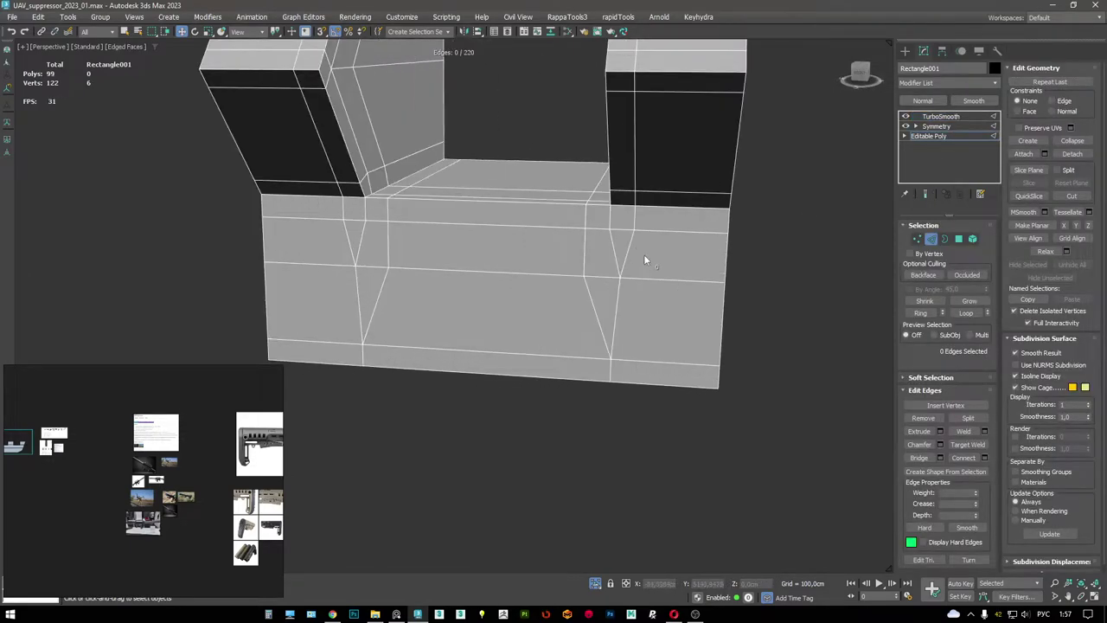
middle_click_drag(643, 254, 651, 234)
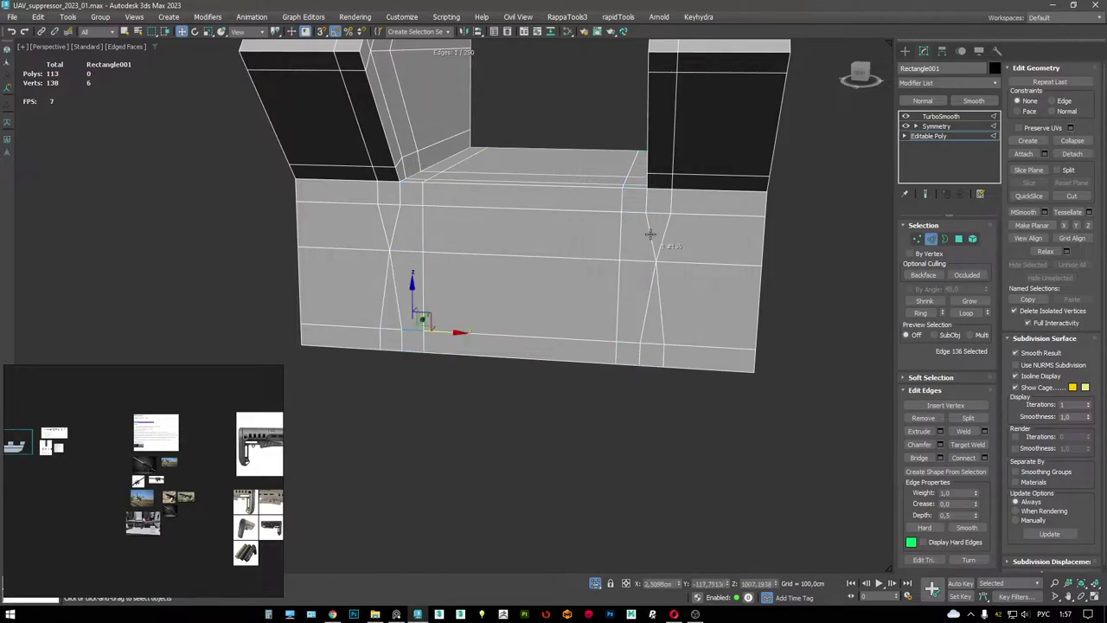
left_click(650, 233)
middle_click_drag(651, 234, 717, 332, "alt")
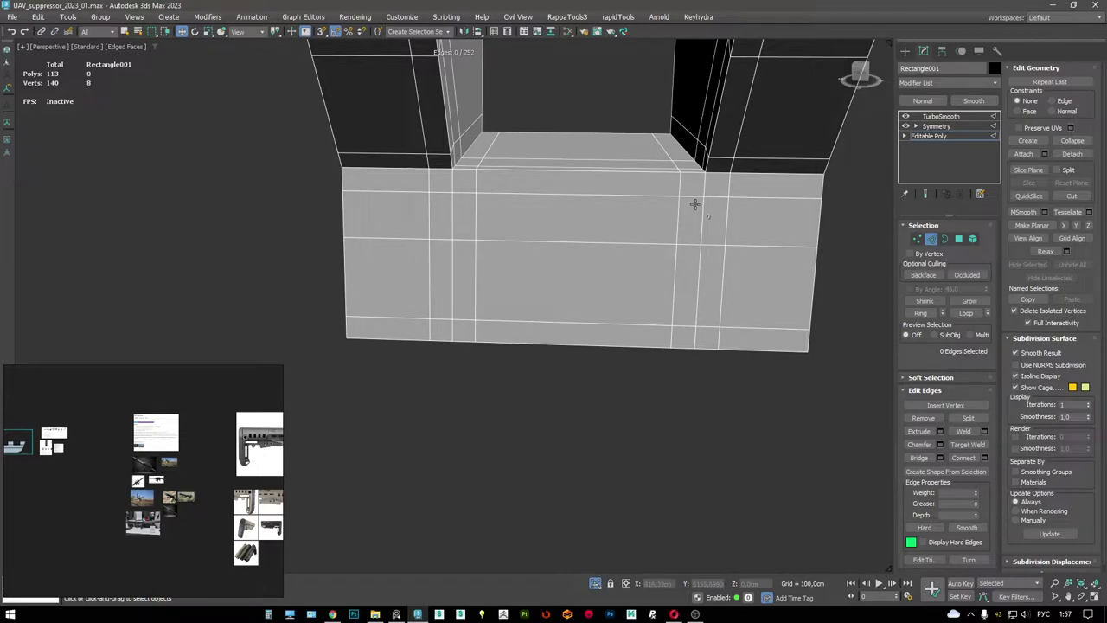
middle_click_drag(695, 205, 758, 232)
- Select 8 vertices and an edge on the front face in wireframe
key("F3")
key("1")
left_click_drag(771, 236, 662, 200)
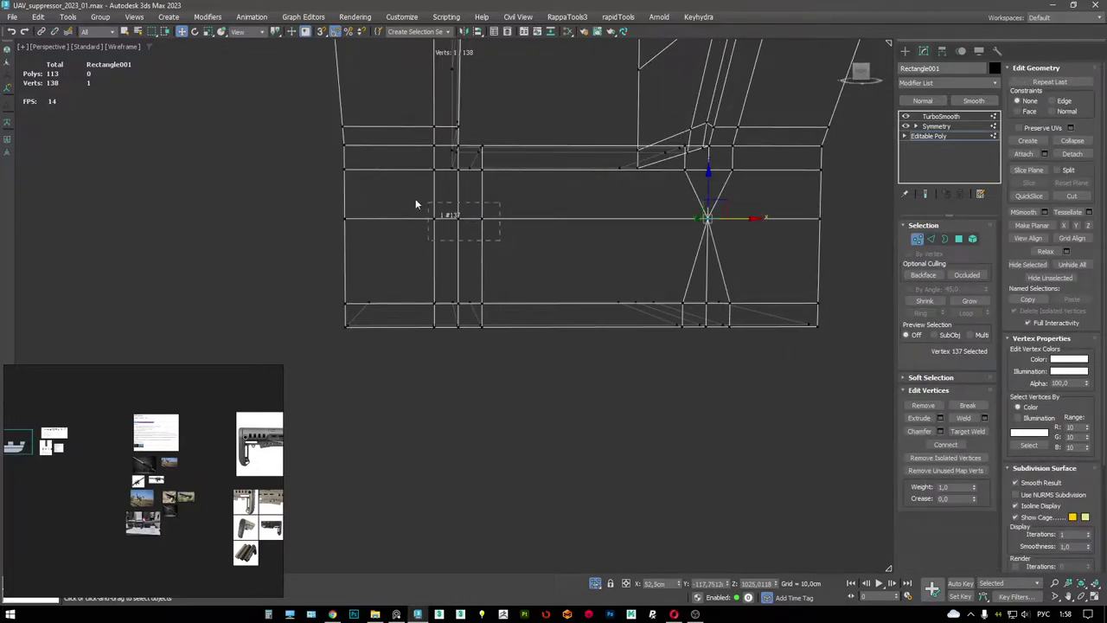
key("2")
left_click(459, 251)
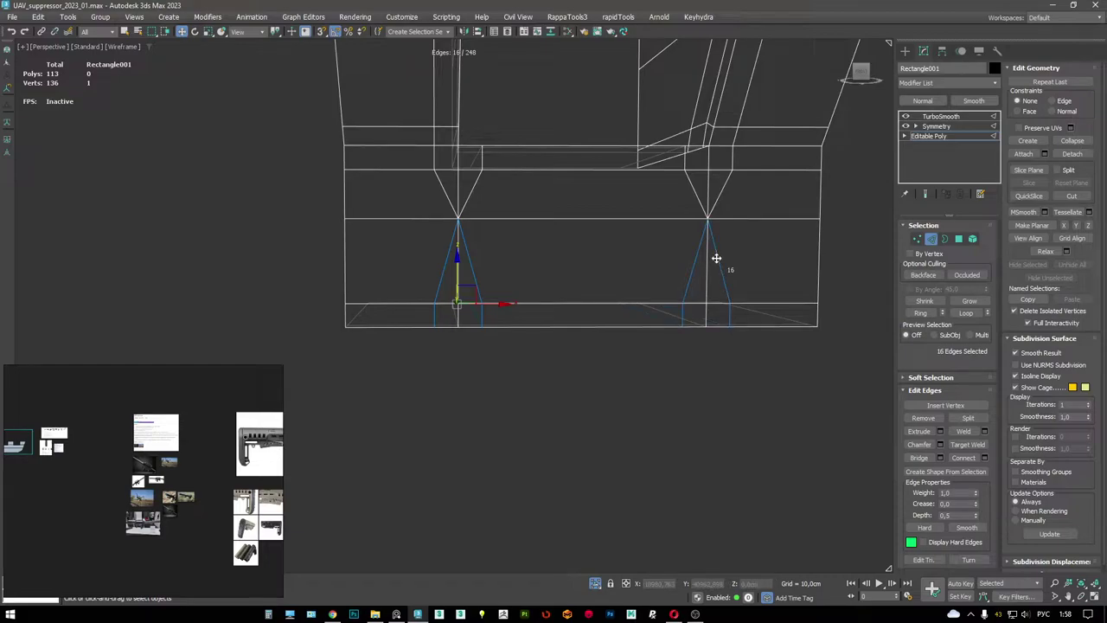
key("F3")
key("F4")
middle_click_drag(729, 222, 997, 103, "alt")
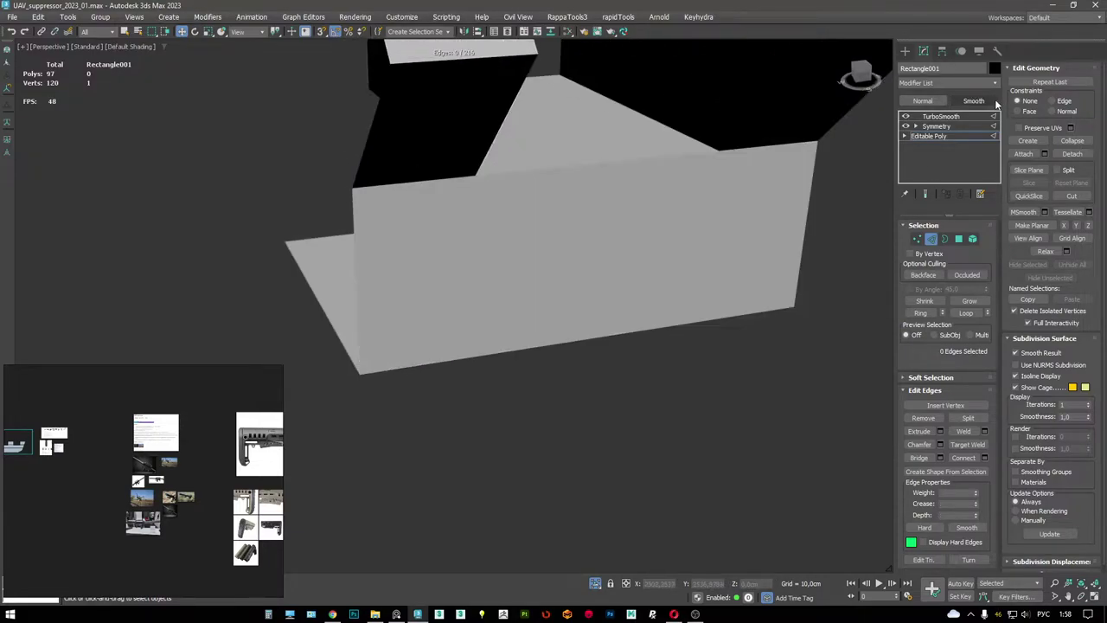
- Compare the TurboSmooth result with the base mesh, then return to Edge mode
left_click(941, 115)
scroll(596, 286, "down", 5)
key("F4")
middle_click_drag(600, 294, 597, 260, "alt")
left_click(941, 136)
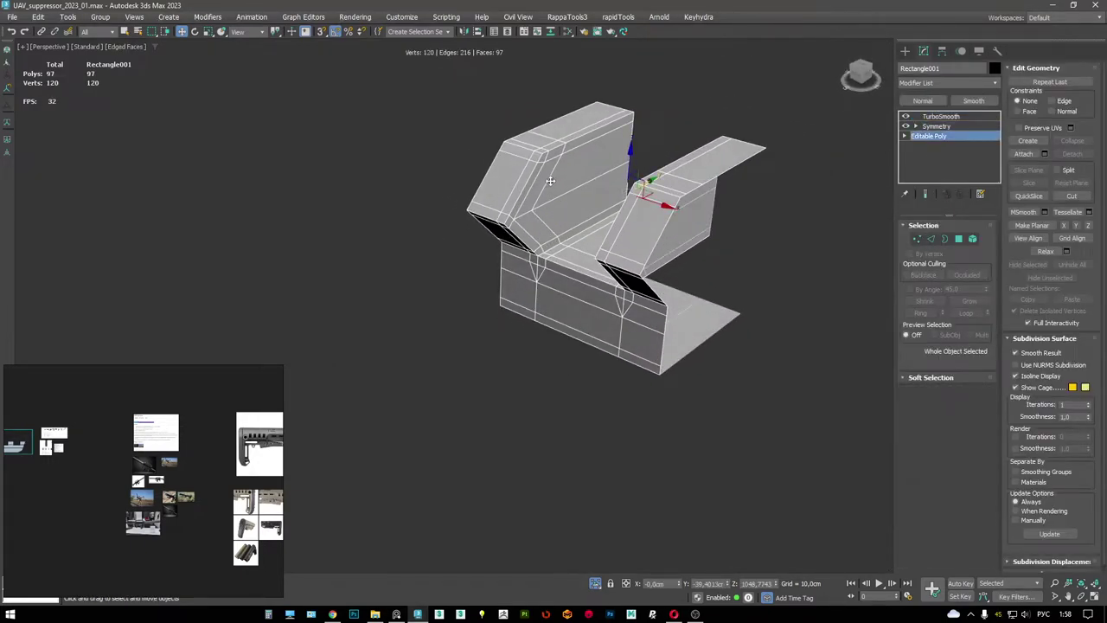
left_click(941, 116)
key("F3")
mouse_move(596, 195)
middle_mouse_down("alt")
mouse_move(550, 179)
mouse_move(590, 204)
middle_mouse_up("alt")
key("F3")
left_click(930, 136)
key("2")
- Remove a 15-edge loop across the block and view the TurboSmooth result
double_click(552, 166)
key("ctrl+BackSpace")
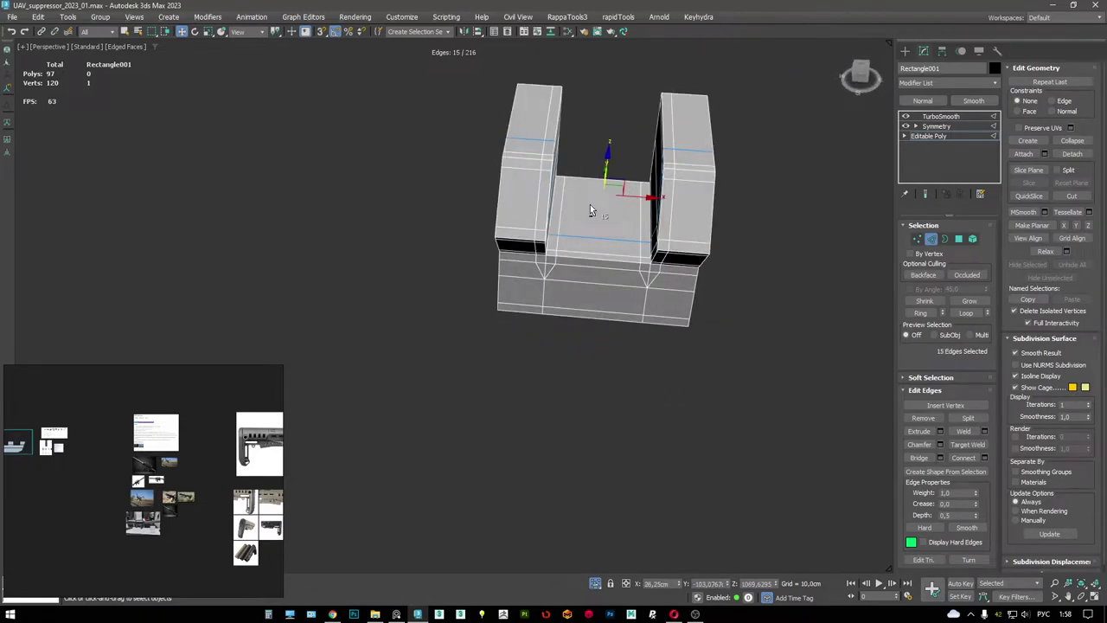
middle_click_drag(624, 66, 683, 86, "alt")
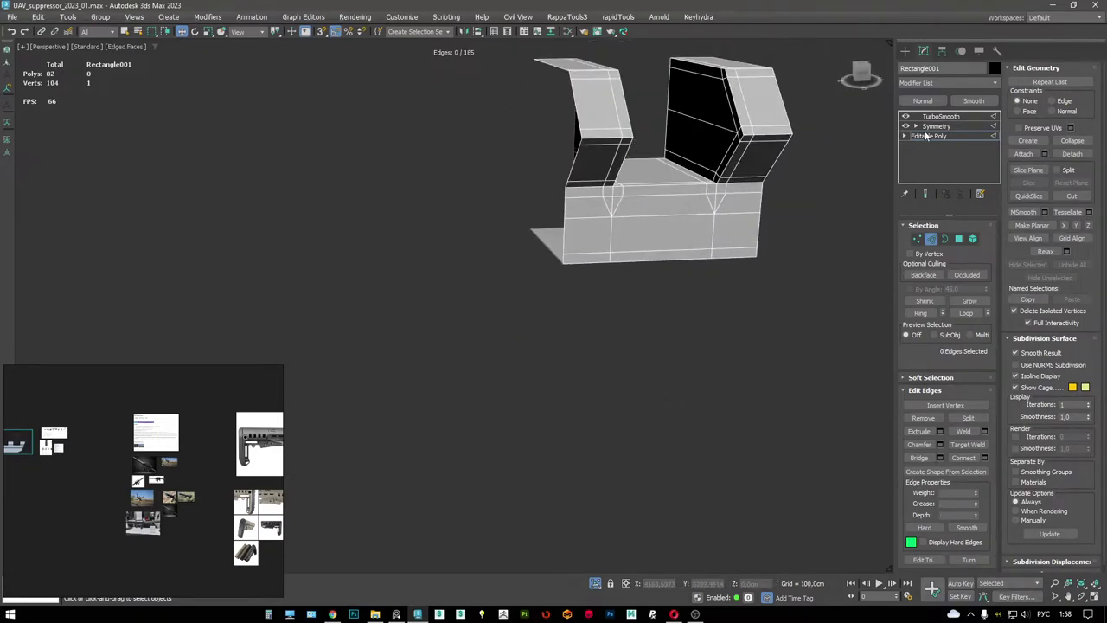
key("2")
left_click(936, 122)
key("F4")
mouse_move(666, 165)
middle_mouse_down("alt")
mouse_move(573, 203)
mouse_move(588, 196)
mouse_move(462, 220)
middle_mouse_up("alt")
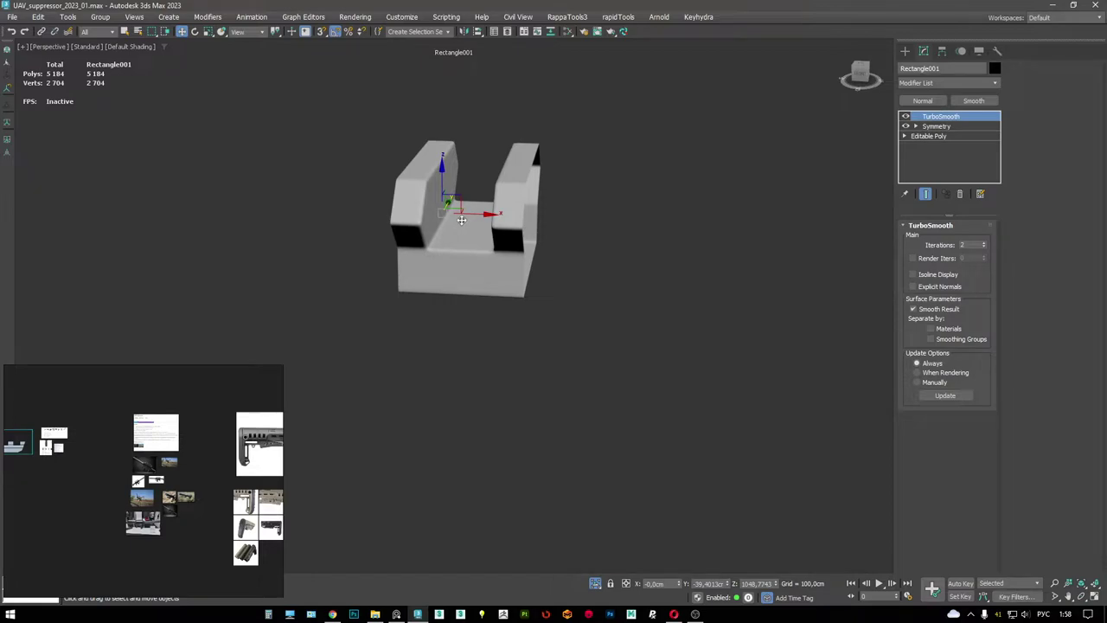
- Shift-drag a single plain copy of the smoothed block to the left of the original
scroll(519, 229, "down", 3)
scroll(623, 243, "up", 4)
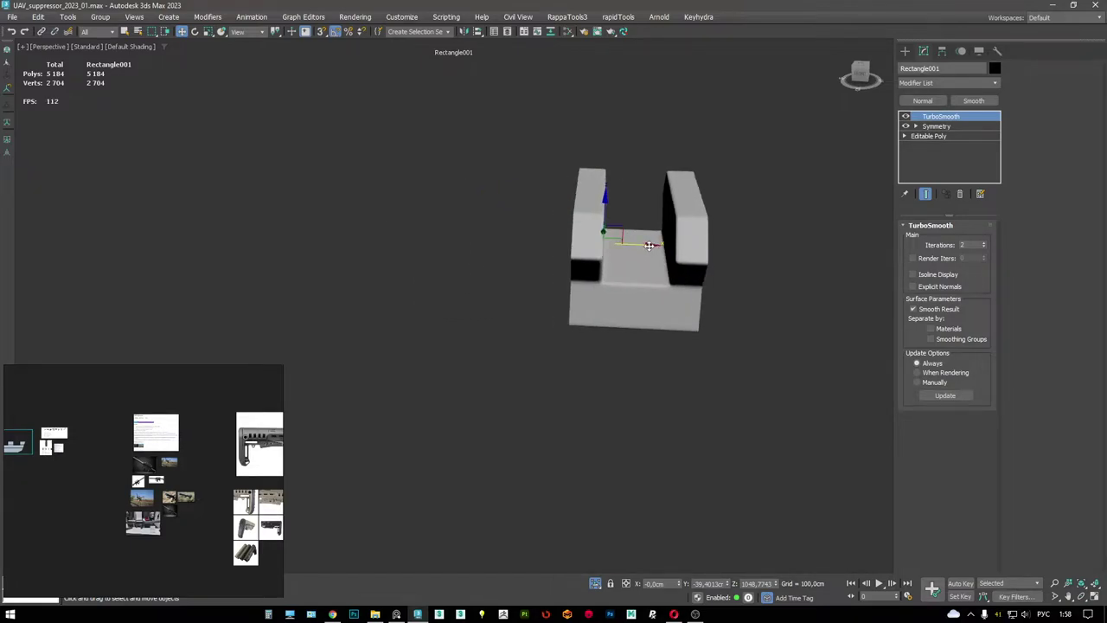
key("F4")
left_click_drag(649, 245, 516, 240, "shift")
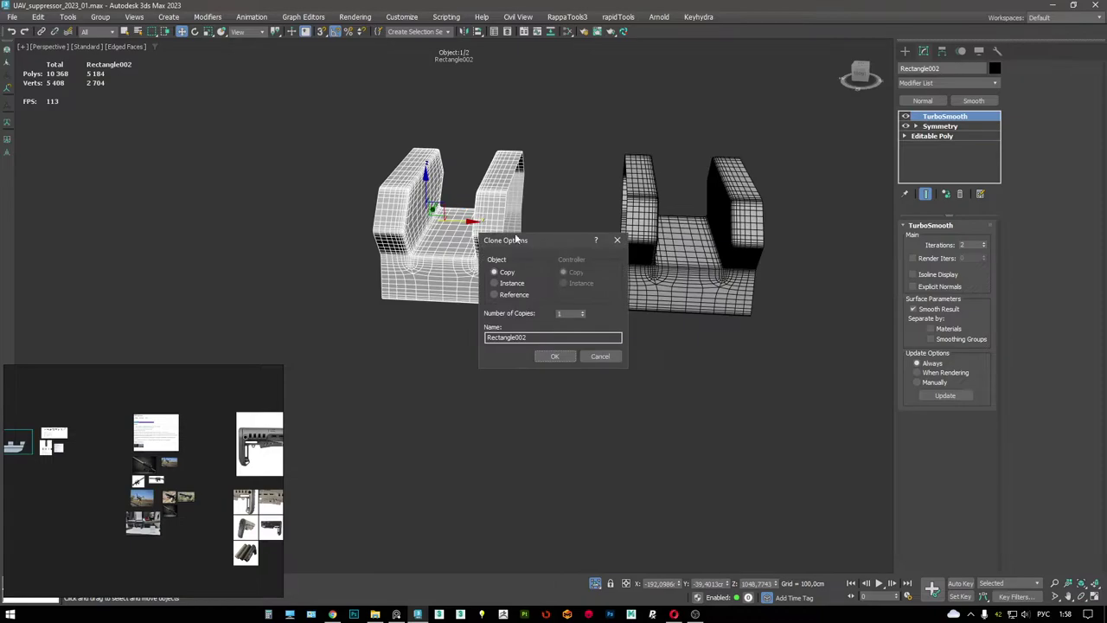
left_click(555, 356)
- In wireframe, go to the copy's base mesh Vertex mode and box-select its right portion's 52 vertices
mouse_move(548, 247)
middle_mouse_down("alt")
mouse_move(466, 212)
mouse_move(951, 147)
middle_mouse_up("alt")
key("F4")
key("F3")
scroll(466, 212, "up", 2)
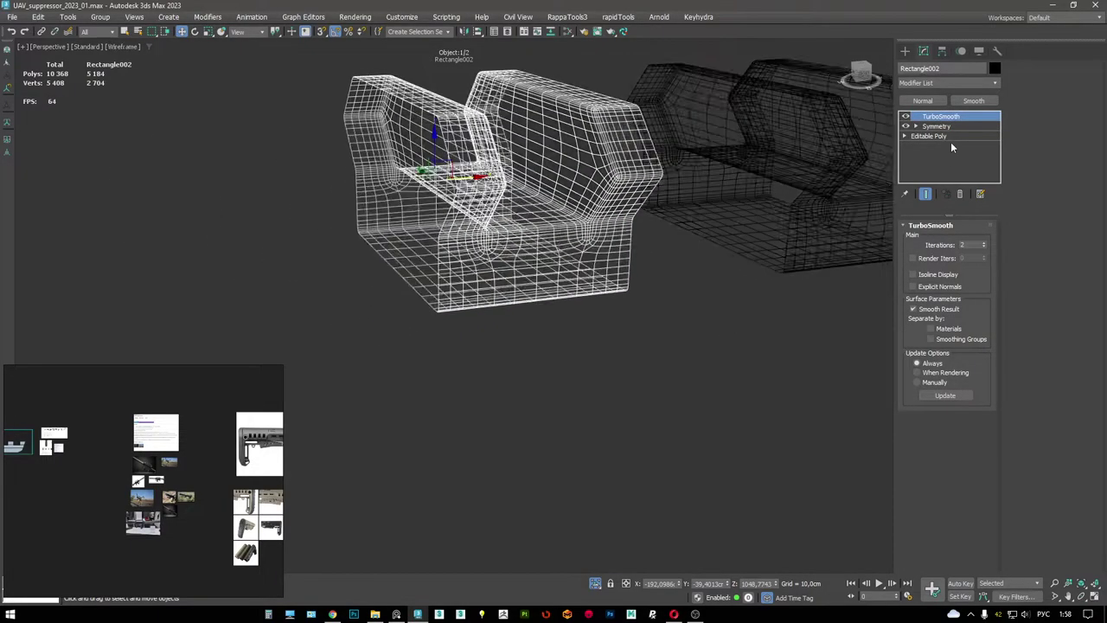
key("F3")
left_click(964, 135)
middle_click_drag(536, 207, 363, 101, "alt")
key("F3")
key("1")
key("F3")
key("F3")
left_click_drag(363, 100, 576, 384)
middle_click_drag(575, 384, 531, 212, "alt")
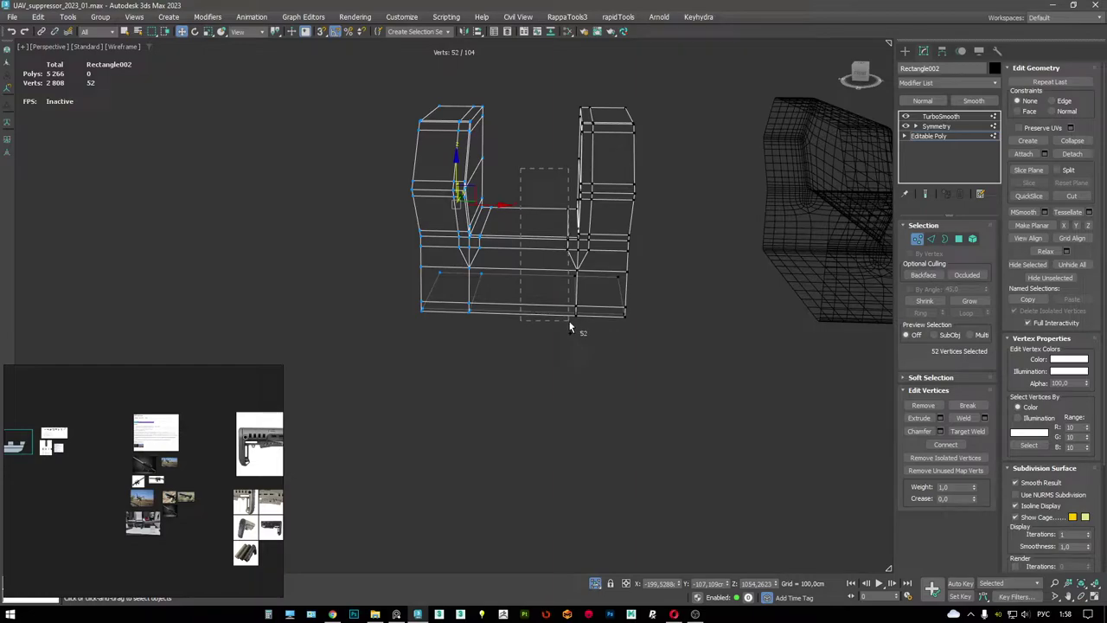
- Delete the selected vertices, leaving only the upright side flap of the copy
key("Delete")
middle_click_drag(582, 312, 562, 251, "alt")
key("F3")
scroll(562, 251, "up", 3)
middle_click_drag(594, 208, 624, 248, "alt")
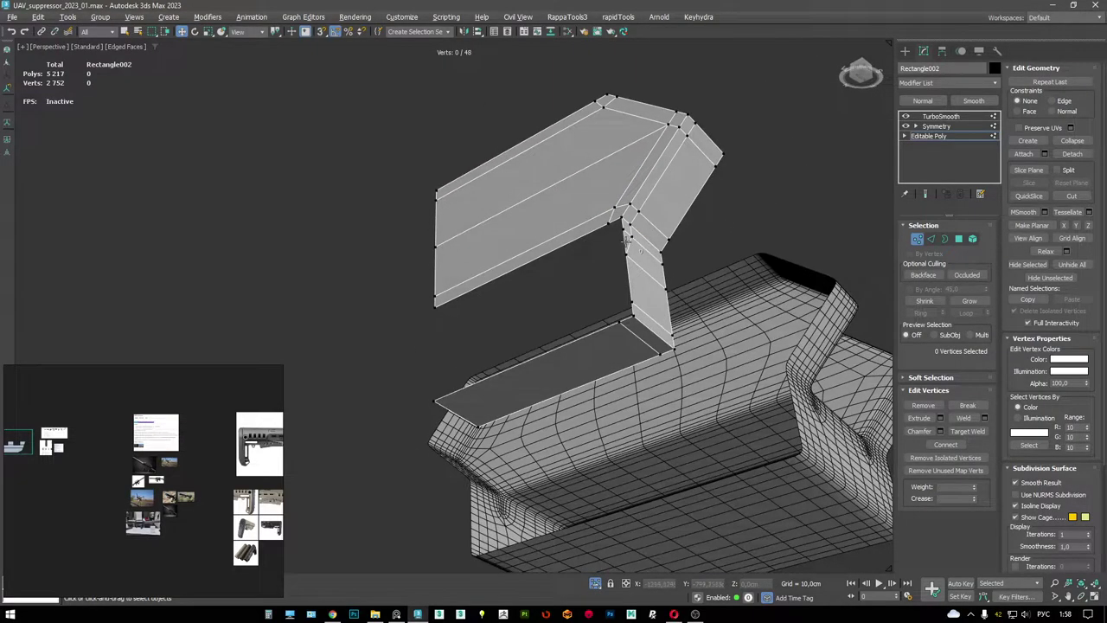
- Shift-drag an edge of the flap to extend a new face outward
key("2")
scroll(632, 264, "up", 4)
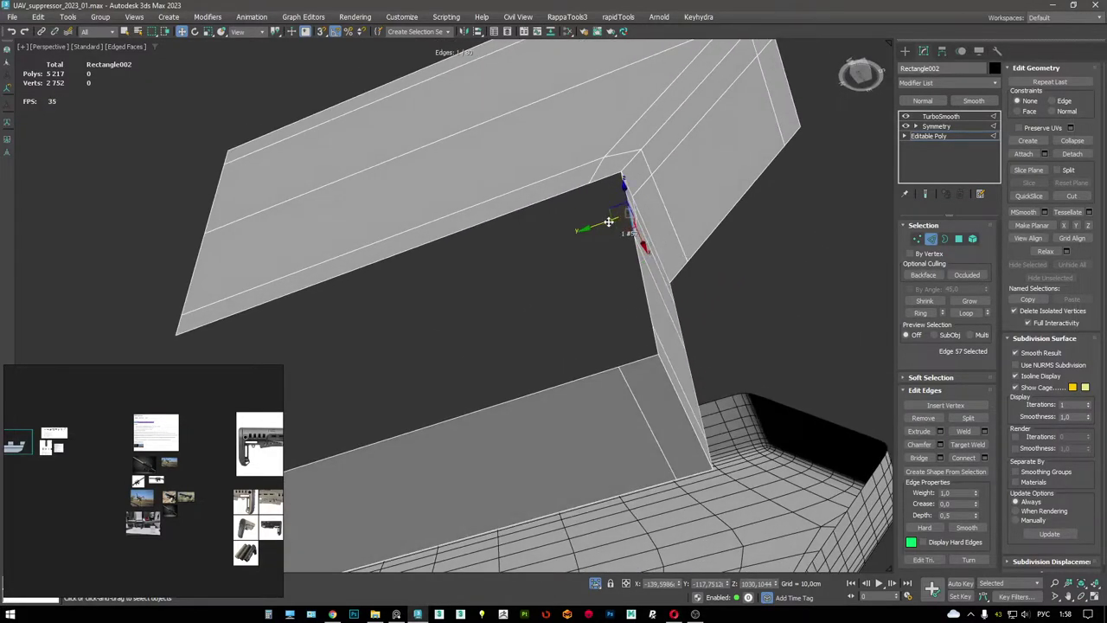
left_click_drag(600, 223, 589, 187, "shift")
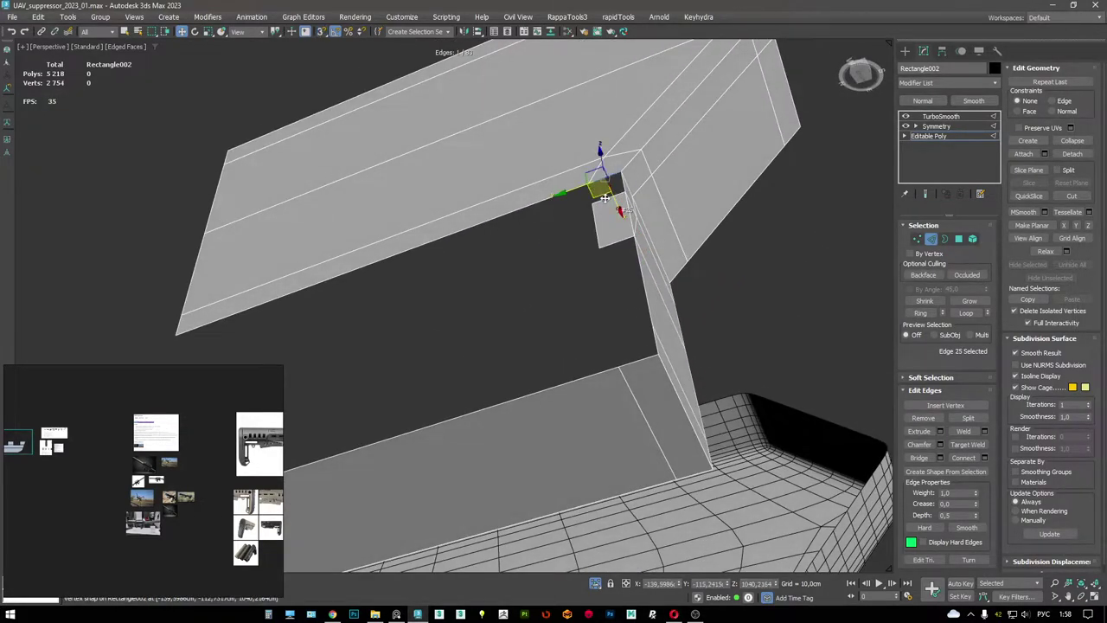
scroll(605, 198, "down", 5)
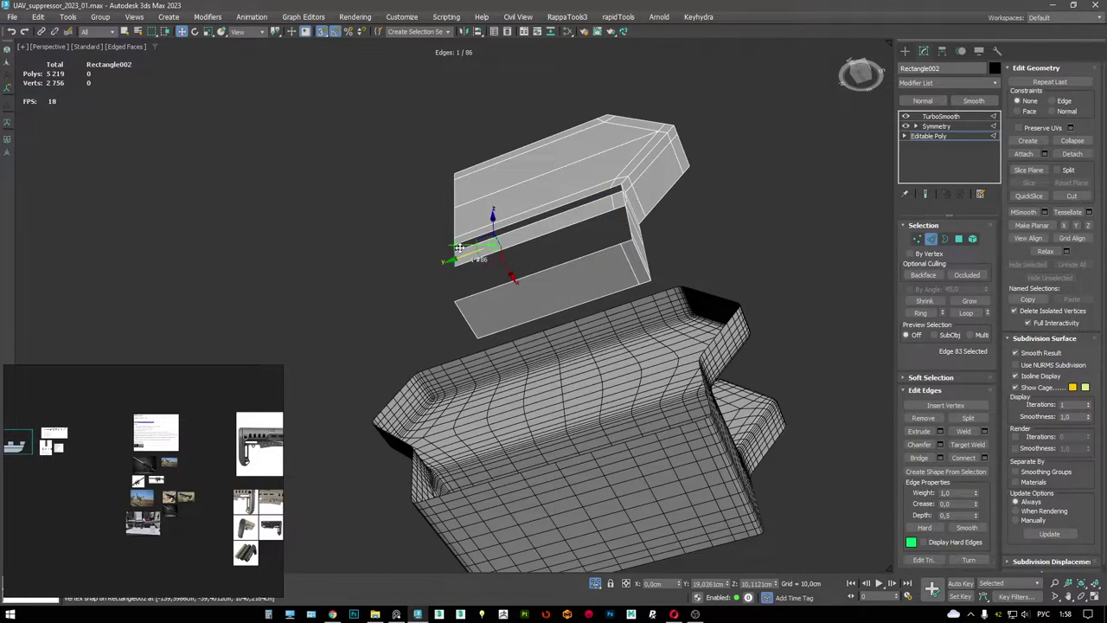
middle_click_drag(499, 231, 508, 240, "alt")
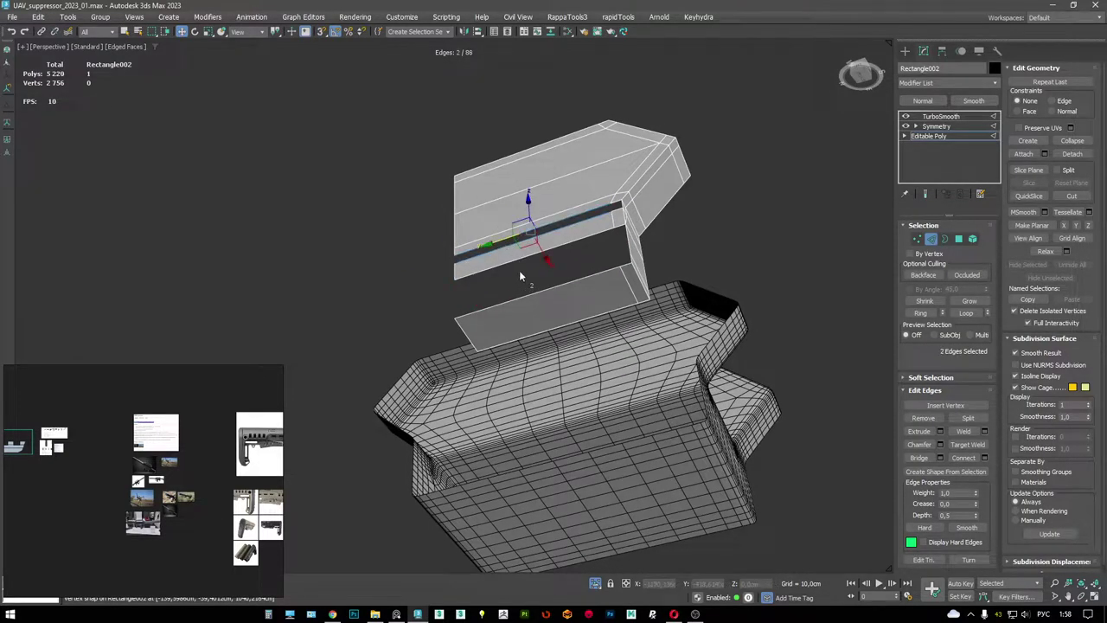
middle_click_drag(609, 262, 645, 269, "alt")
- Select the flap's open border, then its edges and vertices, to shape the side plate
key("3")
left_click(633, 212)
key("2")
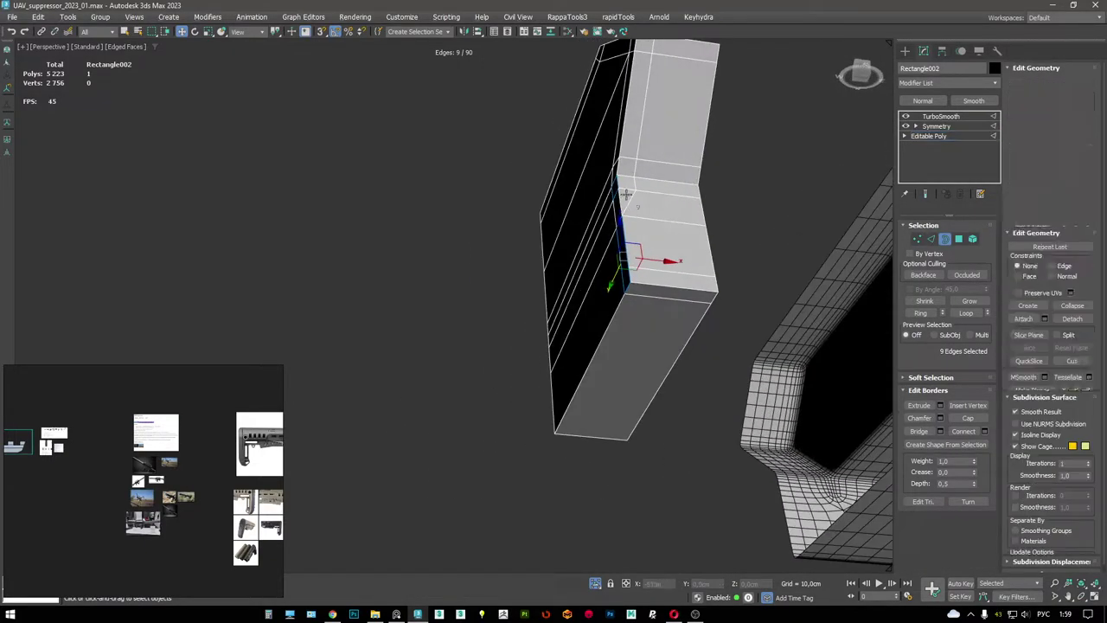
left_click(636, 206)
middle_click_drag(637, 206, 625, 215, "alt")
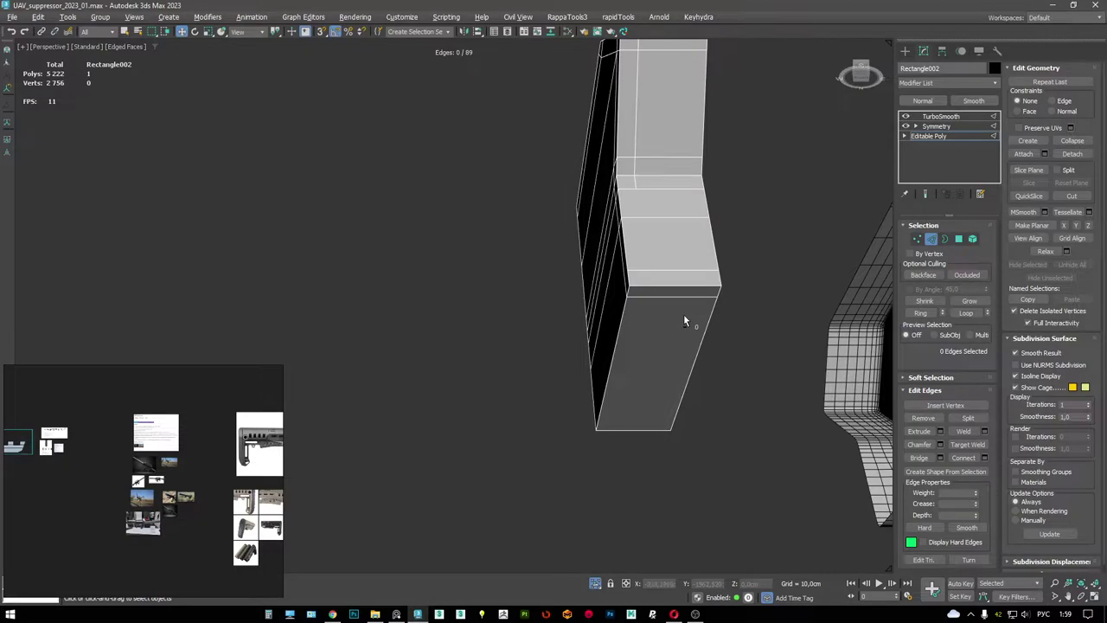
middle_click_drag(684, 318, 662, 277, "alt")
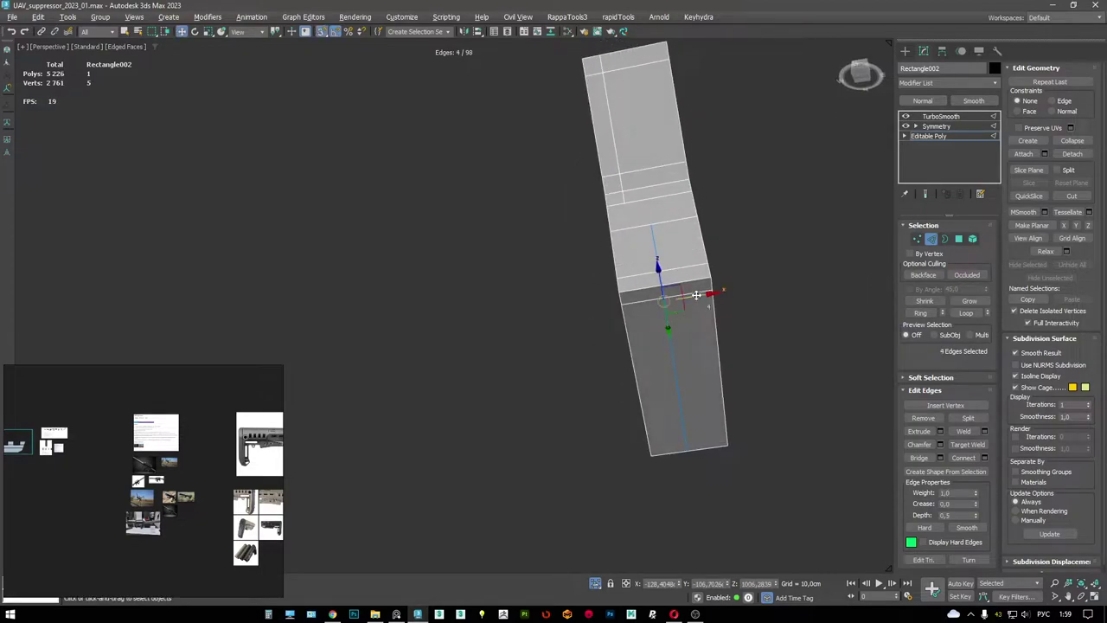
key("1")
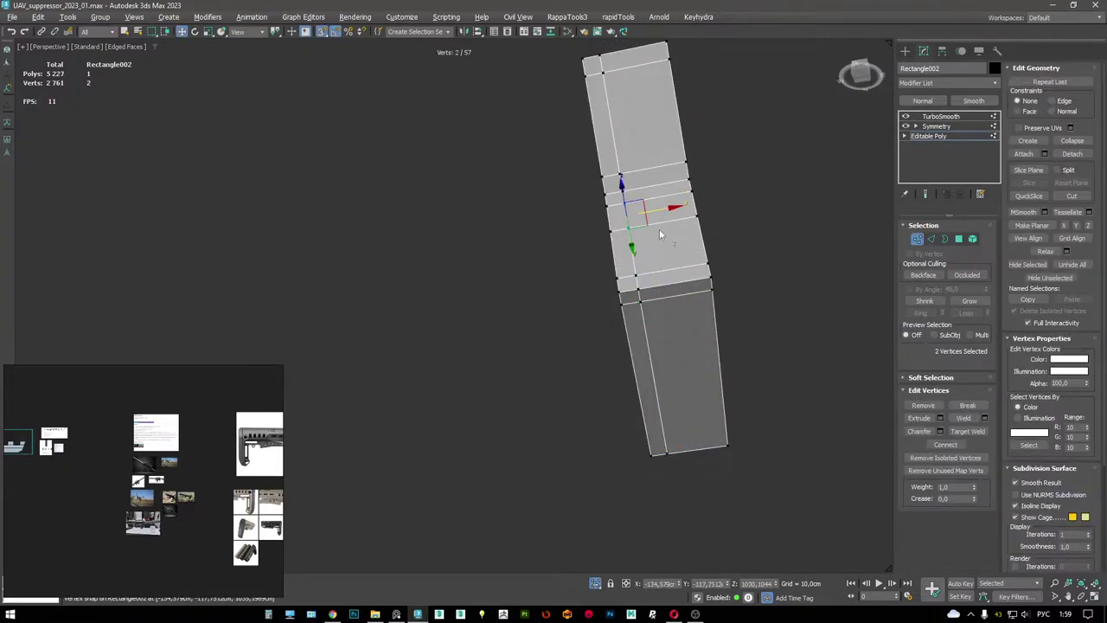
middle_click_drag(660, 234, 623, 285, "alt")
- Exit sub-object editing, turn off TurboSmooth display, and select the side plate piece
left_click(948, 138)
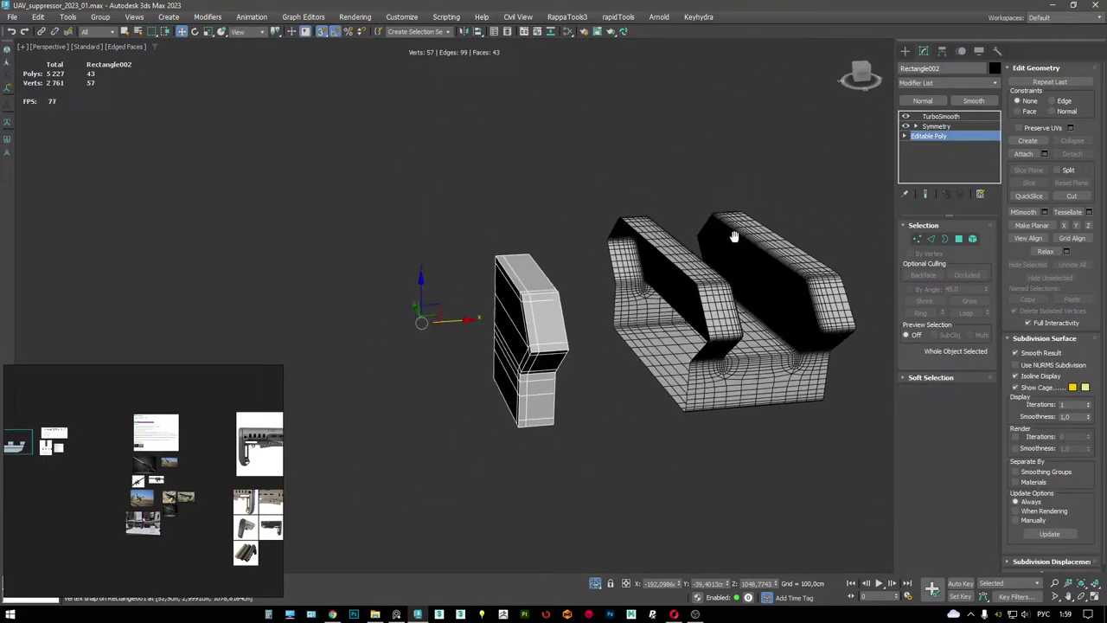
key("z")
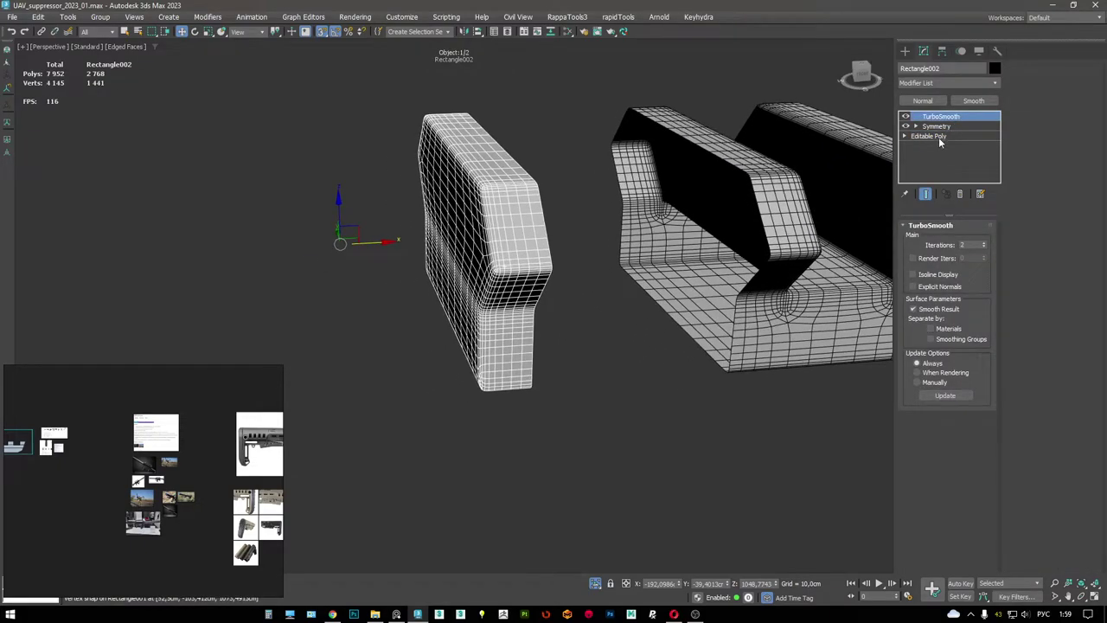
left_click(905, 116)
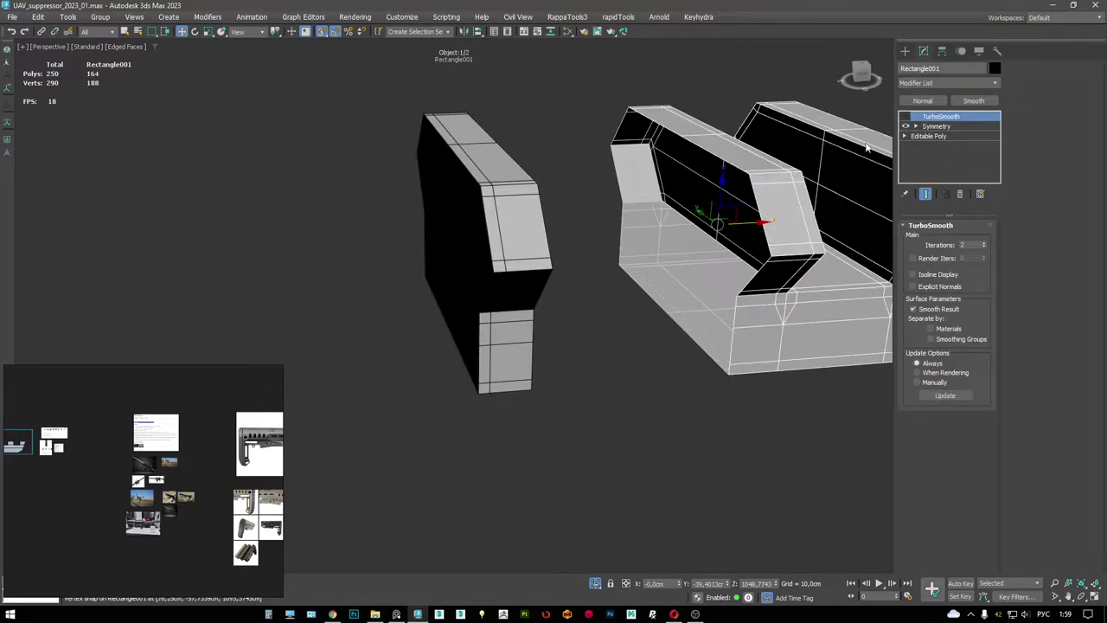
key("ctrl+d")
left_click(525, 237)
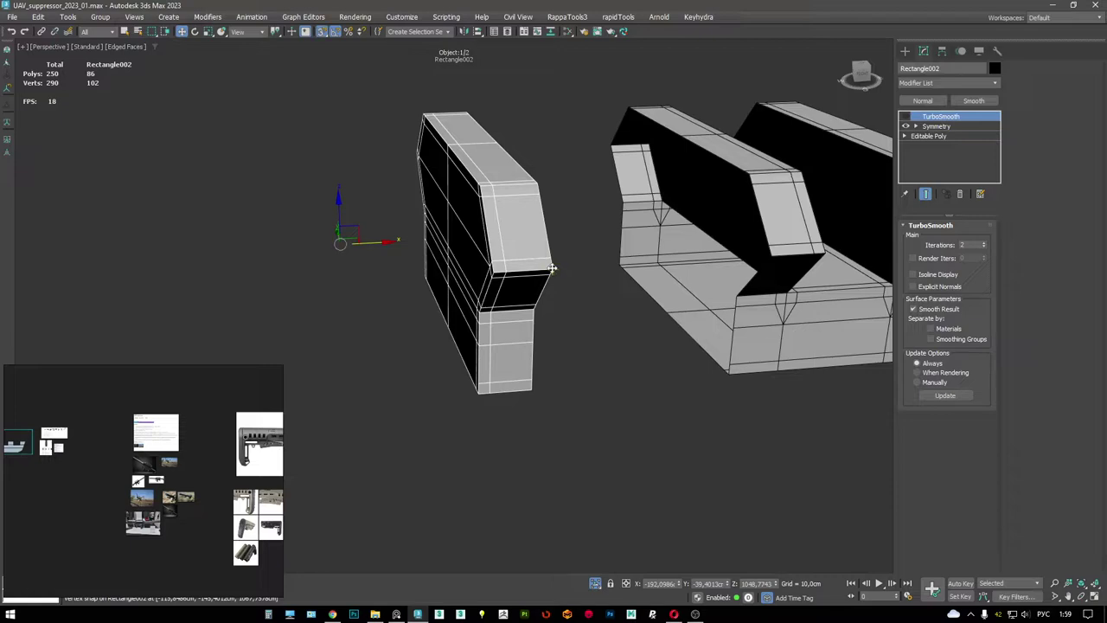
middle_click_drag(742, 254, 536, 285, "alt")
- Select Rectangle001 at its TurboSmooth level, enable snapping, and Shift-drag a clone to the right
left_click(609, 295)
scroll(609, 295, "down", 3)
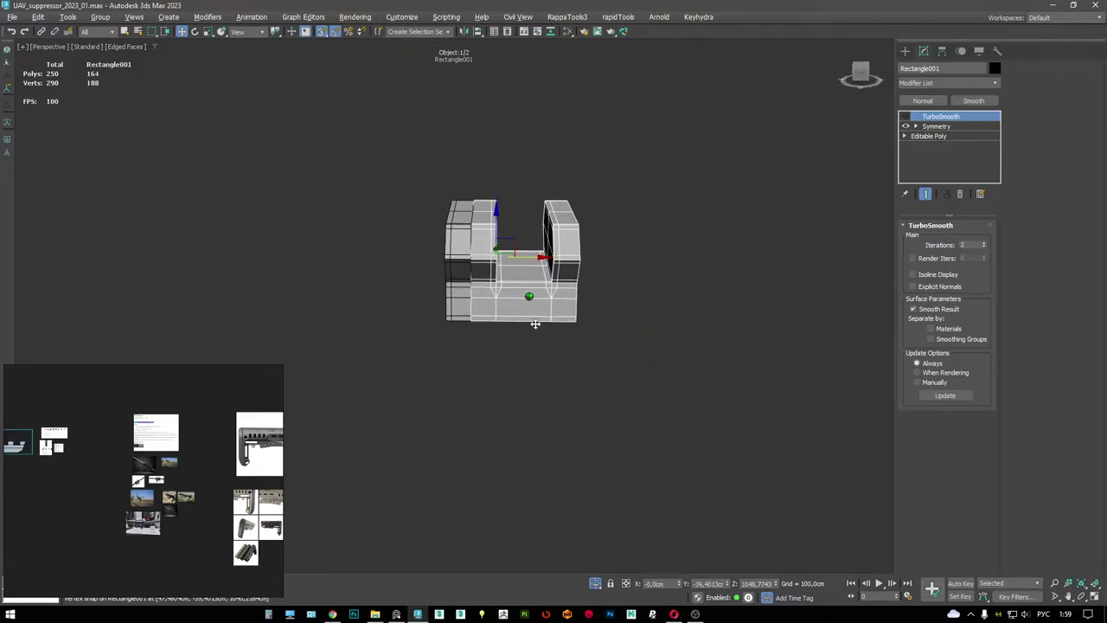
scroll(609, 295, "up", 3)
middle_click_drag(609, 295, 445, 288, "alt")
key("F3")
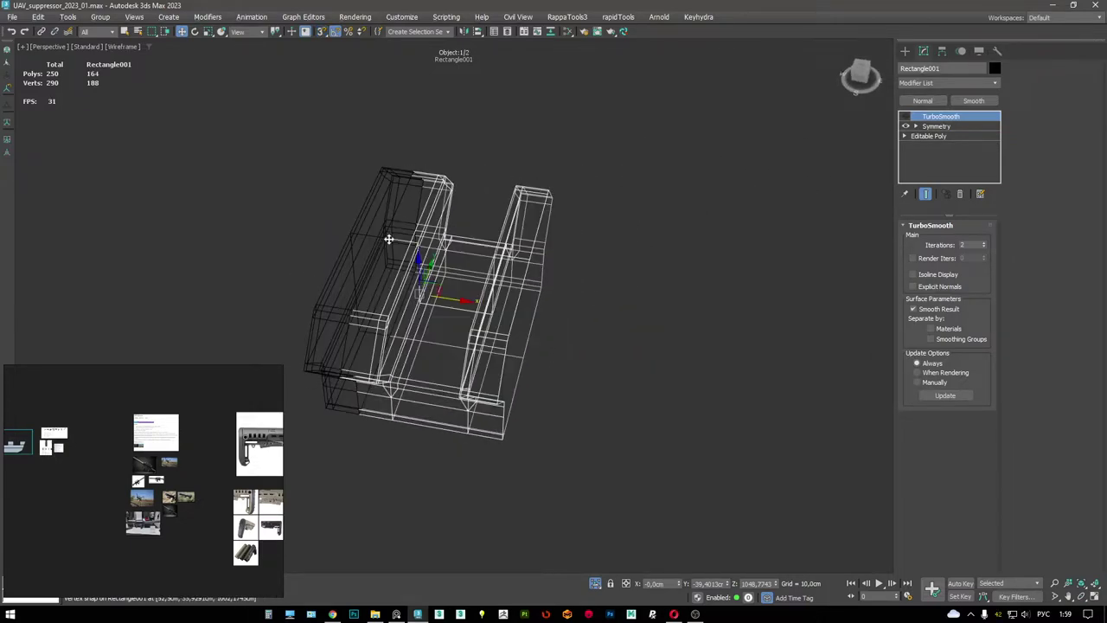
key("1")
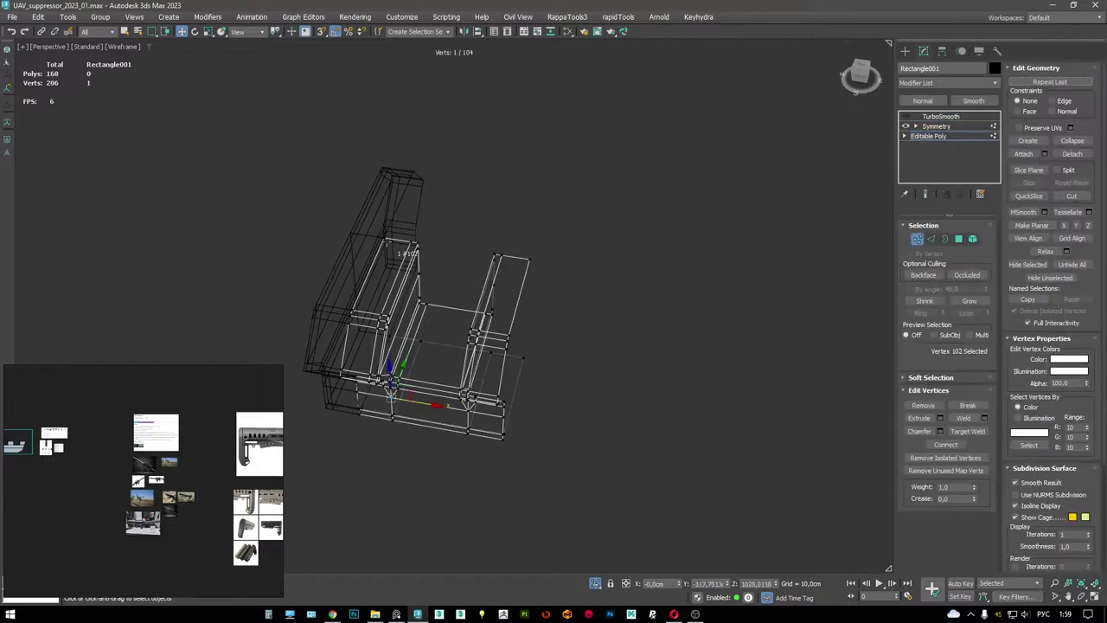
key("F3")
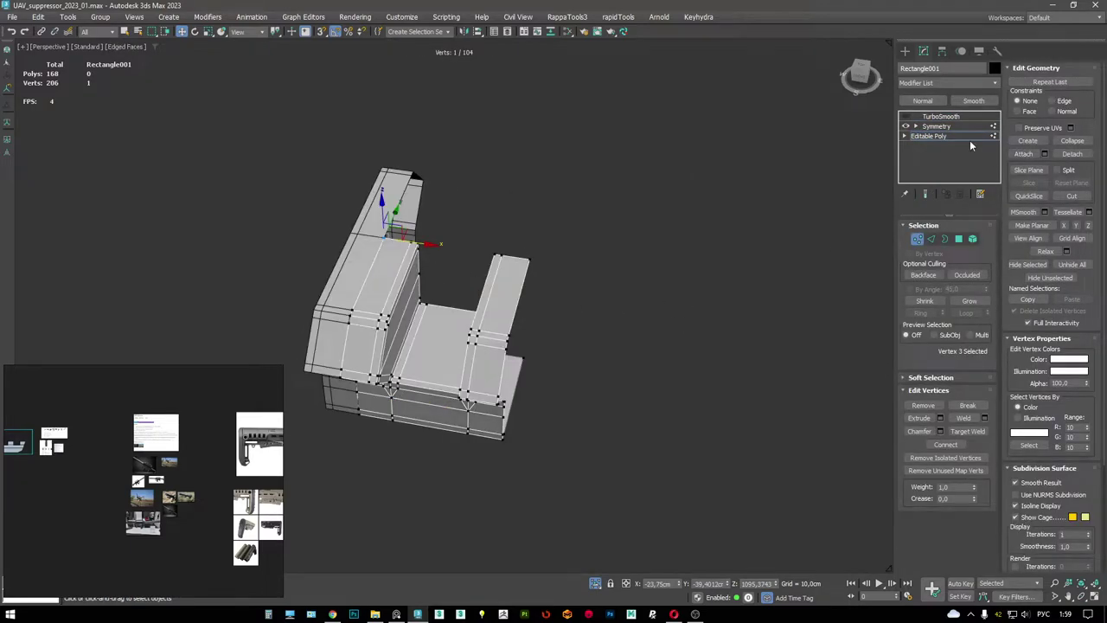
left_click(944, 116)
key("s")
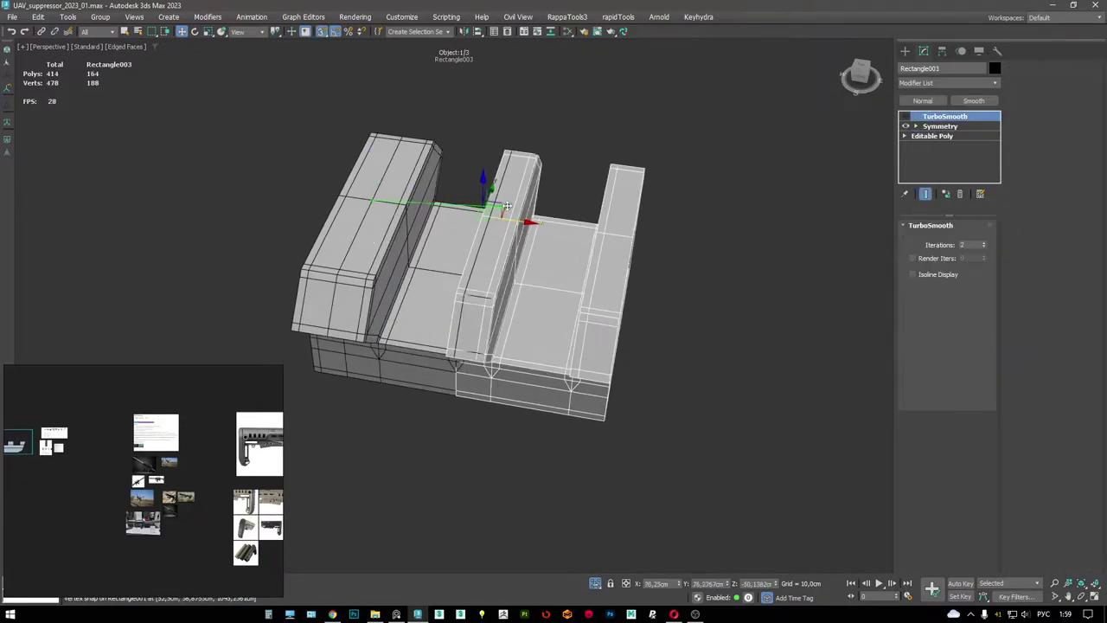
left_click_drag(507, 205, 543, 211, "shift")
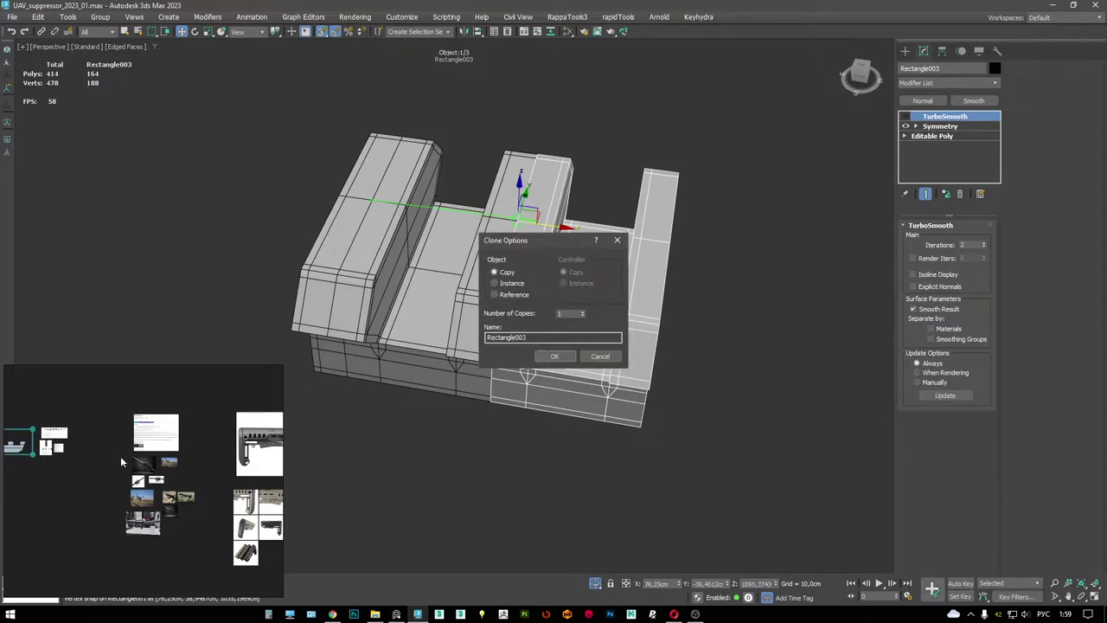
- Cancel the pending clone of the block and orbit to a three-quarter view
scroll(122, 462, "up", 3)
left_click(138, 484)
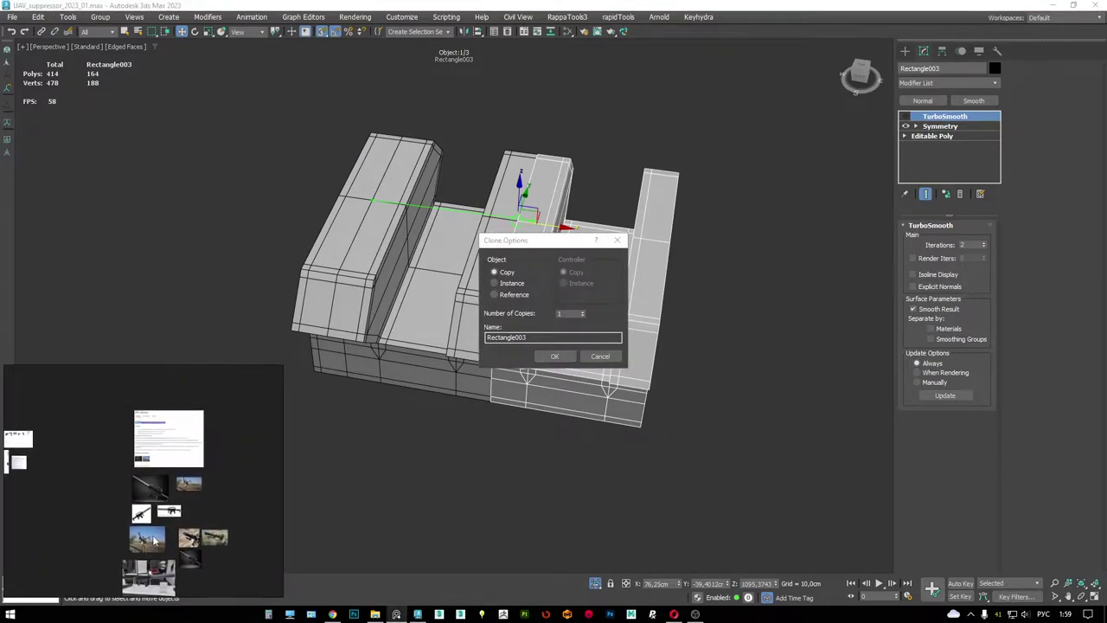
scroll(159, 501, "up", 10)
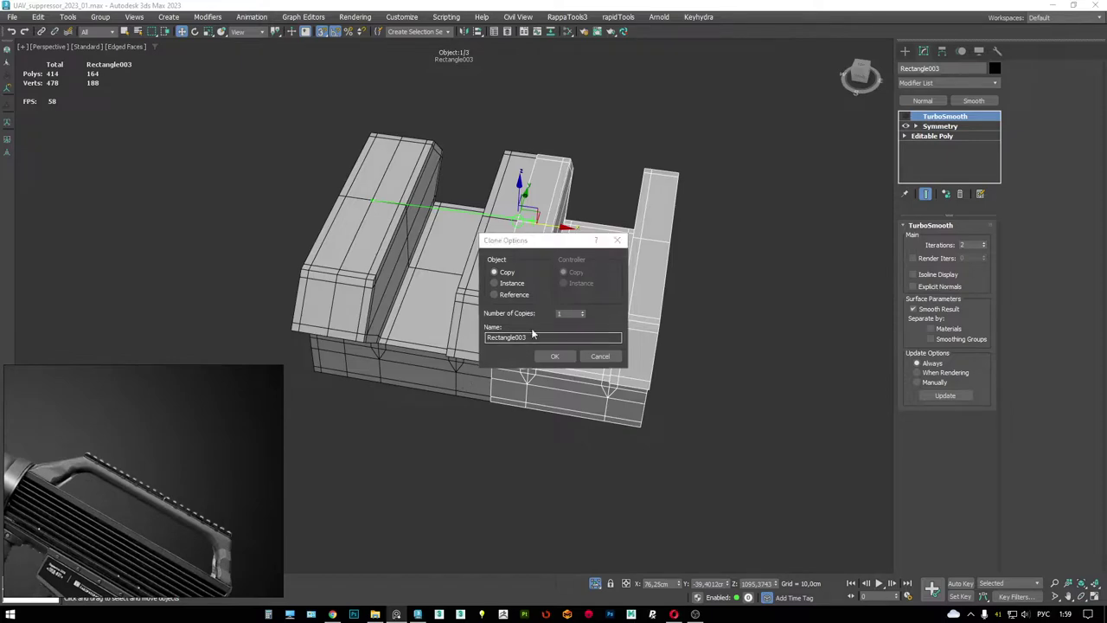
left_click(600, 357)
scroll(509, 282, "down", 5)
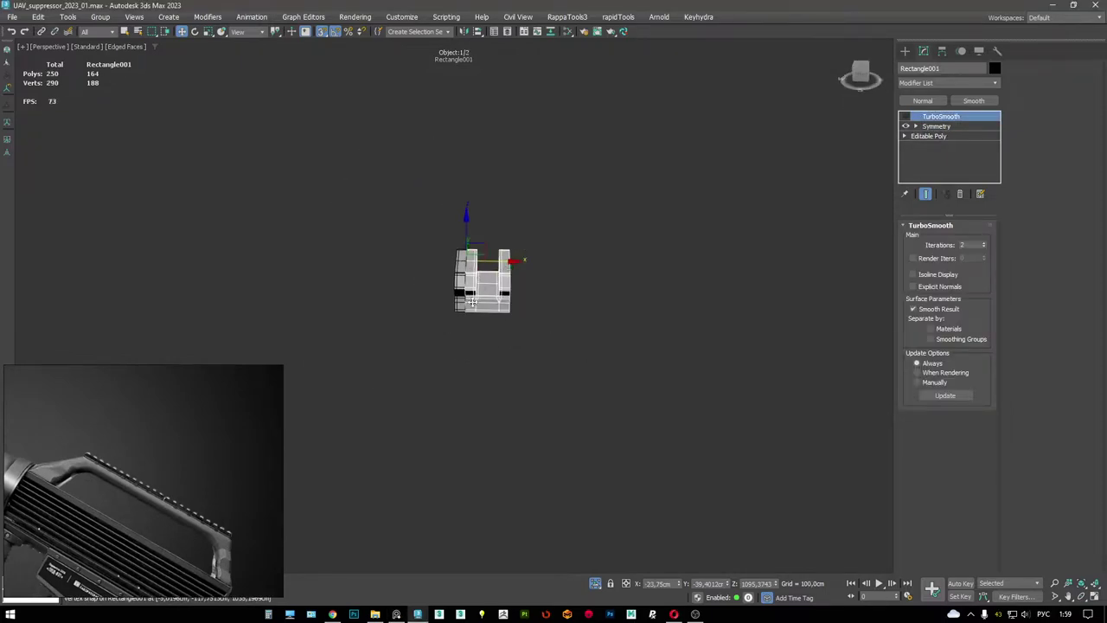
scroll(509, 282, "up", 3)
middle_click_drag(539, 235, 668, 222, "alt")
- Select the side plate and clone a single copy of it to the right
left_click(475, 236)
left_click(922, 126)
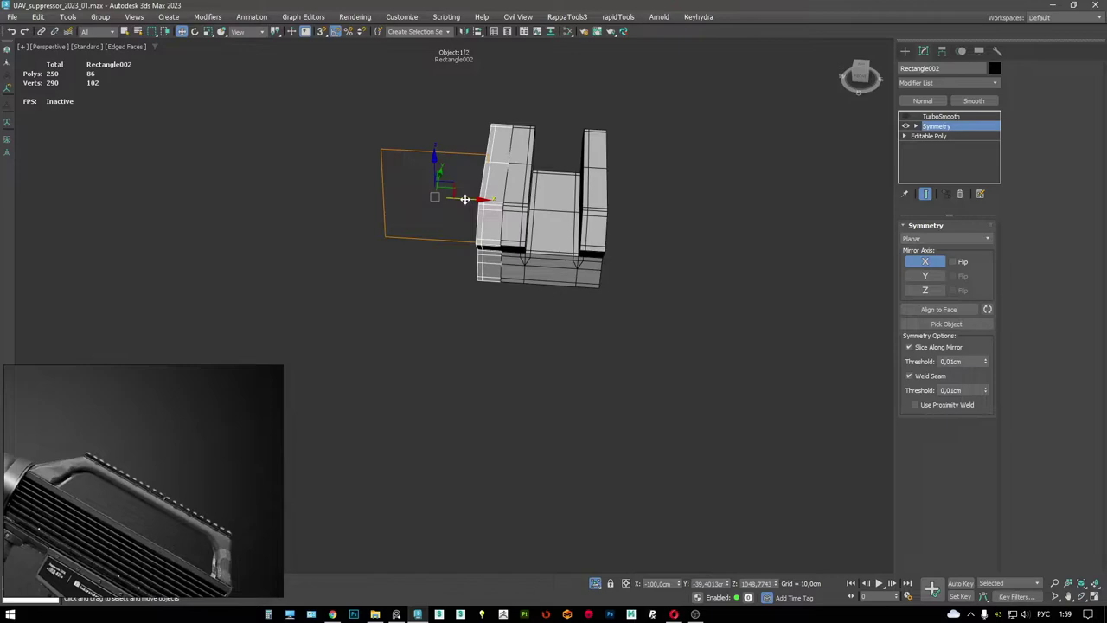
left_click_drag(464, 199, 730, 213, "shift")
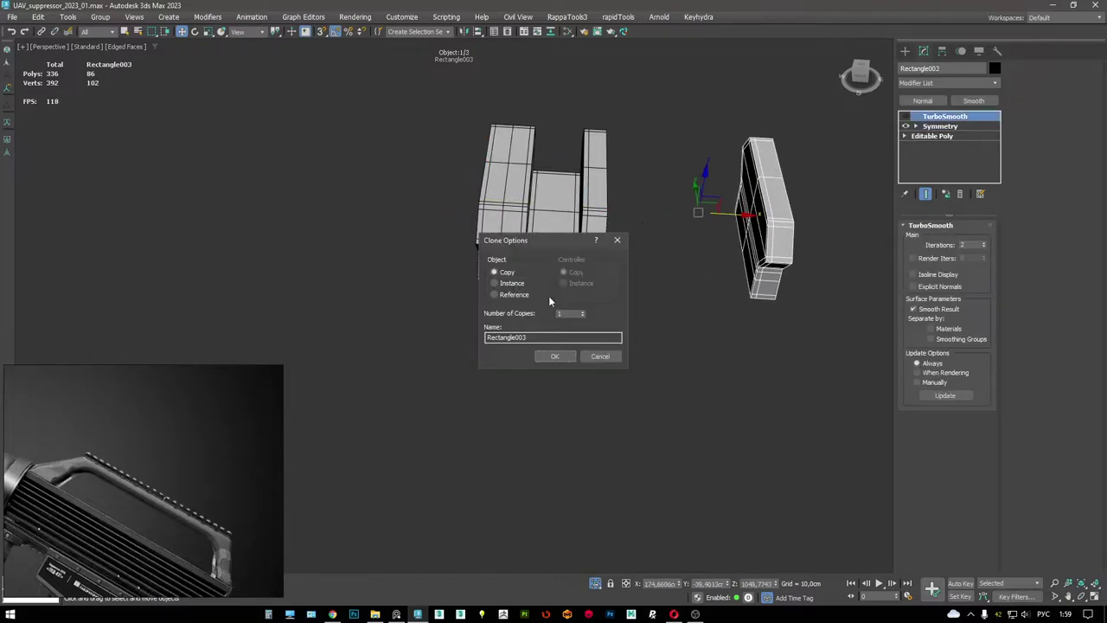
left_click(554, 357)
- Switch the new copy's Symmetry mirror axis from X to Z and flip the mirrored side
left_click(936, 127)
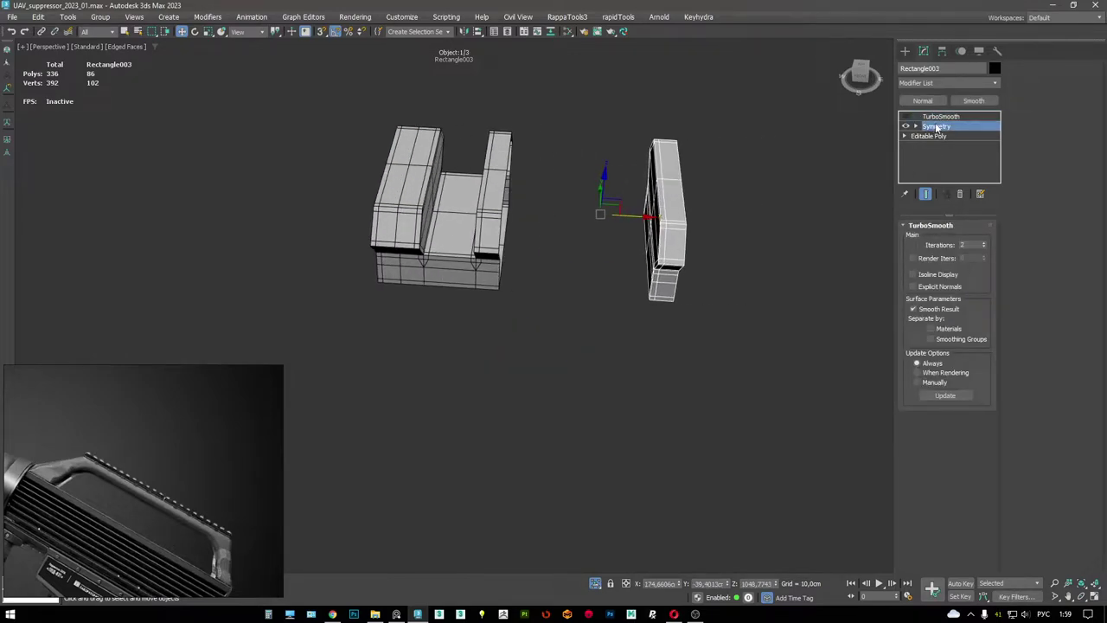
left_click(934, 261)
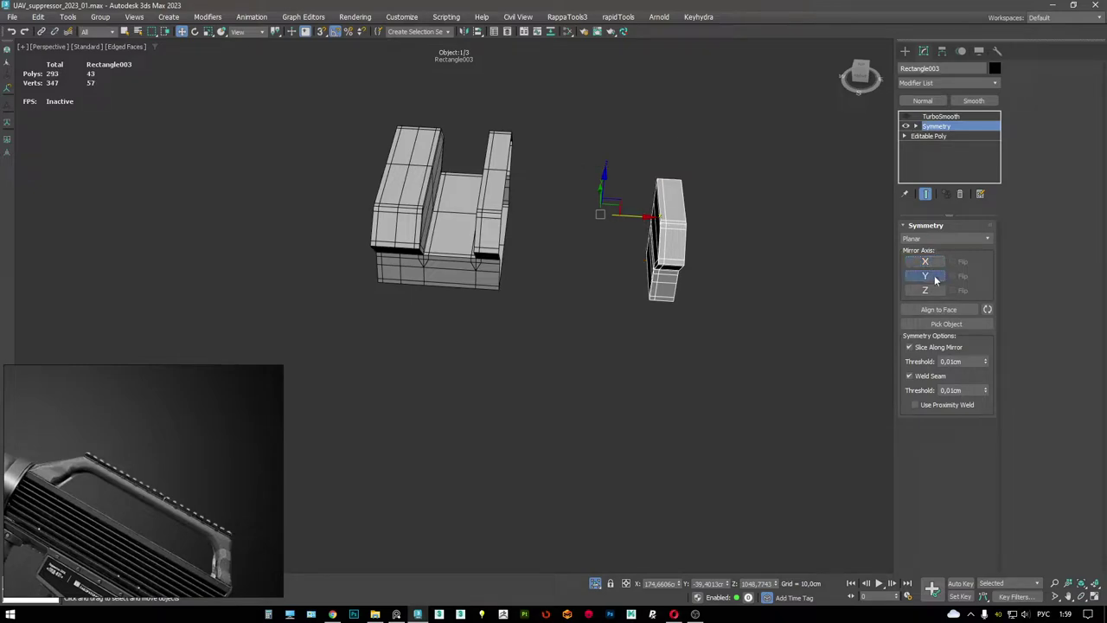
left_click(932, 276)
left_click(936, 277)
left_click(930, 291)
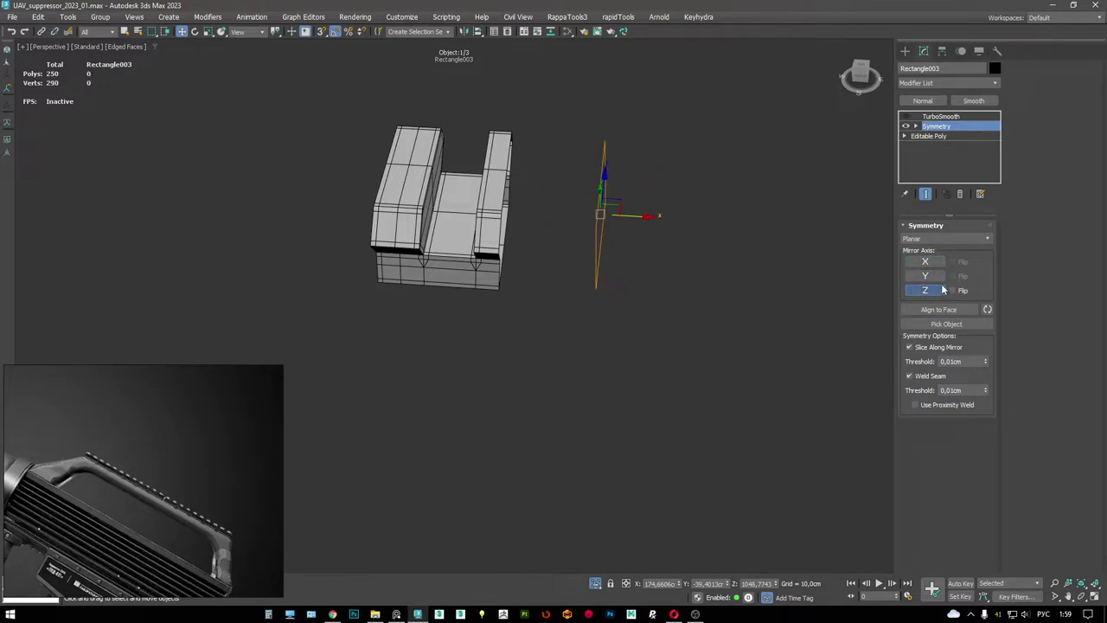
left_click(962, 290)
middle_click_drag(510, 177, 607, 210, "alt")
- Collapse the copy to Editable Poly and delete its mirrored right-hand element
key("ctrl+shift+c")
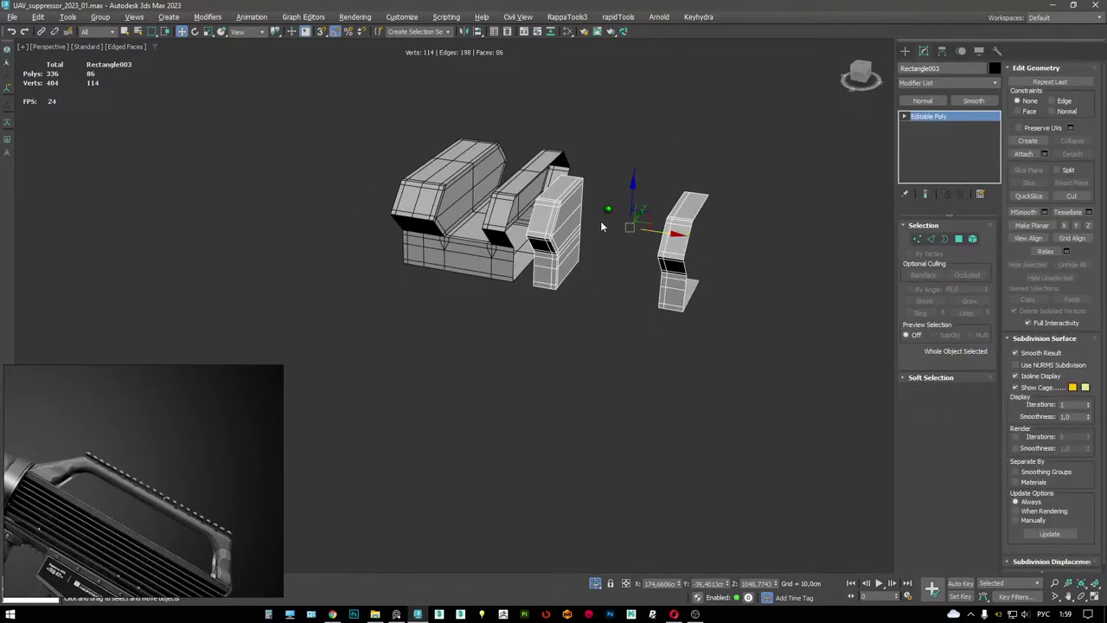
key("5")
left_click(683, 260)
key("Delete")
scroll(612, 216, "up", 2)
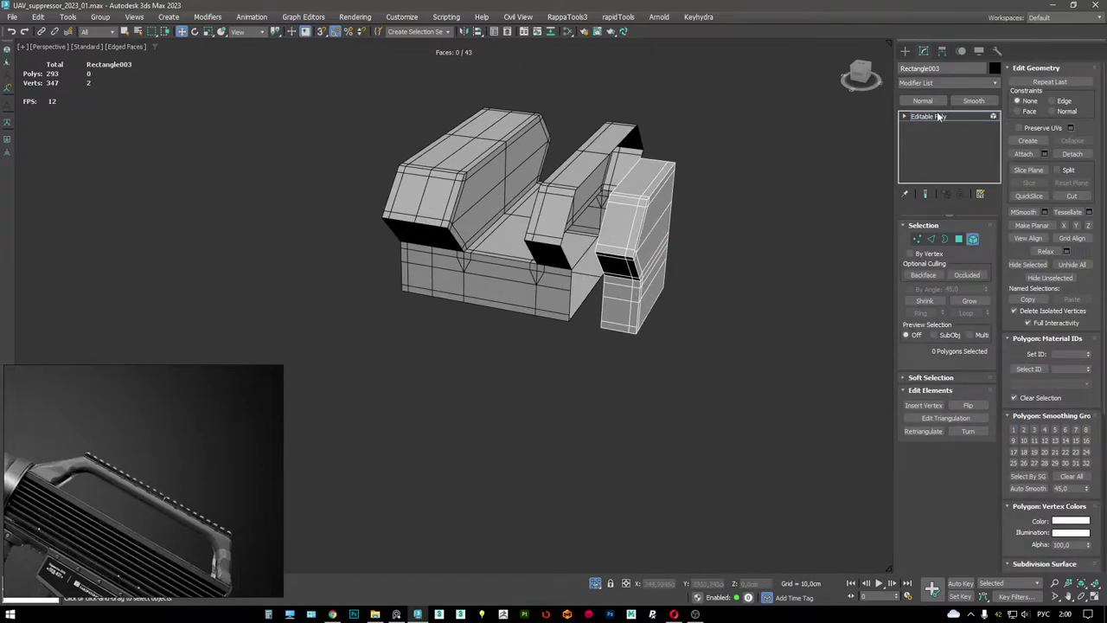
- Snap the loose vertex on the block's edge onto the neighbouring corner
key("1")
scroll(616, 180, "up", 5)
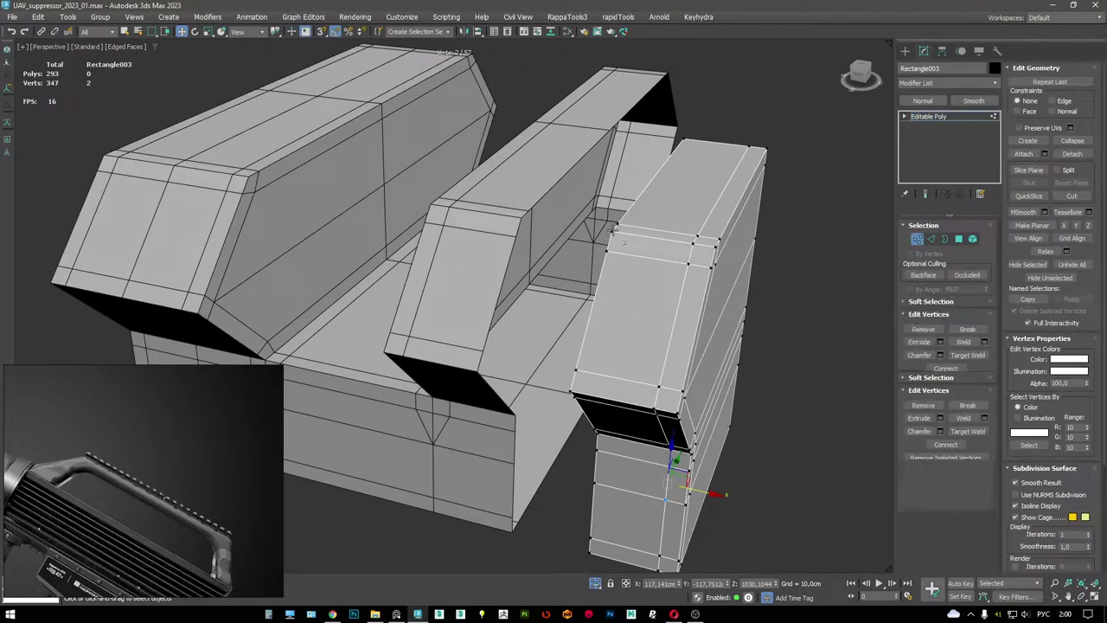
left_click(615, 229)
mouse_move(615, 230)
left_mouse_down()
mouse_move(519, 217)
mouse_move(610, 227)
left_mouse_up()
key("1")
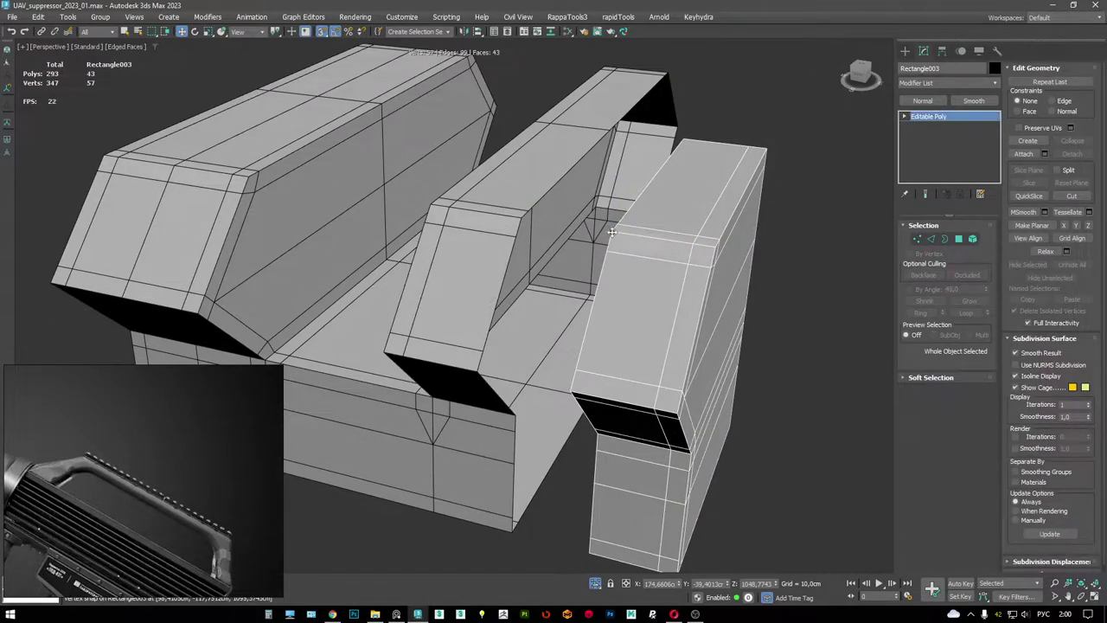
scroll(519, 216, "down", 6)
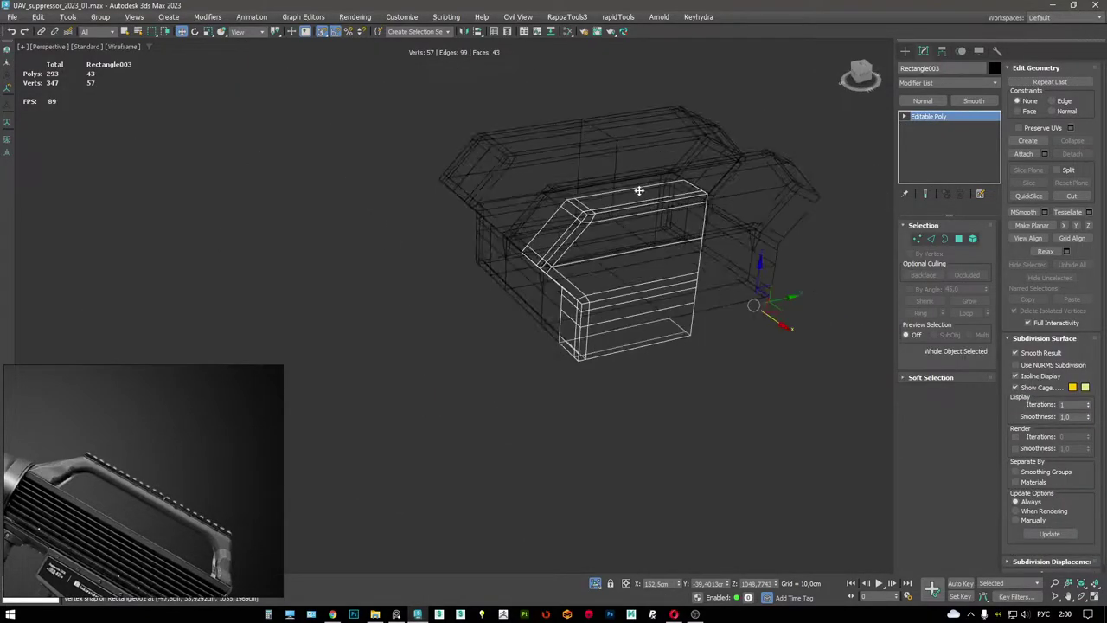
scroll(677, 189, "up", 3)
key("1")
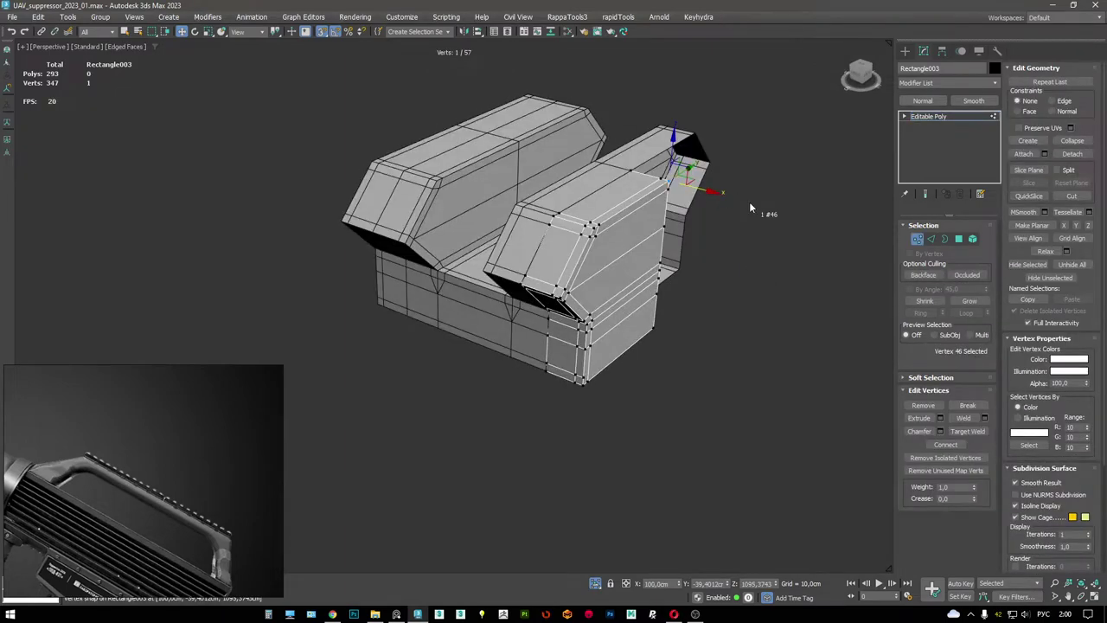
key("1")
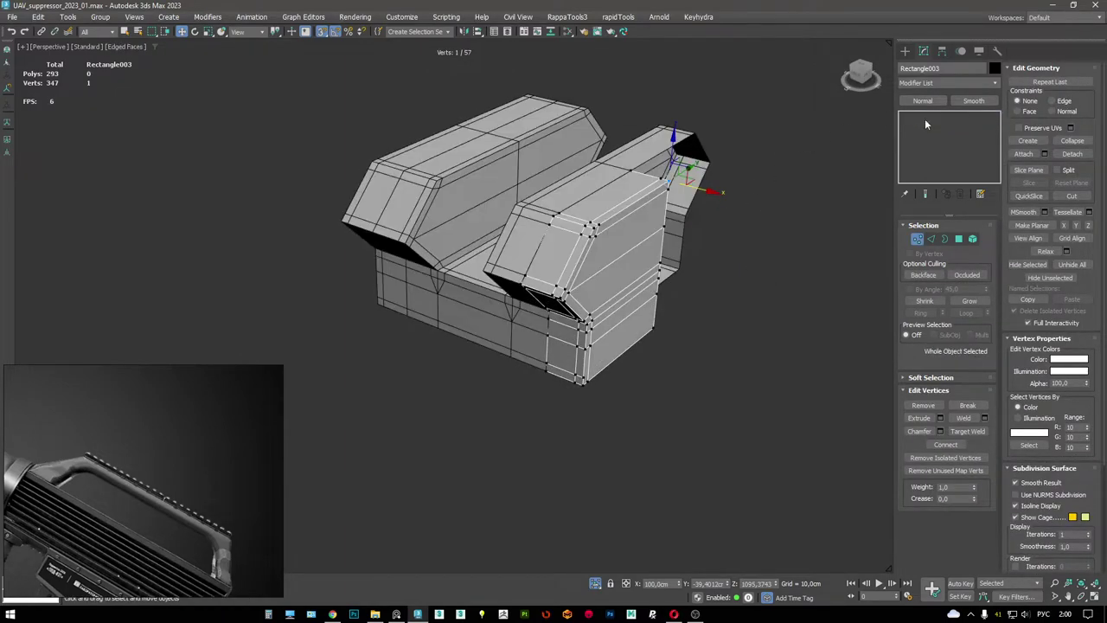
- Add a Symmetry modifier from the quad menu with Mirror Axis set to X
right_click(731, 199)
left_click(683, 183)
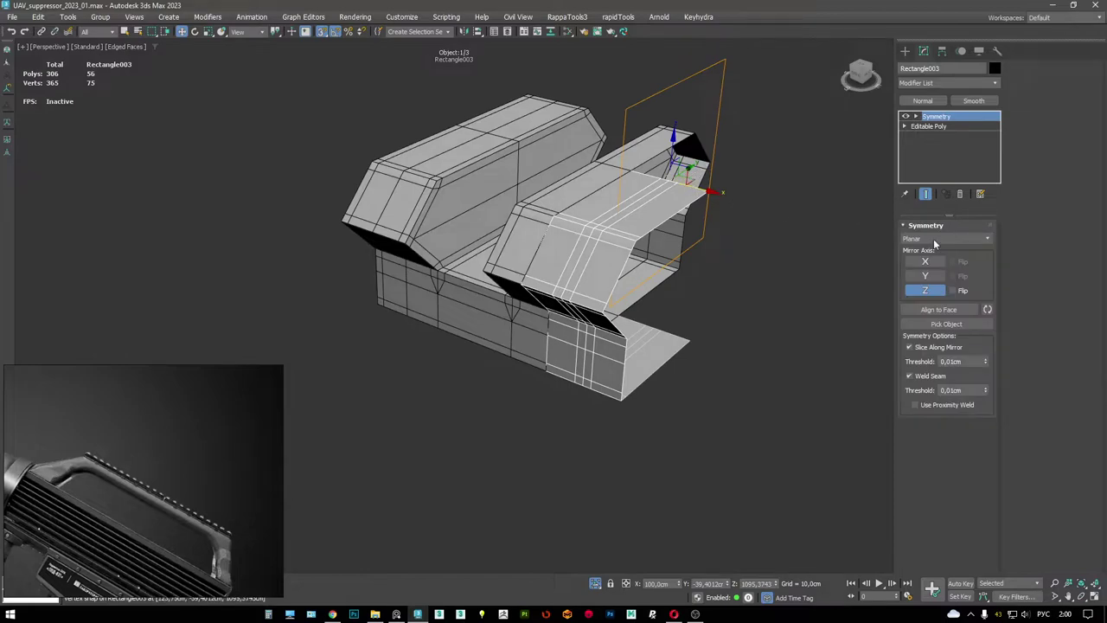
left_click(926, 291)
left_click(926, 276)
left_click(926, 262)
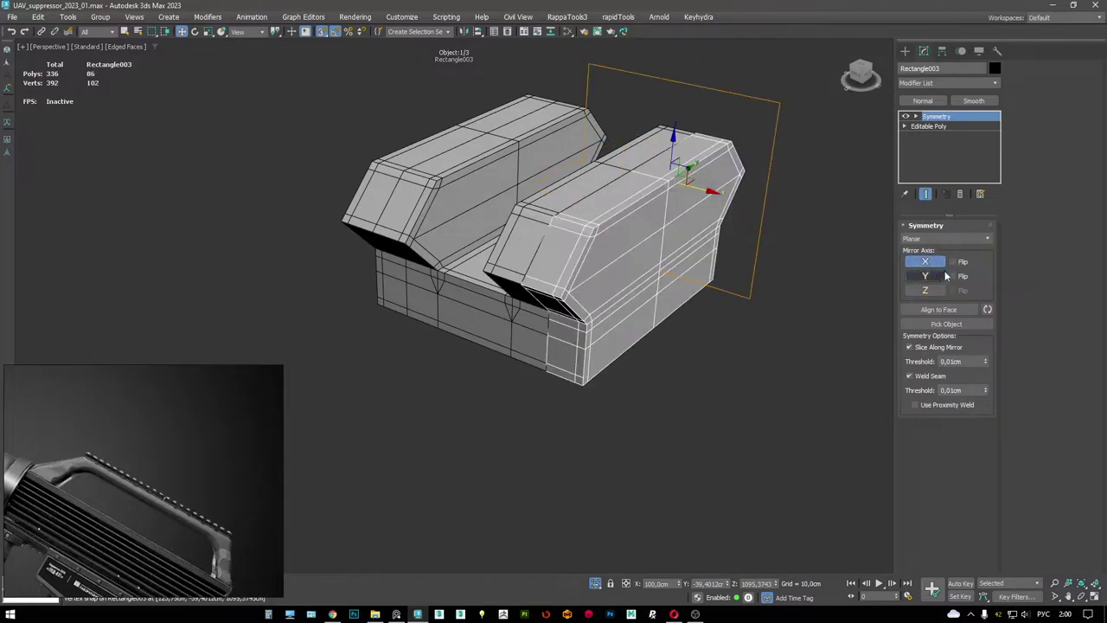
- Add 2-iteration TurboSmooth from the quad menu to the mount block parts
mouse_move(832, 256)
middle_mouse_down("alt")
mouse_move(545, 230)
mouse_move(558, 252)
middle_mouse_up("alt")
key("F4")
right_click(542, 233)
left_click(537, 248)
key("F4")
right_click(558, 253)
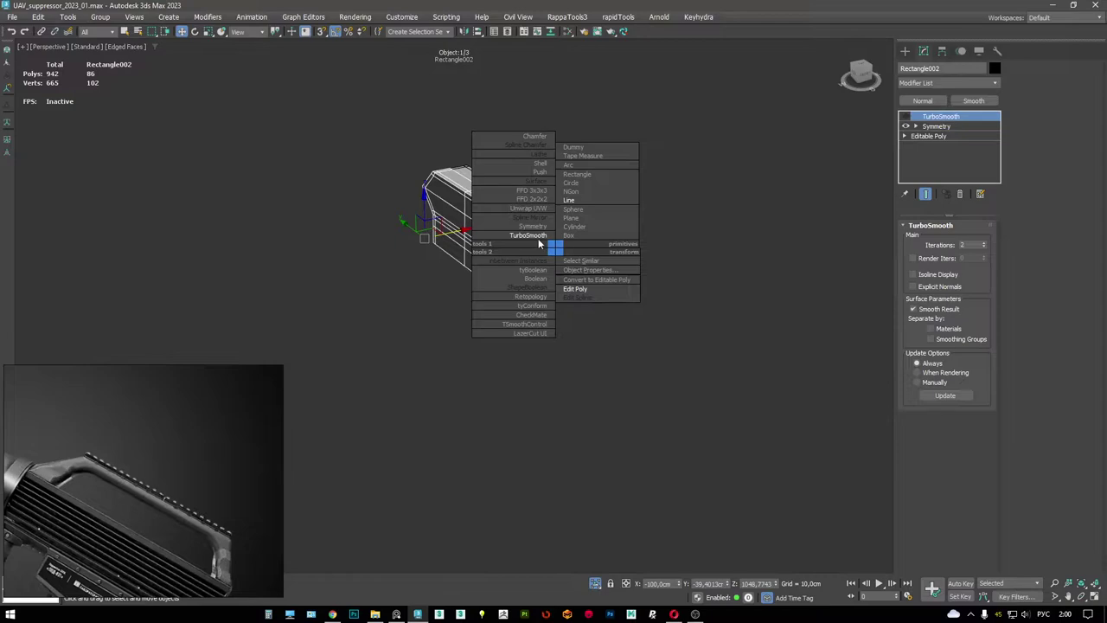
left_click(535, 235)
- Delete the unwanted Symmetry modifier and Rectangle002's duplicate TurboSmooth
left_click(936, 136)
right_click(943, 136)
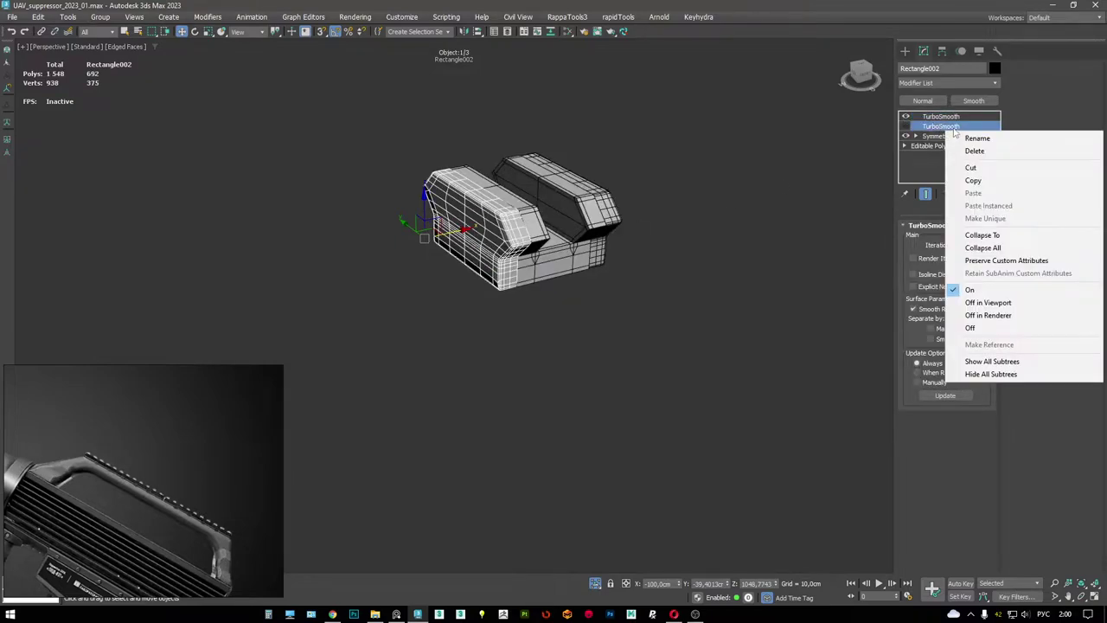
left_click(955, 149)
left_click(554, 240)
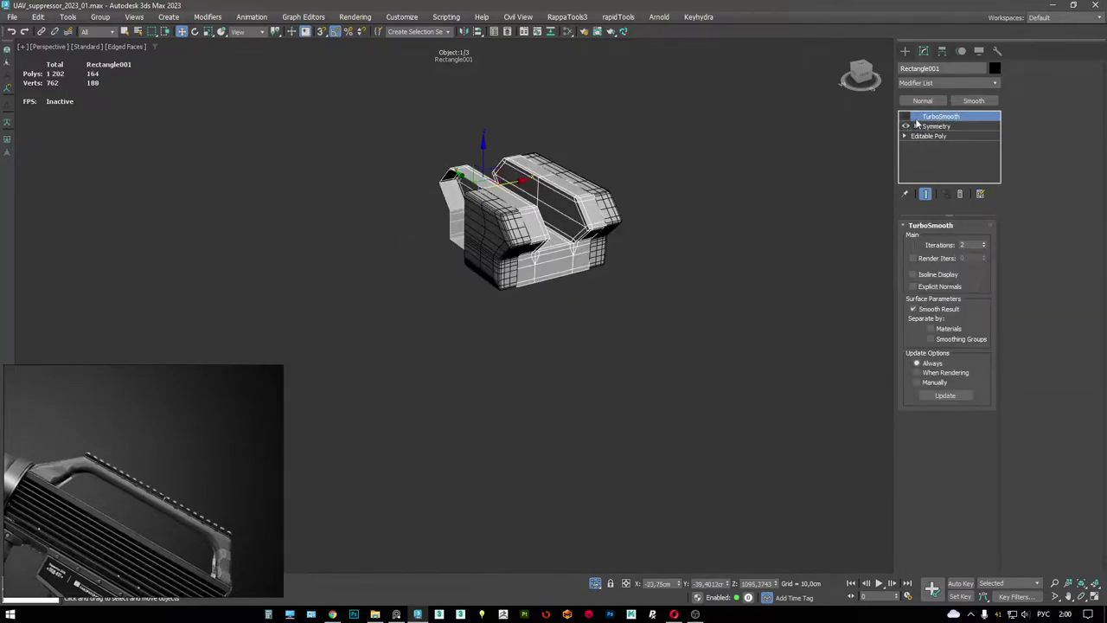
left_click(506, 238)
left_click(927, 125)
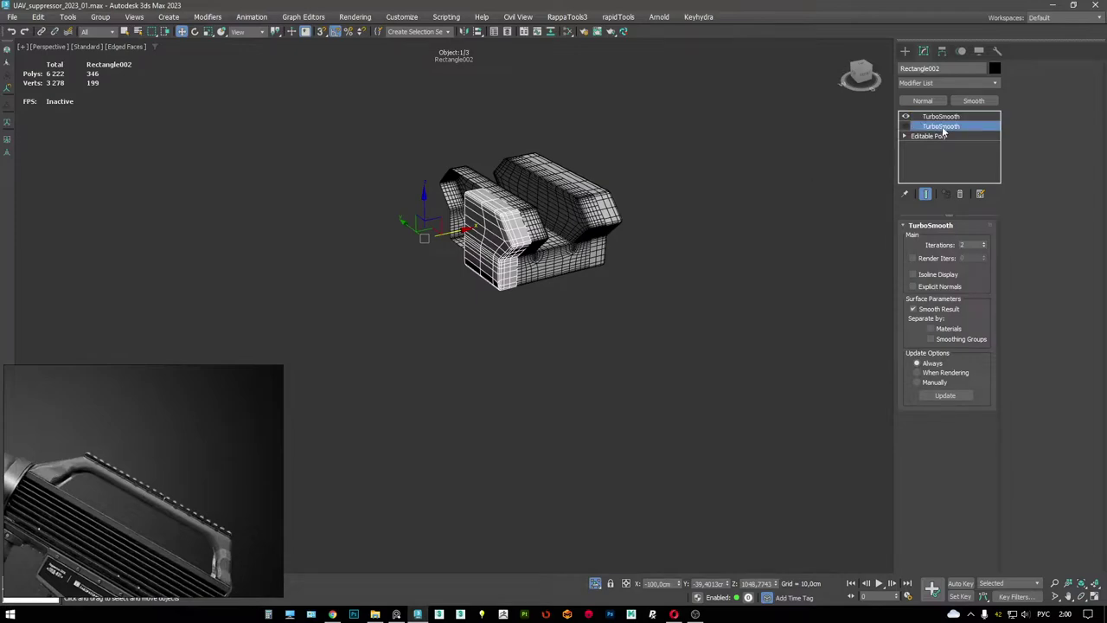
right_click(928, 126)
left_click(935, 140)
- Re-add a Symmetry modifier to Rectangle002, mirrored across X
right_click(607, 266)
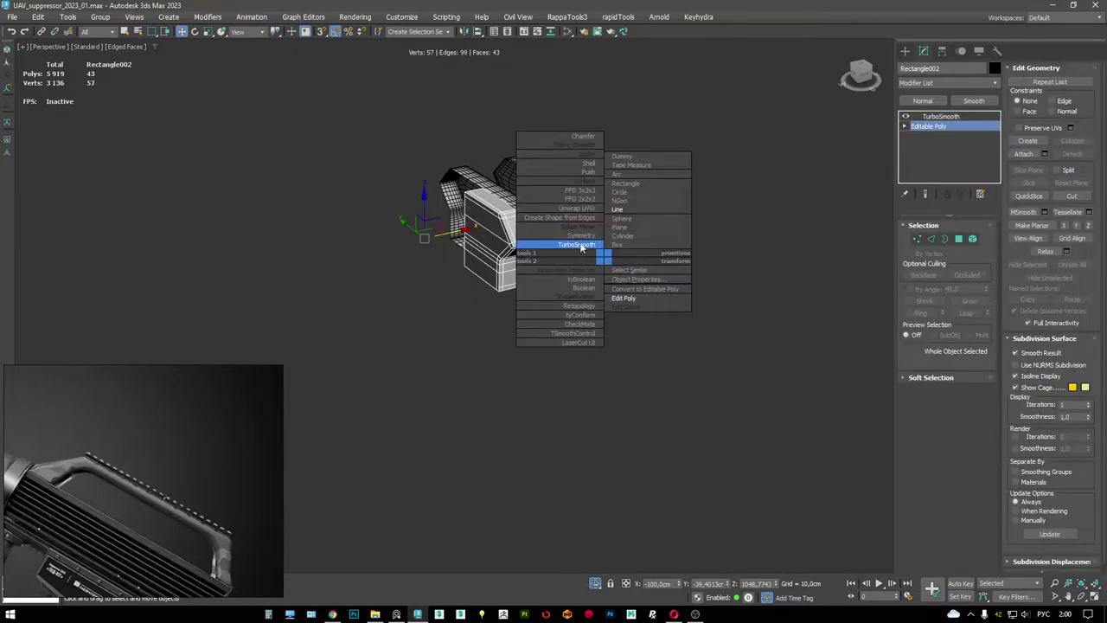
left_click(568, 248)
left_click(924, 275)
left_click(925, 261)
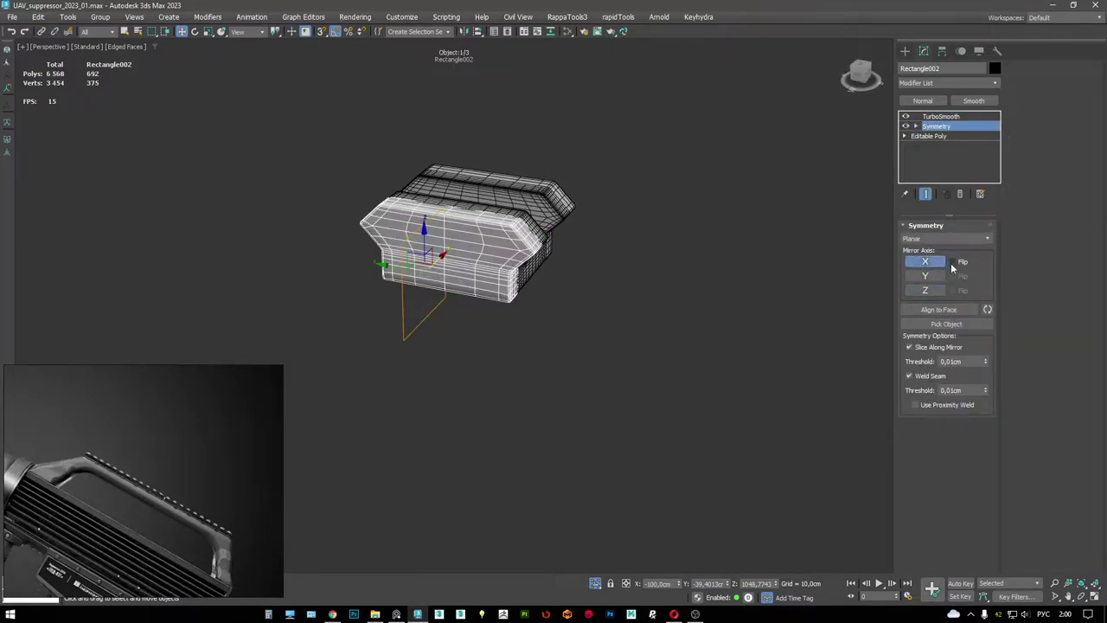
key("F4")
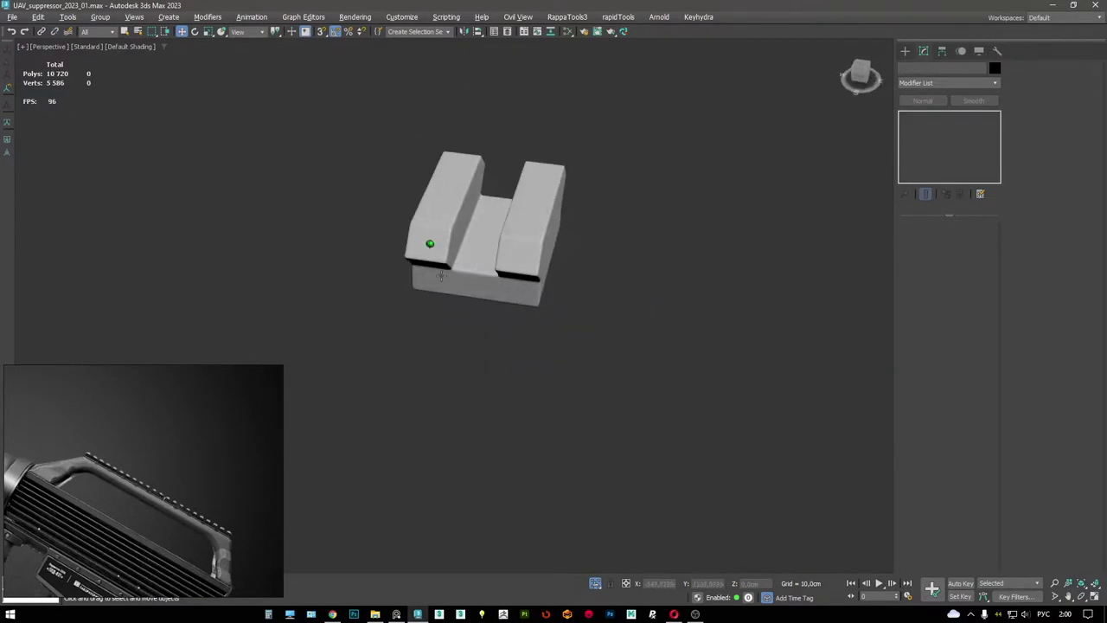
- Select the three block parts and rotate them -85° about Z
left_click_drag(371, 124, 648, 329)
scroll(552, 302, "down", 8)
middle_click_drag(546, 285, 447, 321, "alt")
scroll(528, 277, "up", 5)
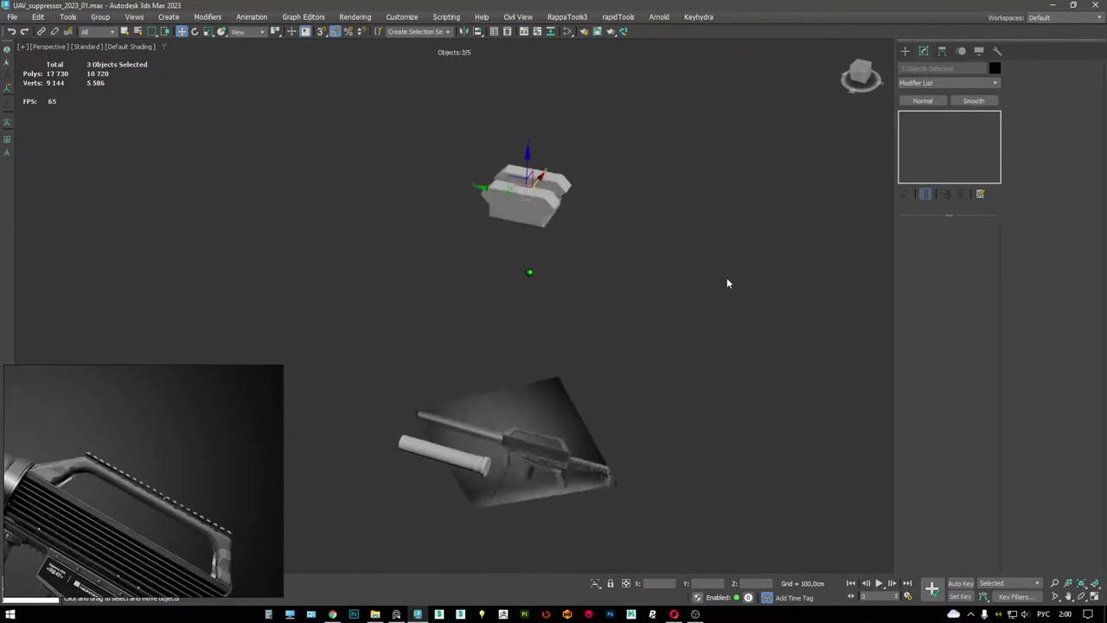
key("e")
key("F3")
left_click_drag(550, 183, 465, 183)
key("F3")
- In the maximized Left view, move the blocks down onto the gun reference
key("w")
key("alt+w")
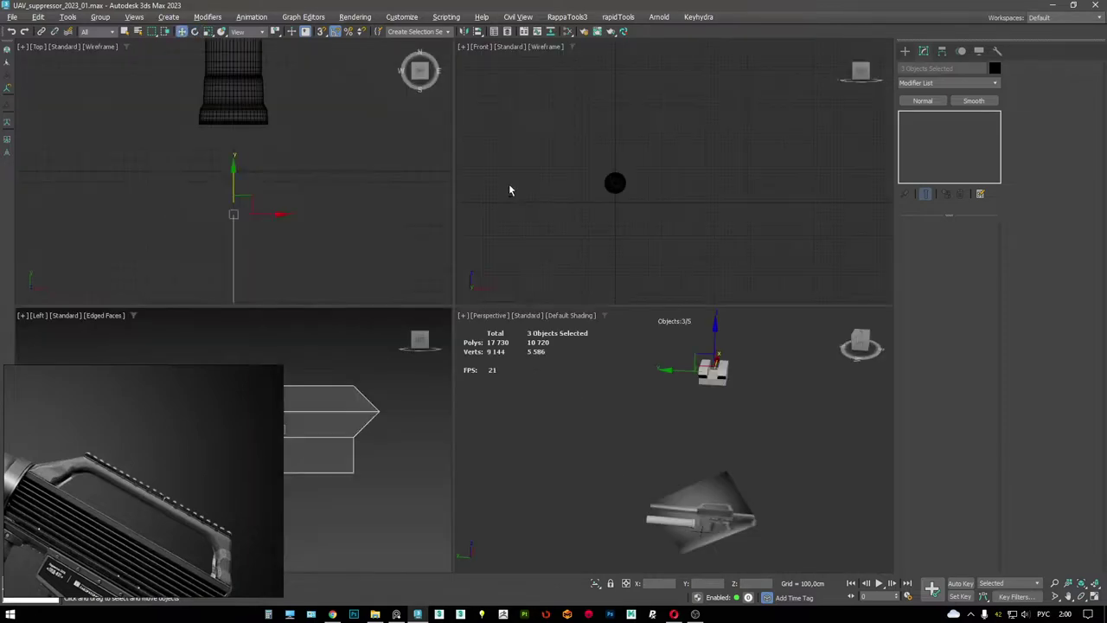
scroll(380, 398, "down", 5)
key("alt+w")
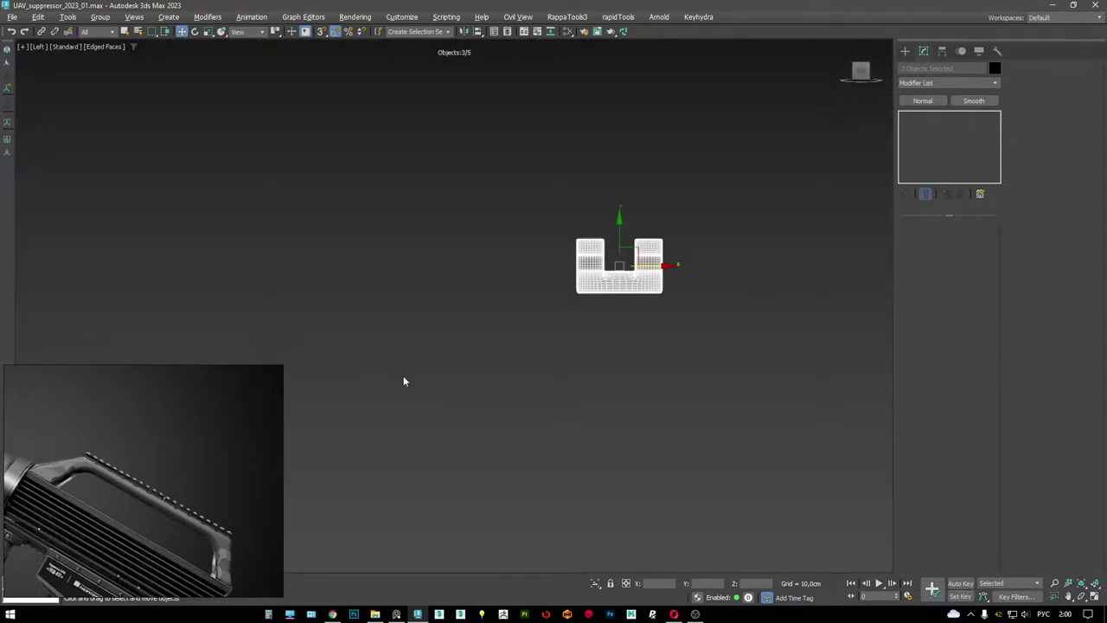
middle_click_drag(403, 378, 276, 361)
scroll(514, 302, "down", 5)
scroll(514, 302, "up", 6)
middle_click_drag(543, 87, 581, 135)
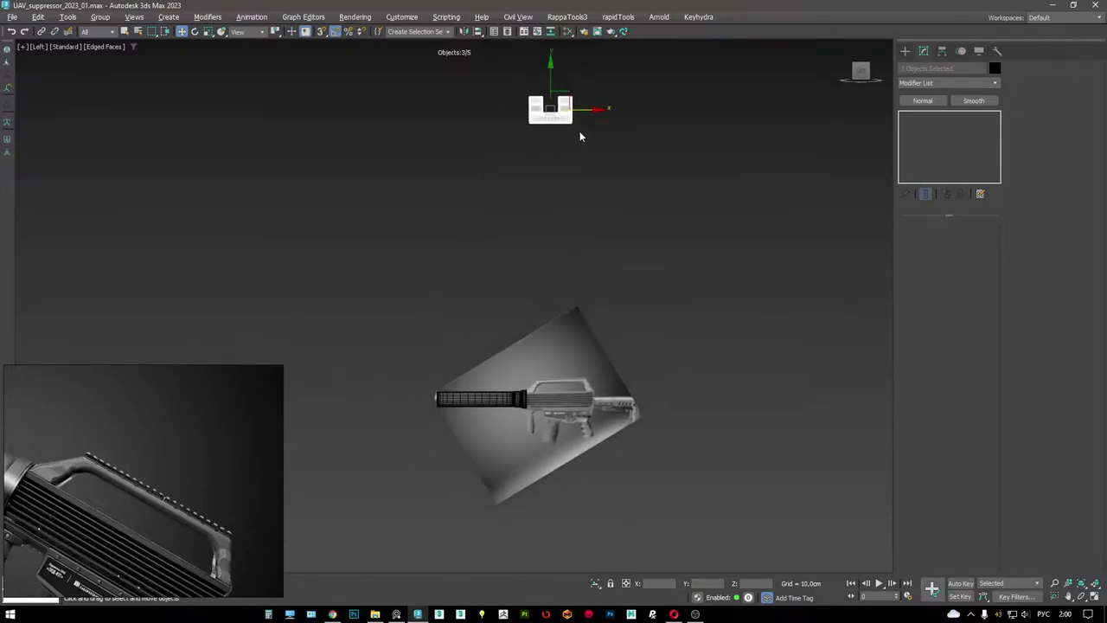
left_click_drag(557, 92, 553, 365)
scroll(552, 364, "up", 4)
scroll(536, 389, "down", 1)
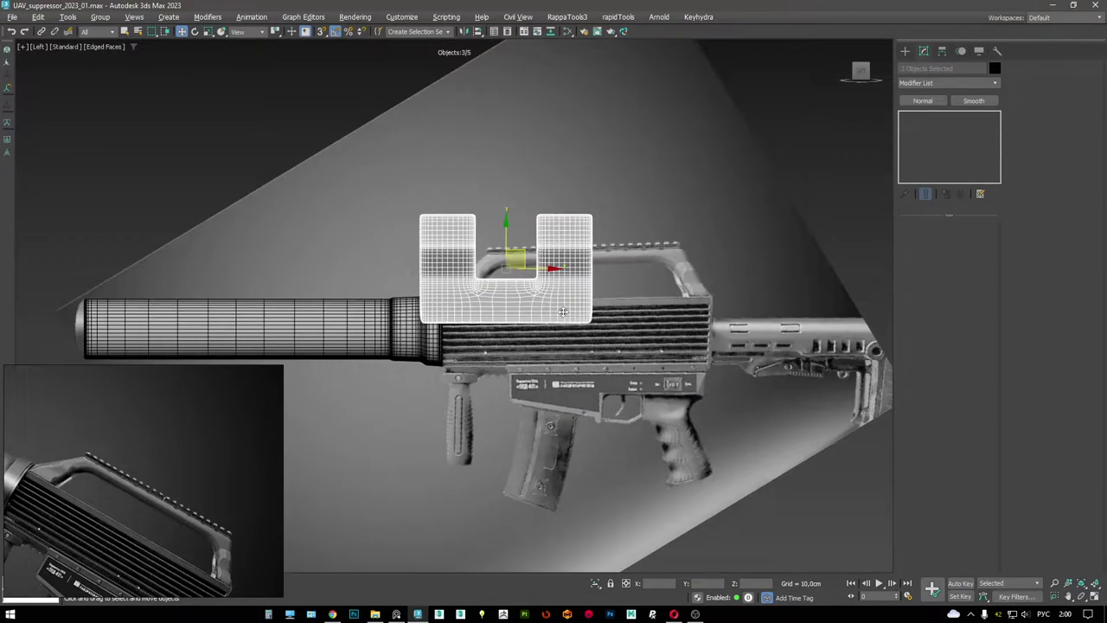
- Scale the blocks down to about 12% of their size
key("alt+w")
key("r")
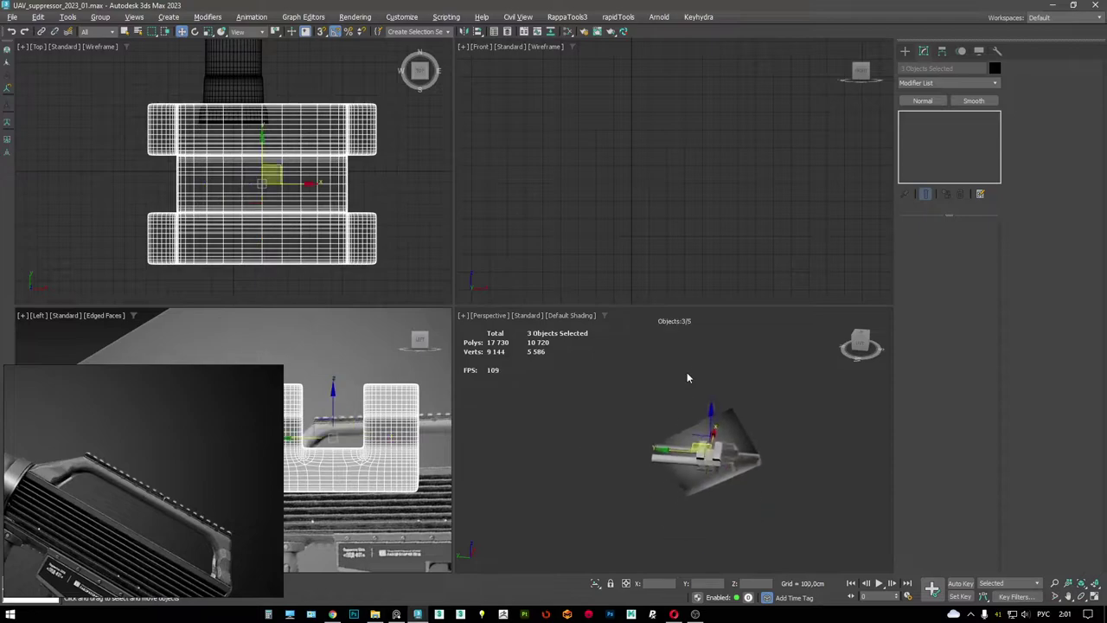
scroll(687, 372, "up", 5)
left_click_drag(735, 494, 743, 354)
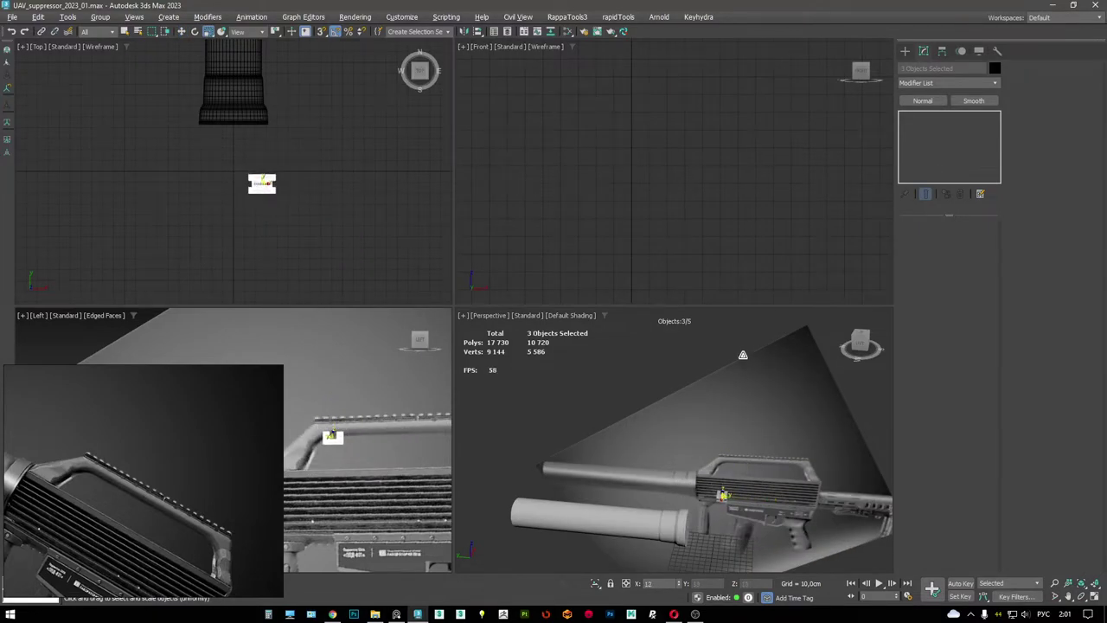
scroll(361, 368, "up", 3)
scroll(361, 368, "down", 2)
- Move the blocks up onto the top rail, then undo that move
key("w")
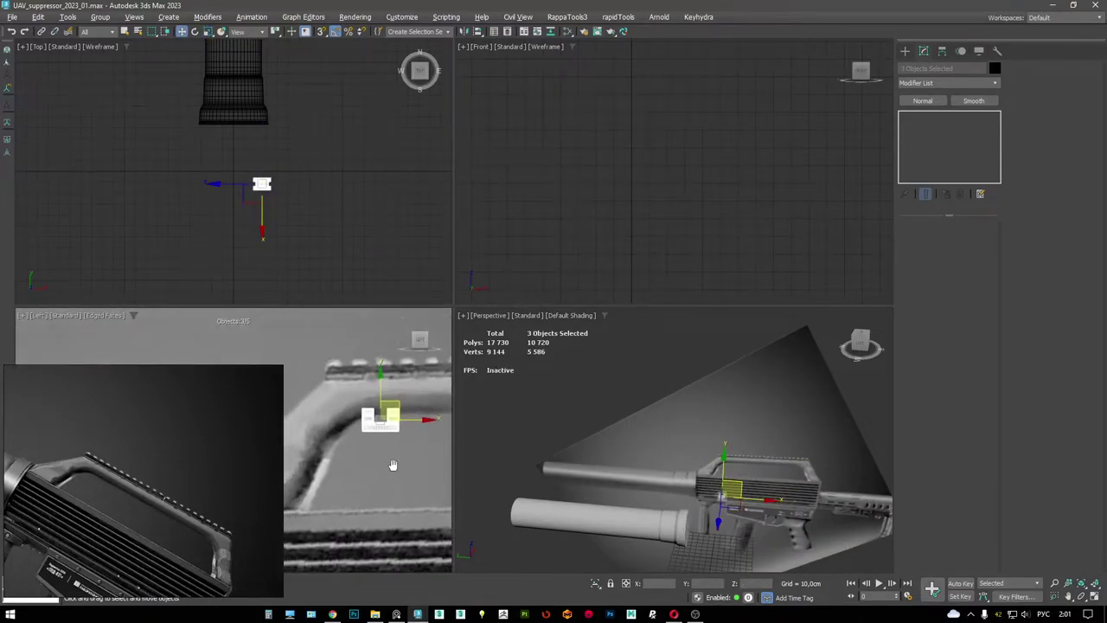
middle_click_drag(360, 408, 374, 457)
left_click_drag(381, 442, 371, 396)
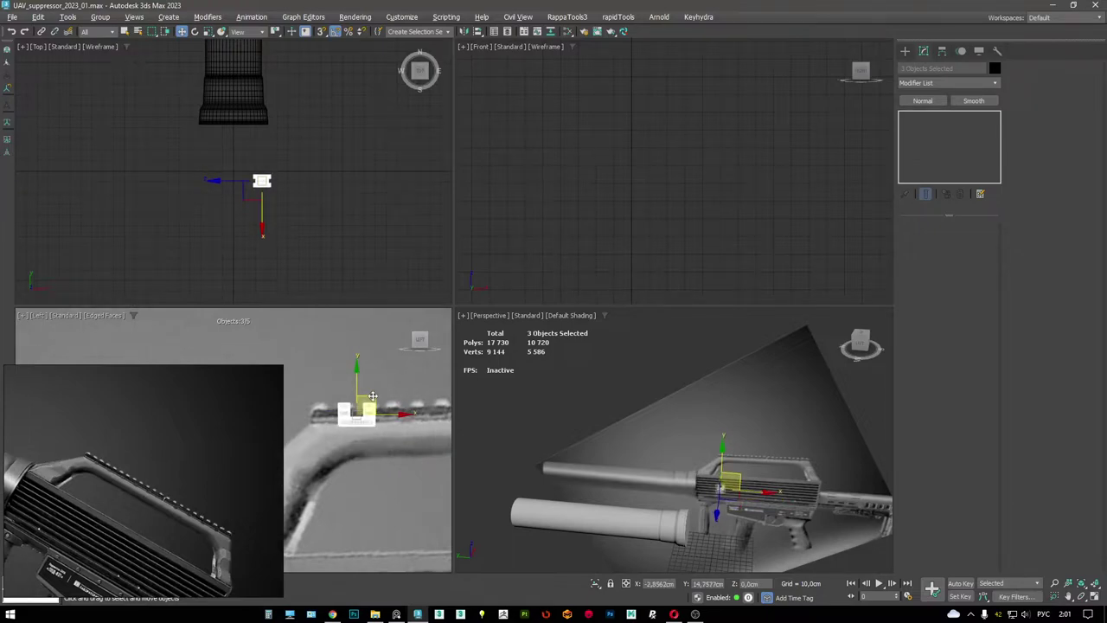
key("ctrl+z")
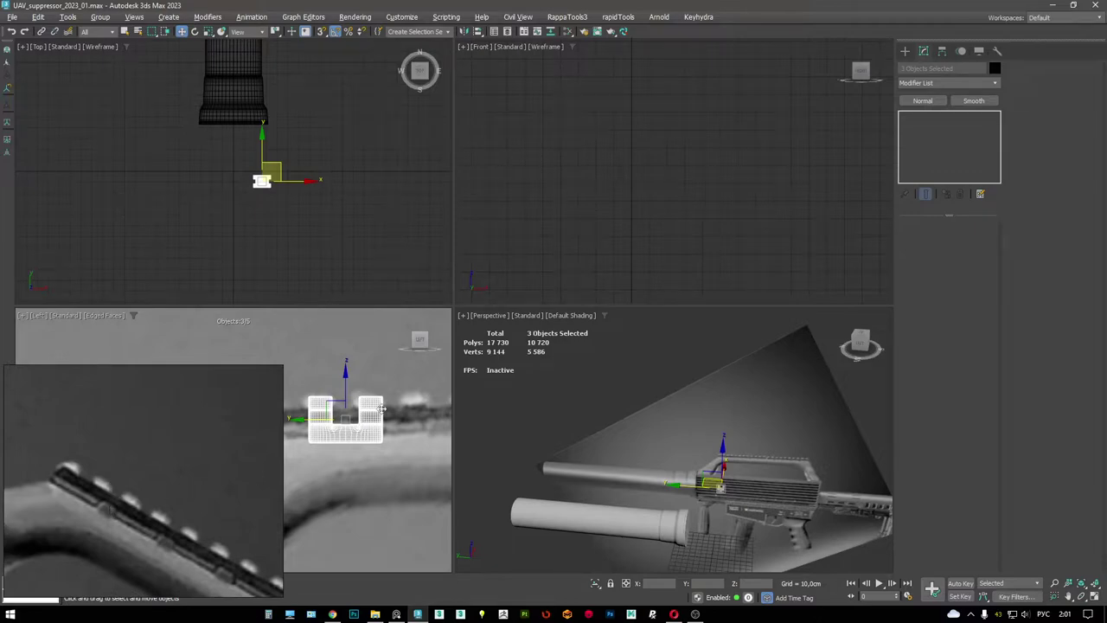
- Frame the blocks in a maximized Perspective view with Edged Faces shown
key("alt+w")
scroll(536, 346, "up", 3)
key("z")
key("F4")
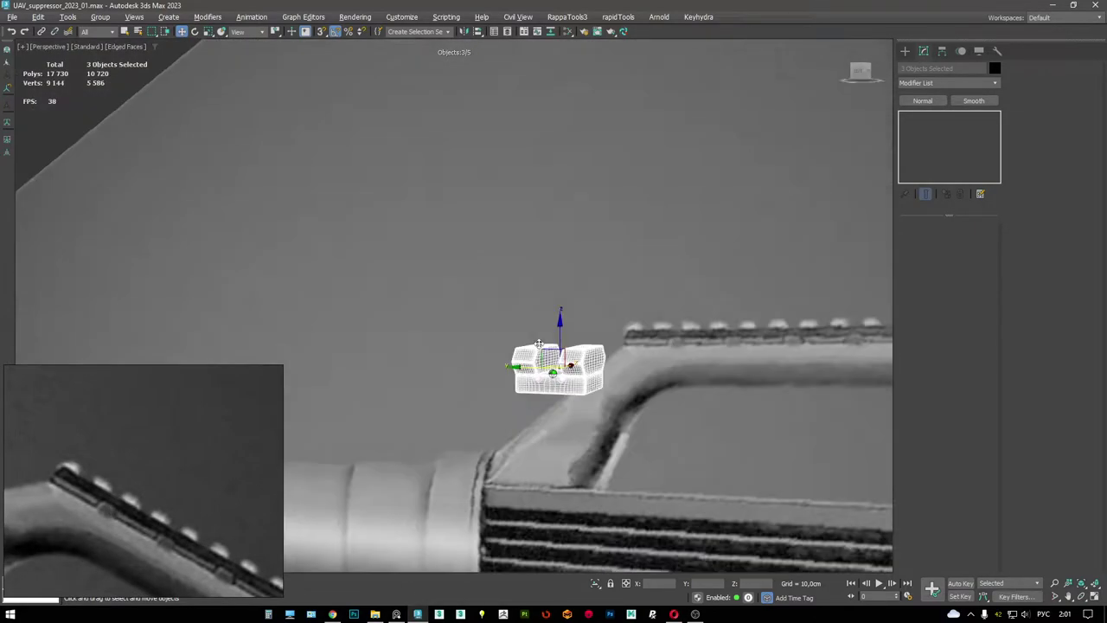
scroll(250, 464, "down", 3)
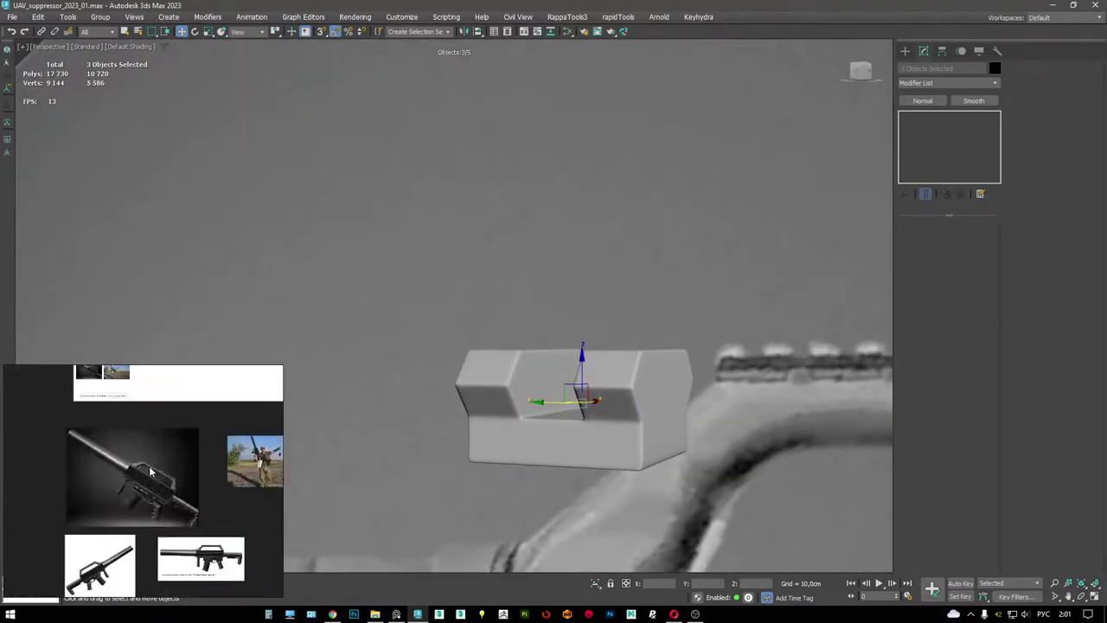
left_click(254, 494)
scroll(68, 495, "up", 5)
scroll(68, 495, "down", 4)
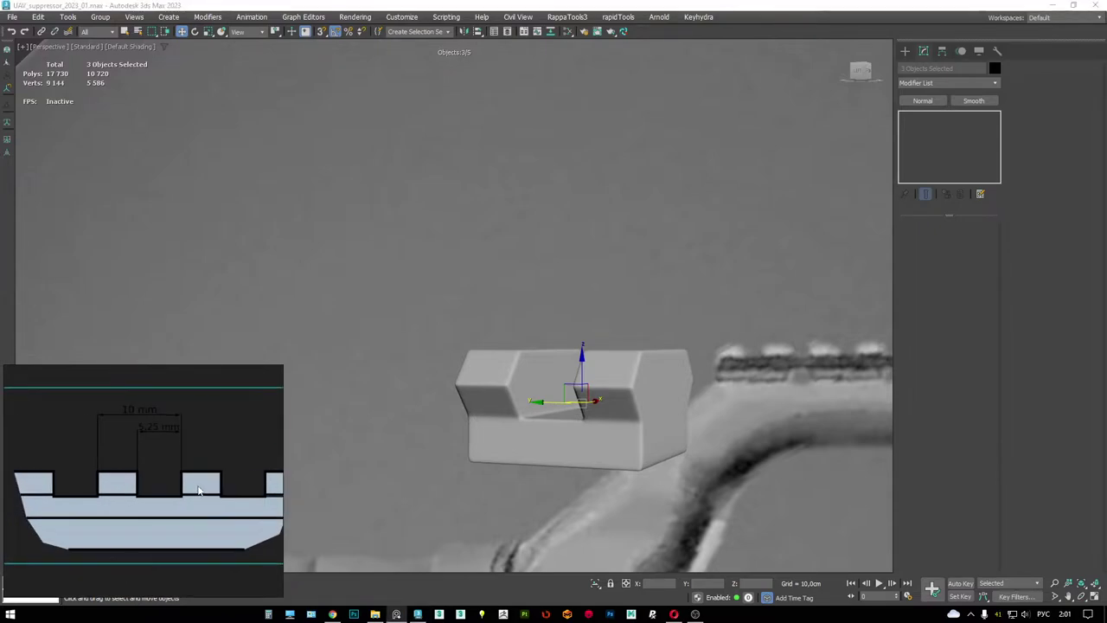
scroll(165, 478, "up", 3)
scroll(541, 395, "down", 2)
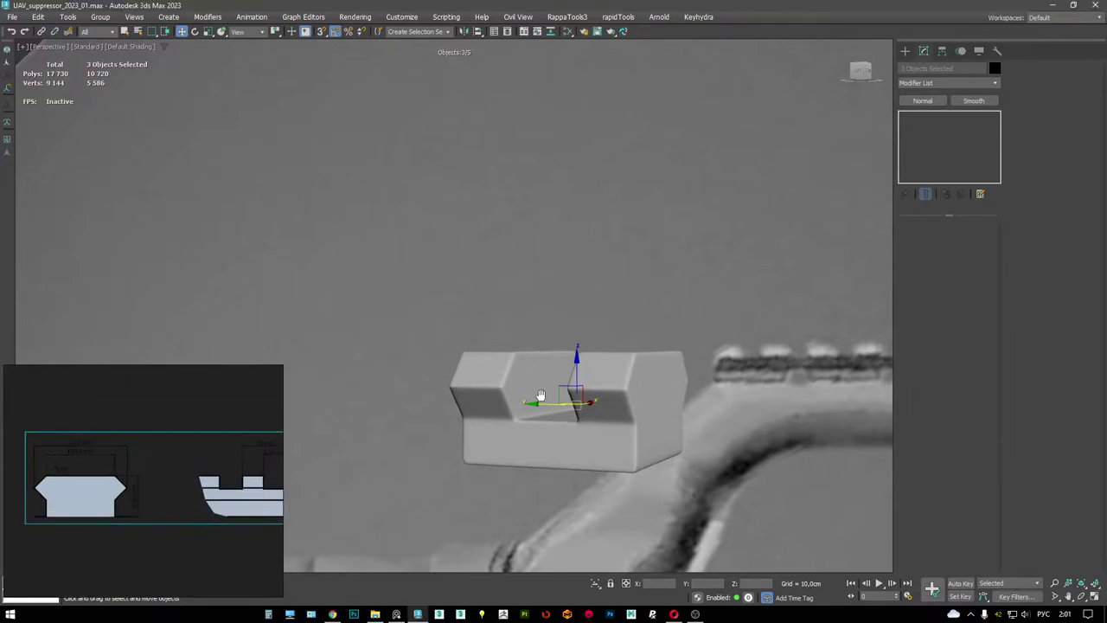
mouse_move(541, 395)
middle_mouse_down("alt")
mouse_move(562, 402)
mouse_move(517, 387)
middle_mouse_up("alt")
key("F4")
- Isolate the mount block with Alt+Q and select its three pieces with Ctrl+A
key("alt+q")
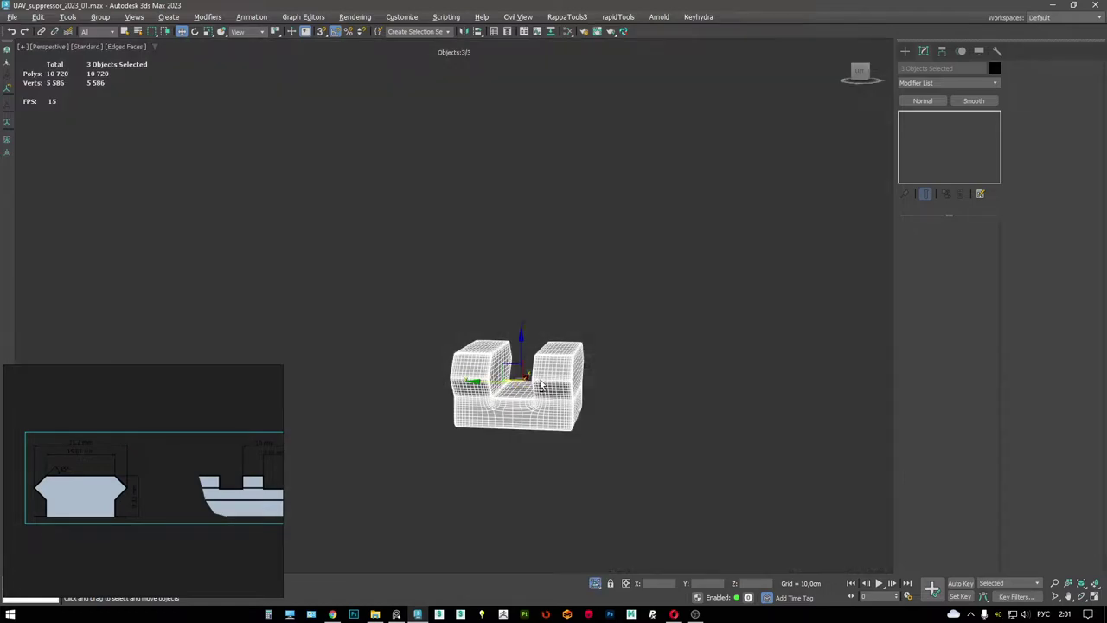
left_click(585, 321)
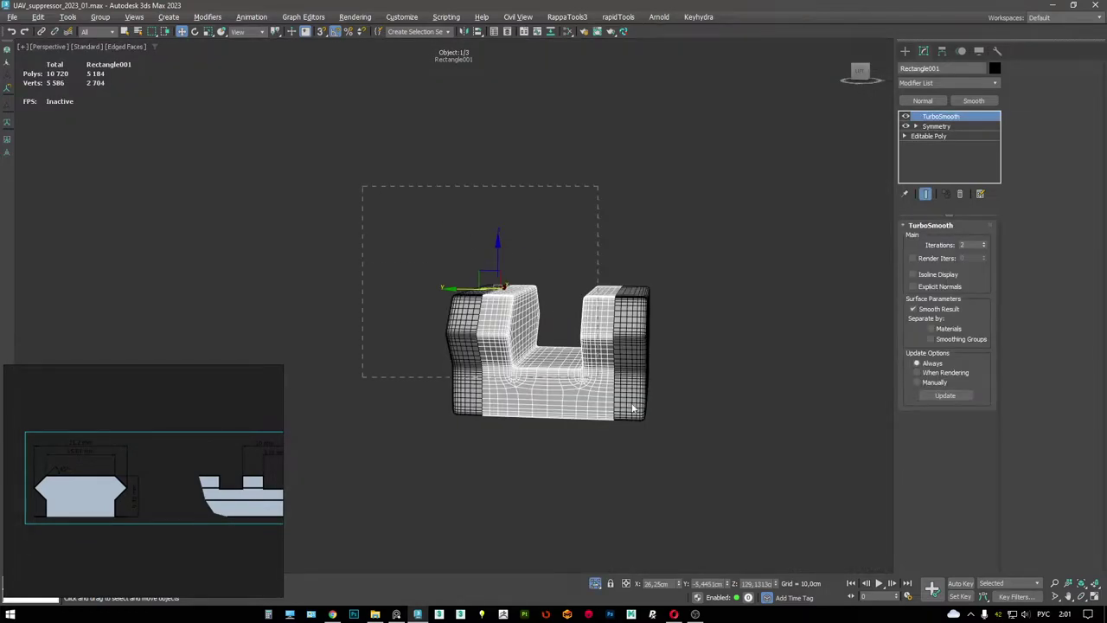
key("ctrl+a")
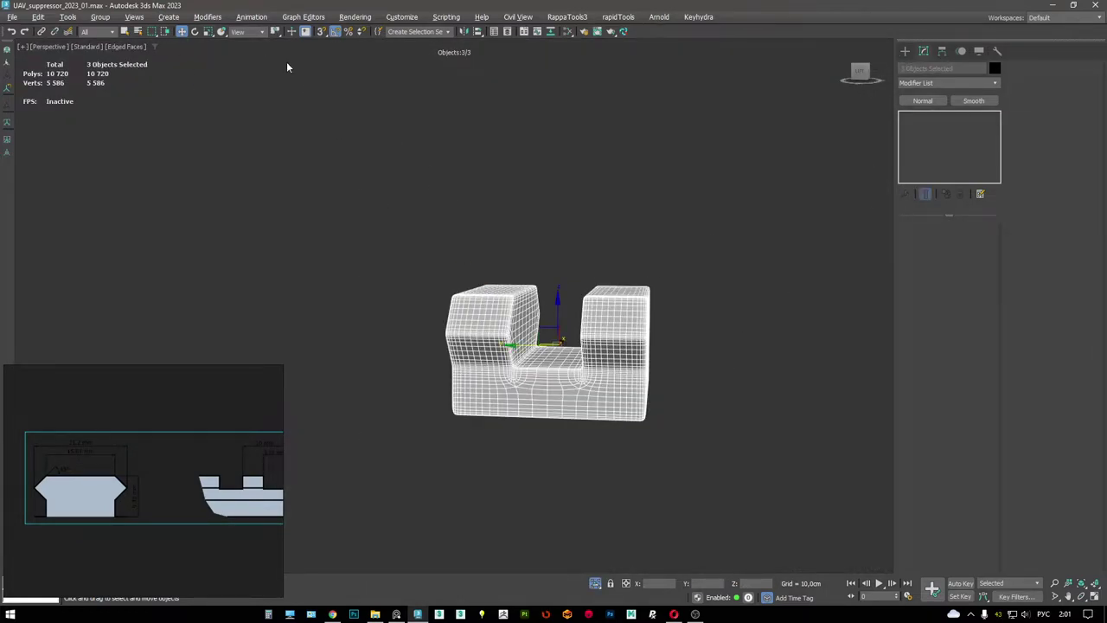
- Remove TurboSmooth from all three block pieces through the quad menu
right_click(534, 270)
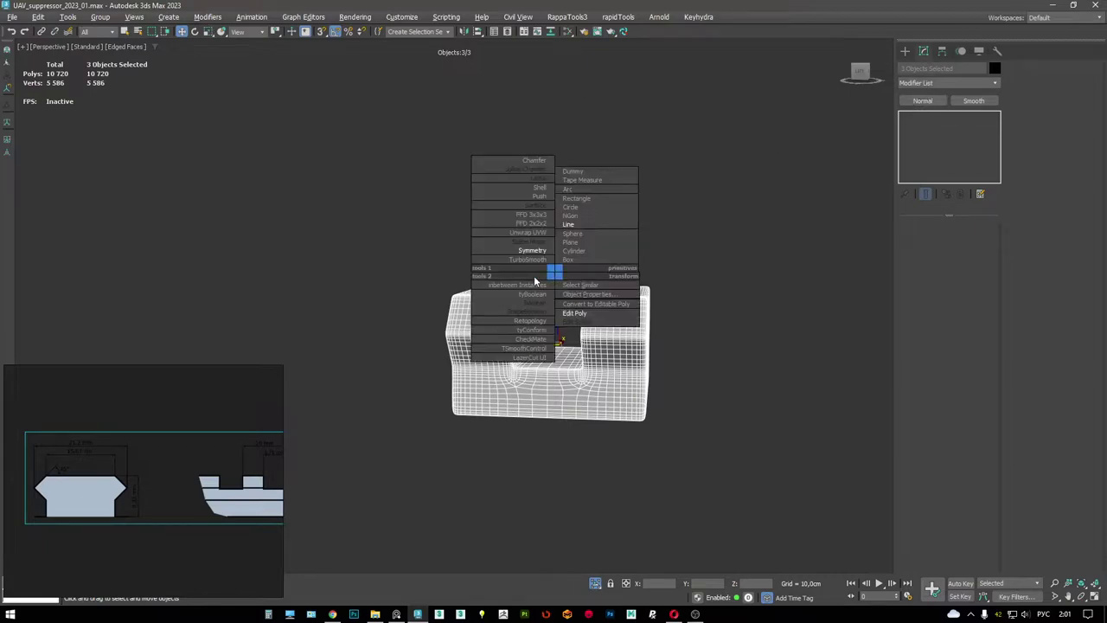
left_click(519, 345)
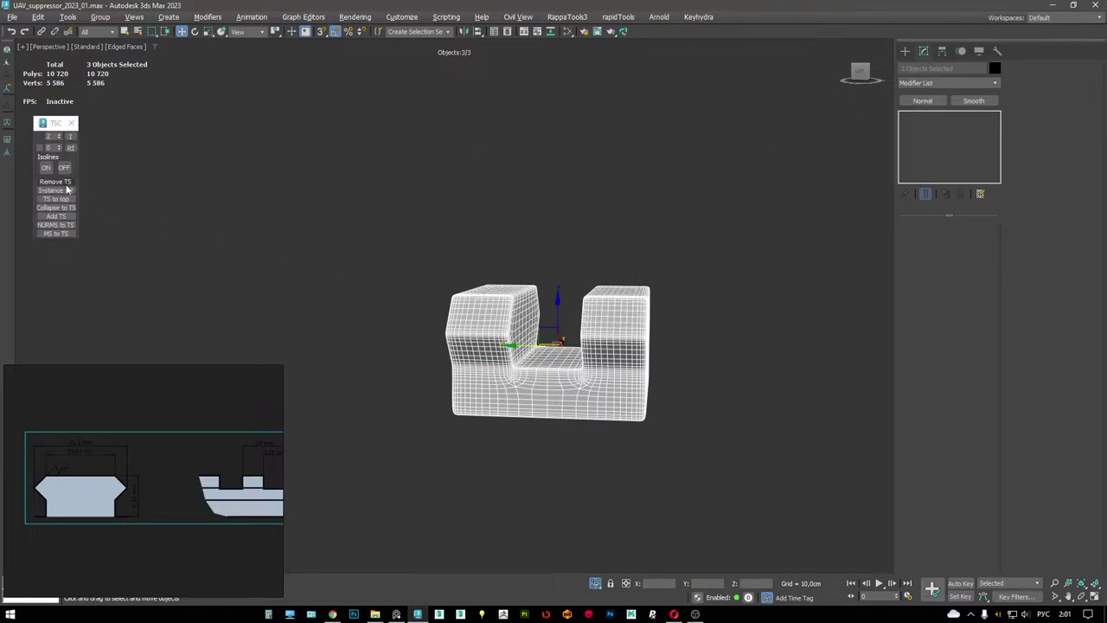
left_click(71, 124)
- Reset the transform scale of the three pieces from the Hierarchy panel
scroll(889, 84, "up", 3)
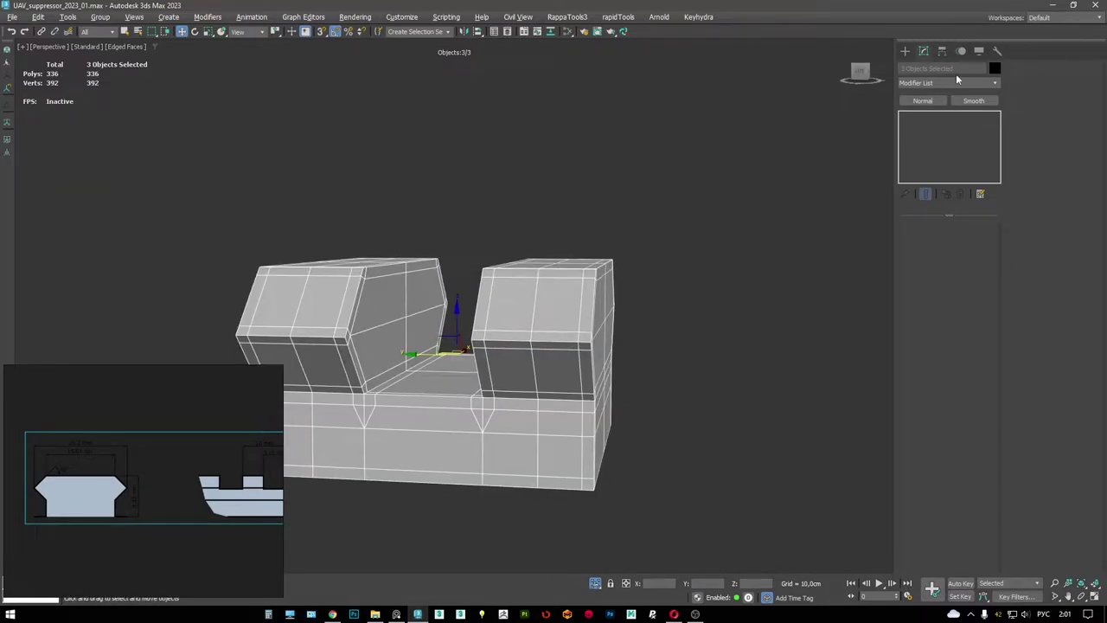
left_click(942, 50)
left_click(953, 468)
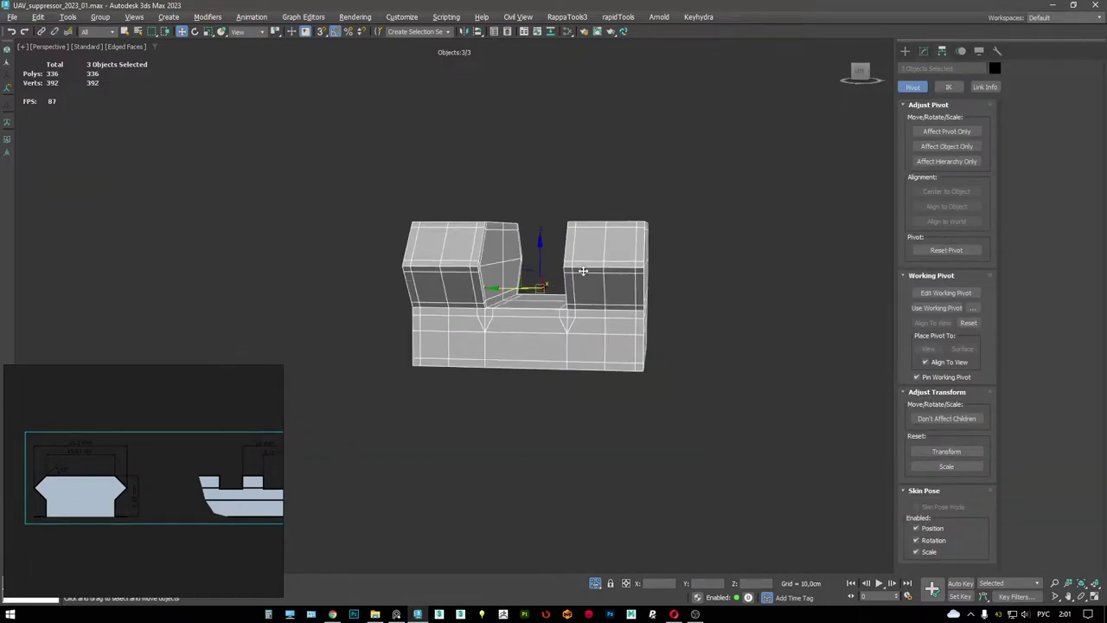
- Select Rectangle001 alone and give it a Symmetry modifier
left_click(614, 256)
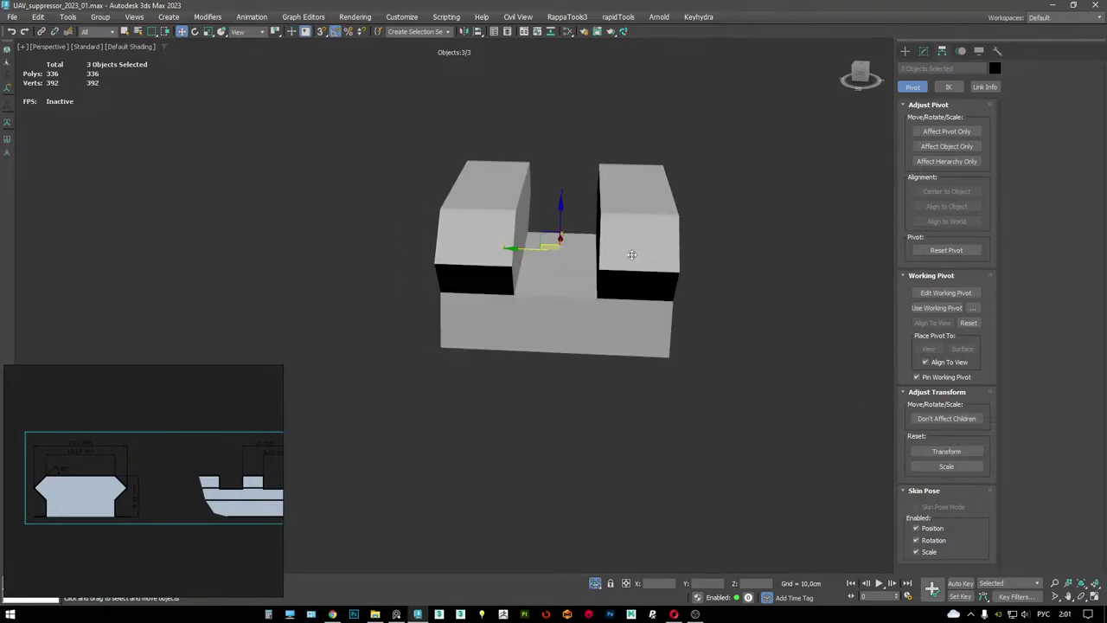
middle_click_drag(614, 256, 649, 267, "alt")
scroll(625, 258, "up", 2)
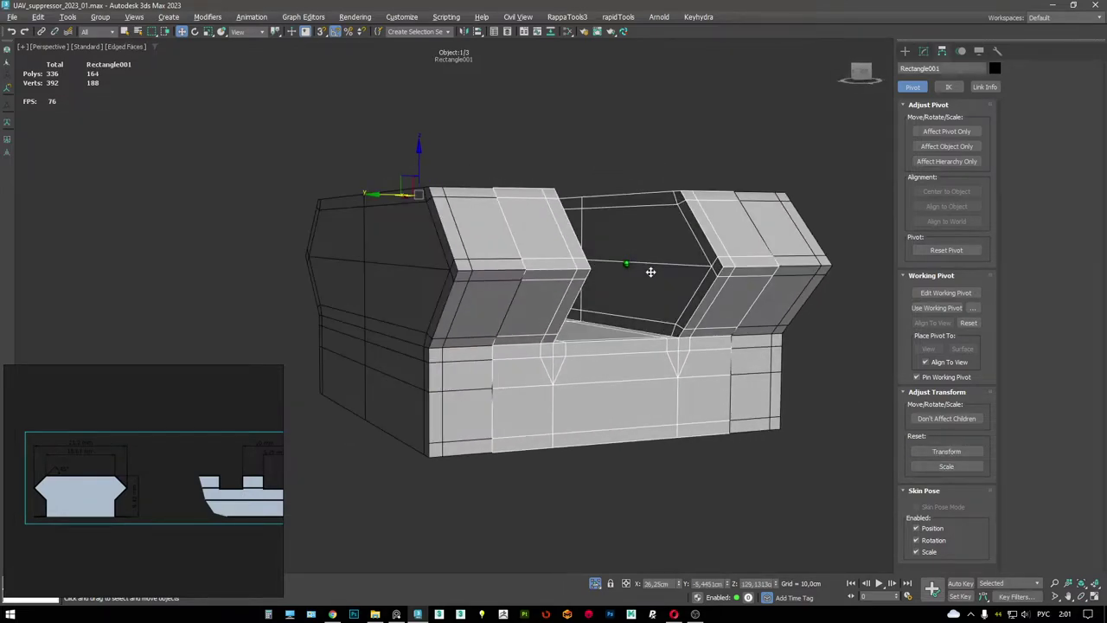
scroll(683, 268, "up", 2)
scroll(718, 260, "down", 1)
middle_click_drag(718, 259, 715, 265, "alt")
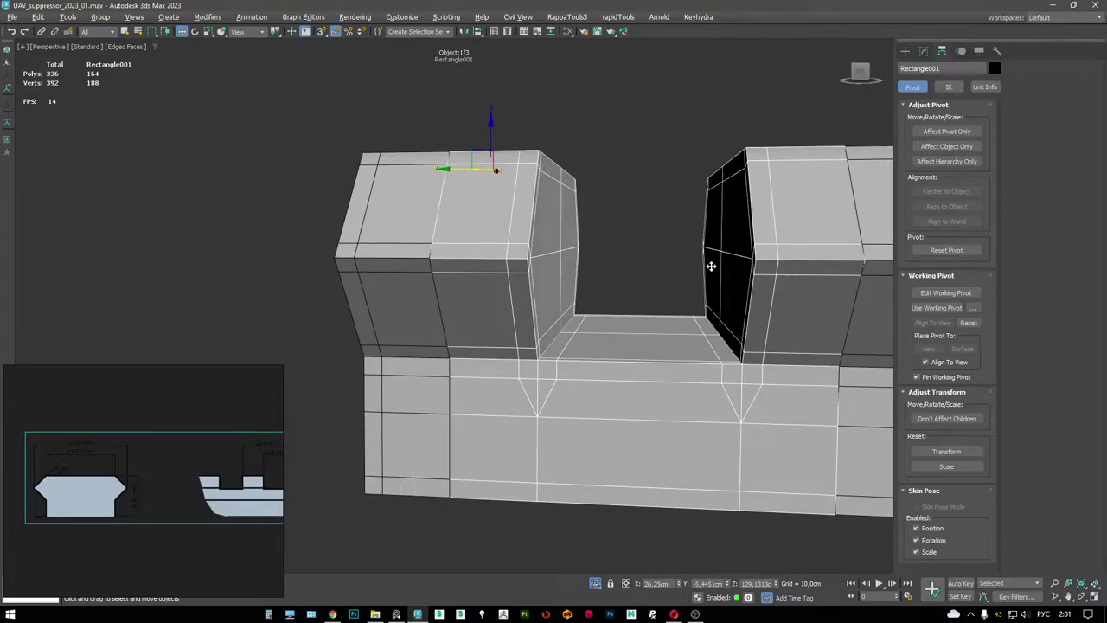
scroll(650, 277, "down", 4)
key("alt+s")
- In Rectangle001's base mesh, delete the vertices of the block's right half
left_click(930, 126)
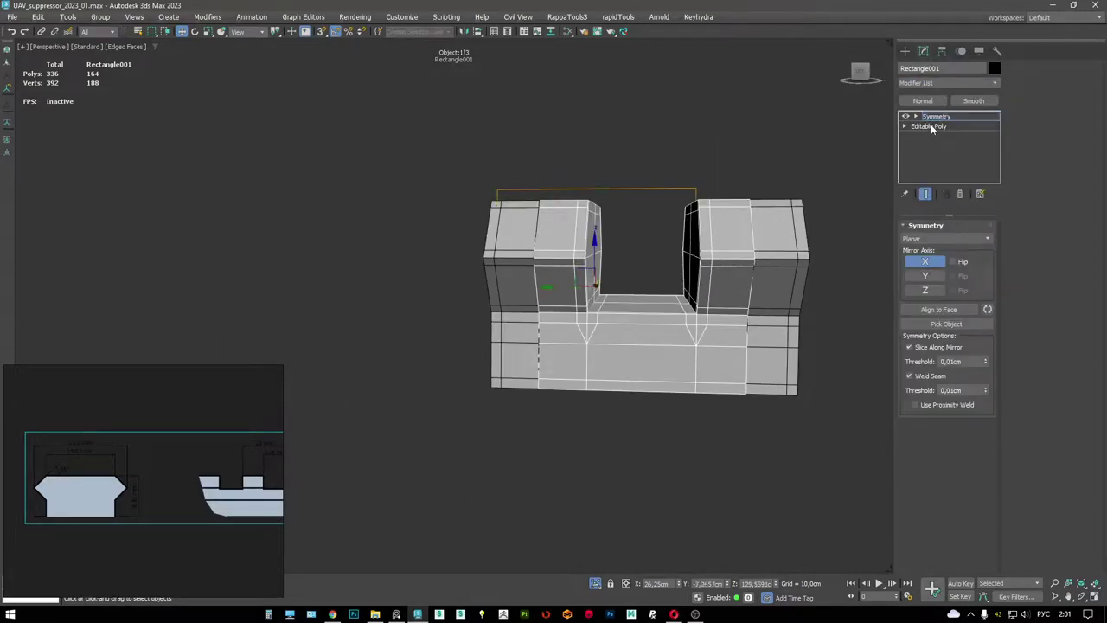
key("2")
left_click_drag(632, 234, 621, 486)
key("1")
key("F3")
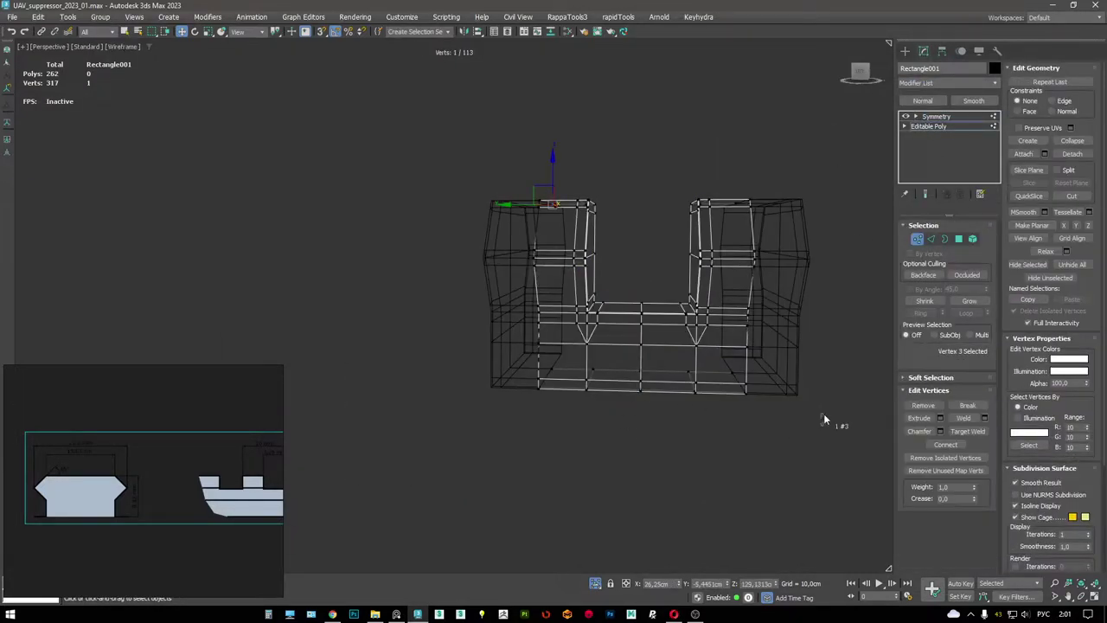
left_click_drag(824, 414, 669, 136)
key("Delete")
left_click(642, 302)
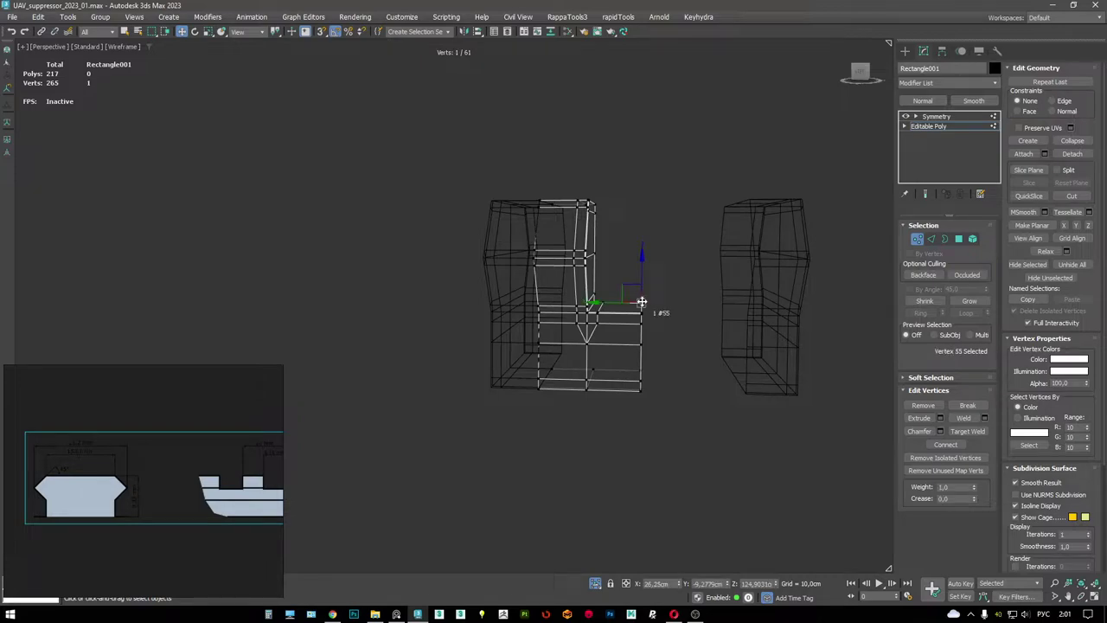
key("F3")
- Add a second Symmetry modifier to the half model
right_click(680, 263)
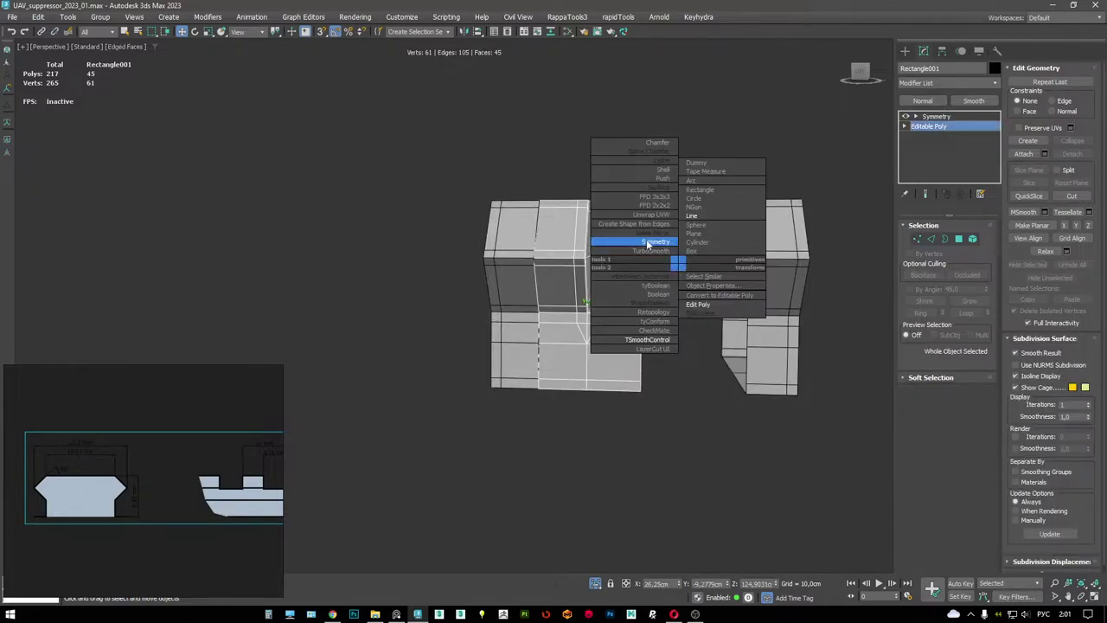
left_click(650, 242)
middle_click_drag(813, 351, 580, 333, "alt")
- Back in the editable mesh, remove two edges on the left upright
left_click(933, 136)
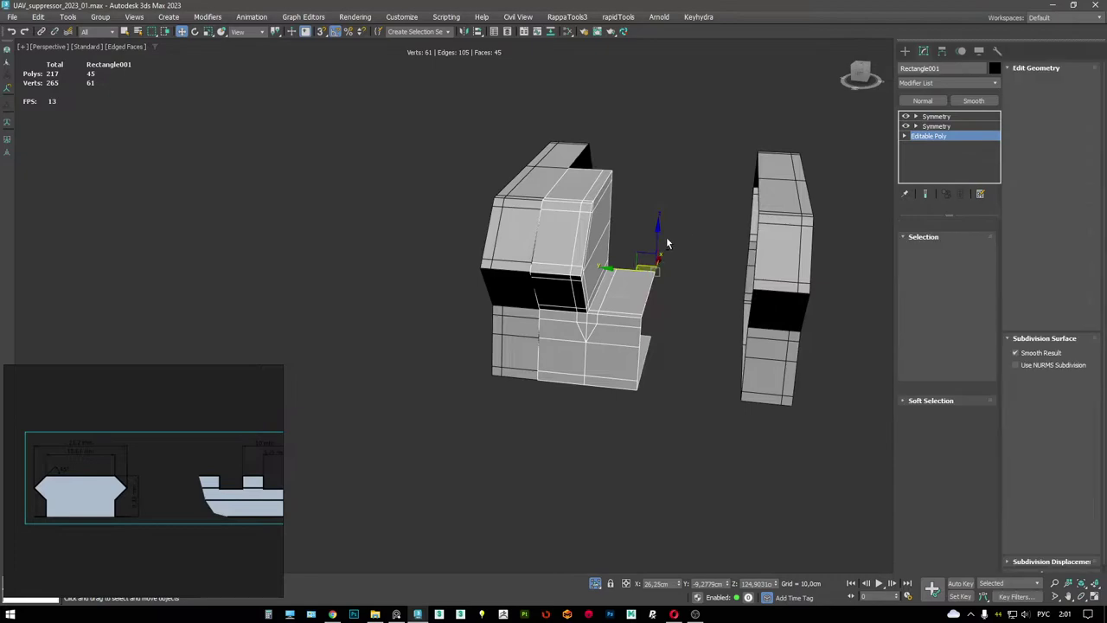
scroll(517, 213, "up", 3)
middle_click_drag(517, 213, 517, 213, "alt")
scroll(517, 213, "up", 4)
key("1")
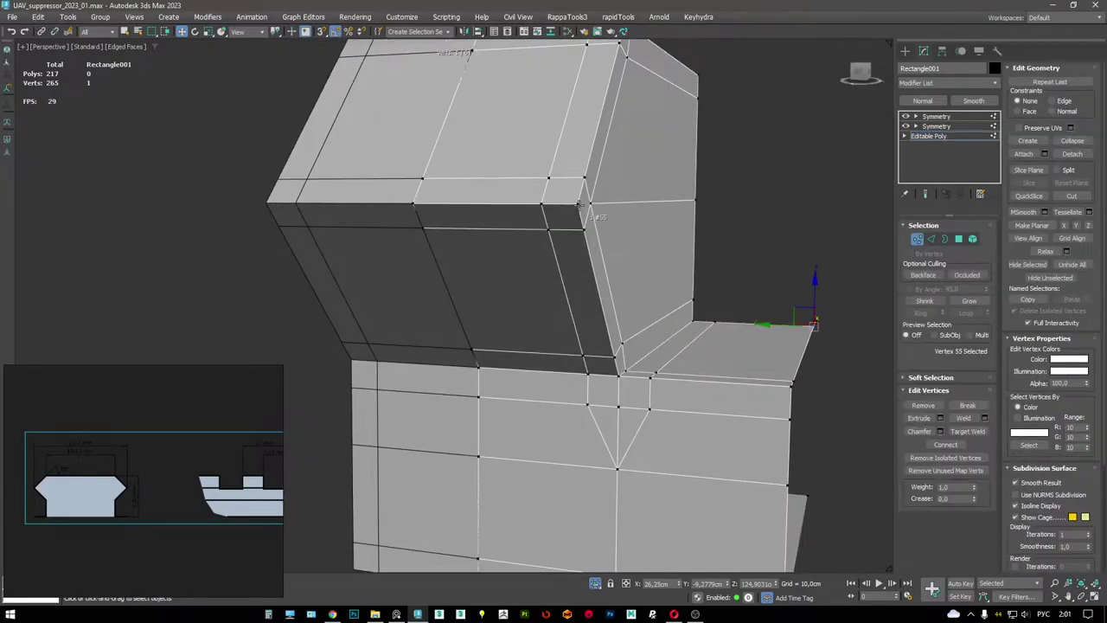
middle_click_drag(610, 229, 571, 207, "alt")
key("2")
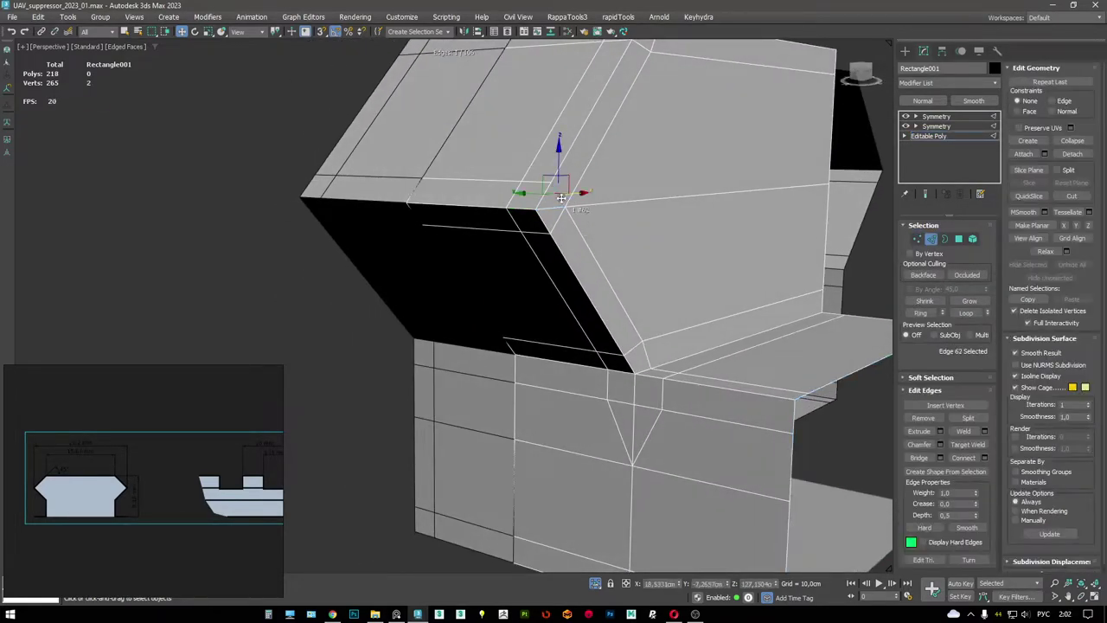
key("BackSpace")
- Cut a new edge across the upright's face and slide it onto a vertex
key("alt+c")
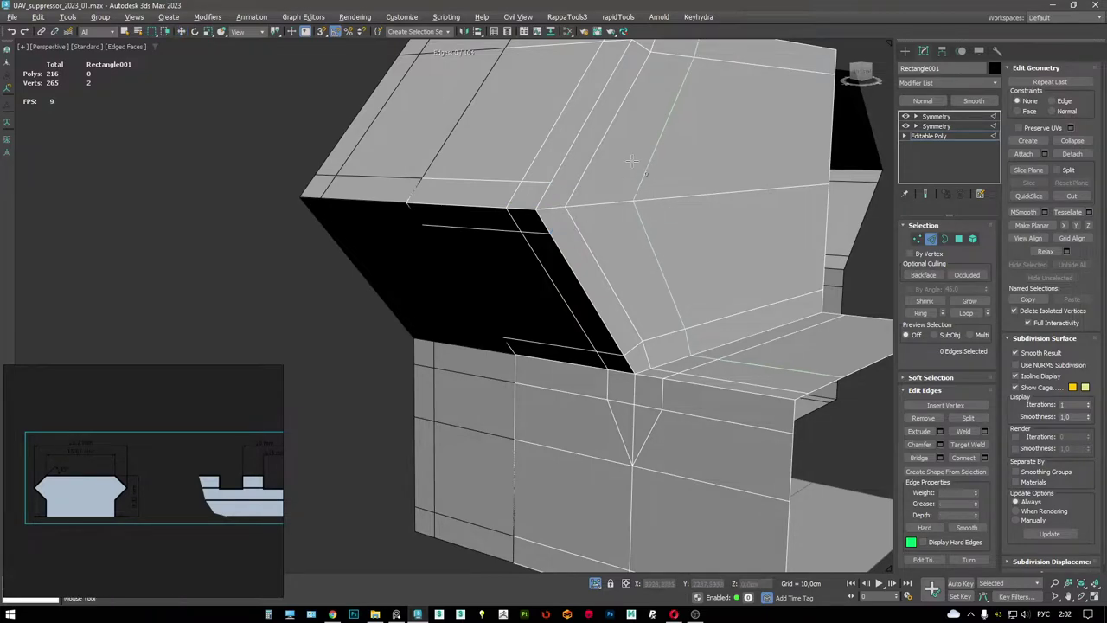
left_click(590, 161)
left_click(828, 156)
right_click(692, 164)
key("Escape")
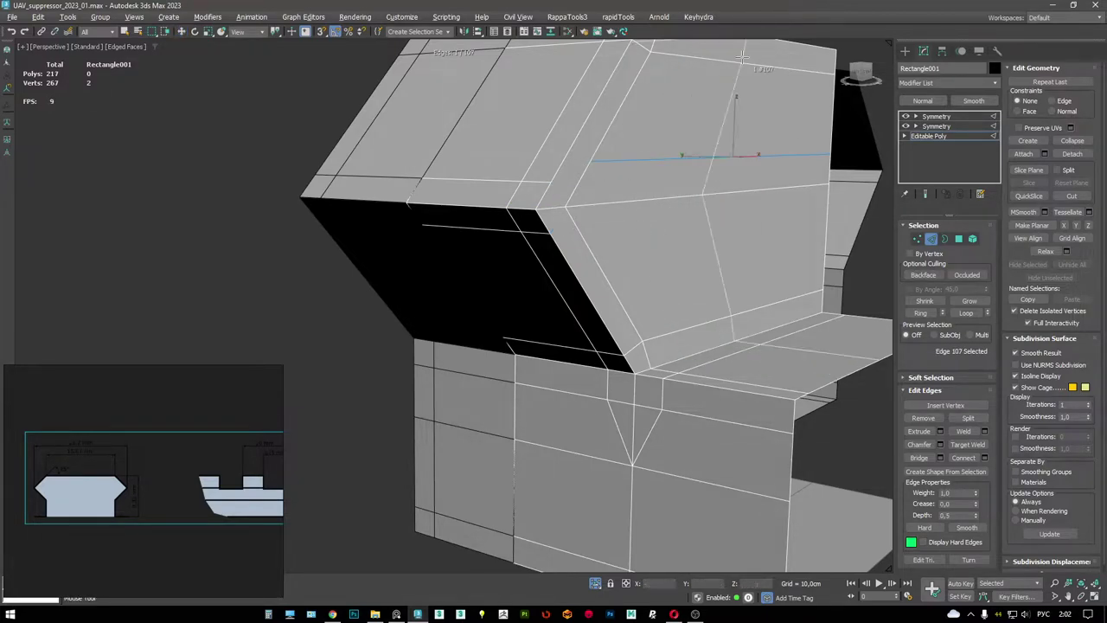
key("w")
middle_click_drag(700, 185, 714, 187, "alt")
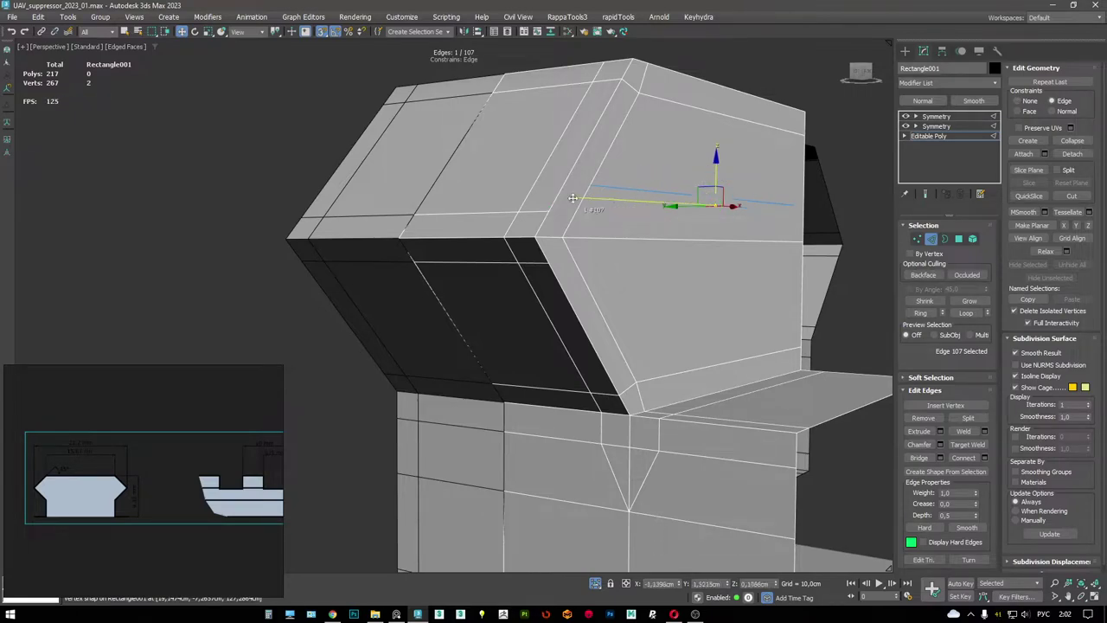
left_click_drag(551, 209, 562, 222)
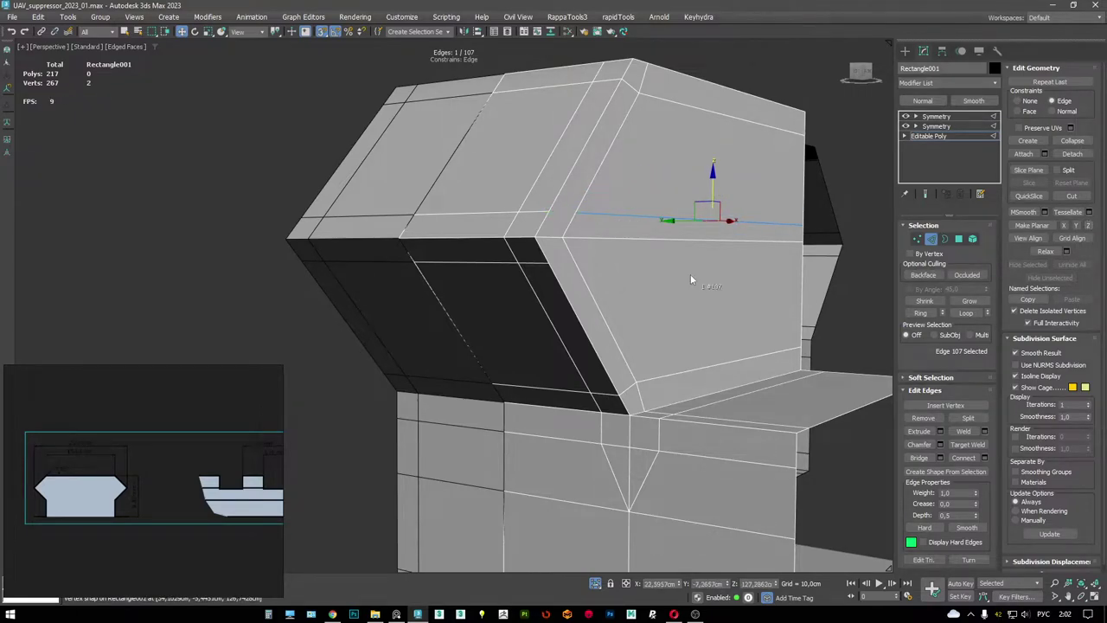
middle_click_drag(690, 279, 596, 261)
left_click_drag(597, 261, 575, 249)
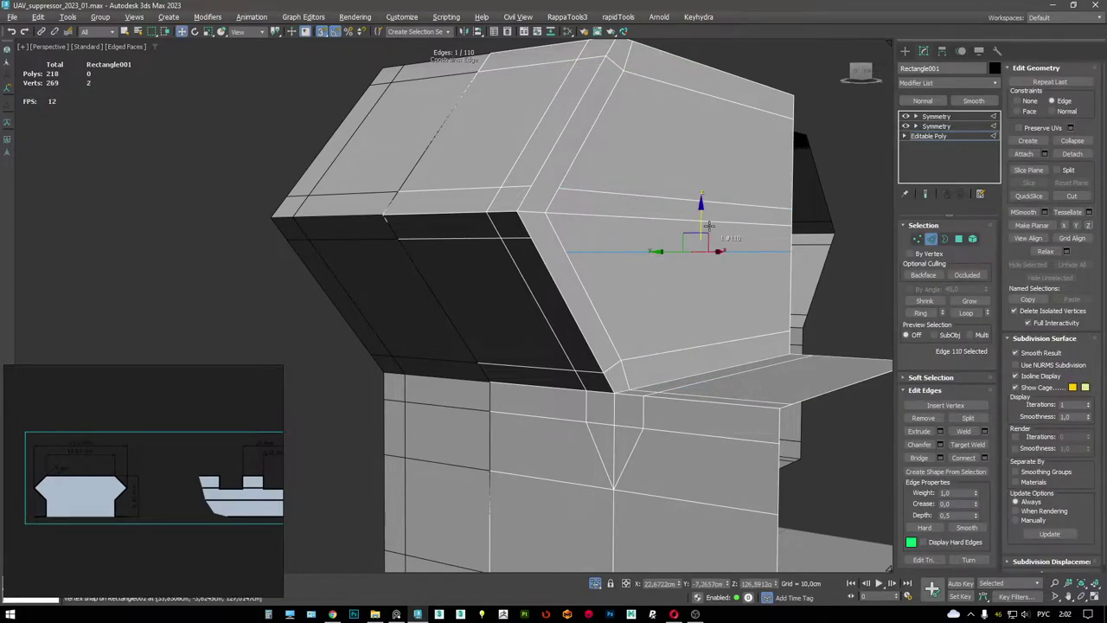
- Move the upright's corner vertex up so it lines up
scroll(549, 238, "up", 2)
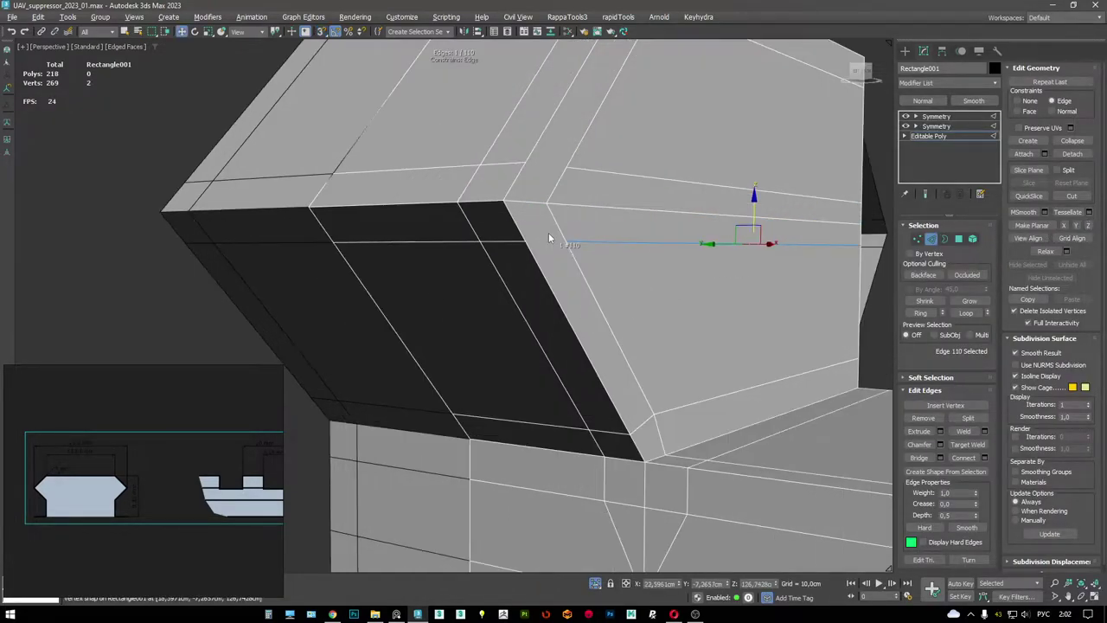
key("1")
left_click(564, 240)
left_click_drag(564, 241, 560, 171)
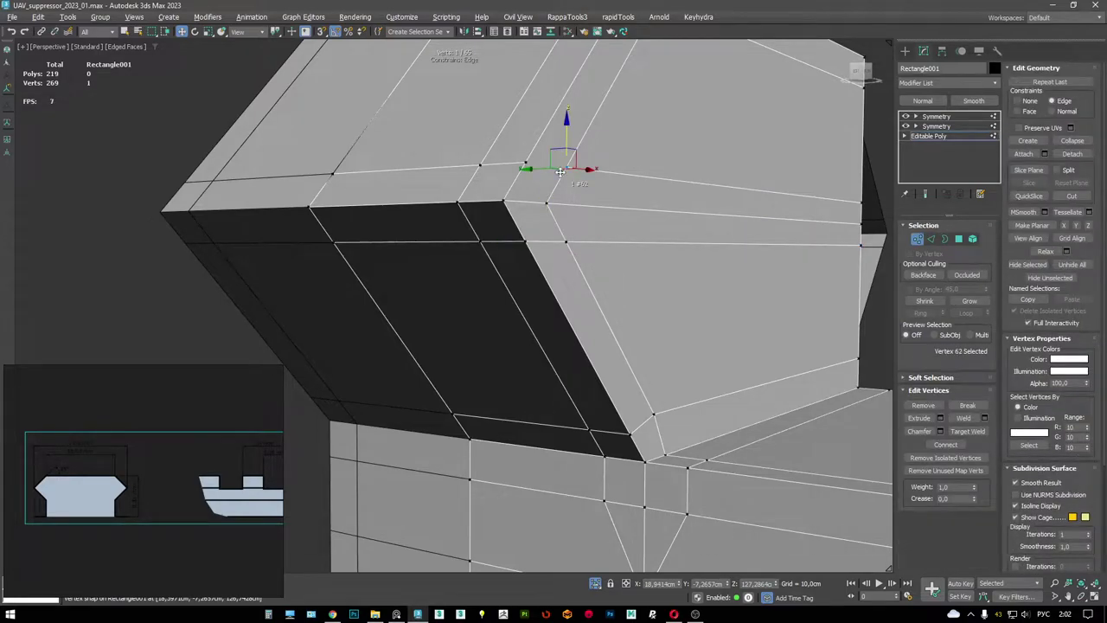
scroll(526, 166, "down", 3)
middle_click_drag(519, 186, 563, 185, "alt")
scroll(563, 199, "up", 3)
- Delete the thin strip polygon along with the inner and flap polygons
key("4")
left_click(570, 212)
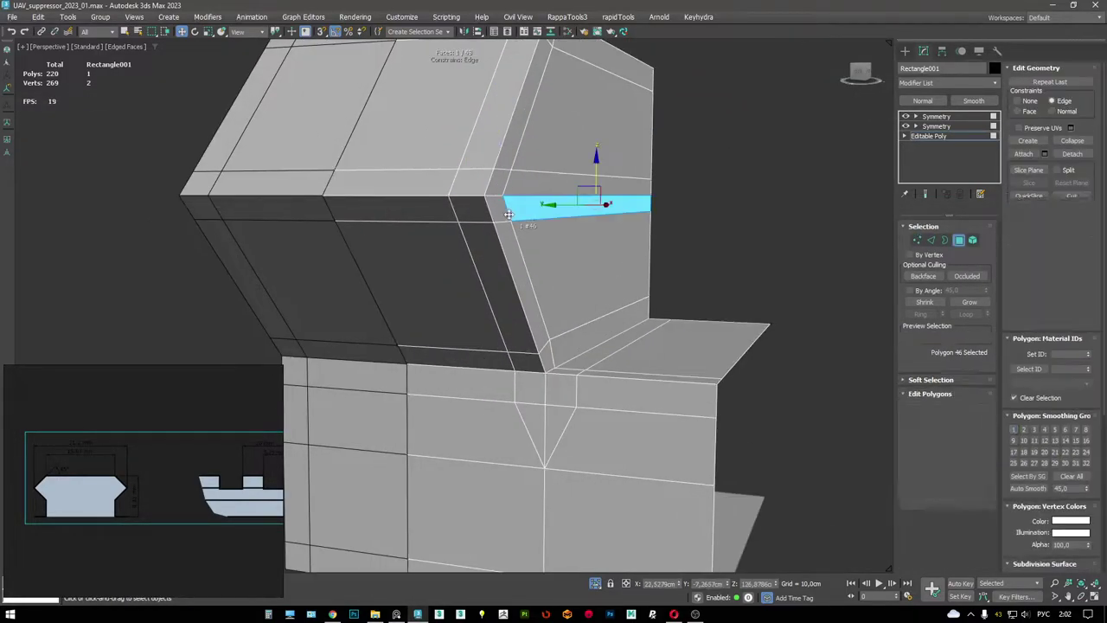
middle_click_drag(568, 229, 480, 271)
middle_click_drag(492, 372, 481, 320)
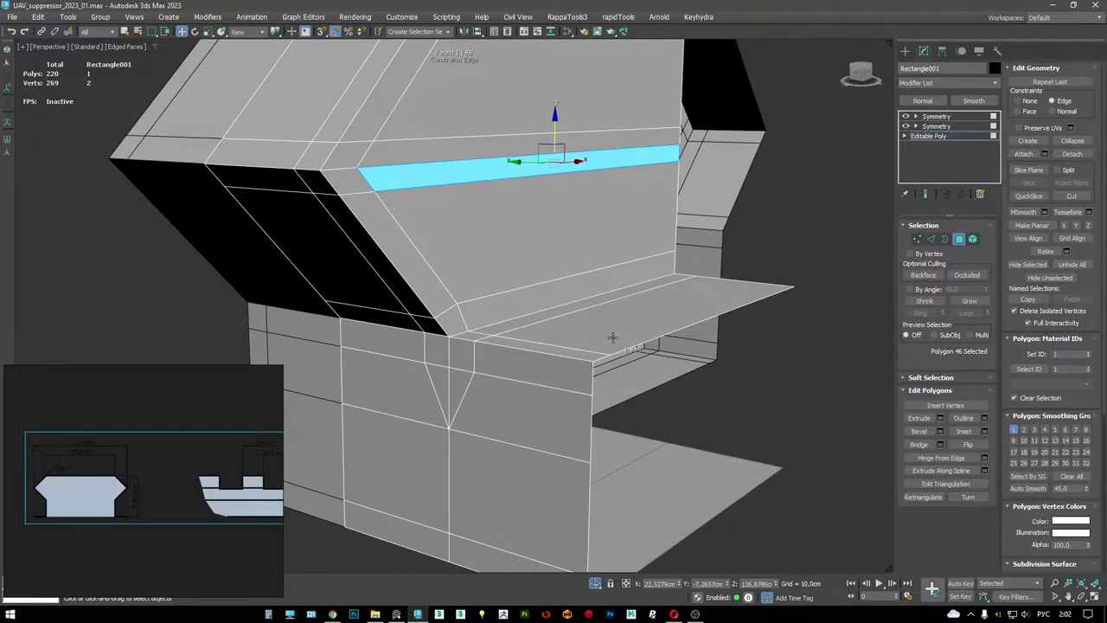
left_click(363, 186, "ctrl")
left_click(407, 251, "ctrl")
left_click(536, 217, "ctrl")
left_click(511, 299, "ctrl")
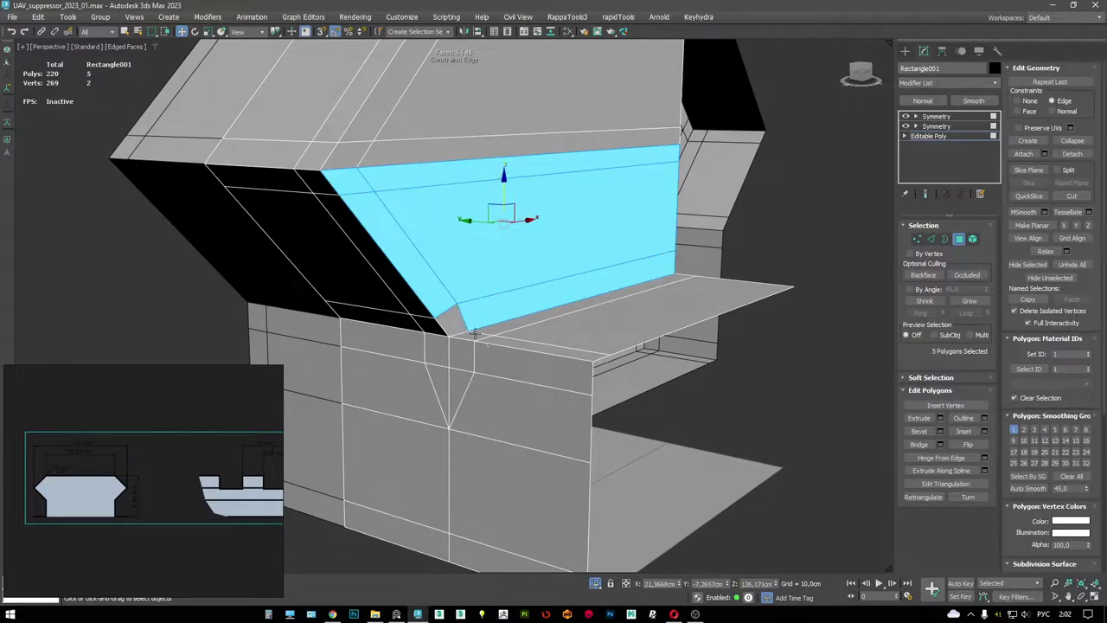
left_click(468, 333, "ctrl")
left_click(484, 320, "ctrl")
left_click(536, 322, "ctrl")
middle_click_drag(524, 341, 553, 329, "alt")
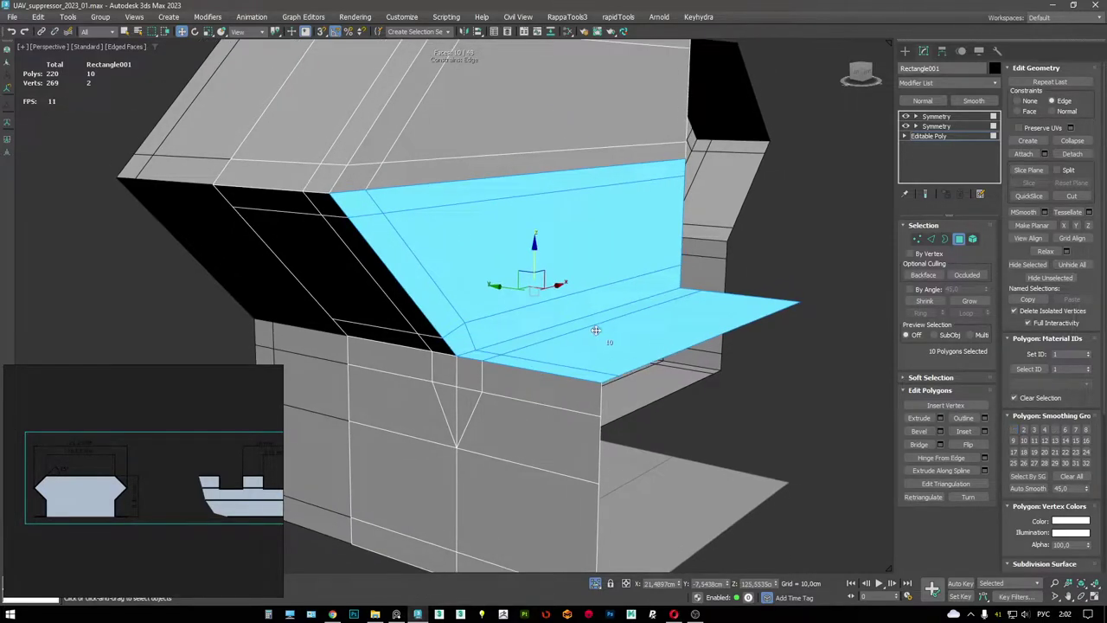
key("Delete")
- Extrude the opening's border edges into new faces snapped onto the lower part
middle_click_drag(496, 298, 540, 353, "alt")
key("2")
left_click(470, 138)
left_click(541, 352)
left_click(468, 277)
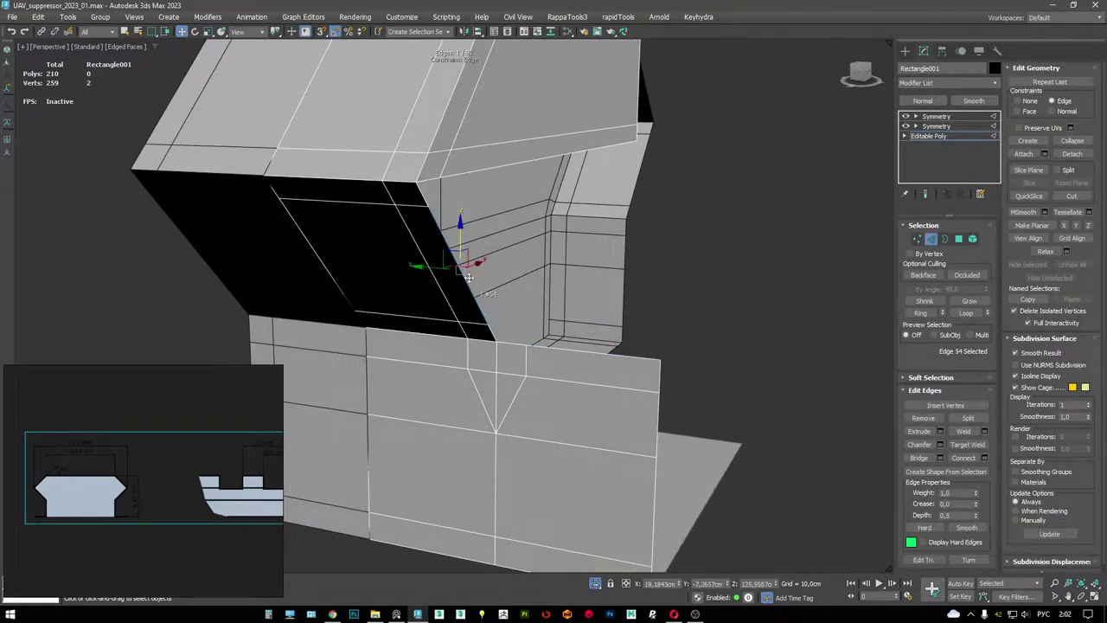
left_click(432, 178)
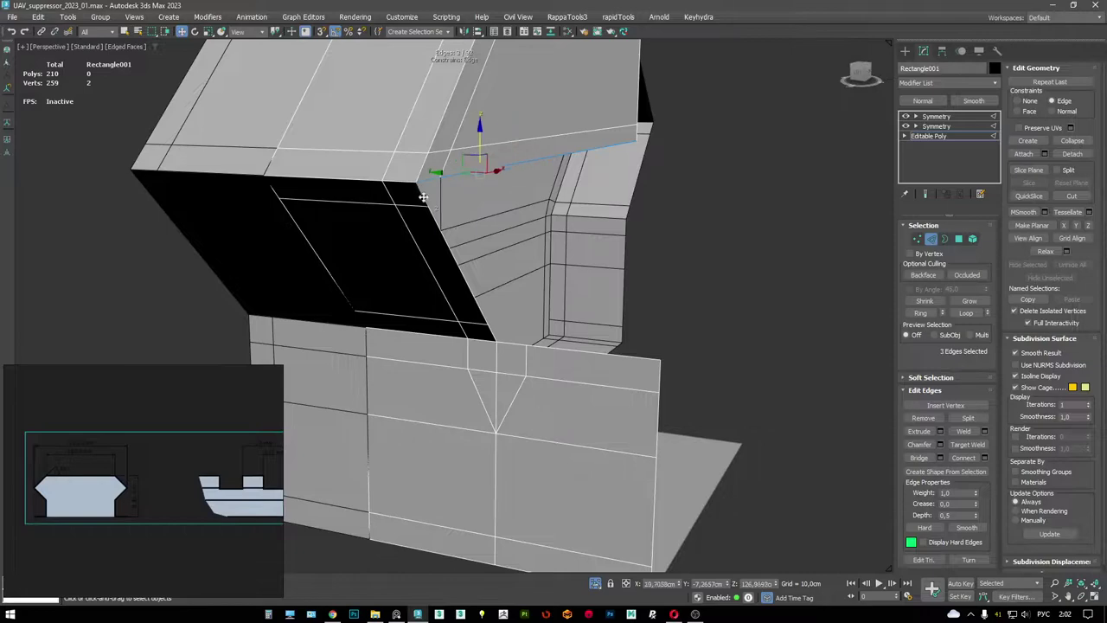
left_click(423, 198, "ctrl")
middle_click_drag(440, 234, 438, 279, "alt")
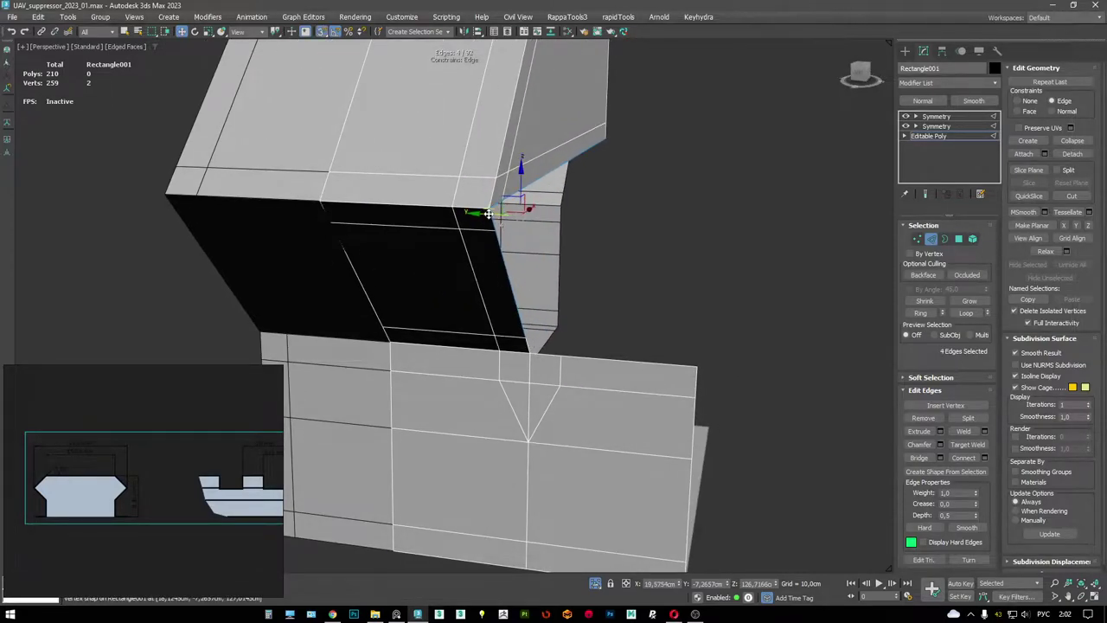
mouse_move(489, 213)
left_mouse_down()
mouse_move(519, 207)
mouse_move(510, 232)
mouse_move(563, 342)
left_mouse_up()
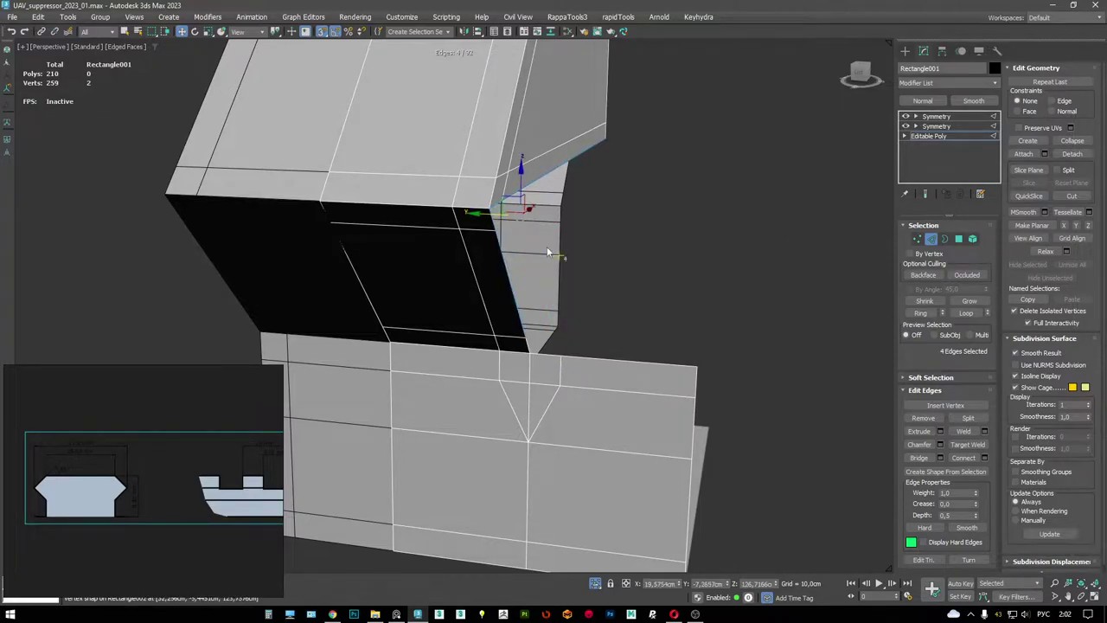
middle_click_drag(548, 253, 446, 220, "alt")
left_click_drag(479, 219, 557, 300, "shift")
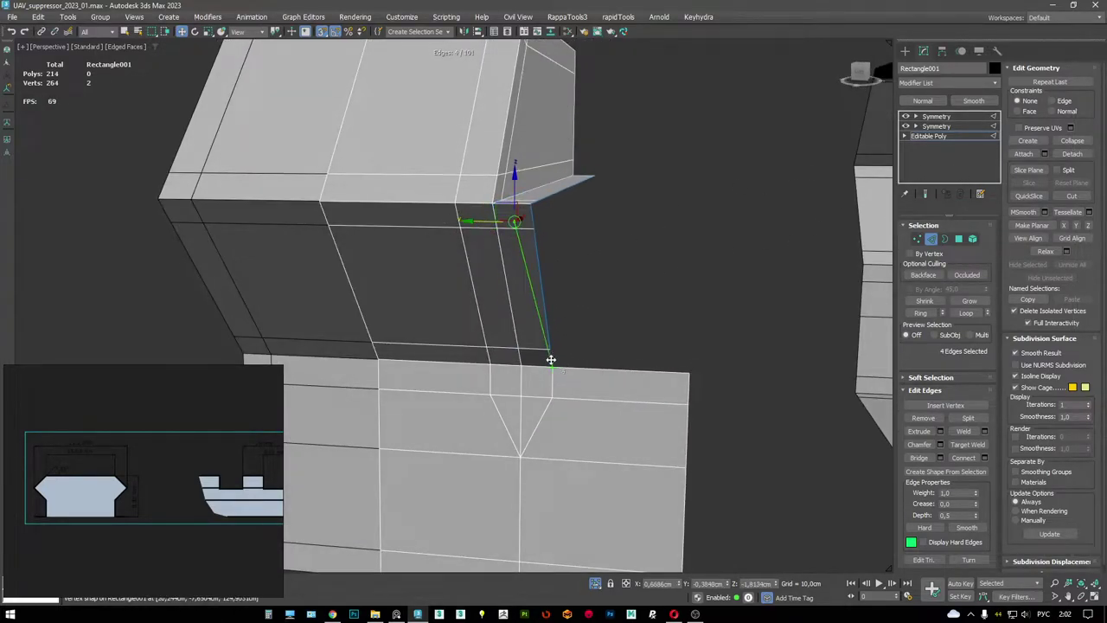
left_click_drag(537, 237, 697, 217, "shift")
middle_click_drag(698, 217, 594, 283, "alt")
- Remove the three stray edges and two leftover vertices
key("3")
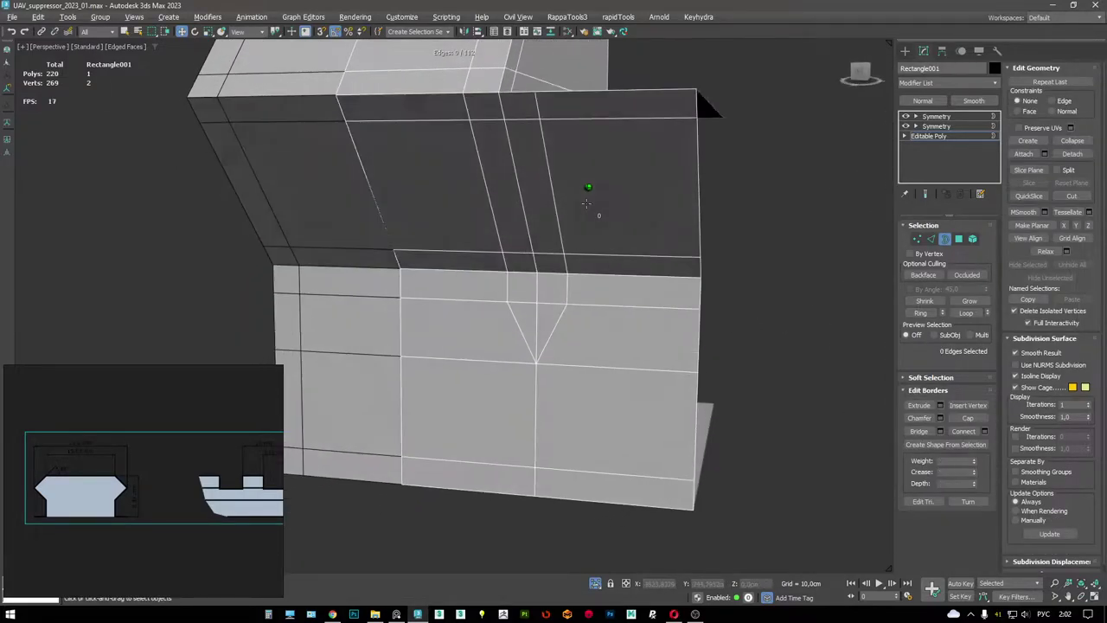
middle_click_drag(587, 203, 583, 205, "alt")
key("1")
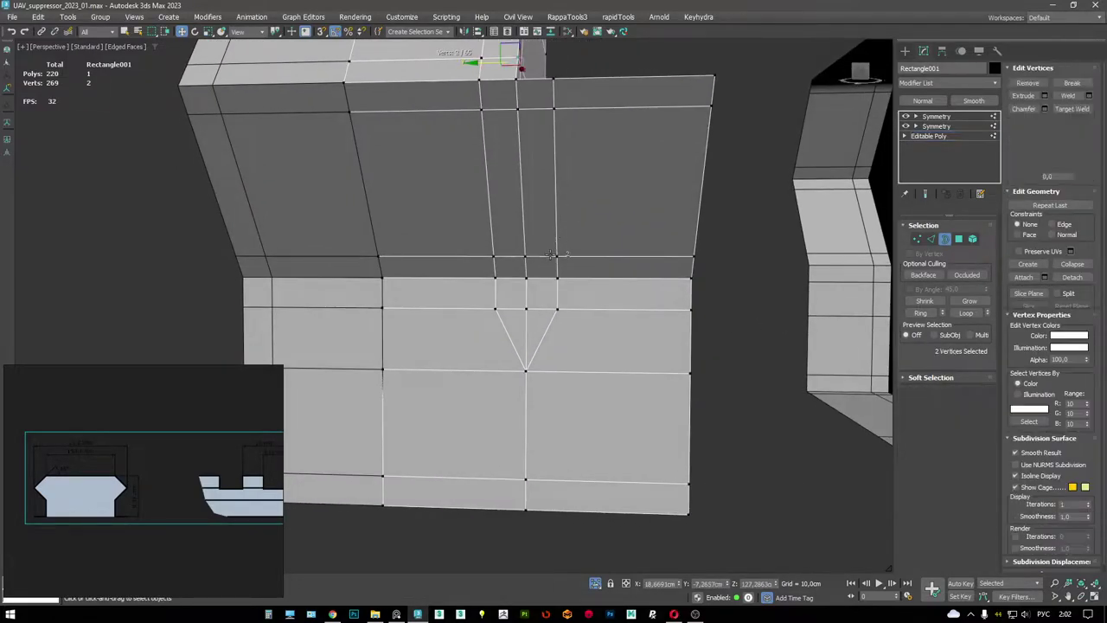
key("w")
key("2")
left_click(546, 271)
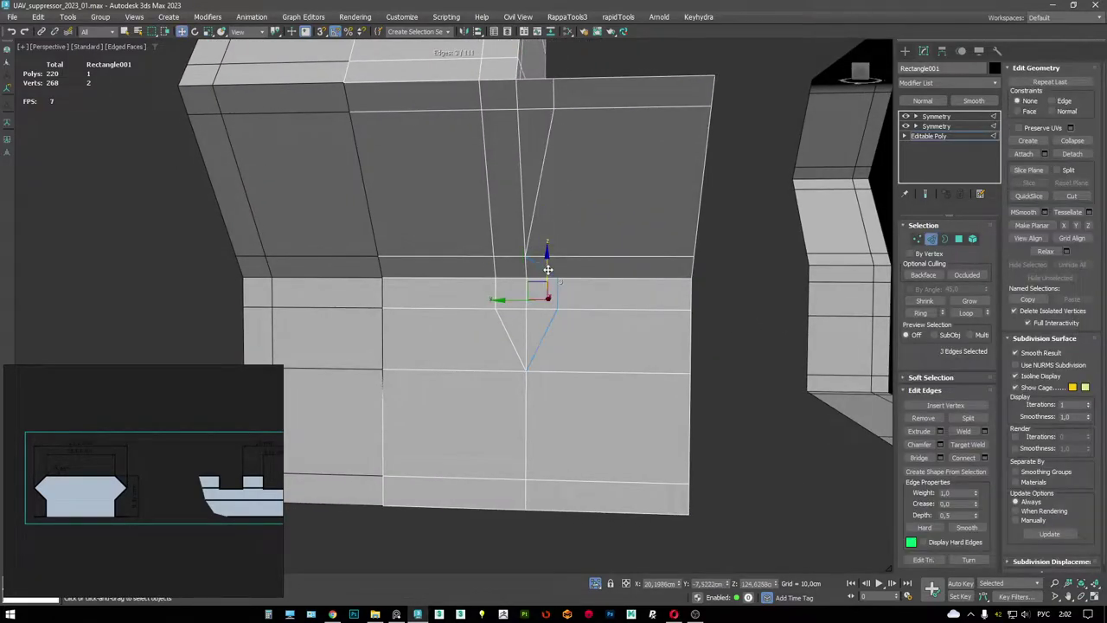
key("ctrl+BackSpace")
scroll(547, 270, "up", 2)
scroll(518, 269, "down", 3)
middle_click_drag(577, 287, 537, 288, "alt")
key("1")
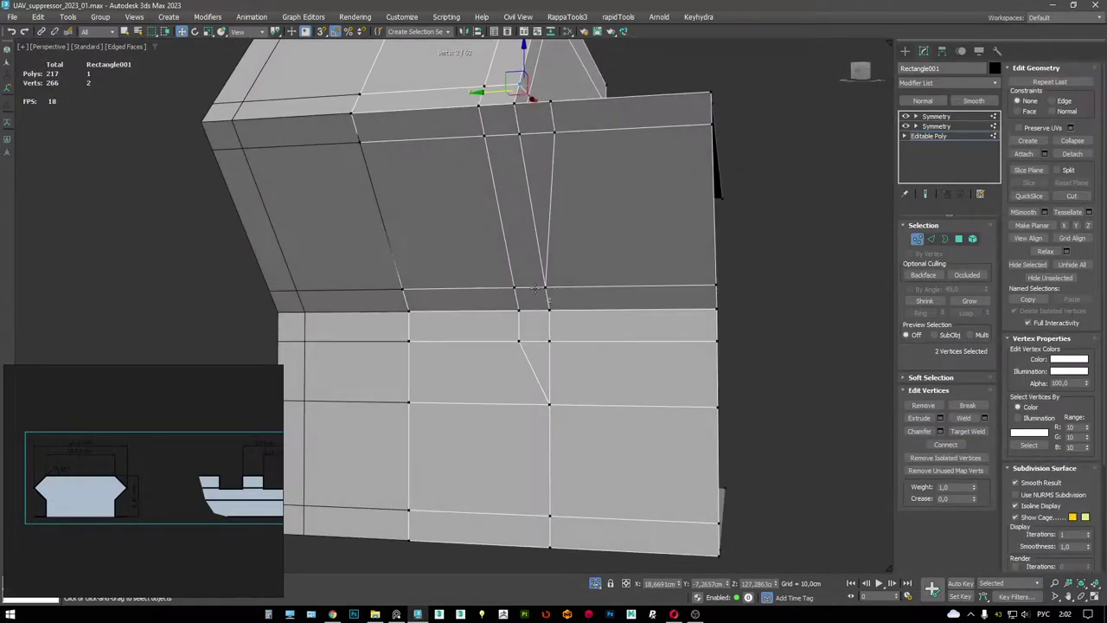
key("BackSpace")
key("2")
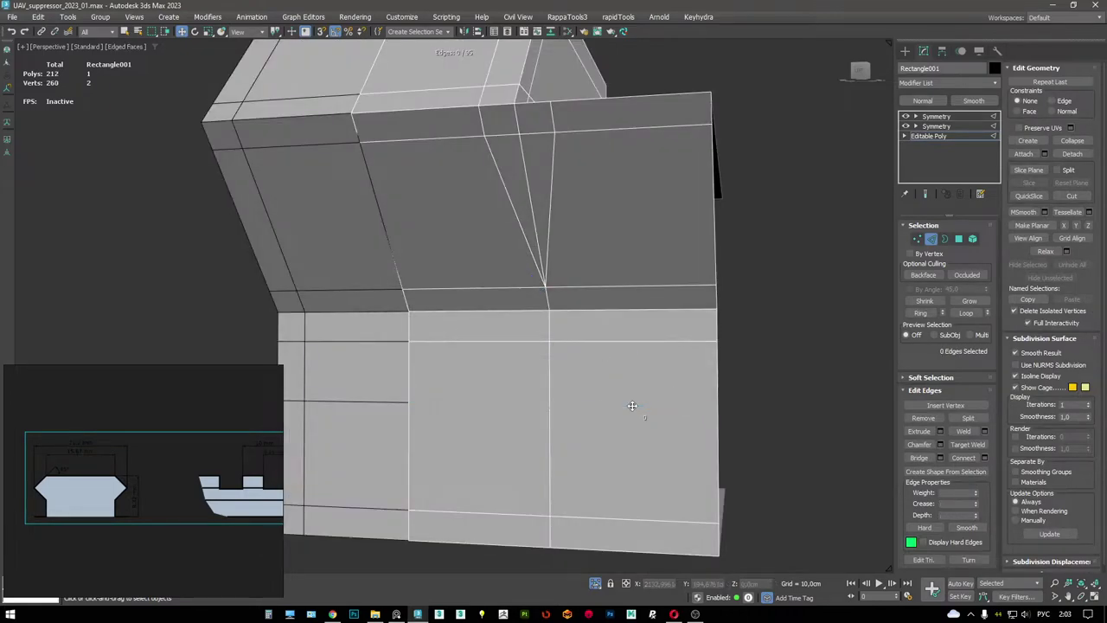
- Select the top Symmetry modifier to view the full mirrored model
scroll(632, 406, "down", 3)
middle_click_drag(633, 405, 565, 196, "alt")
scroll(559, 235, "up", 3)
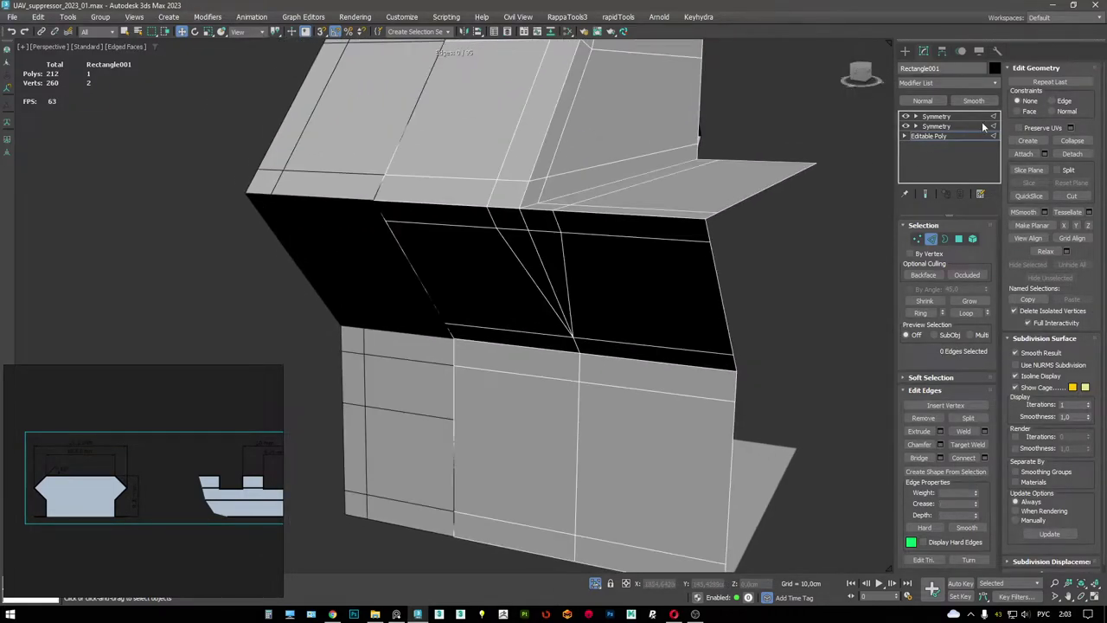
left_click(950, 117)
scroll(559, 242, "down", 5)
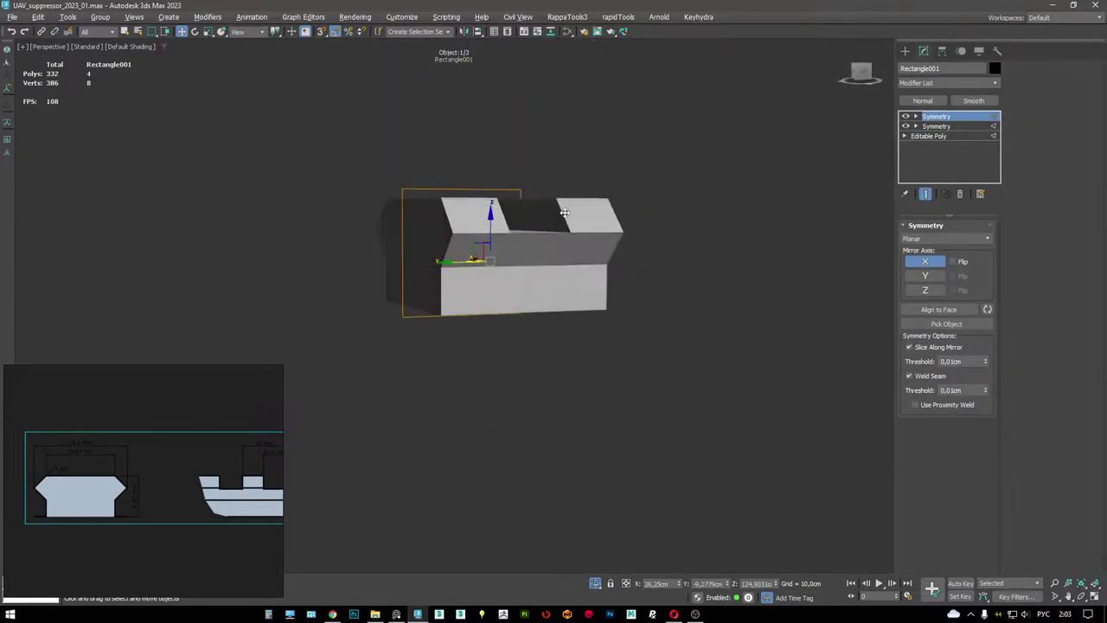
- Show edged faces on Rectangle002, try extending edge 93 downward, then undo it
key("F4")
scroll(571, 240, "up", 4)
left_click(501, 222)
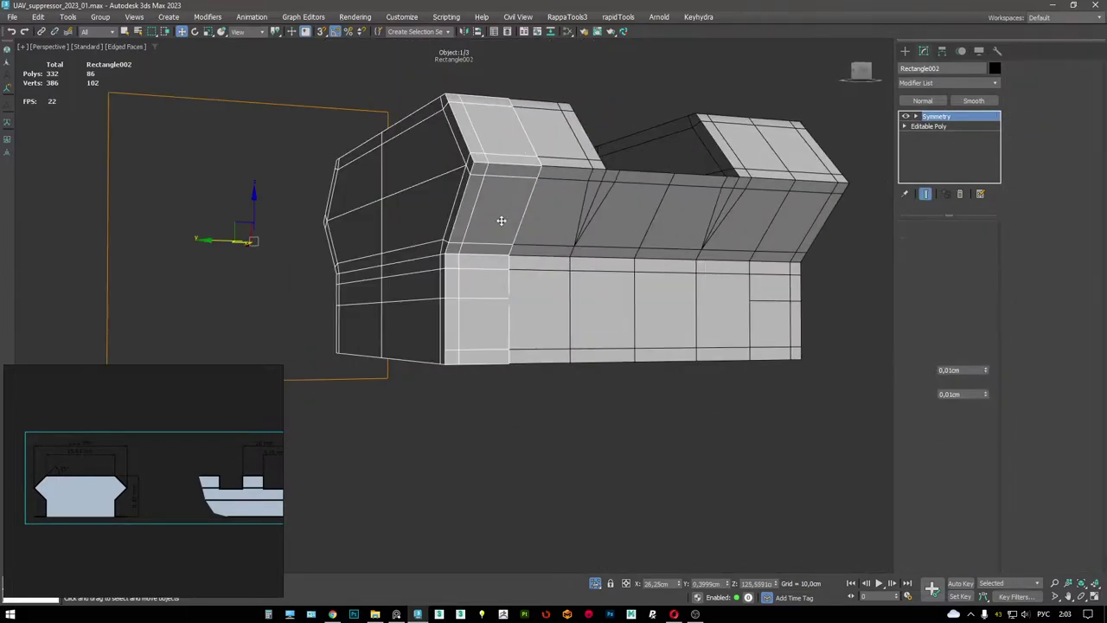
middle_click_drag(550, 234, 504, 245, "alt")
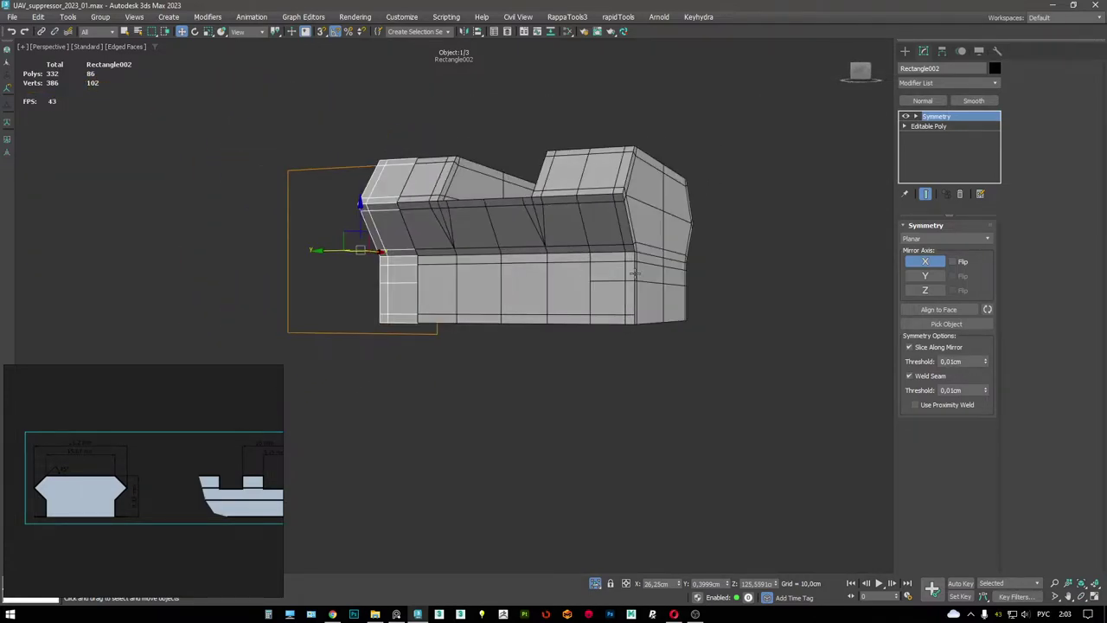
left_click(637, 275)
key("2")
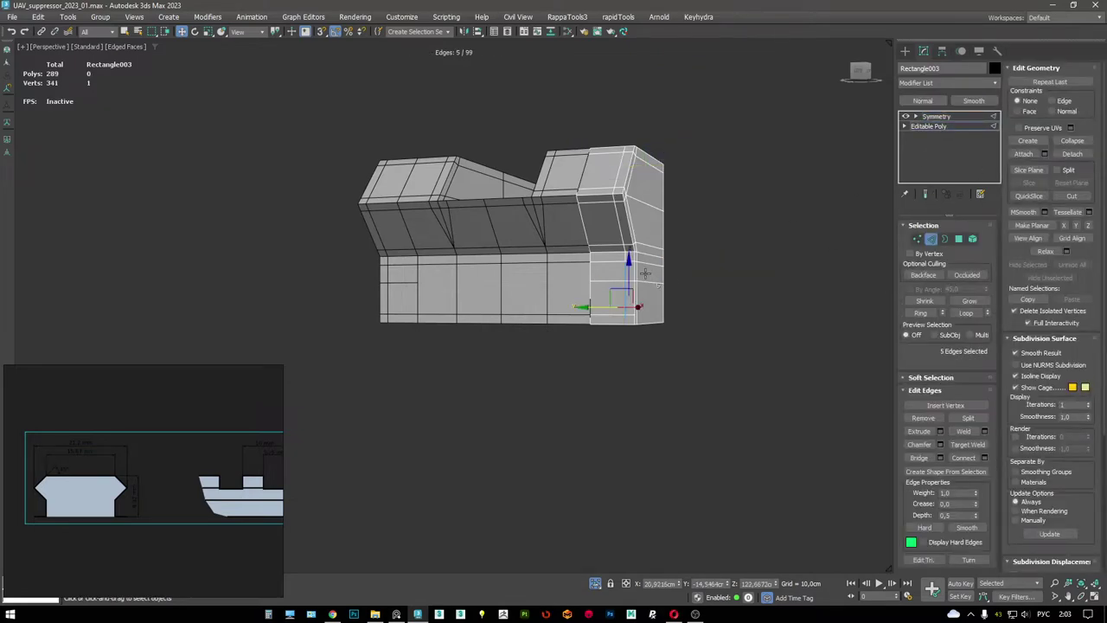
middle_click_drag(647, 278, 658, 261, "alt")
scroll(597, 306, "up", 5)
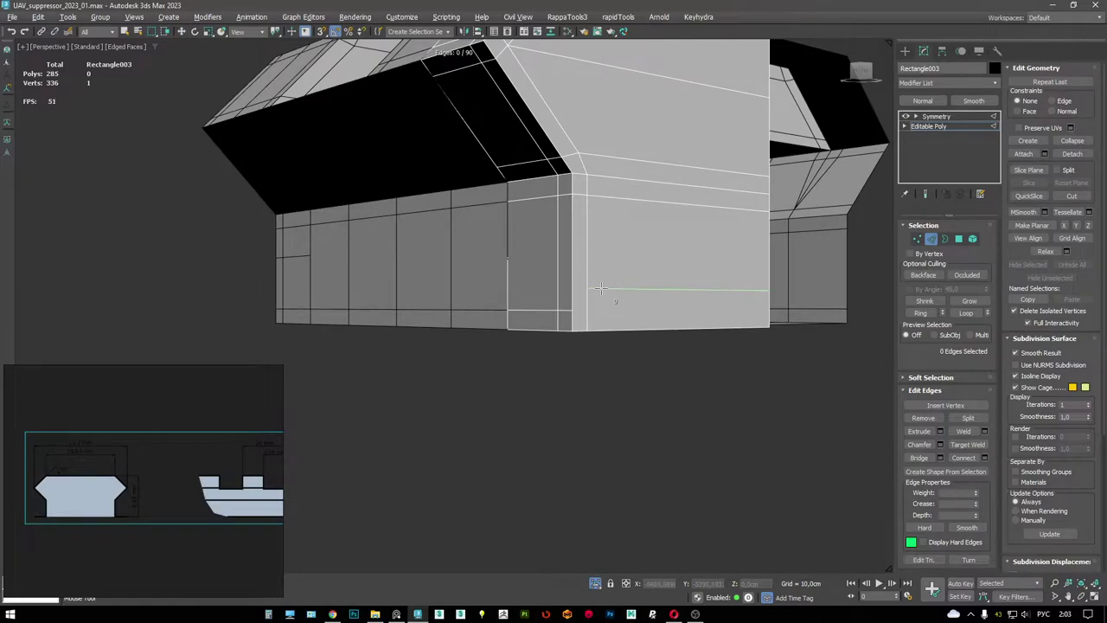
left_click_drag(685, 252, 593, 309, "shift")
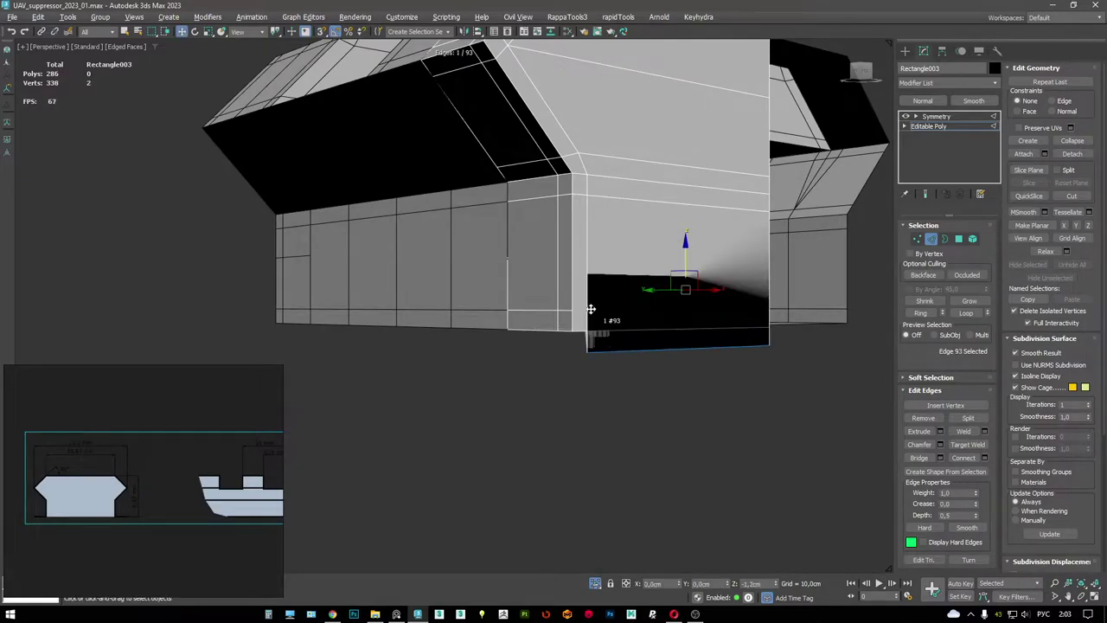
key("ctrl+z")
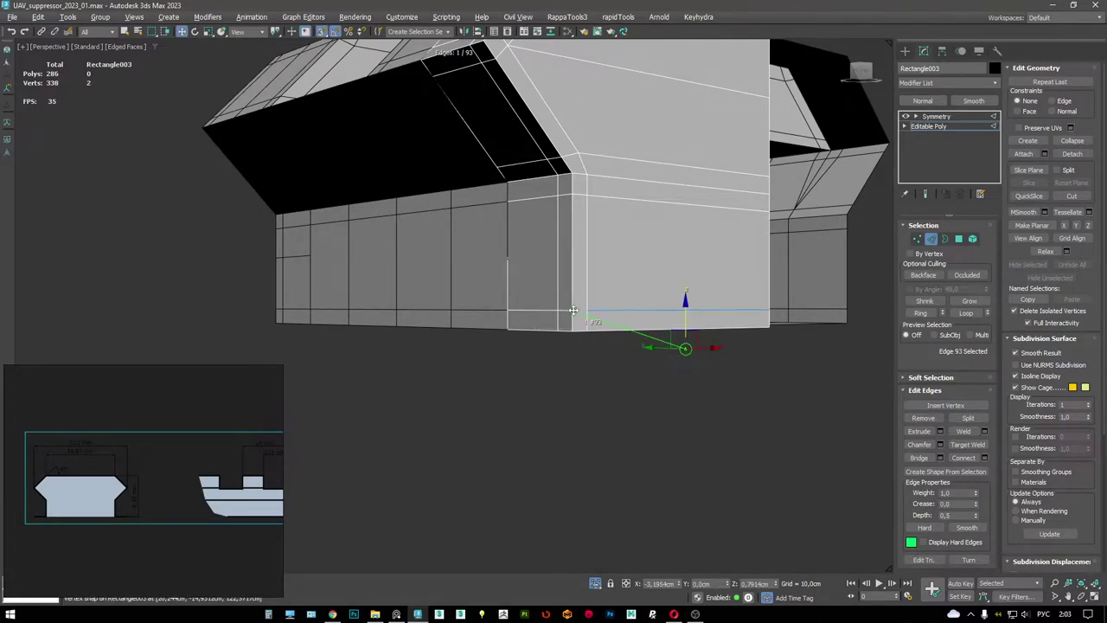
scroll(597, 311, "up", 3)
- Check the part in wireframe and reselect it from a low right-side angle
key("F3")
key("1")
key("F3")
scroll(571, 297, "down", 3)
middle_click_drag(571, 297, 868, 257, "alt")
scroll(868, 257, "up", 3)
left_click(571, 260)
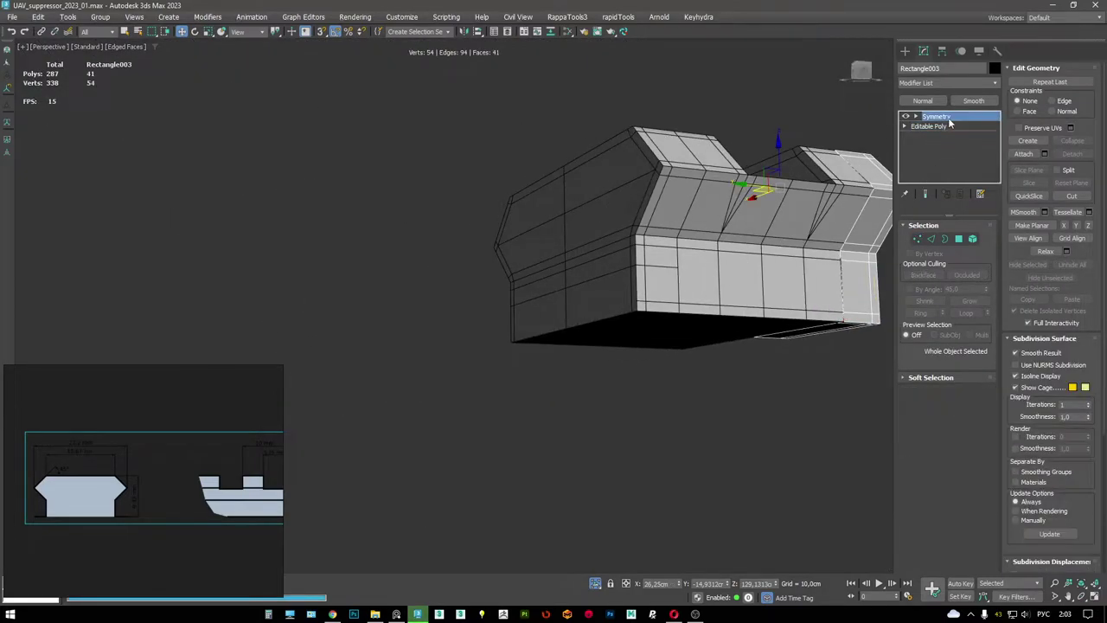
scroll(672, 271, "up", 3)
scroll(672, 272, "up", 2)
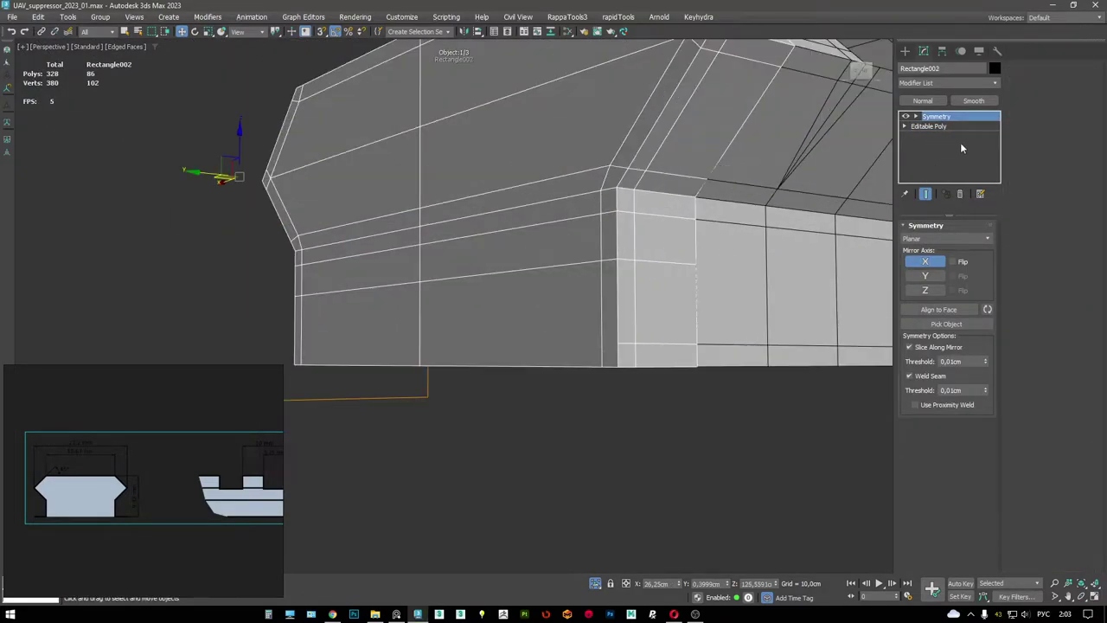
- Select a four-edge loop and the two lower corner vertices of the part
key("2")
double_click(595, 264)
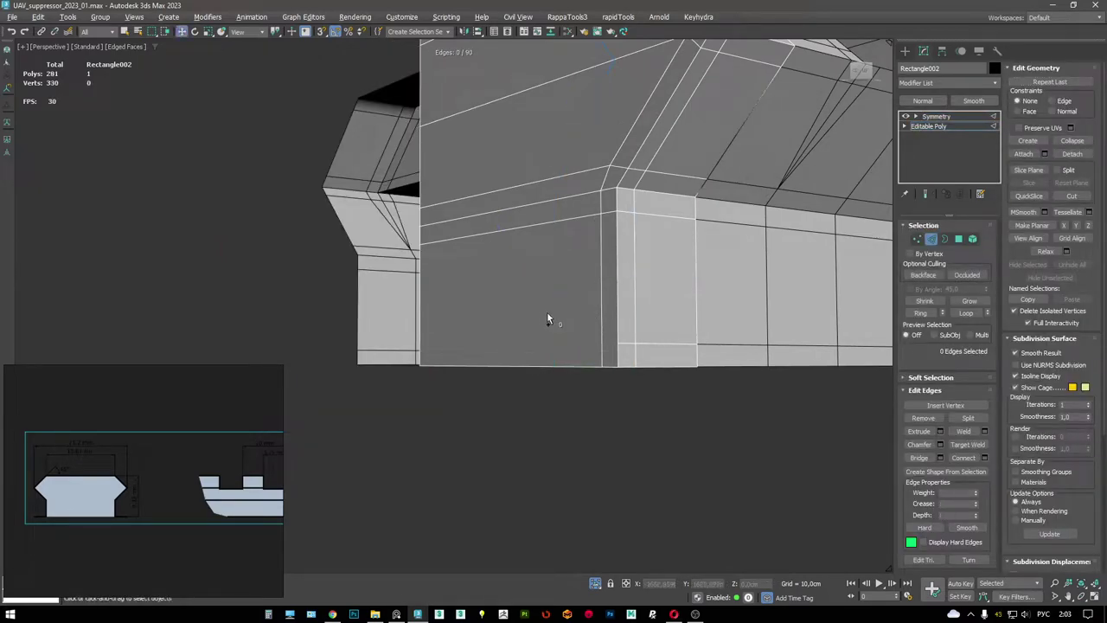
key("F3")
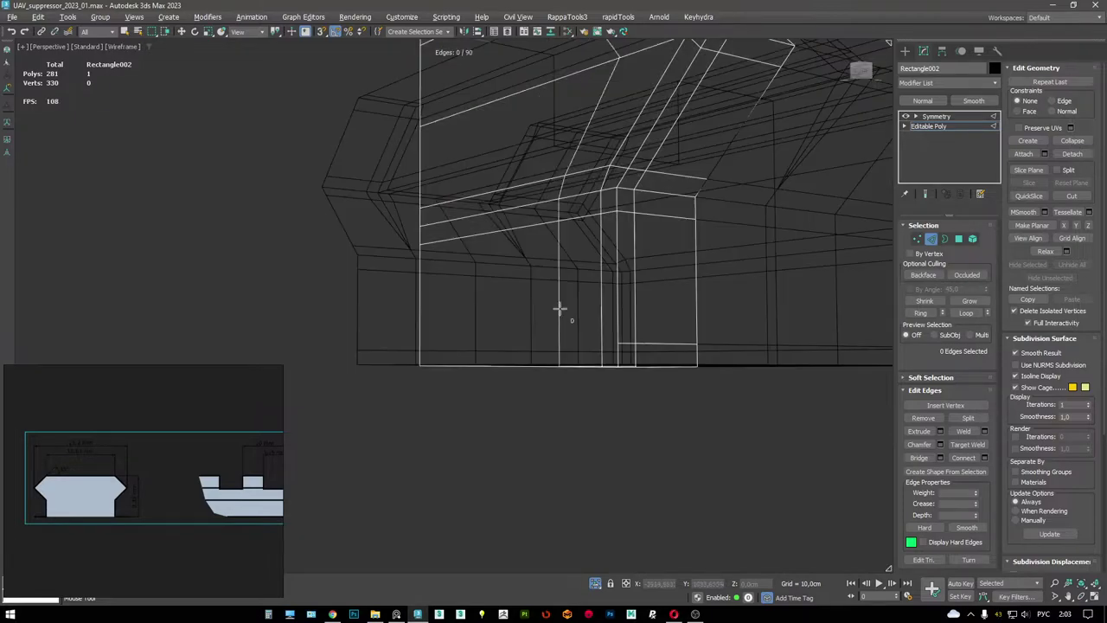
key("F3")
right_click(609, 335)
key("Escape")
scroll(612, 333, "up", 2)
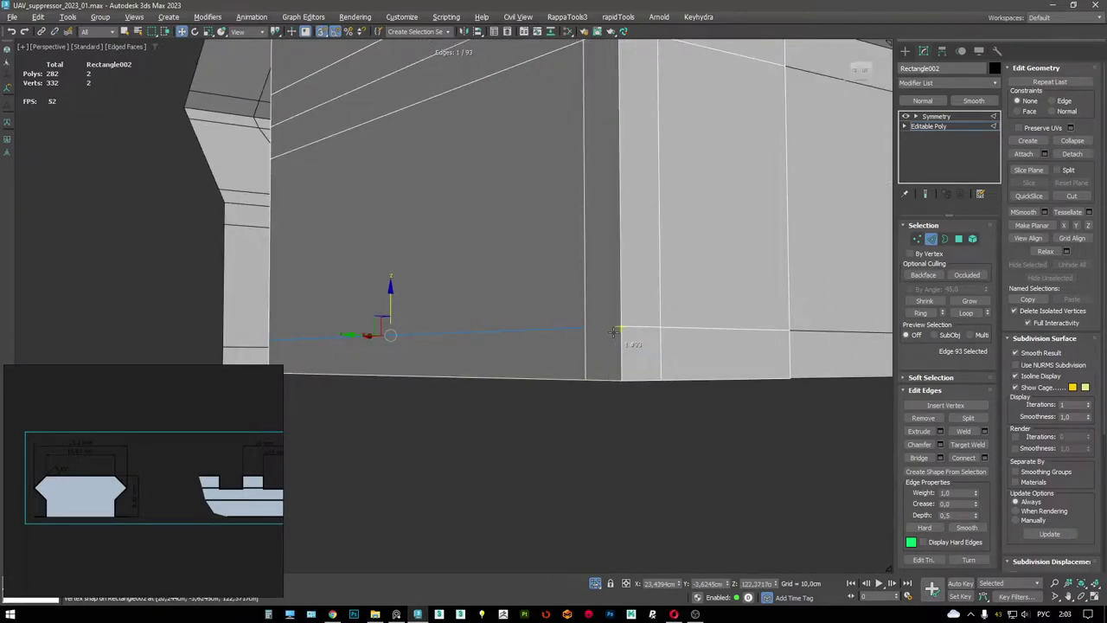
scroll(614, 332, "down", 3)
key("1")
left_click(595, 326)
middle_click_drag(595, 326, 606, 277, "alt")
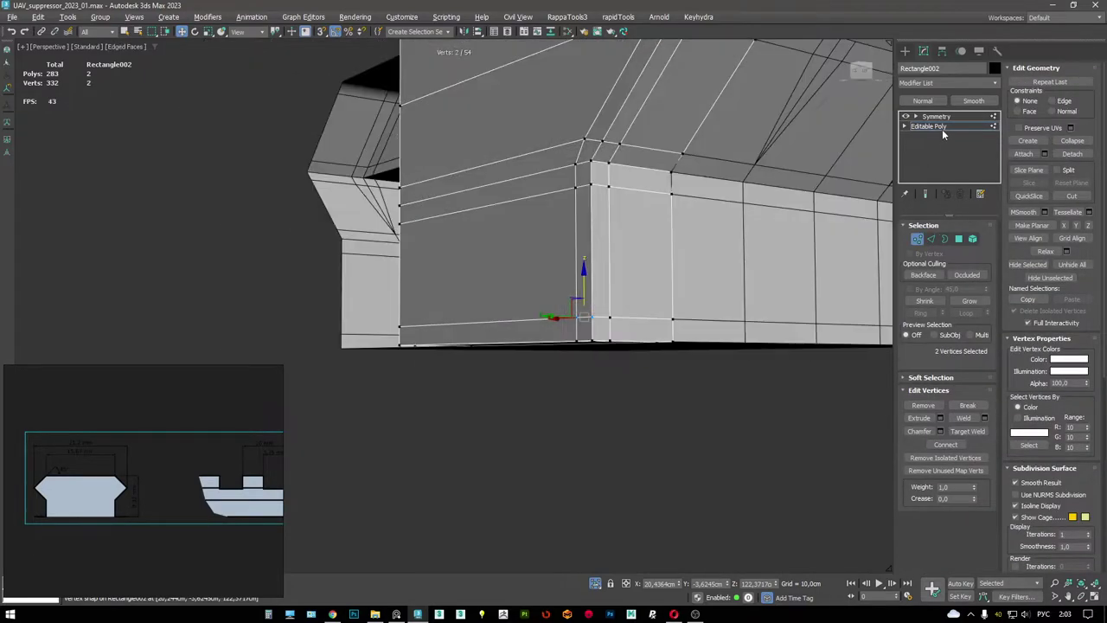
- Return to the full mirrored Symmetry result and apply TurboSmooth to Rectangle002
left_click(936, 116)
scroll(606, 346, "down", 4)
middle_click_drag(658, 406, 701, 493, "alt")
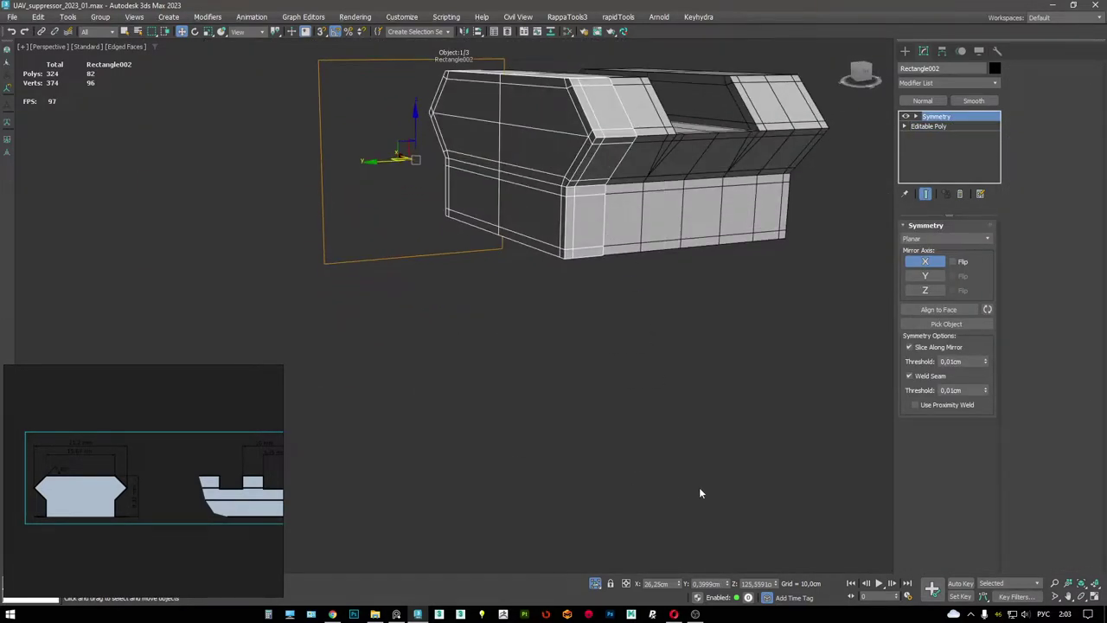
left_click(696, 614)
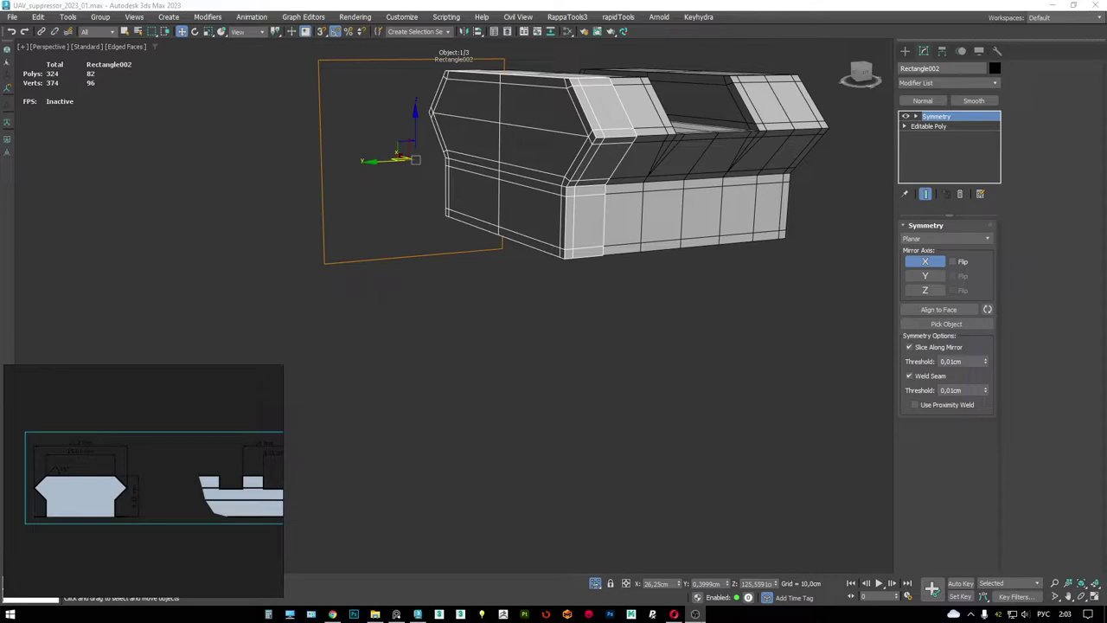
left_click(418, 614)
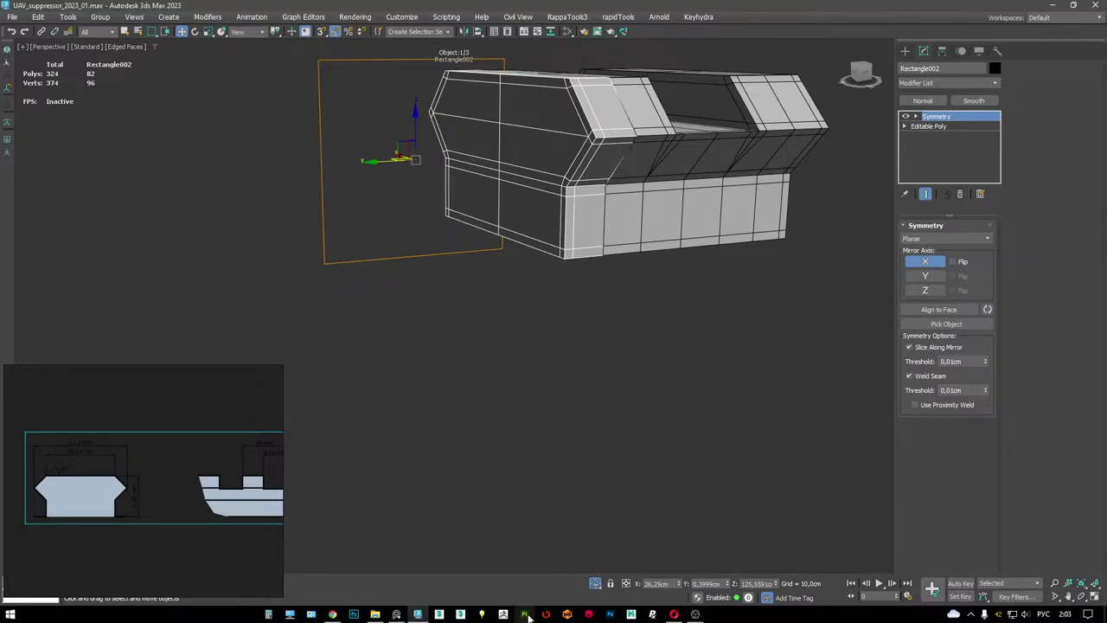
middle_click_drag(589, 285, 596, 260, "alt")
scroll(596, 257, "up", 3)
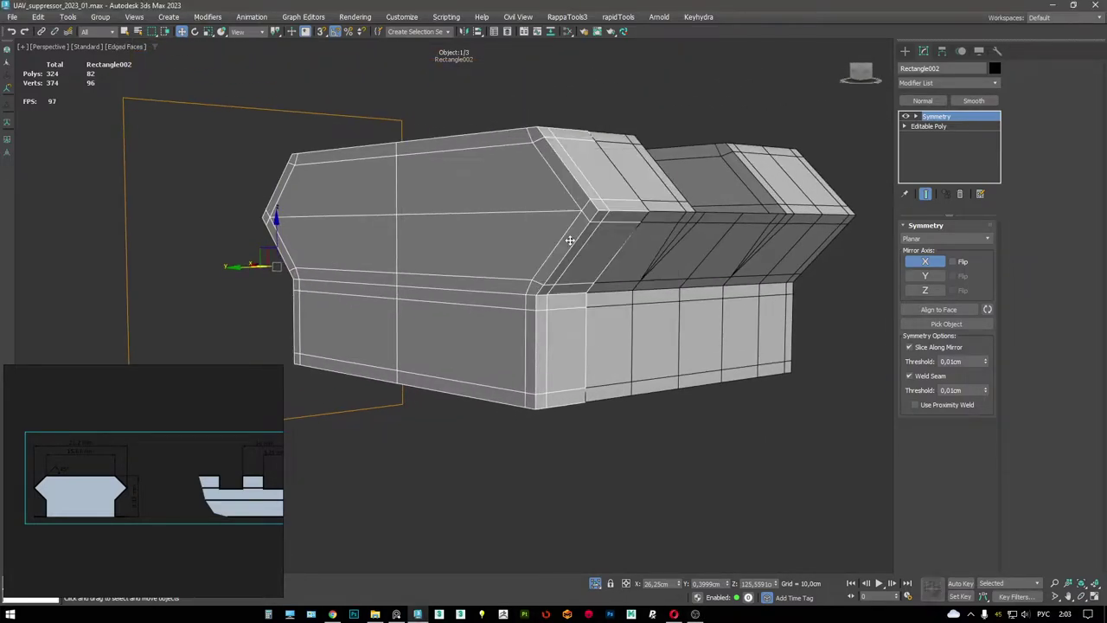
key("ctrl+t")
scroll(597, 259, "up", 2)
key("F4")
- Raise Rectangle002's iterations, then add TurboSmooth to Rectangle001 and raise its iterations
left_click(984, 244)
key("F4")
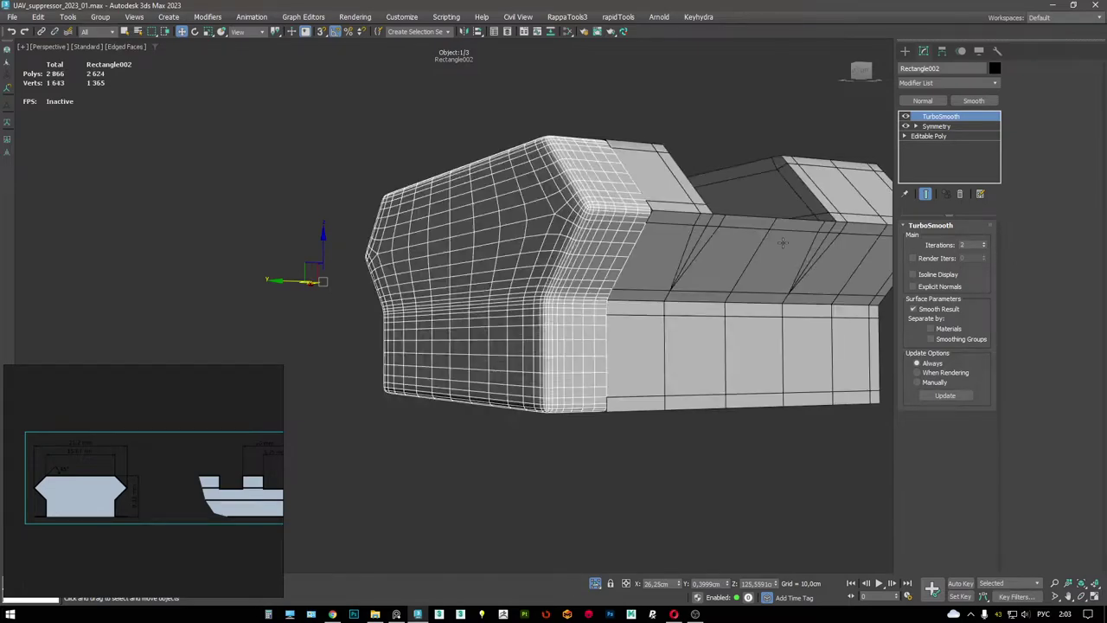
left_click(889, 230)
scroll(826, 237, "down", 5)
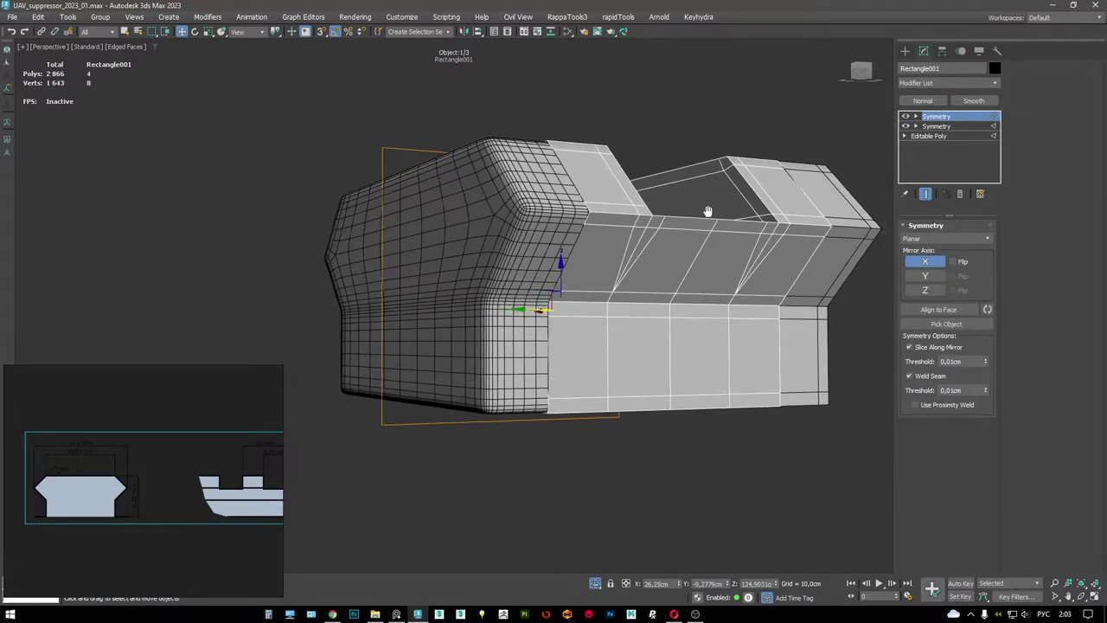
middle_click_drag(779, 242, 690, 230, "alt")
right_click(689, 230)
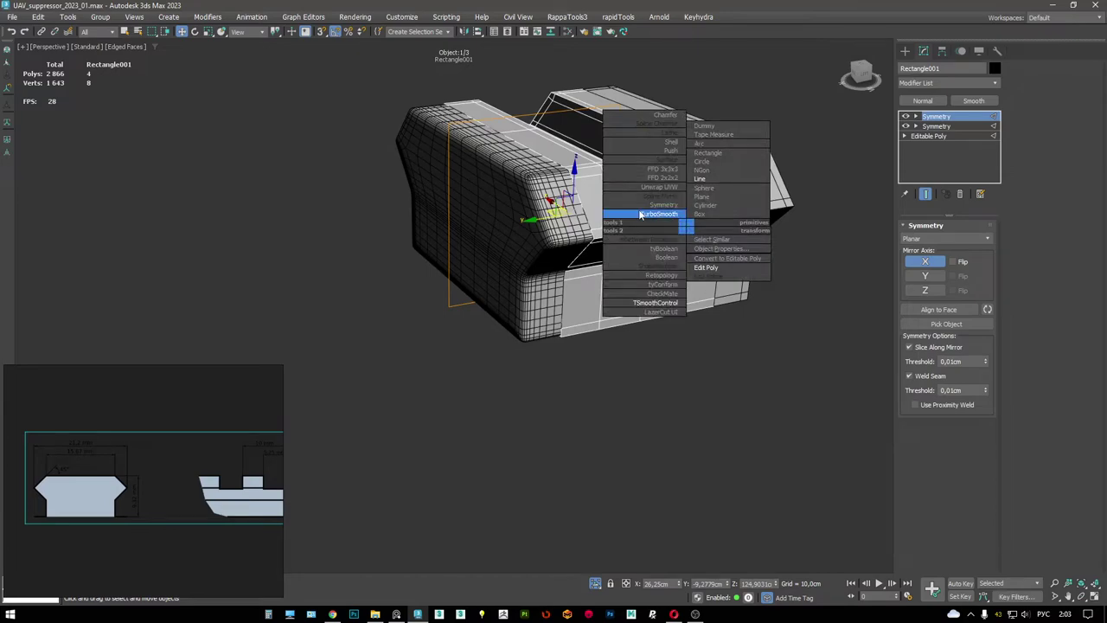
left_click(648, 217)
key("F4")
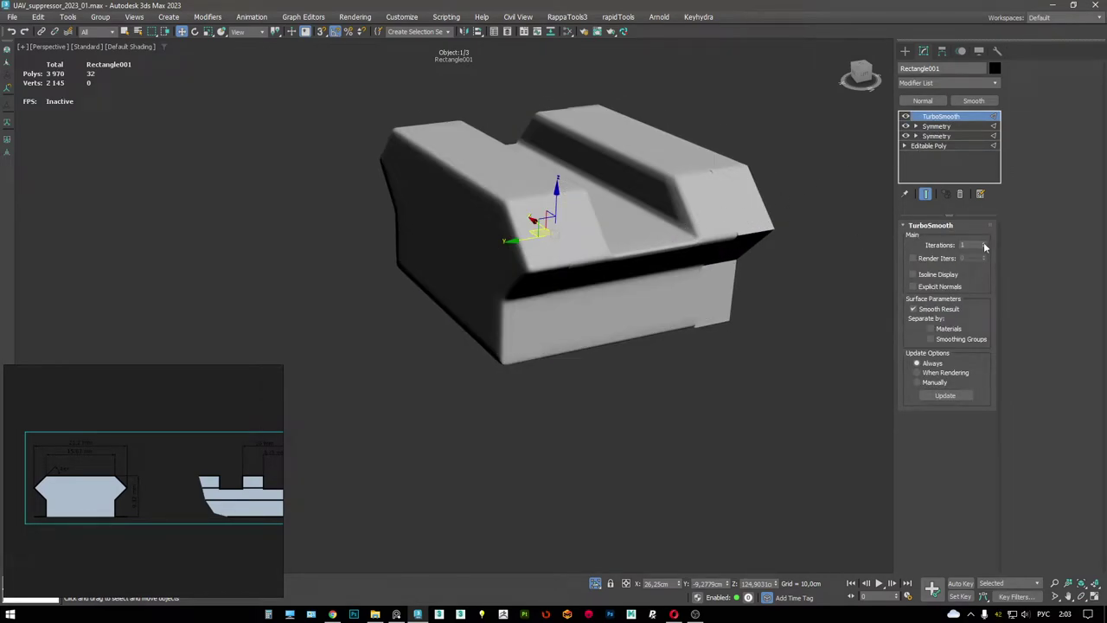
left_click(984, 243)
key("F4")
- Add TurboSmooth to Rectangle003, raise its iterations, and deselect everything
left_click(874, 134)
right_click(696, 245)
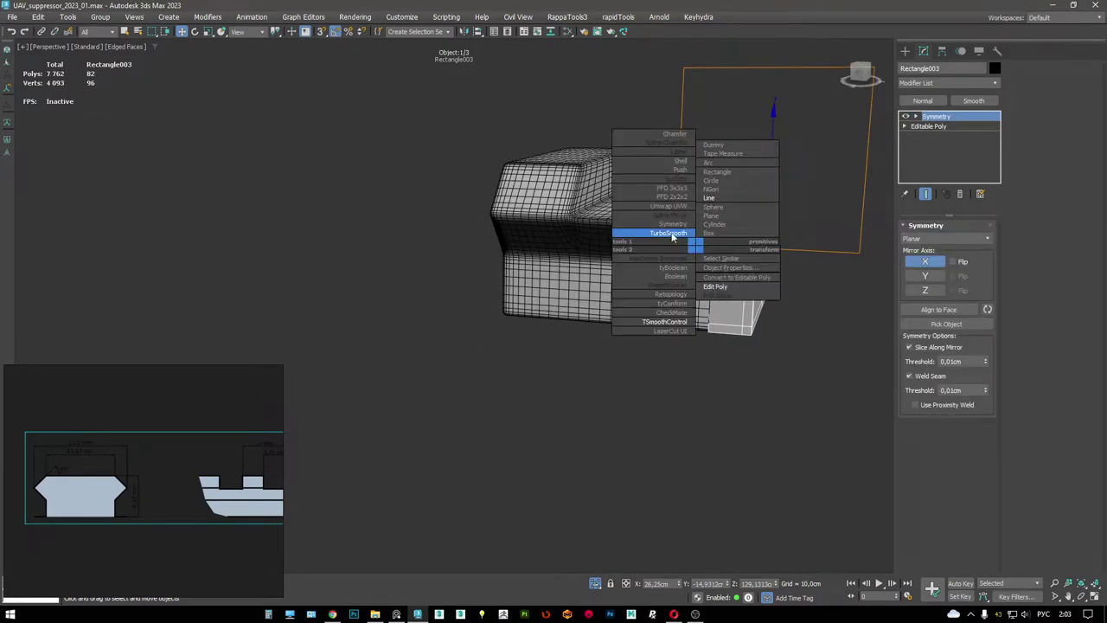
left_click(668, 234)
left_click(986, 242)
left_click(762, 345)
key("F4")
middle_click_drag(762, 345, 477, 157, "alt")
- Unhide the gun reference, select all three mount parts, and maximize the Left view on them
scroll(477, 157, "down", 3)
key("F4")
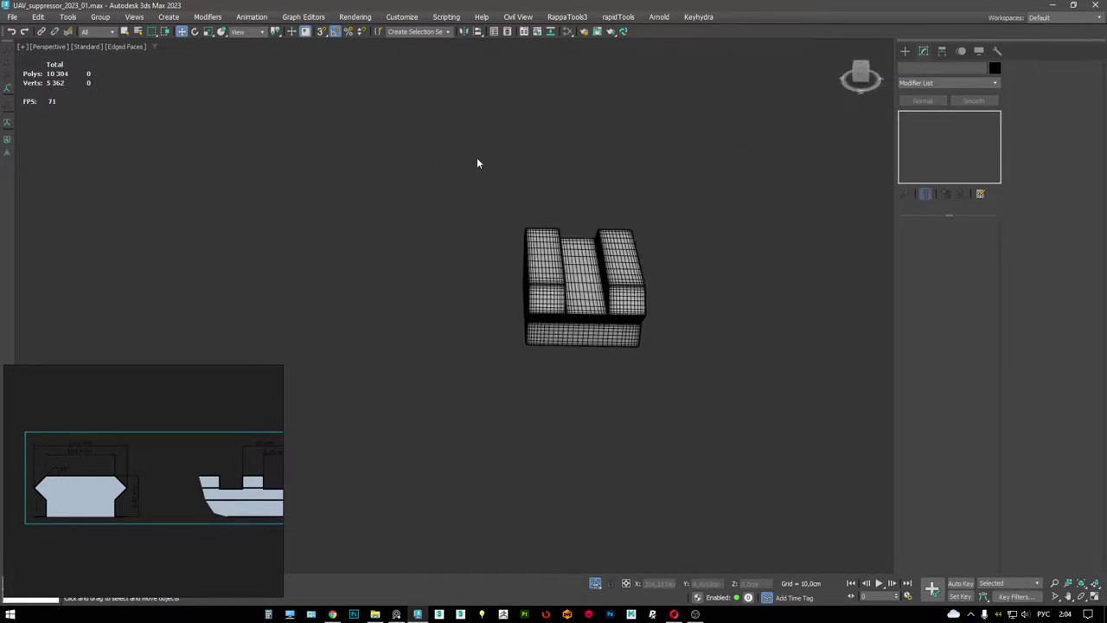
key("ctrl+a")
key("alt+q")
scroll(640, 301, "up", 4)
key("alt+w")
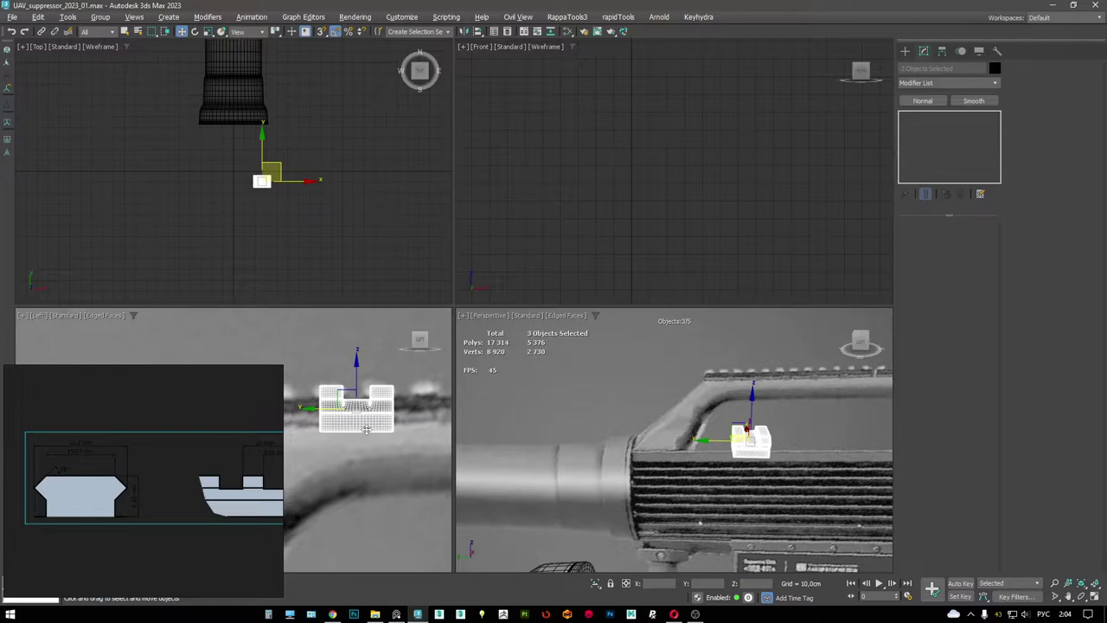
key("alt+w")
scroll(378, 416, "up", 3)
middle_click_drag(699, 291, 654, 283)
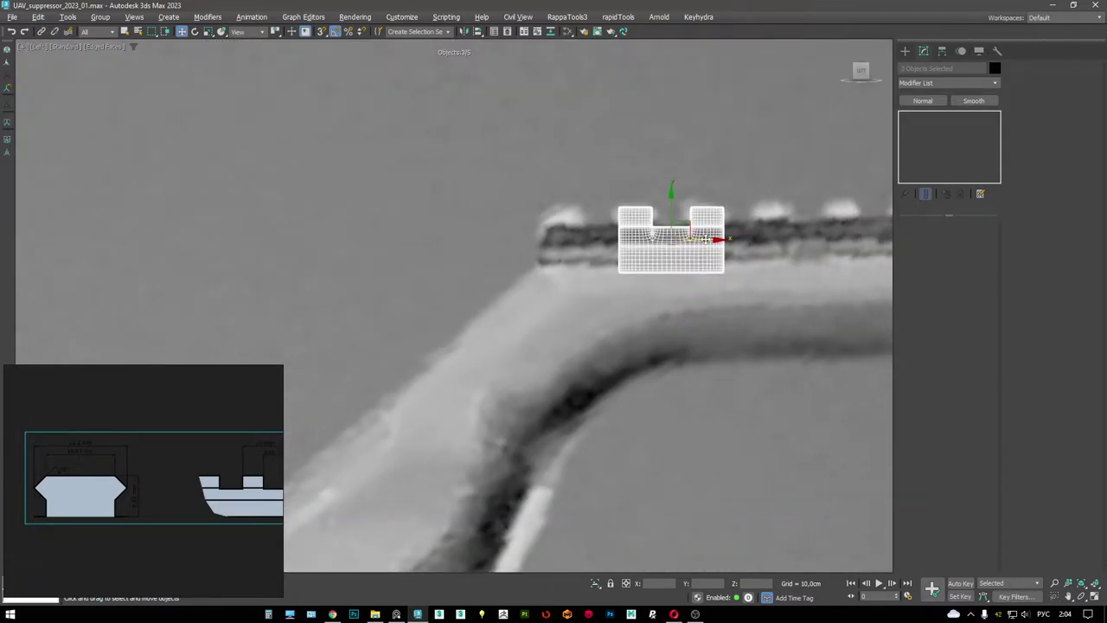
- Slide the mount block along X to the front end of the top rail
left_click_drag(707, 239, 701, 240)
scroll(683, 242, "down", 2)
scroll(657, 242, "up", 2)
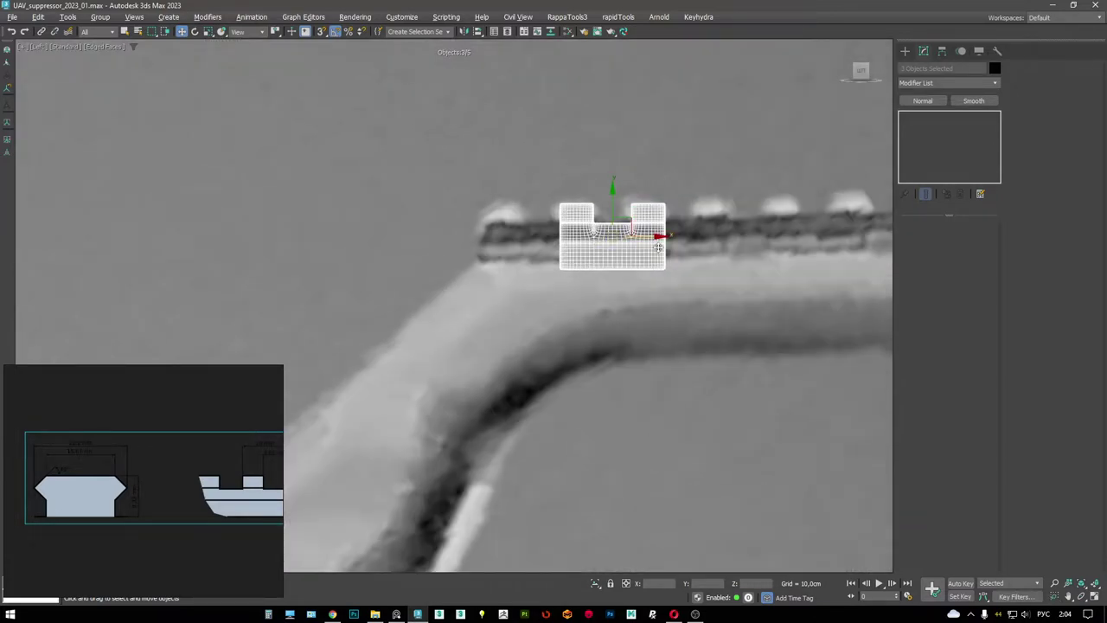
middle_click_drag(658, 242, 671, 244)
left_click_drag(671, 239, 591, 231)
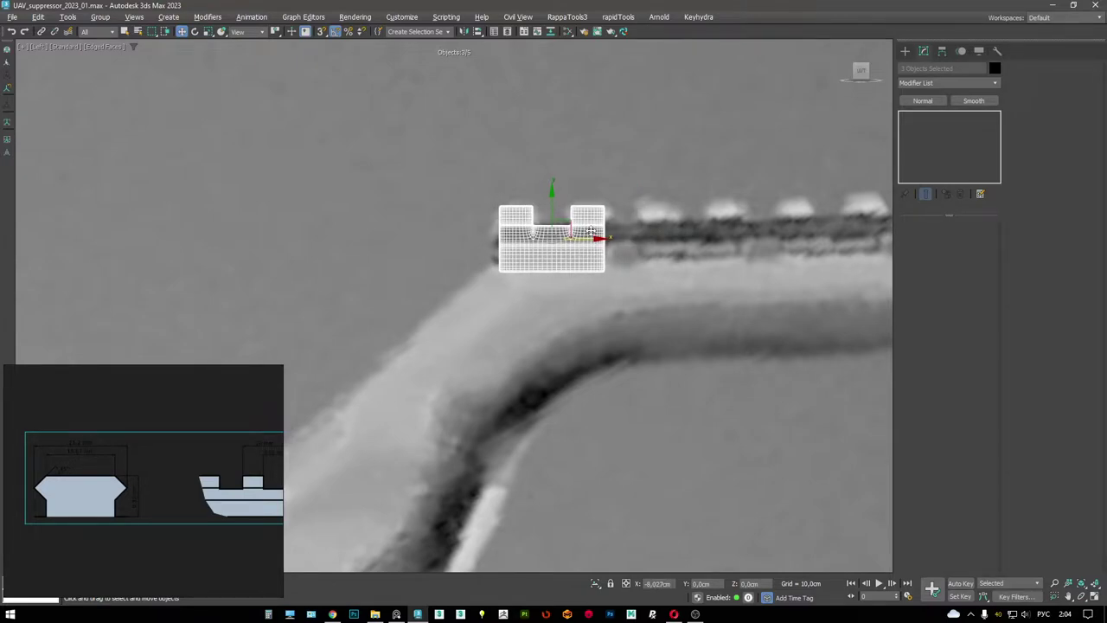
scroll(603, 233, "down", 2)
scroll(571, 233, "up", 3)
left_click_drag(559, 234, 559, 300)
scroll(559, 299, "down", 5)
middle_click_drag(559, 299, 223, 191)
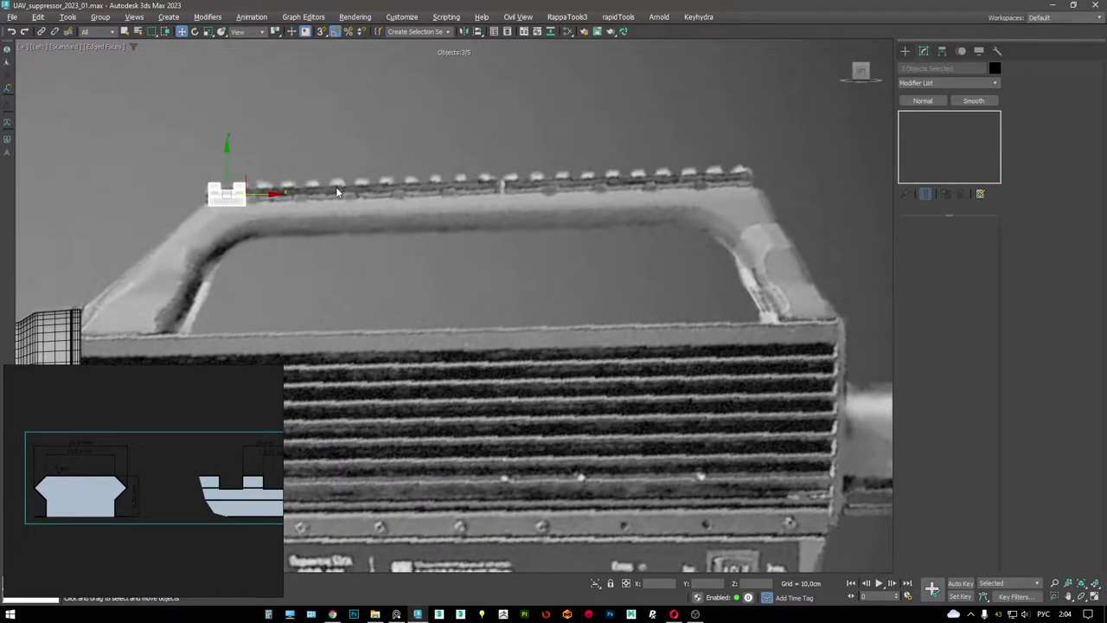
scroll(223, 191, "up", 3)
scroll(224, 191, "up", 3)
- Reselect the mount block in a maximized Perspective view to check its placement
left_click(227, 194)
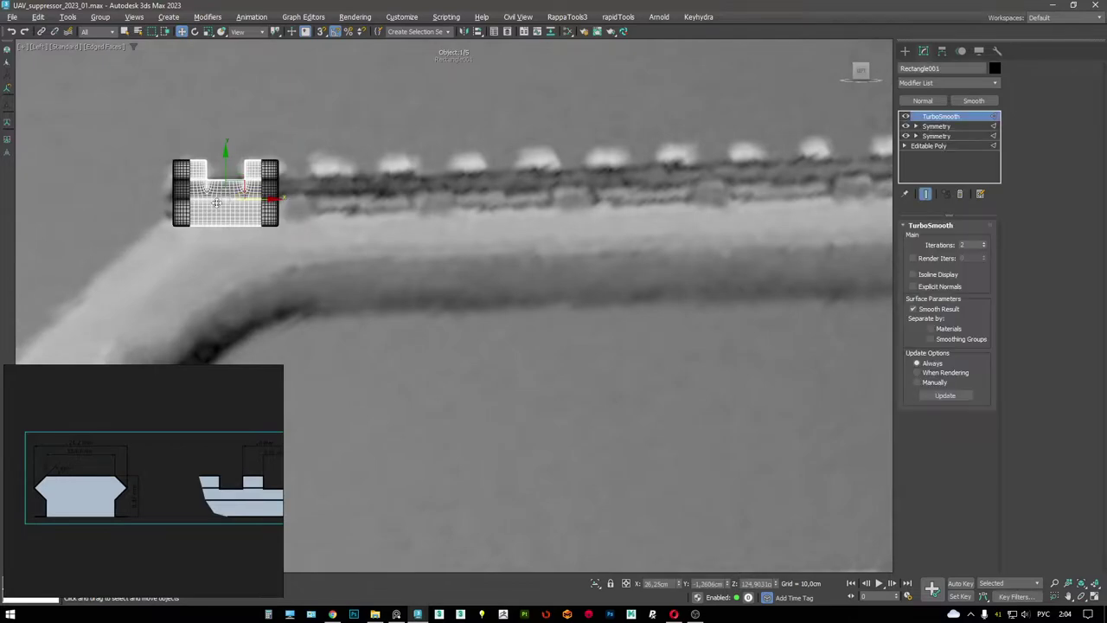
scroll(229, 196, "up", 3)
key("alt+w")
key("alt+w")
scroll(664, 382, "up", 3)
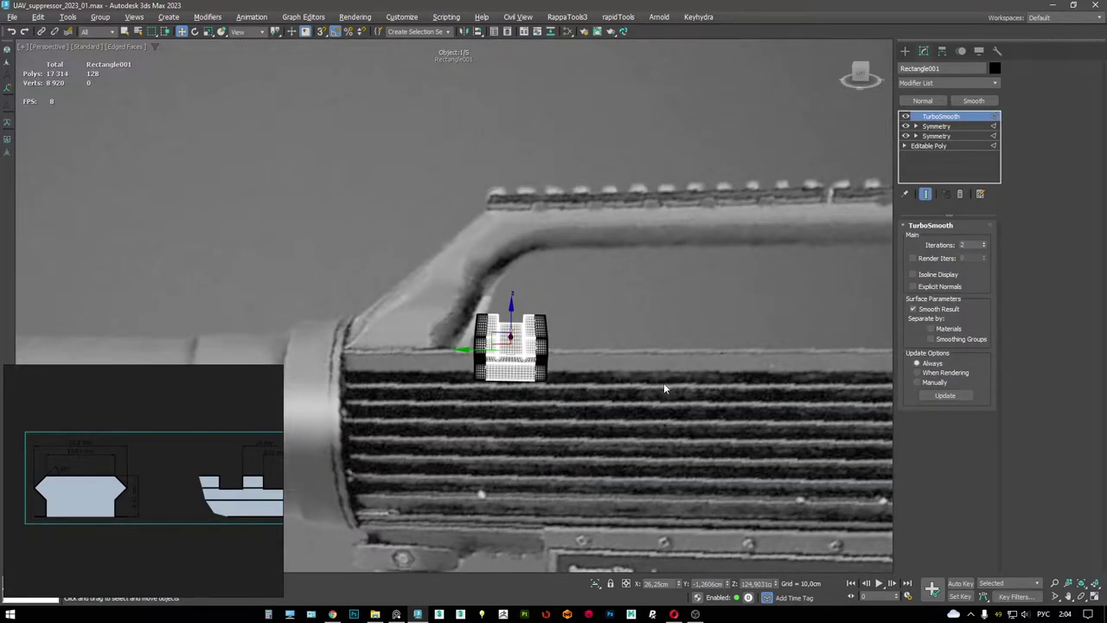
middle_click_drag(663, 382, 536, 346, "alt")
left_click(517, 335)
scroll(314, 264, "down", 6)
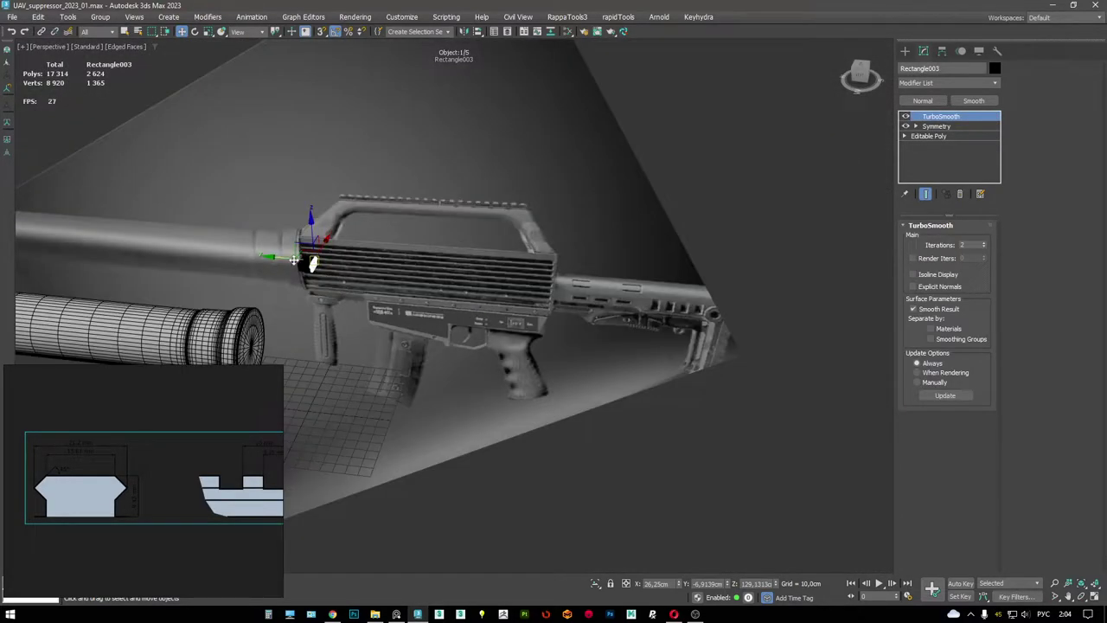
scroll(587, 269, "up", 6)
left_click(303, 303)
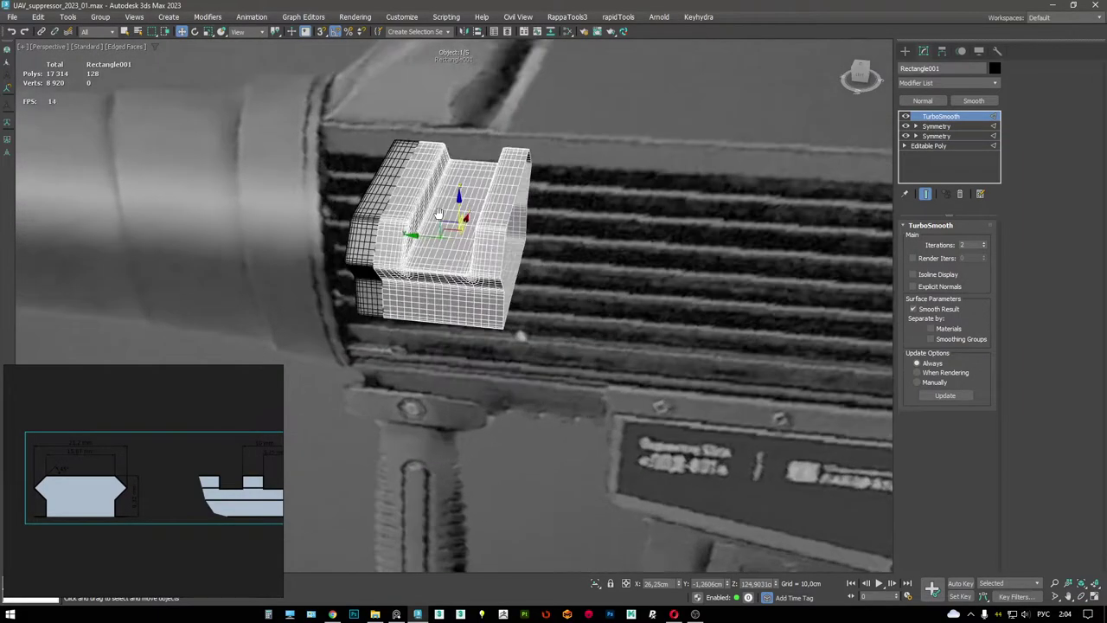
scroll(441, 218, "up", 3)
scroll(442, 217, "down", 3)
middle_click_drag(441, 217, 487, 194, "alt")
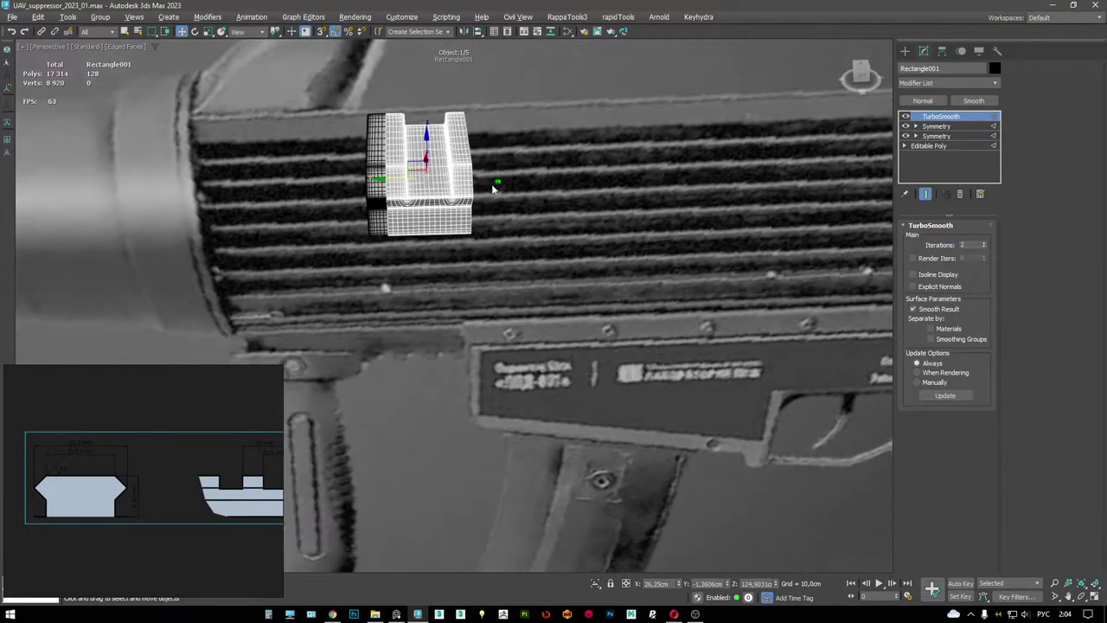
scroll(487, 194, "up", 2)
scroll(487, 193, "up", 1)
- Add a Linear Clone via Keyhydra and set its Input Controls to Last Clone
left_click(698, 16)
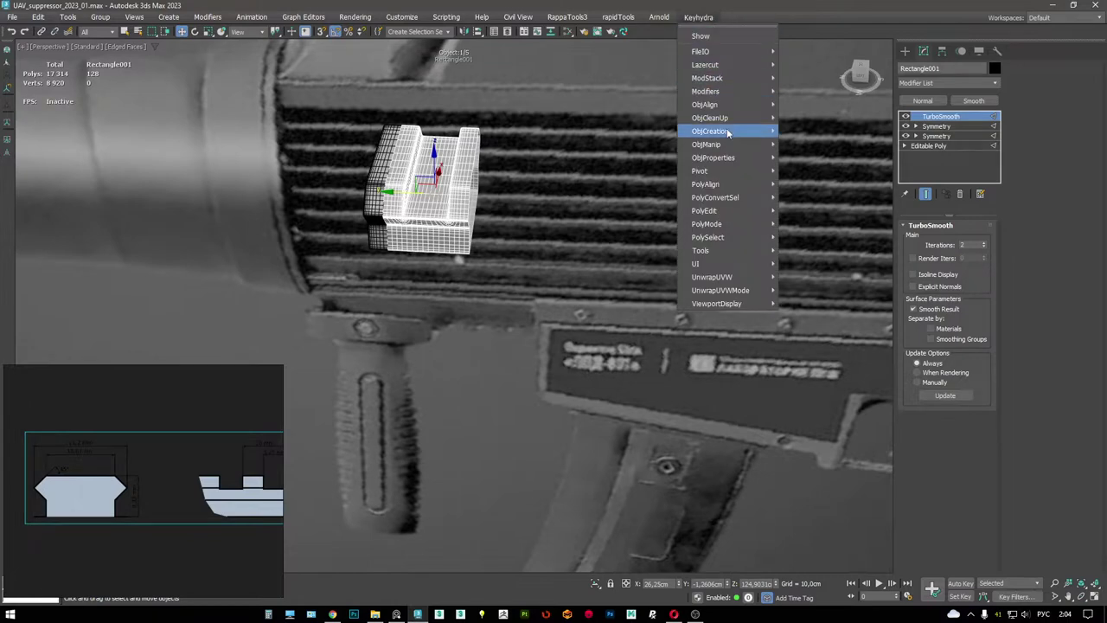
mouse_move(745, 92)
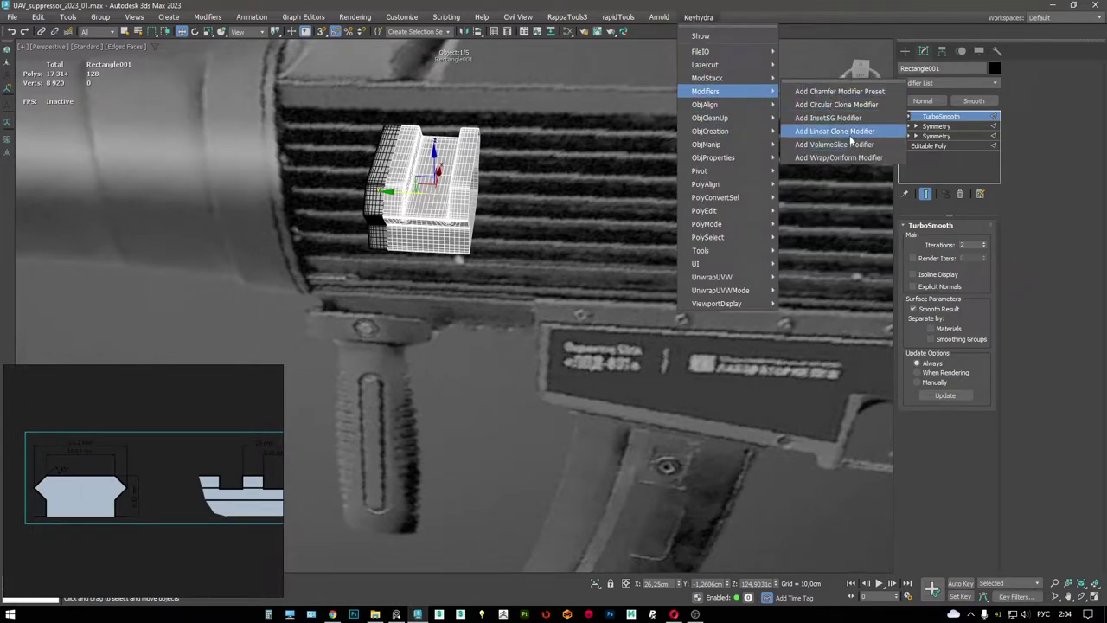
left_click(850, 135)
mouse_move(410, 192)
left_mouse_down()
mouse_move(839, 199)
mouse_move(615, 186)
left_mouse_up()
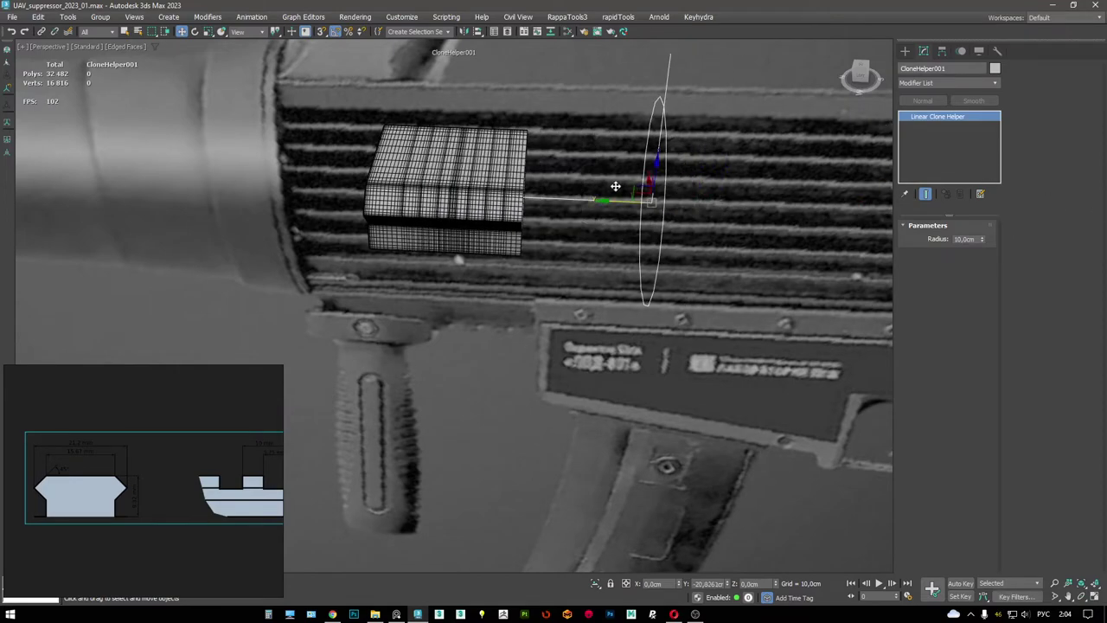
left_click(517, 175)
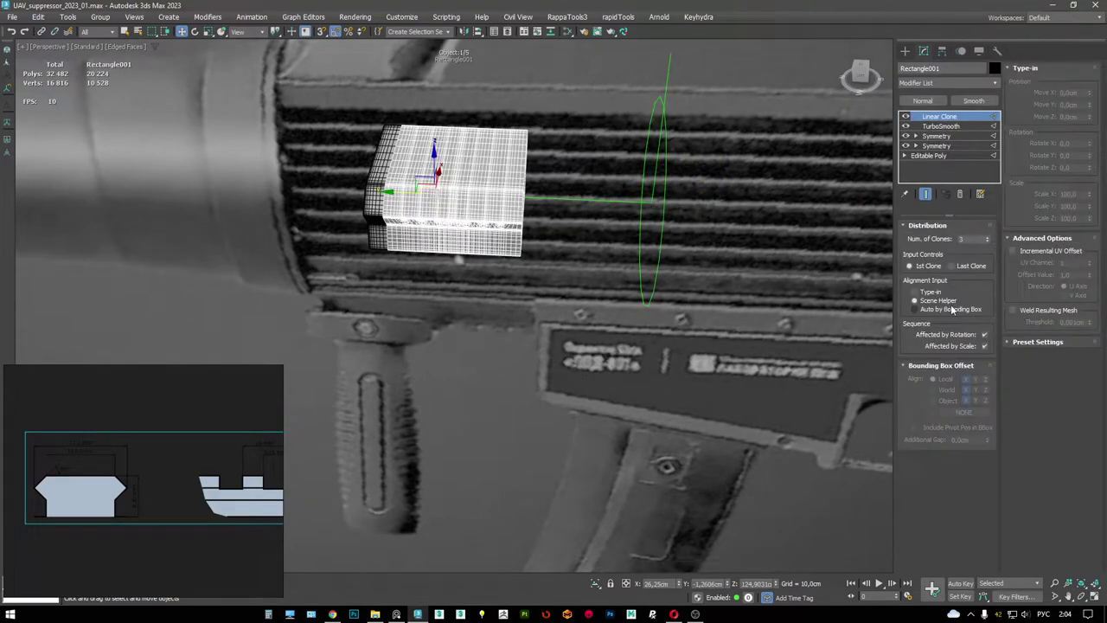
left_click(952, 266)
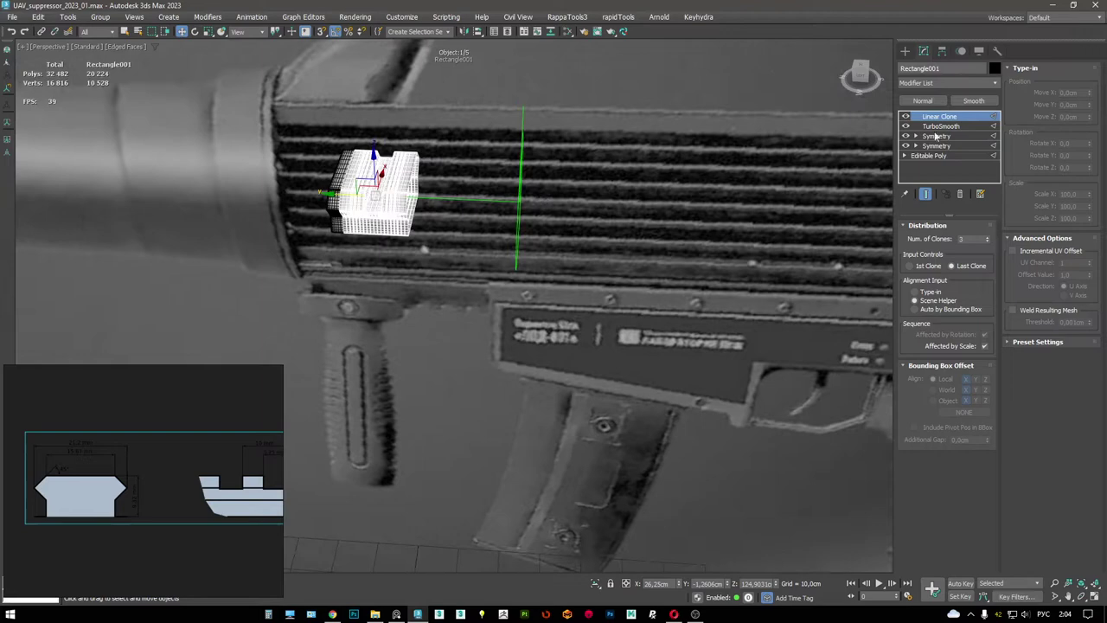
- Move the CloneHelper along the rail so the 3 clones spread across the ribs
mouse_move(439, 188)
middle_mouse_down("alt")
mouse_move(438, 198)
mouse_move(391, 199)
middle_mouse_up("alt")
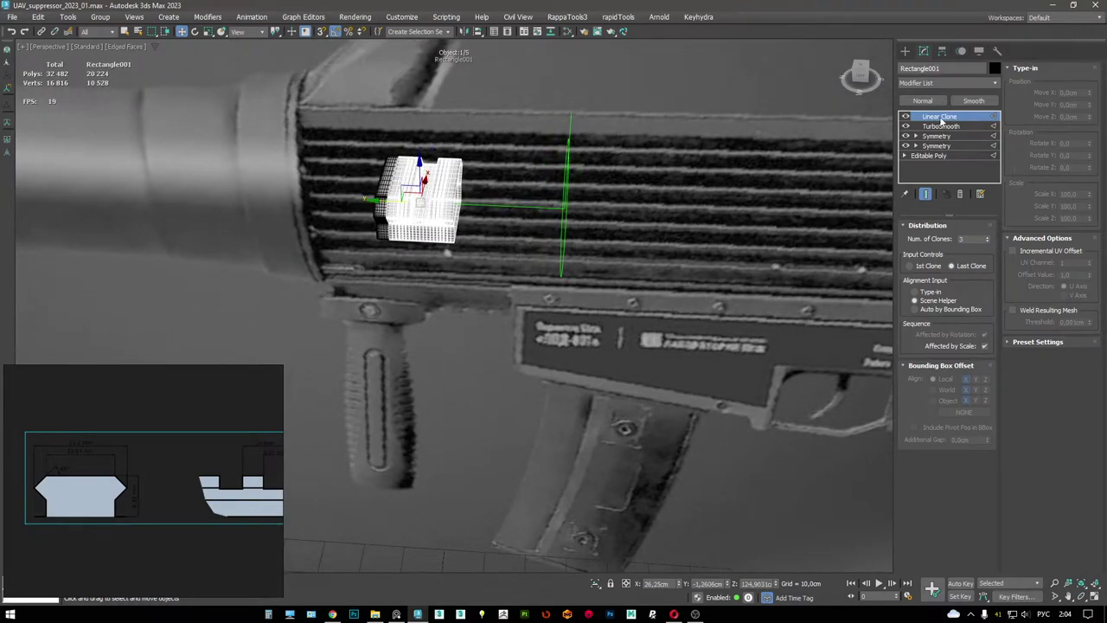
left_click_drag(398, 205, 393, 202)
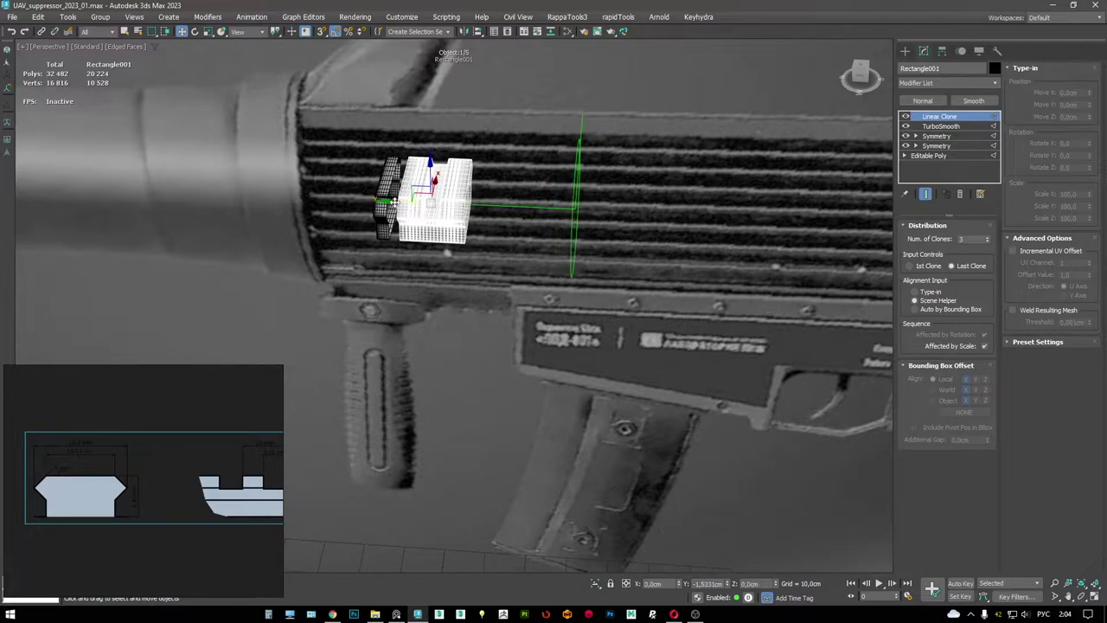
left_click(580, 212)
left_click_drag(531, 210, 1003, 203)
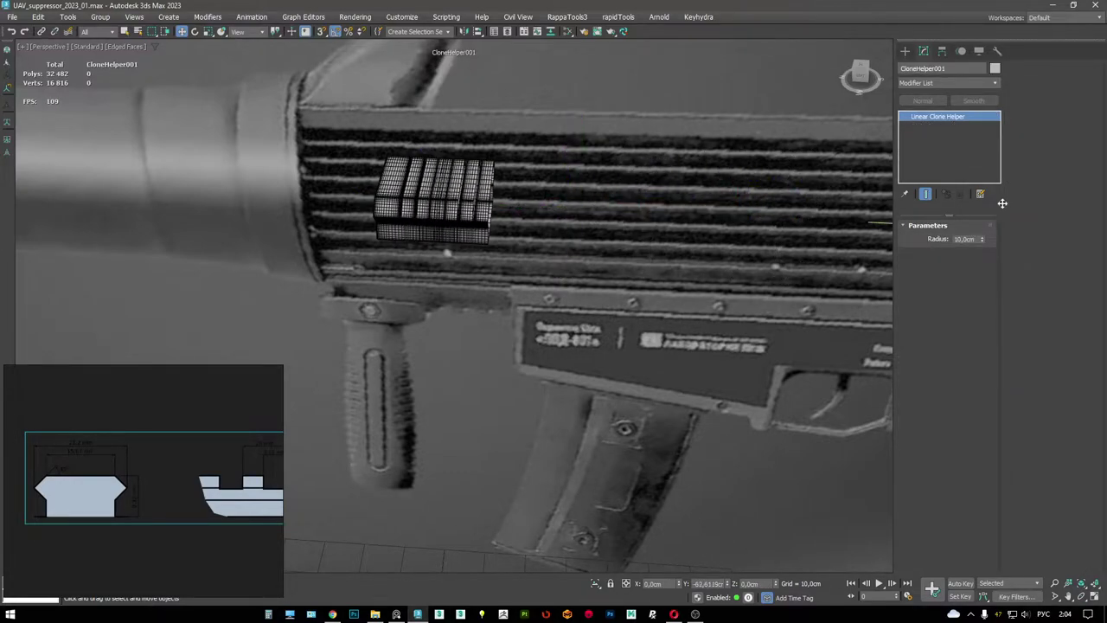
scroll(449, 184, "down", 6)
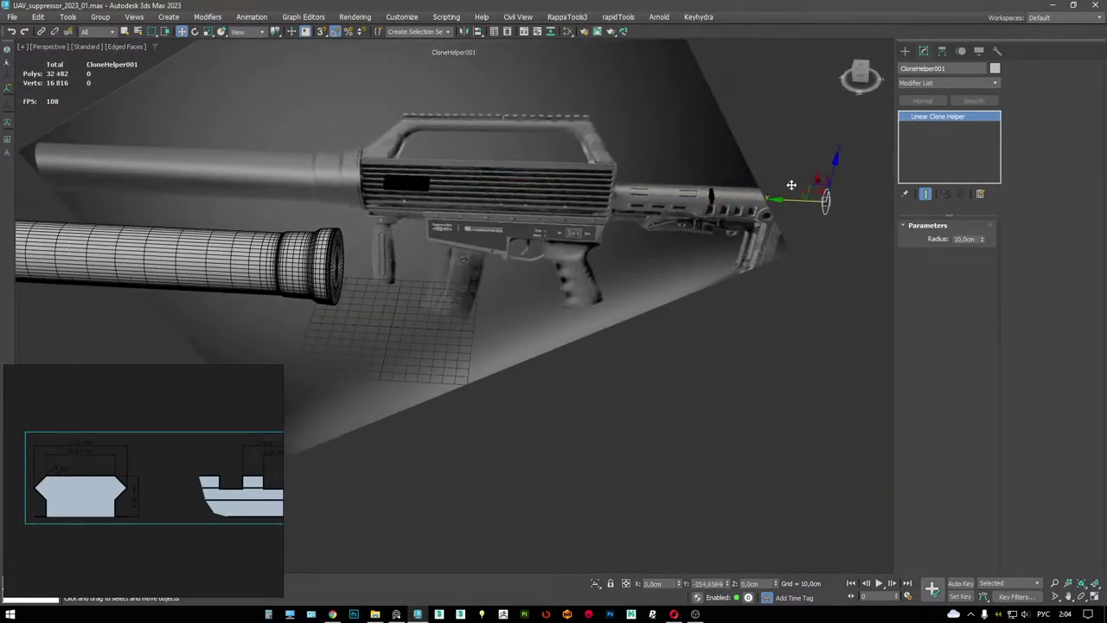
scroll(631, 180, "up", 10)
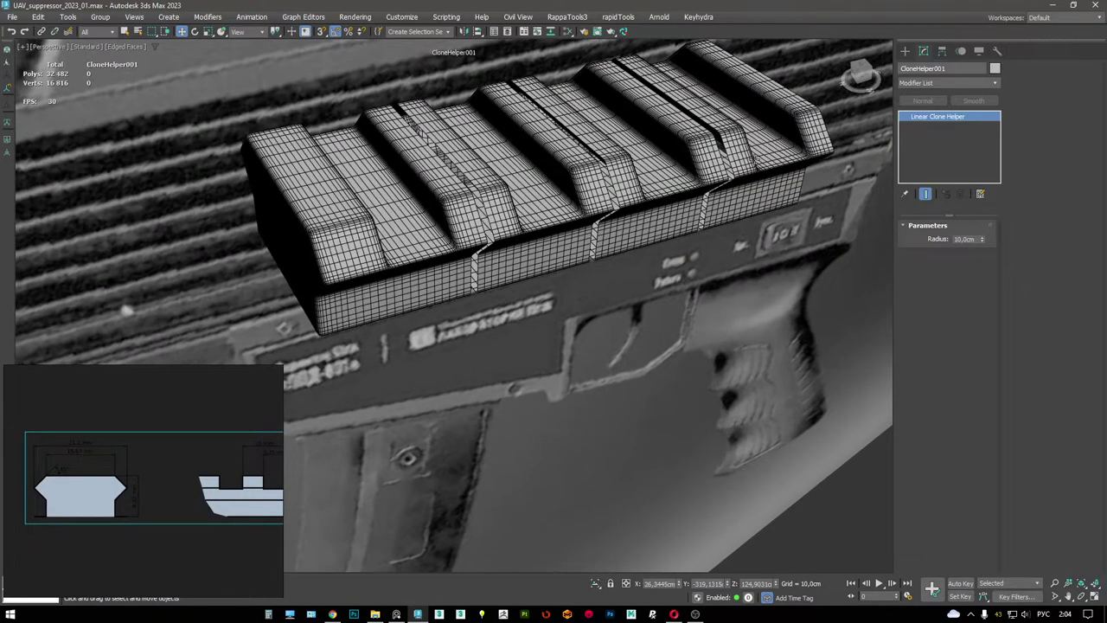
left_click(755, 159)
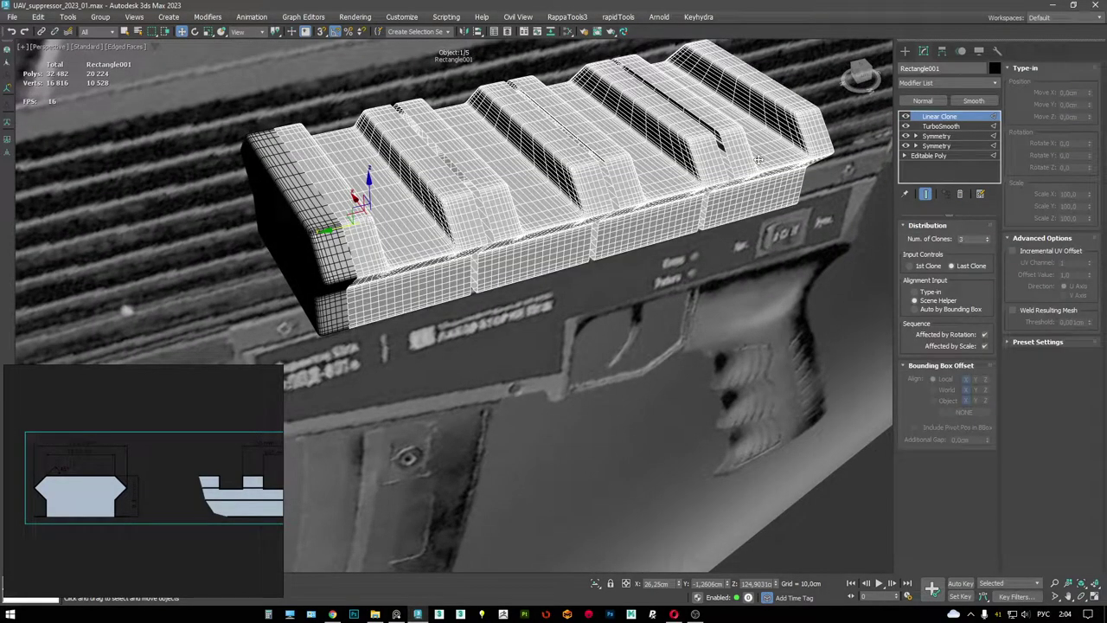
scroll(831, 173, "down", 4)
middle_click_drag(831, 173, 562, 213, "alt")
scroll(563, 214, "down", 6)
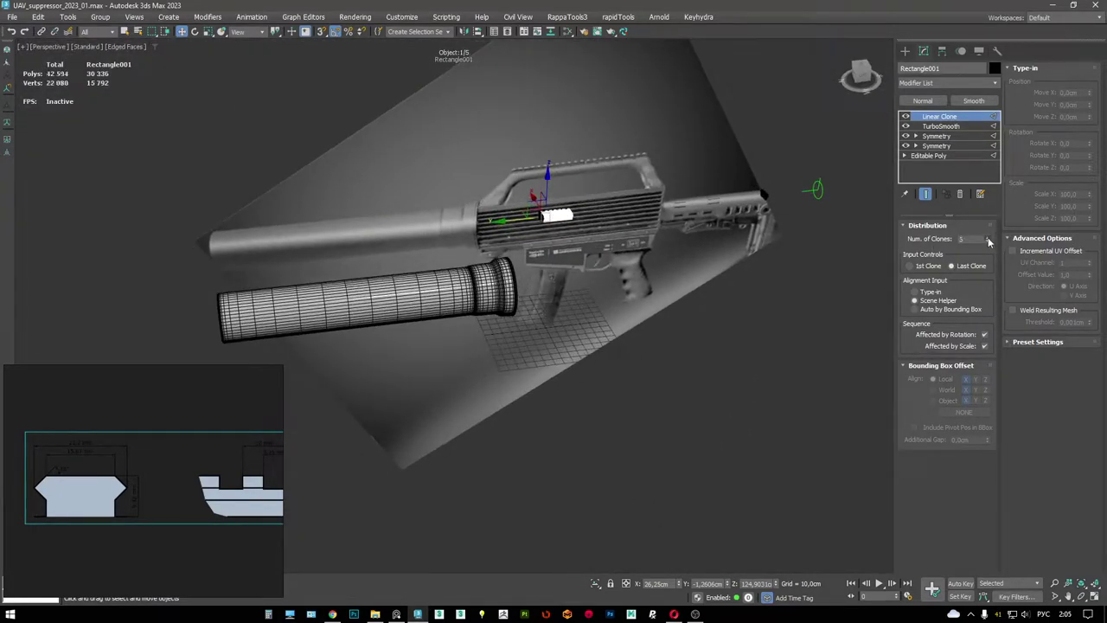
- Set Num. of Clones to 7 and move CloneHelper001 forward toward the suppressor
scroll(622, 229, "up", 6)
middle_click_drag(623, 230, 502, 226, "alt")
mouse_move(502, 226)
left_mouse_down()
mouse_move(406, 227)
mouse_move(504, 218)
left_mouse_up()
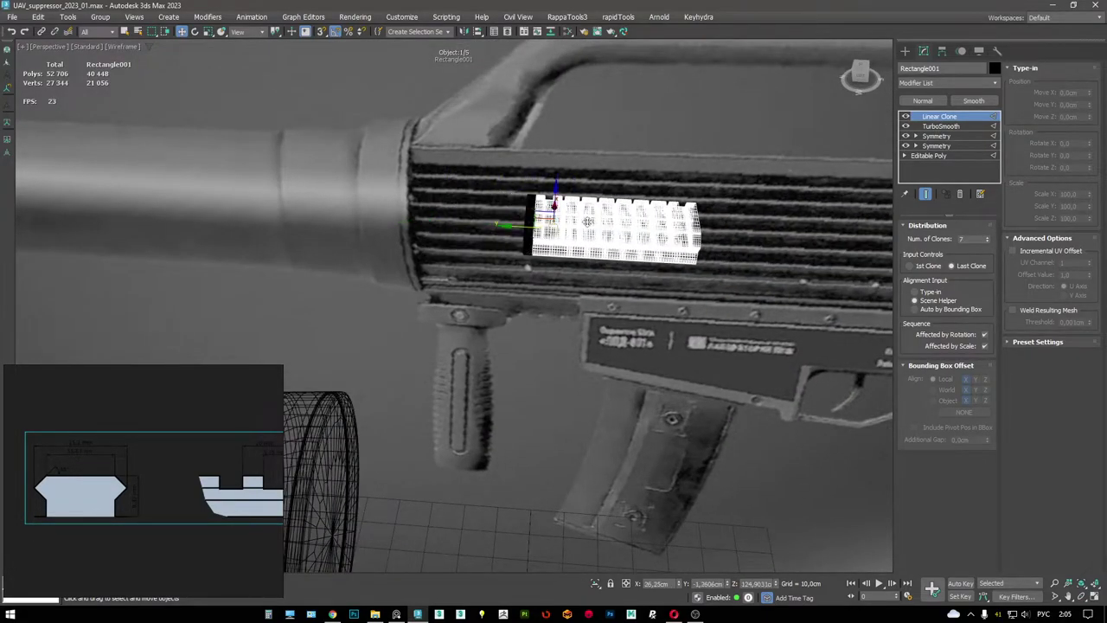
key("shift+z")
scroll(504, 210, "down", 3)
left_click(804, 226)
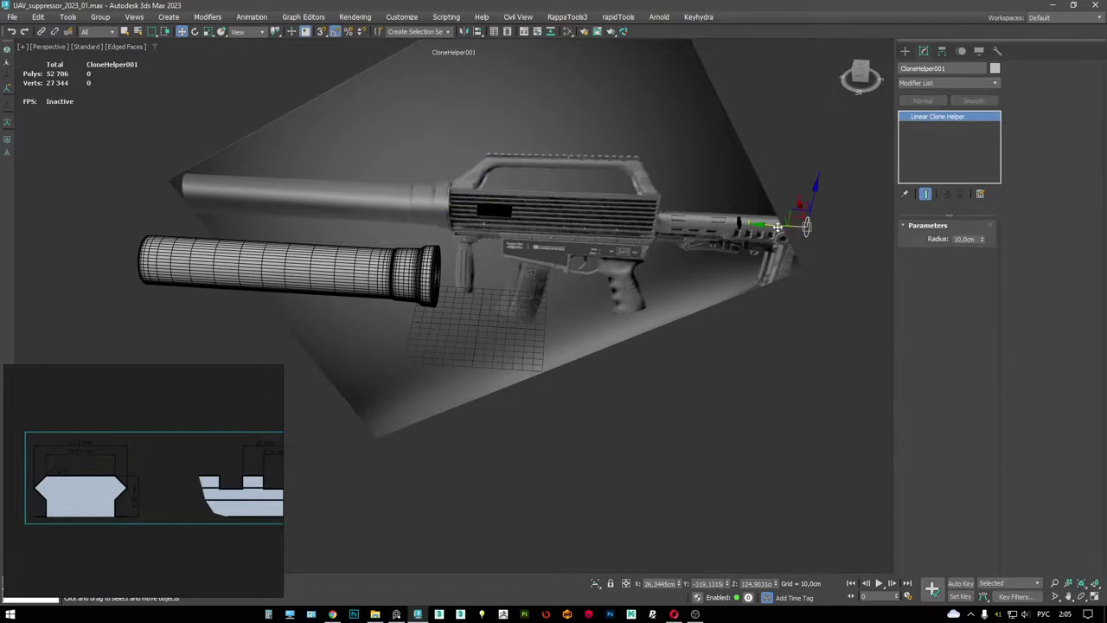
scroll(389, 214, "up", 5)
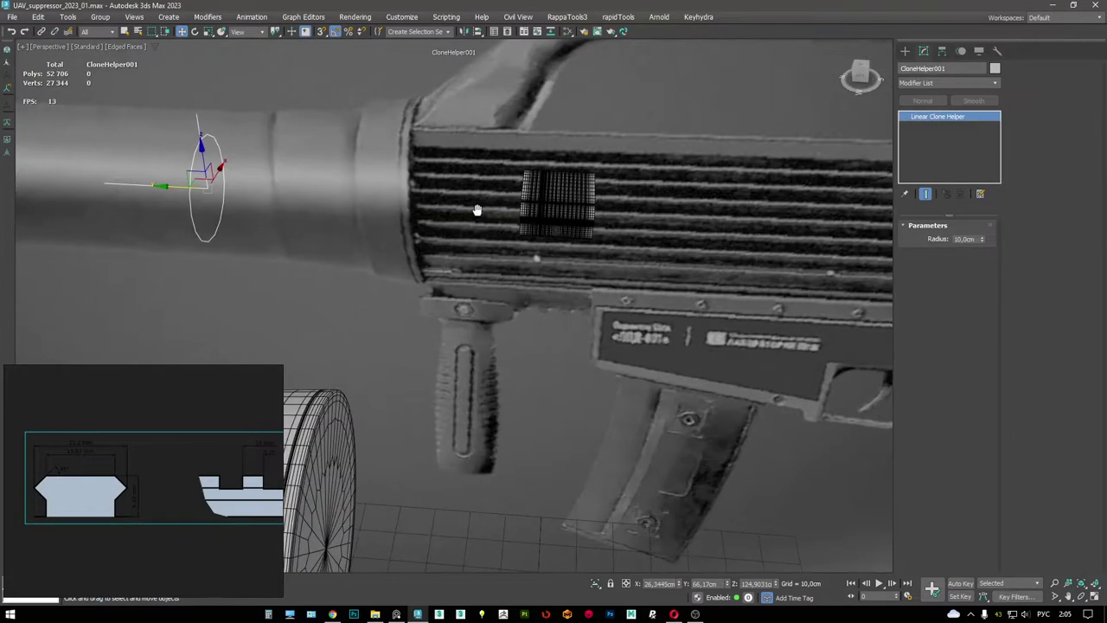
mouse_move(160, 188)
left_mouse_down()
mouse_move(130, 182)
mouse_move(852, 227)
mouse_move(573, 180)
mouse_move(958, 176)
mouse_move(199, 169)
mouse_move(313, 170)
mouse_move(234, 173)
mouse_move(246, 173)
left_mouse_up()
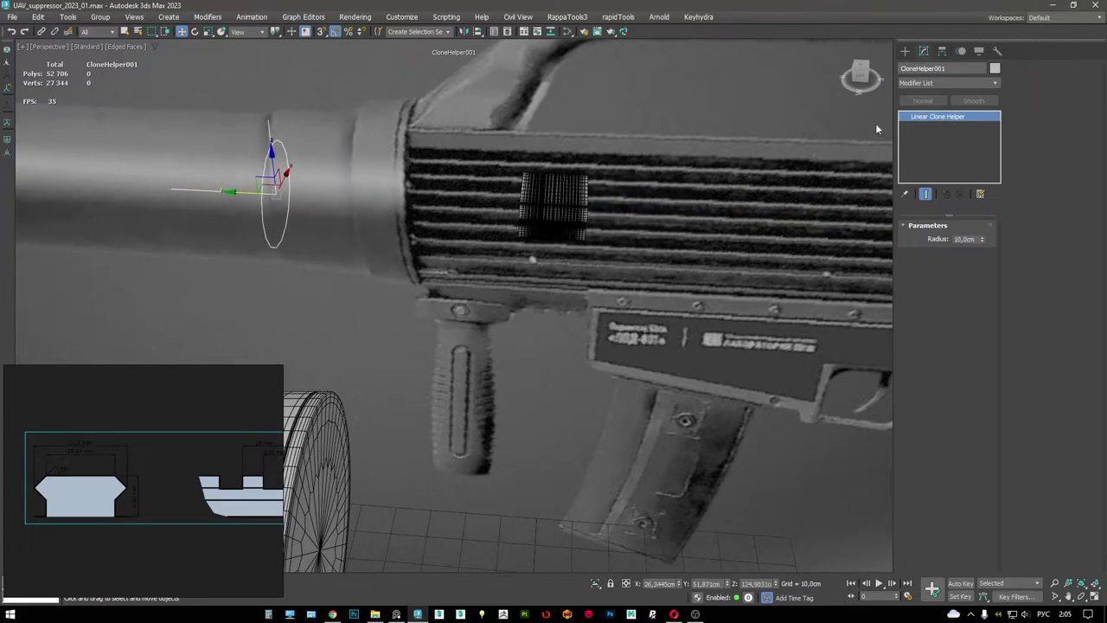
left_click(509, 184)
scroll(519, 191, "up", 5)
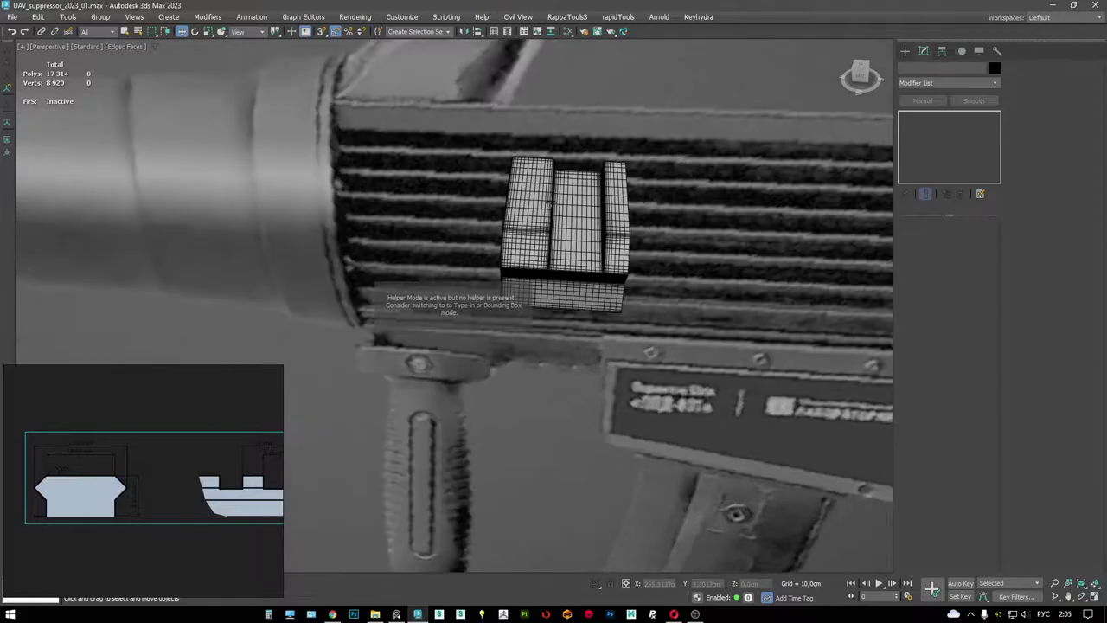
- Delete Linear Clone from Rectangle001's modifier stack, then reopen Keyhydra's Modifiers menu
left_click(508, 202)
mouse_move(508, 202)
middle_mouse_down("alt")
mouse_move(536, 197)
mouse_move(489, 189)
mouse_move(529, 188)
mouse_move(522, 180)
middle_mouse_up("alt")
scroll(488, 189, "up", 3)
right_click(943, 116)
left_click(969, 133)
left_click(697, 17)
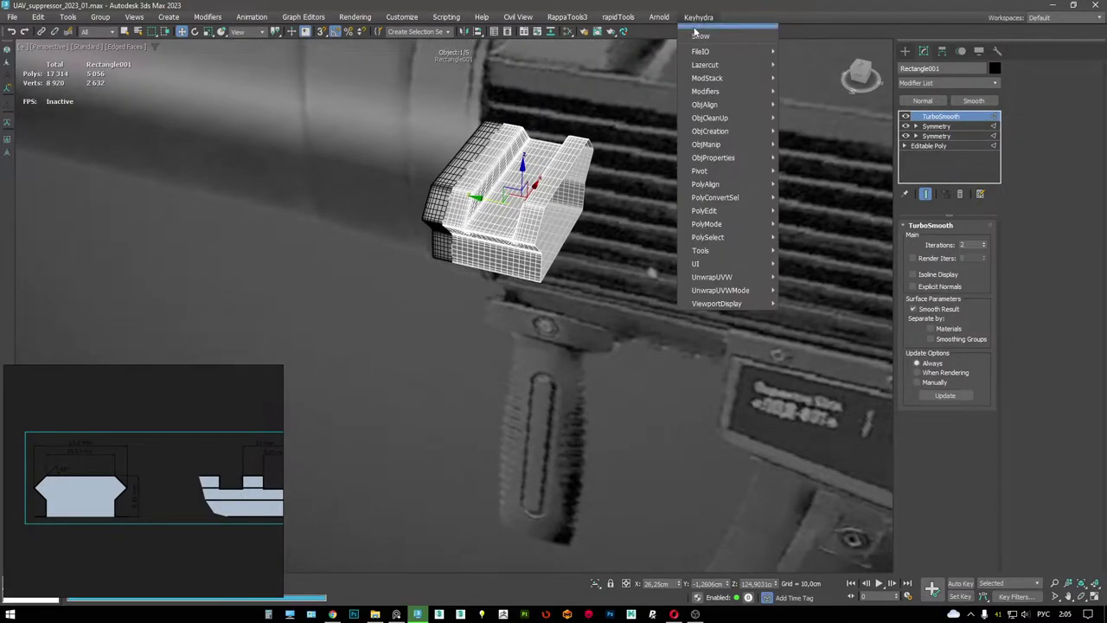
mouse_move(719, 78)
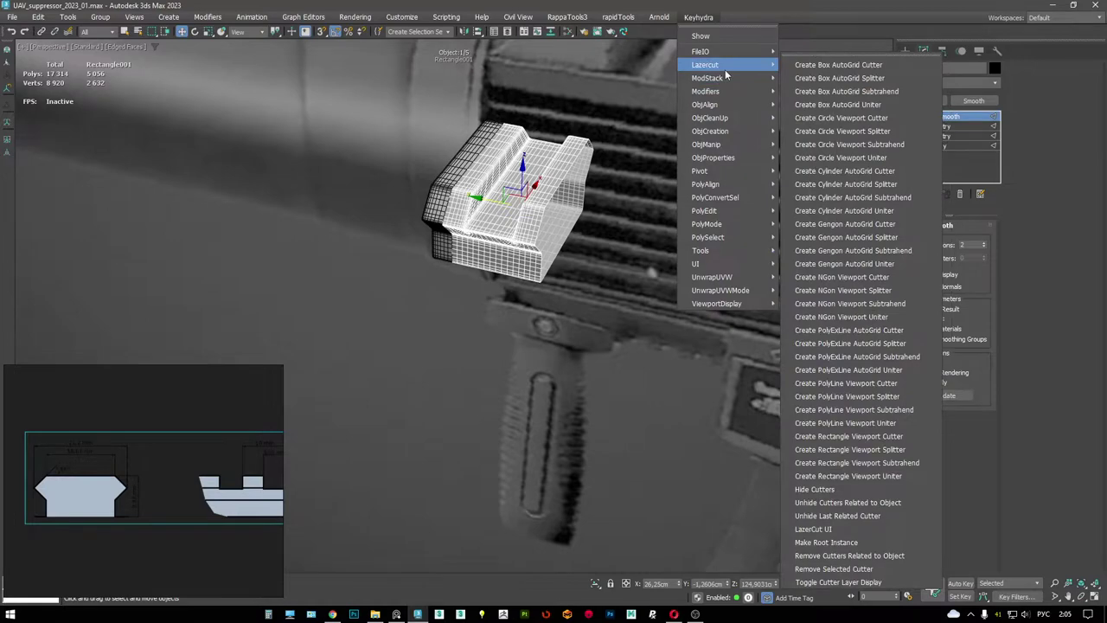
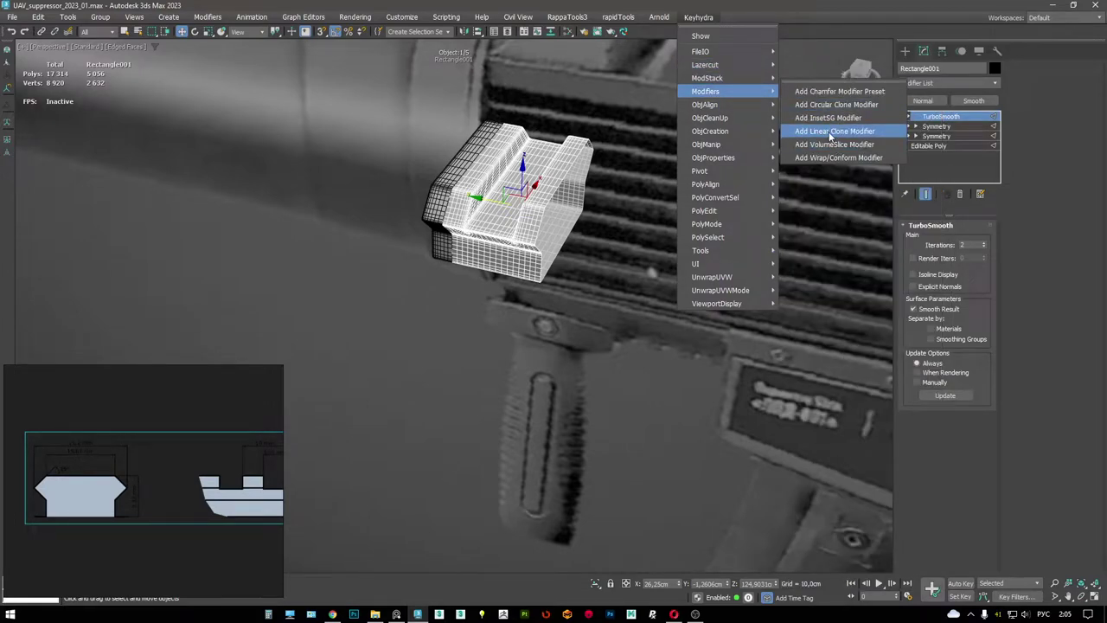
- Add a linear clone modifier to the rail piece and drag its helper to multiply copies along the grille
left_click(831, 132)
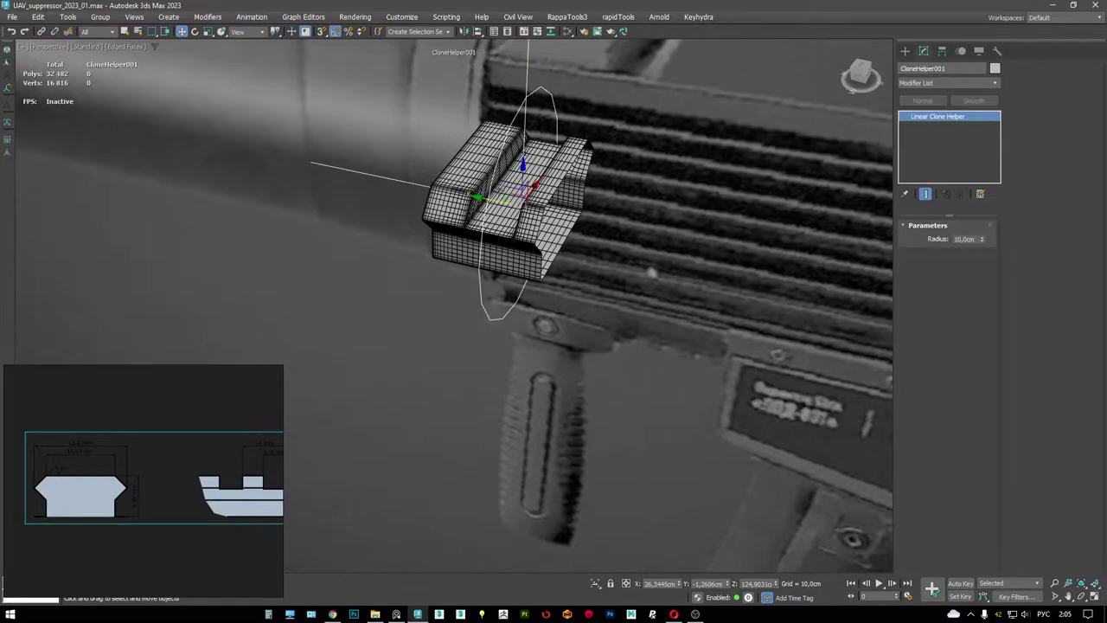
middle_click_drag(554, 208, 497, 205, "alt")
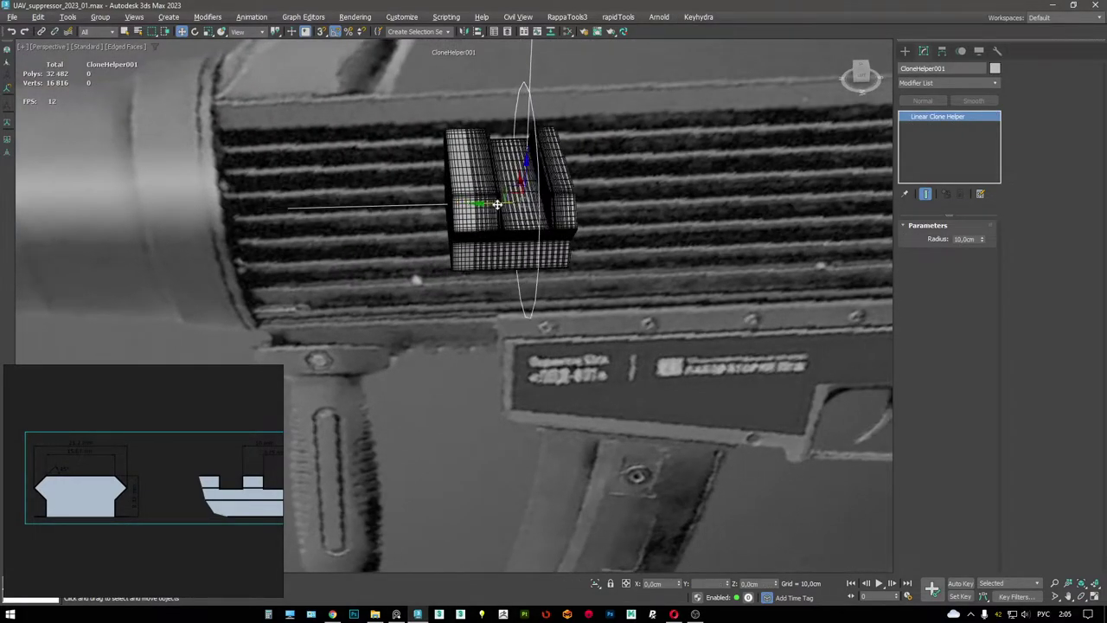
mouse_move(498, 204)
left_mouse_down()
mouse_move(700, 198)
mouse_move(321, 193)
mouse_move(518, 192)
left_mouse_up()
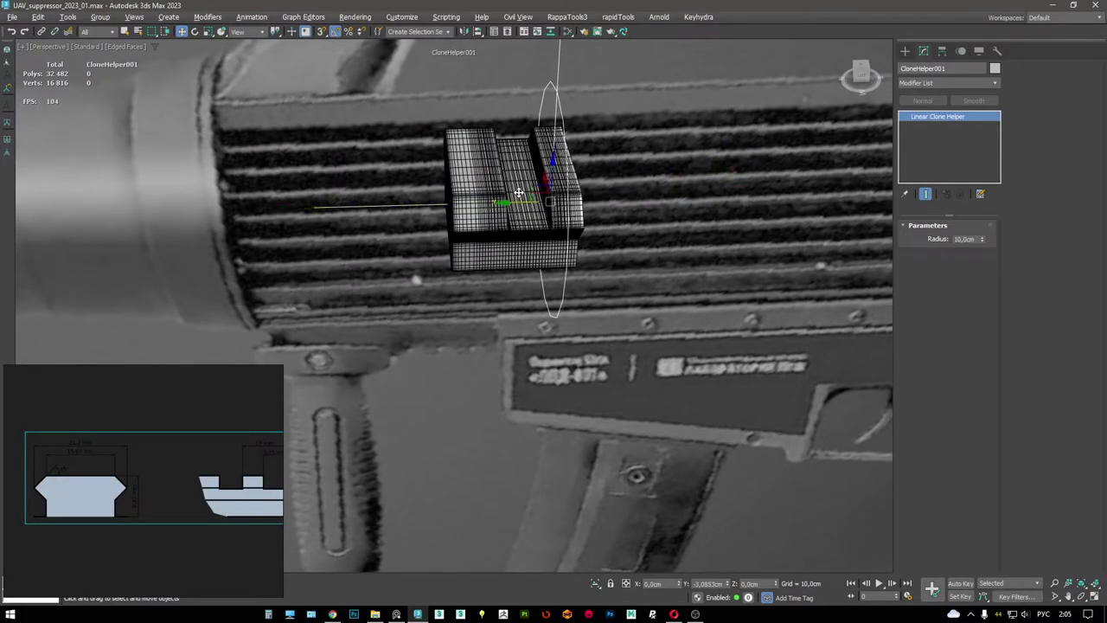
middle_click_drag(518, 192, 488, 175, "alt")
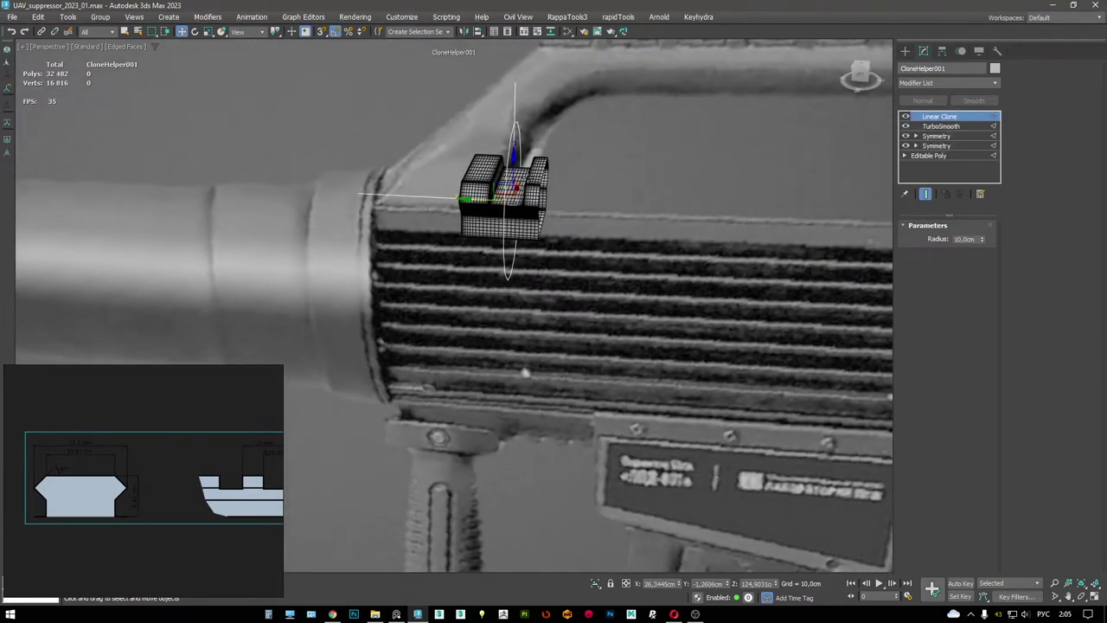
left_click(489, 178)
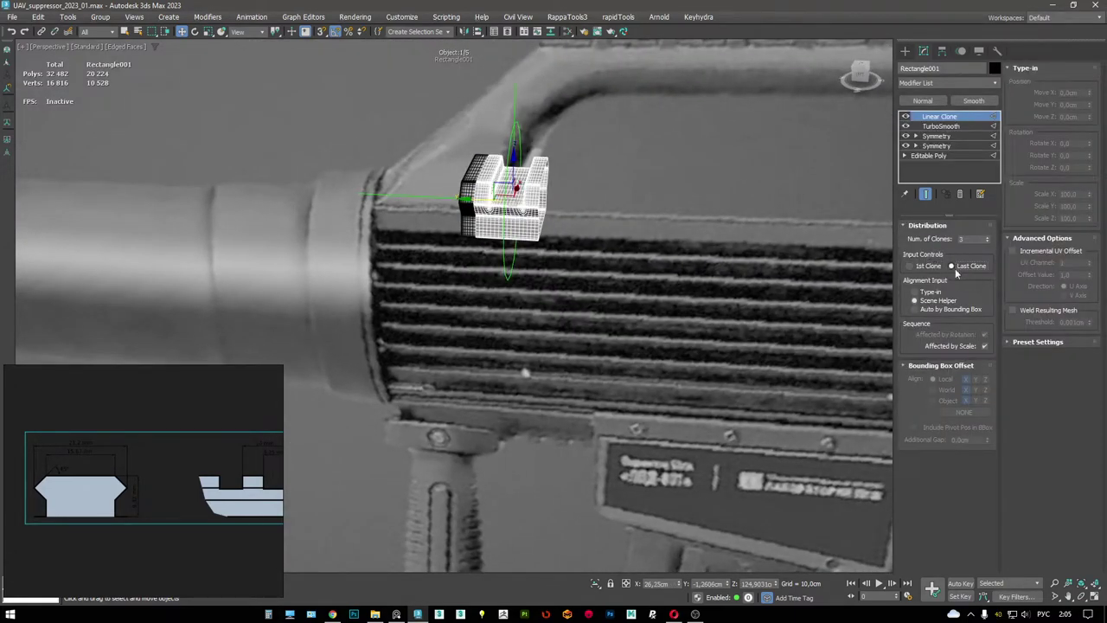
middle_click_drag(477, 200, 599, 210, "alt")
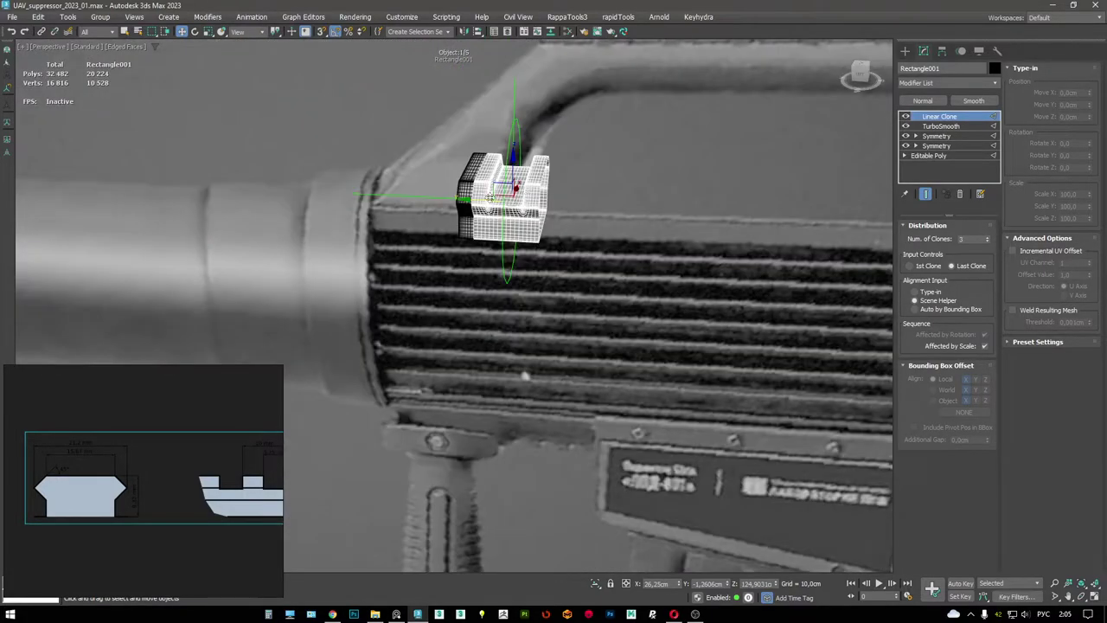
left_click_drag(490, 197, 581, 213)
scroll(579, 212, "down", 3)
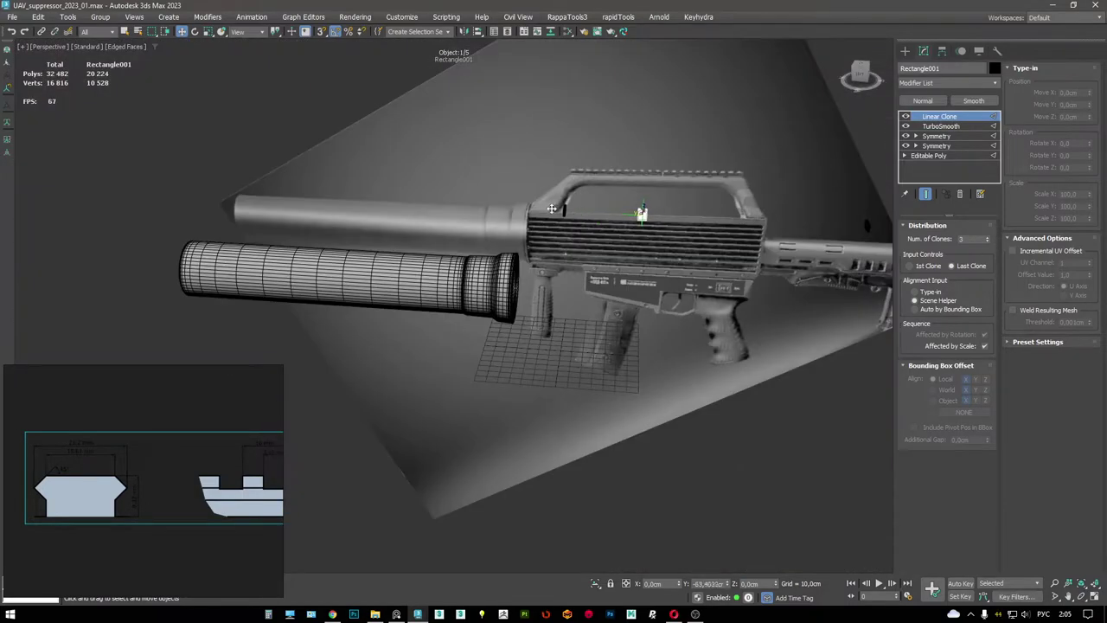
middle_click_drag(582, 209, 869, 248, "alt")
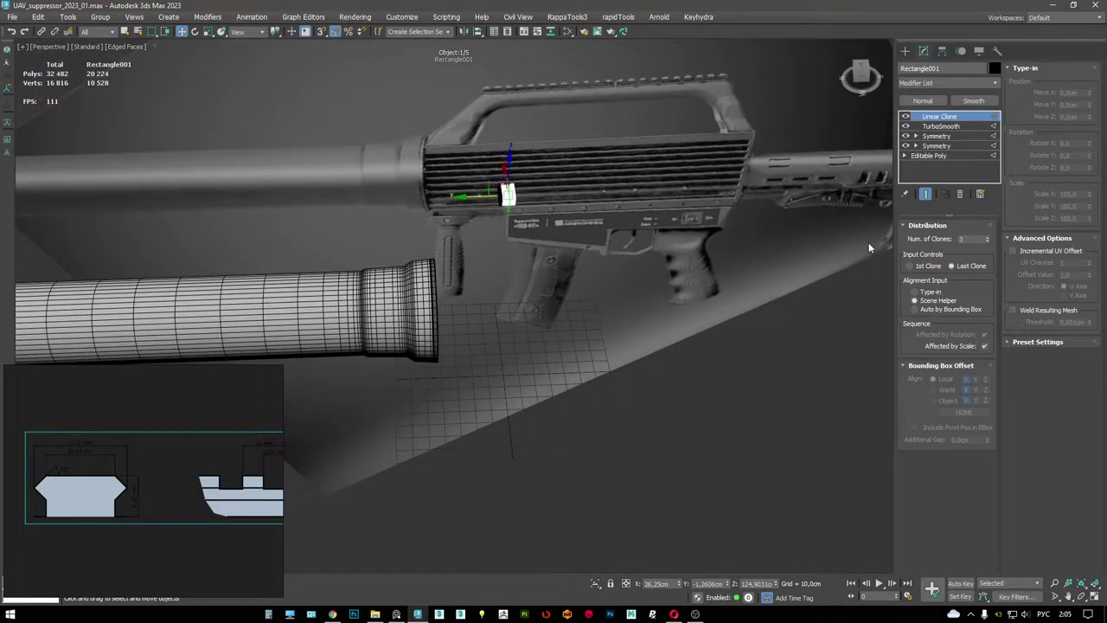
scroll(494, 220, "up", 5)
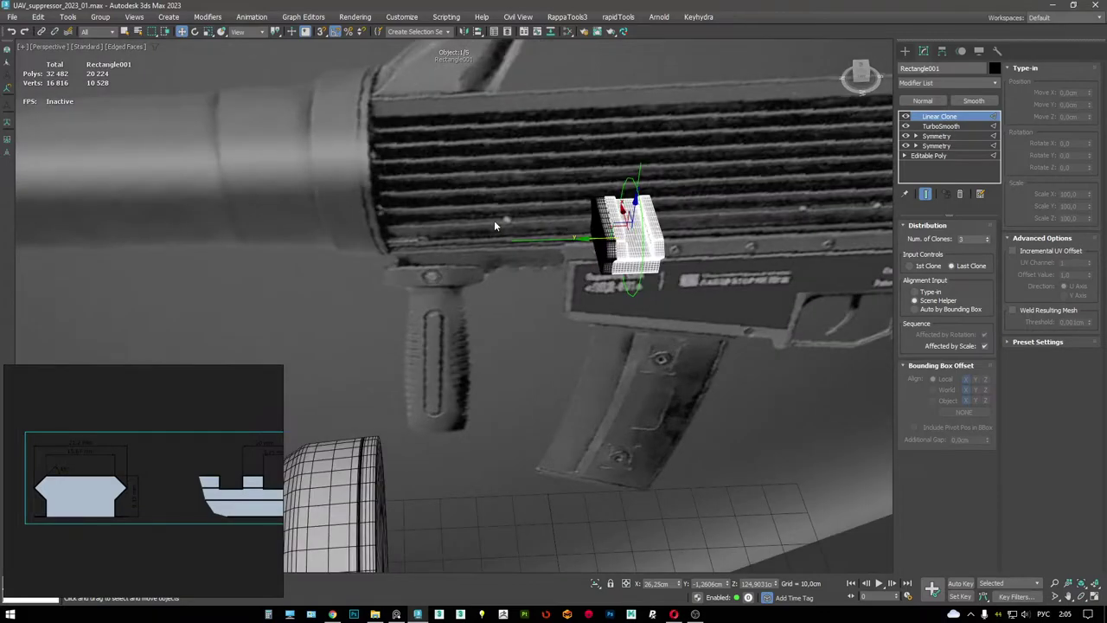
mouse_move(494, 220)
middle_mouse_down()
mouse_move(660, 261)
mouse_move(564, 235)
middle_mouse_up()
left_click(564, 235)
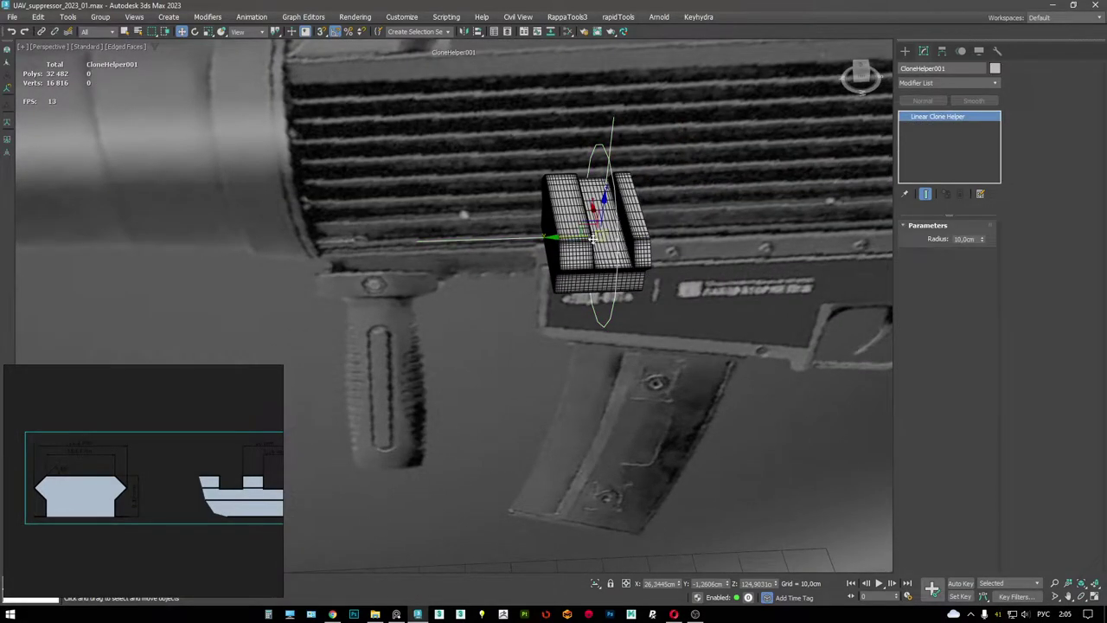
mouse_move(564, 235)
left_mouse_down()
mouse_move(26, 242)
mouse_move(26, 208)
mouse_move(655, 185)
mouse_move(217, 173)
mouse_move(675, 175)
mouse_move(479, 181)
left_mouse_up()
- Reselect the rail piece and delete the linear clone modifier
middle_click_drag(471, 201, 525, 177, "alt")
scroll(525, 177, "up", 4)
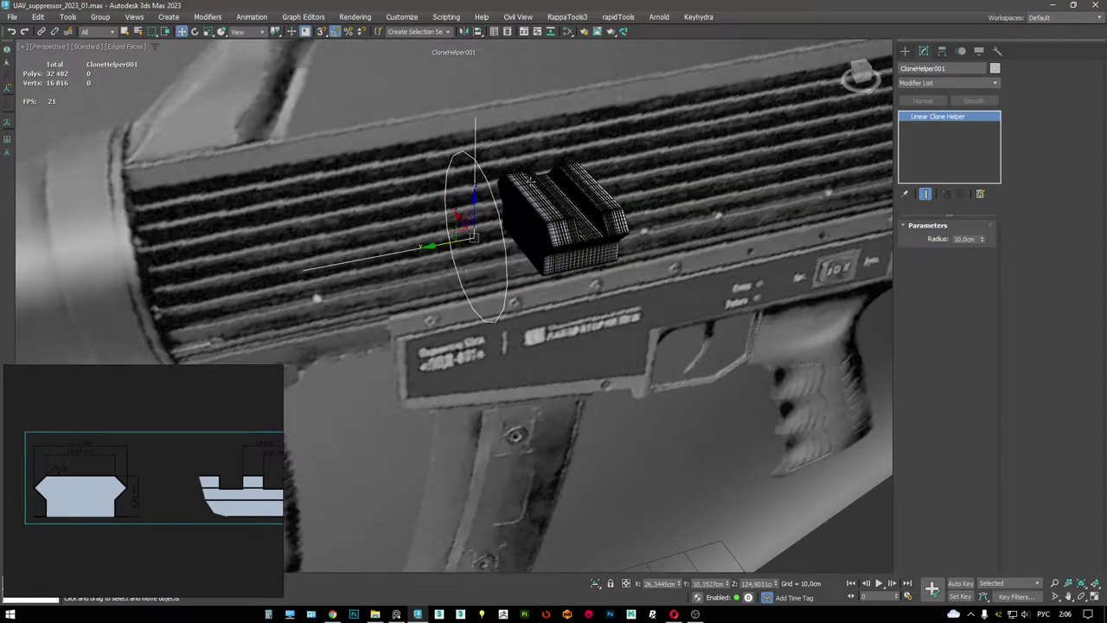
scroll(553, 199, "up", 5)
left_click(581, 228)
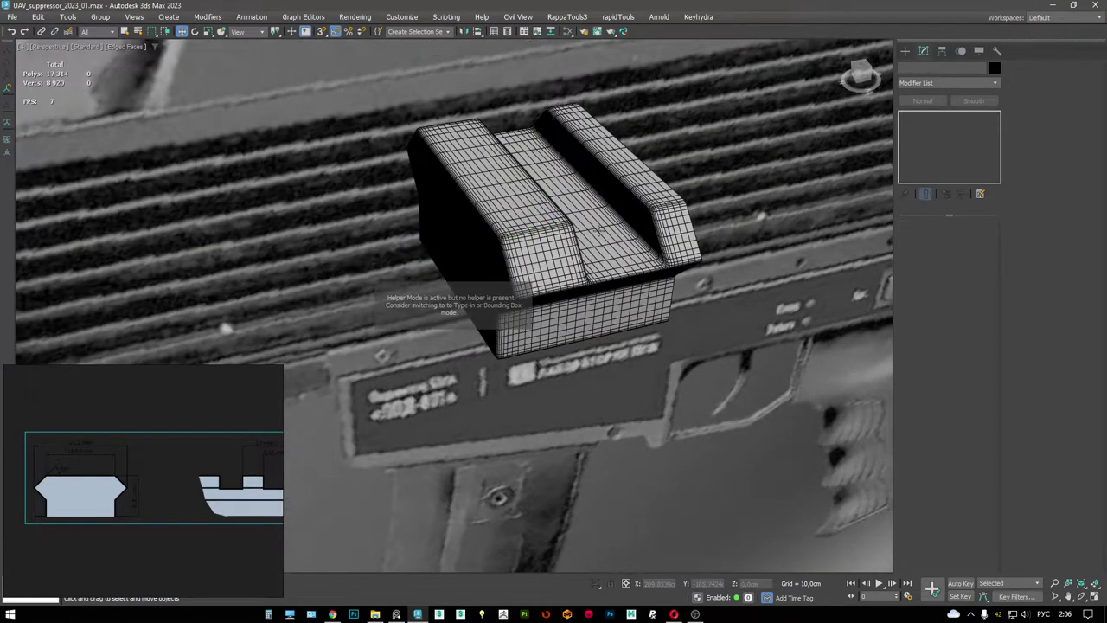
middle_click_drag(557, 233, 902, 118, "alt")
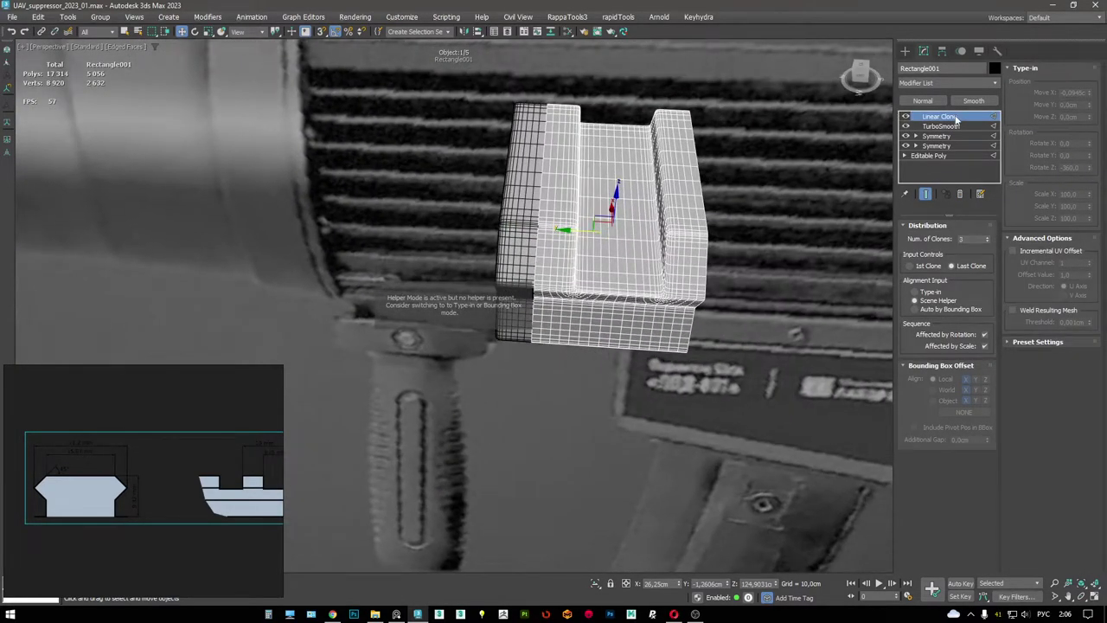
right_click(956, 119)
left_click(978, 131)
middle_click_drag(574, 232, 485, 220, "alt")
scroll(366, 181, "down", 10)
middle_click_drag(366, 181, 765, 173)
scroll(524, 181, "up", 10)
- Turn TurboSmooth off, check the Editable Poly vertices in wireframe, then re-enable TurboSmooth
left_click(906, 116)
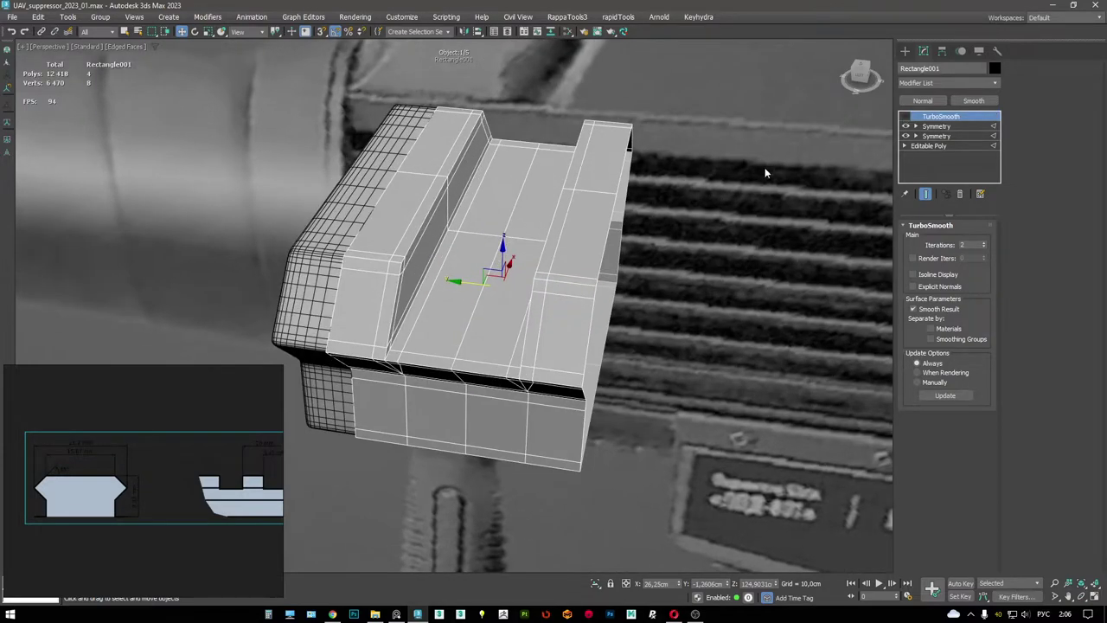
left_click(932, 146)
middle_click_drag(606, 260, 484, 216, "alt")
key("1")
key("F3")
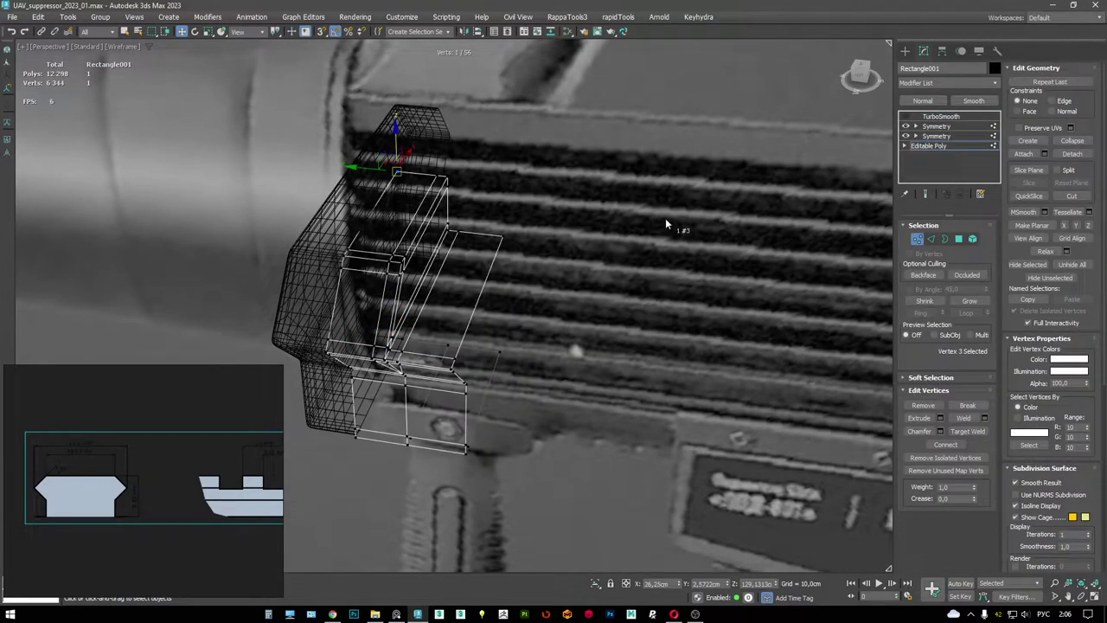
key("F3")
left_click(942, 146)
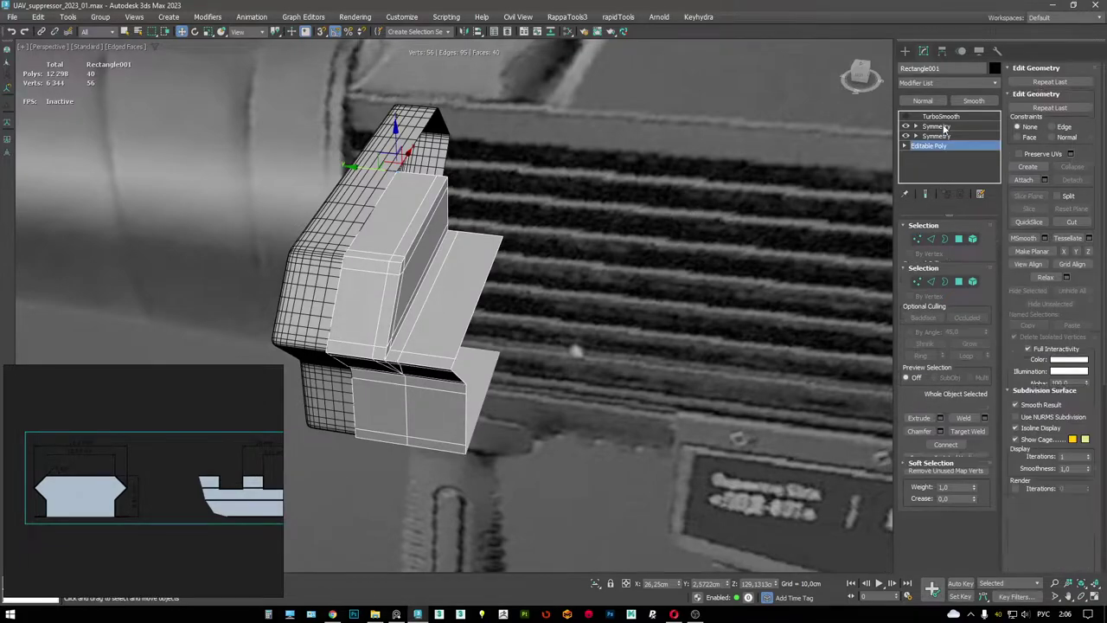
left_click(926, 117)
scroll(667, 181, "down", 5)
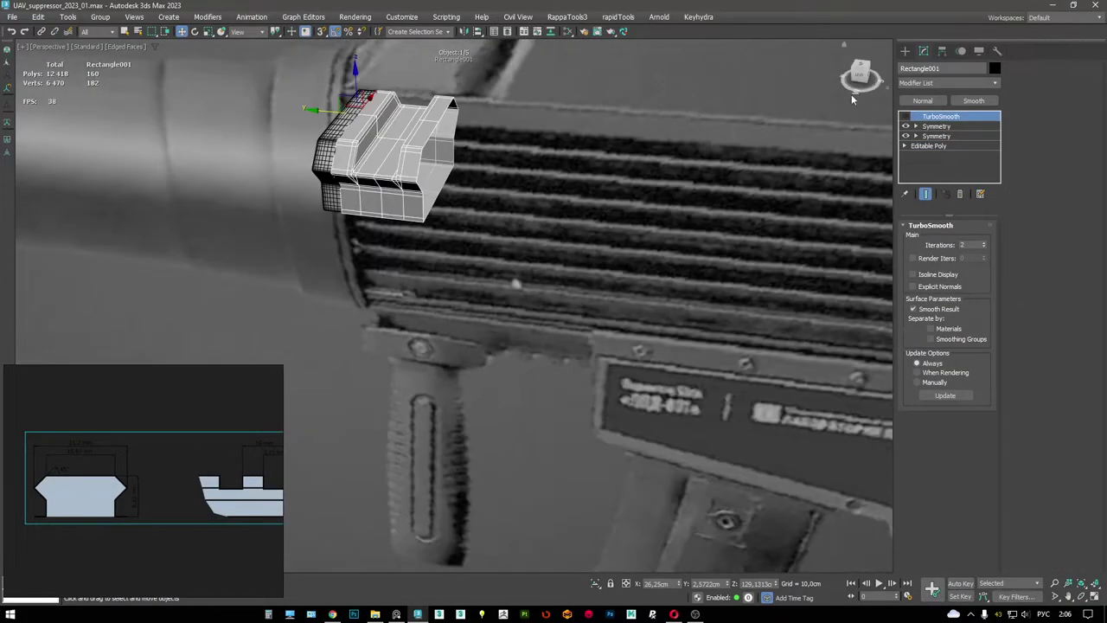
scroll(837, 118, "up", 3)
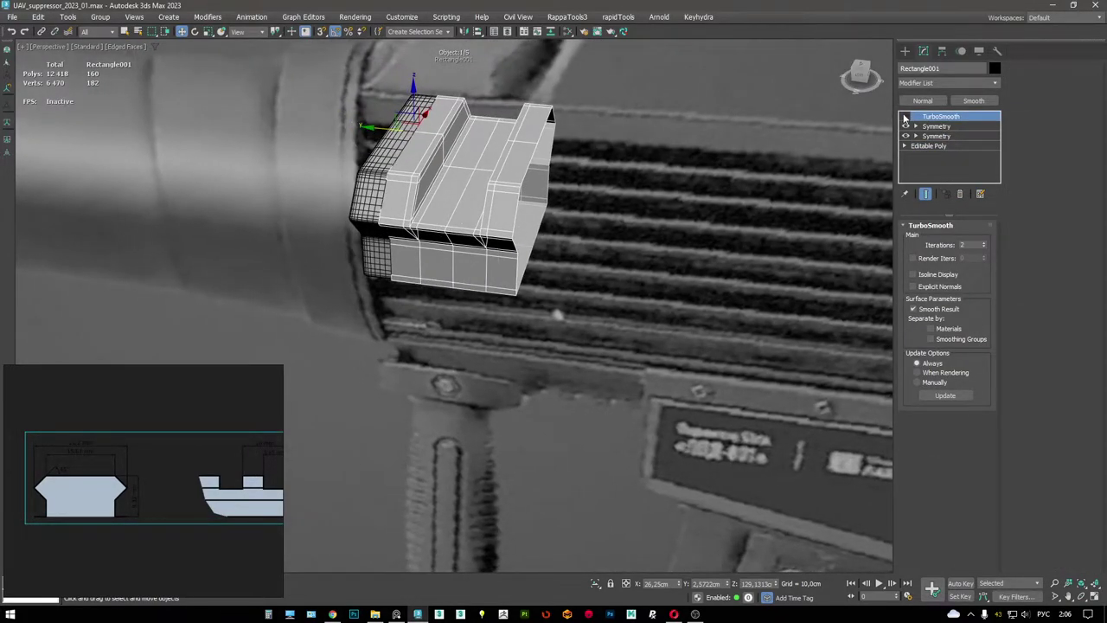
left_click(905, 117)
scroll(361, 122, "up", 4)
- Make 20 instanced copies of the rail segment, vertex-snapped end to end along the top rail
left_click_drag(355, 121, 676, 152, "shift")
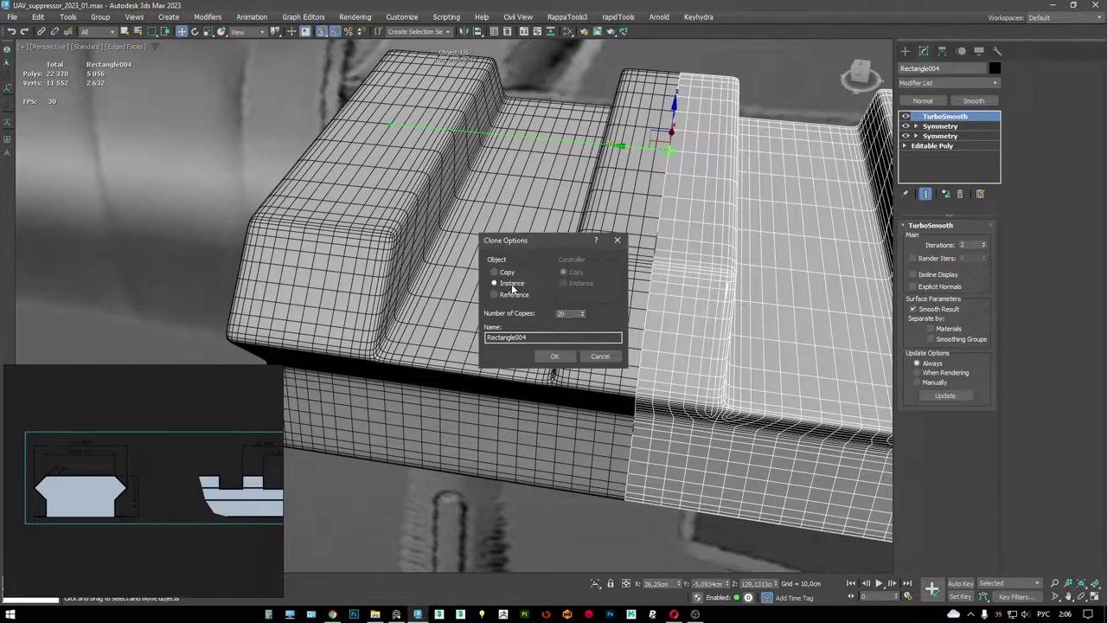
left_click(560, 355)
middle_click_drag(494, 277, 529, 253, "alt")
key("alt+w")
key("alt+w")
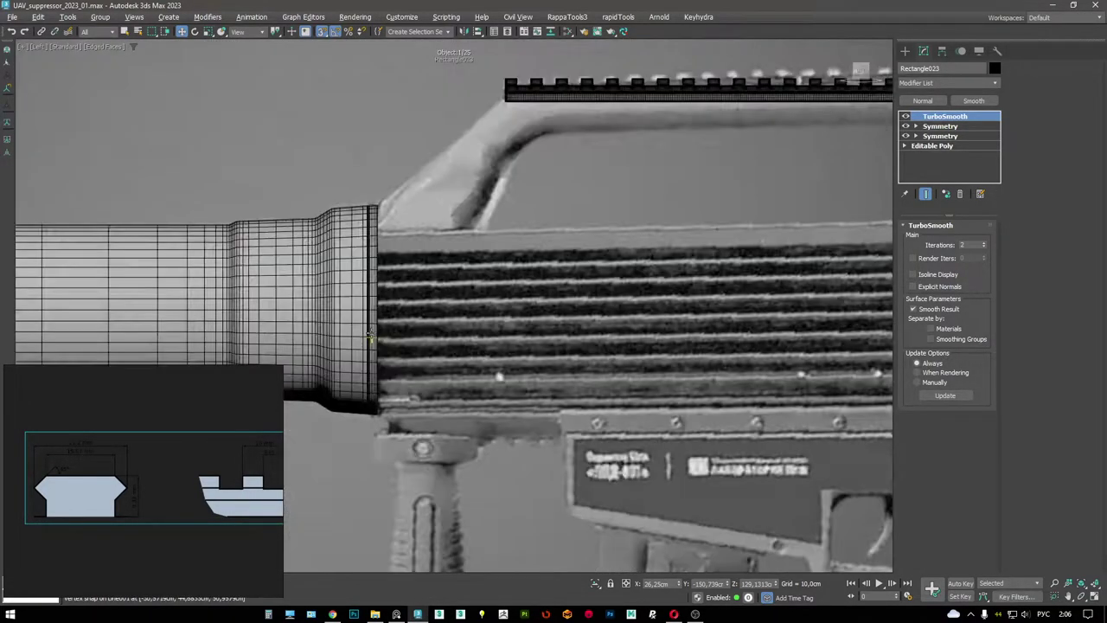
scroll(585, 211, "up", 5)
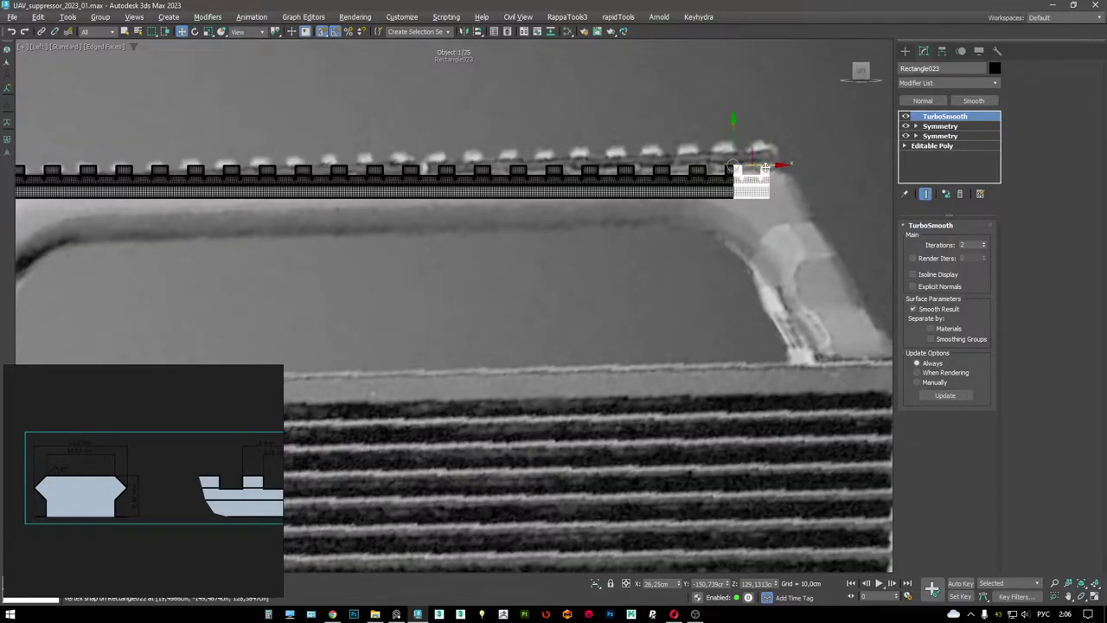
scroll(765, 167, "down", 2)
scroll(624, 166, "up", 2)
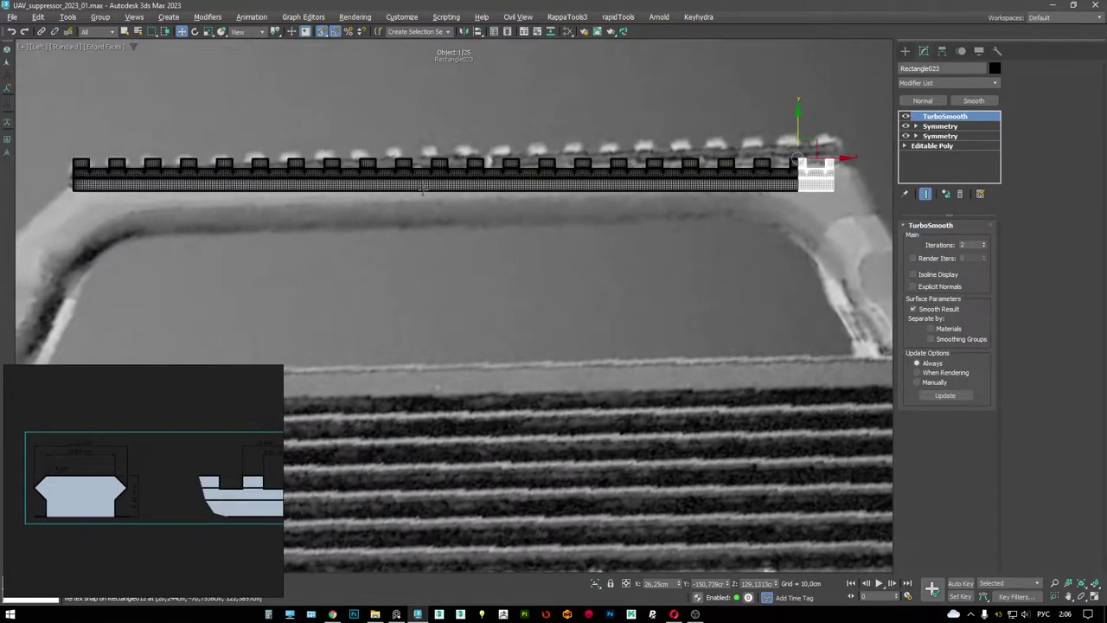
middle_click_drag(424, 188, 477, 198)
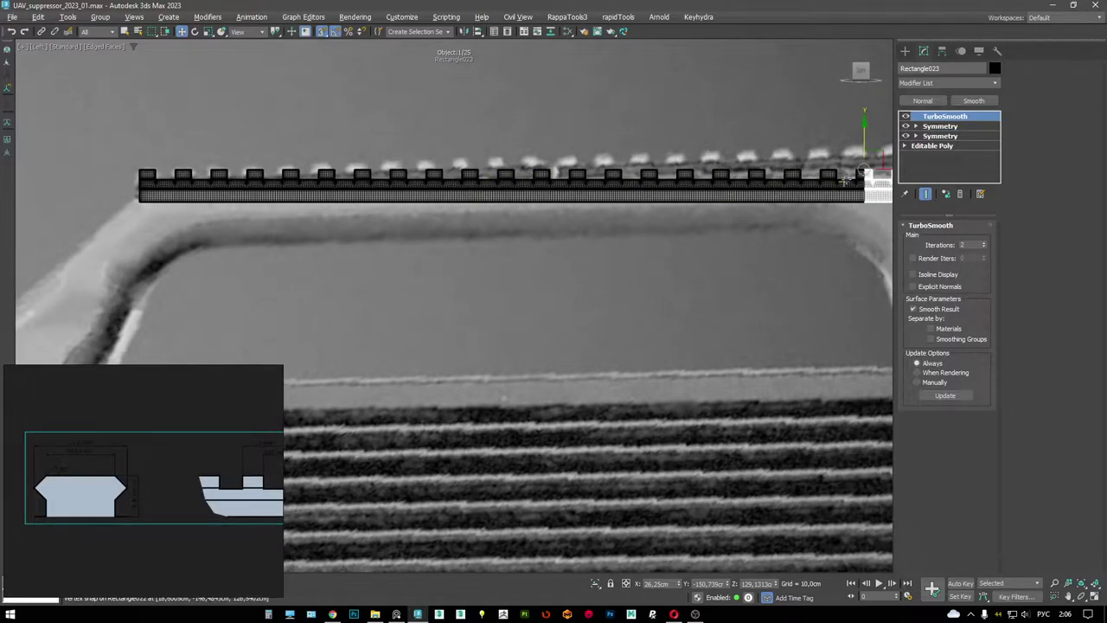
middle_click_drag(846, 179, 718, 182)
scroll(693, 199, "up", 3)
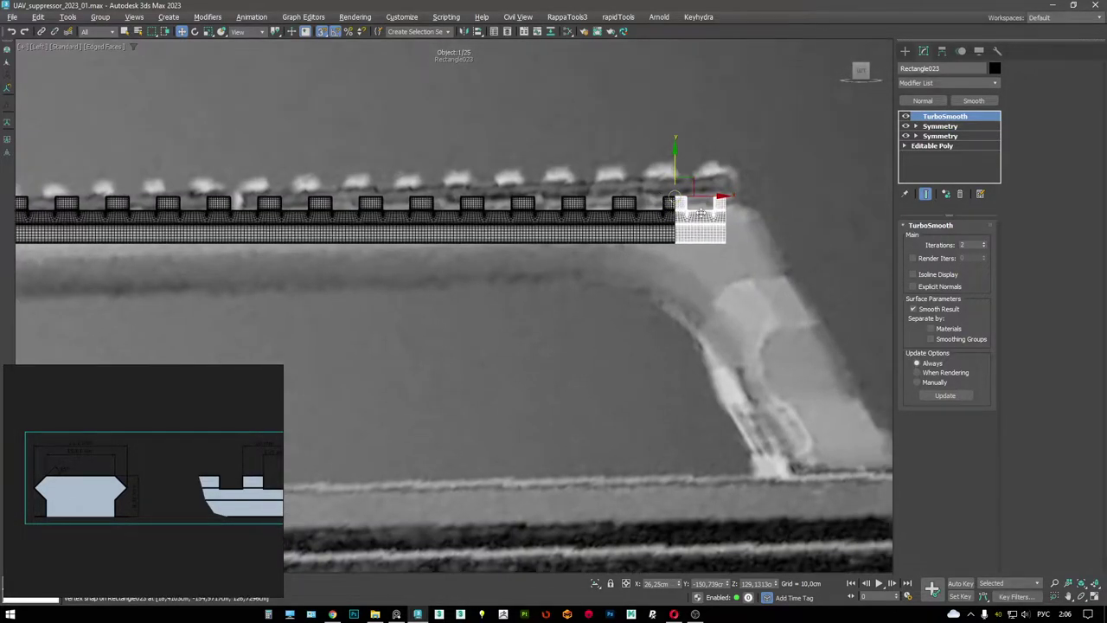
- Maximize the Perspective view and toggle edged faces to inspect the rail row's end
key("alt+w")
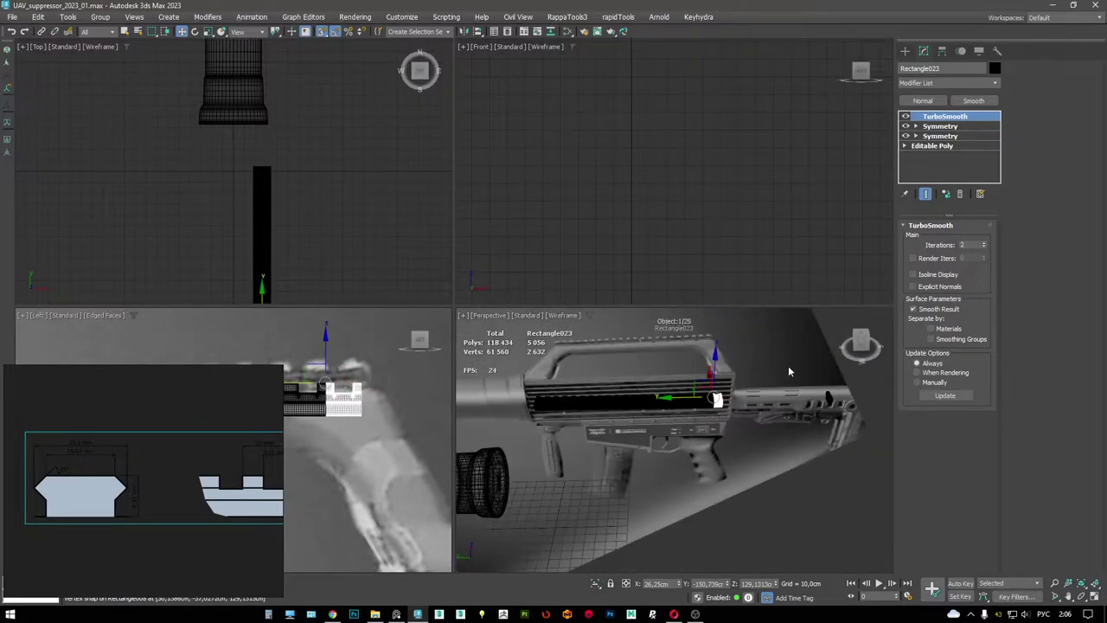
key("alt+w")
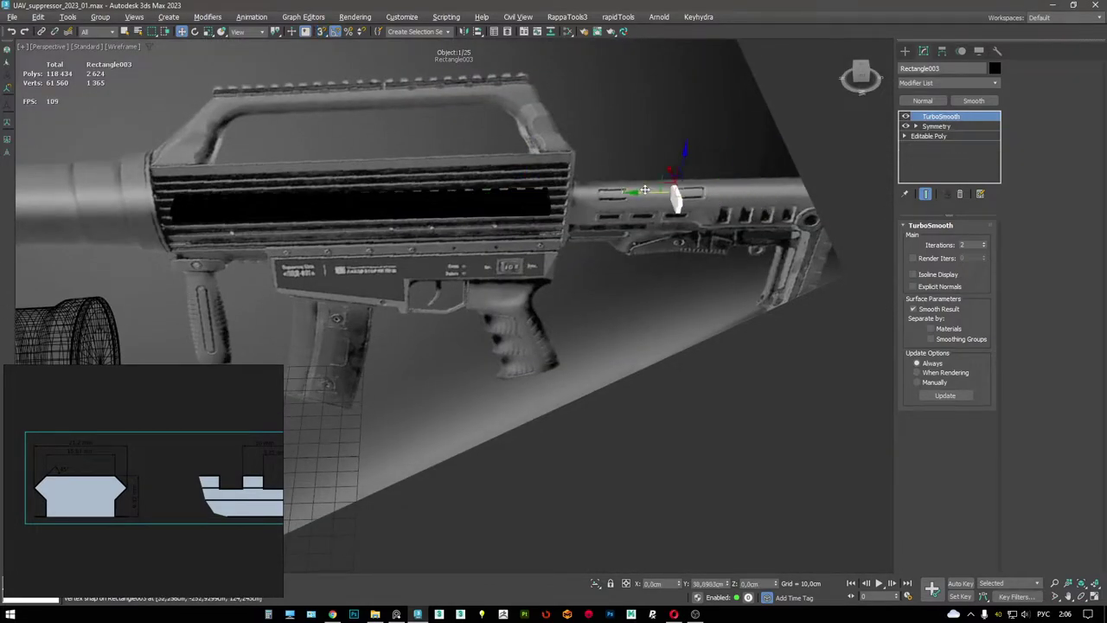
scroll(536, 184, "up", 8)
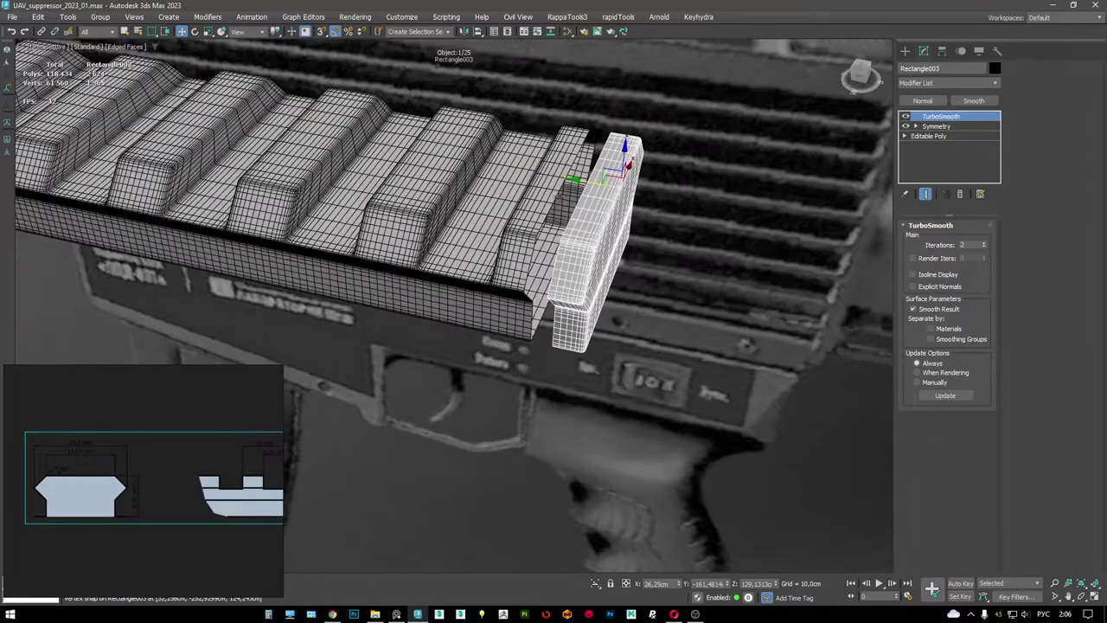
key("F4")
scroll(633, 160, "down", 6)
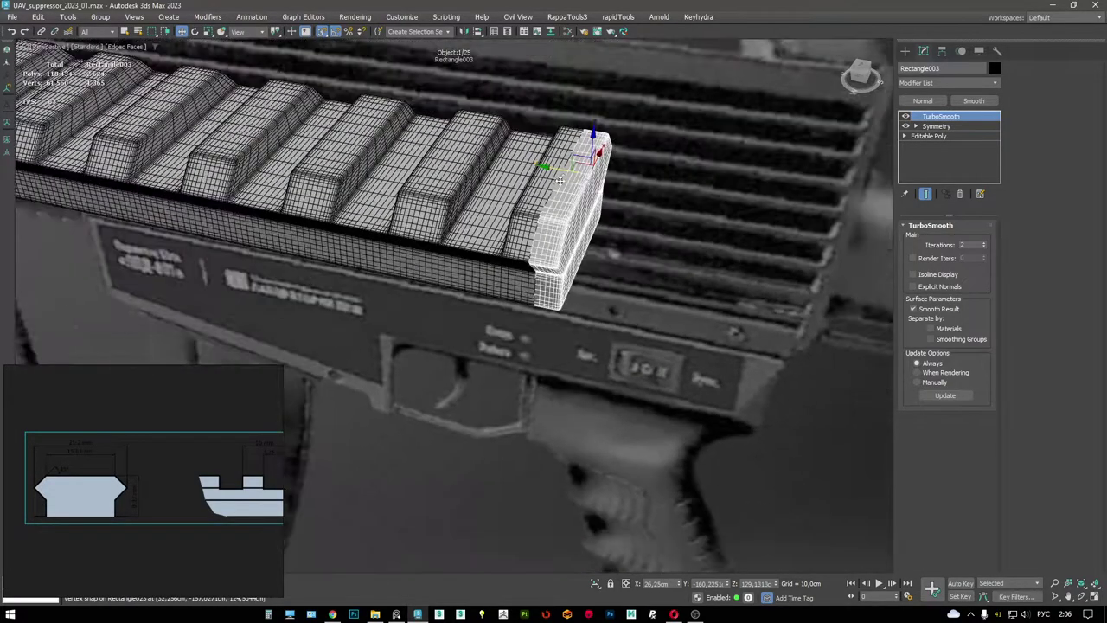
key("F4")
mouse_move(561, 179)
middle_mouse_down("alt")
mouse_move(692, 155)
mouse_move(692, 181)
mouse_move(681, 154)
mouse_move(736, 271)
mouse_move(569, 272)
mouse_move(655, 245)
mouse_move(569, 204)
mouse_move(579, 185)
middle_mouse_up("alt")
scroll(681, 154, "down", 3)
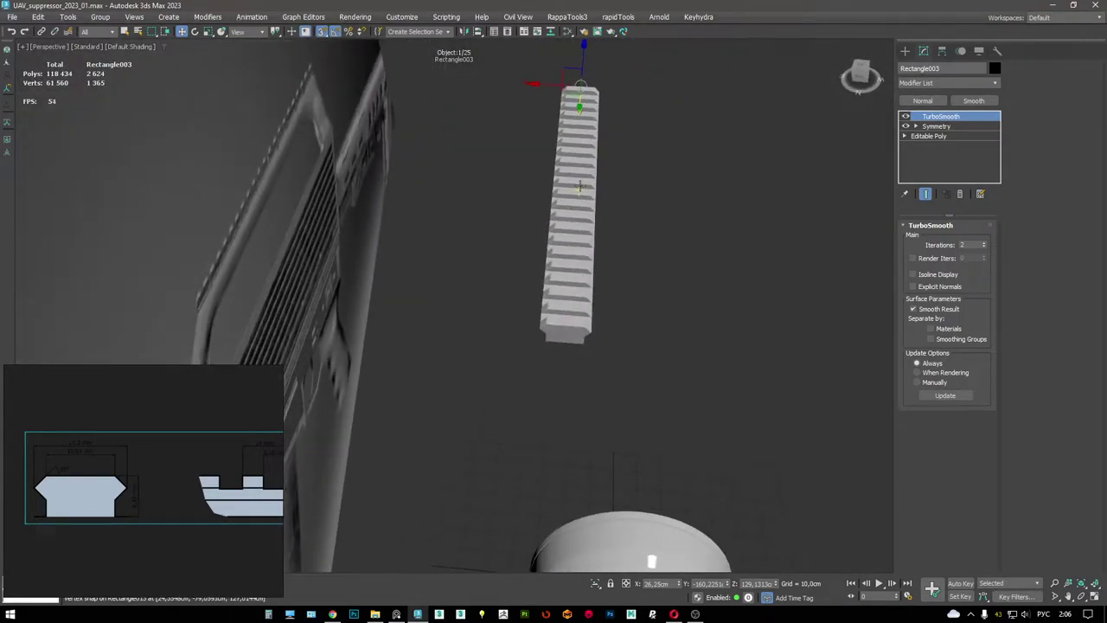
- Select all the rail segments and make the side view active
left_click_drag(658, 371, 510, 89)
key("F4")
middle_click_drag(510, 88, 544, 152, "alt")
key("alt+w")
right_click(408, 394)
key("alt+w")
- Try selecting single rail pieces, undoing back to the full set of 23
scroll(679, 228, "down", 3)
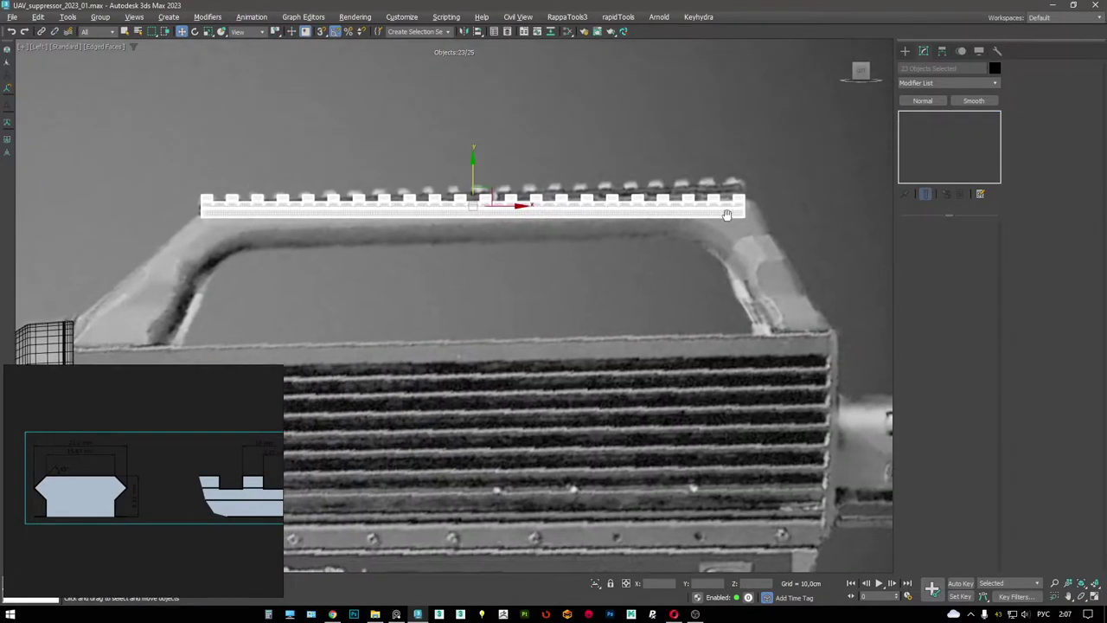
scroll(678, 227, "down", 6)
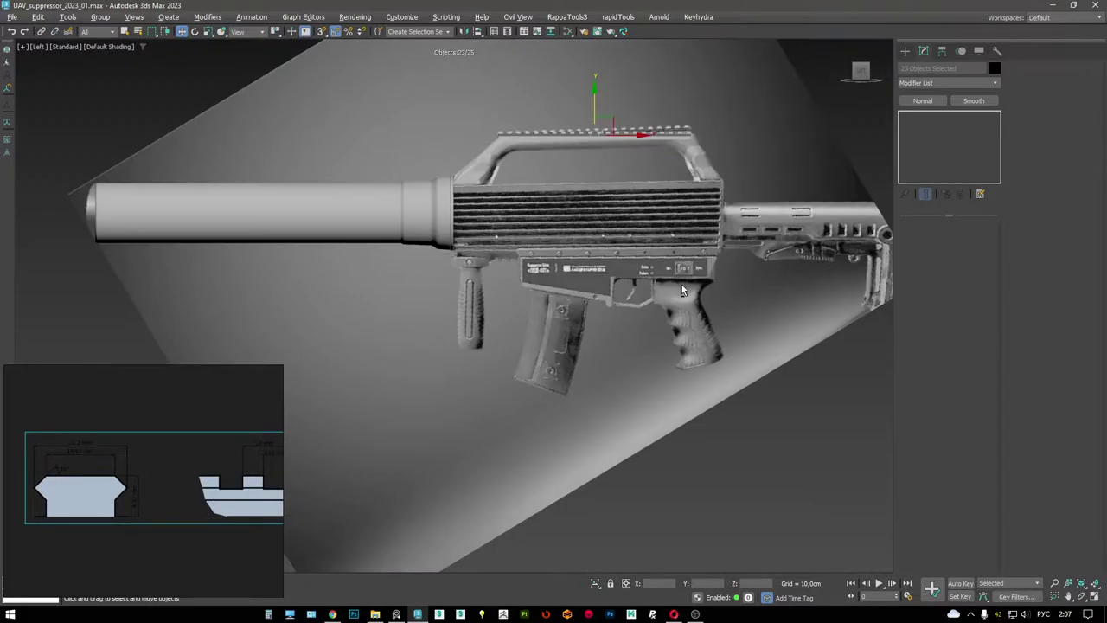
key("alt+w")
key("alt+w")
middle_click_drag(690, 335, 655, 536, "alt")
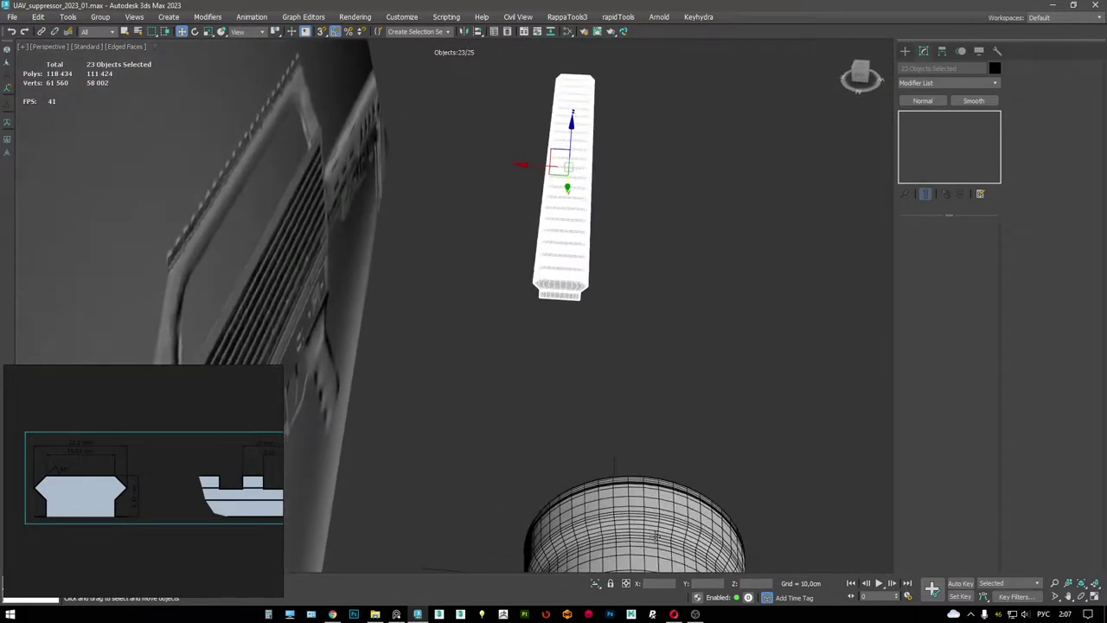
left_click(576, 191)
key("ctrl+z")
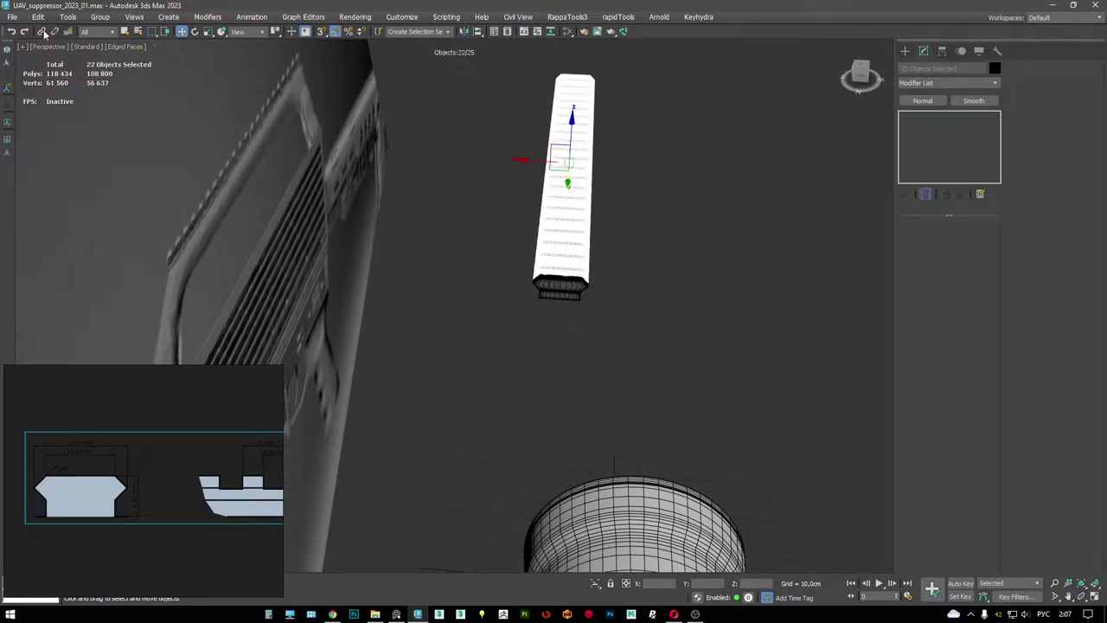
left_click(571, 293)
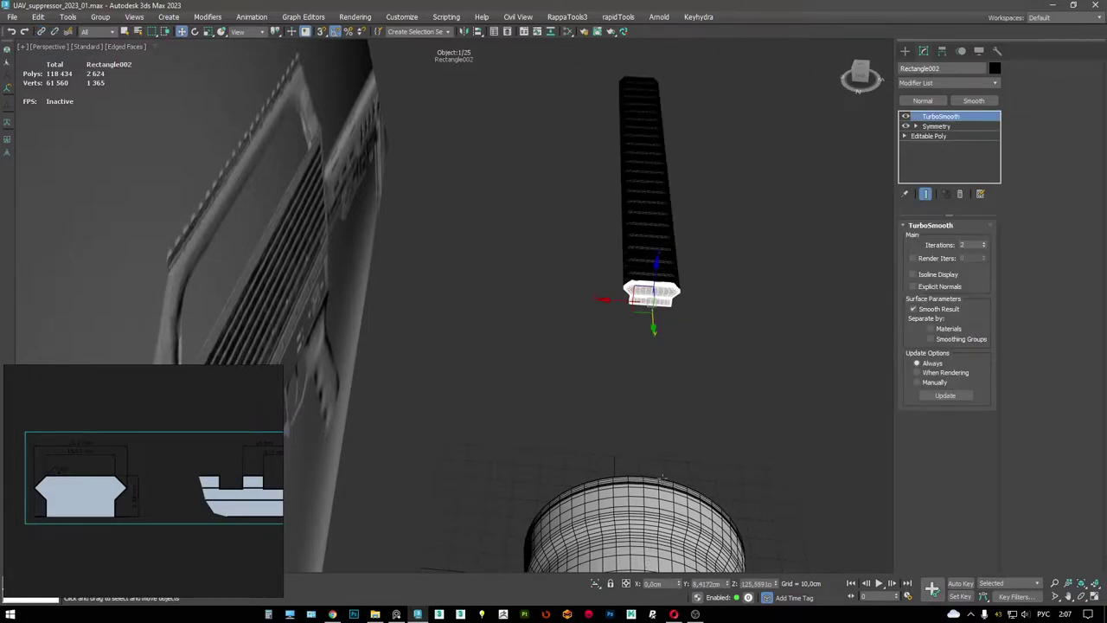
middle_click_drag(606, 389, 562, 207, "alt")
- Marquee-select every top-rail piece and Shift-drag them downward to bring up Clone Options
key("alt+w")
key("alt+w")
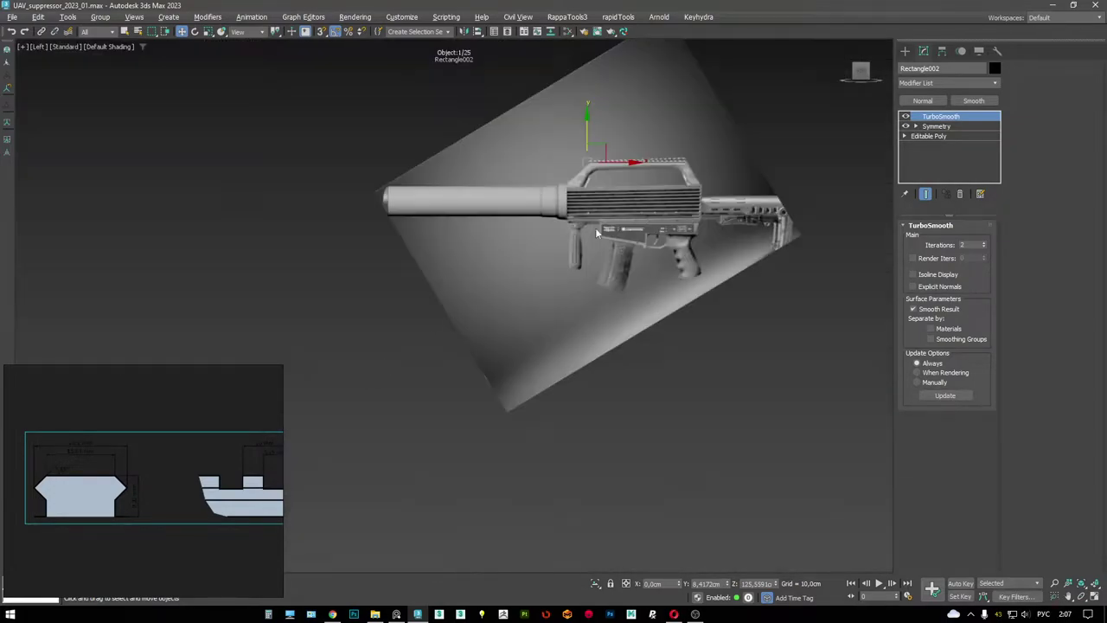
scroll(506, 213, "up", 5)
scroll(467, 322, "up", 2)
middle_click_drag(503, 102, 509, 163)
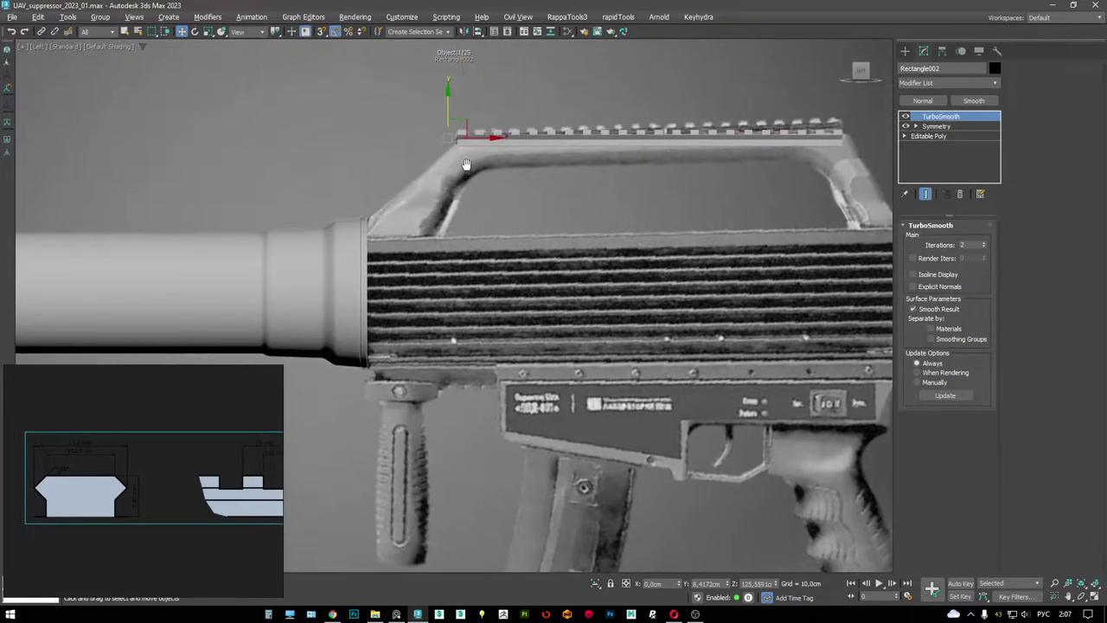
key("alt+w")
key("alt+w")
middle_click_drag(718, 373, 653, 215, "alt")
left_click_drag(653, 260, 512, 76)
middle_click_drag(512, 76, 632, 129, "alt")
left_click_drag(643, 128, 653, 307, "shift")
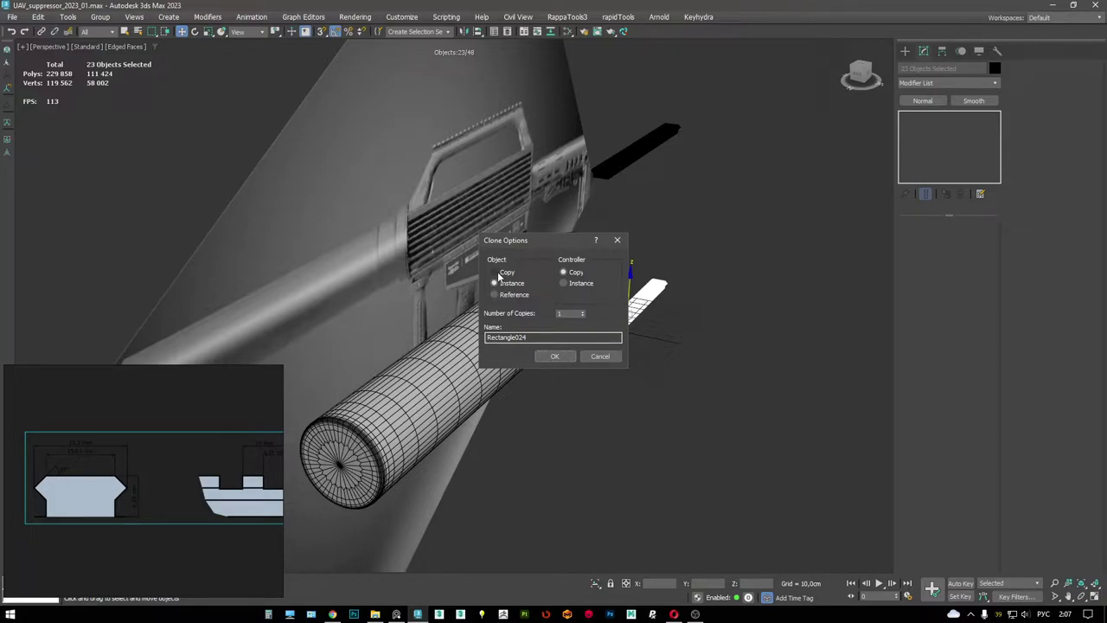
- Confirm the rail copy and rotate it -105° on Y to lie flat
left_click(555, 355)
scroll(620, 356, "up", 4)
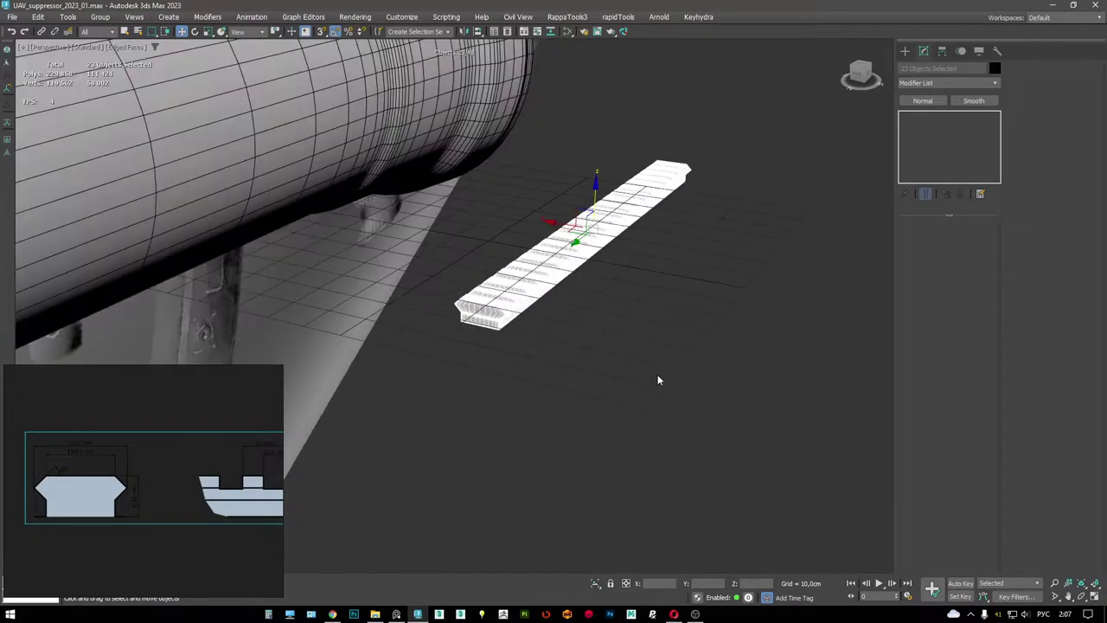
mouse_move(657, 378)
middle_mouse_down("alt")
mouse_move(630, 300)
mouse_move(508, 285)
mouse_move(585, 319)
middle_mouse_up("alt")
left_click(574, 322)
left_click_drag(563, 324, 598, 429)
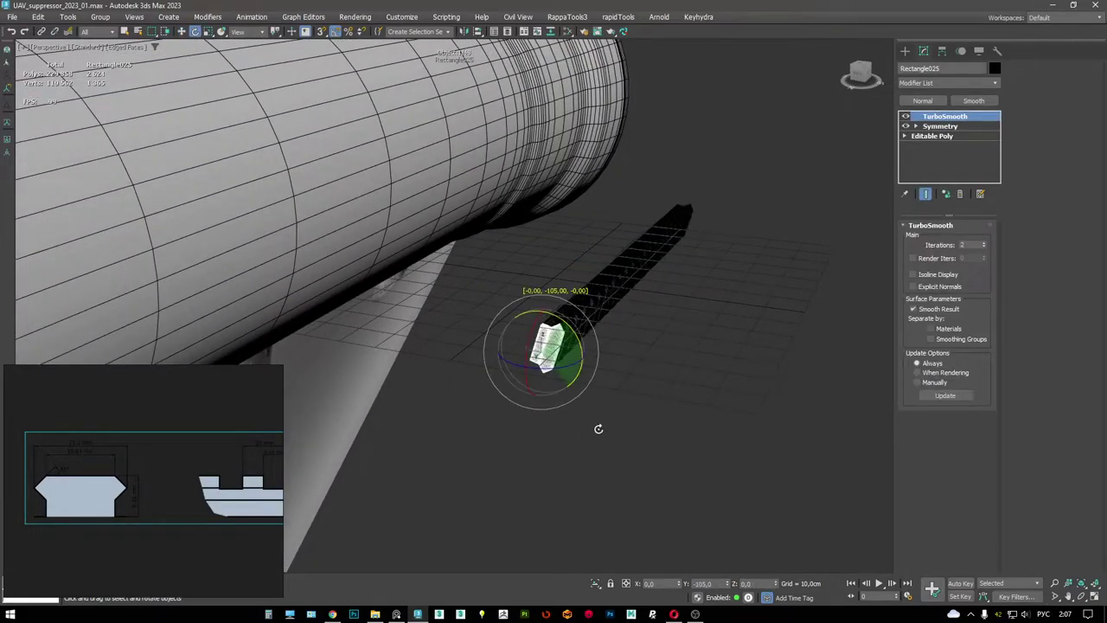
scroll(494, 411, "down", 5)
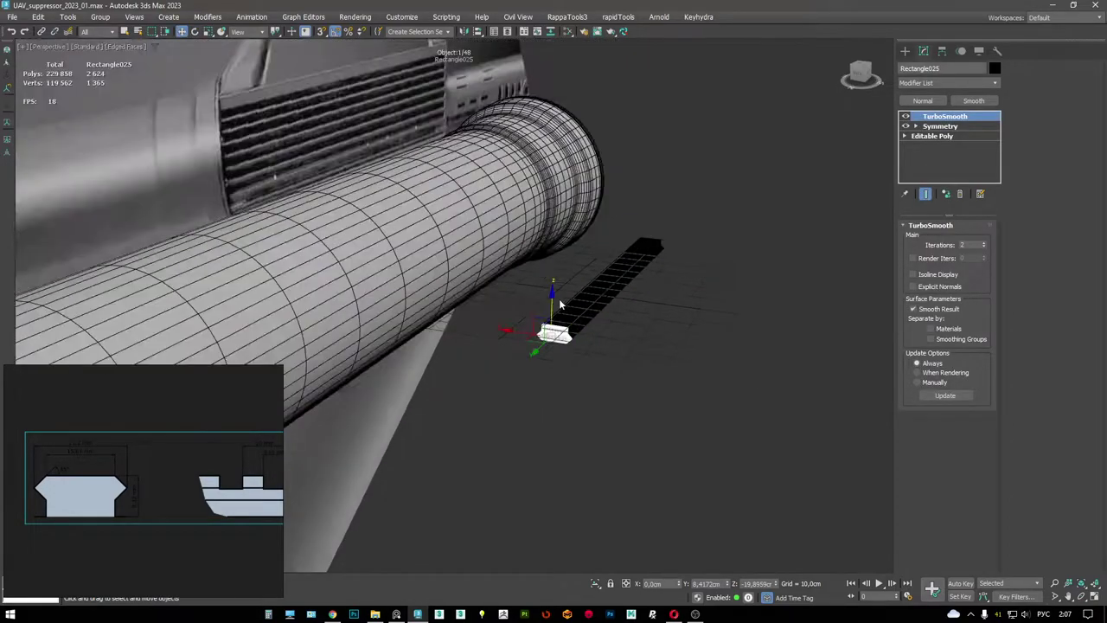
- Maximize the Left view and move the rail copy up under the receiver
key("alt+w")
middle_click(379, 433)
key("alt+w")
key("w")
scroll(525, 392, "up", 3)
middle_click_drag(525, 392, 545, 346)
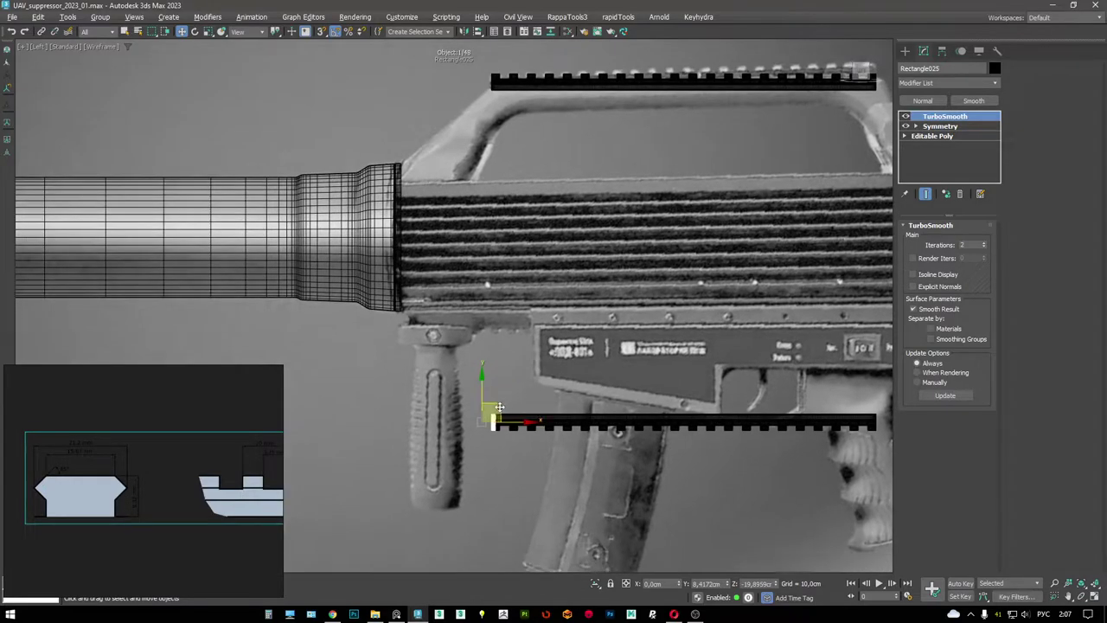
left_click_drag(498, 414, 417, 323)
scroll(417, 323, "up", 3)
scroll(417, 324, "up", 5)
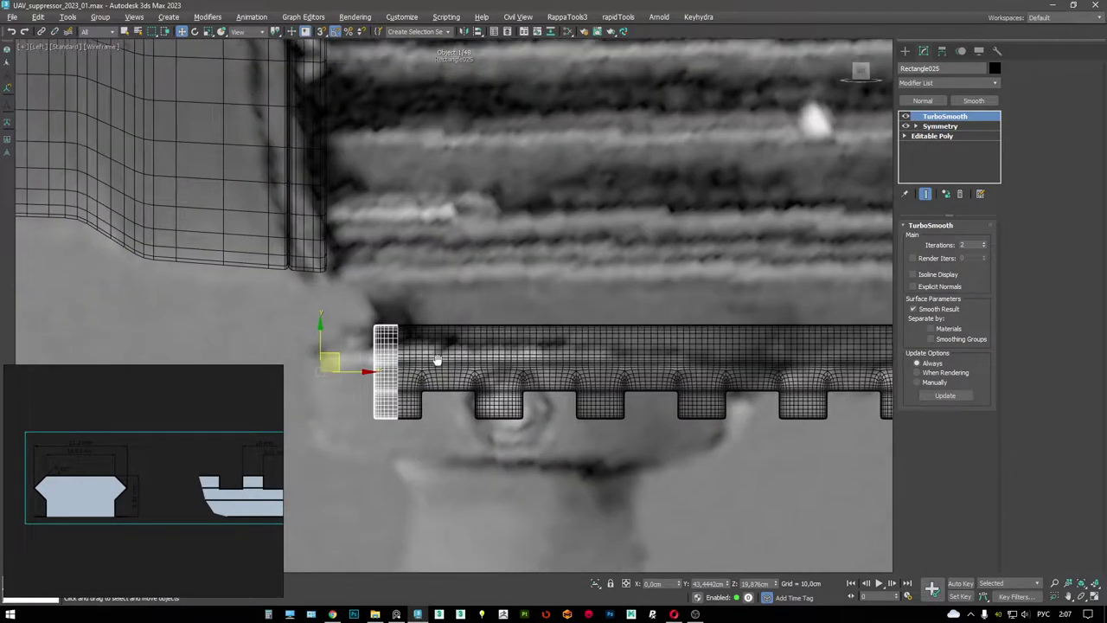
left_click_drag(351, 365, 367, 335)
- Fine-tune the lower rail's position beneath the receiver, nudging it down and sideways
scroll(367, 334, "down", 3)
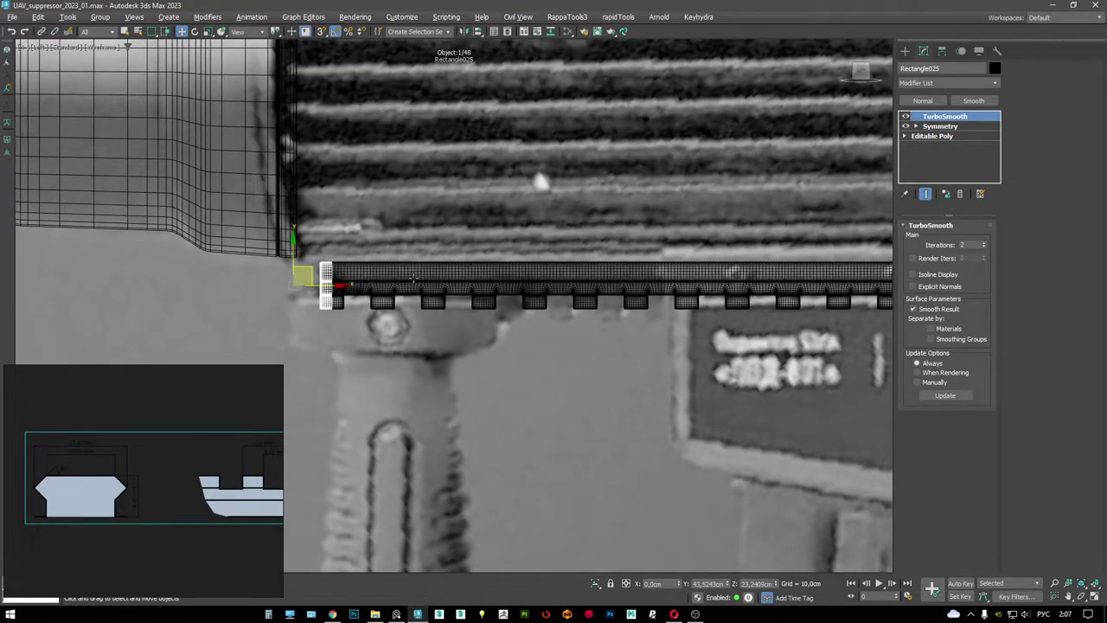
mouse_move(300, 264)
left_mouse_down()
mouse_move(297, 185)
mouse_move(296, 264)
left_mouse_up()
middle_click_drag(322, 288, 345, 288)
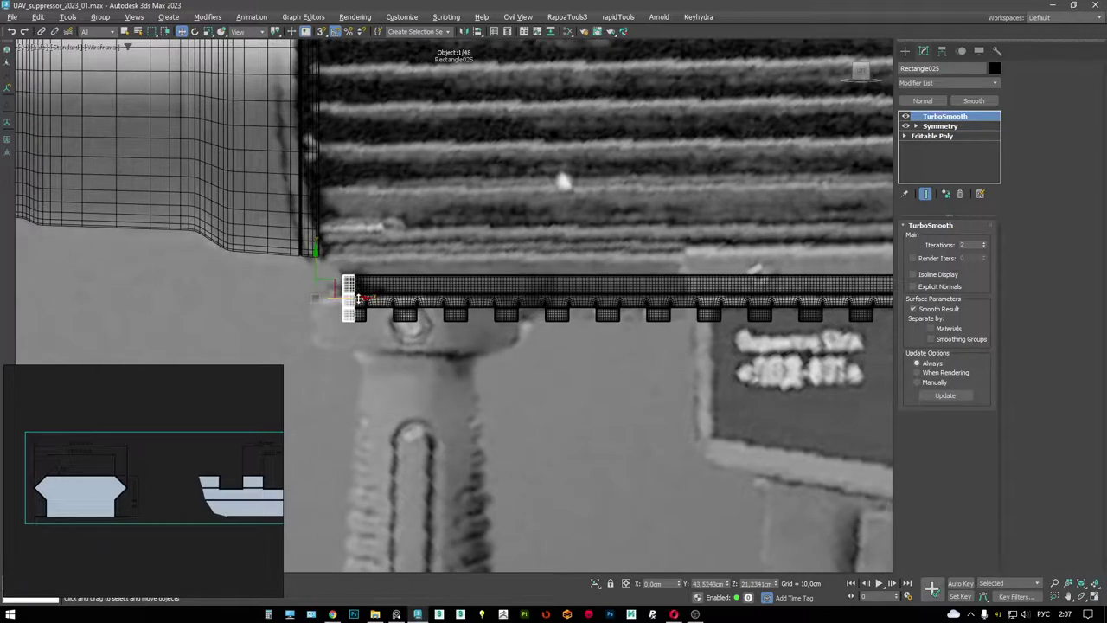
left_click_drag(345, 288, 372, 289)
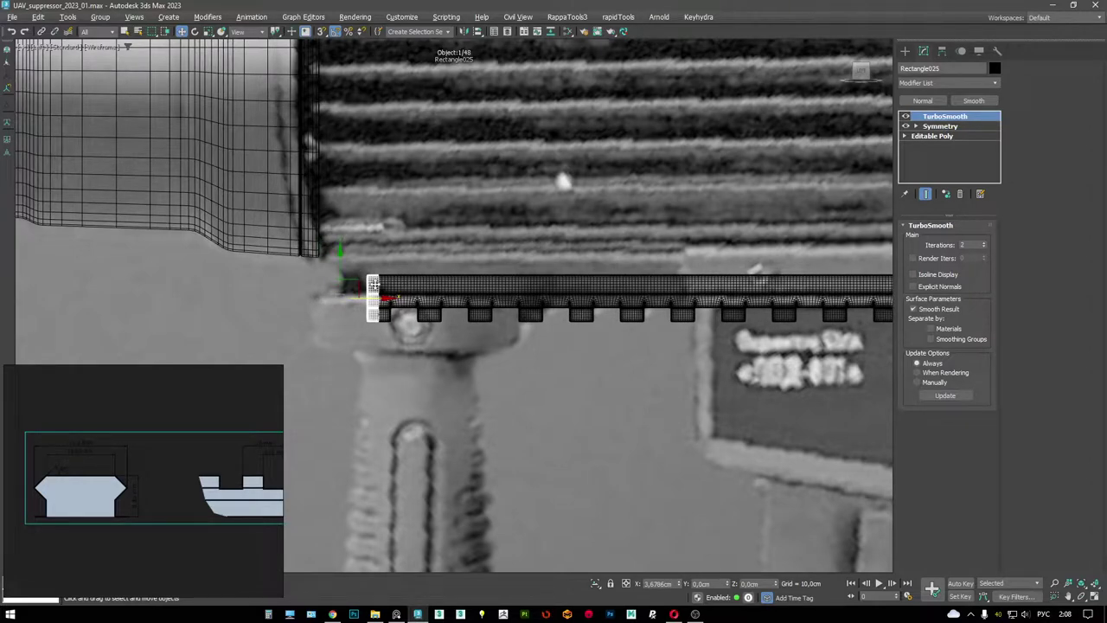
left_click_drag(373, 283, 327, 265)
- Zoom out over the whole rifle and select the rail's small end piece
middle_click_drag(633, 291, 519, 277)
scroll(431, 268, "down", 5)
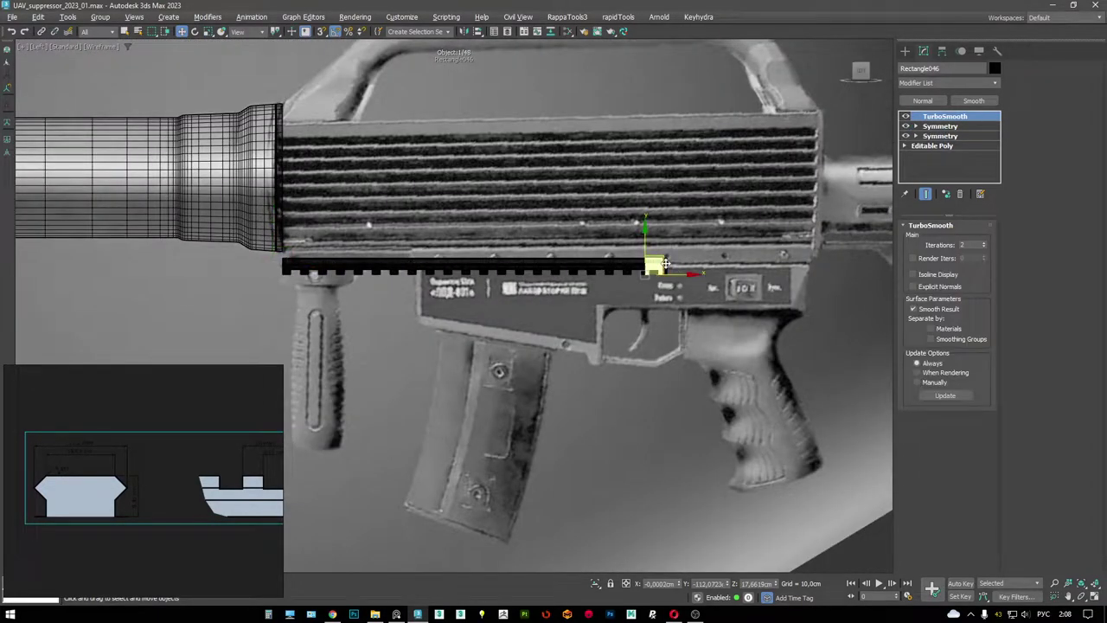
left_click(667, 267)
scroll(666, 268, "up", 5)
left_click(664, 260)
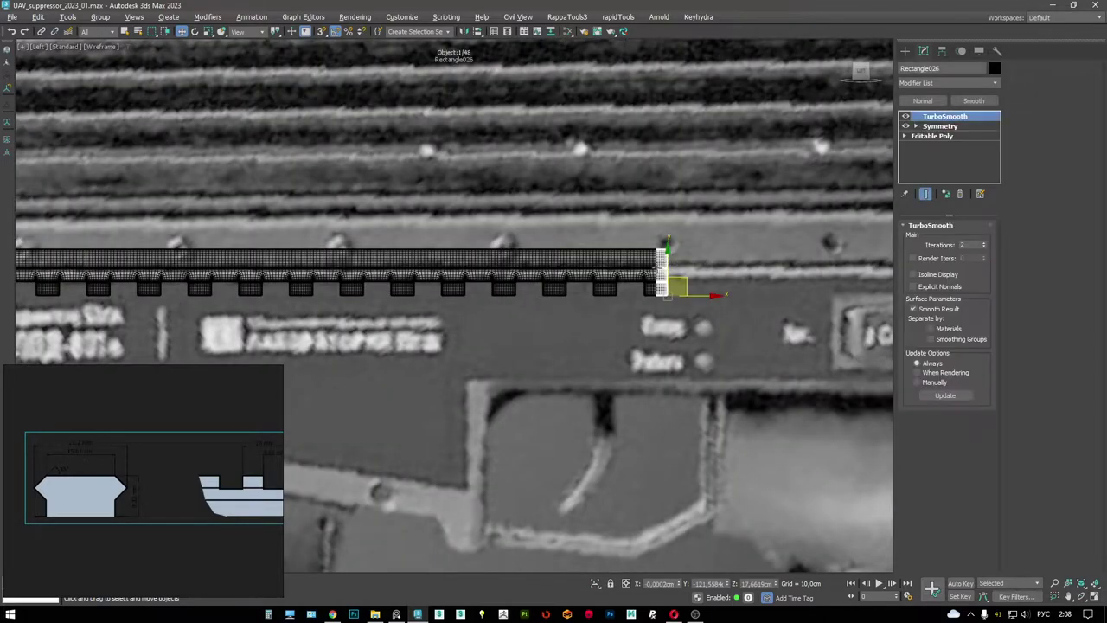
scroll(717, 269, "down", 2)
- Select the lower rail's pieces and switch to the Perspective view
scroll(365, 268, "up", 5)
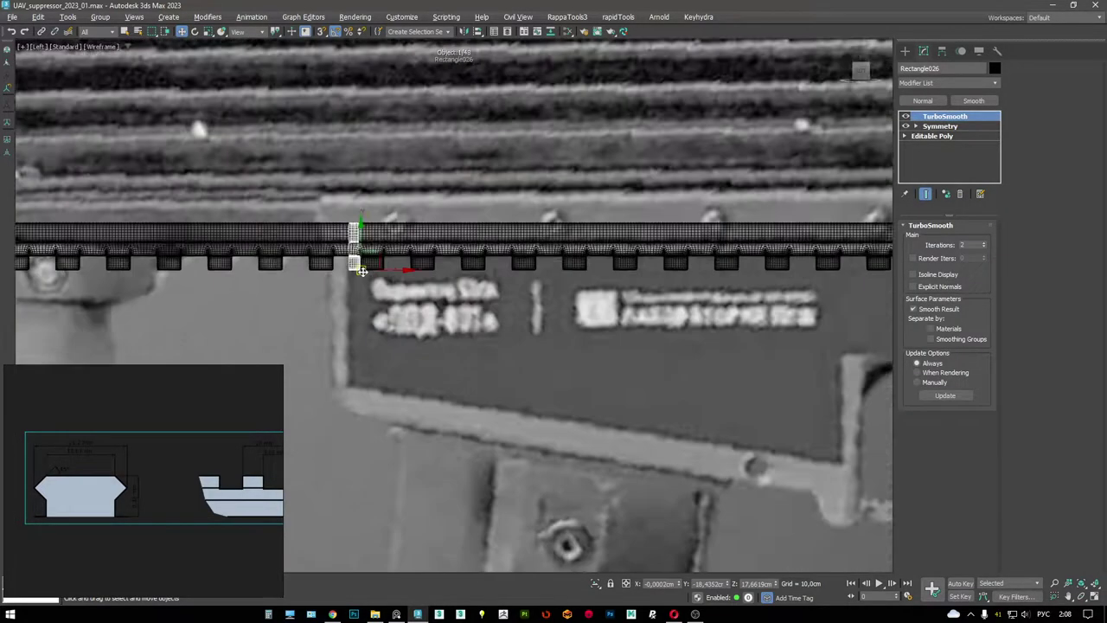
left_click(402, 243)
scroll(424, 246, "down", 8)
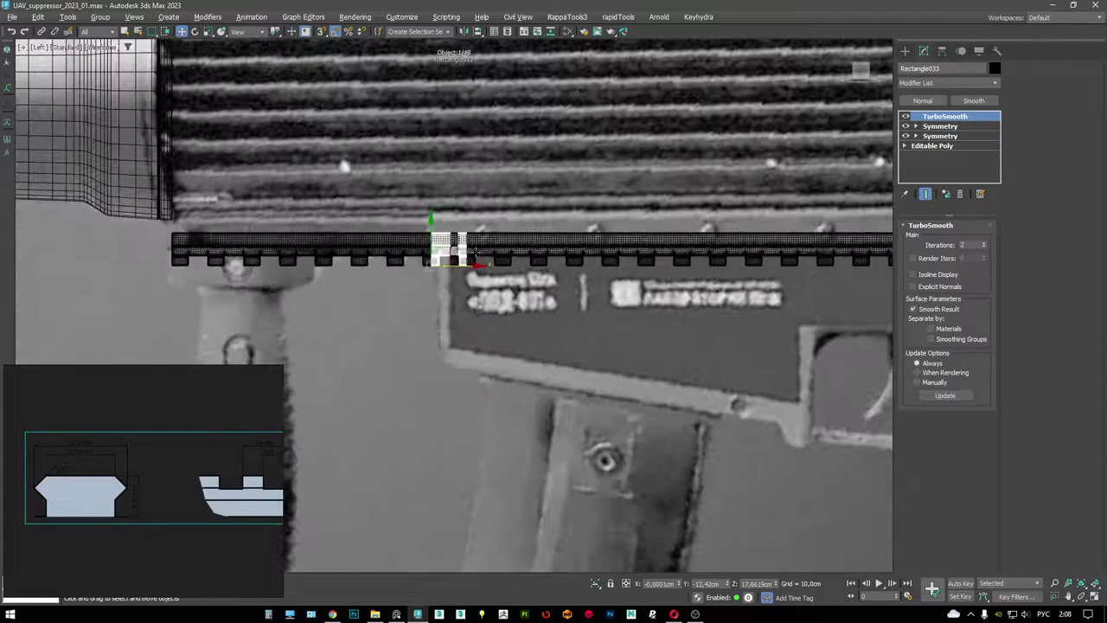
left_click(443, 249)
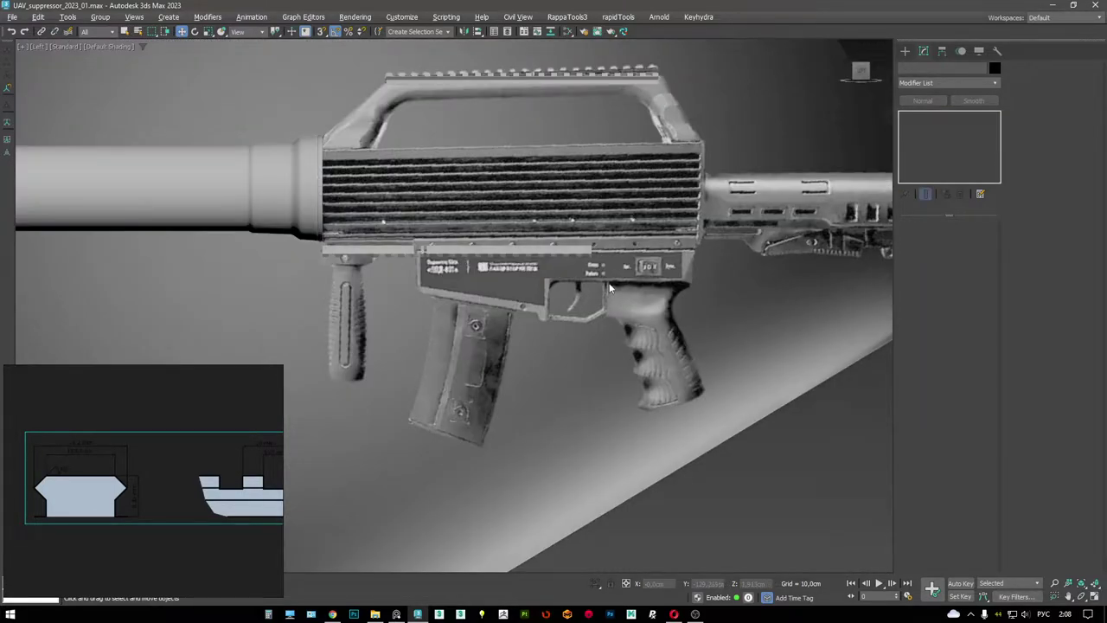
left_click(433, 249)
scroll(456, 244, "down", 2)
key("p")
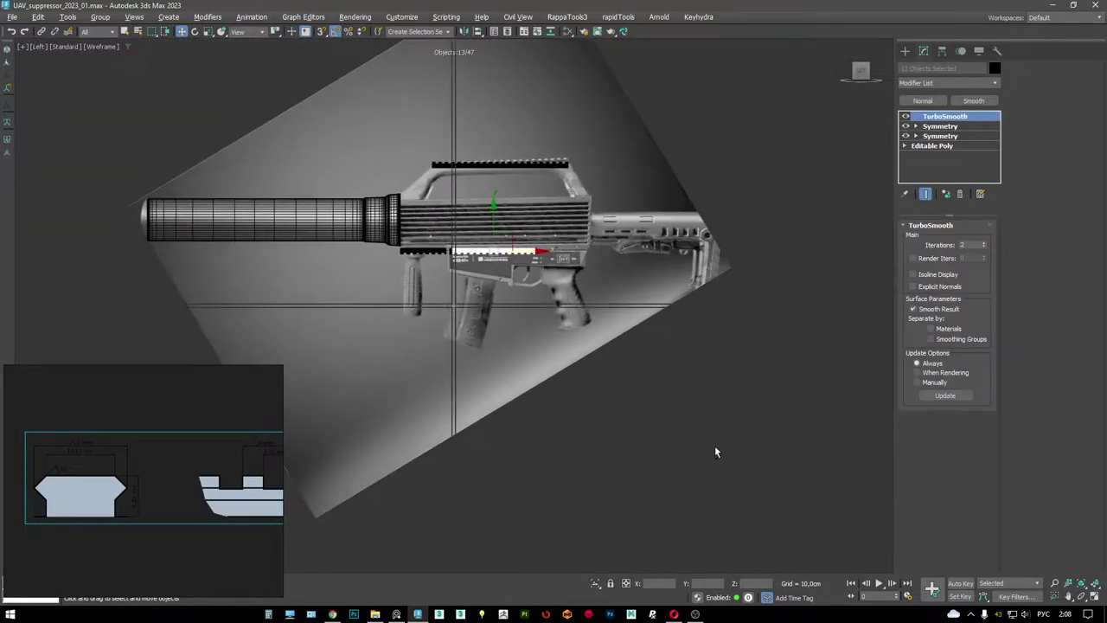
- Snap the small end piece Rectangle026 onto the lower rail's end vertex
middle_click_drag(714, 445, 628, 290, "alt")
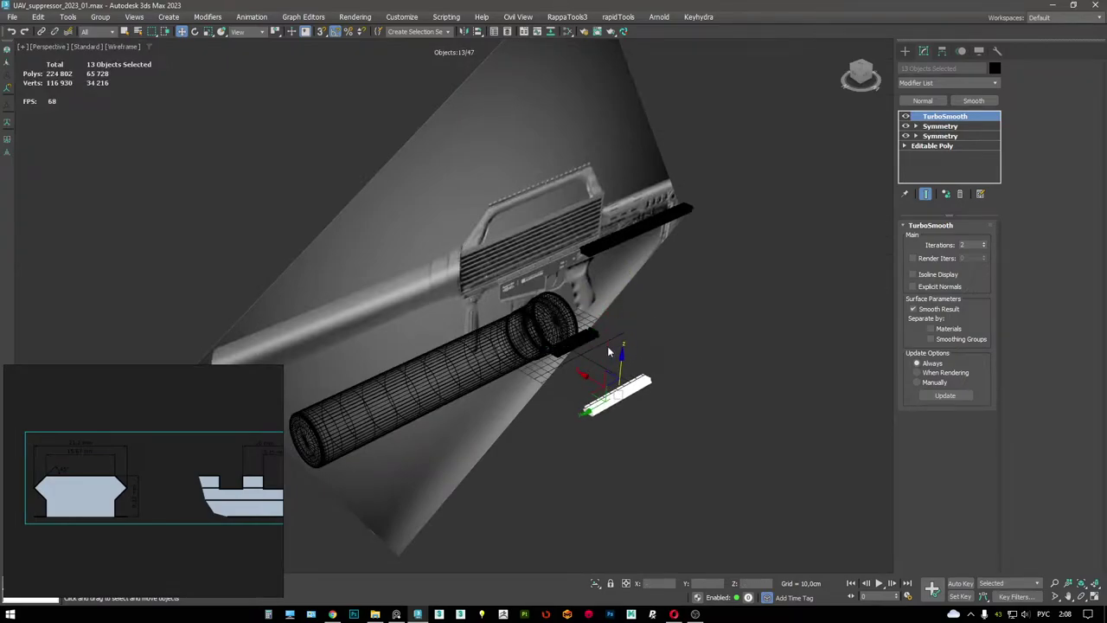
scroll(608, 352, "up", 10)
left_click(581, 309)
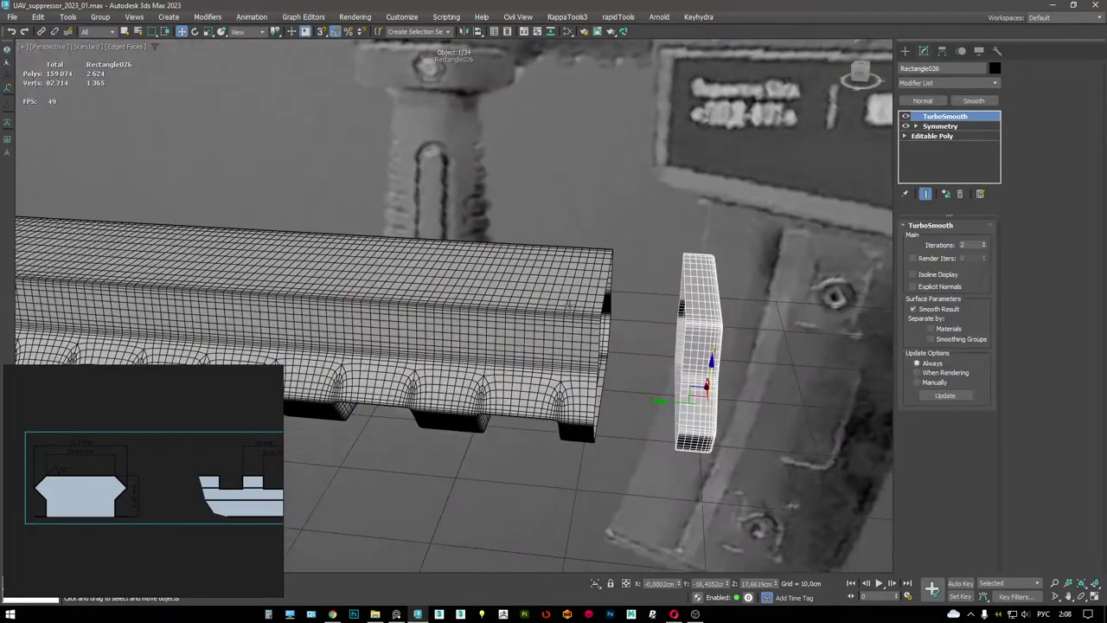
middle_click_drag(568, 306, 675, 288, "alt")
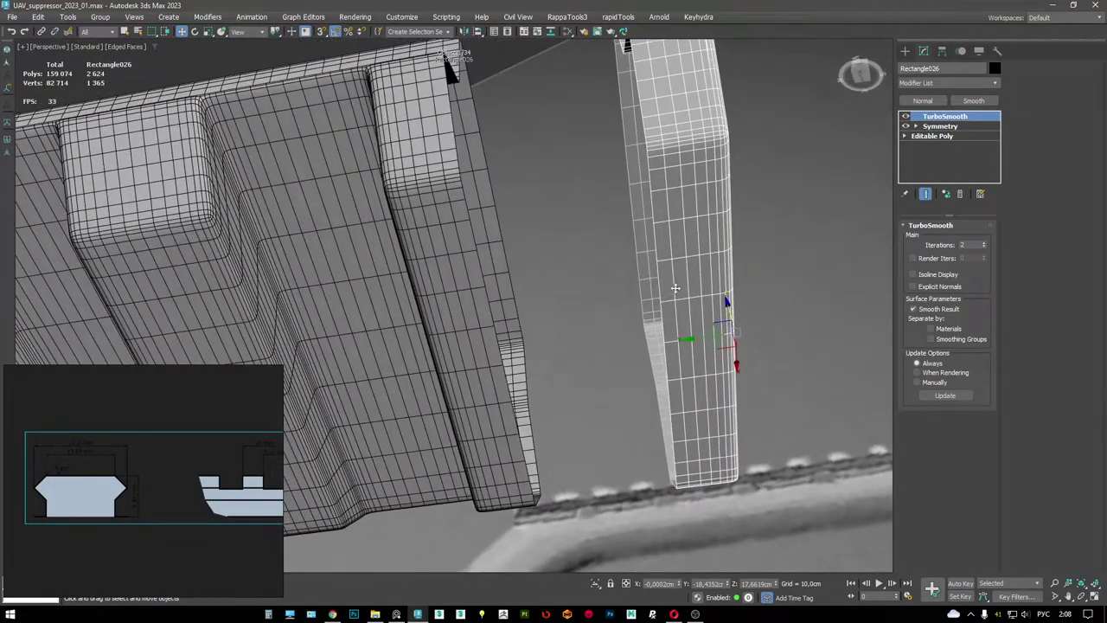
left_click_drag(660, 301, 497, 324)
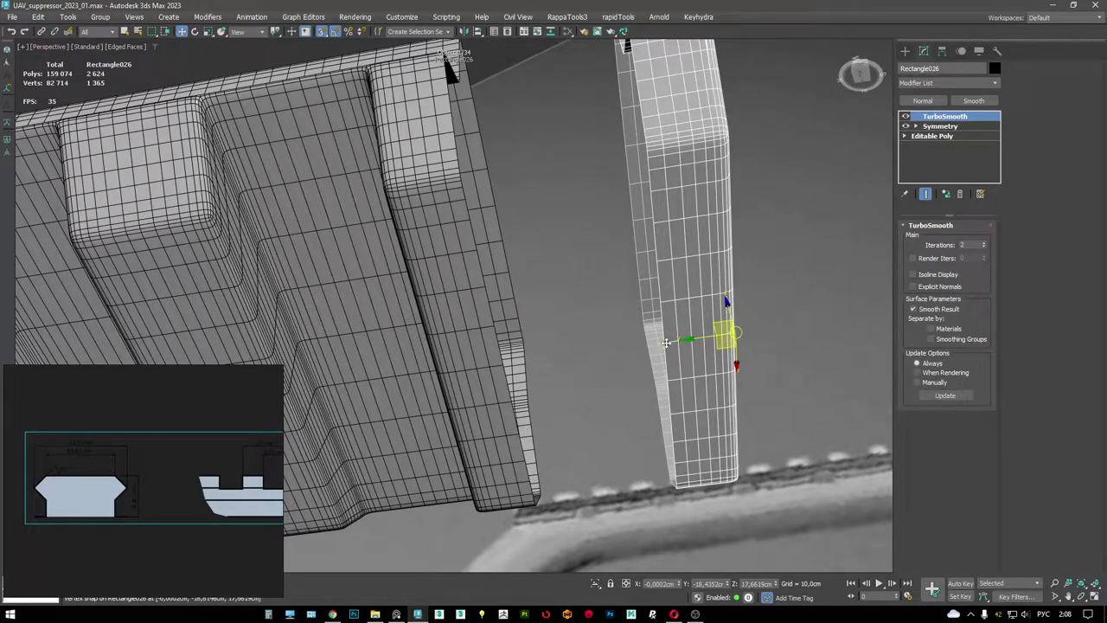
left_click_drag(666, 344, 500, 363)
middle_click_drag(500, 363, 528, 209, "alt")
left_click(607, 270)
- Maximize and zoom the Left view, then maximize Perspective with edged-faces shading
key("alt+w")
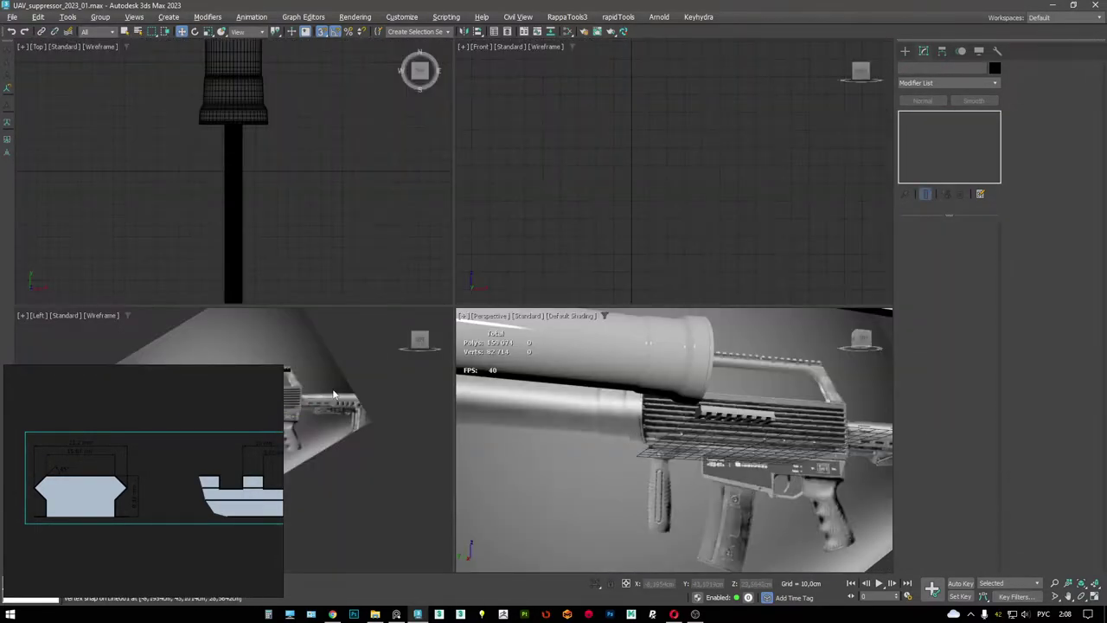
right_click(366, 363)
key("alt+w")
scroll(482, 210, "up", 6)
scroll(472, 221, "down", 5)
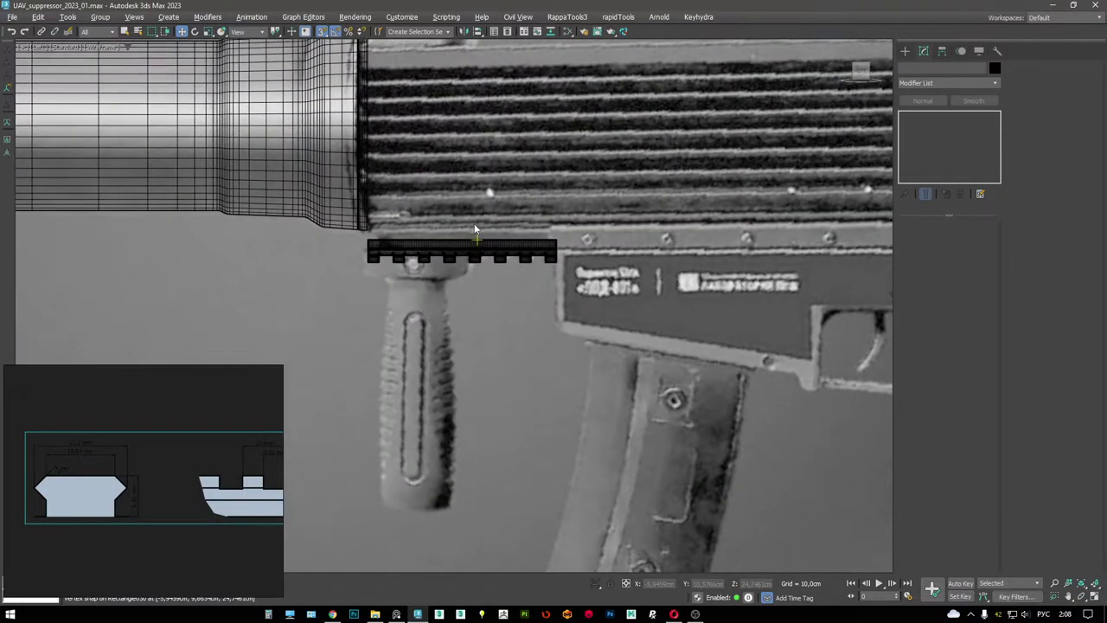
scroll(459, 214, "up", 5)
middle_click_drag(470, 217, 474, 223)
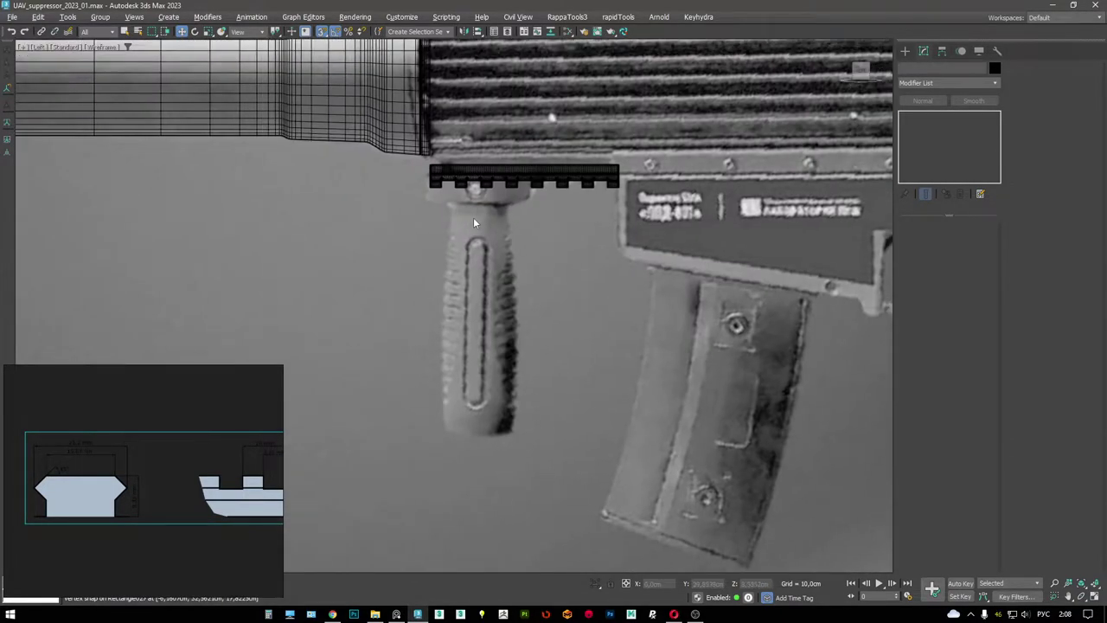
scroll(474, 223, "down", 2)
key("alt+w")
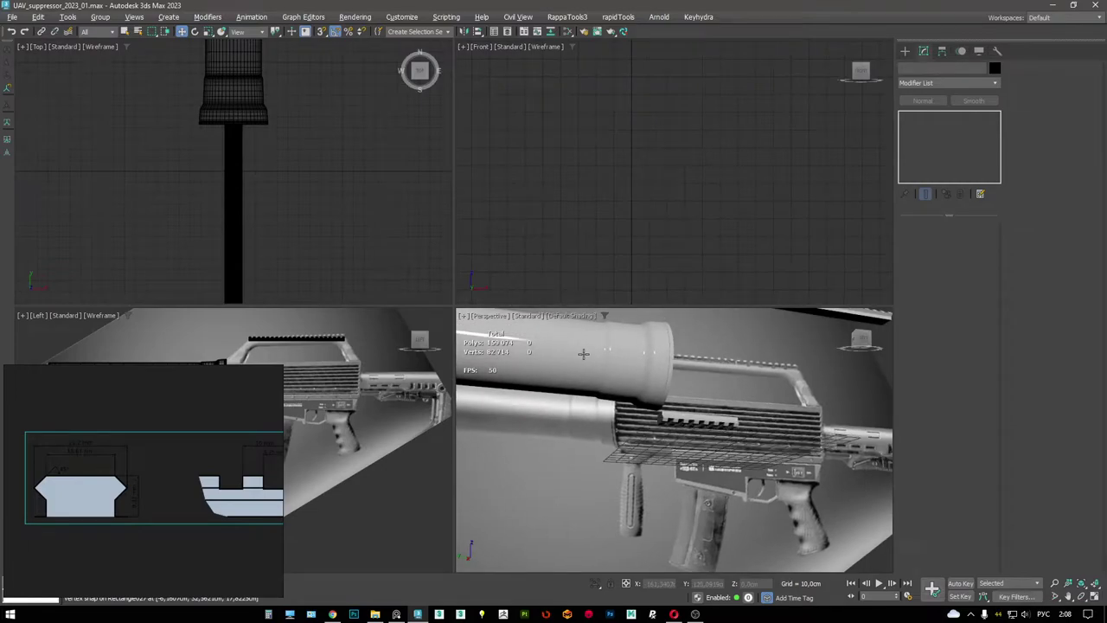
key("alt+w")
key("F4")
- Zoom and pan through the tan vertical foregrip reference photos to compare them
scroll(611, 339, "up", 4)
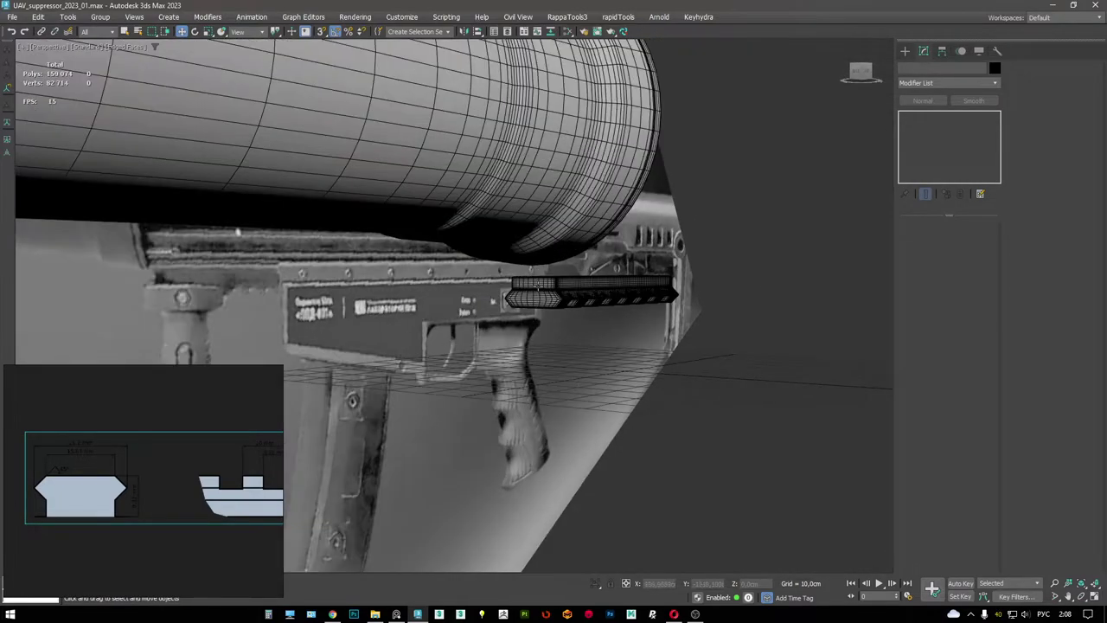
scroll(156, 448, "down", 3)
scroll(154, 442, "up", 8)
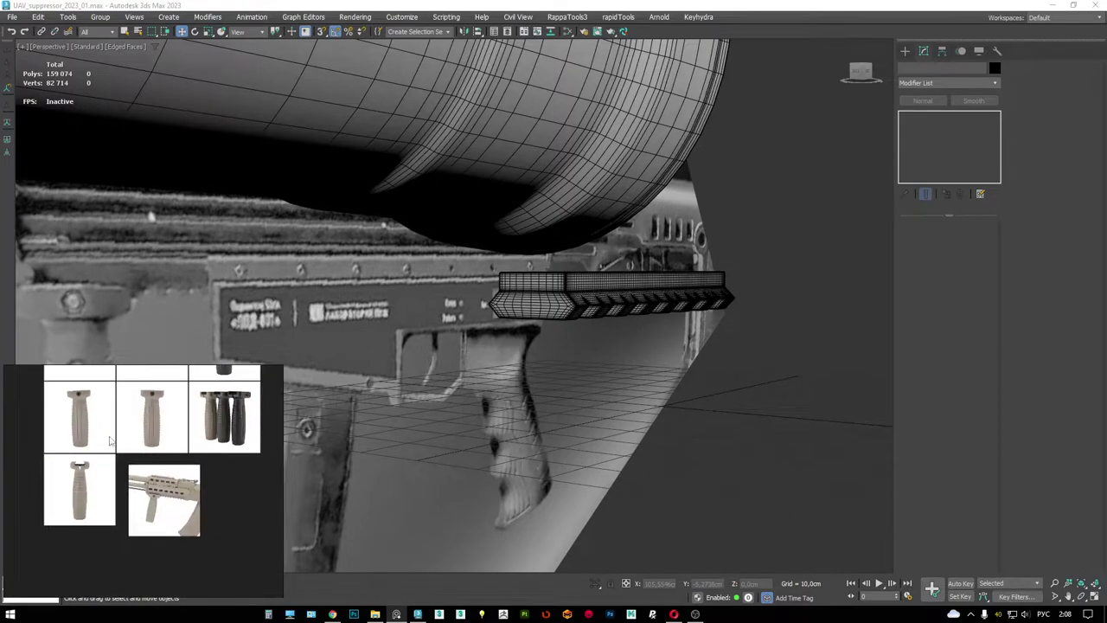
scroll(154, 430, "up", 5)
scroll(70, 530, "down", 4)
scroll(70, 529, "up", 2)
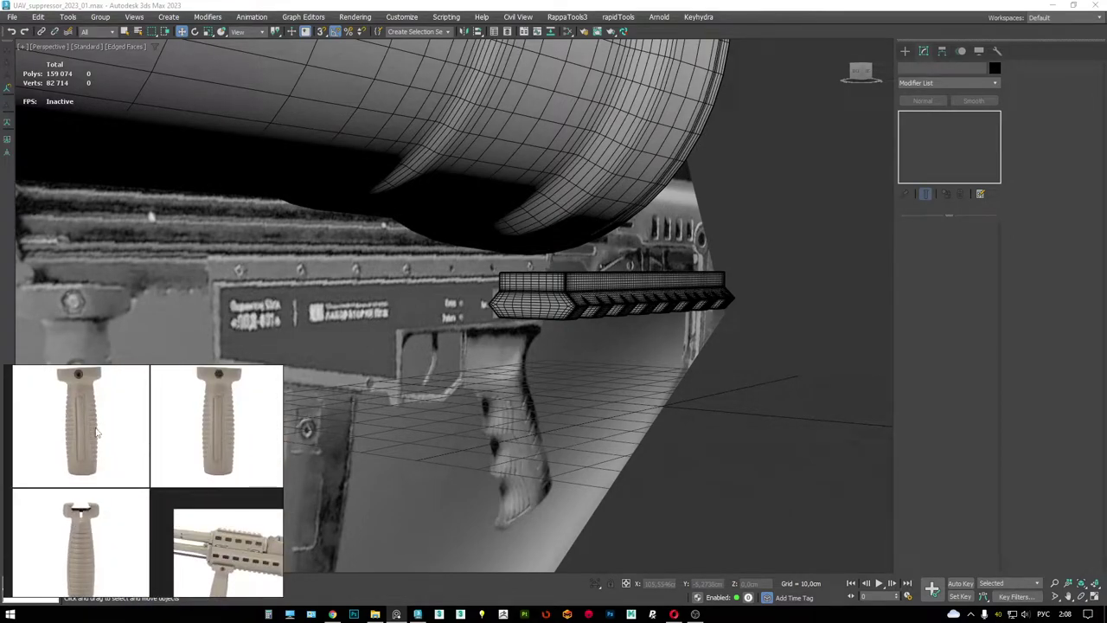
scroll(97, 424, "down", 2)
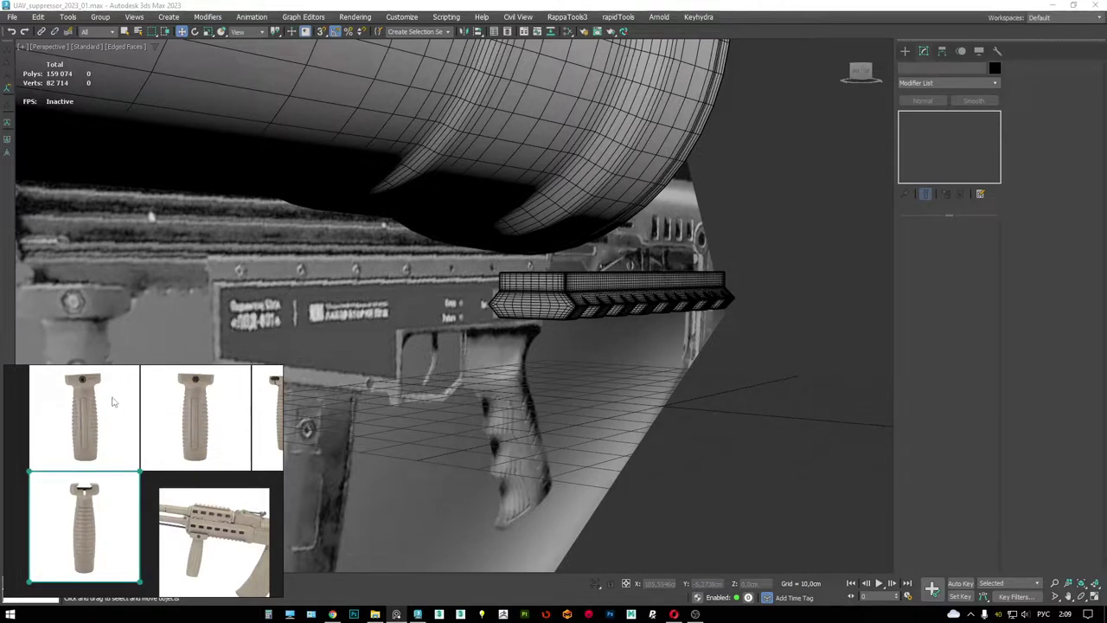
scroll(89, 420, "down", 2)
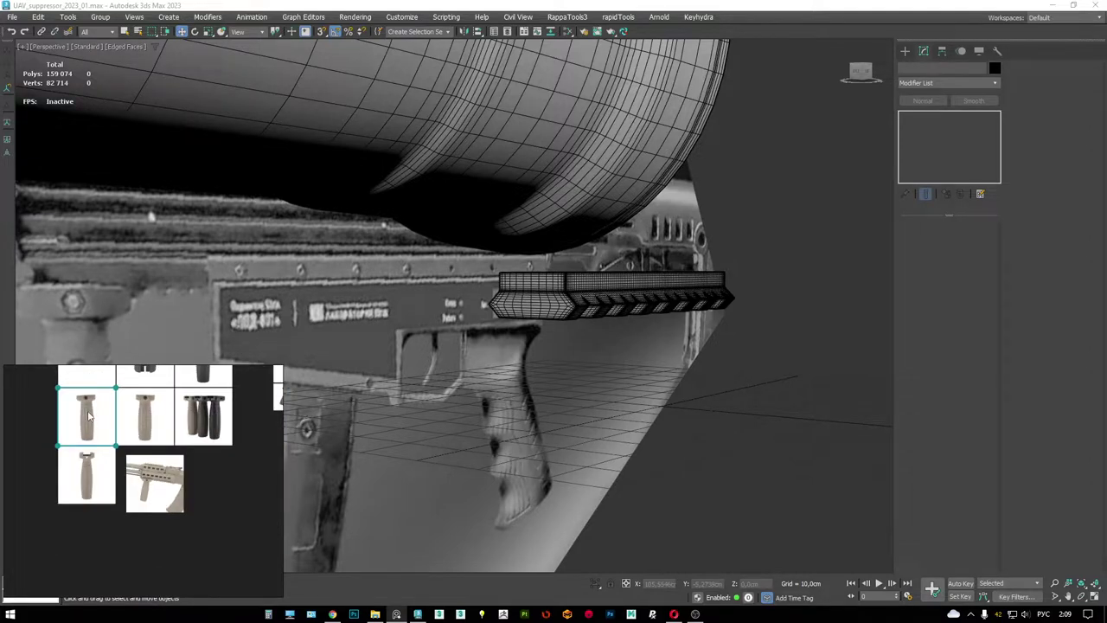
middle_click_drag(89, 416, 78, 519)
scroll(207, 433, "up", 4)
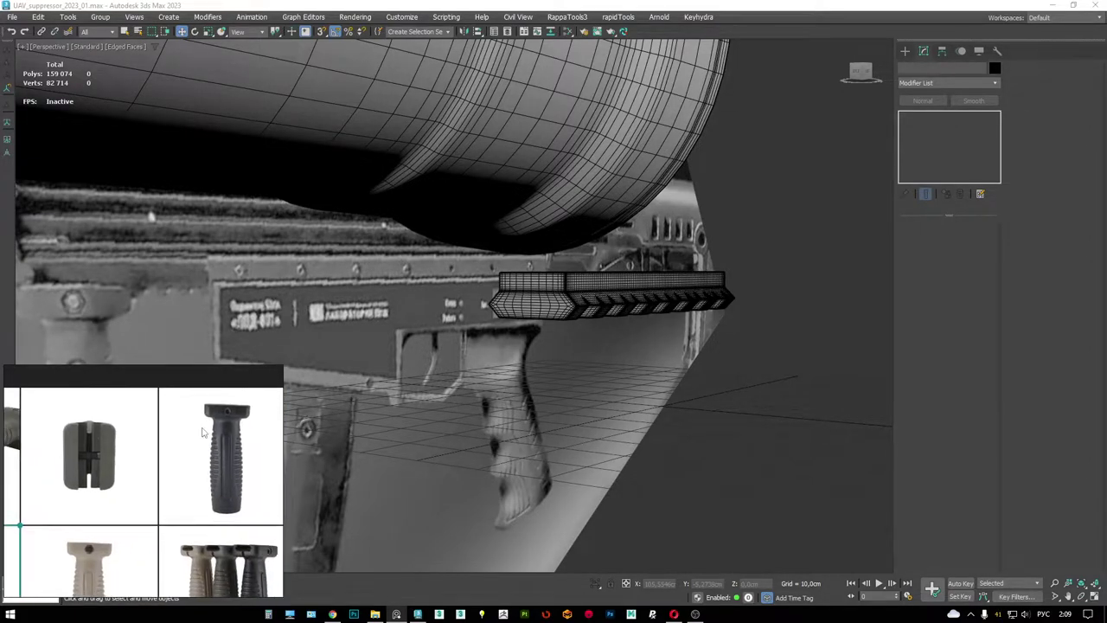
scroll(186, 458, "down", 1)
middle_click_drag(186, 459, 208, 467)
scroll(389, 363, "down", 3)
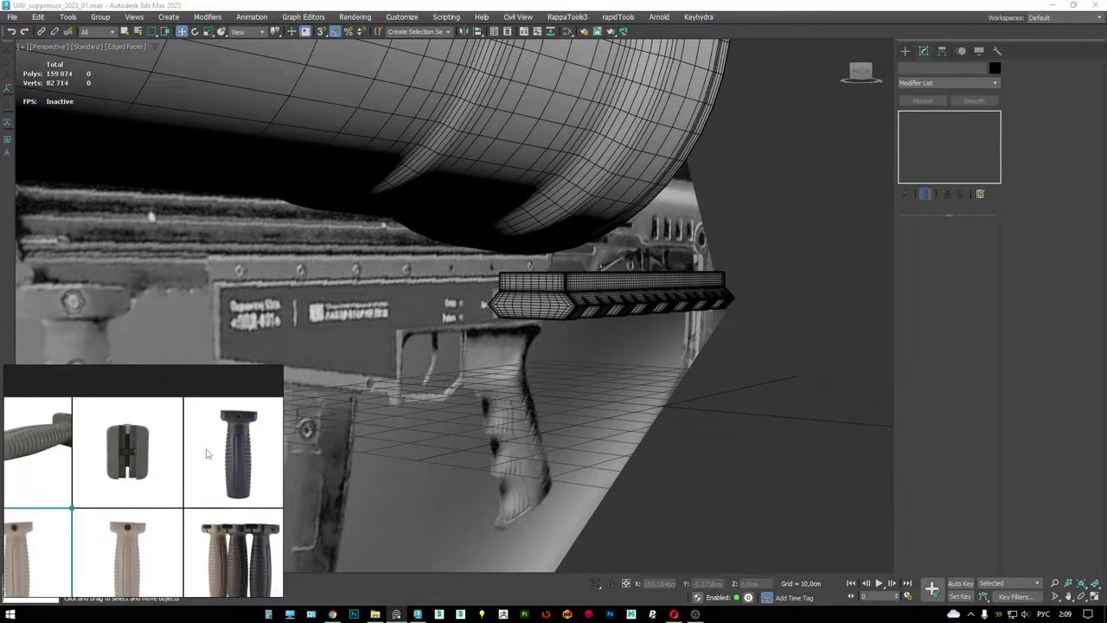
scroll(208, 450, "up", 2)
scroll(432, 342, "down", 3)
- Return to four viewports and zoom out to show the whole rifle
key("alt+w")
key("alt+w")
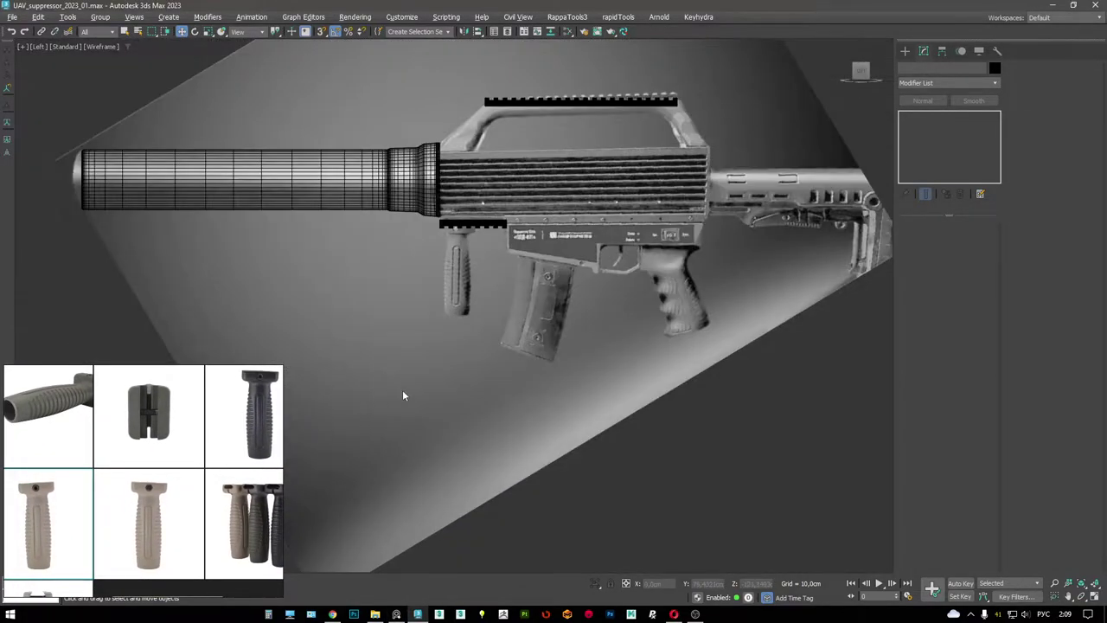
scroll(477, 252, "up", 6)
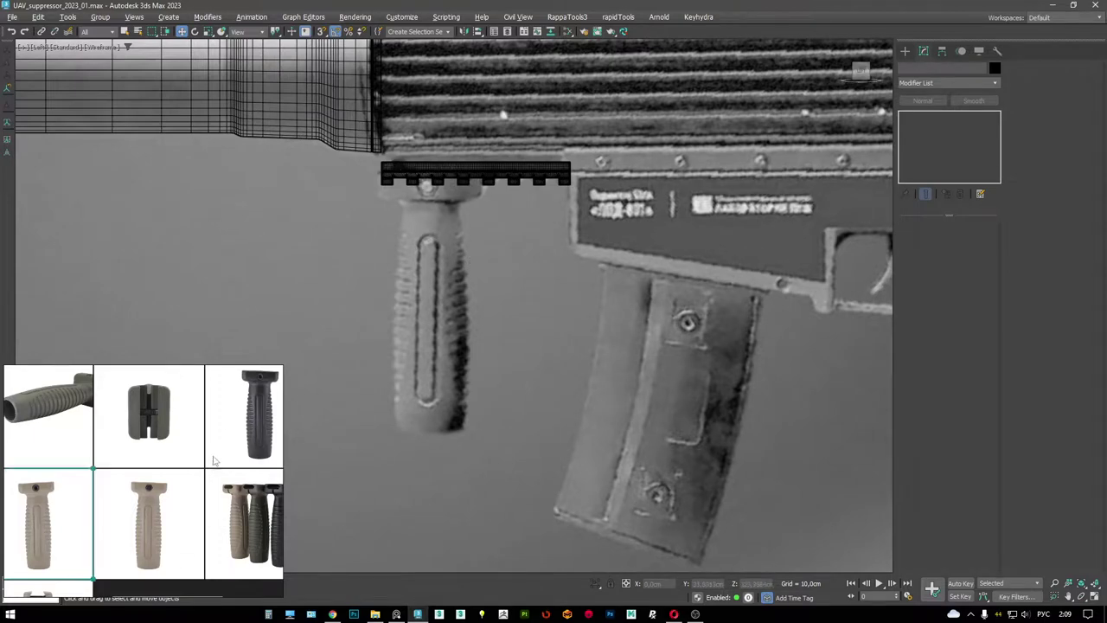
scroll(229, 435, "up", 2)
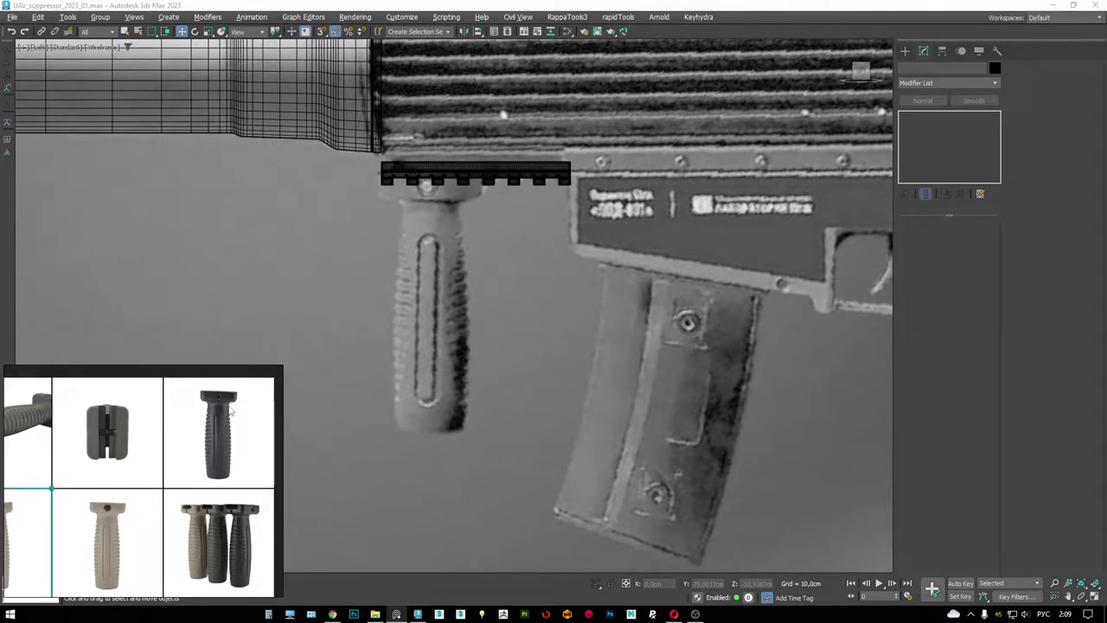
scroll(230, 408, "down", 1)
scroll(223, 492, "up", 4)
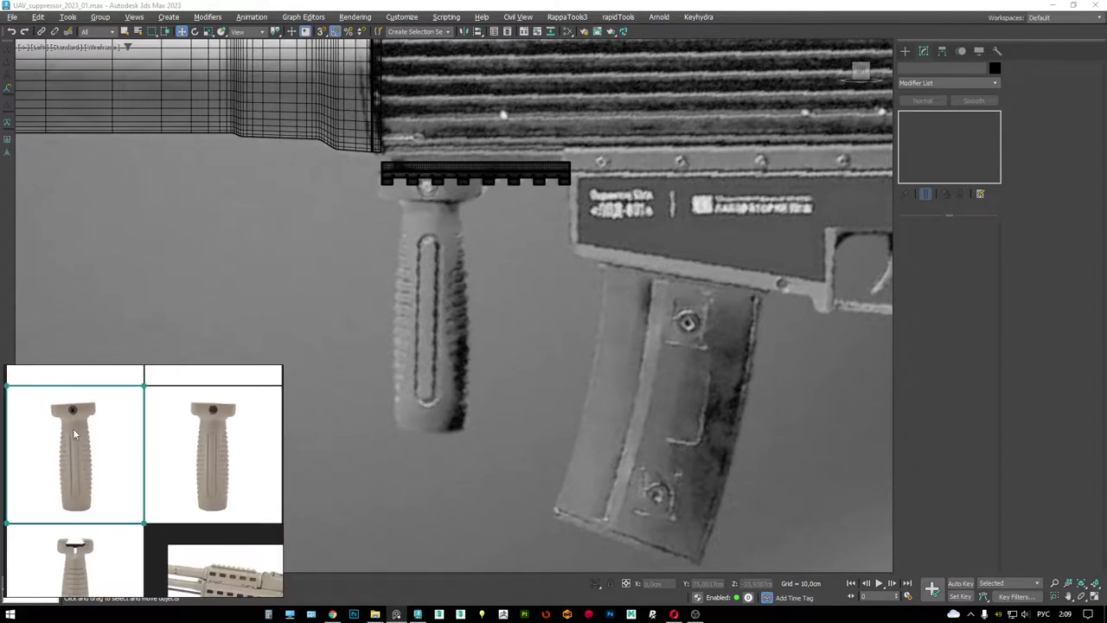
scroll(498, 316, "down", 6)
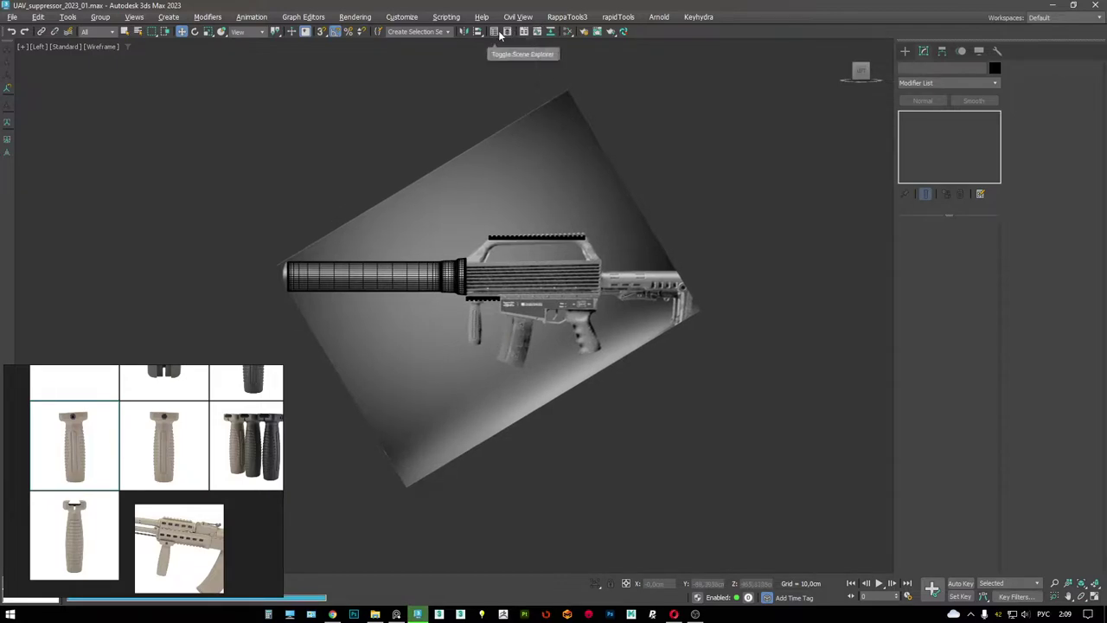
- Create a view blueprint plane from the clipboard grip image with RappaTools3
left_click(567, 17)
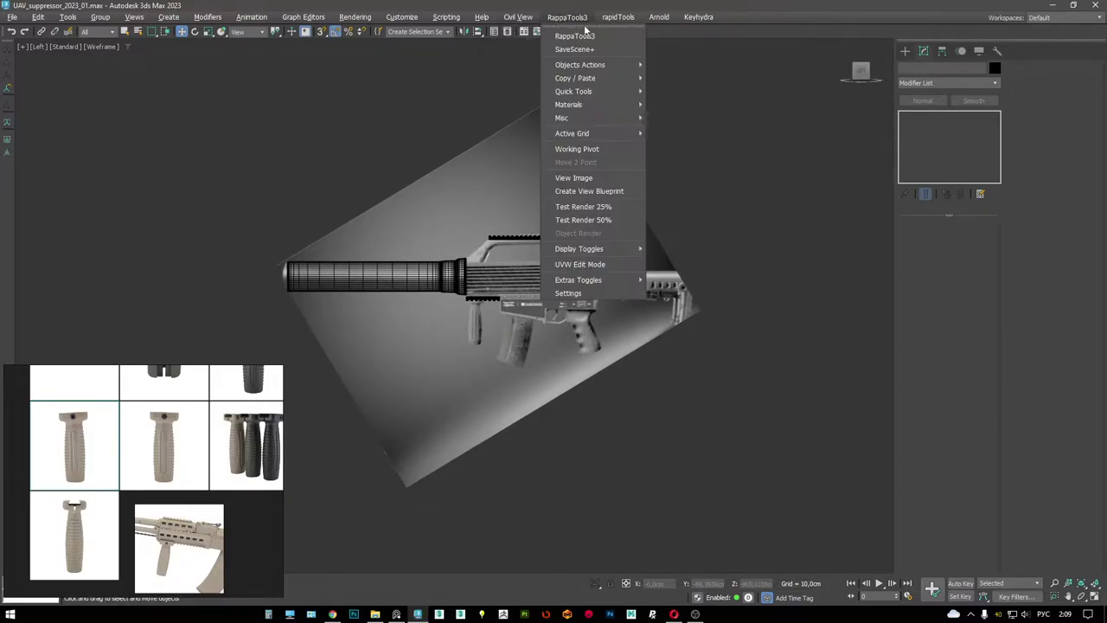
left_click(602, 194)
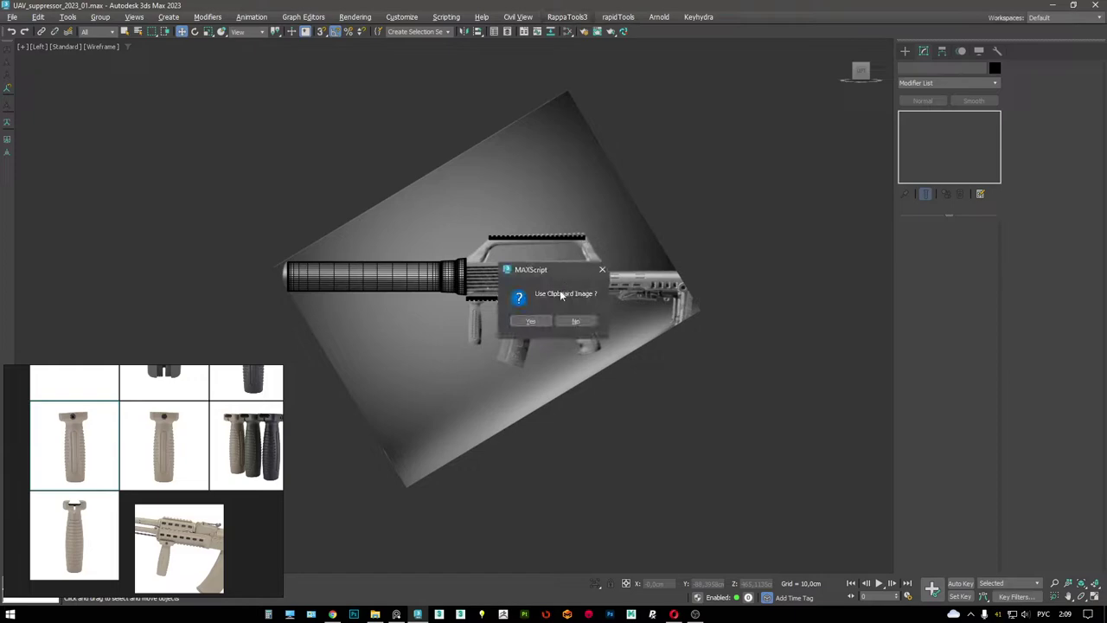
left_click(548, 314)
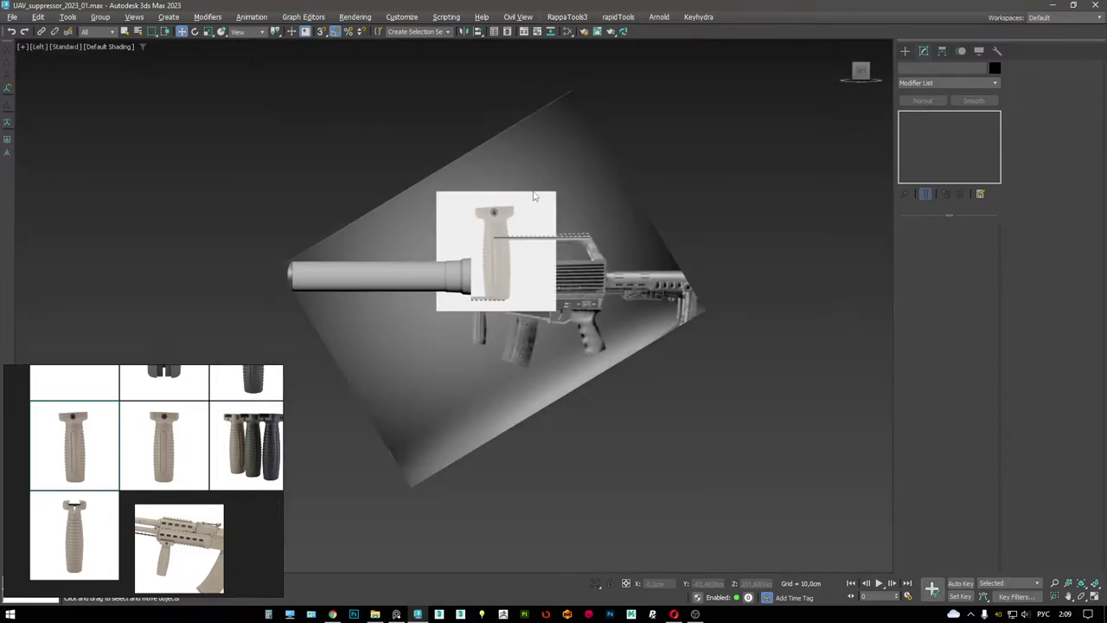
- Select the blueprint plane in the Layer Explorer and open its Object Properties
left_click(508, 32)
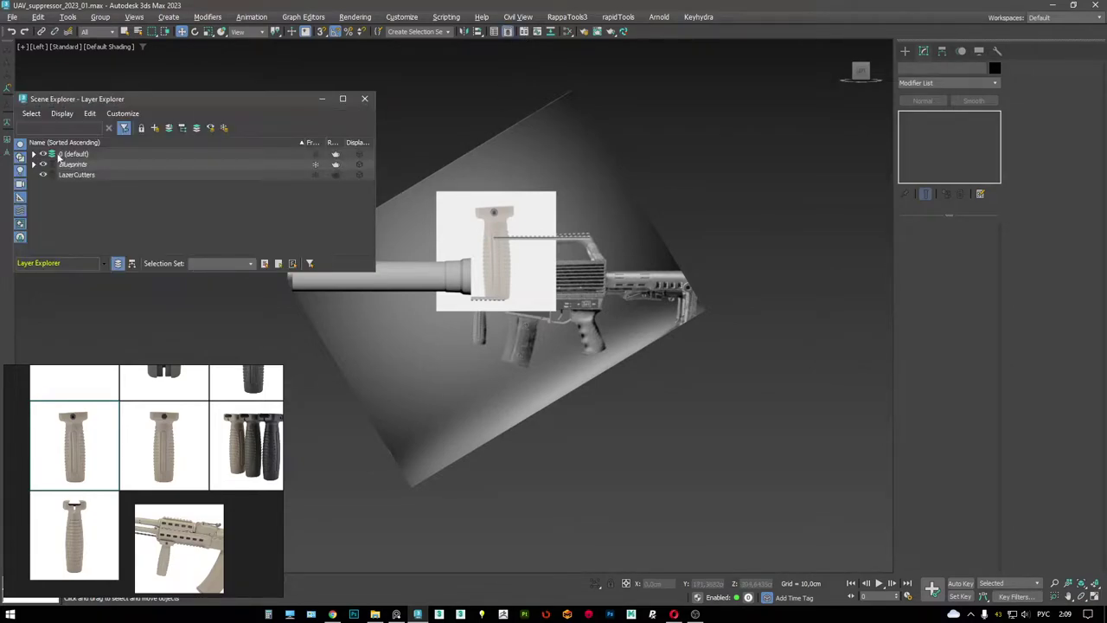
left_click(487, 225)
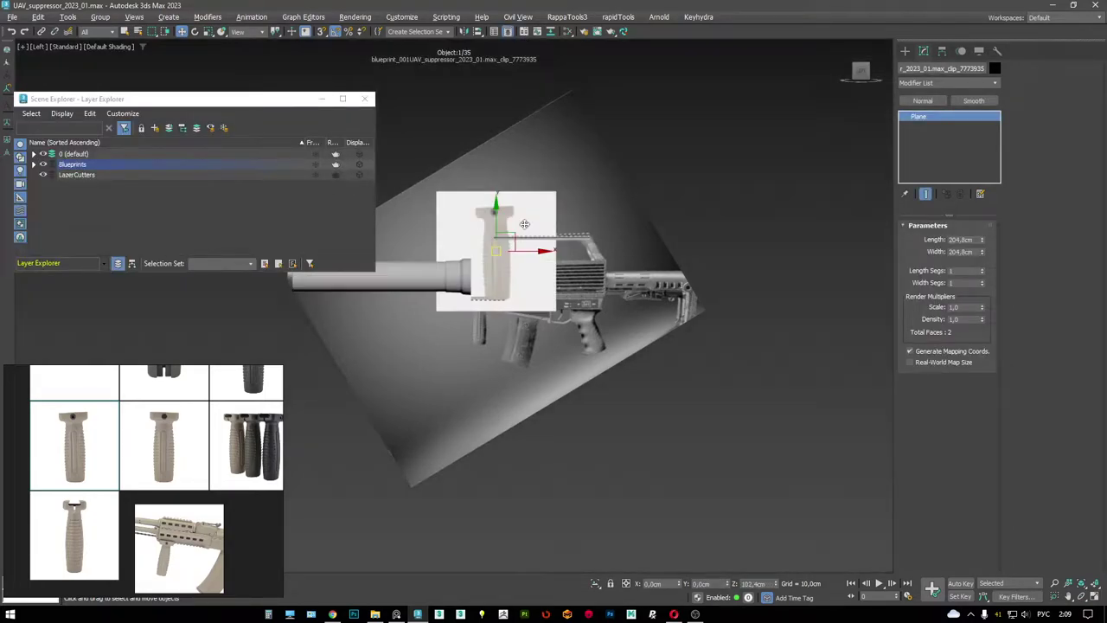
right_click(523, 226)
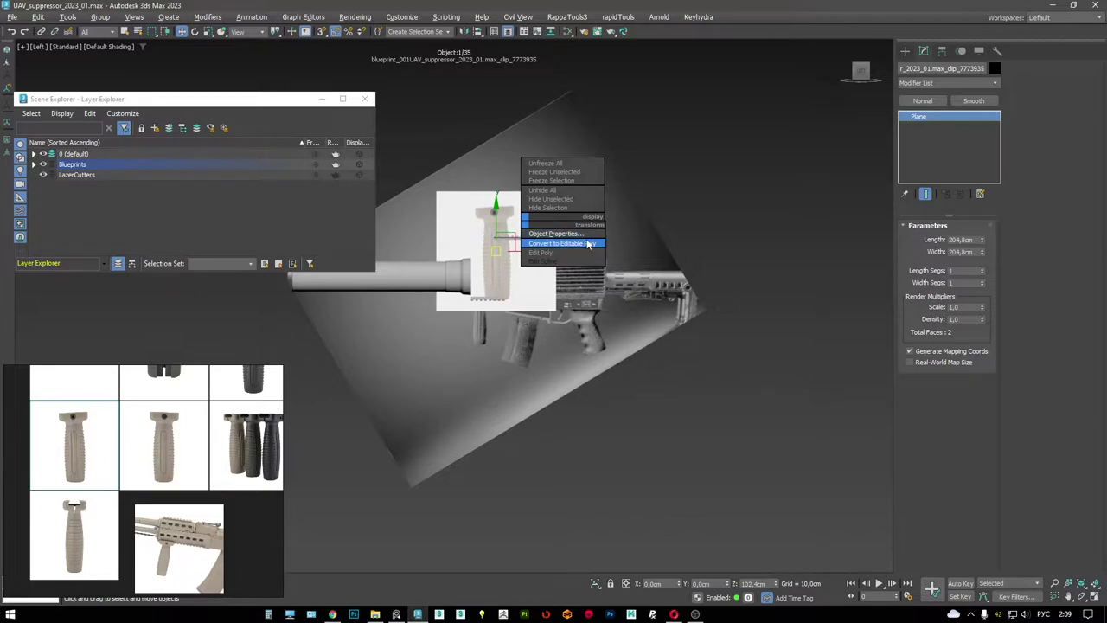
left_click(558, 234)
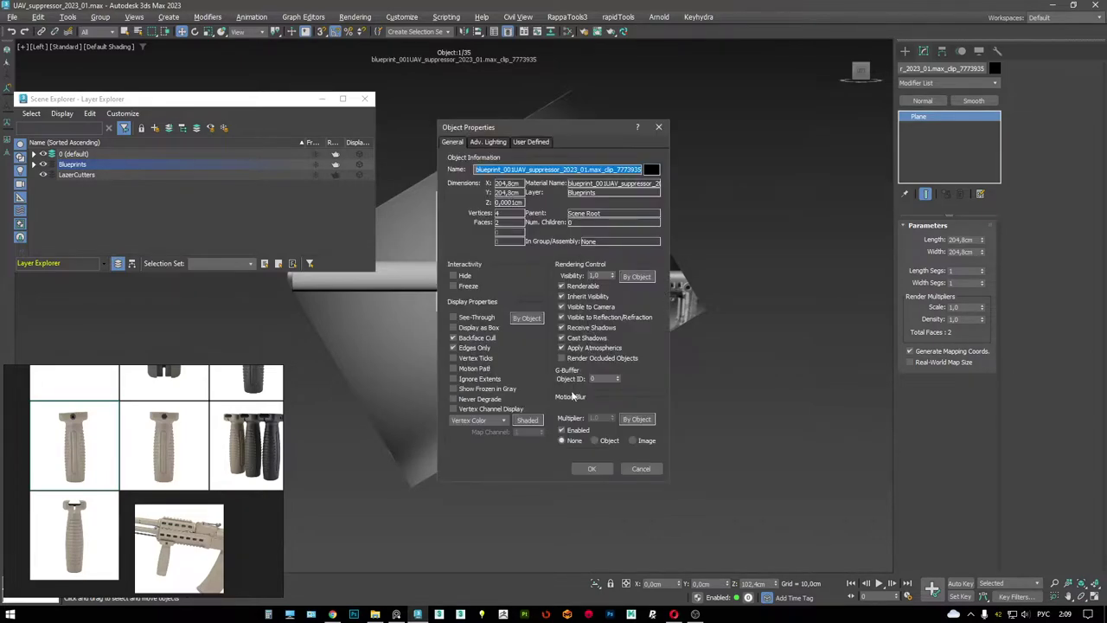
- Confirm Object Properties, then move and scale the blueprint plane down beside the grip
left_click(592, 468)
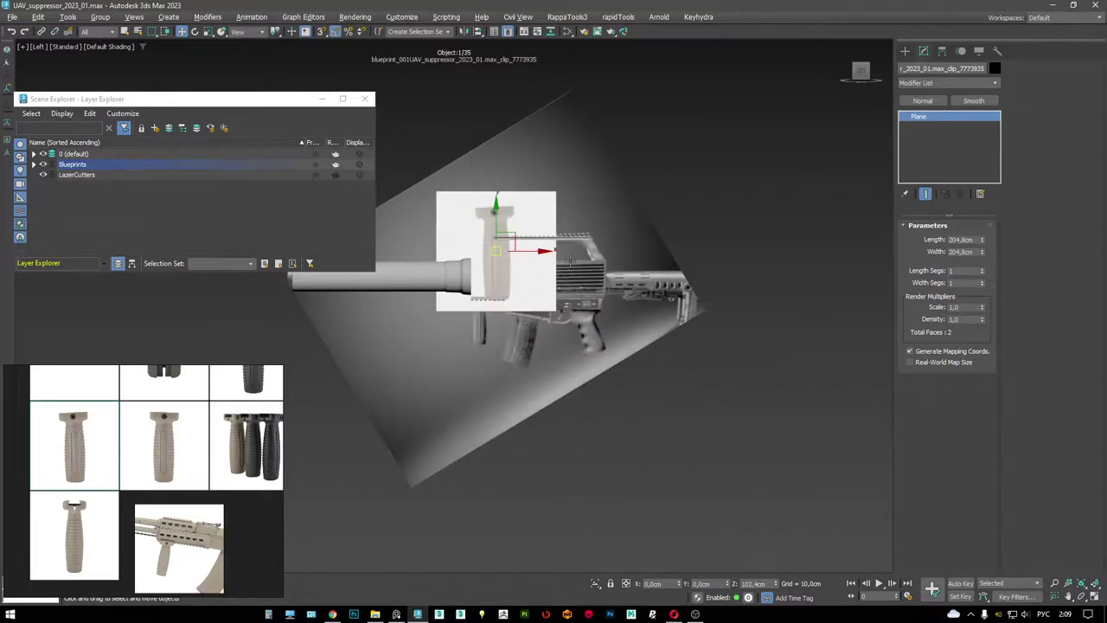
middle_click_drag(515, 259, 581, 243)
mouse_move(581, 242)
left_mouse_down()
mouse_move(548, 313)
mouse_move(484, 275)
mouse_move(488, 265)
left_mouse_up()
scroll(552, 301, "up", 5)
key("F3")
key("r")
key("F3")
key("w")
key("r")
key("w")
scroll(508, 307, "up", 3)
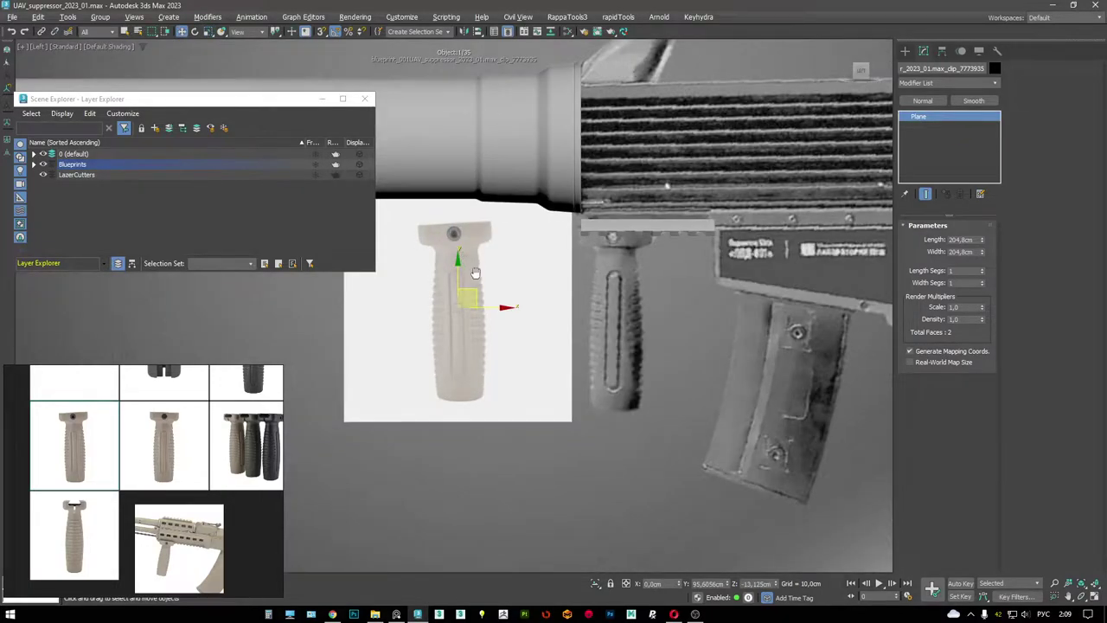
- Line up the blueprint's screw hole with the top of the model's grip
mouse_move(508, 315)
left_mouse_down()
mouse_move(481, 308)
mouse_move(486, 253)
mouse_move(511, 298)
left_mouse_up()
scroll(482, 263, "up", 5)
scroll(482, 263, "up", 3)
scroll(506, 294, "down", 8)
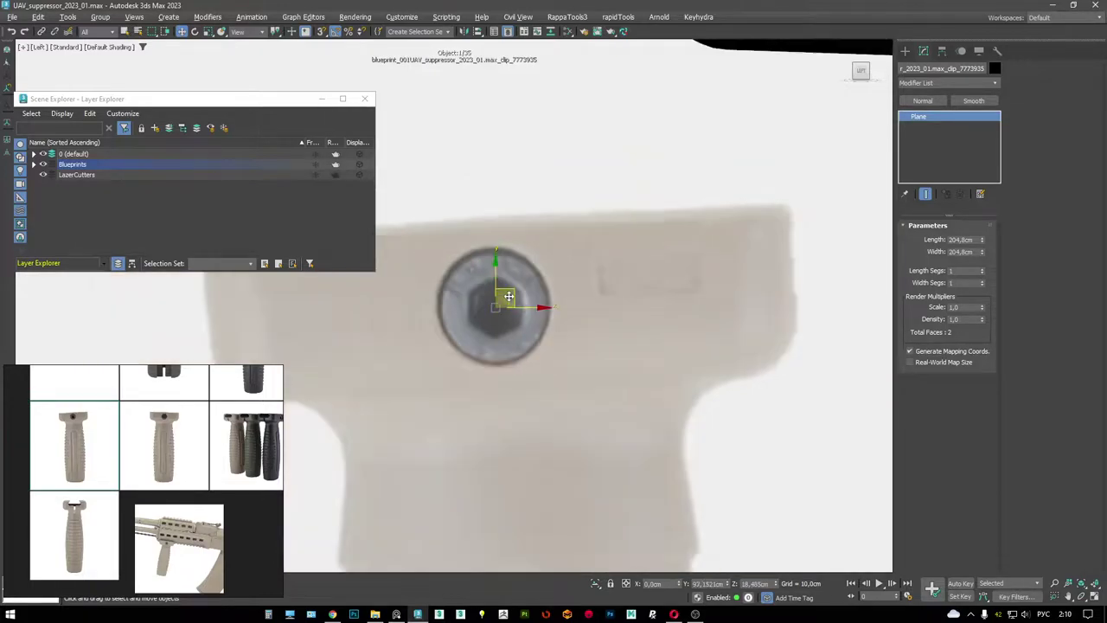
scroll(495, 213, "up", 4)
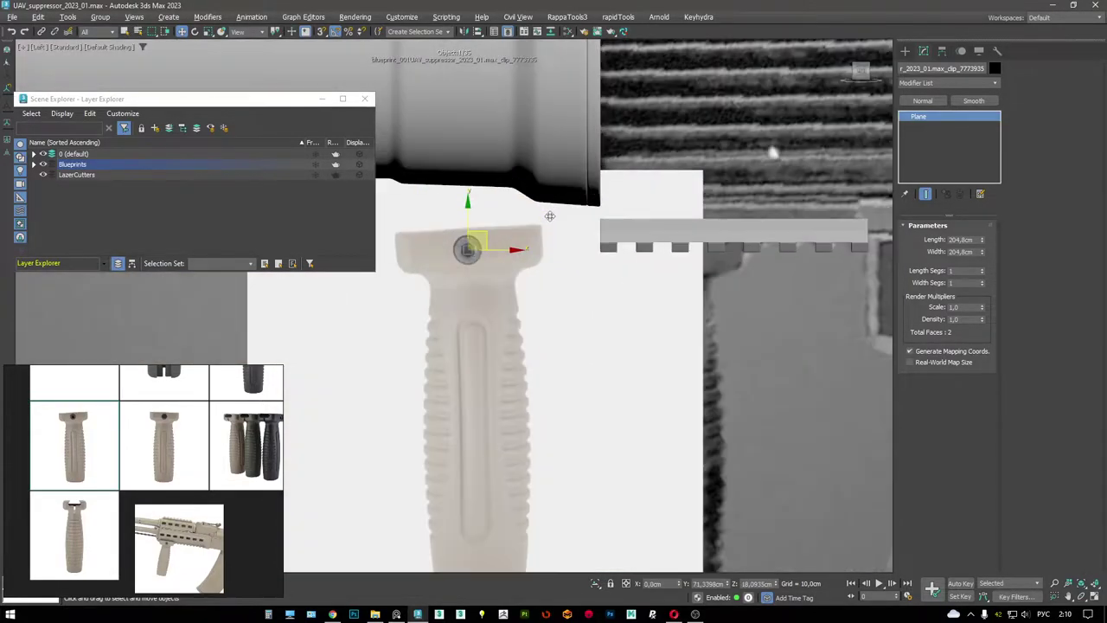
scroll(584, 180, "down", 2)
middle_click_drag(584, 180, 638, 216)
- Convert the plane to Editable Poly with Preserve UVs and pull its side vertices inward
key("ctrl+shift+e")
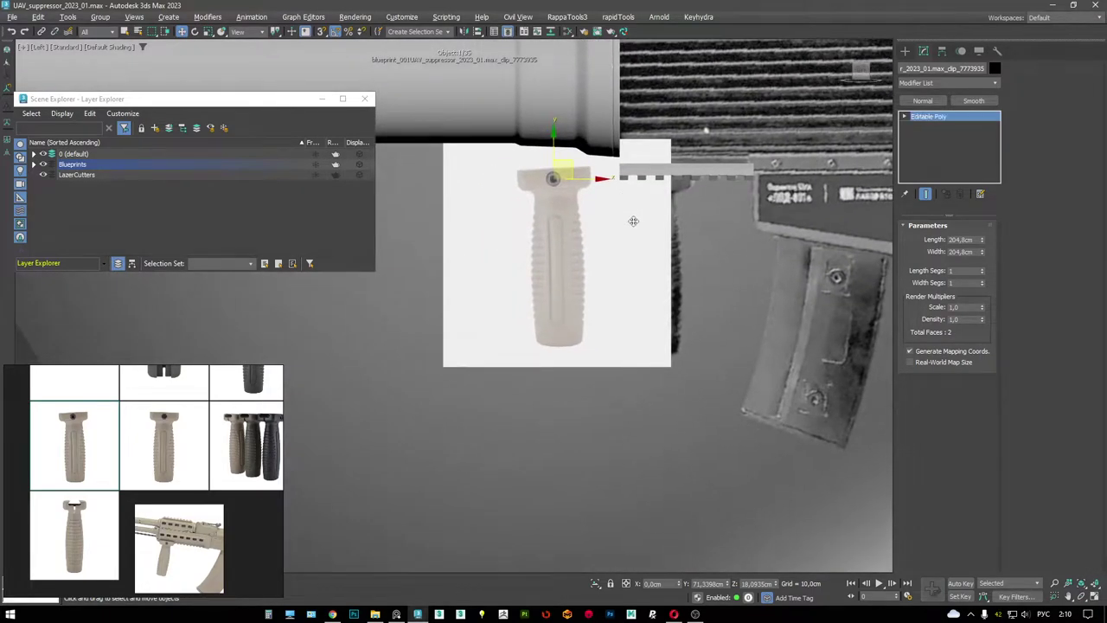
left_click(1029, 130)
key("1")
left_click_drag(631, 185, 741, 395)
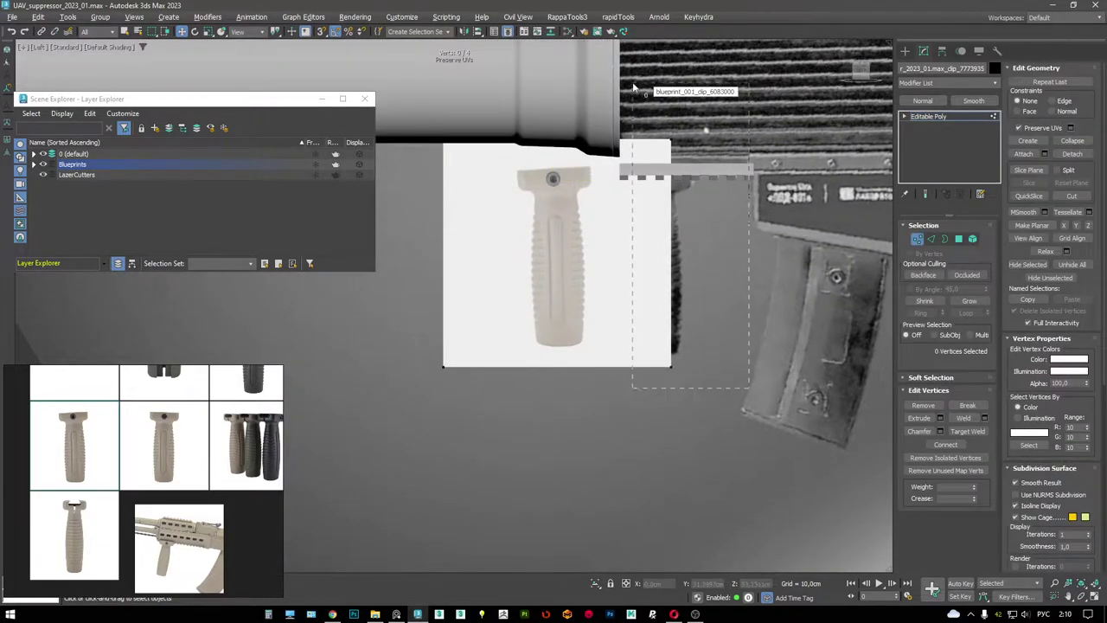
left_click_drag(703, 249, 647, 250)
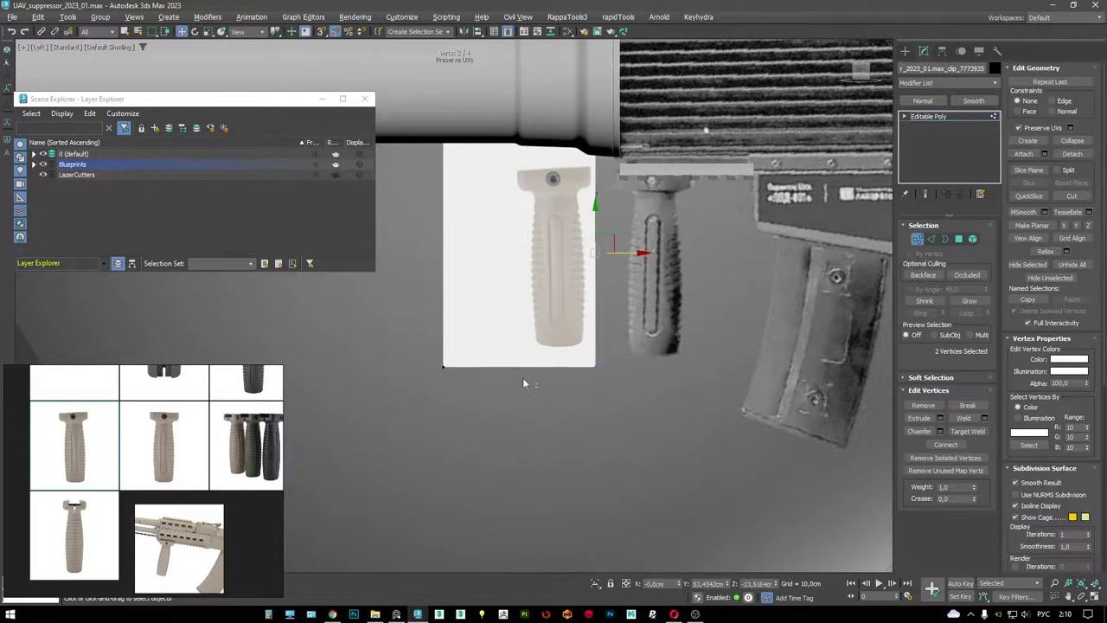
left_click_drag(459, 381, 442, 165)
left_click_drag(483, 262, 552, 262)
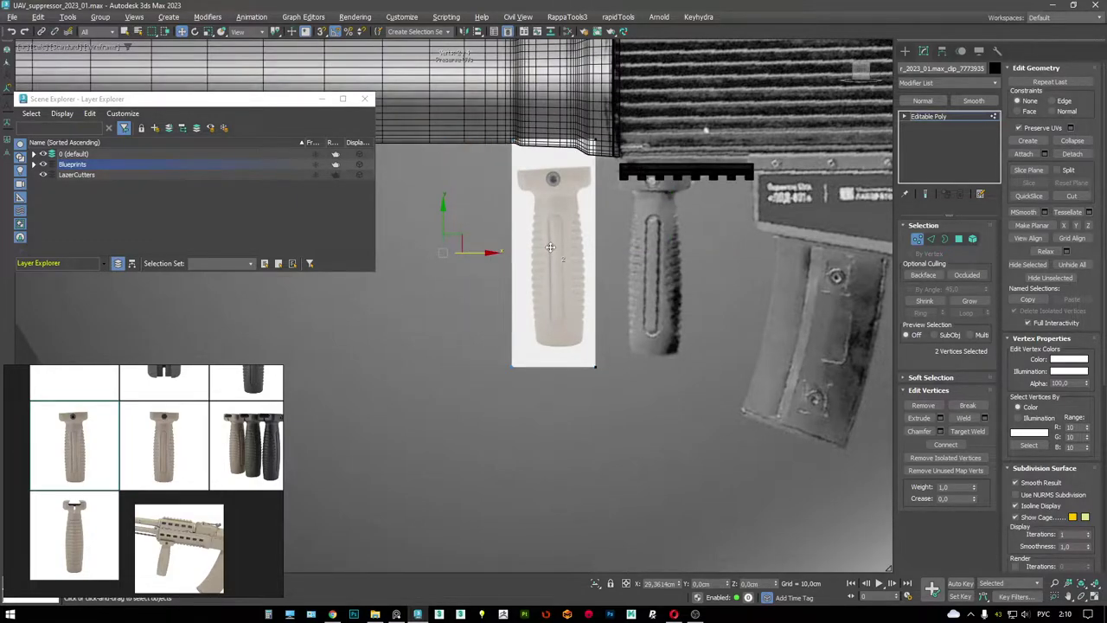
key("1")
scroll(594, 235, "up", 2)
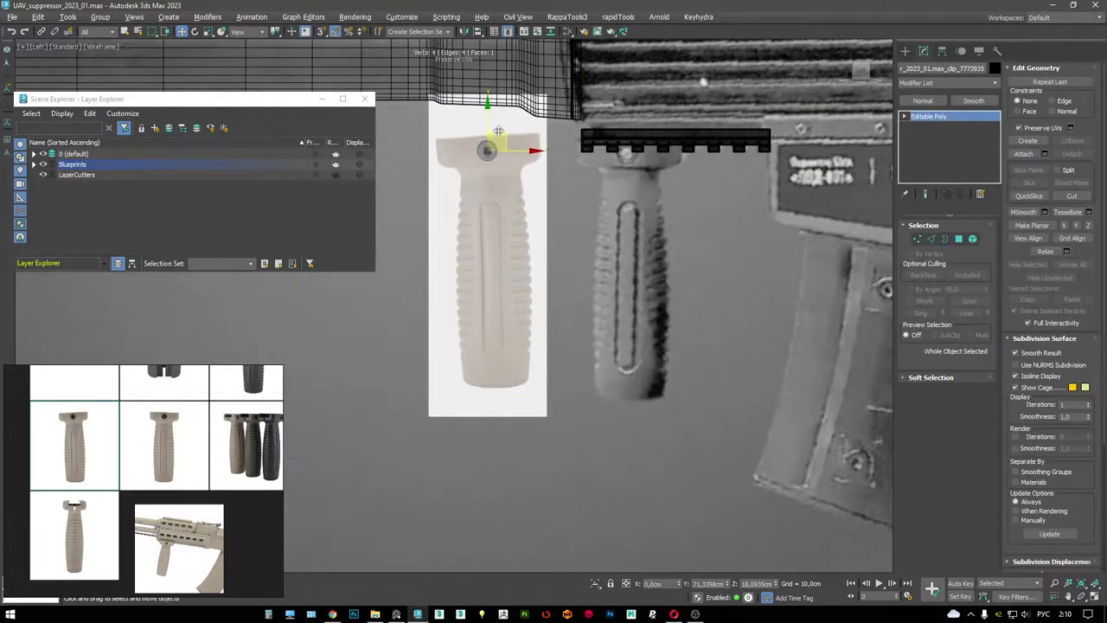
- Shift the grip blueprint plane to the right over the model's grip
left_click_drag(498, 130, 531, 139)
key("w")
key("r")
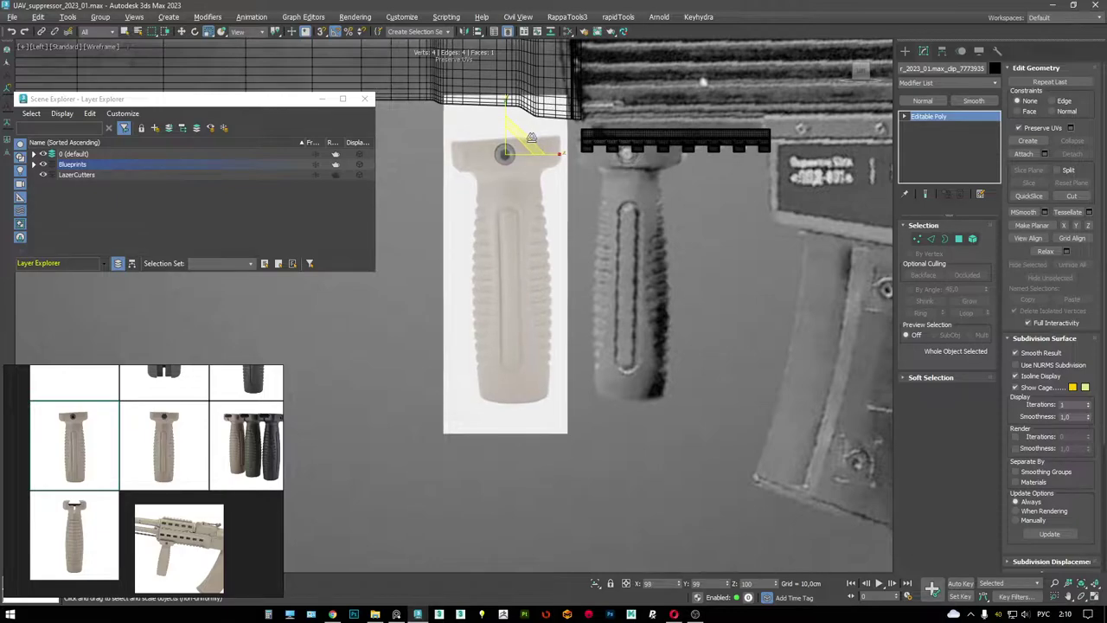
key("w")
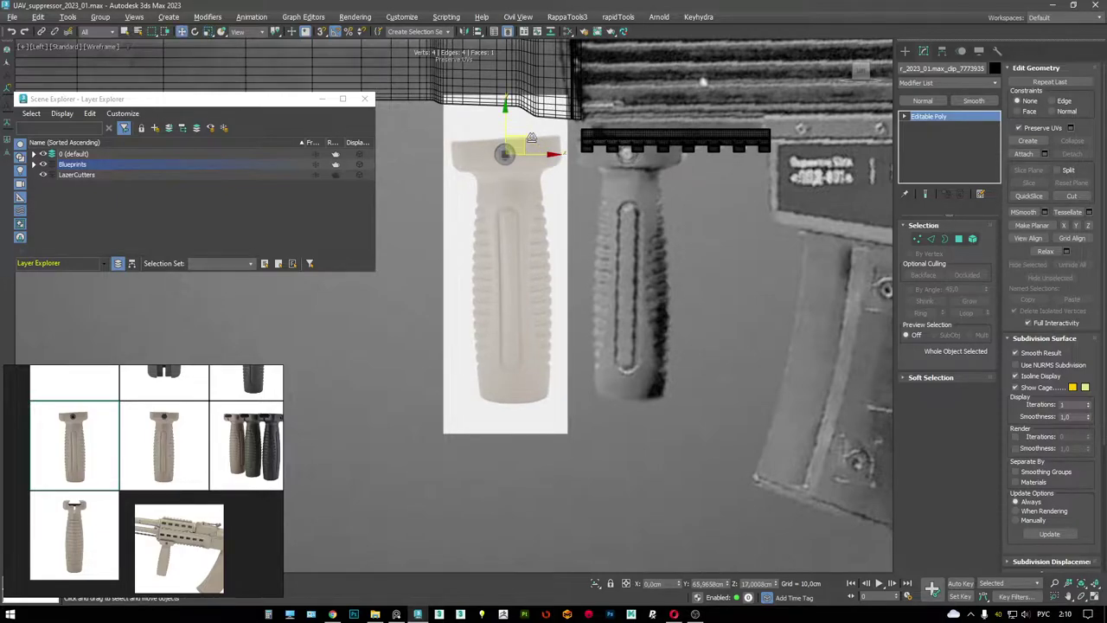
middle_click_drag(532, 138, 545, 138)
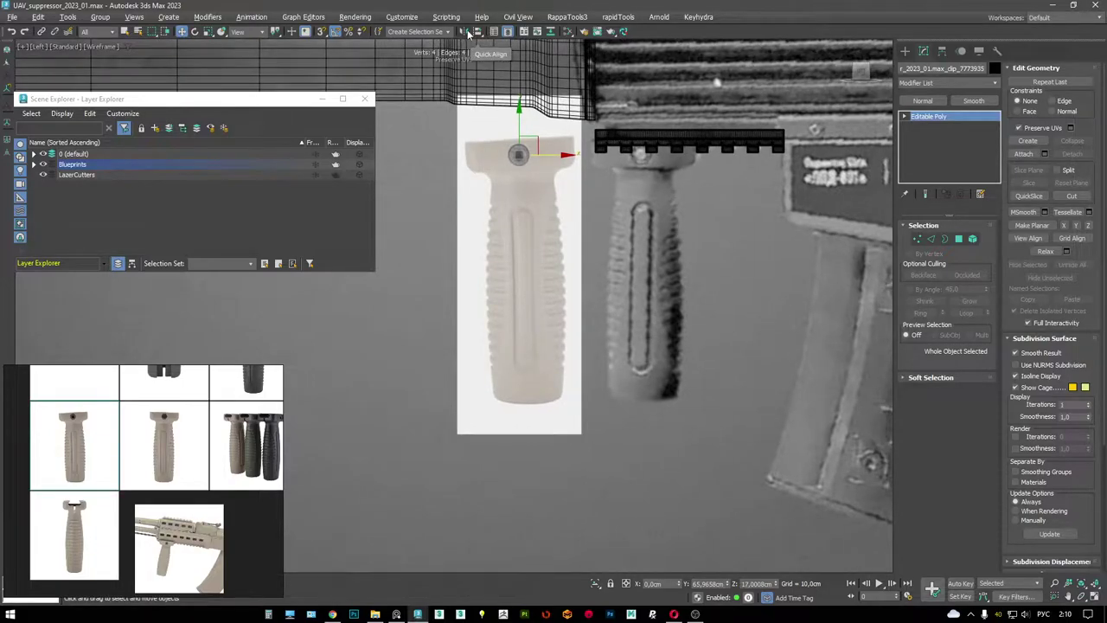
- Mirror the grip plane on the X axis with No Clone and nudge it slightly
left_click(466, 32)
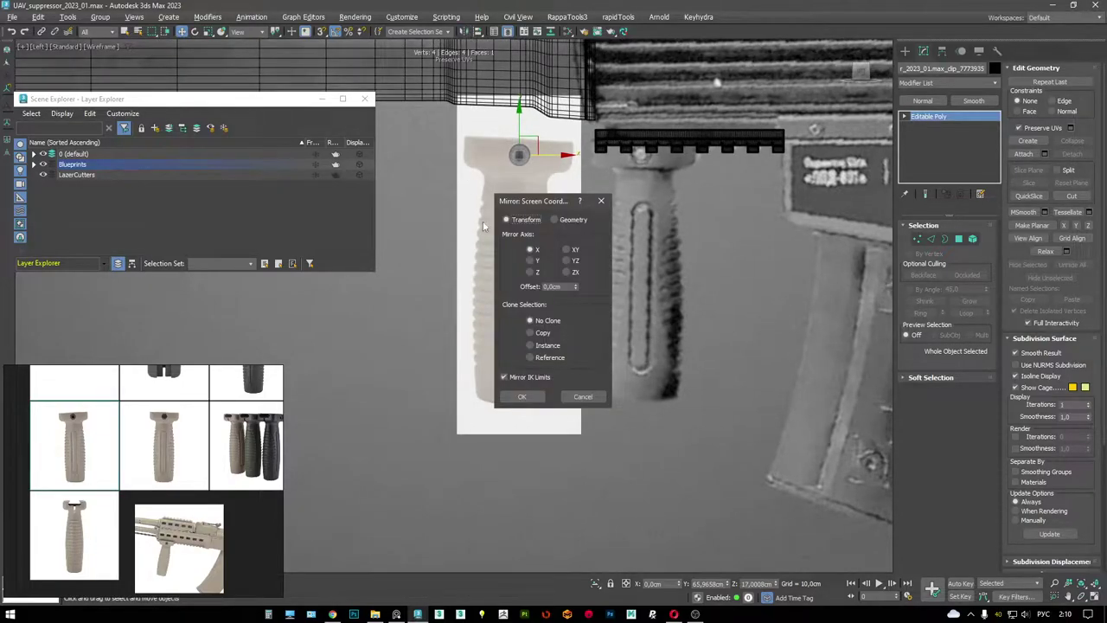
left_click(524, 396)
middle_click_drag(540, 215, 514, 215)
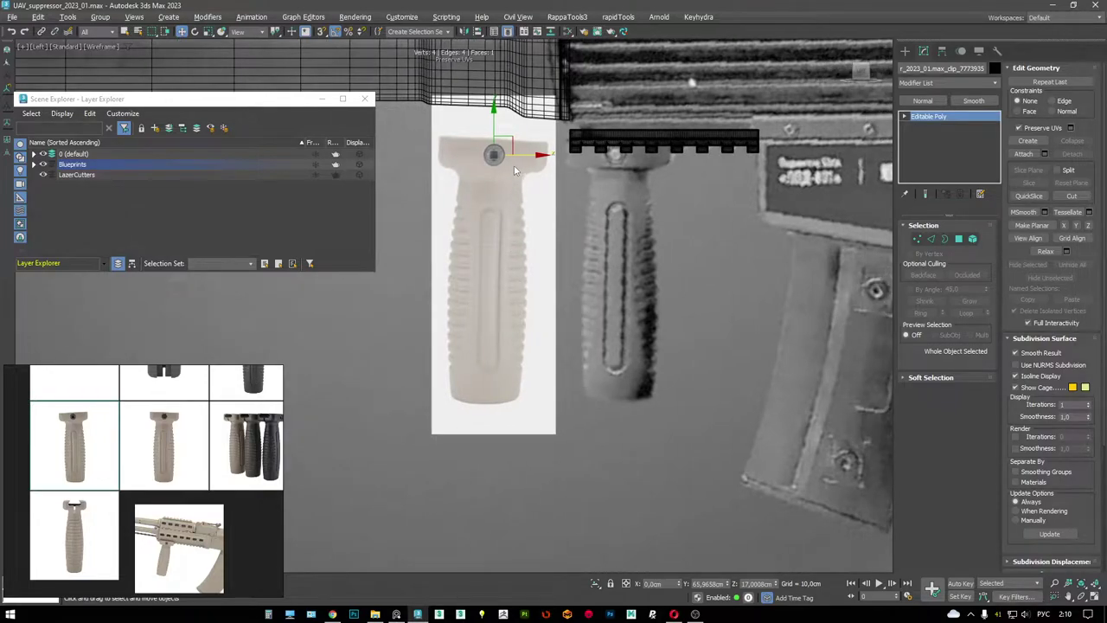
left_click_drag(519, 155, 536, 127)
key("e")
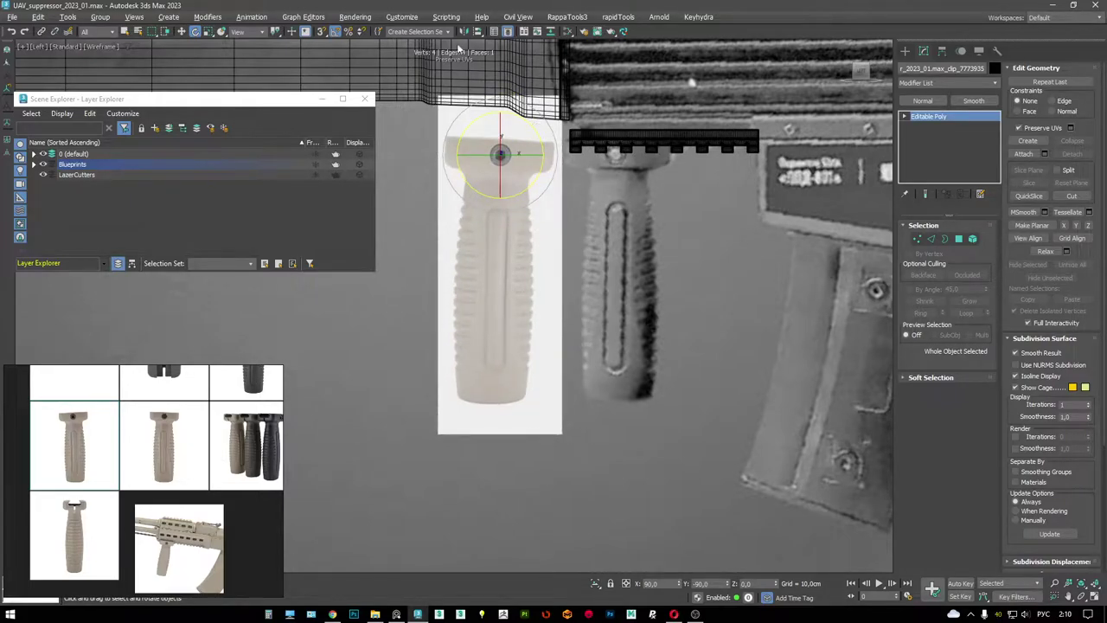
- Set the angle snap and tilt the grip plane to match the blueprint grip's angle
right_click(336, 32)
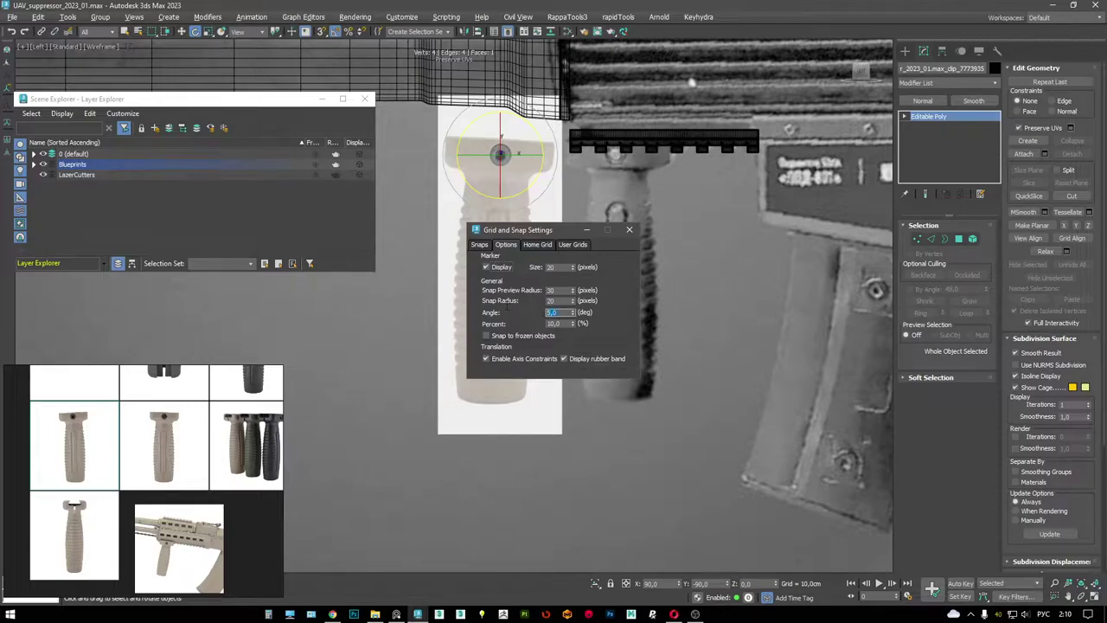
left_click(629, 230)
left_click_drag(536, 127, 662, 98)
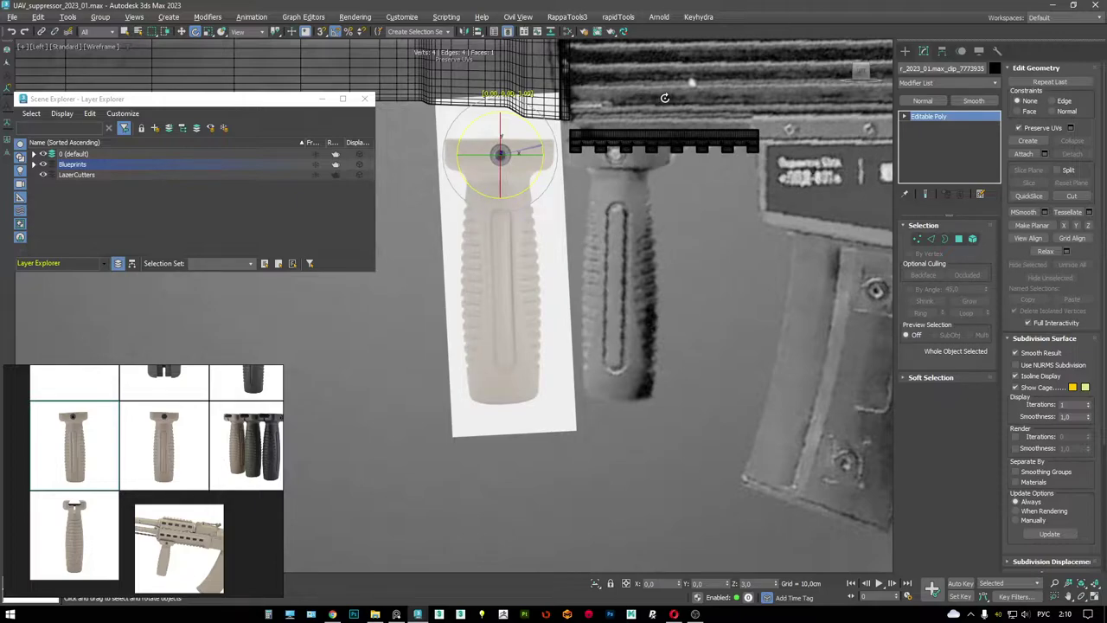
left_click_drag(664, 98, 665, 98)
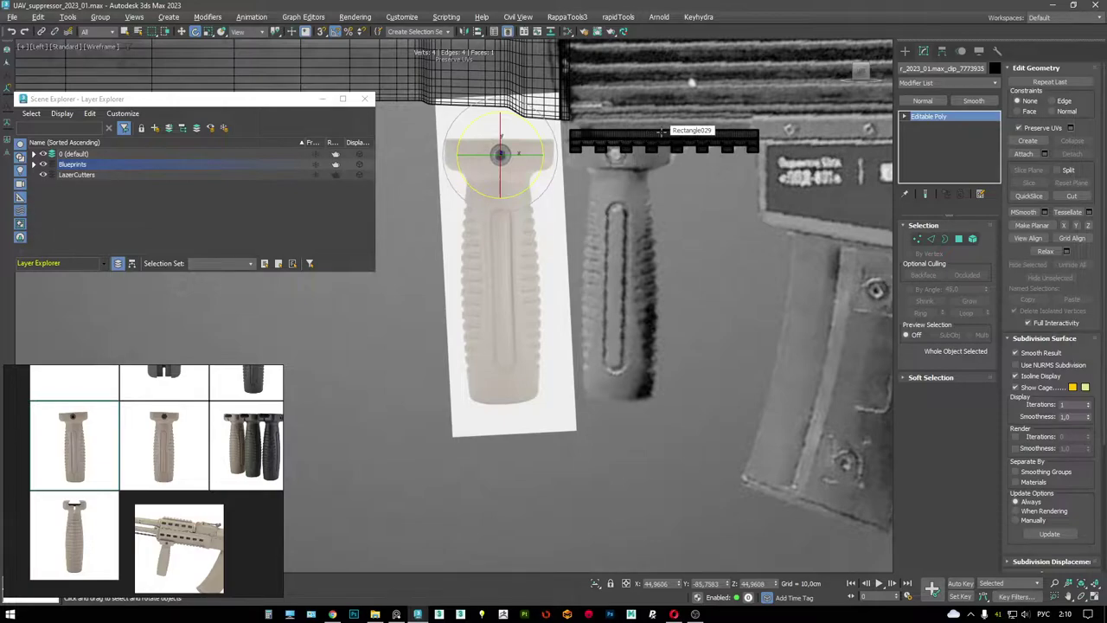
middle_click_drag(661, 131, 681, 128)
- Scale the grip plane to 97% and move it into place over the blueprint grip
key("w")
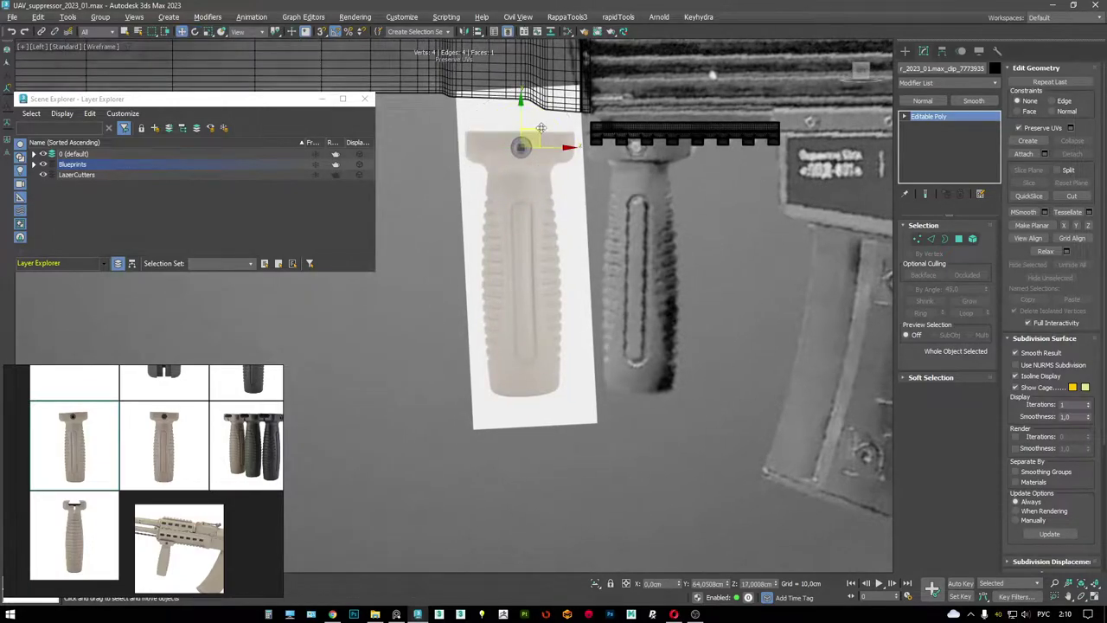
left_click_drag(541, 128, 519, 136)
scroll(530, 127, "down", 3)
scroll(530, 127, "up", 3)
key("r")
key("w")
scroll(514, 127, "up", 2)
key("r")
key("w")
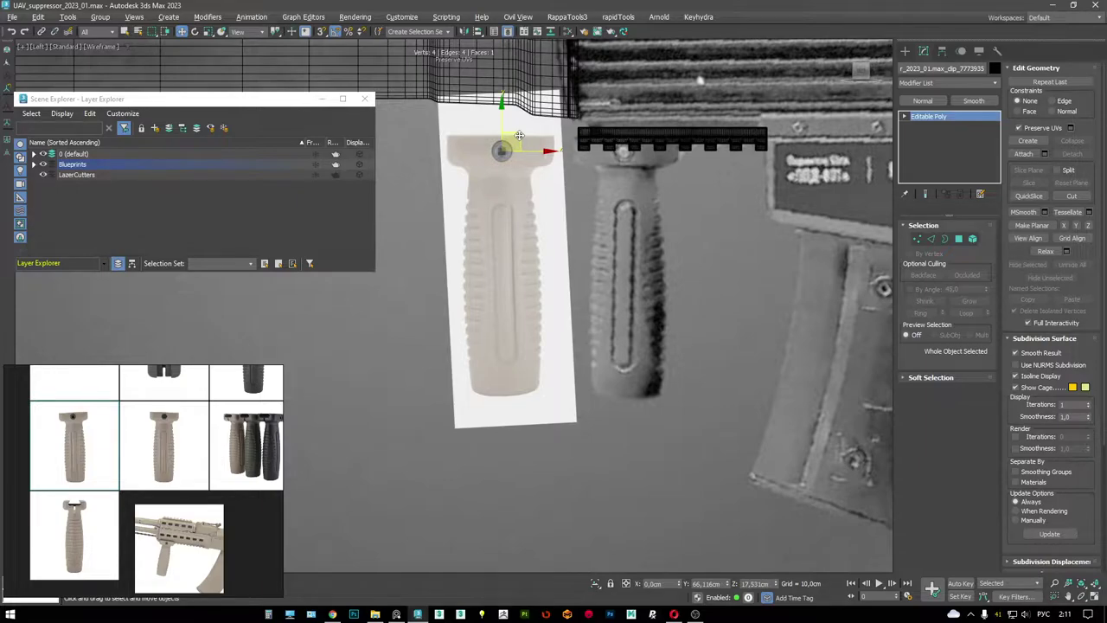
scroll(519, 135, "up", 3)
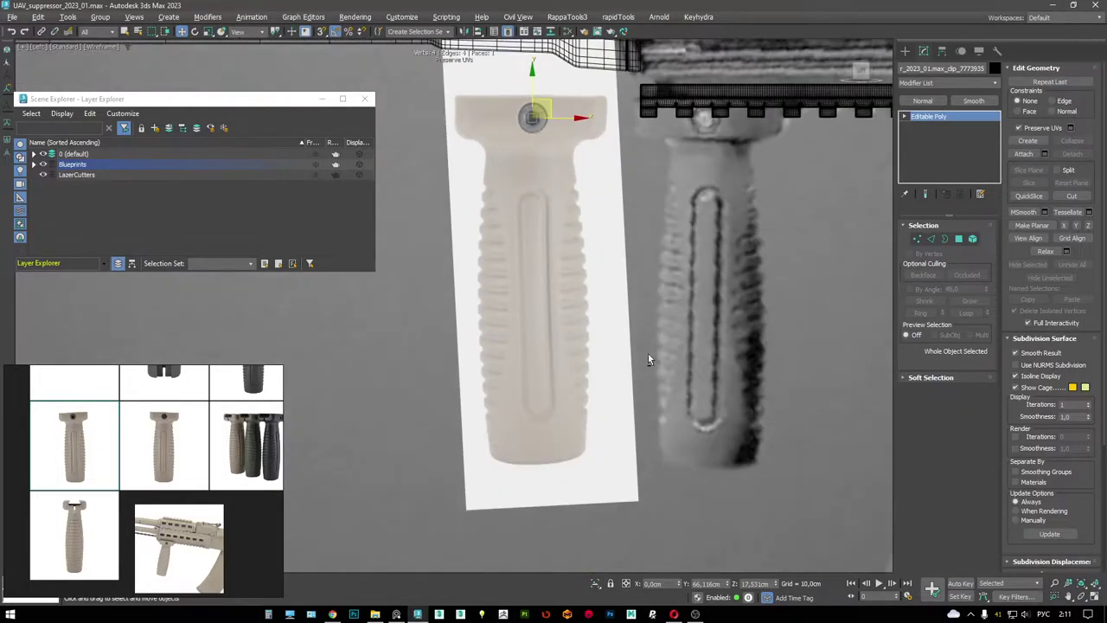
- Check the alignment in Perspective and freeze the Blueprints layer
key("p")
middle_click_drag(649, 359, 651, 257, "alt")
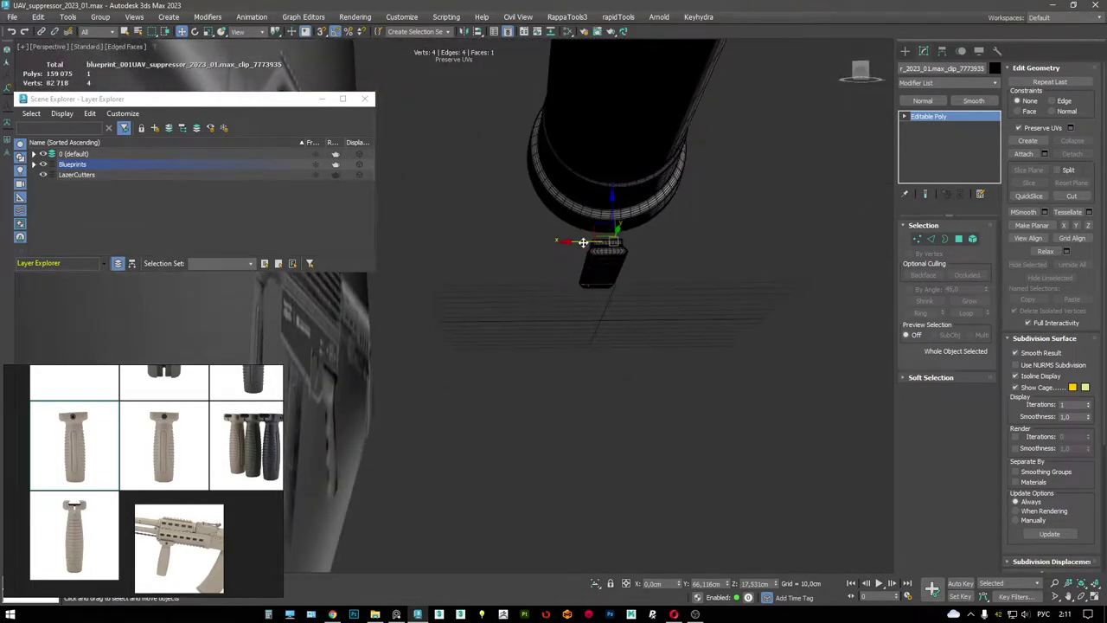
middle_click_drag(583, 242, 553, 226, "alt")
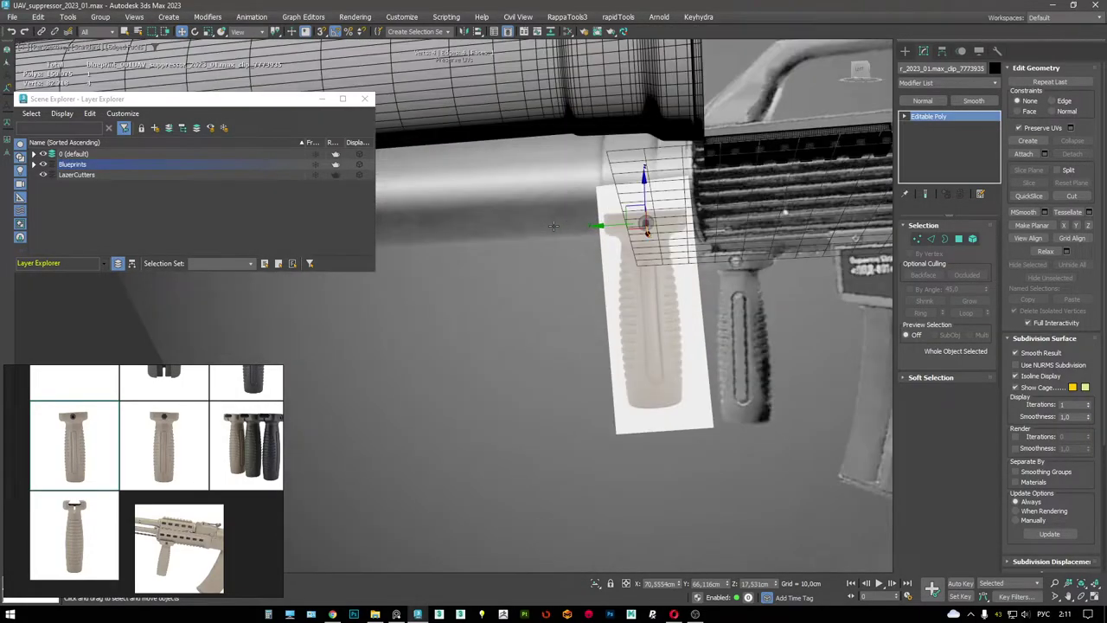
left_click(324, 163)
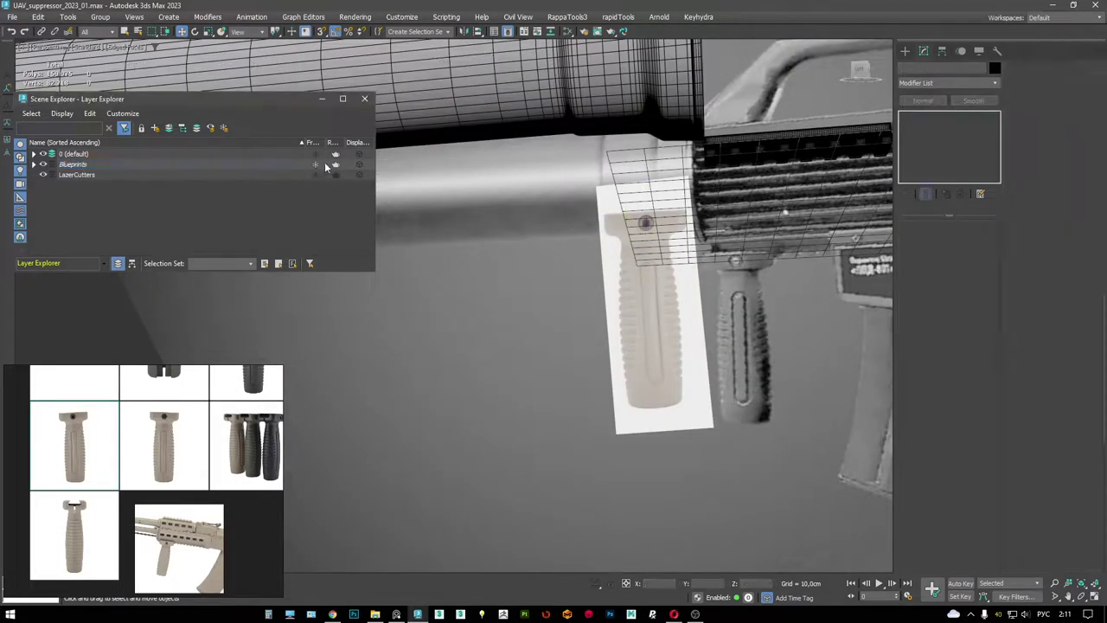
- Close the layer explorer and fill the screen with a centred Left view of the grip
left_click(364, 99)
key("alt+w")
key("alt+w")
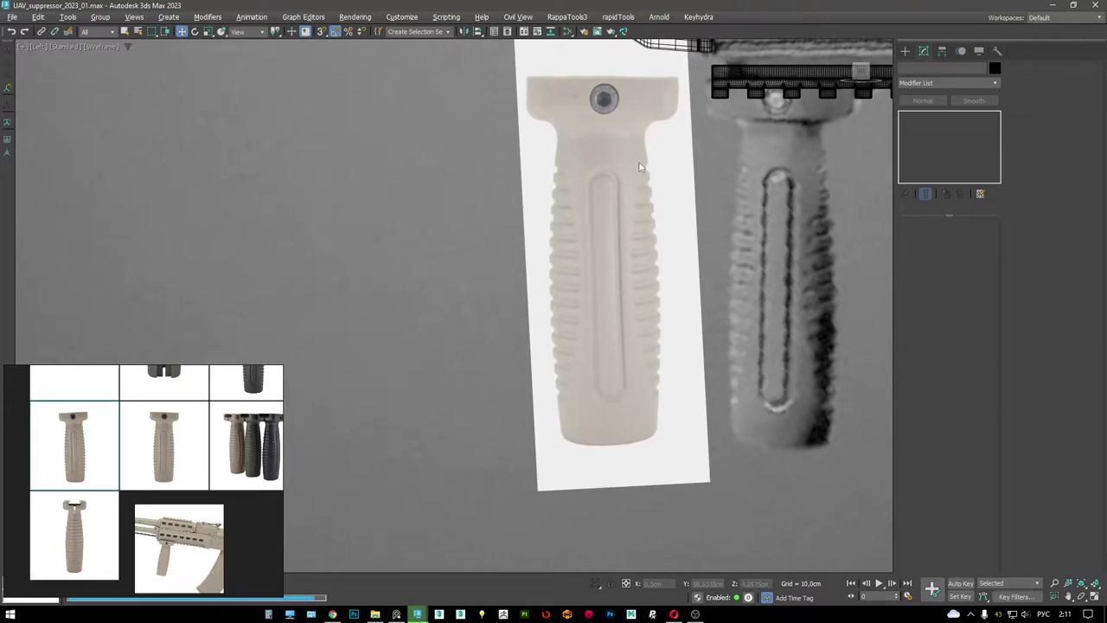
middle_click_drag(641, 199, 529, 231)
scroll(529, 231, "up", 3)
middle_click_drag(524, 160, 523, 200)
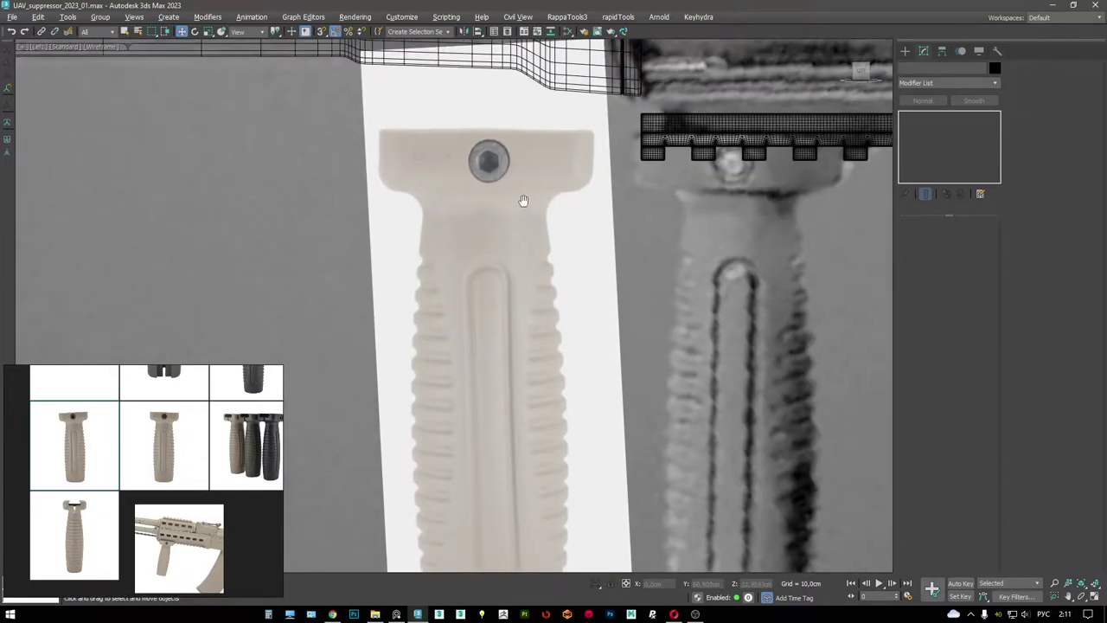
- Enlarge an end-on grip photo in the reference viewer
double_click(185, 452)
scroll(82, 456, "up", 2)
scroll(600, 207, "down", 3)
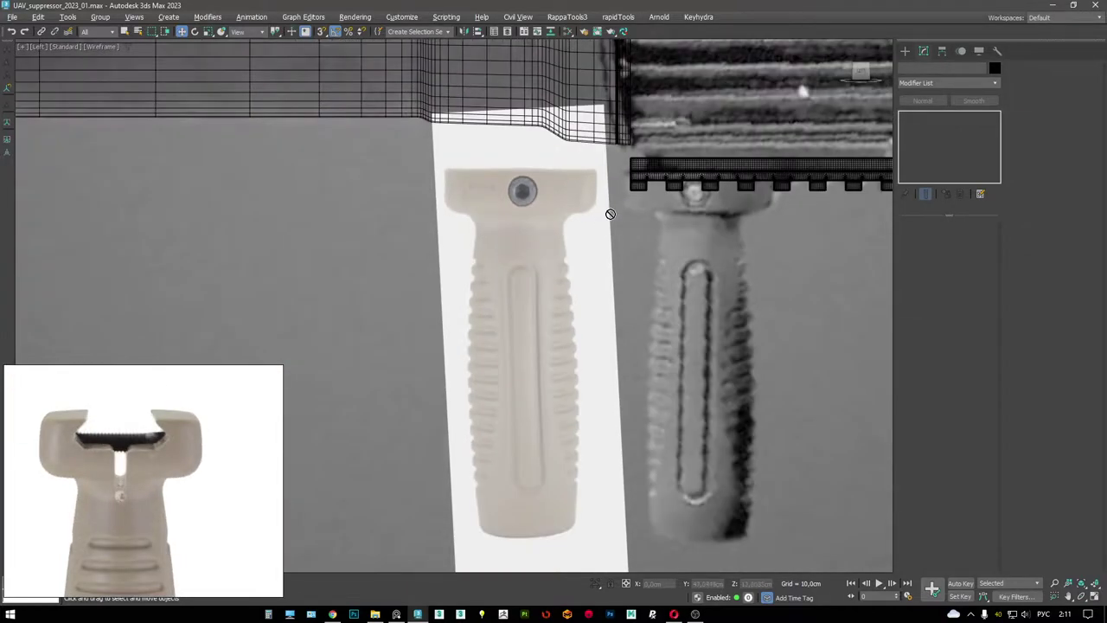
scroll(554, 208, "down", 3)
scroll(550, 208, "up", 4)
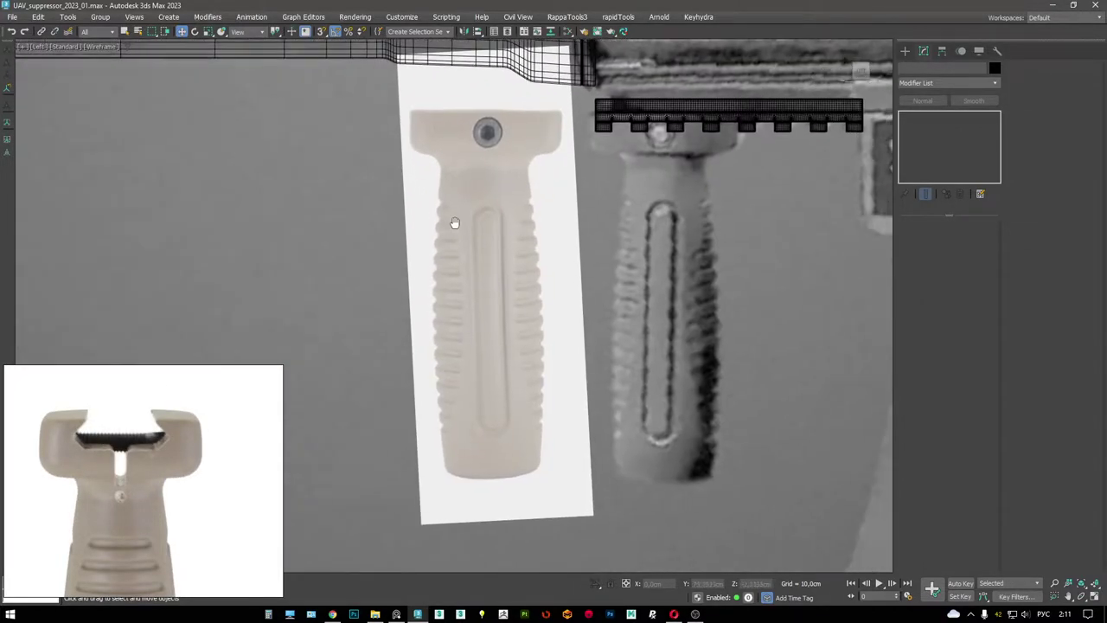
- Start creating a Box from the quad menu over the grip blueprint
right_click(698, 189)
left_click(714, 177)
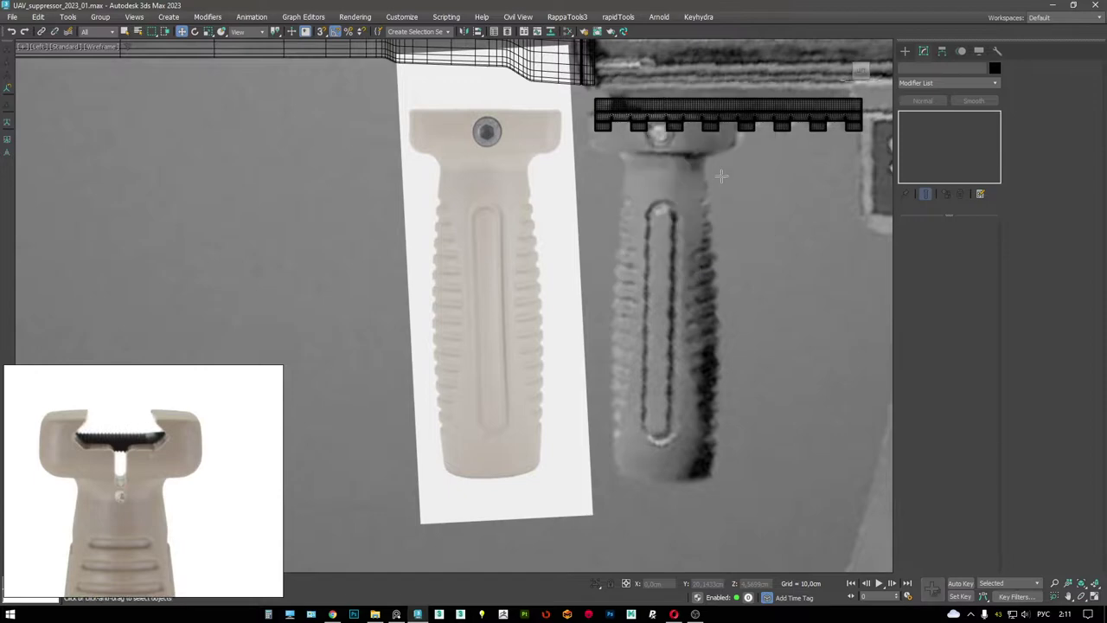
scroll(508, 117, "up", 3)
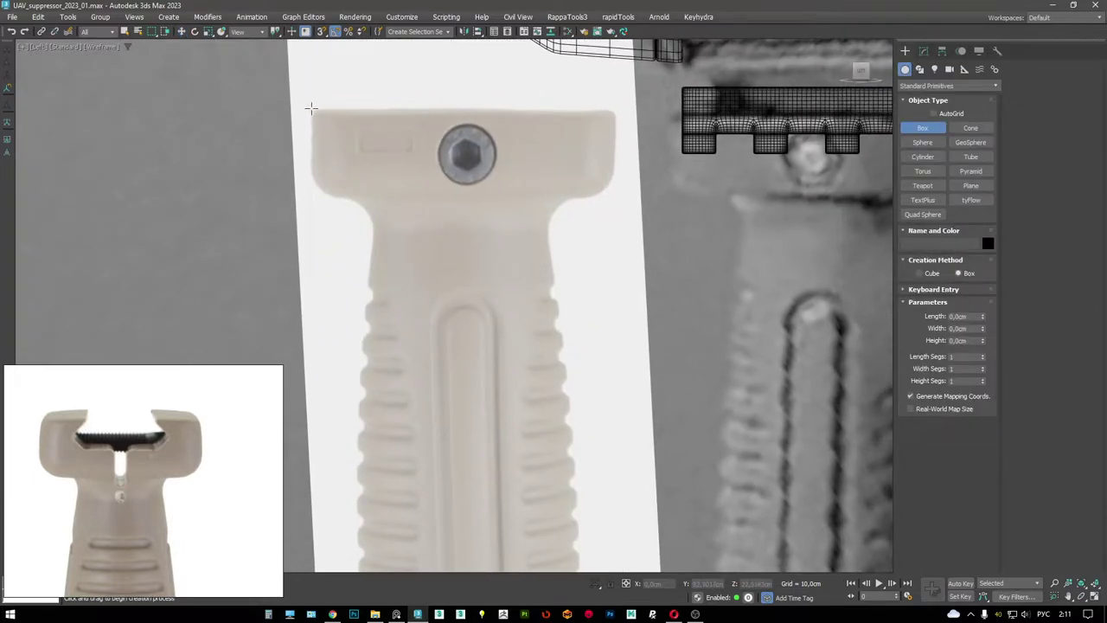
- Draw a box over the grip's top mount and bring up a side-view grip photo
left_click_drag(311, 108, 611, 199)
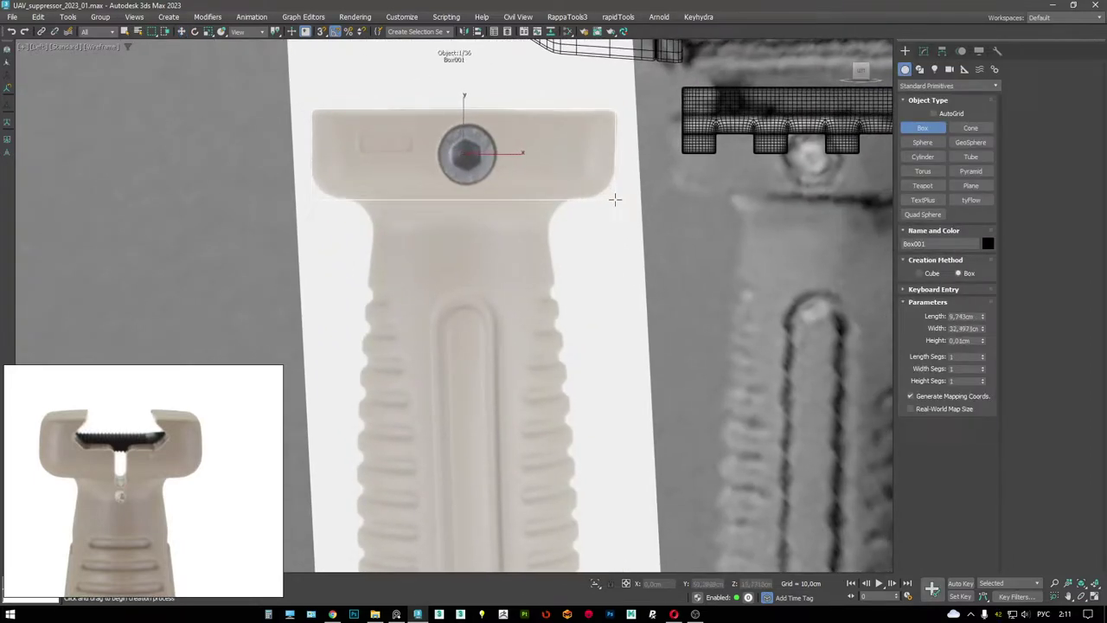
scroll(604, 74, "down", 3)
right_click(574, 185)
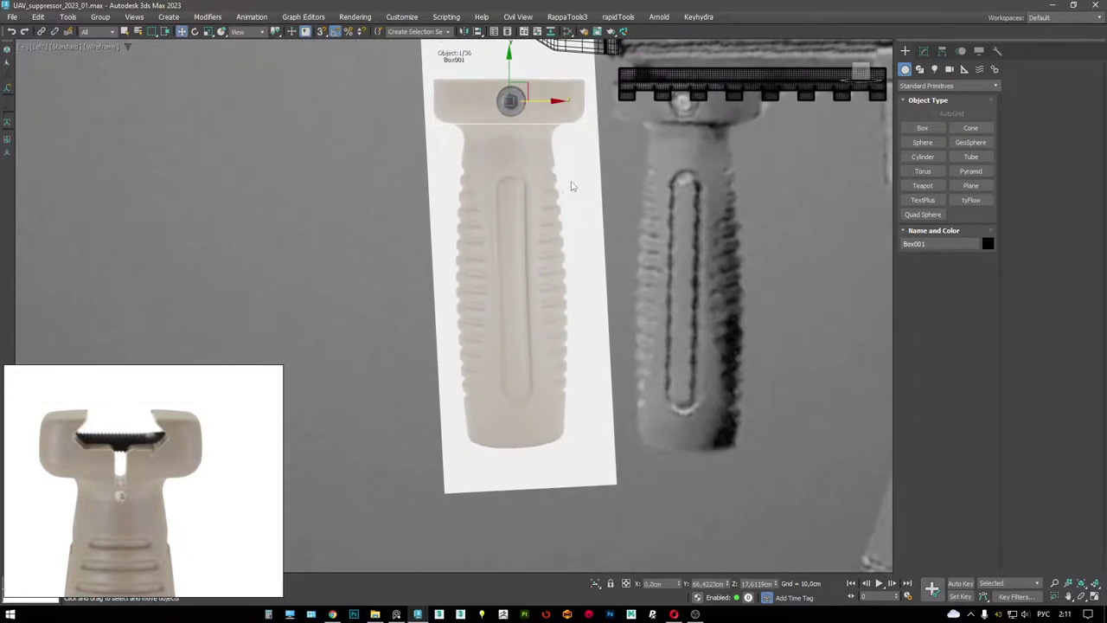
right_click(628, 210)
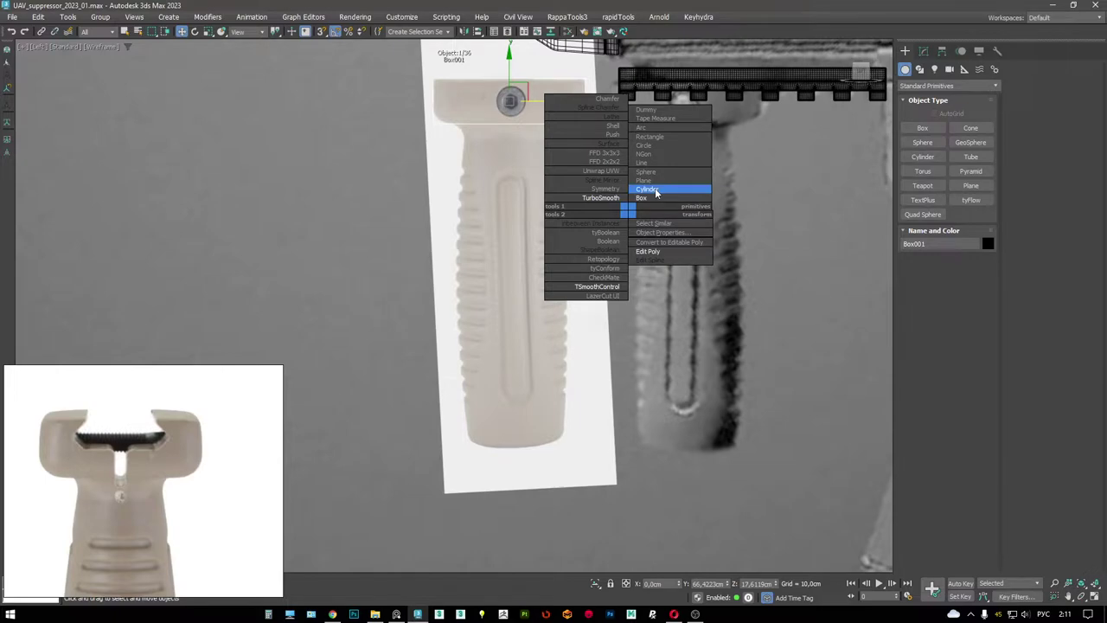
left_click(343, 380)
- Create a grip-width cylinder, move it to the grip top and rotate it down the grip
middle_click_drag(610, 224, 615, 248)
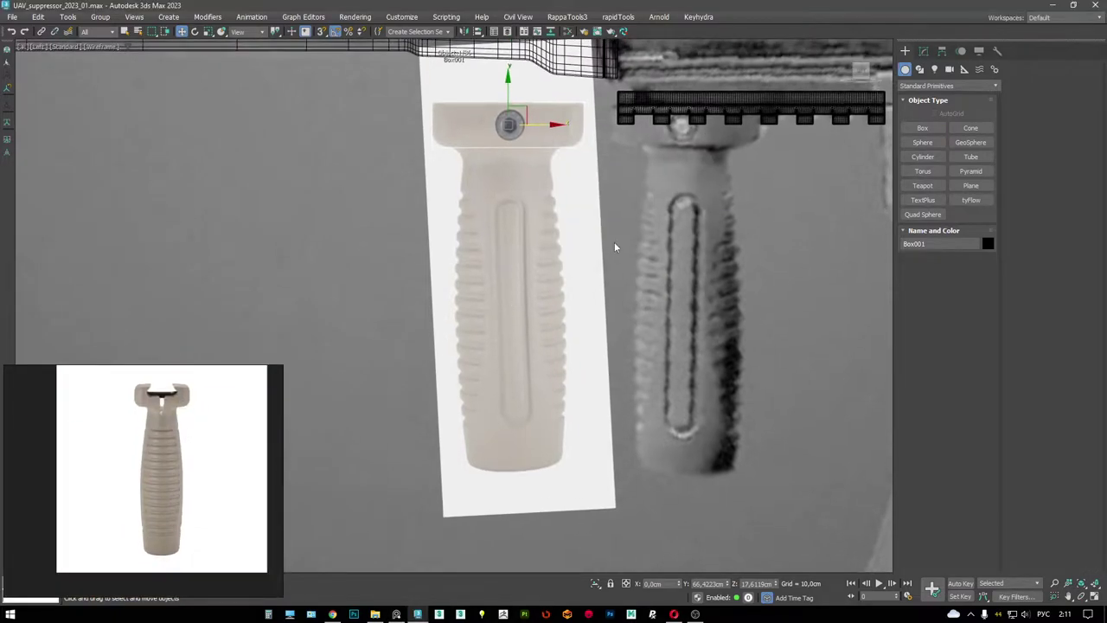
right_click(615, 248)
left_click(653, 215)
scroll(509, 212, "up", 2)
left_click_drag(507, 203, 559, 252)
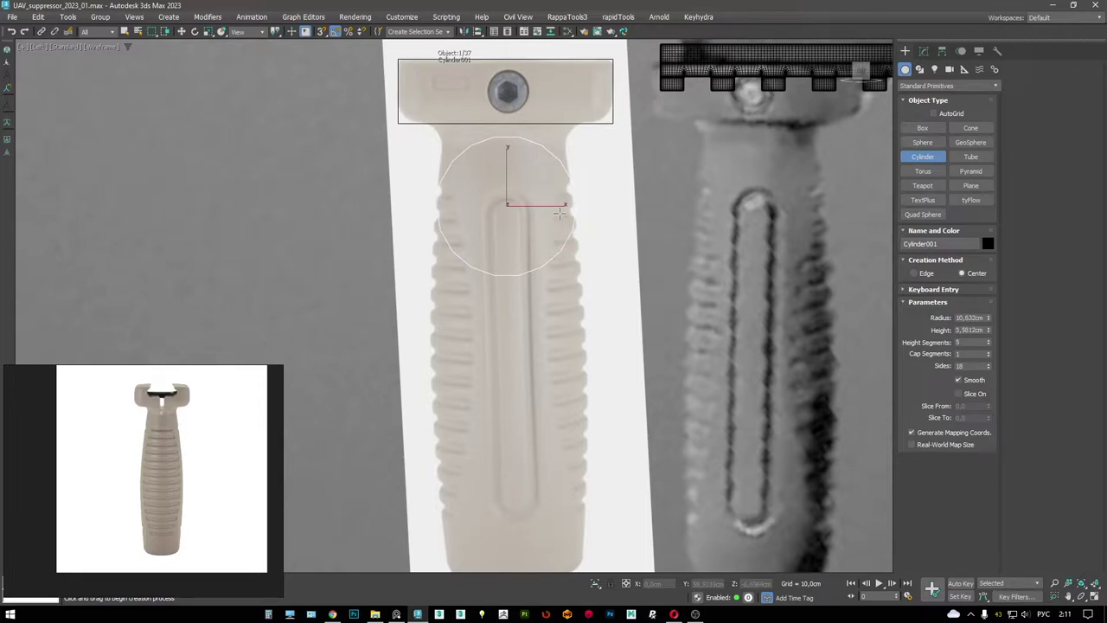
left_click(565, 26)
middle_click_drag(497, 164, 497, 192)
key("w")
left_click_drag(497, 192, 510, 136)
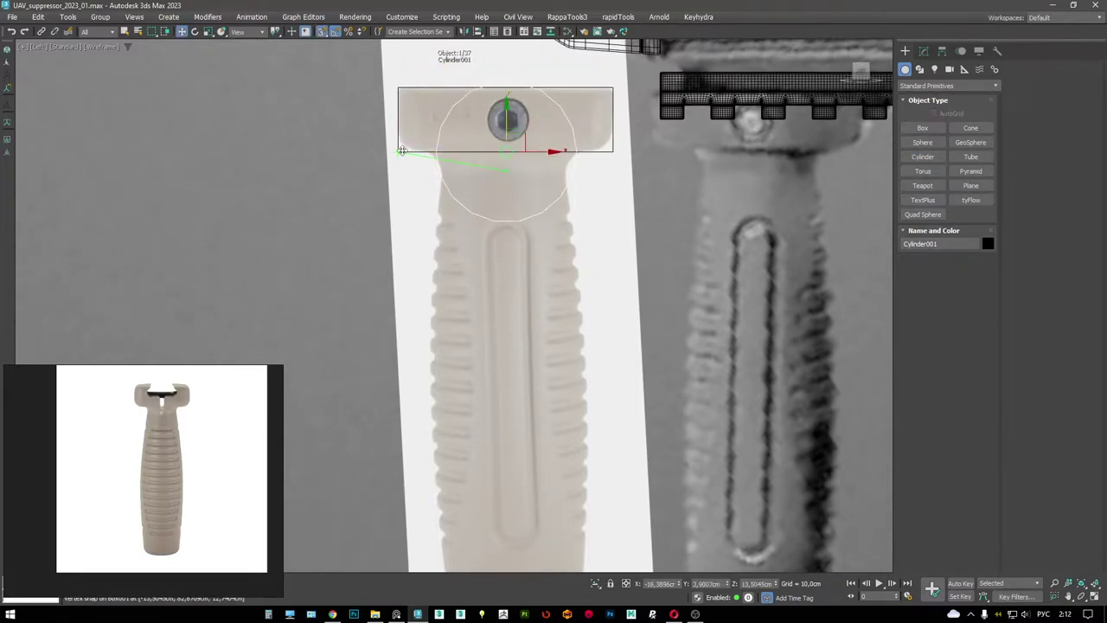
key("e")
left_click_drag(510, 192, 524, 228)
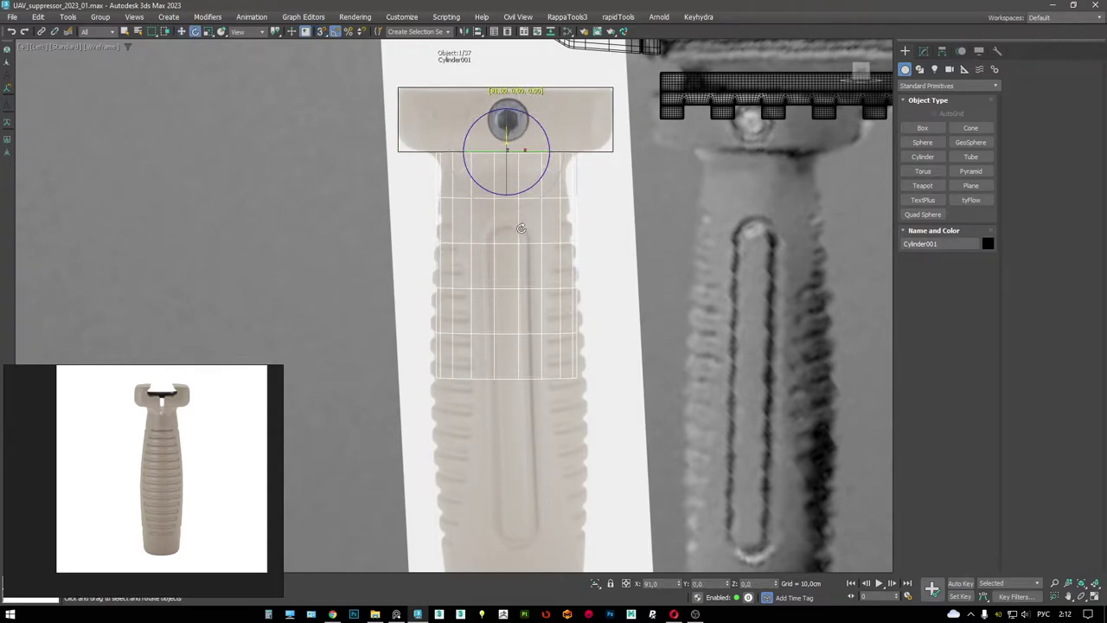
key("w")
- Give the cylinder 1 height segment and 12 sides, then convert it to Editable Poly
scroll(524, 56, "down", 3)
left_click(924, 52)
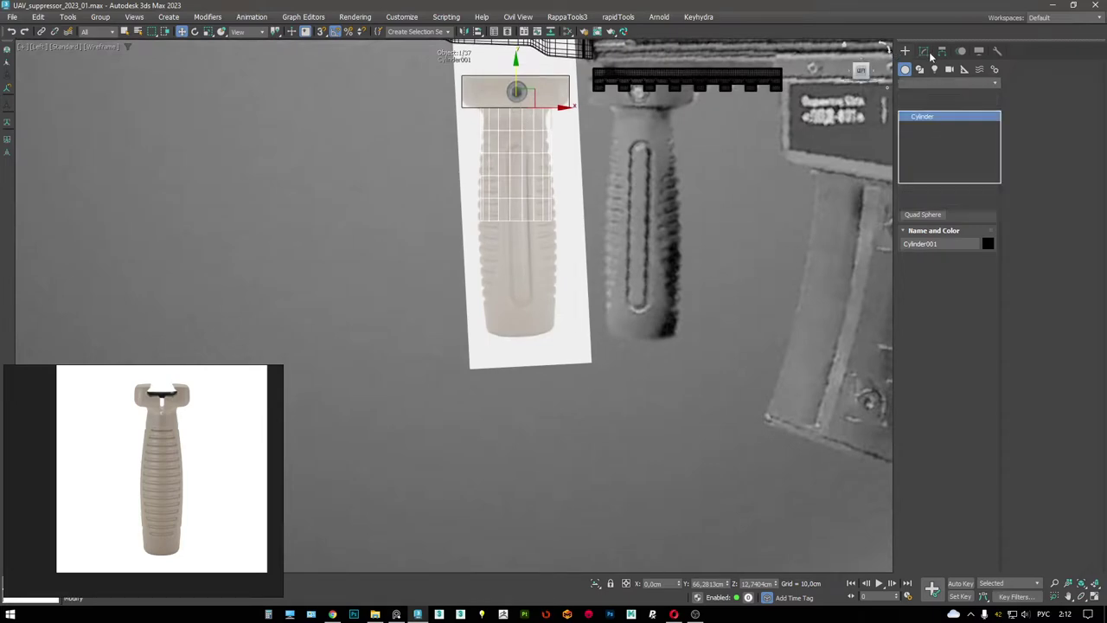
left_click_drag(987, 268, 963, 190)
key("Return")
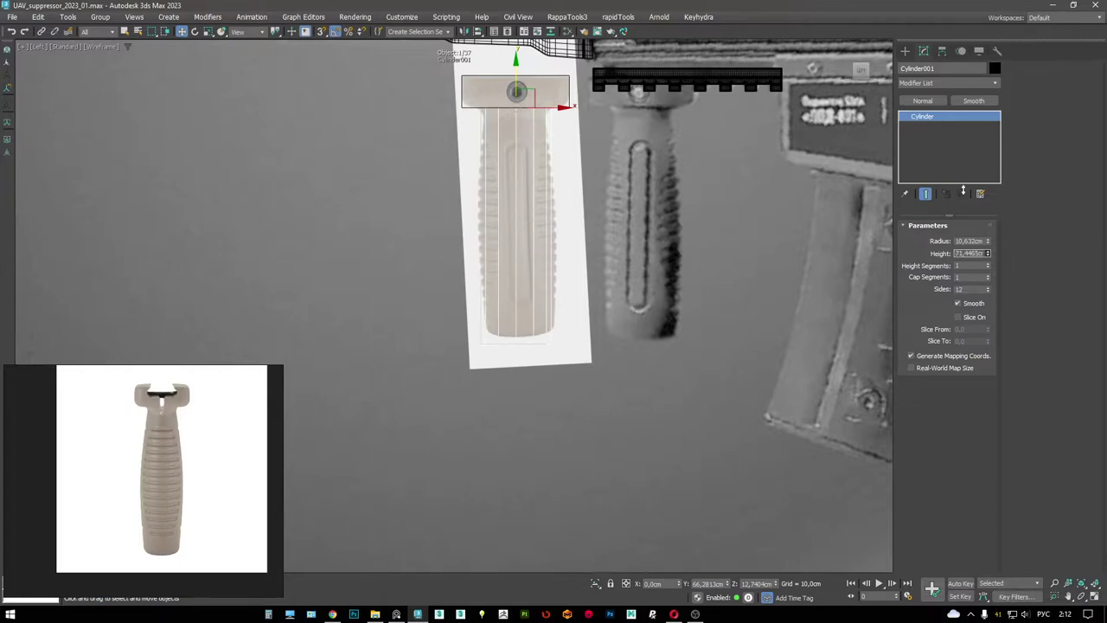
scroll(520, 258, "up", 3)
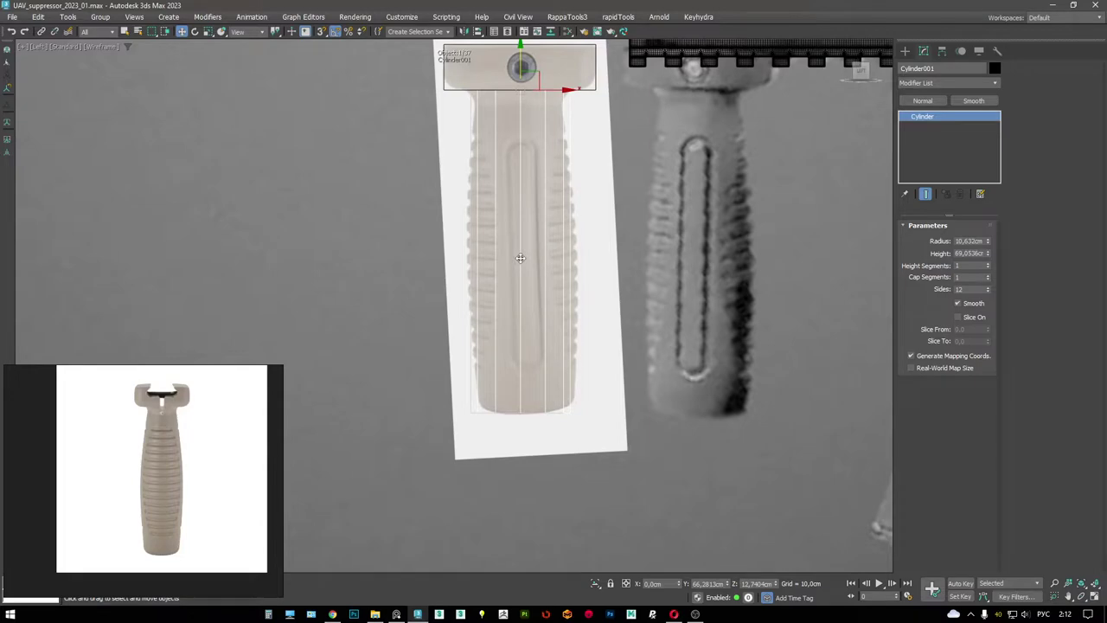
middle_click_drag(582, 273, 563, 247)
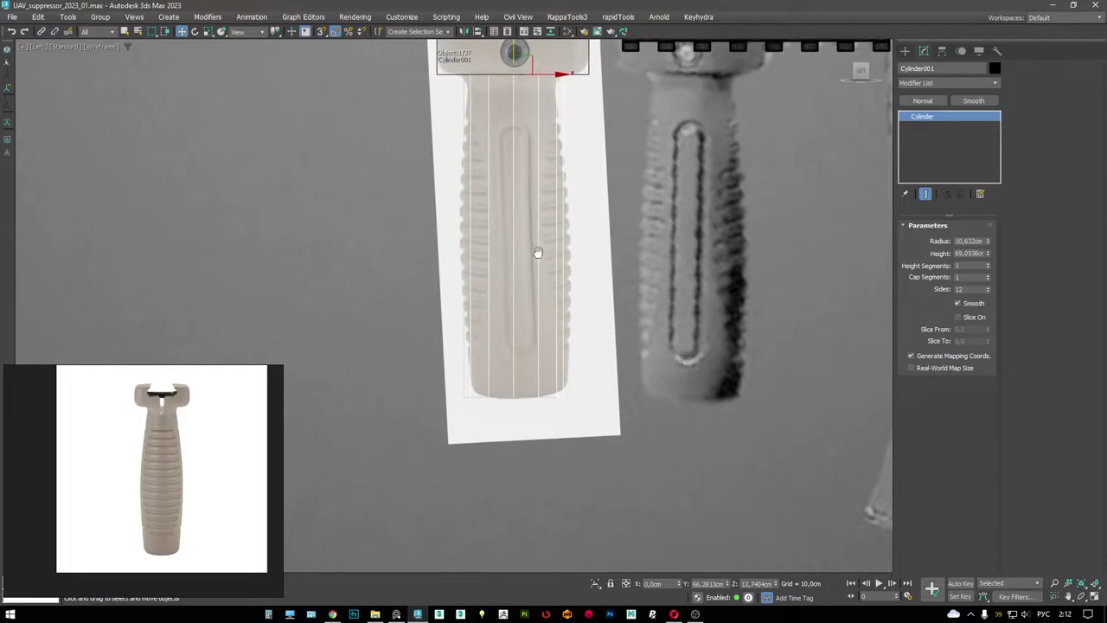
key("ctrl+e")
middle_click_drag(538, 245, 538, 283)
key("F3")
key("F3")
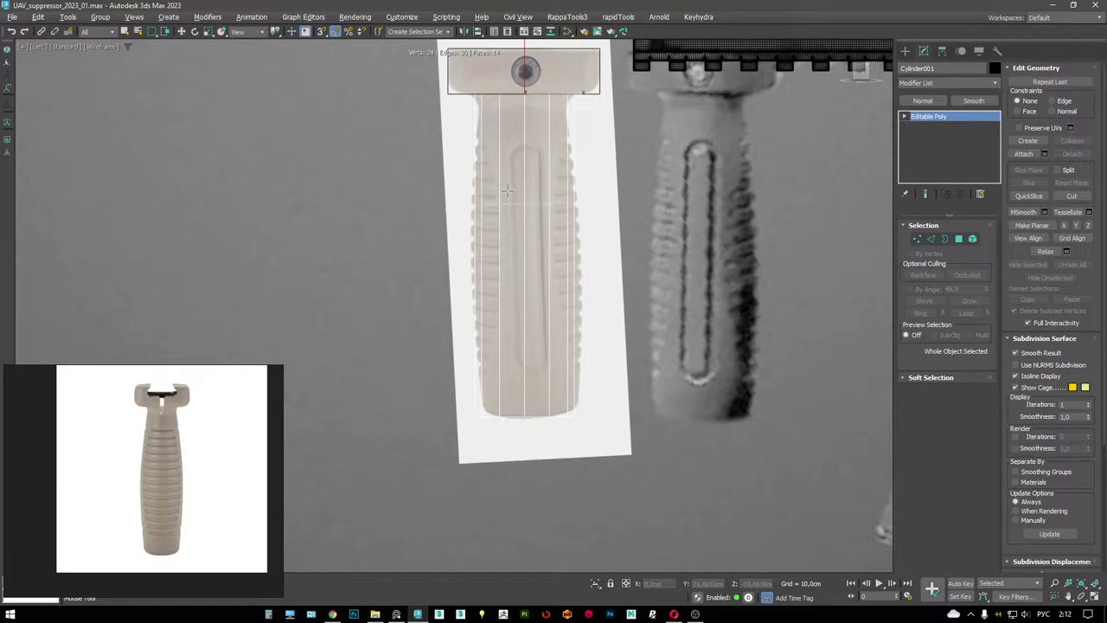
- Insert a horizontal SwiftLoop and position it across the middle of the grip cylinder
left_click(513, 106)
key("w")
middle_click_drag(518, 261, 519, 251)
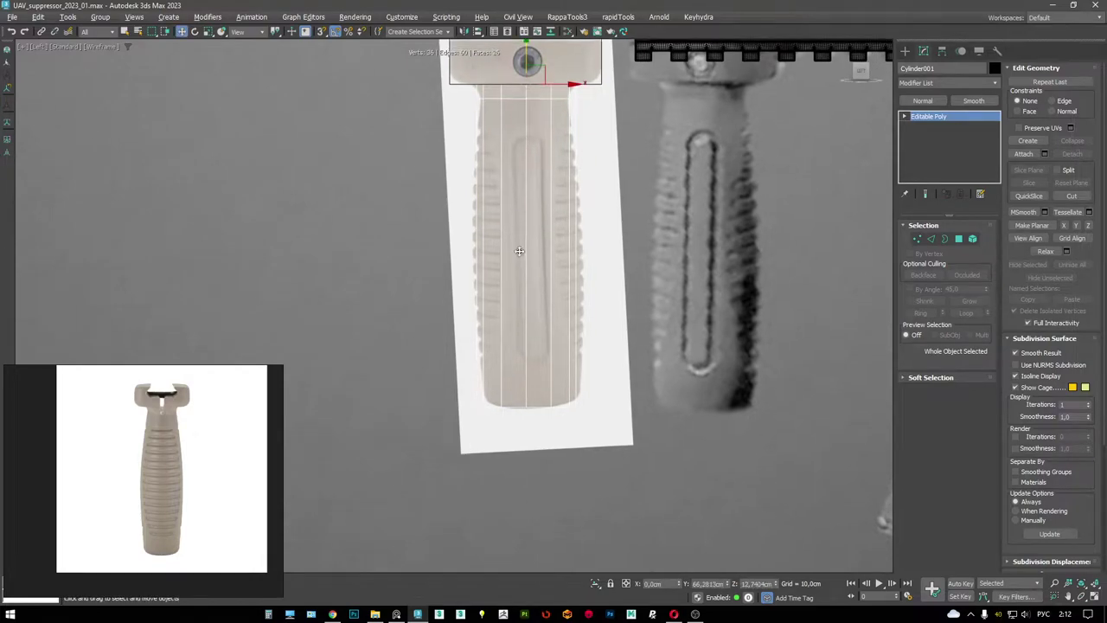
middle_click_drag(535, 340, 541, 350)
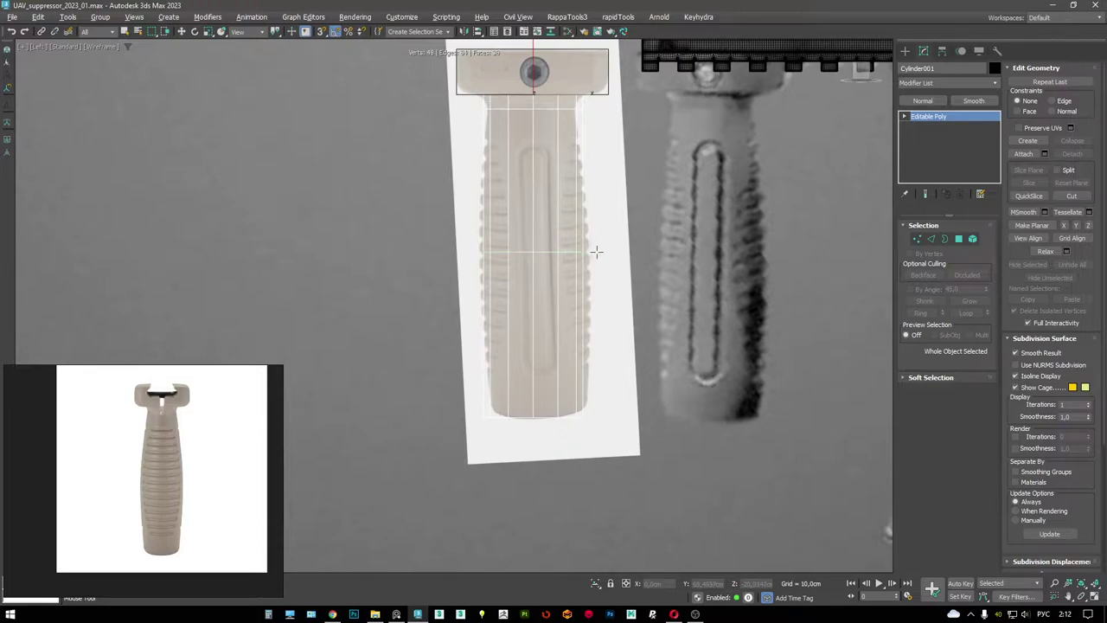
- Select the middle vertex ring and push it outward to bulge the grip's side
key("1")
left_click_drag(623, 287, 393, 213)
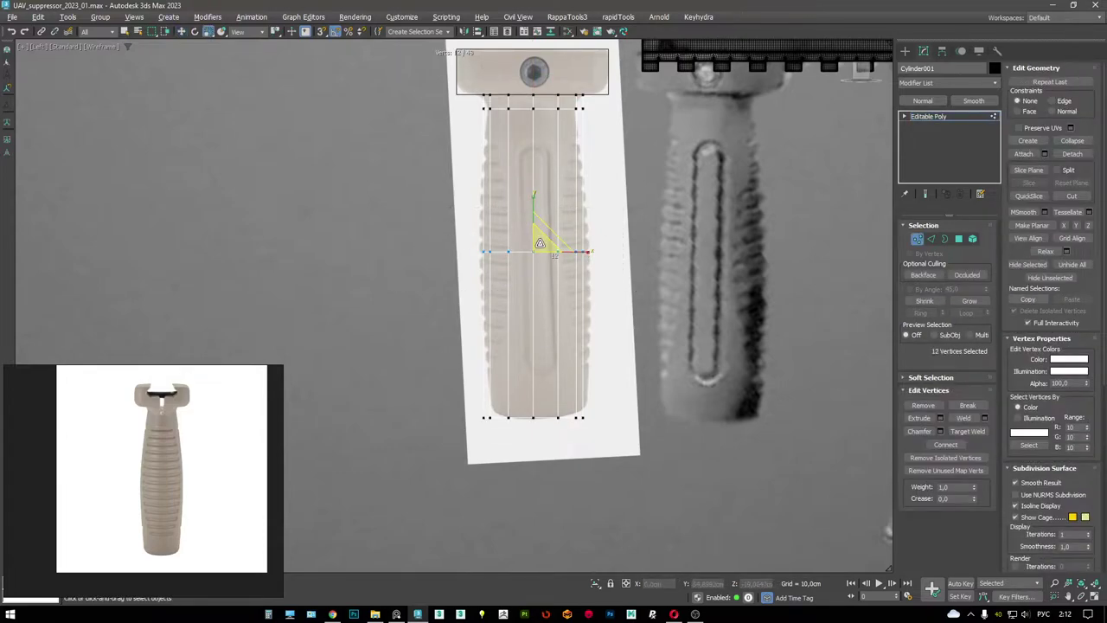
key("alt+w")
scroll(741, 385, "up", 2)
middle_click_drag(742, 385, 695, 385, "alt")
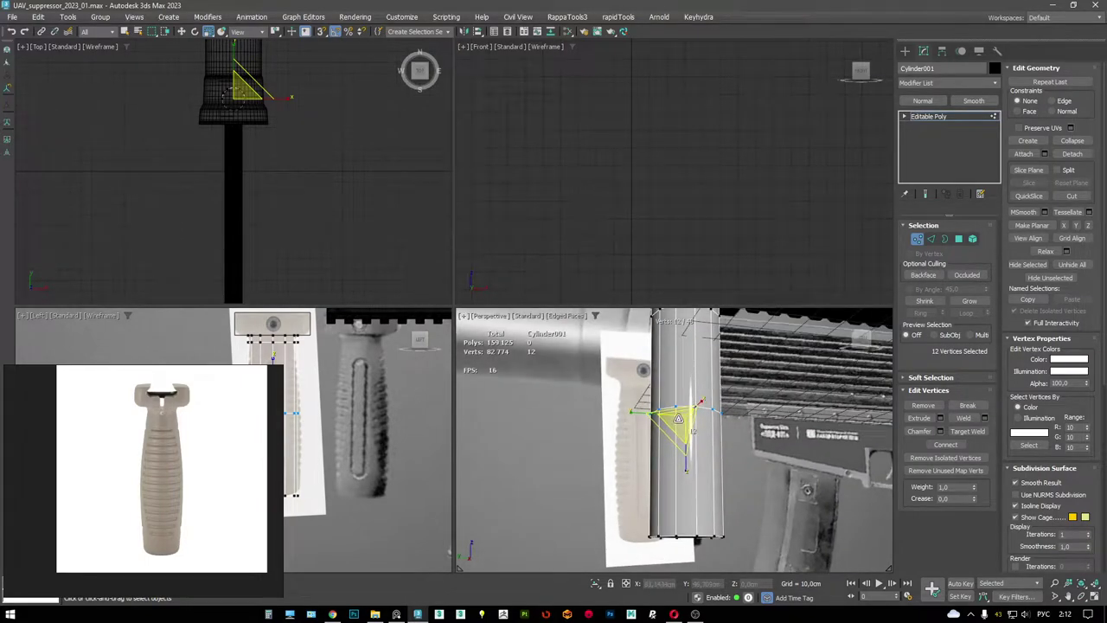
left_click_drag(679, 419, 671, 415)
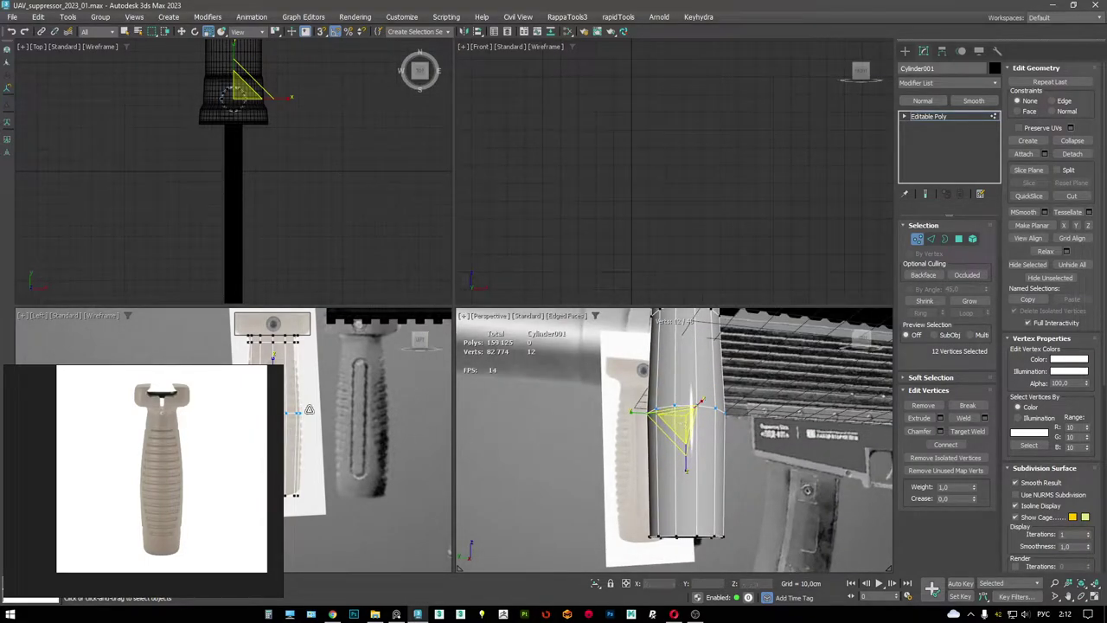
- Make the reference photo window narrower and taller, then orbit around the cylinder
mouse_move(222, 425)
left_mouse_down()
mouse_move(252, 431)
mouse_move(241, 432)
left_mouse_up()
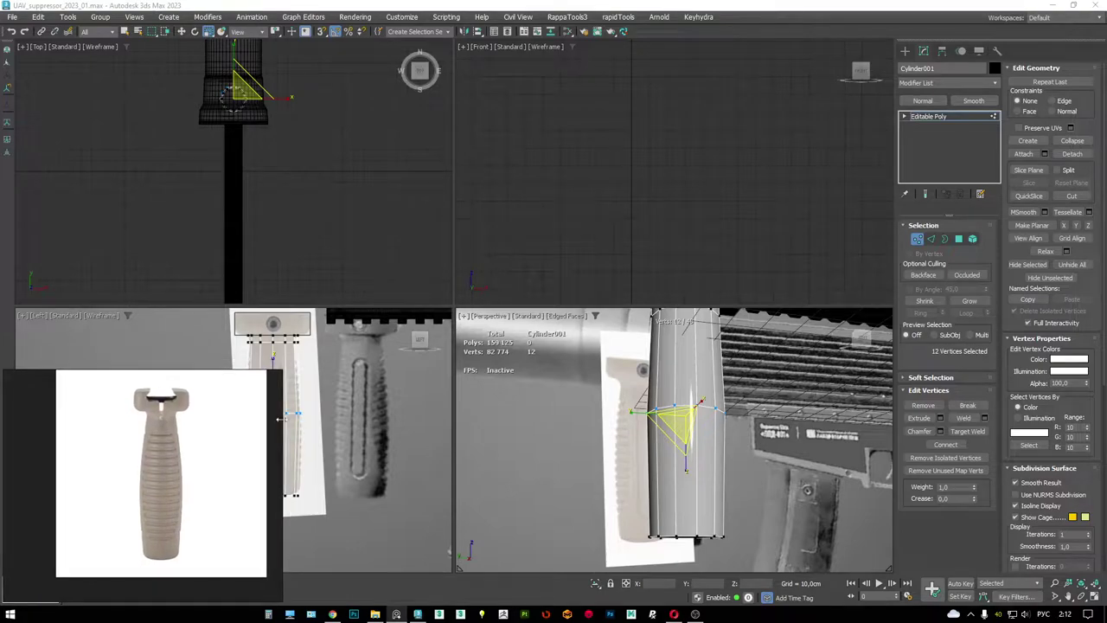
left_click_drag(278, 372, 144, 360)
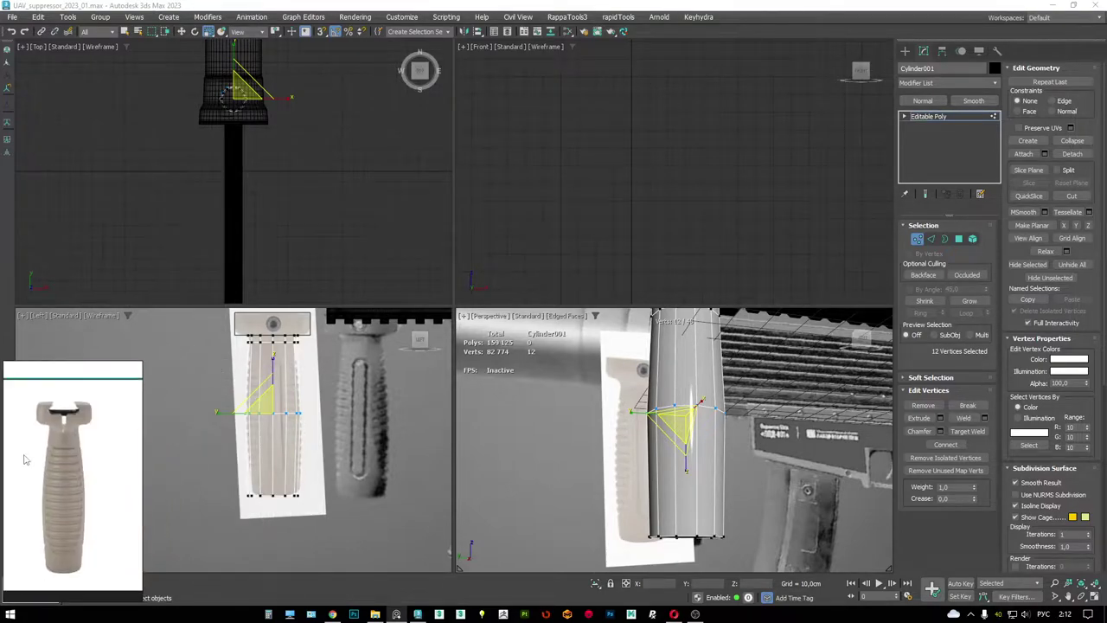
scroll(95, 406, "up", 3)
scroll(291, 395, "up", 5)
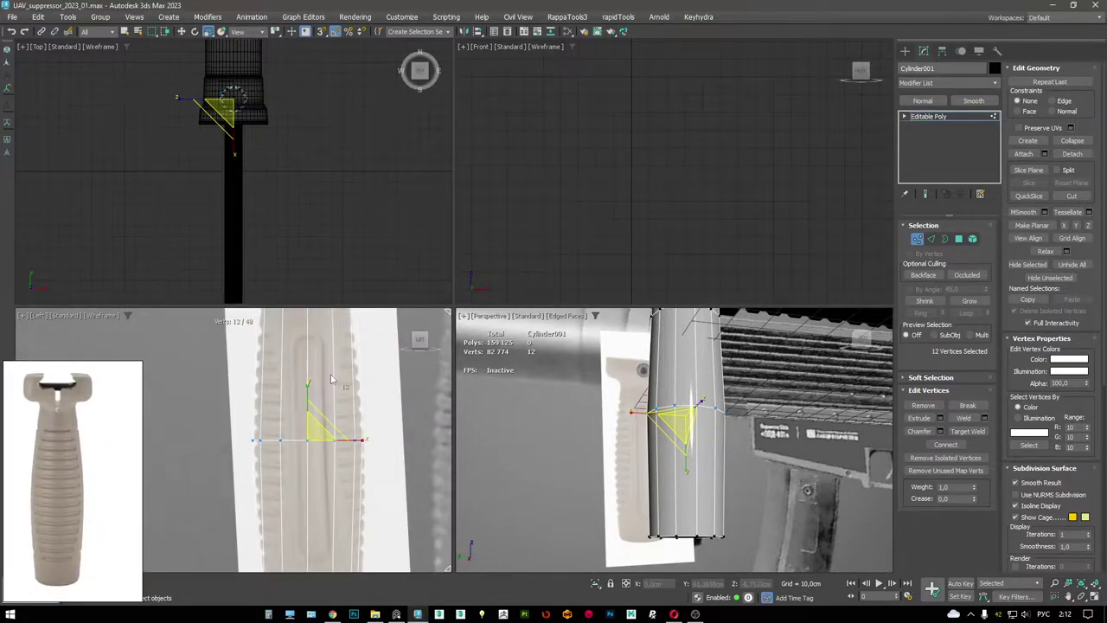
scroll(291, 396, "down", 4)
middle_click_drag(554, 390, 605, 398, "alt")
scroll(359, 428, "up", 2)
scroll(359, 428, "up", 1)
- Move the bottom vertex row to the grip's base and add a loop across the lower grip
key("alt+w")
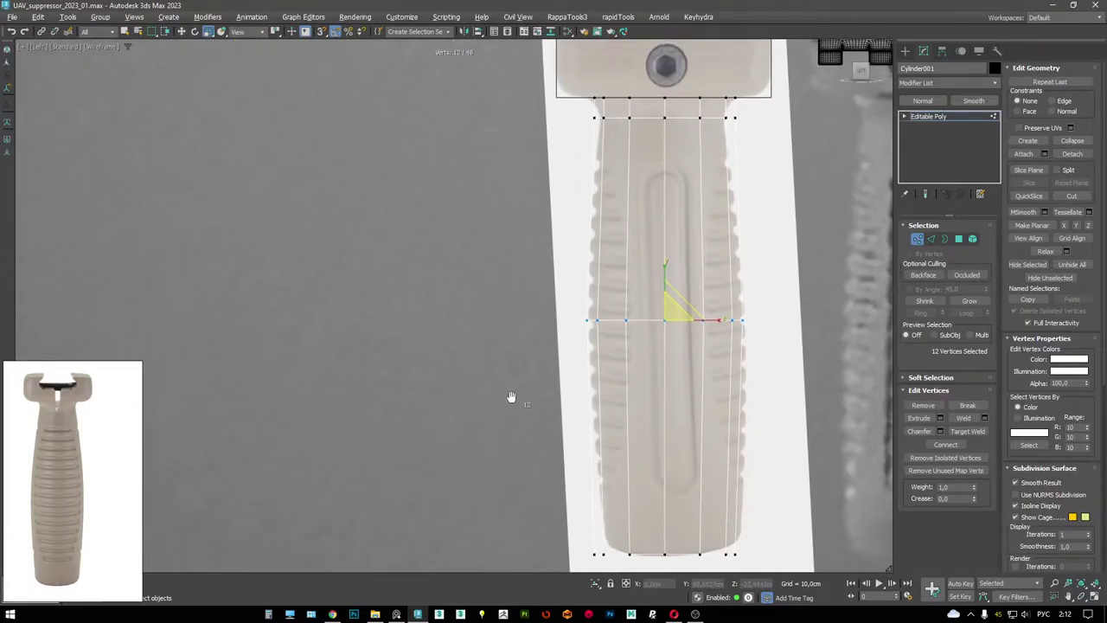
scroll(630, 309, "up", 2)
middle_click_drag(603, 269, 602, 244)
key("w")
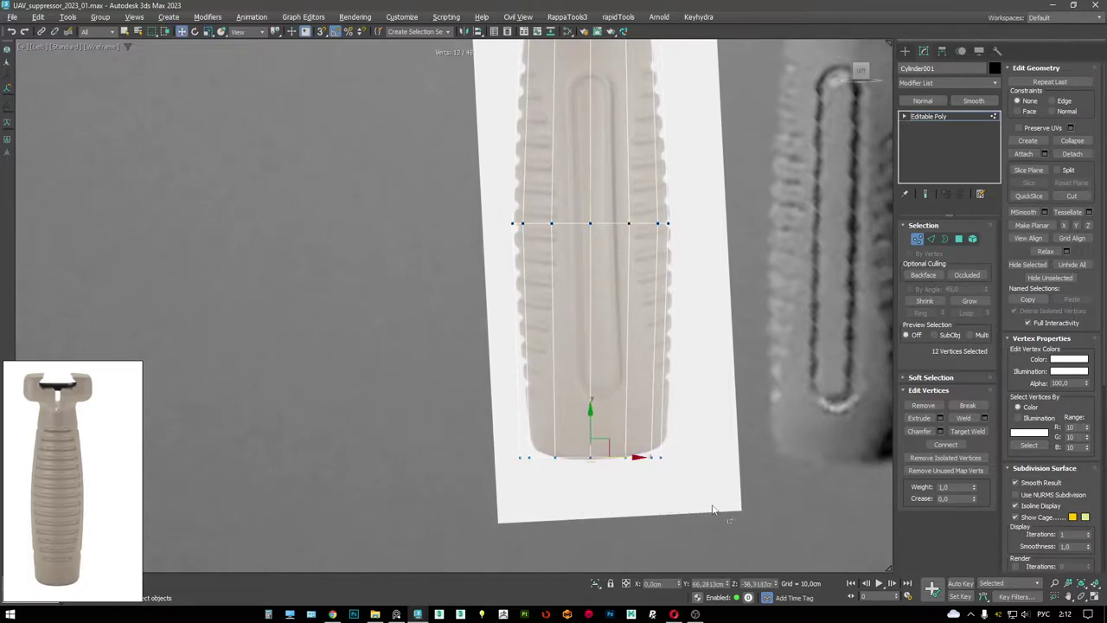
left_click_drag(628, 464, 642, 458)
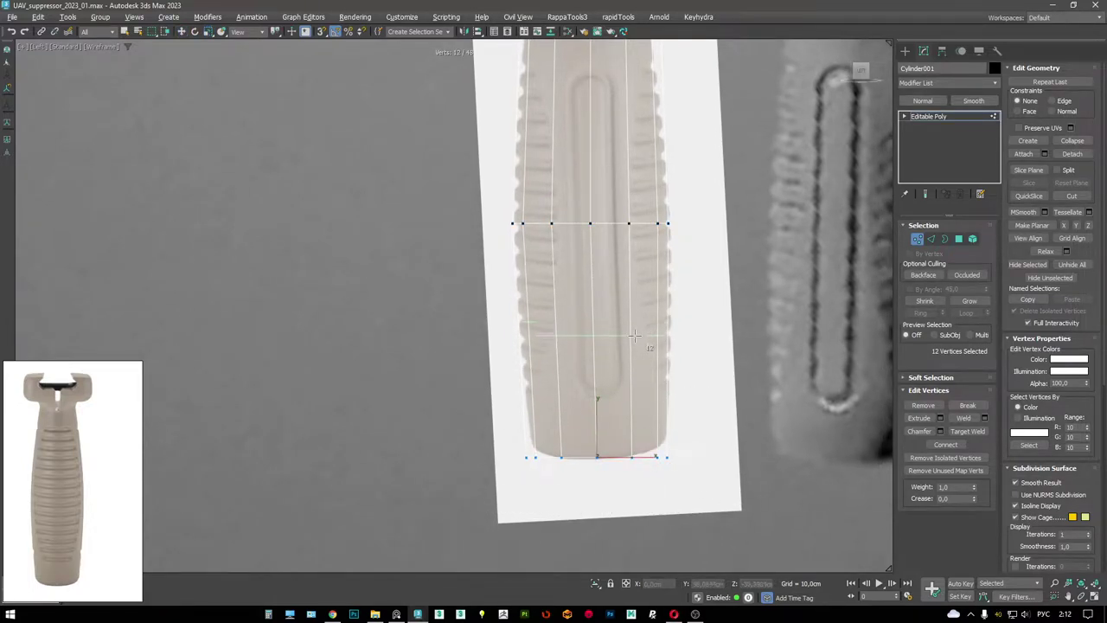
left_click(634, 335)
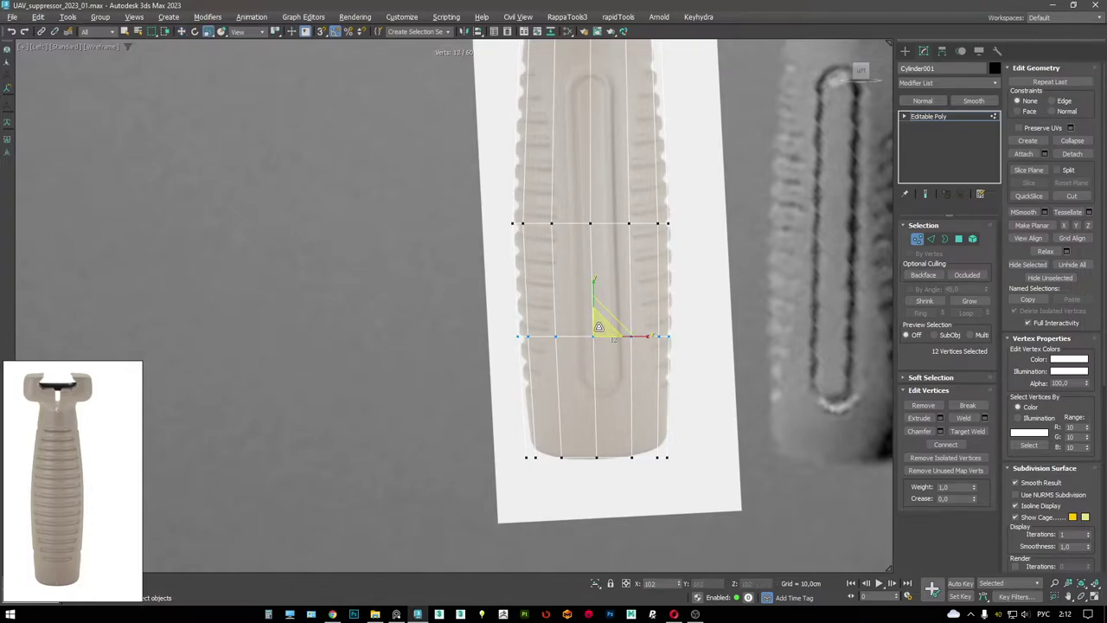
key("F3")
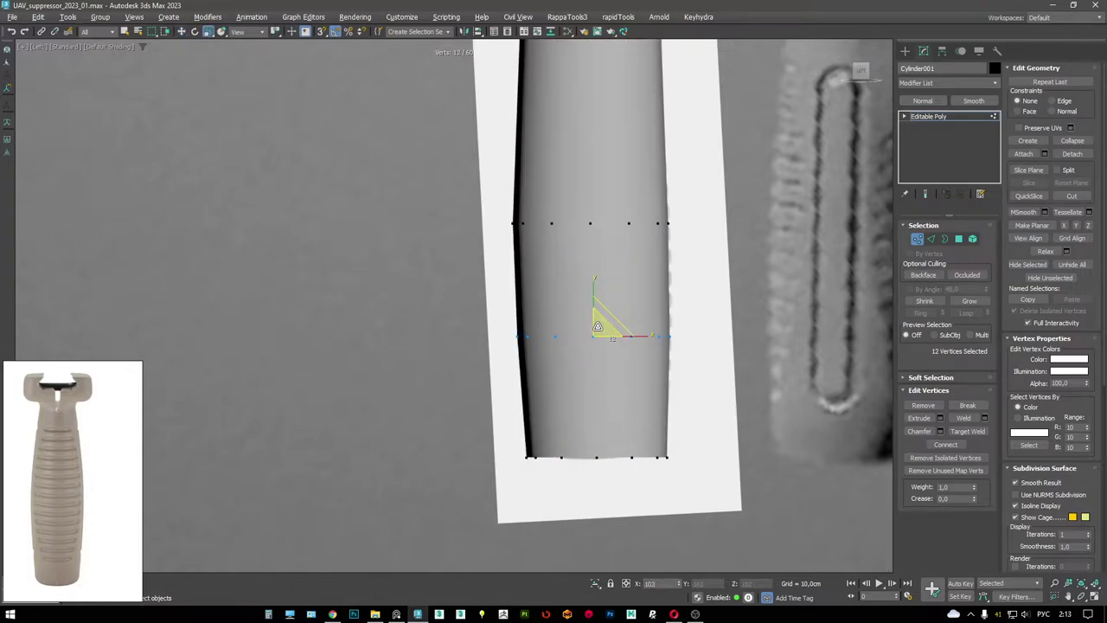
- Add another loop across the upper grip and nudge its vertices, checking the shaded mesh
key("F3")
middle_click_drag(569, 251, 595, 411)
left_click(614, 277)
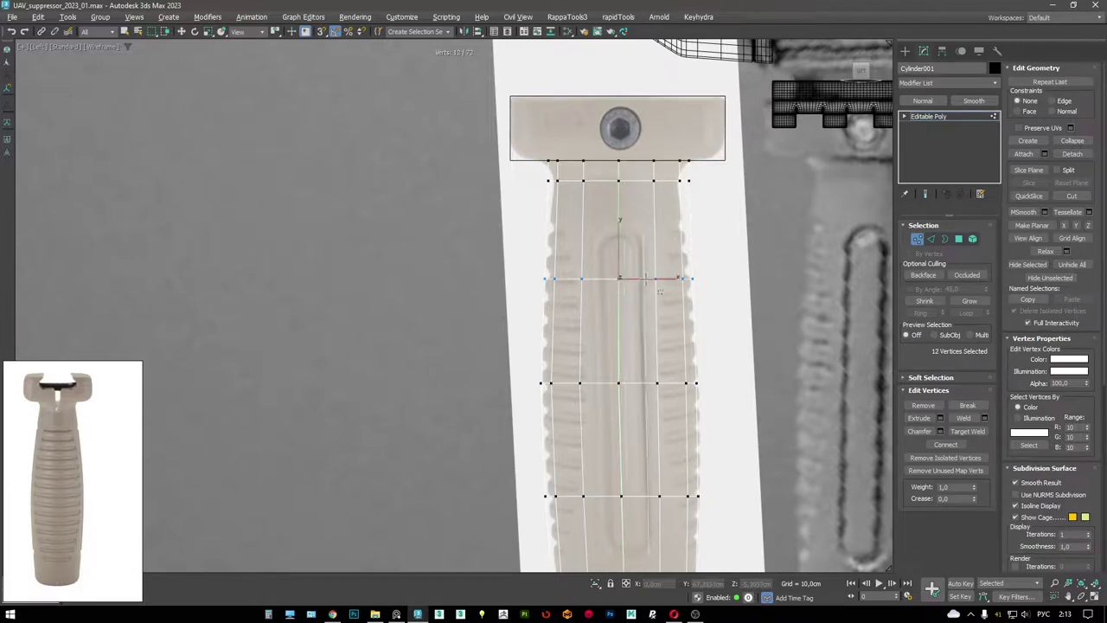
key("F3")
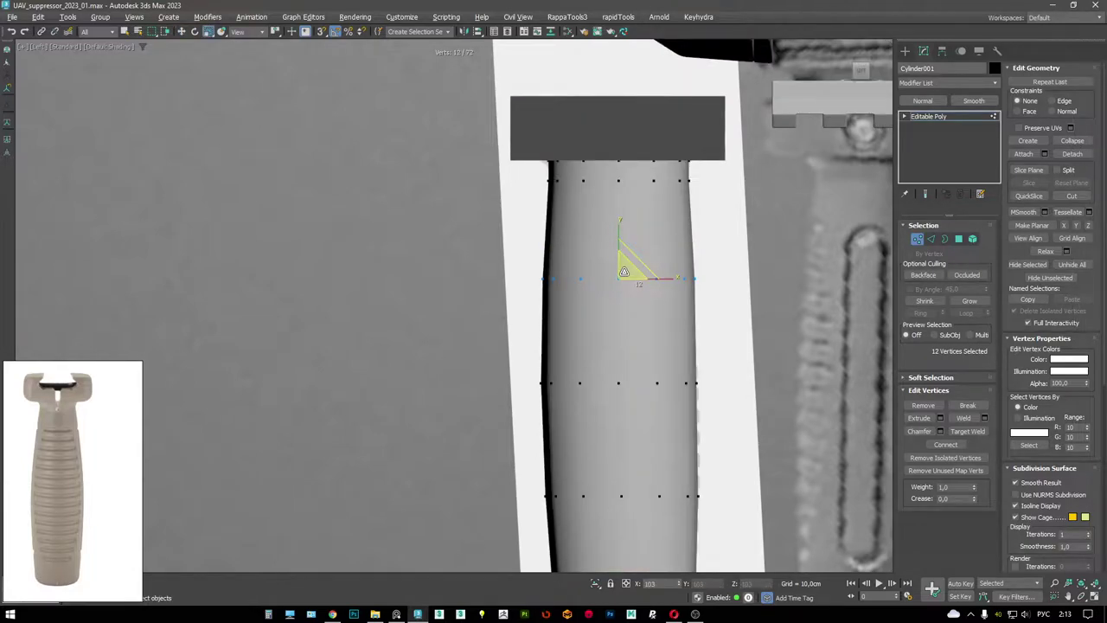
key("F3")
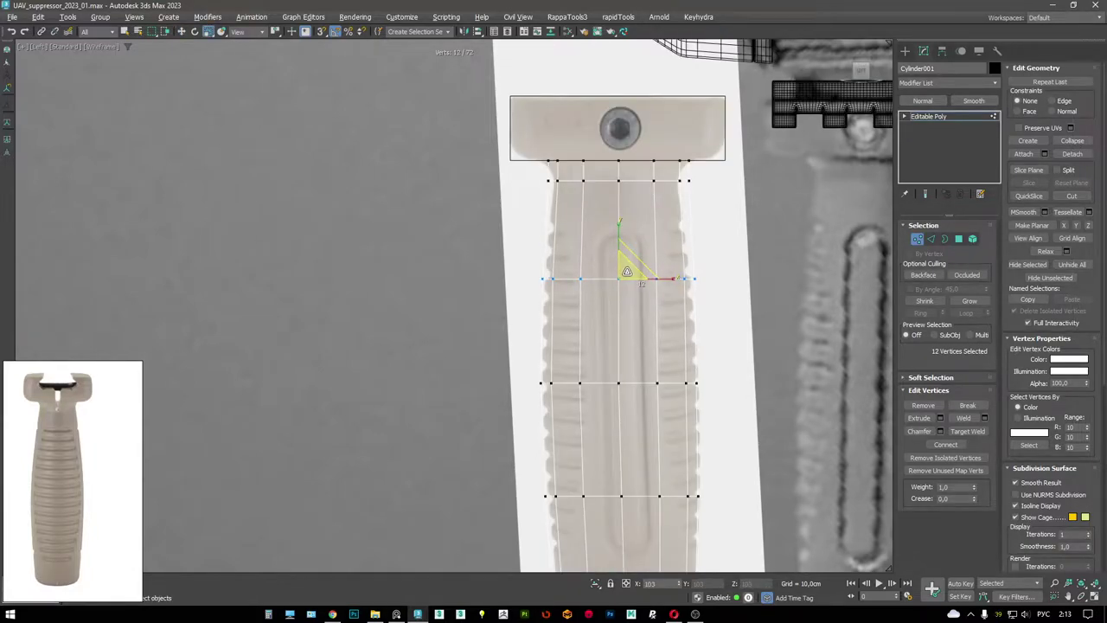
left_click_drag(642, 283, 642, 284)
key("F3")
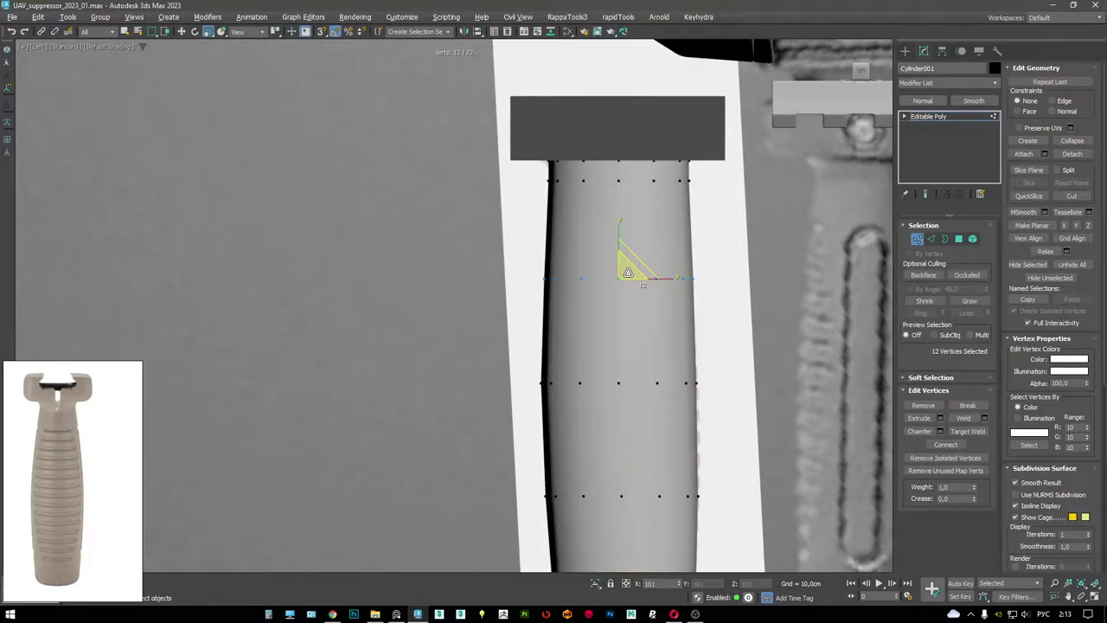
key("F3")
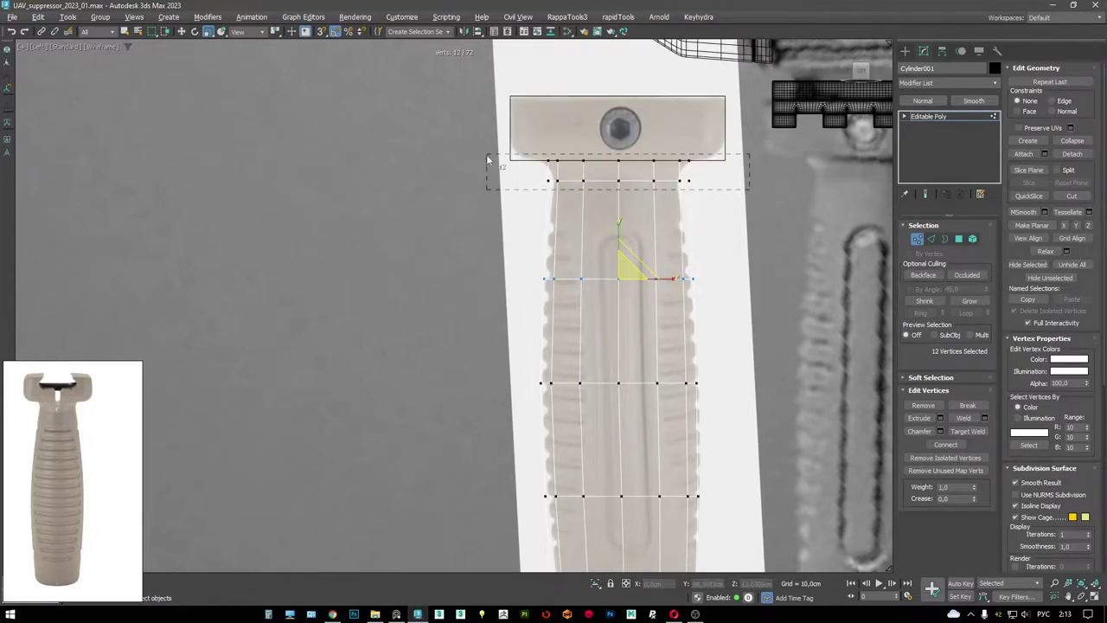
- Scale the top vertex rows inward so the grip narrows into the mount
left_click_drag(487, 160, 487, 160)
scroll(614, 186, "up", 3)
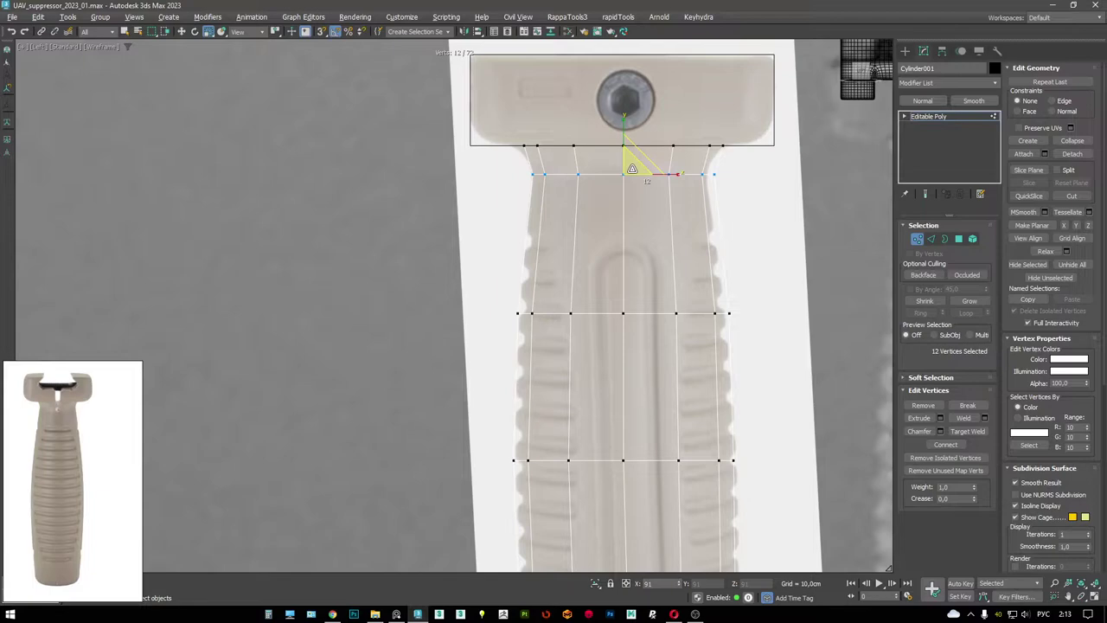
left_click_drag(633, 170, 632, 171)
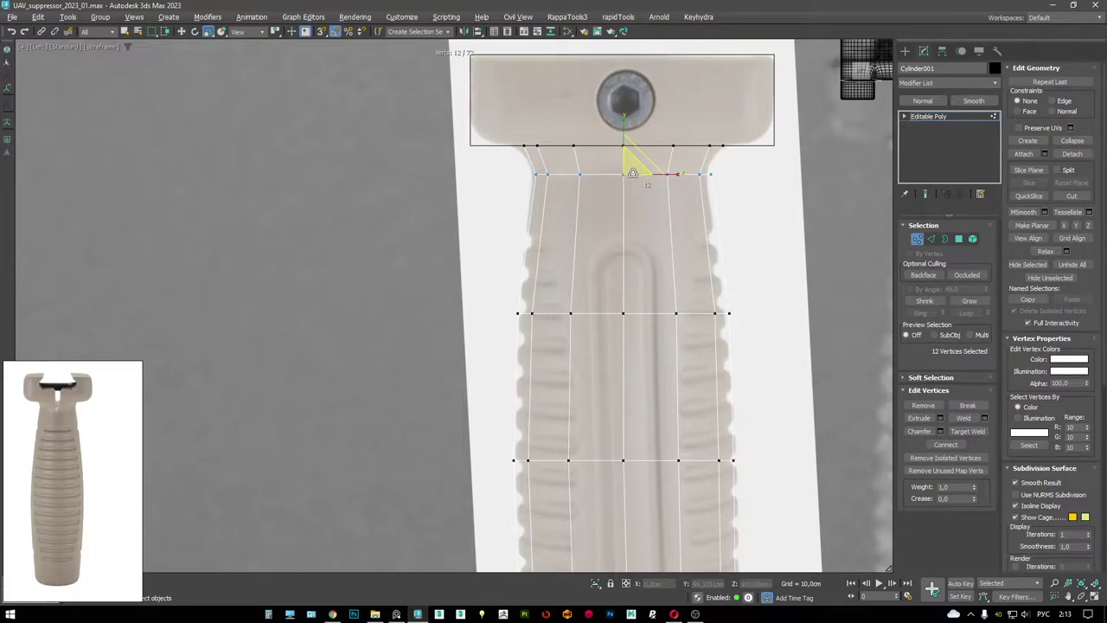
middle_click_drag(632, 170, 622, 152)
scroll(670, 180, "down", 2)
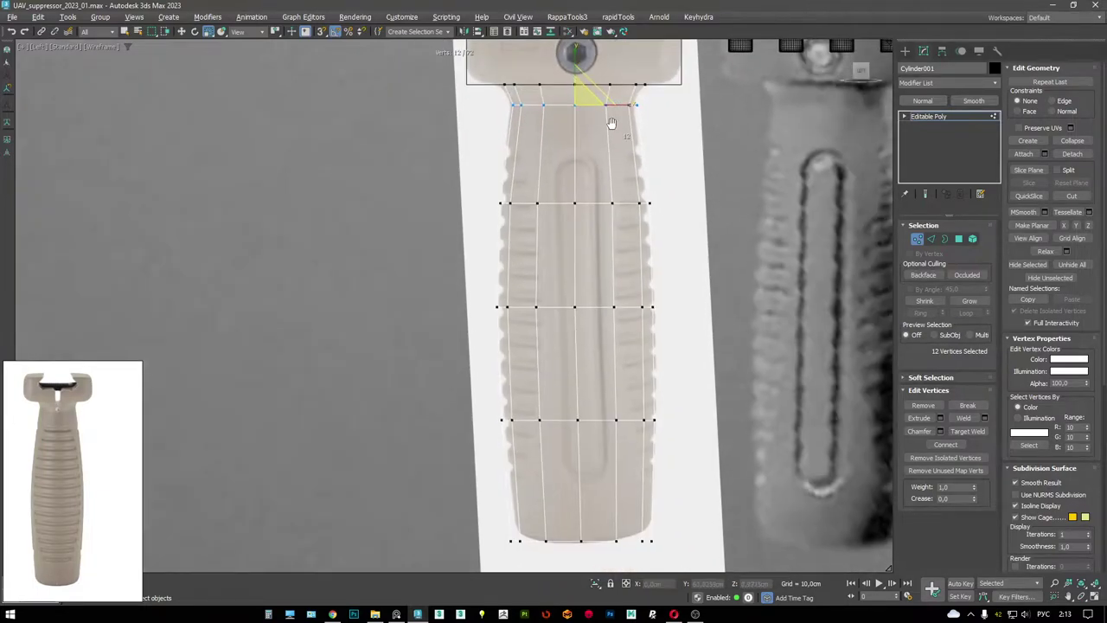
key("F3")
key("F3")
- Orbit the perspective view to inspect the tapered grip, then recentre the side view
key("alt+w")
key("alt+w")
middle_click_drag(740, 478, 554, 277, "alt")
key("alt+w")
scroll(392, 398, "up", 2)
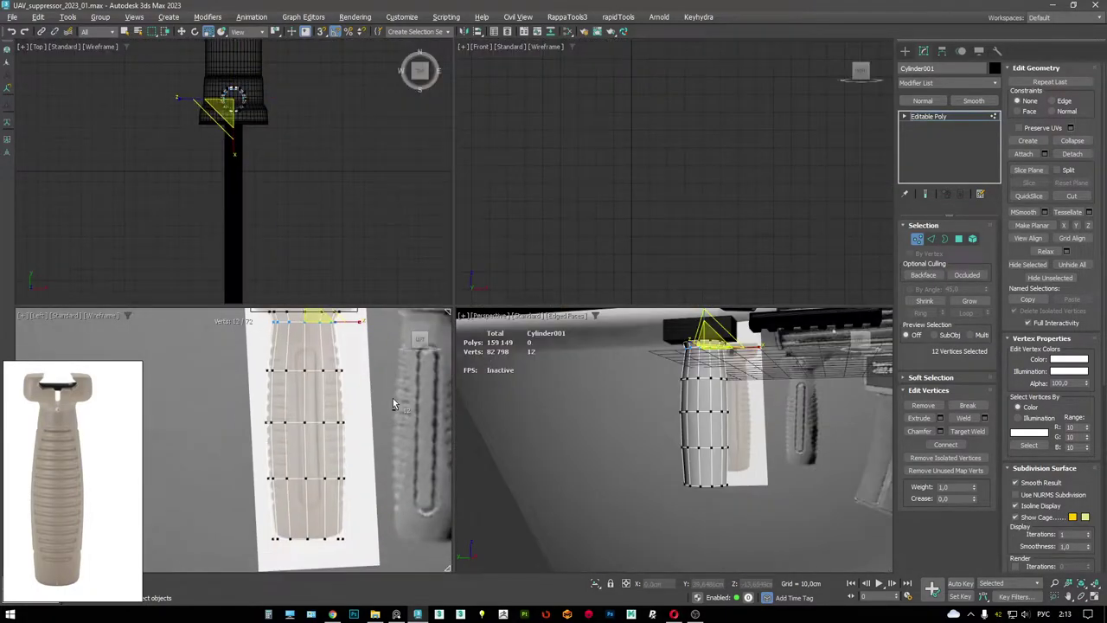
key("alt+w")
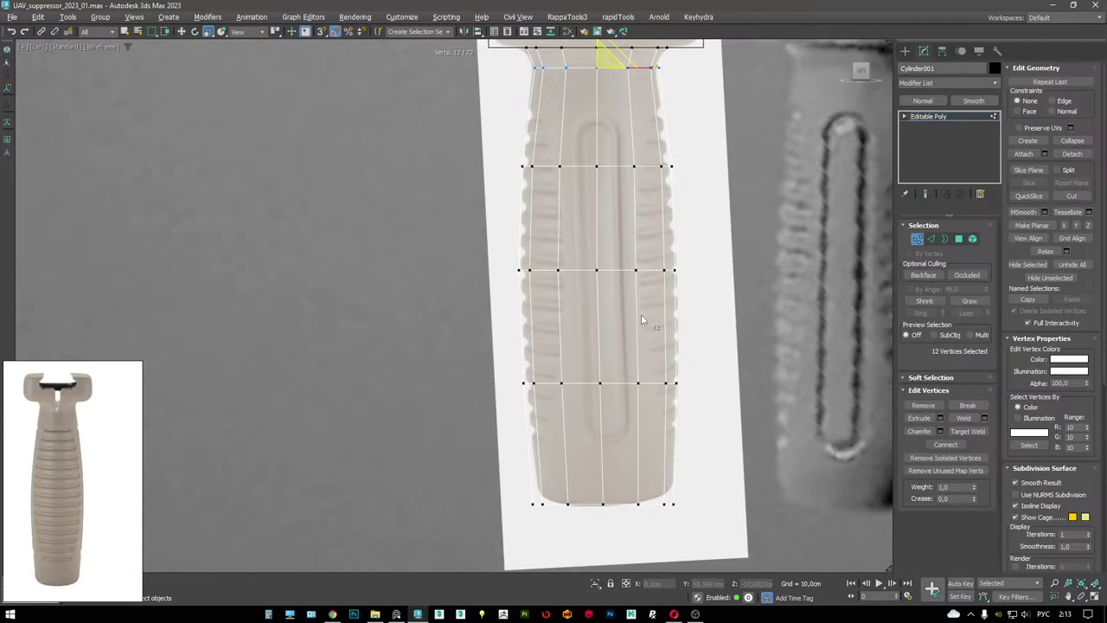
middle_click_drag(626, 385, 620, 338)
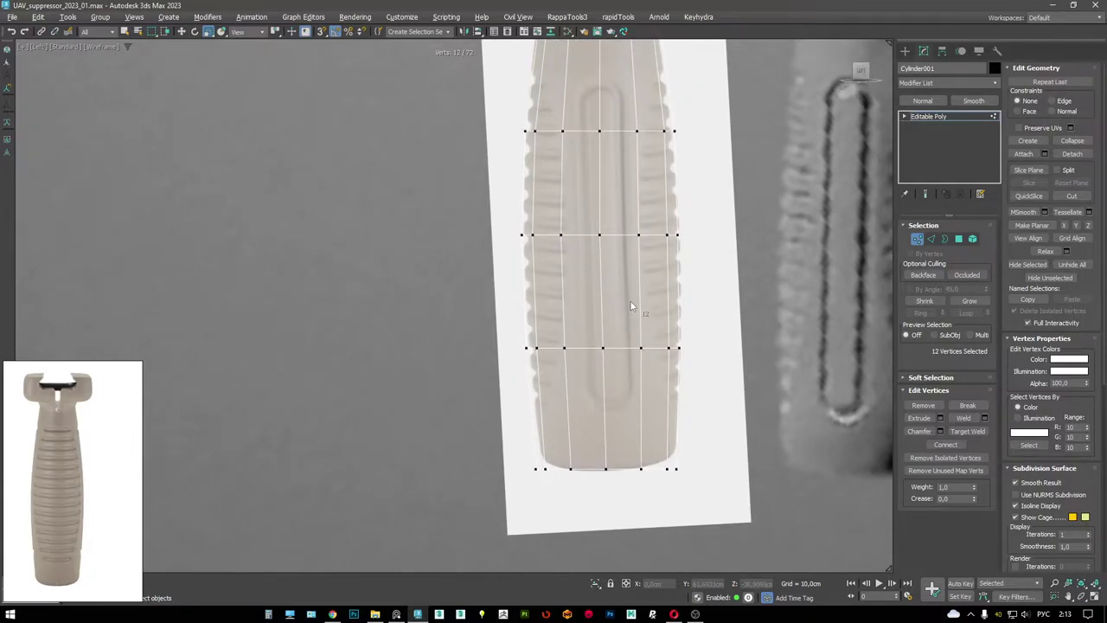
middle_click_drag(631, 305, 592, 311)
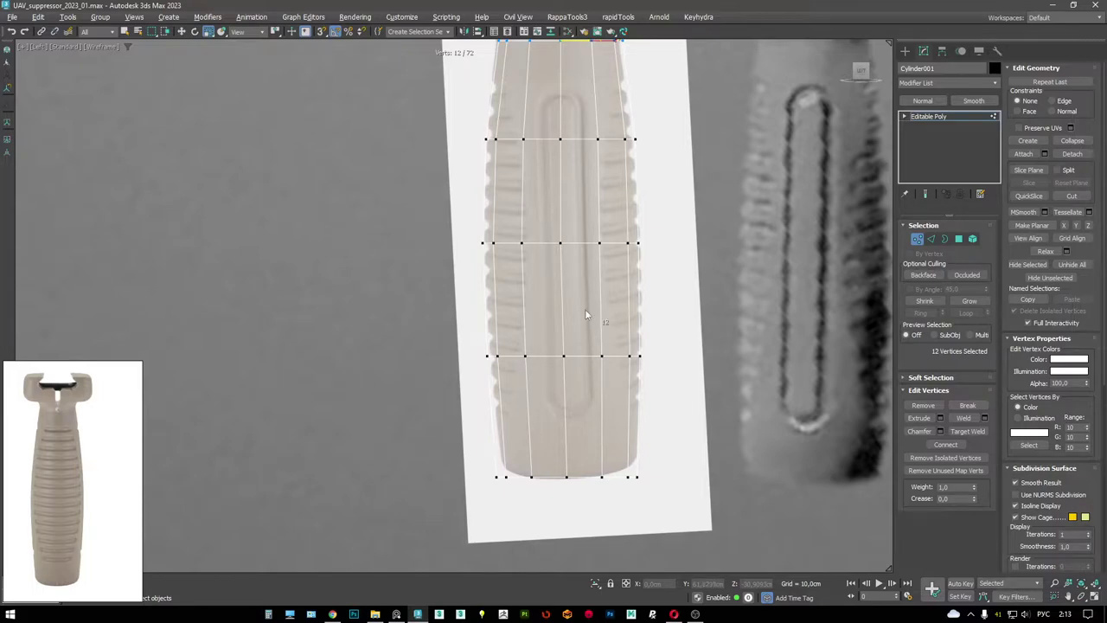
scroll(585, 309, "down", 2)
- Reposition the grip photo in the reference window and switch to Edge mode
left_click(60, 517)
scroll(59, 519, "down", 4)
scroll(59, 519, "up", 5)
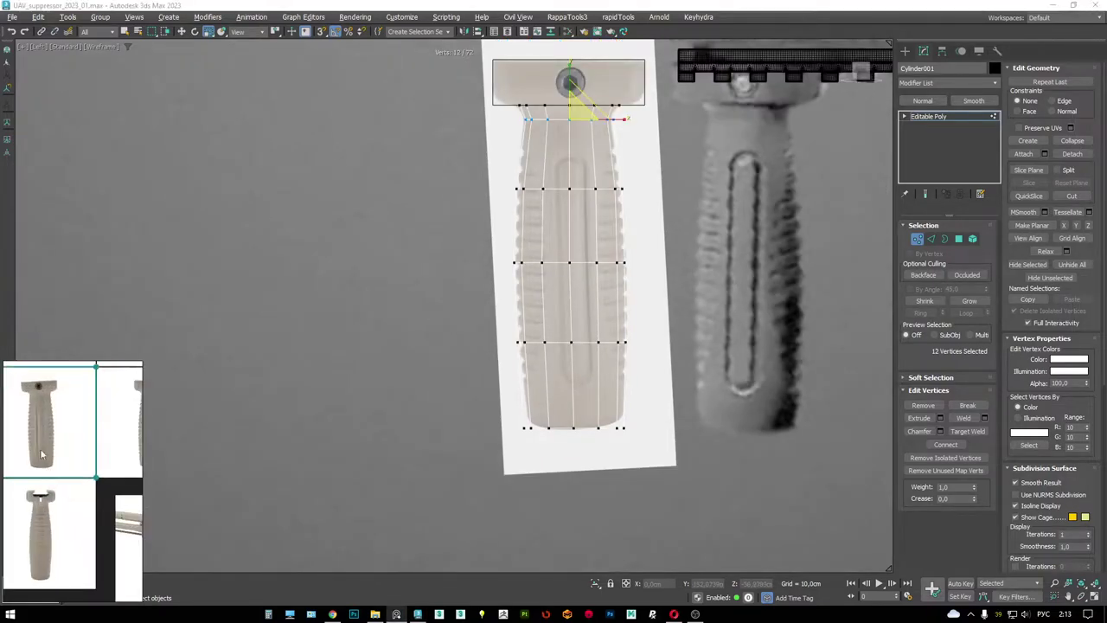
middle_click_drag(67, 513, 70, 469)
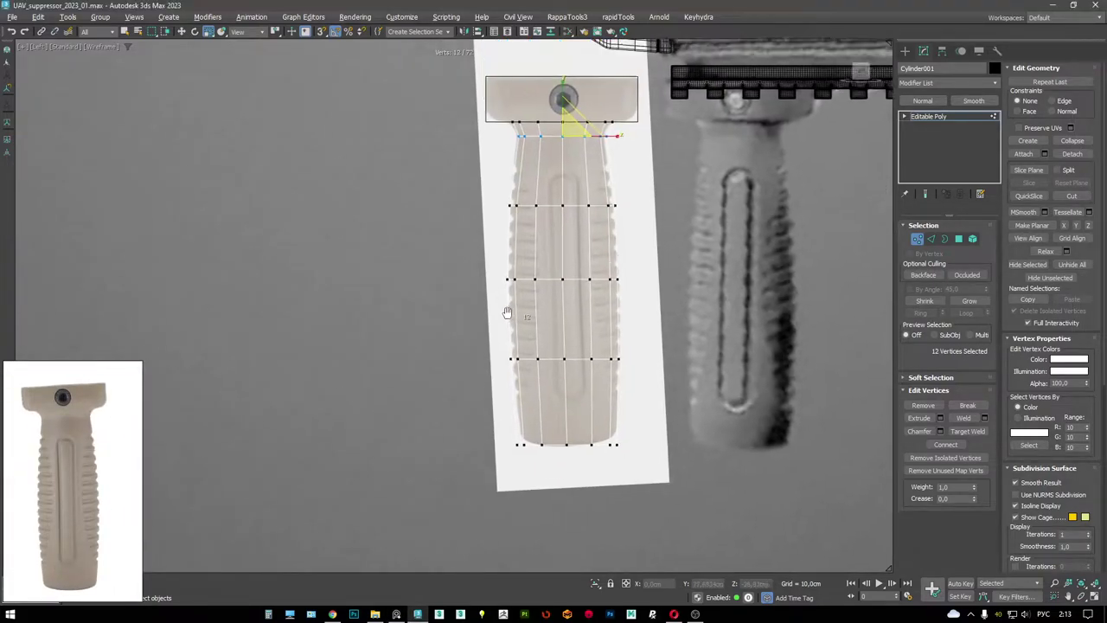
middle_click_drag(574, 212, 564, 237)
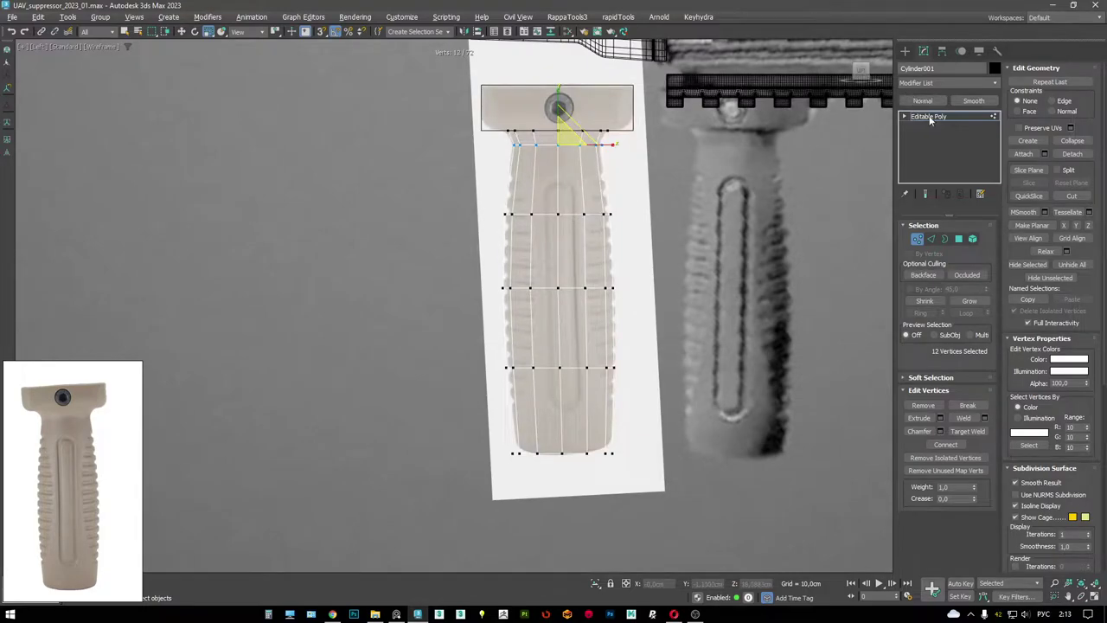
key("2")
middle_click_drag(608, 182, 605, 166)
- Select the grip's edge loop and create a new shape from it named Shape001
left_click(603, 163)
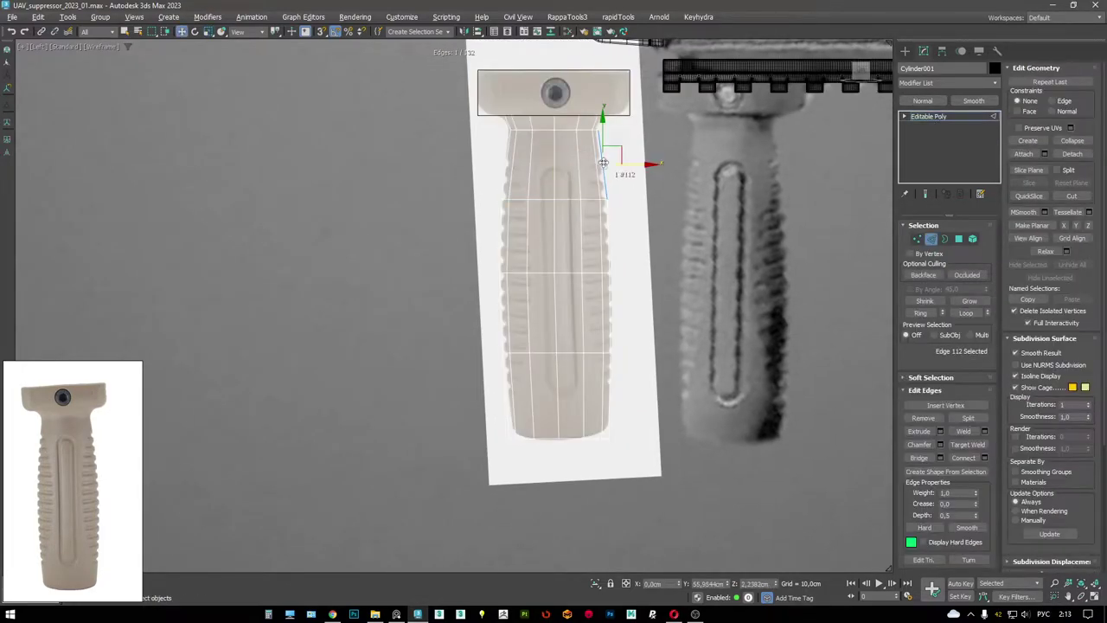
double_click(603, 162)
key("alt+w")
key("alt+w")
middle_click_drag(667, 398, 692, 428, "alt")
left_click(967, 473)
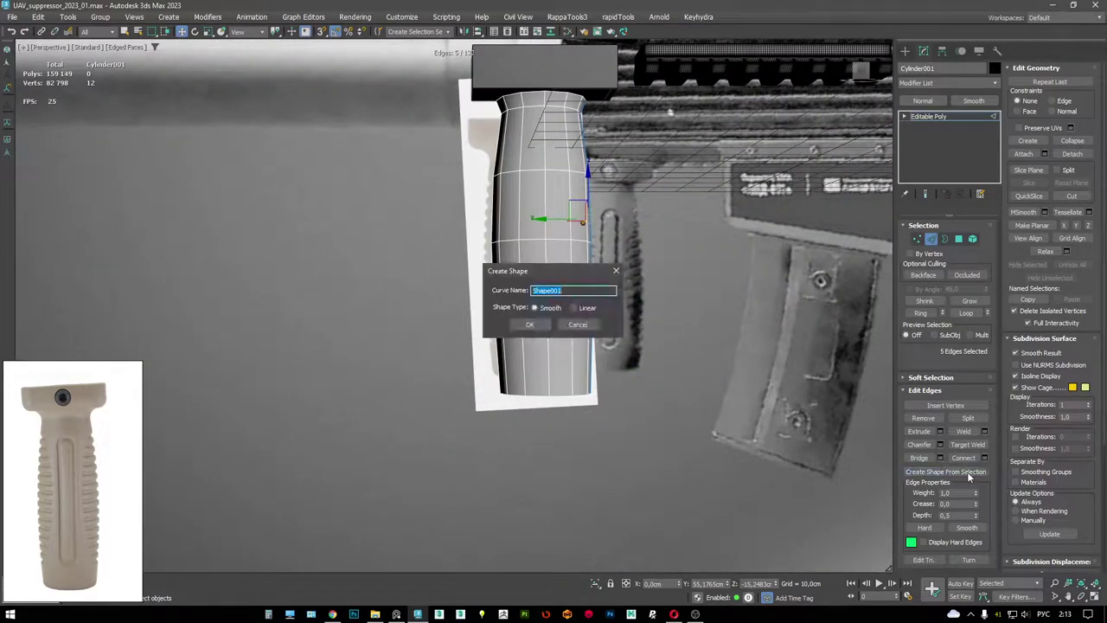
left_click(536, 323)
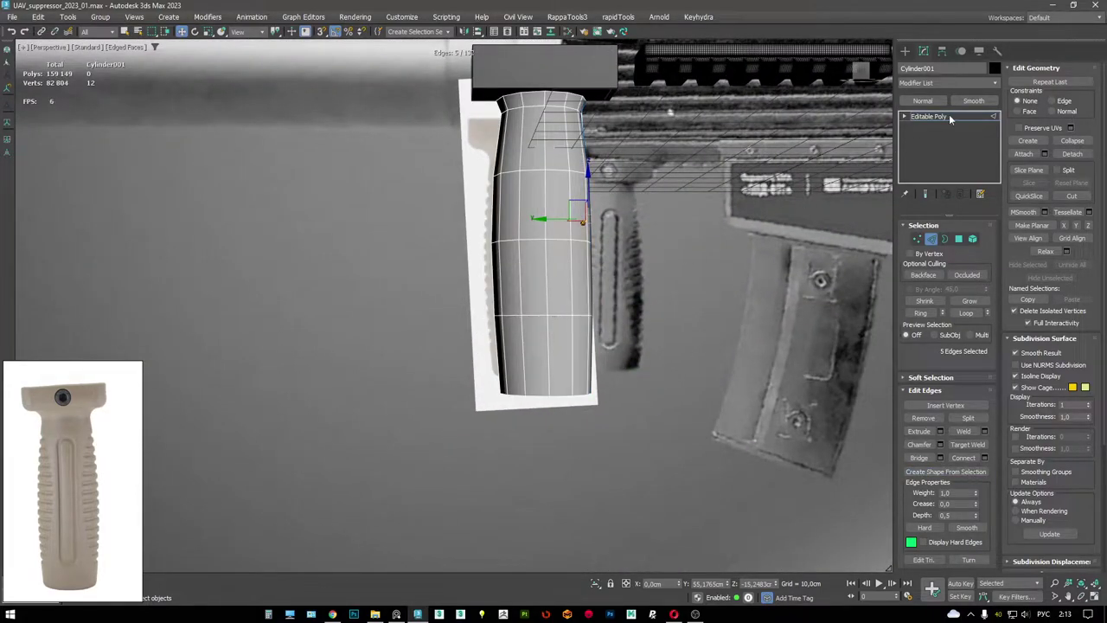
- Hide the grip mesh and apply a Lathe to Shape001 with Direction Z
middle_click_drag(582, 172, 579, 184)
key("alt+h")
left_click(580, 184)
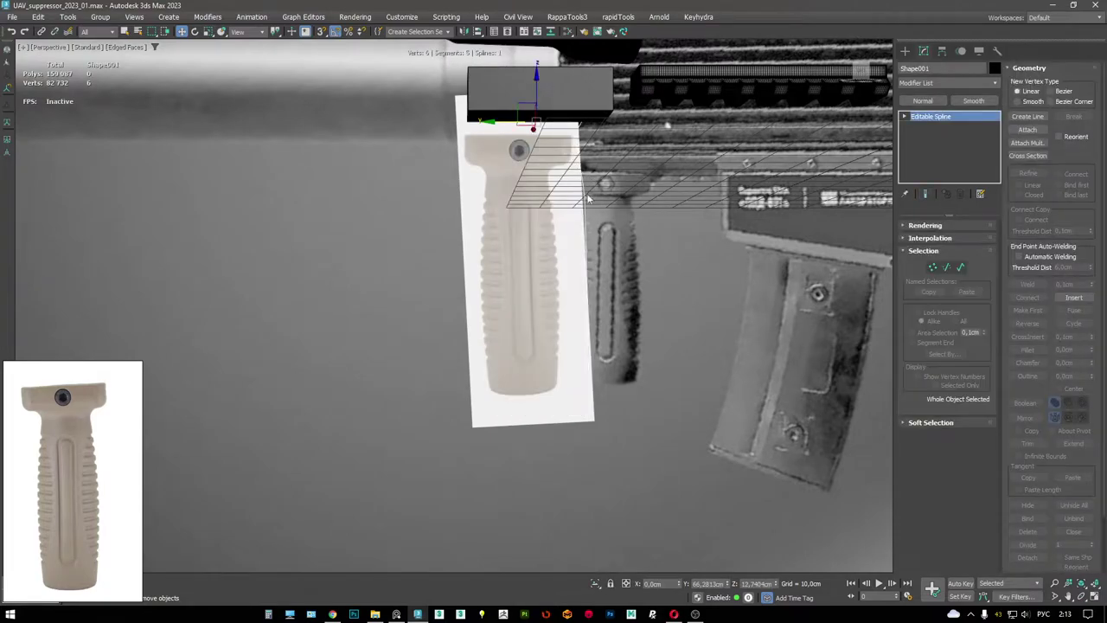
right_click(611, 203)
left_click(558, 114)
middle_click_drag(539, 177, 519, 207, "alt")
left_click(965, 343)
key("F3")
key("F3")
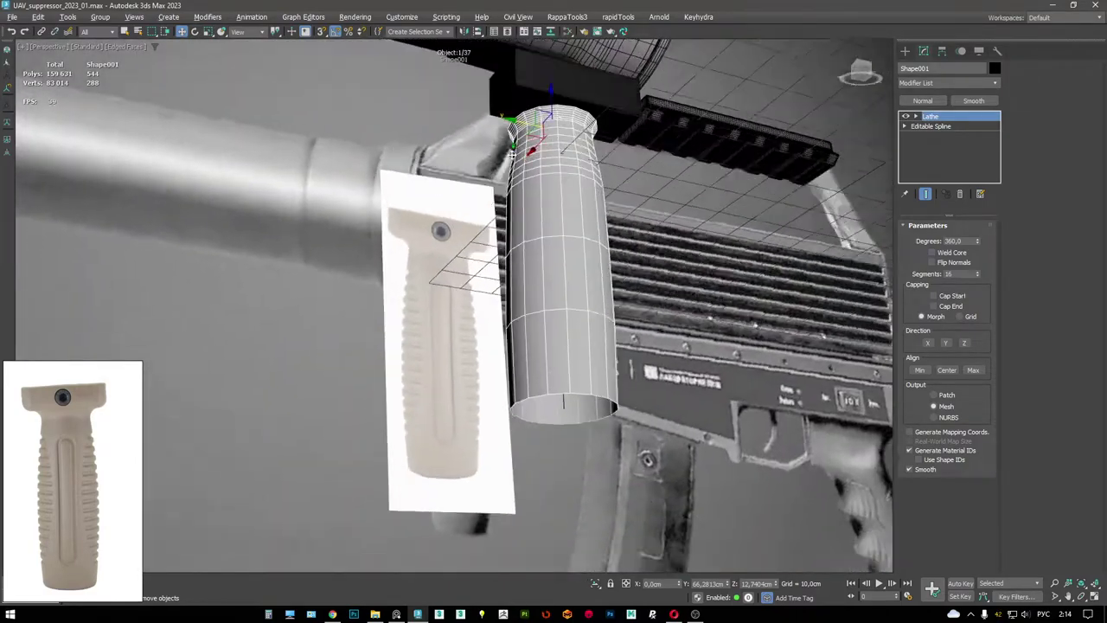
- In the Left view, make all profile spline vertices Corner and enable Show End Result
key("alt+w")
scroll(285, 415, "up", 1)
key("alt+w")
scroll(582, 212, "up", 2)
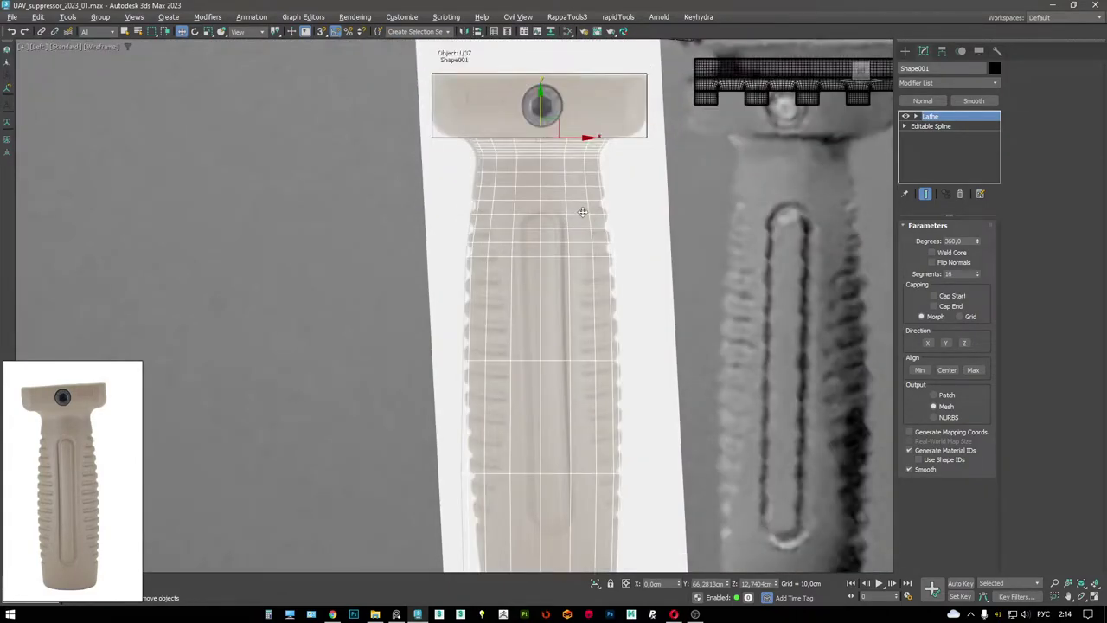
left_click(929, 126)
key("1")
right_click(645, 179)
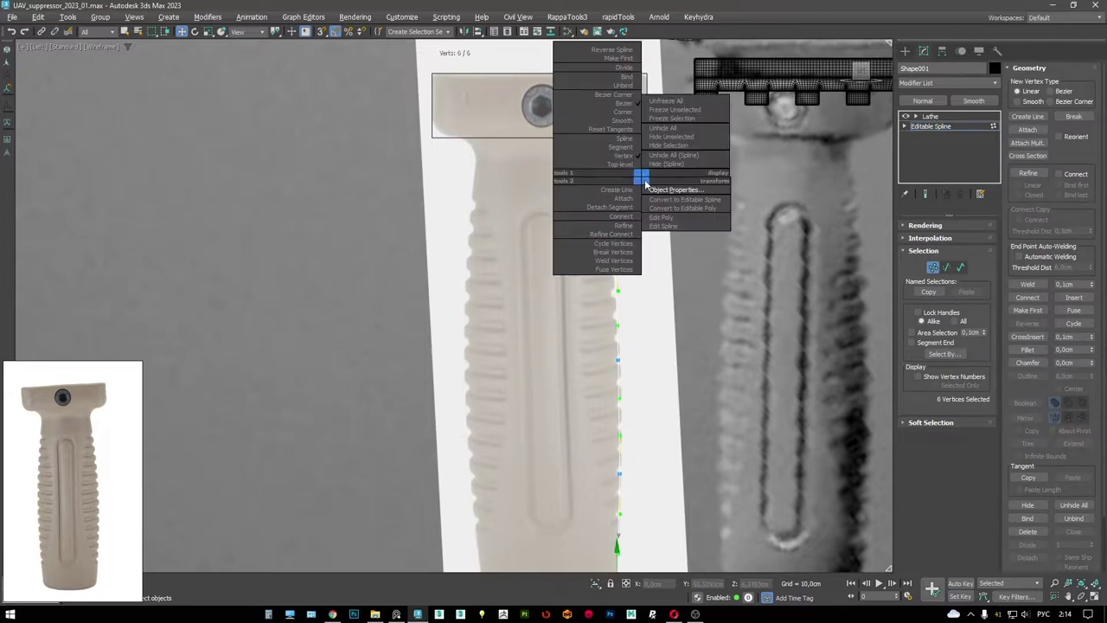
left_click(623, 112)
scroll(613, 168, "up", 2)
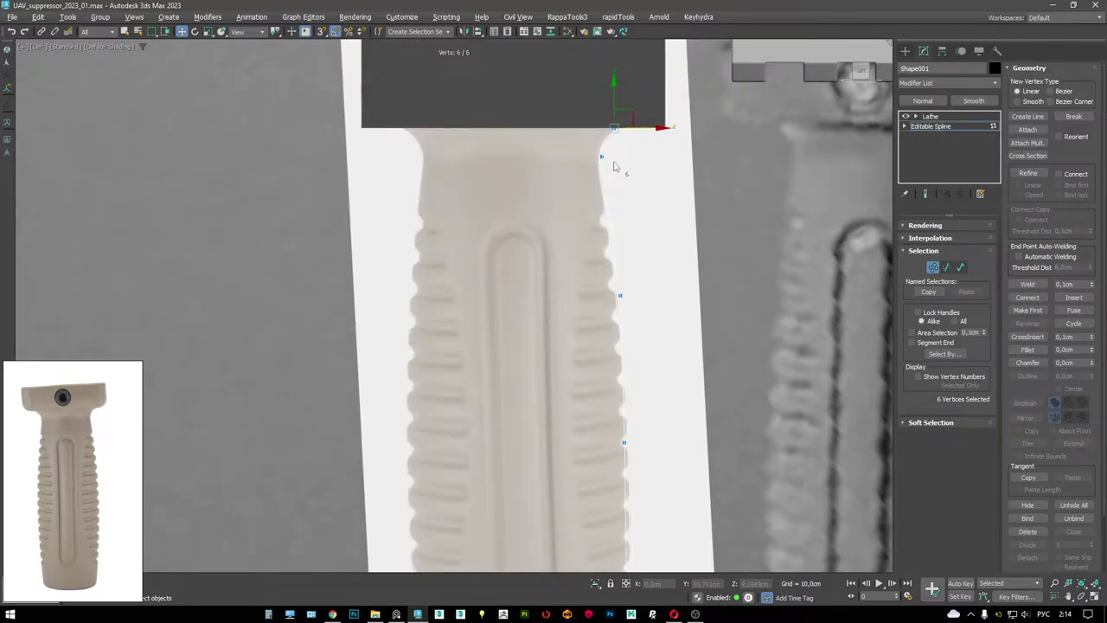
left_click(924, 194)
- Move the profile's bottom vertex about 1.34 cm
middle_click_drag(705, 148, 600, 142)
left_click(632, 240)
left_click_drag(684, 476, 519, 432)
left_click_drag(630, 430, 624, 420)
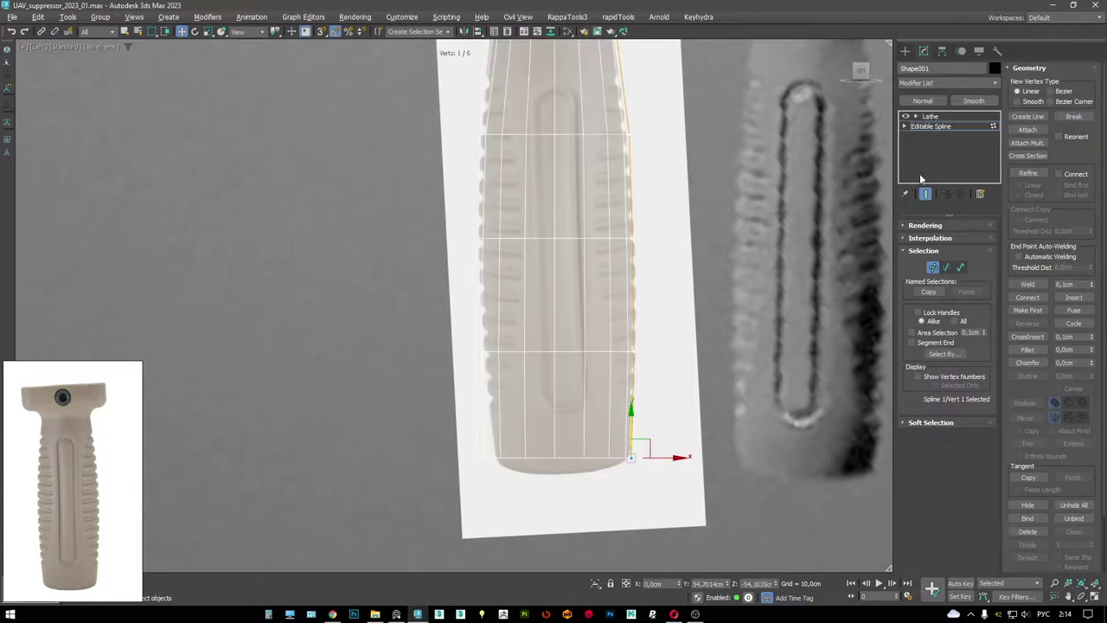
- Check the lathed cylinder in perspective, then isolate the profile spline
left_click(930, 116)
key("alt+w")
key("alt+w")
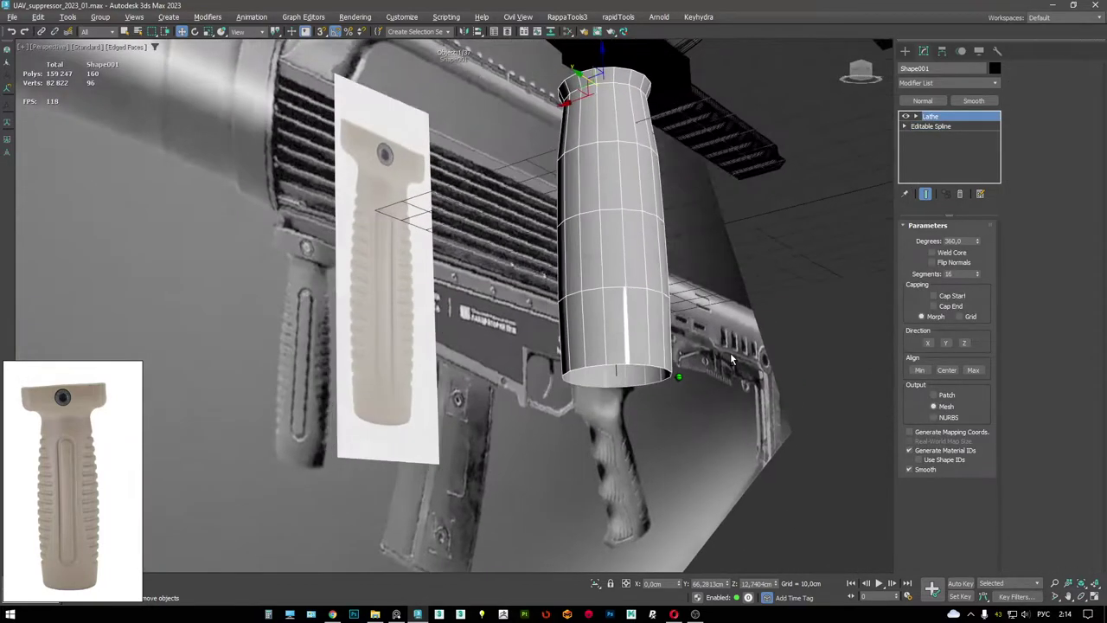
mouse_move(646, 272)
middle_mouse_down("alt")
mouse_move(663, 247)
mouse_move(682, 333)
middle_mouse_up("alt")
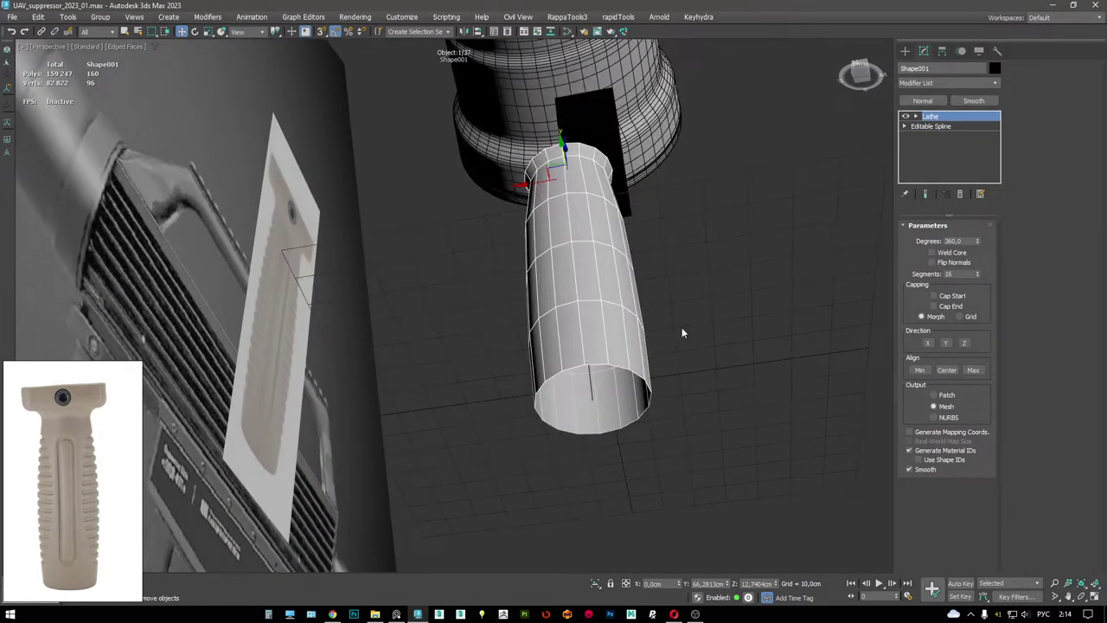
left_click(940, 127)
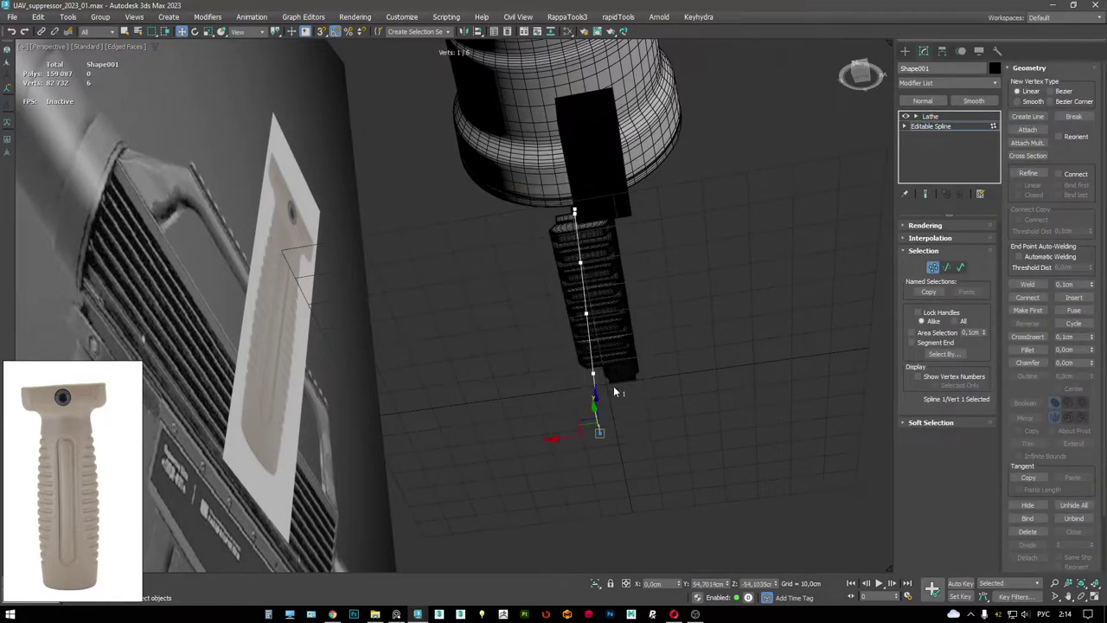
middle_click_drag(613, 385, 493, 381, "alt")
key("alt+q")
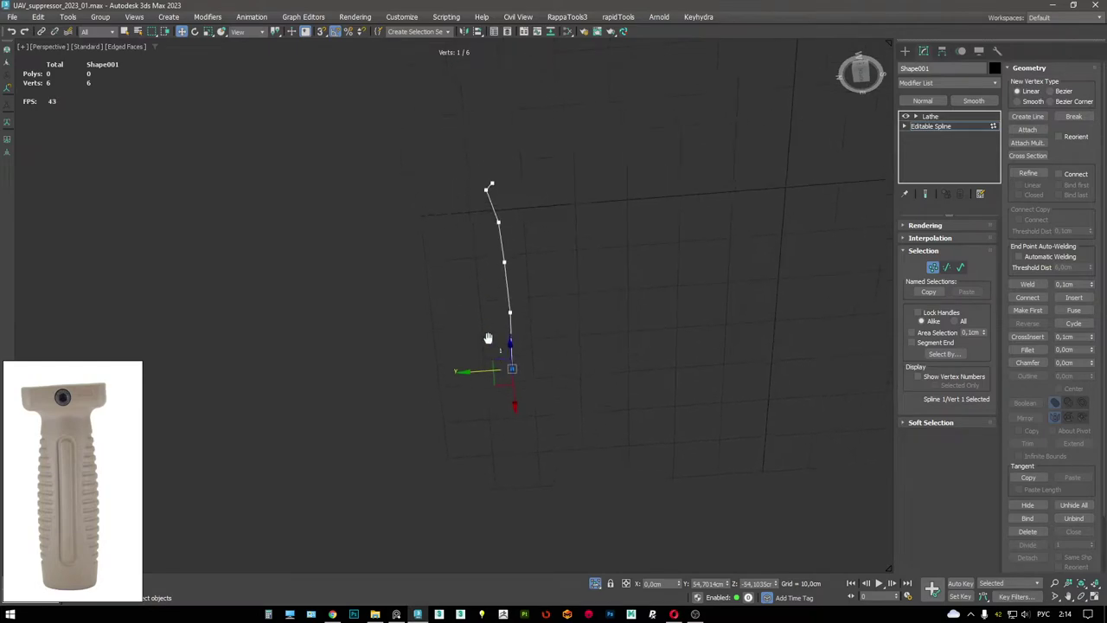
- Extend the profile's end vertex inward to the lathe axis to close the grip's bottom
left_click(926, 116)
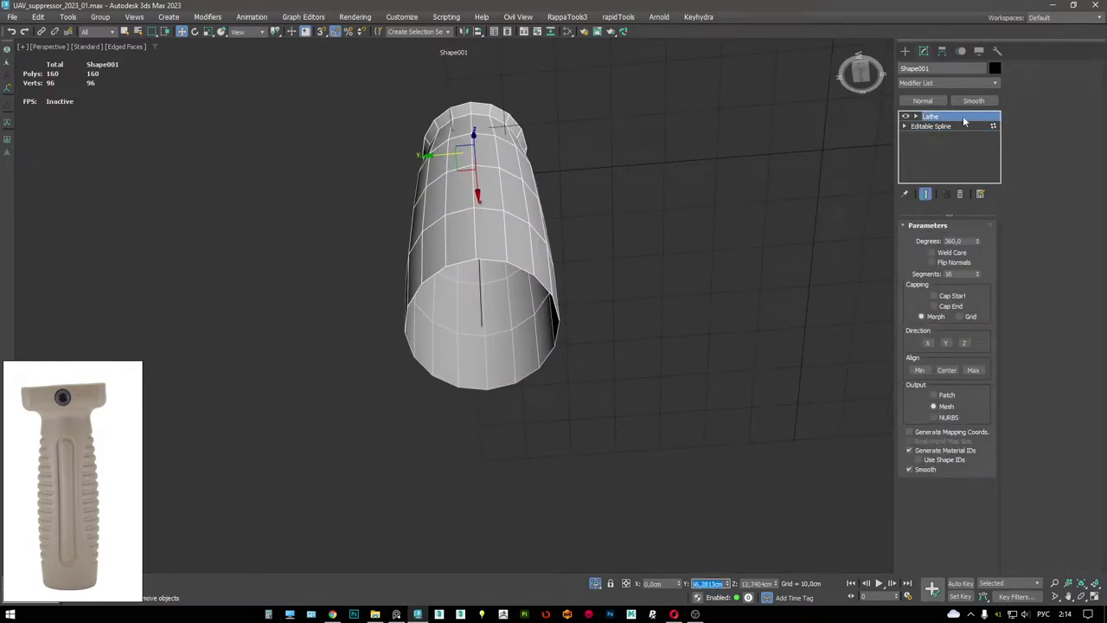
left_click(931, 126)
key("1")
left_click(559, 321)
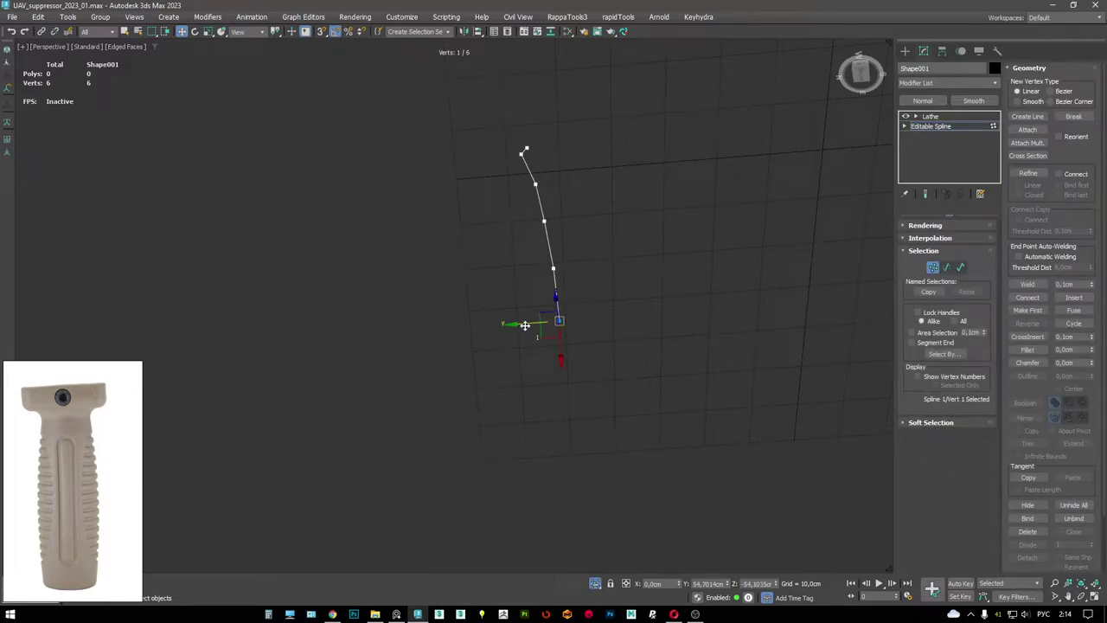
left_click_drag(510, 324, 381, 334)
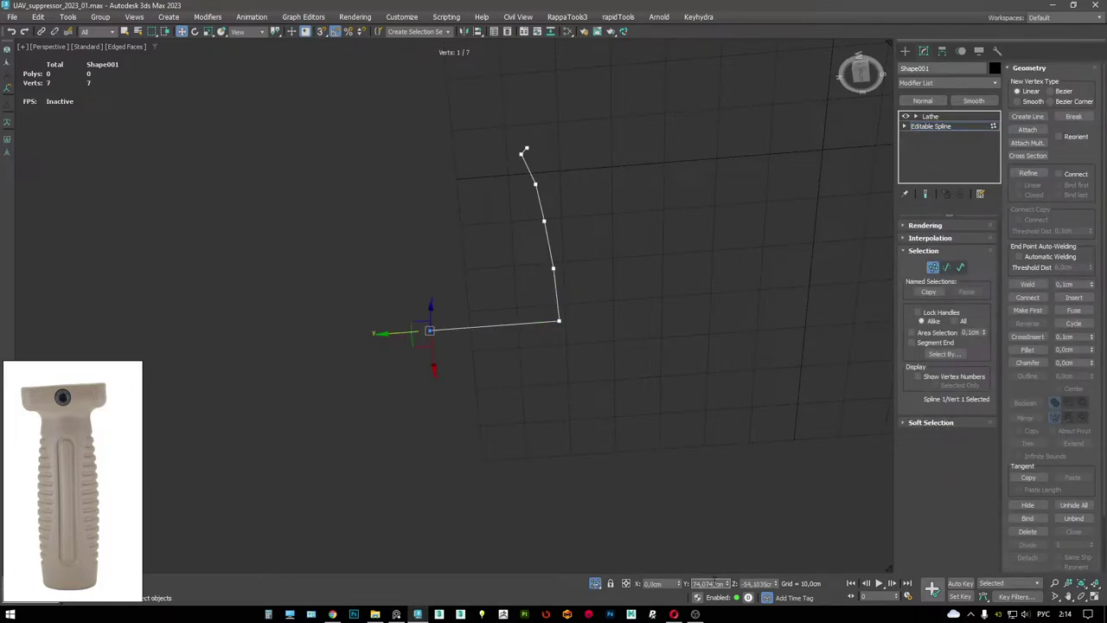
left_click_drag(647, 413, 599, 260)
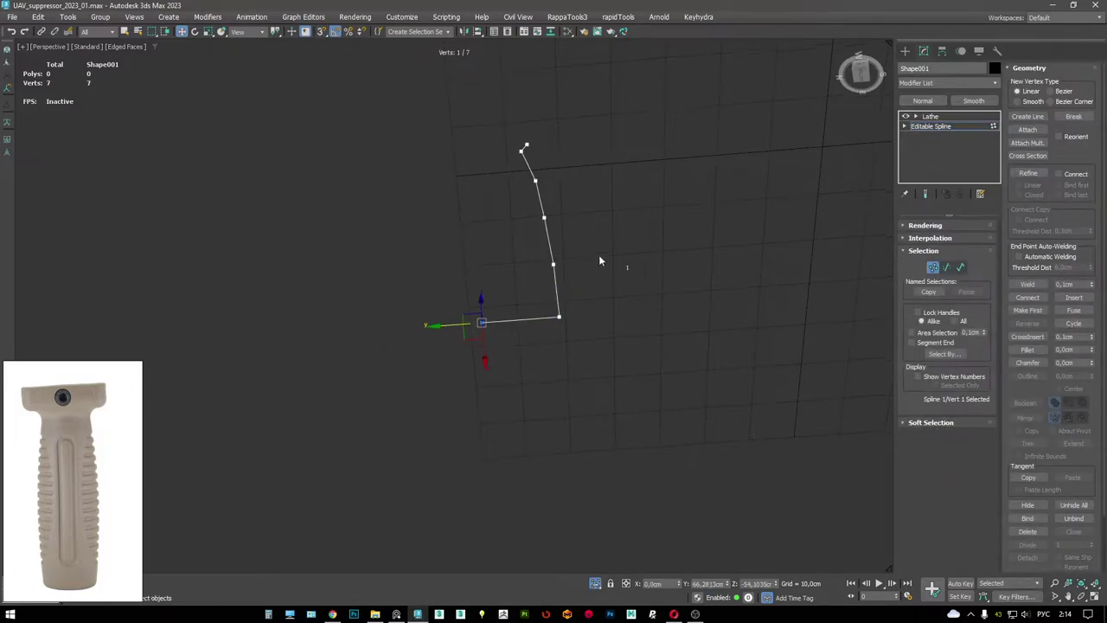
left_click(930, 116)
middle_click_drag(606, 199, 487, 250, "alt")
- In the side view, set the vertex type for all seven profile vertices
left_click(942, 127)
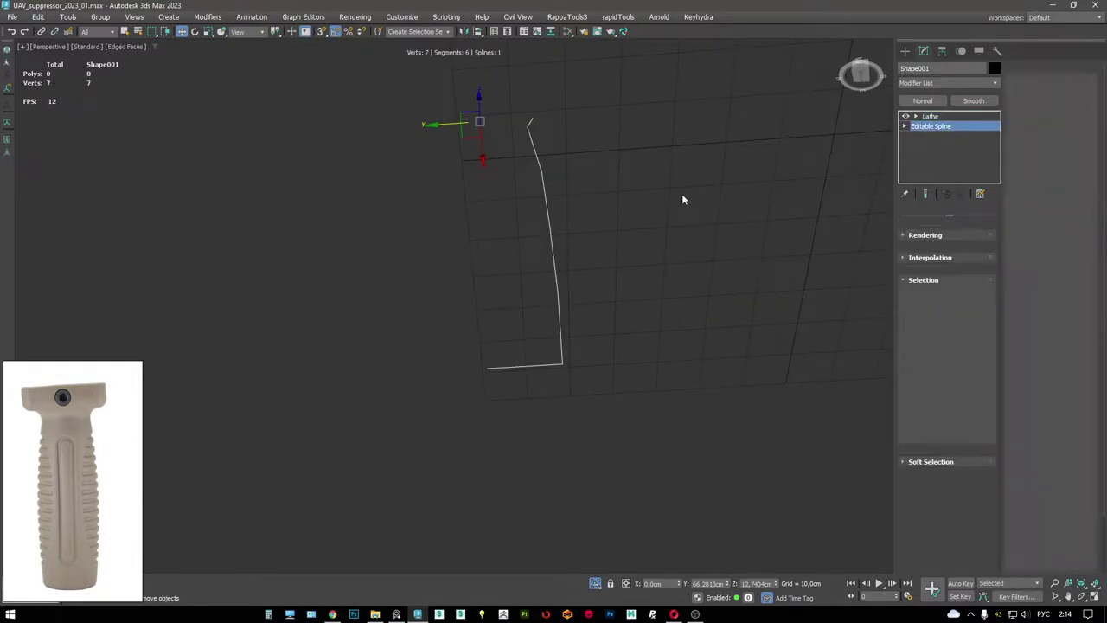
key("alt+w")
left_click(323, 395)
key("alt+w")
key("1")
left_click(642, 400)
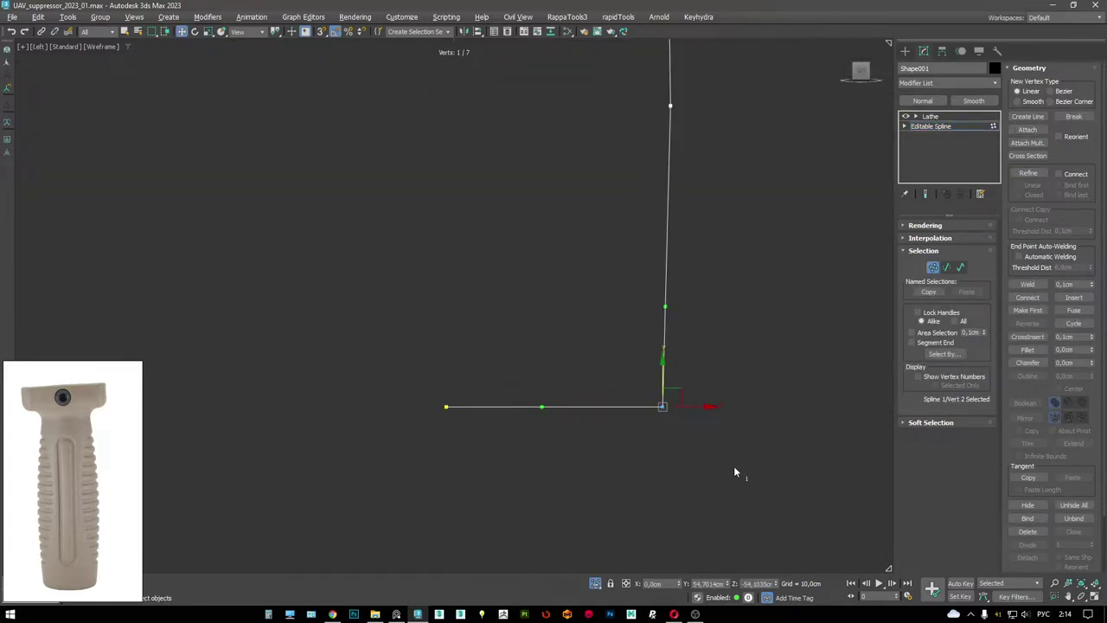
key("ctrl+a")
right_click(647, 335)
left_click(627, 270)
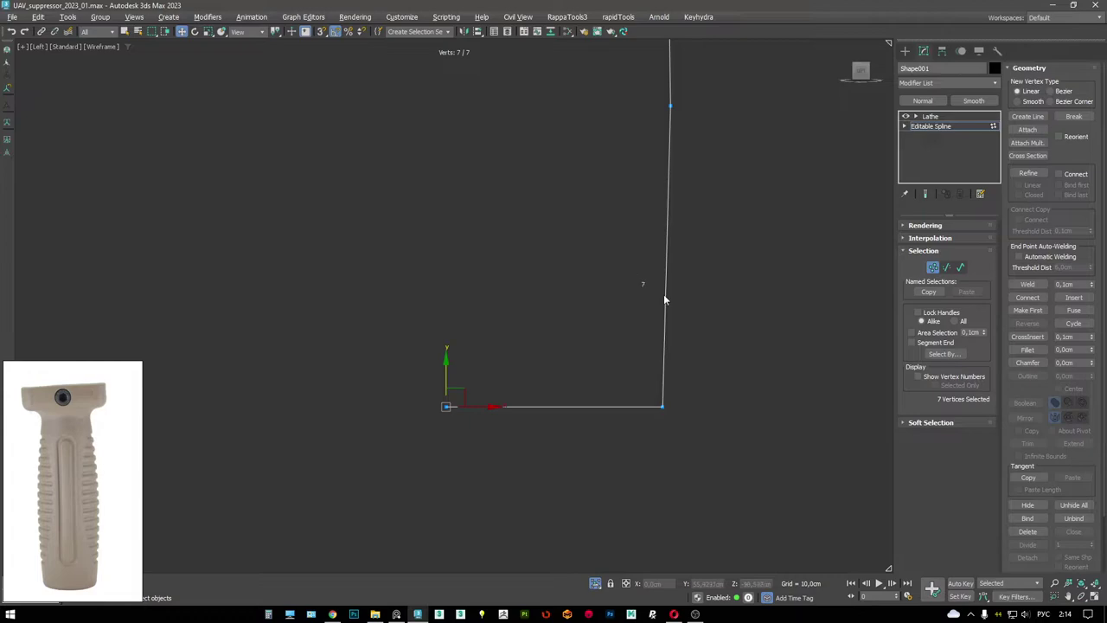
- Refine extra vertices around the profile's bottom corner to form a bevel
left_click(665, 382)
scroll(665, 389, "up", 3)
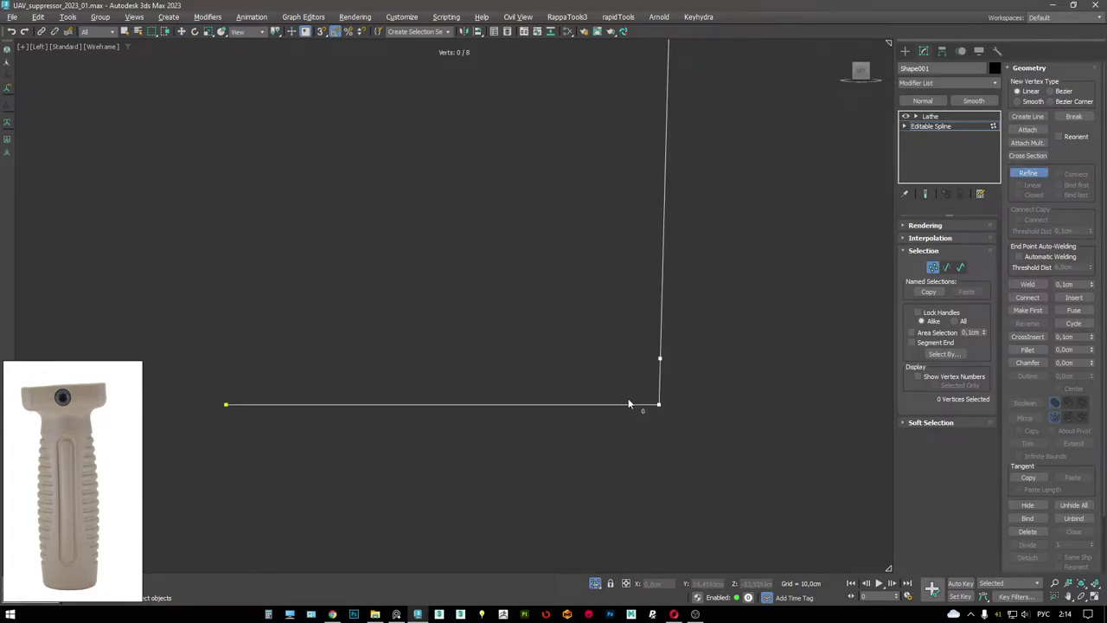
left_click(614, 404)
key("w")
left_click(659, 404)
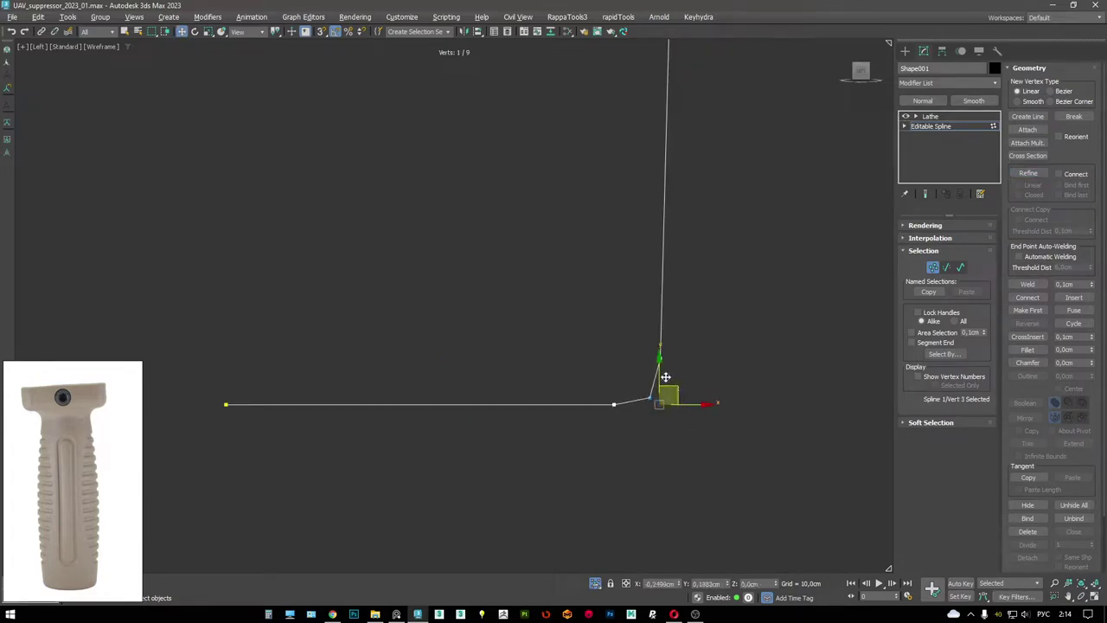
key("ctrl+r")
left_click(660, 311)
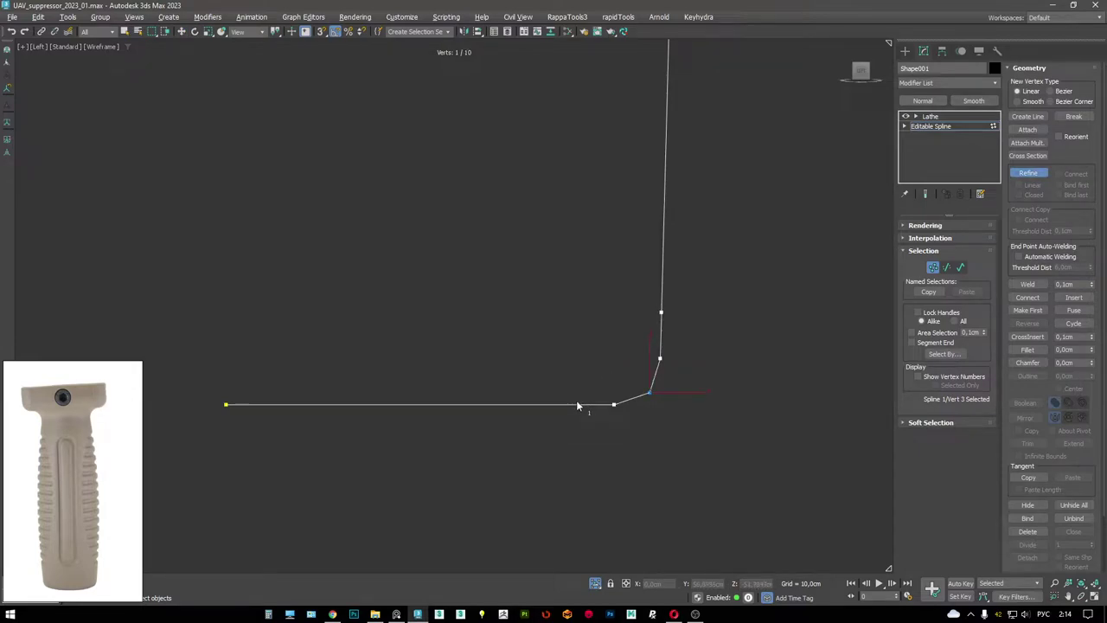
key("w")
- Inspect the lathed grip's bevelled base in perspective and shaded side views
left_click(930, 116)
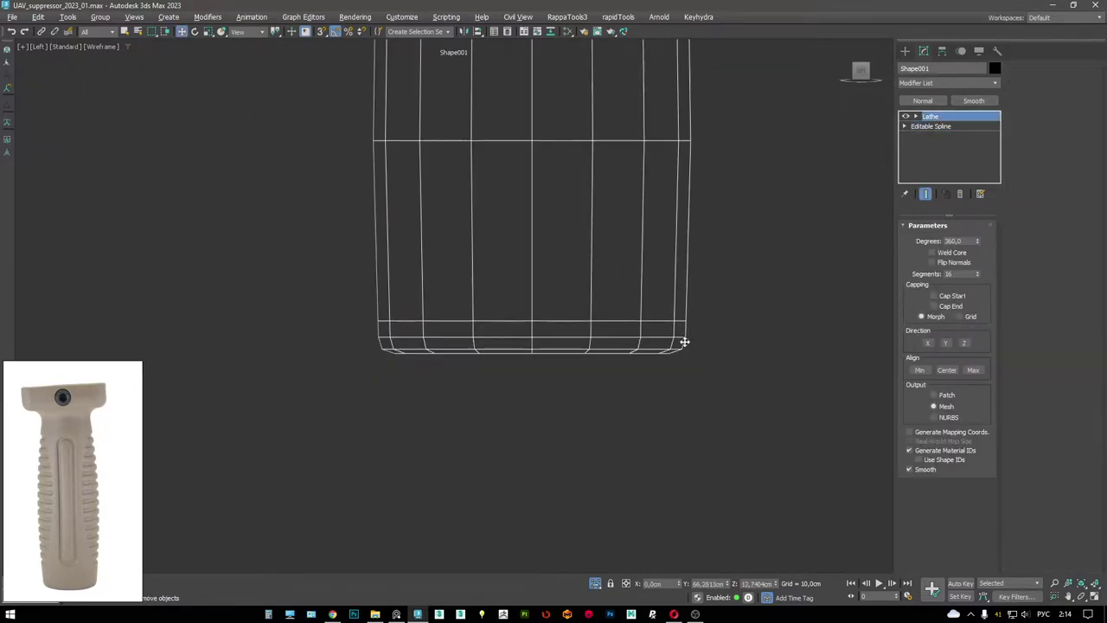
key("alt+w")
key("alt+w")
scroll(551, 326, "up", 8)
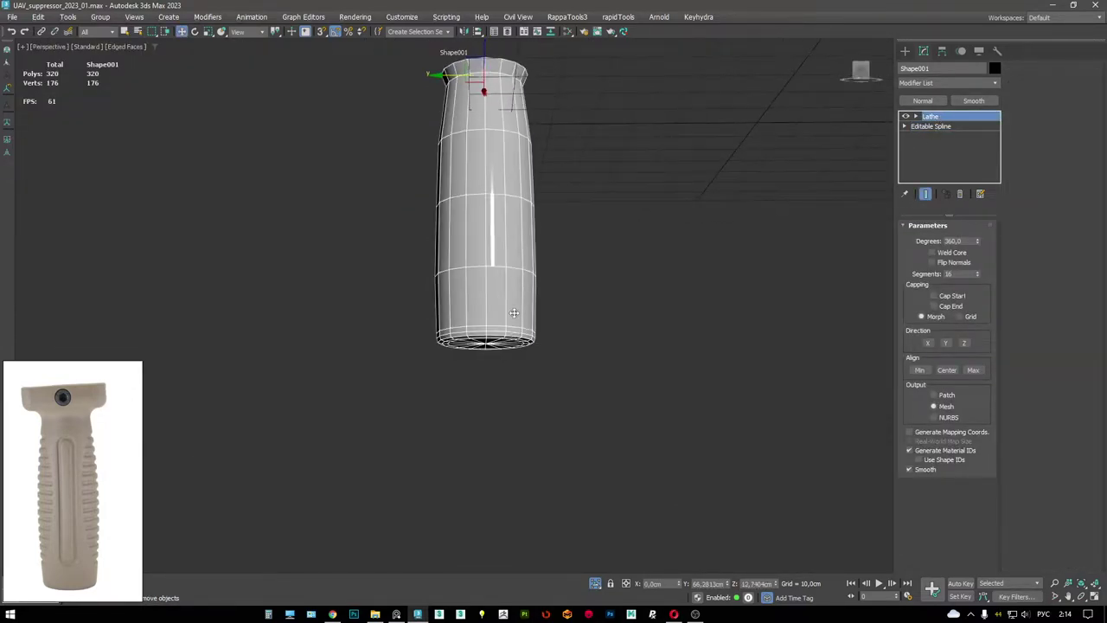
middle_click_drag(500, 414, 530, 416, "alt")
key("alt+w")
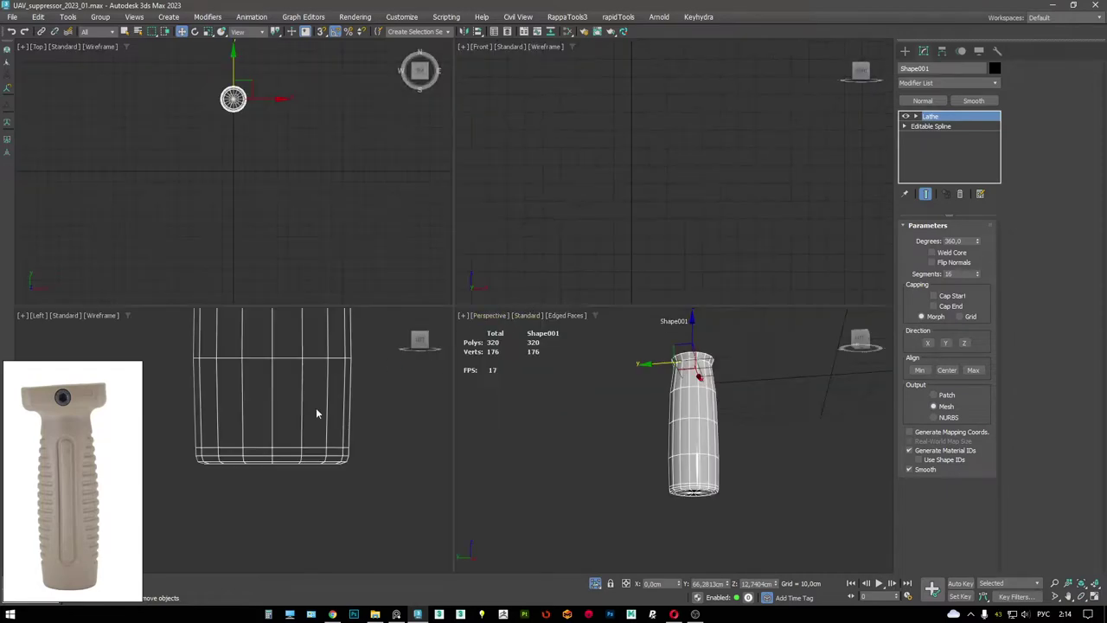
key("alt+w")
key("F3")
scroll(450, 389, "down", 5)
scroll(558, 355, "up", 5)
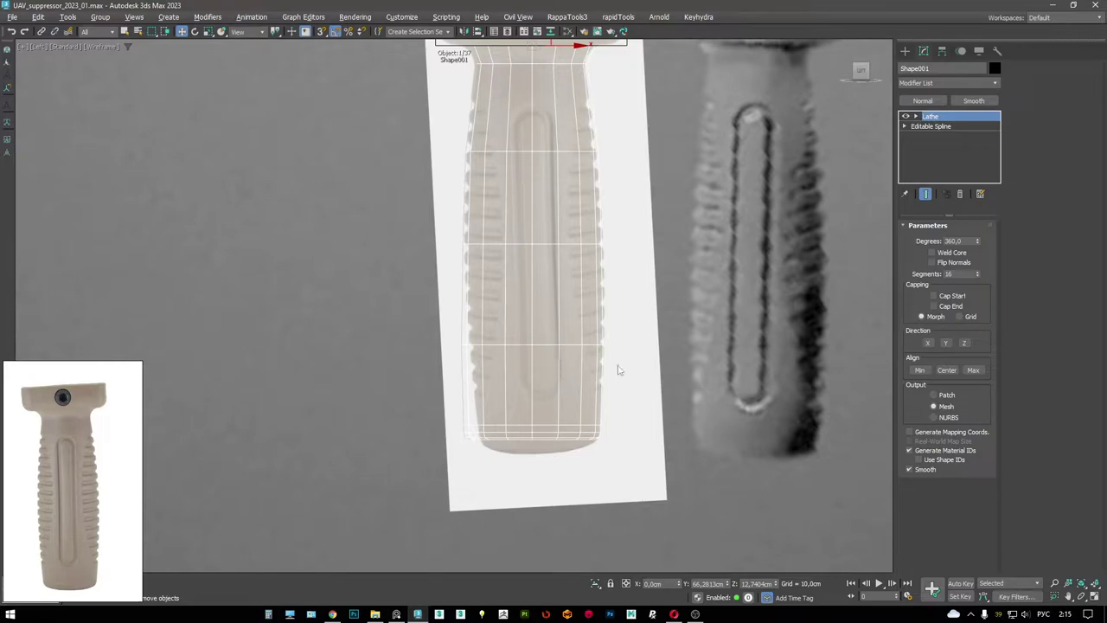
left_click(965, 126)
- Make the three bottom vertices of the grip profile smooth Bezier
middle_click_drag(577, 224, 588, 240)
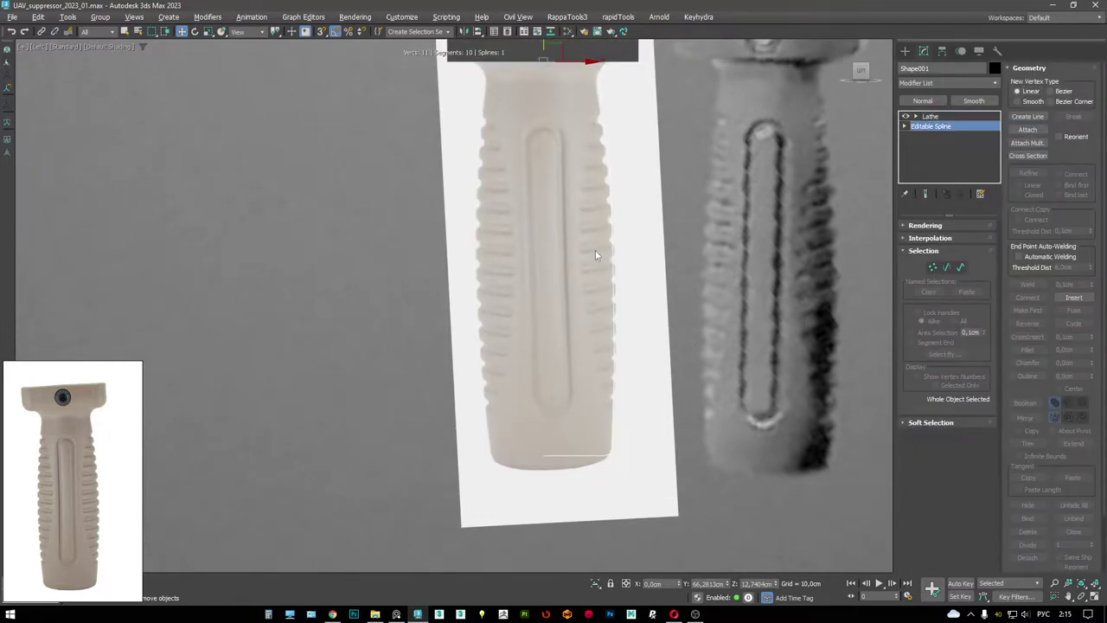
key("1")
left_click_drag(659, 425, 662, 429)
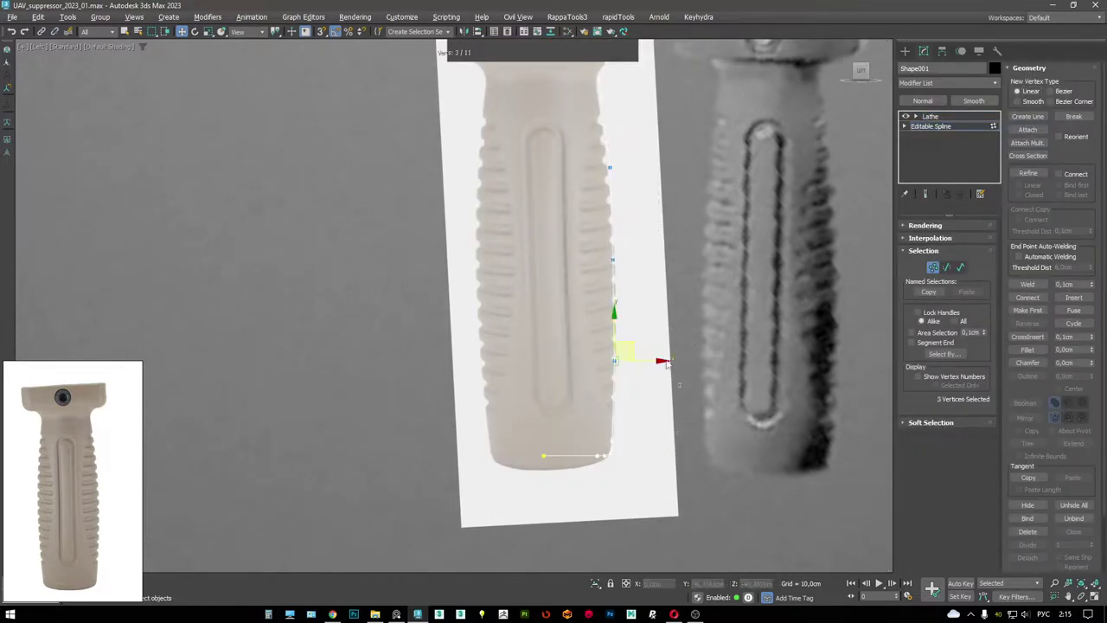
right_click(666, 308)
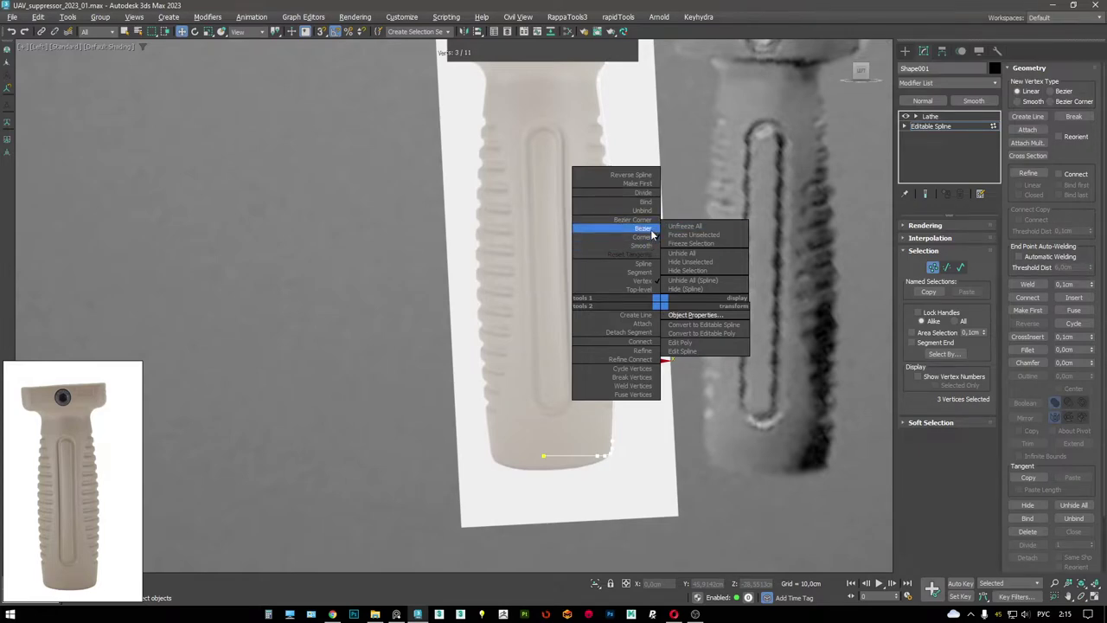
left_click(647, 229)
- Refine the profile spline to add a new vertex along the grip's side
middle_click_drag(614, 252, 615, 264)
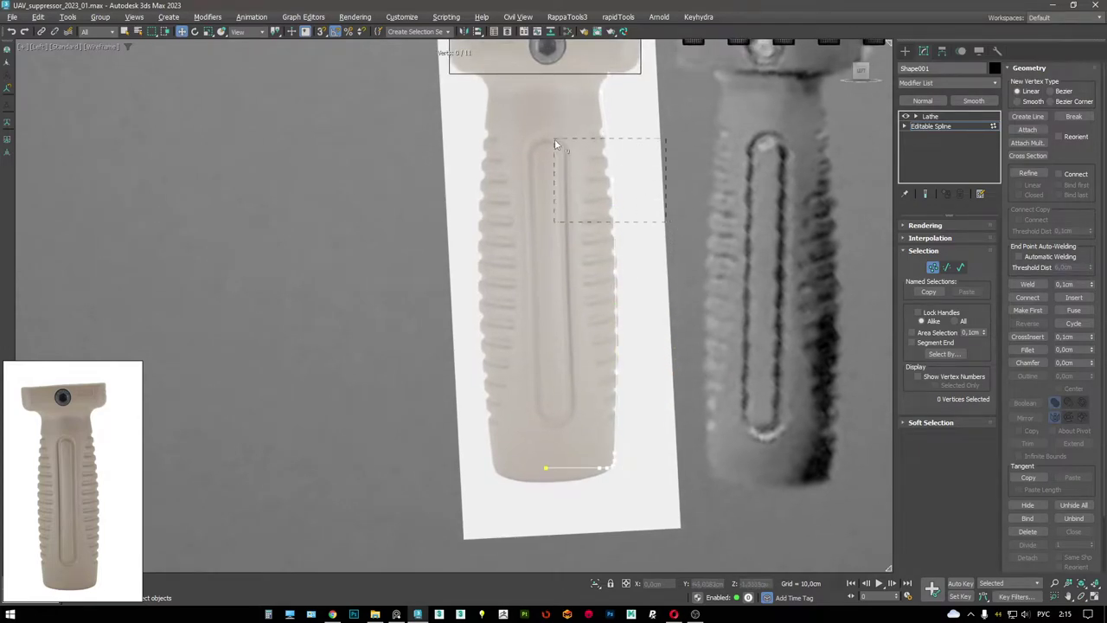
left_click_drag(555, 138, 556, 139)
left_click(673, 147)
left_click(597, 108)
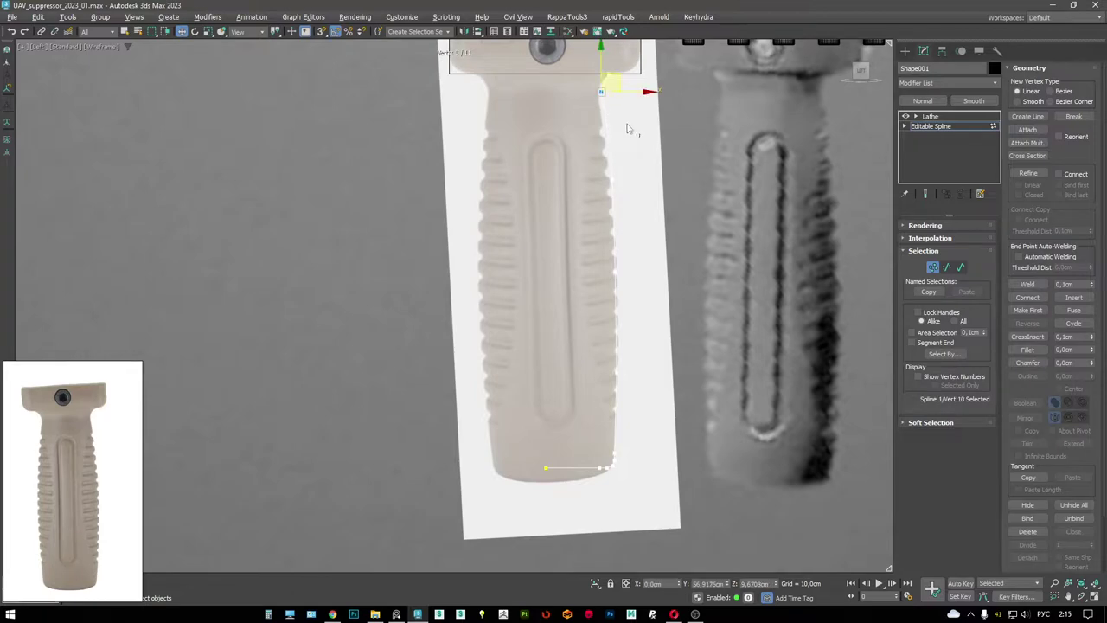
scroll(599, 78, "up", 2)
key("ctrl+r")
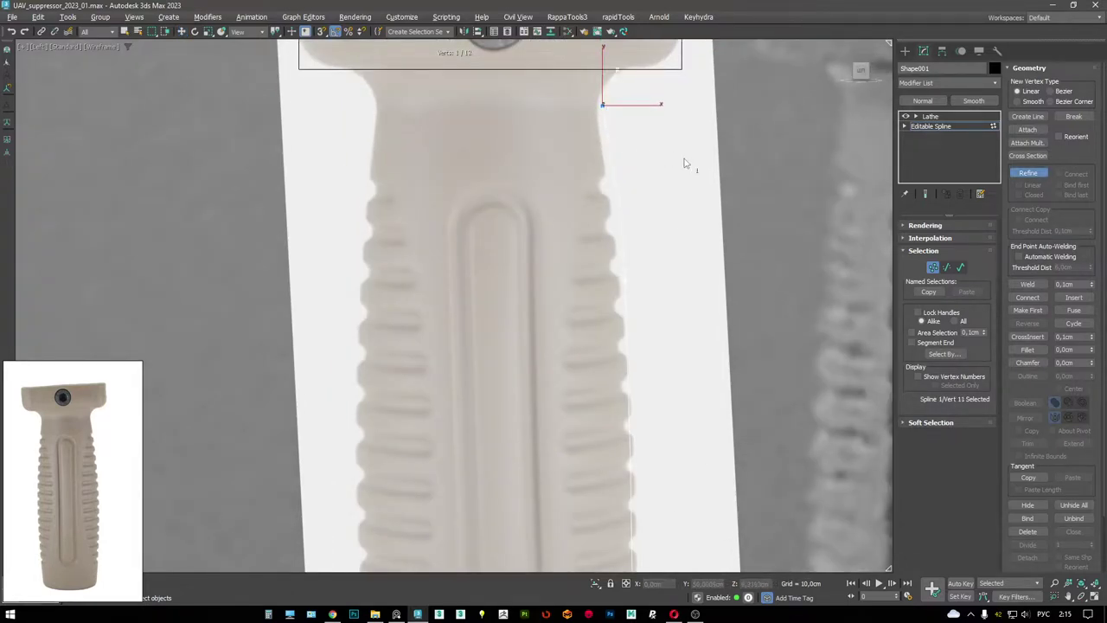
middle_click_drag(684, 163, 644, 102)
right_click(645, 132)
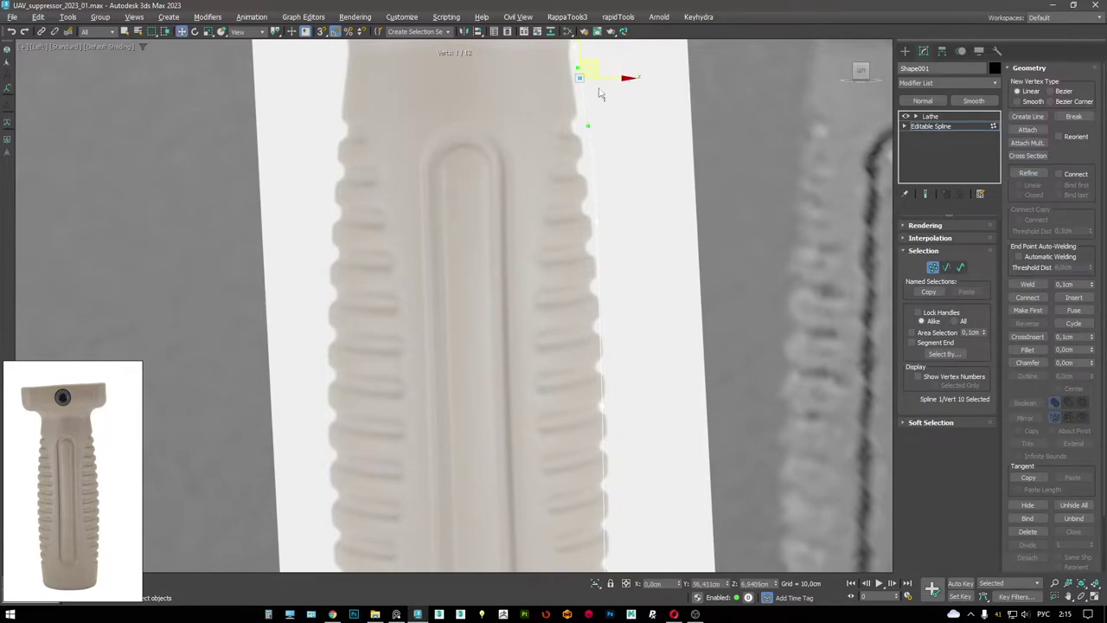
left_click(642, 142)
scroll(667, 147, "down", 3)
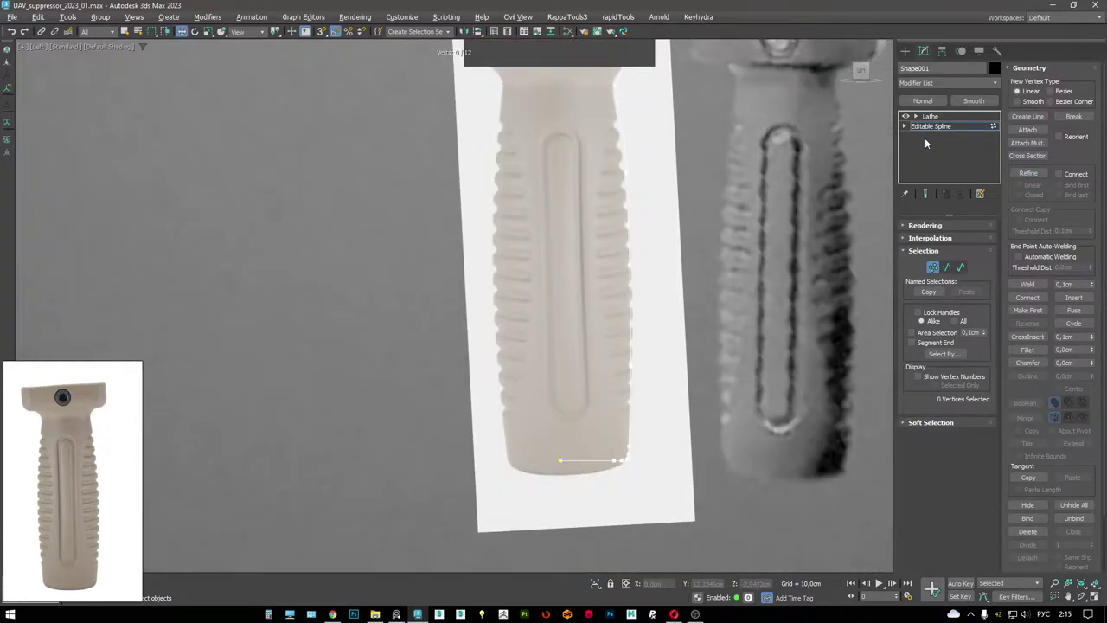
- Turn on edged faces, Show End Result and wireframe to compare the lathe with the blueprint
left_click(932, 118)
key("F4")
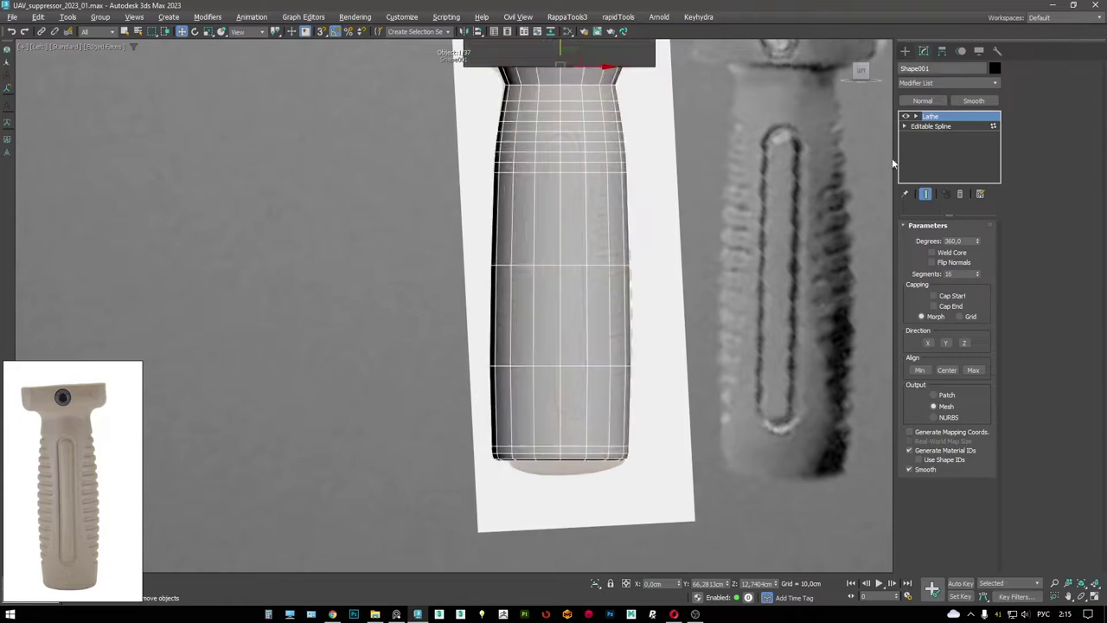
left_click(929, 126)
left_click_drag(581, 236, 660, 264)
key("ctrl+e")
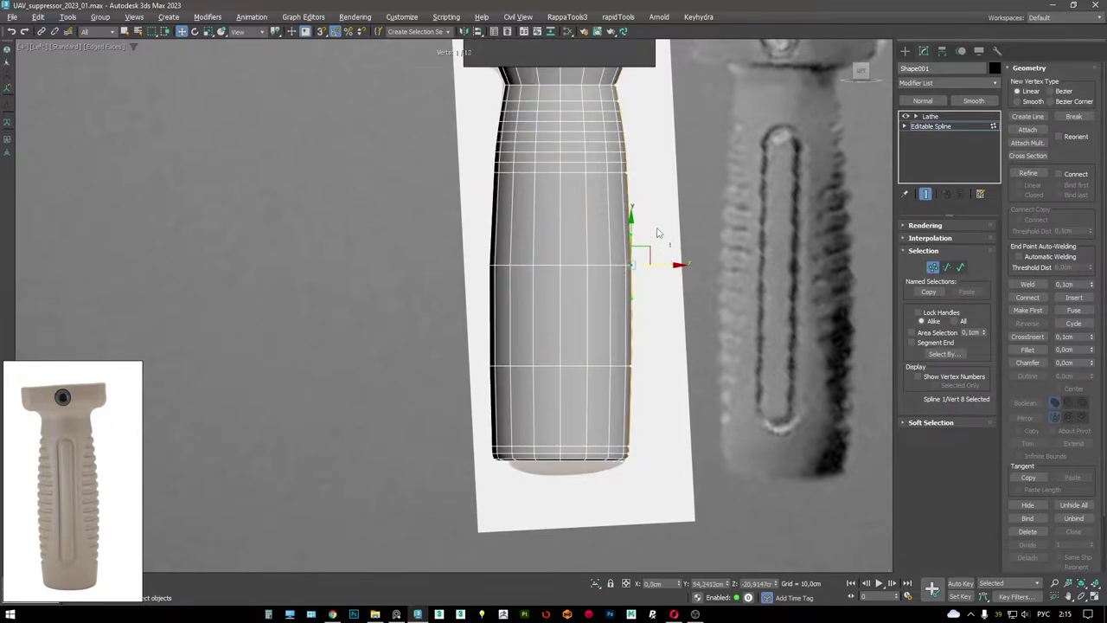
left_click(628, 171)
key("e")
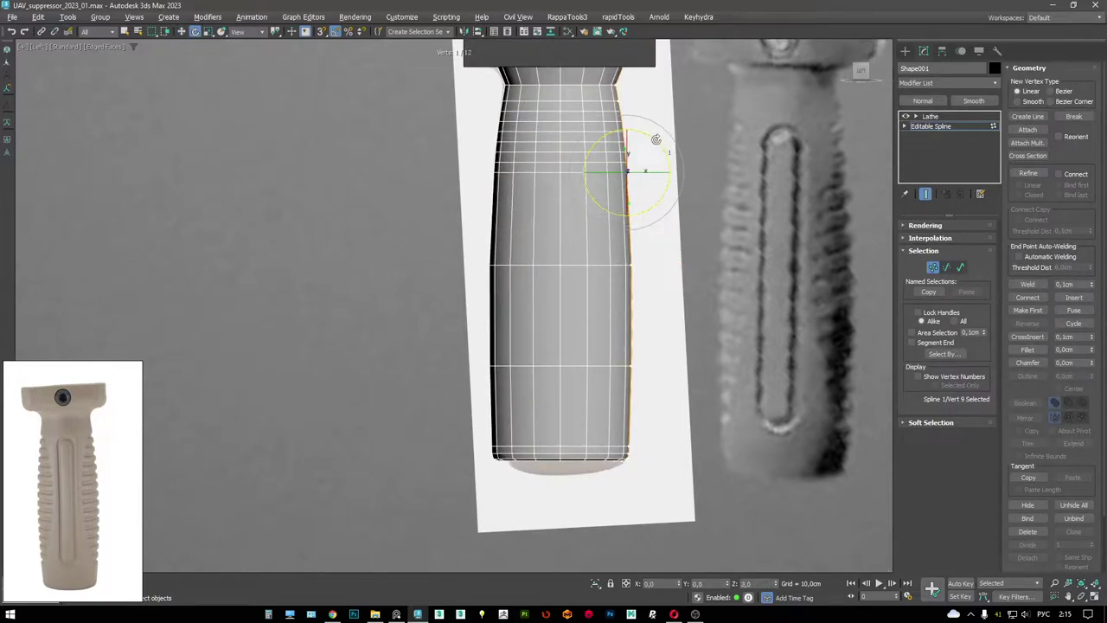
key("F3")
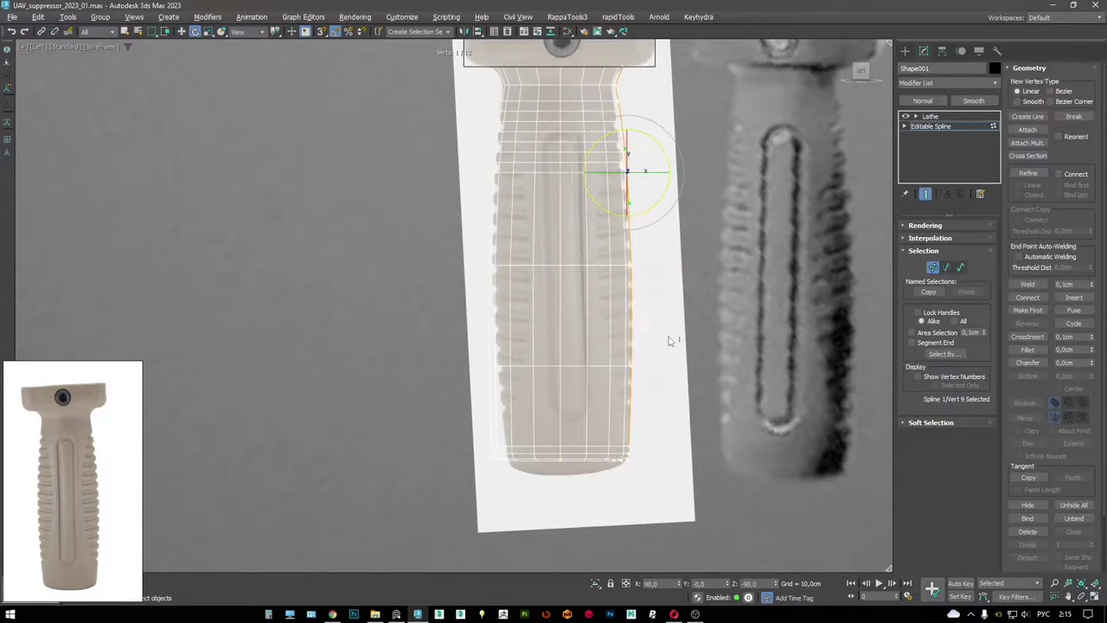
- Reset the tangents of three lower profile vertices
left_click_drag(614, 287, 616, 292)
right_click(620, 141)
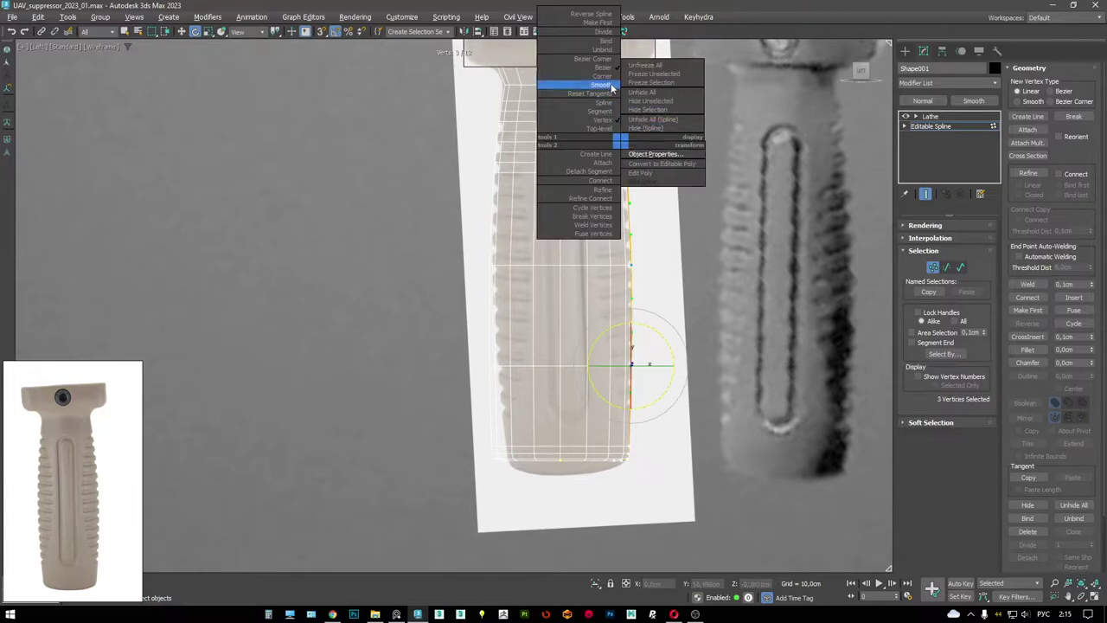
left_click(611, 94)
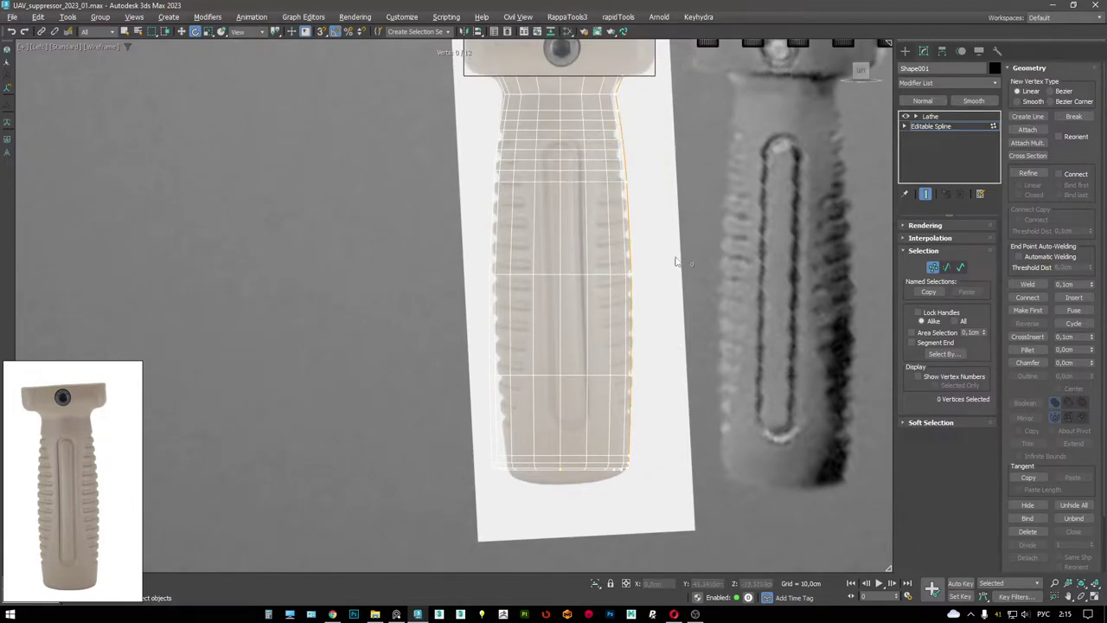
- Change the profile spline's interpolation step count
left_click_drag(625, 248, 666, 314)
scroll(666, 314, "up", 2)
middle_click_drag(650, 299, 686, 304)
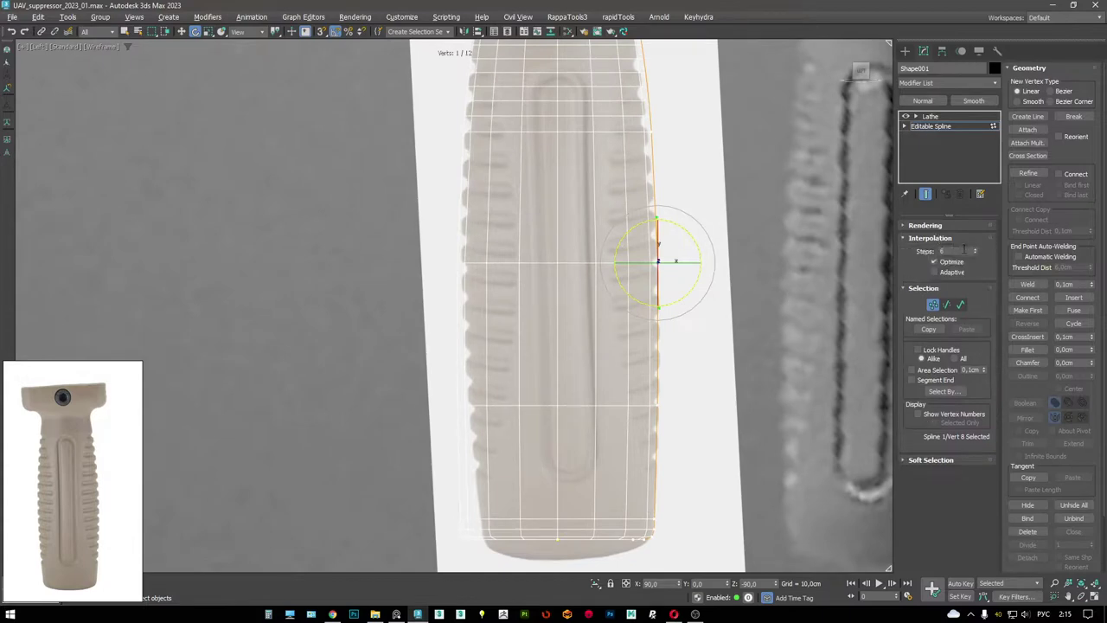
left_click(970, 240)
left_click_drag(977, 255, 978, 255)
- Move a side vertex outward to match the blueprint outline
middle_click_drag(691, 255, 676, 259)
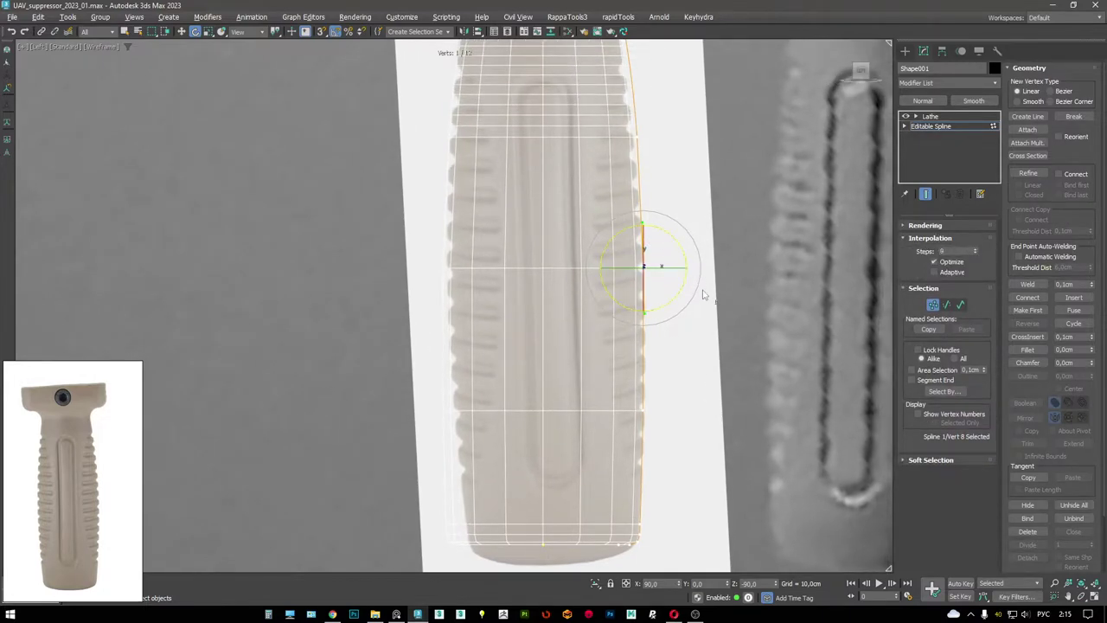
key("w")
left_click_drag(674, 268, 683, 267)
middle_click_drag(683, 266, 696, 201)
left_click(656, 343)
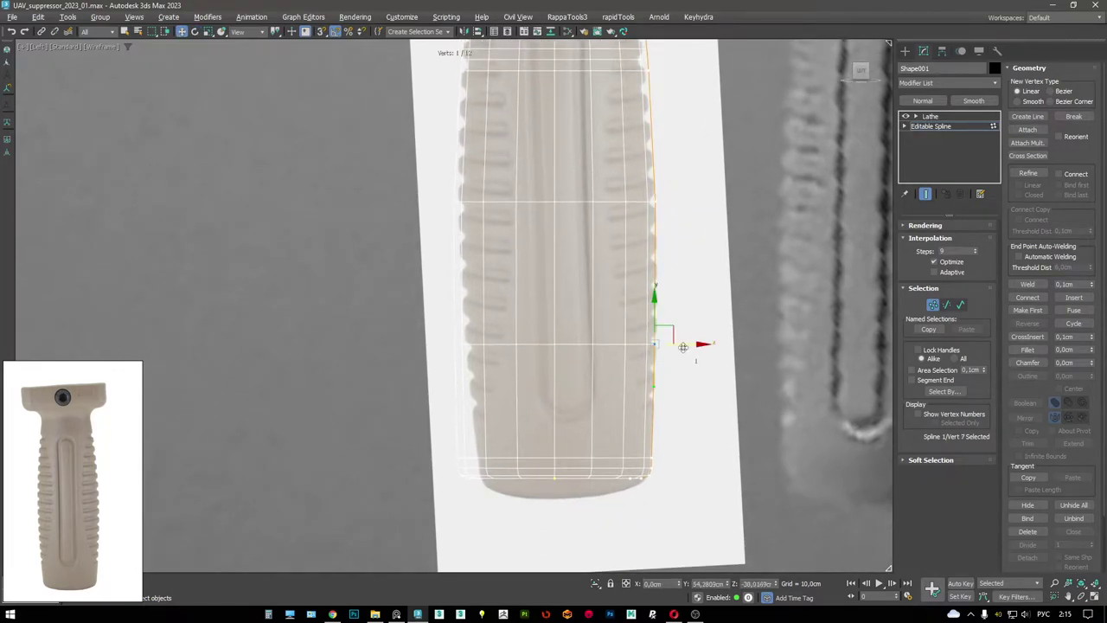
- Rotate and lengthen the tangent handles of a bottom-corner vertex to fit the outline
left_click_drag(619, 454, 664, 479)
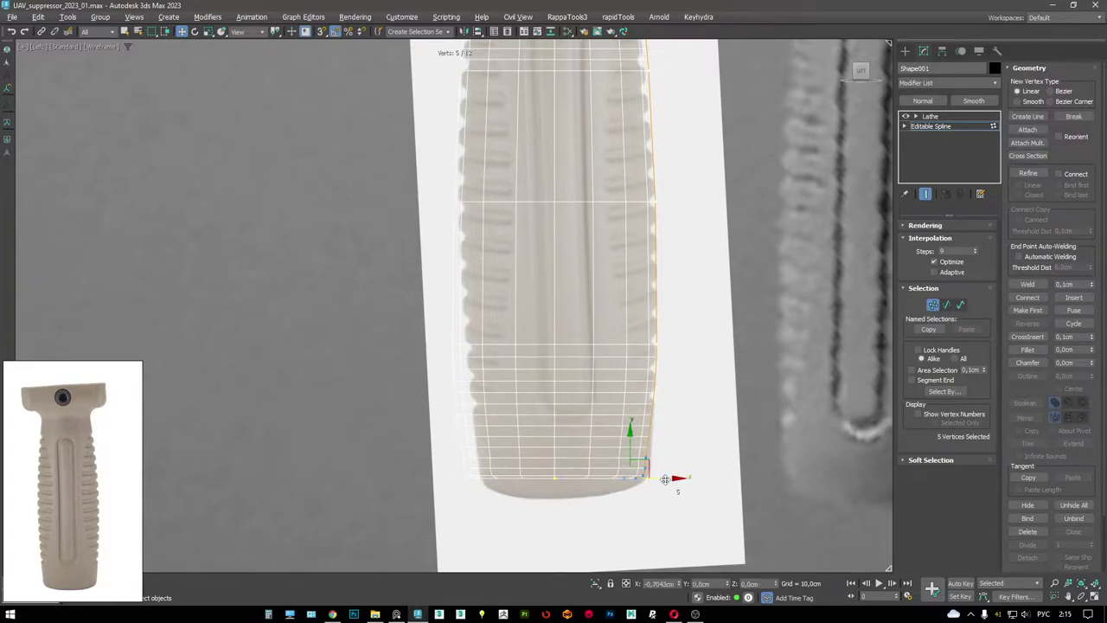
scroll(661, 480, "up", 5)
left_click(642, 441)
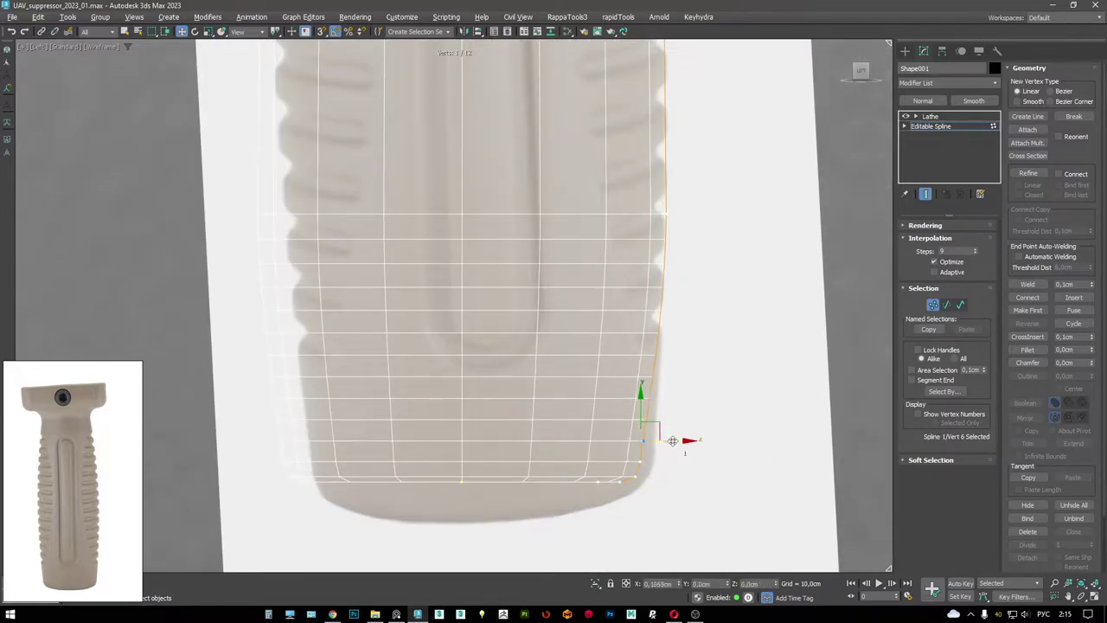
middle_click_drag(673, 441, 692, 440, "alt")
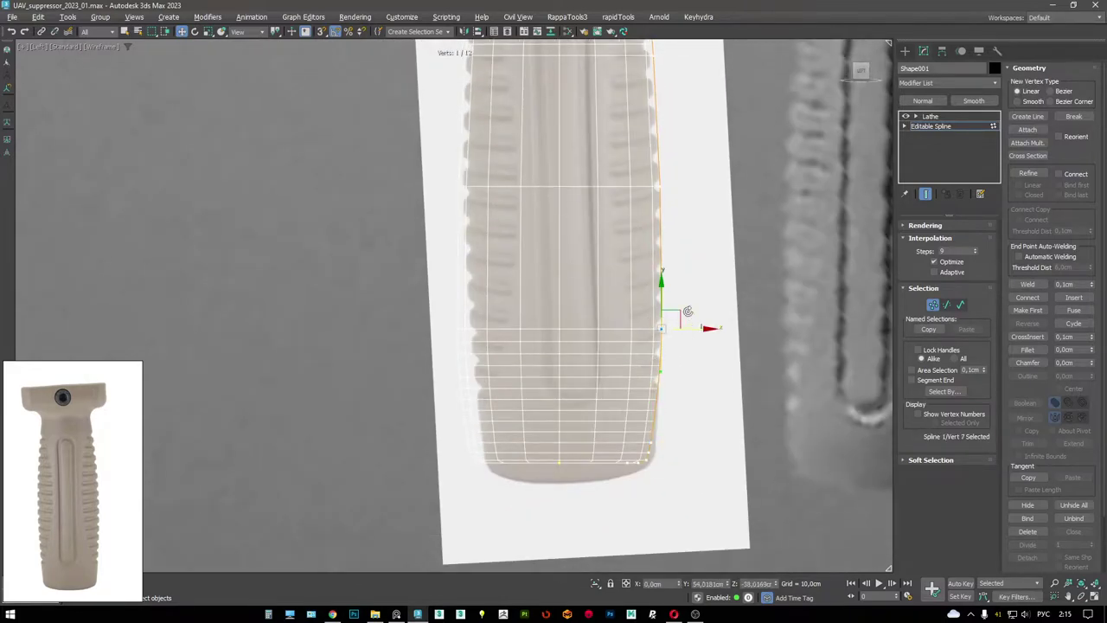
key("e")
left_click_drag(693, 299, 694, 298)
key("ctrl+z")
key("ctrl+z")
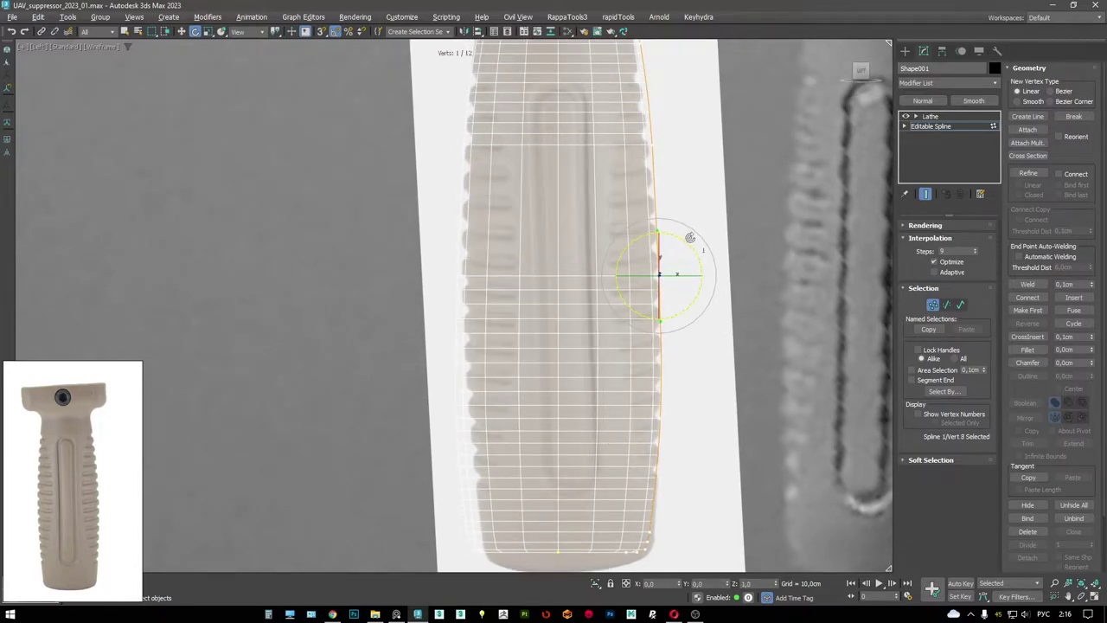
middle_click_drag(691, 237, 685, 252)
key("r")
left_click_drag(679, 268, 701, 275)
- Tilt the top vertex's tangents about 3 degrees
key("w")
middle_click_drag(701, 259, 701, 303)
left_click_drag(716, 240, 617, 188)
left_click(681, 224)
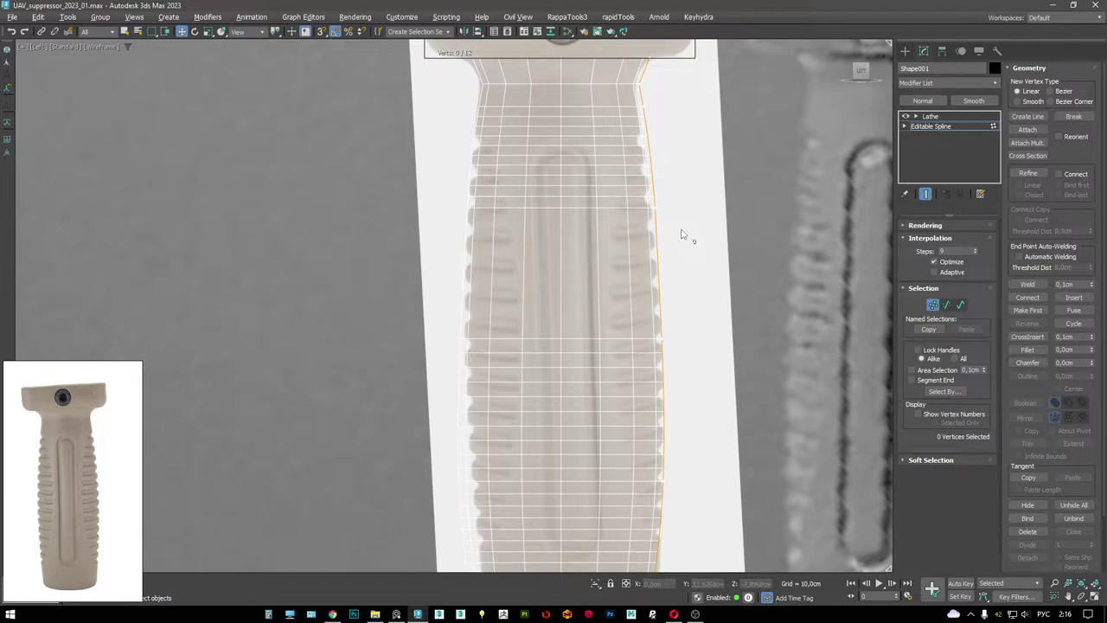
left_click(655, 206)
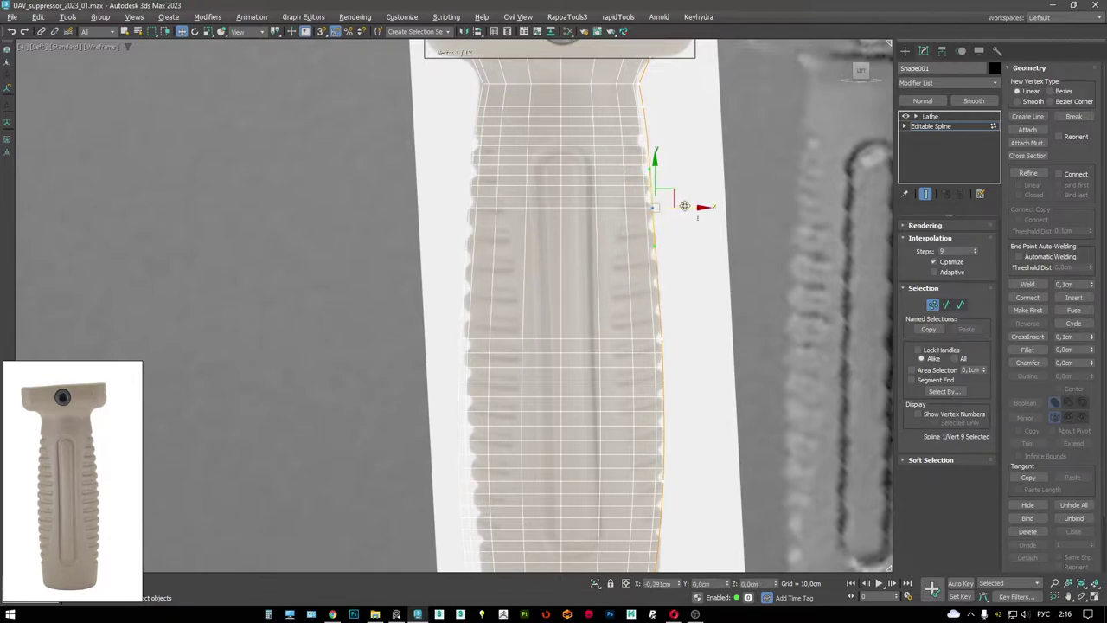
middle_click_drag(652, 182, 652, 199)
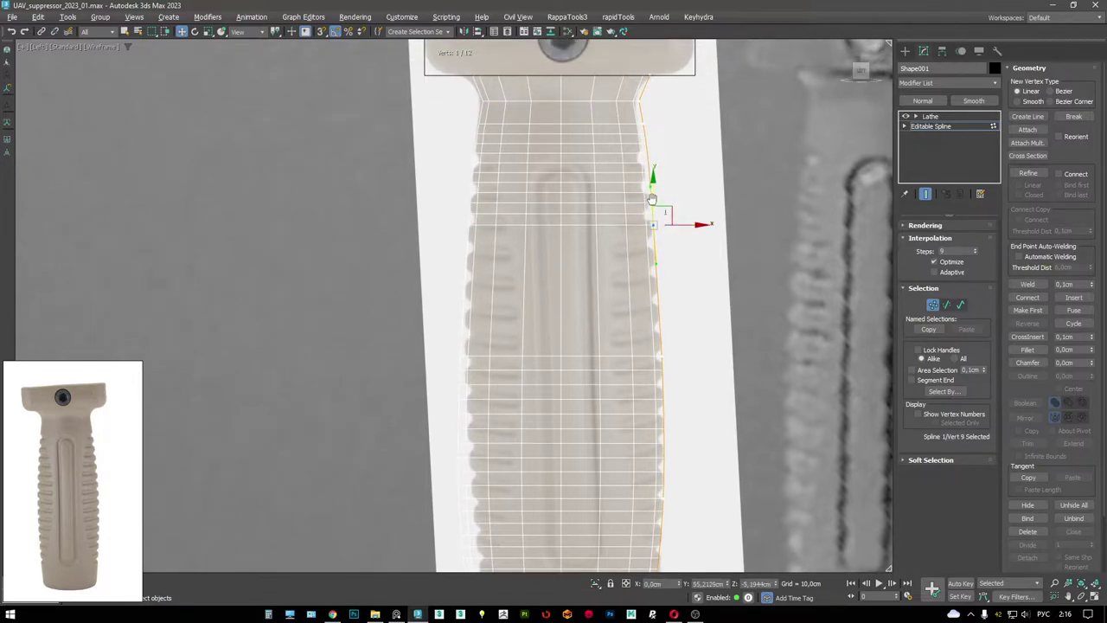
left_click(644, 122)
key("e")
left_click_drag(673, 97, 679, 90)
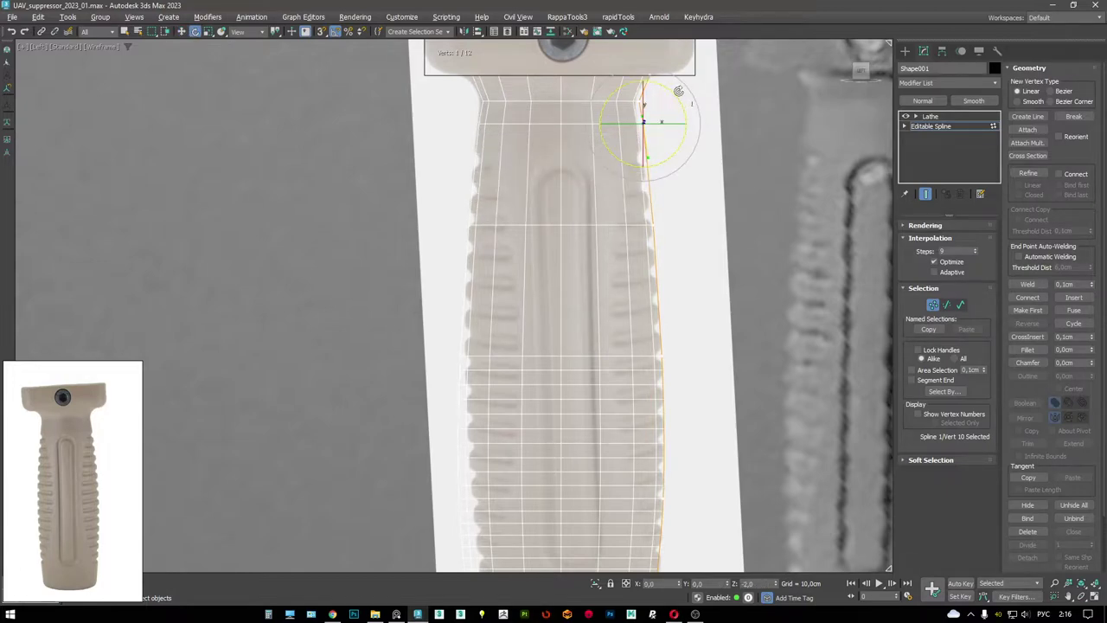
key("w")
scroll(680, 216, "up", 2)
- Select two side vertices of the grip profile in wireframe view
scroll(657, 233, "down", 4)
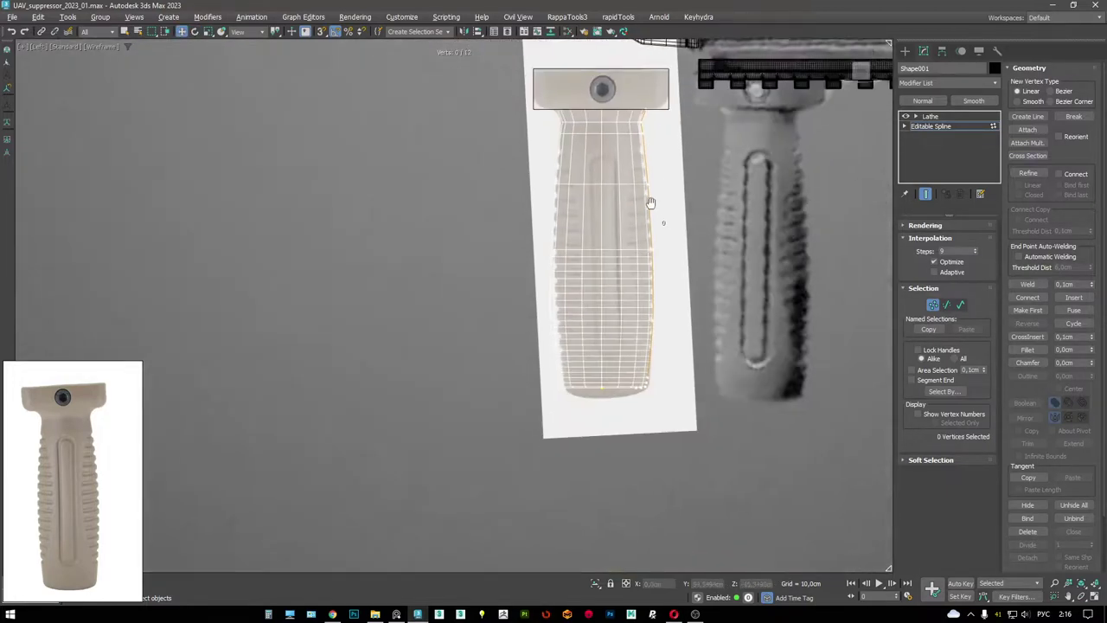
scroll(667, 259, "up", 2)
left_click(667, 258)
key("F3")
scroll(667, 259, "up", 2)
scroll(626, 181, "down", 2)
left_click_drag(640, 313, 690, 288)
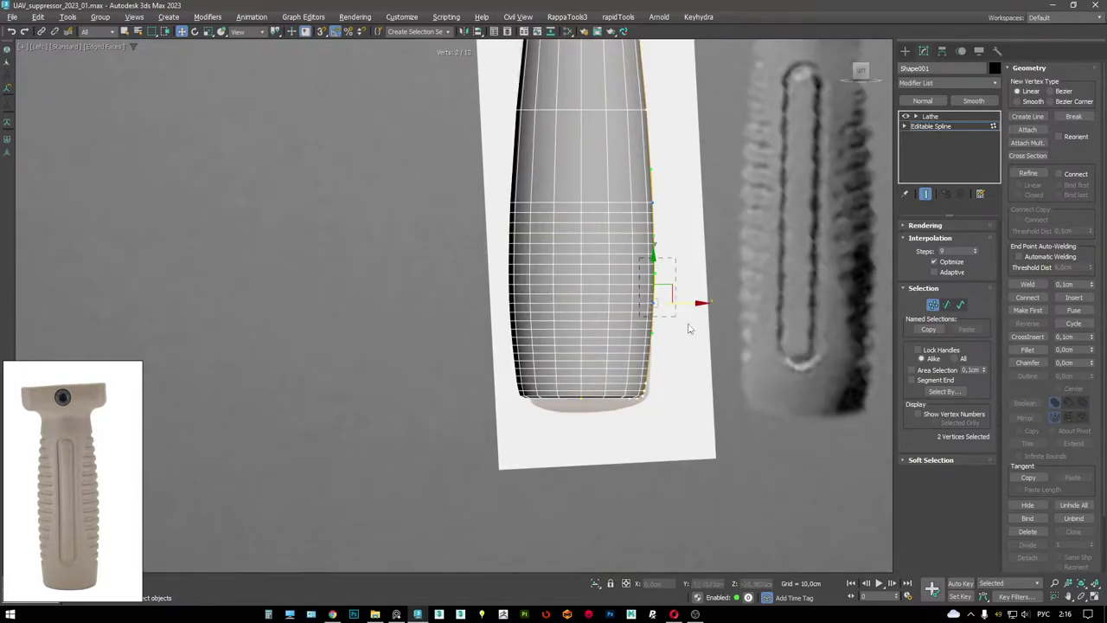
key("F3")
- Scale a single side vertex's tangent handles to reshape the grip's side
middle_click_drag(657, 197, 656, 290)
left_click(654, 294)
key("e")
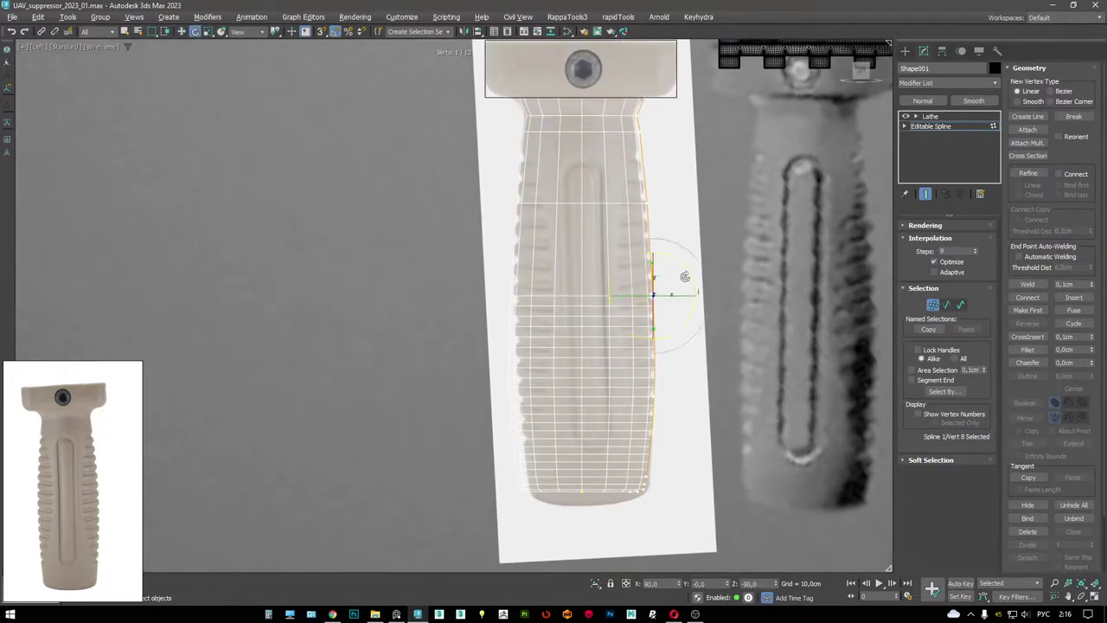
key("r")
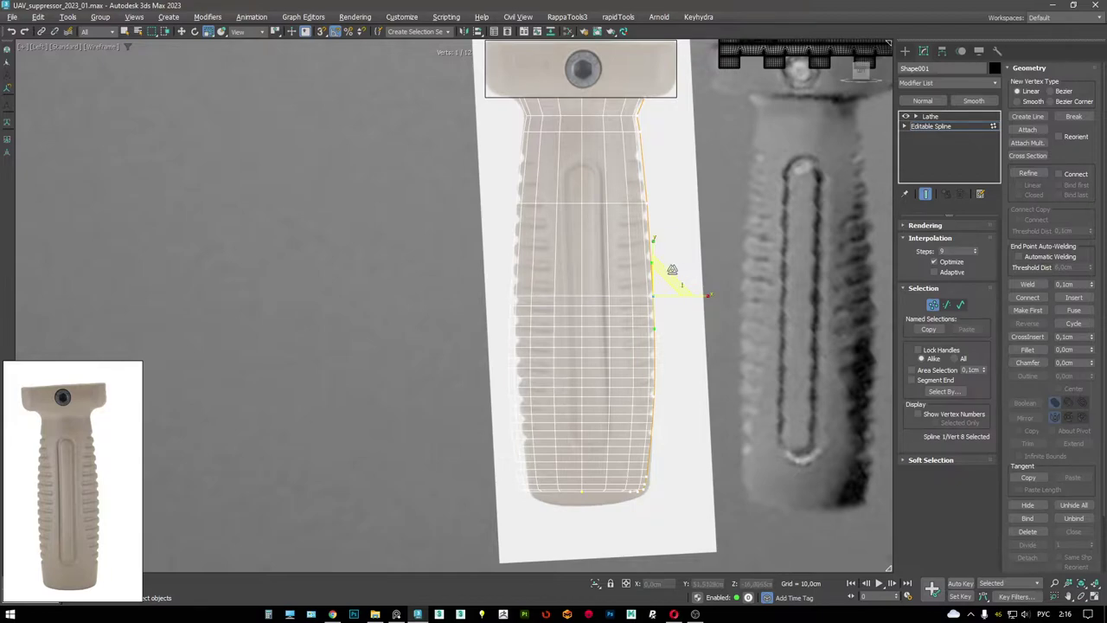
left_click_drag(672, 270, 677, 271)
key("F3")
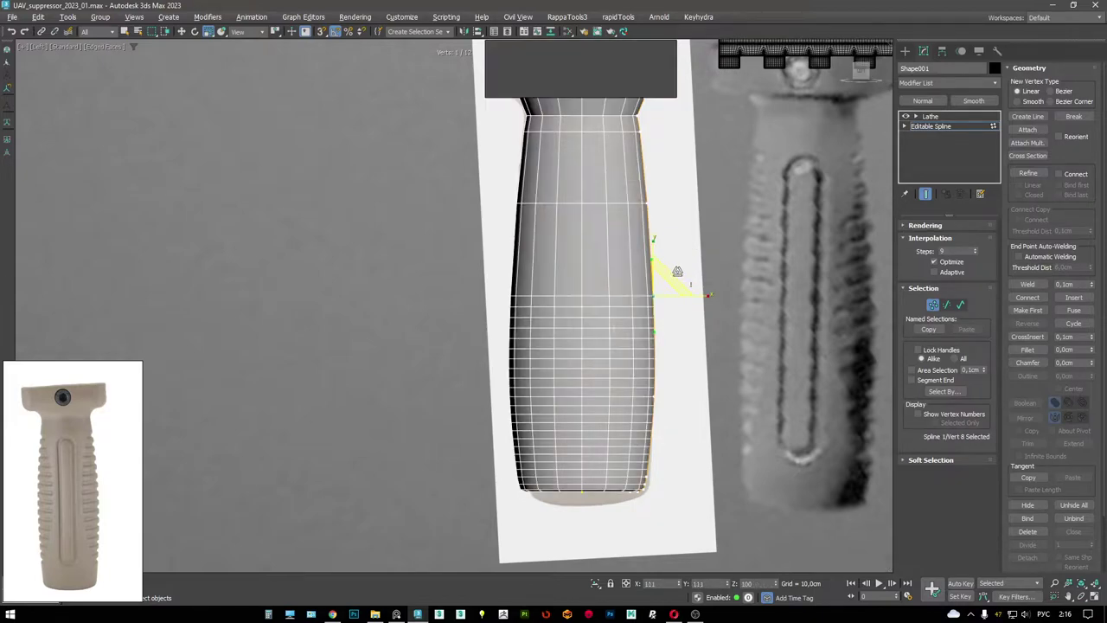
key("w")
- Move a lower side vertex onto the blueprint edge
left_click(703, 285)
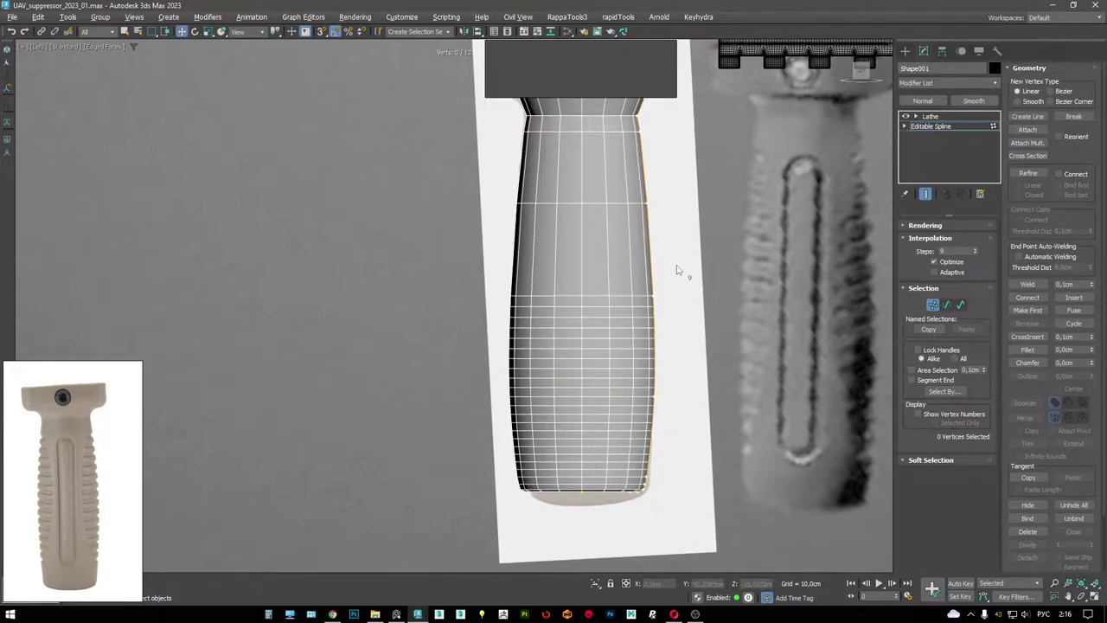
key("F3")
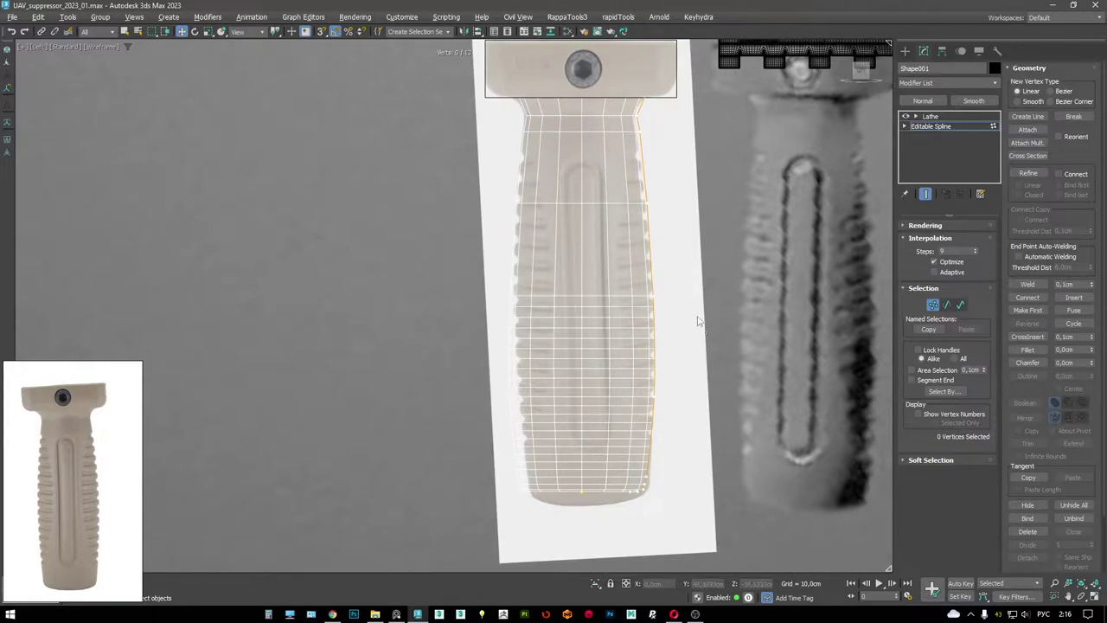
left_click(645, 202)
left_click(649, 370)
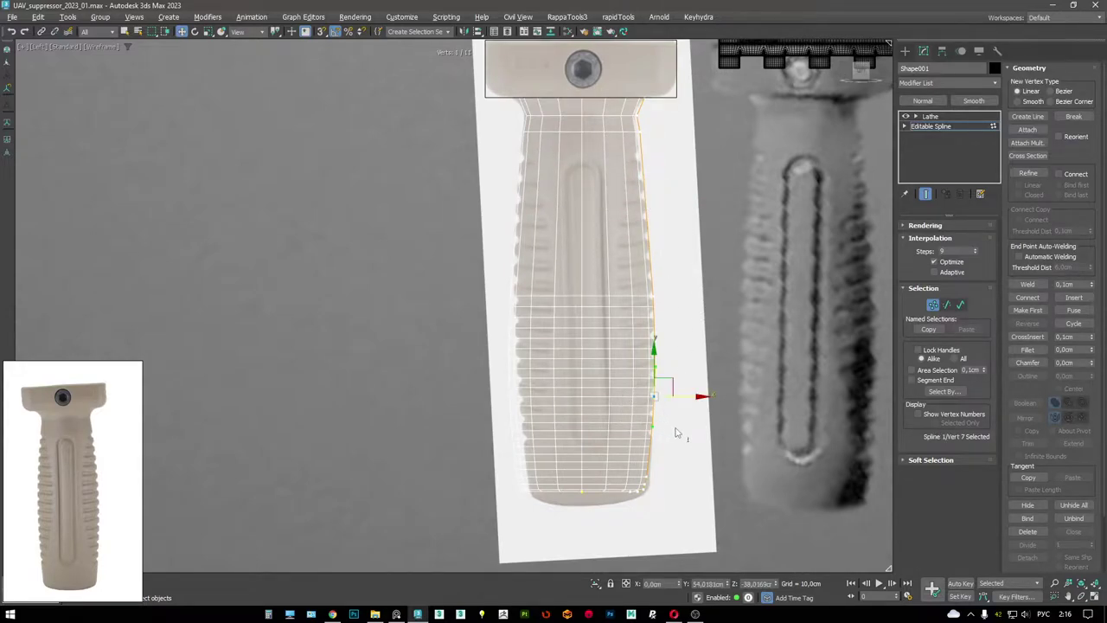
left_click(653, 295)
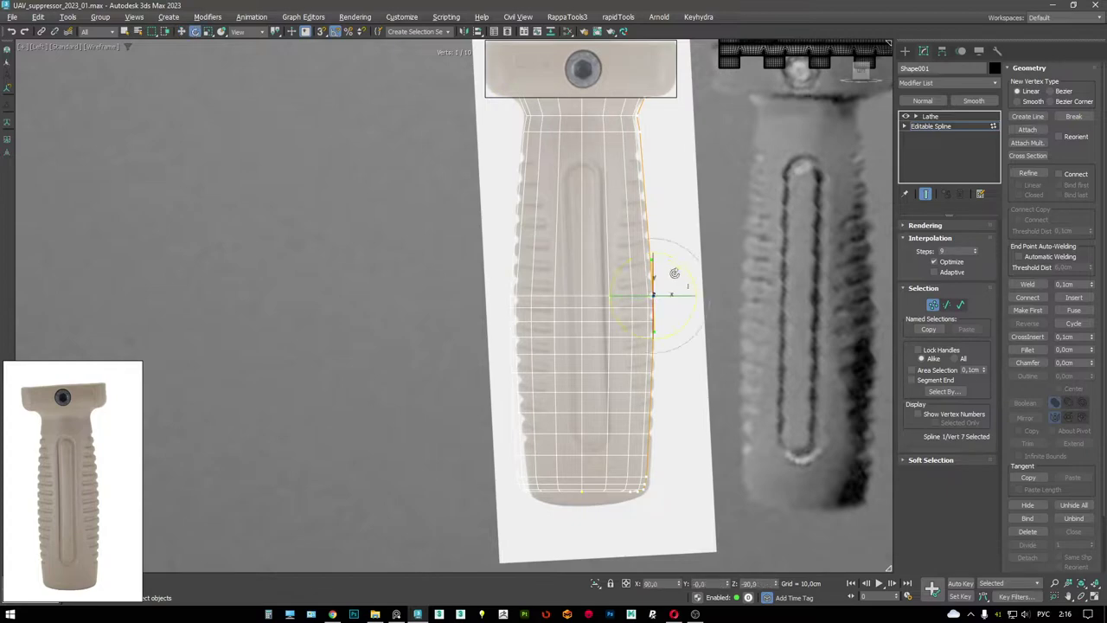
left_click_drag(666, 275, 702, 168)
- Try narrowing the top by moving the two top vertices inward, then undo the pinch
key("r")
key("w")
left_click_drag(666, 86, 619, 117)
key("ctrl+z")
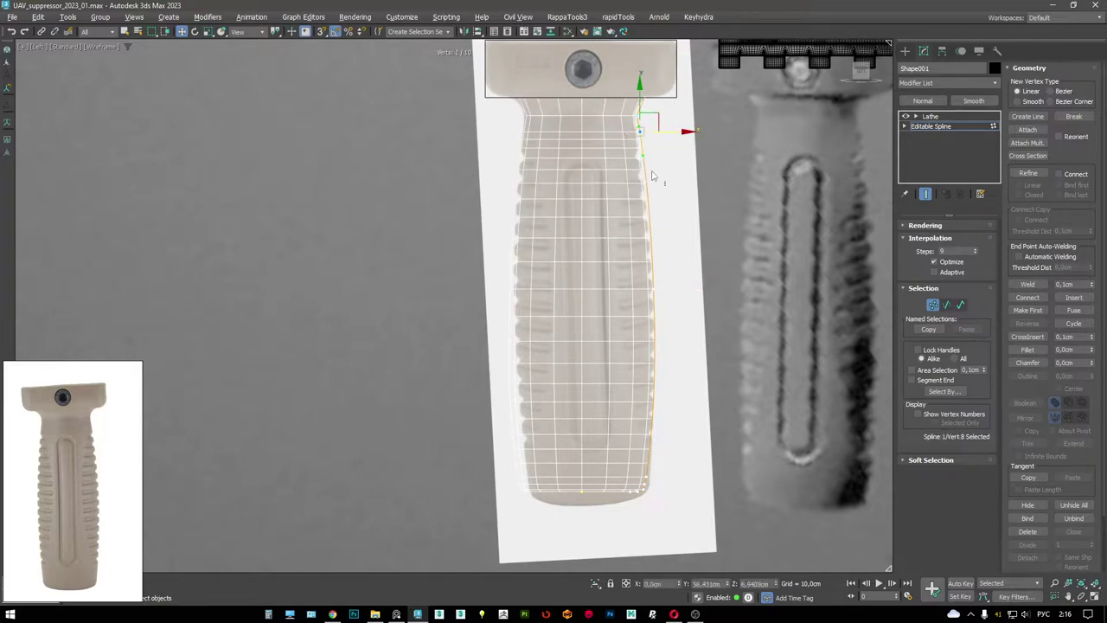
key("ctrl+z")
- Rotate the side vertex's tangent slightly and nudge it to follow the outline
middle_click_drag(657, 216, 654, 178)
left_click_drag(660, 441, 662, 444)
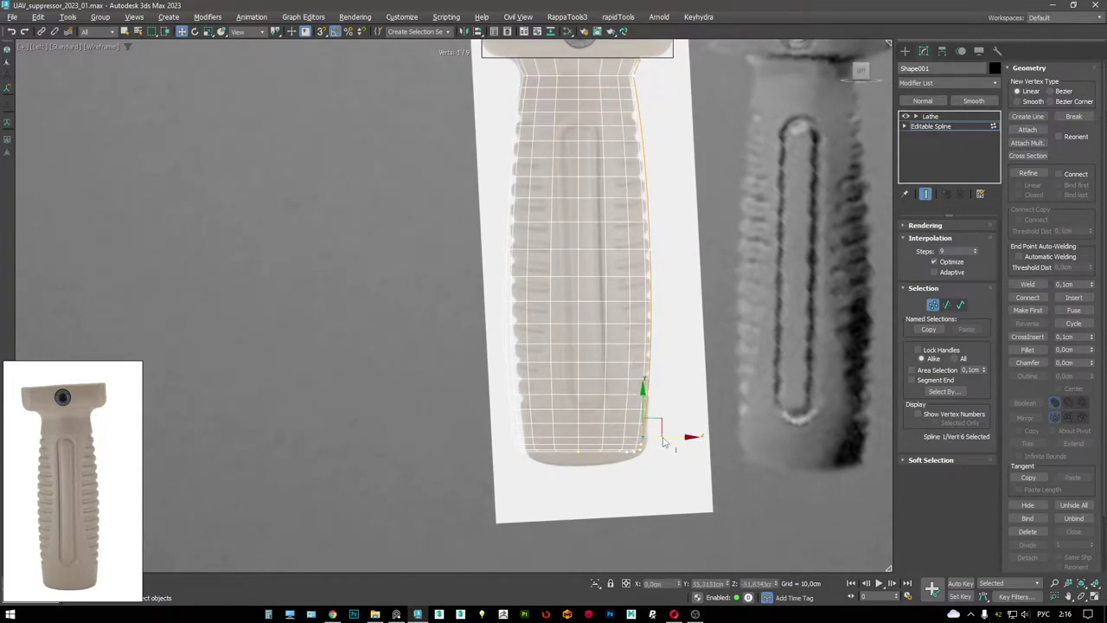
scroll(655, 445, "up", 2)
scroll(640, 415, "down", 2)
middle_click_drag(615, 381, 611, 415)
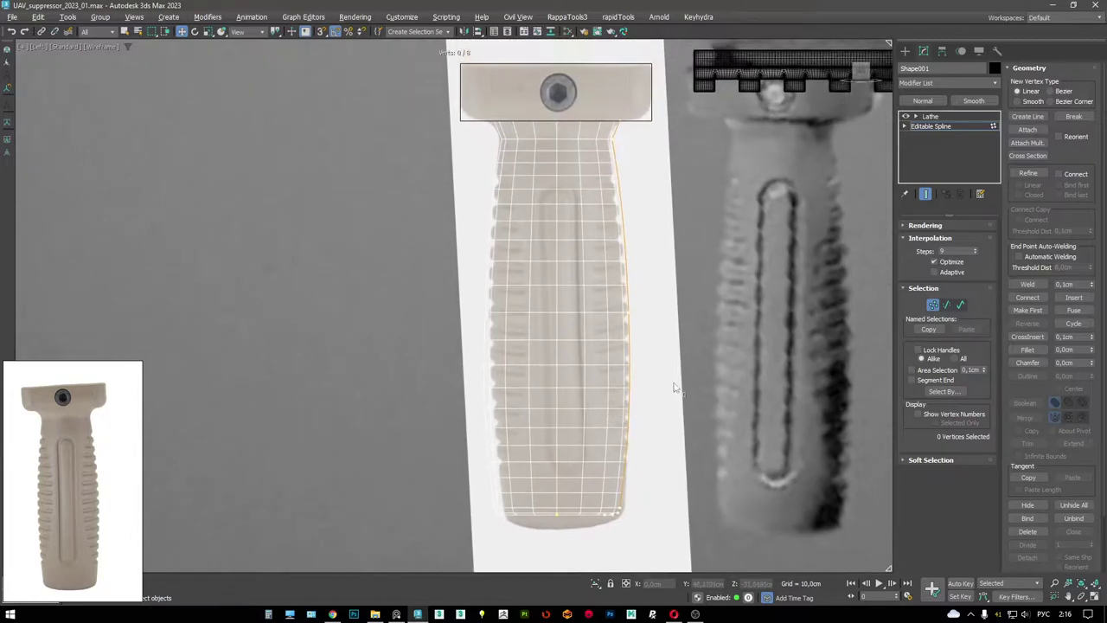
left_click(629, 310)
key("e")
left_click_drag(659, 281, 659, 280)
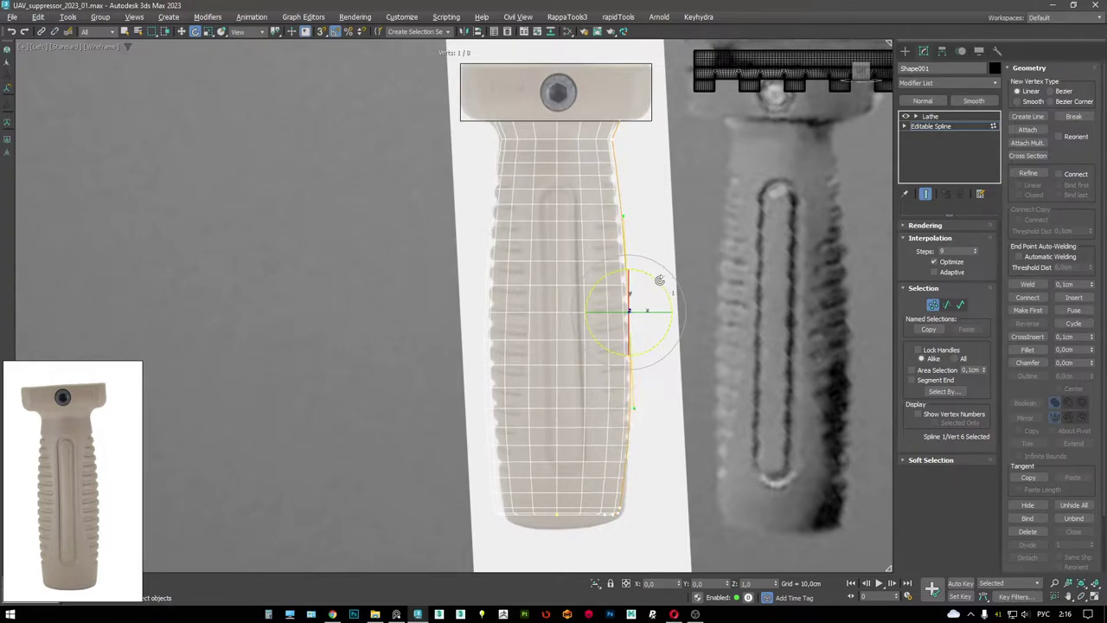
key("w")
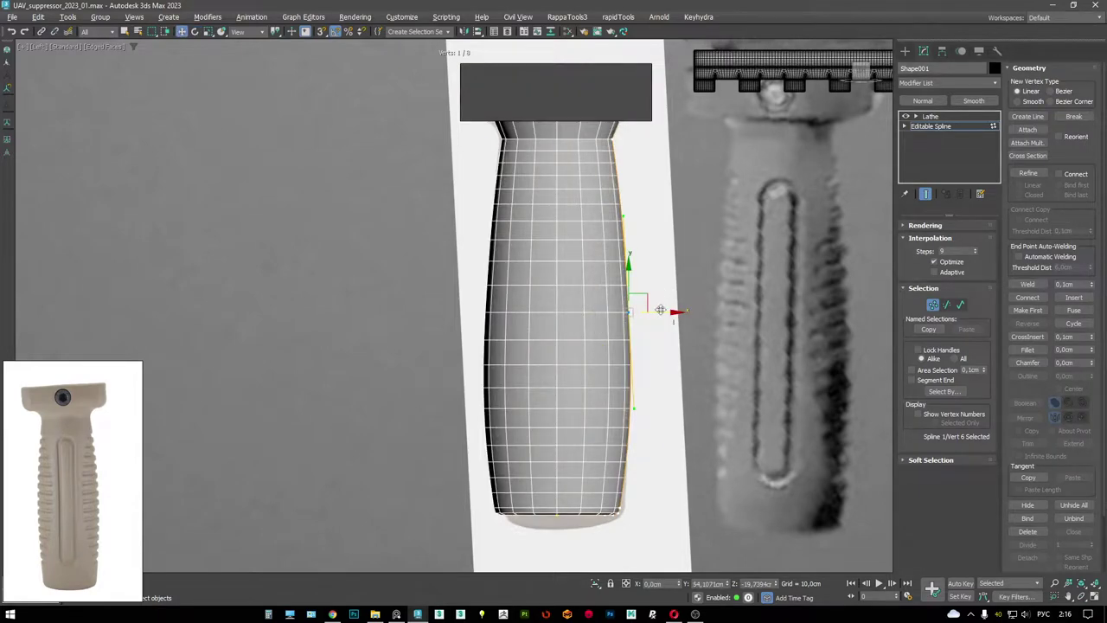
left_click_drag(659, 309, 660, 307)
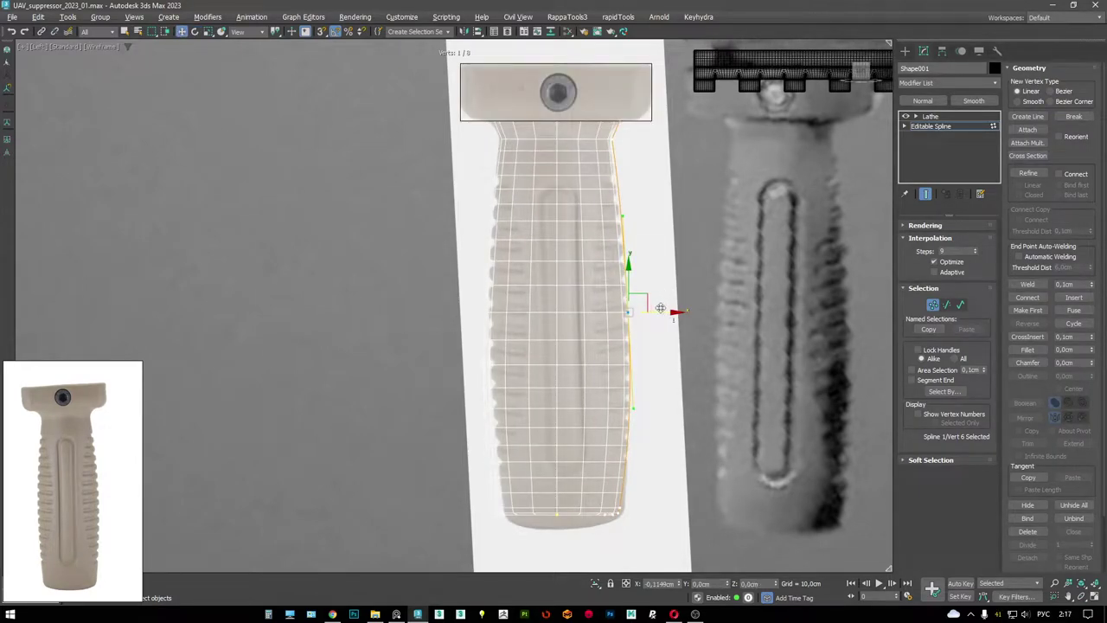
- Check the bottom-corner, right-edge and top vertices against the blueprint outline
middle_click_drag(660, 308, 660, 276)
left_click_drag(540, 459, 649, 482)
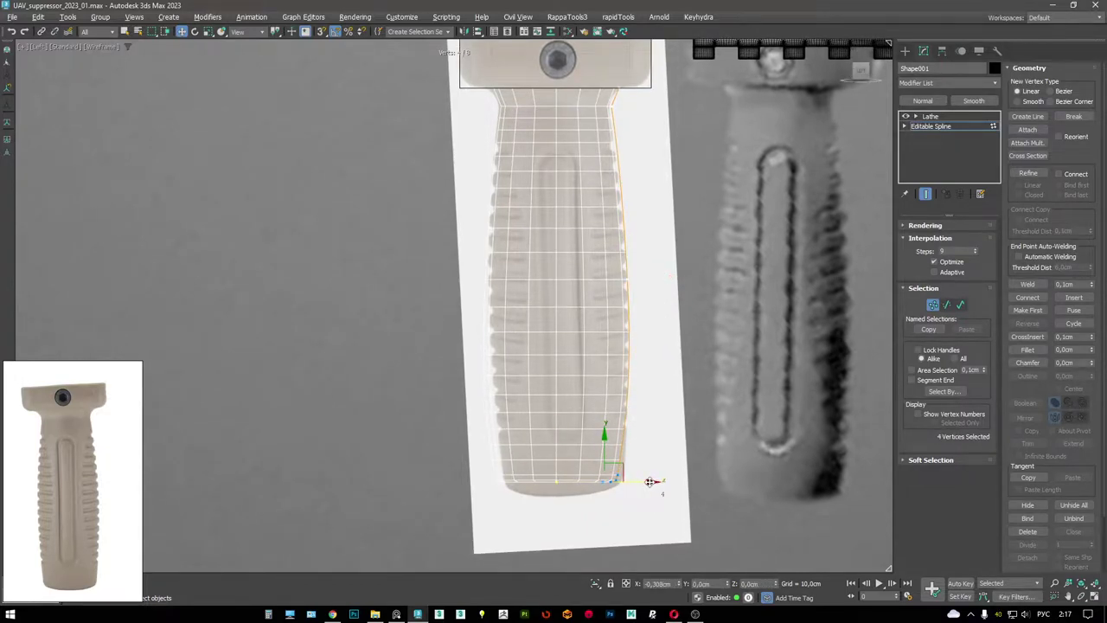
left_click(627, 277)
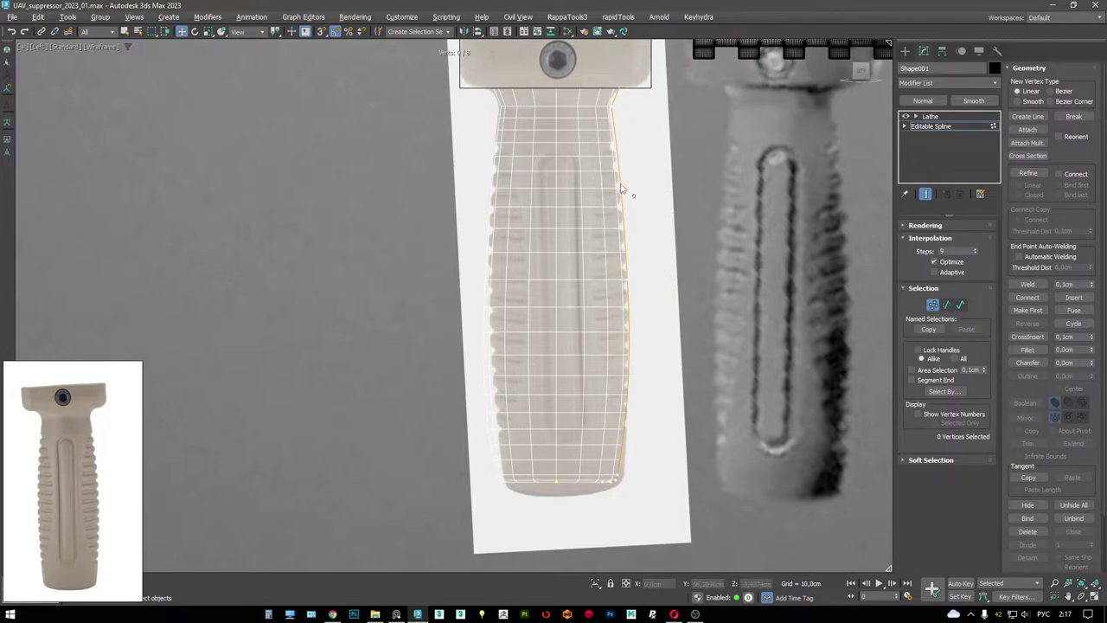
left_click_drag(654, 143, 648, 88)
mouse_move(882, 171)
middle_mouse_down()
mouse_move(862, 135)
mouse_move(867, 168)
middle_mouse_up()
- Draw a small circle from its centre at the top of the grip's side groove
right_click(736, 253)
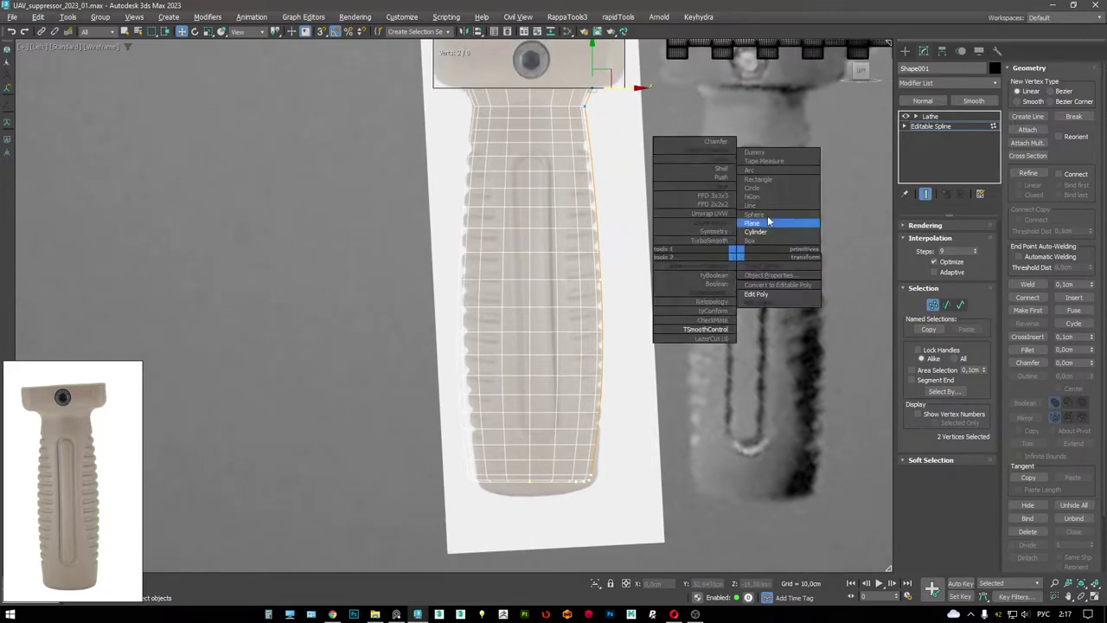
left_click(757, 171)
right_click(663, 249)
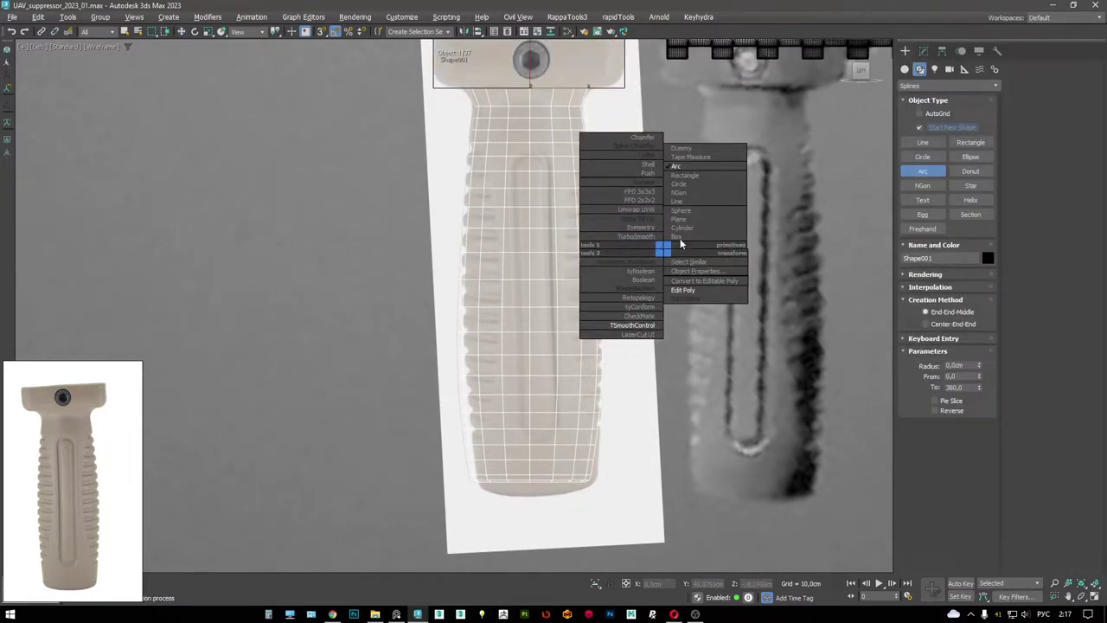
left_click(703, 177)
scroll(559, 148, "up", 3)
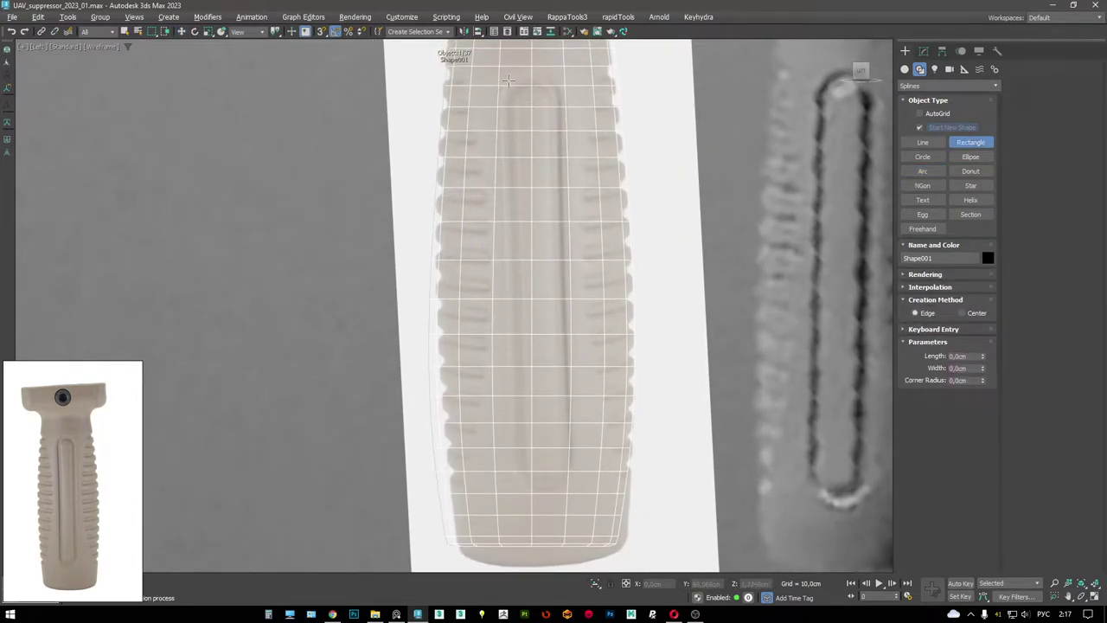
left_click(921, 157)
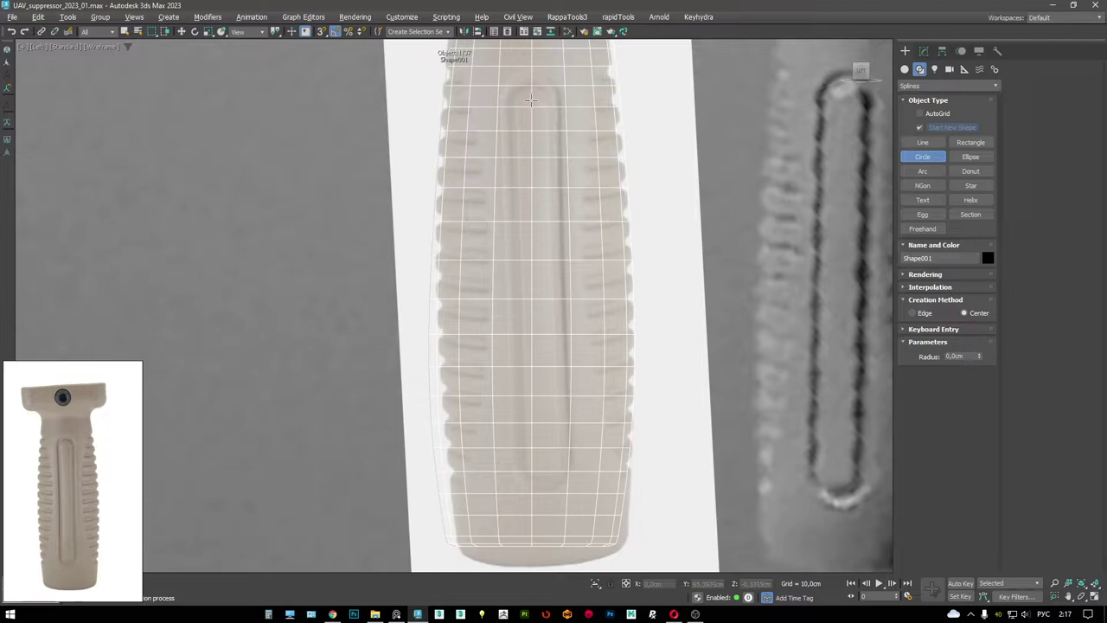
left_click_drag(531, 100, 550, 107)
scroll(550, 108, "up", 2)
- Open the circle's parameters and expand its Rendering rollout
key("w")
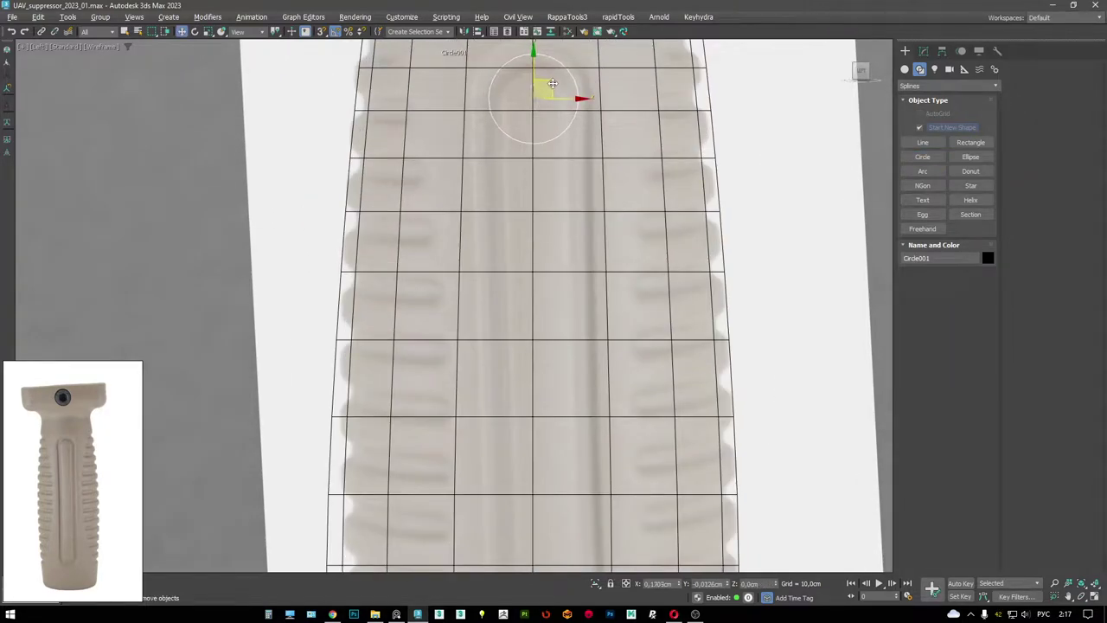
middle_click_drag(553, 84, 555, 115)
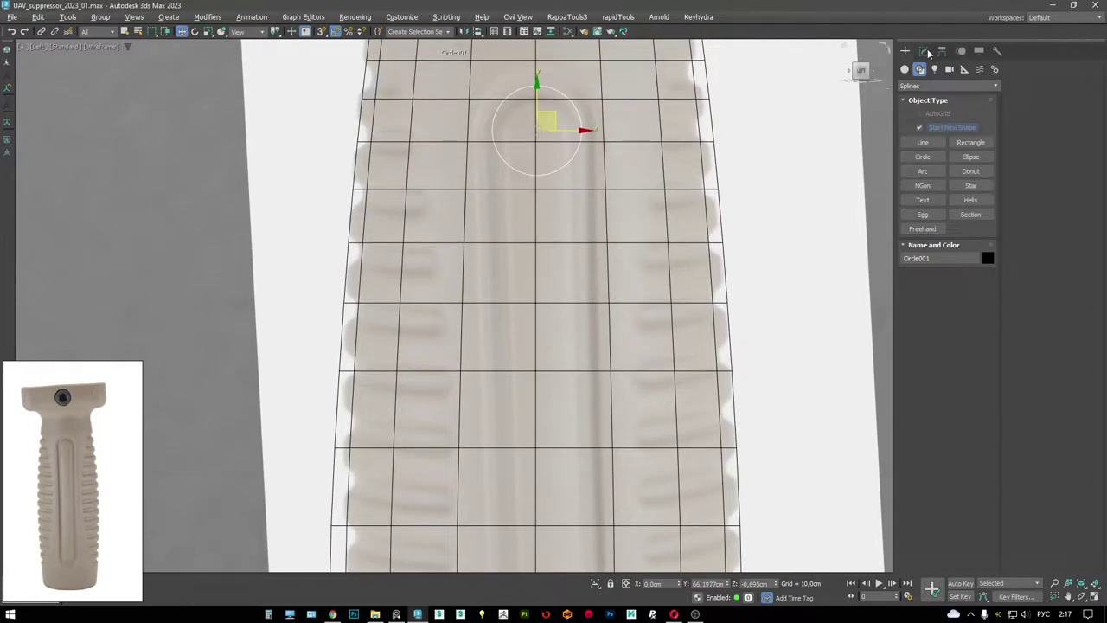
left_click(924, 51)
left_click(919, 226)
- Enable the circle in viewport as a 6-sided tube with 1.39 cm thickness
left_click(925, 247)
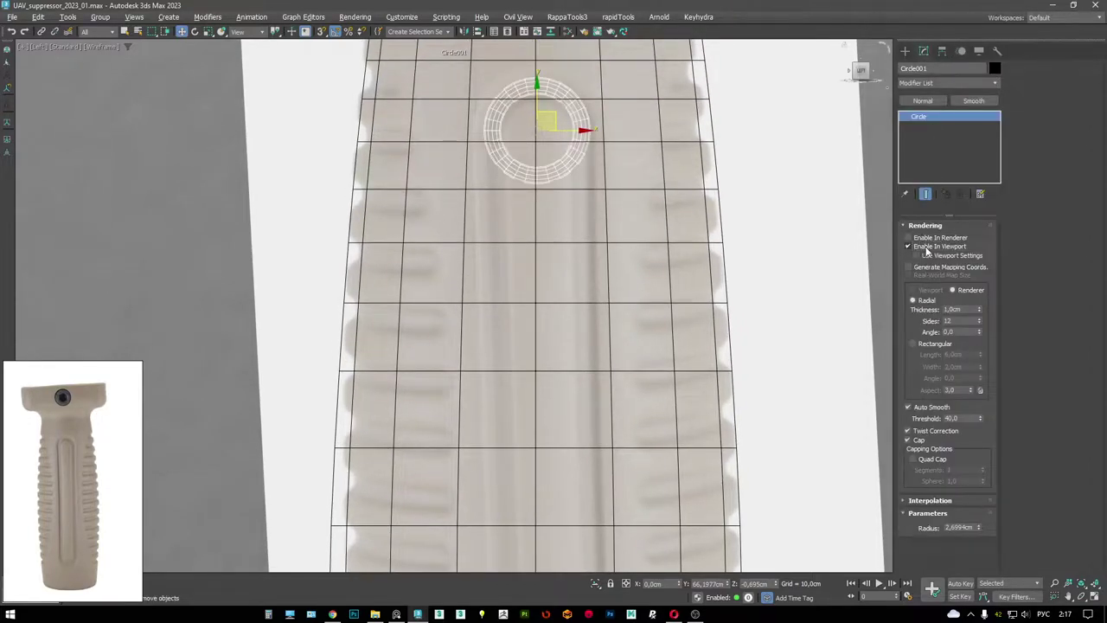
double_click(971, 320)
type("6")
key("Return")
middle_click_drag(694, 265, 708, 280)
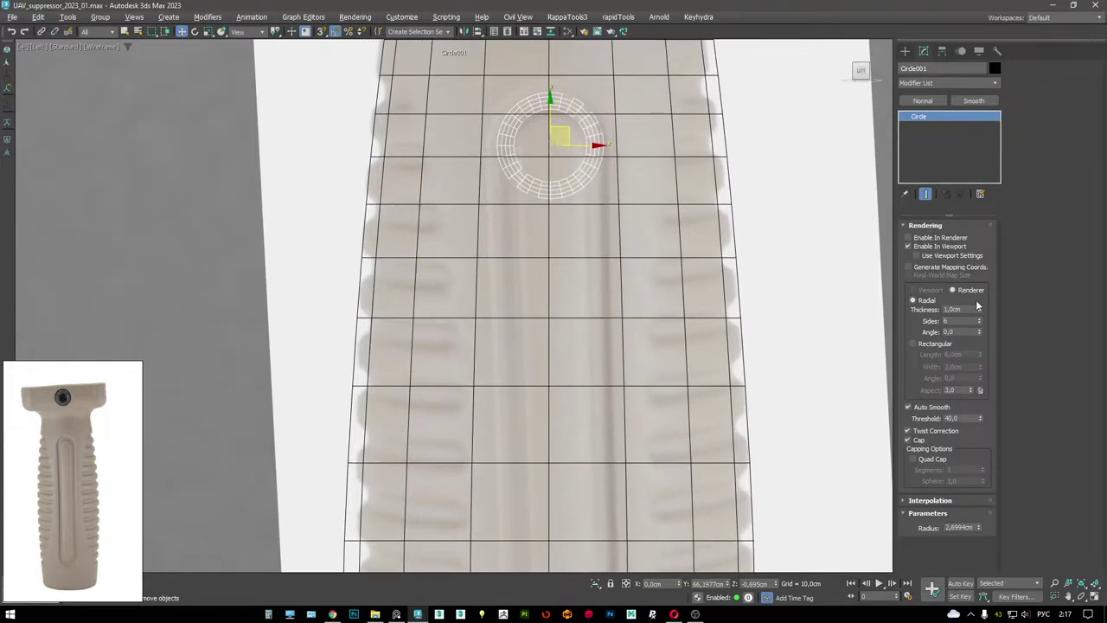
left_click_drag(980, 310, 965, 284)
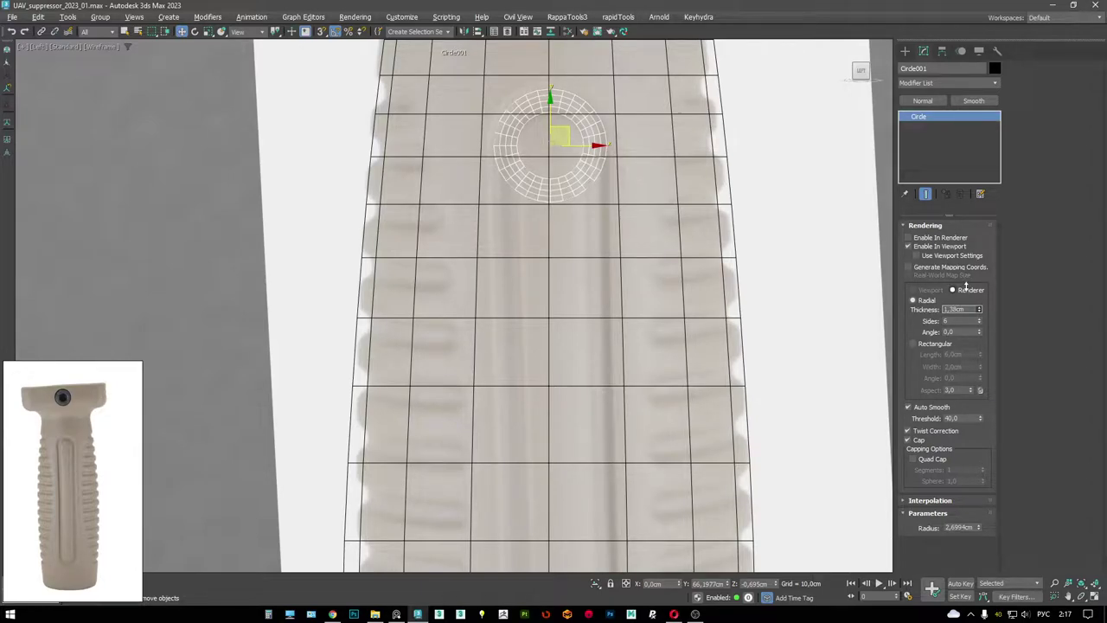
- Lower the circle on the groove, raise its radius to about 2.99 cm, and use 2 interpolation steps
scroll(571, 128, "up", 2)
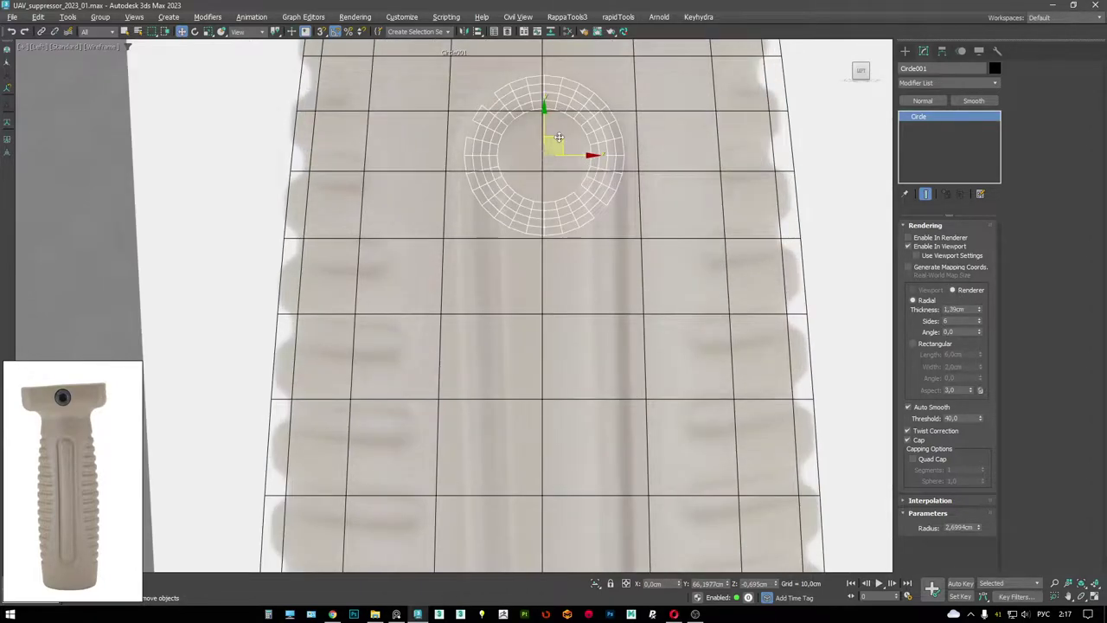
mouse_move(559, 137)
left_mouse_down()
mouse_move(560, 156)
mouse_move(559, 140)
left_mouse_up()
left_click_drag(979, 526, 979, 525)
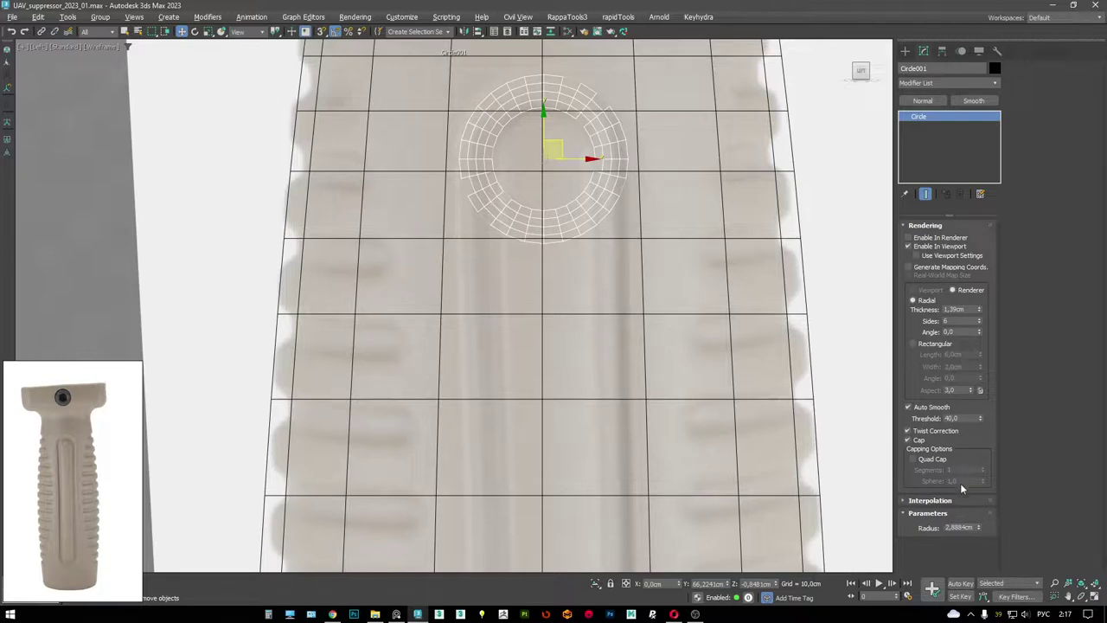
left_click(947, 506)
right_click(978, 514)
left_click(976, 512)
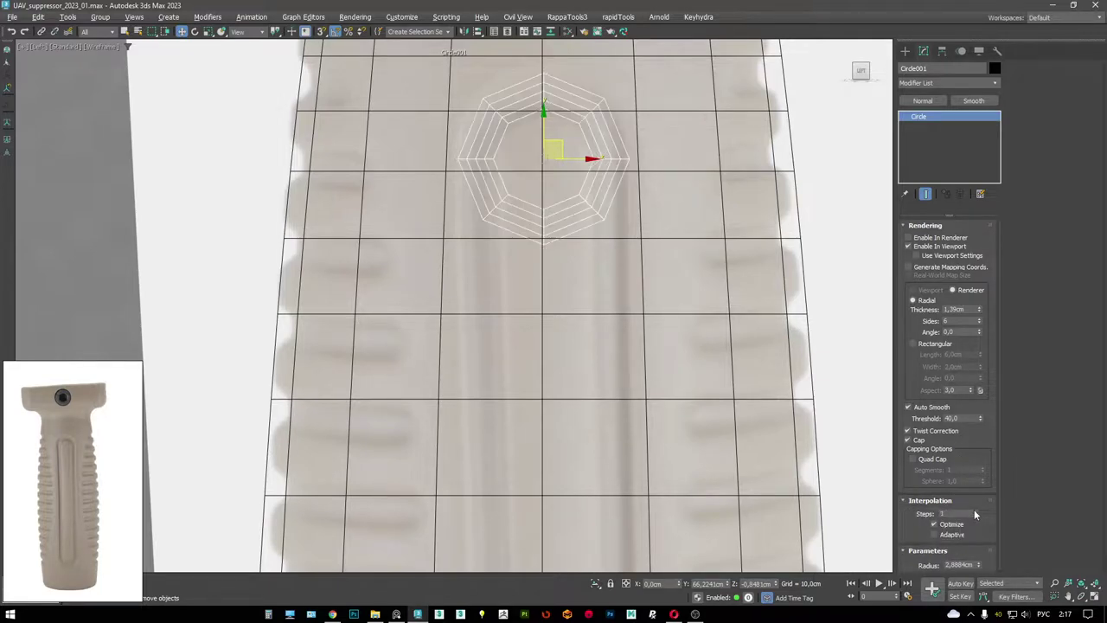
left_click(975, 512)
scroll(638, 316, "down", 3)
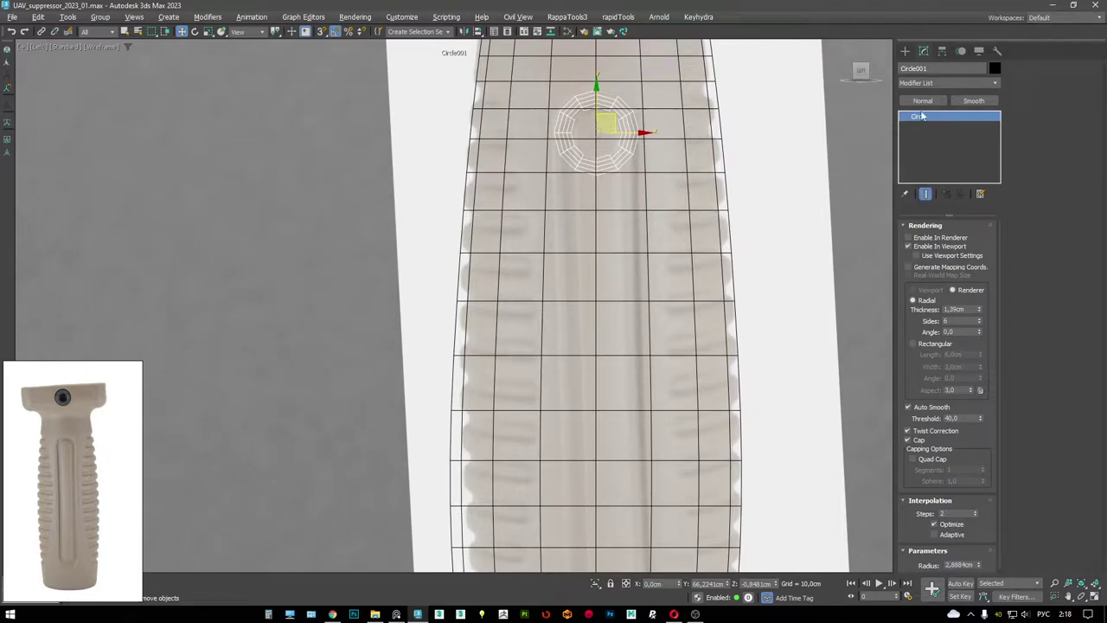
- Convert Circle001 to Editable Spline and drag its two lower segments down along the groove
right_click(616, 227)
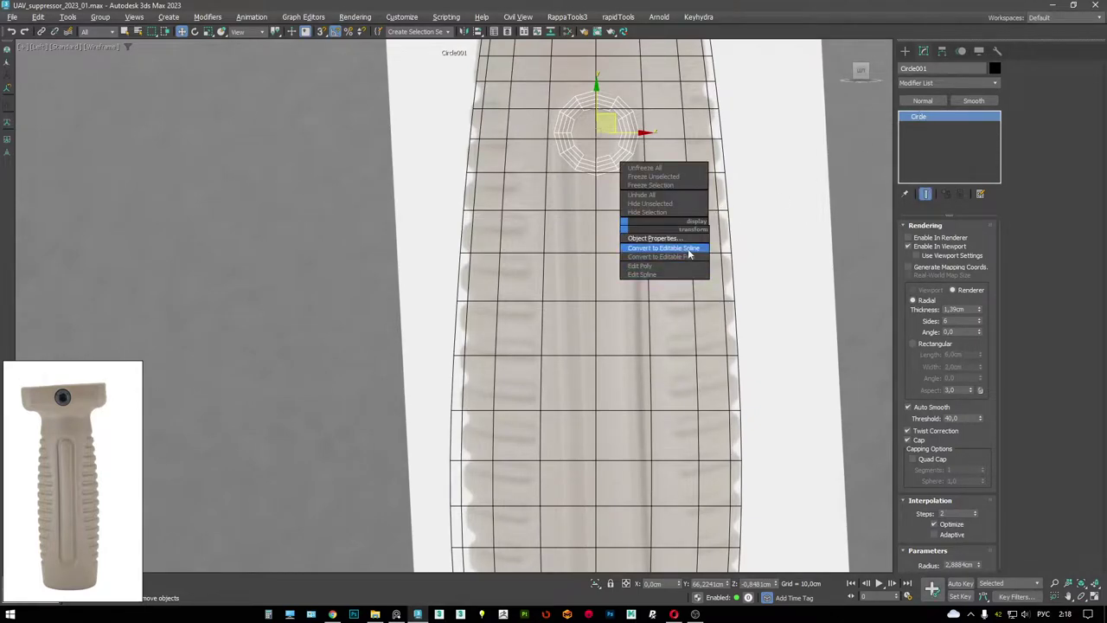
left_click(636, 251)
key("2")
middle_click_drag(597, 156, 597, 117)
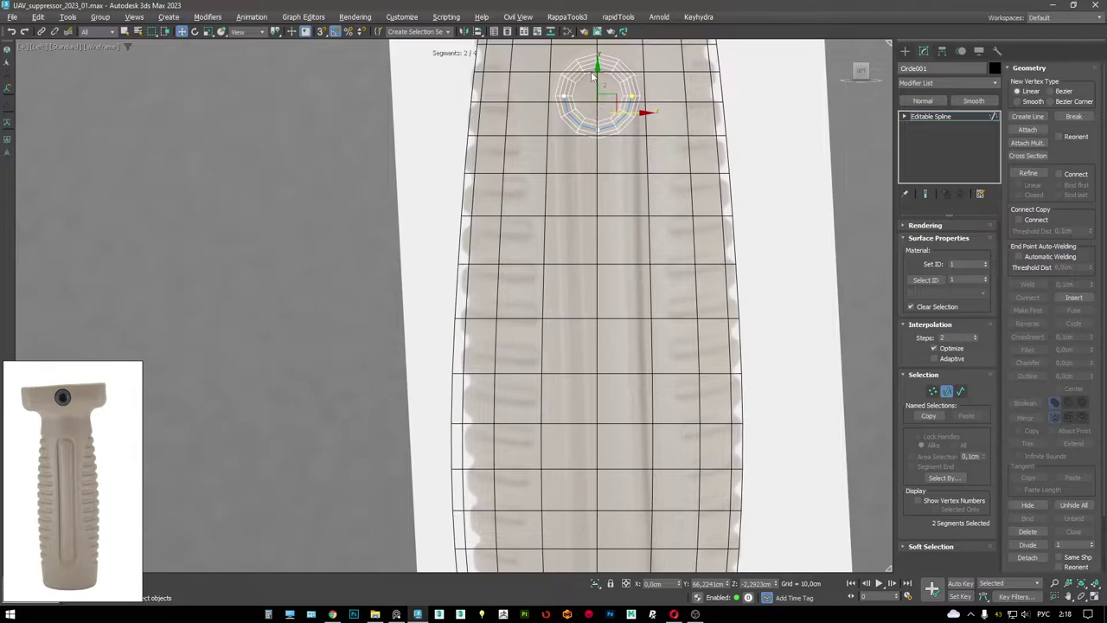
left_click(600, 82)
left_click_drag(601, 78, 629, 484, "shift")
middle_click_drag(629, 485, 597, 285)
scroll(564, 359, "up", 2)
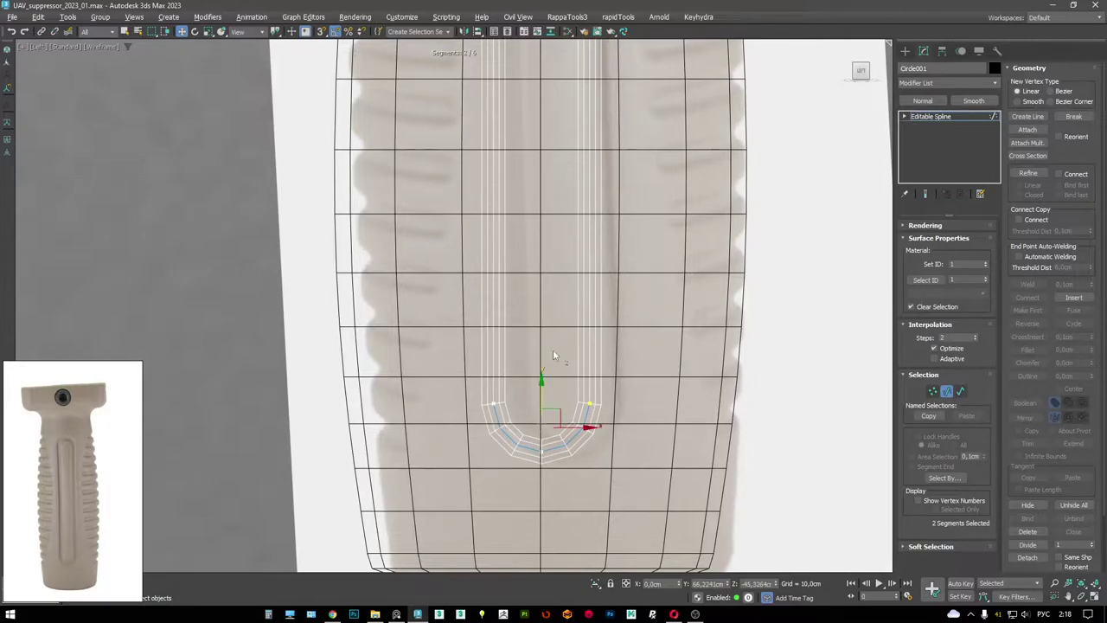
scroll(553, 352, "down", 5)
left_click(928, 118)
key("alt+w")
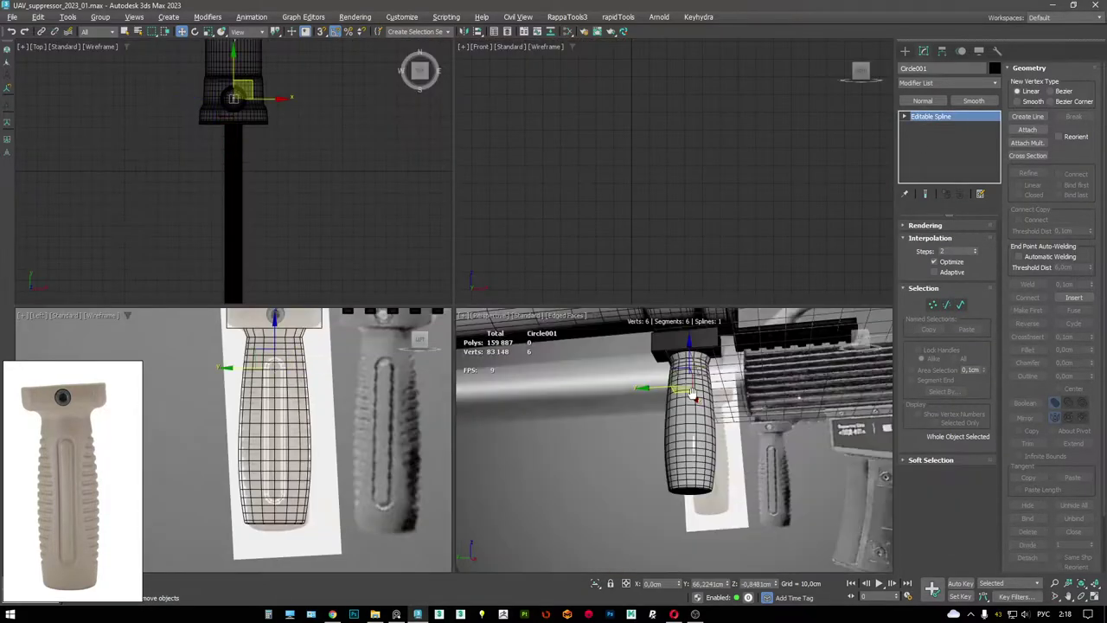
key("alt+w")
mouse_move(644, 377)
middle_mouse_down("alt")
mouse_move(406, 123)
mouse_move(413, 177)
mouse_move(454, 186)
mouse_move(486, 229)
mouse_move(518, 218)
mouse_move(439, 255)
middle_mouse_up("alt")
key("alt+w")
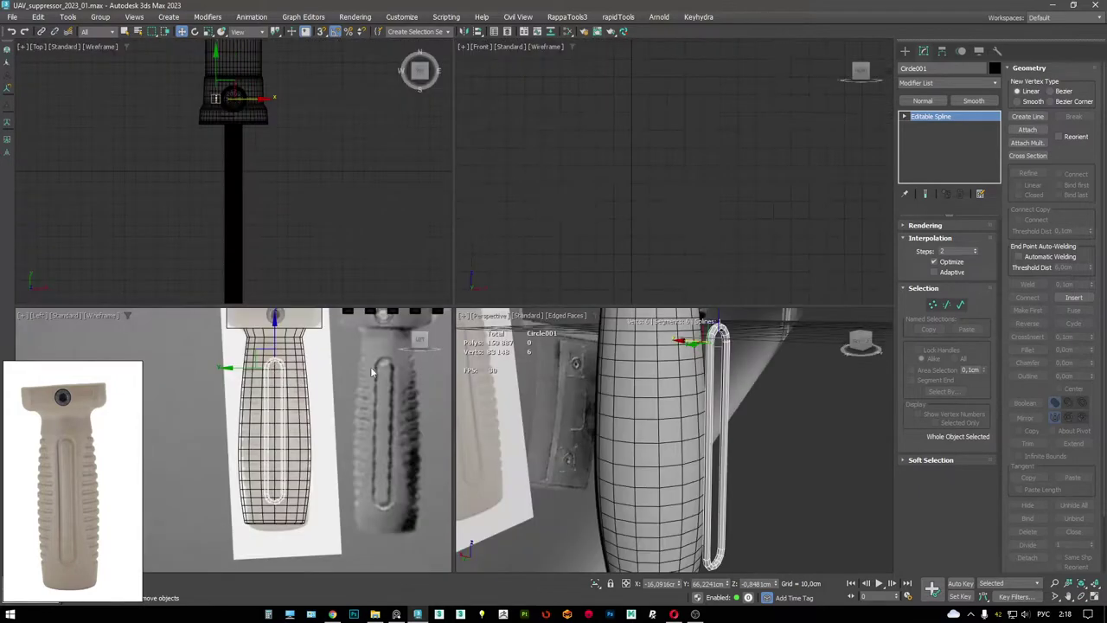
key("alt+w")
scroll(461, 298, "up", 2)
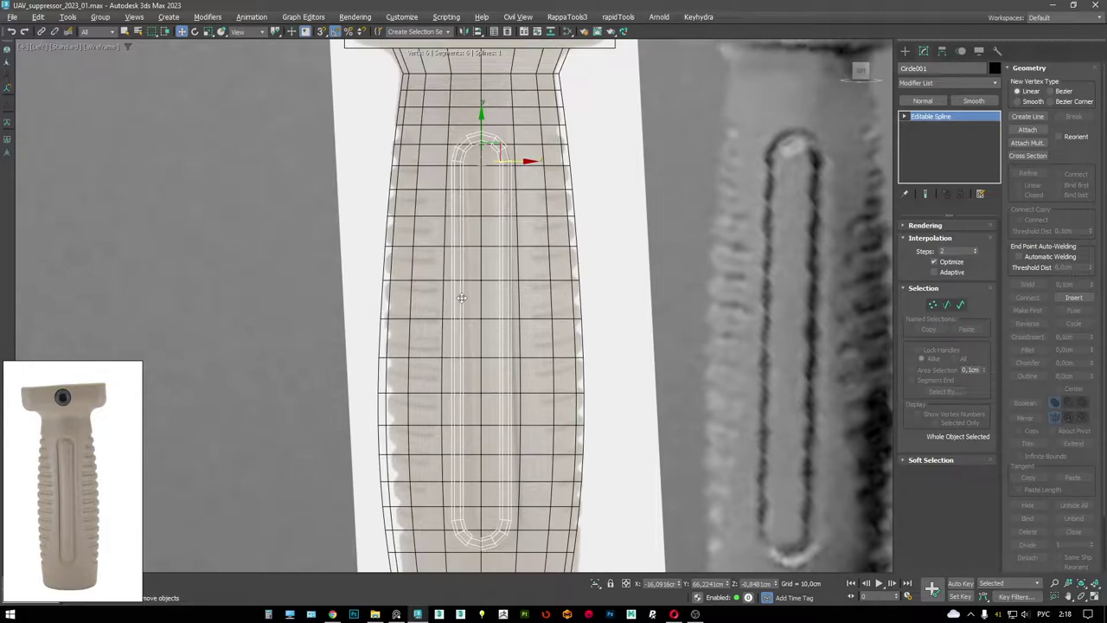
middle_click_drag(545, 303, 526, 252)
middle_click_drag(584, 432, 586, 408)
scroll(67, 555, "up", 2)
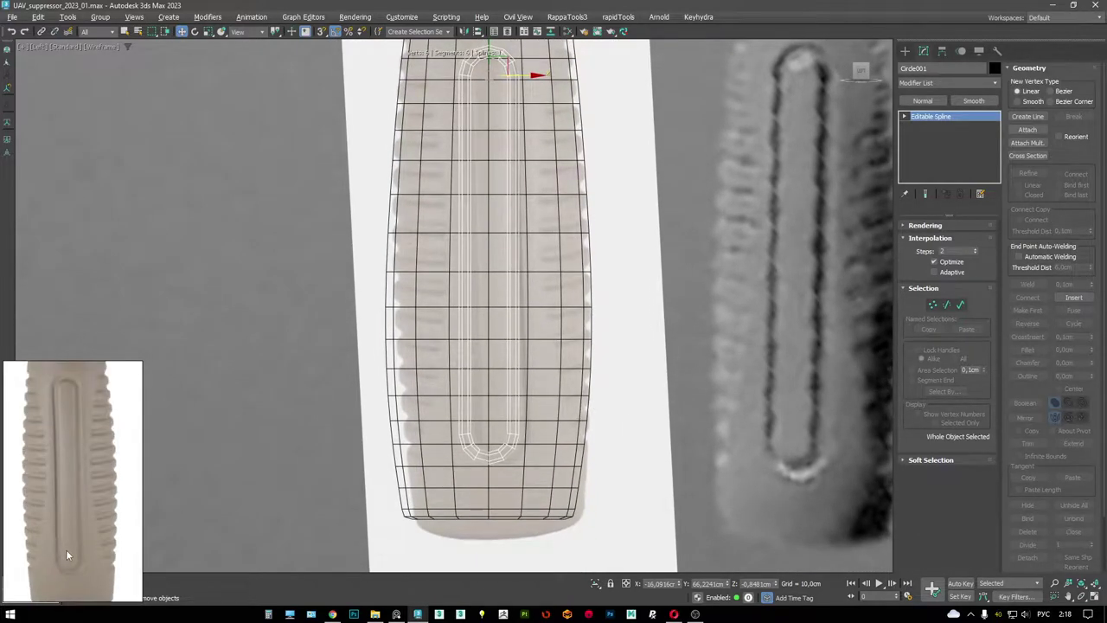
scroll(88, 501, "down", 3)
scroll(72, 500, "up", 1)
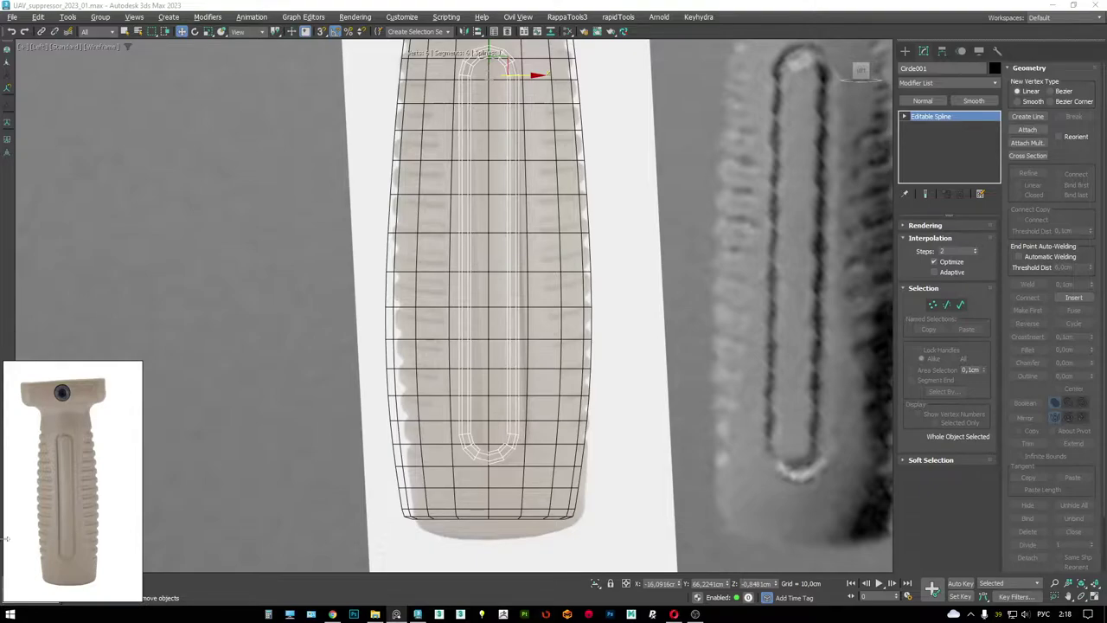
- Draw an NGon shape centred on the bolt head of the grip's top cap
scroll(428, 319, "up", 3)
middle_click_drag(432, 320, 523, 567)
scroll(506, 162, "up", 3)
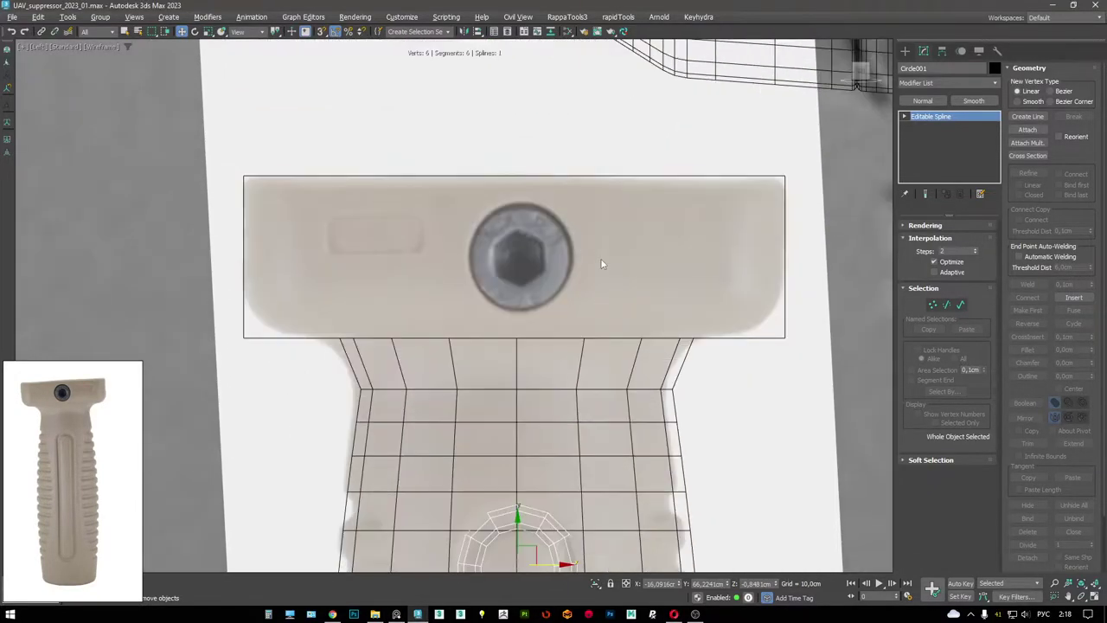
right_click(653, 247)
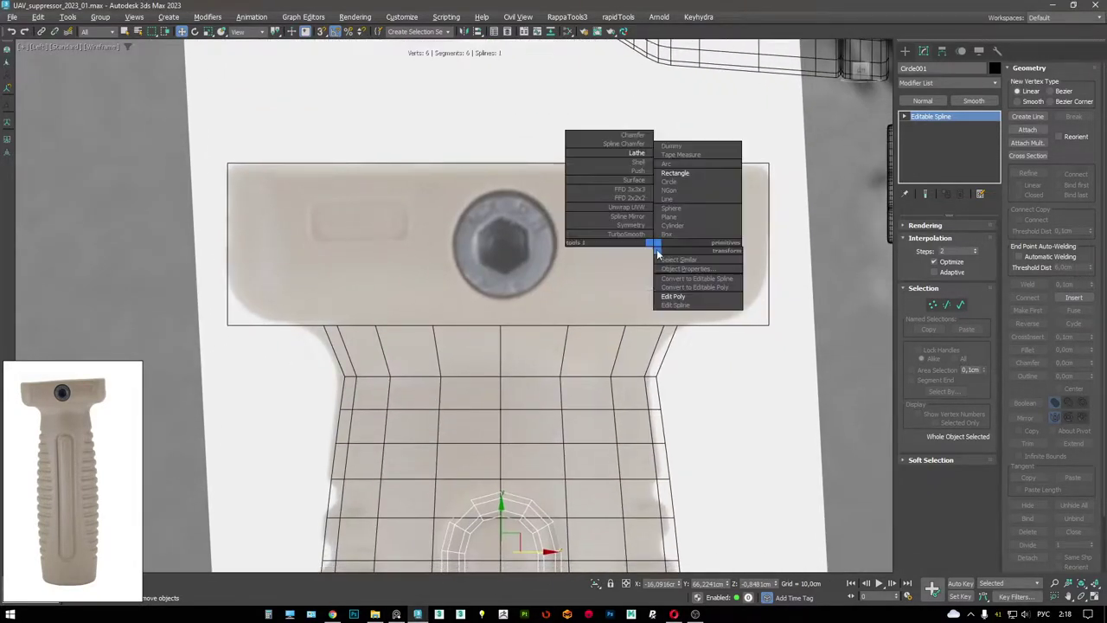
left_click(674, 189)
scroll(506, 237, "up", 2)
left_click_drag(507, 242, 603, 244)
- Turn off rendering for the shape and set it to 8 sides
left_click(923, 51)
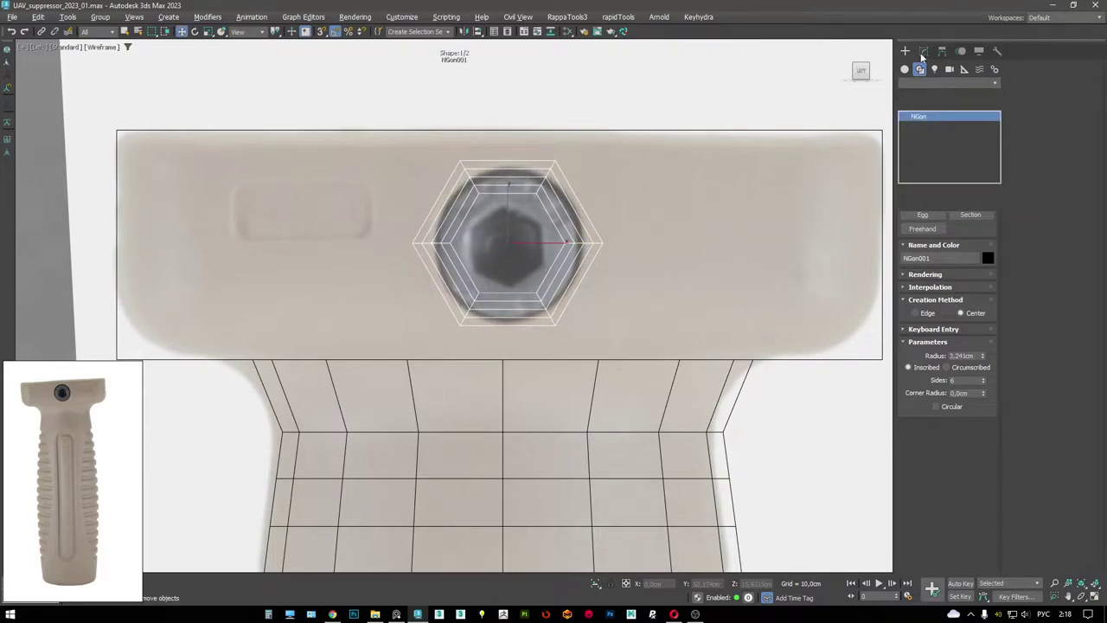
left_click(934, 227)
left_click(934, 237)
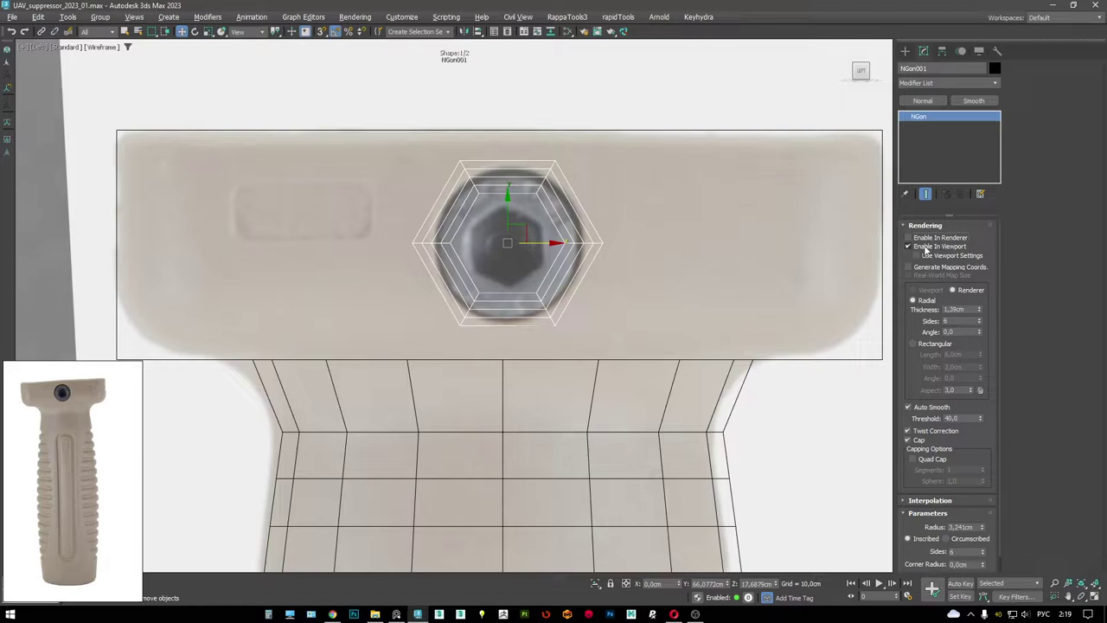
left_click(922, 246)
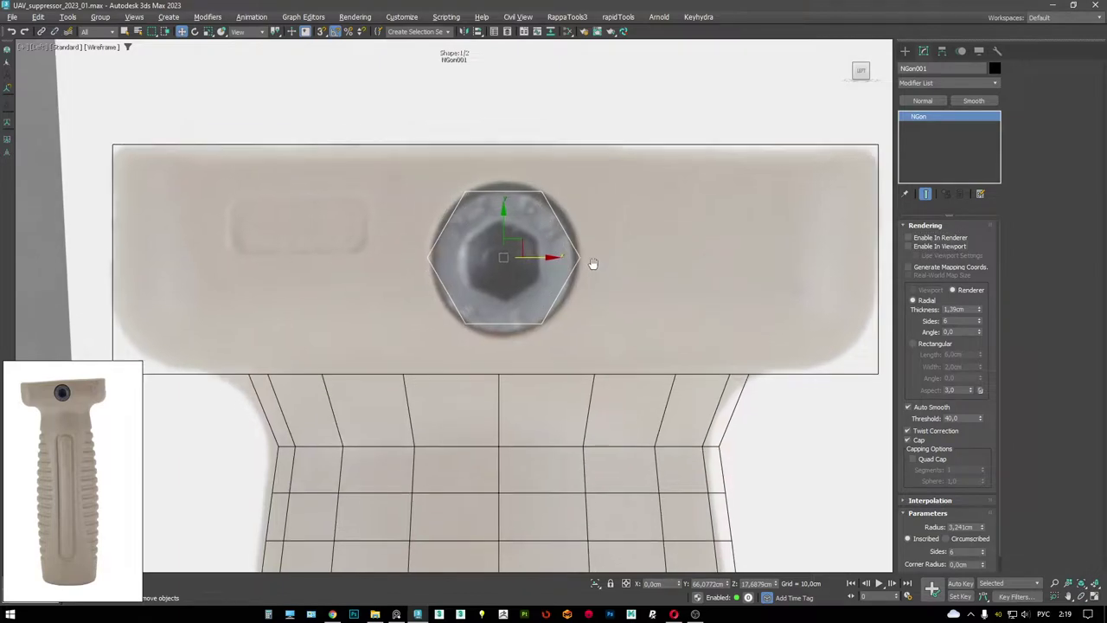
double_click(959, 551)
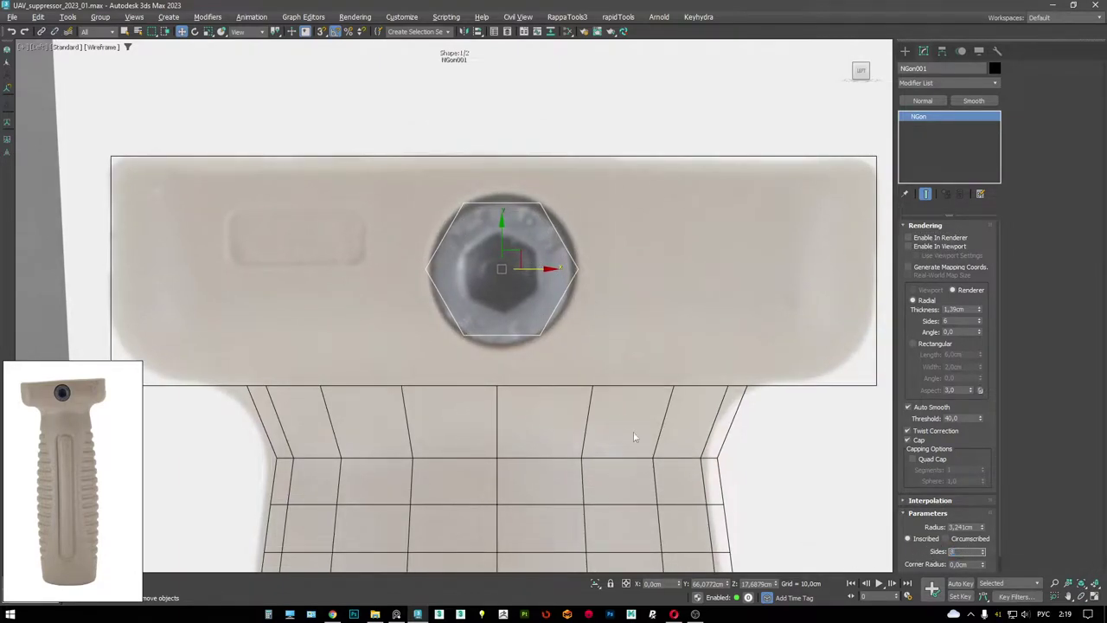
type("8")
key("Return")
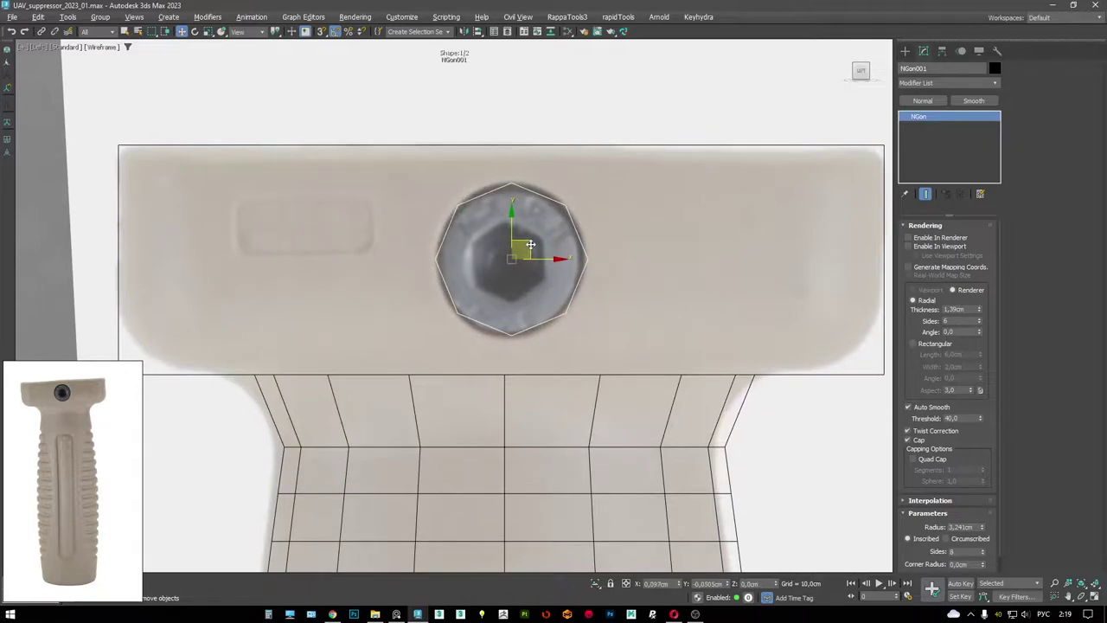
- Align the octagon on the bolt, enlarge it to radius 3.4678cm, and start cloning it
scroll(532, 251, "down", 3)
right_click(589, 271)
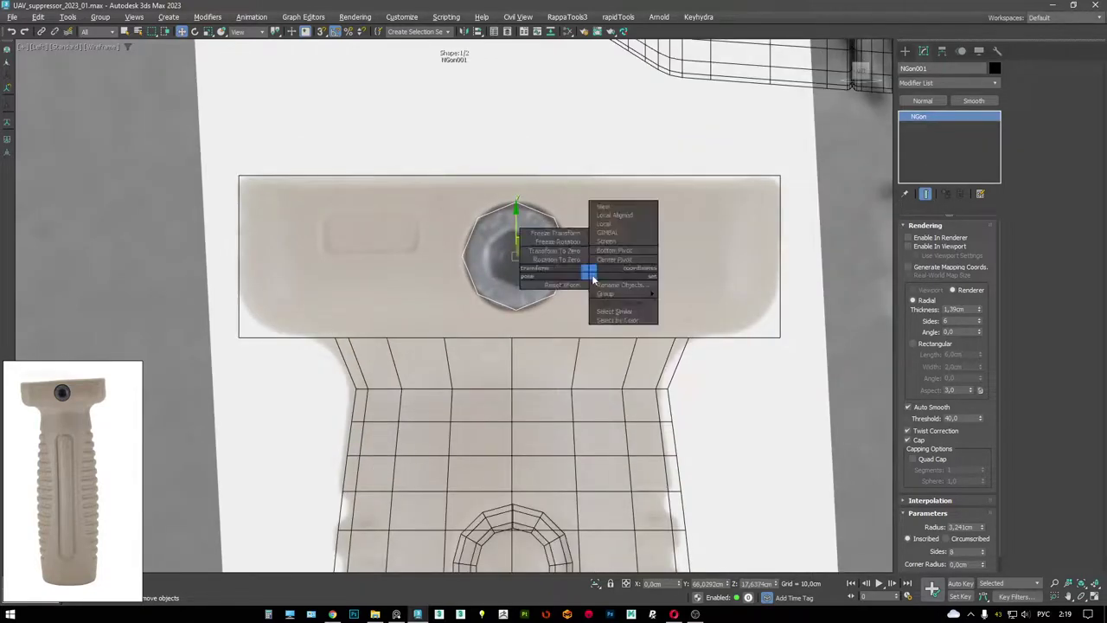
left_click(591, 274)
right_click(610, 242)
left_click(638, 268)
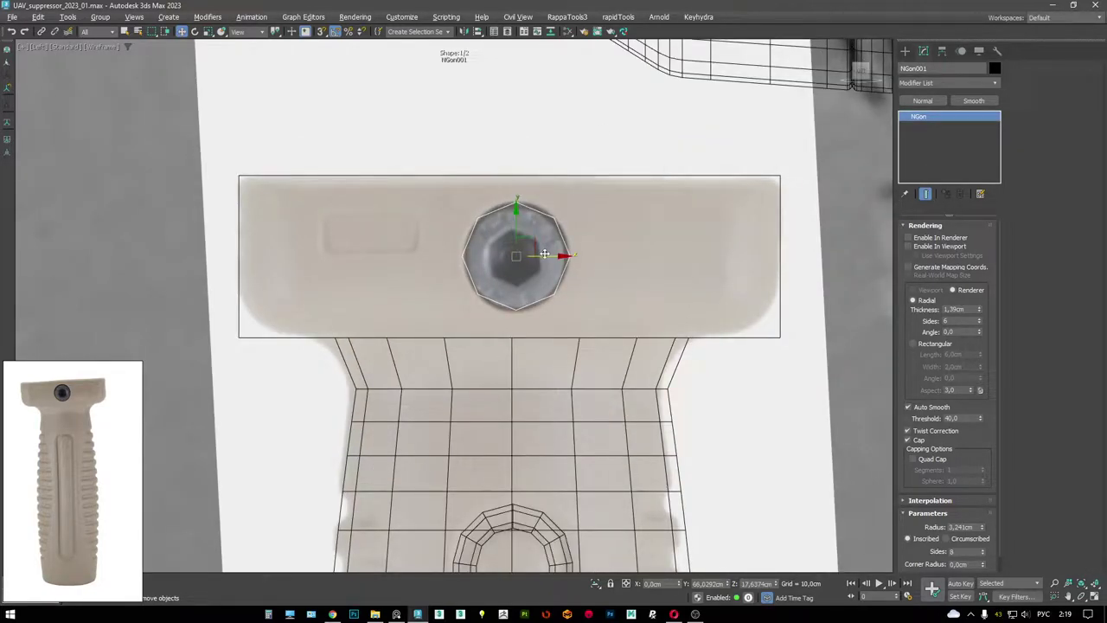
left_click_drag(544, 254, 538, 254)
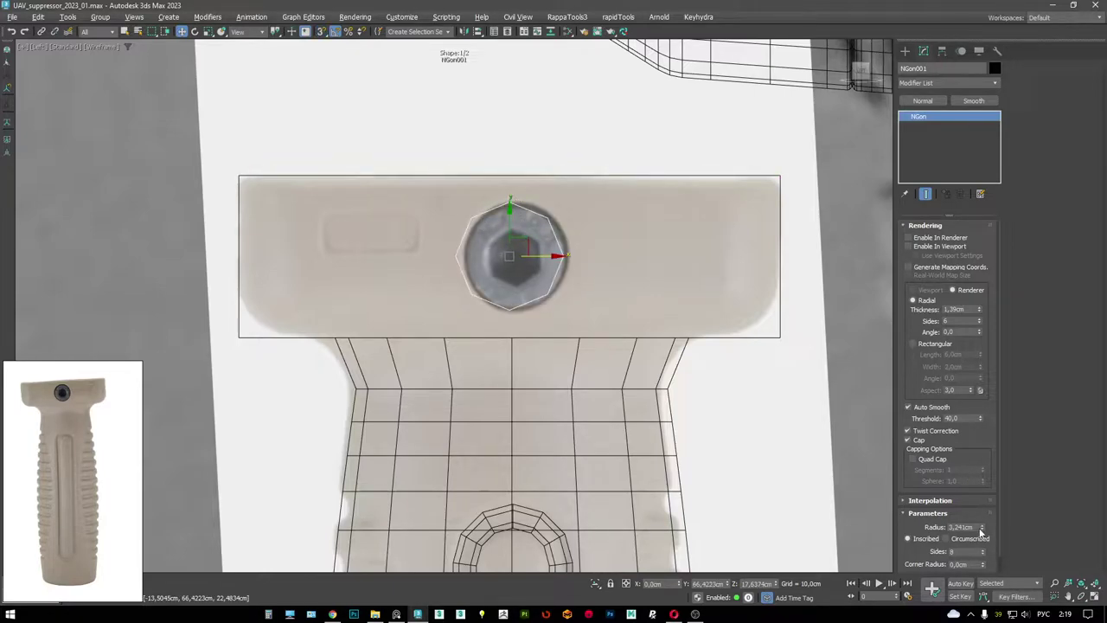
left_click_drag(983, 527, 984, 524)
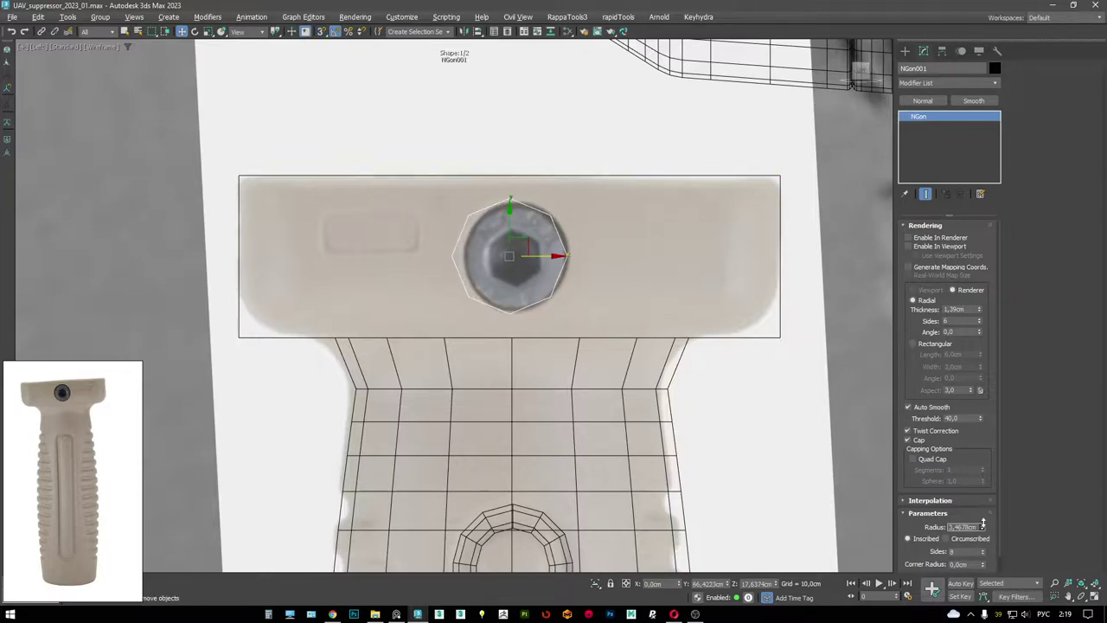
scroll(509, 269, "up", 2)
key("ctrl+v")
- Create NGon002 as an independent copy and select it as the inner octagon in Perspective
left_click(521, 277)
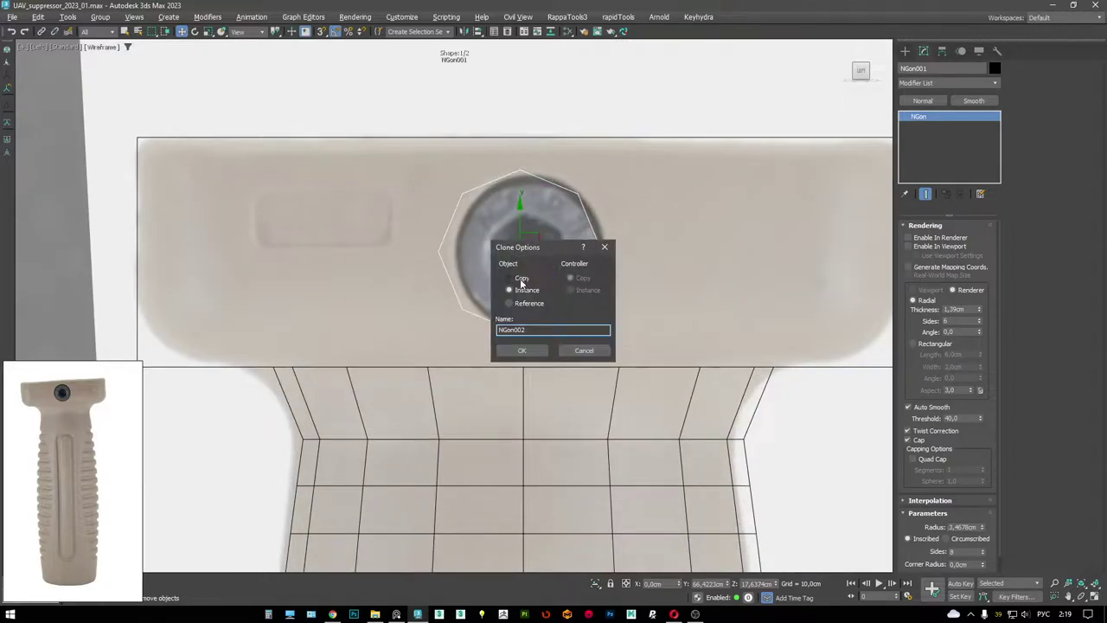
left_click(522, 350)
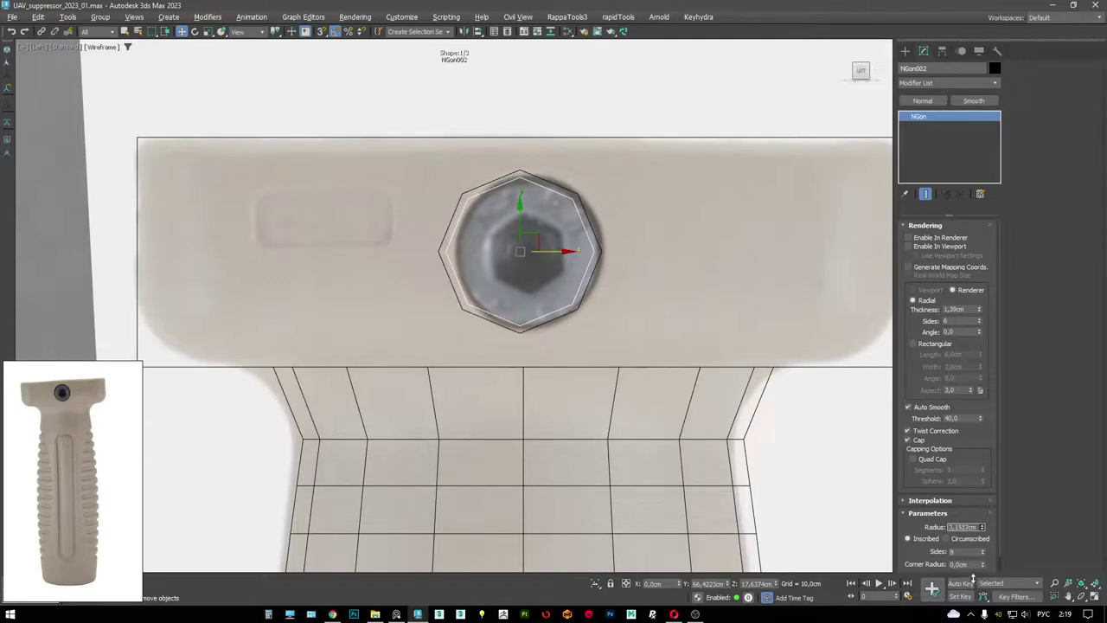
key("alt+w")
key("alt+w")
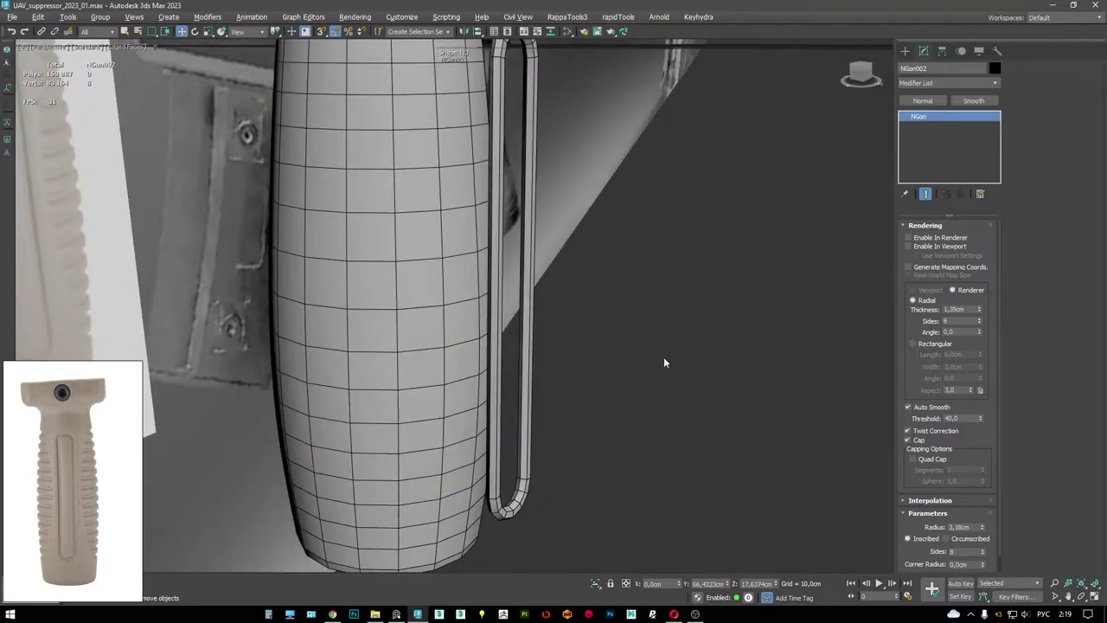
mouse_move(664, 357)
middle_mouse_down("alt")
mouse_move(628, 329)
mouse_move(583, 332)
mouse_move(622, 327)
mouse_move(594, 279)
middle_mouse_up("alt")
key("F3")
left_click_drag(543, 266, 581, 355)
mouse_move(643, 338)
middle_mouse_down("alt")
mouse_move(622, 342)
mouse_move(645, 324)
mouse_move(735, 316)
mouse_move(618, 285)
middle_mouse_up("alt")
key("F3")
left_click(594, 275, "ctrl")
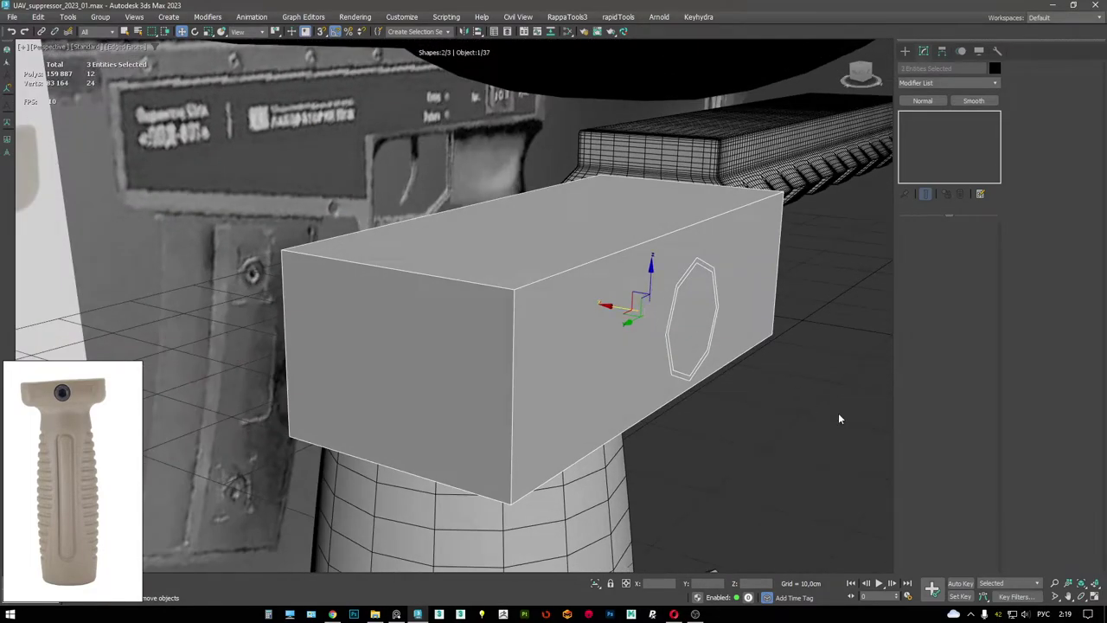
left_click(708, 294)
- Select the outer octagon NGon001 and Shift-drag a copy out to the left
scroll(708, 295, "up", 3)
middle_click_drag(707, 260, 707, 254, "alt")
scroll(677, 265, "up", 2)
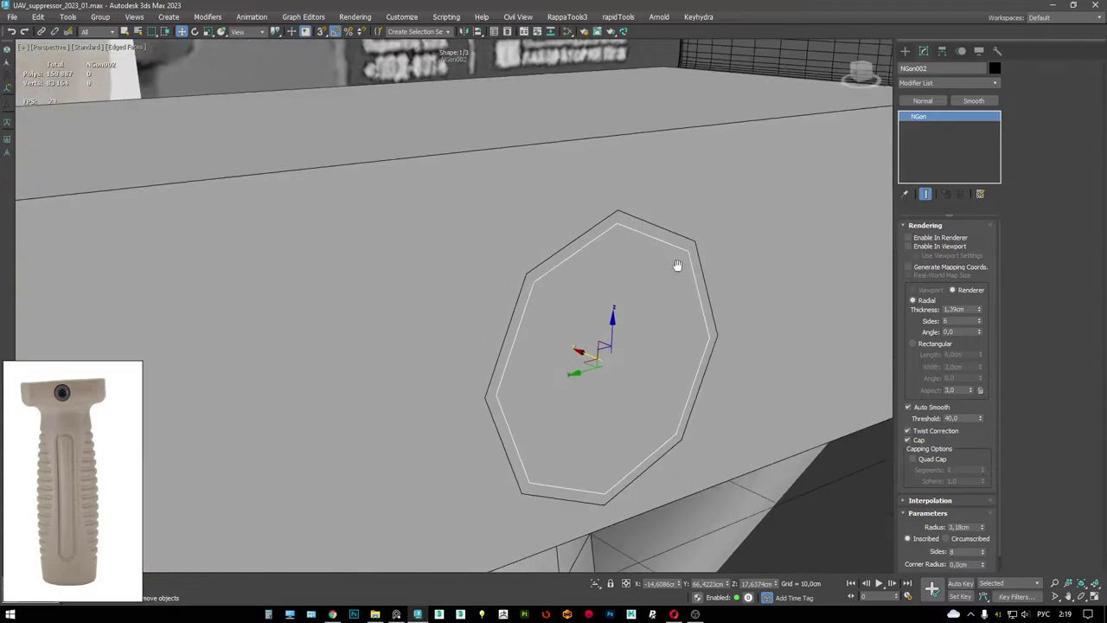
scroll(88, 410, "down", 3)
left_click(88, 410)
scroll(89, 410, "up", 3)
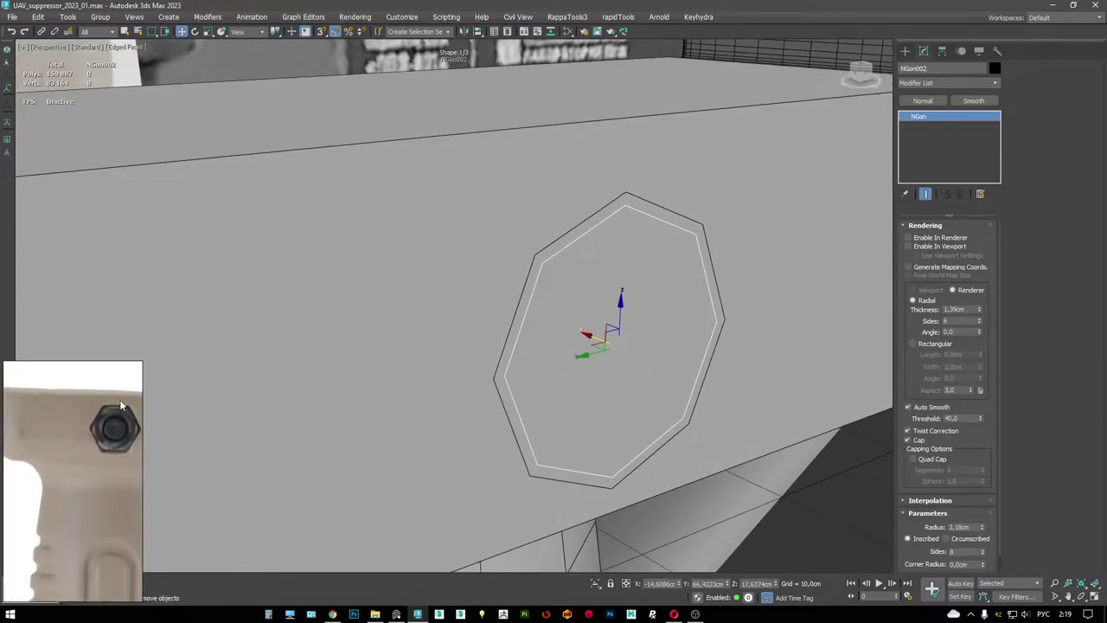
scroll(655, 291, "down", 4)
left_click(678, 271)
scroll(677, 270, "down", 3)
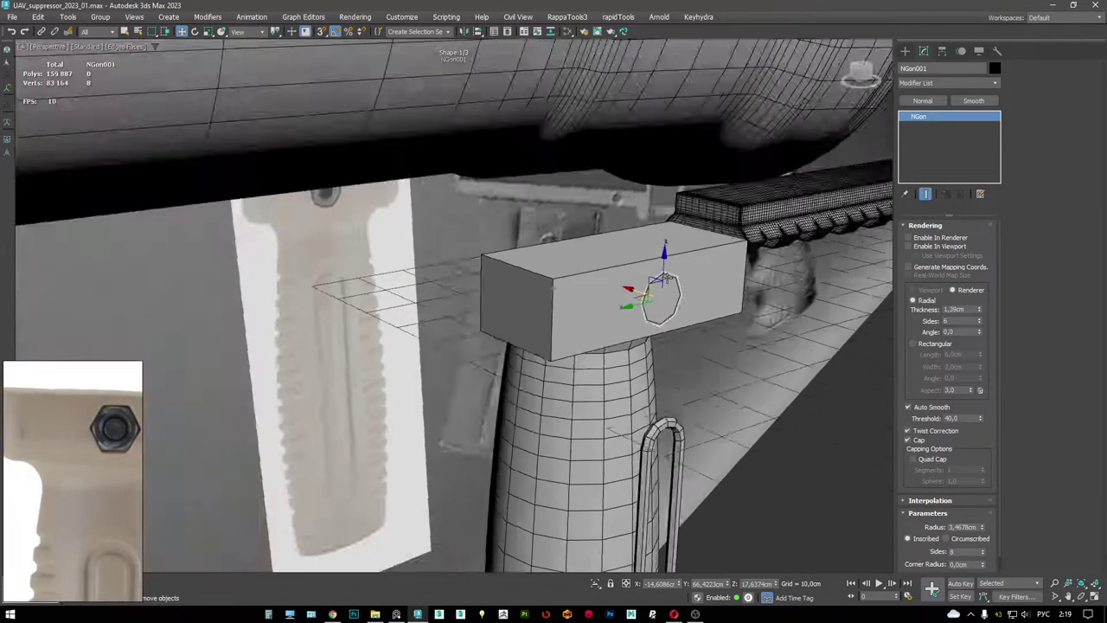
middle_click_drag(677, 270, 660, 299, "alt")
left_click_drag(660, 299, 385, 293, "shift")
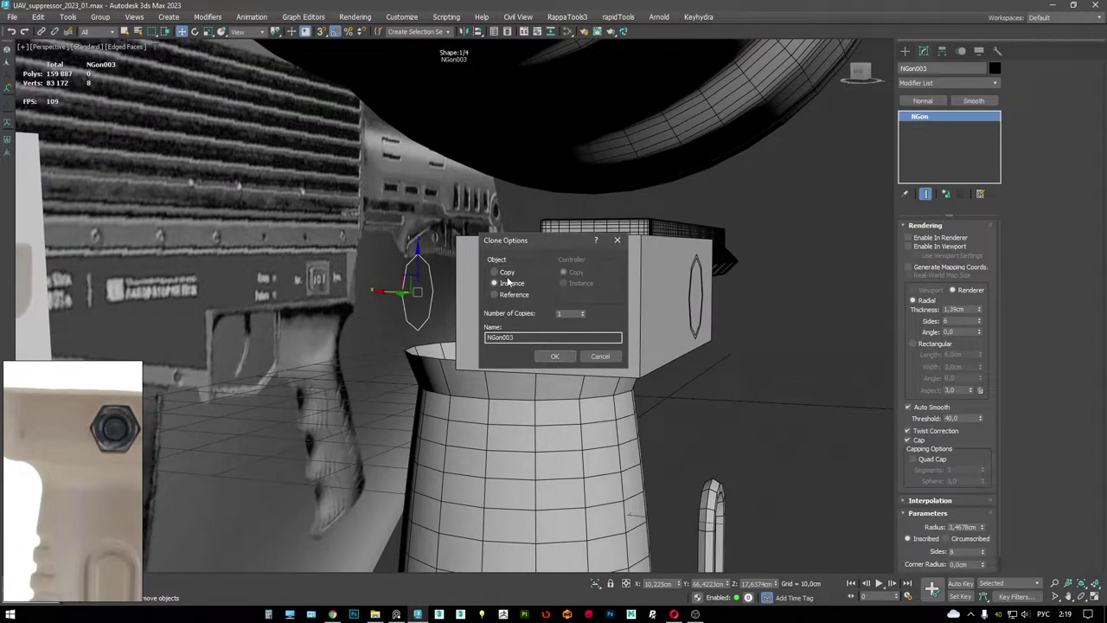
- Confirm the NGon003 copy, then Shift-scale the outer octagon's border edges into a wider rim
left_click(568, 357)
middle_click_drag(719, 284, 667, 296, "alt")
scroll(667, 296, "up", 5)
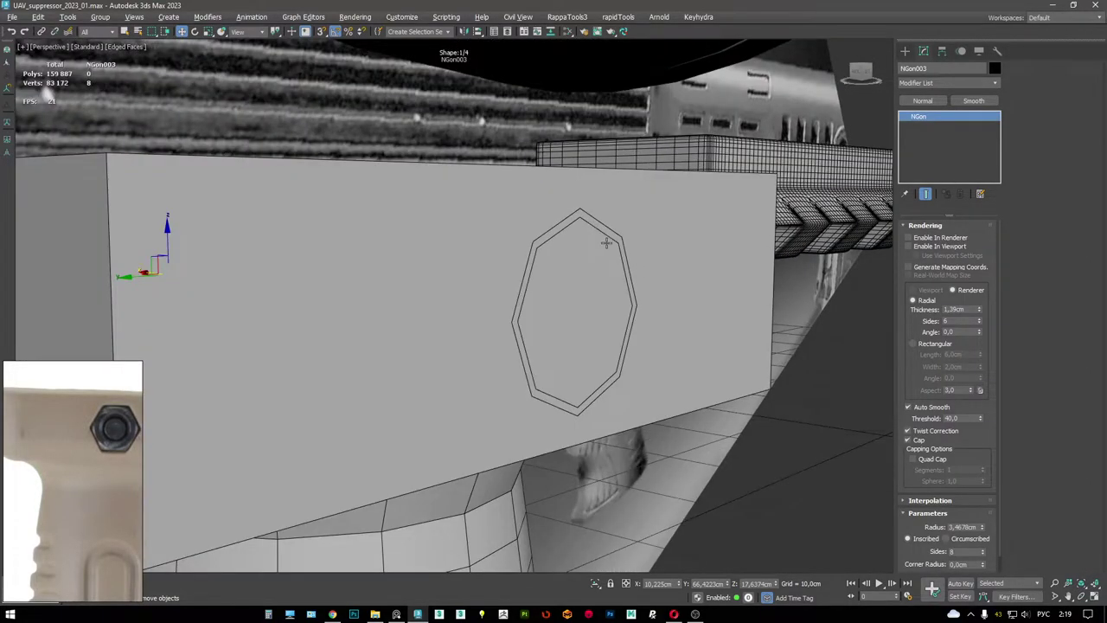
left_click(606, 238)
middle_click_drag(605, 239, 664, 262, "alt")
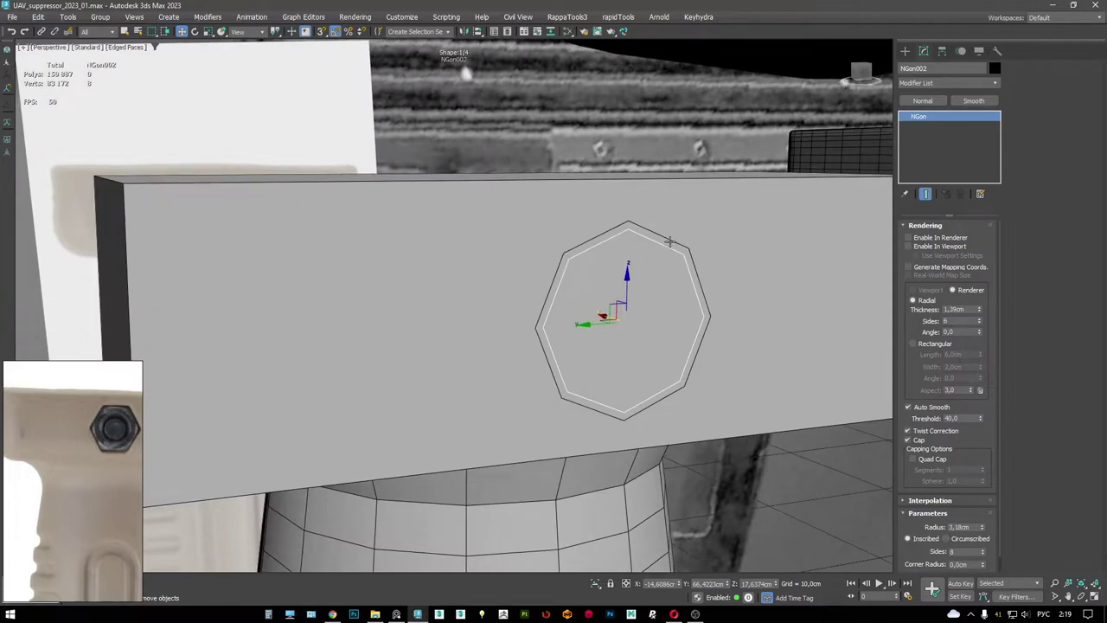
middle_click_drag(682, 303, 704, 257, "alt")
left_click(692, 250)
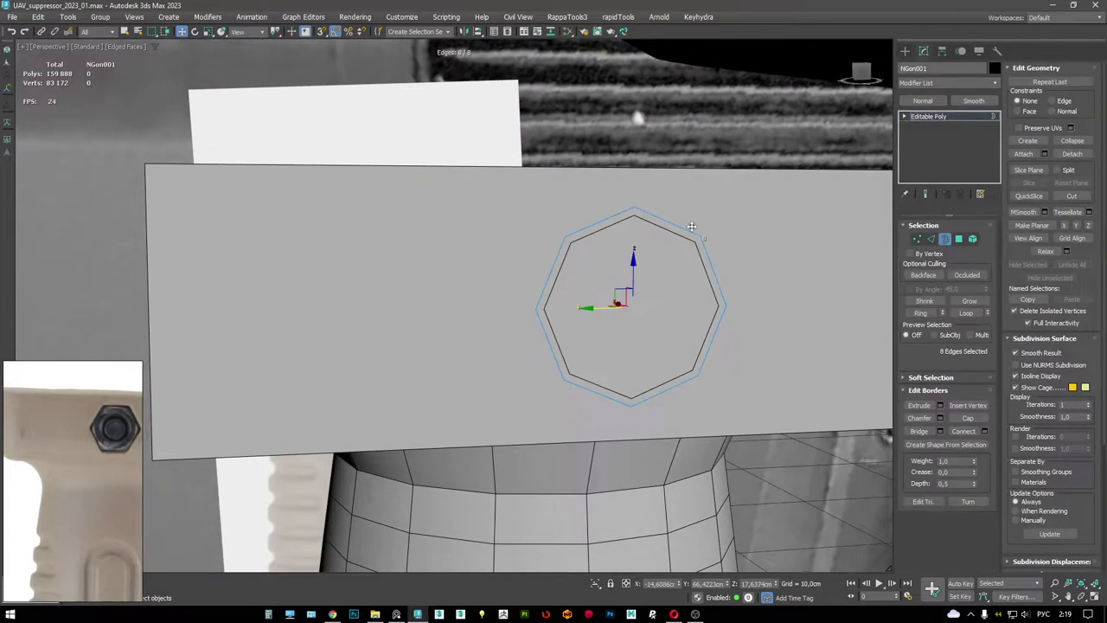
key("r")
left_click_drag(626, 299, 632, 290, "shift")
middle_click_drag(631, 290, 680, 243, "alt")
- Extrude the octagon face outward and push it back to set the head's thickness
key("4")
left_click(666, 244)
key("w")
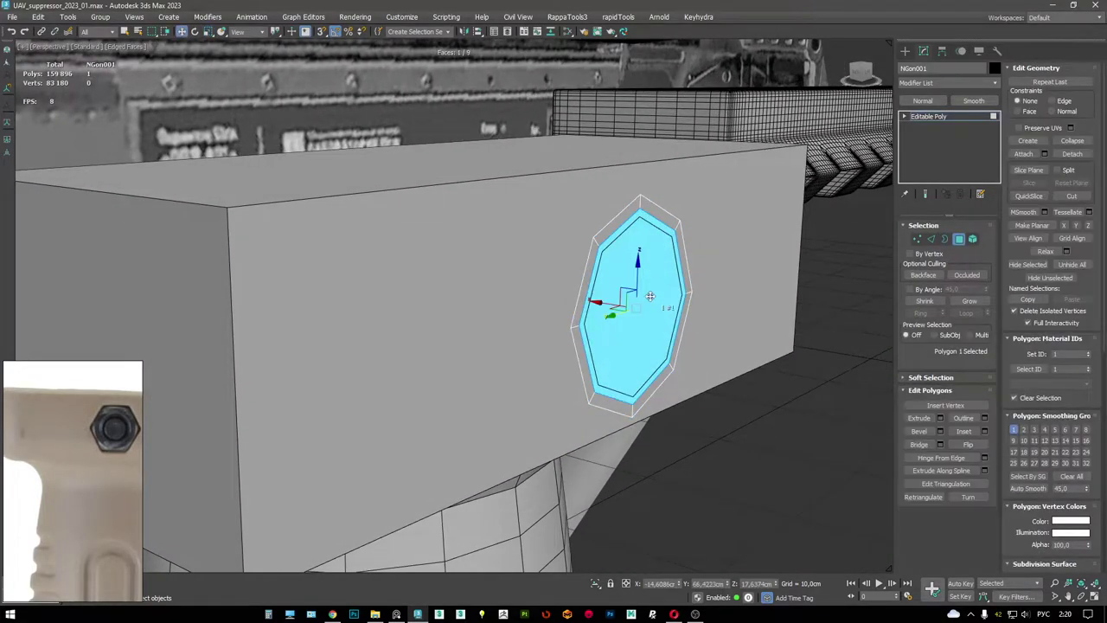
middle_click_drag(618, 303, 598, 303, "alt")
key("F3")
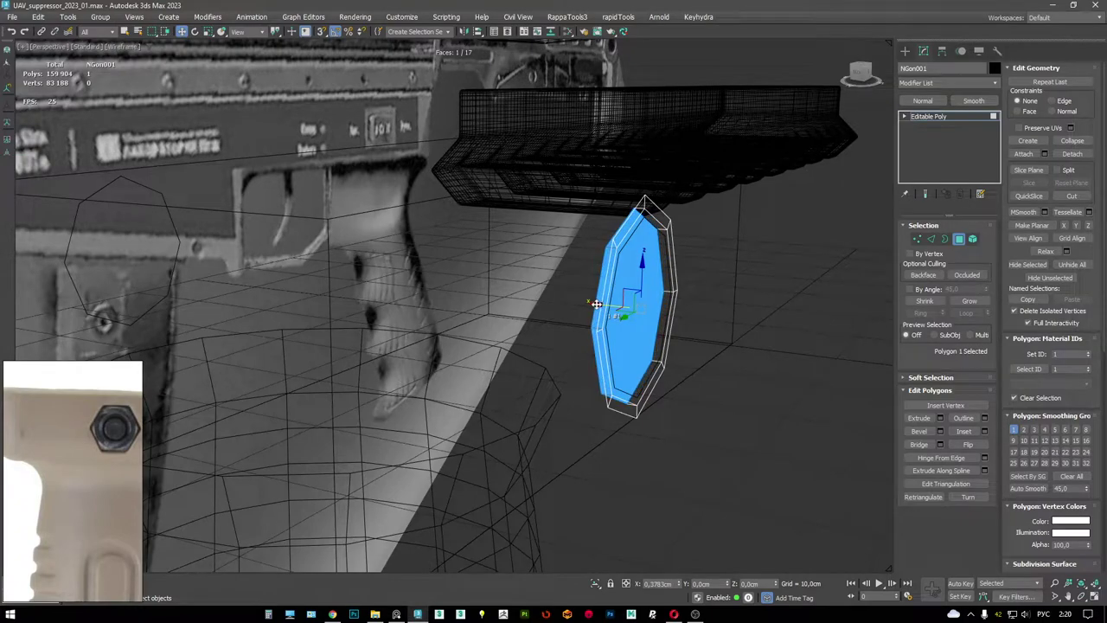
left_click_drag(595, 303, 585, 304, "shift")
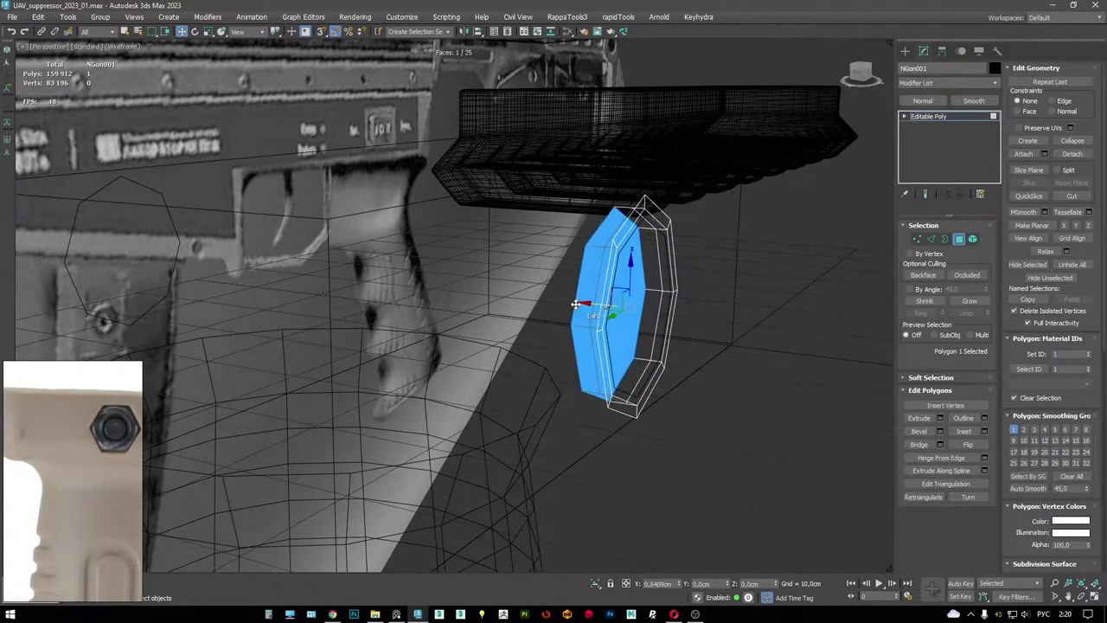
key("F3")
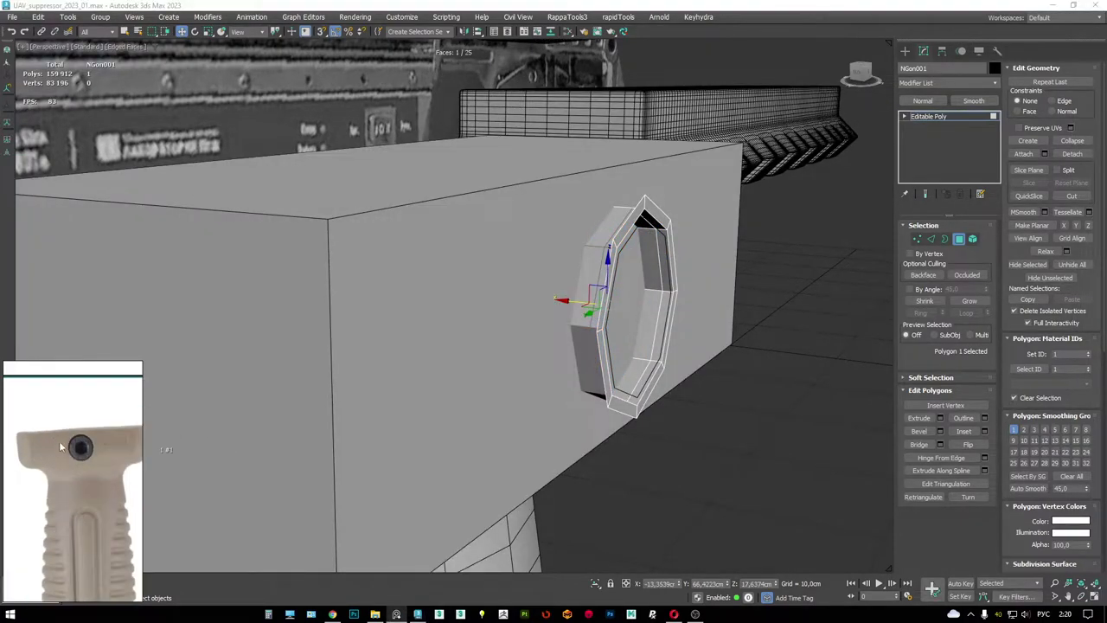
scroll(708, 249, "up", 3)
middle_click_drag(709, 249, 585, 300, "alt")
key("F3")
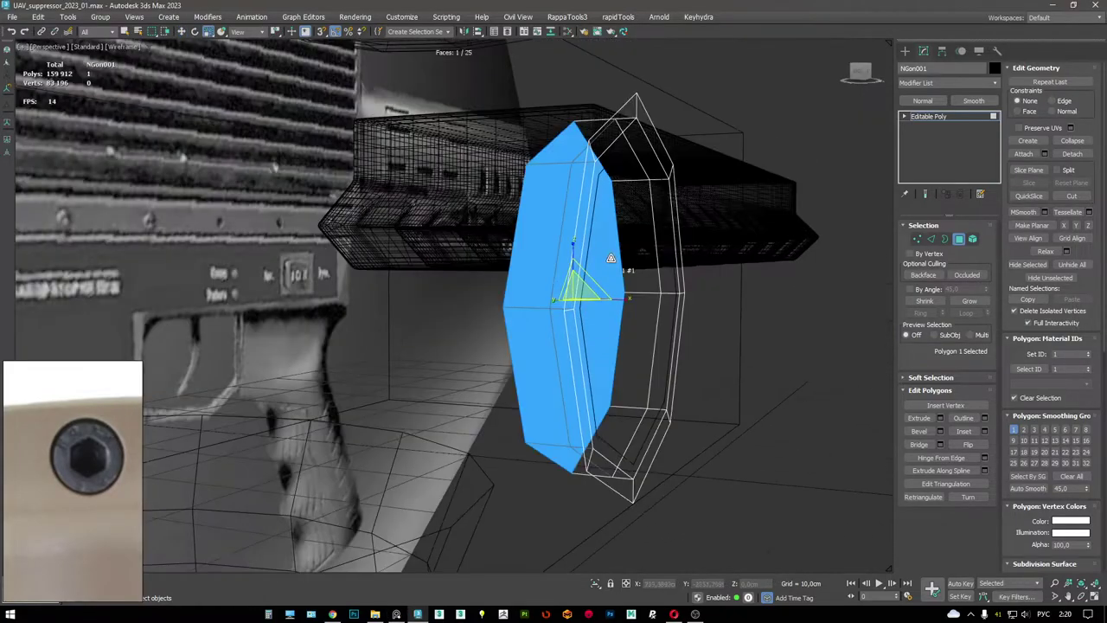
left_click_drag(552, 298, 577, 298)
key("r")
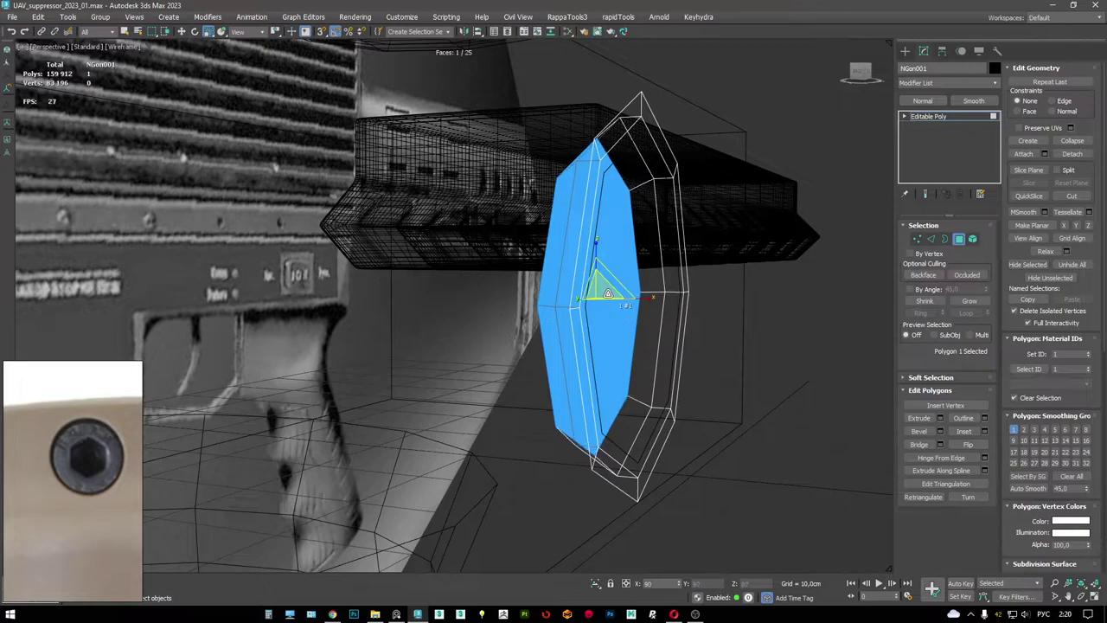
- Slide the octagonal ring into the block's side and select the inner octagon NGon002
left_click(928, 116)
key("F3")
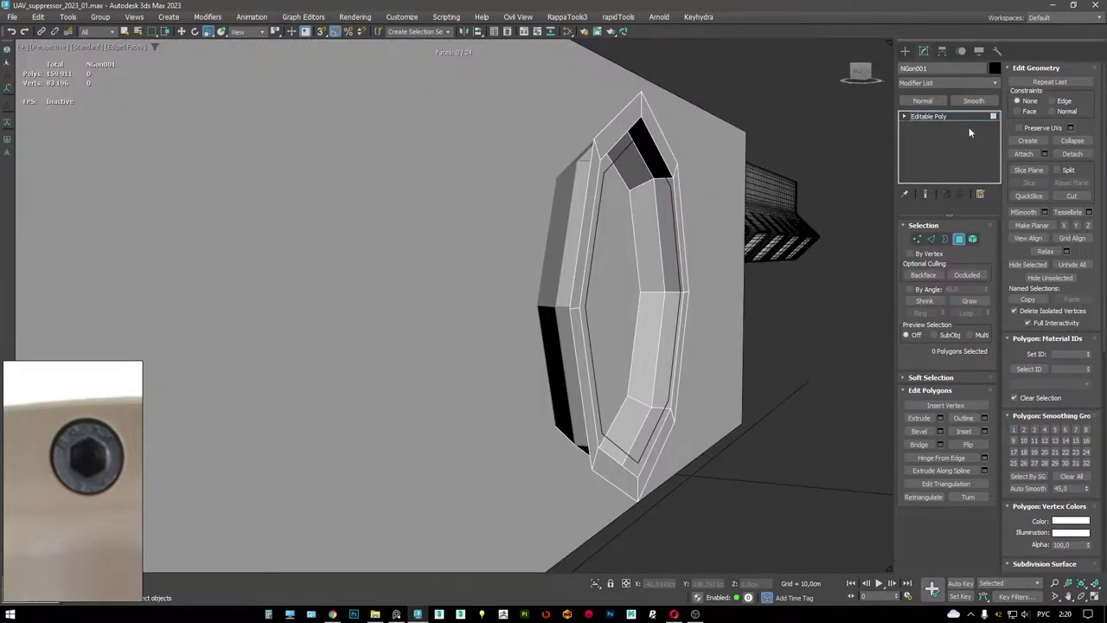
middle_click_drag(778, 173, 668, 188, "alt")
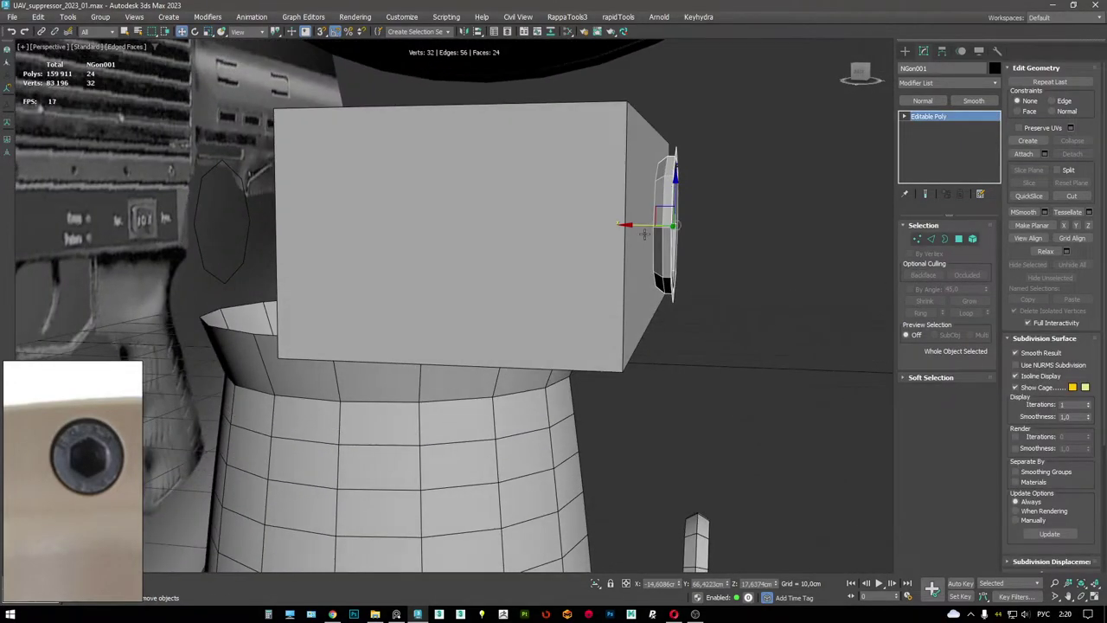
left_click_drag(633, 223, 644, 126)
middle_click_drag(629, 106, 703, 173, "alt")
scroll(704, 173, "up", 3)
left_click(710, 158)
scroll(709, 158, "down", 3)
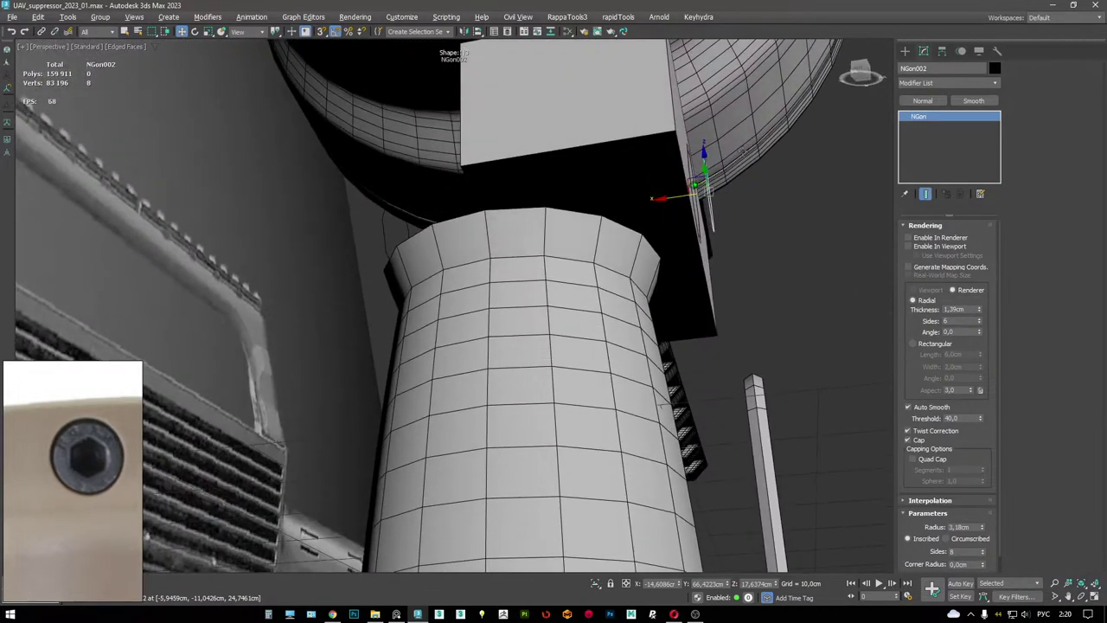
scroll(74, 480, "down", 5)
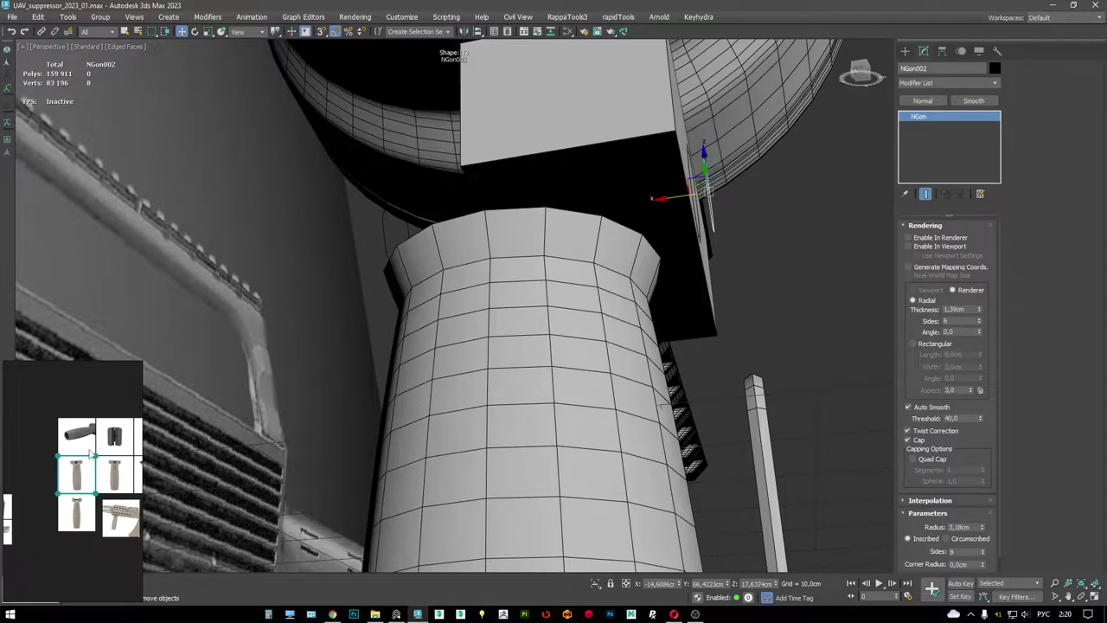
scroll(104, 480, "up", 3)
scroll(87, 450, "down", 3)
scroll(24, 510, "up", 5)
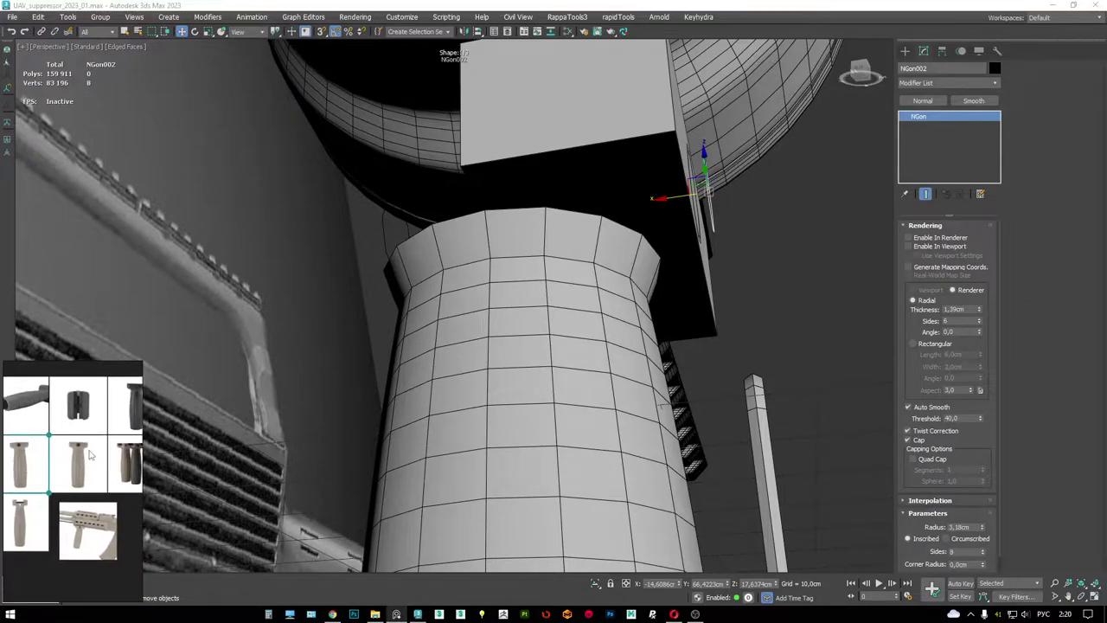
scroll(24, 511, "up", 2)
scroll(545, 311, "down", 3)
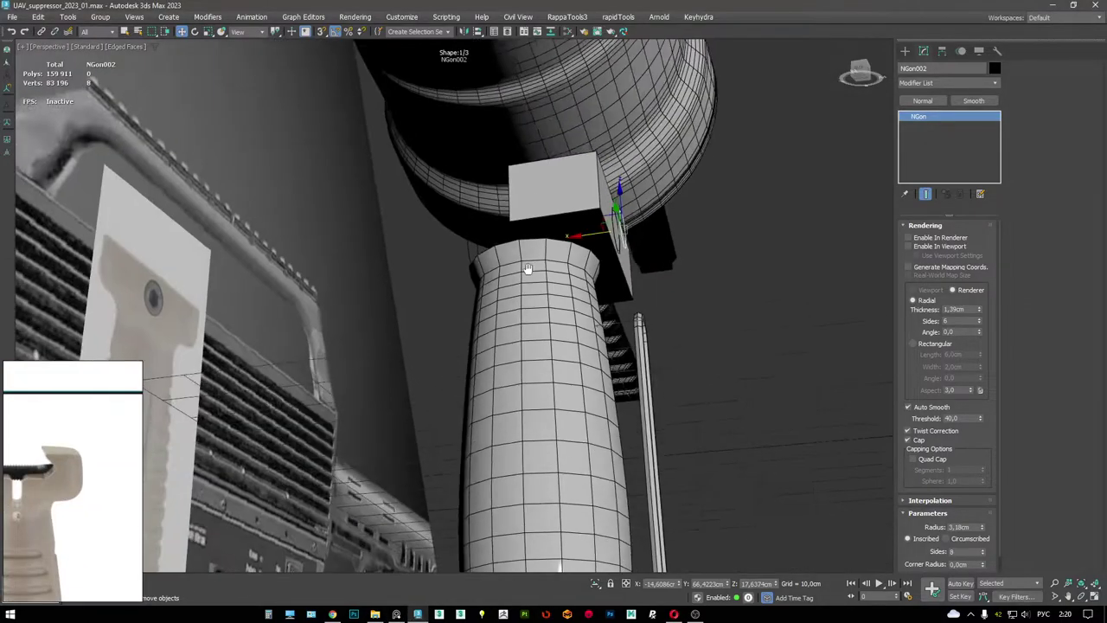
middle_click_drag(545, 311, 309, 257, "alt")
scroll(536, 302, "down", 2)
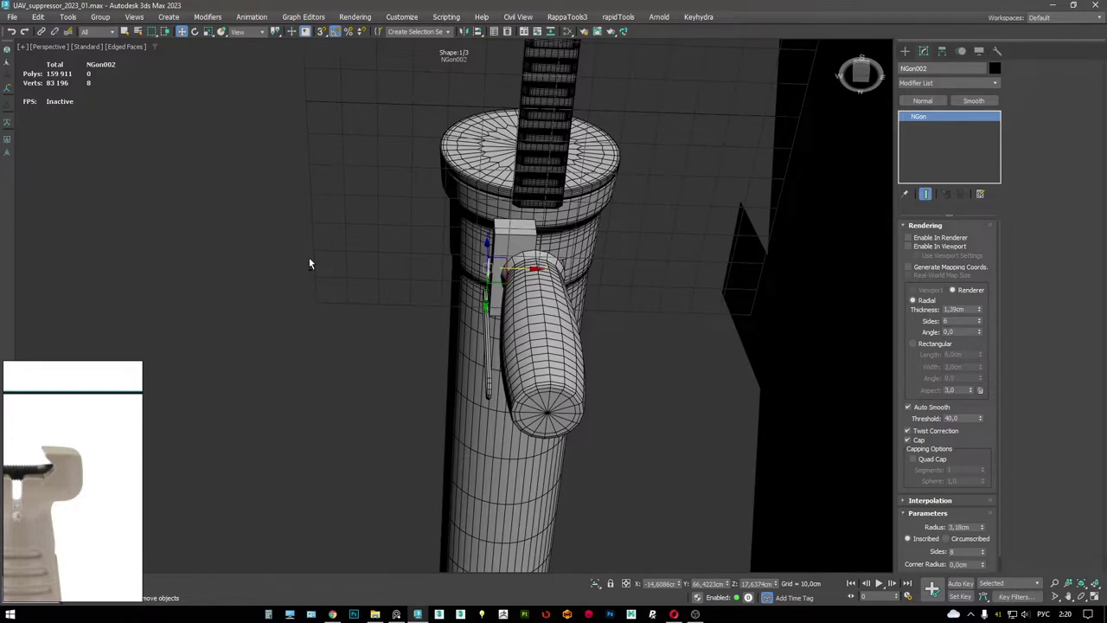
middle_click_drag(502, 232, 607, 275, "alt")
scroll(529, 235, "up", 3)
scroll(529, 235, "up", 3)
left_click(506, 185)
scroll(510, 188, "down", 2)
left_click(679, 227)
- Make an independent copy of the bracket Rectangle033 off to the left
left_click(341, 252)
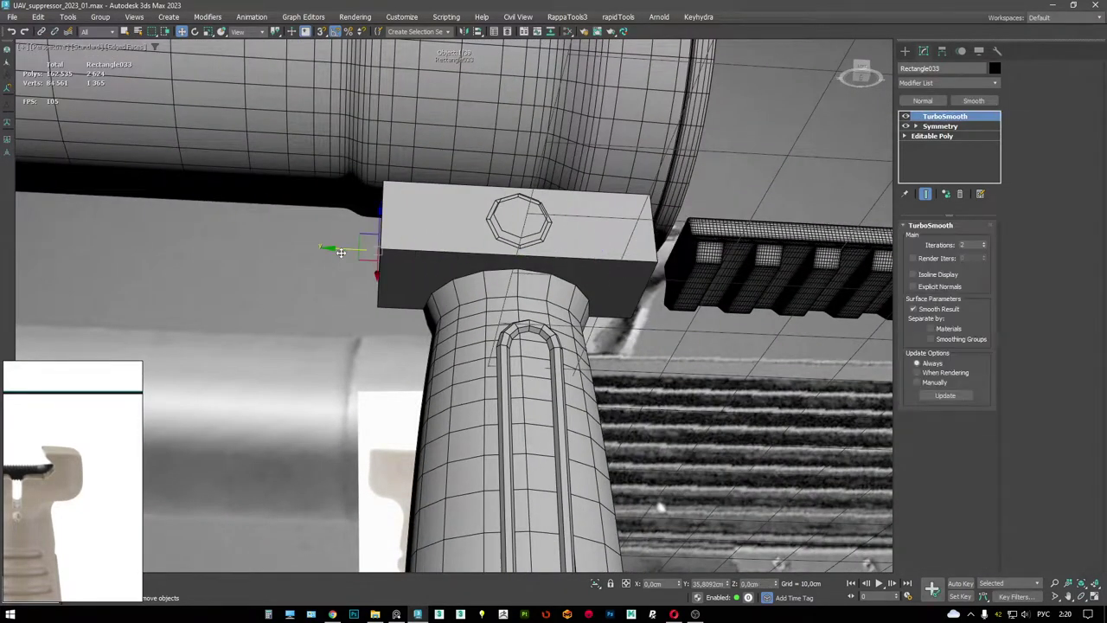
left_click_drag(331, 250, 307, 251, "shift")
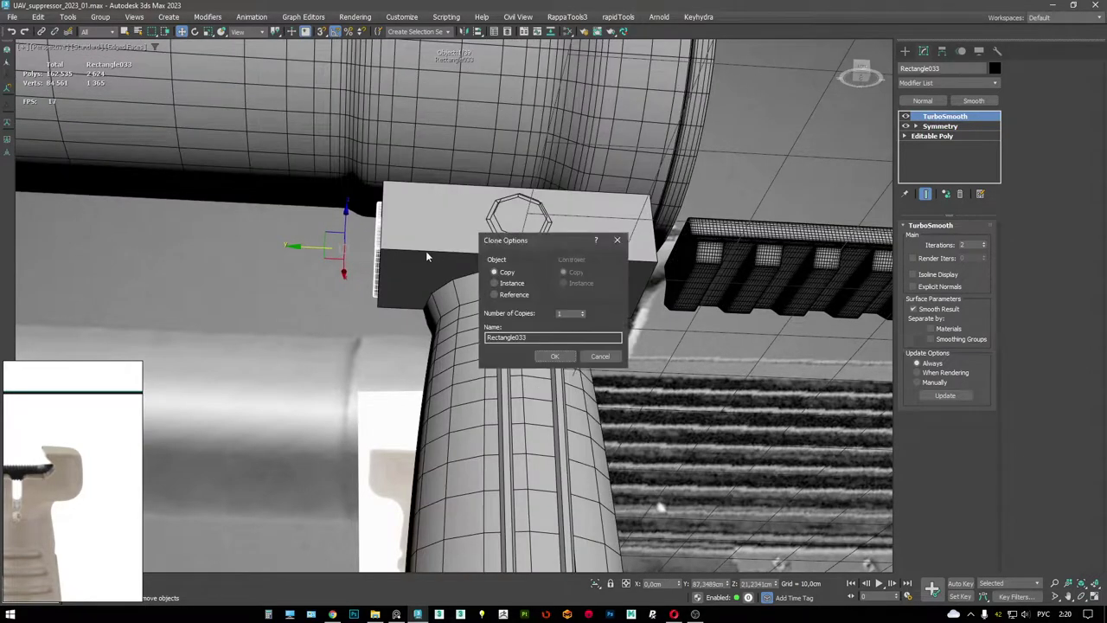
left_click(553, 355)
- Change Box001's height spinner to 12.9643cm, keeping length 9.743cm
mouse_move(554, 356)
middle_mouse_down("alt")
mouse_move(459, 217)
mouse_move(540, 235)
mouse_move(539, 251)
middle_mouse_up("alt")
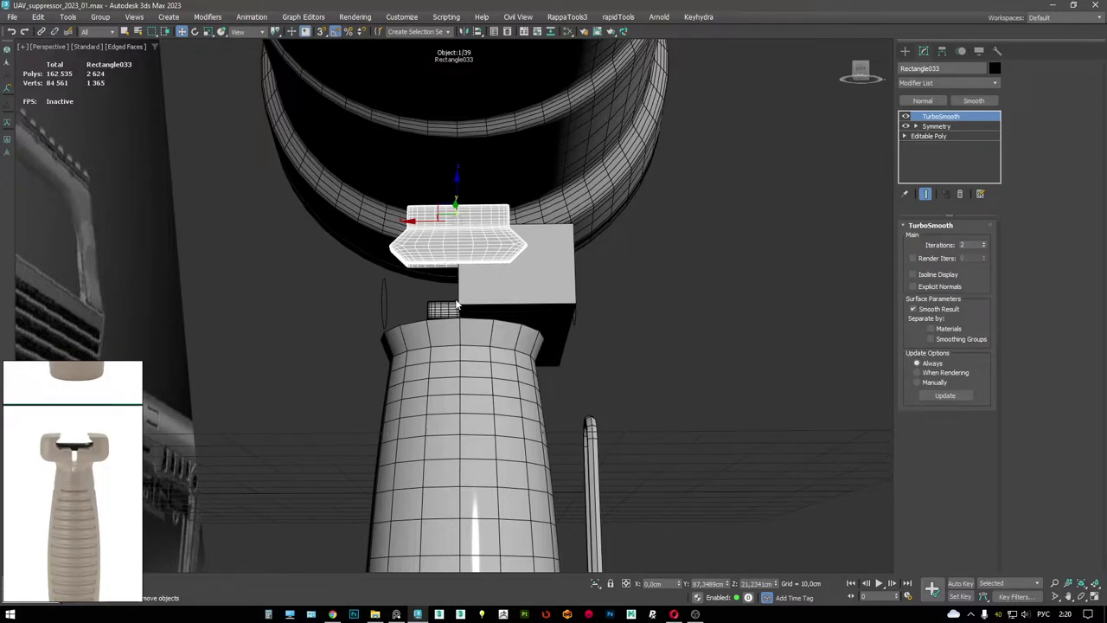
middle_click_drag(569, 199, 573, 206, "alt")
middle_click_drag(549, 276, 539, 265, "alt")
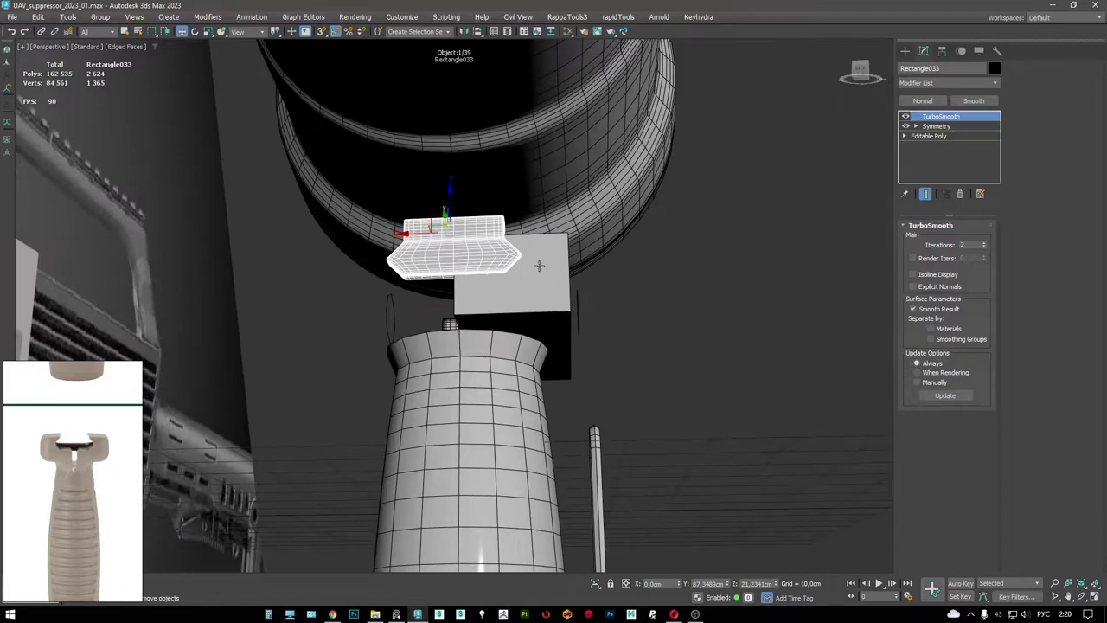
left_click(537, 275)
mouse_move(983, 263)
left_mouse_down()
mouse_move(985, 282)
mouse_move(976, 264)
left_mouse_up()
- Add a Symmetry modifier to Box001 and orbit to see the box from below
right_click(664, 235)
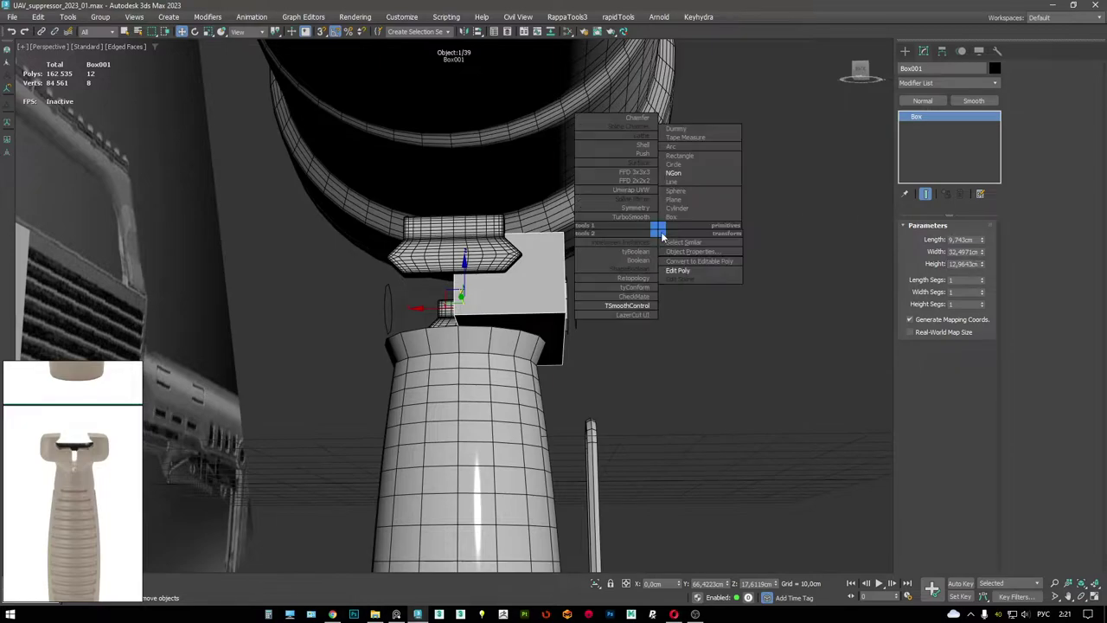
left_click(637, 216)
middle_click_drag(637, 216, 690, 288, "alt")
middle_click_drag(518, 260, 498, 322, "alt")
middle_click_drag(240, 410, 561, 220, "alt")
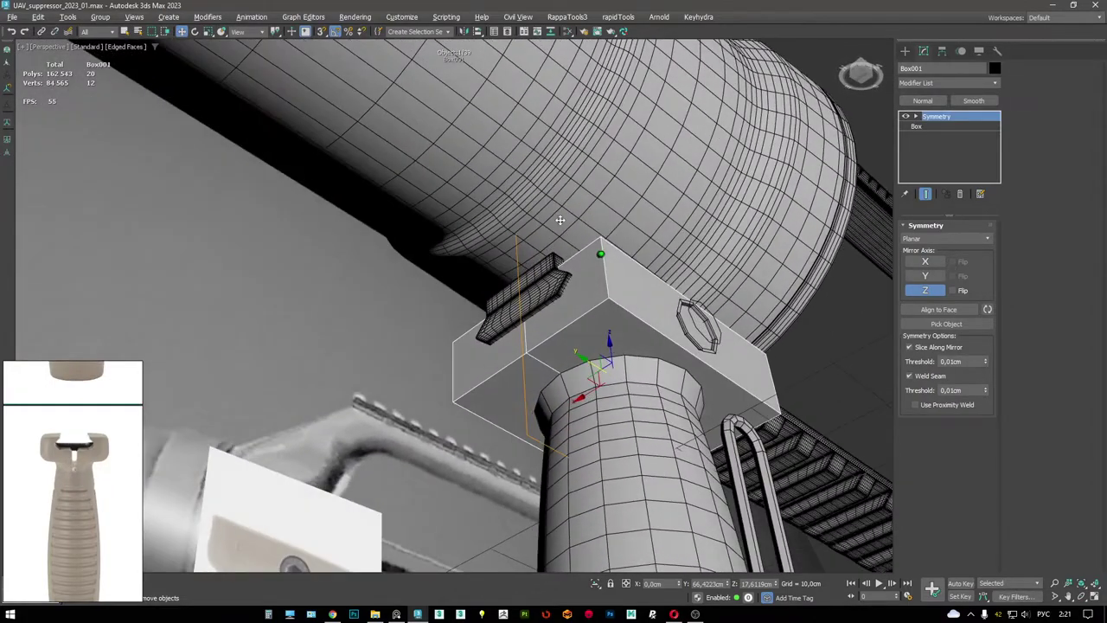
scroll(36, 479, "up", 5)
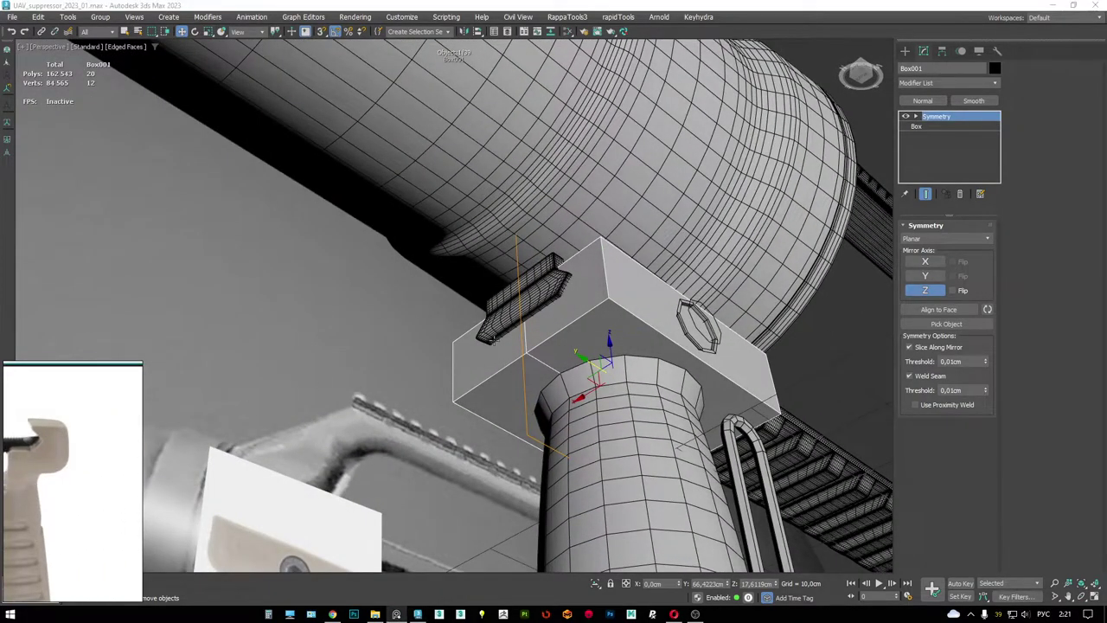
middle_click_drag(461, 327, 472, 347)
scroll(31, 430, "down", 3)
scroll(35, 433, "up", 5)
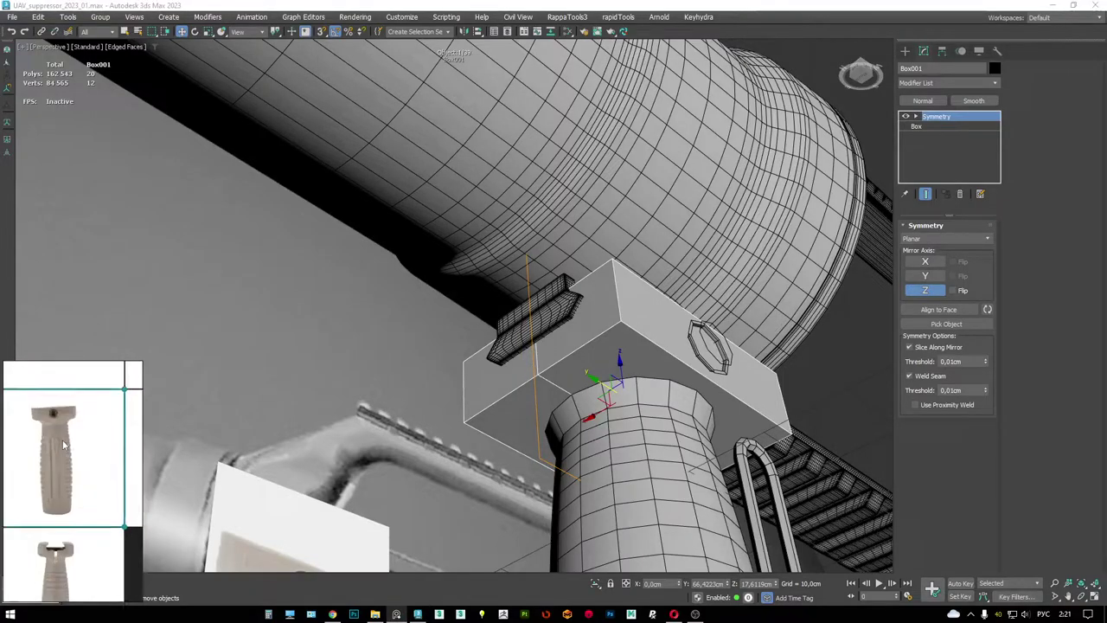
mouse_move(575, 340)
middle_mouse_down()
mouse_move(545, 311)
mouse_move(562, 333)
middle_mouse_up()
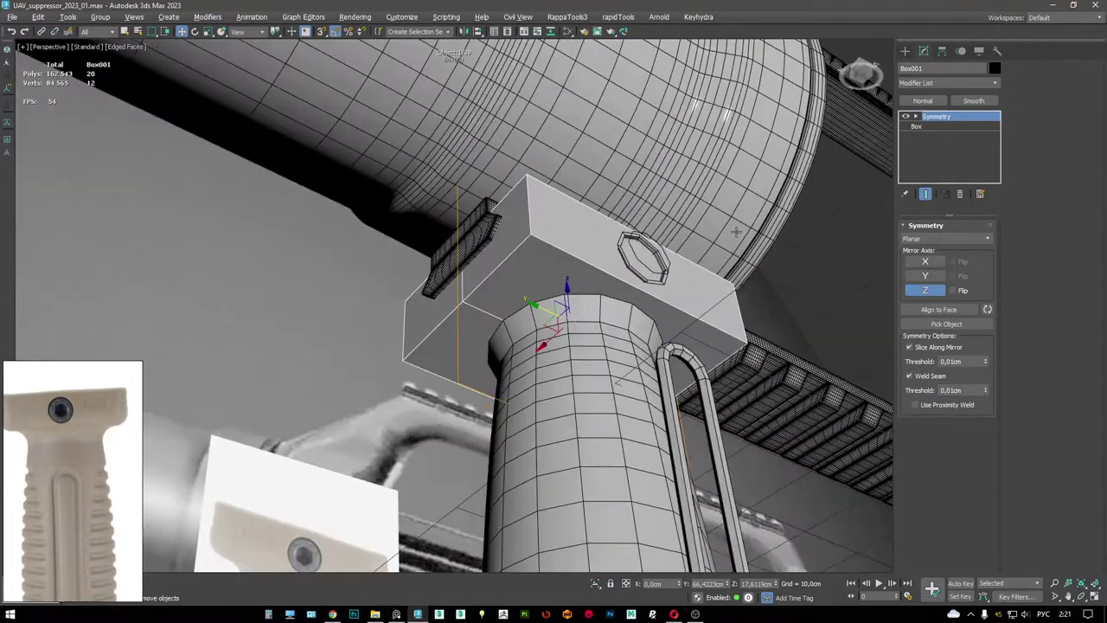
- Insert an Edit Poly above the base Box and collapse it into an Editable Poly
left_click(941, 126)
right_click(632, 327)
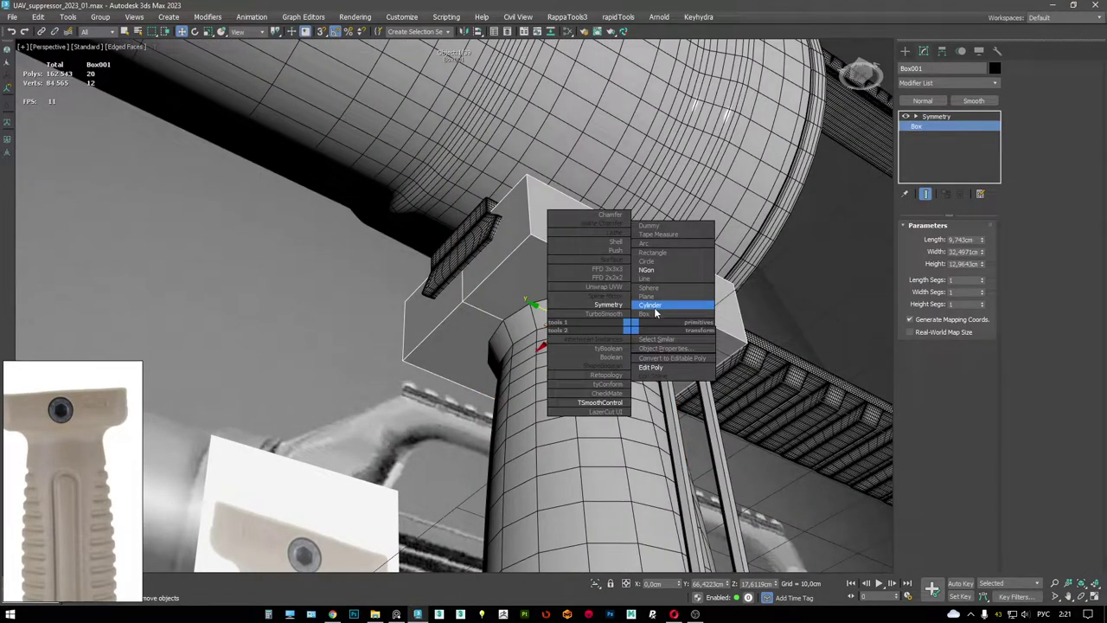
left_click(650, 366)
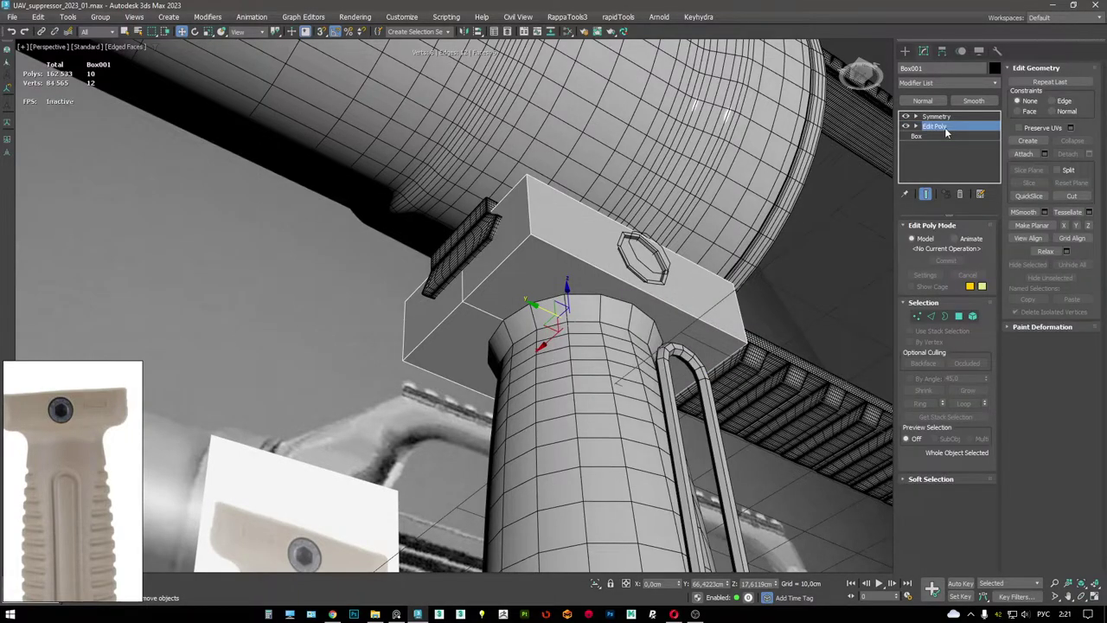
right_click(944, 127)
mouse_move(507, 292)
middle_mouse_down("alt")
mouse_move(647, 309)
mouse_move(425, 262)
mouse_move(544, 278)
middle_mouse_up("alt")
- Delete the box's redundant inner face and its leftover vertices
key("F3")
key("F3")
key("4")
left_click(425, 262)
key("Delete")
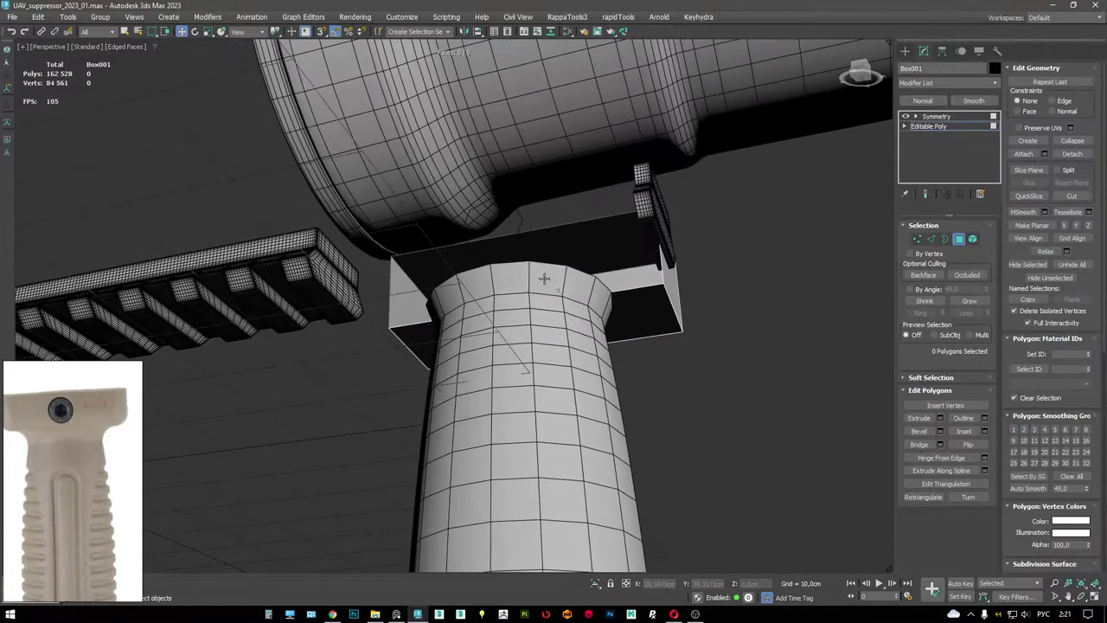
key("F3")
key("1")
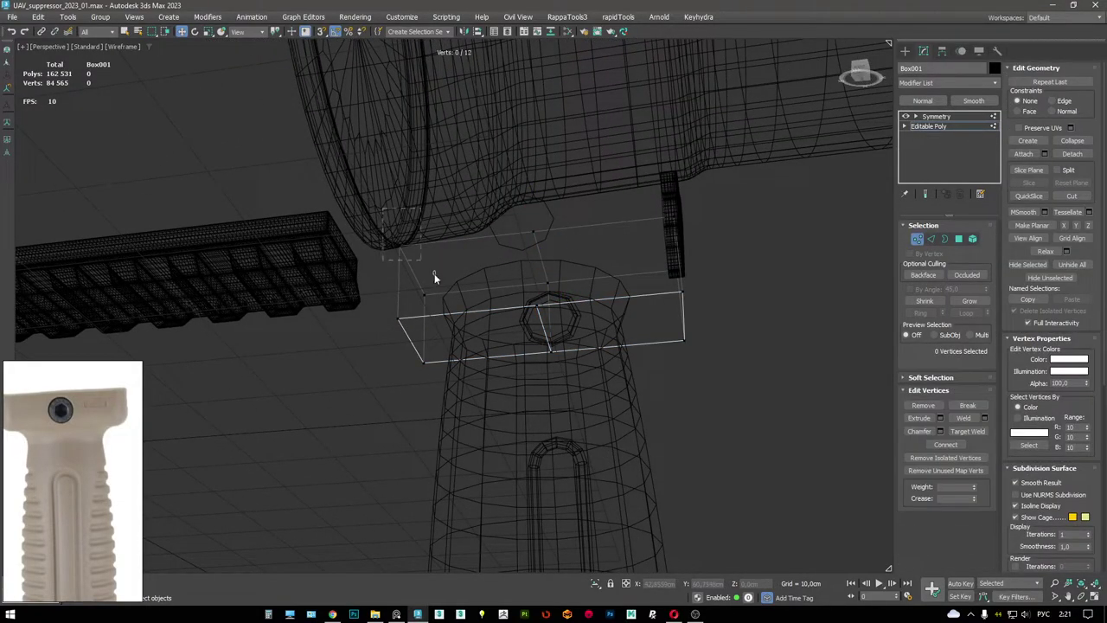
key("Delete")
key("F3")
left_click(937, 127)
- Chamfer the box's selected edges, widening the amount to 3.2462cm
mouse_move(562, 259)
middle_mouse_down("alt")
mouse_move(589, 250)
mouse_move(498, 270)
mouse_move(556, 242)
middle_mouse_up("alt")
key("2")
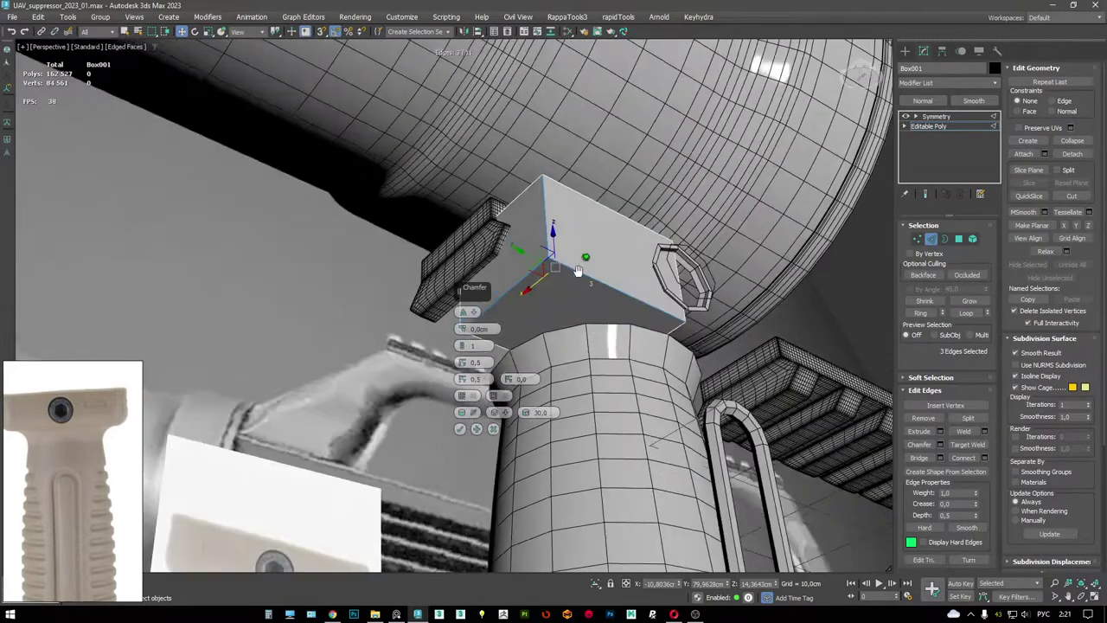
left_click_drag(463, 331, 463, 218)
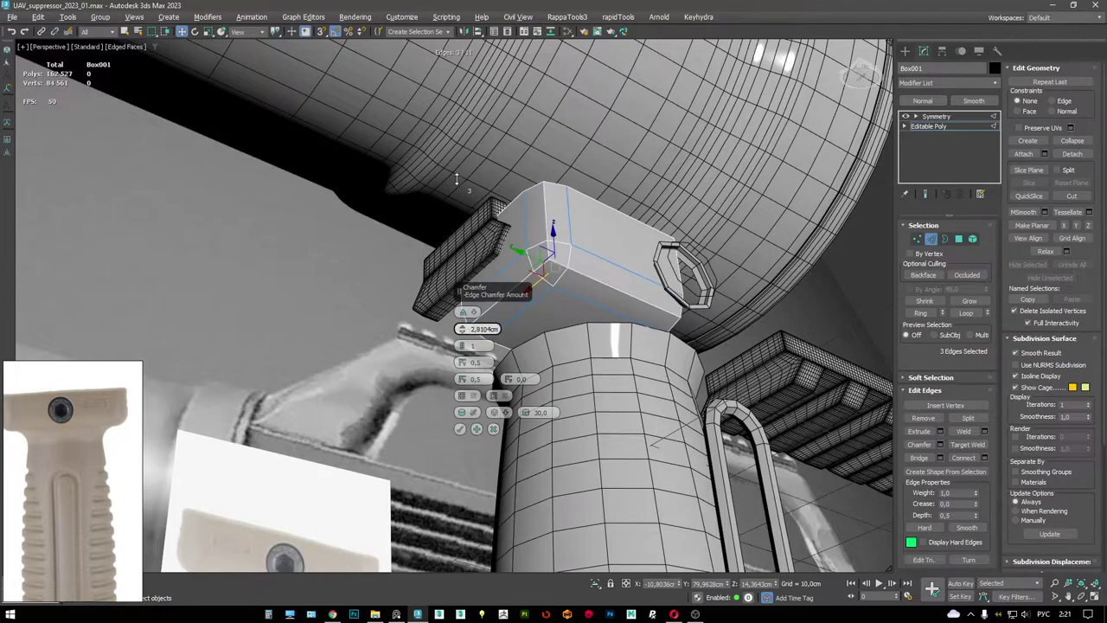
left_click_drag(456, 179, 456, 169)
middle_click_drag(597, 268, 503, 320, "alt")
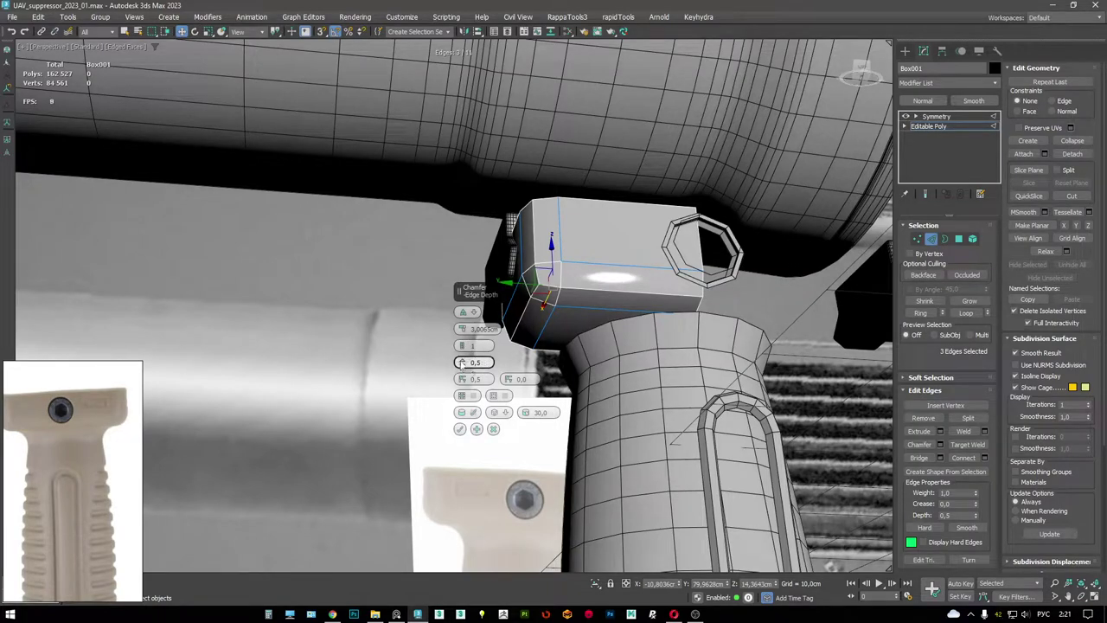
left_click_drag(462, 328, 463, 317)
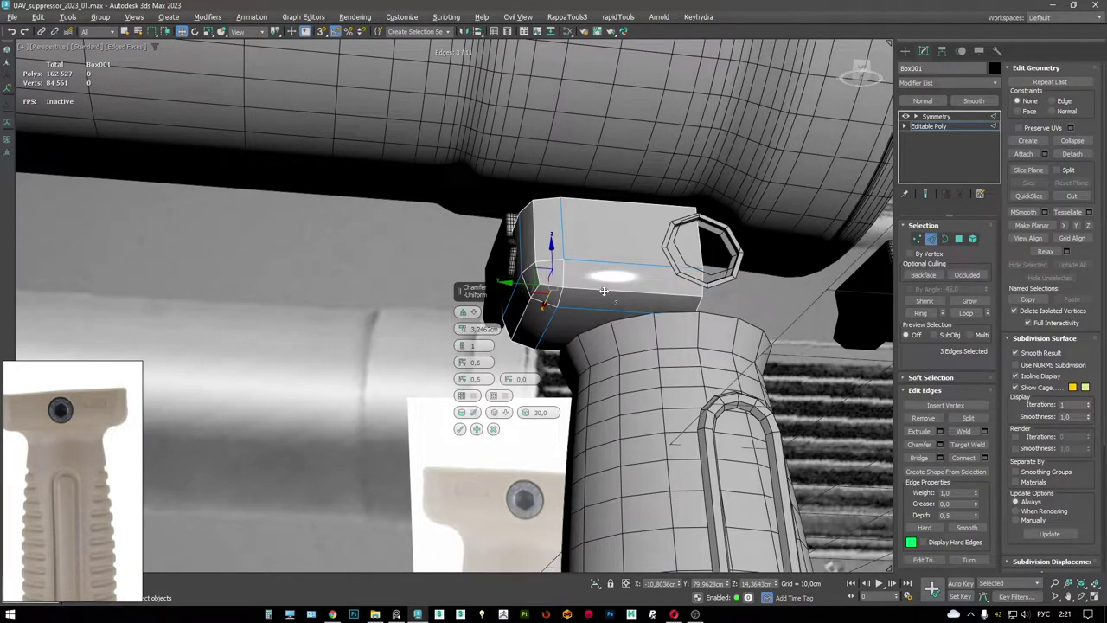
- Check the chamfered block in the Left view, then return to full-size Perspective
key("alt+w")
key("alt+w")
scroll(592, 322, "up", 3)
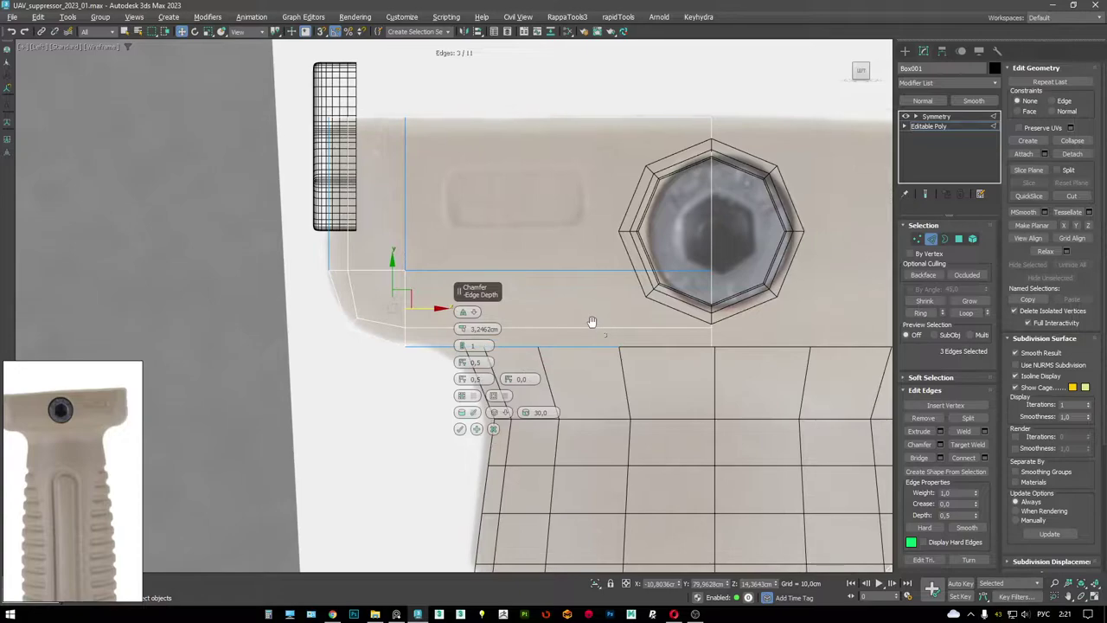
scroll(592, 322, "down", 2)
middle_click_drag(592, 322, 542, 308)
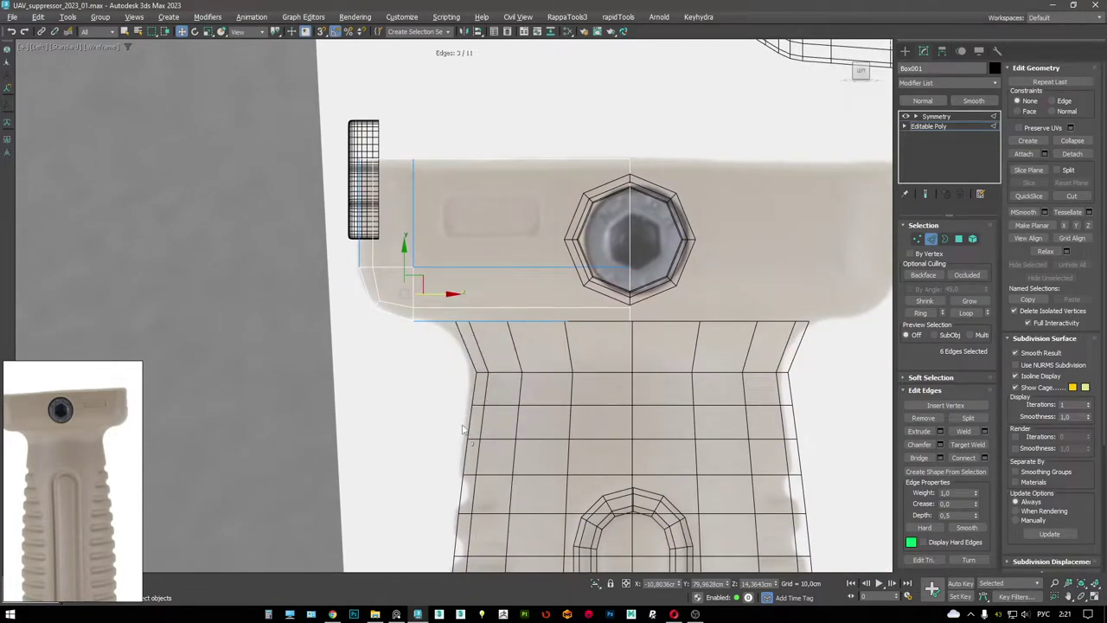
key("F3")
key("F3")
key("F3")
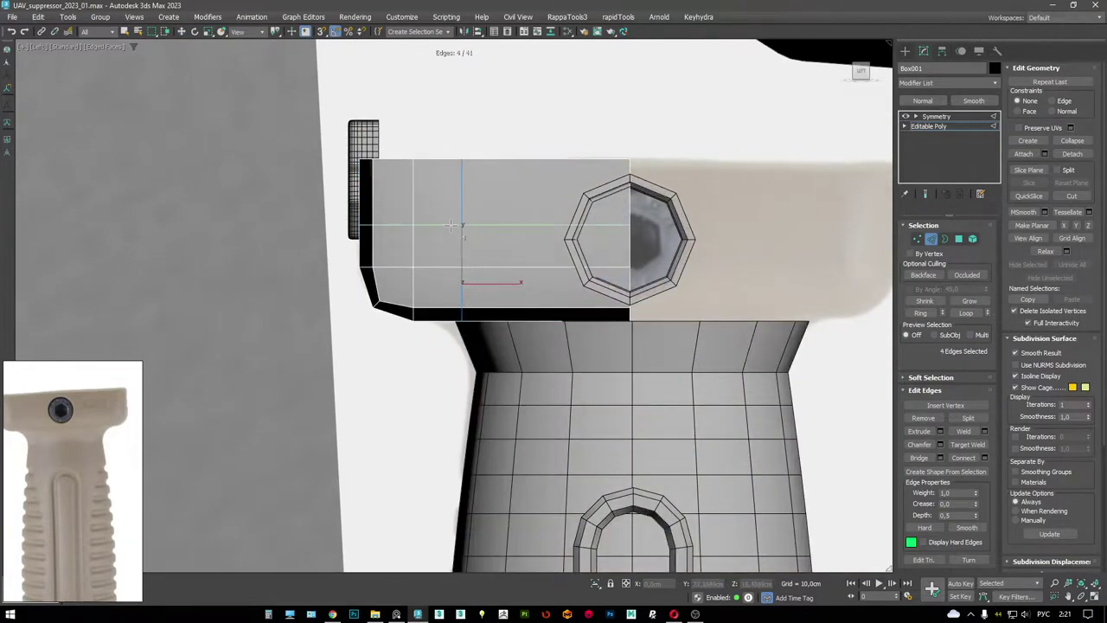
key("alt+w")
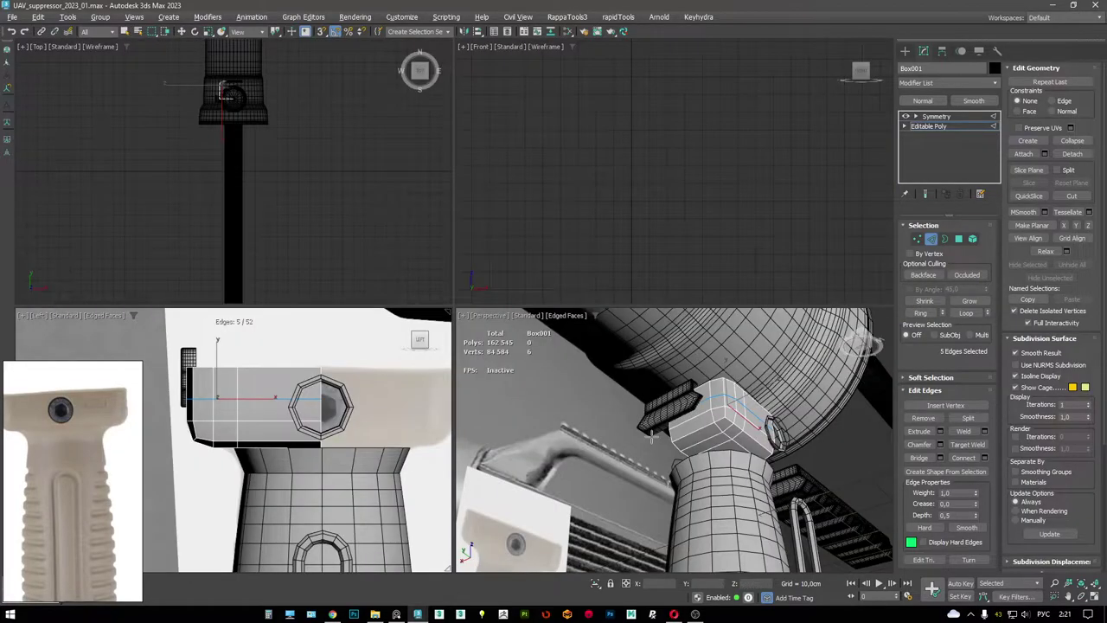
middle_click_drag(676, 420, 681, 407)
key("alt+w")
key("alt+a")
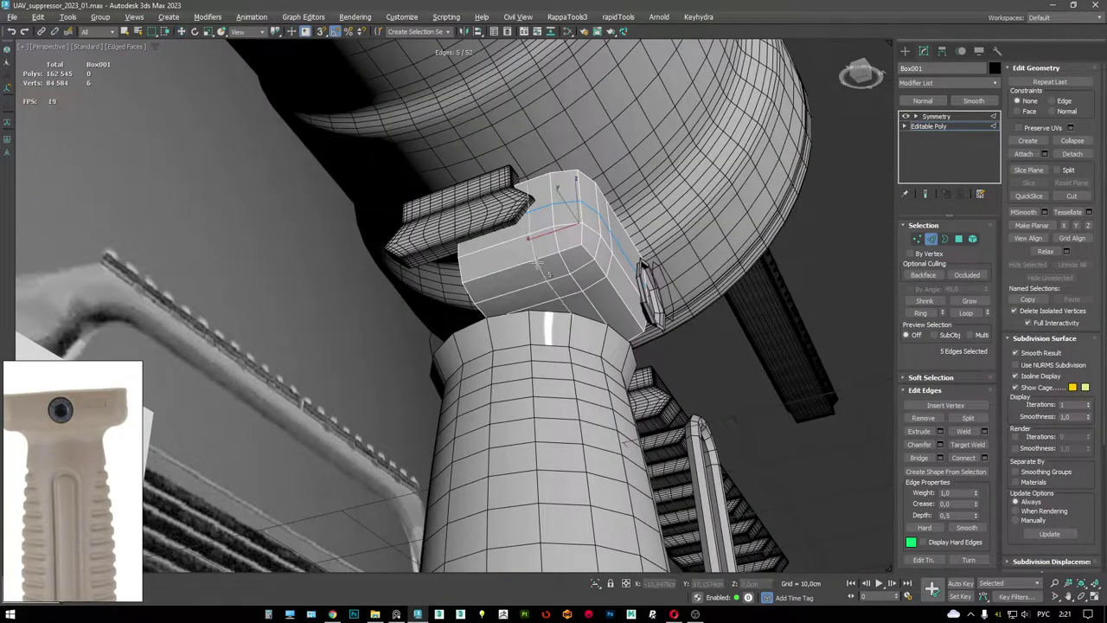
middle_click_drag(535, 263, 605, 229, "alt")
- Return to object level and select the Symmetry modifier in the stack
key("2")
key("w")
key("F3")
left_click(936, 116)
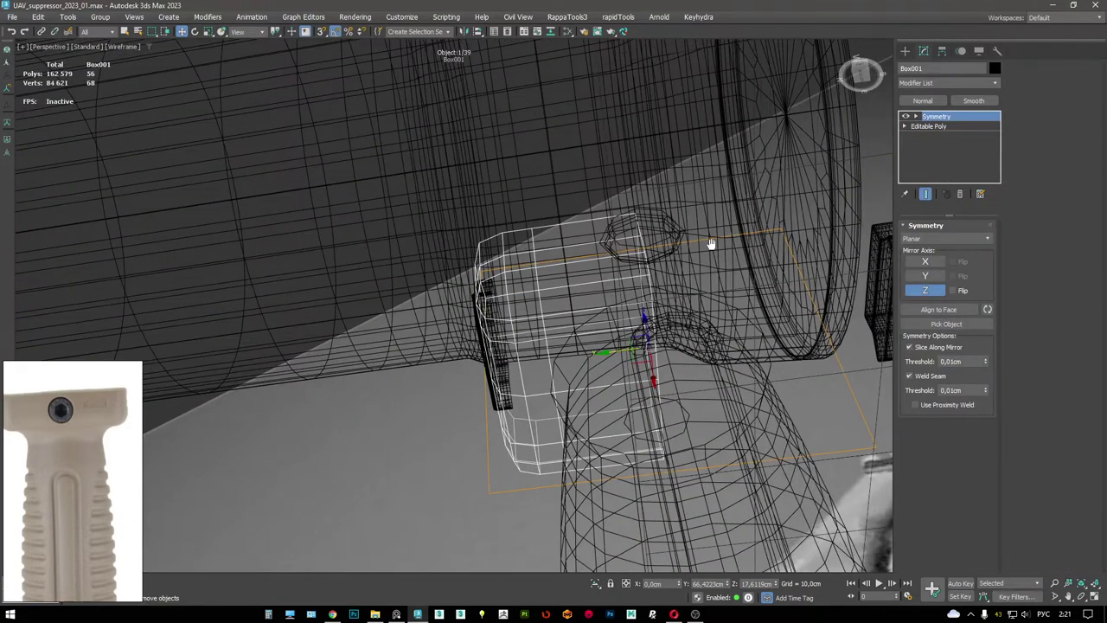
- Switch the box's Symmetry mirror from Y to X with Flip enabled
key("F3")
left_click(930, 275)
key("F3")
left_click(930, 275)
left_click(928, 261)
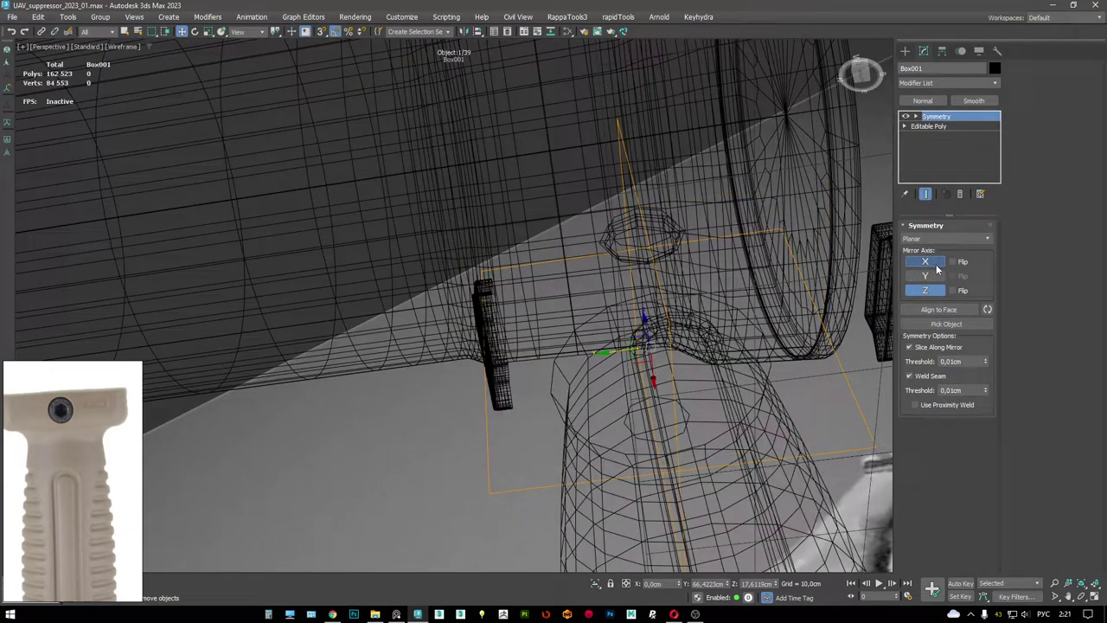
left_click(954, 261)
mouse_move(848, 294)
middle_mouse_down("alt")
mouse_move(692, 294)
mouse_move(605, 312)
mouse_move(579, 294)
mouse_move(562, 260)
mouse_move(553, 199)
middle_mouse_up("alt")
key("F3")
- Add TurboSmooth to the box, show edged faces, and return to the base mesh
right_click(672, 300)
left_click(633, 289)
key("F4")
left_click(930, 136)
middle_click_drag(647, 124, 181, 363, "alt")
scroll(588, 216, "up", 3)
- Try deleting the box's top face and extruding its rim edges, then undo
key("4")
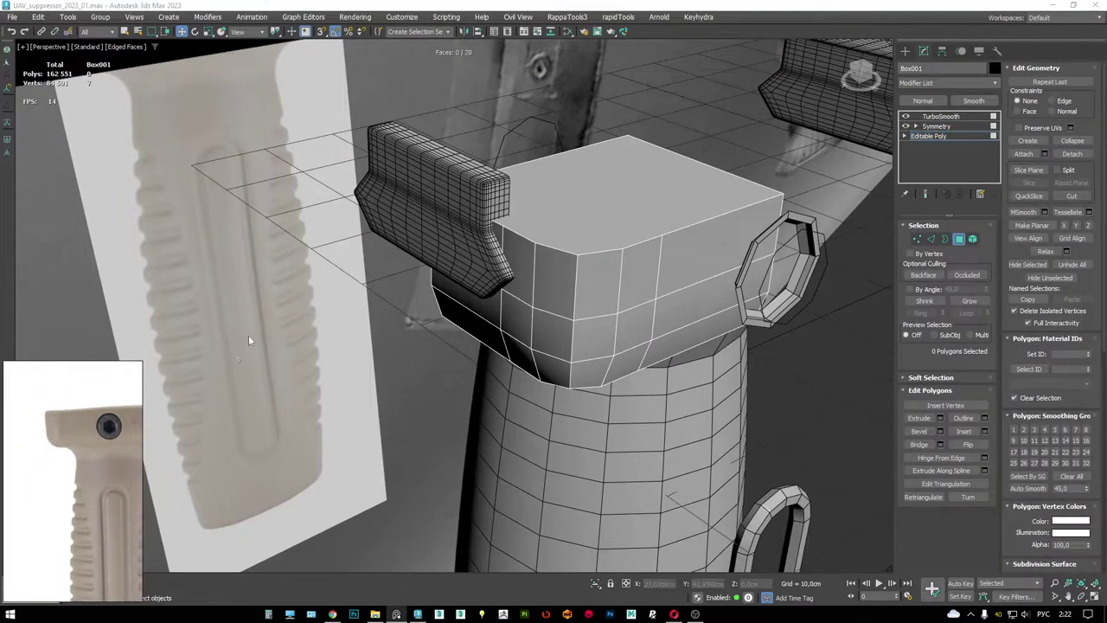
middle_click_drag(248, 341, 583, 198)
key("4")
key("4")
left_click(568, 226)
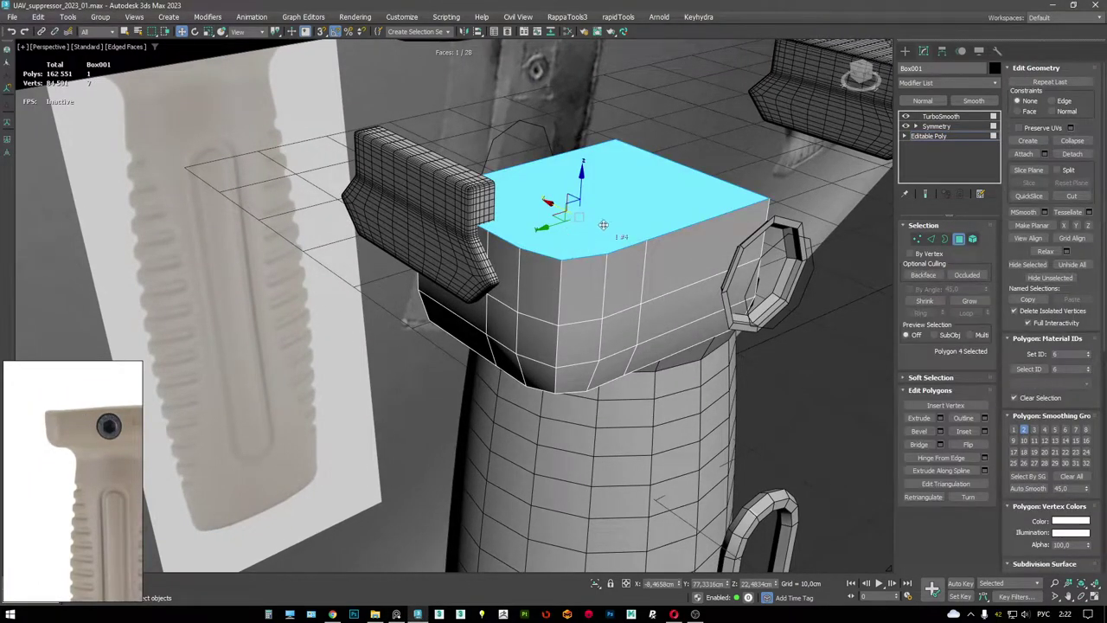
key("Delete")
key("2")
key("shift+e")
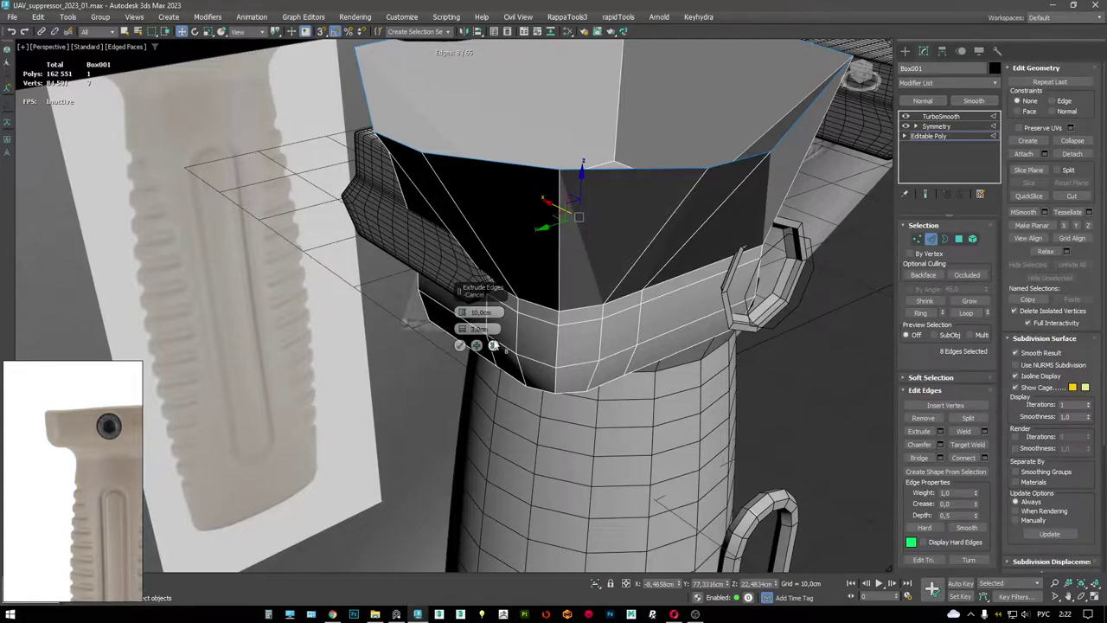
left_click(493, 345)
key("ctrl+z")
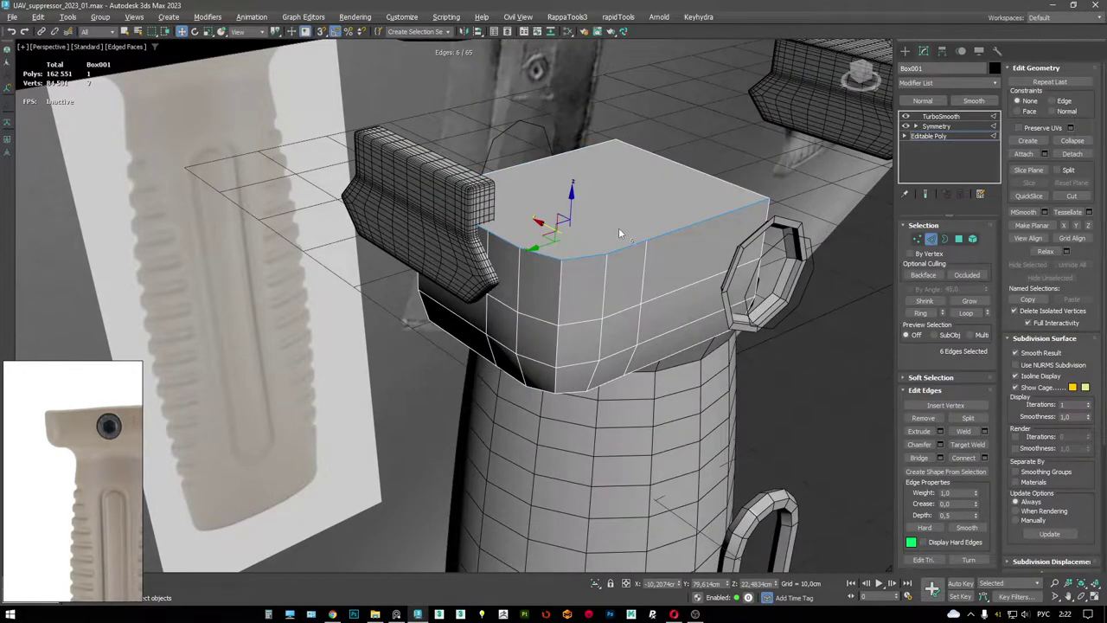
- Chamfer the top edge loop with Tension 1.0 and an amount of about 1 cm
middle_click_drag(618, 228, 474, 351, "alt")
key("ctrl+shift+c")
left_click_drag(468, 363, 465, 164)
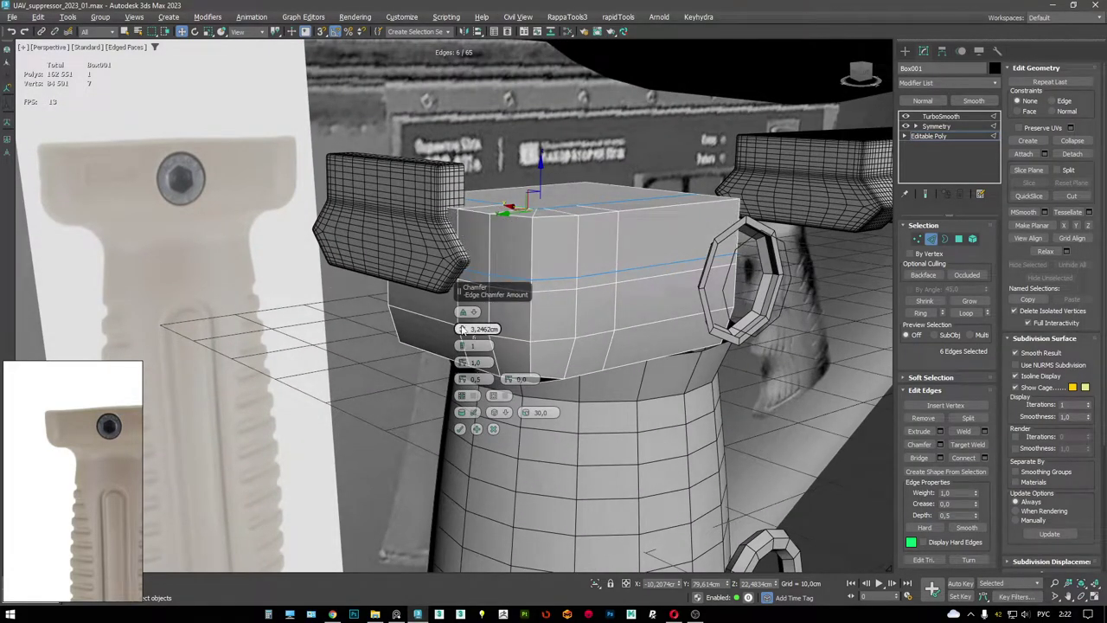
left_click_drag(462, 330, 461, 275)
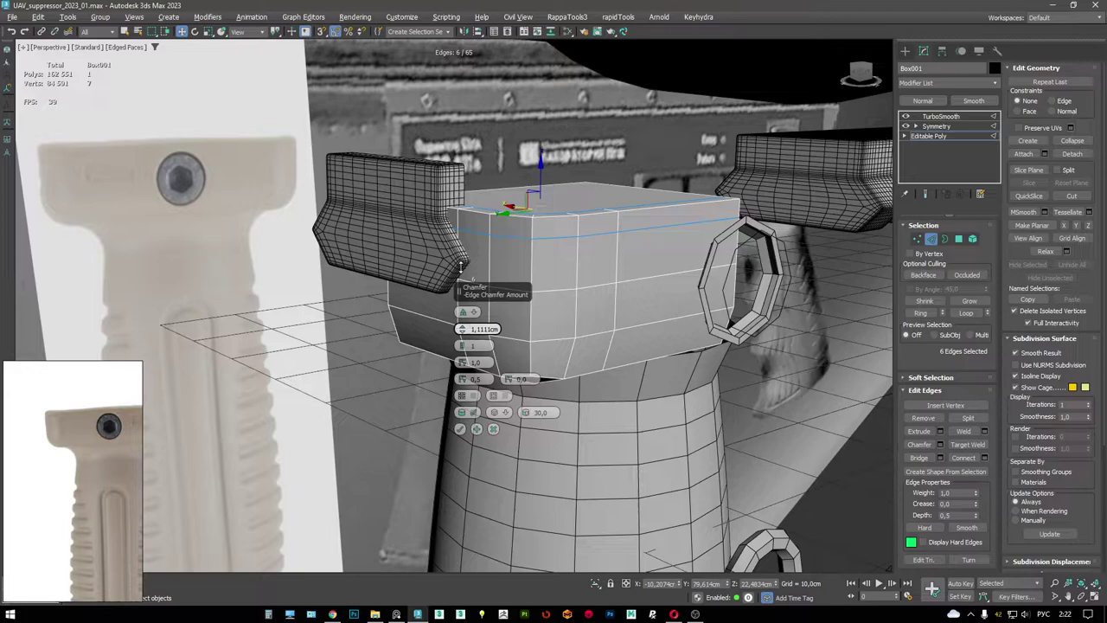
left_click(459, 428)
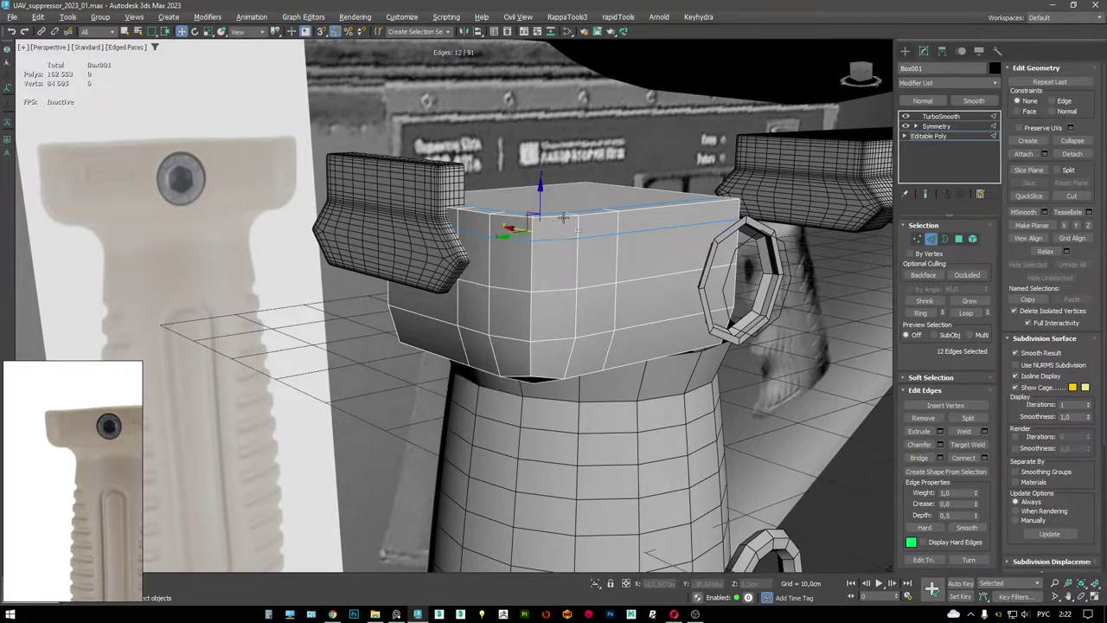
middle_click_drag(459, 428, 536, 294, "alt")
- Isolate the box and switch to Vertex level
key("alt+q")
middle_click_drag(542, 233, 521, 353, "alt")
scroll(623, 294, "up", 3)
scroll(650, 304, "down", 2)
scroll(650, 305, "up", 2)
key("1")
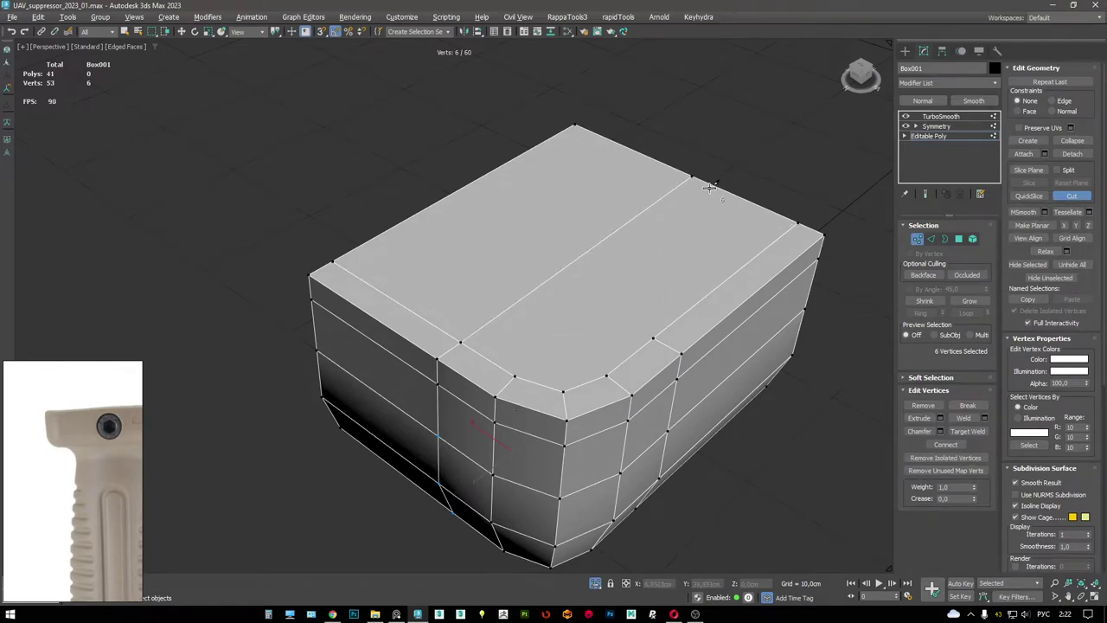
- Slide a top vertex along its edge and set the snap type to Midpoint
key("shift+z")
key("shift+z")
key("w")
left_click(682, 185)
key("F3")
left_click_drag(682, 184, 578, 359)
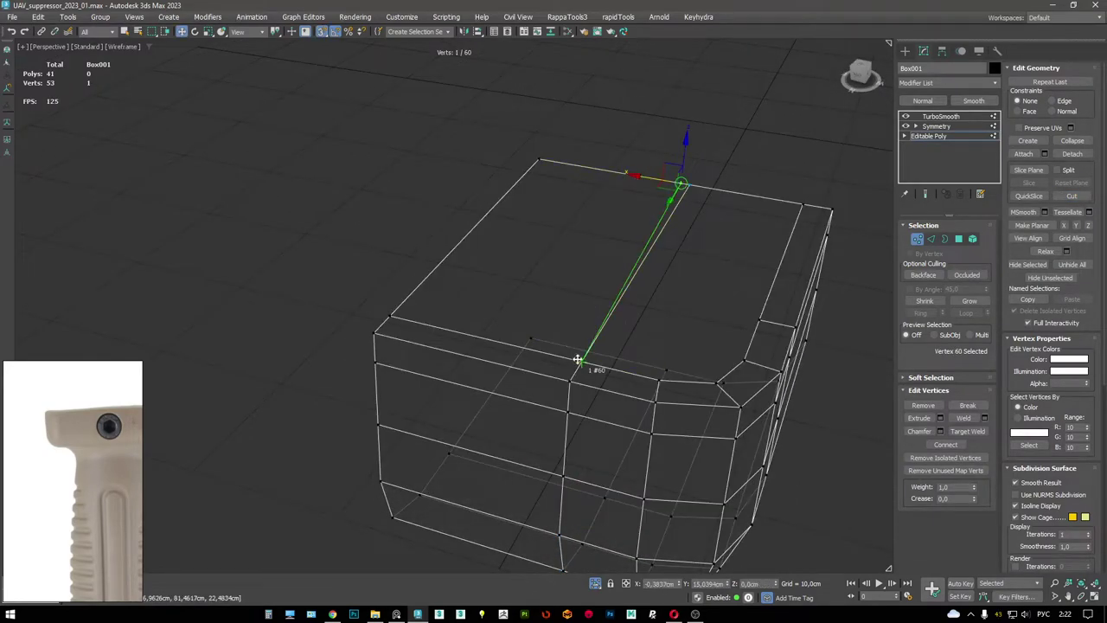
key("F3")
right_click(655, 299)
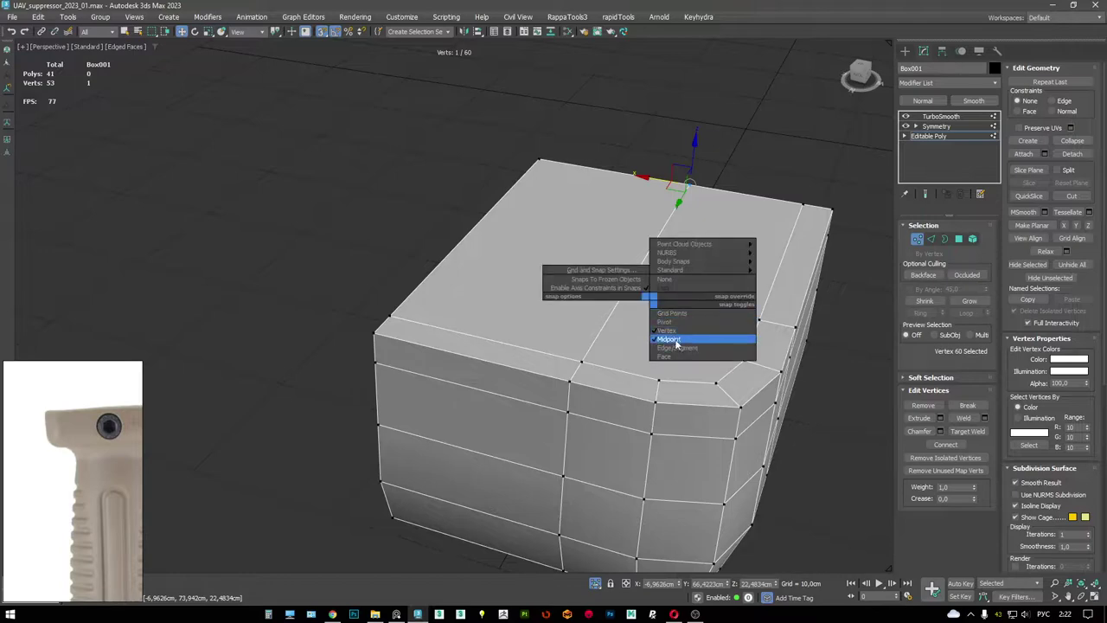
left_click(692, 338)
middle_click_drag(706, 291, 690, 292)
- Cut a new edge across the top face and add an edge loop to the box
key("alt+c")
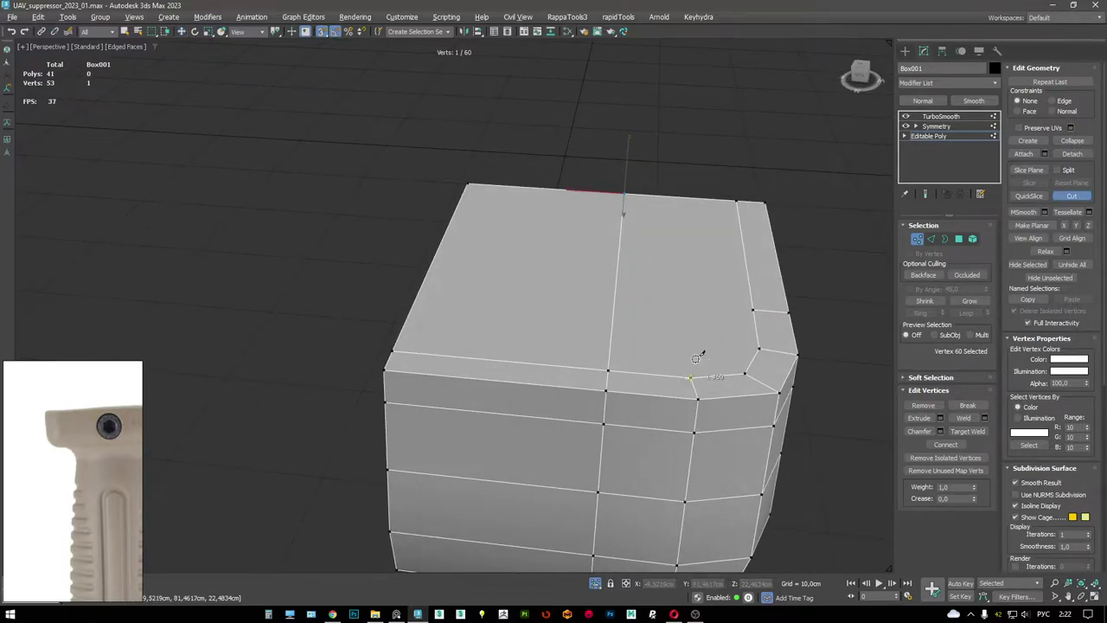
left_click(682, 197)
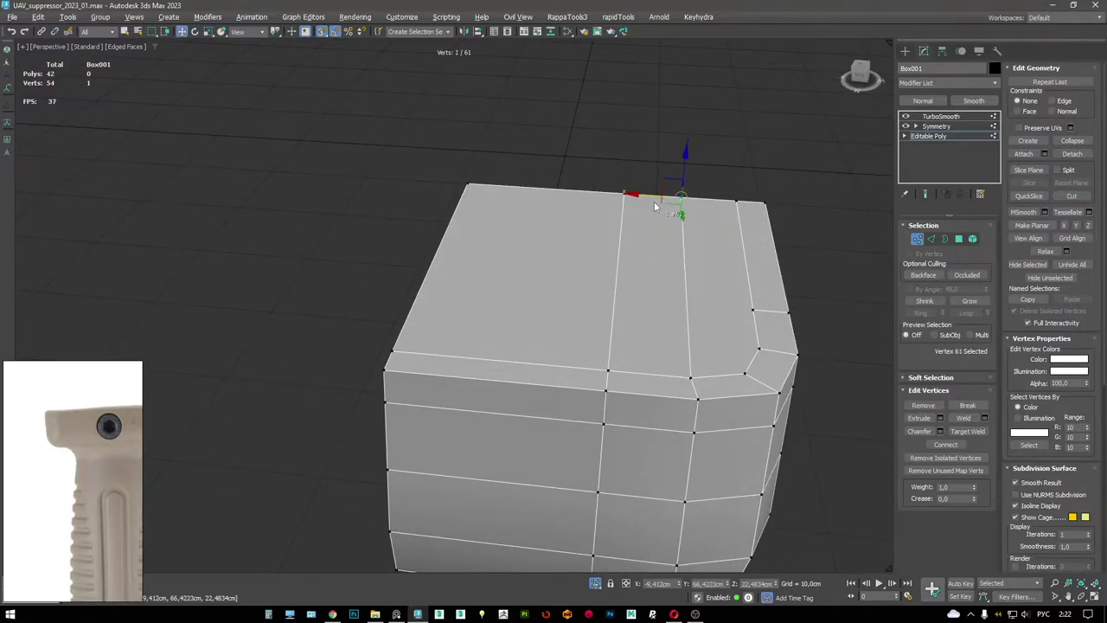
middle_click_drag(692, 373, 600, 295, "alt")
left_click(701, 296)
key("w")
middle_click_drag(701, 295, 579, 240, "alt")
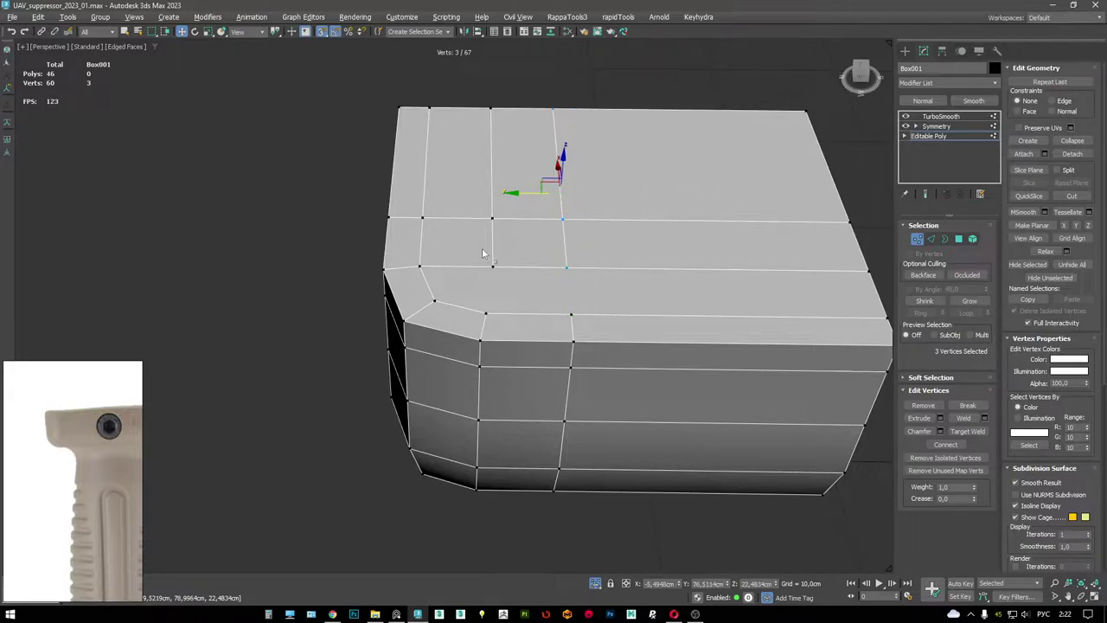
- Delete the long face strip and bridge the resulting open edges
key("2")
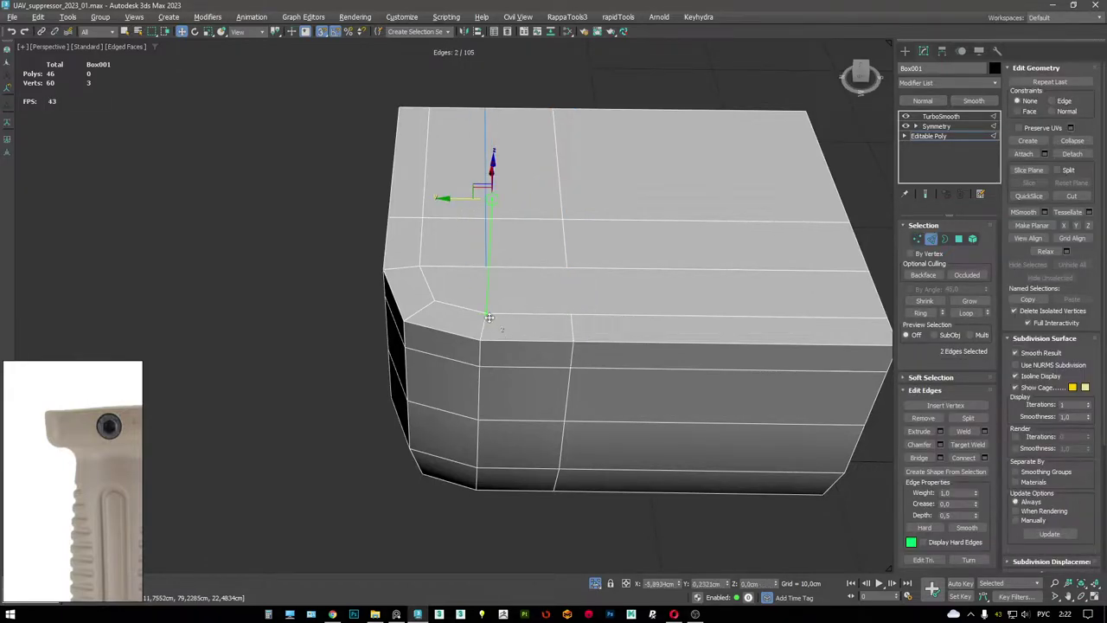
key("4")
left_click(554, 290)
key("Delete")
middle_click_drag(586, 284, 585, 271, "alt")
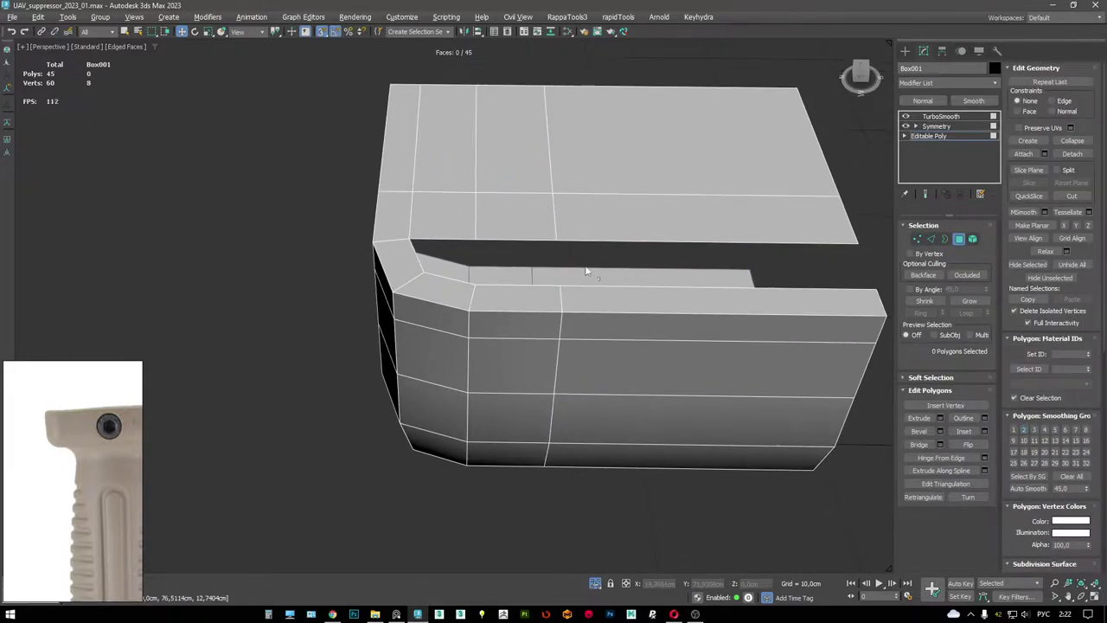
key("2")
left_click(572, 243)
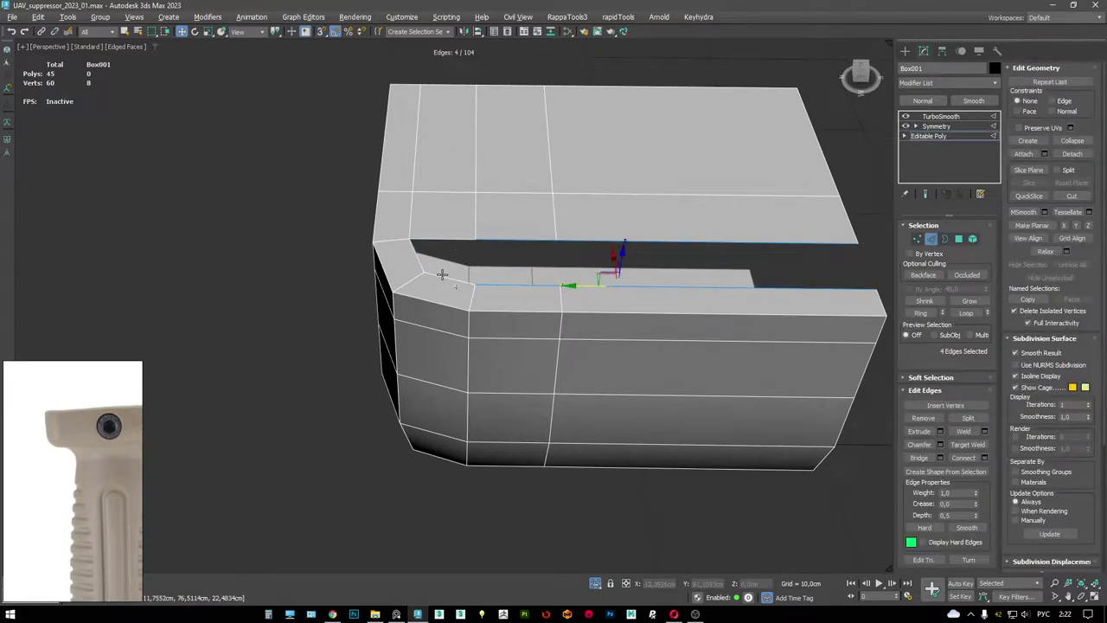
key("shift+b")
scroll(441, 235, "down", 5)
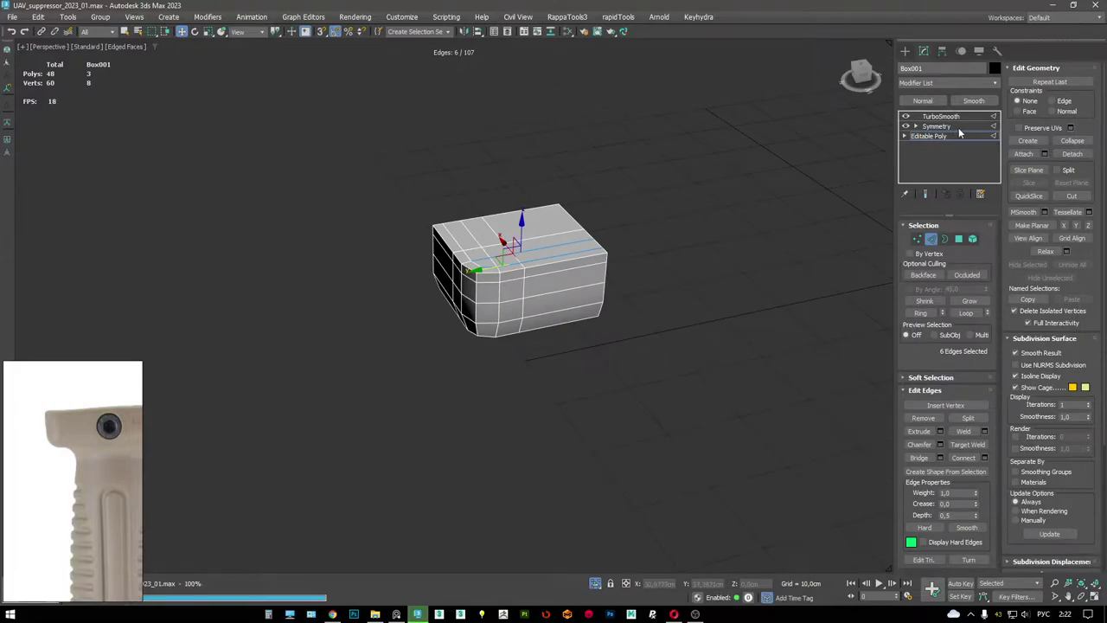
- Review the smoothed, mirrored block, then exit isolation to see the full grip scene
left_click(951, 127)
mouse_move(536, 250)
middle_mouse_down("alt")
mouse_move(559, 222)
mouse_move(534, 257)
mouse_move(562, 285)
mouse_move(532, 268)
middle_mouse_up("alt")
key("F4")
key("alt+q")
scroll(573, 303, "up", 3)
key("F4")
scroll(573, 304, "up", 5)
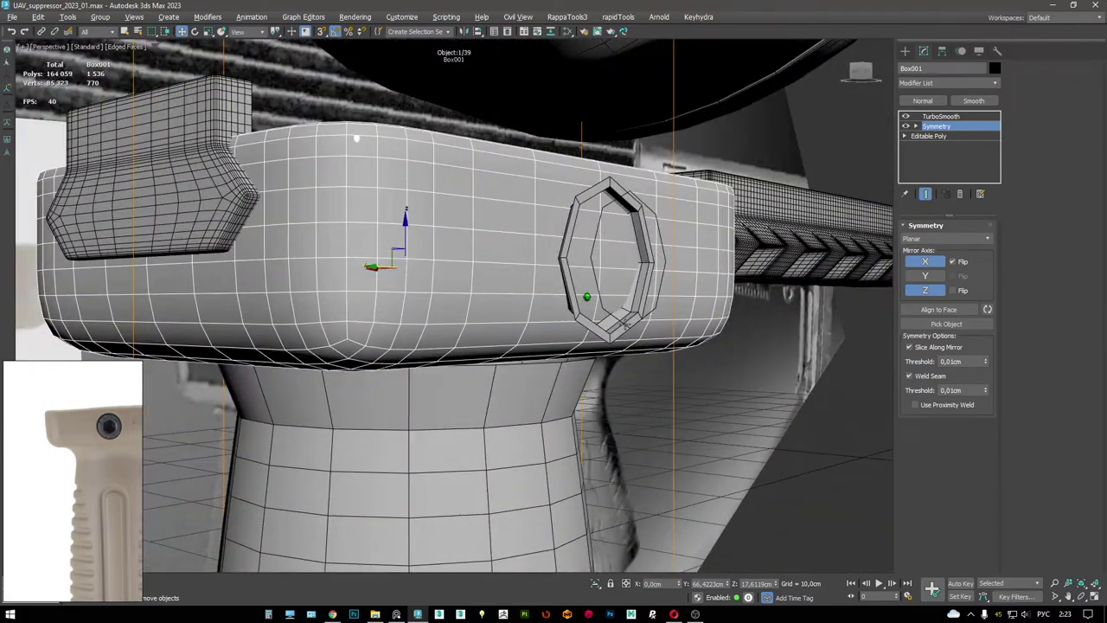
- Move the NGon001 nut ring up and left beside the mount block, then reselect it
middle_click_drag(625, 324, 577, 213, "alt")
left_click(606, 251)
middle_click_drag(605, 251, 585, 228, "alt")
left_click_drag(566, 270, 553, 162)
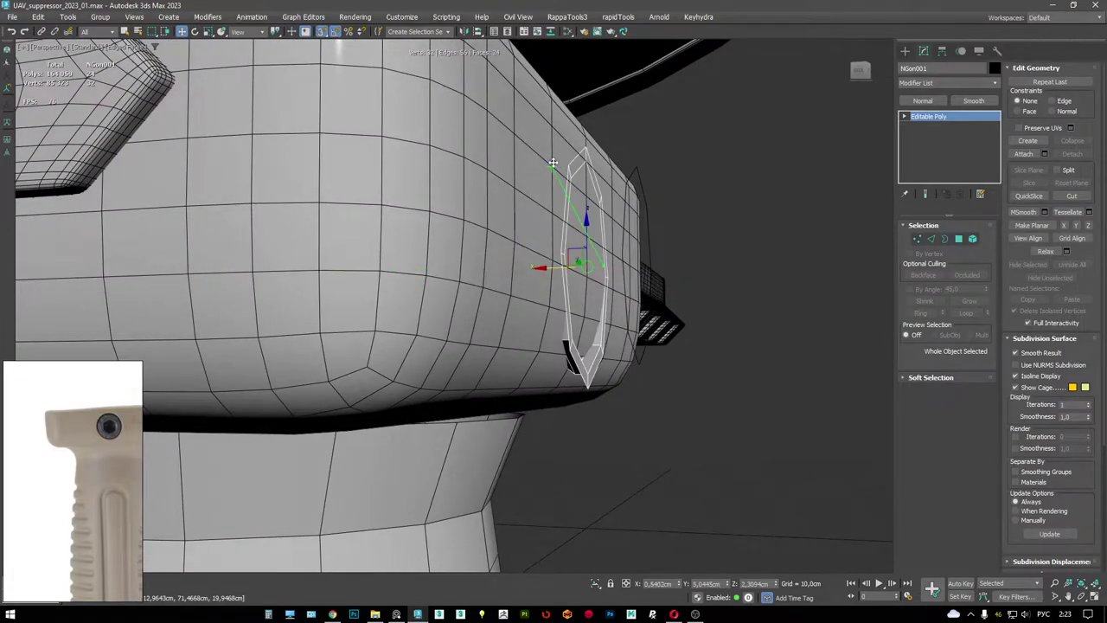
left_click(564, 137)
middle_click_drag(564, 137, 547, 192, "alt")
left_click(748, 346)
middle_click_drag(747, 346, 599, 291, "alt")
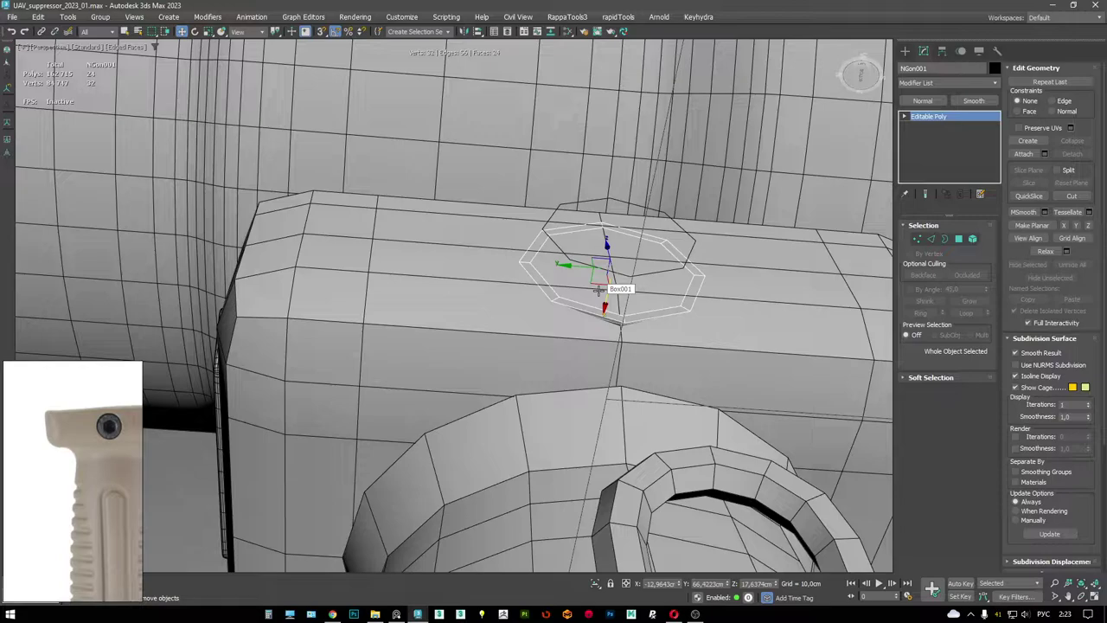
- Move the nut ring's vertices along X so they sit against the block
scroll(597, 294, "down", 5)
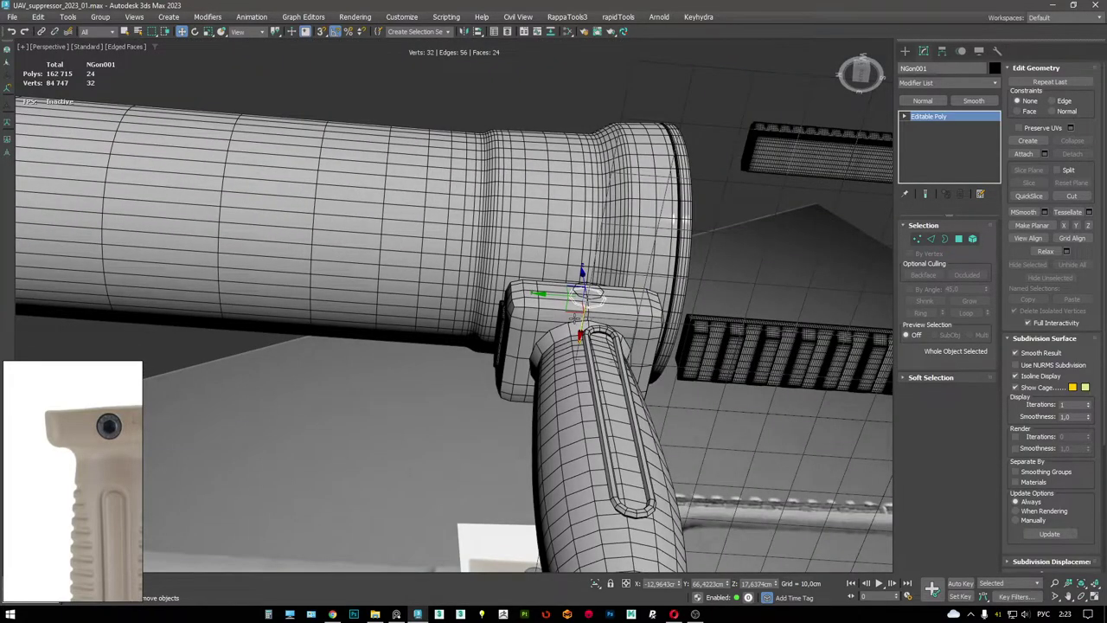
scroll(578, 315, "up", 10)
middle_click_drag(597, 313, 696, 322, "alt")
scroll(605, 287, "up", 6)
key("F3")
key("1")
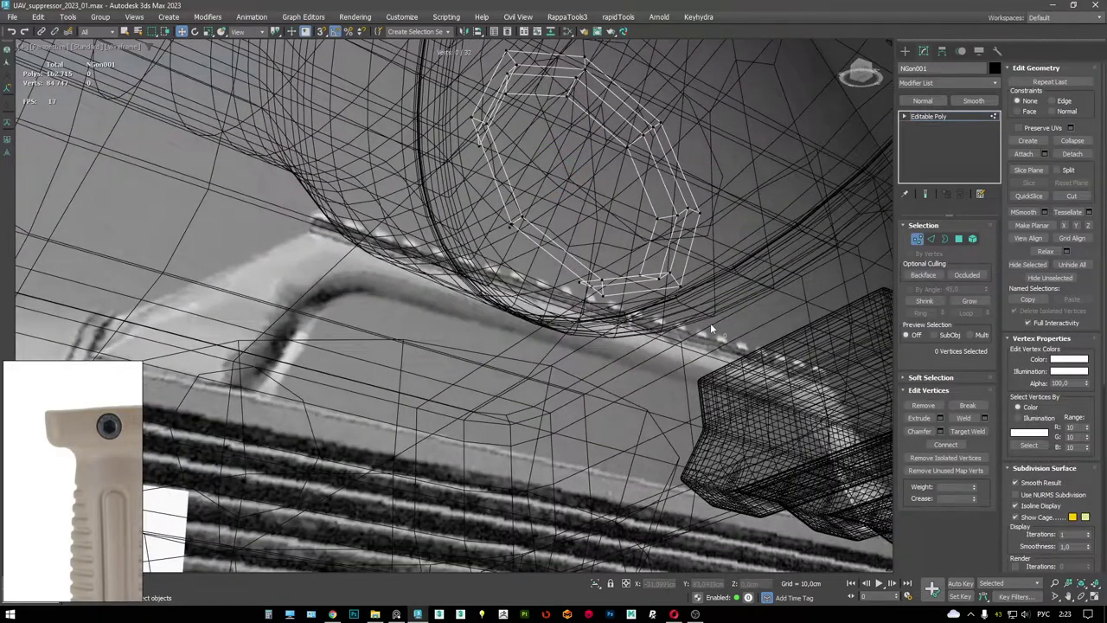
key("F3")
mouse_move(500, 234)
middle_mouse_down("alt")
mouse_move(608, 256)
mouse_move(523, 291)
mouse_move(515, 327)
mouse_move(551, 329)
middle_mouse_up("alt")
key("F3")
key("F3")
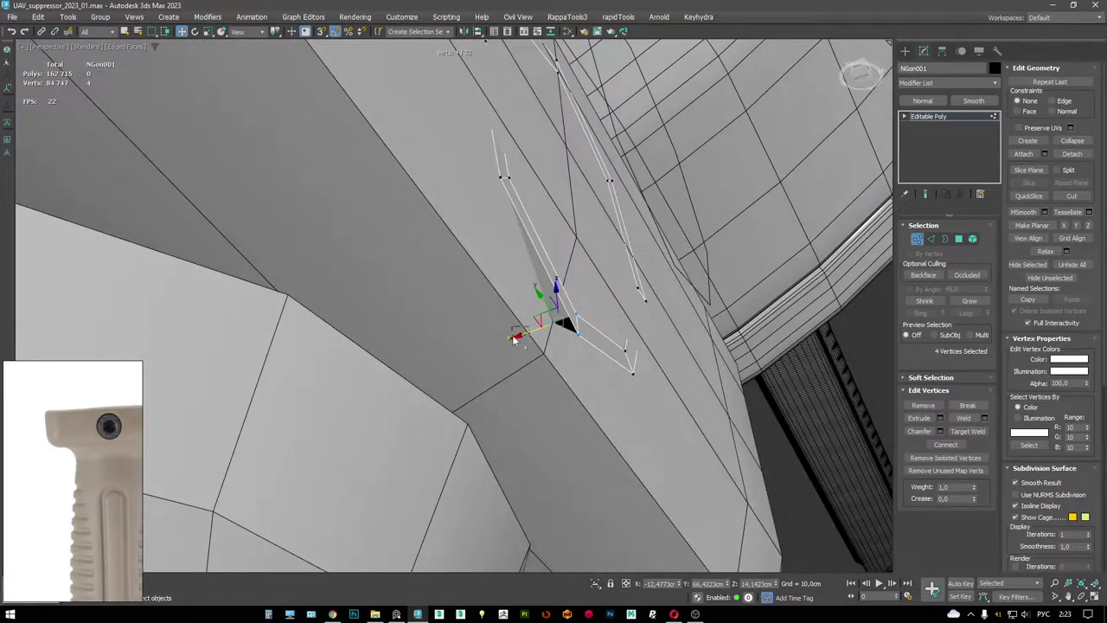
left_click_drag(517, 336, 494, 340)
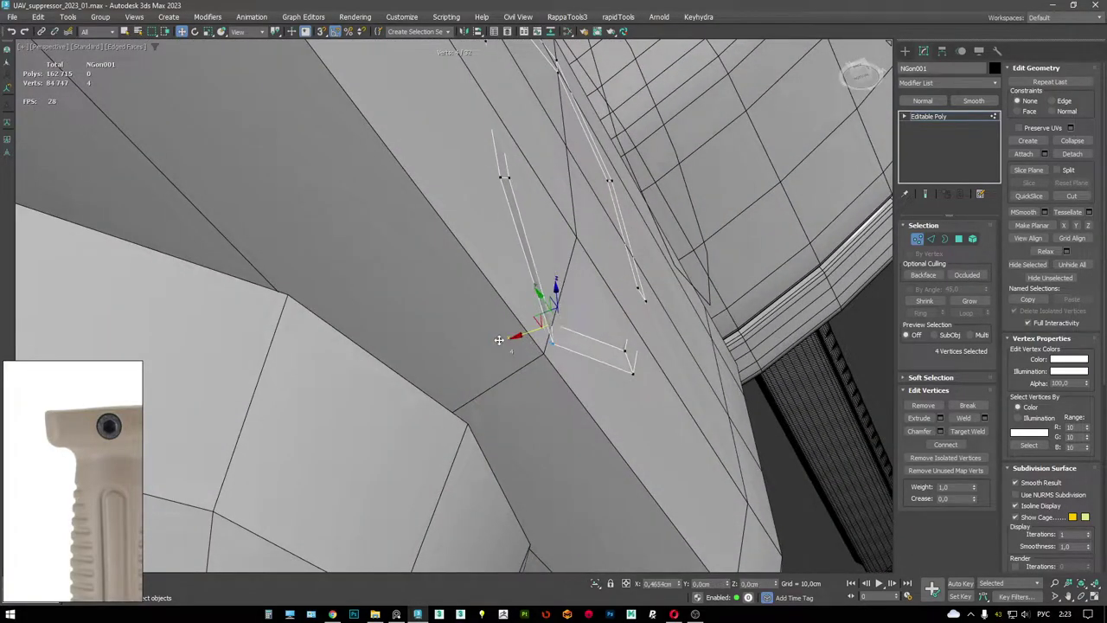
middle_click_drag(496, 340, 536, 285, "alt")
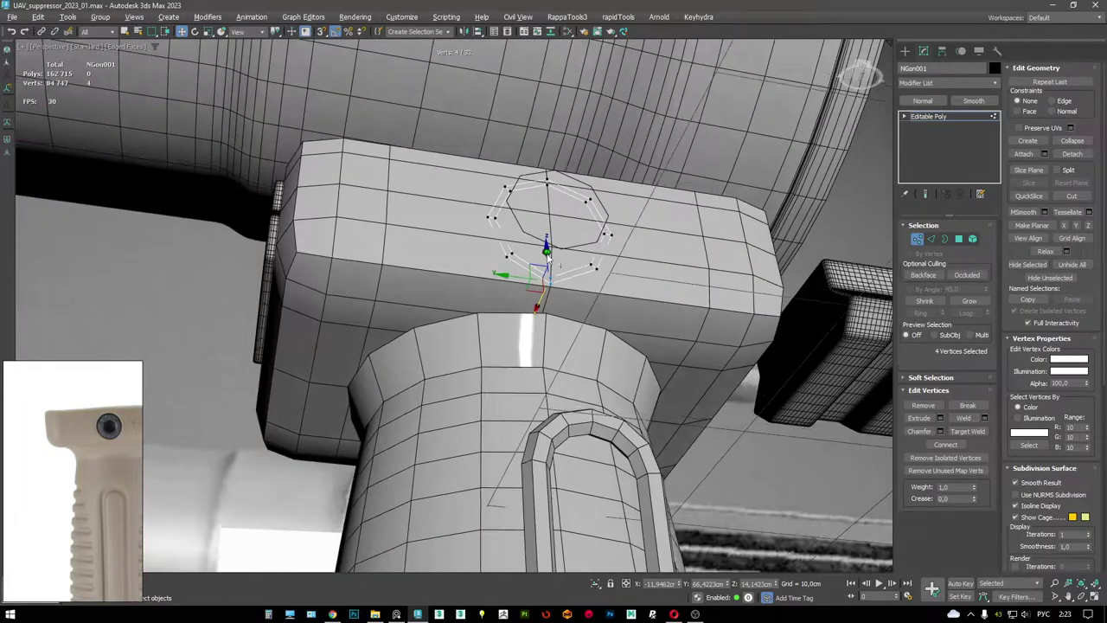
key("F3")
key("F3")
- Leave vertex editing, select Box001, and open its Symmetry modifier
left_click(927, 121)
left_click(470, 250)
middle_click_drag(470, 250, 871, 126, "alt")
left_click(935, 130)
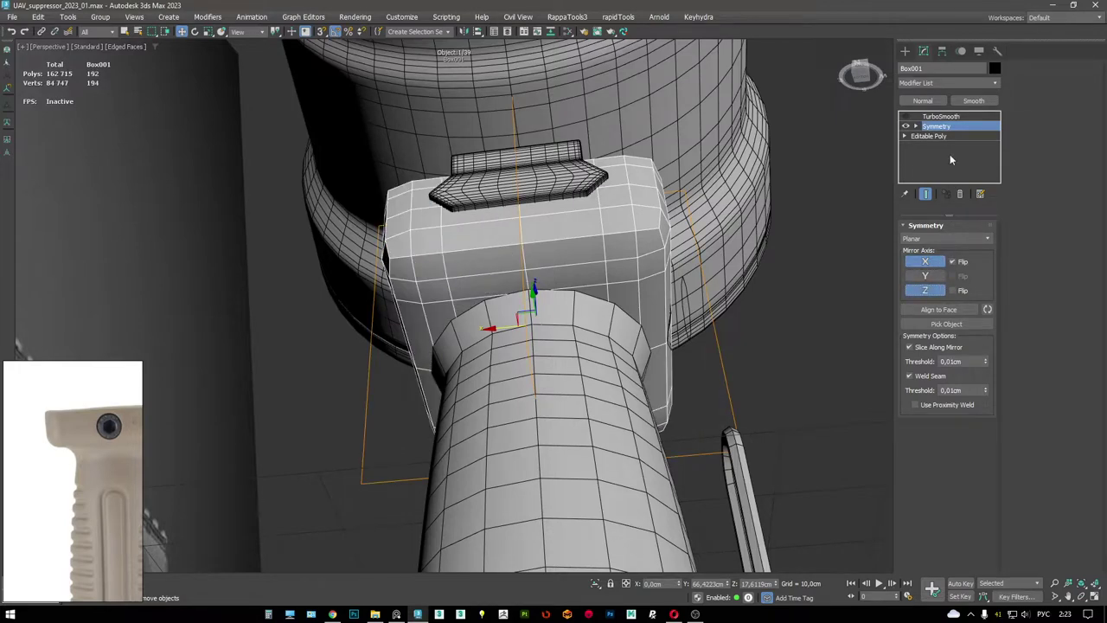
- Remove TurboSmooth from the block via the right-click menu
left_click(934, 262)
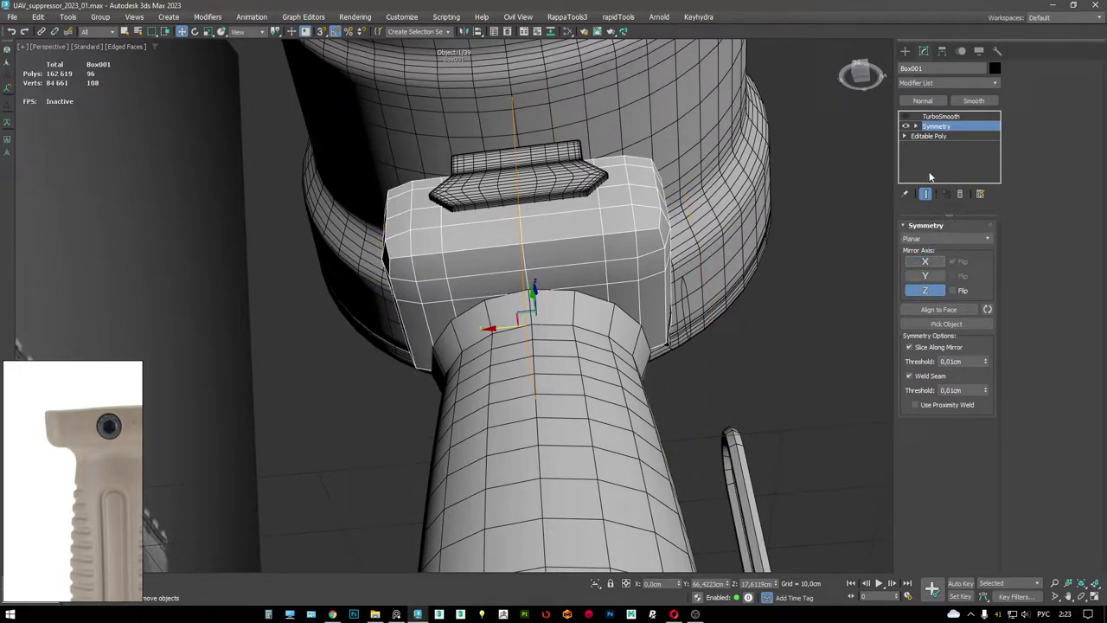
left_click(919, 141)
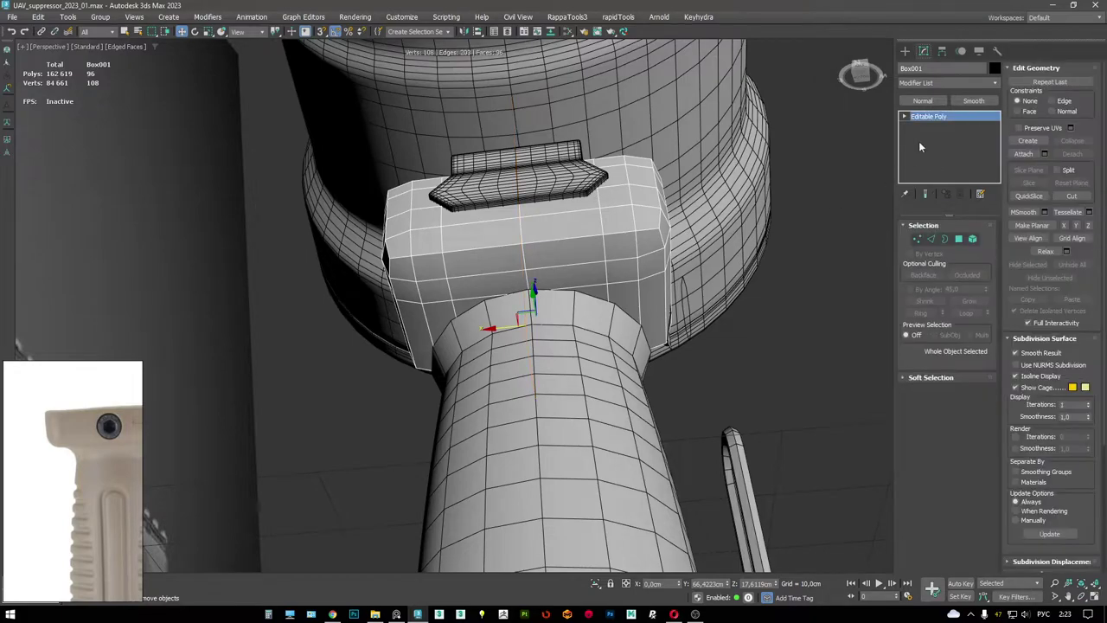
middle_click_drag(888, 139, 677, 251, "alt")
right_click(677, 251)
left_click(664, 243)
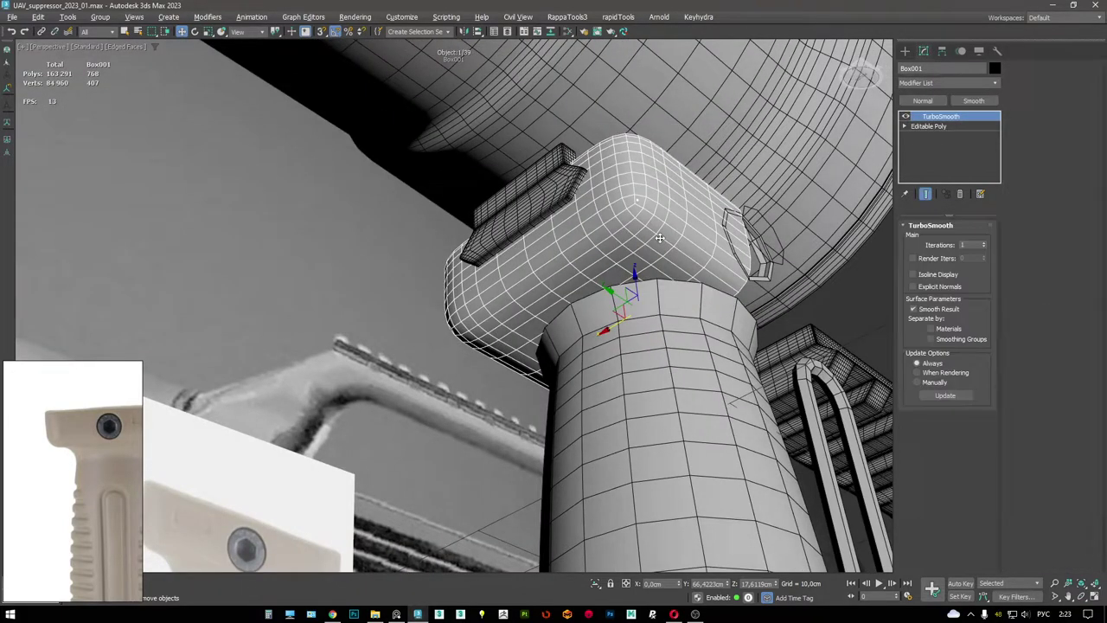
key("ctrl+z")
right_click(649, 239)
left_click(640, 227)
middle_click_drag(640, 219, 563, 250, "alt")
- Set the Symmetry mirror axis to X with Flip enabled
left_click(935, 276)
key("F3")
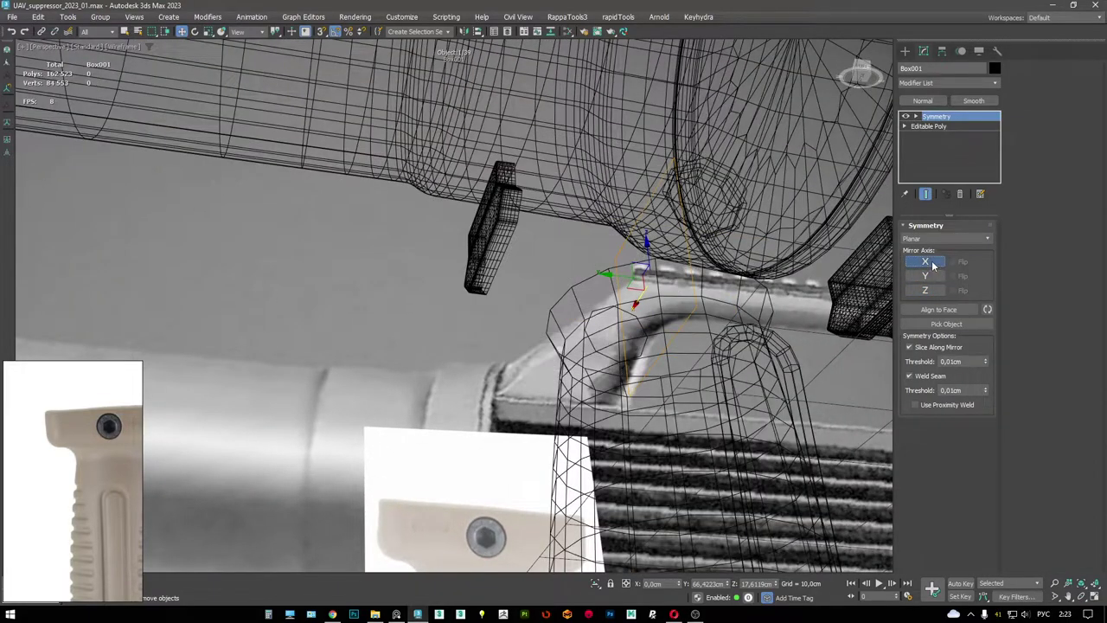
left_click(926, 261)
left_click(952, 261)
middle_click_drag(692, 234, 718, 222, "alt")
key("F3")
- Select Box001 together with the NGon001 nut ring for isolation
left_click(952, 126)
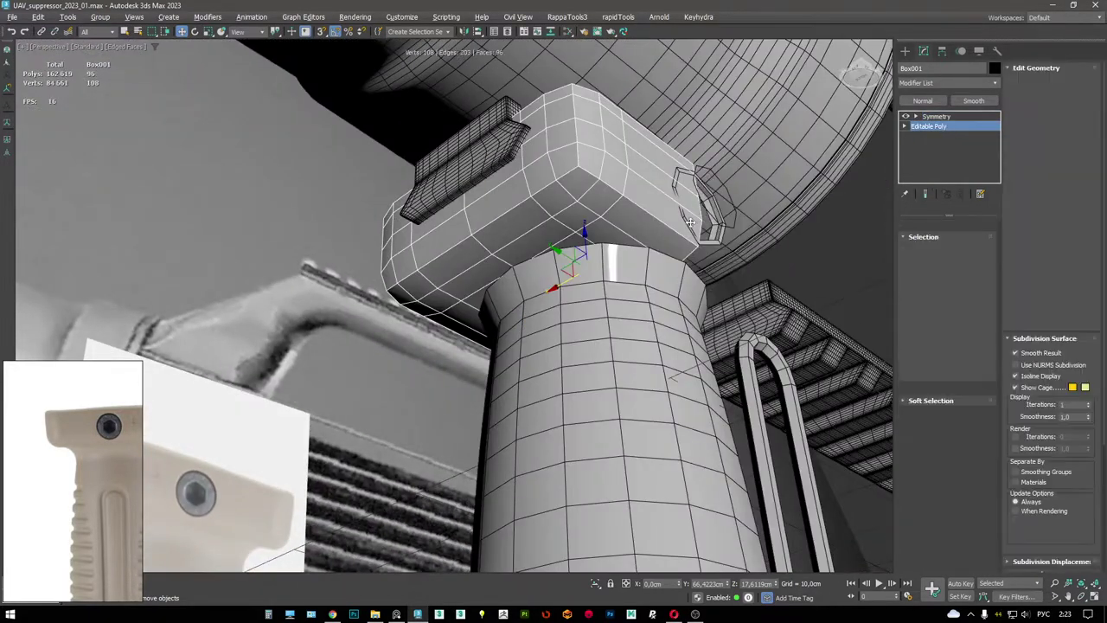
mouse_move(571, 294)
middle_mouse_down("alt")
mouse_move(557, 267)
mouse_move(586, 281)
middle_mouse_up("alt")
scroll(557, 267, "up", 4)
left_click(611, 226, "ctrl")
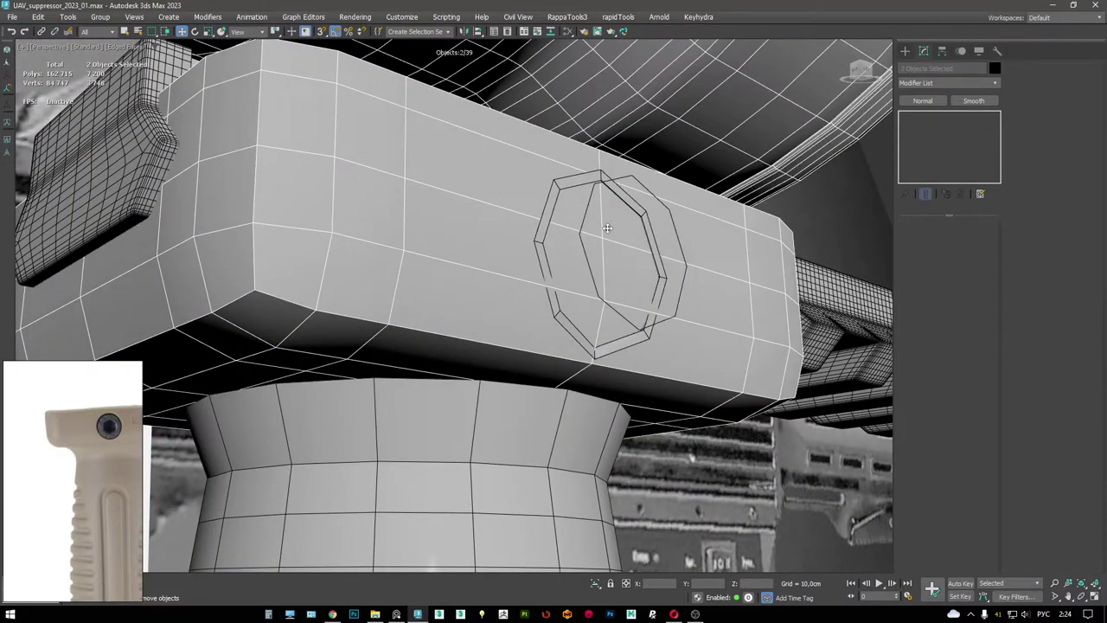
left_click(634, 209, "alt")
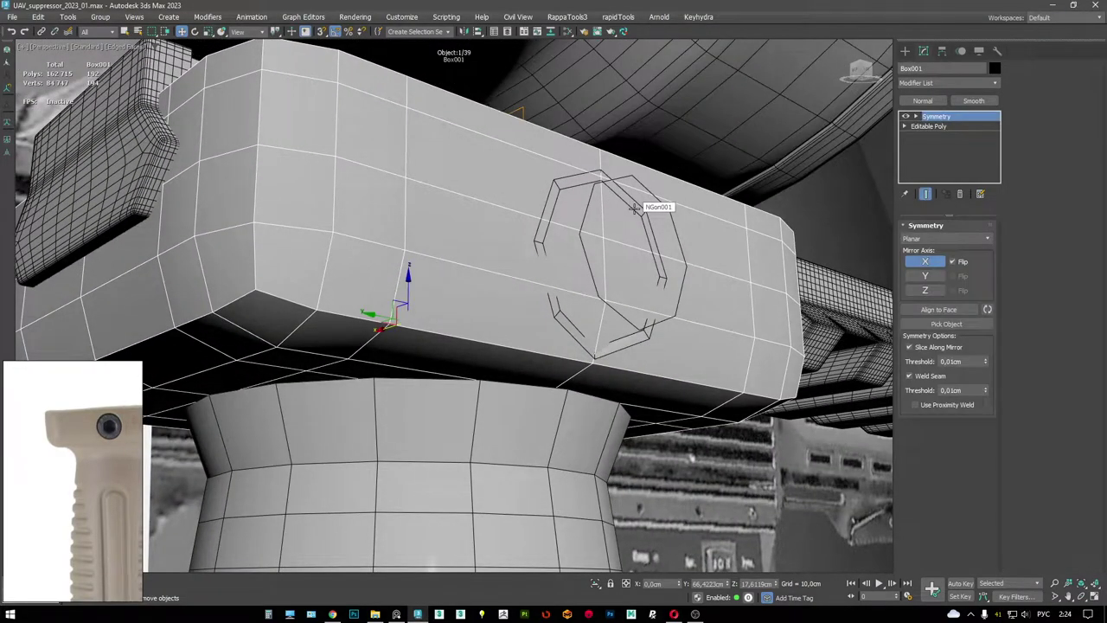
left_click(635, 209, "ctrl")
- Isolate Box001 with the octagon ring and attach the NGon to the block
key("alt+q")
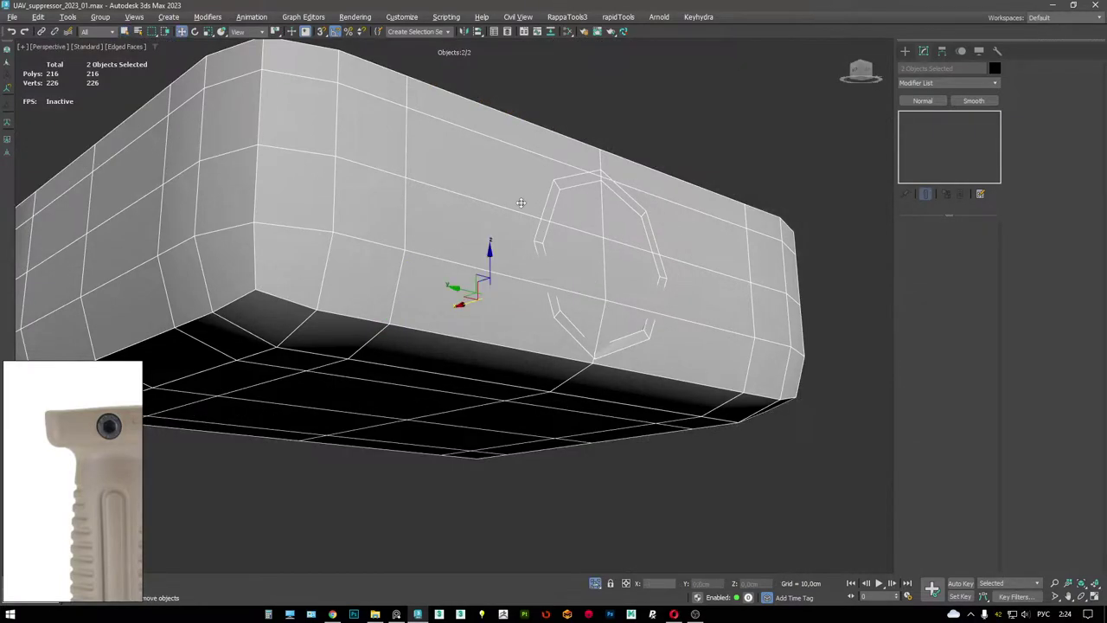
left_click(619, 237, "alt")
key("z")
left_click(930, 126)
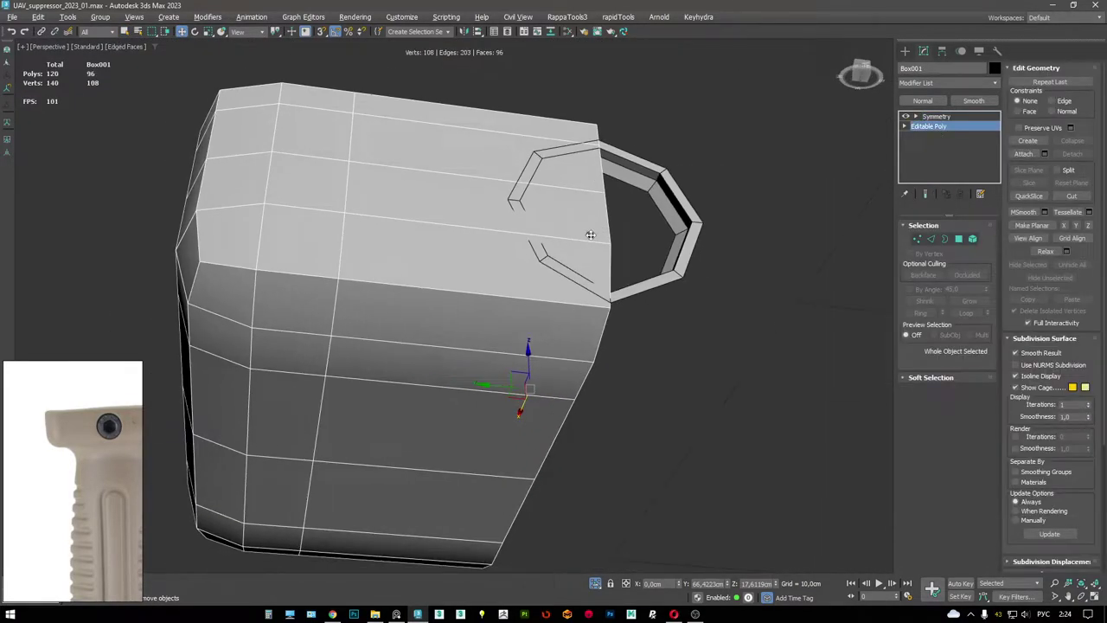
left_click(661, 223)
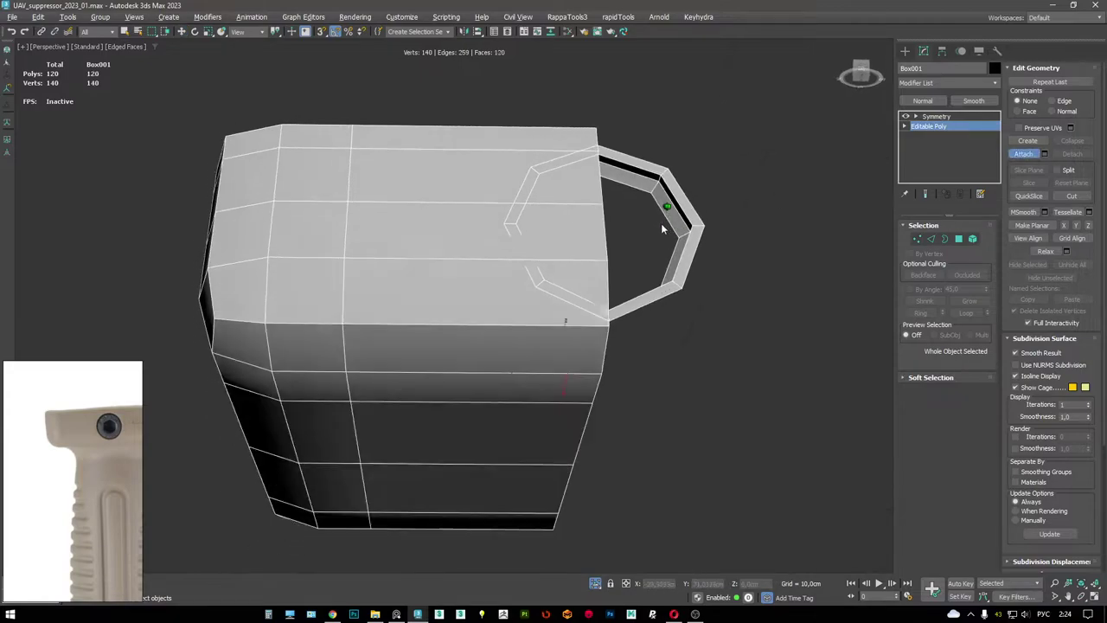
- Delete the outer half of the octagon's vertices
key("F3")
key("1")
middle_click_drag(647, 170, 638, 230, "alt")
key("F3")
scroll(638, 193, "up", 5)
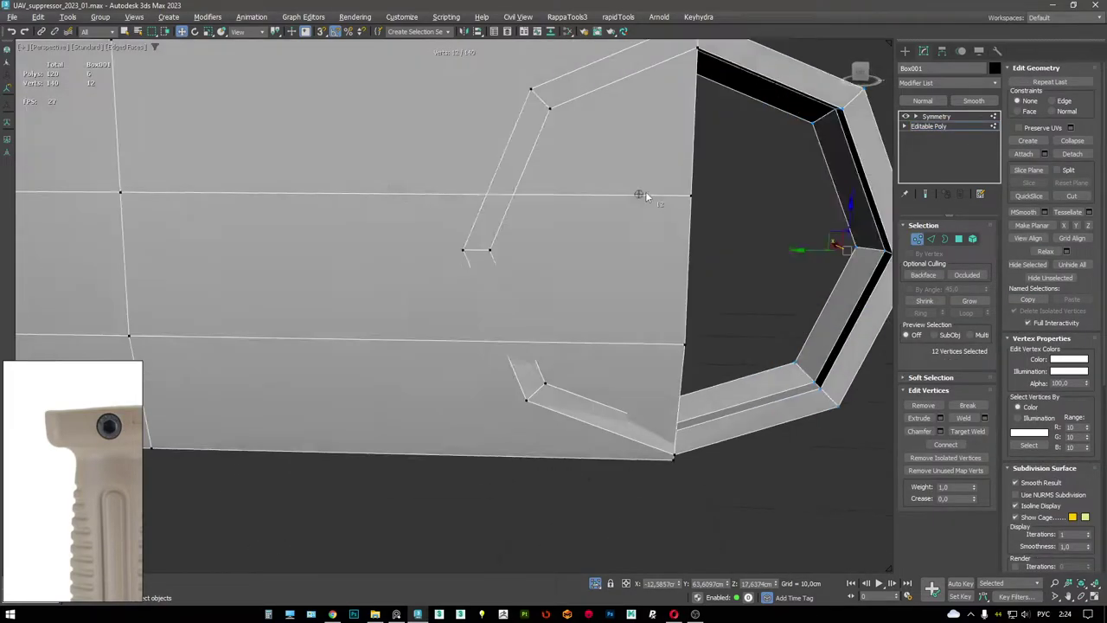
scroll(645, 191, "down", 3)
key("F3")
mouse_move(646, 292)
middle_mouse_down("alt")
mouse_move(501, 361)
mouse_move(611, 388)
middle_mouse_up("alt")
left_click_drag(717, 482, 629, 186)
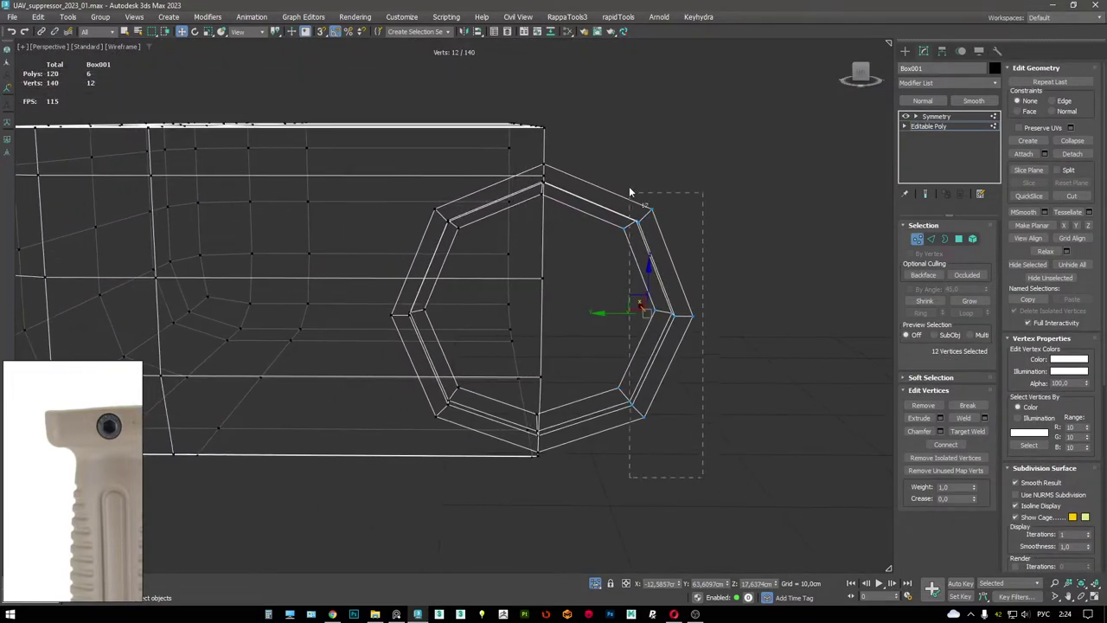
key("Delete")
scroll(568, 223, "up", 3)
key("F3")
middle_click_drag(462, 236, 494, 197, "alt")
- Delete three stacked polygons on the block's top-right side to open it up
key("w")
key("4")
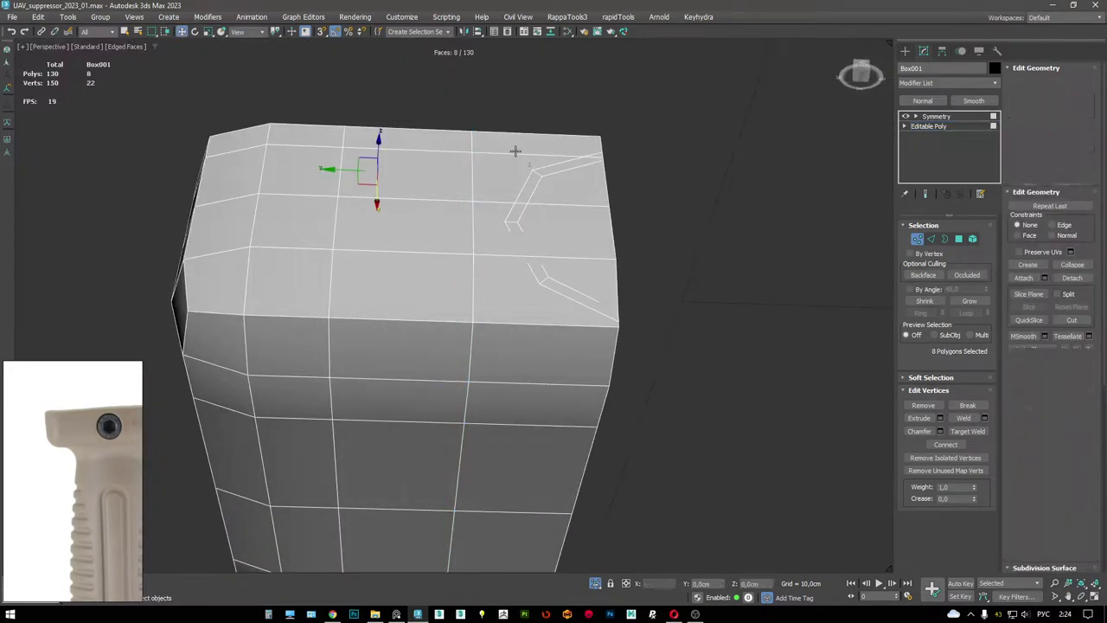
left_click(512, 174)
left_click(542, 225, "ctrl")
left_click(526, 286, "ctrl")
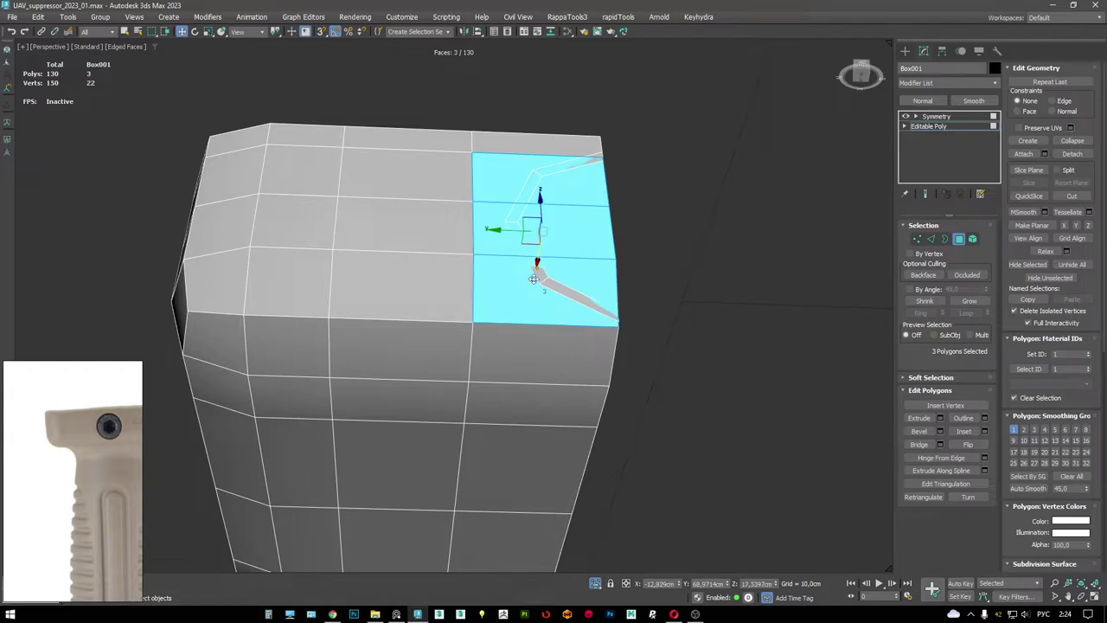
key("Delete")
- Bridge the edge gap between the ring and the box with a new polygon
middle_click_drag(575, 298, 707, 171, "alt")
key("2")
left_click(653, 284)
key("shift+b")
key("1")
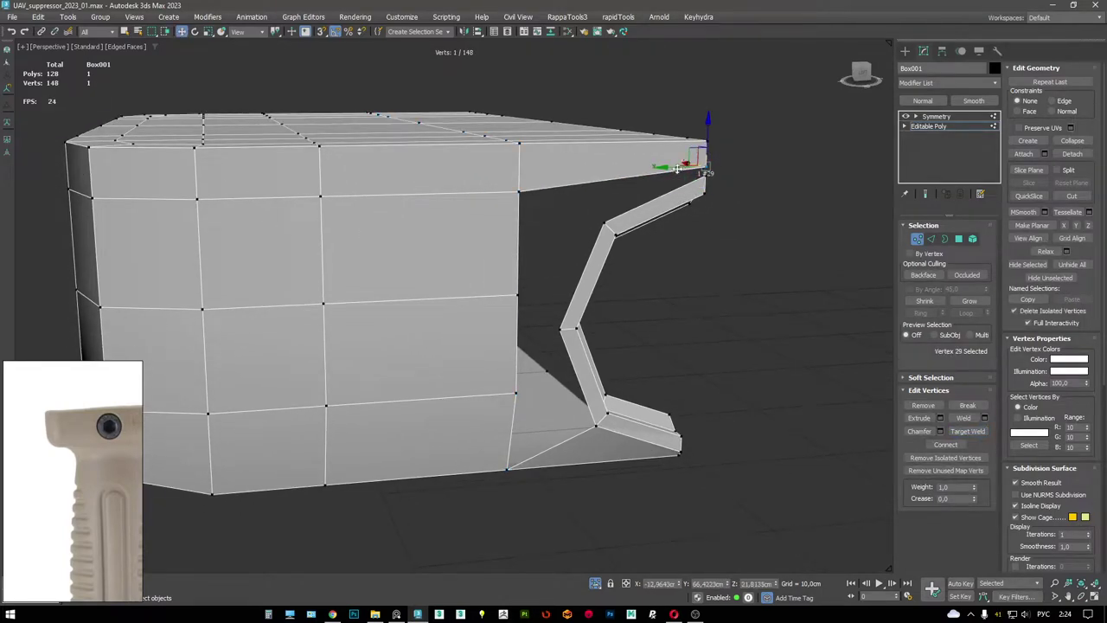
- Find and select the triangular hole's open border near the ring joint
key("2")
left_click(662, 180)
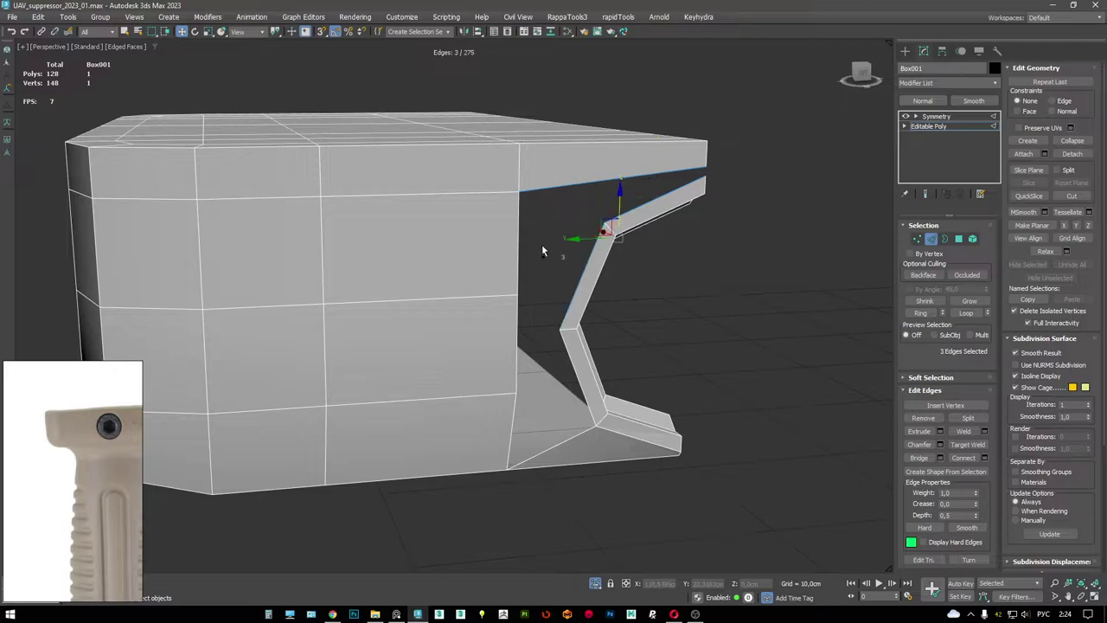
middle_click_drag(532, 267, 640, 284, "alt")
key("3")
left_click(634, 283)
key("2")
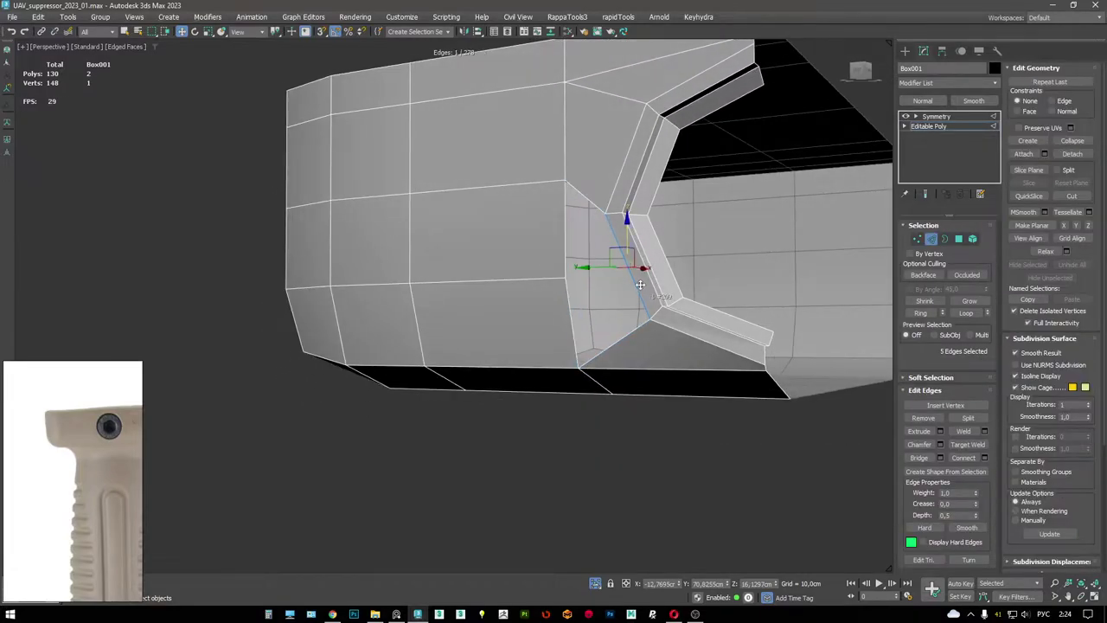
middle_click_drag(581, 249, 881, 284, "alt")
key("3")
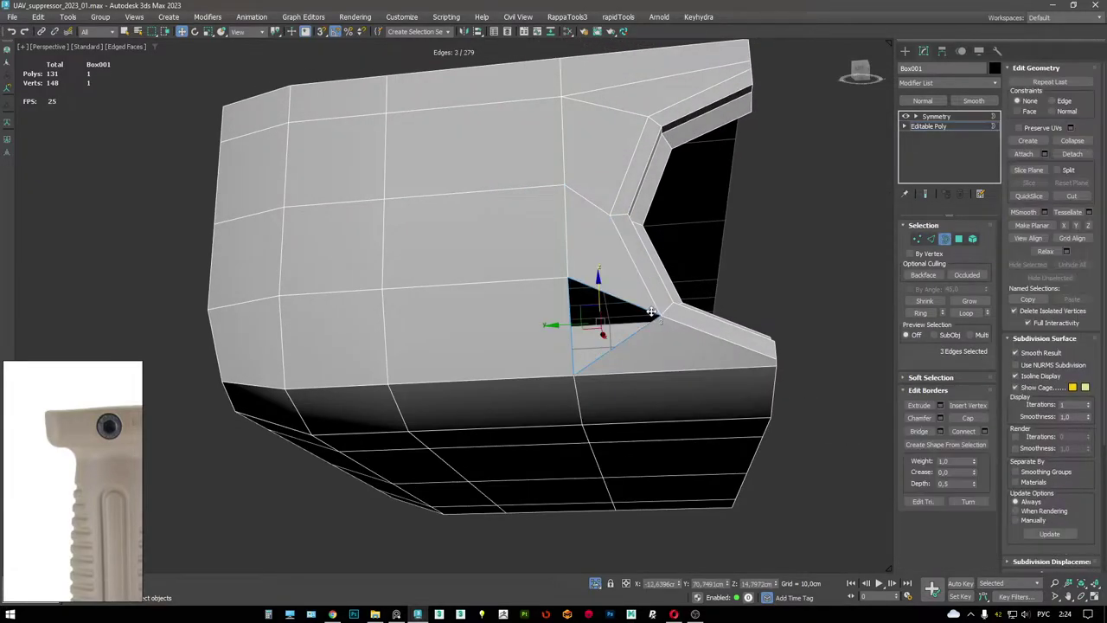
key("F3")
key("F3")
left_click(966, 312)
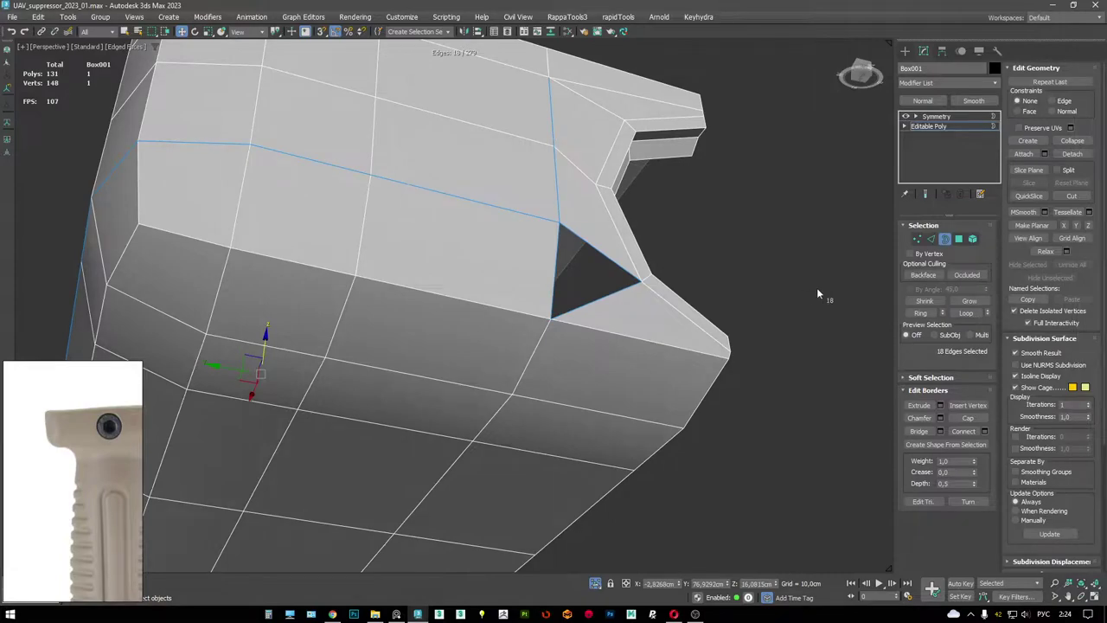
left_click(605, 261)
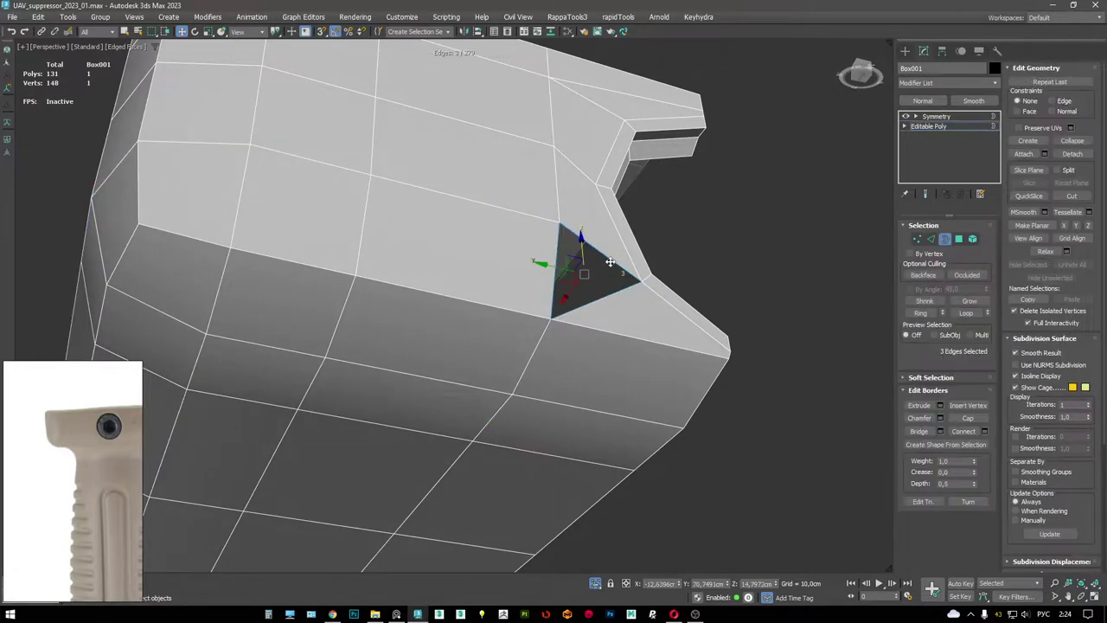
scroll(609, 262, "down", 3)
left_click(747, 274)
- Select an edge beside the notch and review the trimmed block in wireframe
middle_click_drag(605, 277, 606, 218, "alt")
key("2")
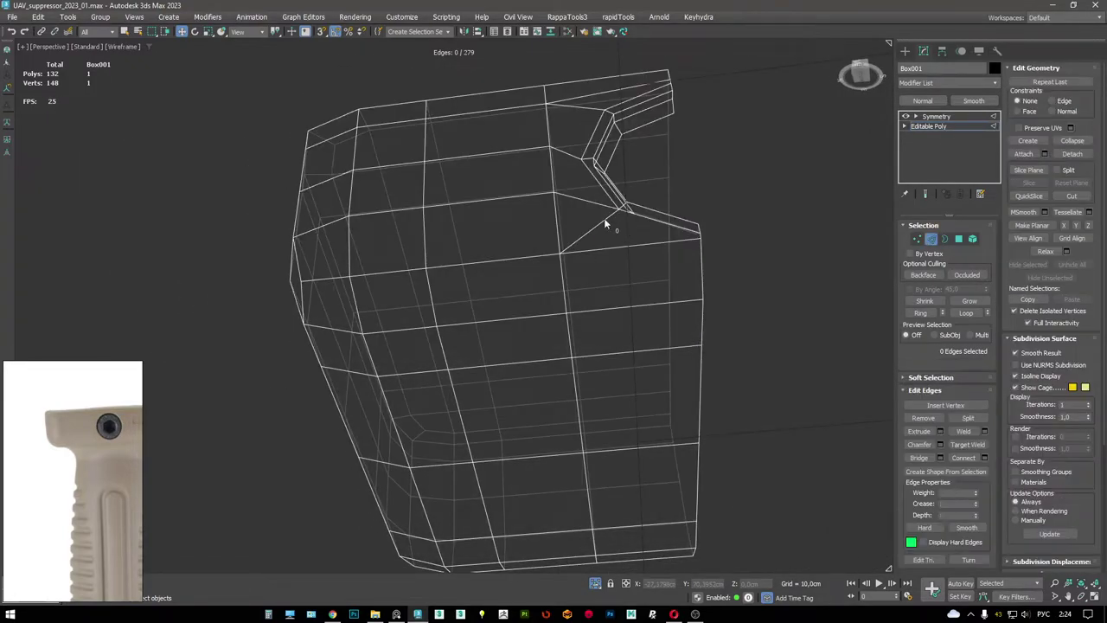
left_click(603, 218)
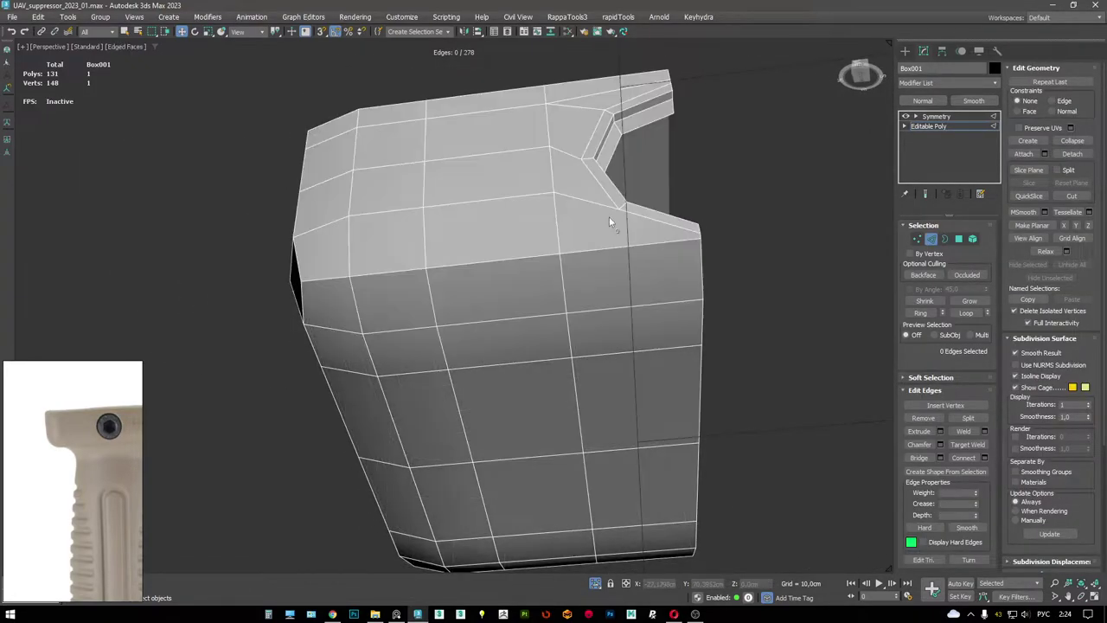
middle_click_drag(609, 222, 573, 166, "alt")
scroll(683, 127, "up", 3)
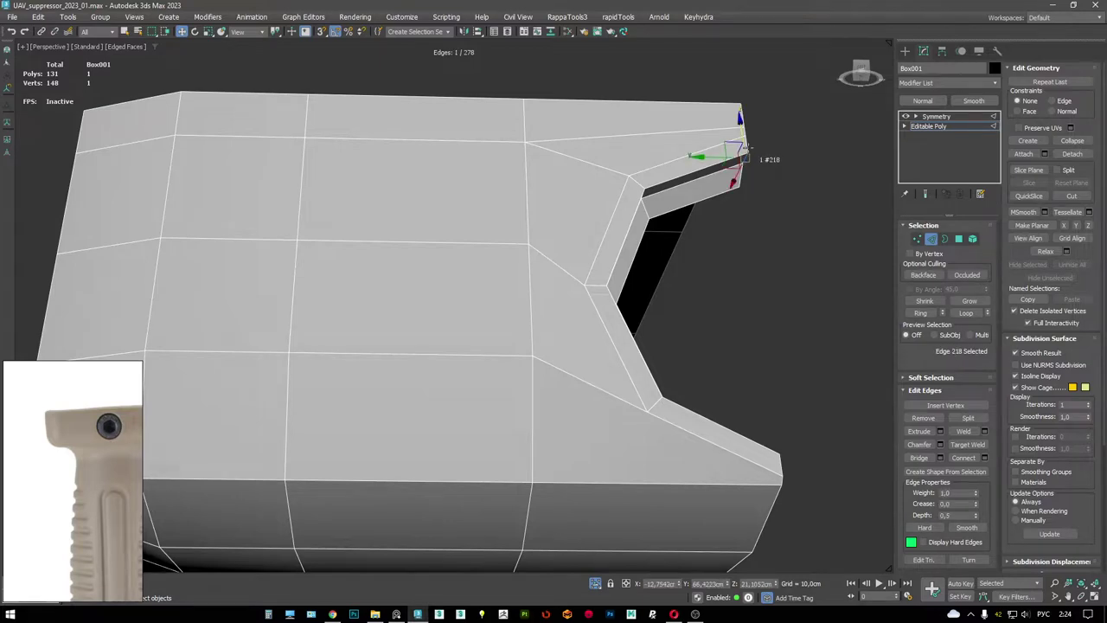
key("F3")
key("F3")
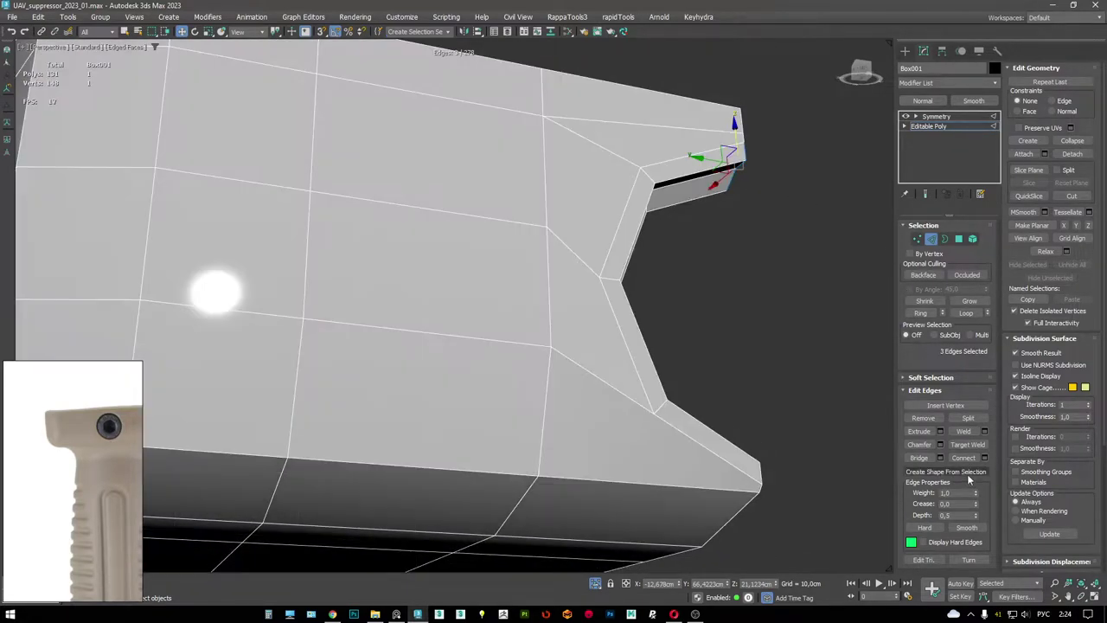
- Create a new shape from the selected hole rim edges
left_click(967, 474)
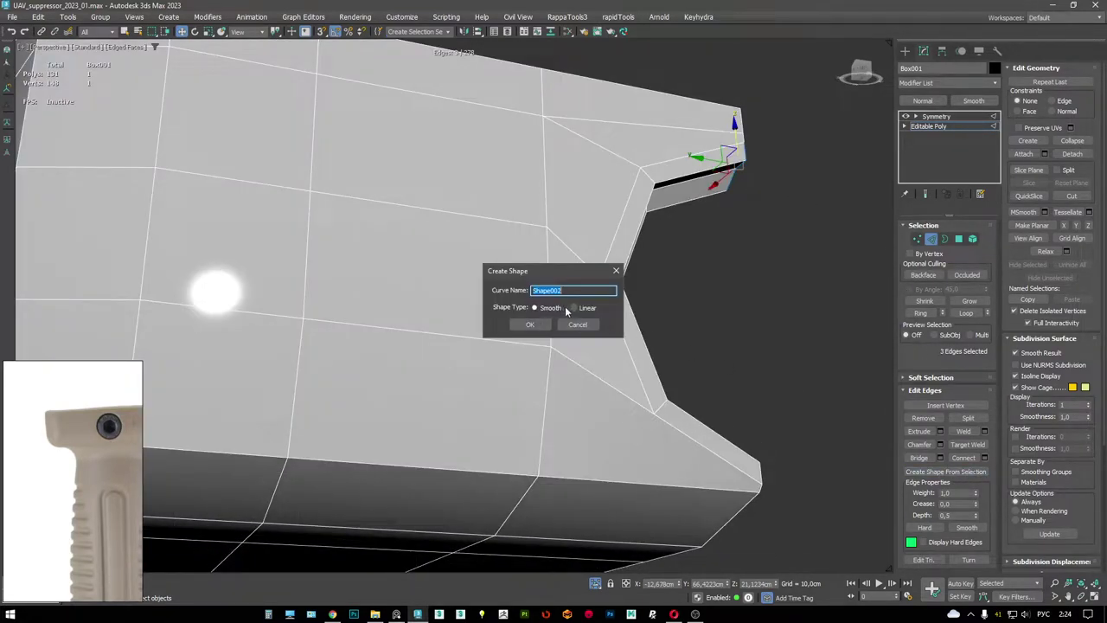
left_click(530, 324)
left_click(929, 119)
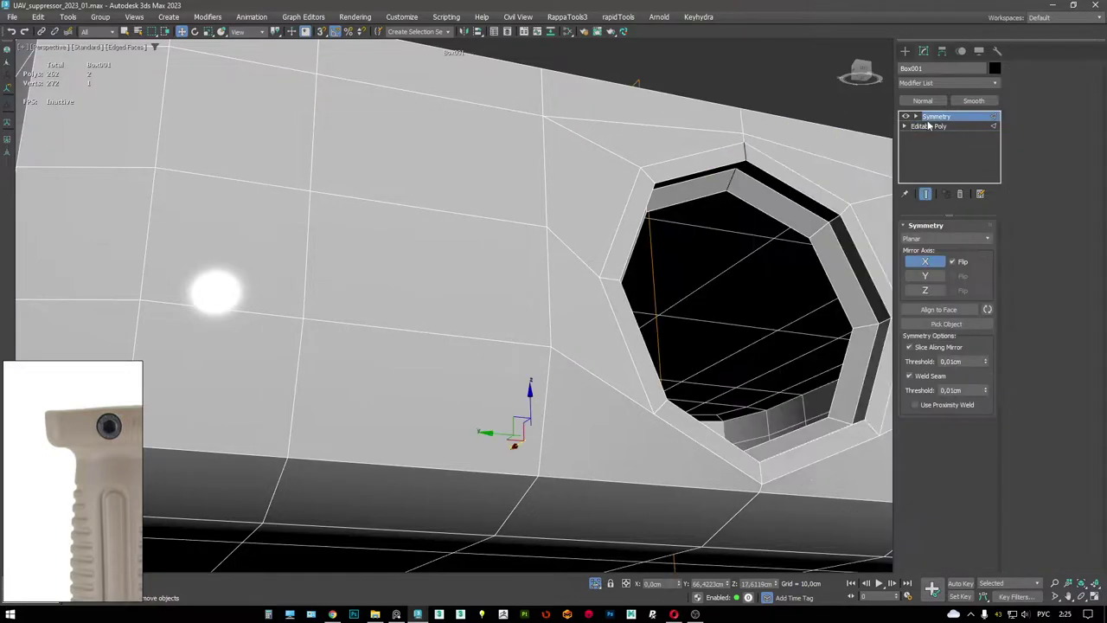
- Add a Lathe modifier to the new shape and set its direction to the Z axis
right_click(741, 166)
left_click(763, 78)
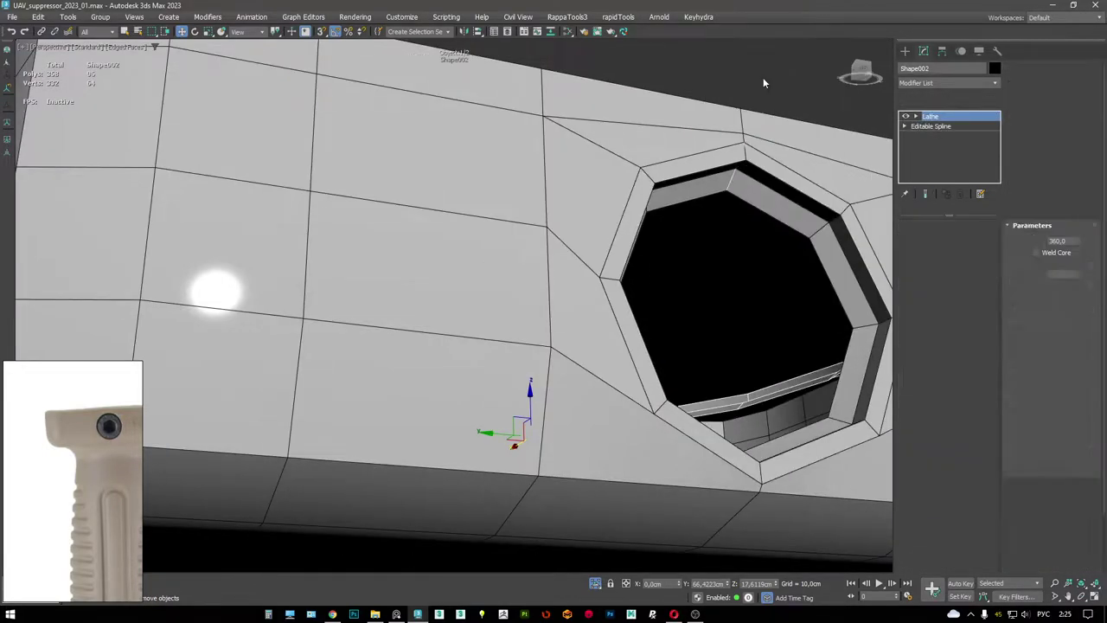
key("F3")
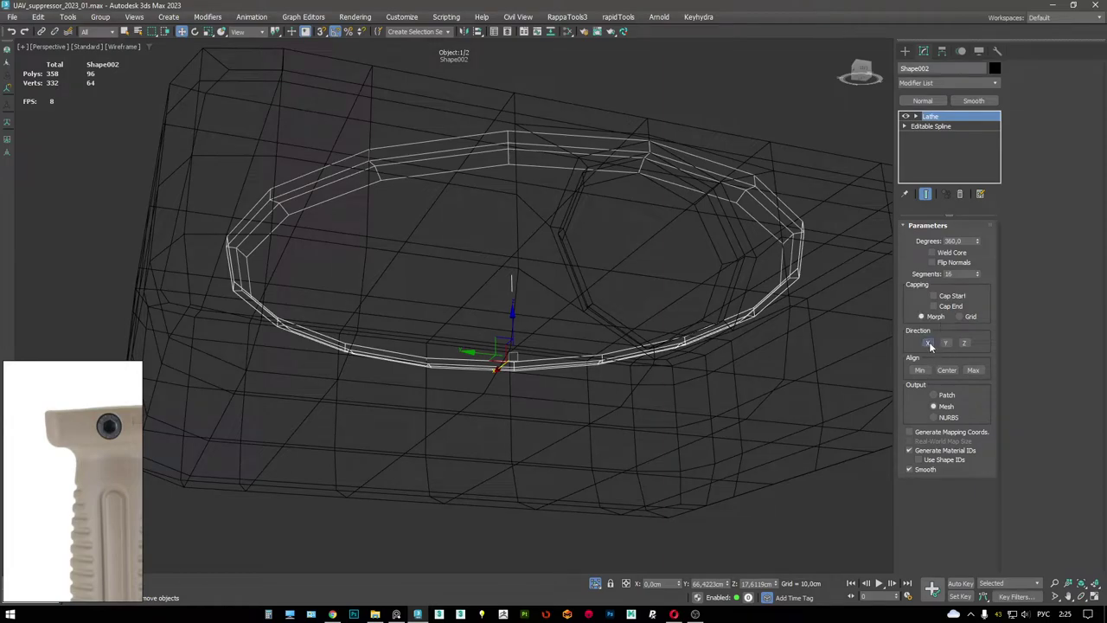
left_click(929, 343)
left_click(945, 342)
left_click(964, 342)
key("F3")
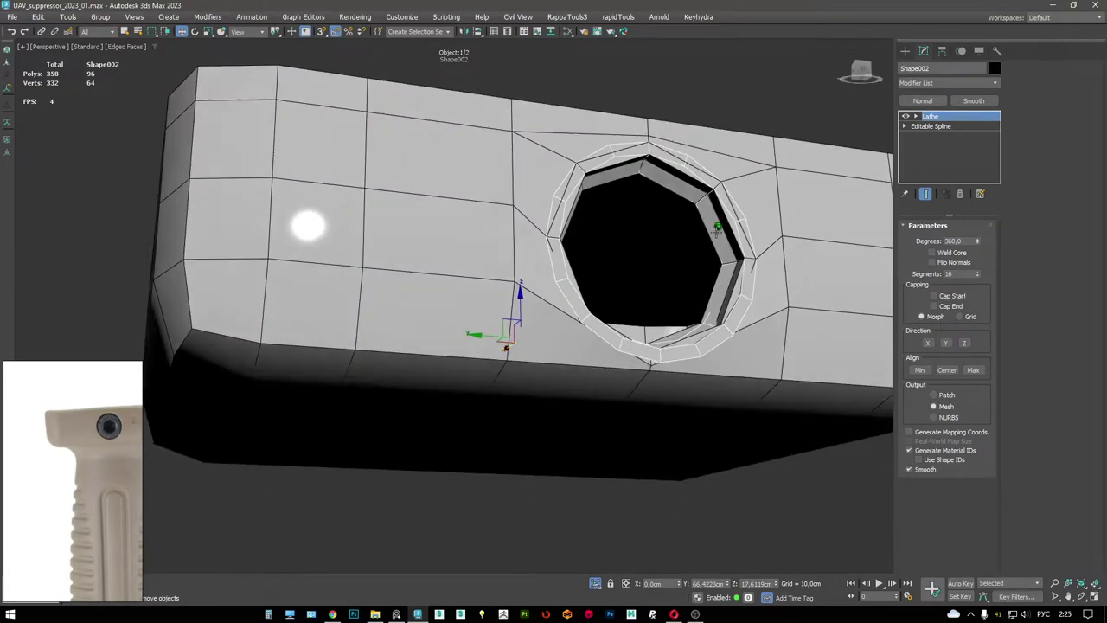
key("F3")
key("F3")
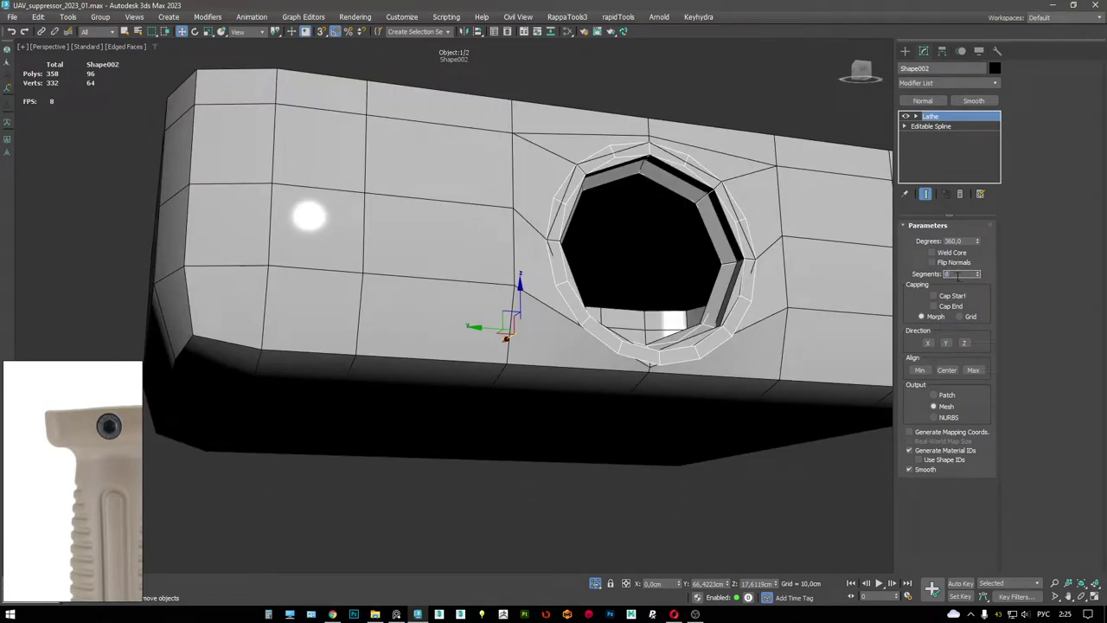
- Raise the lathe to 12 segments and convert the ring to Editable Poly
key("Return")
middle_click_drag(742, 250, 792, 256, "alt")
left_click(977, 271)
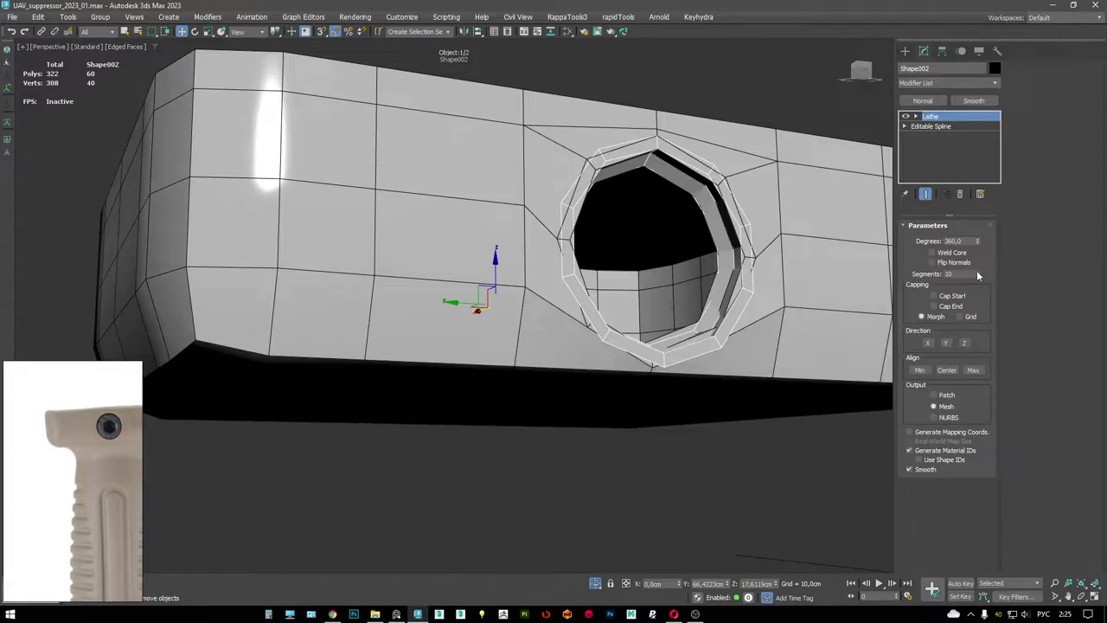
middle_click_drag(657, 275, 685, 216, "alt")
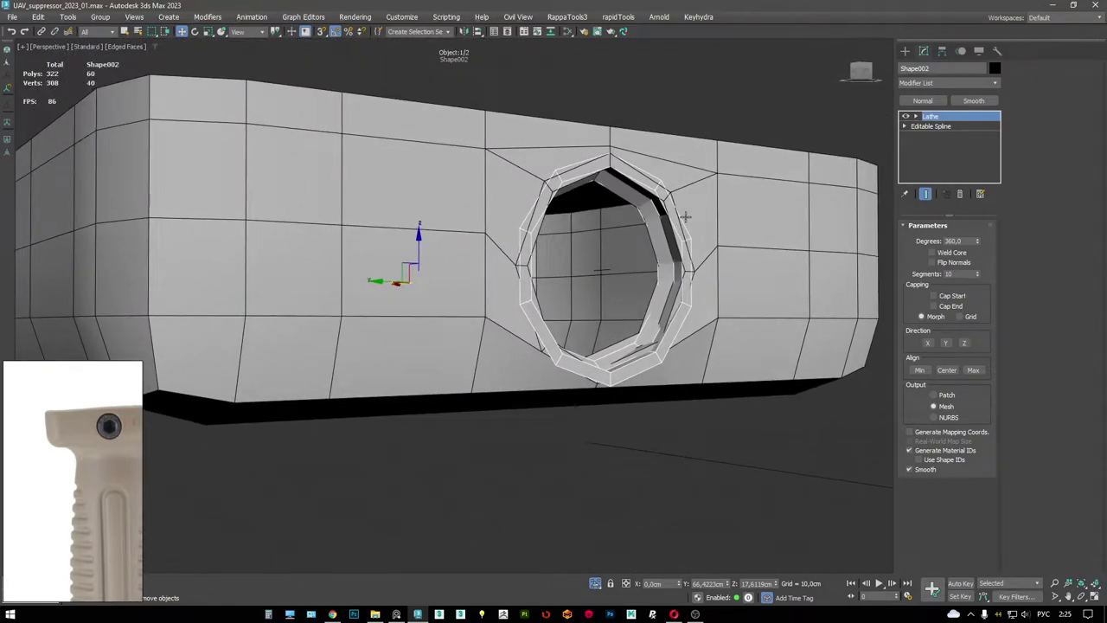
left_click(978, 271)
left_click(978, 271)
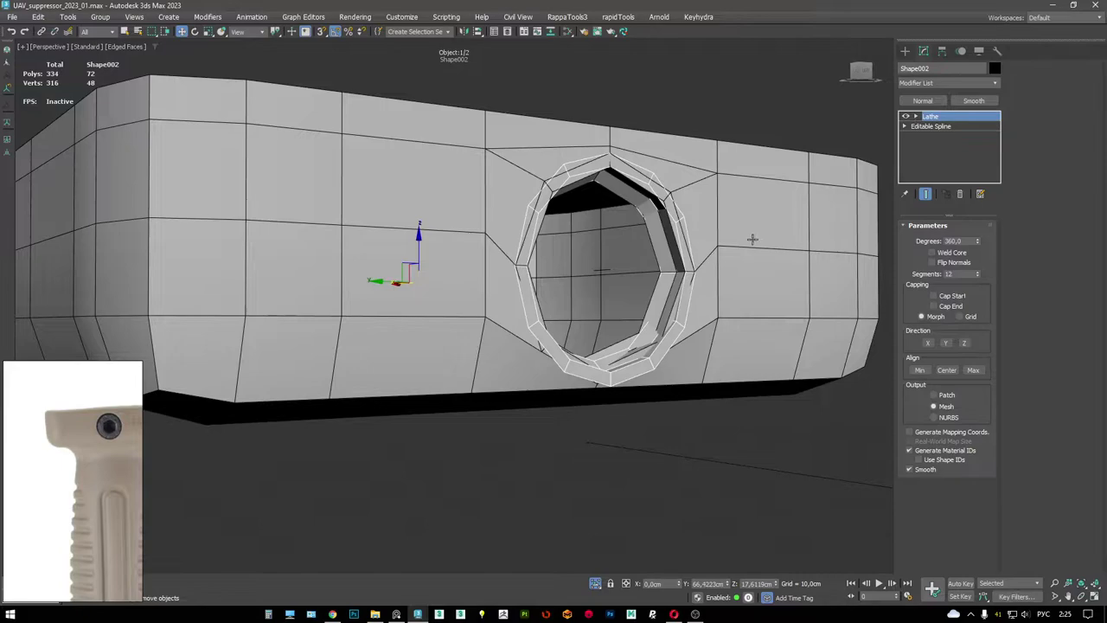
middle_click_drag(754, 239, 701, 236, "alt")
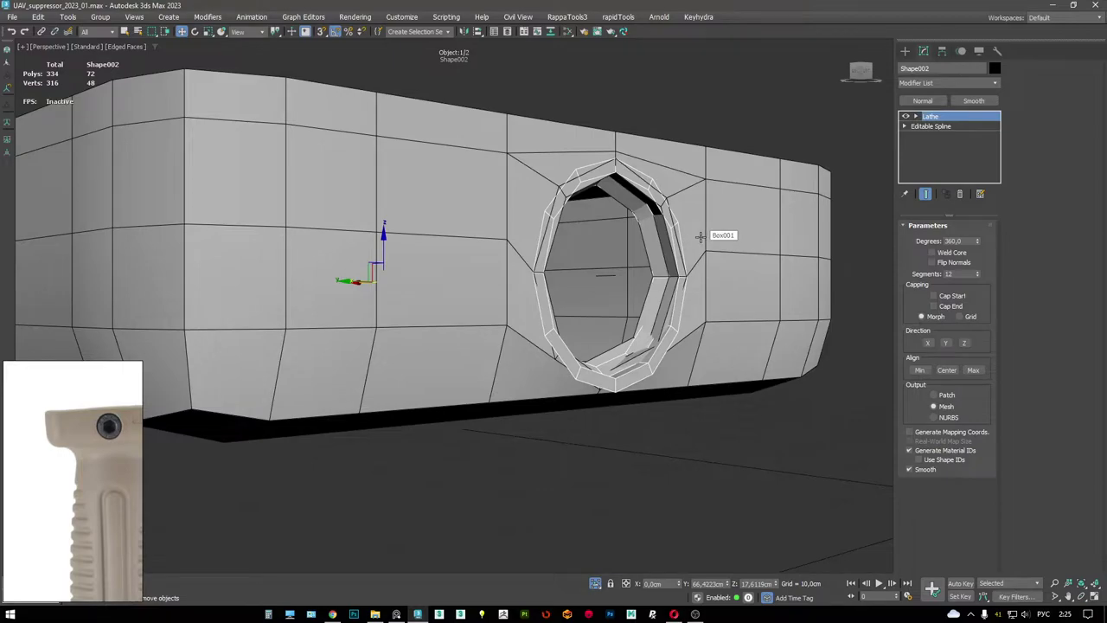
middle_click_drag(693, 239, 704, 302, "alt")
key("alt+c")
- Reselect Box001 and delete the vertices and faces on its right side
left_click(779, 185)
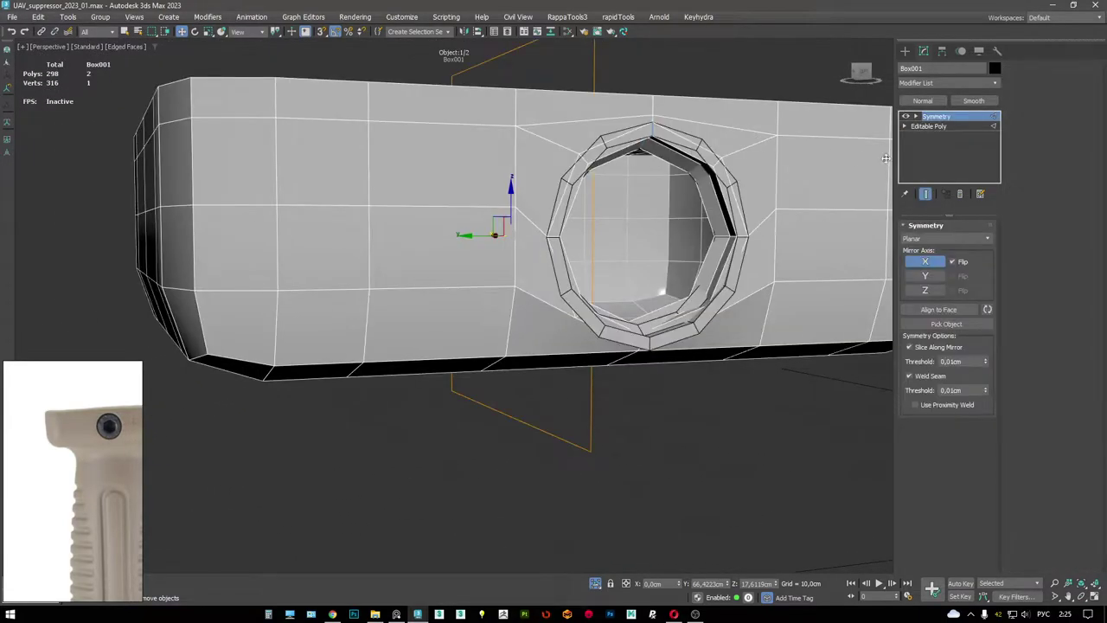
left_click(926, 128)
key("2")
middle_click_drag(827, 162, 657, 406, "alt")
key("F3")
key("1")
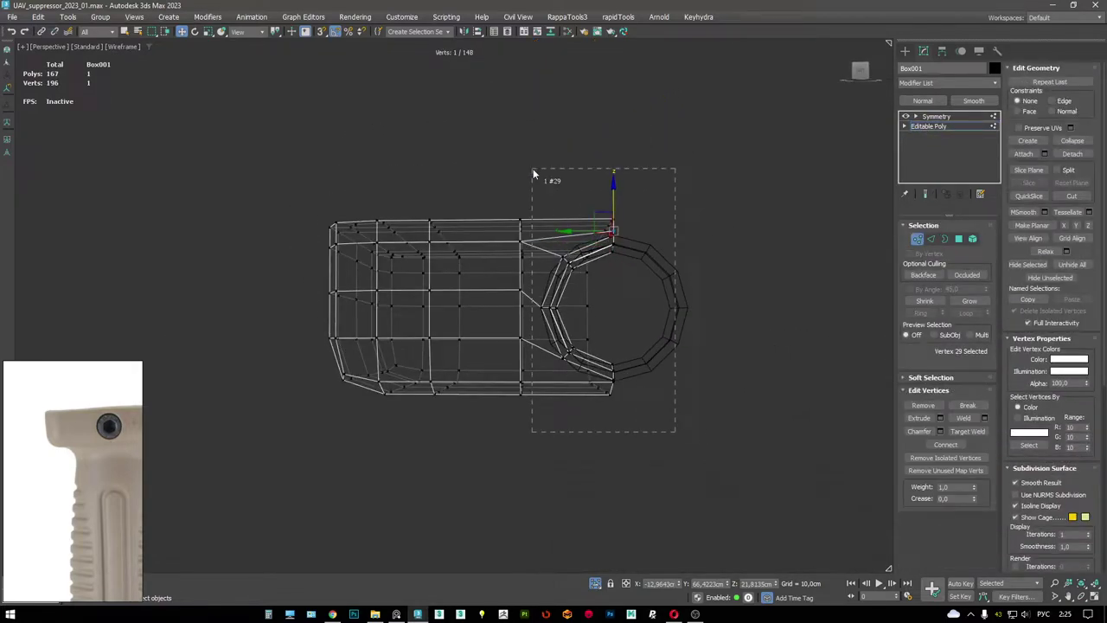
left_click_drag(535, 169, 539, 173)
middle_click_drag(539, 173, 603, 352, "alt")
left_click_drag(667, 432, 508, 166)
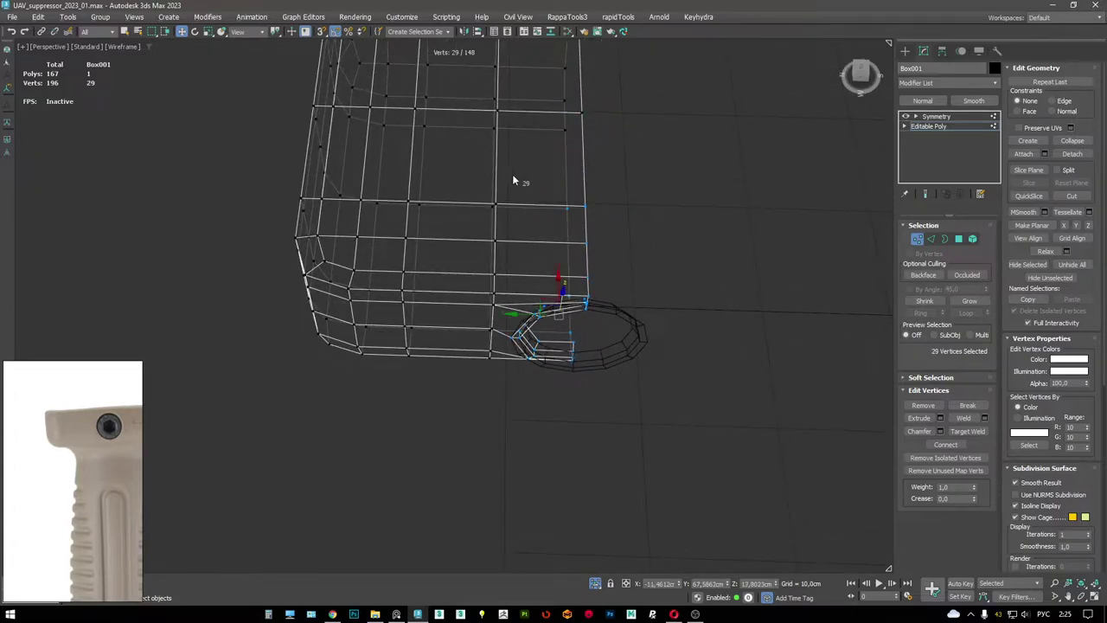
key("Delete")
- Select the open border edges and extend them into new faces
key("2")
double_click(487, 201)
middle_click_drag(500, 195, 686, 243, "alt")
left_click_drag(686, 243, 520, 65)
mouse_move(502, 54)
middle_mouse_down("alt")
mouse_move(536, 56)
mouse_move(481, 94)
middle_mouse_up("alt")
key("F3")
key("s")
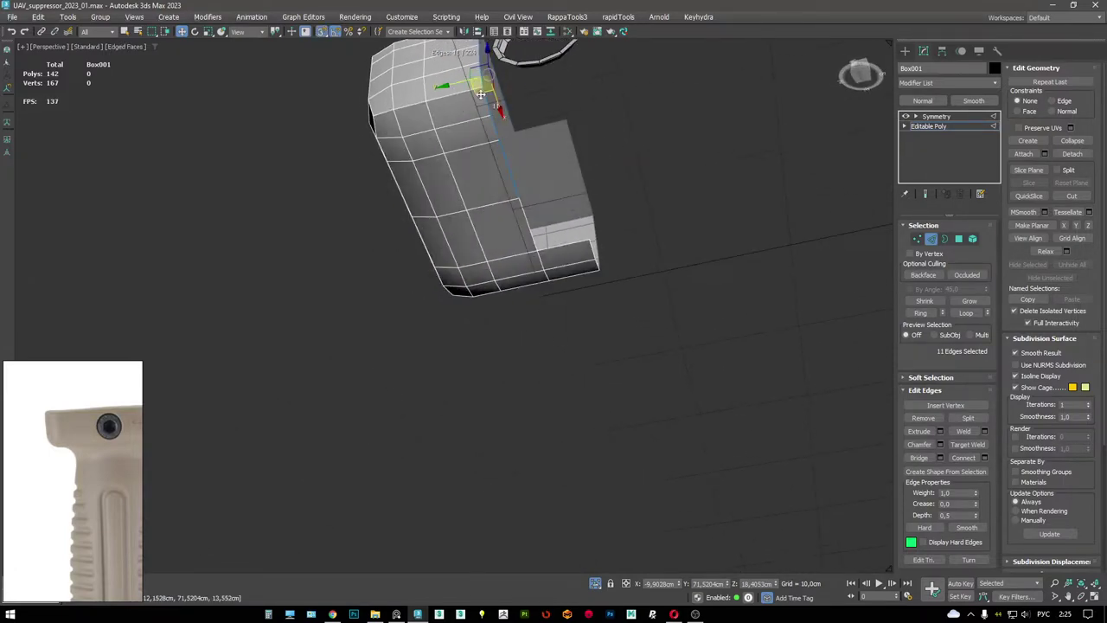
key("s")
left_click_drag(456, 85, 558, 117, "shift")
middle_click_drag(558, 117, 530, 135, "alt")
- Insert an edge loop across the block near the ring
key("1")
key("F3")
key("F3")
scroll(568, 171, "up", 3)
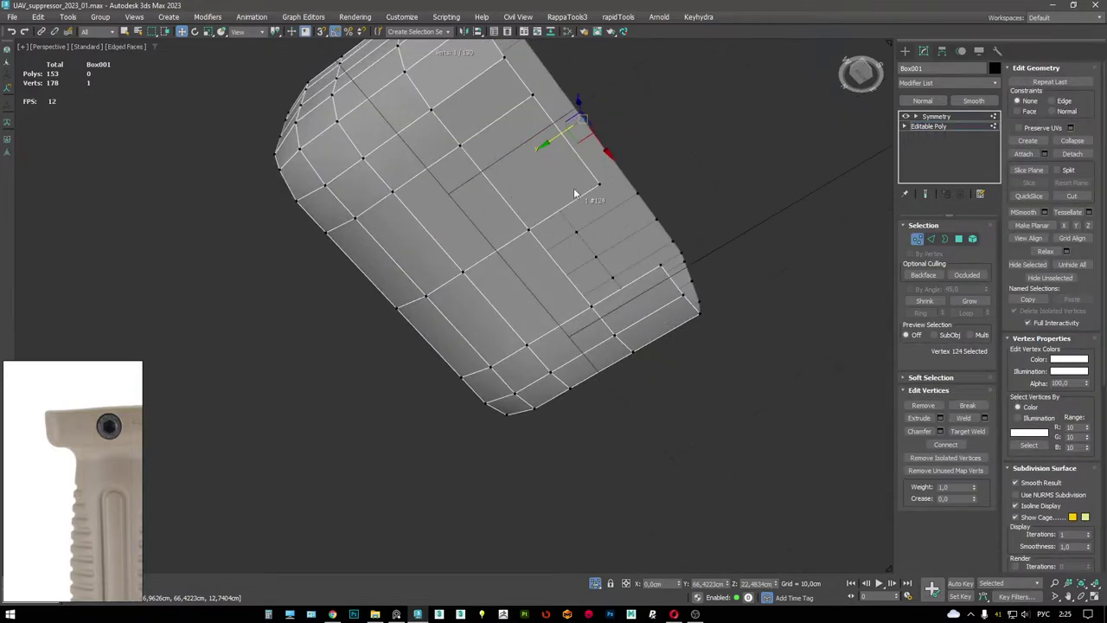
key("2")
middle_click_drag(580, 201, 561, 232, "alt")
middle_click_drag(608, 219, 648, 218, "alt")
scroll(648, 218, "up", 3)
scroll(648, 218, "up", 3)
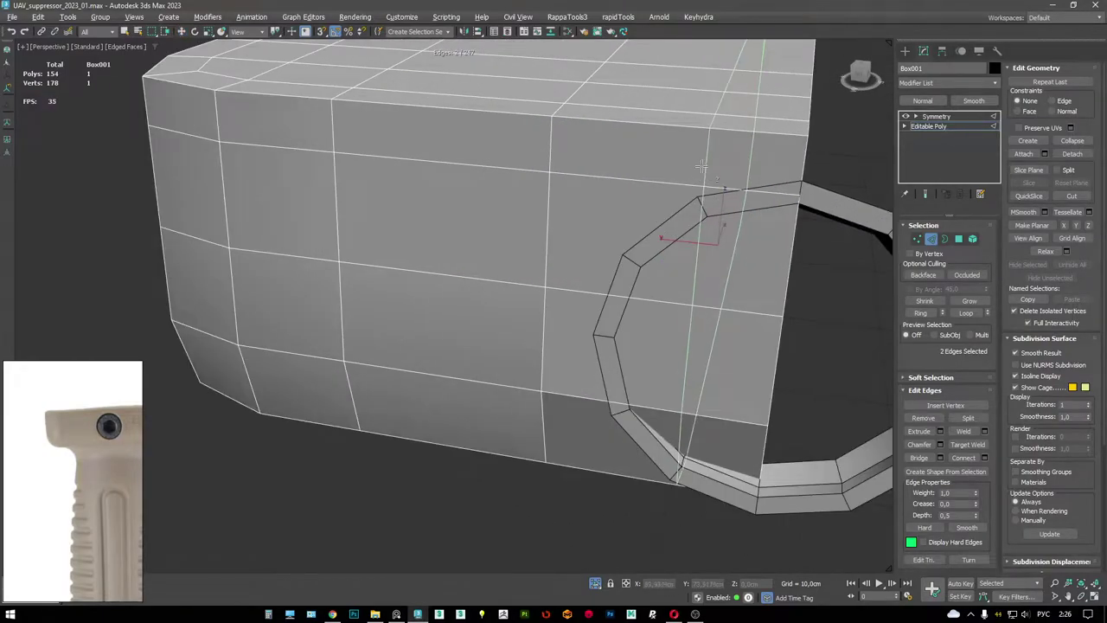
left_click(711, 160)
- Select the six polygons where the ring meets the block's side
scroll(711, 160, "down", 3)
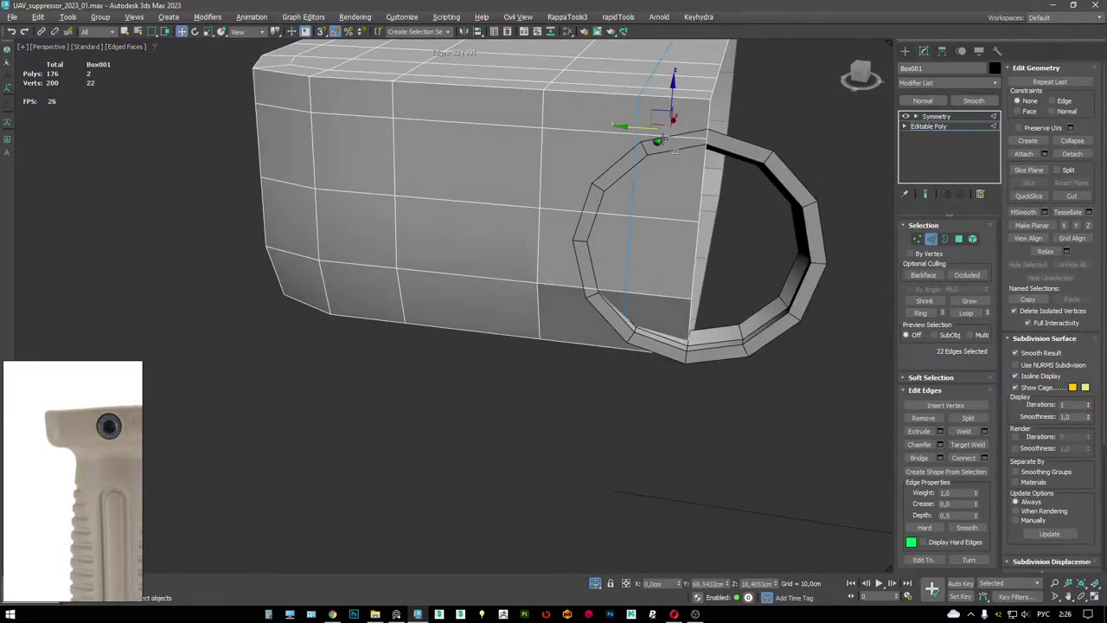
middle_click_drag(711, 160, 725, 129, "alt")
left_click(725, 129)
key("1")
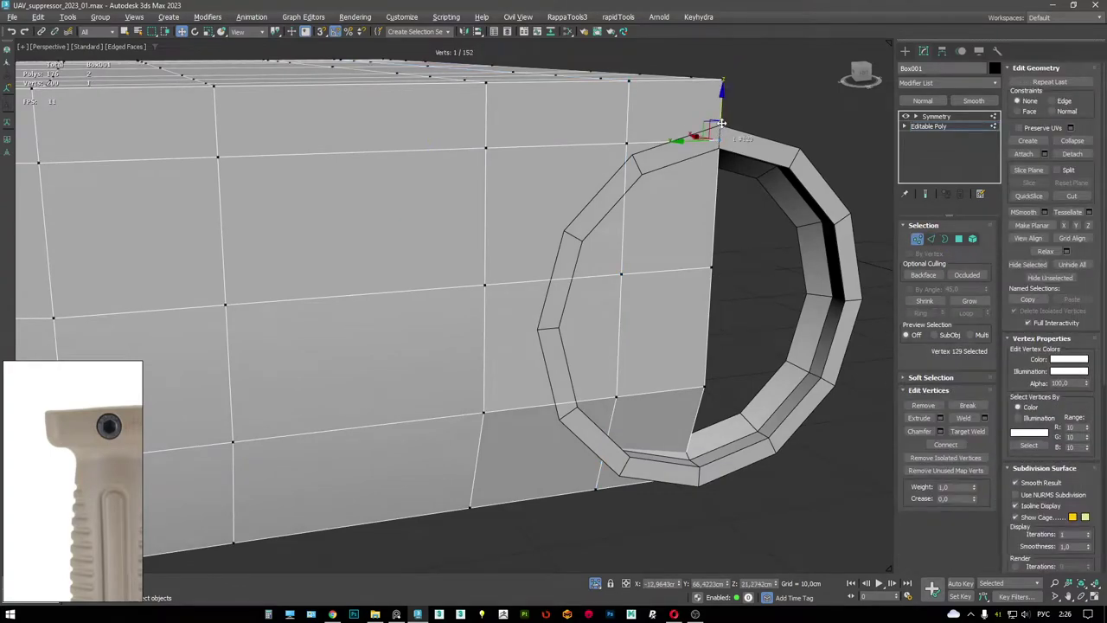
left_click(725, 84)
scroll(718, 97, "down", 3)
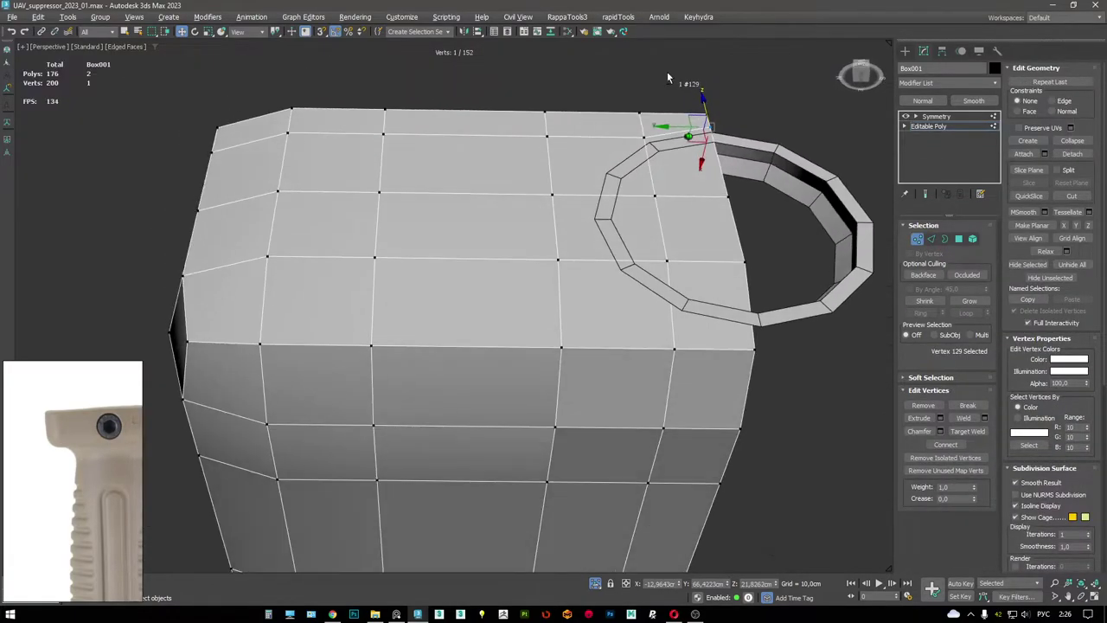
middle_click_drag(667, 71, 674, 277, "alt")
key("4")
mouse_move(674, 277)
left_mouse_down()
mouse_move(650, 287)
mouse_move(641, 180)
left_mouse_up()
- Shift the ring's vertices slightly sideways to line them up with the block
middle_click_drag(657, 276, 692, 260, "alt")
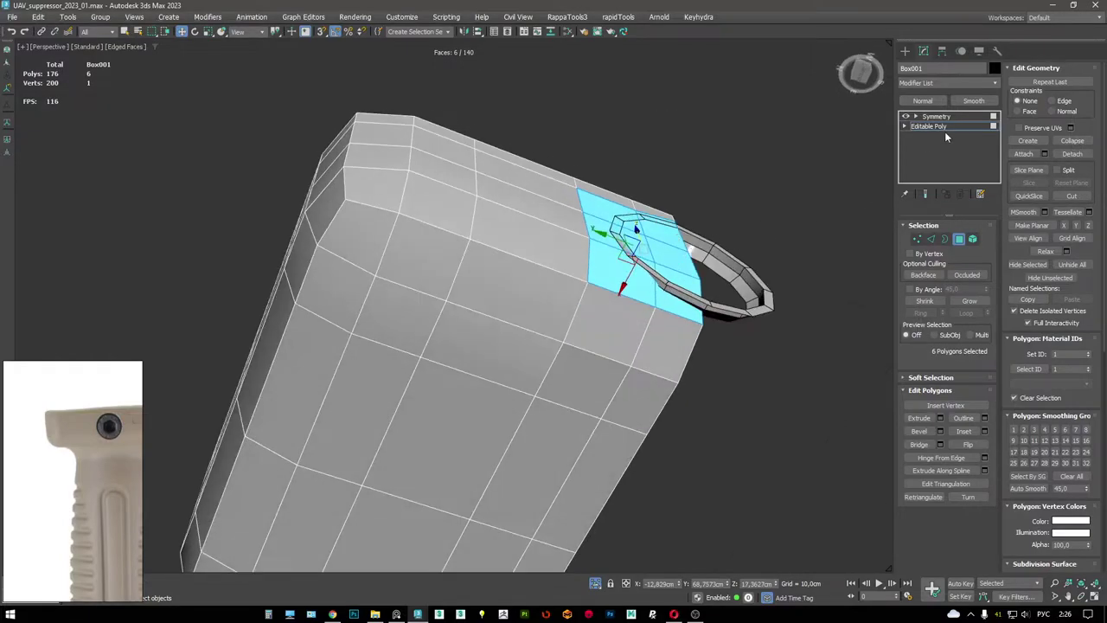
left_click(936, 115)
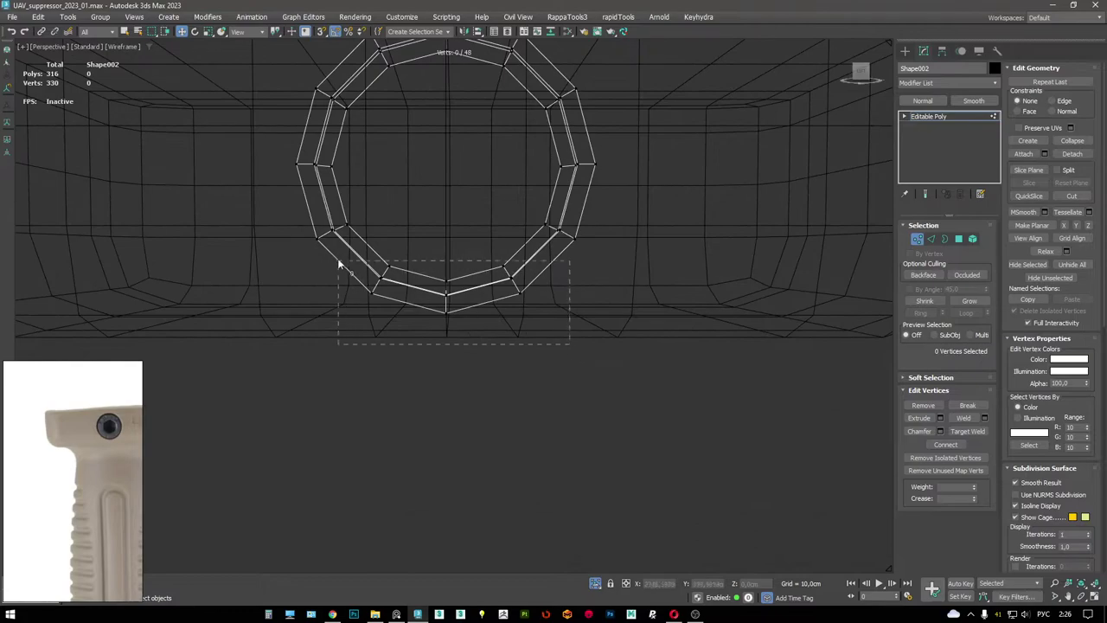
left_click_drag(337, 259, 338, 260)
key("F3")
middle_click_drag(363, 277, 412, 324, "alt")
left_click_drag(411, 325, 381, 331)
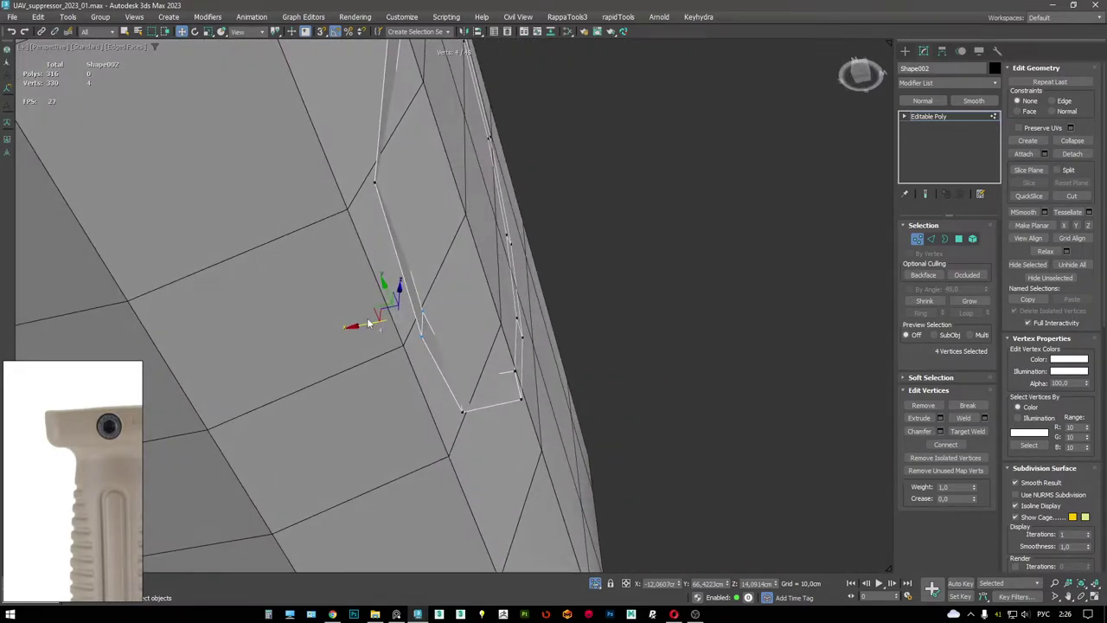
middle_click_drag(358, 325, 802, 205, "alt")
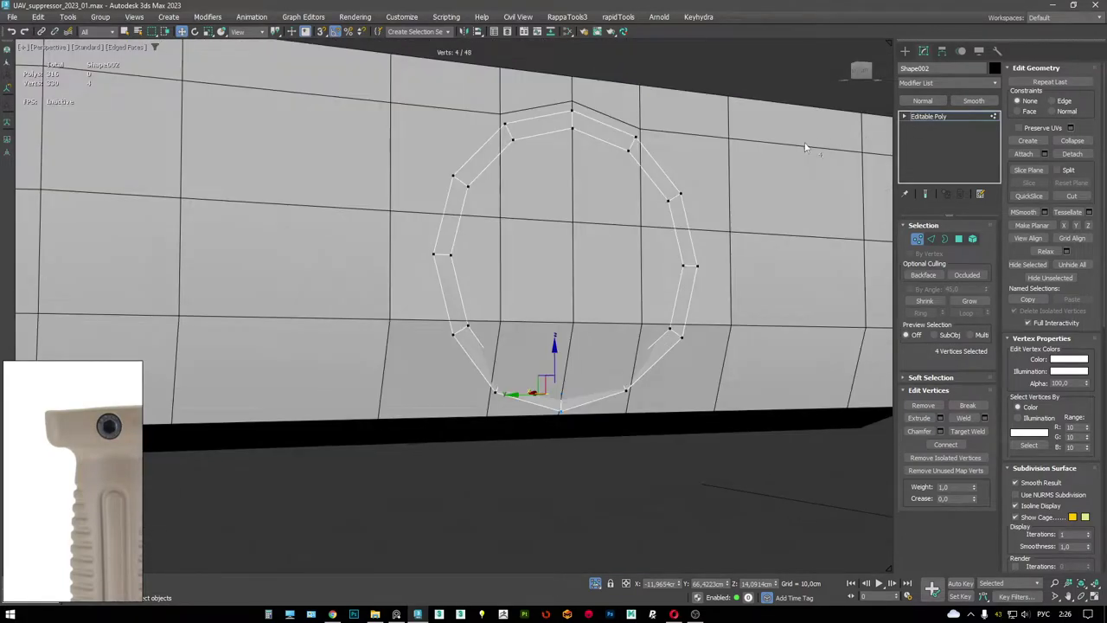
- Delete the selected faces on the block's side to open a hole
left_click(933, 118)
left_click(758, 148)
scroll(758, 148, "down", 3)
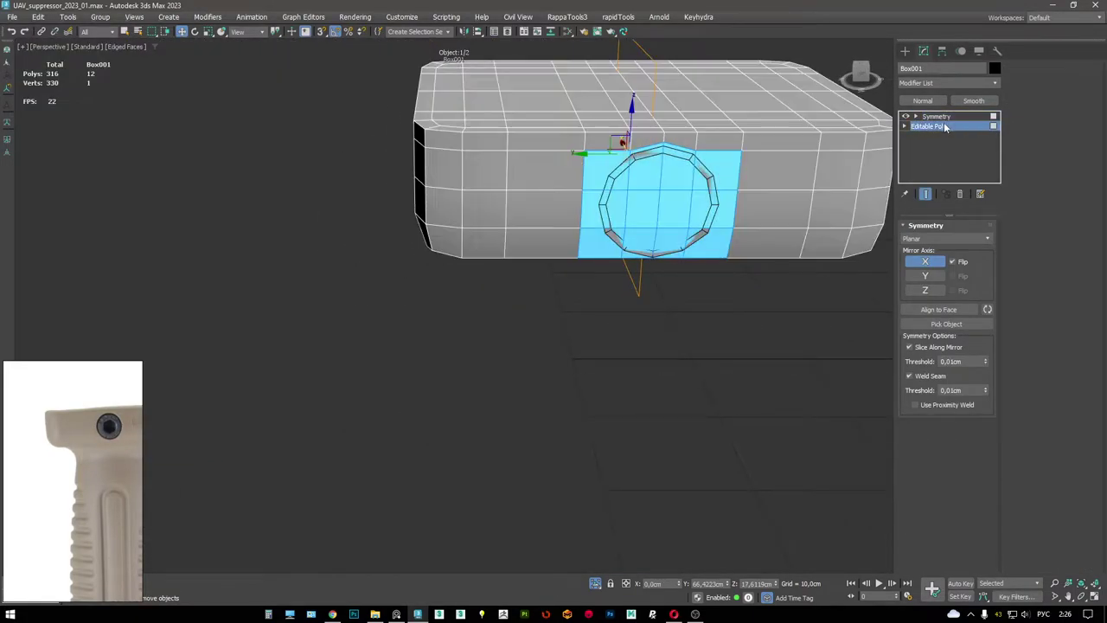
left_click(946, 127)
middle_click_drag(606, 260, 573, 274, "alt")
key("Delete")
- Bridge the hole's rim edges across to the ring
scroll(578, 248, "up", 2)
key("2")
key("w")
left_click(581, 210)
key("b")
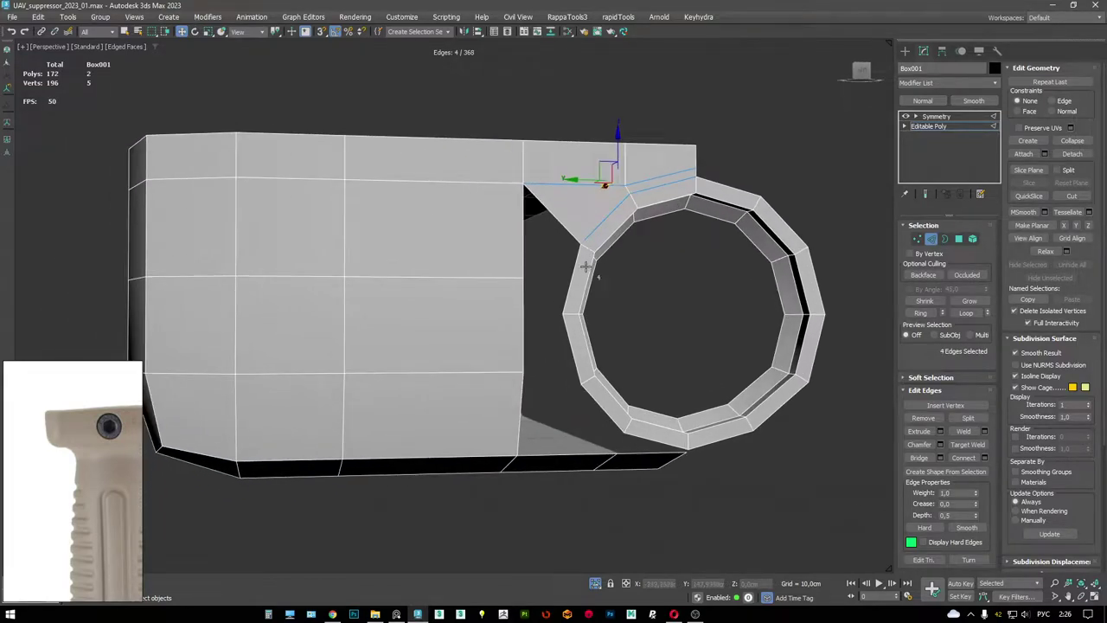
left_click(573, 274)
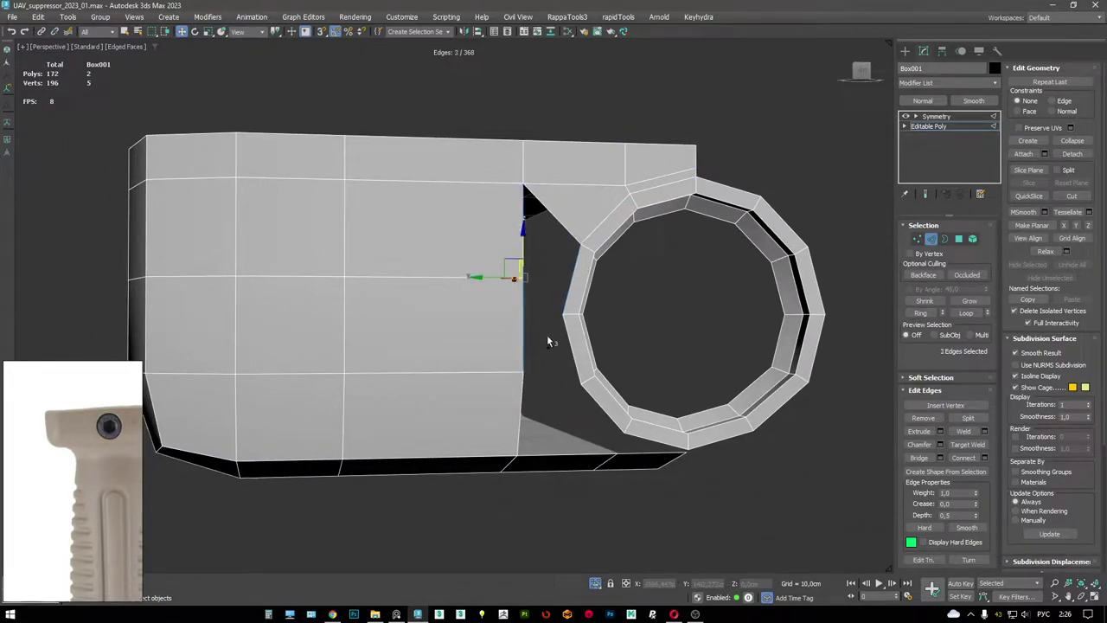
middle_click_drag(570, 346, 537, 220, "alt")
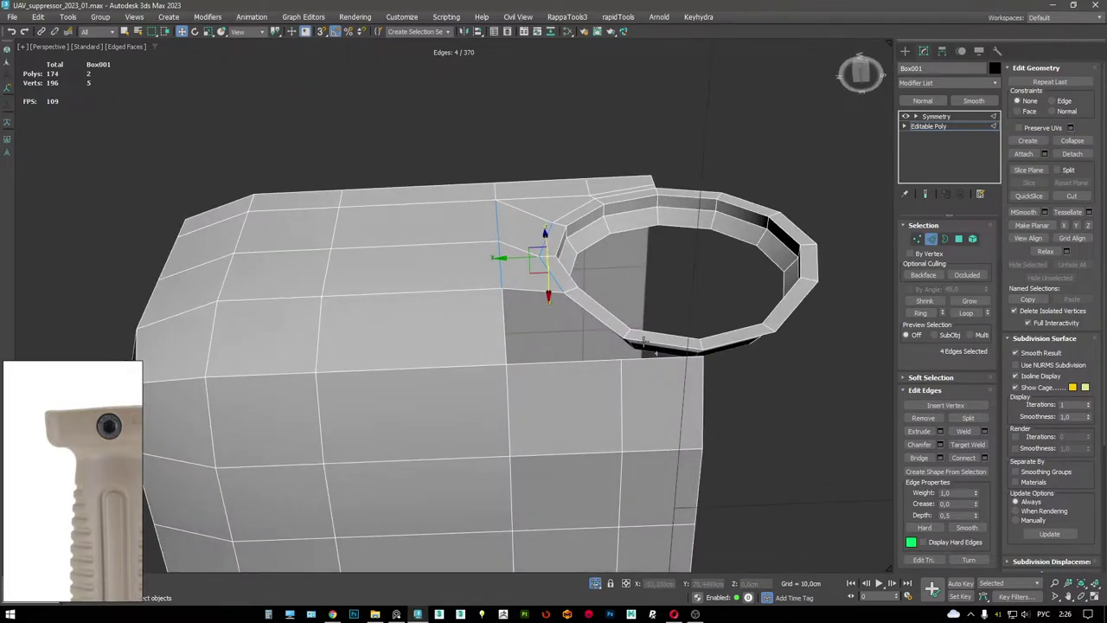
left_click(645, 355)
middle_click_drag(623, 330, 526, 378, "alt")
- Cap the remaining open border with a new face
key("3")
left_click(592, 321)
key("alt+p")
left_click(585, 271)
scroll(553, 292, "down", 5)
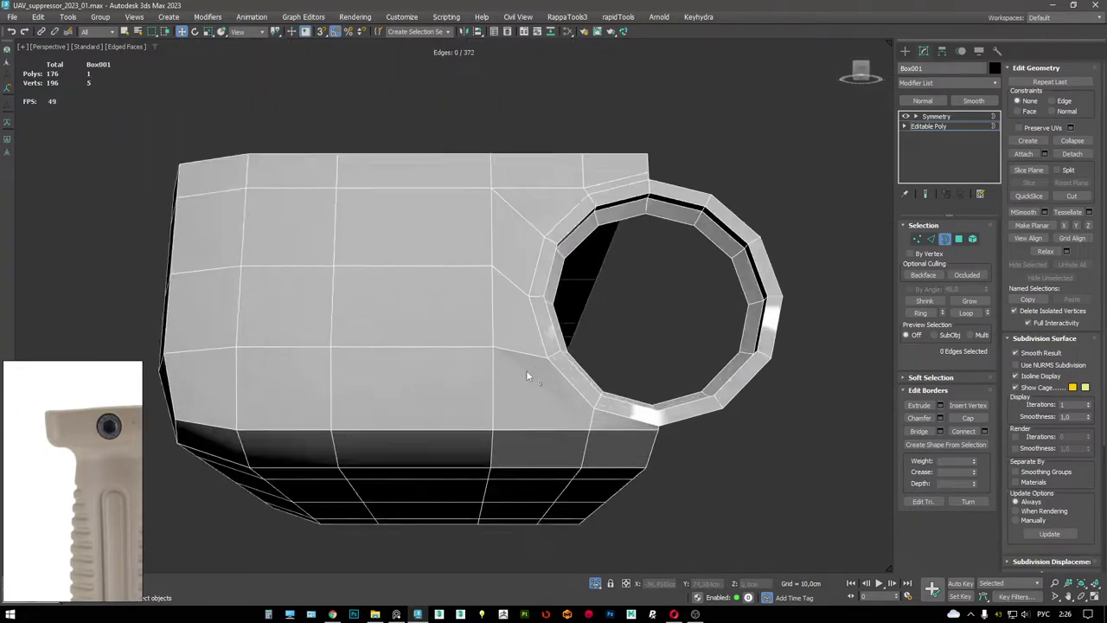
scroll(523, 366, "up", 4)
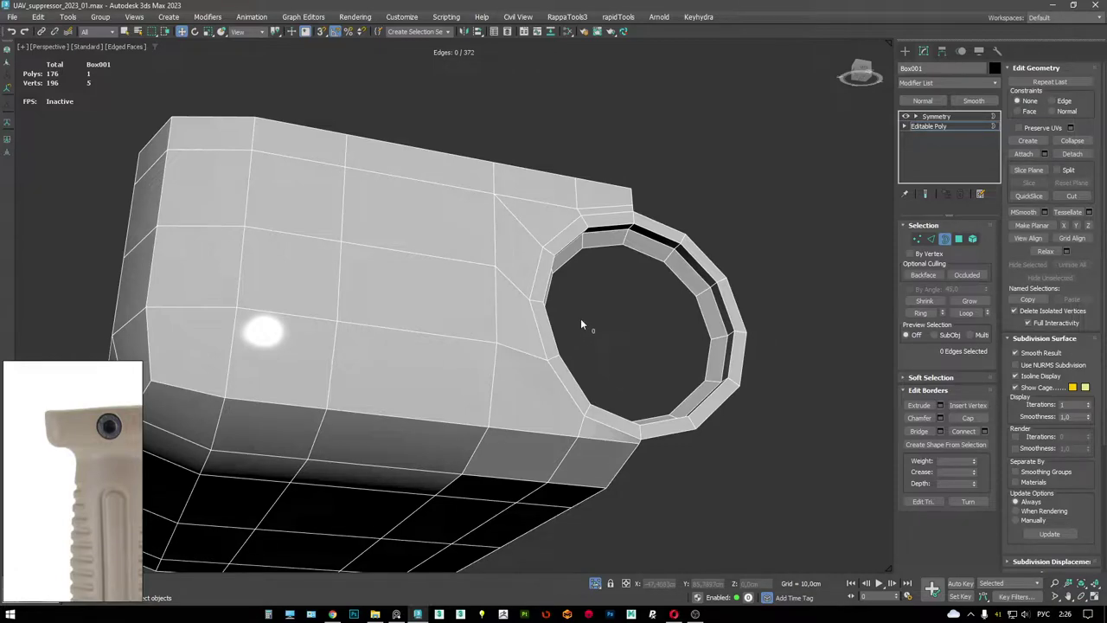
- Cut a new edge line down the block's top
middle_click_drag(581, 324, 550, 309, "alt")
scroll(533, 303, "up", 2)
key("1")
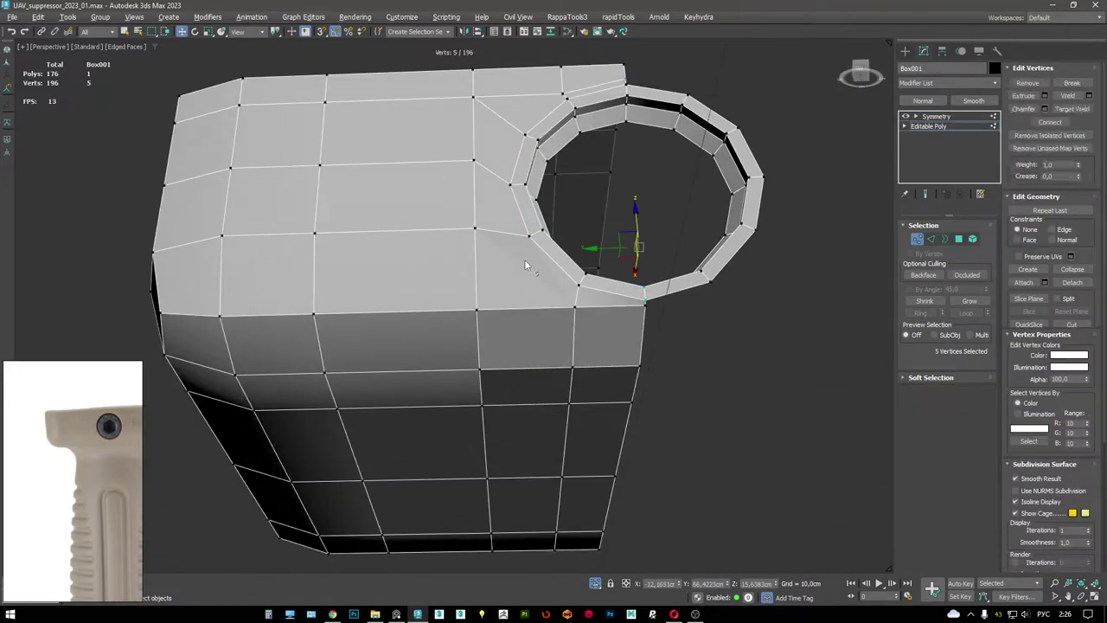
key("alt+c")
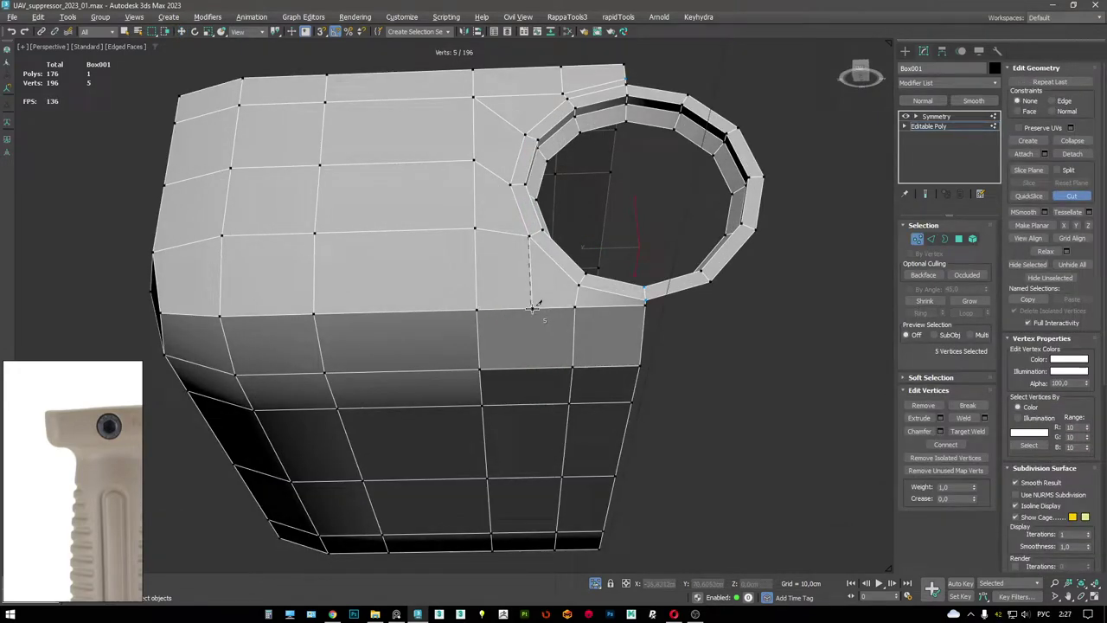
middle_click_drag(530, 140, 522, 125, "alt")
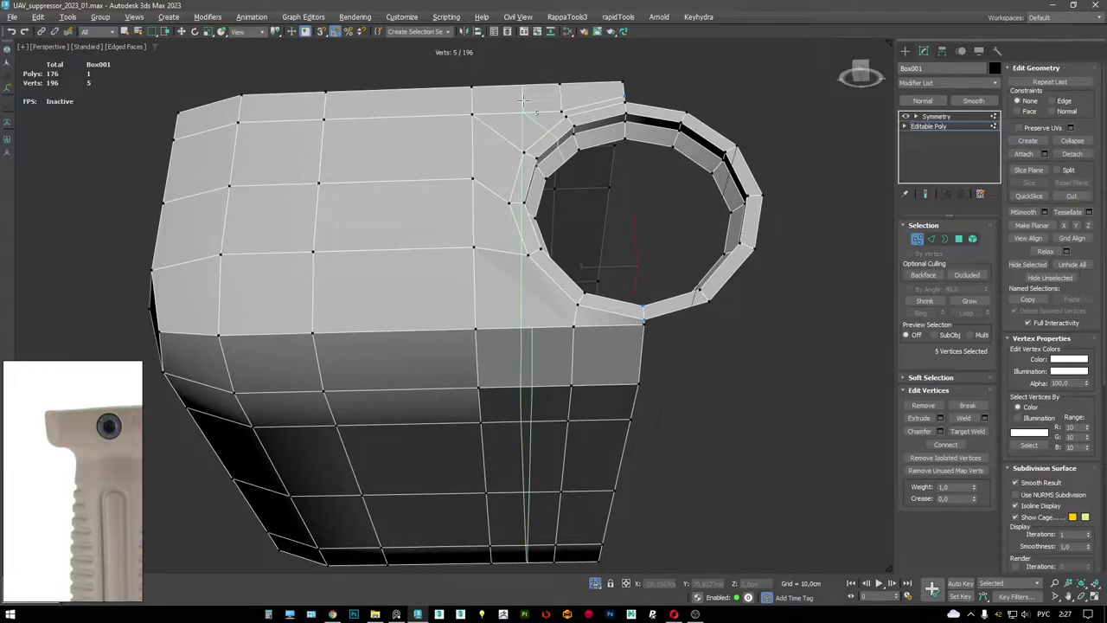
left_click(522, 101)
key("w")
scroll(541, 142, "up", 2)
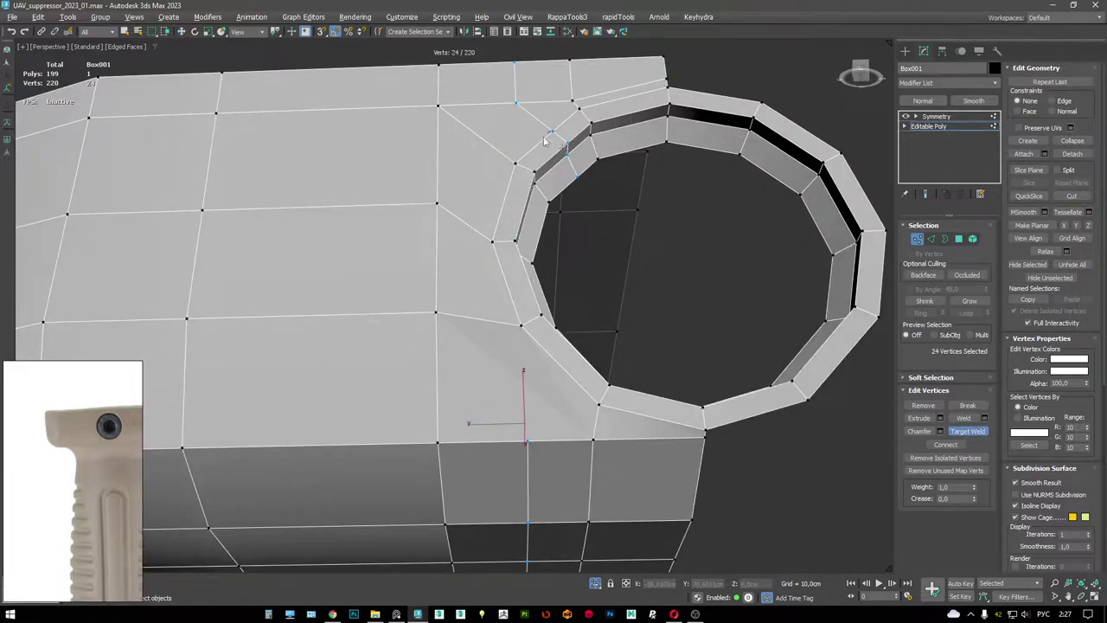
key("2")
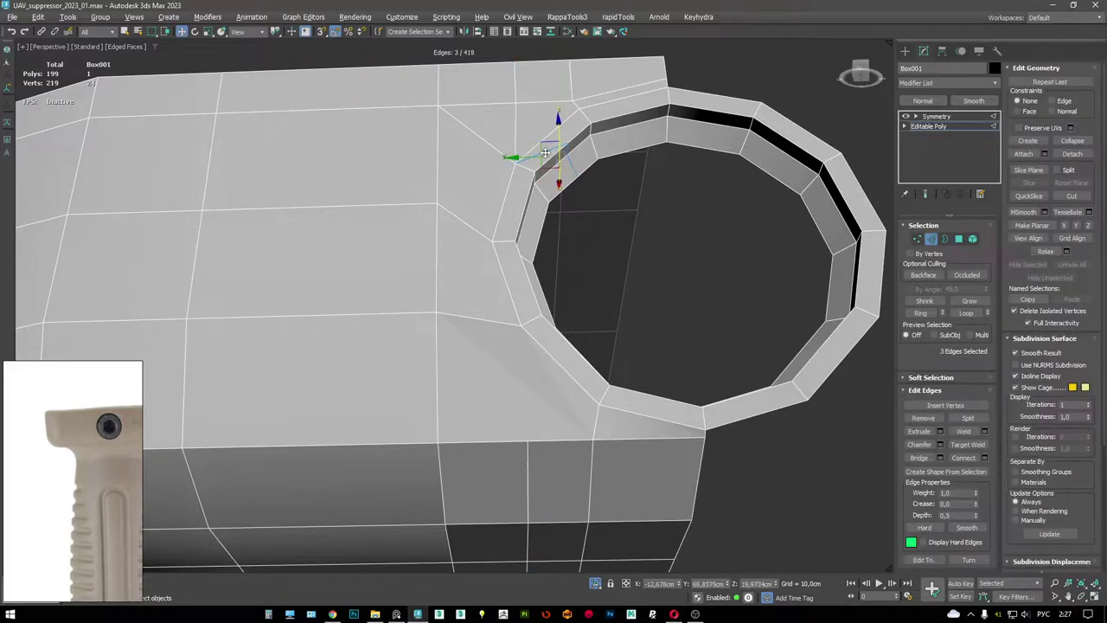
scroll(545, 152, "up", 2)
scroll(511, 153, "down", 2)
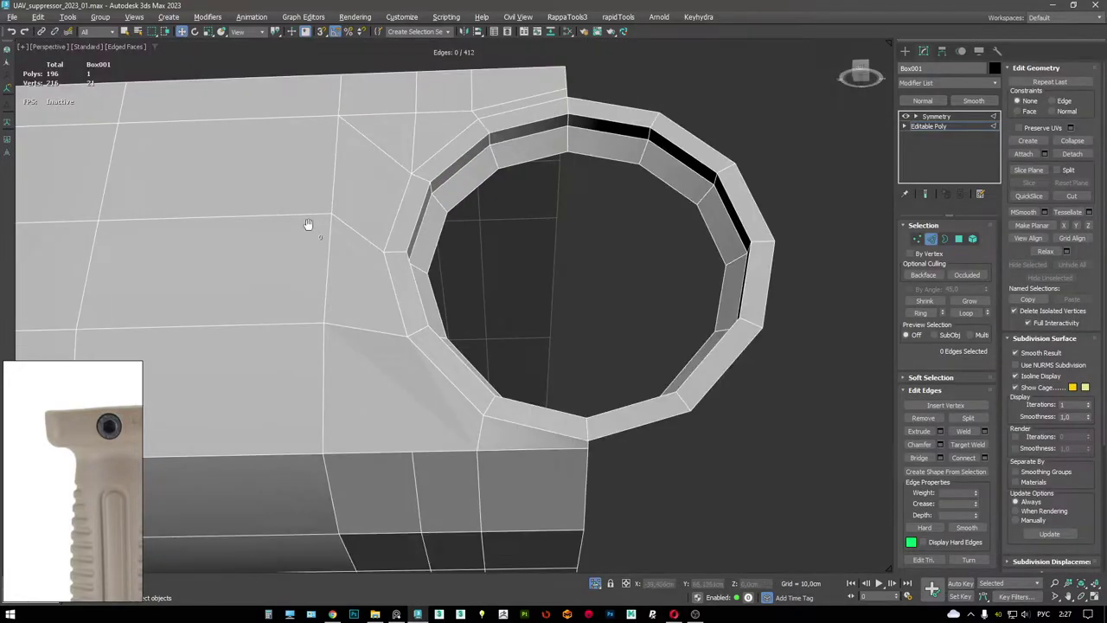
- Target Weld the vertices beside the ring to tidy the nearby topology
middle_click_drag(307, 228, 457, 287, "alt")
key("1")
left_click(469, 283)
scroll(480, 391, "down", 3)
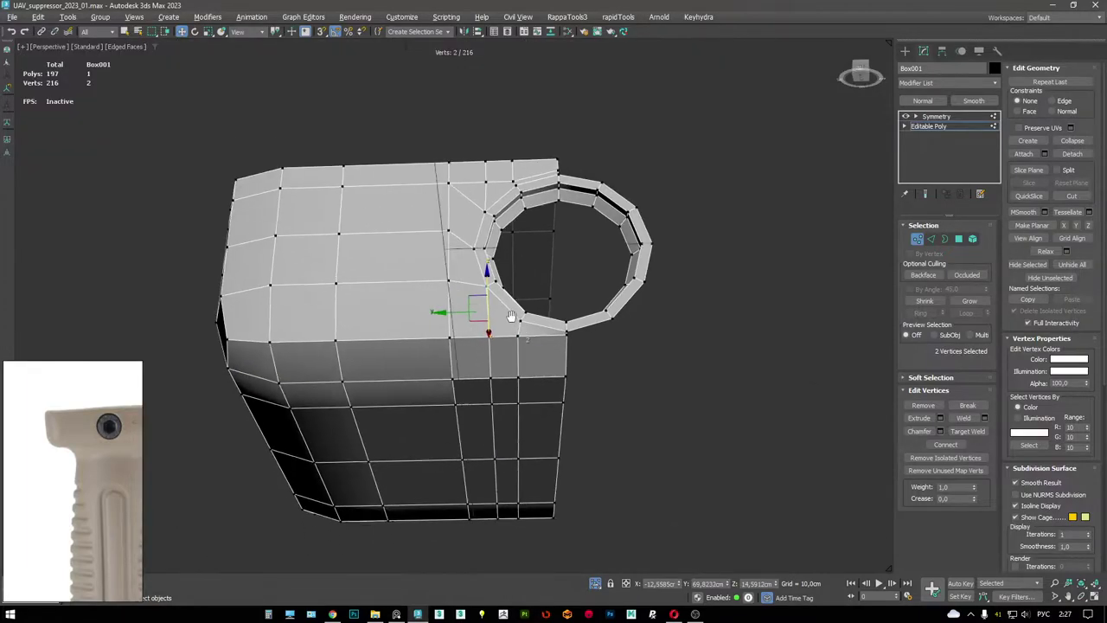
scroll(480, 380, "up", 2)
middle_click_drag(485, 372, 761, 325, "alt")
scroll(490, 224, "up", 3)
key("2")
scroll(798, 336, "up", 5)
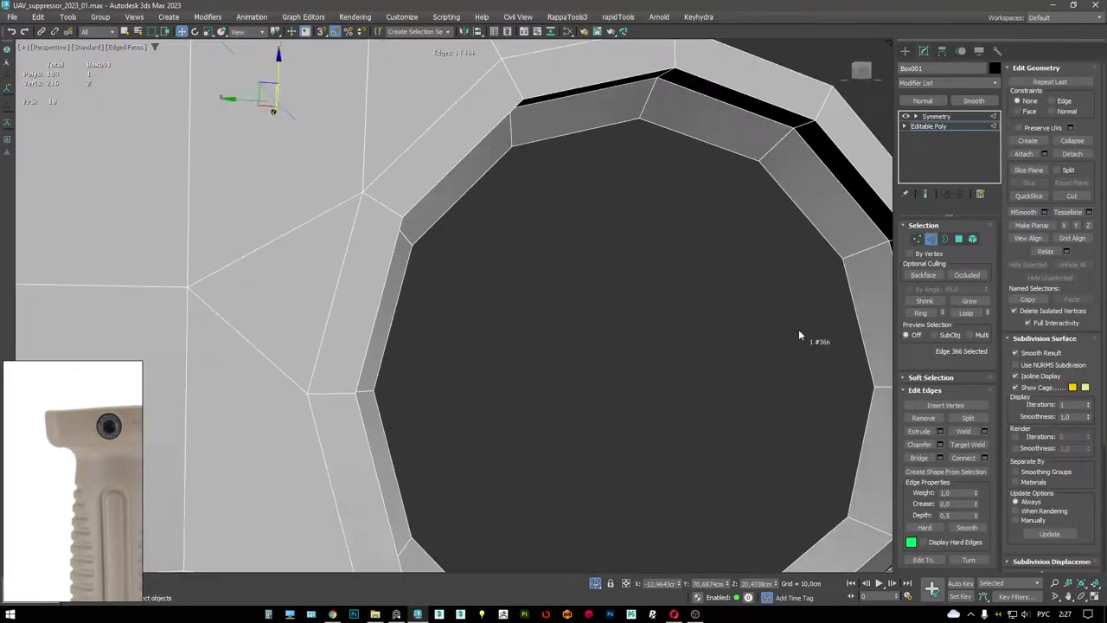
left_click(798, 336)
scroll(788, 282, "down", 5)
scroll(693, 188, "up", 5)
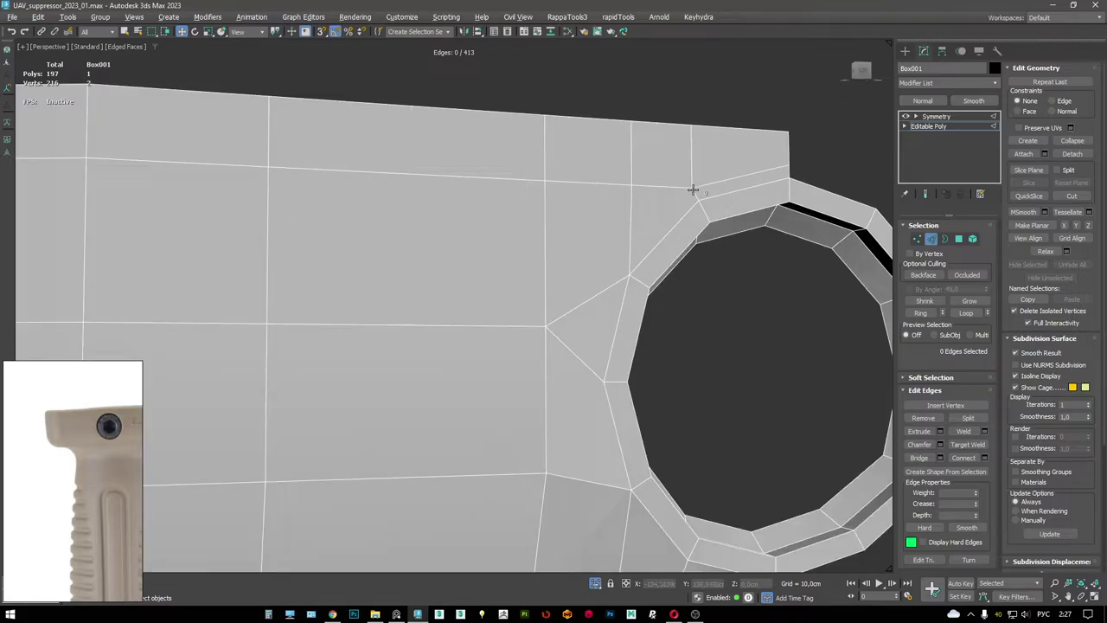
scroll(693, 189, "down", 5)
mouse_move(638, 215)
middle_mouse_down("alt")
mouse_move(650, 181)
mouse_move(628, 190)
mouse_move(627, 234)
middle_mouse_up("alt")
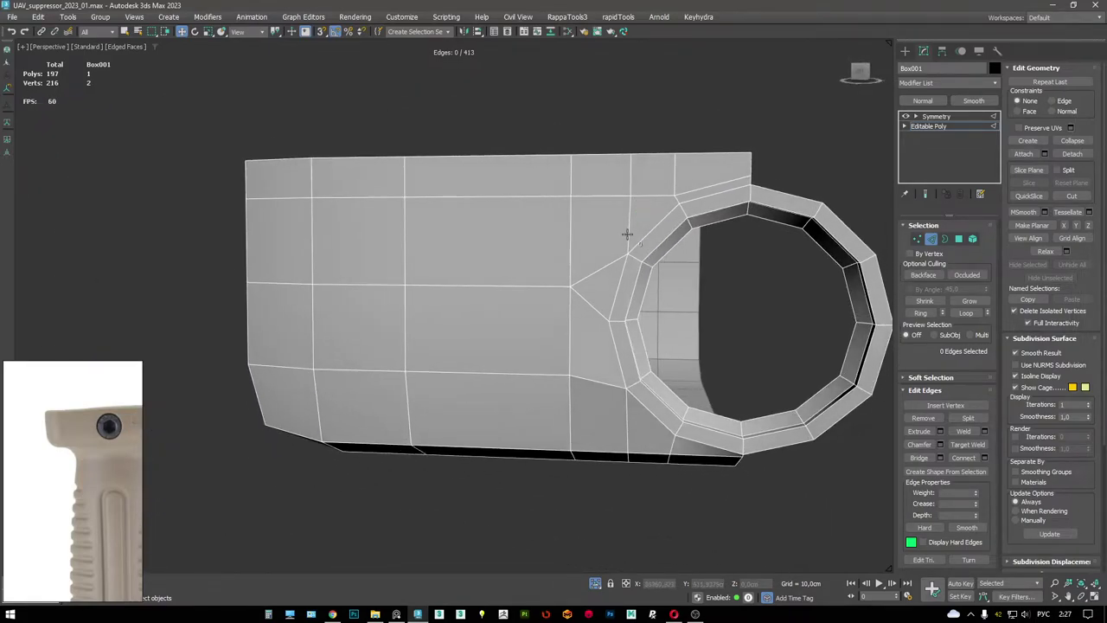
key("1")
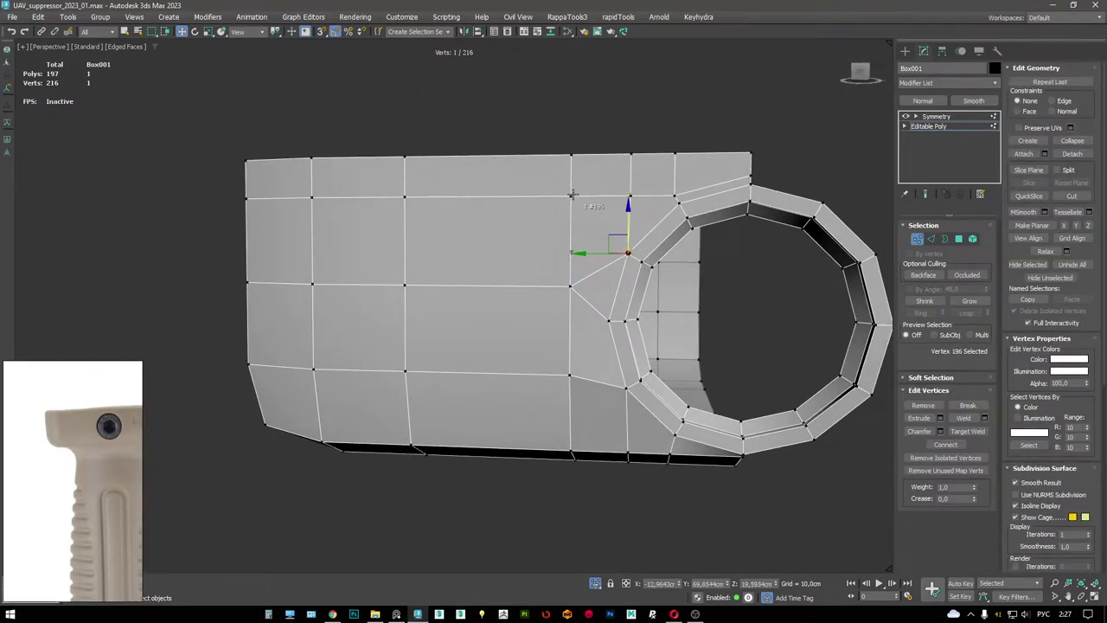
mouse_move(571, 194)
middle_mouse_down("alt")
mouse_move(606, 242)
mouse_move(666, 185)
middle_mouse_up("alt")
key("F4")
- Add TurboSmooth above Symmetry, giving a smoothed 2,860-polygon block
left_click(936, 116)
scroll(652, 258, "up", 5)
scroll(652, 258, "down", 4)
right_click(665, 186)
left_click(644, 227)
middle_click_drag(644, 227, 597, 372, "alt")
key("F4")
scroll(575, 339, "up", 3)
key("F4")
scroll(575, 339, "up", 2)
- In the base Editable Poly, select three faces on the ring's inner loop
scroll(519, 318, "down", 5)
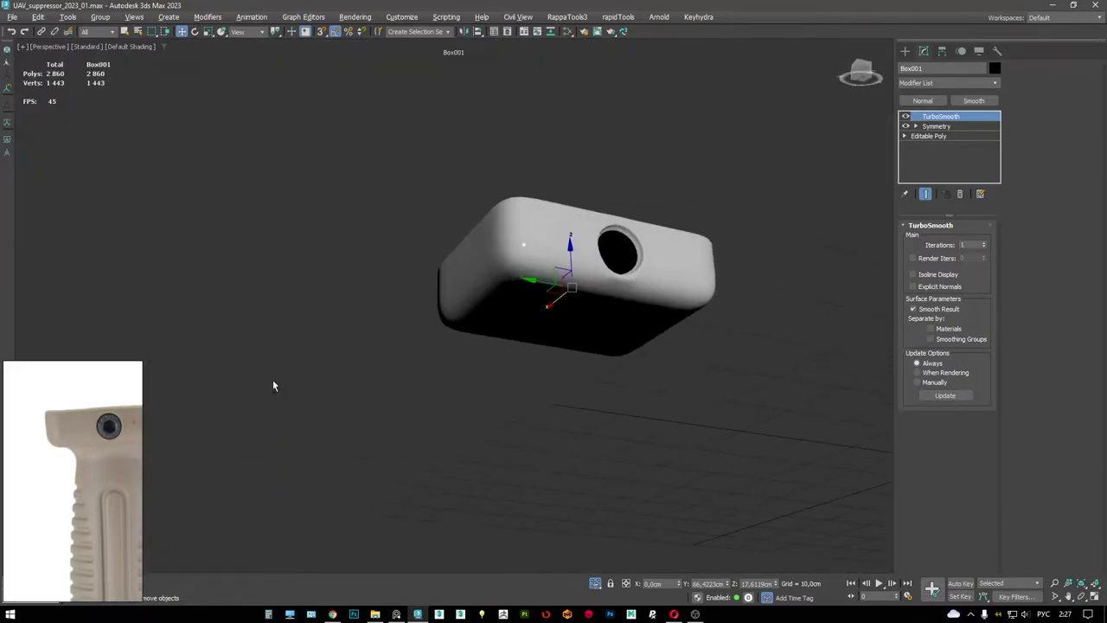
key("F4")
scroll(643, 310, "up", 4)
left_click(928, 136)
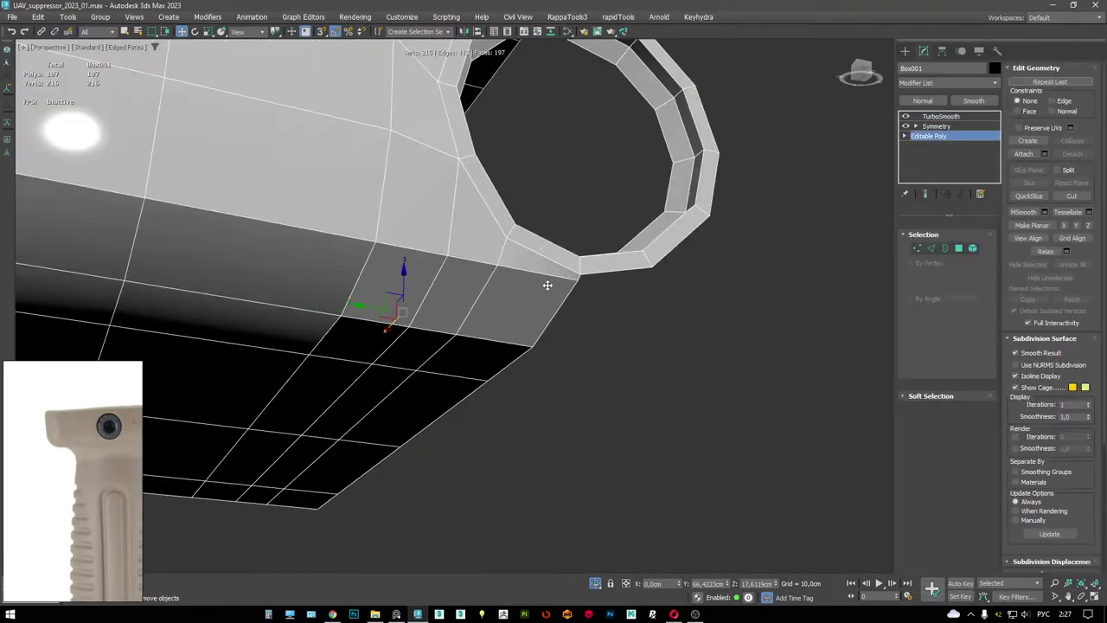
middle_click_drag(548, 285, 585, 325, "alt")
key("4")
left_click(585, 325)
left_click(553, 311, "ctrl")
left_click(485, 324, "ctrl")
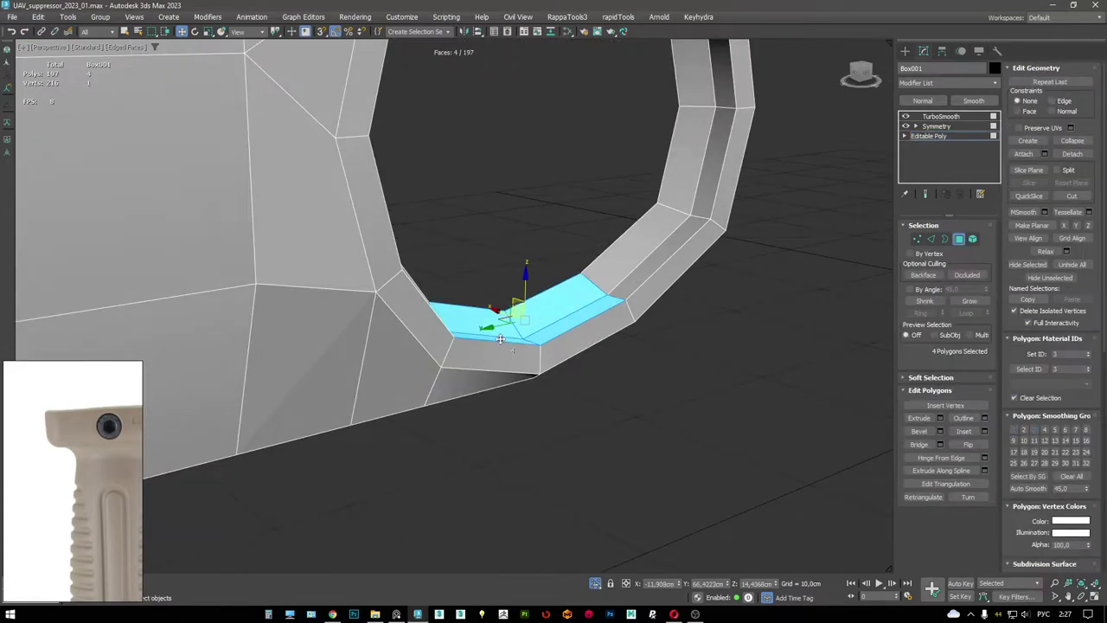
middle_click_drag(484, 325, 507, 359, "alt")
- Adjust an edge and a vertex beside the hole's rim
key("1")
key("2")
left_click(517, 347)
key("1")
left_click(503, 355)
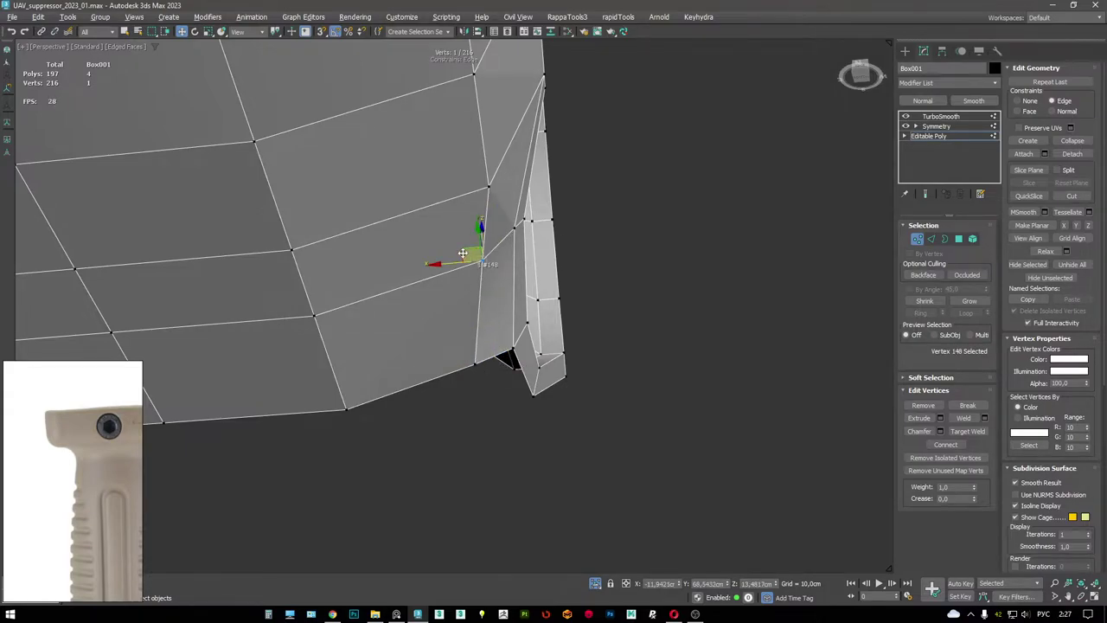
middle_click_drag(463, 253, 676, 281, "alt")
- Return to TurboSmooth, deselect the block and exit isolation to show the full grip scene
key("F4")
scroll(663, 225, "down", 3)
key("F4")
left_click(940, 116)
key("F4")
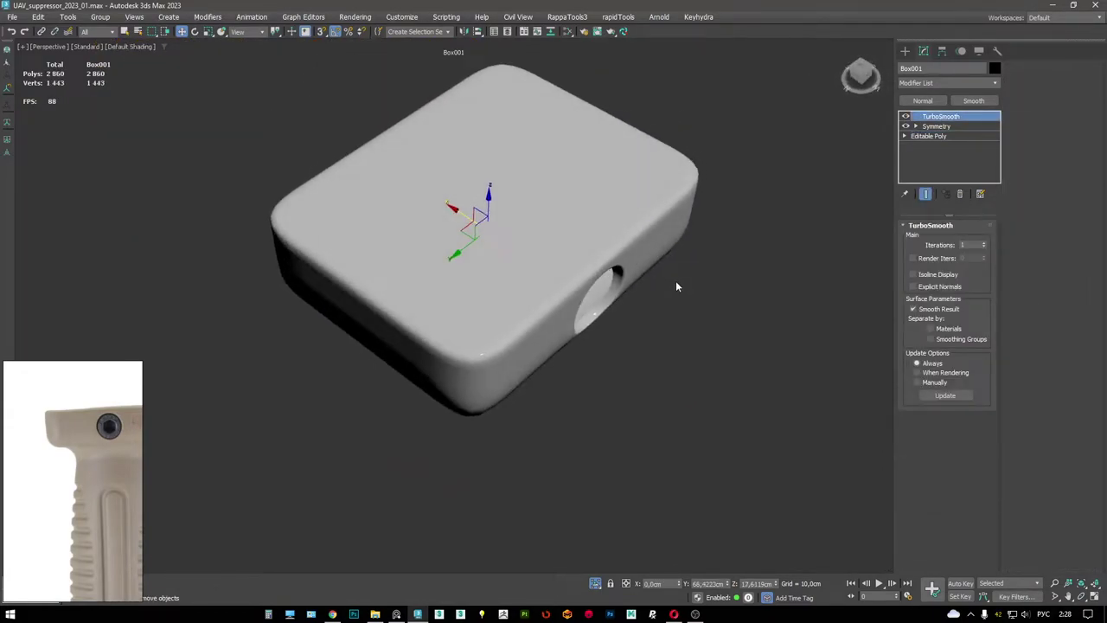
left_click(675, 281)
key("alt+q")
scroll(560, 171, "down", 3)
- Convert the NGon002 octagon to Editable Poly and move it into the hole
scroll(579, 216, "up", 4)
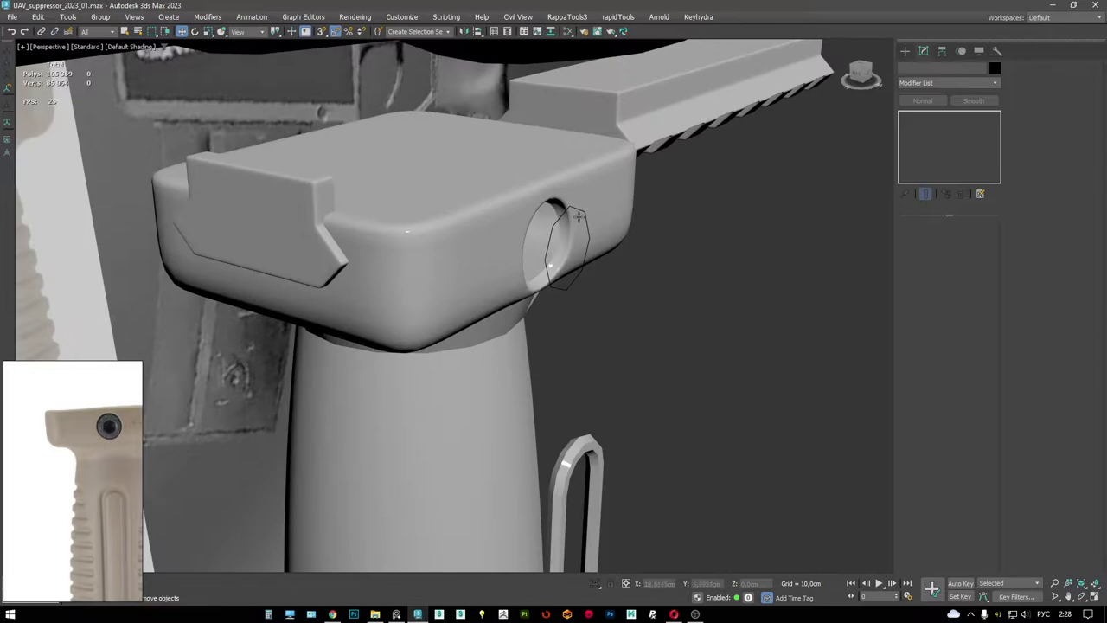
left_click(579, 216)
key("F4")
scroll(596, 199, "up", 2)
left_click(595, 203)
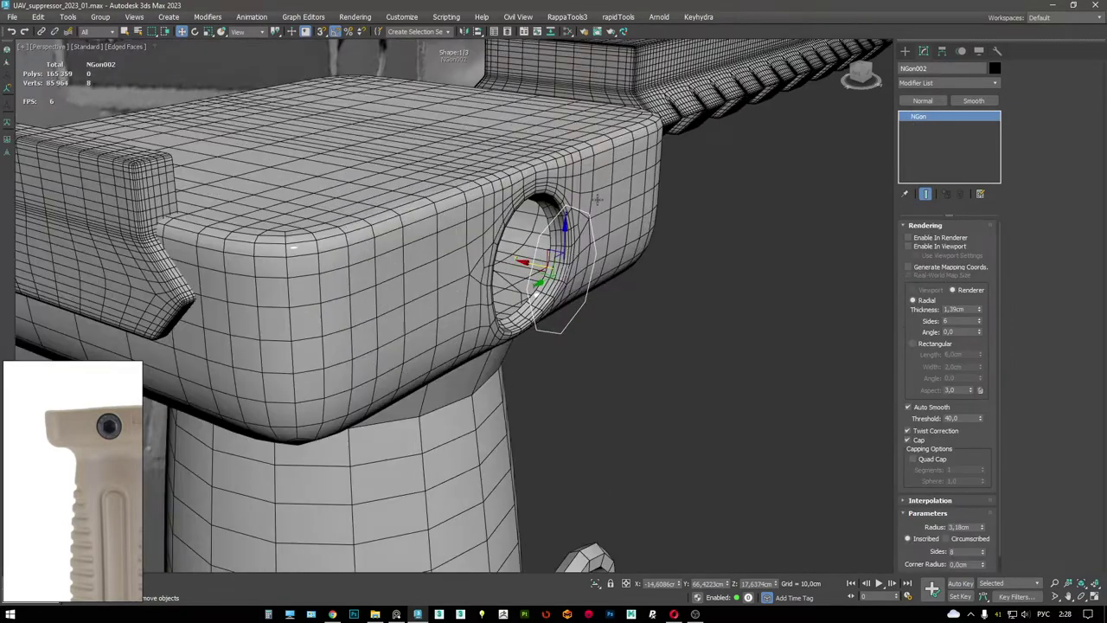
middle_click_drag(596, 198, 628, 252, "alt")
right_click(619, 234)
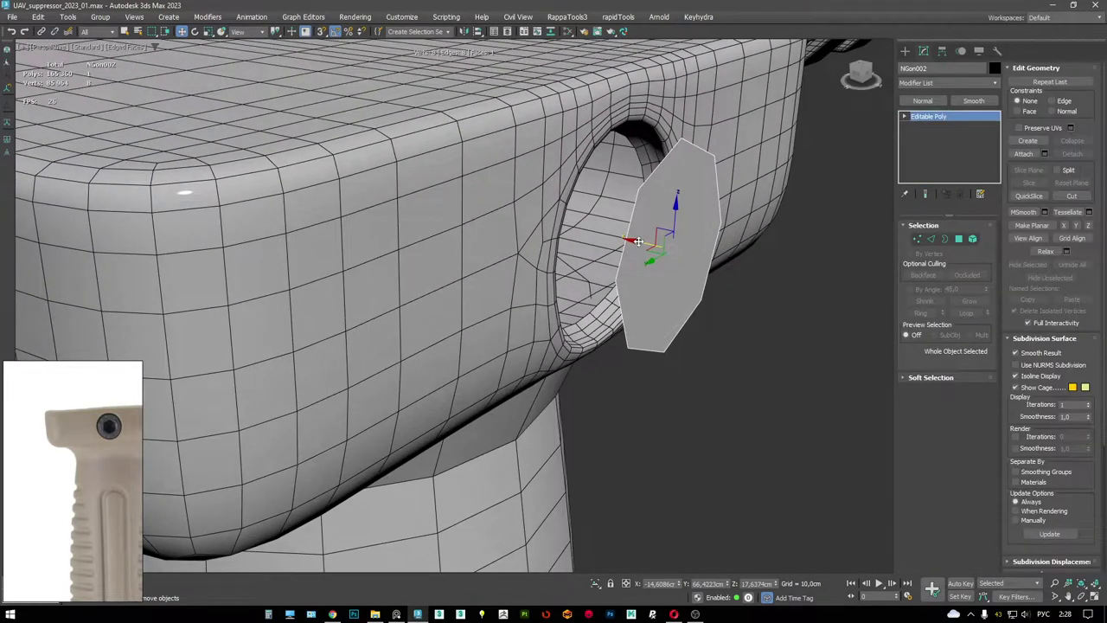
left_click_drag(638, 242, 575, 214)
- Scale the octagon up to fill the hole, checking it against the unsmoothed block
middle_click_drag(602, 212, 594, 218, "alt")
key("r")
left_click_drag(589, 229, 582, 227)
left_click(871, 107)
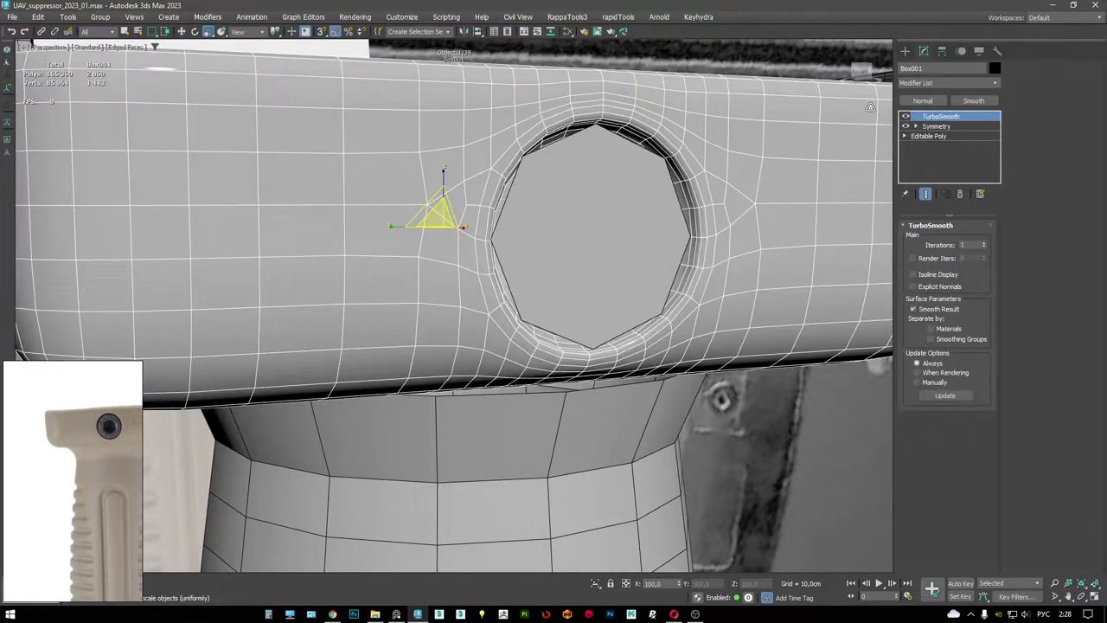
left_click(907, 117)
left_click(598, 161)
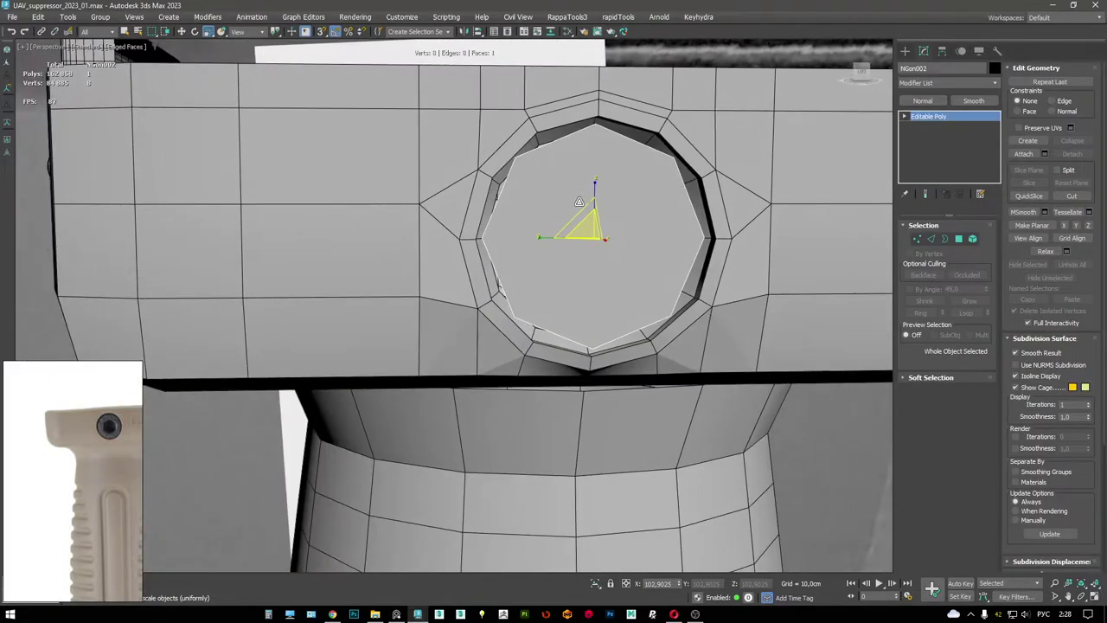
left_click_drag(587, 223, 590, 221)
middle_click_drag(589, 222, 640, 218, "alt")
- Shift-scale the octagon face inward to about 68% for a smaller inset octagon
right_click(704, 240)
left_click(664, 242)
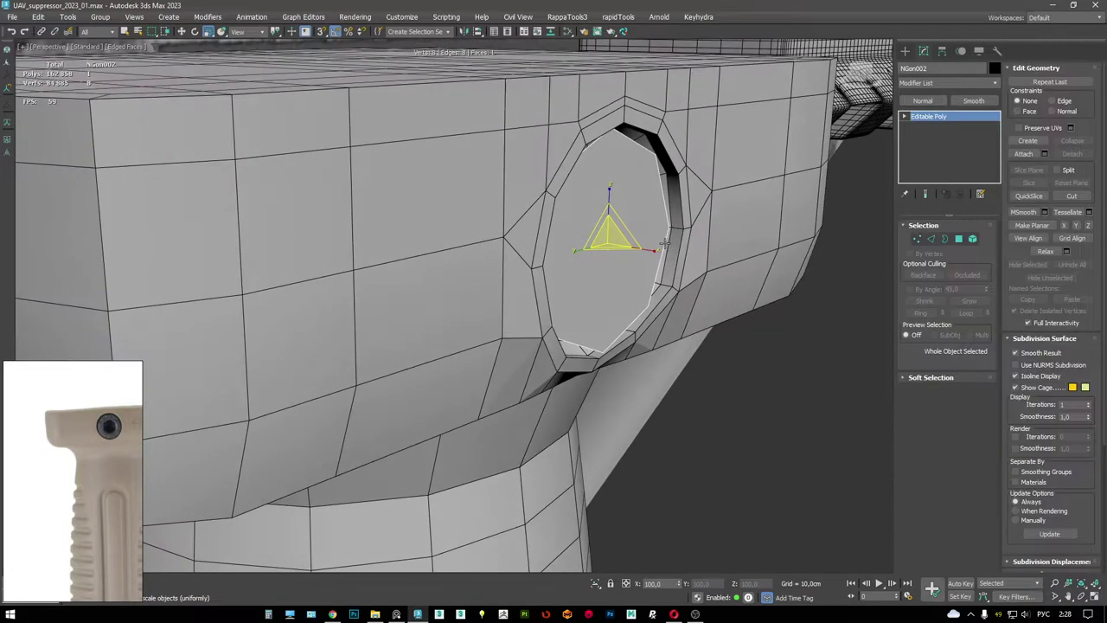
left_click(640, 218)
left_click_drag(617, 236, 617, 250)
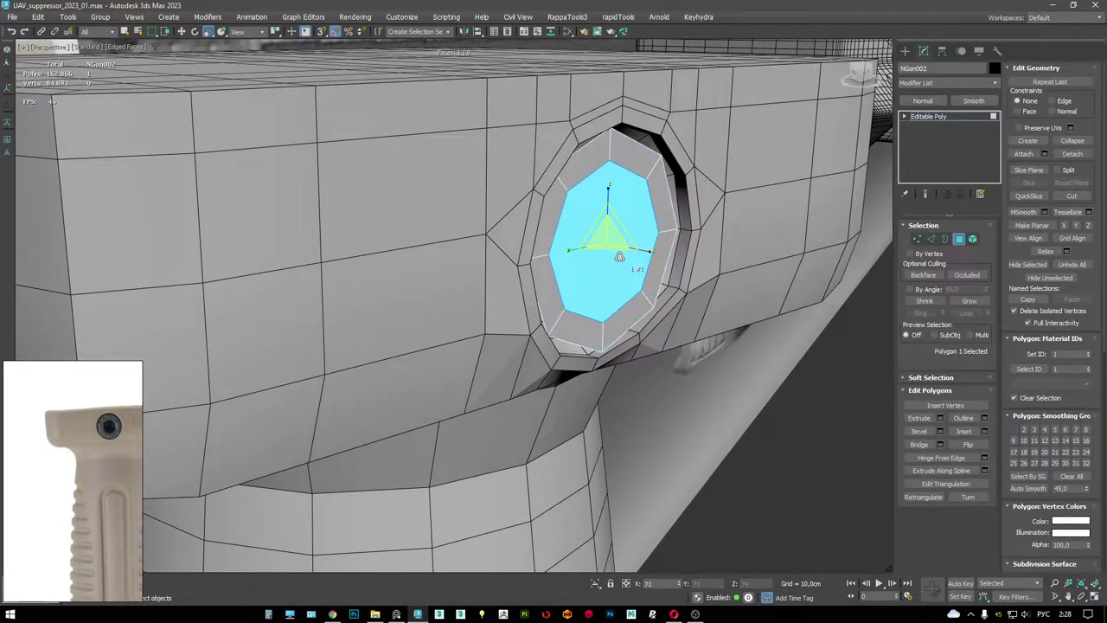
key("alt+w")
key("alt+w")
scroll(644, 242, "up", 5)
key("F3")
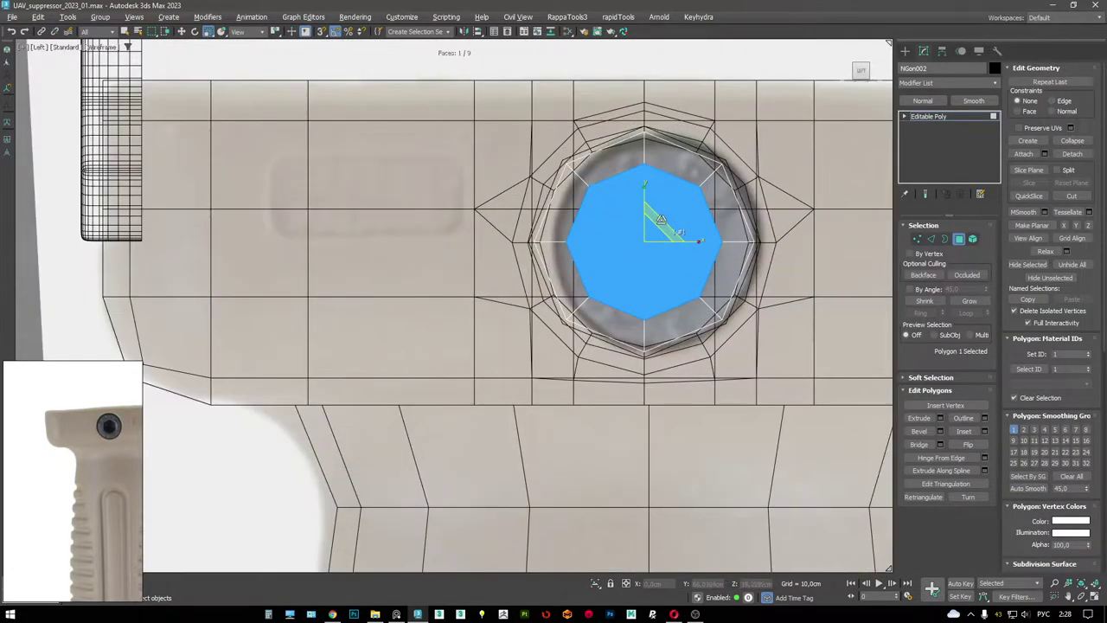
left_click_drag(661, 219, 630, 229)
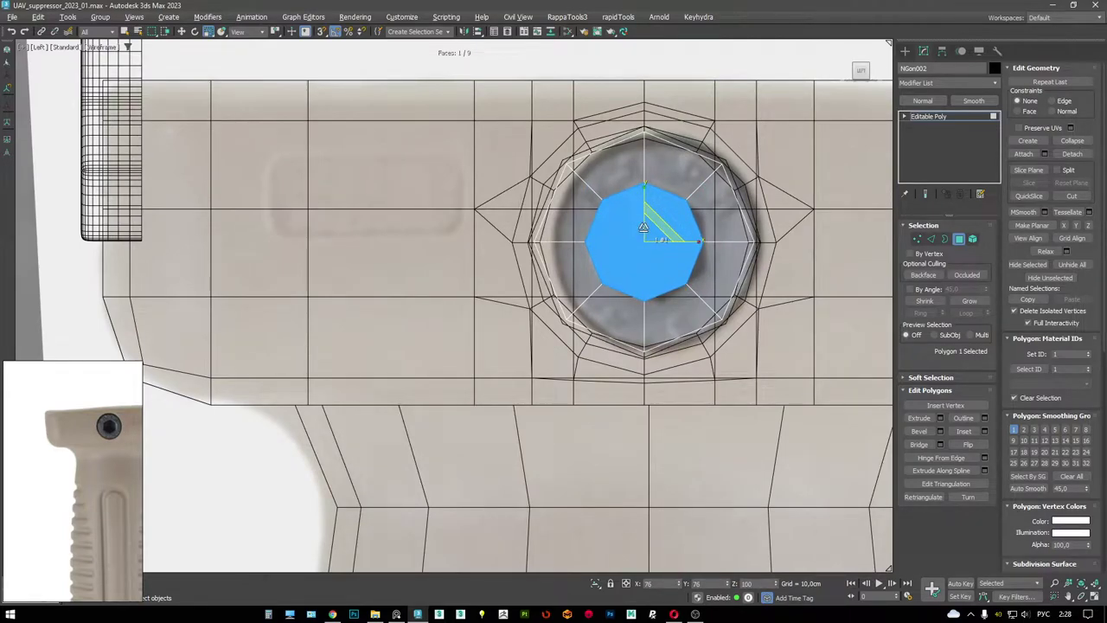
key("alt+w")
key("alt+w")
- Isolate the octagon piece and delete its outer ring of quads
key("alt+q")
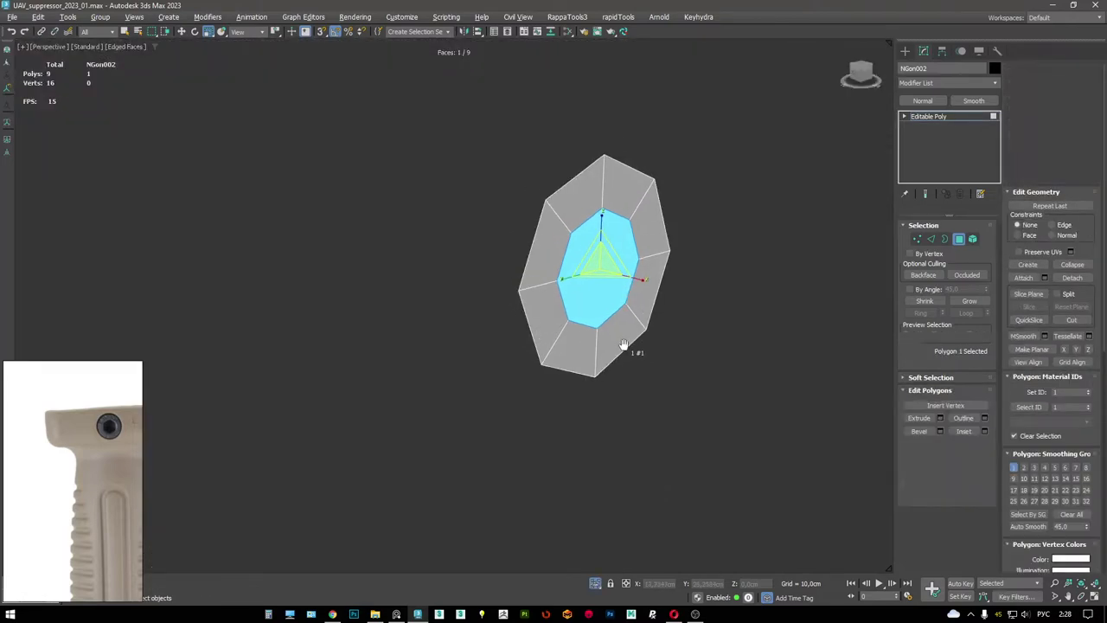
key("w")
mouse_move(604, 298)
middle_mouse_down("alt")
mouse_move(712, 309)
mouse_move(622, 273)
mouse_move(632, 127)
mouse_move(692, 154)
mouse_move(612, 127)
middle_mouse_up("alt")
key("3")
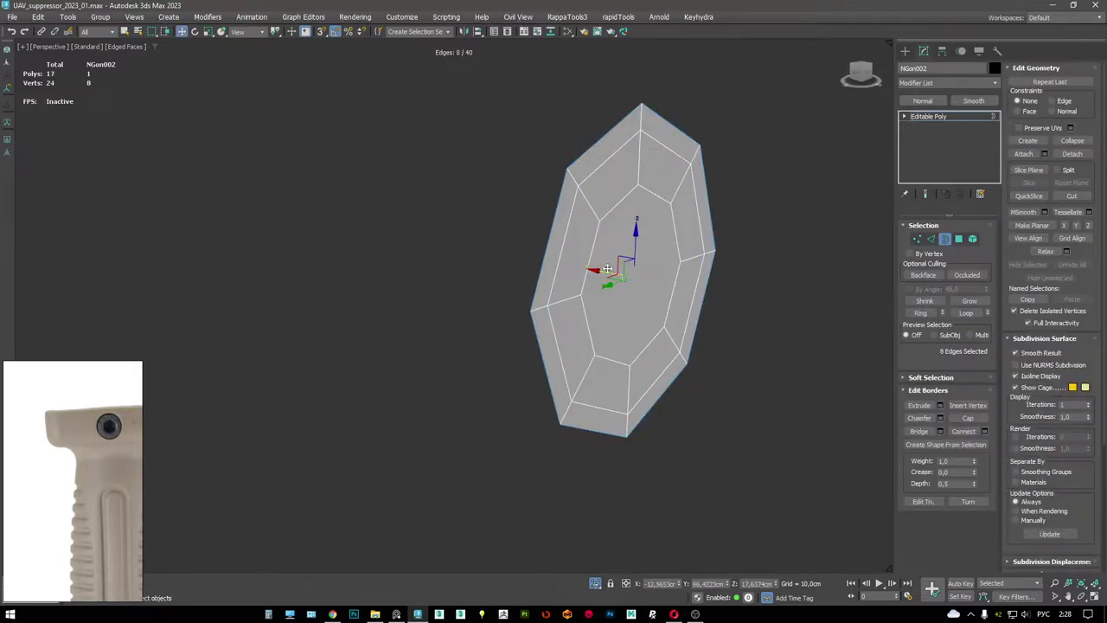
middle_click_drag(597, 270, 654, 246, "alt")
key("4")
left_click(631, 170)
left_click(554, 244, "shift")
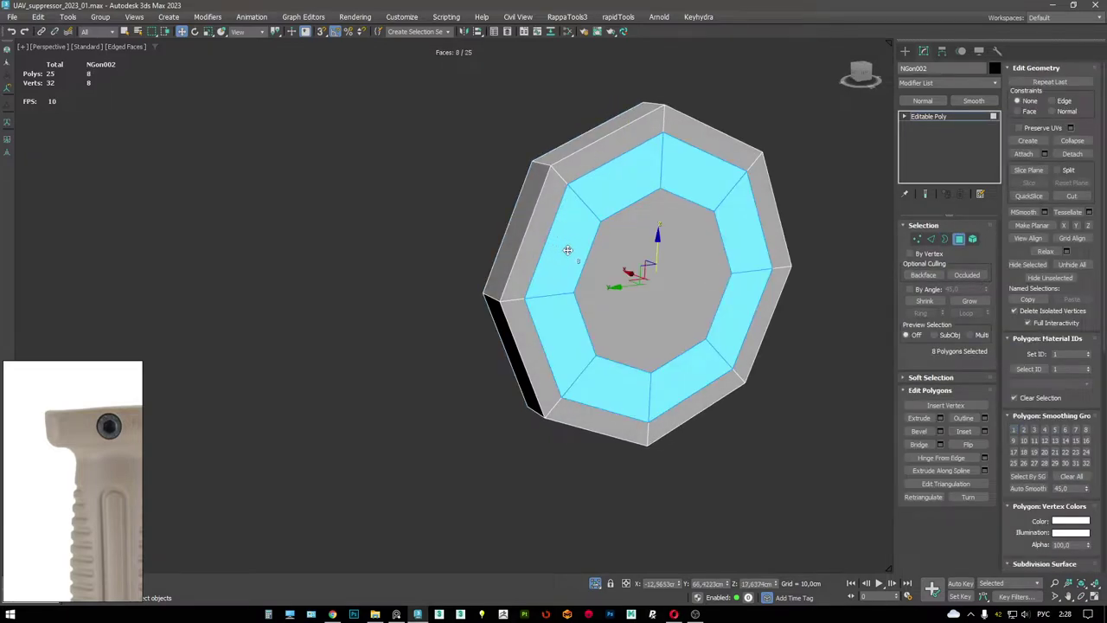
key("Delete")
- Shift-scale the inner octagon's border to pull out a new ring of faces
left_click(709, 275)
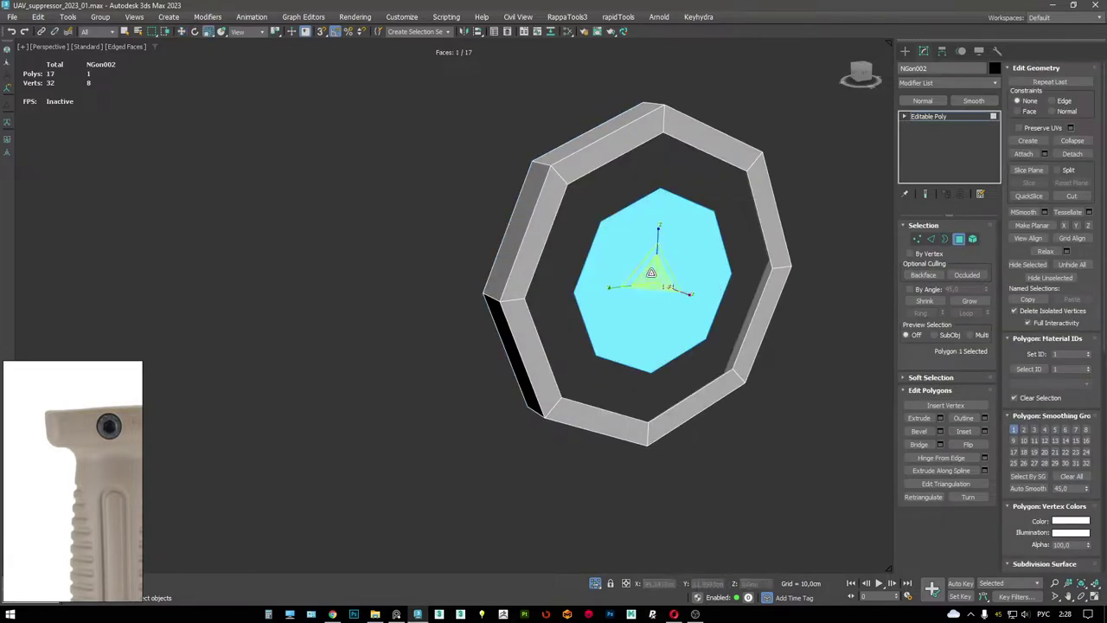
left_click_drag(651, 273, 665, 286, "shift")
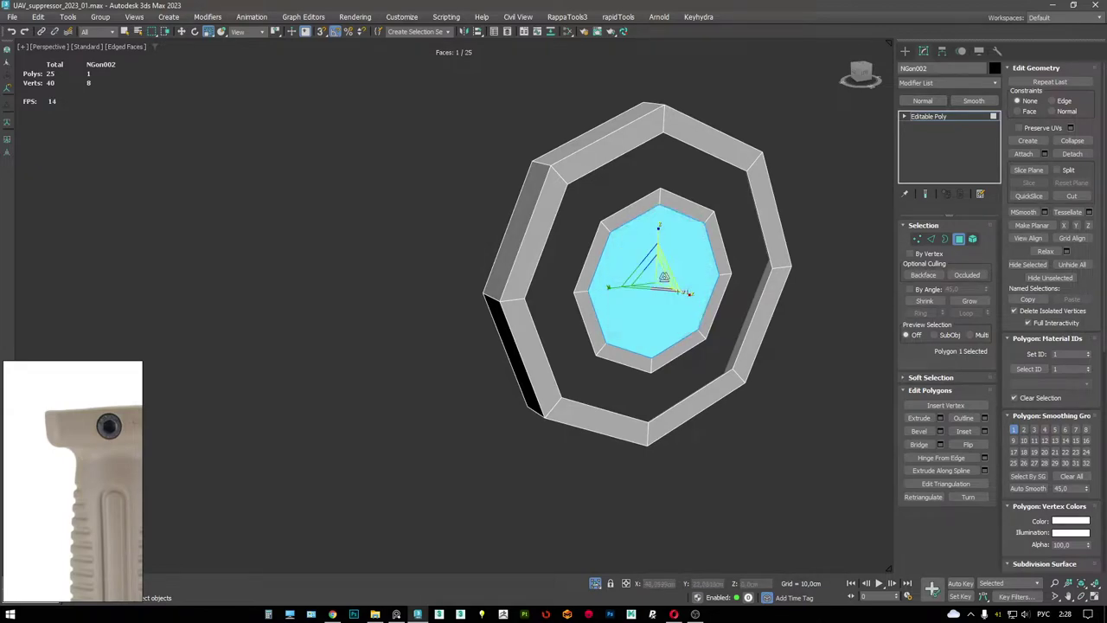
key("ctrl+z")
key("3")
left_click(683, 195)
left_click_drag(655, 265, 654, 254, "shift")
- Push the inner octagon back into a recessed wall and delete its centre face
key("4")
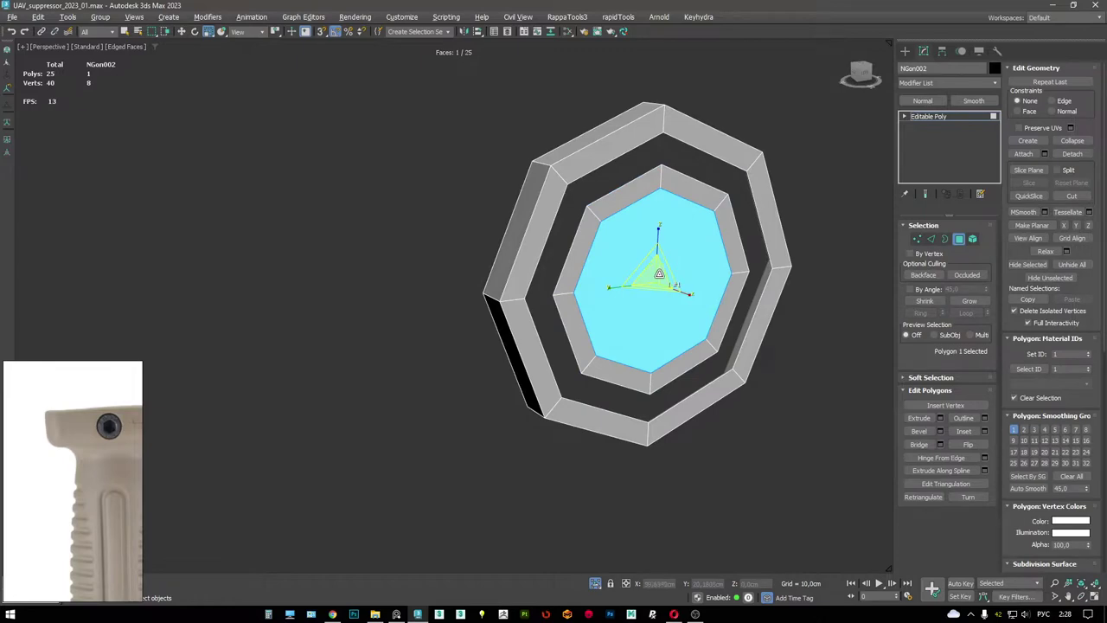
key("w")
middle_click_drag(669, 246, 683, 287, "alt")
left_click_drag(621, 276, 556, 270, "shift")
middle_click_drag(609, 264, 572, 251, "alt")
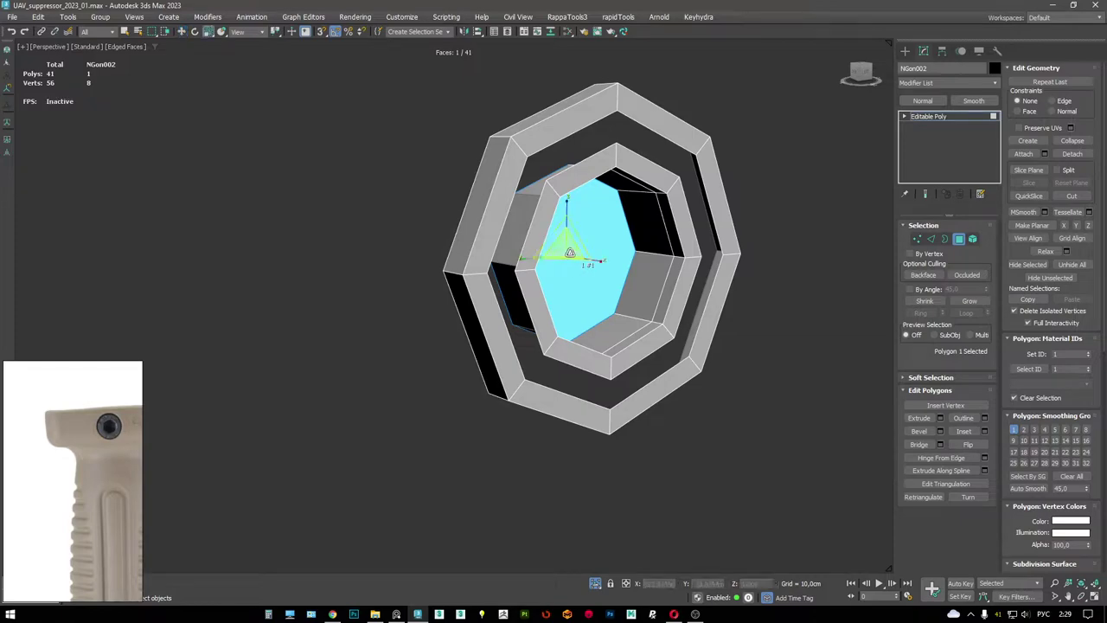
left_click_drag(565, 247, 576, 263, "shift")
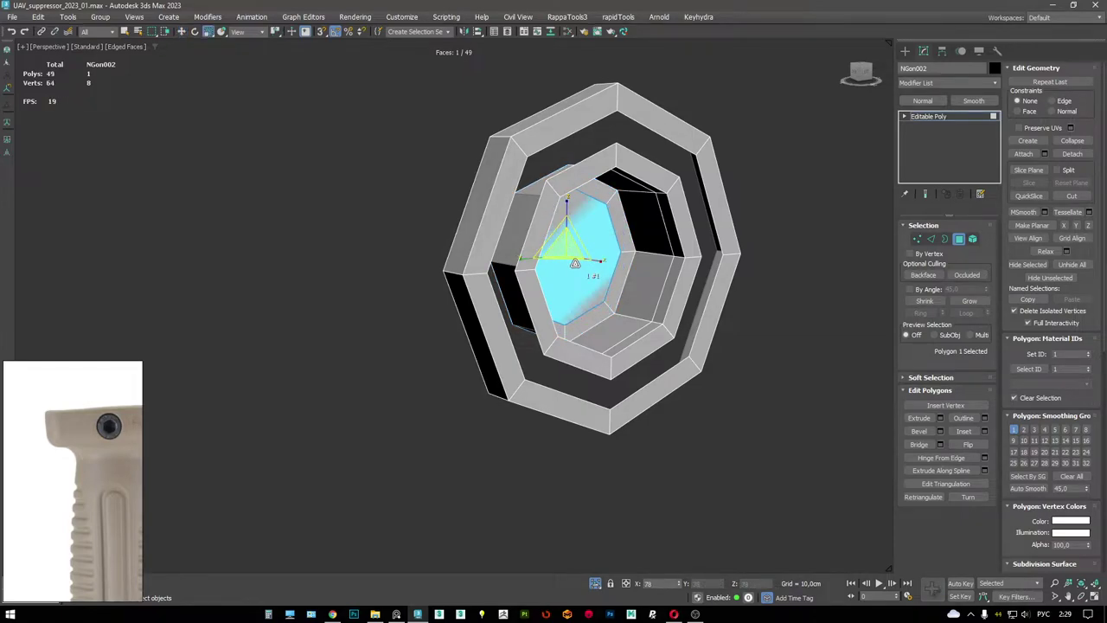
key("ctrl+z")
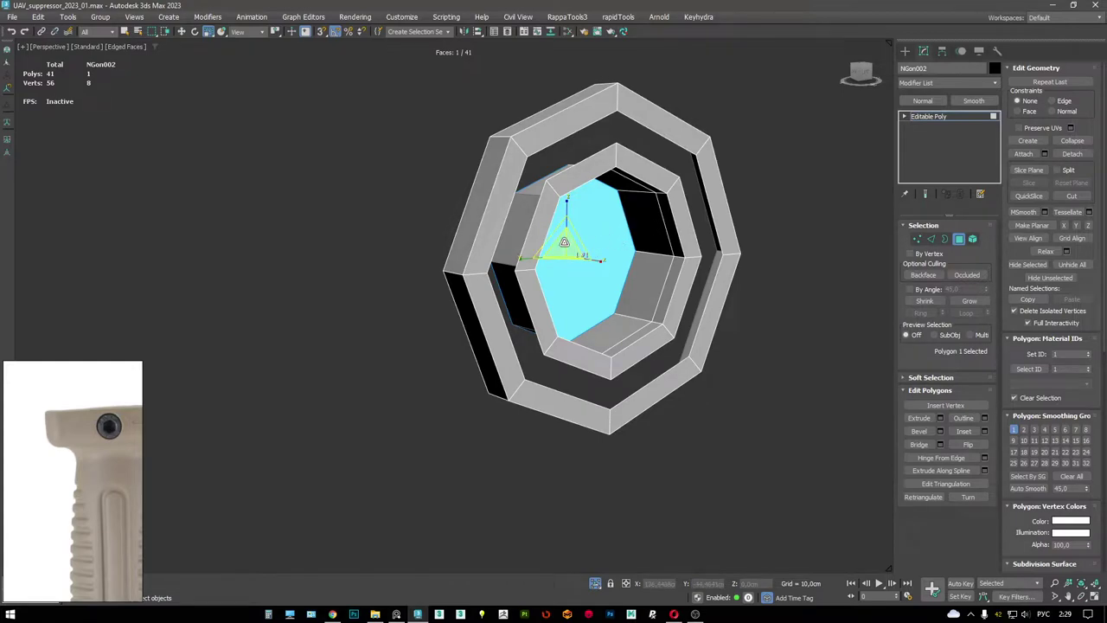
key("Delete")
- Extrude the selected ring edges with zero height, widening the extruded faces slightly
middle_click_drag(609, 251, 597, 259, "alt")
key("2")
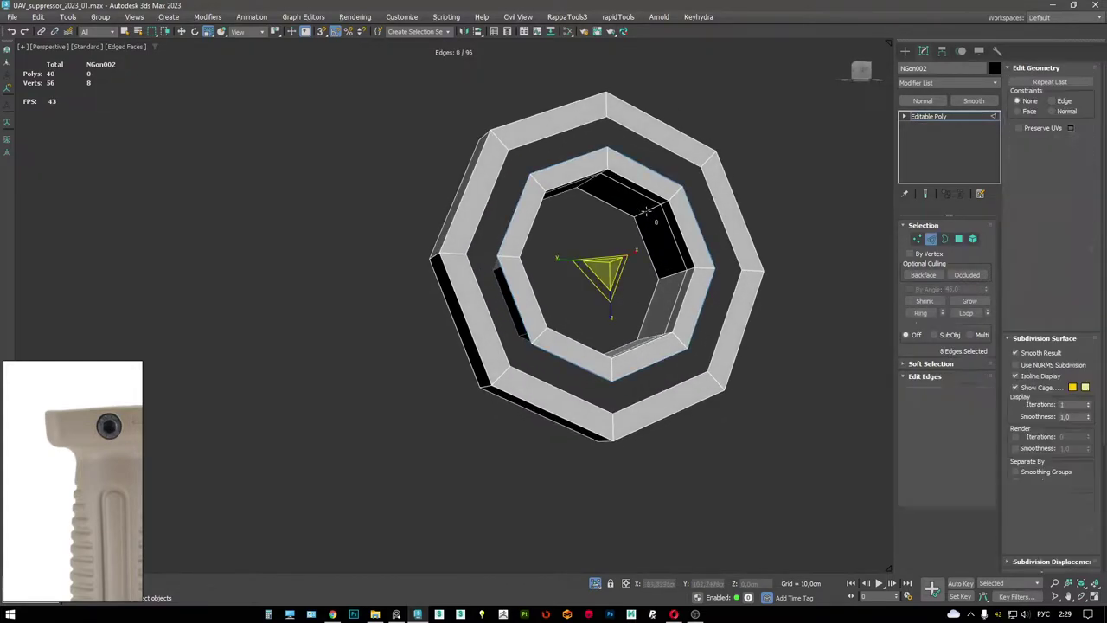
key("shift+e")
left_click_drag(662, 215, 570, 245)
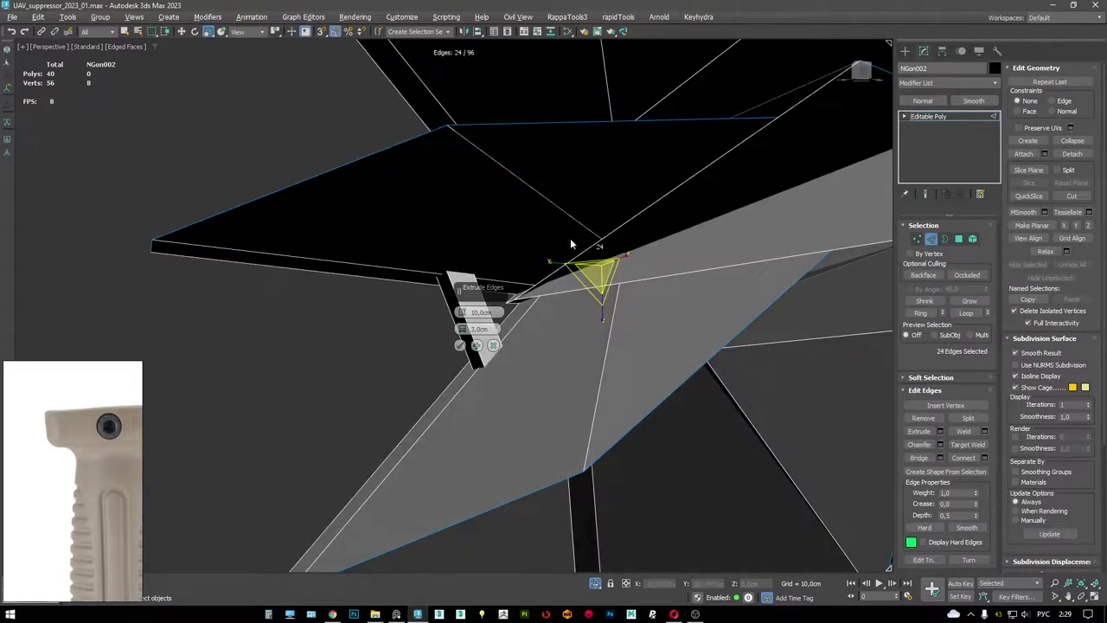
right_click(459, 317)
left_click_drag(461, 329, 462, 322)
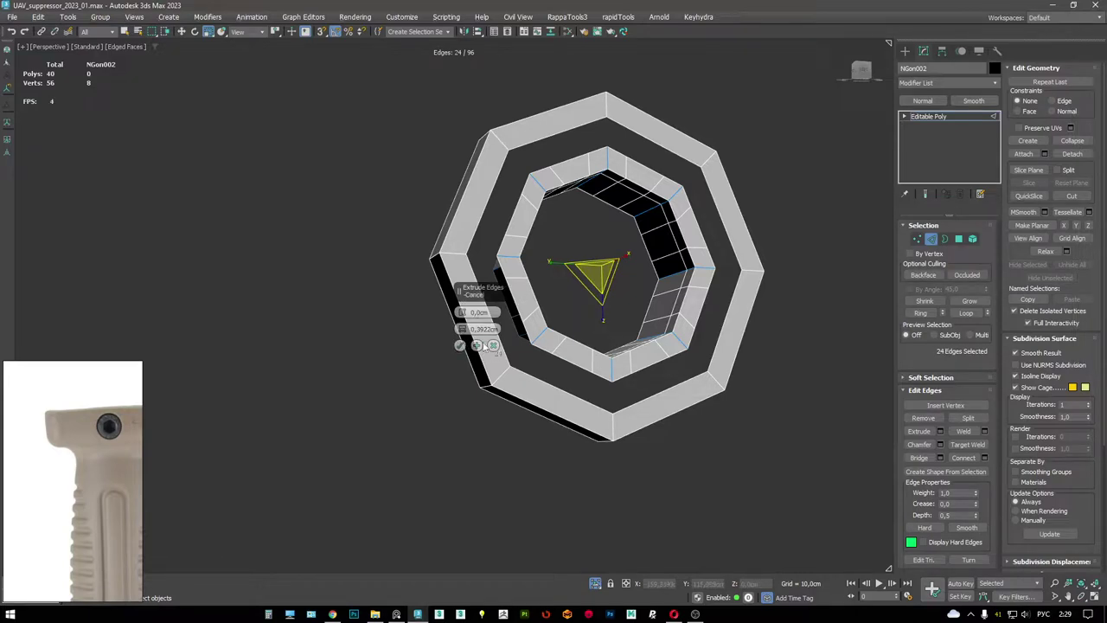
left_click(460, 346)
- Remove the extra inner edge loop, then bridge the facing borders of the inner and outer rings
middle_click_drag(459, 346, 528, 199, "alt")
left_click(535, 145)
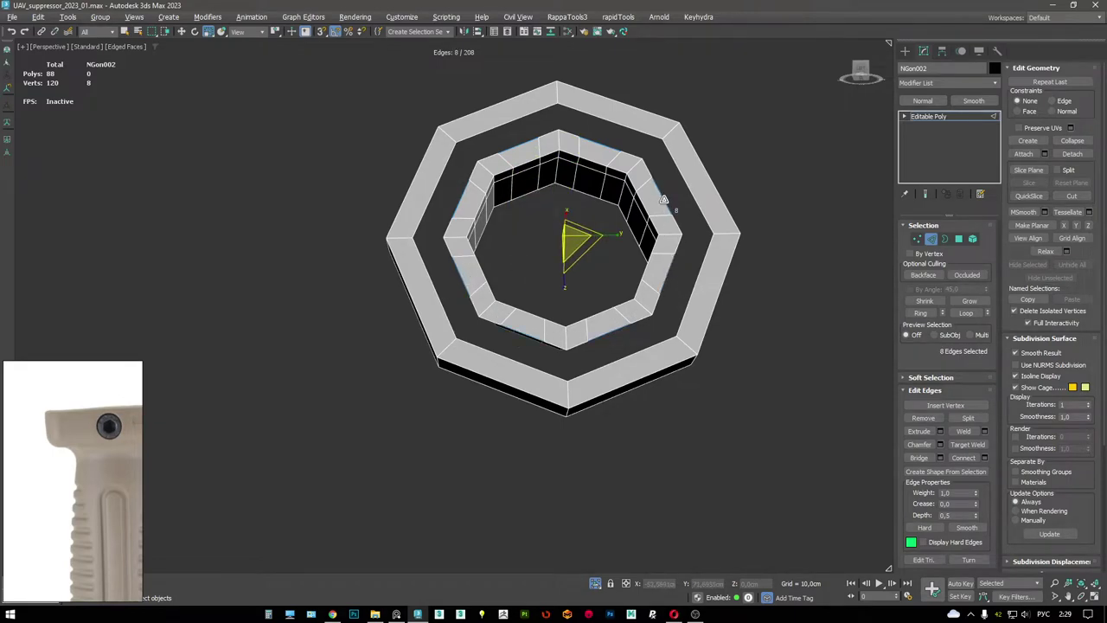
key("ctrl+BackSpace")
mouse_move(664, 201)
middle_mouse_down("alt")
mouse_move(663, 216)
mouse_move(664, 193)
mouse_move(603, 178)
mouse_move(616, 204)
mouse_move(608, 198)
mouse_move(610, 212)
mouse_move(563, 263)
middle_mouse_up("alt")
key("3")
left_click(610, 212)
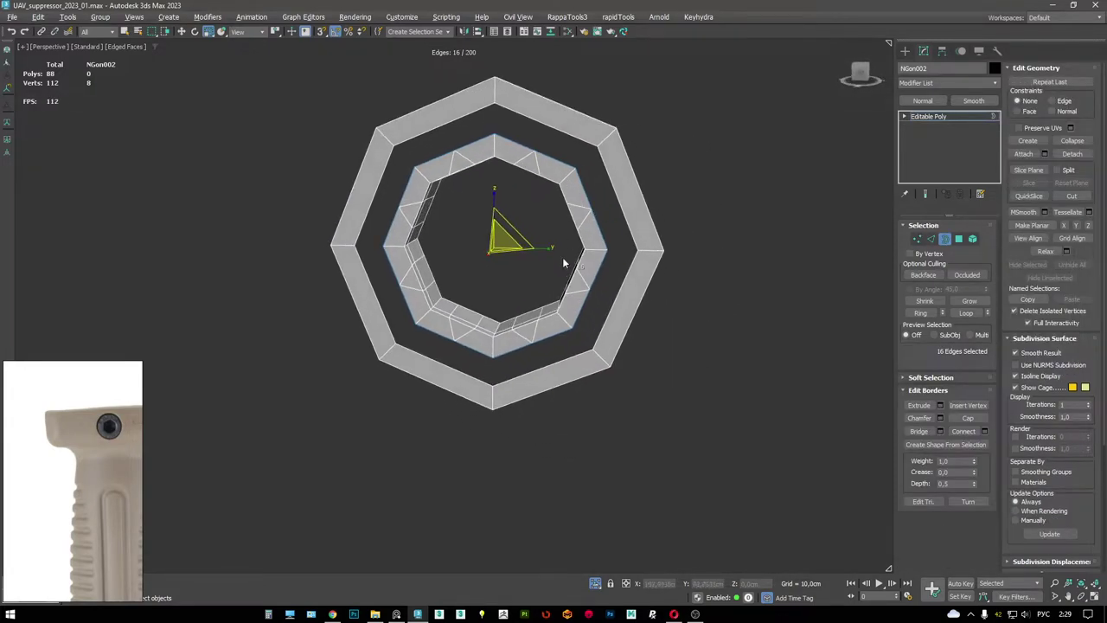
key("shift+b")
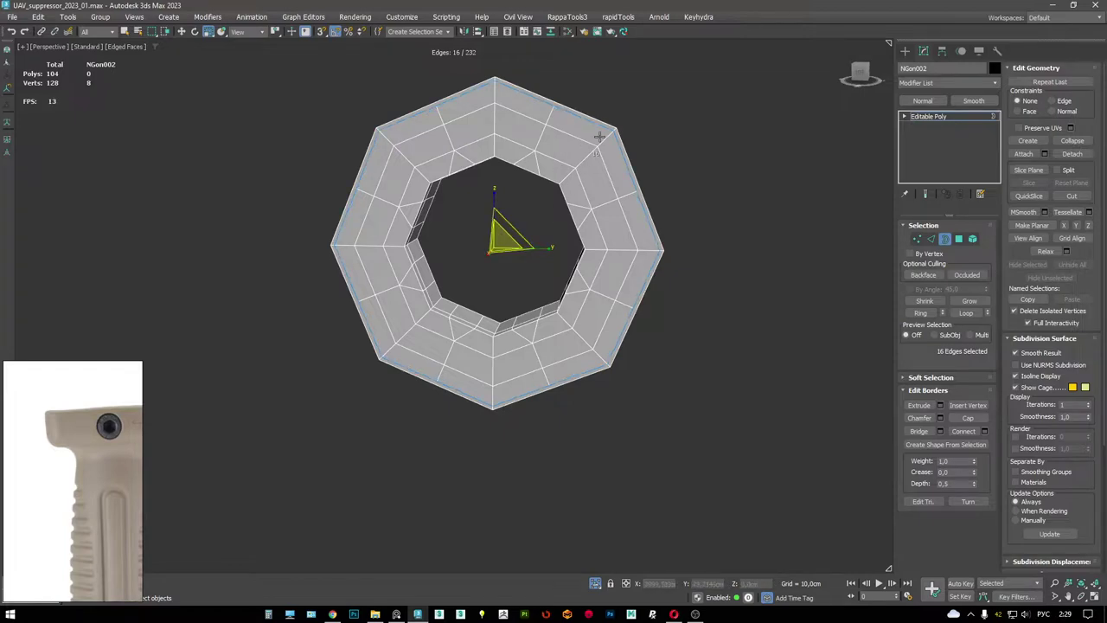
- Run rapidTools > fastEdgeHeightRegularizer to even out the ring's edge heights
left_click(635, 17)
left_click(641, 128)
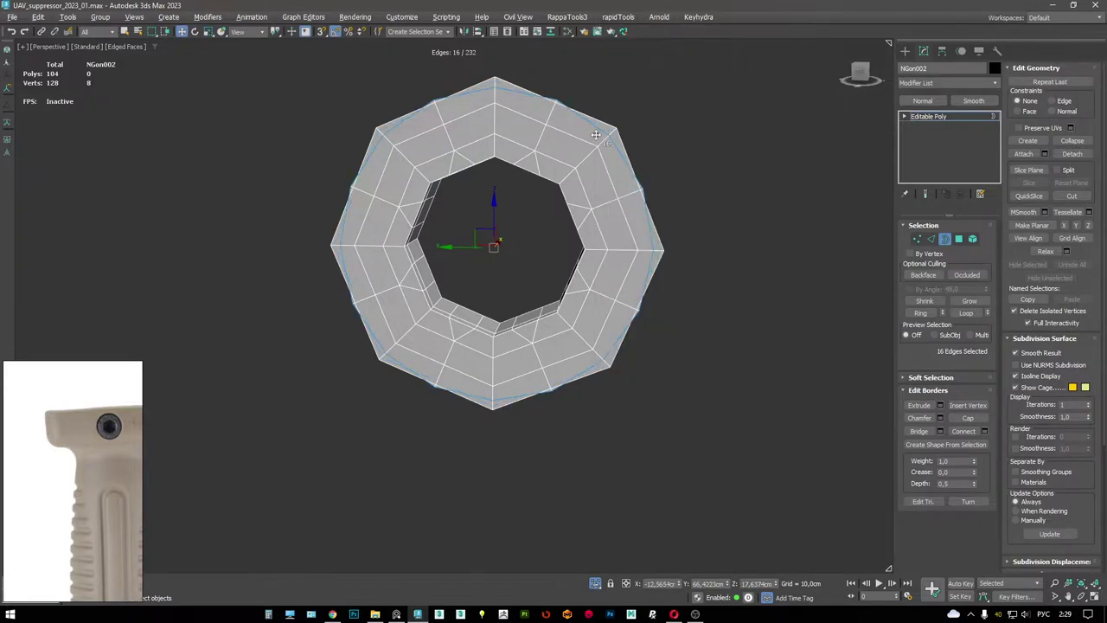
middle_click_drag(641, 128, 520, 205, "alt")
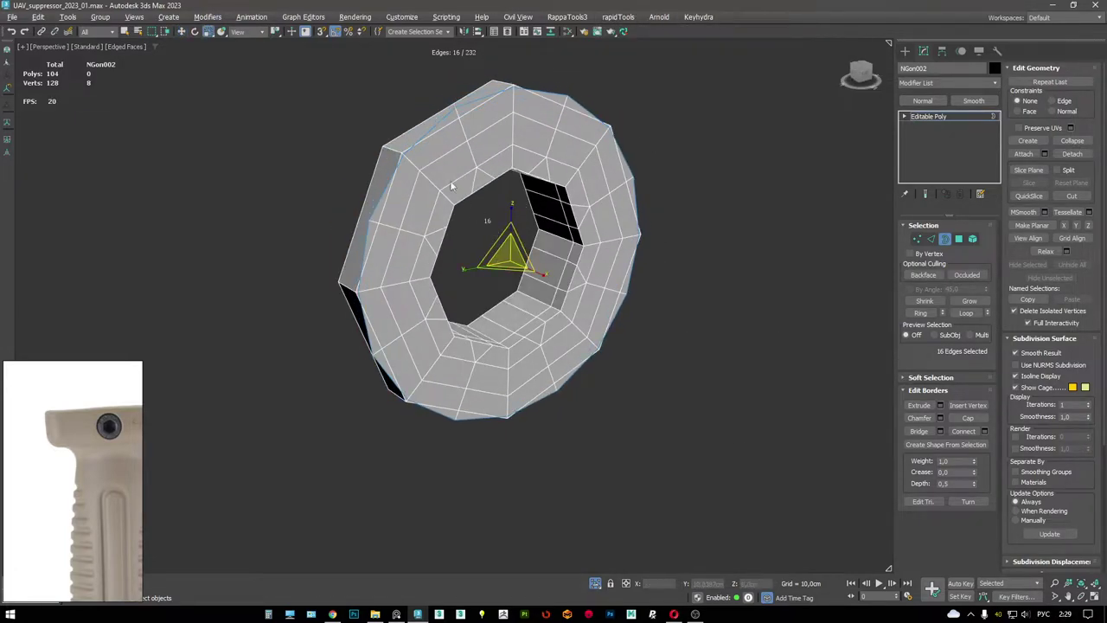
- Switch to Element mode, clear the selection and exit isolation to show the full model
key("5")
key("ctrl+d")
key("alt+q")
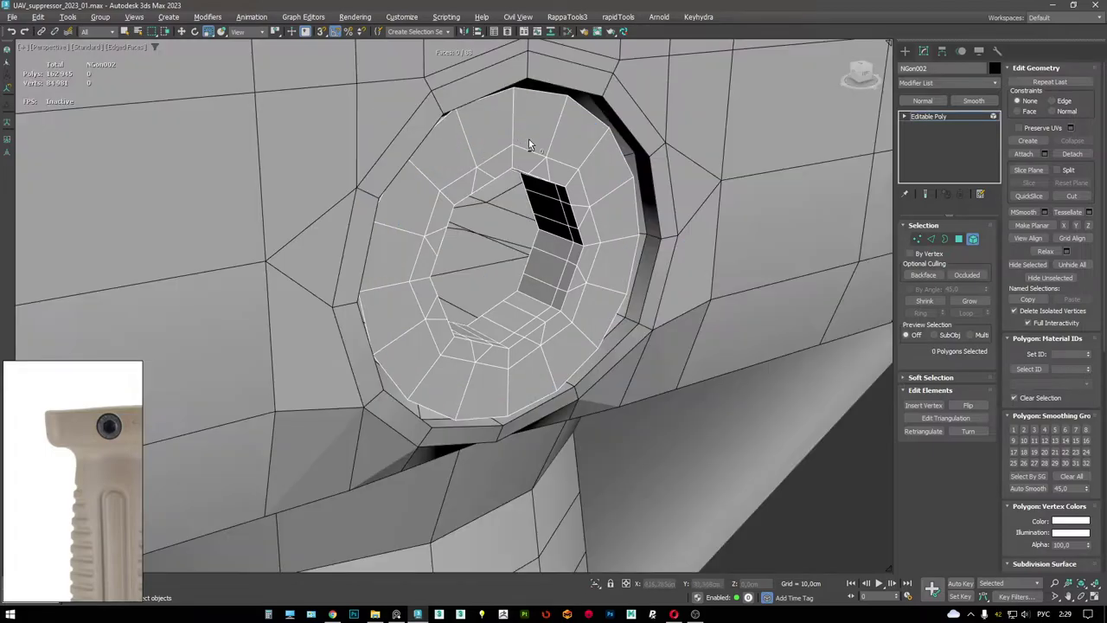
scroll(513, 137, "up", 3)
middle_click_drag(513, 136, 545, 147, "alt")
- Select the nut ring element and nudge it slightly along X into the hole
left_click(545, 147)
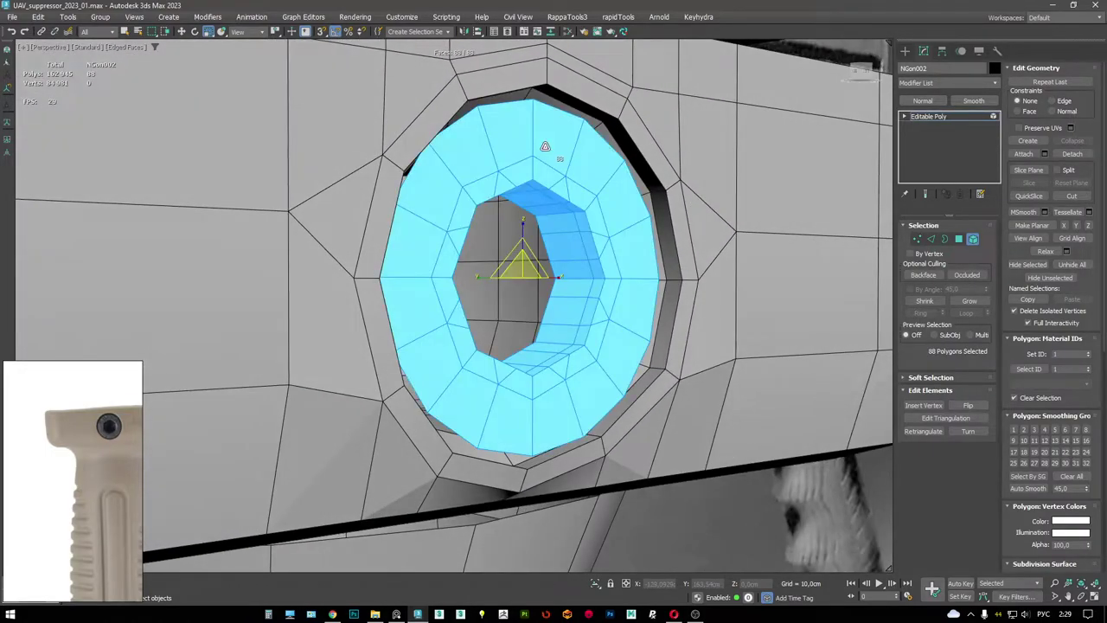
key("w")
middle_click_drag(558, 256, 567, 224, "alt")
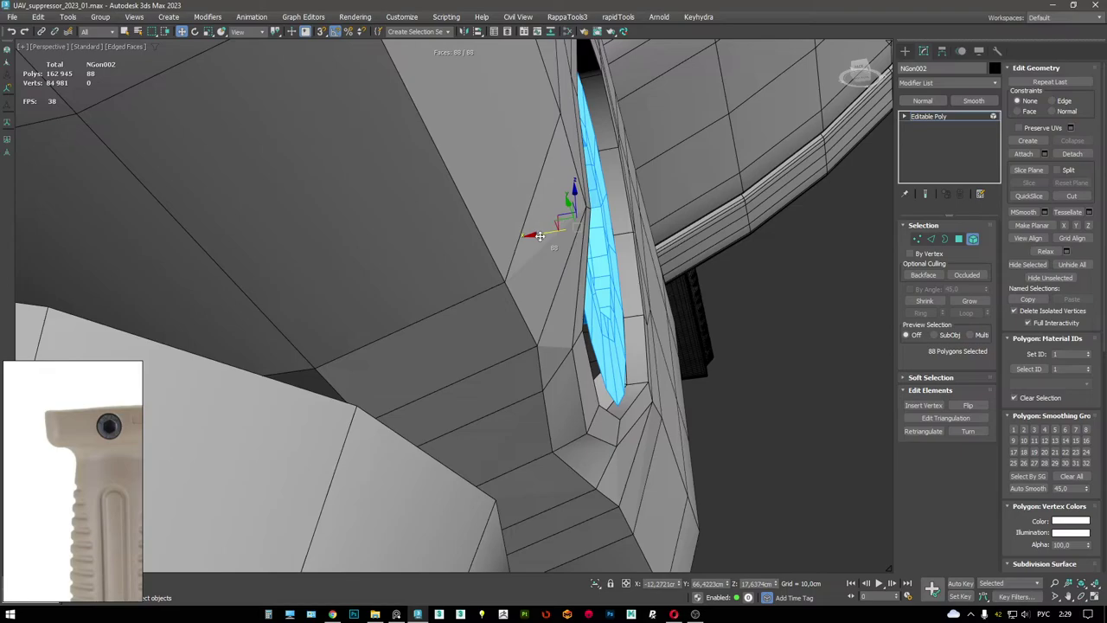
left_click_drag(538, 233, 550, 231)
mouse_move(550, 231)
middle_mouse_down("alt")
mouse_move(628, 250)
mouse_move(585, 292)
mouse_move(787, 215)
mouse_move(603, 277)
mouse_move(545, 339)
mouse_move(519, 338)
mouse_move(553, 311)
mouse_move(566, 257)
mouse_move(592, 238)
mouse_move(577, 227)
middle_mouse_up("alt")
- Switch to Border mode and view the scene in wireframe to frame the hole
key("3")
key("F3")
key("F3")
key("F3")
key("F3")
scroll(566, 257, "up", 5)
scroll(608, 256, "down", 5)
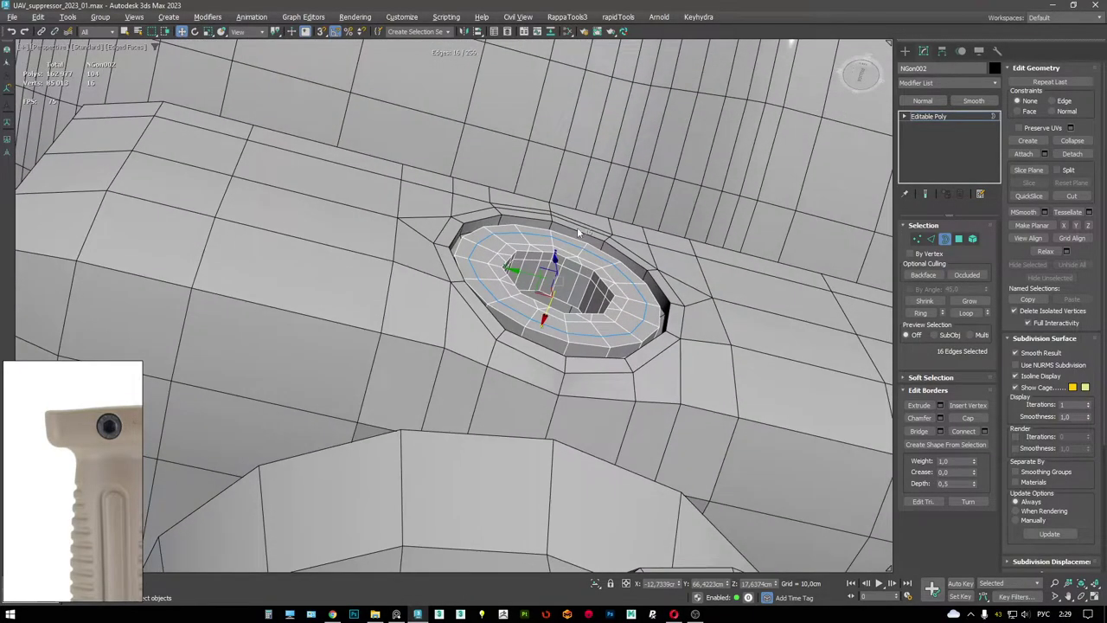
- Select the hole wall's bottom border and inset it into a new ring
key("z")
left_click(583, 265)
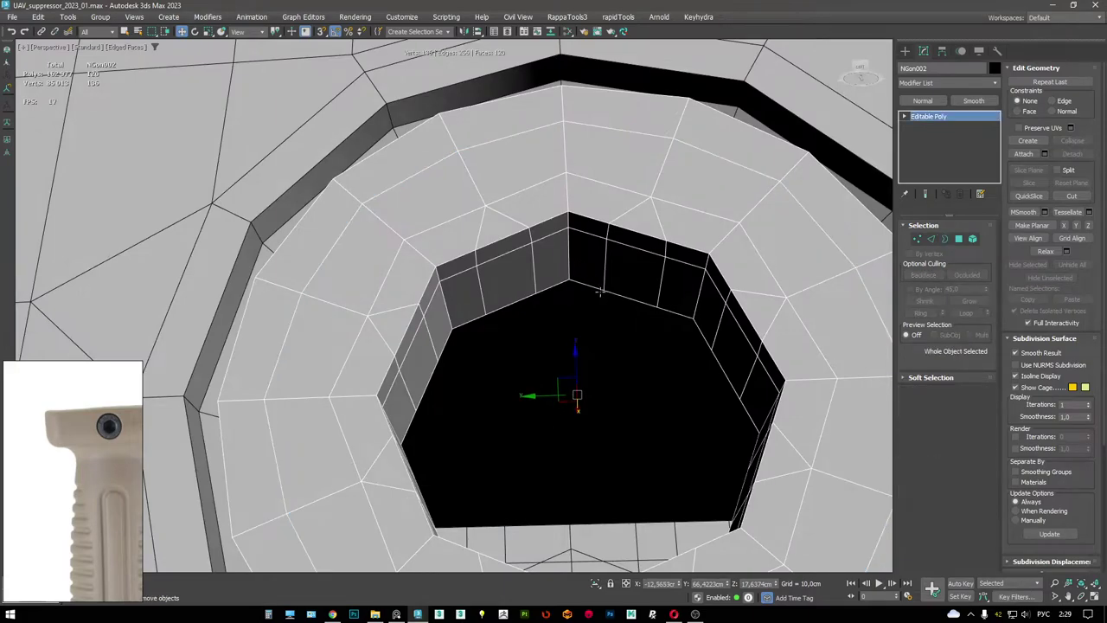
left_click(618, 290)
left_click_drag(584, 444, 592, 456, "shift")
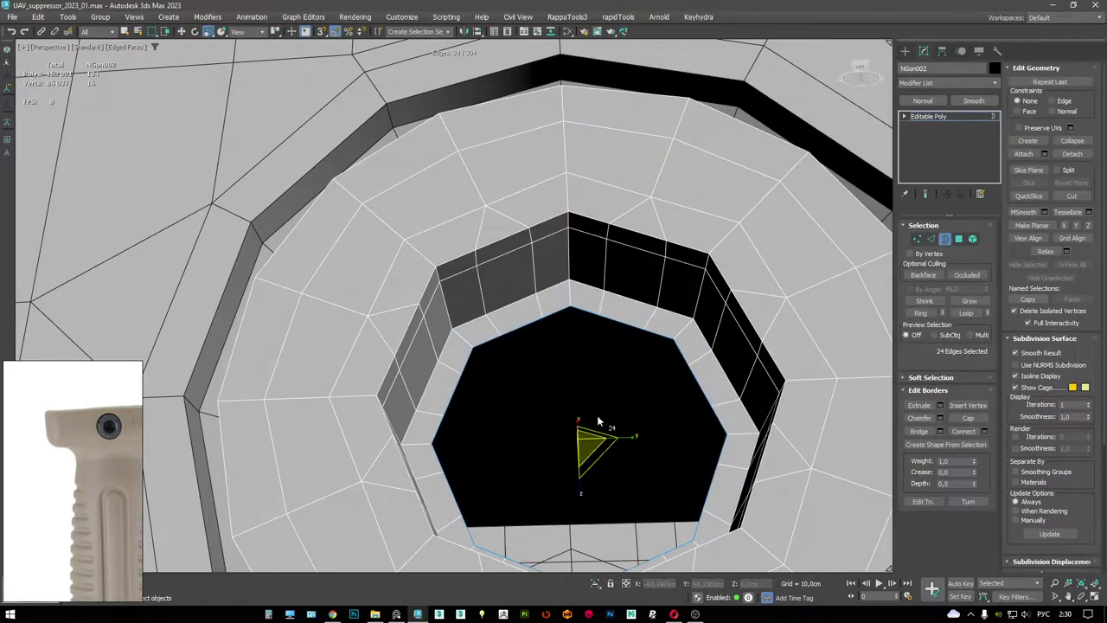
middle_click_drag(607, 386, 633, 315, "alt")
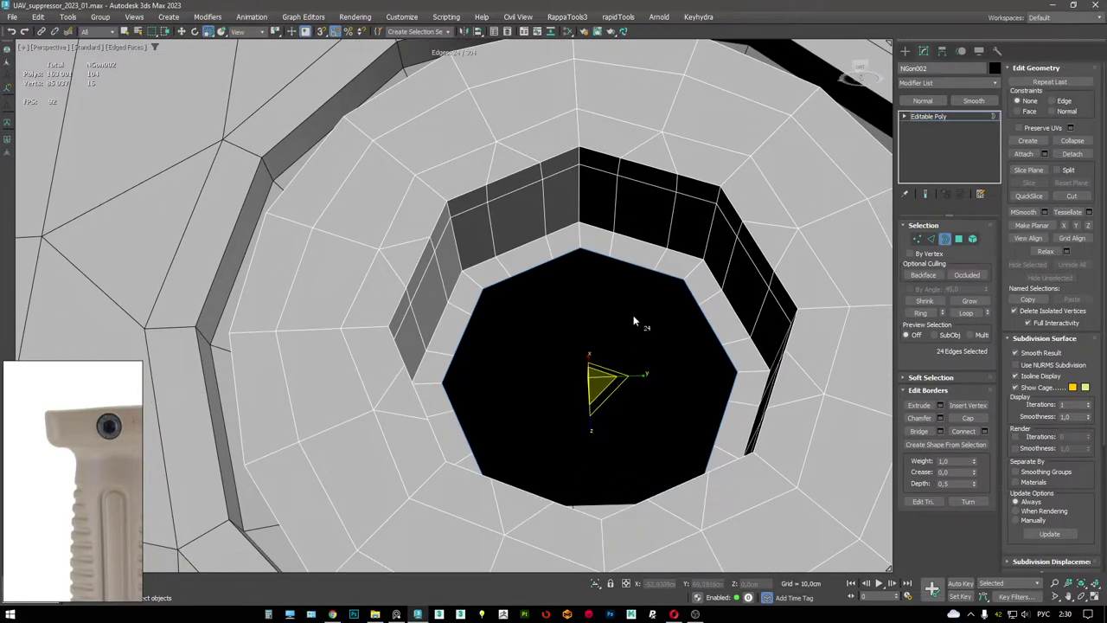
- Weld the overlapping vertices with a threshold of about 0,4268cm
key("1")
left_click(985, 418)
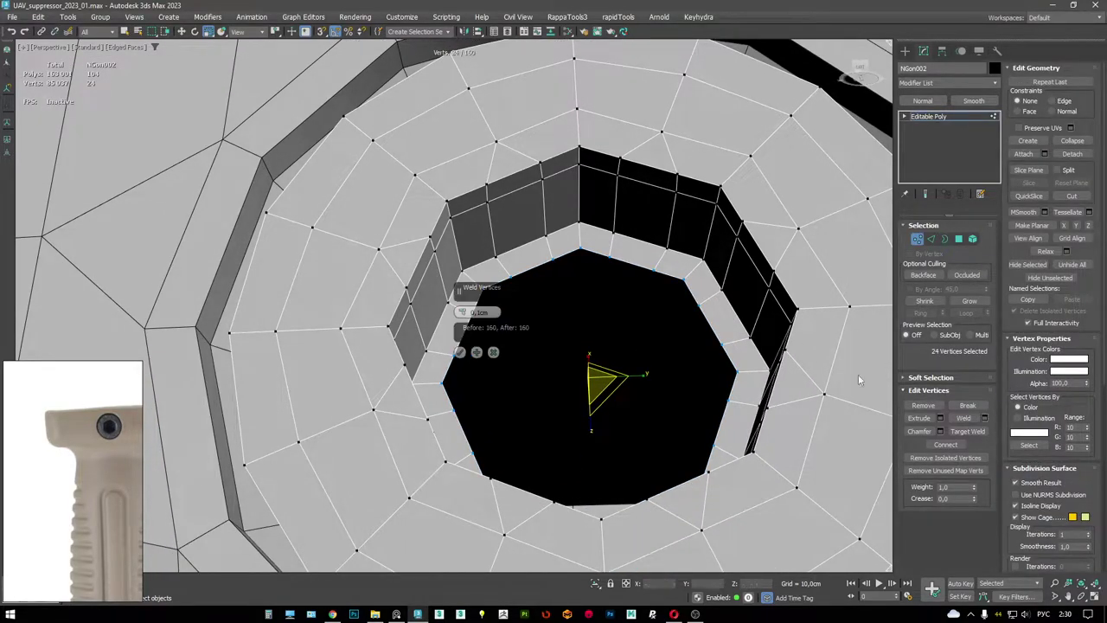
mouse_move(466, 318)
left_mouse_down()
mouse_move(466, 303)
mouse_move(465, 315)
left_mouse_up()
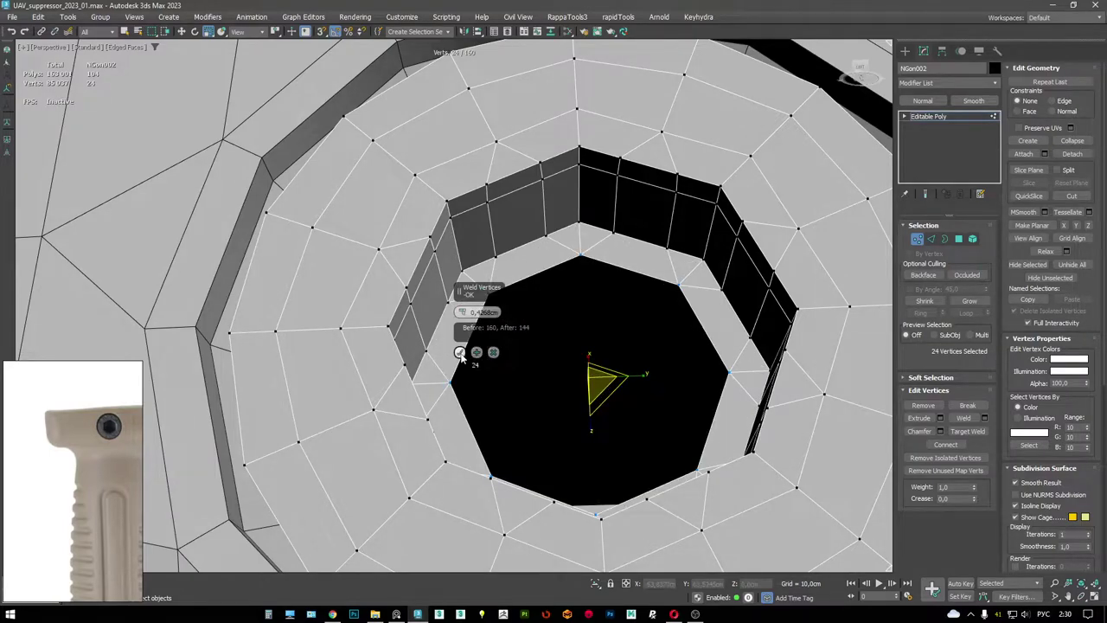
left_click(460, 352)
- Select the edge loops around the hole and its outer rim
key("2")
double_click(500, 241)
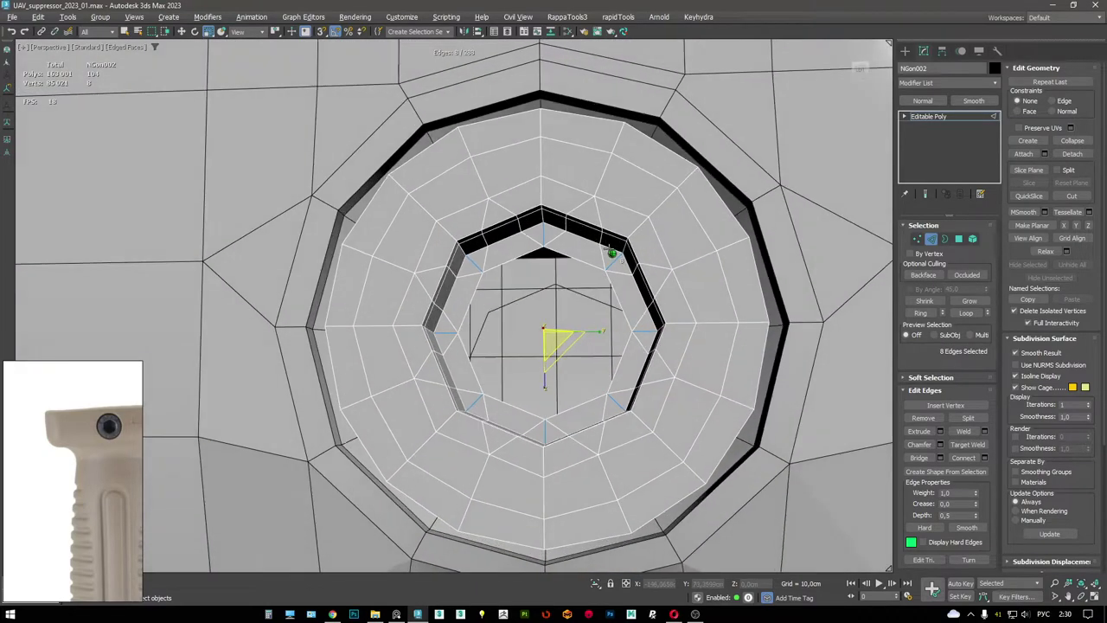
mouse_move(552, 233)
middle_mouse_down("alt")
mouse_move(561, 242)
mouse_move(558, 218)
mouse_move(570, 241)
middle_mouse_up("alt")
key("ctrl+z")
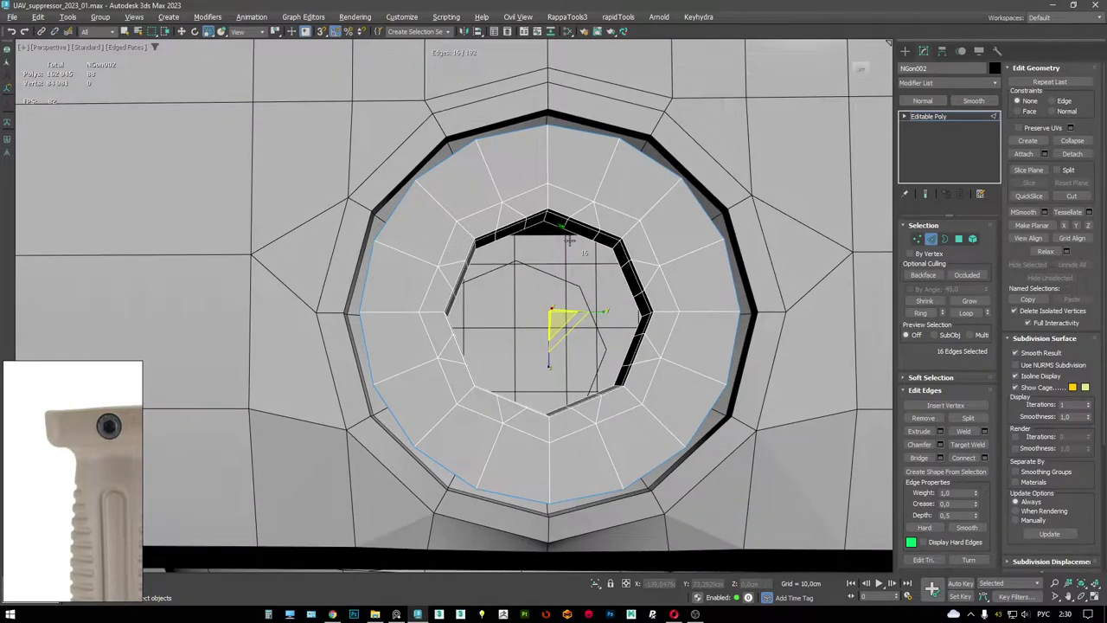
scroll(572, 235, "down", 10)
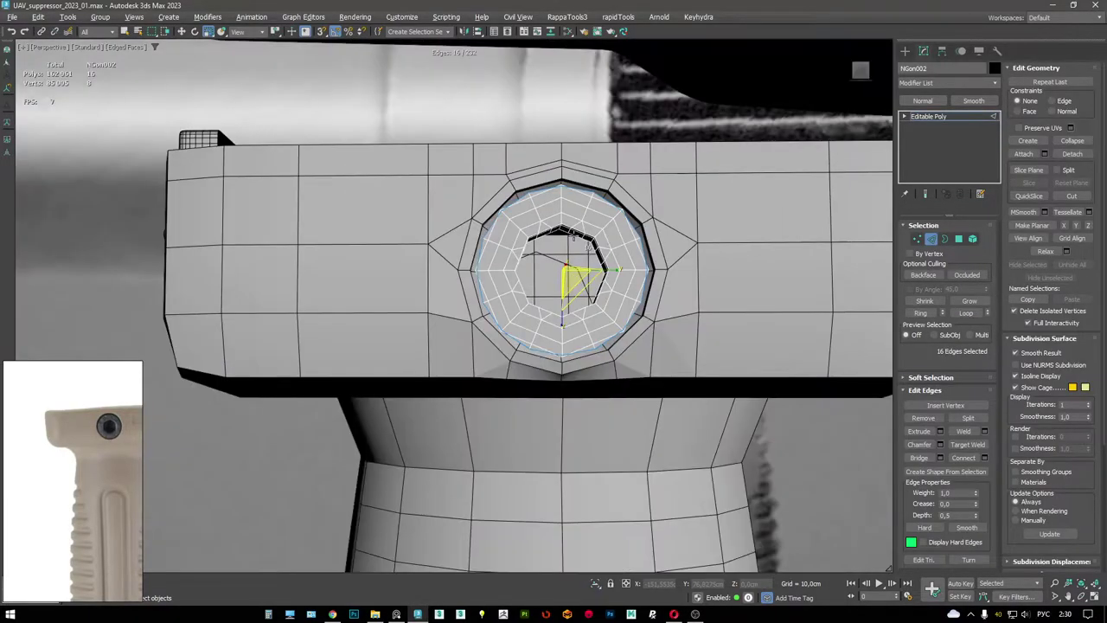
- Isolate NGon002 and undo the inner bore and extra edge loop changes
key("alt+q")
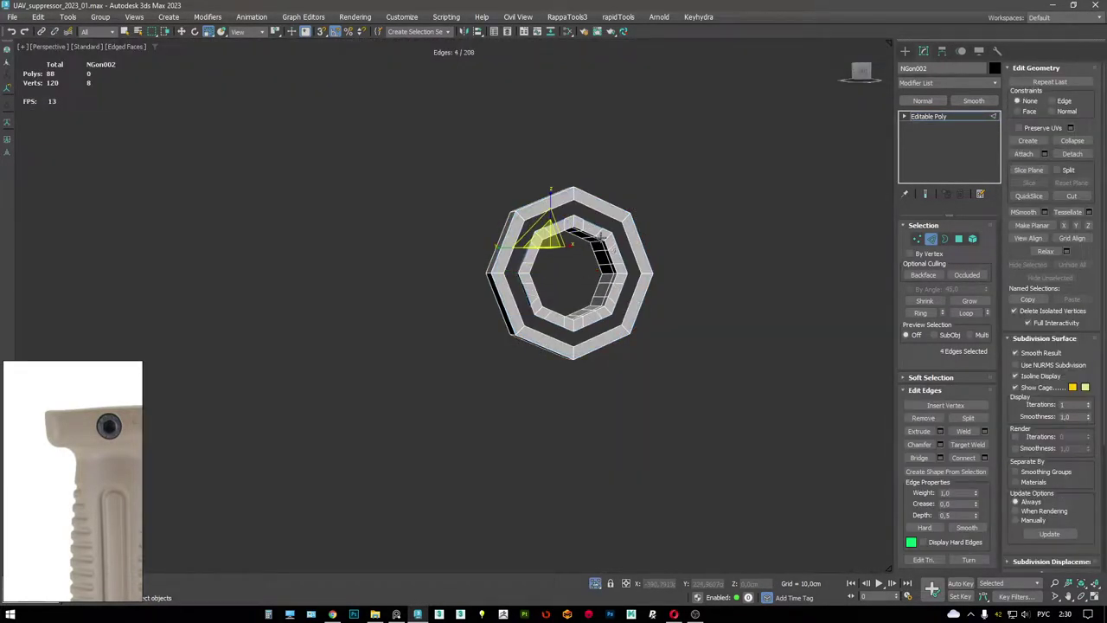
key("ctrl+z")
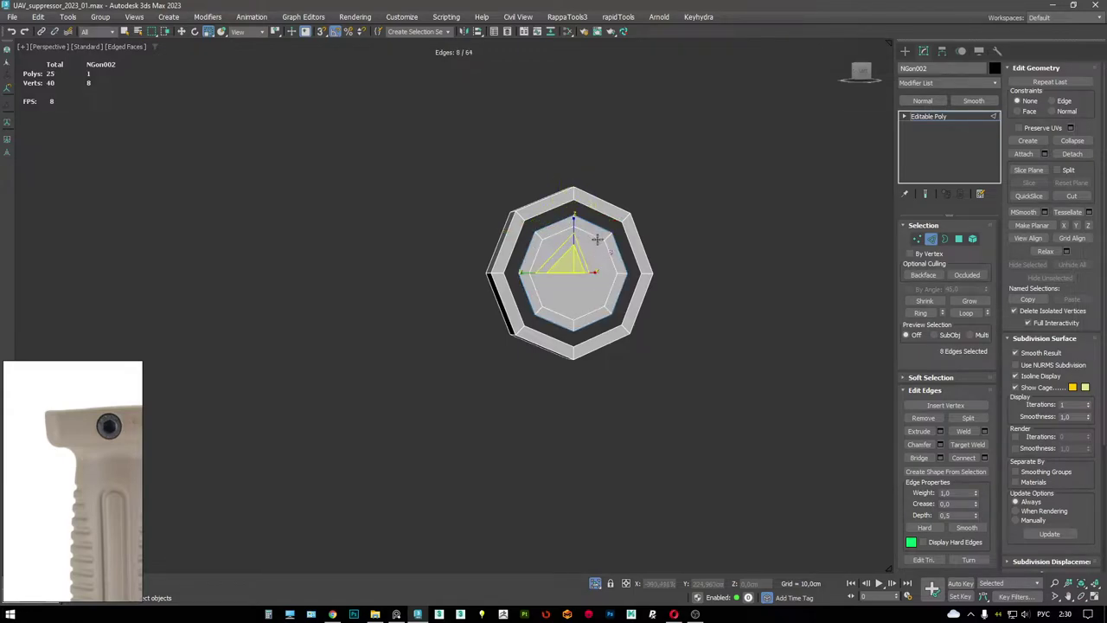
key("ctrl+z")
scroll(578, 262, "up", 3)
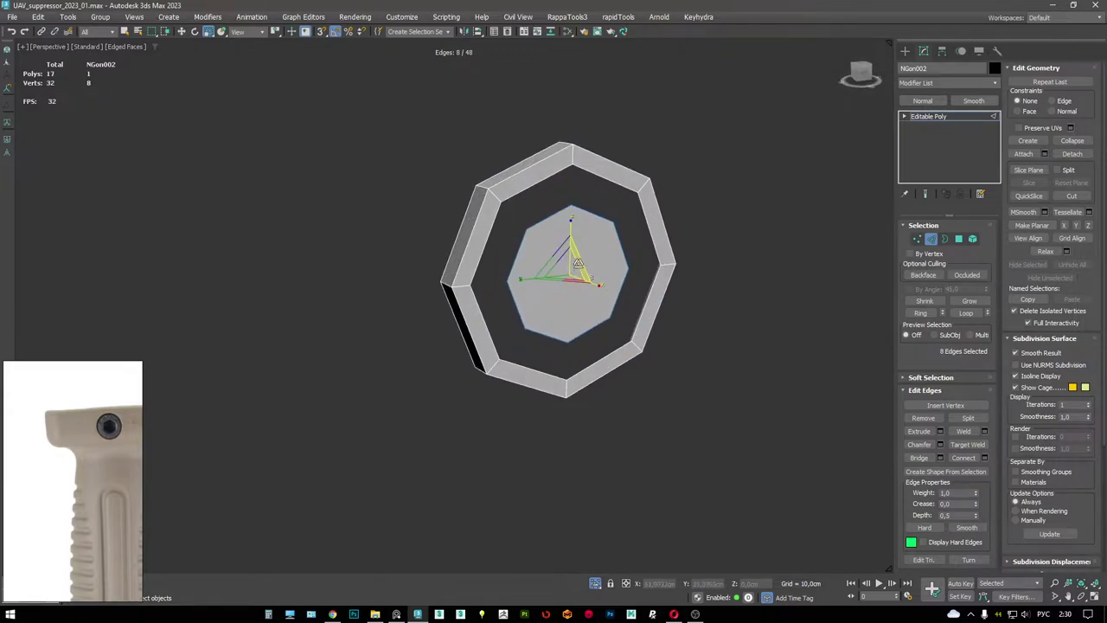
middle_click_drag(578, 263, 549, 240, "alt")
scroll(577, 217, "up", 3)
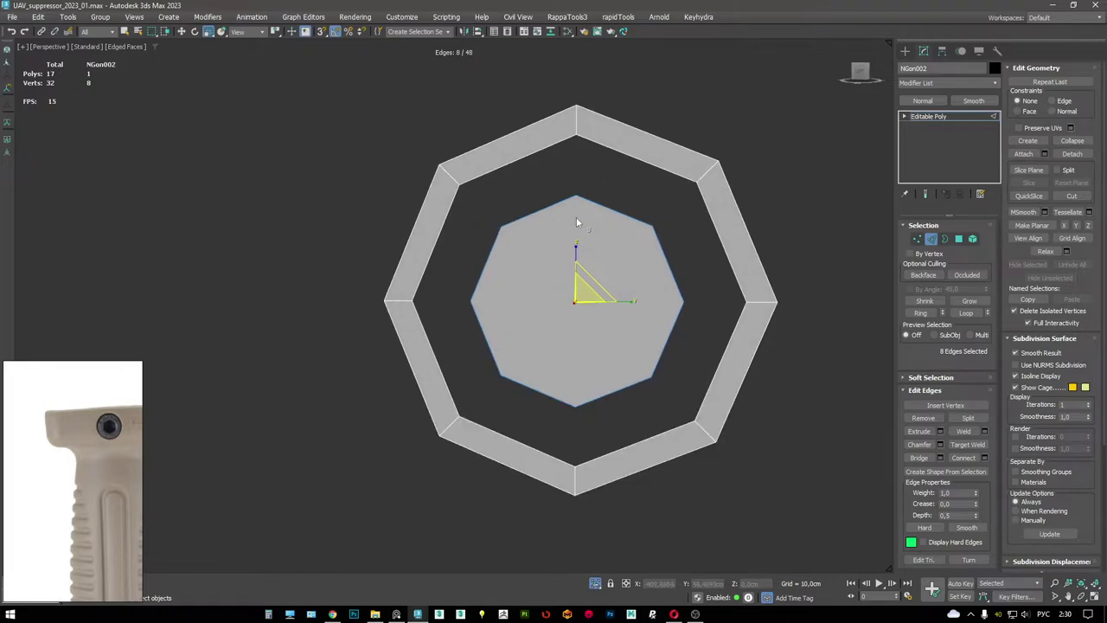
middle_click_drag(621, 226, 719, 295, "alt")
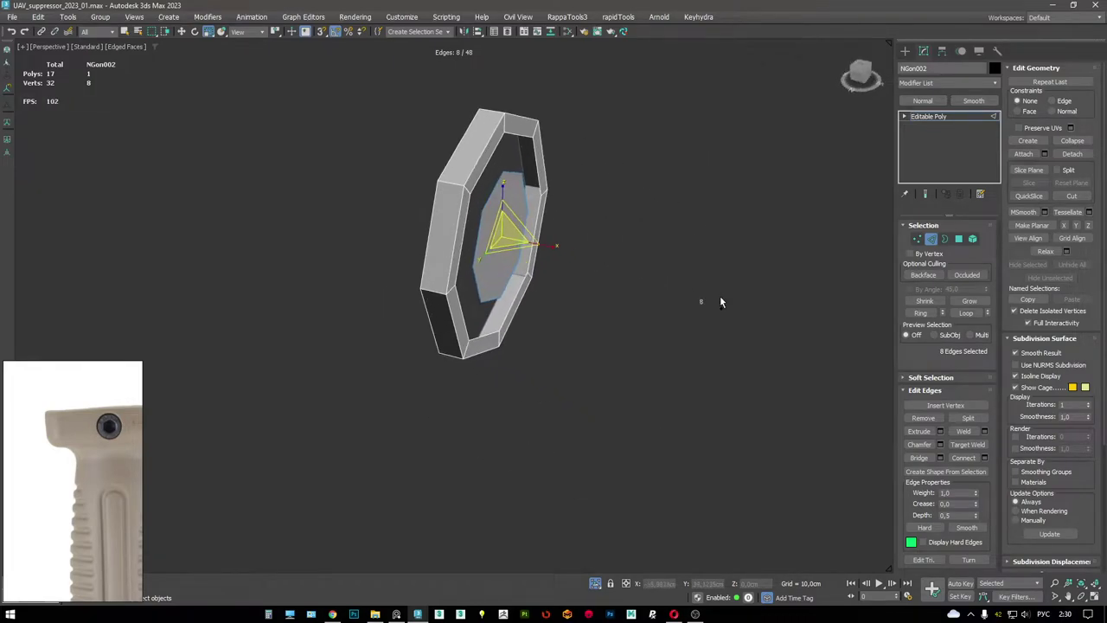
- Draw a new NGon spline, then rotate and move it into the ring's opening
right_click(731, 295)
left_click(756, 245)
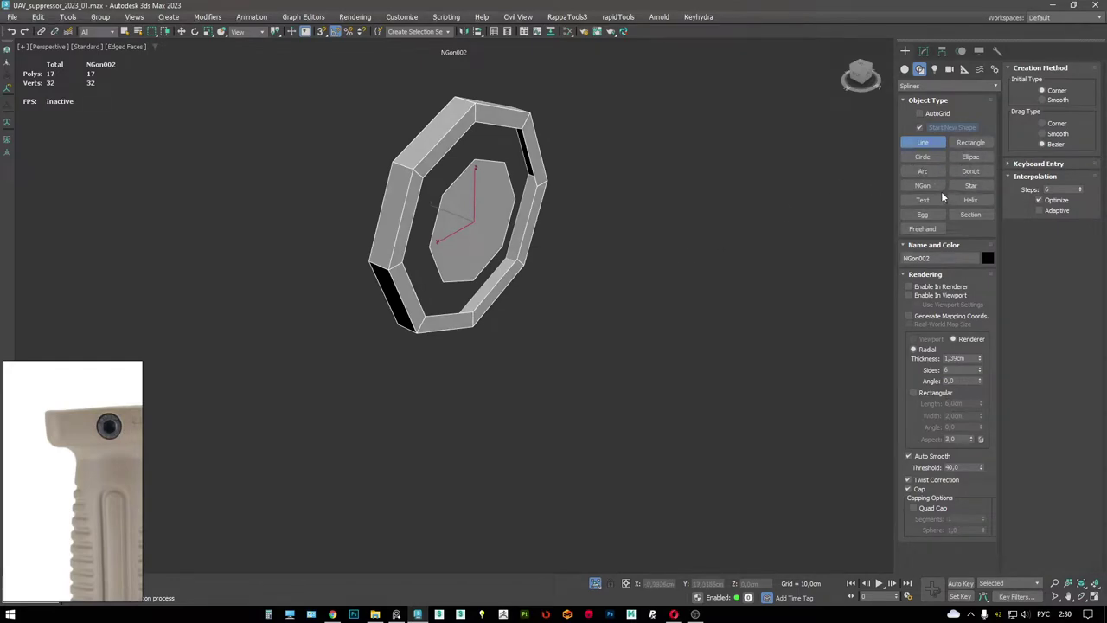
left_click_drag(659, 378, 688, 396)
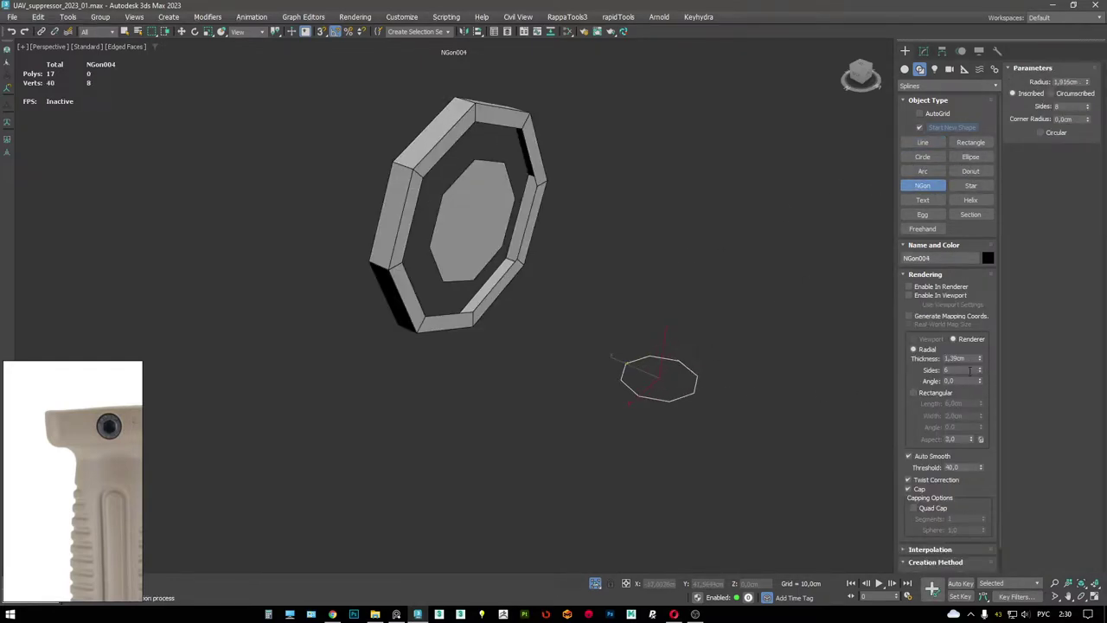
middle_click_drag(632, 383, 392, 251, "alt")
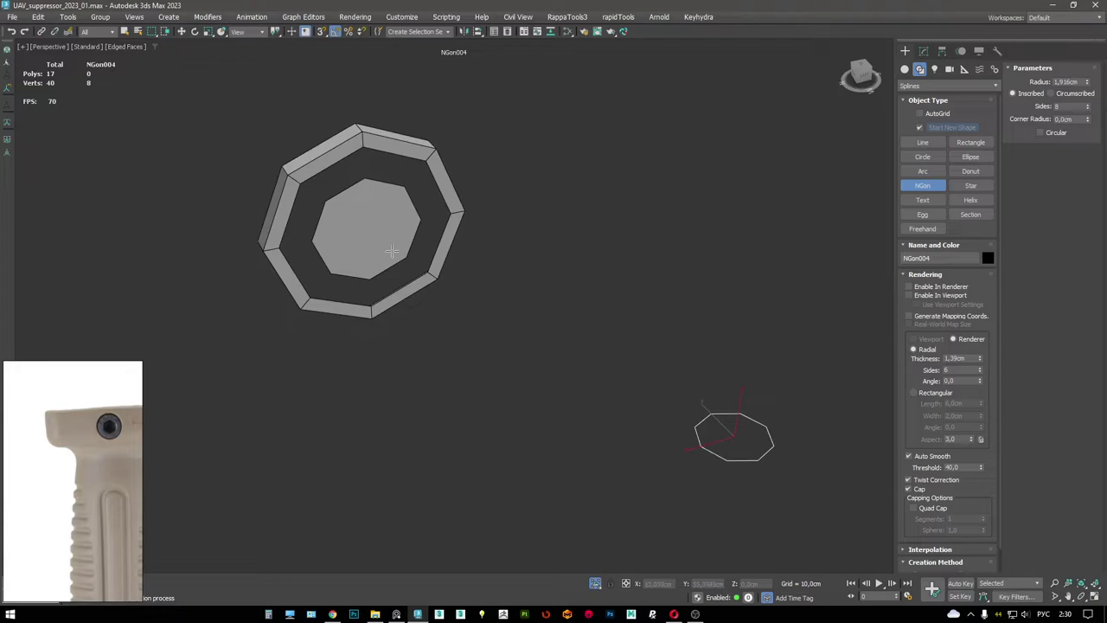
right_click(370, 205)
middle_click_drag(370, 204, 467, 251, "alt")
key("e")
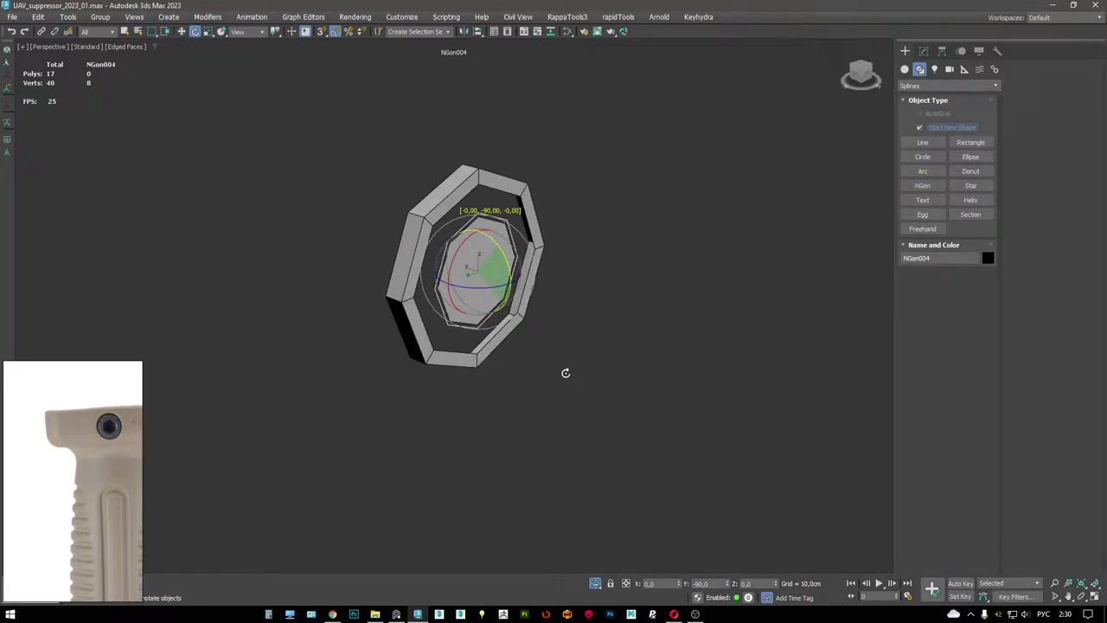
key("w")
scroll(419, 221, "down", 6)
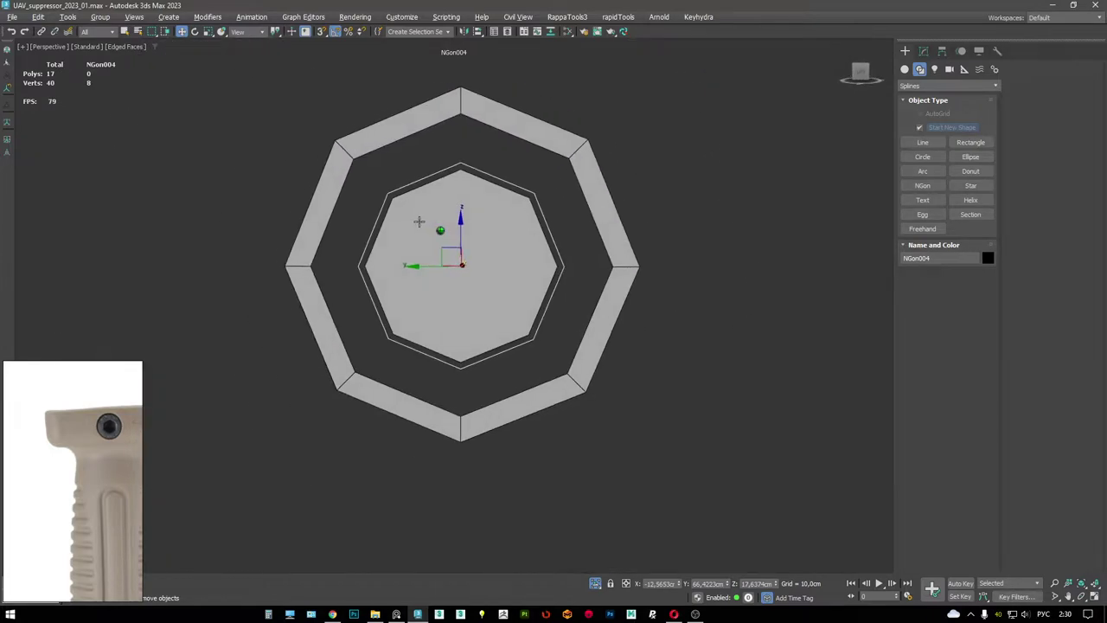
middle_click_drag(418, 222, 416, 198, "alt")
- Lower the new NGon's Sides to 6
left_click(924, 50)
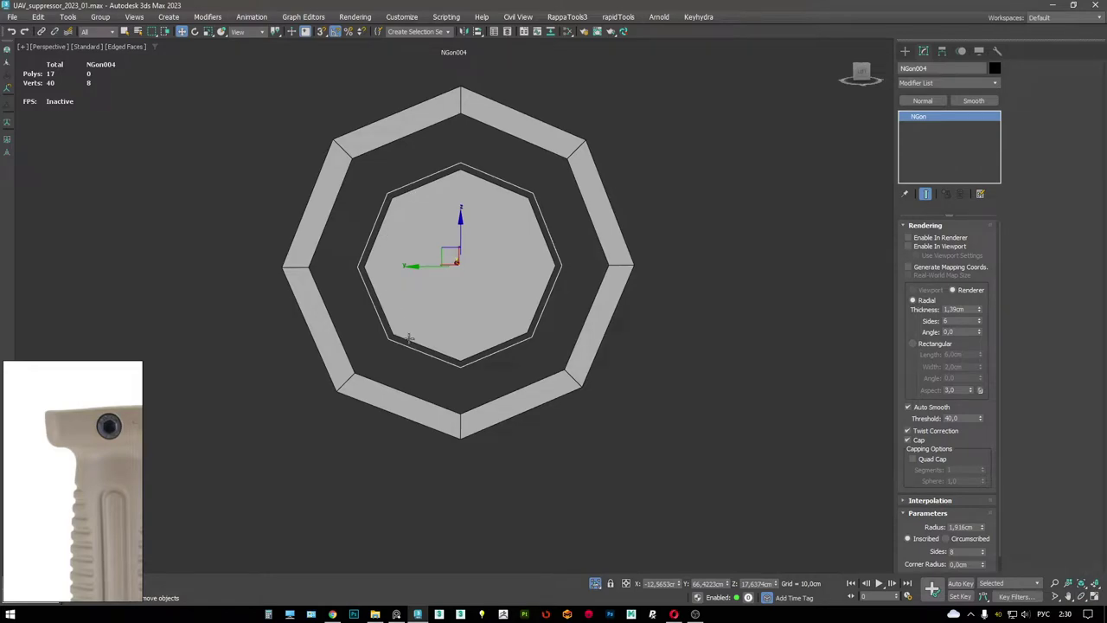
middle_click_drag(472, 222, 493, 234, "alt")
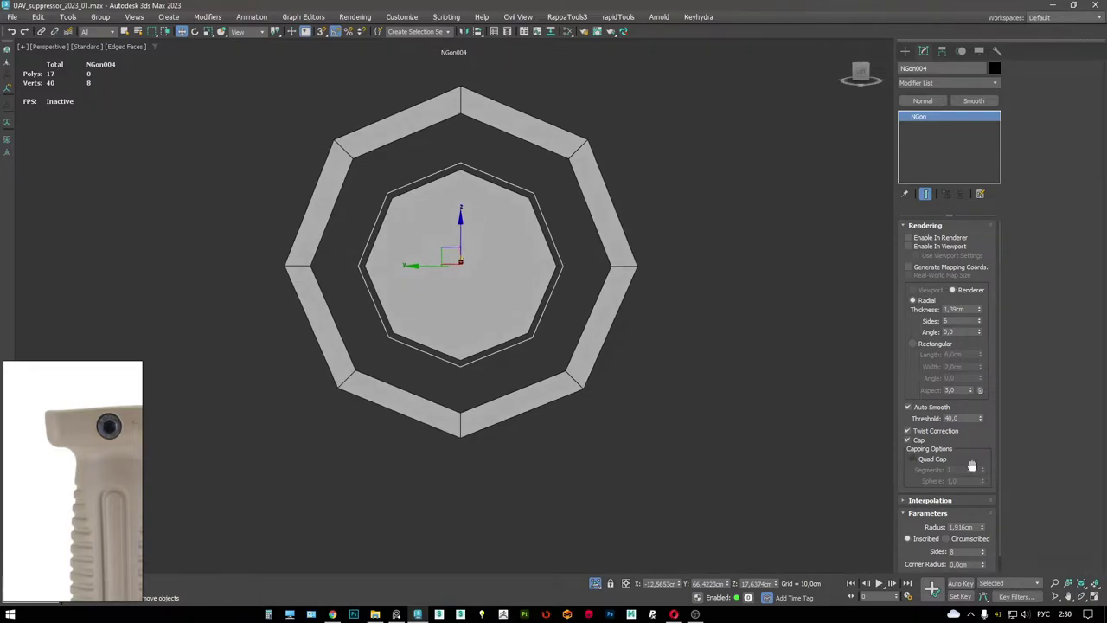
left_click(982, 554)
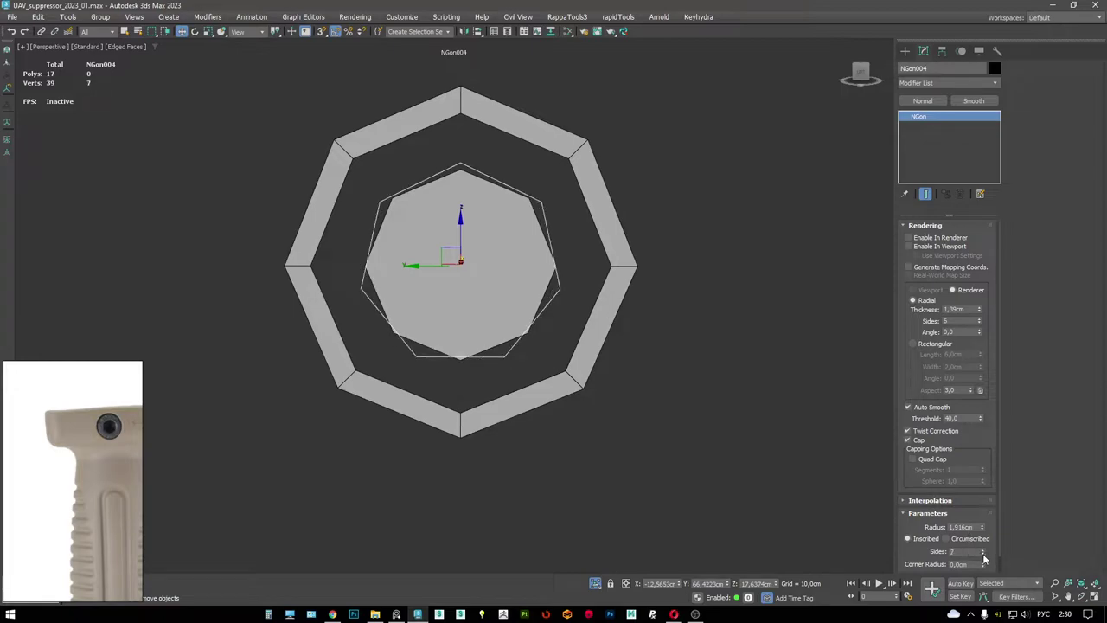
left_click(983, 554)
- Select NGon002 and pick its inner polygon in Polygon mode
middle_click_drag(514, 279, 546, 209, "alt")
left_click(519, 205)
key("4")
left_click(510, 220)
- Delete the ring's inner face, attach the hexagon outline and scale its border outward into a rim
key("Delete")
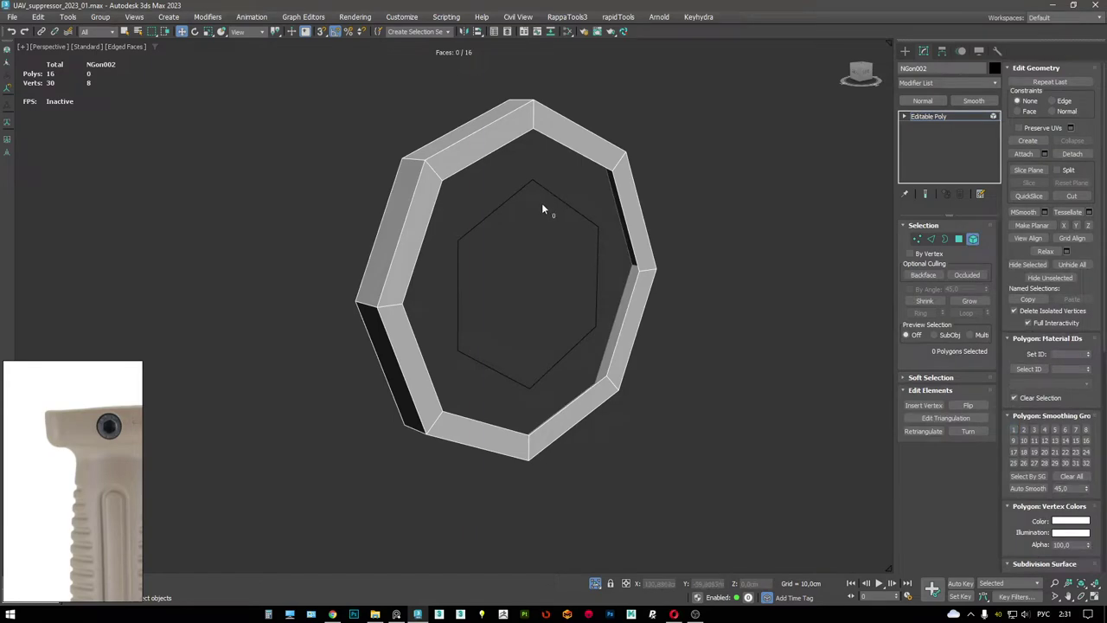
left_click(553, 196)
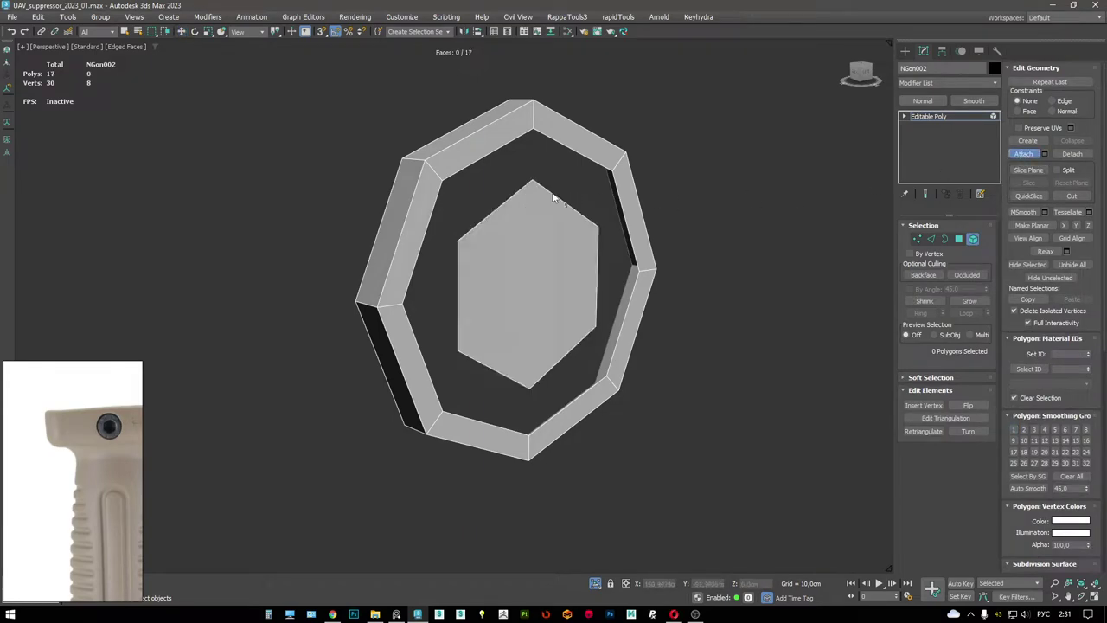
key("3")
left_click(519, 186)
key("r")
left_click_drag(530, 275, 527, 264, "shift")
- Push the inner hexagon face back into a socket and delete the socket's bottom face
key("4")
left_click(527, 264)
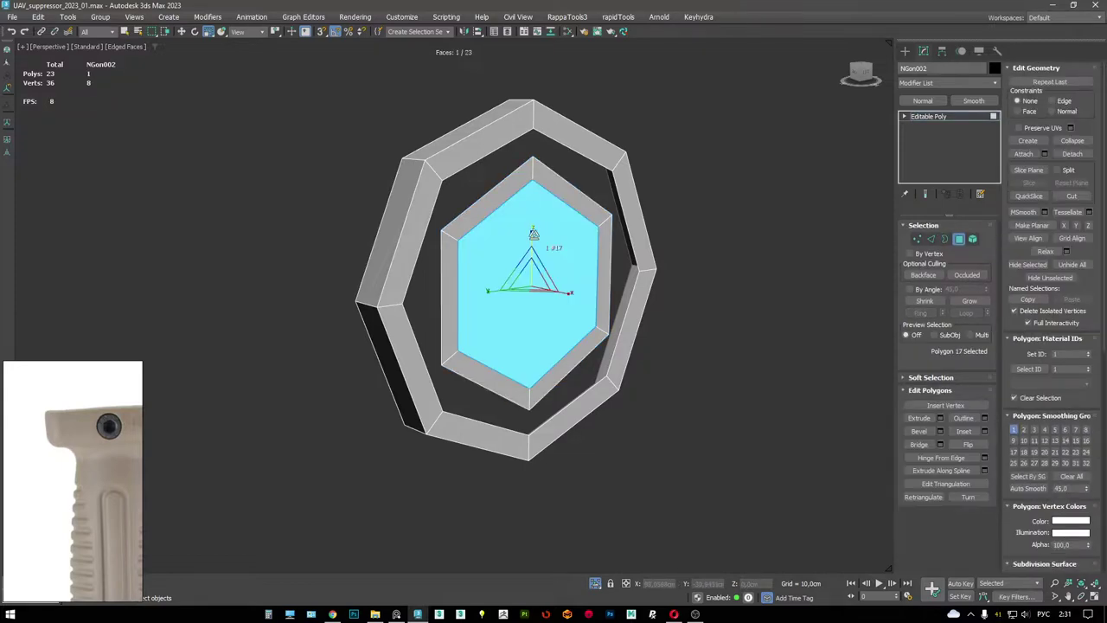
key("w")
middle_click_drag(527, 264, 499, 284, "alt")
left_click_drag(500, 285, 398, 269, "shift")
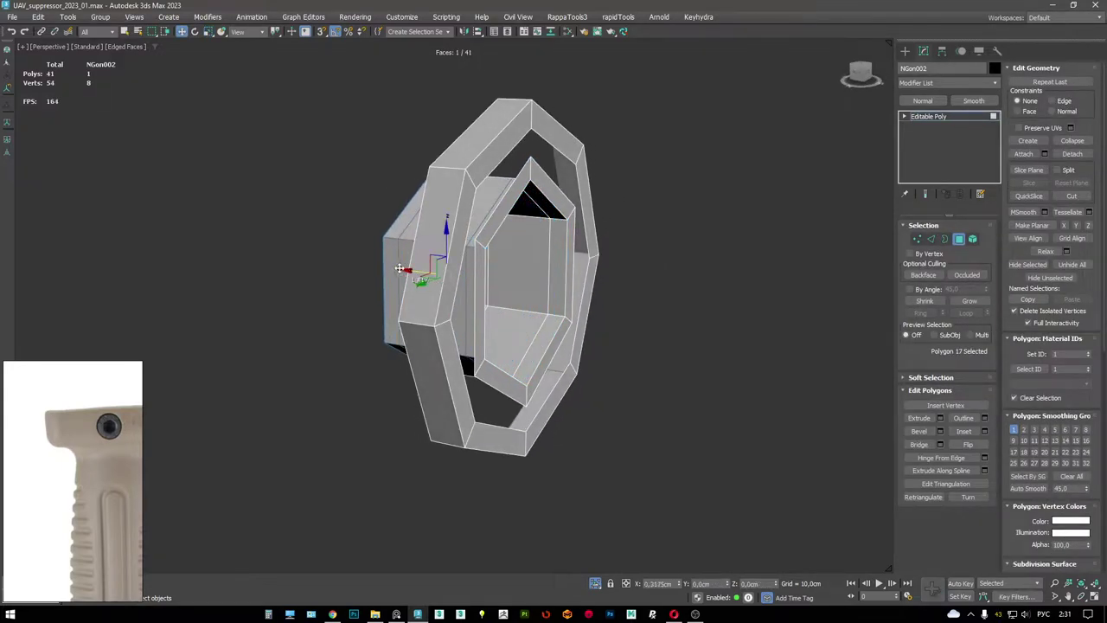
middle_click_drag(508, 228, 540, 229, "alt")
left_click(541, 229)
left_click(540, 296)
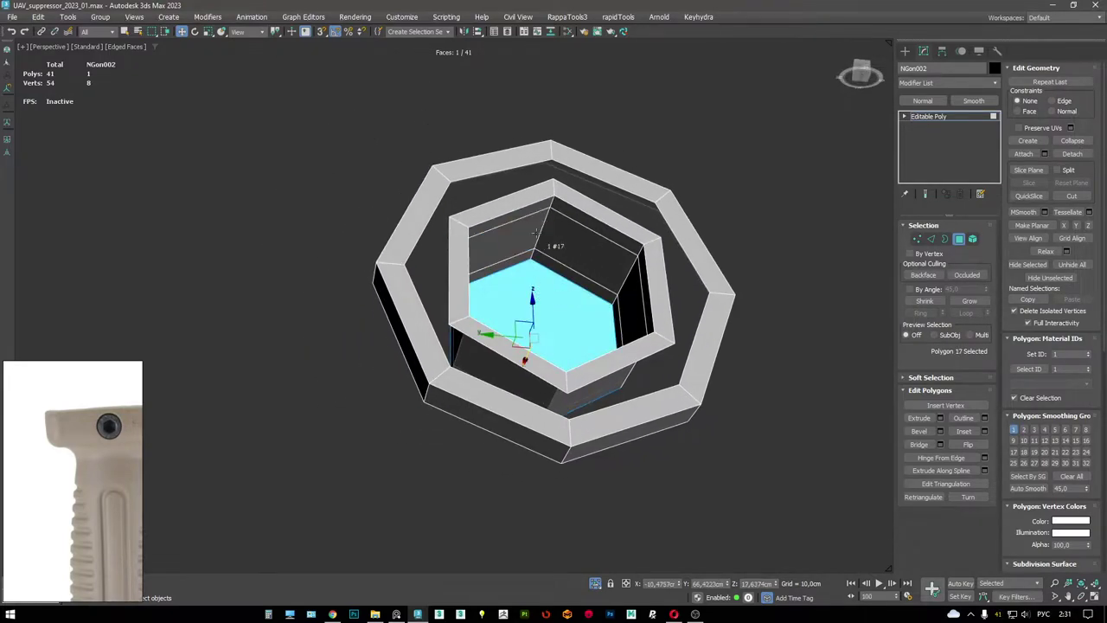
key("Delete")
- Extrude the selected edges with zero height and about 0,38cm width
key("2")
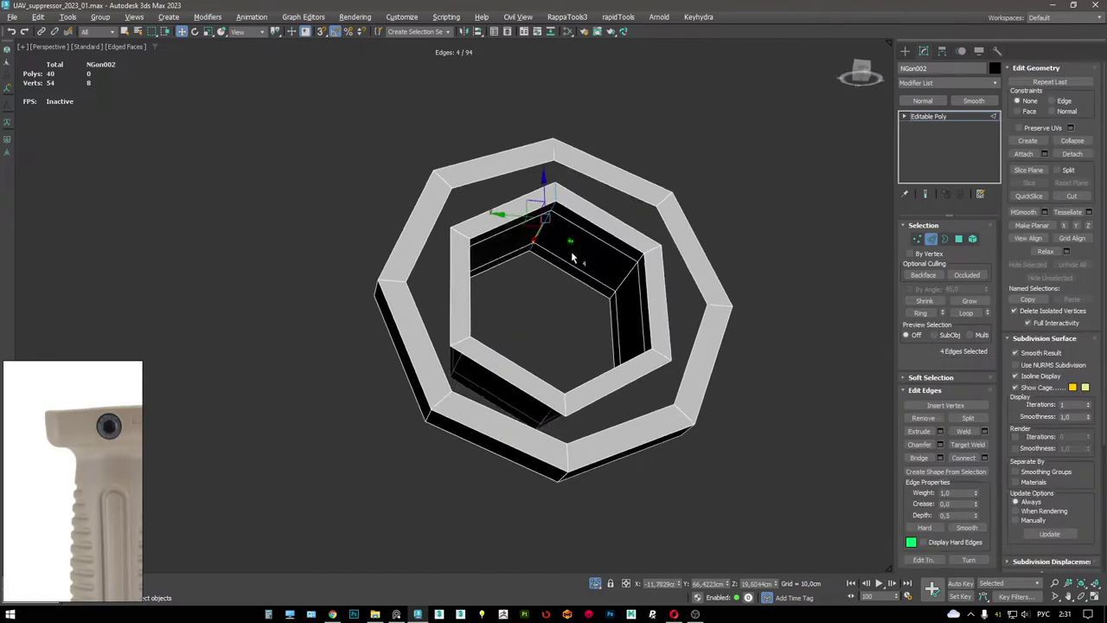
key("shift+e")
right_click(462, 315)
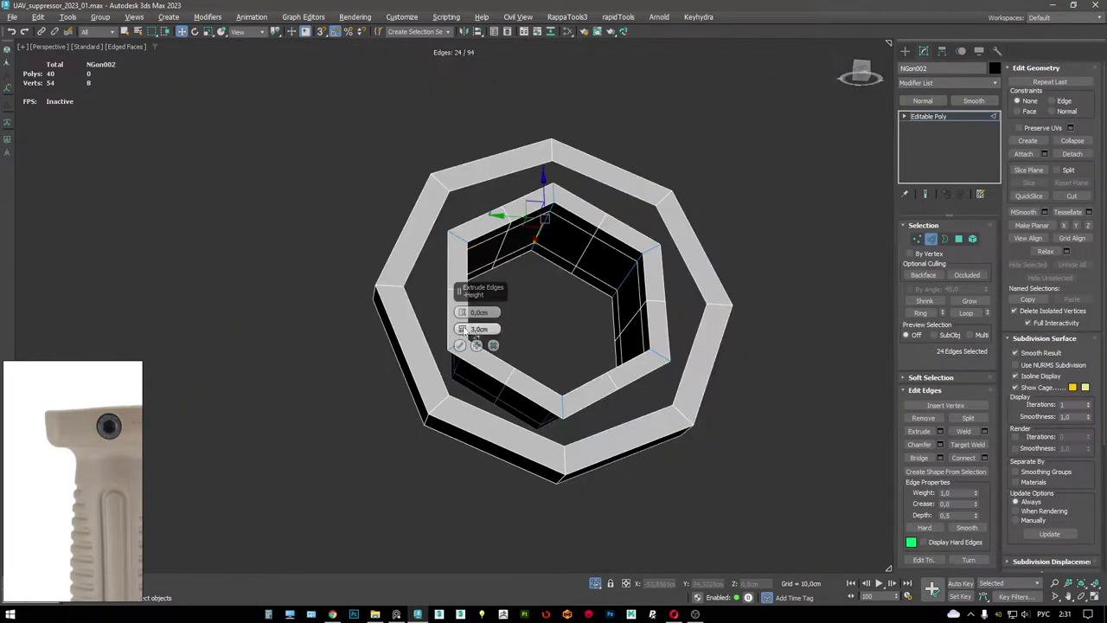
left_click_drag(462, 328, 461, 316)
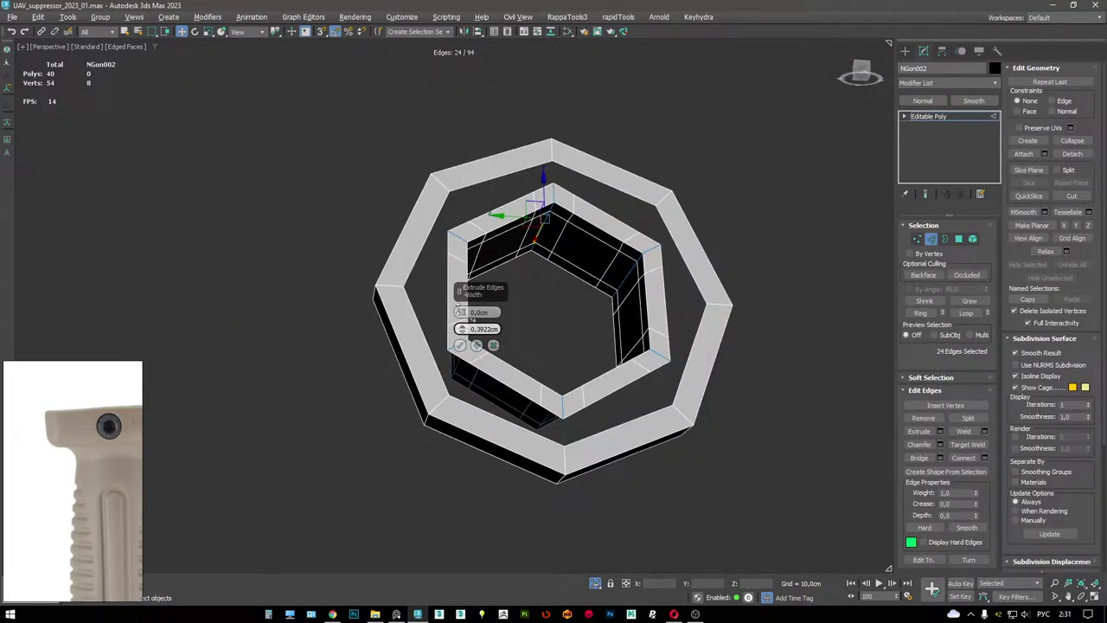
left_click(460, 345)
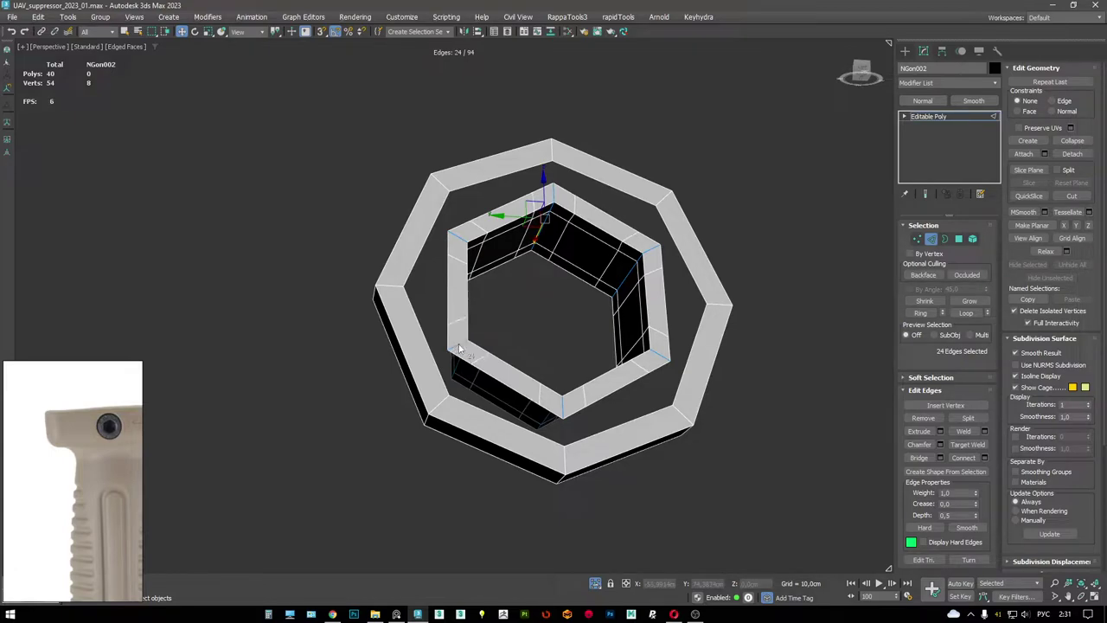
key("2")
key("2")
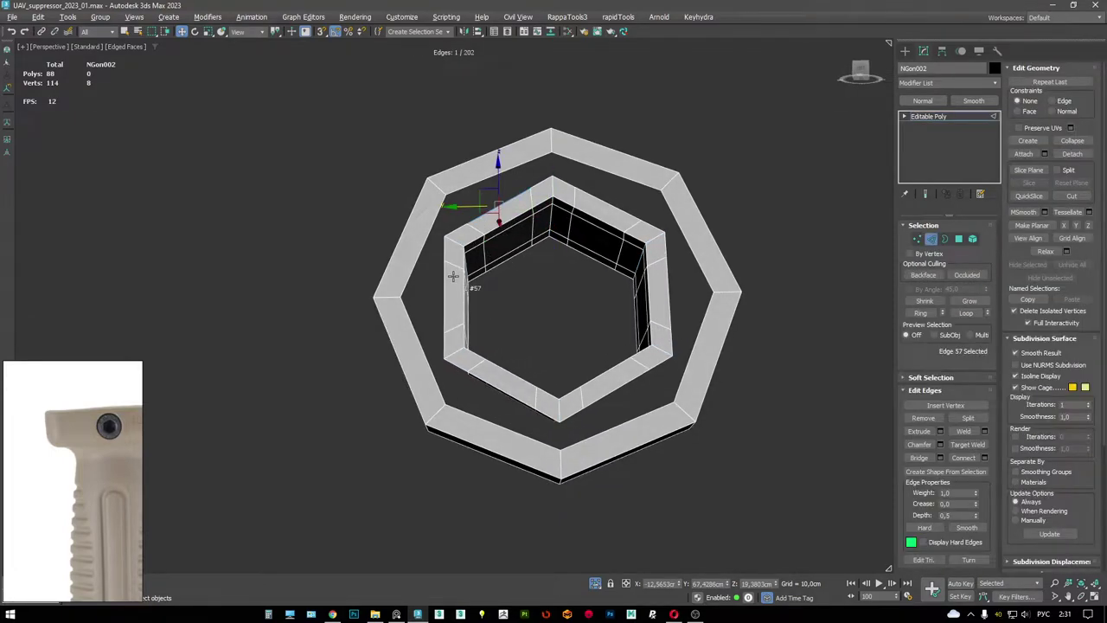
left_click(544, 250)
middle_click_drag(575, 226, 596, 240, "alt")
- Extrude and shrink the socket's 12-edge border, run a rapidTools helper, then delete the outer rim faces
key("3")
left_click(585, 279)
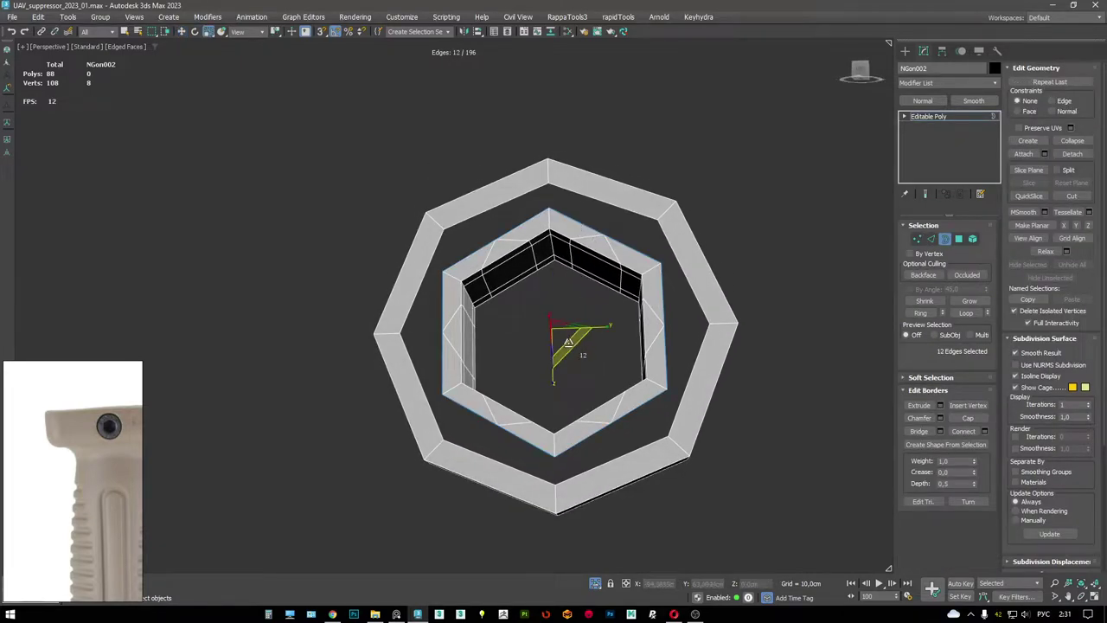
left_click_drag(568, 342, 594, 354, "shift")
key("w")
left_click(619, 18)
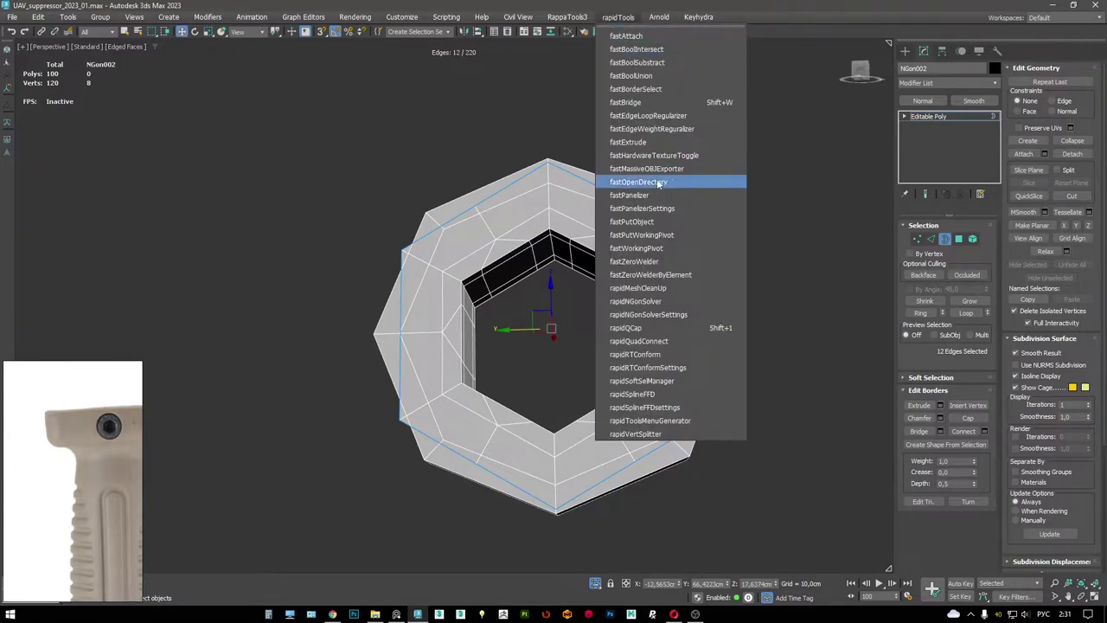
left_click(667, 115)
middle_click_drag(571, 173, 557, 166, "alt")
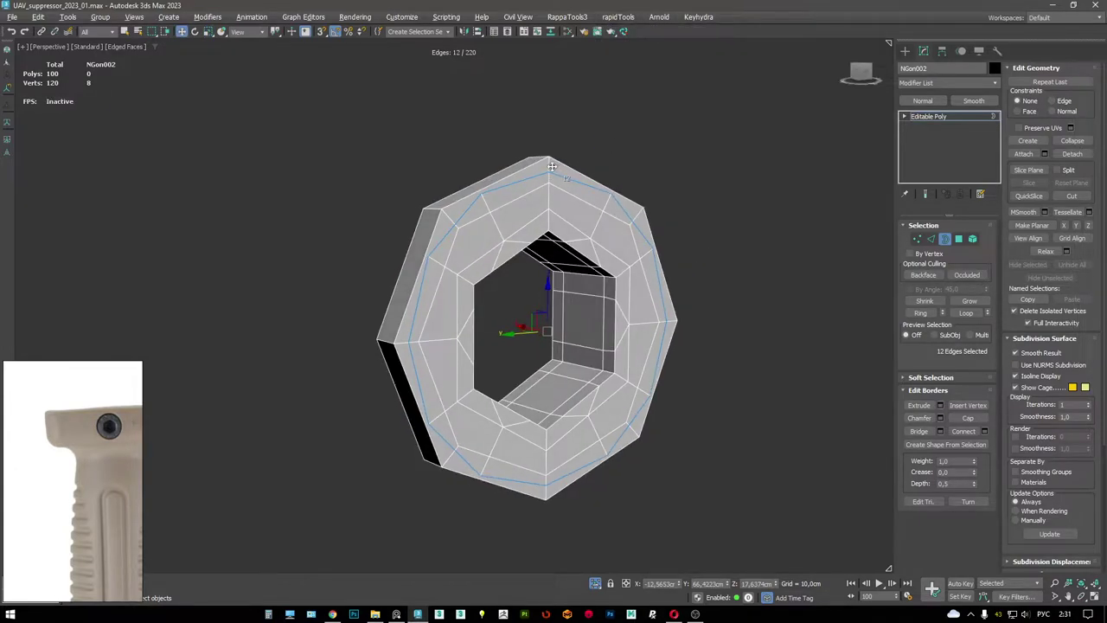
key("4")
key("Delete")
- Shift-move the nut ring's outer border toward the block and adjust the extrusion depth
key("alt+q")
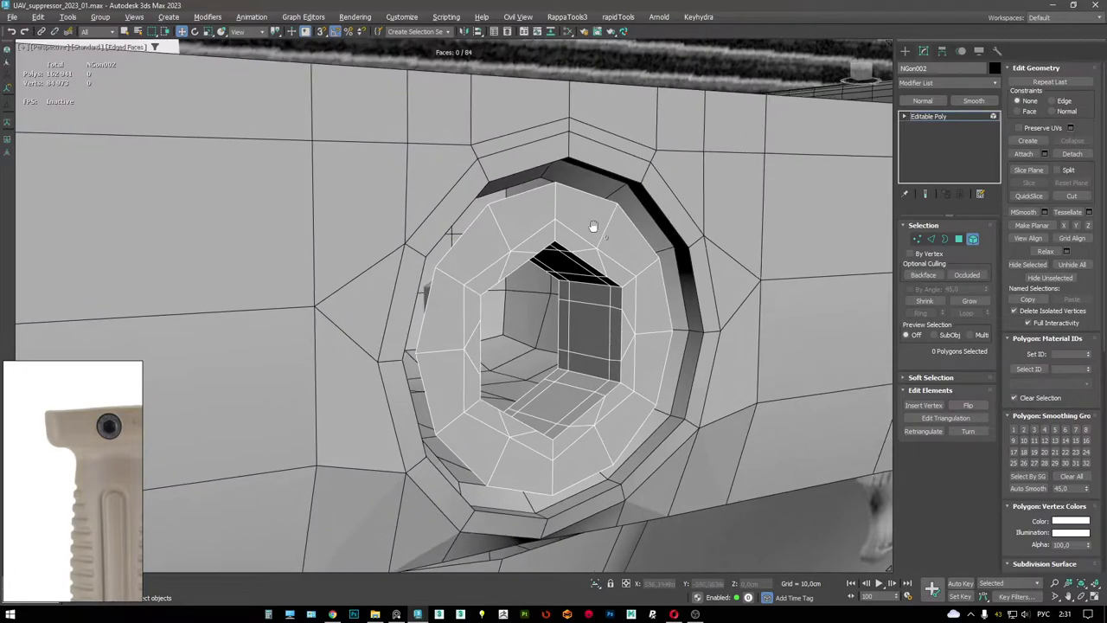
key("3")
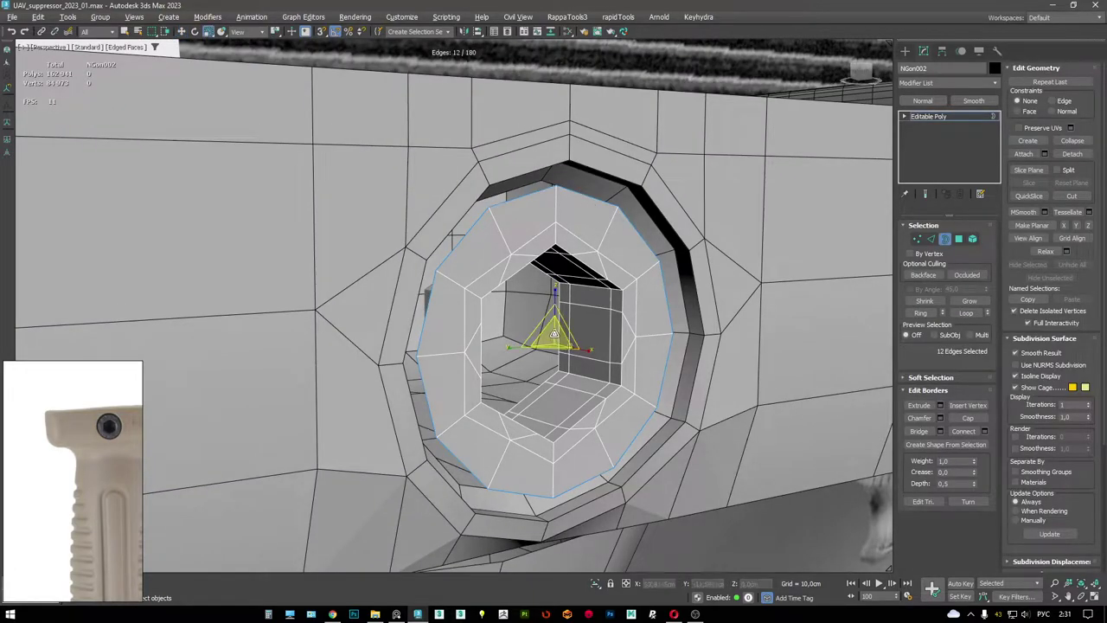
middle_click_drag(554, 339, 479, 320)
key("F3")
left_click_drag(463, 316, 435, 309, "shift")
key("F3")
scroll(435, 309, "up", 5)
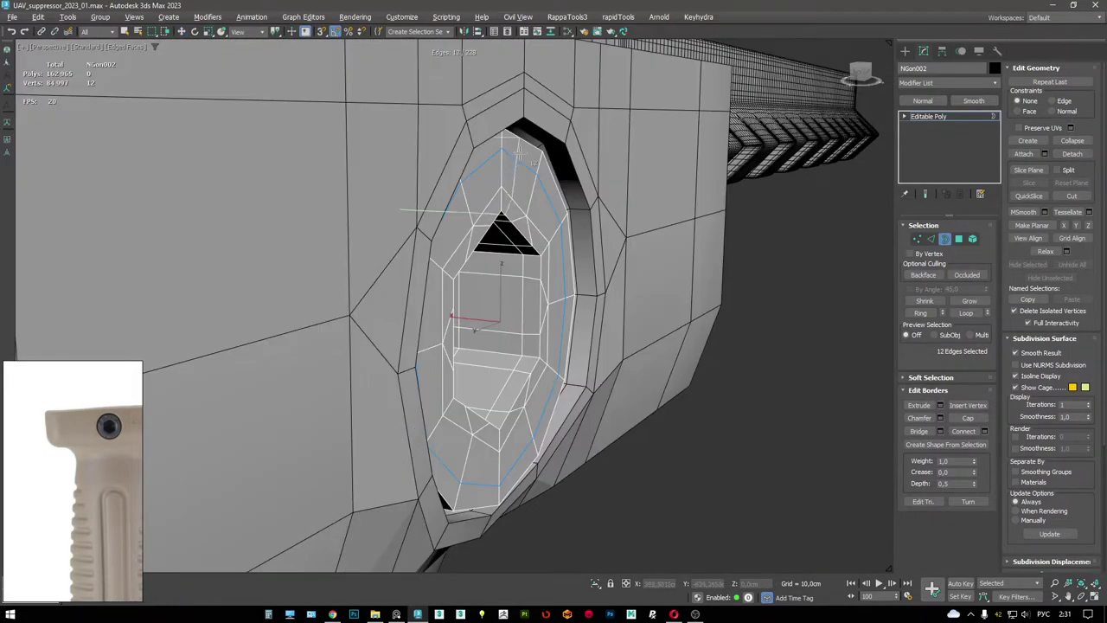
middle_click_drag(435, 309, 425, 156, "alt")
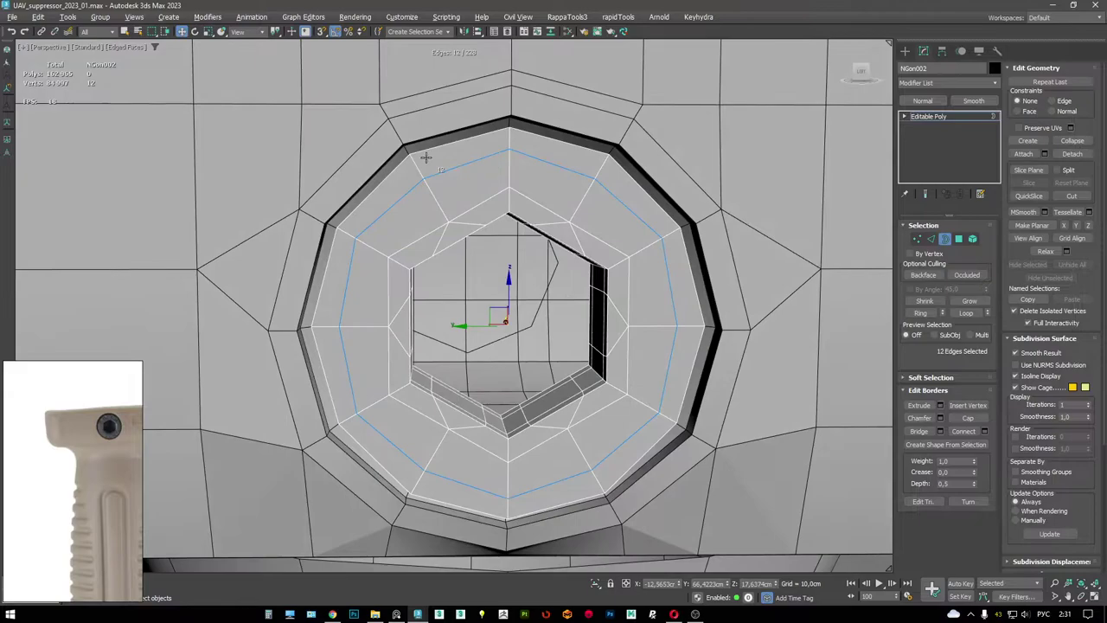
key("F3")
left_click(618, 16)
left_click(658, 124)
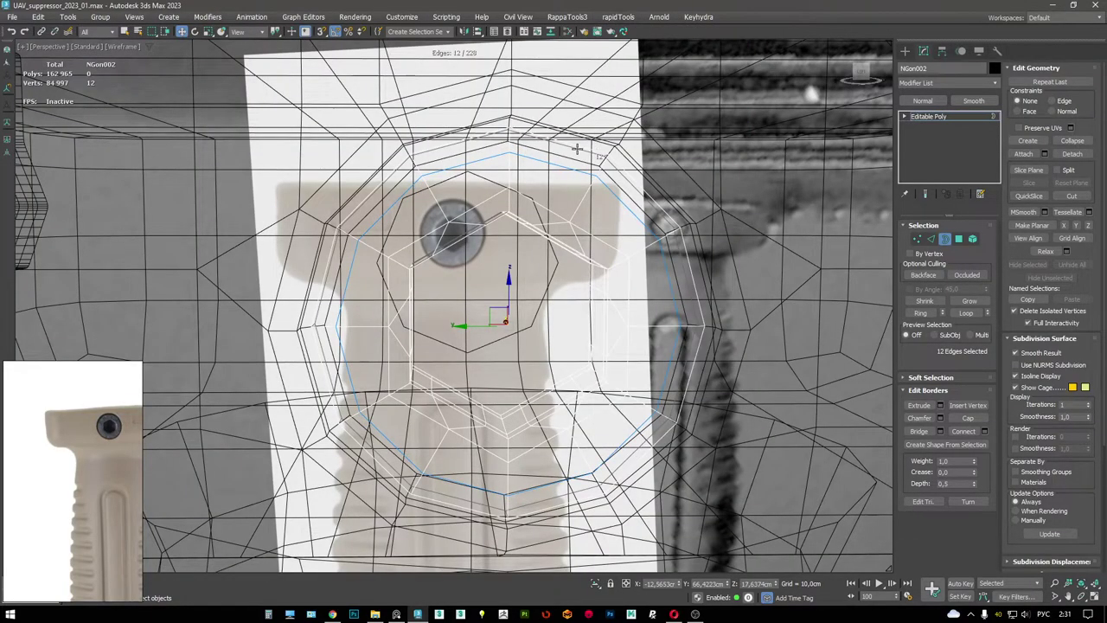
middle_click_drag(581, 175, 579, 183, "alt")
key("F3")
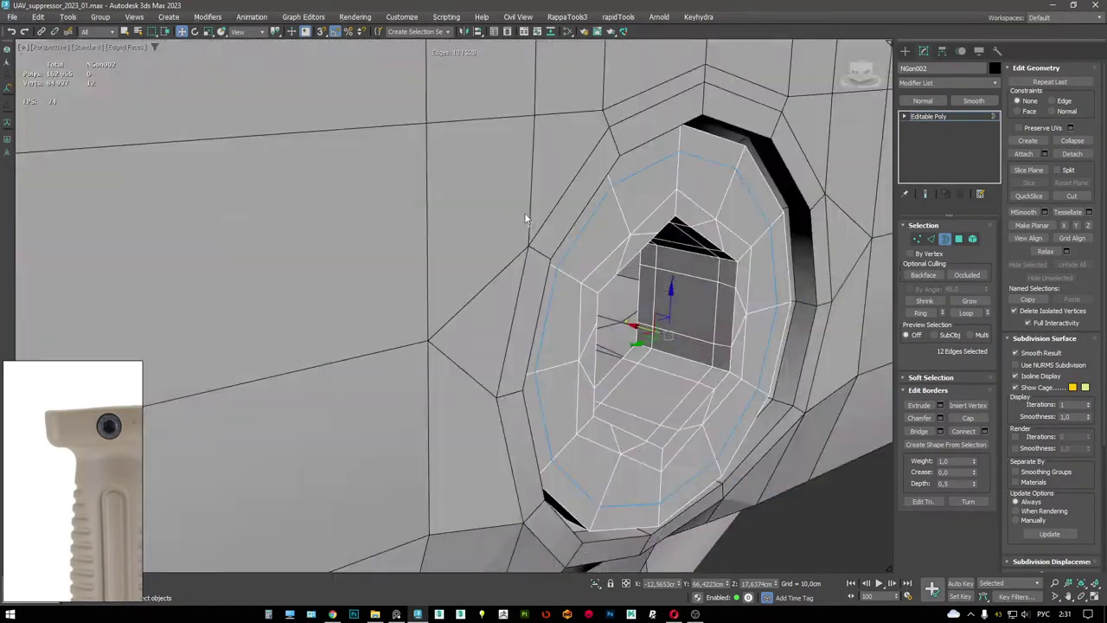
mouse_move(526, 217)
middle_mouse_down("alt")
mouse_move(514, 173)
mouse_move(571, 225)
middle_mouse_up("alt")
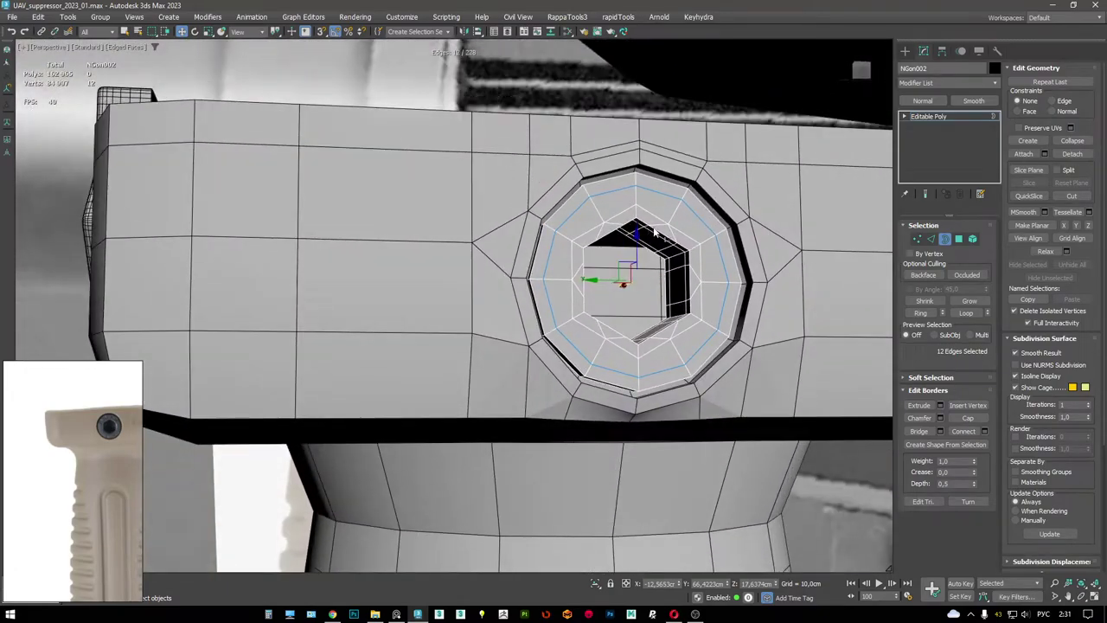
scroll(642, 256, "up", 3)
- Extend the ring's inner open border inward into a new face ring
key("3")
left_click(642, 256)
middle_click_drag(642, 256, 586, 279, "alt")
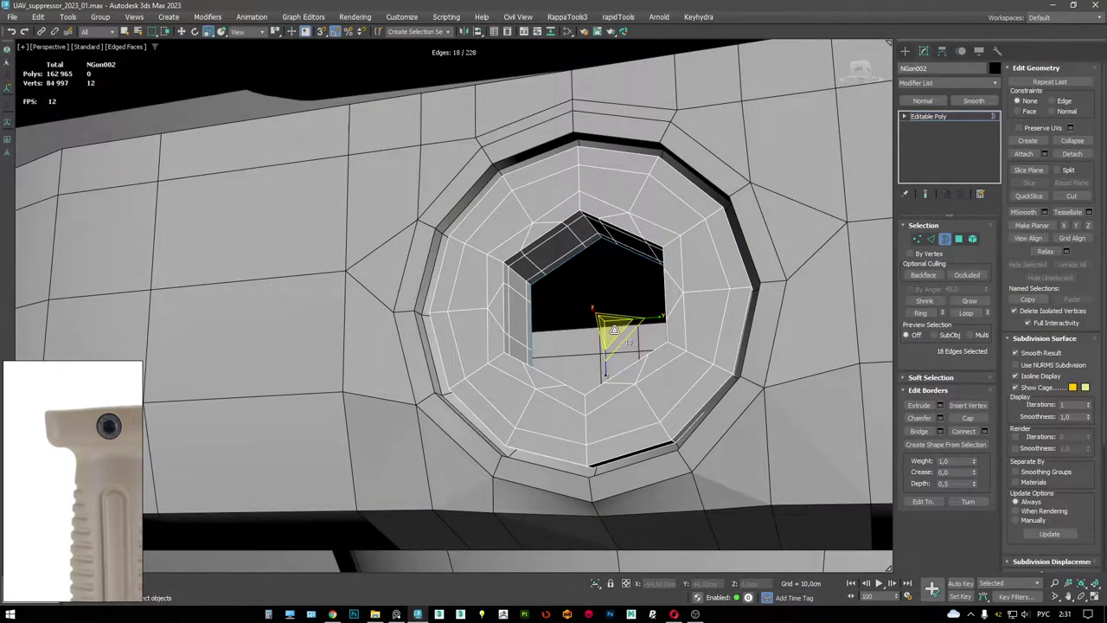
left_click_drag(615, 330, 624, 334, "shift")
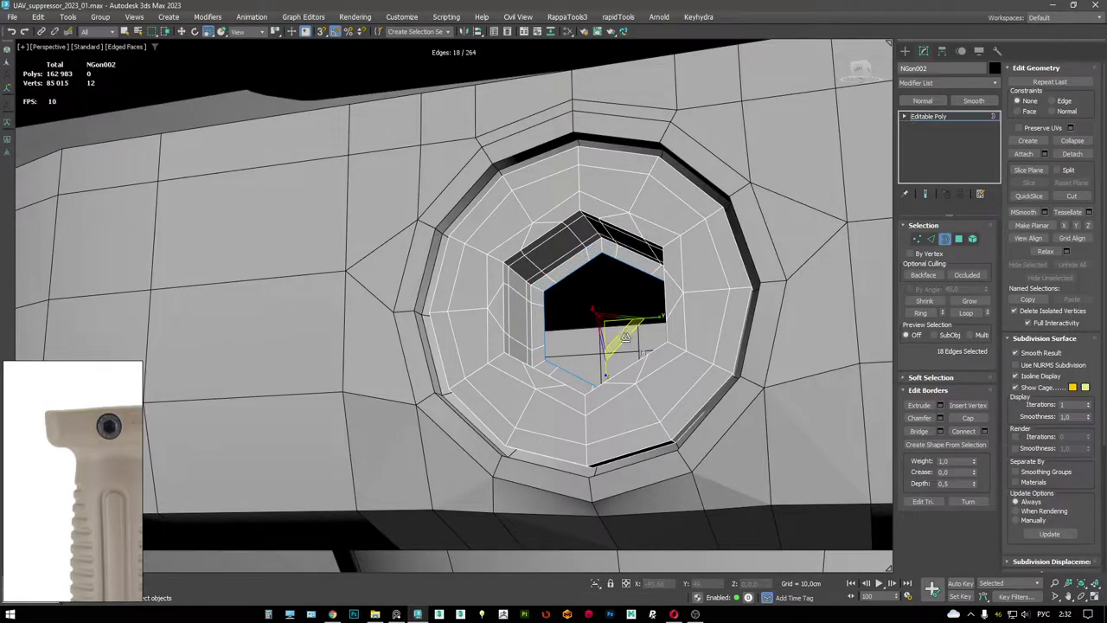
- Weld the new inner ring's overlapping vertices with a 0,8625cm threshold
key("1")
middle_click_drag(625, 336, 679, 247, "alt")
left_click(983, 418)
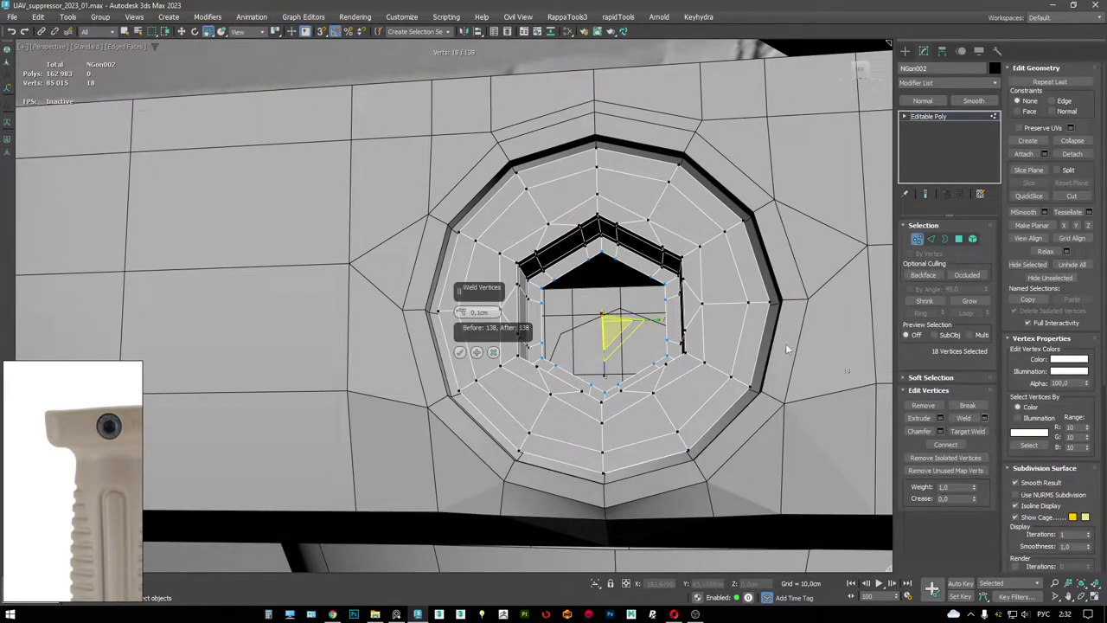
left_click_drag(463, 313, 463, 299)
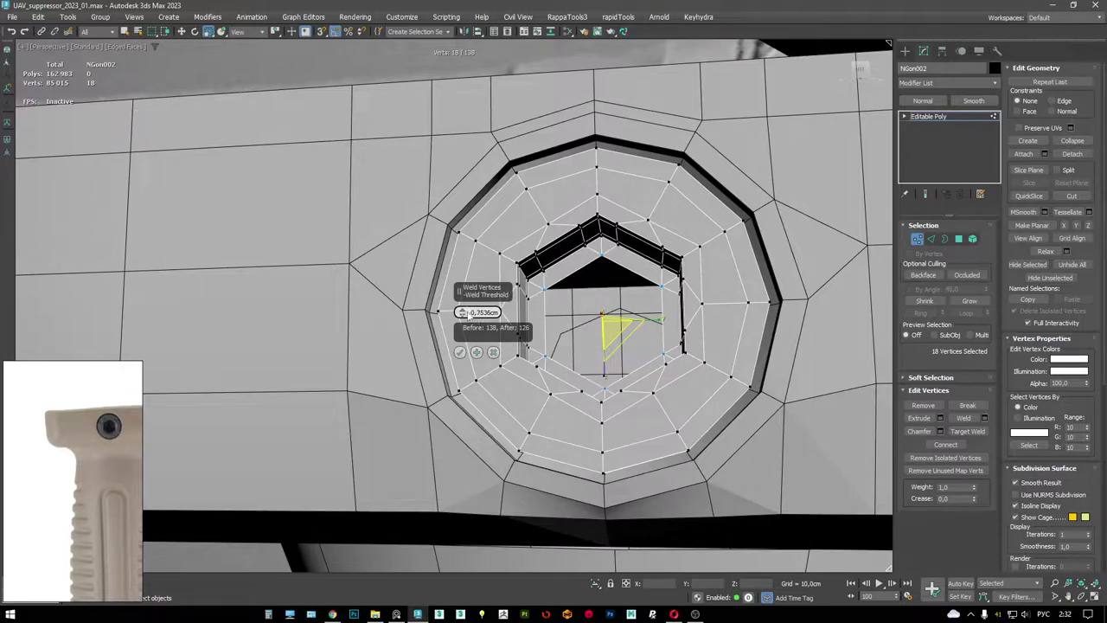
left_click(461, 352)
- Cap the inner hexagonal border with a face
key("2")
left_click(537, 285)
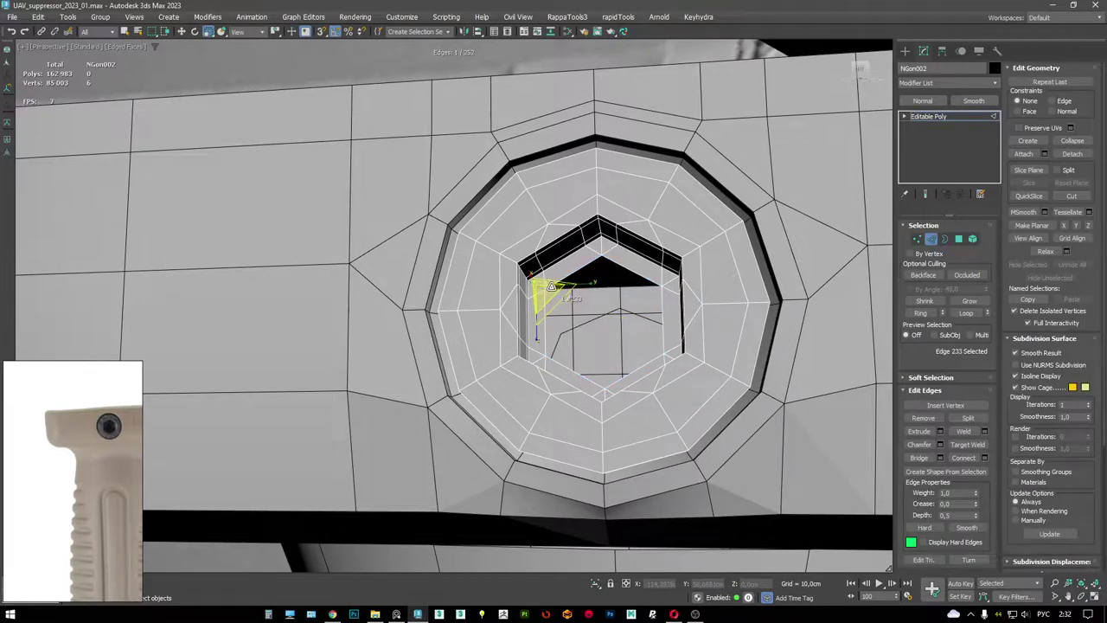
key("3")
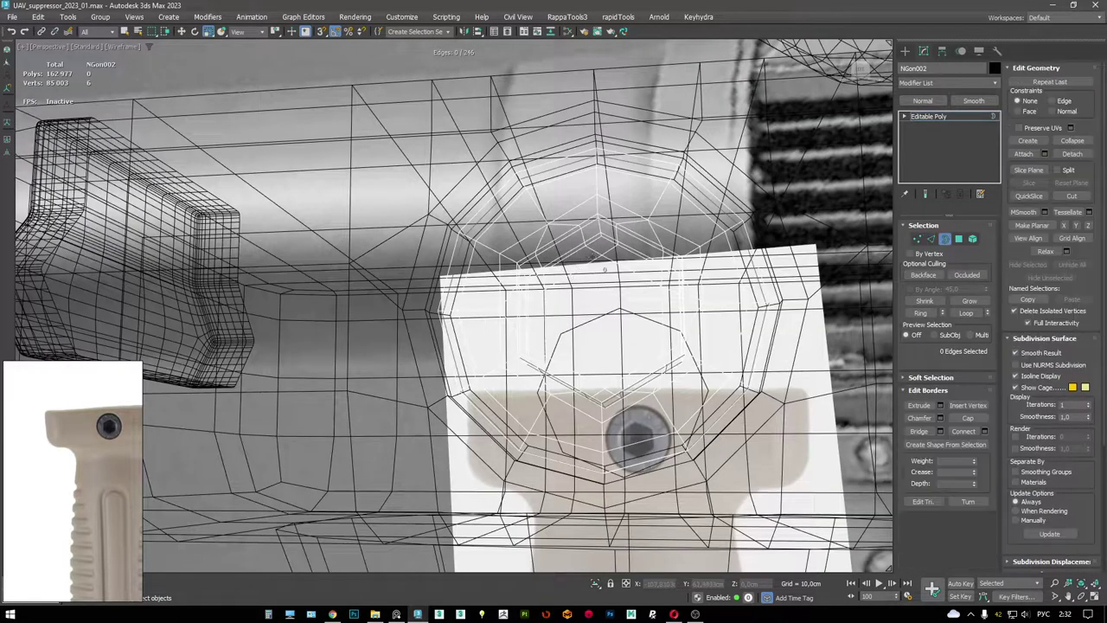
left_click(561, 267)
key("alt+p")
middle_click_drag(647, 251, 692, 250, "alt")
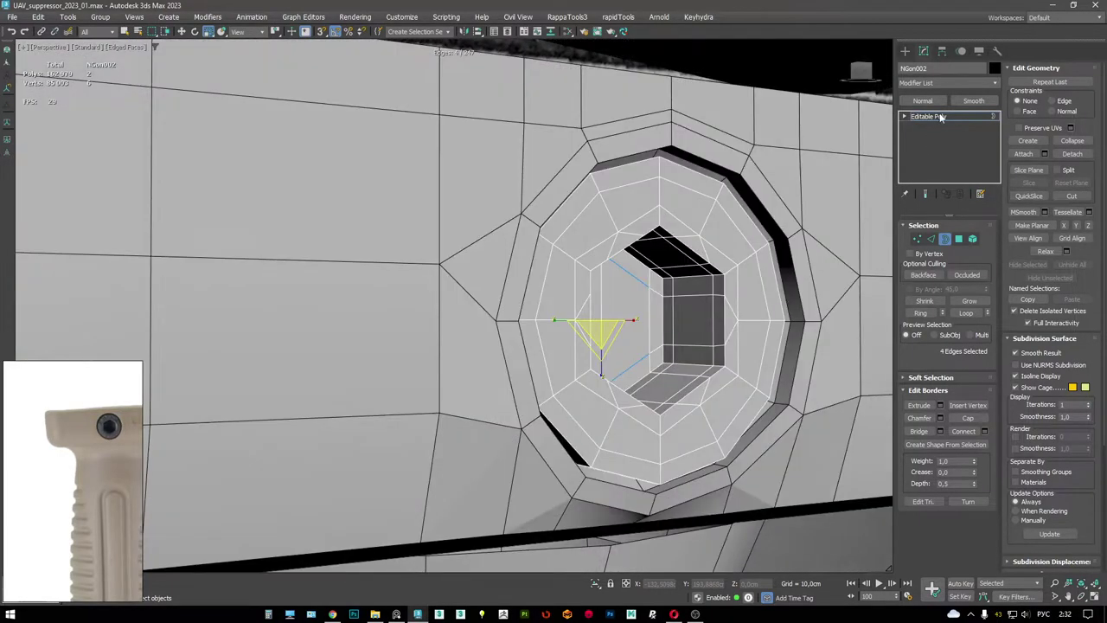
- Apply TurboSmooth to the ring and inspect the smoothed result
right_click(629, 208)
left_click(588, 173)
scroll(563, 225, "down", 5)
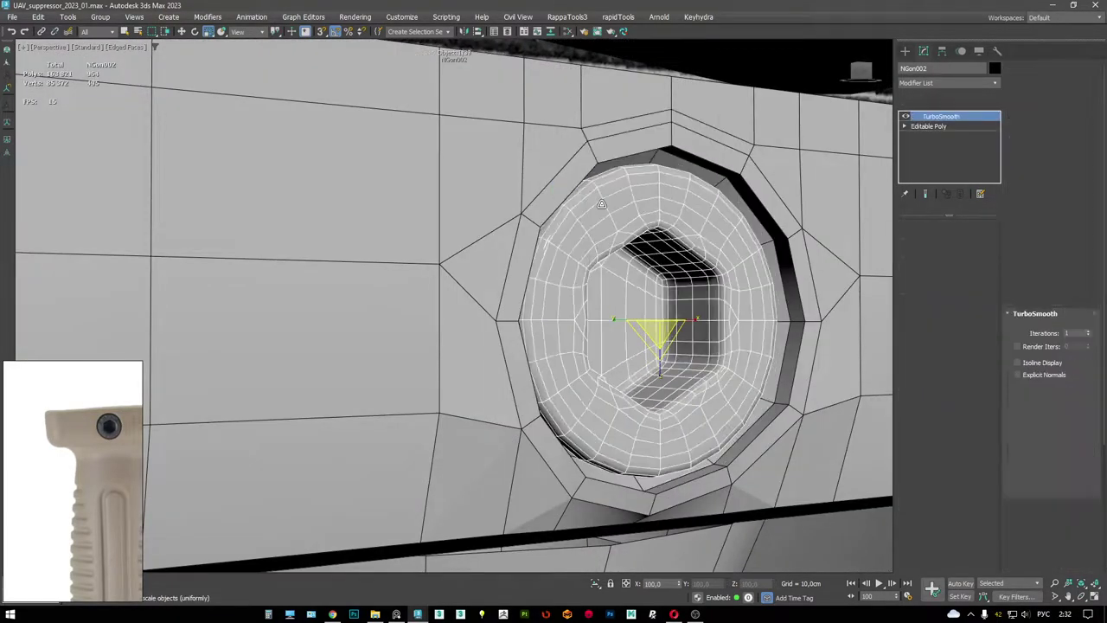
key("F4")
middle_click_drag(562, 224, 597, 259, "alt")
scroll(632, 223, "up", 8)
key("F4")
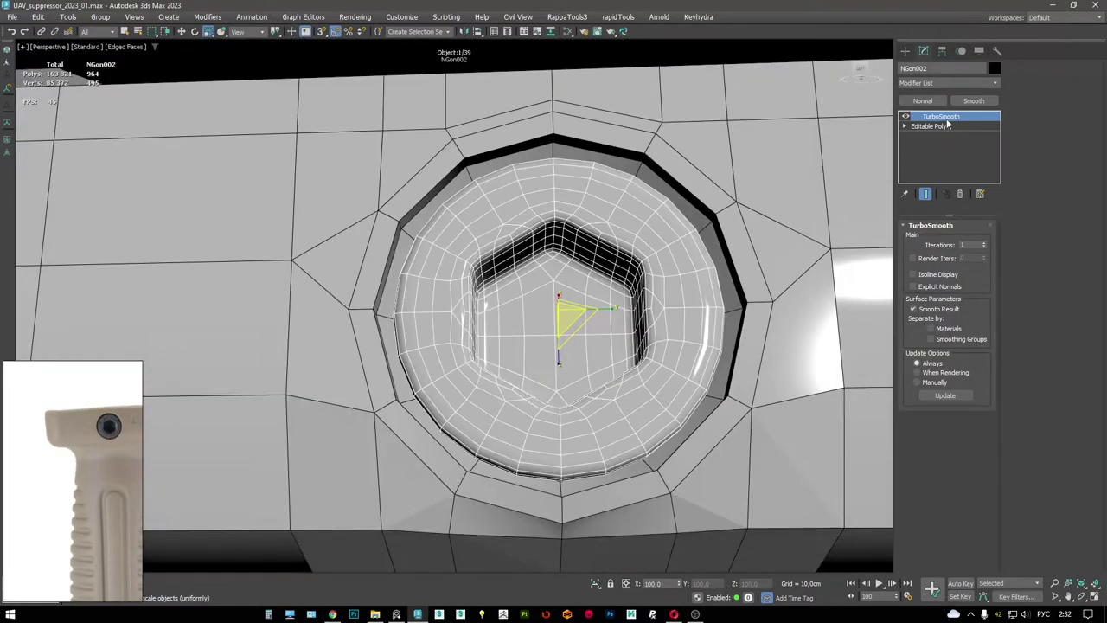
- Delete the hexagonal cap faces under the TurboSmooth to reopen the hex socket
left_click(928, 125)
key("4")
key("F3")
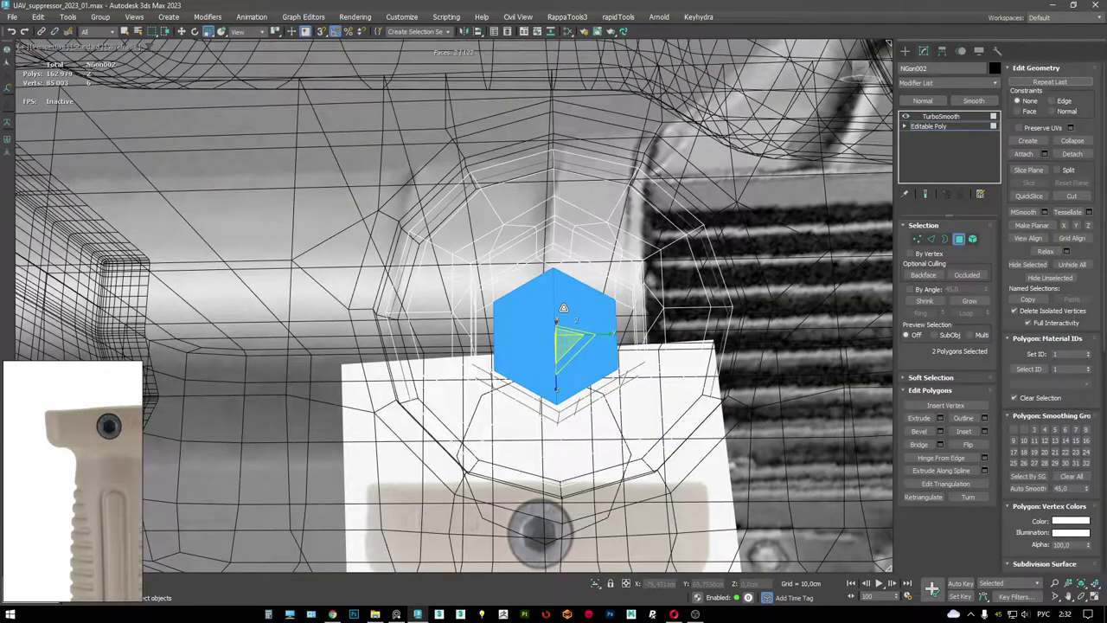
key("ctrl+Page_Up")
key("ctrl+Page_Up")
key("ctrl+Page_Up")
key("F3")
mouse_move(597, 259)
middle_mouse_down("alt")
mouse_move(597, 279)
mouse_move(661, 178)
middle_mouse_up("alt")
key("Delete")
left_click(941, 116)
key("F4")
- Select the mount block Box001 with the Scale tool active
left_click(661, 178)
key("r")
key("F4")
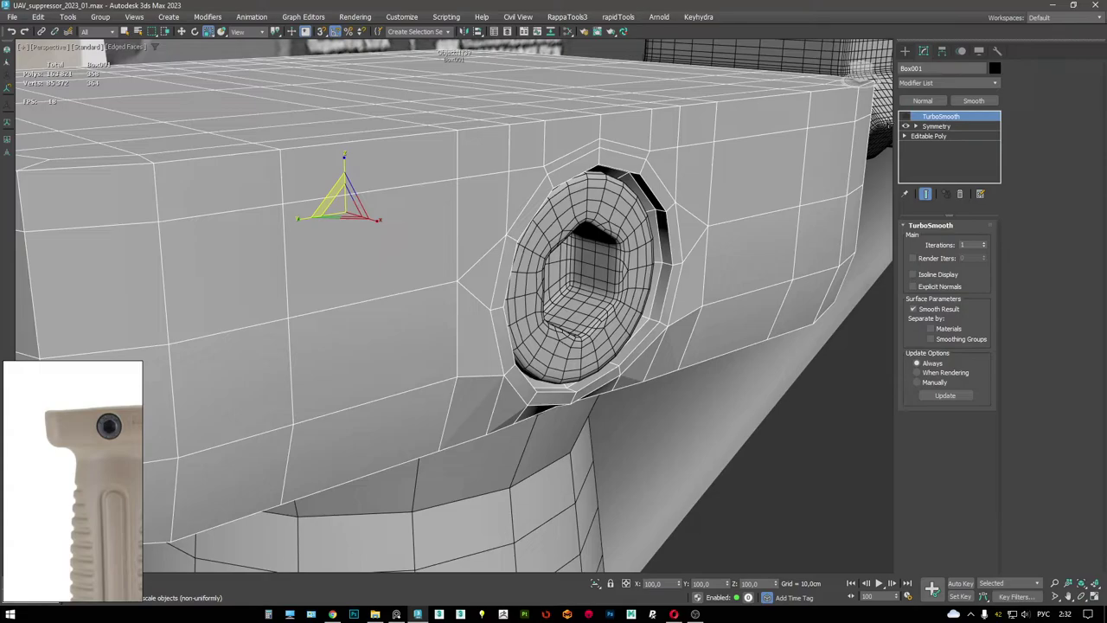
key("F4")
scroll(585, 152, "down", 10)
- Orbit and zoom around the mount to inspect the hex hole from several angles
scroll(585, 152, "up", 8)
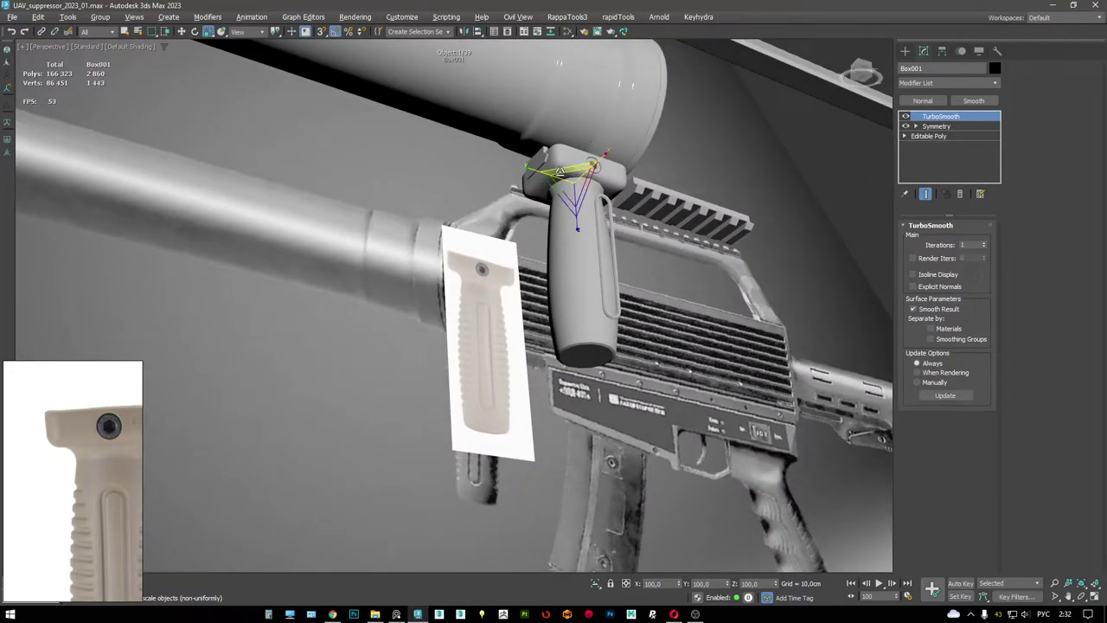
key("F4")
key("F4")
middle_click_drag(528, 192, 740, 184, "alt")
key("F4")
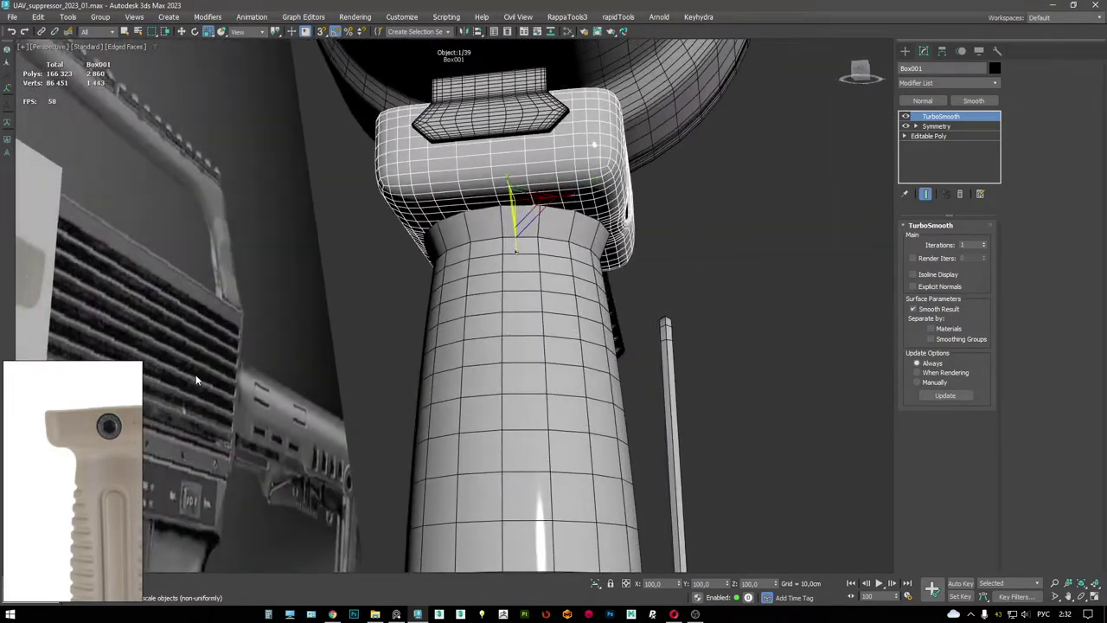
scroll(96, 444, "down", 3)
scroll(95, 444, "up", 4)
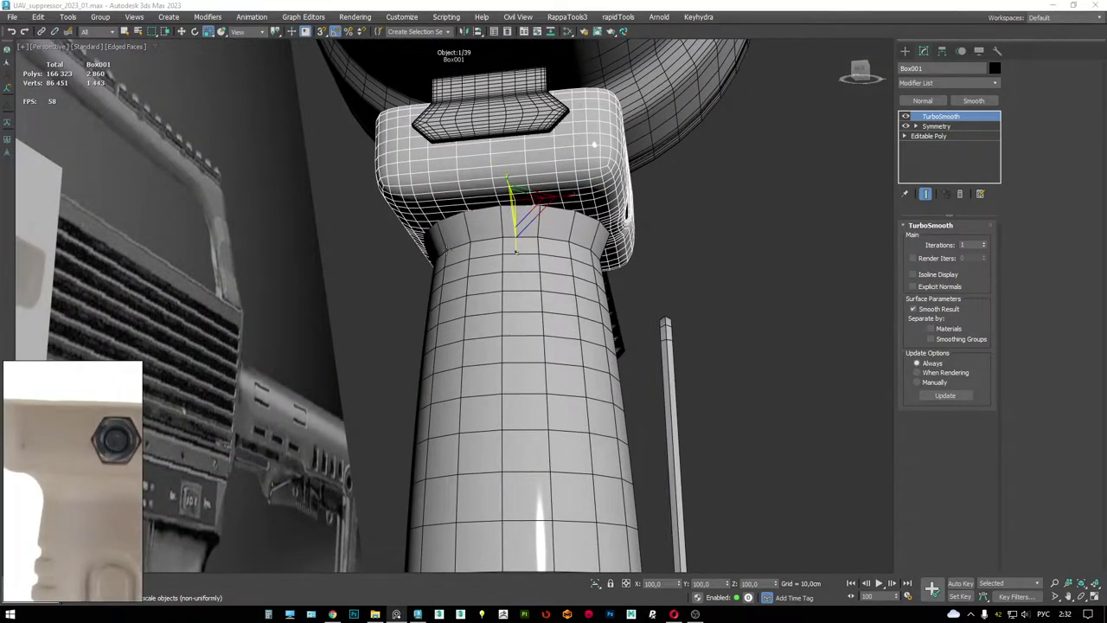
middle_click_drag(95, 444, 718, 171, "alt")
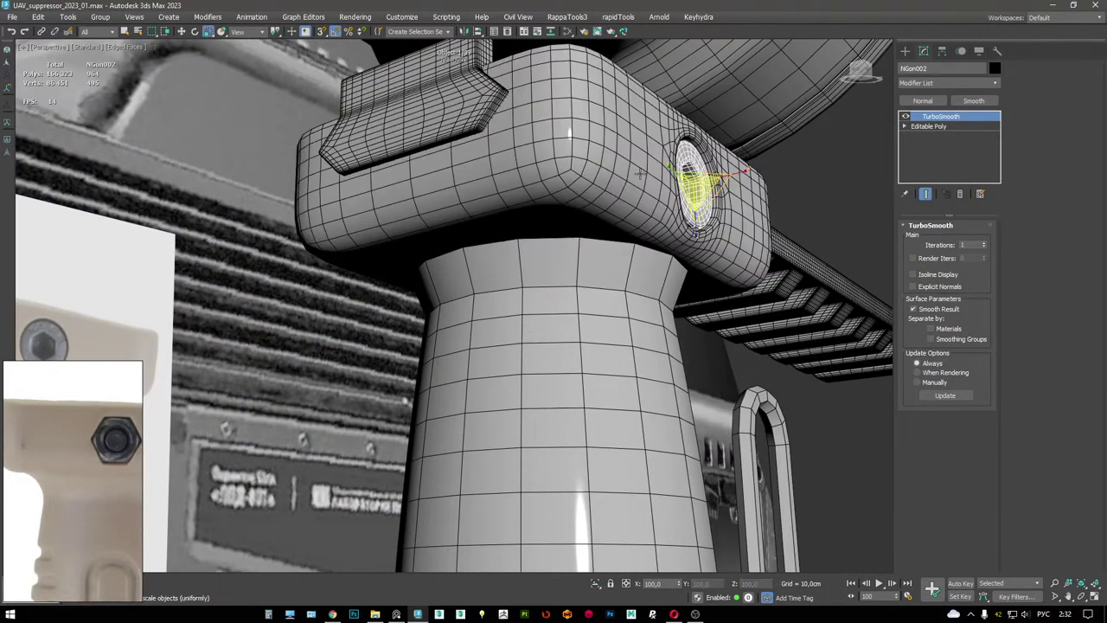
middle_click_drag(640, 172, 626, 176, "alt")
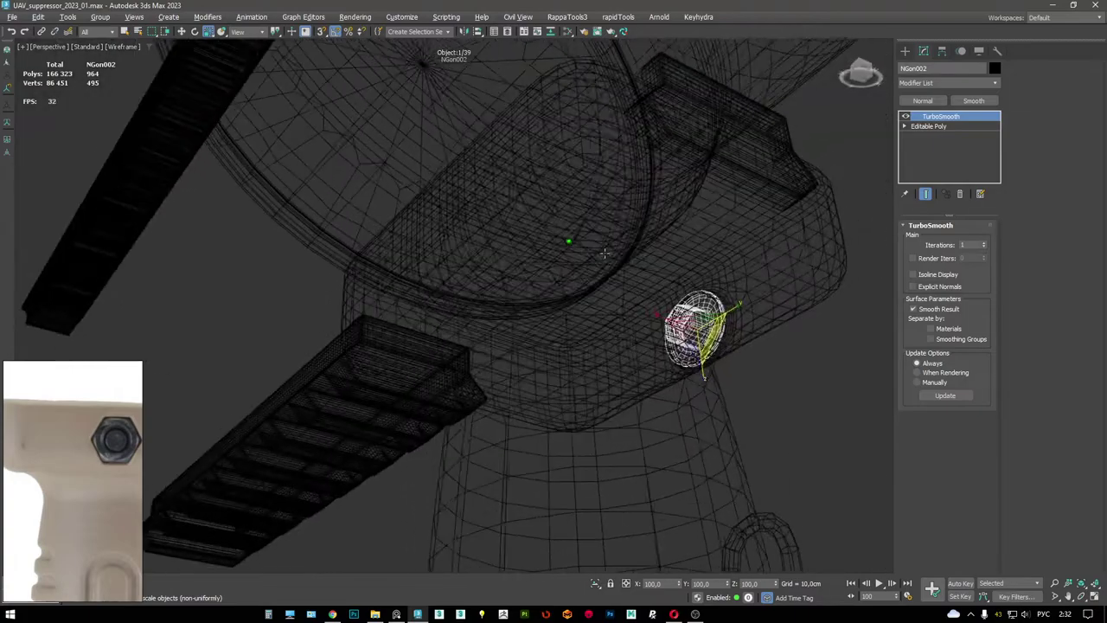
middle_click_drag(603, 253, 652, 261, "alt")
- Isolate the mount block and select the nut ring NGon002, viewing the underside in wireframe
left_click(722, 184)
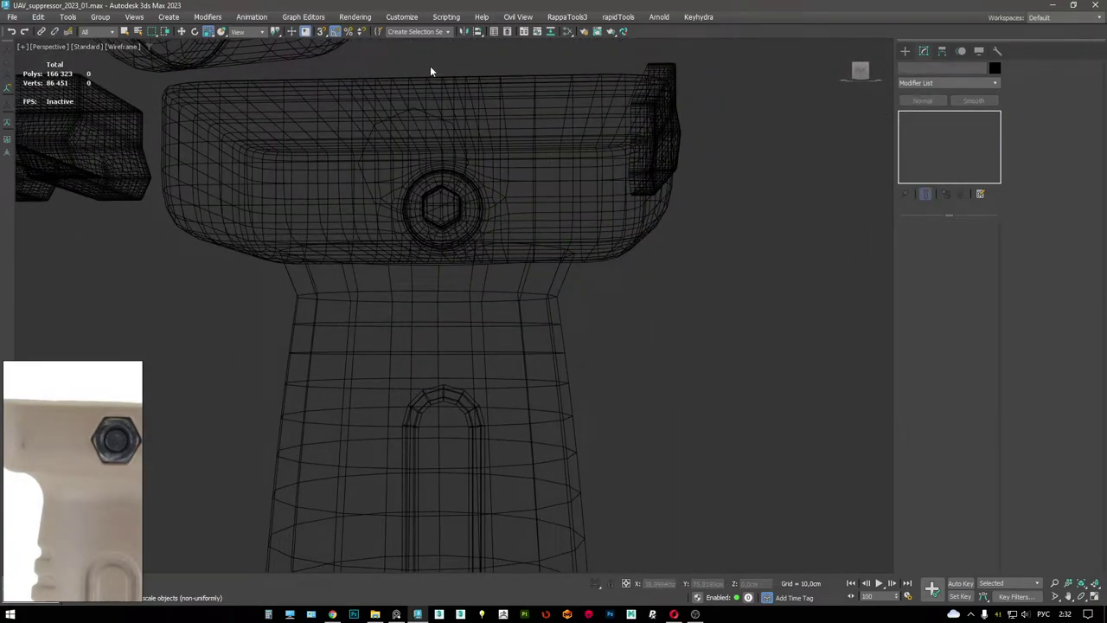
left_click(460, 178)
key("alt+q")
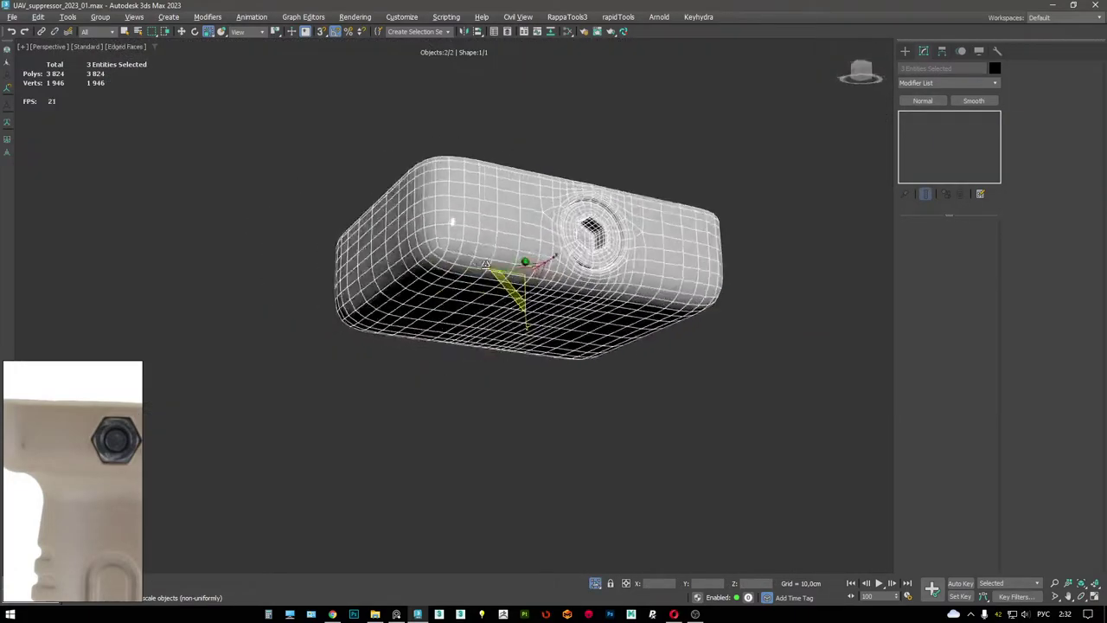
left_click(623, 233)
scroll(623, 234, "up", 5)
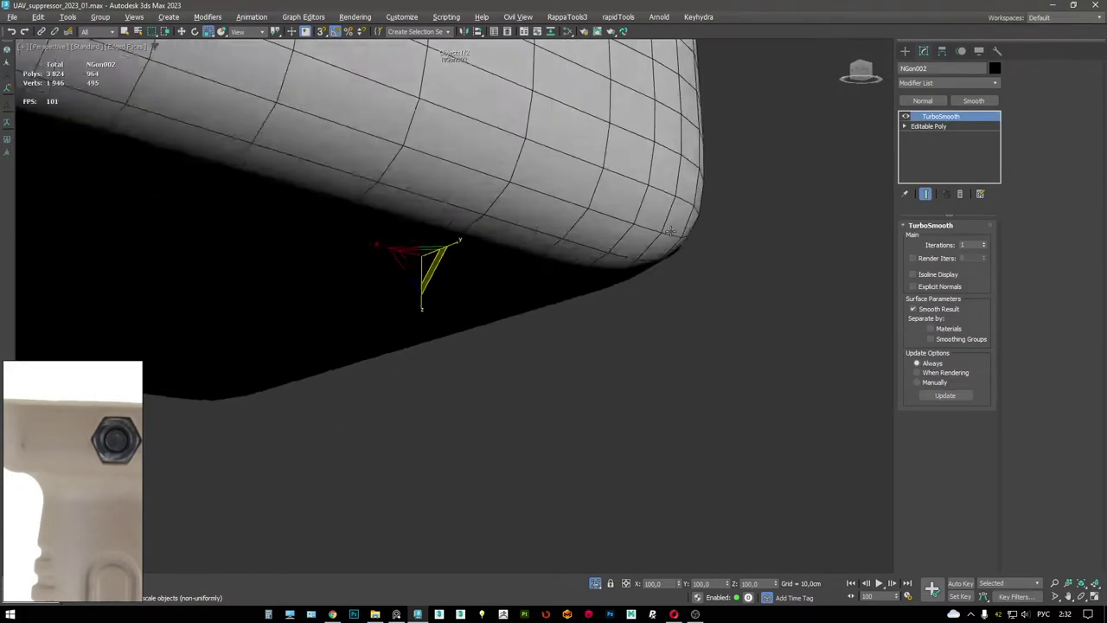
middle_click_drag(627, 251, 735, 125)
key("F3")
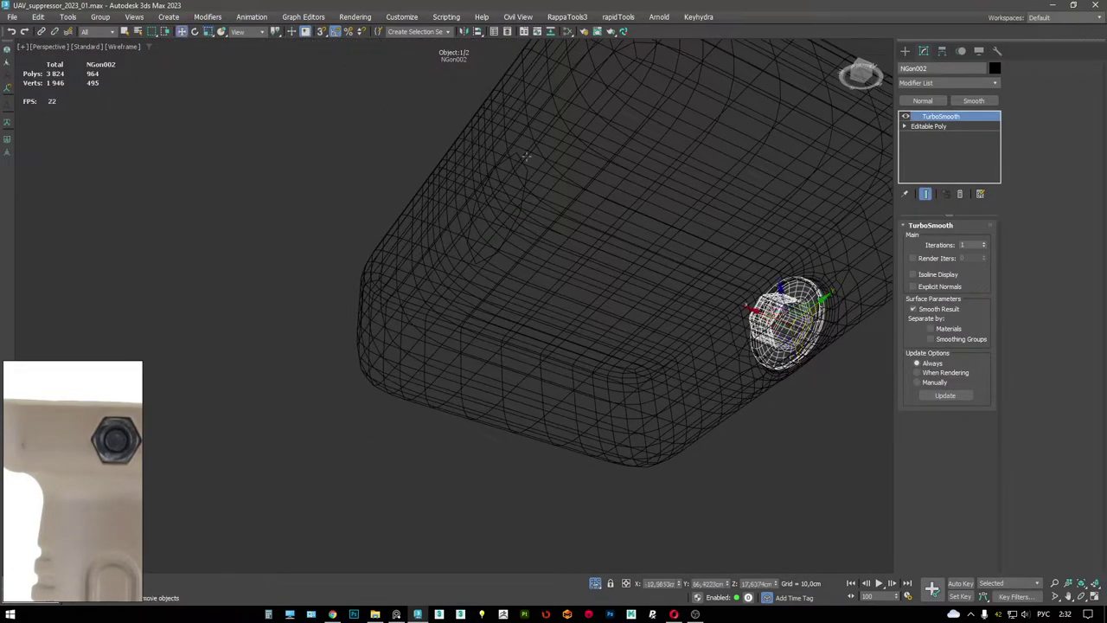
- Turn off Box001's smoothing to show its cage and select the hexagon NGon003
key("w")
left_click(736, 123)
left_click(735, 123)
left_click(905, 115)
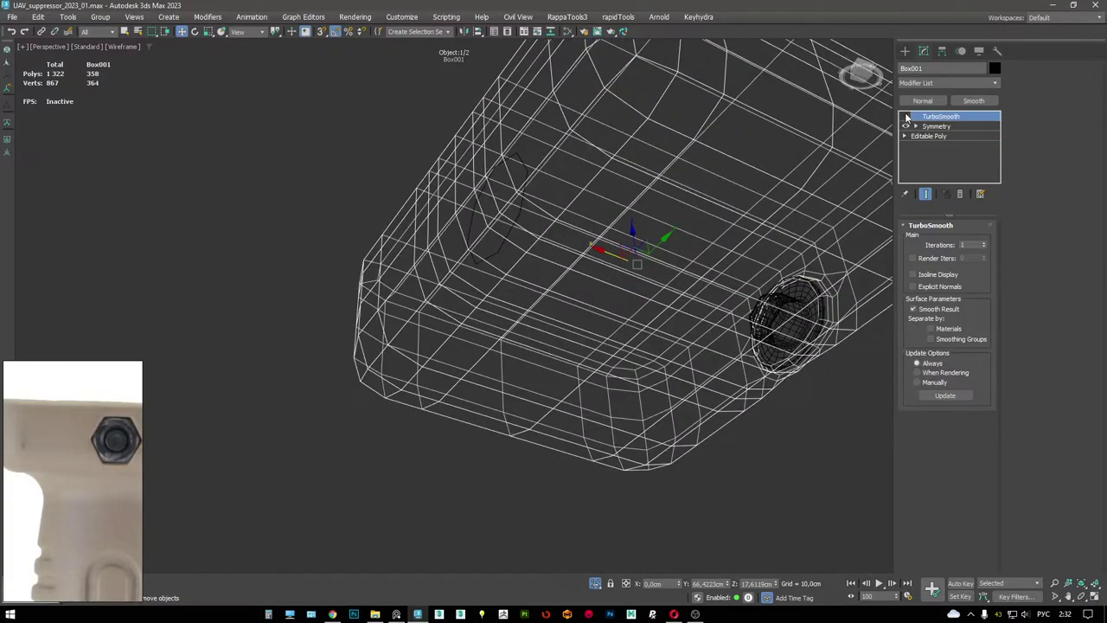
left_click(519, 159)
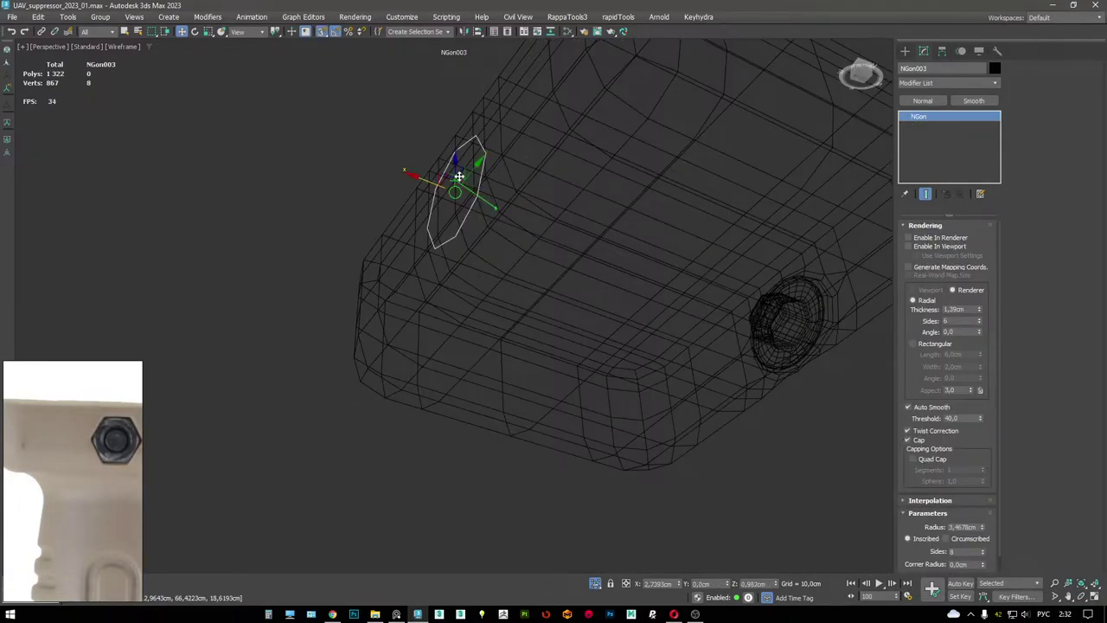
key("F3")
- Shift-drag the nut to pull a copy away and position it
middle_click_drag(536, 190, 683, 213, "alt")
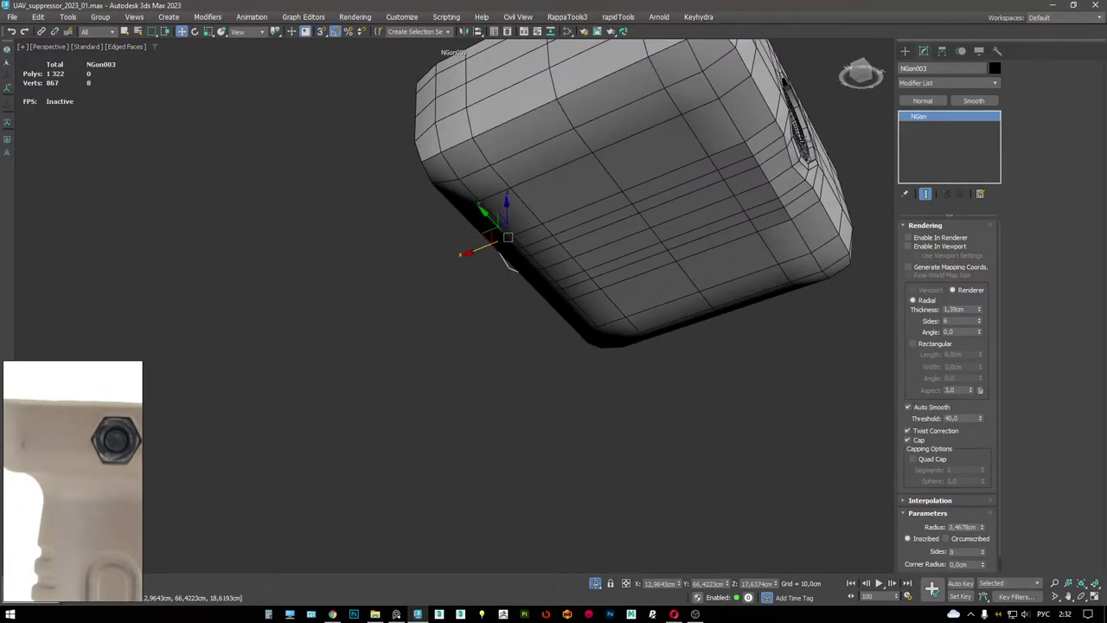
left_click(511, 263)
middle_click_drag(511, 263, 738, 188, "alt")
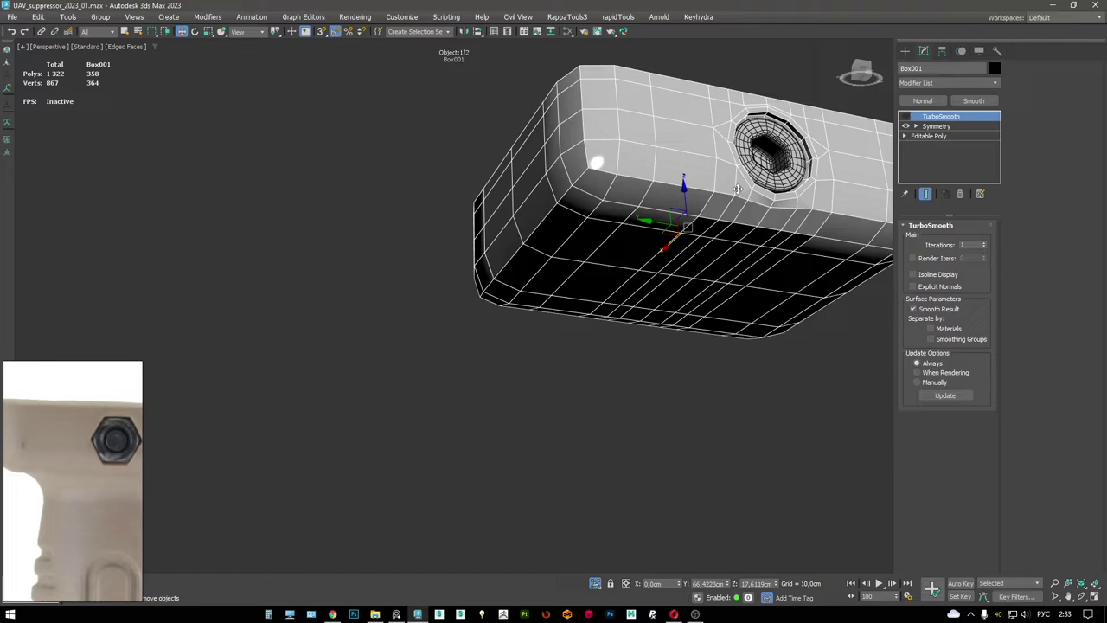
left_click(768, 149)
mouse_move(768, 149)
middle_mouse_down("alt")
mouse_move(657, 199)
mouse_move(606, 208)
middle_mouse_up("alt")
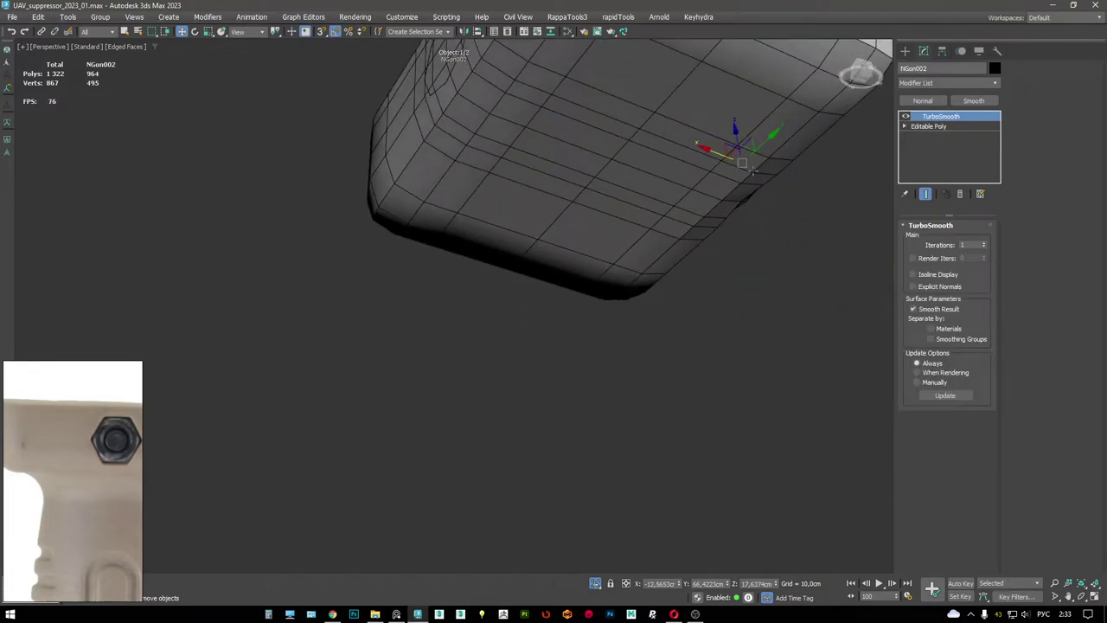
key("F3")
left_click_drag(675, 193, 387, 97, "shift")
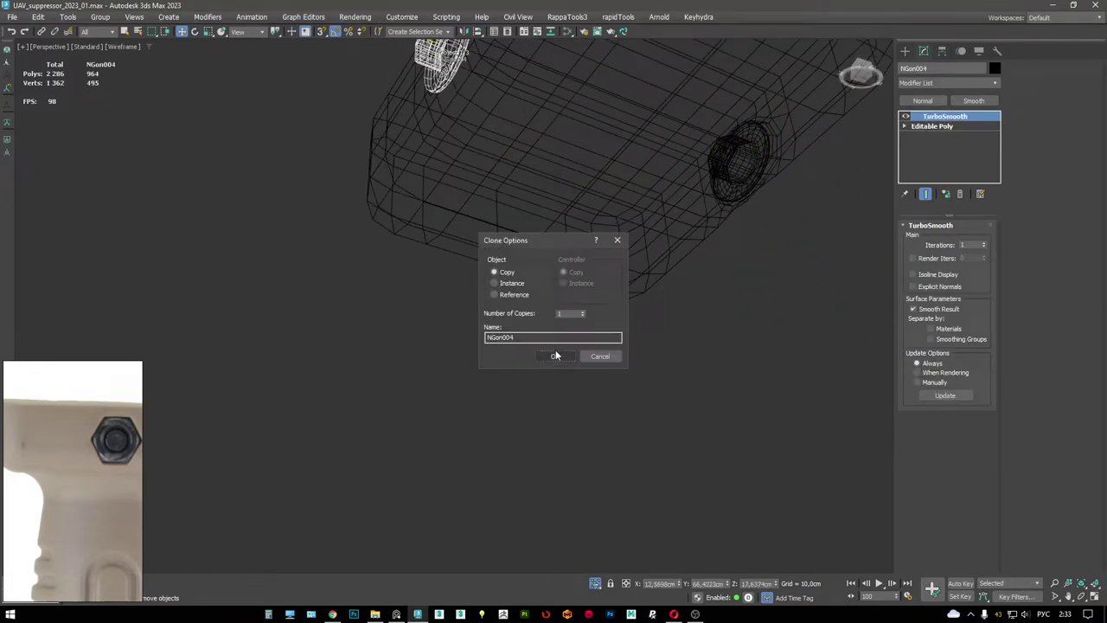
- Confirm the clone as a Copy (NGon004) and rotate it about its vertical axis
left_click(556, 355)
scroll(519, 216, "up", 5)
key("F3")
key("e")
middle_click_drag(519, 208, 542, 203, "alt")
key("F3")
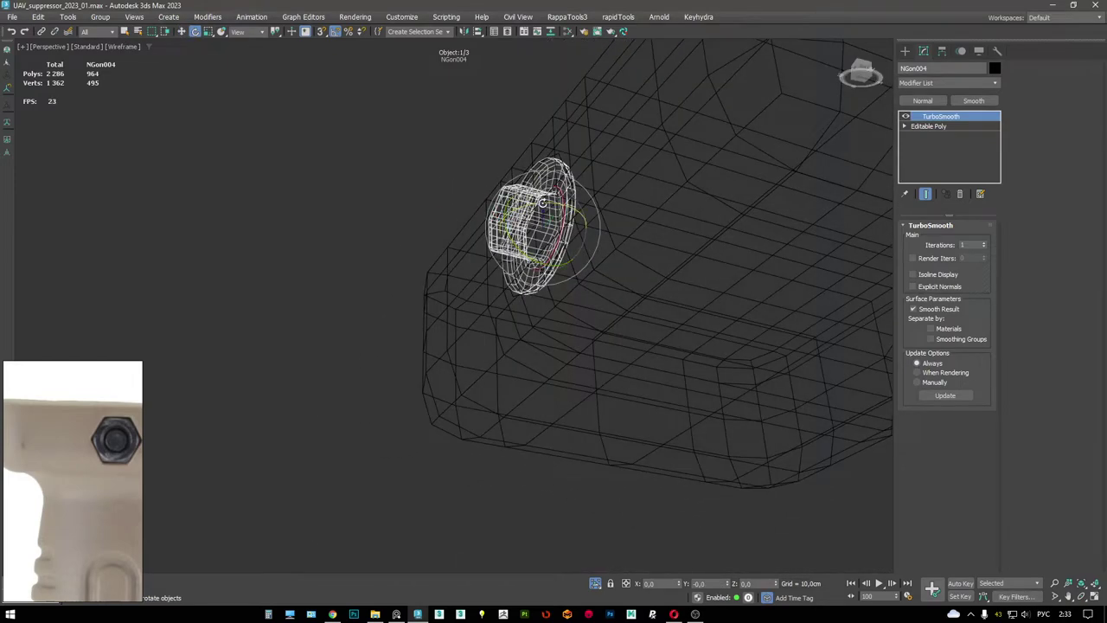
key("F3")
left_click_drag(543, 201, 687, 440)
key("F3")
left_click_drag(615, 485, 566, 494)
key("w")
key("F3")
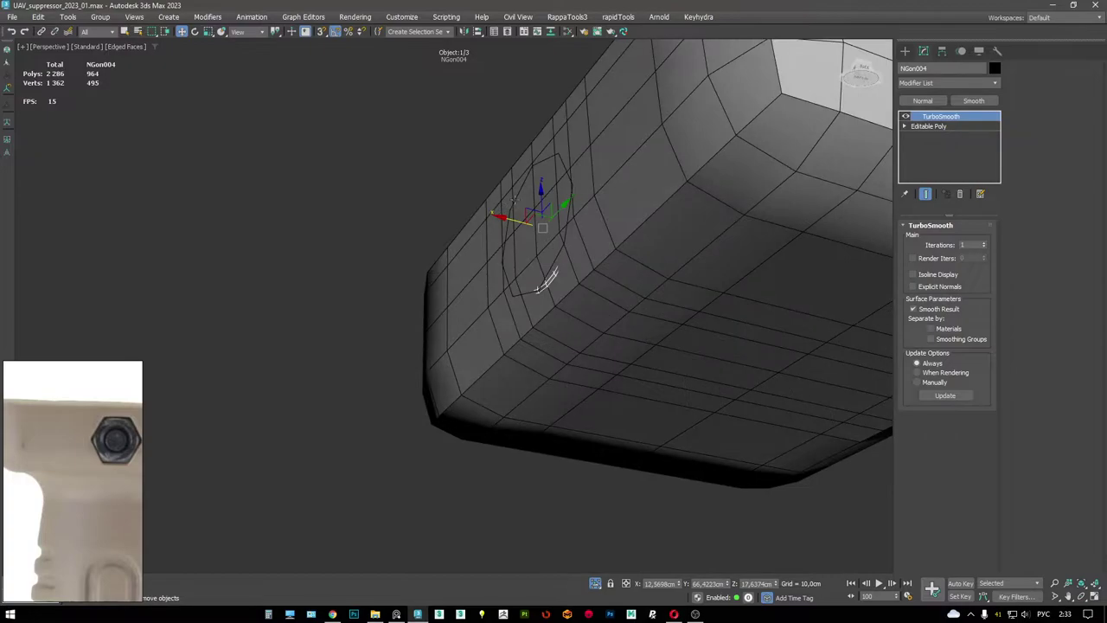
middle_click_drag(510, 218, 709, 212, "alt")
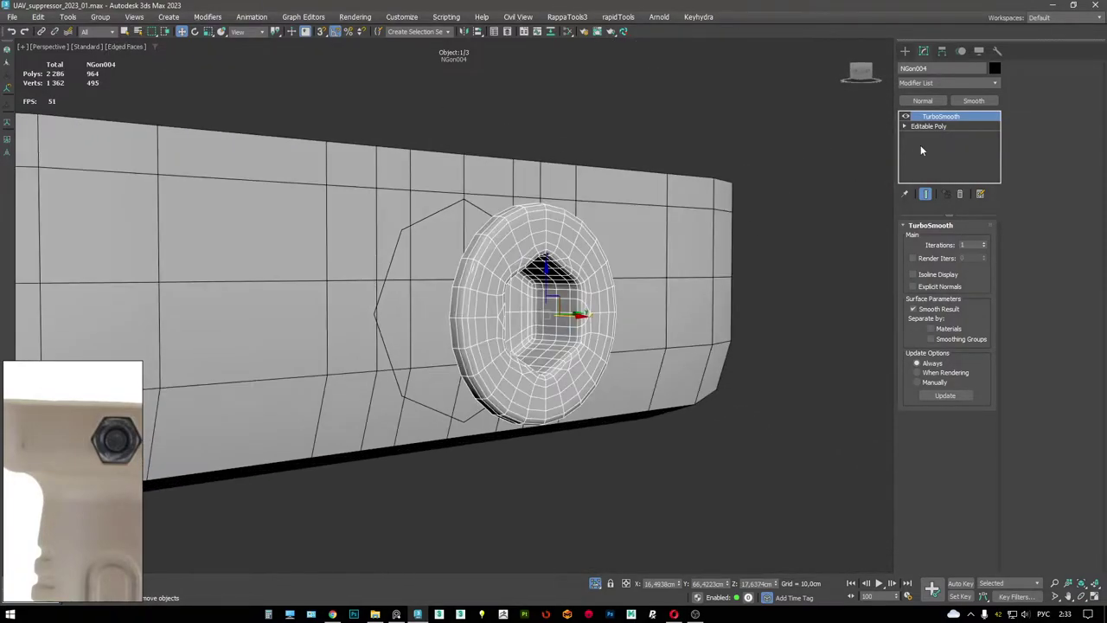
- In the copy's base editable mesh, select and delete the nut's ring faces
left_click(942, 128)
middle_click_drag(502, 217, 551, 188, "alt")
key("ctrl+Page_Up")
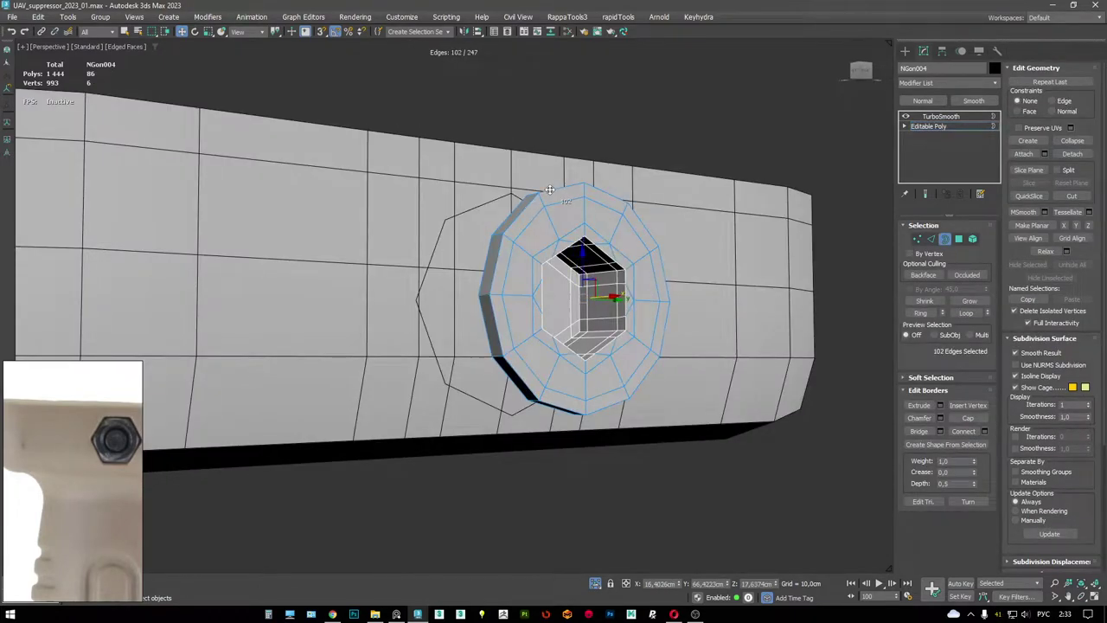
key("ctrl+Page_Down")
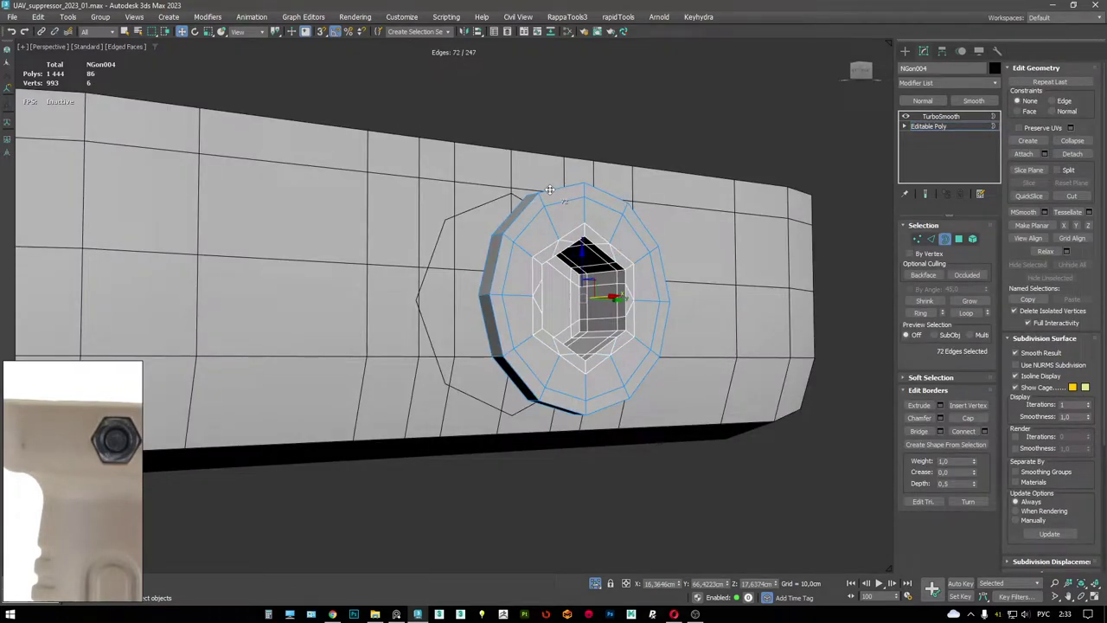
key("4")
key("Delete")
key("F3")
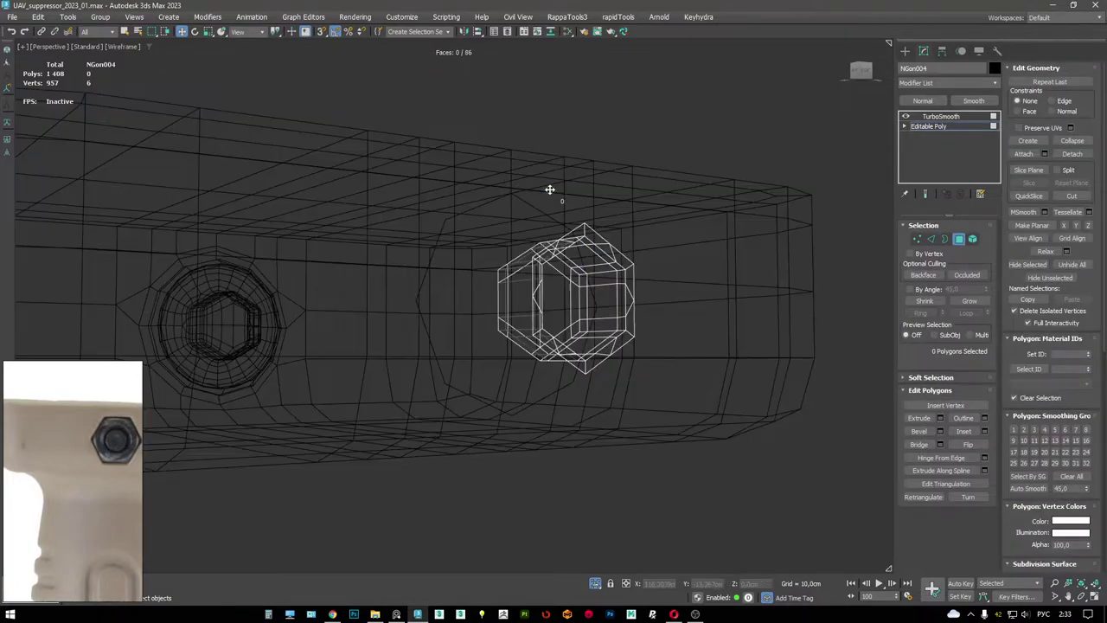
key("F3")
- Convert the hole's 12-edge border to faces, grow the selection and delete them
key("3")
left_click(573, 230)
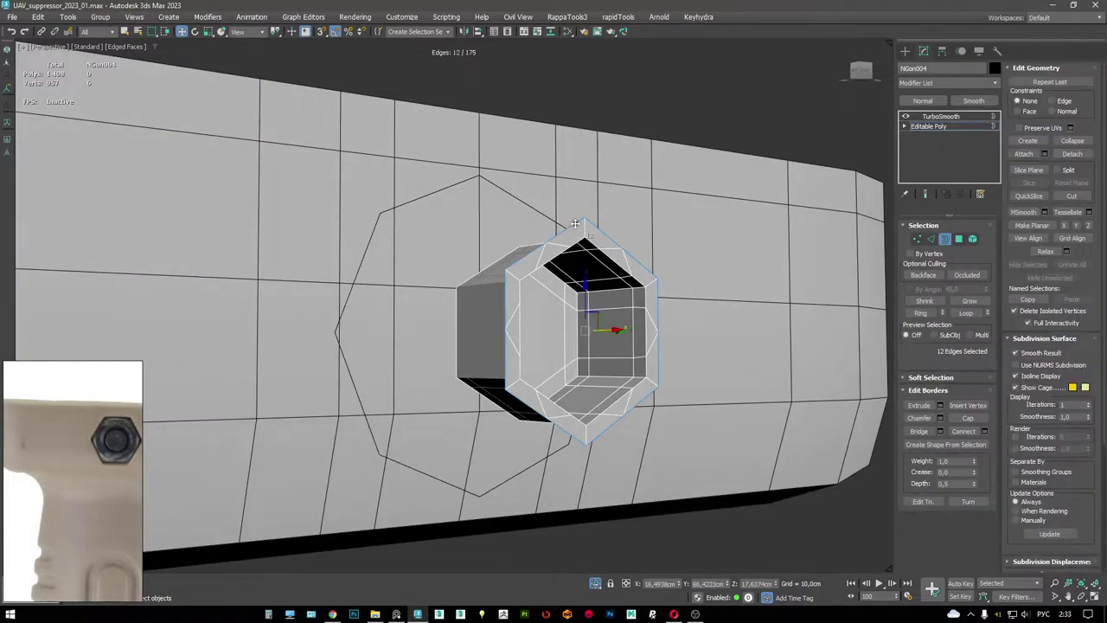
mouse_move(573, 231)
middle_mouse_down("alt")
mouse_move(558, 196)
mouse_move(574, 235)
mouse_move(567, 223)
middle_mouse_up("alt")
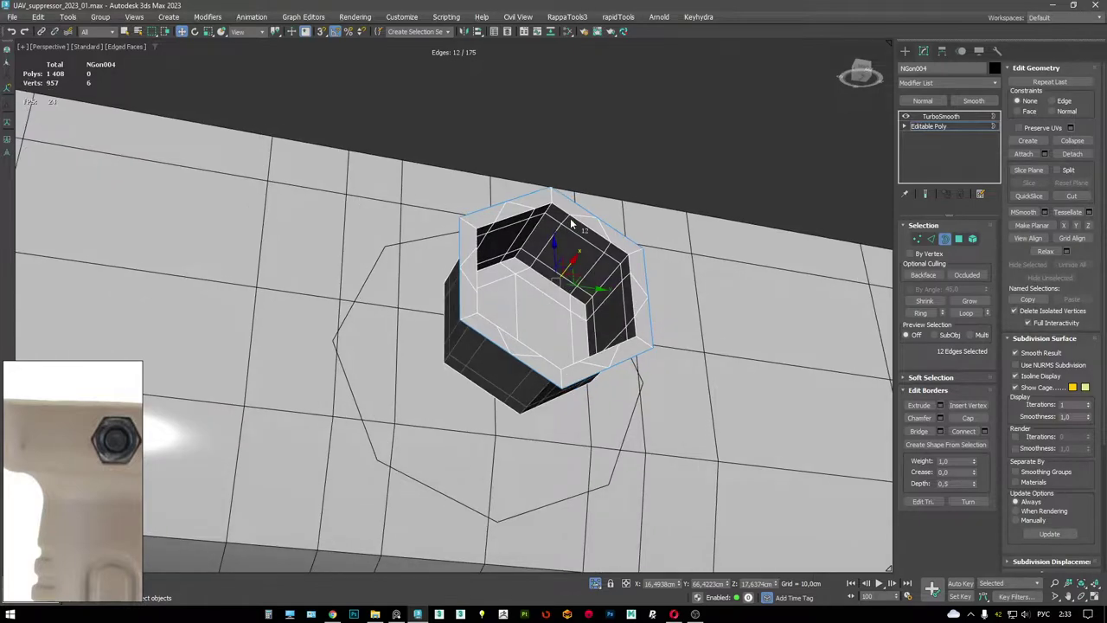
key("ctrl+4")
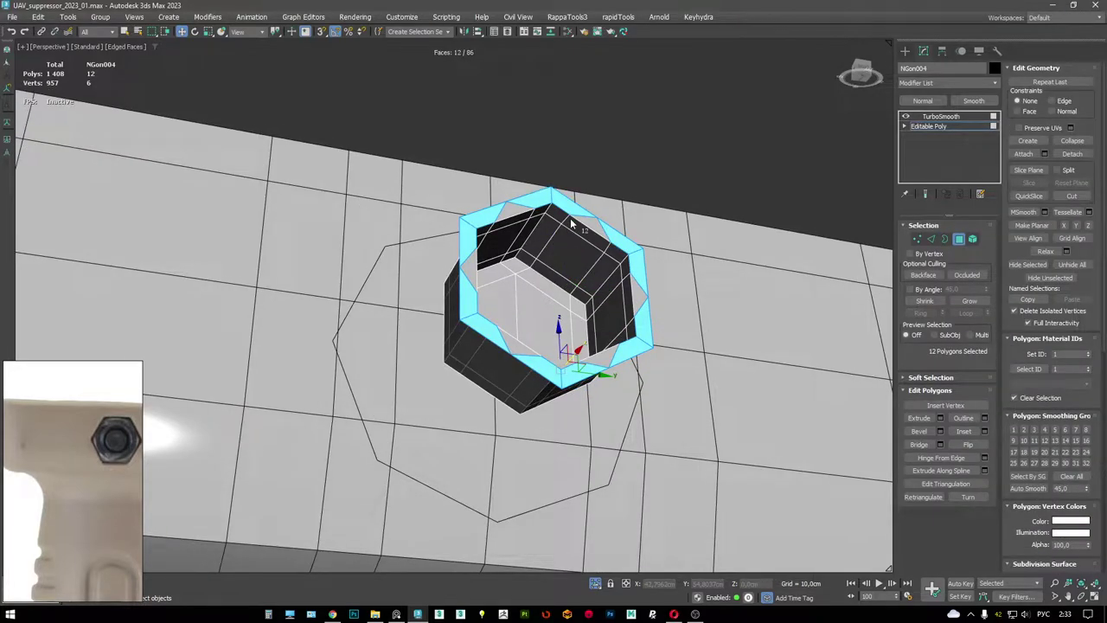
key("ctrl+Page_Up")
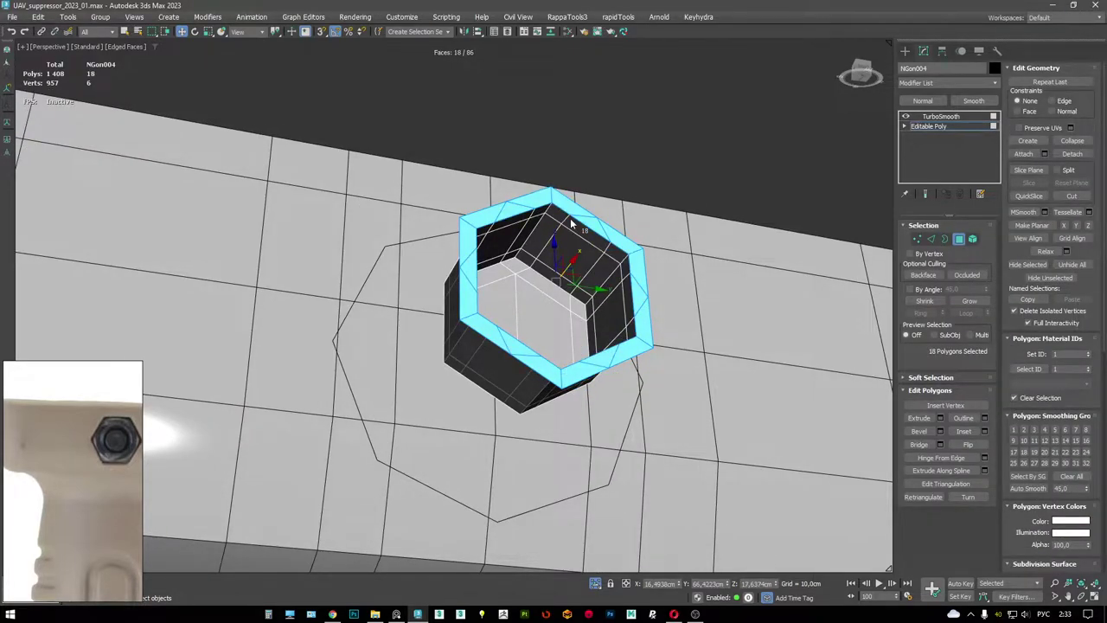
key("Delete")
- Shift-scale the open hole's rim outward to 120%
key("3")
left_click(565, 205)
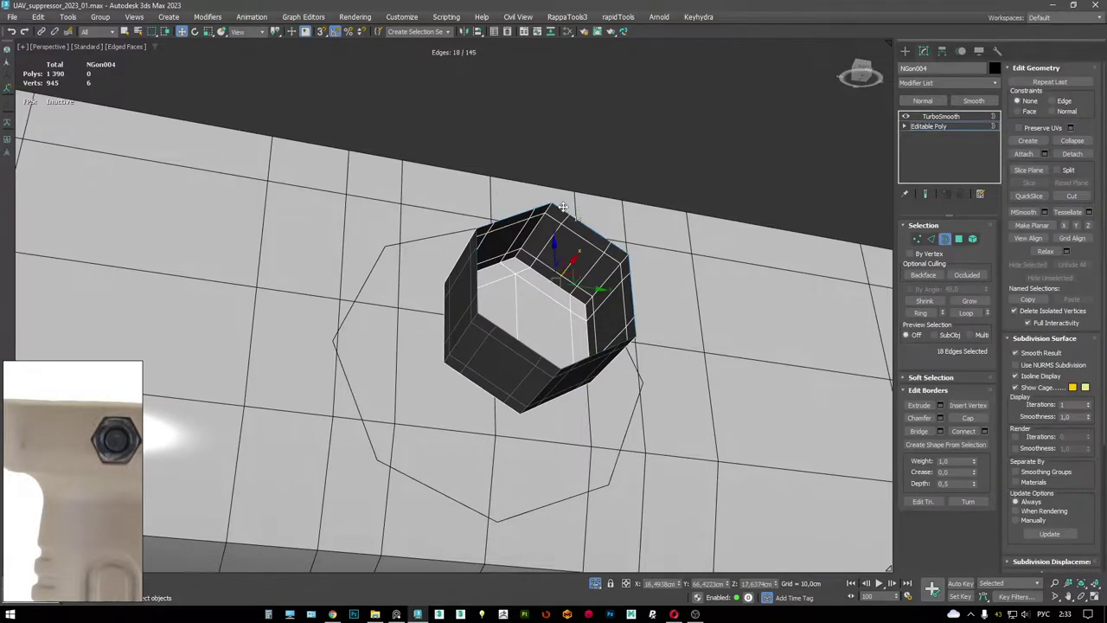
left_click_drag(539, 294, 531, 298, "shift")
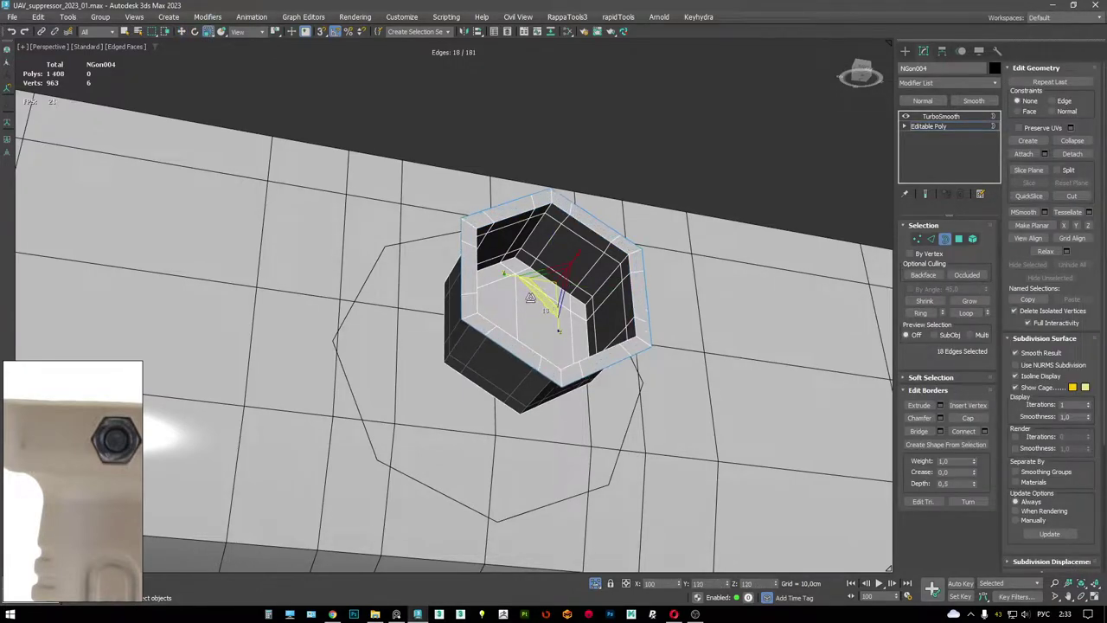
- Delete the nut copy's back faces, leaving only the thin hexagonal ring
key("4")
middle_click_drag(530, 297, 550, 311, "alt")
key("1")
key("F3")
left_click_drag(444, 195, 554, 406)
key("F3")
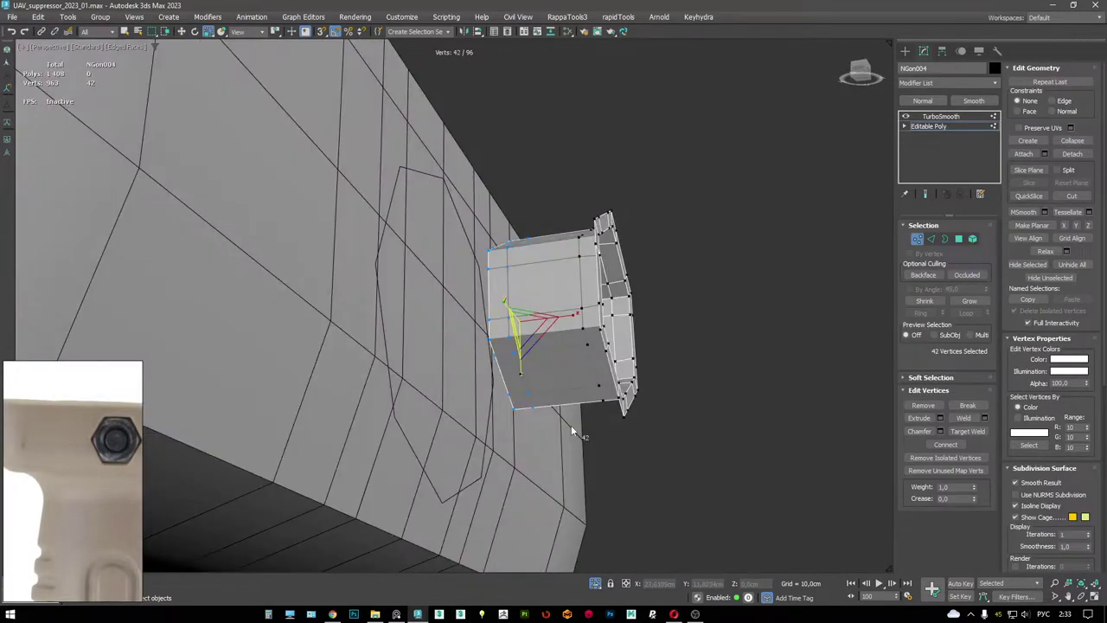
key("4")
key("Delete")
- Select the 18-face hexagon ring element and scale it up uniformly
middle_click_drag(570, 425, 453, 296, "alt")
key("5")
left_click(456, 251)
middle_click_drag(456, 250, 585, 305, "alt")
scroll(525, 365, "up", 2)
scroll(525, 365, "down", 5)
scroll(586, 305, "up", 2)
left_click_drag(605, 319, 602, 309)
- Rotate the hexagon ring about 30 degrees and enlarge it slightly
middle_click_drag(610, 305, 634, 287, "alt")
key("e")
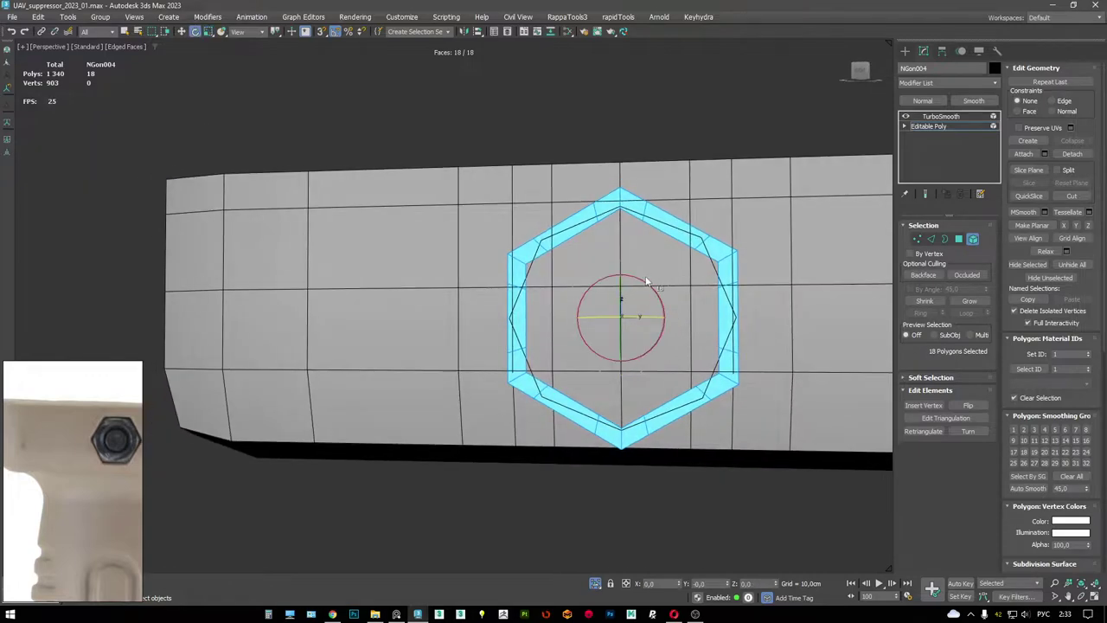
left_click_drag(647, 281, 842, 199)
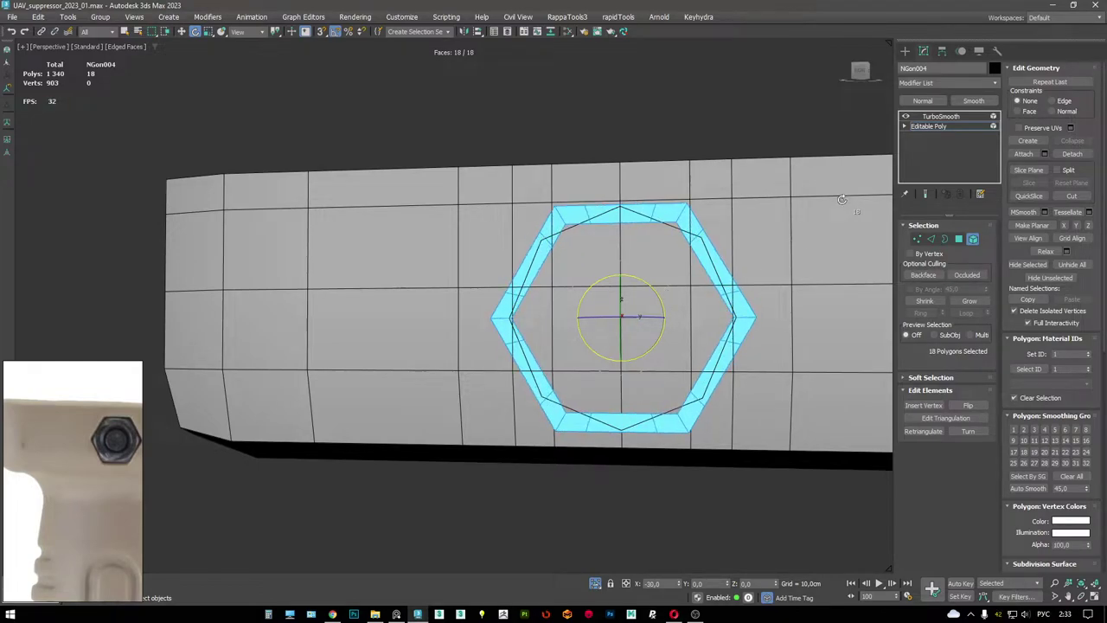
key("w")
middle_click_drag(654, 265, 632, 307, "alt")
key("r")
left_click_drag(622, 311, 626, 311)
- Slide the hexagon ring along the X axis onto the block's side
middle_click_drag(625, 310, 692, 238, "alt")
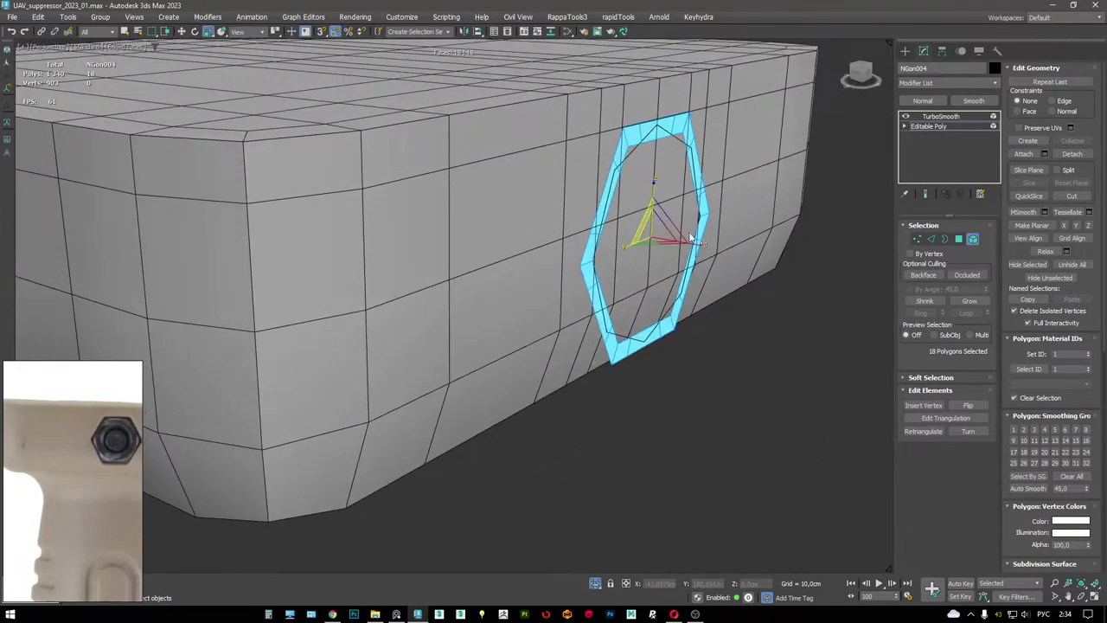
right_click(760, 212)
left_click(779, 221)
middle_click_drag(690, 129, 672, 153, "alt")
left_click_drag(660, 232, 664, 232)
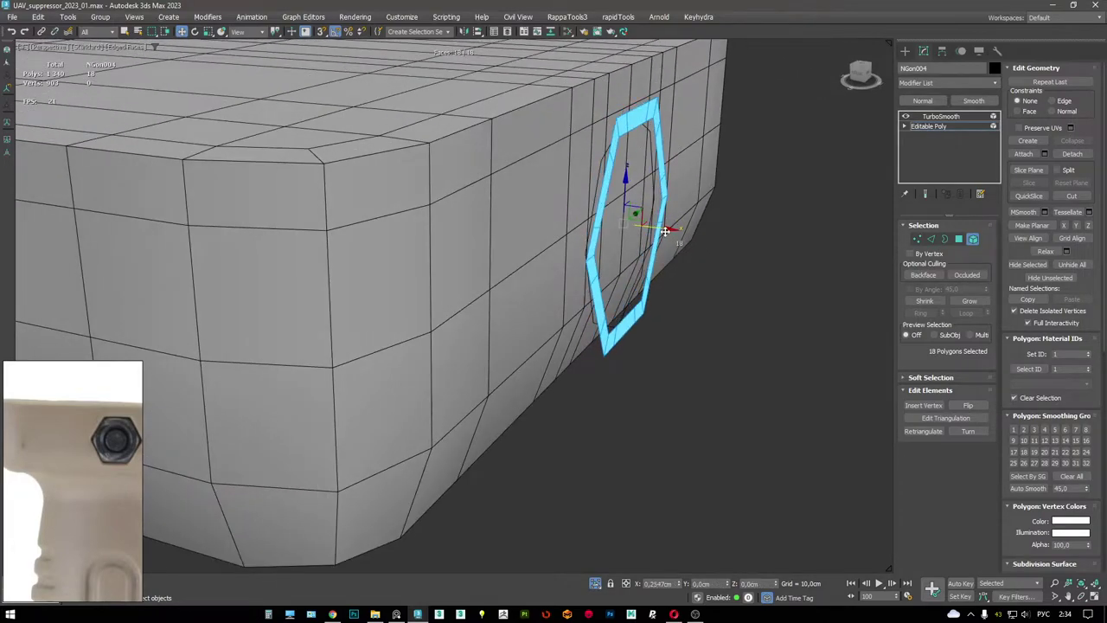
- Remove the TurboSmooth modifier from the hexagon ring
right_click(943, 119)
left_click(947, 130)
middle_click_drag(680, 152, 691, 149, "alt")
right_click(755, 167)
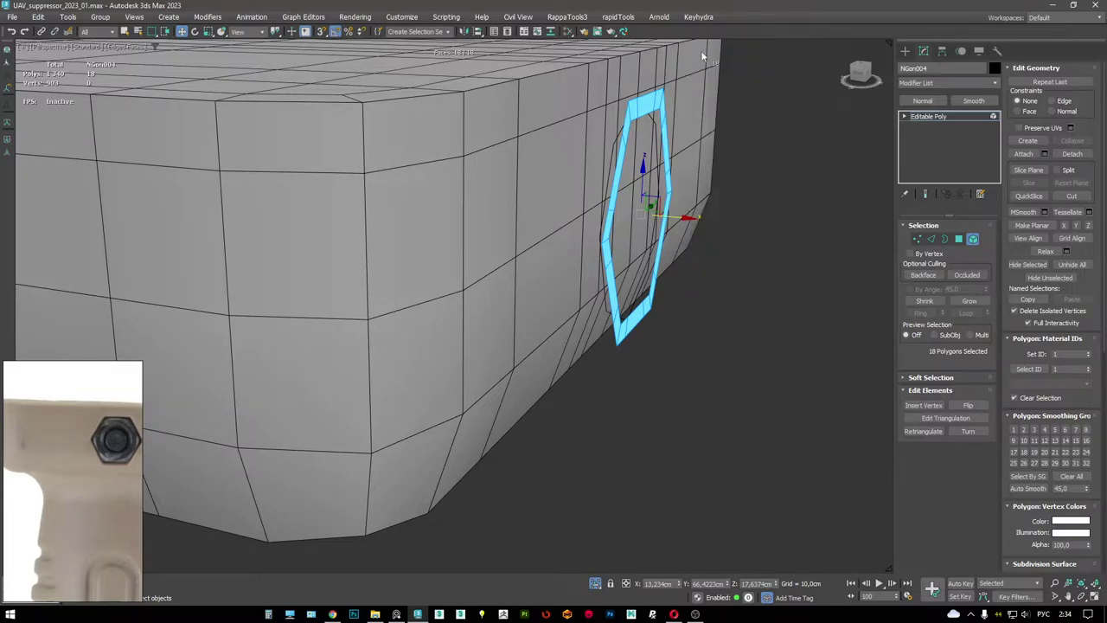
left_click(827, 109)
- Turn on Box001's TurboSmooth result, then select and frame NGon004
left_click(943, 116)
key("ctrl+z")
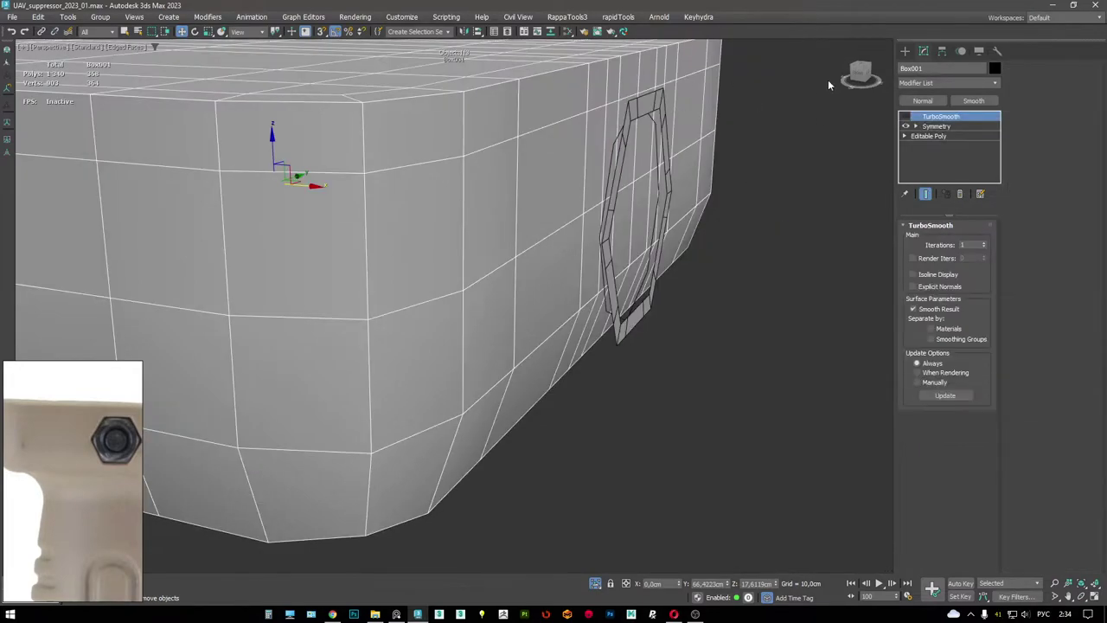
left_click(906, 116)
left_click(649, 117)
key("z")
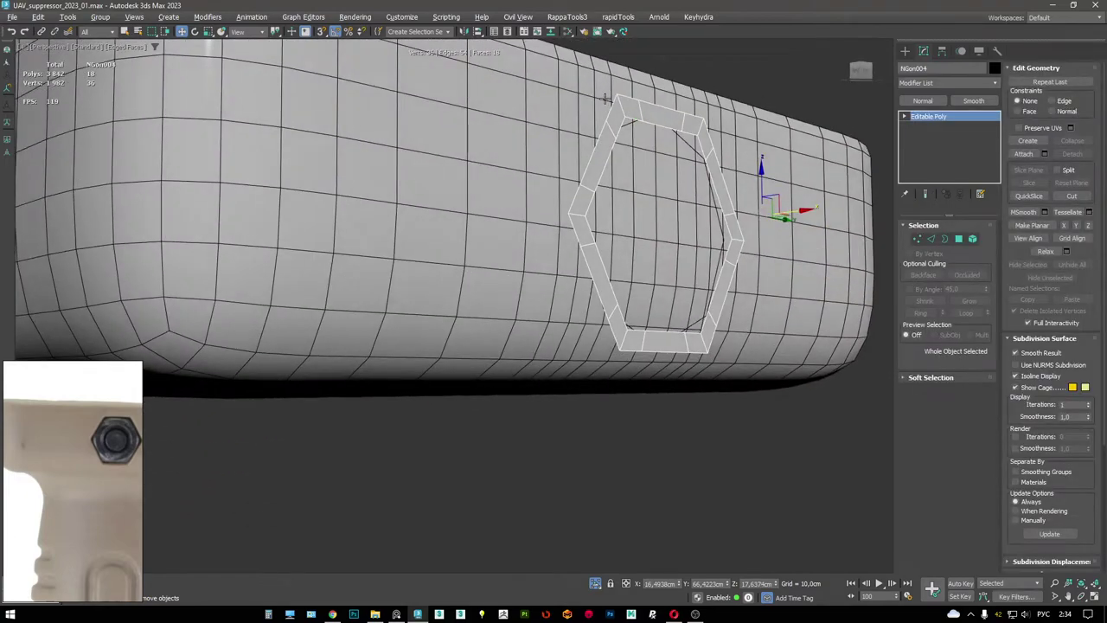
- Add a tyConform modifier to NGon004 with Box001 as its target
right_click(789, 199)
left_click(773, 251)
middle_click_drag(717, 210, 739, 232, "alt")
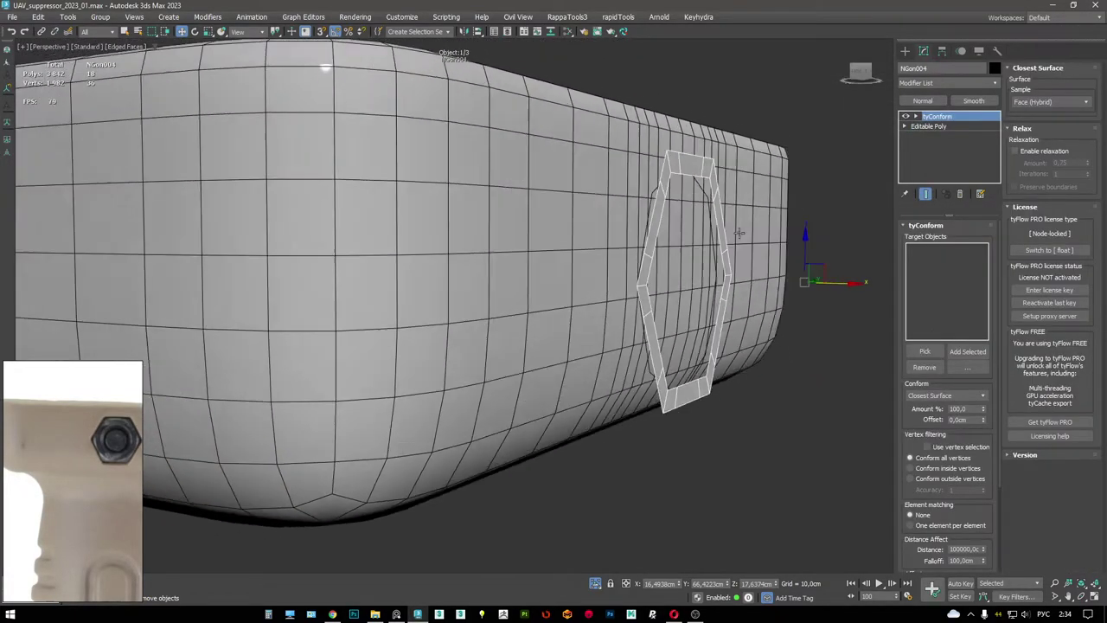
left_click(925, 351)
left_click(658, 222)
- Set tyConform to Raycast mode and adjust the raycast X direction value
middle_click_drag(588, 224, 432, 335, "alt")
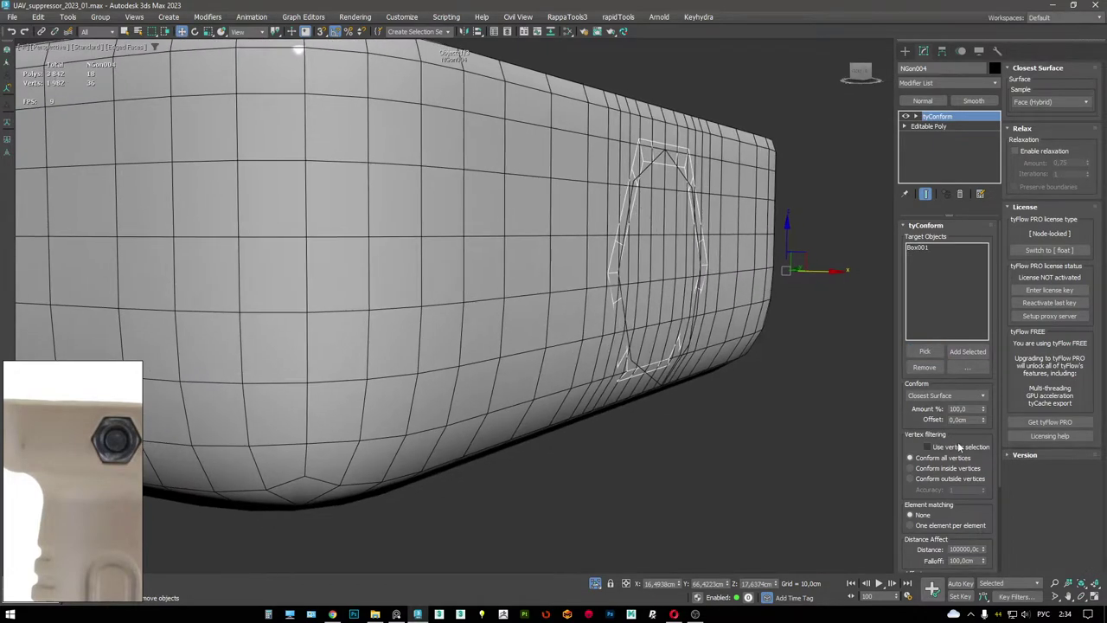
left_click(950, 396)
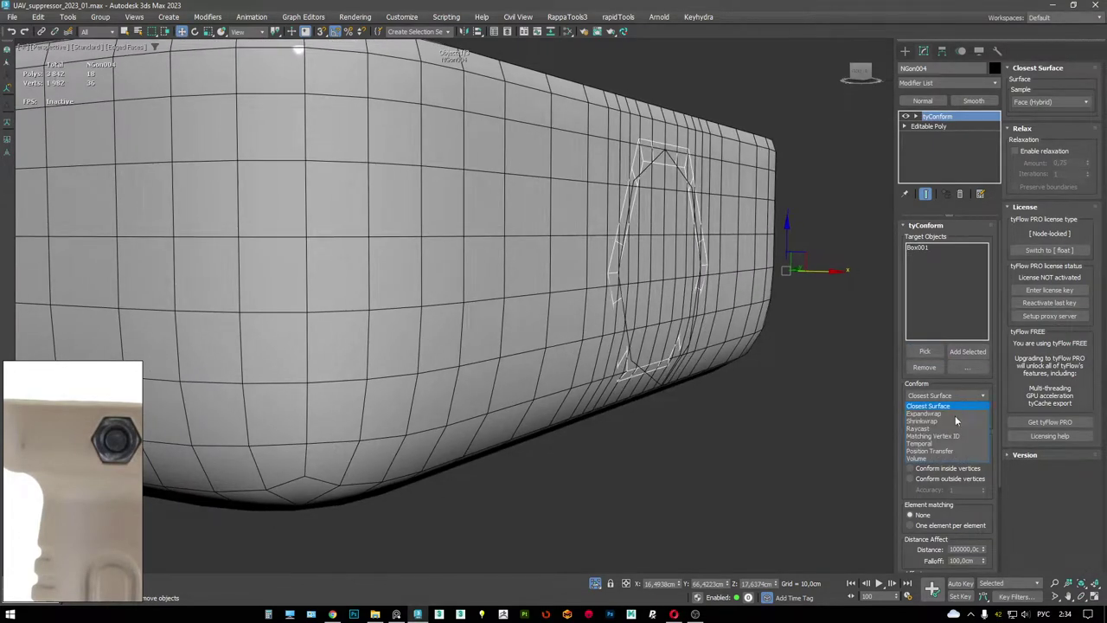
left_click(919, 428)
middle_click_drag(808, 356, 848, 346, "alt")
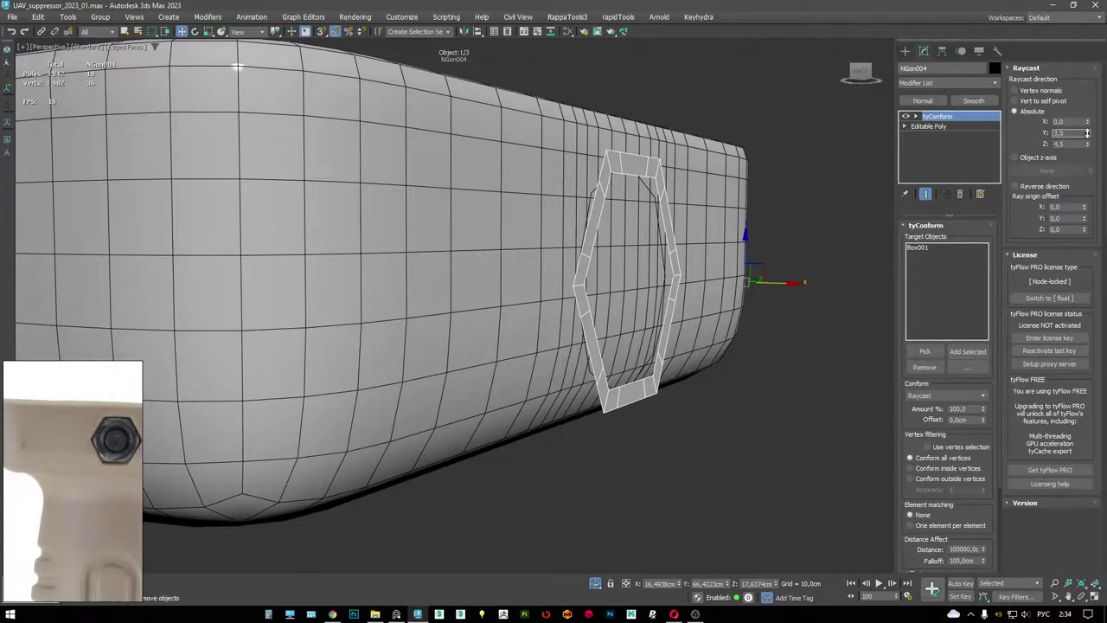
left_click_drag(1088, 122, 1093, 152)
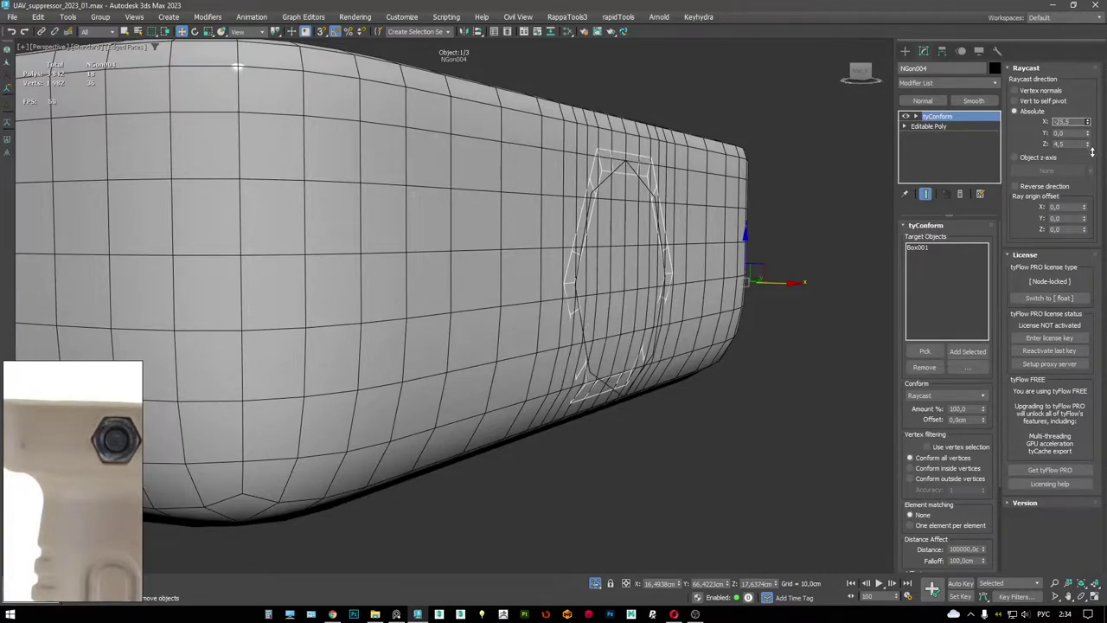
left_click_drag(982, 481, 1049, 210)
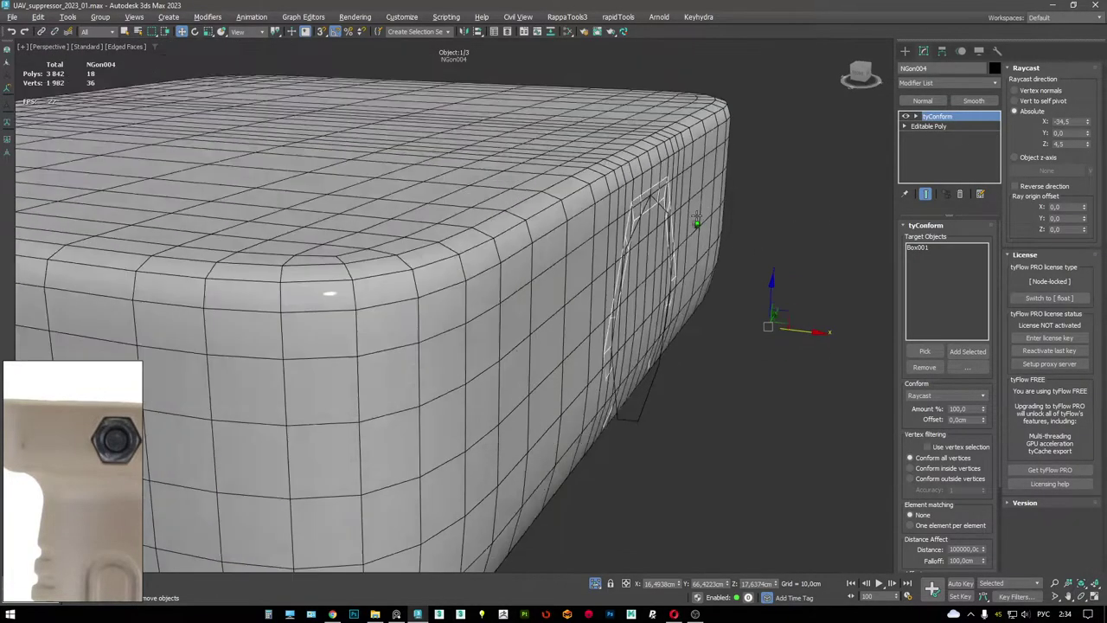
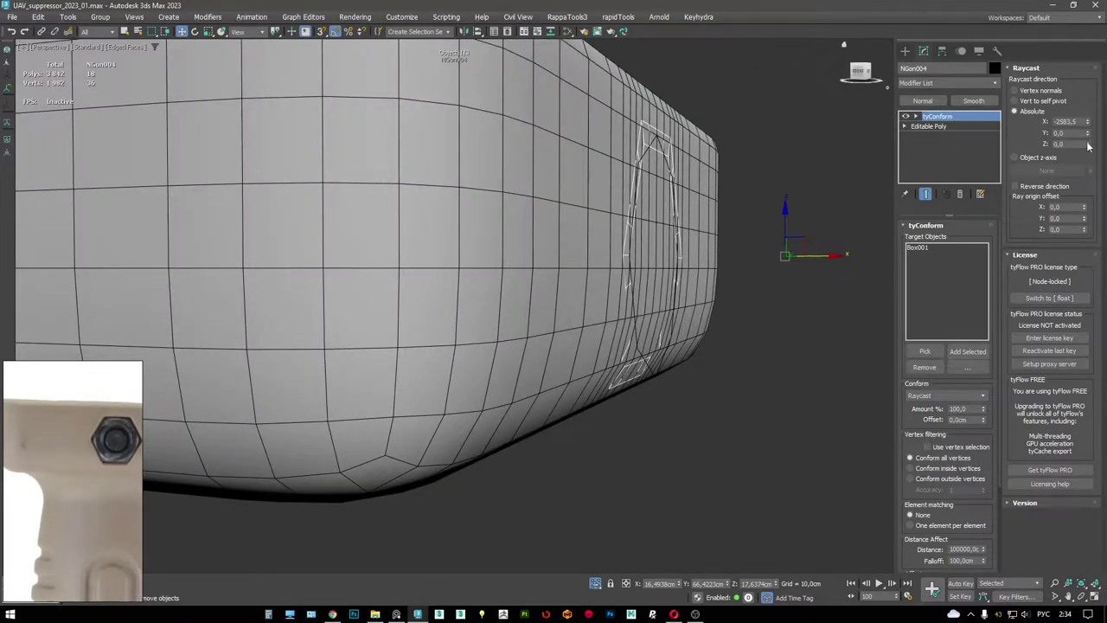
- Clone NGon004 as an independent copy, NGon005, and collapse its tyConform stack to Editable Poly
middle_click_drag(623, 217, 537, 224, "alt")
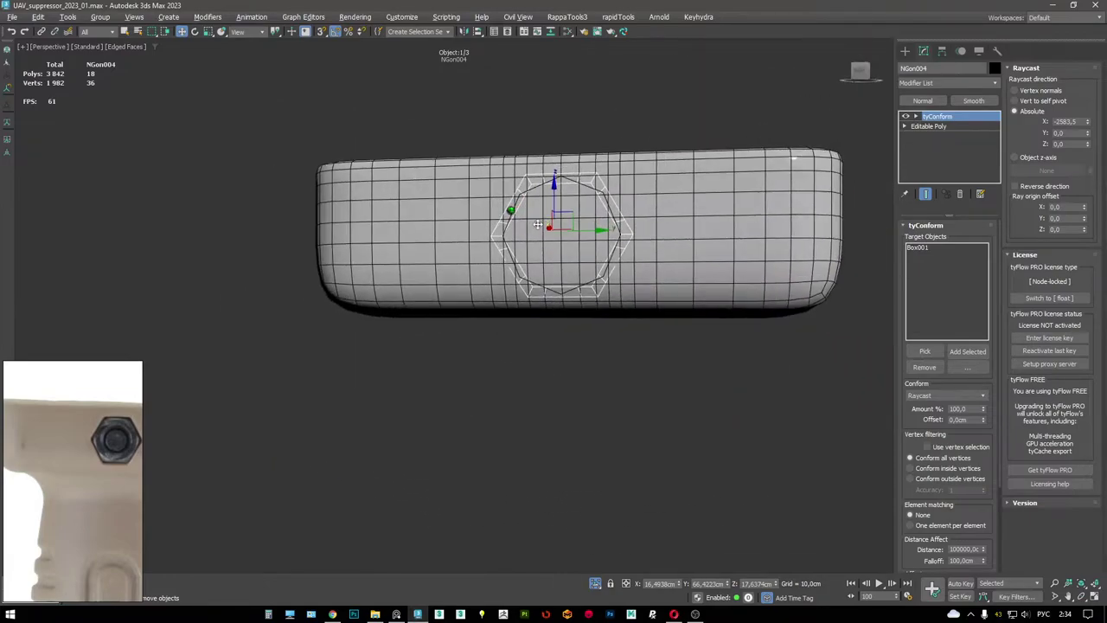
scroll(537, 224, "up", 5)
scroll(576, 190, "up", 4)
key("F3")
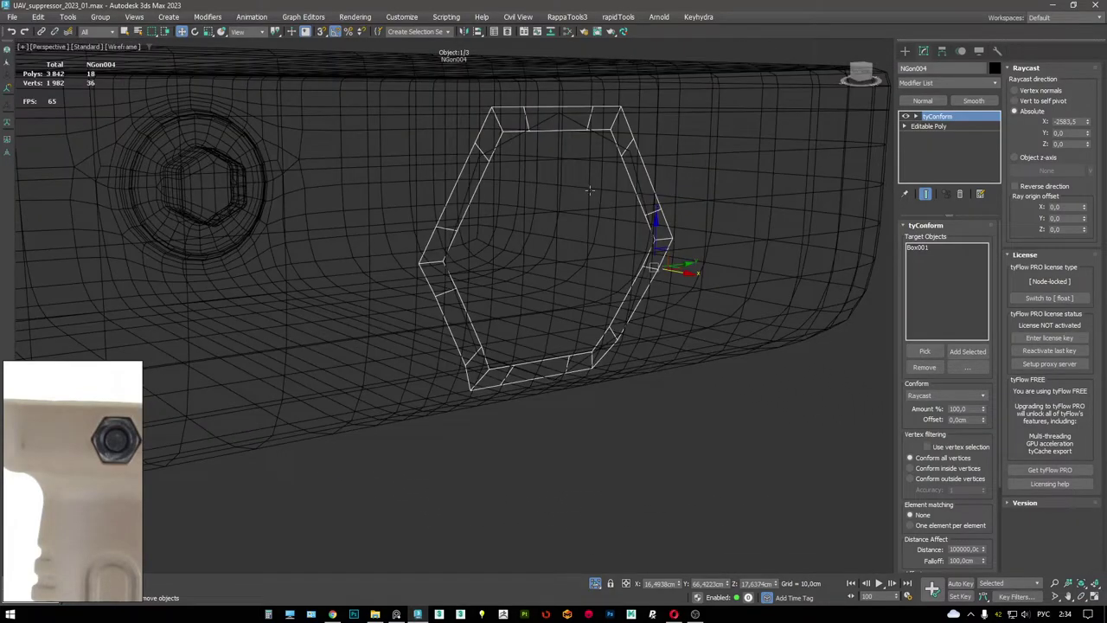
mouse_move(589, 190)
middle_mouse_down("alt")
mouse_move(619, 208)
mouse_move(808, 160)
middle_mouse_up("alt")
key("ctrl+v")
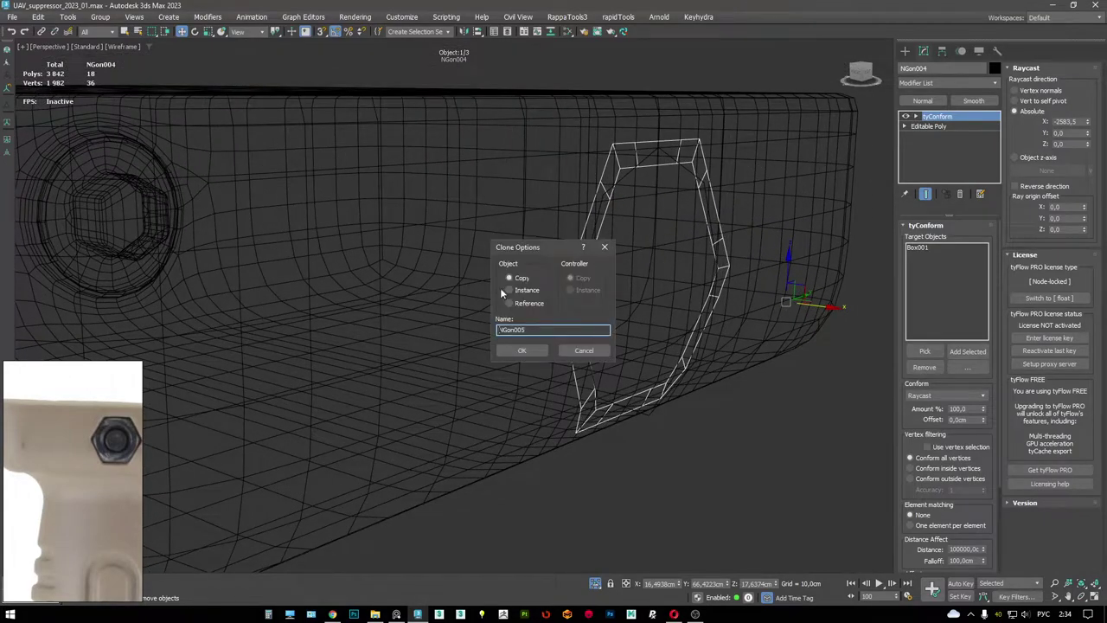
left_click(519, 351)
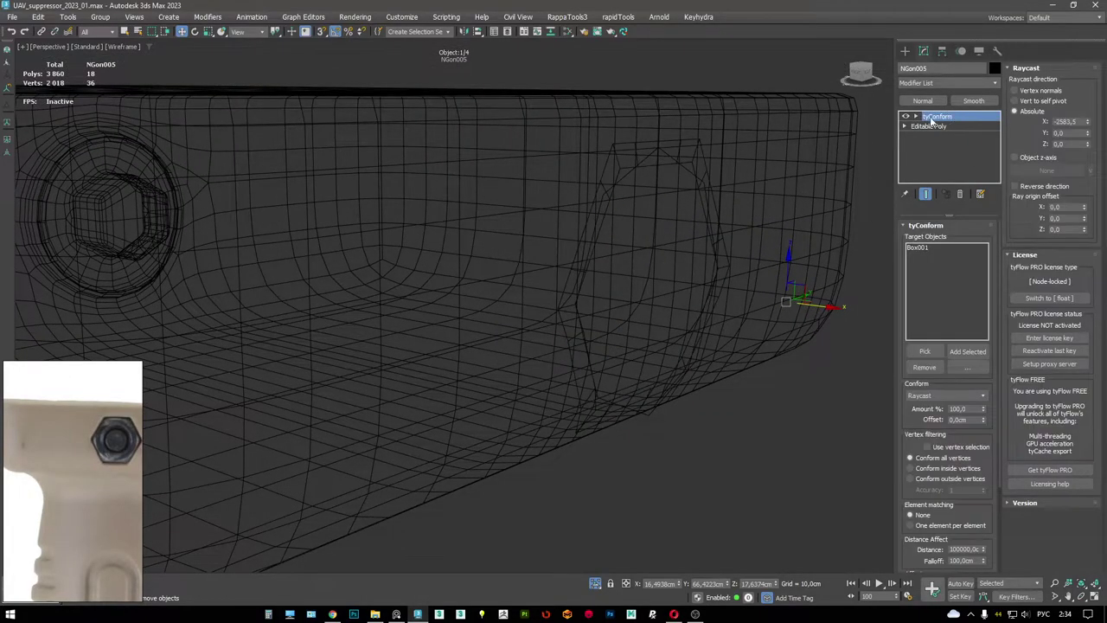
right_click(934, 117)
left_click(952, 282)
- Select the hexagon's inner border and try scaling an inset ring of faces inside it
middle_click_drag(647, 182, 595, 176, "alt")
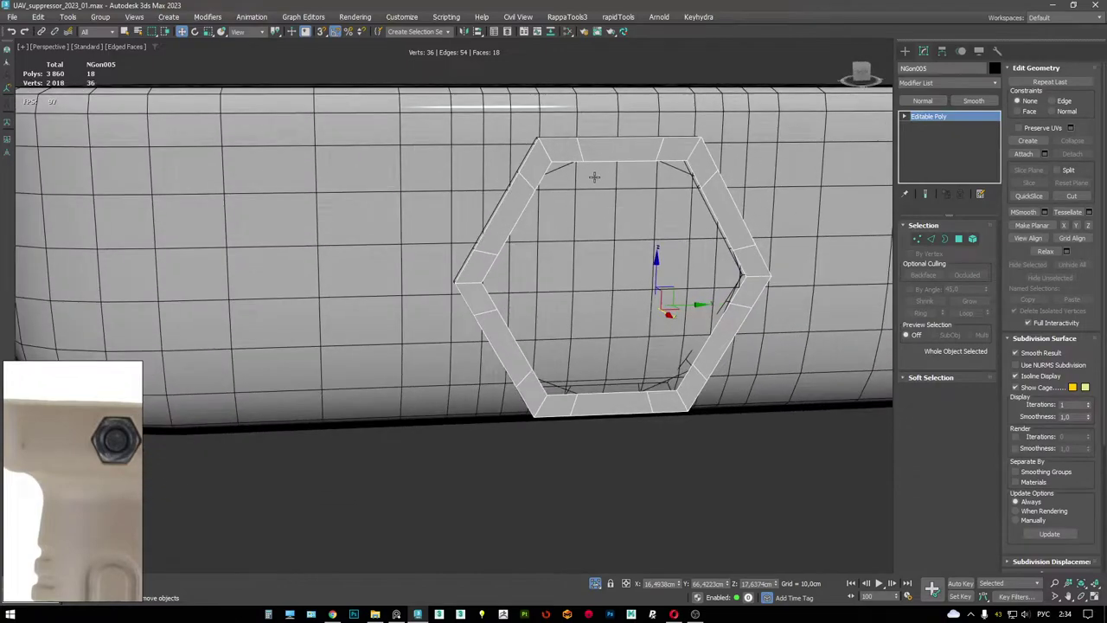
key("F3")
key("3")
left_click(609, 163)
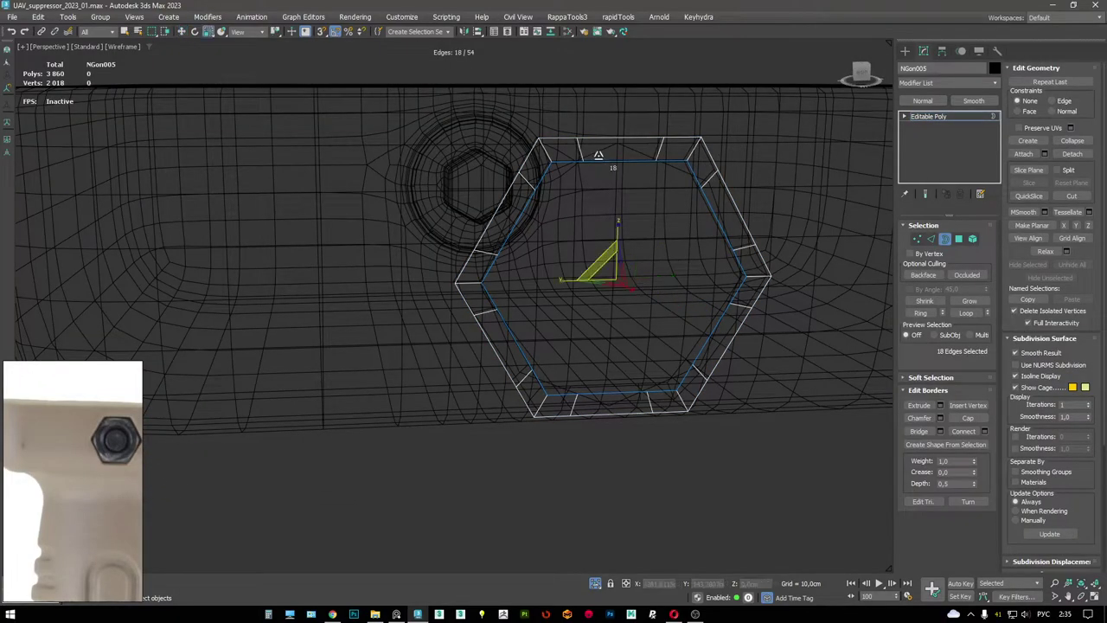
key("F3")
key("4")
middle_click_drag(597, 154, 617, 263, "alt")
key("F3")
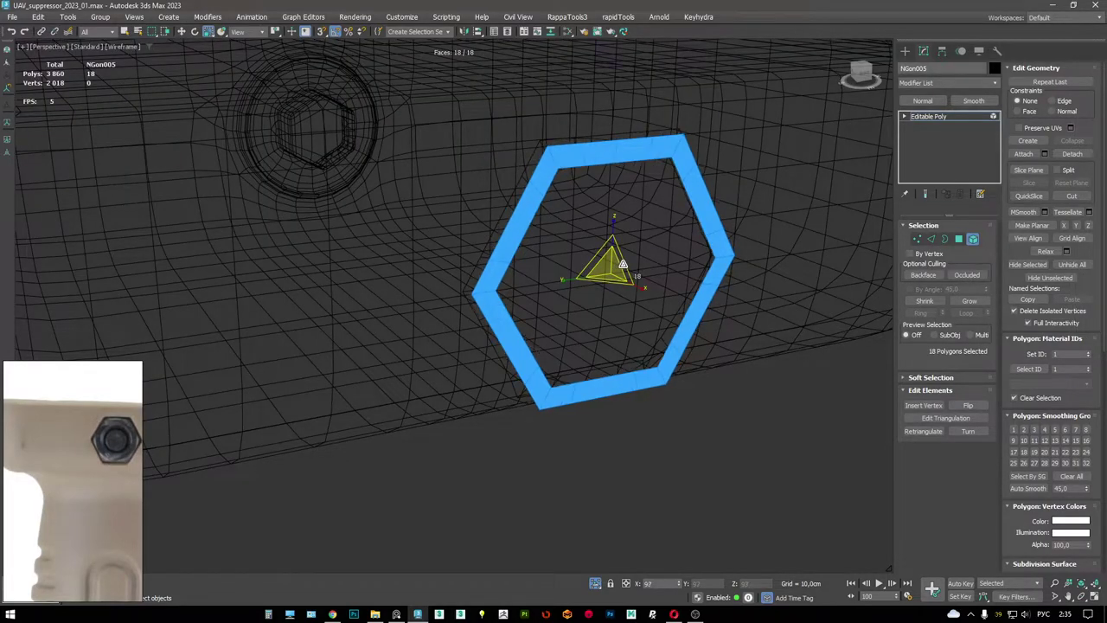
key("3")
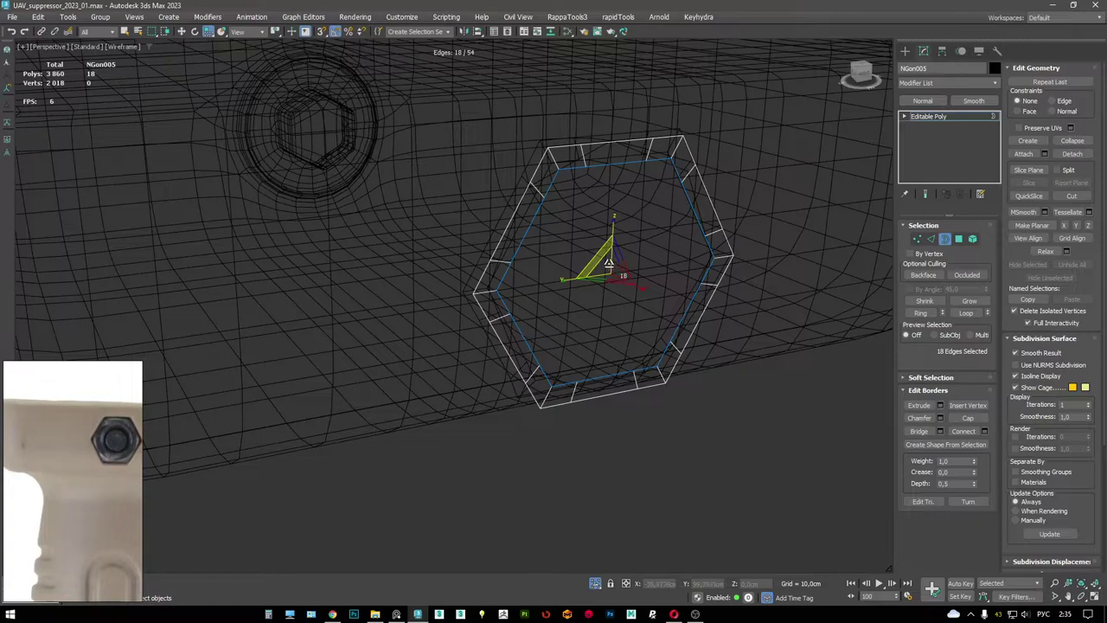
key("r")
left_click_drag(609, 264, 627, 275, "shift")
key("F3")
key("F3")
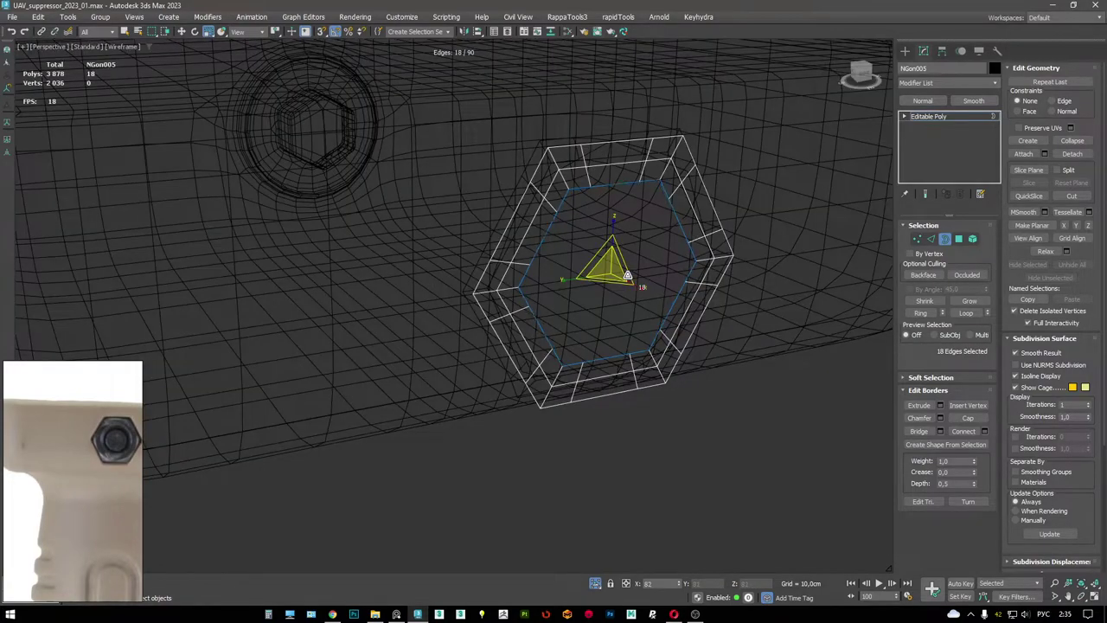
key("w")
key("F3")
- Undo the added inner ring and inspect the patch against the suppressor top
left_click(698, 17)
left_click(691, 10)
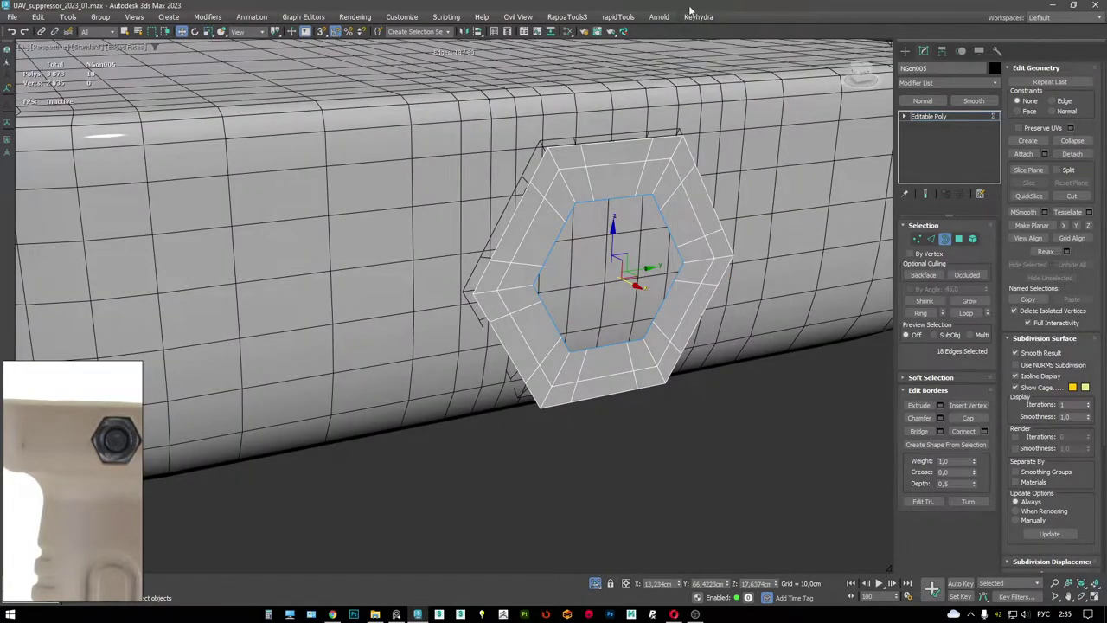
left_click(601, 147)
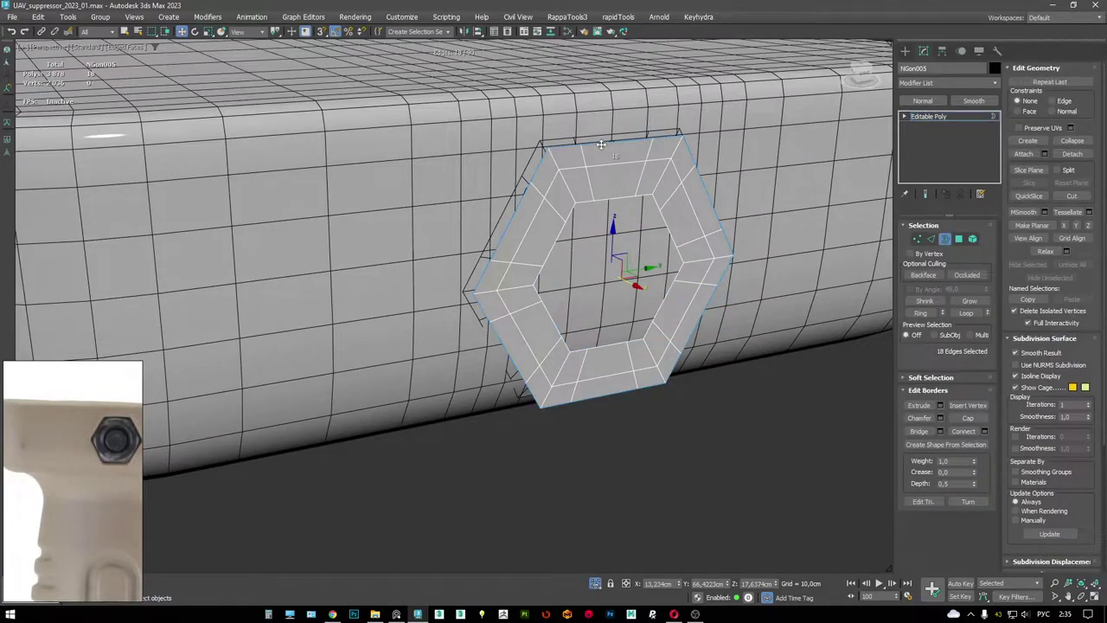
key("ctrl+z")
mouse_move(600, 147)
middle_mouse_down("alt")
mouse_move(605, 167)
mouse_move(585, 156)
middle_mouse_up("alt")
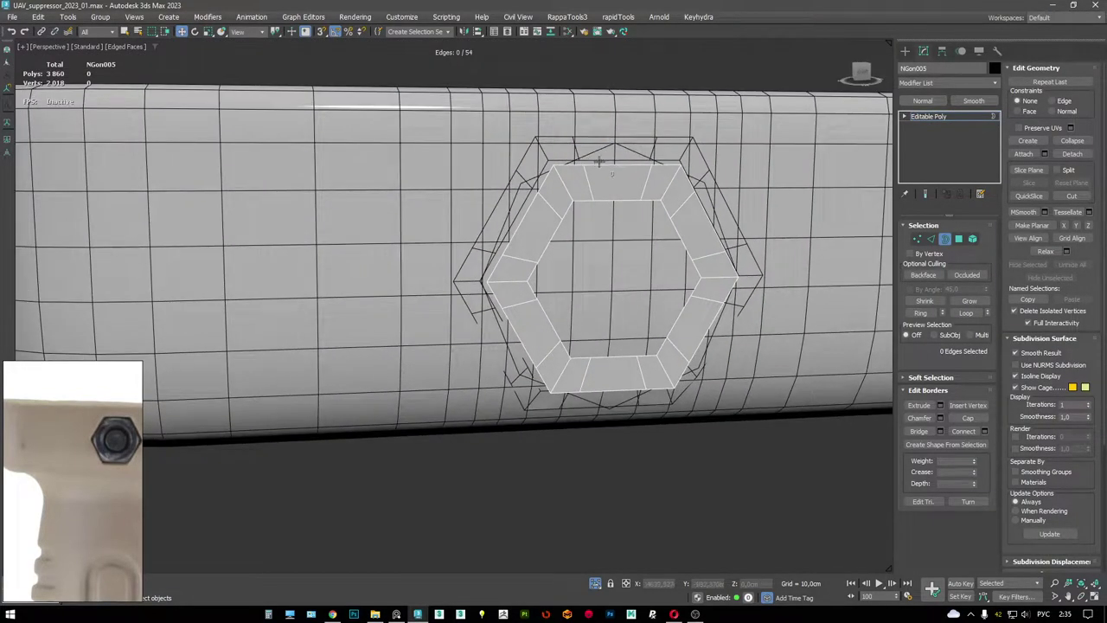
scroll(598, 161, "down", 5)
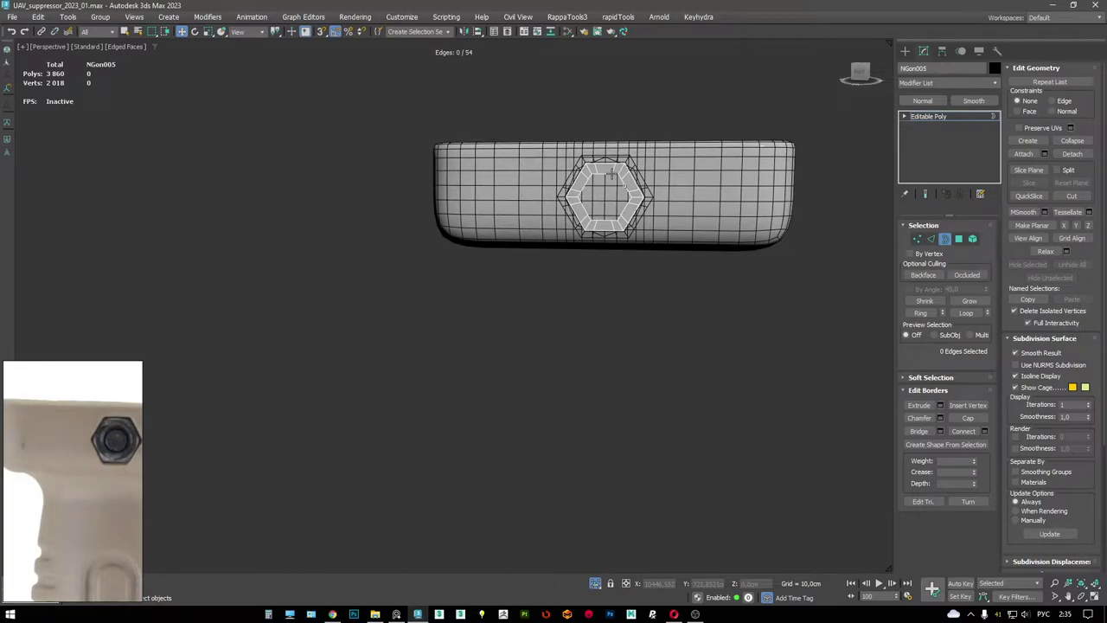
middle_click_drag(610, 173, 606, 169, "alt")
scroll(600, 168, "up", 5)
scroll(600, 168, "down", 4)
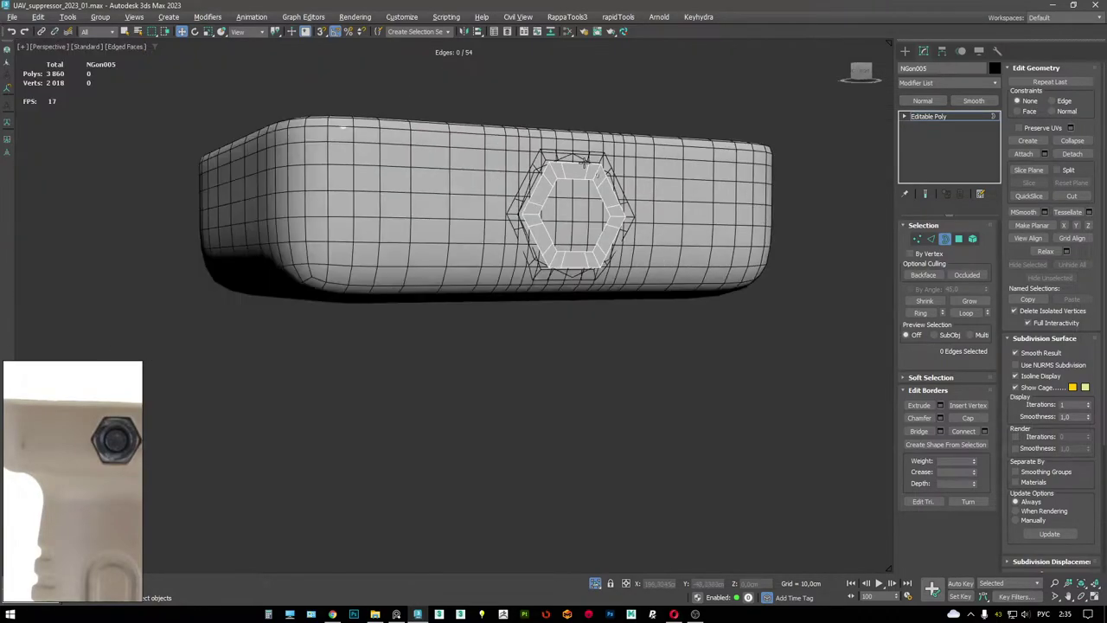
scroll(586, 167, "up", 4)
- Reselect NGon005, select its outer border and extrude the edges at 0
key("2")
left_click(563, 156)
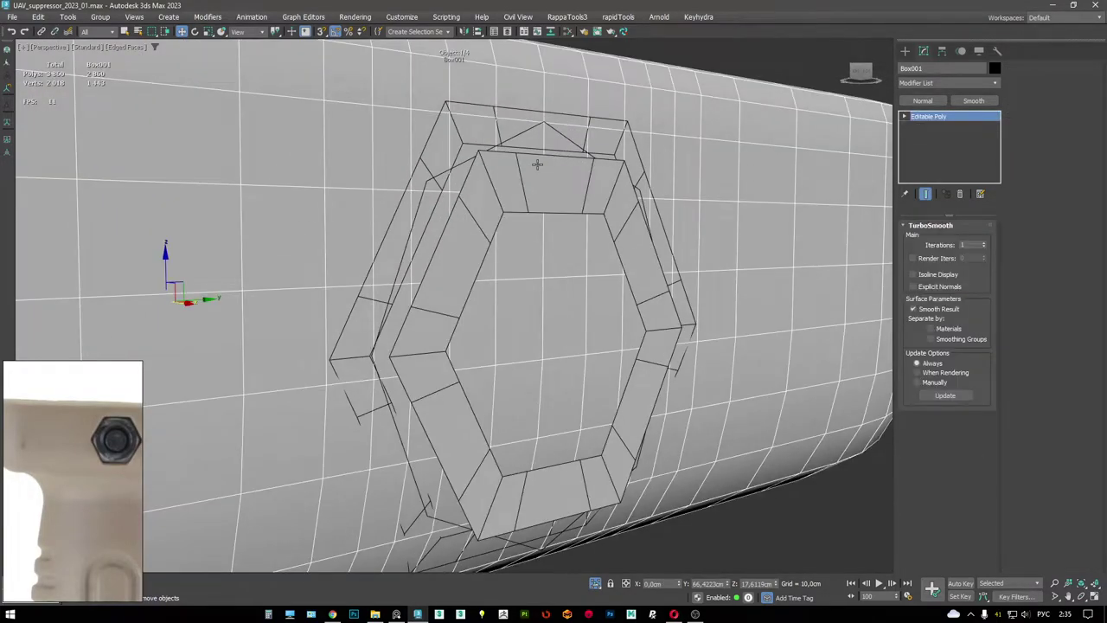
left_click(537, 164)
key("3")
key("ctrl+a")
key("shift+e")
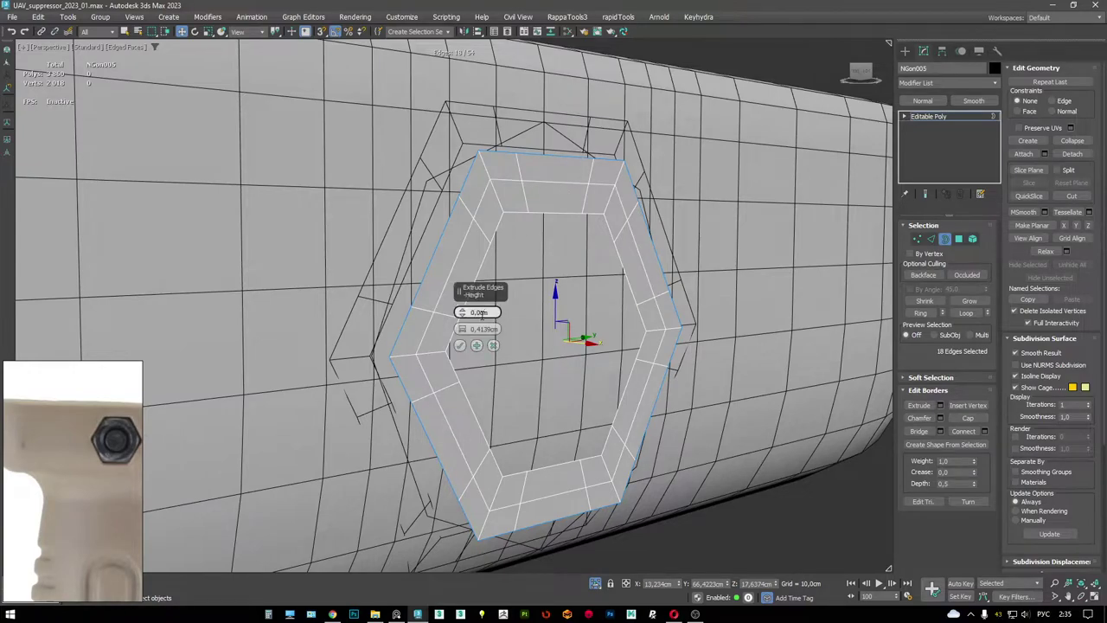
left_click(460, 346)
- Shift-drag the border back into the suppressor body to form the side wall, then check the polygons
key("F3")
middle_click_drag(484, 329, 558, 271, "alt")
left_click_drag(558, 272, 544, 274, "shift")
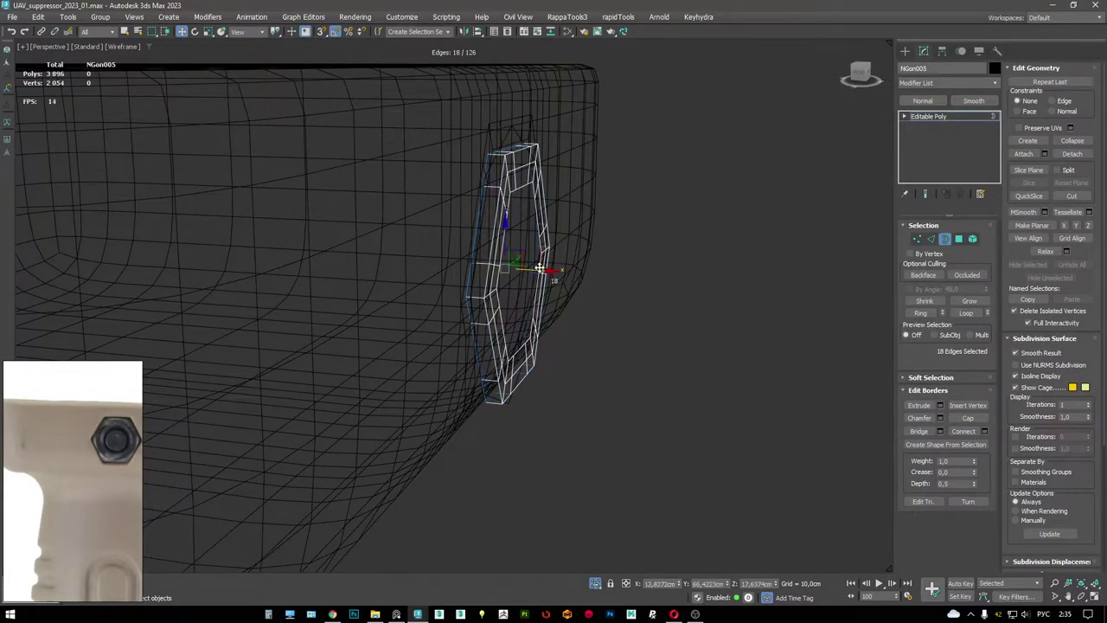
key("4")
key("F3")
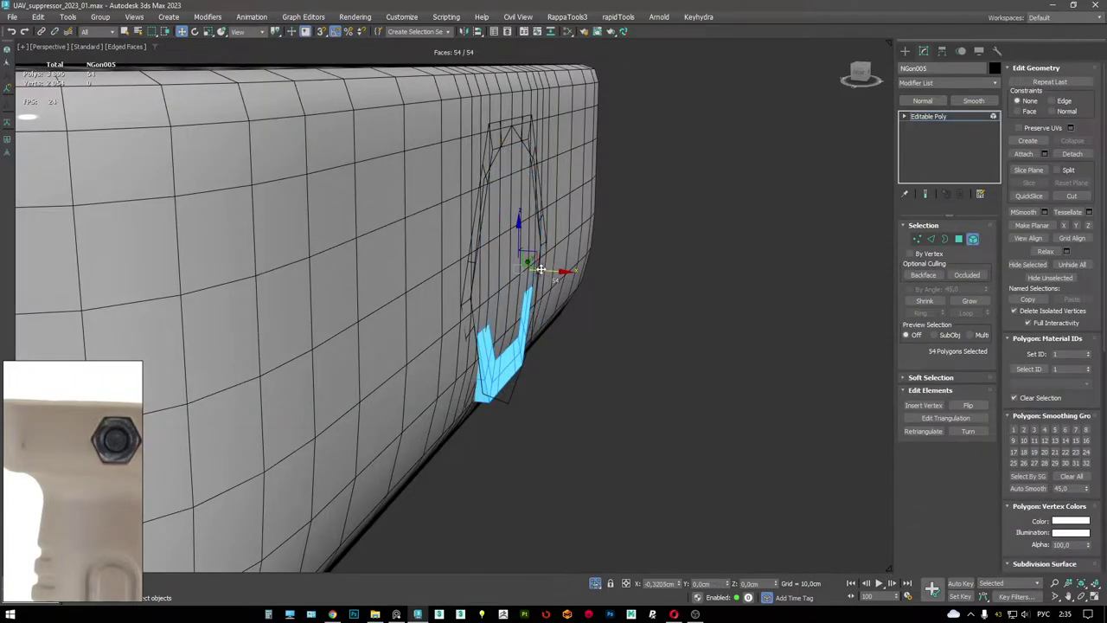
- Make the inner border a perfect circle with a modelling script and shrink its radius
middle_click_drag(540, 269, 571, 165, "alt")
key("3")
key("F3")
left_click(619, 17)
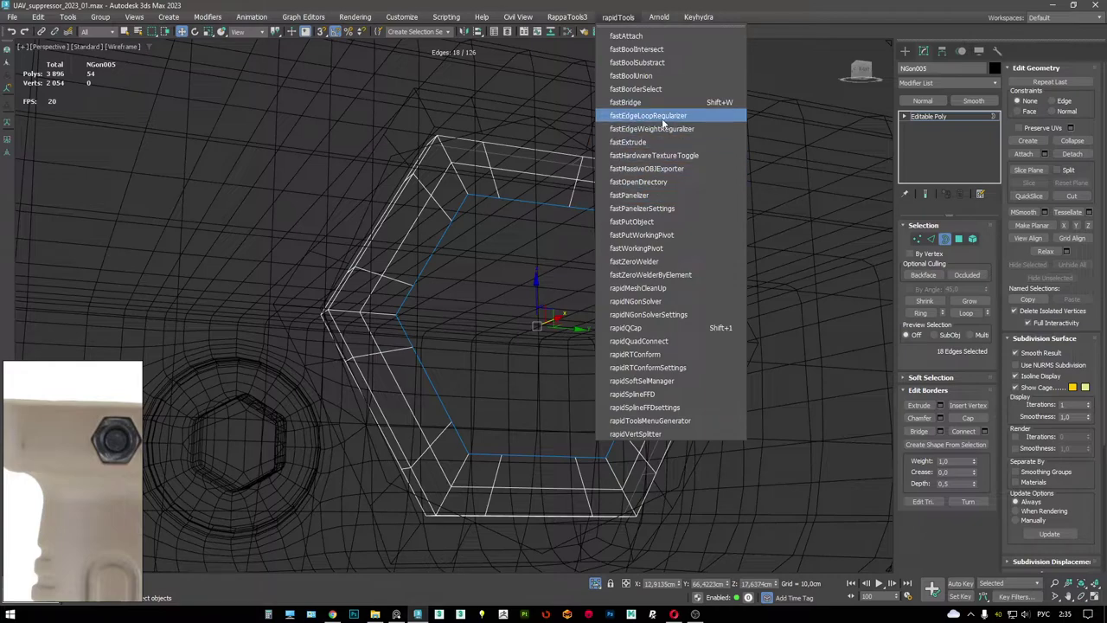
left_click(663, 121)
left_click_drag(526, 337, 538, 346)
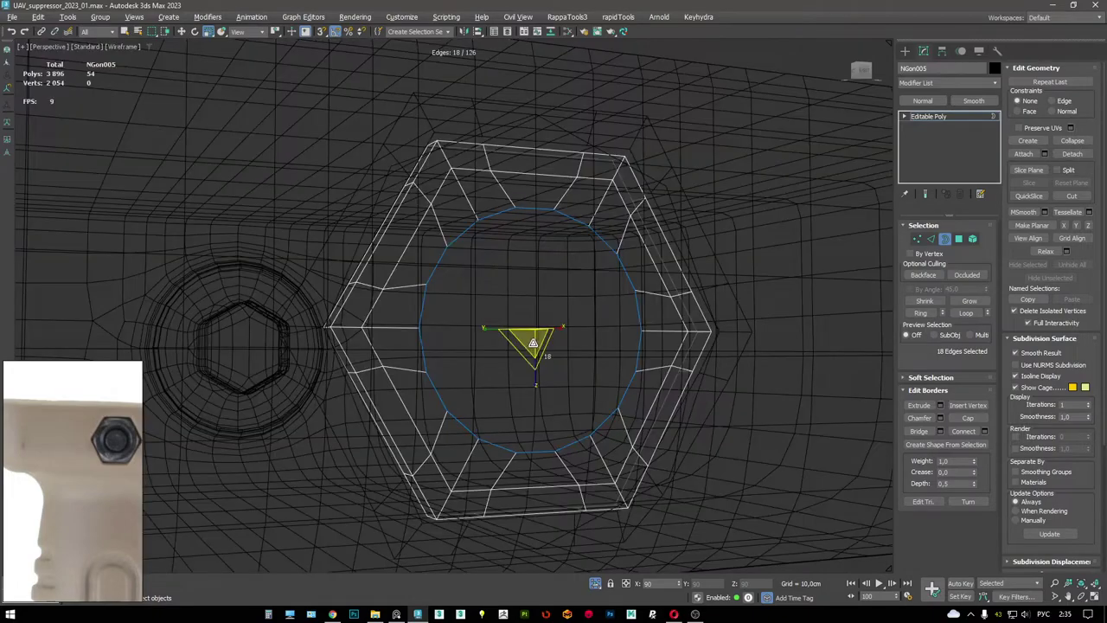
mouse_move(538, 346)
middle_mouse_down("alt")
mouse_move(708, 141)
mouse_move(566, 207)
mouse_move(666, 207)
middle_mouse_up("alt")
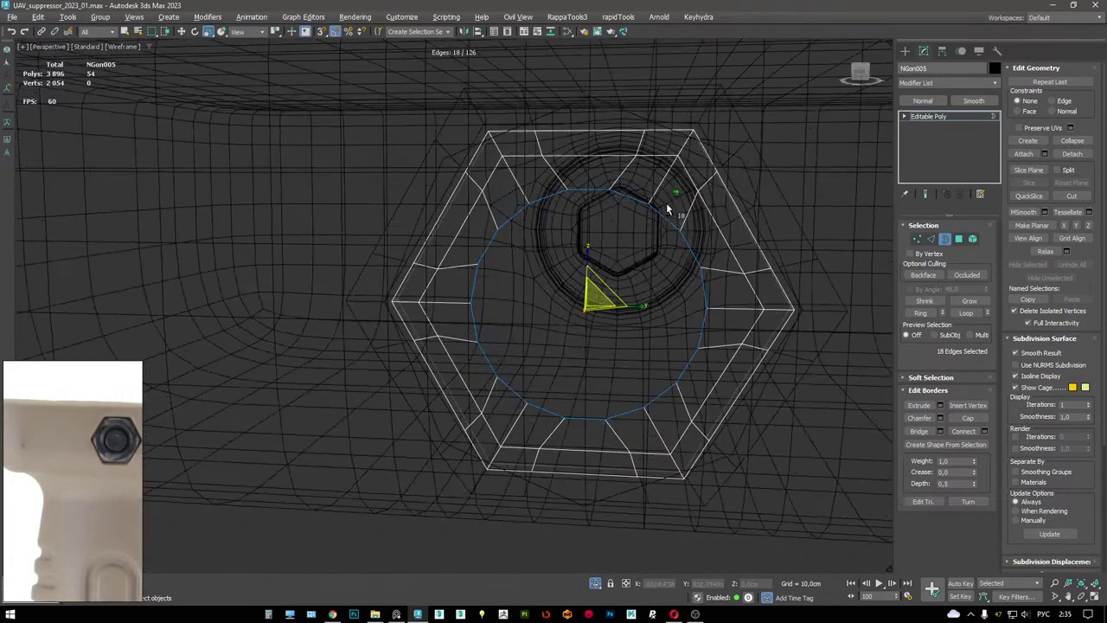
- Select the inner edge loop and remove it
key("2")
left_click(686, 246)
left_click(604, 188, "ctrl")
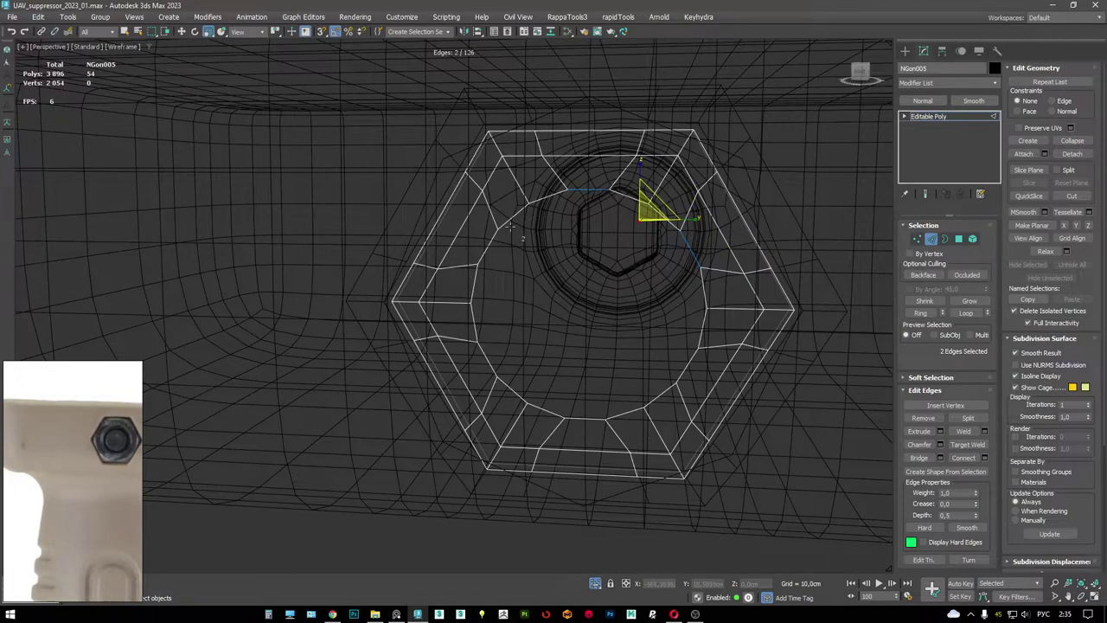
key("alt+l")
key("ctrl+BackSpace")
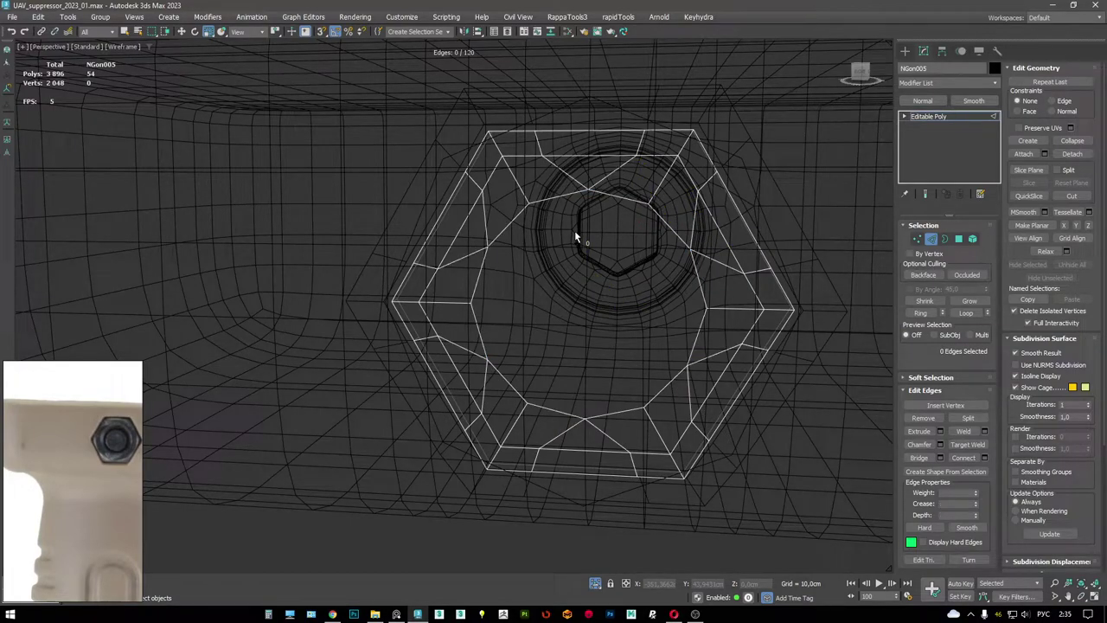
- Select the hole's border, enlarge it, then scale the ring back down
key("3")
left_click(620, 189)
middle_click_drag(620, 189, 716, 214, "alt")
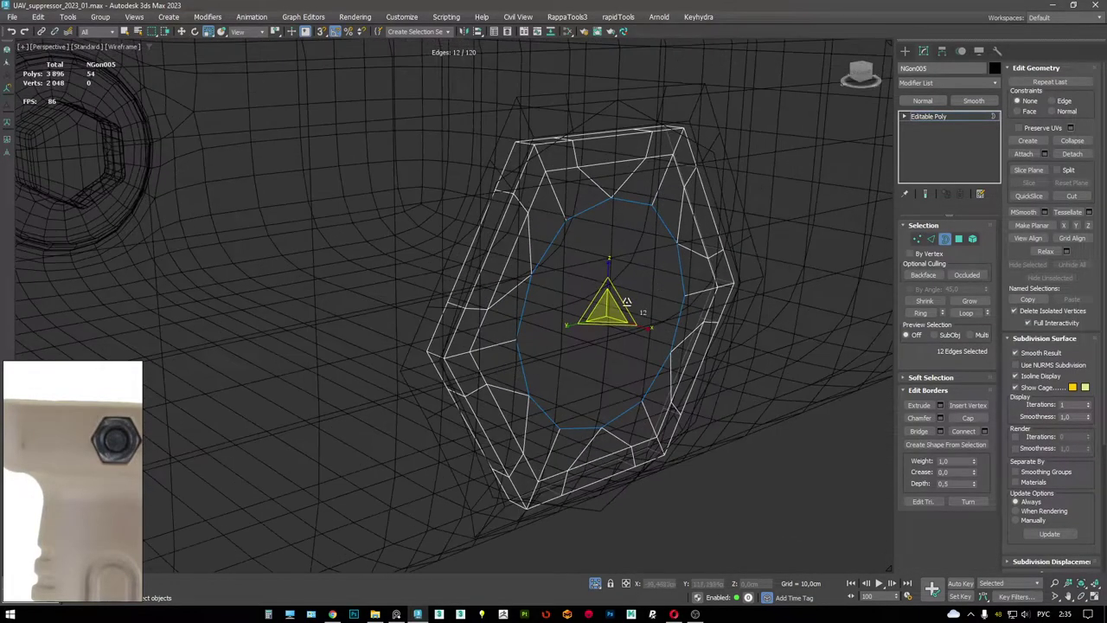
left_click_drag(609, 311, 621, 321)
key("w")
middle_click_drag(621, 322, 638, 295, "alt")
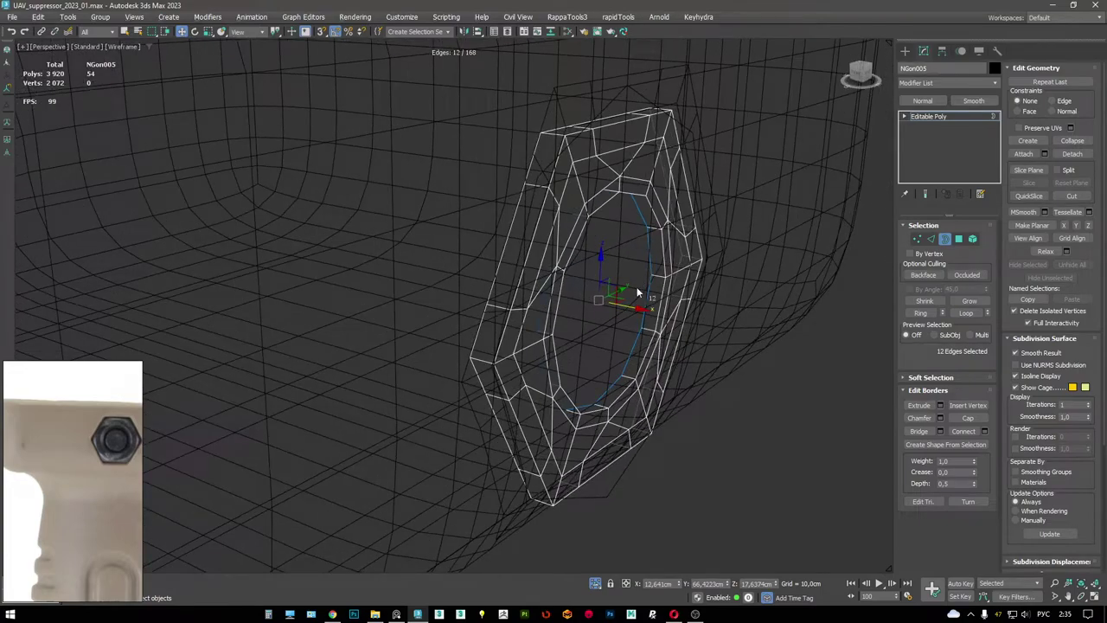
key("r")
left_click_drag(625, 298, 612, 304)
key("w")
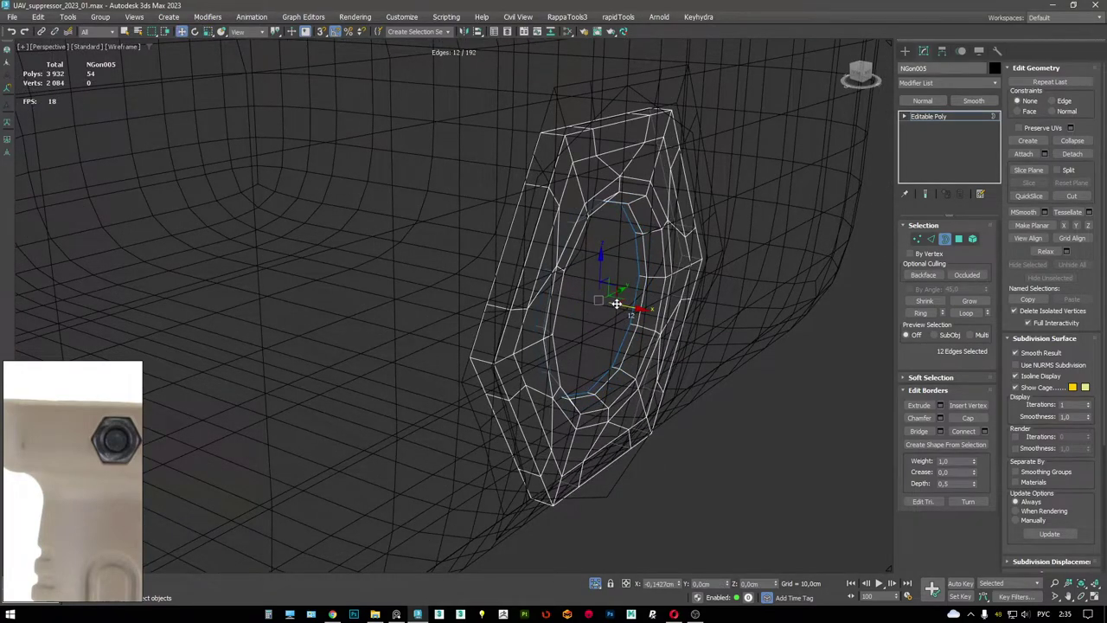
- Inset a new edge ring around the hexagonal hole
scroll(663, 235, "up", 3)
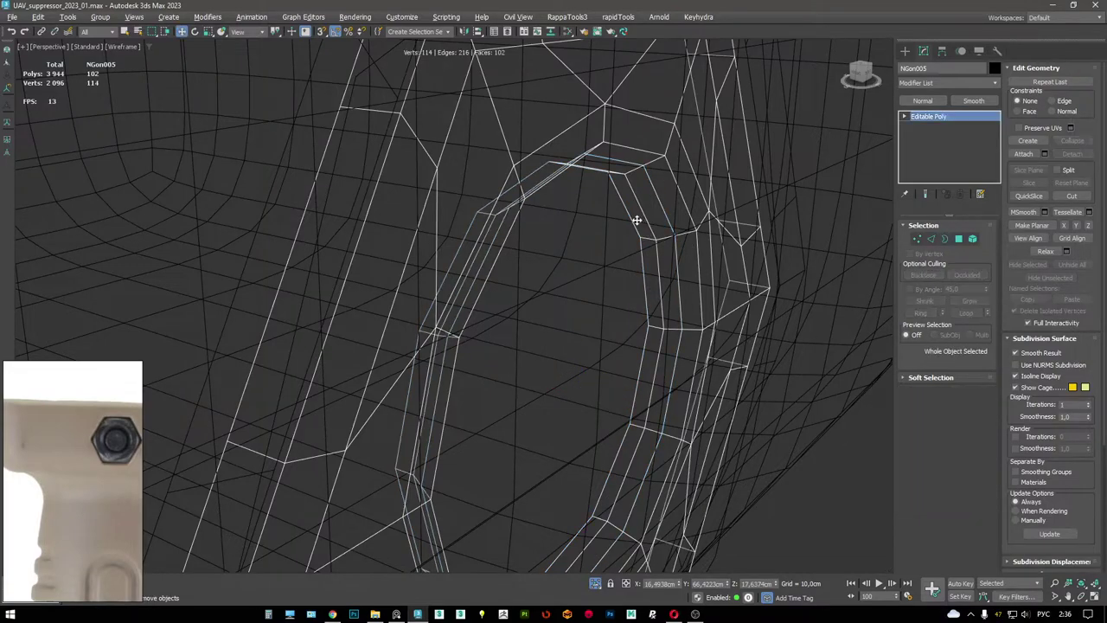
key("r")
left_click_drag(545, 379, 556, 390, "shift")
key("w")
scroll(557, 391, "down", 5)
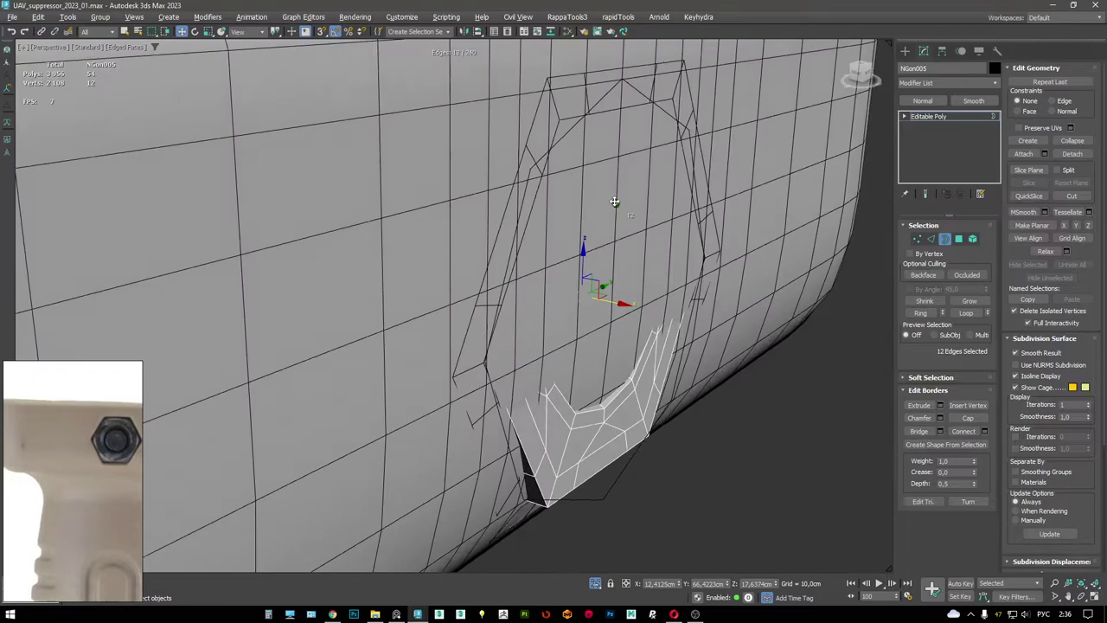
mouse_move(556, 390)
middle_mouse_down("alt")
mouse_move(626, 262)
mouse_move(615, 312)
middle_mouse_up("alt")
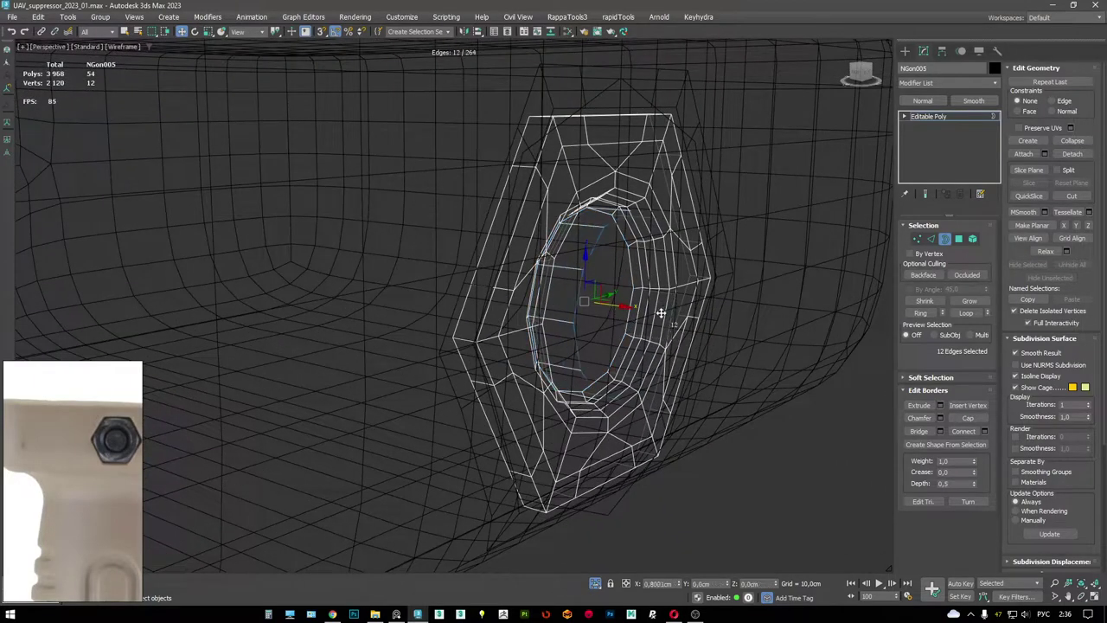
- Detach the inner ring polygons to an element, slide them aside, and isolate the nut with edged faces
key("4")
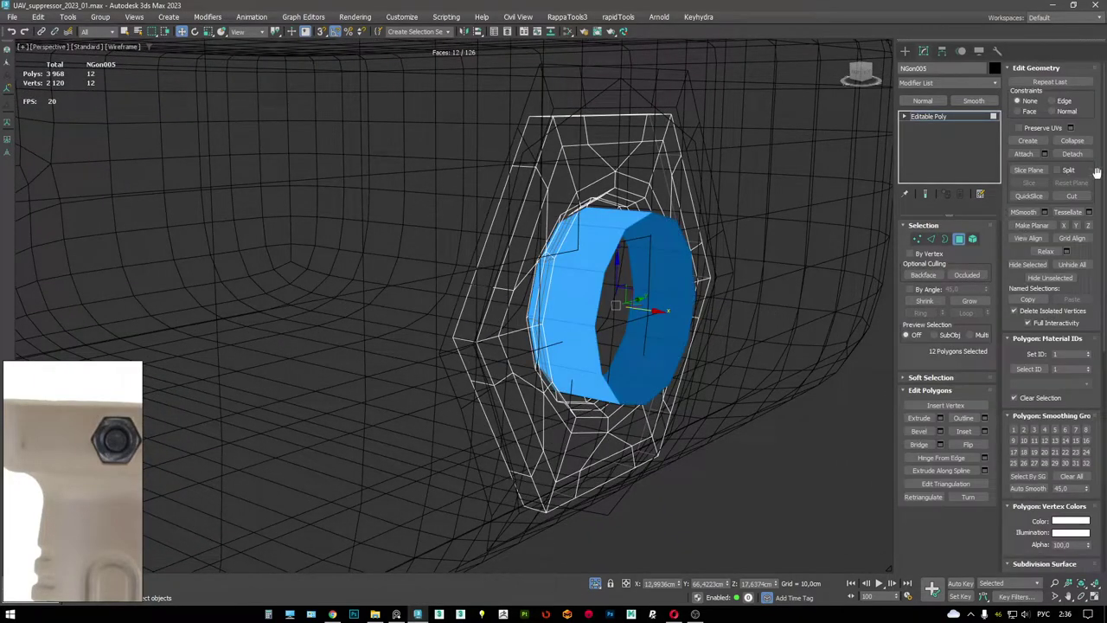
left_click(1075, 154)
left_click(592, 313)
mouse_move(645, 316)
left_mouse_down()
mouse_move(612, 294)
mouse_move(620, 277)
left_mouse_up()
key("r")
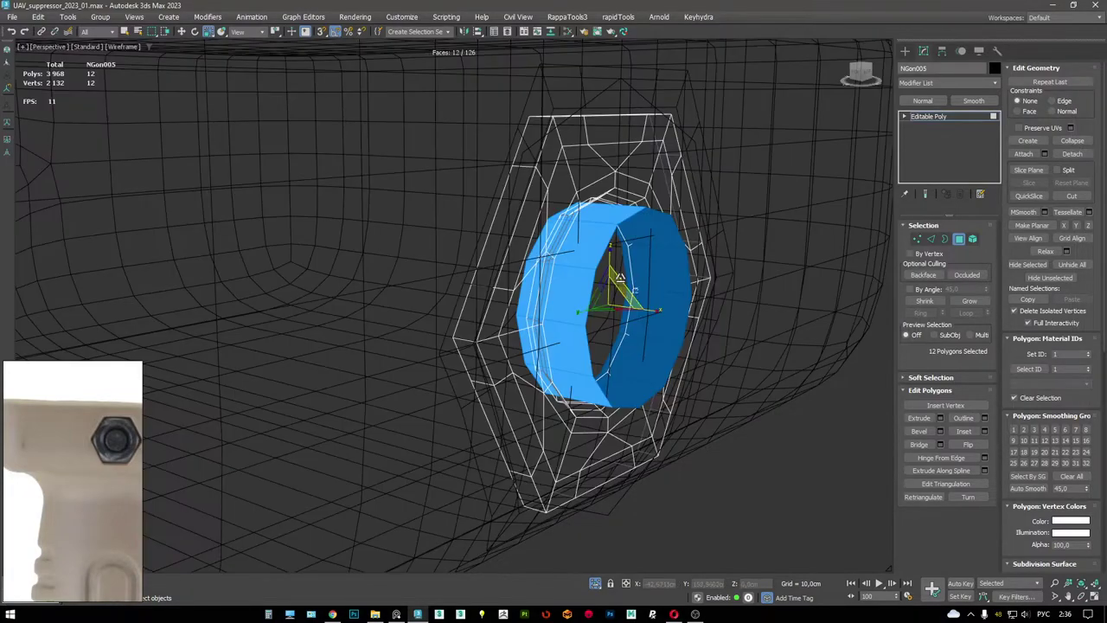
middle_click_drag(620, 277, 653, 249, "alt")
key("alt+q")
key("F3")
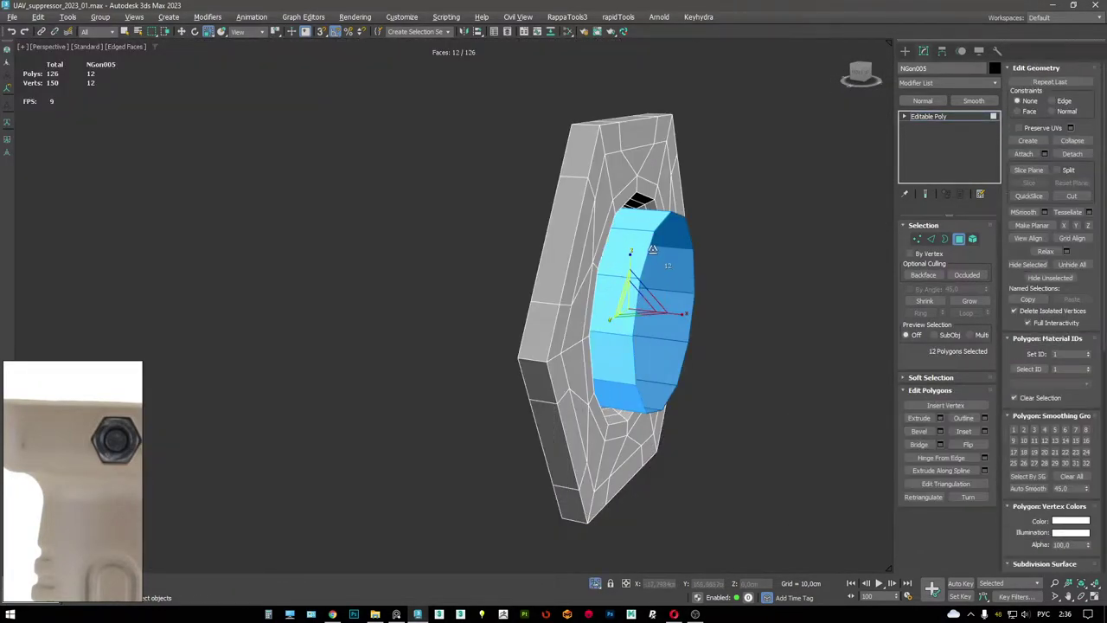
- Delete the ring polygons, Shift-scale the hole border inward once and cap the centre opening
key("Delete")
key("w")
key("3")
left_click(651, 207)
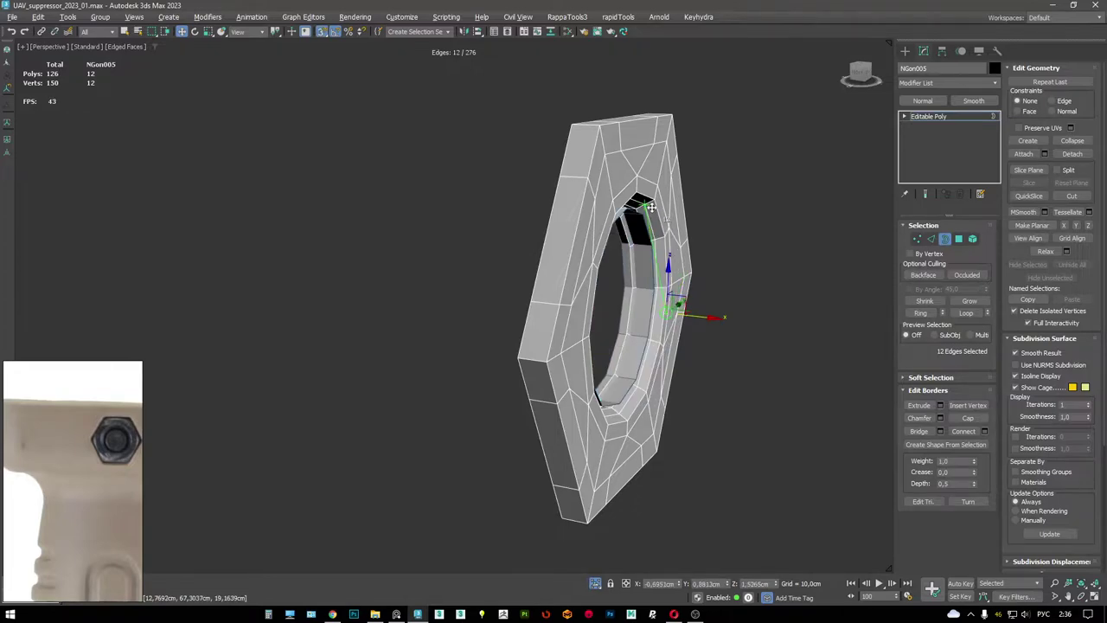
middle_click_drag(651, 207, 632, 294, "alt")
key("r")
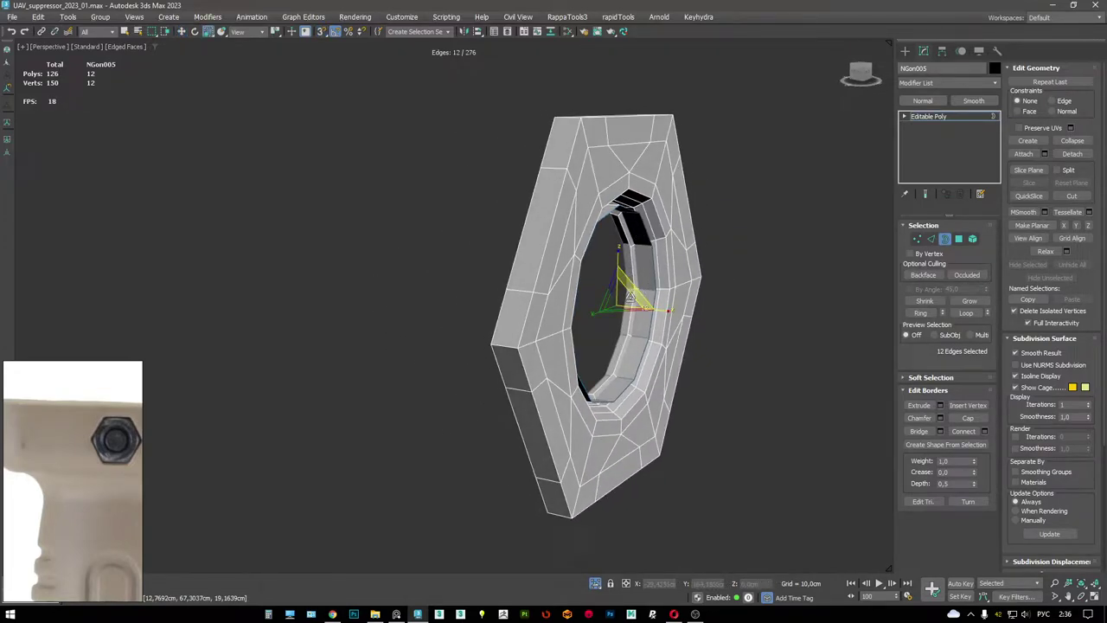
left_click_drag(622, 296, 640, 320, "shift")
key("ctrl+alt+c")
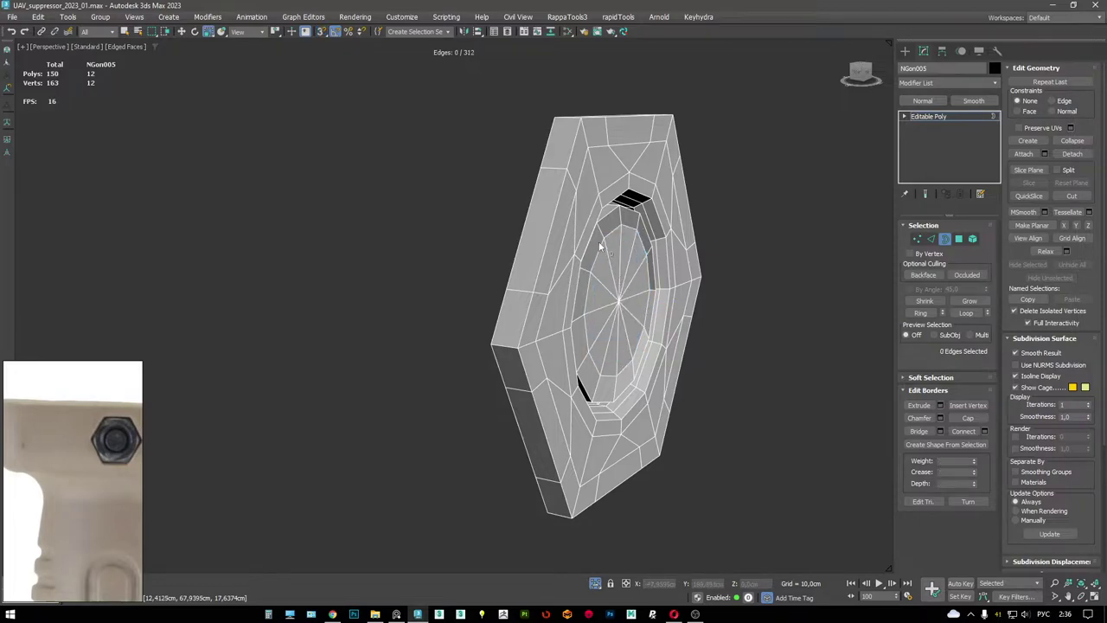
mouse_move(641, 320)
middle_mouse_down("alt")
mouse_move(558, 234)
mouse_move(605, 223)
mouse_move(623, 250)
middle_mouse_up("alt")
key("ctrl+z")
key("ctrl+z")
key("ctrl+z")
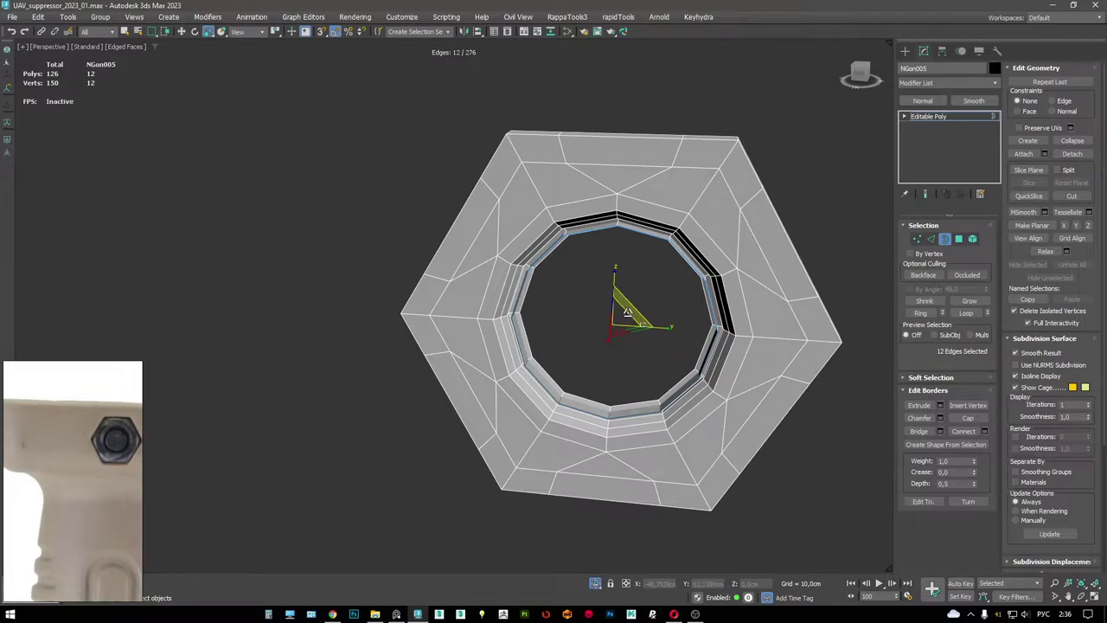
left_click_drag(632, 309, 622, 307, "shift")
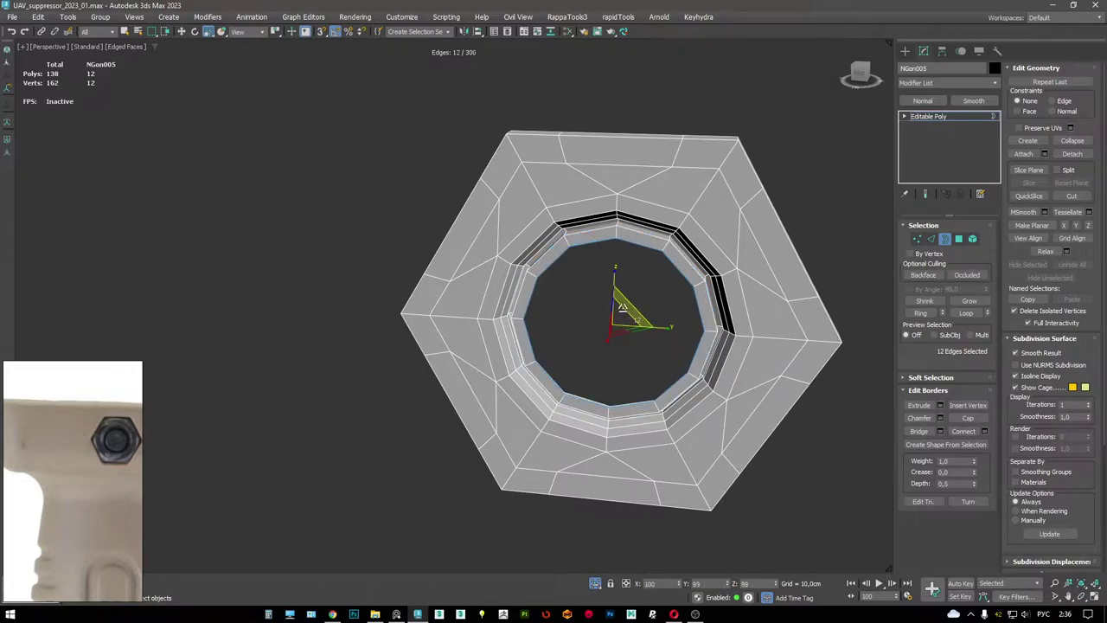
middle_click_drag(622, 307, 626, 277, "alt")
left_click(968, 418)
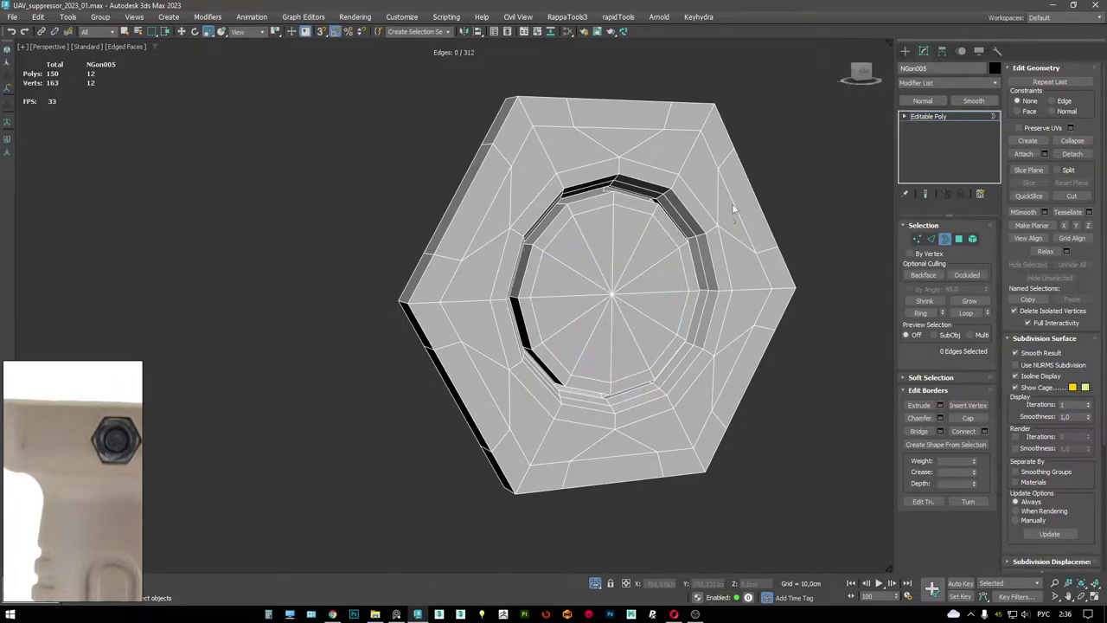
- Add TurboSmooth to the nut and inspect the smoothed result
left_click(976, 113)
right_click(716, 189)
left_click(687, 174)
mouse_move(687, 174)
middle_mouse_down("alt")
mouse_move(621, 199)
mouse_move(629, 192)
middle_mouse_up("alt")
scroll(622, 197, "down", 3)
key("F4")
scroll(630, 191, "up", 2)
key("F4")
- Return to the Editable Poly level and select the nut's inner cap element
left_click(941, 127)
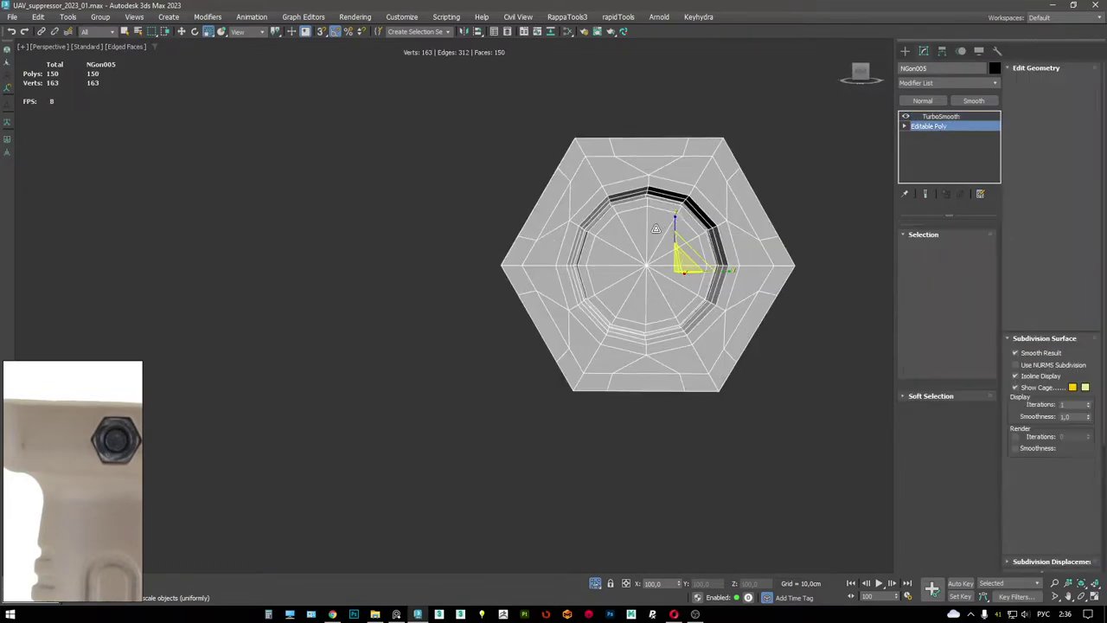
key("5")
key("F3")
left_click(606, 259)
key("F3")
scroll(599, 242, "up", 4)
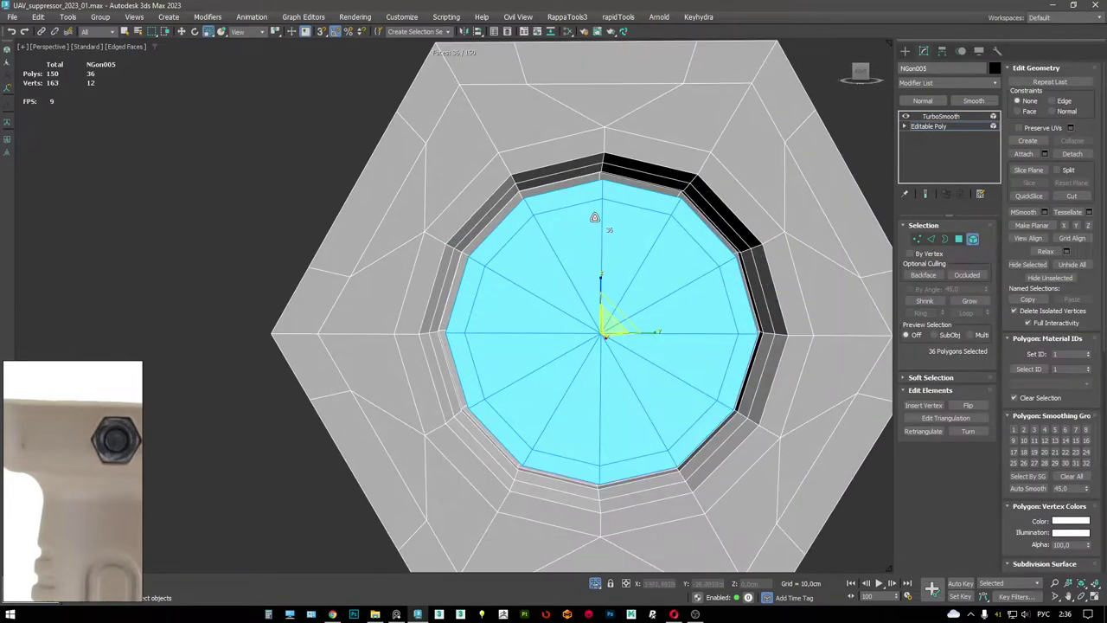
scroll(605, 231, "down", 2)
key("F3")
- Select the inner ring loops as polygons and scale them up to 112 percent
key("2")
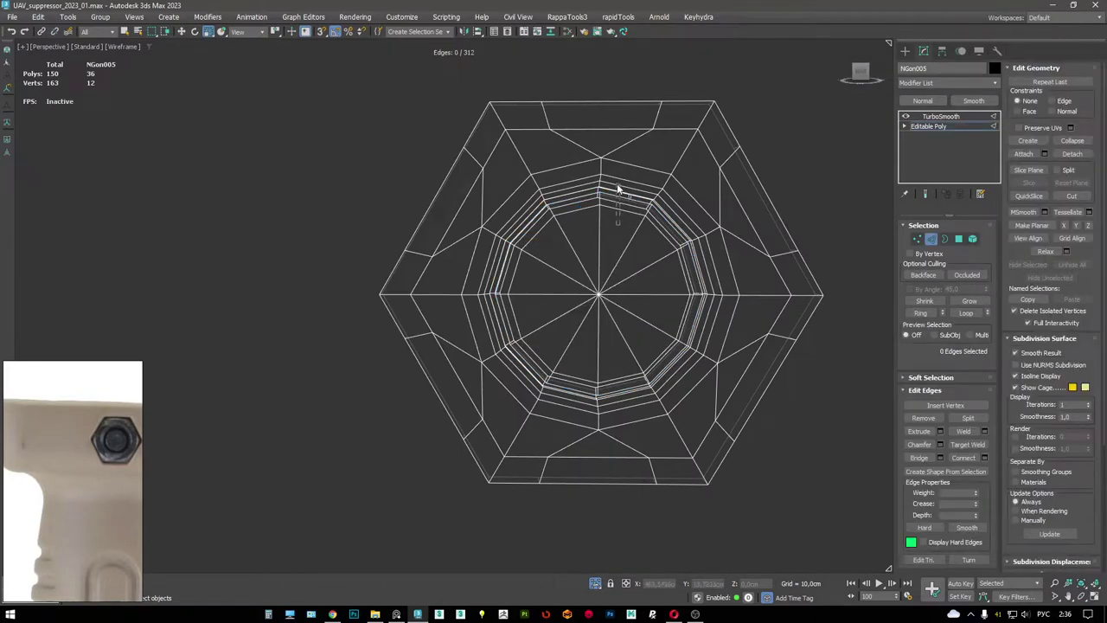
left_click_drag(618, 188, 633, 177)
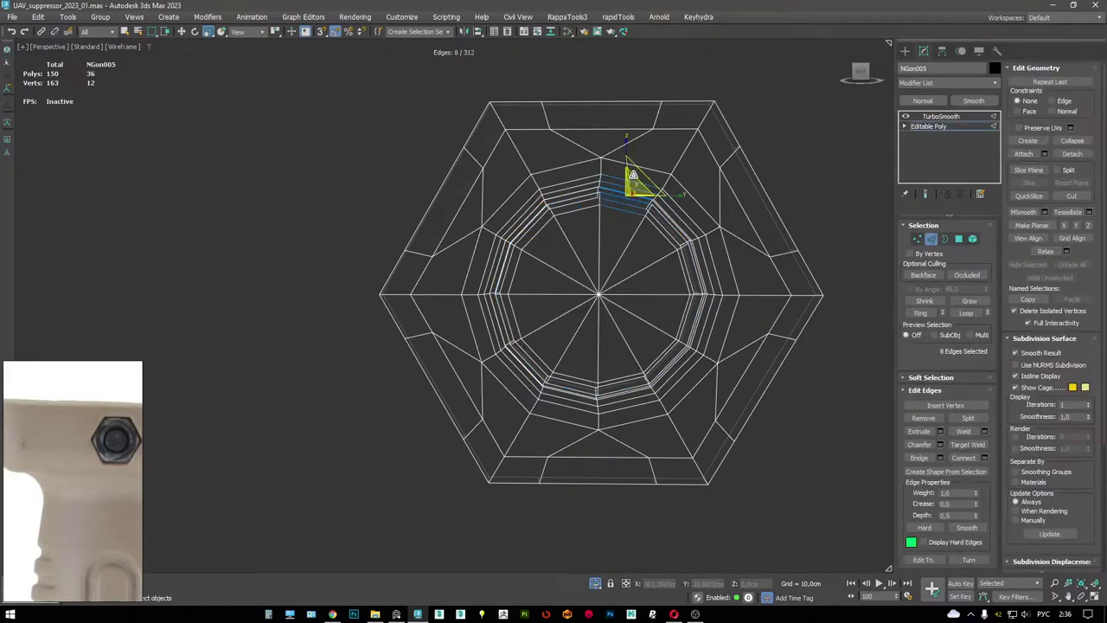
left_click(963, 314)
key("4")
left_click(683, 267)
key("F3")
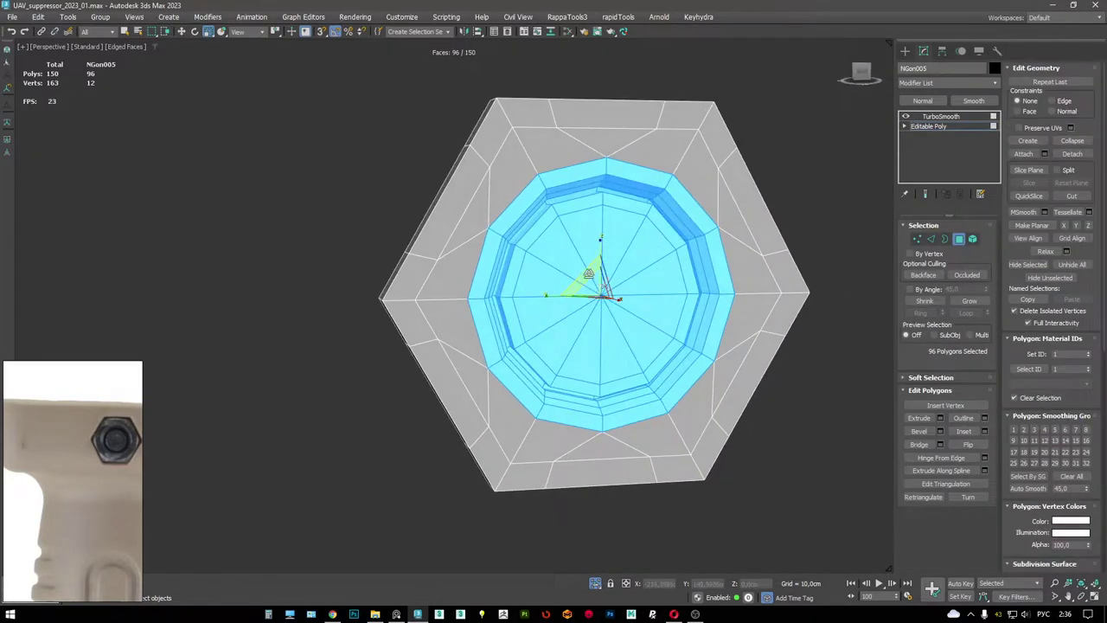
left_click_drag(588, 273, 575, 272)
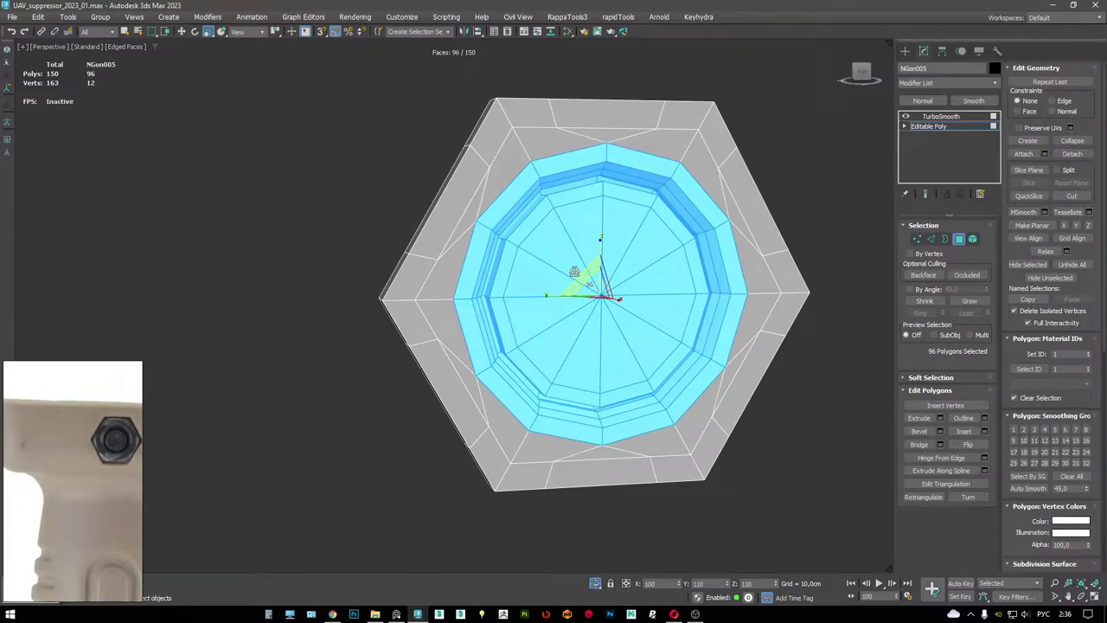
left_click_drag(573, 271, 572, 272)
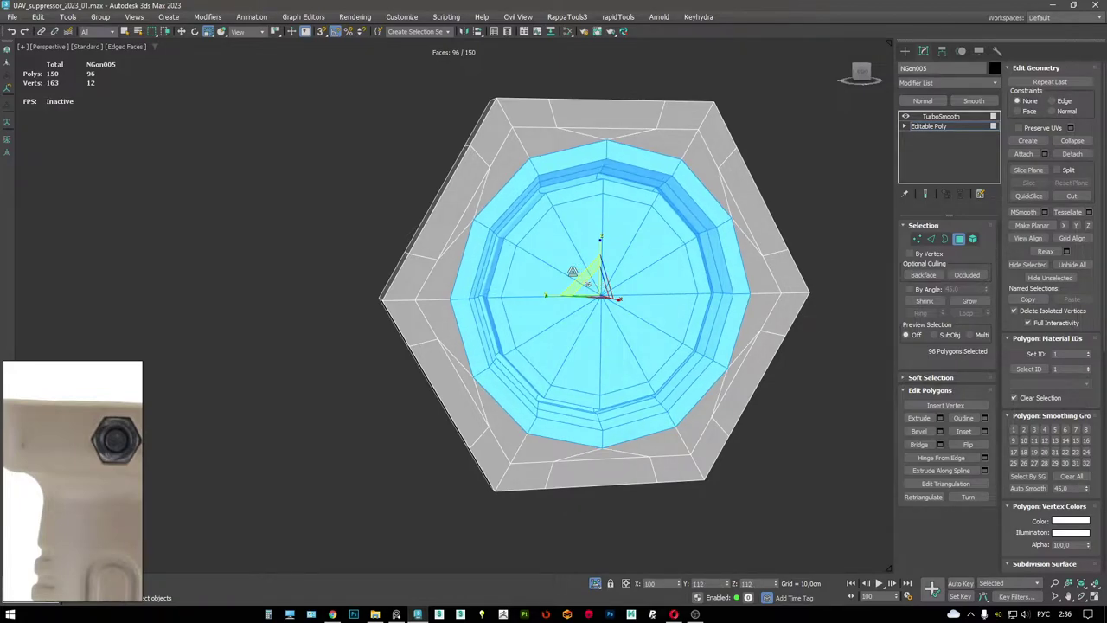
middle_click_drag(572, 272, 579, 130, "alt")
- Connect the outer face's edges and select the twelve matching vertices for welding
key("2")
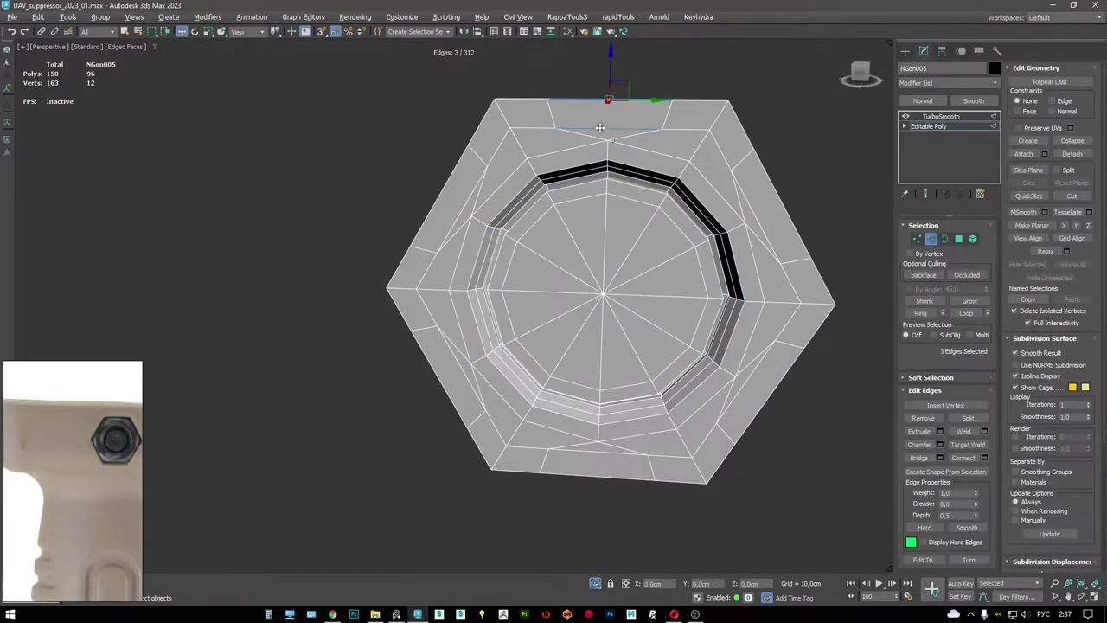
key("w")
key("ctrl+shift+e")
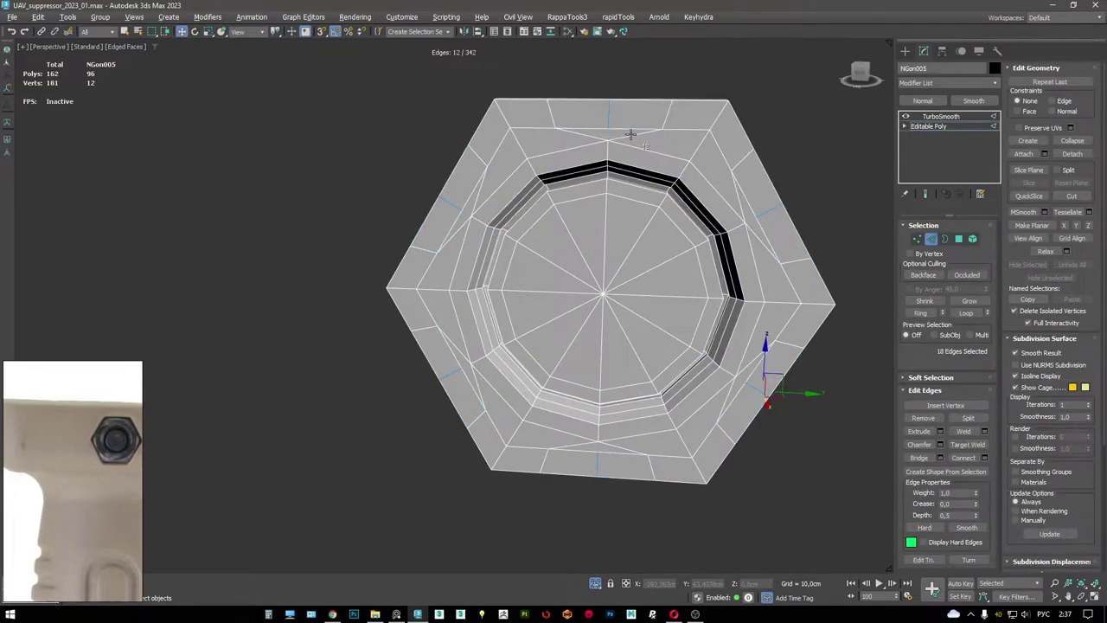
middle_click_drag(661, 153, 679, 151, "alt")
key("1")
left_click(735, 214)
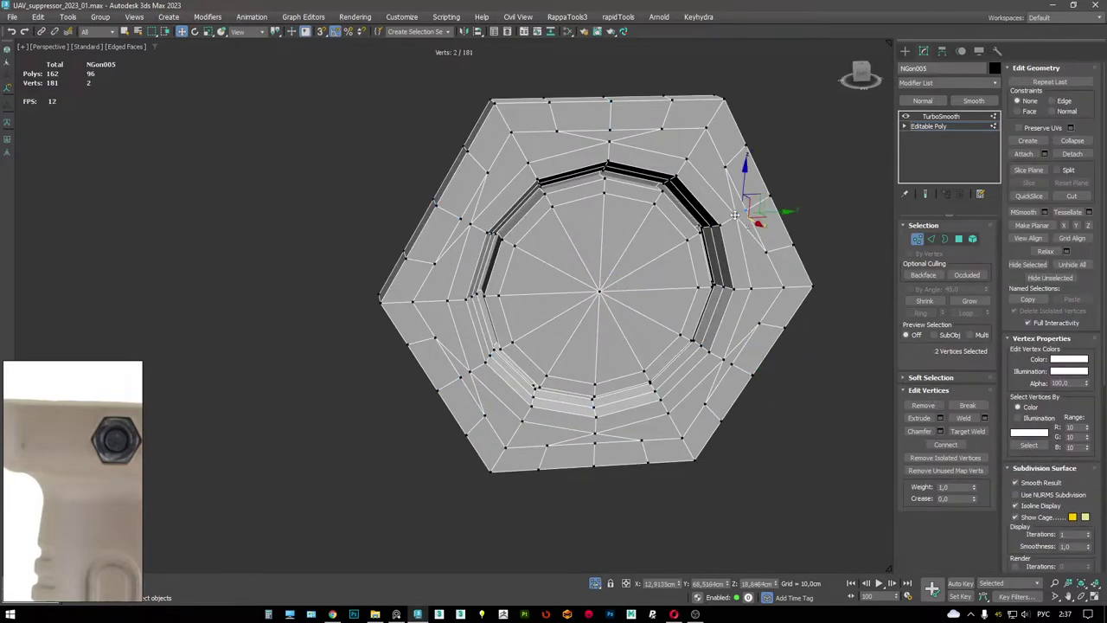
key("alt+l")
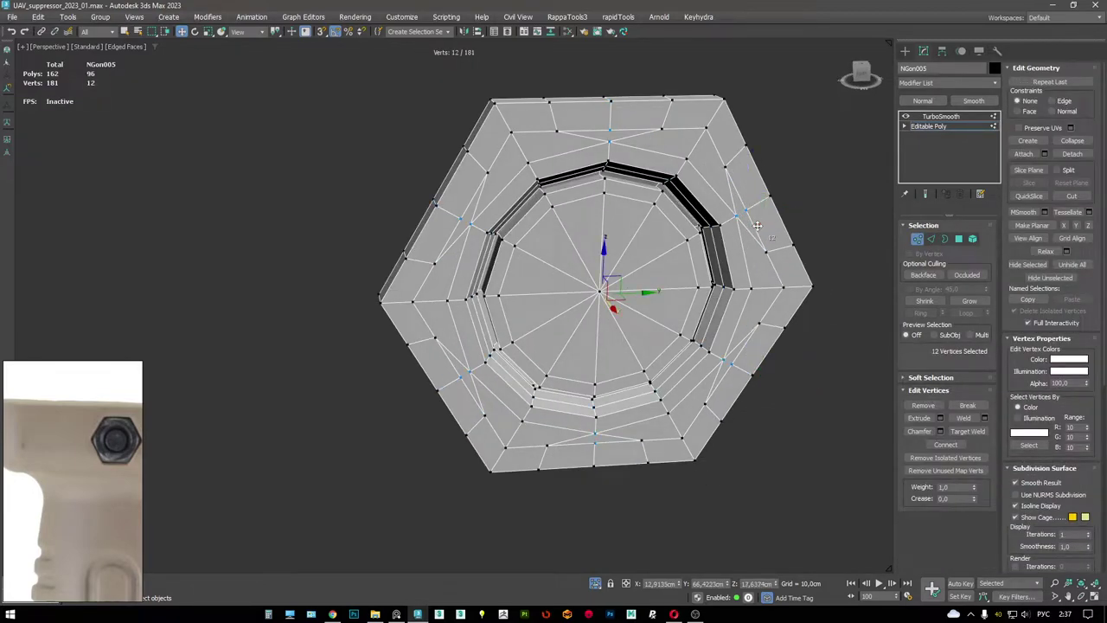
key("F3")
key("F3")
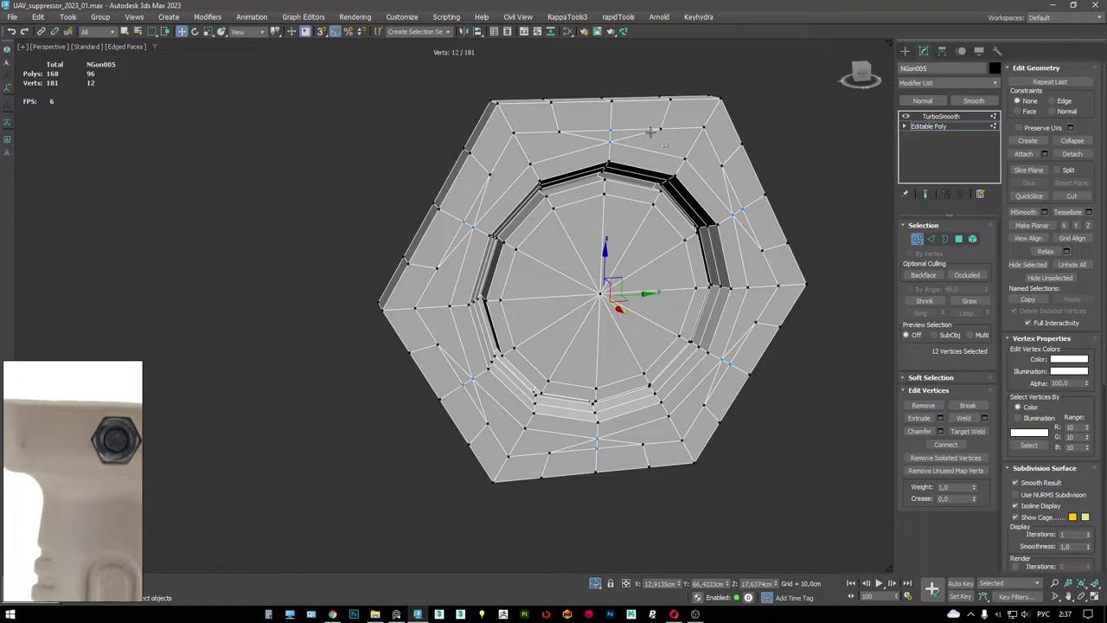
middle_click_drag(651, 132, 627, 136, "alt")
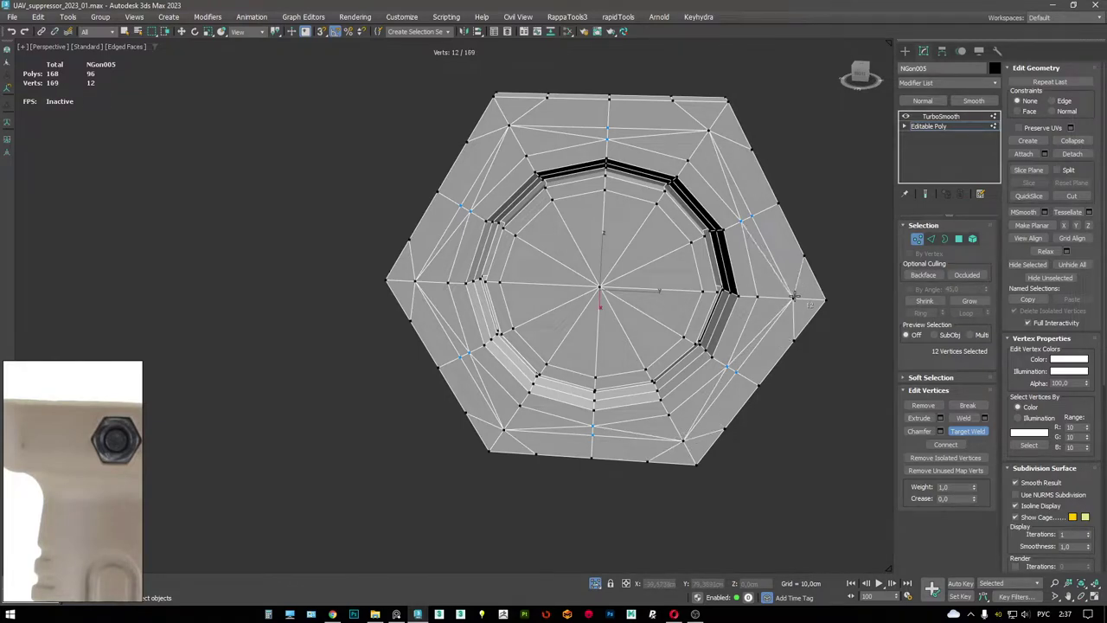
- Remove the selected diagonal edges and select edges at an outer corner
key("2")
key("w")
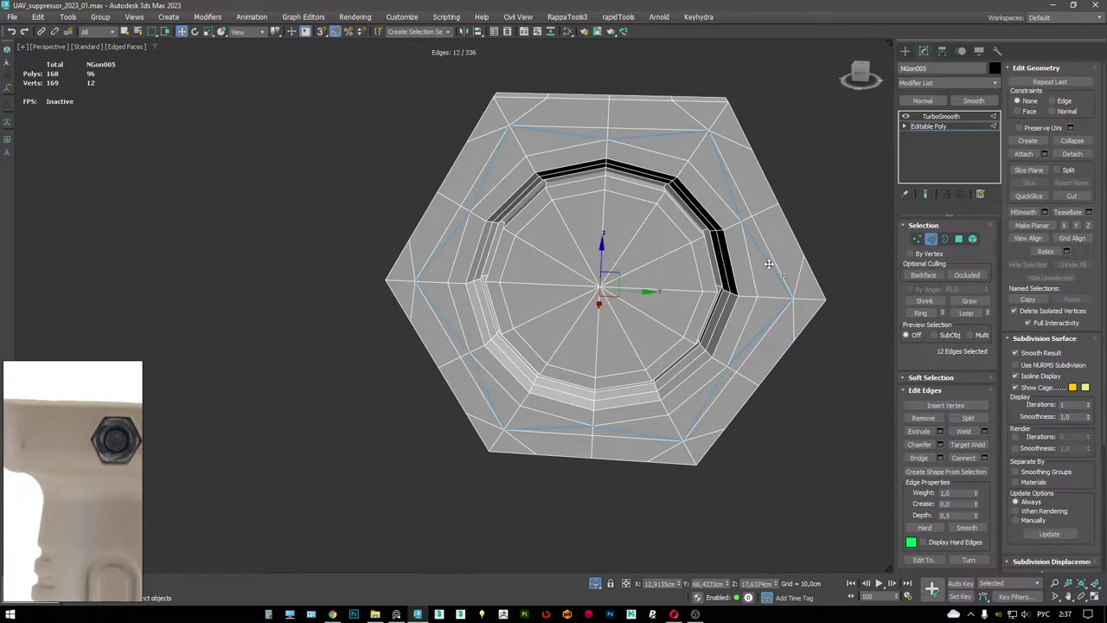
key("F3")
key("BackSpace")
key("F3")
mouse_move(494, 165)
middle_mouse_down("alt")
mouse_move(610, 159)
mouse_move(682, 97)
mouse_move(983, 160)
middle_mouse_up("alt")
left_click(682, 96)
key("F3")
key("F3")
left_click(941, 116)
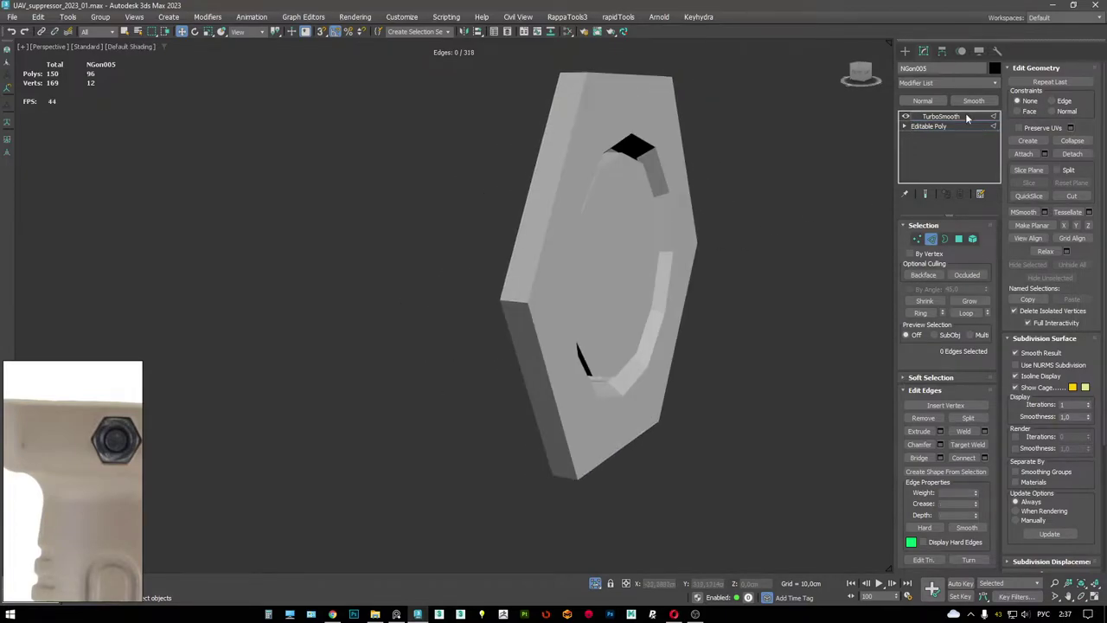
scroll(584, 199, "down", 3)
middle_click_drag(583, 199, 549, 203, "alt")
key("alt+q")
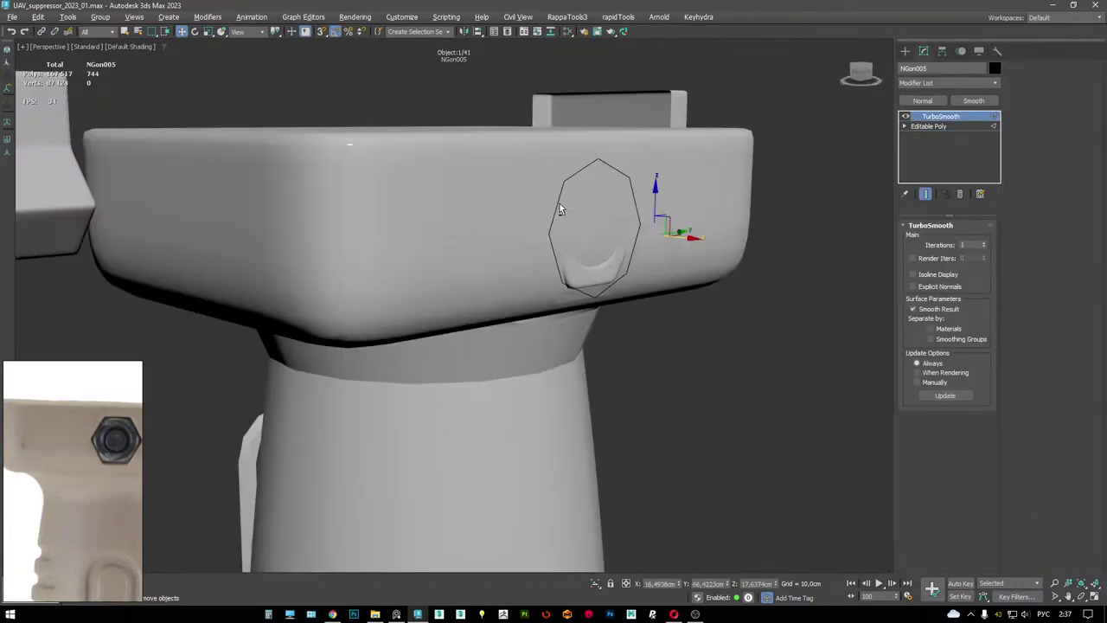
scroll(559, 203, "down", 2)
key("F4")
scroll(555, 186, "up", 2)
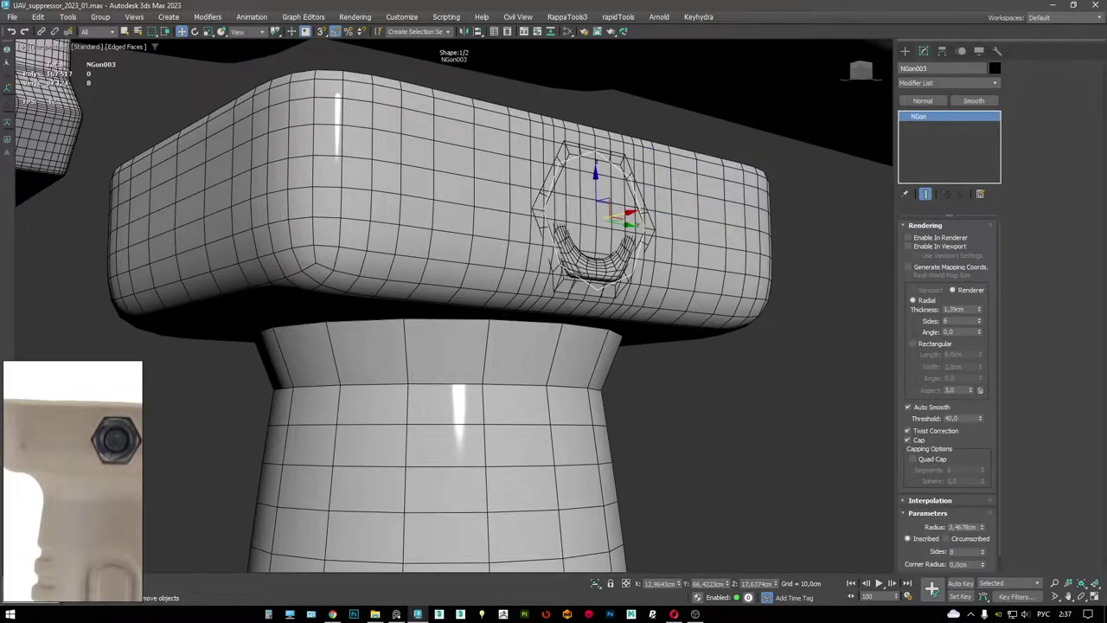
left_click(578, 270)
middle_click_drag(578, 270, 551, 237, "alt")
scroll(549, 236, "down", 1)
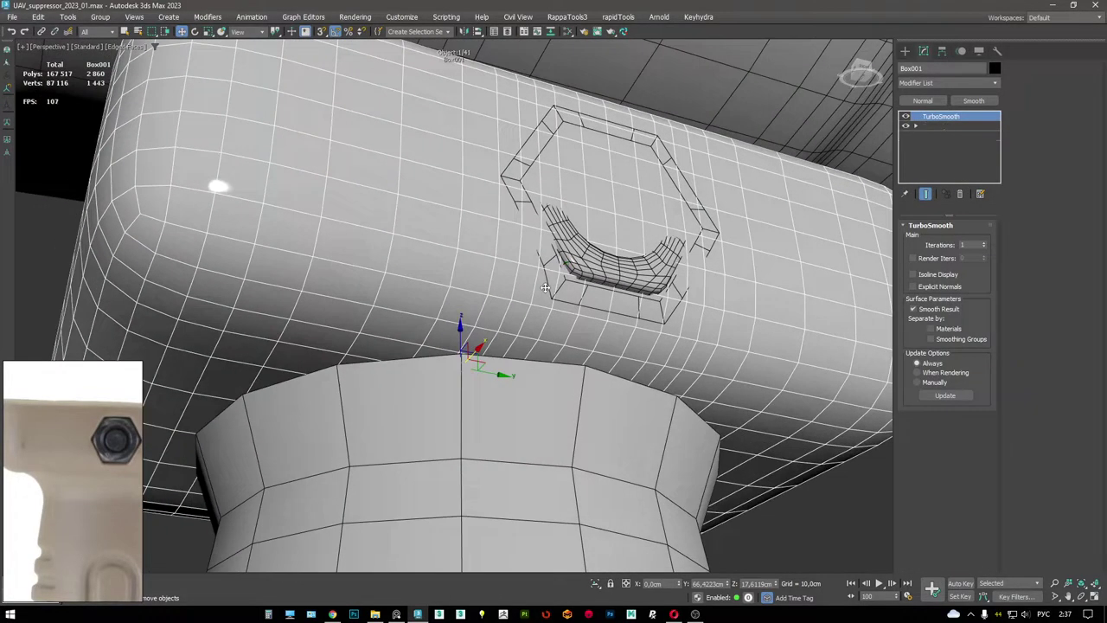
key("F3")
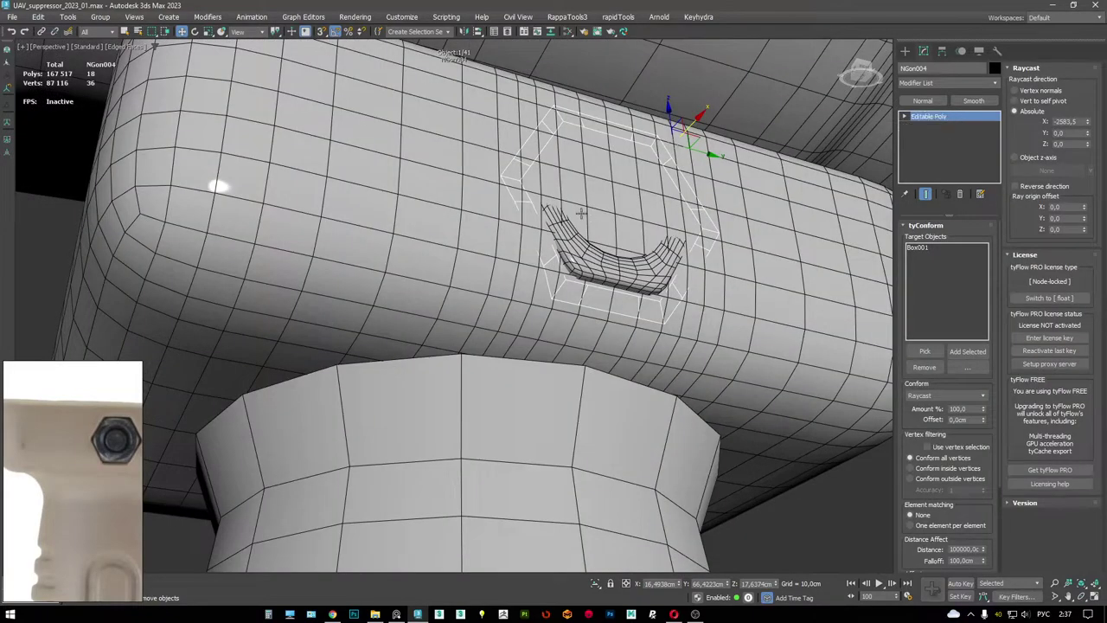
left_click(581, 213)
middle_click_drag(581, 212, 656, 189, "alt")
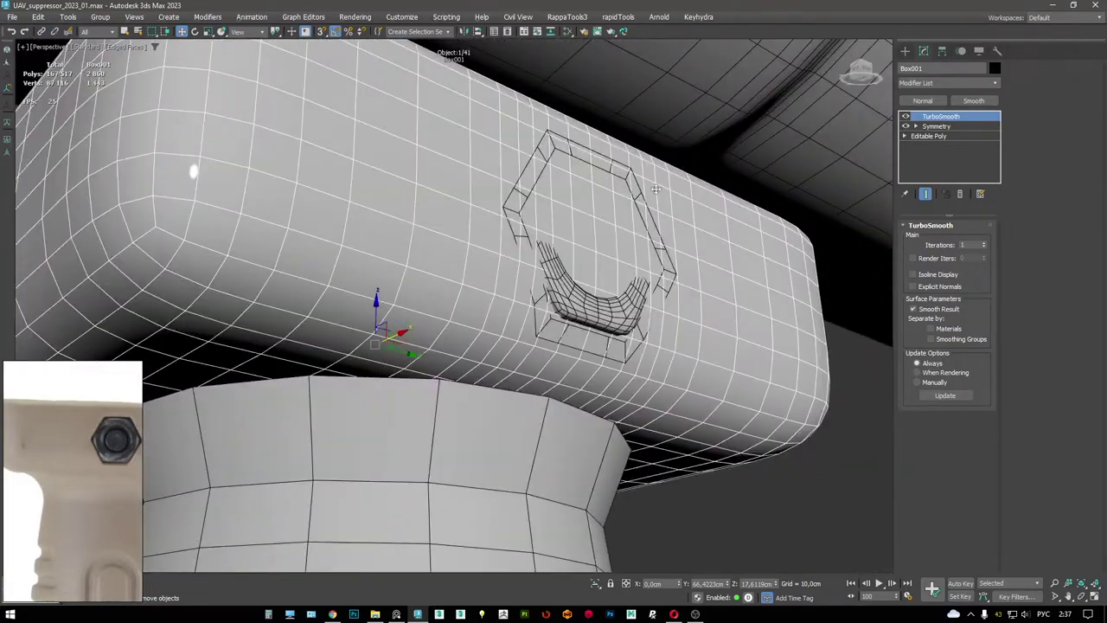
left_click(949, 137)
middle_click_drag(519, 260, 616, 162, "alt")
left_click(518, 180)
left_click(496, 178, "ctrl")
- Attach the hexagonal NGon outline to the Box001 editable poly
left_click(862, 155)
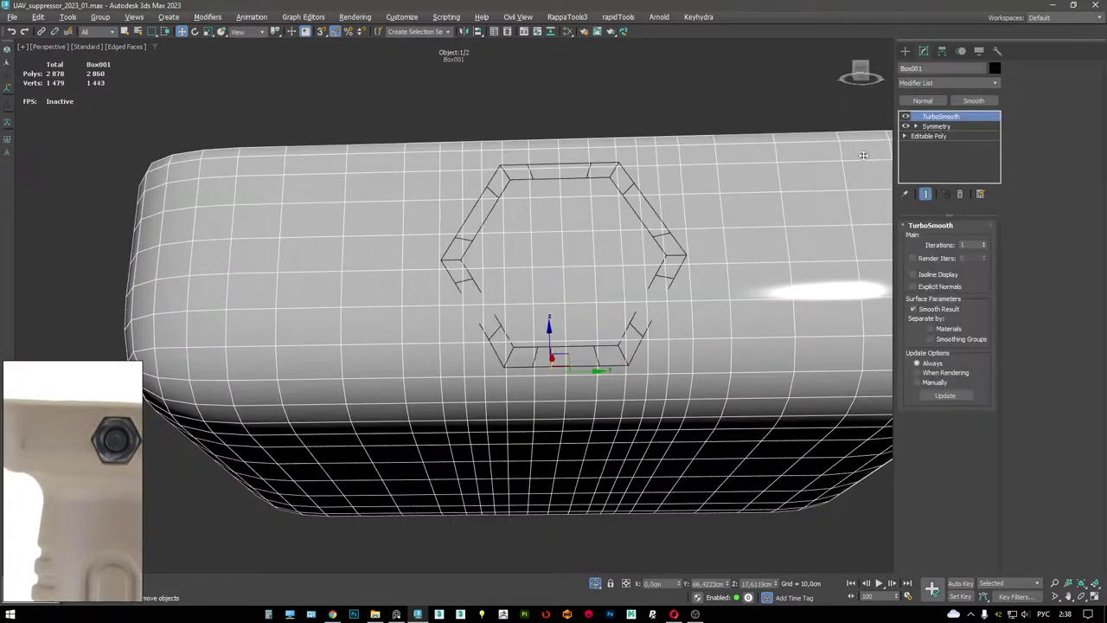
left_click(951, 136)
left_click(1024, 154)
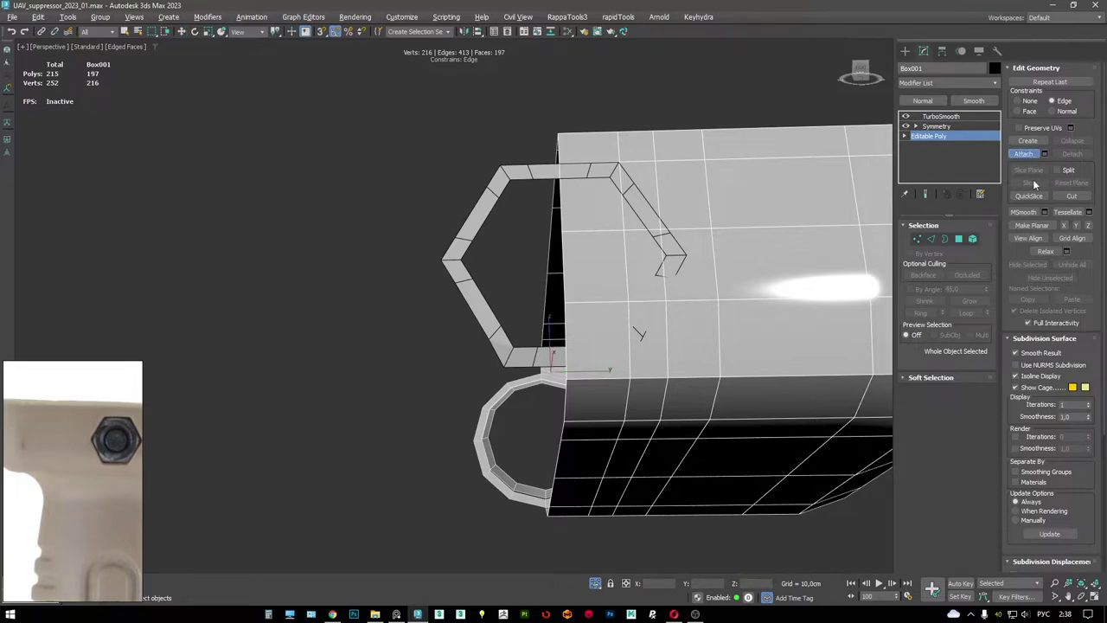
left_click(524, 171)
- Delete the hex outline's outer vertices, leaving only the rib outline in the mesh
key("F3")
key("1")
left_click_drag(317, 129, 428, 235)
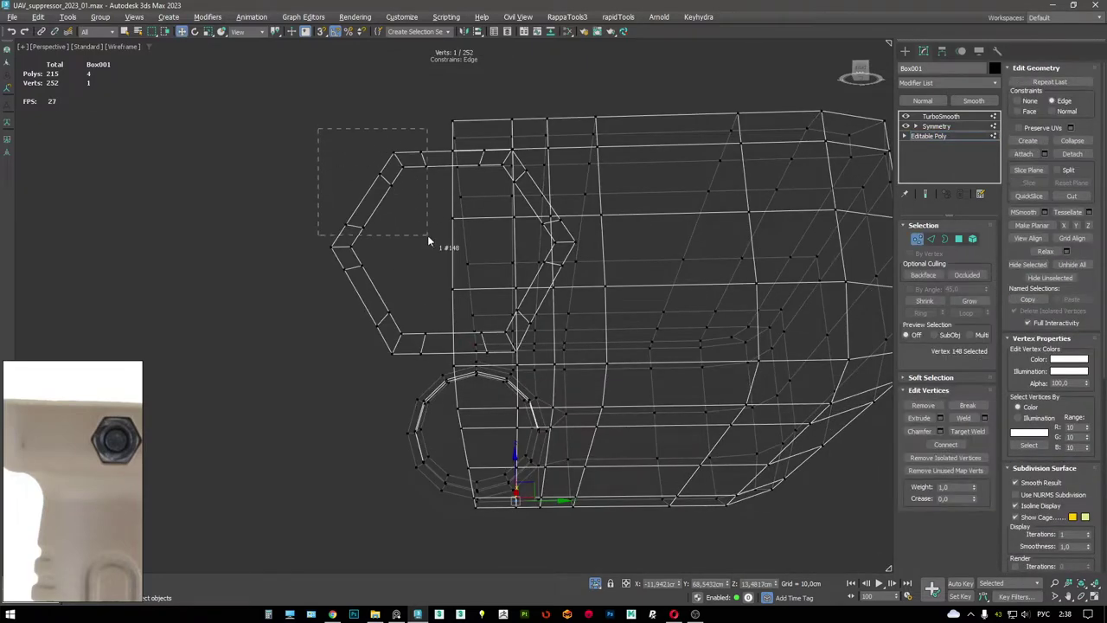
left_click_drag(425, 374, 426, 368)
key("F3")
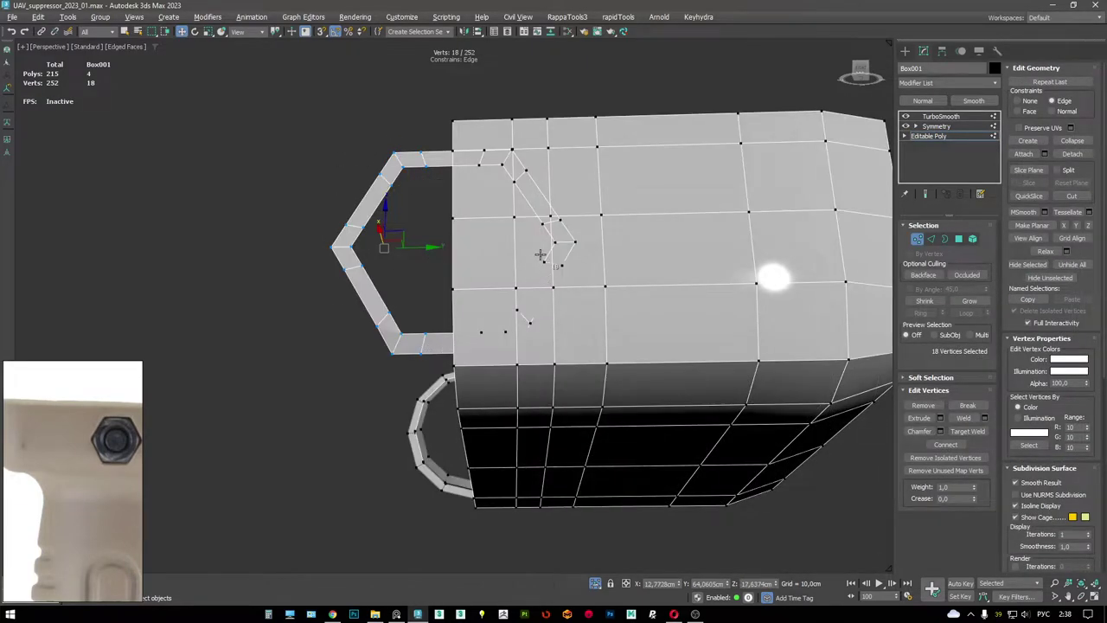
key("Delete")
key("F3")
key("ctrl+z")
key("2")
left_click(435, 164)
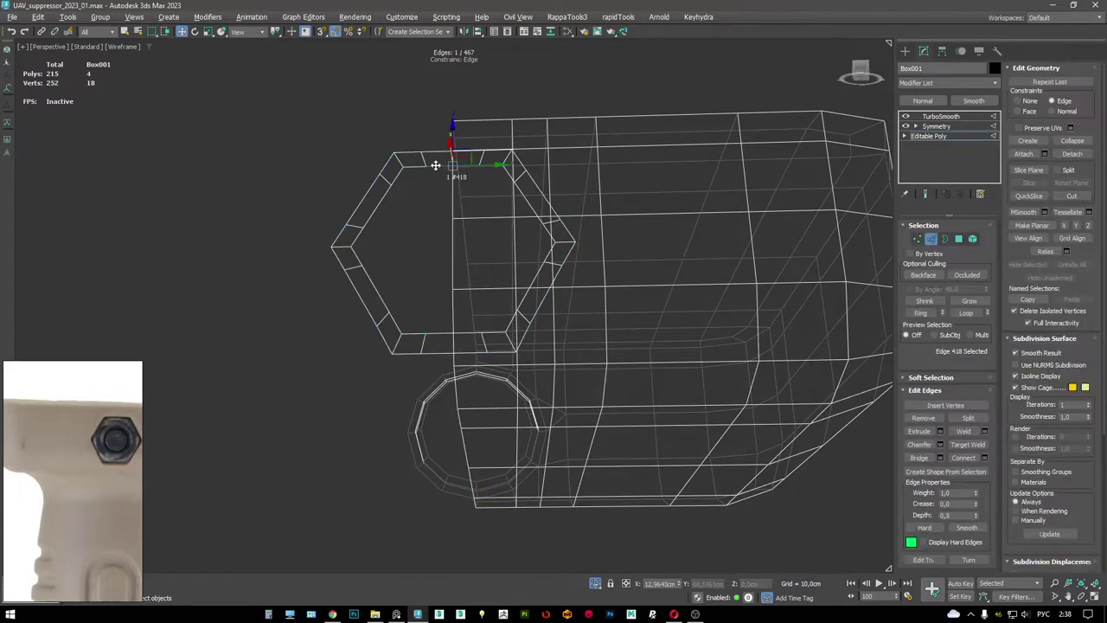
key("1")
key("ctrl+a")
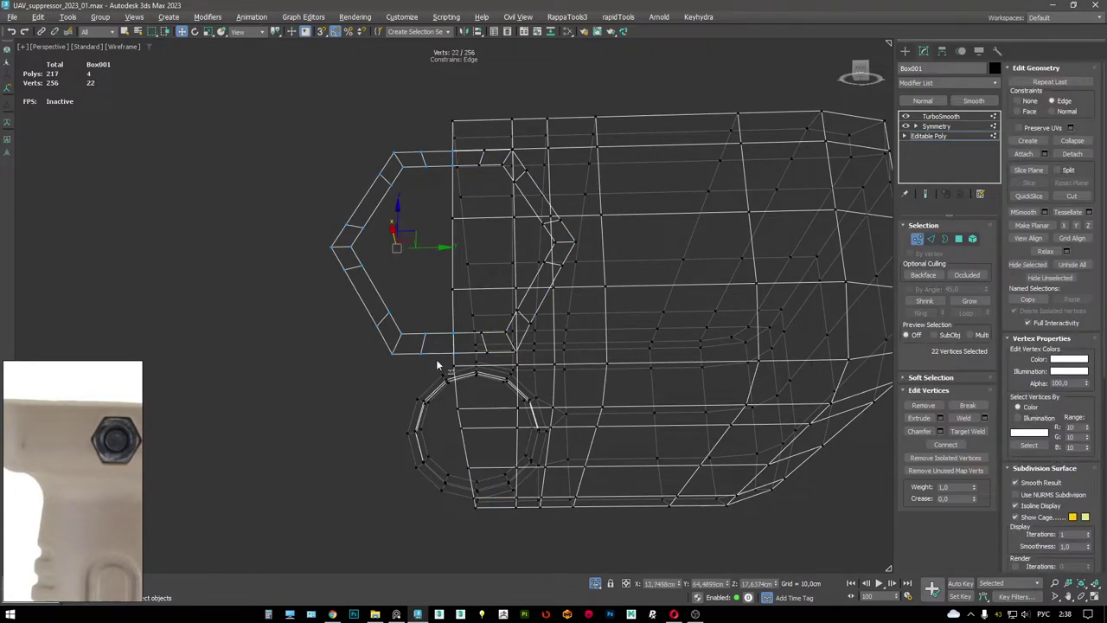
key("Delete")
key("F3")
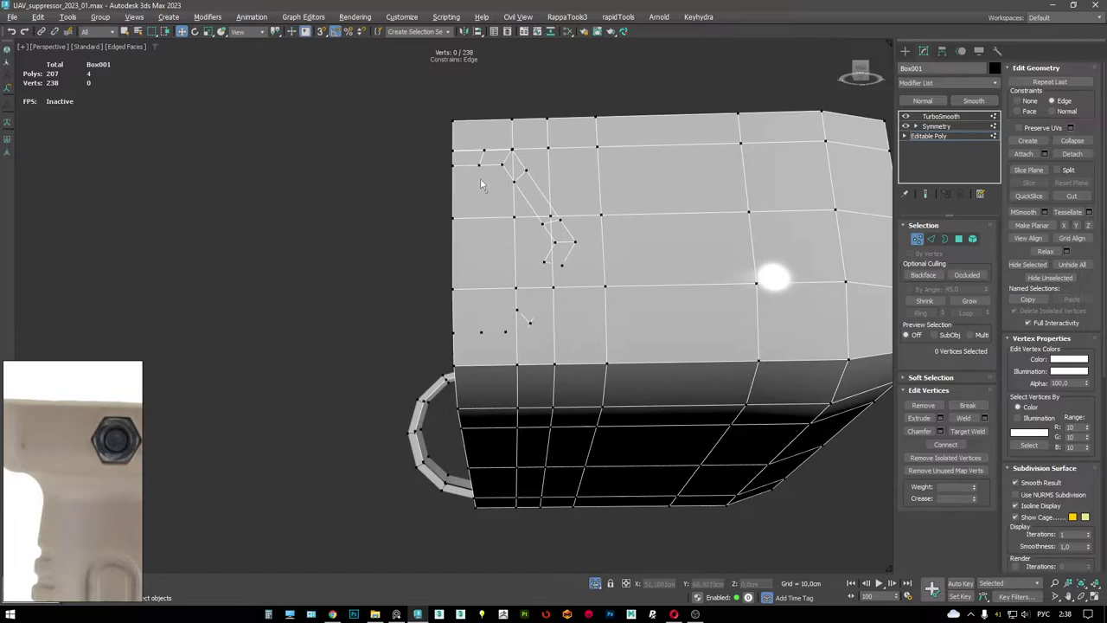
- Delete the strip of four box polygons beside the hex rib
middle_click_drag(517, 260, 517, 208, "alt")
key("4")
left_click(510, 207)
left_click(510, 243, "ctrl")
left_click(486, 259, "ctrl")
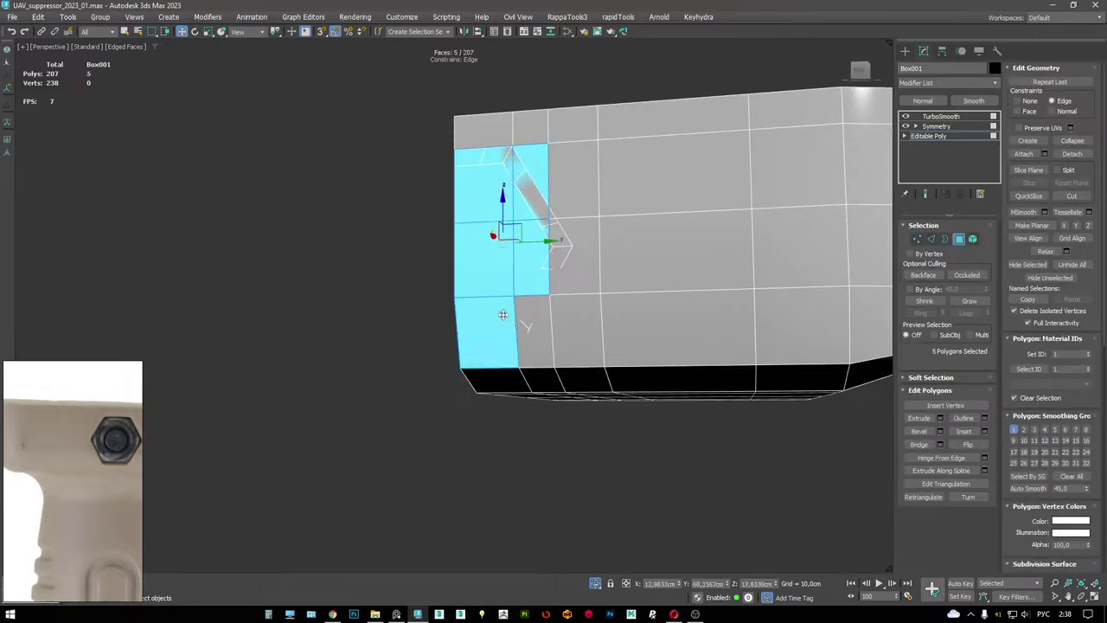
left_click(529, 328, "ctrl")
key("Delete")
- Select the polygon and vertices next to the rib and start cutting new edges with Alt+C
middle_click_drag(580, 217, 550, 232, "alt")
left_click(589, 237)
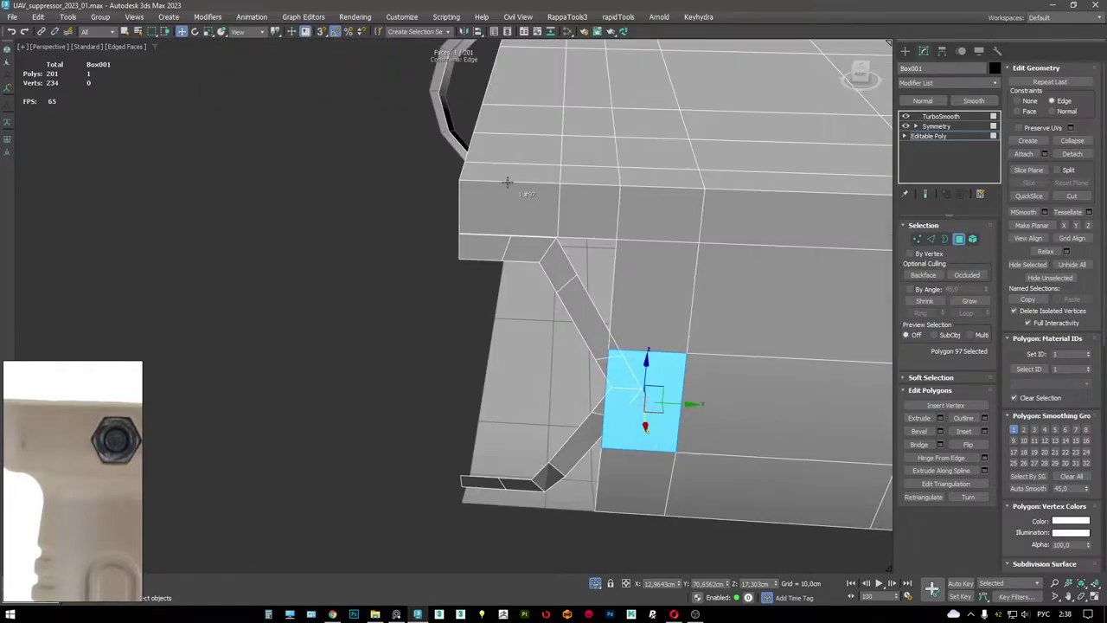
key("1")
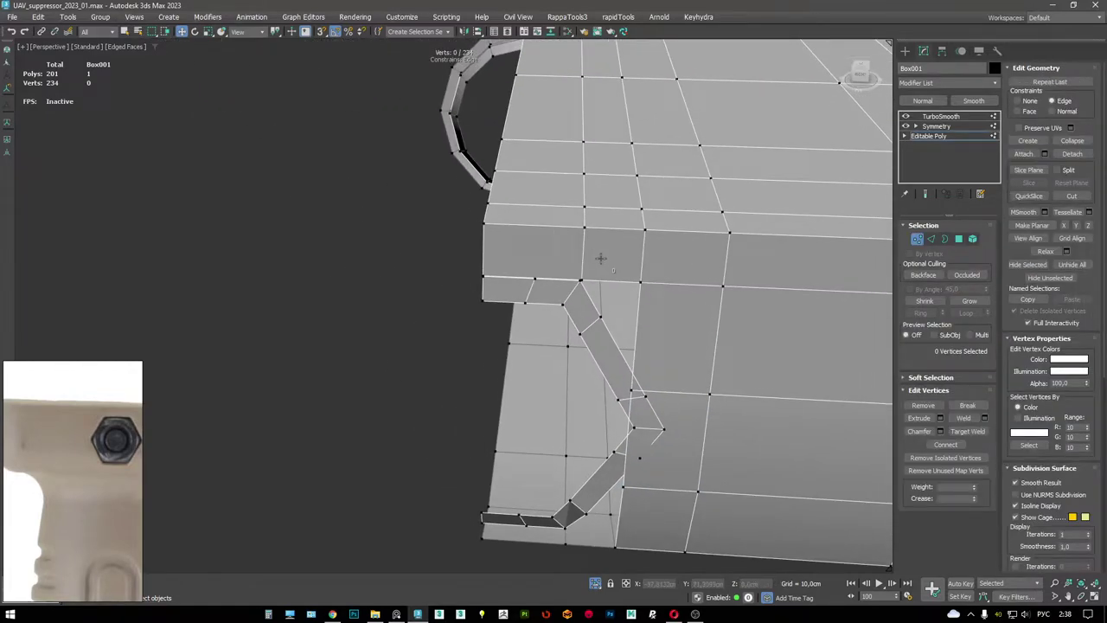
middle_click_drag(600, 258, 571, 257, "alt")
left_click(507, 222)
middle_click_drag(507, 222, 616, 189, "alt")
left_click(603, 208)
key("alt+c")
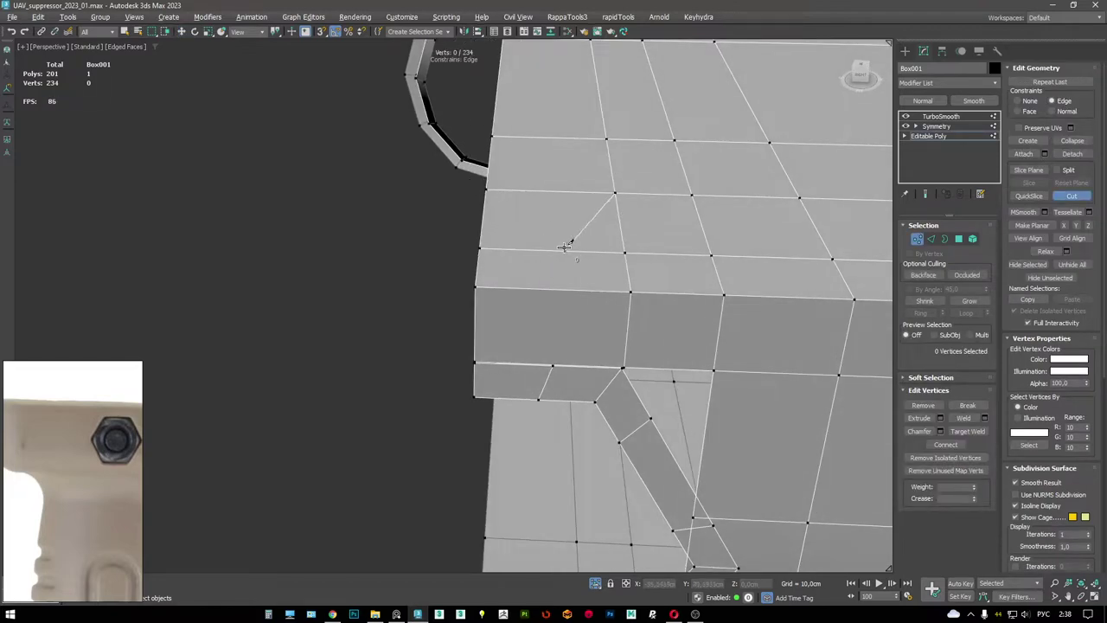
middle_click_drag(590, 292, 557, 336, "alt")
- Target Weld edge end vertices onto neighbouring vertices, bringing Box001 to 234 vertices
key("ctrl+shift+w")
left_click(545, 345)
left_click(533, 348)
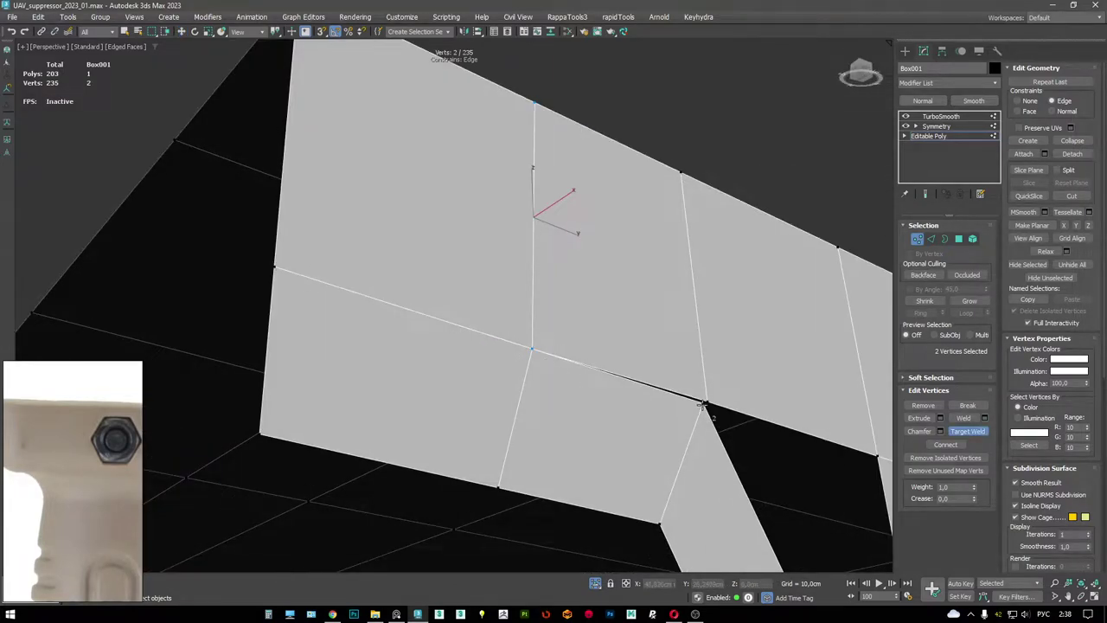
left_click(708, 400)
middle_click_drag(714, 372, 683, 357, "alt")
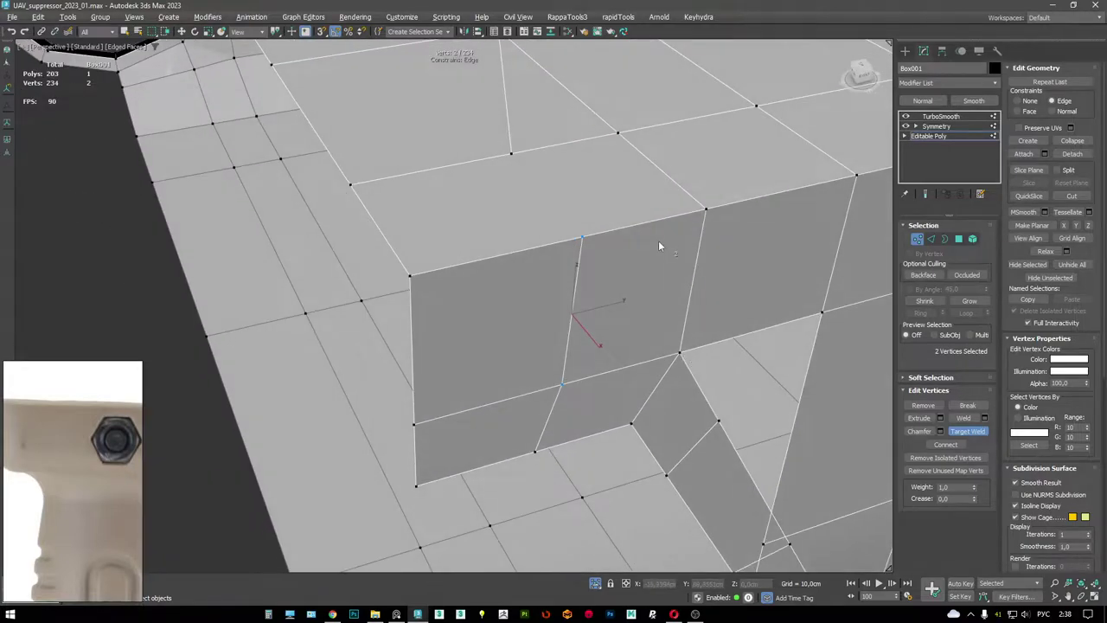
left_click(586, 234)
middle_click_drag(514, 156, 641, 273, "alt")
scroll(571, 188, "up", 2)
scroll(580, 194, "down", 2)
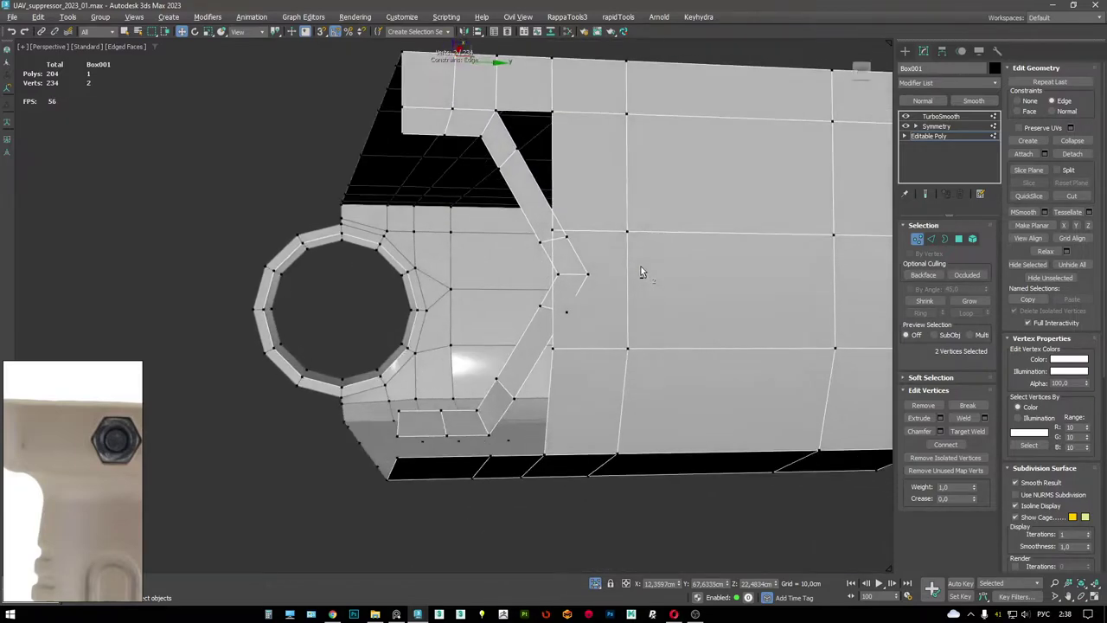
- Target Weld the remaining rib vertices onto the box vertices
key("alt+w")
left_click(559, 228)
left_click(576, 294)
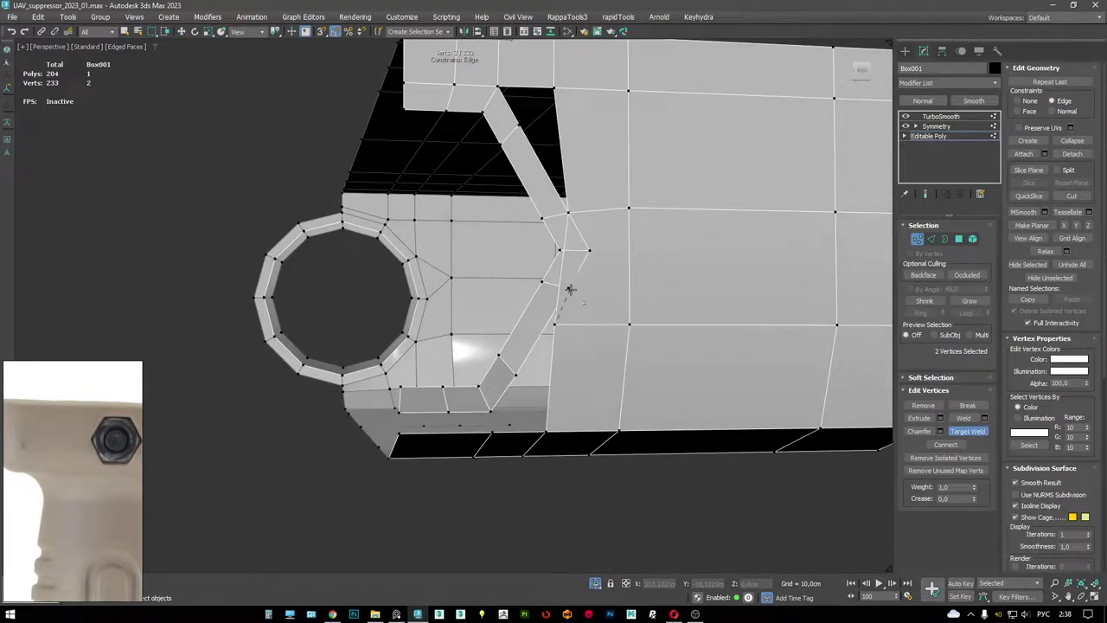
right_click(571, 288)
scroll(584, 245, "up", 2)
scroll(584, 246, "down", 3)
middle_click_drag(584, 246, 569, 263, "alt")
scroll(554, 268, "up", 5)
- Cut a new edge from the horizontal edge up to the top vertex
key("2")
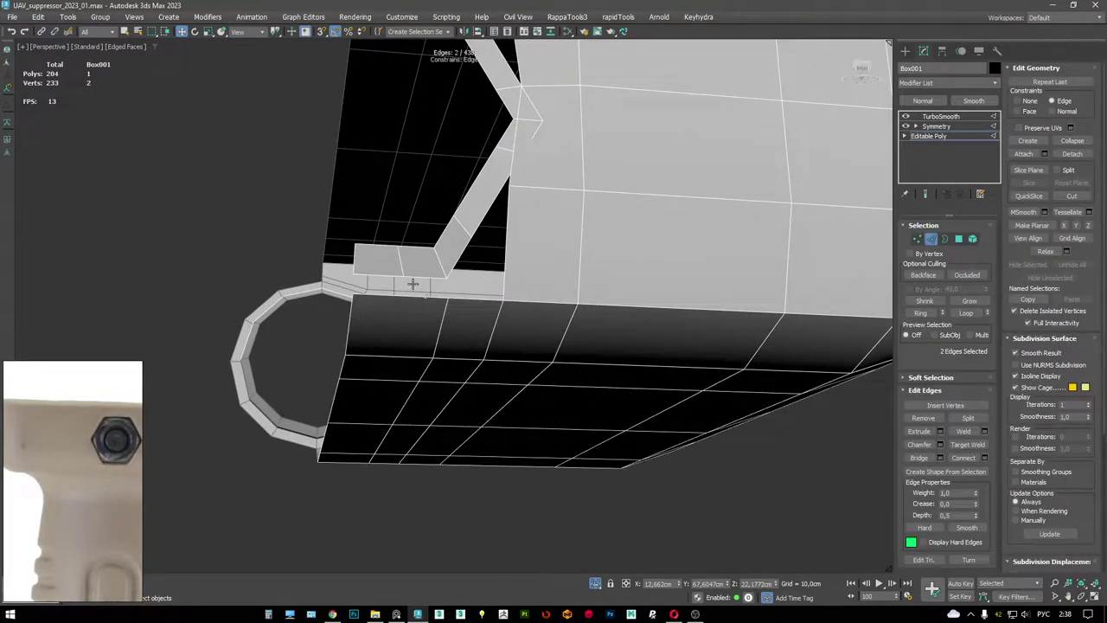
middle_click_drag(412, 318, 457, 420, "alt")
key("1")
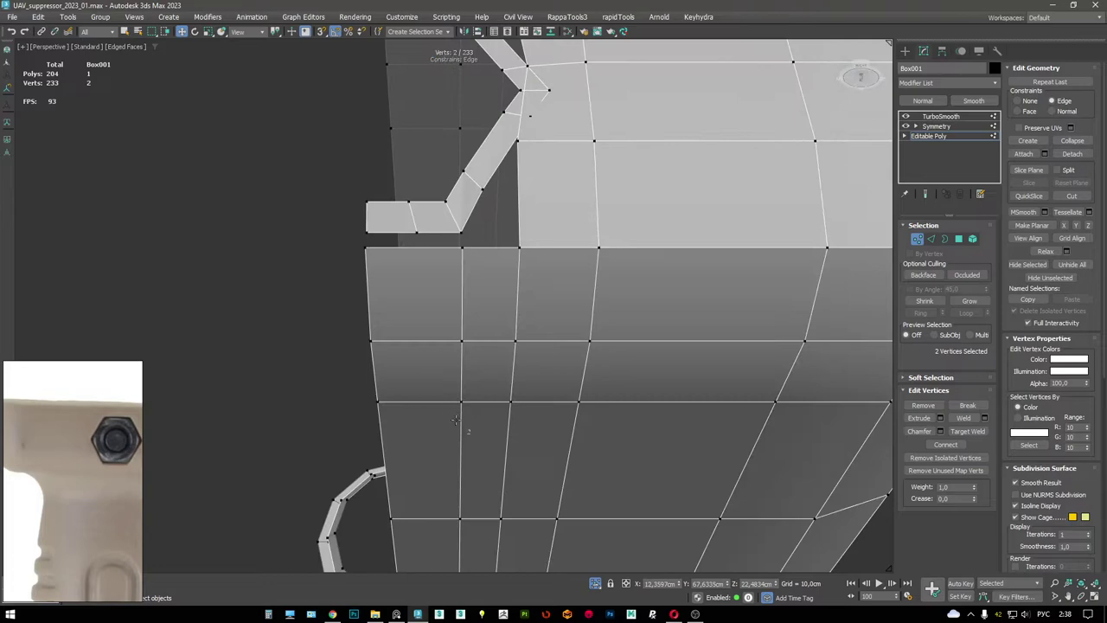
key("alt+c")
left_click(422, 402)
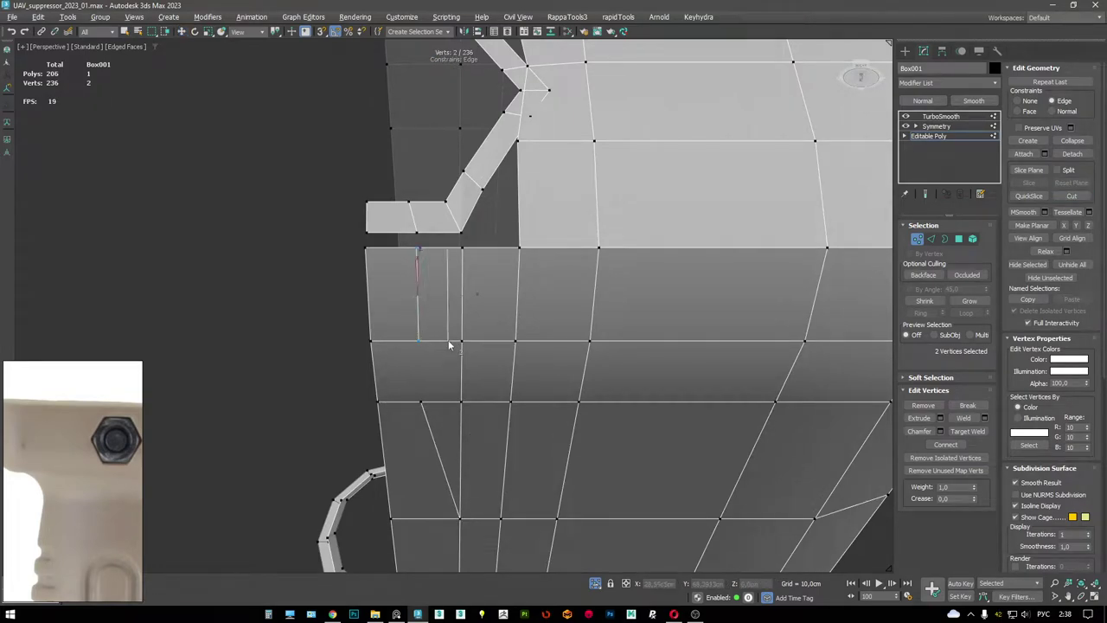
left_click(418, 250)
key("w")
left_click(420, 341)
middle_click_drag(425, 335, 499, 273, "alt")
- Connect new edges across the rib corner
key("2")
left_click(430, 283, "ctrl")
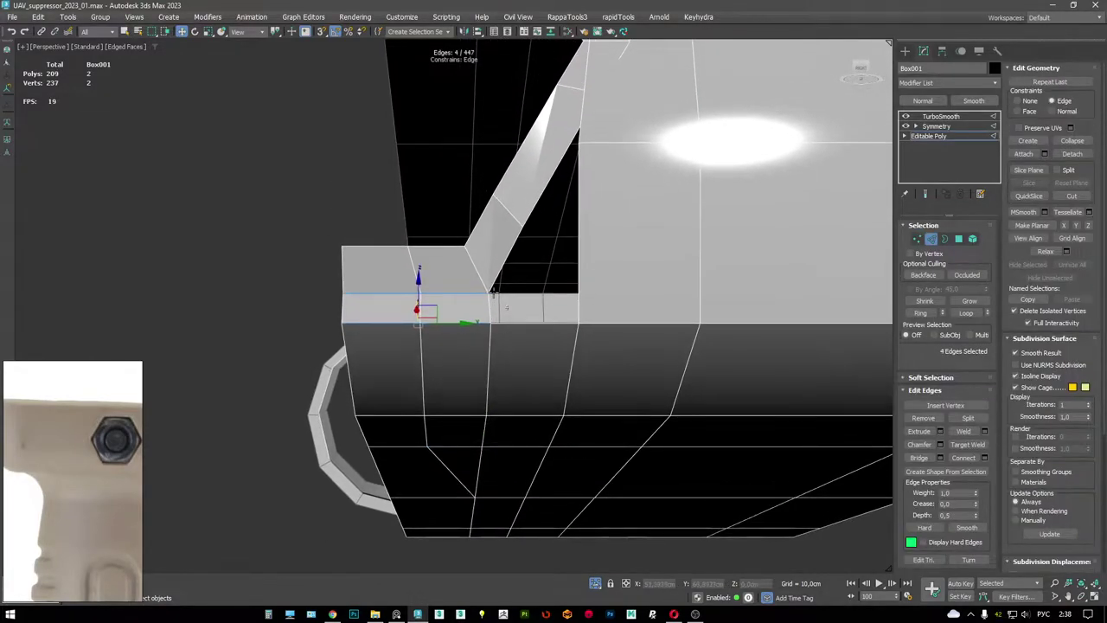
left_click(499, 272)
left_click(537, 302)
- Slide polygon 97 beside the rib rightward using edge constraint
middle_click_drag(556, 326, 622, 198, "alt")
key("1")
key("4")
left_click(616, 206)
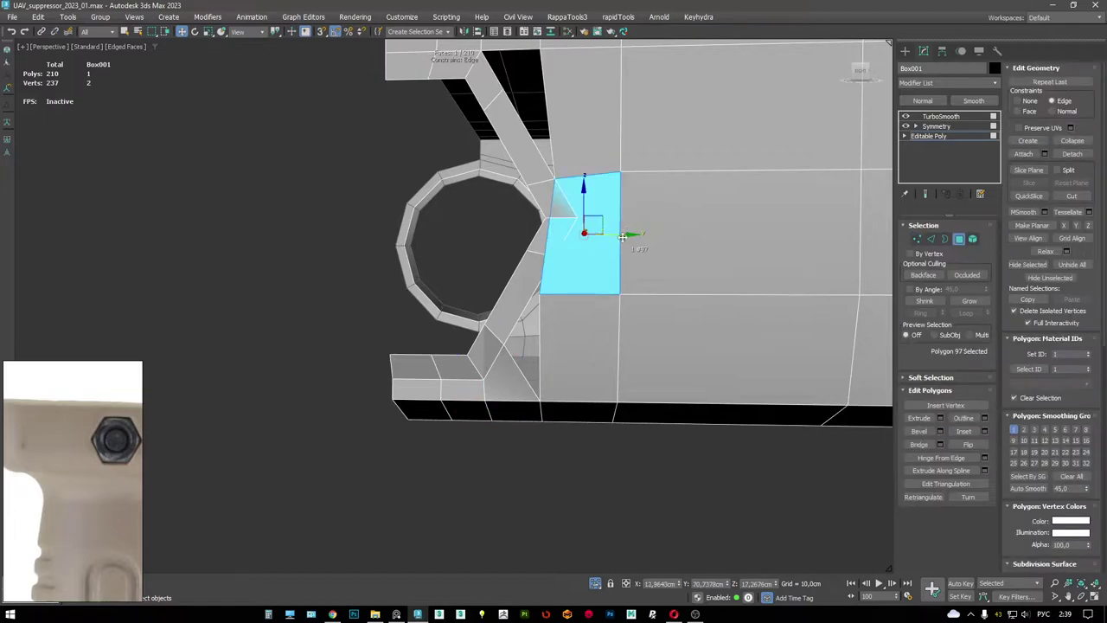
left_click_drag(623, 236, 675, 242)
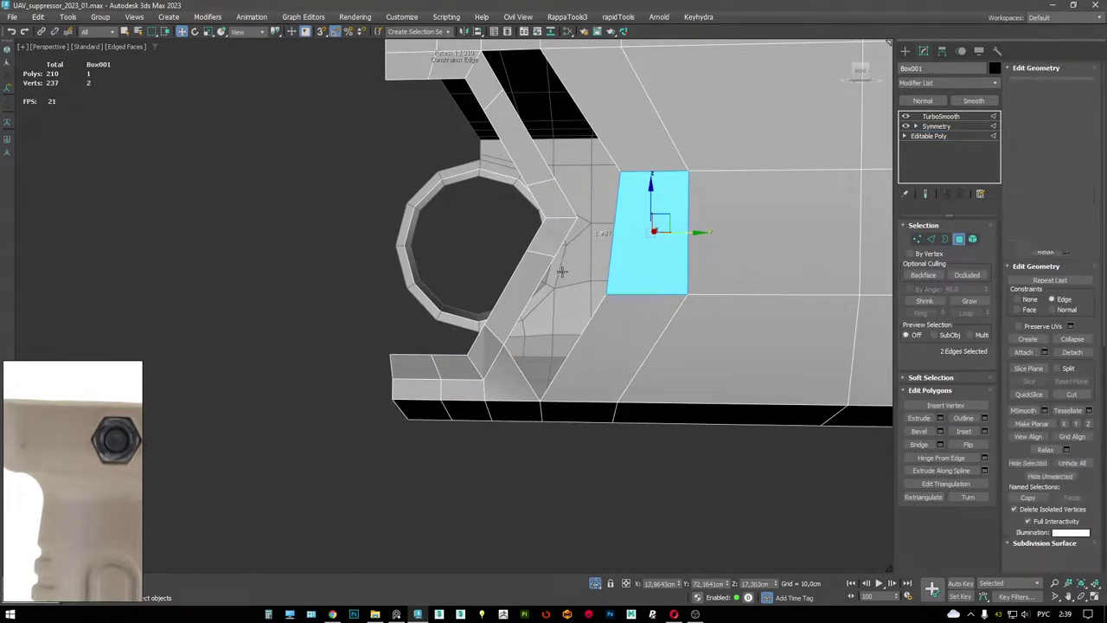
- Select the rib's diagonal edges and add a new edge between vertices at the rib corner
key("2")
left_click(532, 294)
left_click(605, 322, "ctrl")
middle_click_drag(605, 322, 593, 250, "alt")
left_click(584, 212)
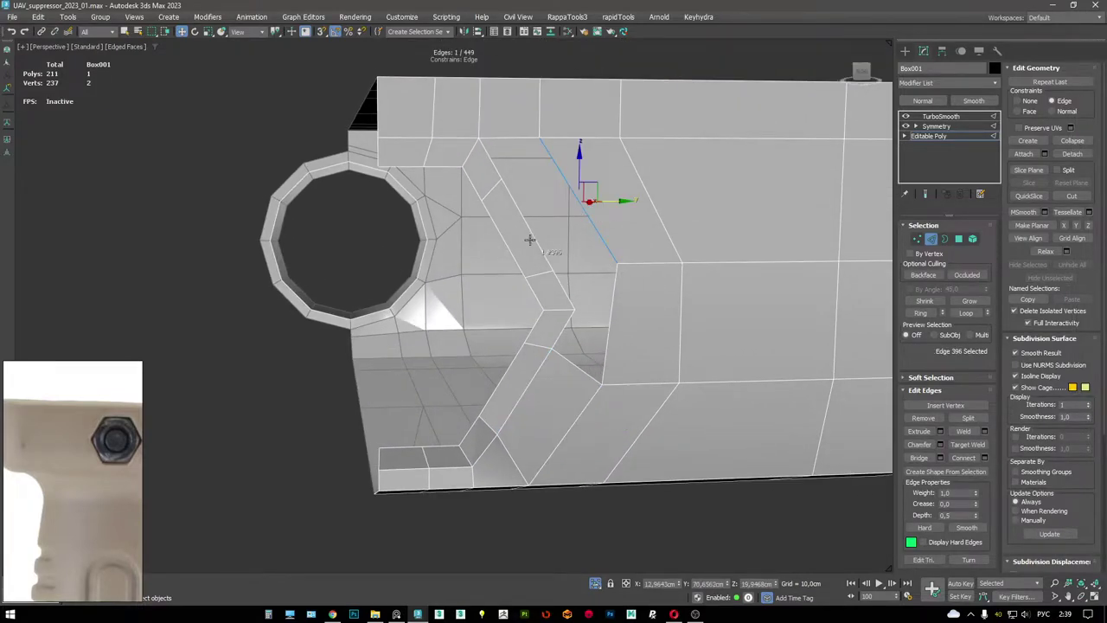
left_click(553, 264)
left_click(617, 274)
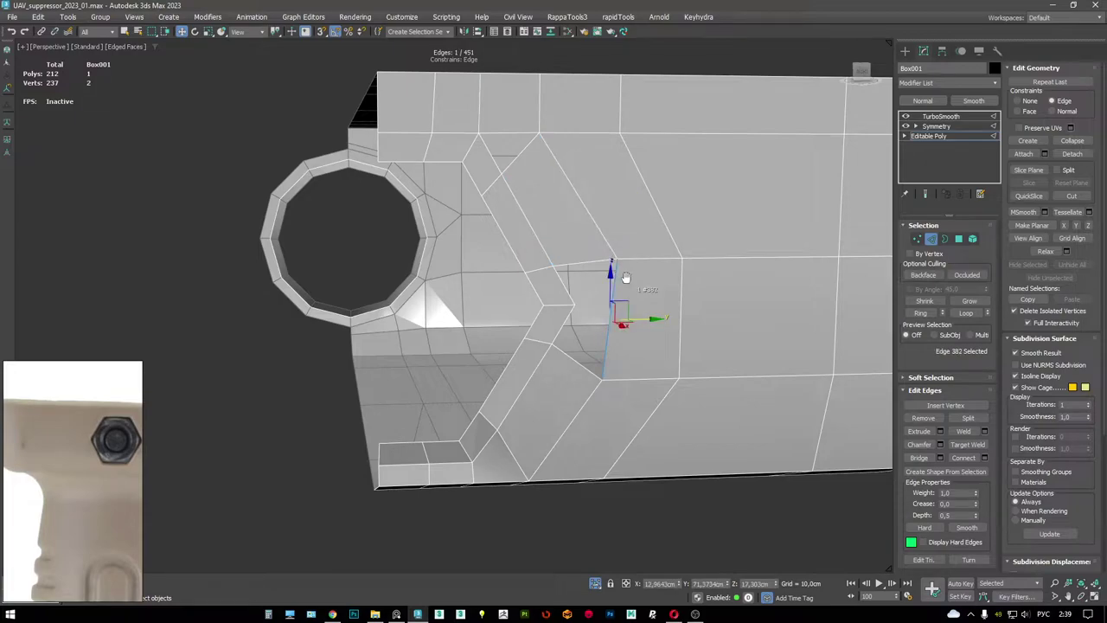
scroll(617, 273, "down", 3)
scroll(617, 273, "up", 4)
middle_click_drag(618, 273, 553, 268, "alt")
- Cut new edges across the rib face
key("1")
key("alt+c")
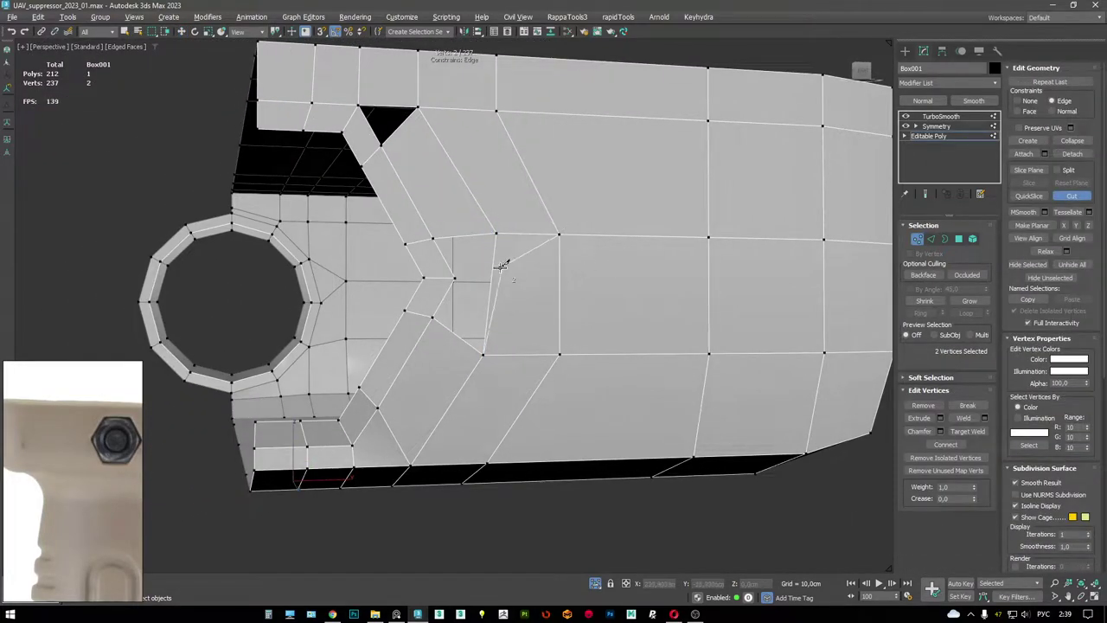
key("ctrl+z")
middle_click_drag(498, 252, 549, 259, "alt")
scroll(523, 235, "down", 5)
scroll(502, 232, "up", 5)
scroll(564, 277, "up", 3)
- Make a final cut, select an edge beside the rib, and view the TurboSmooth result
key("1")
key("alt+c")
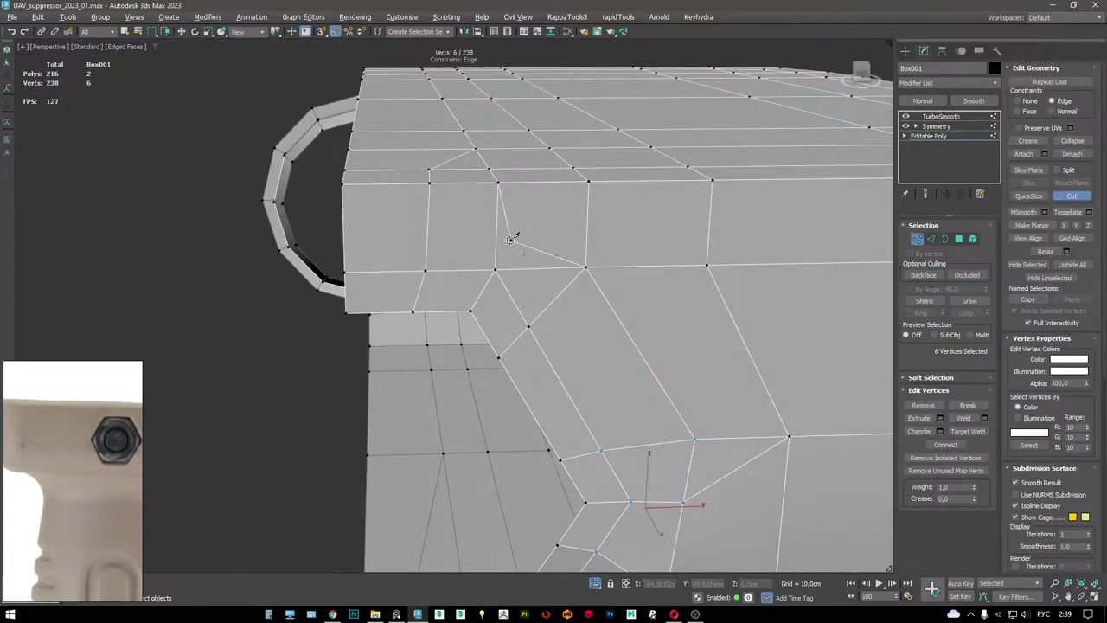
key("w")
key("2")
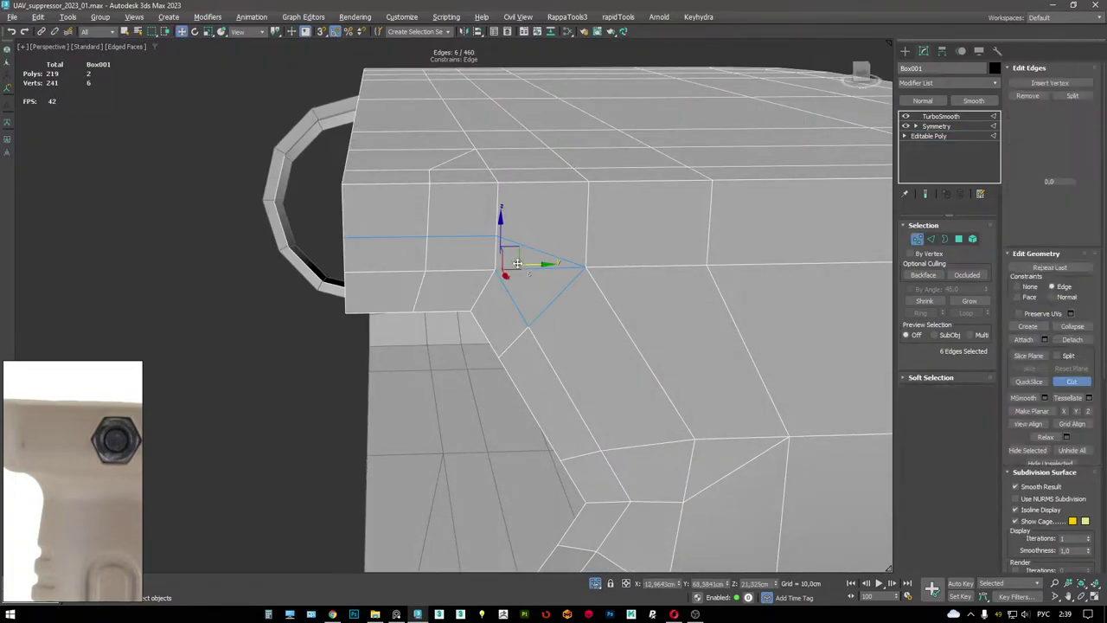
left_click(540, 267)
scroll(663, 294, "down", 3)
key("1")
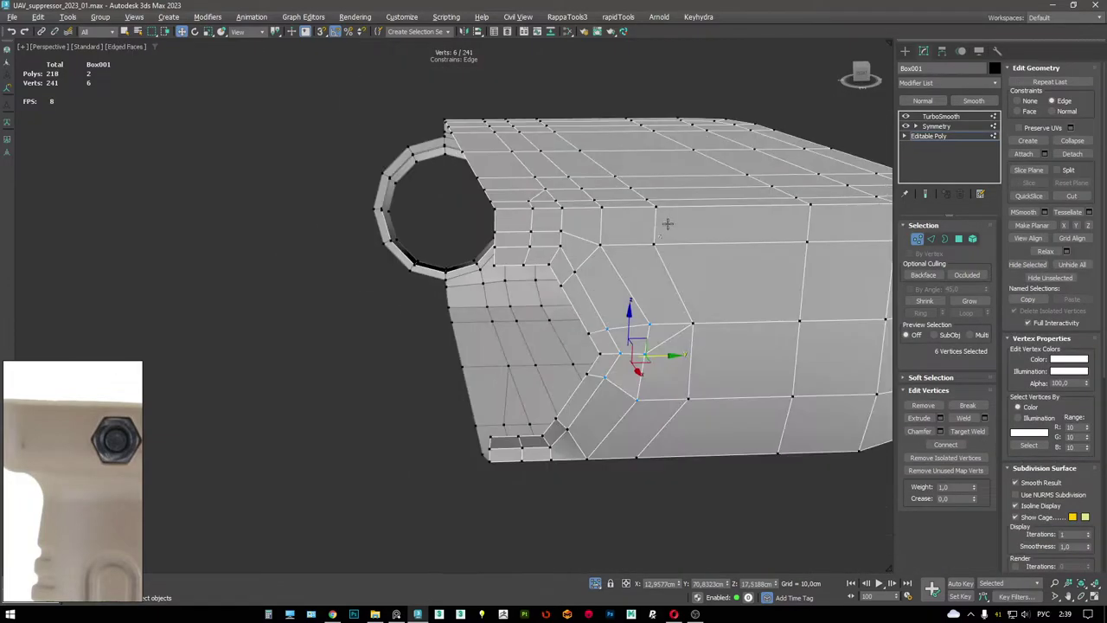
left_click(962, 121)
- Inspect the smoothed foregrip box with Edged Faces toggled on
key("F4")
scroll(637, 247, "down", 5)
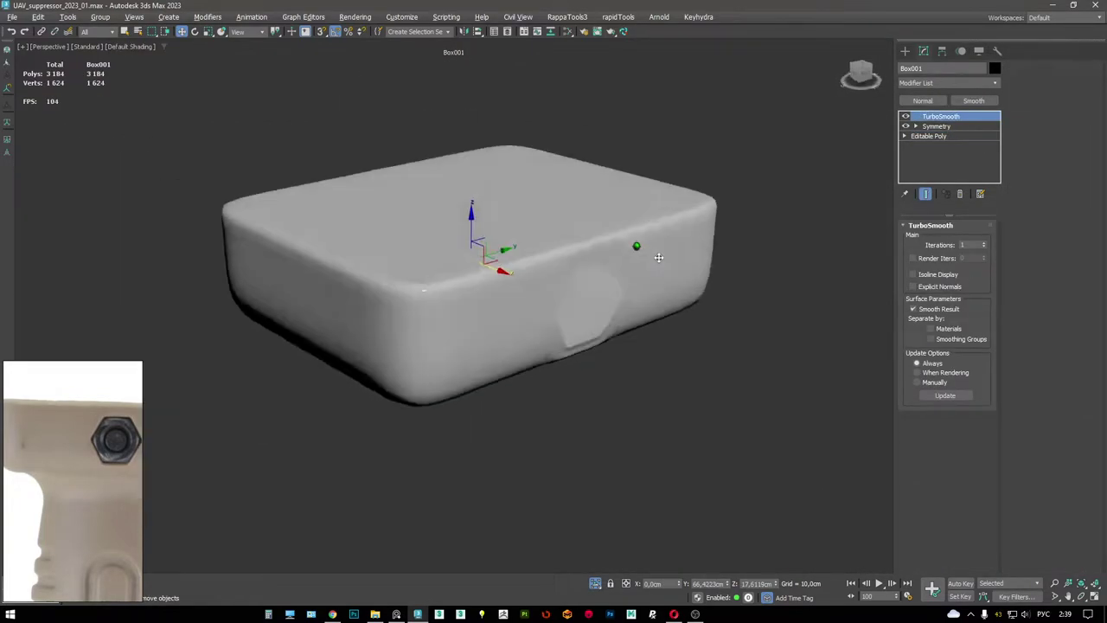
middle_click_drag(638, 247, 639, 338, "alt")
key("F4")
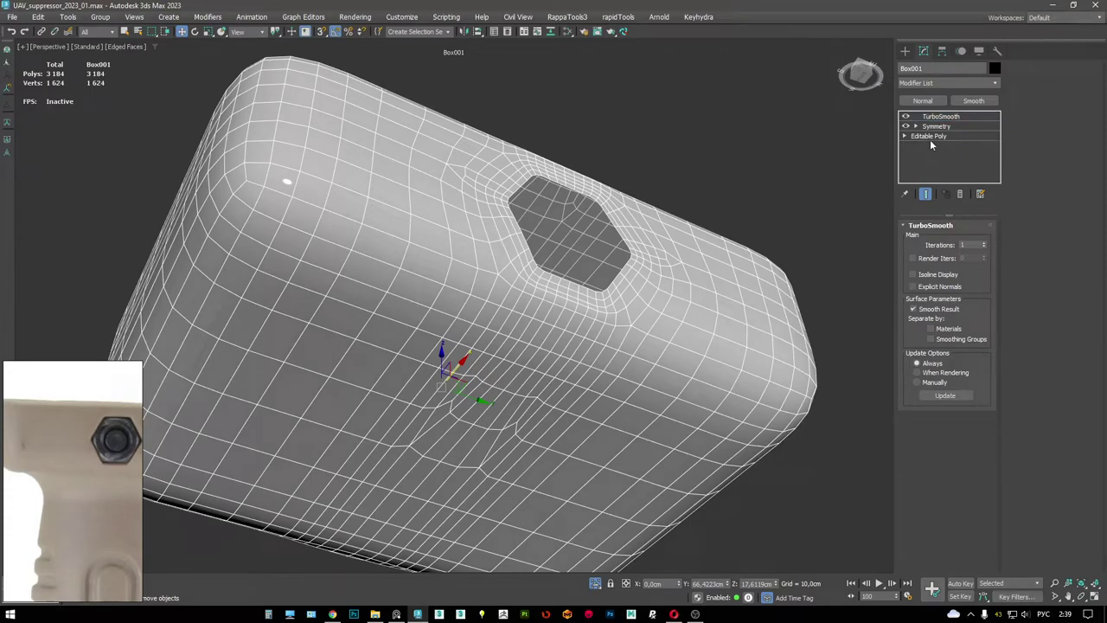
- Select an edge at the notch corner of the base poly cage
left_click(942, 137)
key("2")
scroll(631, 270, "up", 3)
middle_click_drag(600, 343, 602, 333, "alt")
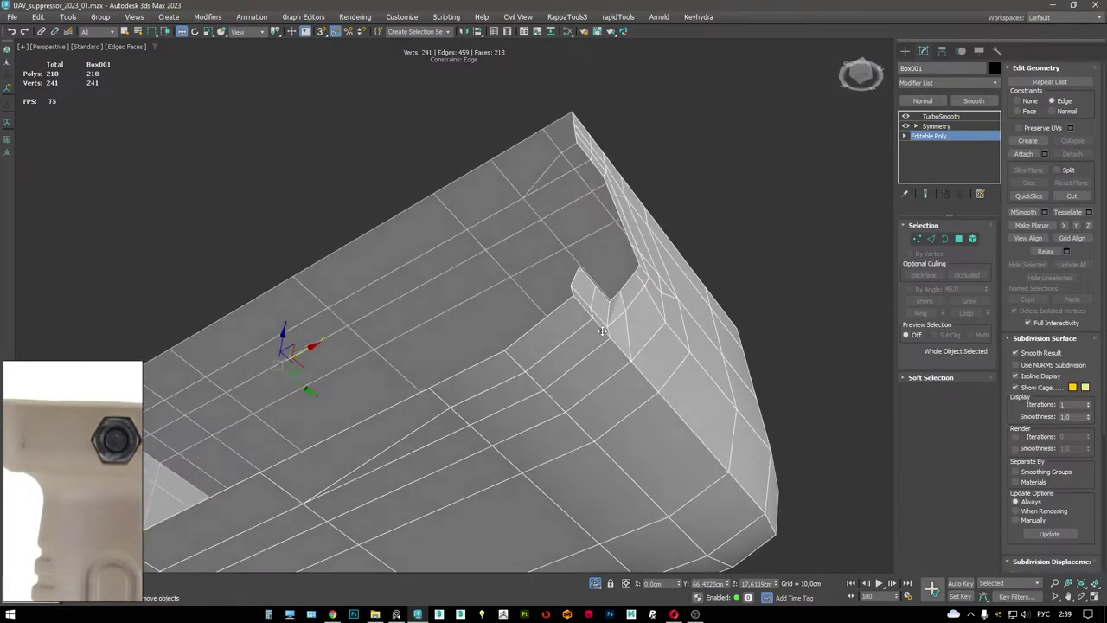
scroll(602, 333, "up", 2)
left_click(602, 330)
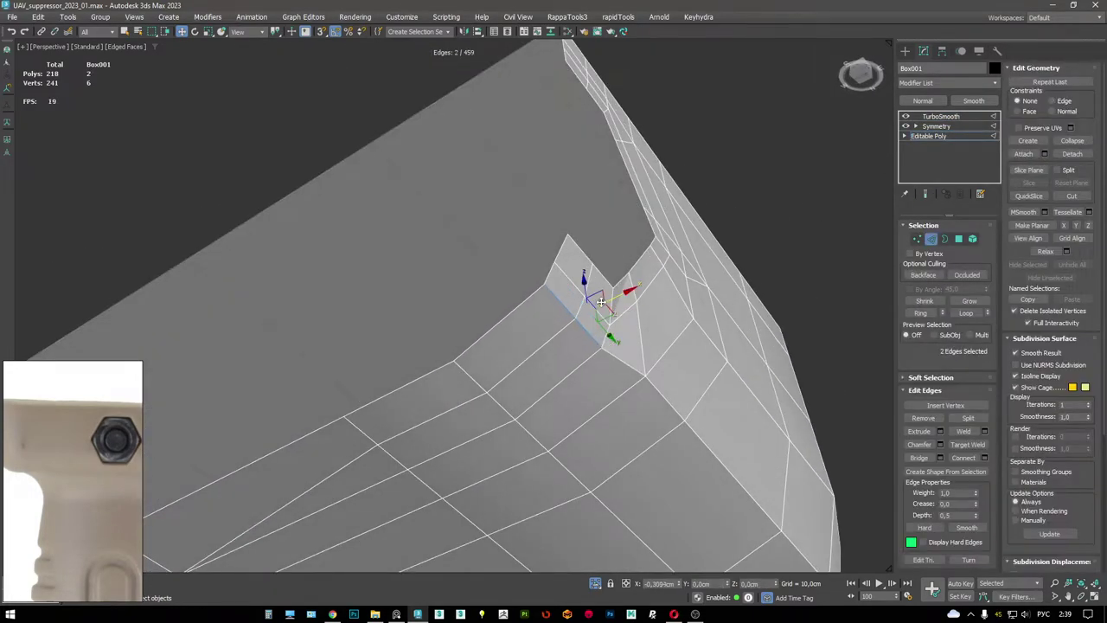
middle_click_drag(588, 307, 647, 346, "alt")
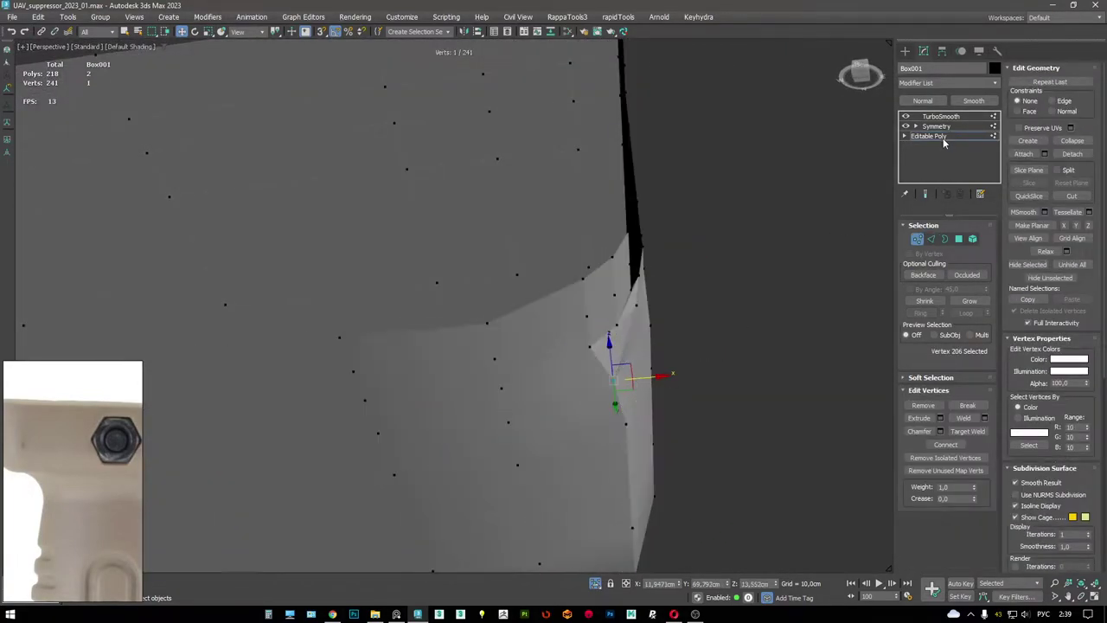
- Check the hex hole underneath the box with Edged Faces on and off
scroll(623, 286, "down", 3)
middle_click_drag(622, 286, 521, 173, "alt")
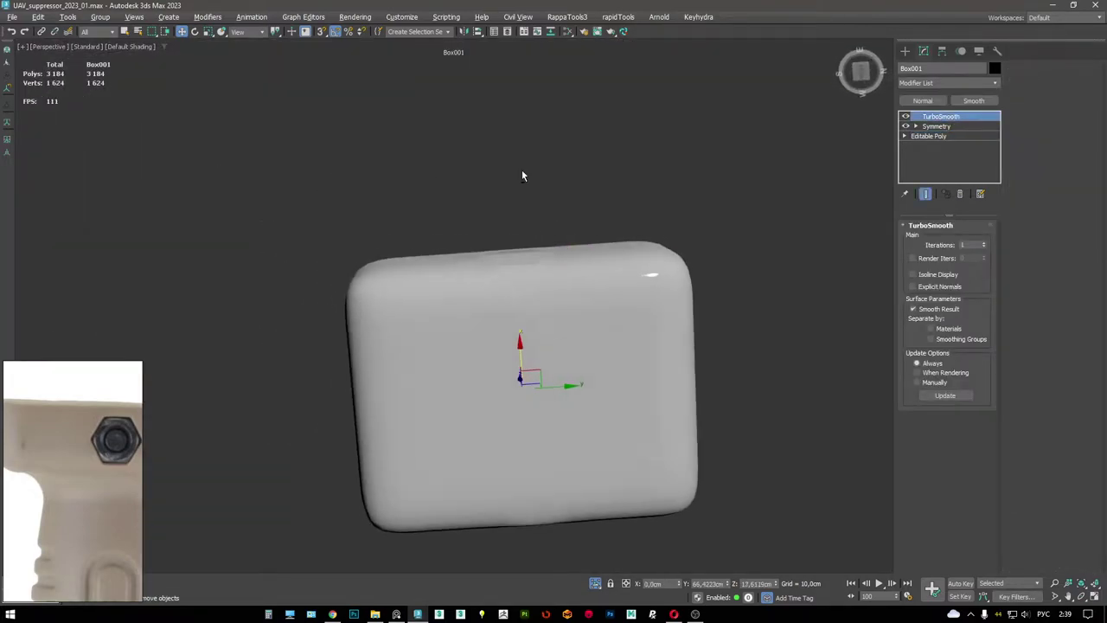
scroll(546, 298, "up", 3)
key("F4")
mouse_move(546, 298)
middle_mouse_down("alt")
mouse_move(601, 286)
mouse_move(562, 277)
middle_mouse_up("alt")
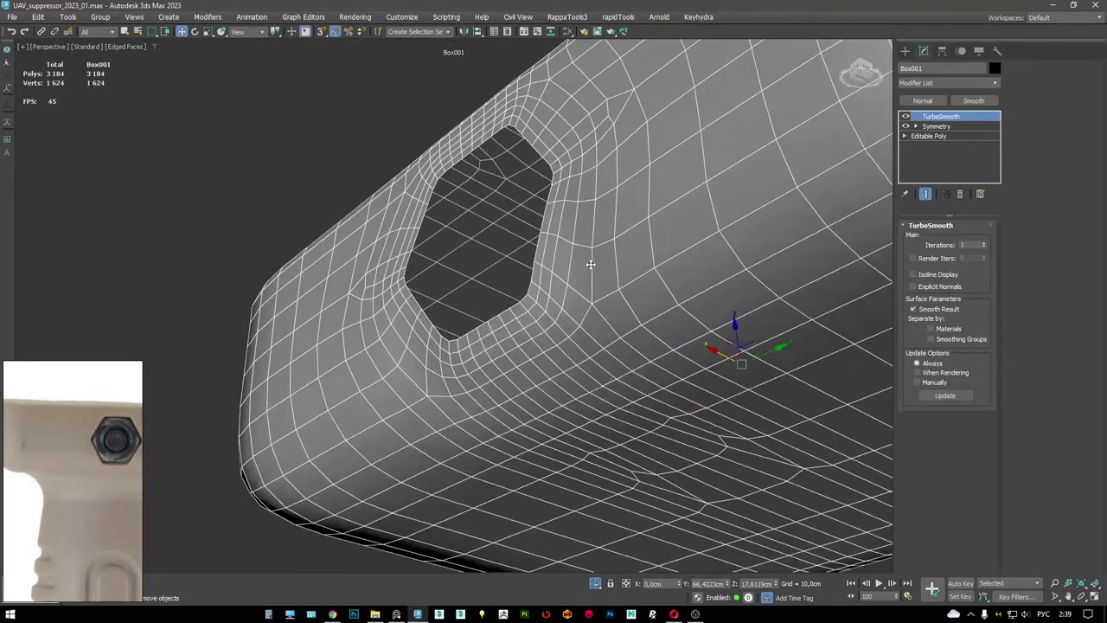
scroll(562, 277, "up", 3)
key("F4")
key("F4")
- Connect the two notch-corner vertices with a new edge
left_click(929, 136)
middle_click_drag(840, 171, 557, 336, "alt")
key("1")
left_click(615, 347)
key("ctrl+shift+e")
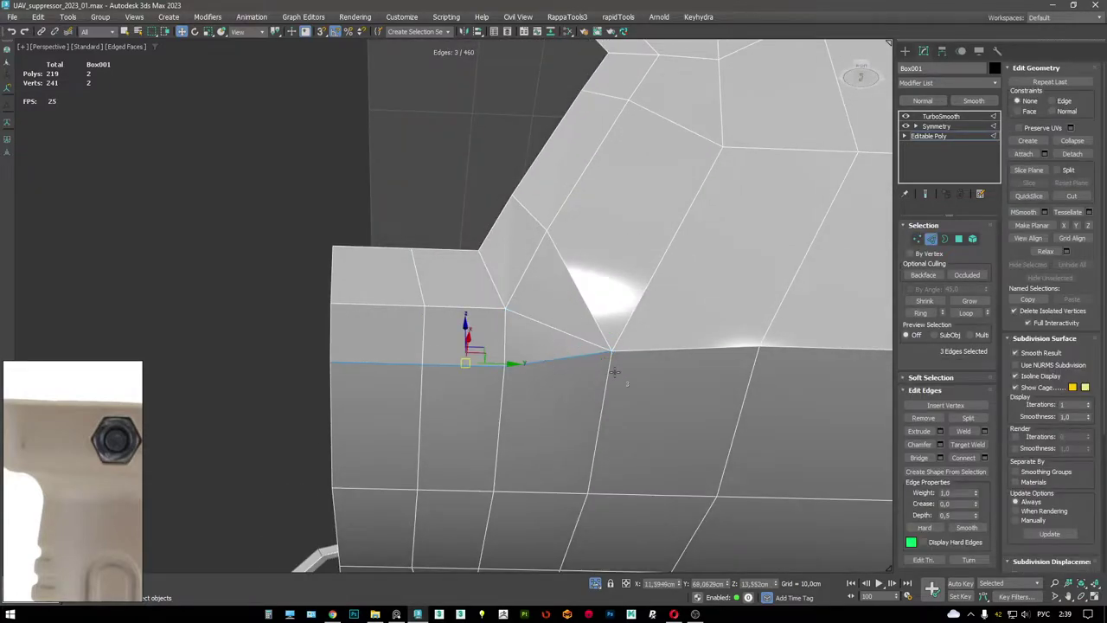
mouse_move(614, 372)
middle_mouse_down("alt")
mouse_move(630, 326)
mouse_move(598, 321)
mouse_move(615, 351)
mouse_move(658, 303)
middle_mouse_up("alt")
- Preview the new notch edge in TurboSmooth, then return to the Editable Poly cage
left_click(975, 117)
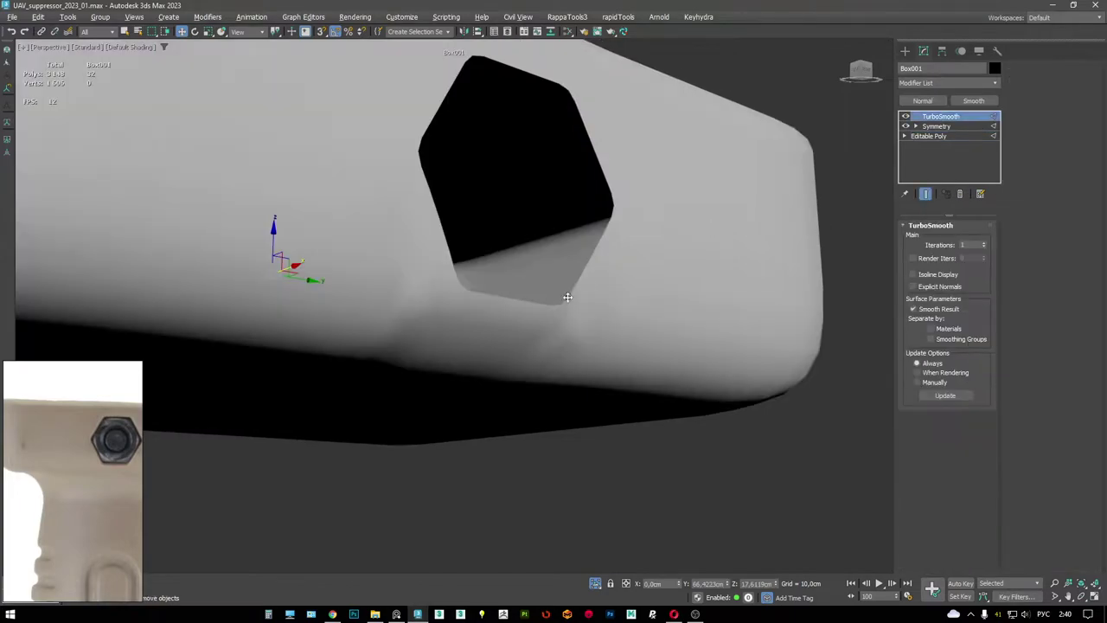
scroll(554, 292, "up", 3)
key("F4")
key("F4")
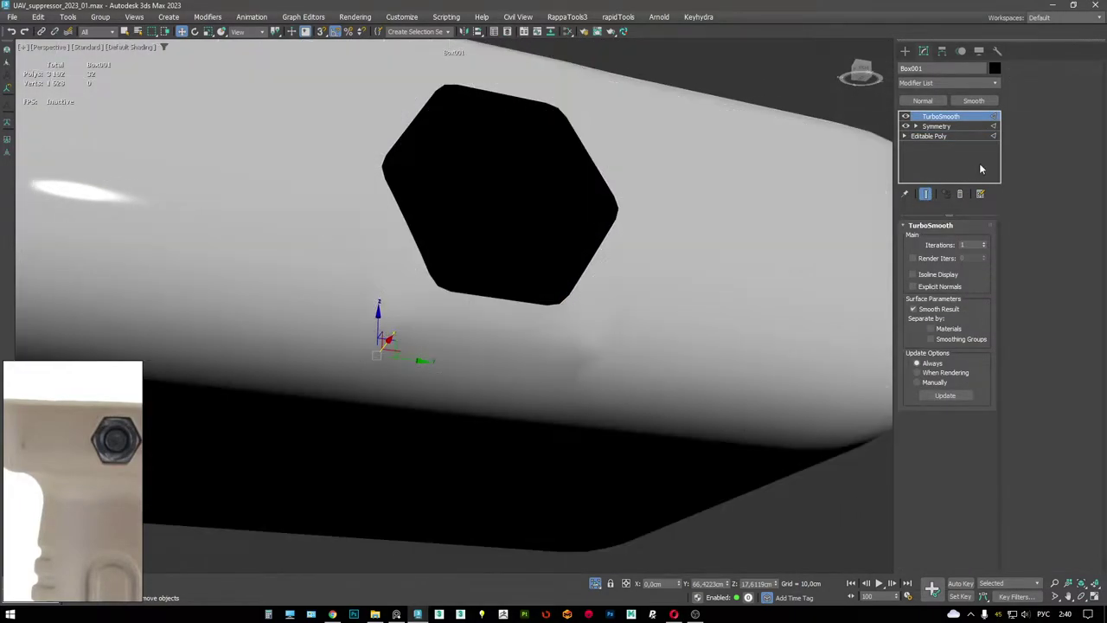
left_click(929, 136)
key("F4")
- Nudge the vertices around the notch into new positions
key("2")
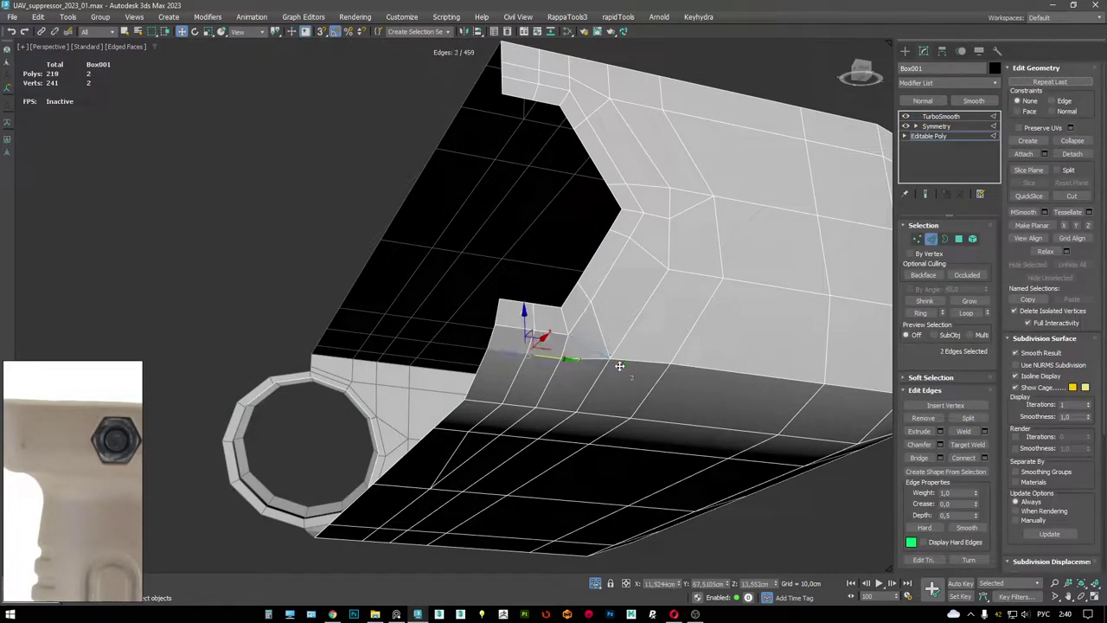
scroll(606, 366, "up", 5)
key("1")
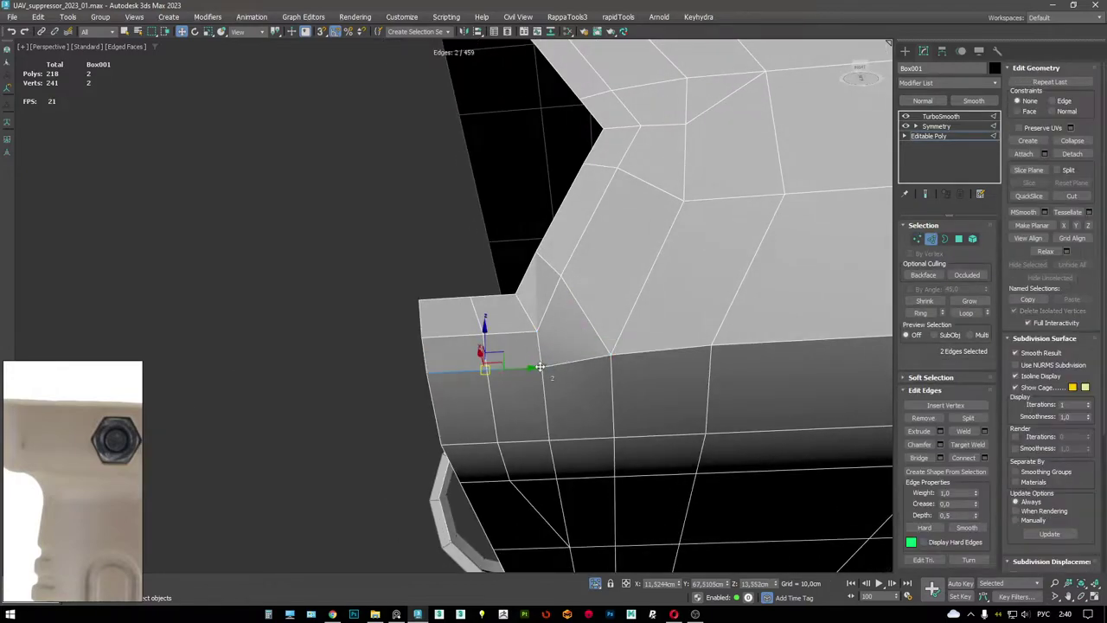
key("1")
middle_click_drag(539, 367, 565, 372, "alt")
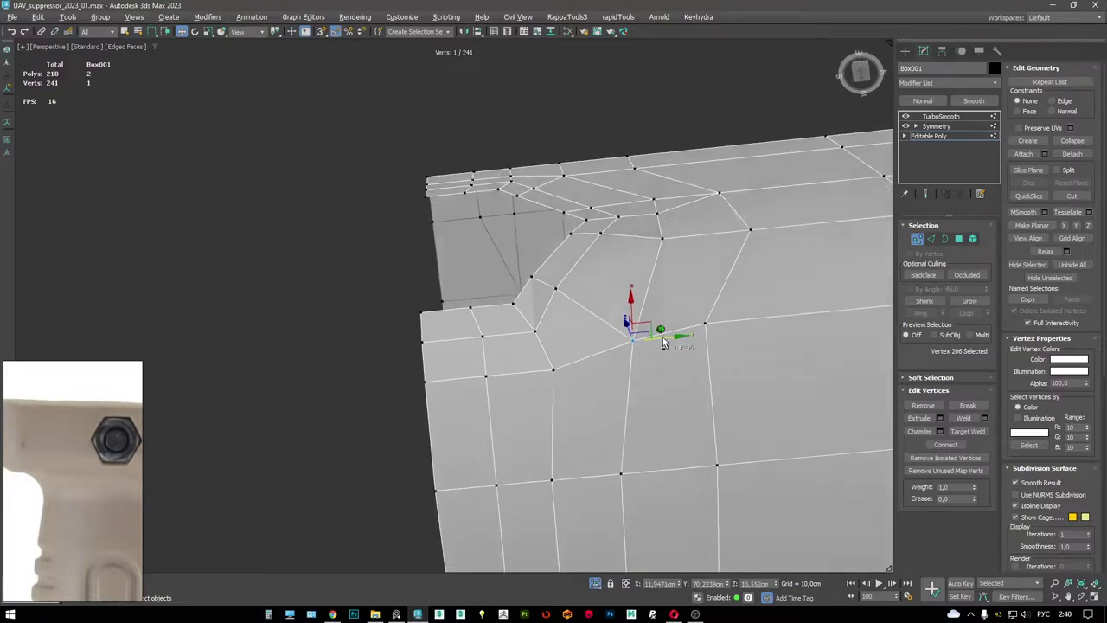
middle_click_drag(665, 343, 618, 372, "alt")
scroll(731, 344, "down", 5)
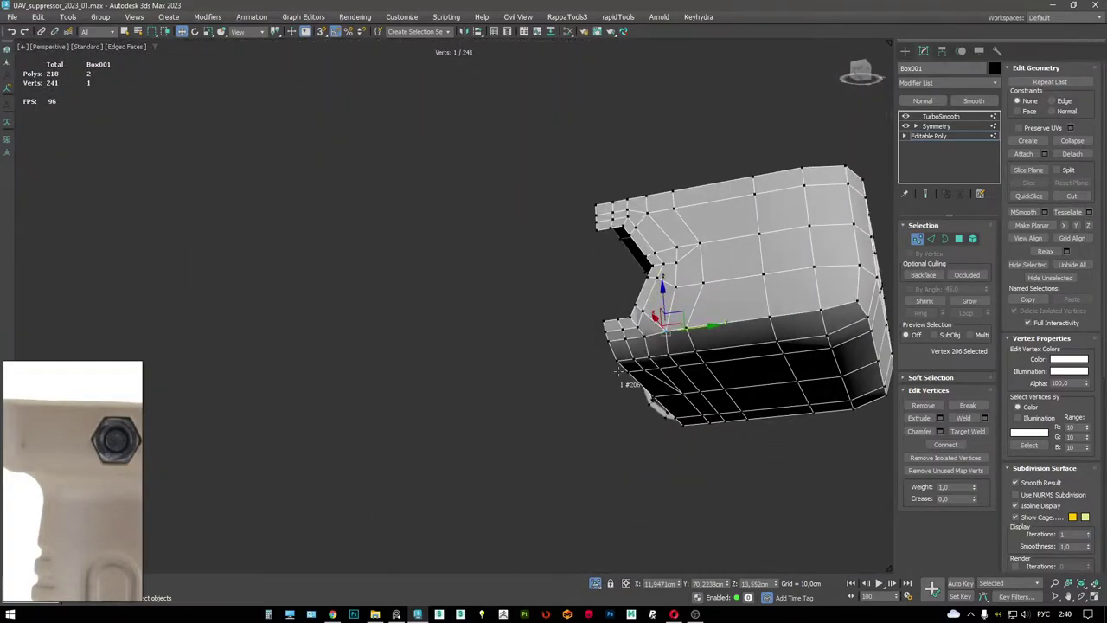
- Check the smoothed box and its hexagonal hole from several angles
left_click(952, 117)
middle_click_drag(727, 342, 735, 281, "alt")
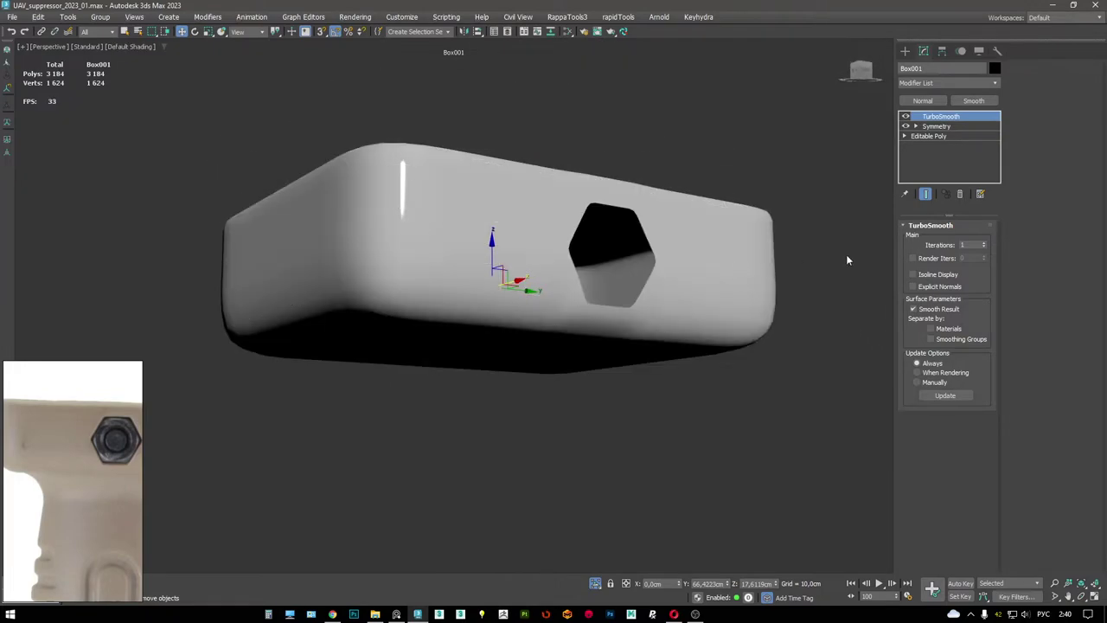
middle_click_drag(845, 265, 694, 282, "alt")
middle_click_drag(827, 230, 736, 261, "alt")
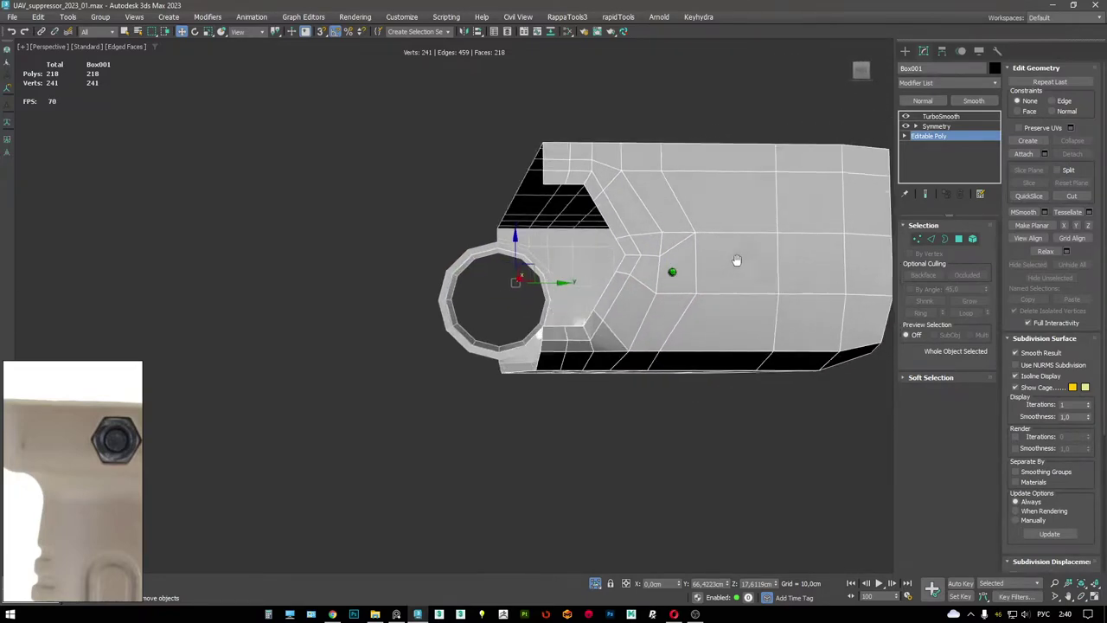
- Select a vertex beside the ring opening and preview the TurboSmooth result around the notch
scroll(749, 261, "up", 3)
middle_click_drag(655, 284, 682, 306)
key("1")
left_click(634, 280)
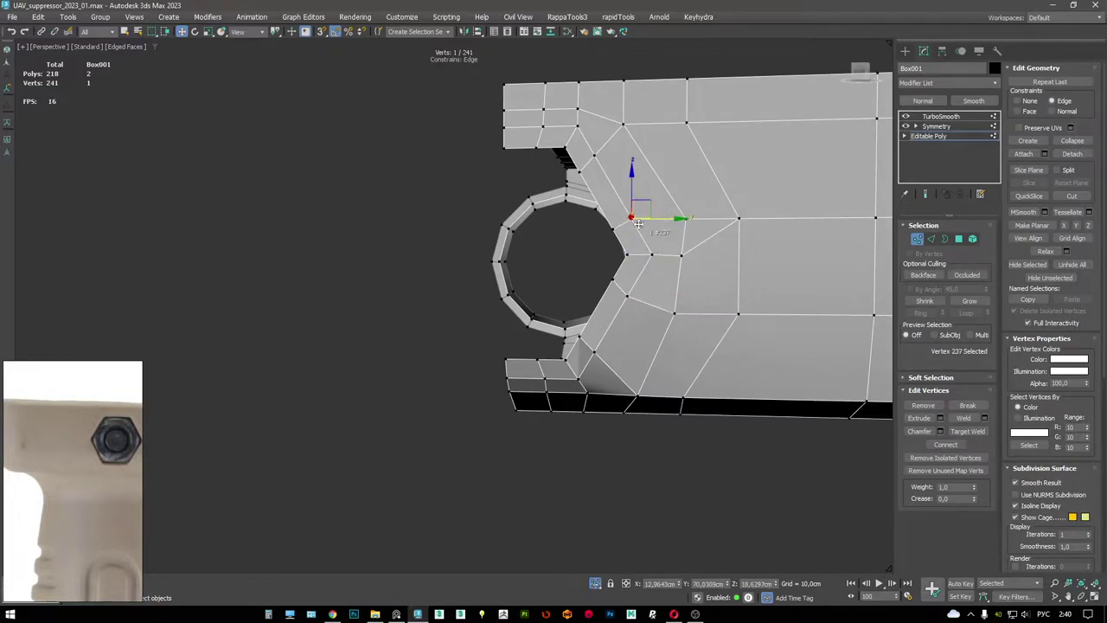
middle_click_drag(638, 223, 840, 198, "alt")
key("F4")
left_click(940, 115)
middle_click_drag(657, 259, 904, 136, "alt")
key("F4")
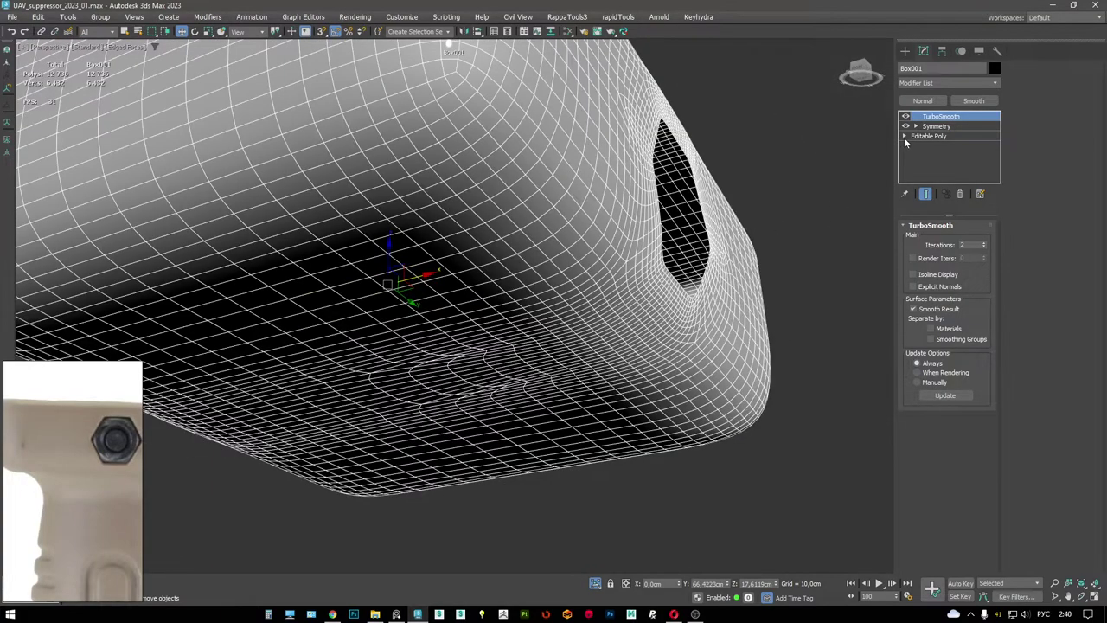
middle_click_drag(755, 230, 590, 246, "alt")
- Remove the stray notch edges and their vertices with Ctrl+Backspace, then check the smoothed mesh
key("1")
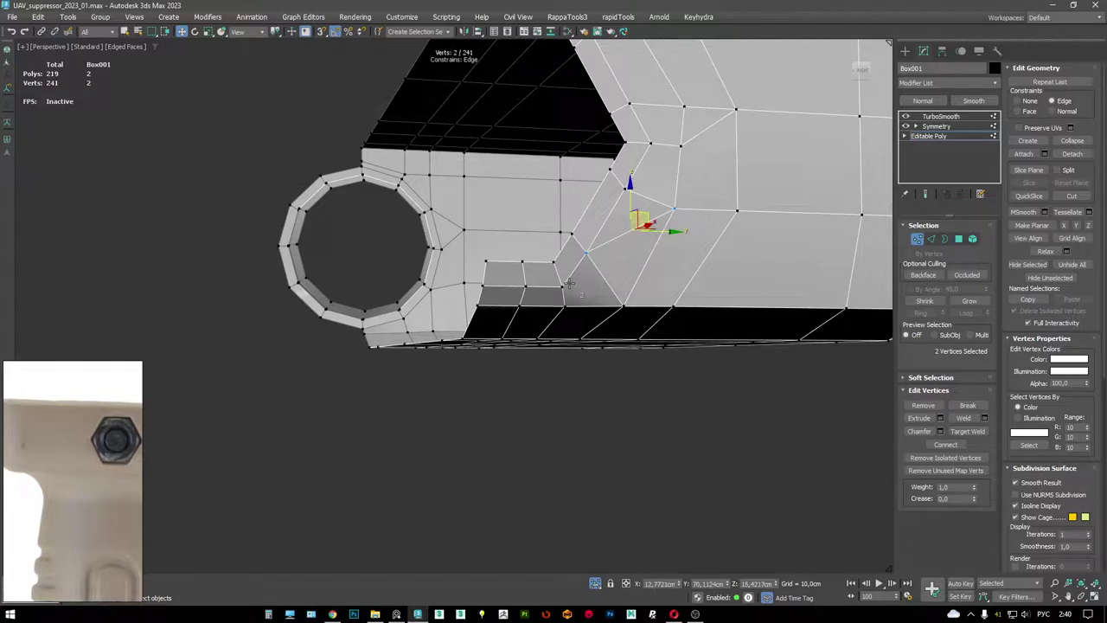
key("2")
middle_click_drag(604, 282, 594, 288, "alt")
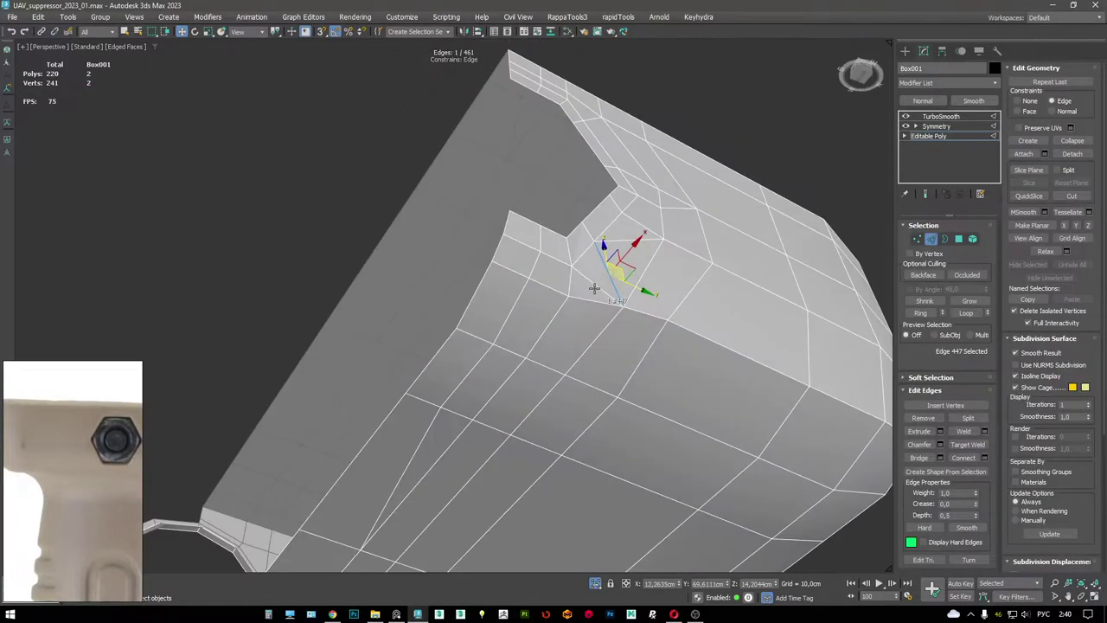
key("ctrl+BackSpace")
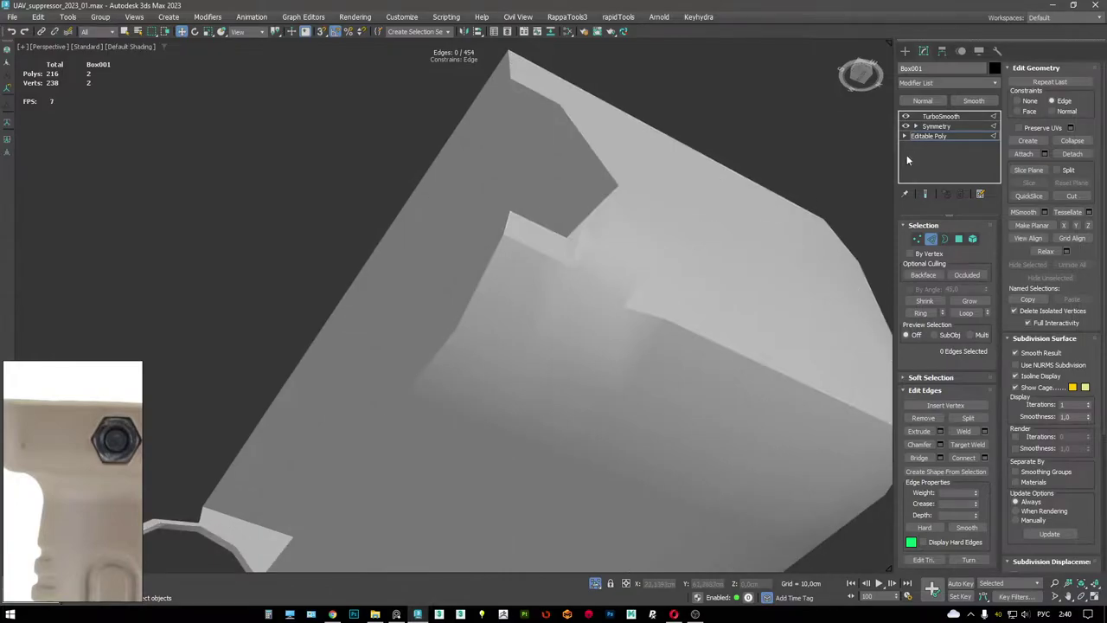
left_click(947, 116)
mouse_move(623, 271)
middle_mouse_down("alt")
mouse_move(643, 285)
mouse_move(588, 249)
mouse_move(598, 196)
mouse_move(566, 216)
mouse_move(734, 198)
middle_mouse_up("alt")
key("F4")
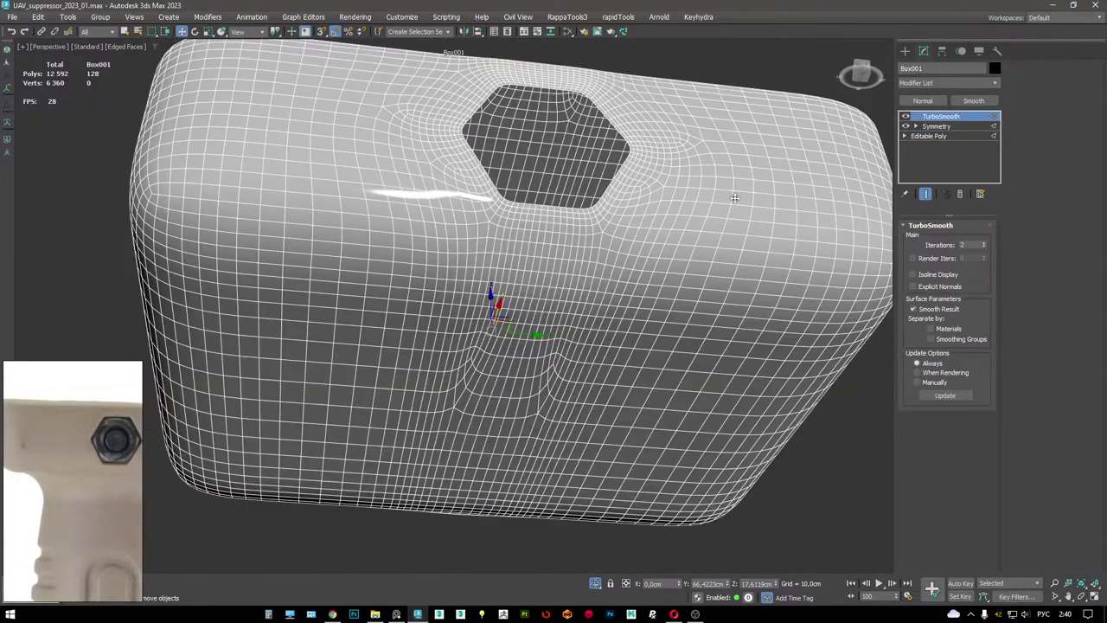
left_click(938, 136)
middle_click_drag(650, 207, 642, 273, "alt")
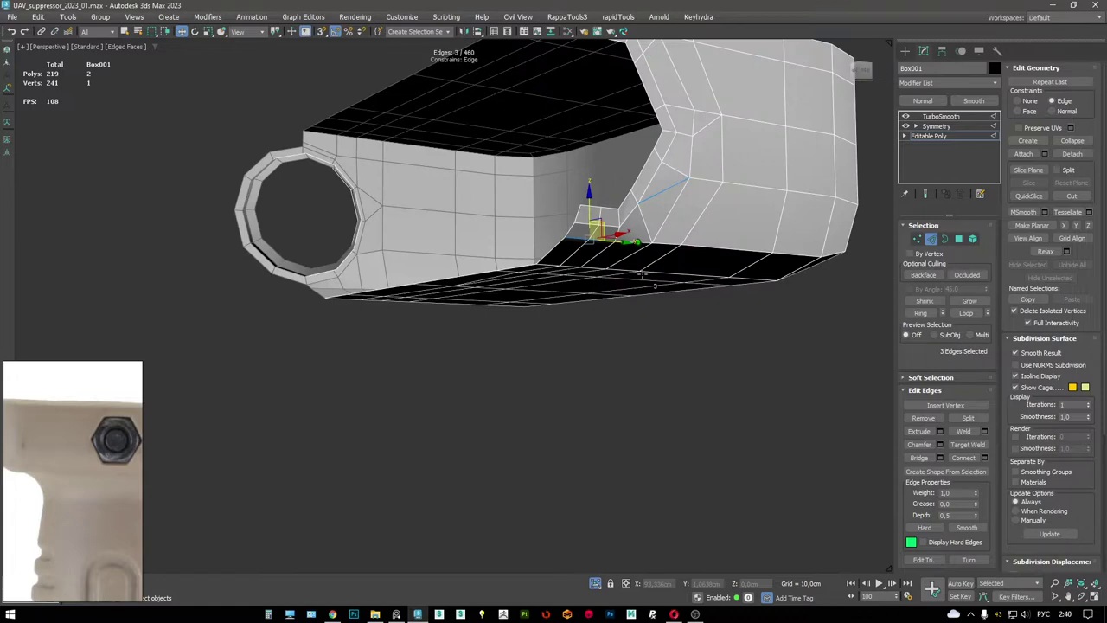
- Recheck the whole smoothed box, then return to the base cage's edges
left_click(975, 117)
middle_click_drag(692, 242, 709, 230, "alt")
scroll(710, 230, "down", 4)
key("F4")
scroll(709, 230, "up", 1)
left_click(929, 136)
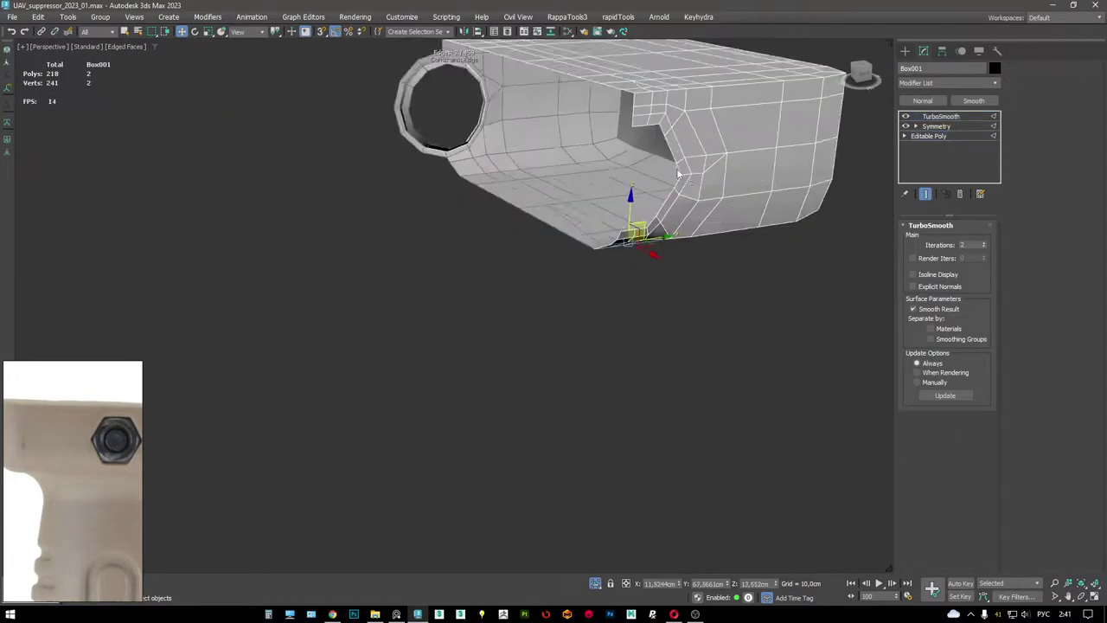
scroll(670, 152, "up", 4)
key("2")
middle_click_drag(665, 136, 706, 198, "alt")
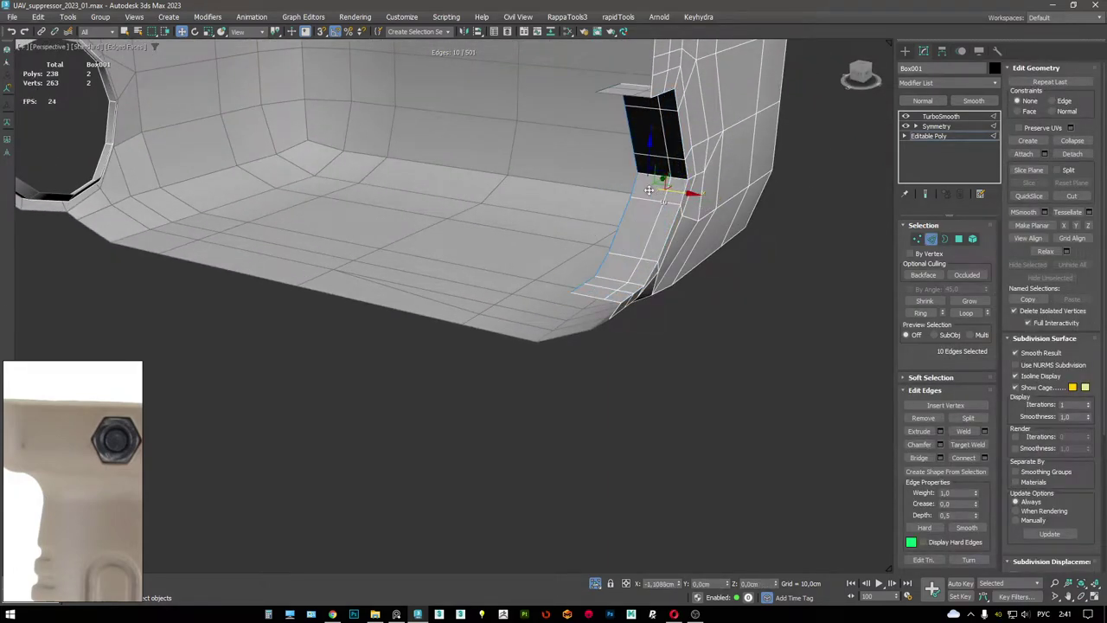
- Extrude the selected notch strip faces, then delete the ten extruded faces
middle_click_drag(680, 197, 462, 329, "alt")
key("4")
key("shift+e")
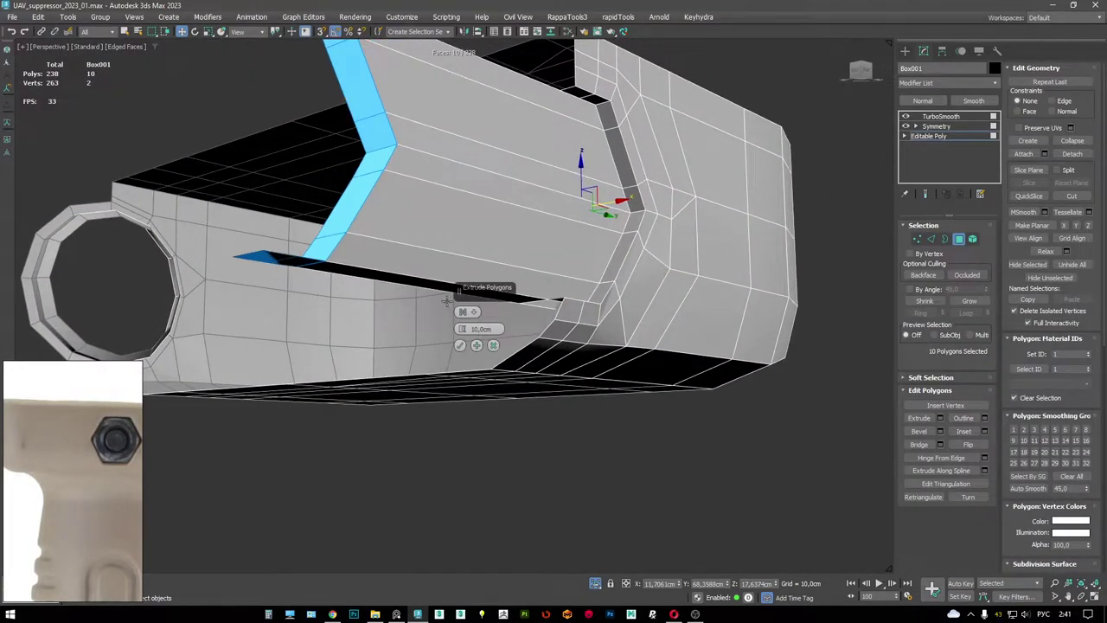
left_click_drag(462, 329, 463, 330)
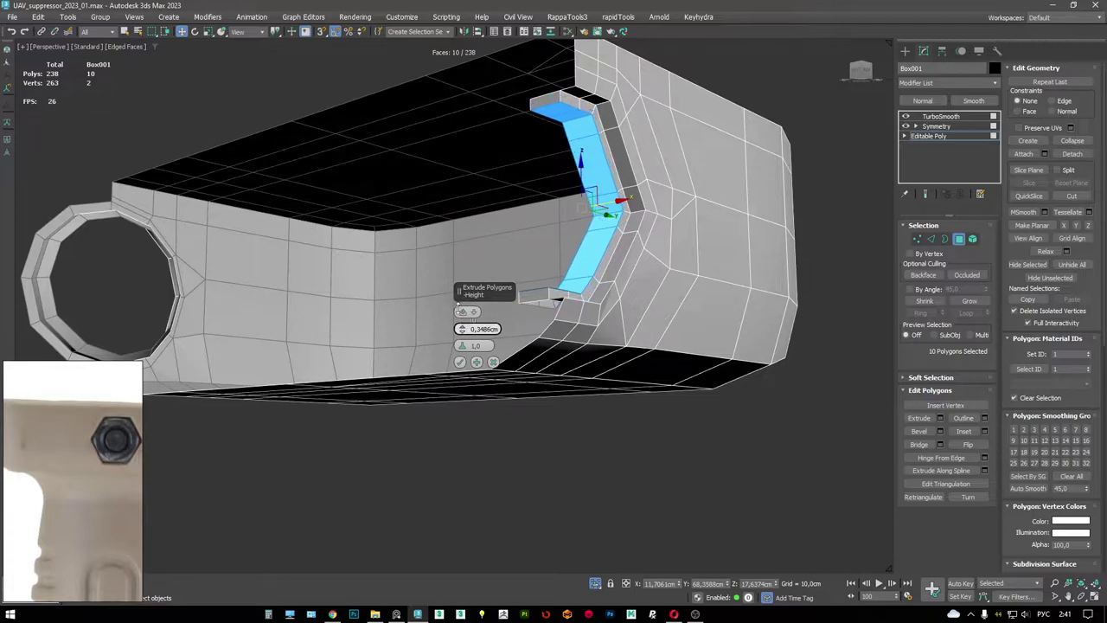
key("Delete")
- Select the extrusion's two end faces and connected strip faces, and delete them
scroll(541, 296, "up", 3)
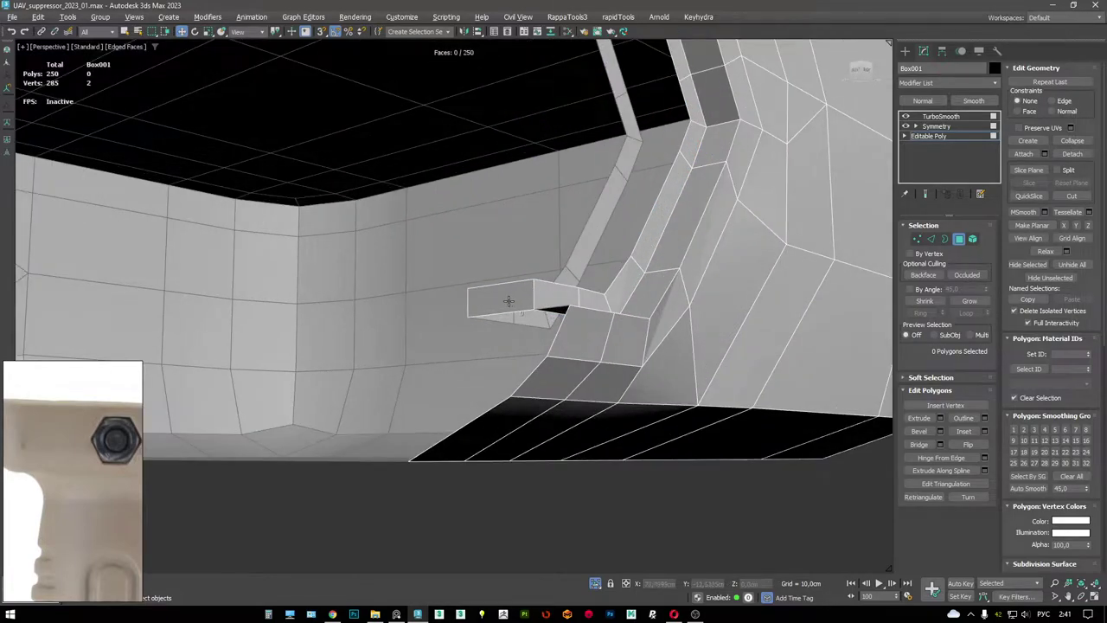
scroll(506, 297, "down", 5)
scroll(554, 260, "up", 2)
left_click(537, 394)
left_click(545, 234, "ctrl")
scroll(614, 236, "up", 2)
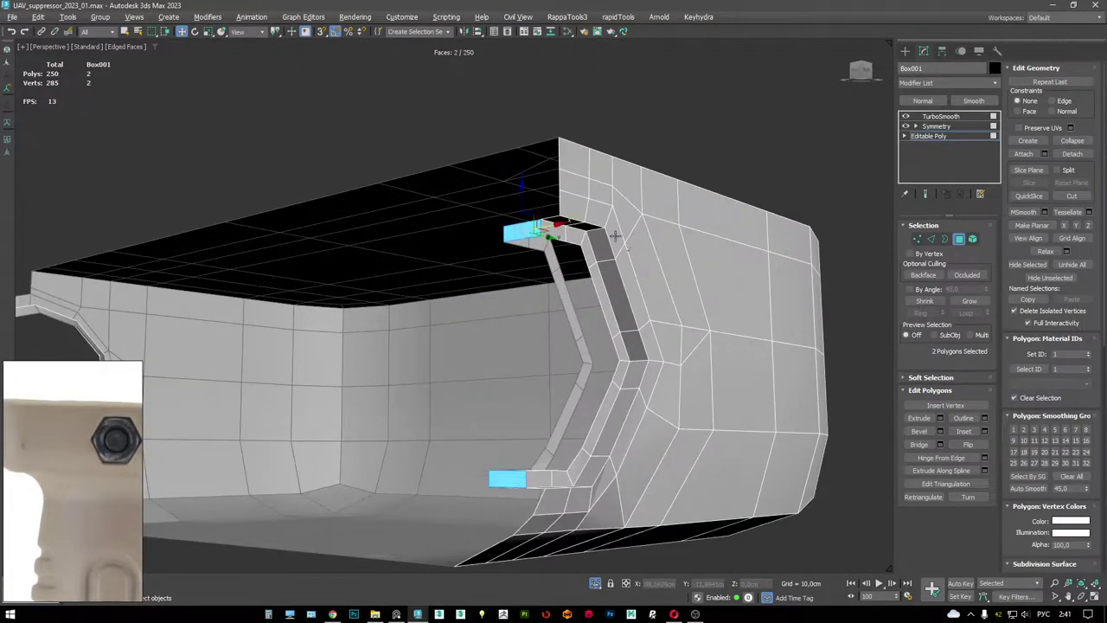
double_click(538, 239)
key("Delete")
- Switch to wireframe and box-select the vertices along the notch edge
scroll(543, 173, "up", 5)
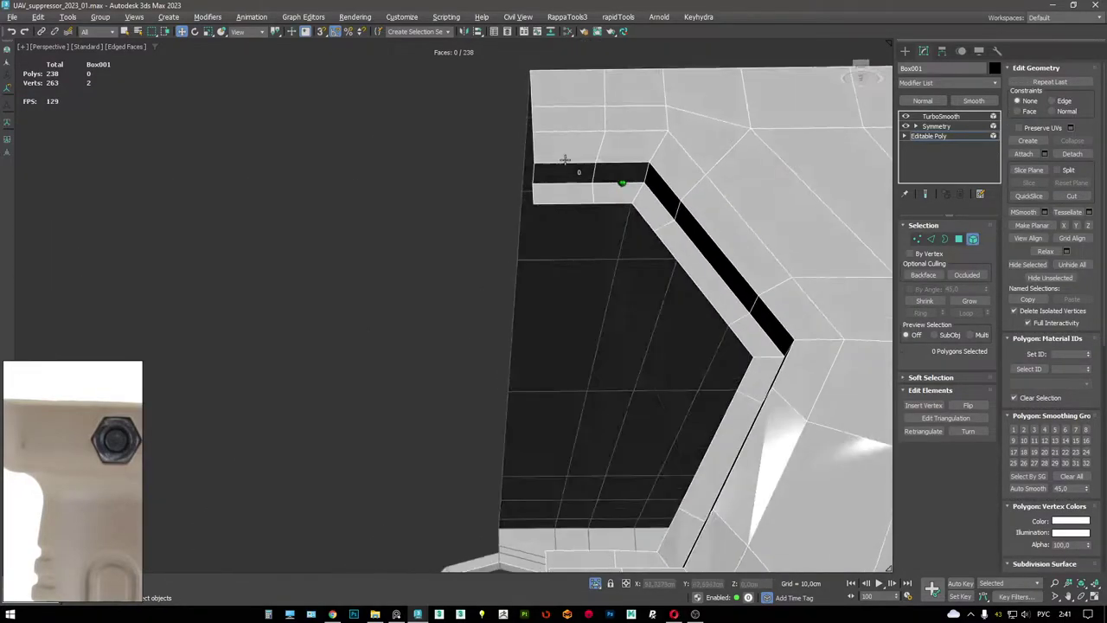
key("5")
key("F3")
key("1")
scroll(543, 169, "down", 2)
left_click_drag(552, 248, 482, 84)
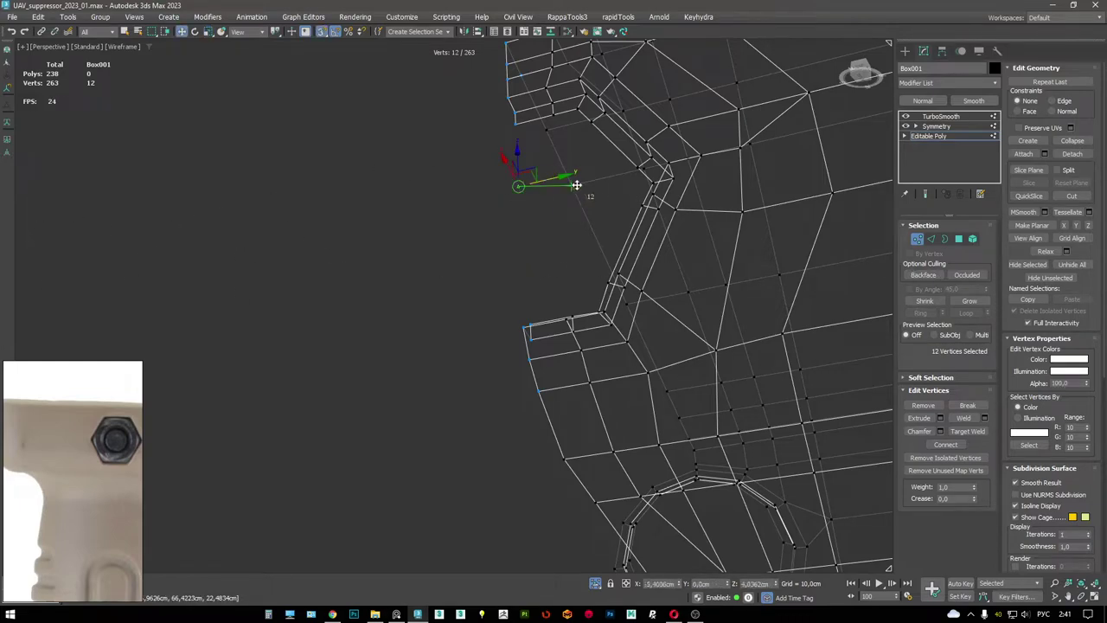
- Inspect the smoothed box with the rifle scene shown, then return to the base mesh
key("F3")
middle_click_drag(585, 197, 889, 143, "alt")
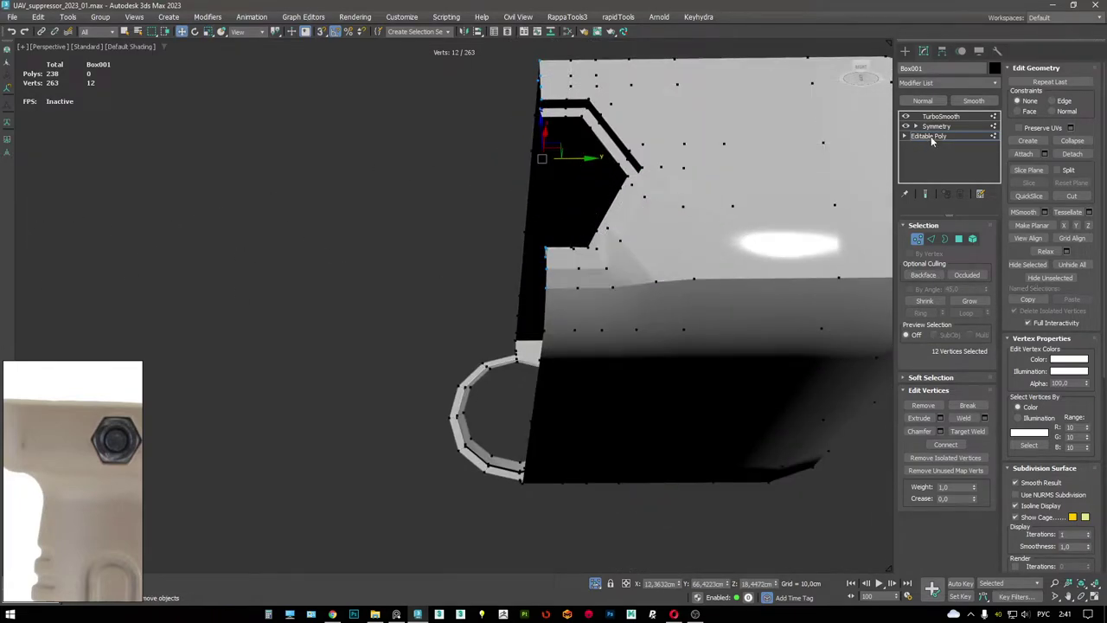
left_click(940, 116)
middle_click_drag(663, 168, 580, 288, "alt")
key("F4")
key("F4")
scroll(702, 305, "up", 3)
key("alt+q")
key("F4")
left_click(948, 137)
- Pick an edge on the box and inspect the hex bolt hole area
key("2")
left_click(614, 231)
key("1")
key("F3")
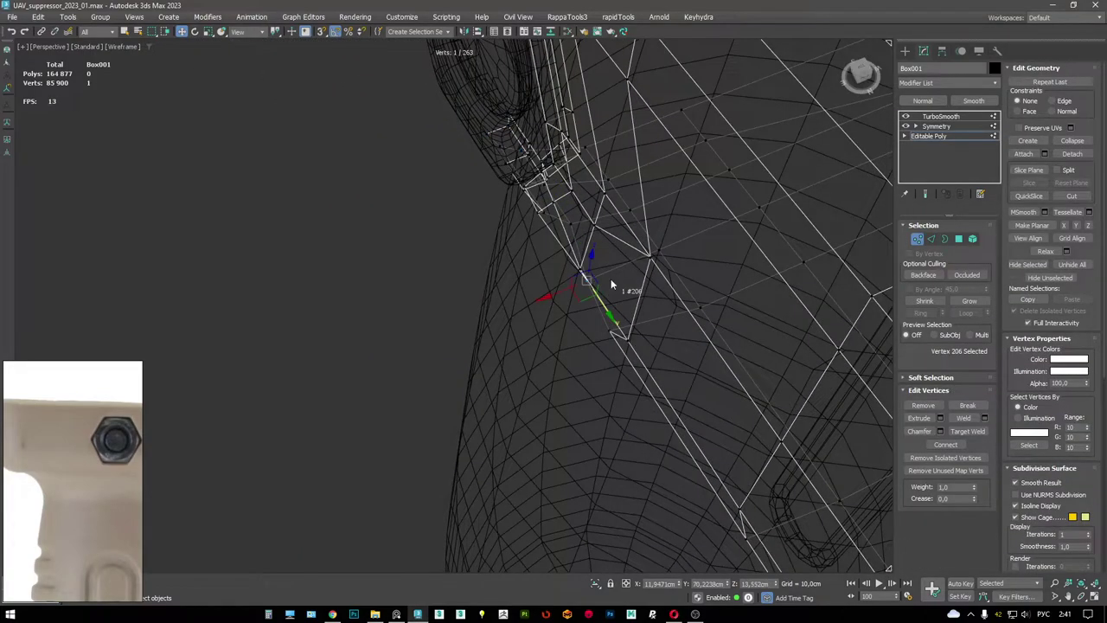
key("F3")
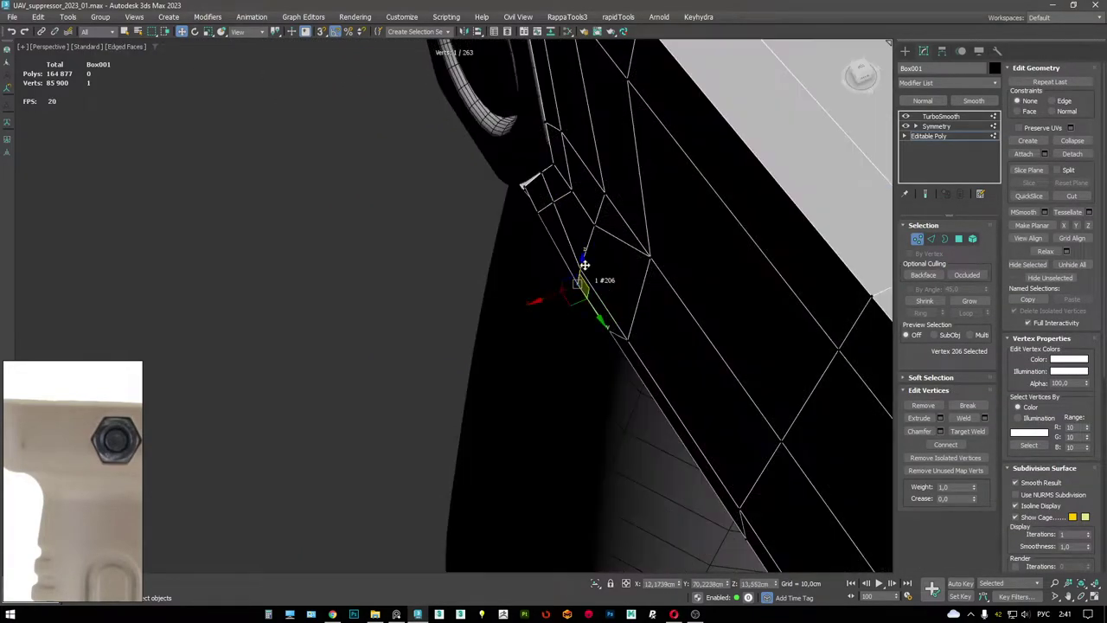
scroll(550, 295, "down", 5)
mouse_move(636, 170)
middle_mouse_down("alt")
mouse_move(685, 185)
mouse_move(632, 224)
middle_mouse_up("alt")
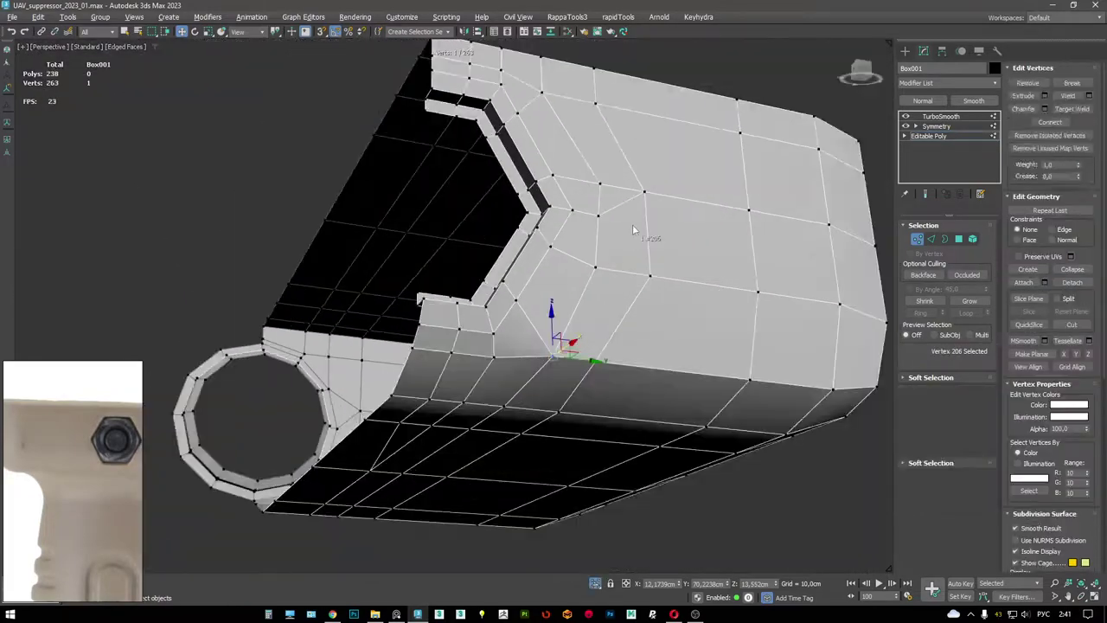
key("F4")
scroll(606, 259, "down", 5)
middle_click_drag(566, 309, 595, 185, "alt")
scroll(529, 275, "up", 5)
key("F4")
- View the unsmoothed cage and inspect the box's underside and circular hole
key("ctrl+e")
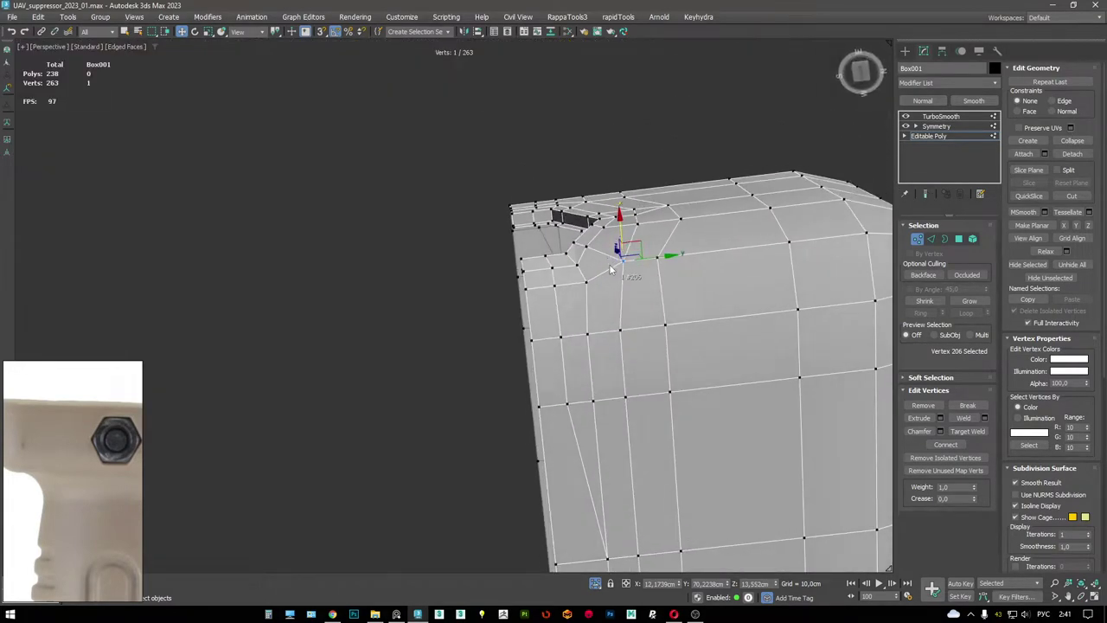
scroll(596, 185, "down", 3)
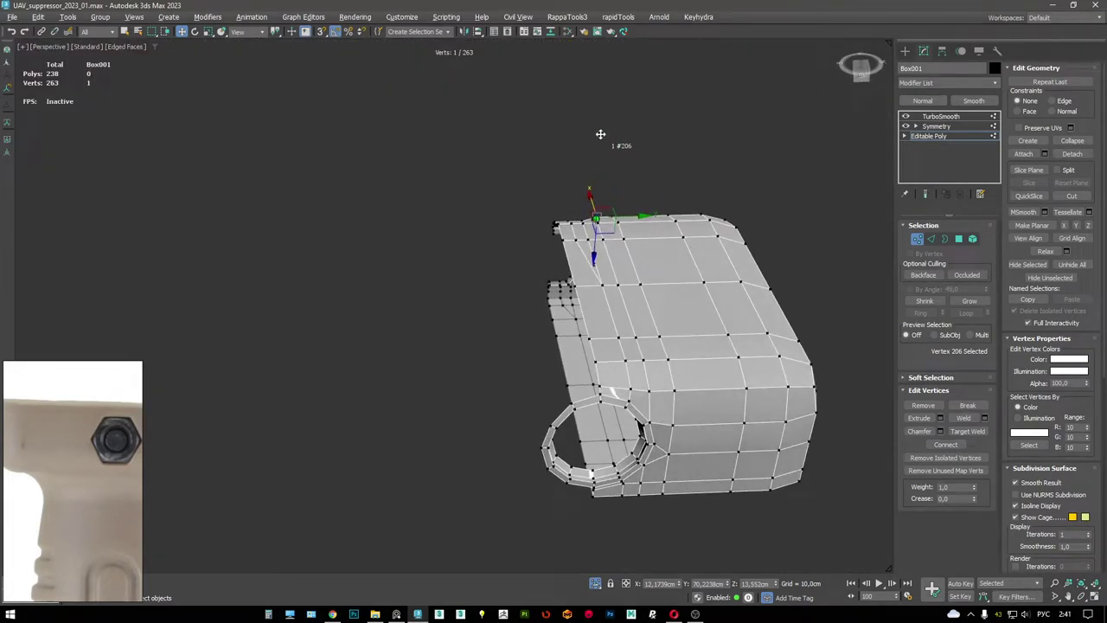
middle_click_drag(603, 185, 590, 290, "alt")
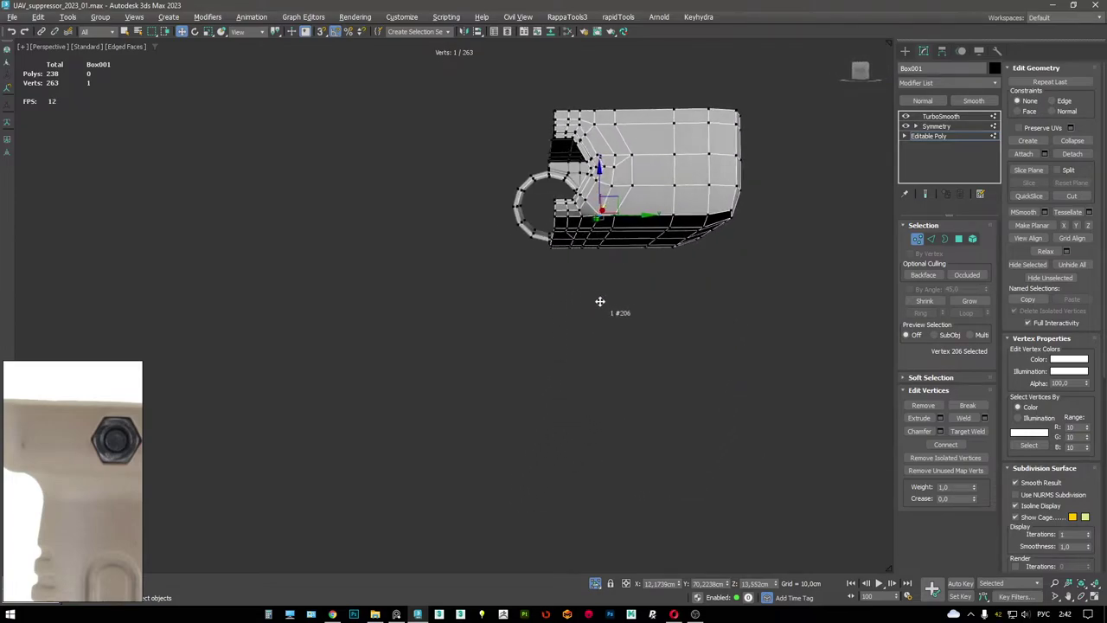
scroll(636, 277, "up", 5)
mouse_move(636, 277)
middle_mouse_down("alt")
mouse_move(652, 242)
mouse_move(618, 252)
mouse_move(625, 159)
mouse_move(597, 290)
mouse_move(715, 253)
mouse_move(727, 261)
mouse_move(633, 217)
mouse_move(693, 282)
mouse_move(663, 285)
mouse_move(623, 251)
mouse_move(640, 294)
mouse_move(628, 354)
mouse_move(570, 218)
mouse_move(576, 234)
middle_mouse_up("alt")
scroll(623, 251, "up", 3)
key("F4")
- Remove the unneeded edge from the base mesh and confirm the smoothed box stays clean
left_click(958, 127)
scroll(640, 259, "down", 5)
key("F4")
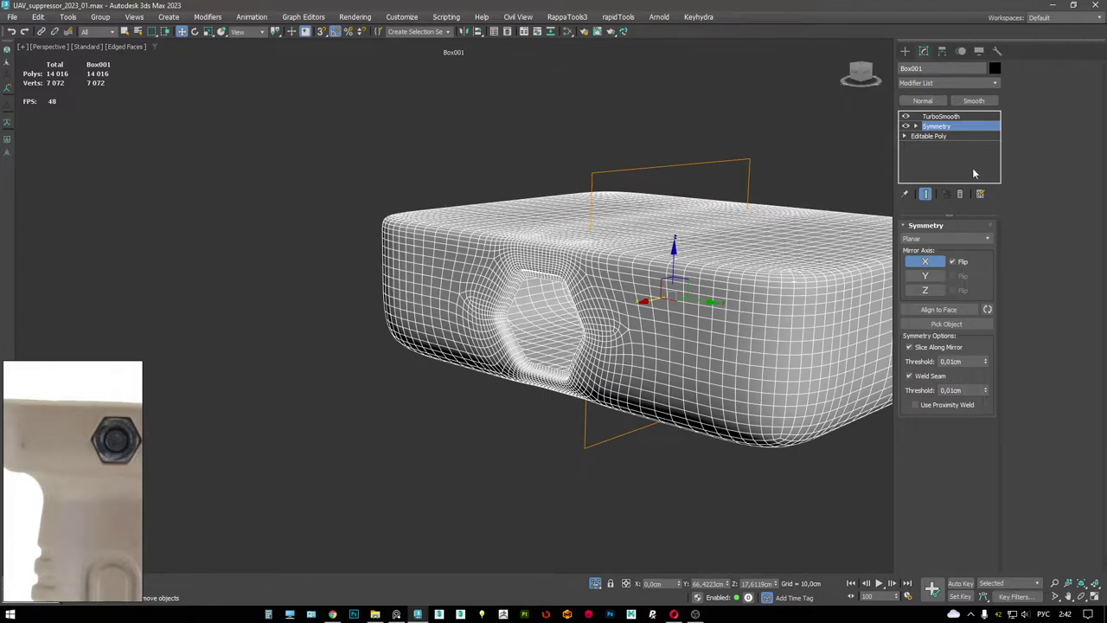
left_click(950, 137)
middle_click_drag(655, 198, 652, 264, "alt")
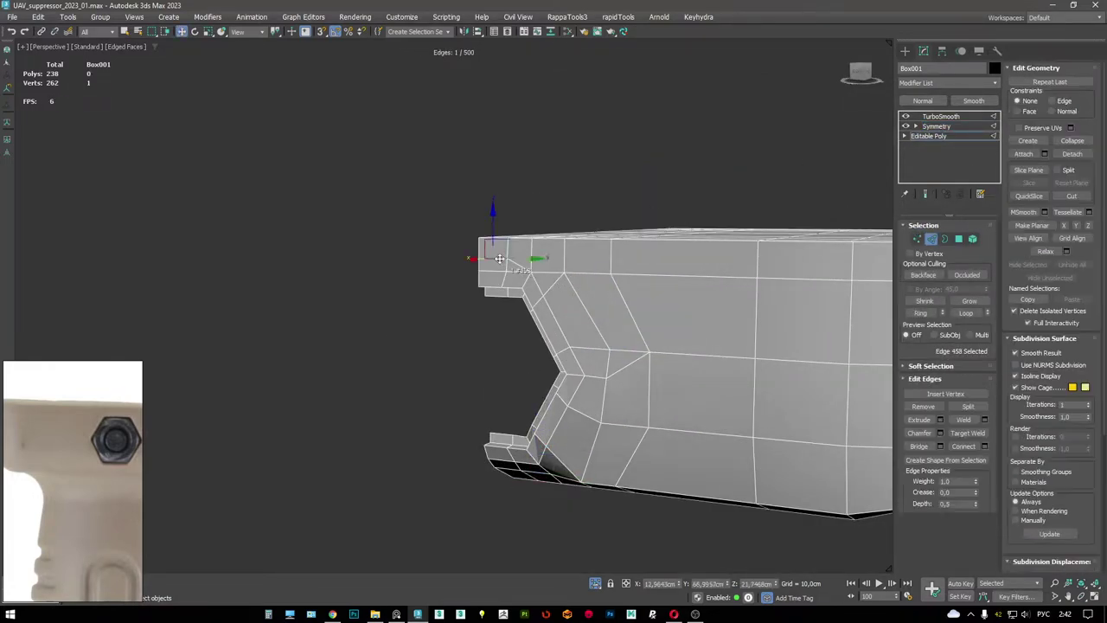
key("ctrl+BackSpace")
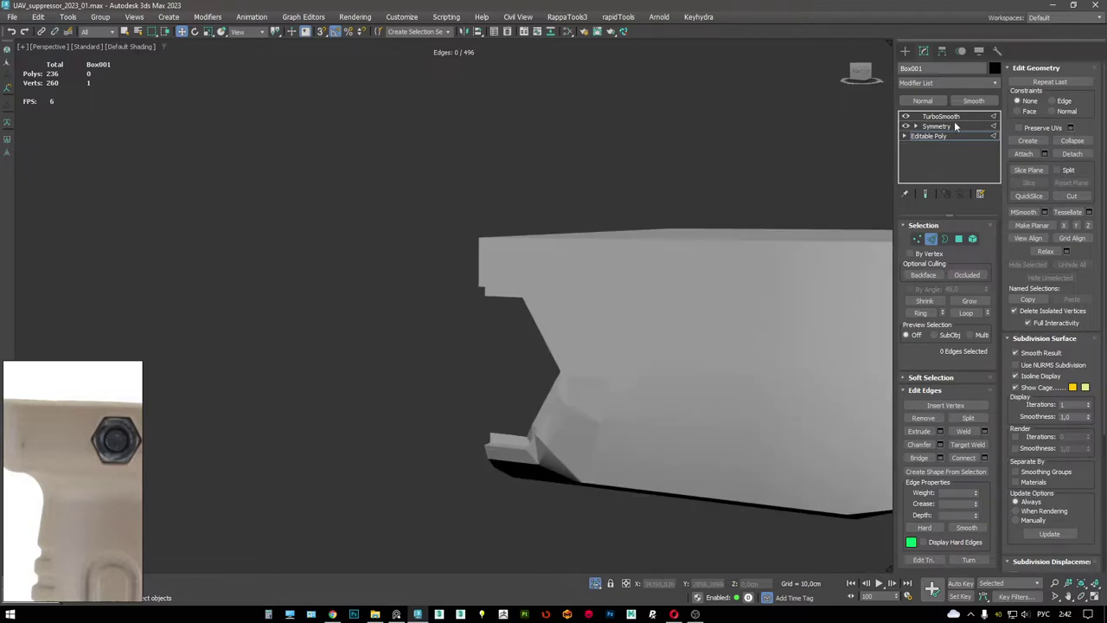
left_click(943, 116)
middle_click_drag(536, 259, 643, 280, "alt")
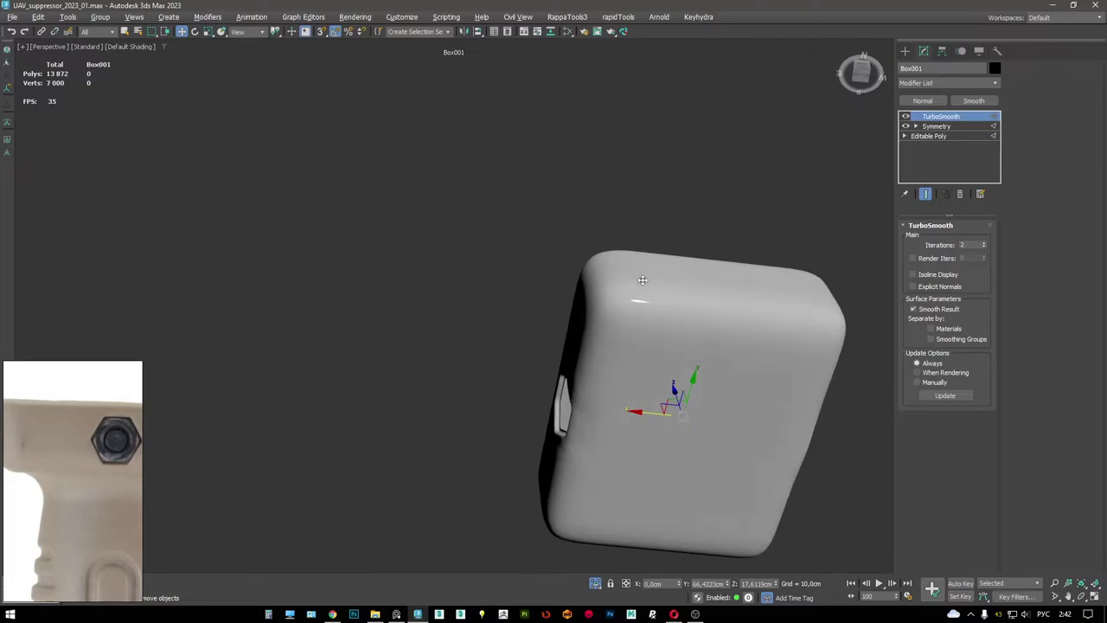
- Exit isolation and orbit around the grip on the full rifle from several sides
key("alt+q")
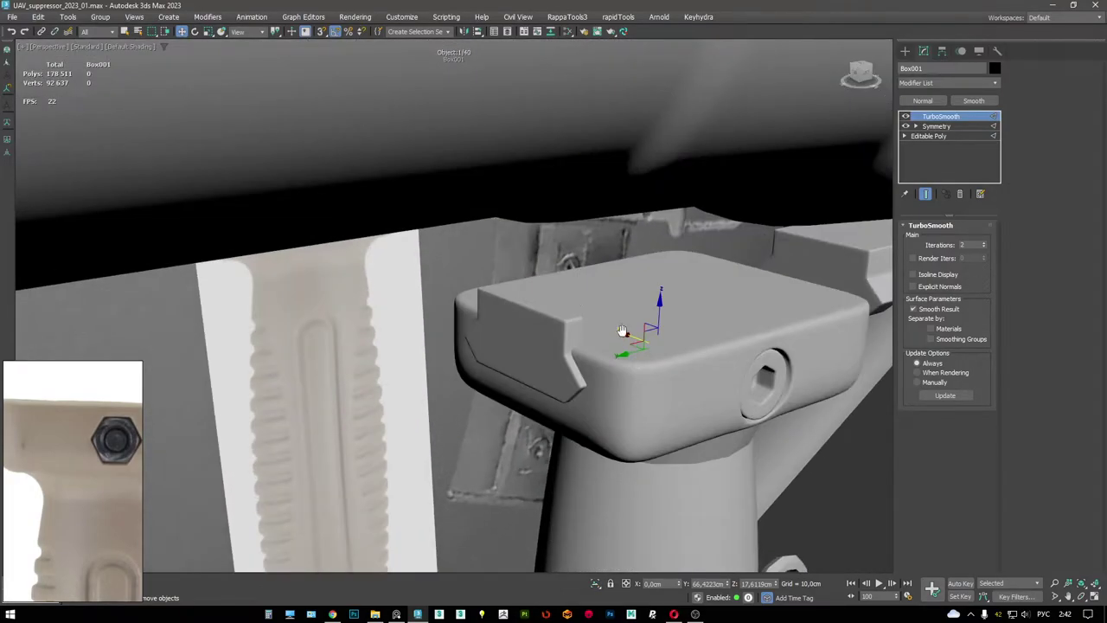
mouse_move(623, 332)
middle_mouse_down("alt")
mouse_move(628, 265)
mouse_move(597, 286)
mouse_move(569, 245)
mouse_move(605, 263)
mouse_move(631, 250)
mouse_move(687, 303)
mouse_move(712, 286)
mouse_move(228, 437)
middle_mouse_up("alt")
key("F4")
key("F4")
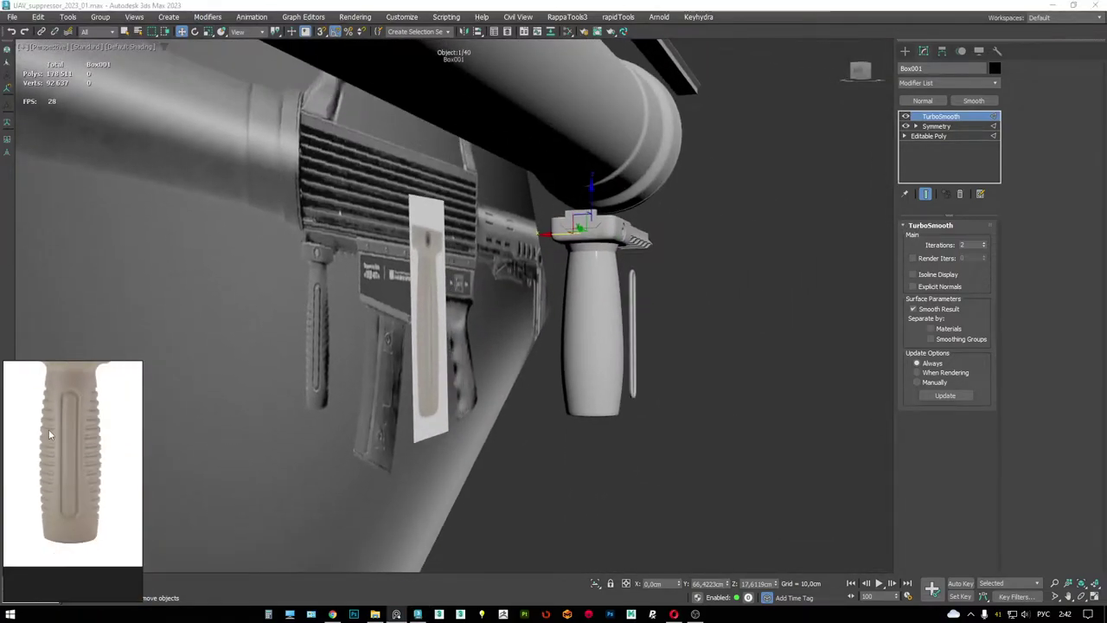
middle_click_drag(48, 429, 637, 348, "alt")
key("F4")
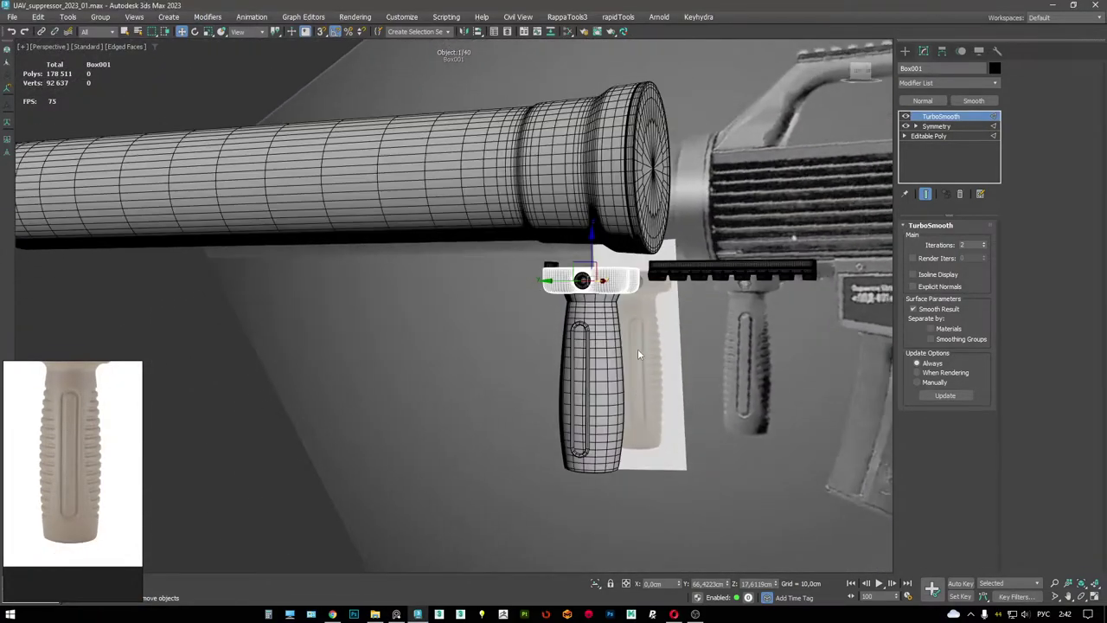
scroll(637, 348, "up", 3)
middle_click_drag(555, 246, 551, 254, "alt")
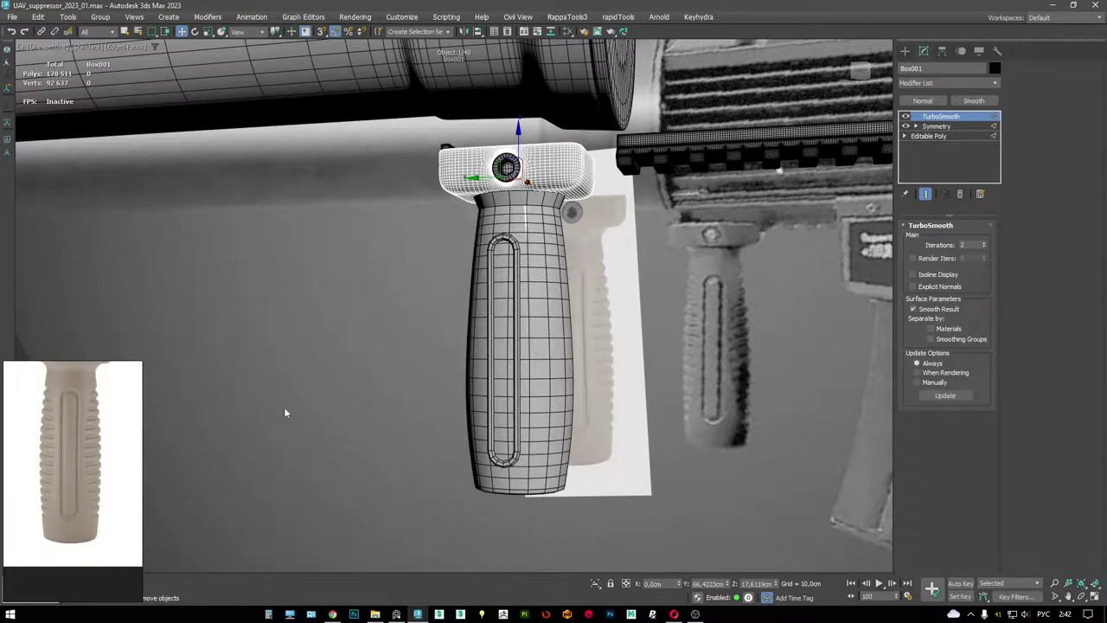
scroll(44, 430, "down", 3)
scroll(43, 430, "down", 3)
scroll(106, 471, "up", 5)
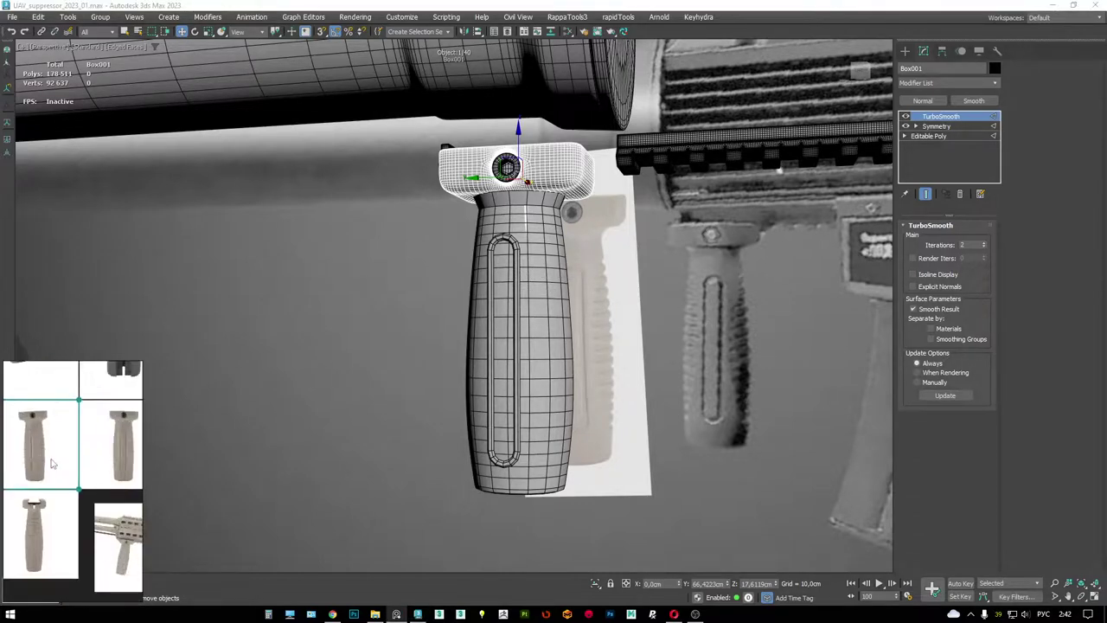
scroll(106, 471, "up", 5)
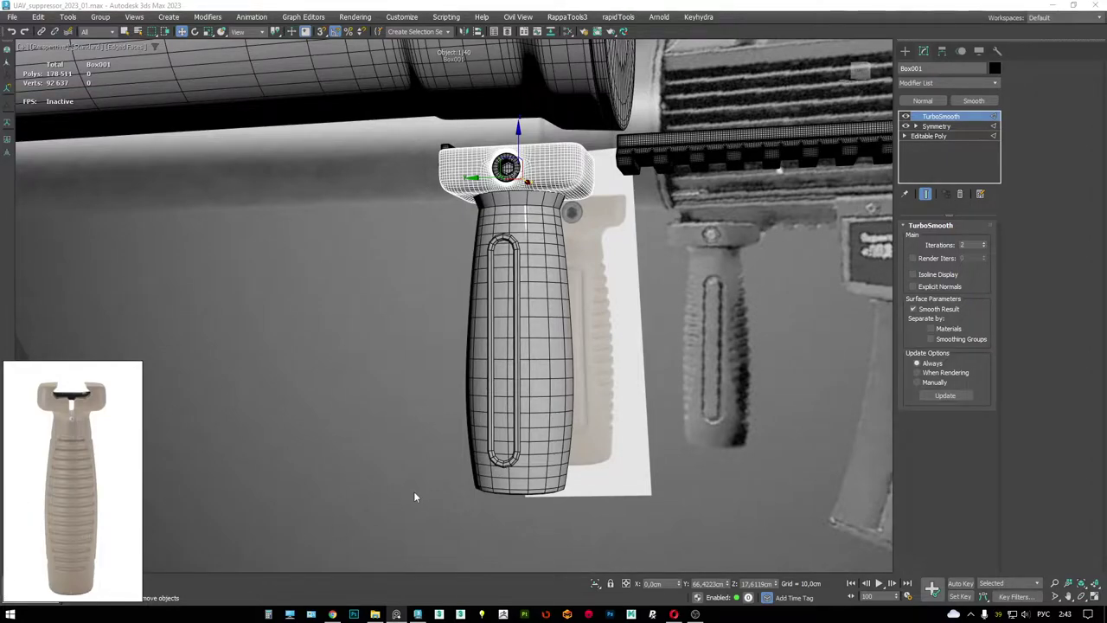
middle_click_drag(414, 496, 554, 299, "alt")
- Switch the lower-left viewport to Left, maximize it, and pan toward the grip blueprint
key("alt+w")
right_click(381, 350)
key("l")
key("alt+w")
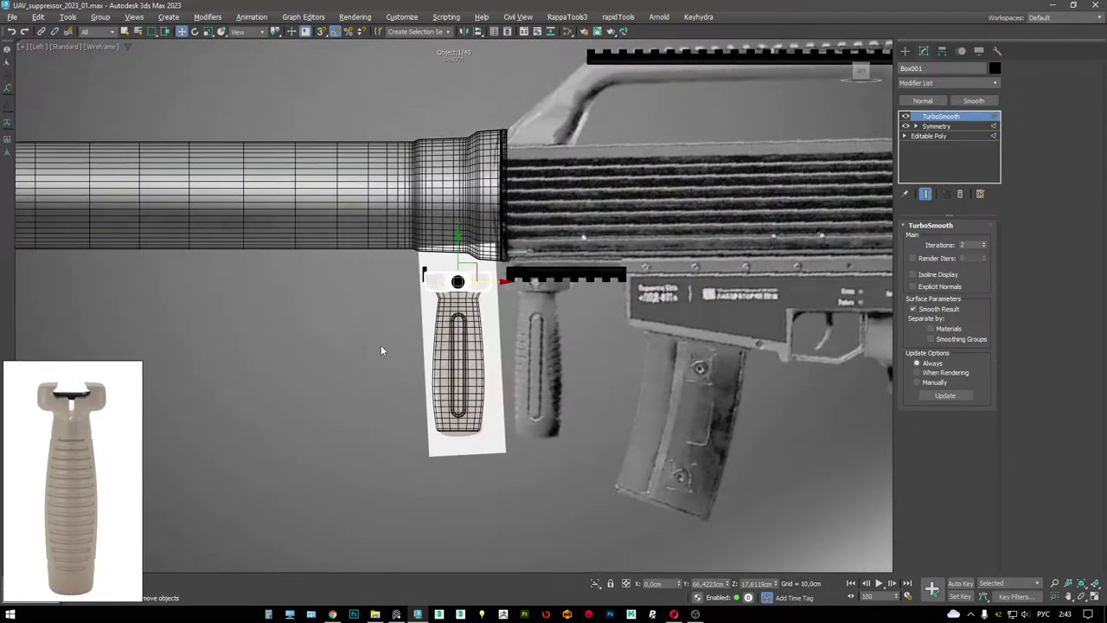
middle_click_drag(381, 350, 291, 358)
scroll(76, 432, "up", 5)
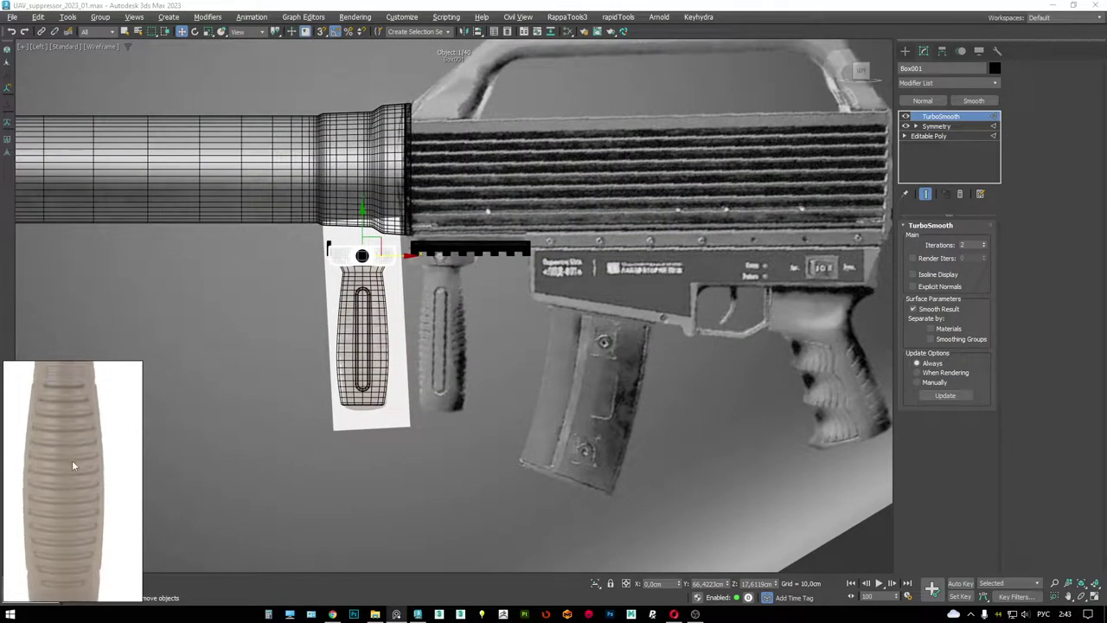
scroll(73, 466, "up", 1)
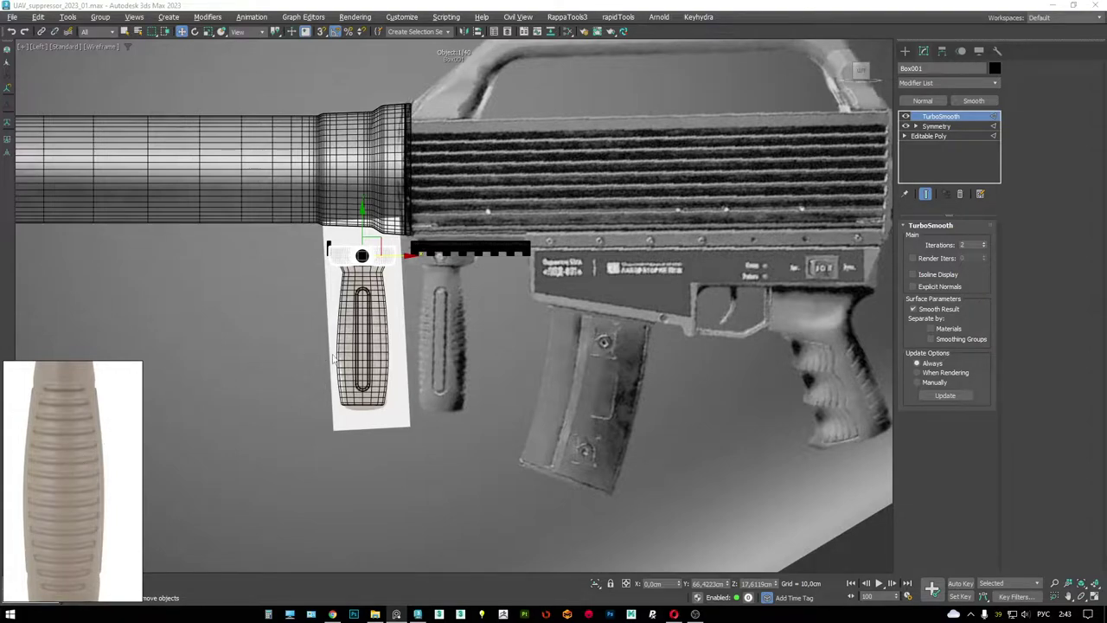
scroll(335, 356, "up", 5)
scroll(702, 223, "down", 1)
- Reframe the full-screen Left view so the grip sits over its blueprint
key("alt+w")
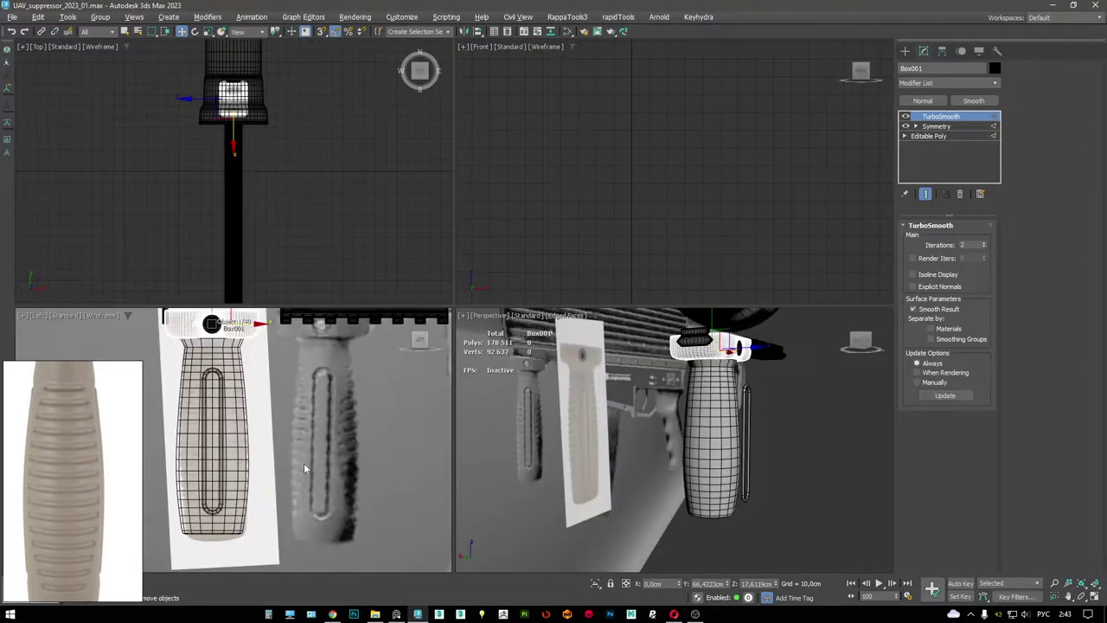
middle_click_drag(303, 463, 381, 407)
scroll(686, 173, "down", 1)
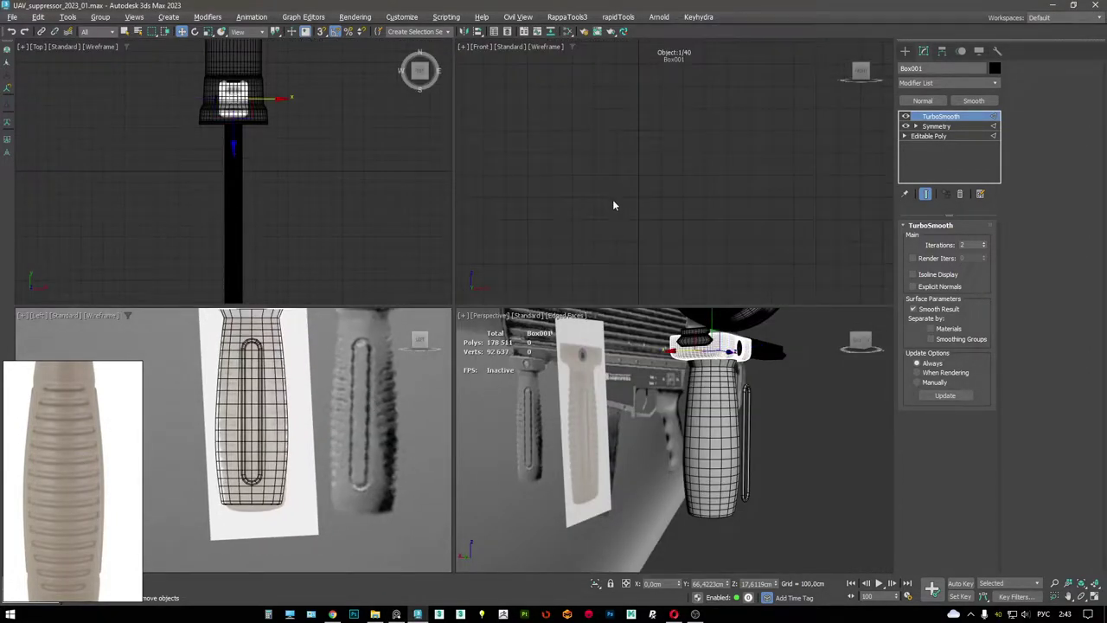
scroll(372, 445, "down", 2)
scroll(337, 430, "up", 4)
key("alt+w")
middle_click_drag(502, 354, 553, 402)
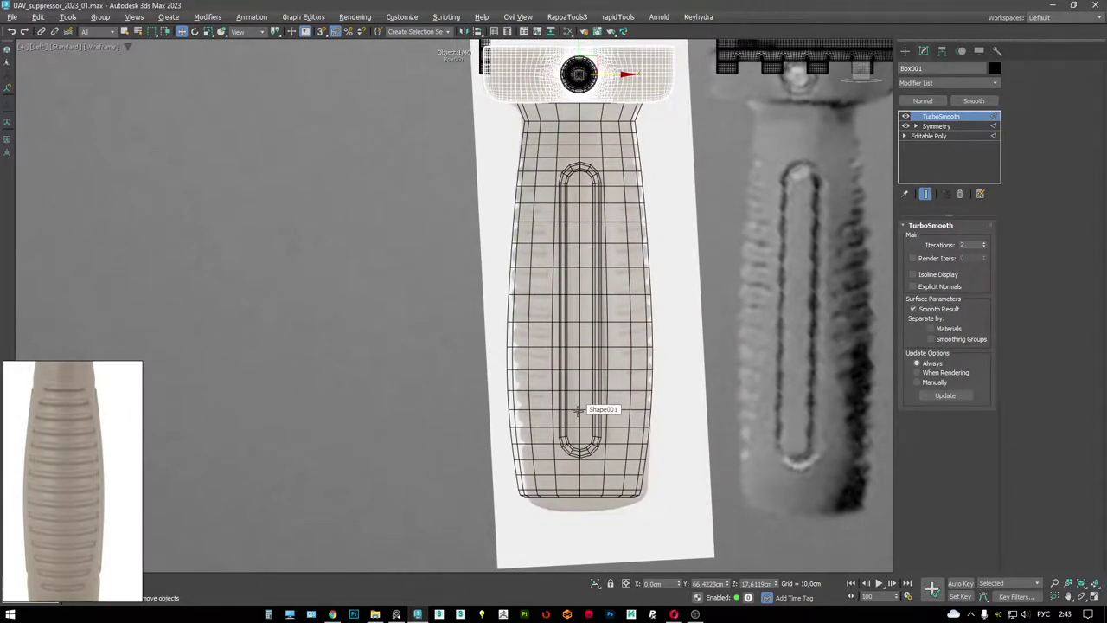
middle_click_drag(543, 439, 541, 444)
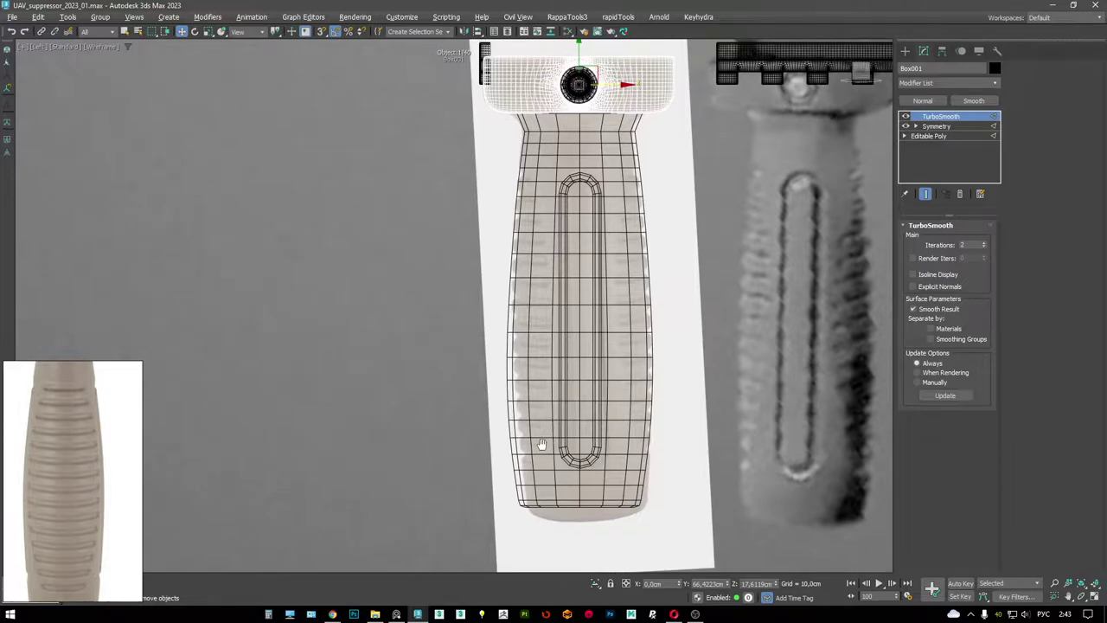
right_click(621, 414)
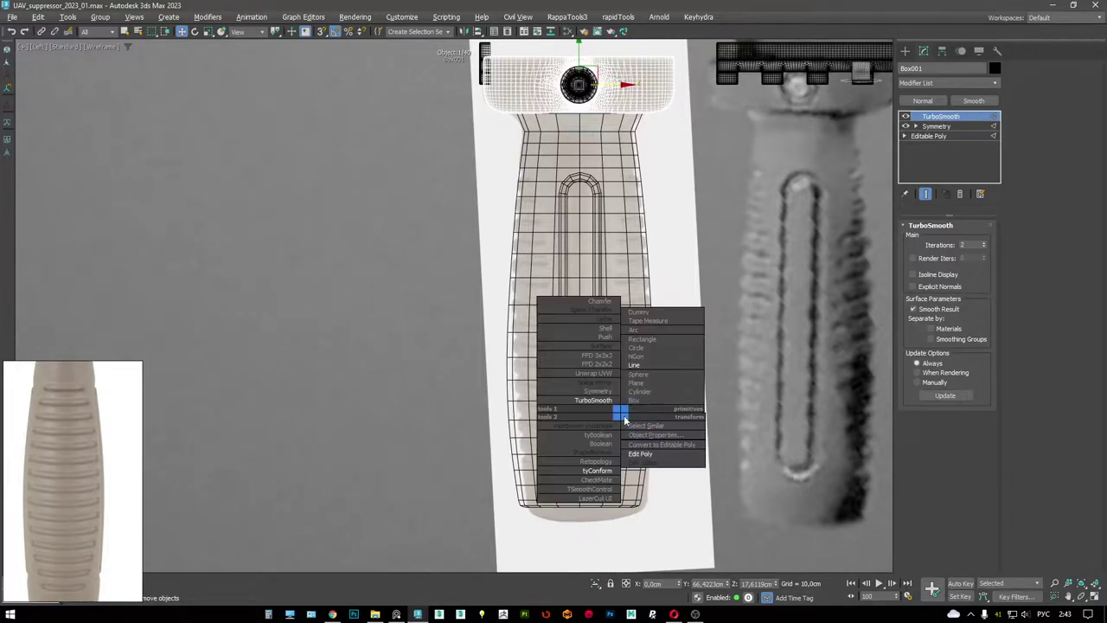
- Draw a short horizontal line over the grip in the Left view
left_click(647, 366)
scroll(520, 196, "up", 3)
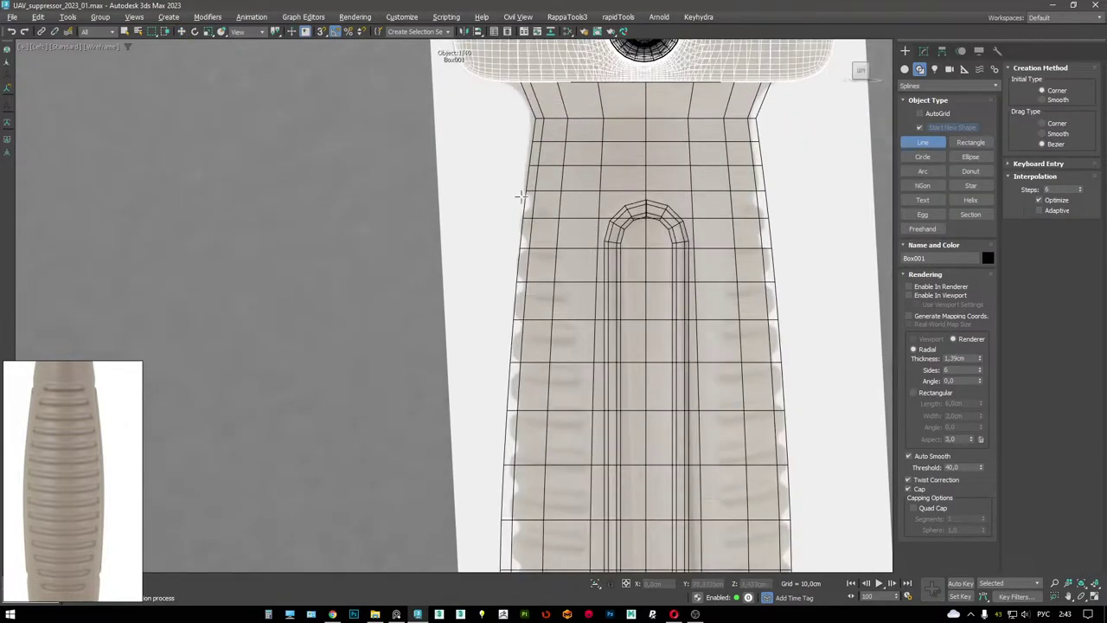
left_click(411, 196)
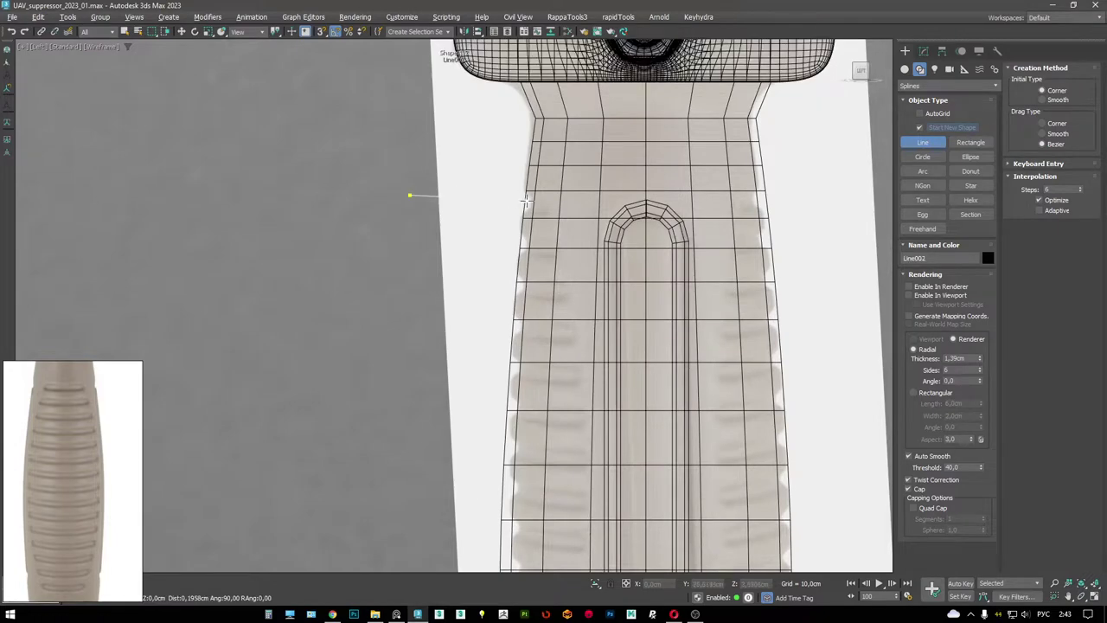
right_click(569, 184)
left_click(358, 191)
left_click(440, 190)
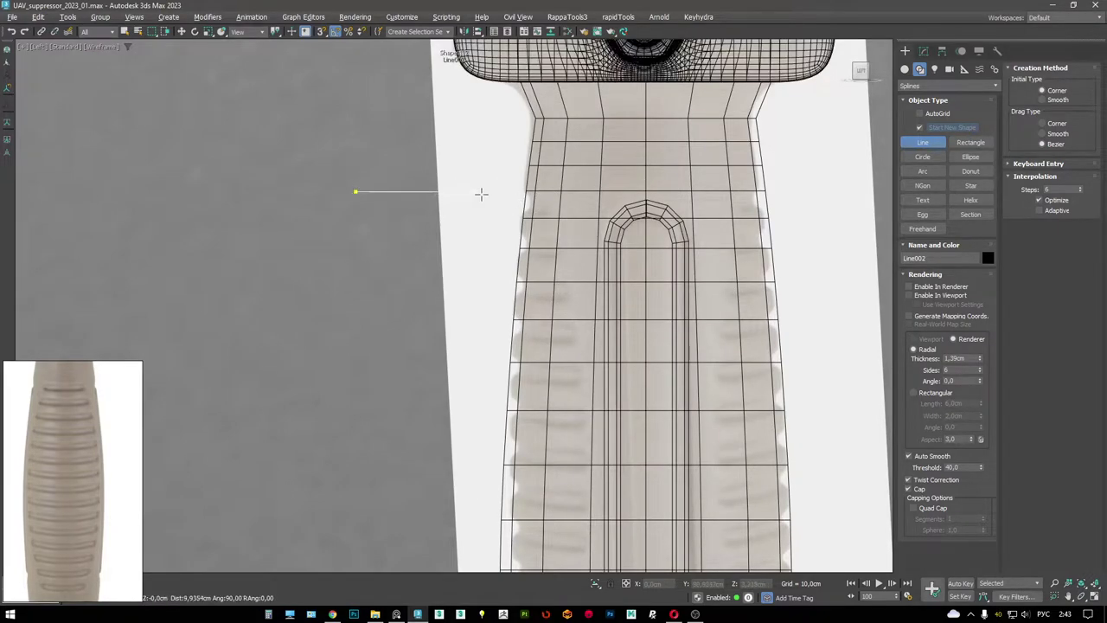
right_click(485, 191)
- Rotate the line -90° to vertical and nudge it into position
key("e")
left_click_drag(497, 192, 365, 181)
key("F3")
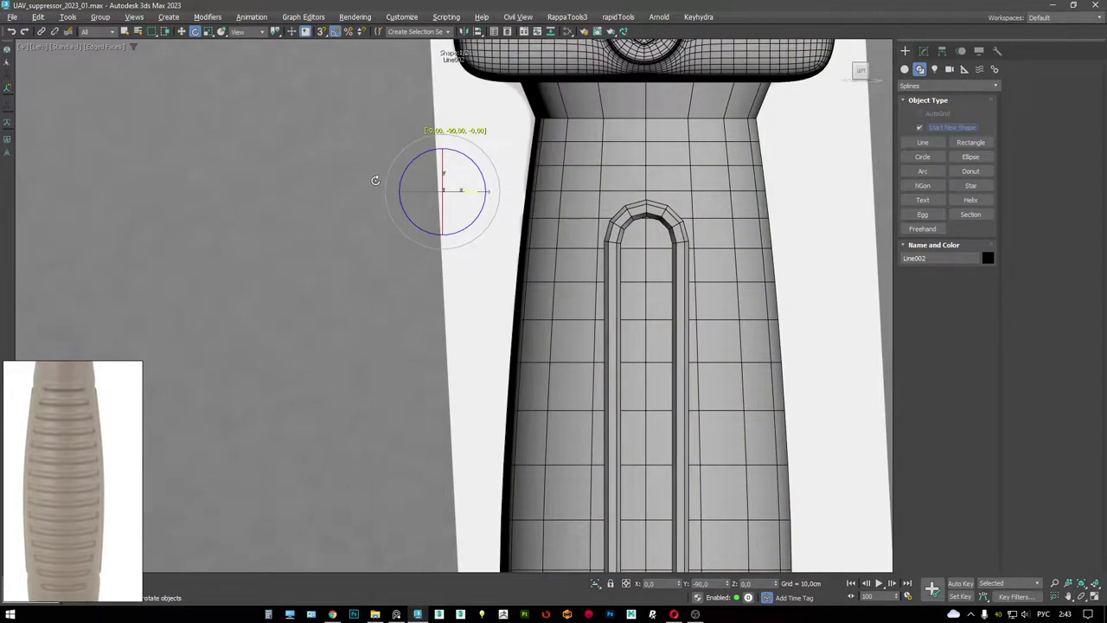
key("w")
left_click_drag(460, 176, 472, 187)
key("F3")
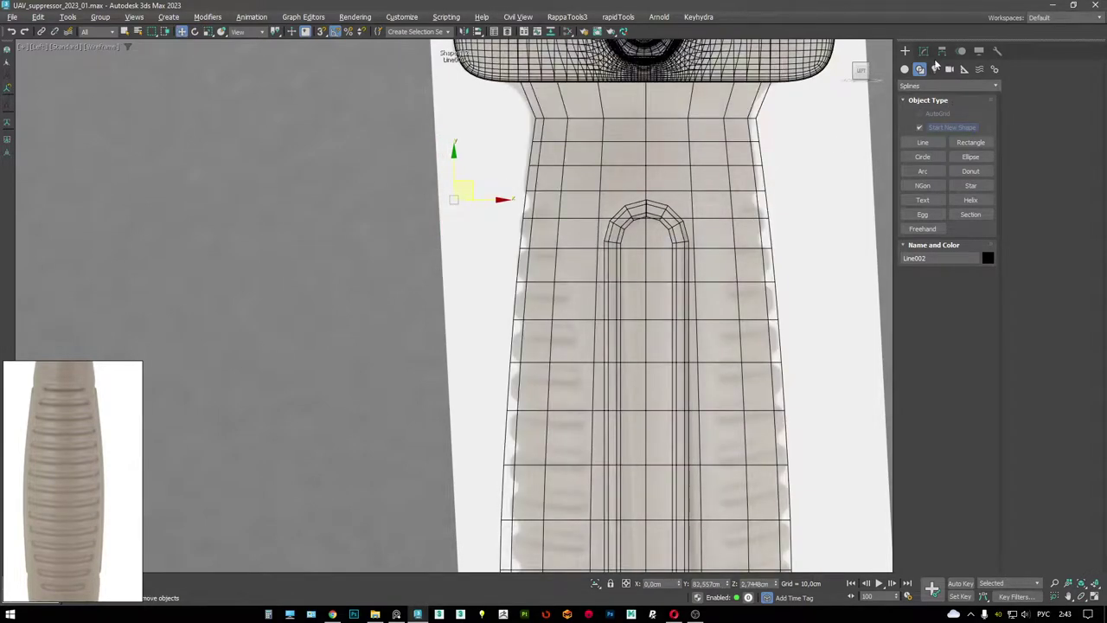
- Enable the line's rendering in viewport and move the bar toward the grip
left_click(923, 51)
left_click(924, 225)
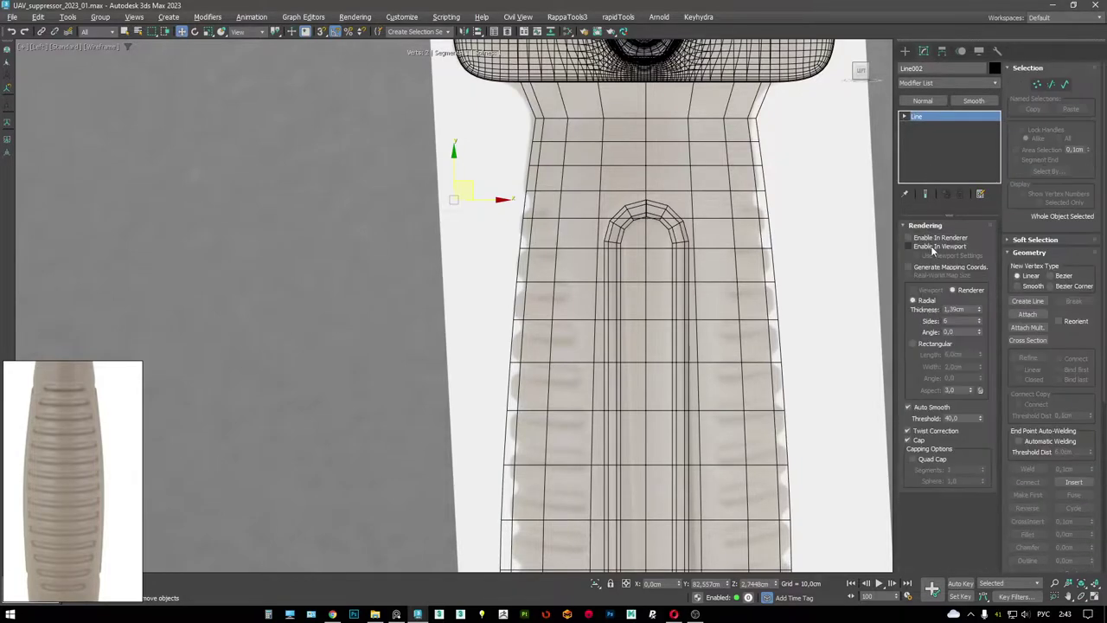
left_click(910, 246)
scroll(502, 210, "up", 4)
key("F3")
left_click_drag(447, 212, 599, 212)
scroll(604, 218, "up", 4)
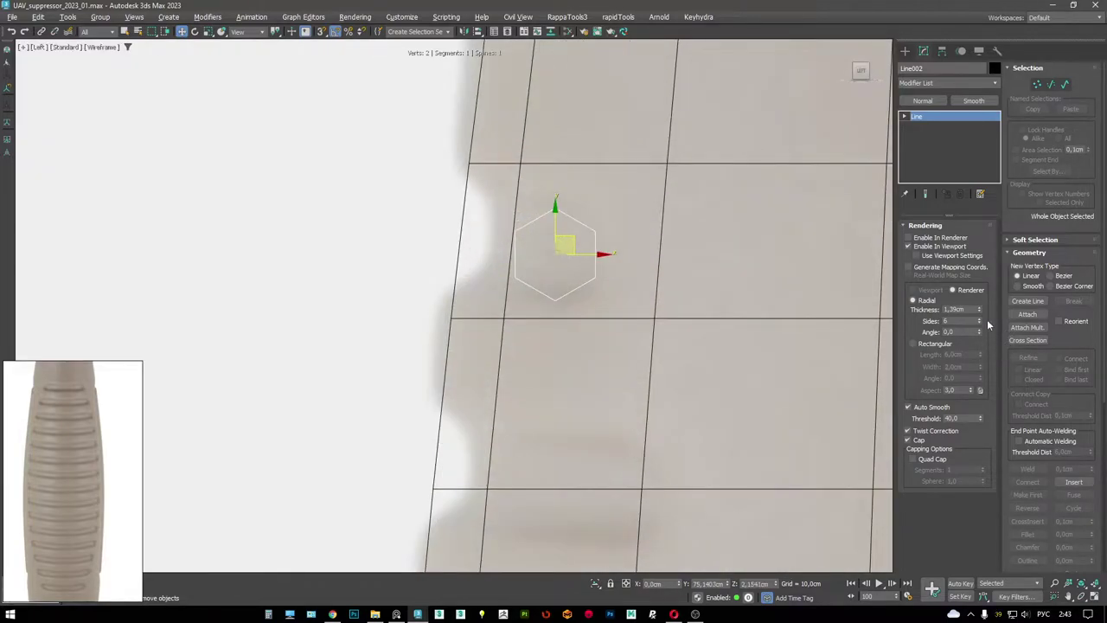
- Set the bar thickness to 1.5846 cm, align it on the grip's left edge, and copy it
left_click_drag(981, 307, 981, 296)
scroll(601, 145, "down", 5)
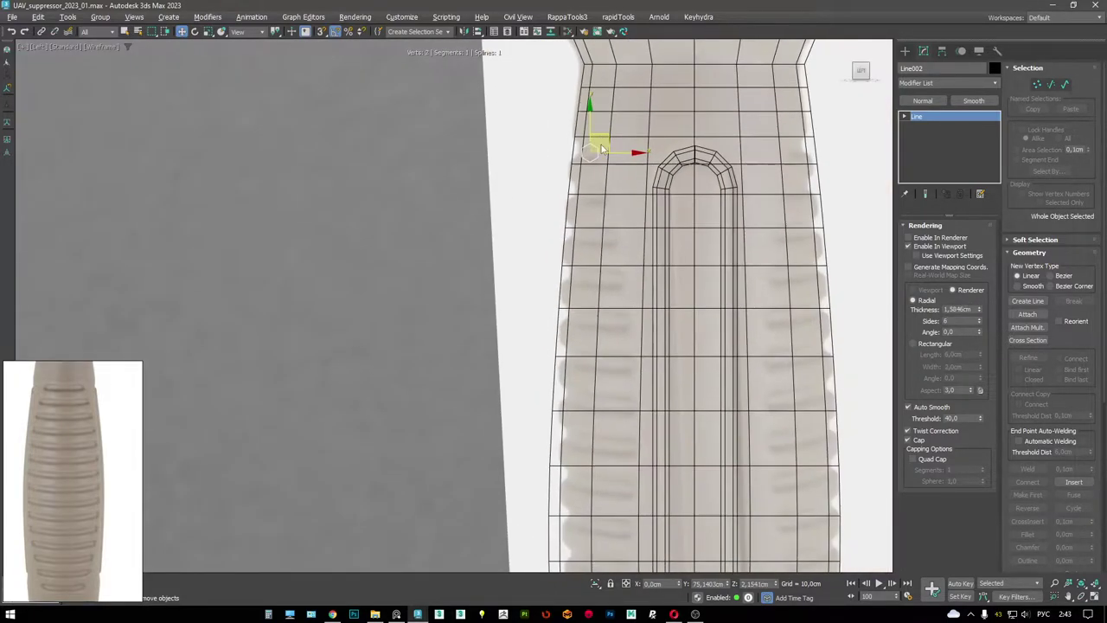
scroll(601, 145, "down", 4)
middle_click_drag(579, 90, 564, 107)
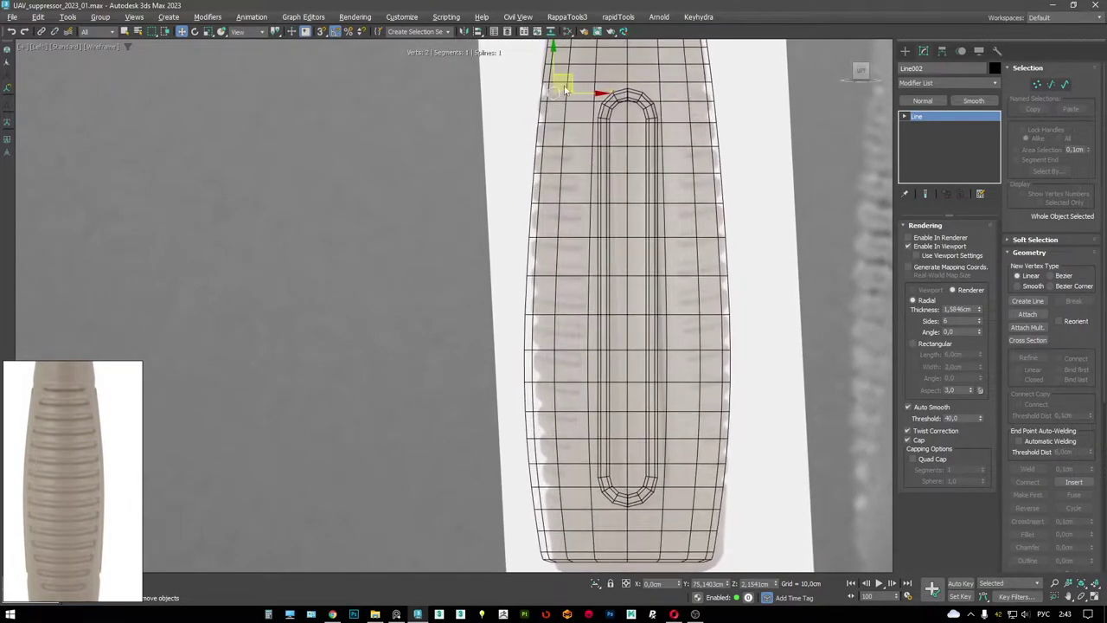
mouse_move(565, 78)
left_mouse_down()
mouse_move(531, 76)
mouse_move(548, 88)
left_mouse_up()
left_click(601, 357)
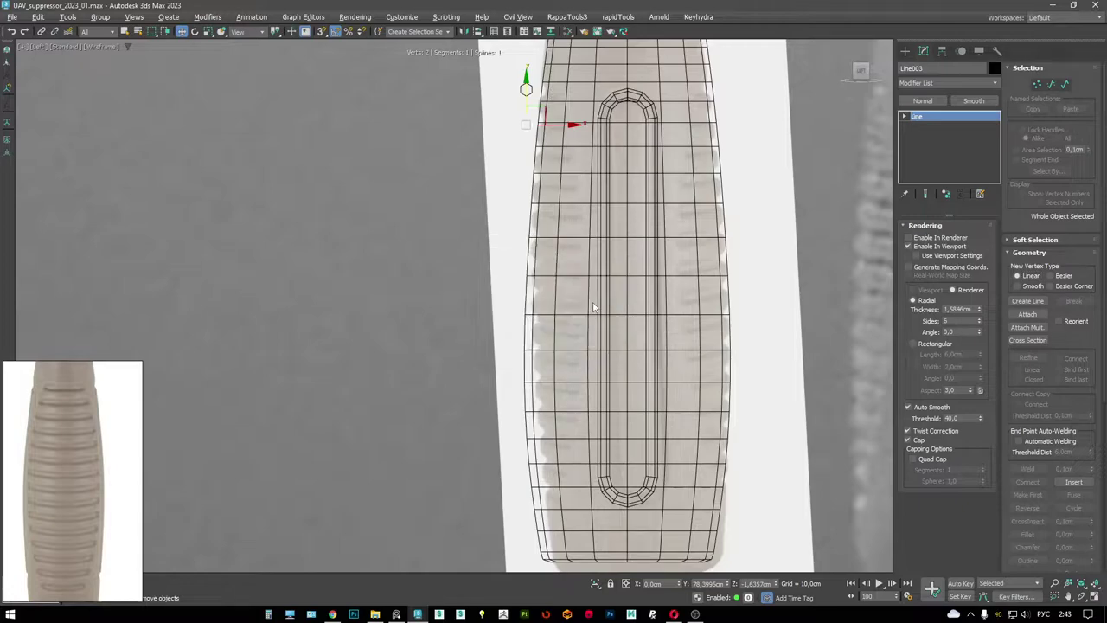
middle_click_drag(596, 247, 578, 184)
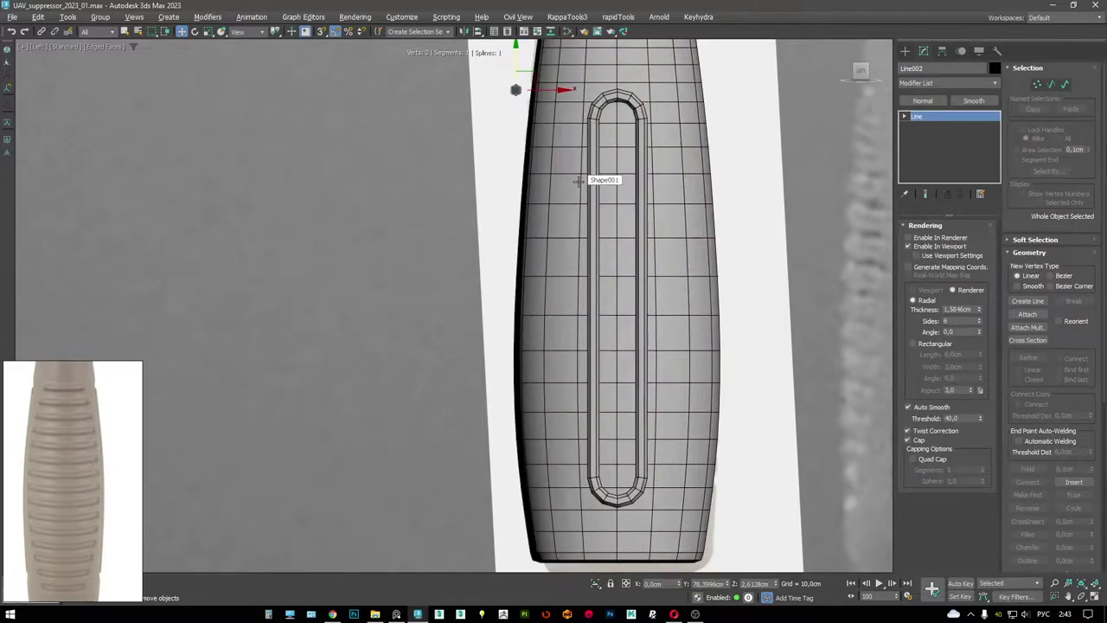
- Add a Keyhydra Linear Clone to Line002 with Input Controls set to Last Clone
right_click(662, 164)
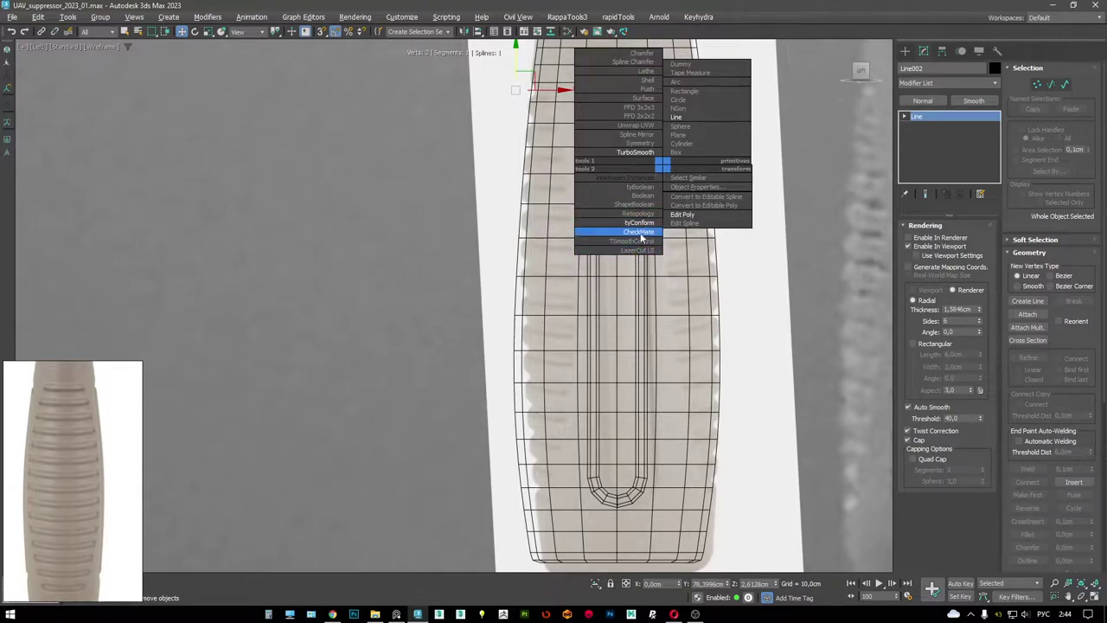
left_click(688, 17)
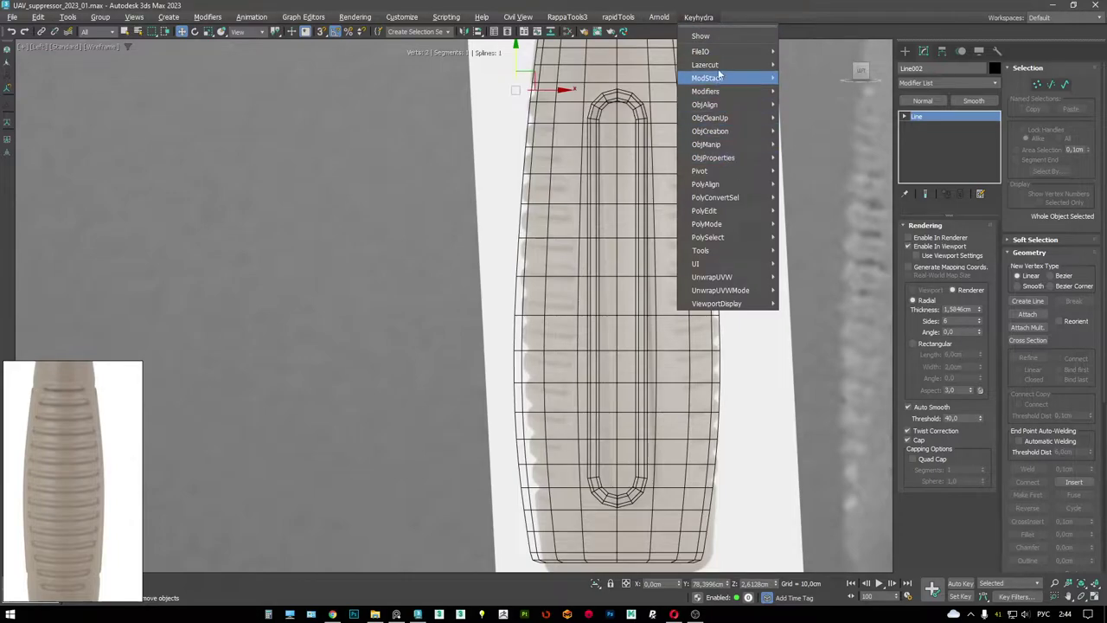
mouse_move(724, 104)
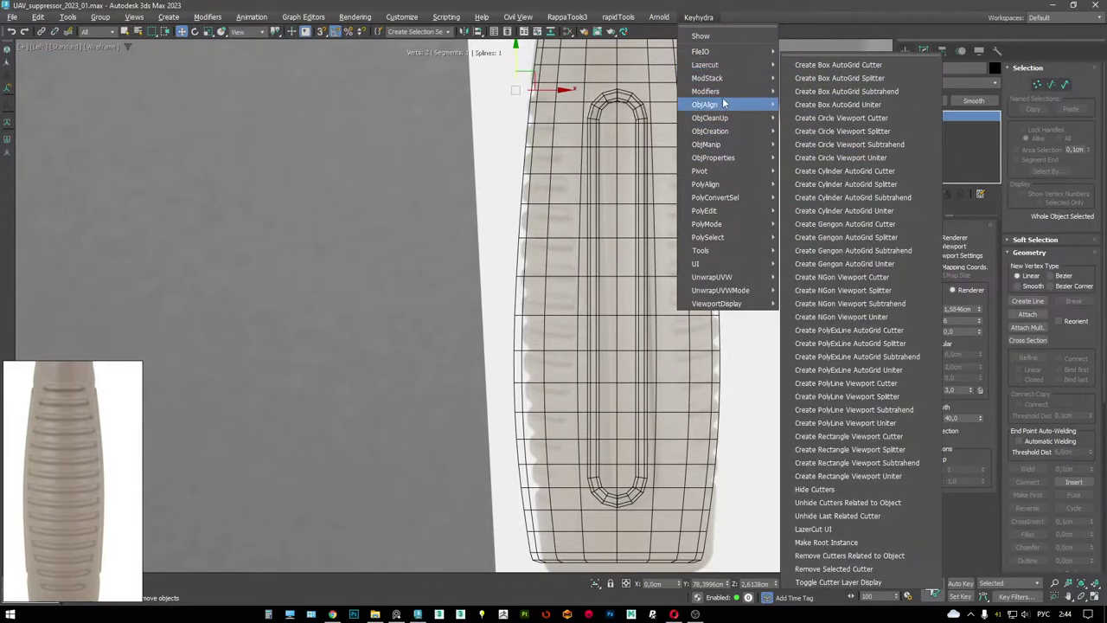
left_click(828, 111)
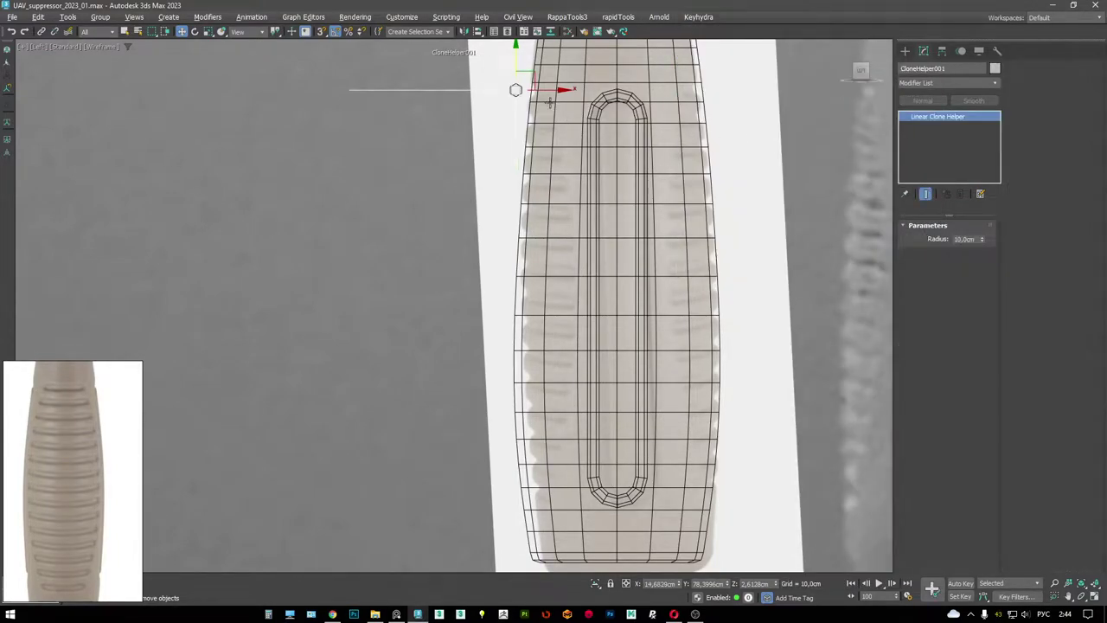
mouse_move(516, 62)
left_mouse_down()
mouse_move(761, 221)
mouse_move(781, 221)
left_mouse_up()
right_click(511, 234)
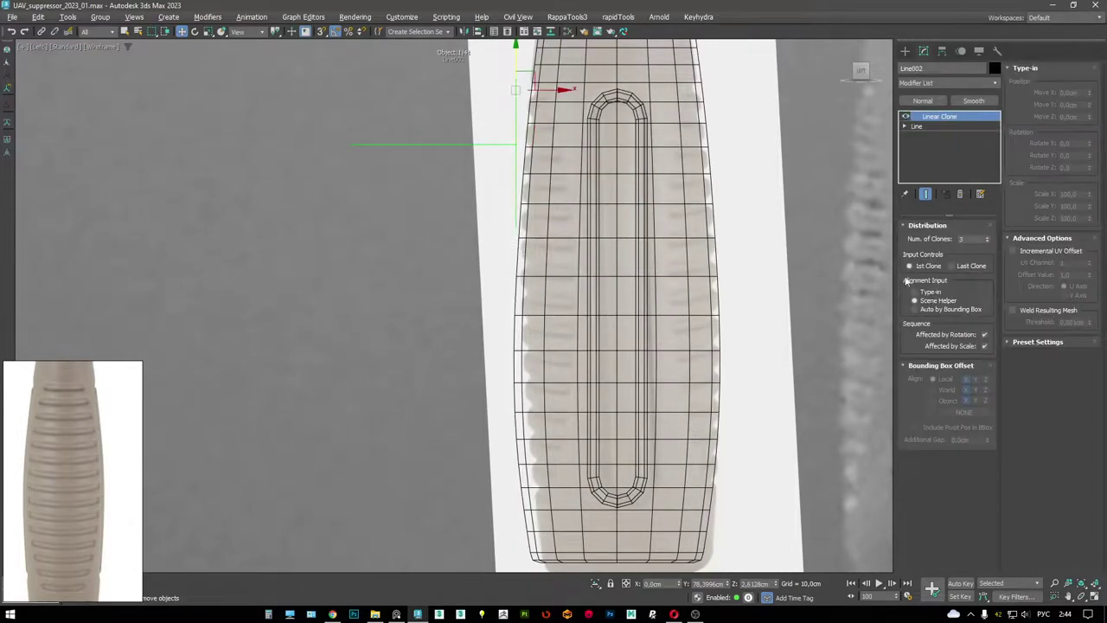
left_click(953, 266)
- Place CloneHelper001 at the bar and drag it down the grip's left edge to spread the clones
middle_click_drag(595, 152, 595, 185)
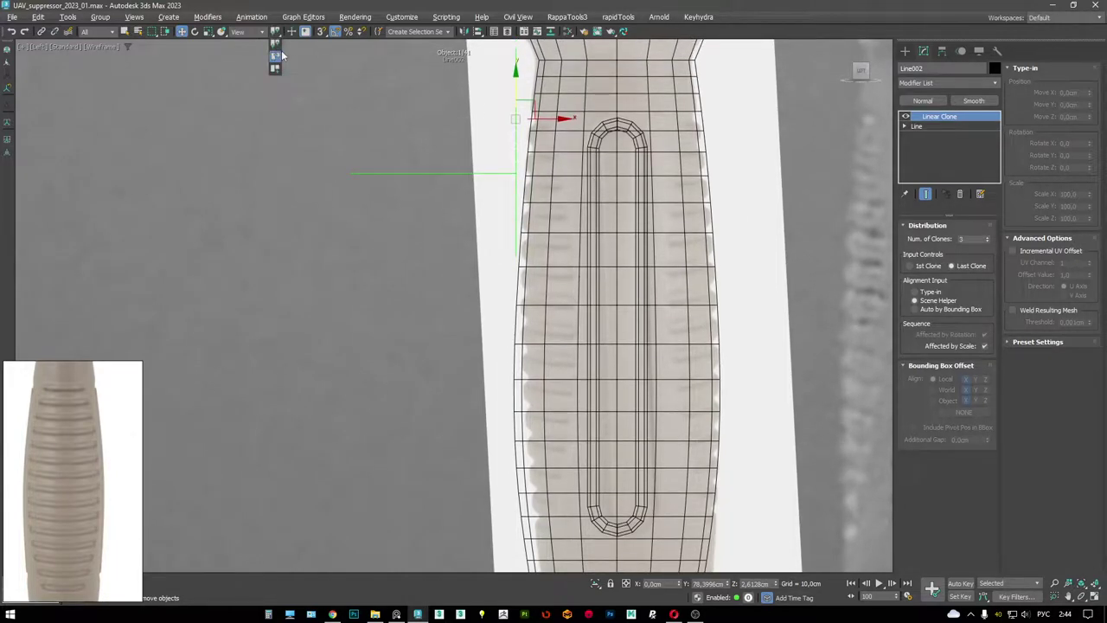
left_click(278, 55)
left_click(256, 31)
left_click(277, 31)
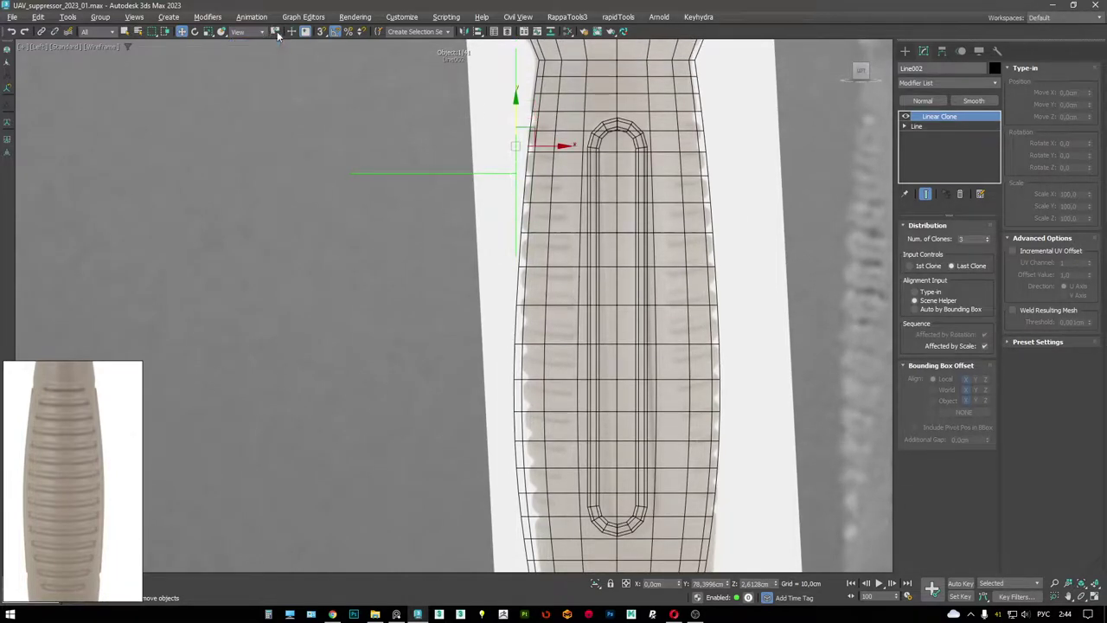
left_click_drag(277, 31, 279, 56)
middle_click_drag(619, 207, 619, 199)
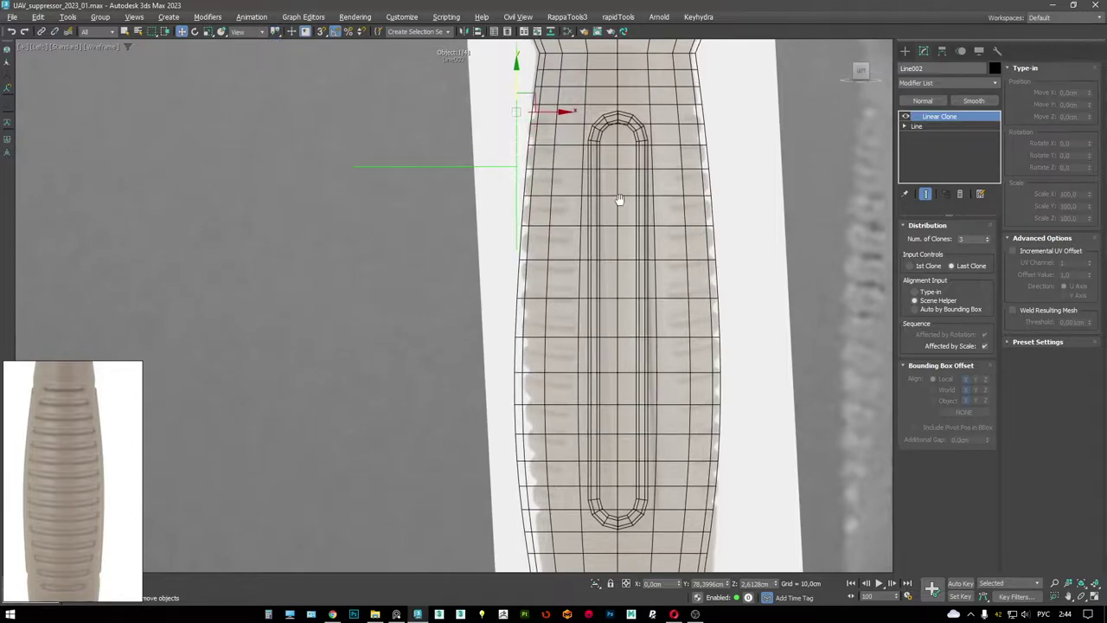
scroll(500, 180, "up", 5)
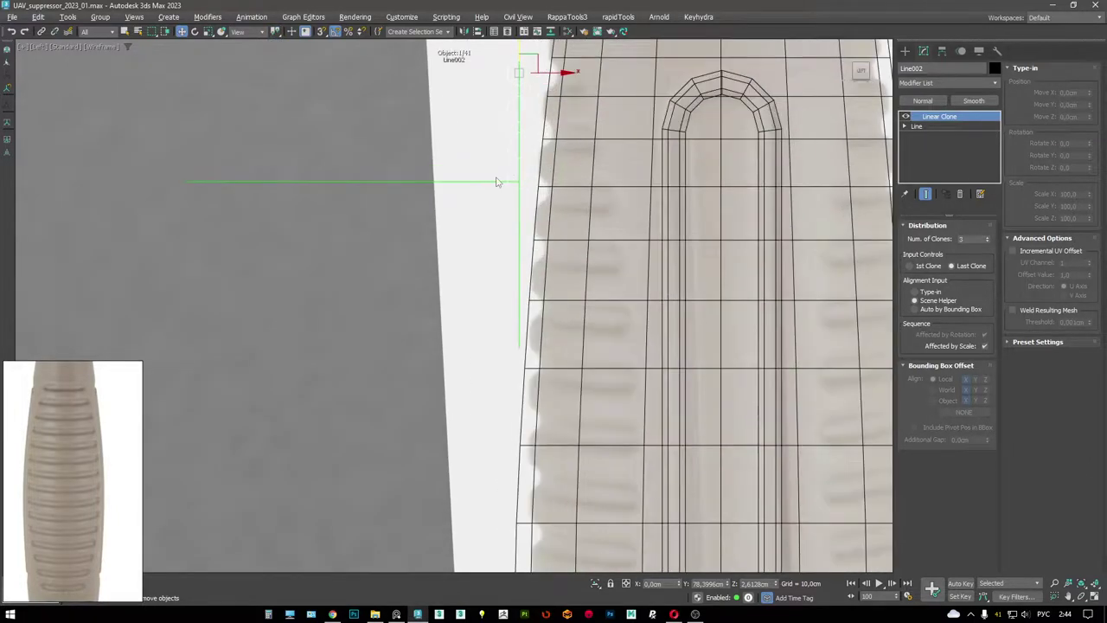
left_click(488, 179)
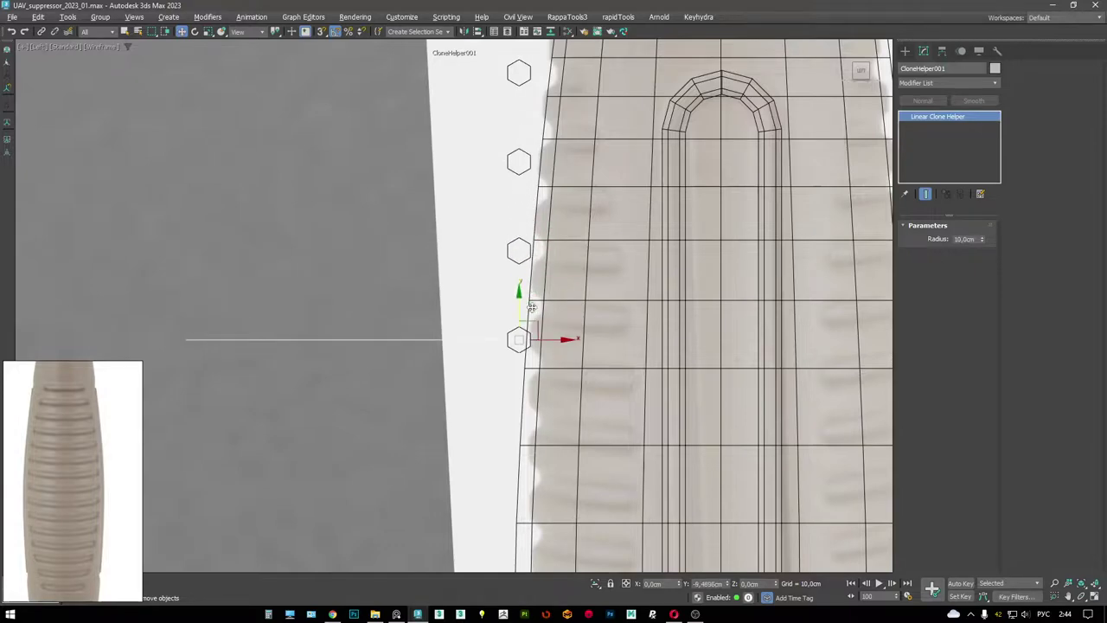
scroll(520, 137, "down", 5)
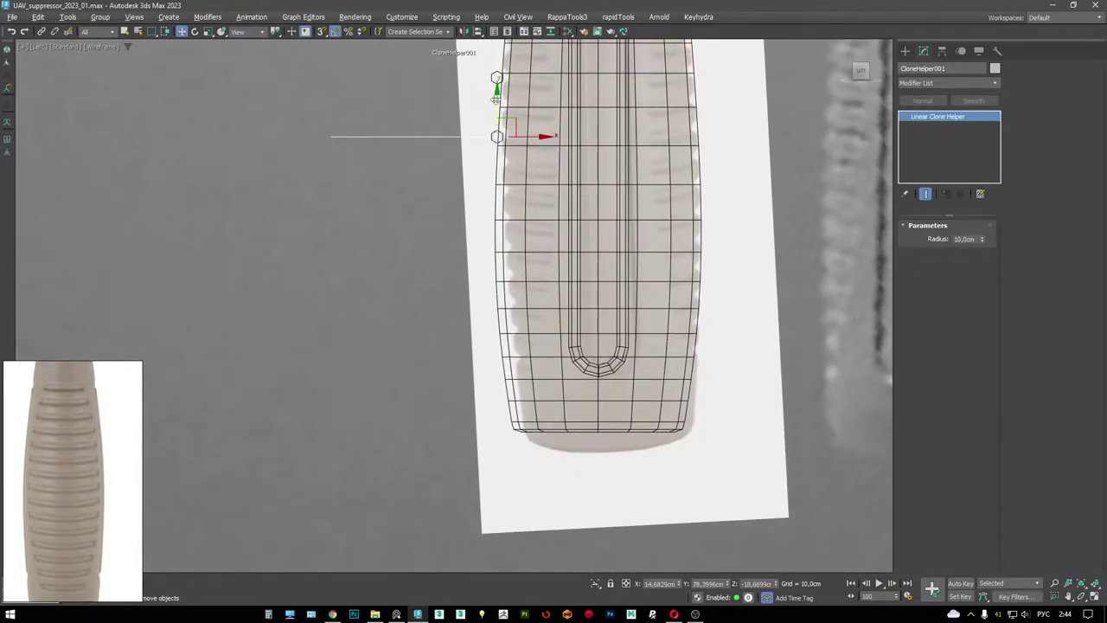
mouse_move(495, 100)
left_mouse_down()
mouse_move(512, 271)
mouse_move(529, 321)
left_mouse_up()
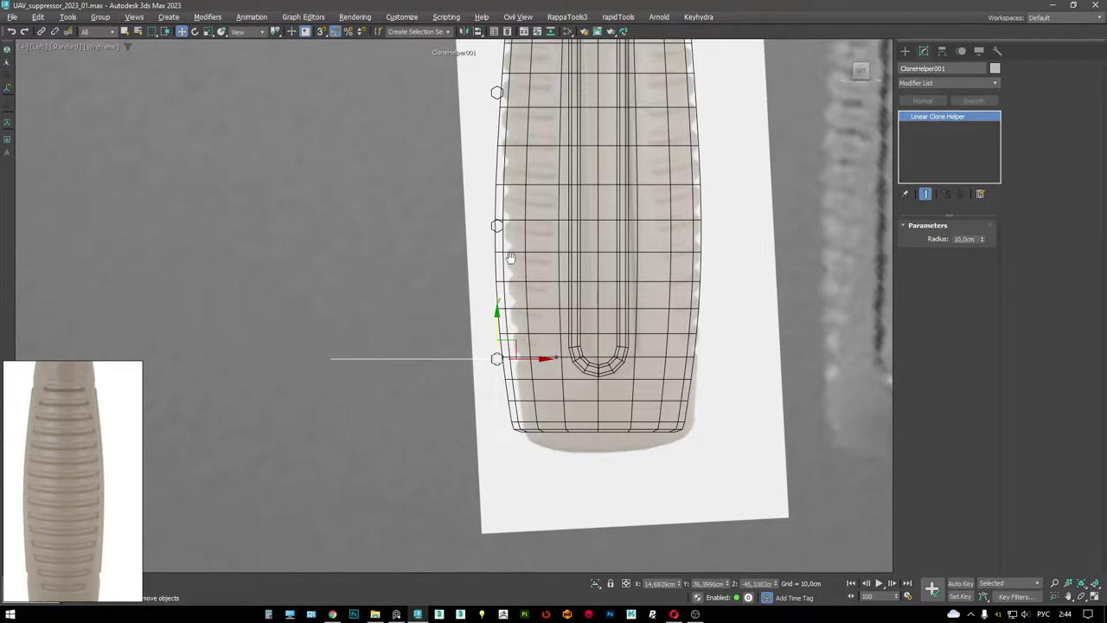
middle_click_drag(839, 212, 855, 257)
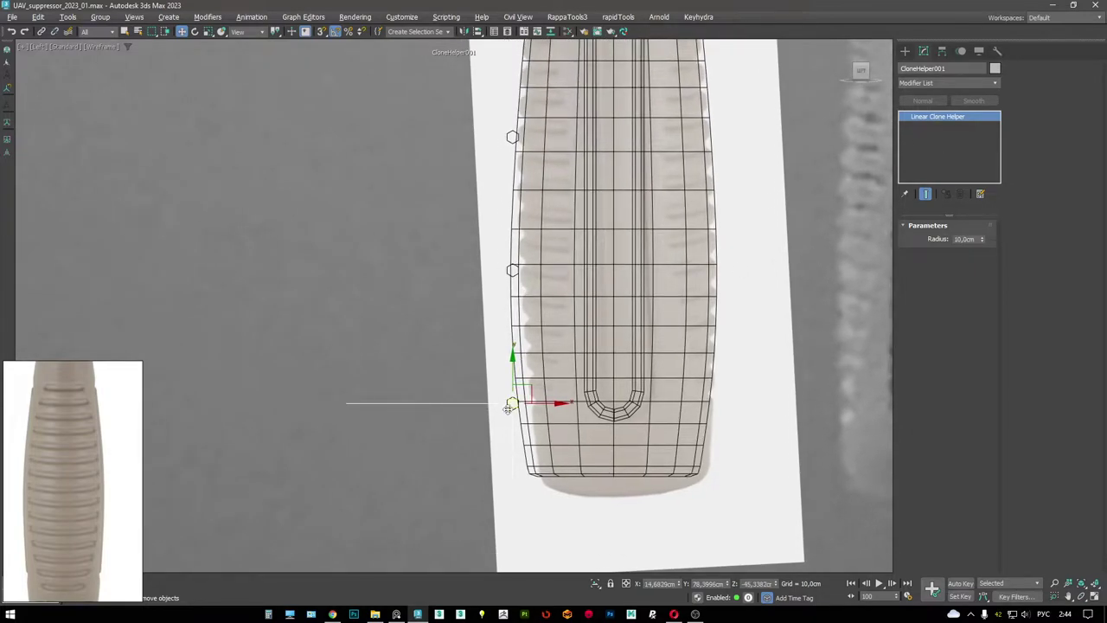
left_click(510, 275)
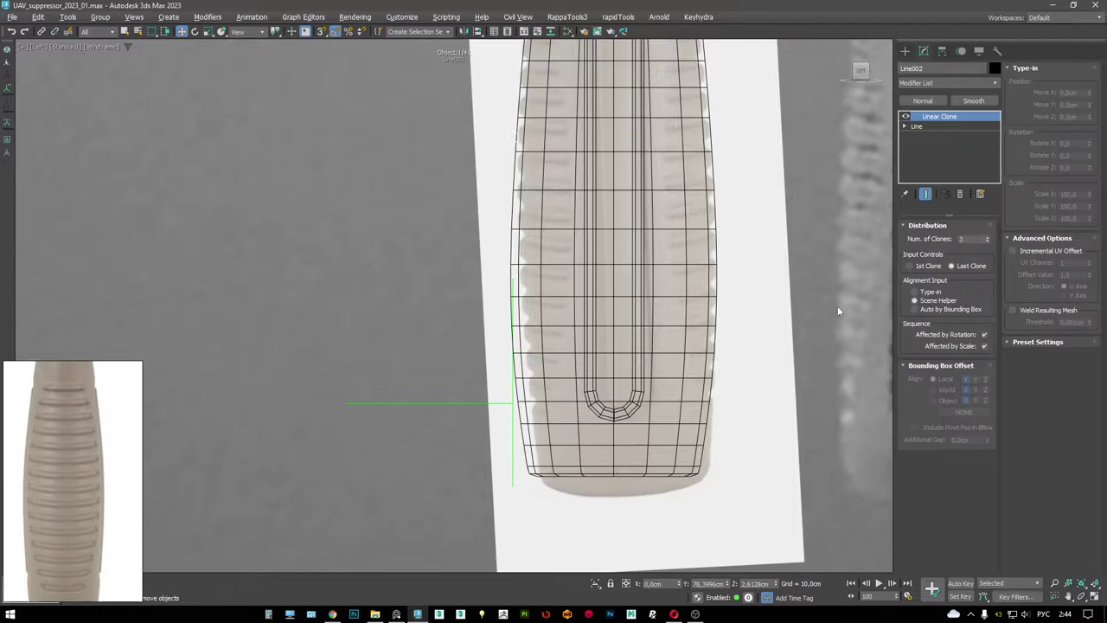
- Raise Line002's Linear Clone count from 7 to 15 so rib bars fill the grip's left edge
left_click(990, 238)
left_click(990, 238)
scroll(593, 307, "up", 4)
left_click(494, 288)
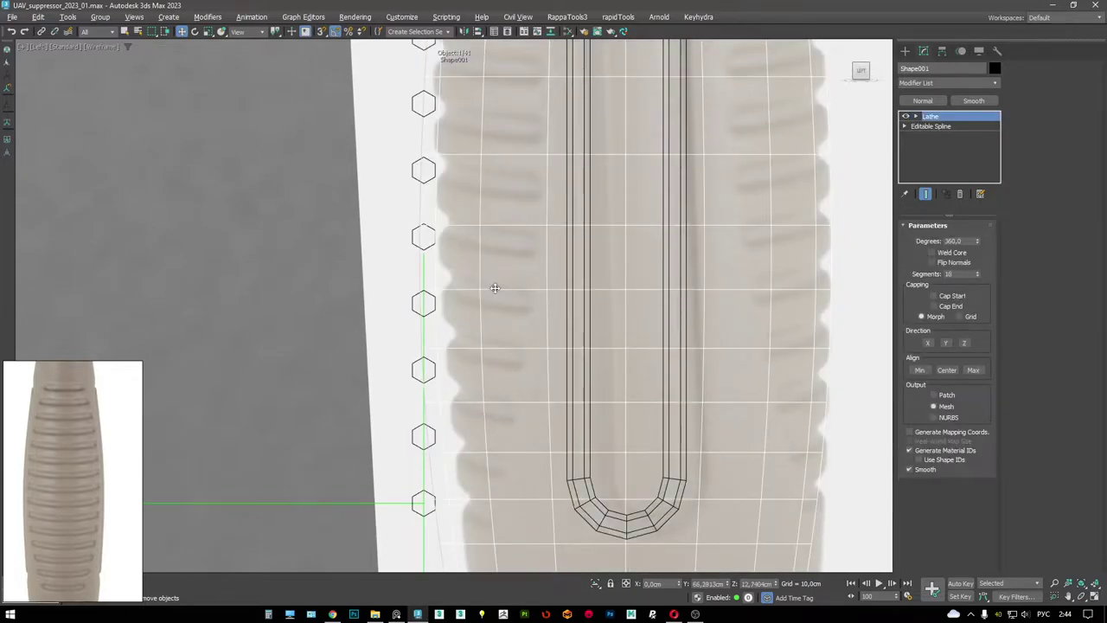
scroll(527, 183, "down", 4)
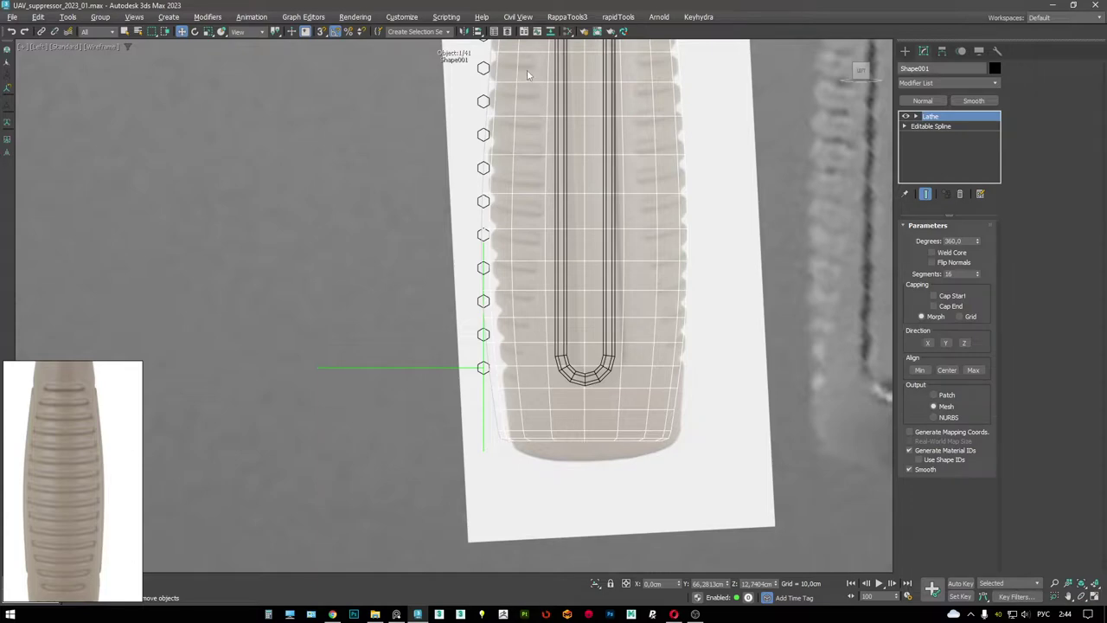
middle_click_drag(526, 69, 512, 259)
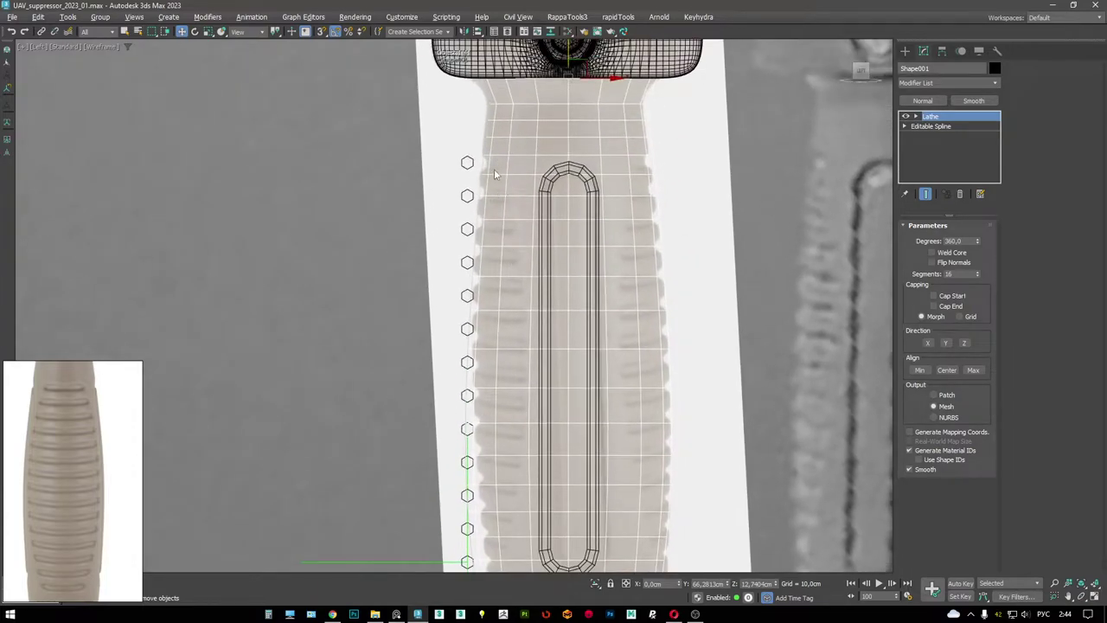
left_click(467, 164)
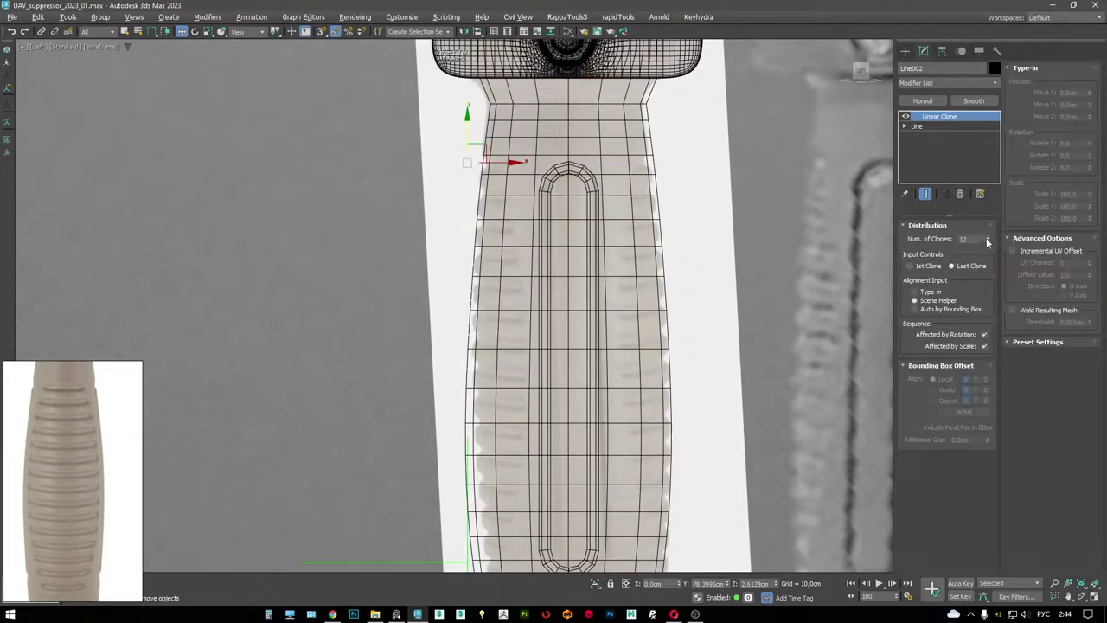
left_click_drag(988, 242, 988, 233)
middle_click_drag(528, 306, 525, 209)
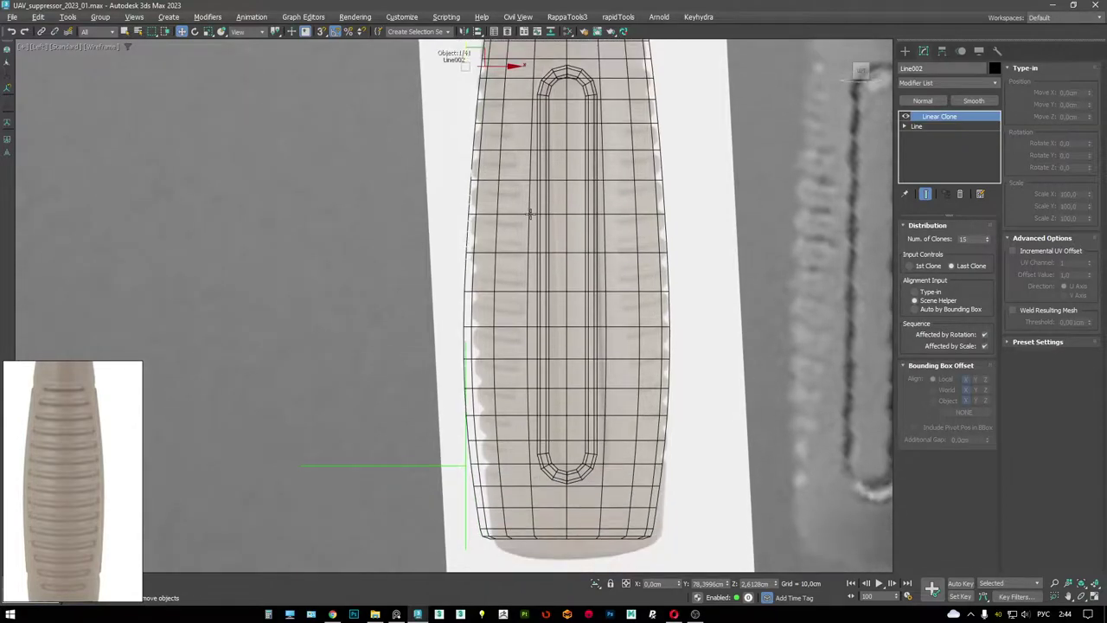
- Reset CloneHelper001's X position to 0 so the rib bars centre on the foregrip's front
key("alt+w")
key("alt+w")
scroll(554, 259, "up", 4)
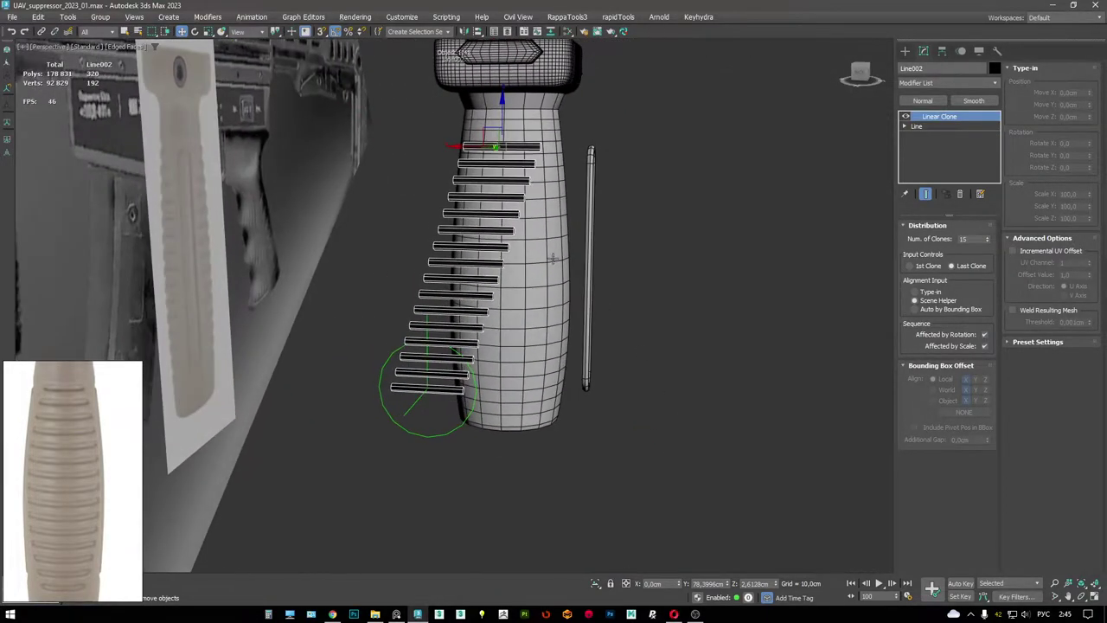
scroll(546, 260, "up", 3)
middle_click_drag(546, 260, 485, 364, "alt")
key("F3")
left_click(446, 453)
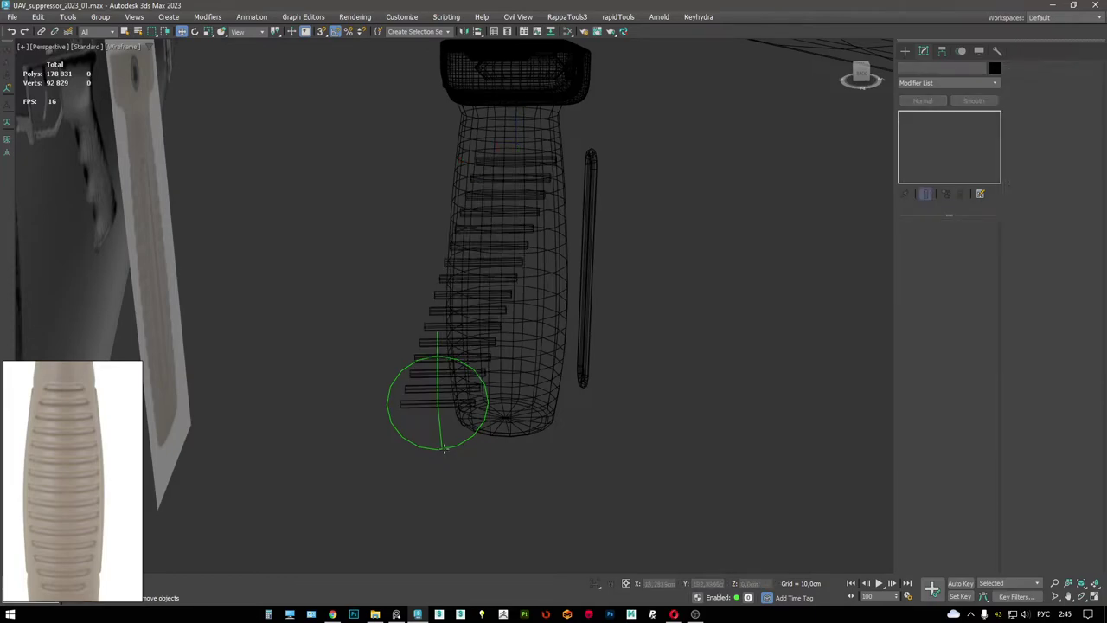
mouse_move(443, 477)
middle_mouse_down("alt")
mouse_move(428, 437)
mouse_move(414, 449)
middle_mouse_up("alt")
key("F3")
key("F4")
left_click_drag(386, 426, 406, 425)
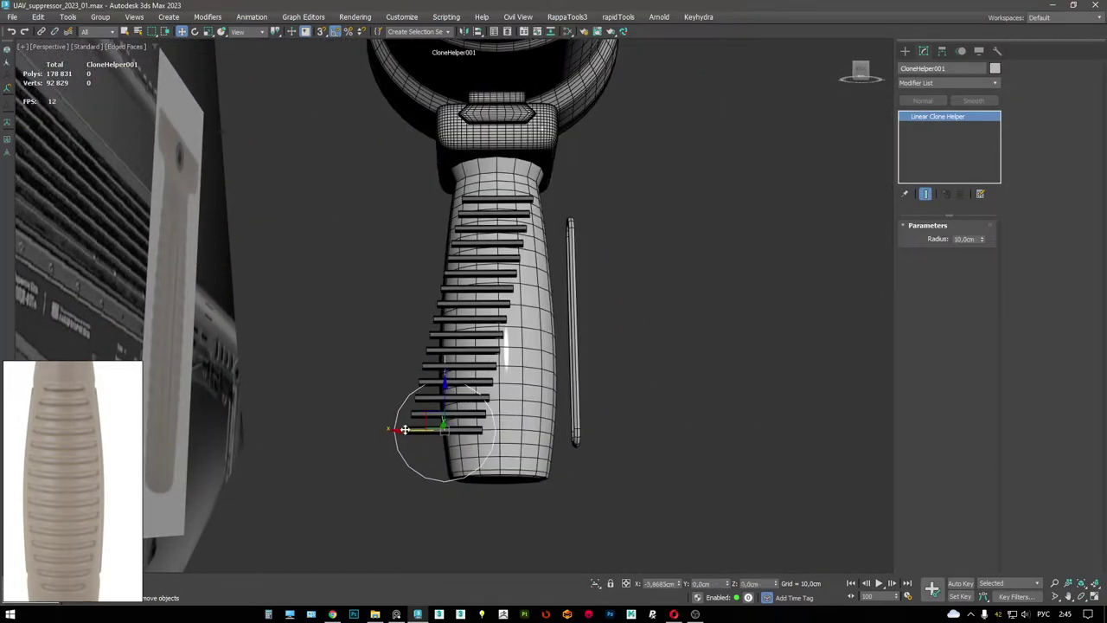
right_click(681, 586)
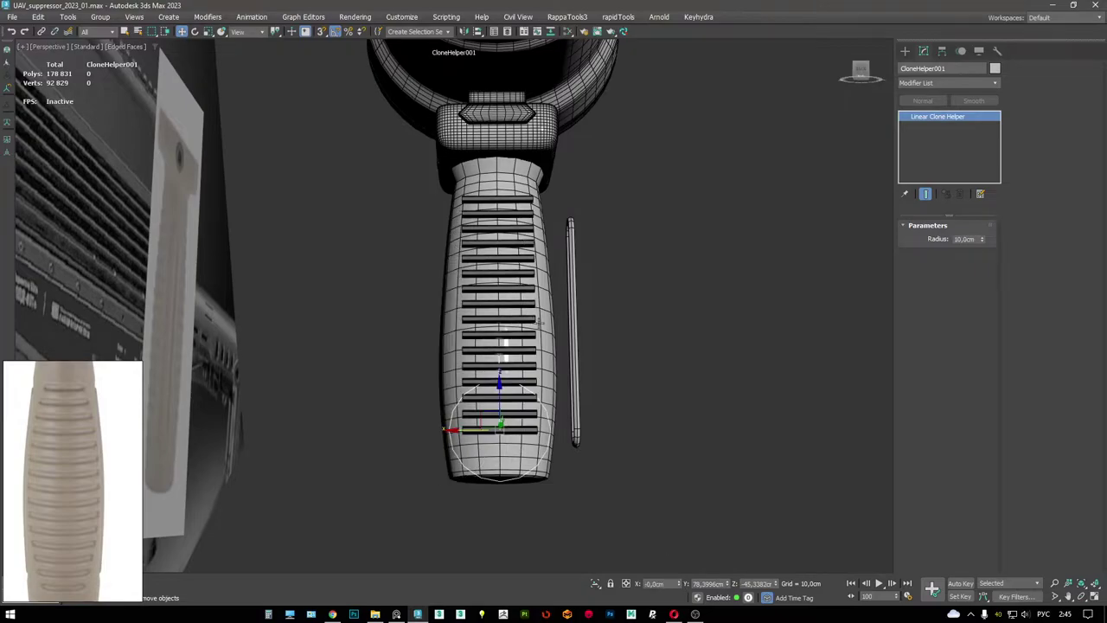
mouse_move(597, 276)
middle_mouse_down()
mouse_move(591, 263)
mouse_move(537, 280)
middle_mouse_up()
- Select the lathed grip body Shape001 and browse the grip reference photos
left_click(67, 545)
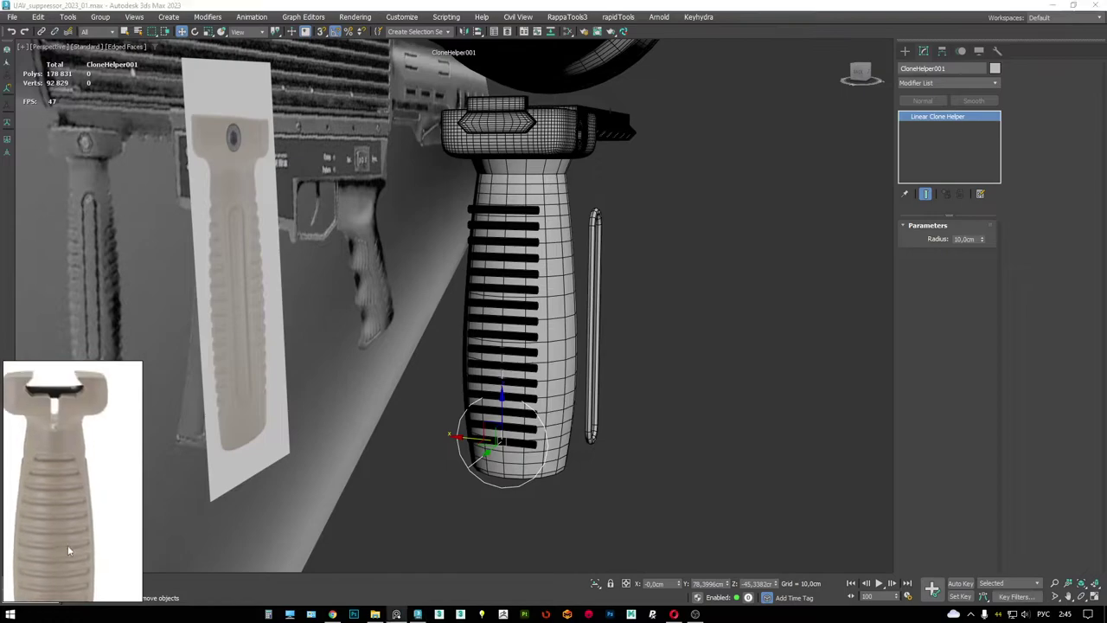
middle_click_drag(606, 220, 664, 232, "alt")
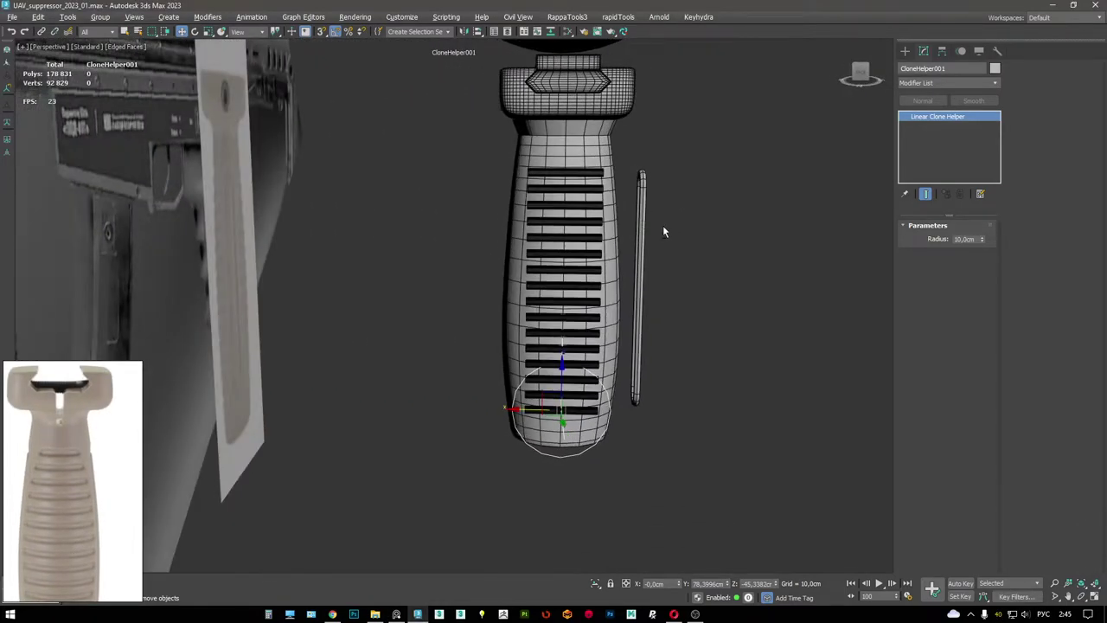
left_click(603, 150)
middle_click_drag(603, 152, 595, 155, "alt")
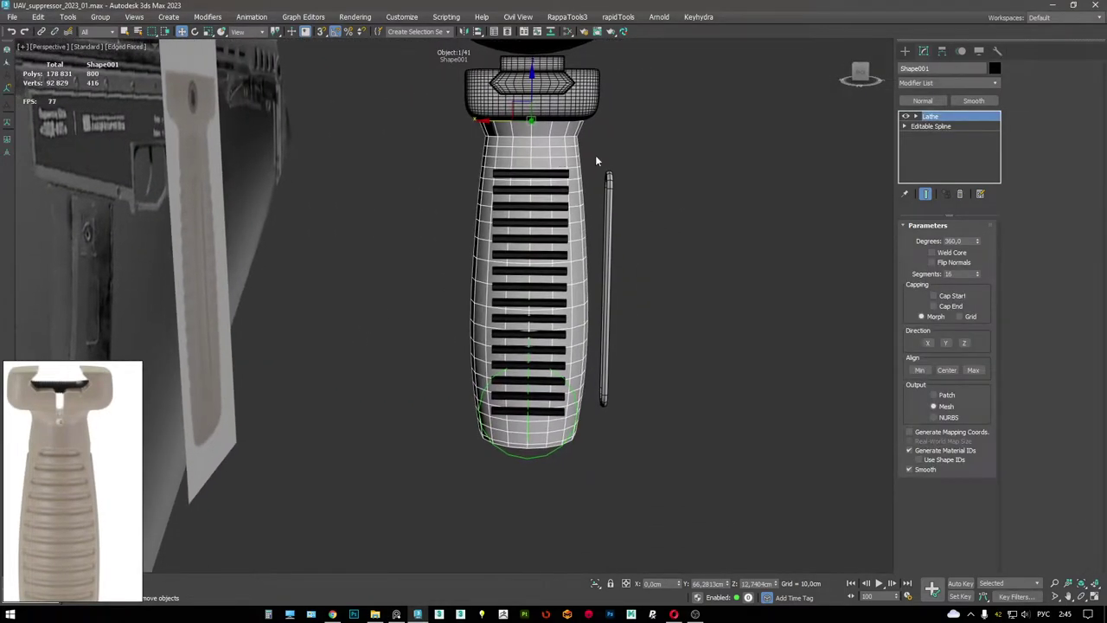
left_click(77, 423)
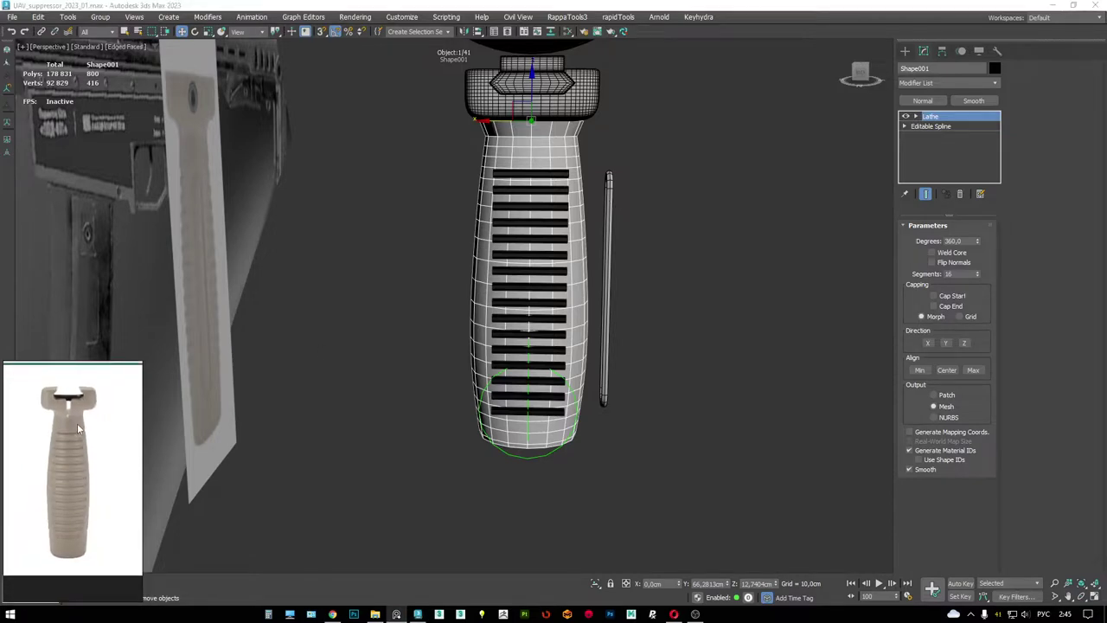
left_click(71, 551)
left_click(76, 557)
scroll(77, 556, "down", 5)
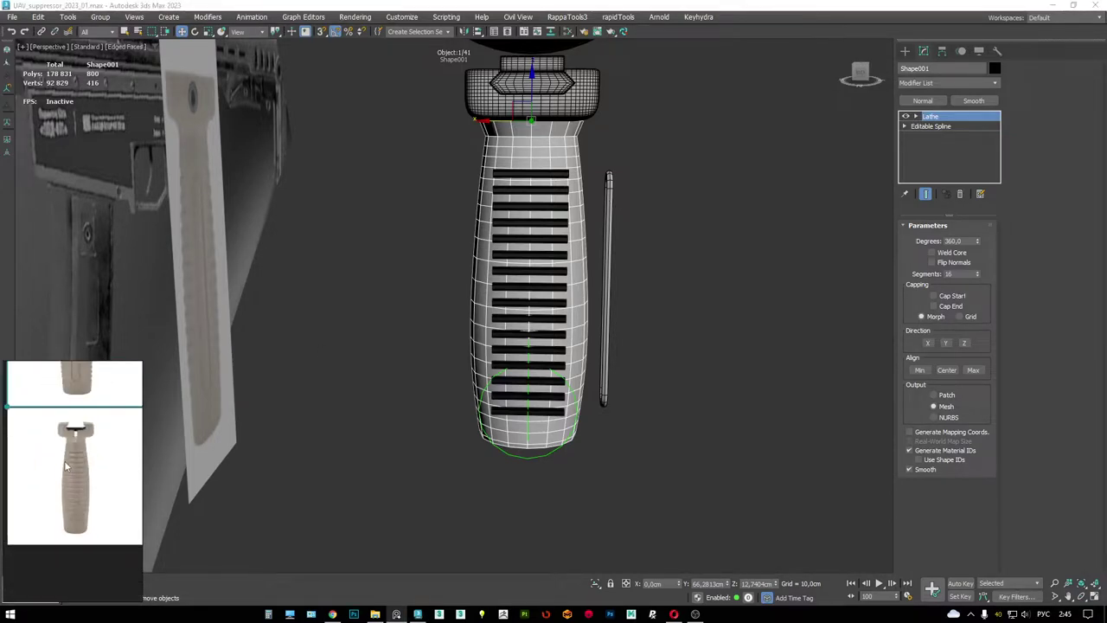
scroll(80, 437, "up", 8)
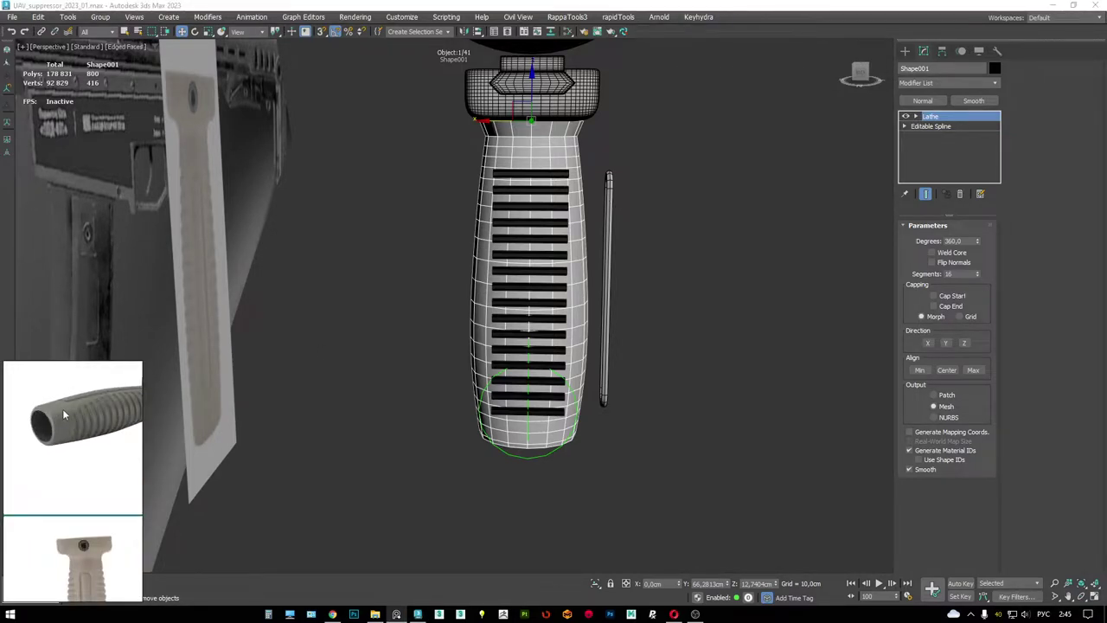
scroll(72, 445, "down", 6)
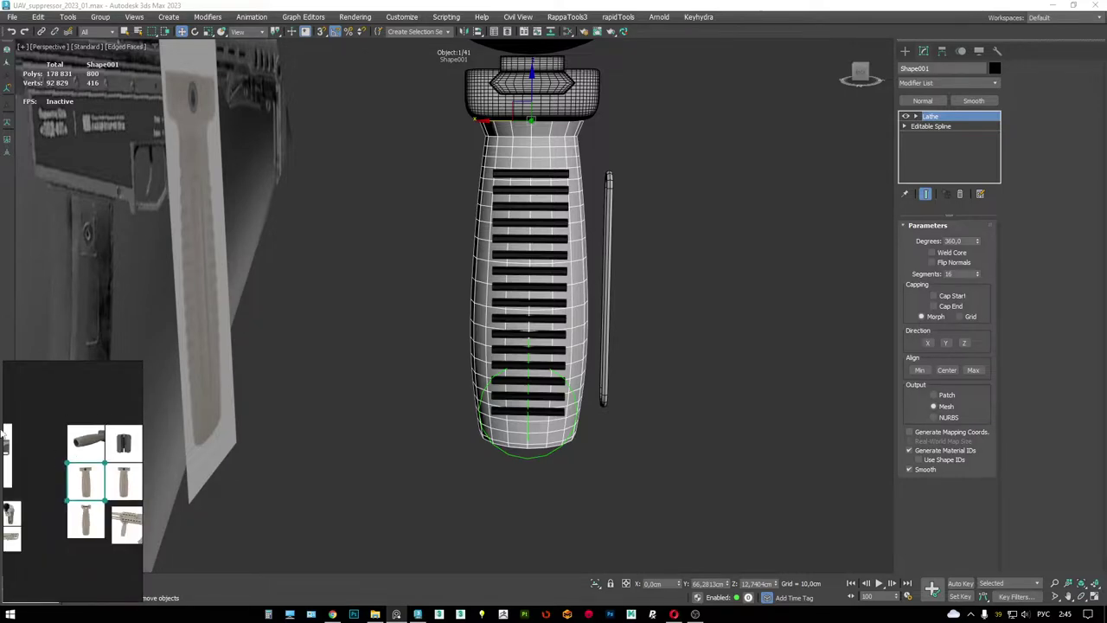
scroll(102, 446, "up", 6)
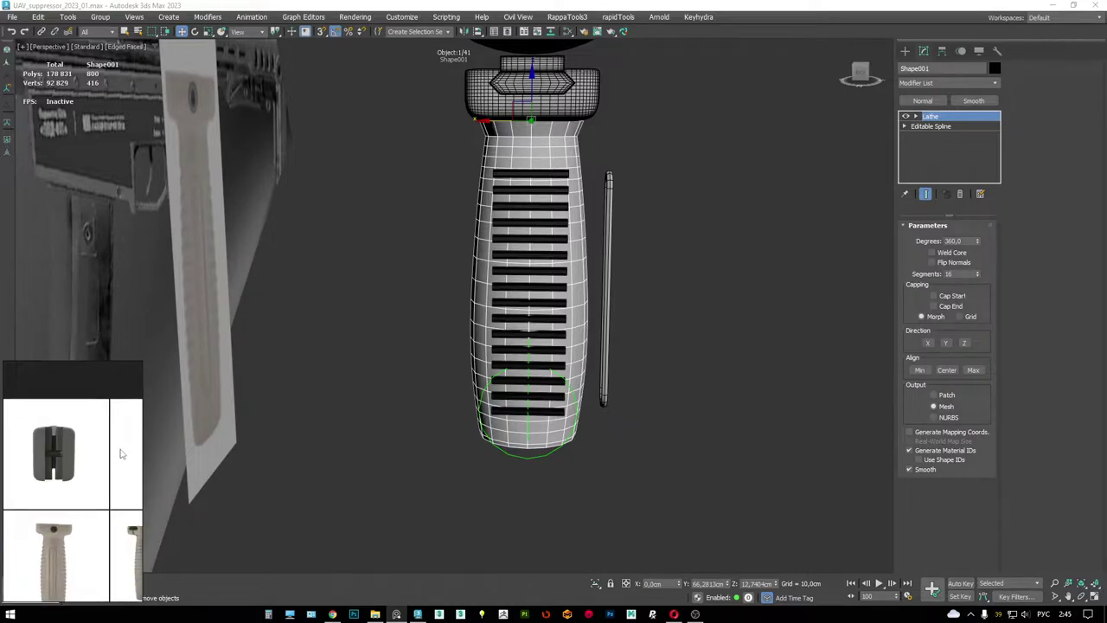
scroll(50, 450, "down", 6)
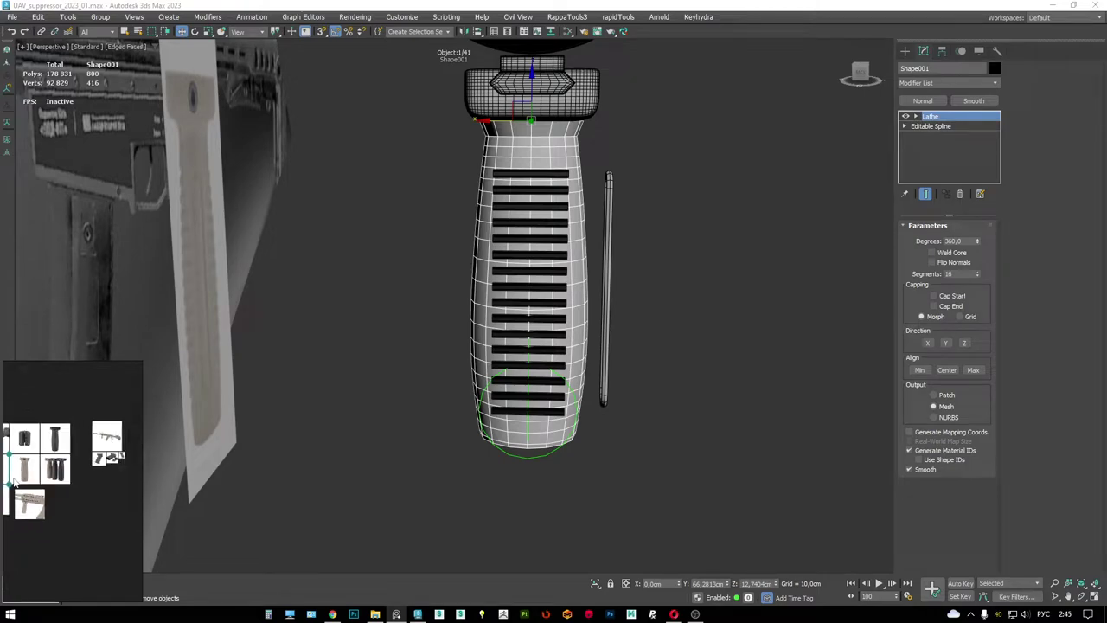
scroll(93, 471, "up", 4)
scroll(78, 463, "down", 6)
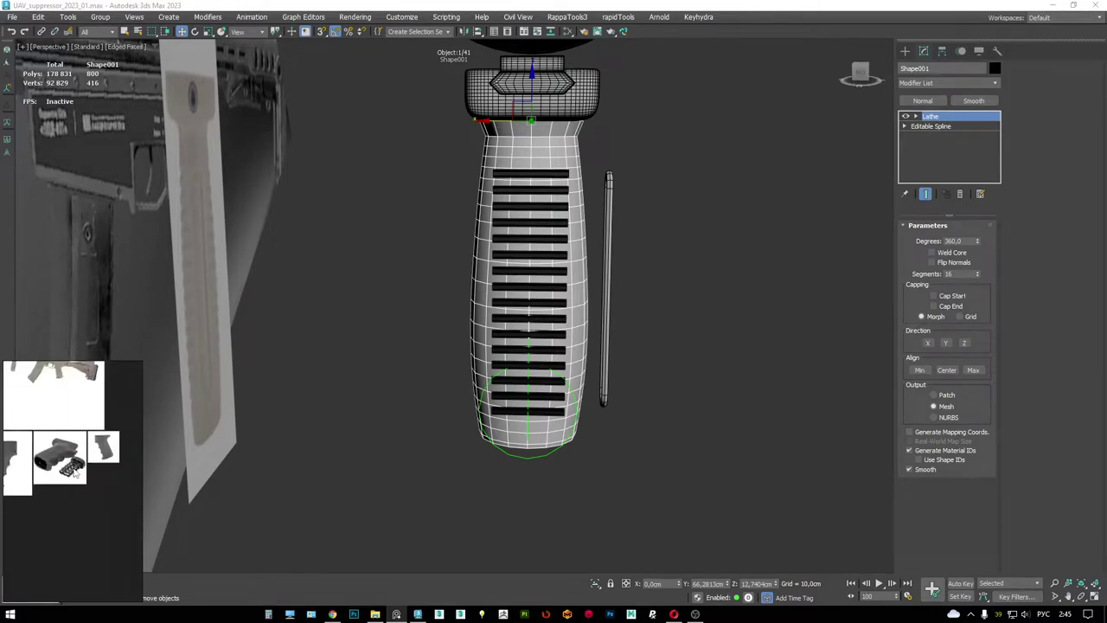
scroll(61, 458, "up", 4)
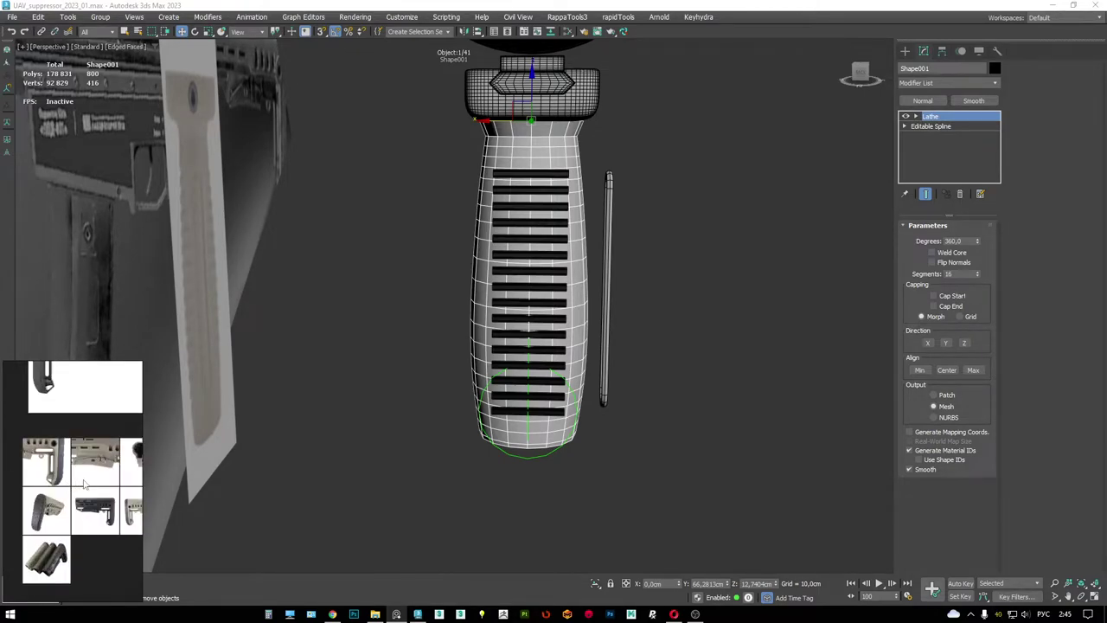
scroll(75, 465, "up", 10)
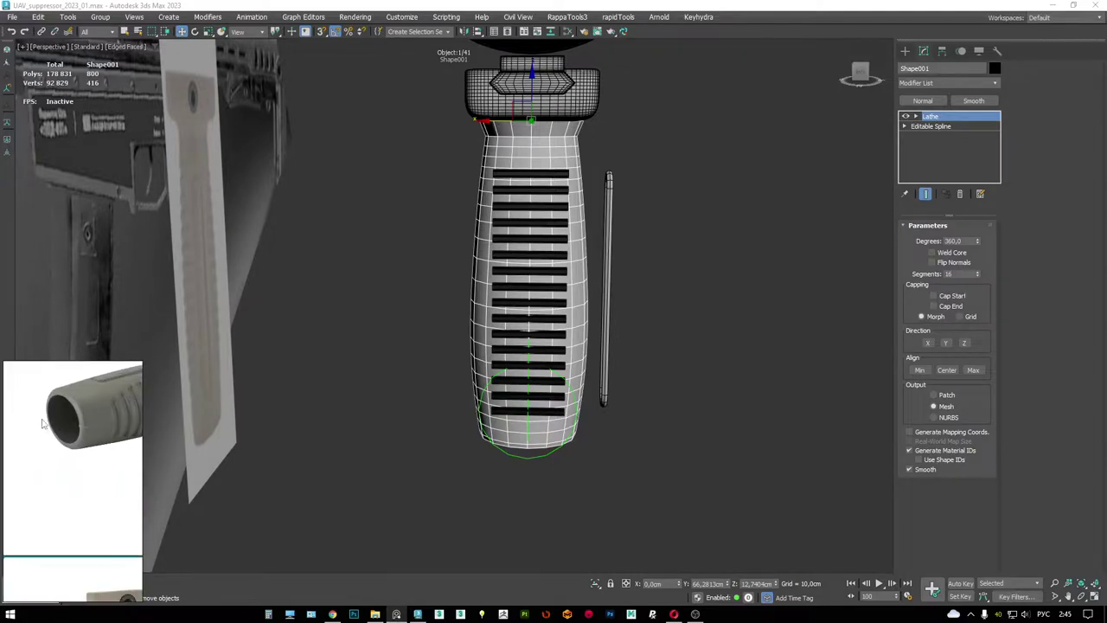
scroll(59, 478, "up", 2)
scroll(68, 468, "down", 2)
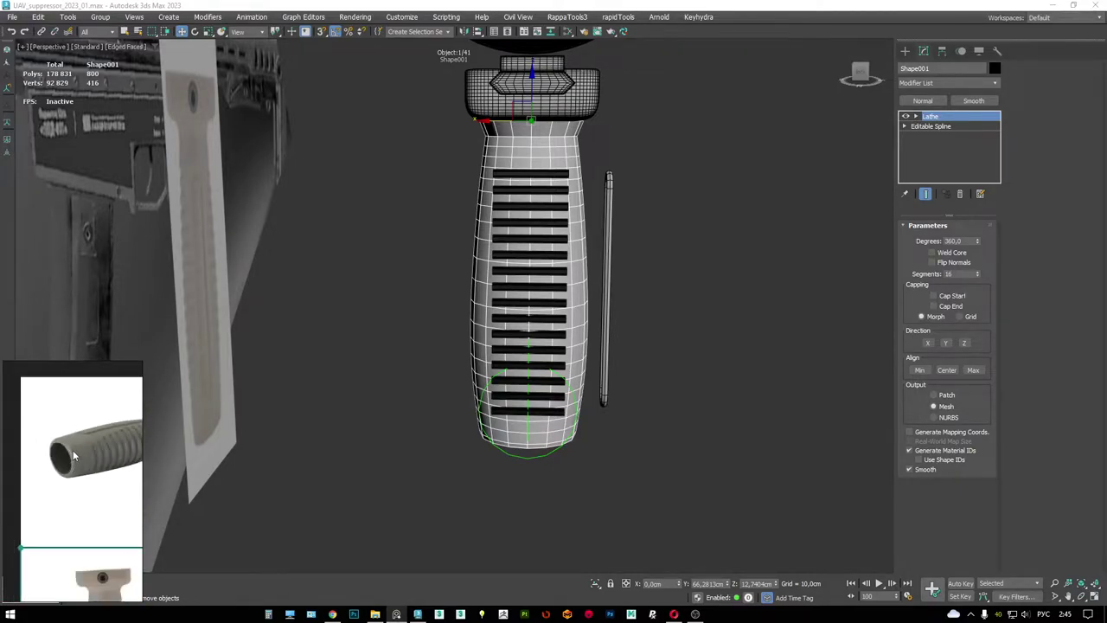
- Orbit beneath the grip and inspect the rib bars in wireframe display
middle_click_drag(571, 372, 683, 351, "alt")
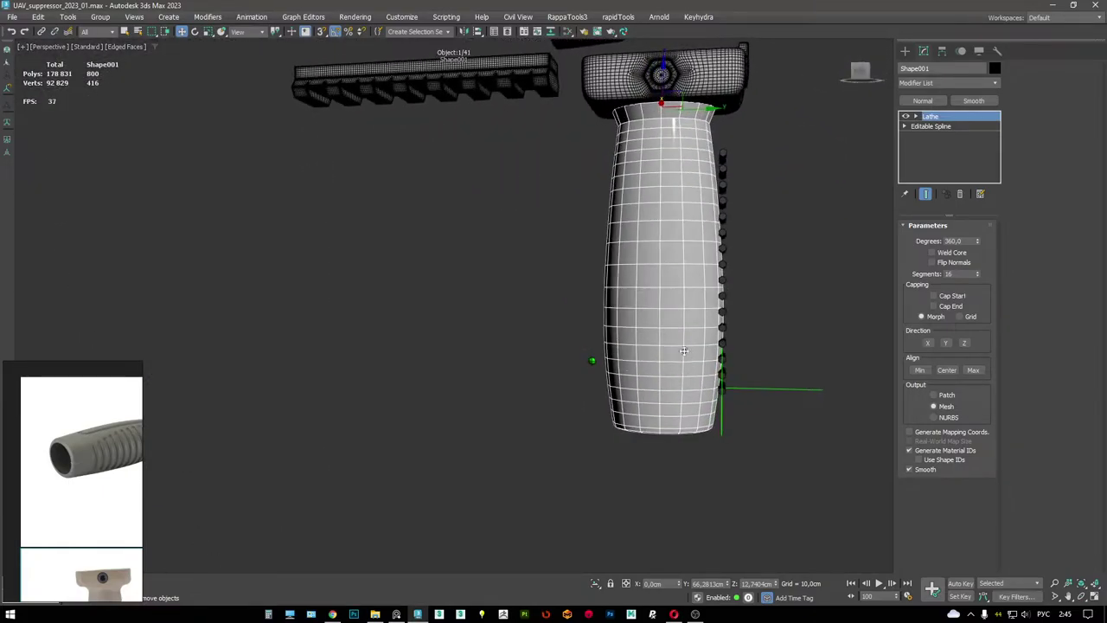
scroll(93, 441, "down", 3)
scroll(80, 480, "up", 3)
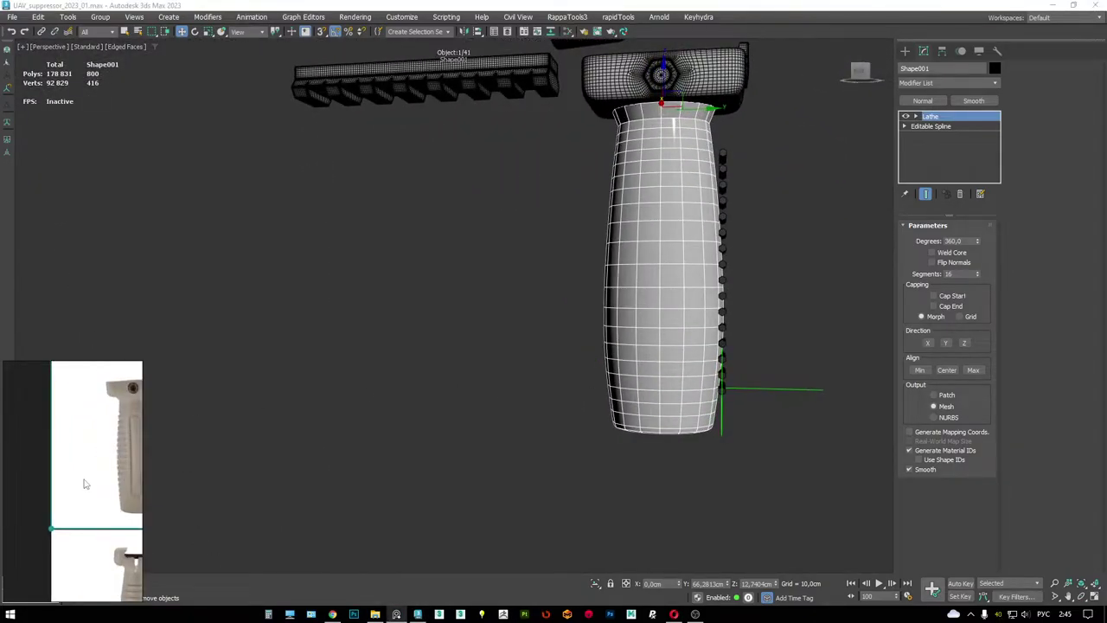
scroll(80, 480, "up", 2)
middle_click_drag(632, 270, 497, 349)
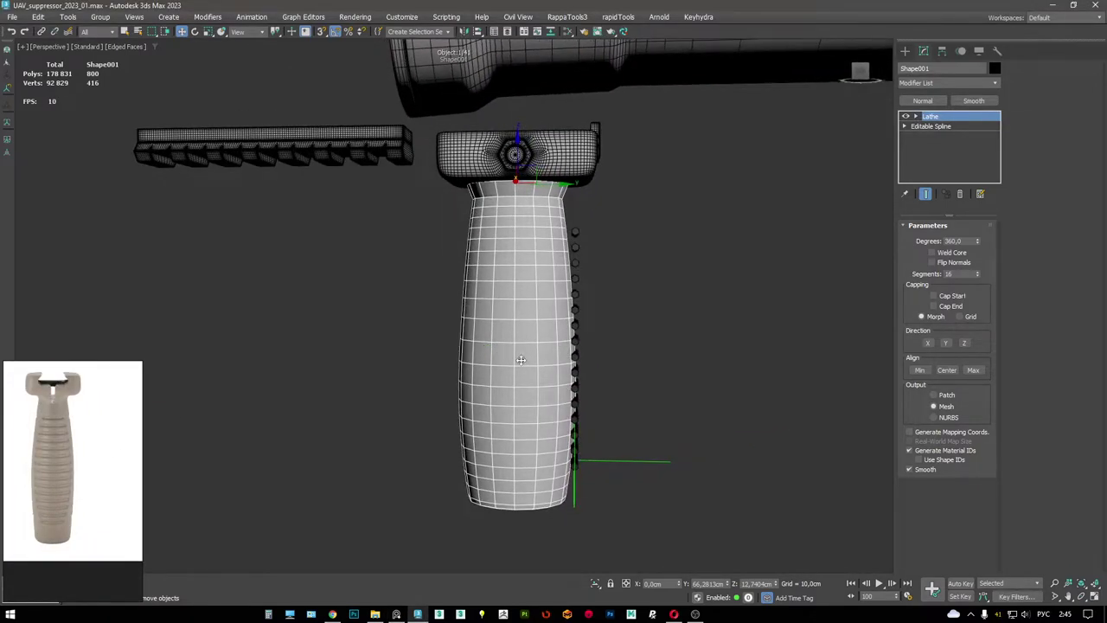
key("F4")
key("F3")
key("F3")
key("F3")
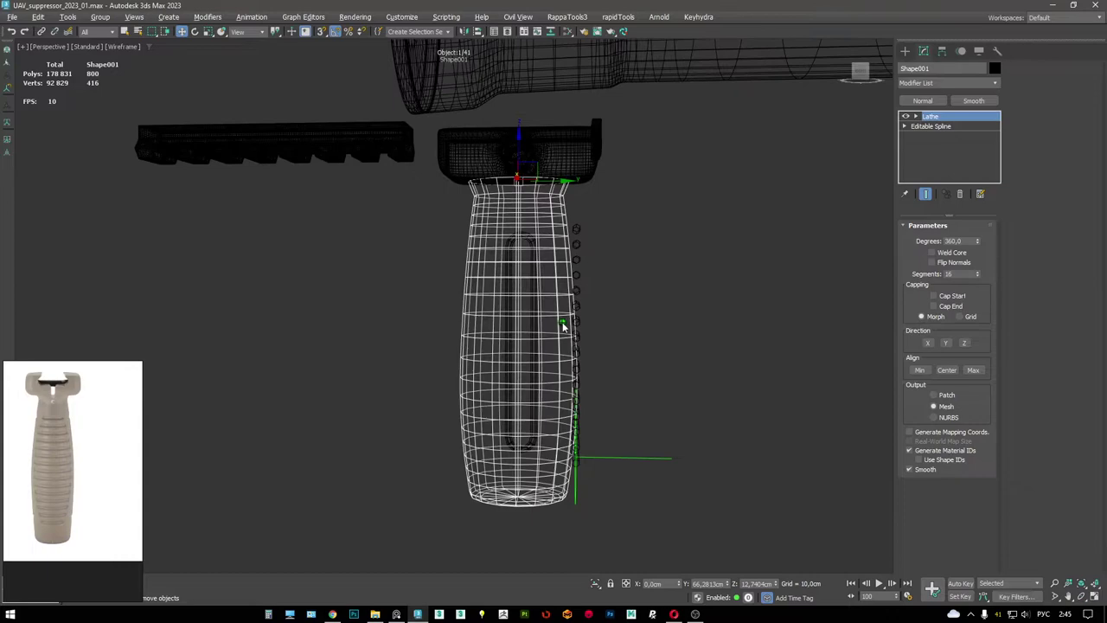
key("F3")
key("F3")
middle_click_drag(564, 324, 534, 321)
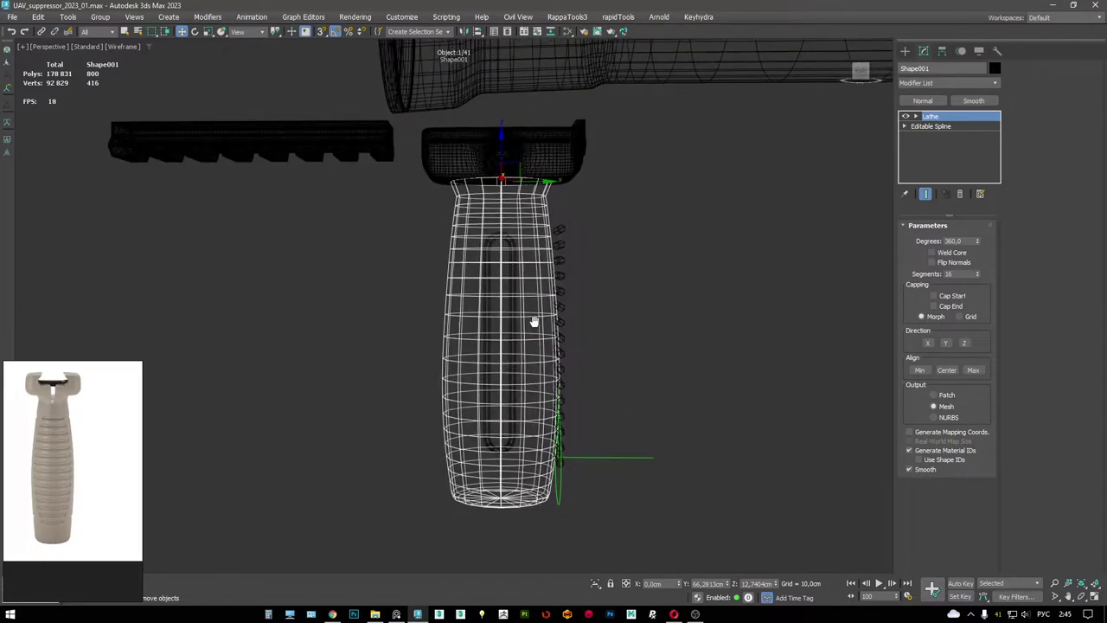
- Restore edged shading on the grip, then return to the four-viewport layout
right_click(657, 310)
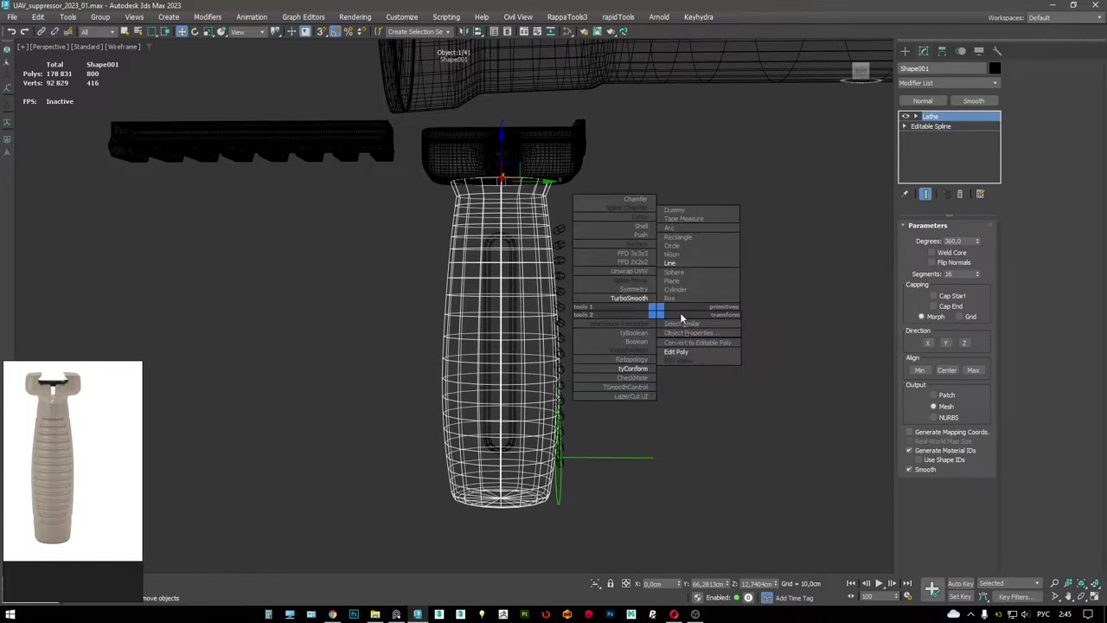
key("F3")
key("F4")
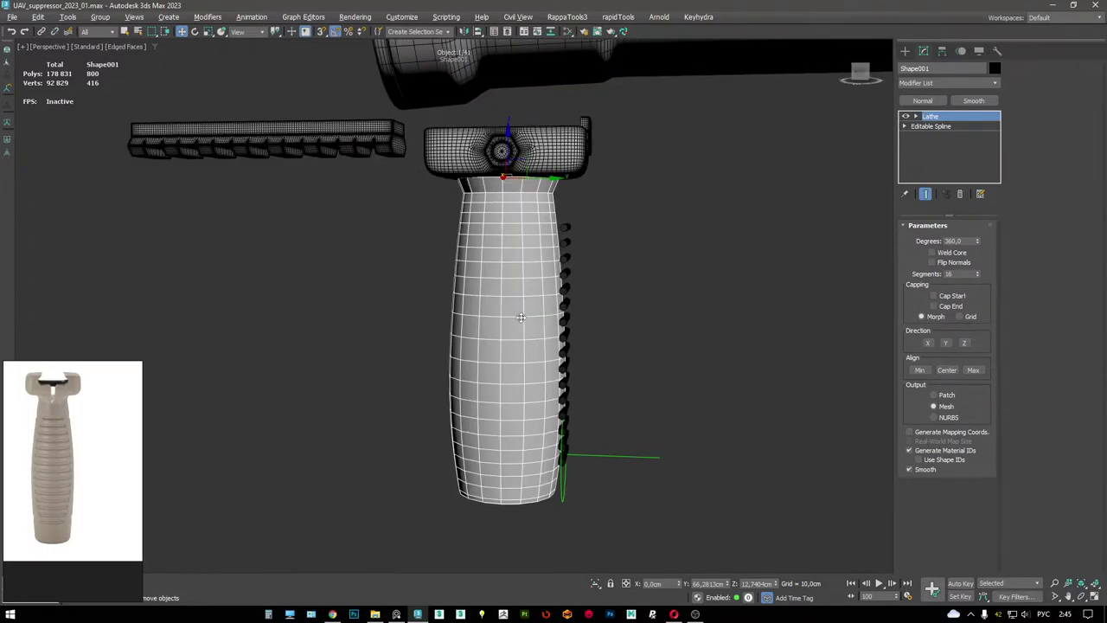
middle_click_drag(522, 315, 523, 317, "alt")
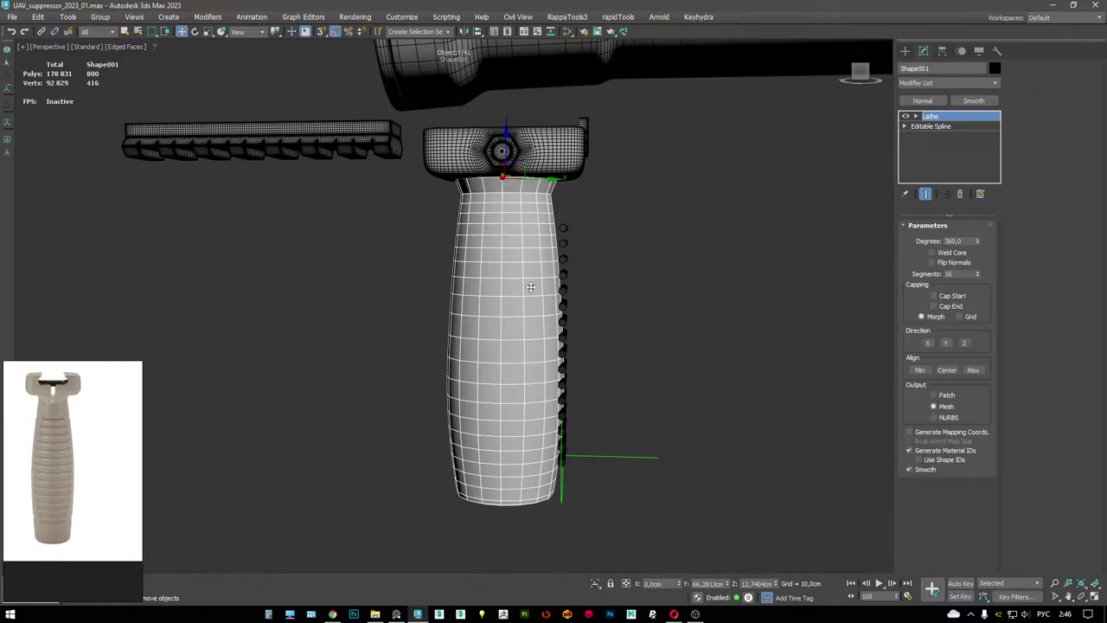
middle_click_drag(530, 286, 597, 251)
key("alt+w")
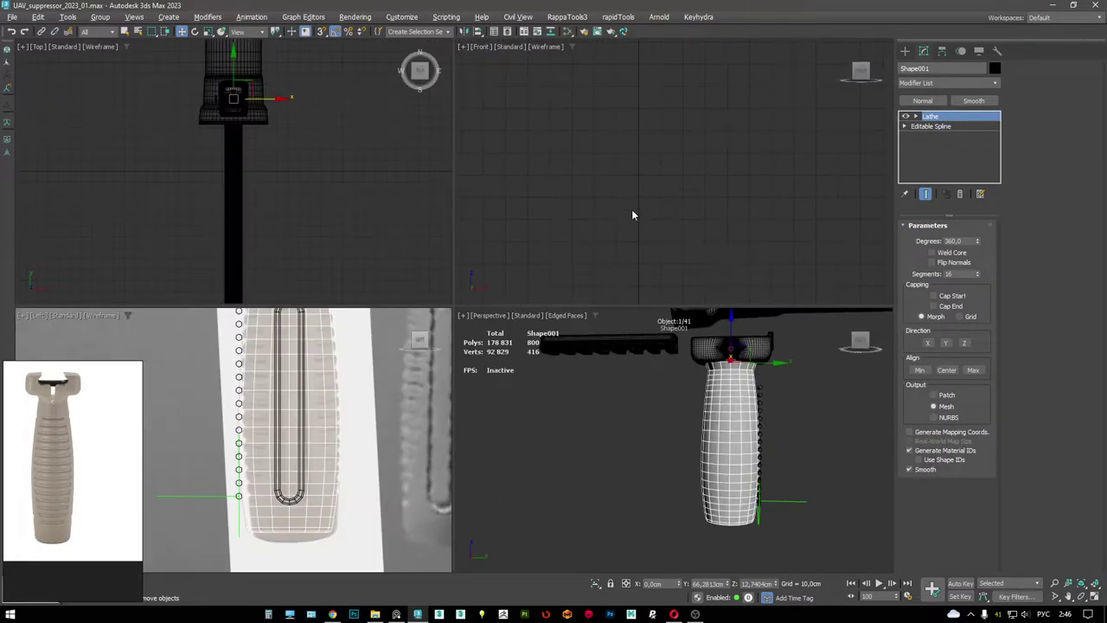
- In the maximized Left view, move and rotate the middle vertex of the grip profile to smooth its curve
key("alt+w")
scroll(534, 297, "up", 4)
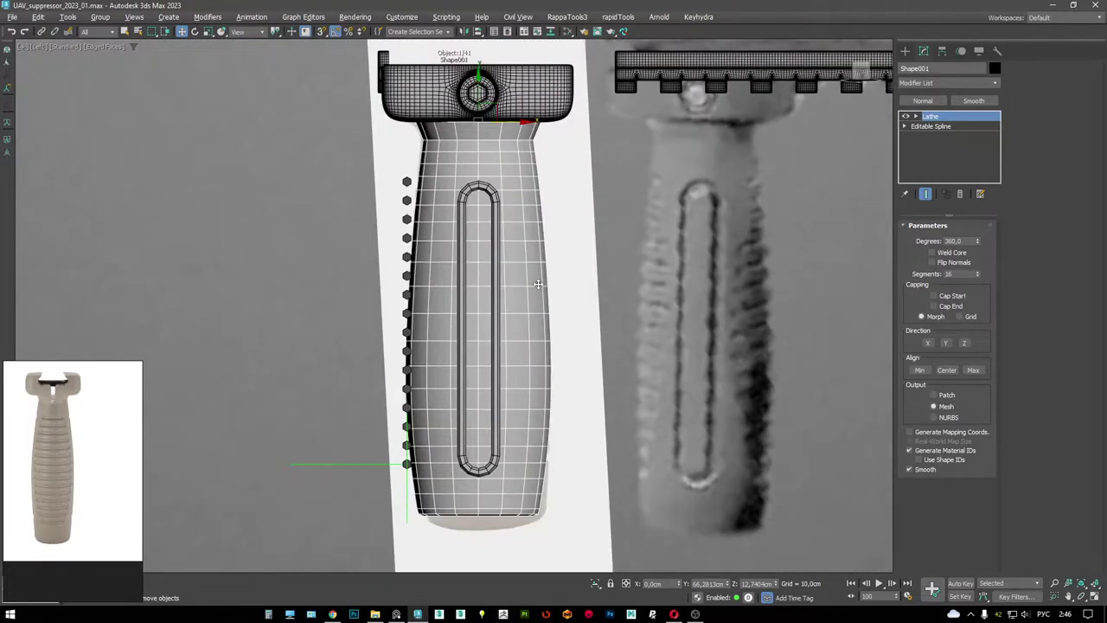
left_click(925, 127)
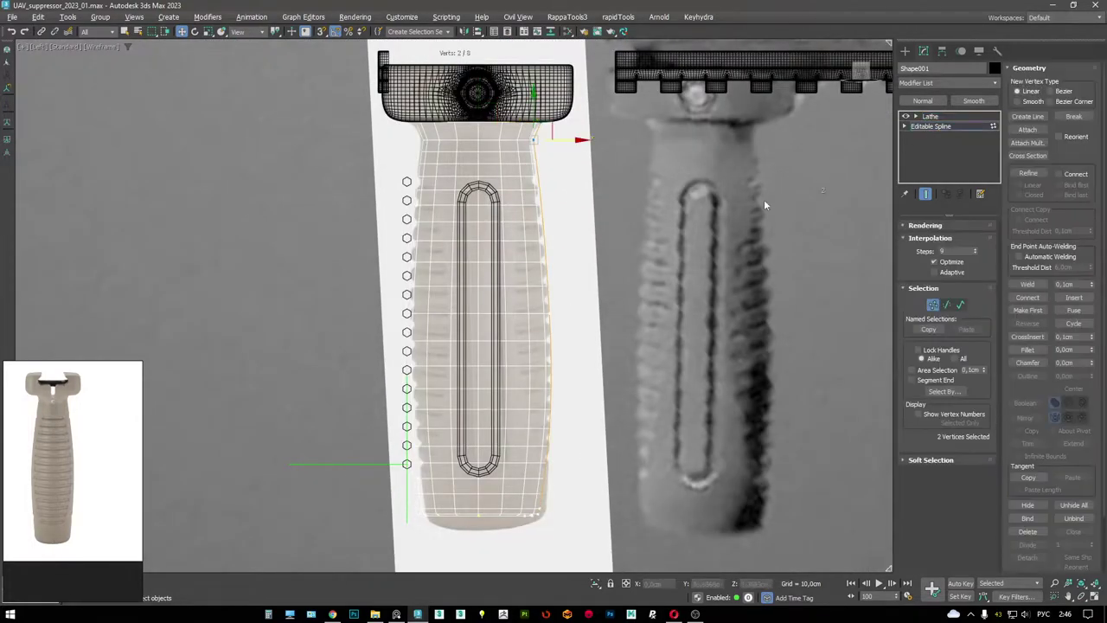
left_click_drag(535, 310, 536, 312)
key("e")
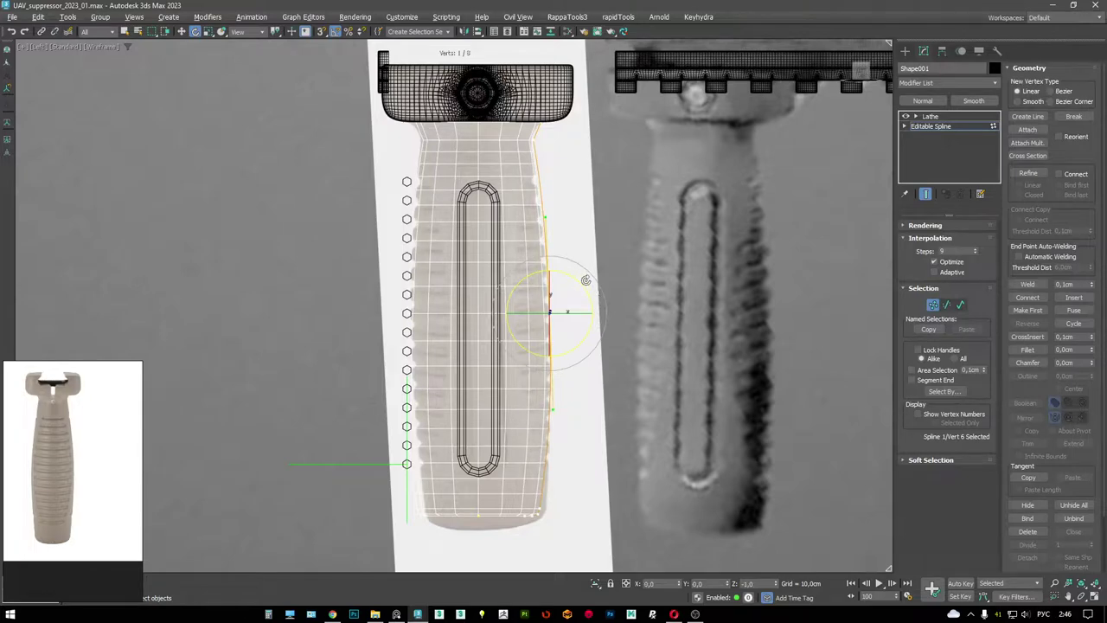
key("F3")
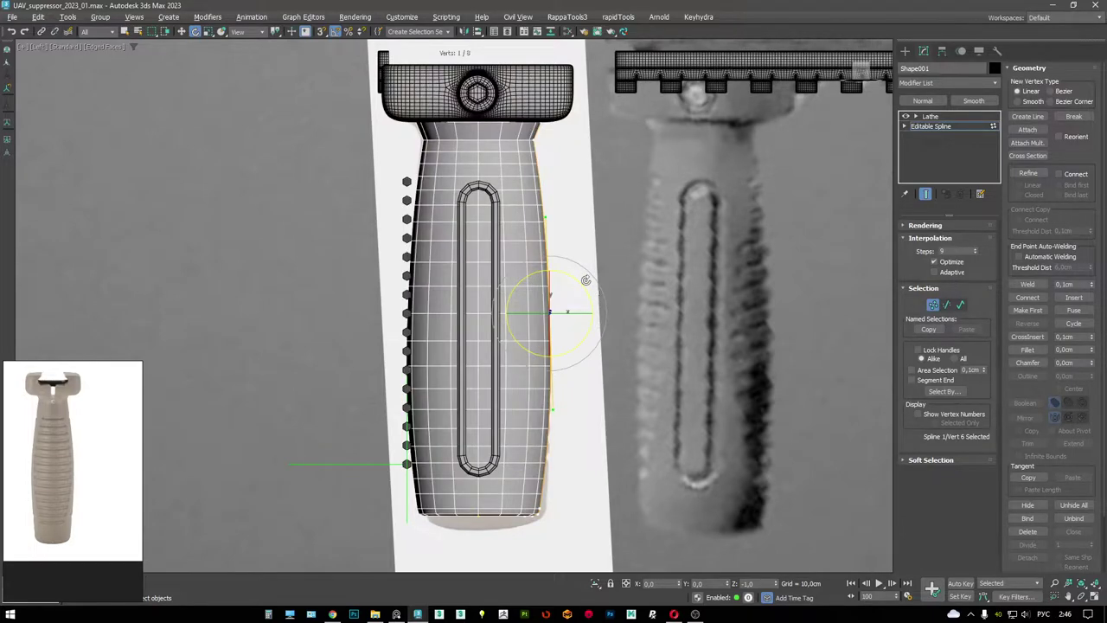
key("F3")
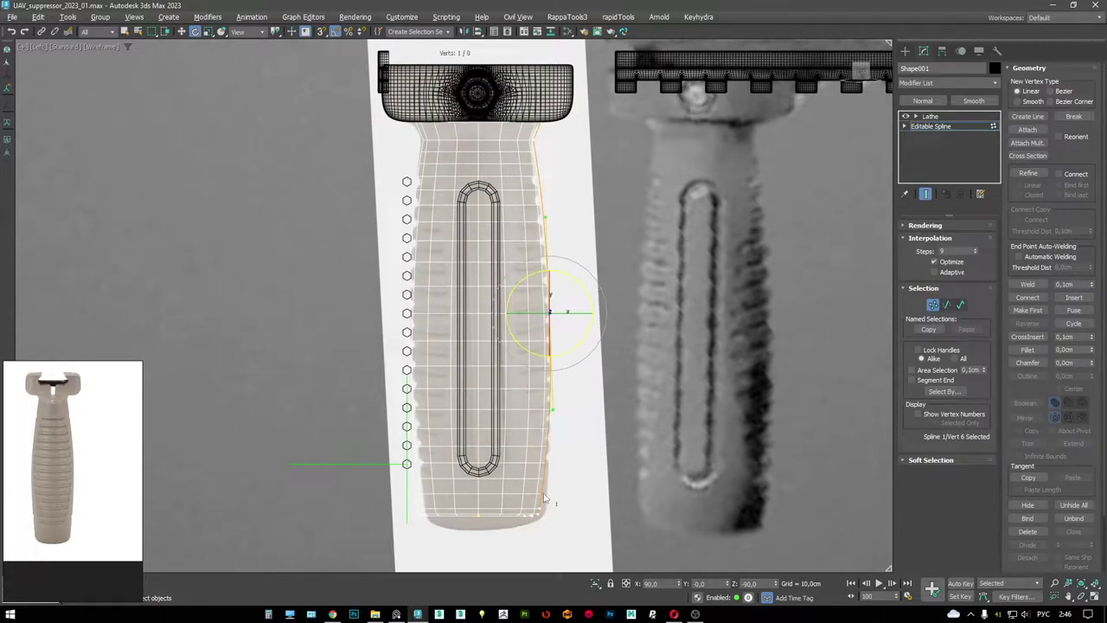
left_click(541, 509)
middle_click_drag(594, 502, 591, 478)
key("w")
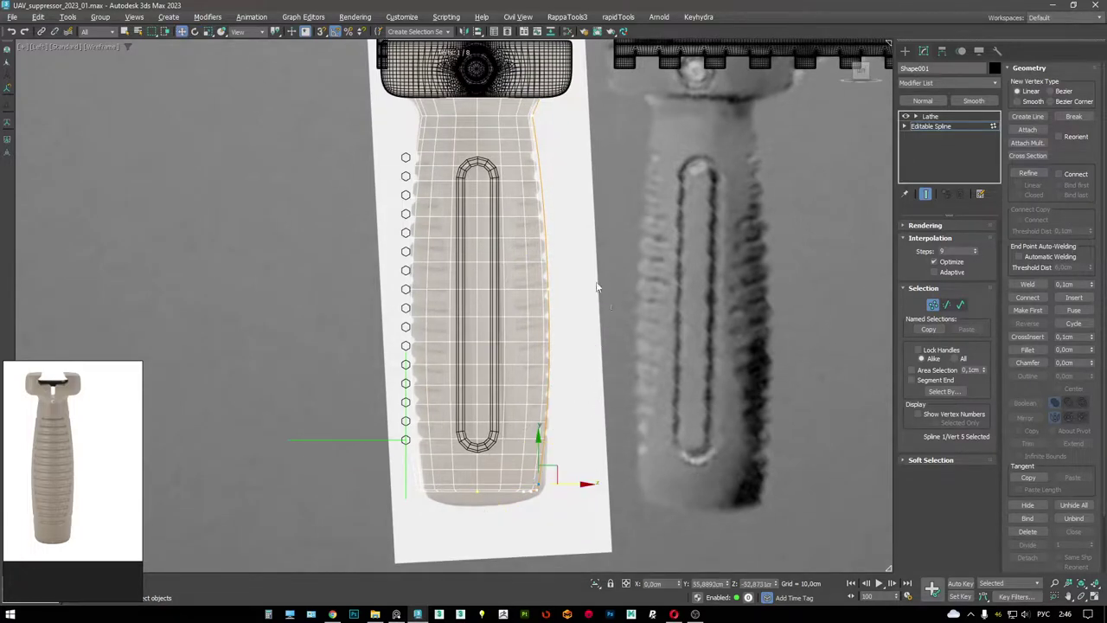
left_click_drag(519, 97, 571, 153)
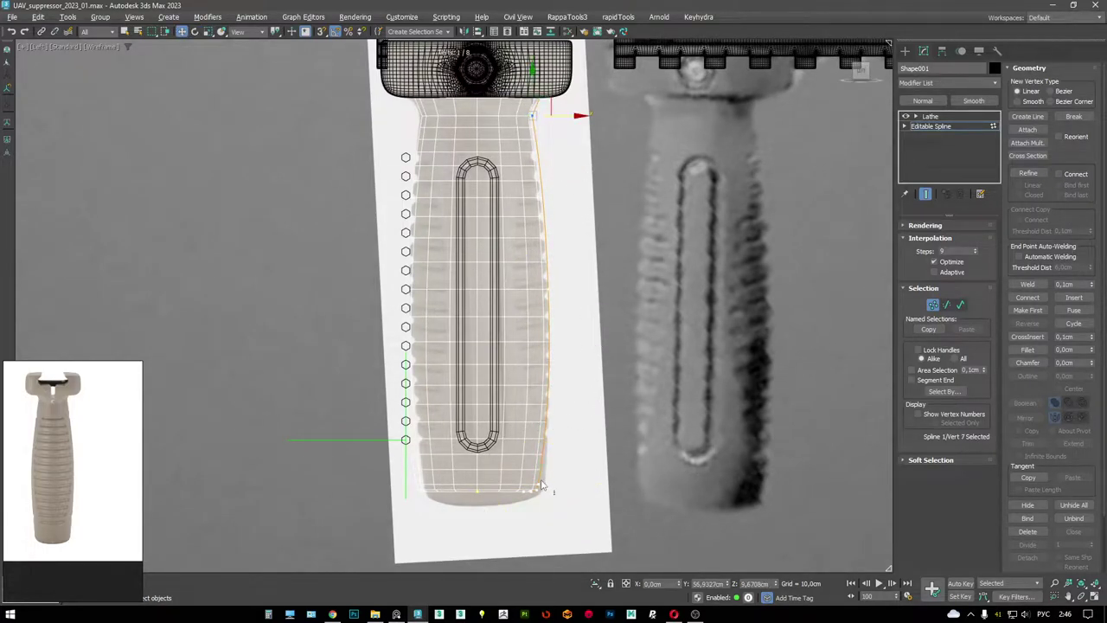
left_click(547, 288)
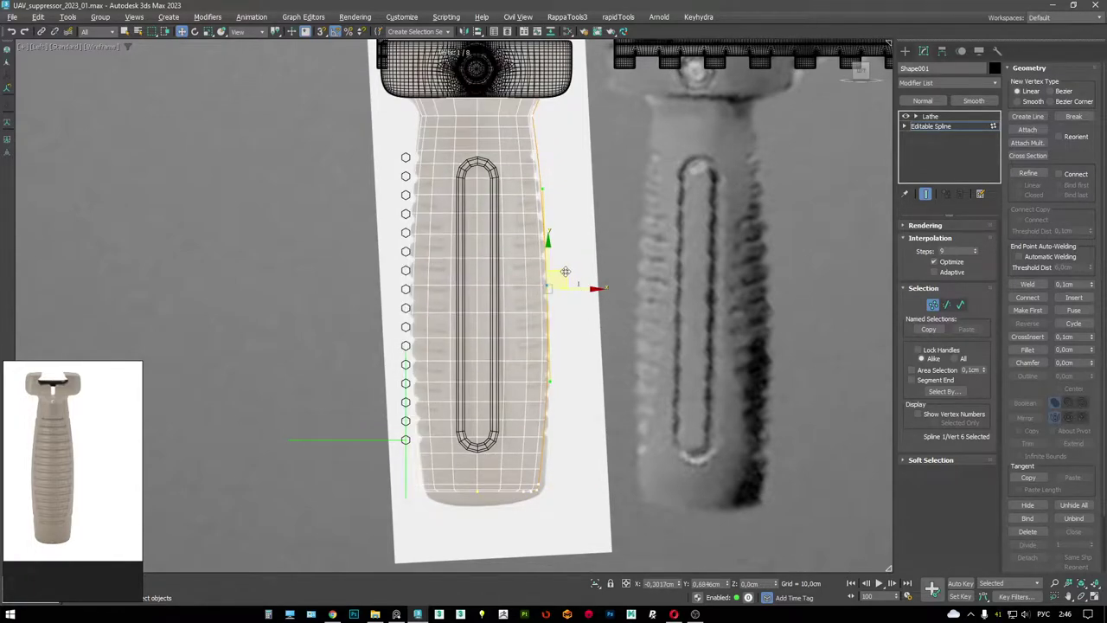
left_click_drag(565, 272, 567, 272)
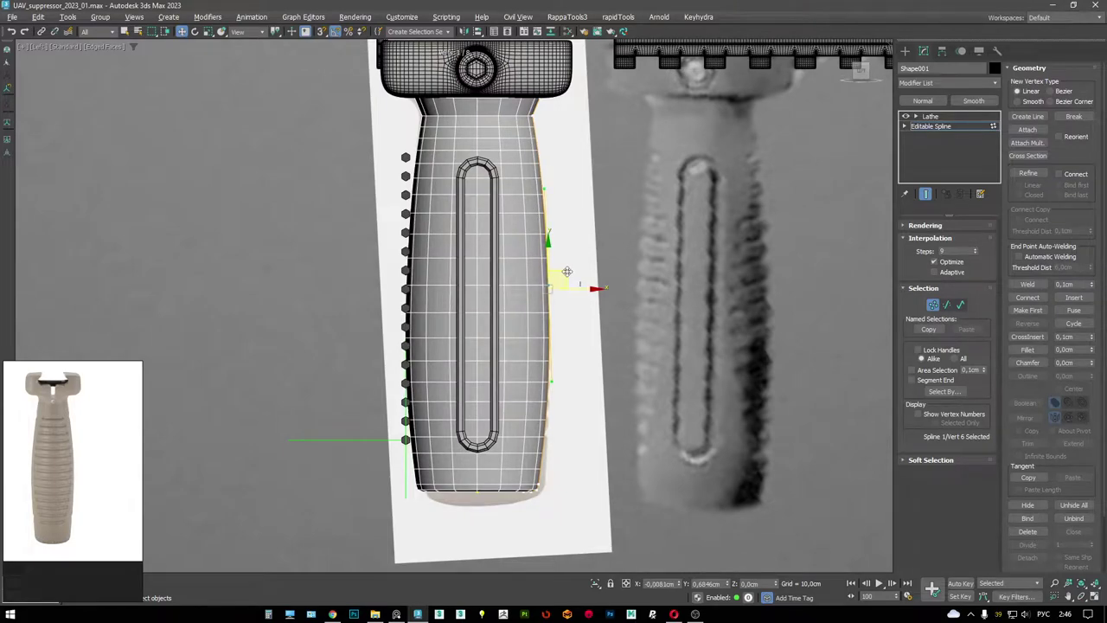
key("e")
left_click_drag(565, 252, 563, 256)
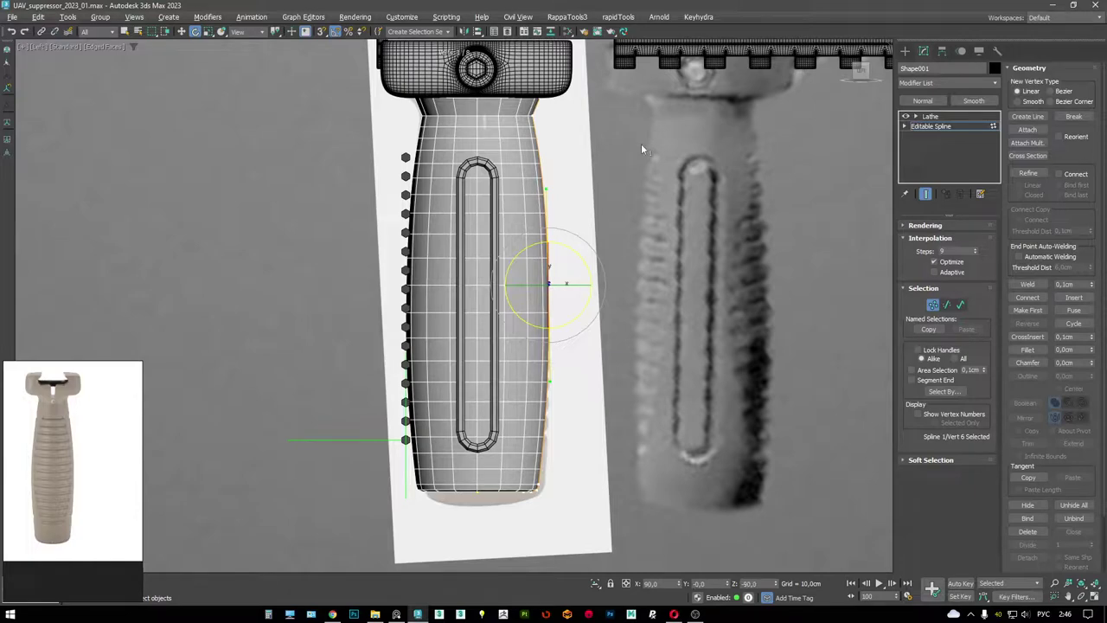
key("w")
- Raise the profile spline's Interpolation Steps to 20
left_click(976, 248)
left_click(976, 249)
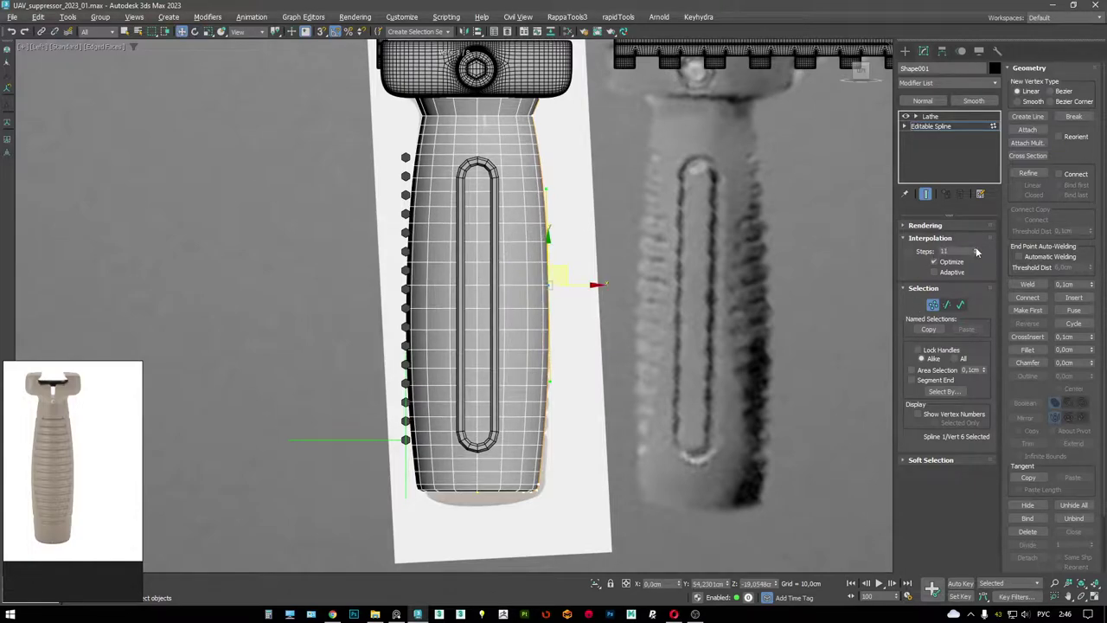
left_click(976, 248)
left_click(976, 248)
left_click(976, 248)
left_click(976, 249)
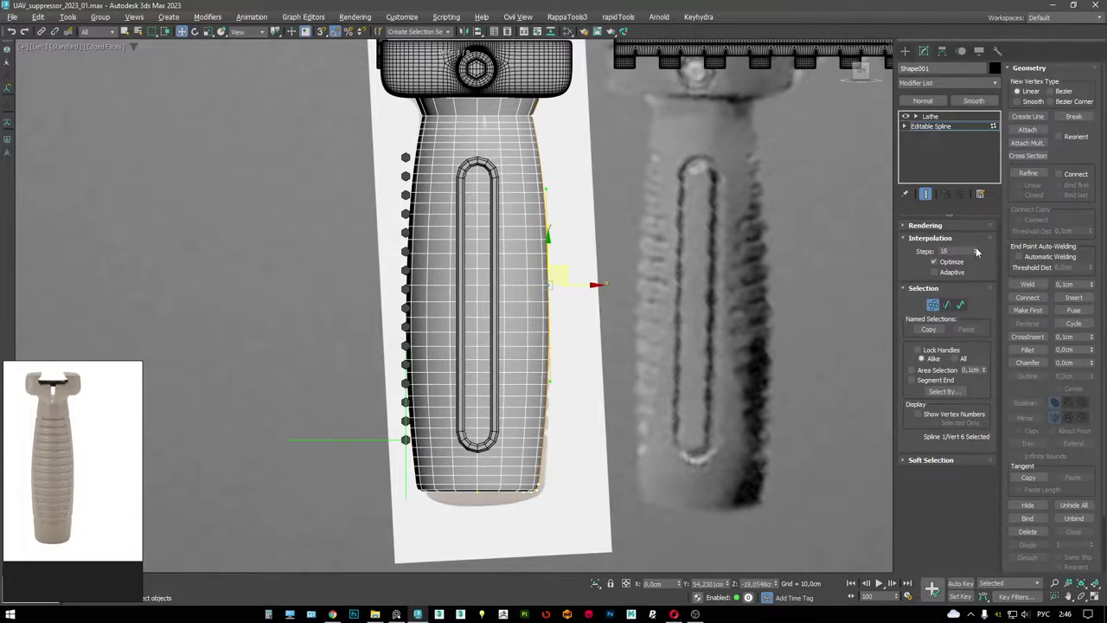
left_click(976, 248)
left_click(976, 248)
left_click(976, 248)
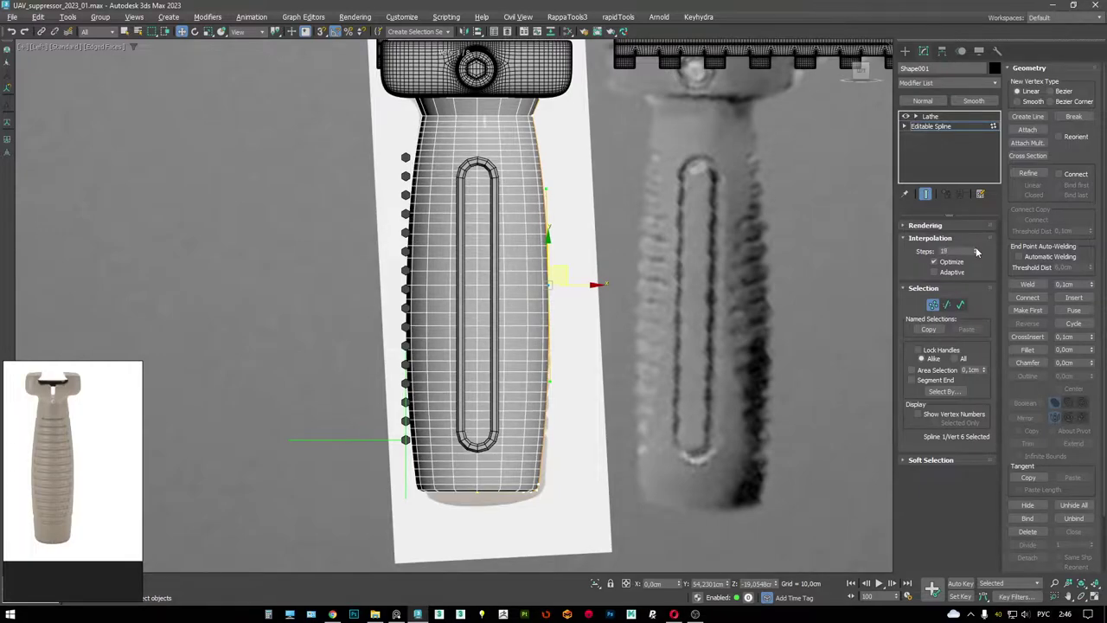
left_click(976, 249)
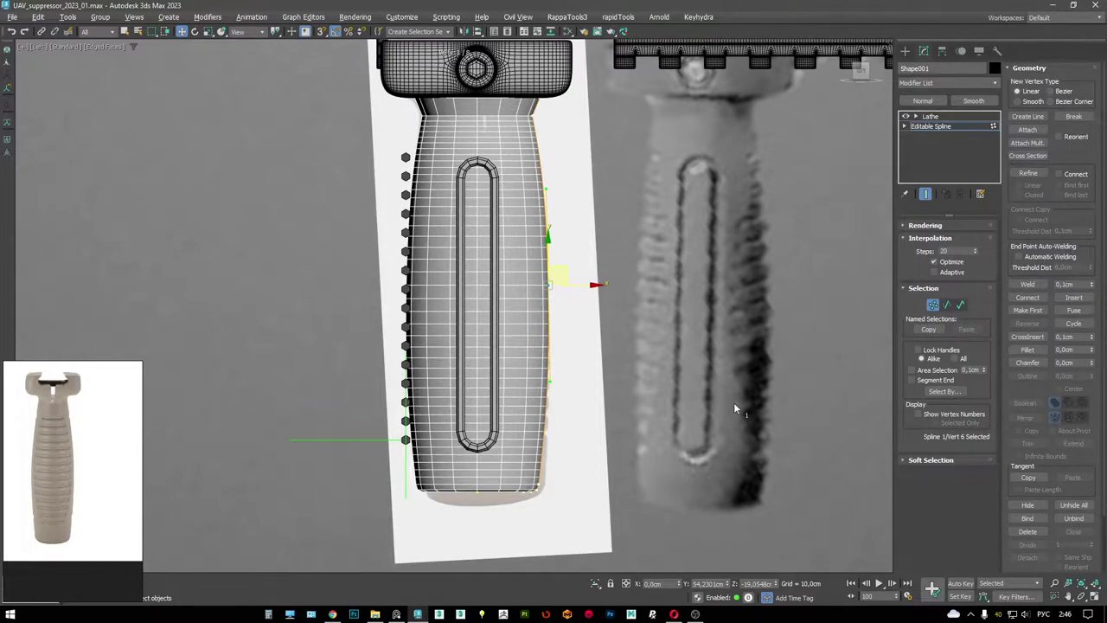
- Maximize the Perspective view and orbit to inspect the denser grip in wireframe
middle_click_drag(734, 402, 656, 400)
scroll(446, 391, "up", 4)
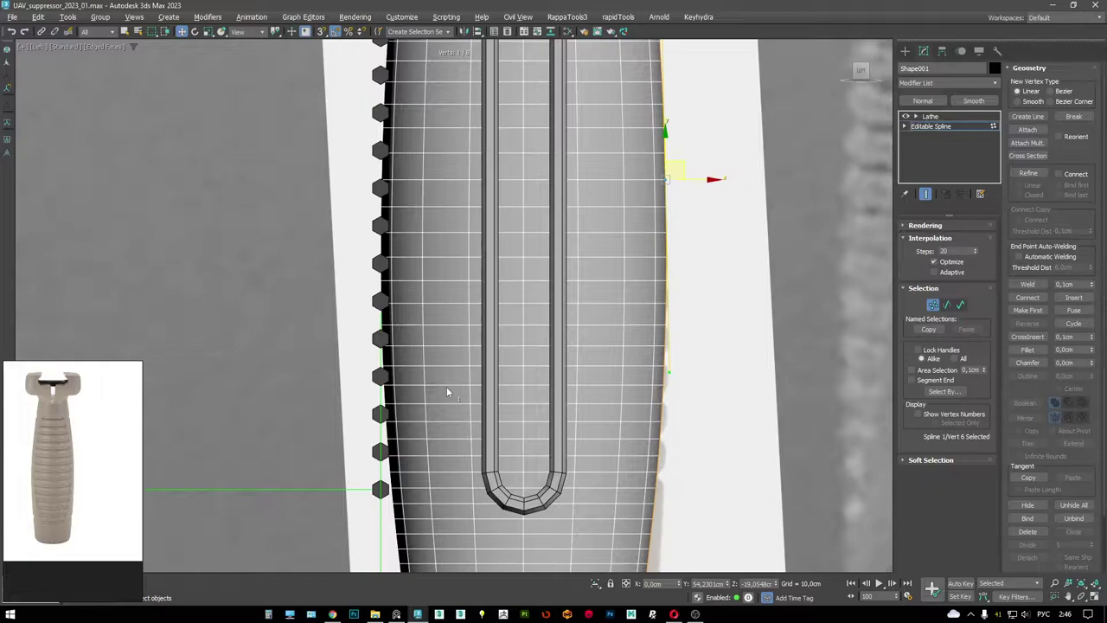
scroll(441, 398, "down", 6)
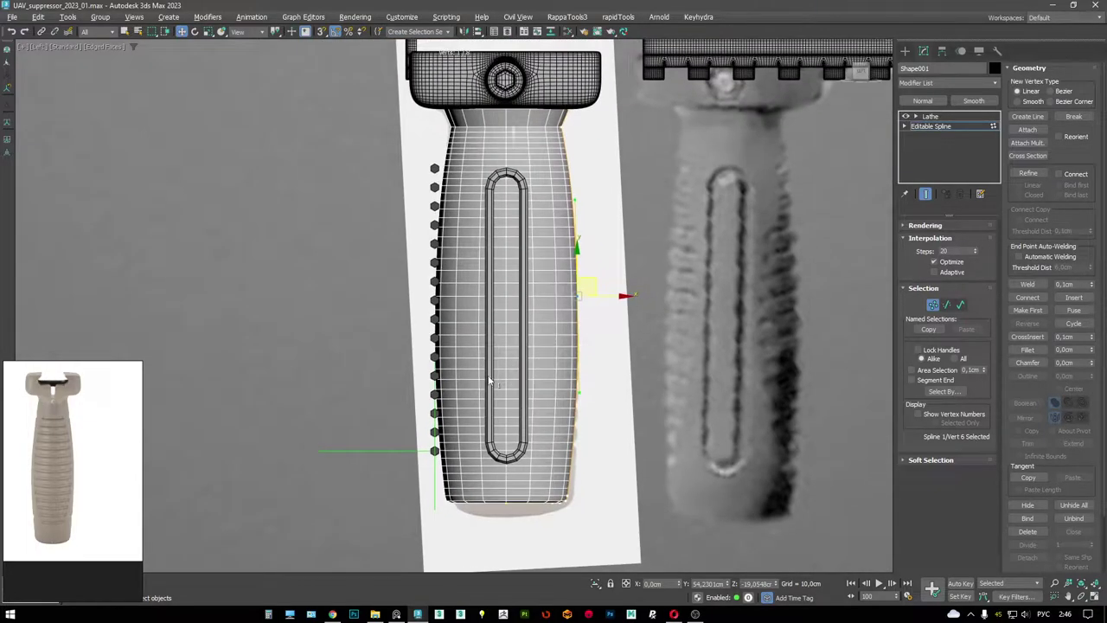
key("alt+w")
middle_click(767, 451)
key("alt+w")
middle_click_drag(766, 451, 638, 383, "alt")
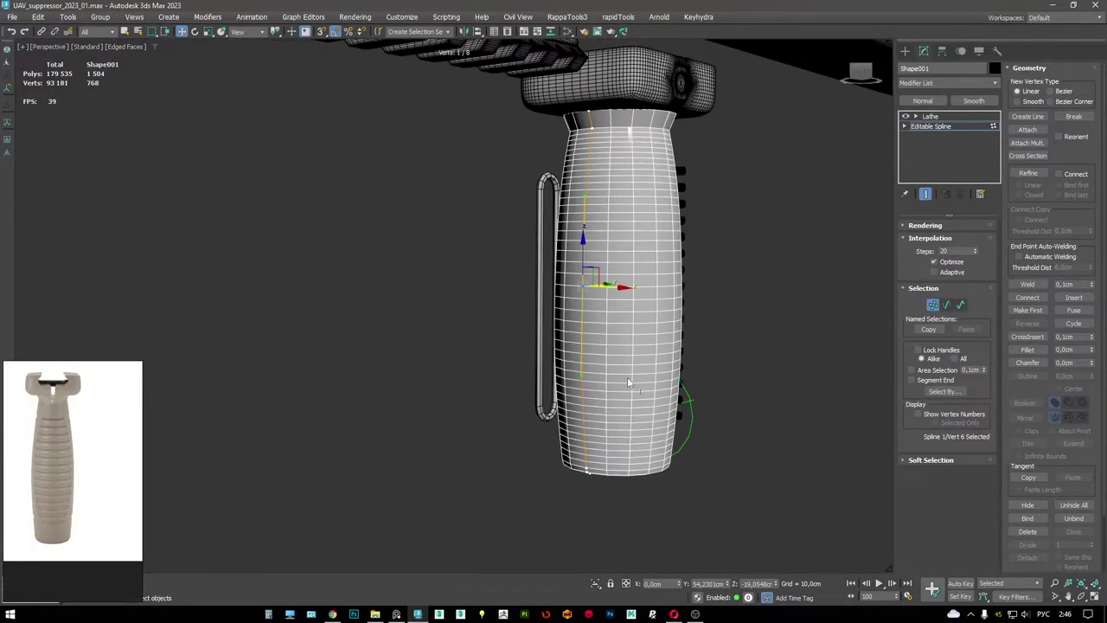
mouse_move(585, 288)
middle_mouse_down("alt")
mouse_move(502, 339)
mouse_move(617, 329)
mouse_move(507, 343)
mouse_move(510, 322)
mouse_move(515, 380)
middle_mouse_up("alt")
key("F3")
key("F3")
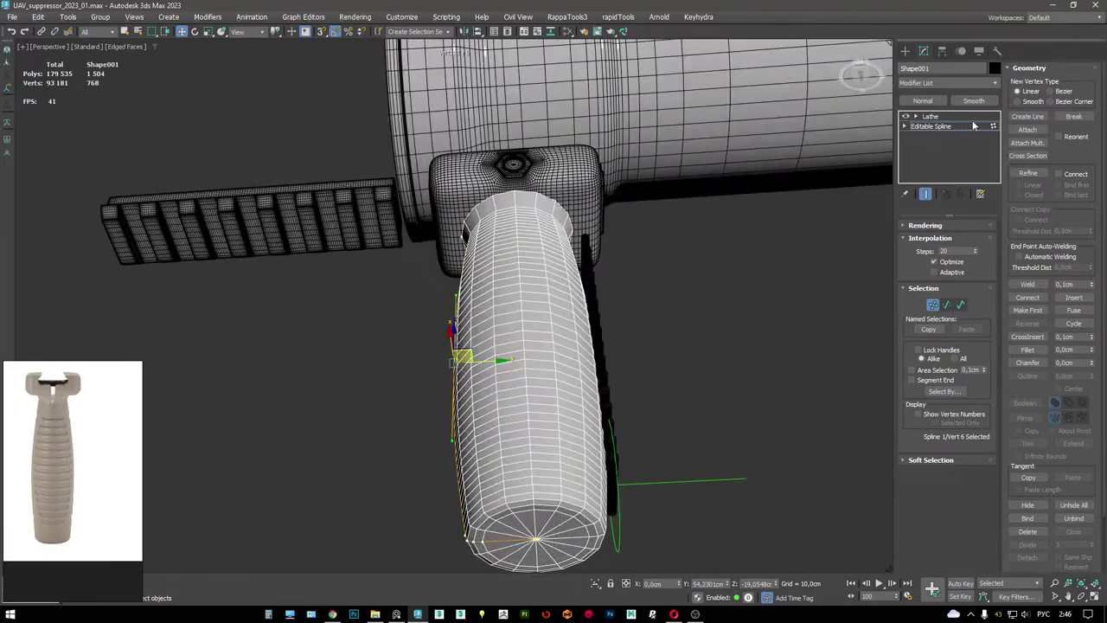
- Delete the Lathe modifier from the grip to expose its profile spline
left_click(939, 116)
left_click(906, 116)
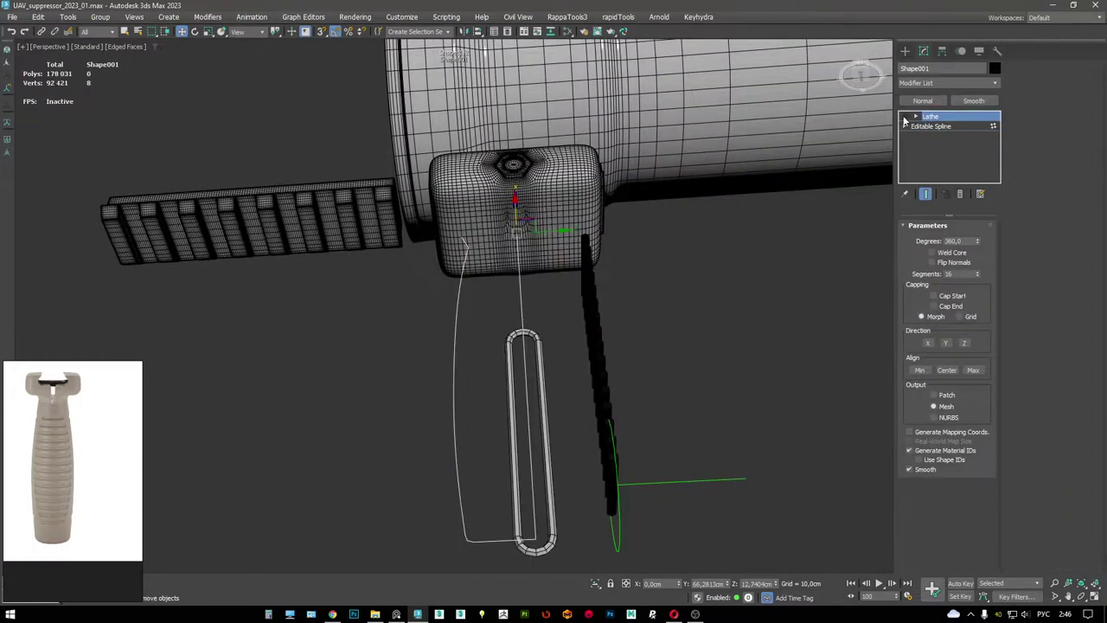
mouse_move(511, 407)
middle_mouse_down("alt")
mouse_move(505, 346)
mouse_move(526, 314)
middle_mouse_up("alt")
key("F3")
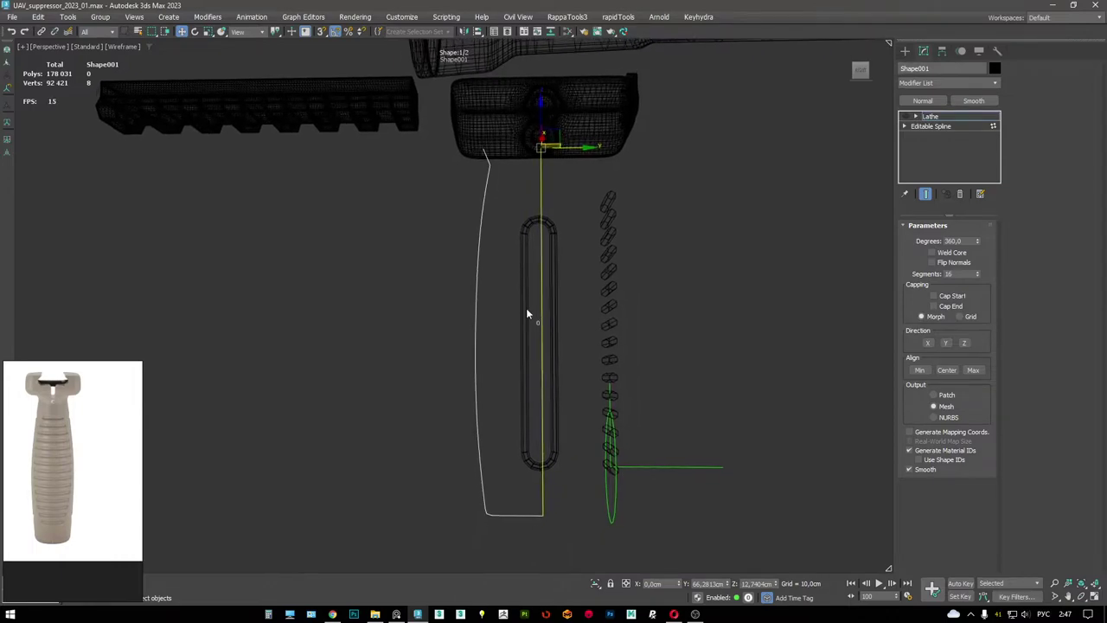
middle_click_drag(519, 276, 574, 270, "alt")
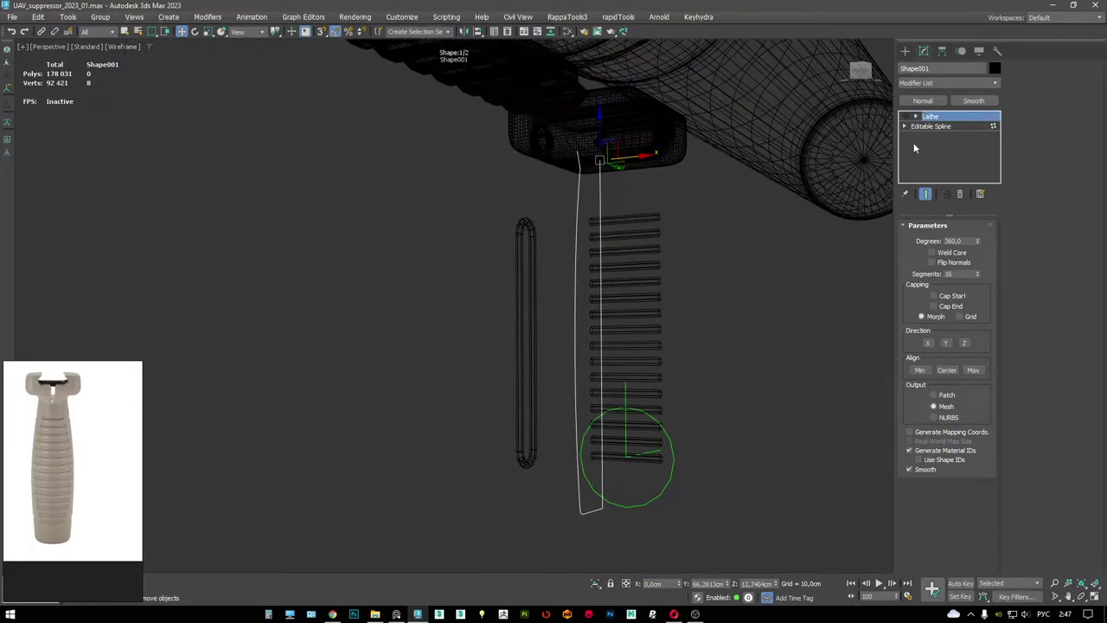
right_click(931, 118)
left_click(951, 131)
middle_click_drag(666, 190, 521, 272, "alt")
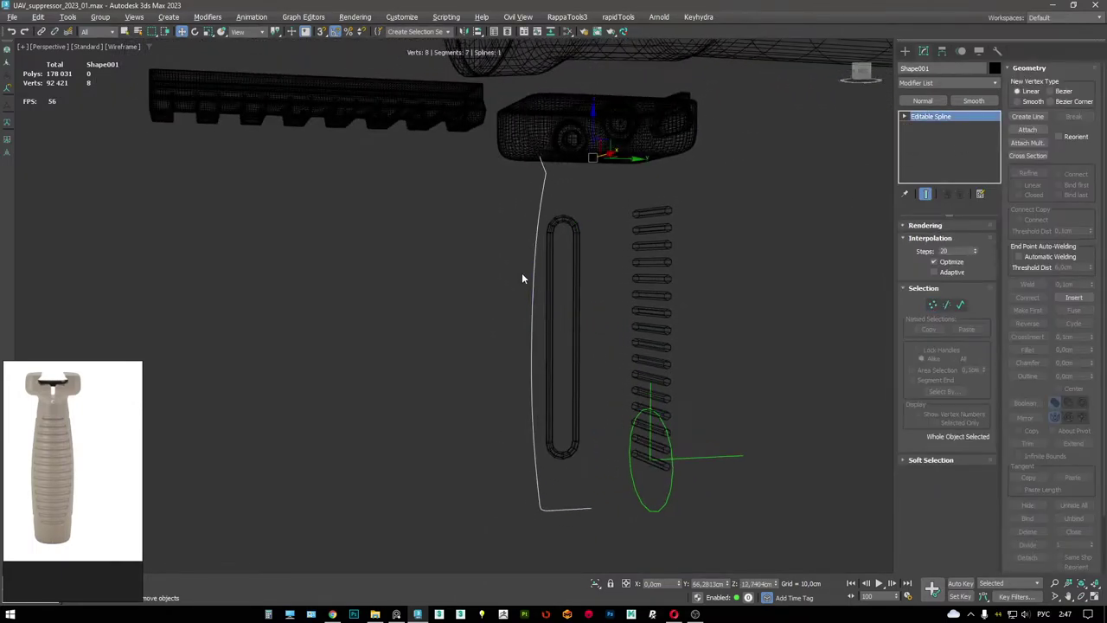
- Select the two long outer profile segments, undoing a trial 6-division subdivide
left_click(933, 116)
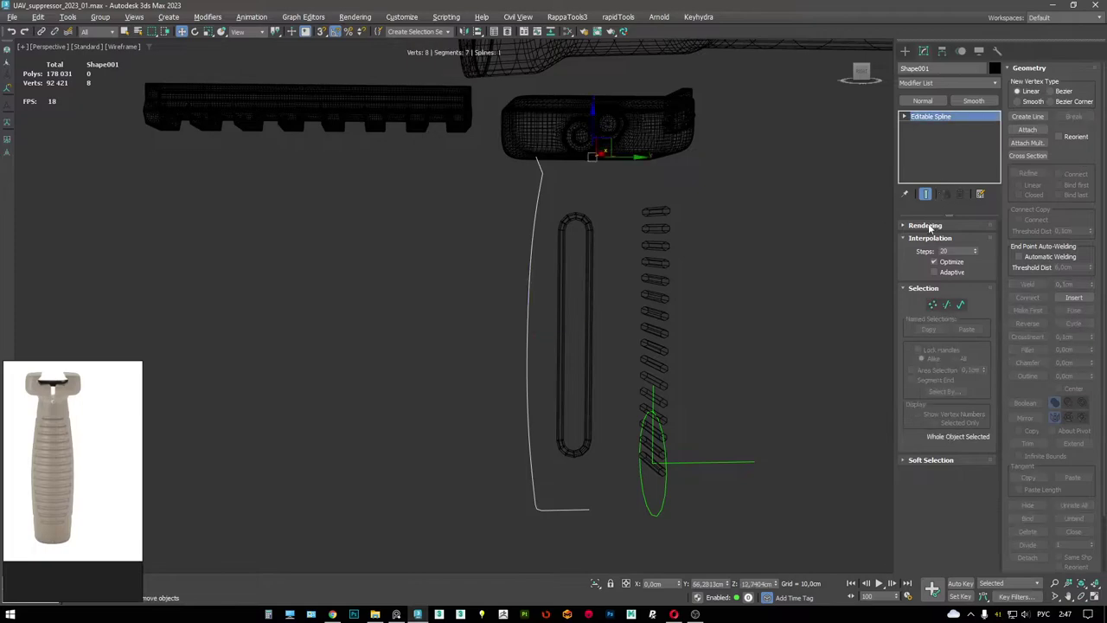
left_click(933, 304)
middle_click_drag(606, 322, 593, 339, "alt")
left_click(523, 327)
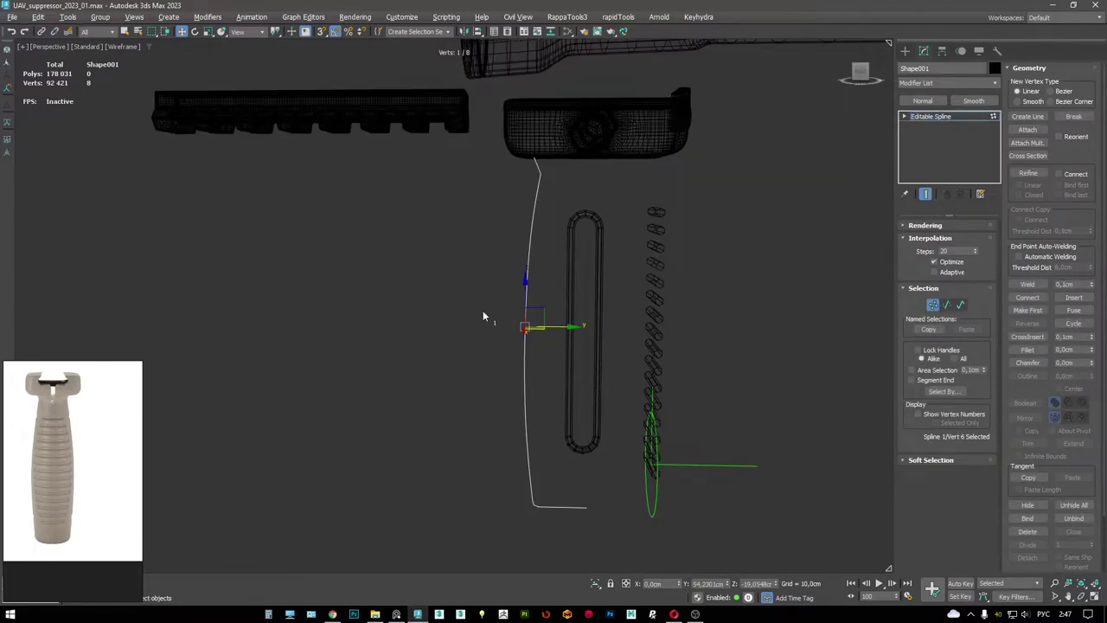
key("F3")
scroll(527, 221, "up", 3)
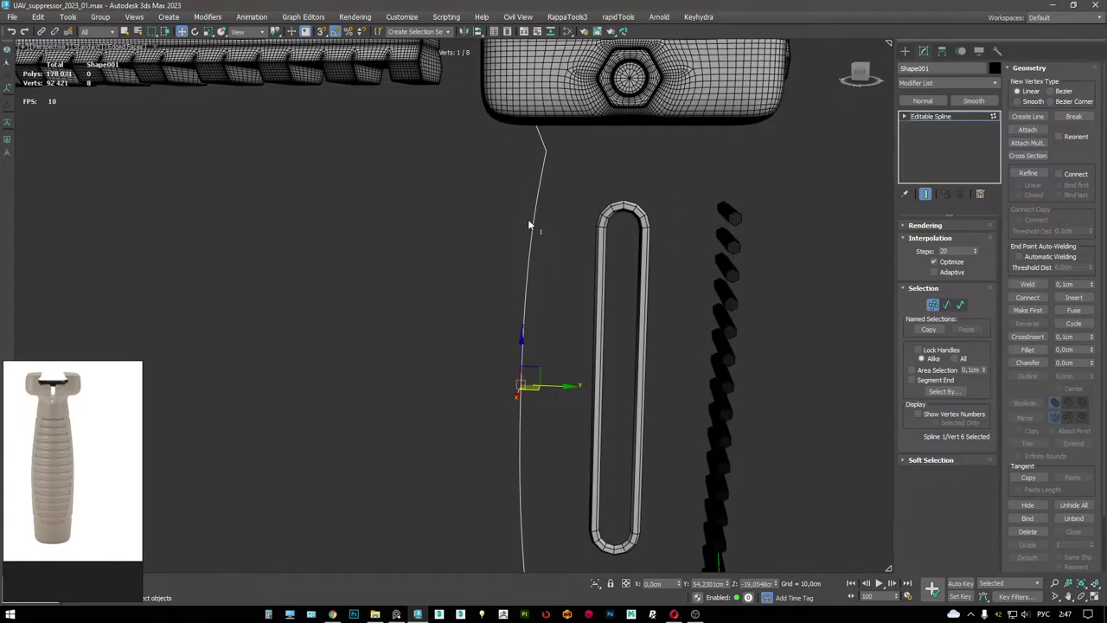
scroll(527, 221, "down", 3)
key("2")
left_click_drag(482, 280, 558, 344)
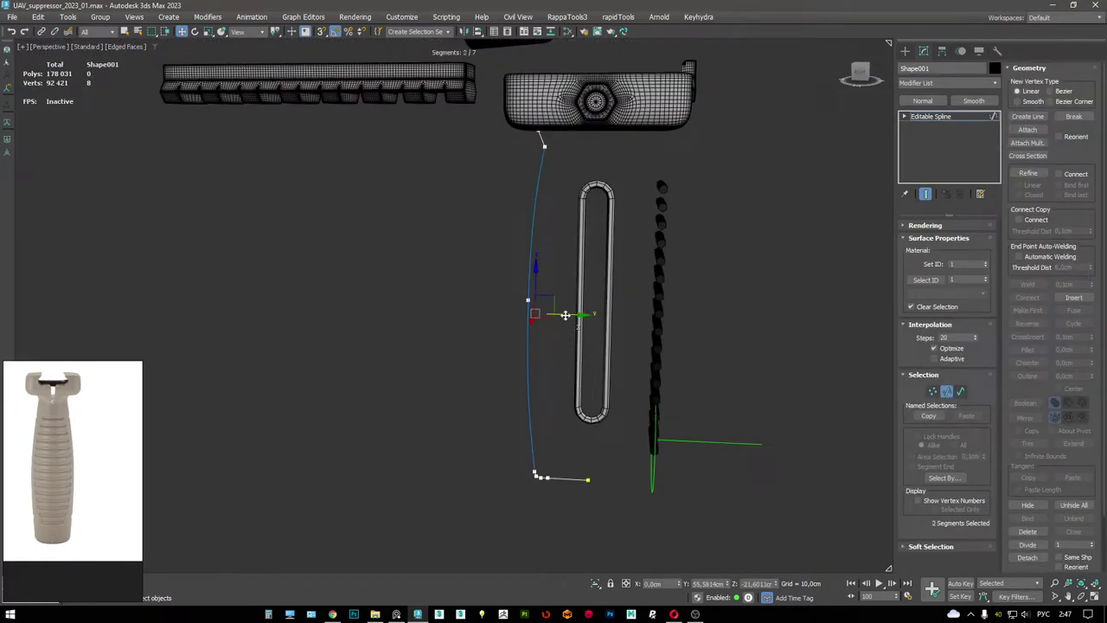
scroll(1017, 389, "down", 2)
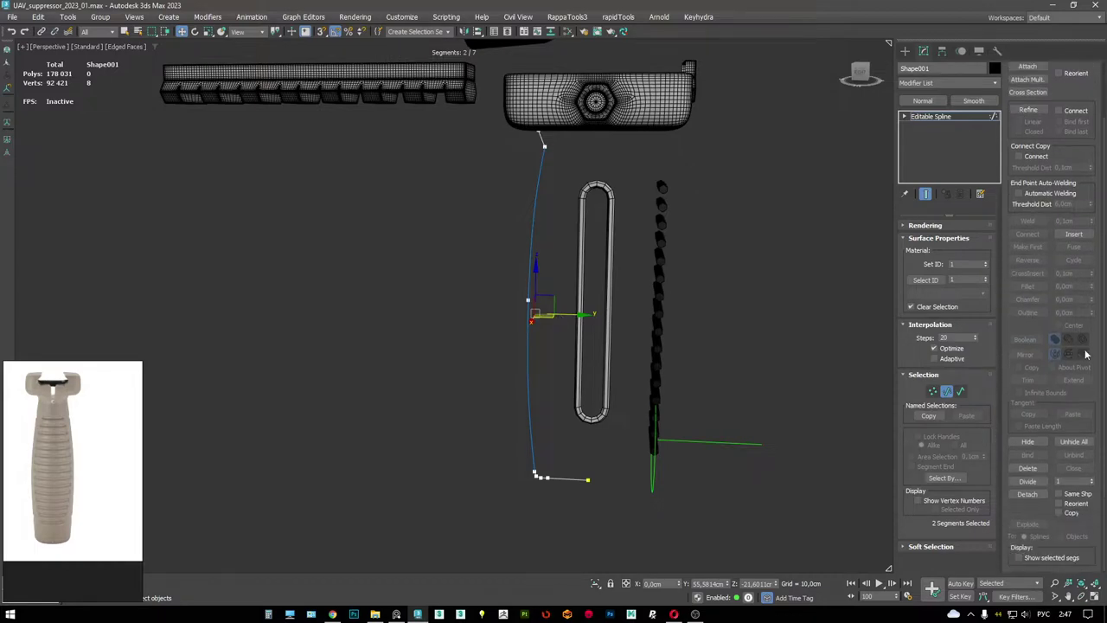
left_click(1091, 478)
left_click(1029, 481)
key("ctrl+z")
- Detach the selected segments as Shape002 and start editing its vertices
scroll(1060, 171, "up", 2)
scroll(1061, 171, "down", 2)
left_click(1028, 494)
left_click(588, 312)
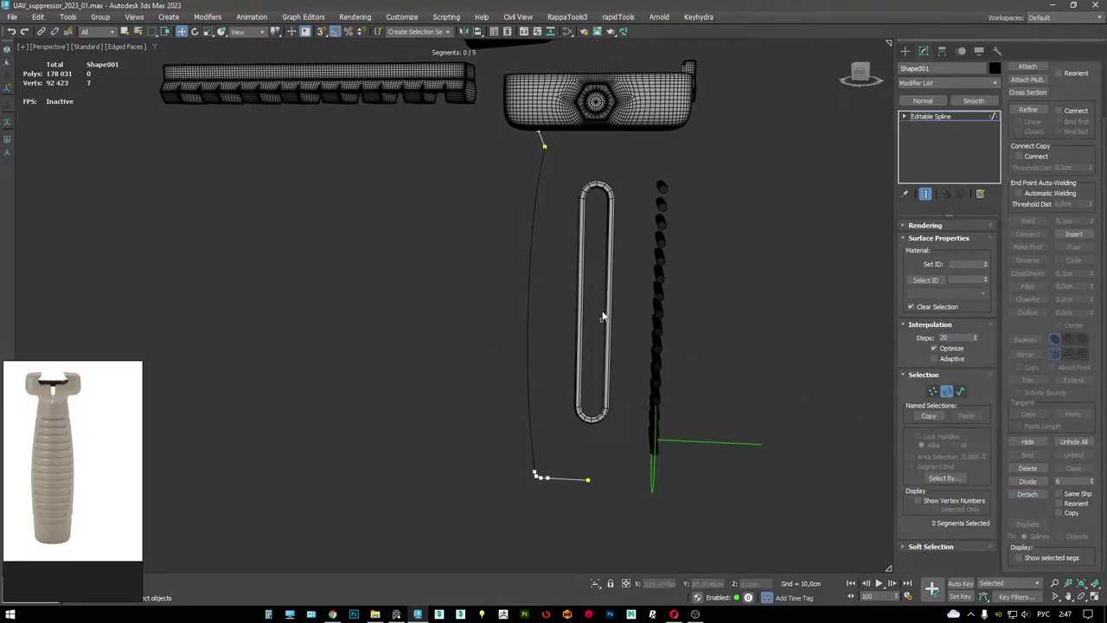
left_click(529, 287)
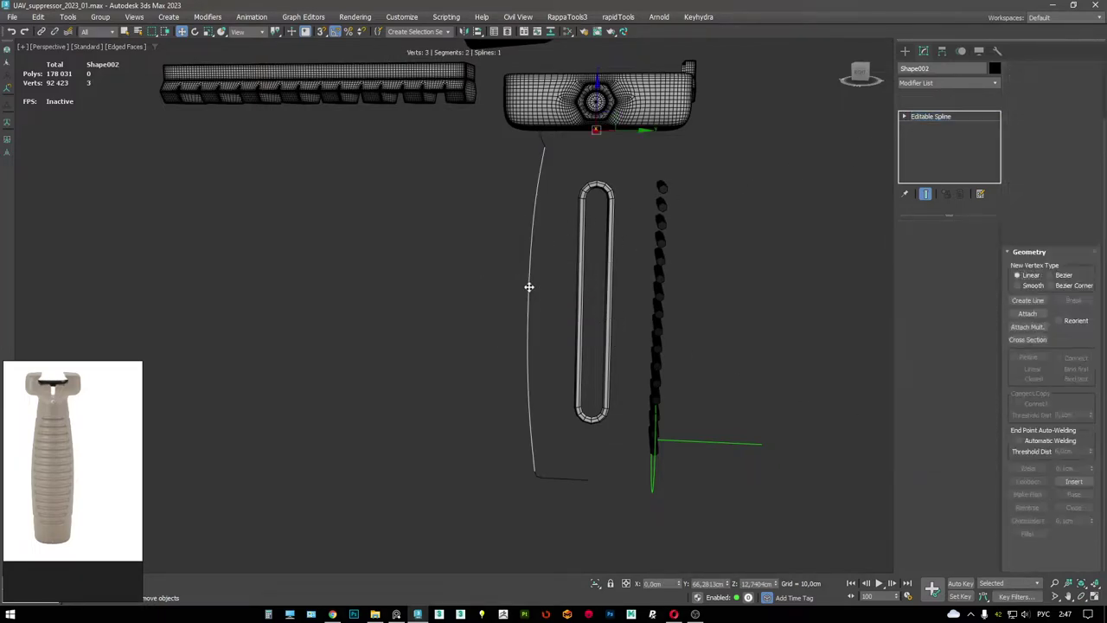
key("1")
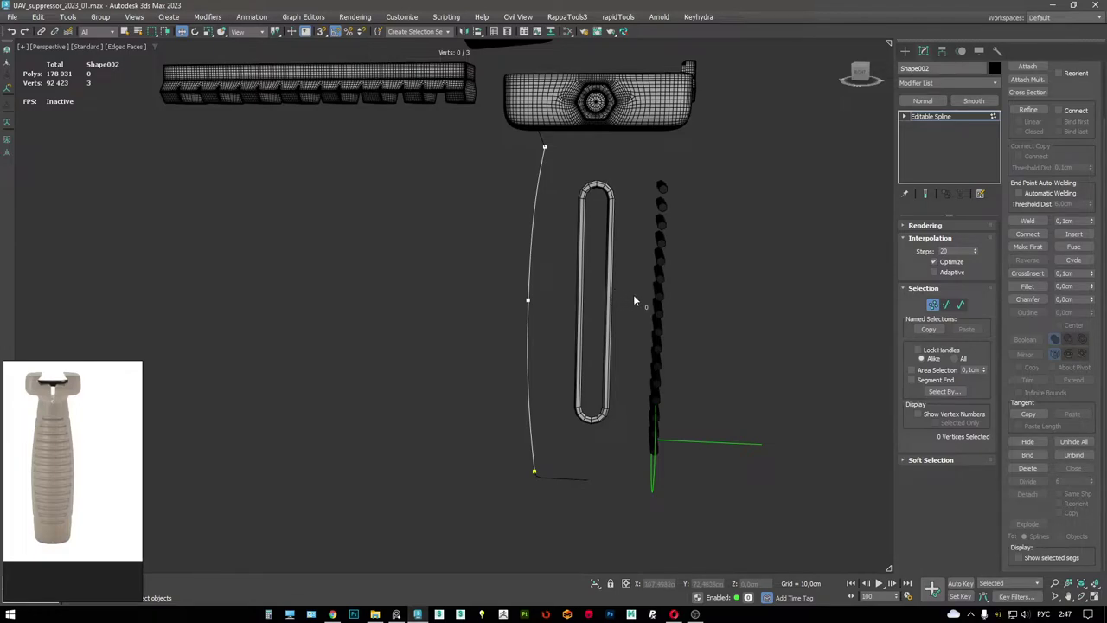
- Leave vertex level and apply a Lathe to the grip profile, revolving around Z
left_click(995, 82)
scroll(949, 337, "down", 2)
left_click(833, 5)
key("1")
right_click(699, 223)
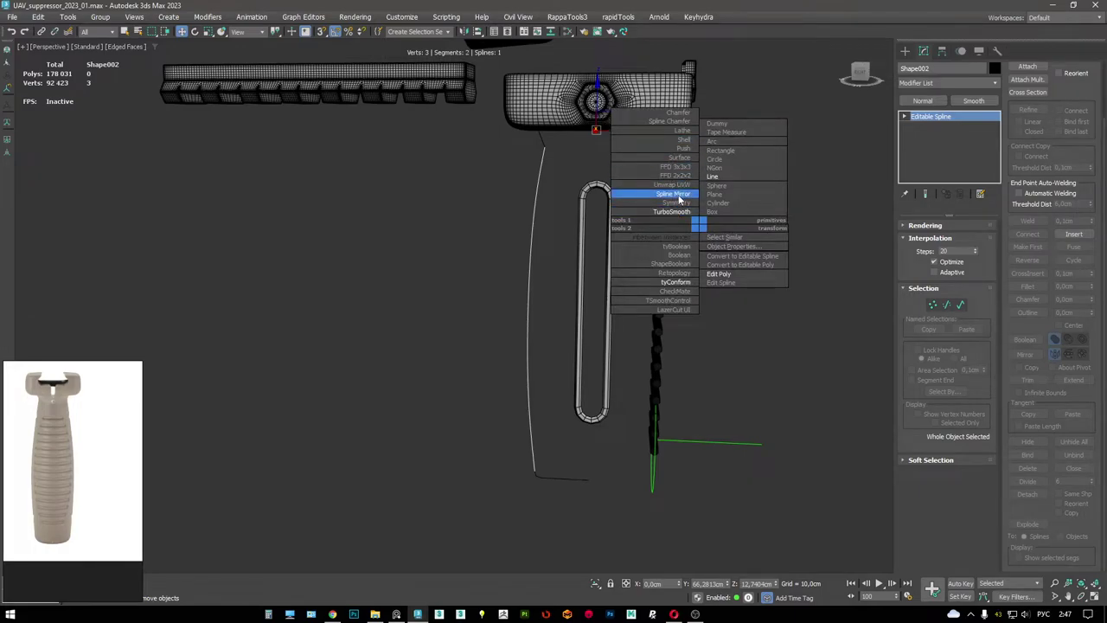
left_click(683, 130)
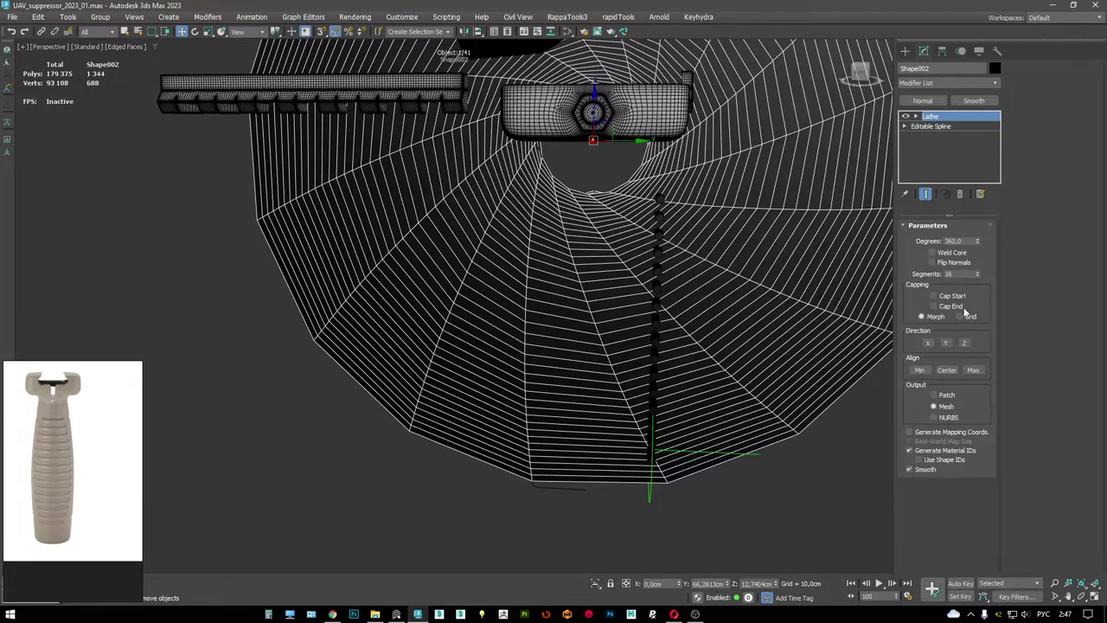
left_click(965, 343)
left_click(929, 344)
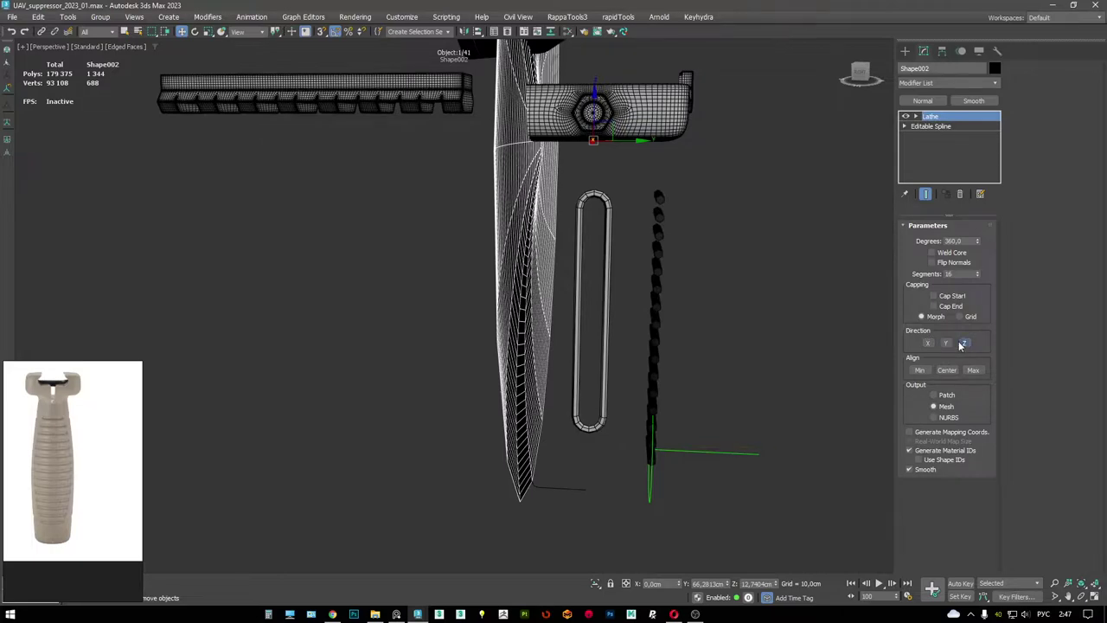
left_click(965, 344)
- Select the Editable Spline in the stack and browse the Modifier List for Normalize Spline
left_click(930, 126)
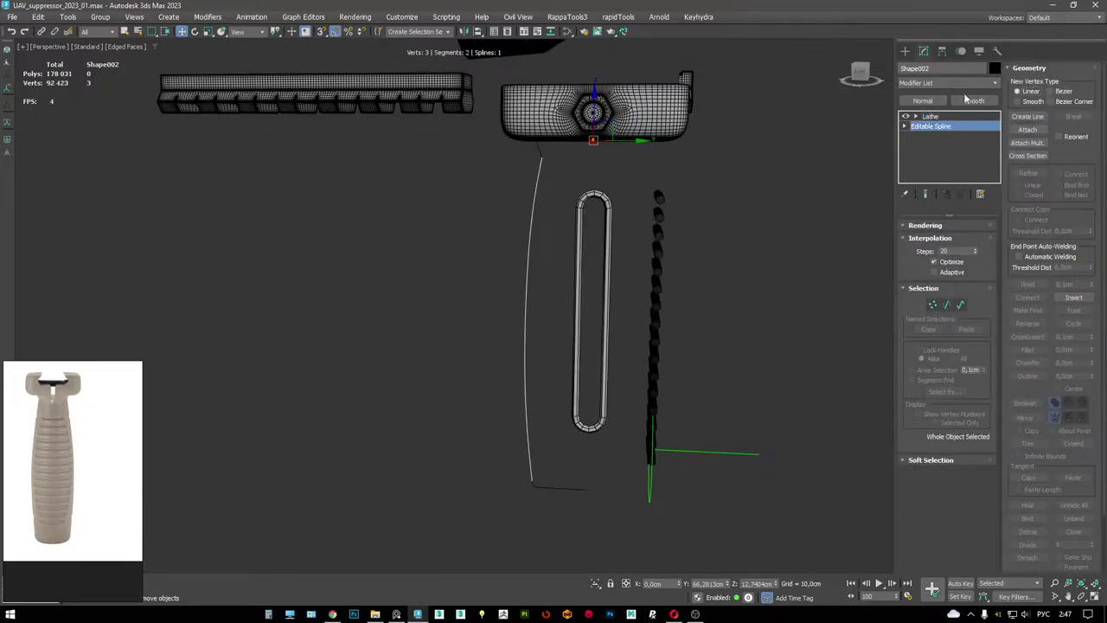
left_click(977, 83)
scroll(947, 338, "down", 5)
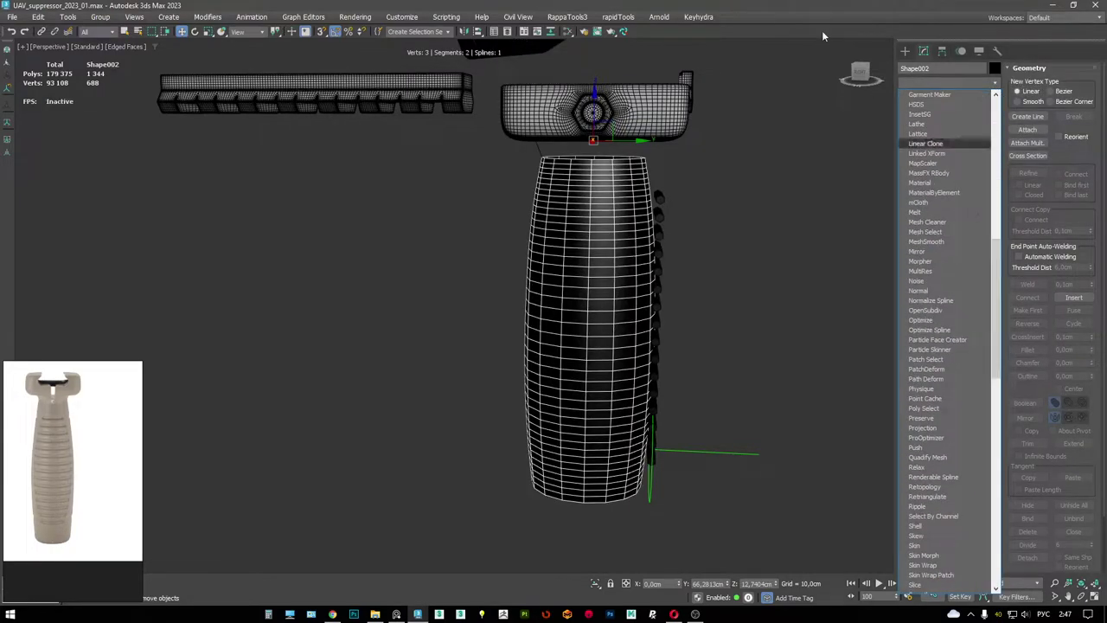
scroll(754, 178, "down", 3)
scroll(816, 226, "up", 3)
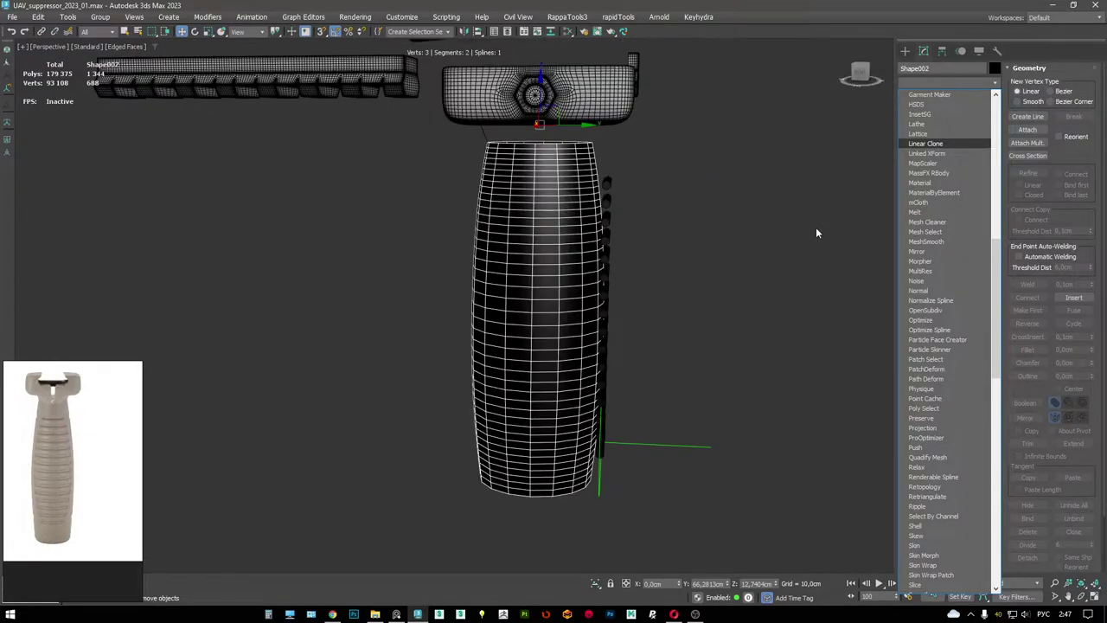
scroll(937, 320, "down", 1)
scroll(953, 366, "up", 12)
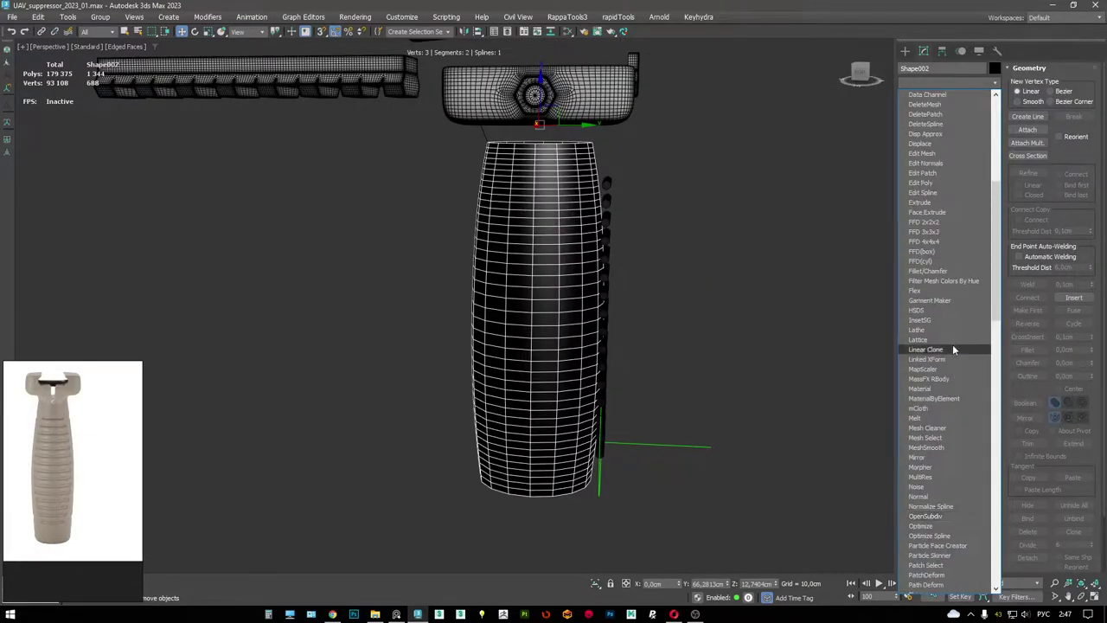
scroll(950, 260, "down", 5)
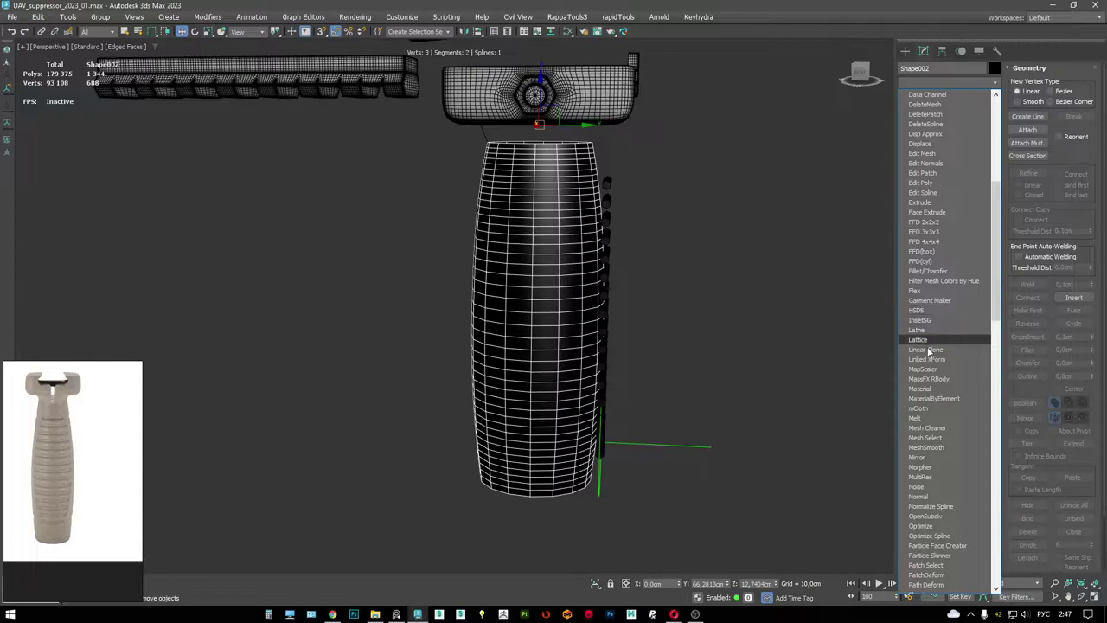
- Add Normalize Spline beneath the Lathe, show its knots, and shorten the segment length
left_click(931, 506)
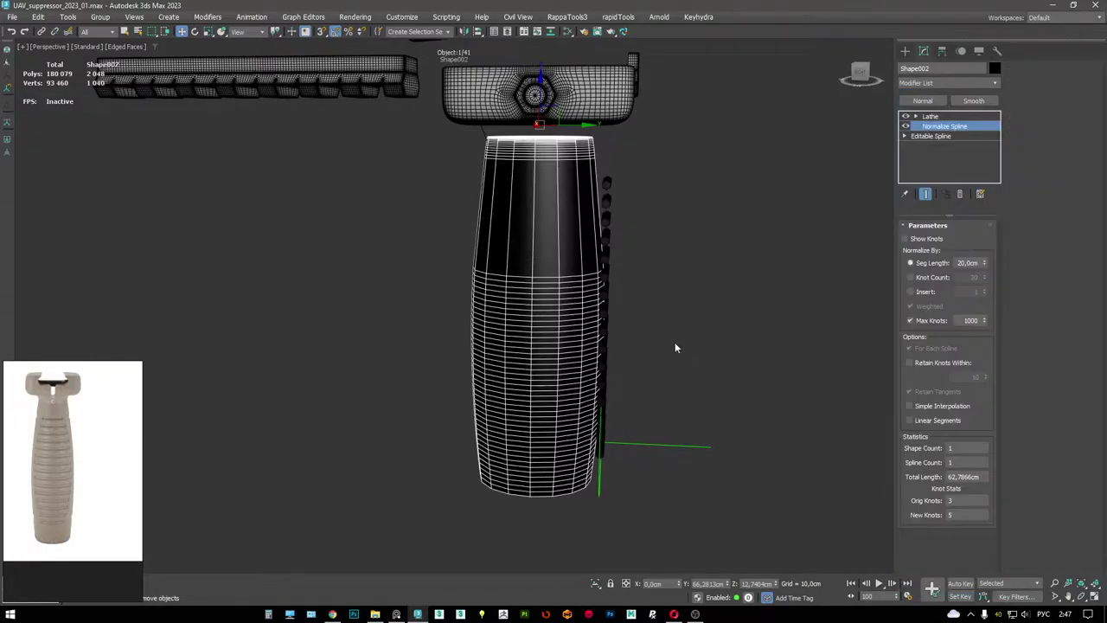
mouse_move(637, 254)
middle_mouse_down()
mouse_move(793, 220)
mouse_move(715, 229)
middle_mouse_up()
left_click(924, 239)
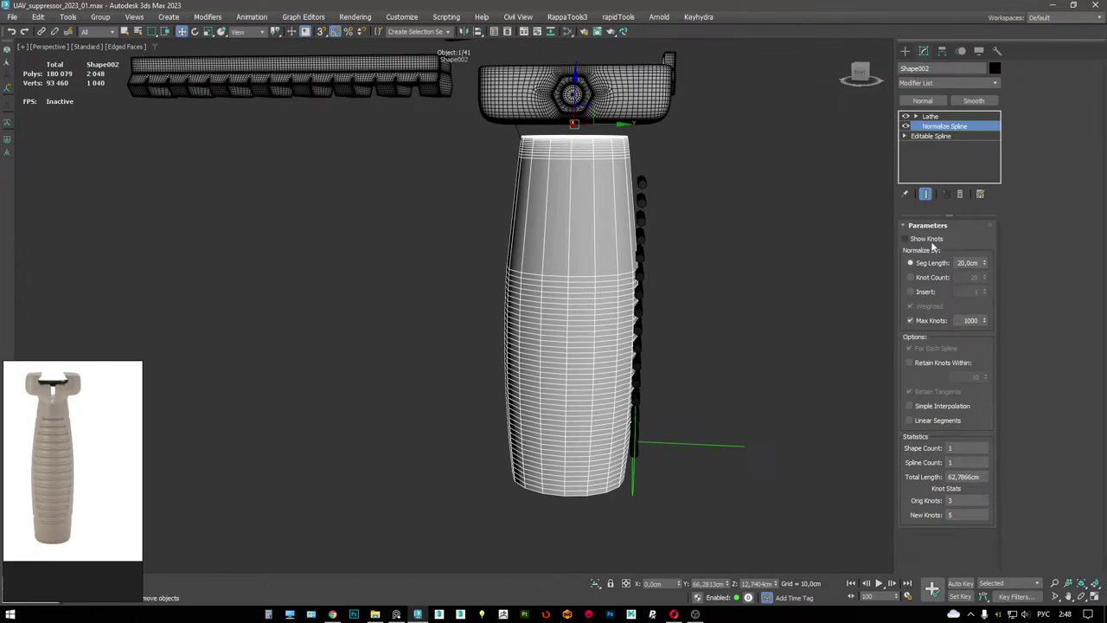
left_click_drag(984, 265, 994, 364)
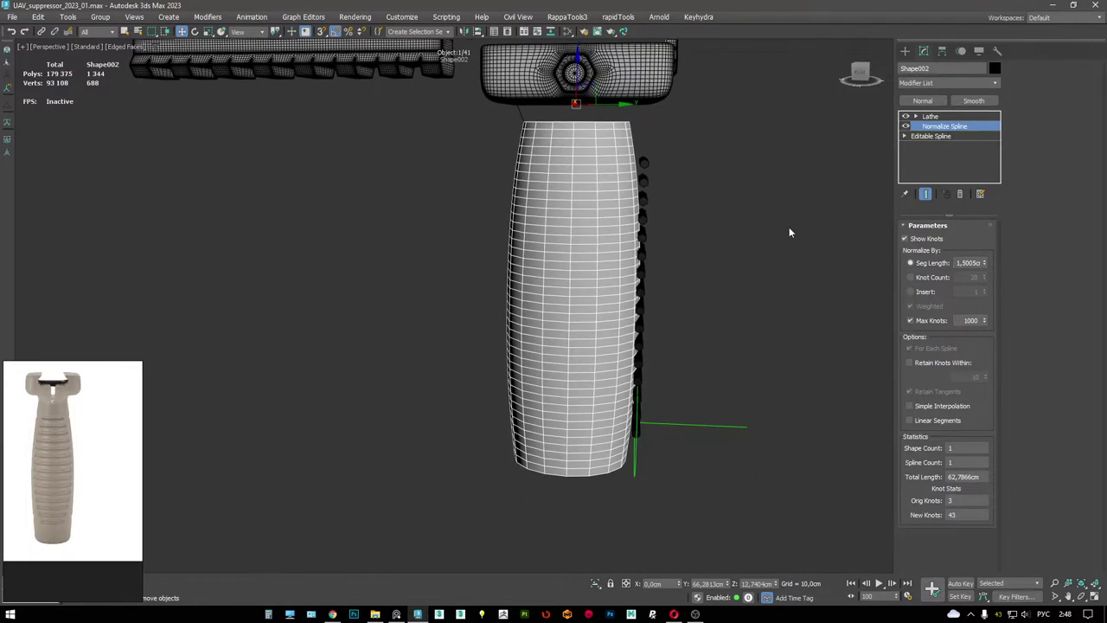
- Maximize the Left view and zoom in on the grip profile
key("alt+w")
right_click(440, 409)
key("alt+w")
scroll(530, 216, "up", 3)
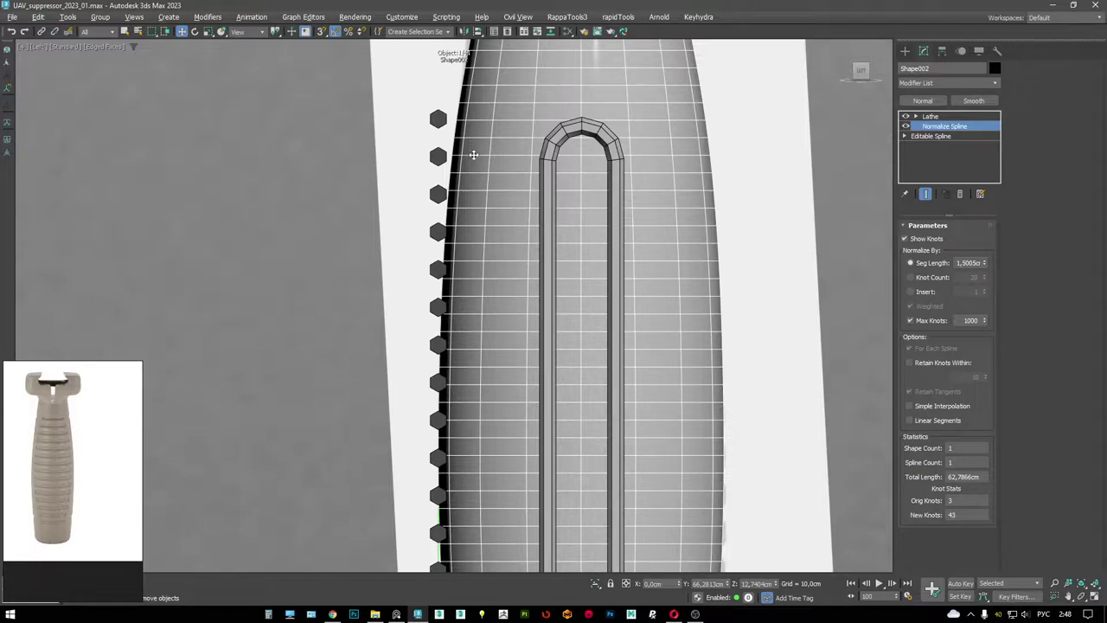
scroll(473, 155, "down", 3)
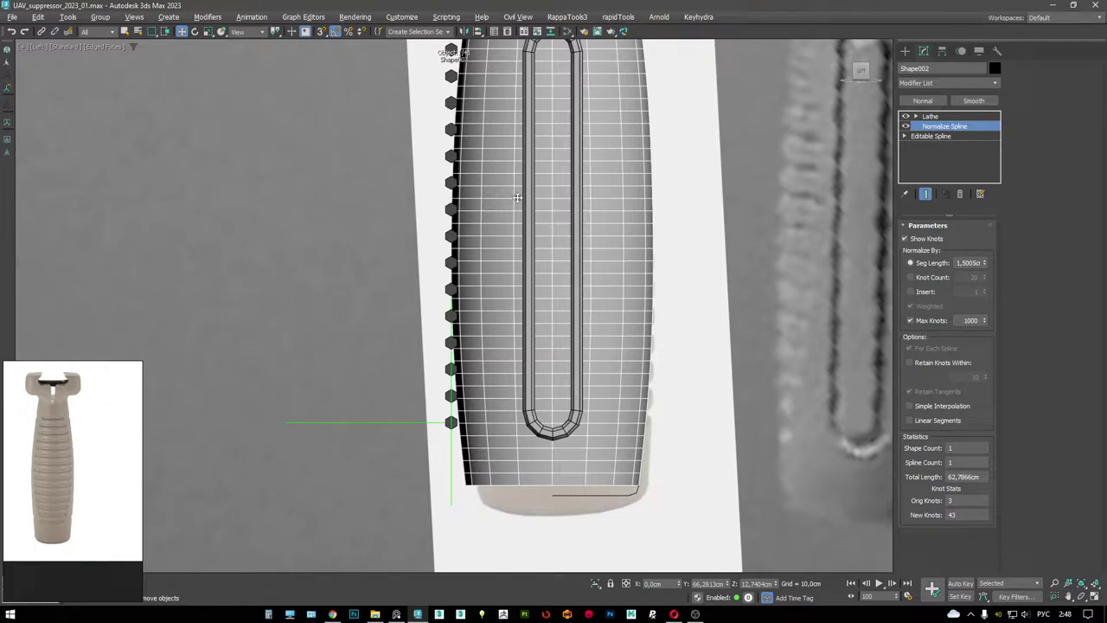
scroll(594, 314, "up", 2)
scroll(613, 340, "down", 2)
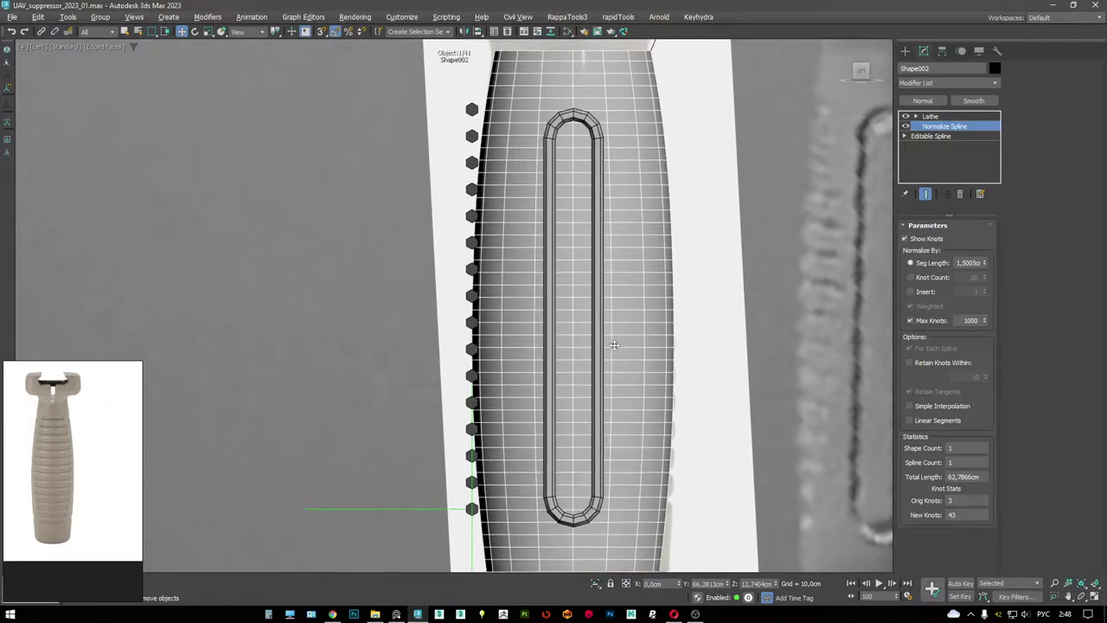
scroll(623, 303, "down", 1)
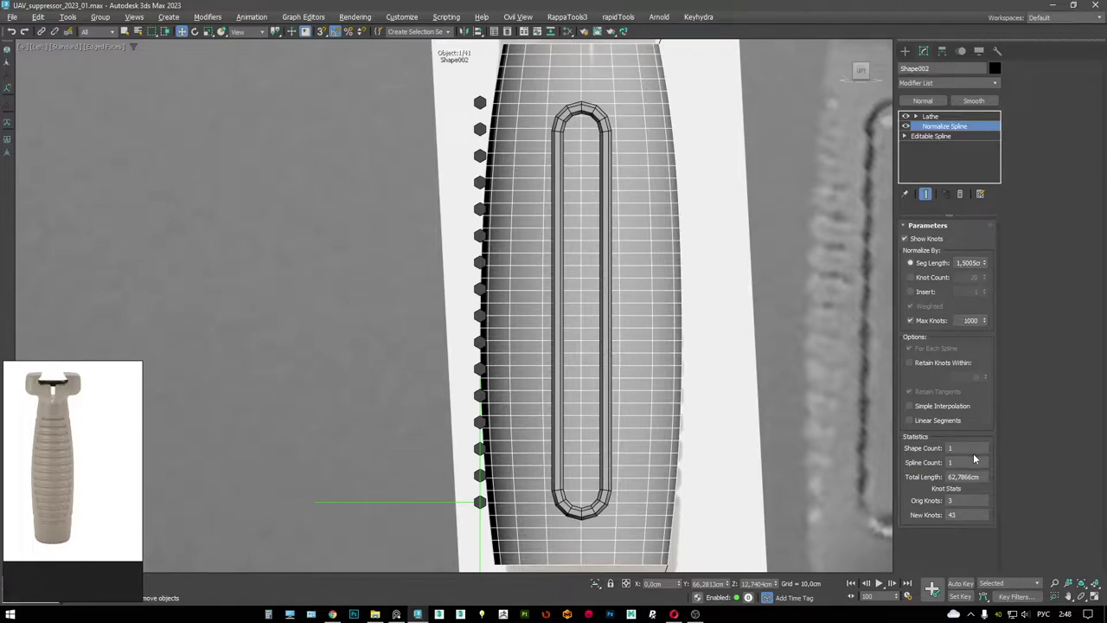
- Tune the Seg Length spinner to 1.5005cm, settling on 43 evenly spaced knots
left_click(984, 261)
left_click(987, 262)
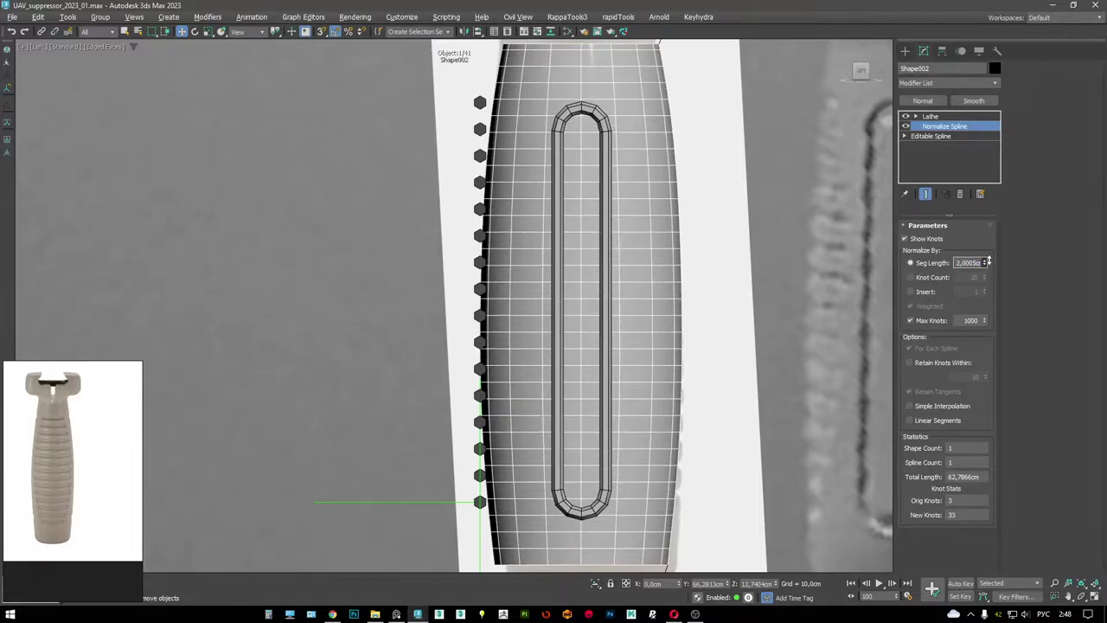
left_click_drag(988, 261, 991, 262)
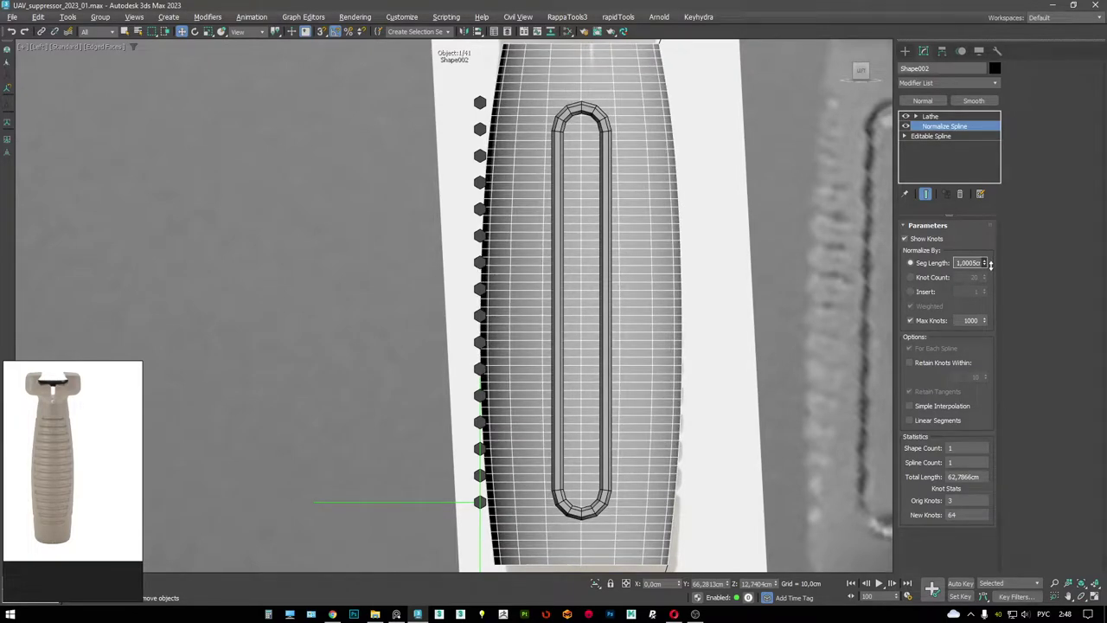
left_click(989, 261)
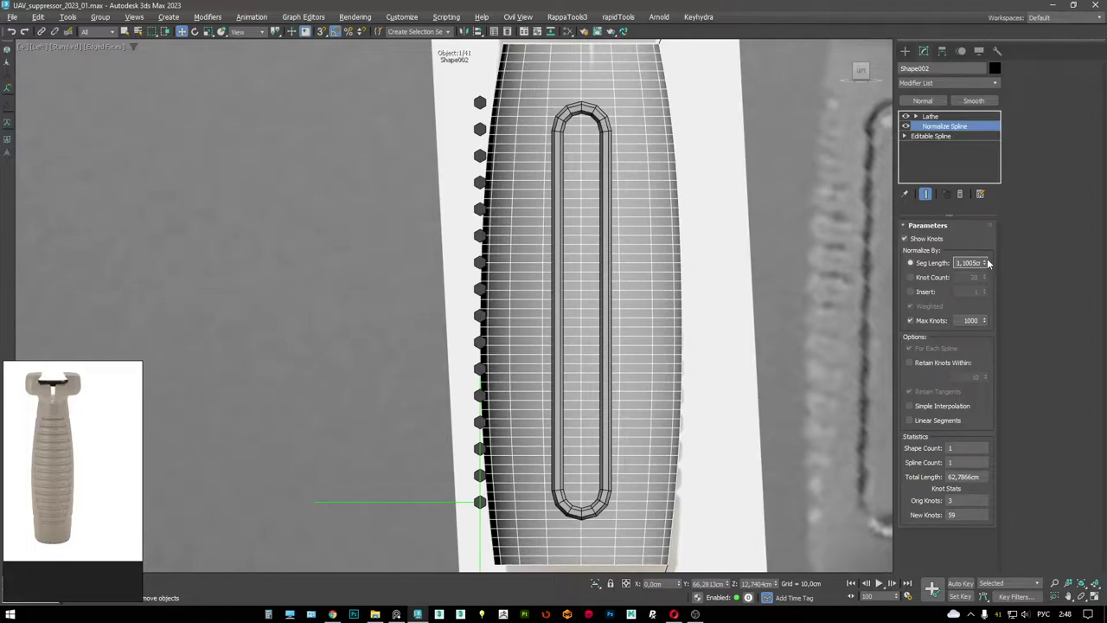
left_click(989, 262)
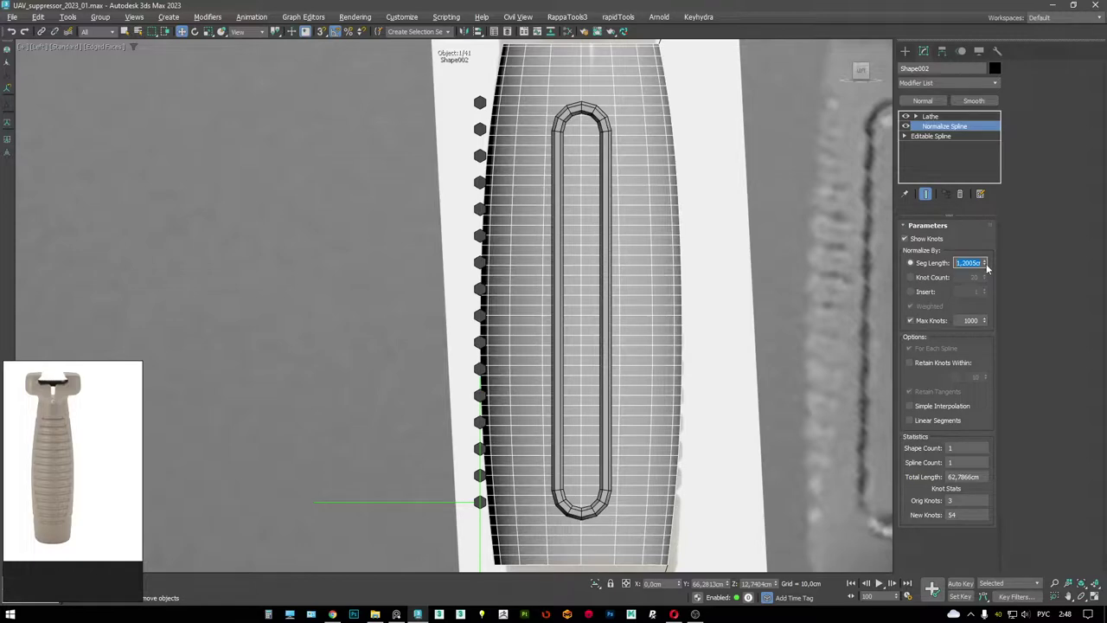
left_click(987, 267)
left_click(987, 266)
left_click(987, 266)
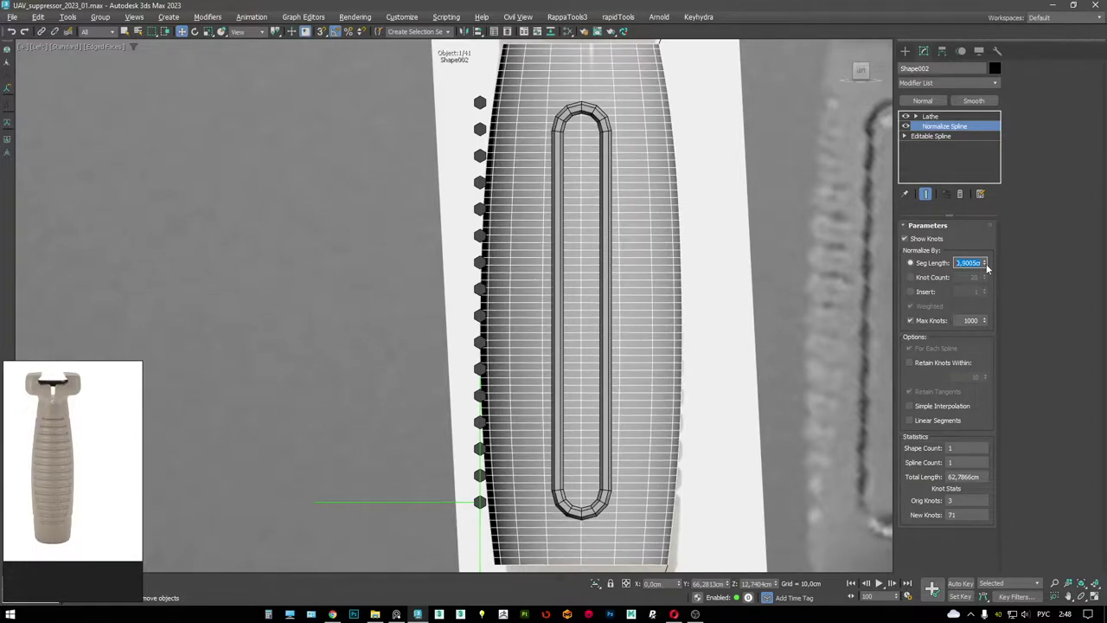
left_click(987, 267)
left_click(987, 262)
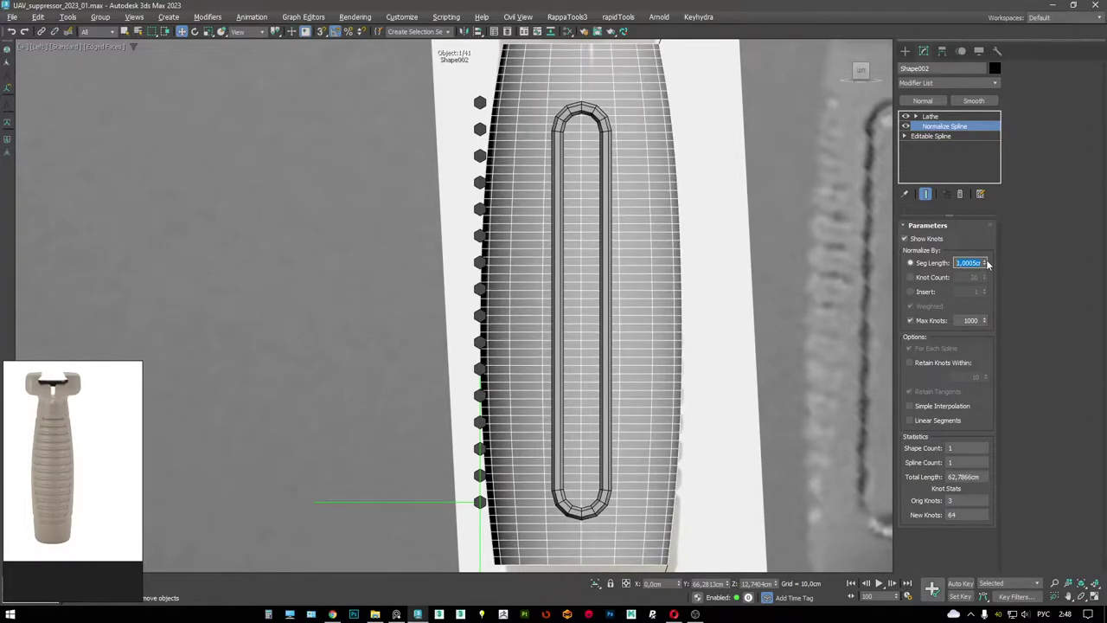
left_click(987, 261)
left_click(987, 262)
left_click(987, 261)
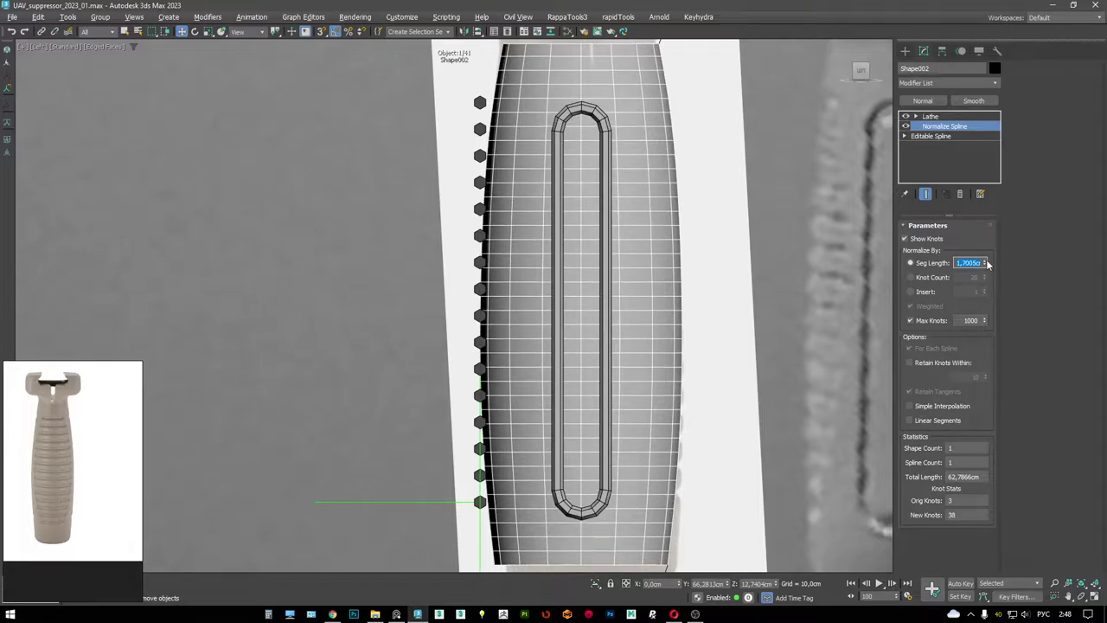
left_click(987, 267)
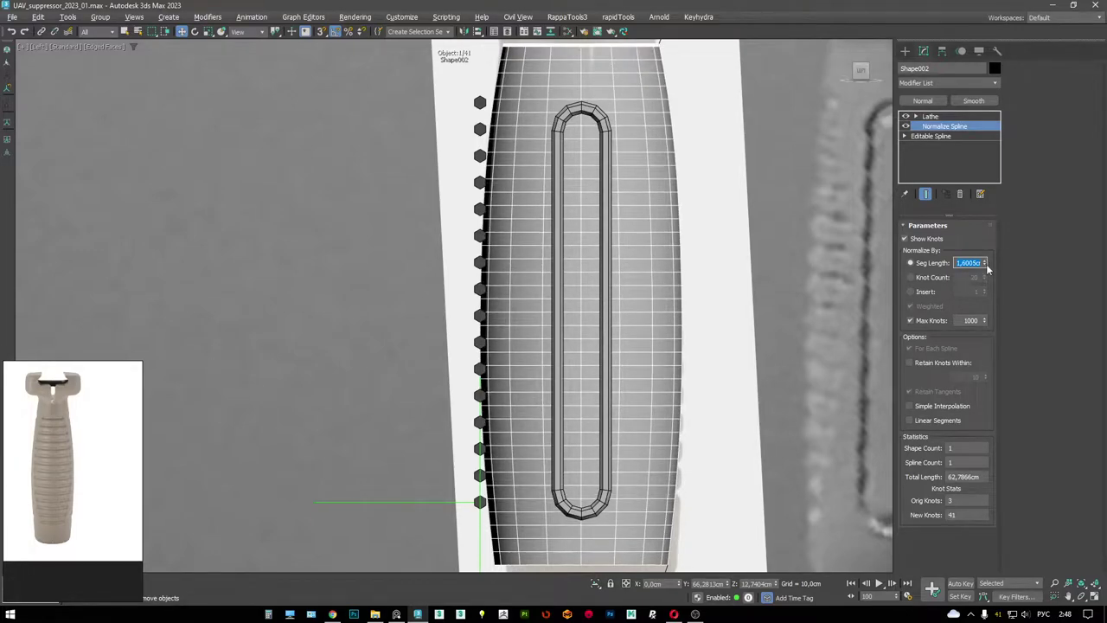
left_click(987, 267)
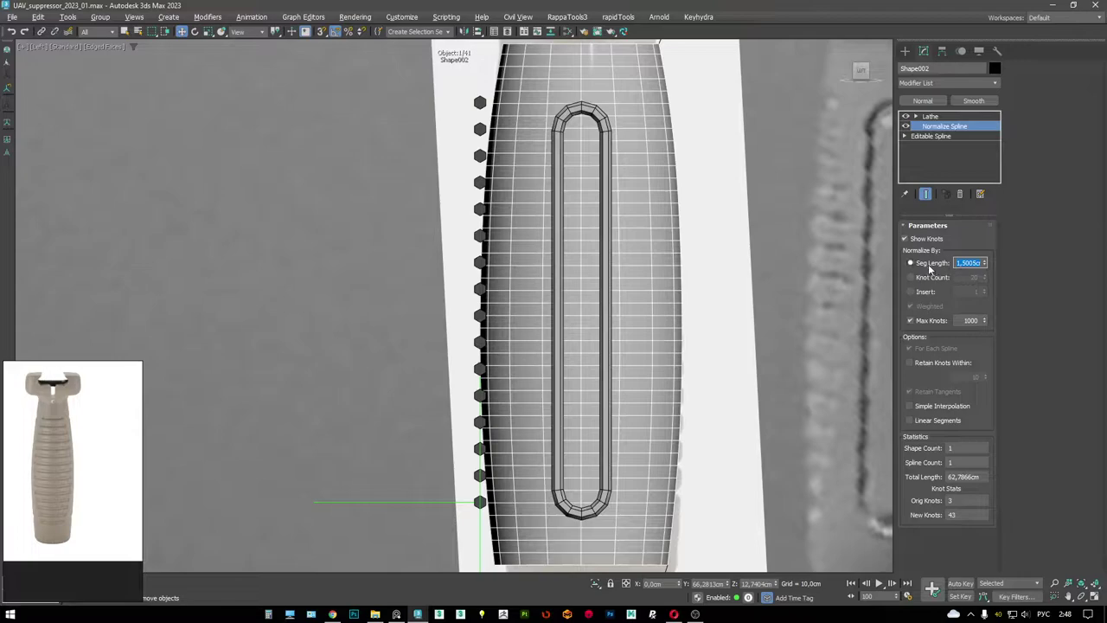
- Return to the enlarged Perspective view and hide the Lathe result
middle_click_drag(632, 290, 606, 293)
key("alt+w")
key("alt+w")
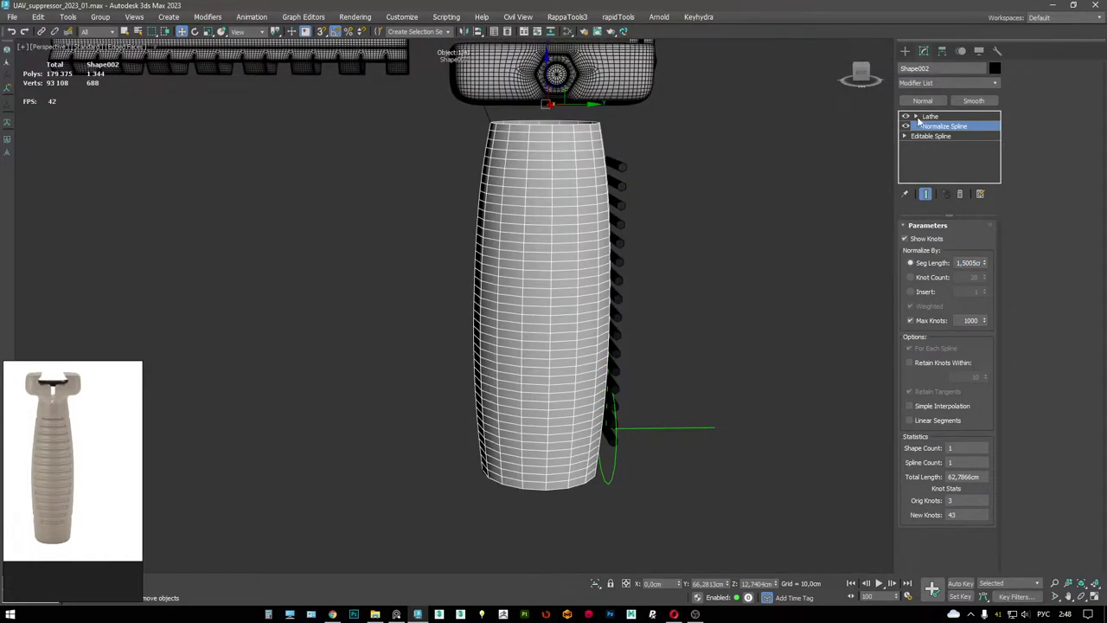
left_click(905, 116)
middle_click_drag(660, 207, 682, 209)
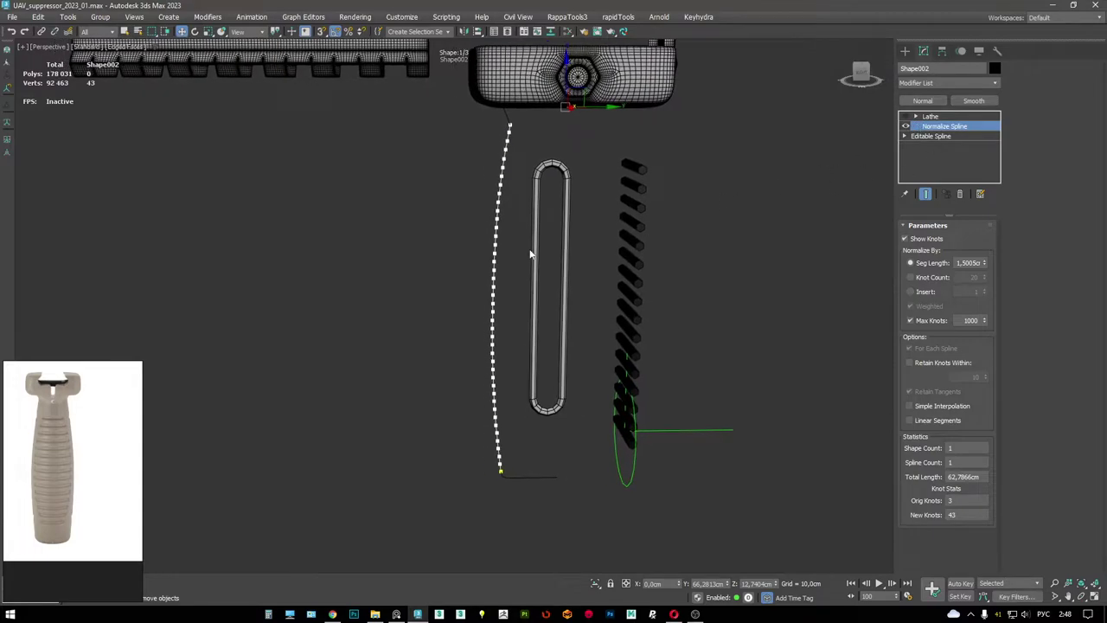
- Convert the normalized profile to an Editable Spline
right_click(585, 242)
left_click(631, 269)
middle_click_drag(641, 249, 649, 284)
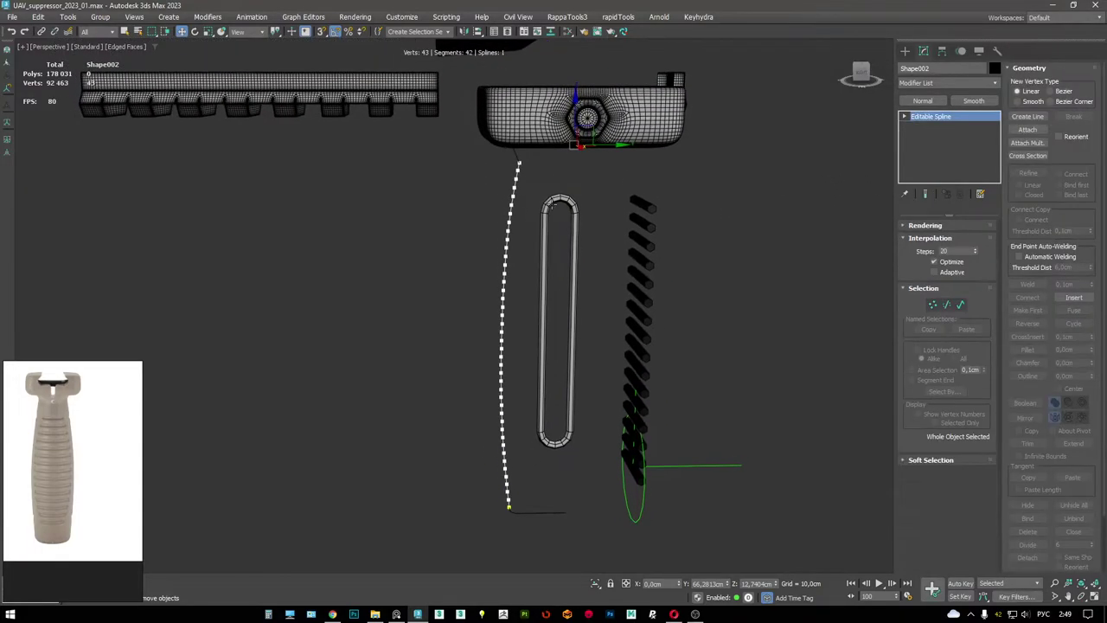
middle_click_drag(597, 164, 567, 165, "alt")
- Attach the normalized profile spline to Shape001
left_click(544, 141)
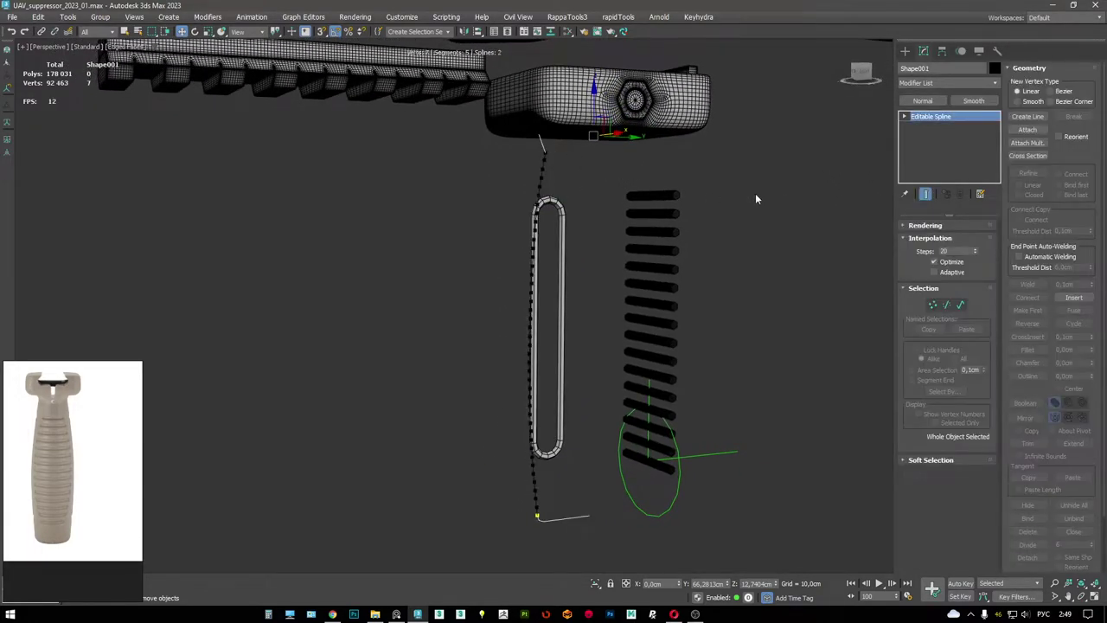
left_click(1027, 130)
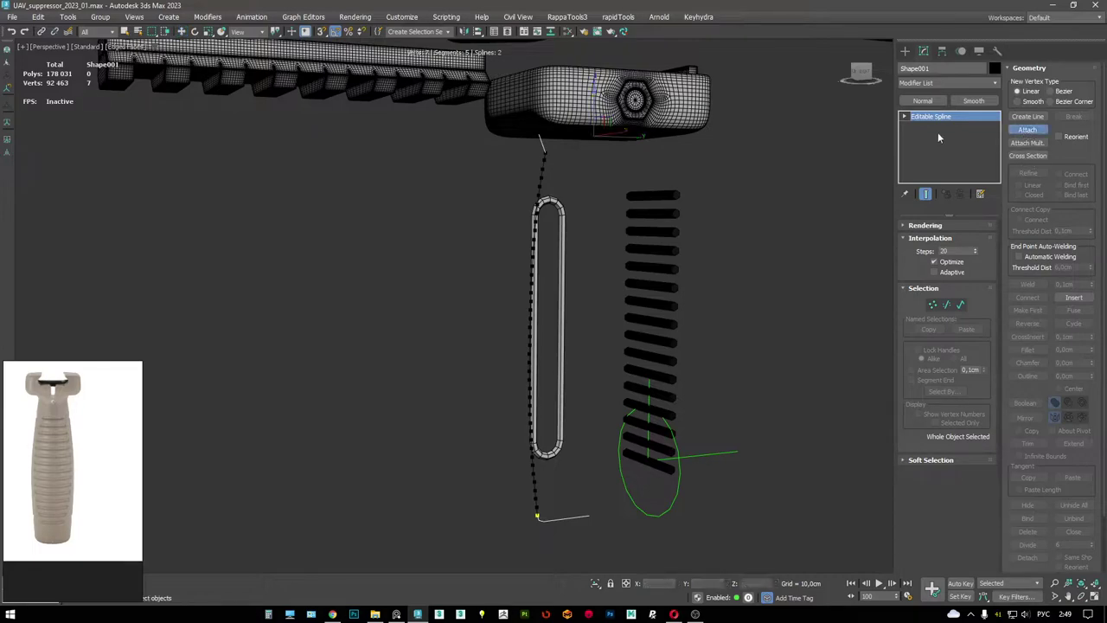
left_click(535, 165)
scroll(542, 143, "up", 5)
key("1")
right_click(580, 259)
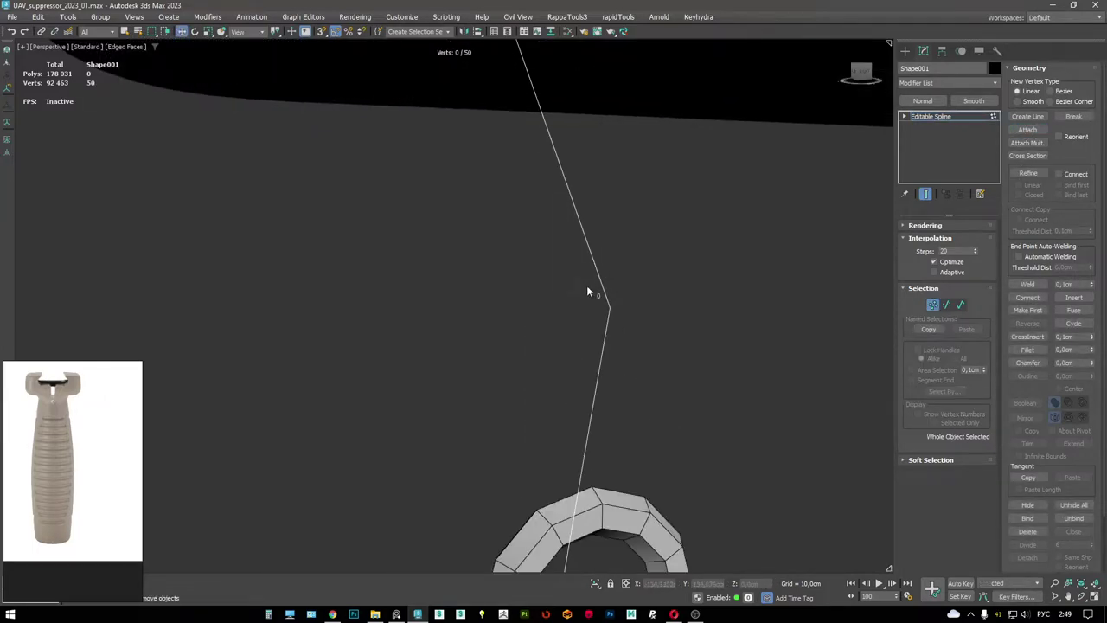
- Set Interpolation Steps to 0 and weld the two overlapping end vertices
left_click_drag(683, 339, 607, 302)
key("F3")
key("F3")
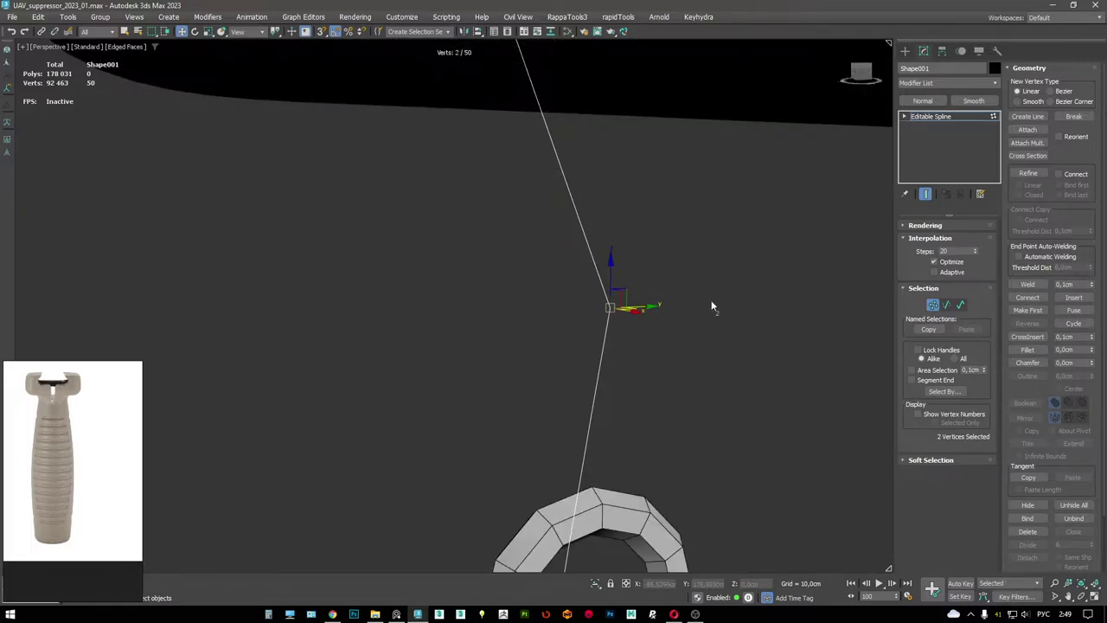
right_click(976, 251)
middle_click_drag(597, 277, 640, 251, "alt")
left_click_drag(1068, 208, 1068, 198)
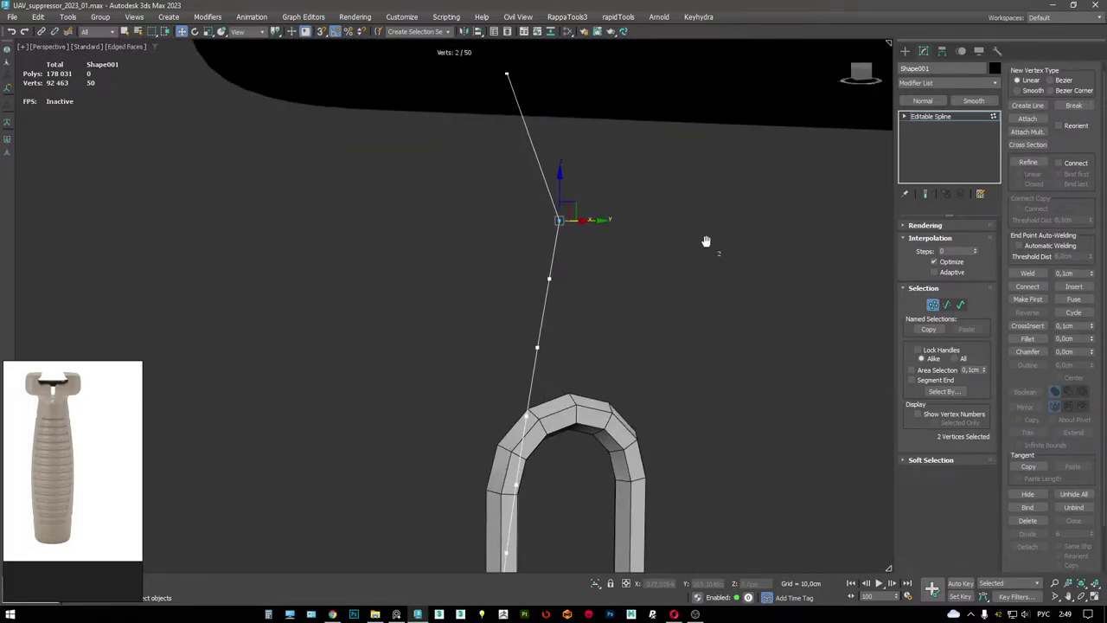
left_click(1027, 272)
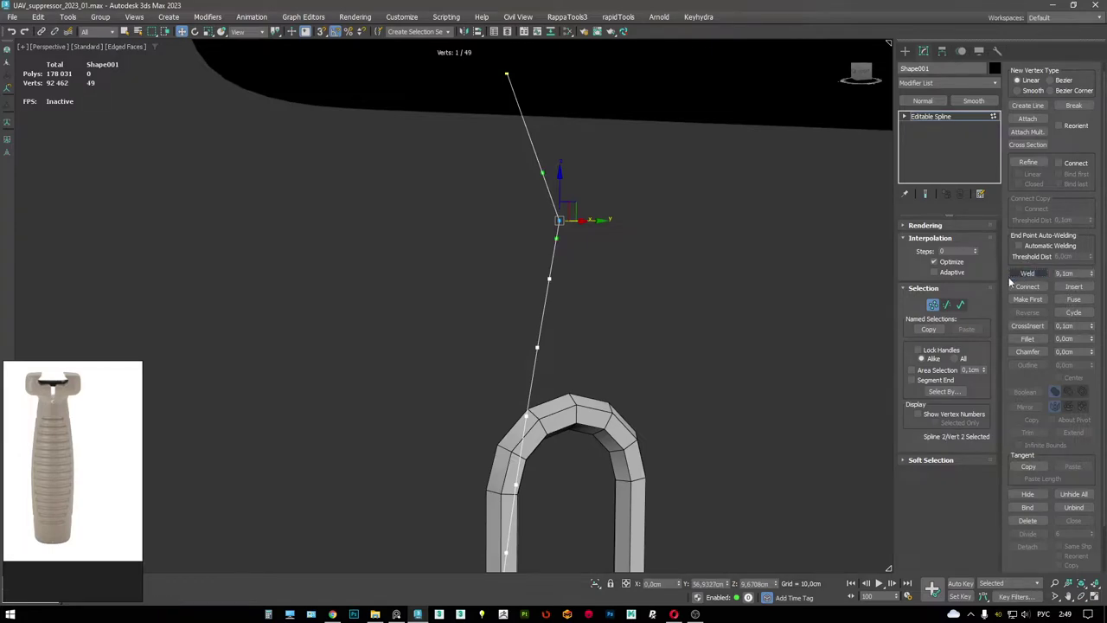
- Weld the vertices at the spline's lower corner into one
middle_click_drag(572, 276, 519, 404)
scroll(518, 404, "up", 2)
left_click(519, 427)
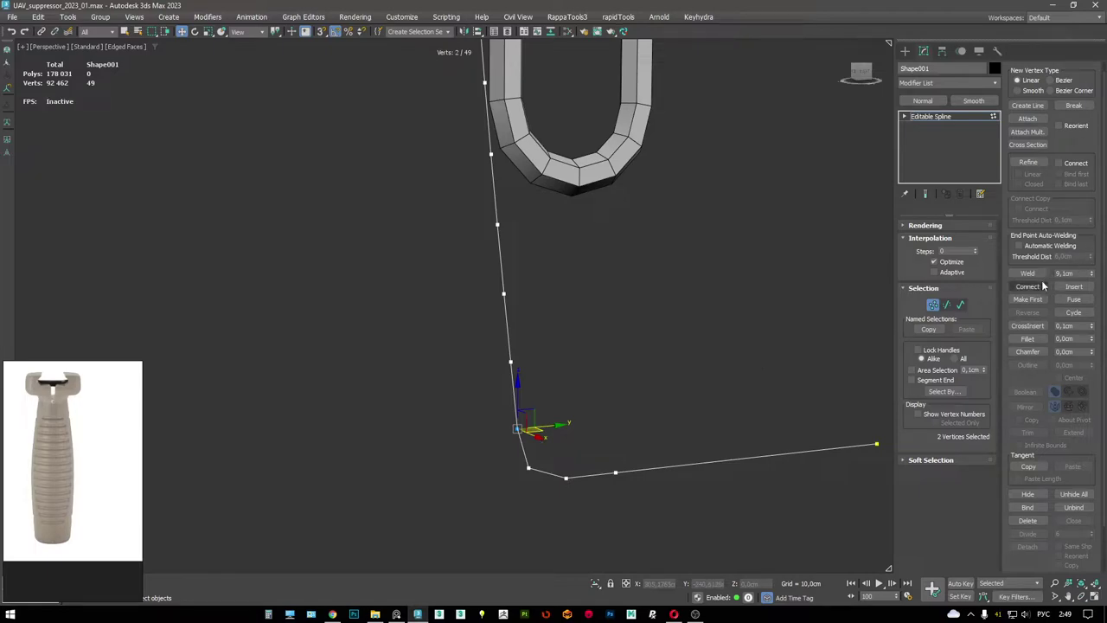
left_click(1028, 272)
scroll(613, 362, "down", 2)
- Select all vertices, leave vertex level, and apply a Lathe to the profile
key("ctrl+a")
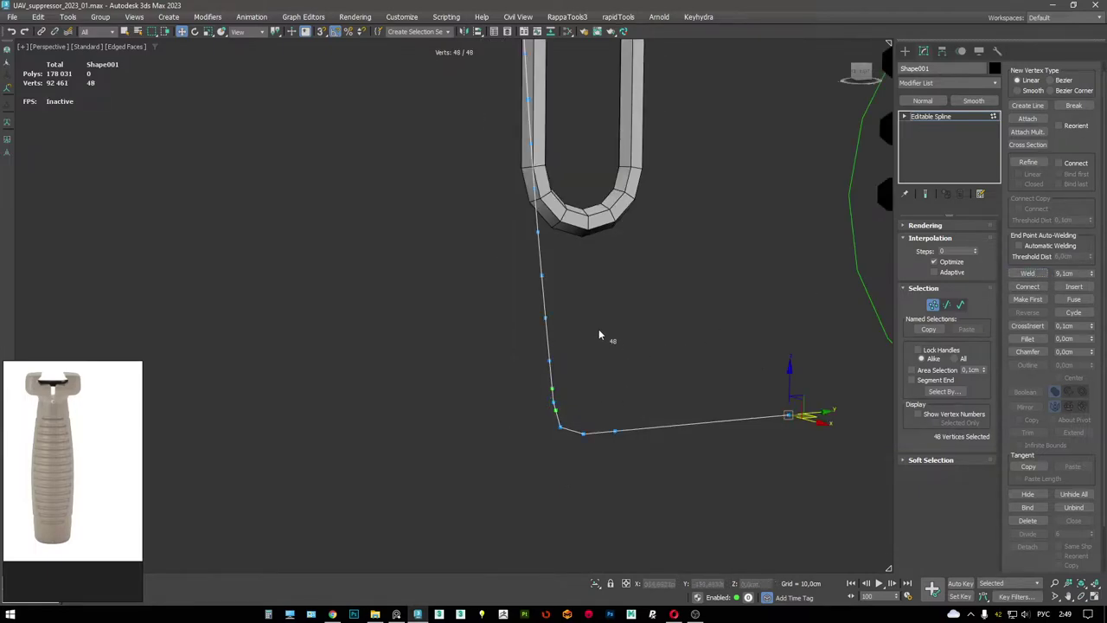
right_click(600, 333)
left_click(618, 266)
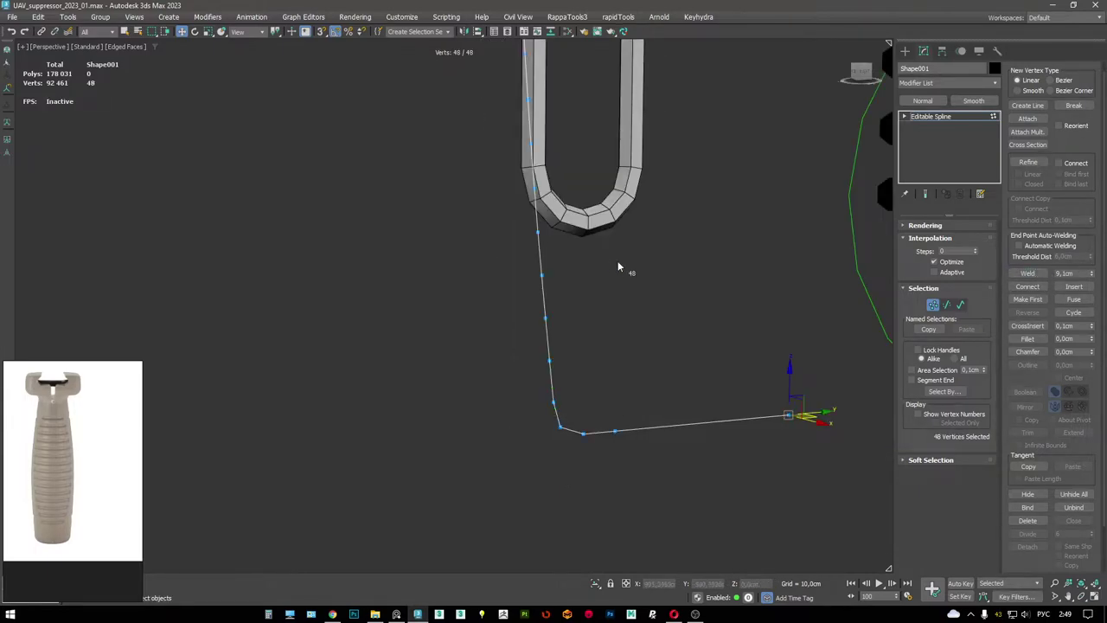
left_click(977, 117)
right_click(720, 234)
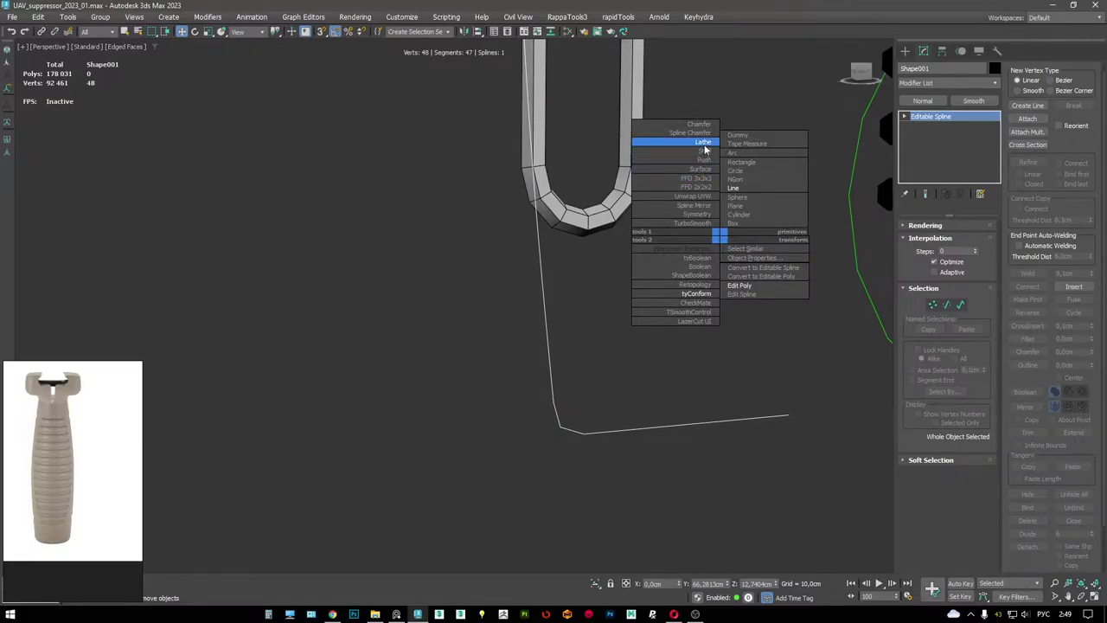
left_click(703, 141)
- Align the Lathe axis to form the grip body and add TurboSmooth
left_click(965, 344)
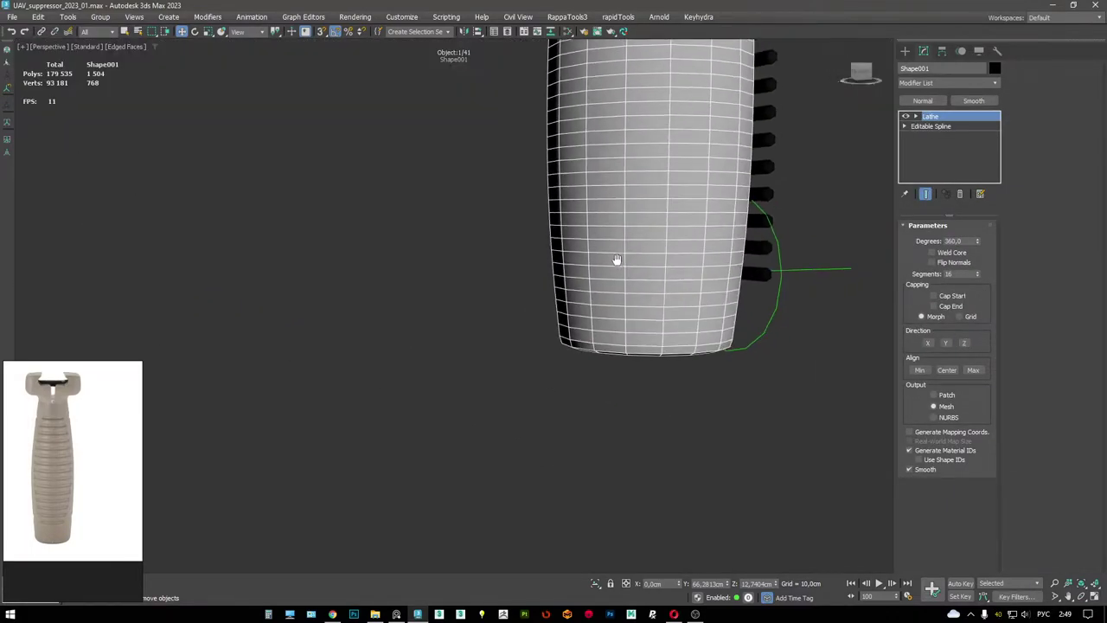
scroll(644, 259, "down", 3)
mouse_move(644, 328)
middle_mouse_down("alt")
mouse_move(645, 256)
mouse_move(548, 188)
mouse_move(527, 242)
mouse_move(539, 302)
mouse_move(542, 289)
mouse_move(414, 286)
mouse_move(516, 217)
mouse_move(482, 240)
mouse_move(446, 203)
mouse_move(571, 173)
mouse_move(311, 260)
middle_mouse_up("alt")
right_click(645, 256)
left_click(600, 239)
key("F4")
key("F4")
key("F4")
key("F4")
scroll(86, 431, "down", 2)
scroll(86, 430, "up", 3)
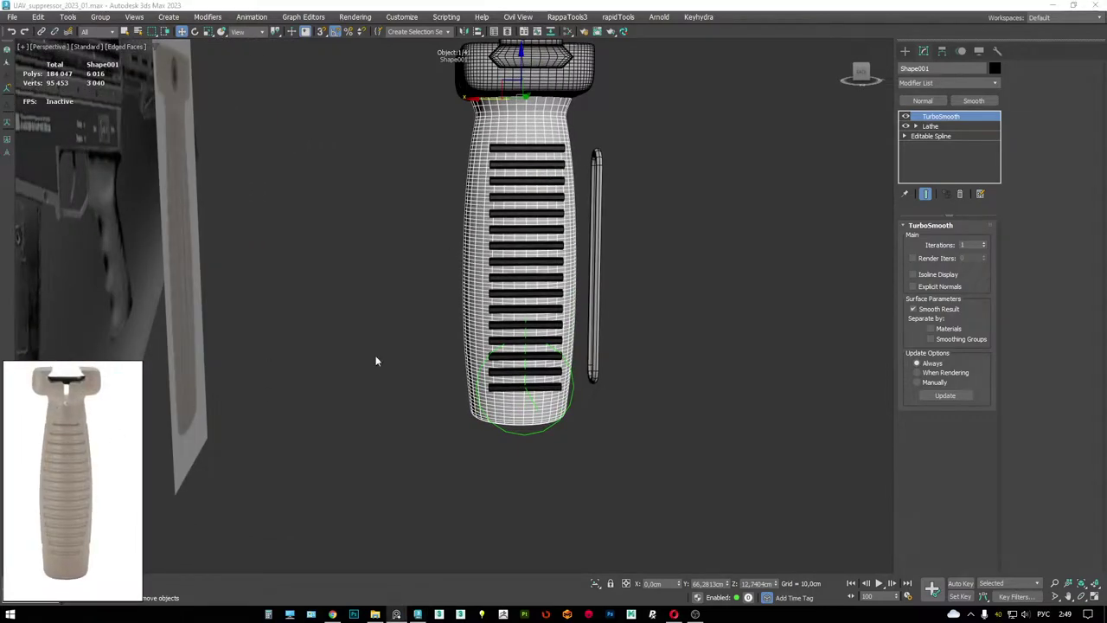
scroll(487, 291, "up", 3)
middle_click_drag(459, 300, 510, 296, "alt")
- Return to the Lathe level in the stack with the viewport in wireframe
left_click(951, 126)
key("F3")
middle_click_drag(672, 173, 608, 190)
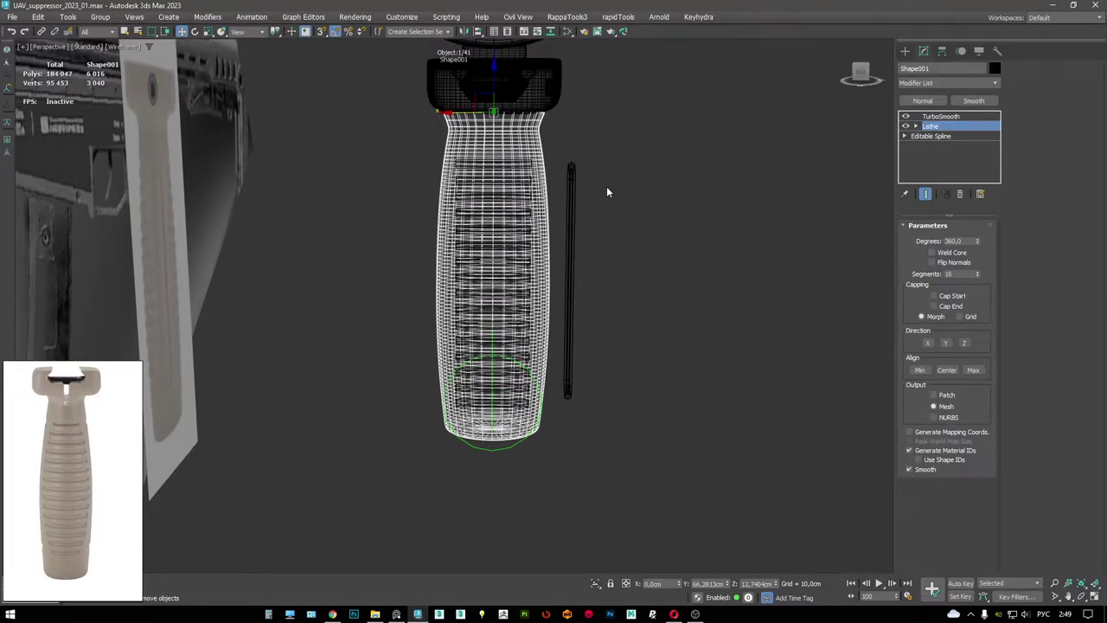
right_click(637, 230)
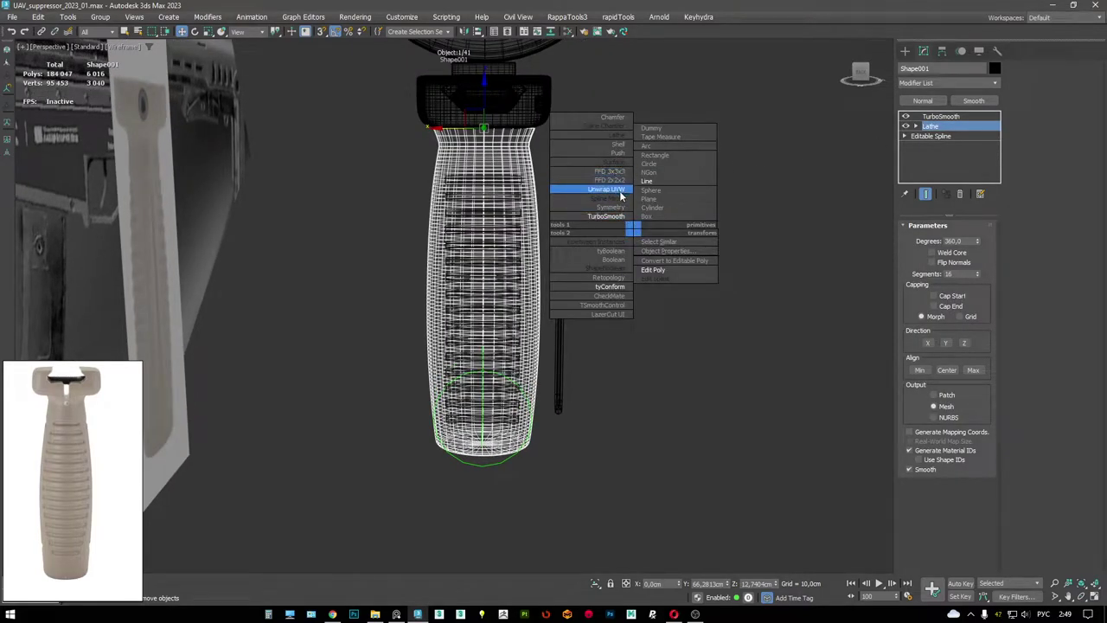
- Add an FFD 3x3, scale its top control points to 75% in X, and select the middle row
left_click(613, 172)
key("F3")
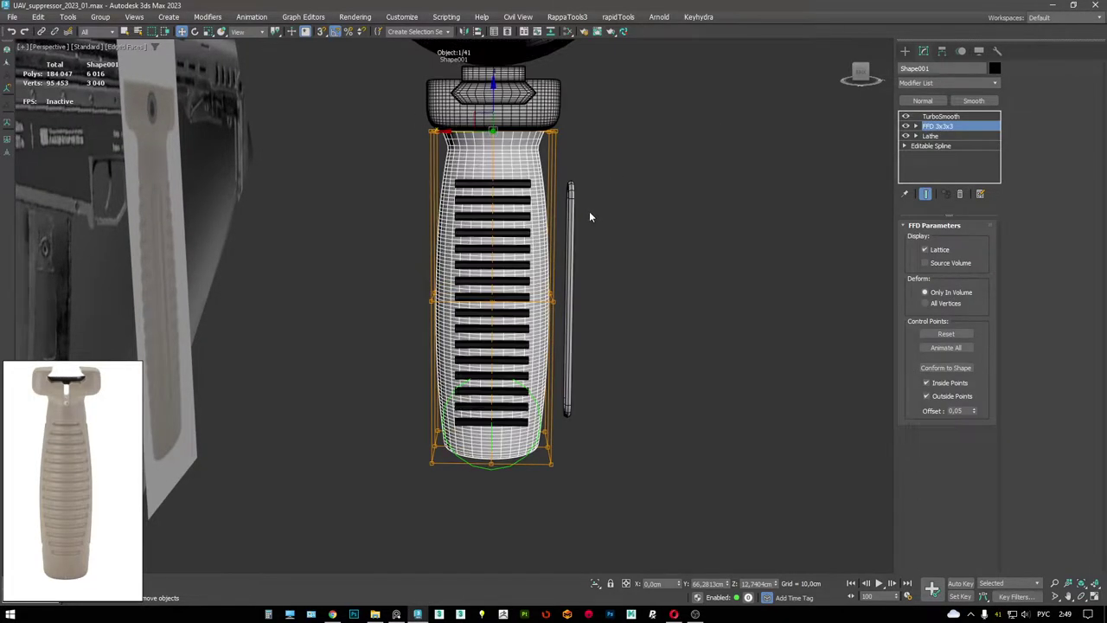
key("1")
left_click_drag(717, 99, 445, 234)
key("F3")
key("F3")
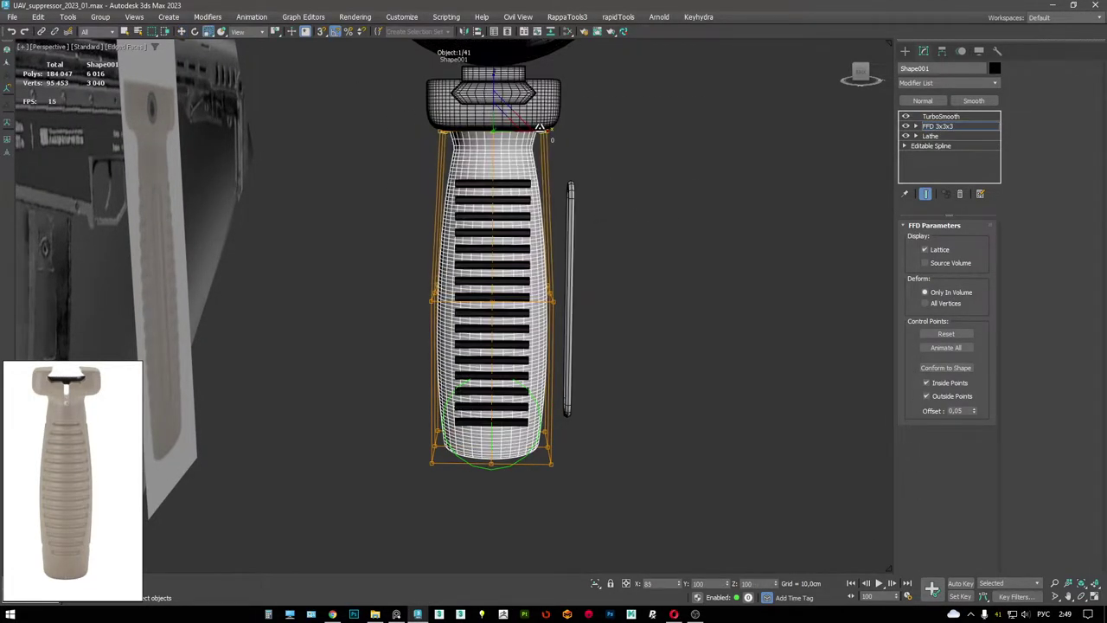
left_click_drag(543, 140, 533, 130)
mouse_move(559, 252)
middle_mouse_down()
mouse_move(559, 203)
mouse_move(577, 164)
middle_mouse_up()
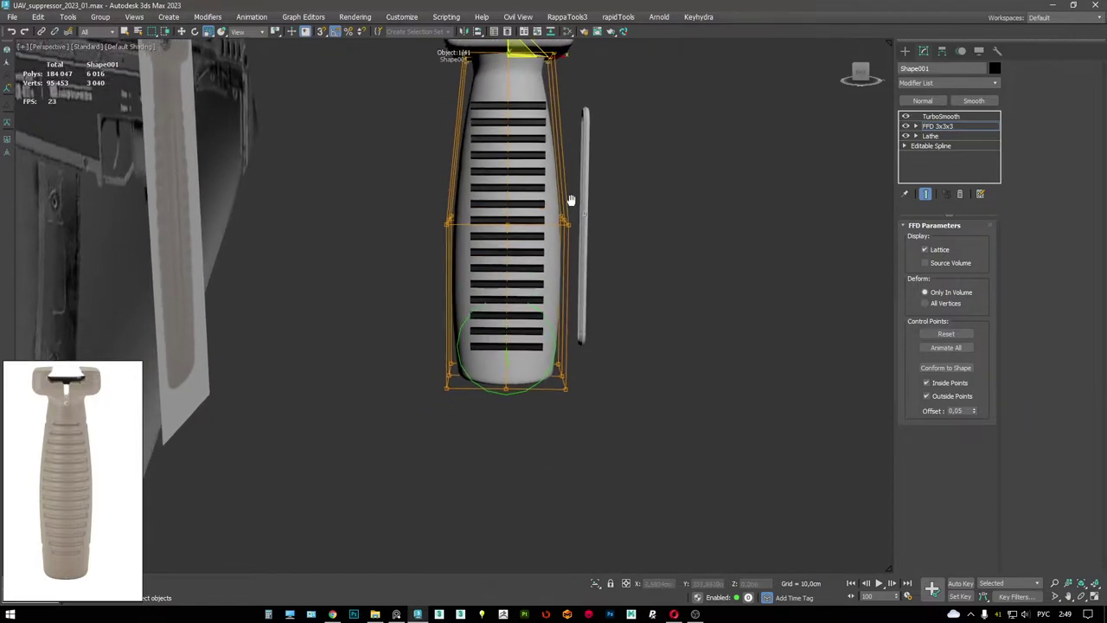
key("F3")
left_click_drag(613, 278, 554, 288)
key("F3")
- Isolate the grip and maximize the shaded Front view
key("alt+q")
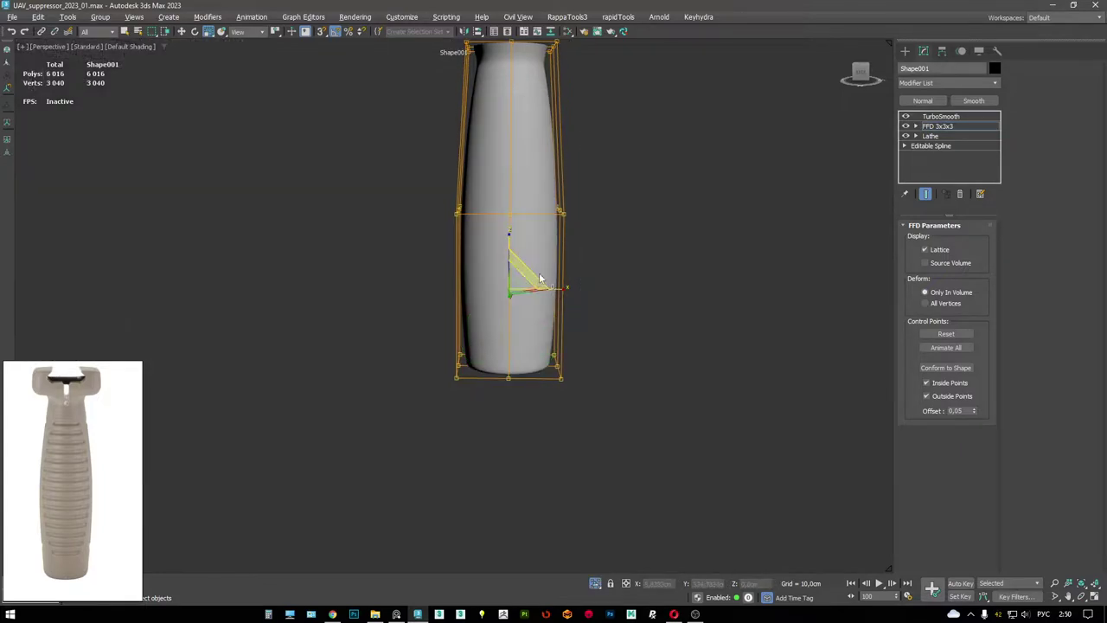
key("F4")
key("F4")
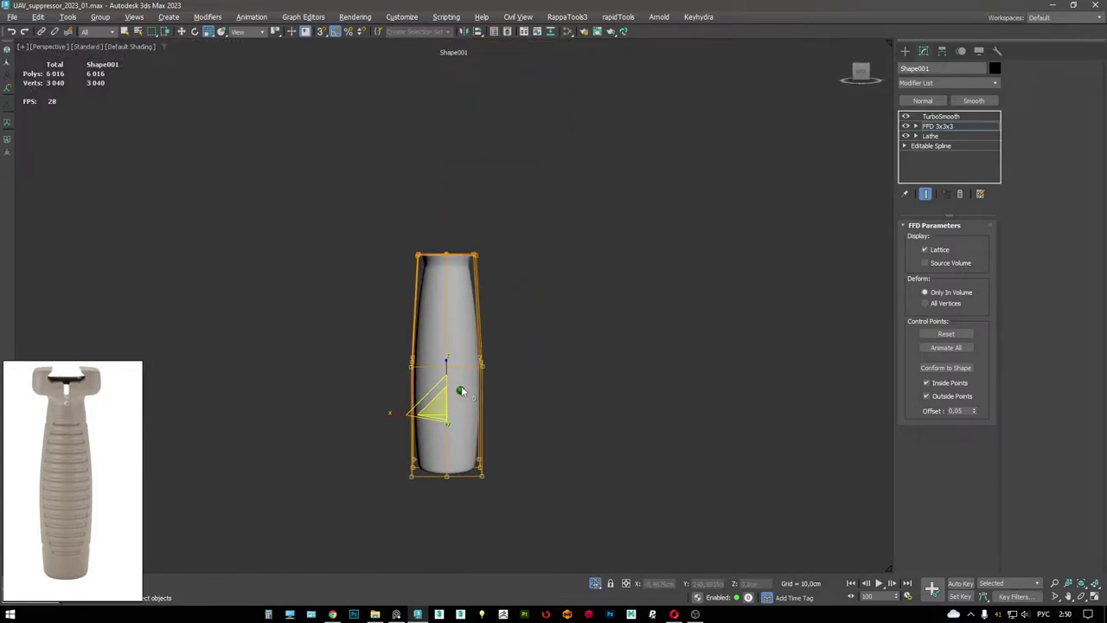
key("alt+w")
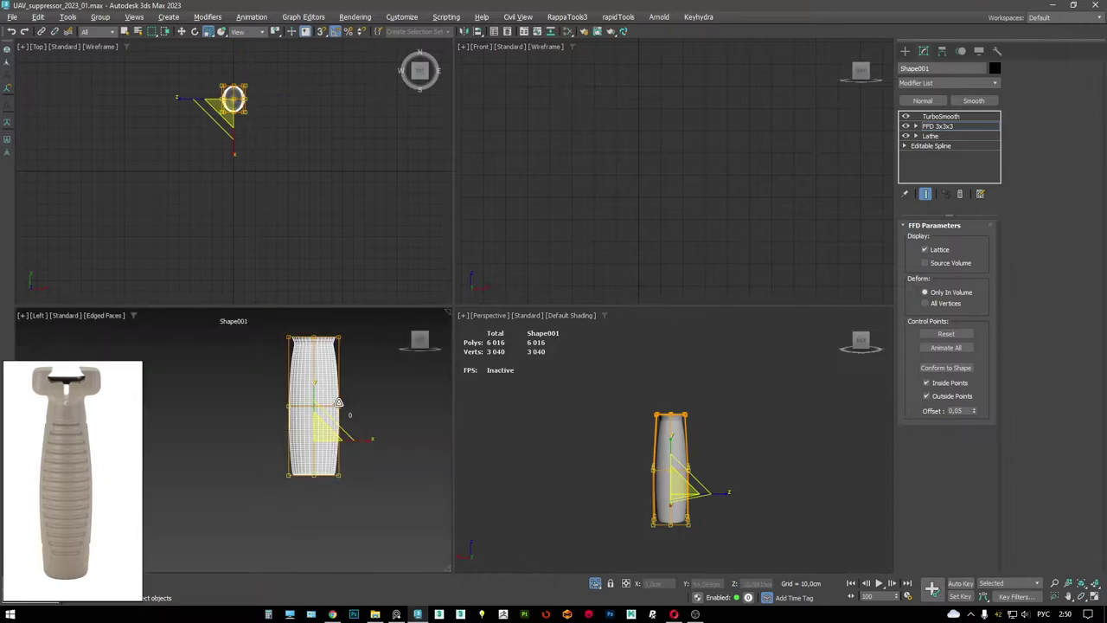
key("alt+w")
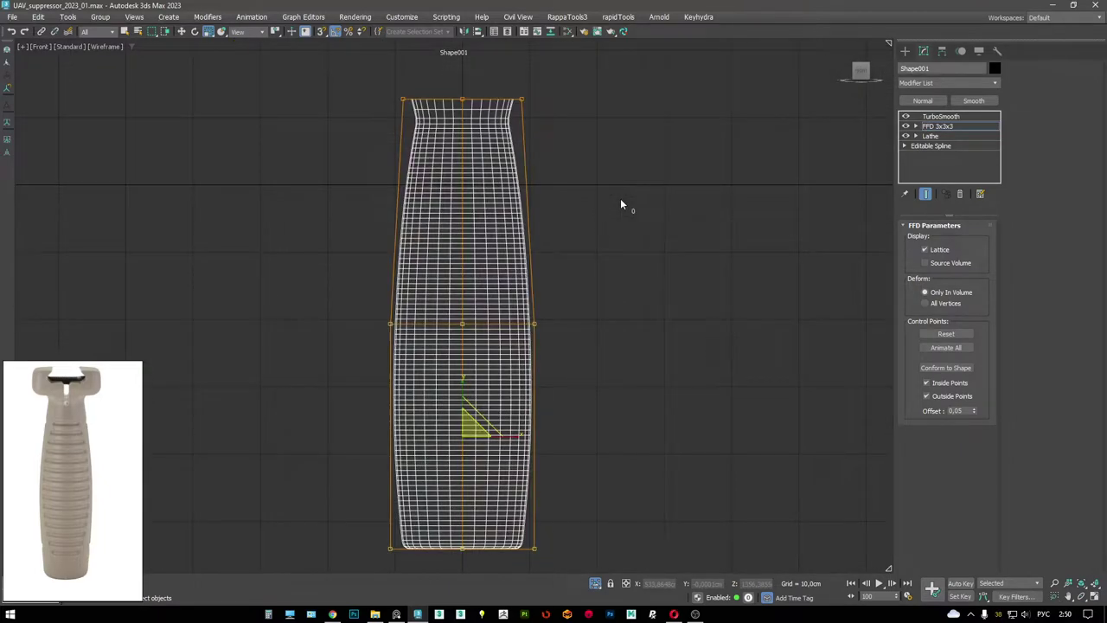
key("F3")
scroll(506, 304, "down", 2)
mouse_move(507, 304)
middle_mouse_down()
mouse_move(396, 412)
mouse_move(391, 345)
middle_mouse_up()
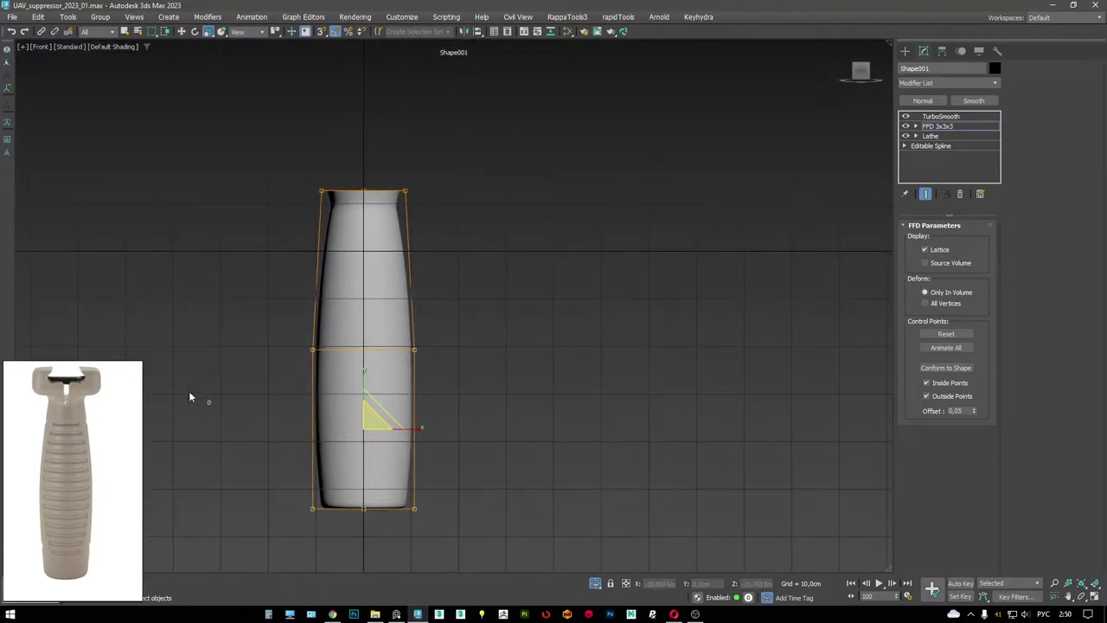
- Move the PureRef grip photo beside the viewport, enlarge its window, and zoom into the grip
left_click_drag(138, 363, 220, 256)
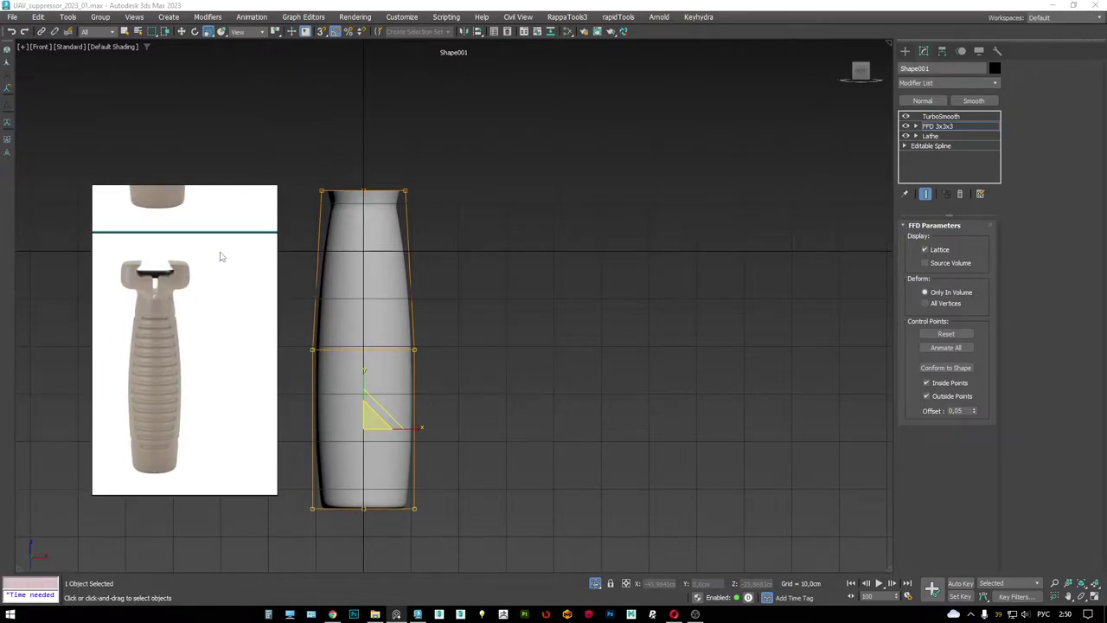
scroll(199, 329, "up", 3)
scroll(210, 308, "down", 1)
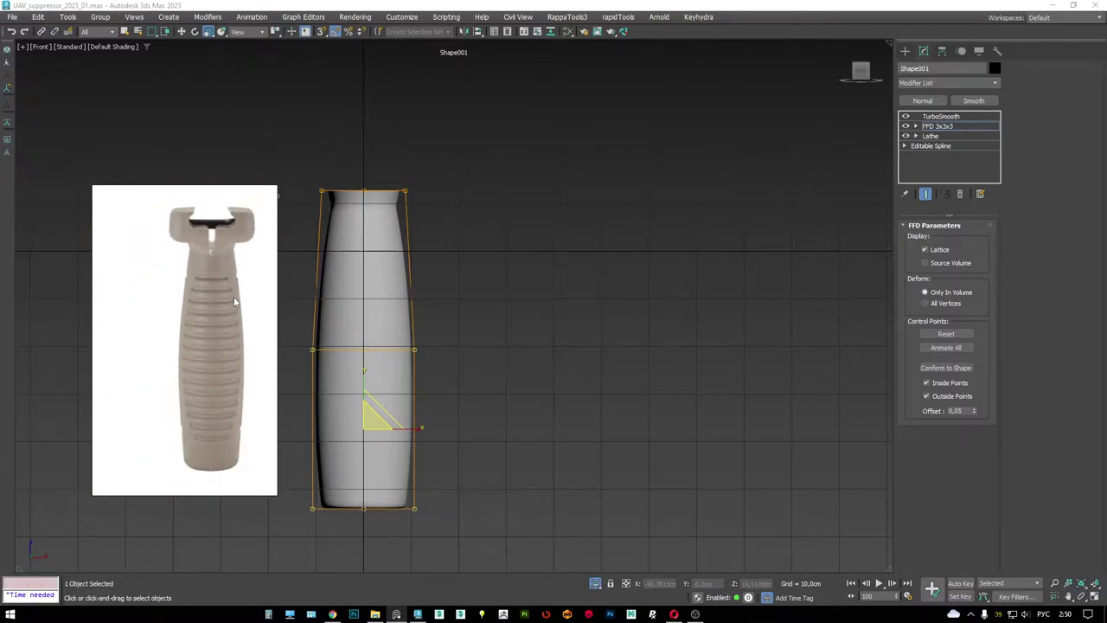
scroll(220, 244, "up", 3)
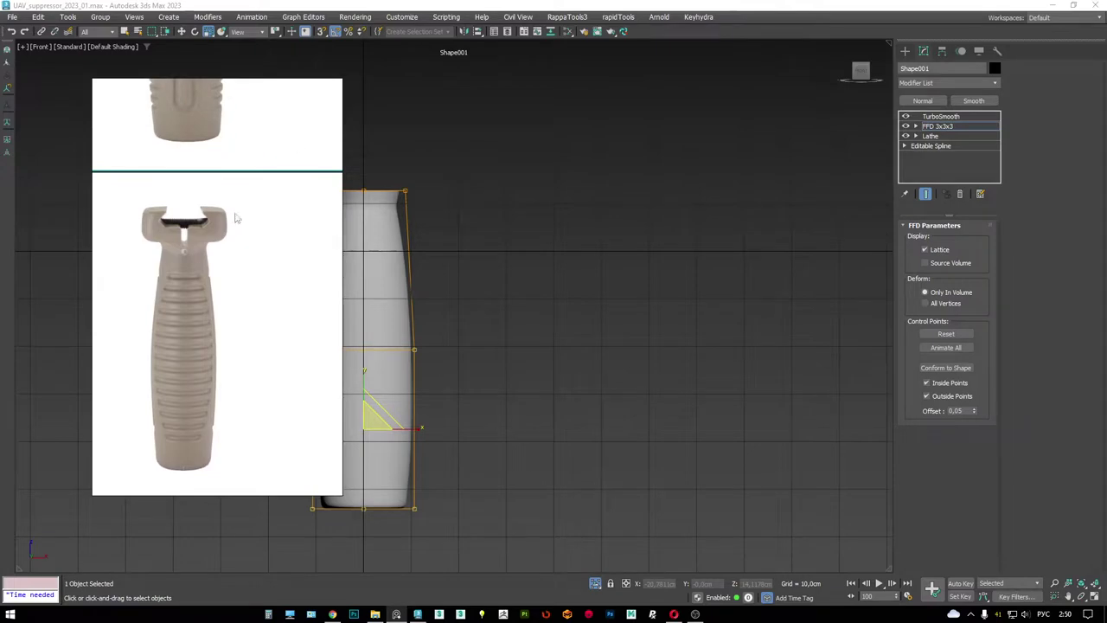
left_click_drag(239, 337, 213, 350)
scroll(214, 324, "down", 2)
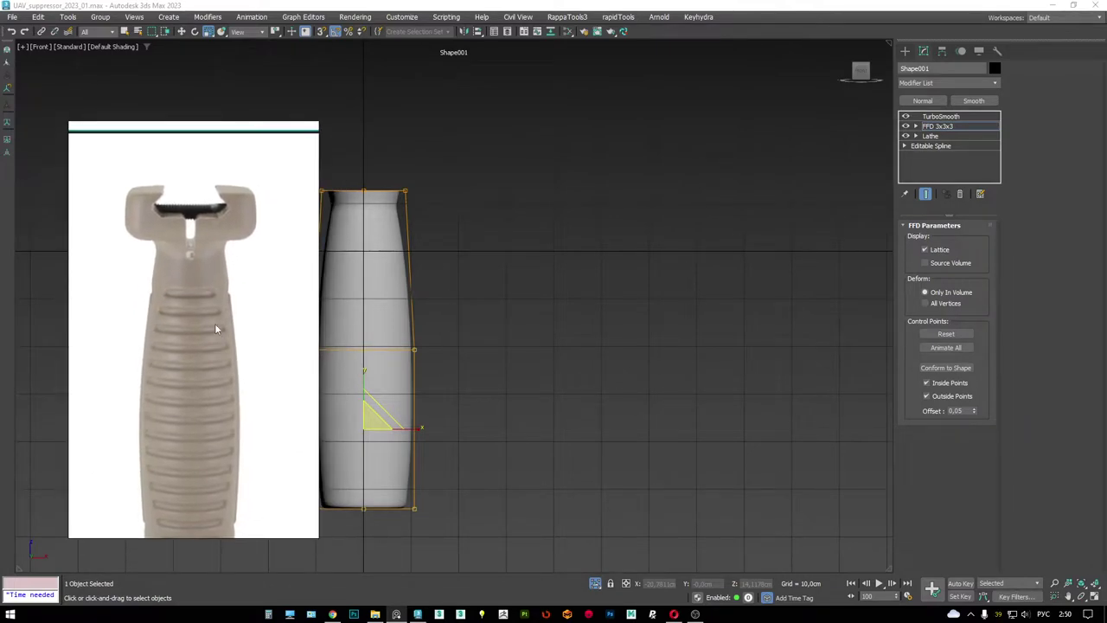
right_click(223, 309)
scroll(238, 288, "down", 1)
left_click_drag(238, 288, 252, 275)
scroll(253, 270, "up", 2)
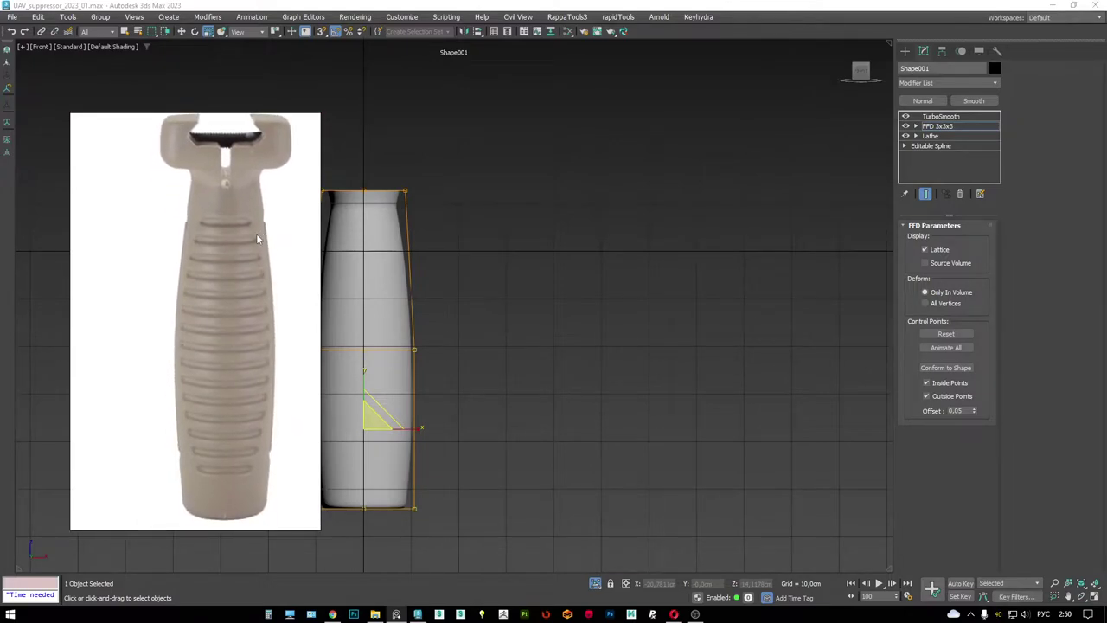
scroll(255, 239, "up", 1)
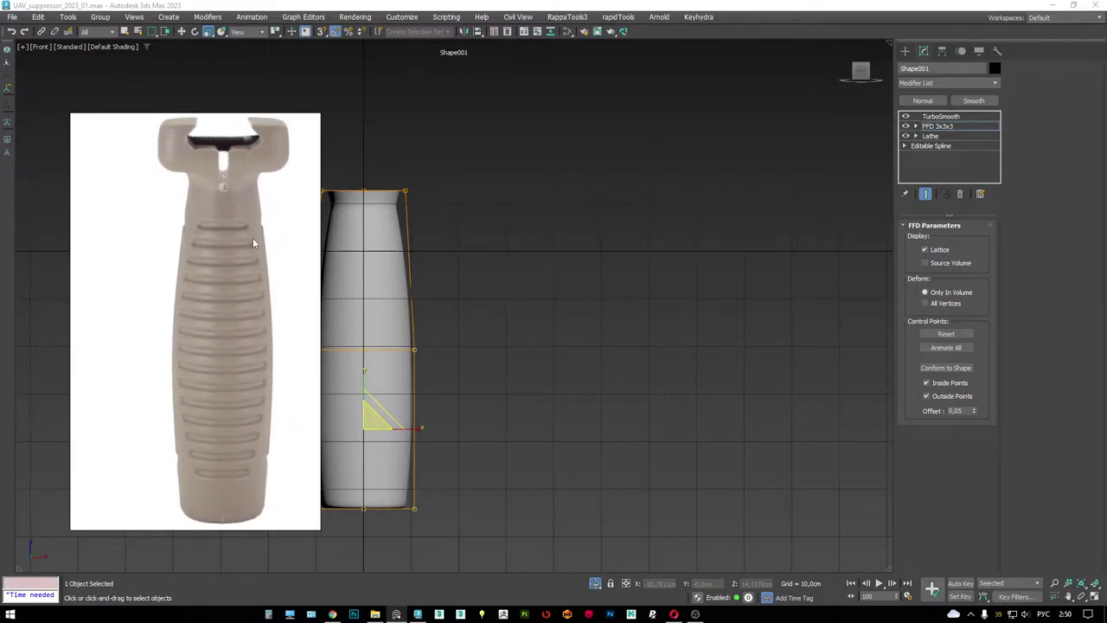
- Open PureRef's Settings from the board's right-click menu
right_click(252, 237)
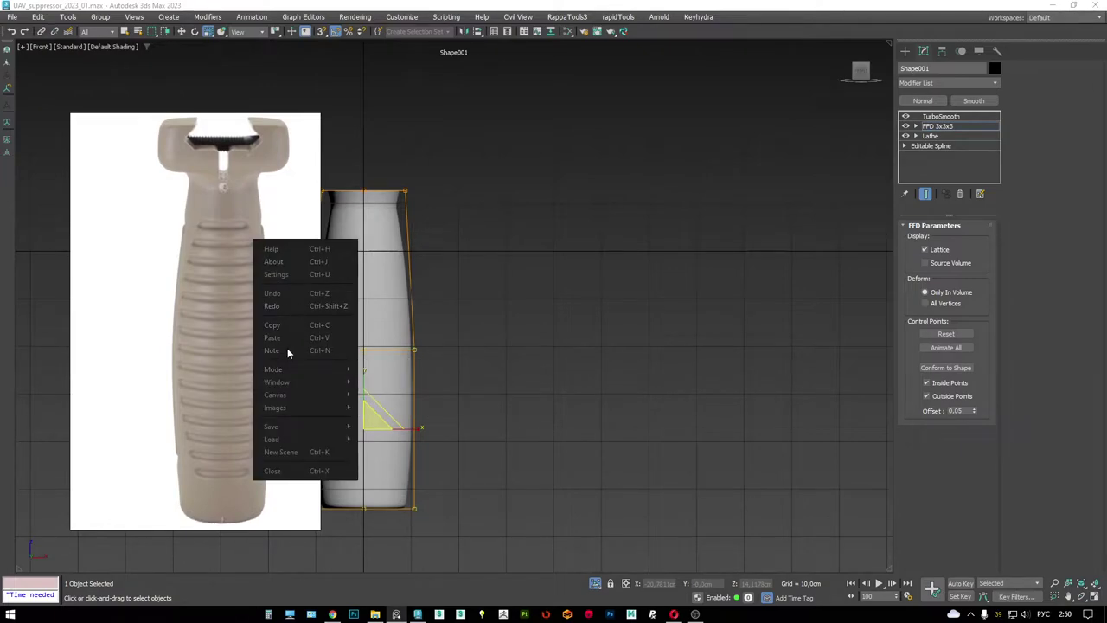
mouse_move(296, 412)
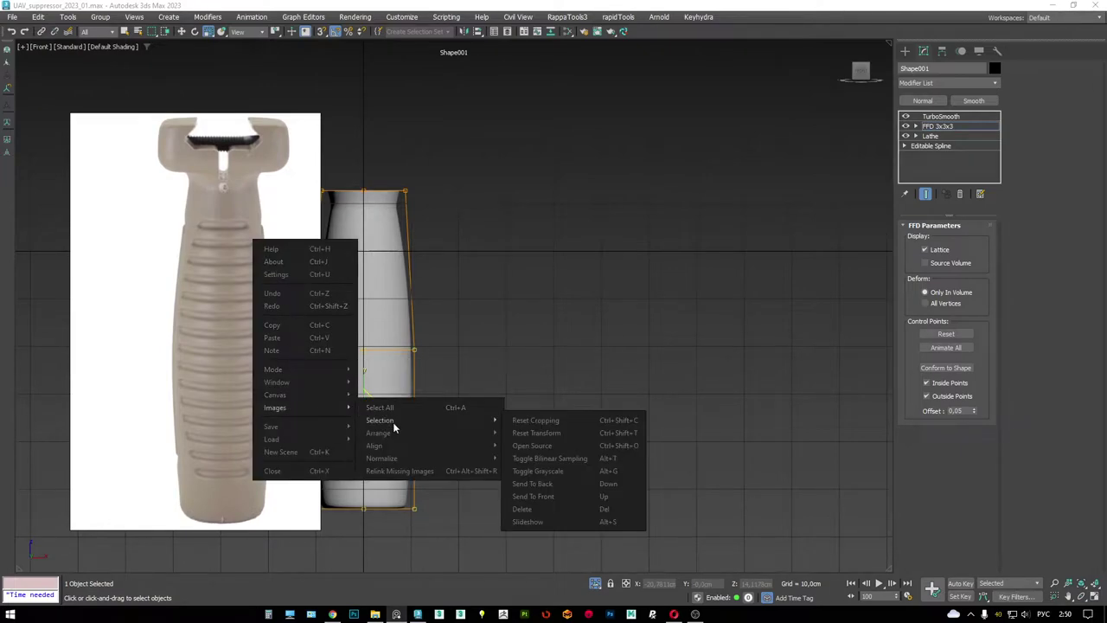
mouse_move(393, 446)
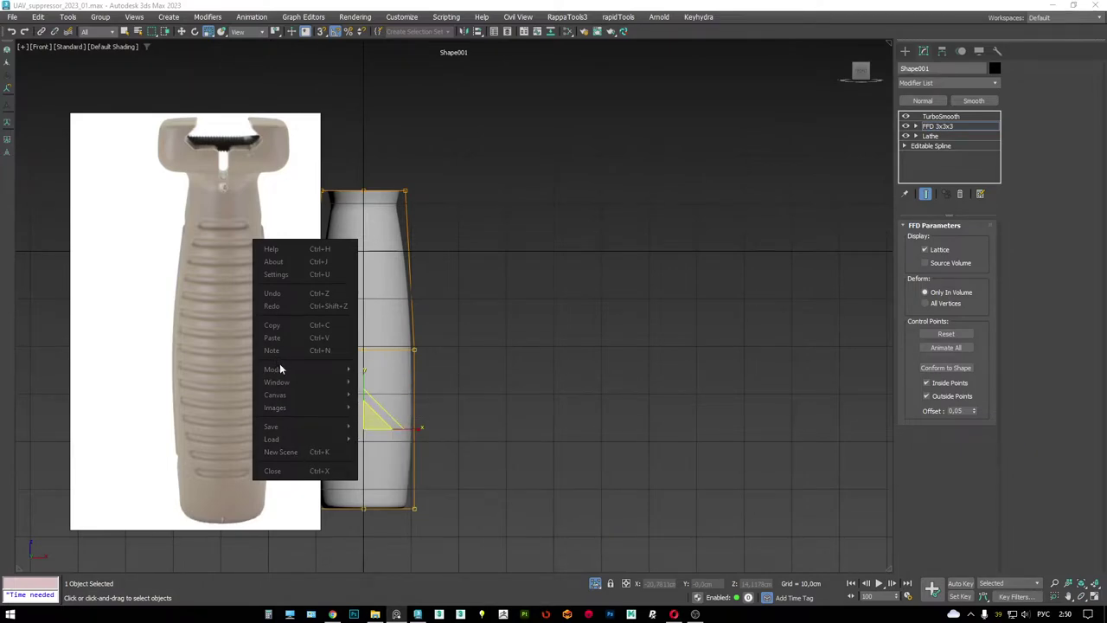
mouse_move(287, 371)
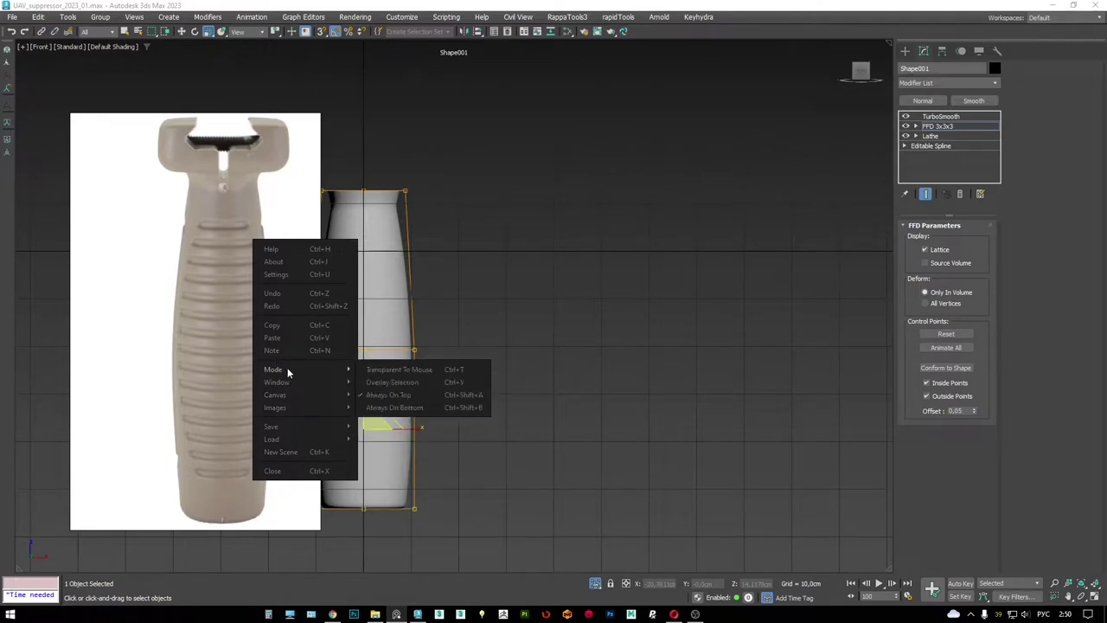
left_click(290, 275)
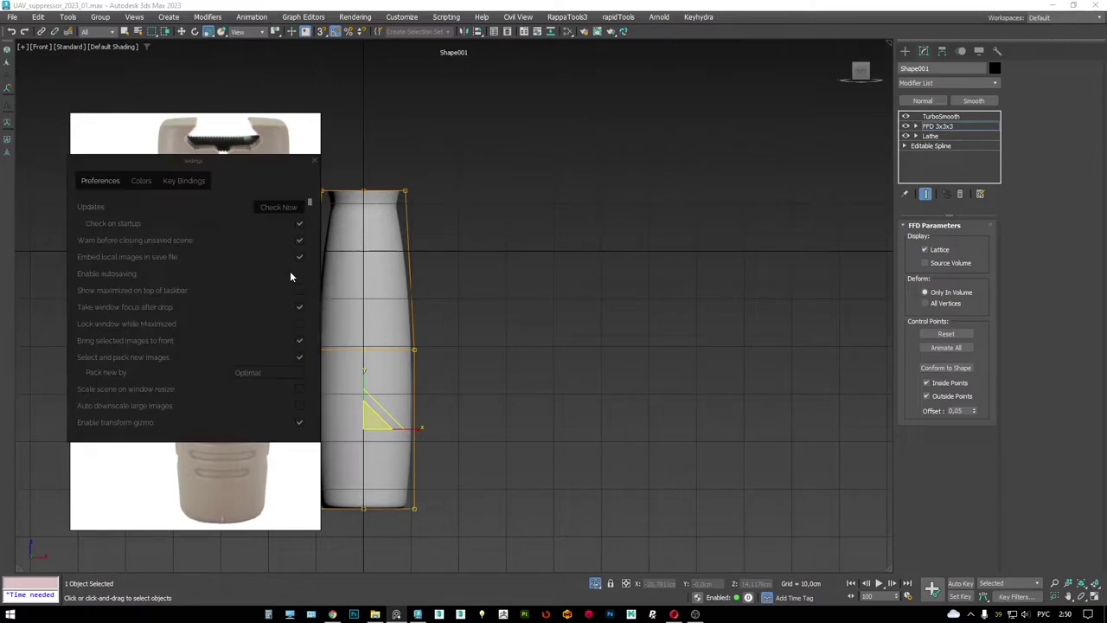
- Browse the Key Bindings Actions and Controls lists, then close the Settings panel
left_click(194, 180)
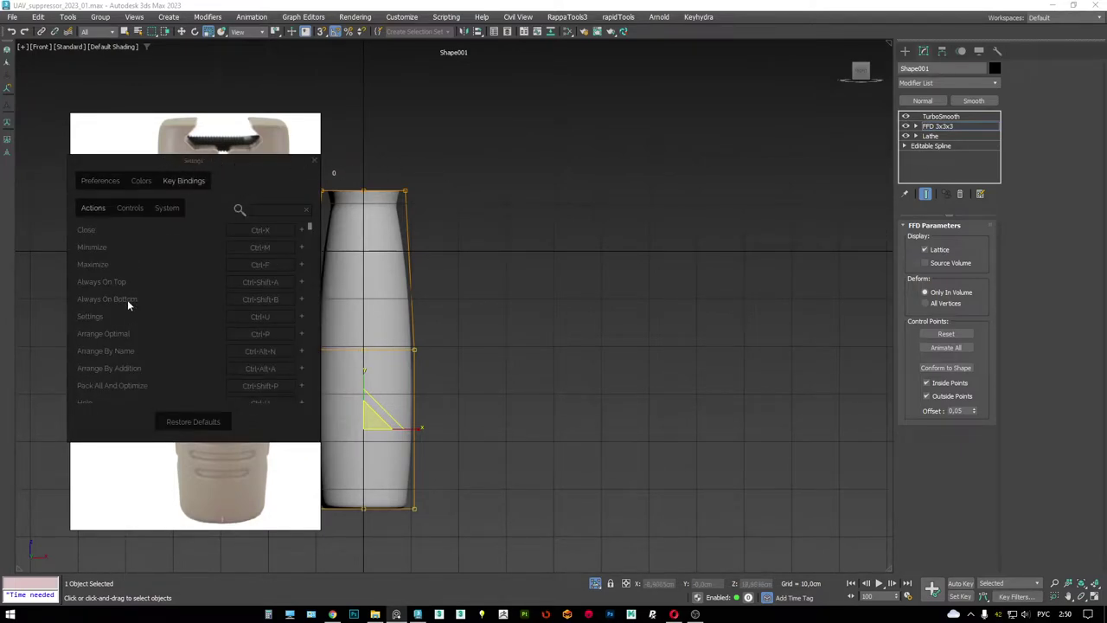
scroll(109, 326, "down", 5)
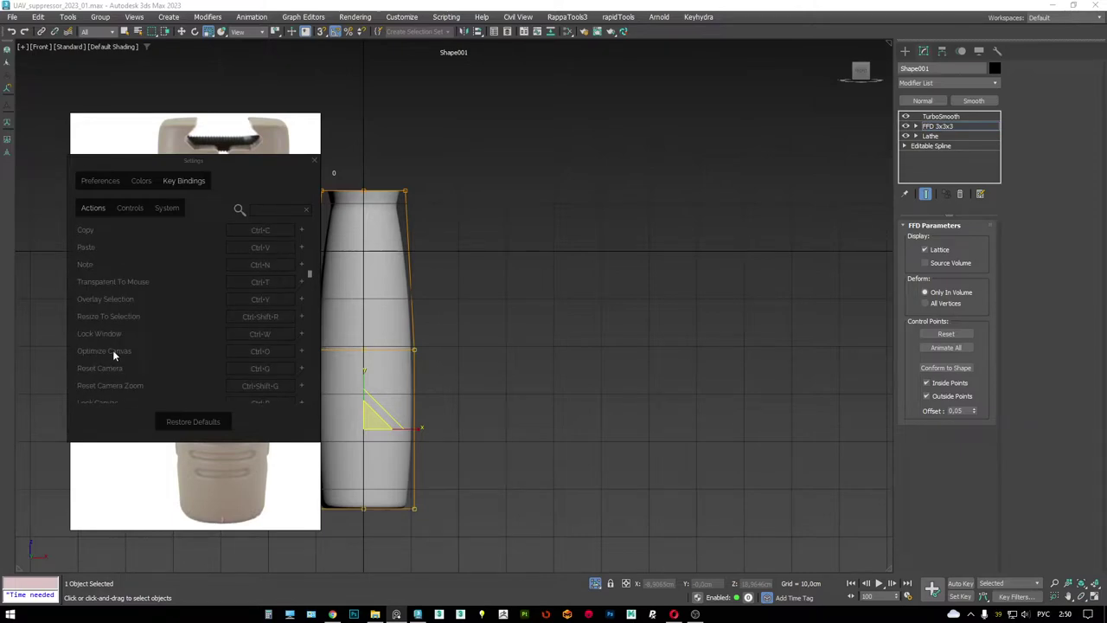
scroll(150, 349, "down", 3)
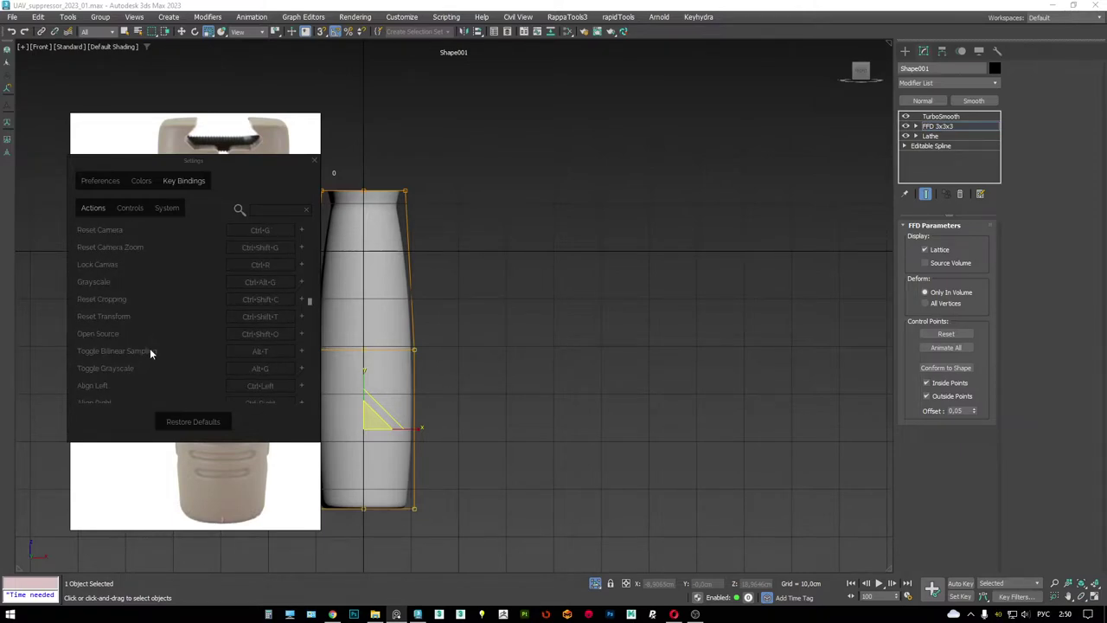
scroll(135, 328, "down", 5)
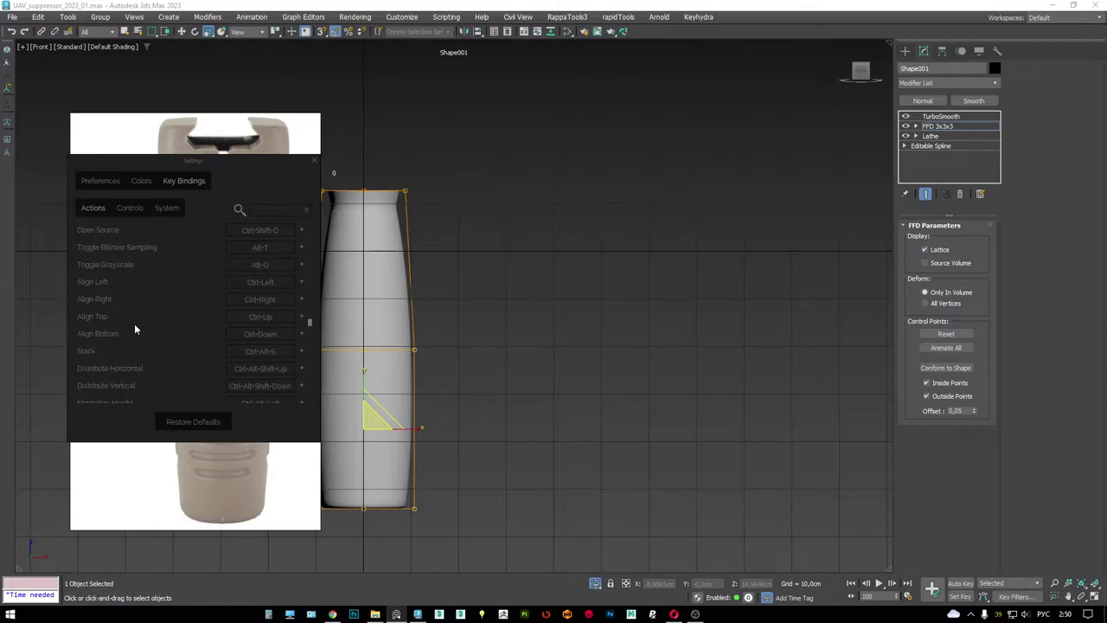
scroll(135, 330, "down", 6)
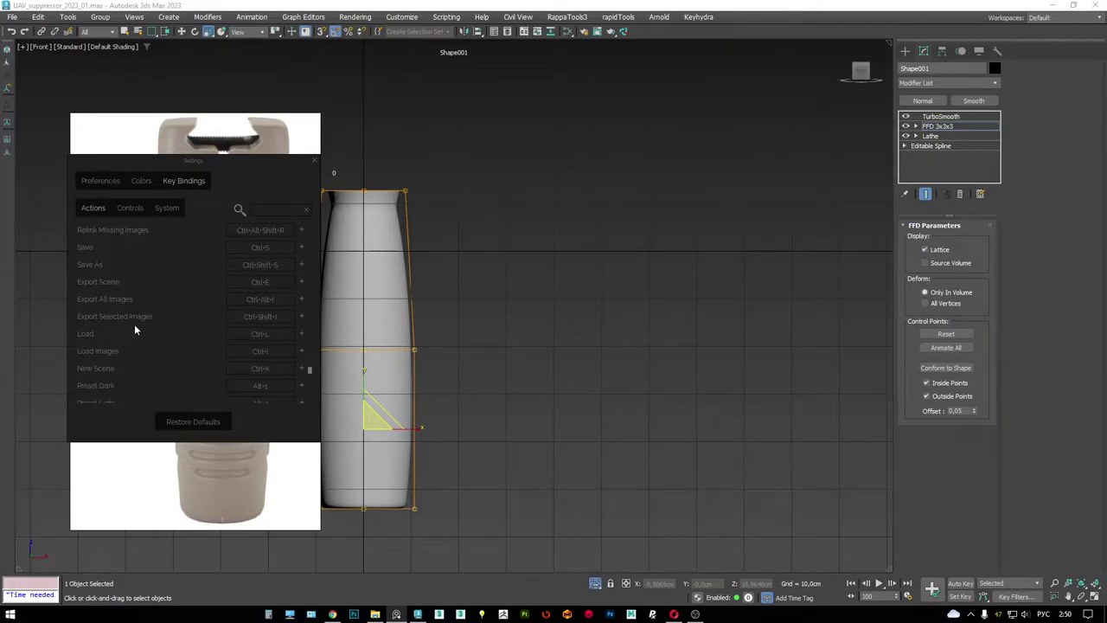
scroll(142, 331, "up", 15)
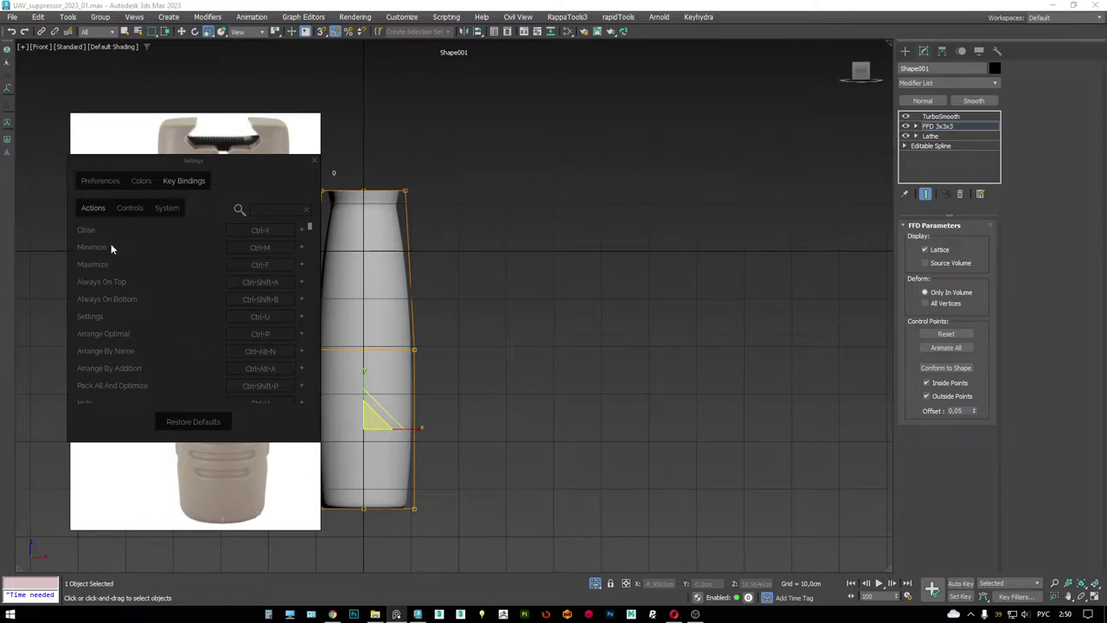
left_click(132, 209)
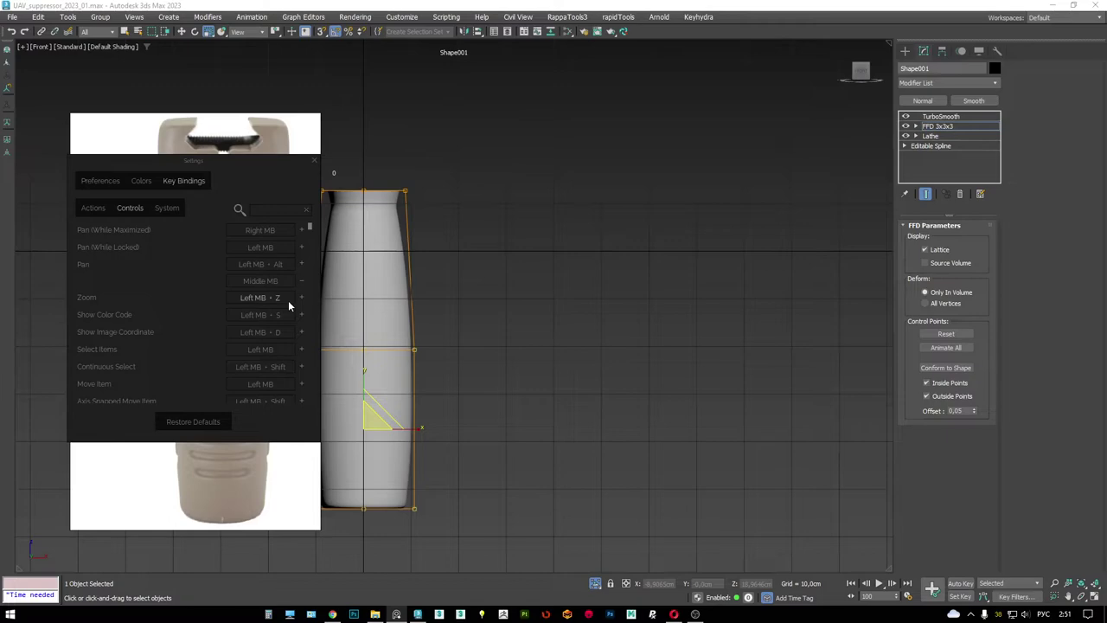
left_click(315, 161)
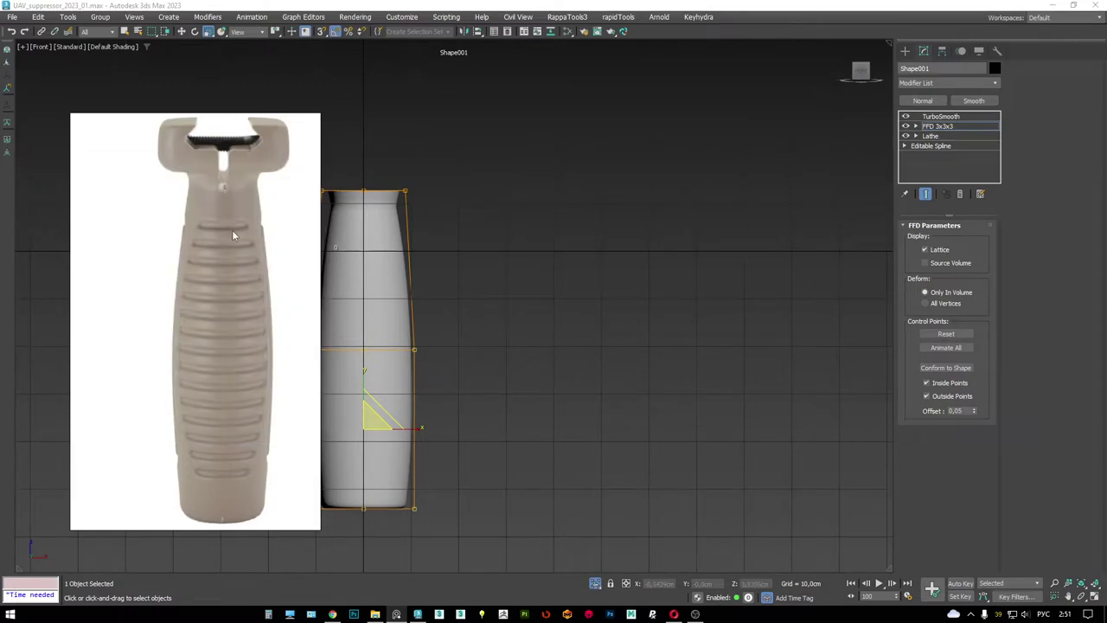
- Zoom the PureRef photo and shift the Front view so the grip sits to the right
scroll(214, 228, "down", 4)
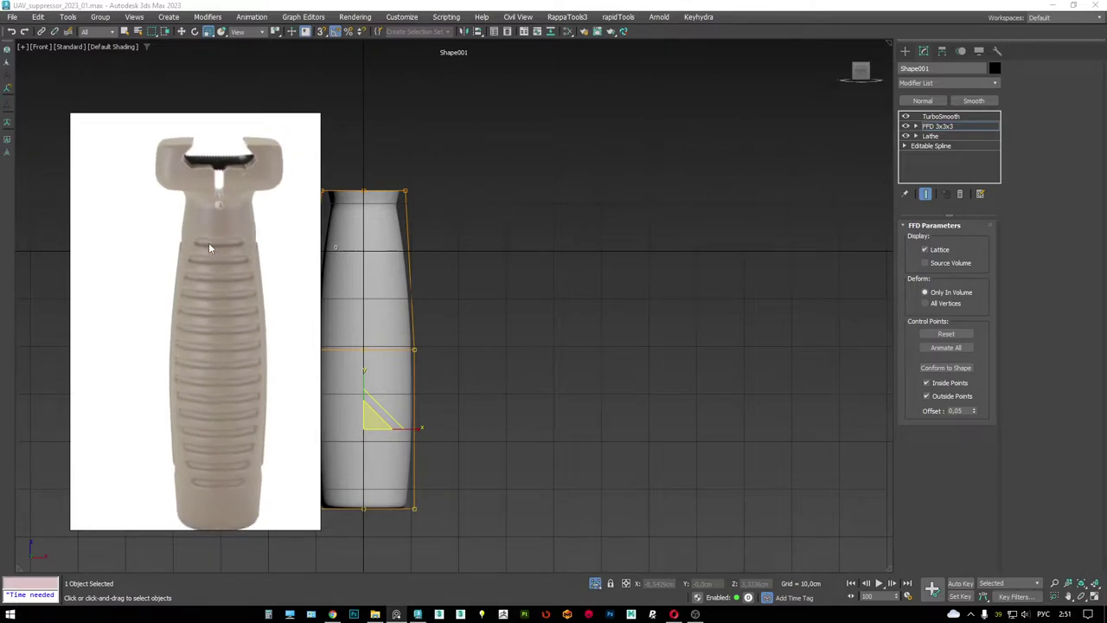
scroll(200, 237, "up", 2)
scroll(224, 248, "up", 2)
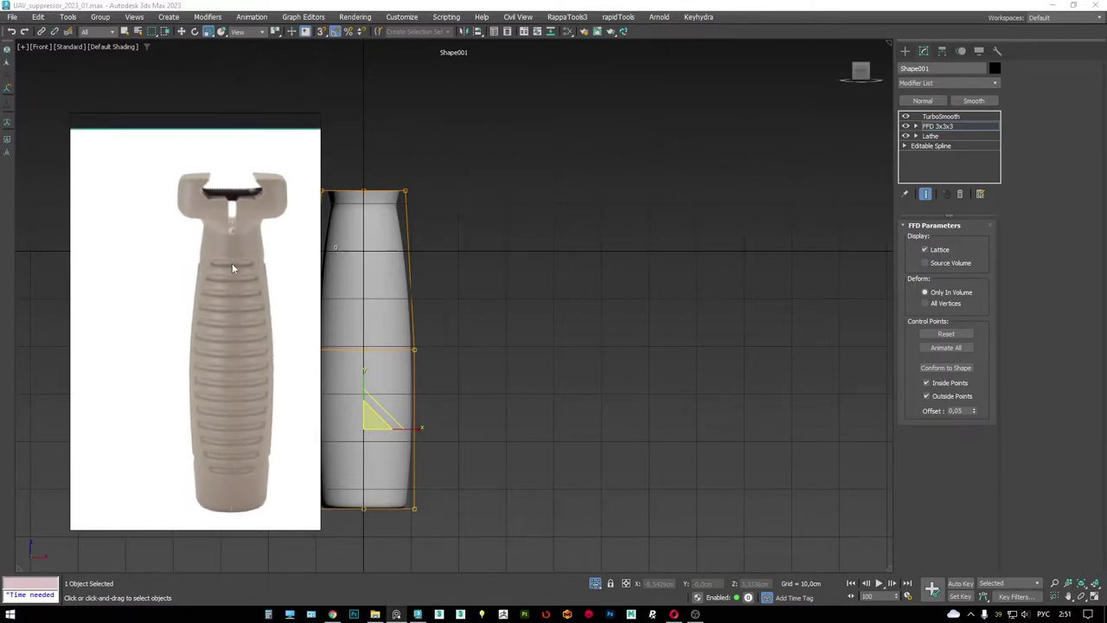
scroll(248, 263, "up", 4)
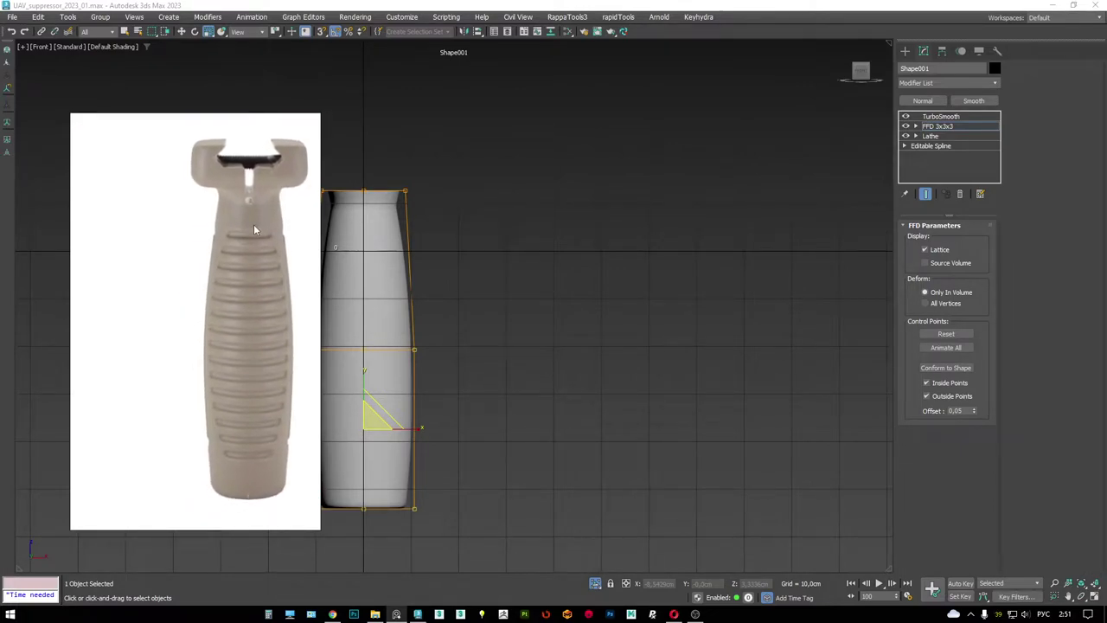
scroll(252, 222, "down", 1)
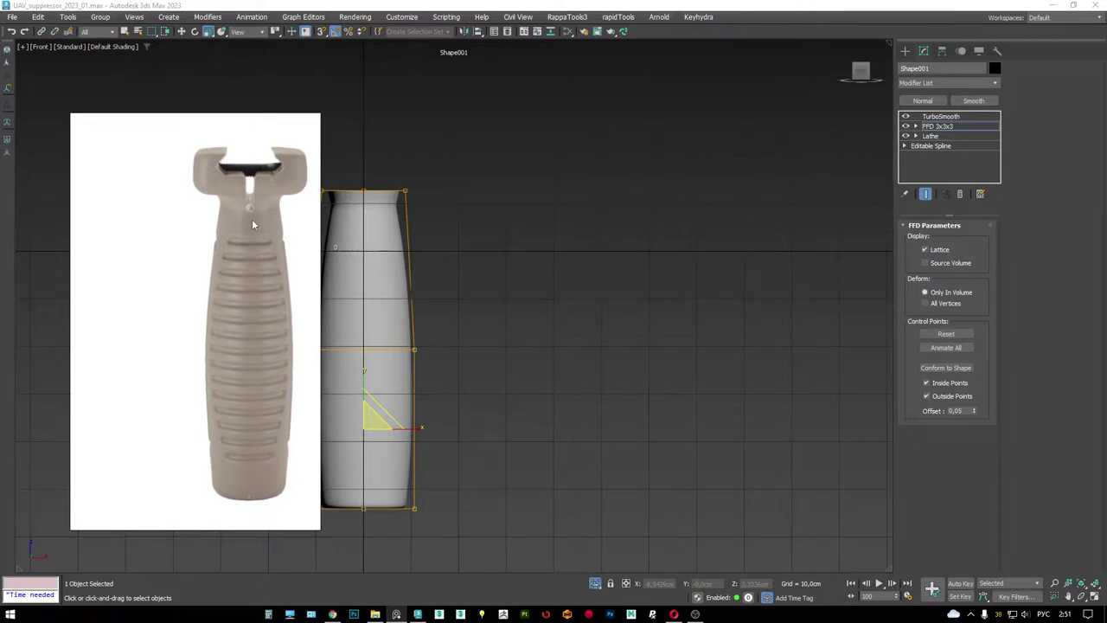
scroll(252, 219, "up", 1)
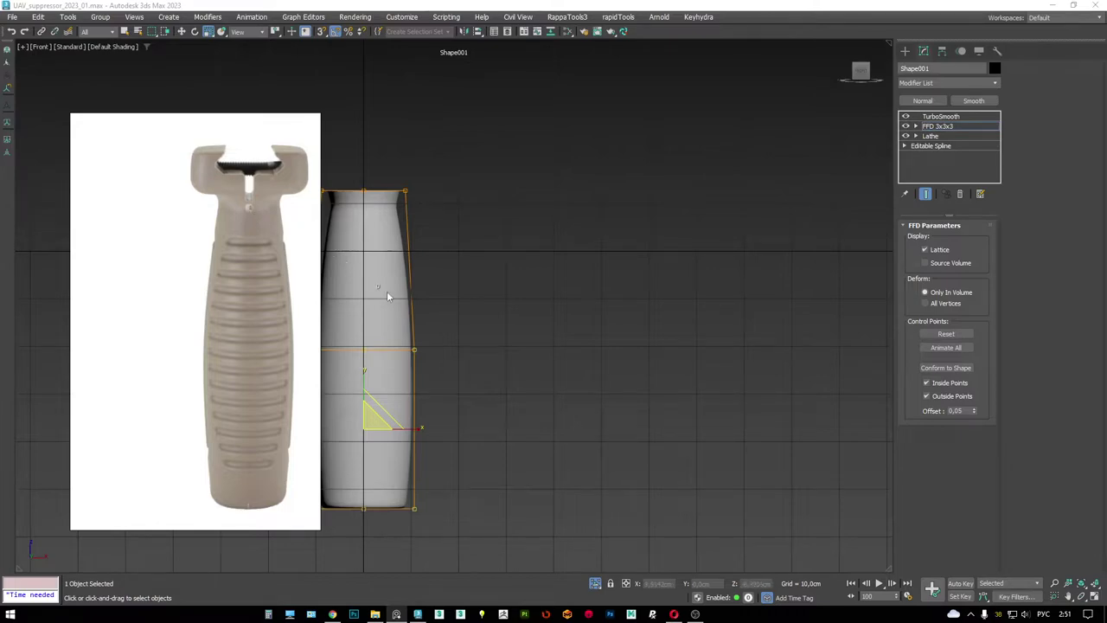
middle_click_drag(387, 295, 427, 227)
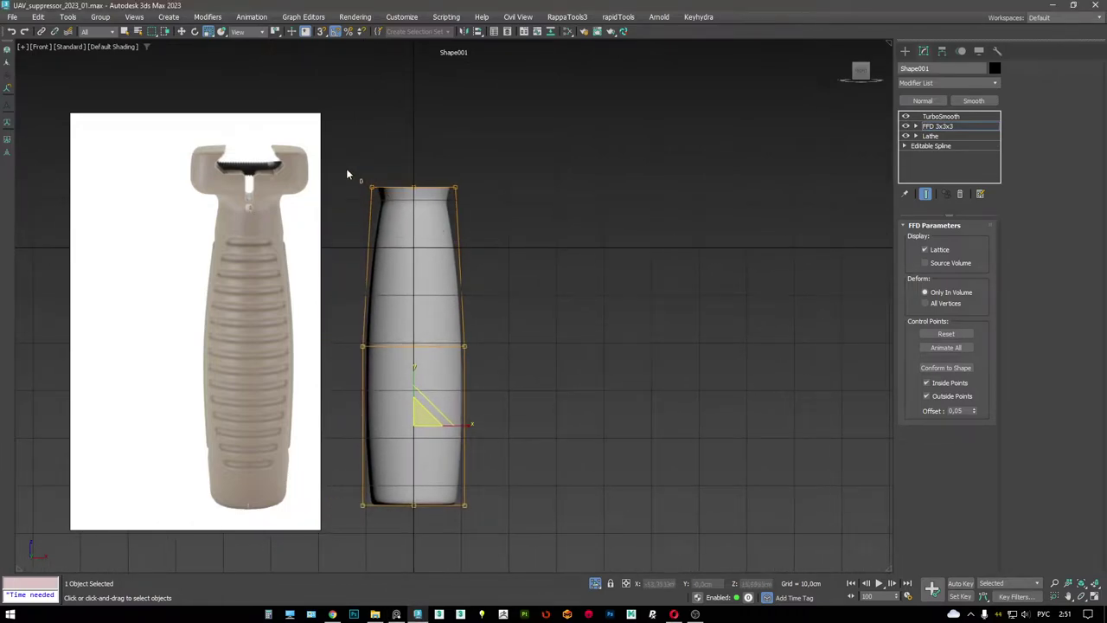
- Scale all FFD control points to 88% in X and return to four viewports
left_click_drag(460, 464, 468, 406)
left_click_drag(458, 346, 456, 345)
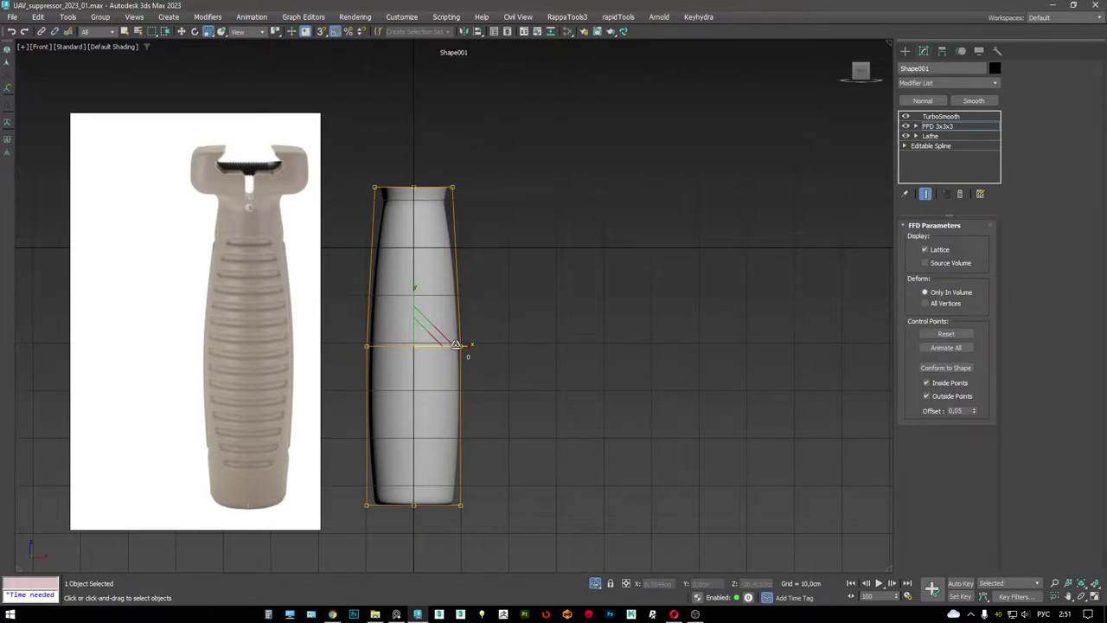
key("alt+w")
key("alt+w")
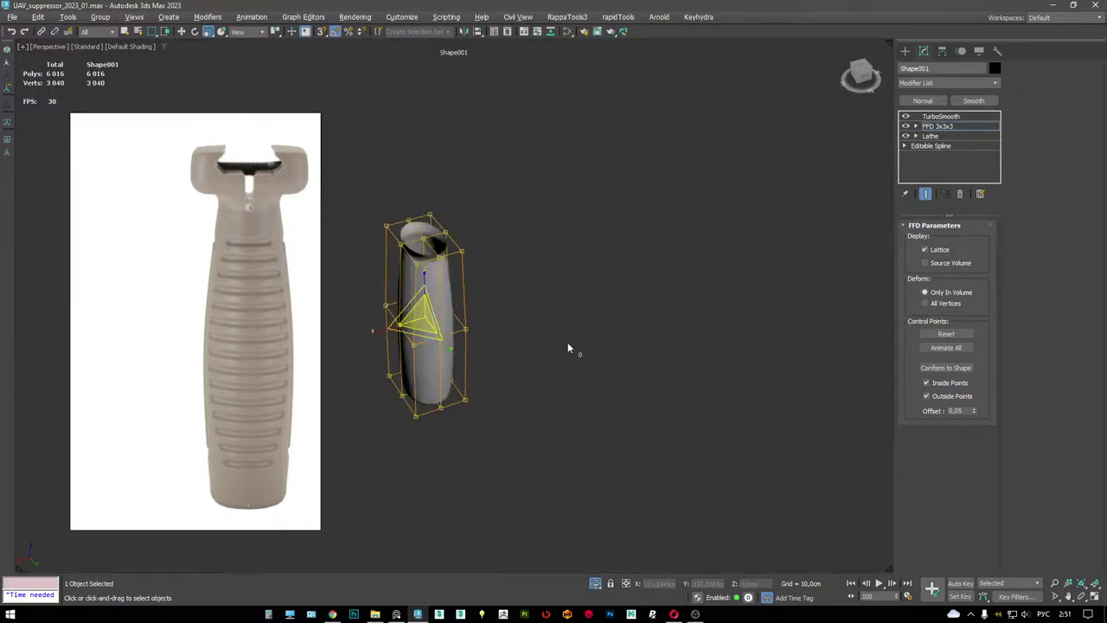
- Maximize and orbit the Perspective view to inspect the TurboSmoothed grip, toggling Edged Faces
middle_click_drag(571, 346, 571, 173)
key("F4")
scroll(544, 322, "up", 5)
middle_click_drag(545, 323, 507, 222, "alt")
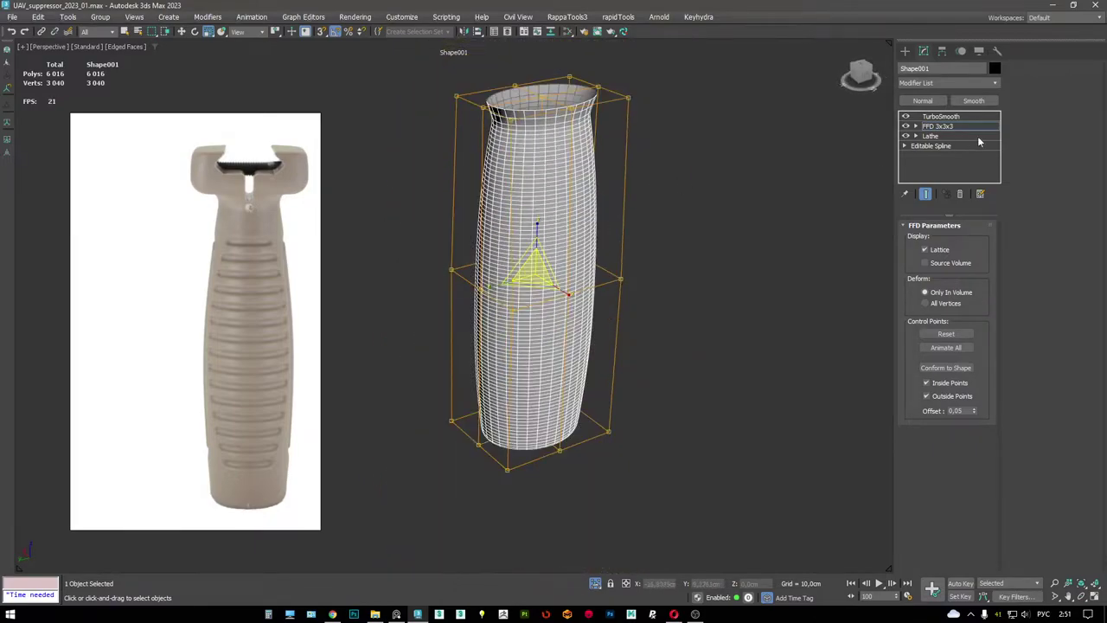
left_click(964, 118)
key("ctrl+d")
key("F4")
key("F4")
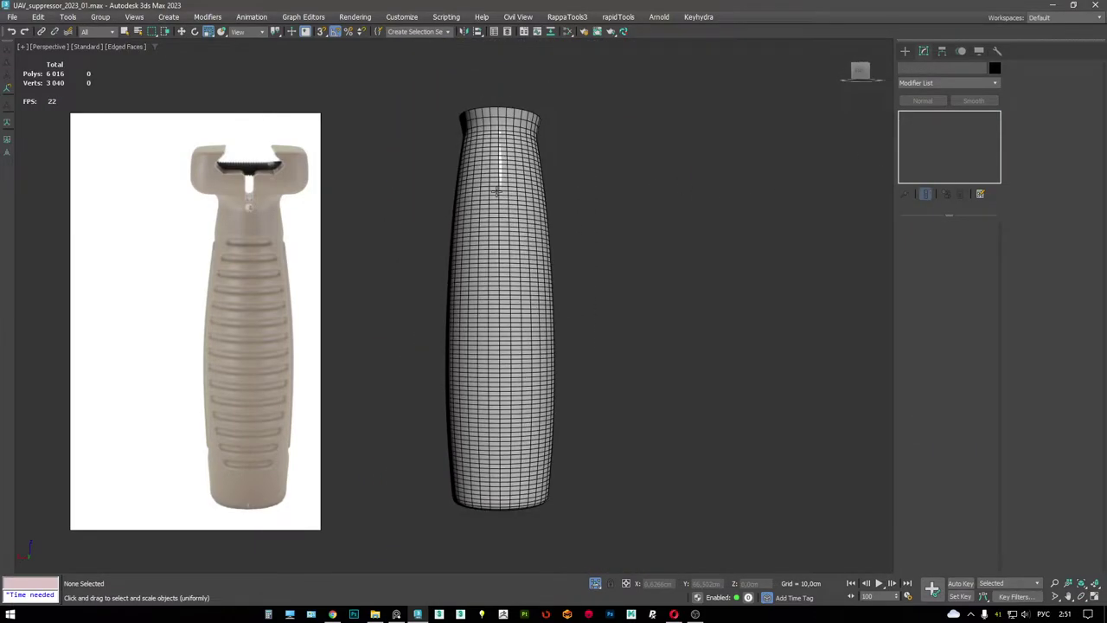
- Reselect the grip Shape001, hide its edges, then select the slat line Line002
key("F4")
left_click(500, 180)
key("F4")
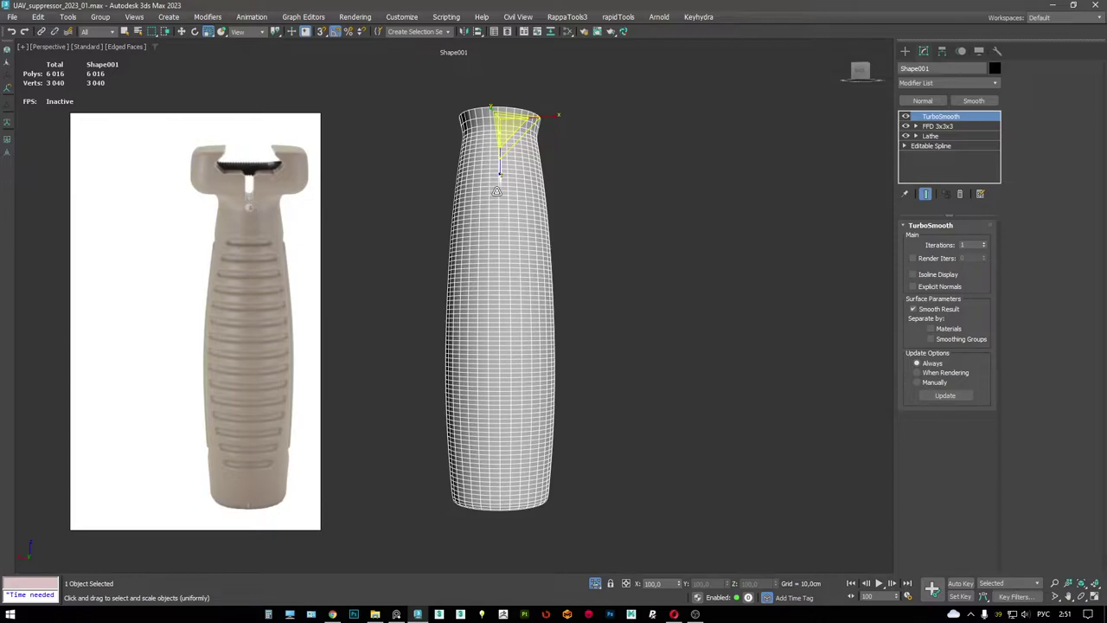
key("F4")
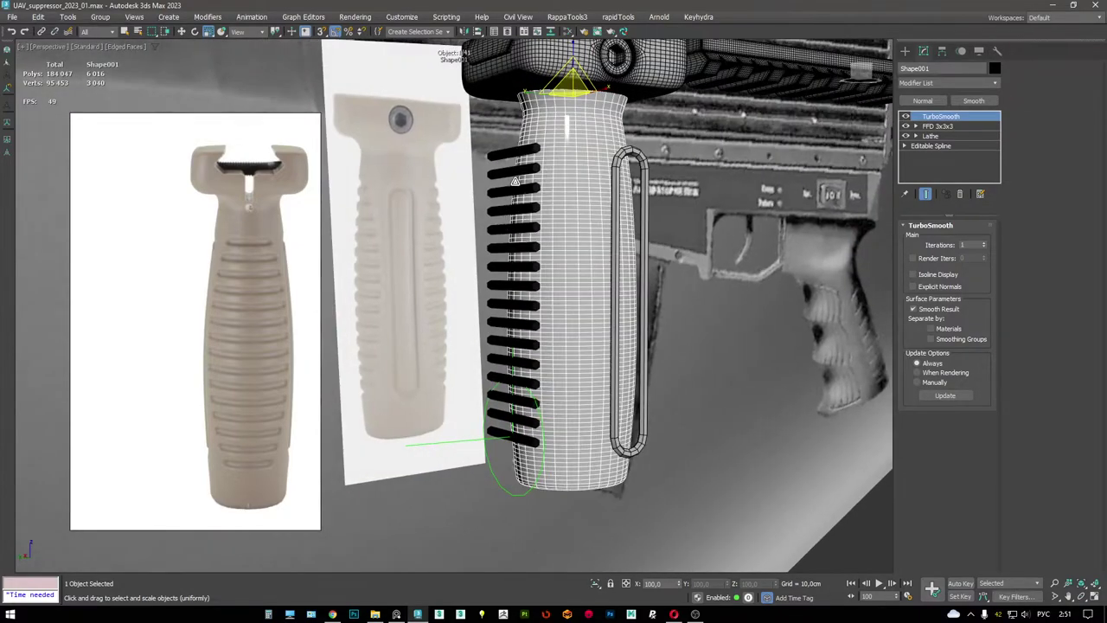
left_click(515, 182)
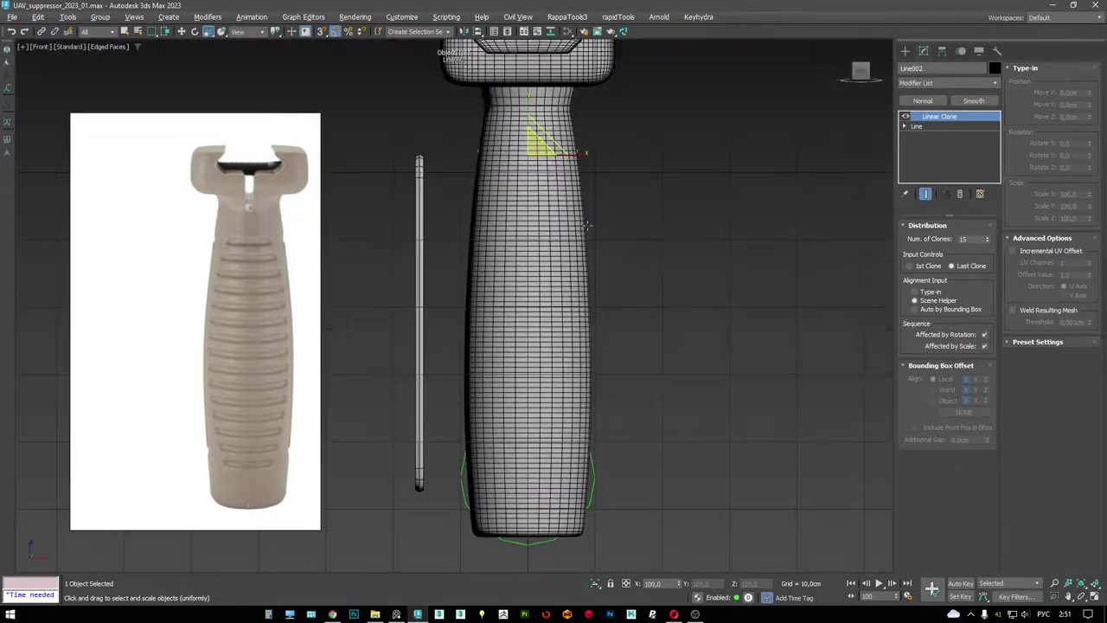
- Switch the viewport to the Back view and centre the grip, briefly previewing wireframe
key("F4")
key("F4")
left_click(39, 47)
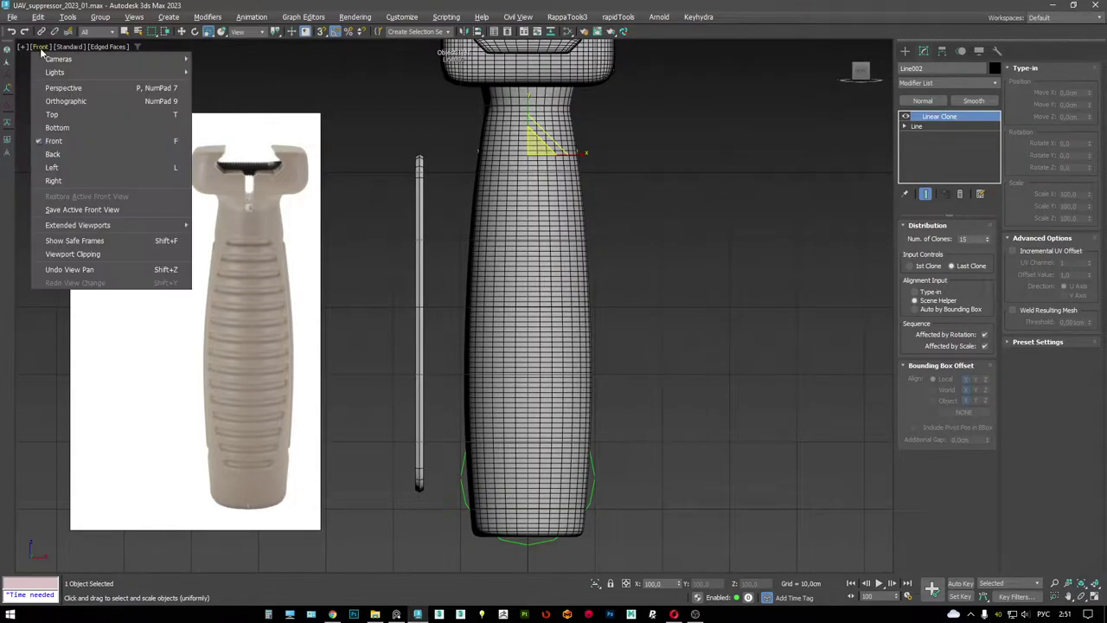
left_click(54, 147)
middle_click_drag(547, 240, 575, 212)
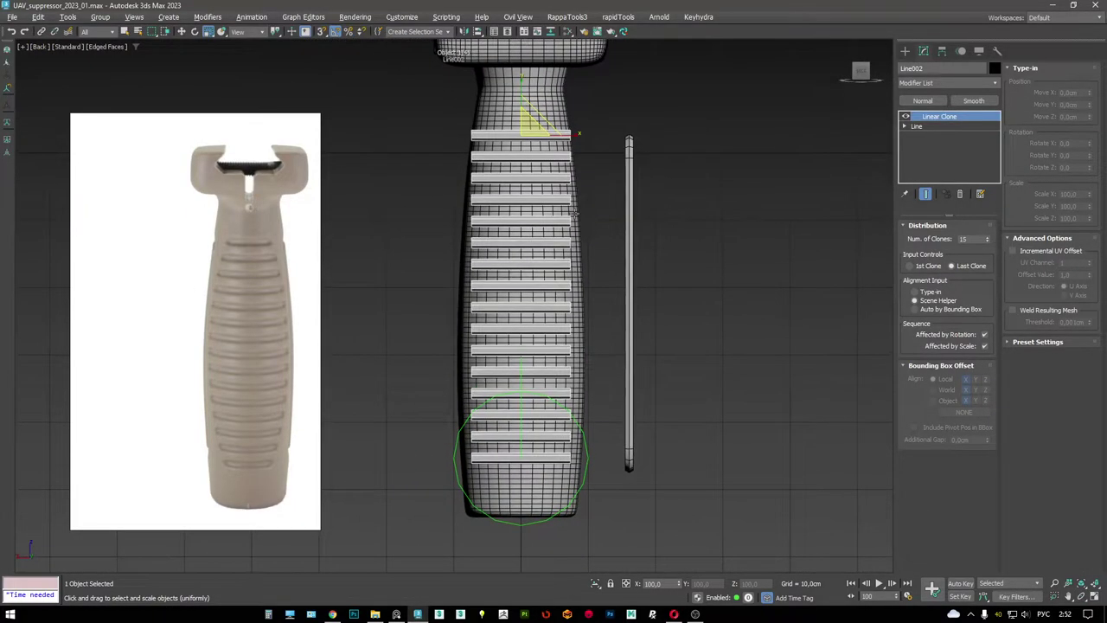
scroll(528, 169, "up", 4)
key("F3")
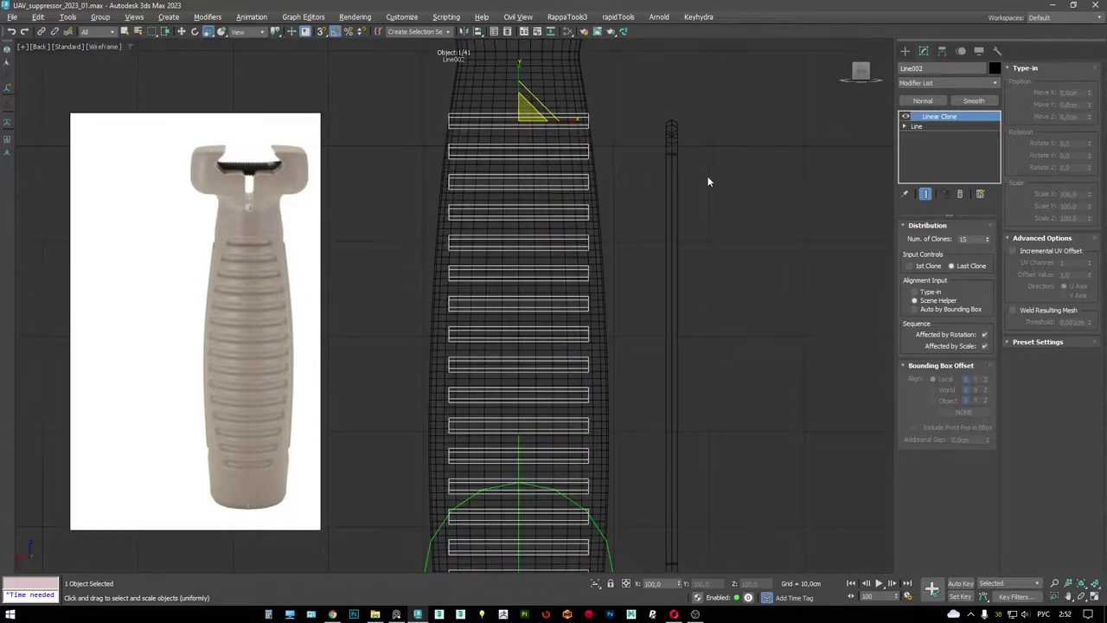
scroll(658, 182, "down", 4)
key("F3")
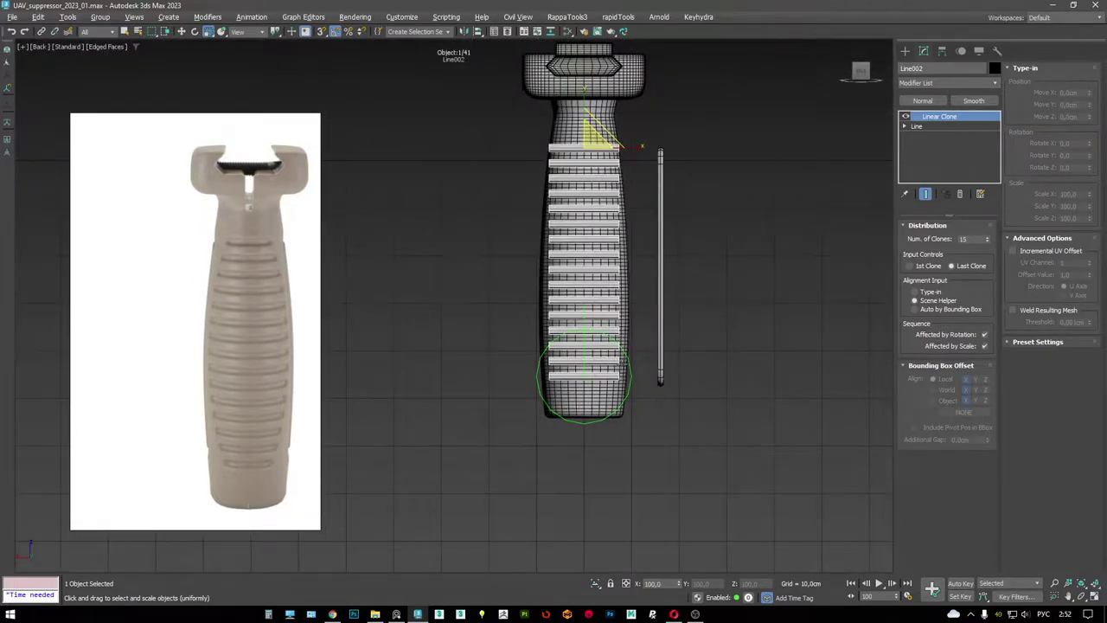
- Reselect the Line002 ring and add a Linear Clone modifier to it
left_click(629, 367)
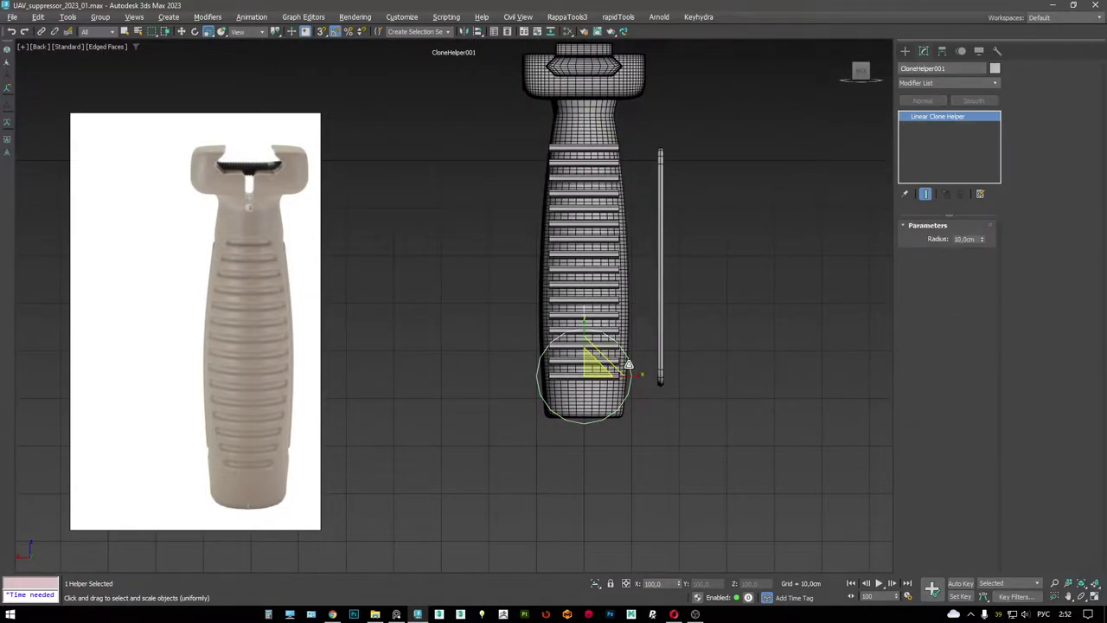
left_click(610, 273)
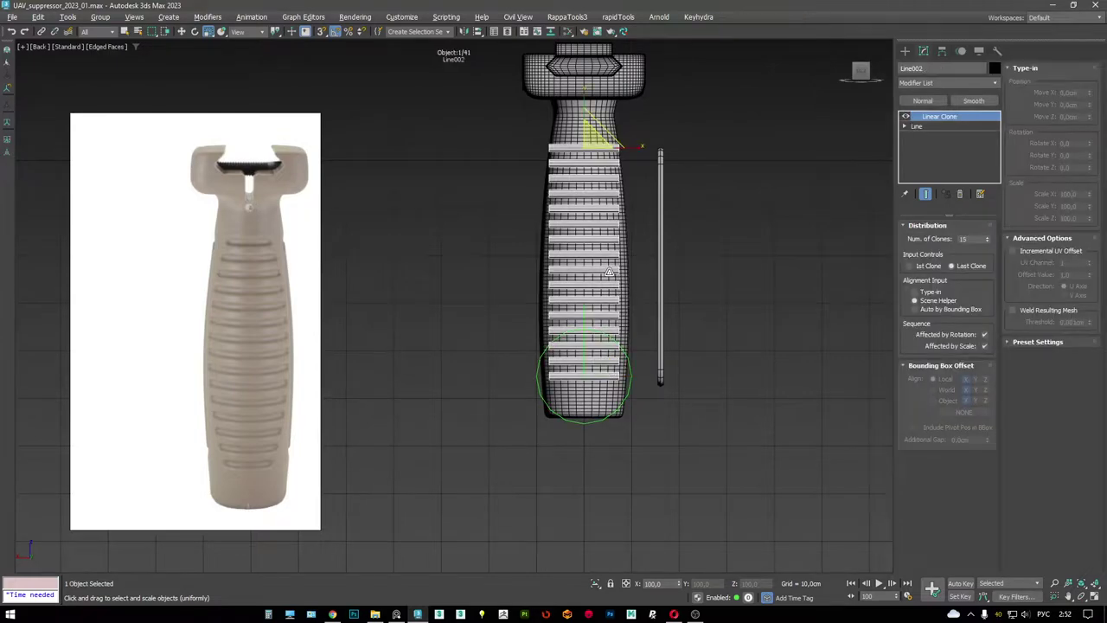
right_click(610, 273)
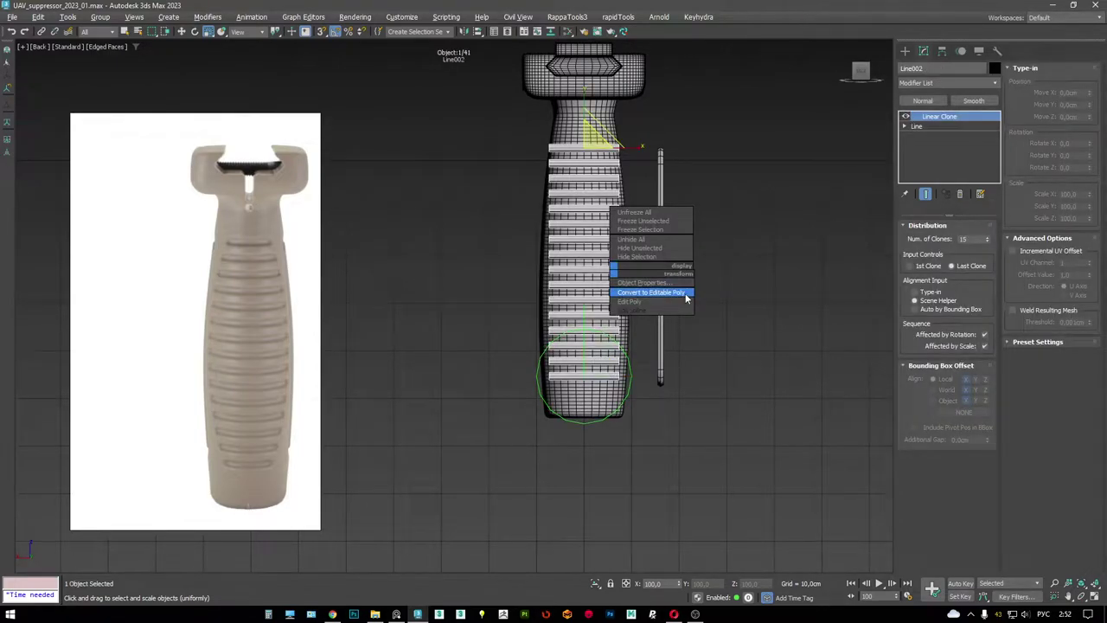
left_click(647, 314)
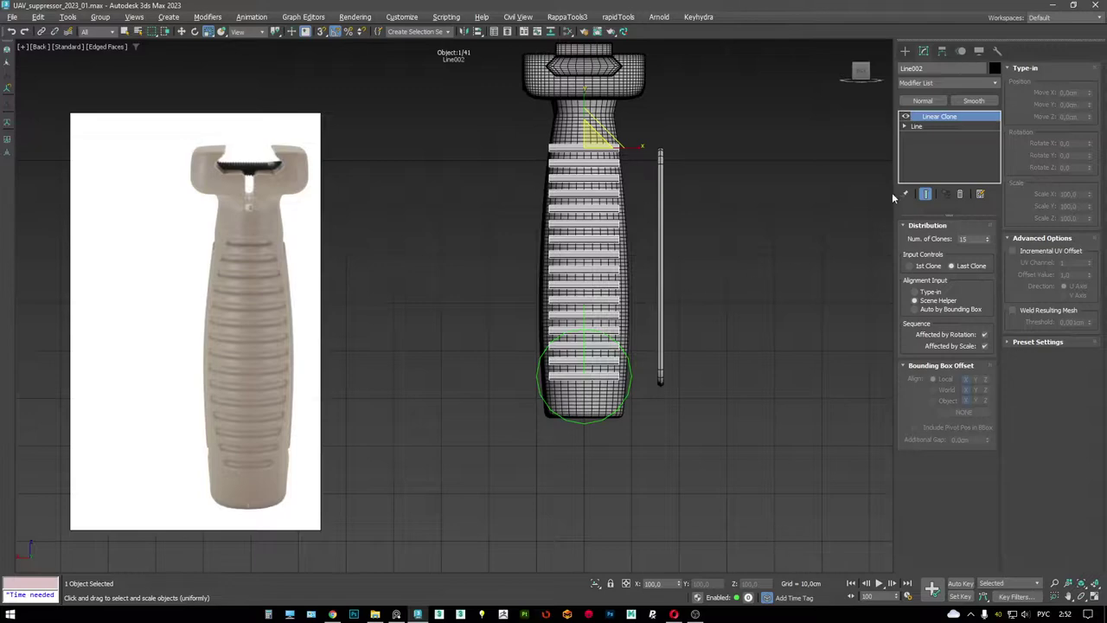
right_click(796, 252)
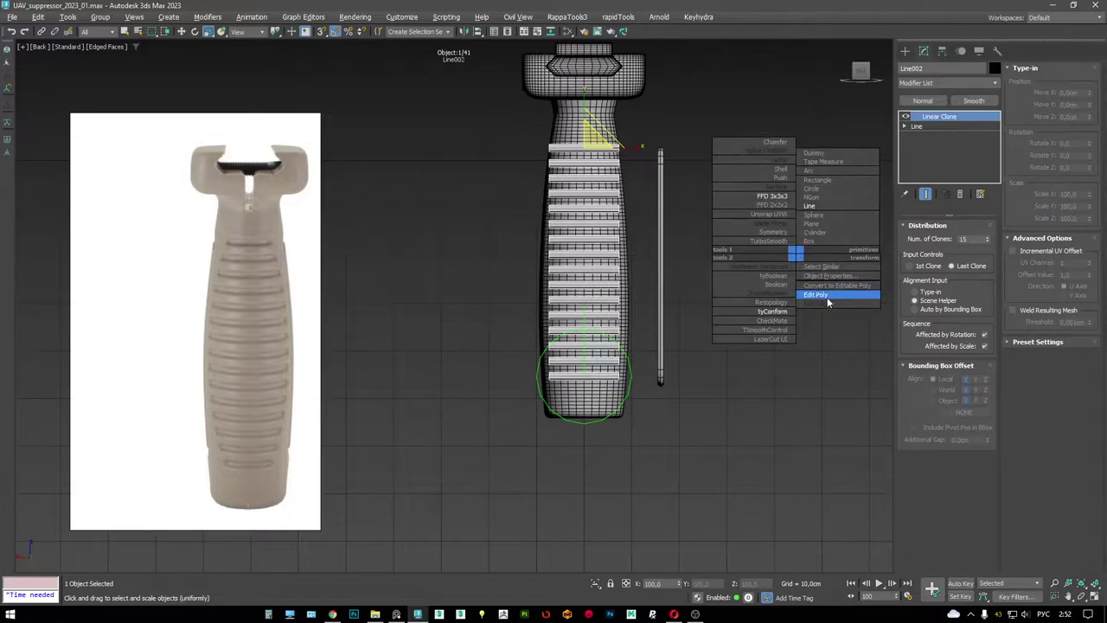
left_click(994, 83)
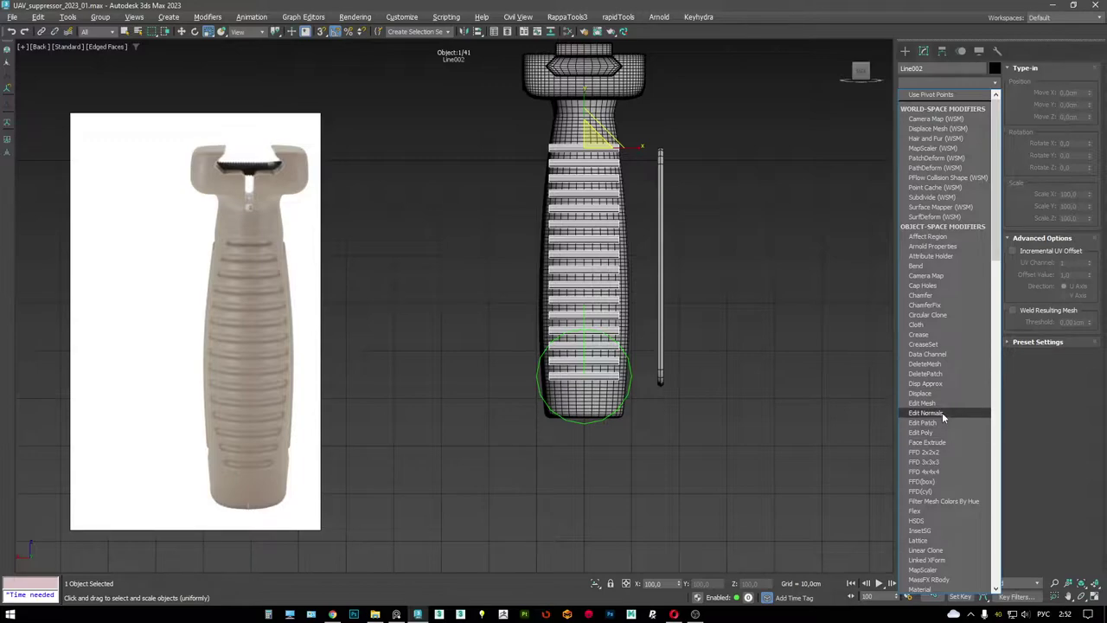
left_click(926, 550)
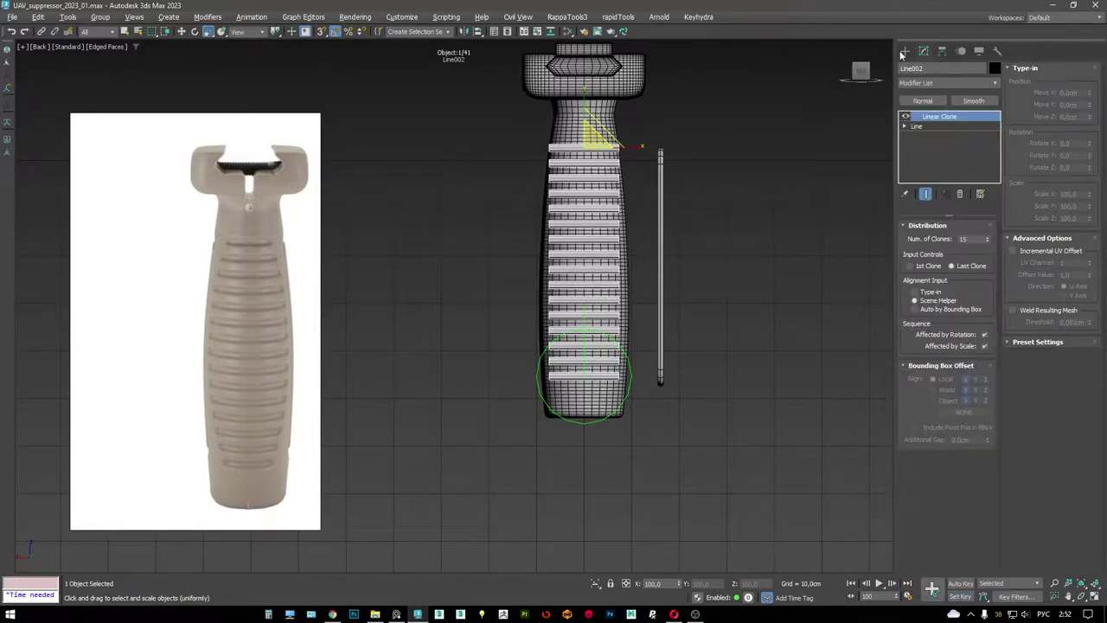
- Turn the ring spline's viewport tube rendering off and back on, checking the 15-clone result
left_click(909, 127)
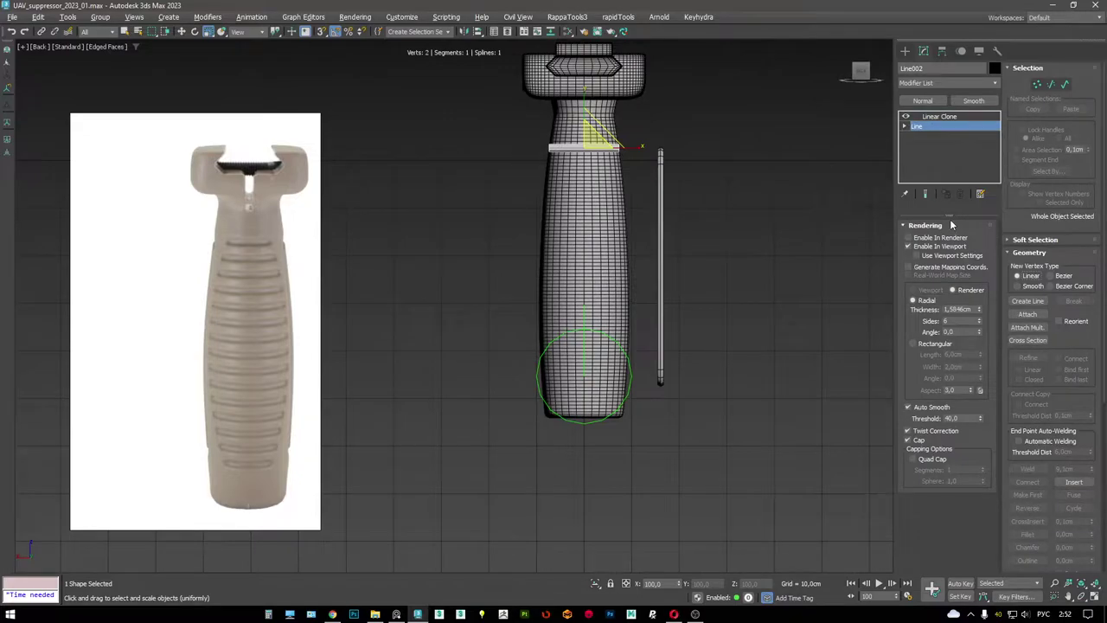
left_click(923, 248)
key("F3")
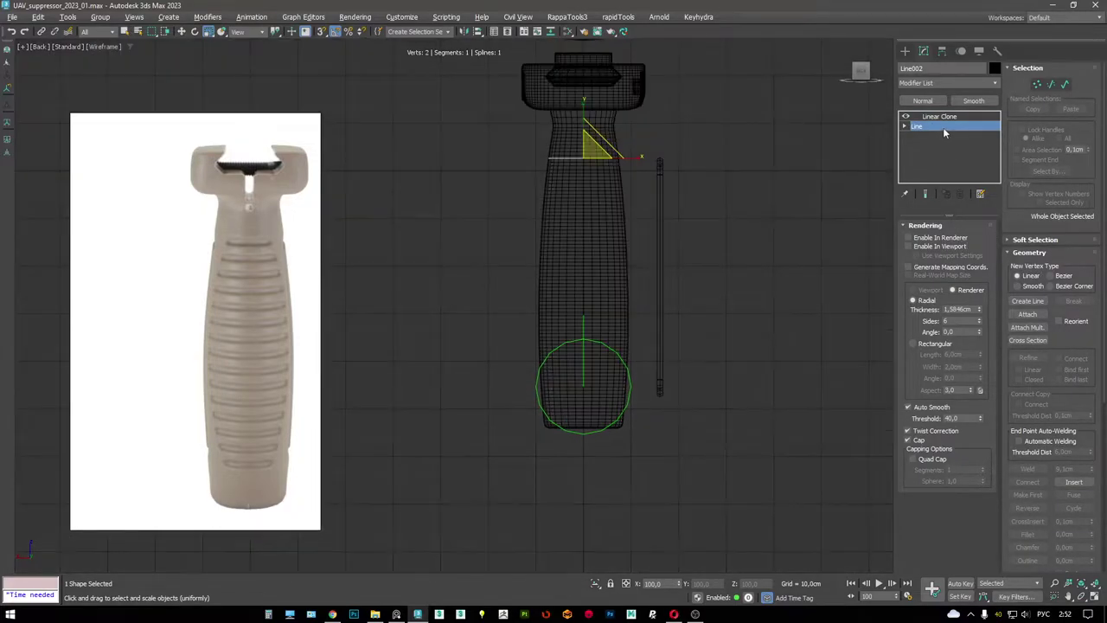
left_click(941, 116)
key("F3")
key("F3")
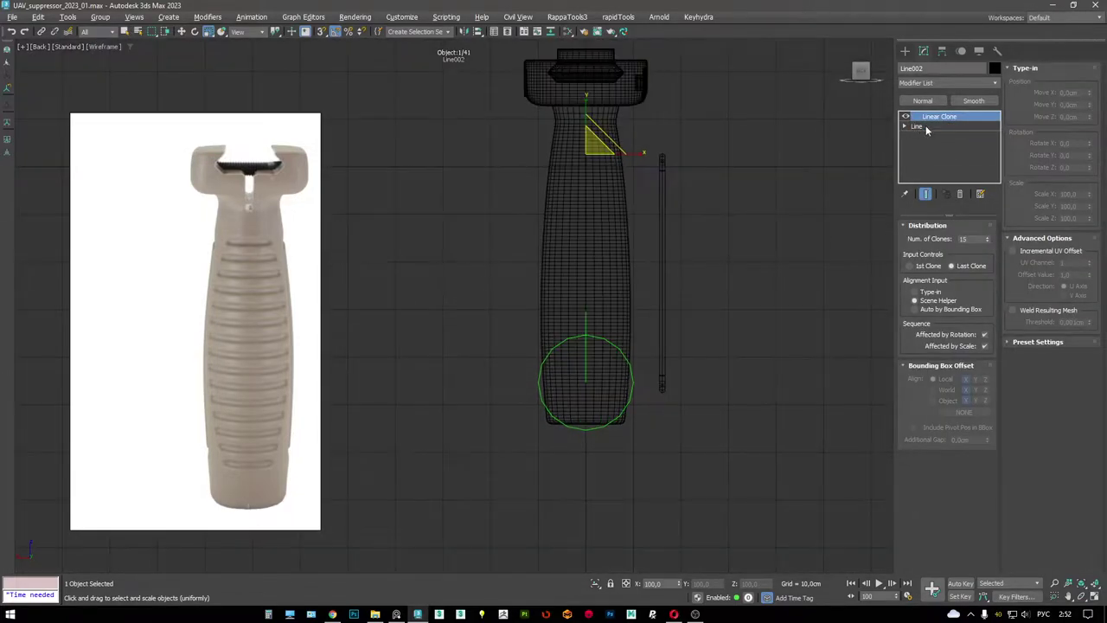
left_click(926, 125)
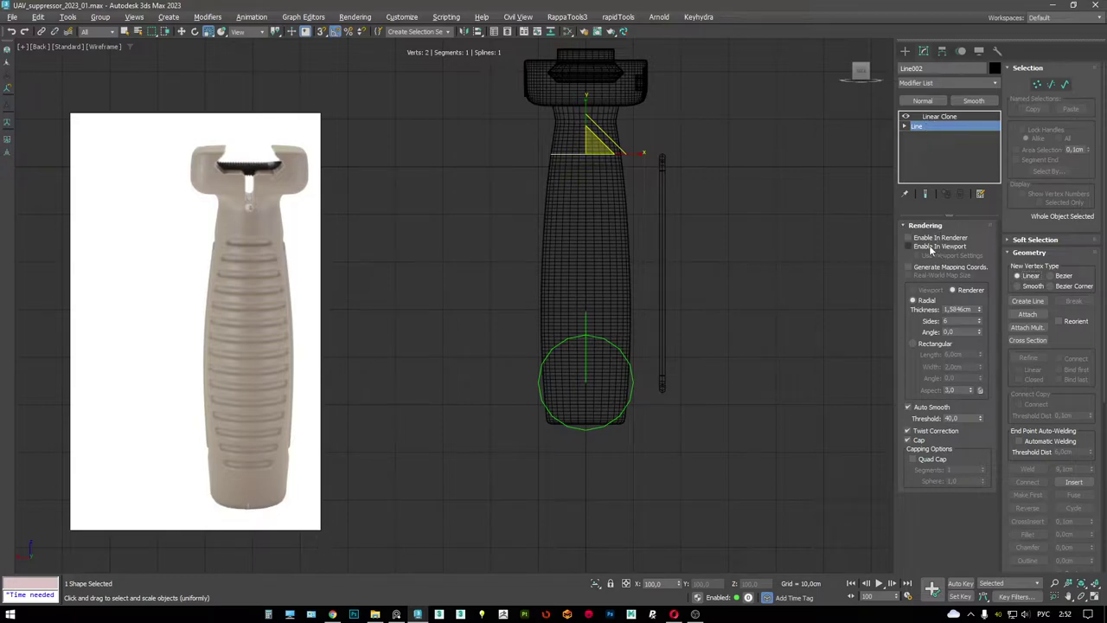
left_click(909, 246)
left_click(941, 117)
key("F3")
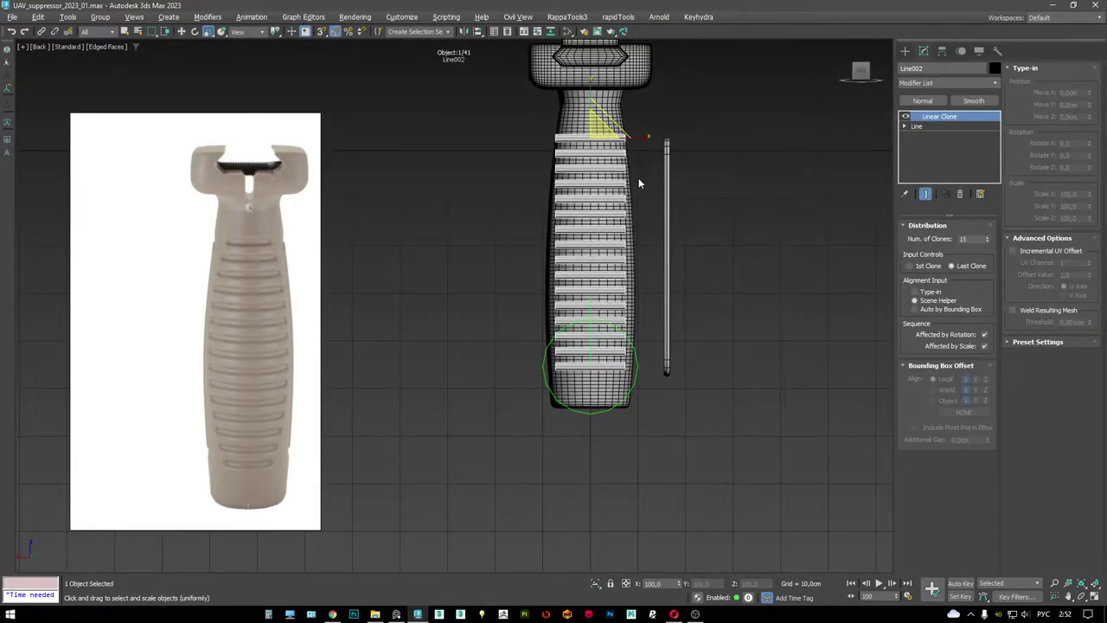
- Adjust the ring's Radial Thickness, thinning to about 1.25 cm, then thickening to about 1.59 cm
scroll(598, 169, "up", 3)
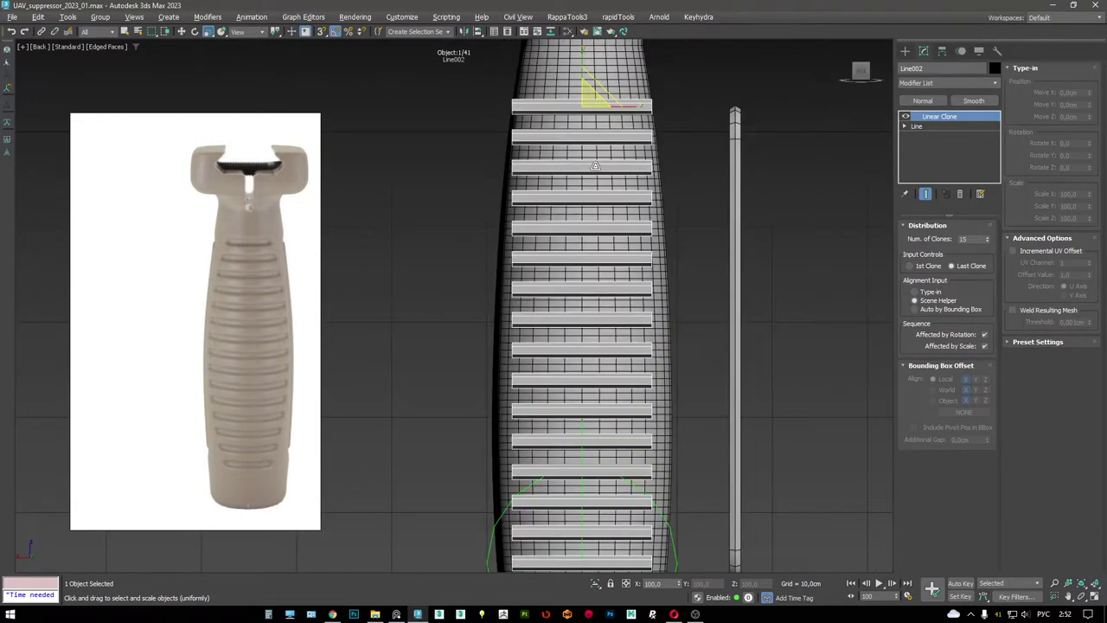
scroll(593, 161, "up", 1)
middle_click_drag(593, 159, 596, 168)
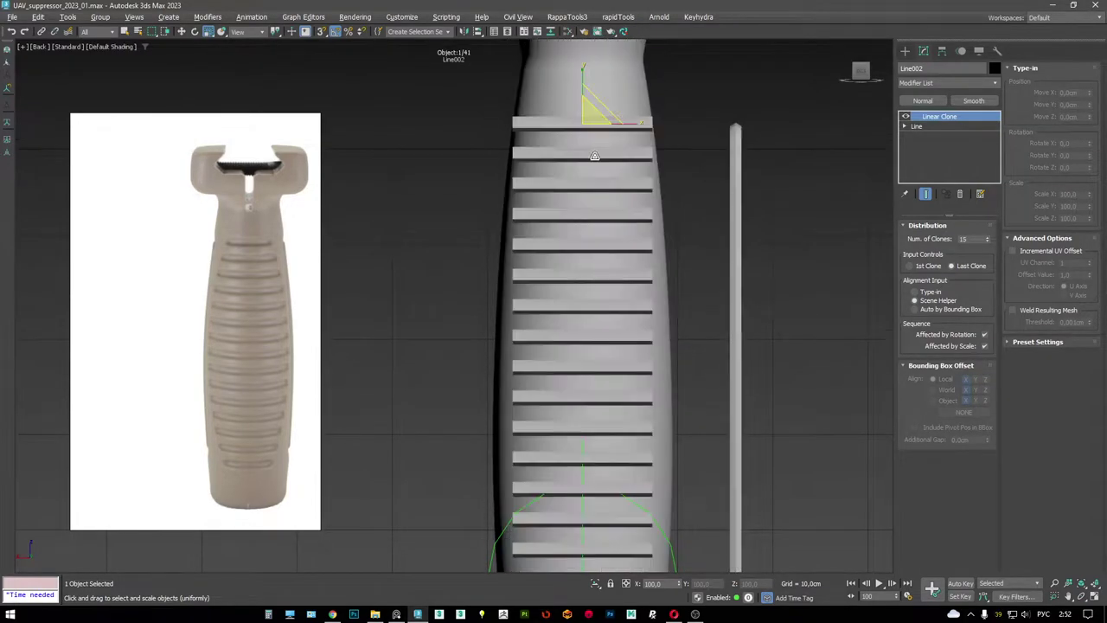
left_click(942, 128)
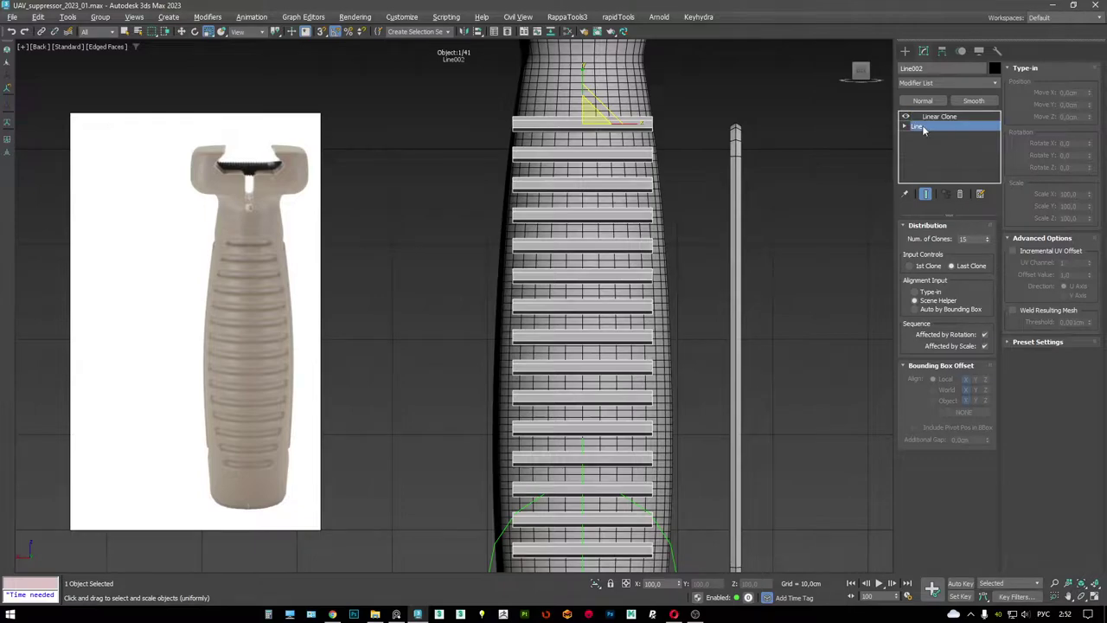
left_click_drag(980, 314, 980, 328)
scroll(603, 164, "down", 2)
key("F4")
scroll(603, 163, "up", 2)
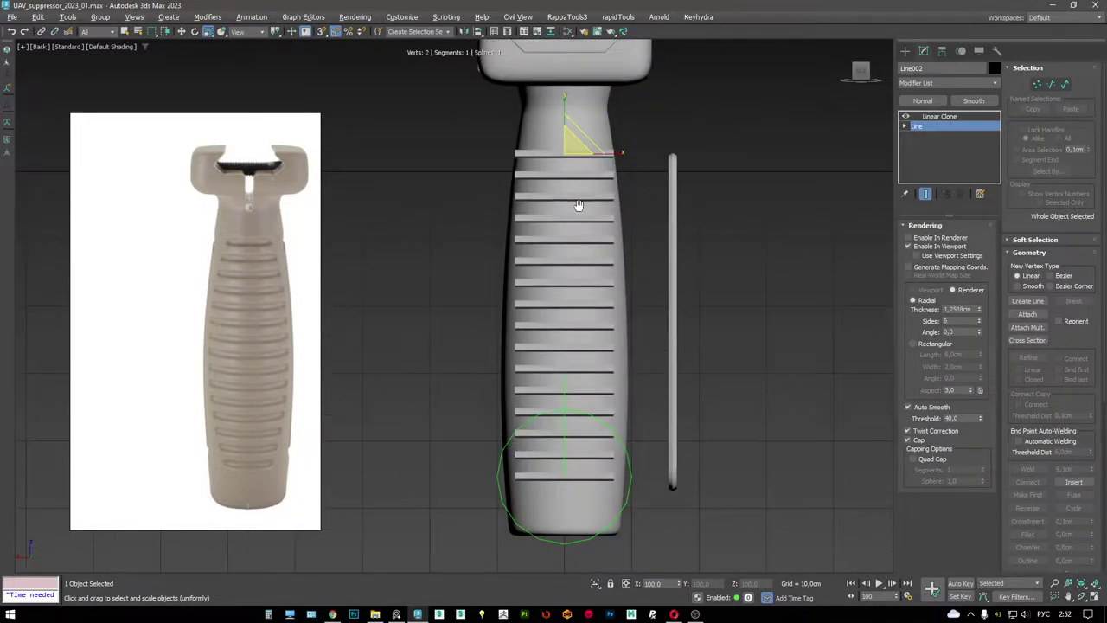
scroll(548, 205, "down", 2)
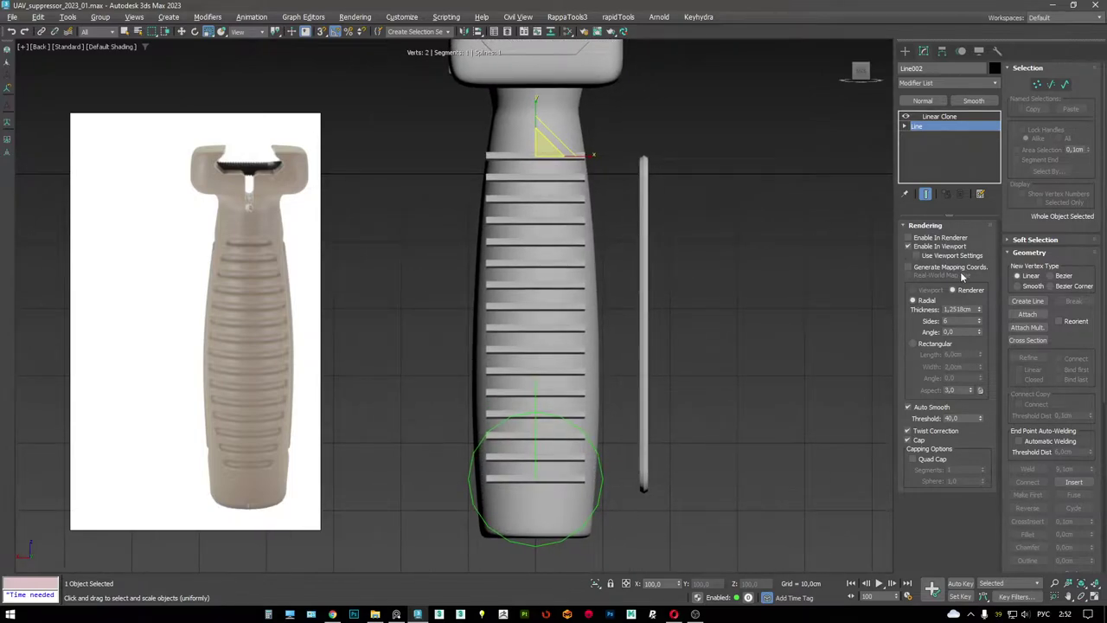
left_click_drag(980, 306, 980, 153)
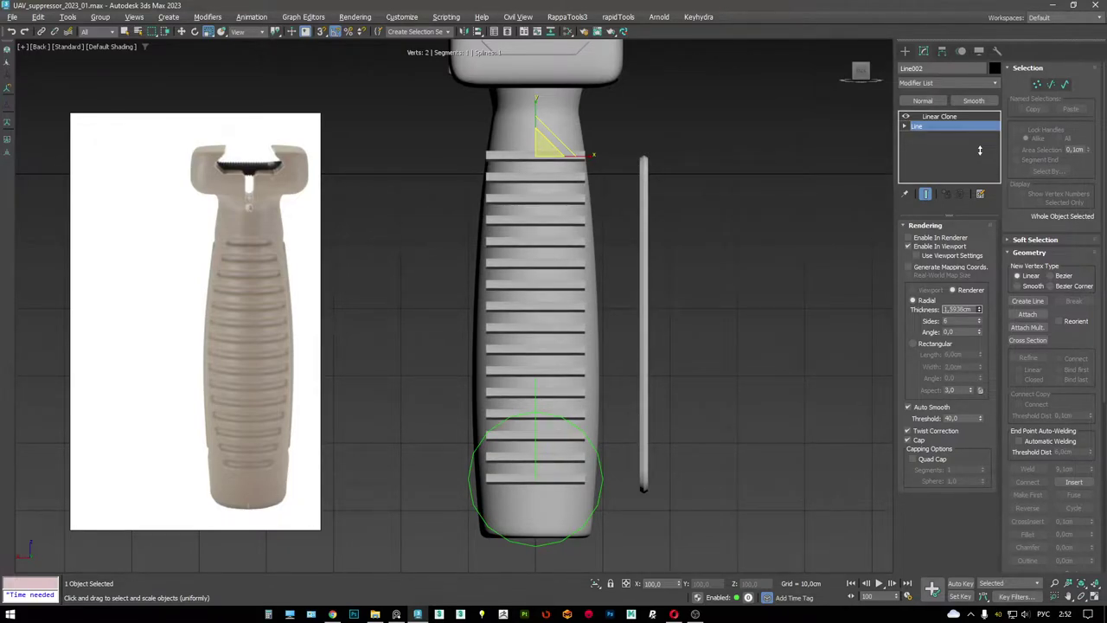
key("F4")
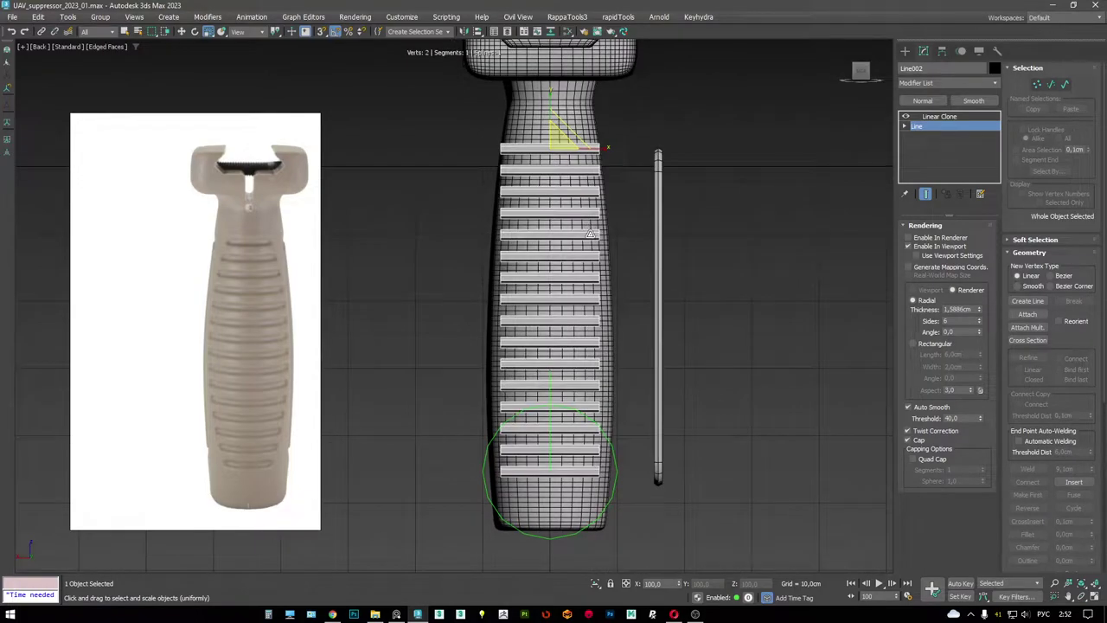
- Maximize Perspective and orbit around the grip to check the 15 cloned tube ribs
key("alt+w")
key("alt+w")
key("F4")
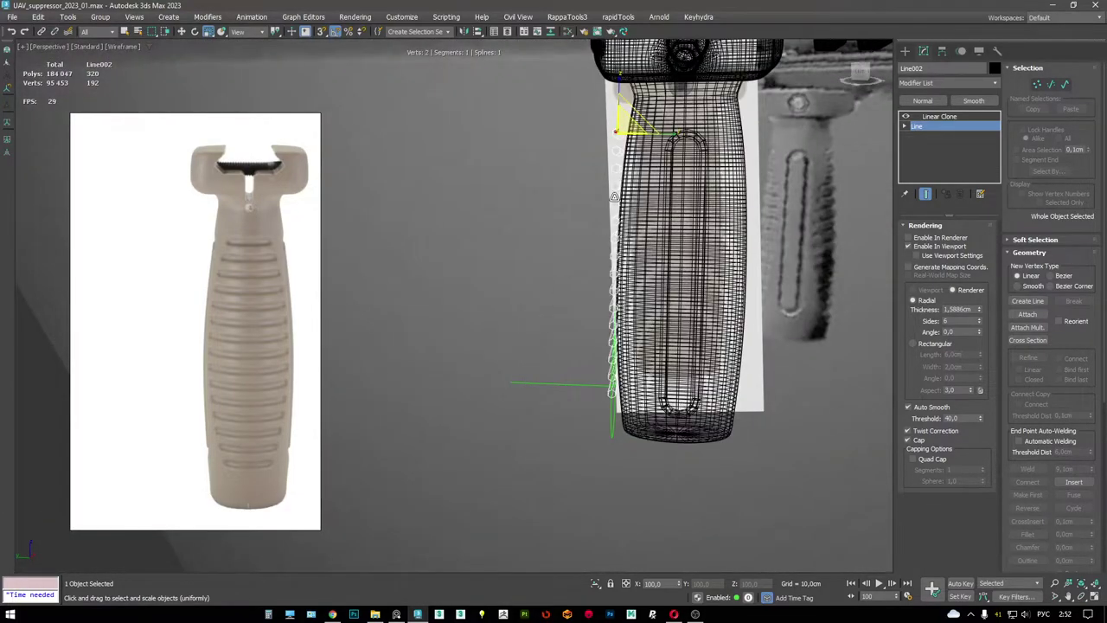
key("F4")
middle_click_drag(623, 197, 537, 189, "alt")
left_click(939, 115)
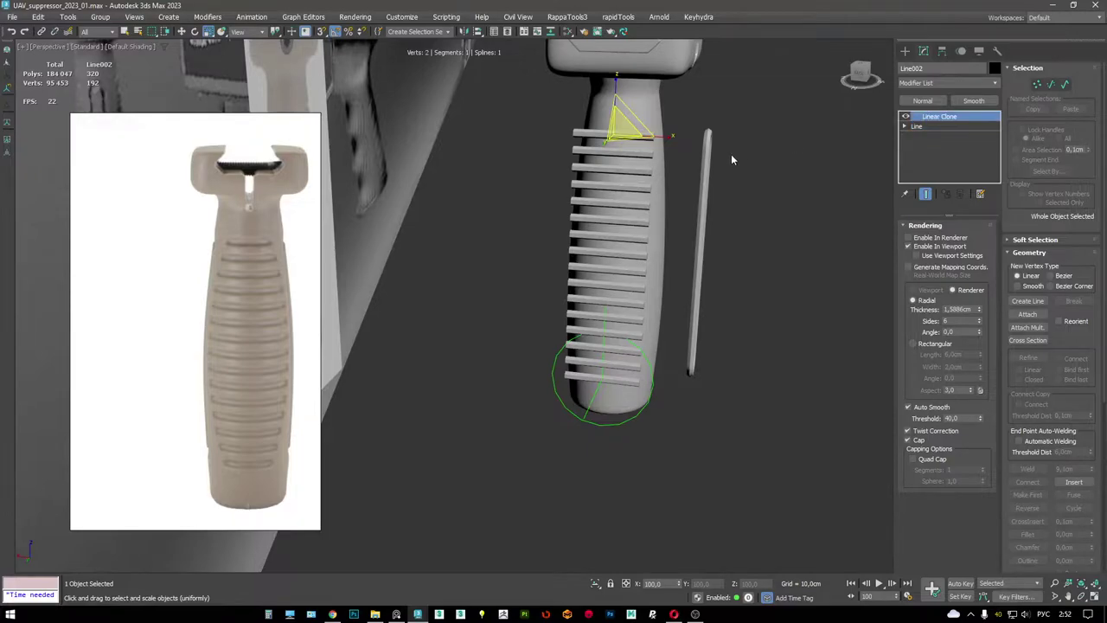
mouse_move(731, 154)
middle_mouse_down("alt")
mouse_move(801, 156)
mouse_move(717, 289)
middle_mouse_up("alt")
- Collapse Line002's modifier stack and convert the ribs to Editable Poly
key("F3")
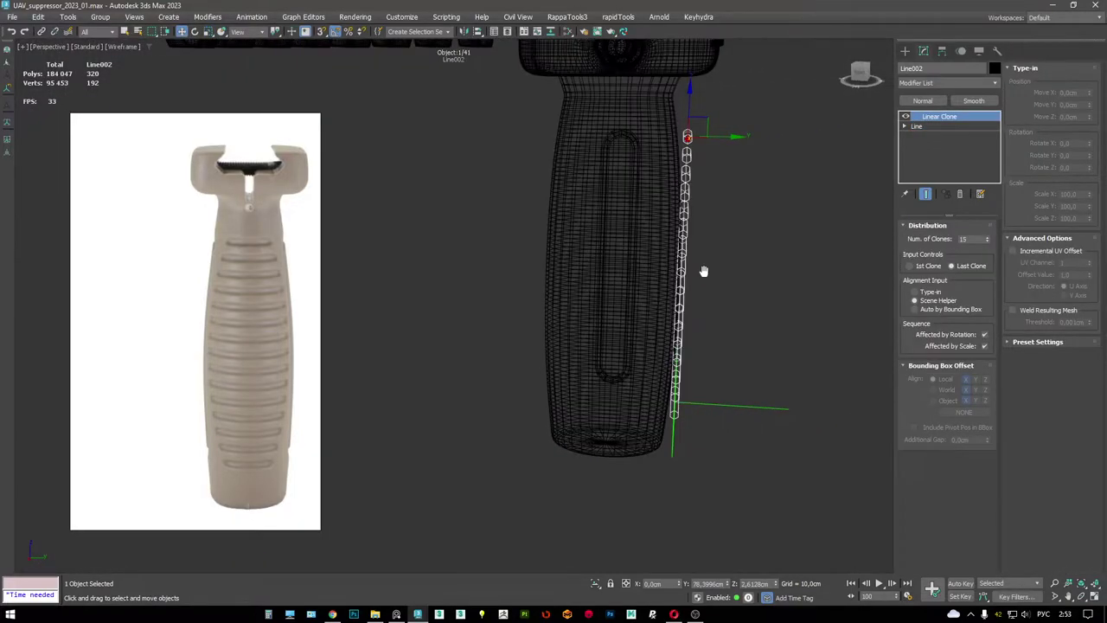
right_click(924, 121)
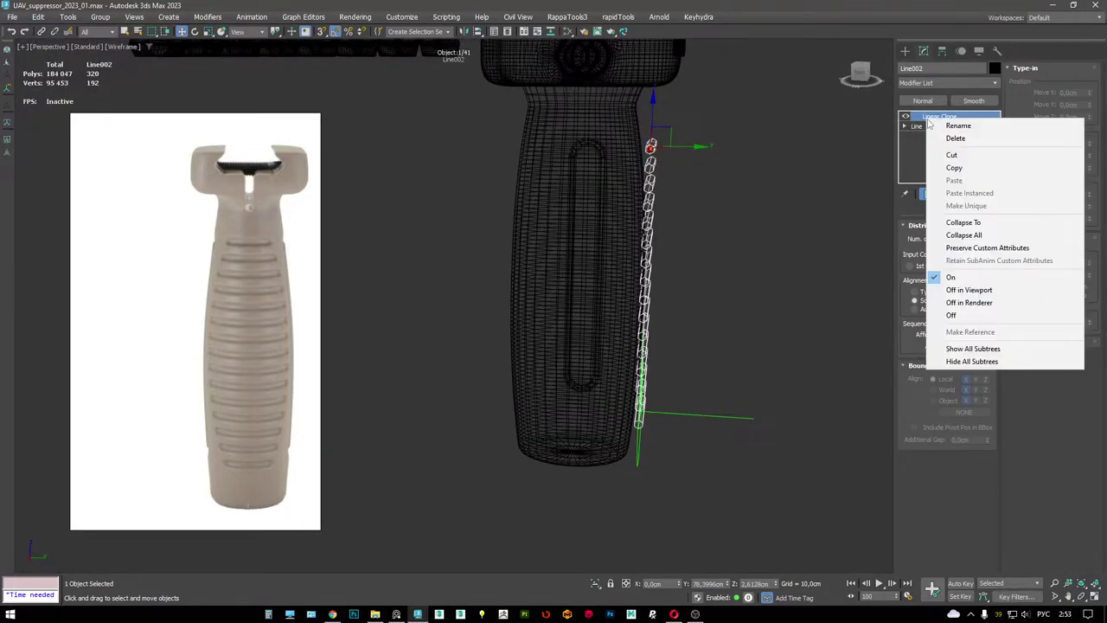
left_click(943, 235)
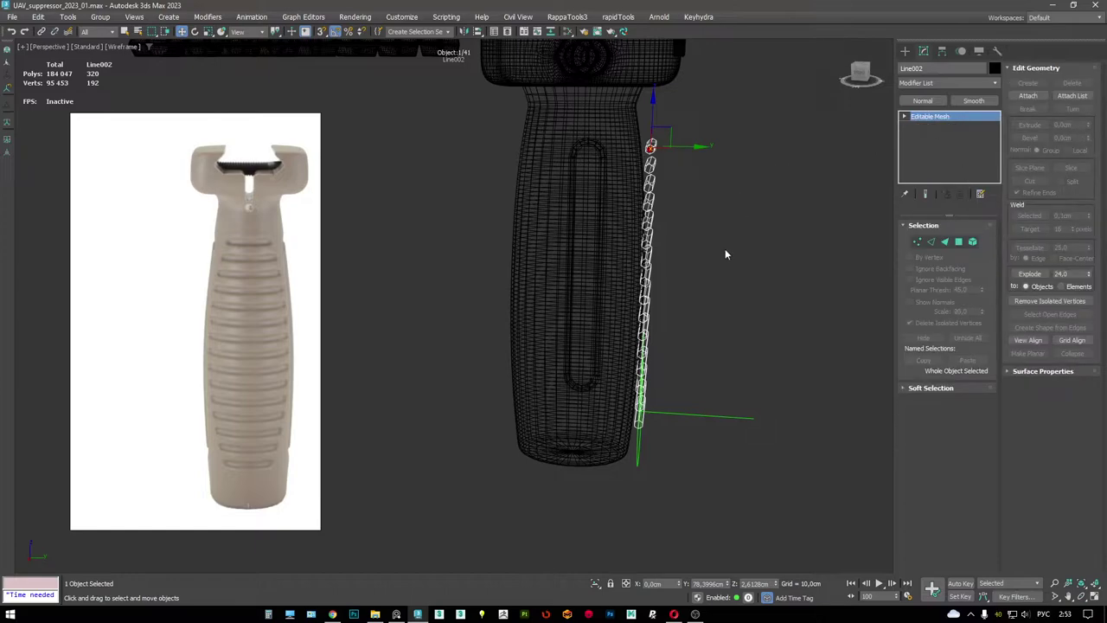
mouse_move(718, 265)
middle_mouse_down("alt")
mouse_move(699, 282)
mouse_move(724, 274)
middle_mouse_up("alt")
right_click(724, 274)
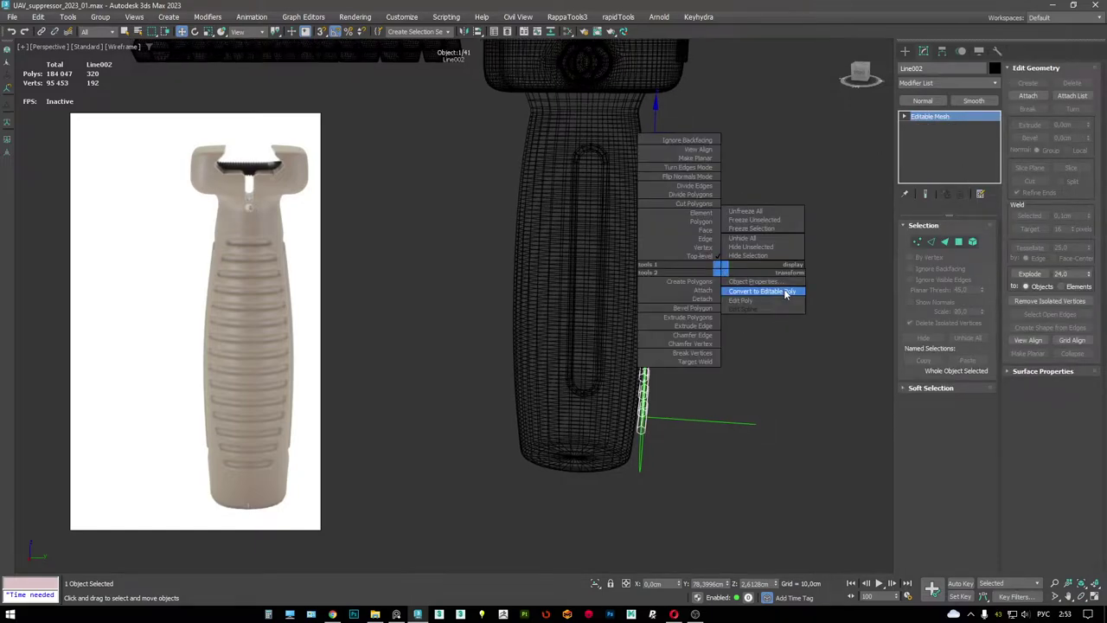
left_click(731, 290)
- In Element mode, reselect the rib object, nudge it slightly sideways and orbit to a side view
key("5")
key("F3")
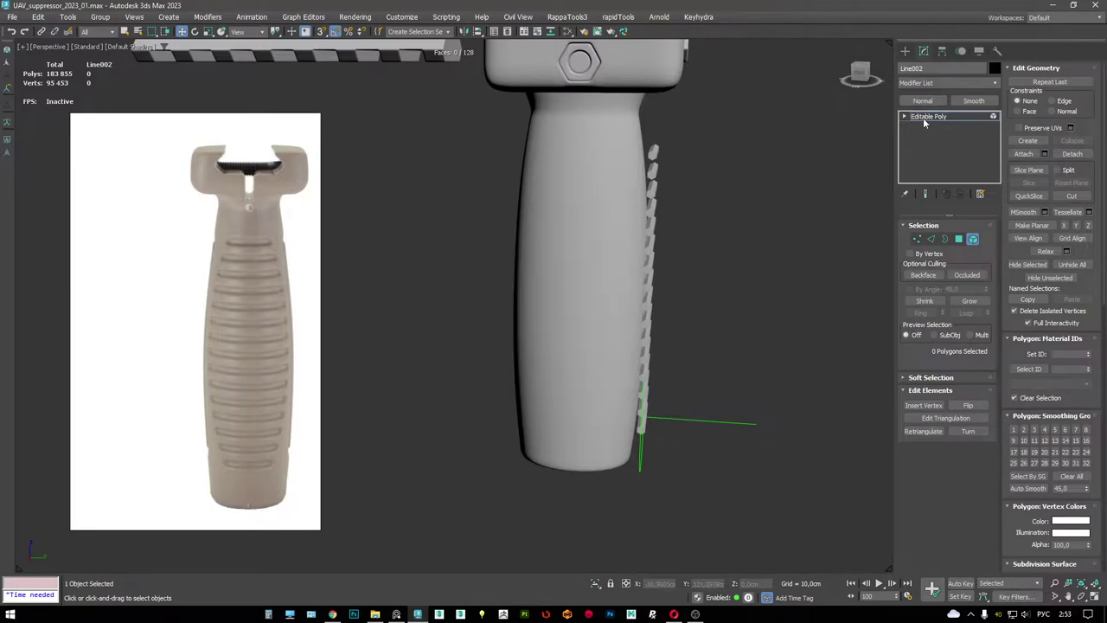
left_click(711, 405)
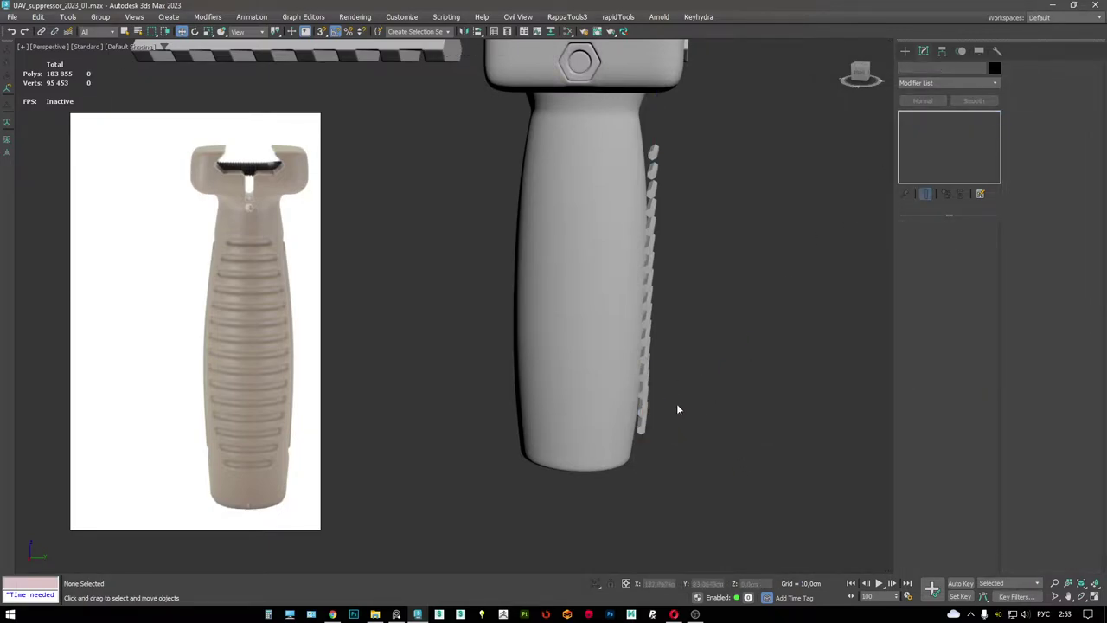
left_click(649, 345)
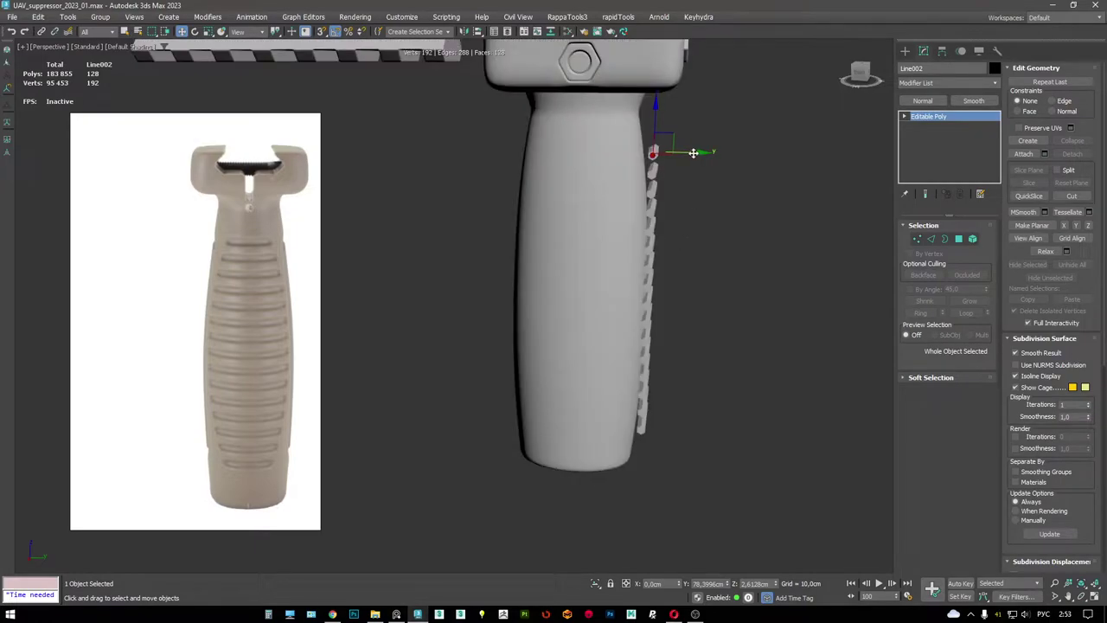
left_click_drag(693, 153, 702, 152)
middle_click_drag(702, 153, 582, 212, "alt")
- Check the ribbed grip with Edged Faces in the maximized Back and Perspective views
key("F4")
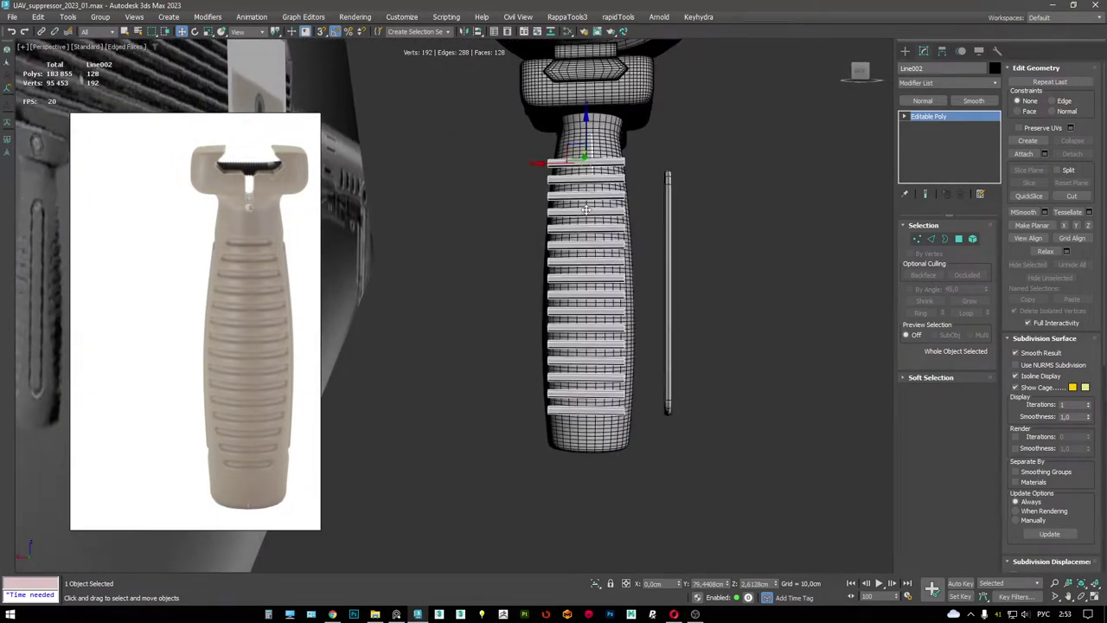
key("alt+w")
right_click(629, 204)
key("alt+w")
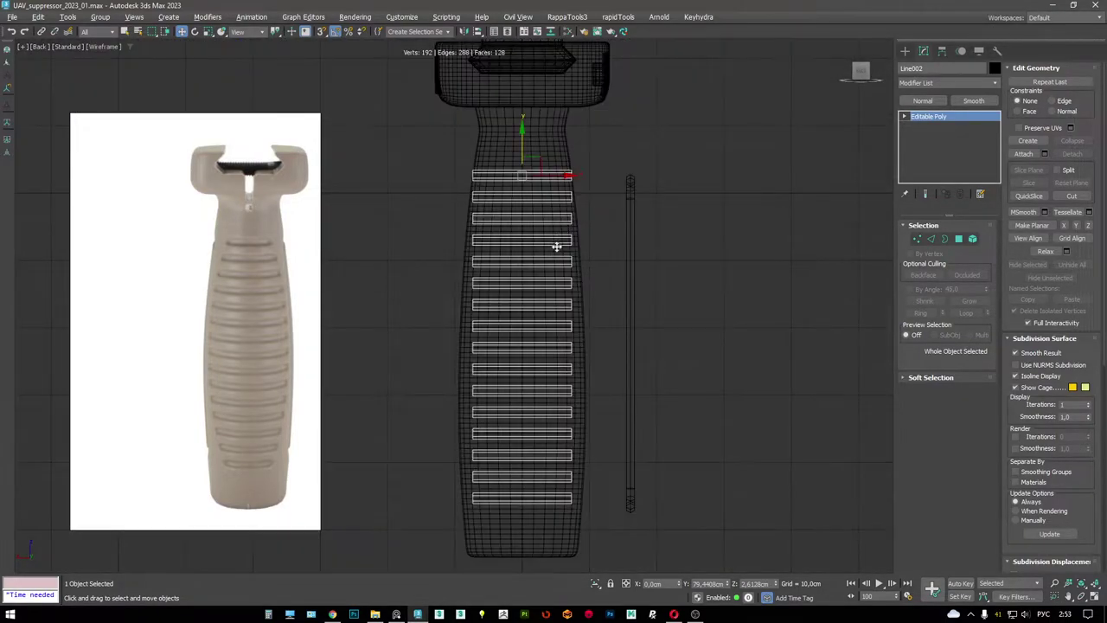
key("alt+w")
right_click(641, 395)
key("alt+w")
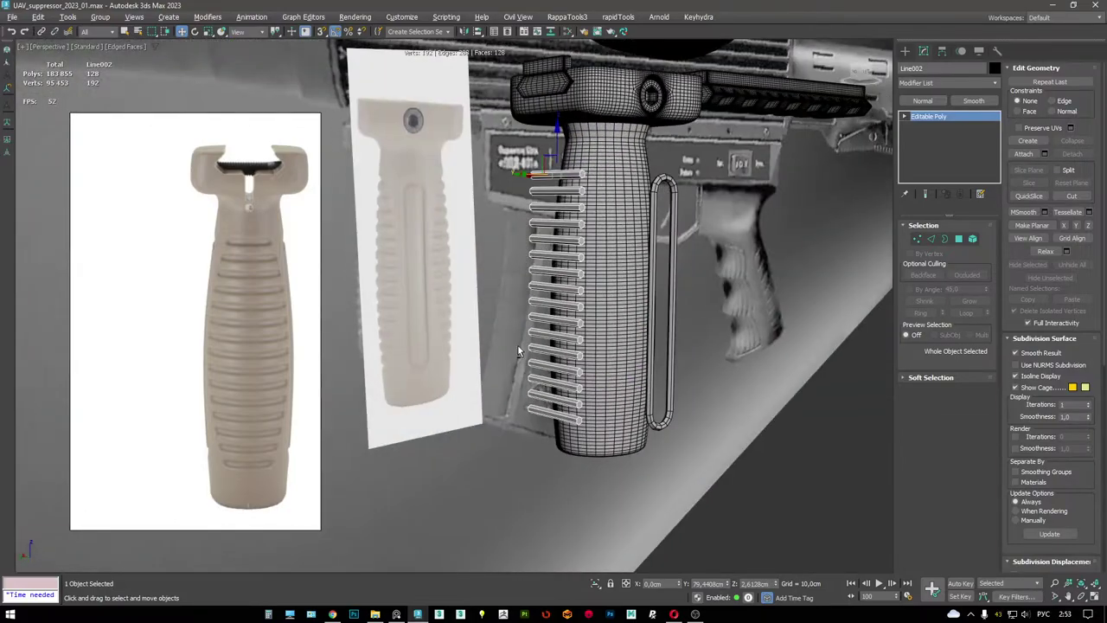
- Select the sixteen rib end polygons and delete them
key("4")
key("ctrl+a")
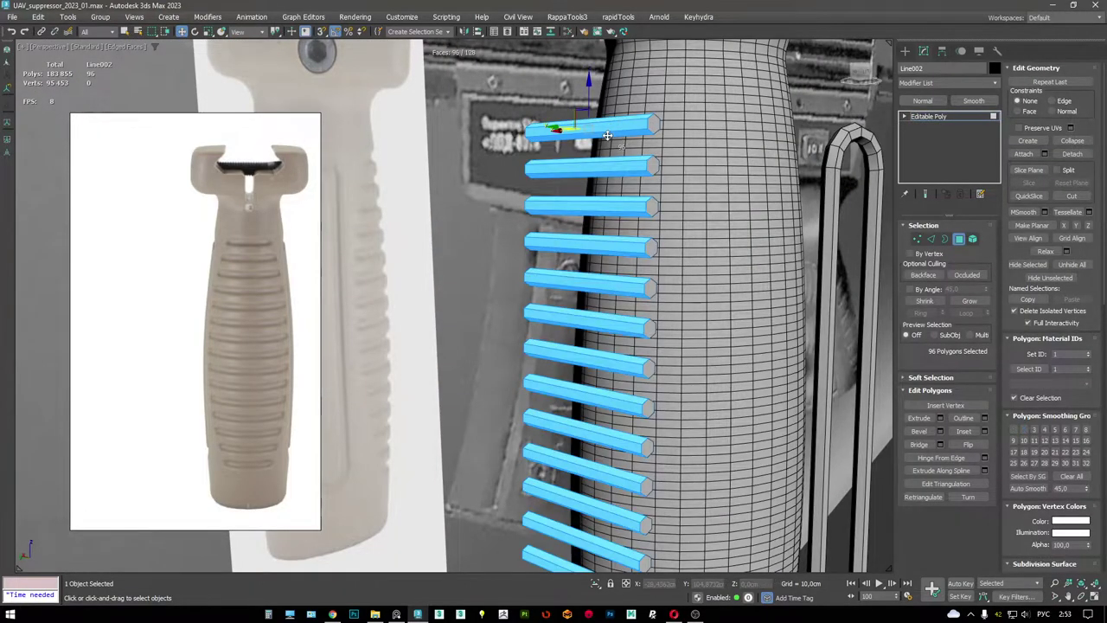
key("F3")
middle_click_drag(559, 191, 606, 139, "alt")
left_click(605, 129)
key("F3")
left_click(610, 154, "ctrl")
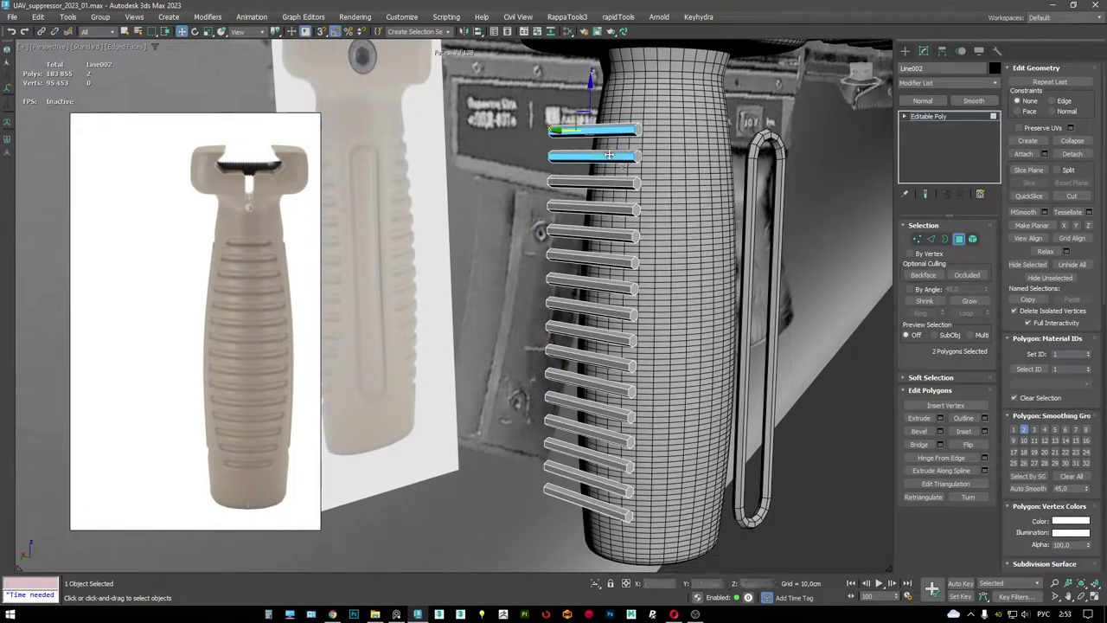
left_click(609, 182, "ctrl")
left_click(604, 208, "ctrl")
left_click(603, 234, "ctrl")
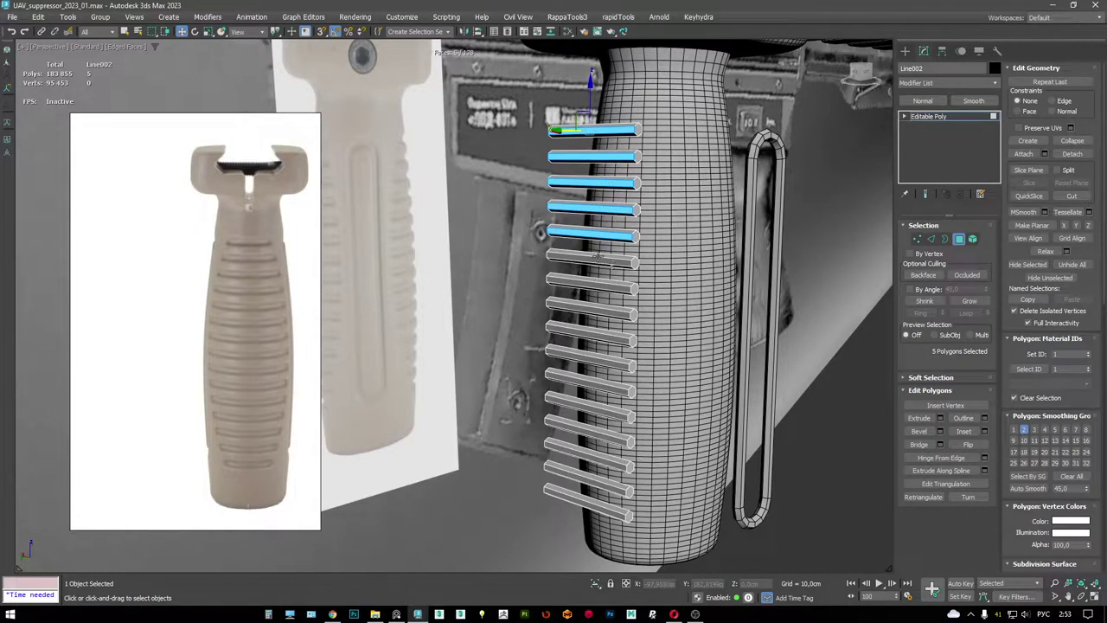
left_click(597, 260, "ctrl")
left_click(595, 284, "ctrl")
left_click(592, 308, "ctrl")
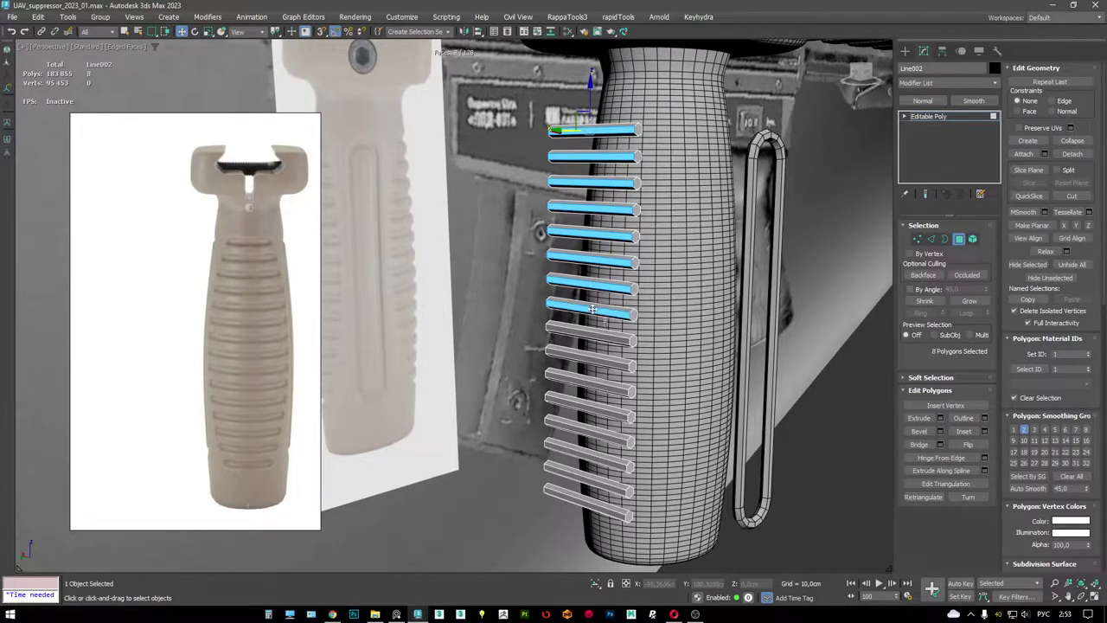
left_click(592, 337, "ctrl")
left_click(583, 360, "ctrl")
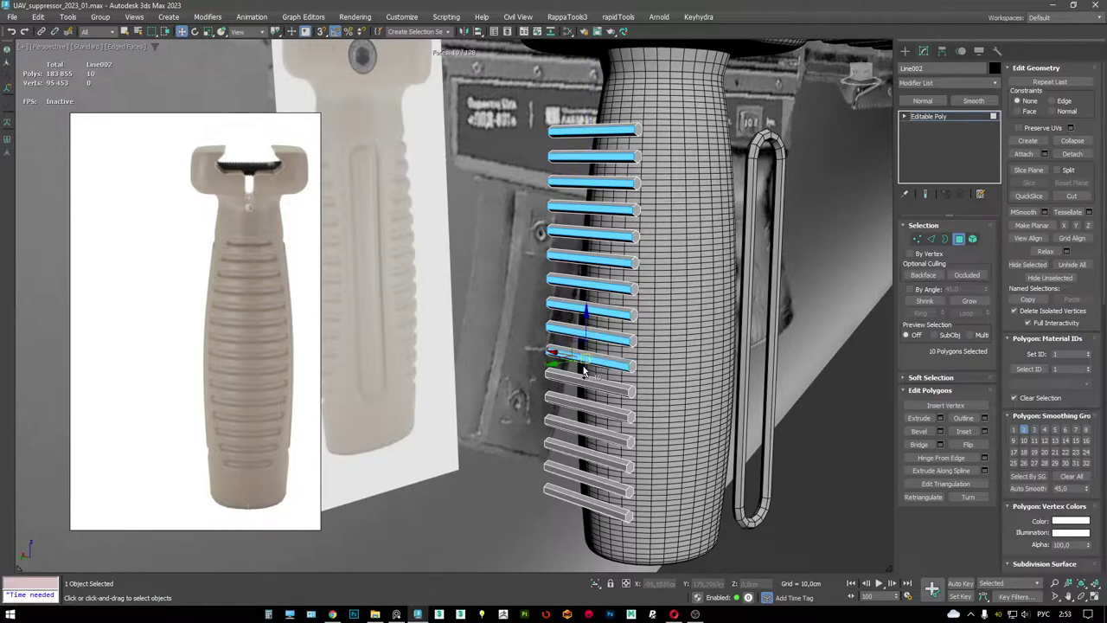
left_click(578, 382, "ctrl")
left_click(577, 405, "ctrl")
left_click(574, 430, "ctrl")
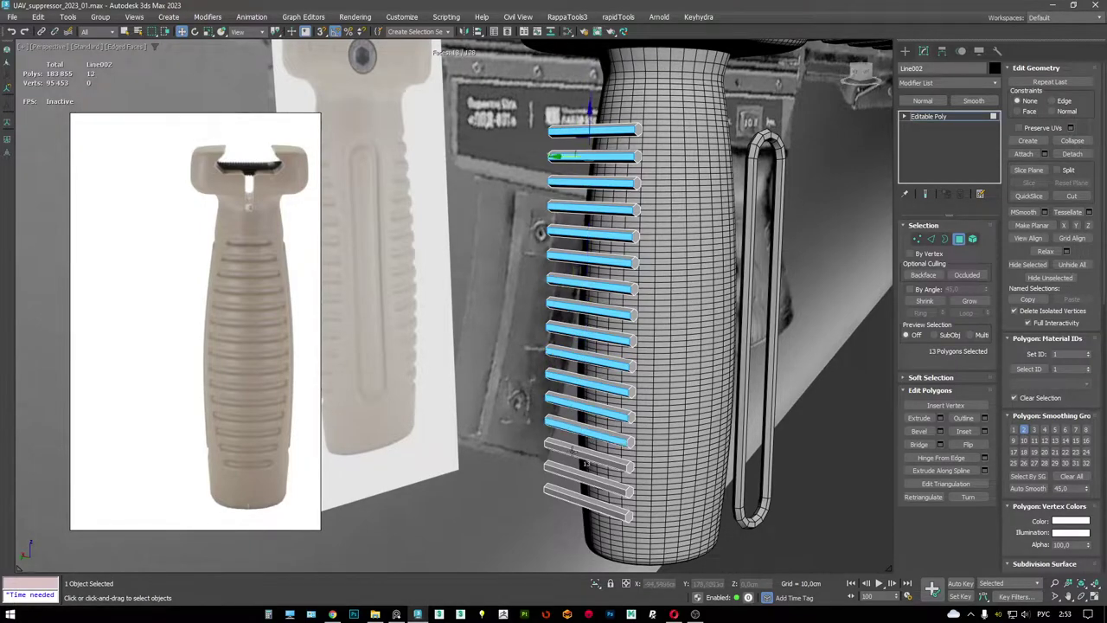
left_click(572, 453, "ctrl")
left_click(569, 475, "ctrl")
left_click(565, 496, "ctrl")
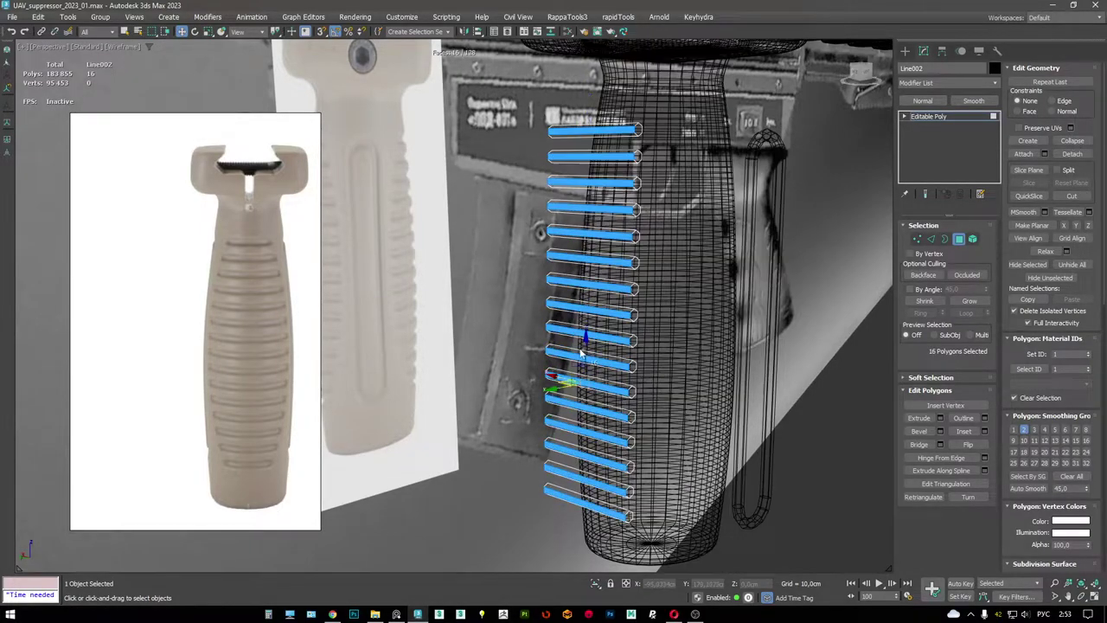
key("Delete")
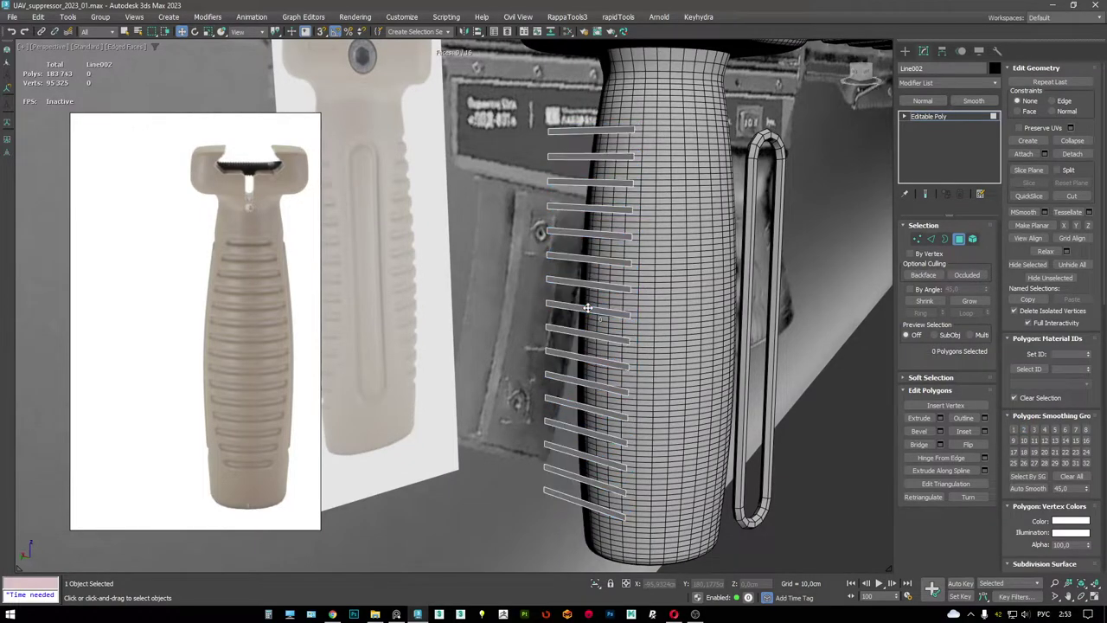
- Select all rib vertices, switch to Edge mode and Connect the selected edges
mouse_move(630, 251)
middle_mouse_down("alt")
mouse_move(640, 260)
mouse_move(596, 245)
mouse_move(624, 235)
middle_mouse_up("alt")
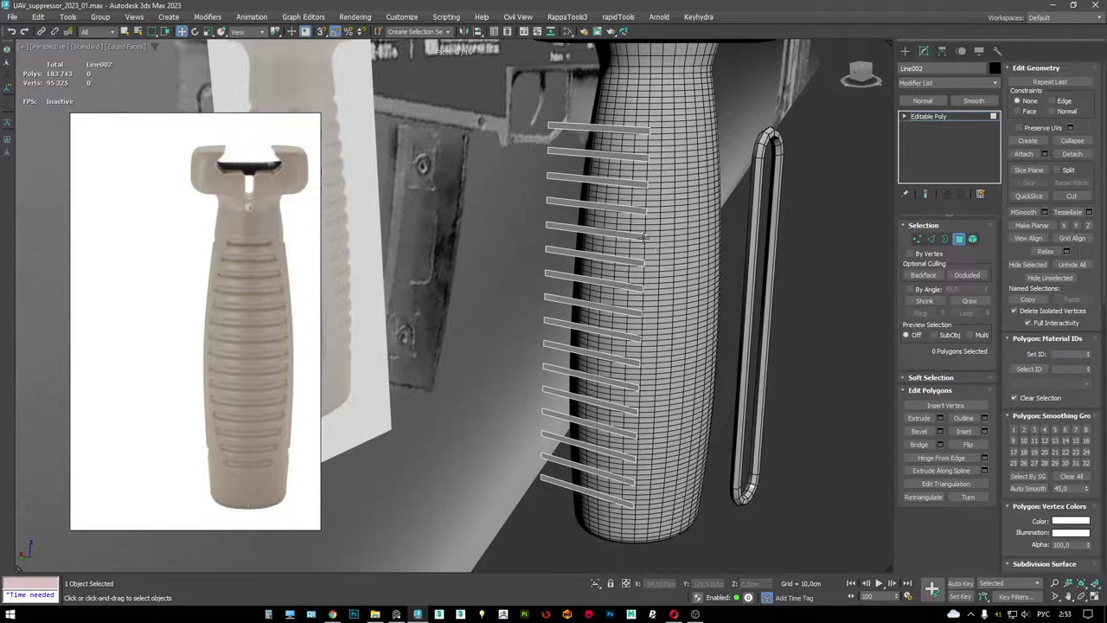
key("1")
key("ctrl+a")
scroll(661, 247, "up", 2)
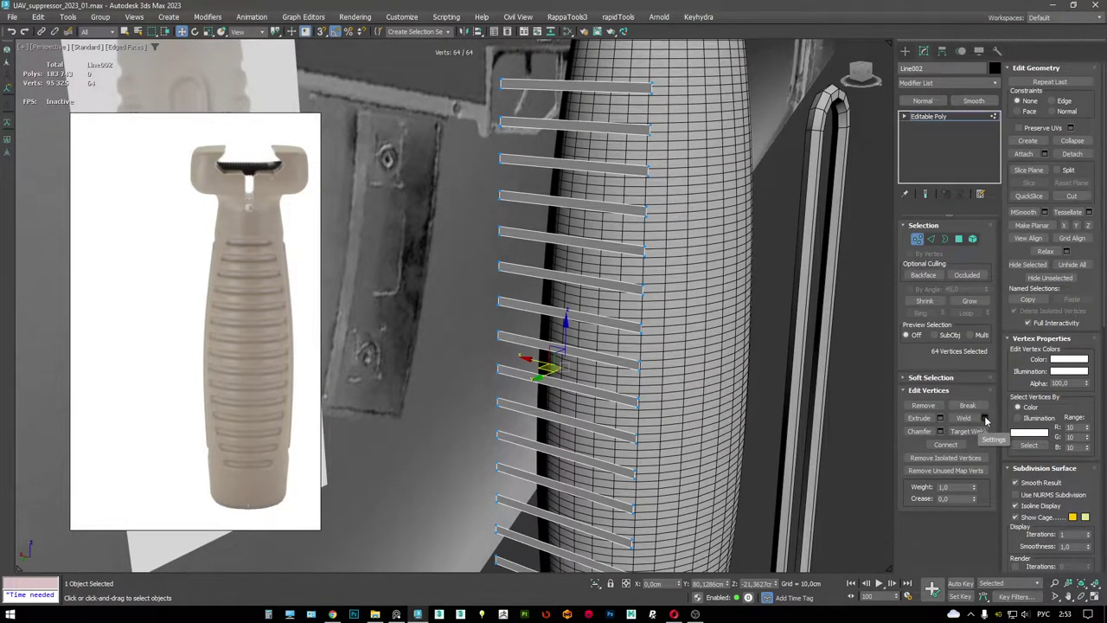
key("2")
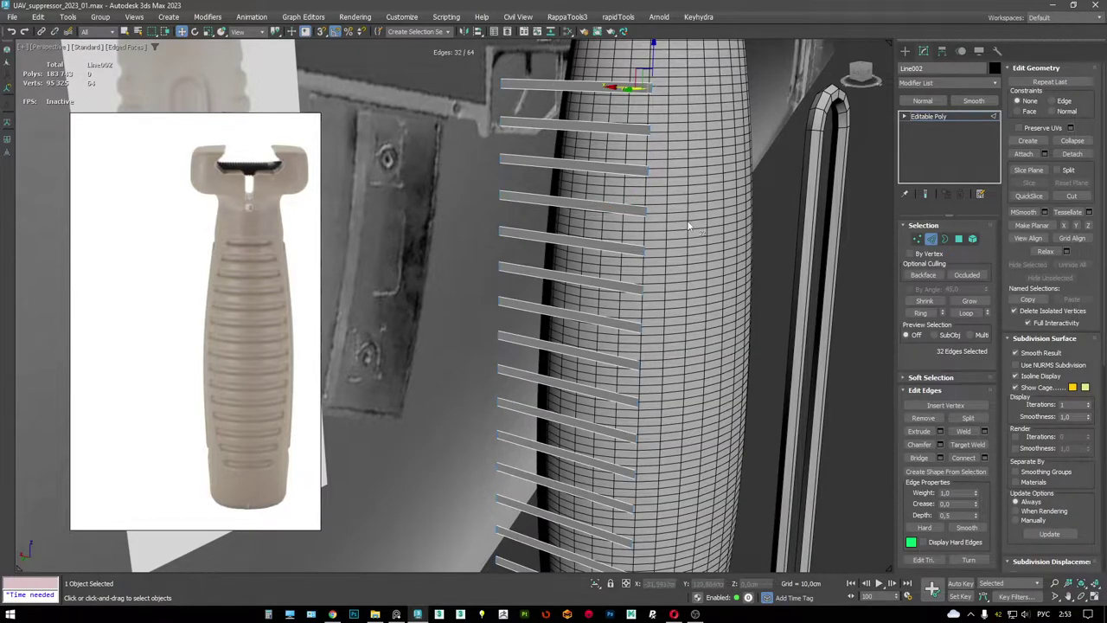
key("ctrl+shift+e")
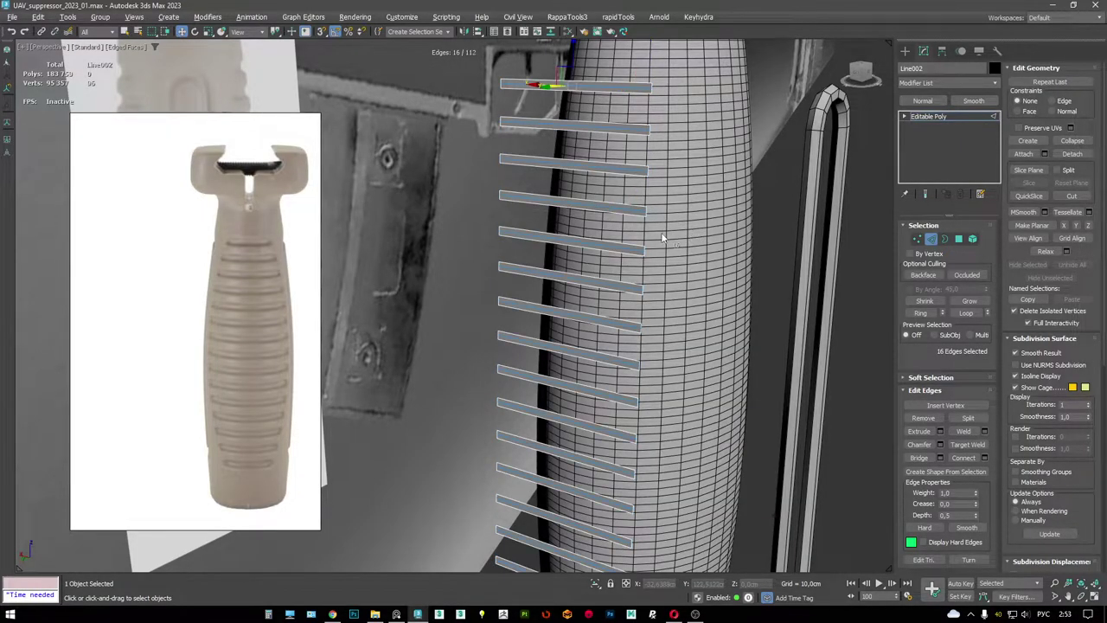
scroll(663, 238, "down", 4)
- Create a linear Shape002 from the edge selection and select Shape002
left_click(966, 475)
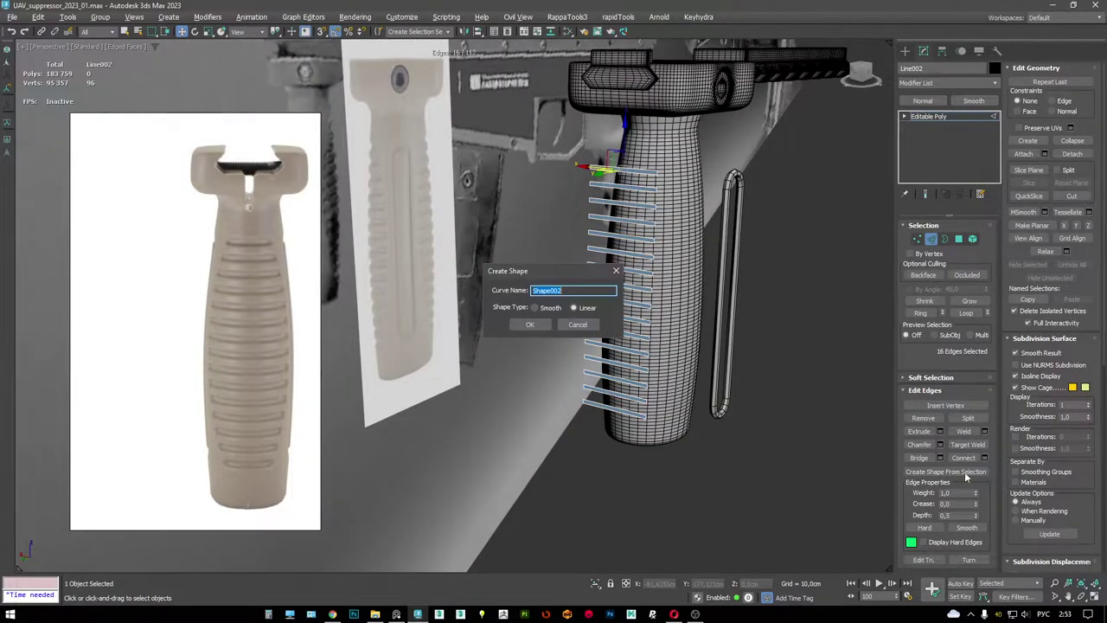
left_click(529, 325)
left_click(945, 121)
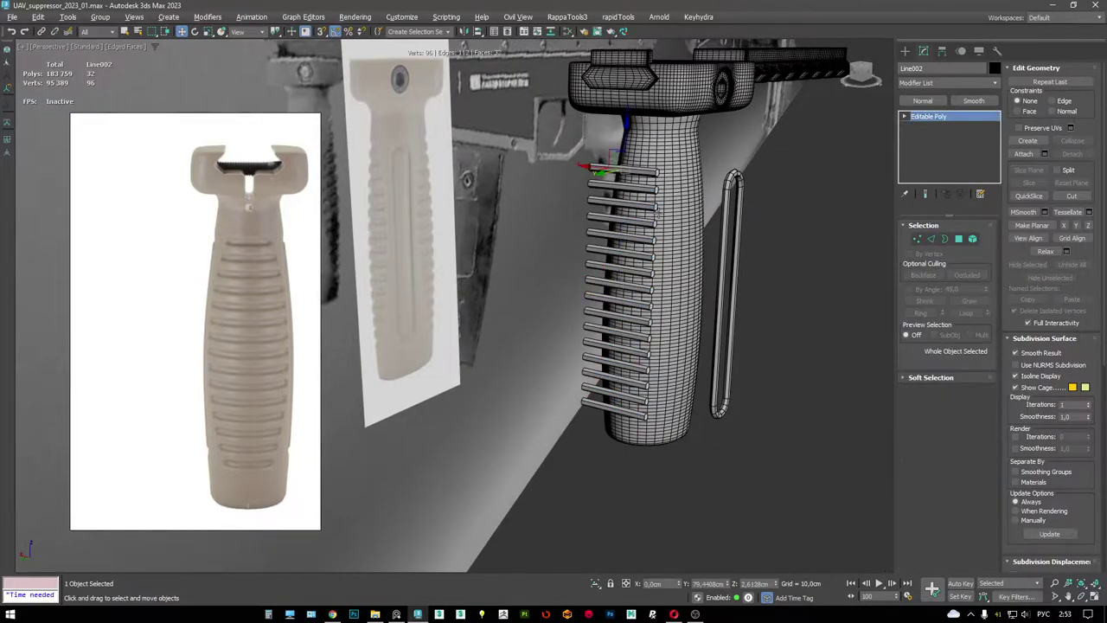
middle_click_drag(623, 225, 666, 175, "alt")
left_click(636, 181)
scroll(636, 182, "up", 3)
scroll(712, 176, "up", 4)
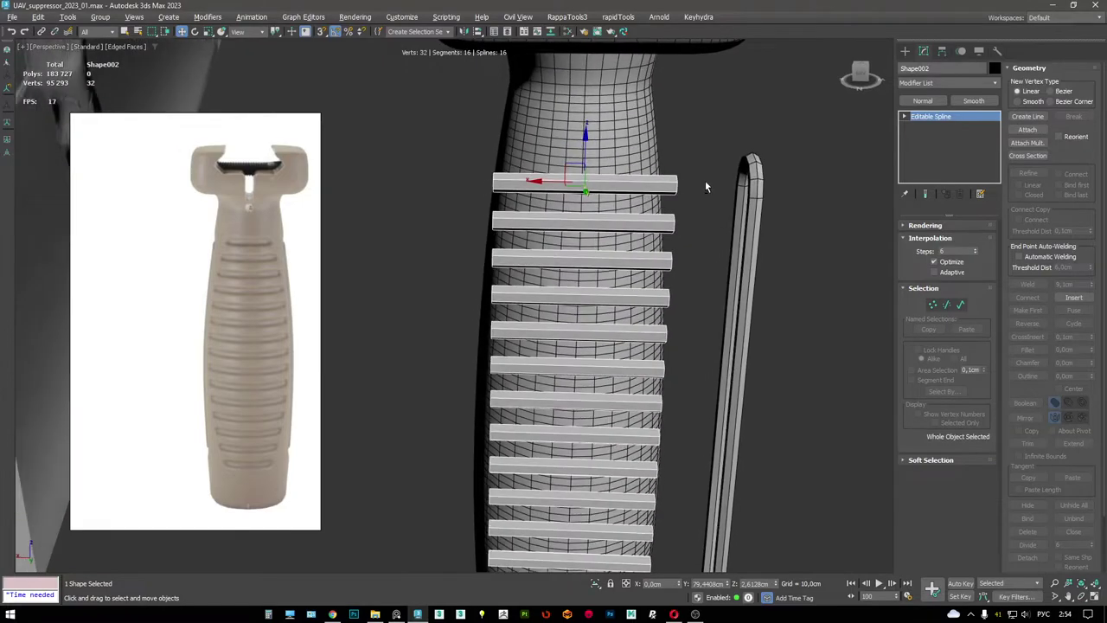
- Maximize the Back viewport with Edged Faces and frame the grip
key("alt+w")
right_click(615, 240)
key("alt+w")
key("F3")
mouse_move(617, 193)
middle_mouse_down()
mouse_move(563, 247)
mouse_move(593, 247)
middle_mouse_up()
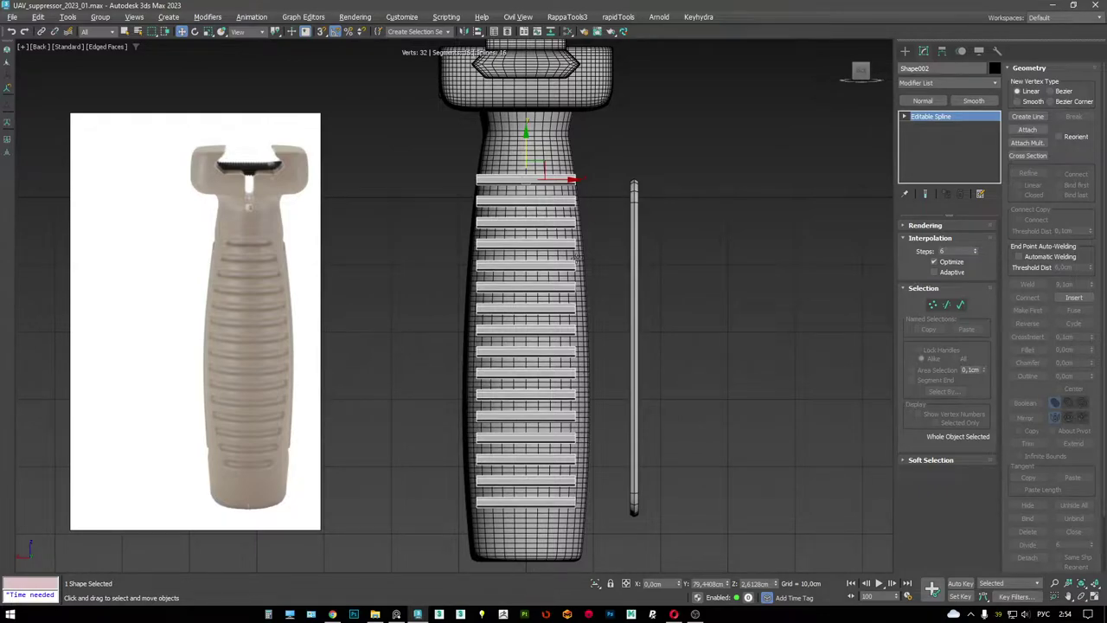
- Select all 32 Shape002 vertices and bring up the quad menu for FFD 3x3x3
key("1")
middle_click_drag(580, 299, 586, 282)
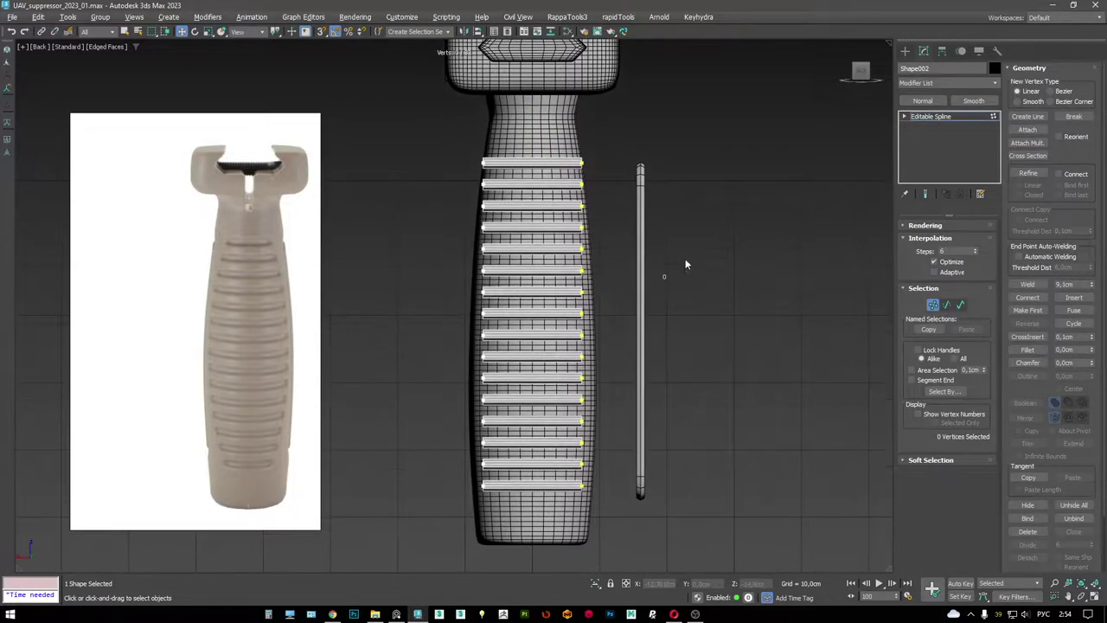
left_click(948, 119)
key("ctrl+a")
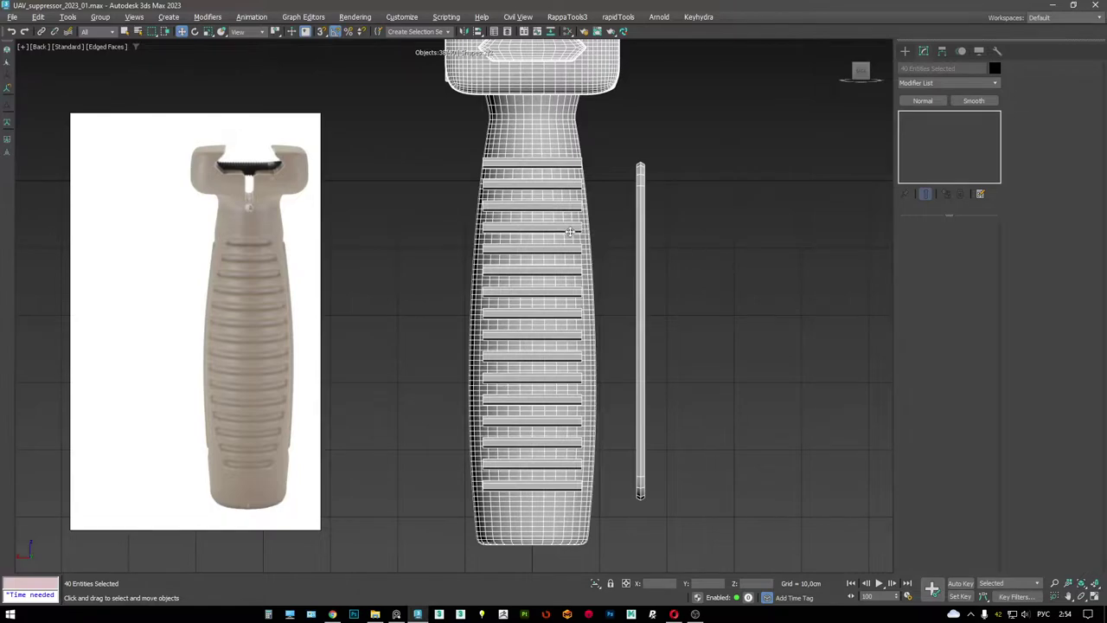
left_click(570, 232)
key("1")
key("ctrl+a")
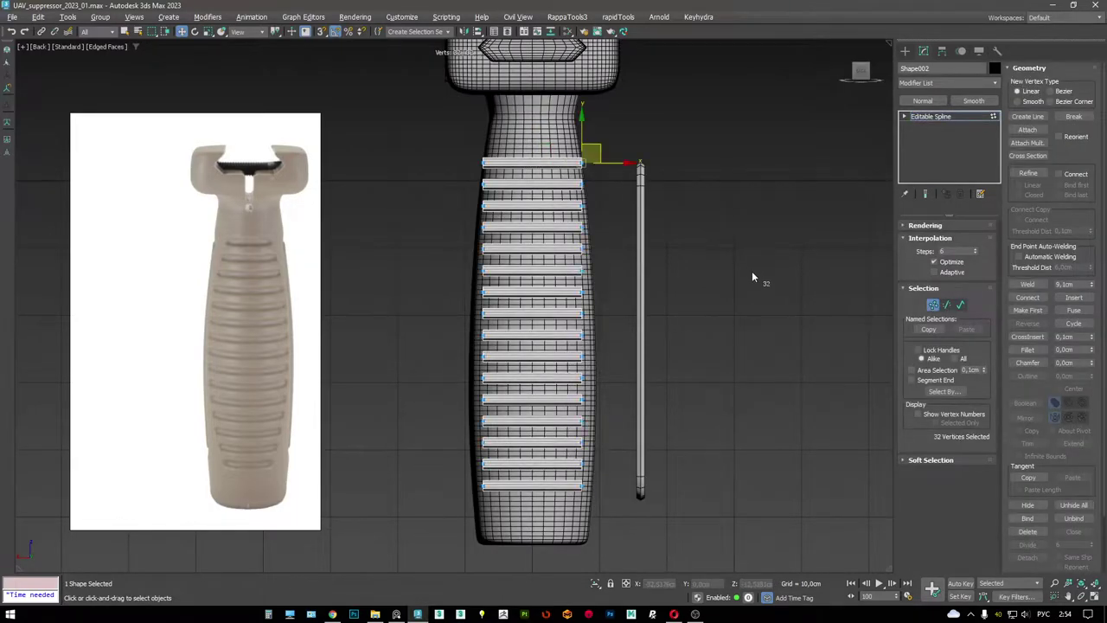
right_click(724, 263)
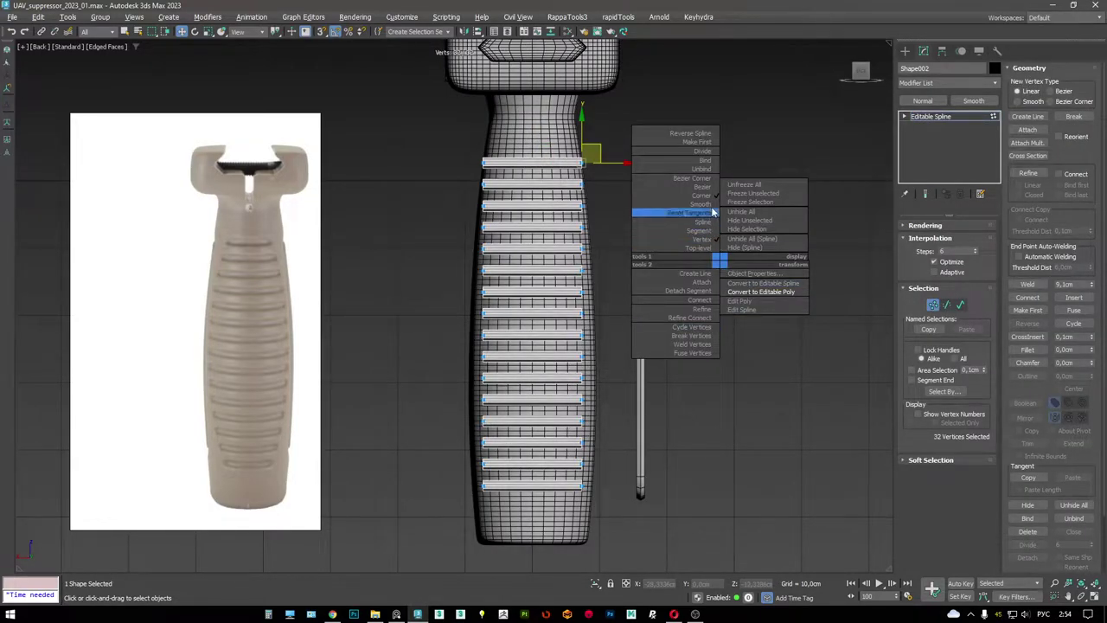
right_click(700, 287)
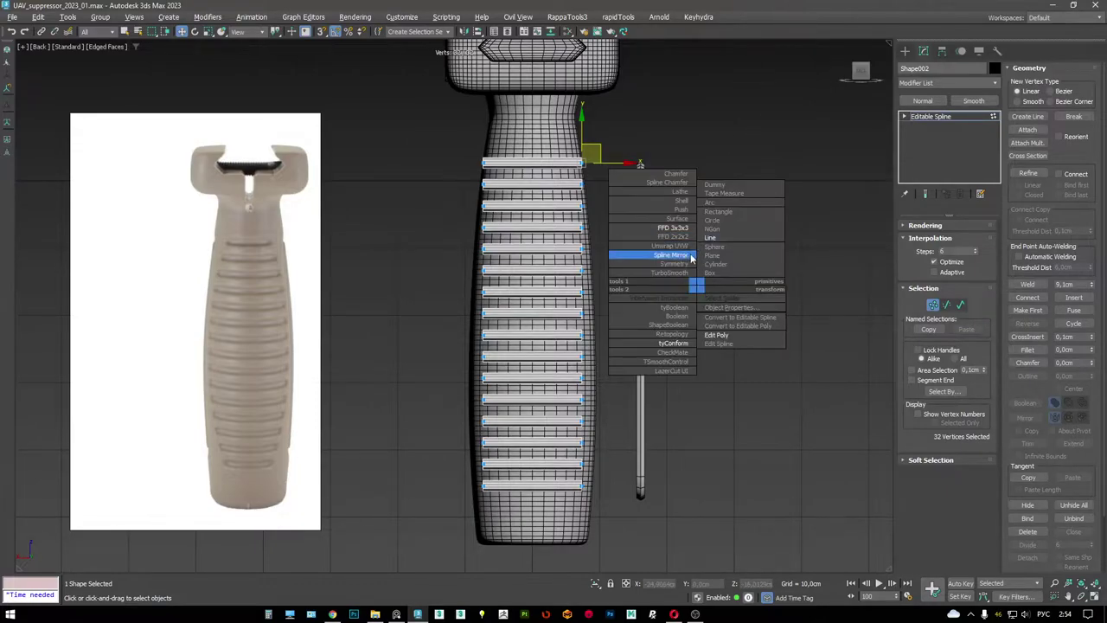
- Add an FFD 3x3x3 lattice to the rib splines and scale its top control points inward
left_click(653, 268)
middle_click_drag(654, 268, 701, 233)
key("r")
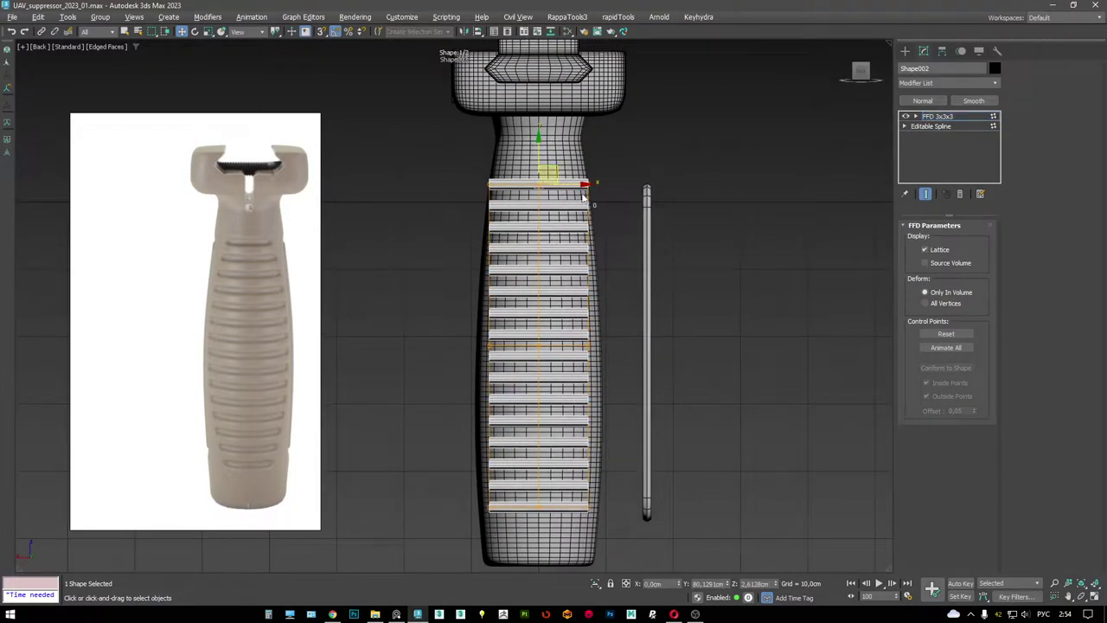
left_click_drag(571, 183, 557, 188)
key("F4")
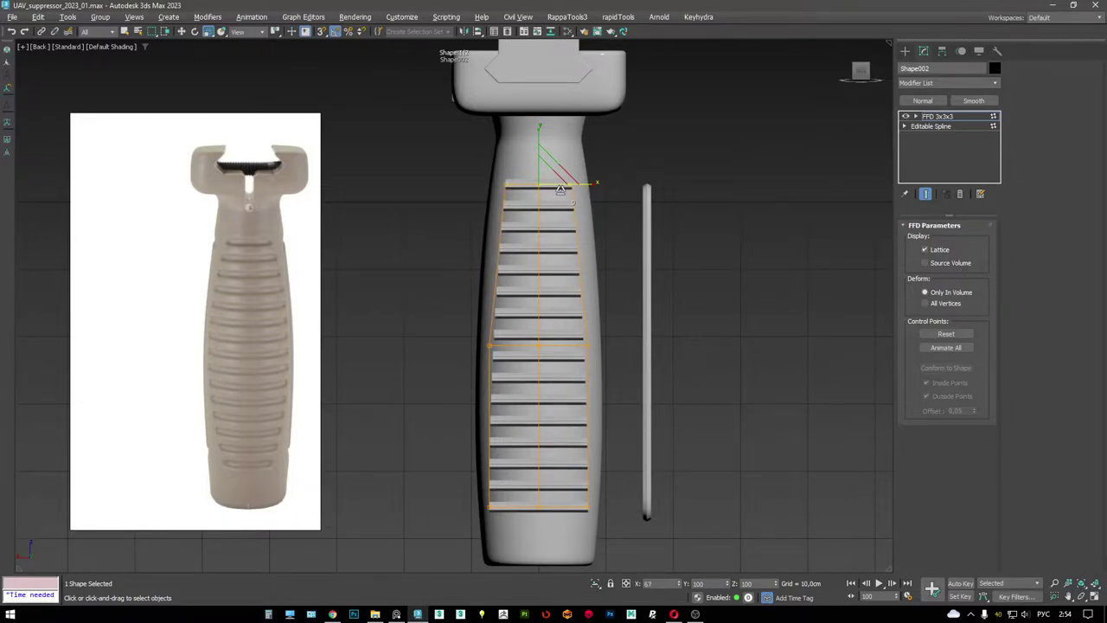
key("F4")
- Scale the middle row of lattice points wider and select the bottom row
left_click_drag(467, 324, 606, 384)
key("F4")
left_click_drag(588, 346, 599, 355)
key("F4")
middle_click_drag(584, 386, 589, 313)
mouse_move(429, 404)
left_mouse_down()
mouse_move(518, 444)
mouse_move(610, 448)
mouse_move(571, 434)
left_mouse_up()
key("F4")
key("F3")
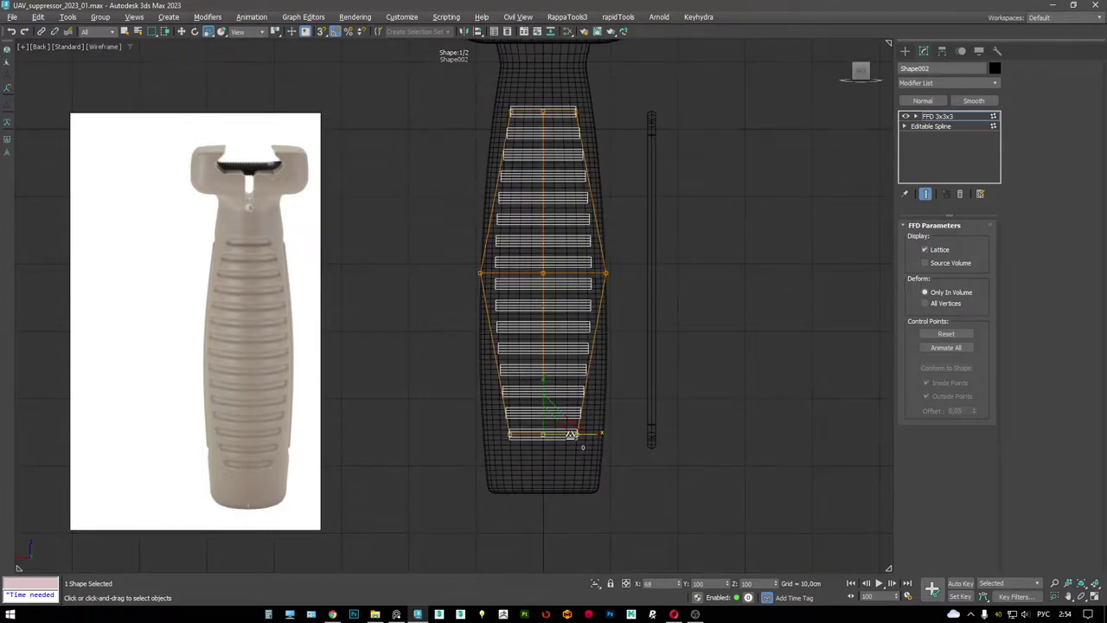
key("F3")
- Widen the middle lattice row slightly more and check the rib fit in wireframe
key("F3")
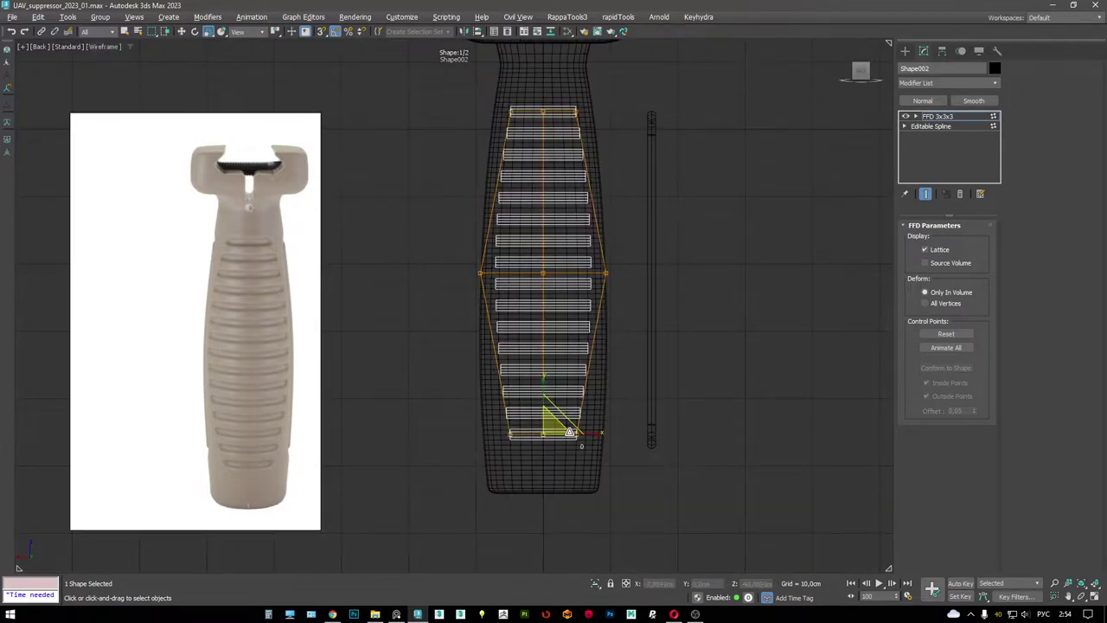
left_click_drag(437, 231, 440, 232)
key("F3")
left_click_drag(592, 273, 596, 276)
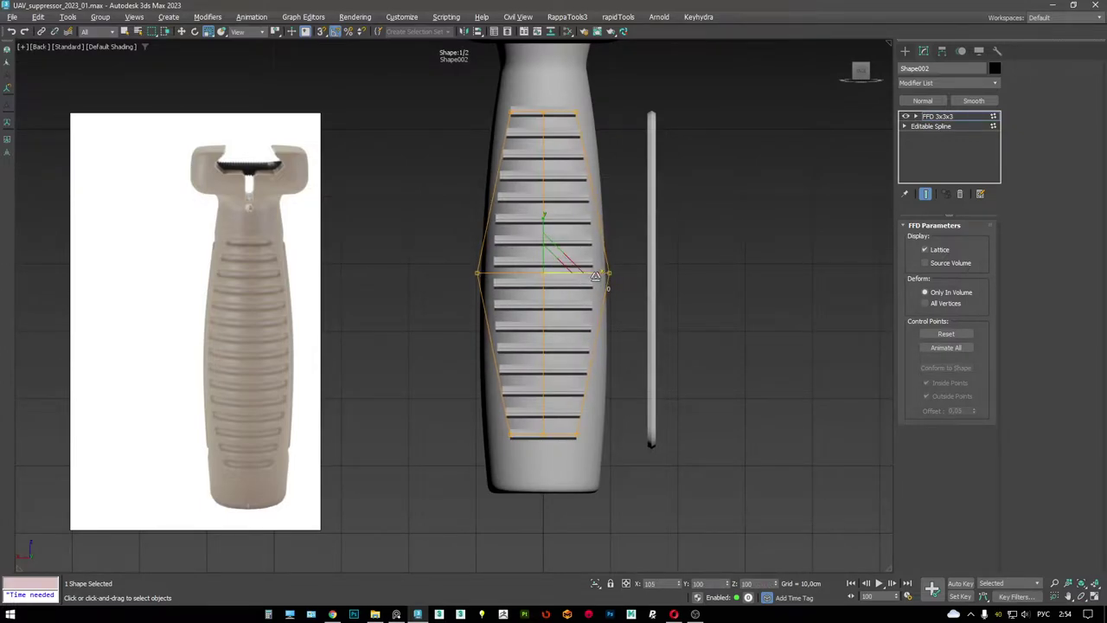
key("F3")
key("F3")
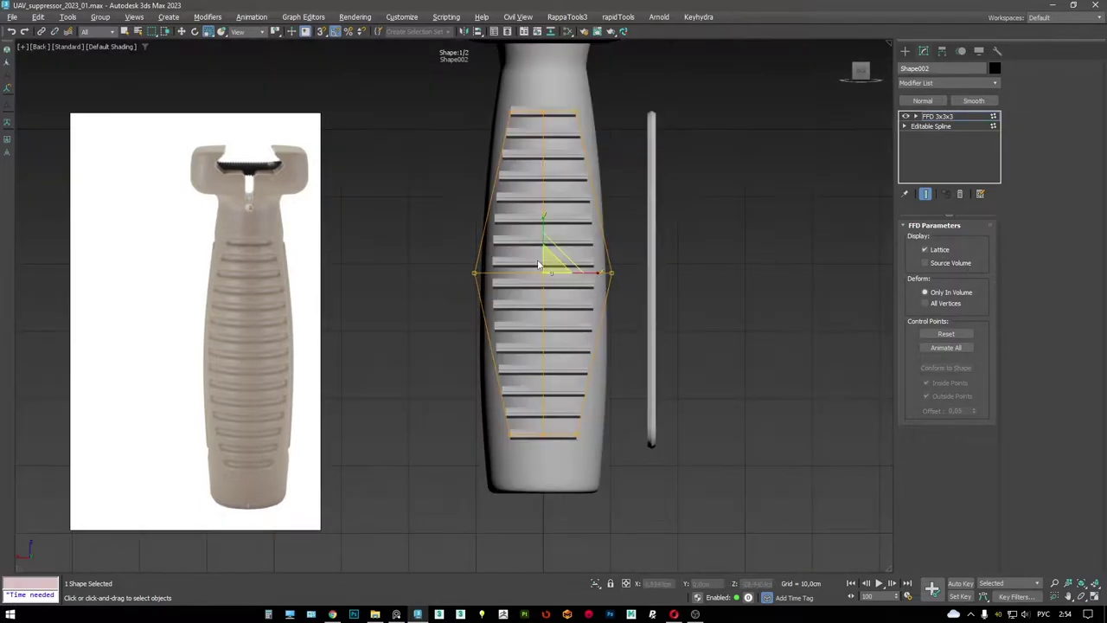
- Inspect the reshaped ribs in the perspective view with the FFD 3x3x3 active
key("alt+w")
key("alt+w")
middle_click_drag(644, 418, 571, 398, "alt")
key("F4")
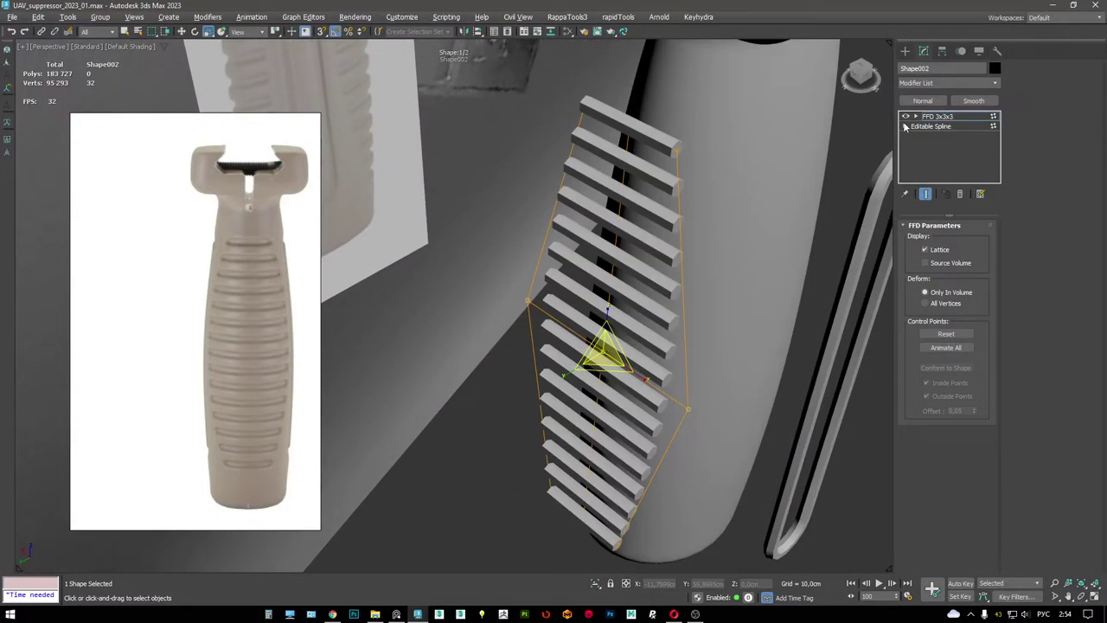
left_click(938, 117)
middle_click_drag(744, 199, 611, 212, "alt")
key("F4")
- Add a Normalize Spline modifier to the rib shape Shape002
scroll(611, 212, "down", 3)
right_click(683, 273)
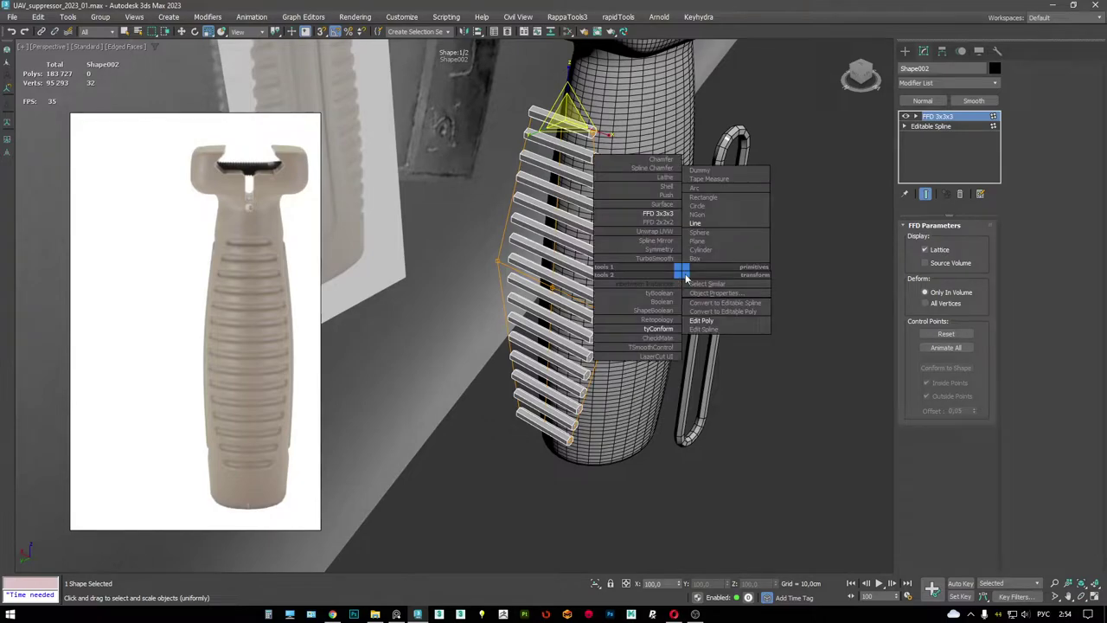
left_click(995, 82)
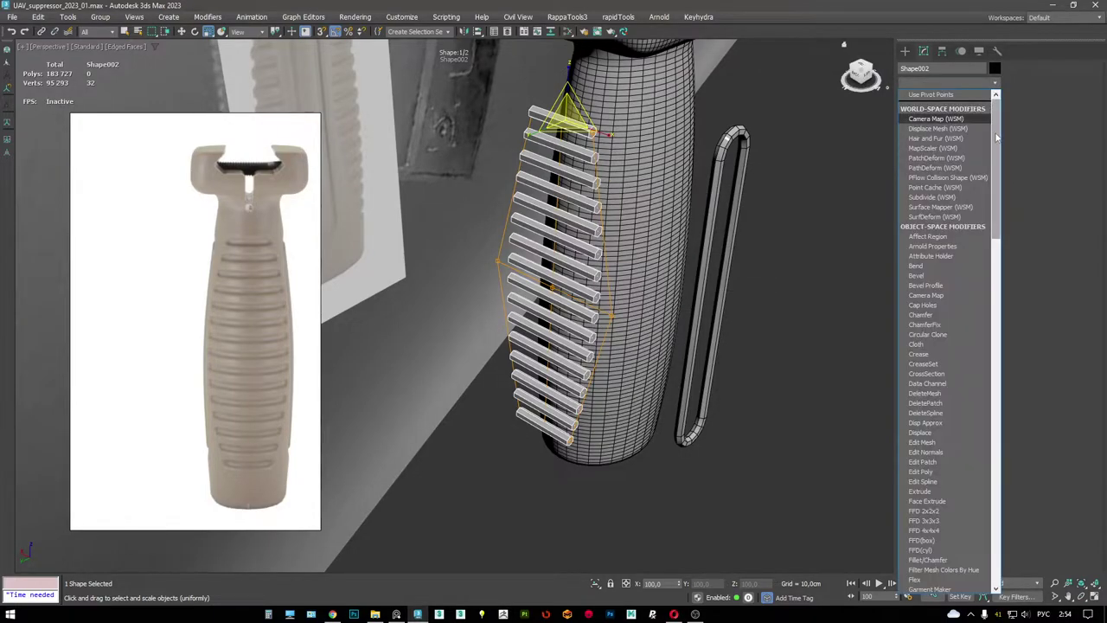
left_click(1004, 109)
left_click(995, 82)
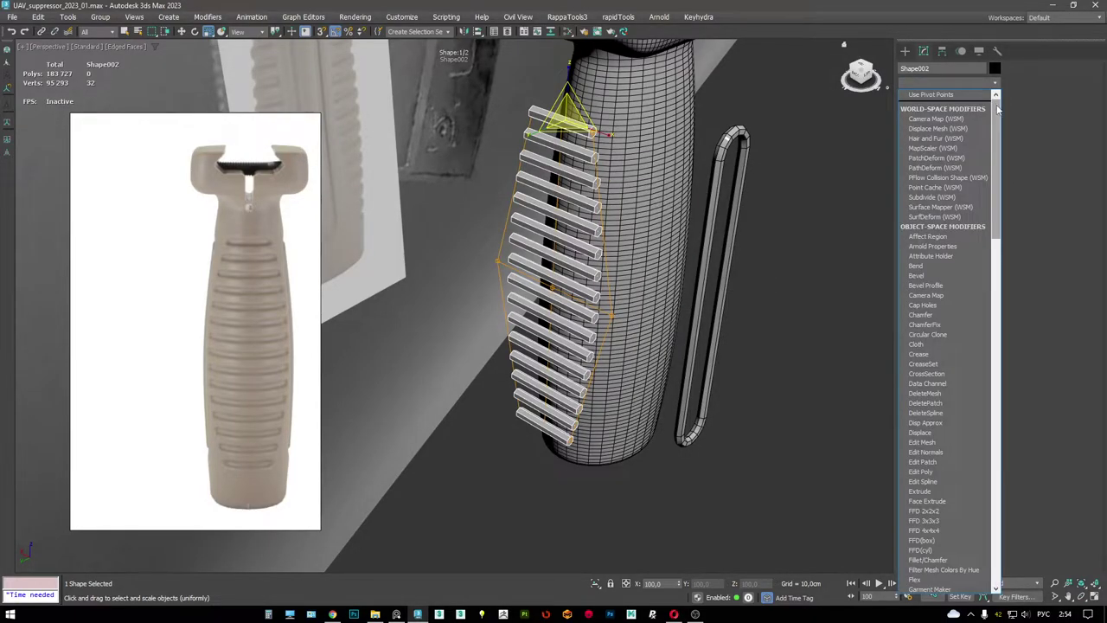
left_click_drag(997, 165, 994, 236)
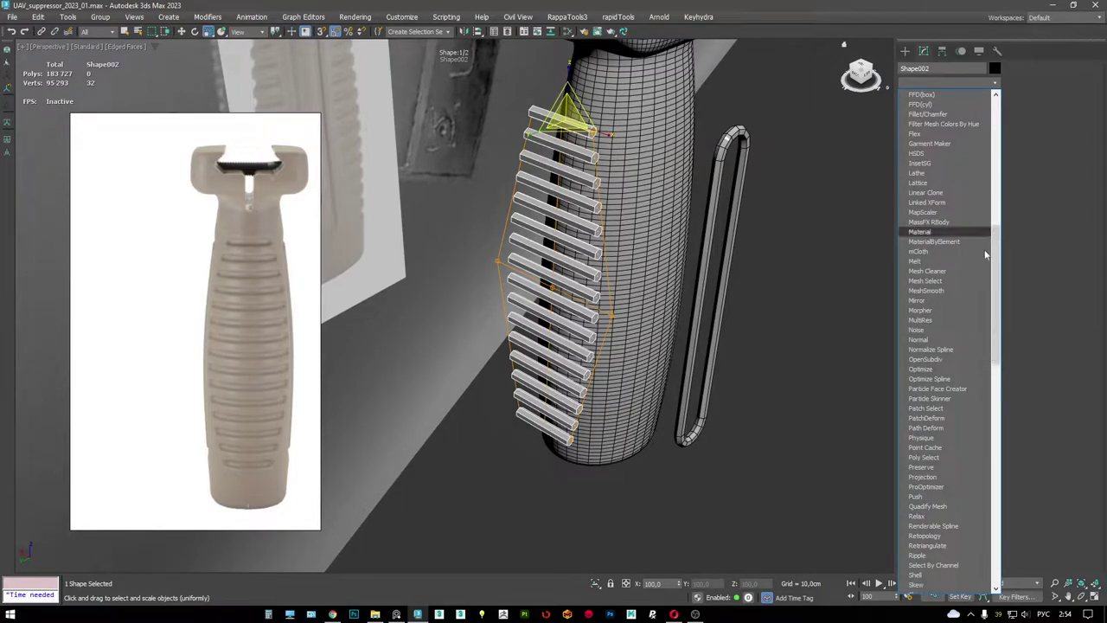
left_click(940, 349)
key("F4")
mouse_move(588, 243)
middle_mouse_down()
mouse_move(569, 224)
mouse_move(572, 242)
middle_mouse_up()
key("F3")
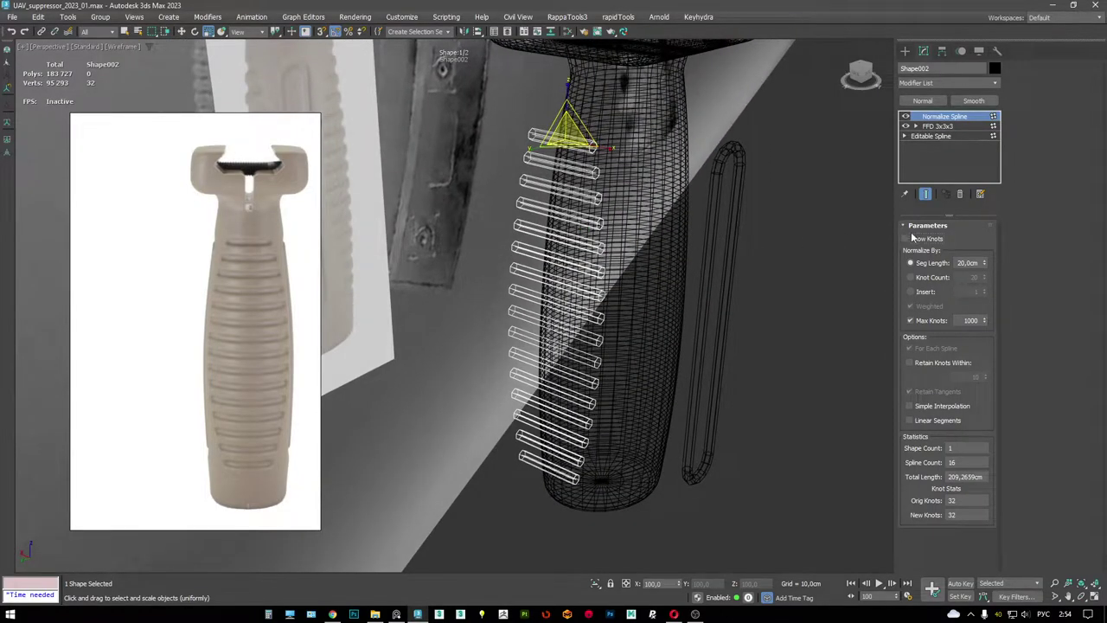
- Insert an Edit Spline modifier directly above the FFD 3x3x3 lattice
left_click(938, 126)
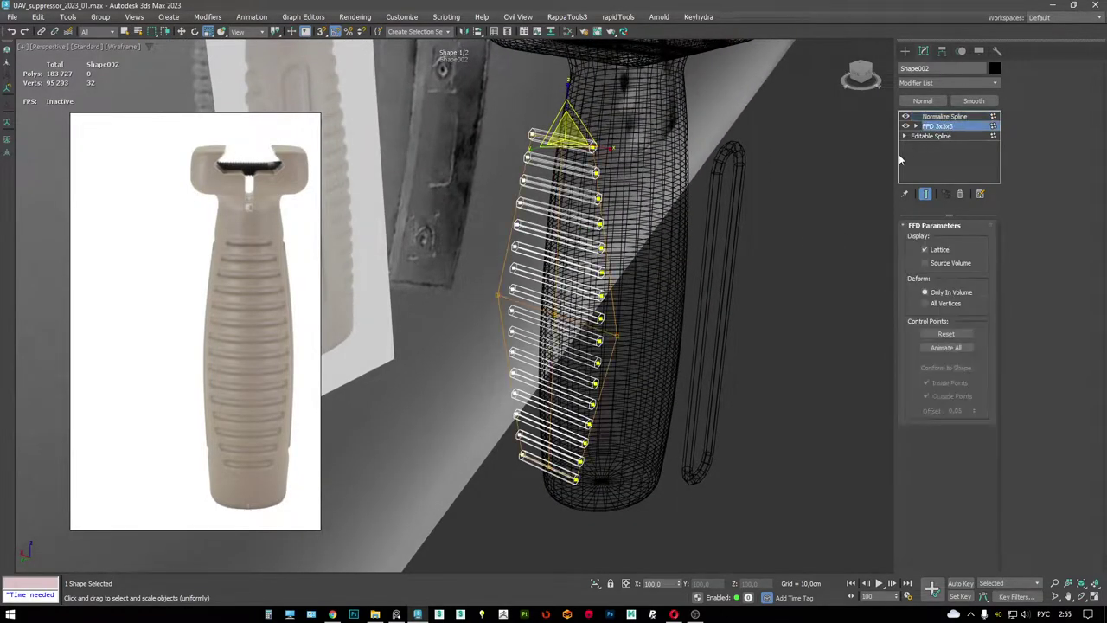
right_click(768, 253)
left_click(787, 268)
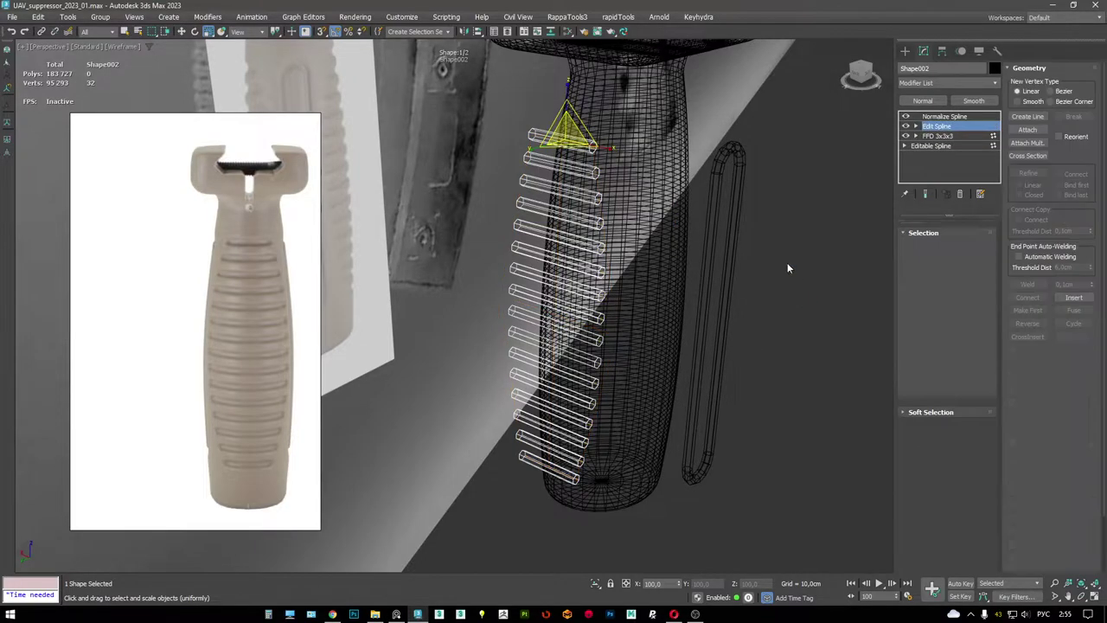
key("F3")
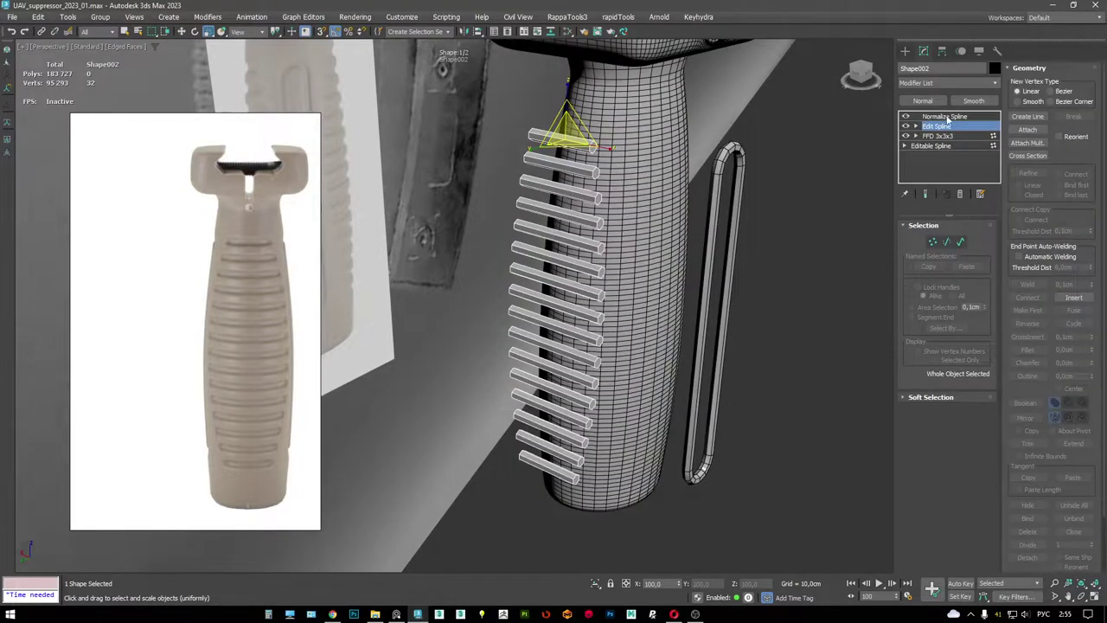
- Set Normalize Spline to Knot Count with 7 knots per spline, 112 knots total
left_click(947, 121)
key("F3")
scroll(631, 201, "up", 5)
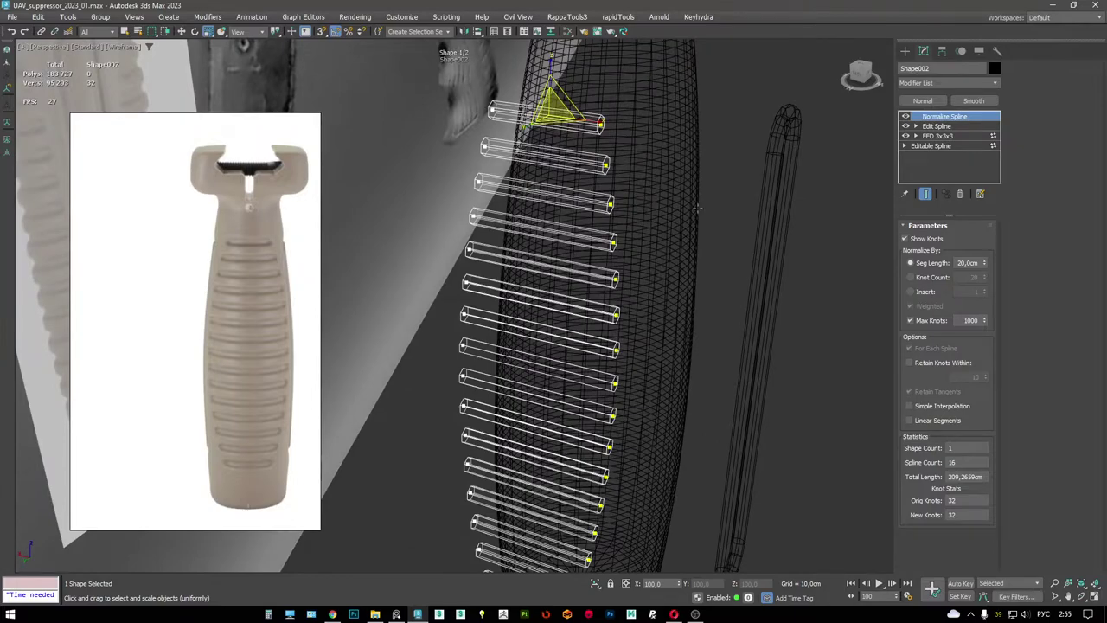
right_click(986, 263)
mouse_move(986, 262)
left_mouse_down()
mouse_move(983, 249)
mouse_move(987, 284)
left_mouse_up()
left_click(943, 278)
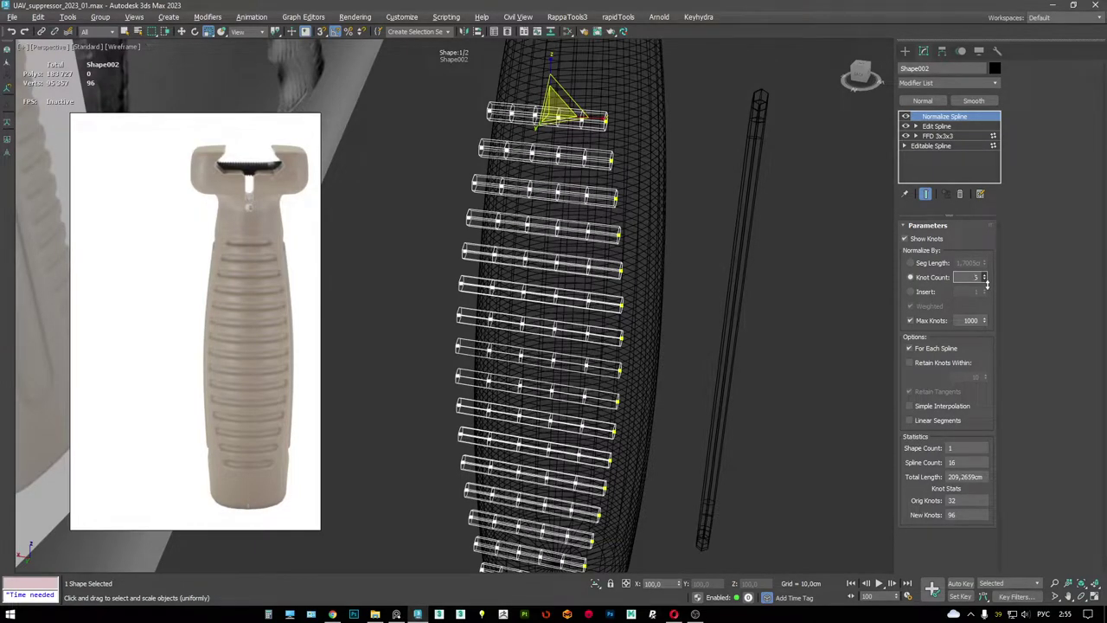
middle_click_drag(605, 259, 524, 227, "alt")
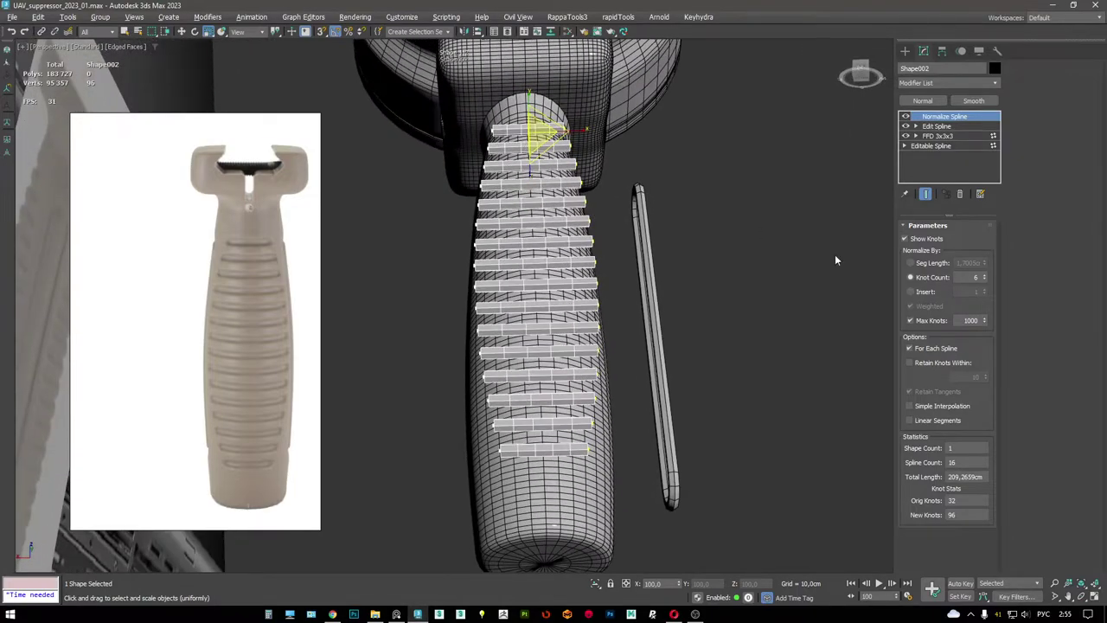
left_click(986, 275)
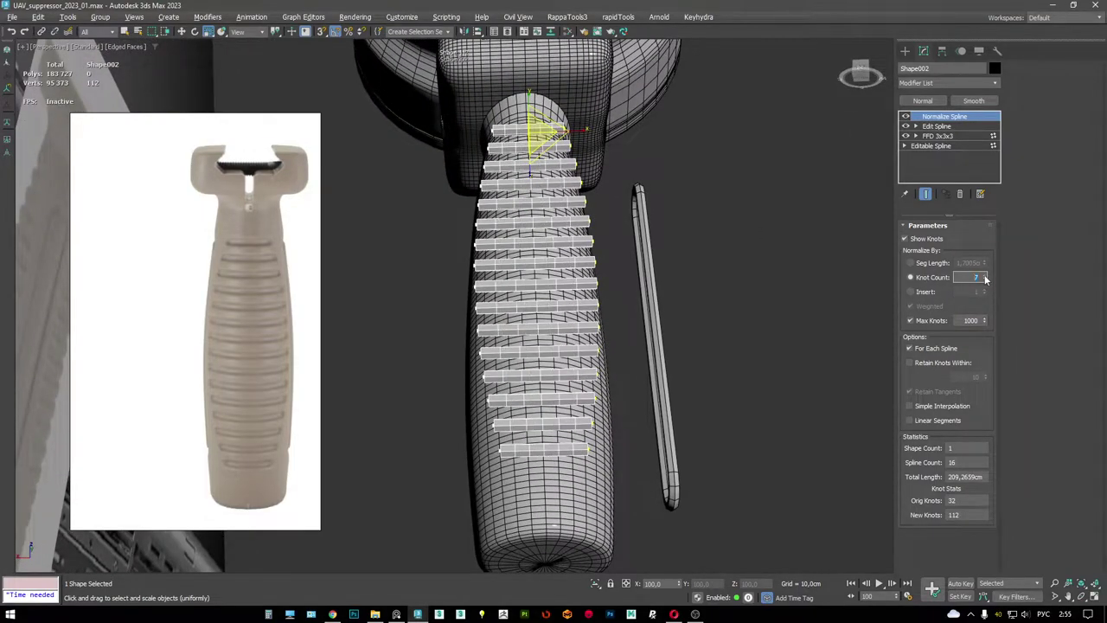
middle_click_drag(482, 283, 433, 206, "alt")
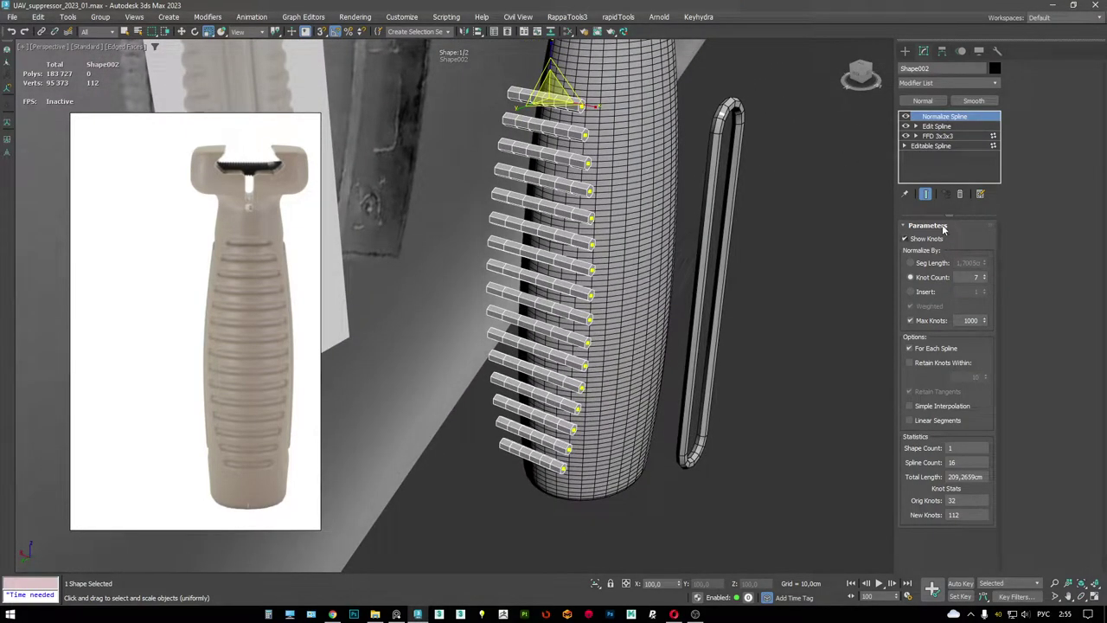
- Turn off Enable In Viewport in the Editable Spline rendering settings and save the scene
left_click(936, 146)
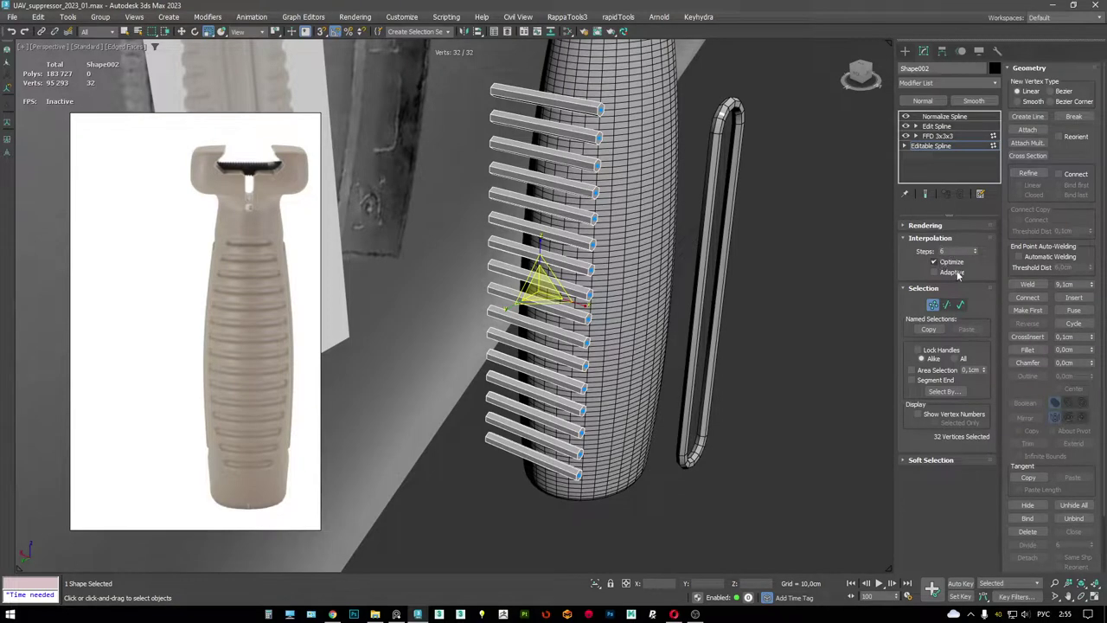
left_click(941, 226)
left_click(941, 248)
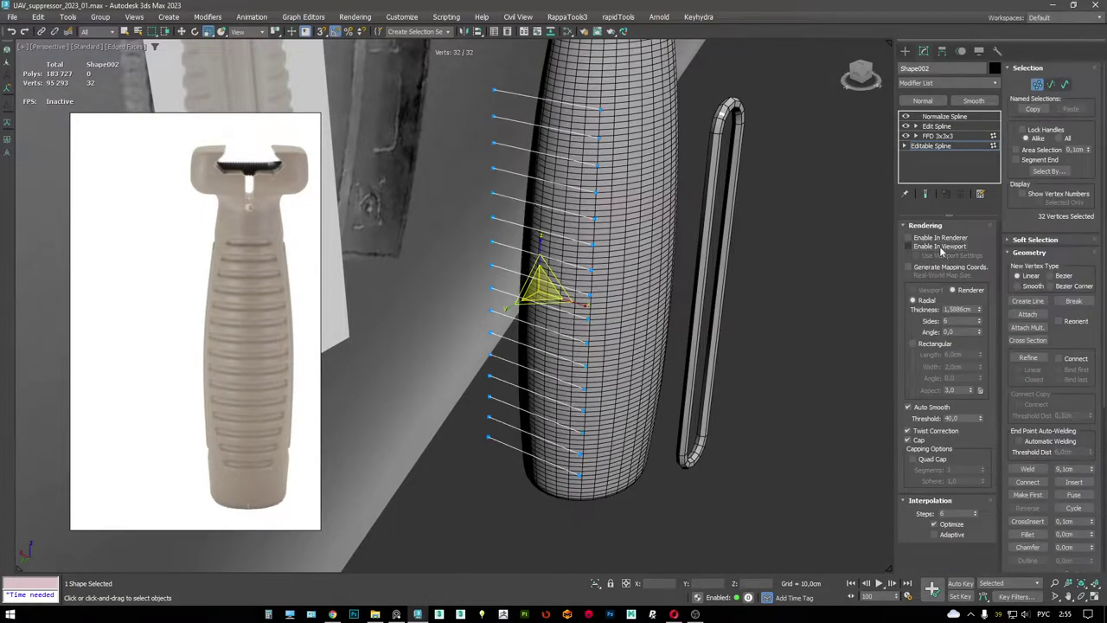
left_click(946, 119)
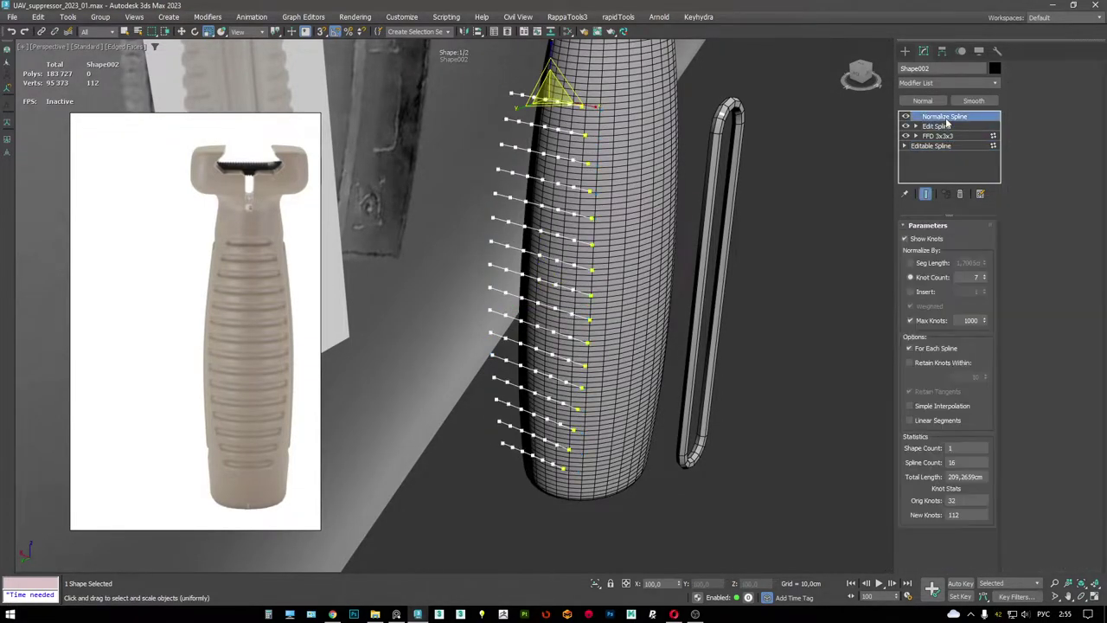
middle_click_drag(664, 170, 768, 182, "alt")
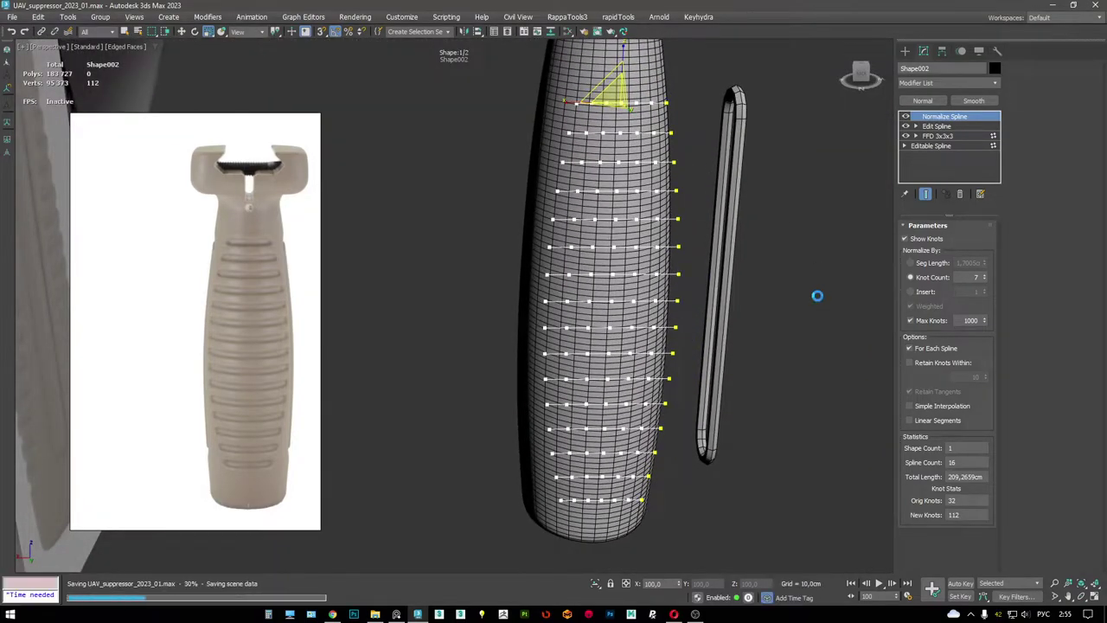
right_click(785, 321)
- Add tyConform targeting Shape001 with Raycast conform and Y direction -2614,5
left_click(767, 382)
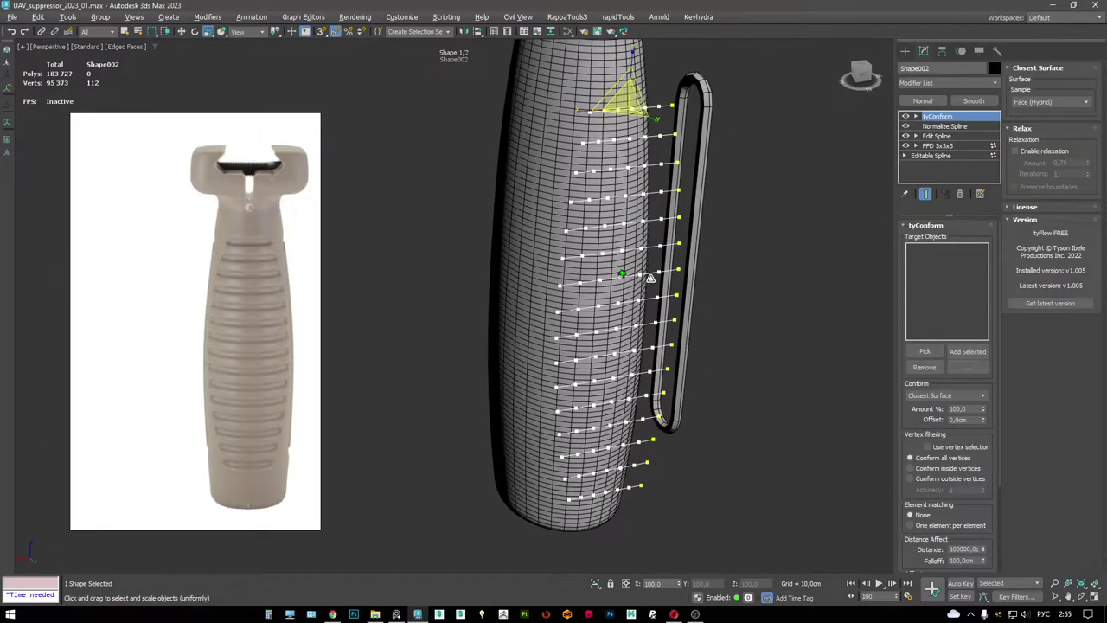
left_click(926, 351)
left_click(605, 64)
key("w")
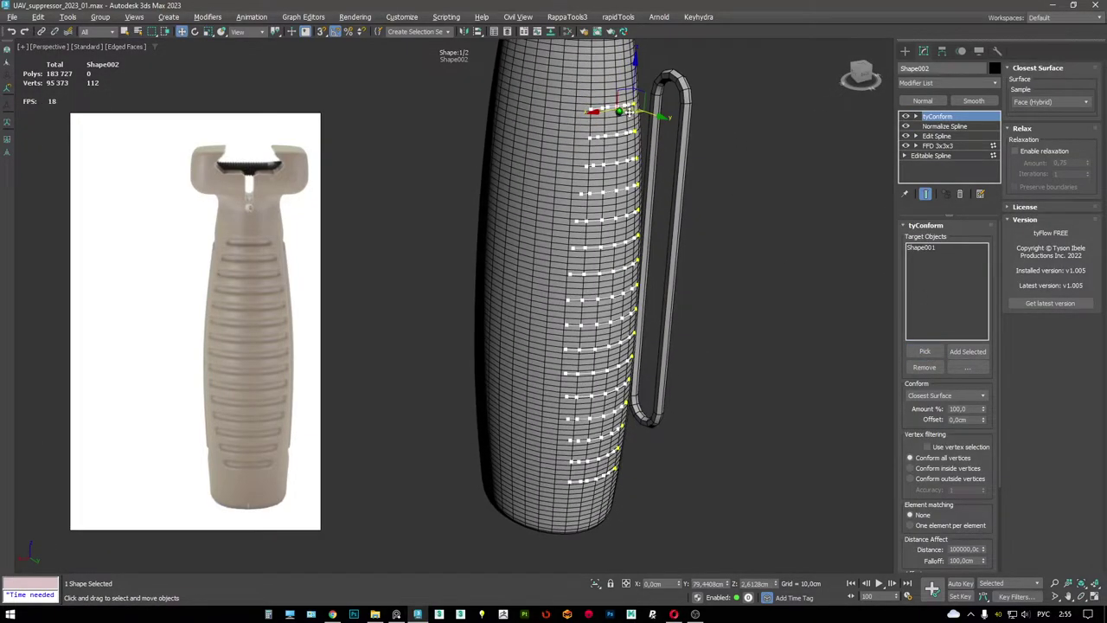
left_click(957, 396)
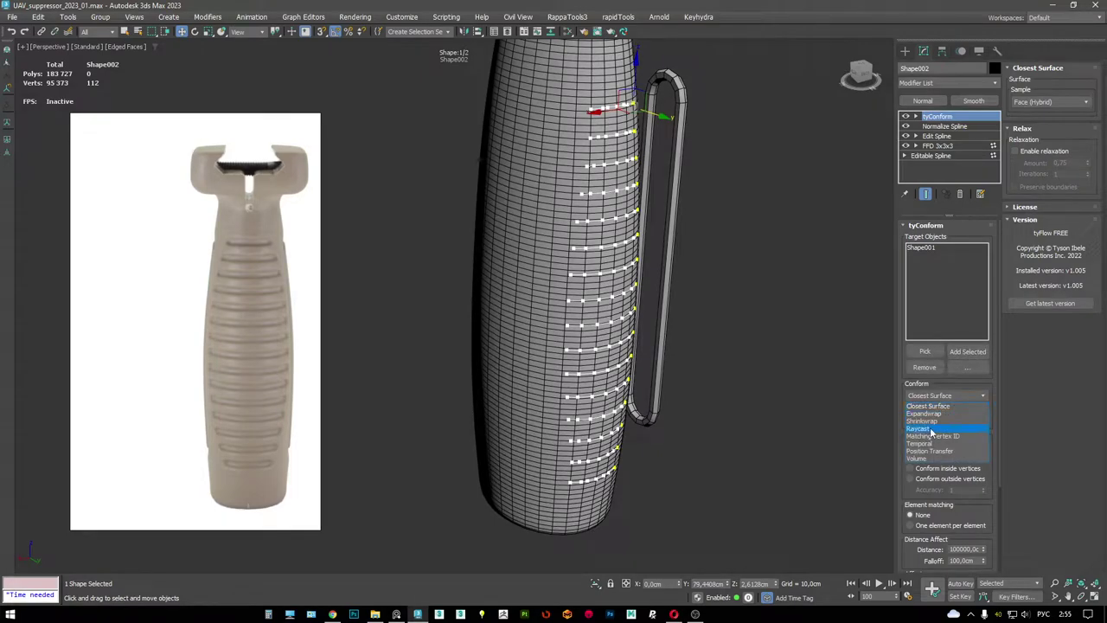
left_click(928, 429)
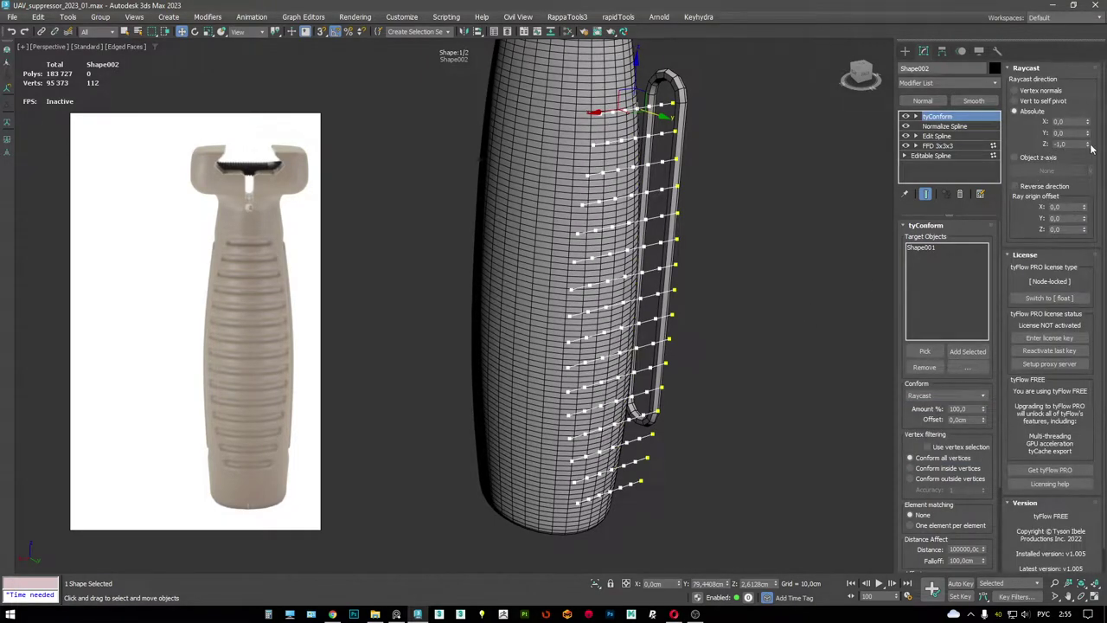
left_click_drag(1088, 127, 1096, 164)
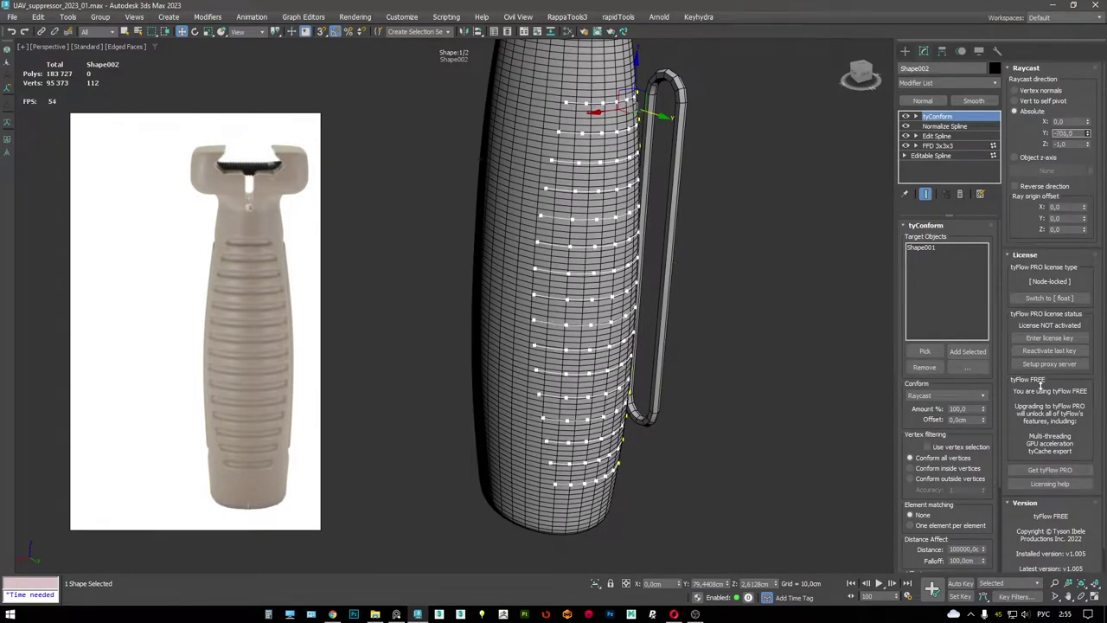
- Inspect the conformed rings in the perspective and back views, ending in back-view wireframe
middle_click_drag(606, 259, 533, 241, "alt")
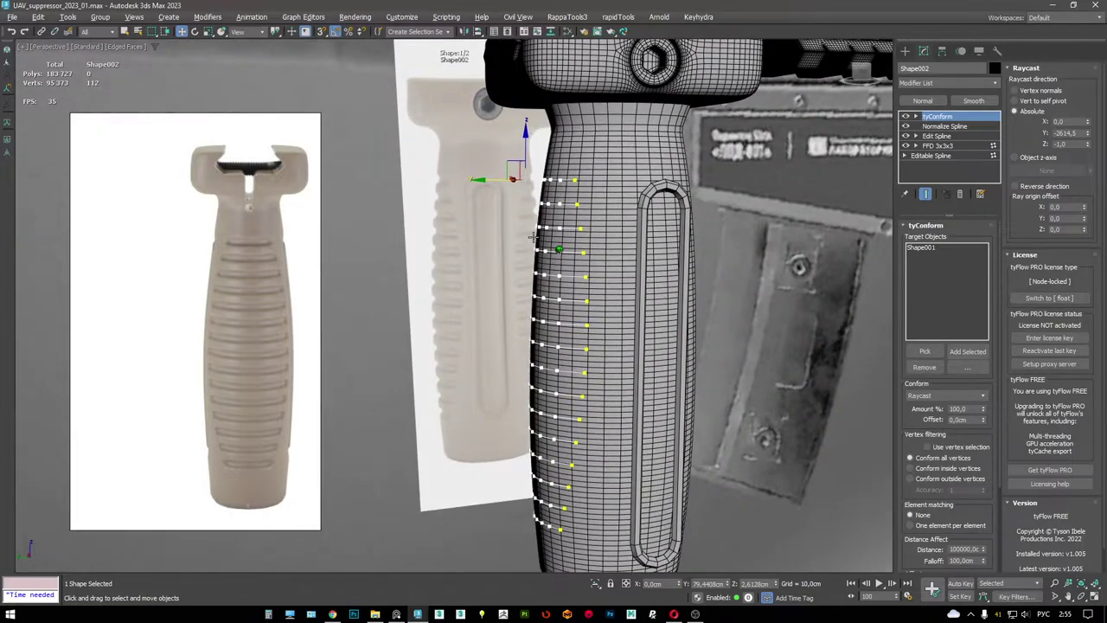
key("alt+w")
scroll(648, 223, "up", 8)
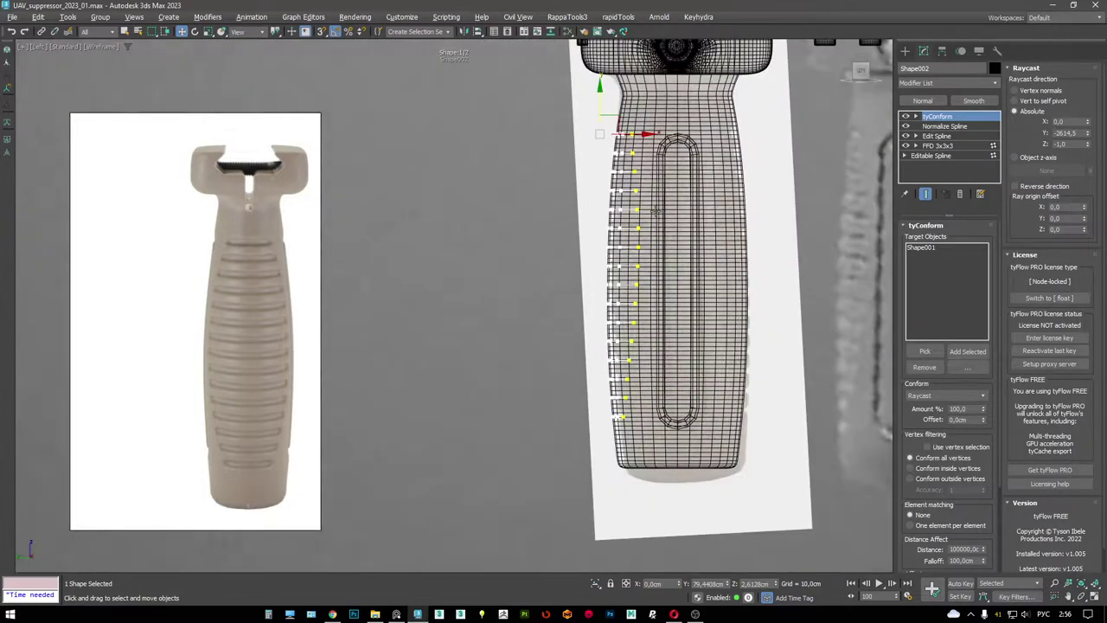
scroll(541, 234, "up", 2)
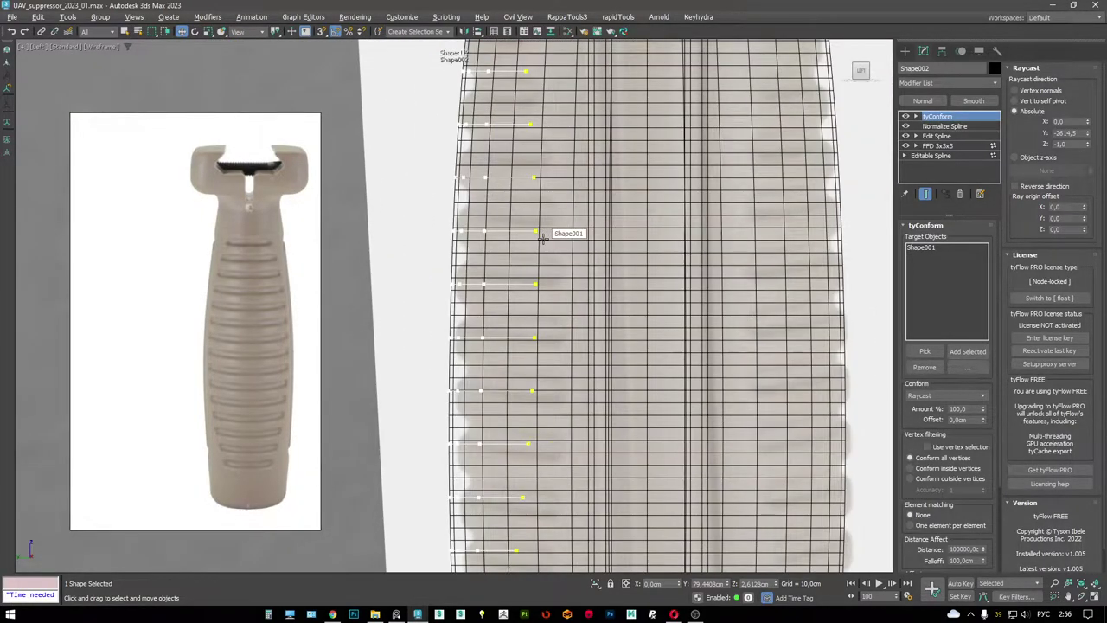
scroll(542, 234, "down", 10)
key("alt+w")
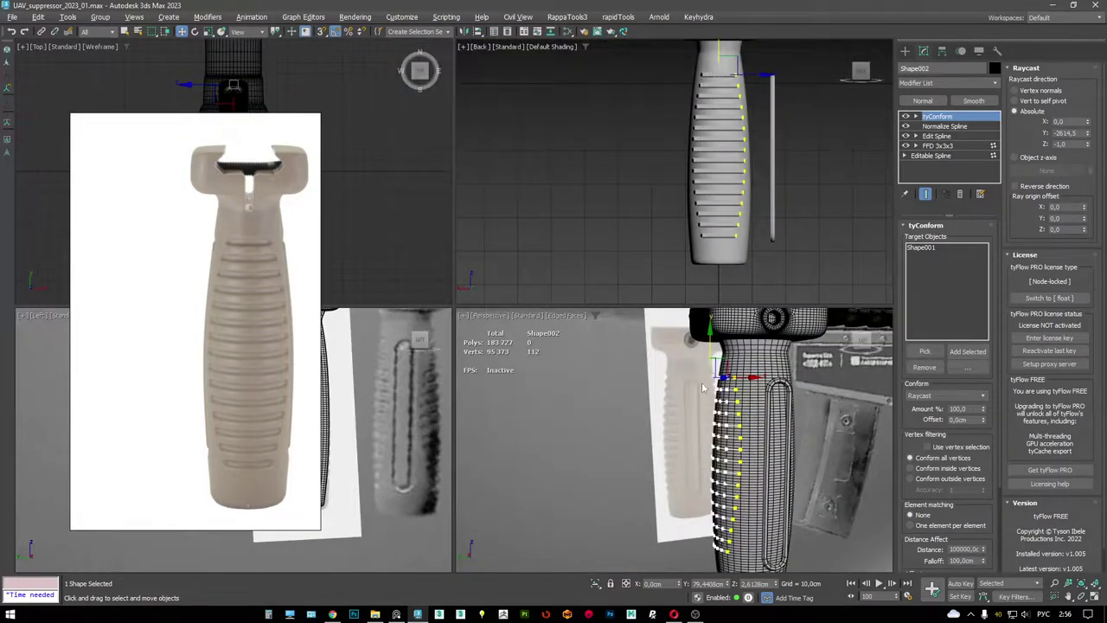
key("alt+w")
middle_click_drag(680, 351, 654, 314, "alt")
key("alt+w")
scroll(721, 221, "up", 2)
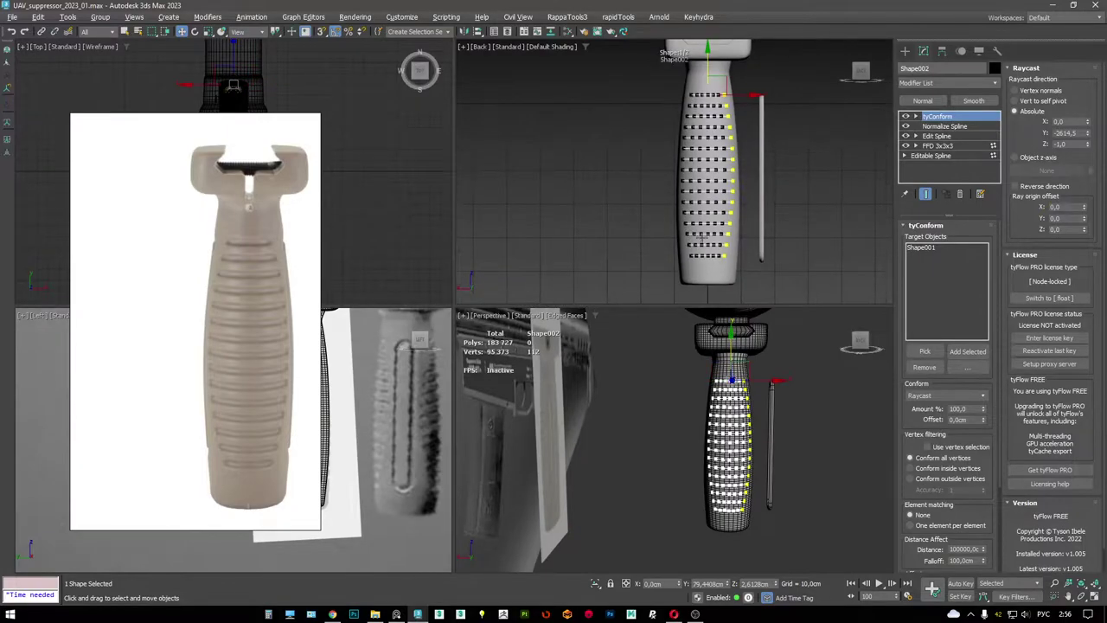
key("alt+w")
key("F3")
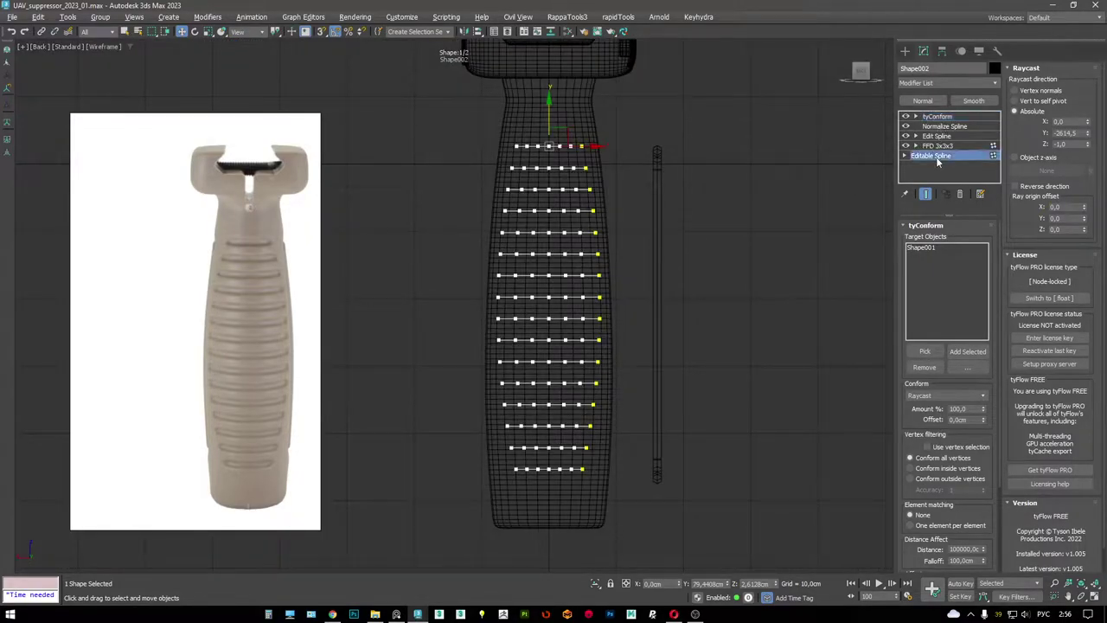
- Drop to the base spline level, set selection-centre scaling, and orbit the shaded grip
left_click(933, 156)
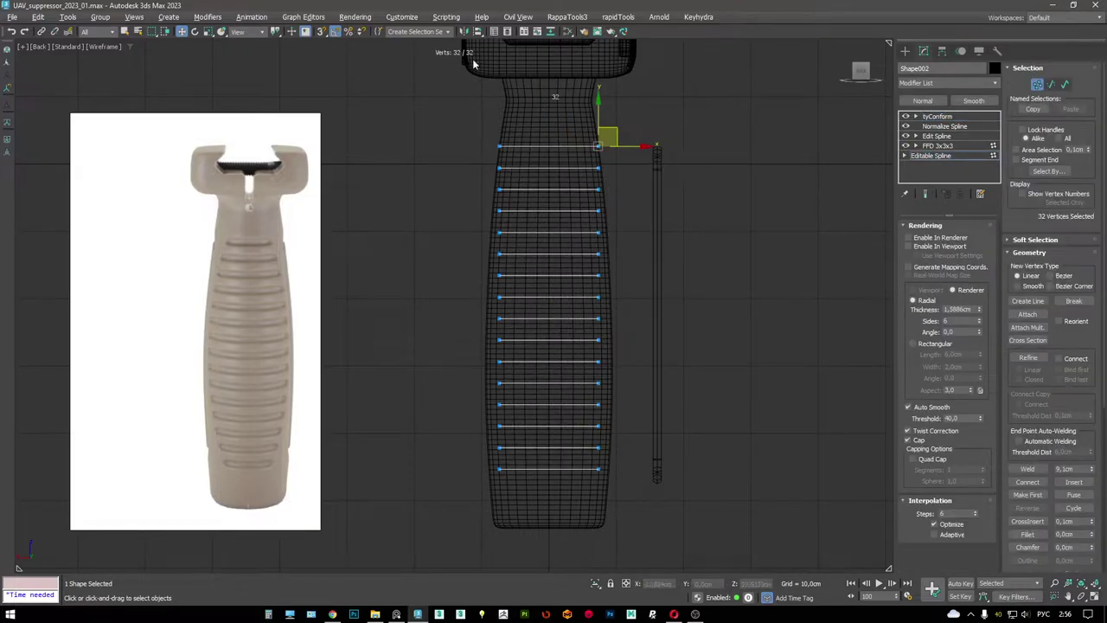
left_click(277, 57)
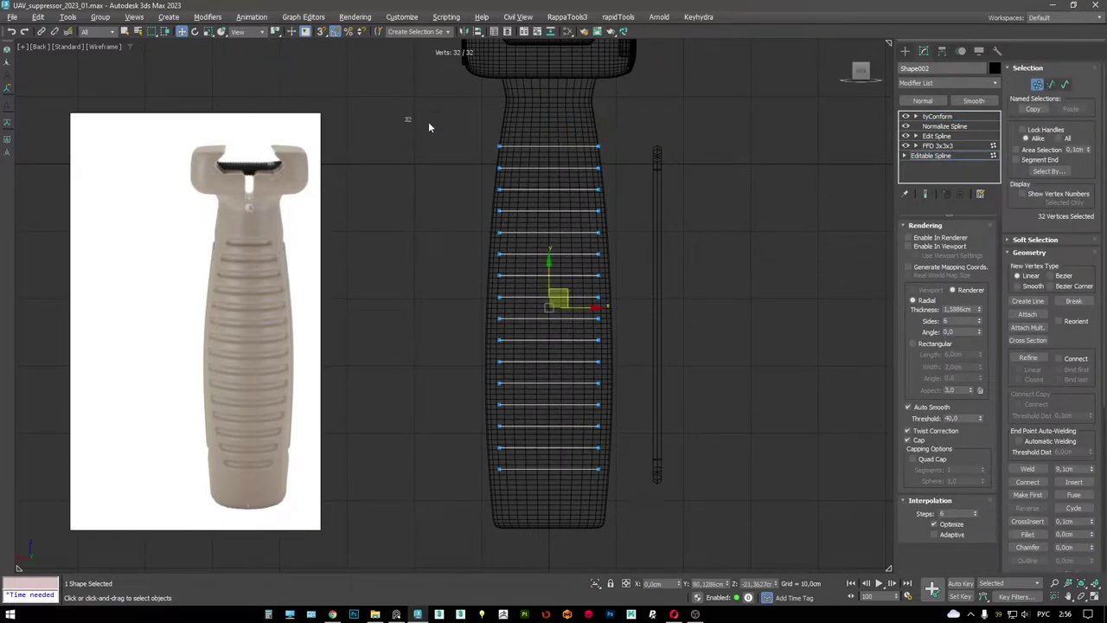
key("r")
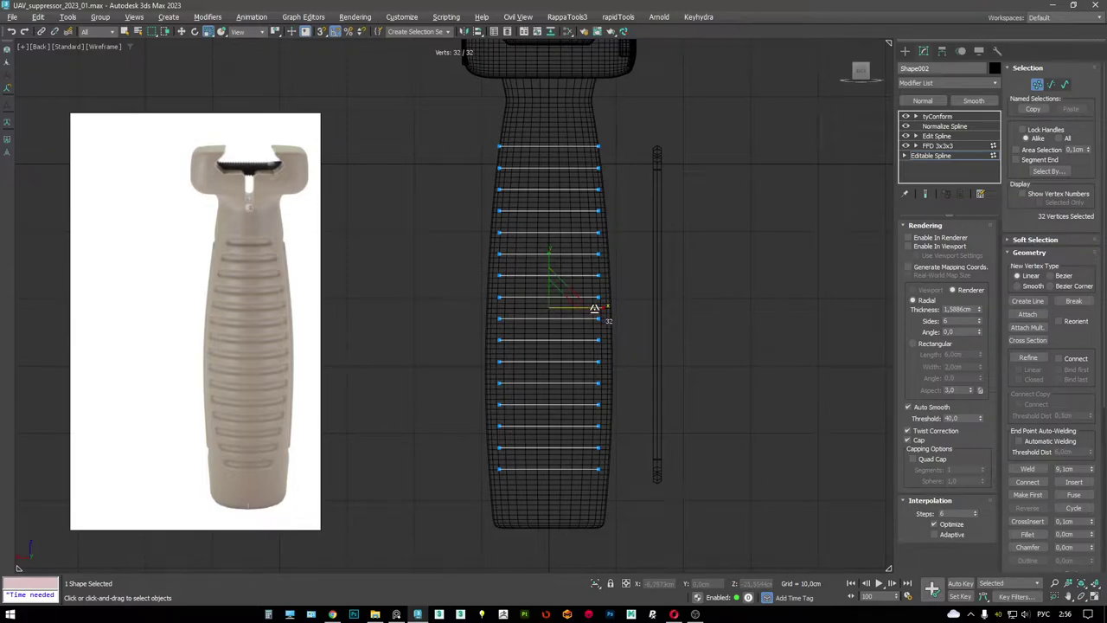
key("F3")
key("alt+w")
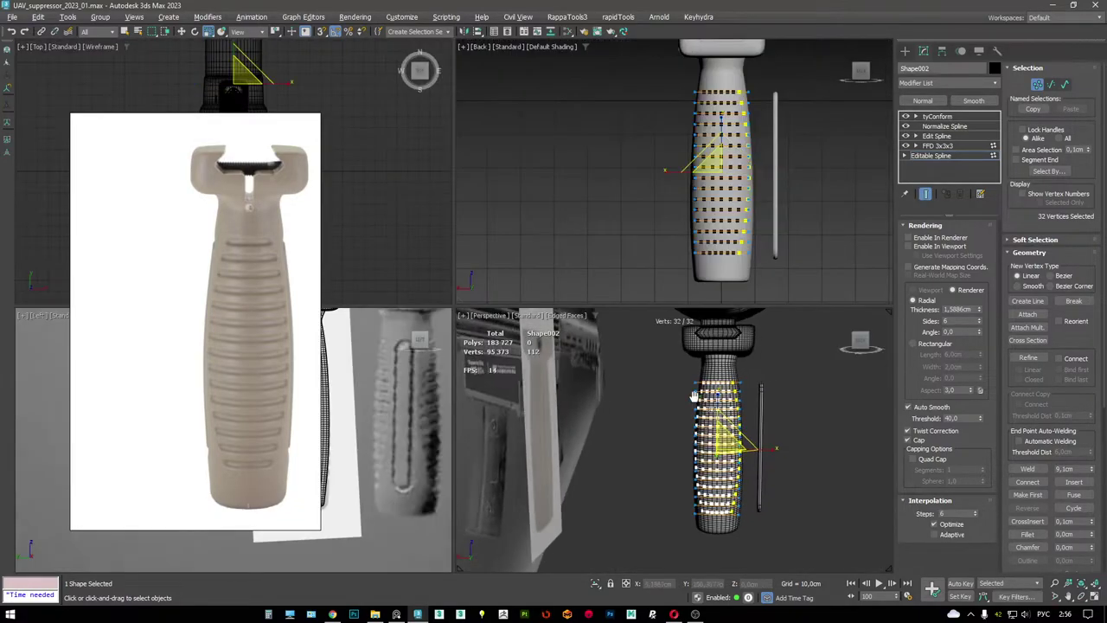
middle_click_drag(675, 450, 640, 433, "alt")
key("alt+w")
scroll(552, 318, "down", 2)
key("F4")
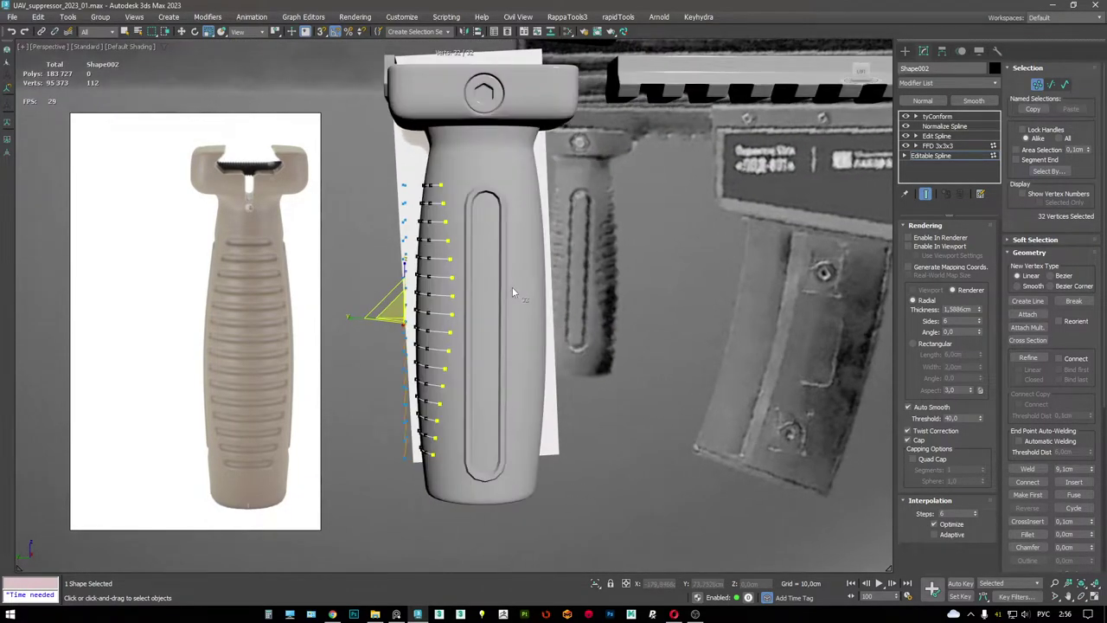
middle_click_drag(513, 286, 526, 285)
scroll(177, 315, "down", 3)
- Switch the grip reference photo and check the rings from front and side with edged faces
left_click(167, 311)
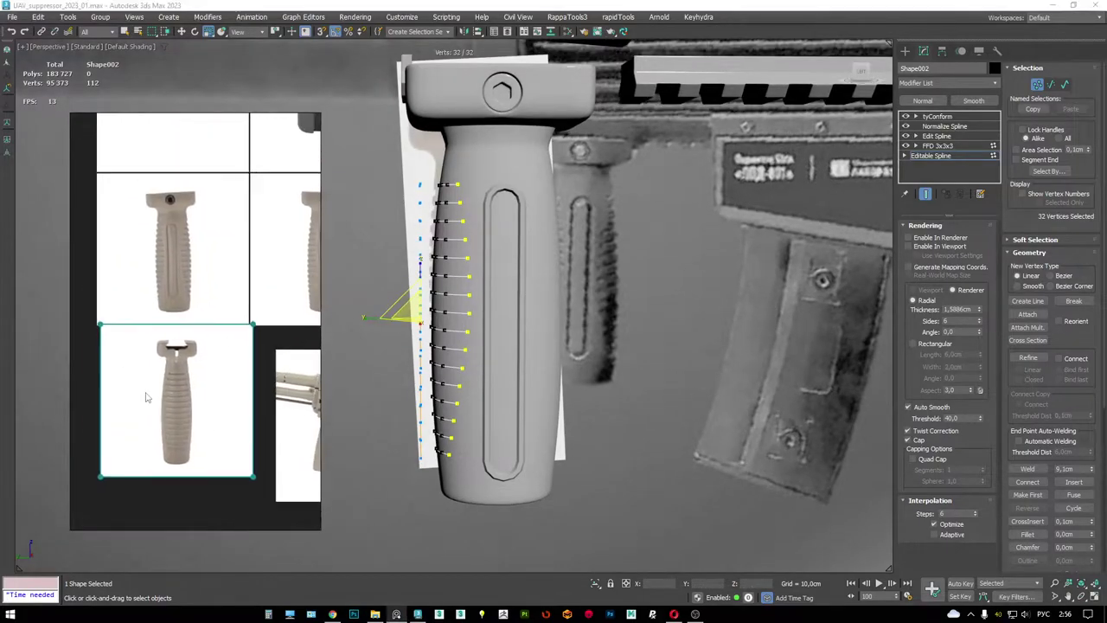
scroll(165, 302, "up", 3)
mouse_move(462, 298)
middle_mouse_down()
mouse_move(474, 315)
mouse_move(447, 301)
middle_mouse_up()
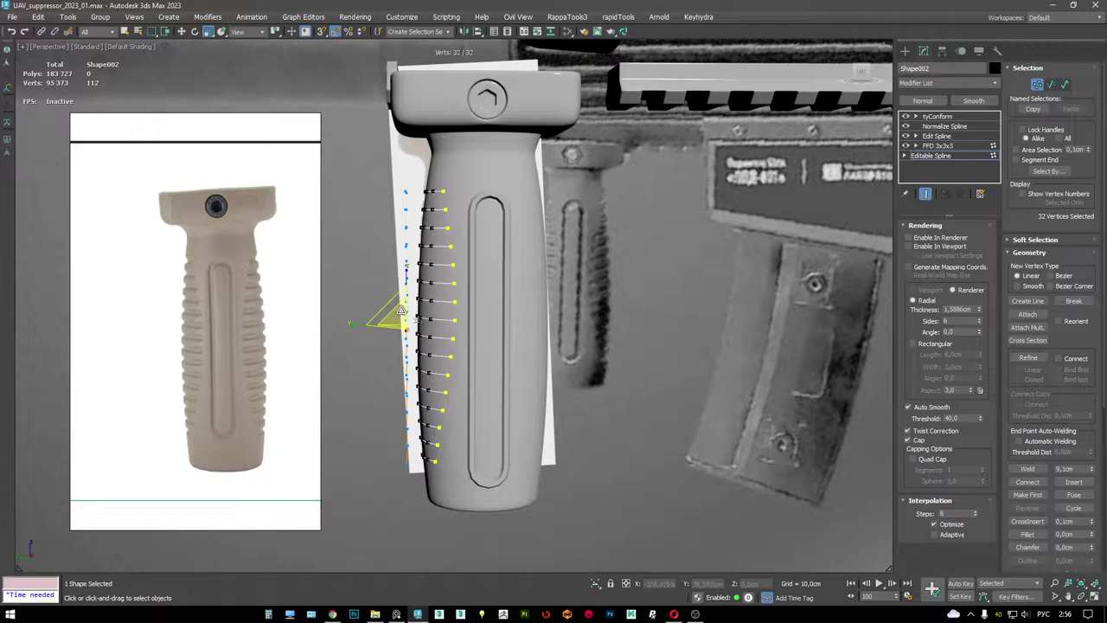
middle_click_drag(380, 322, 413, 336, "alt")
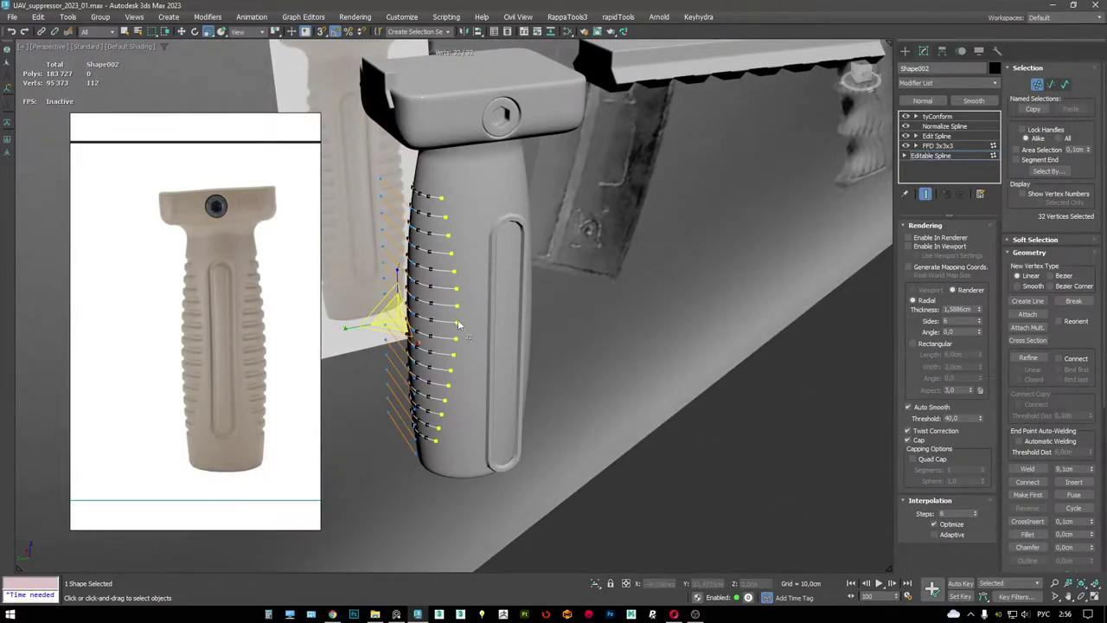
middle_click_drag(416, 341, 449, 265, "alt")
key("alt+w")
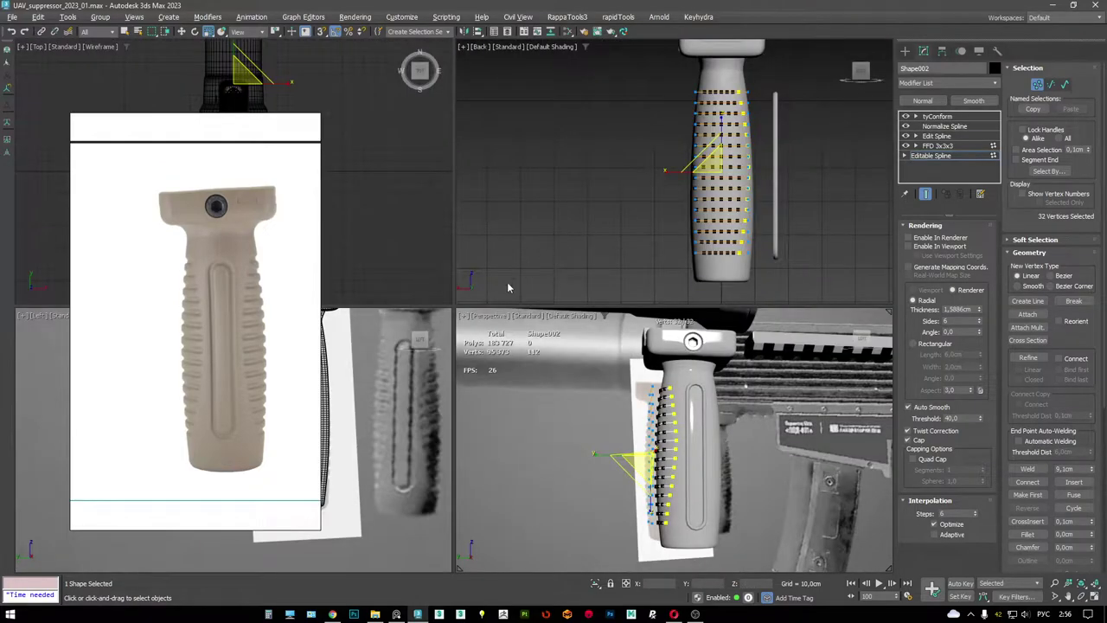
key("alt+w")
scroll(585, 251, "up", 5)
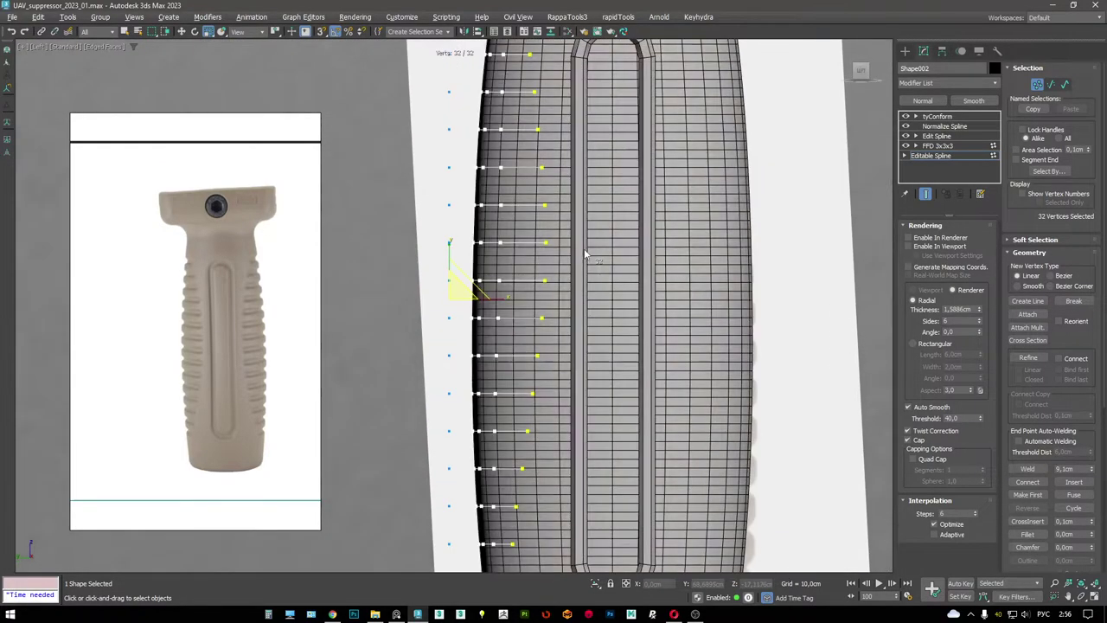
key("F3")
scroll(585, 255, "up", 3)
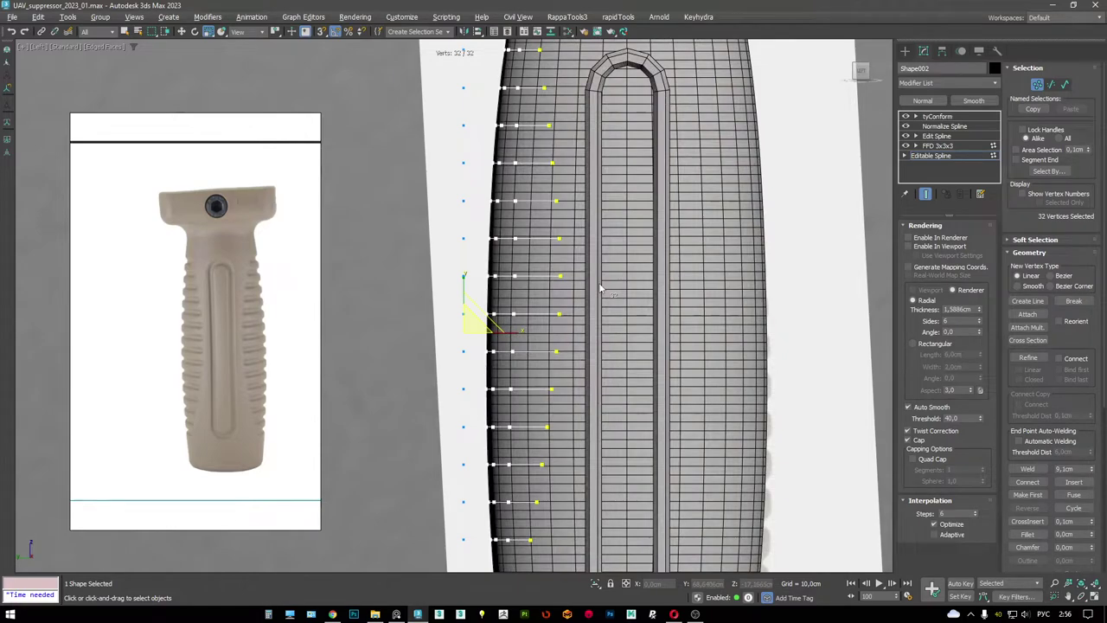
scroll(602, 290, "down", 2)
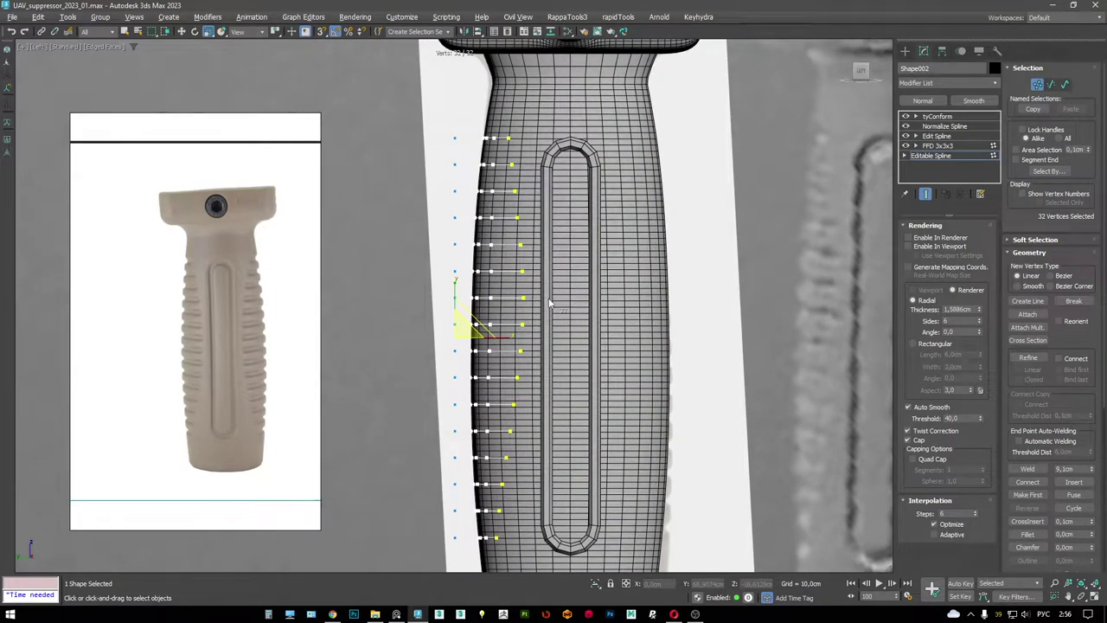
- Check the conformed rings in wireframe and shaded views, then return to the FFD lattice
left_click(936, 147)
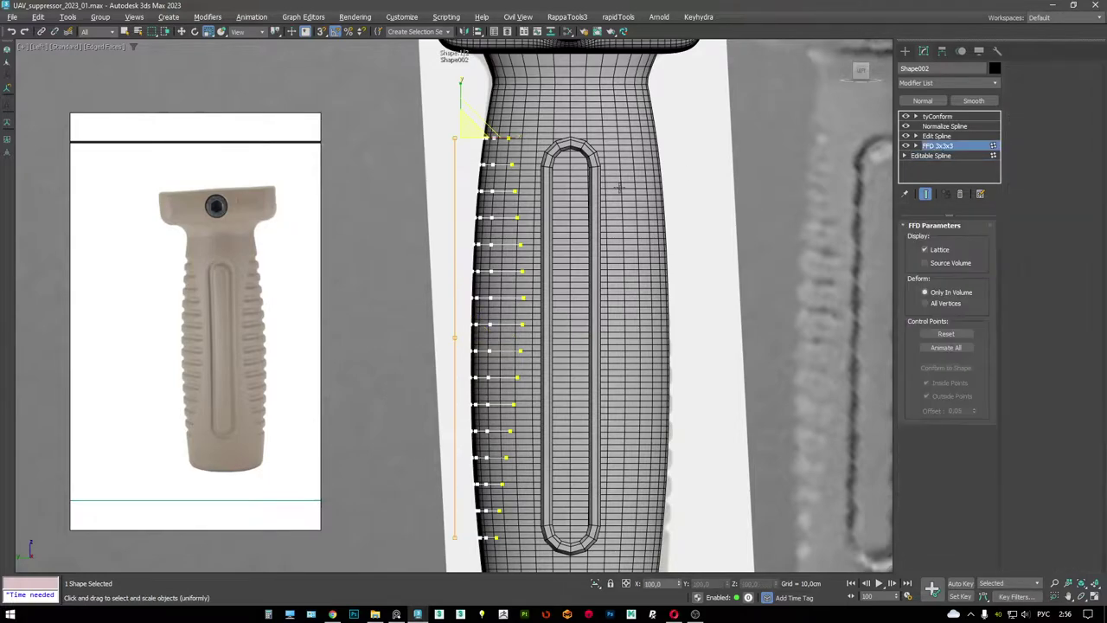
key("alt+w")
middle_click(670, 352)
key("alt+w")
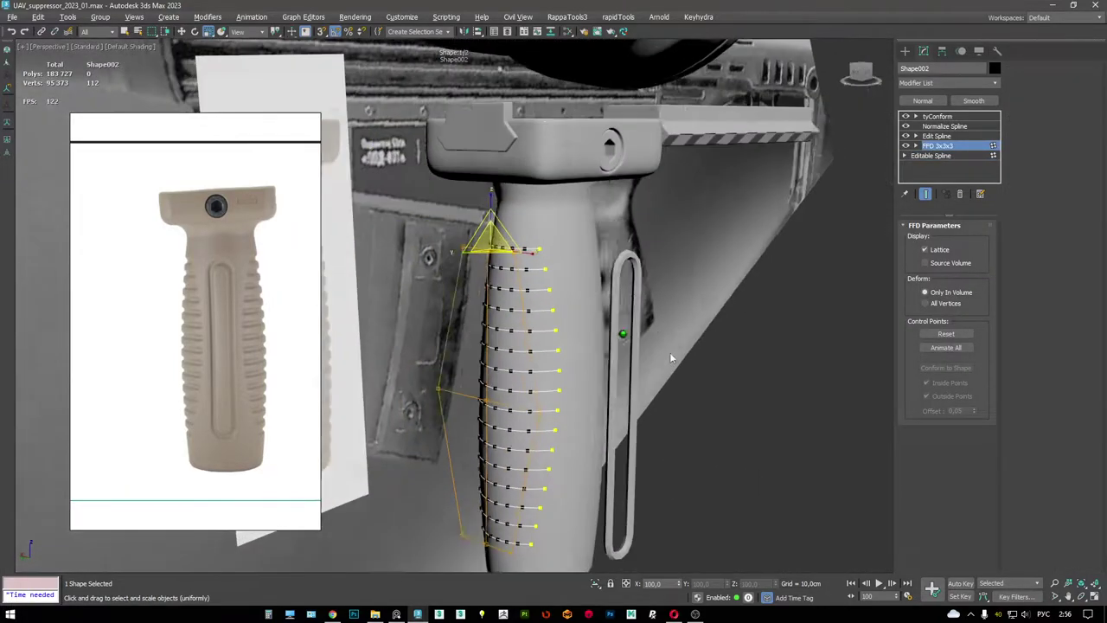
middle_click_drag(669, 352, 605, 257, "alt")
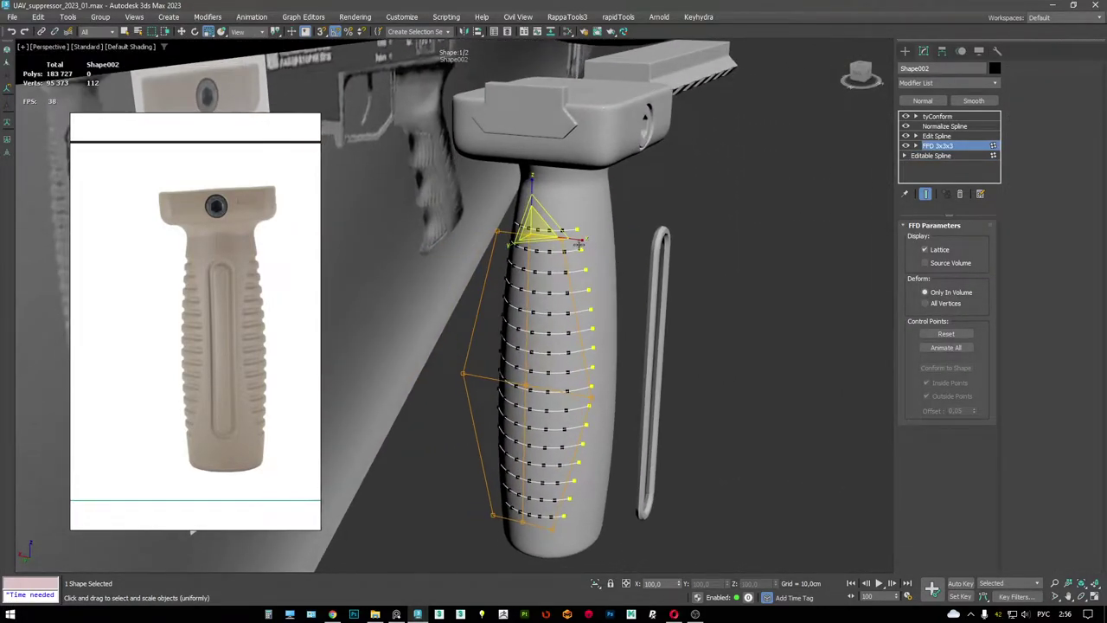
key("F3")
left_click(938, 116)
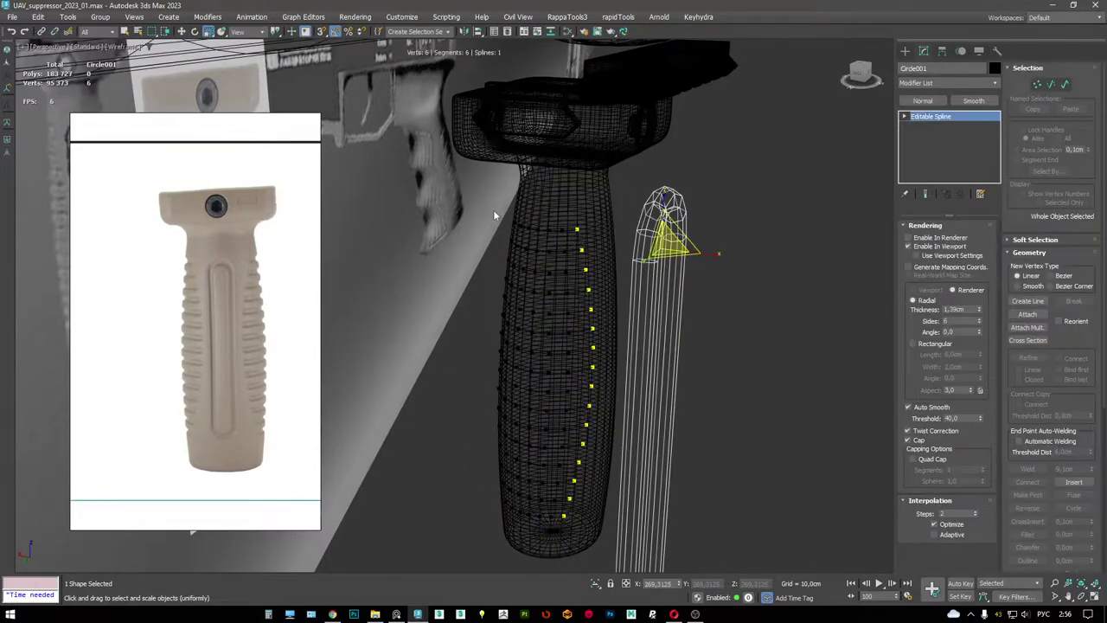
key("F3")
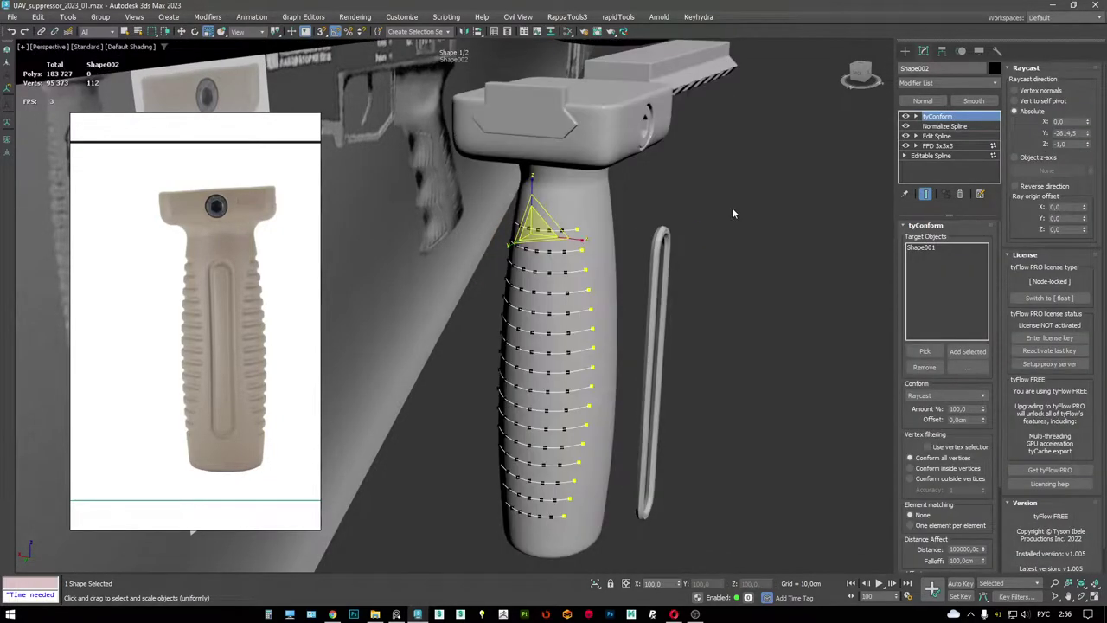
middle_click_drag(732, 208, 813, 190, "alt")
key("F3")
key("F3")
left_click(937, 135)
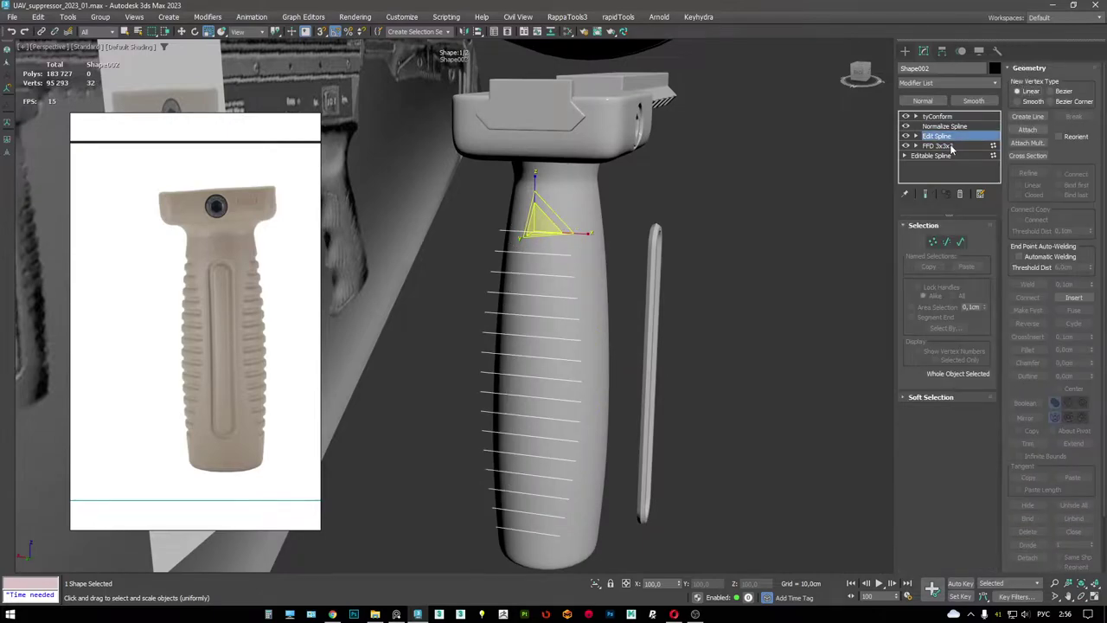
left_click(938, 146)
- Select the top row of FFD lattice points and move the reference picture aside
left_click_drag(606, 244, 482, 205)
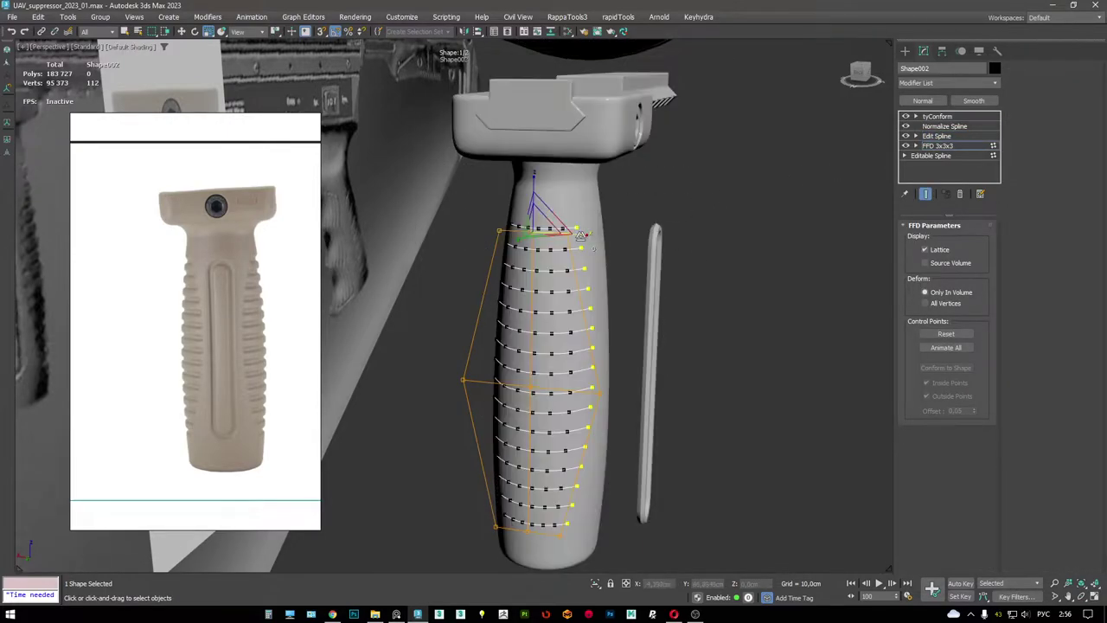
middle_click_drag(483, 205, 528, 257, "alt")
key("alt+w")
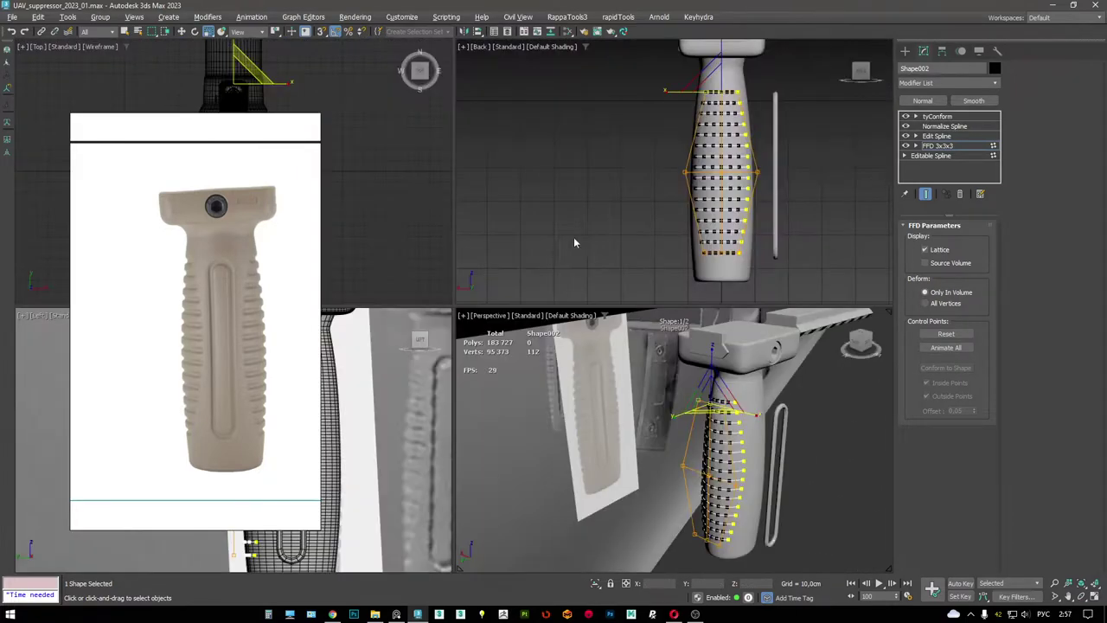
right_click(381, 342)
left_click_drag(301, 349, 65, 338)
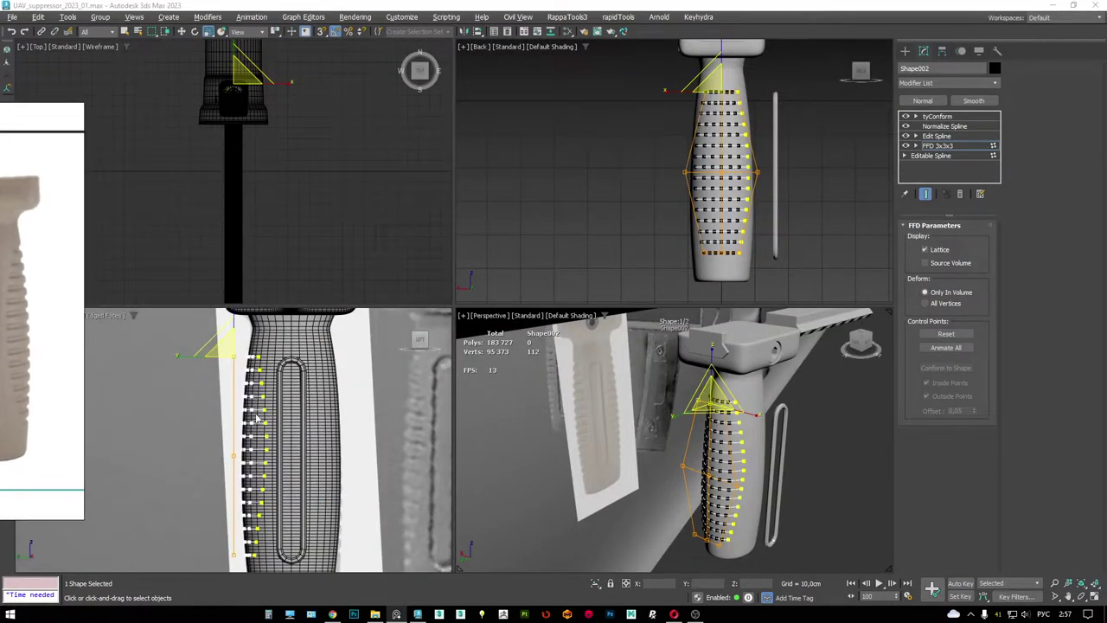
scroll(268, 398, "up", 2)
scroll(281, 407, "up", 2)
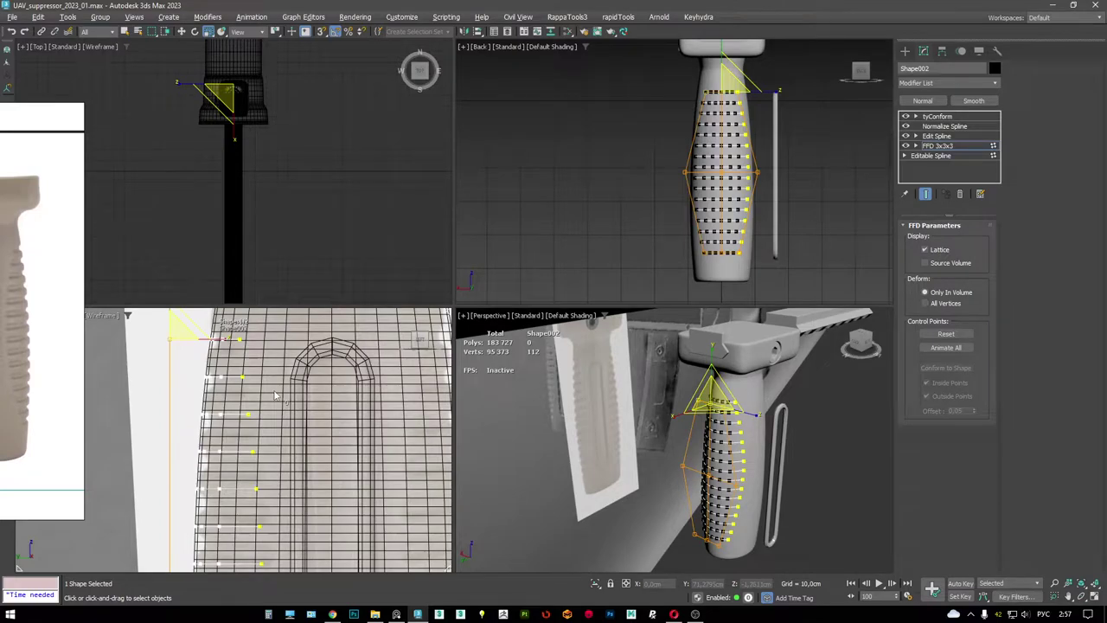
scroll(277, 395, "down", 3)
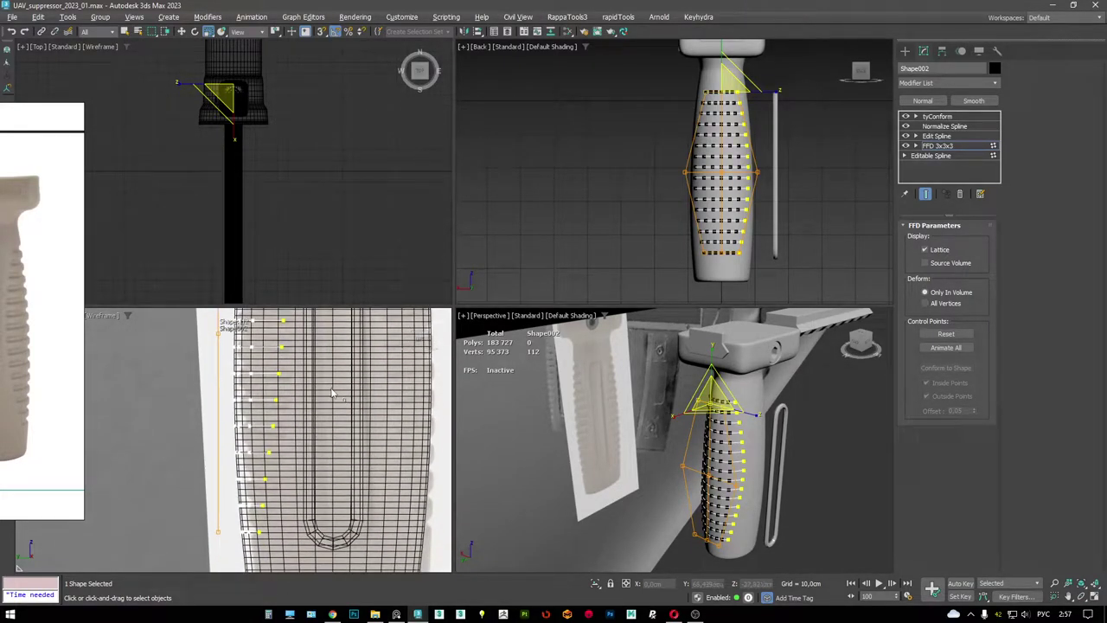
scroll(329, 391, "down", 2)
- Select the middle layer of lattice points and review the grip in perspective and side views
right_click(657, 389)
key("alt+w")
mouse_move(665, 377)
middle_mouse_down("alt")
mouse_move(682, 383)
mouse_move(702, 353)
middle_mouse_up("alt")
key("F3")
left_click_drag(480, 367, 610, 399)
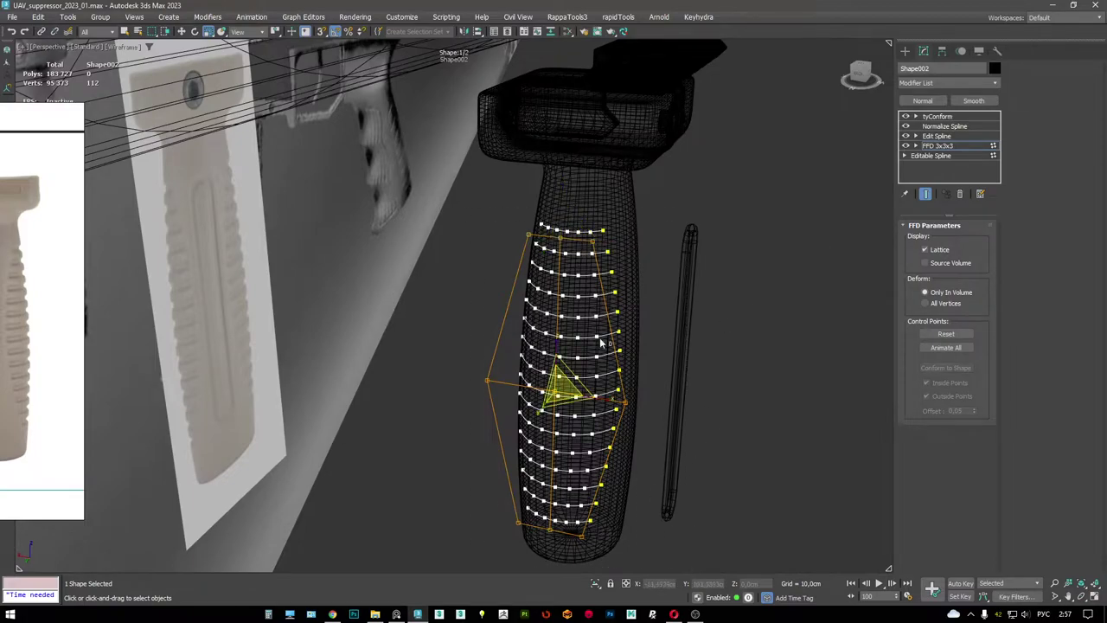
key("F3")
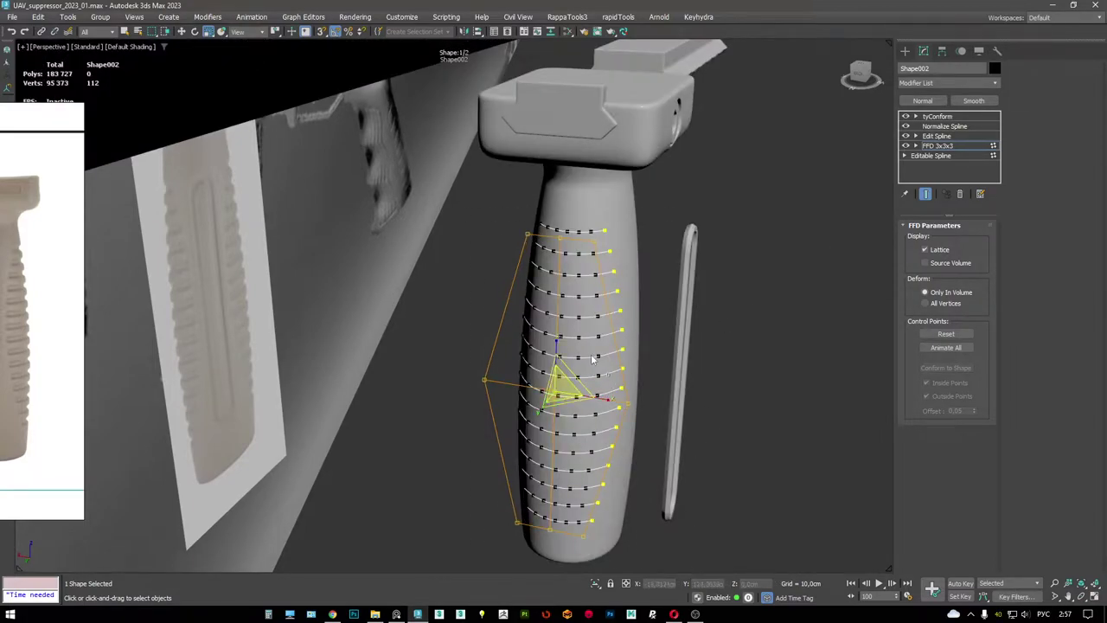
key("shift+z")
key("alt+w")
key("alt+w")
middle_click_drag(535, 177, 528, 352)
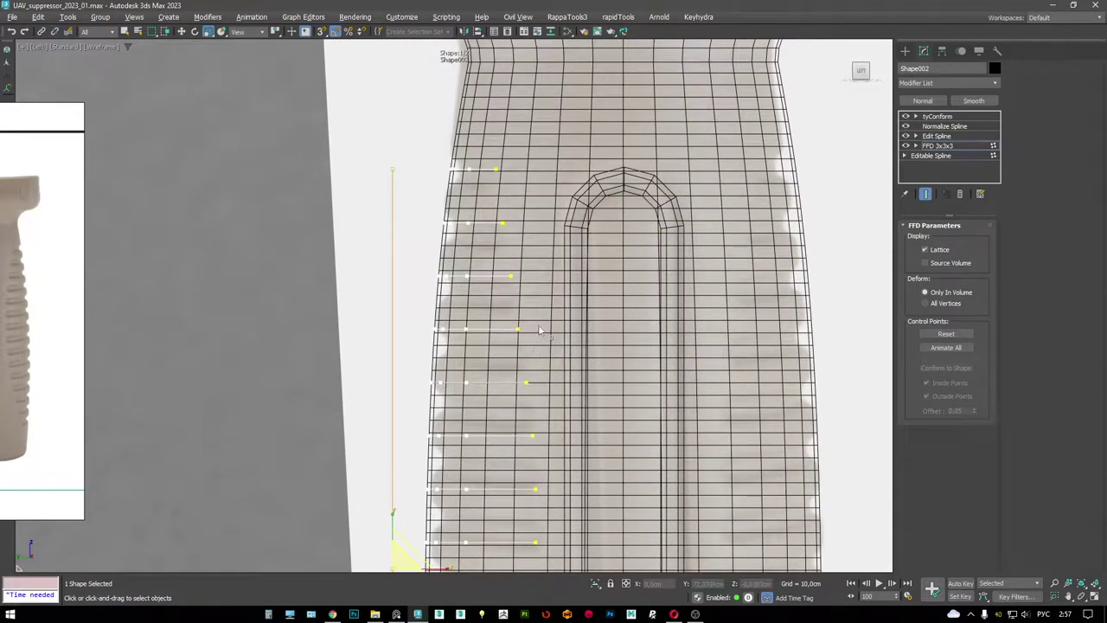
- Return to tyConform and confirm the 16 rib rows wrap the grip from top to base
key("alt+w")
key("alt+w")
key("shift+z")
key("shift+z")
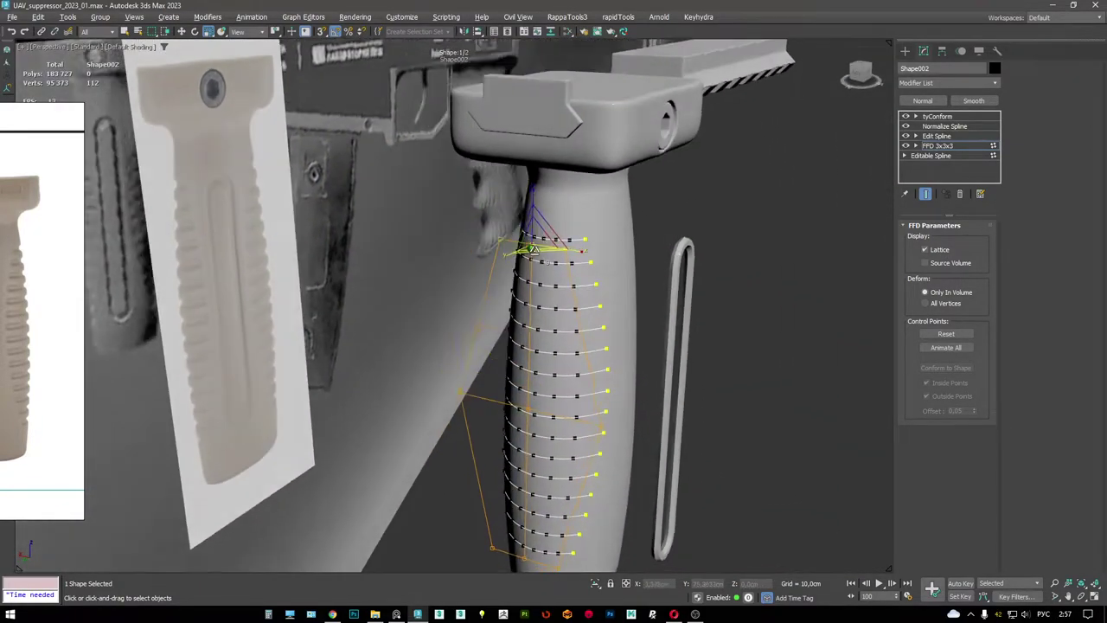
key("shift+z")
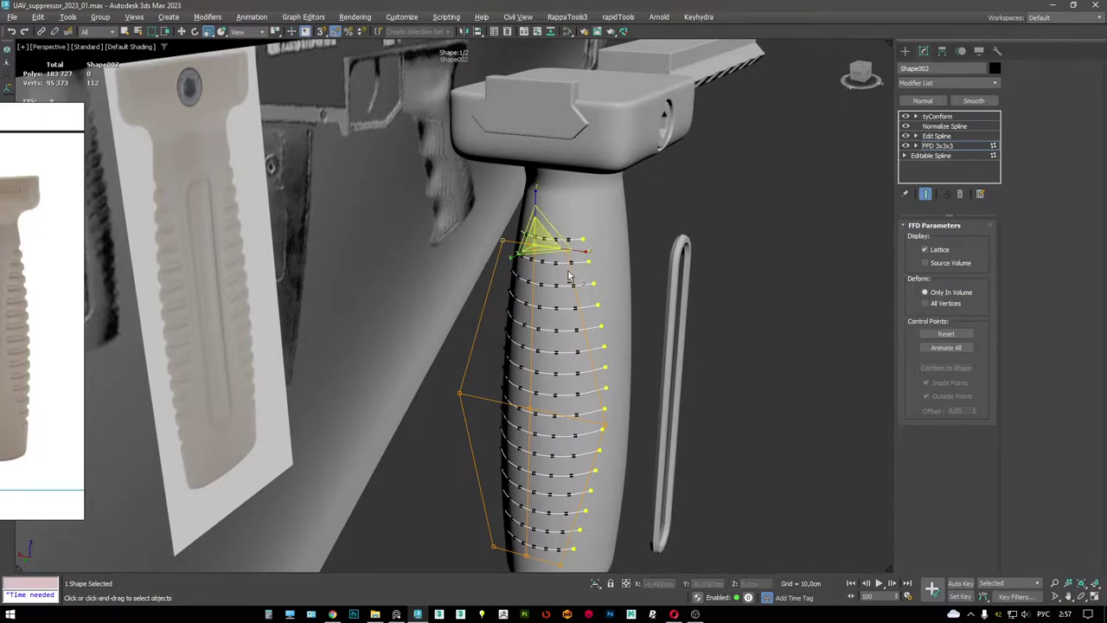
key("shift+z")
key("shift+z")
key("shift+z")
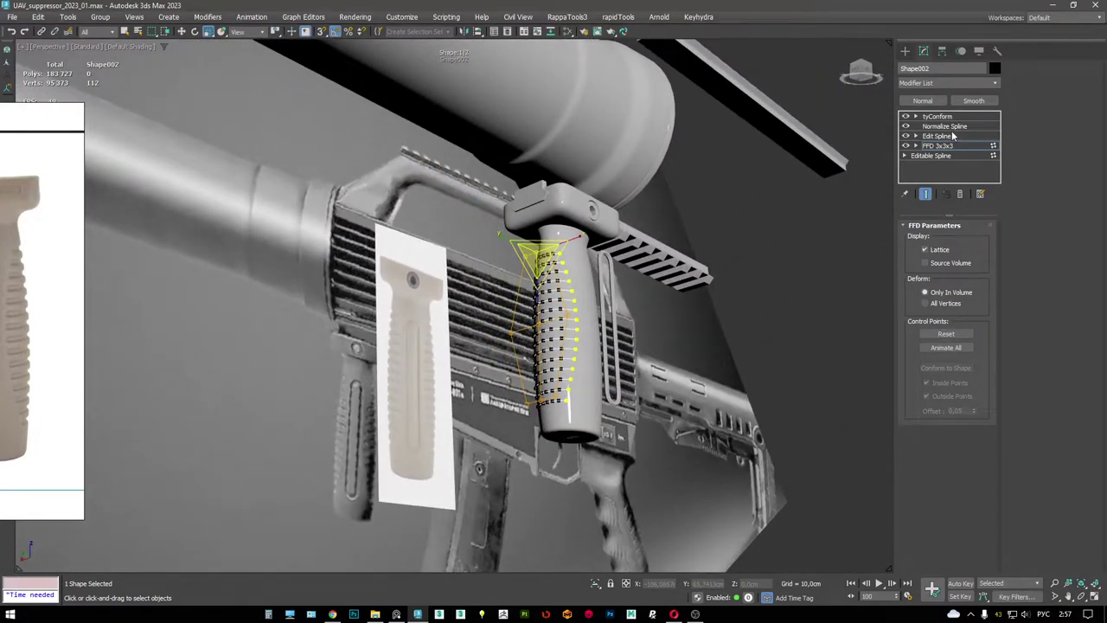
left_click(941, 116)
key("shift+z")
key("shift+z")
key("shift+z")
key("F4")
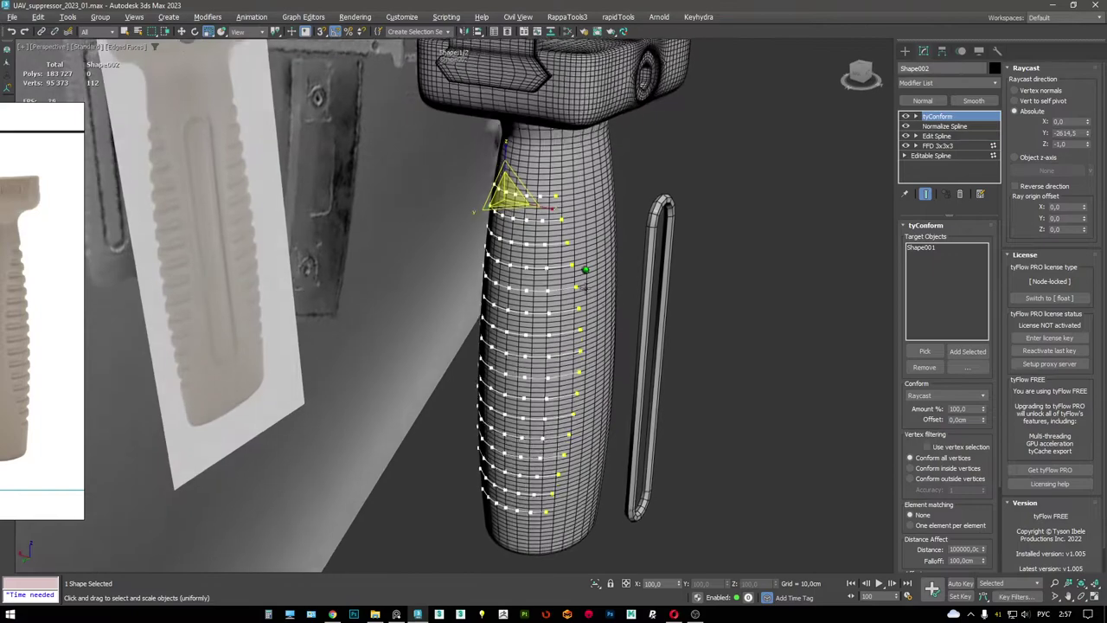
key("F4")
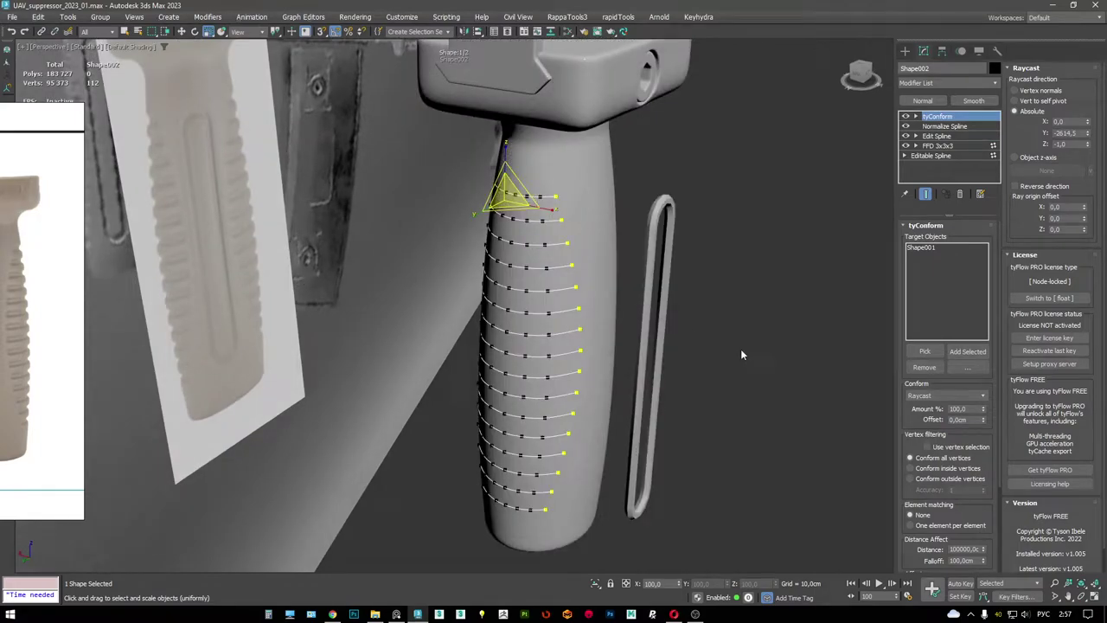
- Add an Edit Spline modifier on the conformed ring splines from the quad menu
right_click(742, 341)
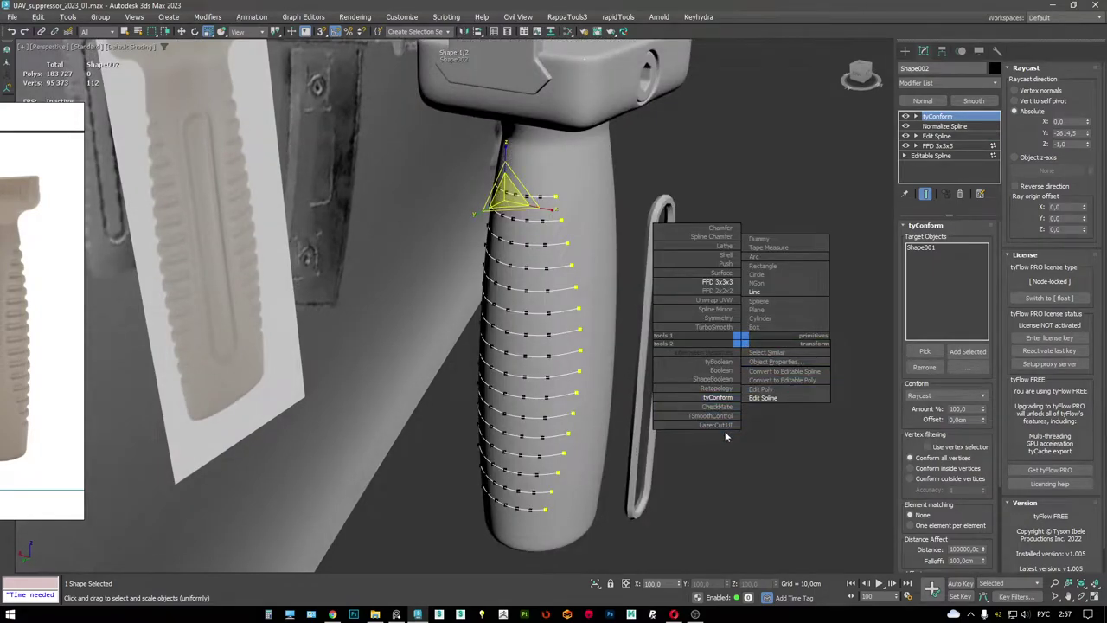
left_click(763, 398)
middle_click_drag(633, 230, 987, 249, "alt")
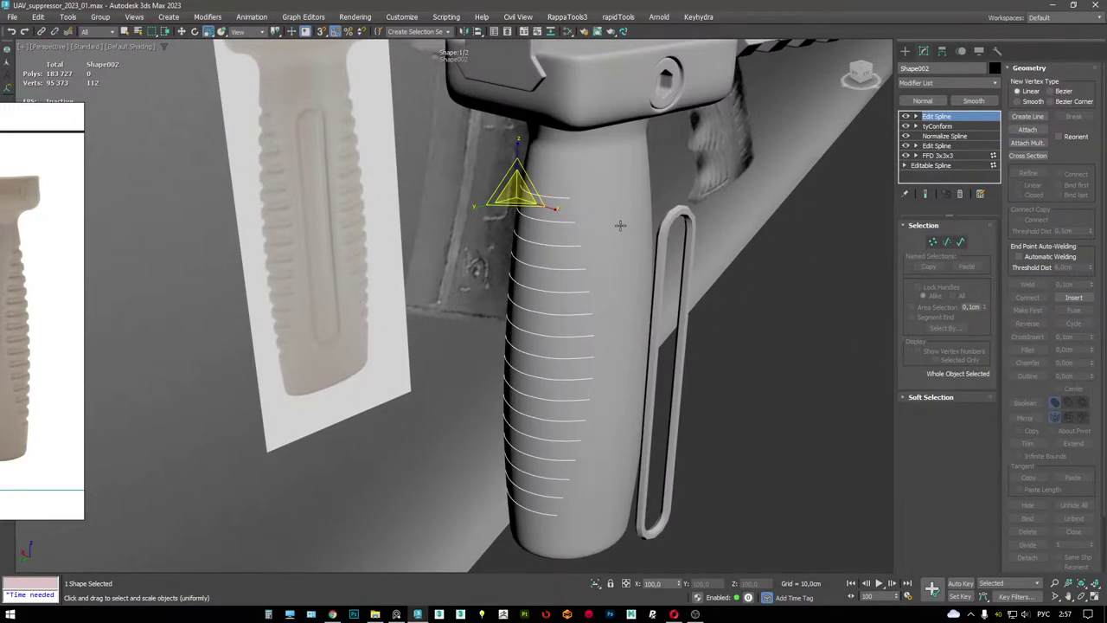
mouse_move(620, 225)
middle_mouse_down("alt")
mouse_move(589, 185)
mouse_move(583, 198)
mouse_move(644, 211)
mouse_move(616, 213)
middle_mouse_up("alt")
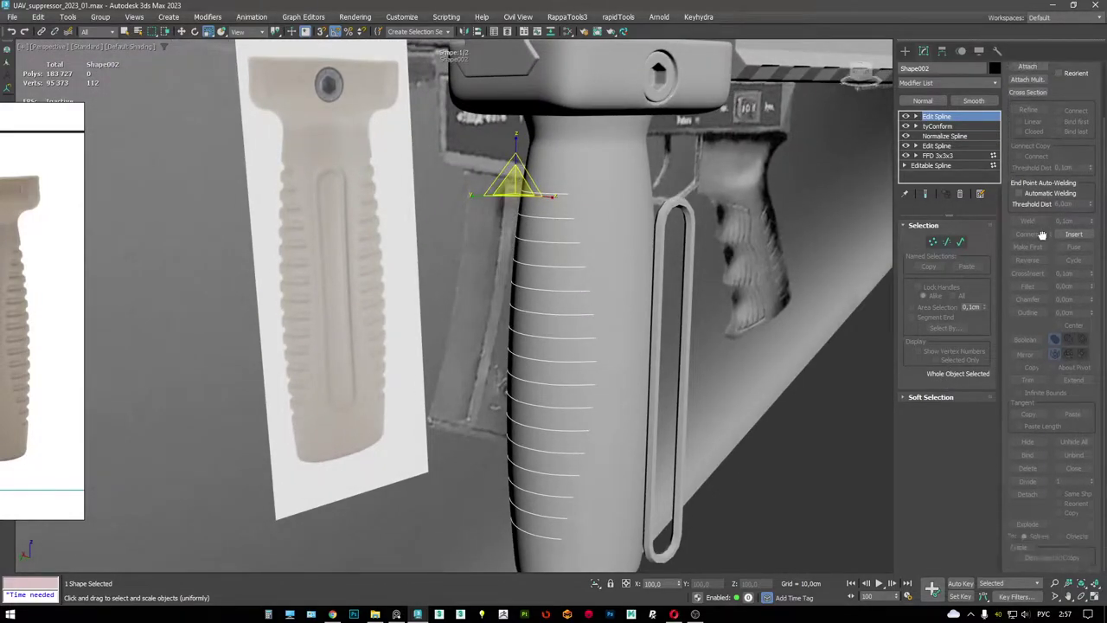
- Inspect the rings hugging the grip from several angles and viewport layouts
scroll(1029, 356, "down", 1)
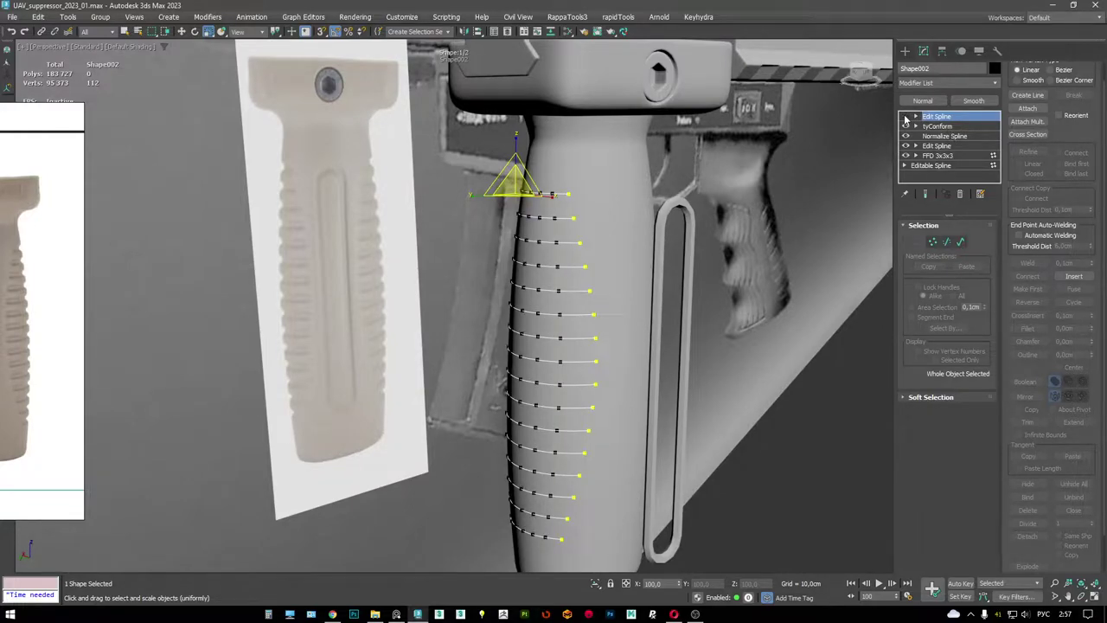
middle_click_drag(657, 260, 554, 259, "alt")
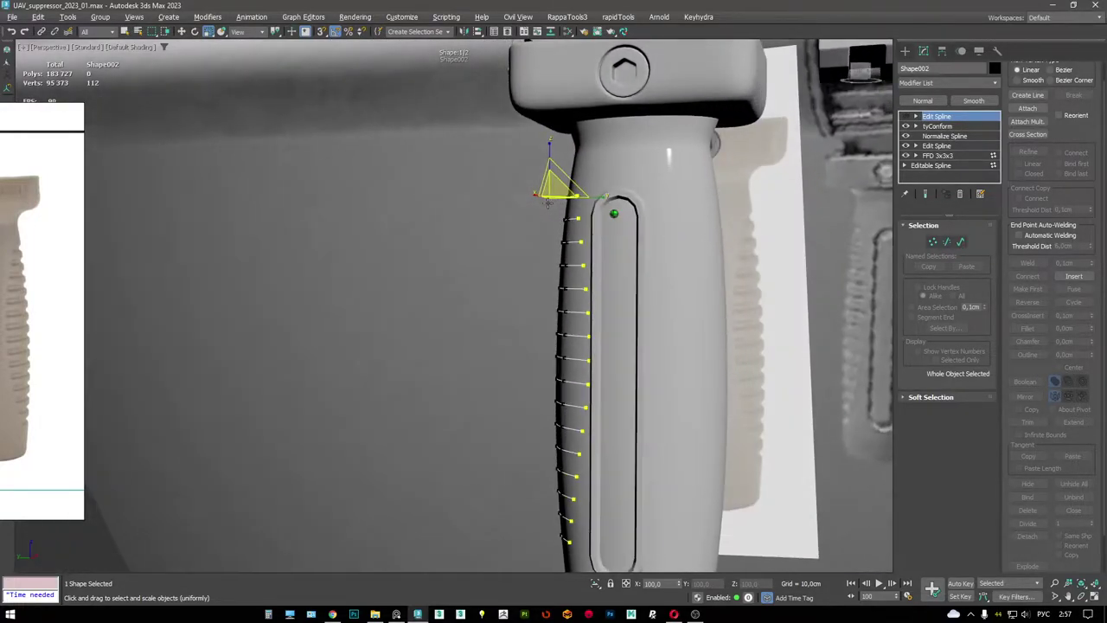
key("alt+w")
key("alt+w")
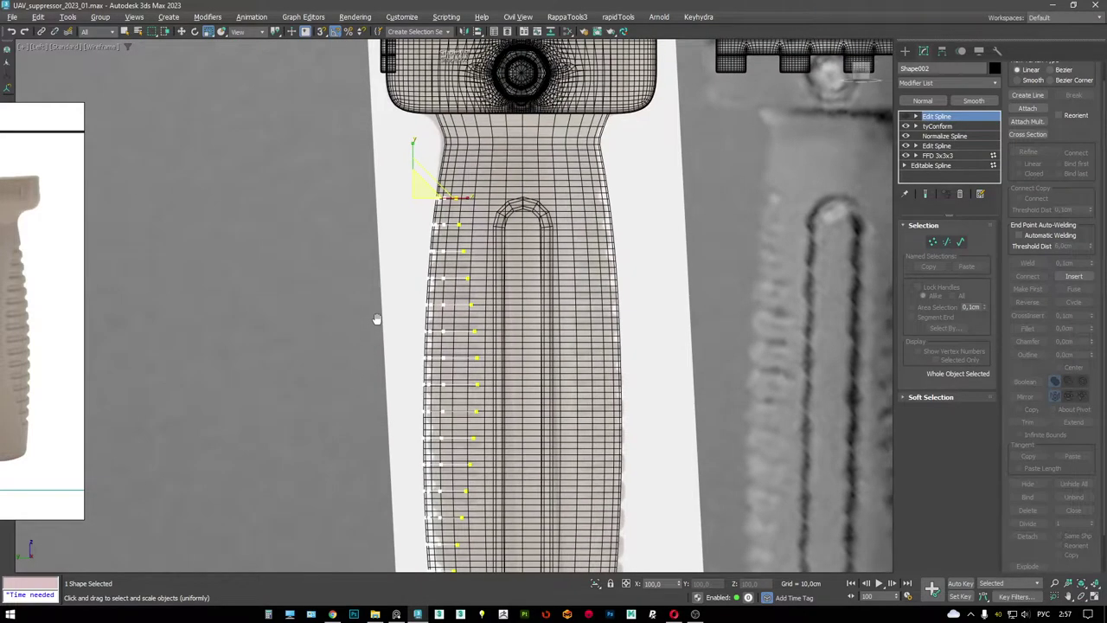
key("alt+w")
key("alt+w")
mouse_move(626, 398)
middle_mouse_down("alt")
mouse_move(699, 350)
mouse_move(669, 299)
middle_mouse_up("alt")
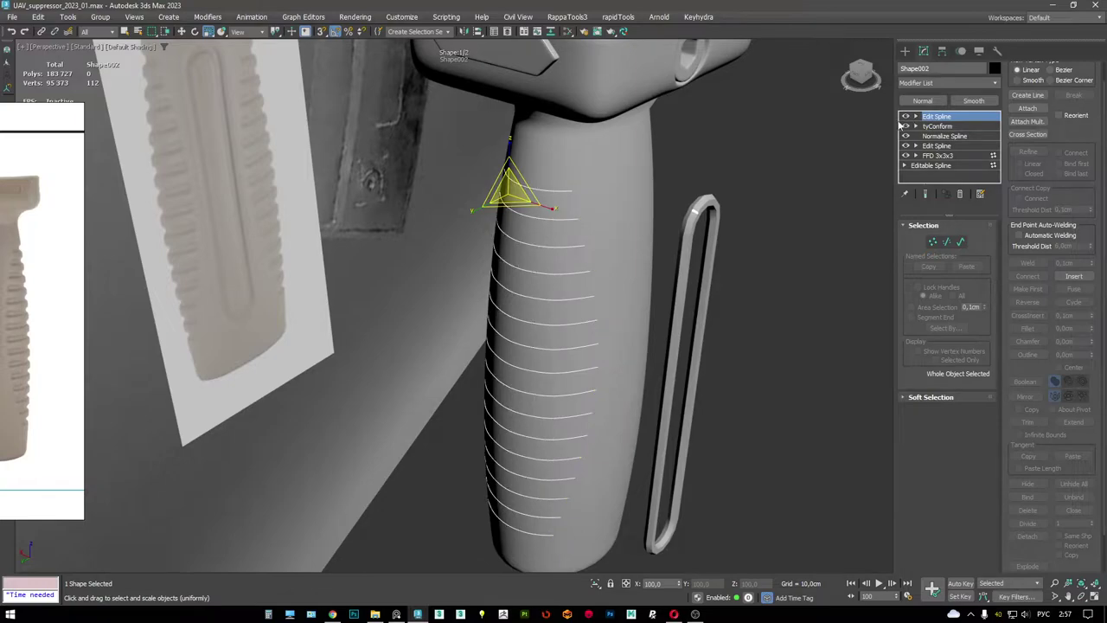
right_click(692, 234)
- Collapse the ring splines' stack and make them render as thick tubes in the viewport
left_click(730, 255)
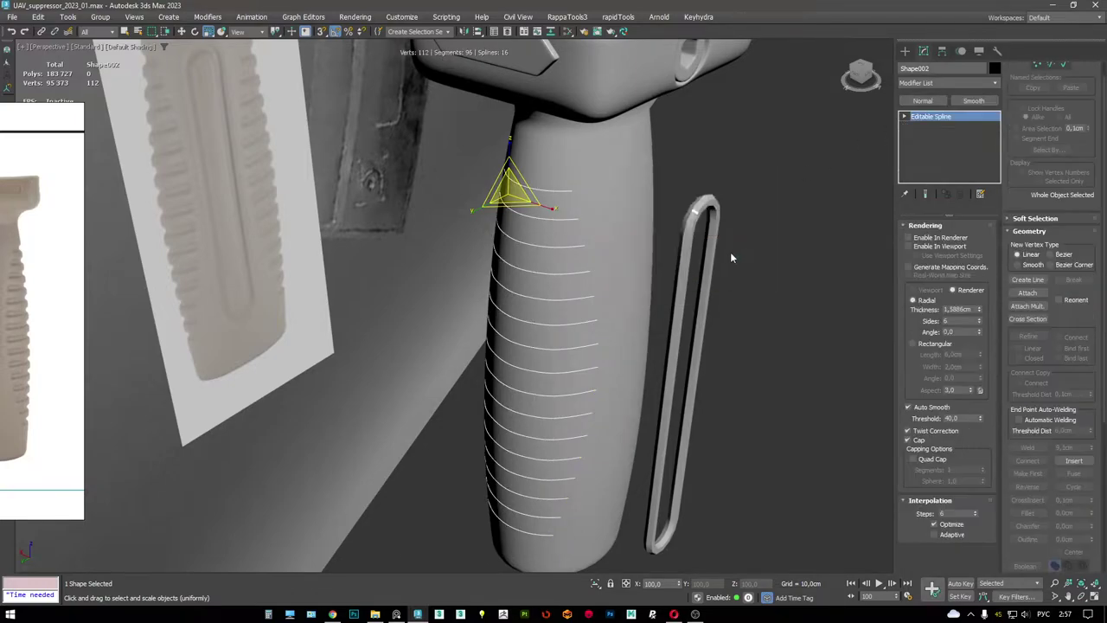
key("F4")
left_click(947, 247)
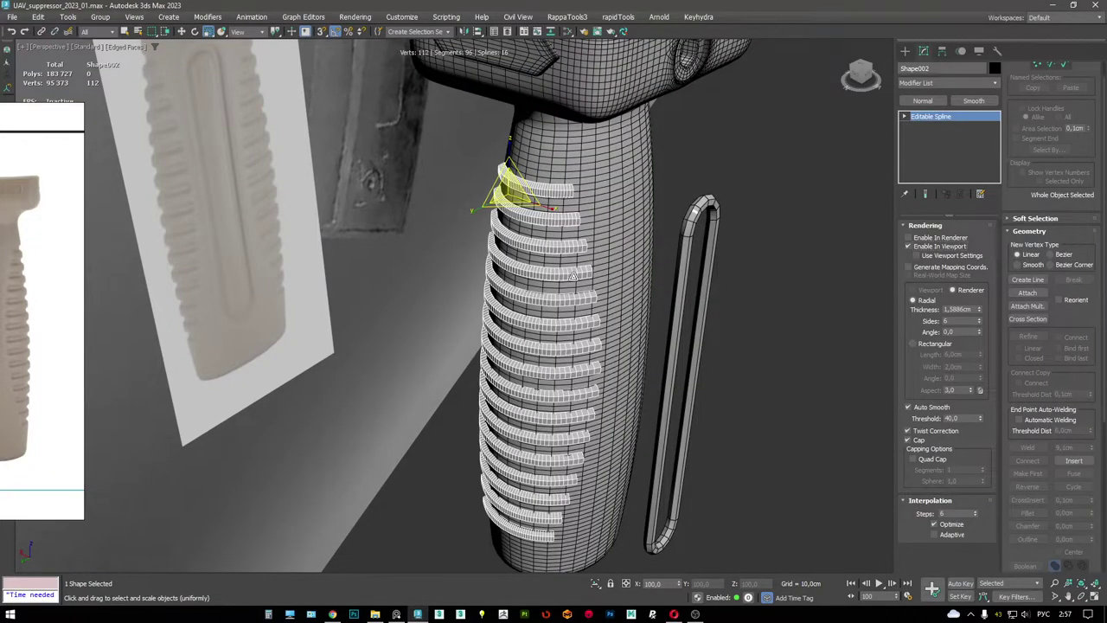
key("F4")
mouse_move(588, 286)
middle_mouse_down("alt")
mouse_move(536, 284)
mouse_move(571, 285)
middle_mouse_up("alt")
scroll(537, 283, "up", 3)
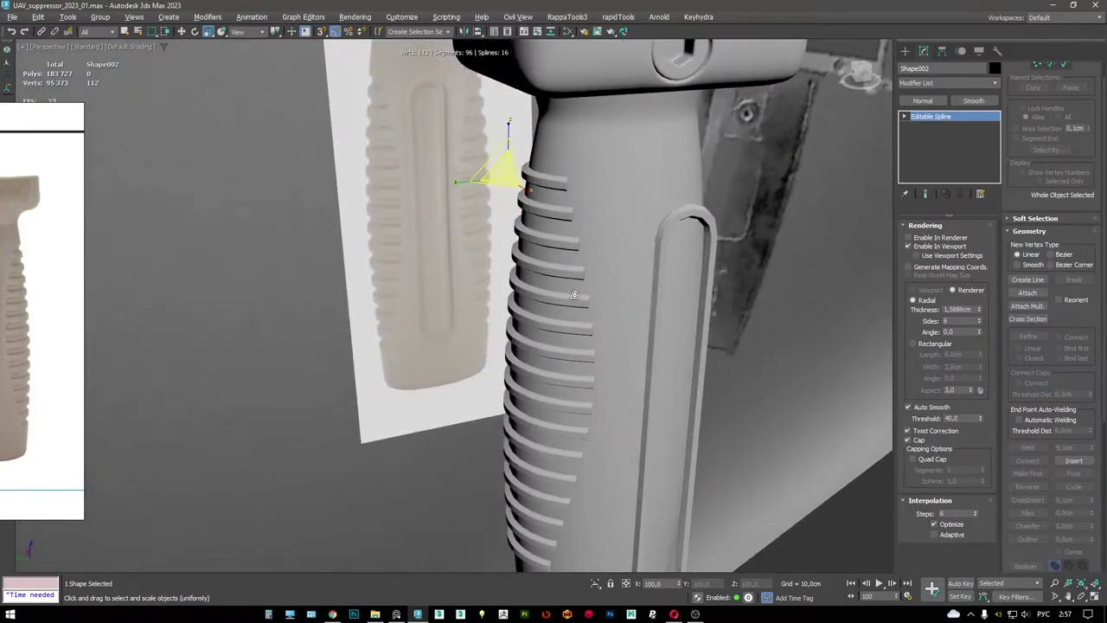
key("F4")
key("F4")
key("F4")
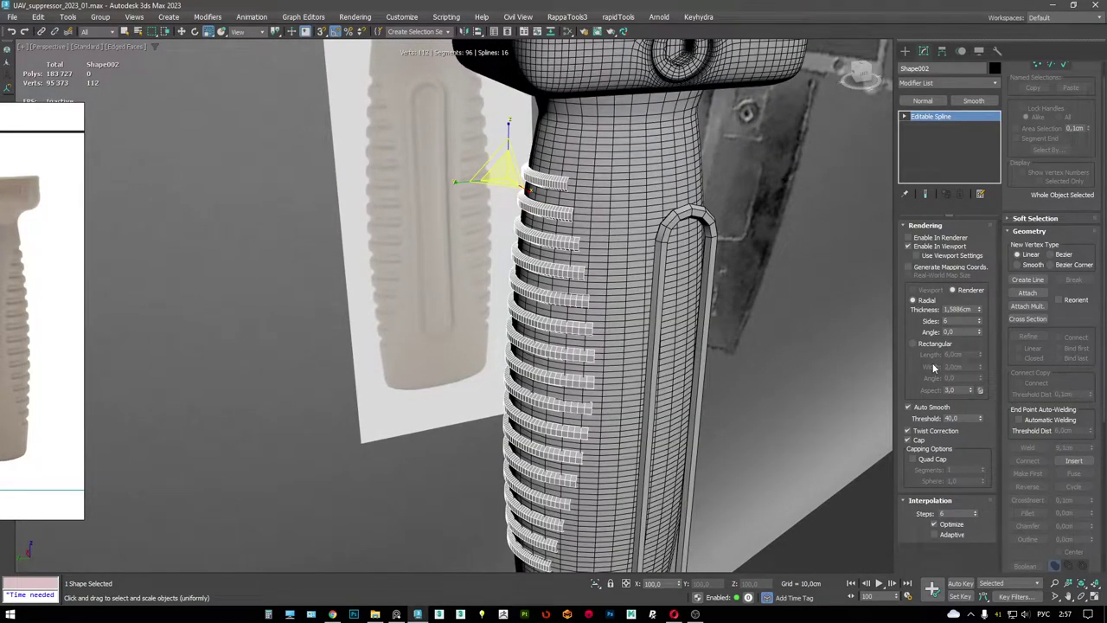
middle_click_drag(758, 350, 877, 387, "alt")
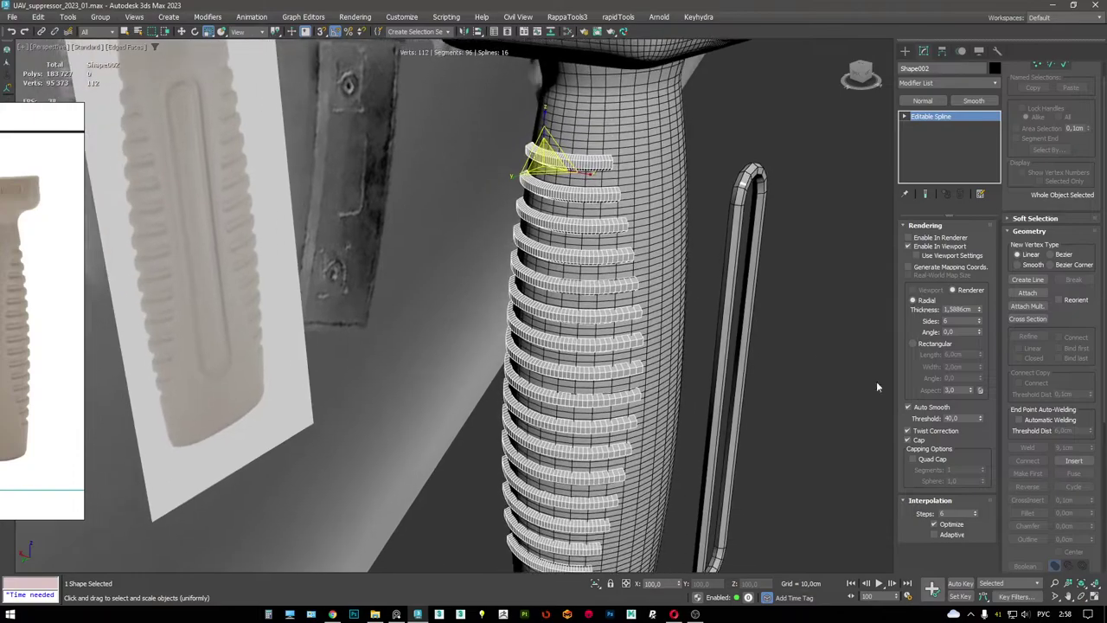
- Set Interpolation Steps to 0, cap Sphere to 0.35 and Cap Segments to 2
left_click(977, 516)
mouse_move(672, 255)
middle_mouse_down("alt")
mouse_move(658, 260)
mouse_move(692, 199)
mouse_move(575, 264)
mouse_move(622, 260)
middle_mouse_up("alt")
key("F3")
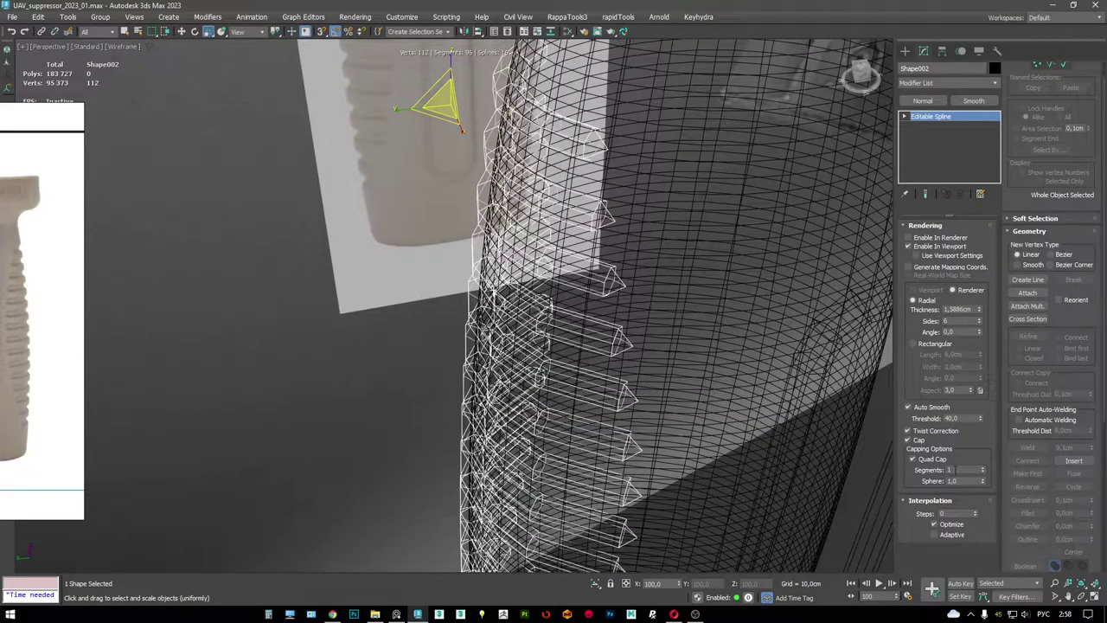
left_click_drag(984, 498, 984, 515)
key("F3")
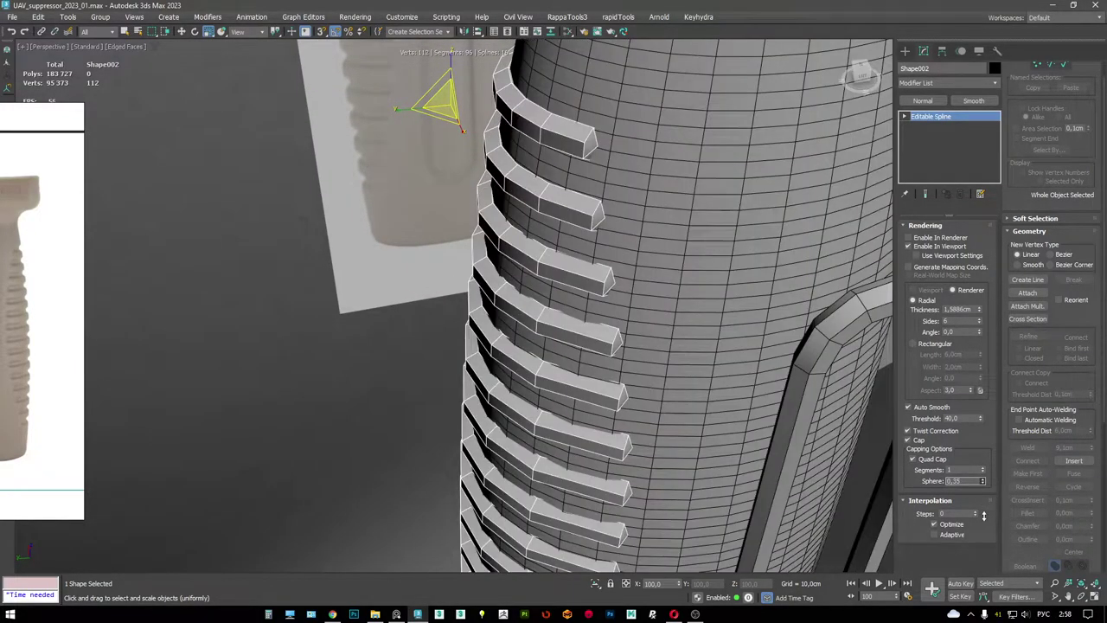
left_click(984, 470)
- Orbit around the grip to check the ribs side-on in wireframe and shaded views
middle_click_drag(657, 346, 692, 363, "alt")
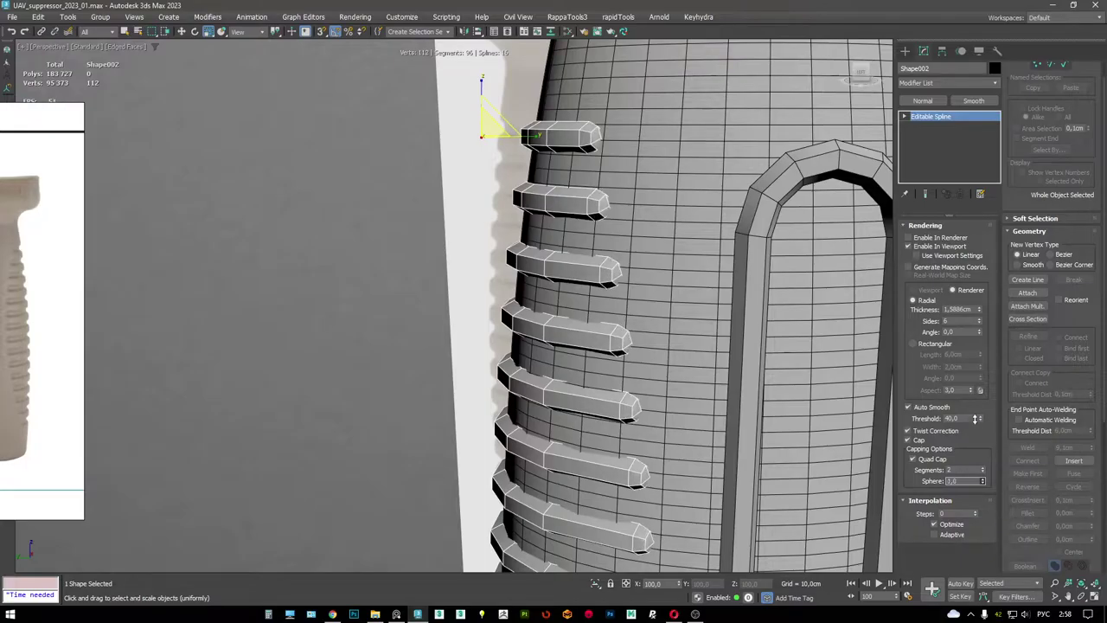
middle_click_drag(606, 329, 481, 259, "alt")
mouse_move(355, 286)
middle_mouse_down("alt")
mouse_move(678, 329)
mouse_move(727, 368)
mouse_move(694, 395)
mouse_move(662, 372)
mouse_move(761, 395)
mouse_move(718, 338)
mouse_move(666, 194)
mouse_move(580, 236)
mouse_move(583, 151)
mouse_move(609, 212)
mouse_move(613, 183)
mouse_move(604, 238)
mouse_move(571, 236)
mouse_move(538, 201)
middle_mouse_up("alt")
key("F3")
key("F3")
scroll(609, 212, "down", 3)
scroll(613, 184, "up", 3)
key("F3")
key("F3")
- Shift-drag a copy of Shape001 and Shape002 off to the side
left_click(557, 345, "ctrl")
key("w")
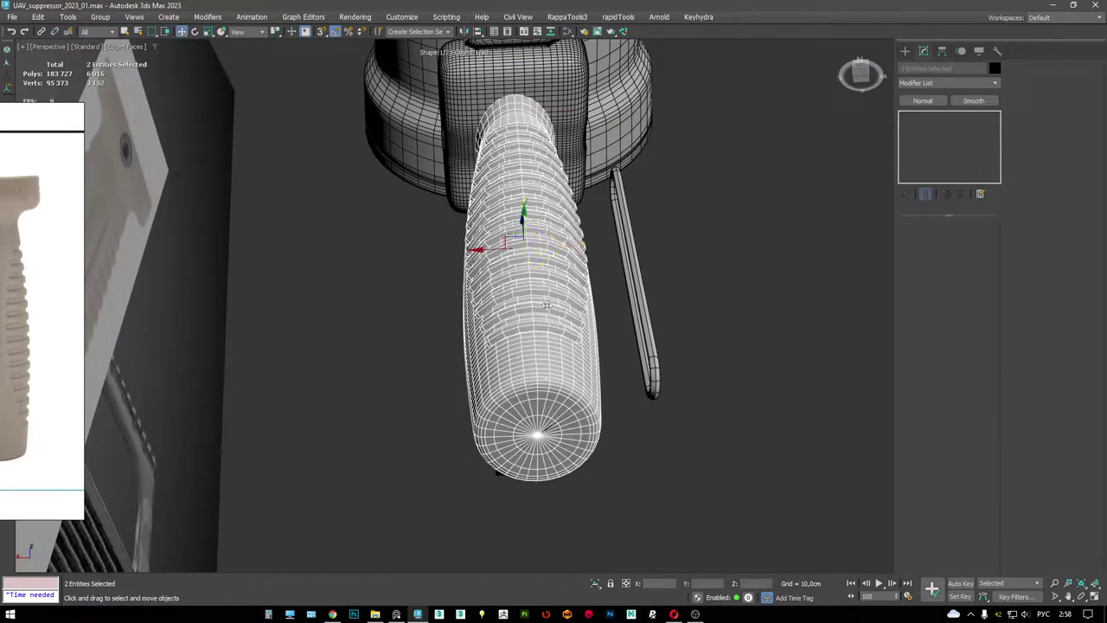
key("F3")
key("F3")
mouse_move(556, 259)
left_mouse_down("shift")
mouse_move(886, 265)
mouse_move(301, 269)
left_mouse_up("shift")
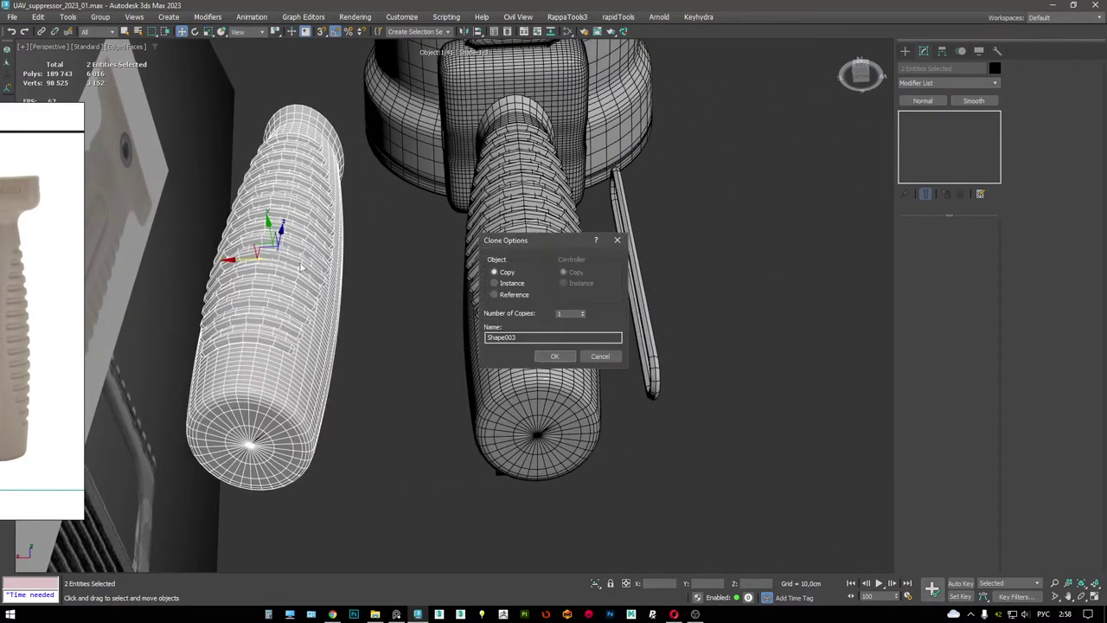
left_click(554, 356)
- Put the copy on a new hidden layer named temp, then select Shape002
left_click(508, 32)
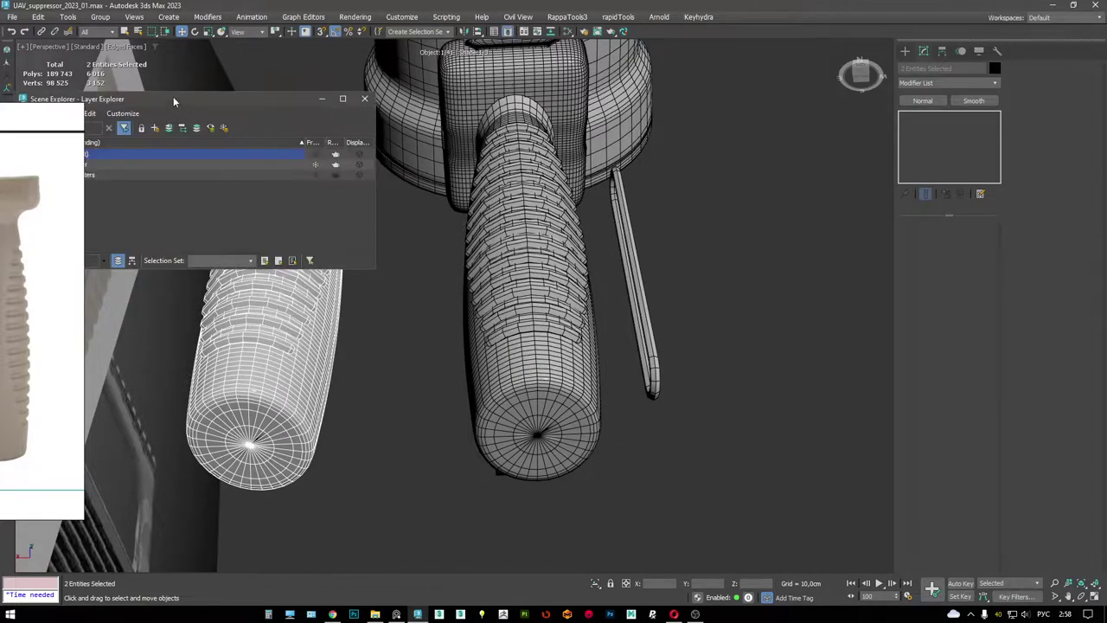
left_click_drag(173, 101, 290, 355)
left_click(272, 382)
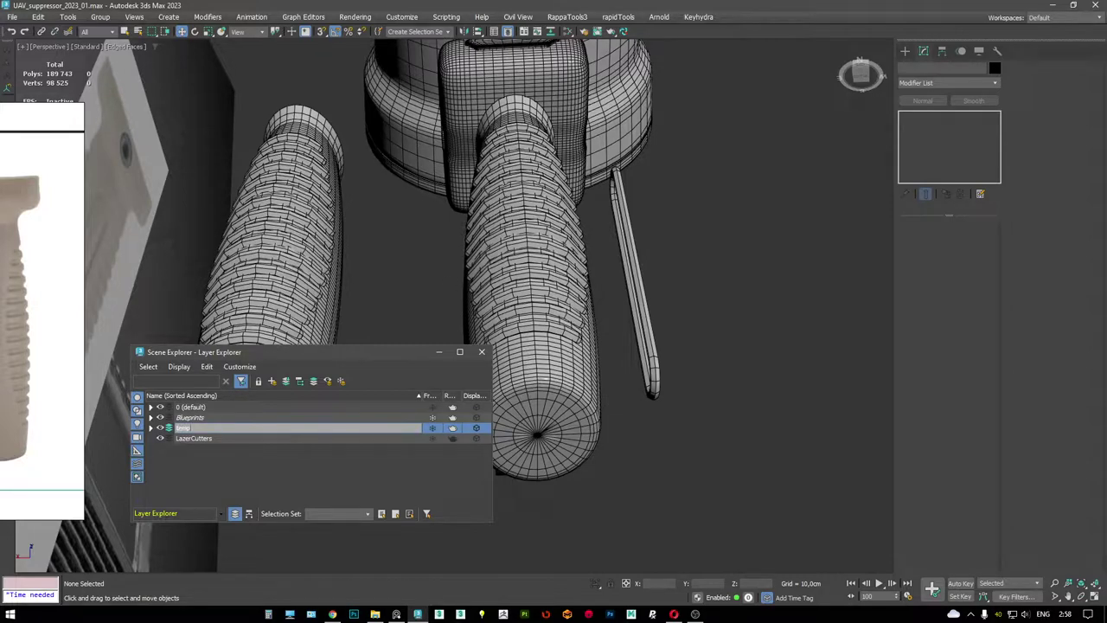
key("Return")
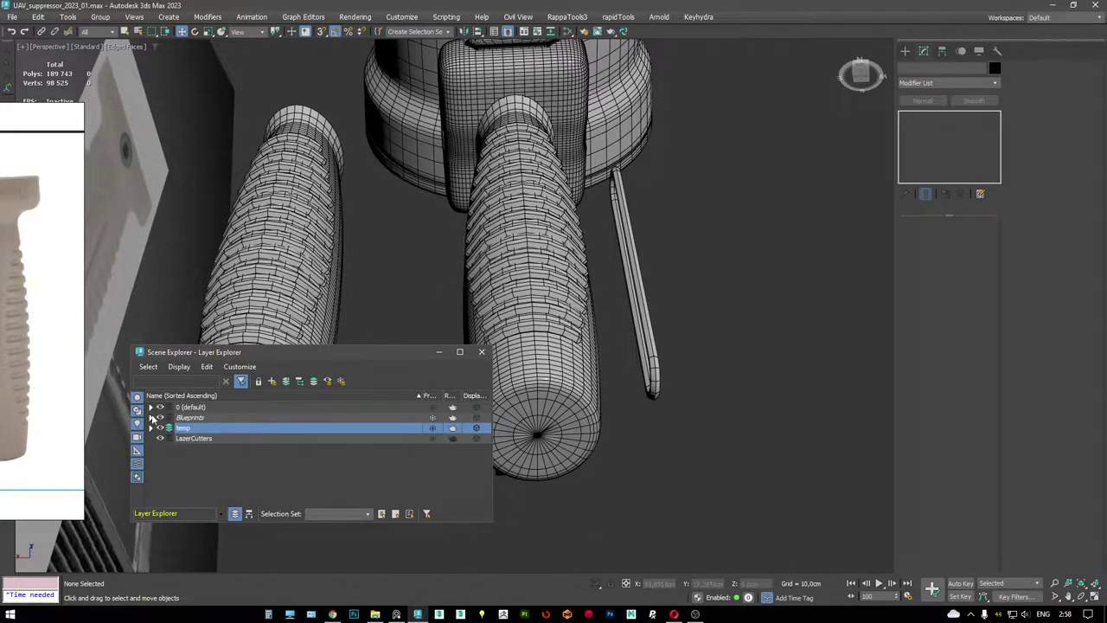
left_click(160, 428)
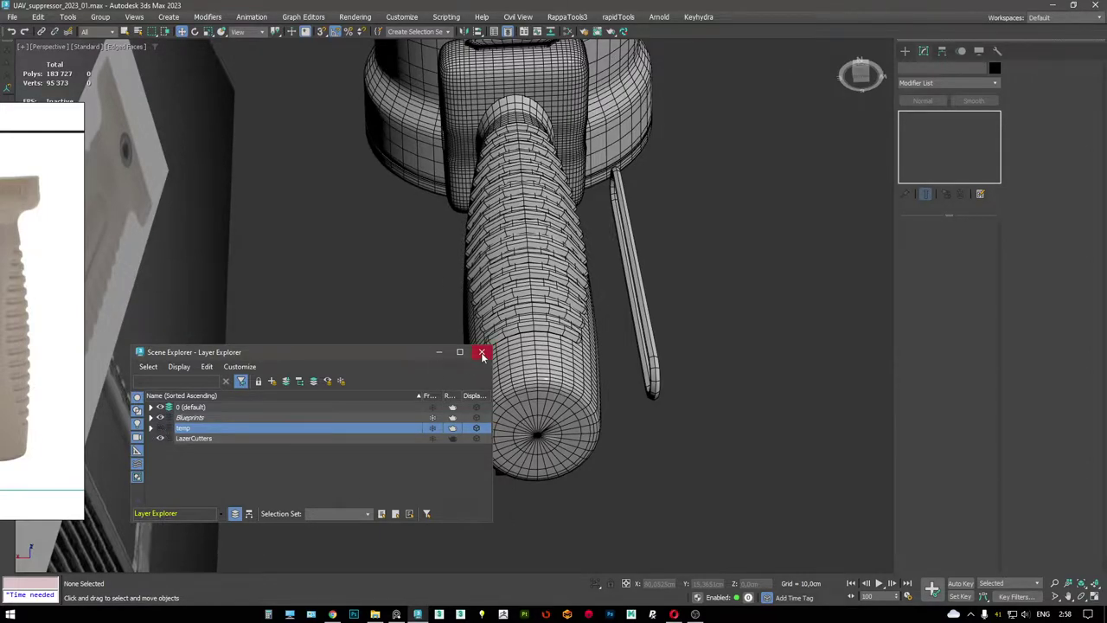
left_click(482, 354)
middle_click_drag(497, 259, 474, 235, "alt")
left_click(473, 237)
- Save the scene and delete one half of the rib mesh's polygons
key("ctrl+s")
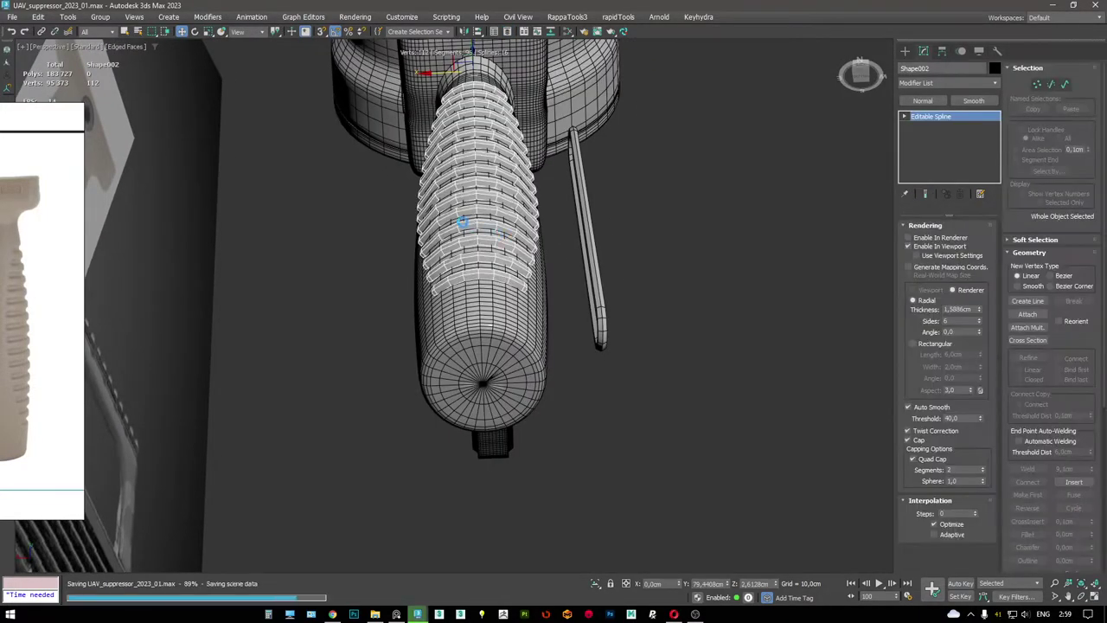
scroll(484, 251, "up", 4)
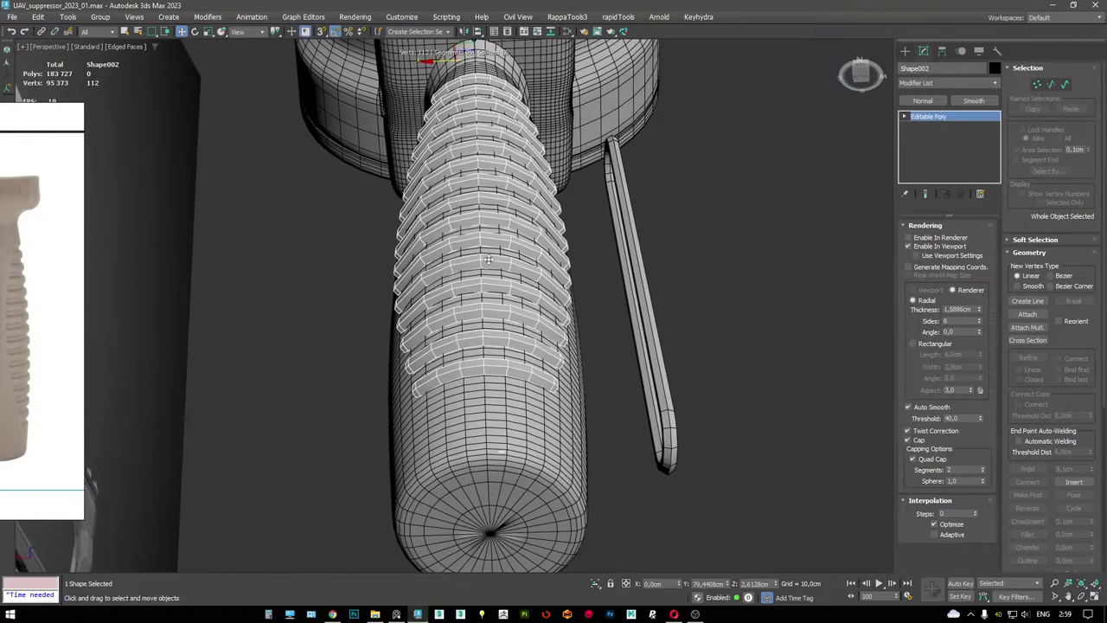
key("F3")
key("1")
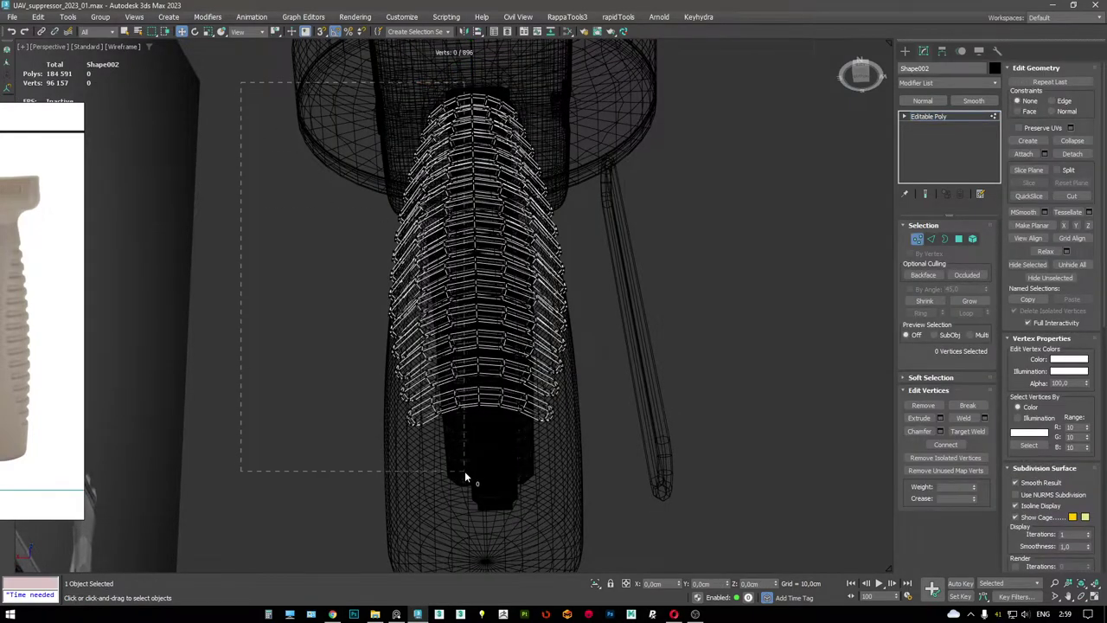
left_click_drag(465, 471, 464, 470)
key("4")
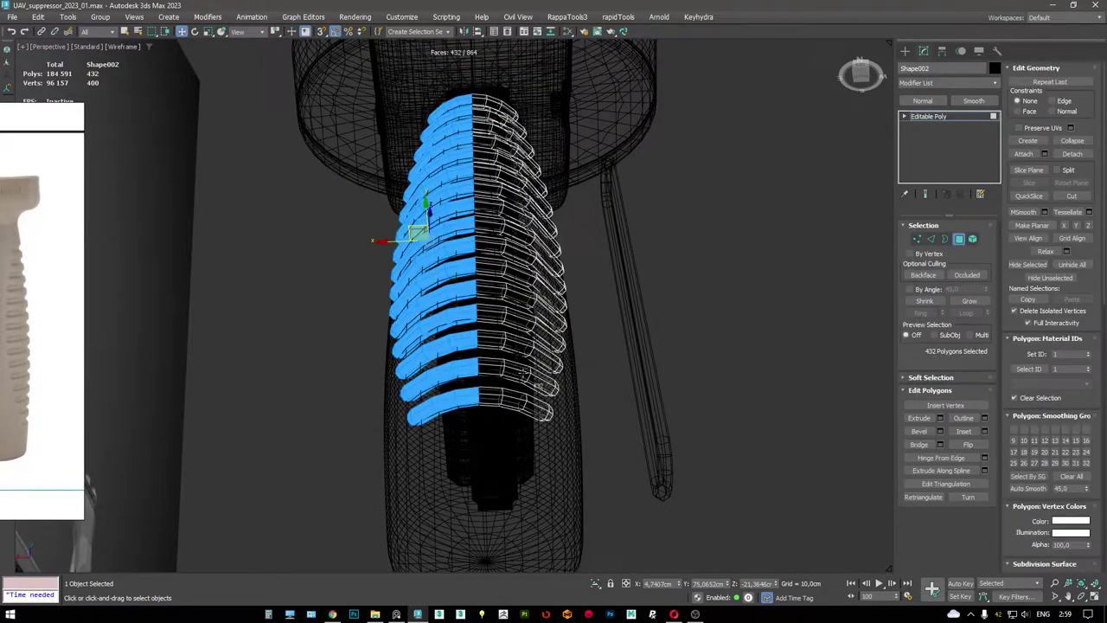
key("Delete")
key("F3")
mouse_move(526, 292)
middle_mouse_down("alt")
mouse_move(519, 314)
mouse_move(498, 314)
mouse_move(559, 306)
mouse_move(416, 305)
mouse_move(434, 318)
mouse_move(411, 317)
mouse_move(532, 281)
mouse_move(567, 216)
middle_mouse_up("alt")
scroll(521, 318, "up", 2)
- Select the open border loops left on the cut ribs
key("1")
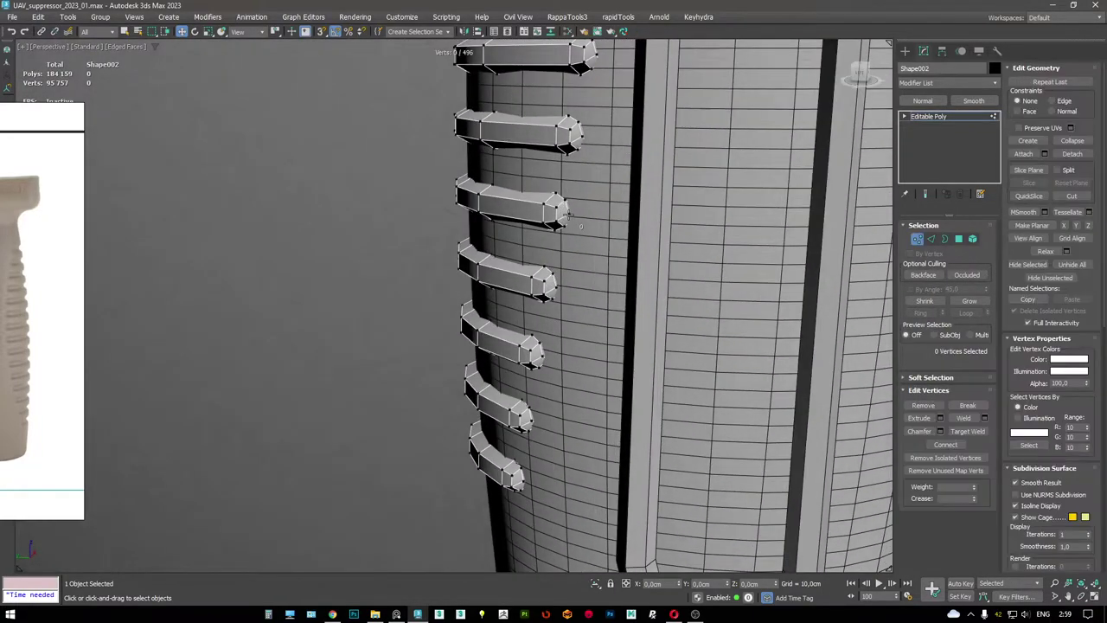
middle_click_drag(543, 357, 552, 346, "alt")
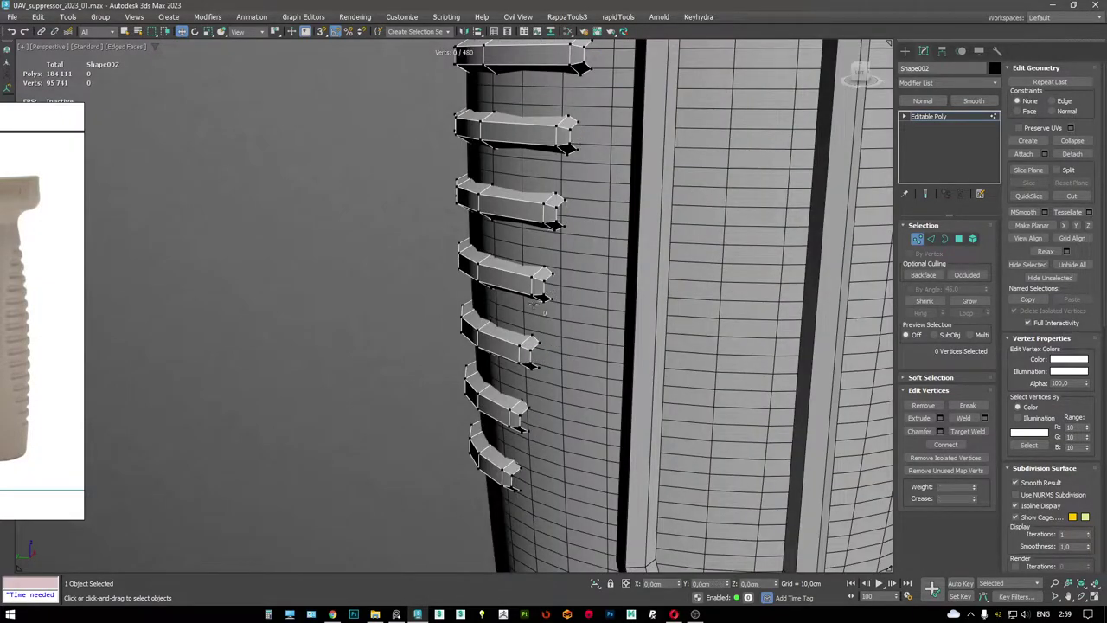
key("3")
key("F3")
middle_click_drag(553, 341, 468, 359, "alt")
left_click(468, 359)
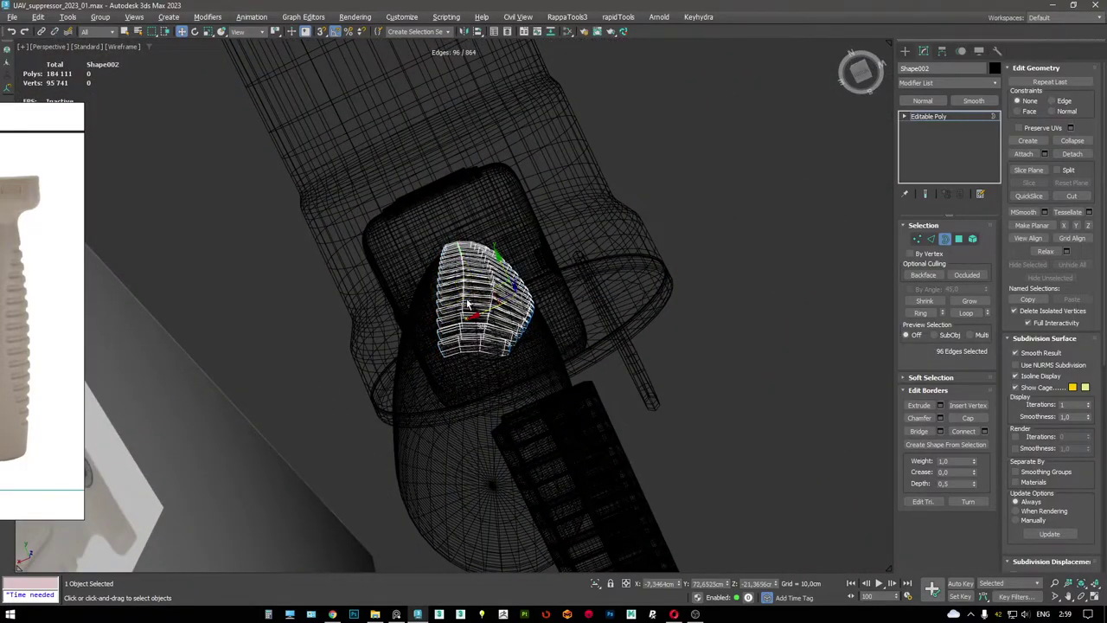
key("F3")
scroll(514, 277, "up", 10)
middle_click_drag(515, 277, 567, 318, "alt")
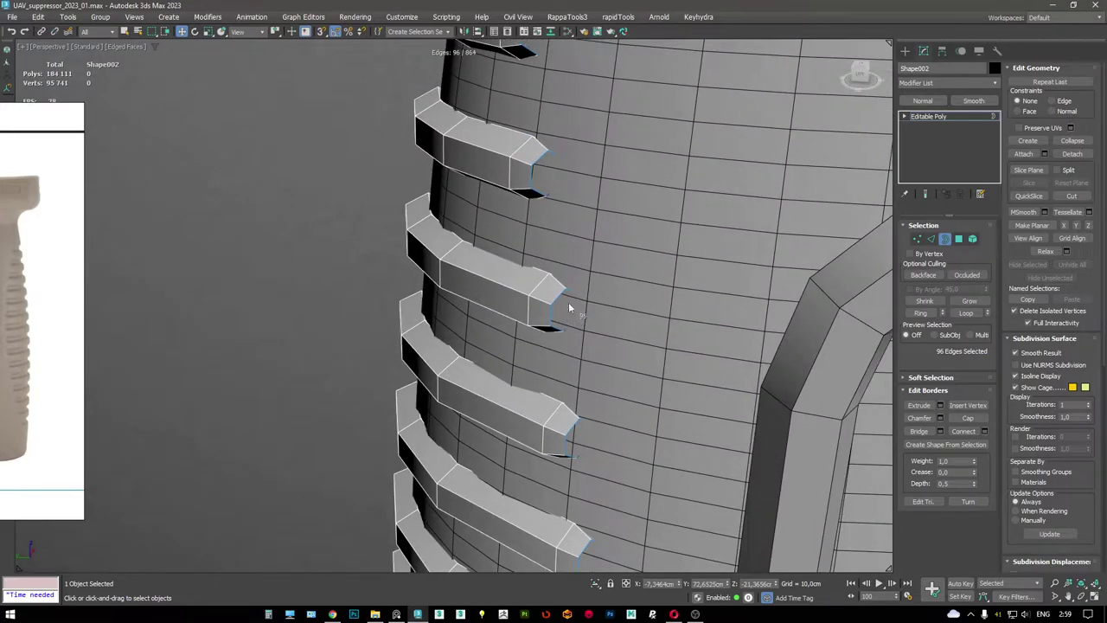
middle_click_drag(569, 261, 564, 324, "alt")
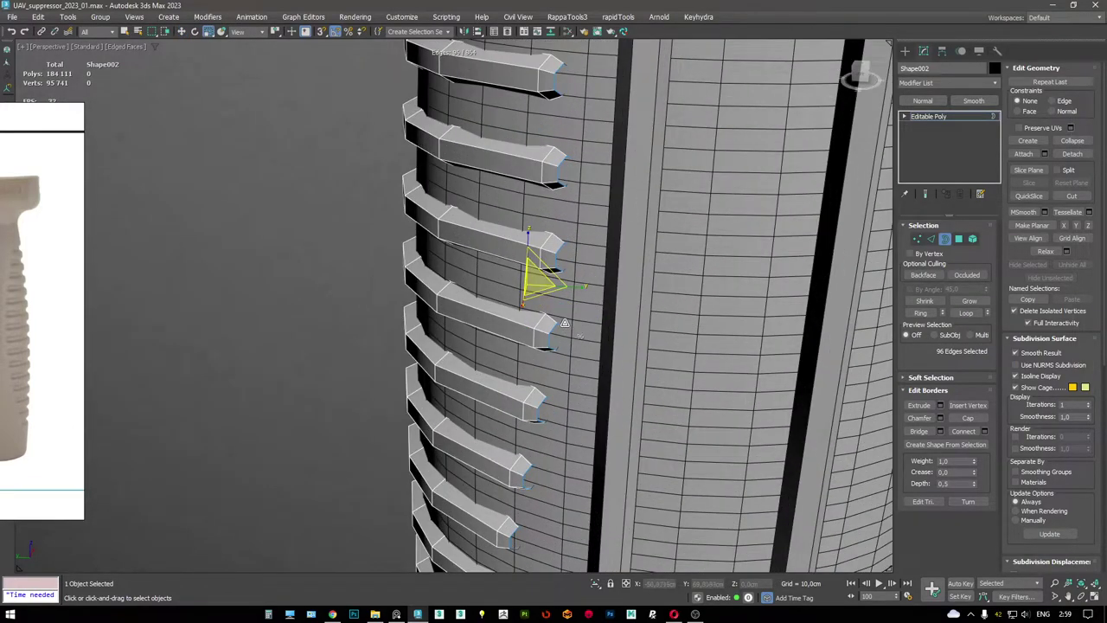
key("F3")
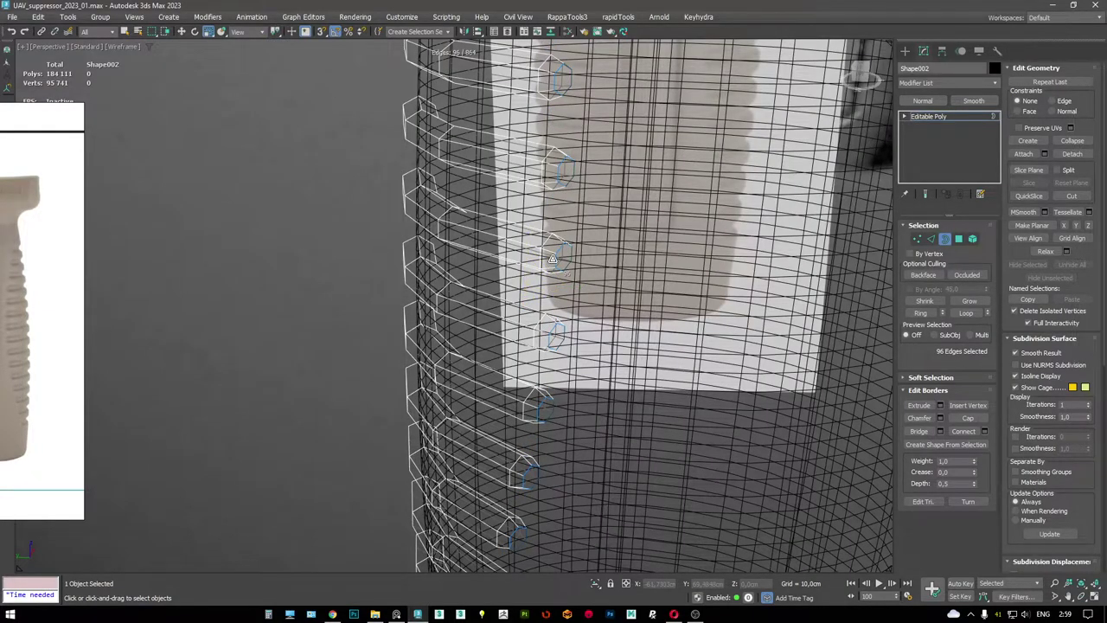
key("F3")
middle_click_drag(552, 259, 562, 374, "alt")
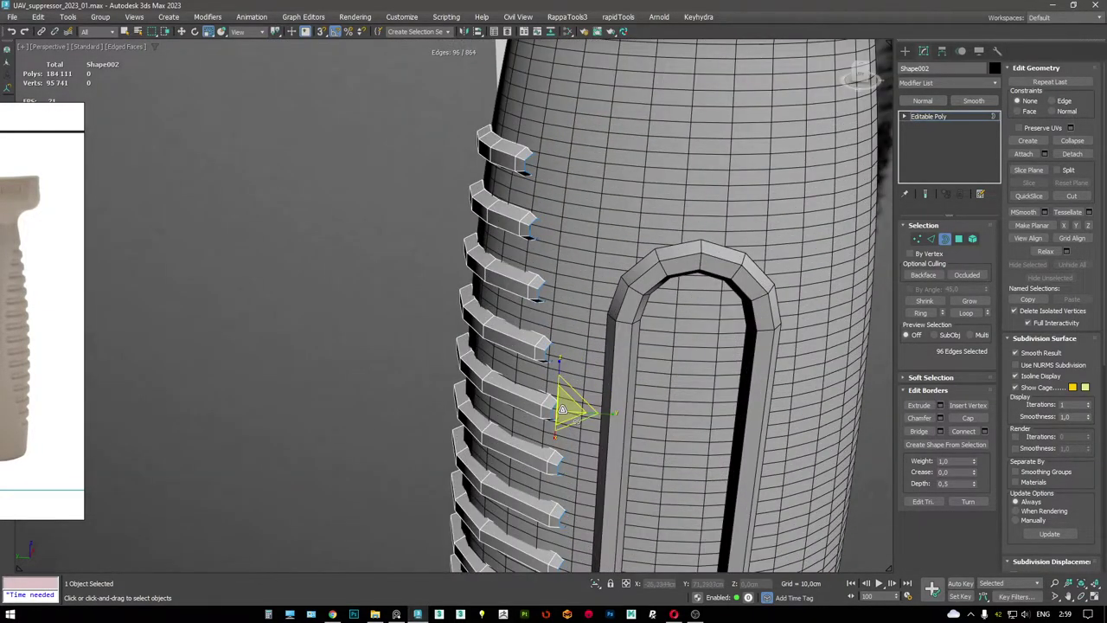
- Cap the open rib ends with Alt+P and inspect the result
key("alt+p")
middle_click_drag(571, 418, 507, 297, "alt")
scroll(560, 313, "down", 5)
scroll(523, 366, "up", 5)
scroll(507, 297, "up", 4)
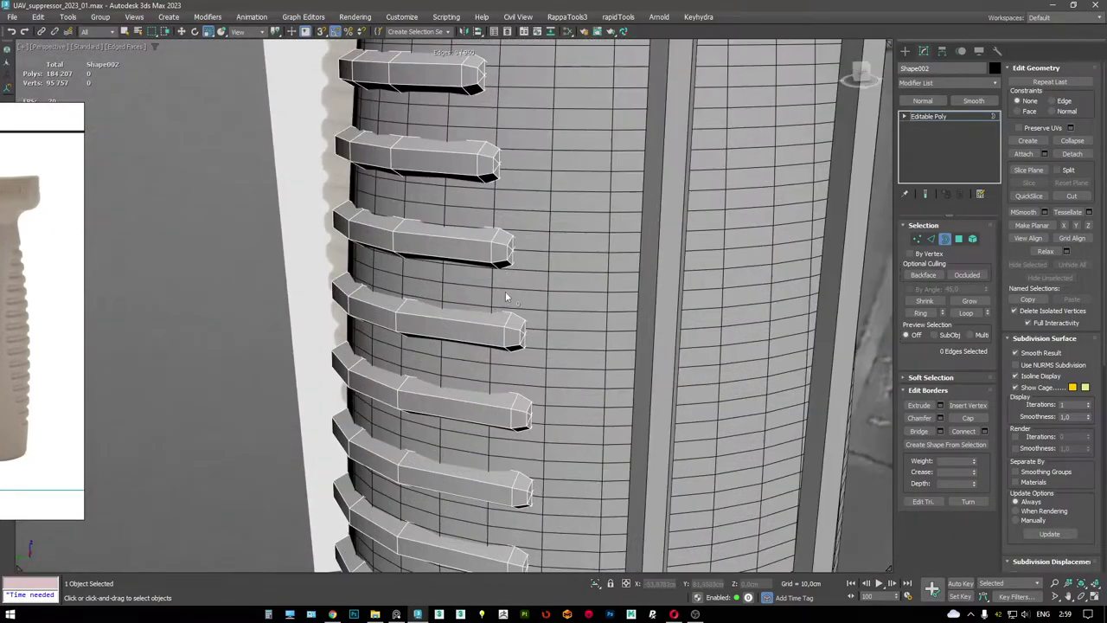
scroll(507, 260, "up", 3)
- Select several rib edges and isolate the rib object with Alt+Q
key("2")
key("w")
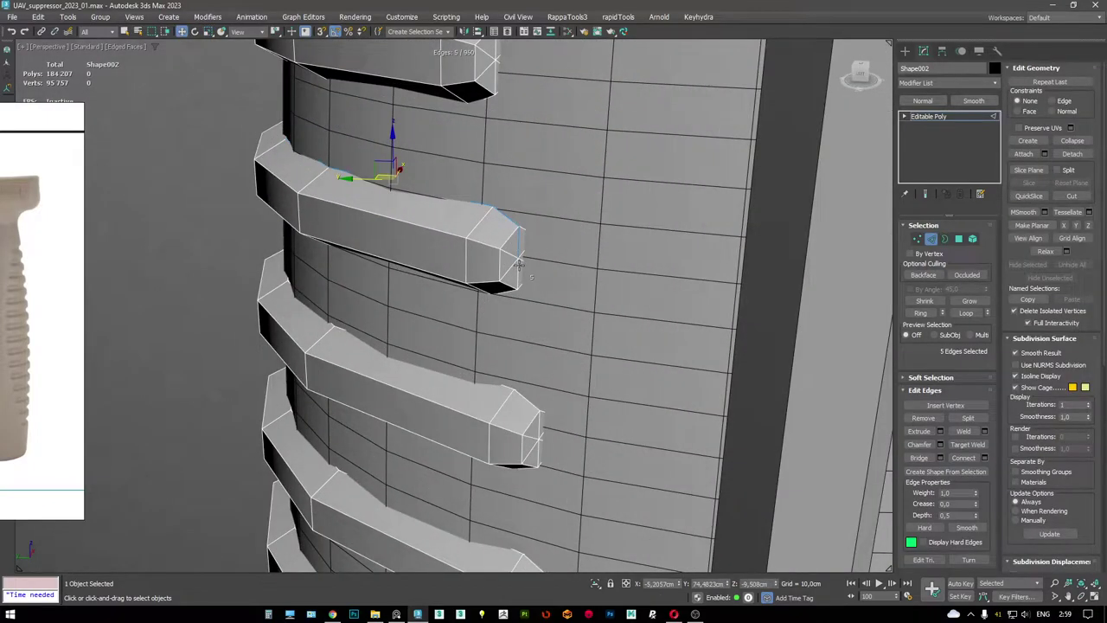
mouse_move(519, 262)
middle_mouse_down("alt")
mouse_move(511, 240)
mouse_move(510, 308)
mouse_move(507, 260)
middle_mouse_up("alt")
left_click(501, 237, "ctrl")
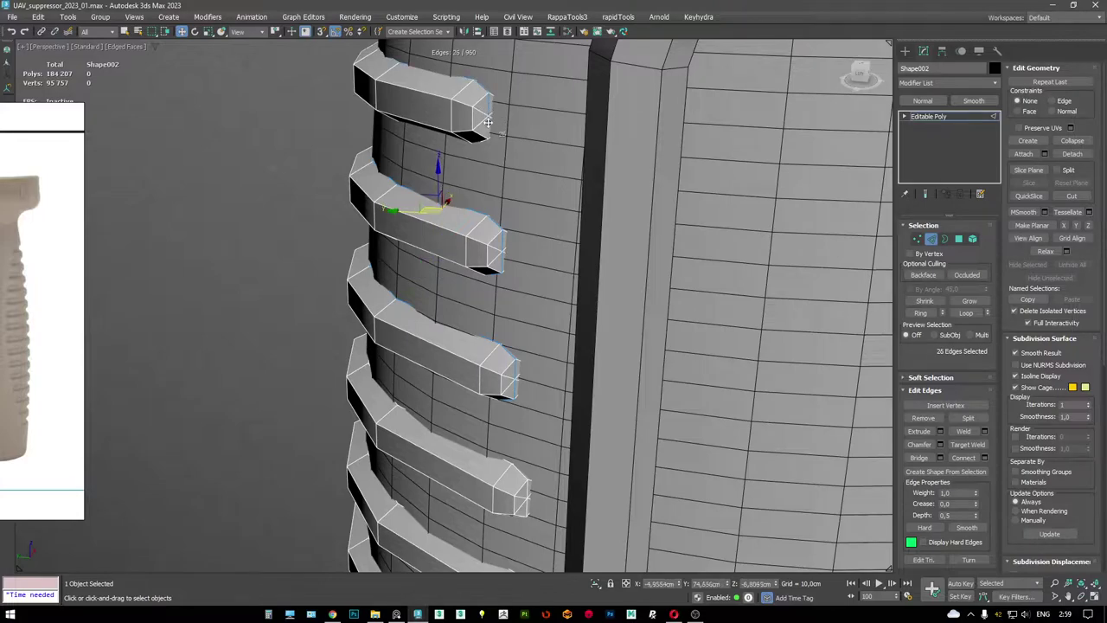
scroll(527, 306, "down", 5)
scroll(524, 292, "up", 6)
left_click(553, 218, "ctrl")
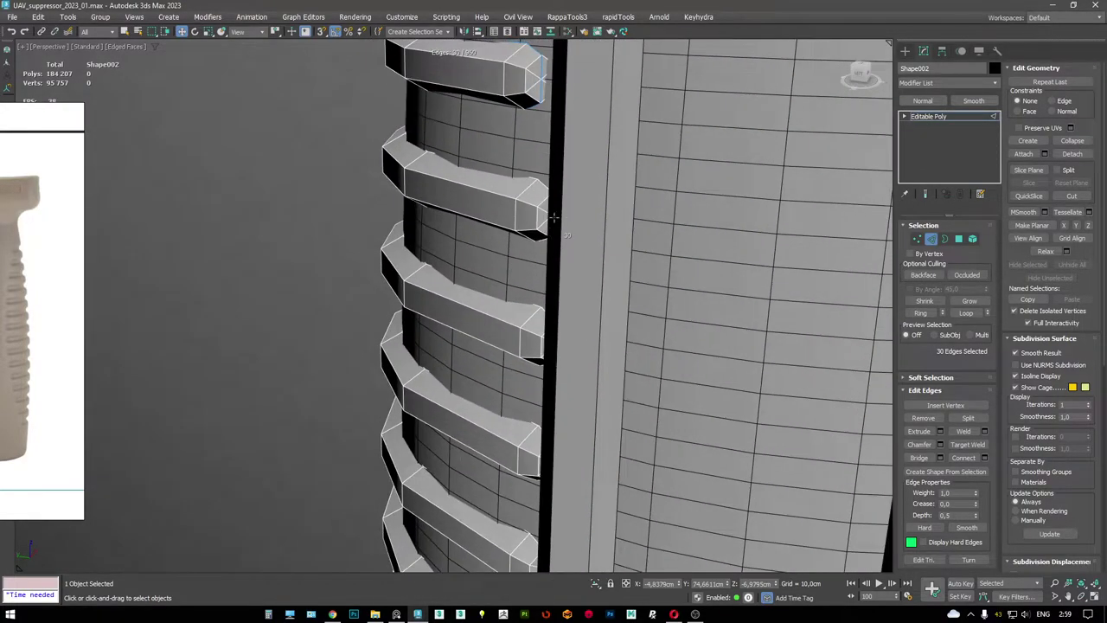
key("alt+q")
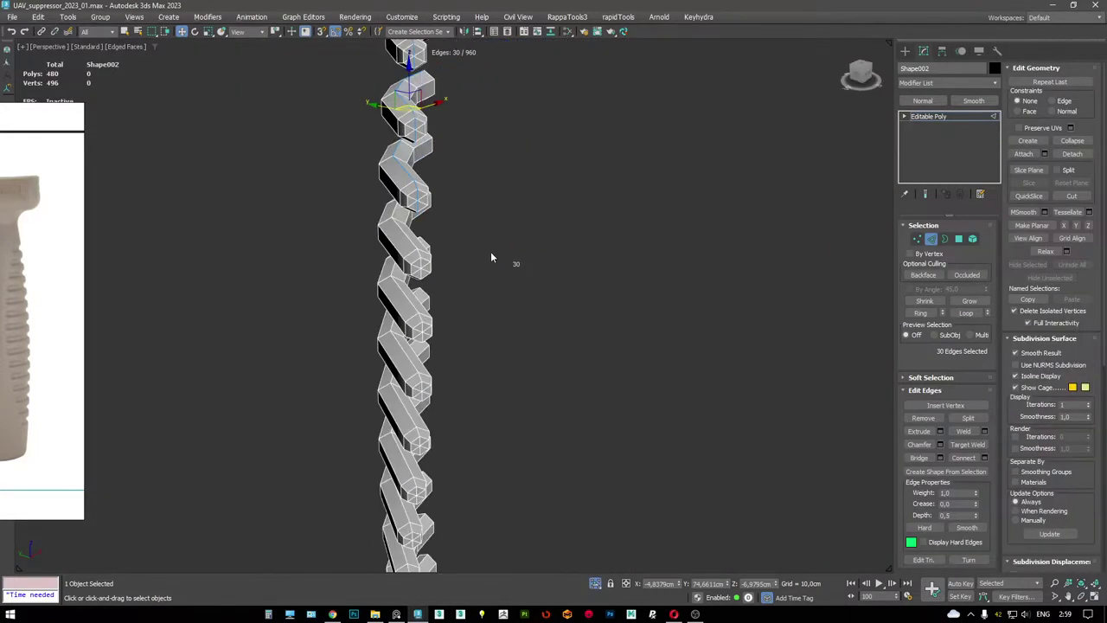
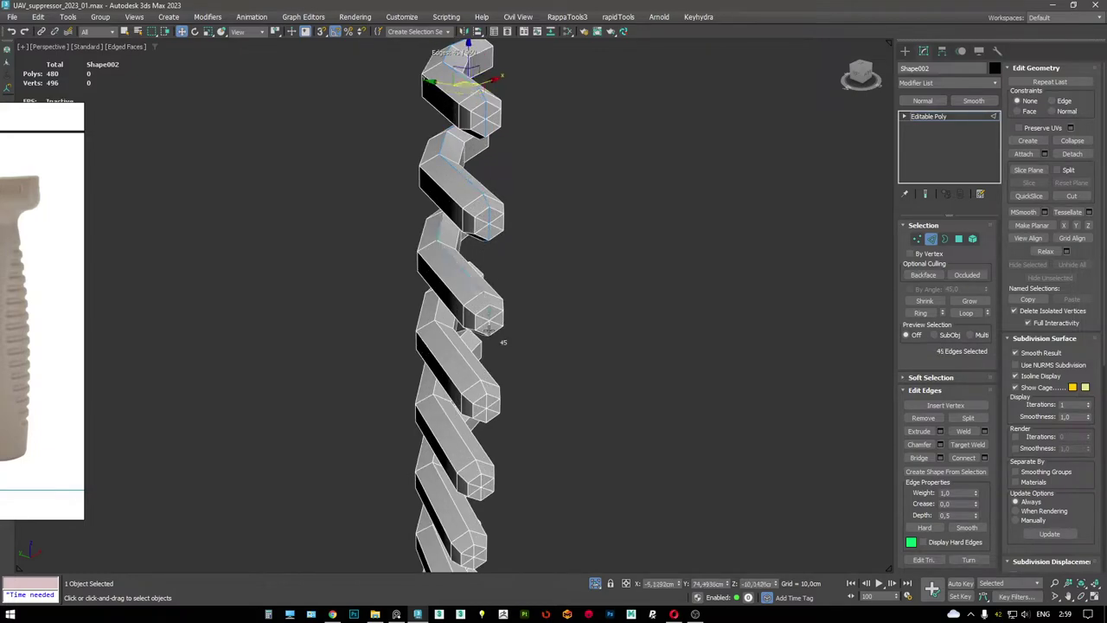
- Ctrl-select ridge edges along the spiral groove strips, extending the path to the lower vertex
middle_click_drag(474, 353, 471, 217, "alt")
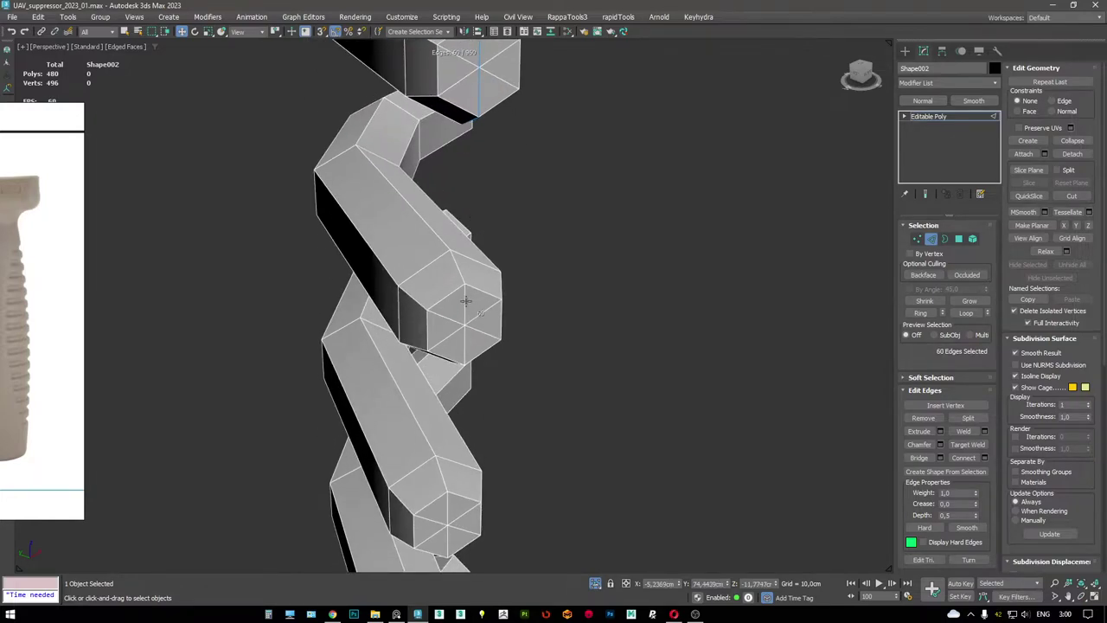
scroll(464, 347, "down", 3)
scroll(487, 291, "up", 3)
left_click(448, 268, "ctrl")
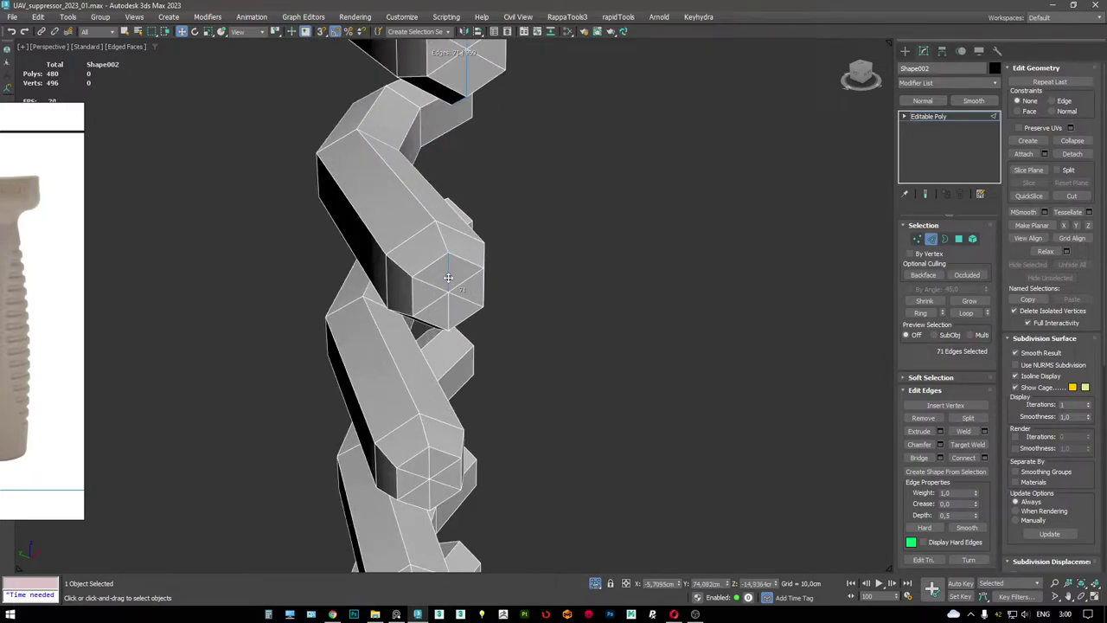
scroll(445, 302, "down", 3)
scroll(447, 243, "up", 4)
left_click(447, 243, "ctrl")
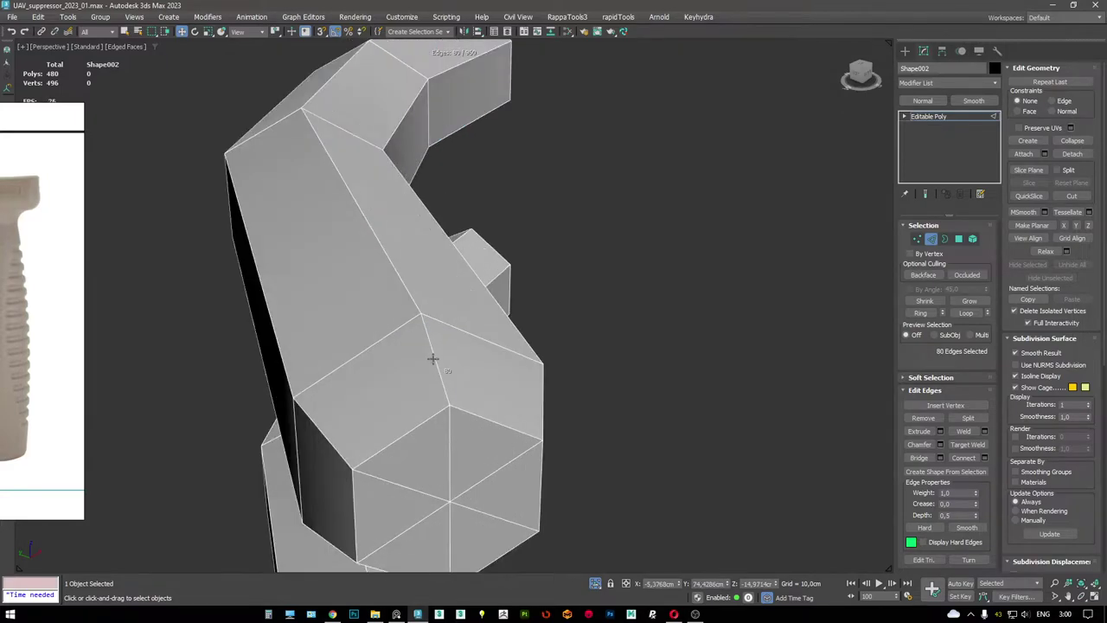
left_click(448, 493, "ctrl")
- Finish the 140-edge ridge selection, then restore the earlier view and Edged Faces
scroll(508, 301, "down", 3)
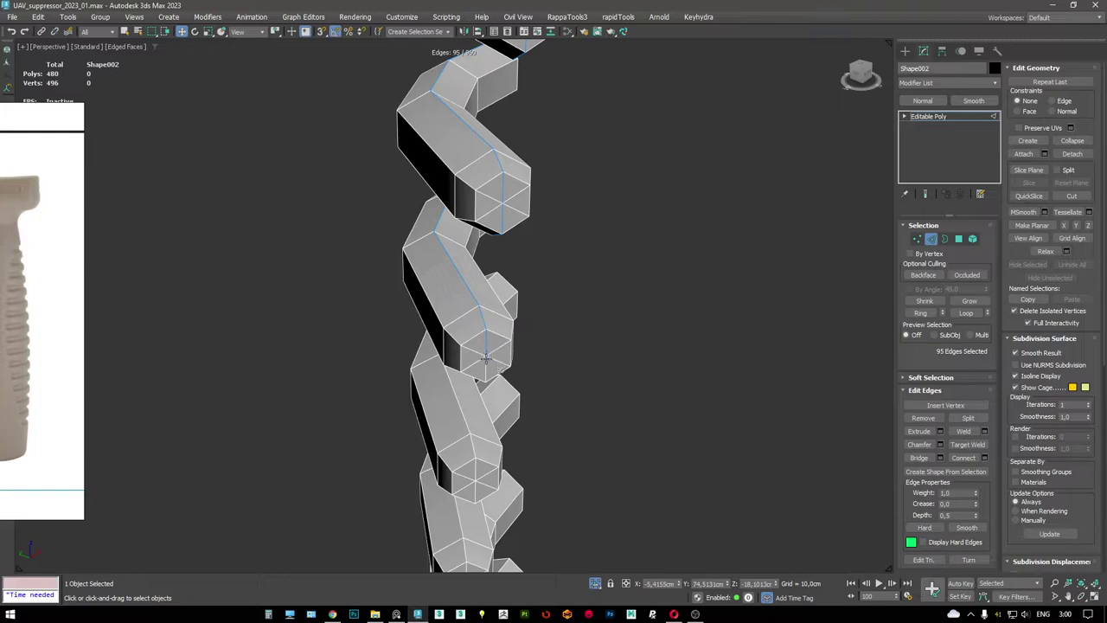
scroll(478, 364, "down", 3)
scroll(433, 226, "up", 4)
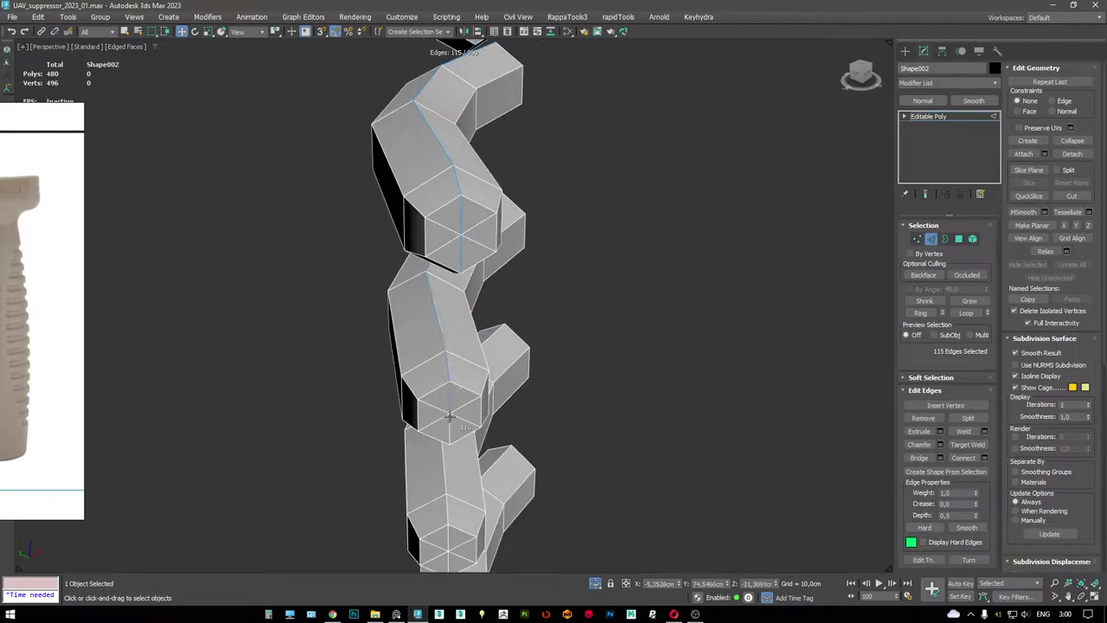
middle_click_drag(443, 422, 450, 221, "alt")
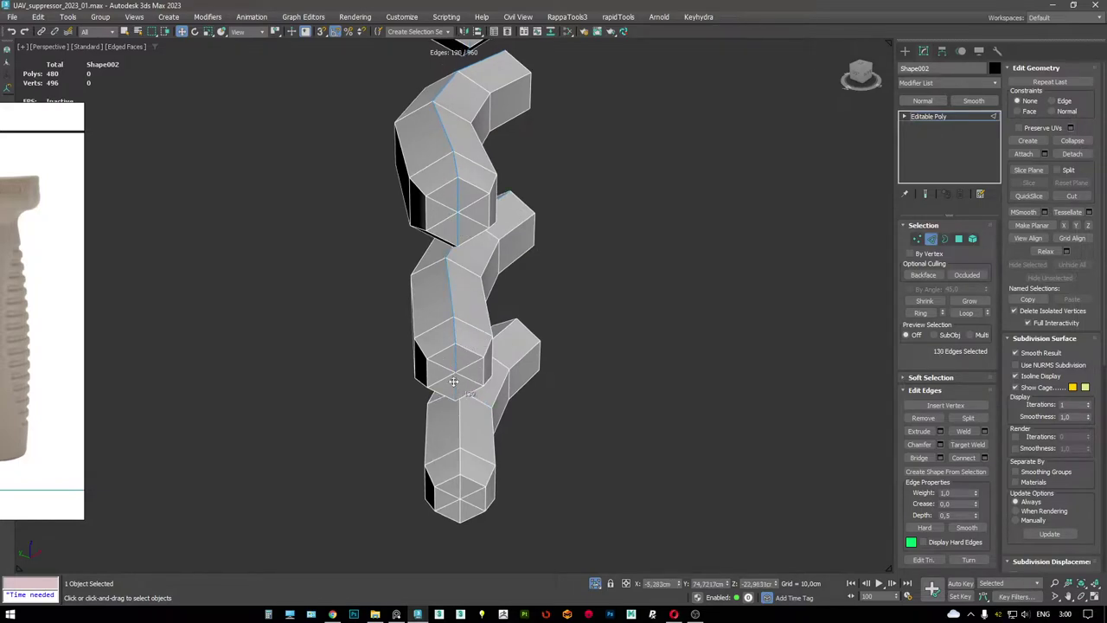
scroll(453, 381, "up", 4)
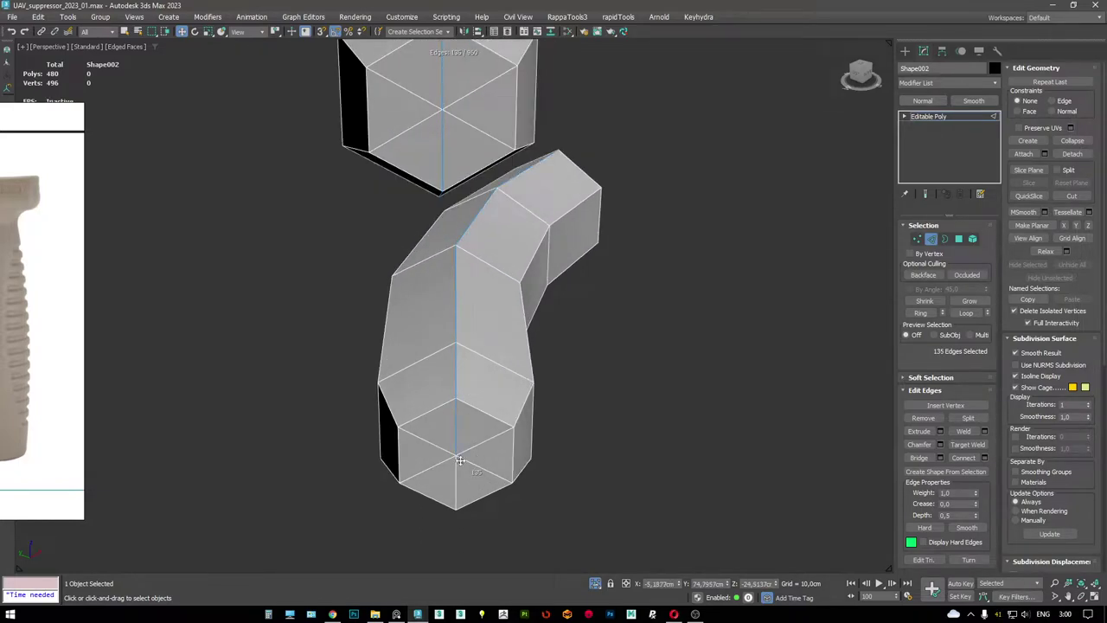
key("shift+z")
key("shift+z")
key("shift+z")
key("shift+z")
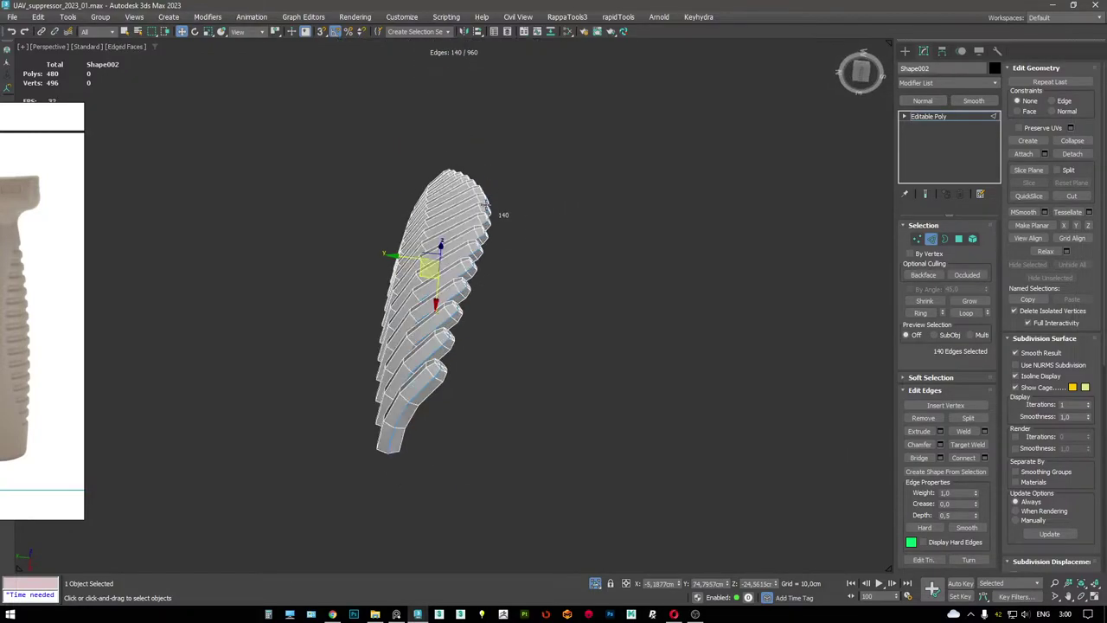
key("F3")
key("shift+z")
key("shift+z")
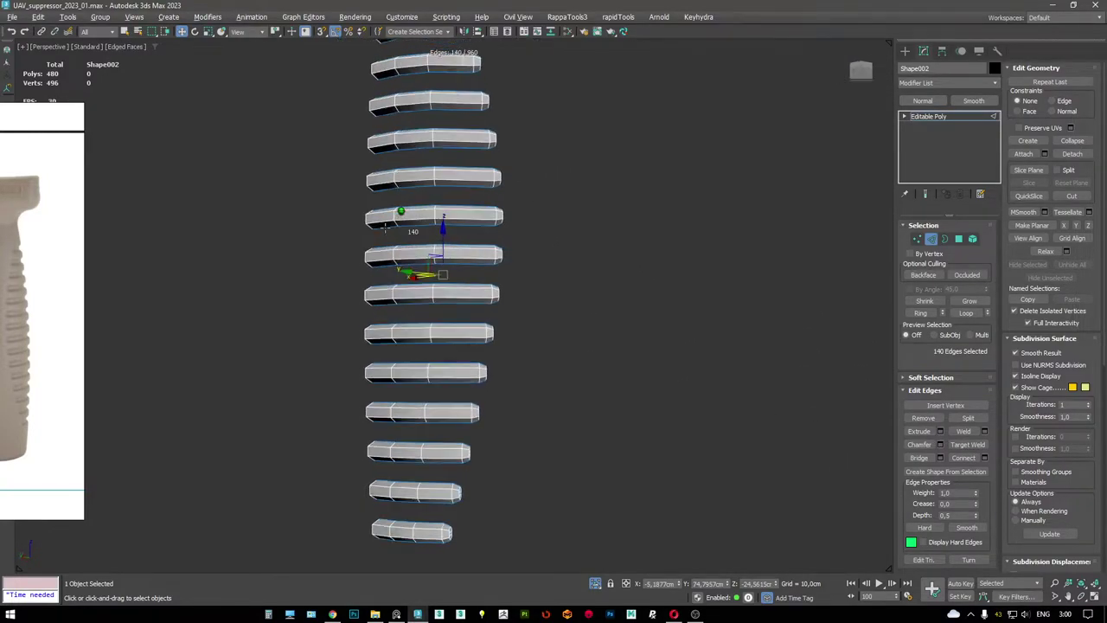
- Select several groove strip pieces in Element mode
mouse_move(406, 346)
middle_mouse_down("alt")
mouse_move(413, 365)
mouse_move(371, 347)
middle_mouse_up("alt")
key("5")
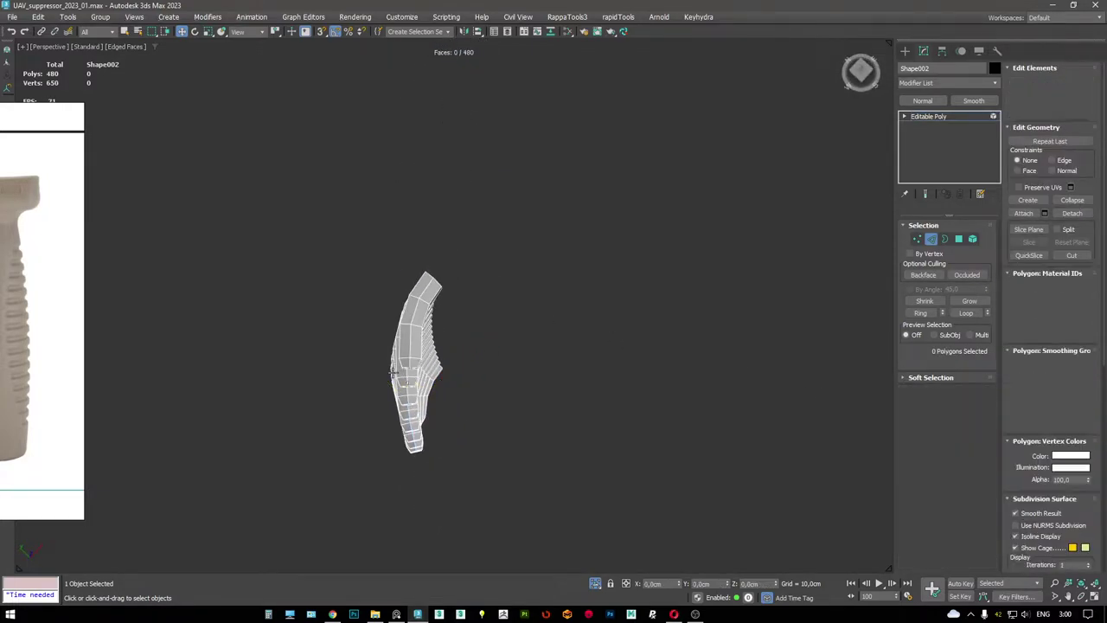
key("F3")
left_click_drag(399, 405, 401, 407)
key("F3")
middle_click_drag(401, 406, 419, 385, "alt")
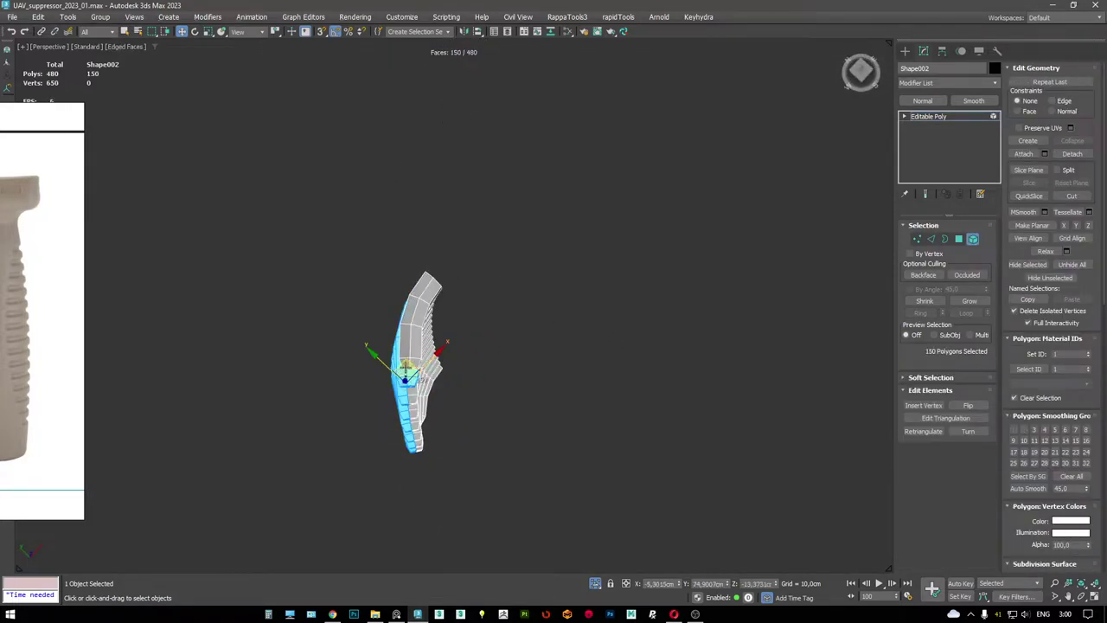
scroll(420, 386, "up", 3)
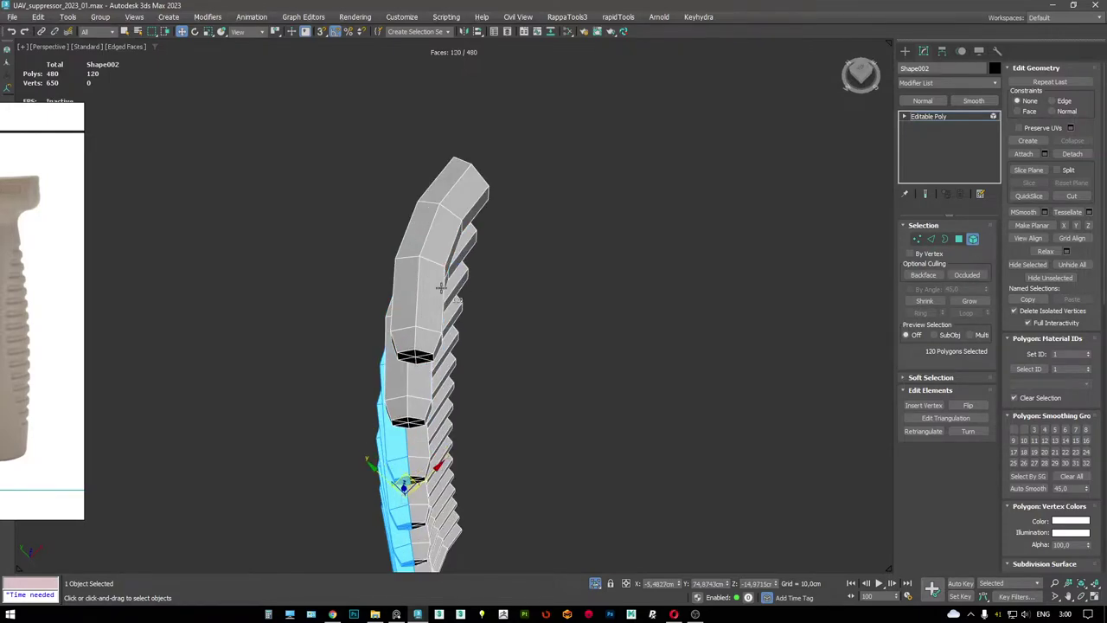
middle_click_drag(441, 288, 437, 411, "alt")
left_click(425, 319, "ctrl")
- Select the centre edge loop along the strips and Split the mesh there
key("2")
double_click(437, 313)
scroll(437, 410, "up", 4)
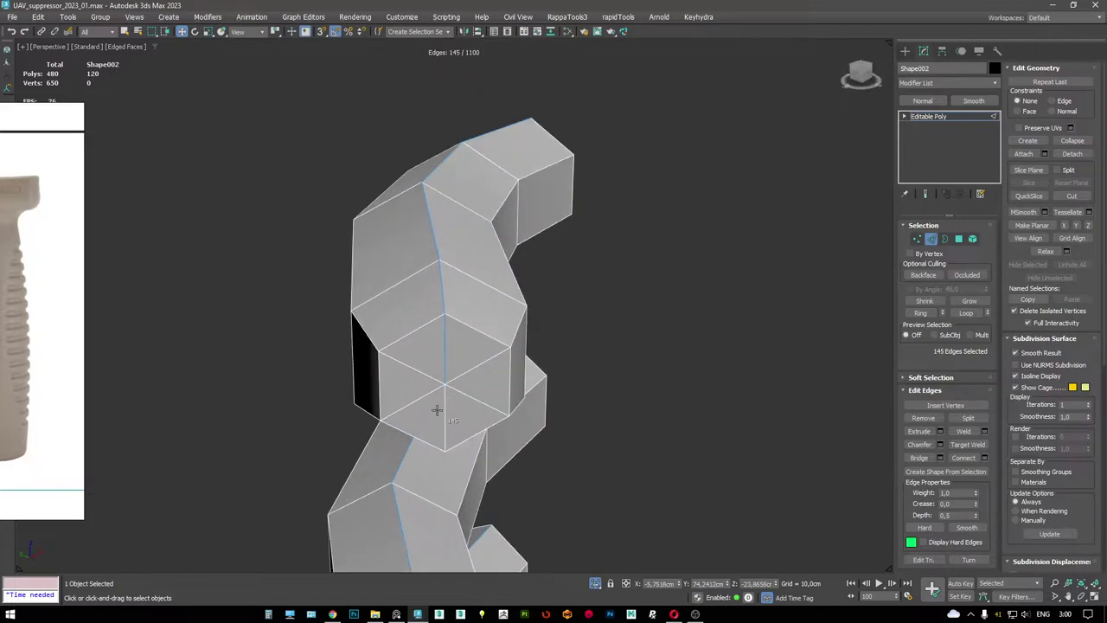
scroll(445, 409, "down", 3)
scroll(465, 275, "up", 3)
left_click(465, 275, "ctrl")
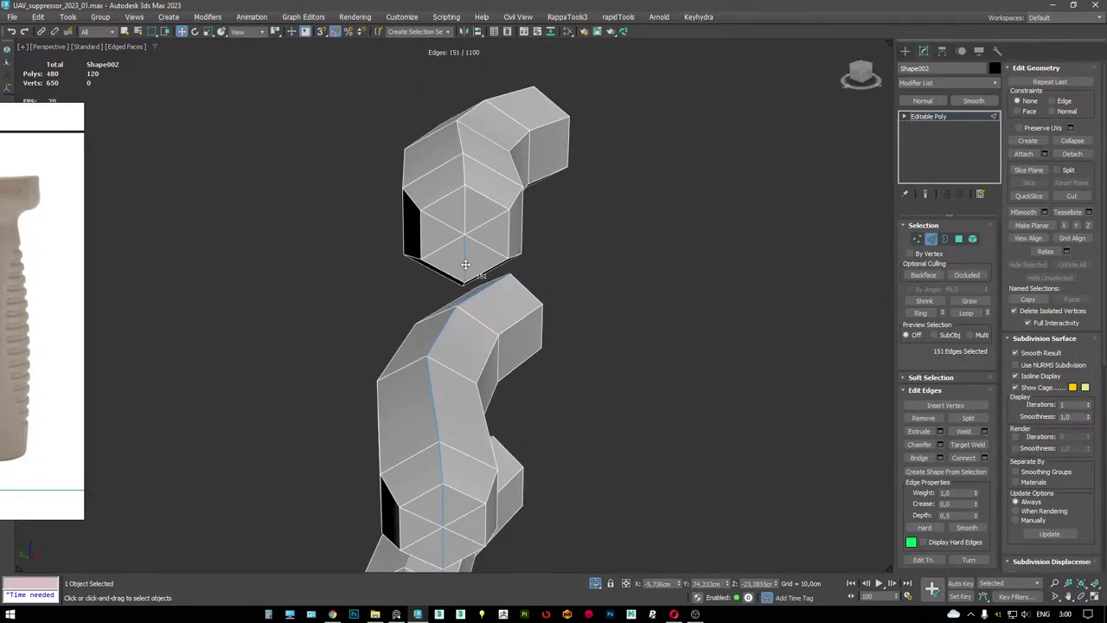
left_click(968, 418)
- In Element mode, Ctrl-select one split half of each strip down the whole column
scroll(512, 354, "down", 4)
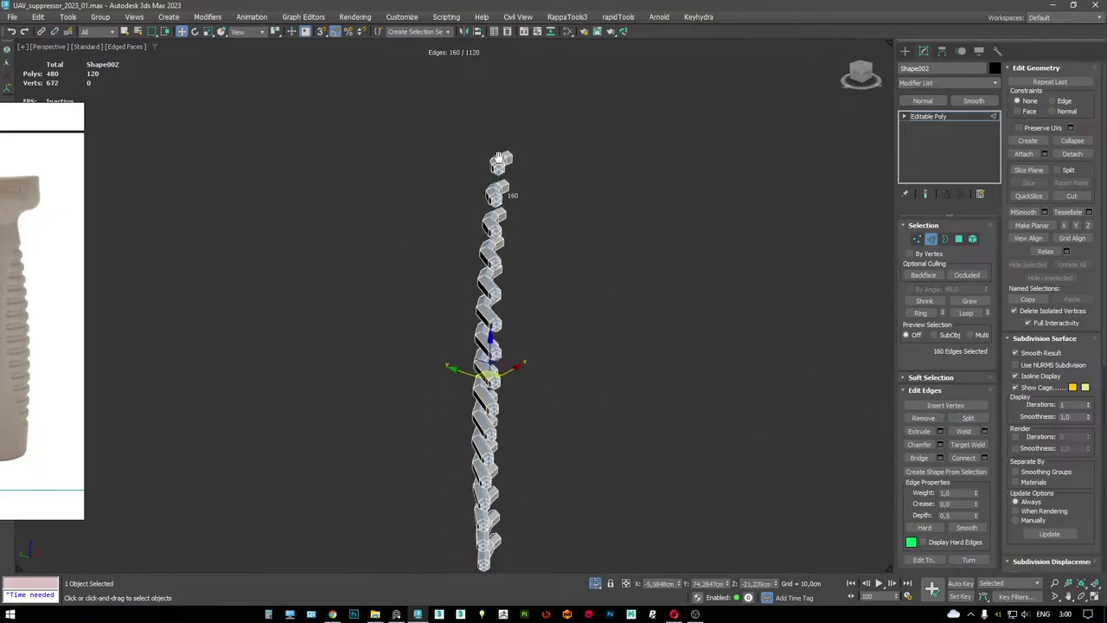
scroll(511, 366, "up", 5)
middle_click_drag(511, 366, 489, 407, "alt")
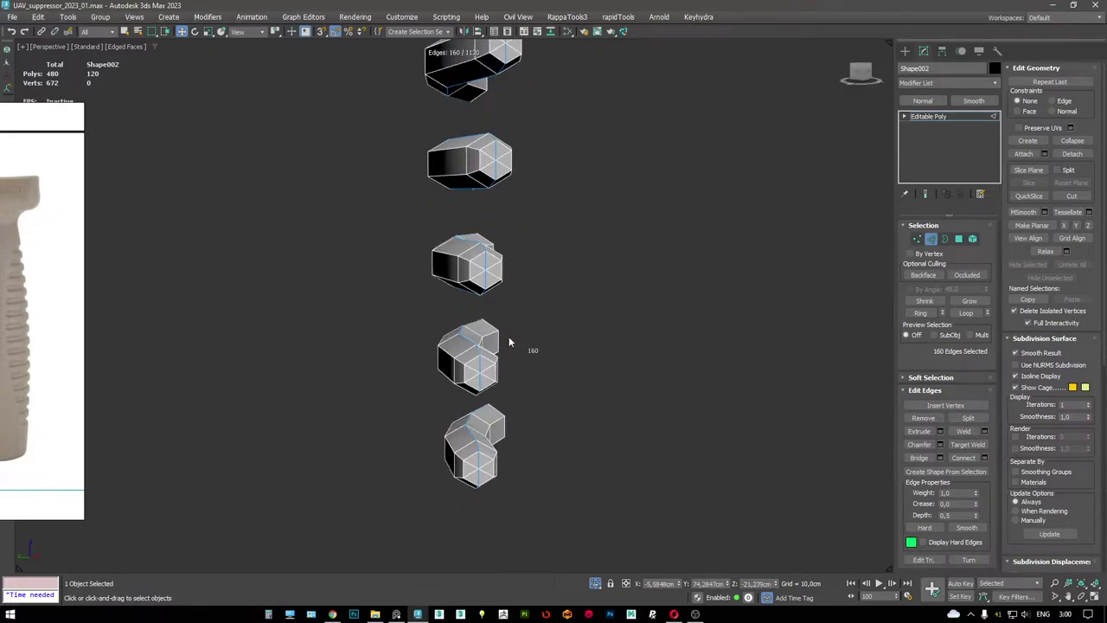
key("5")
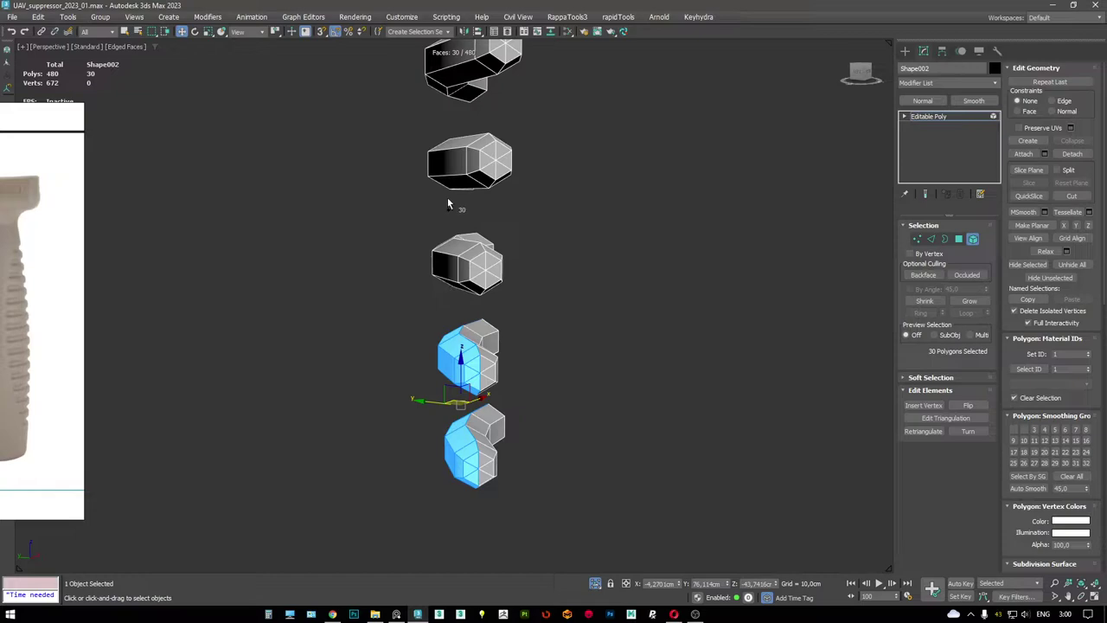
left_click(451, 148, "ctrl")
left_click(461, 257, "ctrl")
middle_click_drag(461, 257, 477, 405)
left_click(464, 291, "ctrl")
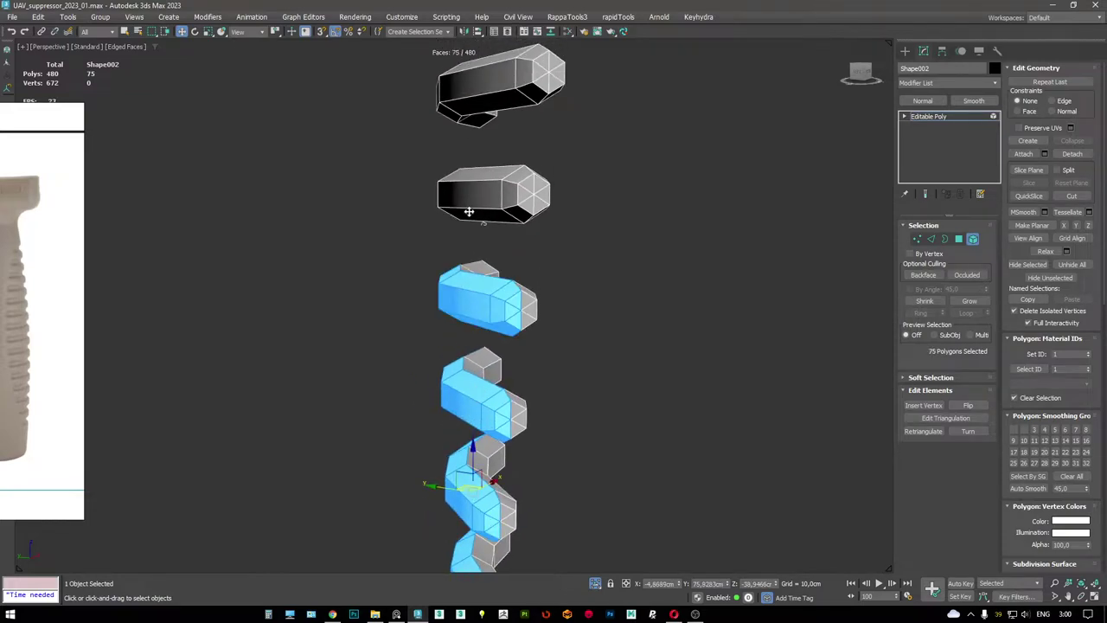
left_click(468, 211, "ctrl")
middle_click_drag(468, 211, 424, 406)
left_click(419, 417, "ctrl")
left_click(431, 368, "ctrl")
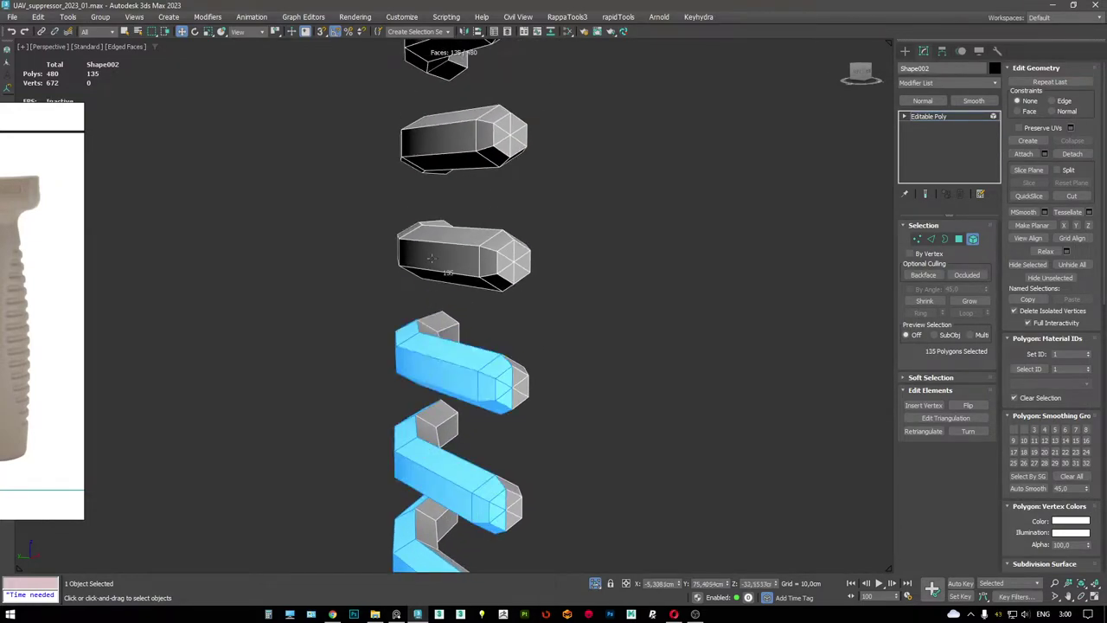
left_click(431, 258, "ctrl")
left_click(436, 152, "ctrl")
scroll(437, 153, "down", 3)
left_click(443, 192, "ctrl")
left_click(432, 123, "ctrl")
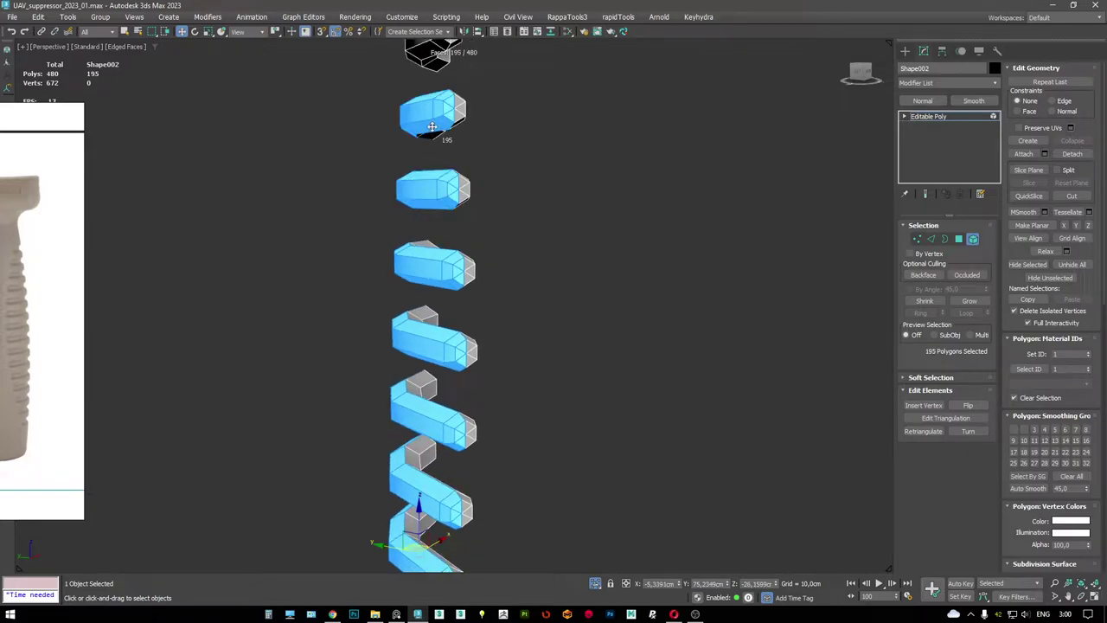
scroll(432, 126, "down", 2)
left_click(429, 143, "ctrl")
left_click(429, 76, "ctrl")
scroll(422, 160, "down", 2)
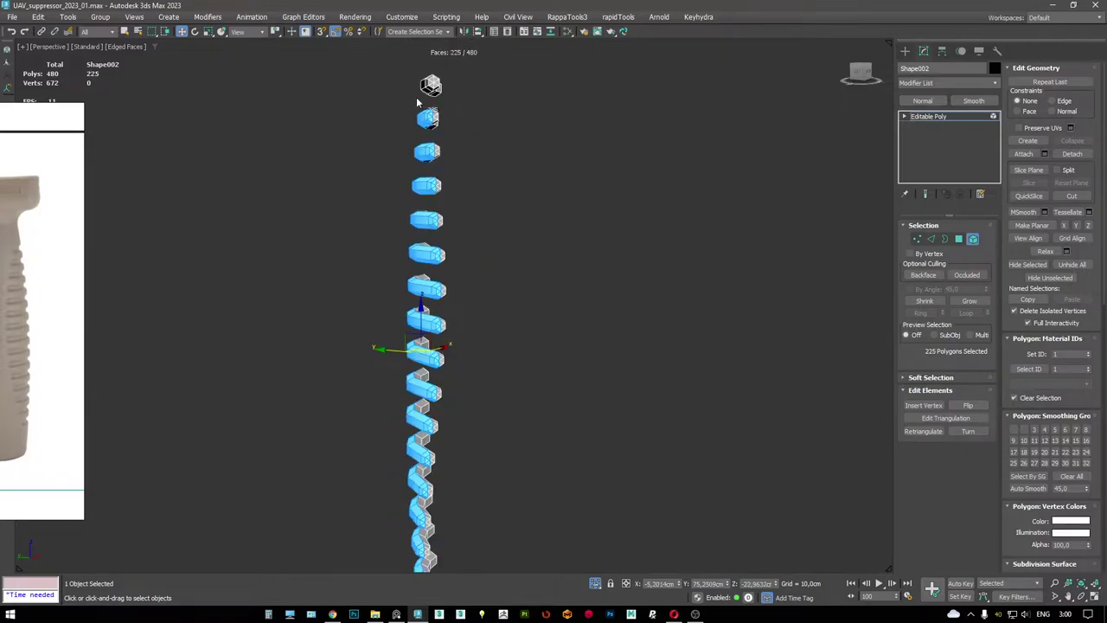
- Delete the selected halves and flip the normals of all remaining polygons
key("Delete")
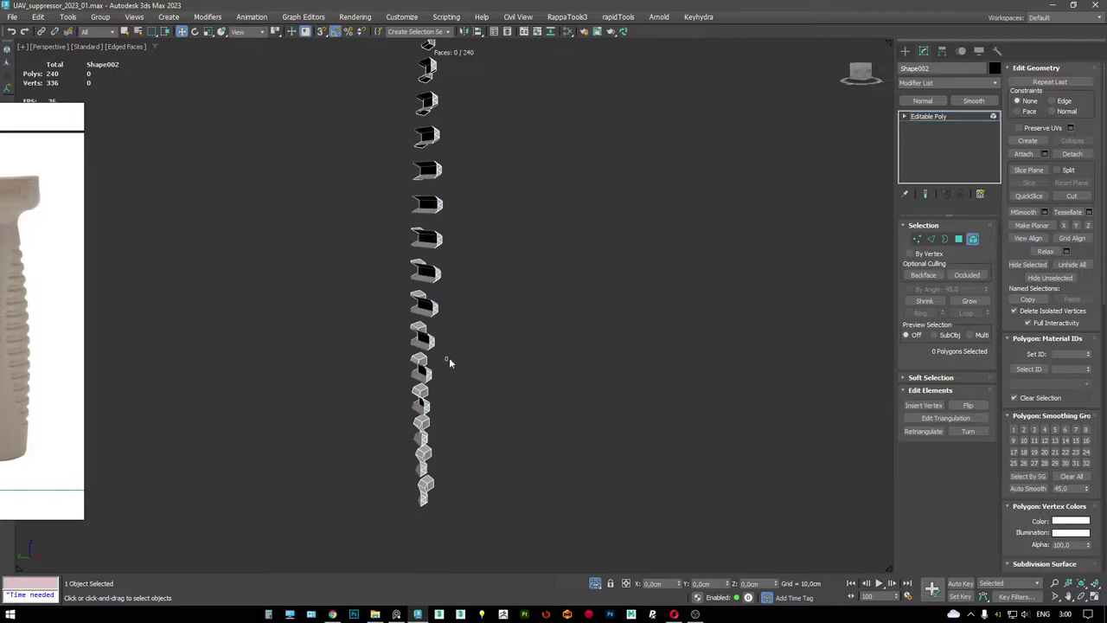
middle_click_drag(449, 357, 520, 325, "alt")
key("4")
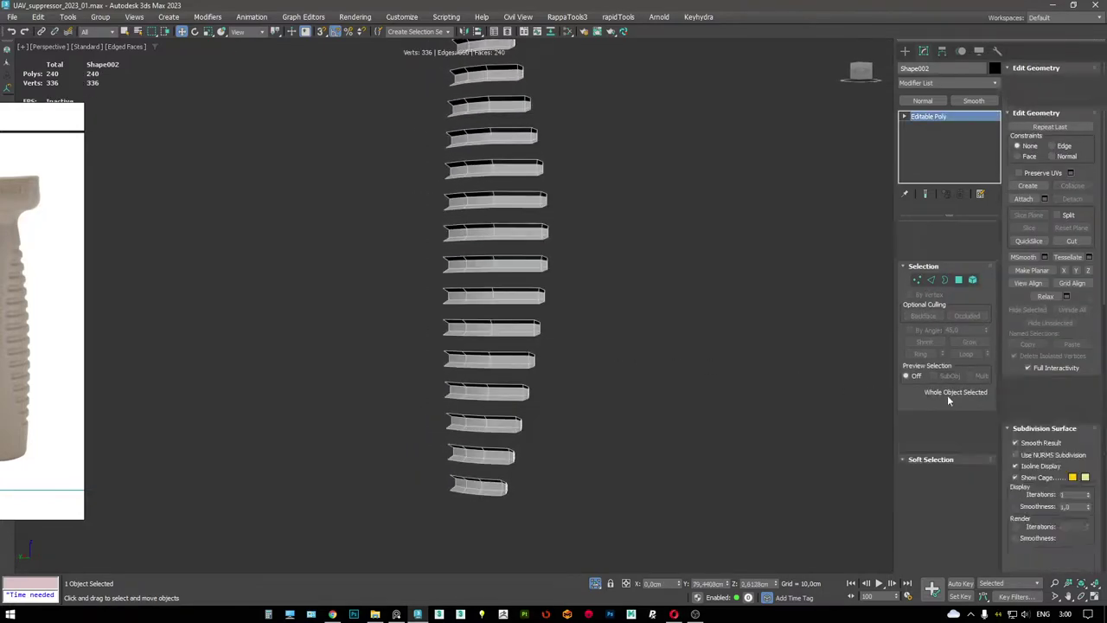
key("ctrl+a")
left_click(968, 445)
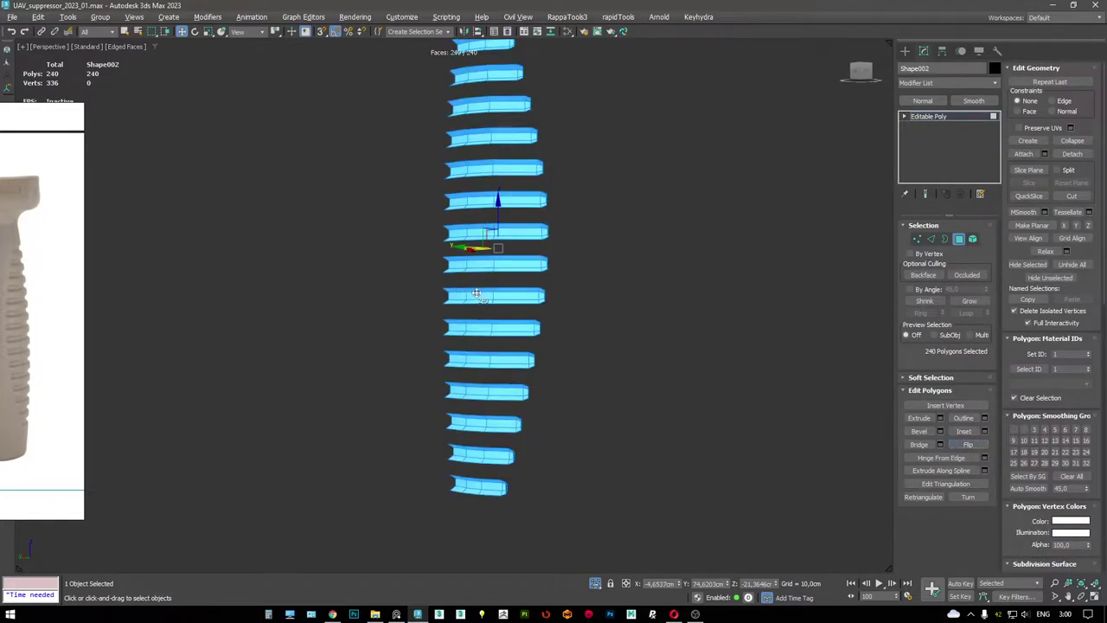
- Leave sub-object level, view the strips against the grip body, then isolate Shape002 again
left_click_drag(860, 73, 929, 119)
left_click(934, 121)
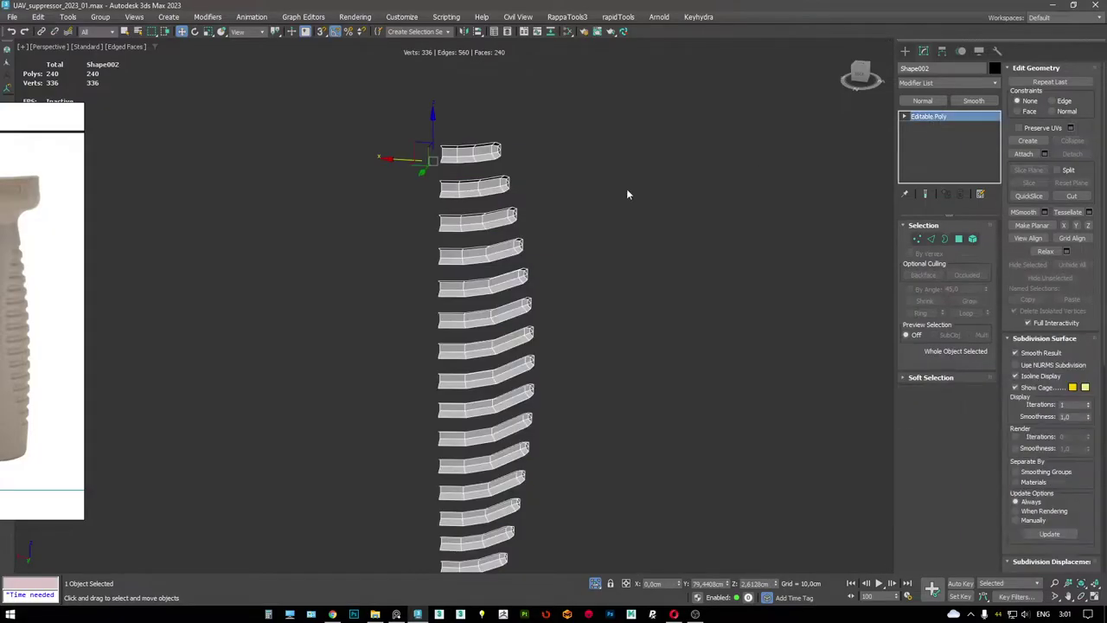
key("alt+q")
middle_click_drag(628, 192, 407, 208, "alt")
scroll(510, 138, "up", 10)
middle_click_drag(528, 217, 530, 259, "alt")
key("F3")
key("2")
key("alt+q")
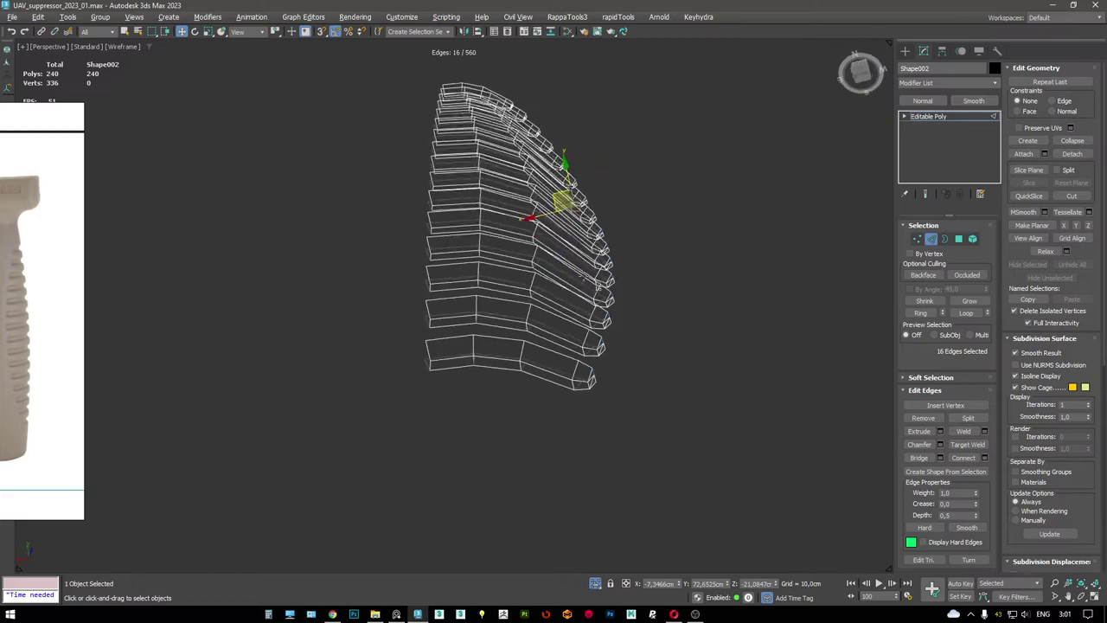
key("F3")
middle_click_drag(581, 278, 513, 268, "alt")
- Select the edge loop along the strips' top ridge with Alt+L and check it in wireframe
key("3")
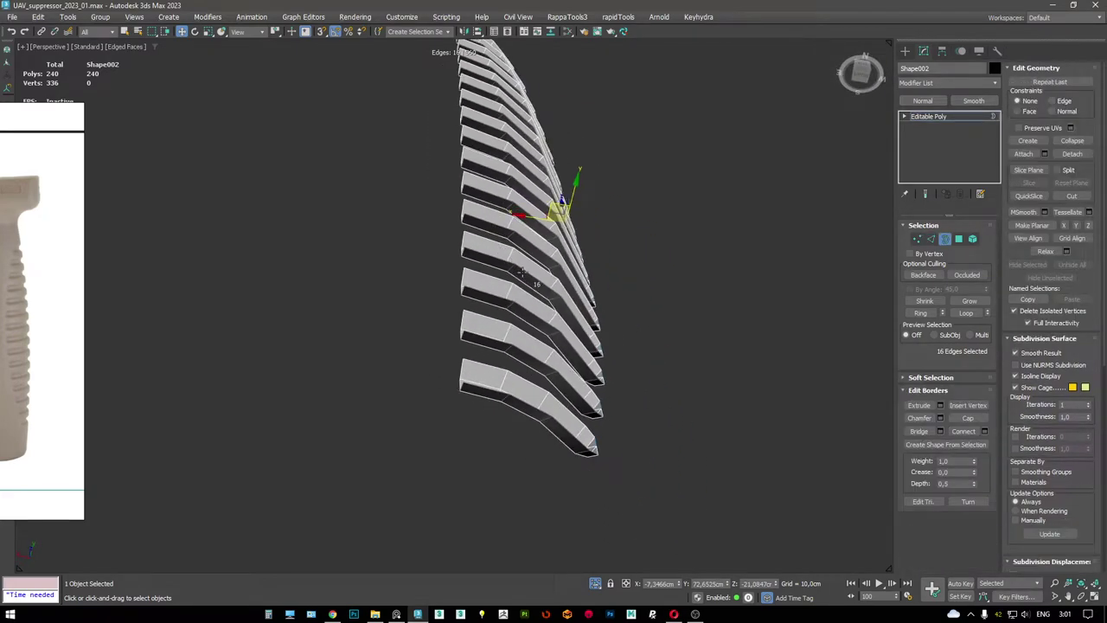
key("2")
key("alt+l")
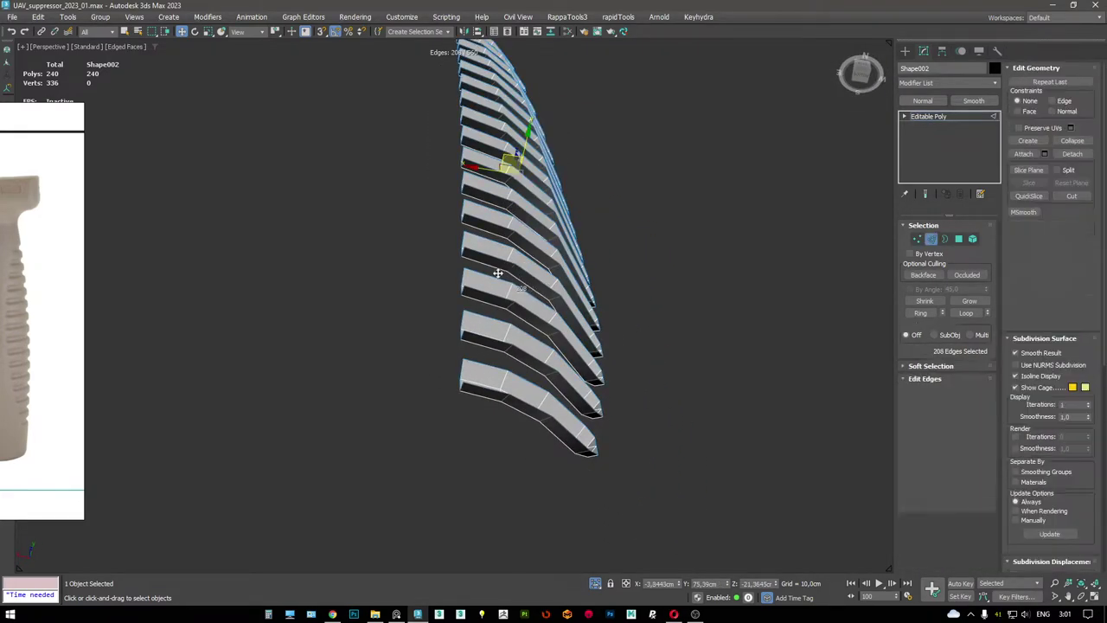
middle_click_drag(498, 273, 531, 346, "alt")
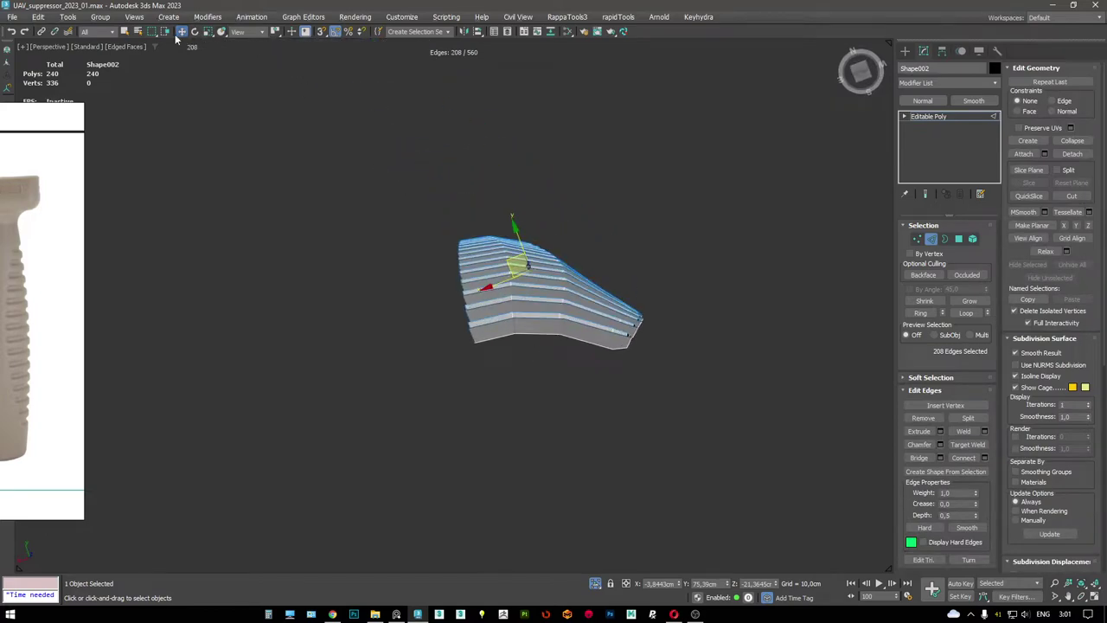
key("F3")
scroll(394, 177, "up", 5)
scroll(389, 159, "down", 5)
middle_click_drag(467, 234, 437, 249, "alt")
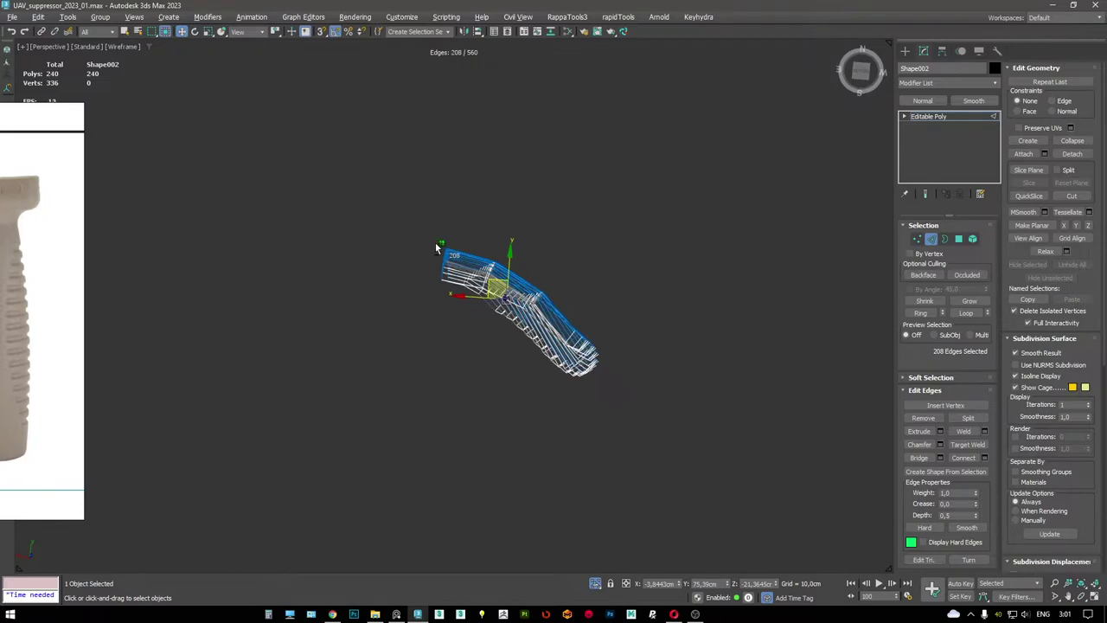
left_click_drag(454, 333, 453, 333, "alt")
- Switch to Vertex level with all 176 strip vertices and end isolation
scroll(454, 333, "up", 5)
middle_click_drag(454, 333, 399, 316, "alt")
scroll(455, 250, "down", 6)
key("F3")
key("1")
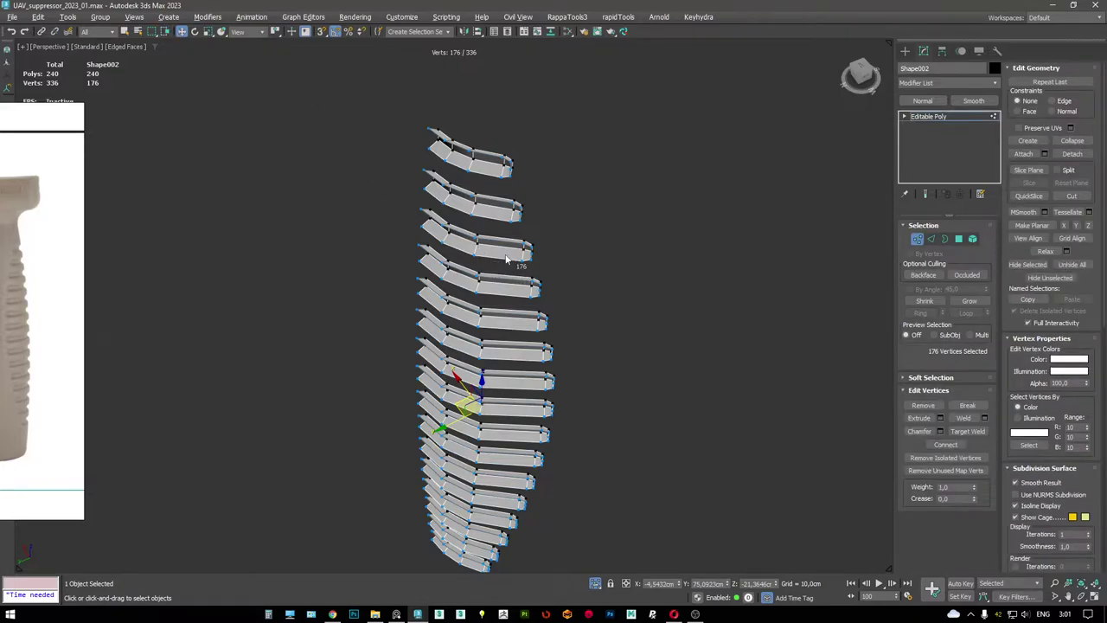
key("alt+q")
- Isolate the grip body and select the groove strips at vertex level
left_click(927, 118)
left_click(631, 191)
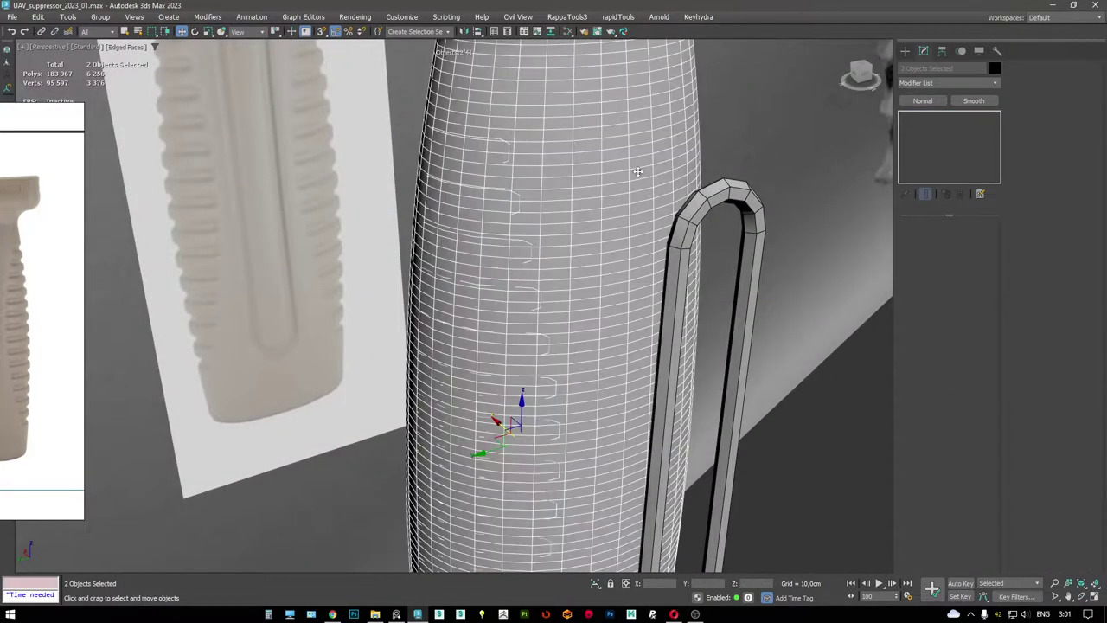
key("alt+q")
key("F3")
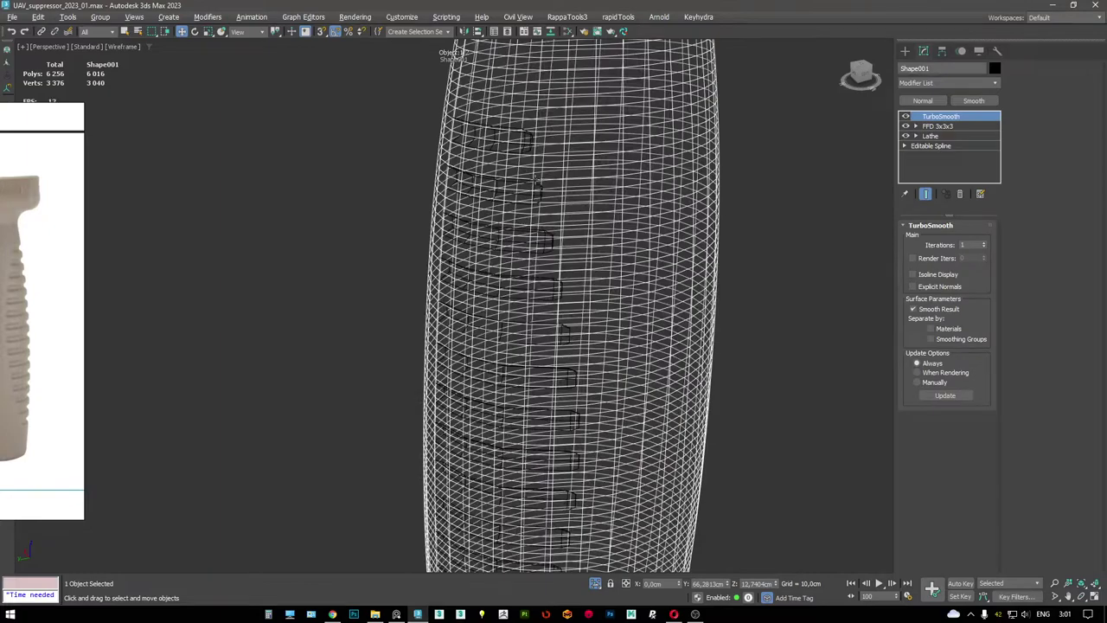
left_click(535, 185)
key("1")
key("F3")
key("F3")
key("F3")
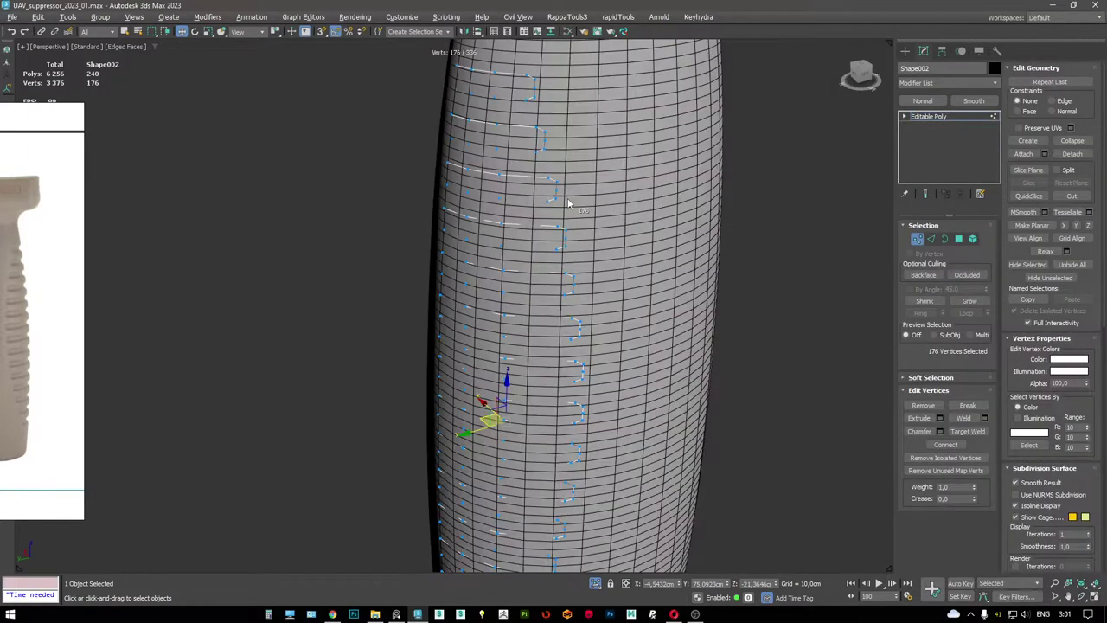
- Add a tyConform modifier to Shape002 with Shape001 as Target Object
right_click(758, 298)
left_click(731, 348)
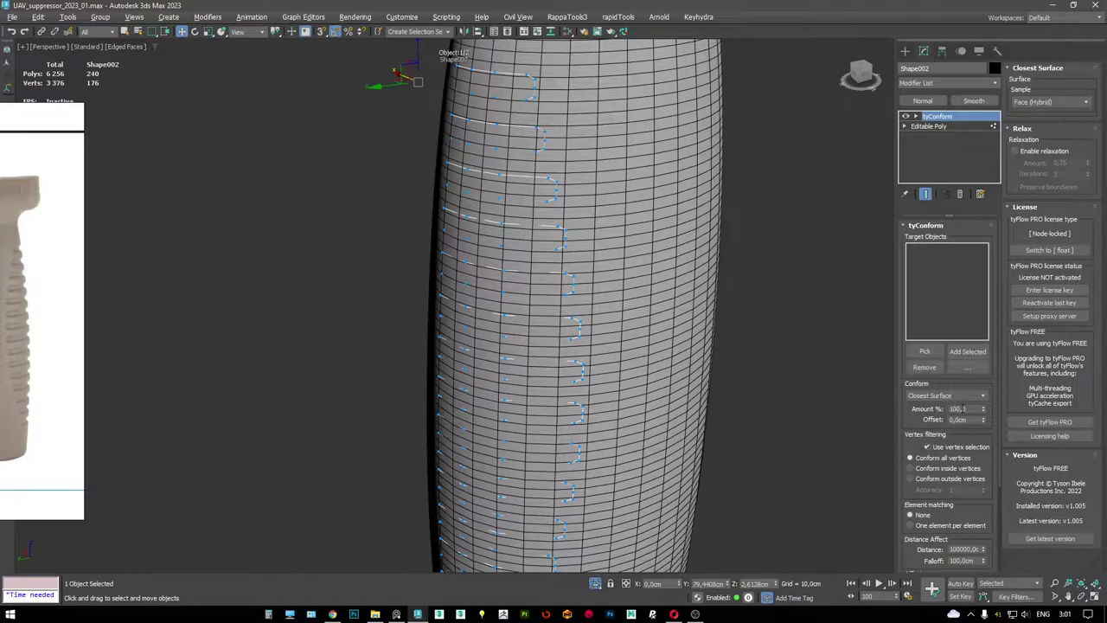
left_click(925, 351)
left_click(657, 273)
- Inspect the conformed strip vertices in wireframe and select the left column with Move
middle_click_drag(643, 271, 673, 160, "alt")
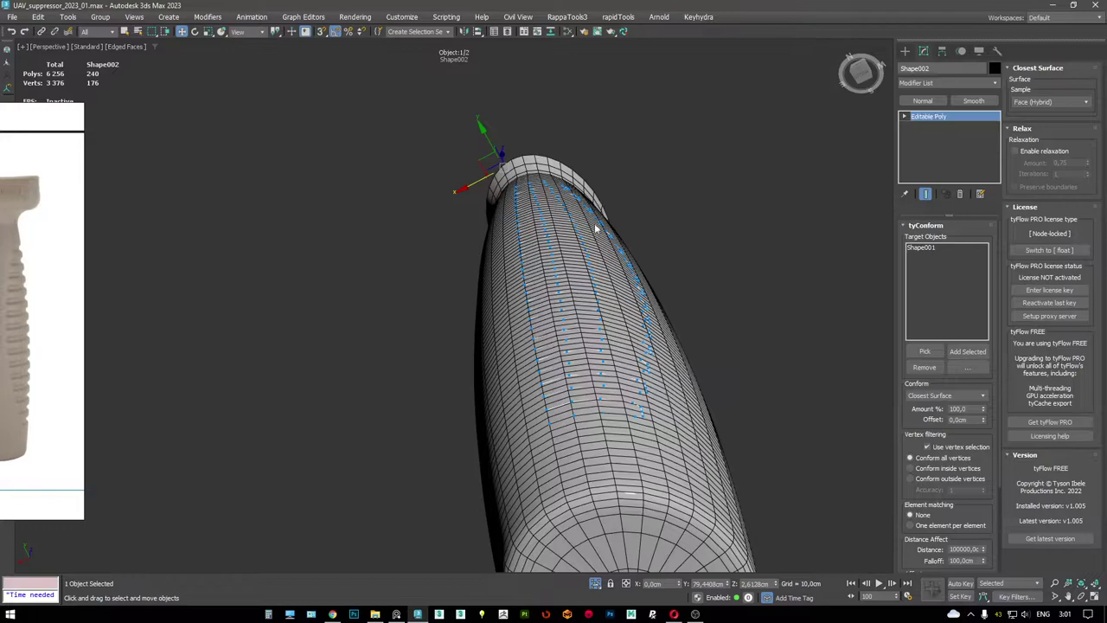
middle_click_drag(595, 228, 556, 230, "alt")
key("1")
key("F3")
scroll(497, 213, "up", 2)
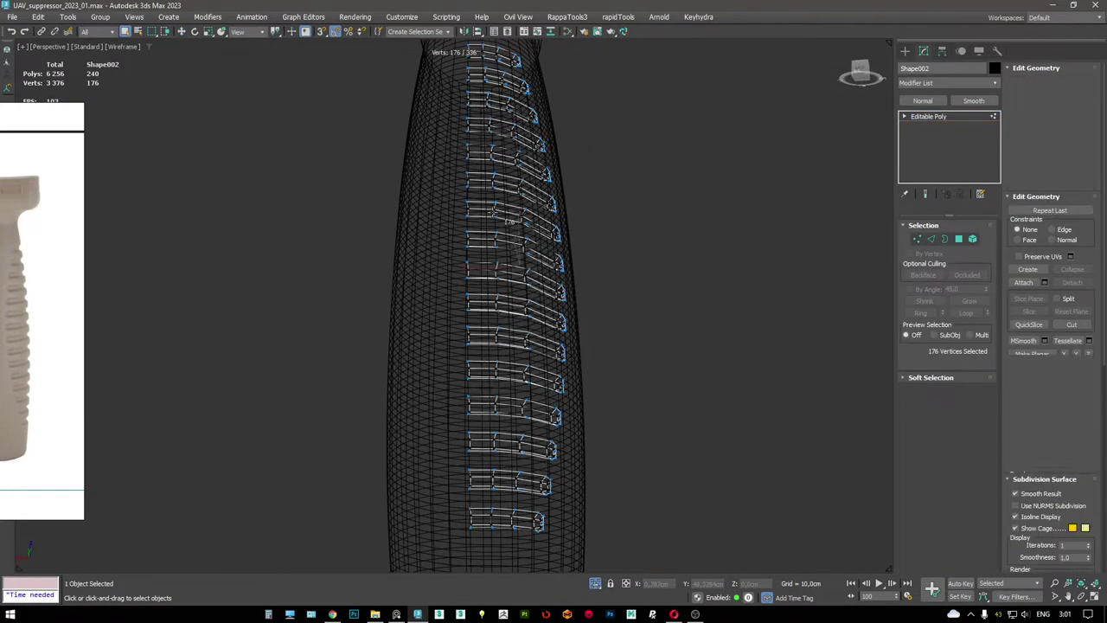
middle_click_drag(485, 196, 484, 138, "alt")
scroll(404, 130, "up", 3)
key("w")
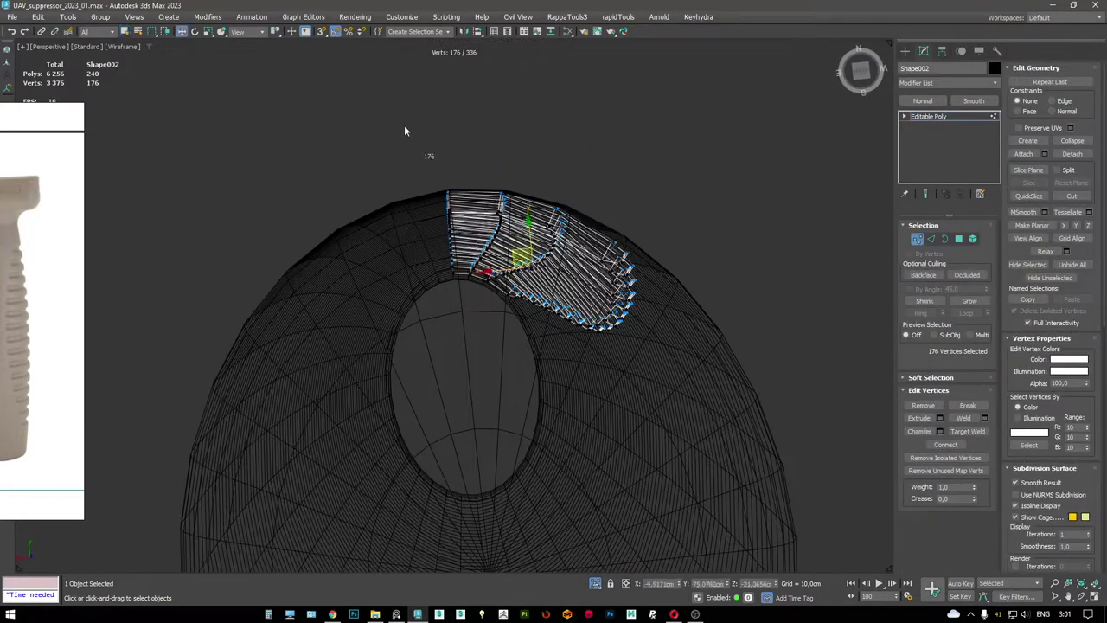
left_click_drag(461, 358, 461, 356)
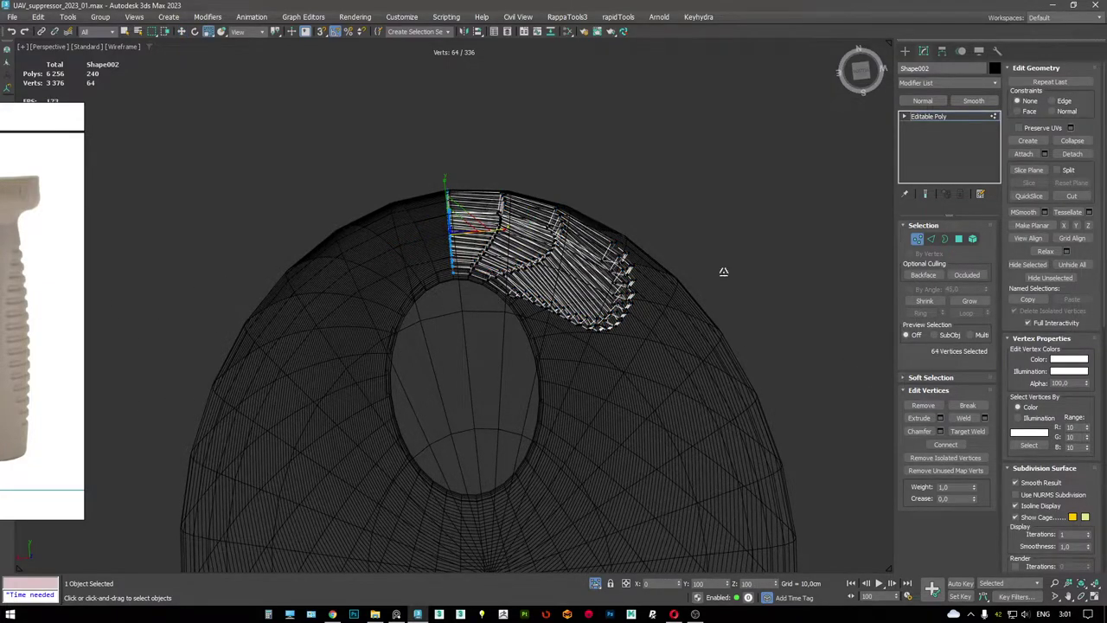
- Review the conformed strips from side views and exit vertex level
key("F3")
middle_click_drag(724, 272, 442, 225, "alt")
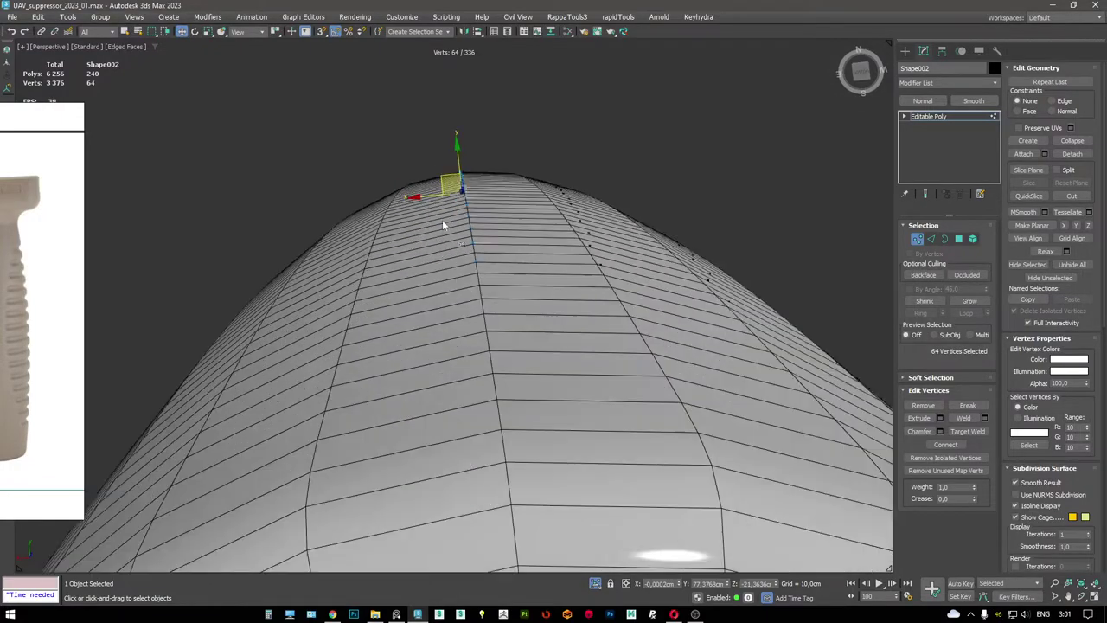
middle_click_drag(490, 345, 605, 355, "alt")
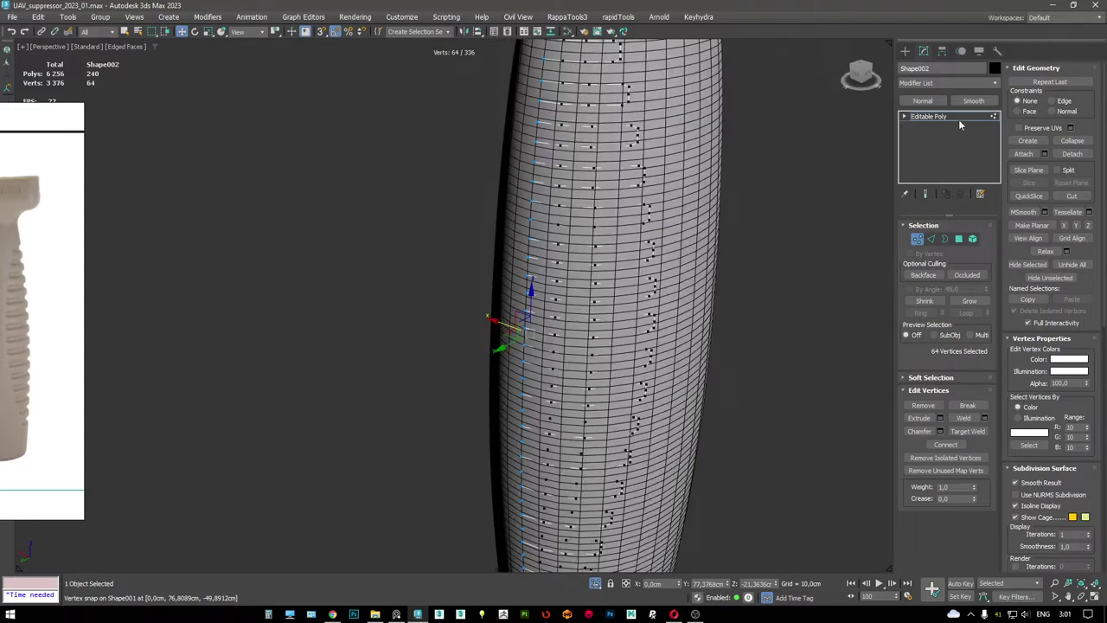
left_click(952, 117)
- Delete TurboSmooth from Shape001's stack, leaving a 752-polygon body, and review it from angled views
left_click(645, 166)
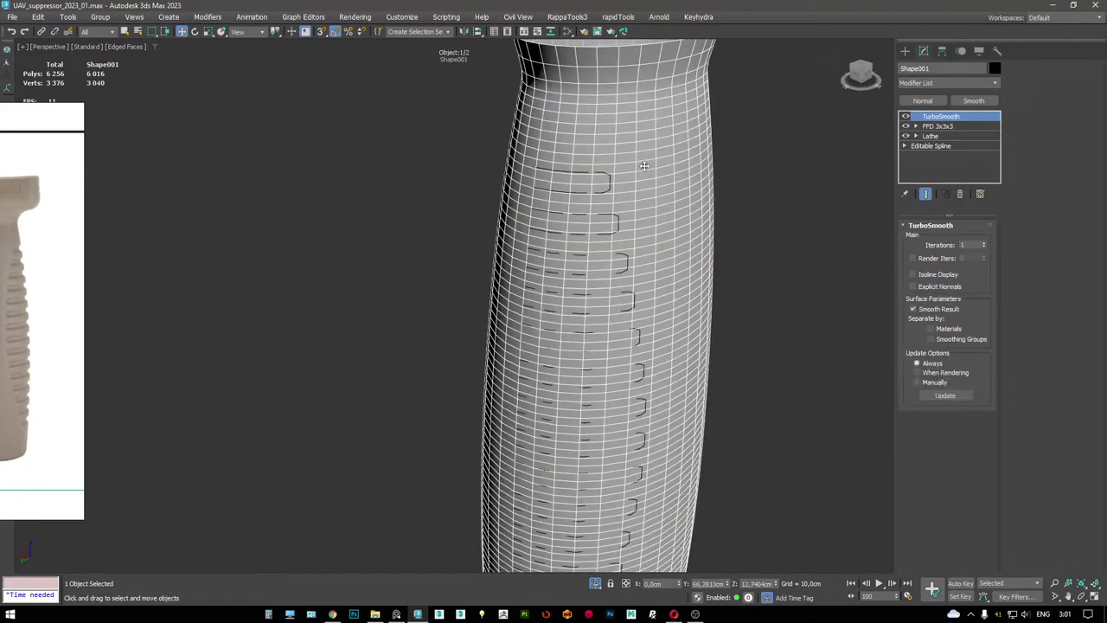
right_click(940, 121)
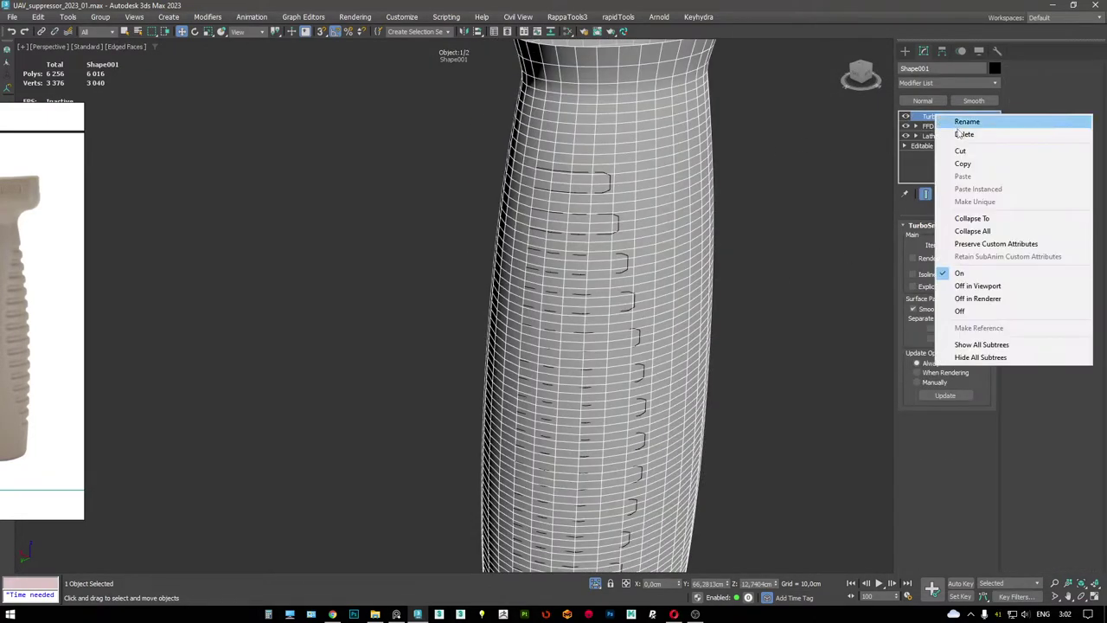
left_click(951, 129)
mouse_move(563, 185)
middle_mouse_down("alt")
mouse_move(608, 237)
mouse_move(673, 178)
mouse_move(640, 173)
middle_mouse_up("alt")
key("F3")
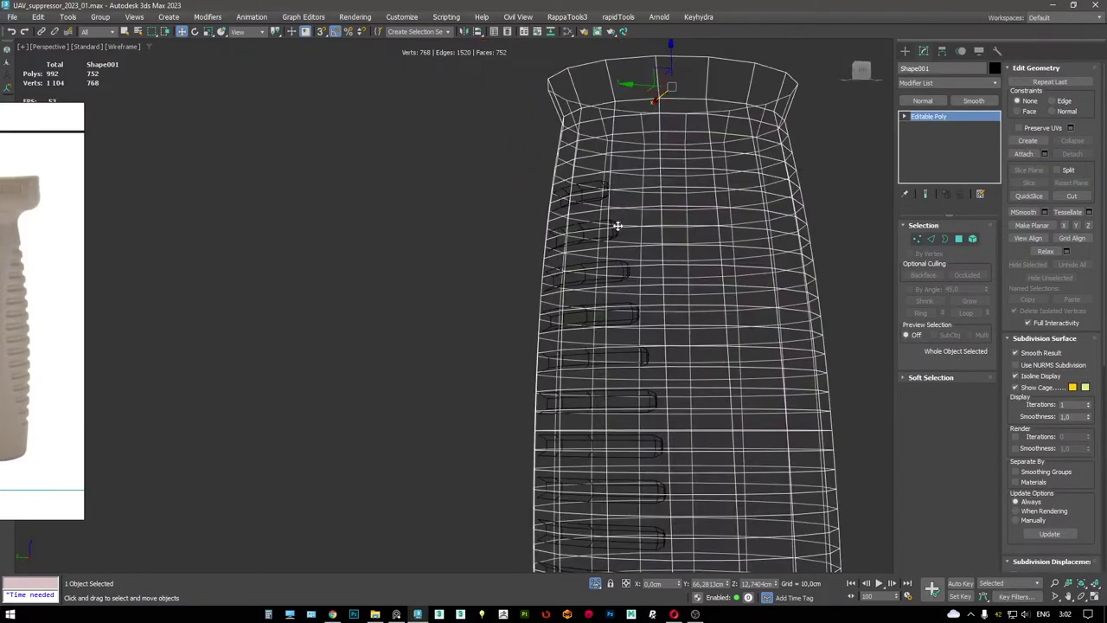
key("F3")
key("F3")
scroll(615, 218, "up", 5)
middle_click_drag(615, 217, 610, 255, "alt")
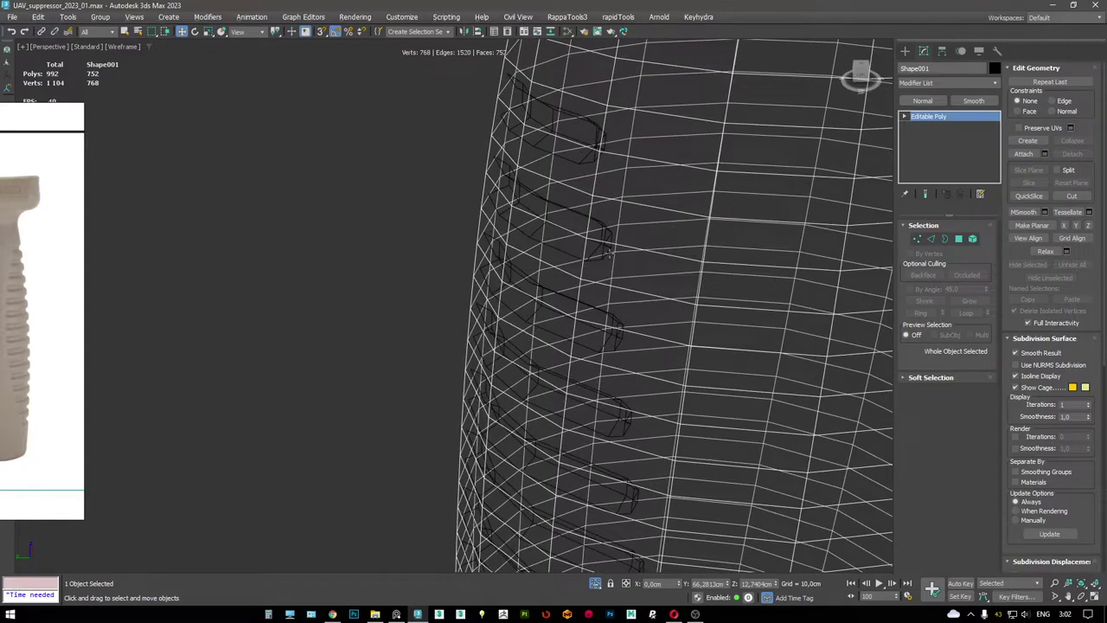
- Select Shape002 and all 176 of its vertices, viewing them in wireframe from above
key("2")
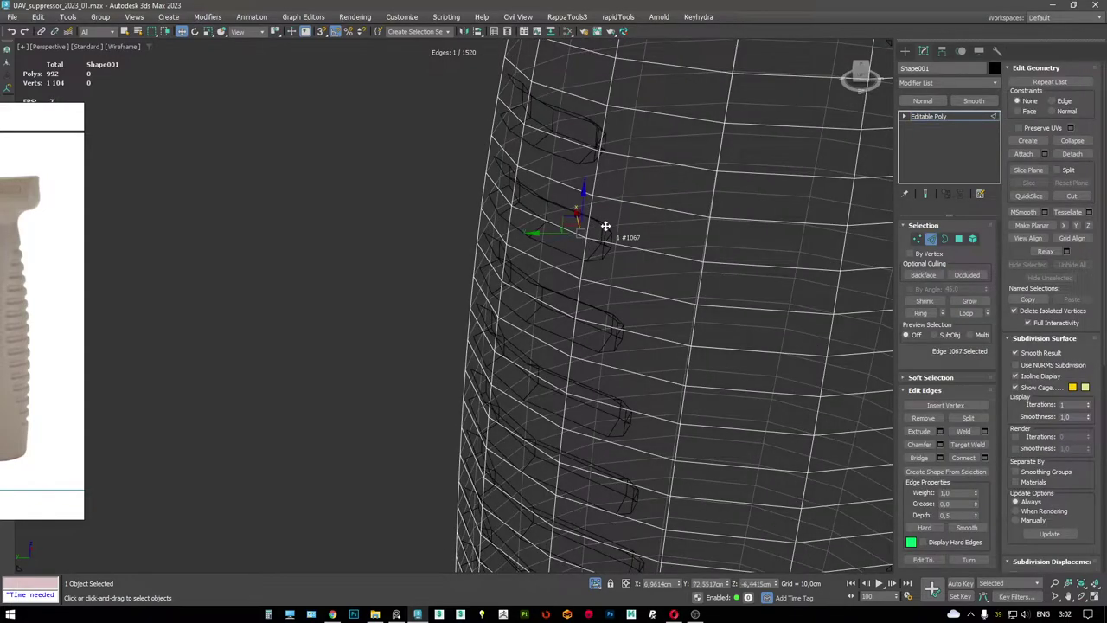
left_click(958, 116)
left_click(600, 235)
key("1")
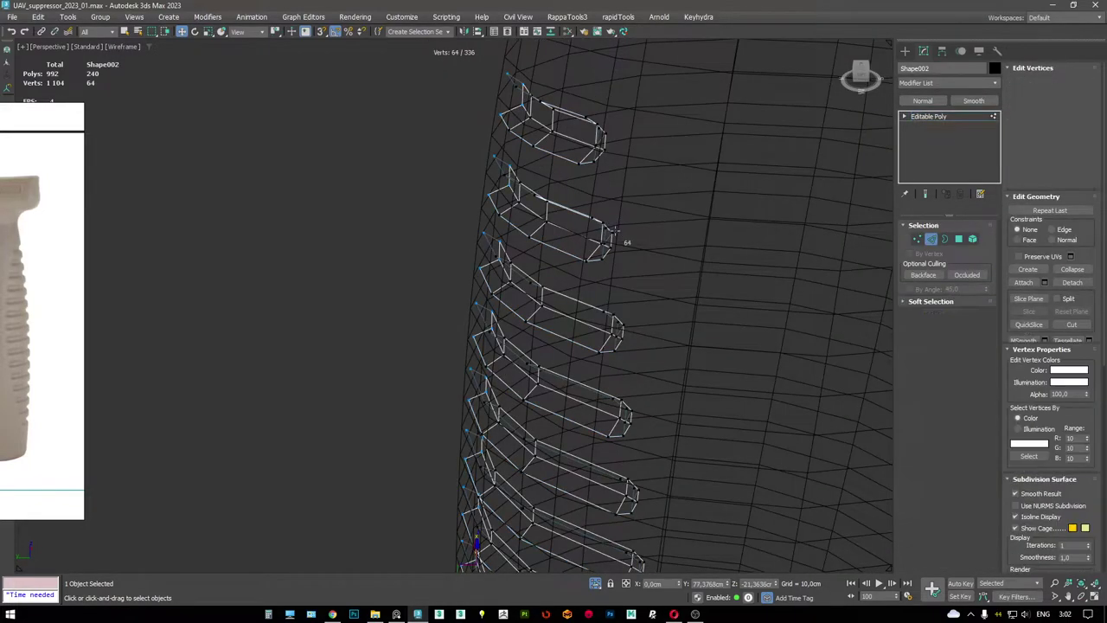
key("ctrl+a")
key("F3")
scroll(622, 237, "down", 2)
key("F3")
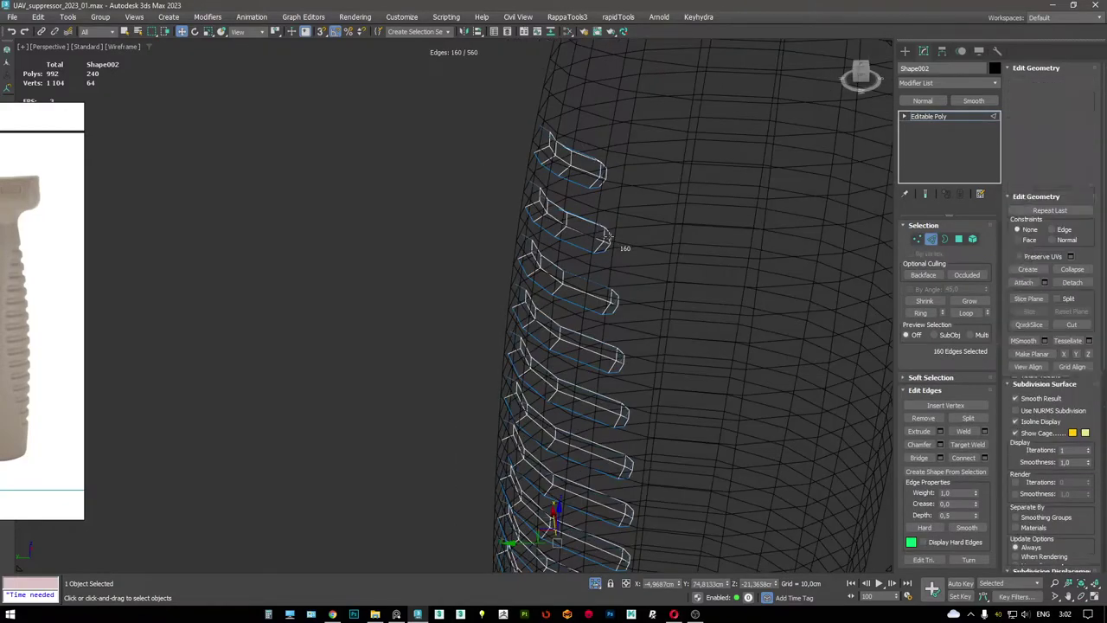
key("ctrl+Page_Up")
mouse_move(619, 238)
middle_mouse_down("alt")
mouse_move(624, 331)
mouse_move(636, 330)
mouse_move(597, 299)
mouse_move(540, 279)
mouse_move(598, 319)
mouse_move(577, 317)
middle_mouse_up("alt")
- Inspect the strip vertices from tilted side views in wireframe and shaded modes
right_click(676, 327)
scroll(577, 316, "up", 6)
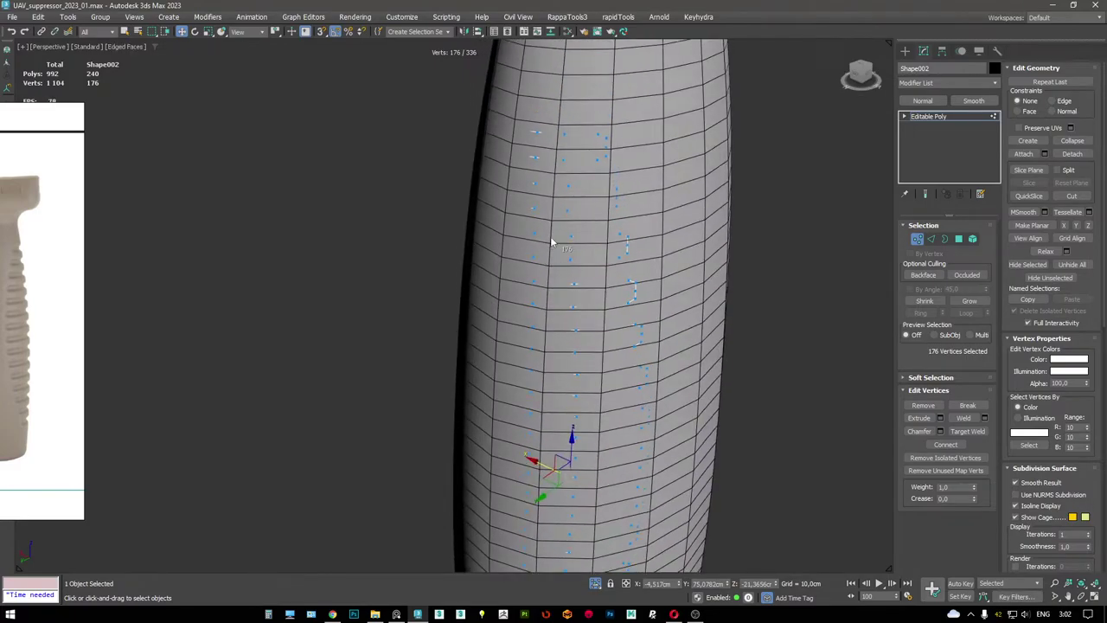
scroll(523, 243, "up", 2)
key("F3")
mouse_move(505, 229)
middle_mouse_down("alt")
mouse_move(587, 272)
mouse_move(626, 252)
mouse_move(611, 239)
middle_mouse_up("alt")
key("F3")
key("F3")
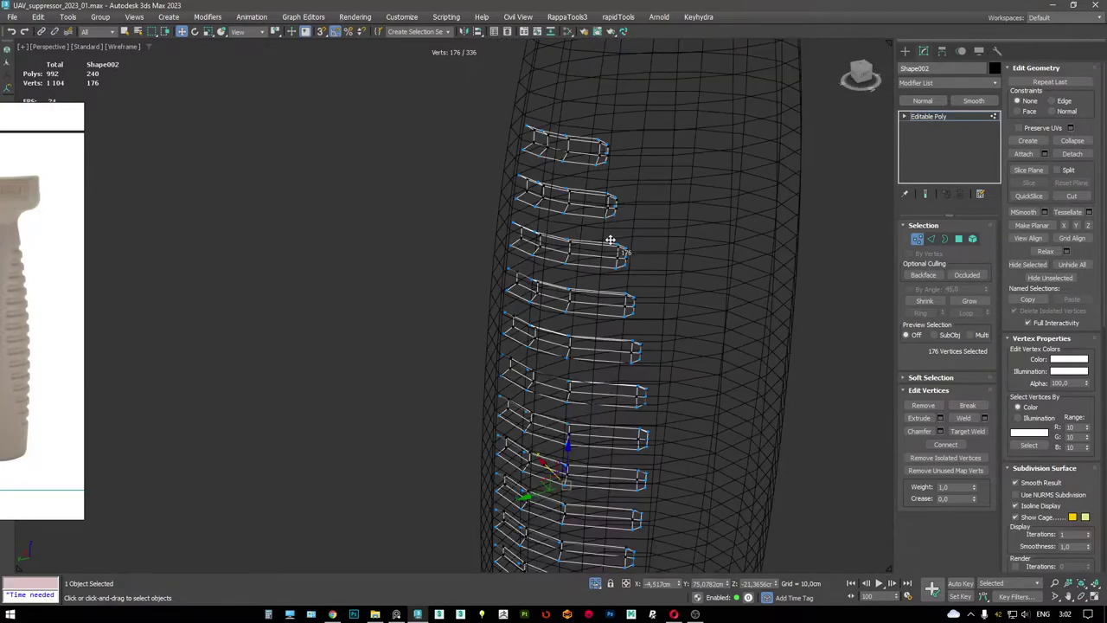
key("F3")
- Exit Vertex level and undo until Shape001's Editable Spline, Lathe and FFD 3x3x3 stack returns
left_click(928, 116)
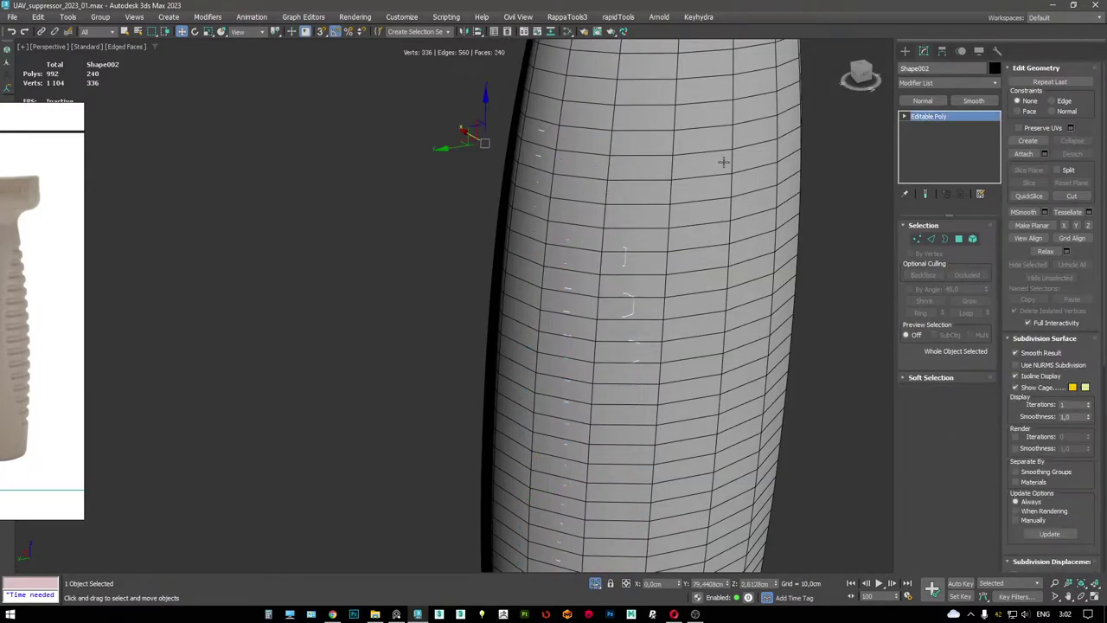
key("F3")
key("ctrl+z")
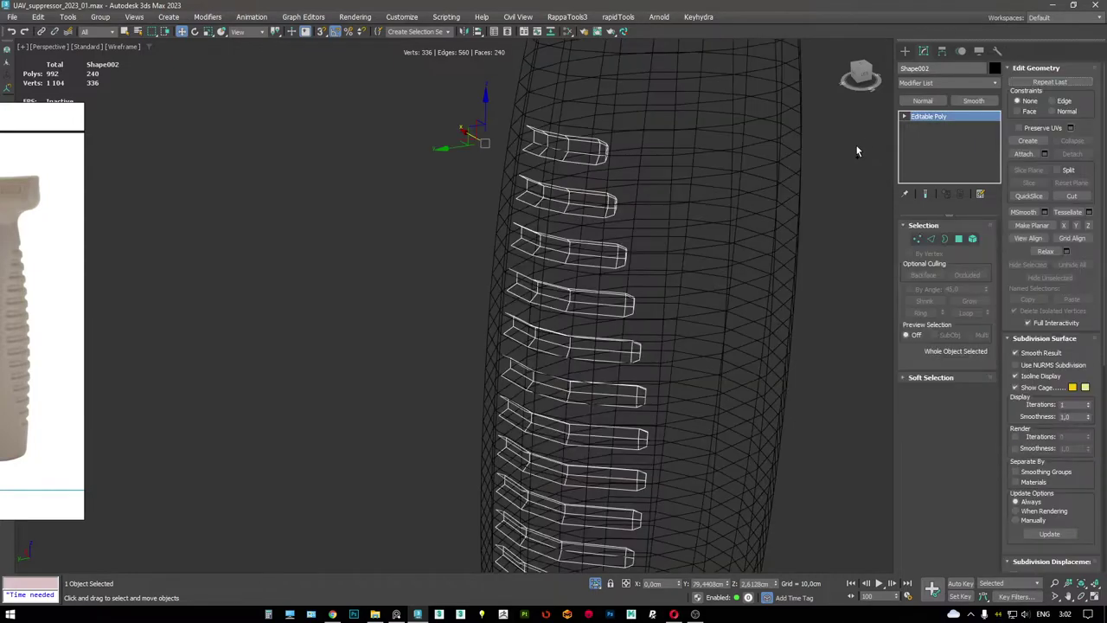
key("ctrl+z")
key("ctrl+z")
- Raise the grip body's Lathe to 24 segments and turn on Weld Core
key("F3")
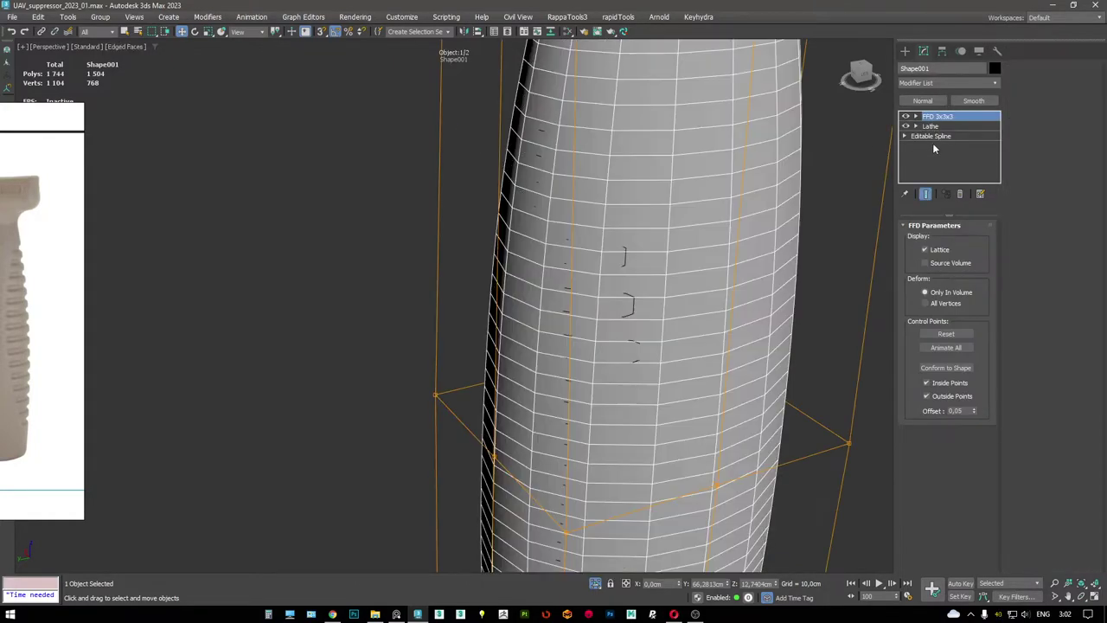
key("F3")
left_click(934, 127)
key("F3")
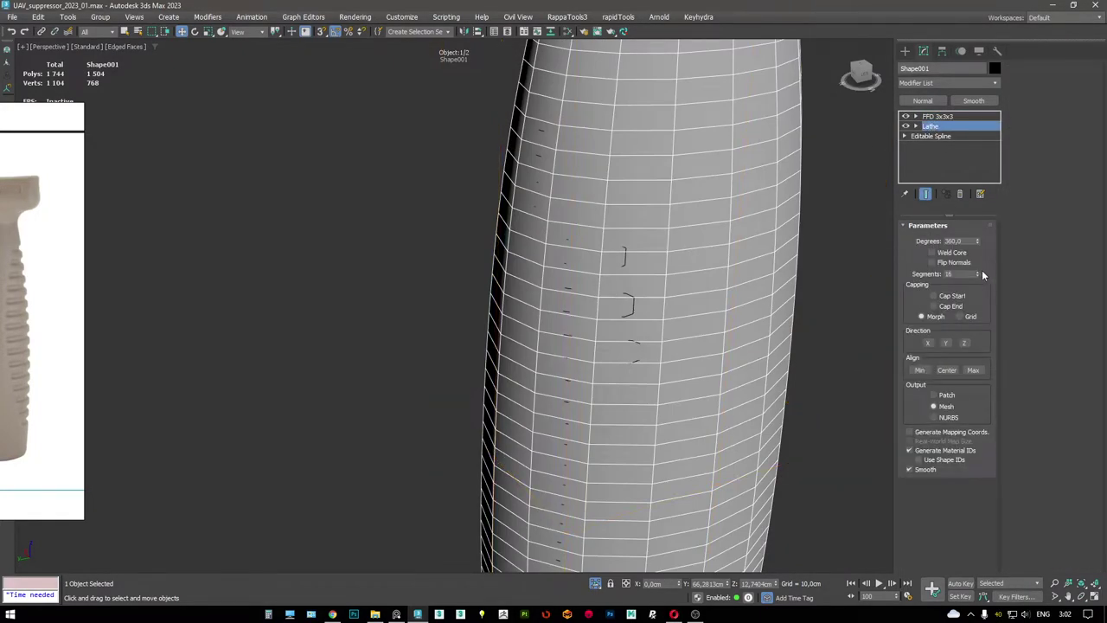
left_click_drag(977, 274, 979, 275)
scroll(701, 252, "down", 3)
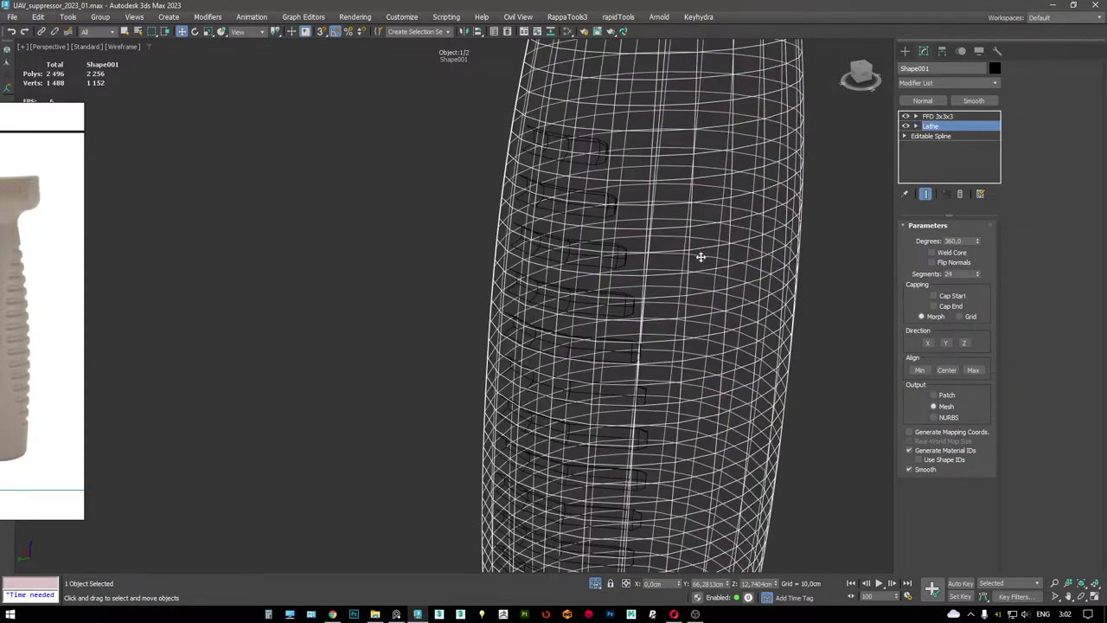
middle_click_drag(702, 252, 593, 212, "alt")
left_click(946, 252)
mouse_move(610, 259)
middle_mouse_down("alt")
mouse_move(593, 257)
mouse_move(586, 213)
mouse_move(667, 222)
mouse_move(586, 212)
mouse_move(624, 232)
mouse_move(606, 238)
middle_mouse_up("alt")
- Collapse Shape001 into a 1,128-polygon editable poly and view it in wireframe
key("alt+c")
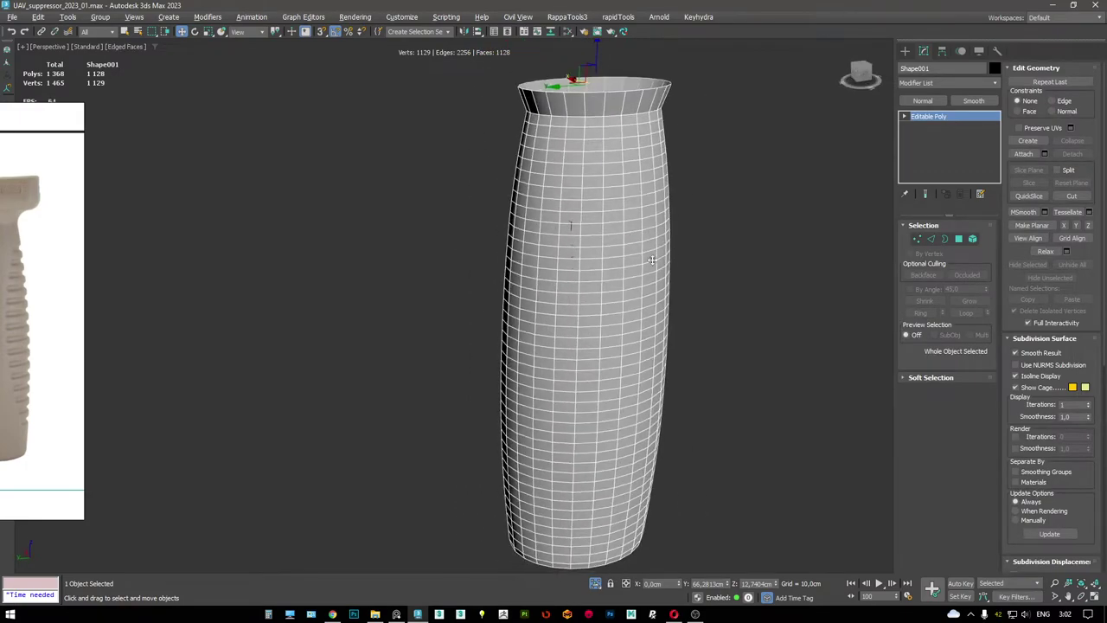
key("F3")
scroll(586, 245, "up", 4)
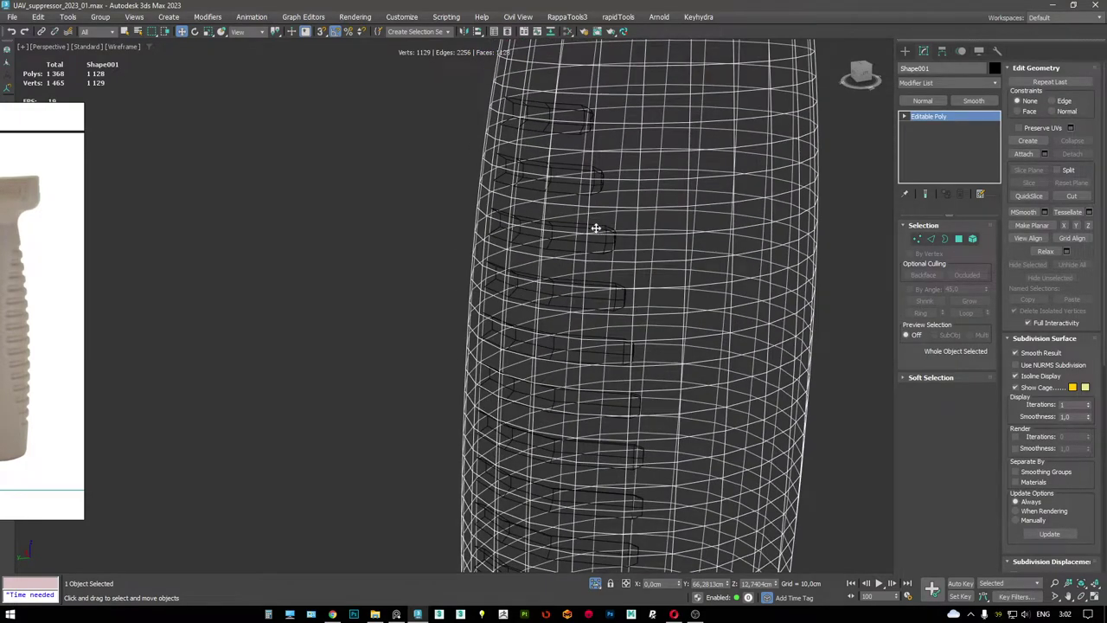
- Add a tyConform modifier to the groove strips (Shape002) targeting Shape001
left_click(595, 227)
key("1")
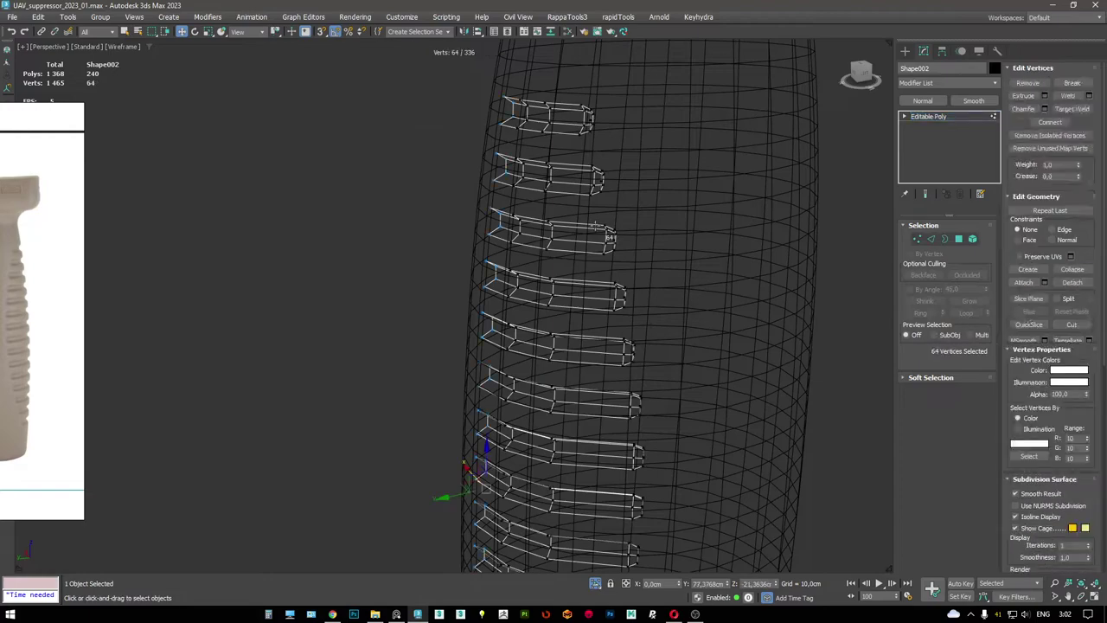
key("F3")
middle_click_drag(709, 206, 689, 171)
right_click(700, 248)
left_click(676, 303)
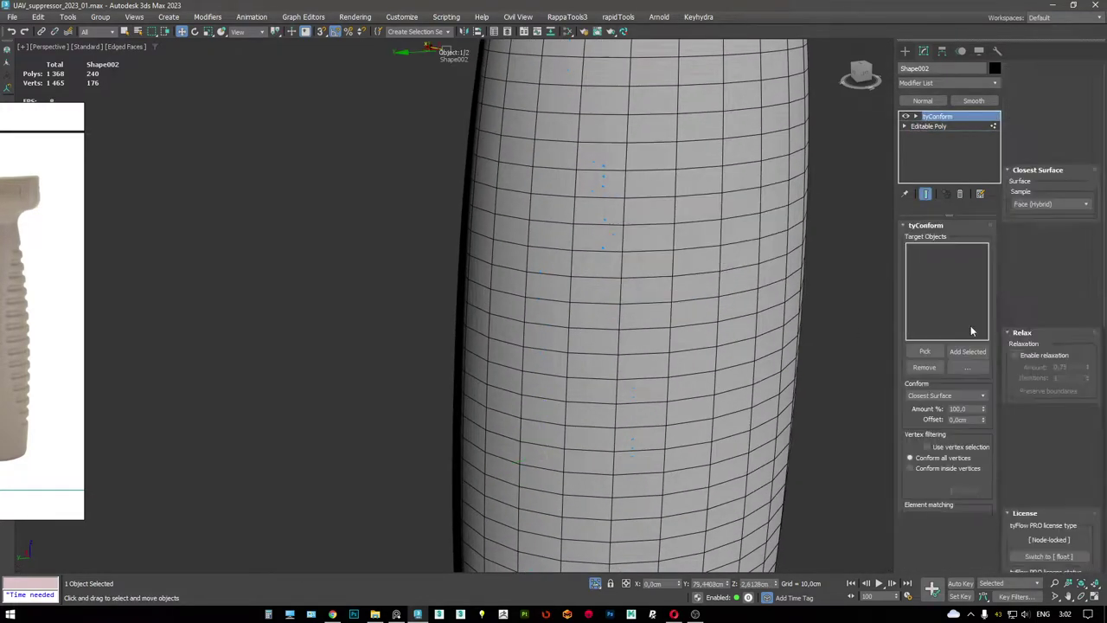
left_click(926, 350)
left_click(764, 303)
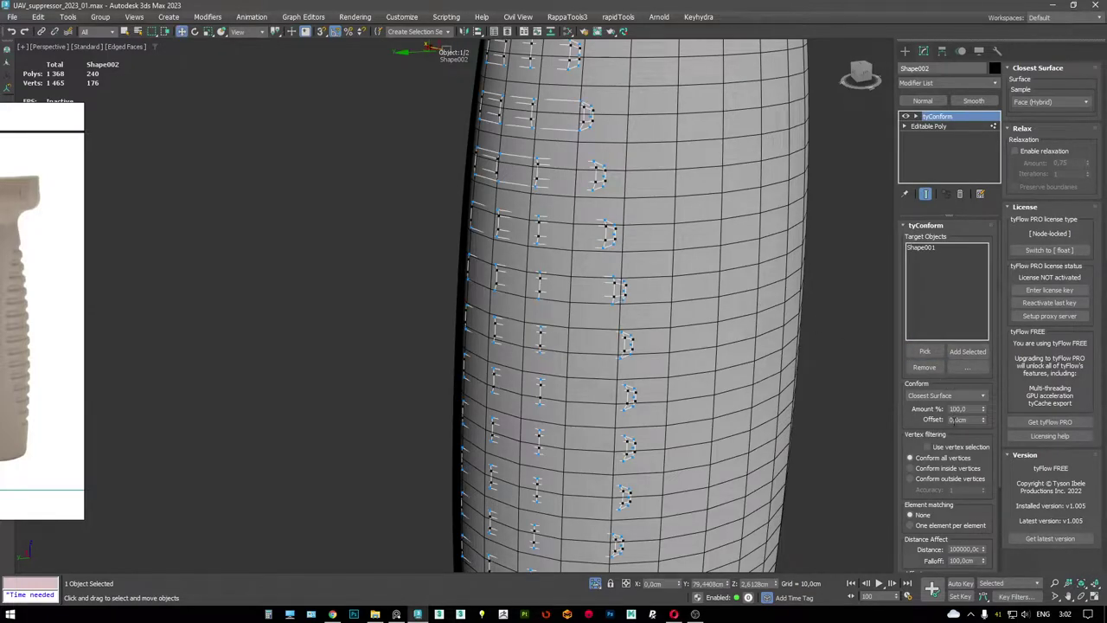
- Inspect the conformed groove strips against the grip body in wireframe and shaded views
scroll(697, 323, "down", 4)
middle_click_drag(697, 323, 633, 229, "alt")
scroll(632, 195, "up", 8)
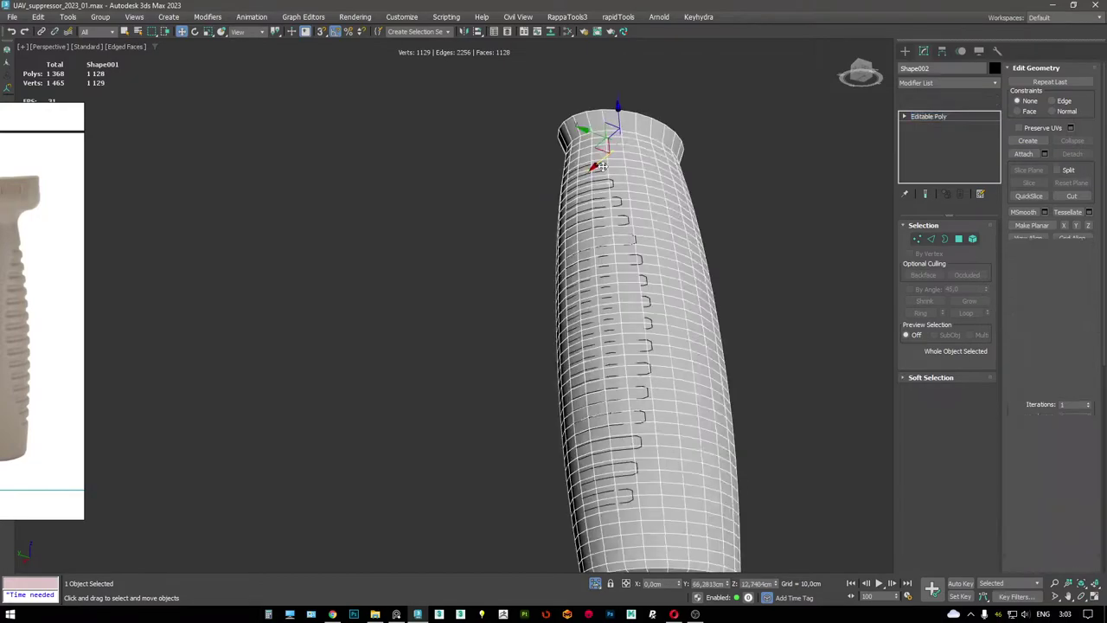
left_click(637, 162)
key("F3")
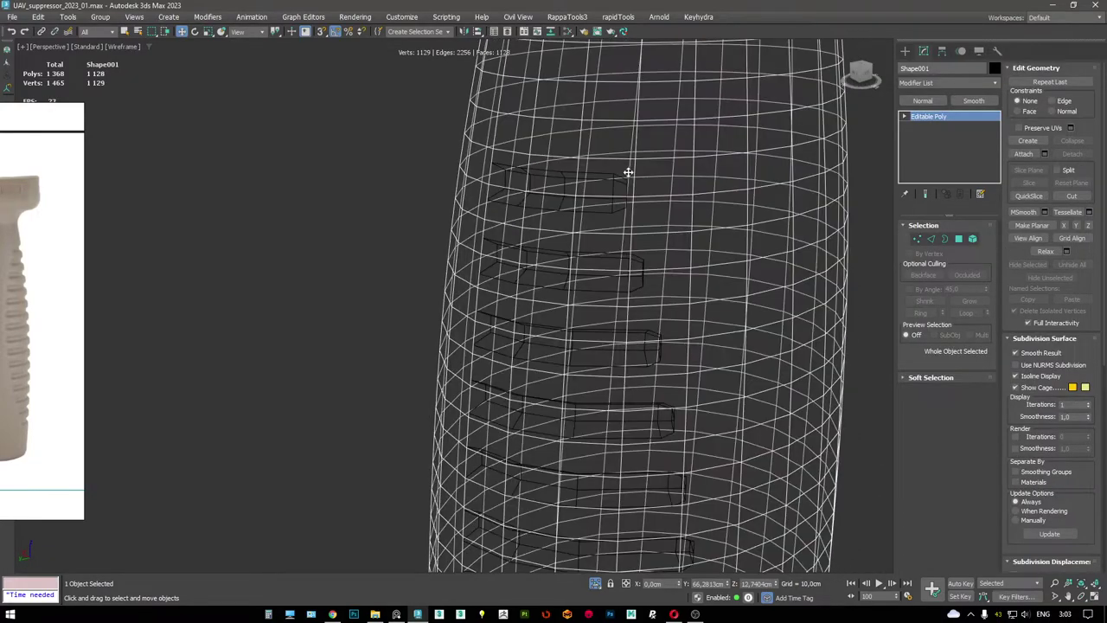
left_click(617, 176)
key("F3")
key("F3")
key("F3")
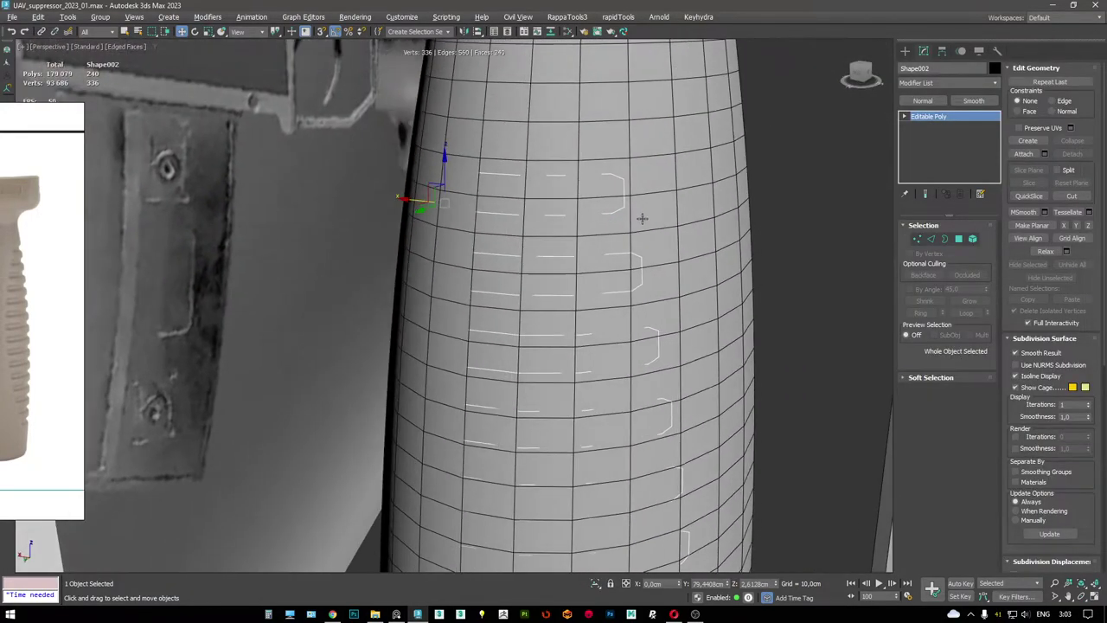
- Isolate the groove strips and select facing edges on the top and middle strips
key("alt+q")
middle_click_drag(655, 208, 679, 208, "alt")
key("2")
left_click(682, 176)
left_click(698, 203, "ctrl")
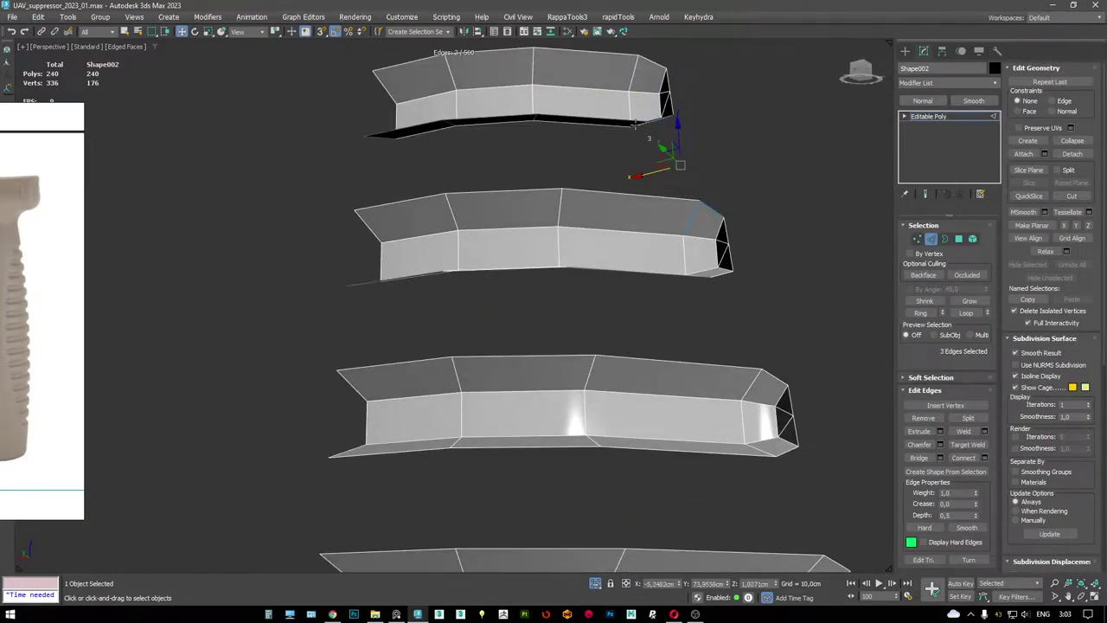
middle_click_drag(624, 115, 657, 182, "alt")
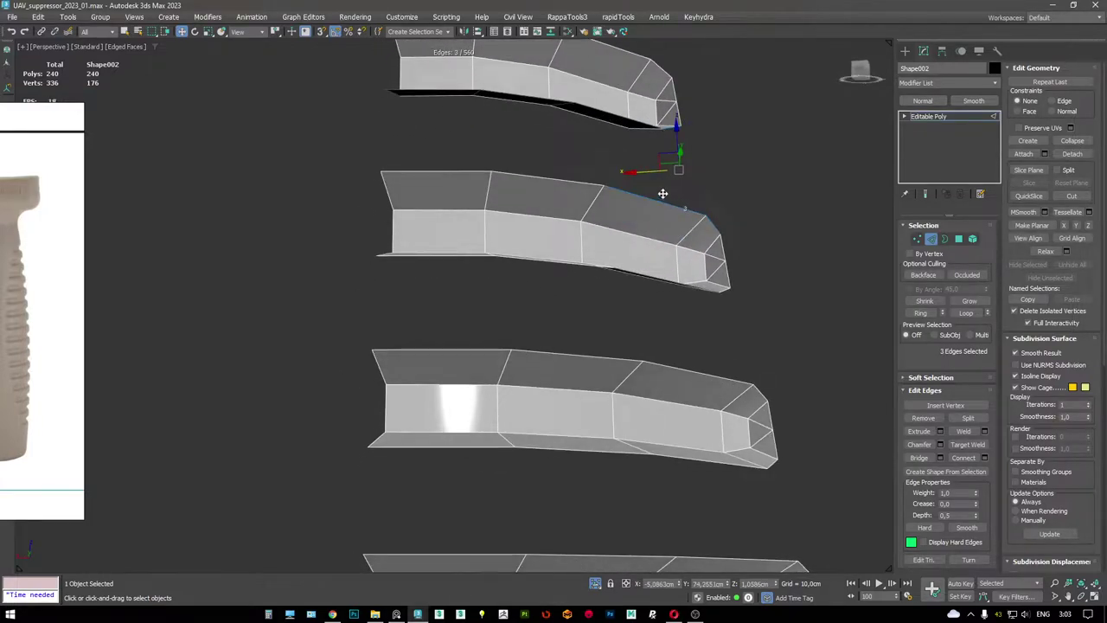
left_click(543, 179, "ctrl")
left_click(479, 168, "ctrl")
middle_click_drag(479, 168, 655, 254, "alt")
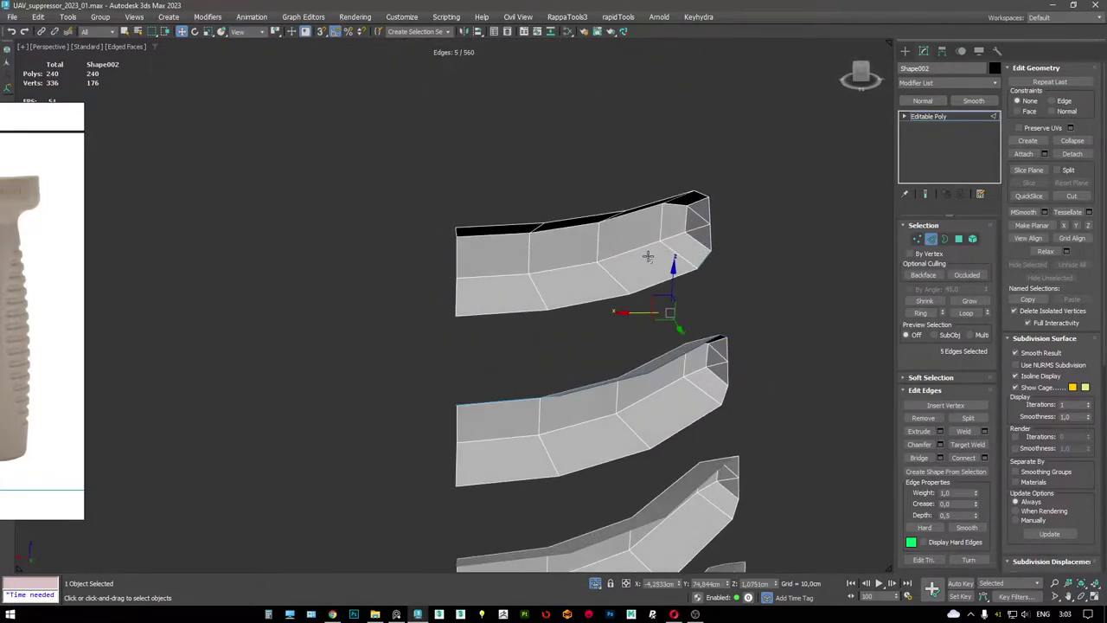
left_click(528, 304, "ctrl")
middle_click_drag(563, 311, 632, 251, "alt")
- Select the top strip's bottom edge loop plus the facing edges of the next strip
left_click(703, 284)
middle_click_drag(703, 284, 702, 309, "alt")
left_click(696, 316, "ctrl")
left_click(683, 322, "ctrl")
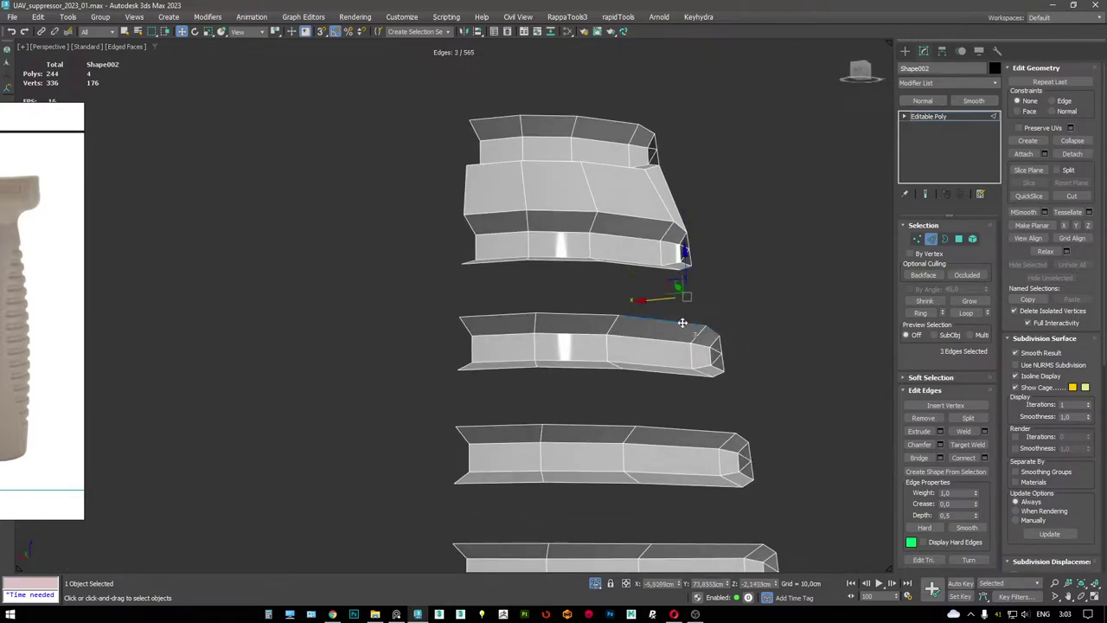
middle_click_drag(640, 258, 599, 307, "alt")
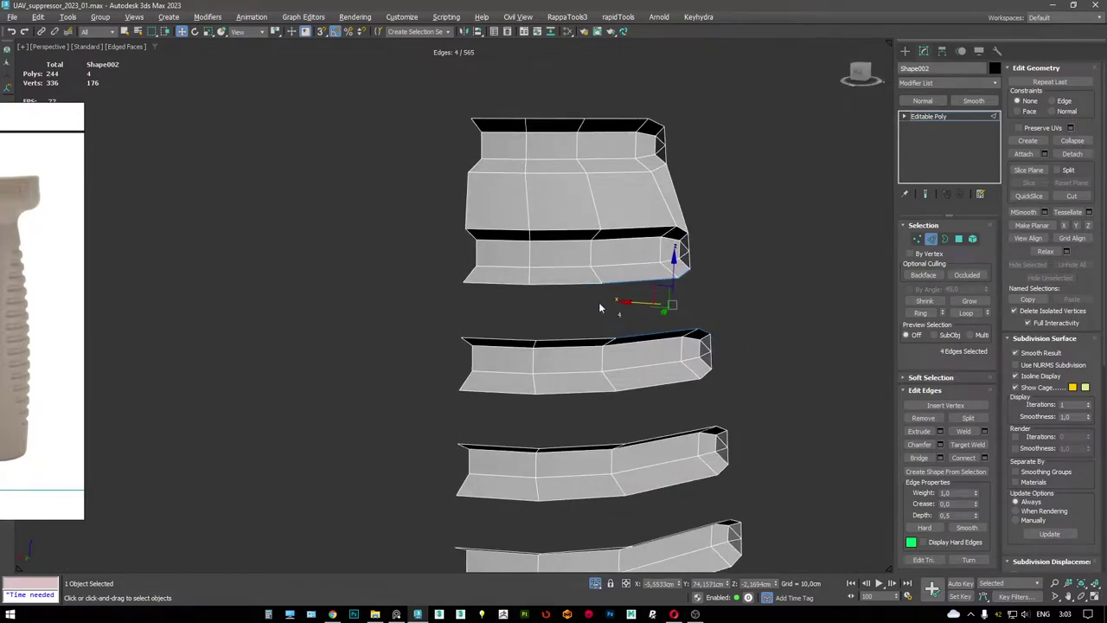
left_click(507, 341, "ctrl")
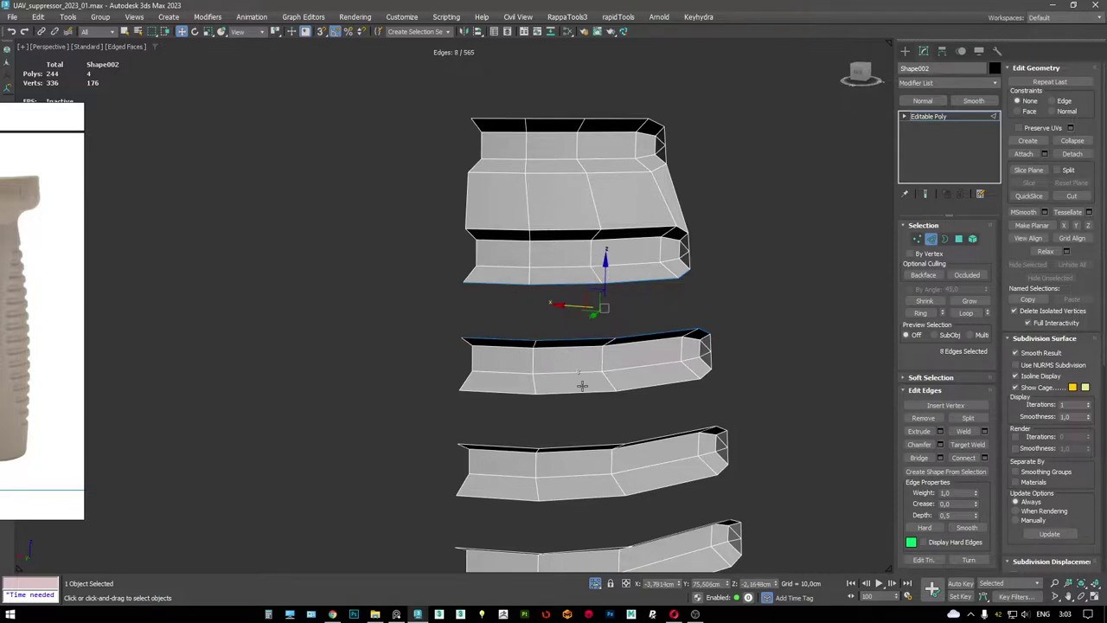
middle_click_drag(583, 383, 538, 203)
double_click(540, 215)
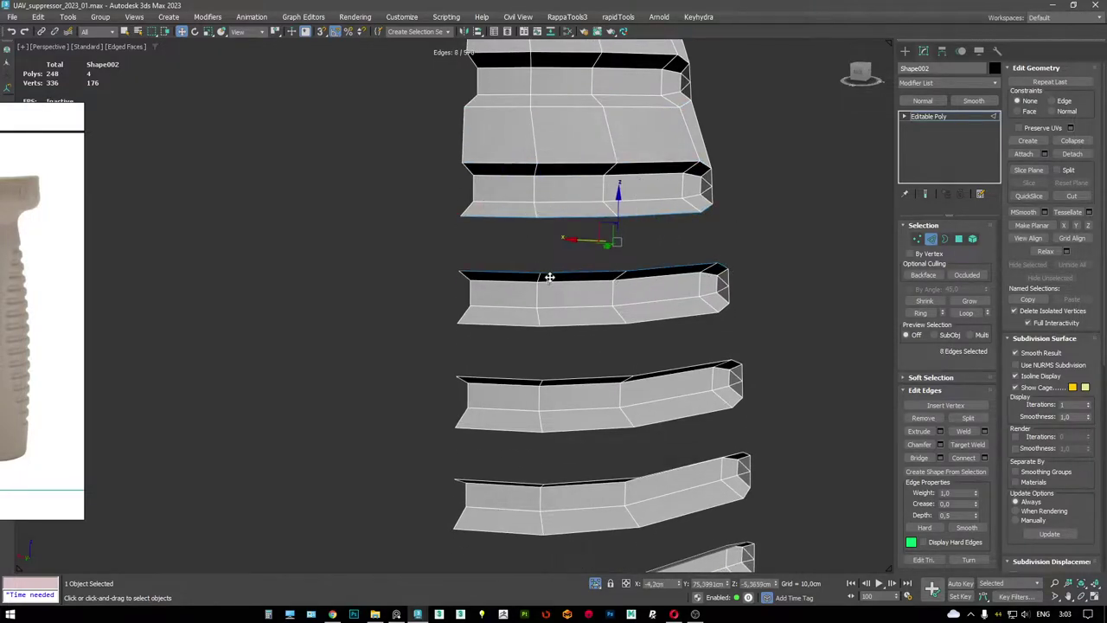
middle_click_drag(548, 272, 640, 182)
left_click(654, 179)
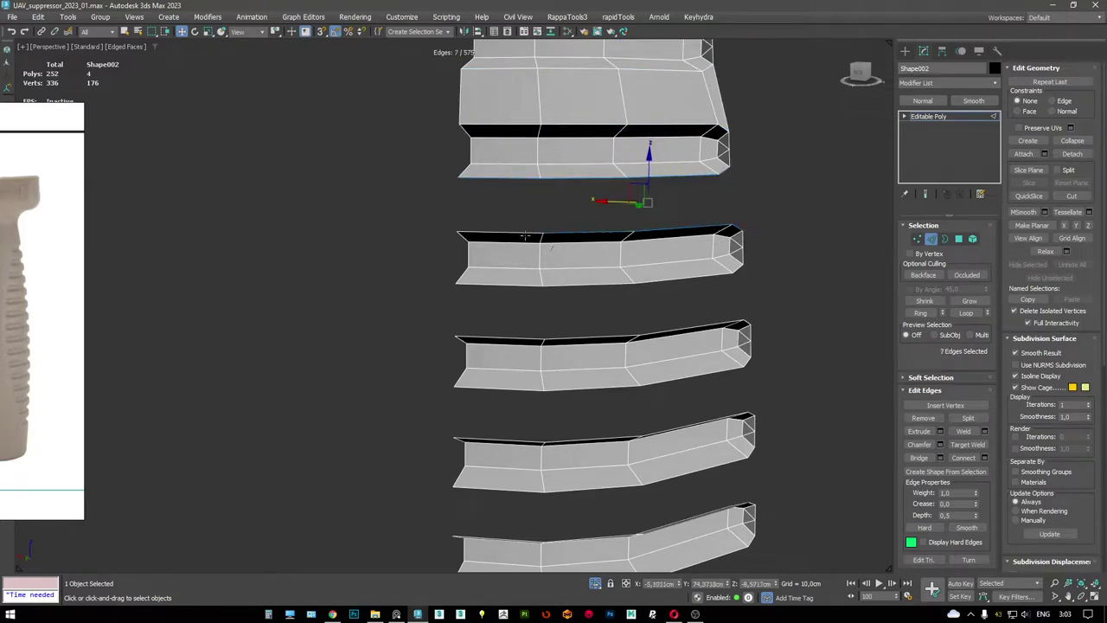
middle_click_drag(586, 265, 597, 260)
double_click(690, 174)
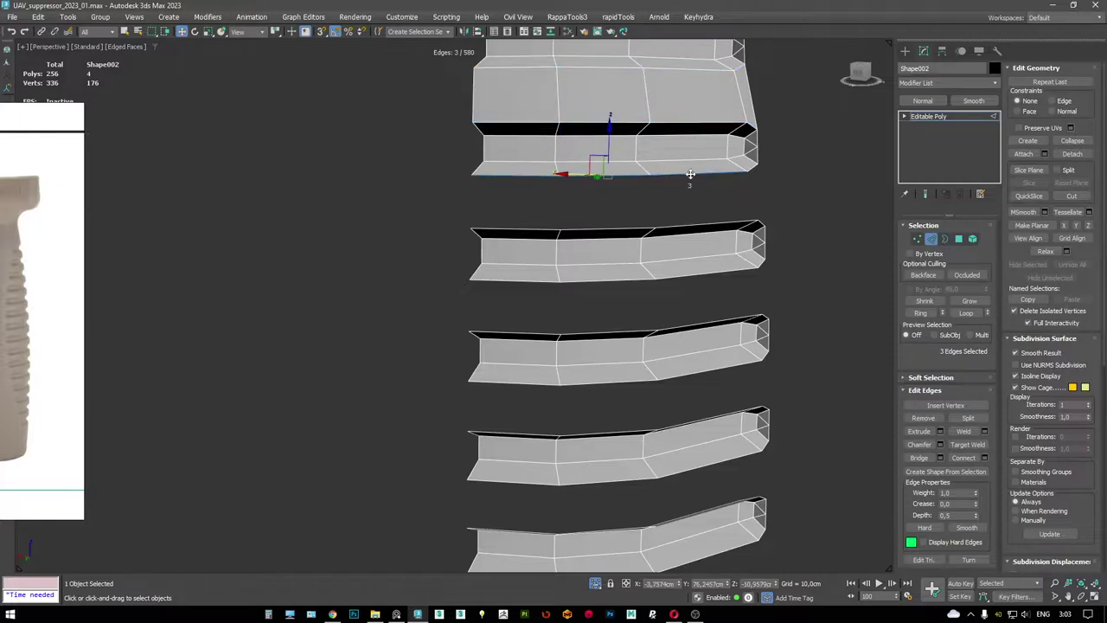
left_click(621, 225, "ctrl")
- Refine the selection of edge loops along the top strip's bottom and right end
middle_click_drag(626, 242, 677, 104)
left_click(719, 117)
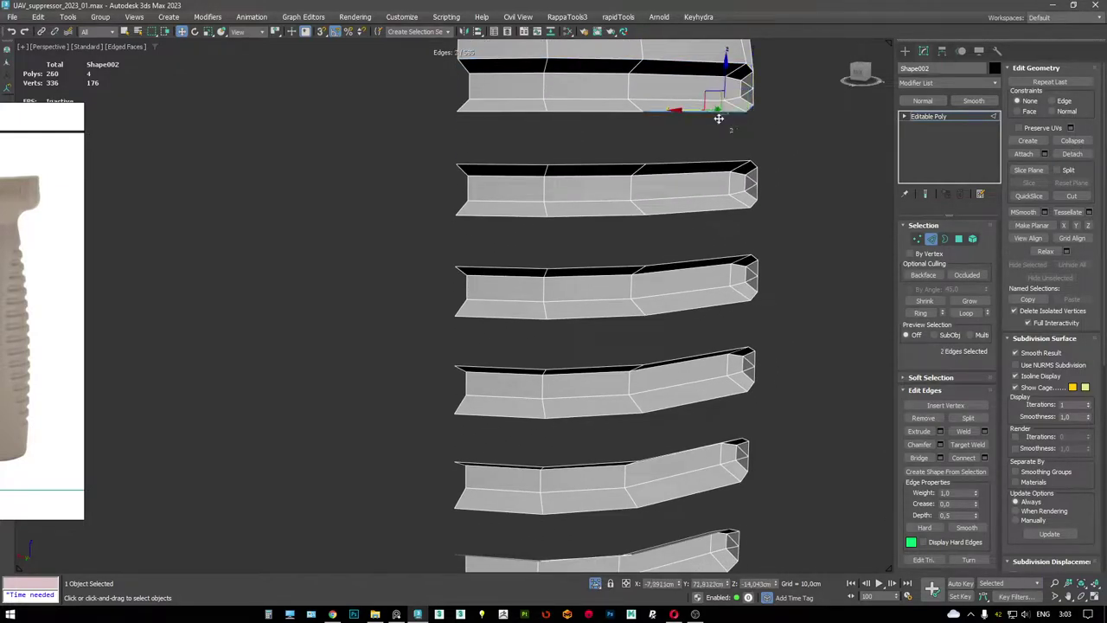
double_click(584, 111)
left_click(558, 165, "ctrl")
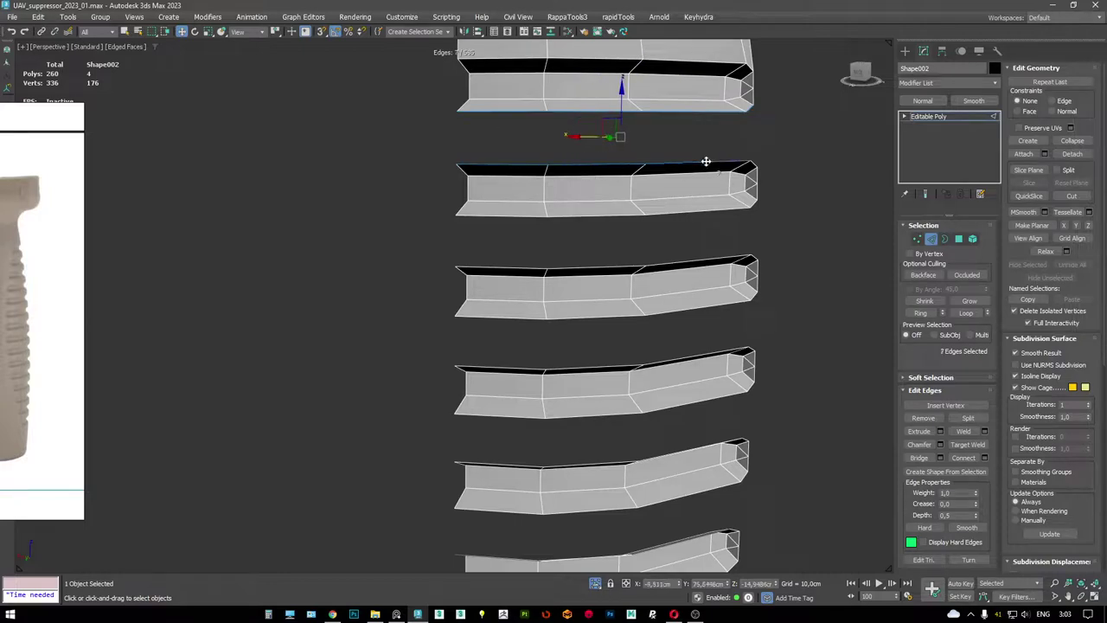
middle_click_drag(753, 203, 782, 127)
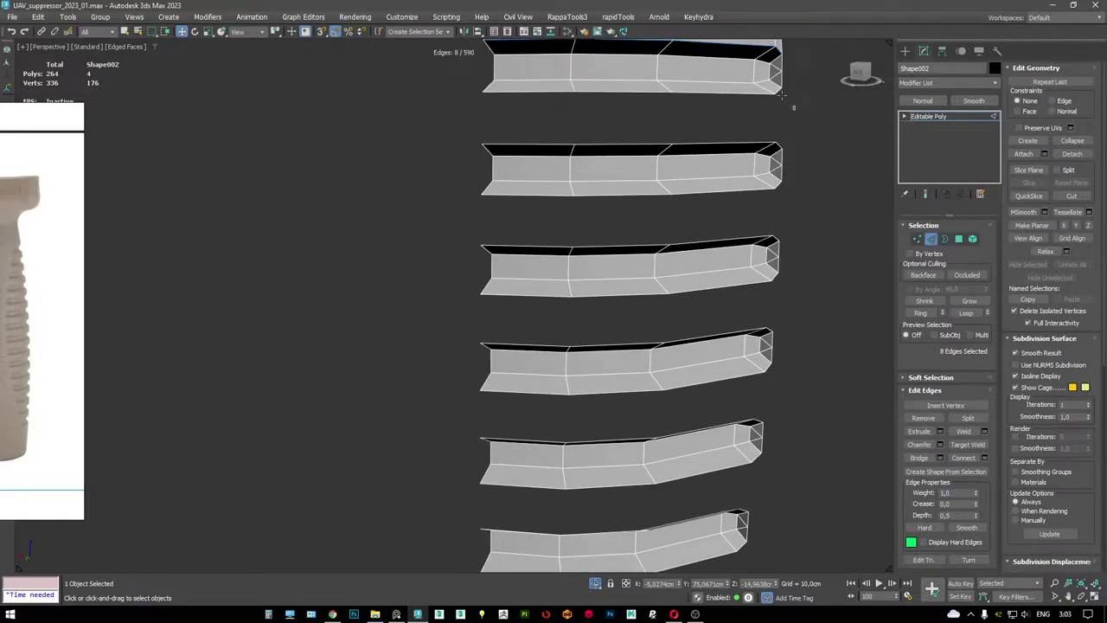
left_click(761, 96)
double_click(584, 111)
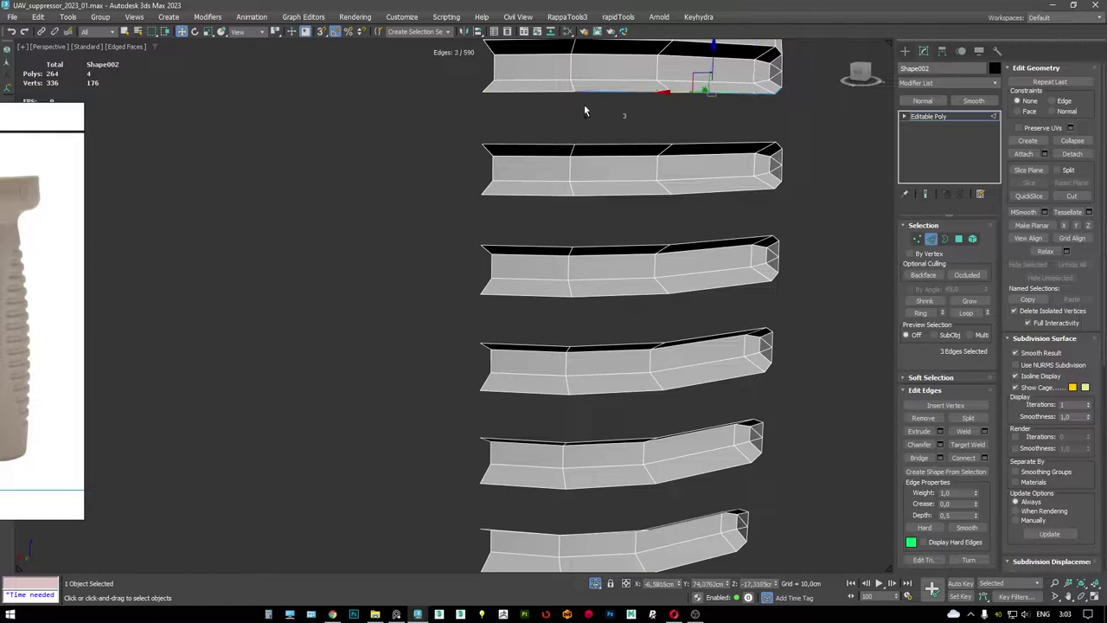
left_click(541, 93, "ctrl")
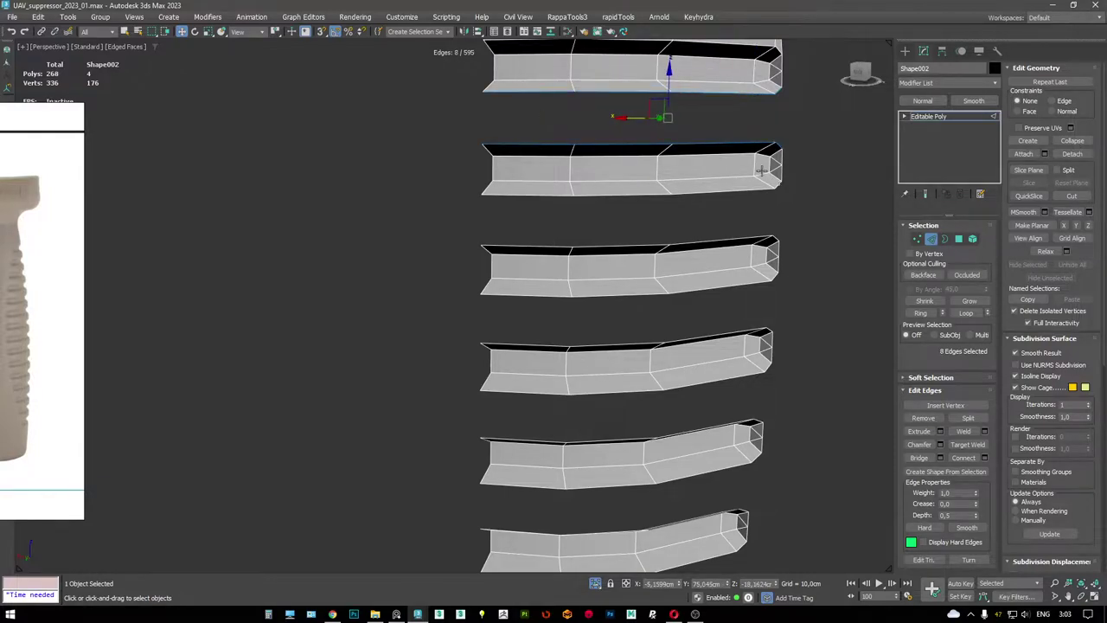
middle_click_drag(761, 170, 740, 167)
left_click(758, 93)
double_click(758, 141)
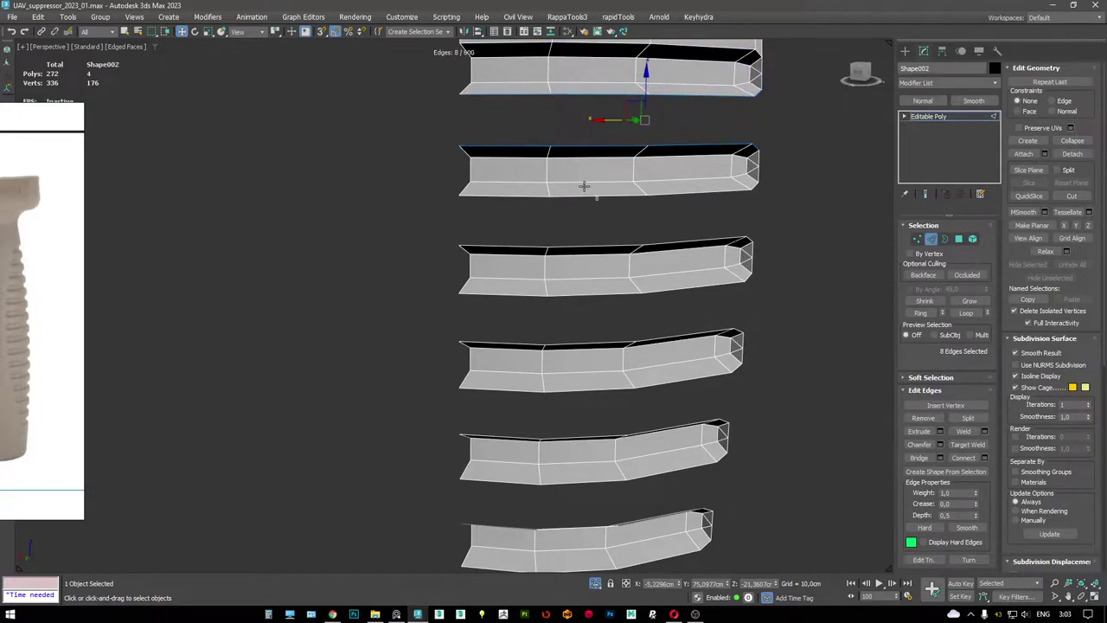
middle_click_drag(584, 186, 580, 221)
double_click(531, 128)
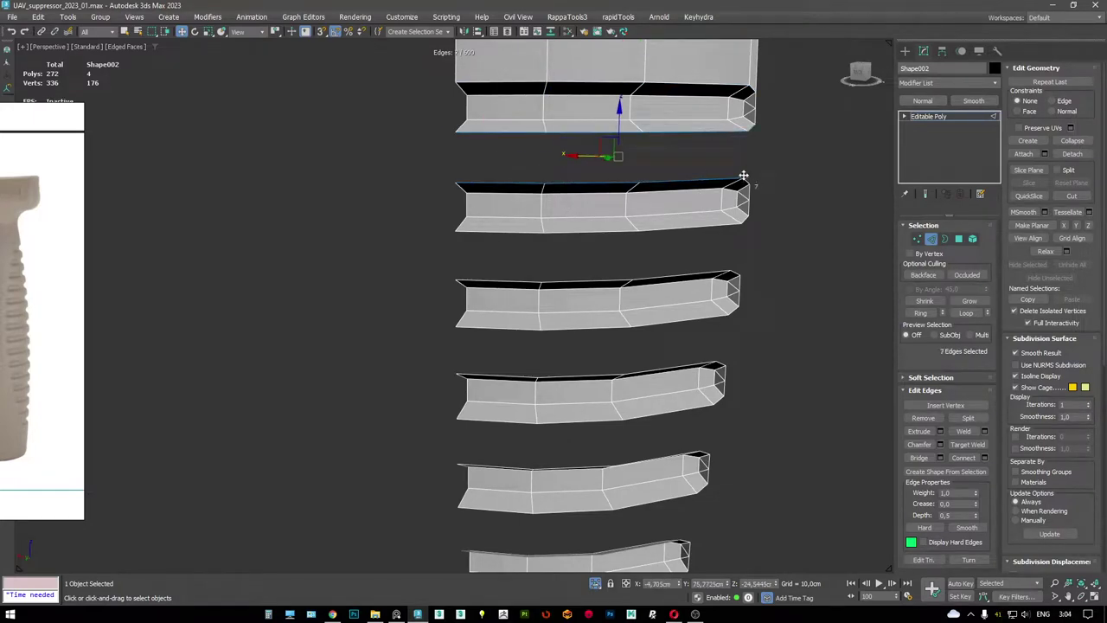
middle_click_drag(749, 182, 666, 165, "alt")
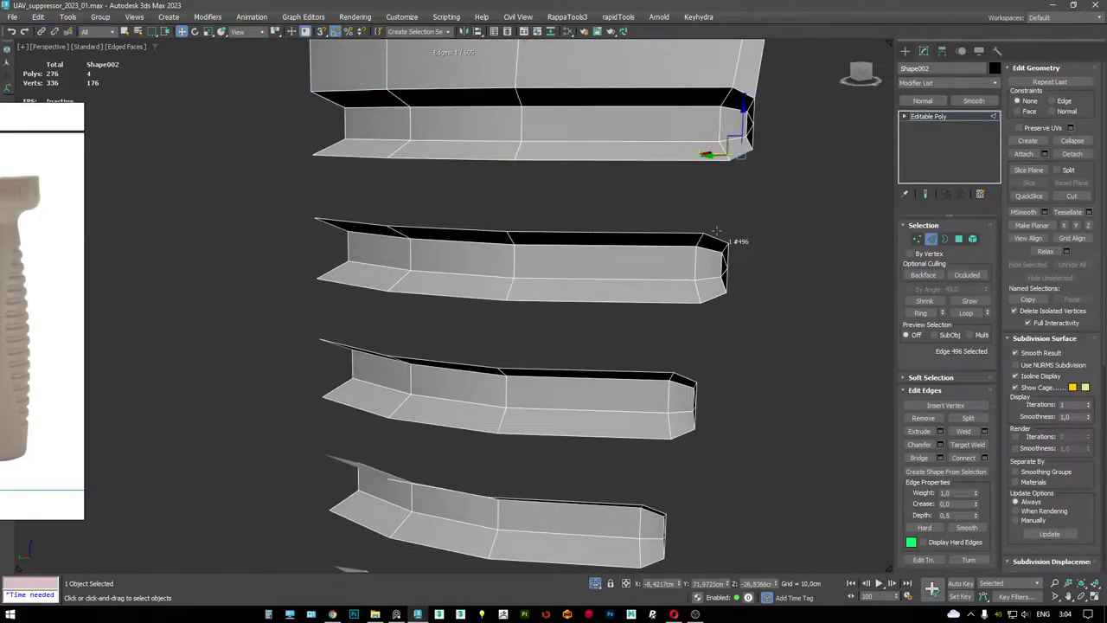
- Pick the facing edge segments between the top two strips
left_click(680, 231)
left_click(511, 161, "ctrl")
left_click(467, 159, "ctrl")
left_click(355, 155, "ctrl")
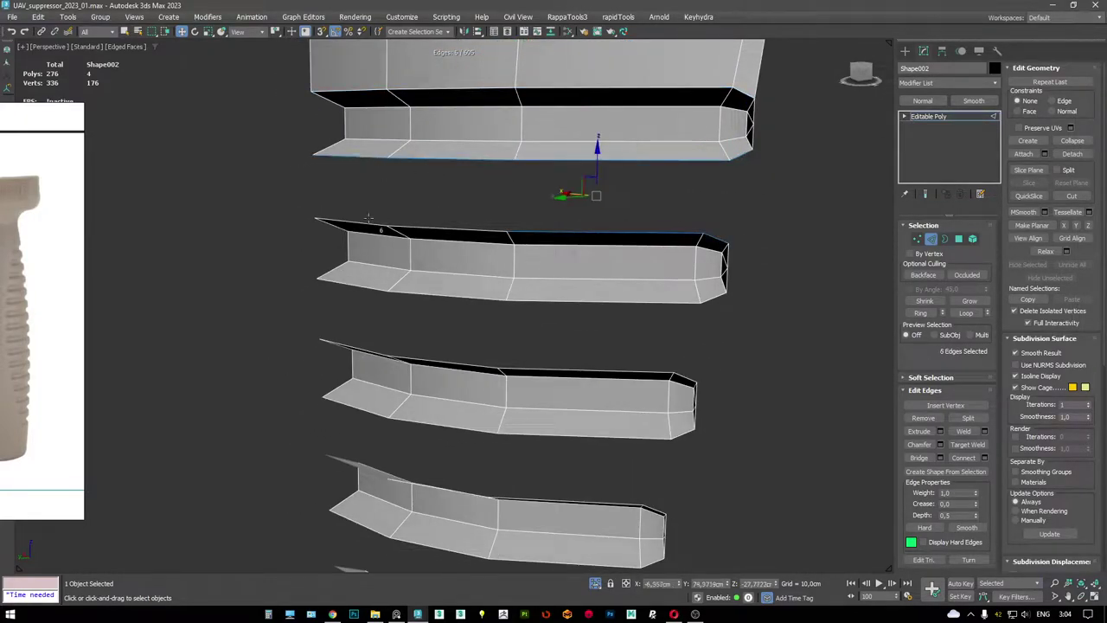
left_click(381, 222, "ctrl")
left_click(450, 230, "ctrl")
middle_click_drag(625, 288, 407, 179)
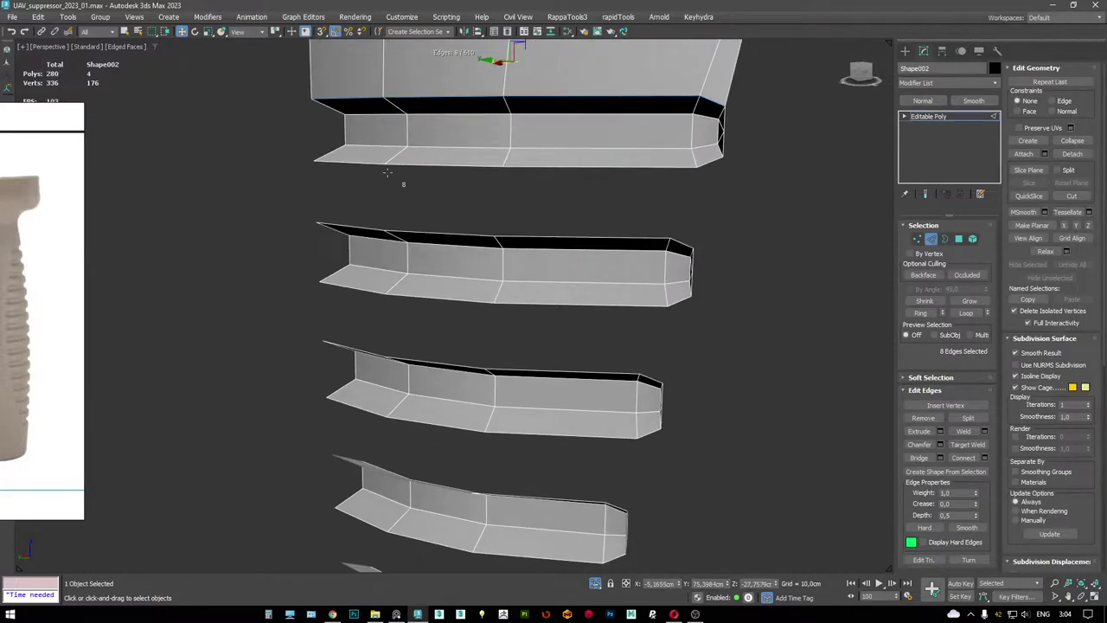
left_click(406, 163)
left_click(501, 165, "ctrl")
left_click(599, 168, "ctrl")
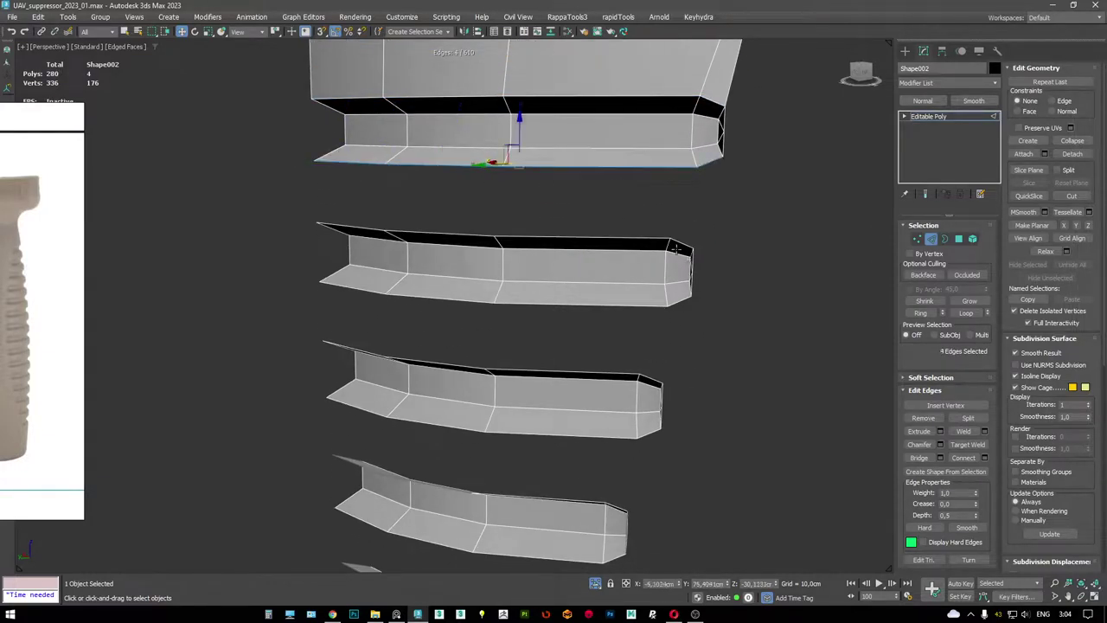
left_click(647, 235, "ctrl")
left_click(386, 238, "ctrl")
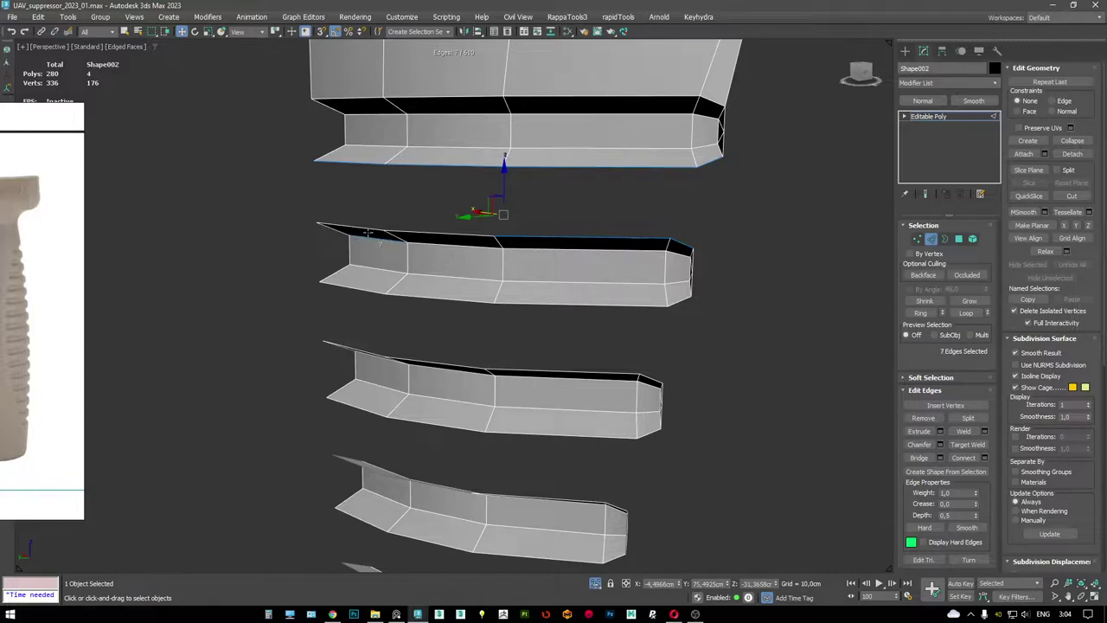
left_click(442, 237, "ctrl")
- Reselect the top strip's bottom and second strip's top edges, then bridge them
scroll(563, 217, "up", 2)
scroll(374, 182, "down", 2)
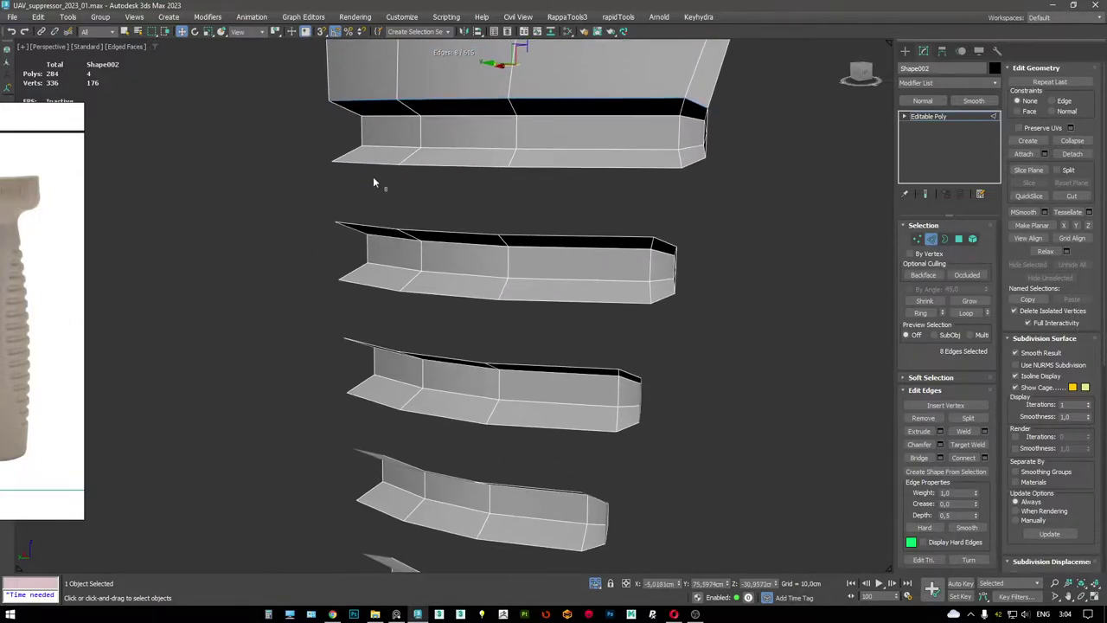
left_click(374, 163)
left_click(467, 165, "ctrl")
left_click(633, 169, "ctrl")
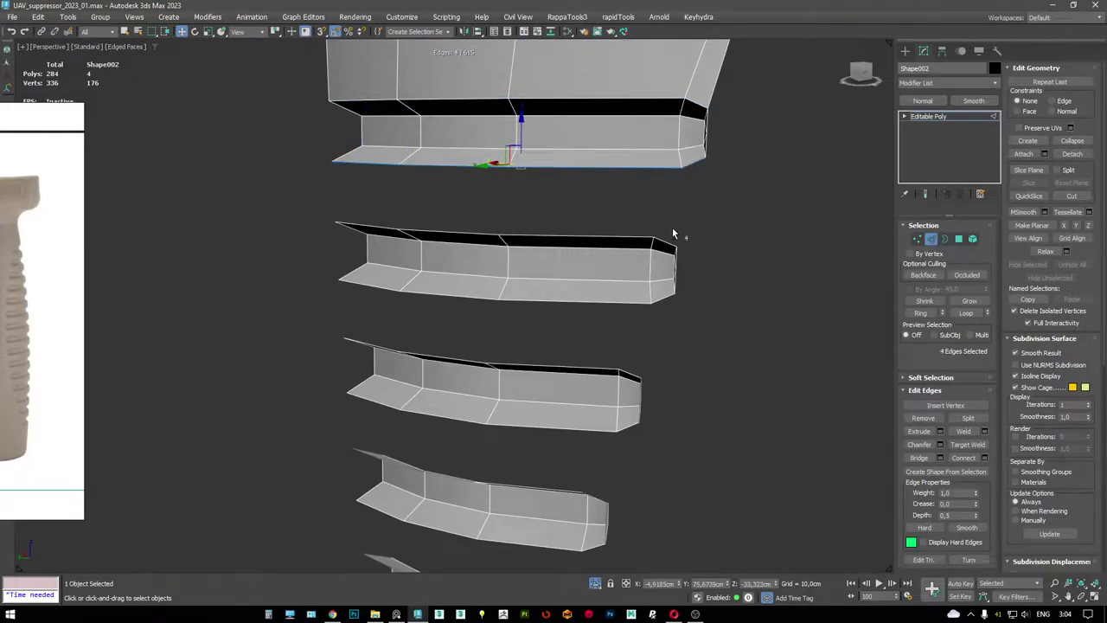
left_click(626, 238, "ctrl")
left_click(460, 241, "ctrl")
left_click(368, 220, "ctrl")
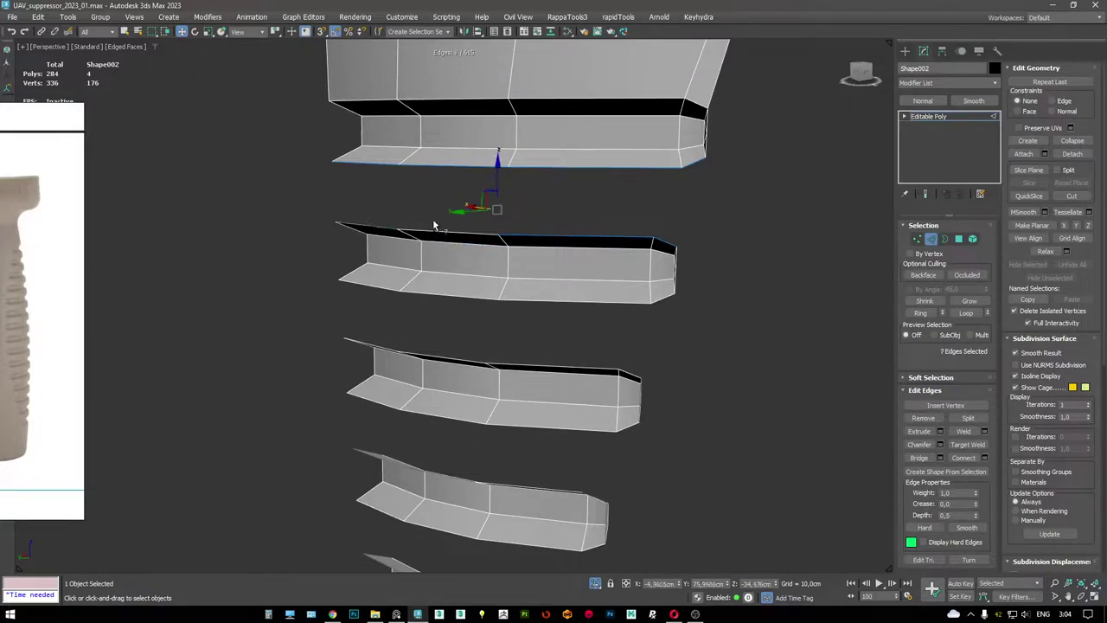
key("shift+b")
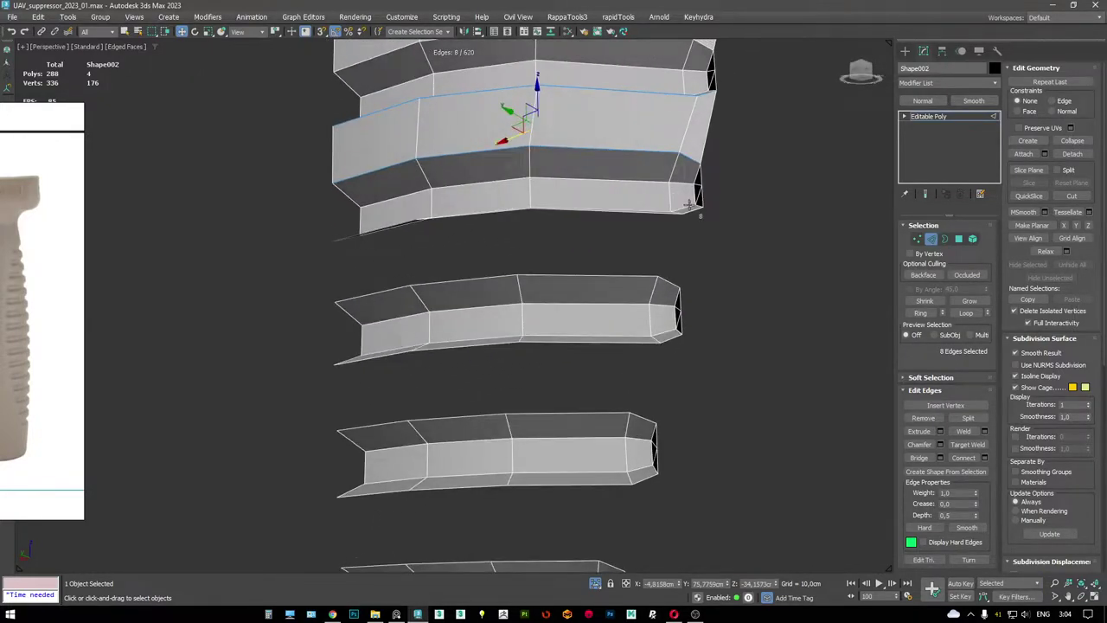
- Select the facing edges between the second strip and its neighbouring strip for bridging
mouse_move(692, 208)
middle_mouse_down("alt")
mouse_move(684, 198)
mouse_move(684, 217)
middle_mouse_up("alt")
double_click(593, 221)
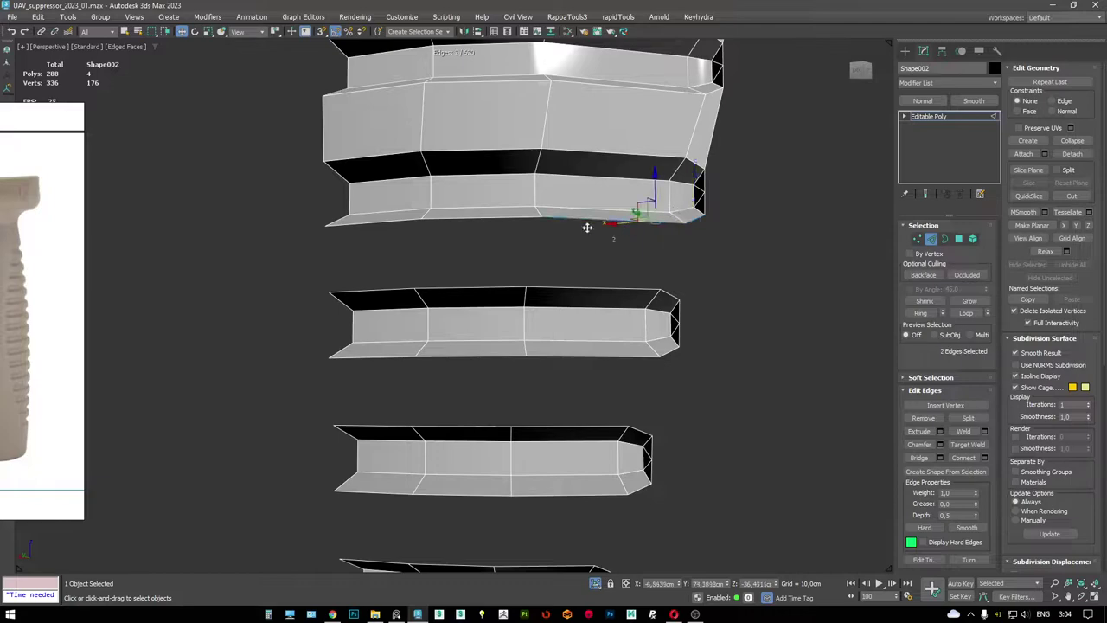
left_click(363, 287, "ctrl")
left_click(657, 279, "ctrl")
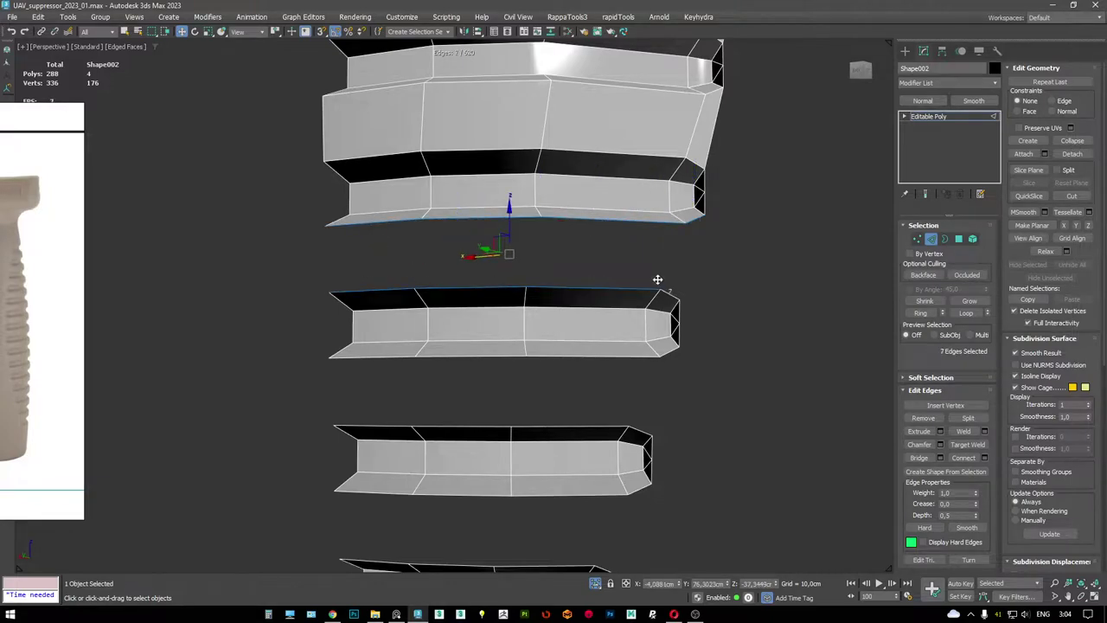
scroll(671, 293, "up", 2)
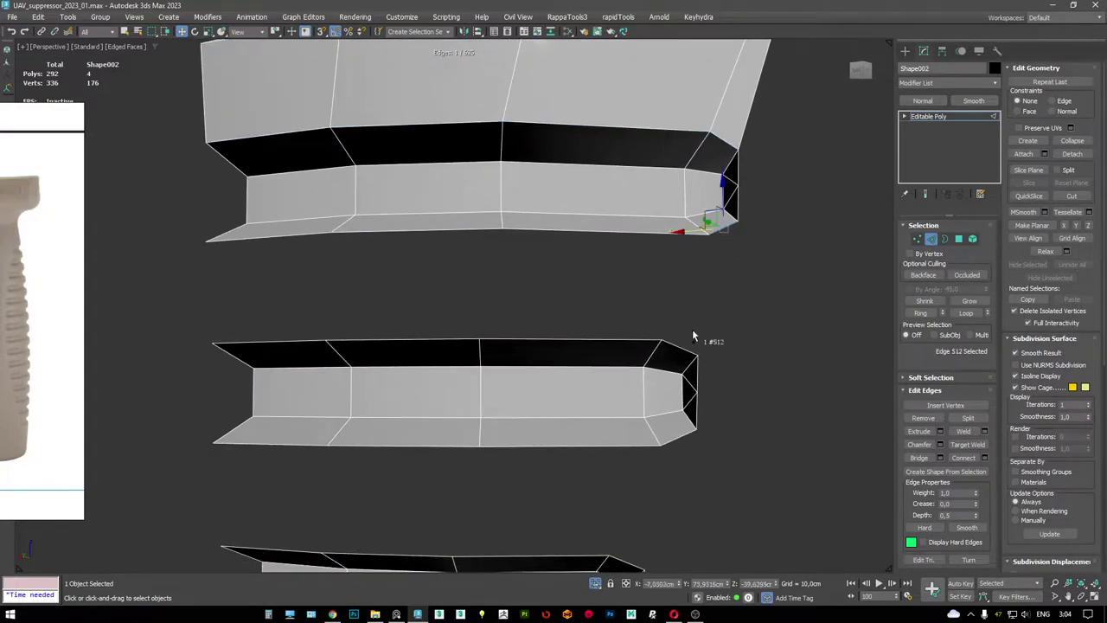
left_click(620, 345)
left_click(353, 343, "ctrl")
left_click(279, 340, "ctrl")
left_click(273, 231, "ctrl")
left_click(365, 230, "ctrl")
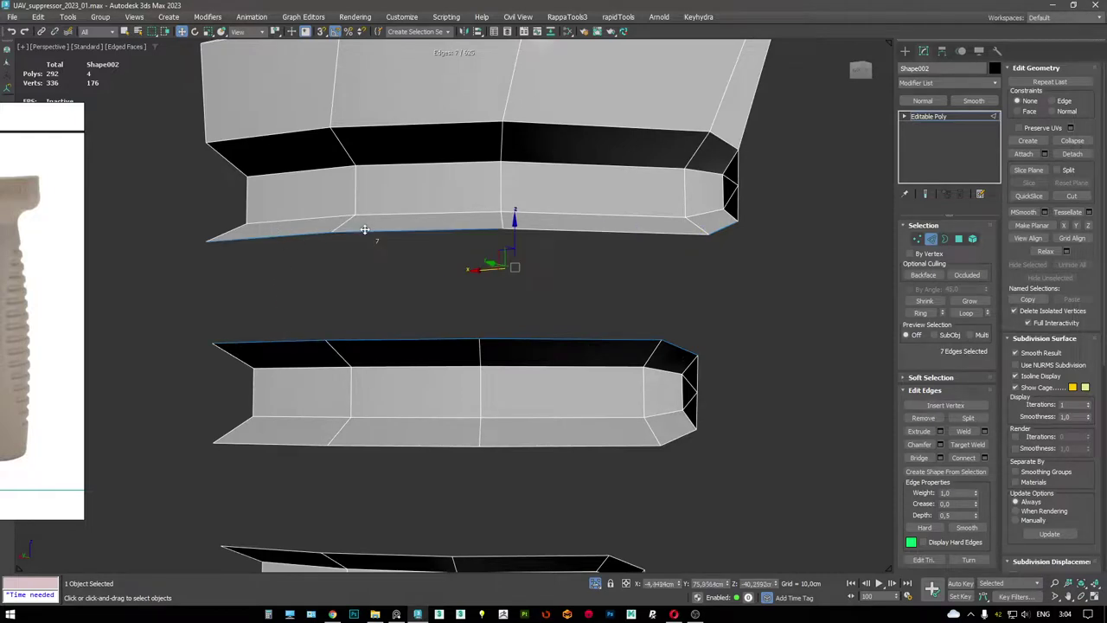
left_click(545, 218, "ctrl")
- Select the last pair's facing edges, then exit isolation and view the ribbed strip in wireframe
middle_click_drag(598, 218, 427, 208, "alt")
double_click(427, 208)
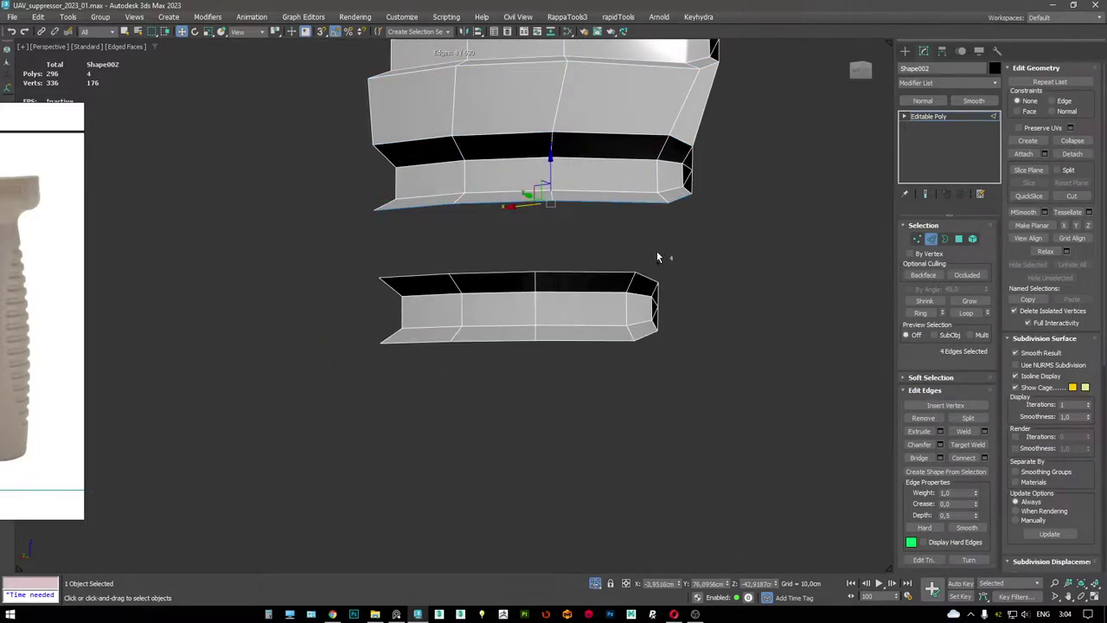
left_click(609, 274, "ctrl")
left_click(497, 275, "ctrl")
middle_click_drag(444, 280, 565, 250, "alt")
key("alt+q")
middle_click_drag(582, 200, 612, 181, "alt")
key("F3")
- Narrow the edge selection down to the ribbed strip's border edge loops
key("alt+l")
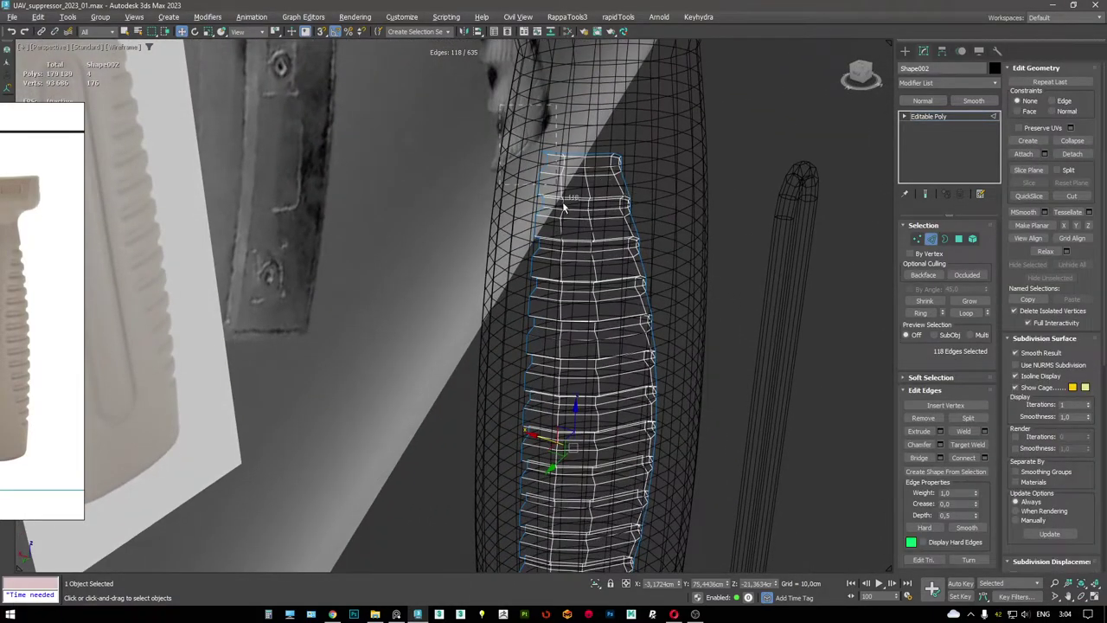
left_click_drag(591, 347, 591, 347, "alt")
middle_click_drag(591, 347, 575, 173, "alt")
left_click(584, 530, "alt")
middle_click_drag(584, 530, 538, 240, "alt")
left_click_drag(593, 508, 593, 508, "alt")
middle_click_drag(593, 508, 615, 487, "alt")
middle_click_drag(597, 350, 869, 158, "alt")
left_click(600, 227, "alt")
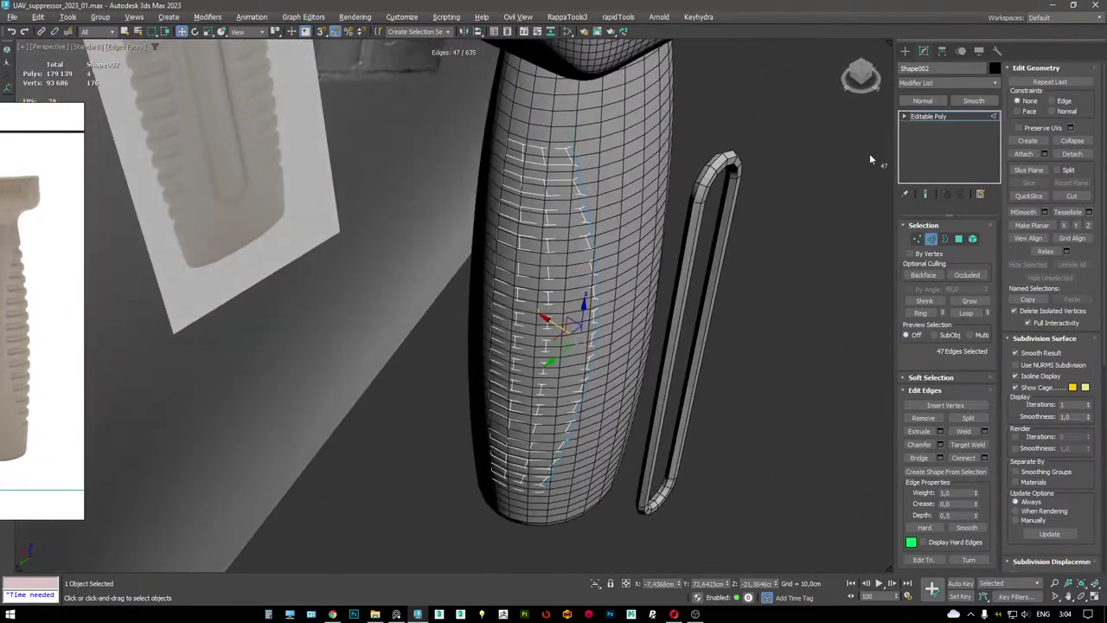
- Add a tyConform modifier targeting Shape001 to the strip and return to its Editable Poly
left_click(933, 116)
right_click(730, 238)
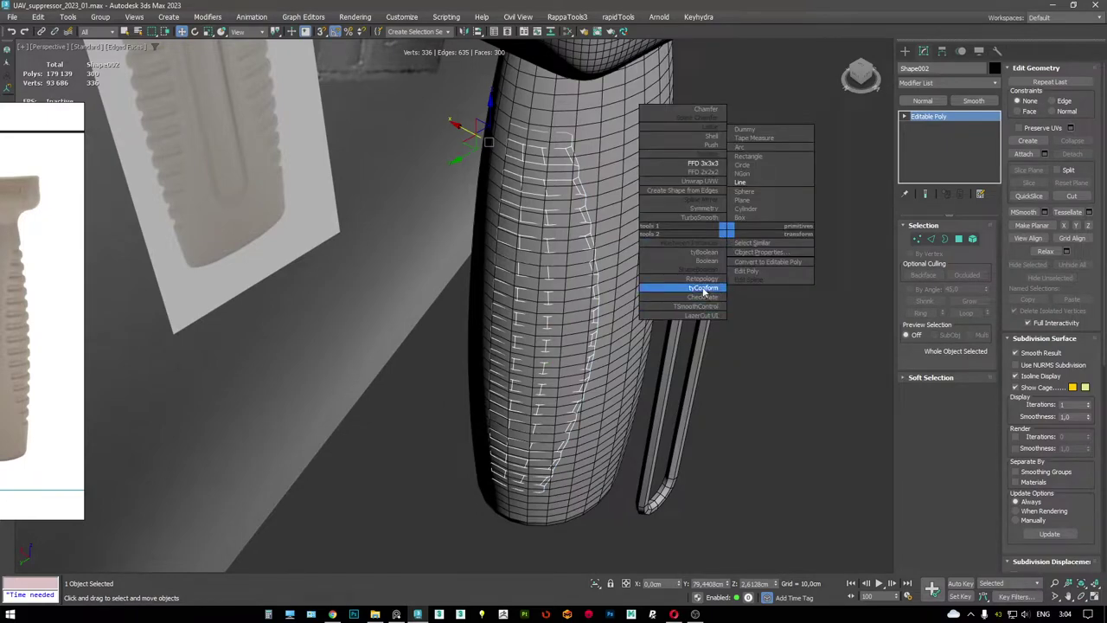
left_click(704, 294)
key("F3")
left_click(967, 352)
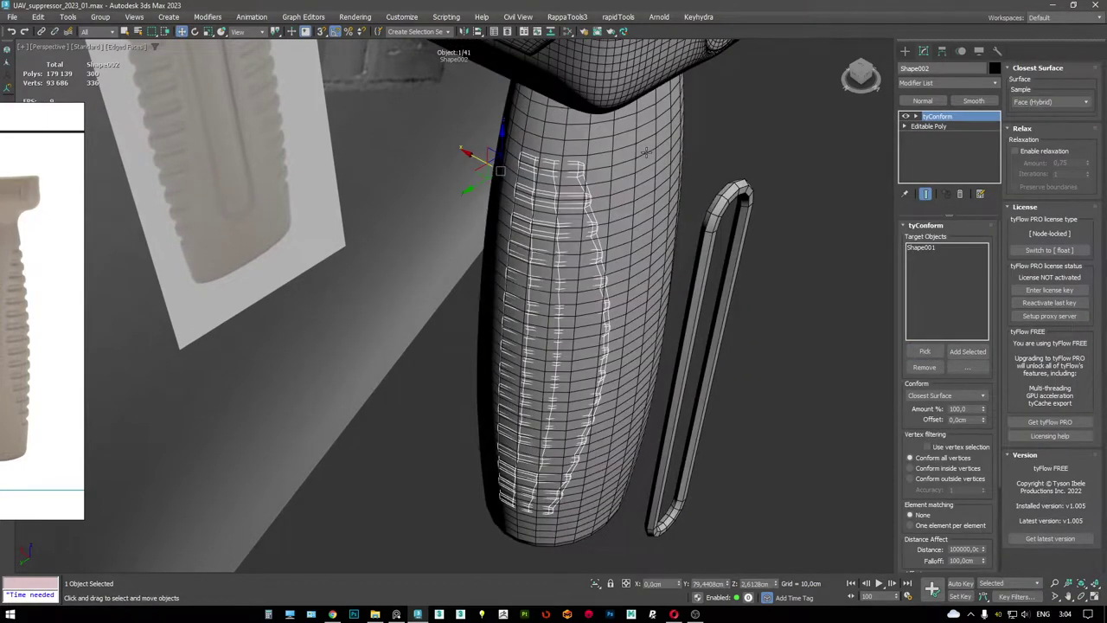
key("F3")
left_click(946, 127)
- Extrude the strip's side border edges outward into a new row with Shift-drag
key("2")
key("F3")
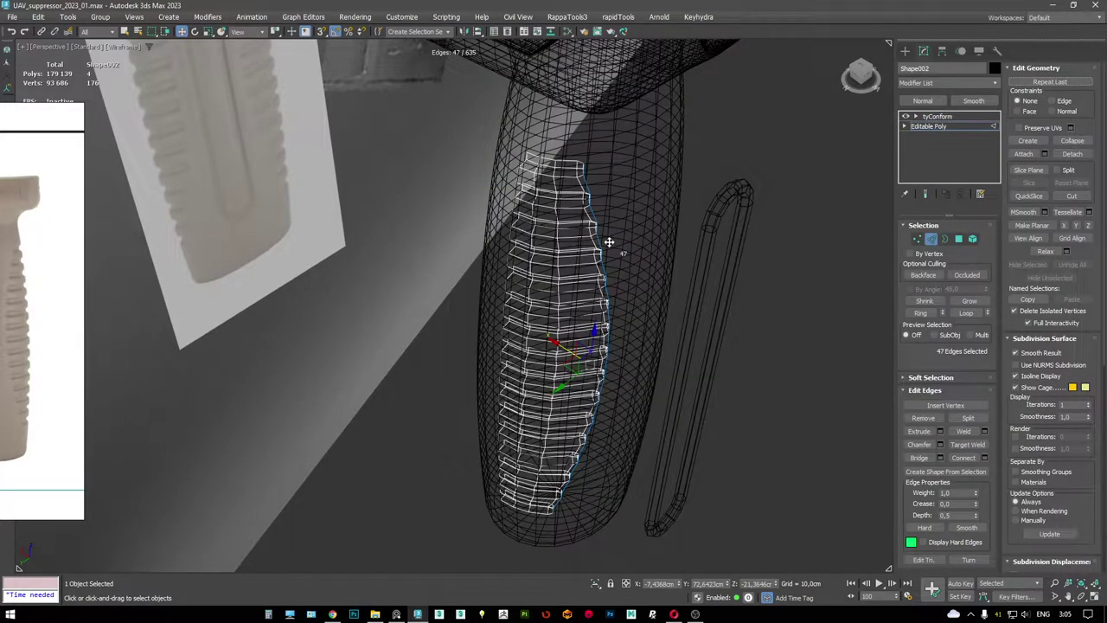
key("F3")
scroll(715, 217, "up", 5)
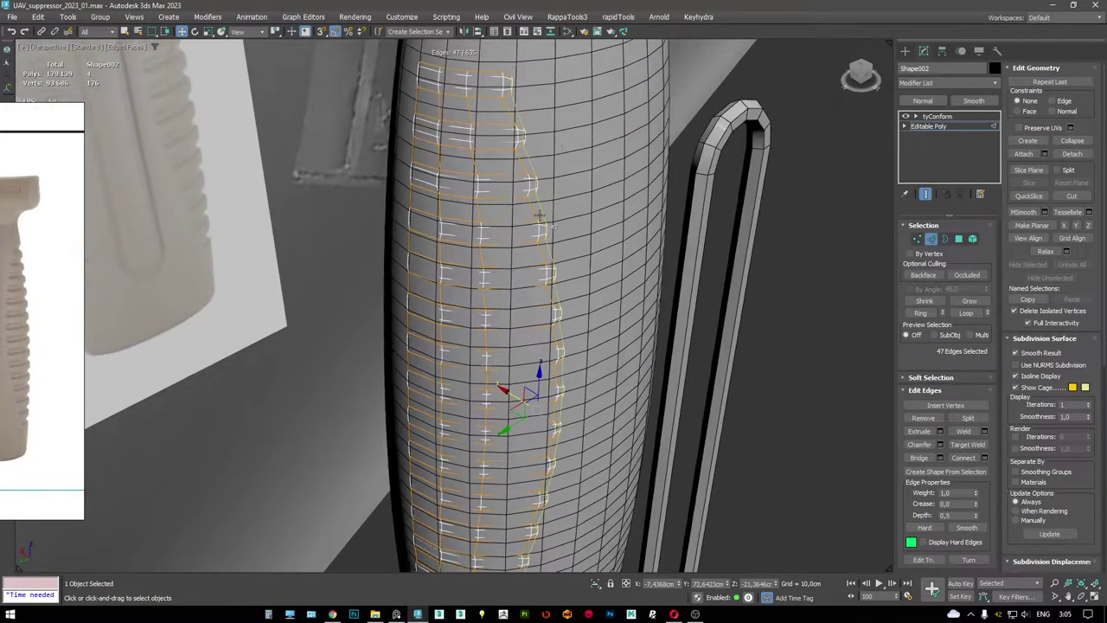
middle_click_drag(540, 216, 543, 244, "alt")
left_click_drag(512, 358, 520, 356, "shift")
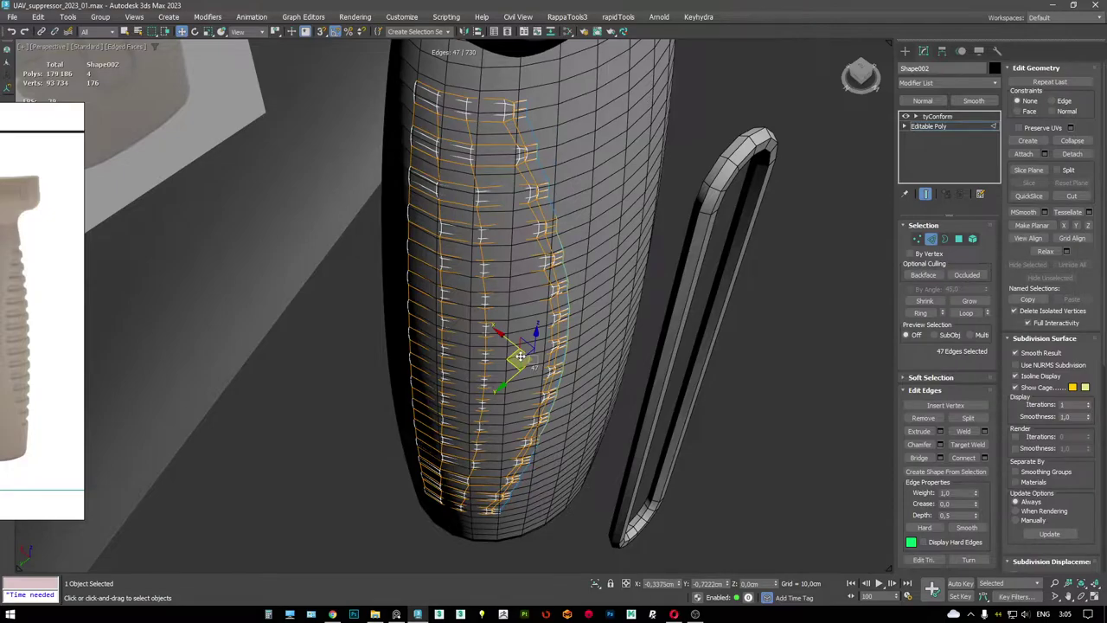
middle_click_drag(519, 356, 606, 346, "alt")
- Select the four bottom edges of the strip and move them down
scroll(527, 370, "up", 5)
scroll(538, 309, "down", 4)
key("F3")
left_click(679, 365)
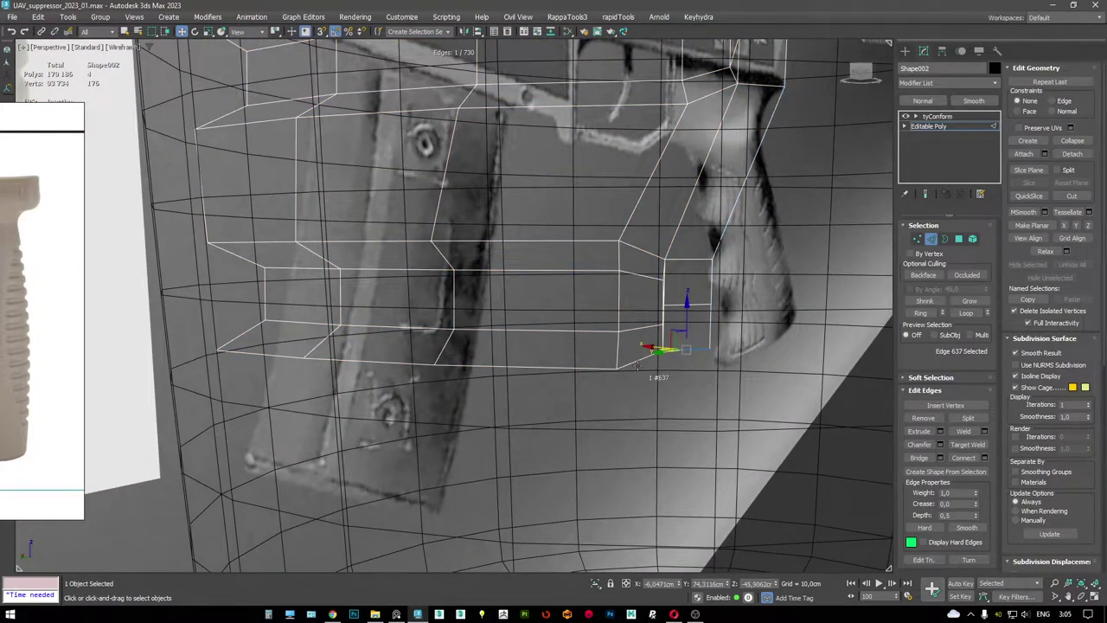
left_click(527, 368, "ctrl")
left_click(351, 355, "ctrl")
left_click(264, 347, "ctrl")
key("F3")
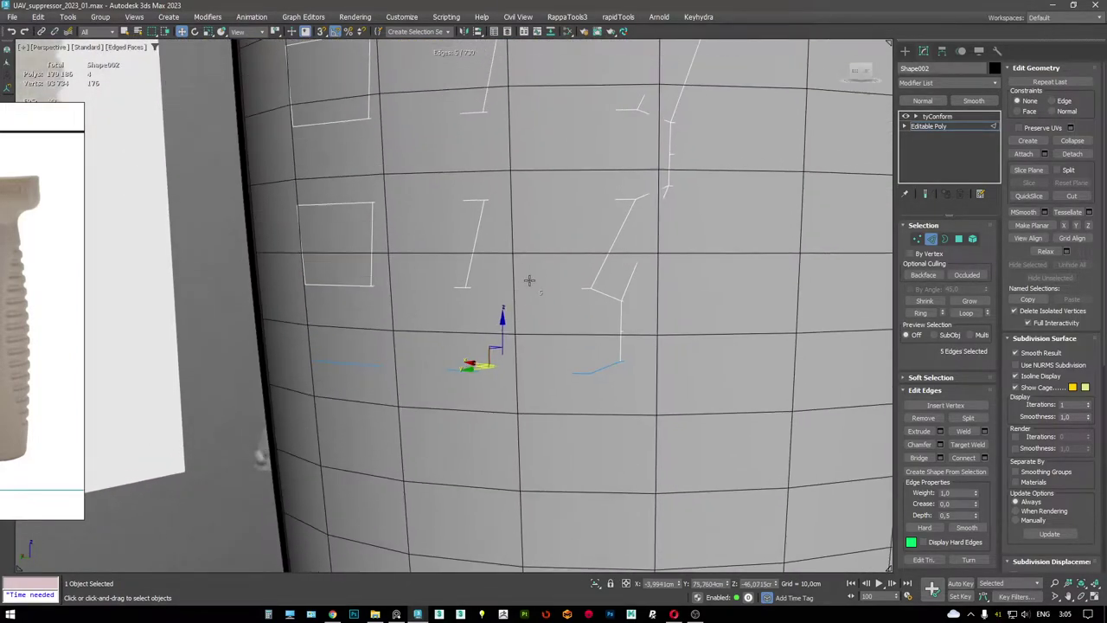
scroll(528, 279, "down", 4)
key("F3")
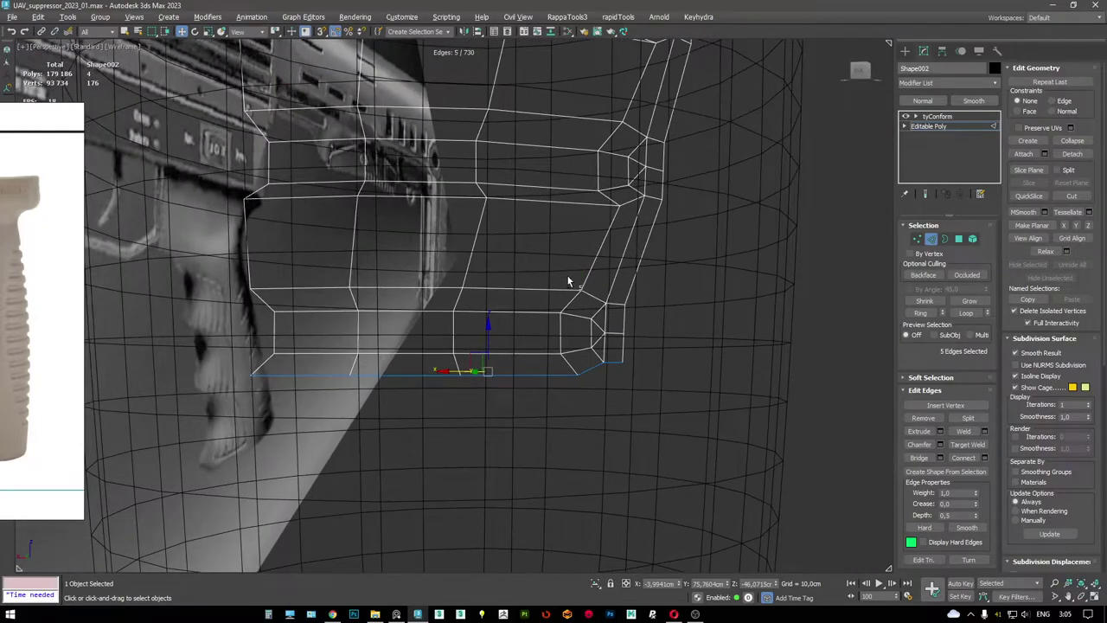
middle_click_drag(567, 282, 527, 325, "alt")
key("F3")
key("F3")
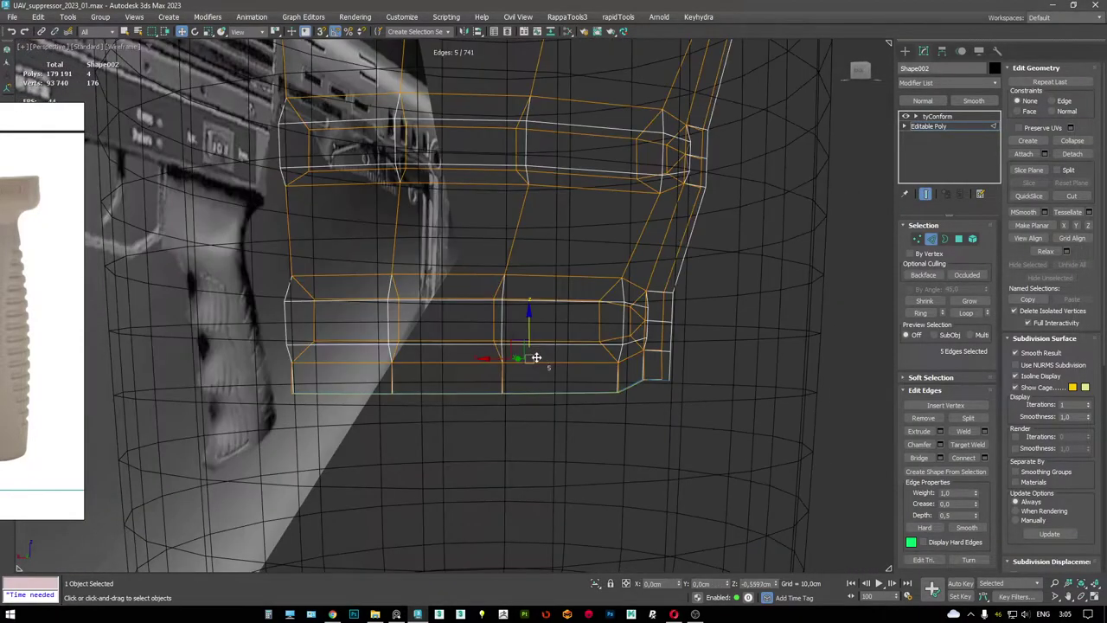
left_click_drag(530, 330, 530, 366)
key("F3")
key("F3")
- Select the strip's top edge loop and Shift-drag it upward into a new row
key("F3")
scroll(577, 269, "down", 4)
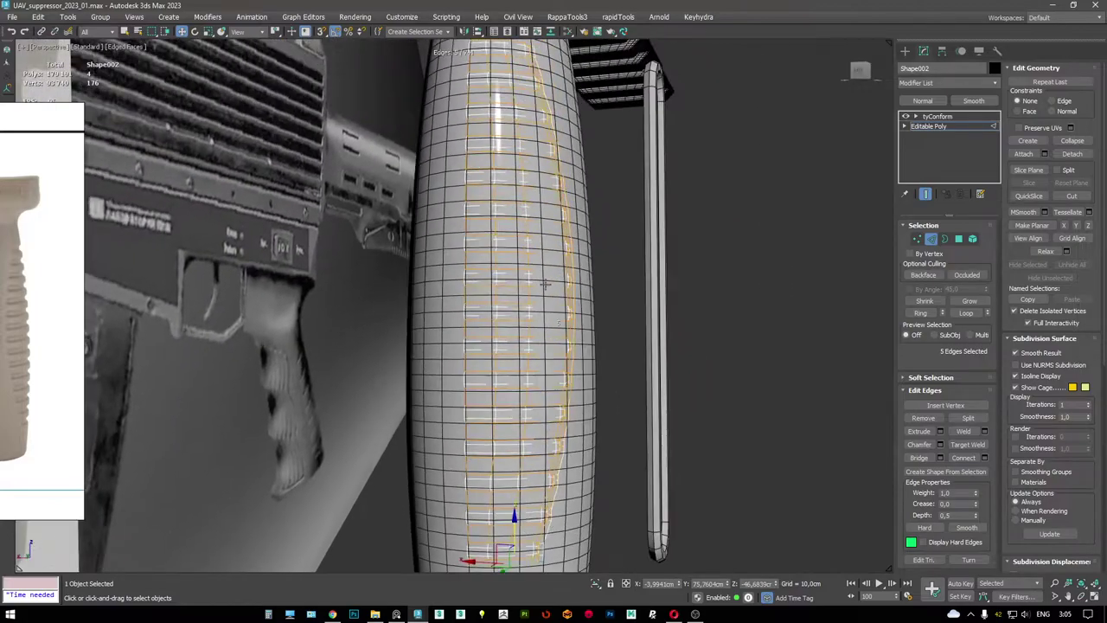
scroll(577, 269, "up", 4)
key("F3")
mouse_move(577, 269)
middle_mouse_down("alt")
mouse_move(504, 220)
mouse_move(637, 274)
middle_mouse_up("alt")
key("F3")
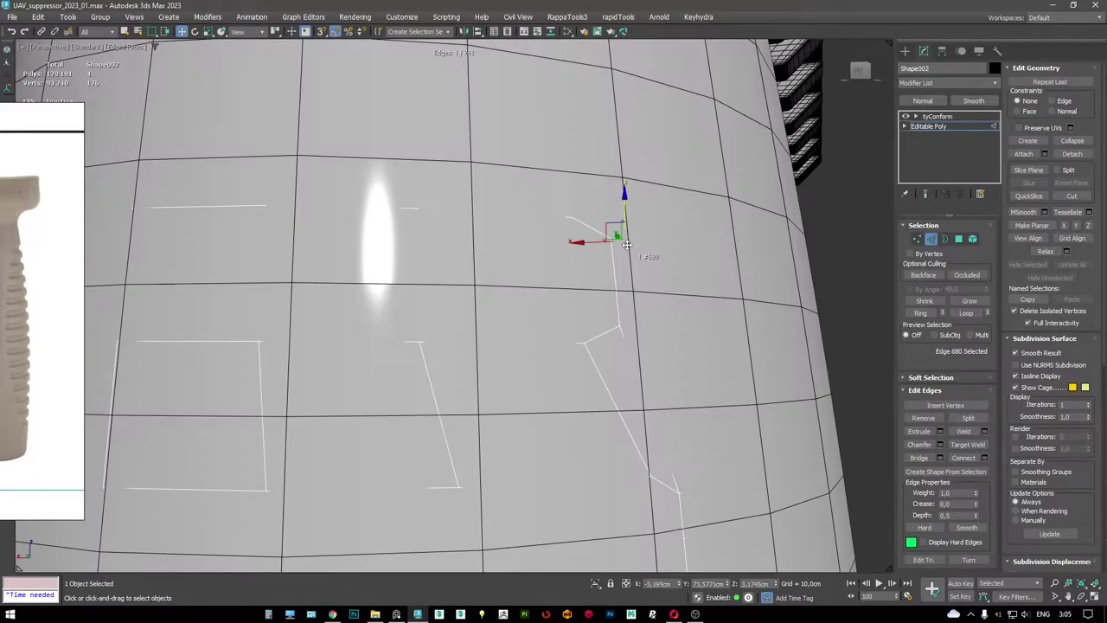
left_click(531, 213)
key("F3")
double_click(363, 209)
left_click(242, 209, "ctrl")
key("F3")
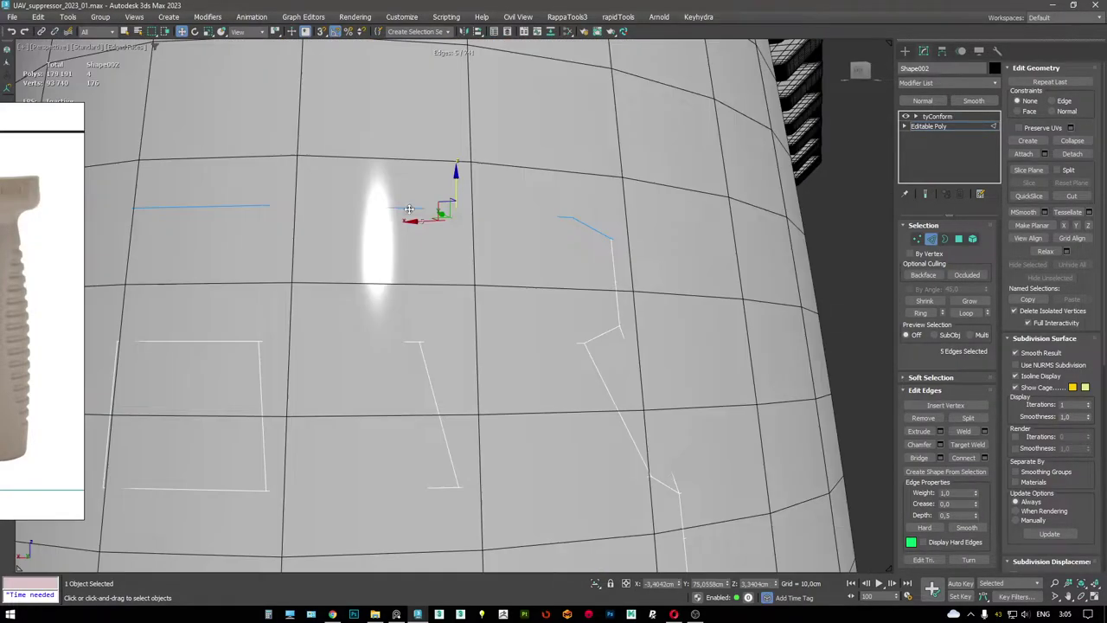
key("F3")
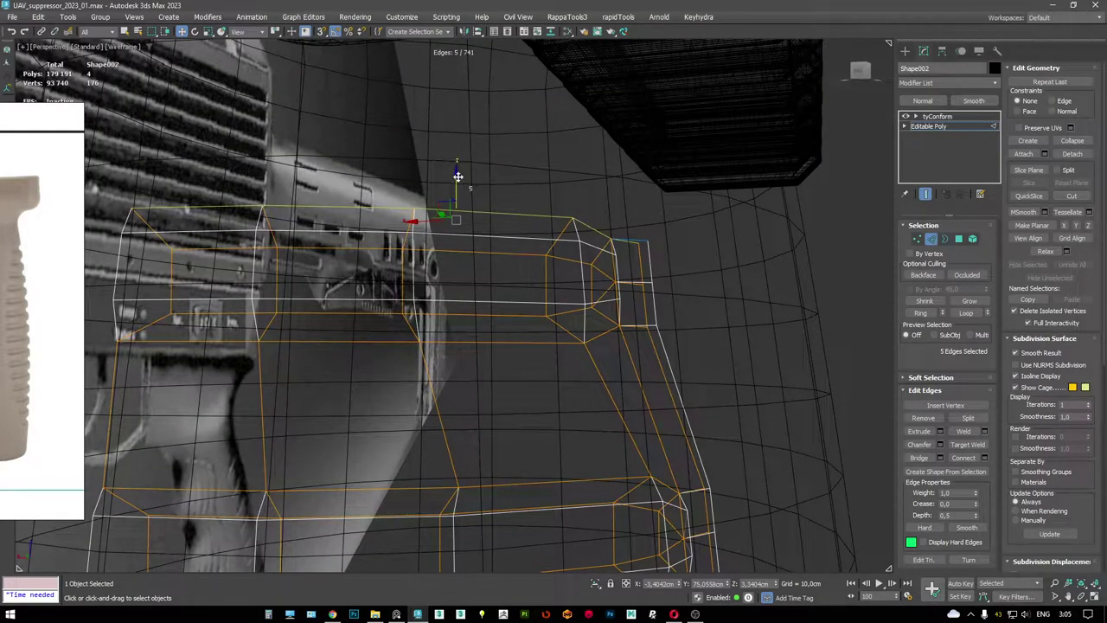
left_click_drag(457, 177, 462, 106, "shift")
- Bake tyConform into one Editable Poly of 357 polygons and 396 vertices
key("F3")
key("F3")
key("F3")
key("F3")
key("F3")
key("F3")
key("F3")
key("F3")
left_click(637, 263)
mouse_move(637, 264)
middle_mouse_down("alt")
mouse_move(597, 226)
mouse_move(580, 362)
middle_mouse_up("alt")
key("F3")
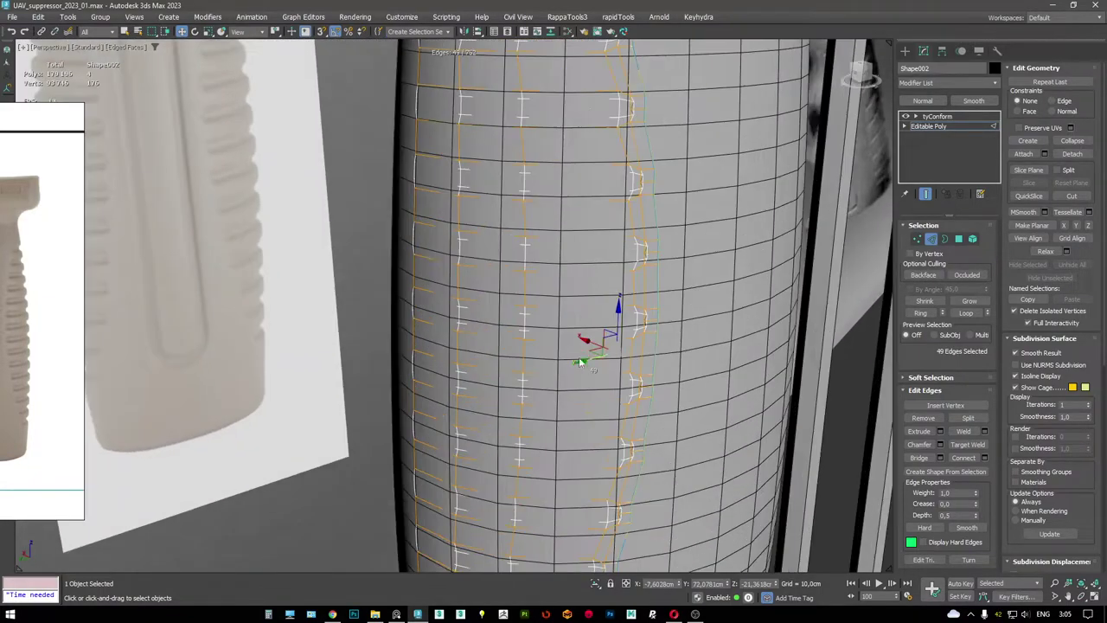
key("F3")
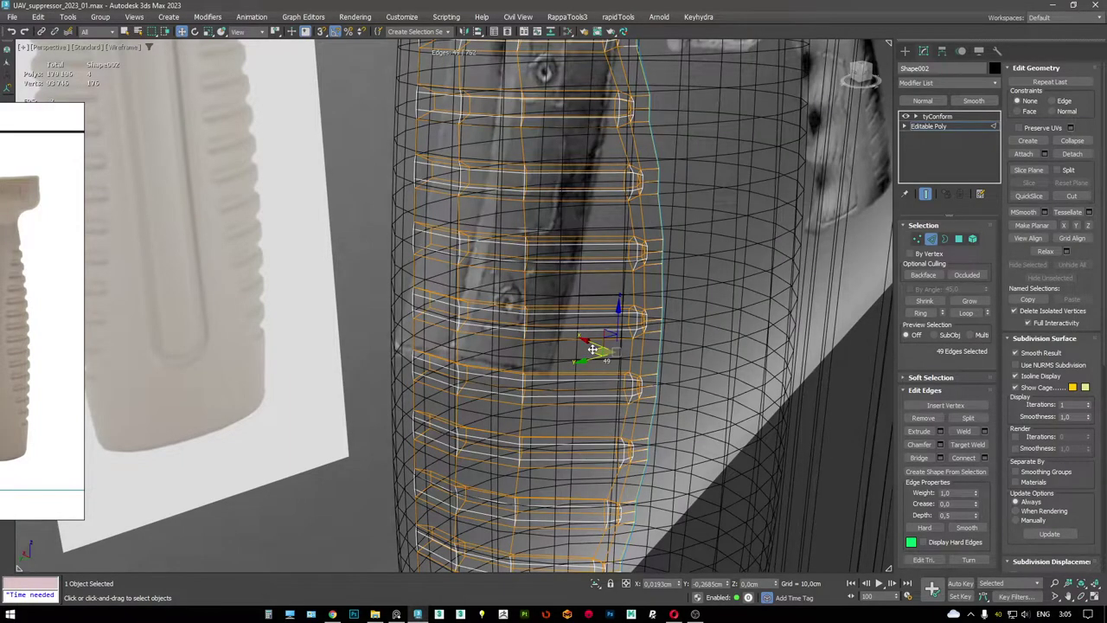
key("F3")
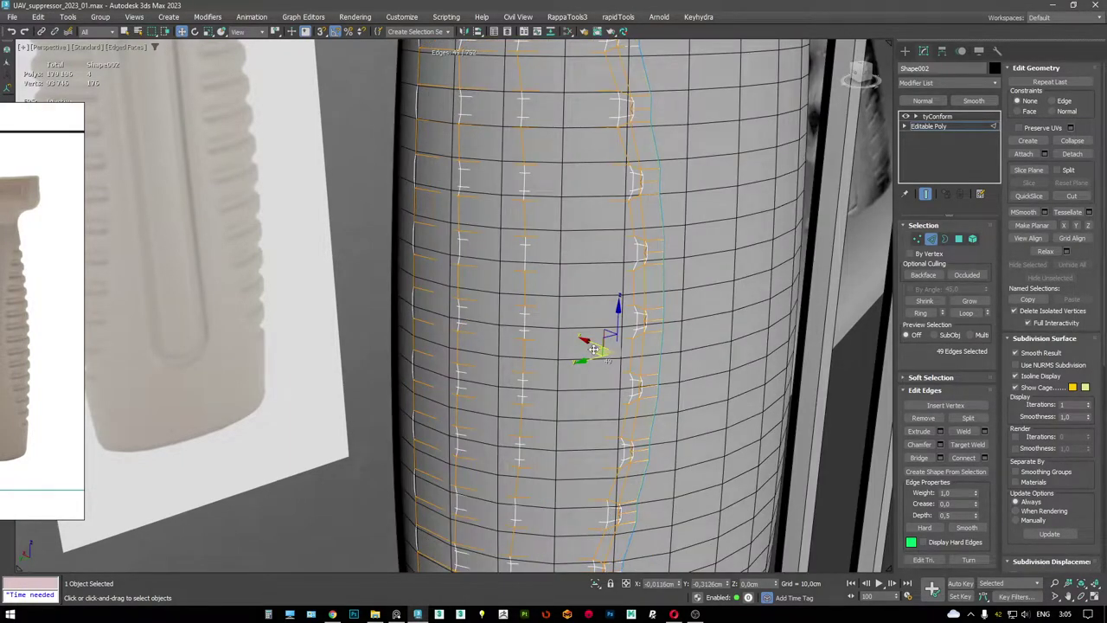
key("F3")
key("F3")
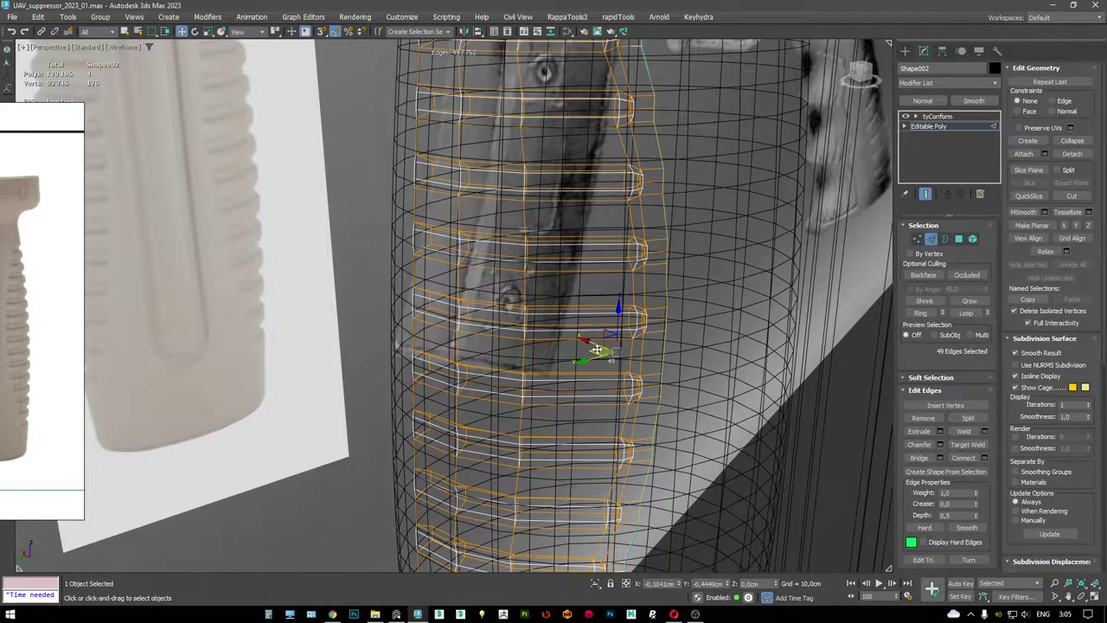
scroll(597, 349, "down", 5)
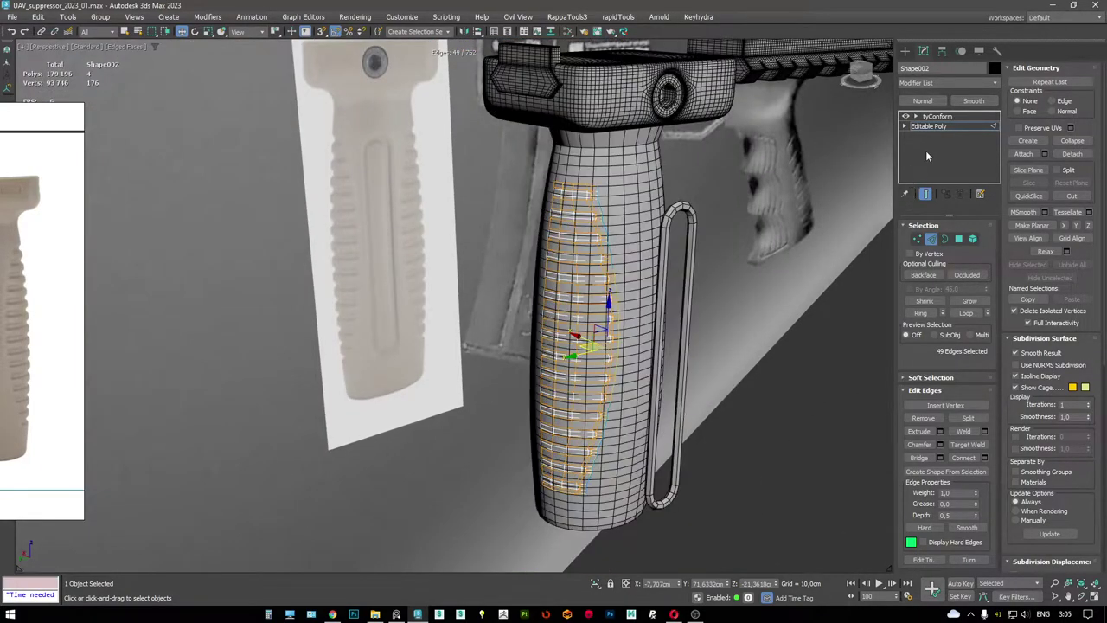
left_click(933, 127)
- Isolate the grip, hide the outer cylinder and select the groove-strip mesh Shape002
scroll(603, 184, "up", 4)
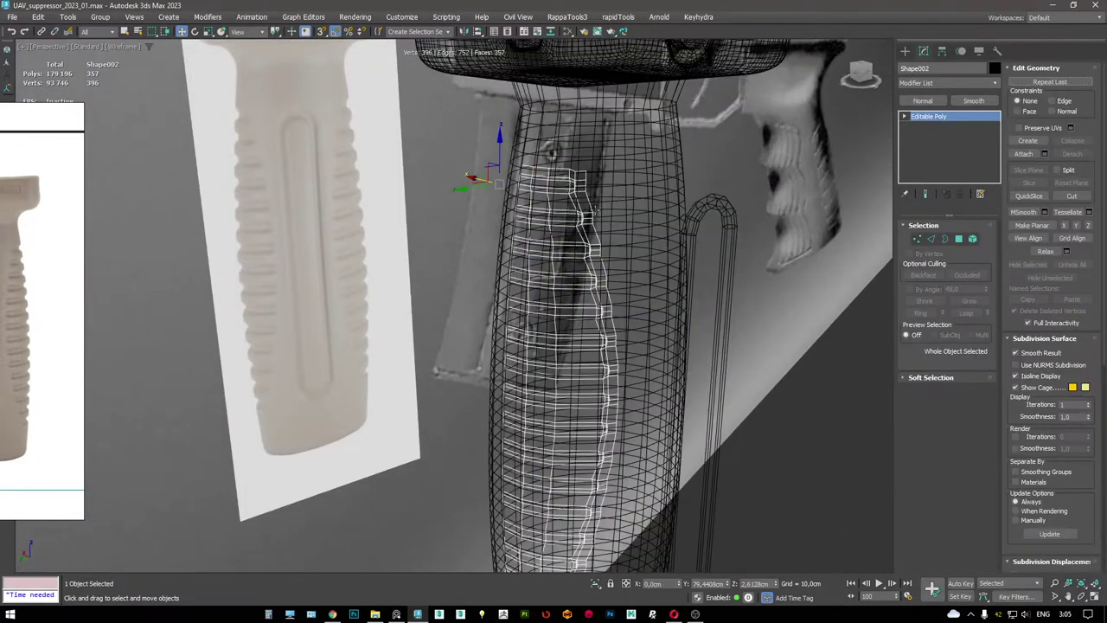
left_click(603, 183)
key("alt+q")
key("F3")
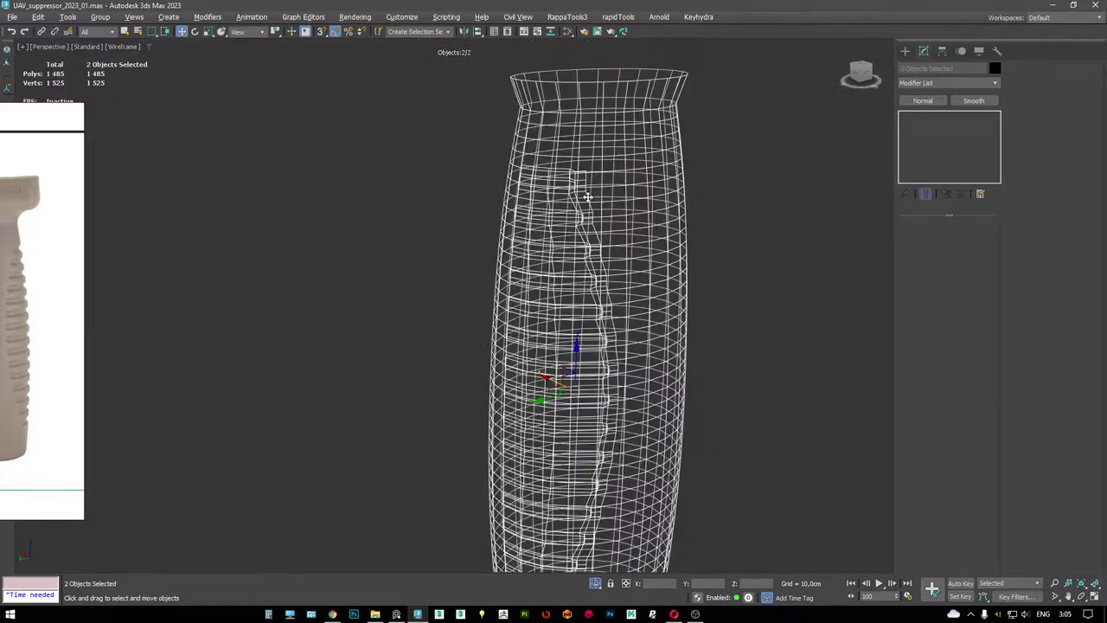
key("F3")
key("F3")
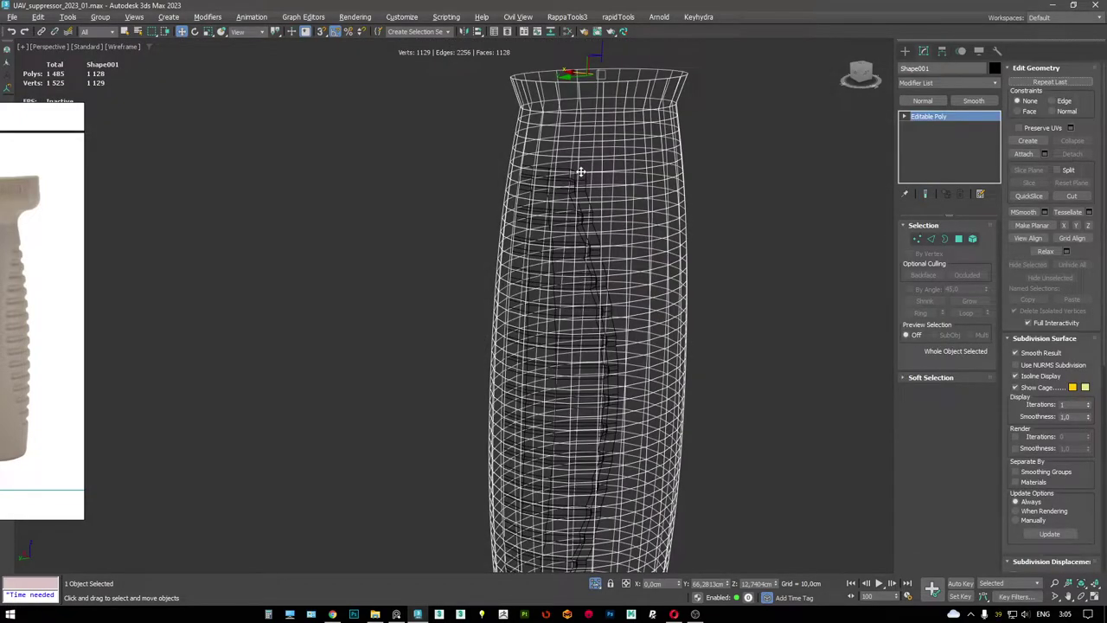
key("Delete")
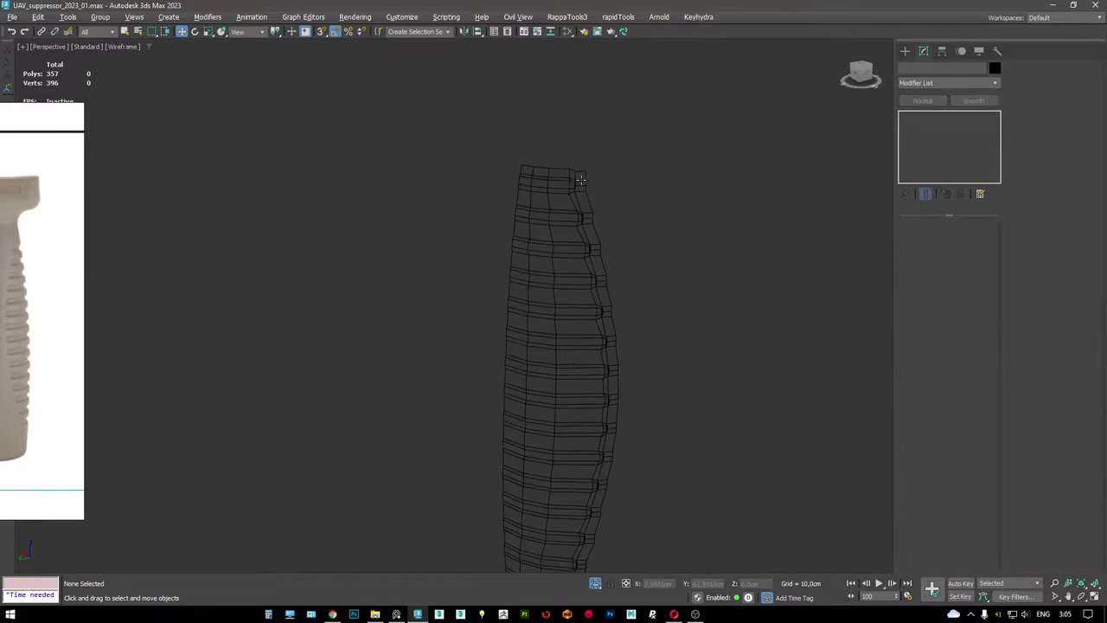
key("F3")
left_click(576, 179)
scroll(554, 207, "up", 4)
key("F4")
middle_click_drag(550, 214, 489, 249, "alt")
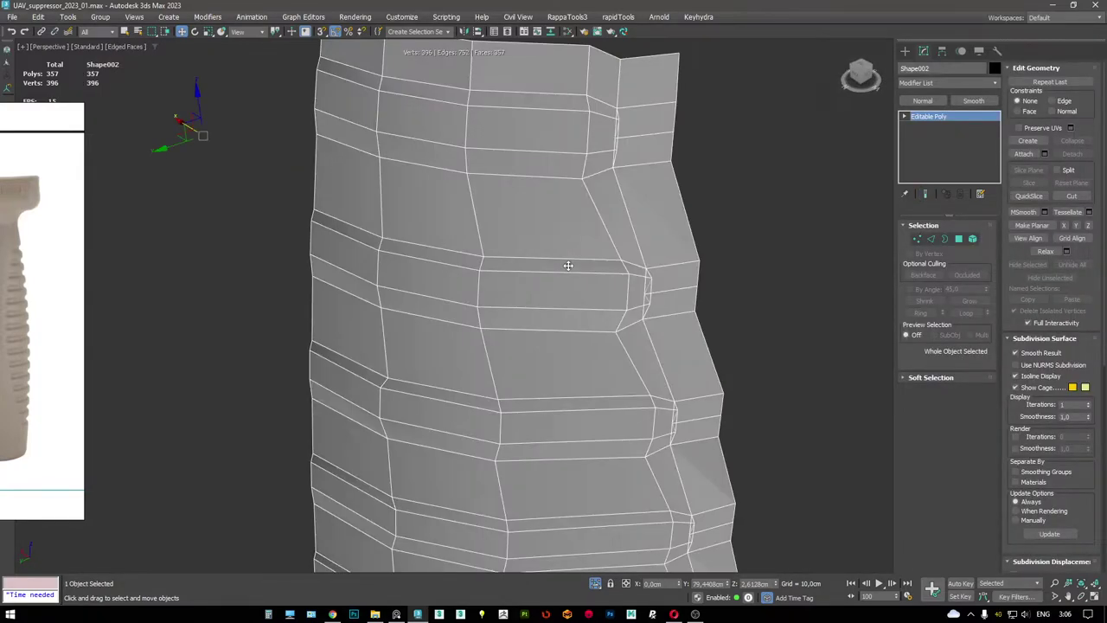
- Add a tyConform modifier targeting Shape001, then remove the cylinder from its targets
key("ctrl+z")
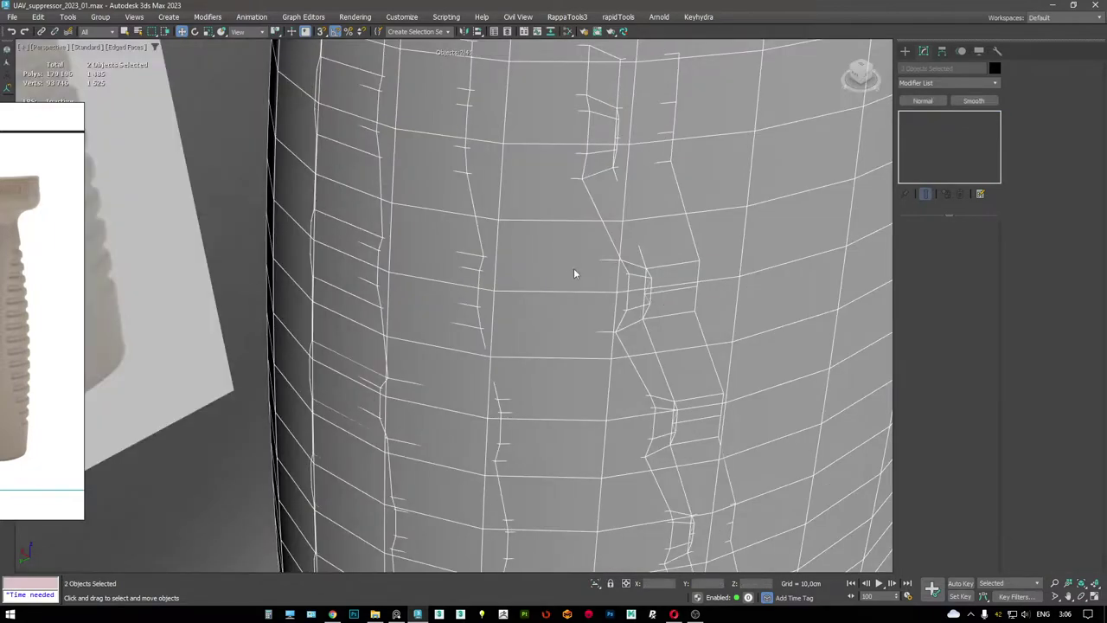
key("F3")
key("ctrl+z")
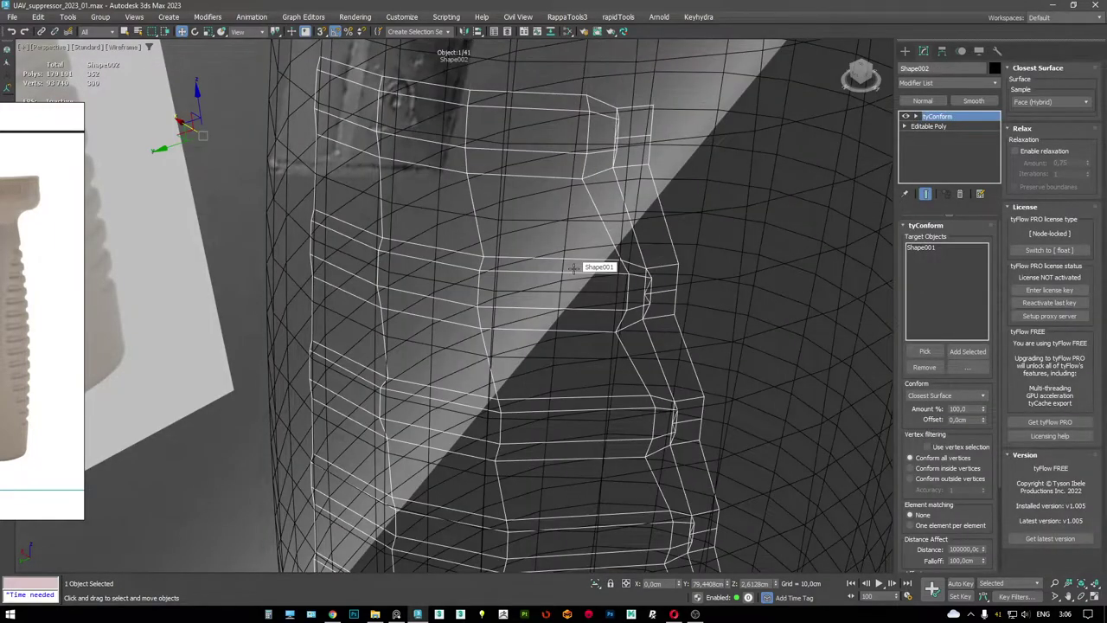
scroll(573, 268, "up", 4)
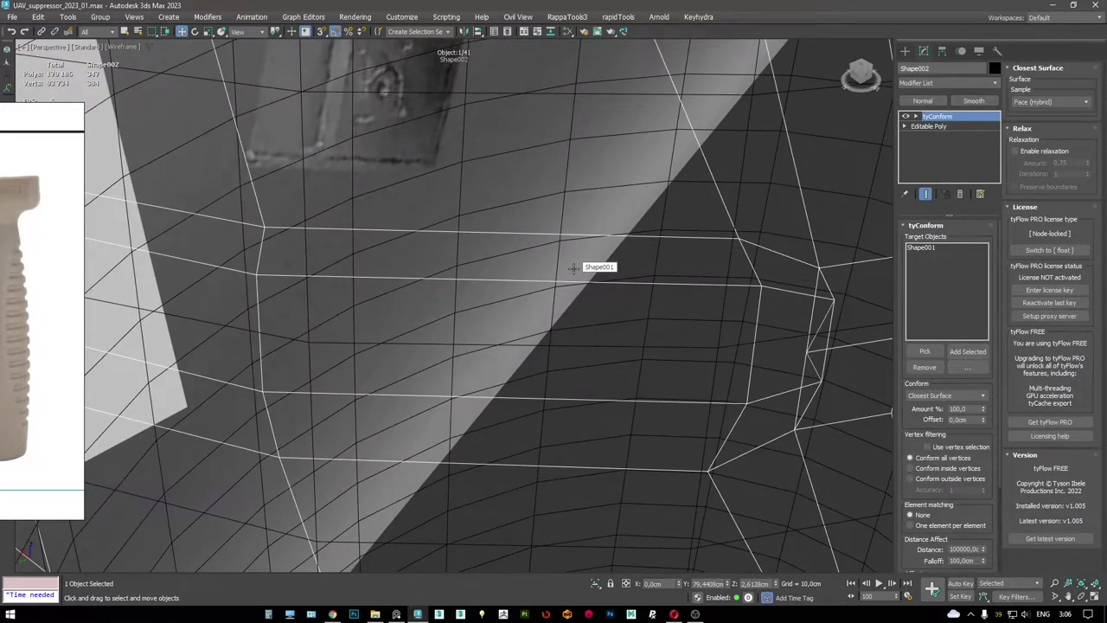
scroll(574, 268, "down", 5)
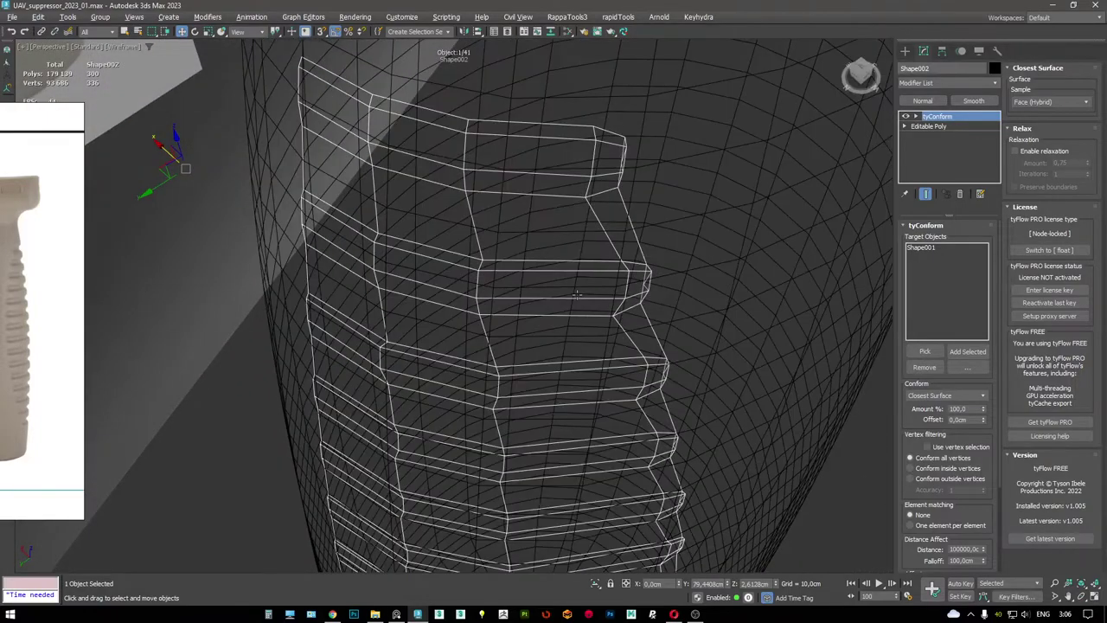
key("ctrl+z")
scroll(577, 295, "up", 3)
scroll(583, 254, "down", 3)
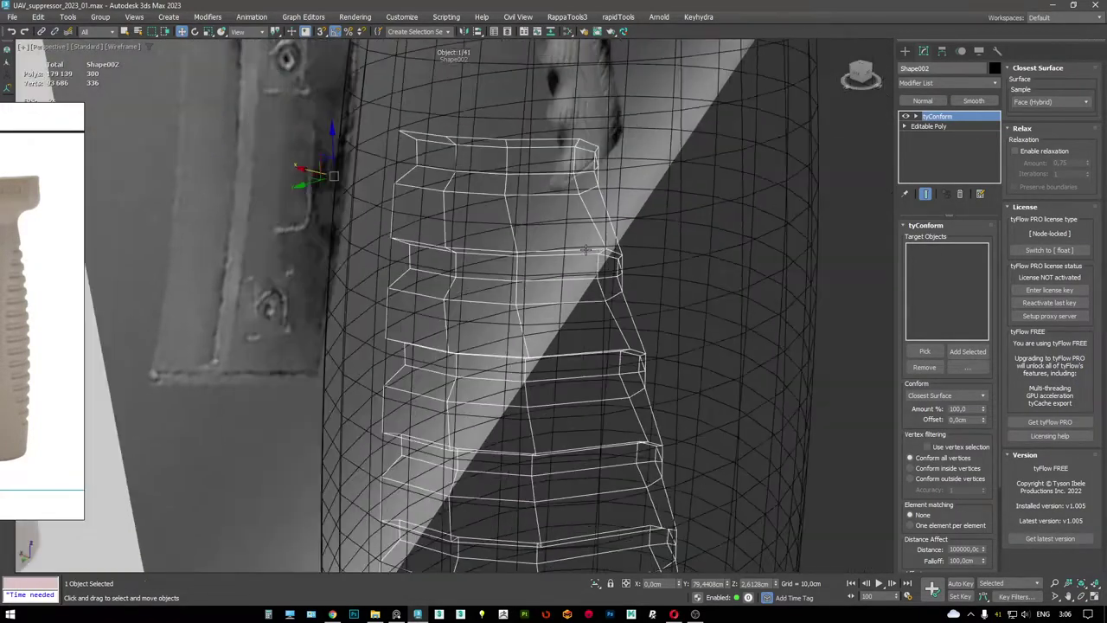
middle_click_drag(583, 254, 583, 230, "alt")
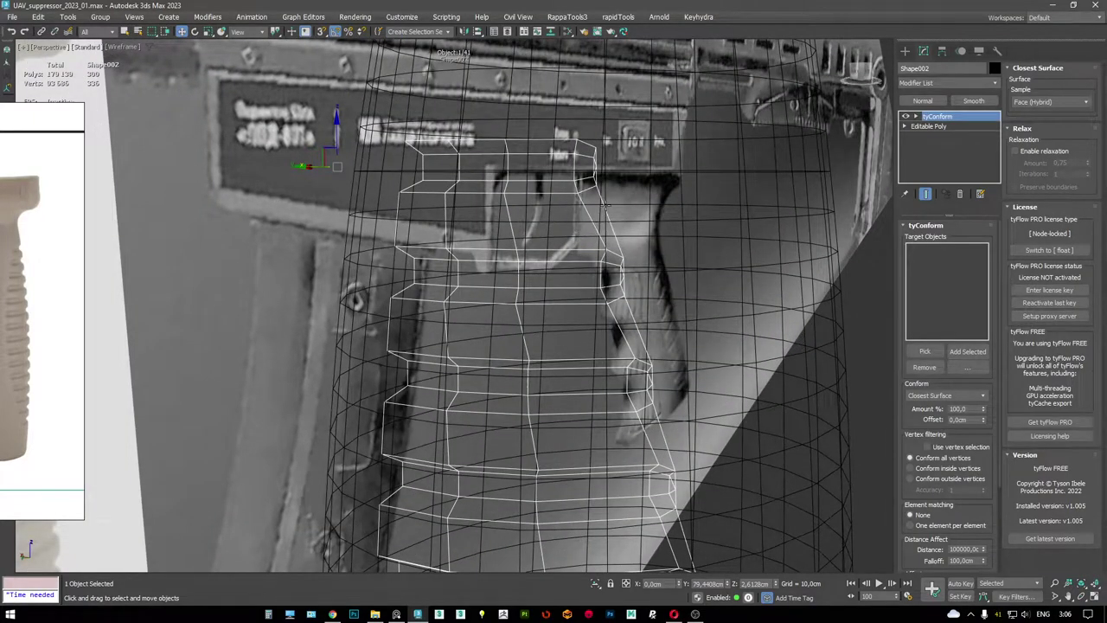
- Delete tyConform from the stack, leaving a plain Editable Poly of 300 faces
right_click(931, 121)
left_click(947, 121)
right_click(919, 118)
left_click(939, 135)
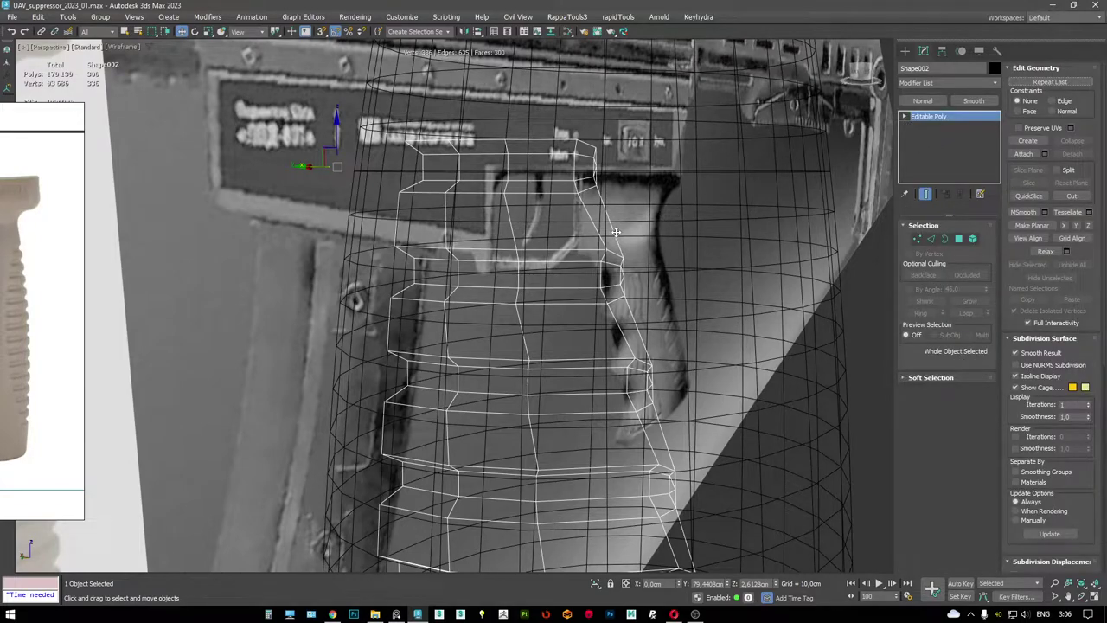
middle_click_drag(606, 228, 636, 239, "alt")
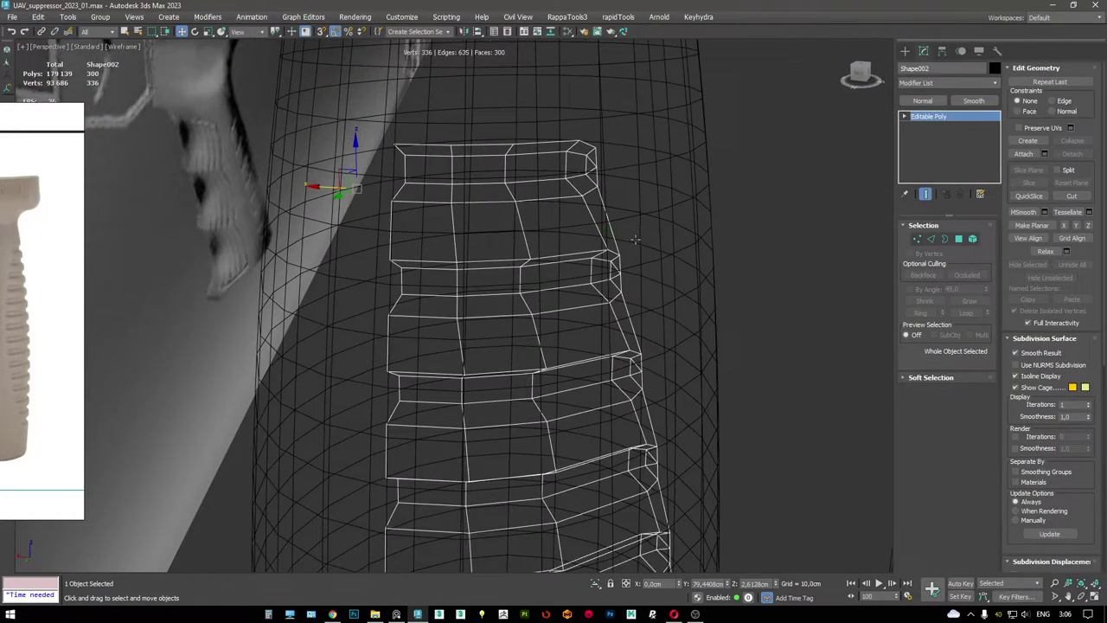
- Select the strip's open border loop and add a conform modifier above the mesh
key("3")
left_click(607, 215)
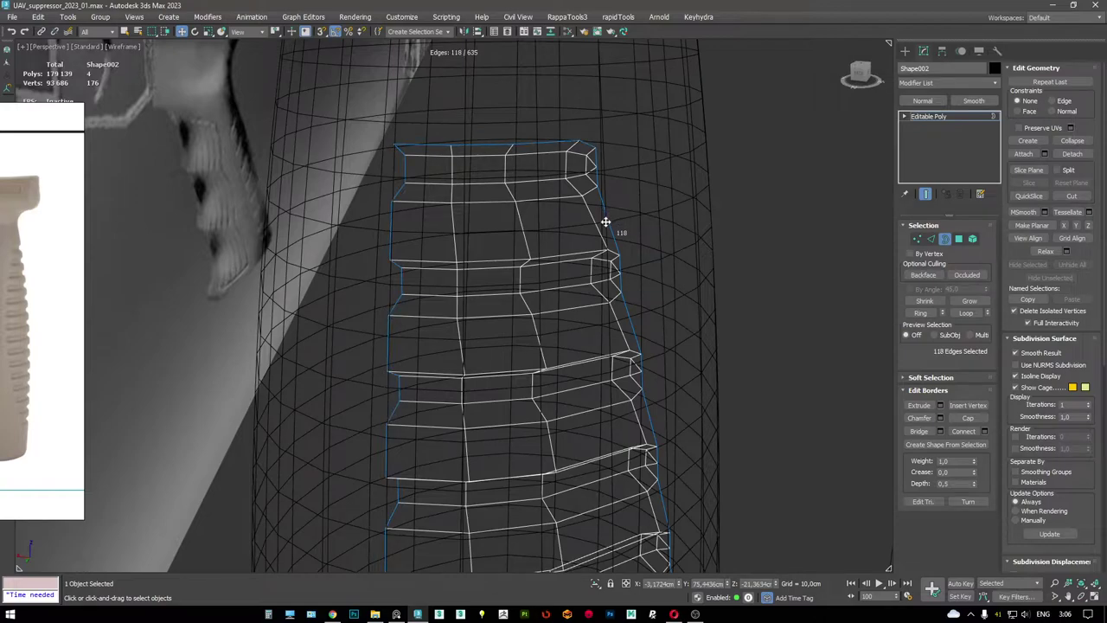
mouse_move(606, 222)
middle_mouse_down("alt")
mouse_move(603, 239)
mouse_move(600, 223)
middle_mouse_up("alt")
key("2")
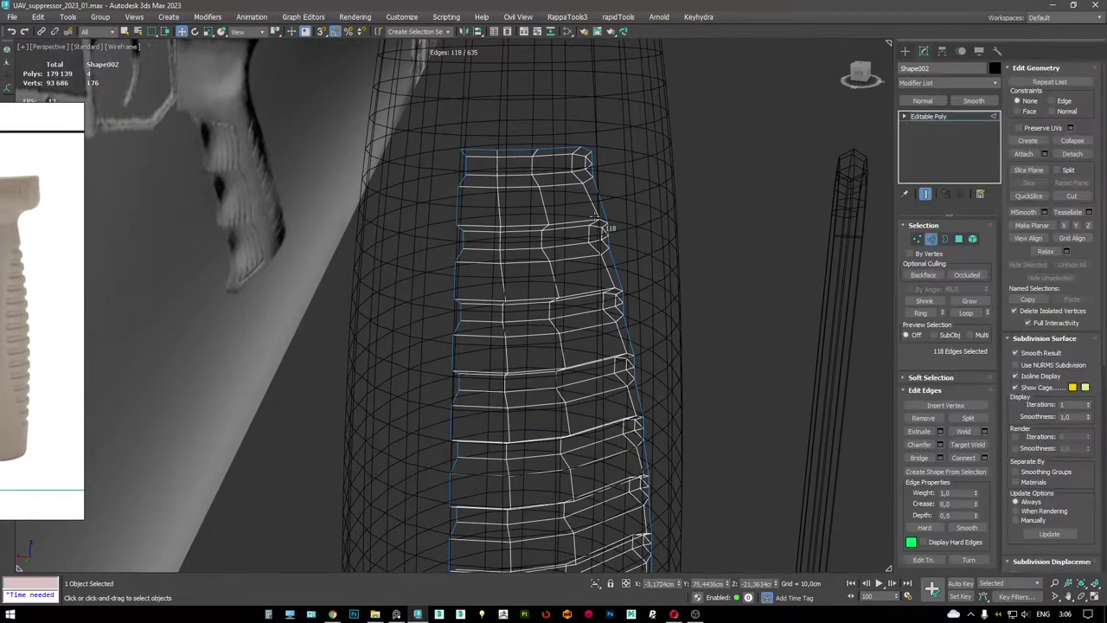
key("ctrl+t")
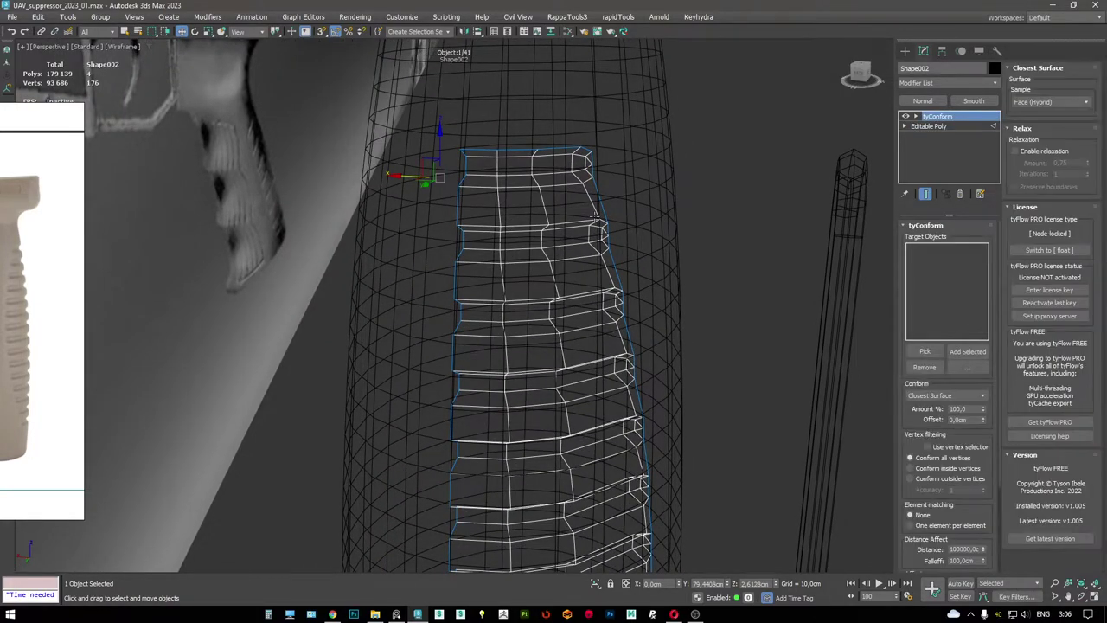
middle_click_drag(611, 214, 650, 208, "alt")
left_click(930, 128)
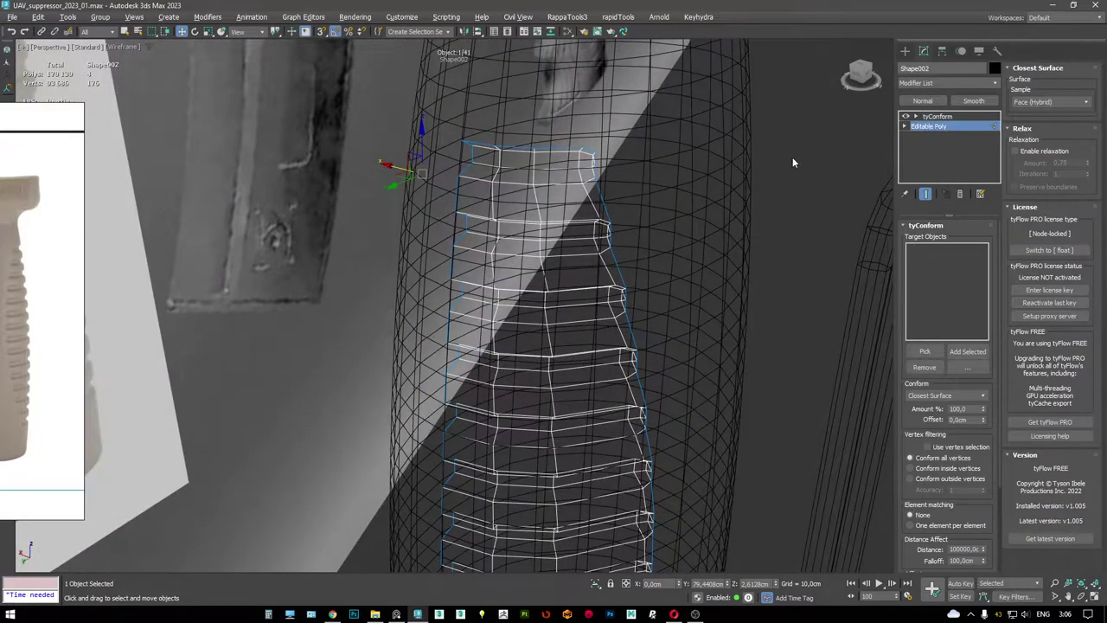
key("2")
key("2")
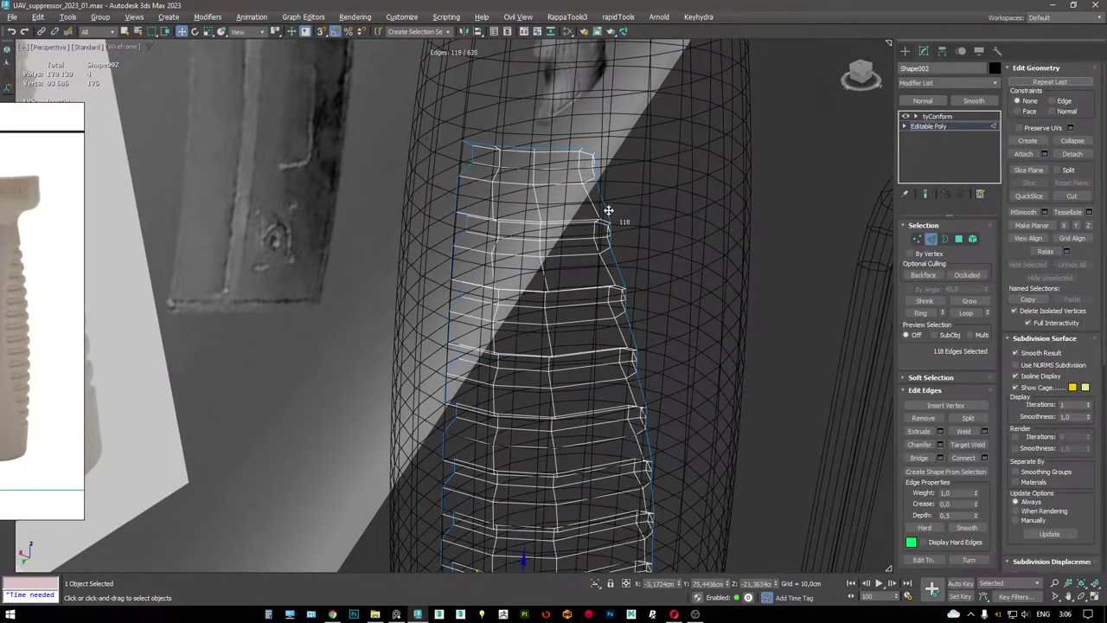
- Trim the border selection to 48 edges and extrude them outward into new faces
middle_click_drag(856, 234, 560, 184, "alt")
left_click_drag(633, 256, 636, 259, "alt")
middle_click_drag(636, 259, 497, 192, "alt")
left_click_drag(534, 509, 570, 504, "alt")
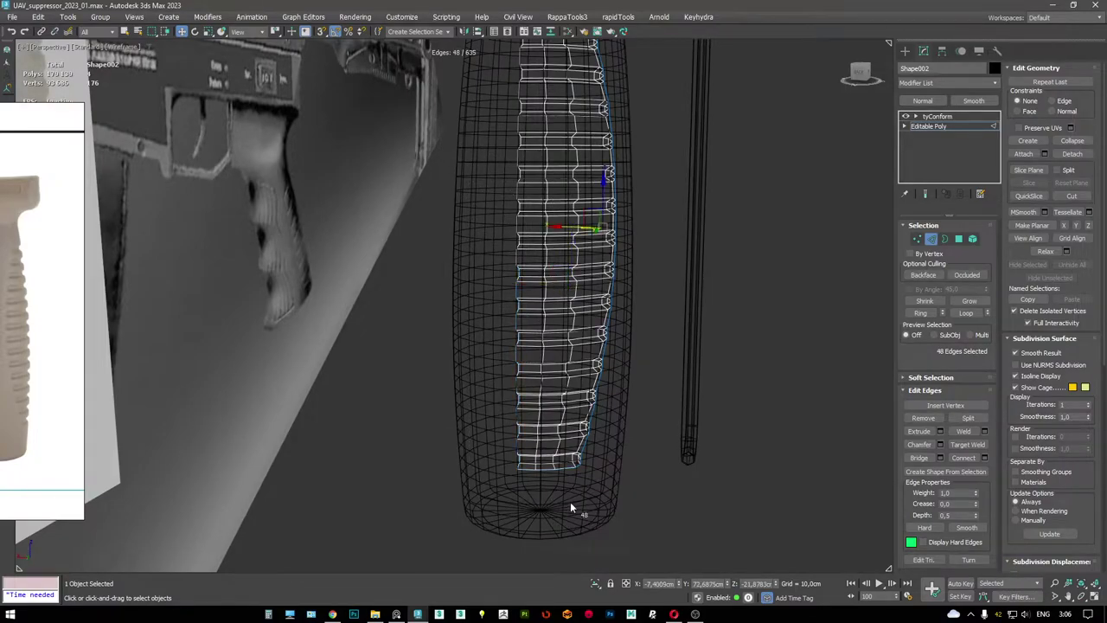
scroll(577, 409, "up", 5)
scroll(561, 294, "down", 5)
middle_click_drag(561, 294, 519, 436, "alt")
key("F3")
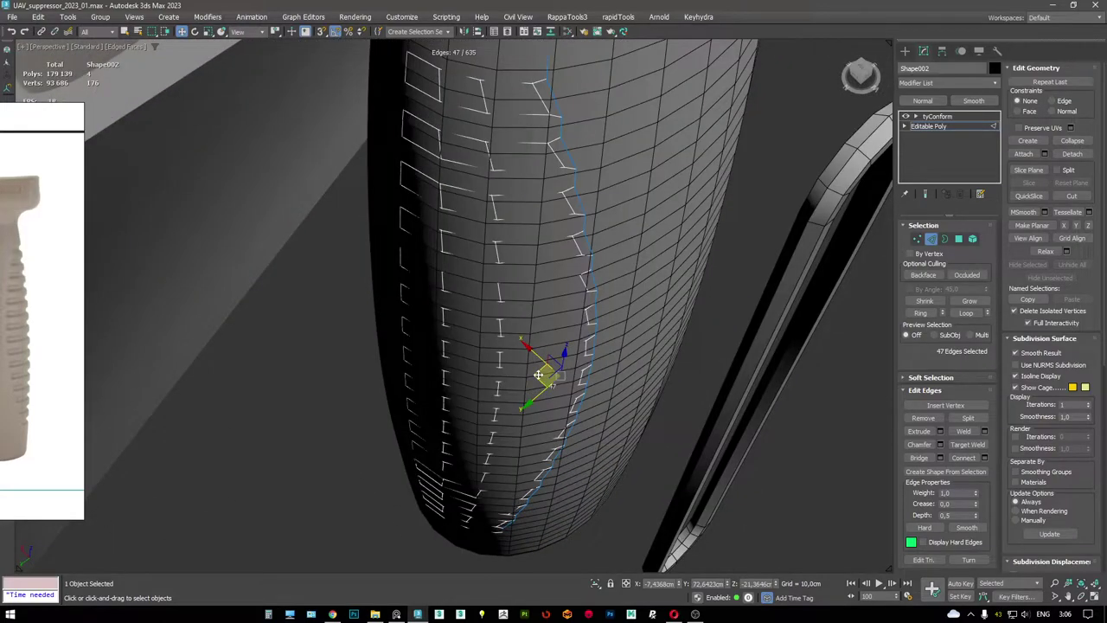
left_click_drag(539, 374, 553, 370, "shift")
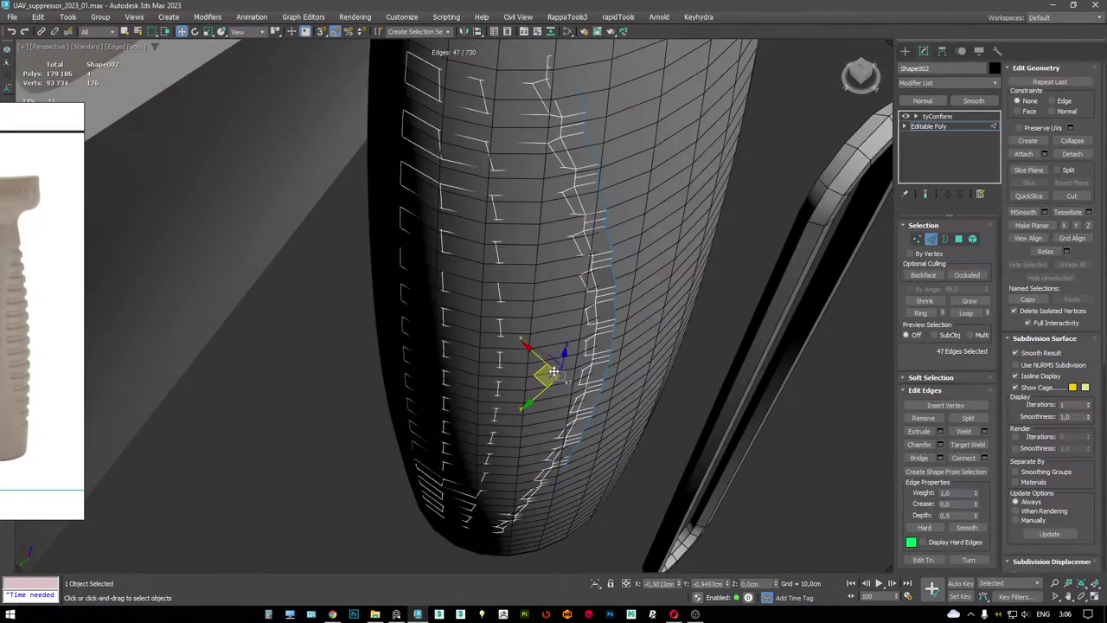
- Set the conform to Use vertex selection with the cylinder as target, then undo it
key("F3")
key("F3")
left_click(917, 238)
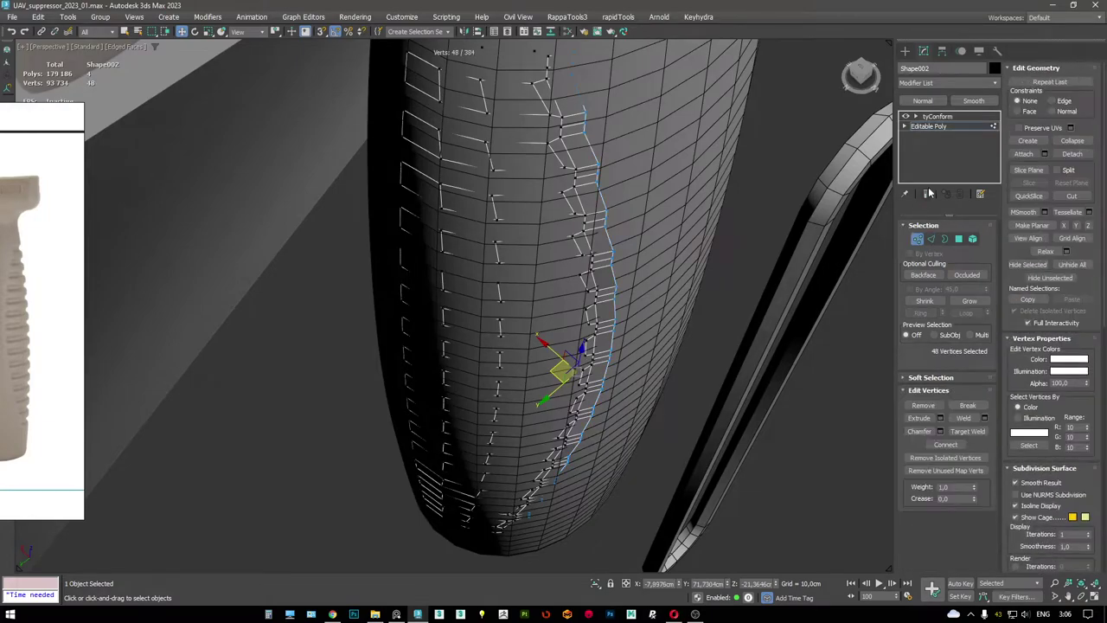
key("F3")
left_click(937, 117)
key("F3")
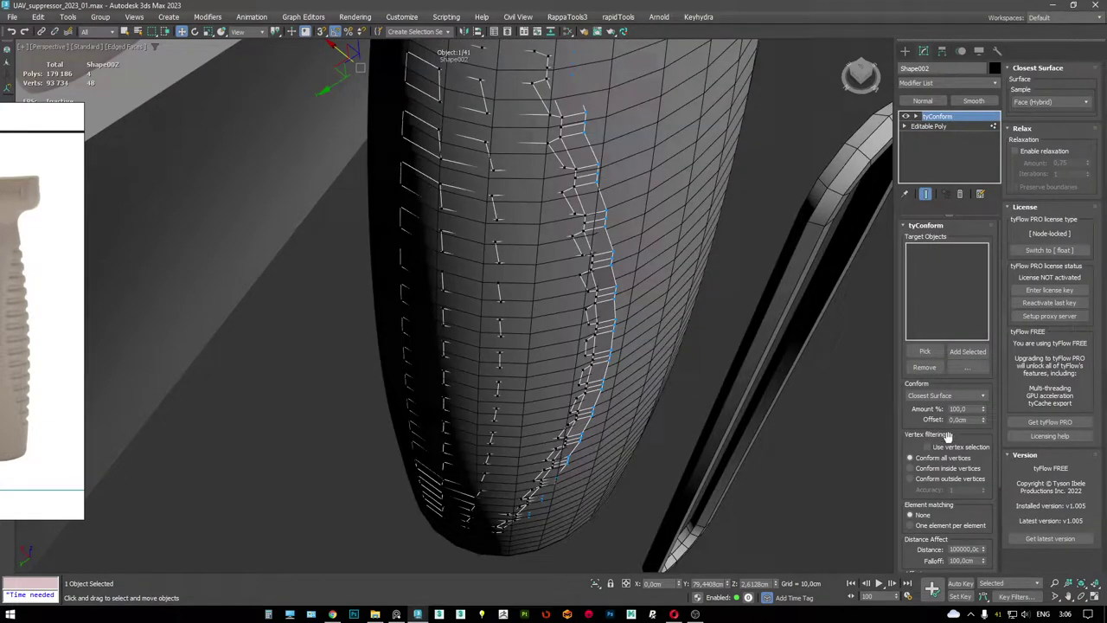
left_click(949, 447)
middle_click_drag(553, 285, 628, 220, "alt")
key("F3")
left_click(925, 352)
left_click(608, 266)
key("F3")
scroll(621, 213, "up", 4)
key("ctrl+z")
key("ctrl+z")
key("F3")
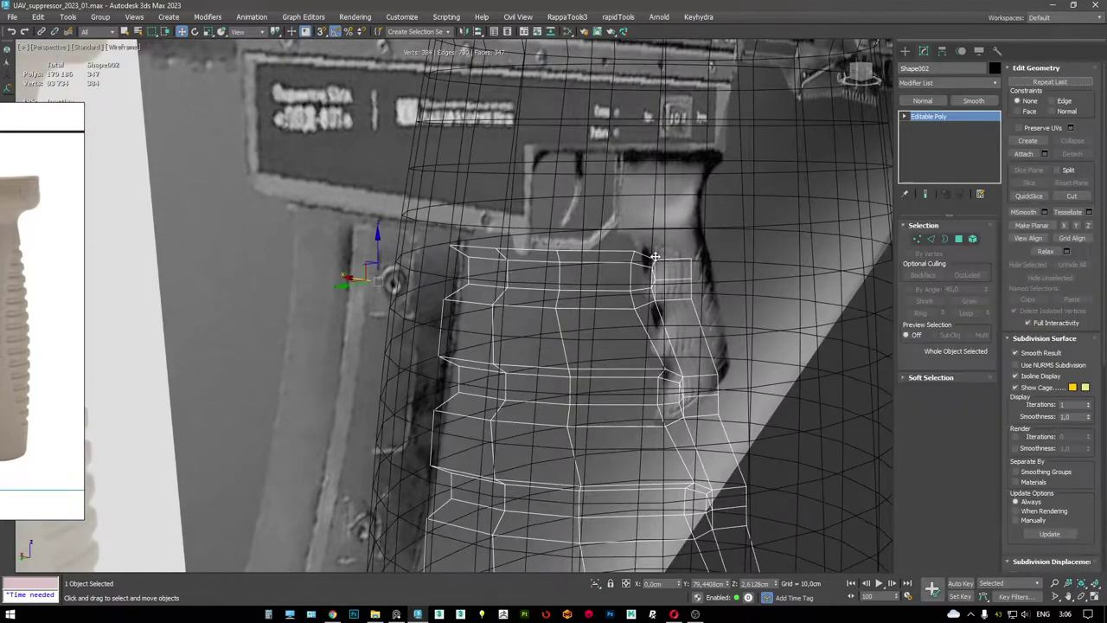
- Extrude the five top-row edges upward and the bottom edge row downward
left_click(664, 256)
left_click(606, 253, "ctrl")
left_click(475, 245, "ctrl")
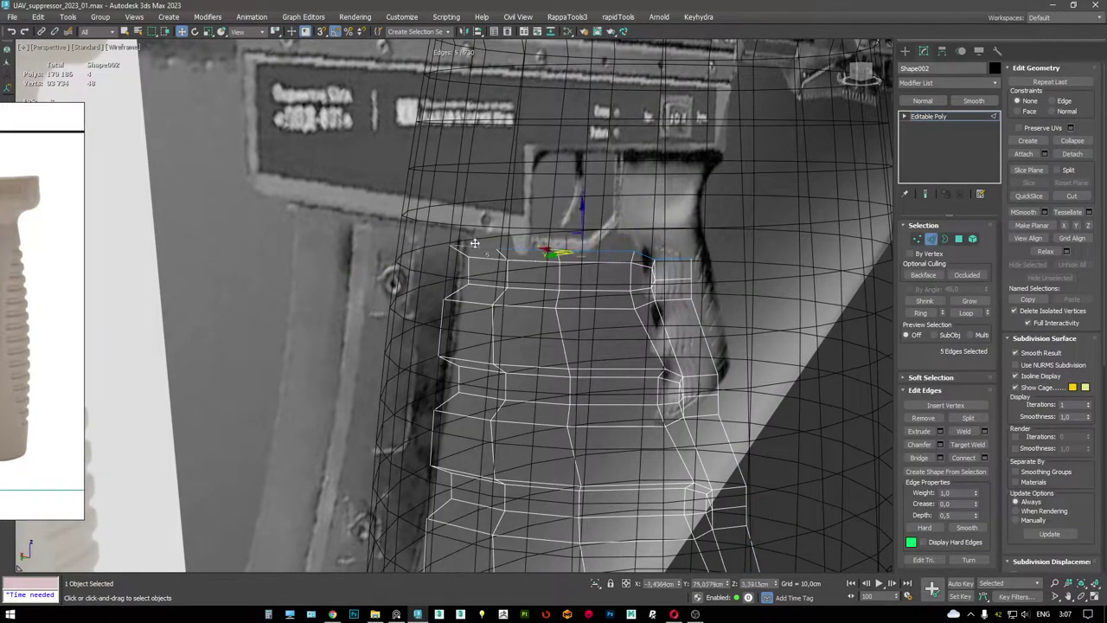
left_click_drag(585, 212, 585, 174, "shift")
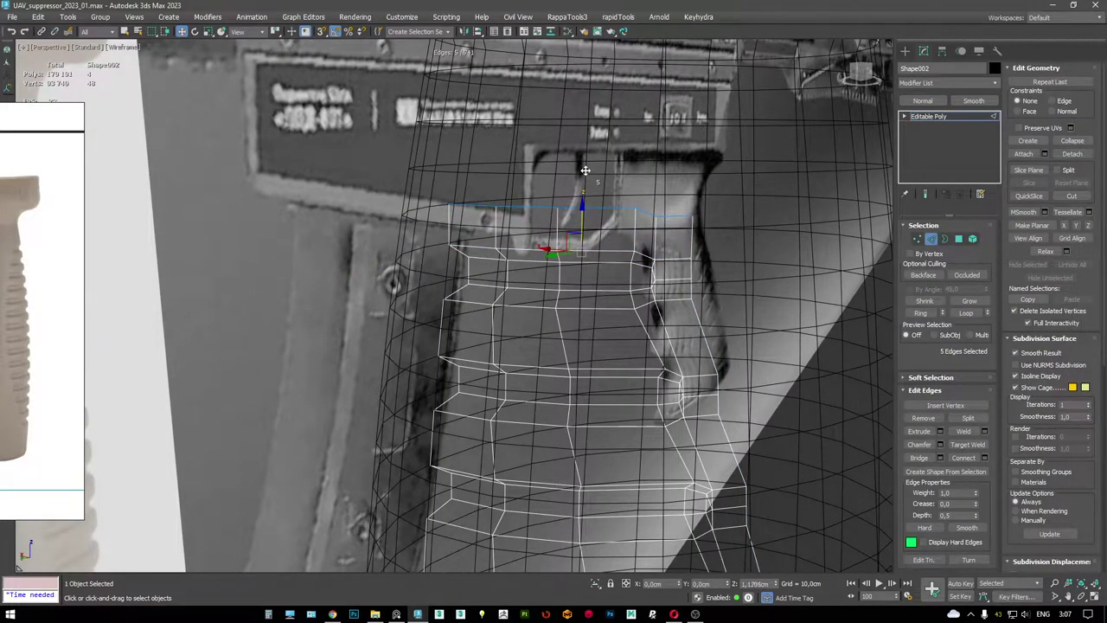
key("1")
key("F3")
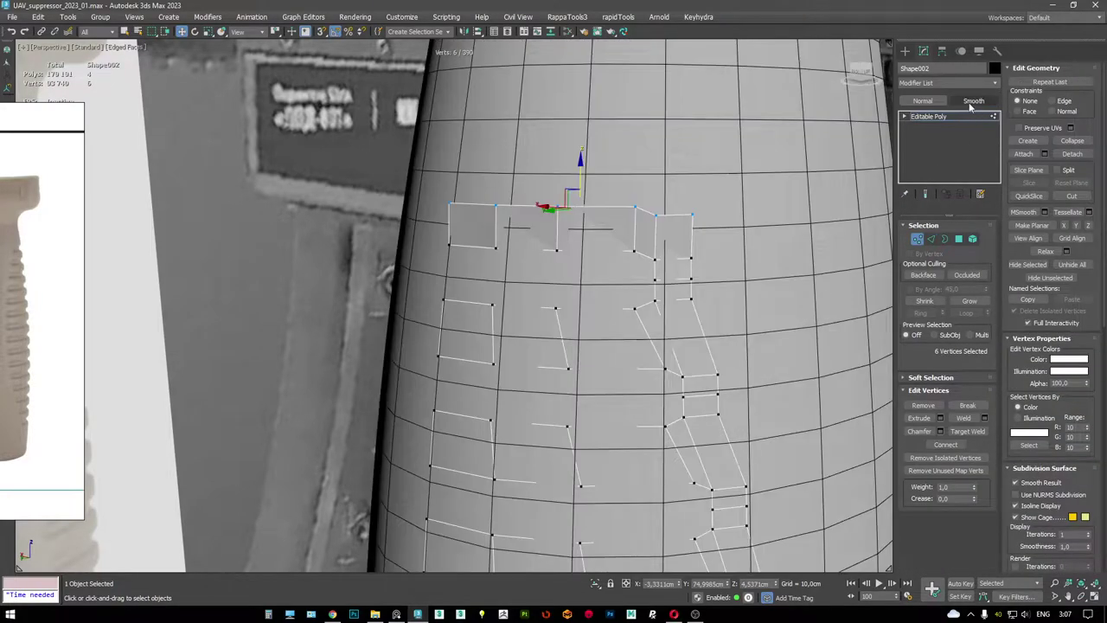
middle_click_drag(606, 312, 695, 285, "alt")
key("2")
key("F3")
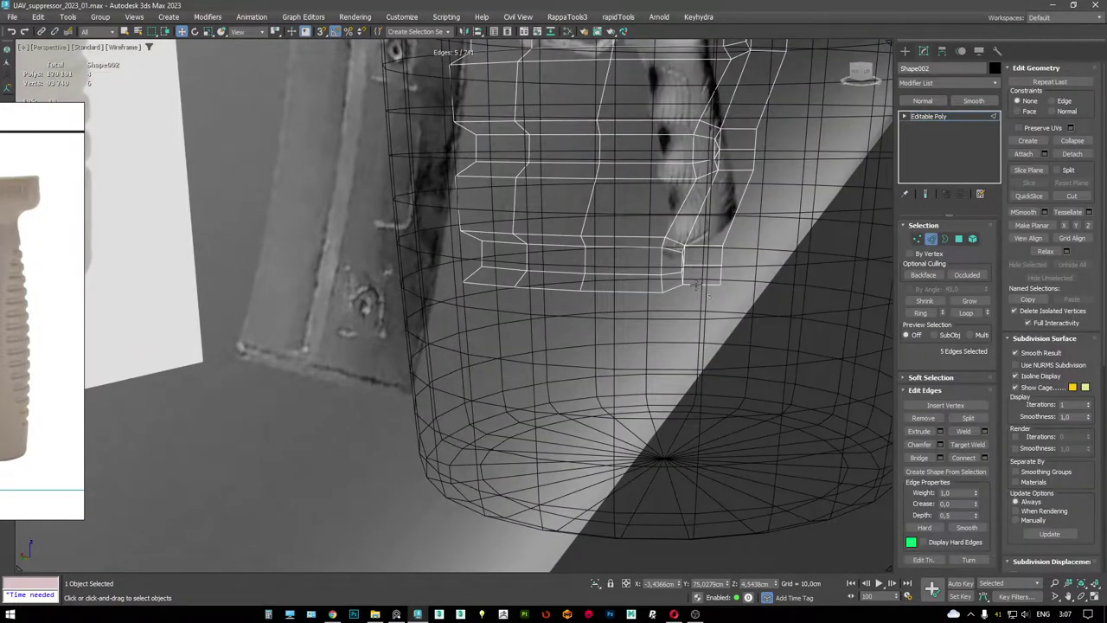
left_click(694, 286)
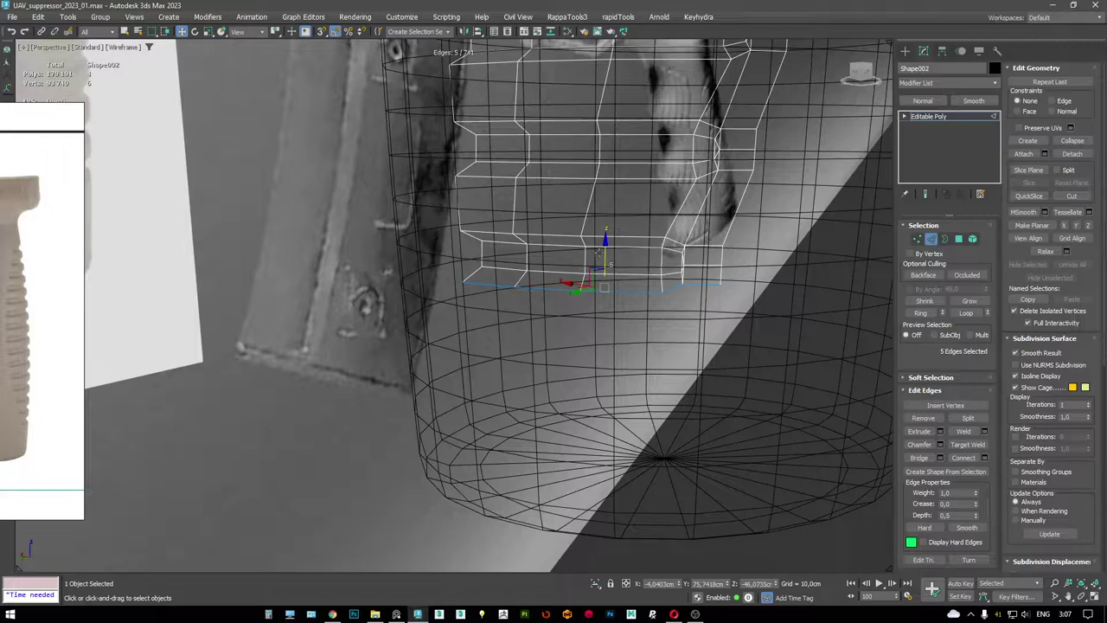
left_click_drag(599, 253, 603, 290, "shift")
- Select the whole top edge row as vertices and apply tyConform from the quad menu
scroll(651, 210, "down", 3)
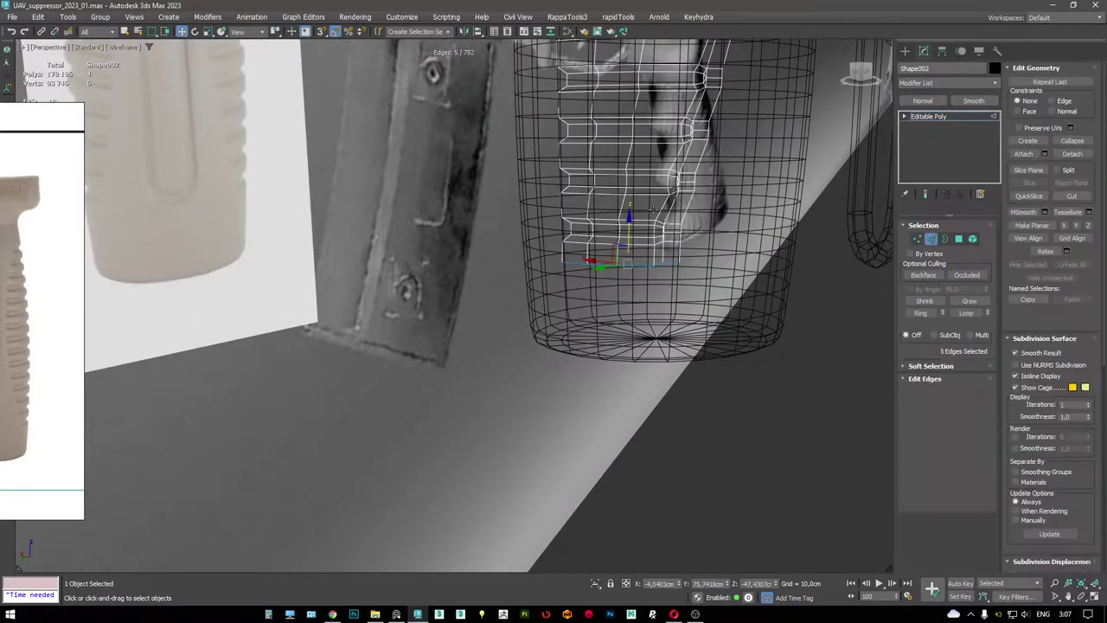
middle_click_drag(651, 211, 640, 173, "alt")
scroll(648, 138, "up", 5)
double_click(652, 108)
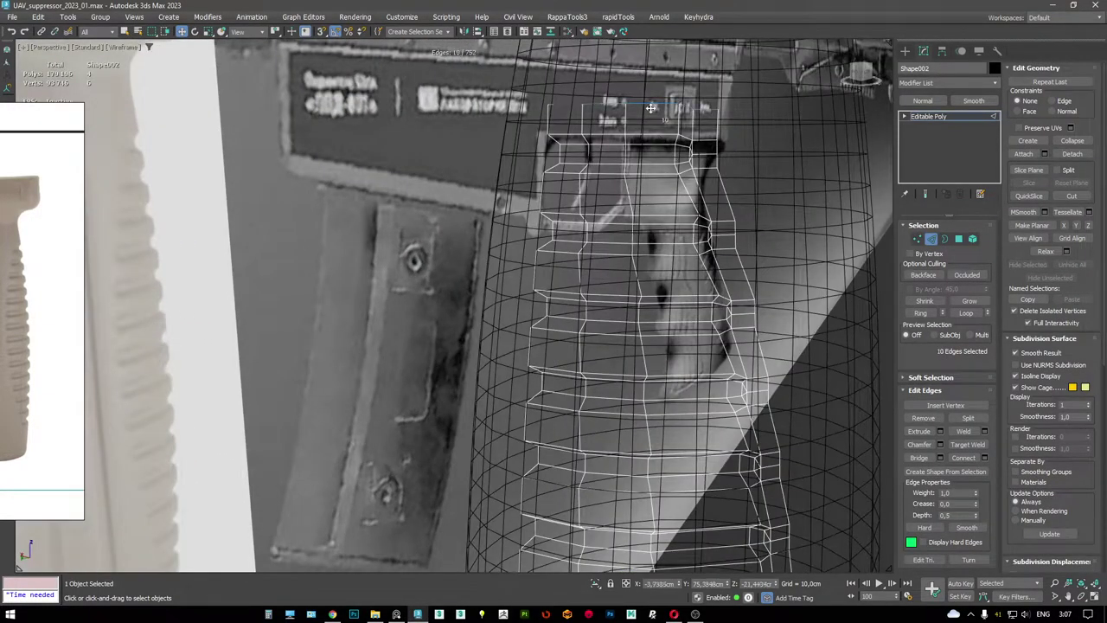
key("1")
right_click(673, 249)
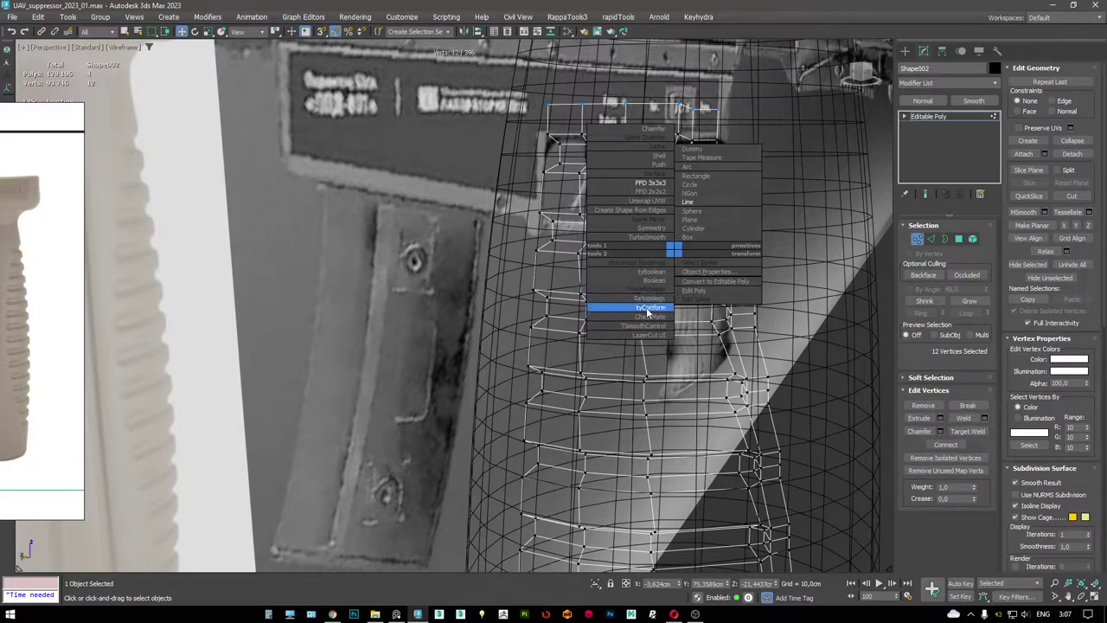
left_click(648, 308)
- Conform only the selected vertices onto Shape001 and collapse the stack to Editable Poly
left_click(943, 448)
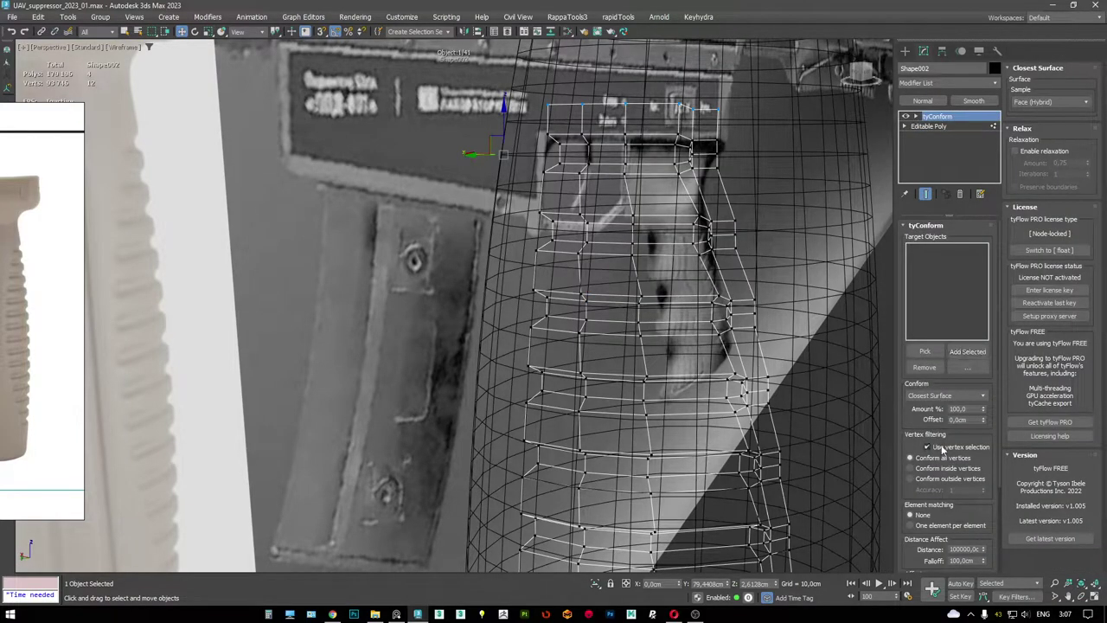
left_click(932, 354)
key("F3")
left_click(791, 268)
key("F3")
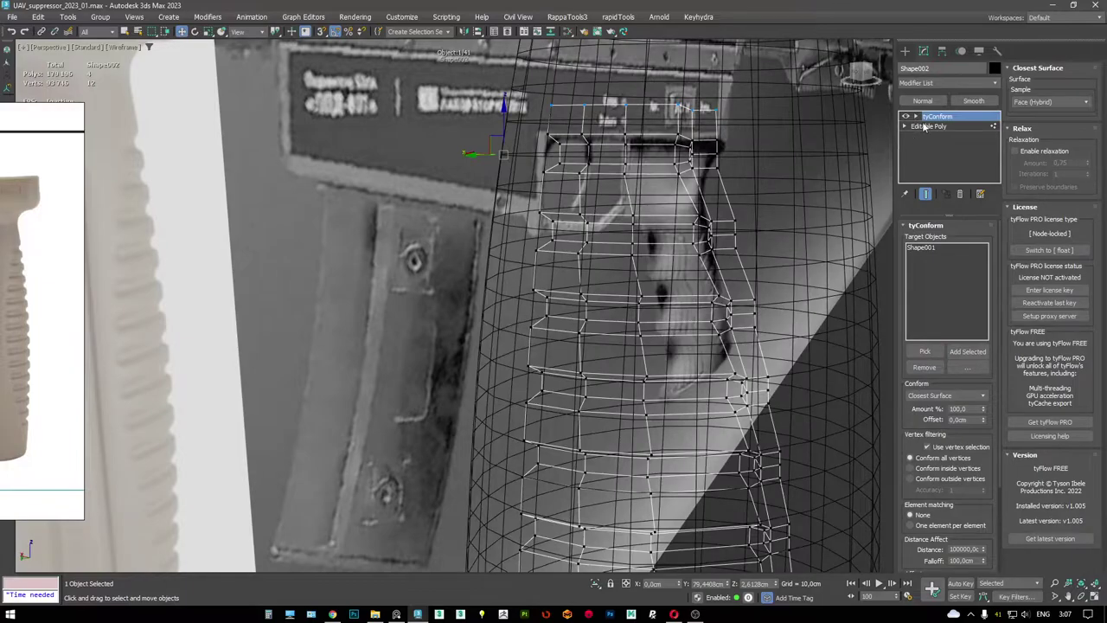
key("F3")
key("ctrl+shift+c")
mouse_move(738, 152)
middle_mouse_down("alt")
mouse_move(683, 168)
mouse_move(692, 160)
middle_mouse_up("alt")
- Isolate the Shape002 strip mesh and frame it in wireframe
key("alt+q")
key("F3")
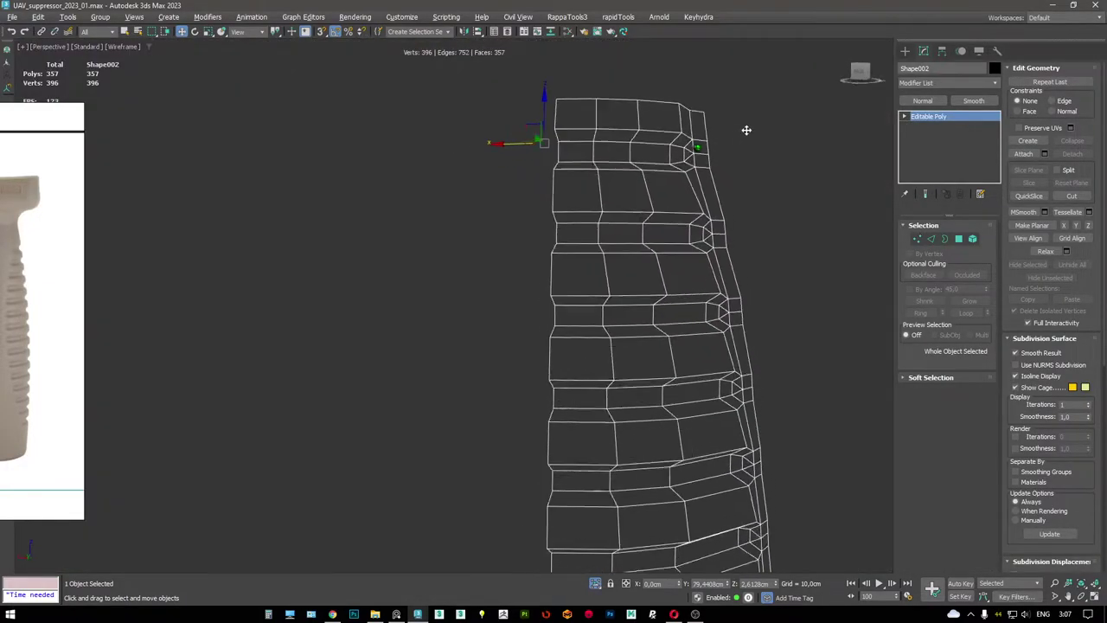
key("F3")
scroll(683, 149, "up", 4)
middle_click_drag(670, 157, 693, 121)
- In Vertex mode, select the first groove-corner vertices on the strip
key("2")
double_click(682, 110)
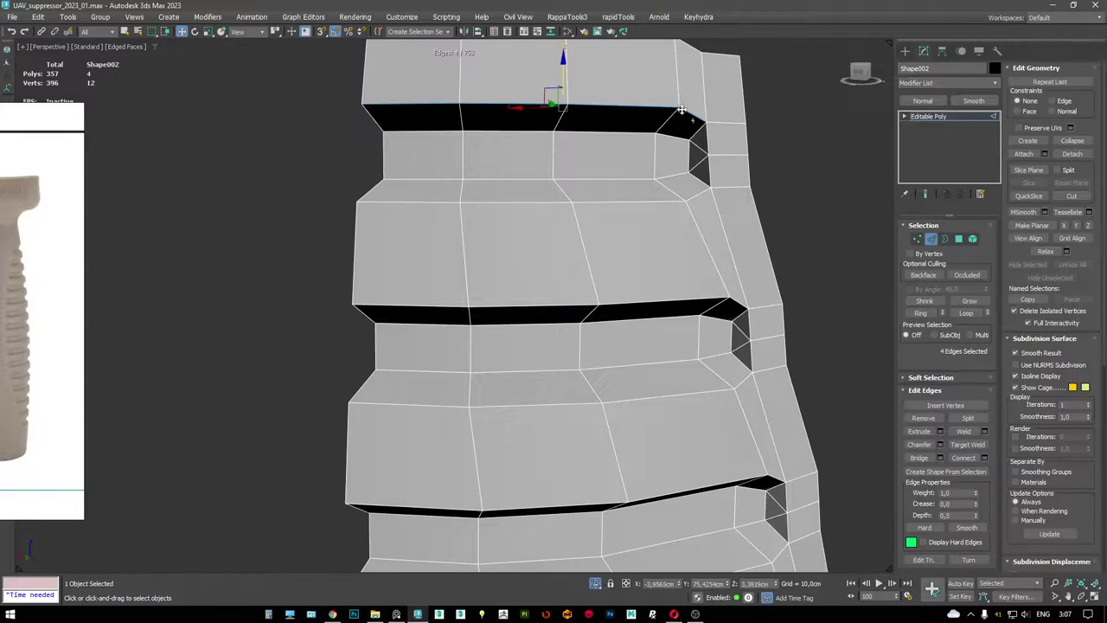
key("1")
left_click(715, 156)
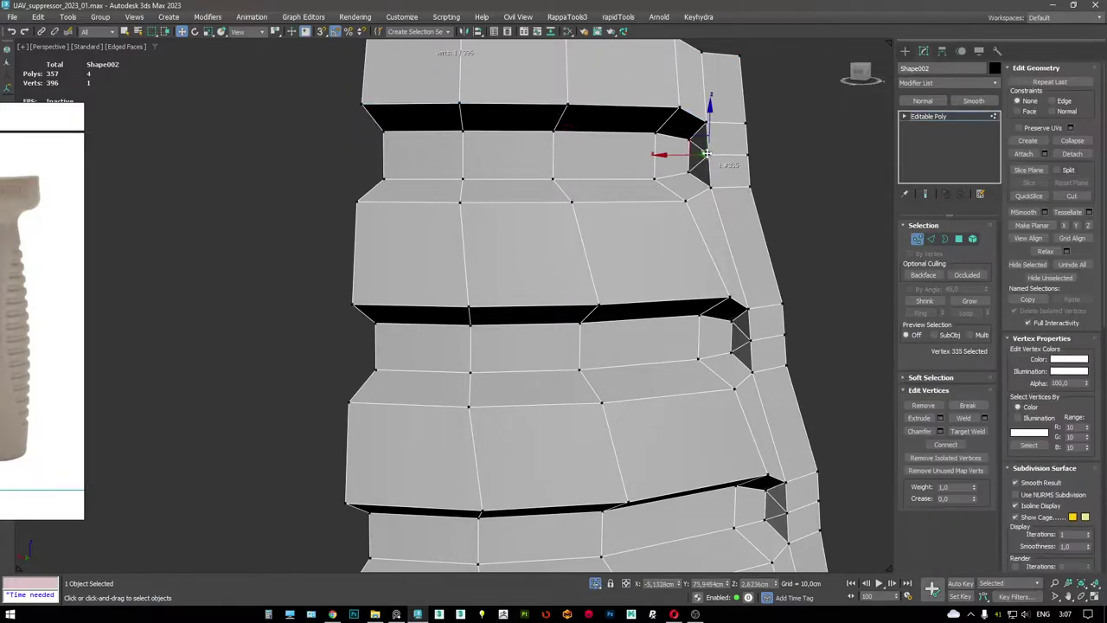
middle_click_drag(715, 157, 679, 185, "alt")
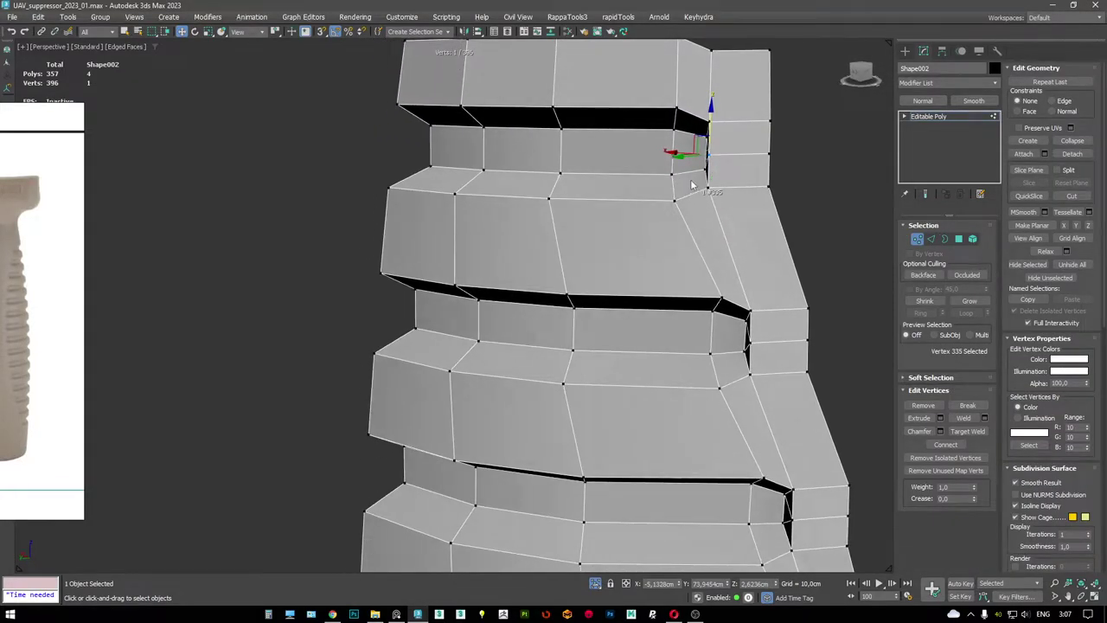
left_click(735, 320, "ctrl")
middle_click_drag(734, 322, 734, 271)
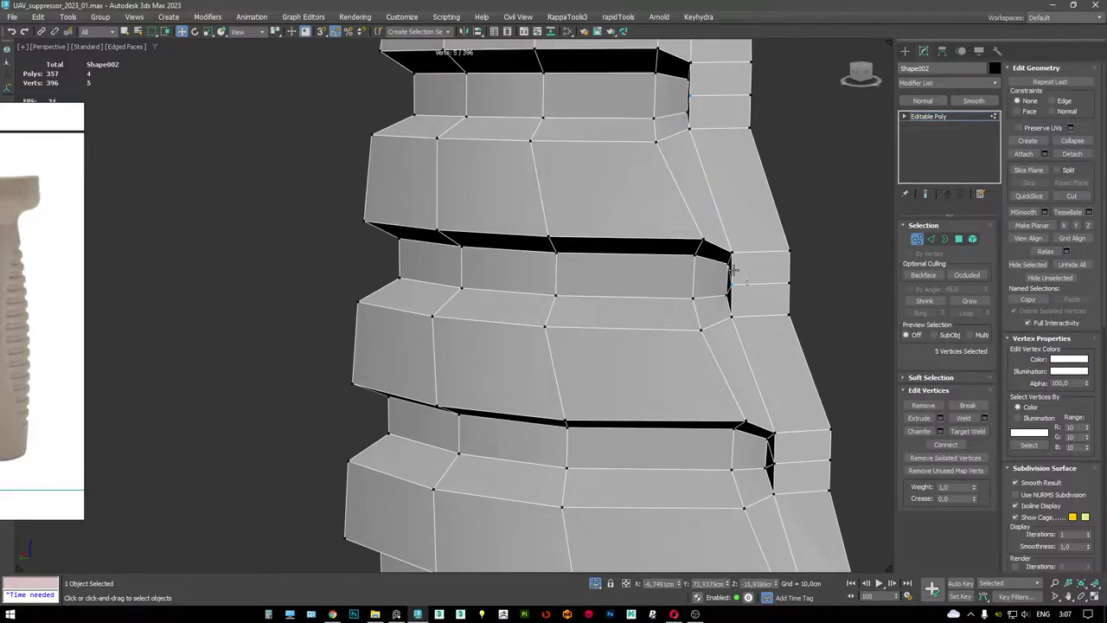
scroll(733, 269, "down", 5)
scroll(732, 246, "up", 1)
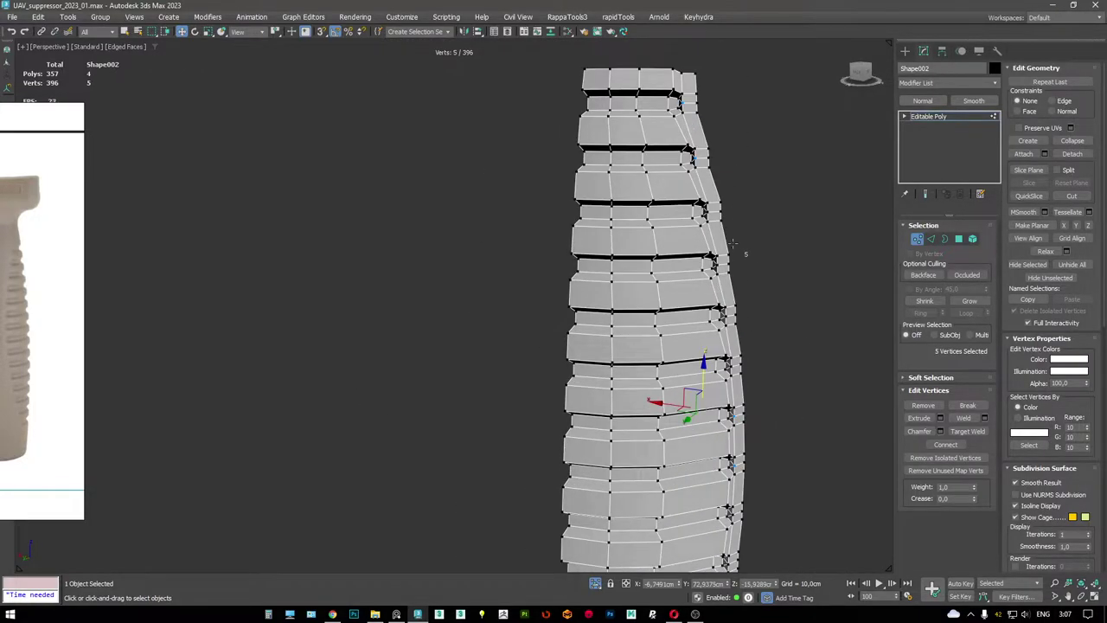
scroll(733, 246, "up", 5)
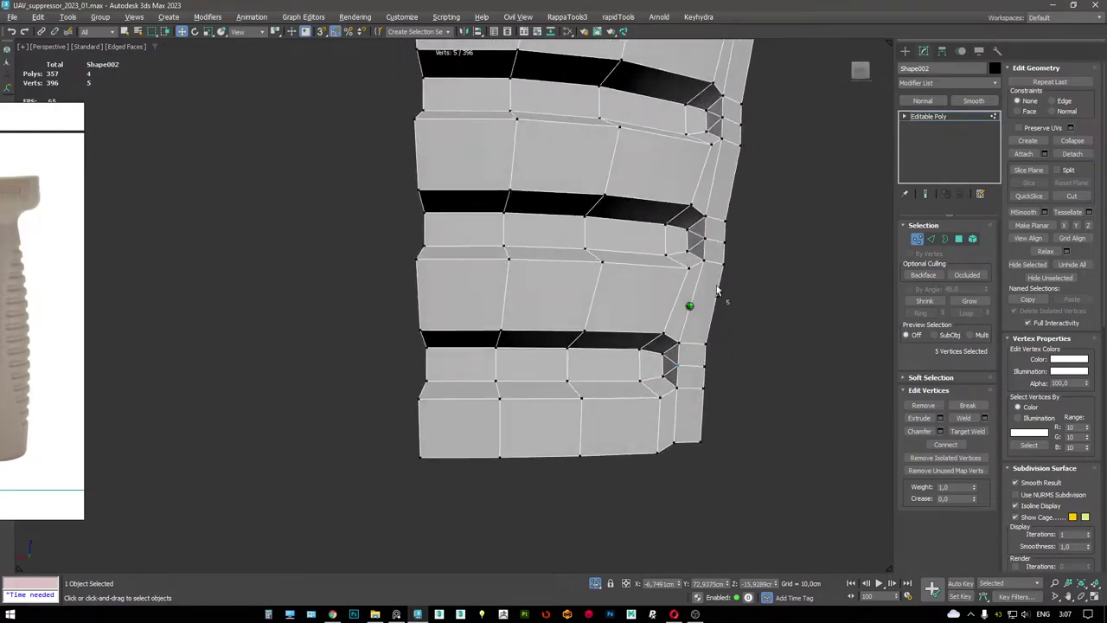
scroll(725, 121, "up", 2)
- Add the remaining groove-corner vertices along the strip's right-hand side
left_click(651, 275, "ctrl")
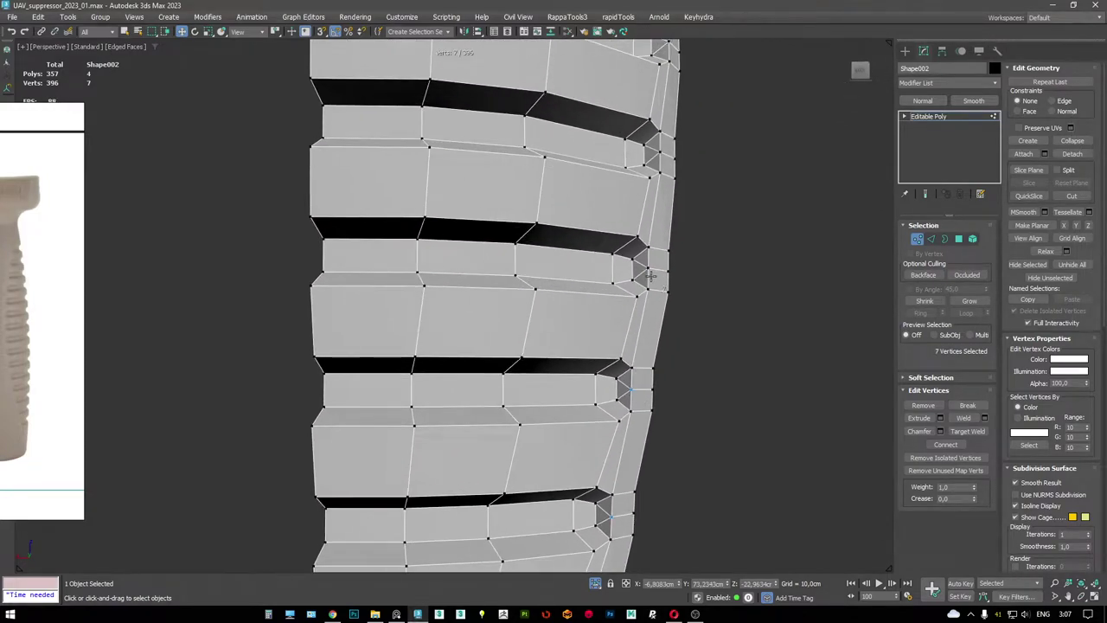
middle_click_drag(663, 149, 593, 279)
left_click(606, 297, "ctrl")
left_click(607, 186, "ctrl")
left_click(593, 280, "ctrl")
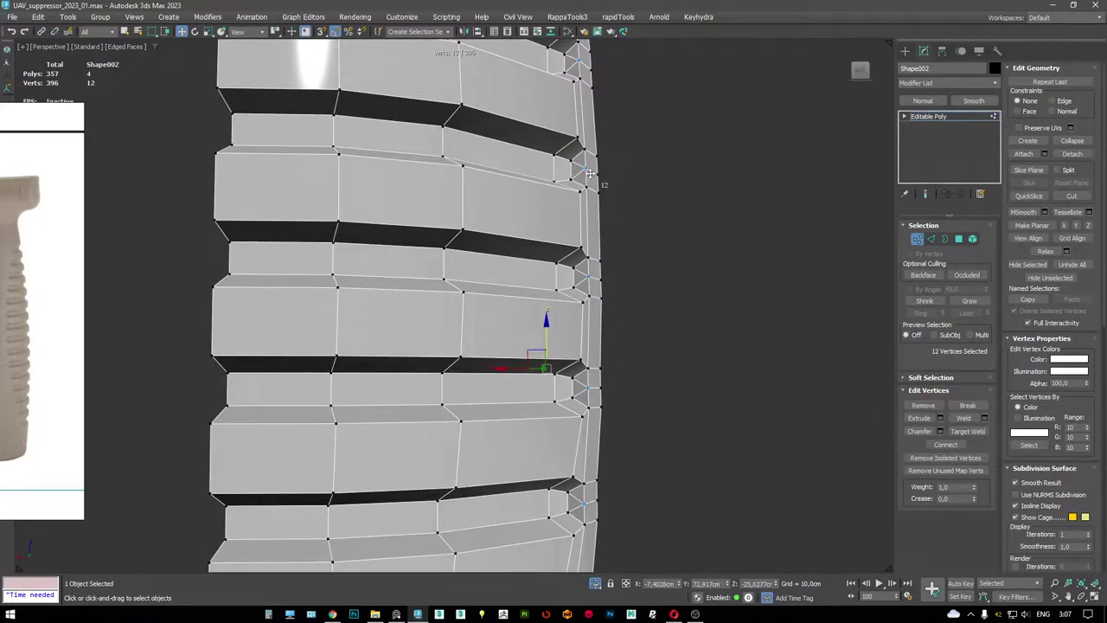
middle_click_drag(585, 195, 621, 387, "alt")
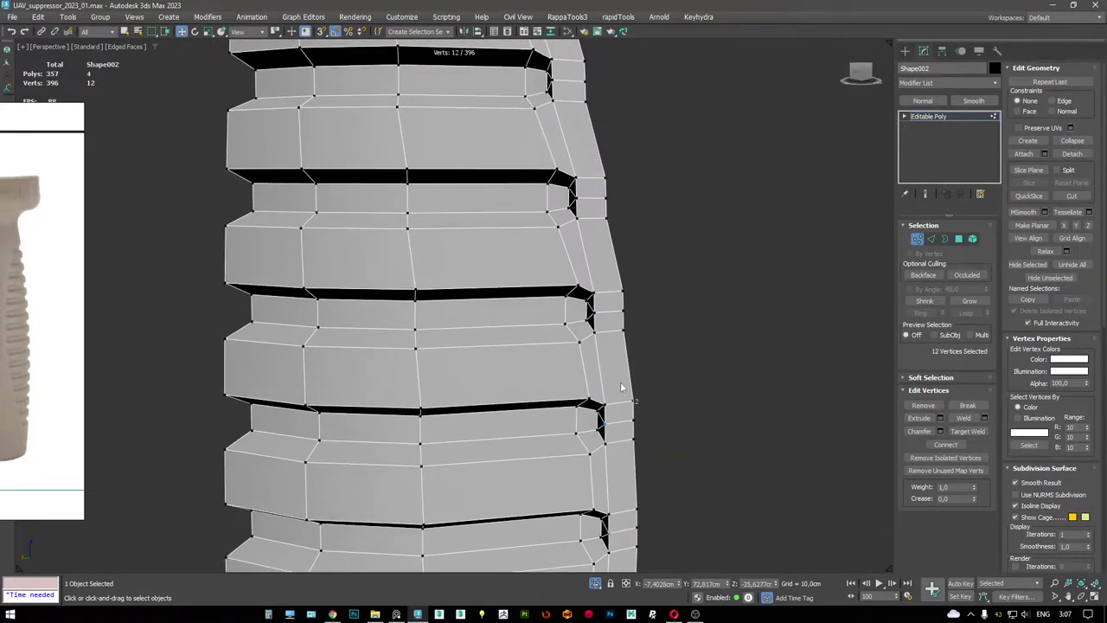
middle_click_drag(574, 152, 557, 266)
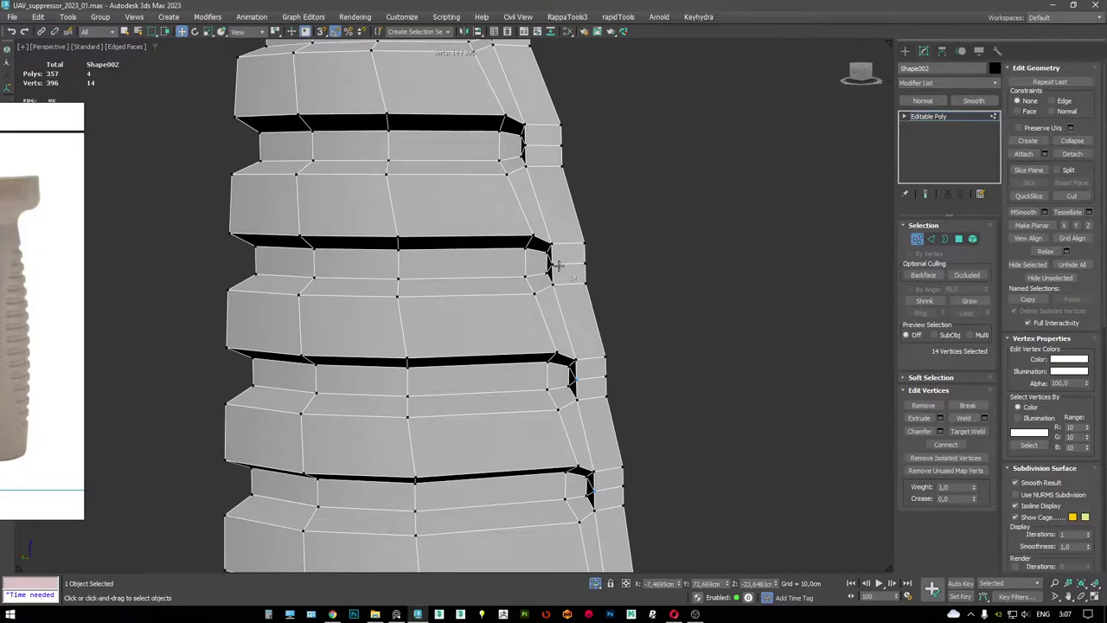
scroll(529, 163, "down", 5)
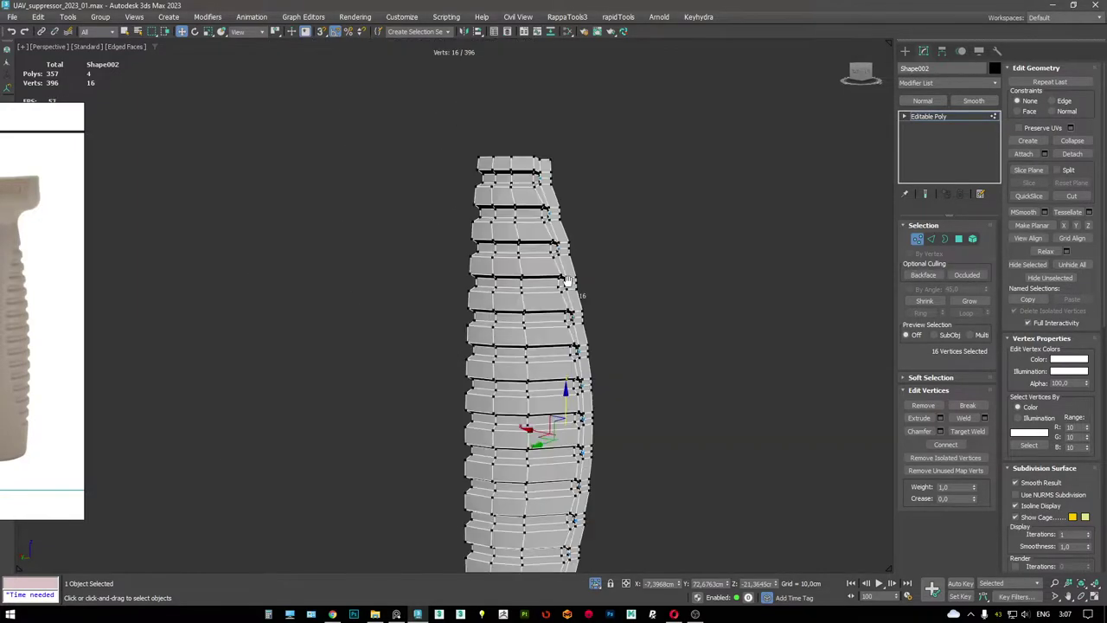
scroll(530, 203, "up", 5)
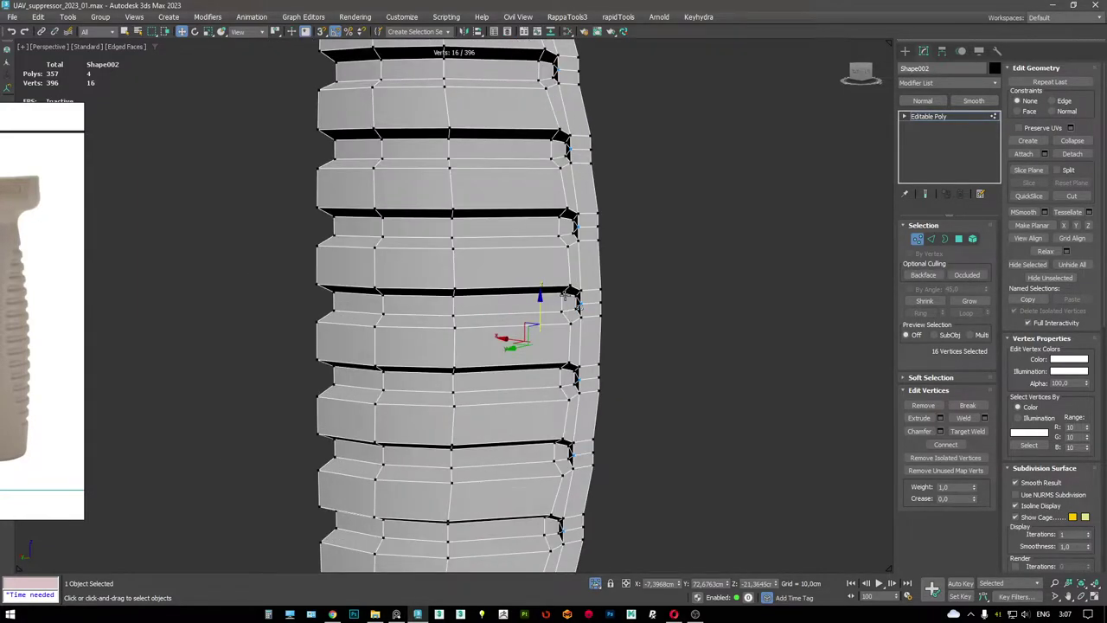
- With Edge constraint on, slide the corner vertices along their edges, then deselect them
key("shift+x")
middle_click_drag(566, 292, 560, 309, "alt")
left_click_drag(512, 346, 512, 345)
middle_click_drag(511, 345, 520, 242, "alt")
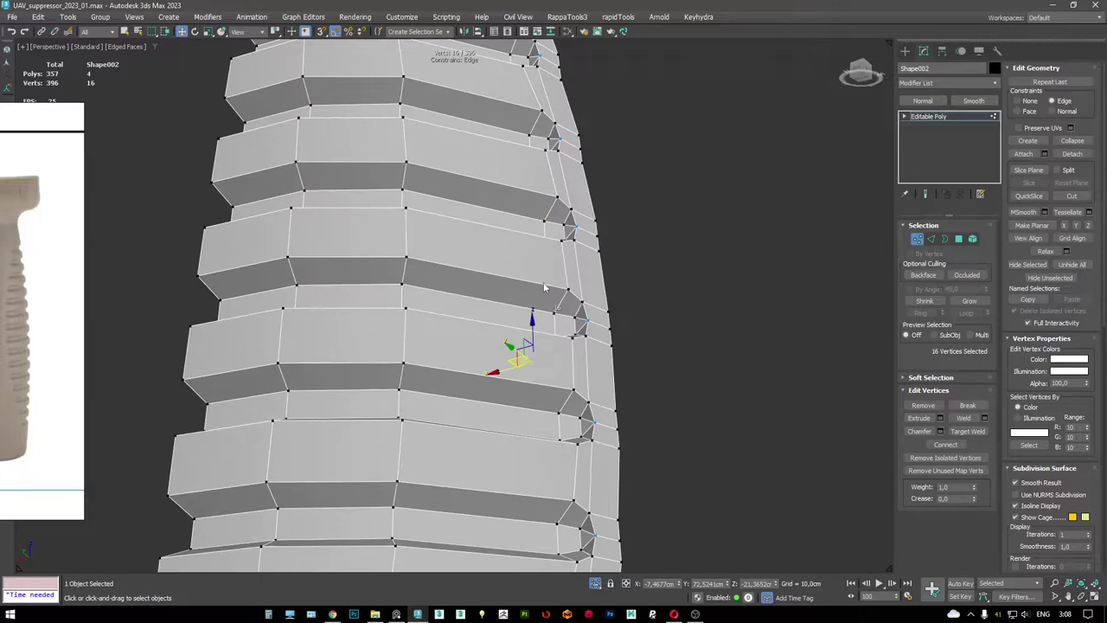
scroll(519, 197, "down", 5)
scroll(519, 197, "up", 5)
middle_click_drag(519, 197, 565, 225, "alt")
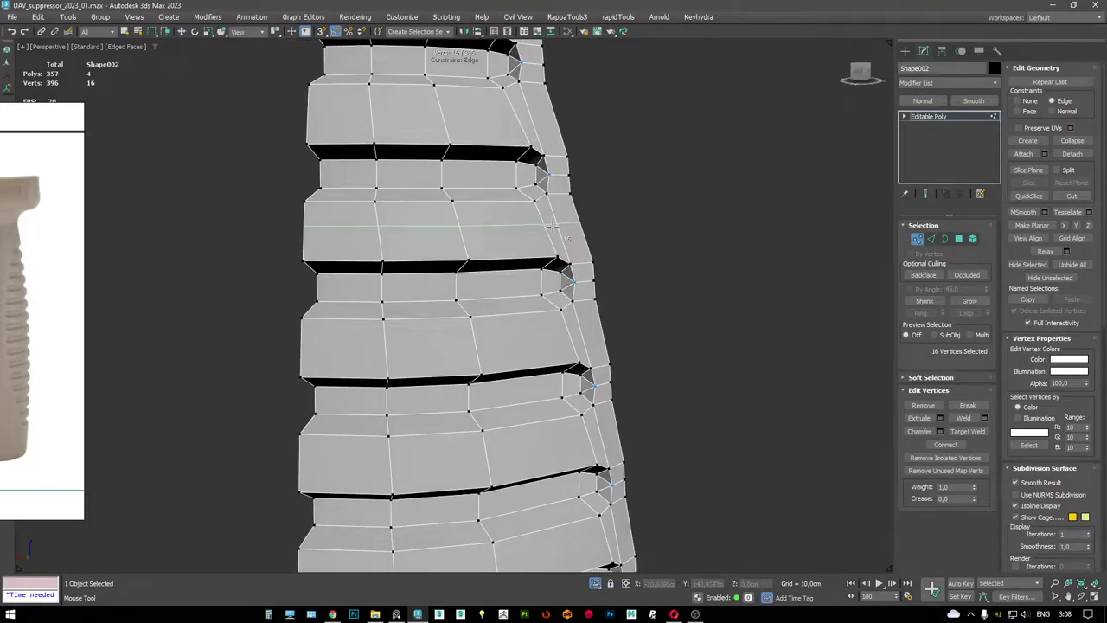
middle_click_drag(408, 217, 484, 235, "alt")
left_click(507, 245)
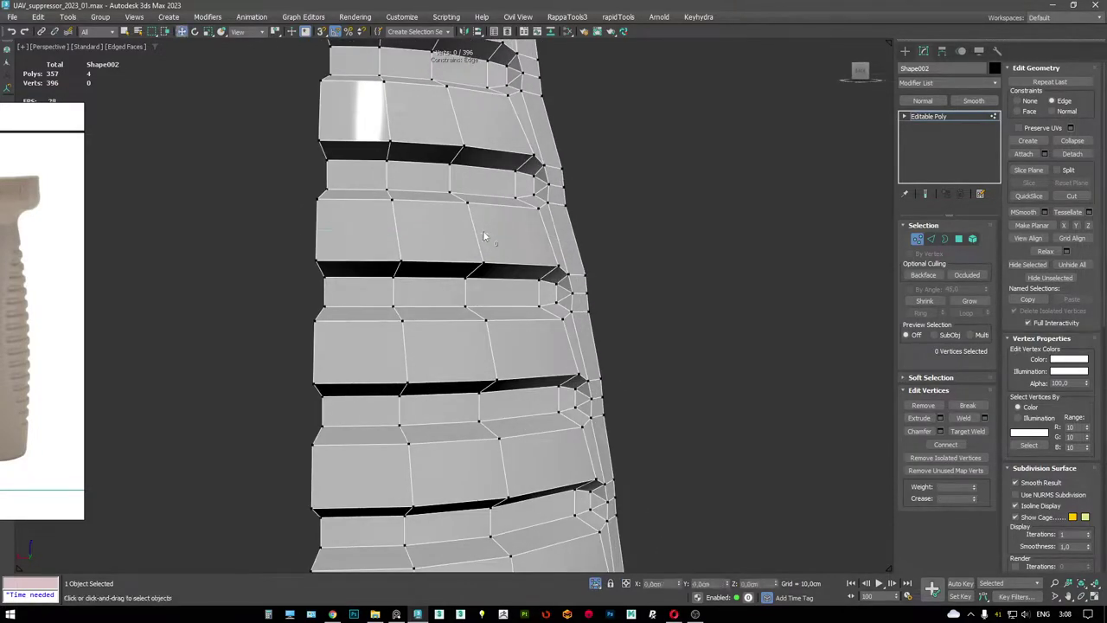
- In Edge mode, select the border edge loops of the first grooves near the top seam
key("2")
middle_click_drag(528, 156, 547, 300)
double_click(516, 184)
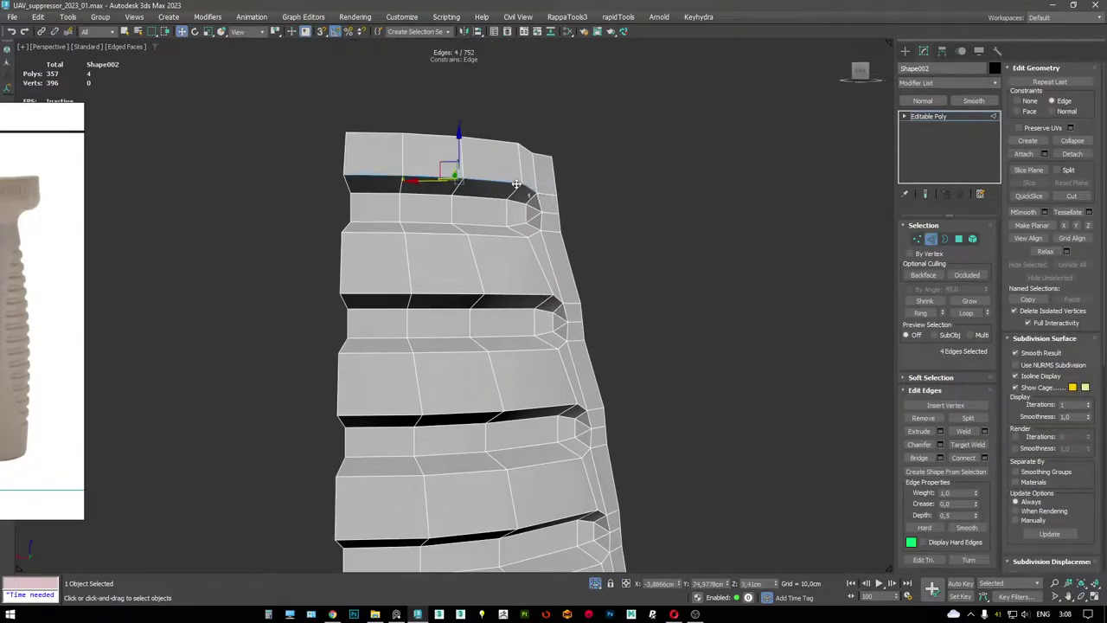
double_click(516, 235, "ctrl")
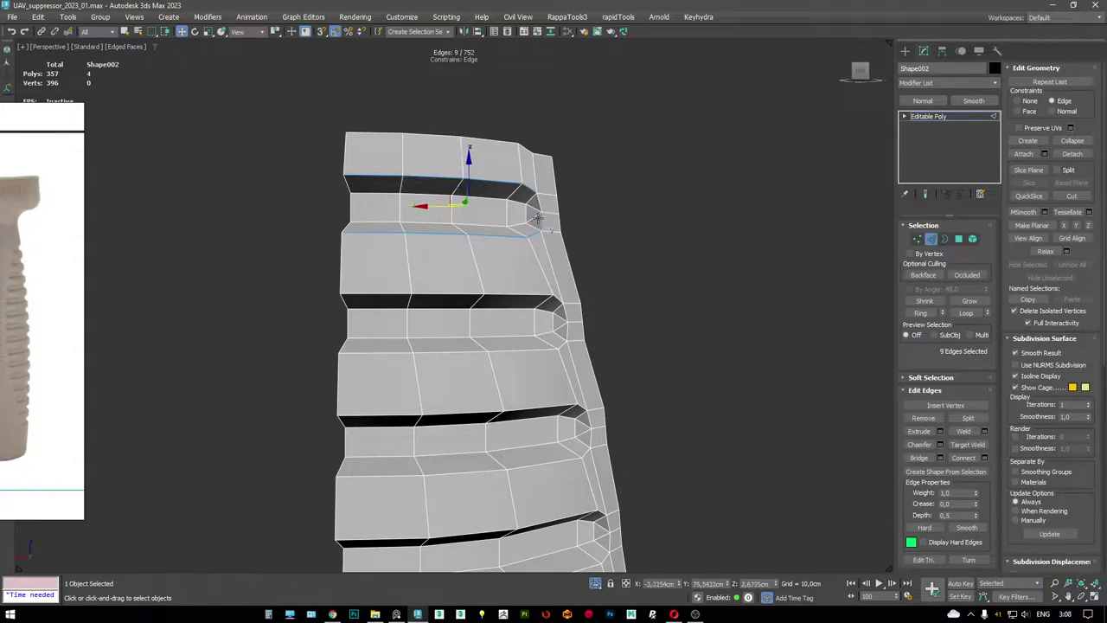
middle_click_drag(546, 277, 557, 208)
double_click(553, 229, "ctrl")
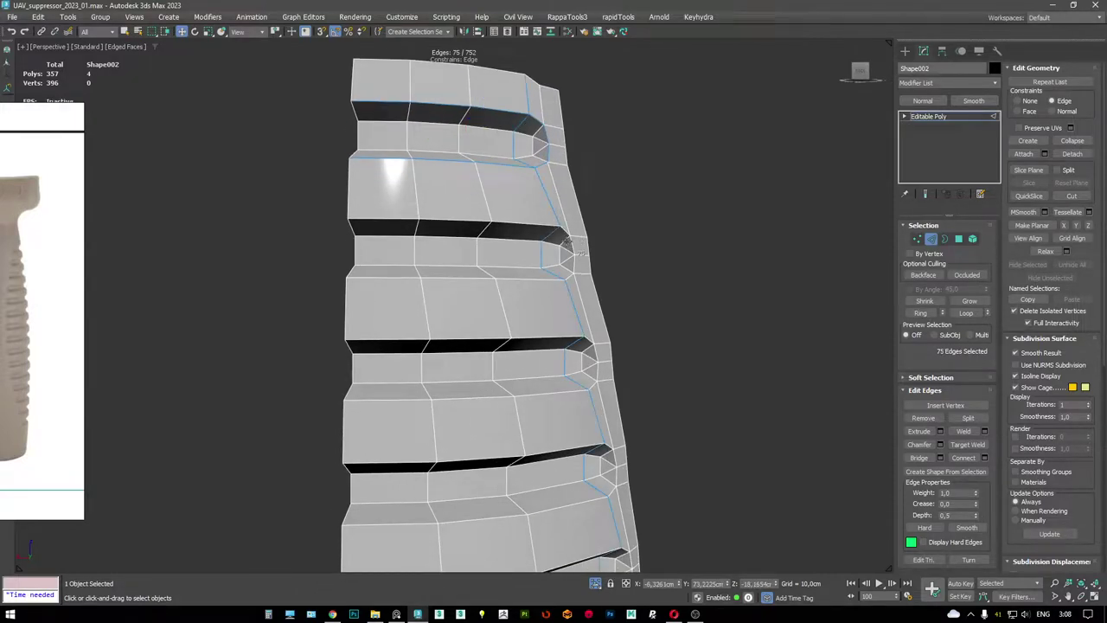
double_click(568, 246, "alt")
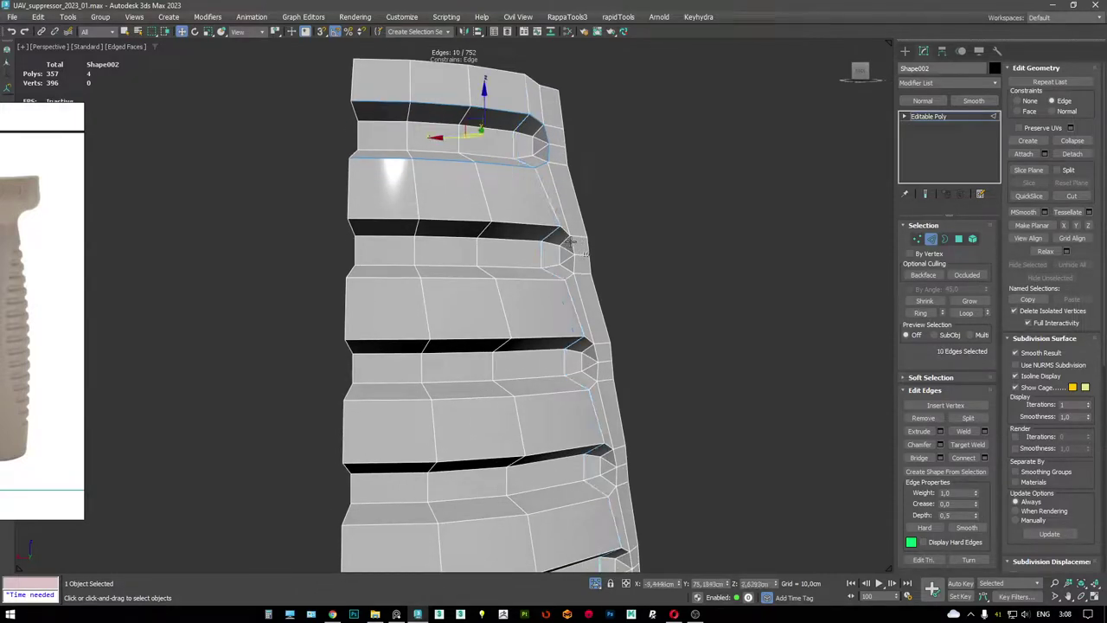
double_click(540, 276, "ctrl")
left_click(578, 265, "ctrl")
middle_click_drag(577, 266, 595, 246)
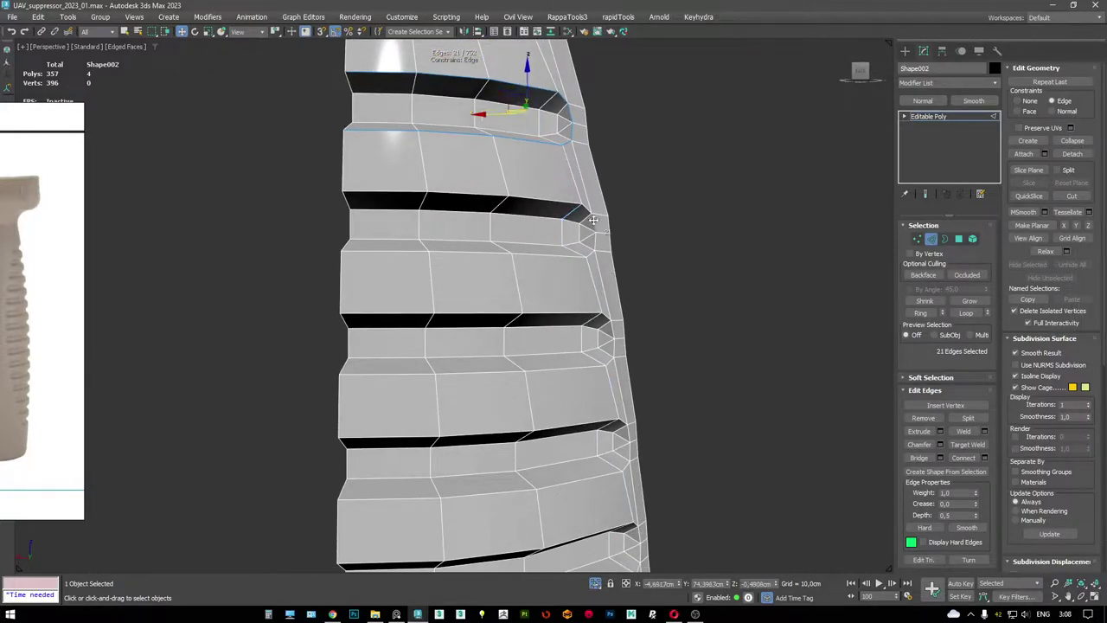
double_click(565, 201, "ctrl")
double_click(561, 257, "ctrl")
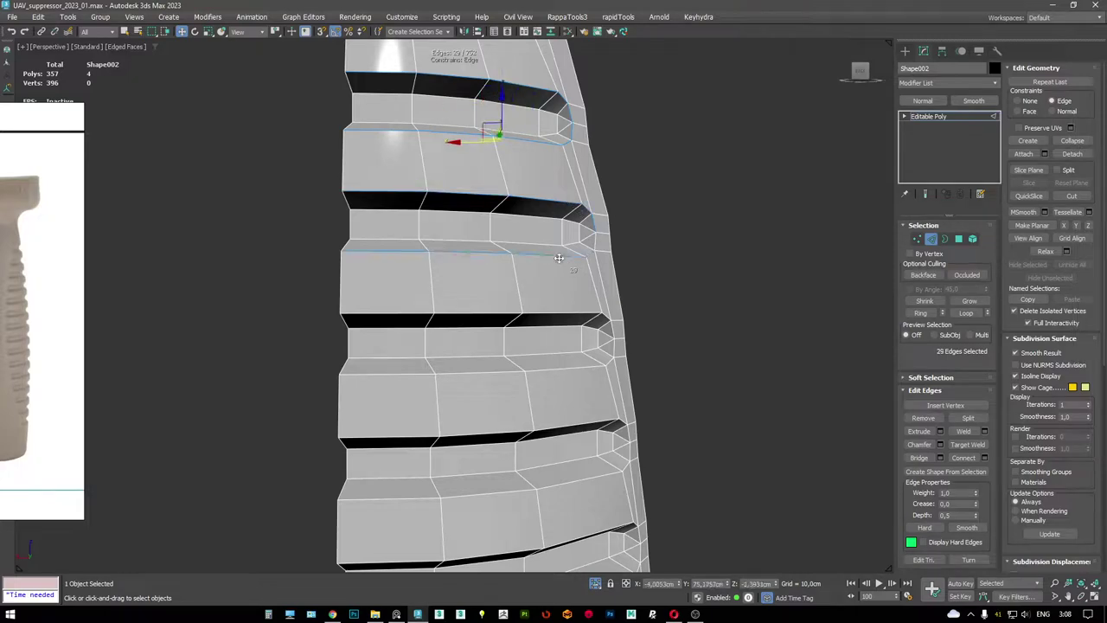
double_click(562, 317, "ctrl")
double_click(563, 377, "ctrl")
left_click(616, 328, "ctrl")
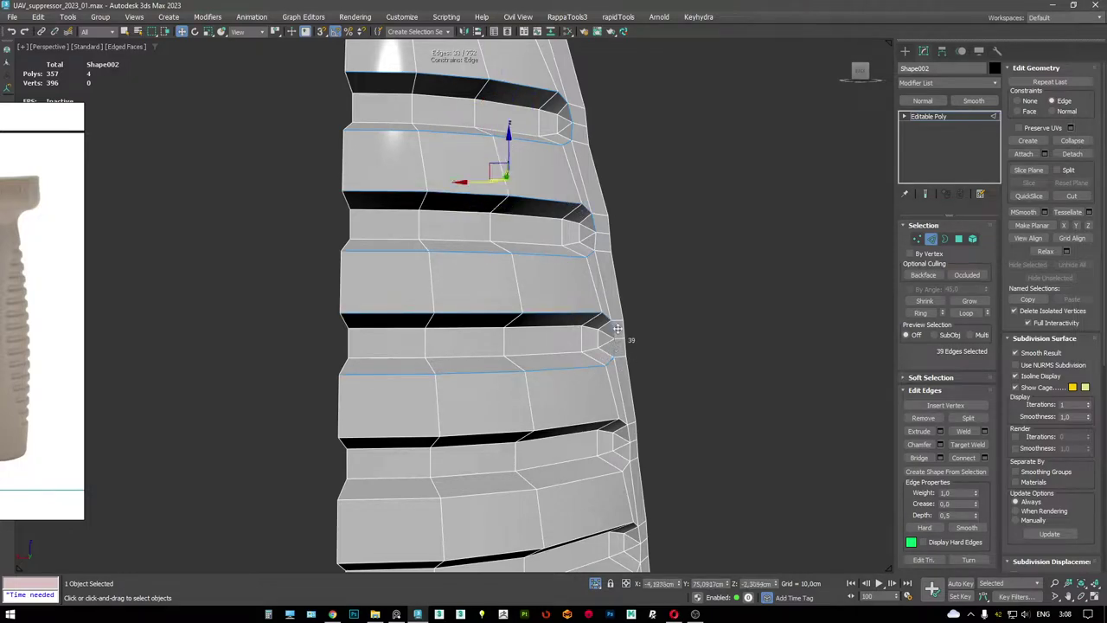
left_click(603, 251, "ctrl")
middle_click_drag(604, 251, 557, 210)
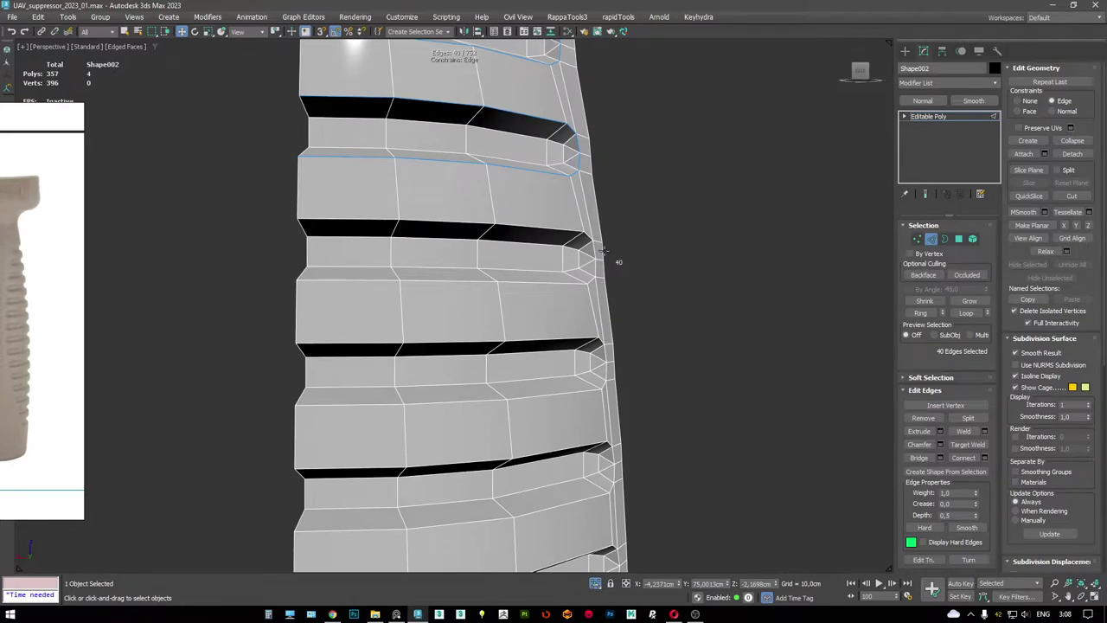
- Add the border loops above and below the middle grooves, completing partial loops
double_click(572, 231, "ctrl")
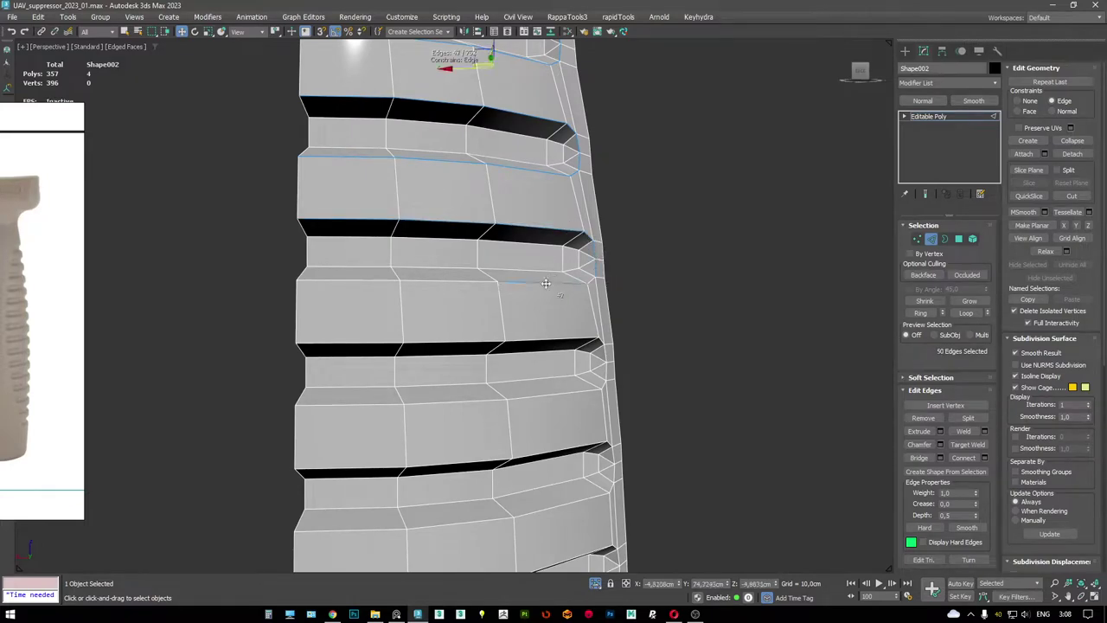
middle_click_drag(564, 239, 570, 229)
double_click(564, 222, "ctrl")
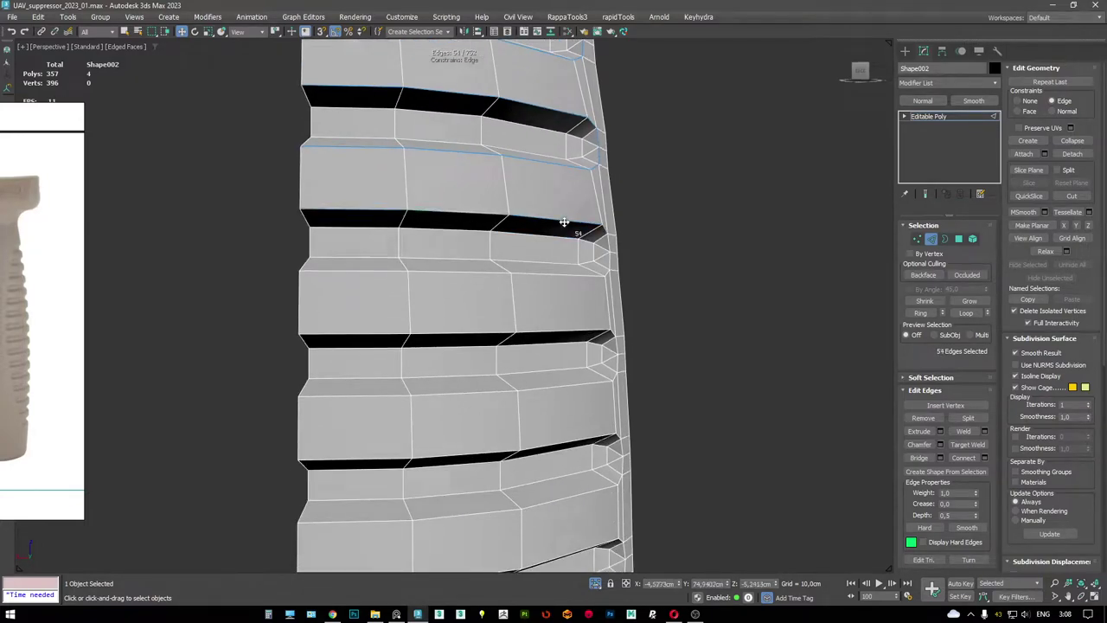
double_click(565, 278, "ctrl")
scroll(565, 278, "up", 3)
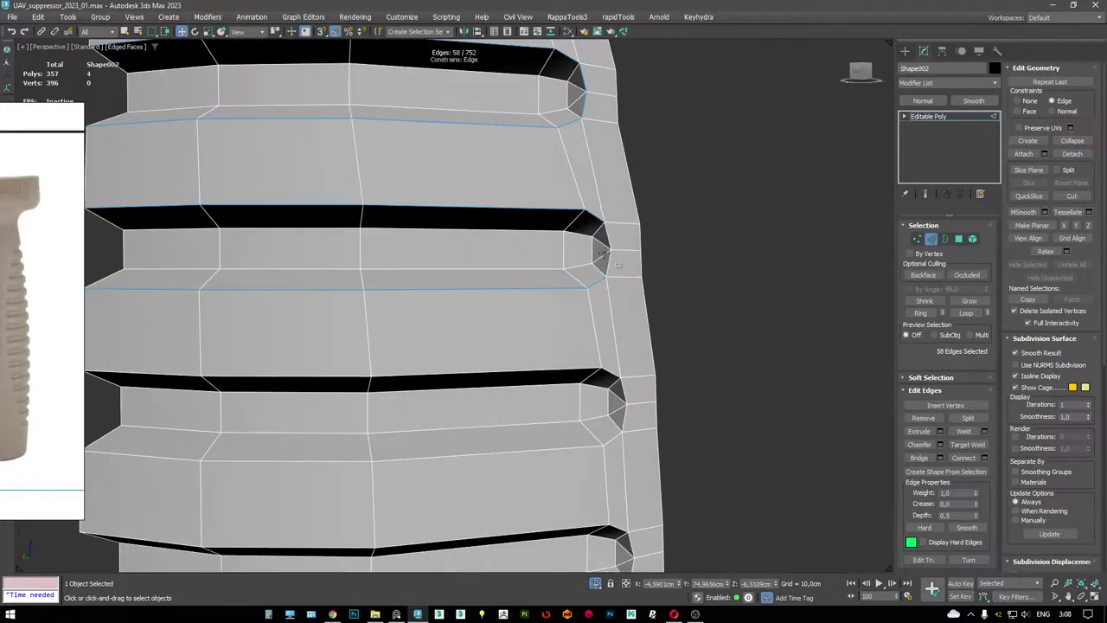
middle_click_drag(609, 262, 565, 195)
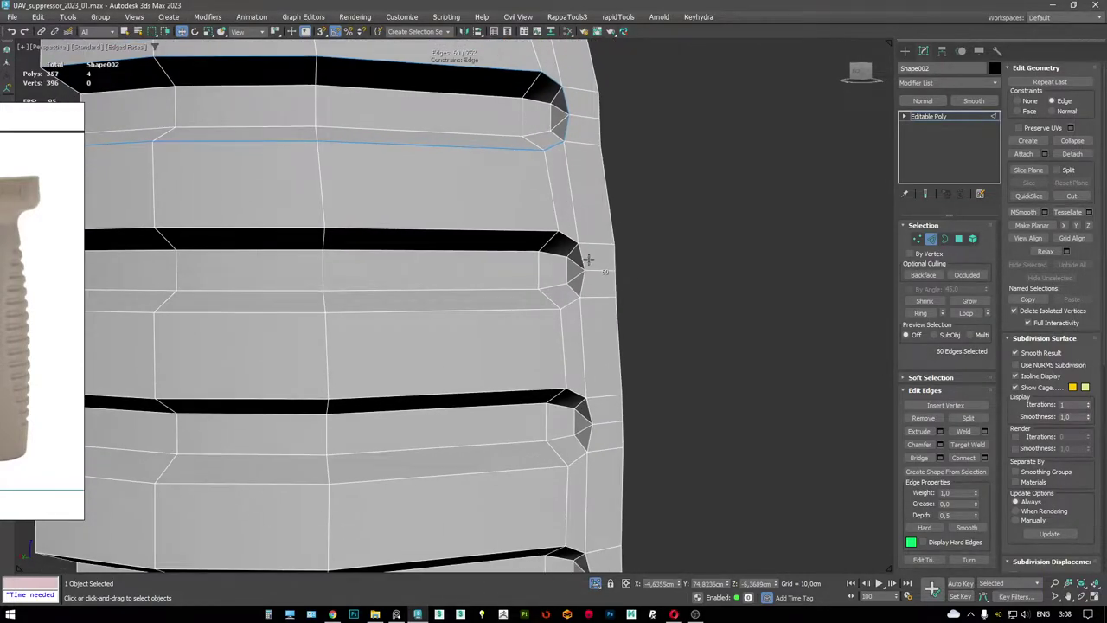
double_click(557, 230, "ctrl")
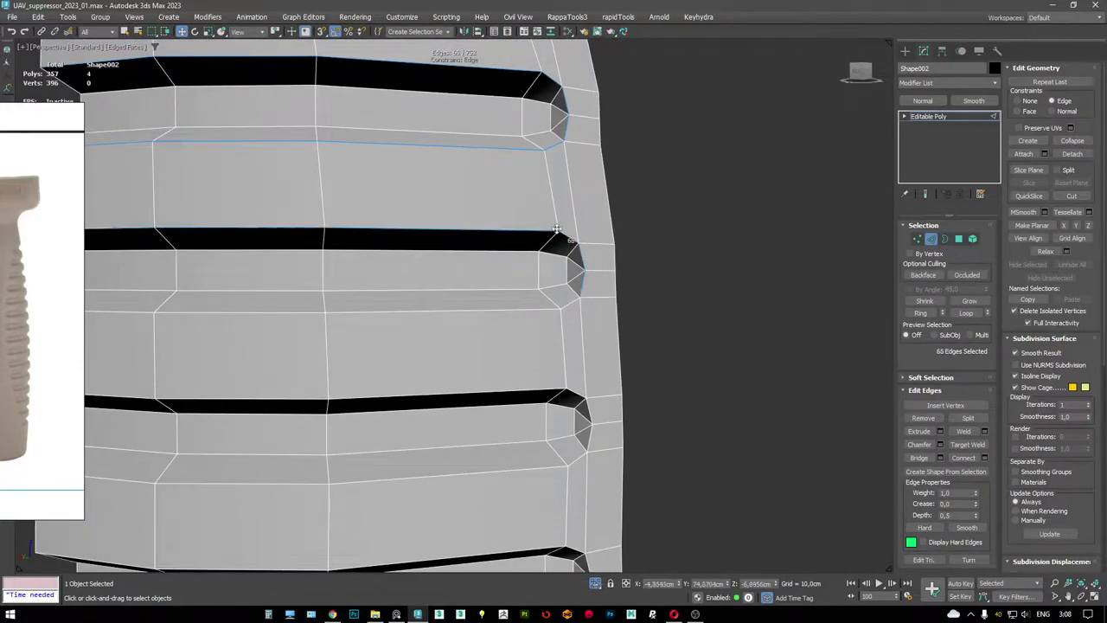
double_click(534, 301, "ctrl")
scroll(554, 306, "down", 1)
scroll(554, 306, "up", 2)
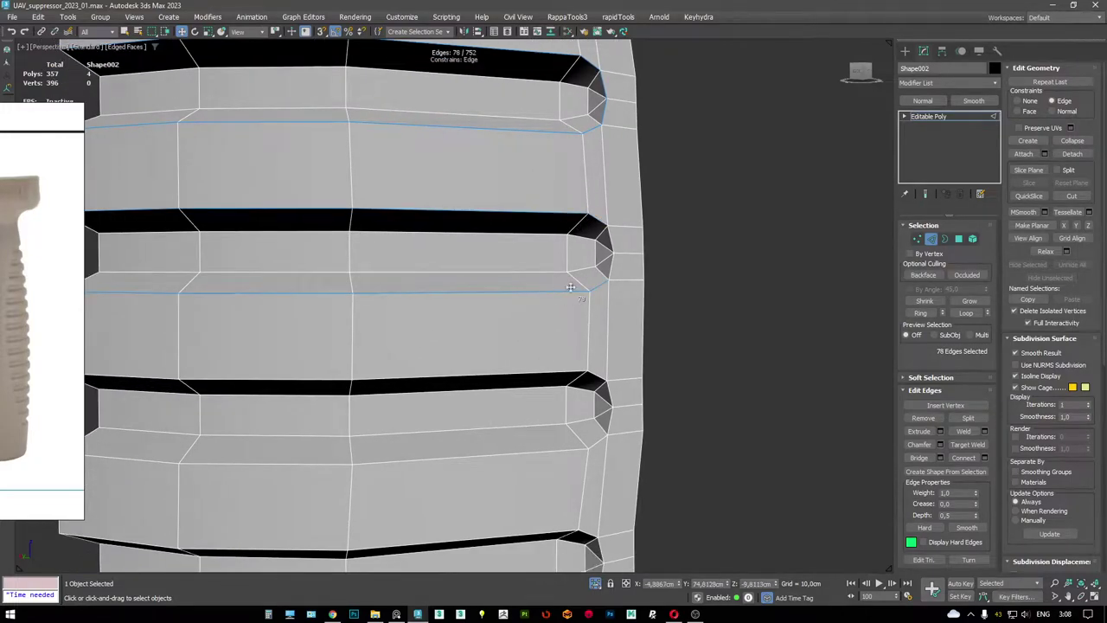
middle_click_drag(596, 271, 599, 151)
double_click(591, 177, "ctrl")
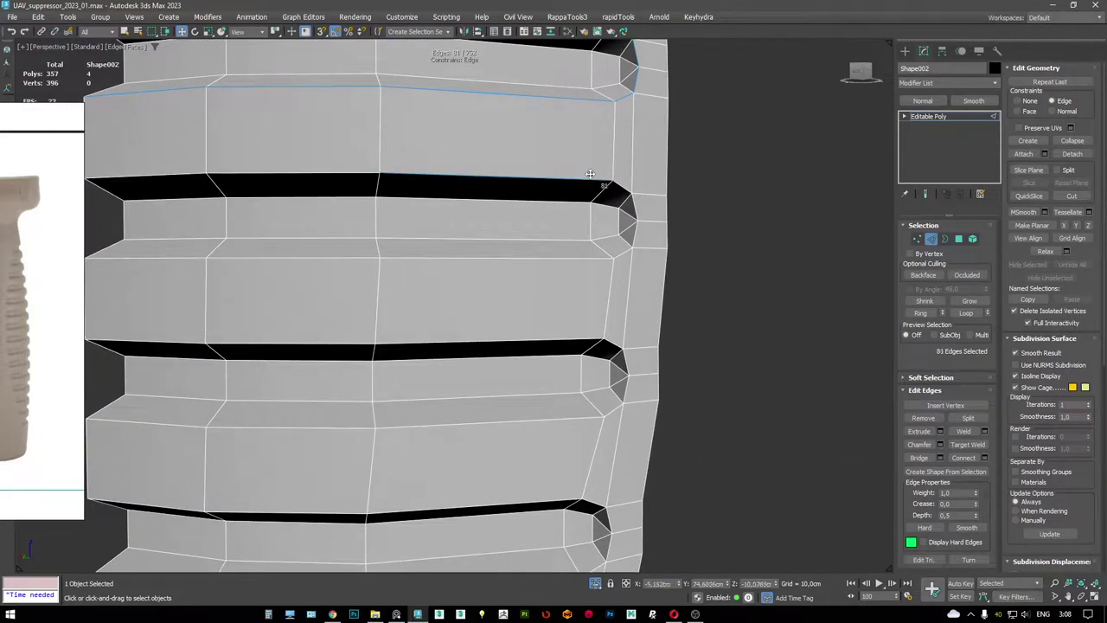
double_click(581, 268, "ctrl")
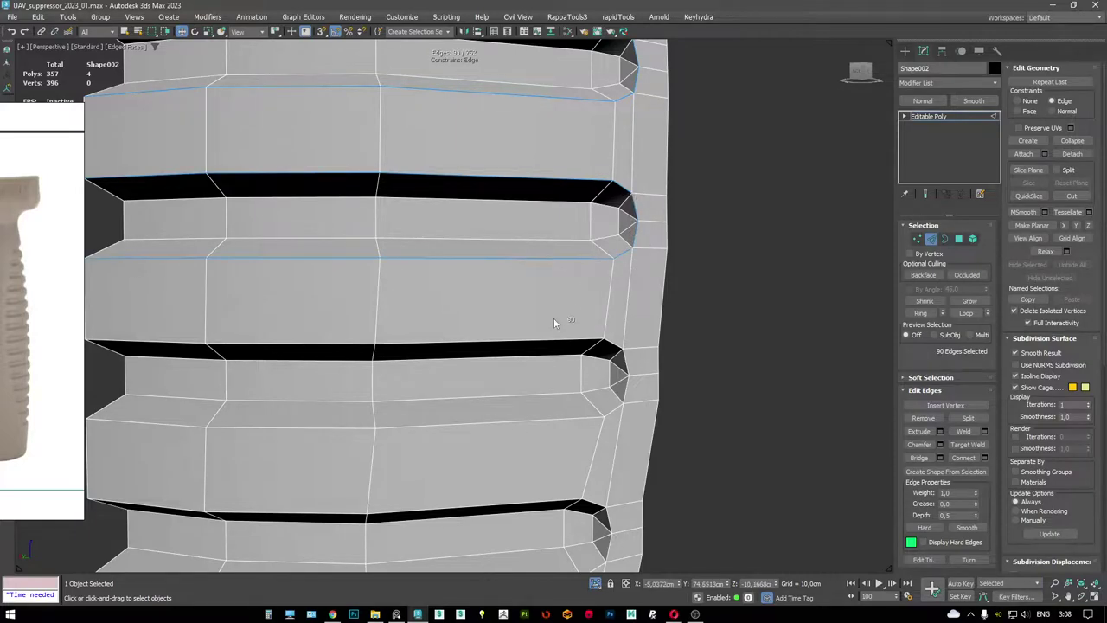
double_click(542, 343, "ctrl")
double_click(547, 422, "ctrl")
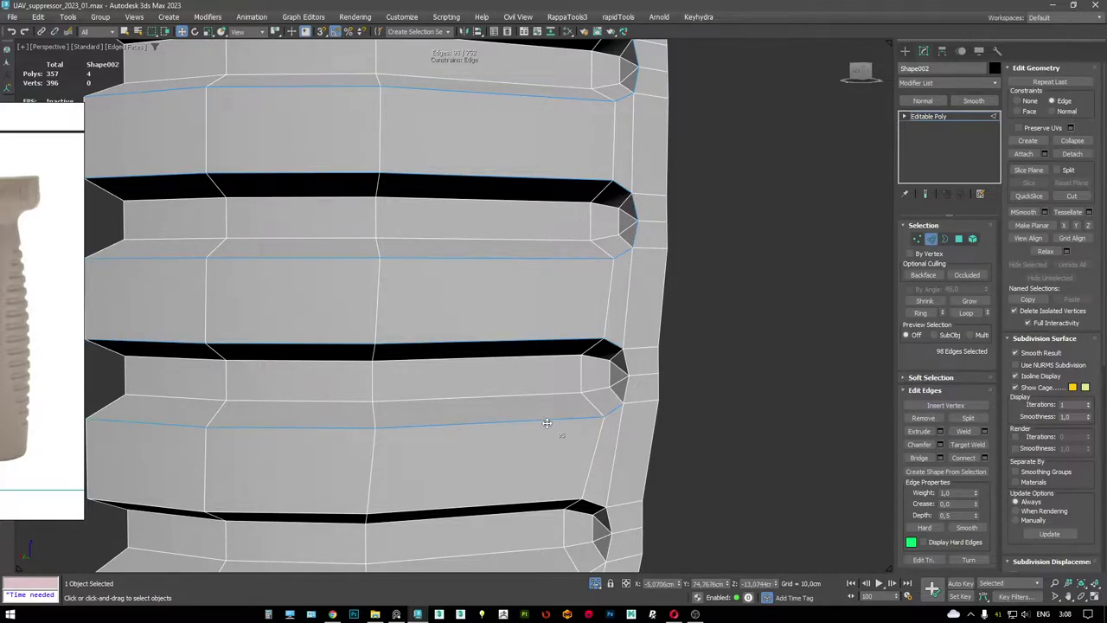
- Add the border loops of the next grooves further along the strip
middle_click_drag(621, 370, 653, 248)
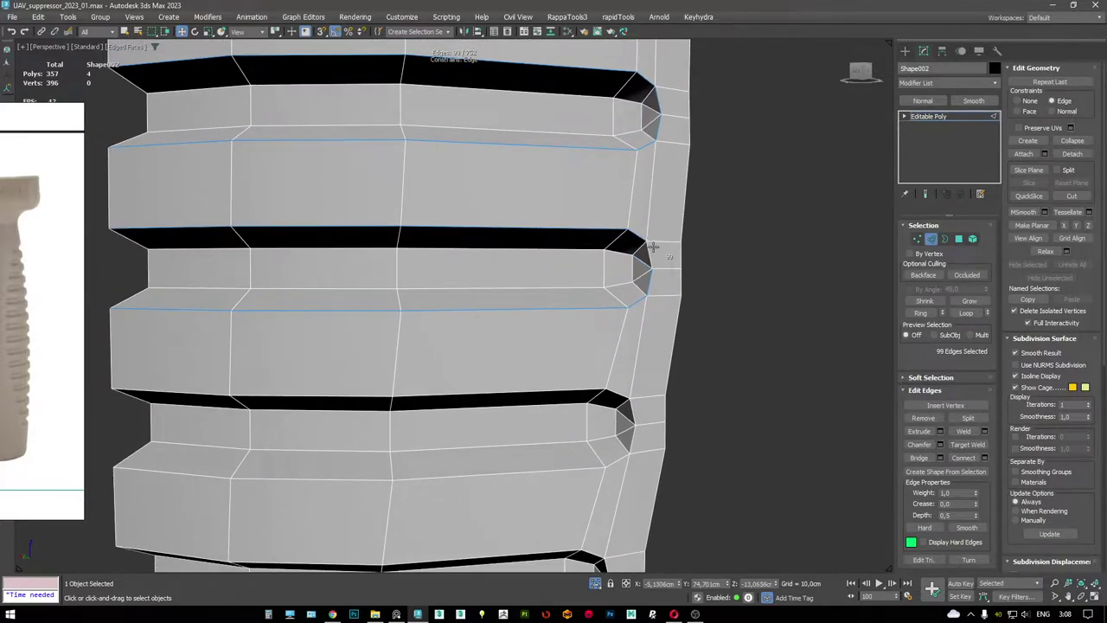
middle_click_drag(579, 381, 629, 322)
double_click(624, 166, "ctrl")
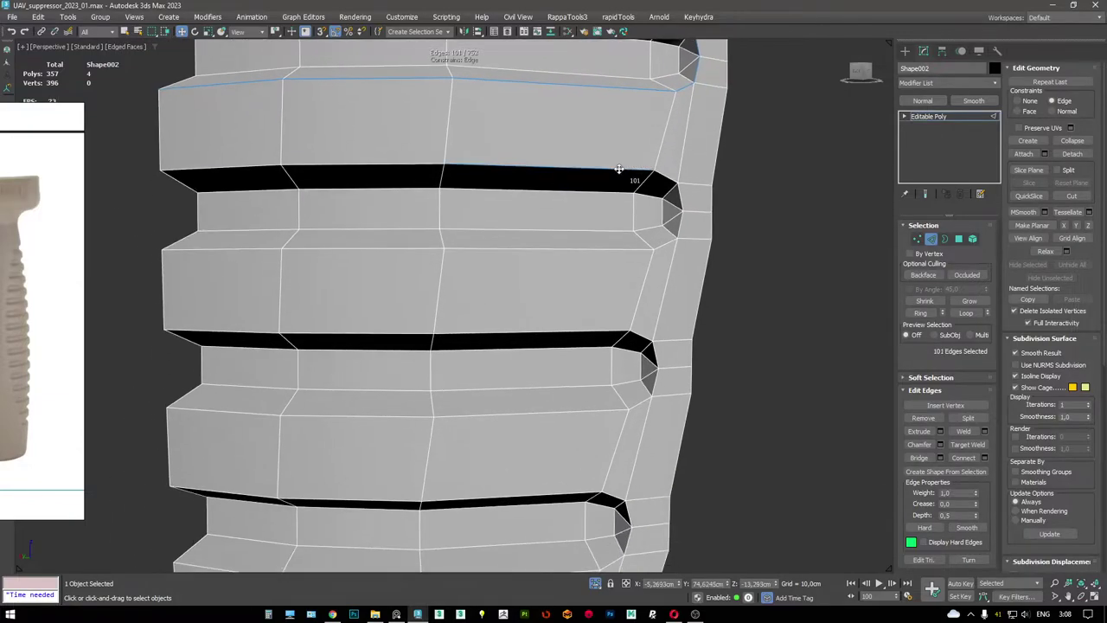
double_click(588, 245, "ctrl")
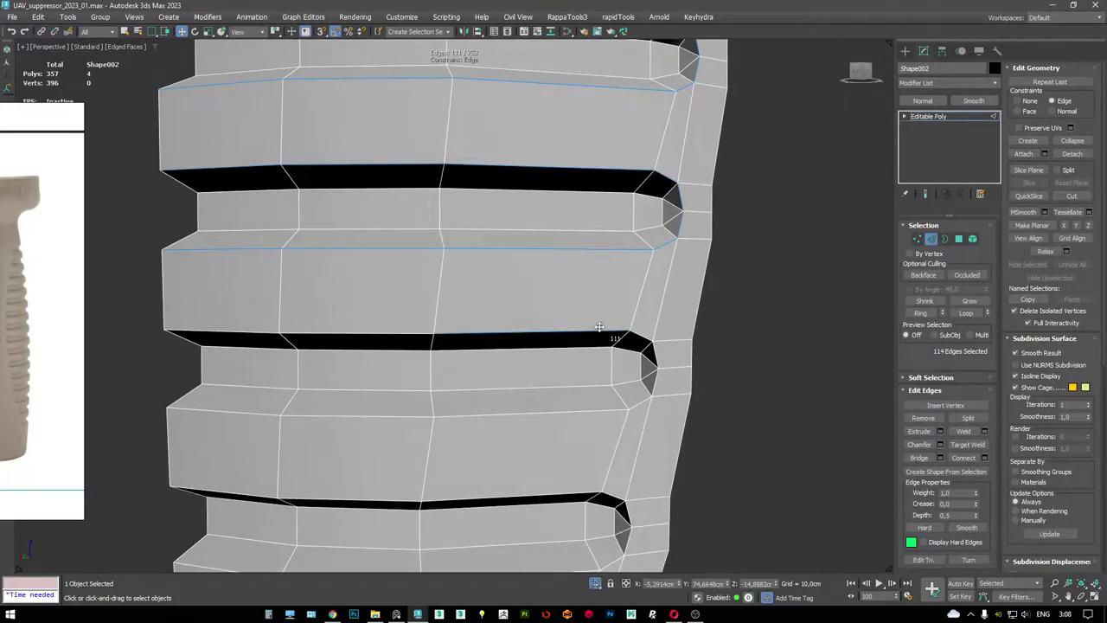
double_click(609, 415, "ctrl")
middle_click_drag(651, 362, 660, 143)
double_click(660, 139, "ctrl")
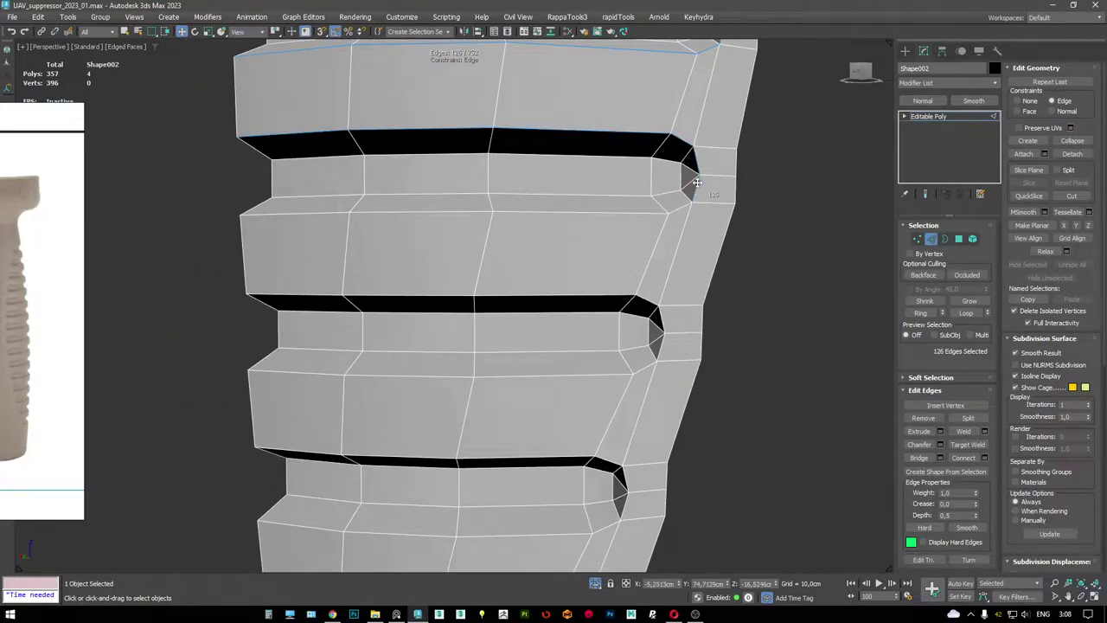
double_click(672, 205, "ctrl")
scroll(572, 288, "up", 2)
double_click(650, 178, "ctrl")
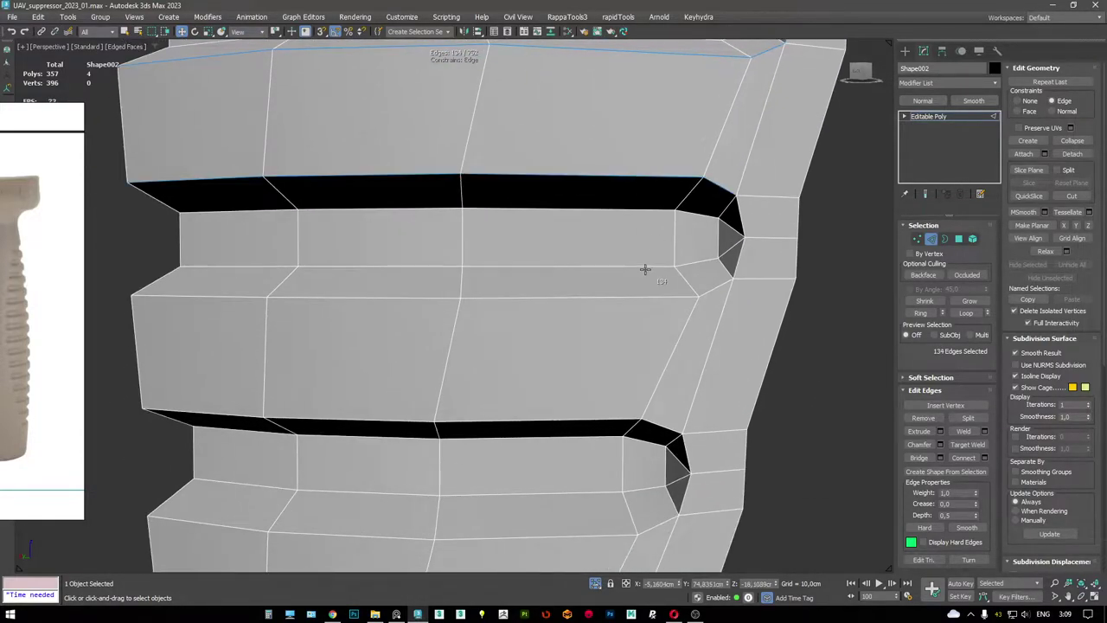
double_click(645, 297, "ctrl")
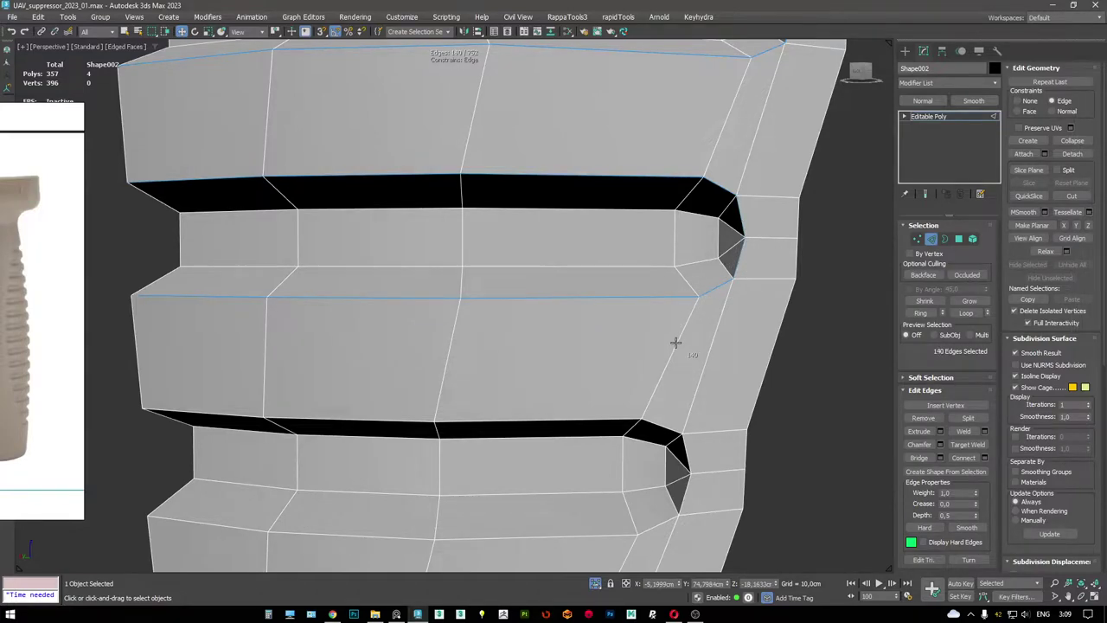
- Add the last groove-border loops, bringing the selection to 160 edges
middle_click_drag(676, 343, 692, 77)
double_click(651, 113, "ctrl")
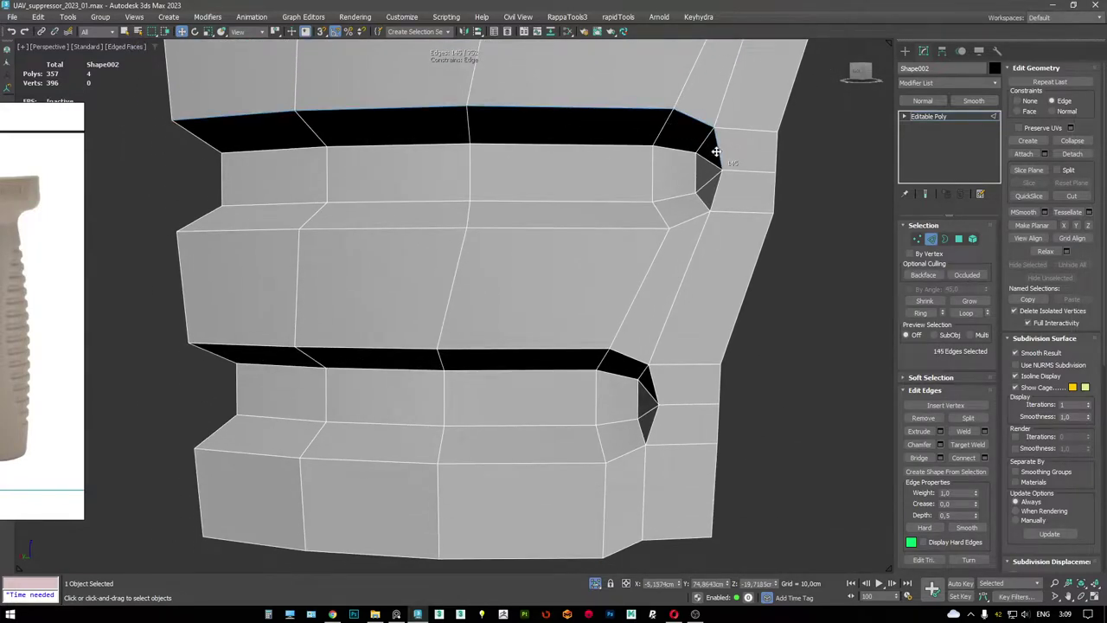
double_click(700, 214, "ctrl")
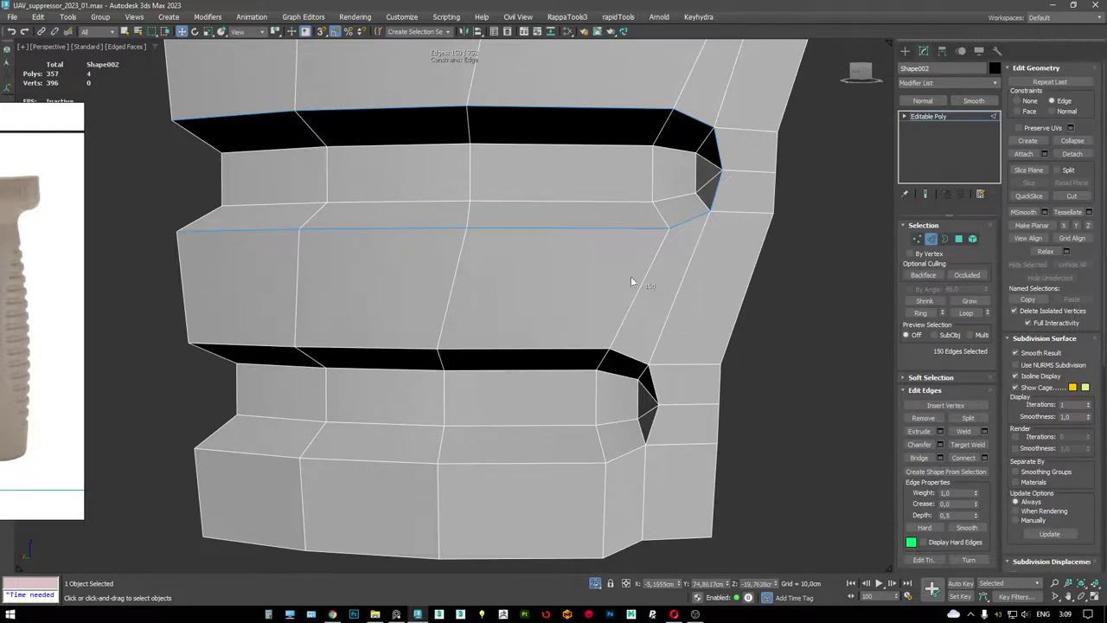
middle_click_drag(630, 276, 651, 210)
double_click(634, 234, "ctrl")
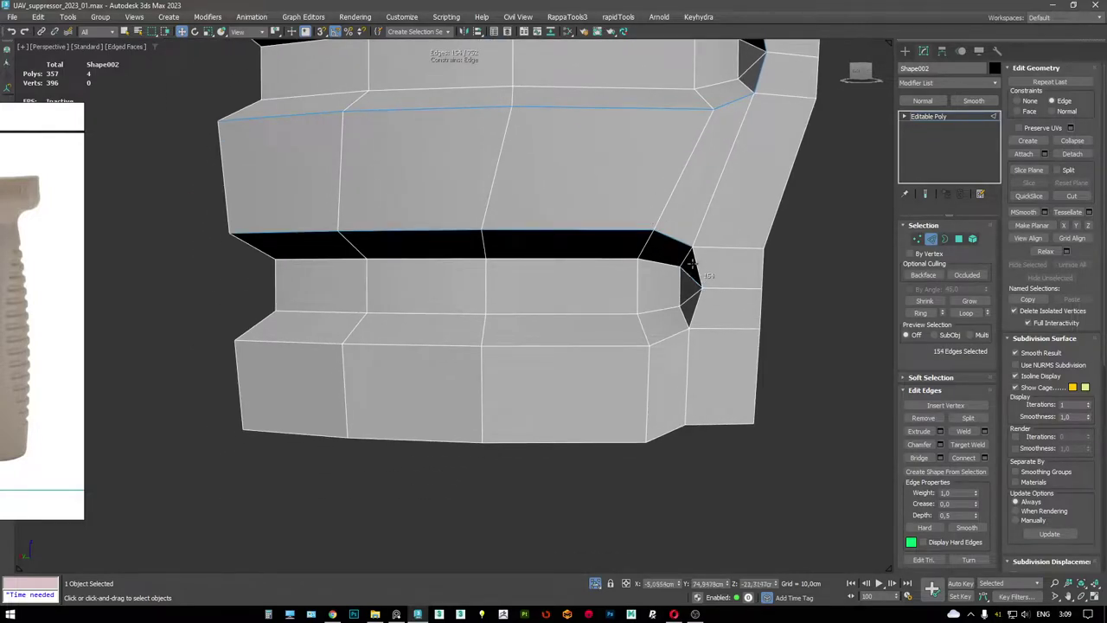
double_click(663, 342, "ctrl")
scroll(662, 341, "down", 10)
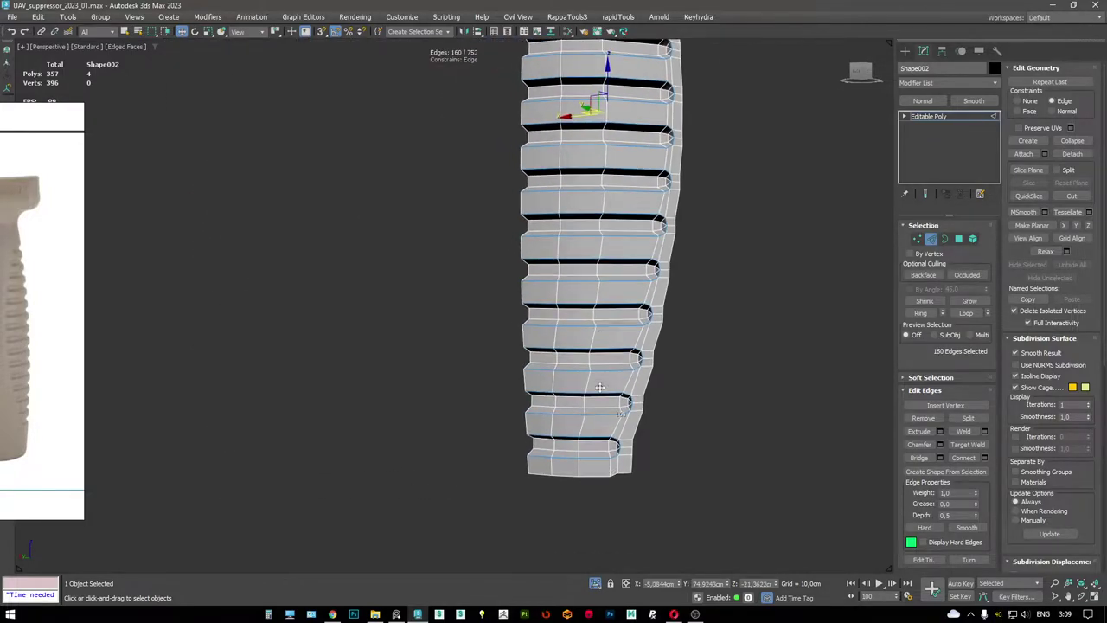
scroll(584, 182, "up", 8)
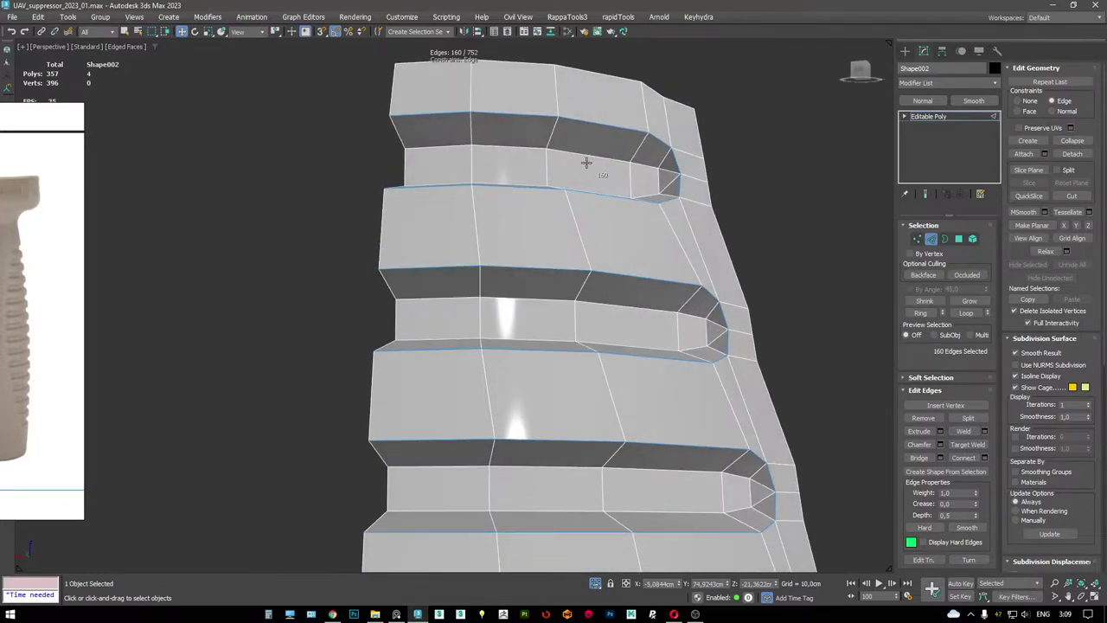
- Chamfer the 160 groove edges by about 0.45 cm, then return to object level
key("ctrl+shift+c")
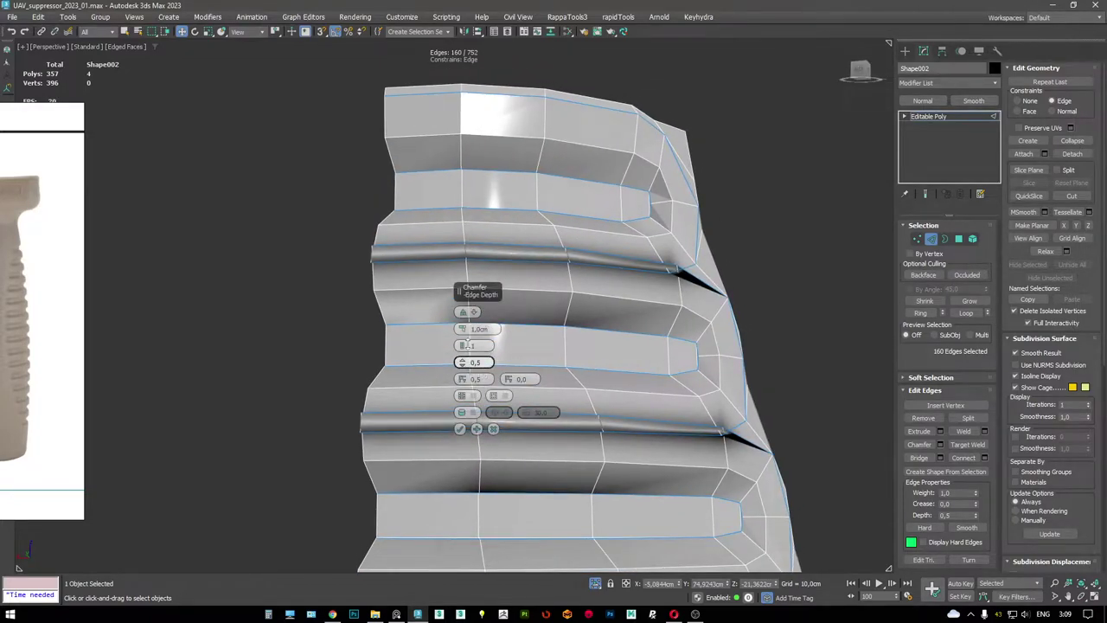
mouse_move(462, 329)
left_mouse_down()
mouse_move(462, 341)
mouse_move(461, 313)
mouse_move(462, 327)
left_mouse_up()
middle_click_drag(633, 281, 630, 297, "alt")
middle_click_drag(589, 304, 582, 299, "alt")
scroll(213, 328, "up", 6)
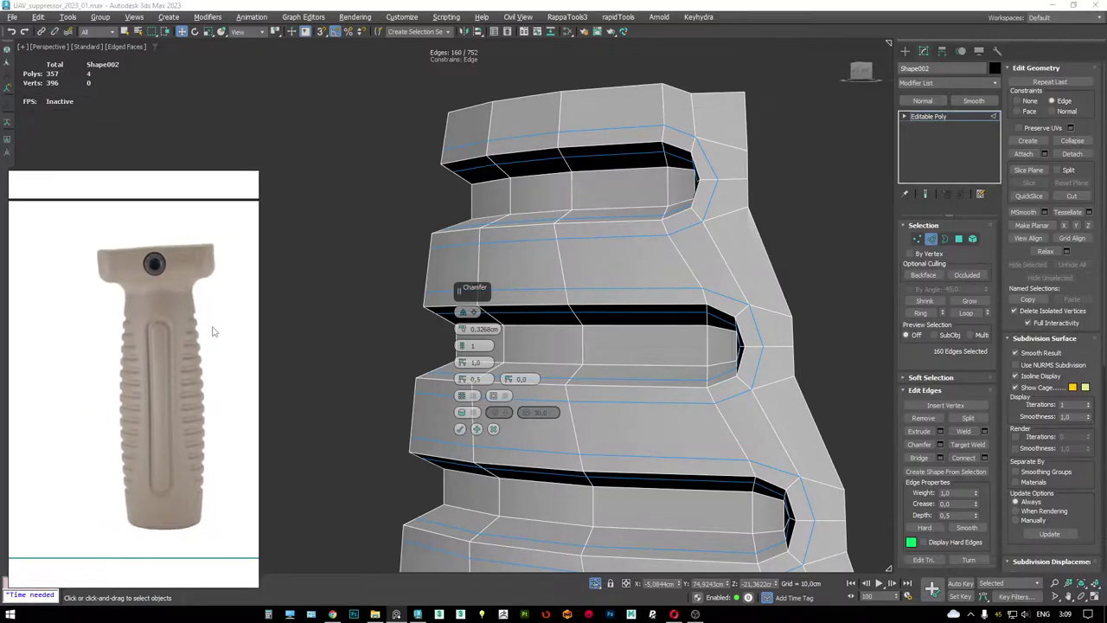
middle_click_drag(576, 329, 576, 259, "alt")
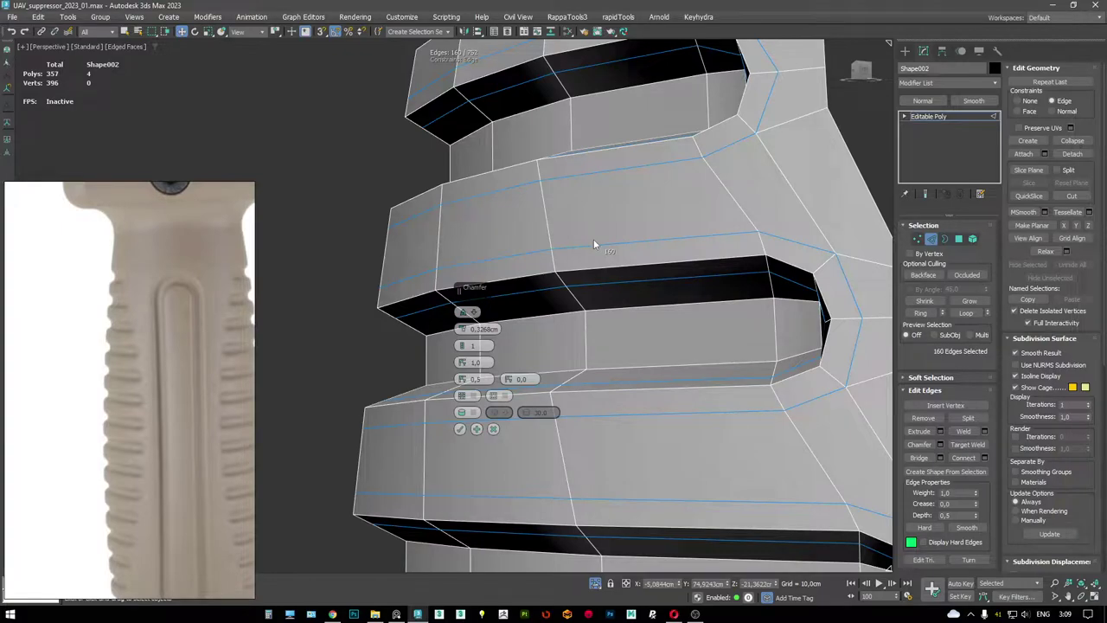
left_click_drag(465, 333, 462, 322)
left_click(460, 430)
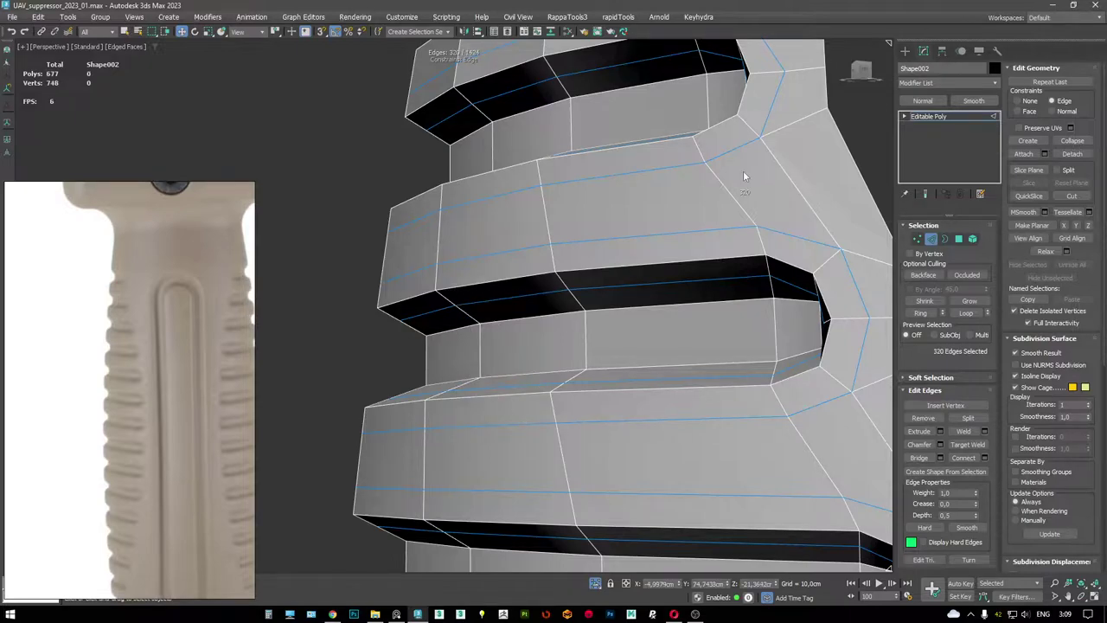
left_click(928, 115)
scroll(640, 311, "down", 10)
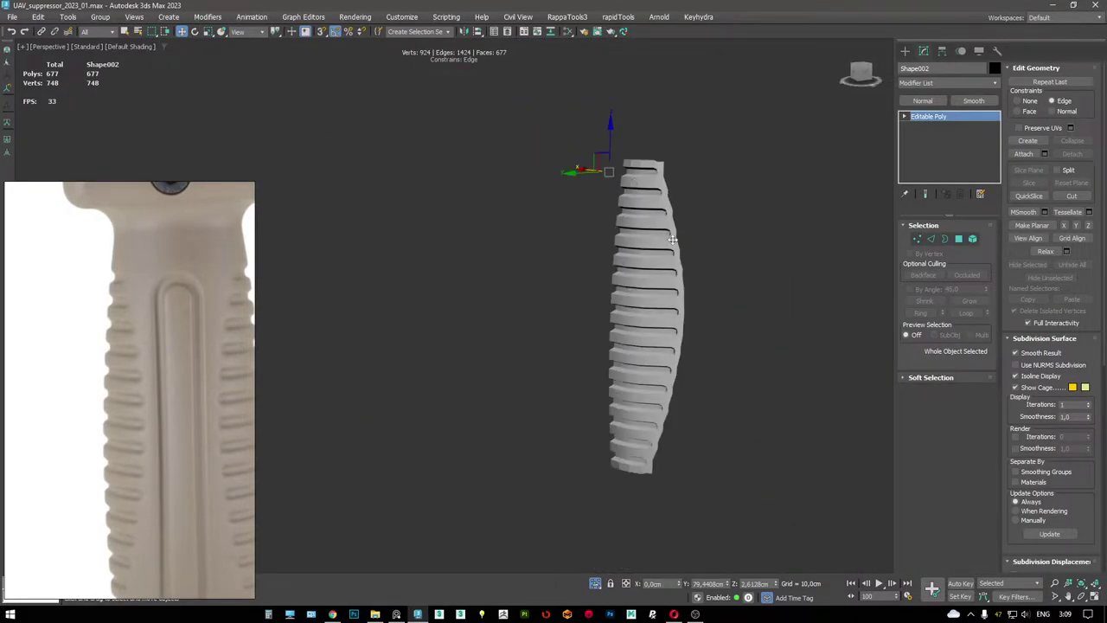
- Add a TurboSmooth modifier to the grooved strip and show wireframe edges
right_click(675, 256)
left_click(647, 249)
middle_click_drag(647, 250, 745, 243, "alt")
scroll(746, 243, "up", 10)
key("F4")
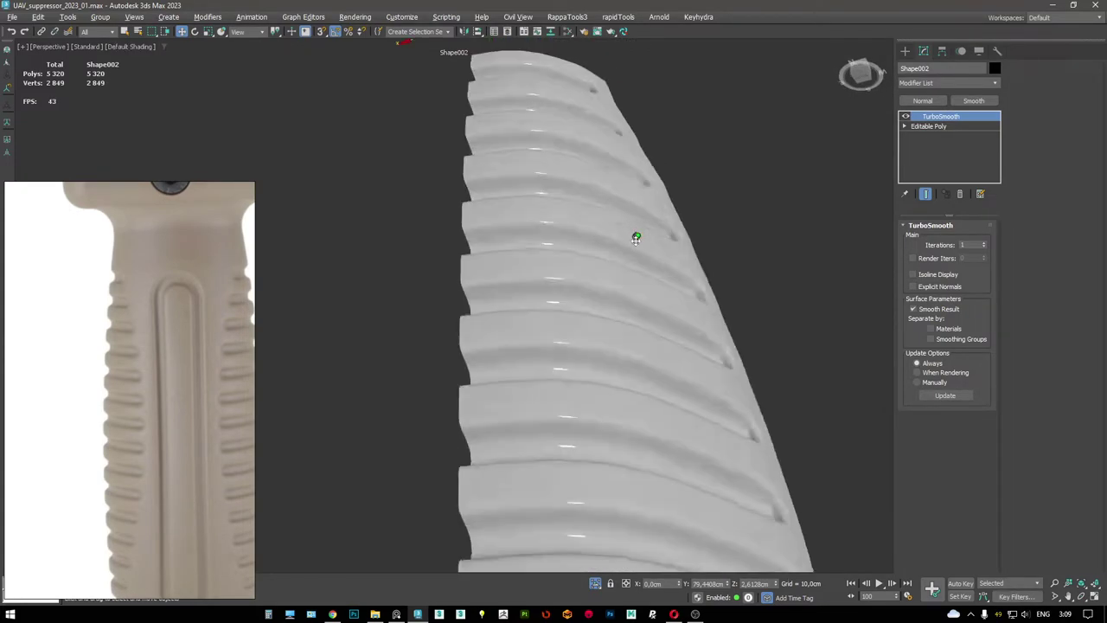
- Remove the stray edge loop near the top groove from the Editable Poly, then return to TurboSmooth
key("2")
scroll(653, 165, "up", 5)
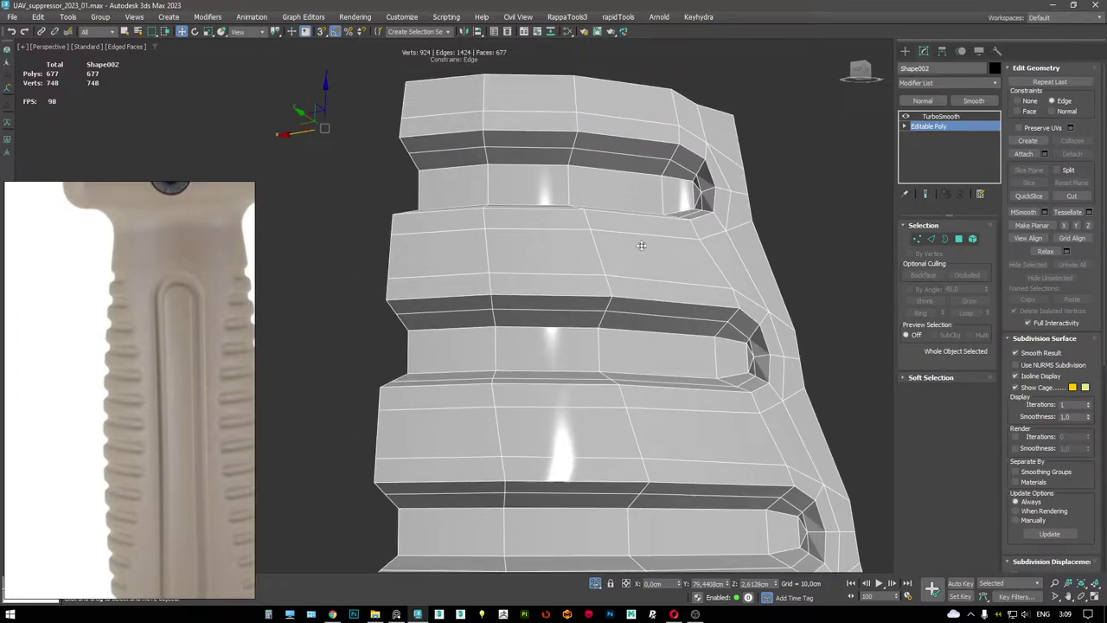
middle_click_drag(653, 164, 679, 223, "alt")
double_click(653, 164)
scroll(667, 195, "up", 4)
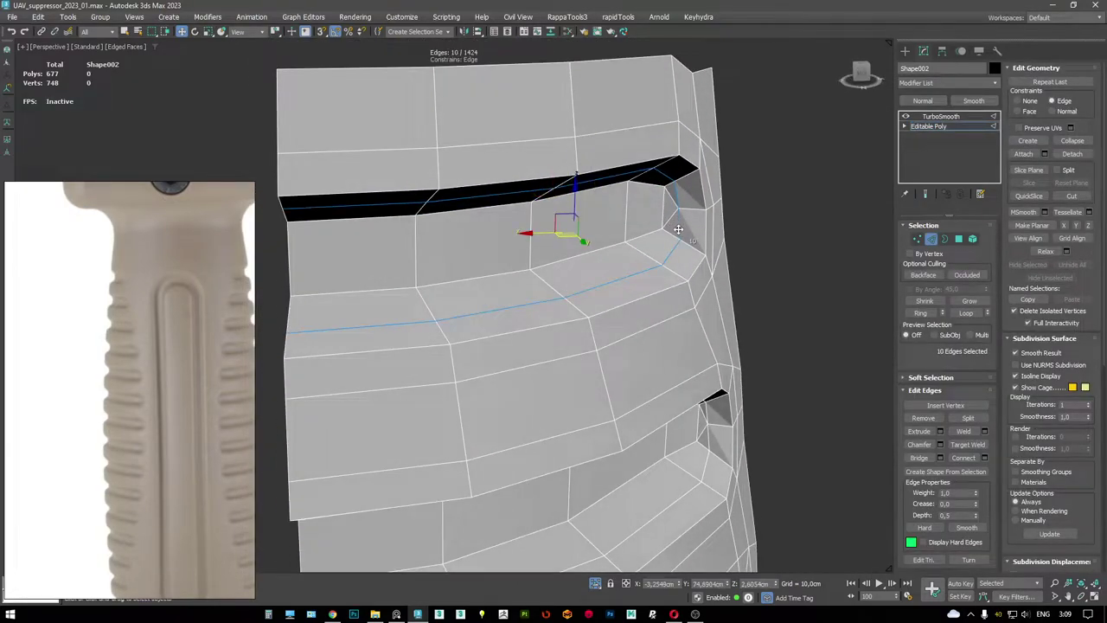
key("ctrl+BackSpace")
key("F4")
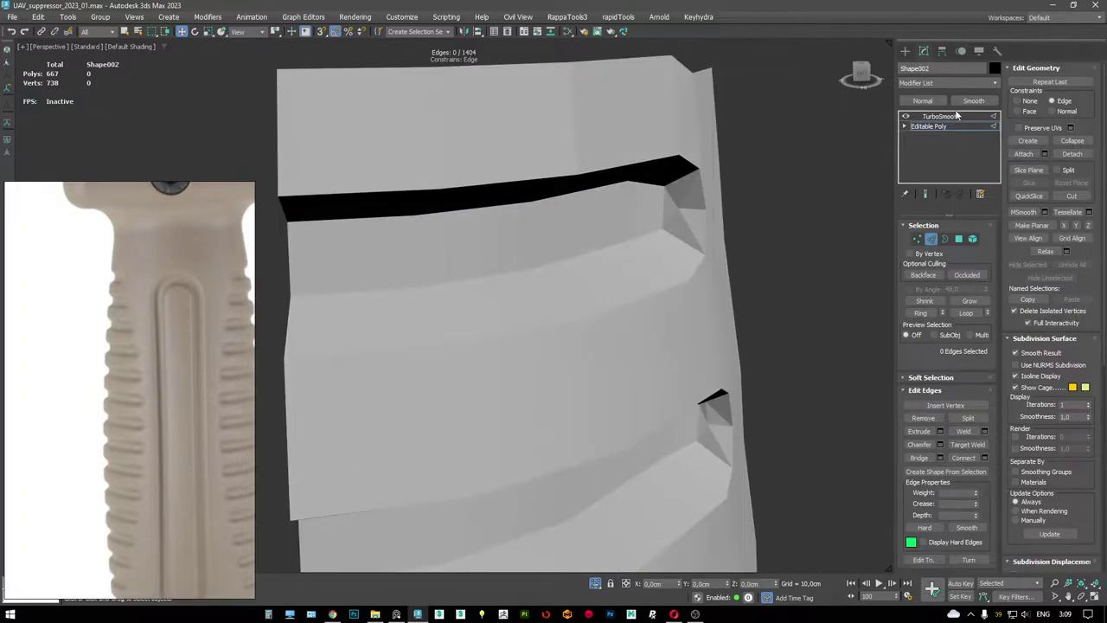
left_click(955, 115)
- Inspect the smoothed strip and exit isolation to show the whole gun scene
scroll(605, 215, "down", 6)
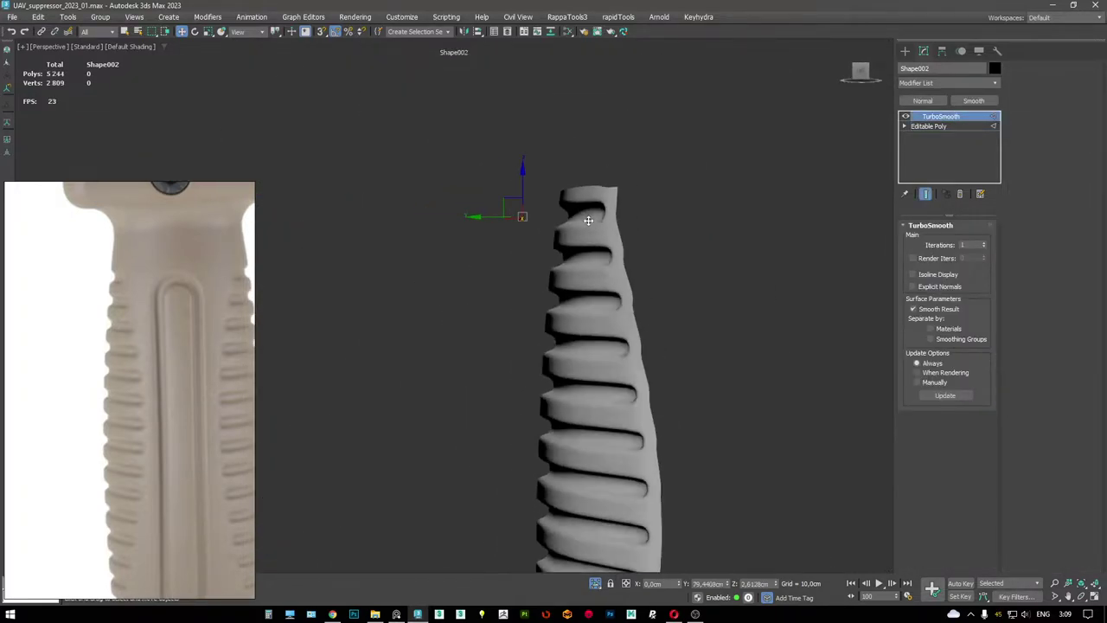
middle_click_drag(589, 220, 606, 288, "alt")
scroll(620, 226, "up", 5)
scroll(606, 288, "down", 6)
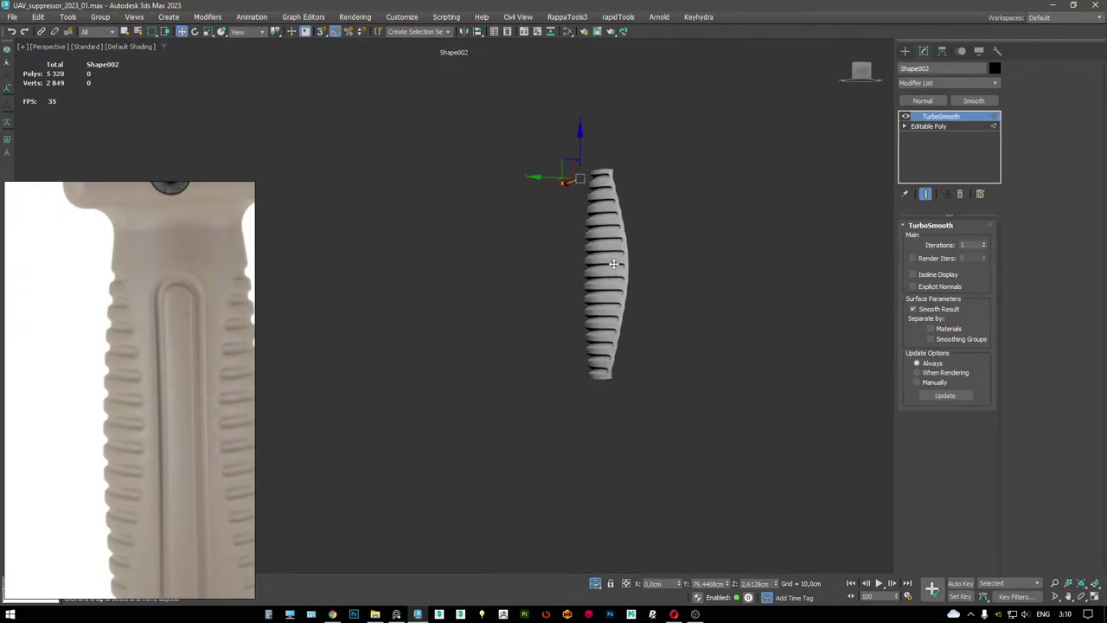
key("alt+q")
scroll(603, 291, "up", 6)
- Isolate the grip body Shape001 with edged faces shown and turn it upright
key("F4")
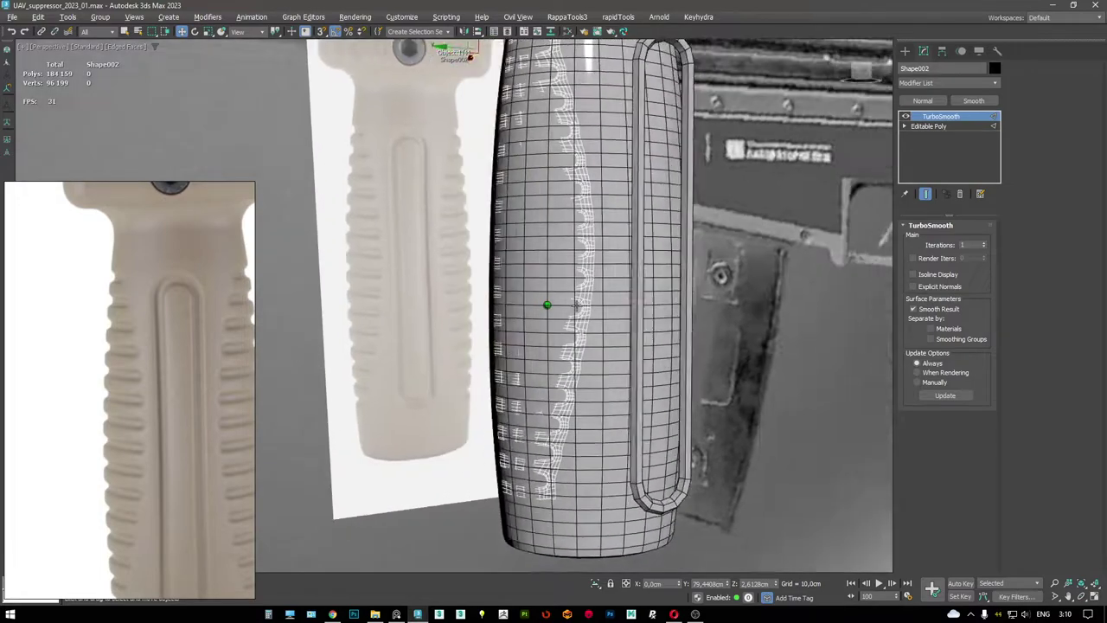
left_click(609, 264)
key("alt+q")
middle_click_drag(608, 264, 811, 147, "alt")
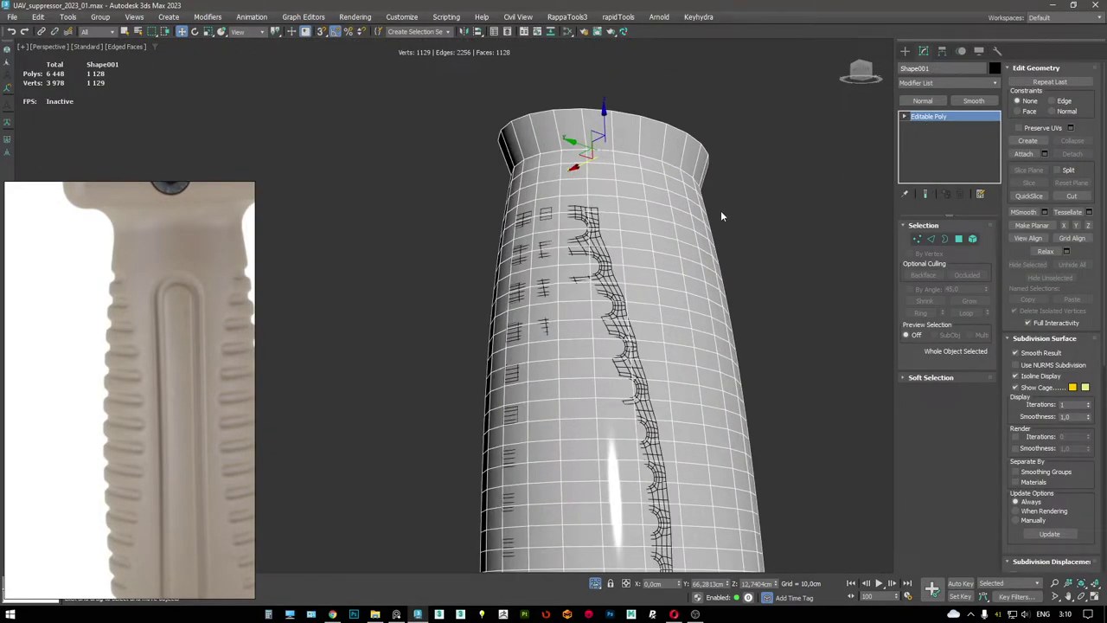
middle_click_drag(720, 216, 657, 276, "alt")
scroll(603, 297, "down", 5)
scroll(633, 297, "up", 4)
- Delete one half element of the grip body
key("2")
double_click(431, 294)
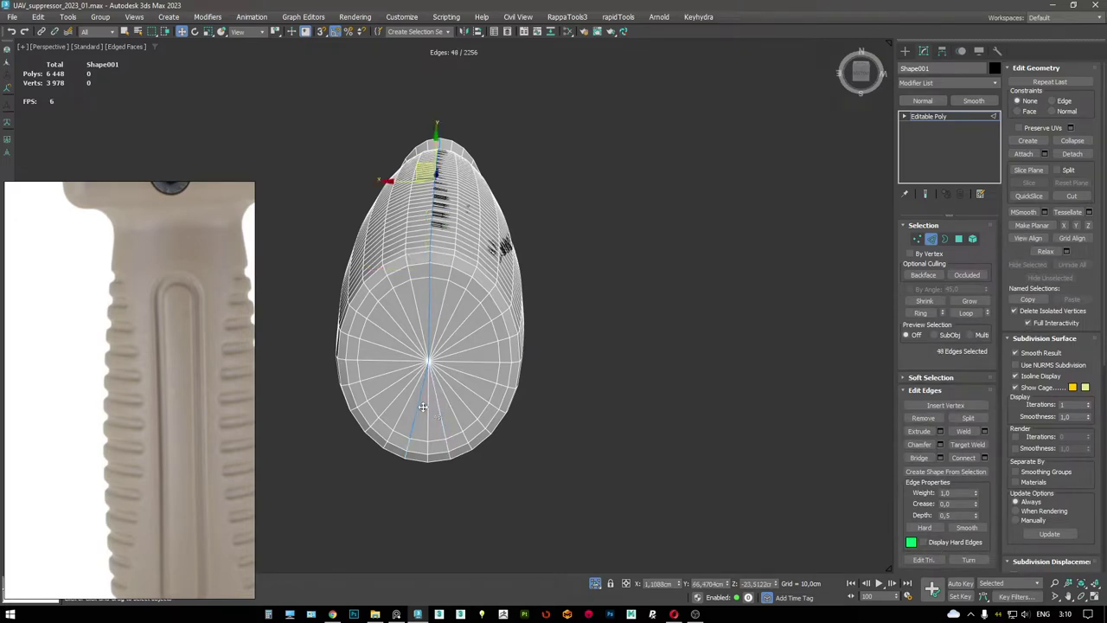
middle_click_drag(428, 364, 485, 372, "alt")
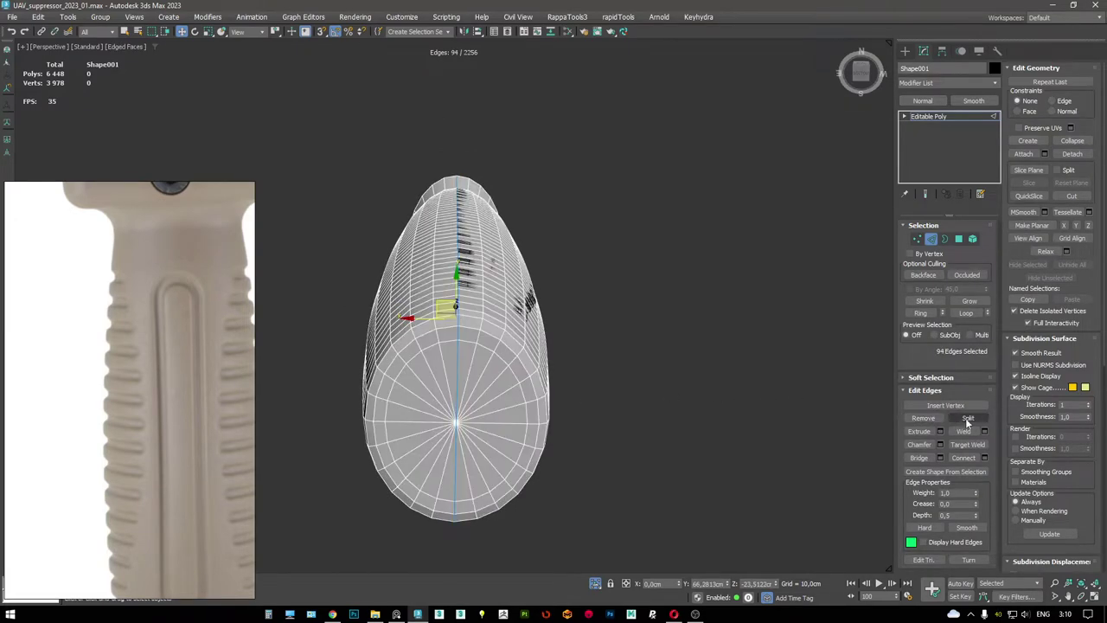
key("5")
left_click(424, 300)
key("Delete")
middle_click_drag(452, 321, 453, 376, "alt")
scroll(494, 324, "up", 5)
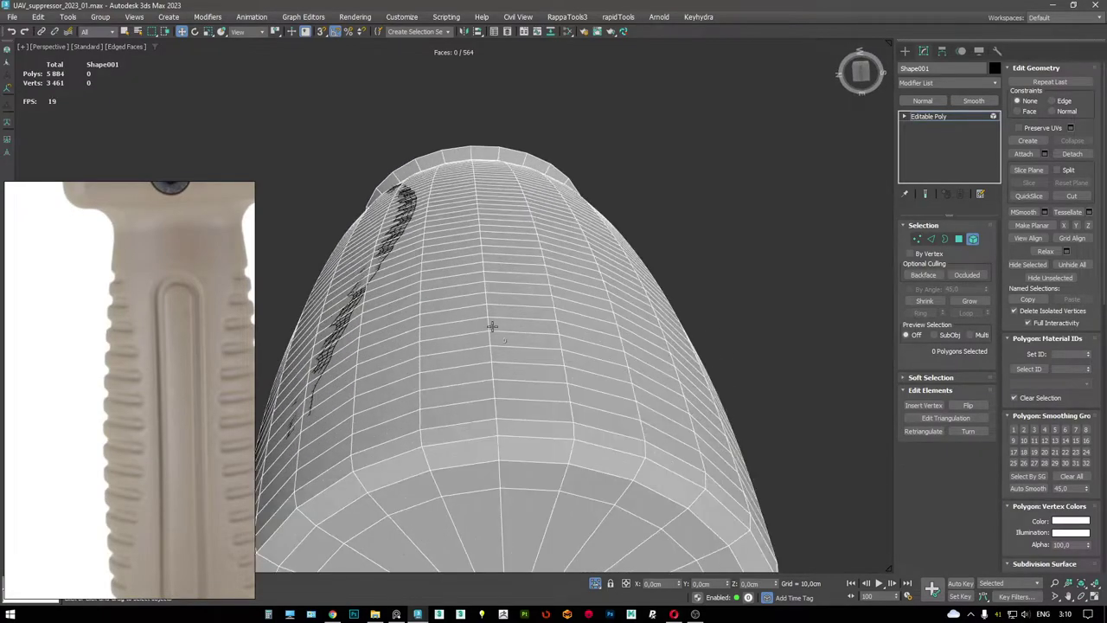
- Split the shell along the middle vertical edge loop and delete one side
key("2")
double_click(487, 327)
left_click(958, 422)
key("5")
left_click(605, 346)
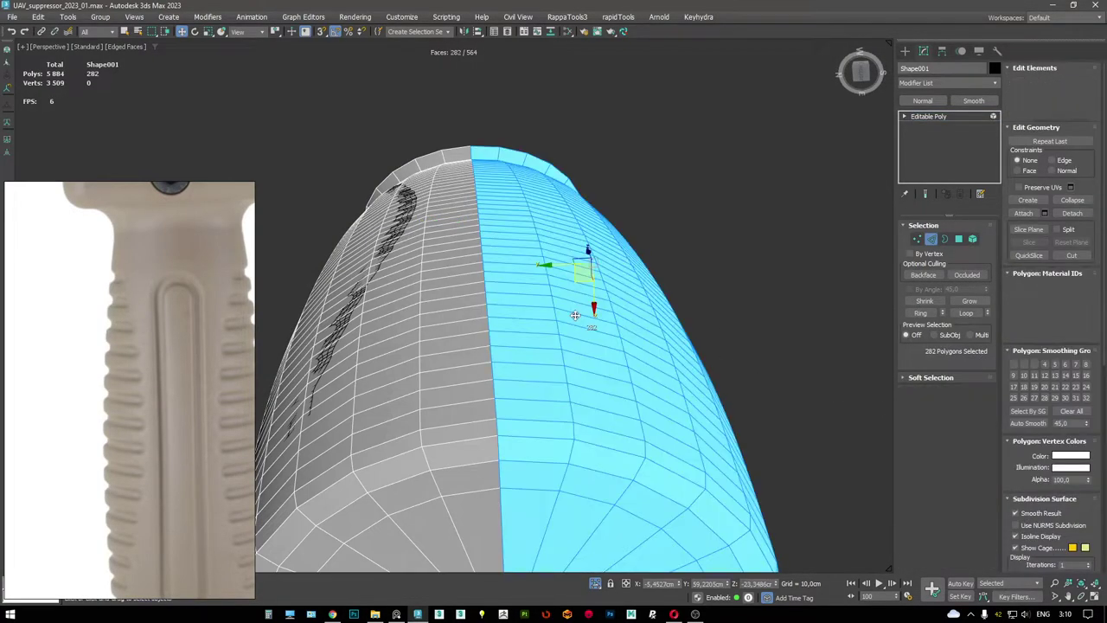
scroll(519, 346, "down", 5)
mouse_move(519, 346)
middle_mouse_down("alt")
mouse_move(484, 363)
mouse_move(527, 400)
mouse_move(572, 394)
mouse_move(507, 403)
mouse_move(447, 272)
middle_mouse_up("alt")
key("Delete")
scroll(527, 401, "up", 5)
- Select the polygons covering the groove strips
key("F3")
key("F3")
key("4")
key("F3")
left_click_drag(551, 474, 551, 474)
key("F3")
middle_click_drag(551, 474, 490, 280, "alt")
left_click_drag(554, 435, 555, 435, "ctrl")
scroll(472, 277, "up", 5)
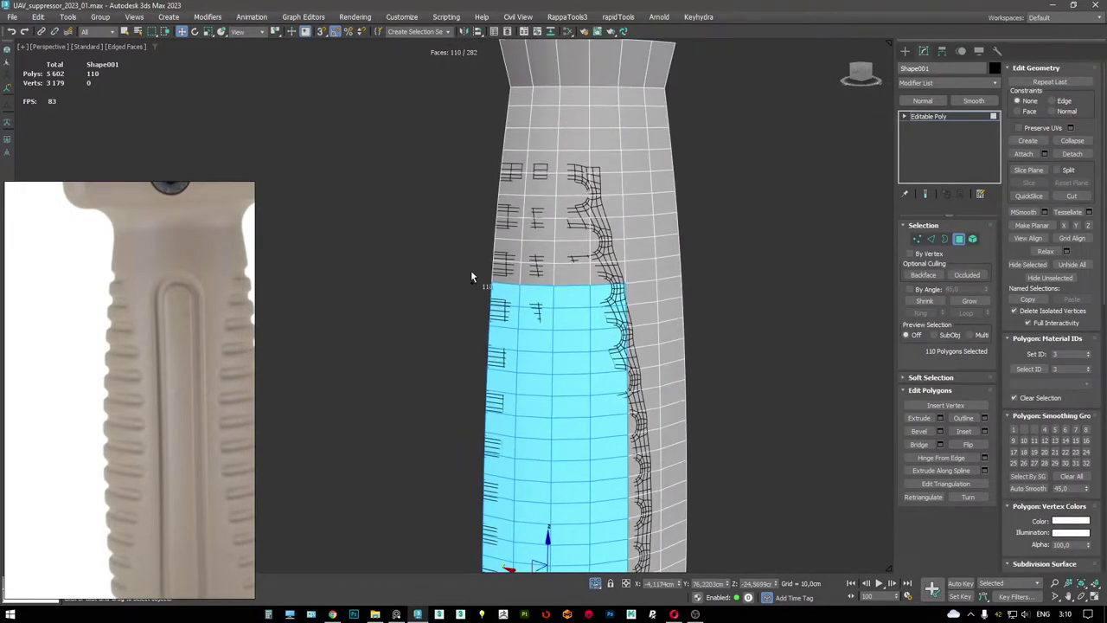
left_click_drag(538, 277, 538, 277, "ctrl")
scroll(543, 251, "up", 4)
key("F3")
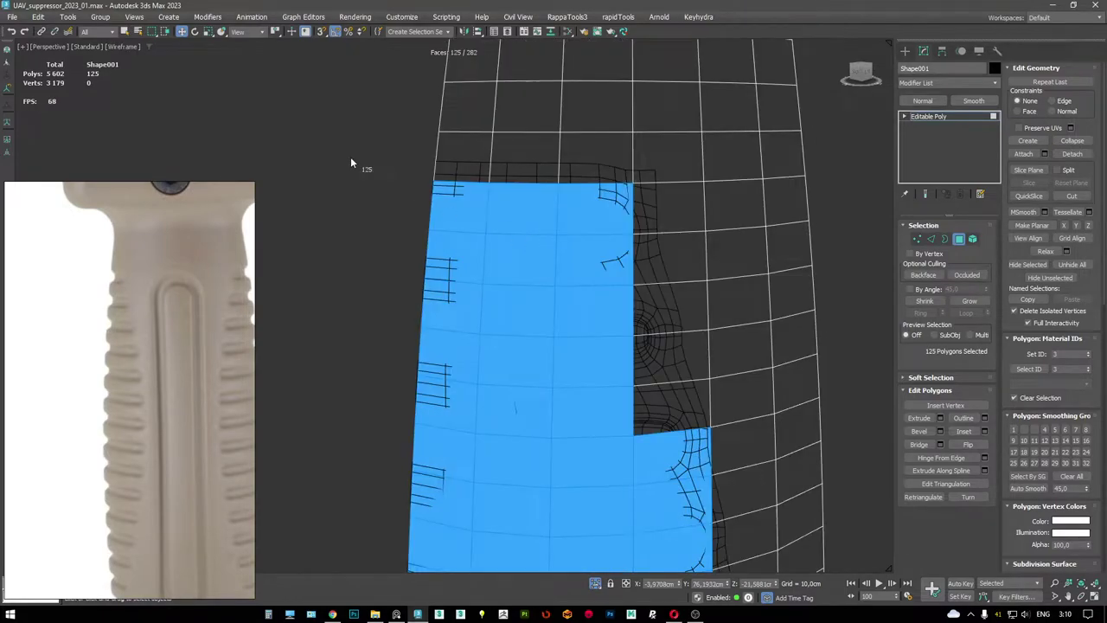
left_click_drag(652, 464, 652, 464, "ctrl")
key("F3")
- Extend the selection along the ridge area and delete the faces over the strips
middle_click_drag(652, 464, 607, 245, "alt")
left_click(621, 373, "ctrl")
scroll(621, 373, "up", 3)
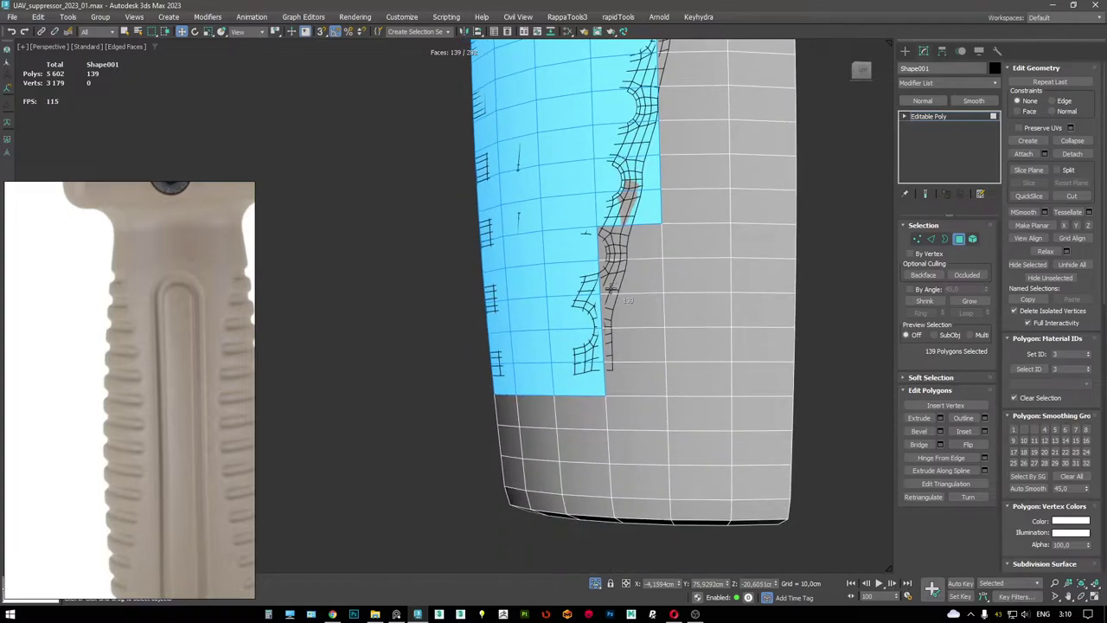
middle_click_drag(621, 374, 554, 256, "alt")
key("ctrl+z")
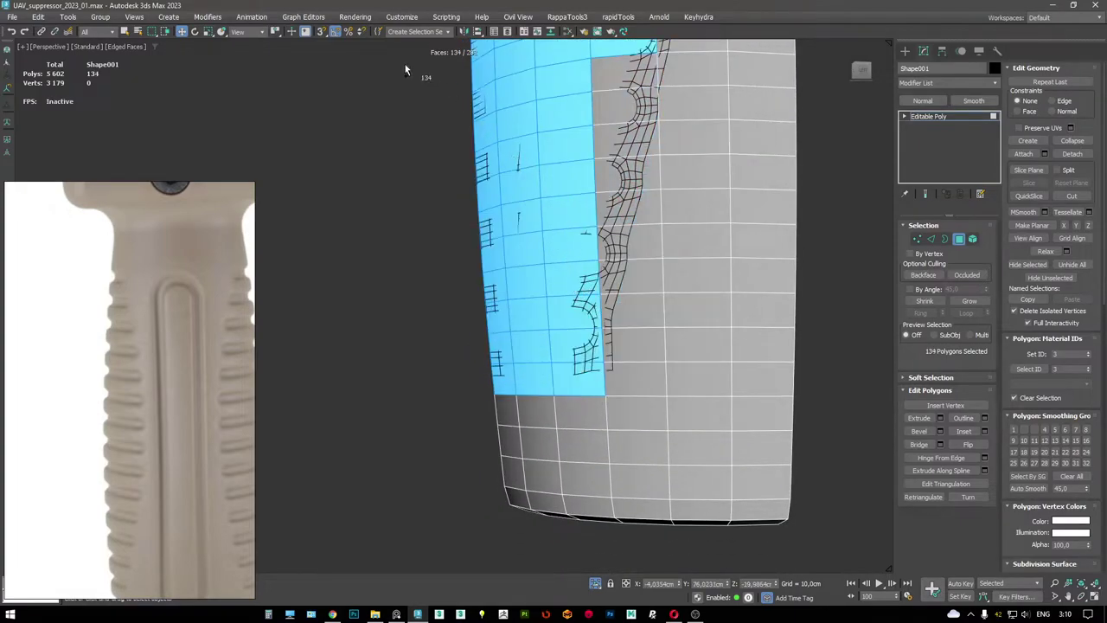
left_click_drag(587, 271, 612, 291, "ctrl")
key("shift+z")
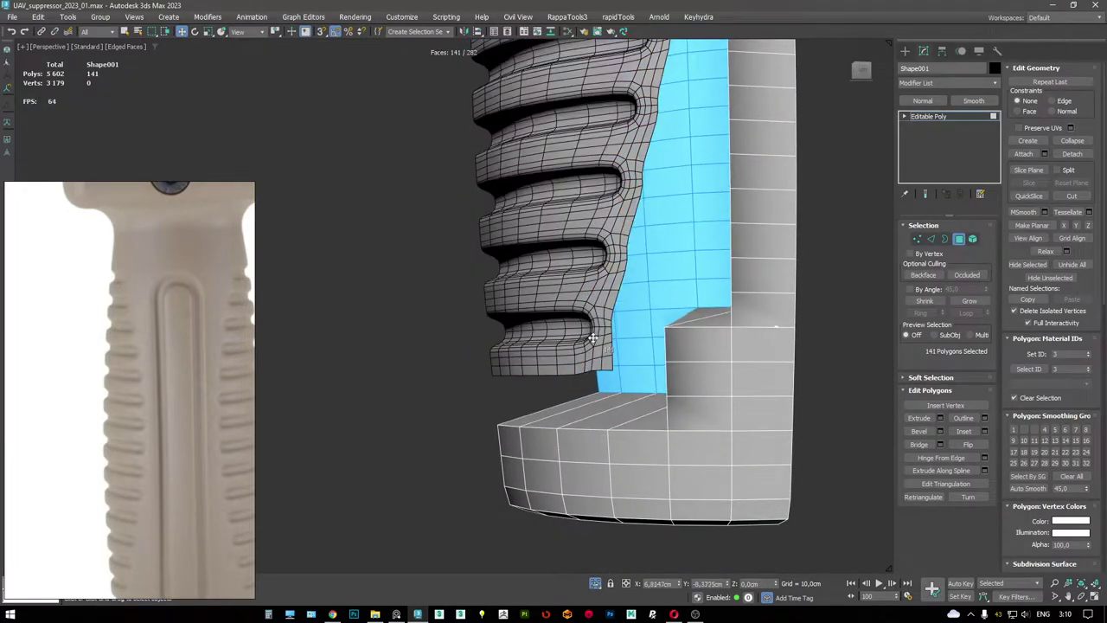
key("shift+y")
left_click_drag(610, 354, 623, 362, "ctrl")
scroll(623, 363, "up", 2)
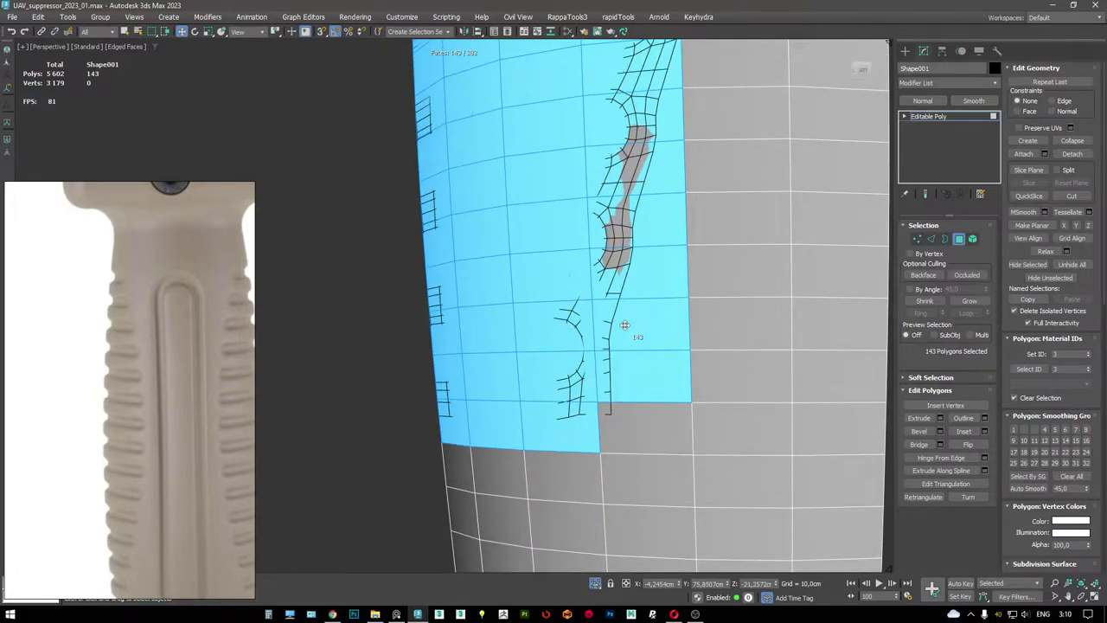
scroll(623, 324, "down", 3)
key("Delete")
scroll(628, 383, "up", 2)
middle_click_drag(601, 382, 570, 282)
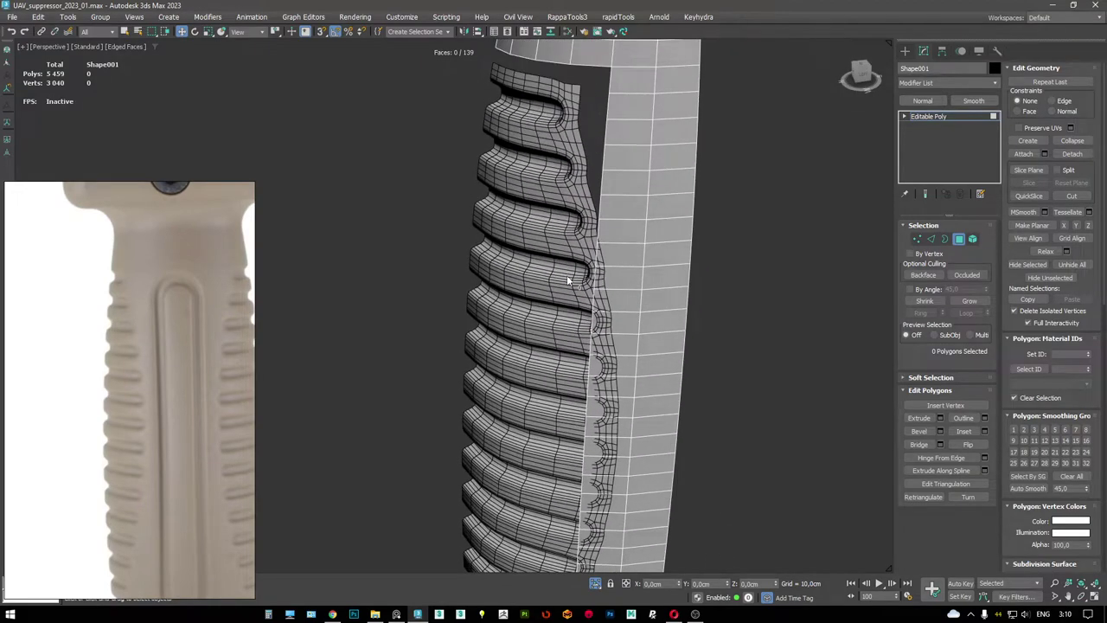
scroll(567, 294, "down", 2)
scroll(560, 306, "up", 2)
- Attach the ridged strips object to Shape001
left_click(942, 120)
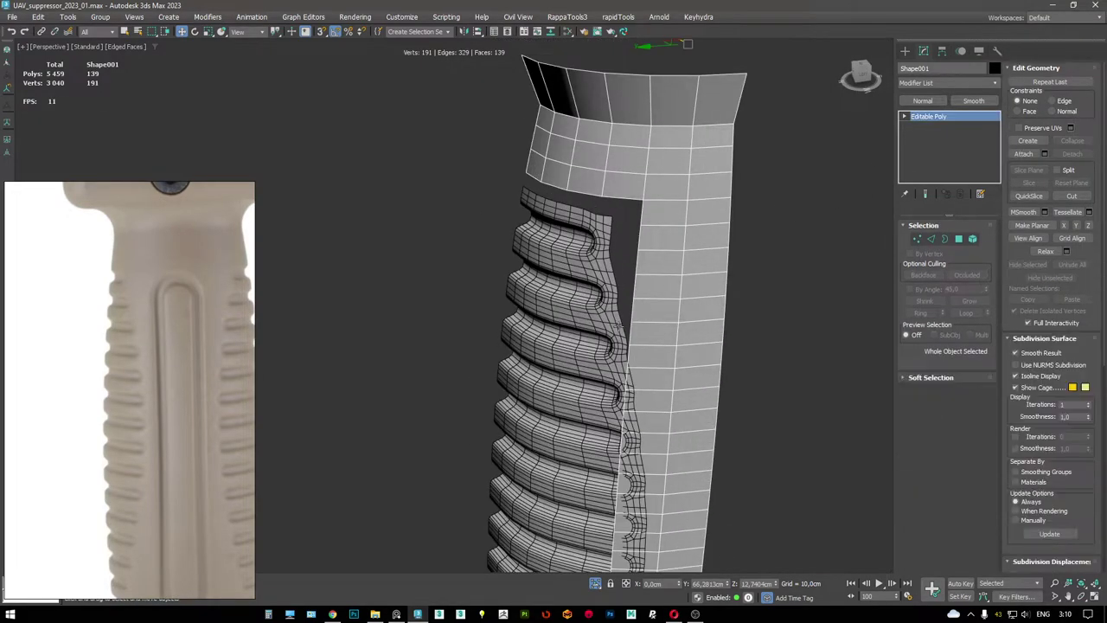
key("ctrl+t")
right_click(941, 120)
left_click(957, 132)
key("2")
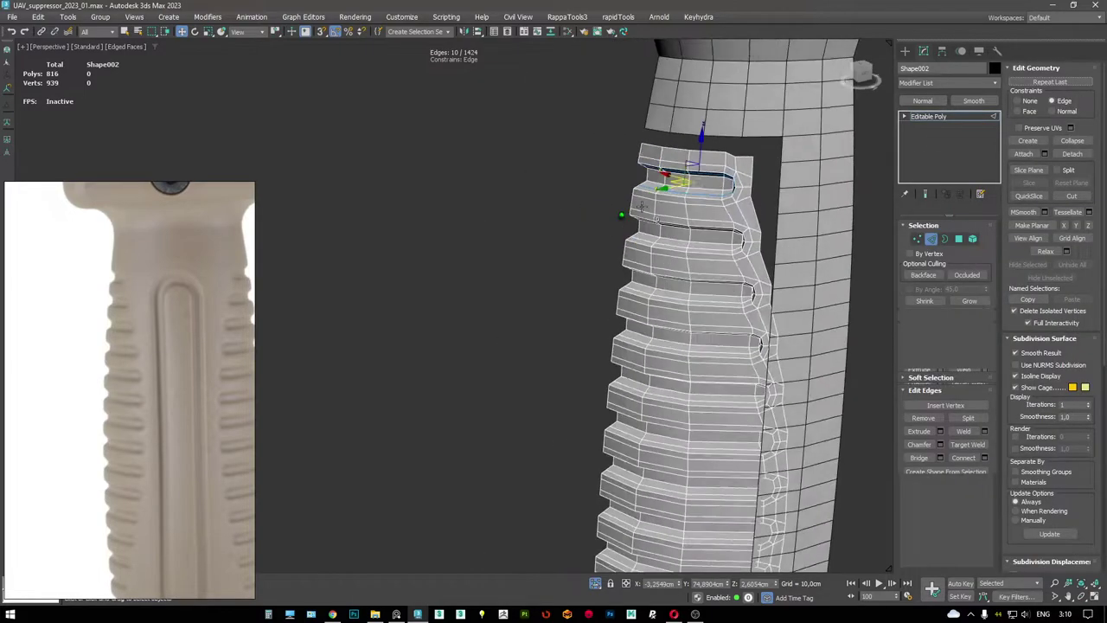
left_click(774, 168)
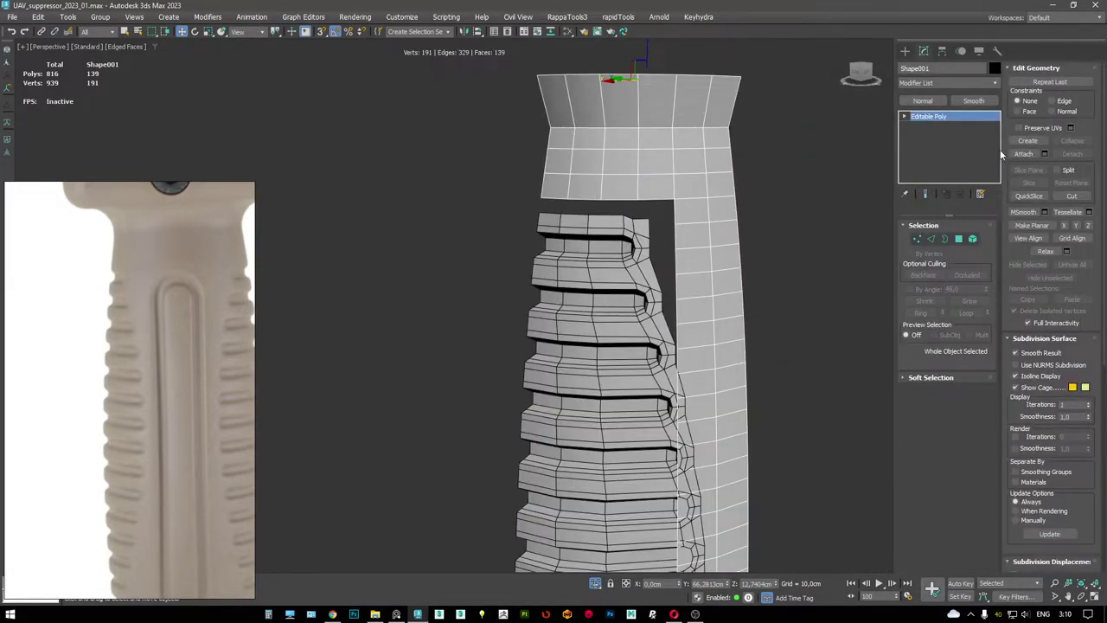
left_click(590, 278)
- Return to object level and add a Symmetry modifier to Shape001
key("1")
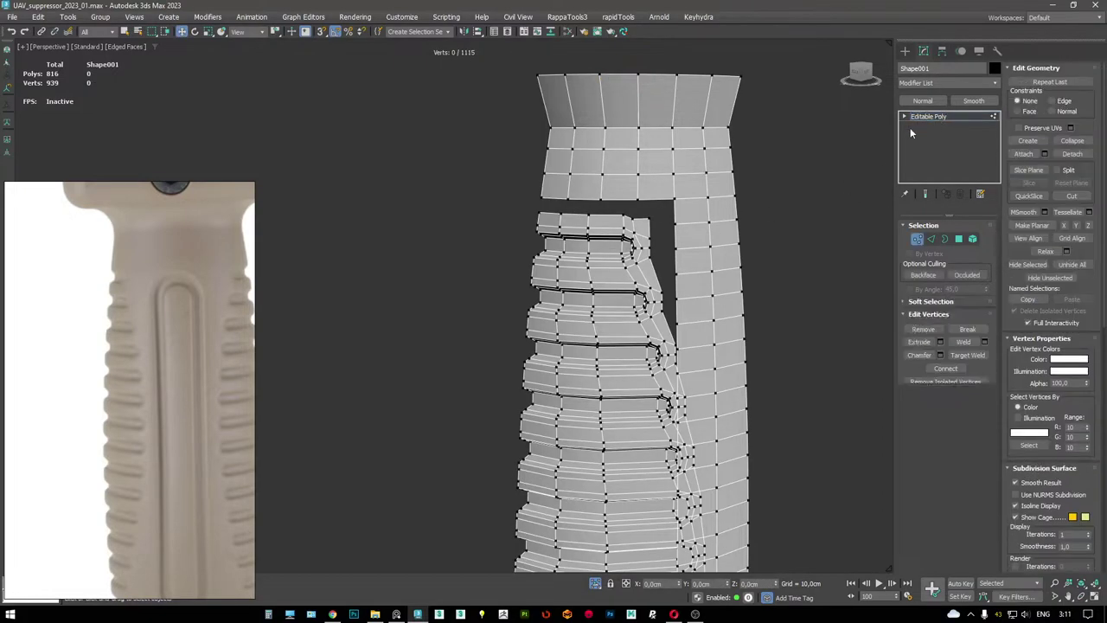
key("w")
middle_click_drag(865, 138, 711, 205, "alt")
left_click(932, 116)
right_click(800, 201)
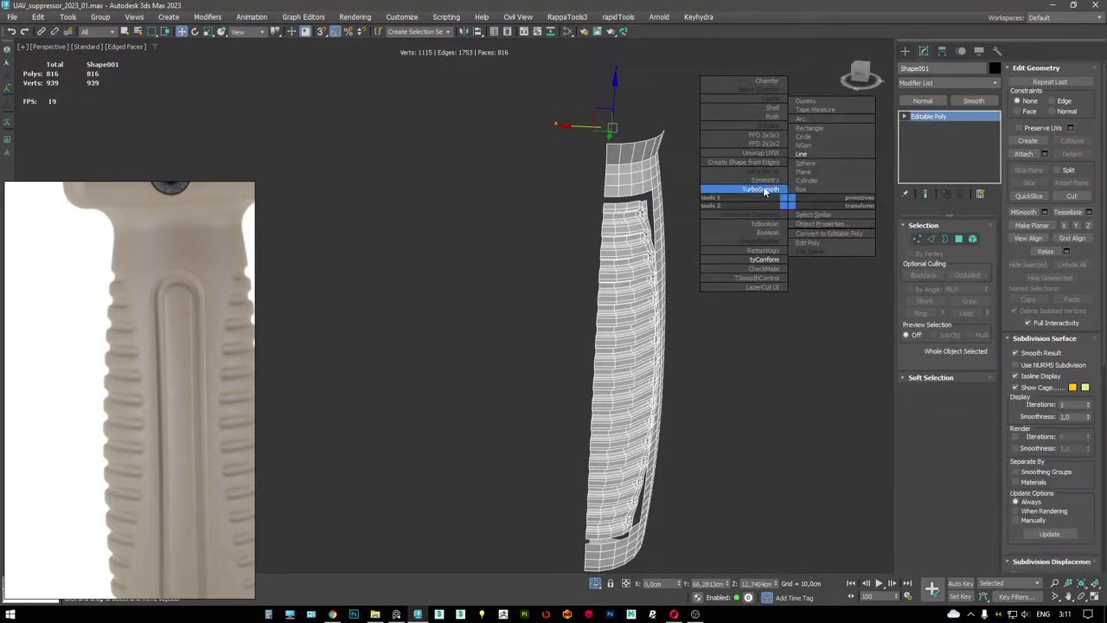
left_click(751, 185)
- Set Symmetry to mirror on Y and X, with Flip checked for X
left_click(925, 276)
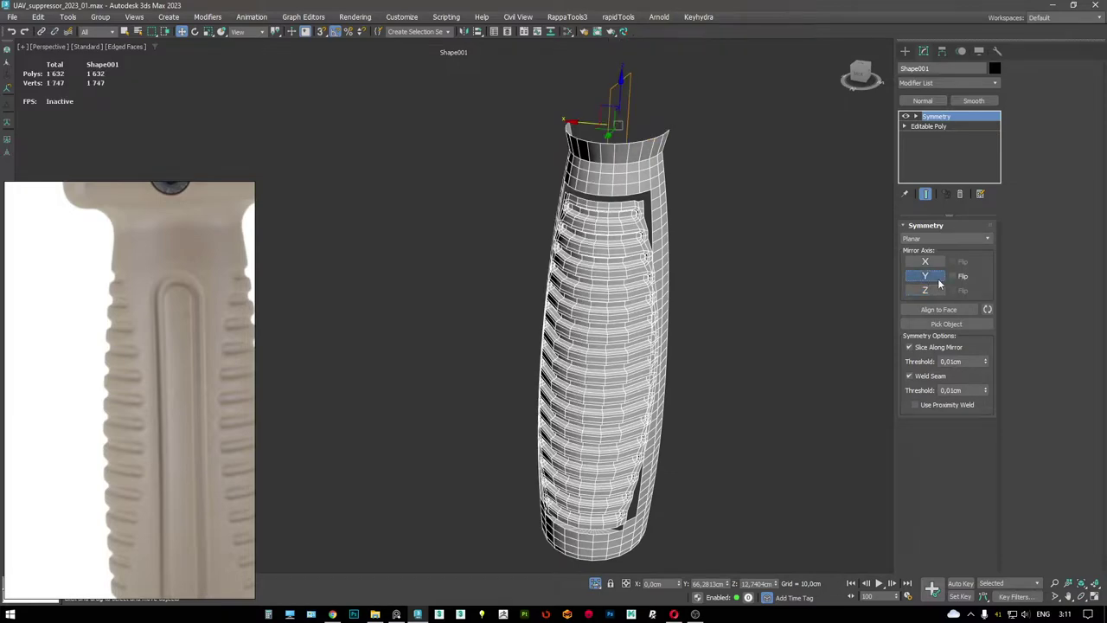
left_click(939, 262)
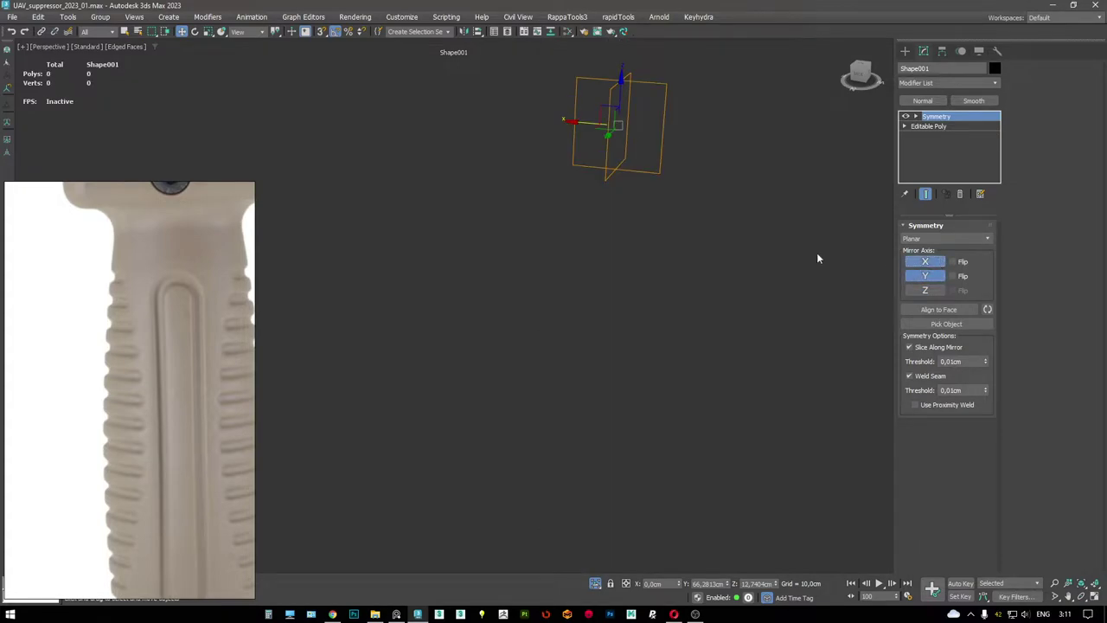
left_click(952, 261)
middle_click_drag(763, 223, 605, 286, "alt")
key("F4")
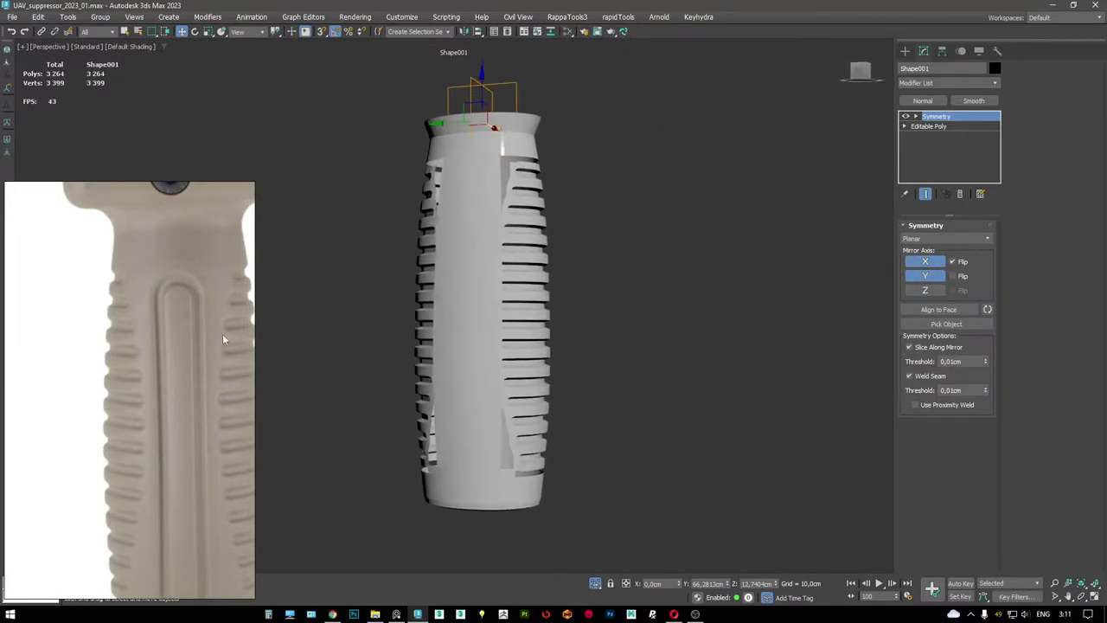
scroll(222, 339, "down", 3)
middle_click_drag(416, 346, 515, 300, "alt")
- Exit isolation and maximize the shaded Left view to compare with the reference
key("alt+q")
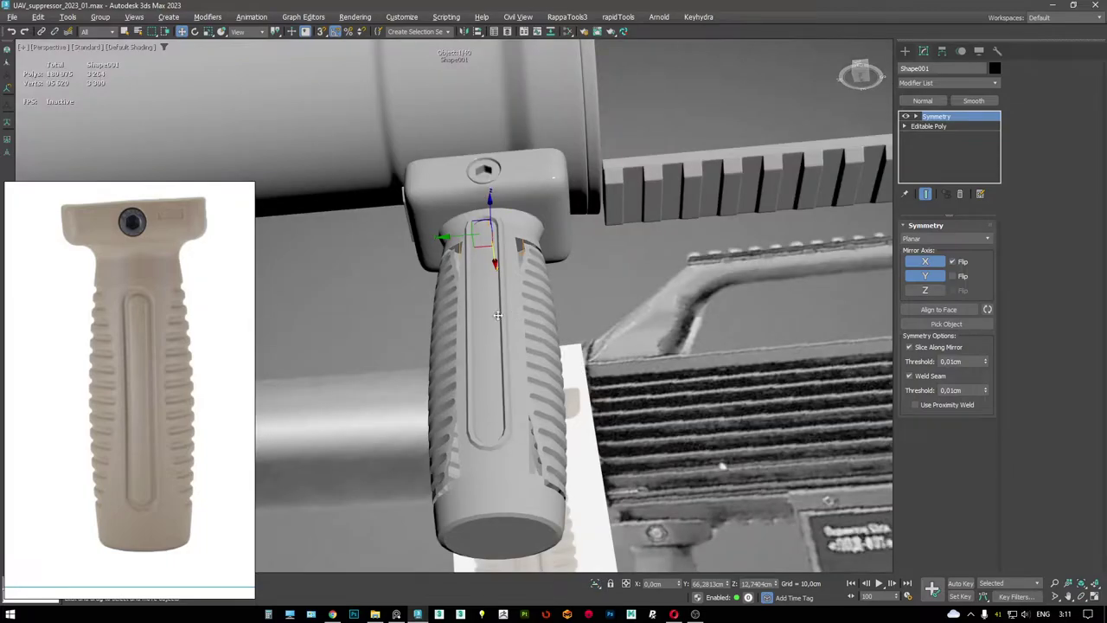
scroll(502, 354, "up", 3)
middle_click_drag(501, 363, 501, 374, "alt")
key("alt+w")
key("alt+w")
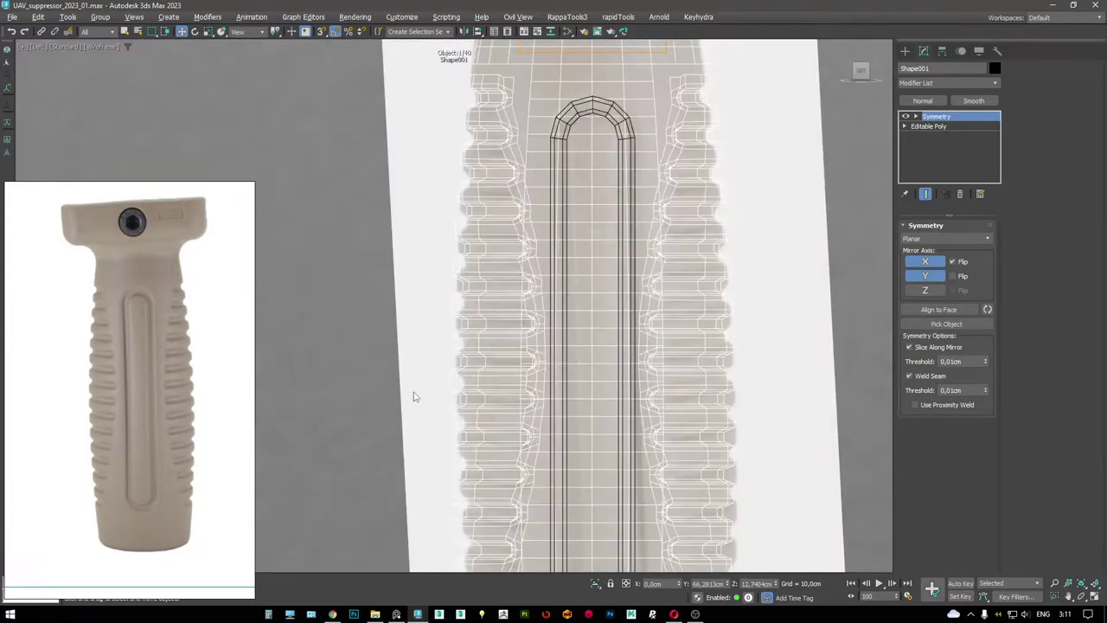
key("F3")
key("F4")
key("F4")
scroll(536, 342, "up", 2)
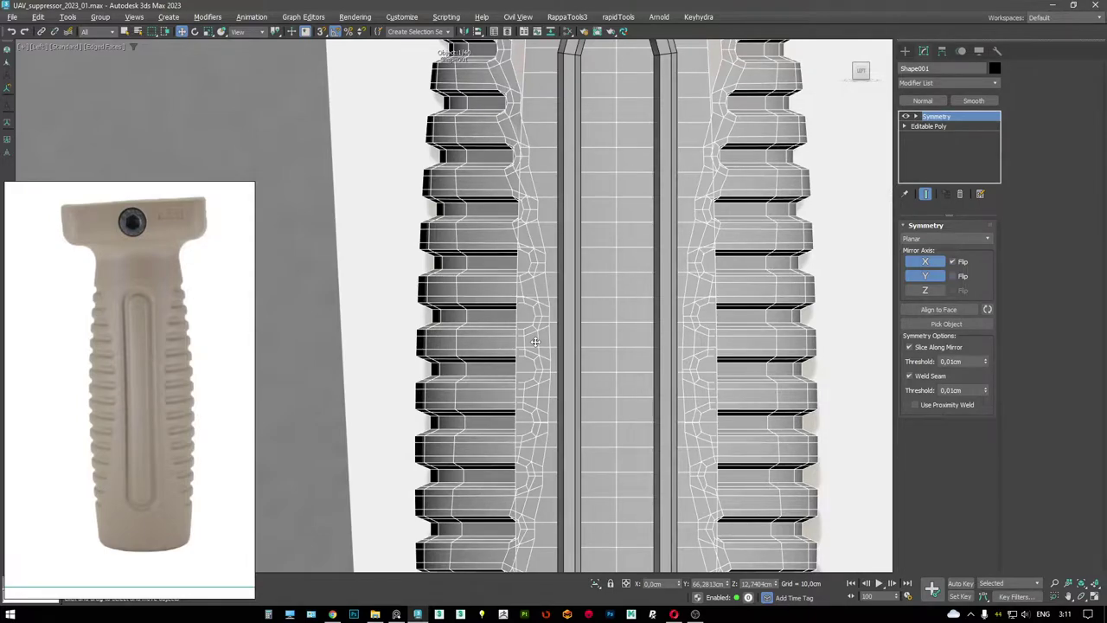
- Maximize the Perspective view on the grip and select Editable Poly below Symmetry in the stack
scroll(536, 341, "down", 3)
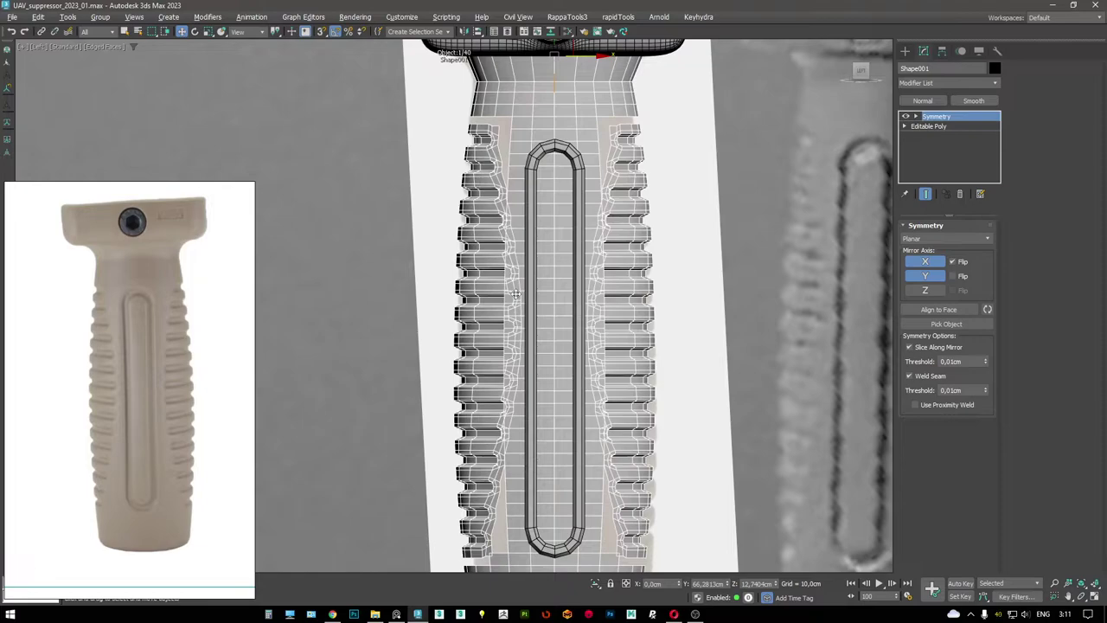
key("F3")
key("F3")
key("F3")
middle_click_drag(515, 294, 510, 237)
key("alt+w")
middle_click(696, 414)
key("alt+w")
mouse_move(699, 413)
middle_mouse_down("alt")
mouse_move(541, 250)
mouse_move(588, 230)
mouse_move(543, 251)
middle_mouse_up("alt")
key("F4")
left_click(926, 127)
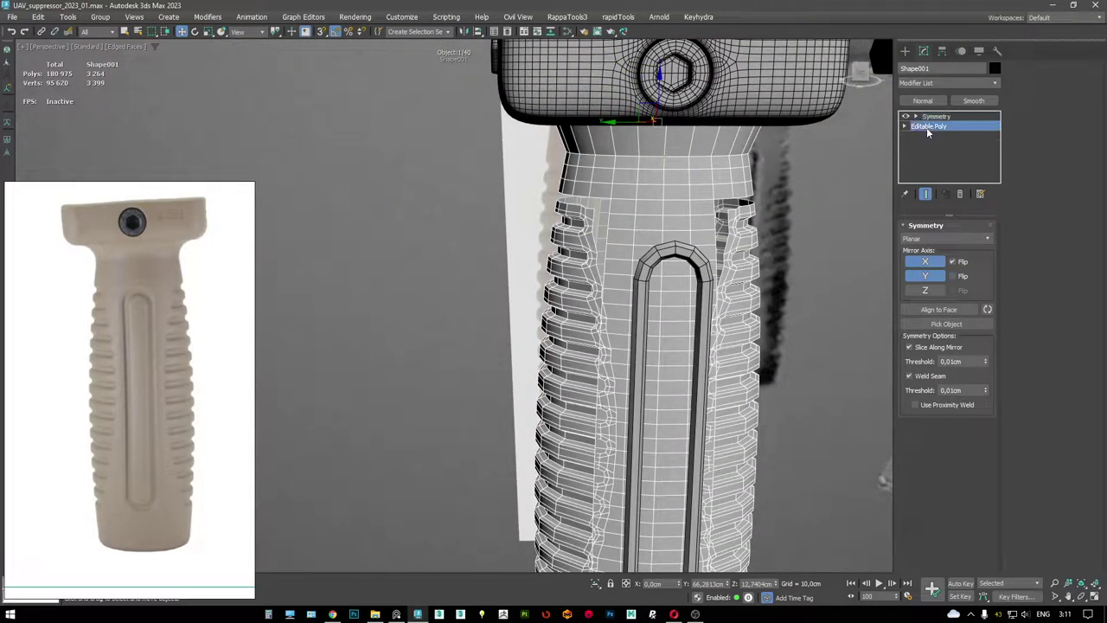
middle_click_drag(606, 225, 745, 221, "alt")
- Add an FFD 3x3x3 lattice to the ribbed faces and nudge a control point left
right_click(746, 220)
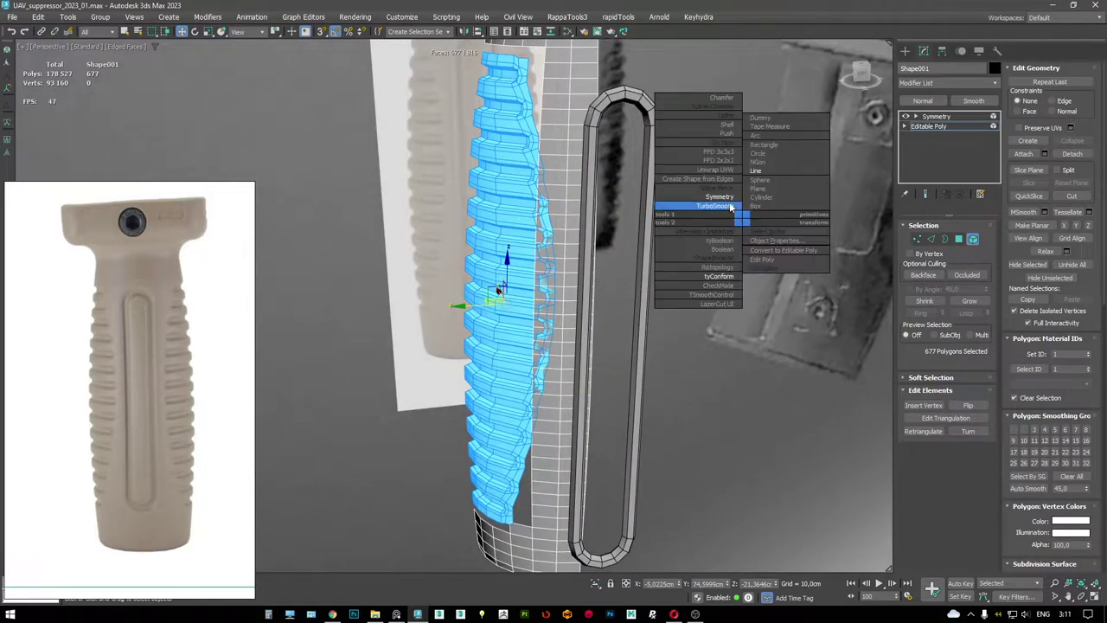
left_click(718, 153)
middle_click_drag(718, 153, 606, 351, "alt")
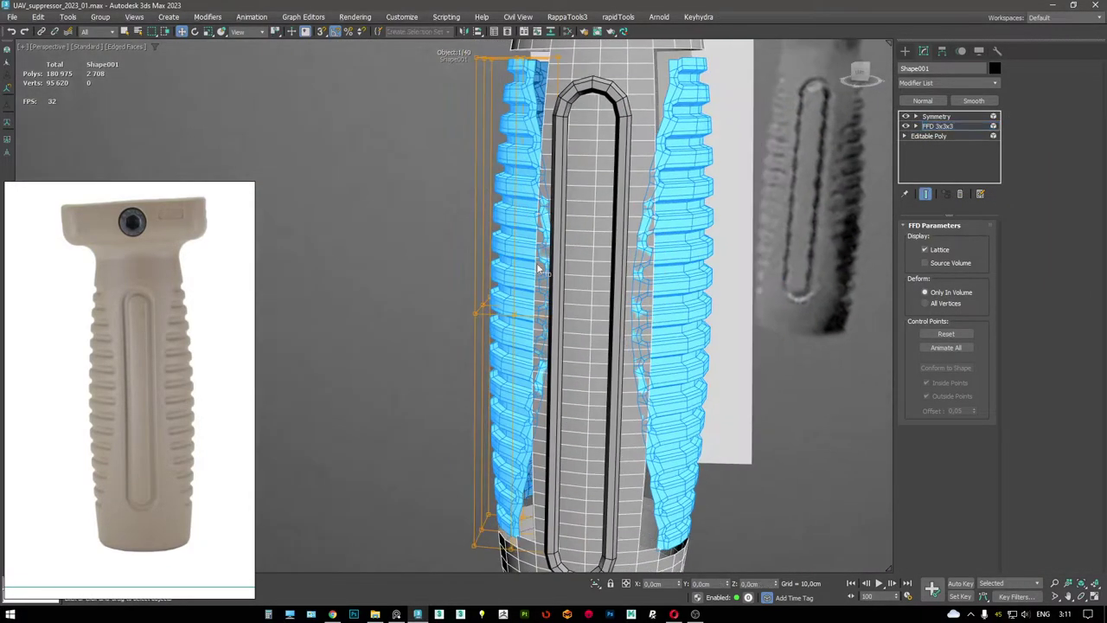
scroll(606, 350, "up", 6)
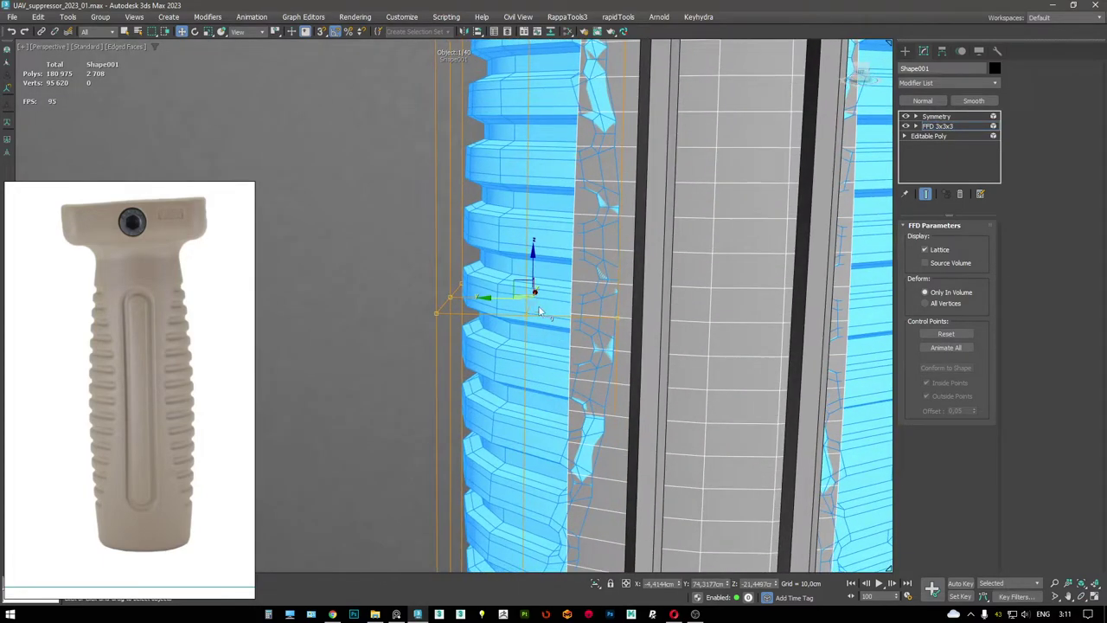
scroll(635, 351, "down", 6)
scroll(571, 218, "up", 4)
key("F3")
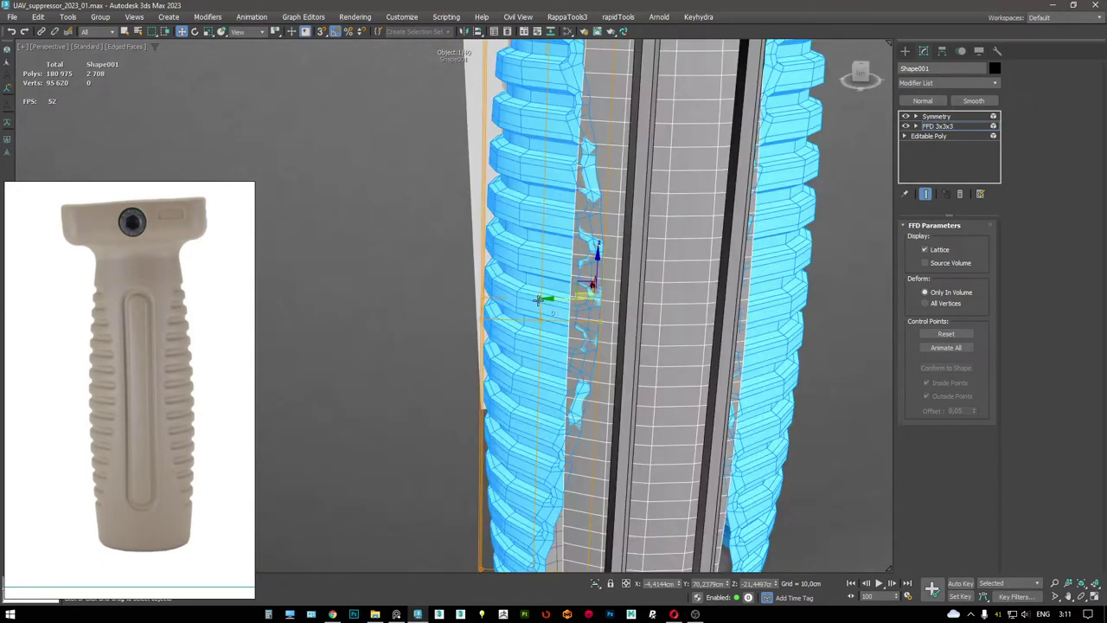
left_click_drag(549, 297, 540, 298)
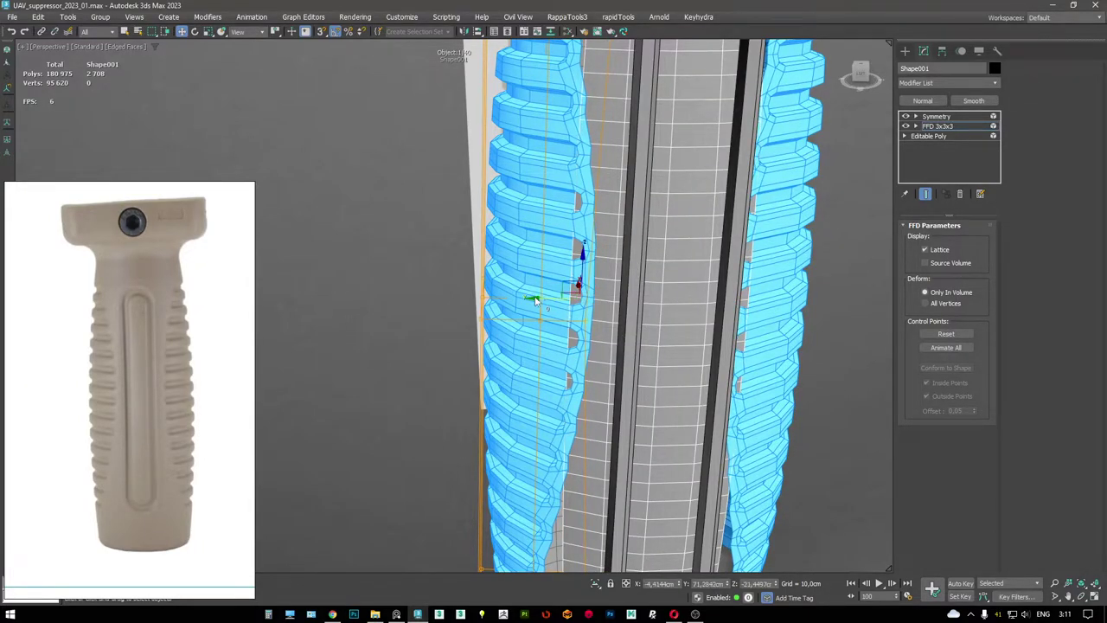
- In the wireframe Left view, pull lattice points along X to taper the ribbed profile to the reference
middle_click_drag(535, 299, 427, 369, "alt")
key("alt+w")
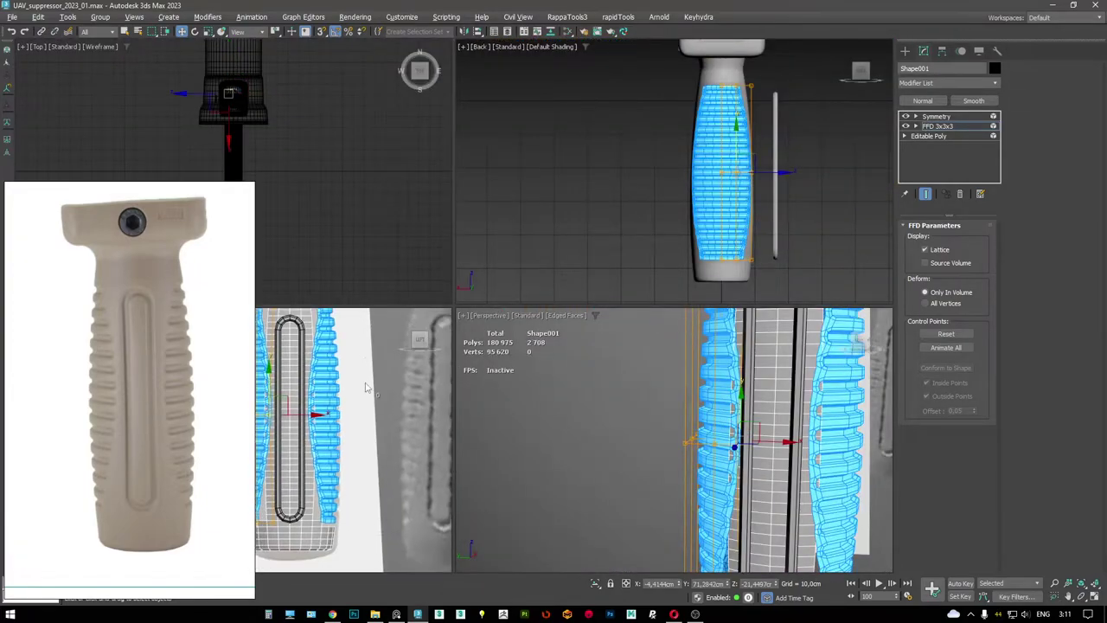
key("alt+w")
scroll(605, 294, "up", 8)
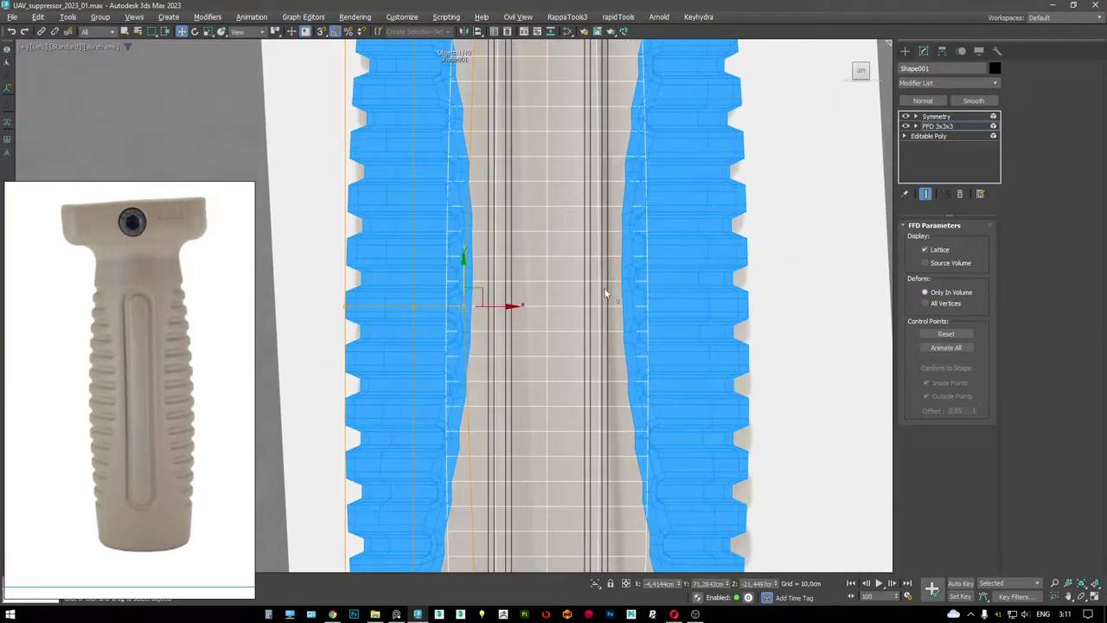
key("F3")
key("F4")
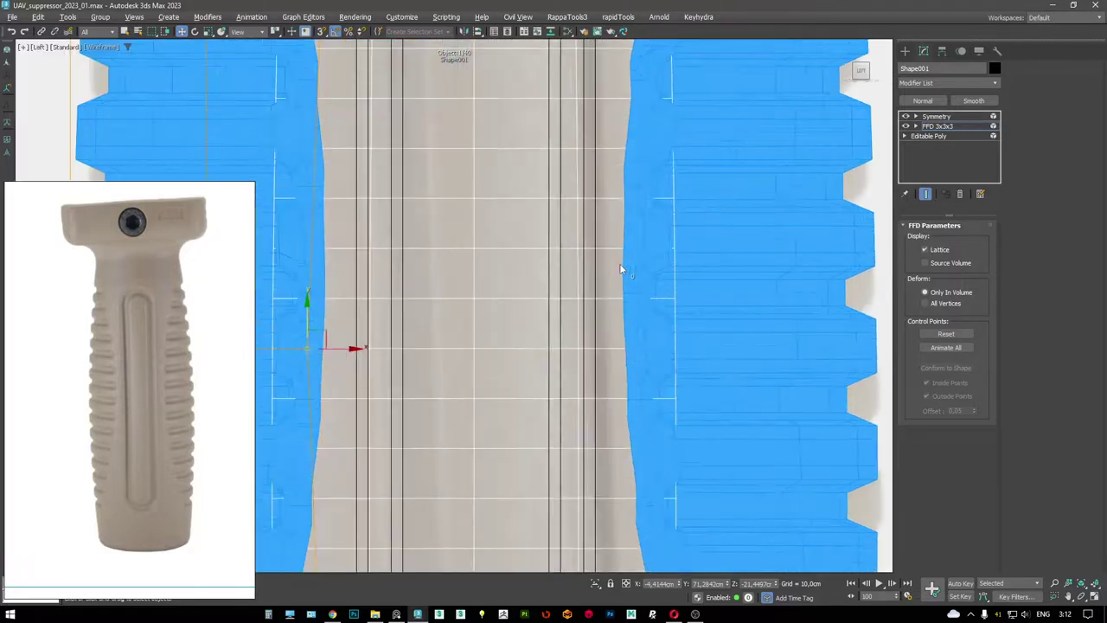
key("F3")
scroll(621, 268, "down", 3)
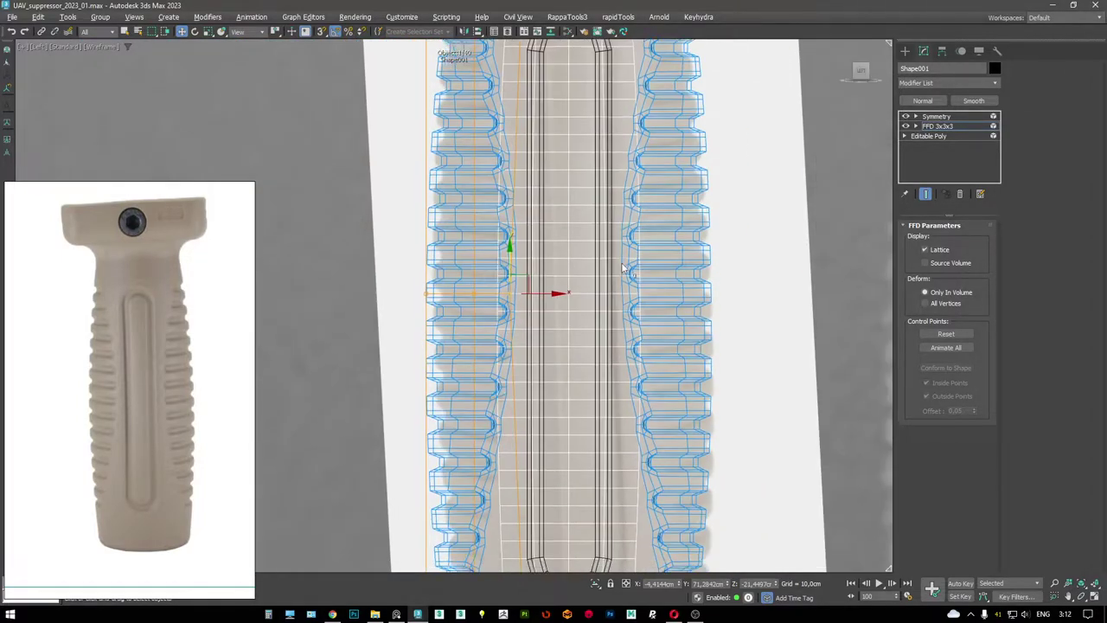
left_click_drag(553, 304, 538, 307)
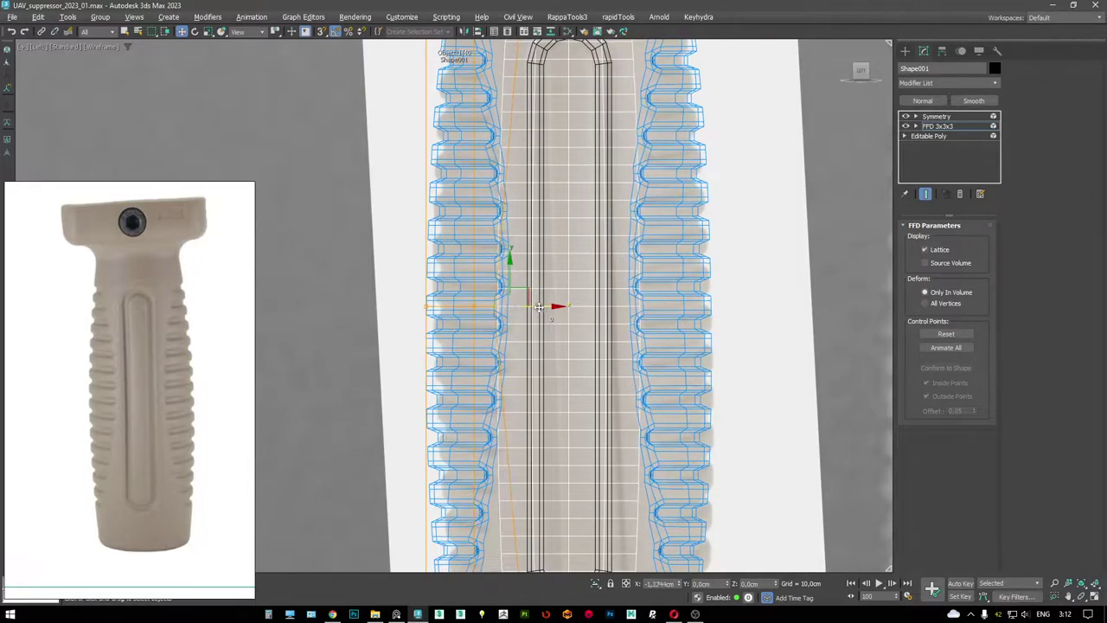
key("p")
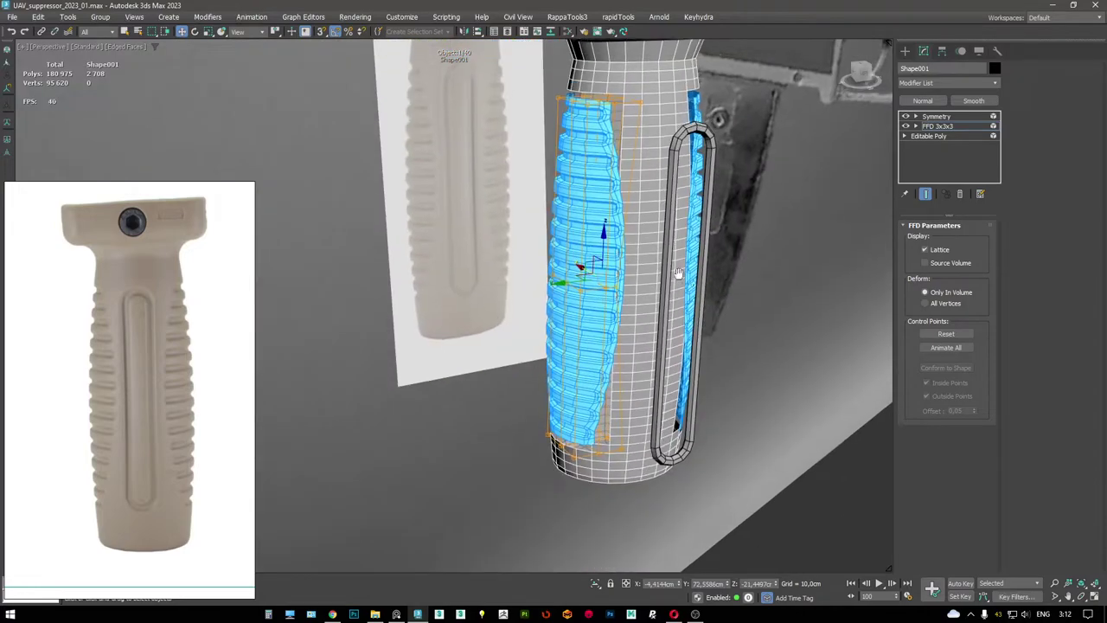
left_click(939, 126)
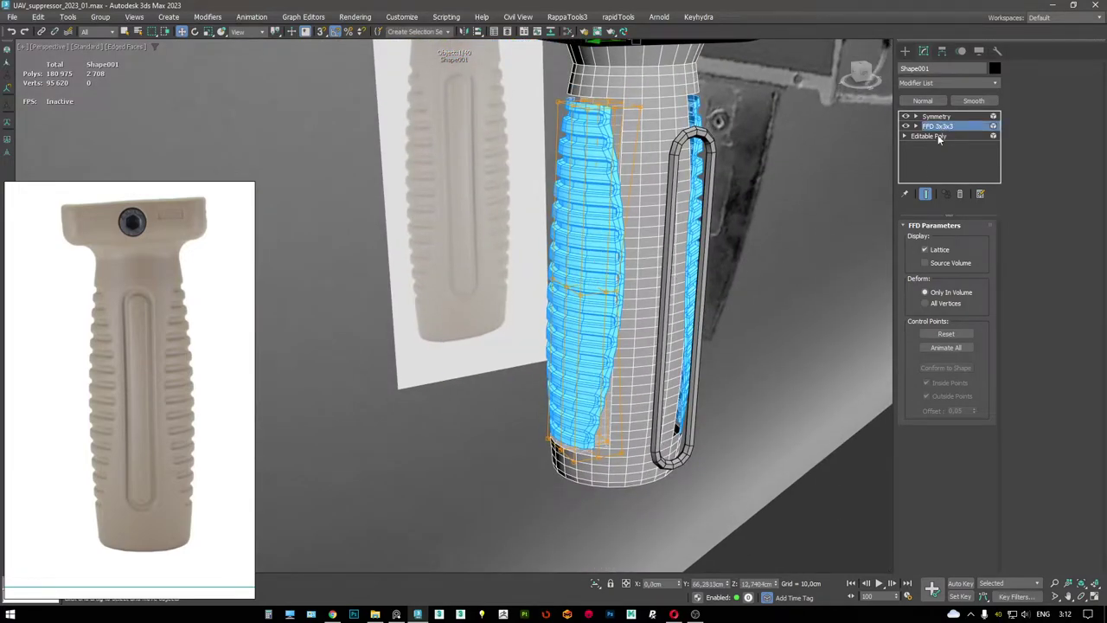
- In Editable Poly vertex mode, target-weld three stray seam vertices onto the front edge
left_click(937, 135)
scroll(631, 204, "up", 8)
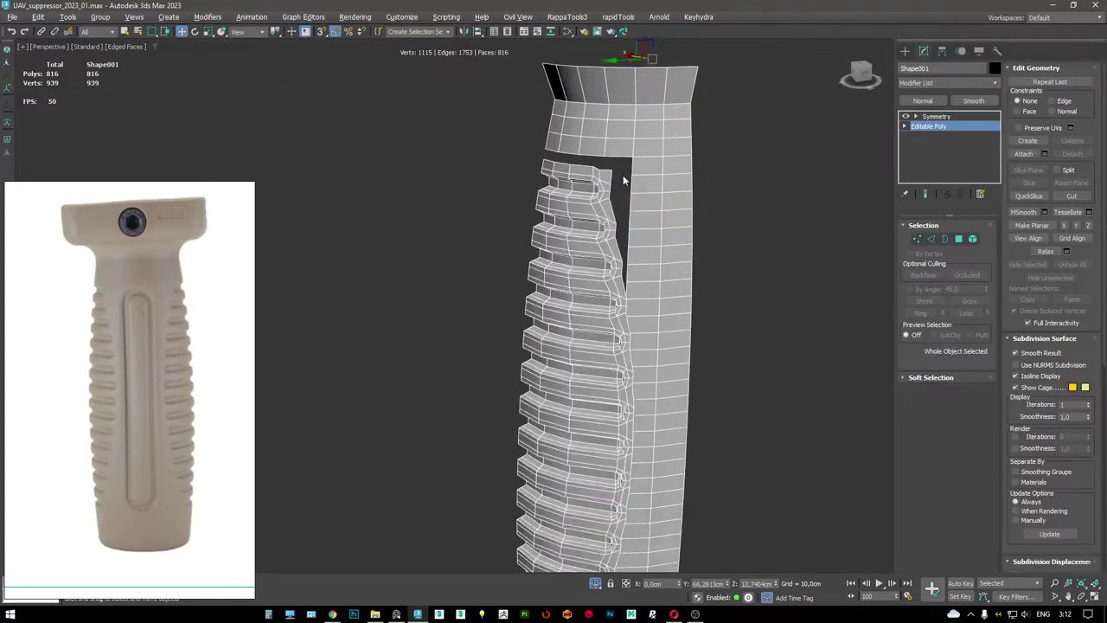
key("1")
scroll(683, 282, "up", 3)
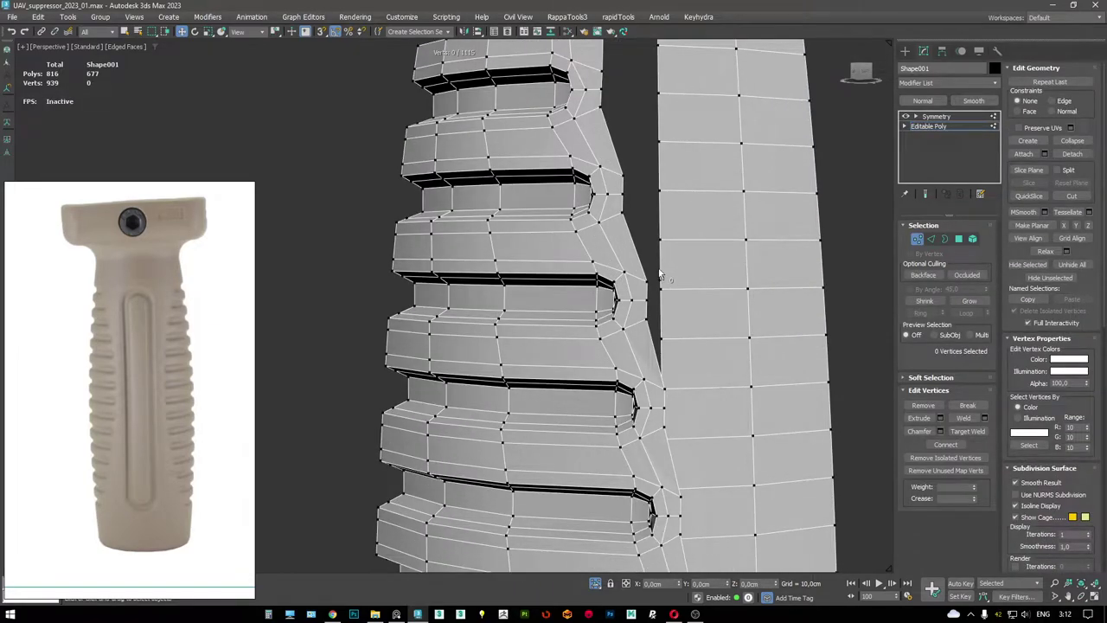
mouse_move(659, 270)
middle_mouse_down()
mouse_move(655, 288)
mouse_move(671, 283)
middle_mouse_up()
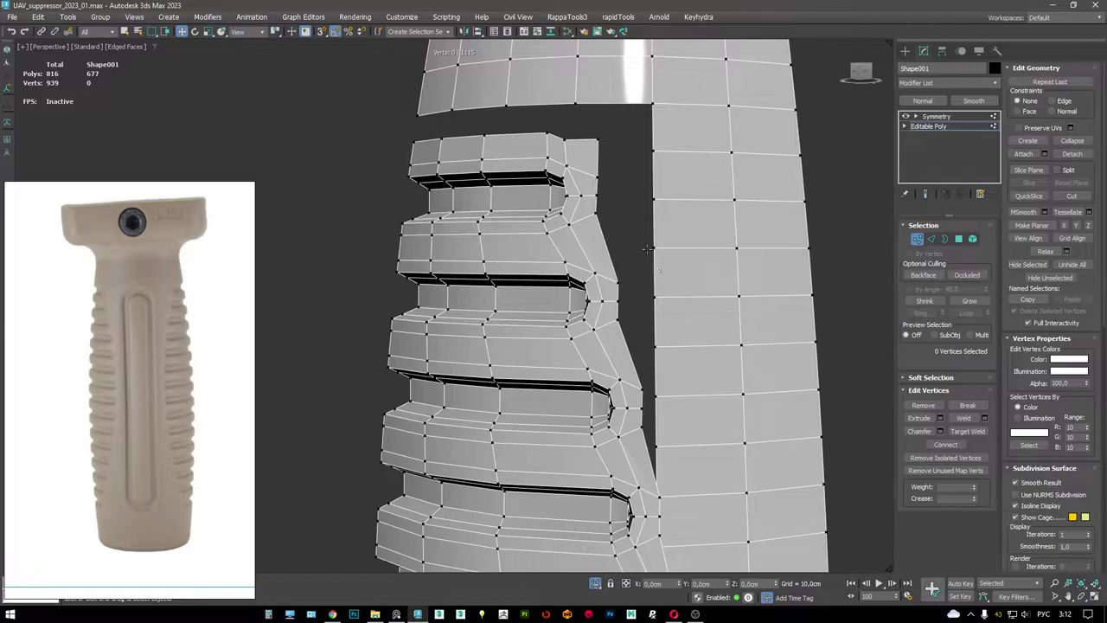
key("ctrl+alt+w")
left_click(623, 277)
left_click(651, 244)
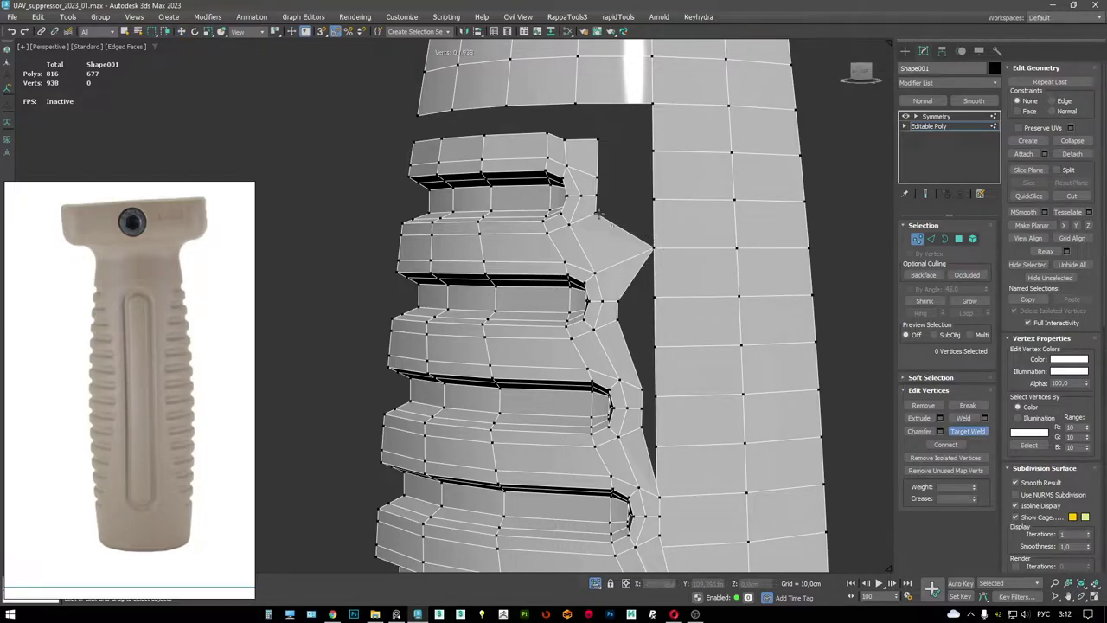
left_click(651, 201)
left_click(649, 153)
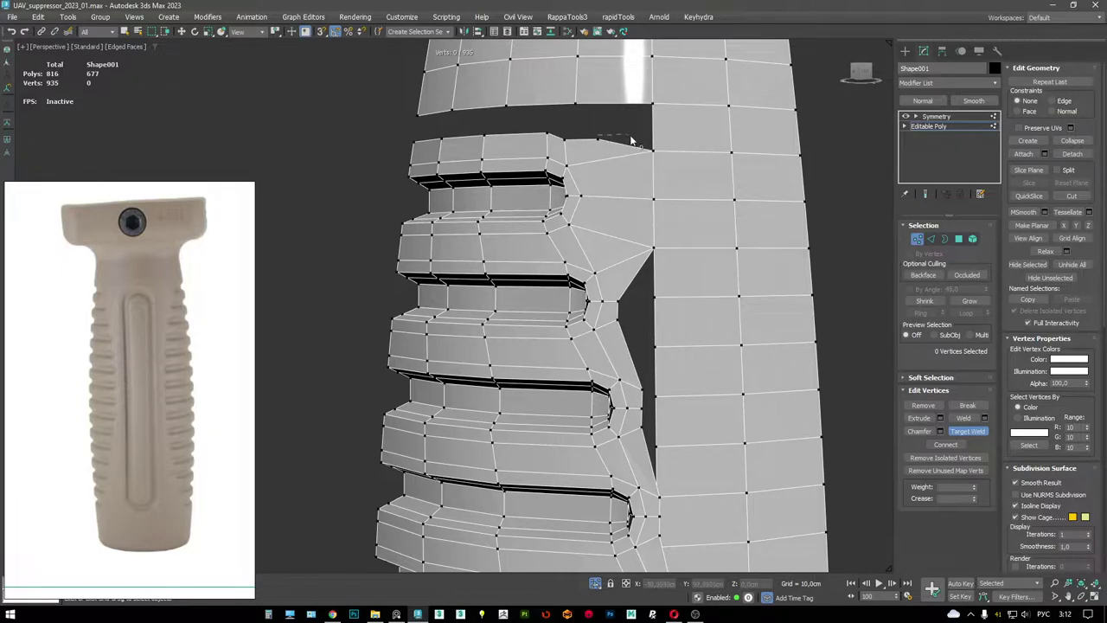
- Weld a rib corner vertex onto the front edge, then connect a test edge and remove it
middle_click_drag(654, 147, 637, 83)
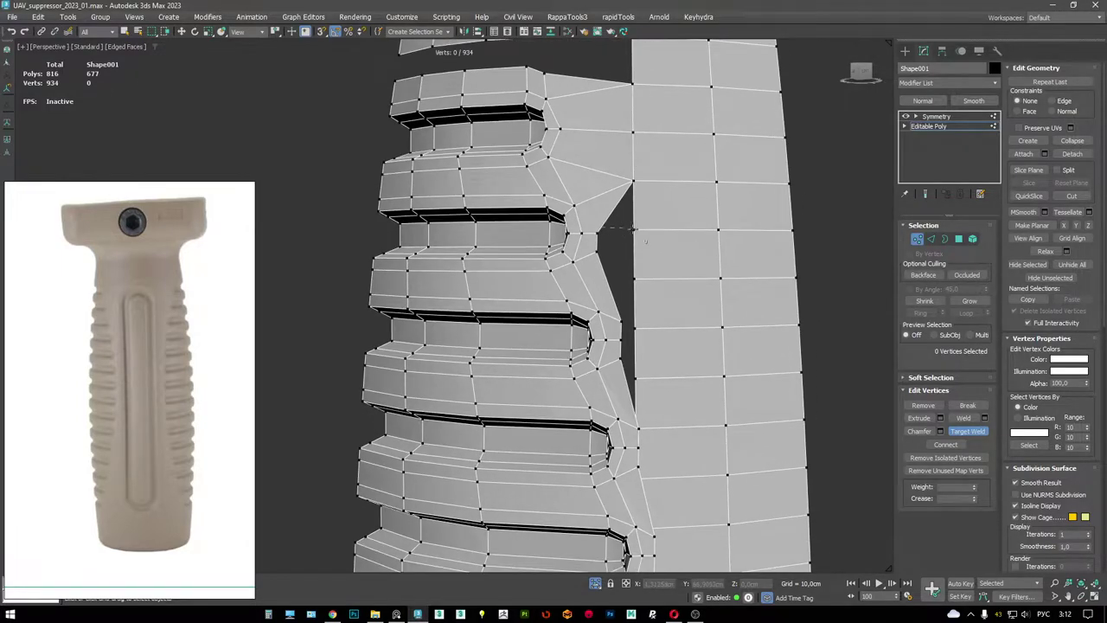
left_click_drag(603, 250, 634, 279)
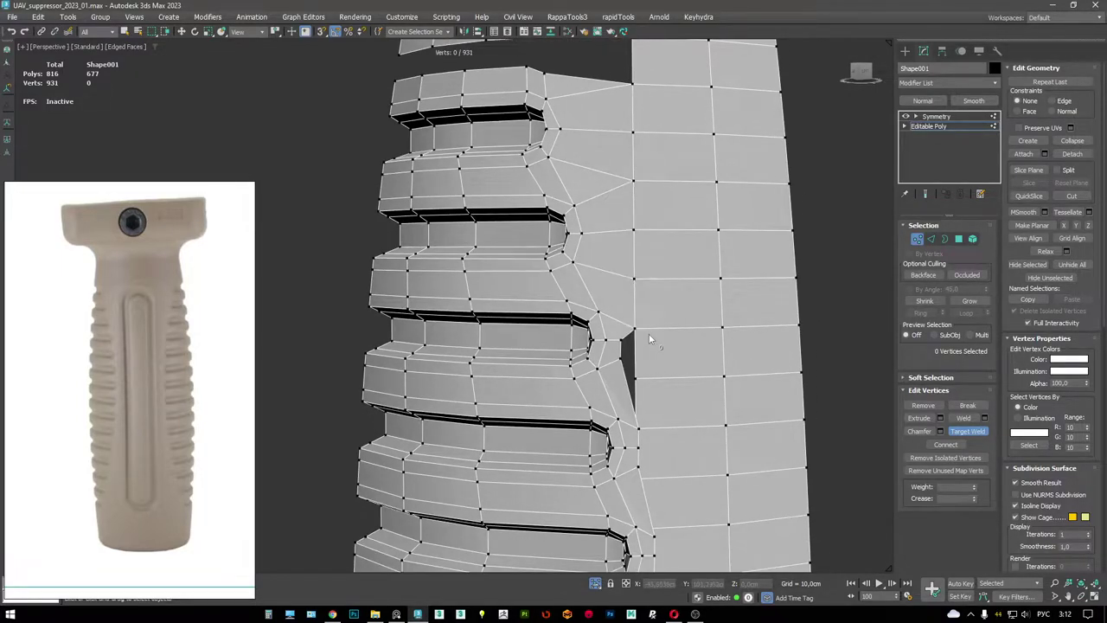
middle_click_drag(649, 339, 633, 253)
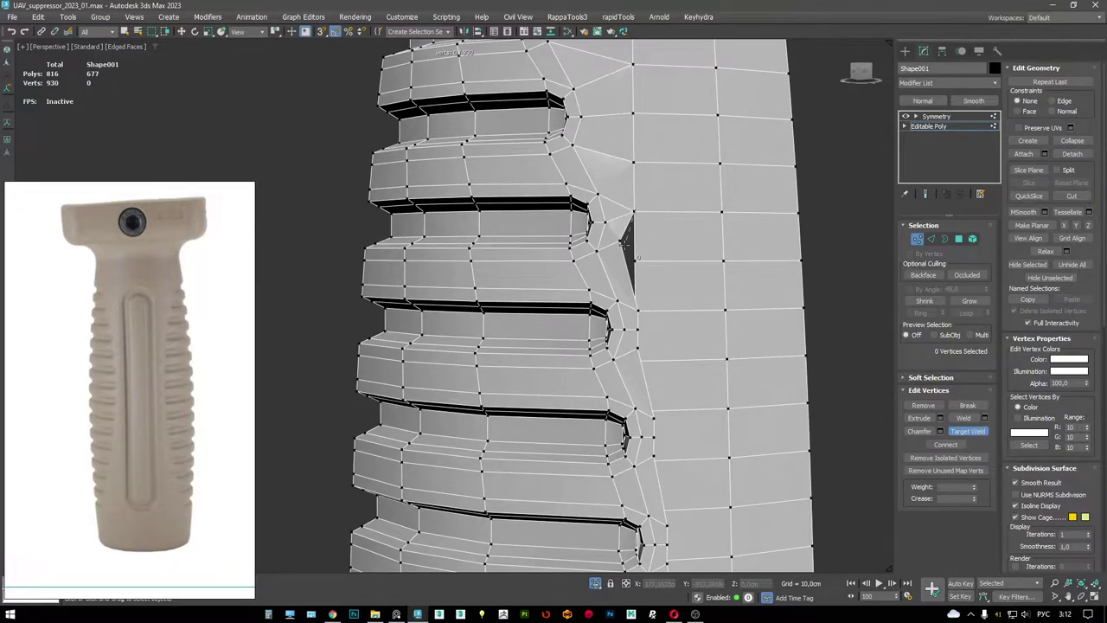
middle_click_drag(638, 262, 615, 241, "alt")
key("ctrl+shift+e")
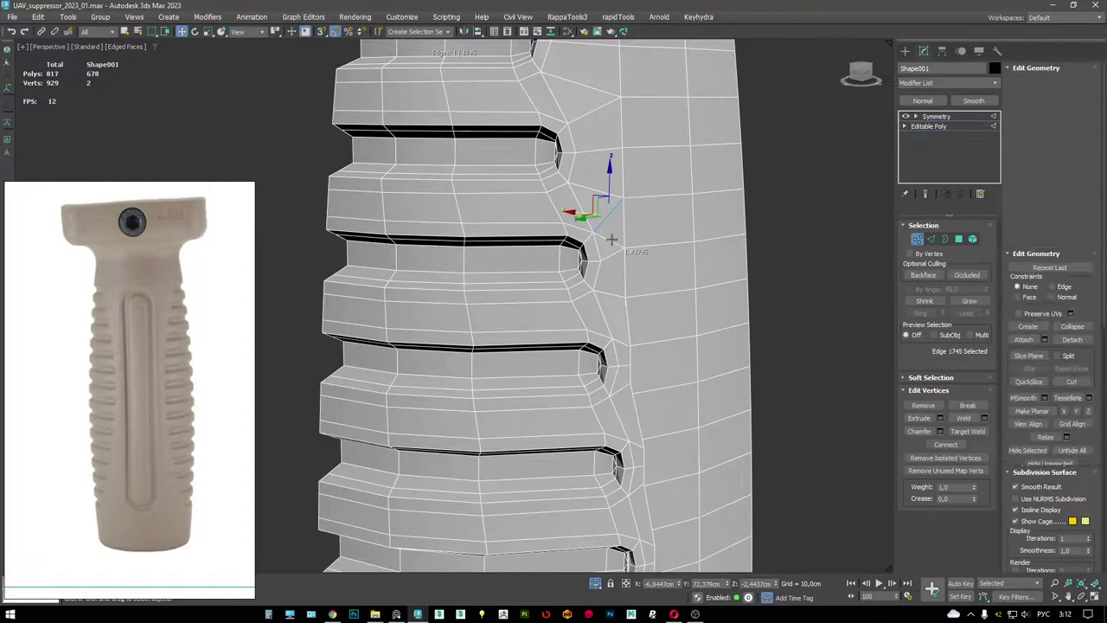
key("BackSpace")
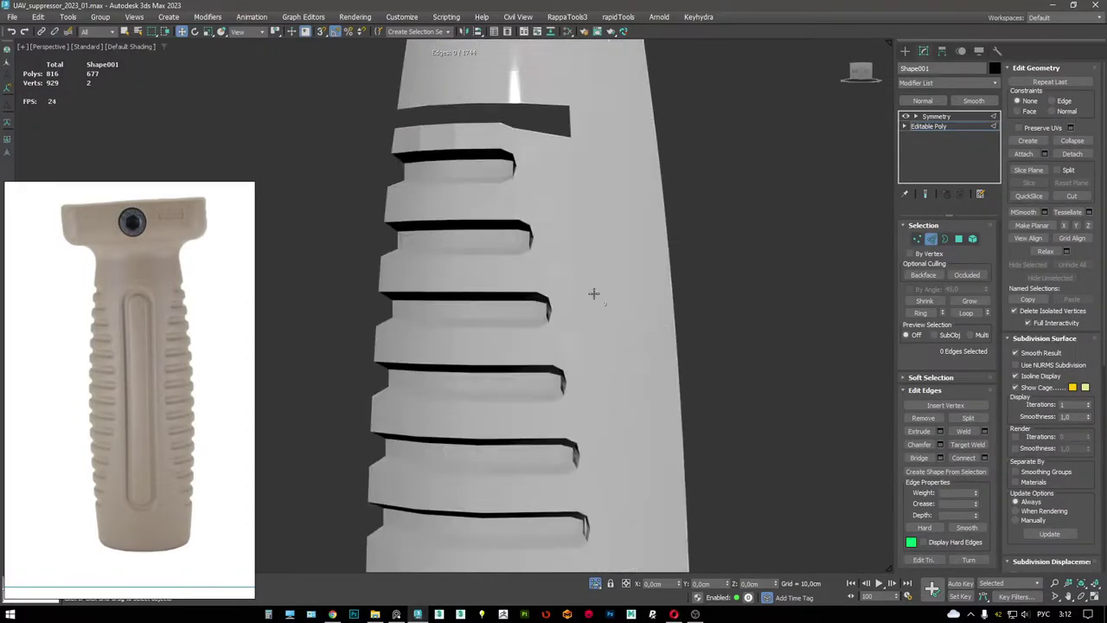
left_click(938, 116)
- Preview the grip smoothed with a TurboSmooth modifier added from the quad menu
right_click(574, 241)
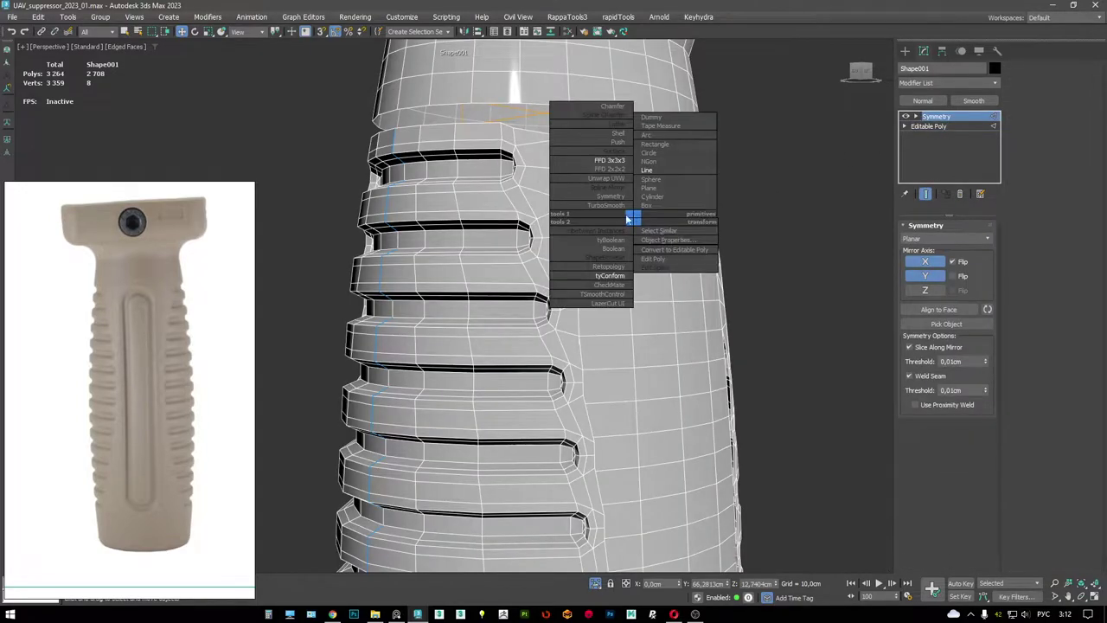
left_click(630, 218)
middle_click_drag(574, 242, 594, 288, "alt")
scroll(605, 259, "up", 6)
left_click(930, 136)
- Try deleting the small triangular face beside the slot end, then undo it
key("F4")
key("2")
key("1")
key("2")
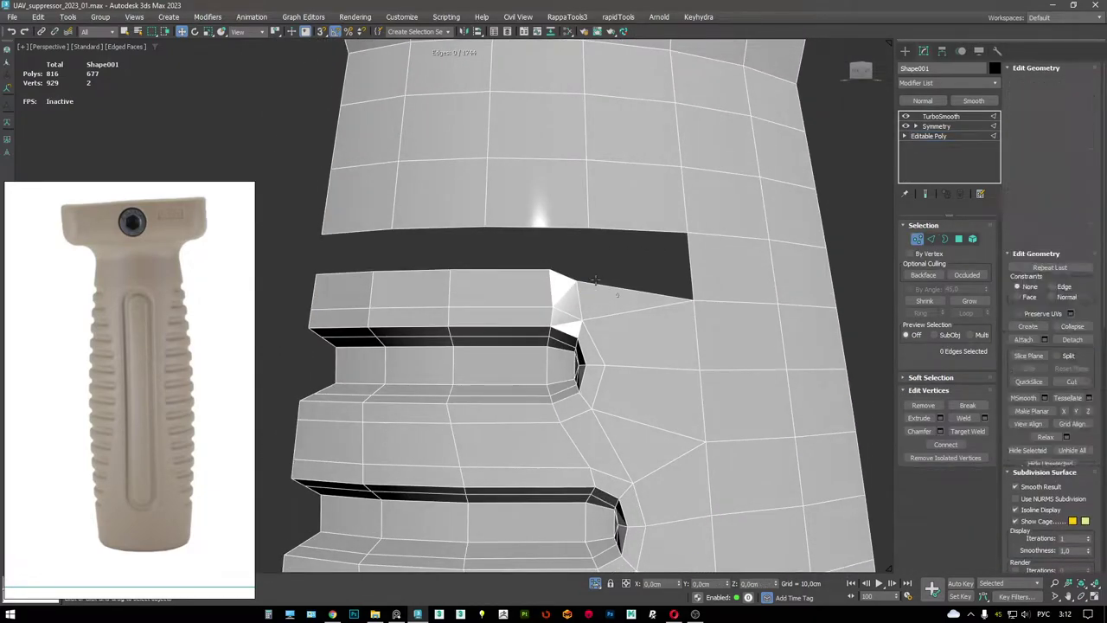
scroll(367, 268, "down", 4)
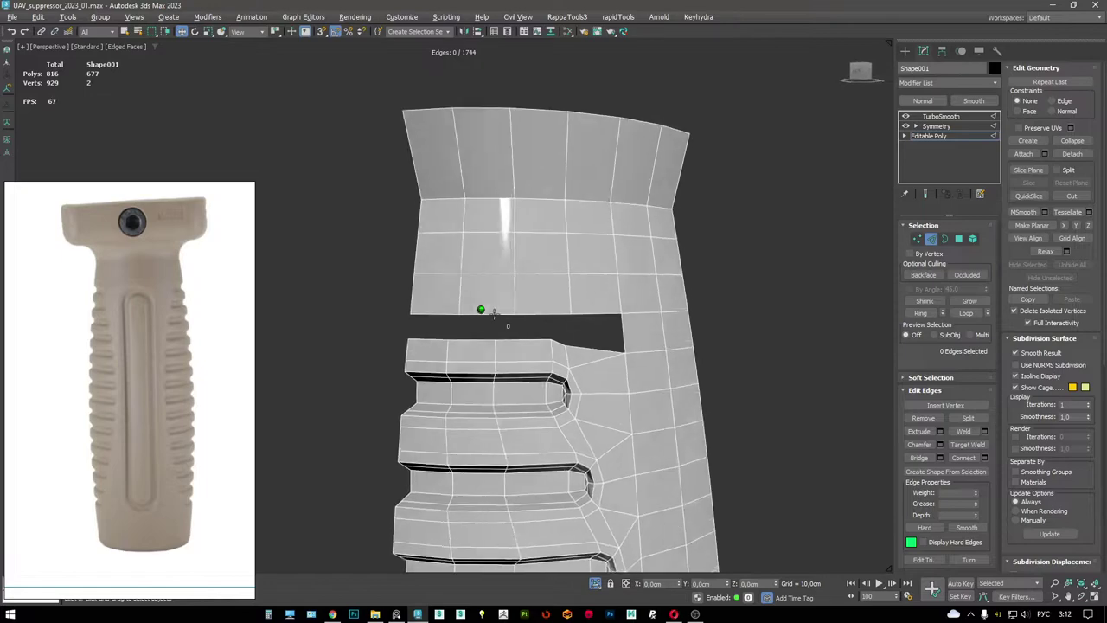
scroll(482, 313, "up", 5)
key("1")
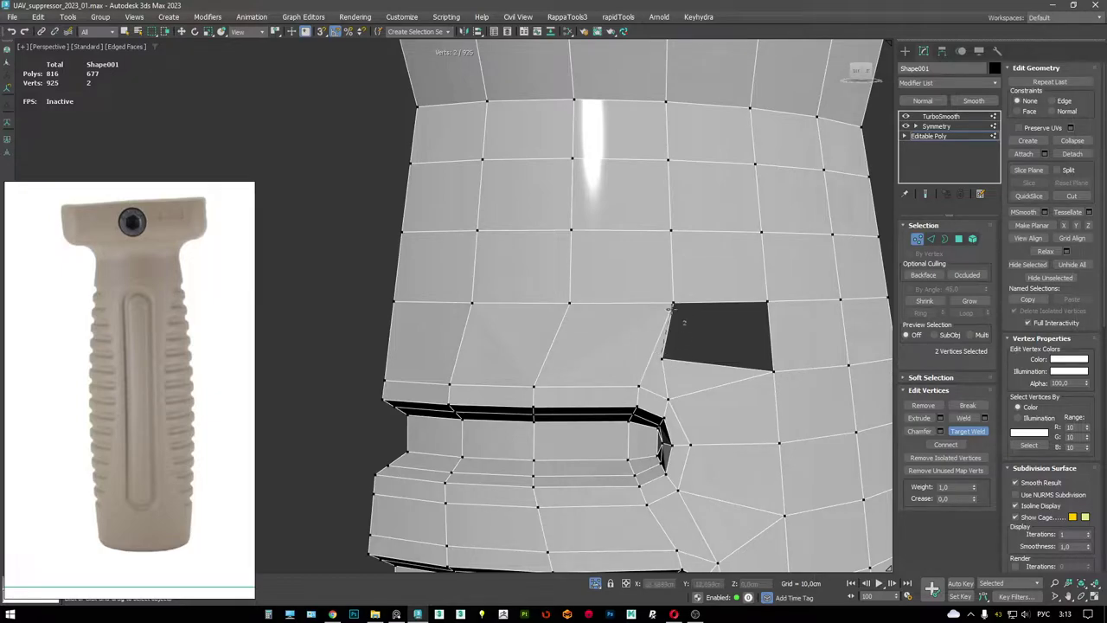
key("4")
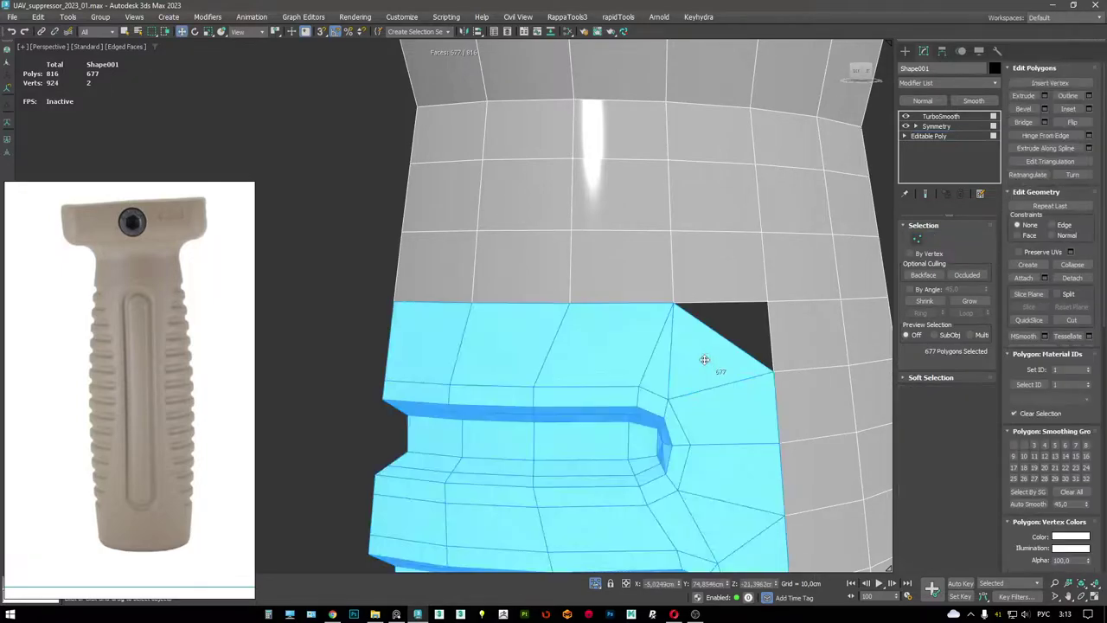
key("w")
left_click(727, 368)
key("ctrl+z")
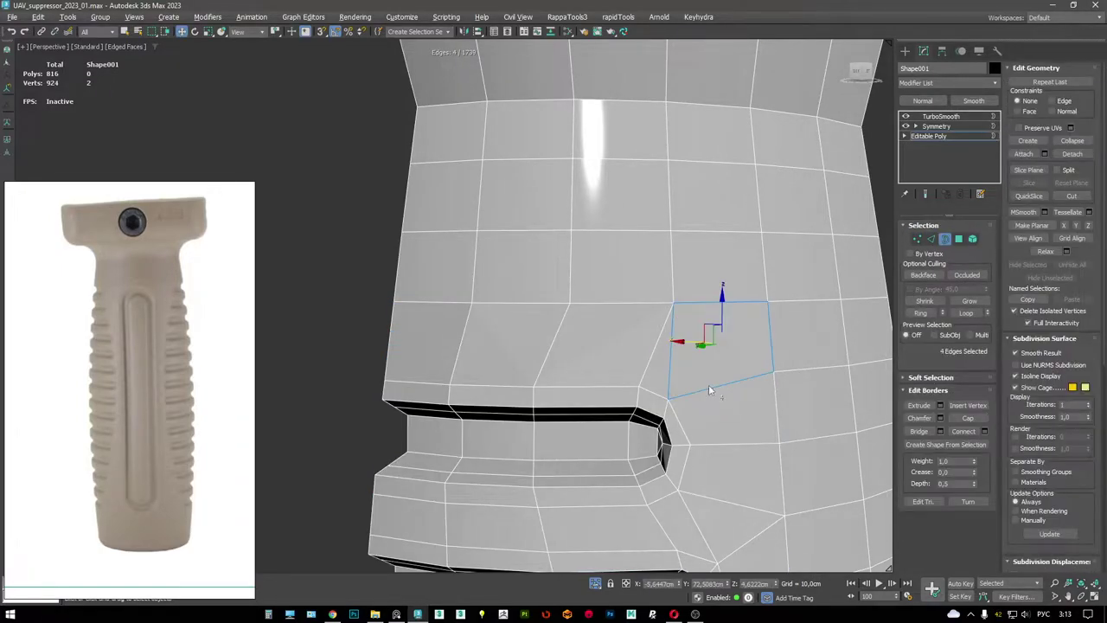
- Remove the two stray edges beside the top slot end
key("1")
key("2")
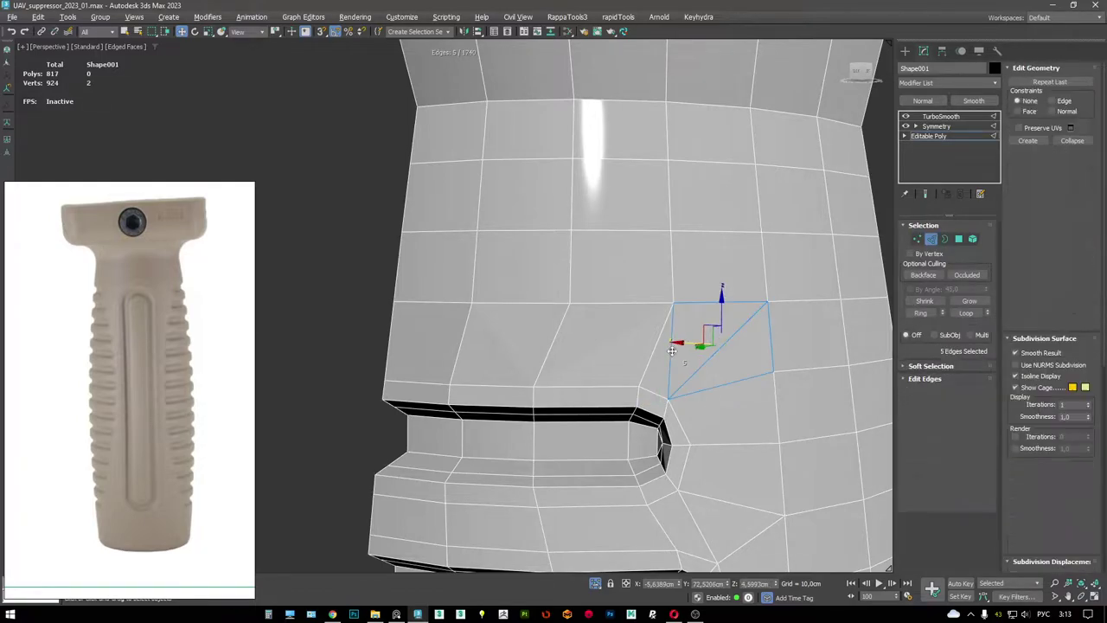
left_click(672, 374)
scroll(740, 376, "down", 5)
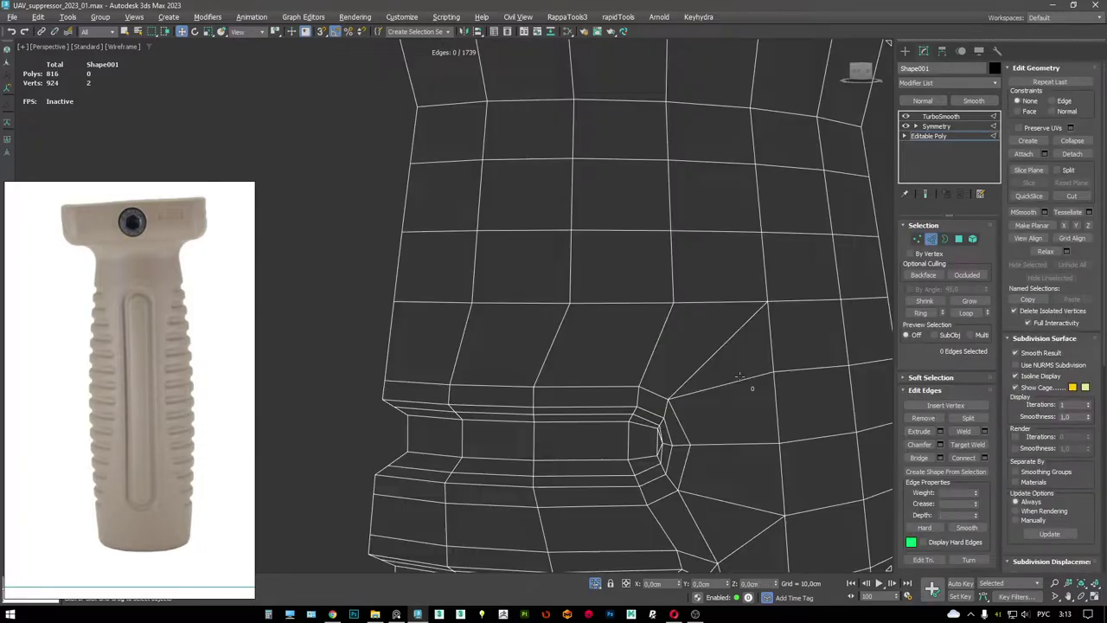
scroll(631, 285, "up", 5)
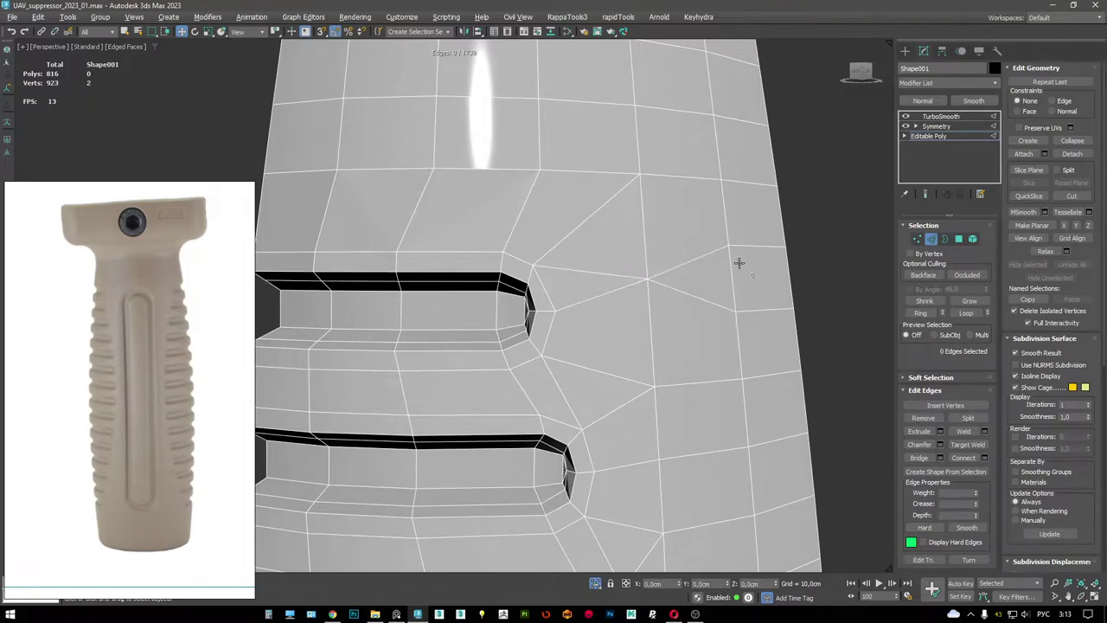
key("ctrl+BackSpace")
- Box-select the front-face vertices and raise them slightly
scroll(718, 282, "down", 3)
middle_click_drag(692, 272, 635, 295, "alt")
key("1")
key("F3")
left_click_drag(851, 326, 633, 279)
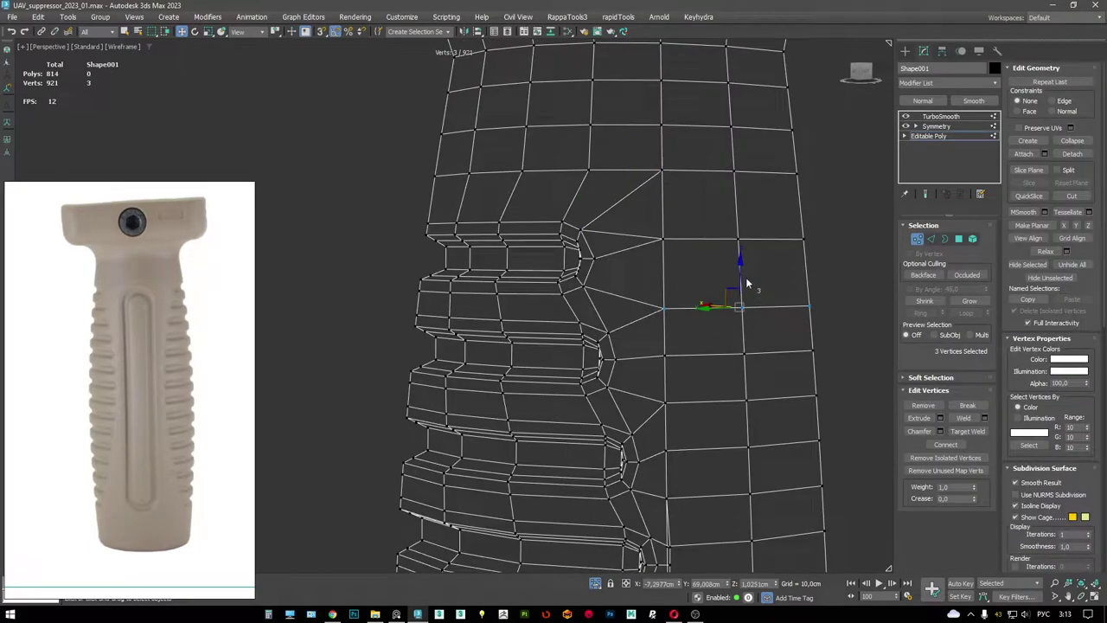
key("F3")
left_click_drag(741, 270, 741, 261)
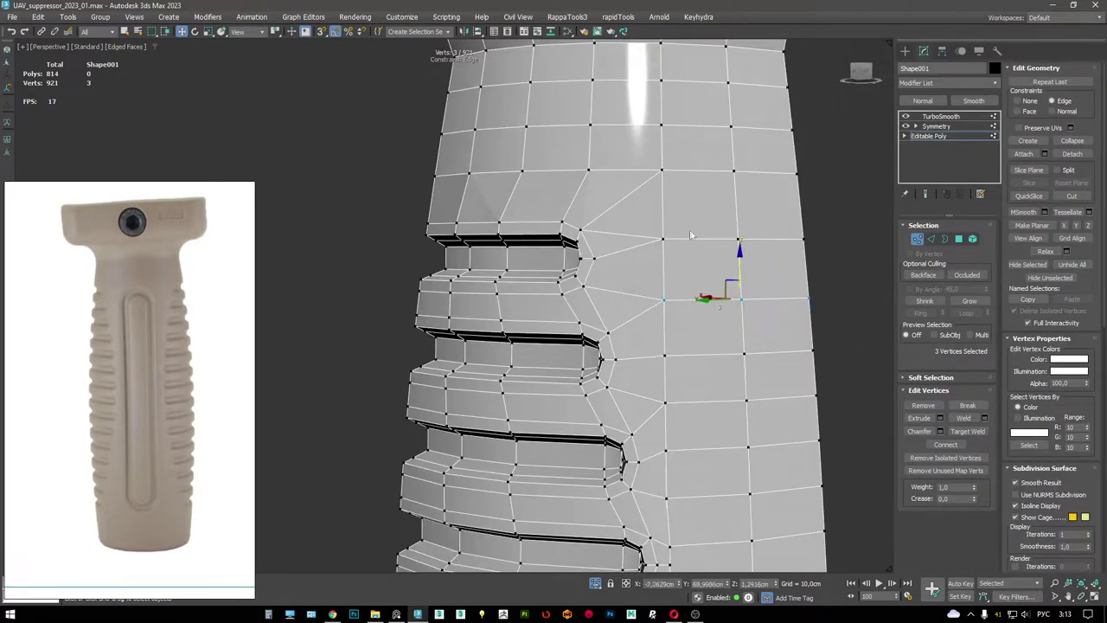
scroll(689, 234, "down", 5)
scroll(684, 174, "up", 6)
- Inspect the TurboSmoothed grip from the side and front, toggling edged faces
key("2")
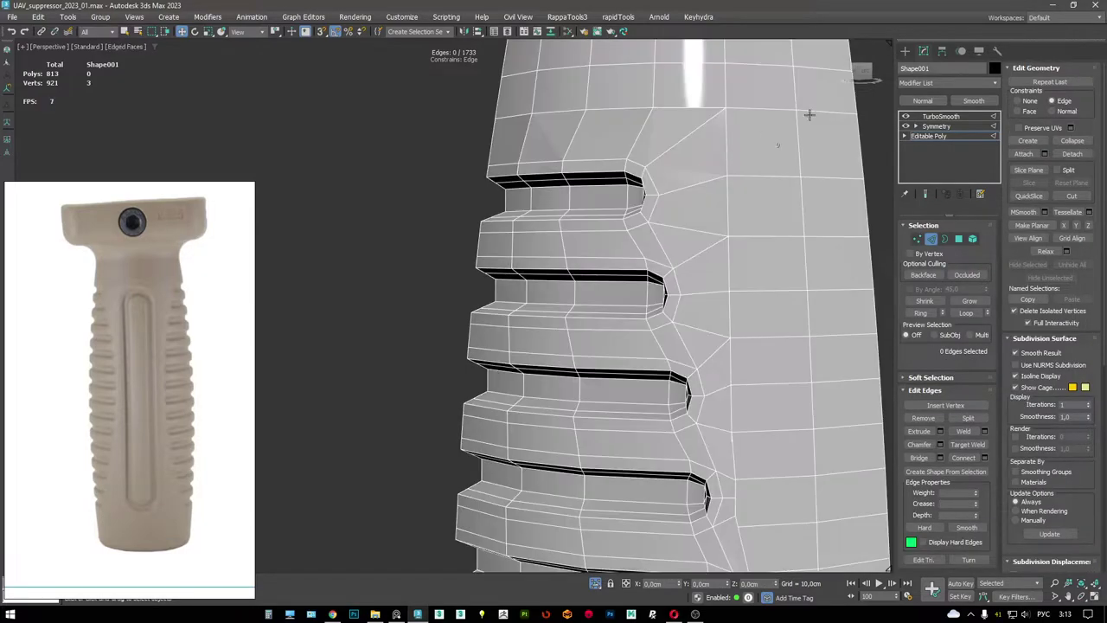
key("F4")
left_click(940, 116)
mouse_move(865, 173)
middle_mouse_down("alt")
mouse_move(848, 138)
mouse_move(643, 188)
middle_mouse_up("alt")
scroll(683, 190, "down", 5)
middle_click_drag(727, 193, 695, 226, "alt")
scroll(658, 208, "up", 5)
key("F4")
scroll(653, 207, "down", 2)
key("F4")
scroll(652, 206, "up", 3)
key("F4")
- Return to Editable Poly and delete the TurboSmooth modifier
left_click(930, 136)
left_click(925, 194)
key("ctrl+z")
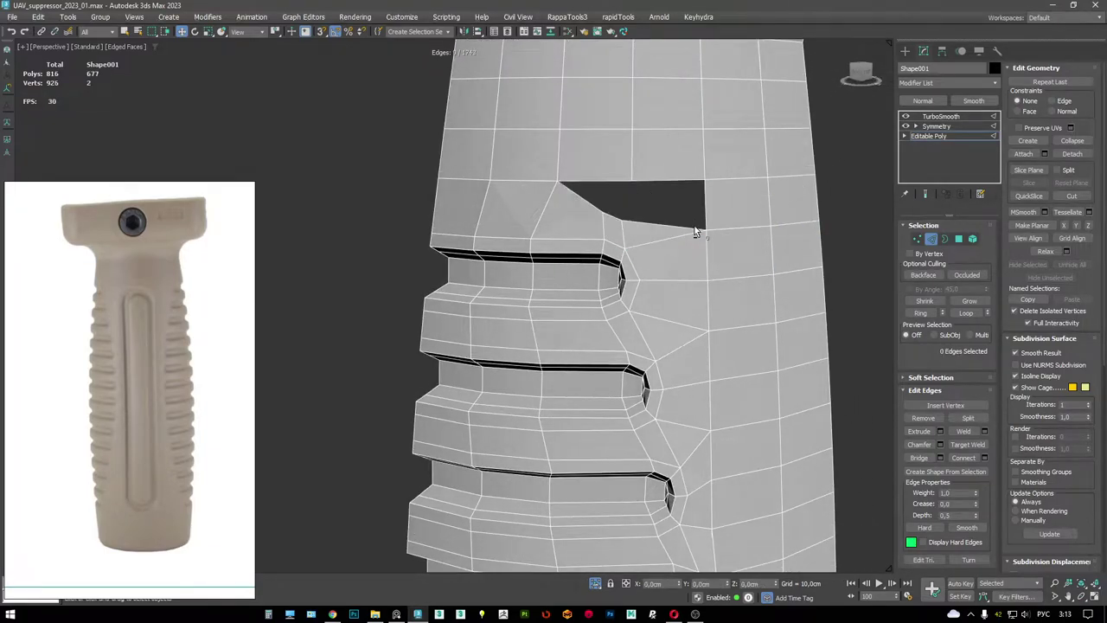
key("ctrl+z")
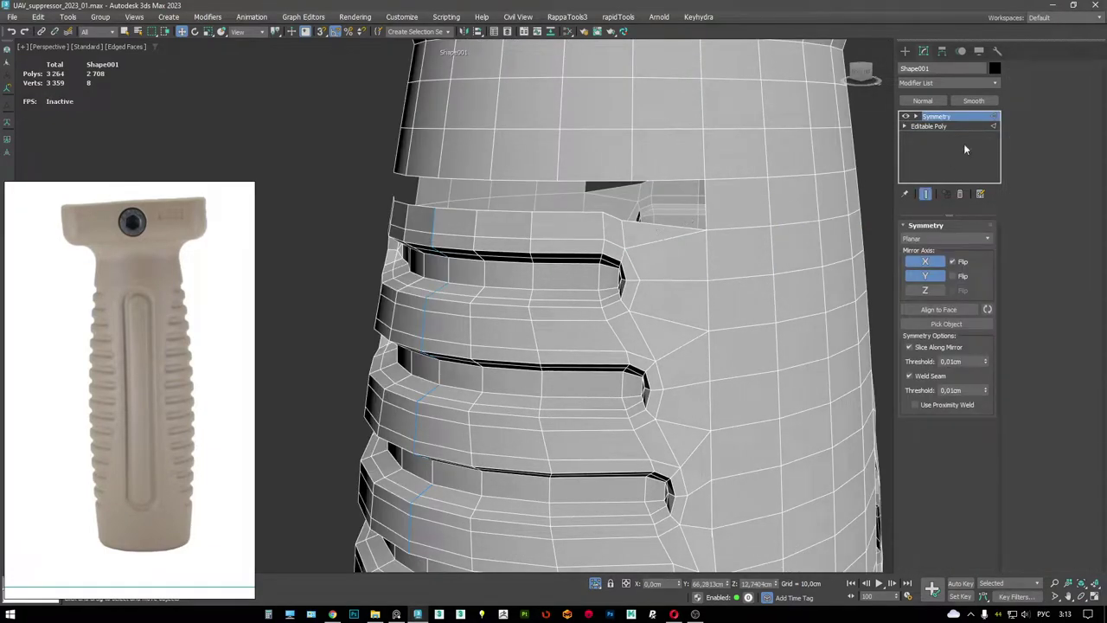
- Select the edges above the top slot and bridge the gap with new faces
key("ctrl+z")
mouse_move(687, 260)
middle_mouse_down("alt")
mouse_move(682, 300)
mouse_move(635, 269)
mouse_move(564, 271)
mouse_move(657, 300)
mouse_move(636, 267)
middle_mouse_up("alt")
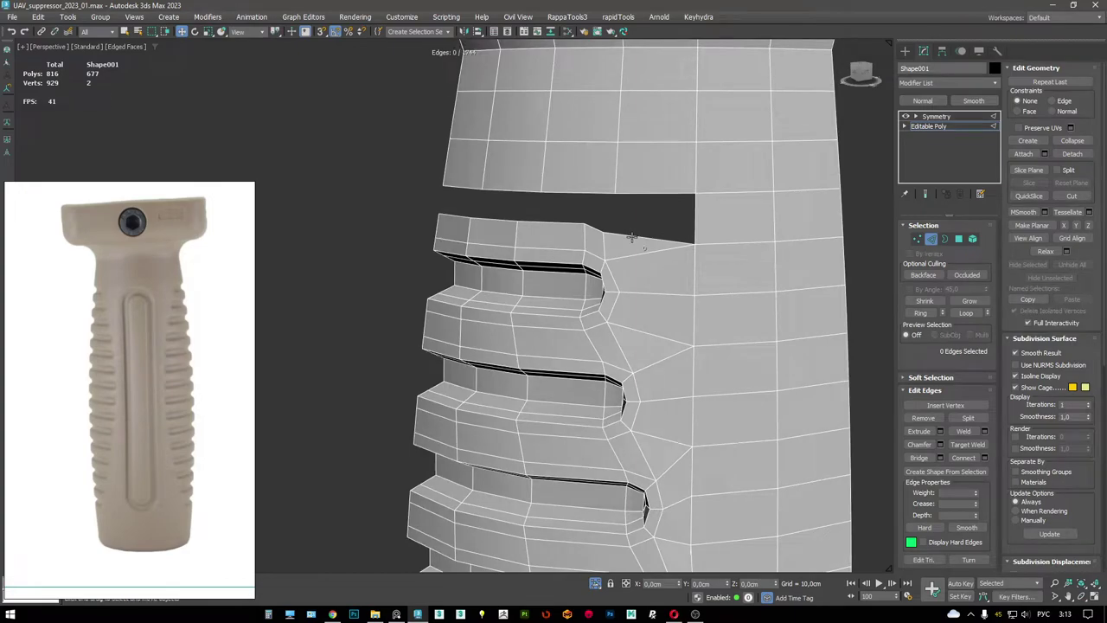
key("ctrl+y")
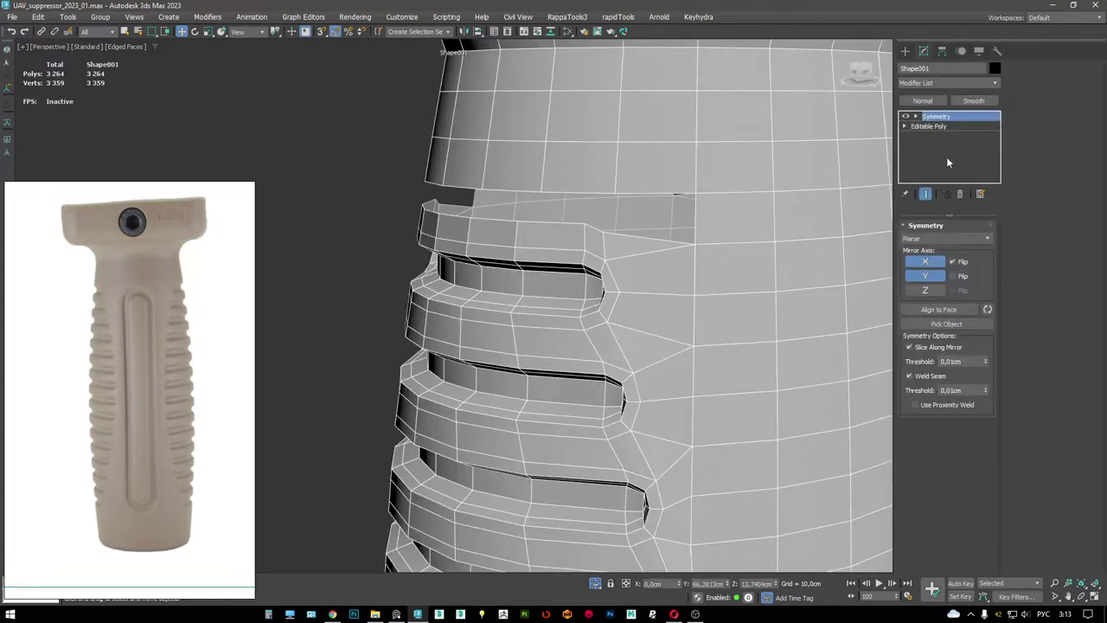
left_click(951, 128)
left_click(599, 244)
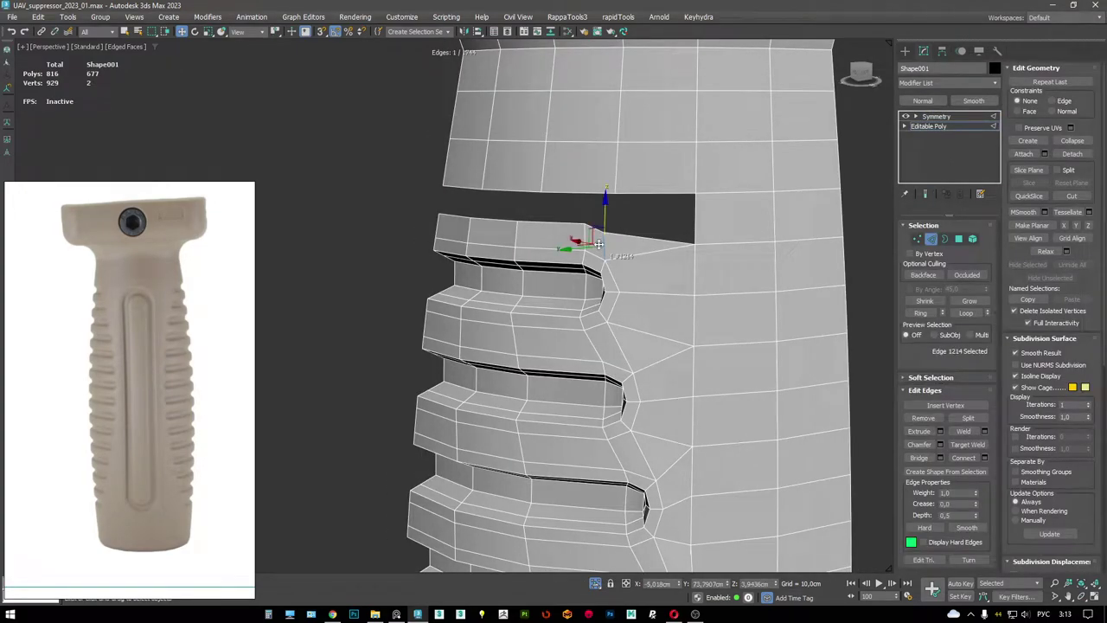
middle_click_drag(623, 341, 638, 314, "alt")
middle_click_drag(626, 235, 522, 262, "alt")
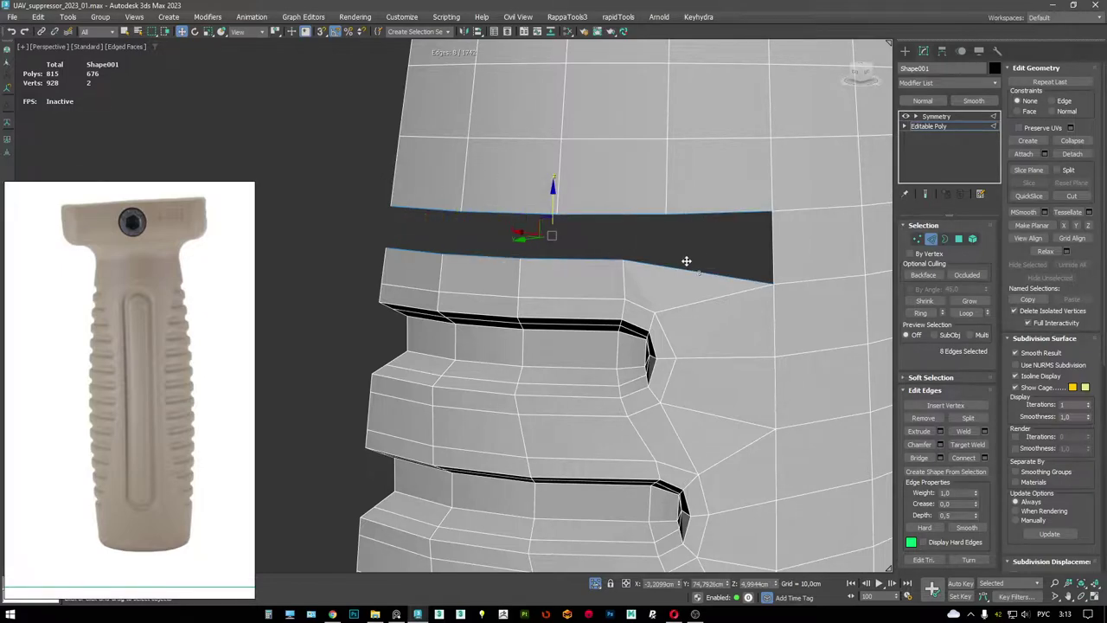
key("ctrl+z")
- Slide the vertices beside the opening along their edges and check the mirrored Symmetry result
key("1")
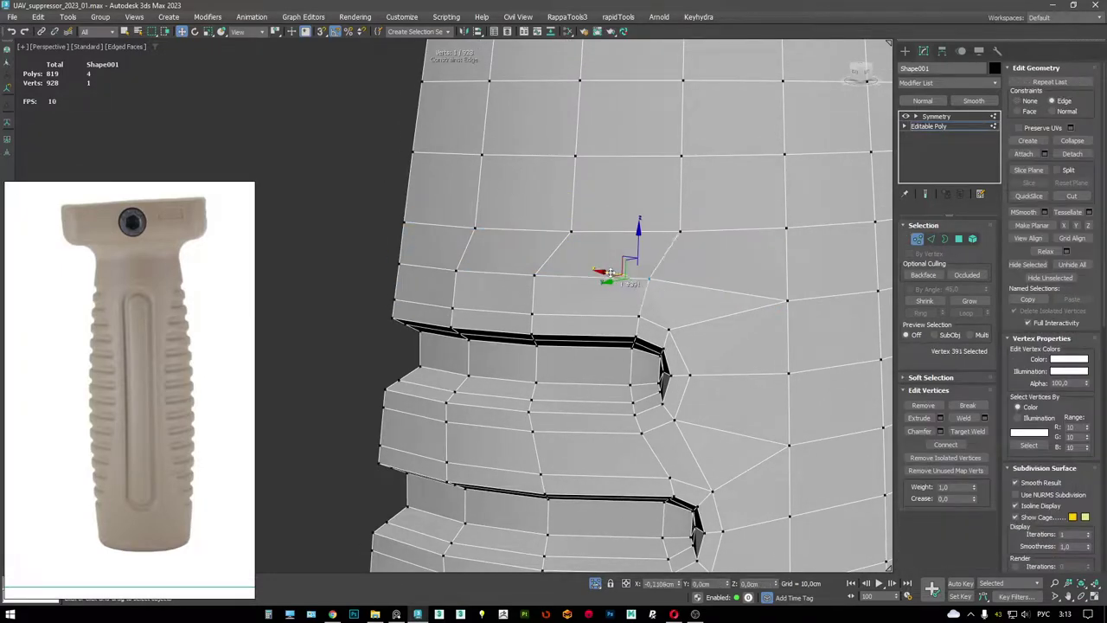
middle_click_drag(553, 286, 538, 277, "alt")
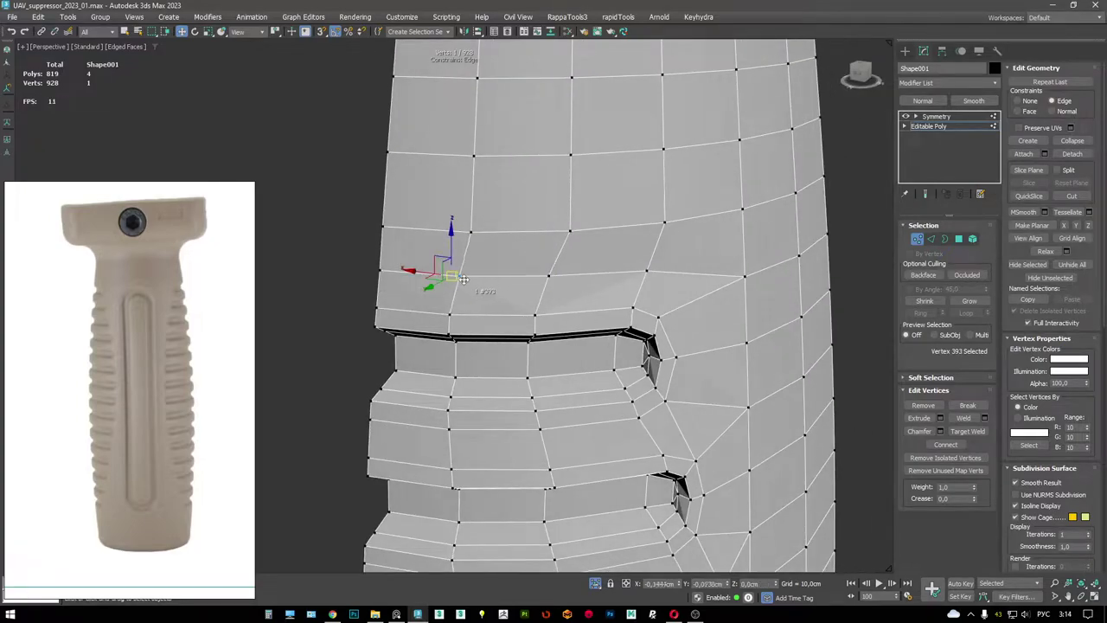
middle_click_drag(545, 300, 443, 277, "alt")
scroll(443, 277, "up", 2)
middle_click_drag(519, 278, 520, 276, "alt")
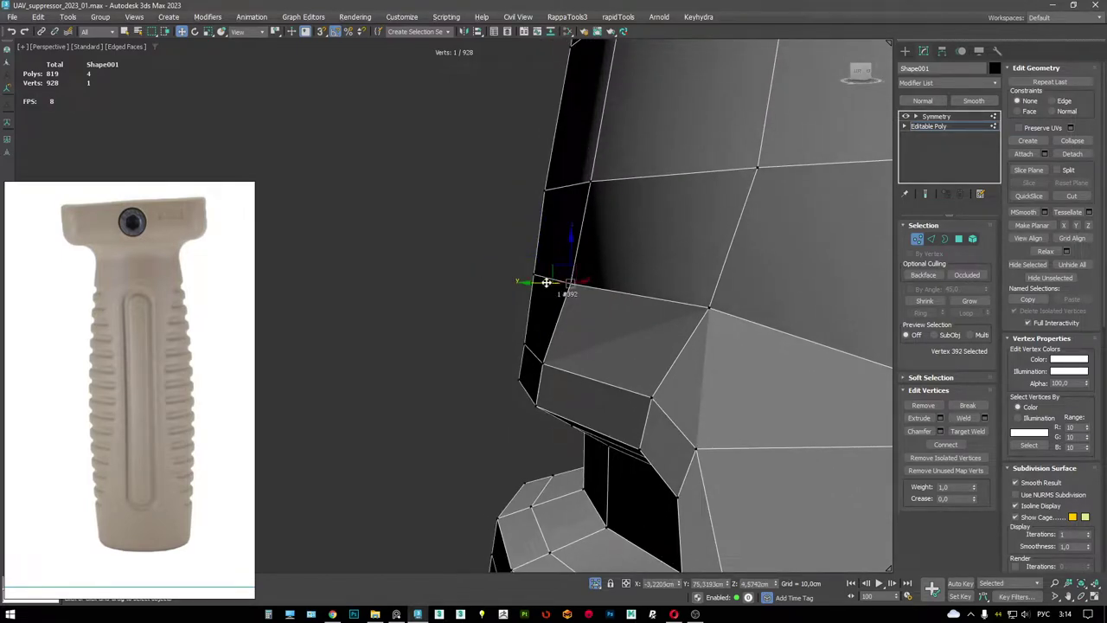
middle_click_drag(711, 311, 659, 357, "alt")
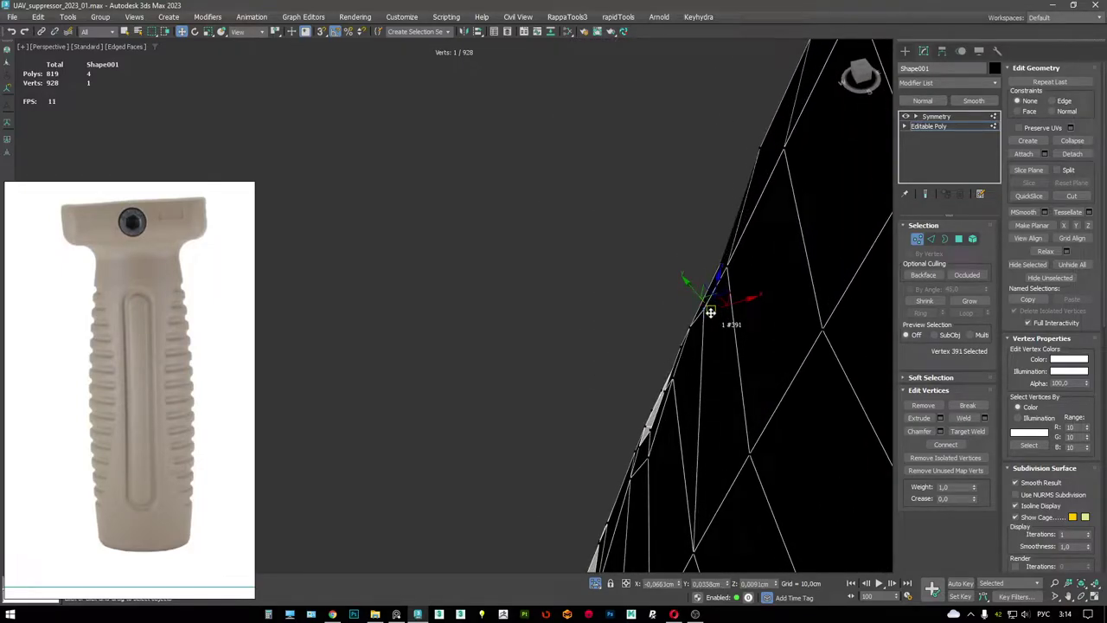
middle_click_drag(711, 312, 752, 262, "alt")
left_click(936, 116)
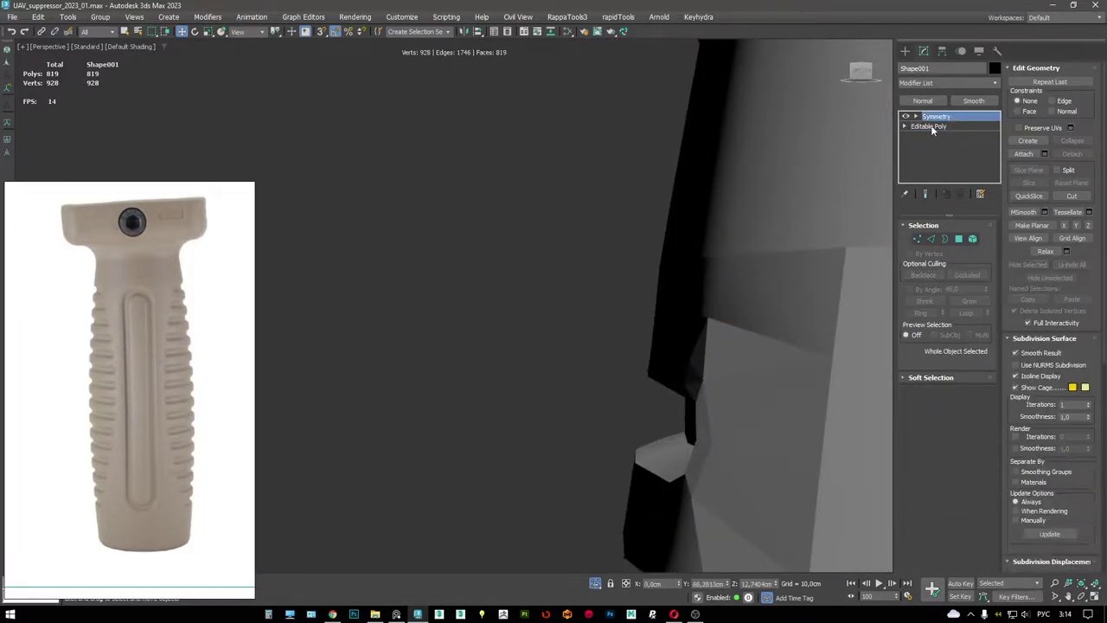
key("F4")
key("F4")
- Add TurboSmooth to the grip again and go back to its Editable Poly
right_click(725, 253)
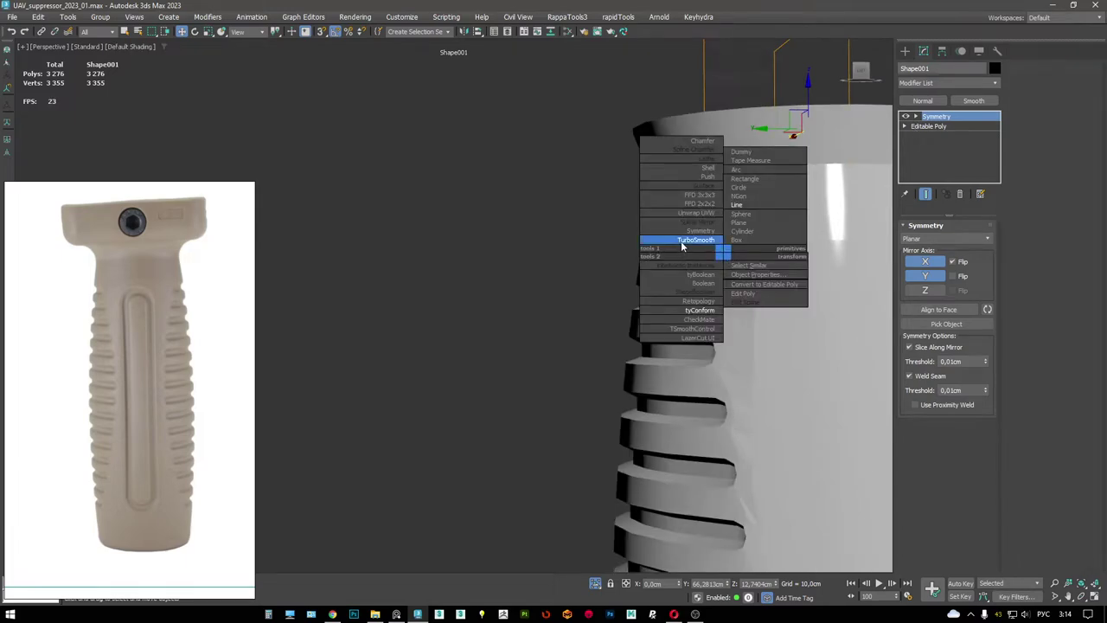
left_click(681, 240)
middle_click_drag(717, 262, 618, 281, "alt")
scroll(621, 275, "up", 5)
key("F4")
left_click(925, 135)
- Select the horizontal edge loop above the slot and preview the smoothed result
scroll(618, 281, "up", 4)
key("1")
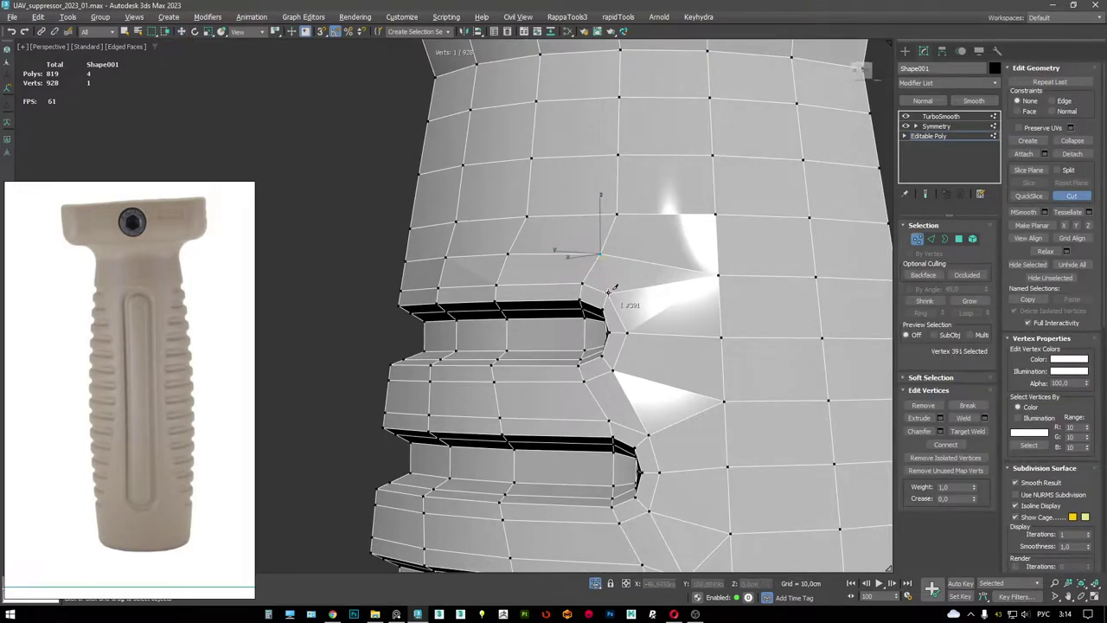
key("2")
double_click(636, 267)
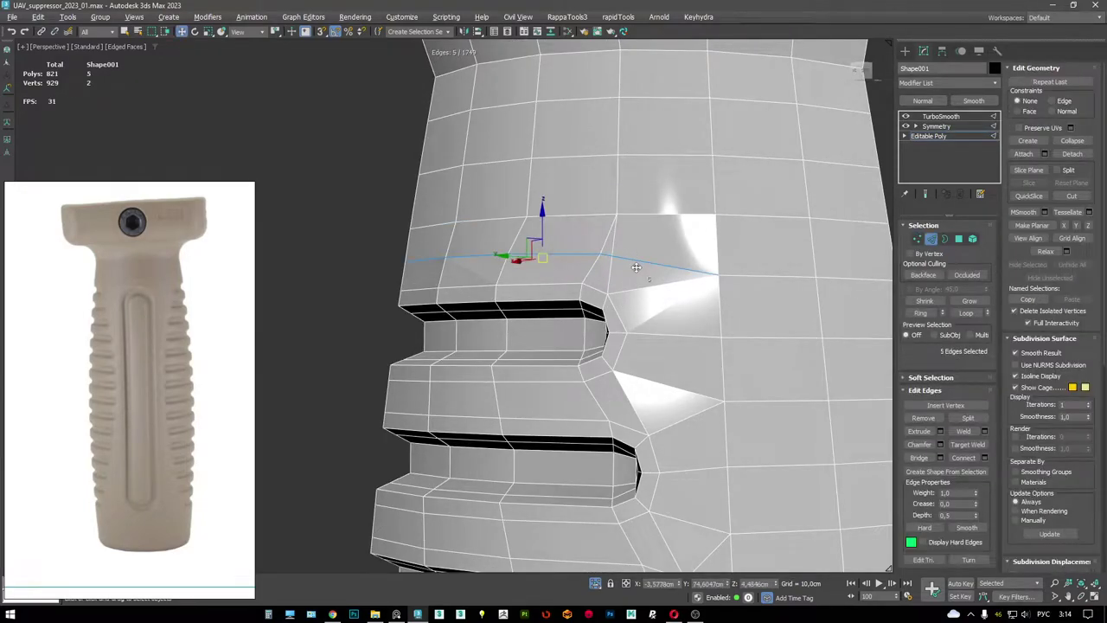
middle_click_drag(636, 266, 670, 215, "alt")
key("Page_Up")
scroll(616, 217, "down", 5)
left_click(935, 137)
scroll(652, 252, "up", 5)
- Target-weld the stray front-face vertex into its neighbouring vertex
key("1")
left_click(588, 275)
scroll(505, 302, "up", 5)
left_click(941, 145)
scroll(594, 260, "up", 5)
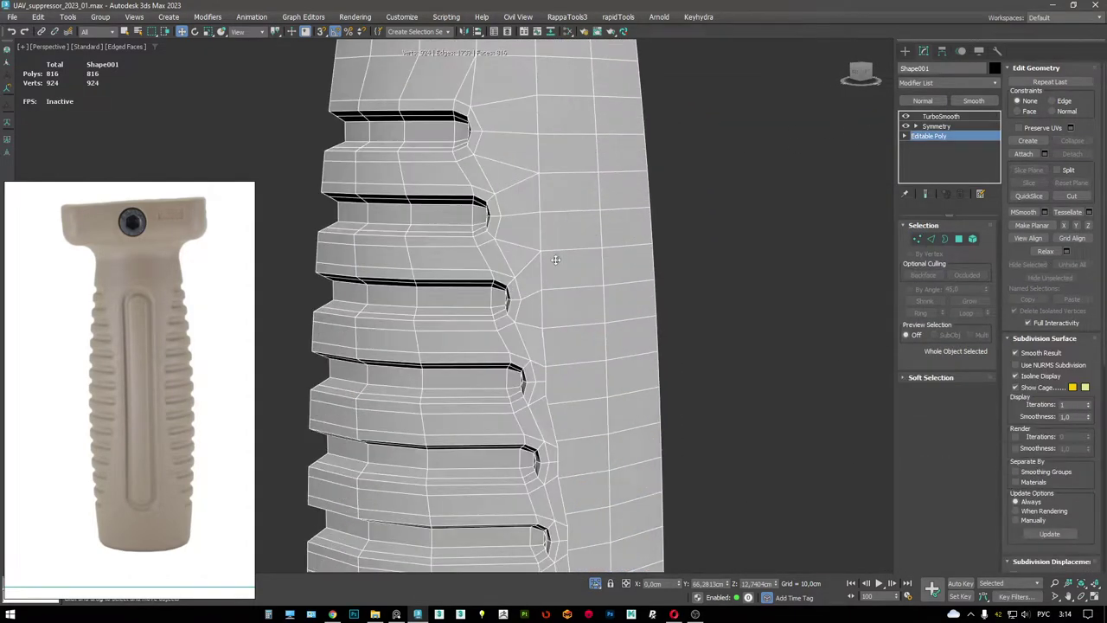
middle_click_drag(593, 259, 615, 248, "alt")
scroll(605, 259, "up", 5)
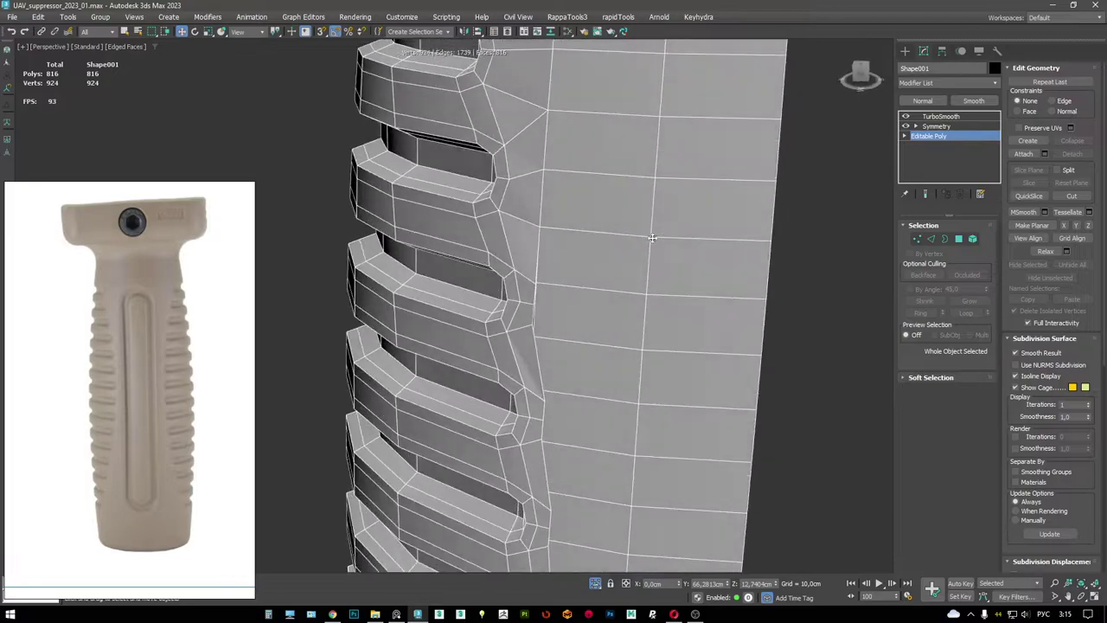
key("1")
mouse_move(560, 272)
middle_mouse_down("alt")
mouse_move(531, 284)
mouse_move(479, 276)
mouse_move(522, 286)
mouse_move(494, 314)
mouse_move(519, 321)
mouse_move(524, 309)
mouse_move(522, 375)
mouse_move(557, 331)
mouse_move(628, 328)
mouse_move(559, 271)
mouse_move(561, 356)
mouse_move(578, 369)
mouse_move(754, 320)
mouse_move(606, 300)
mouse_move(530, 271)
middle_mouse_up("alt")
left_click(514, 351)
key("F3")
key("F3")
- Delete the strip of faces between the two openings on the grip's front
key("4")
key("w")
middle_click_drag(545, 414, 590, 391, "alt")
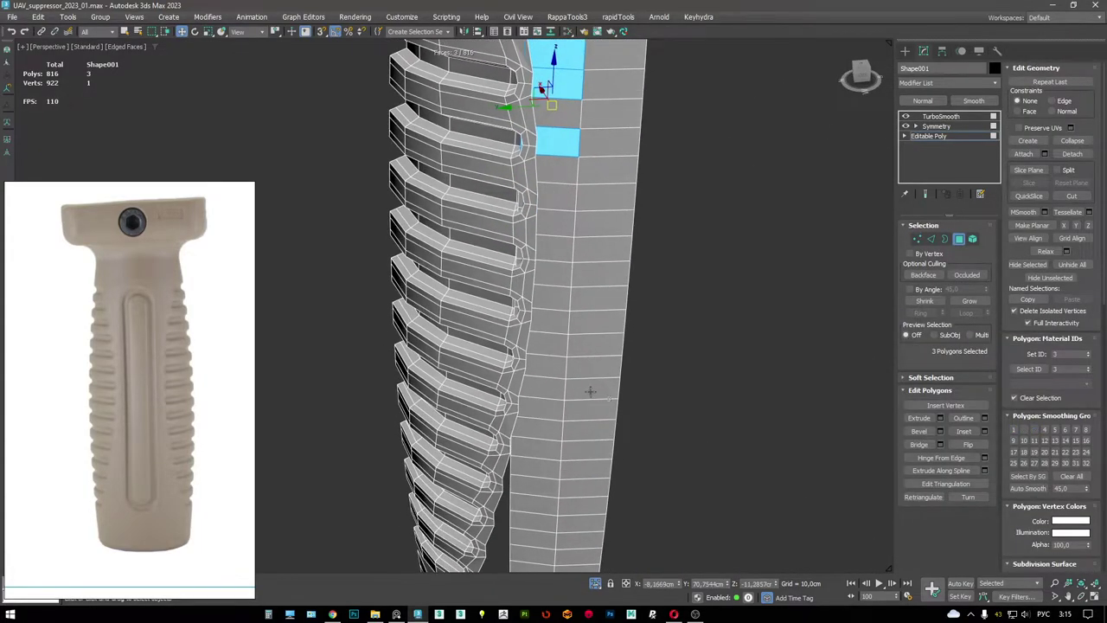
left_click(564, 80, "shift")
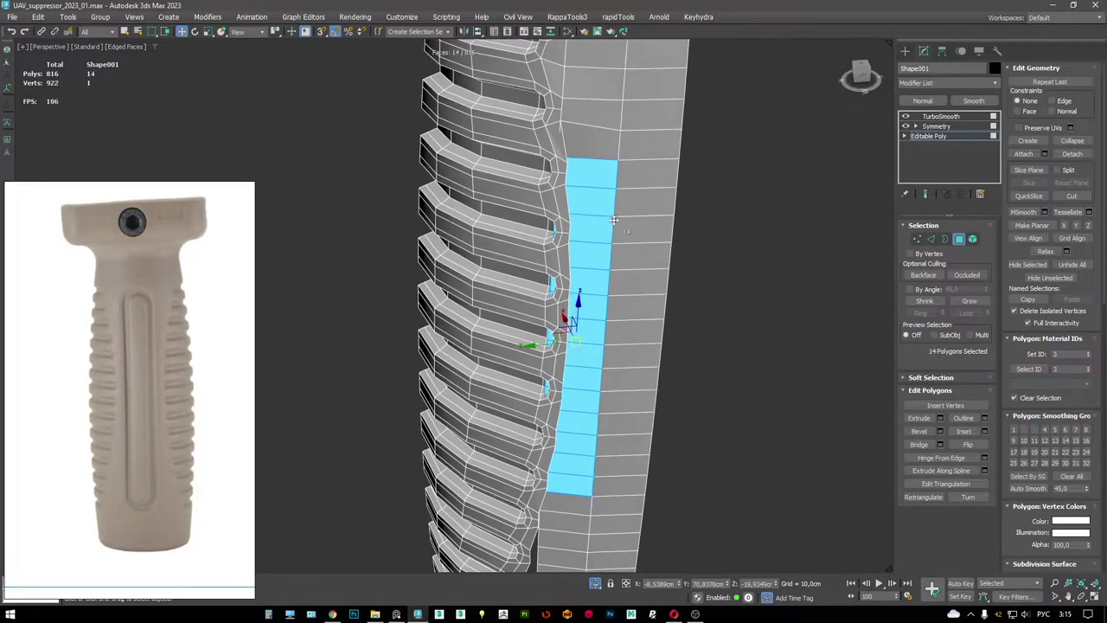
key("Delete")
scroll(623, 243, "up", 4)
- Bridge two pairs of border edges on the hole to fill in new faces
key("2")
left_click(610, 243)
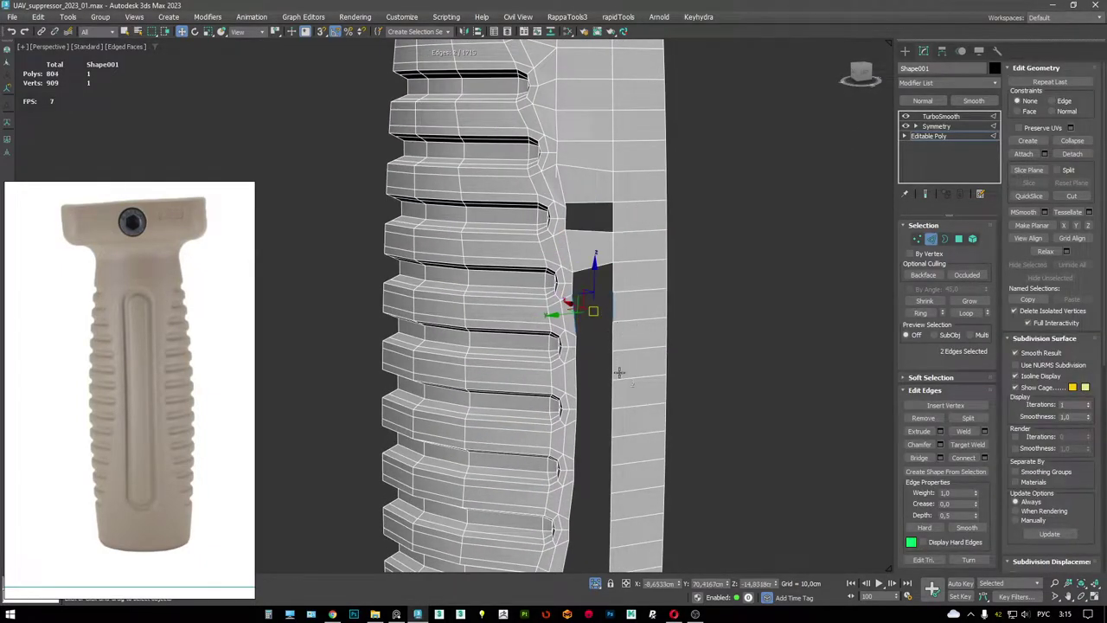
key("shift+b")
middle_click_drag(578, 374, 600, 259)
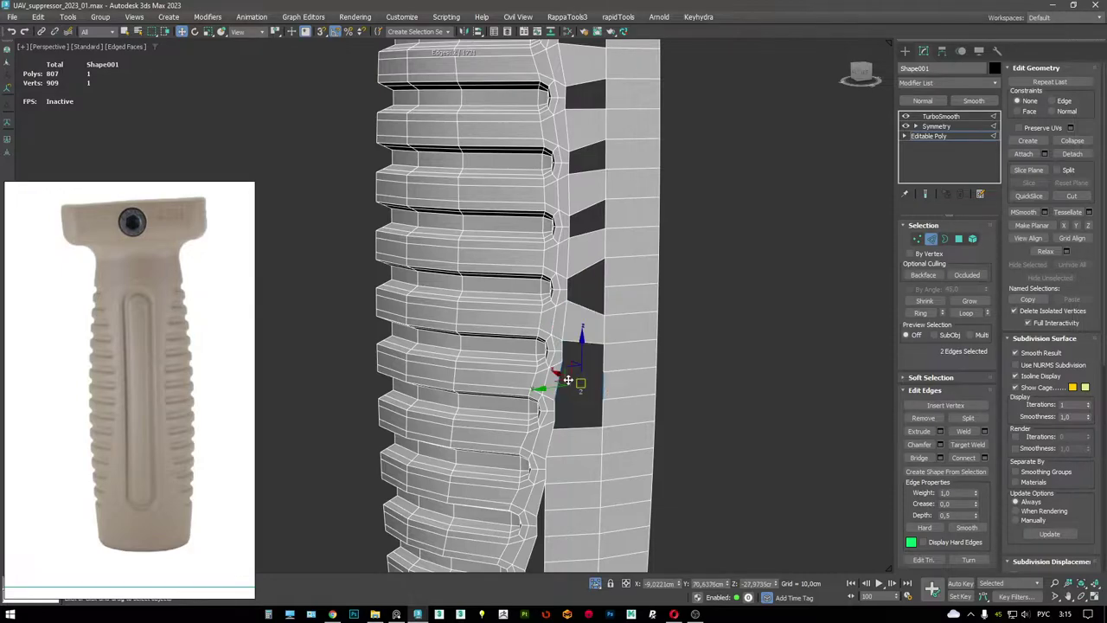
key("shift+b")
scroll(568, 372, "up", 5)
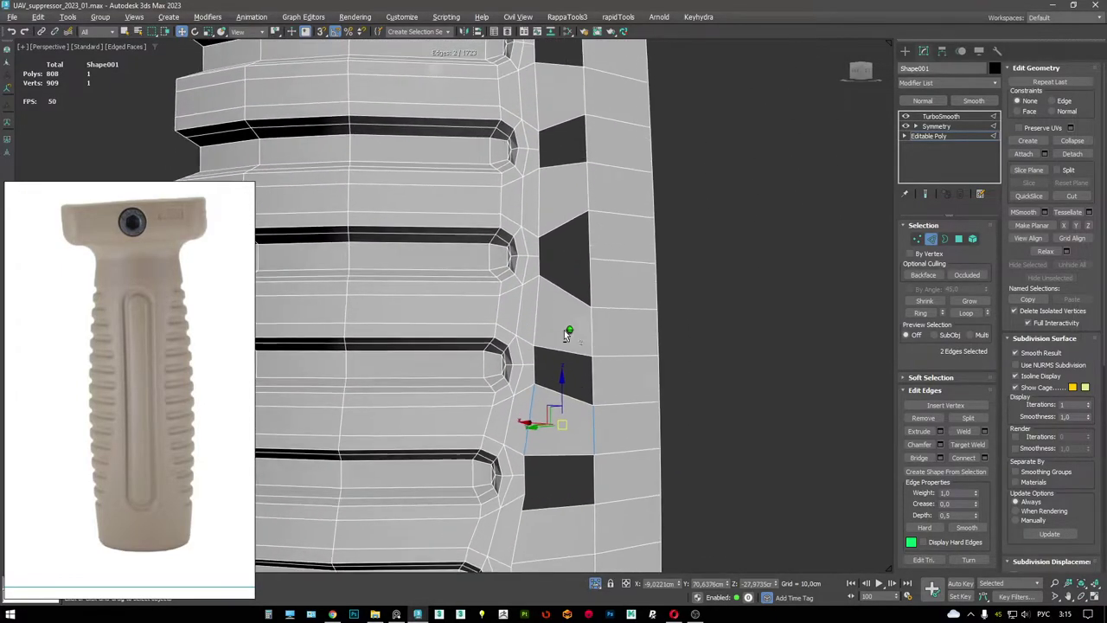
middle_click_drag(566, 335, 556, 340, "alt")
- Remove the stray vertex beside the hole
left_click(535, 311)
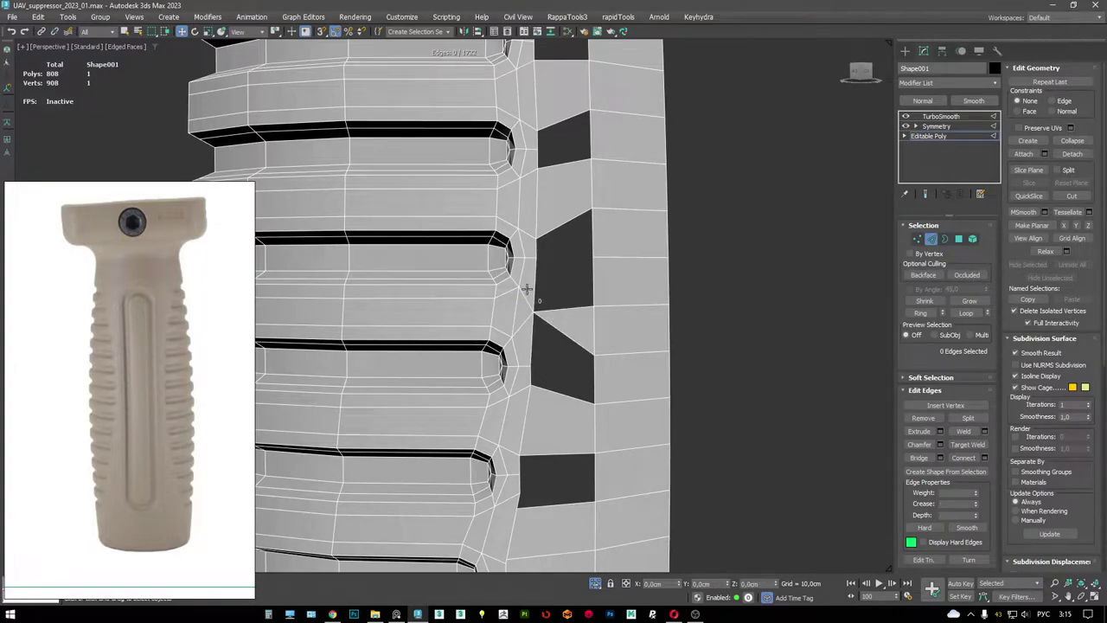
left_click(525, 288)
middle_click_drag(539, 281, 540, 302, "alt")
key("1")
left_click(540, 302)
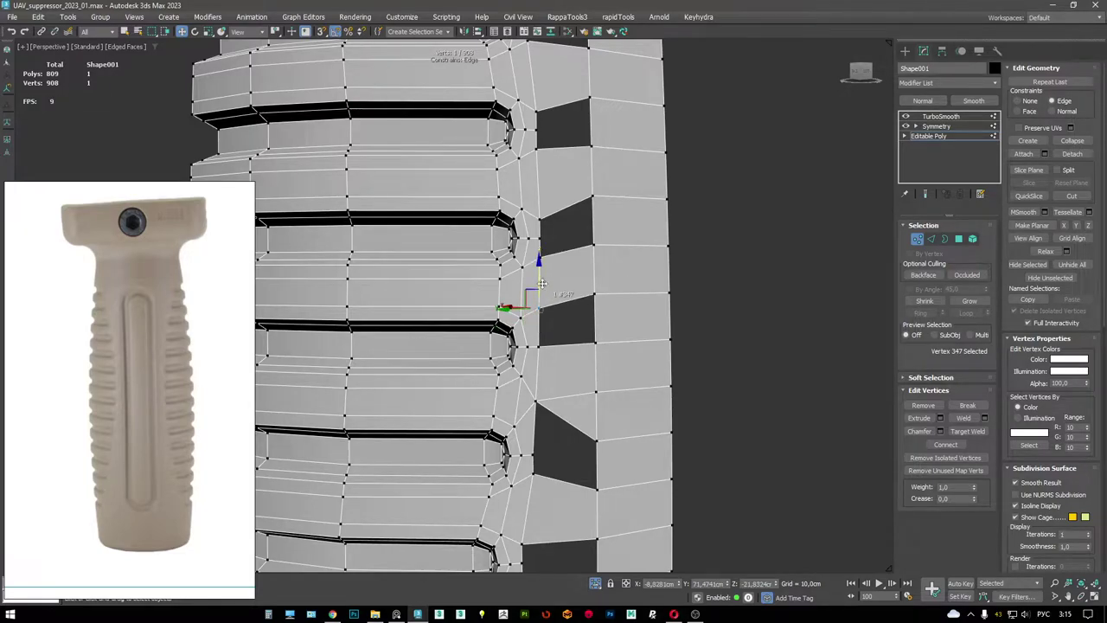
key("BackSpace")
middle_click_drag(526, 247, 556, 313, "alt")
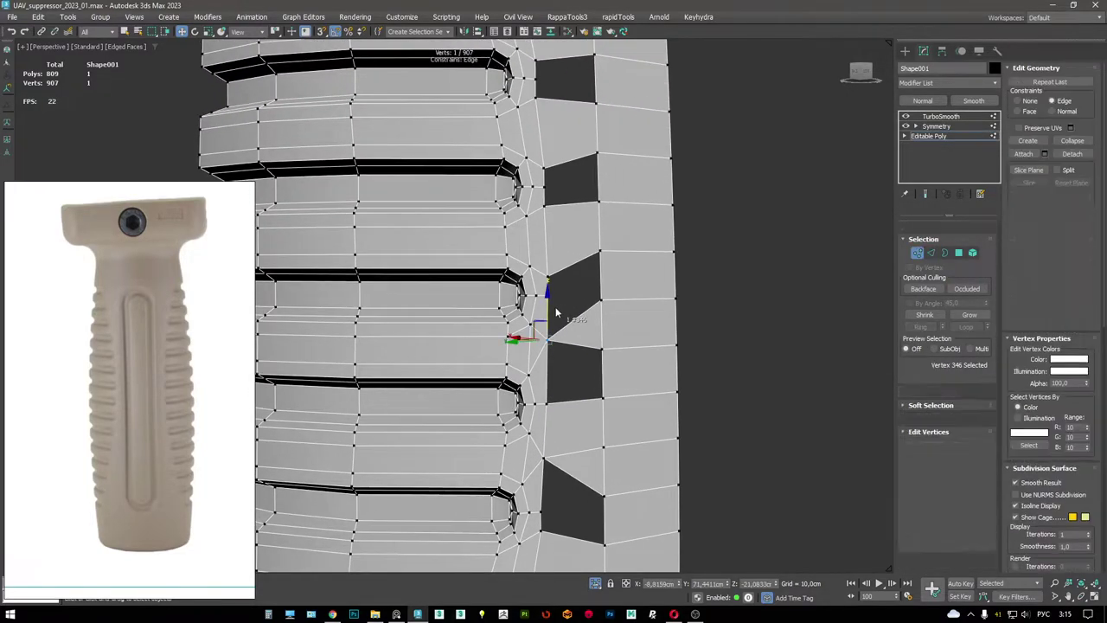
- Collapse the two edges next to the hole into a single vertex
key("4")
left_click(581, 319)
key("2")
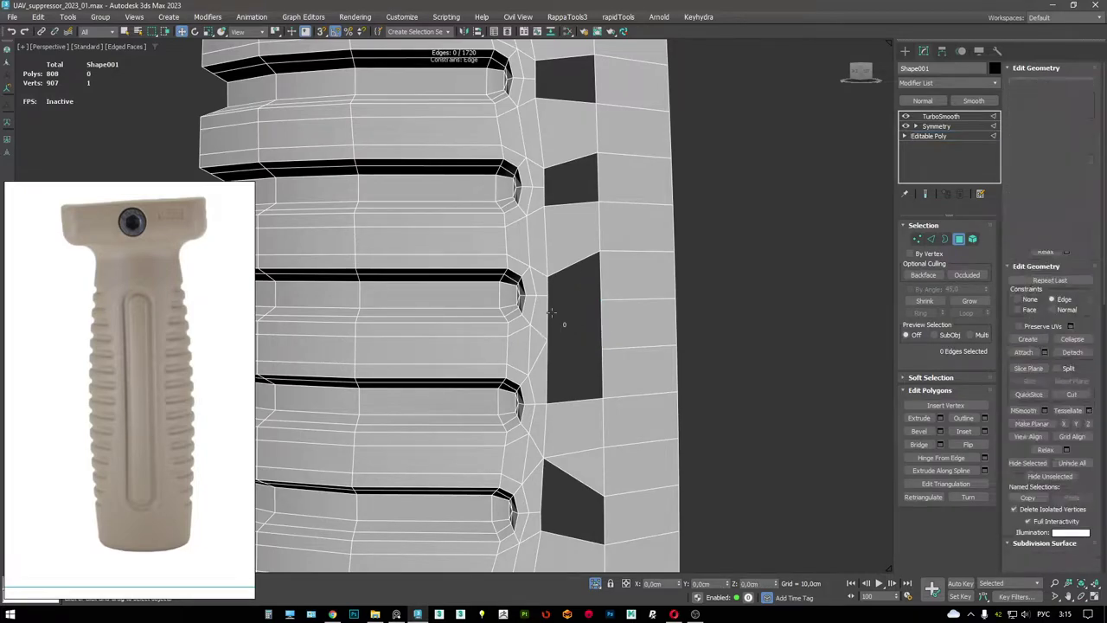
left_click(593, 316)
middle_click_drag(610, 290, 552, 317, "alt")
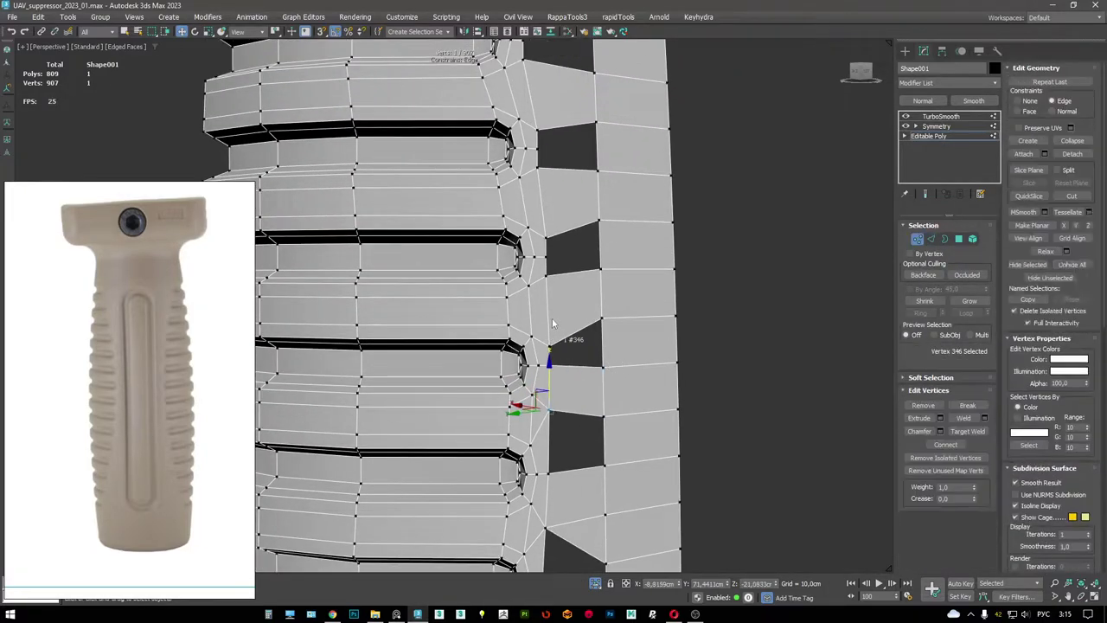
left_click(550, 316)
key("4")
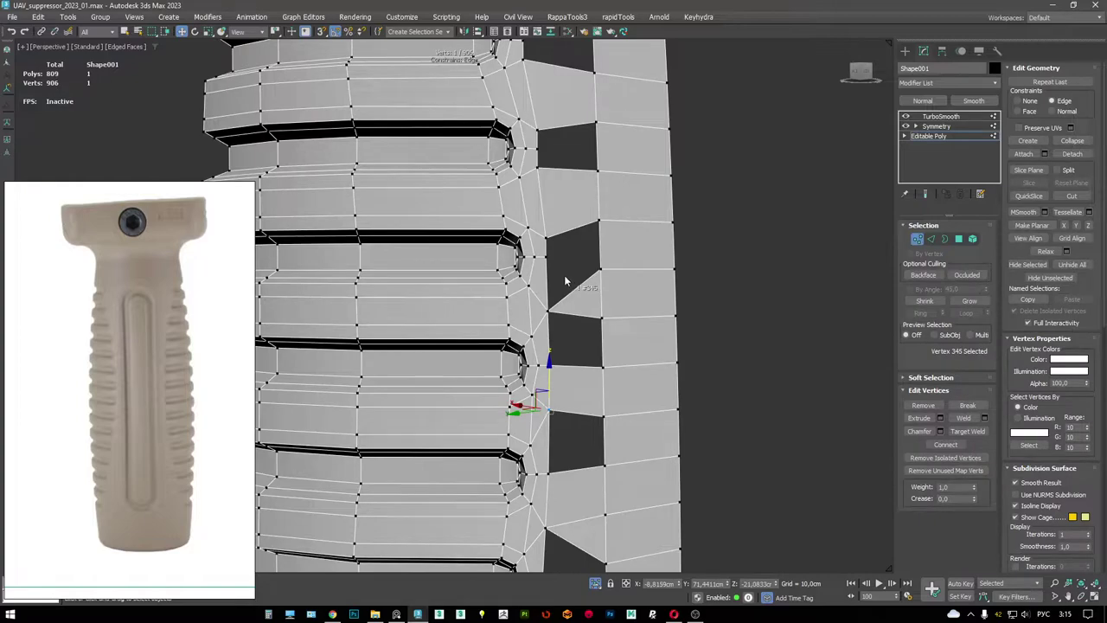
key("2")
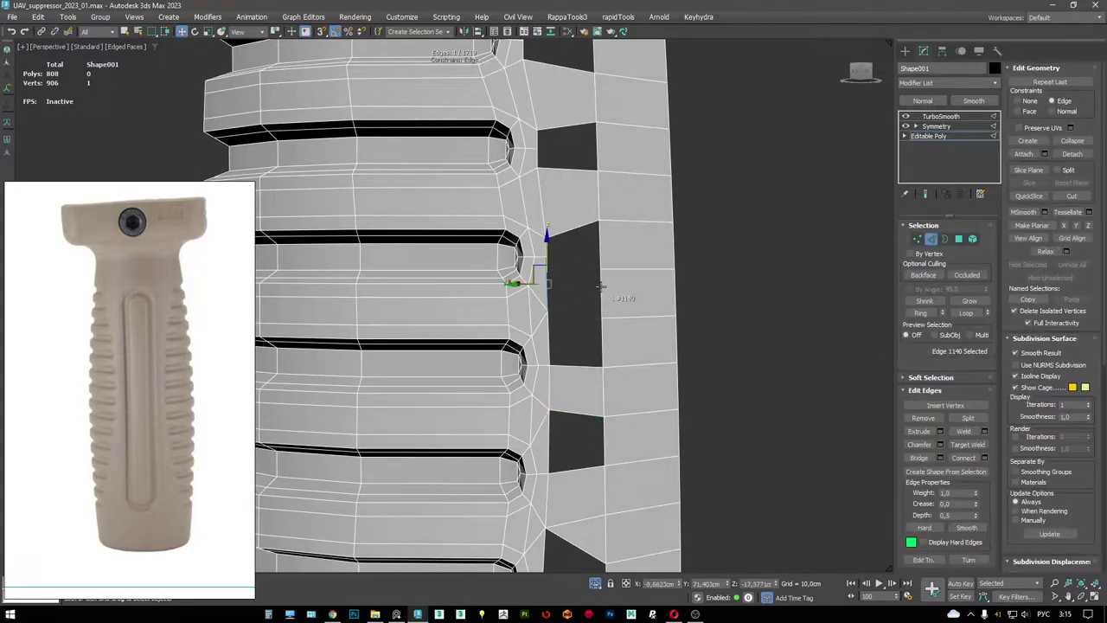
key("ctrl+z")
middle_click_drag(573, 283, 559, 279, "alt")
key("ctrl+alt+c")
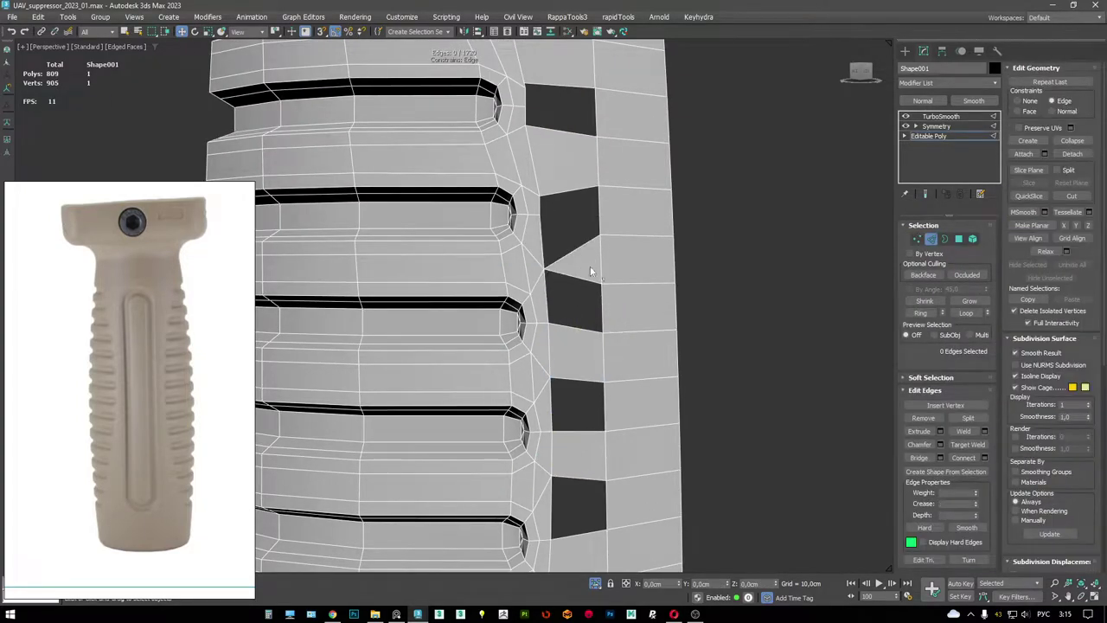
- Connect the left and right edges of the dark opening with a new edge
key("4")
left_click(582, 254)
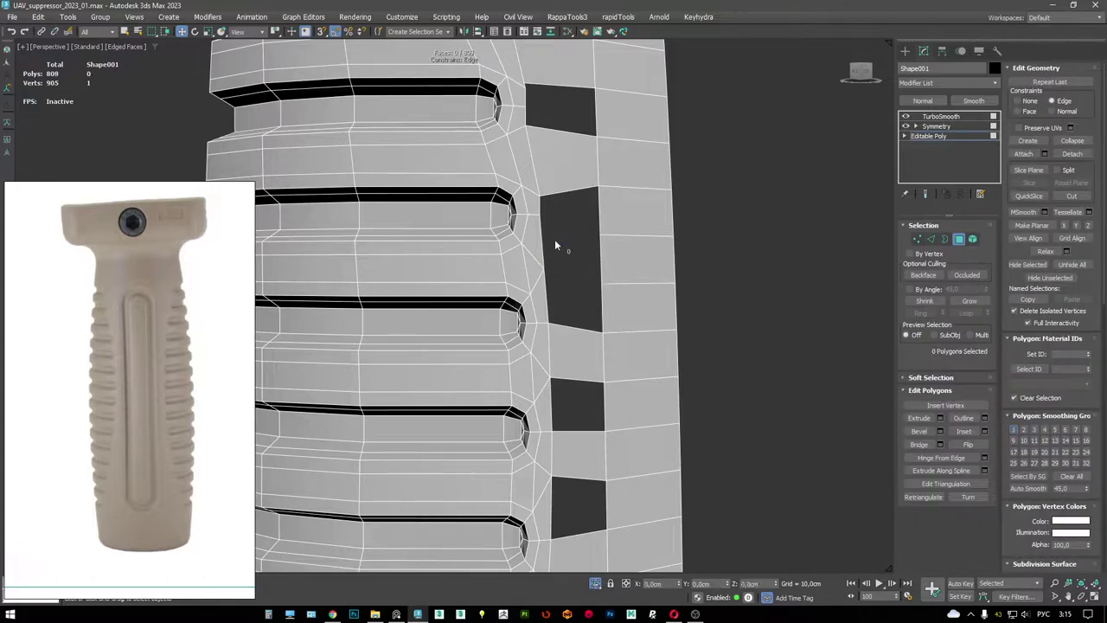
key("2")
left_click(544, 238)
left_click(610, 250, "ctrl")
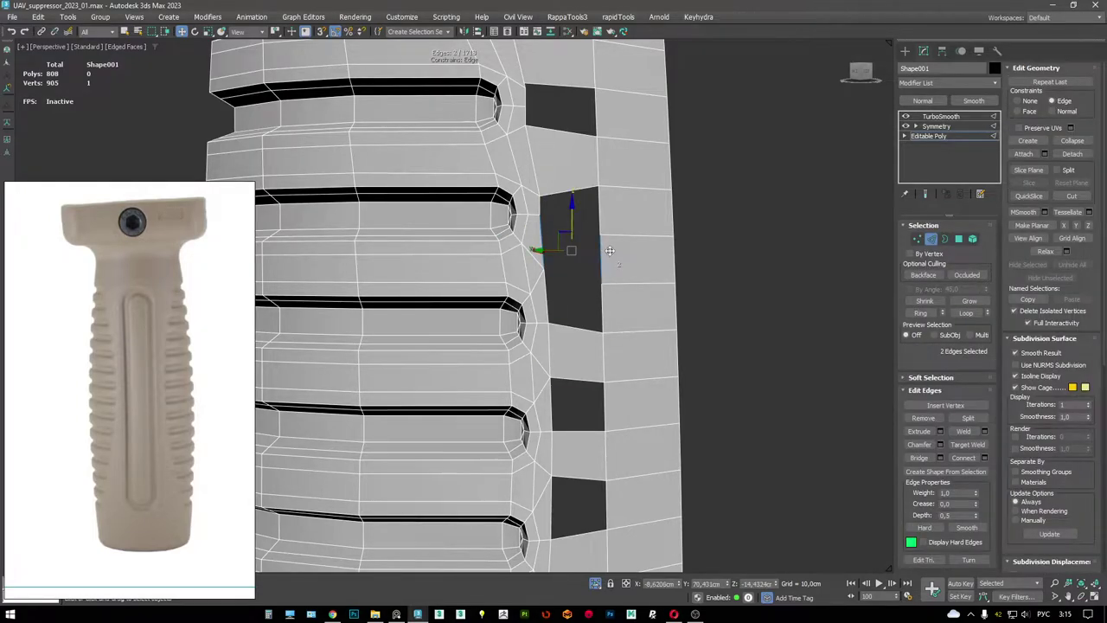
key("ctrl+shift+e")
middle_click_drag(620, 312, 622, 339)
key("2")
left_click(575, 290)
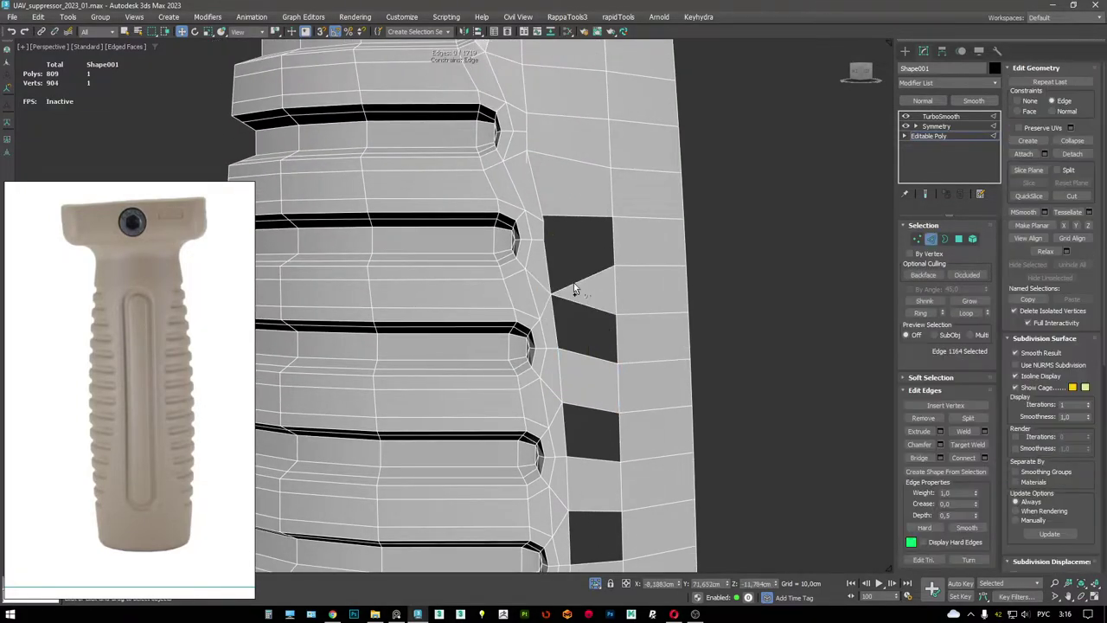
- Delete the stray vertex by the triangle next to the hole, checking it in wireframe
key("4")
left_click(606, 277)
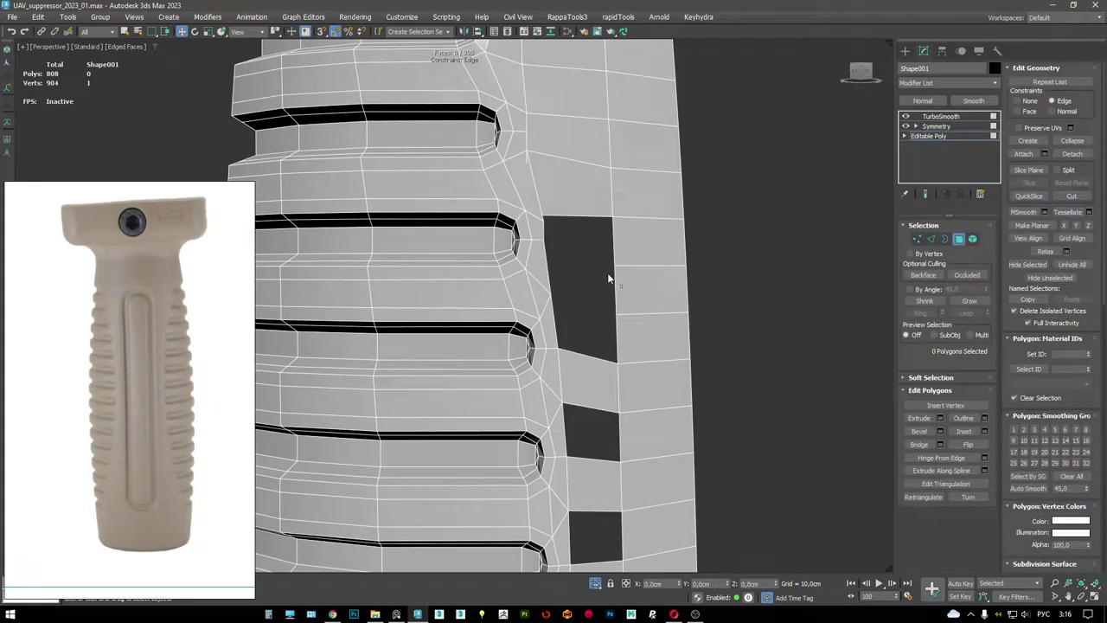
key("2")
left_click(611, 277)
scroll(544, 263, "up", 5)
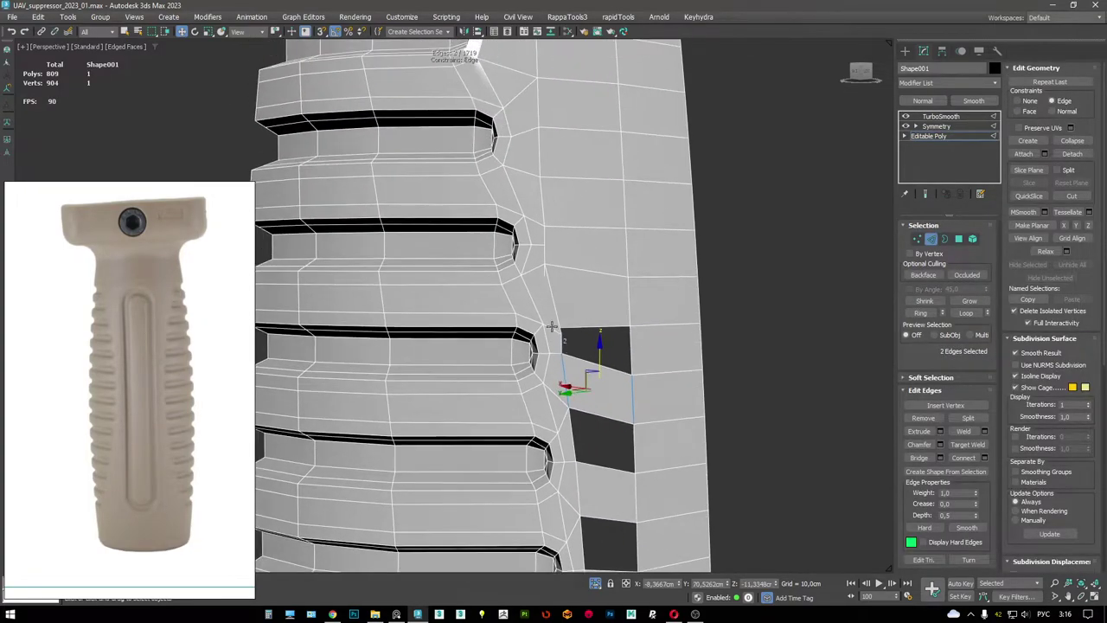
key("1")
key("F3")
key("Delete")
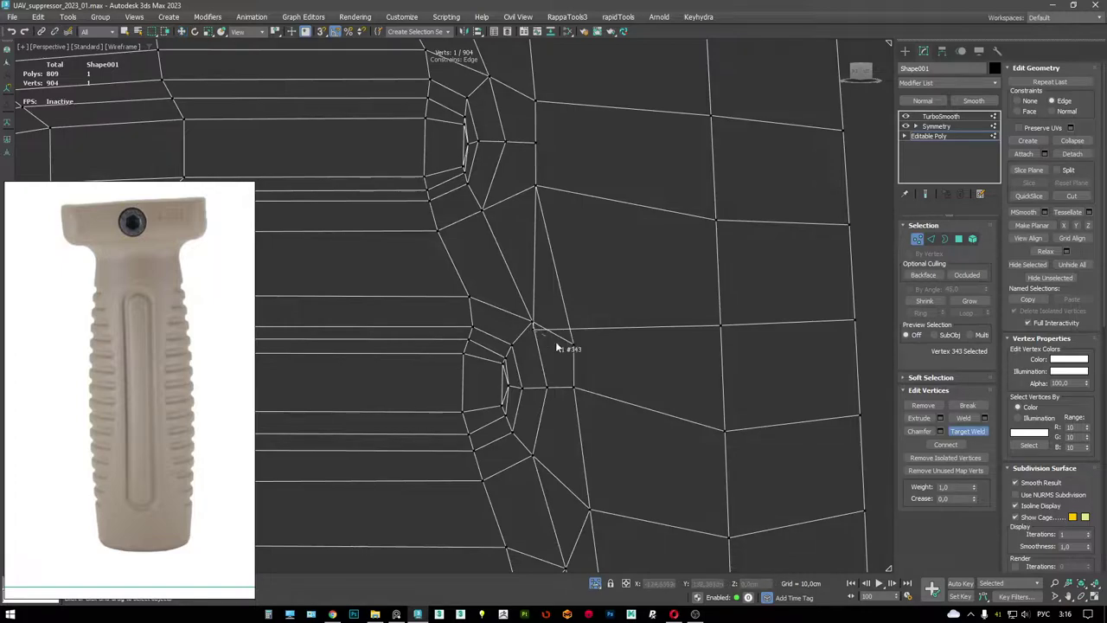
key("F3")
- Widen the hole by deleting its surrounding edges and the two polygons beside it
key("2")
left_click(562, 265)
key("Delete")
scroll(680, 330, "down", 4)
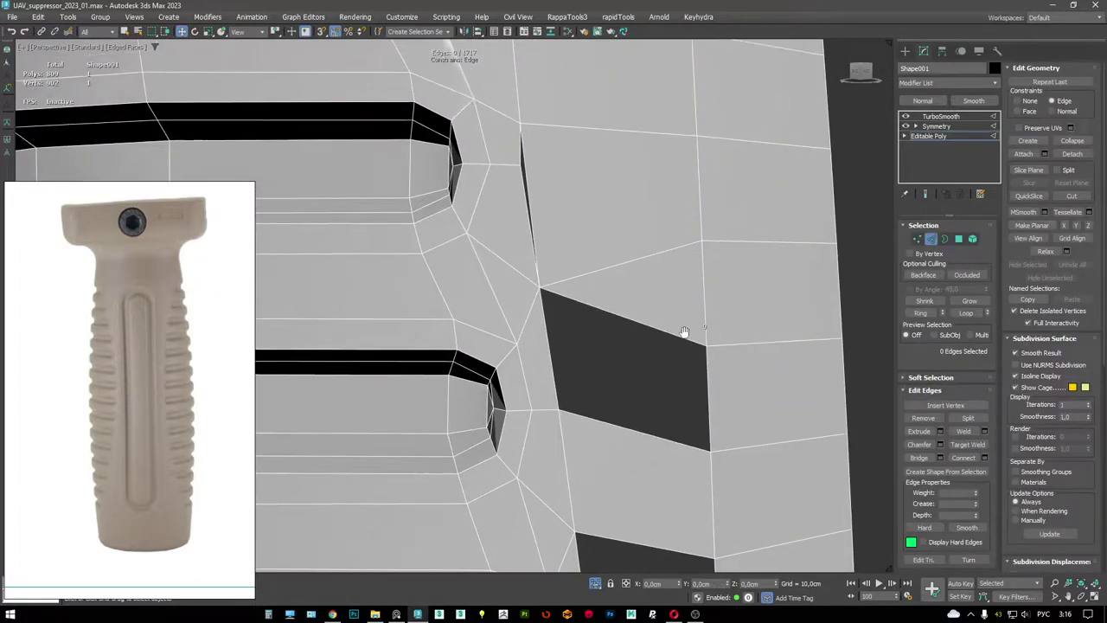
key("4")
left_click(601, 333)
left_click(631, 389, "ctrl")
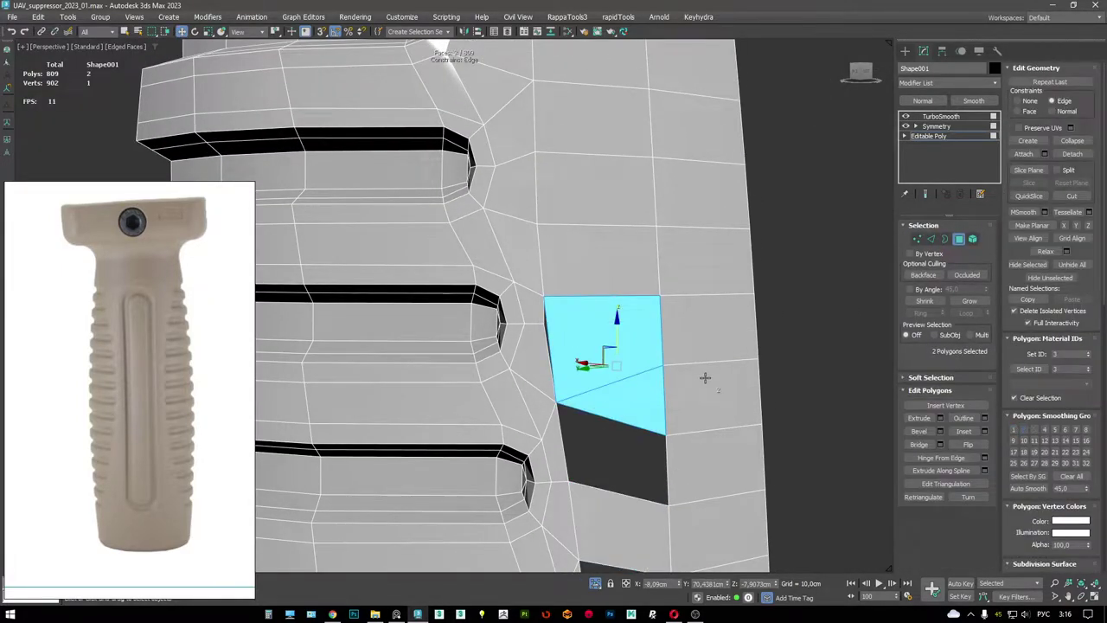
key("Delete")
- Bridge the border edges across the hole, collapse the new edge, and delete the leftover triangle
middle_click_drag(705, 377, 682, 272)
key("2")
left_click(666, 278)
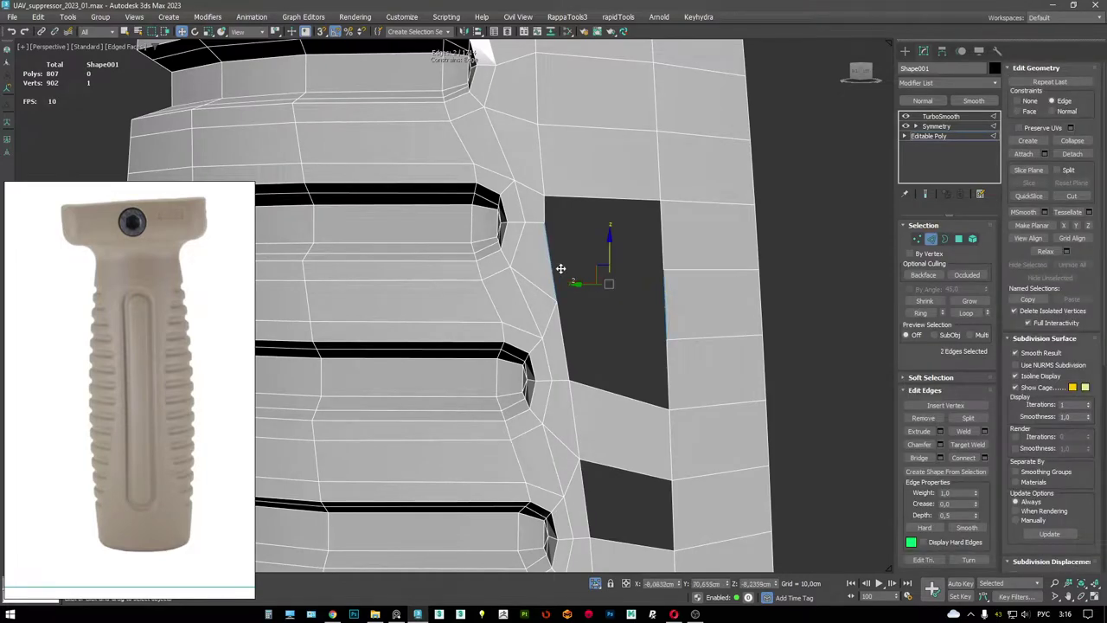
key("ctrl+shift+b")
middle_click_drag(580, 324, 574, 346)
left_click(556, 308)
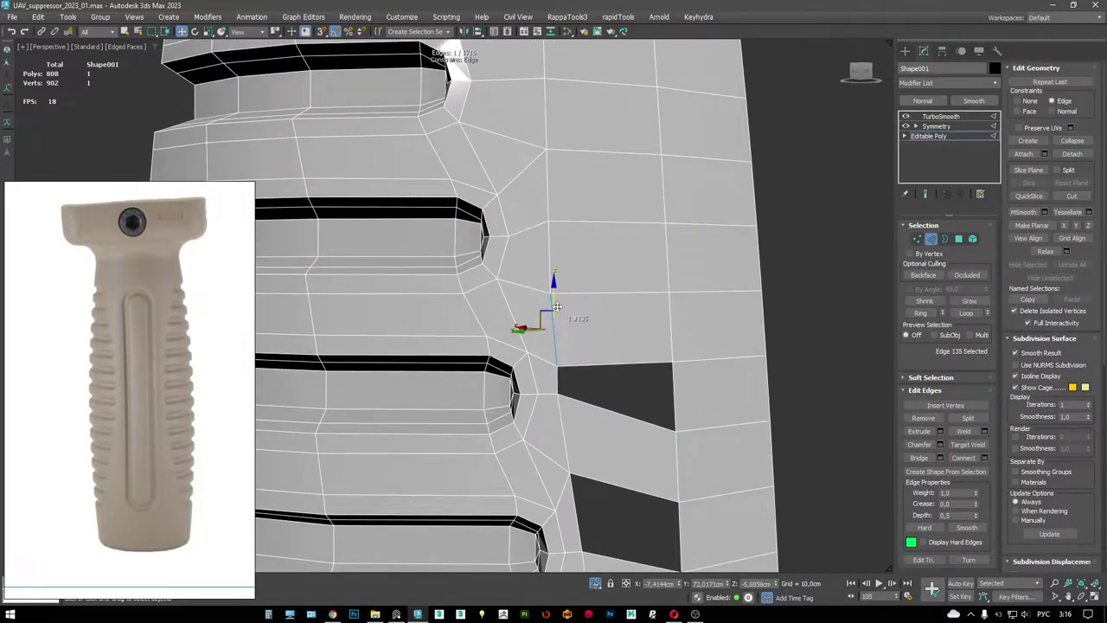
key("ctrl+alt+c")
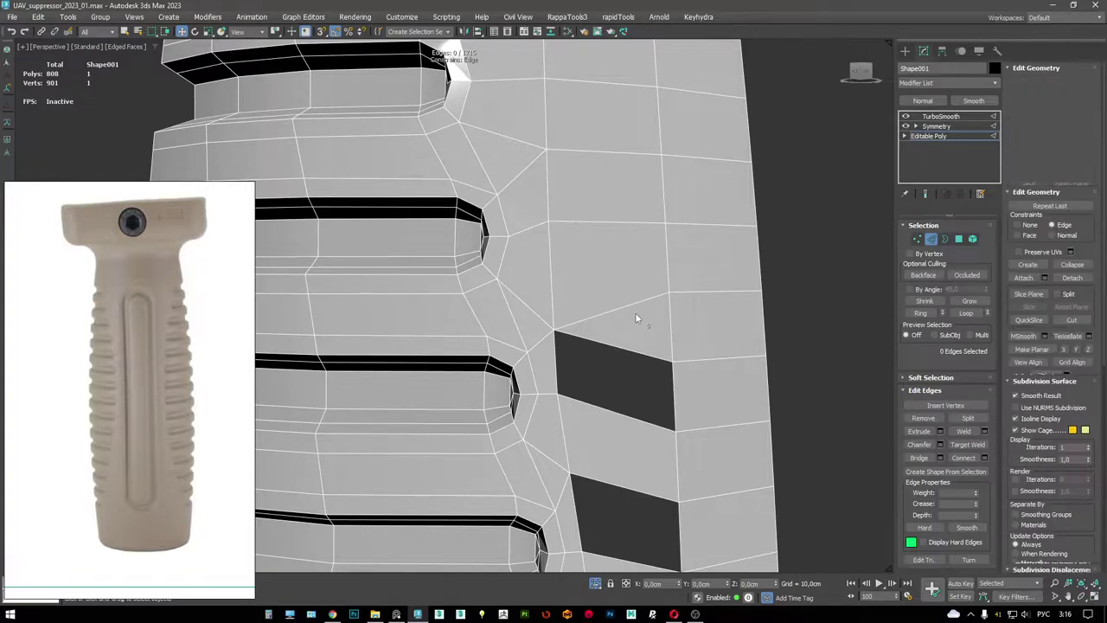
key("4")
left_click(635, 318)
key("Delete")
- Try collapsing the left edge of the quad above the opening, then undo it
middle_click_drag(621, 195, 628, 208)
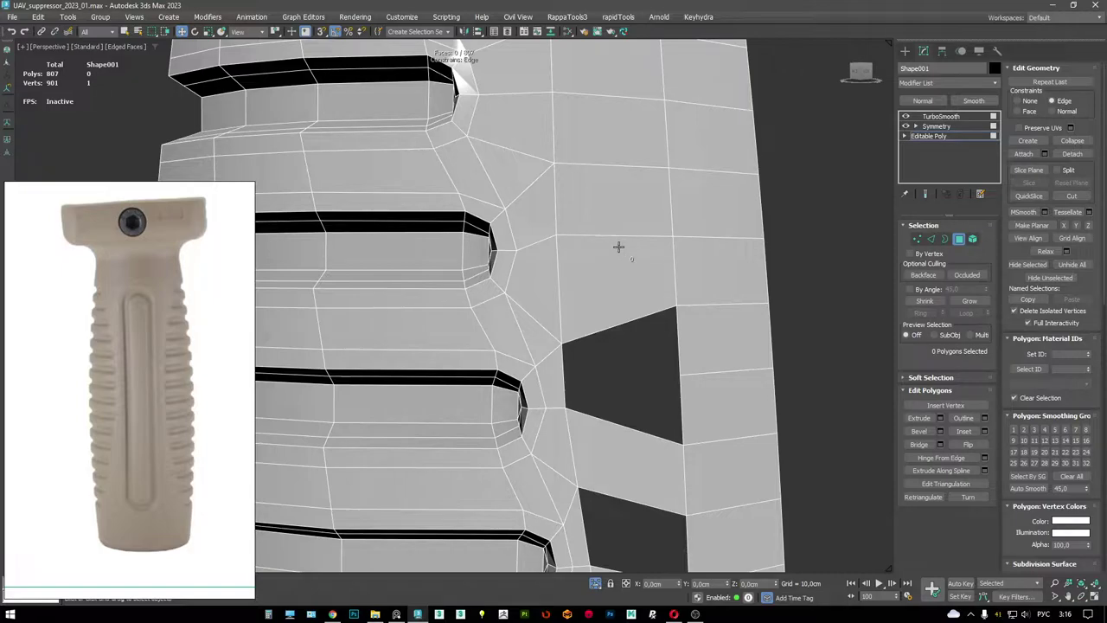
left_click(560, 201)
key("2")
left_click(558, 204)
key("ctrl+alt+c")
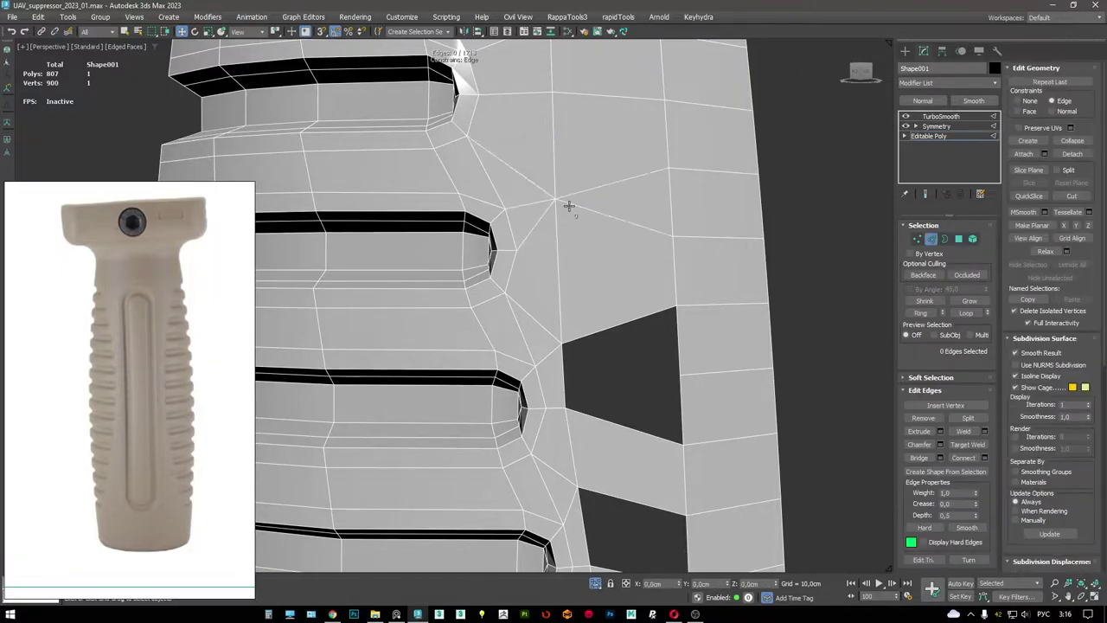
key("ctrl+z")
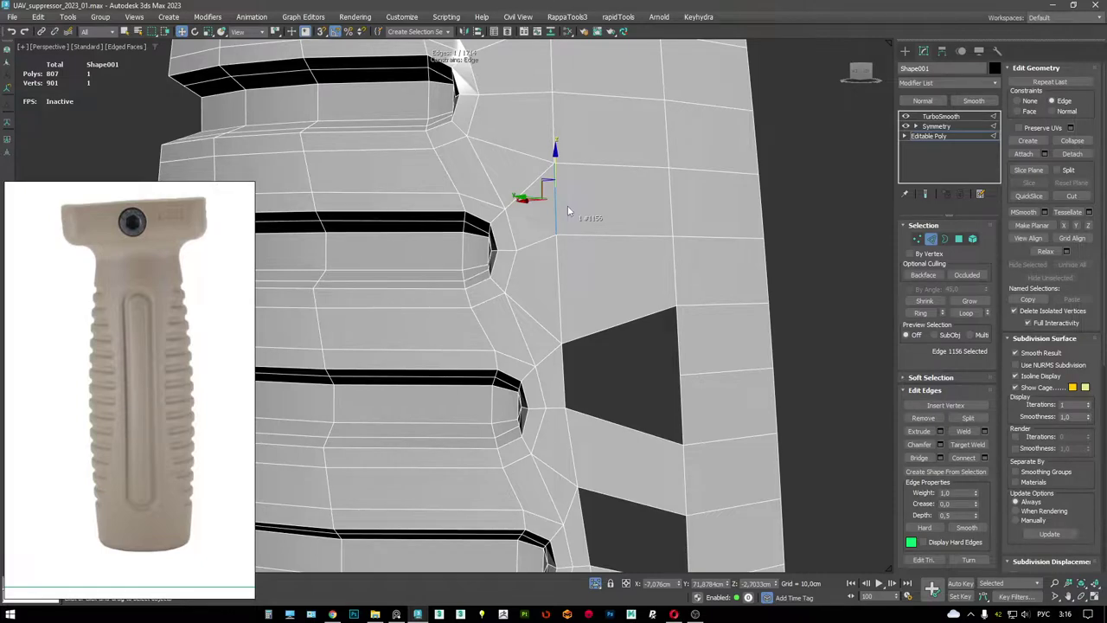
middle_click_drag(581, 216, 605, 275, "alt")
middle_click_drag(670, 332, 680, 236, "alt")
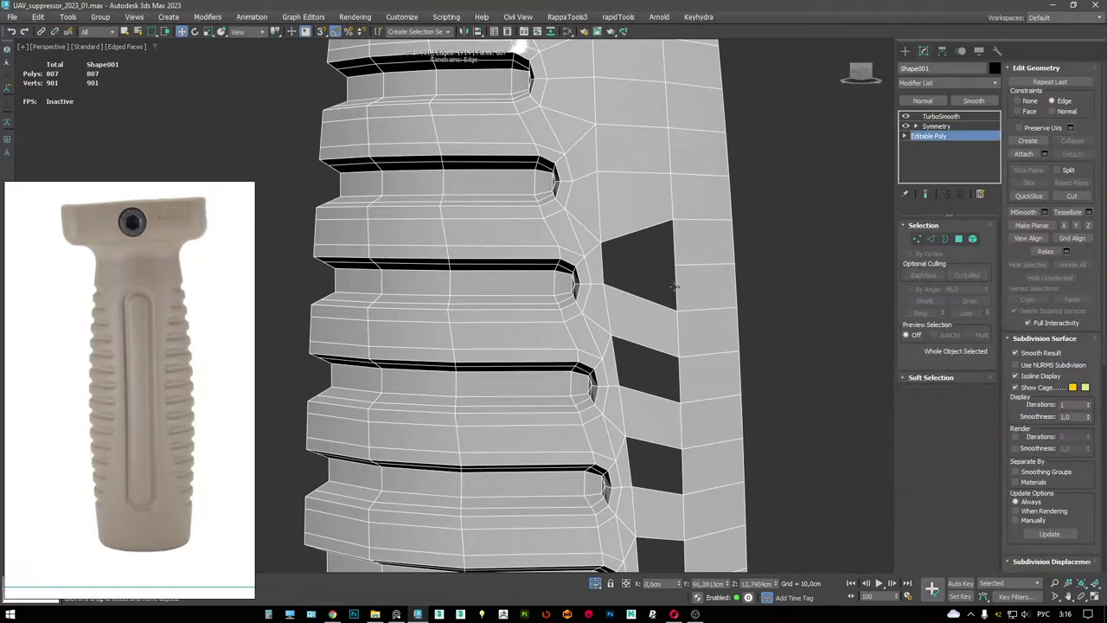
- Preview the smoothed grip, then merge the two vertices on the cage's right edge into one
left_click(941, 116)
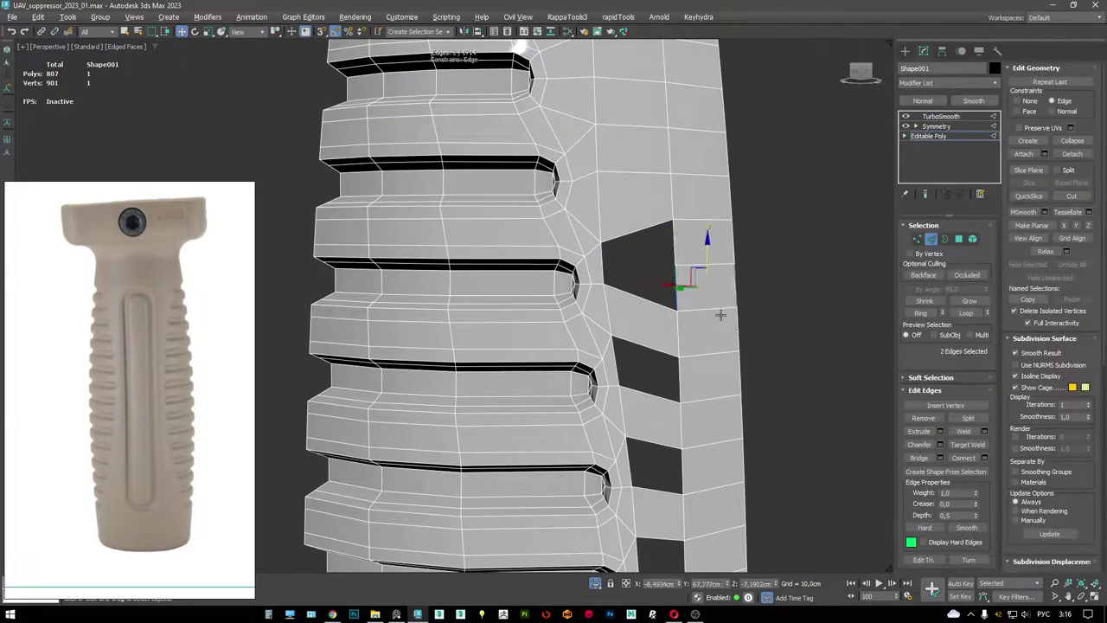
middle_click_drag(721, 315, 681, 259)
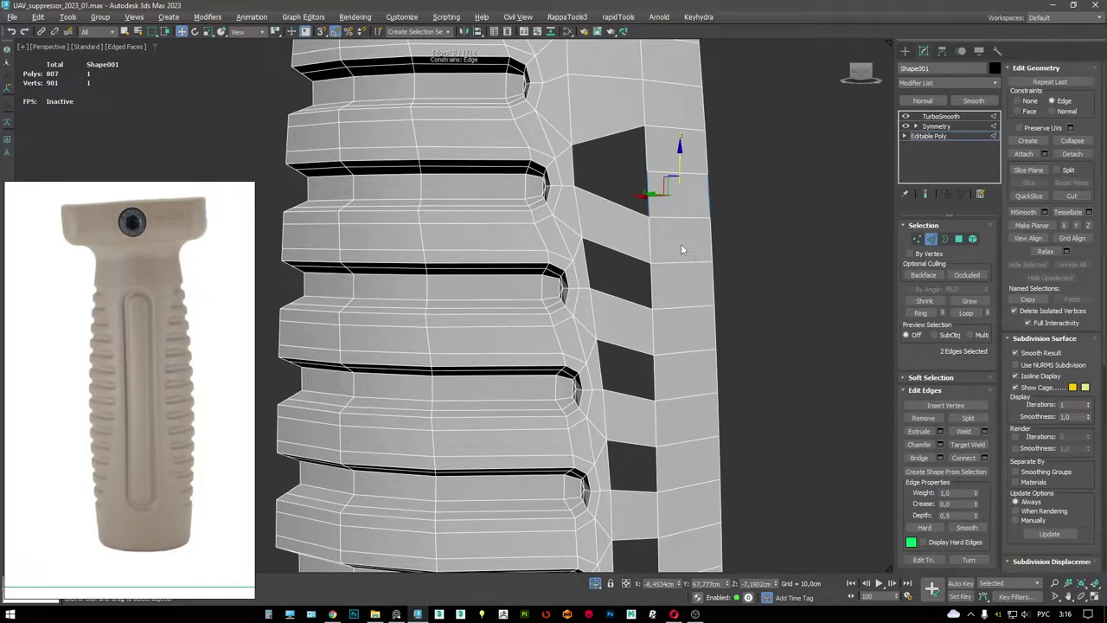
key("1")
left_click(712, 260)
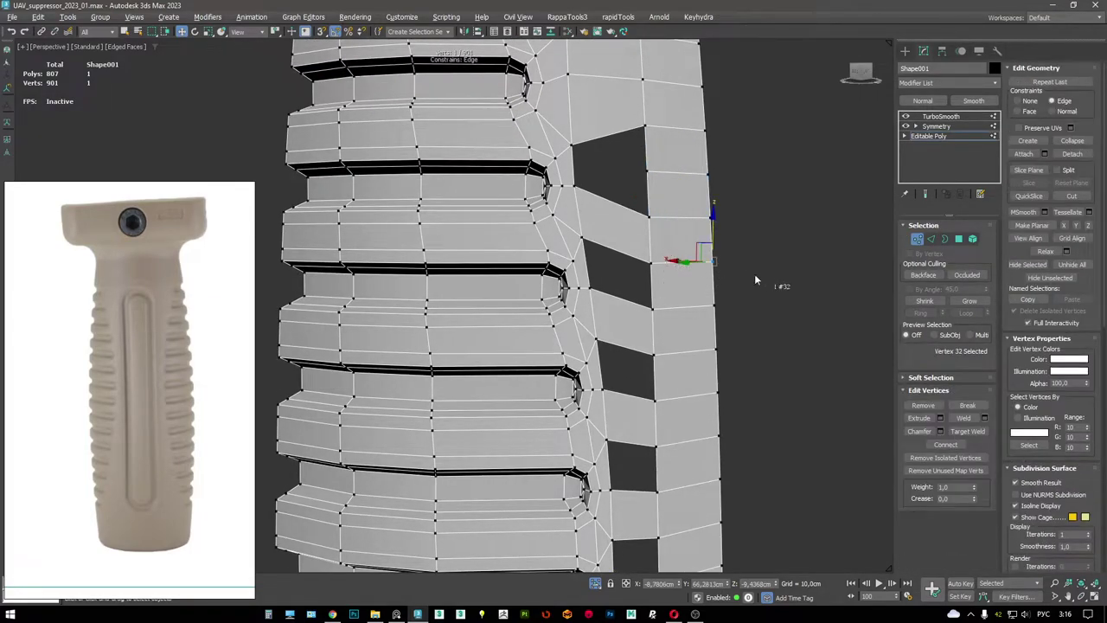
left_click_drag(685, 227, 681, 213)
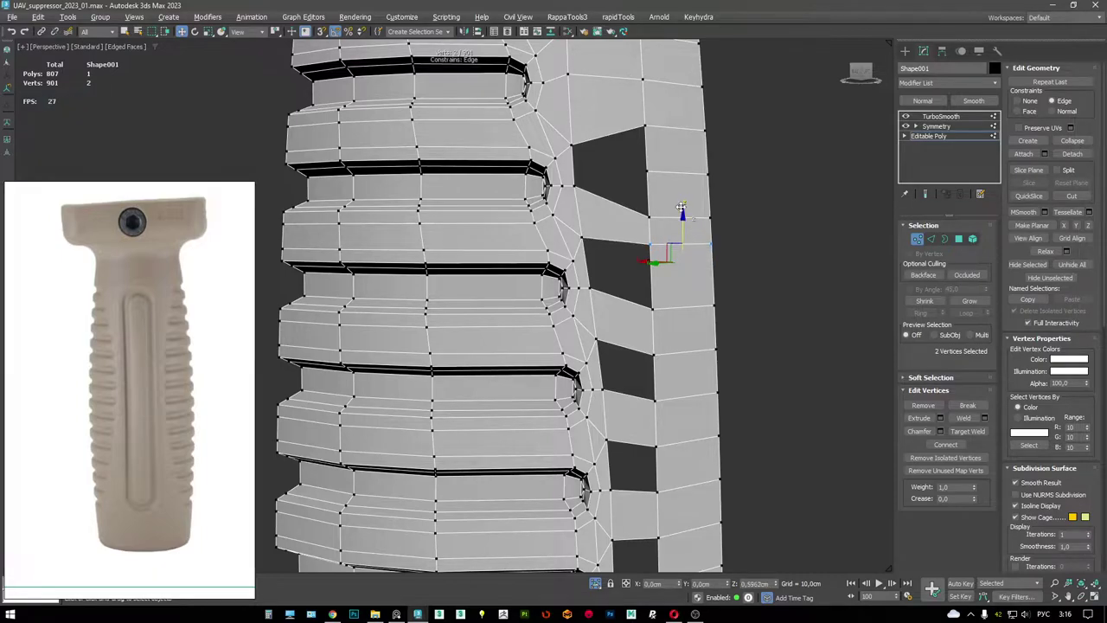
key("F3")
key("F3")
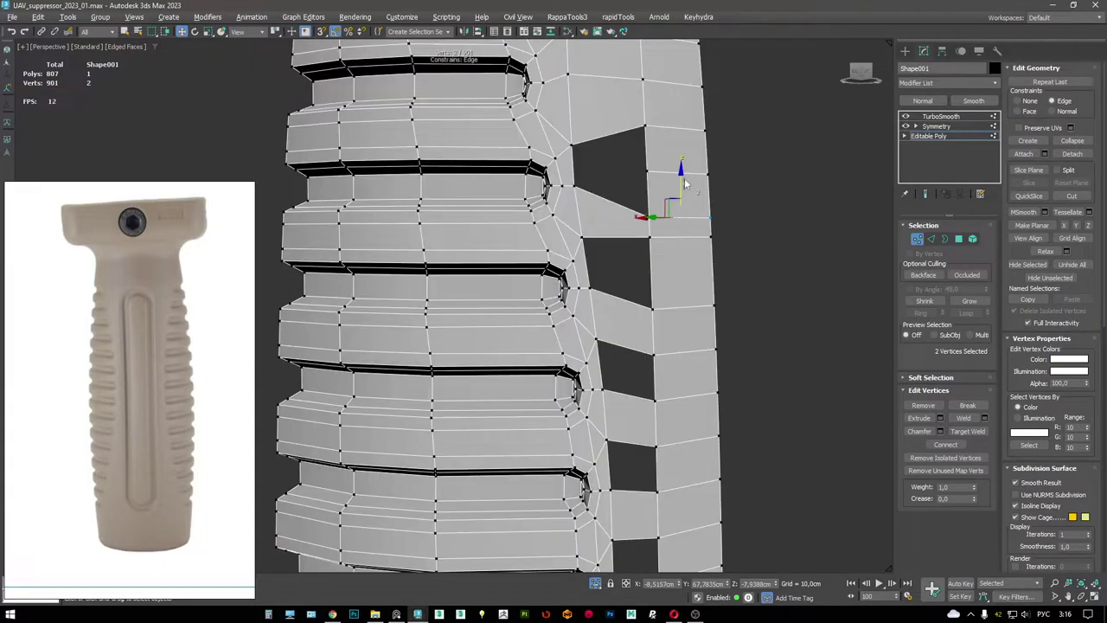
key("ctrl+z")
key("ctrl+alt+c")
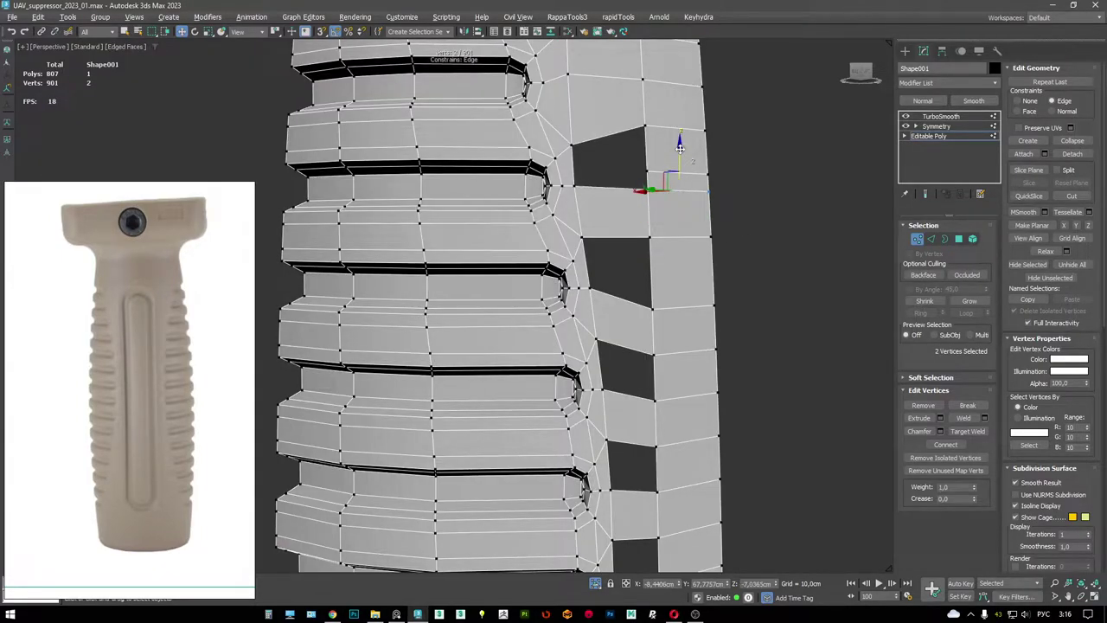
key("2")
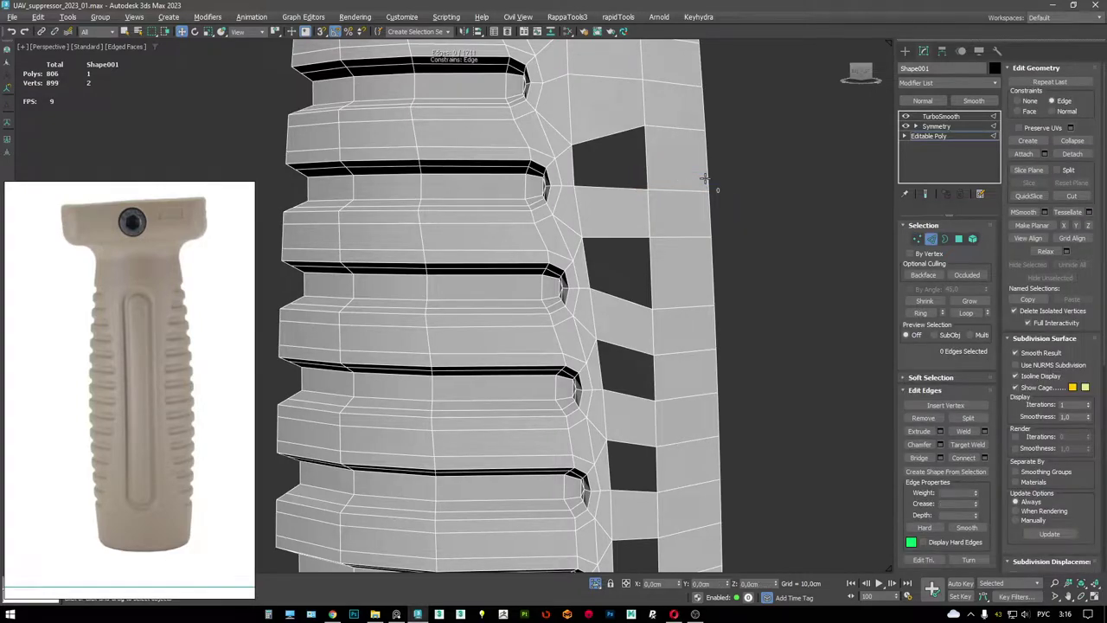
- Select a vertex beside the slot and inspect the mirrored, smoothed grip result
middle_click_drag(705, 179, 554, 208, "alt")
key("1")
left_click(551, 220)
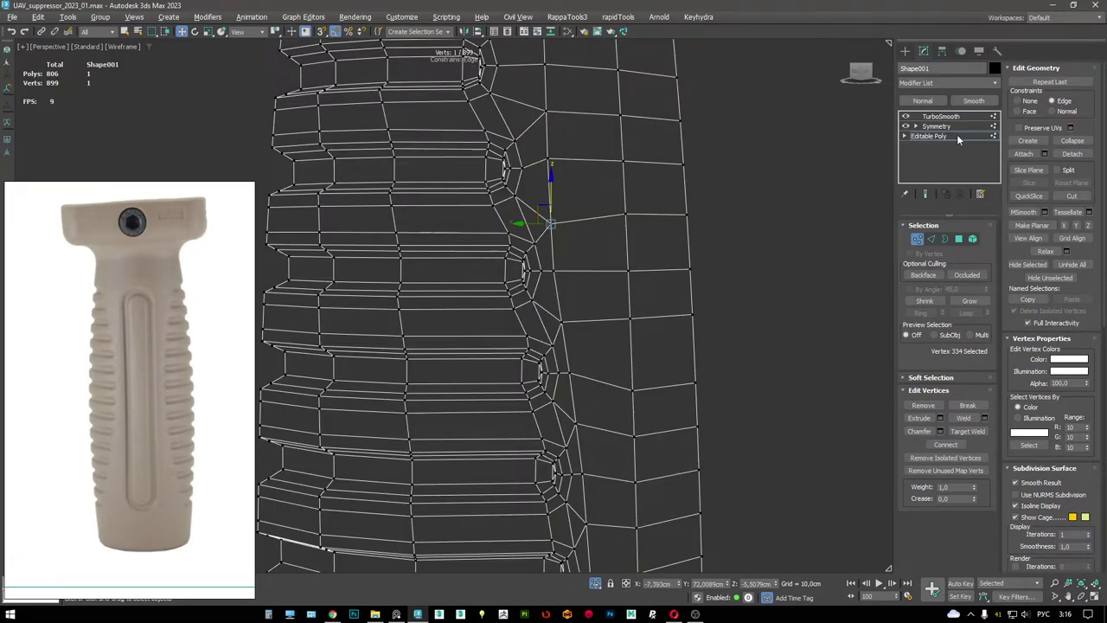
left_click(949, 127)
mouse_move(658, 286)
middle_mouse_down("alt")
mouse_move(643, 296)
mouse_move(589, 225)
middle_mouse_up("alt")
left_click(952, 136)
- Nudge the four vertices beside the slot slightly upward
mouse_move(632, 286)
middle_mouse_down("alt")
mouse_move(623, 282)
mouse_move(649, 278)
middle_mouse_up("alt")
scroll(623, 282, "up", 3)
key("1")
left_click_drag(640, 244, 690, 266)
key("F3")
key("F3")
middle_click_drag(673, 217, 694, 268, "alt")
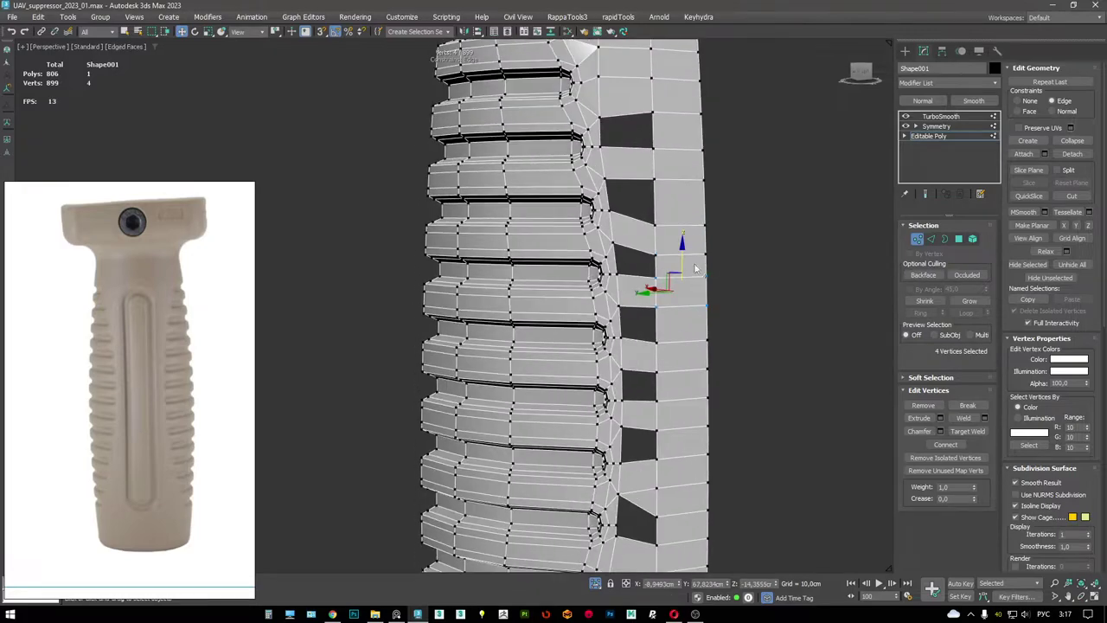
key("F3")
left_click_drag(682, 206, 681, 199)
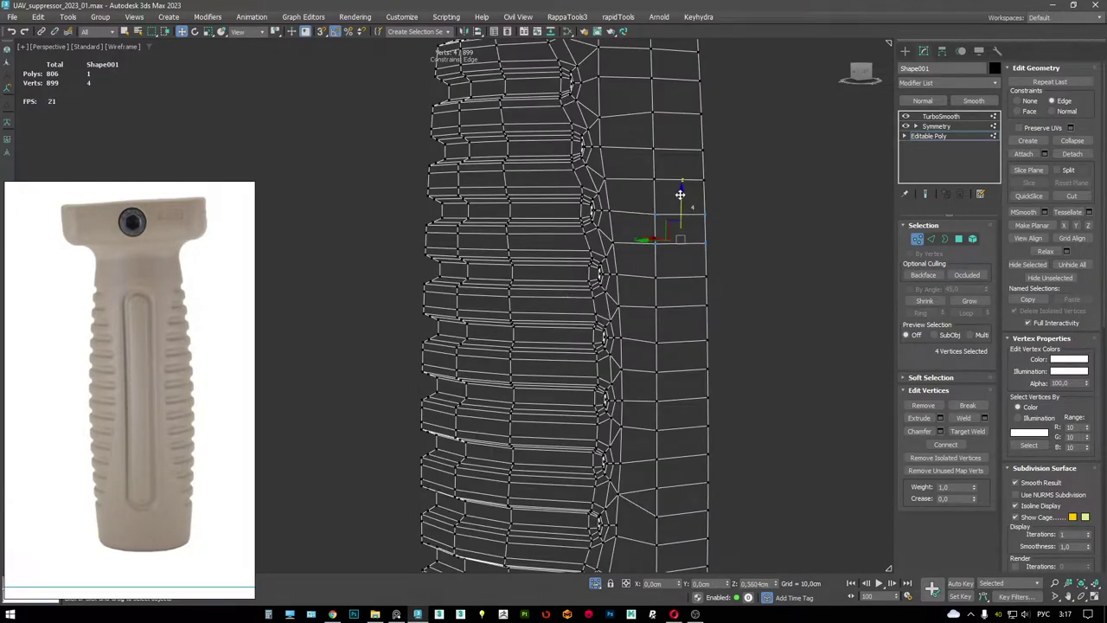
key("F3")
key("F3")
left_click(670, 208)
key("F3")
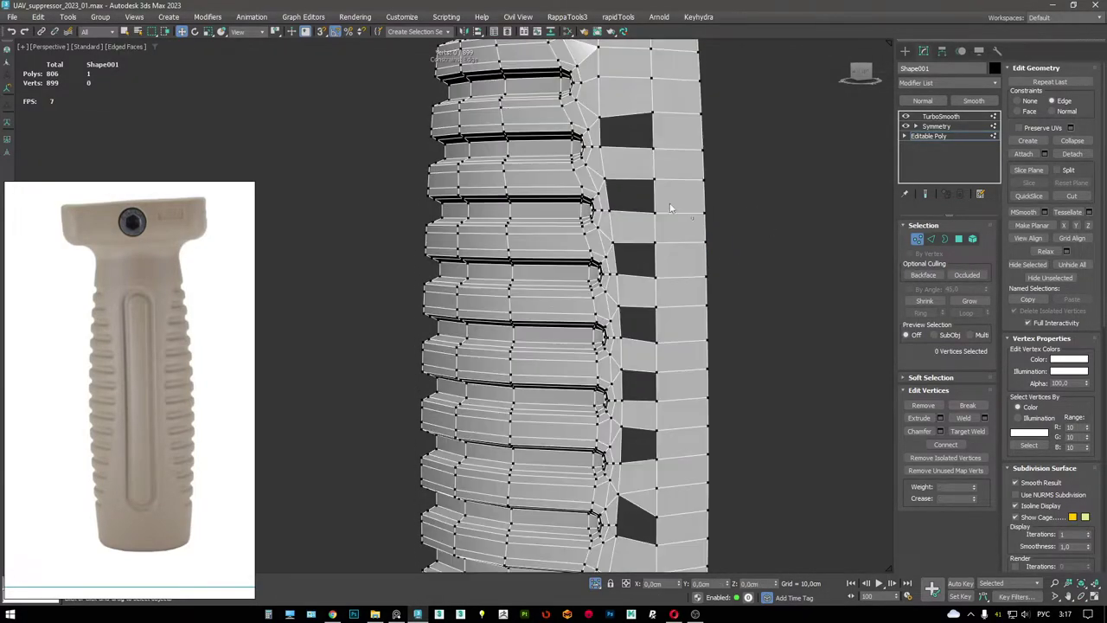
- Select the slot borders on the front strip and shift the vertex row slightly
key("3")
left_click_drag(767, 377, 678, 228)
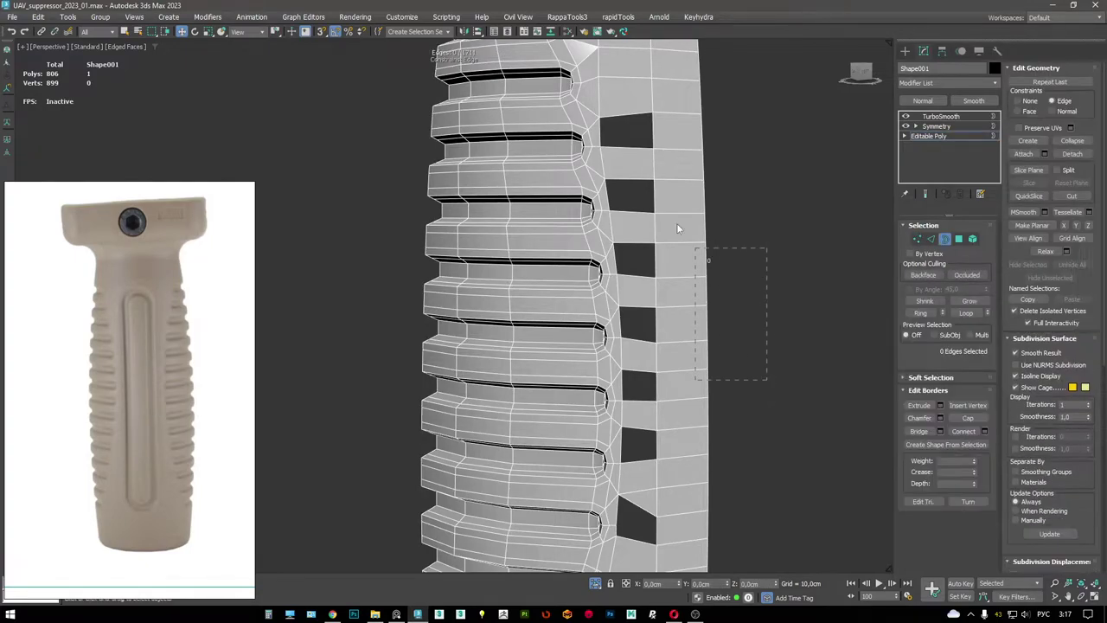
left_click_drag(649, 139, 645, 113)
key("F3")
key("1")
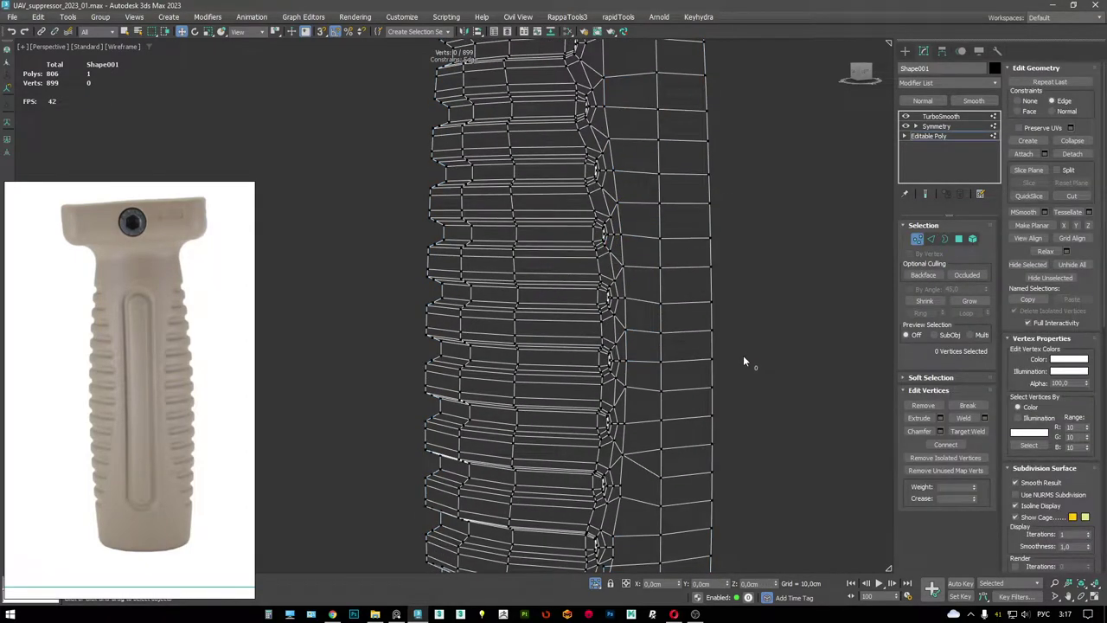
key("F3")
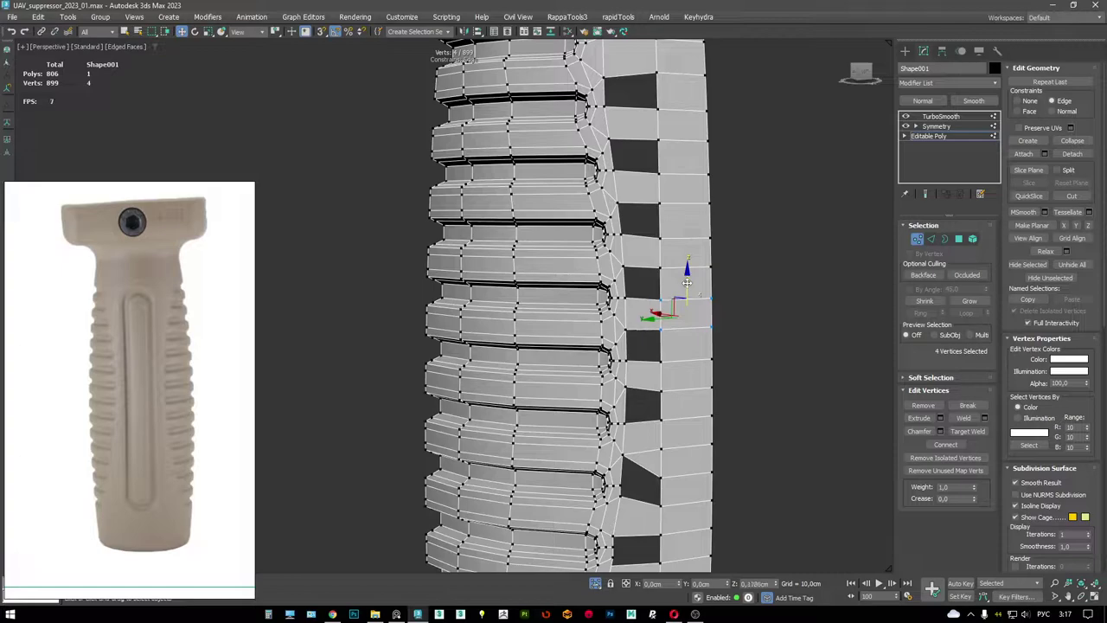
scroll(689, 298, "up", 5)
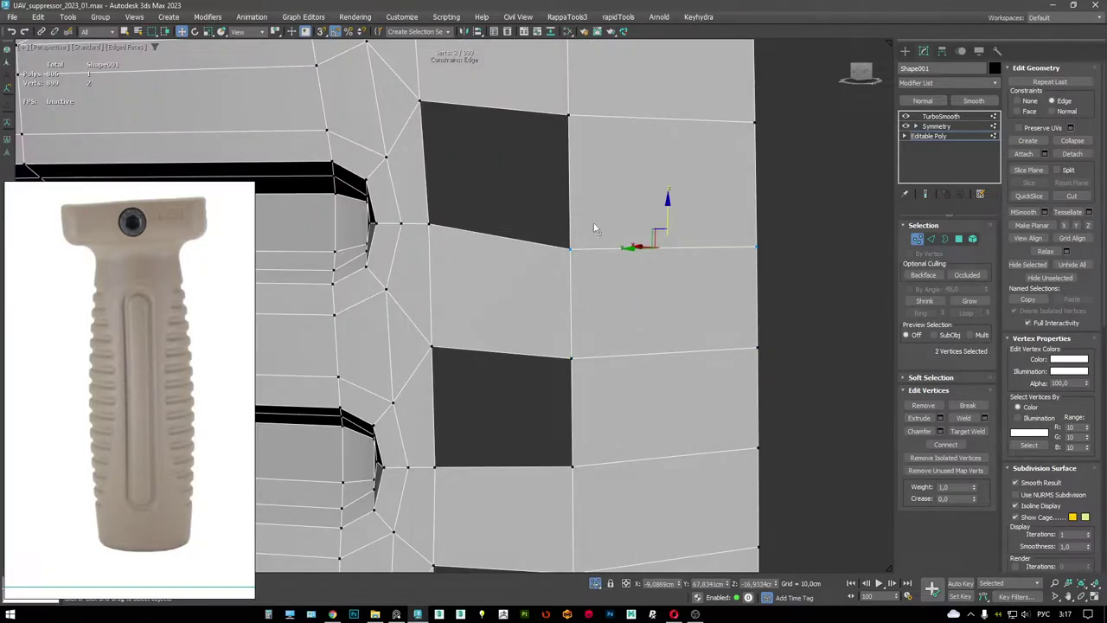
key("F3")
mouse_move(593, 228)
middle_mouse_down("alt")
mouse_move(741, 247)
mouse_move(631, 232)
mouse_move(645, 269)
mouse_move(655, 223)
middle_mouse_up("alt")
key("F3")
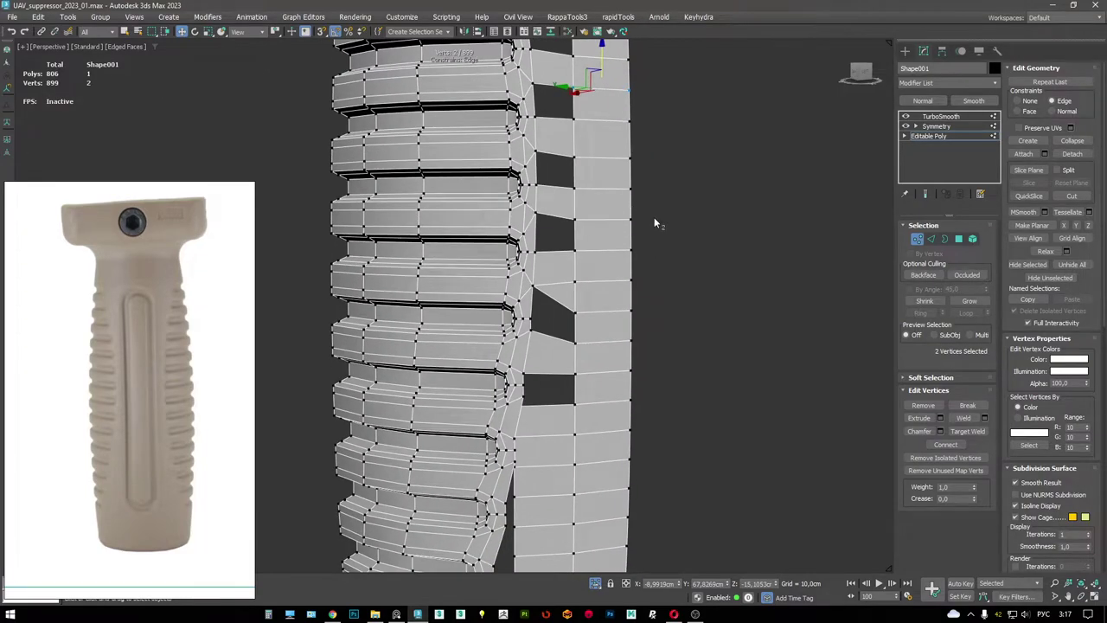
key("F3")
key("F3")
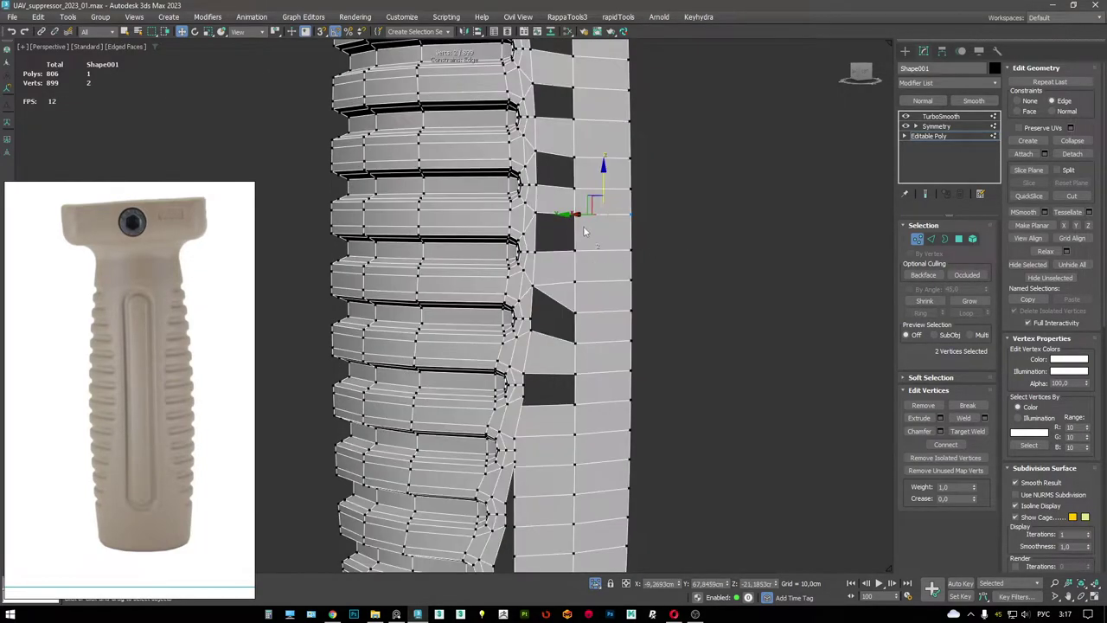
scroll(597, 194, "up", 4)
- Delete the slot polygon and fill the hole with a bridged face
key("4")
key("Delete")
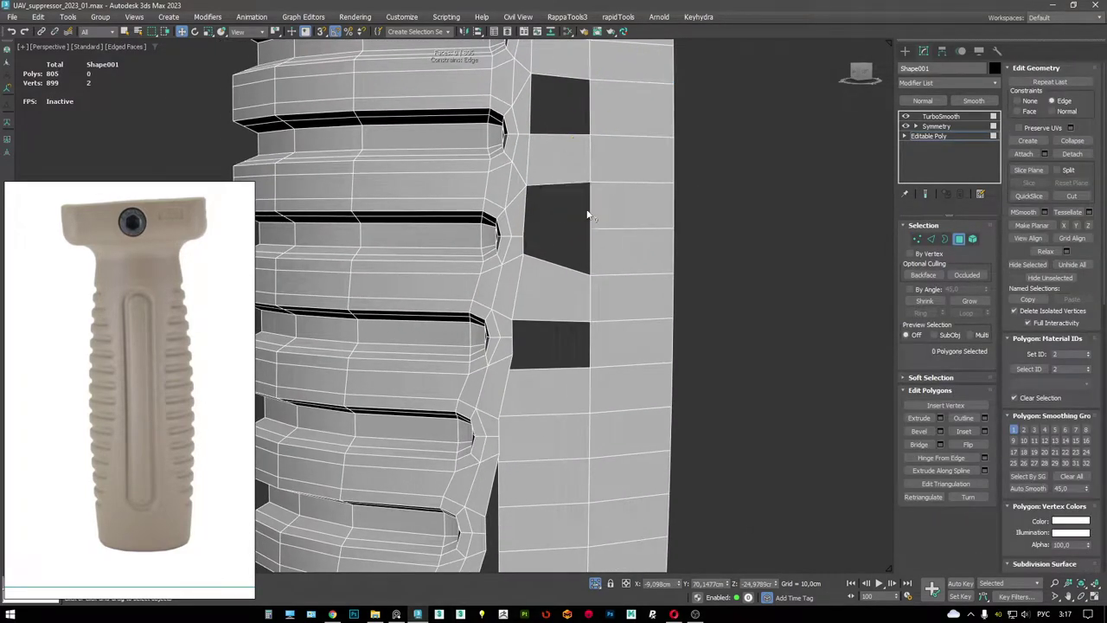
key("2")
left_click(526, 211)
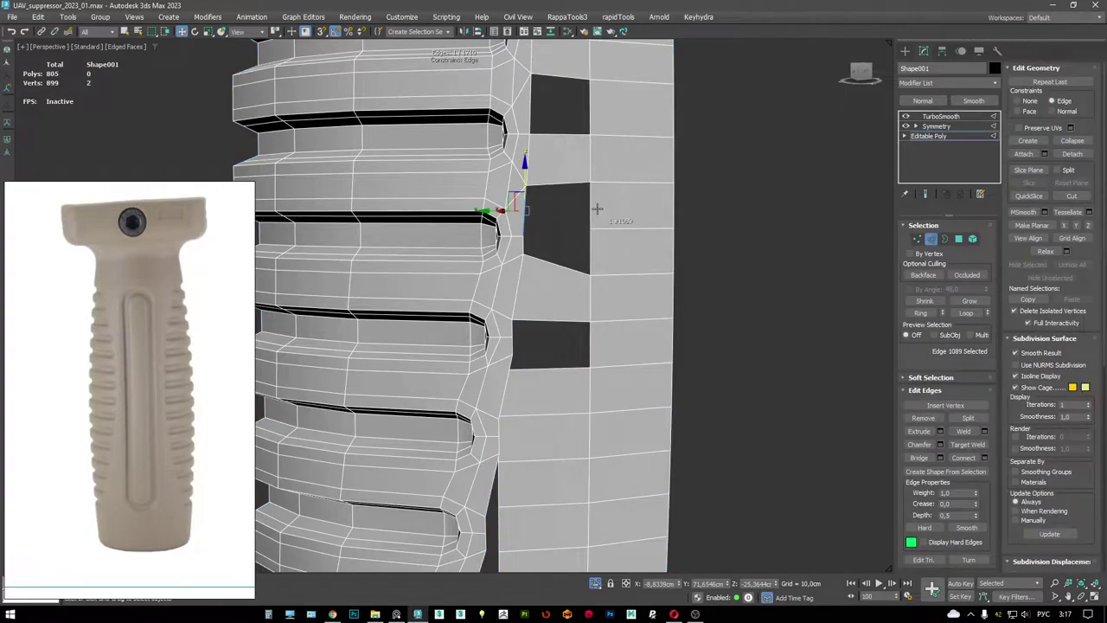
middle_click_drag(584, 202, 625, 193)
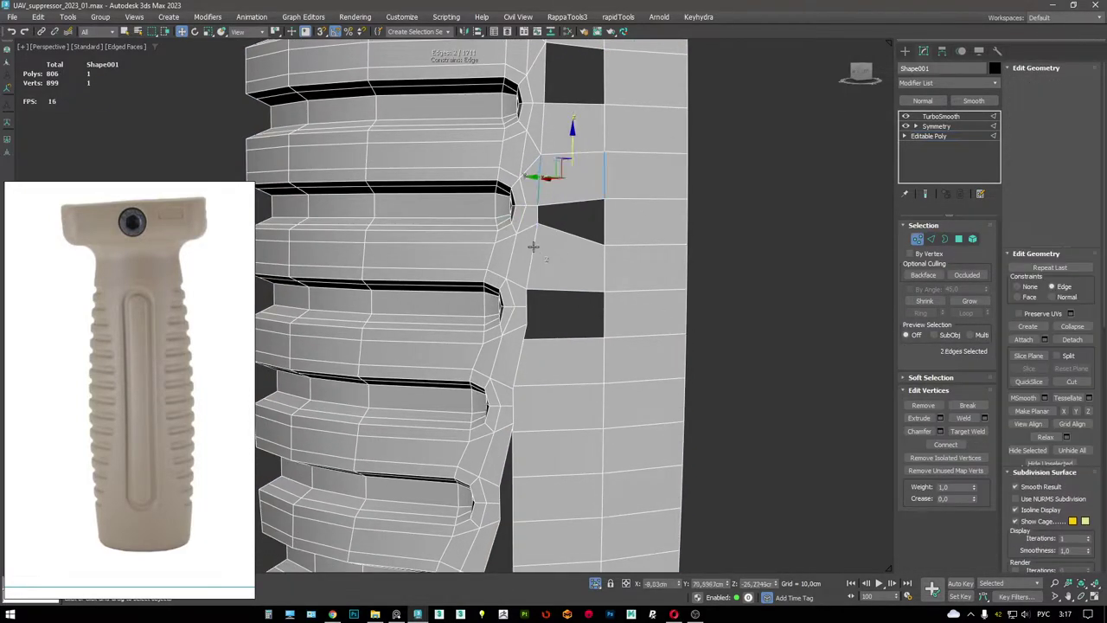
left_click(557, 266)
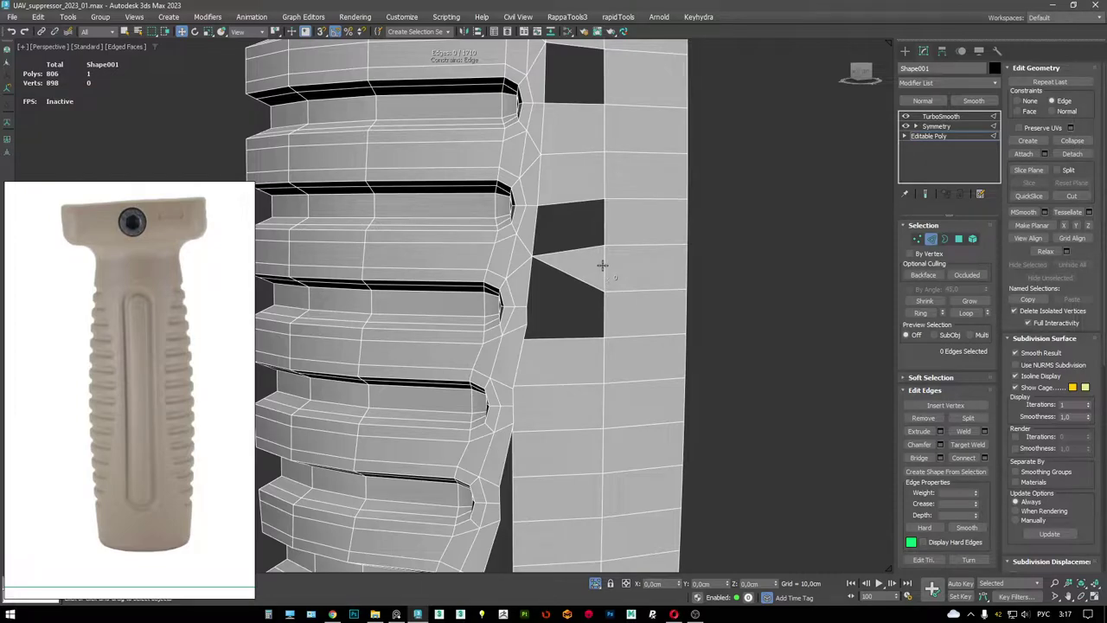
- Delete the unwanted triangle, re-bridge the hole edges, and collapse the short corner edge
scroll(611, 264, "up", 3)
key("4")
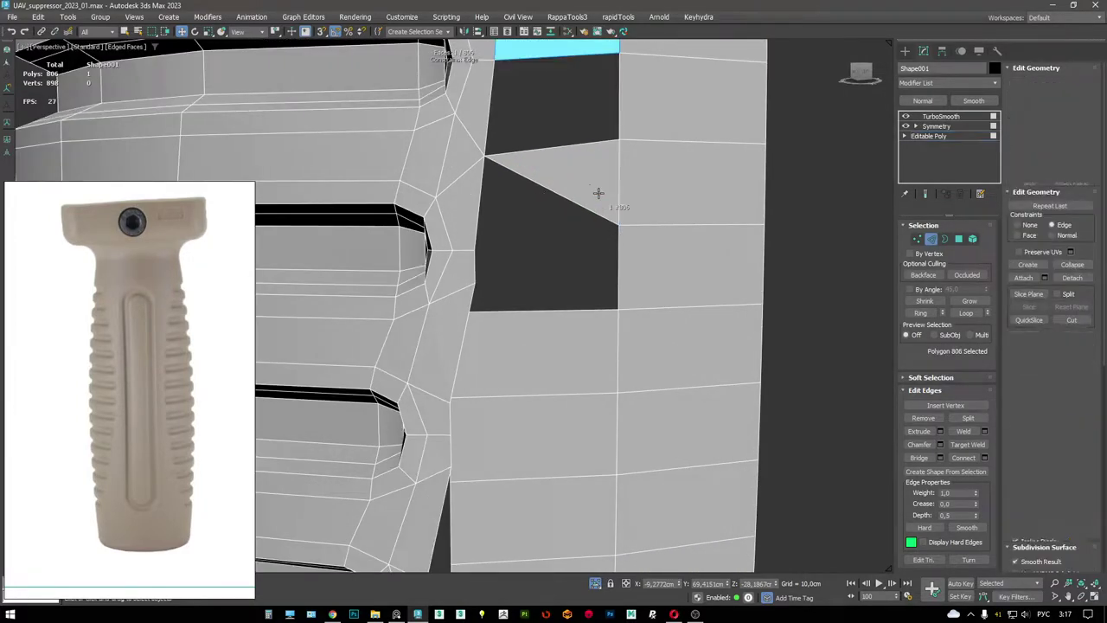
left_click(597, 188)
key("Delete")
key("2")
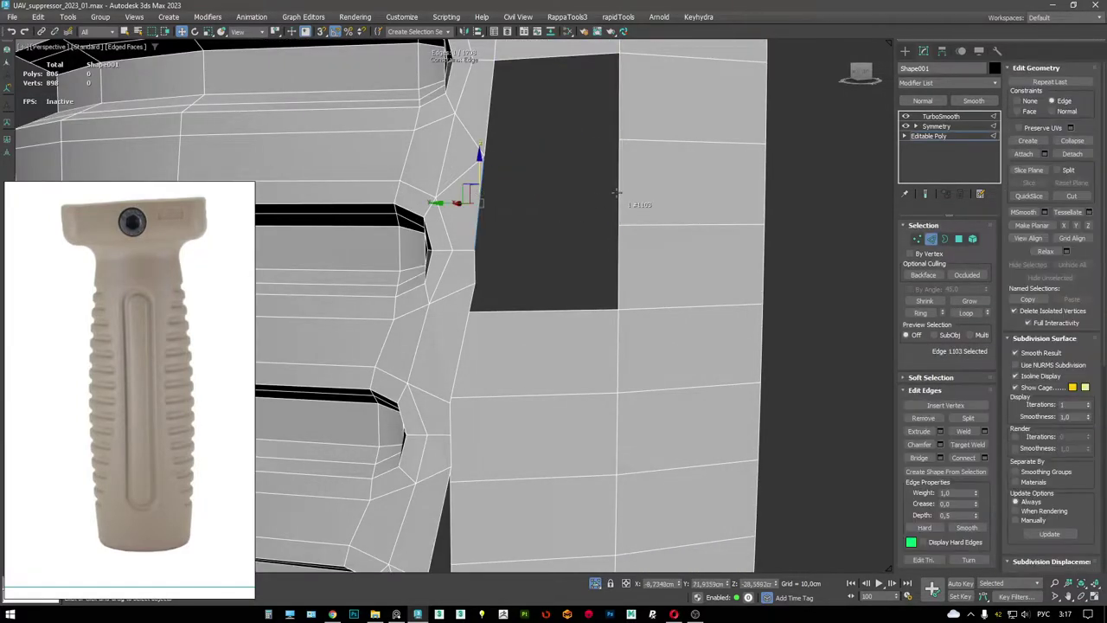
left_click(617, 190, "ctrl")
middle_click_drag(643, 236, 524, 260, "alt")
left_click(517, 261)
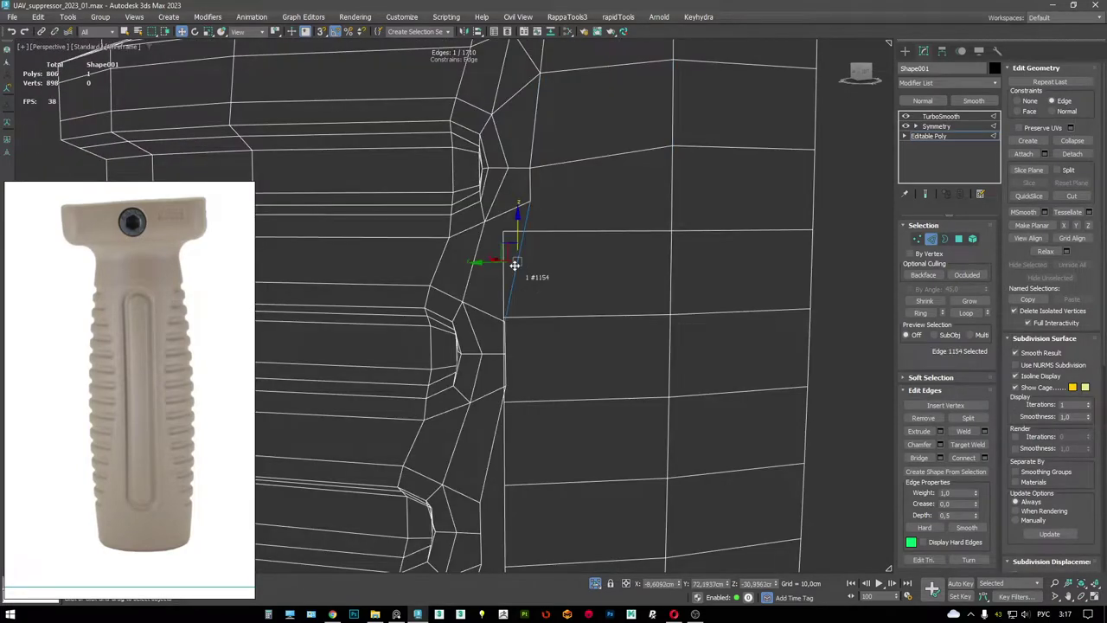
key("ctrl+alt+c")
- Target Weld the hole-corner vertex and two stray vertices along the slot
key("1")
key("F3")
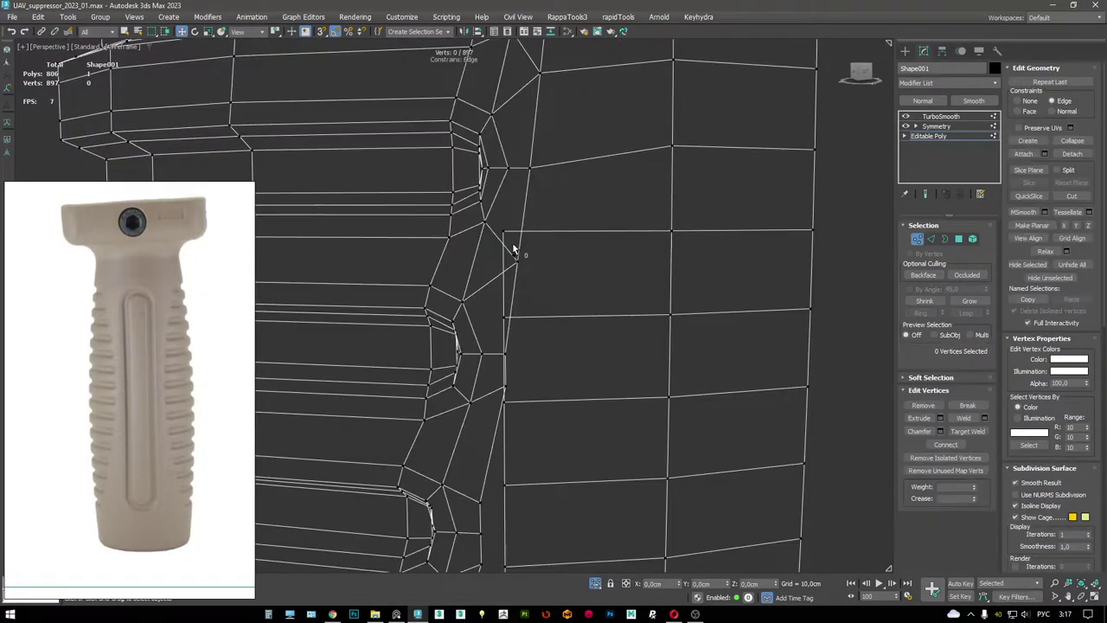
left_click(523, 231)
left_click(519, 261)
key("F3")
middle_click_drag(557, 272, 591, 190)
key("F3")
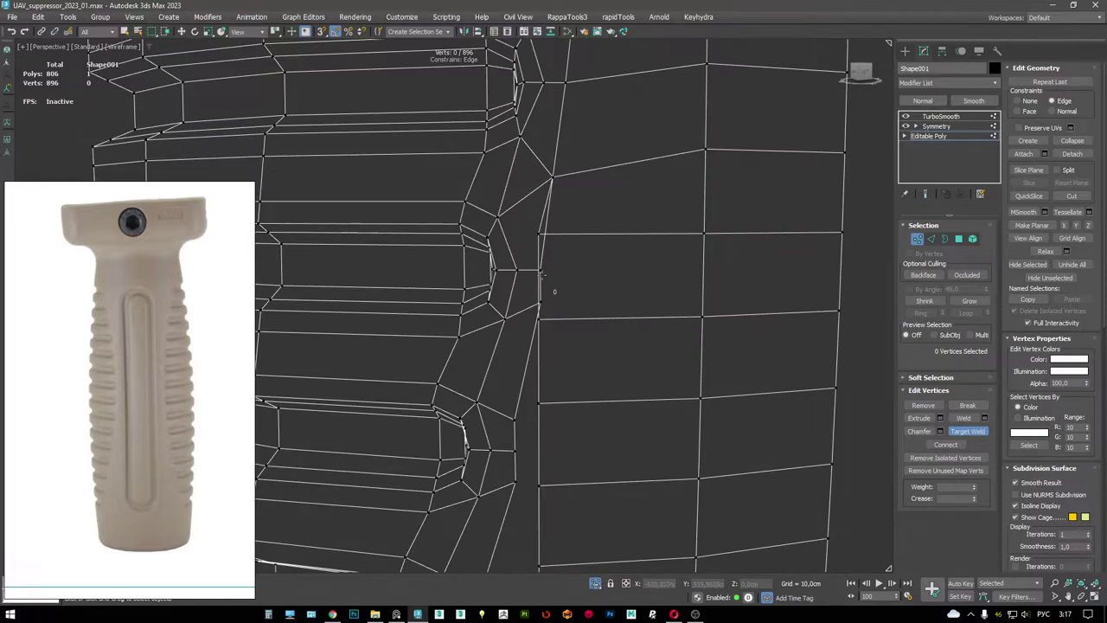
mouse_move(541, 274)
middle_mouse_down()
mouse_move(558, 232)
mouse_move(590, 205)
middle_mouse_up()
key("F3")
left_click(594, 277)
right_click(577, 287)
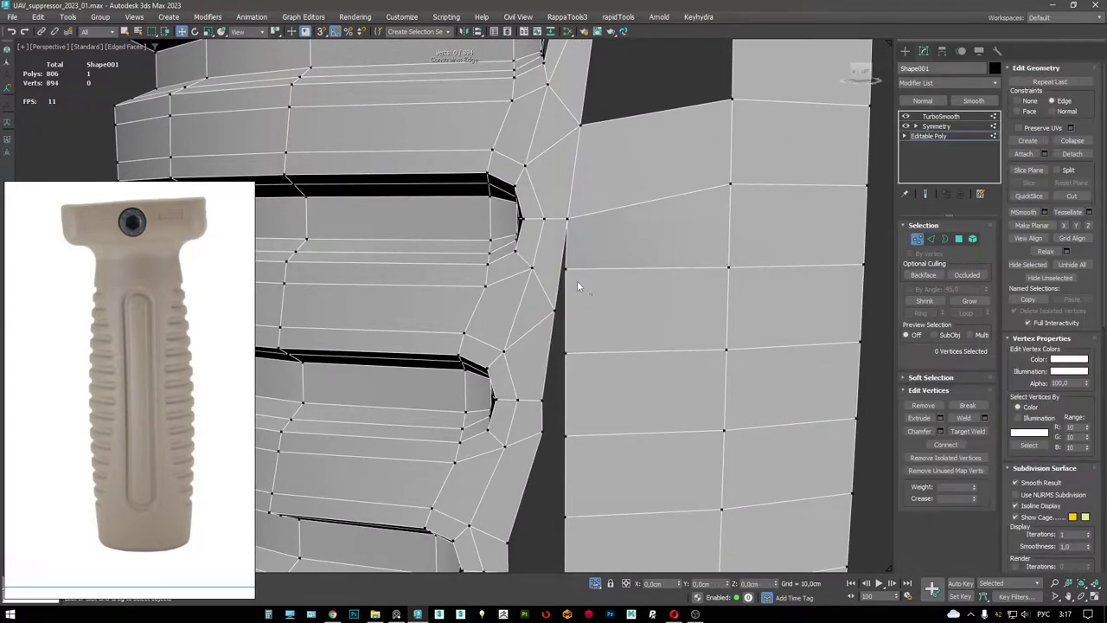
- Target Weld the upper slot vertex onto the lower one
key("ctrl+alt+w")
left_click(567, 218)
left_click(555, 309)
middle_click_drag(568, 315, 693, 296, "alt")
scroll(555, 256, "down", 3)
- Remove the extra edge across the slot and raise the two vertices along Z
key("w")
key("2")
left_click(712, 242)
key("ctrl+BackSpace")
key("1")
key("F3")
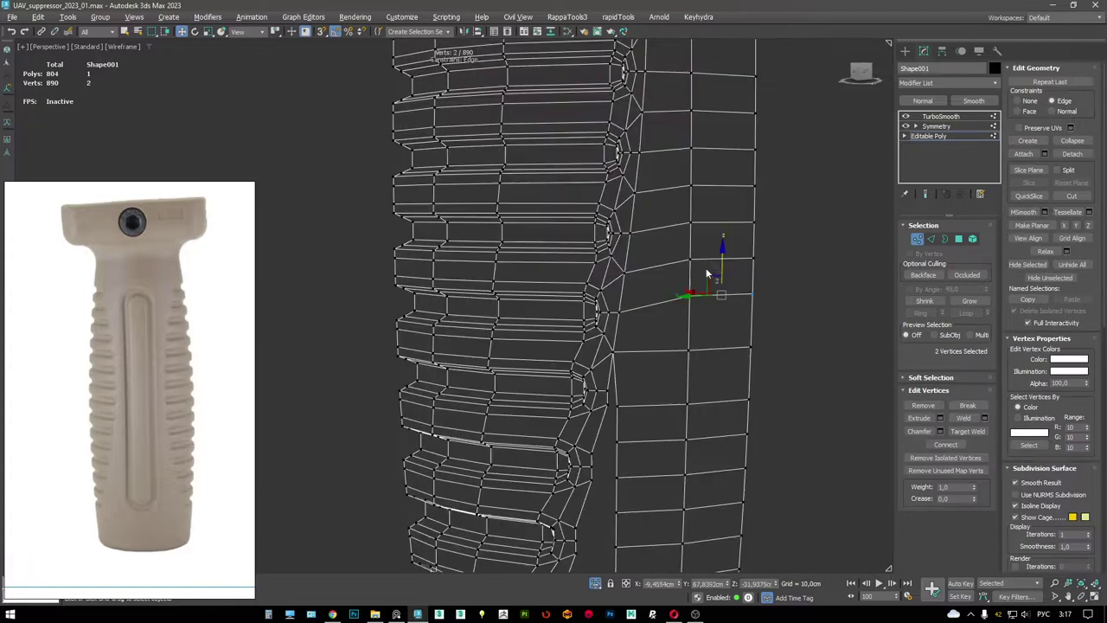
key("F3")
mouse_move(727, 259)
left_mouse_down()
mouse_move(721, 236)
mouse_move(778, 243)
mouse_move(727, 198)
left_mouse_up()
key("F3")
key("F3")
key("F3")
key("F3")
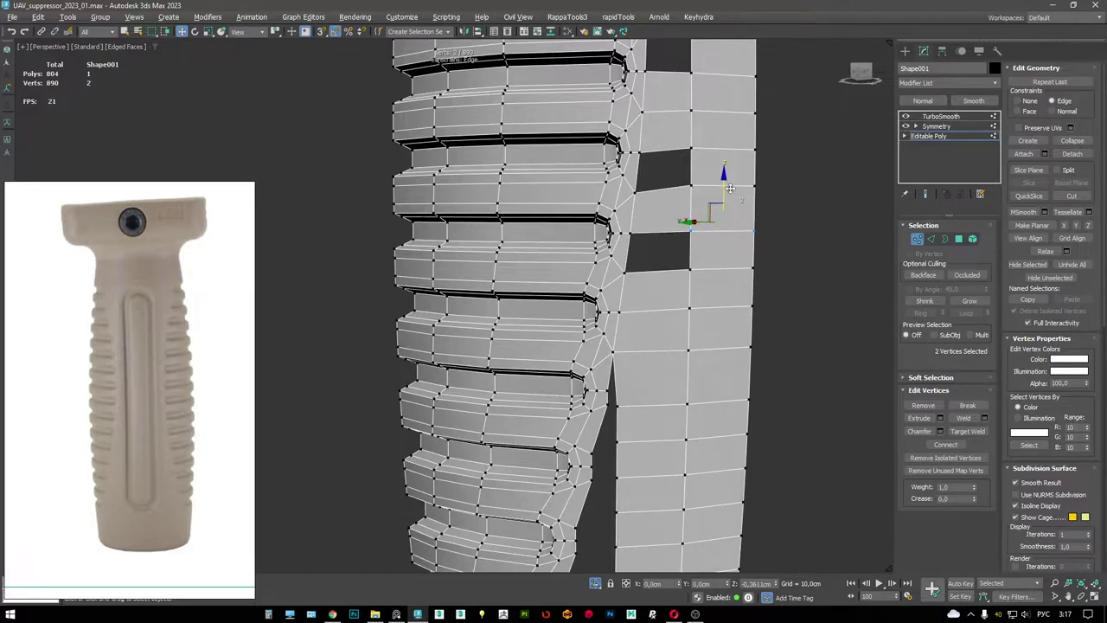
key("F3")
key("F3")
key("3")
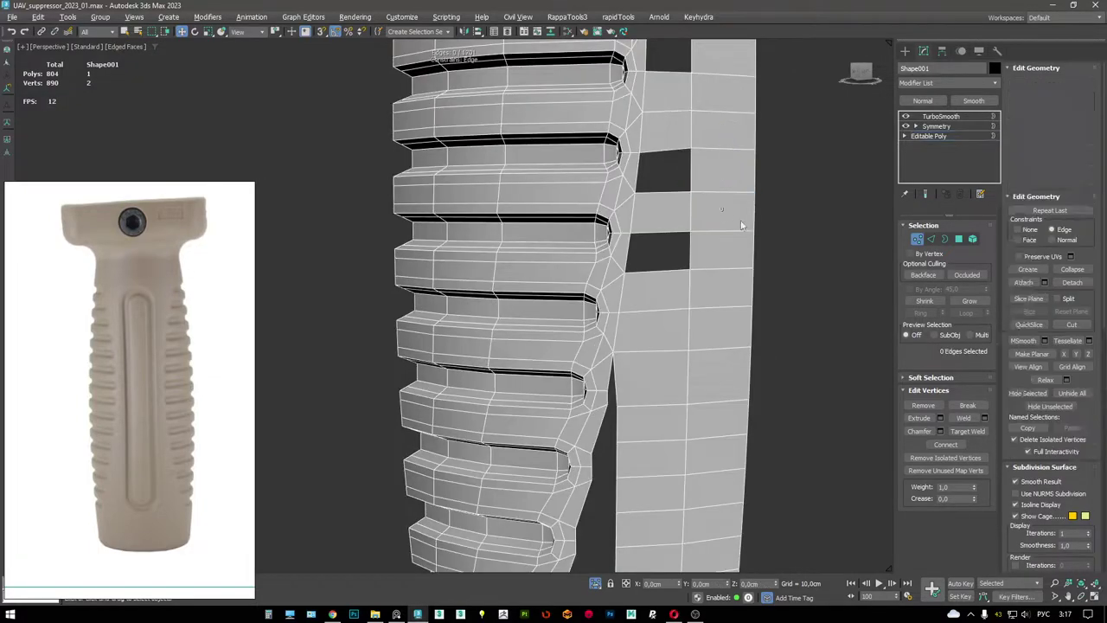
mouse_move(727, 161)
middle_mouse_down("alt")
mouse_move(724, 322)
mouse_move(703, 357)
mouse_move(723, 401)
middle_mouse_up("alt")
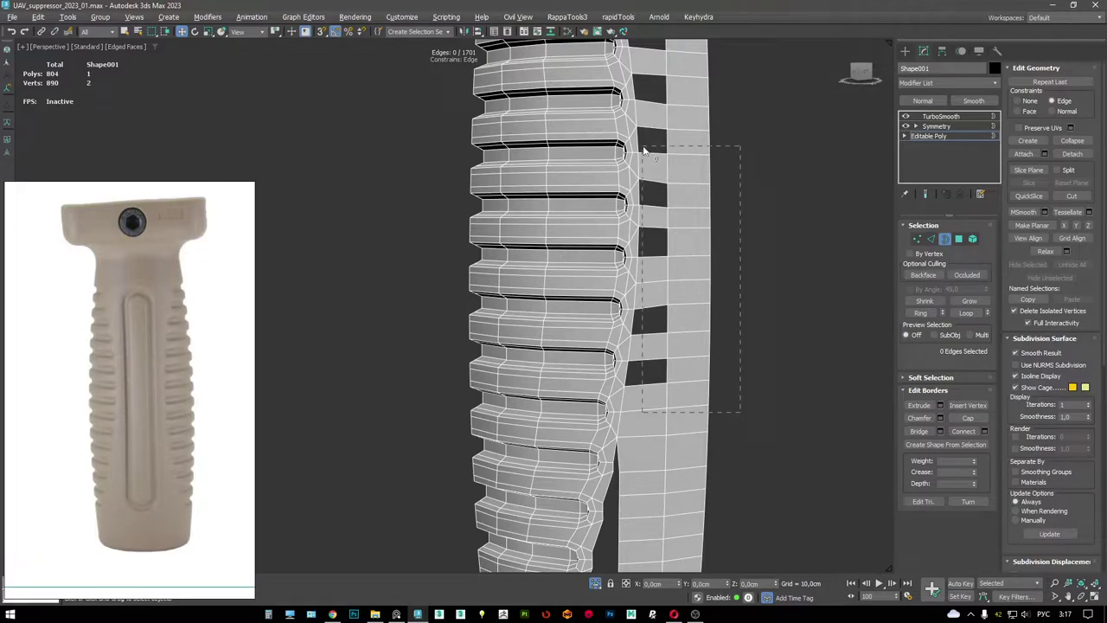
- Bridge the borders of two neighbouring holes together
left_click_drag(643, 152, 645, 152)
middle_click_drag(680, 177, 684, 383, "alt")
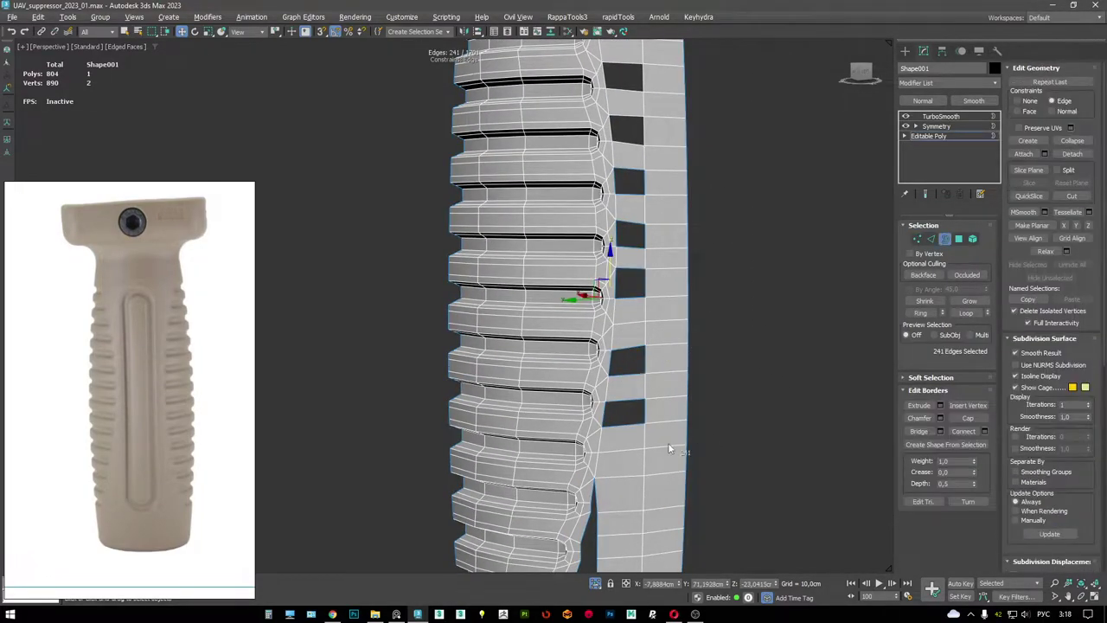
left_click(630, 295)
middle_click_drag(656, 200, 624, 152, "alt")
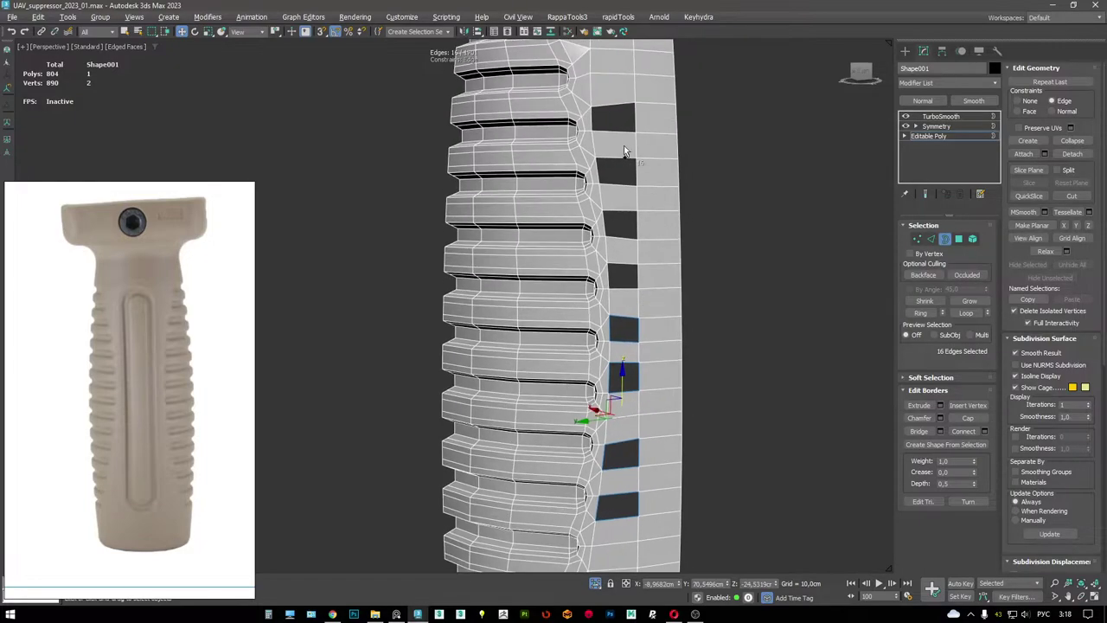
left_click(626, 228, "ctrl")
key("shift+b")
middle_click_drag(699, 309, 669, 264, "alt")
scroll(595, 309, "up", 5)
- Remove the two outer edges near the notches
middle_click_drag(595, 309, 579, 224, "alt")
key("2")
left_click(571, 226)
key("ctrl+BackSpace")
left_click(538, 329)
key("ctrl+BackSpace")
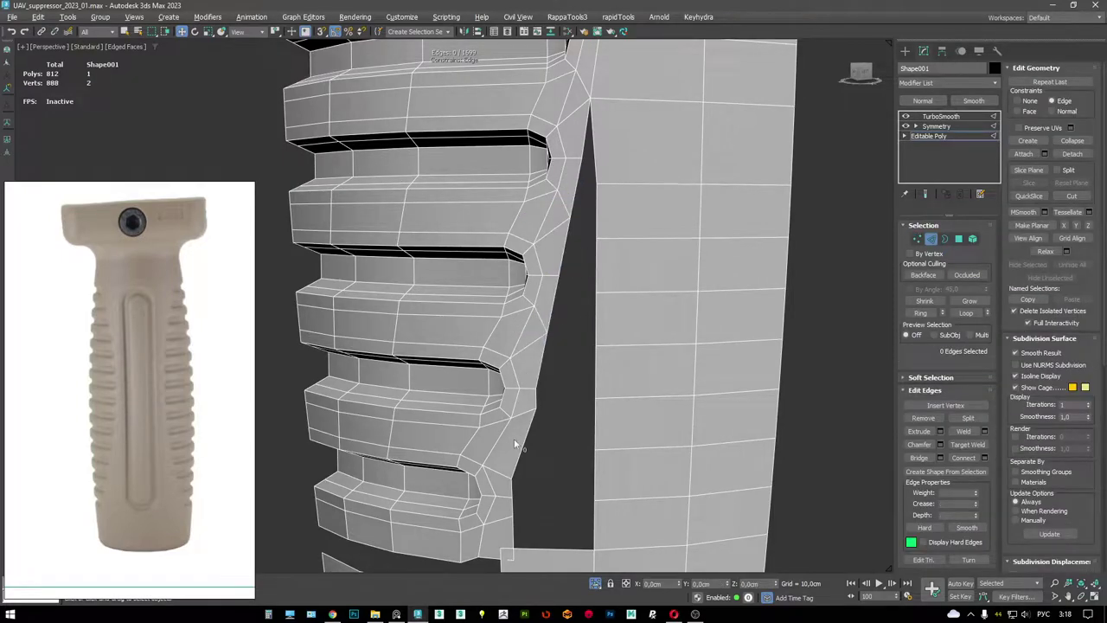
middle_click_drag(637, 210, 679, 329, "alt")
- Target Weld the stray notch-corner vertex onto its neighbour
key("1")
scroll(660, 349, "up", 3)
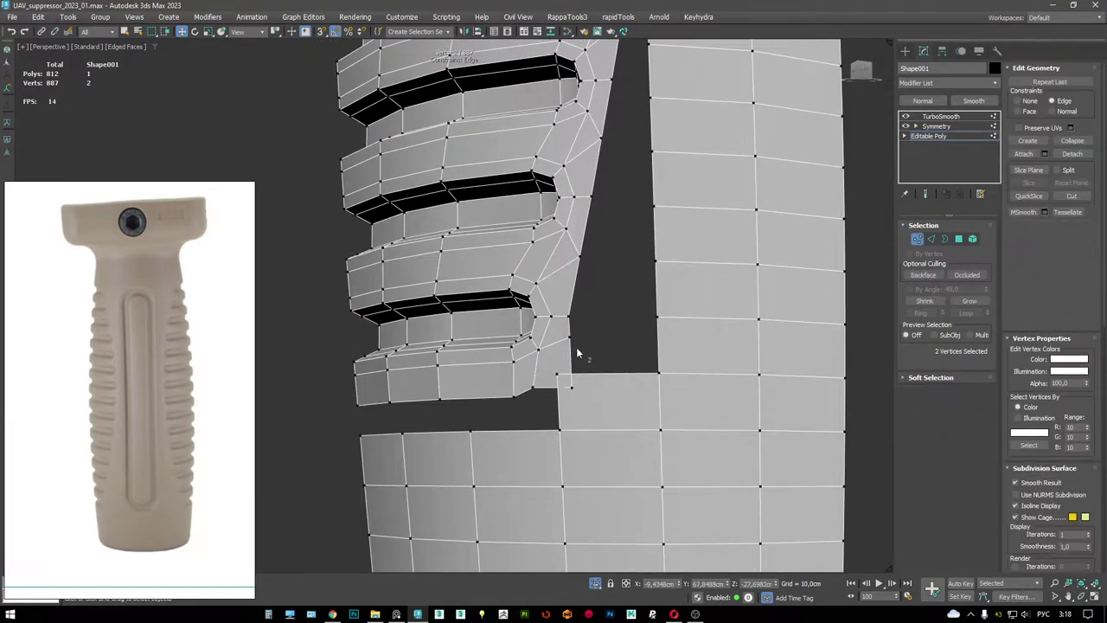
key("ctrl+shift+w")
left_click(558, 374)
left_click(570, 386)
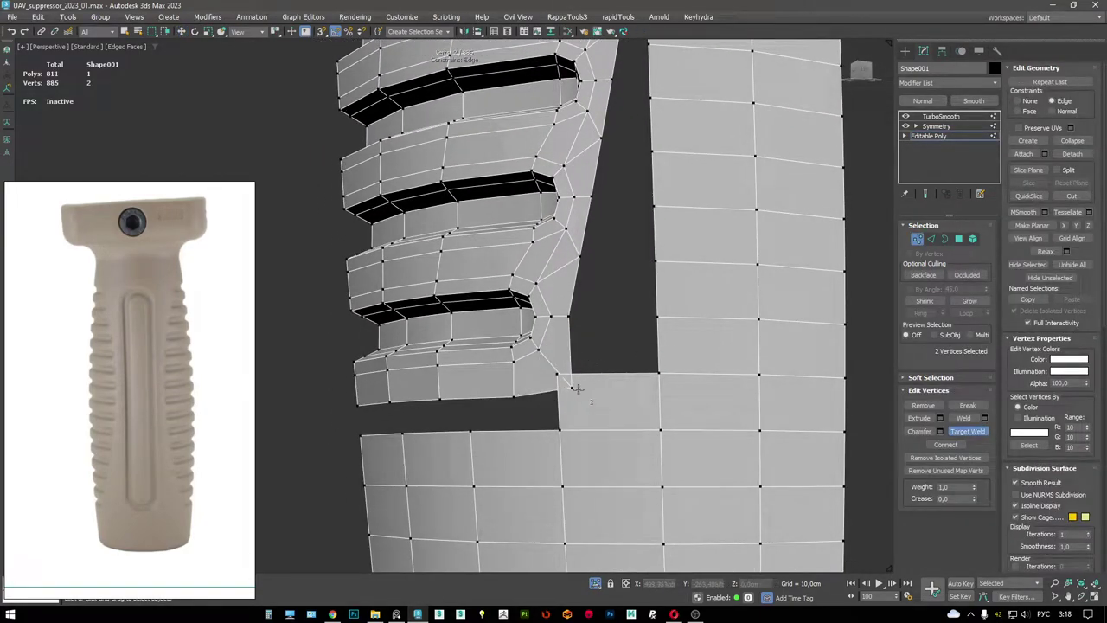
- Bridge the two vertical notch edges with a new face
key("2")
key("w")
left_click(570, 355)
left_click(659, 355, "ctrl")
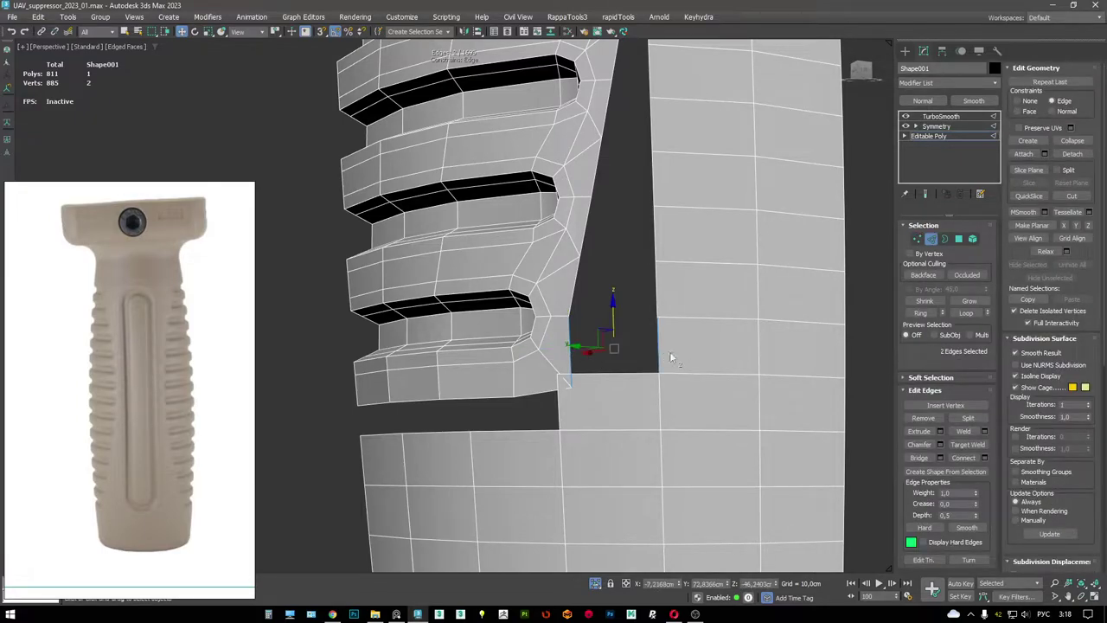
key("shift+b")
key("1")
- Target Weld the leftover vertex into its neighbour and inspect the grip's side
key("ctrl+shift+w")
left_click(560, 379)
left_click(571, 372)
middle_click_drag(610, 350, 669, 307)
middle_click_drag(683, 256, 630, 319, "alt")
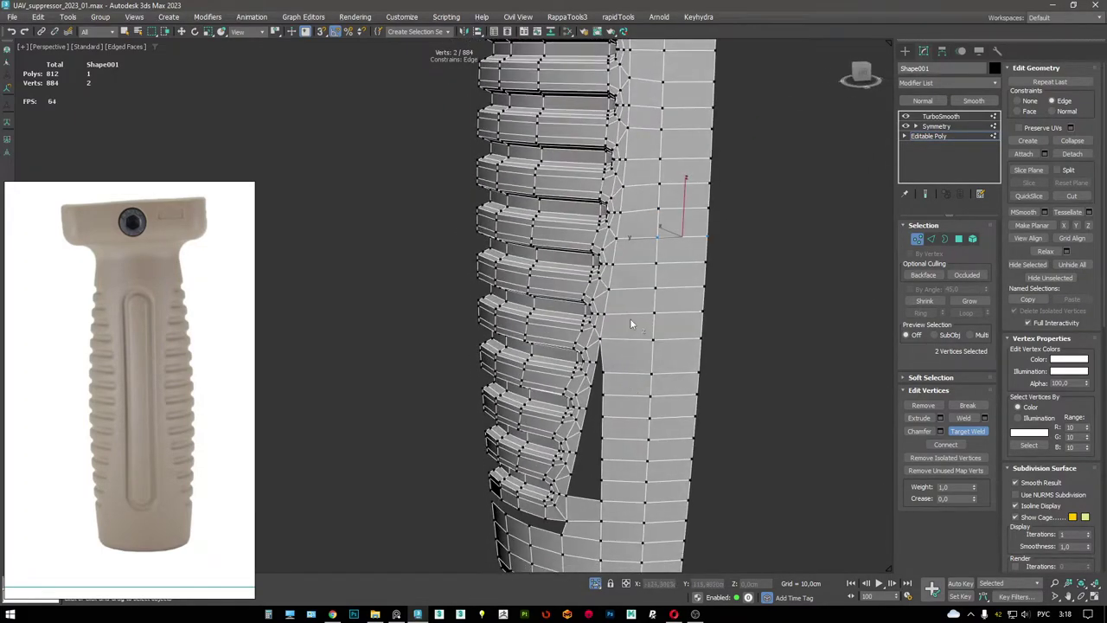
scroll(630, 318, "down", 5)
scroll(603, 264, "up", 5)
scroll(603, 264, "down", 2)
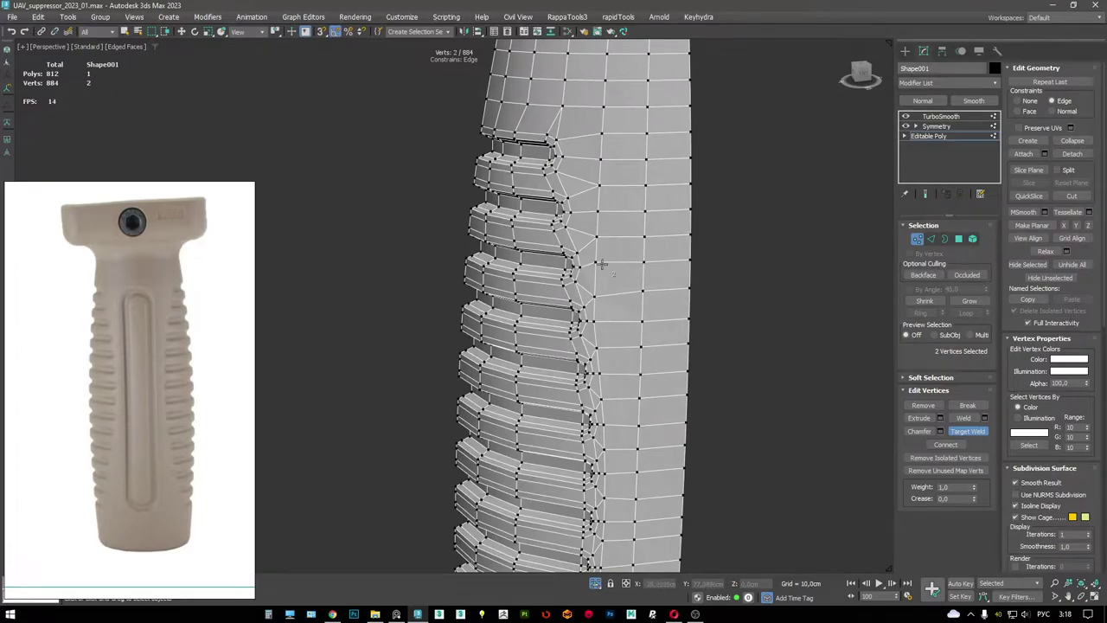
scroll(606, 278, "up", 3)
middle_click_drag(606, 235, 555, 278, "alt")
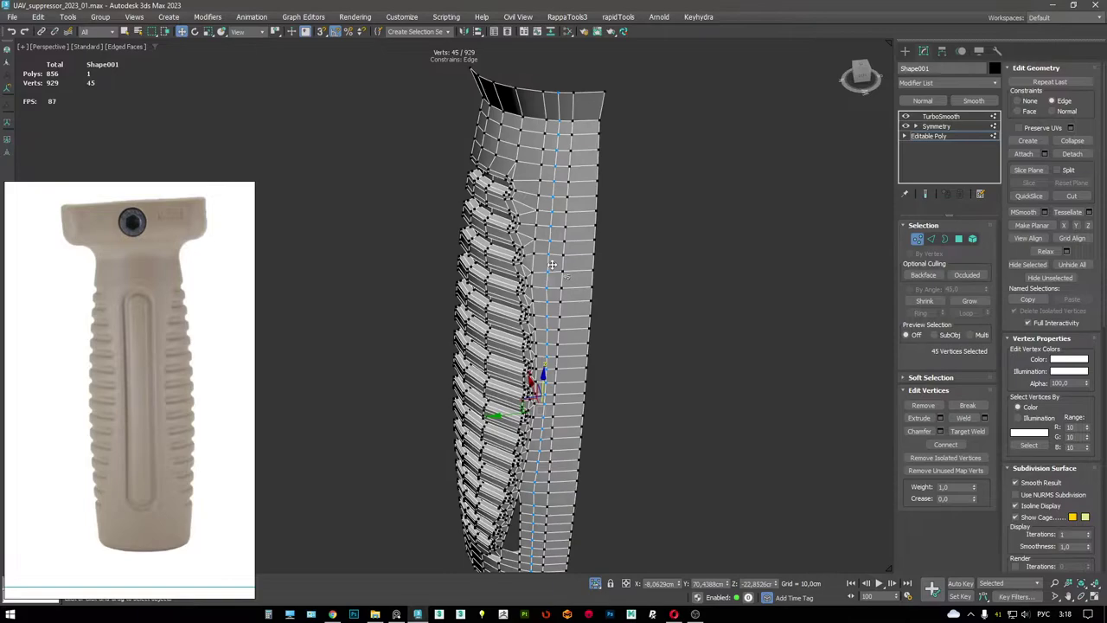
- Cut new edges across the grip's front face beside the ribs
scroll(548, 303, "up", 5)
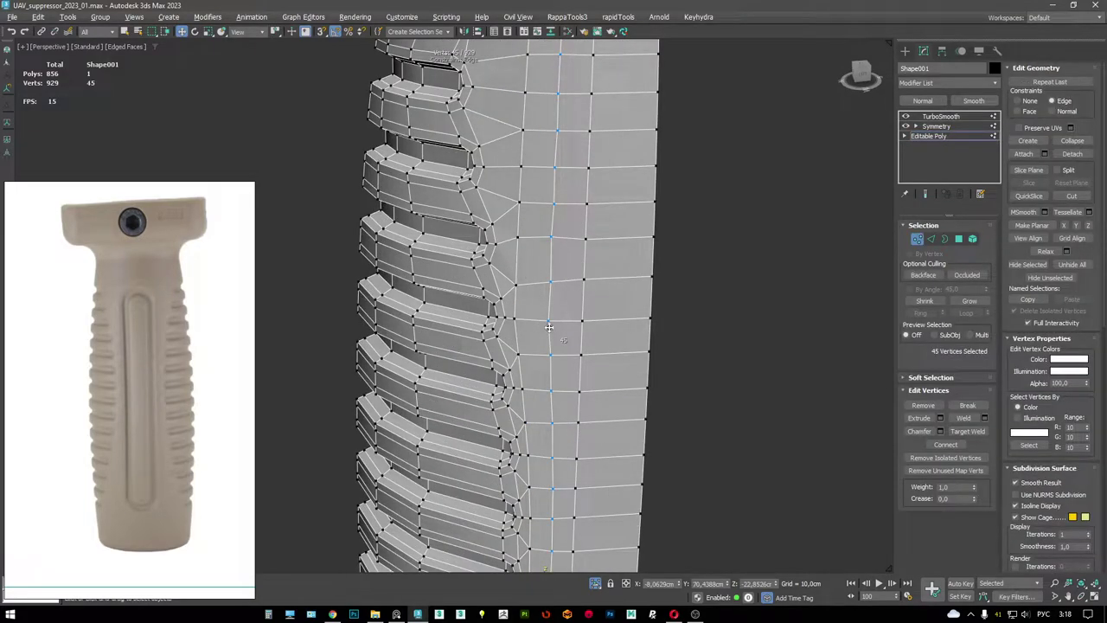
key("alt+c")
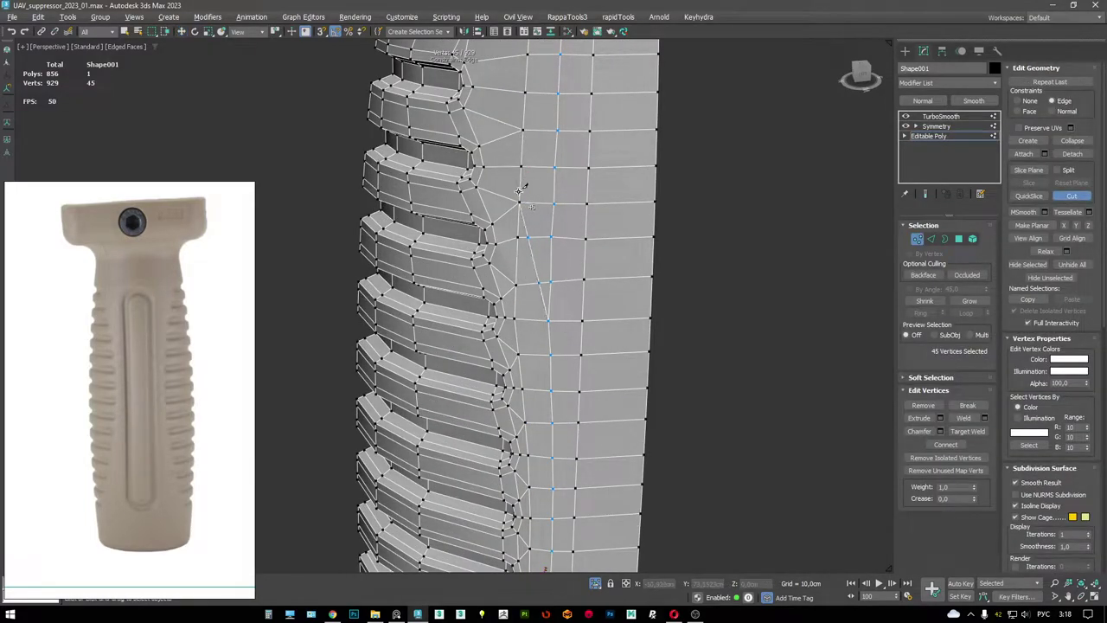
key("2")
middle_click_drag(558, 173, 564, 257, "alt")
key("w")
scroll(563, 272, "up", 4)
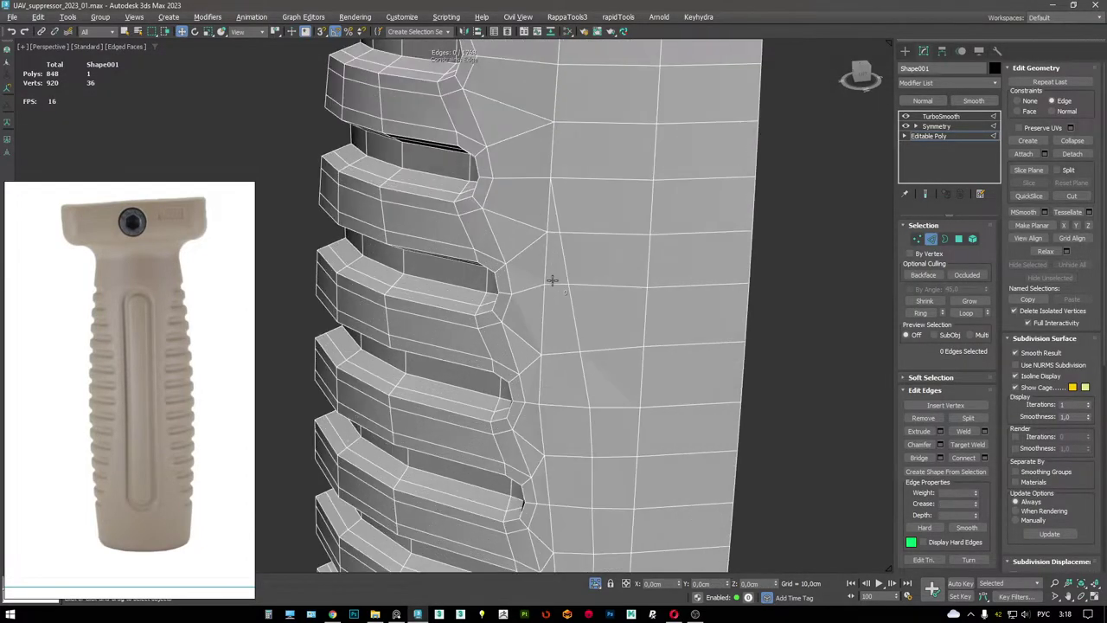
key("1")
scroll(601, 225, "down", 2)
scroll(588, 233, "up", 2)
scroll(577, 223, "down", 2)
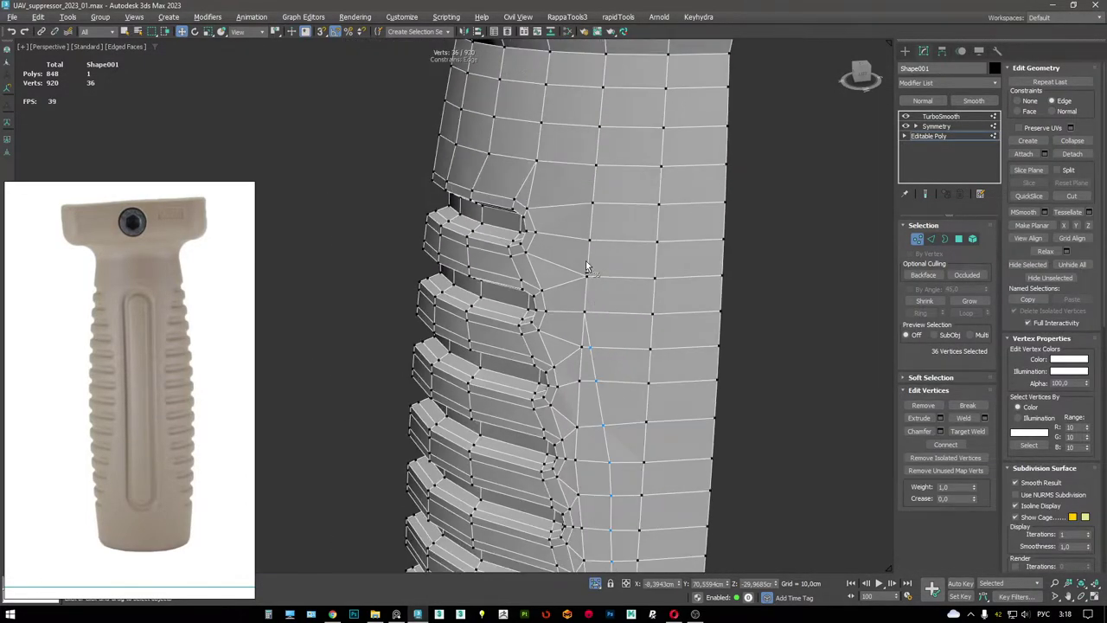
middle_click_drag(578, 223, 615, 277, "alt")
scroll(594, 316, "up", 3)
scroll(629, 296, "up", 2)
- Remove the stray edge beside the ribs and preview the TurboSmooth result without edged faces
key("2")
left_click(615, 271)
key("ctrl+BackSpace")
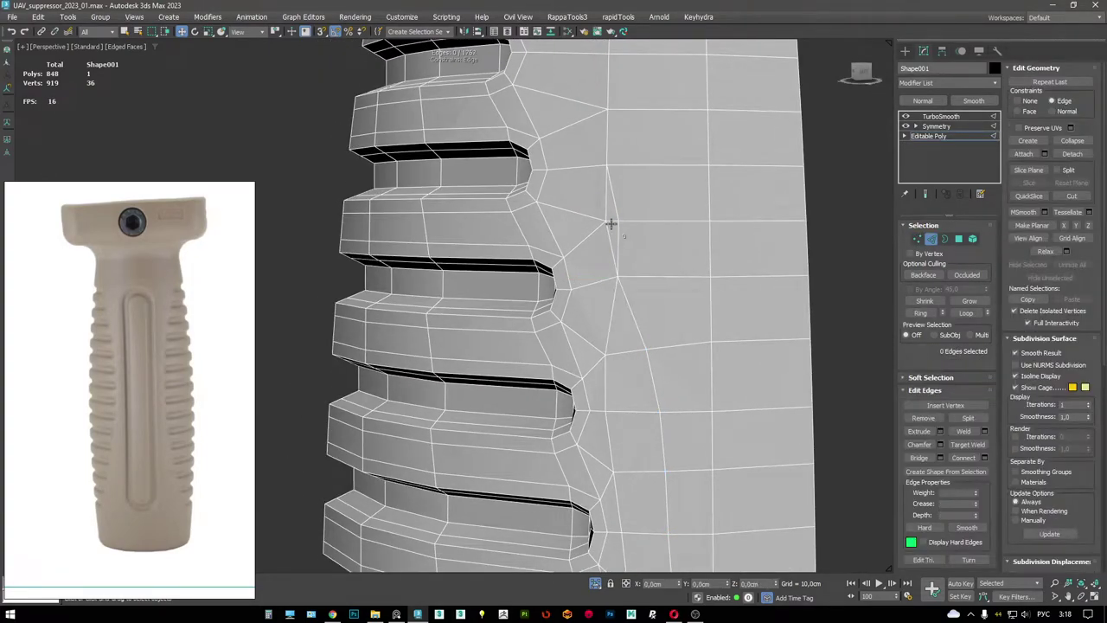
scroll(611, 240, "down", 2)
mouse_move(605, 197)
middle_mouse_down("alt")
mouse_move(618, 222)
mouse_move(583, 227)
mouse_move(655, 237)
mouse_move(608, 257)
mouse_move(622, 220)
mouse_move(573, 198)
mouse_move(564, 328)
mouse_move(576, 334)
mouse_move(630, 291)
middle_mouse_up("alt")
left_click(952, 116)
key("F4")
key("F4")
- Select the gap's open border and side edges, then Bridge the lower part with polygons
left_click(928, 135)
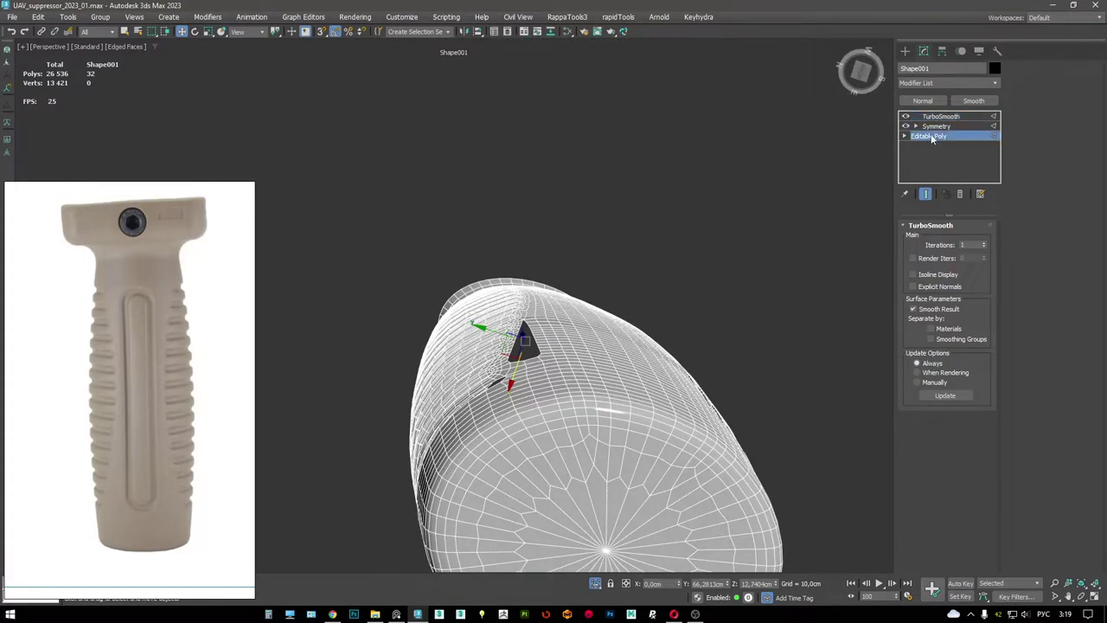
key("2")
scroll(626, 277, "up", 3)
scroll(626, 277, "up", 6)
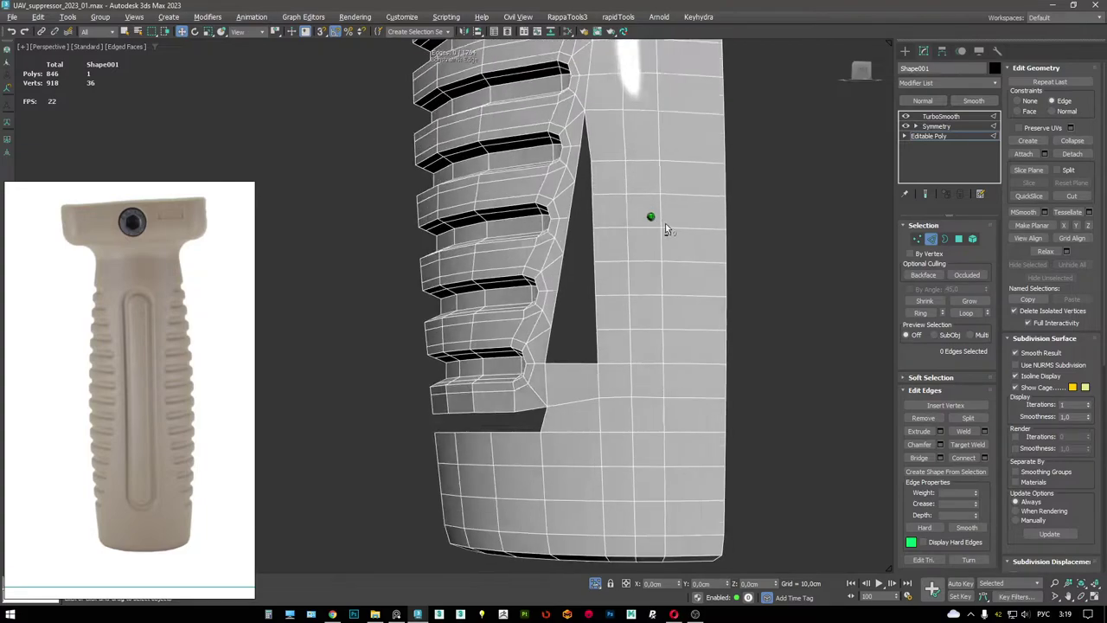
key("1")
middle_click_drag(645, 190, 645, 208, "alt")
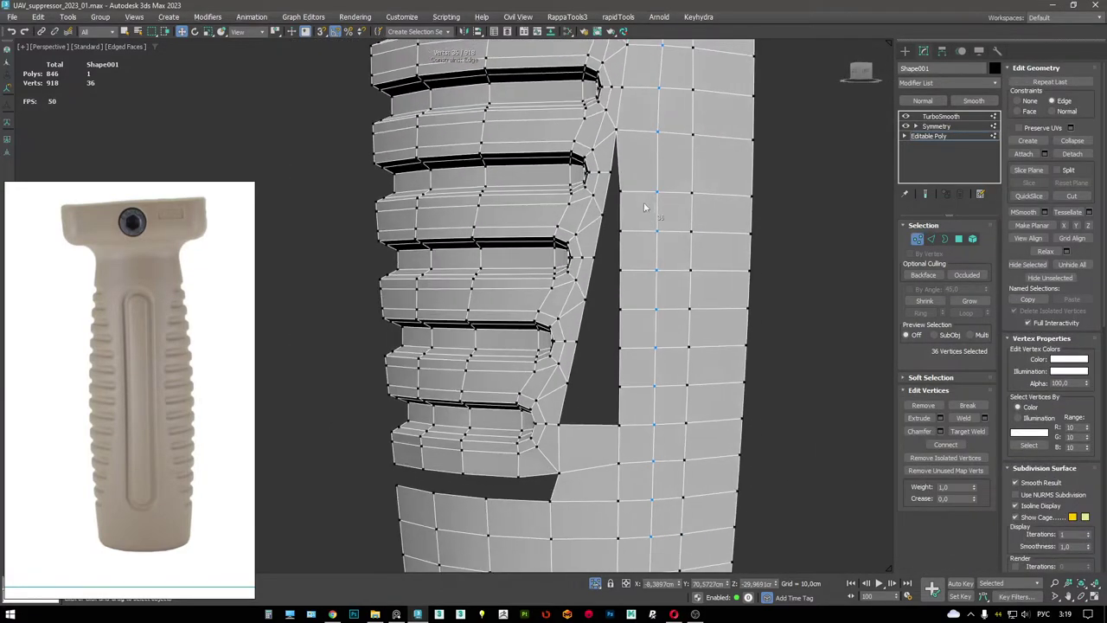
scroll(659, 219, "up", 5)
key("3")
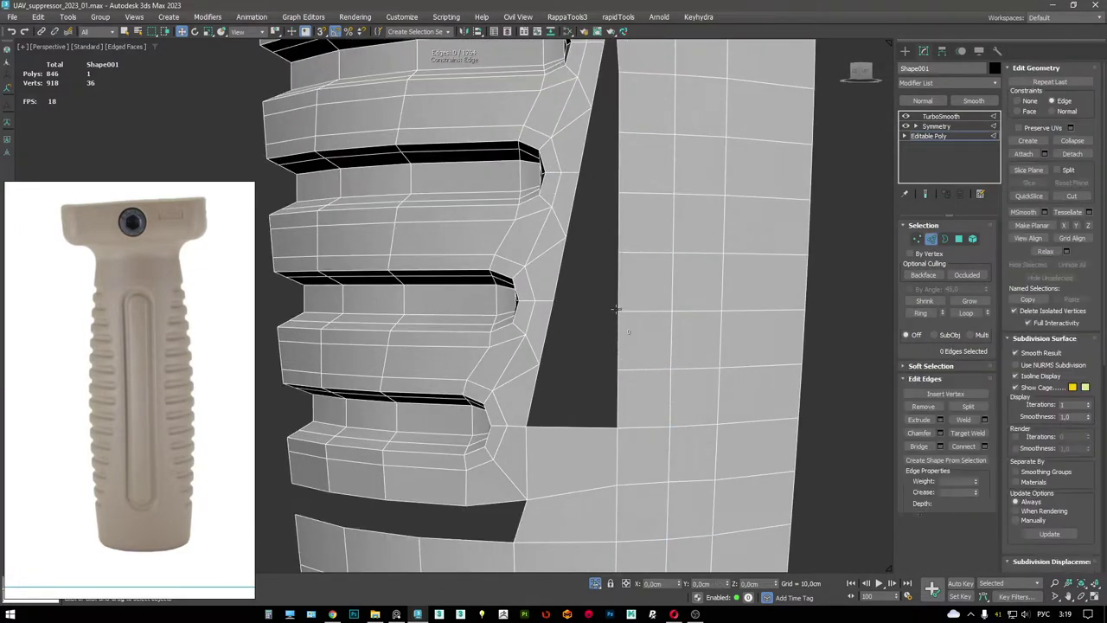
left_click(620, 279)
middle_click_drag(621, 279, 567, 167, "alt")
key("2")
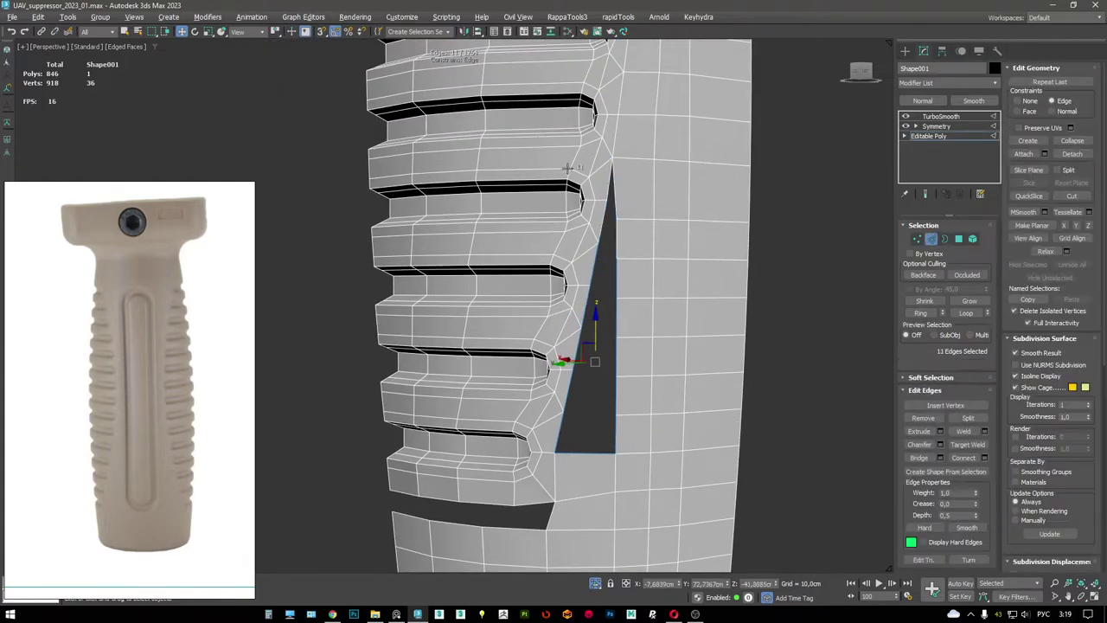
left_click_drag(644, 257, 645, 257, "alt")
middle_click_drag(645, 256, 634, 200)
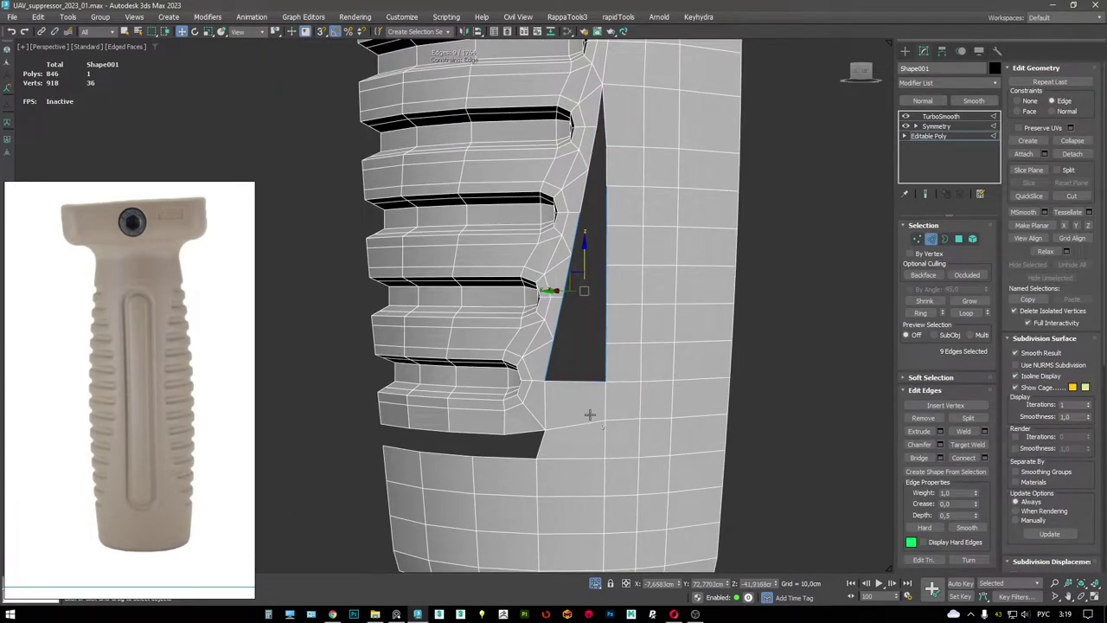
key("shift+b")
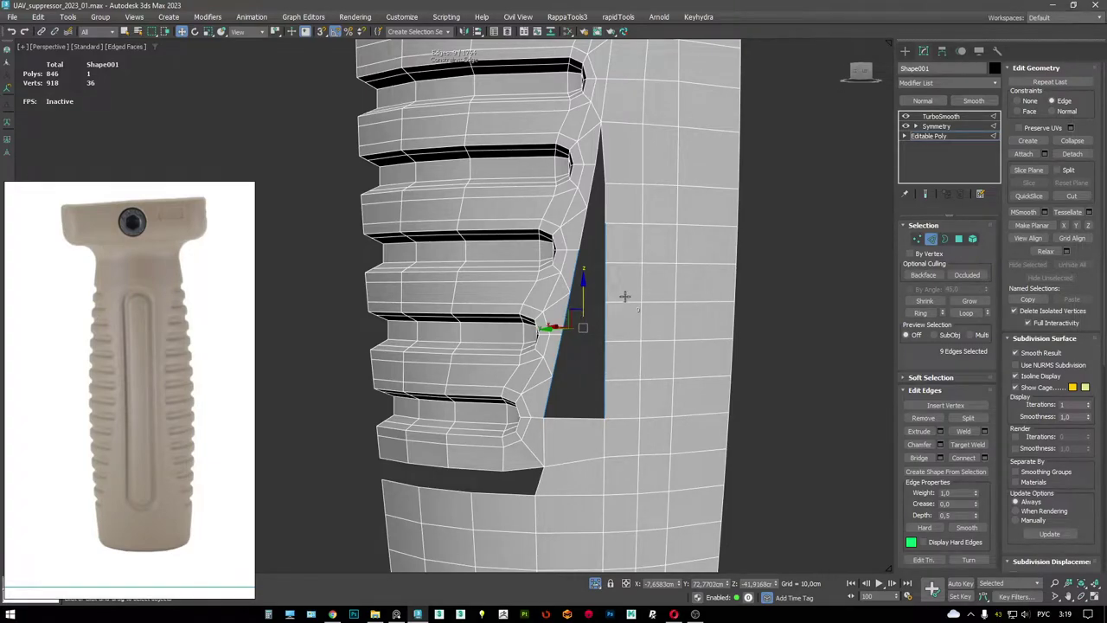
- Cut additional edges across the newly bridged area of the grip
scroll(614, 251, "up", 5)
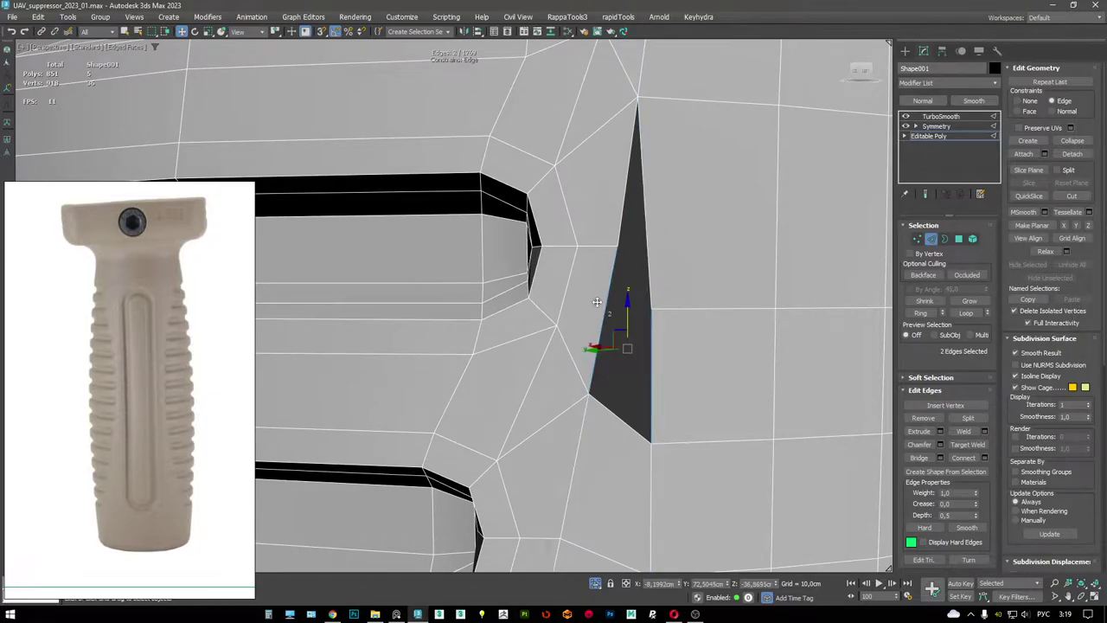
scroll(597, 301, "down", 8)
key("3")
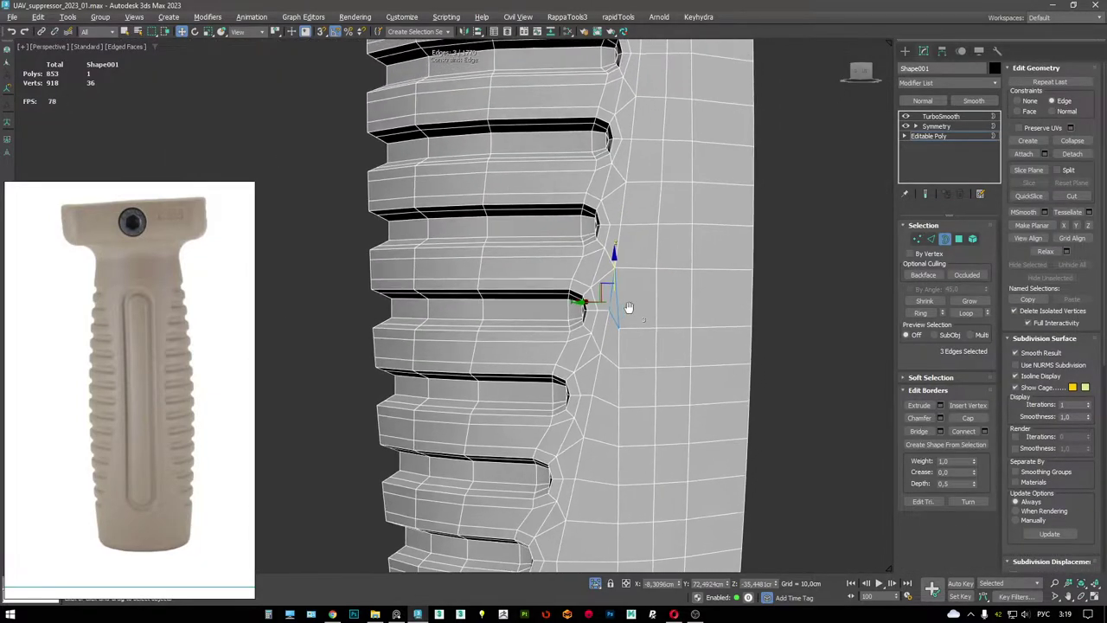
scroll(629, 307, "down", 3)
key("1")
scroll(635, 291, "up", 3)
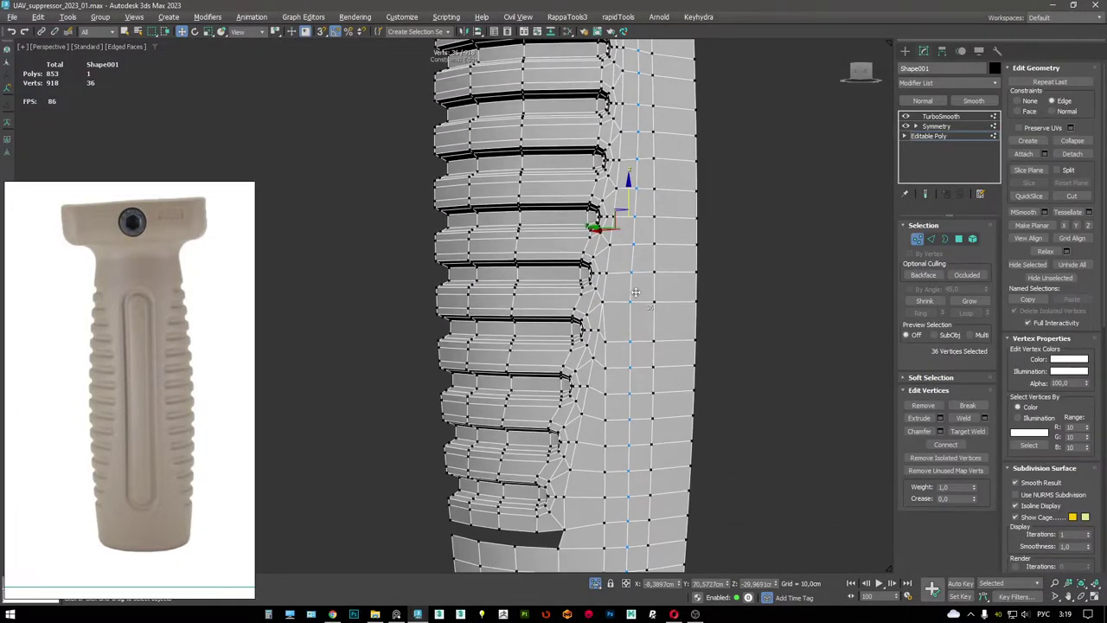
middle_click_drag(635, 292, 597, 300, "alt")
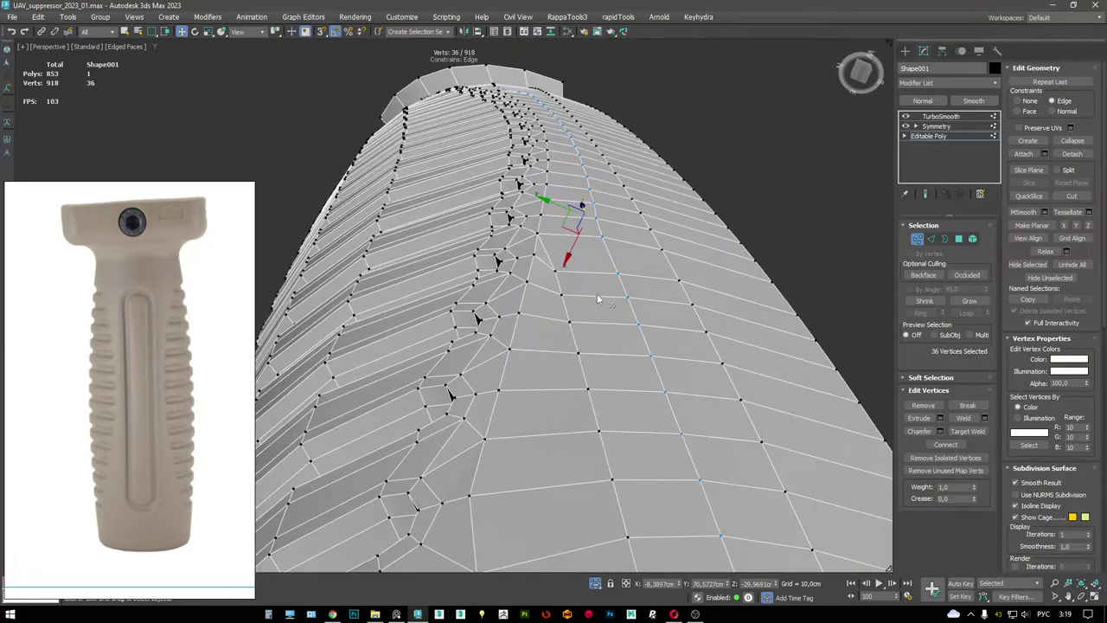
scroll(597, 300, "down", 3)
scroll(603, 188, "up", 3)
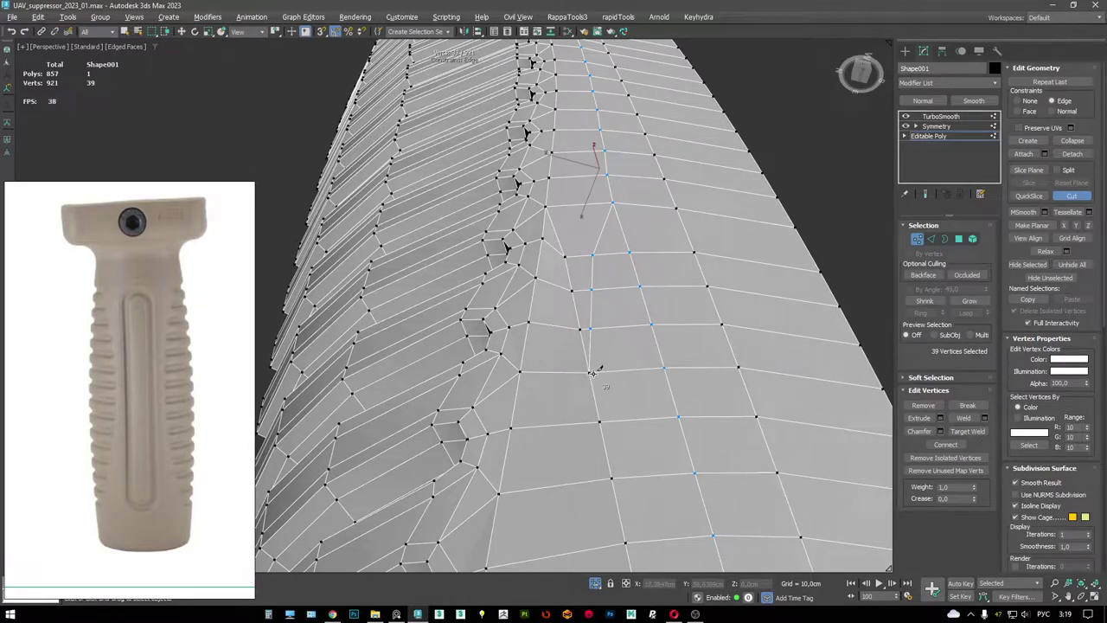
key("2")
key("w")
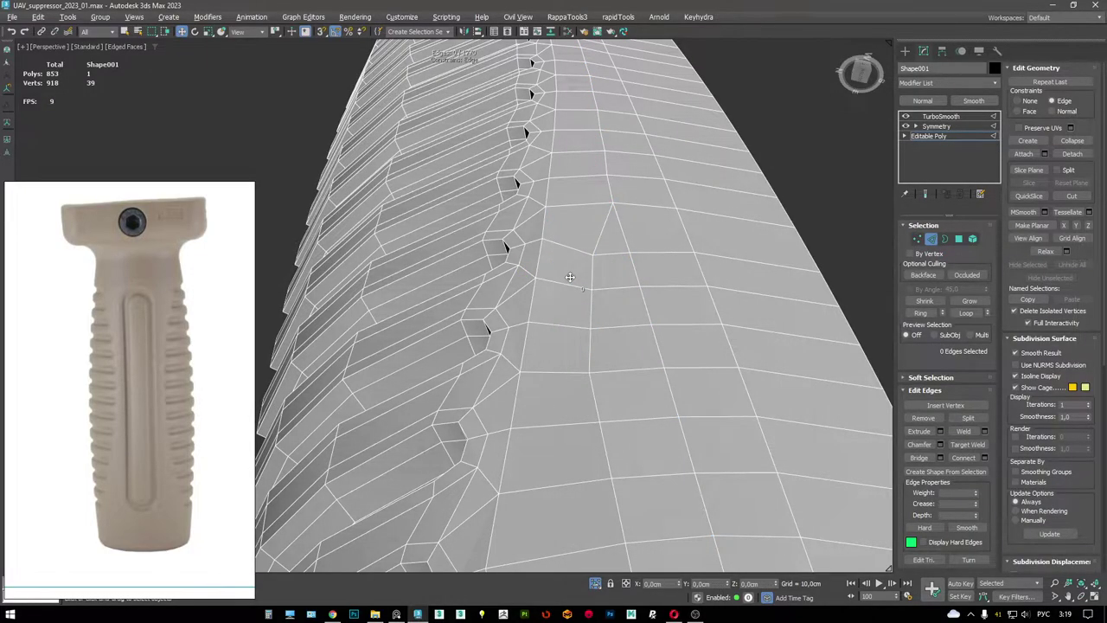
middle_click_drag(570, 277, 646, 403, "alt")
- Select a polygon beside the filled gap and an edge on the grip's top
key("4")
left_click(600, 327)
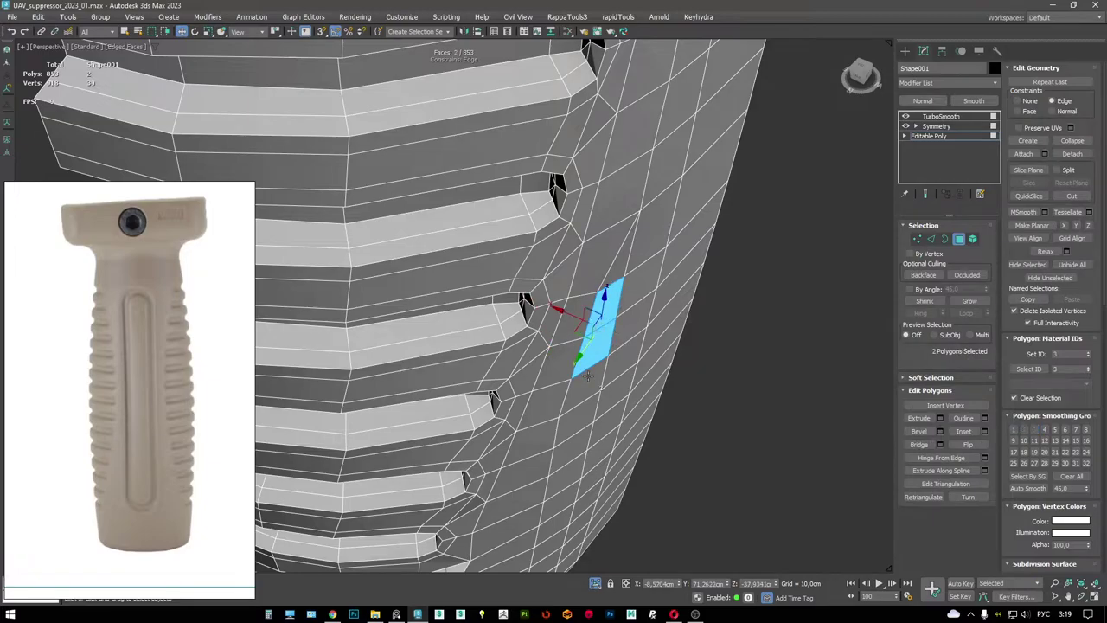
middle_click_drag(588, 377, 576, 263, "alt")
mouse_move(586, 225)
middle_mouse_down("alt")
mouse_move(572, 221)
mouse_move(566, 271)
mouse_move(554, 206)
mouse_move(574, 213)
mouse_move(562, 240)
mouse_move(588, 232)
mouse_move(610, 244)
mouse_move(596, 241)
middle_mouse_up("alt")
key("2")
left_click(597, 240)
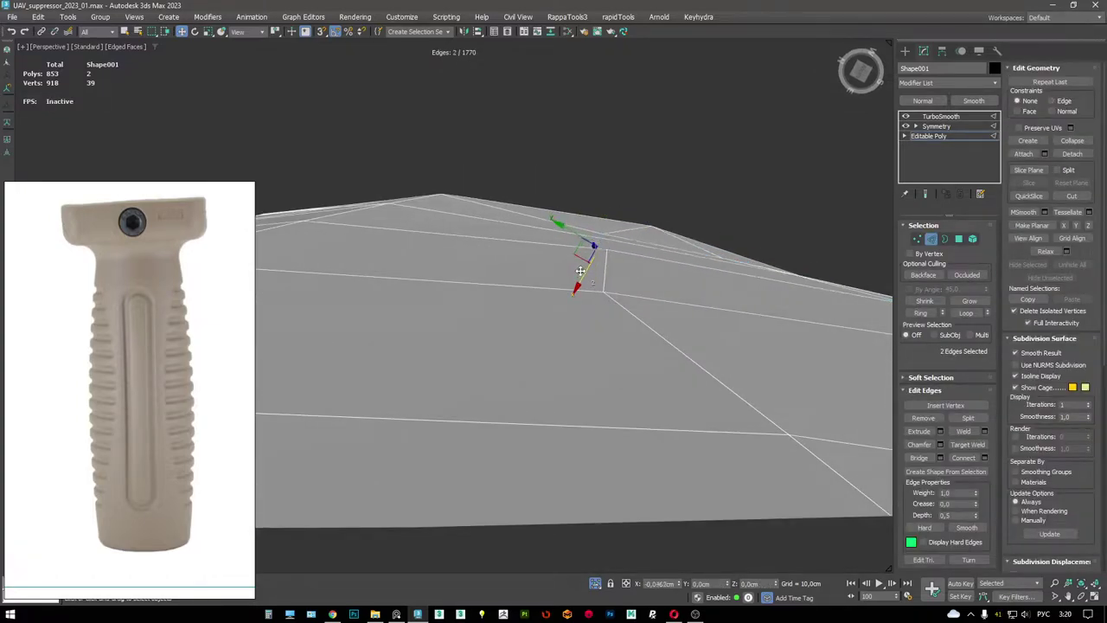
middle_click_drag(651, 243, 571, 315, "alt")
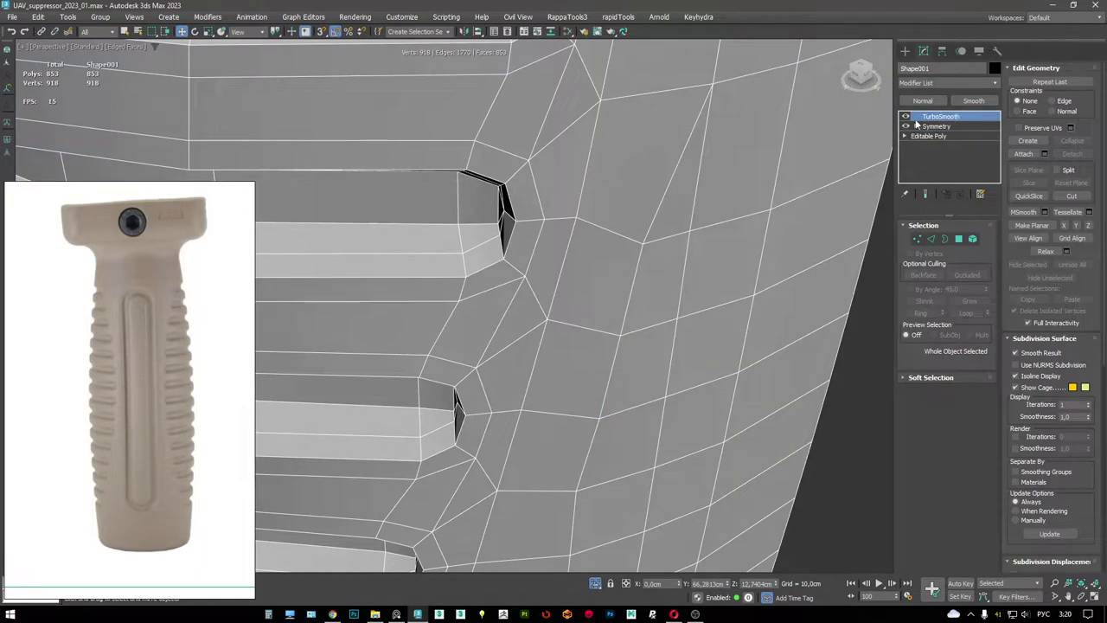
- Compare the TurboSmooth result with the base cage around the grip's bottom
left_click(940, 116)
key("F4")
middle_click_drag(562, 260, 648, 221, "alt")
scroll(648, 221, "up", 5)
key("F4")
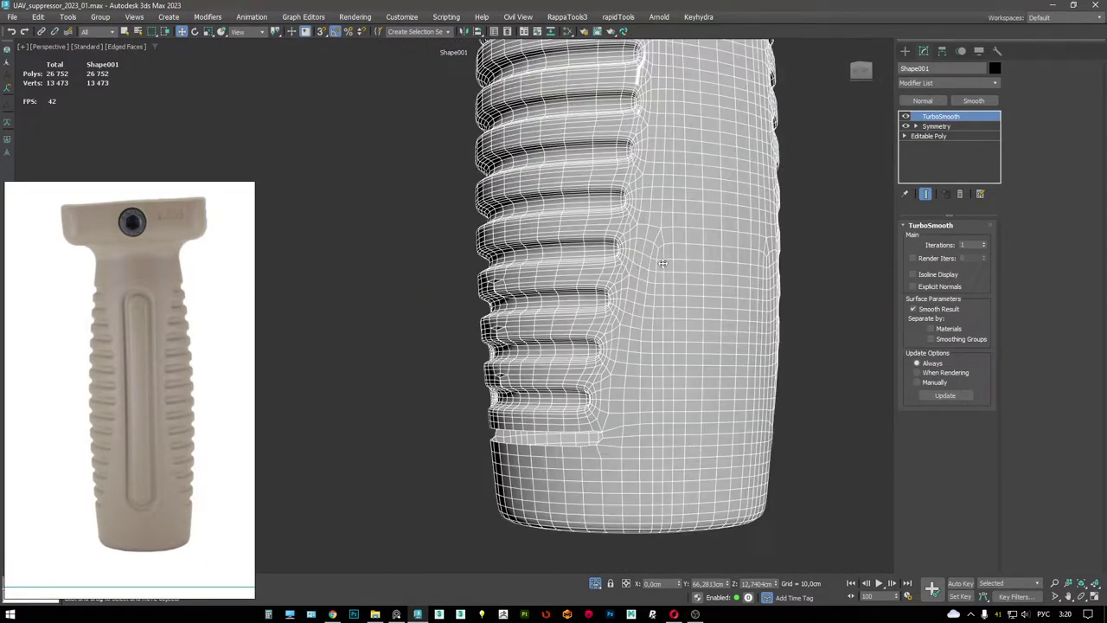
key("F4")
middle_click_drag(637, 165, 640, 182, "alt")
key("F4")
key("F4")
left_click(930, 136)
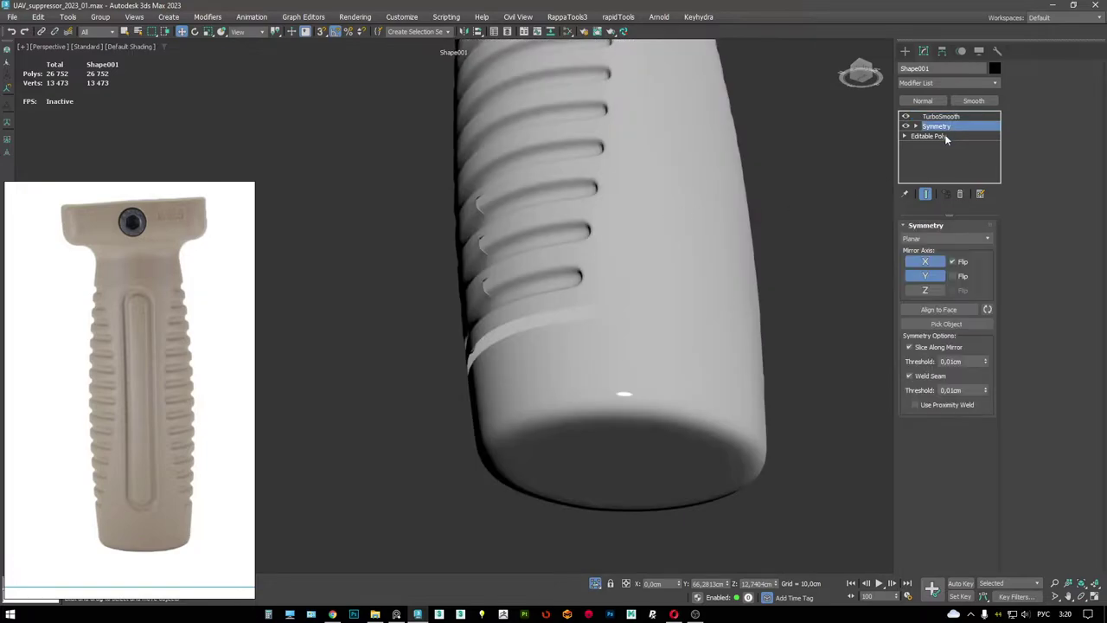
key("F4")
middle_click_drag(657, 250, 754, 211, "alt")
scroll(643, 246, "up", 3)
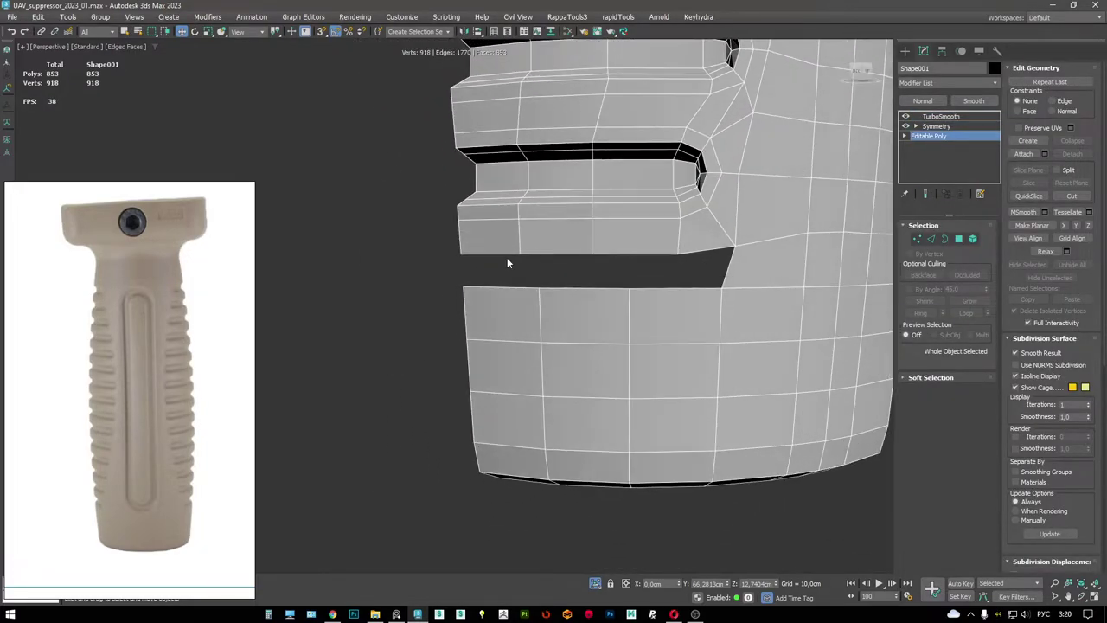
left_click(942, 116)
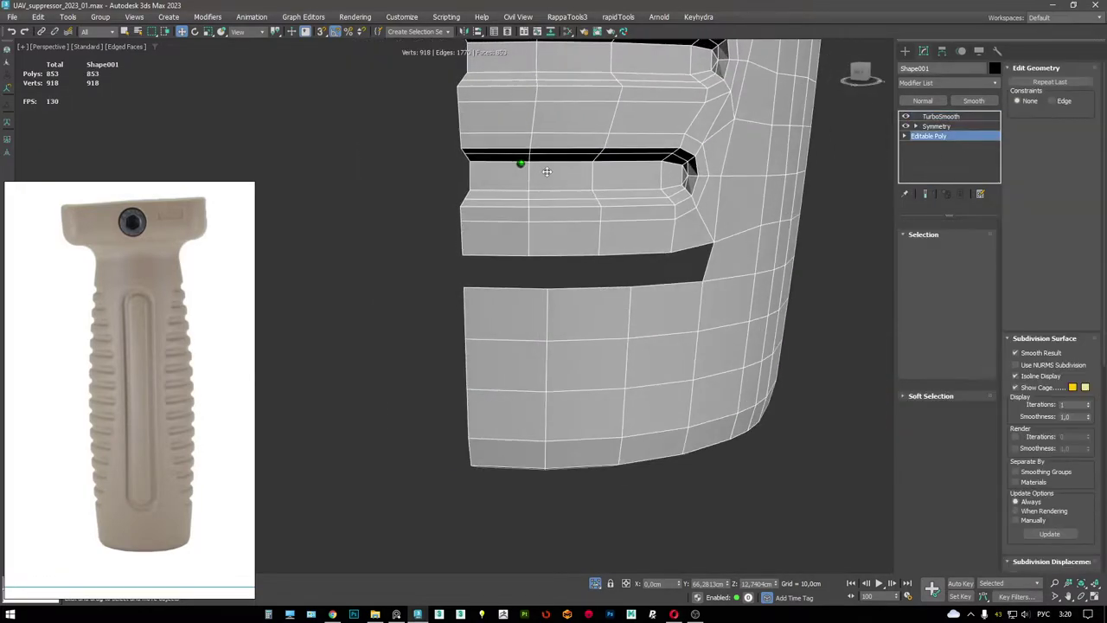
middle_click_drag(522, 165, 507, 347, "alt")
- Flatten the grip's bottom edges with Make Planar along X
key("2")
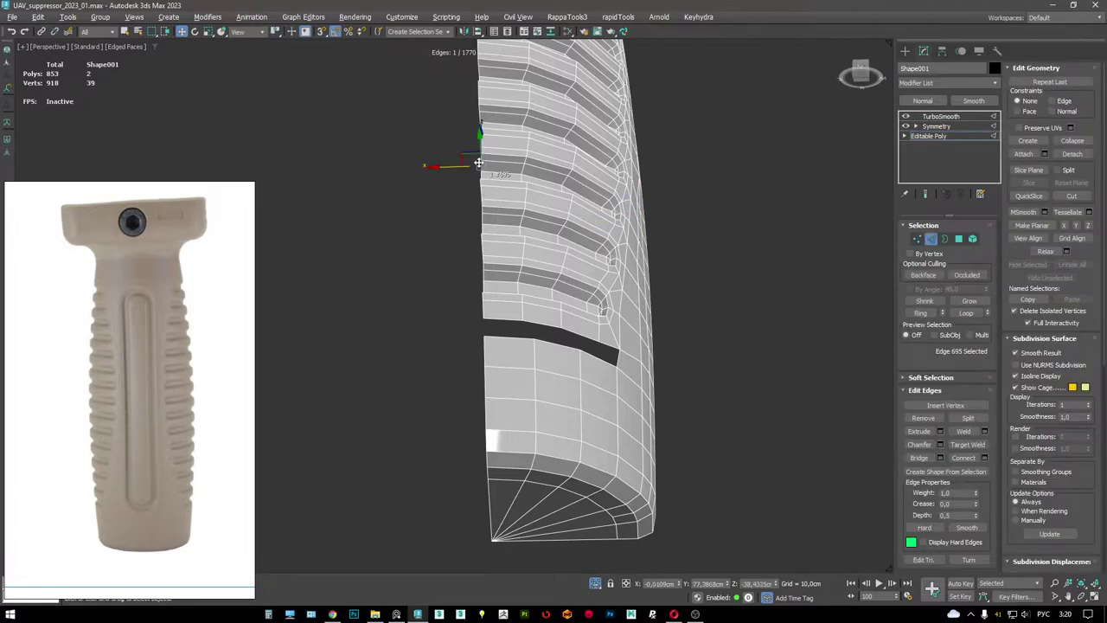
middle_click_drag(484, 186, 616, 294, "alt")
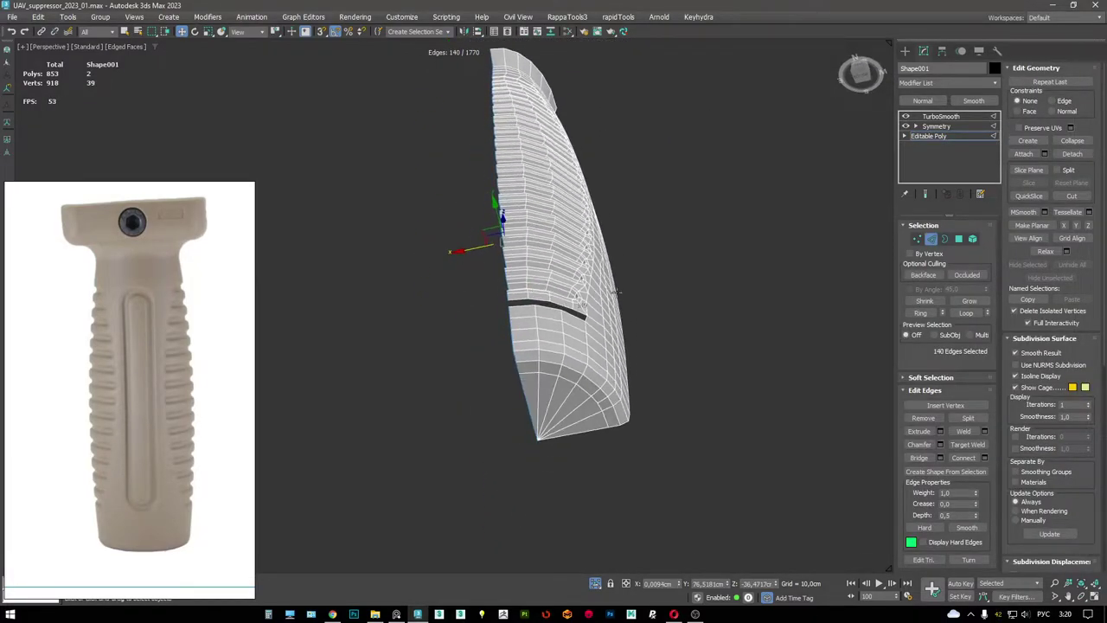
left_click(1067, 224)
scroll(564, 310, "up", 6)
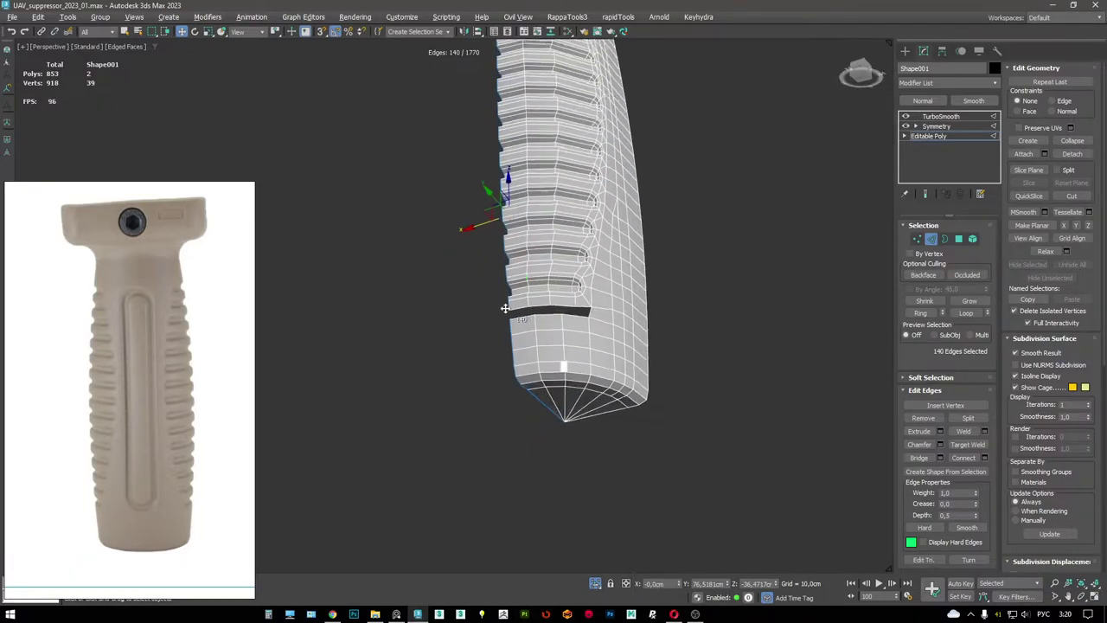
scroll(529, 330, "down", 4)
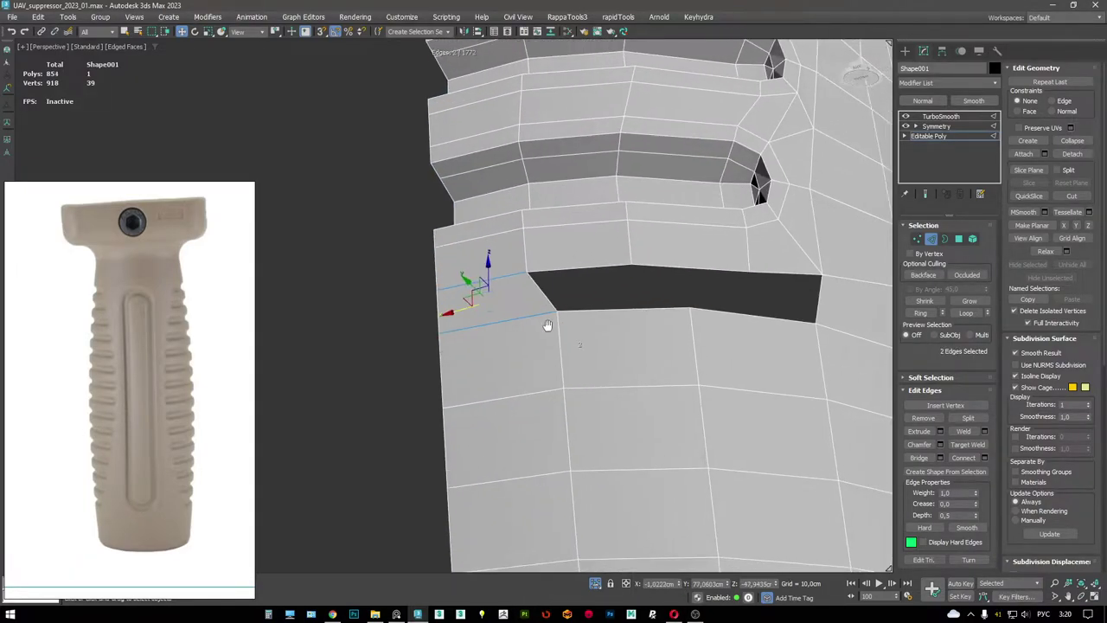
middle_click_drag(549, 321, 557, 289, "alt")
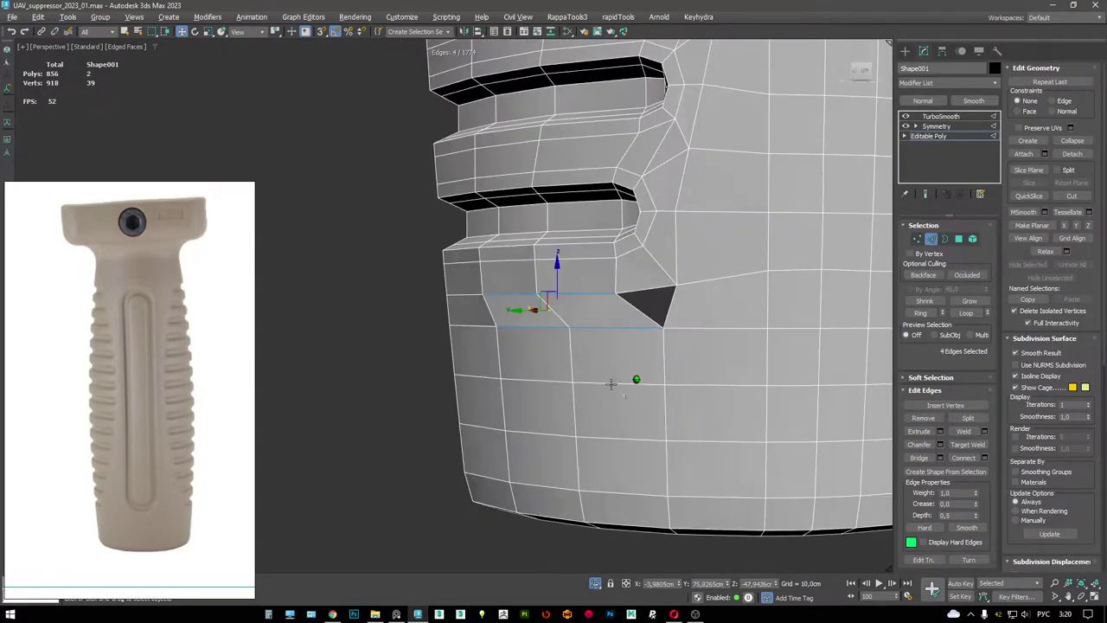
- Cap the slot opening below the ribs and clear the border selection
left_click(675, 302)
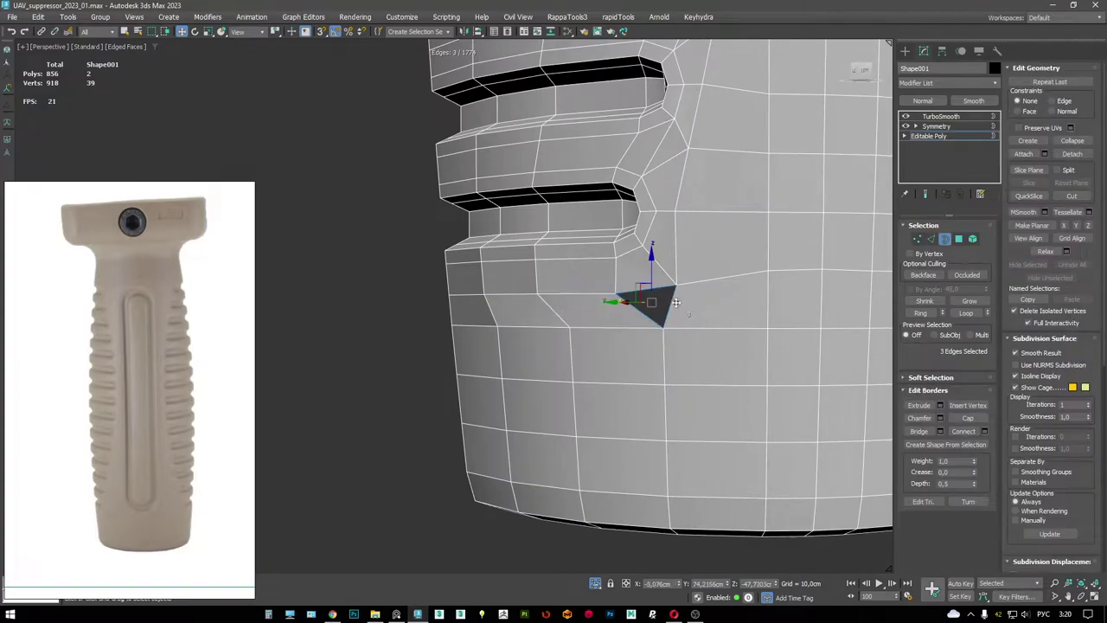
scroll(826, 334, "down", 3)
scroll(549, 294, "up", 5)
left_click(549, 294)
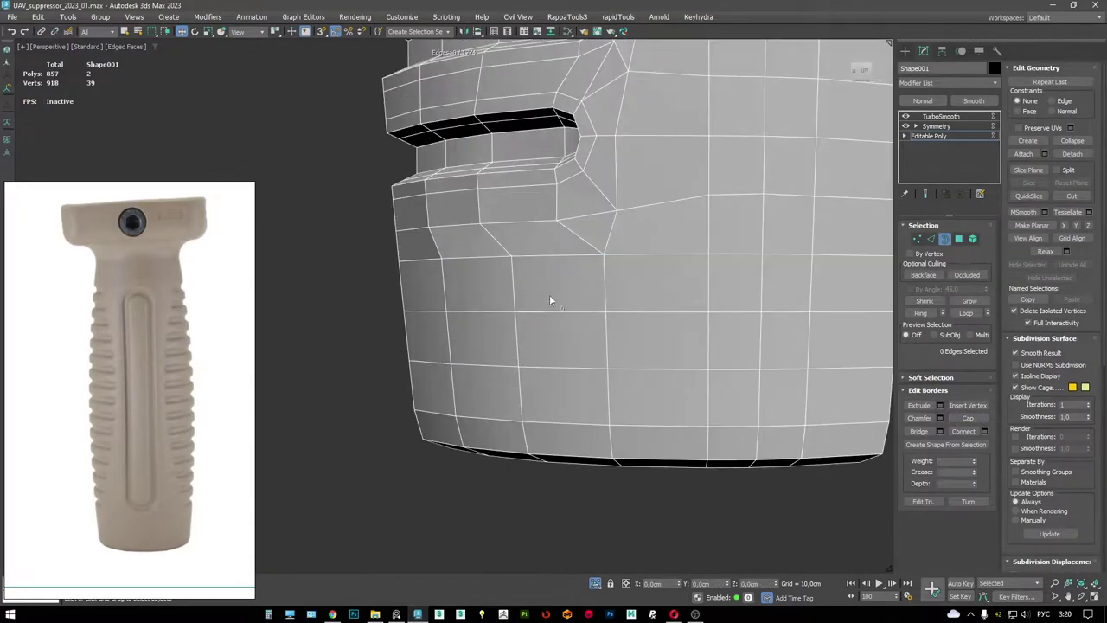
scroll(569, 280, "up", 1)
middle_click_drag(569, 279, 569, 242, "alt")
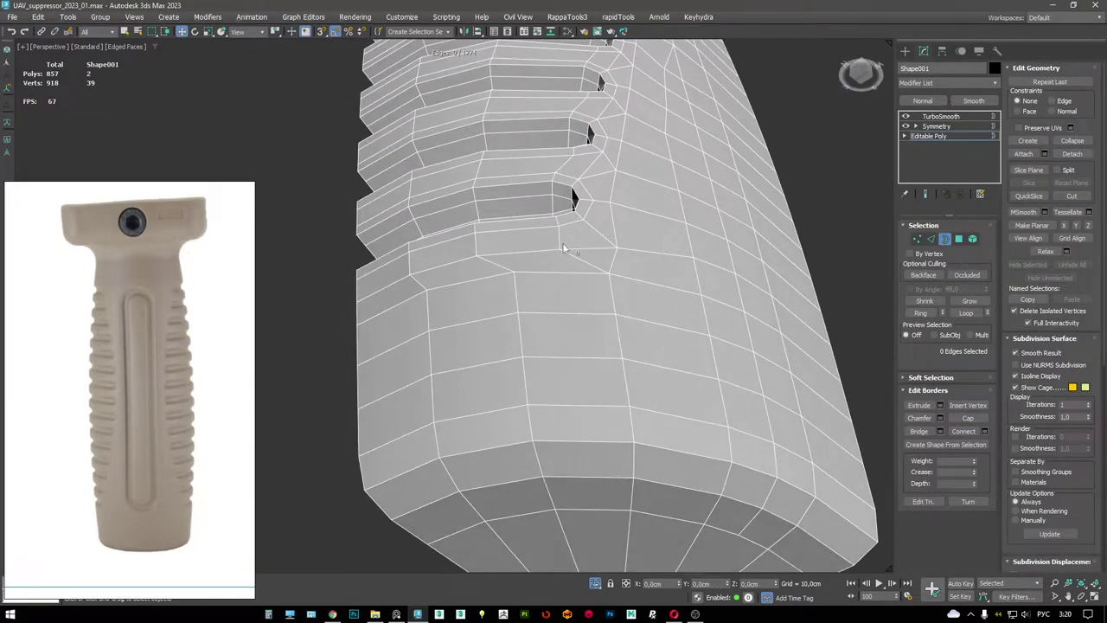
- Cut new edges on the grip's front and remove the unwanted edges
key("1")
mouse_move(539, 338)
middle_mouse_down("alt")
mouse_move(545, 353)
mouse_move(561, 351)
mouse_move(548, 344)
middle_mouse_up("alt")
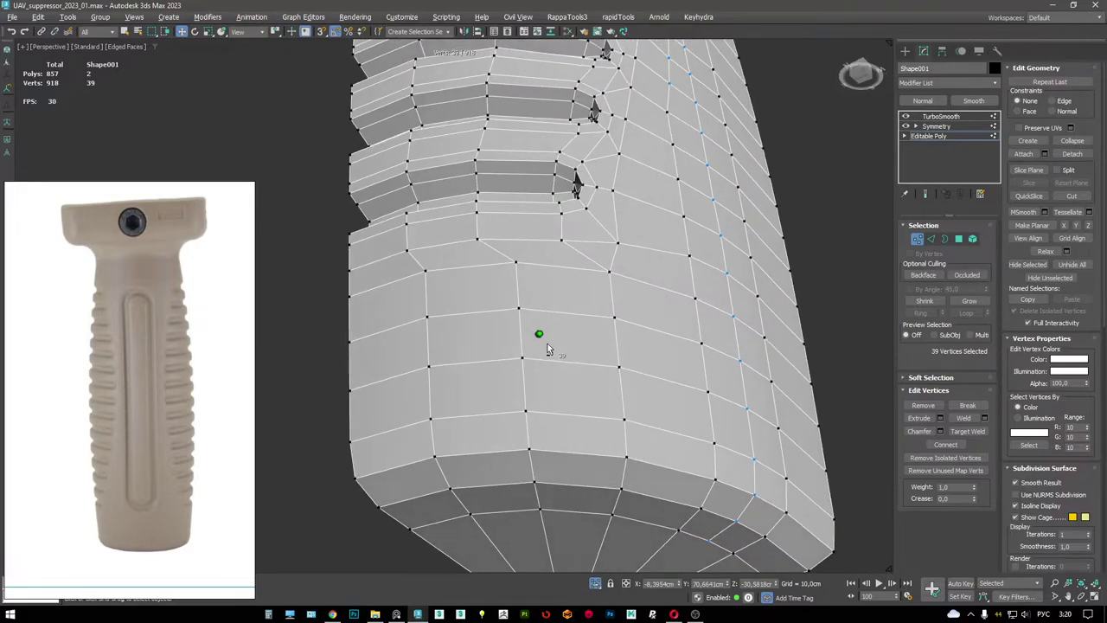
key("alt+c")
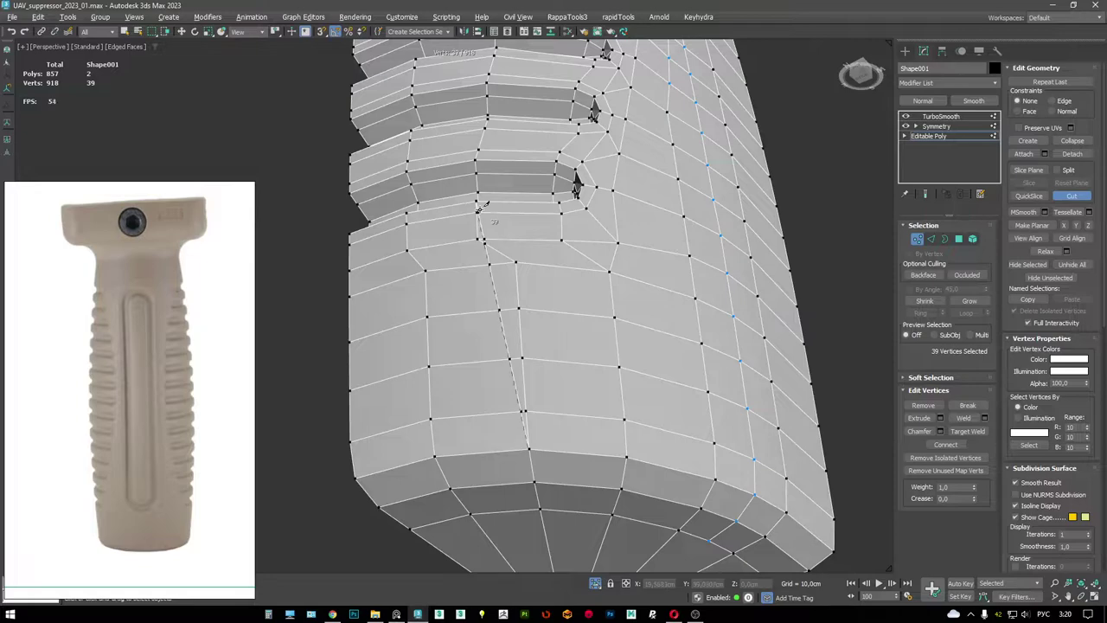
scroll(479, 210, "up", 3)
scroll(497, 214, "down", 5)
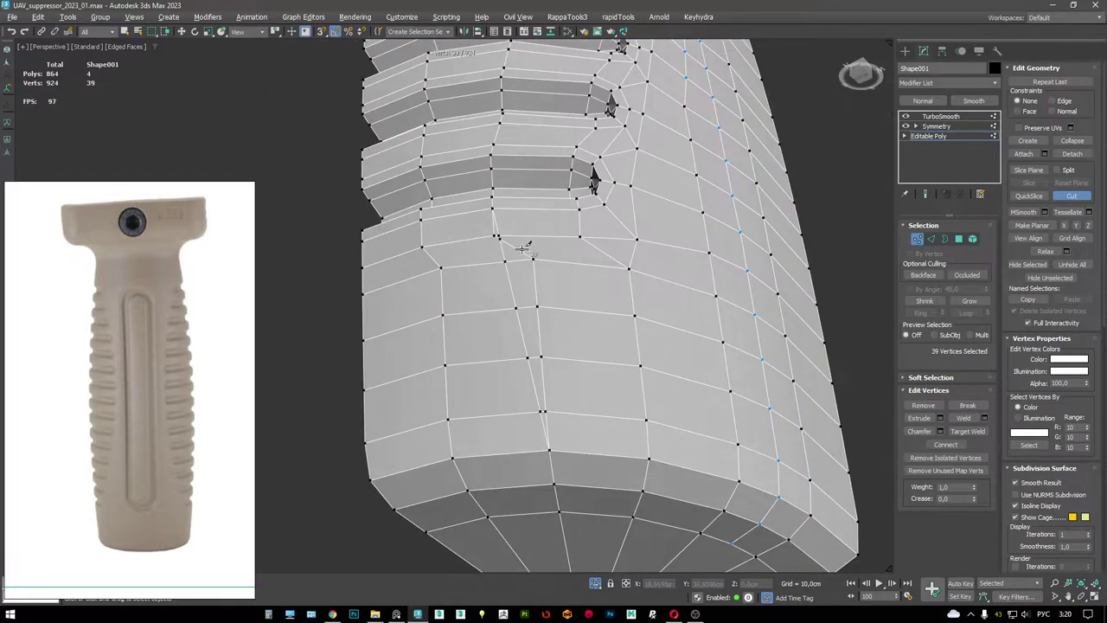
key("2")
key("w")
left_click(524, 251)
key("ctrl+BackSpace")
middle_click_drag(536, 257, 489, 416, "alt")
- Select the edge column and adjust the vertices around the lowest groove's end
key("1")
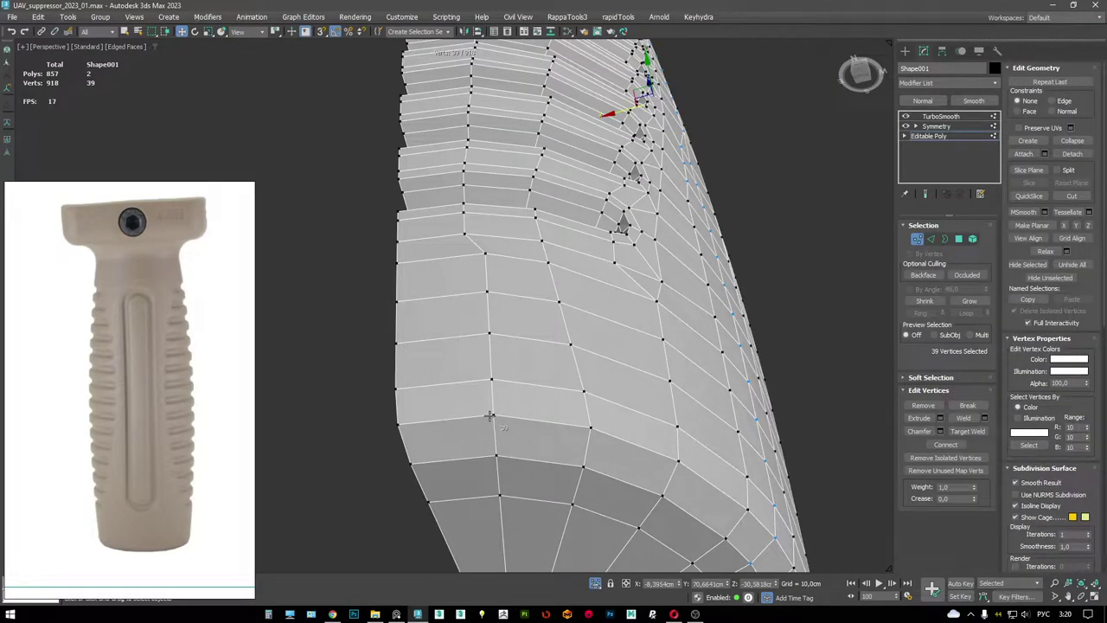
key("2")
key("w")
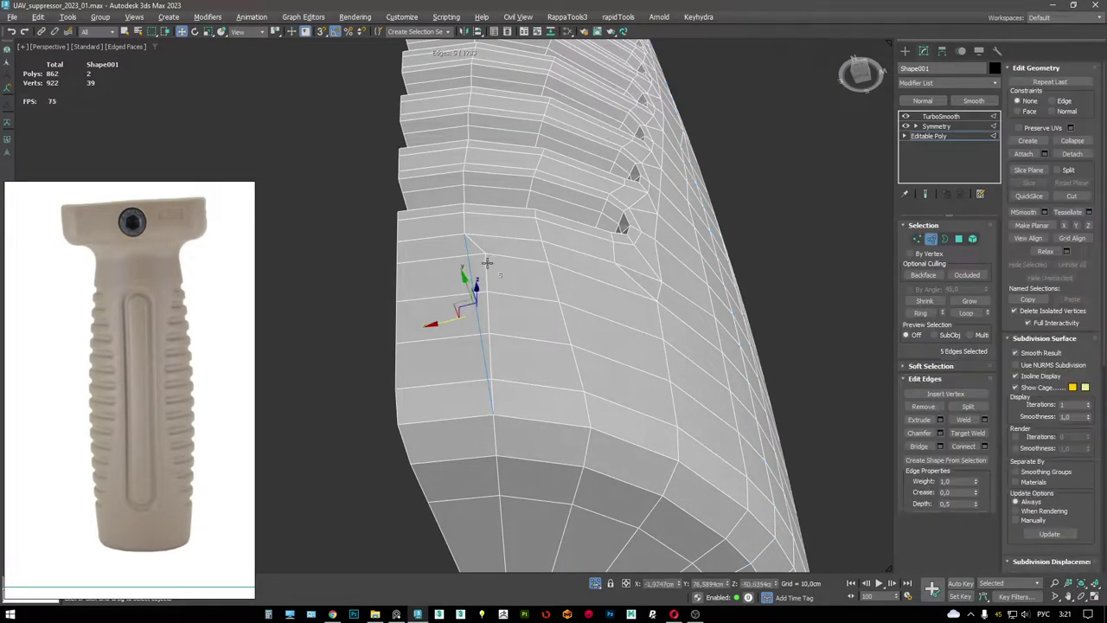
double_click(486, 264)
key("F3")
key("F3")
mouse_move(504, 263)
middle_mouse_down("alt")
mouse_move(541, 291)
mouse_move(551, 334)
mouse_move(592, 315)
middle_mouse_up("alt")
key("1")
left_click(521, 260)
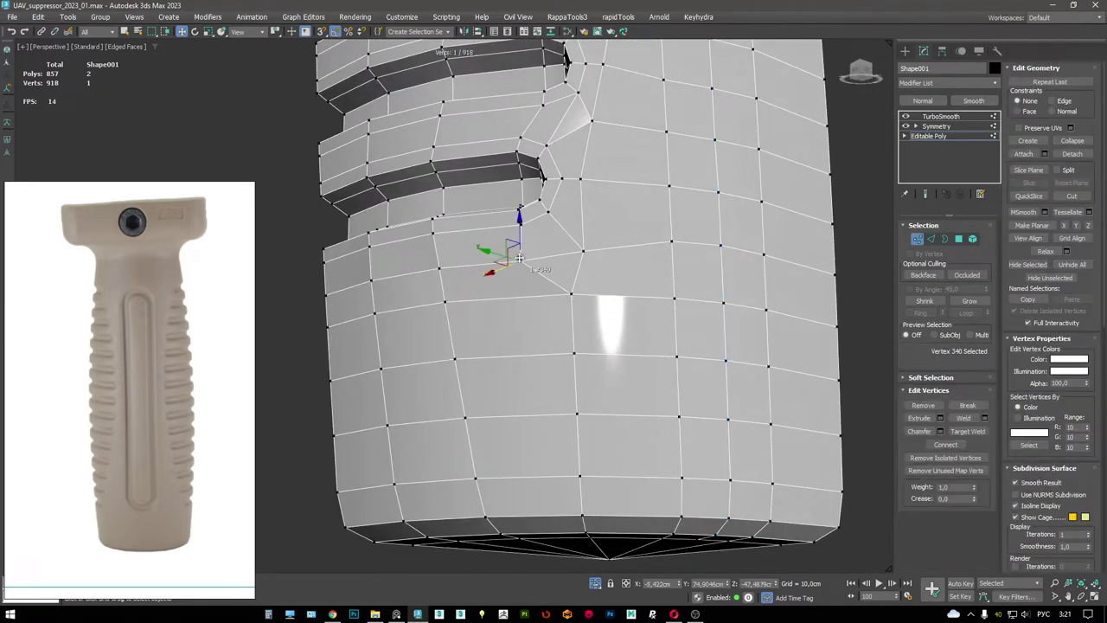
middle_click_drag(522, 260, 509, 266, "alt")
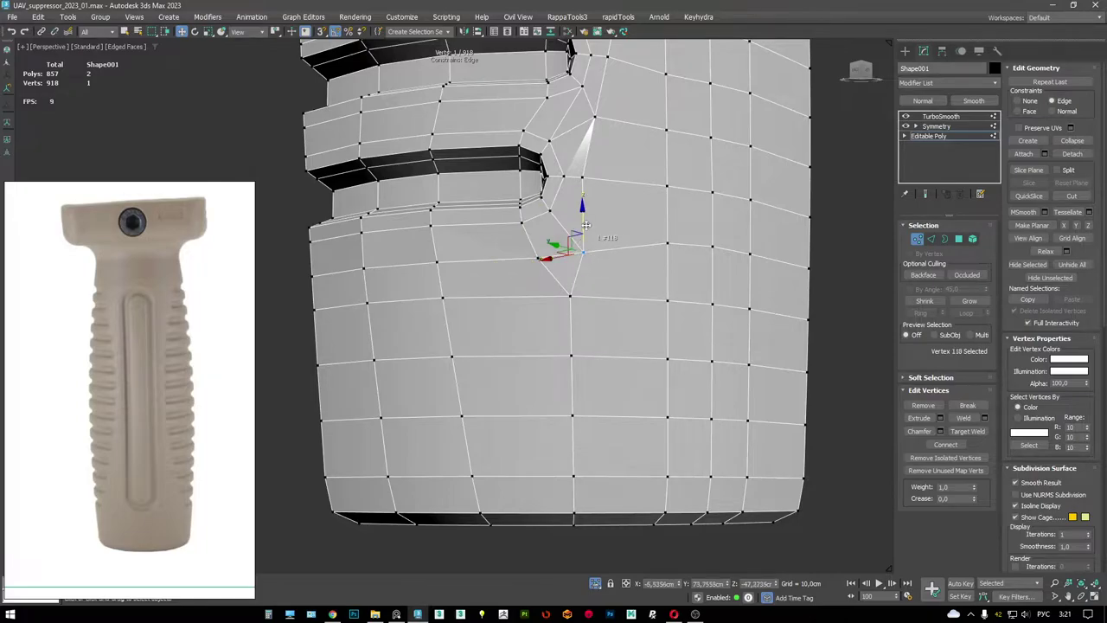
mouse_move(589, 212)
middle_mouse_down("alt")
mouse_move(550, 229)
mouse_move(605, 216)
mouse_move(578, 259)
mouse_move(582, 303)
mouse_move(553, 291)
mouse_move(600, 299)
mouse_move(618, 324)
mouse_move(600, 317)
middle_mouse_up("alt")
left_click(558, 288)
key("2")
key("F4")
- Inspect the smoothed grip with the references and gun shown again
key("ctrl+Up")
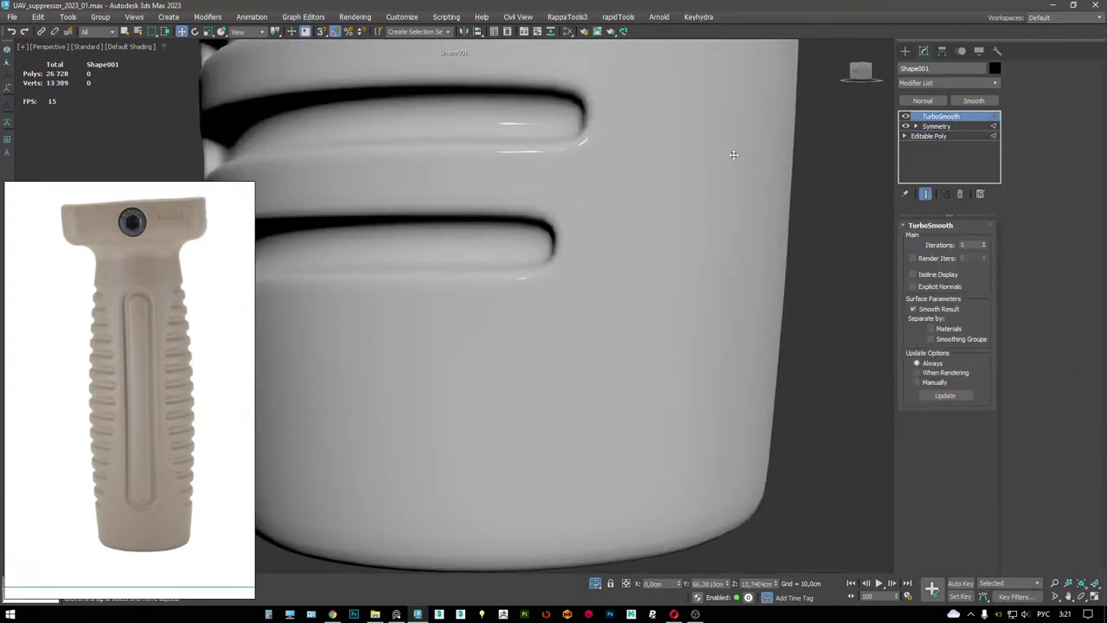
scroll(734, 154, "down", 5)
middle_click_drag(568, 251, 516, 226, "alt")
scroll(566, 391, "up", 5)
scroll(566, 262, "down", 5)
scroll(569, 240, "up", 3)
middle_click_drag(581, 260, 586, 300, "alt")
key("alt+q")
key("F4")
middle_click_drag(590, 227, 614, 227, "alt")
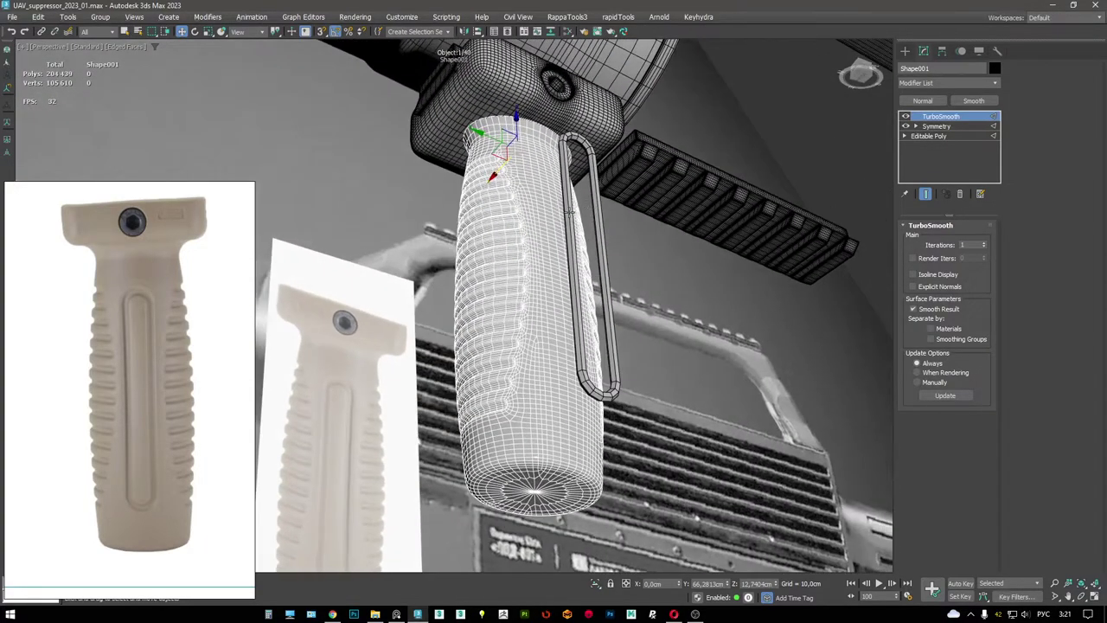
- Turn off TurboSmooth's display on the grip to show the base mesh
left_click(571, 260)
middle_click_drag(570, 259, 563, 173, "alt")
scroll(556, 93, "up", 3)
middle_click_drag(556, 92, 588, 259, "alt")
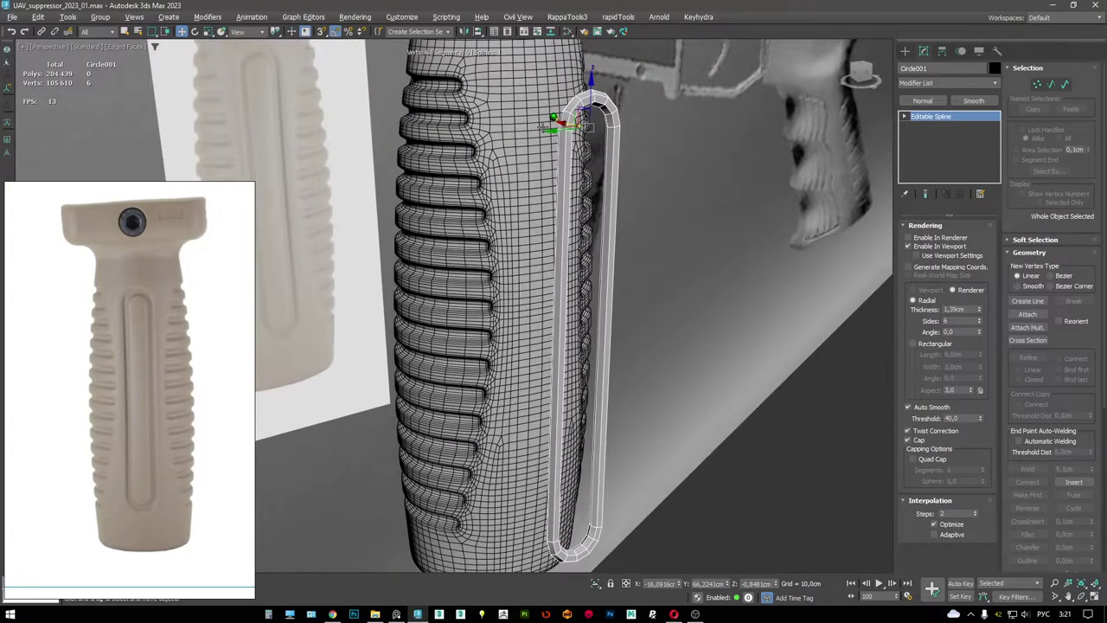
left_click(597, 346)
left_click(905, 116)
middle_click_drag(558, 118, 644, 183)
- Select Circle001 and shift it slightly along X in wireframe view
left_click(594, 126)
key("F3")
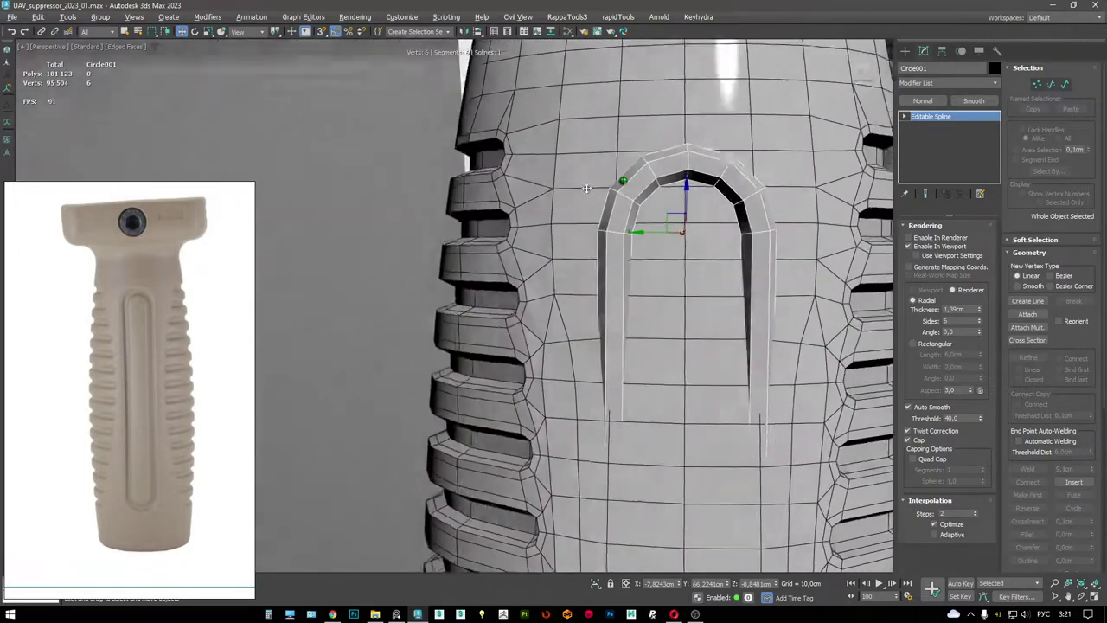
middle_click_drag(586, 188, 594, 174, "alt")
scroll(595, 175, "down", 5)
key("F3")
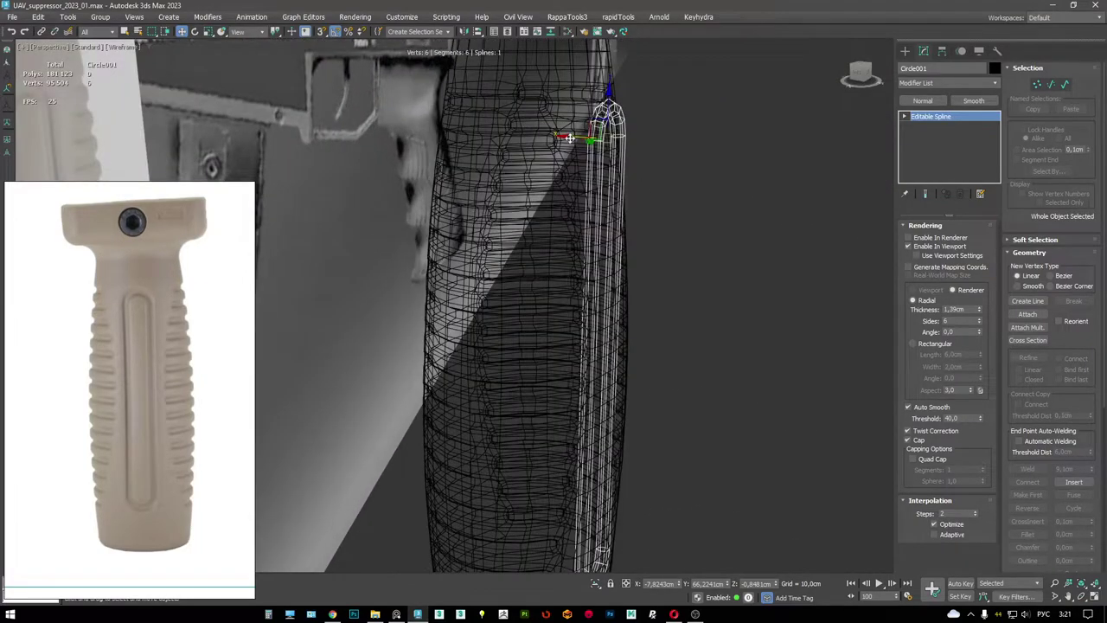
left_click_drag(585, 138, 597, 139)
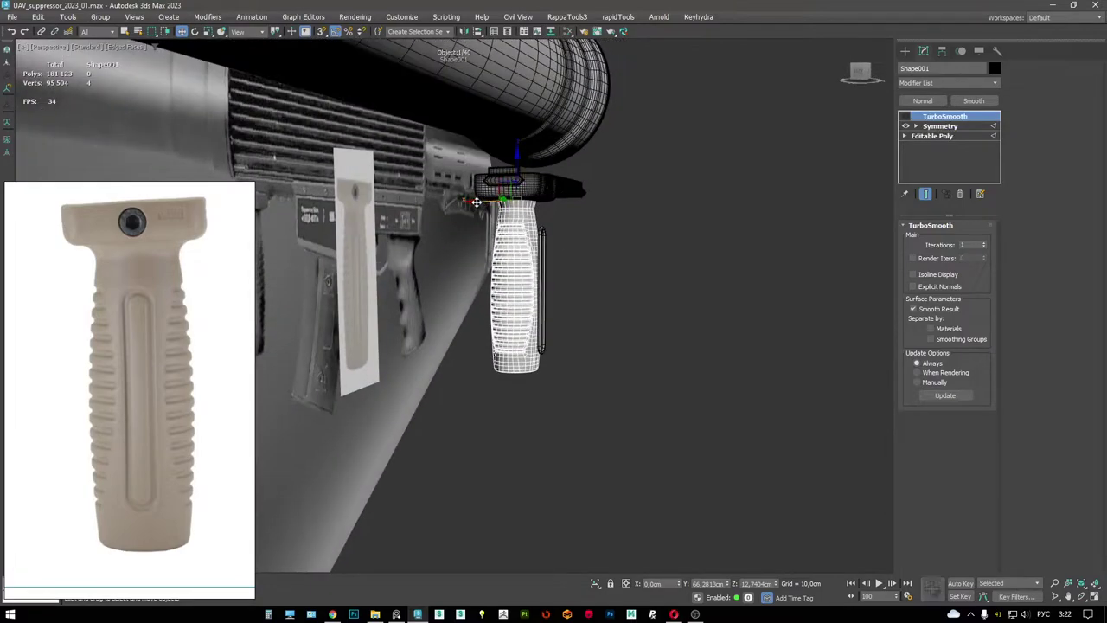
- Clone the grip as Shape005 and store the copy on the temp layer
left_click_drag(476, 201, 451, 202, "shift")
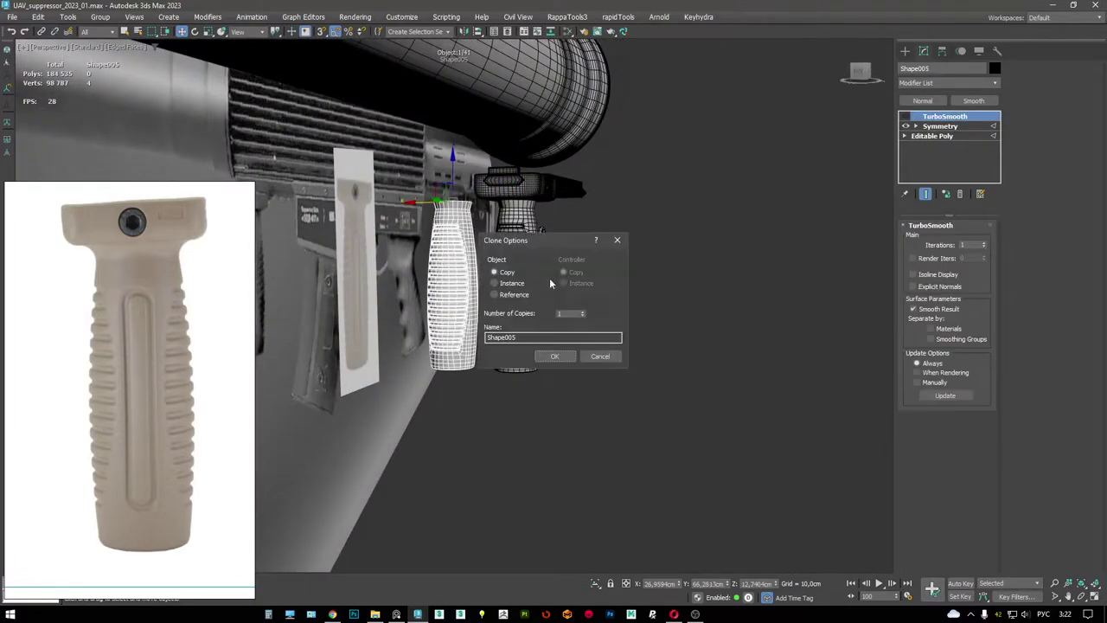
left_click(556, 356)
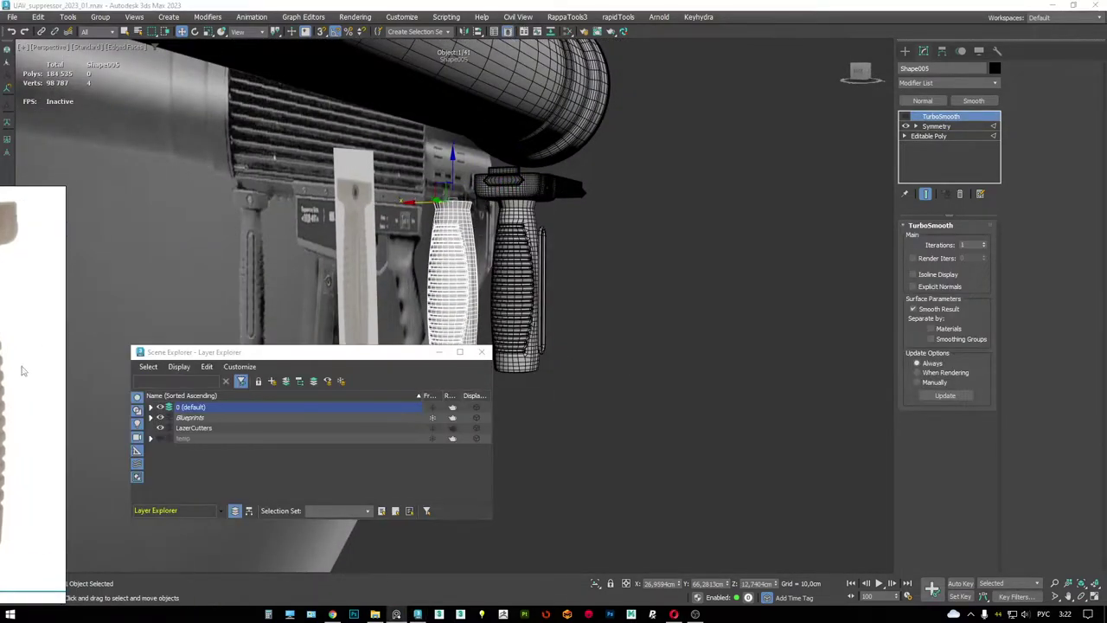
left_click(170, 438)
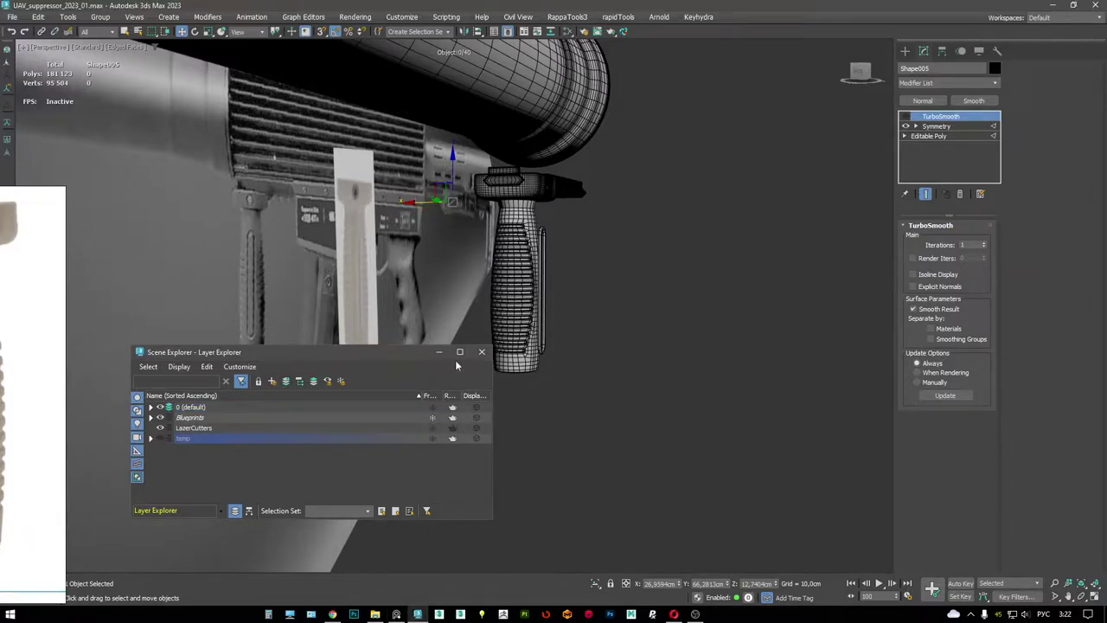
left_click(482, 351)
- Reselect the grip mesh, then the groove outline spline
scroll(623, 283, "up", 5)
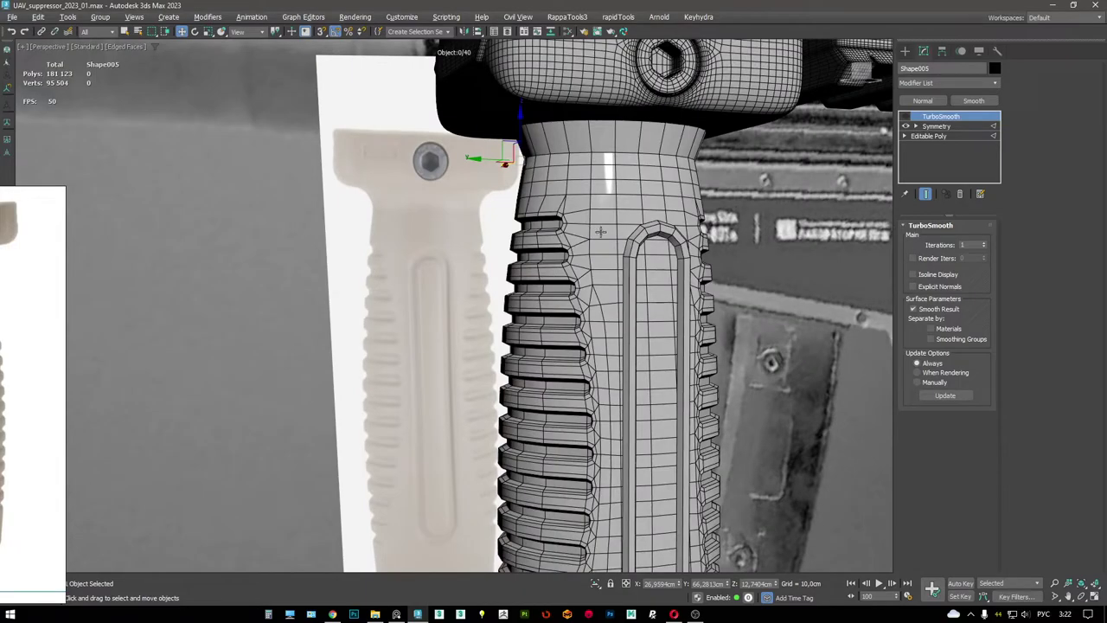
left_click(636, 213)
left_click(661, 232)
middle_click_drag(661, 232, 553, 190, "alt")
- Put the groove outline in segment mode and frame it in a single maximized side view
key("2")
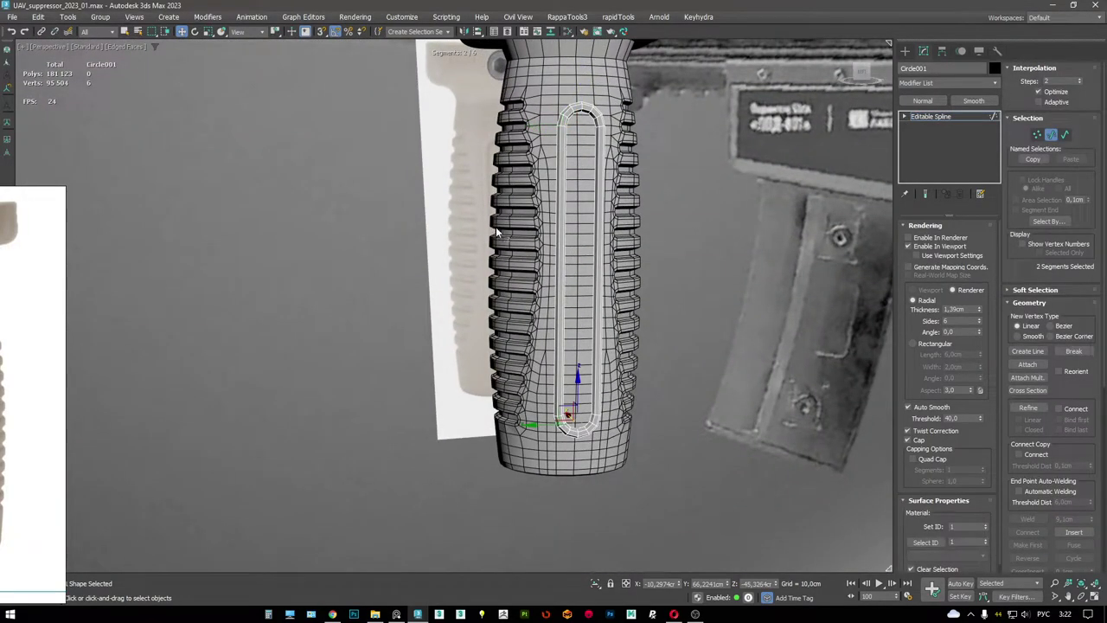
key("F3")
key("F3")
key("alt+w")
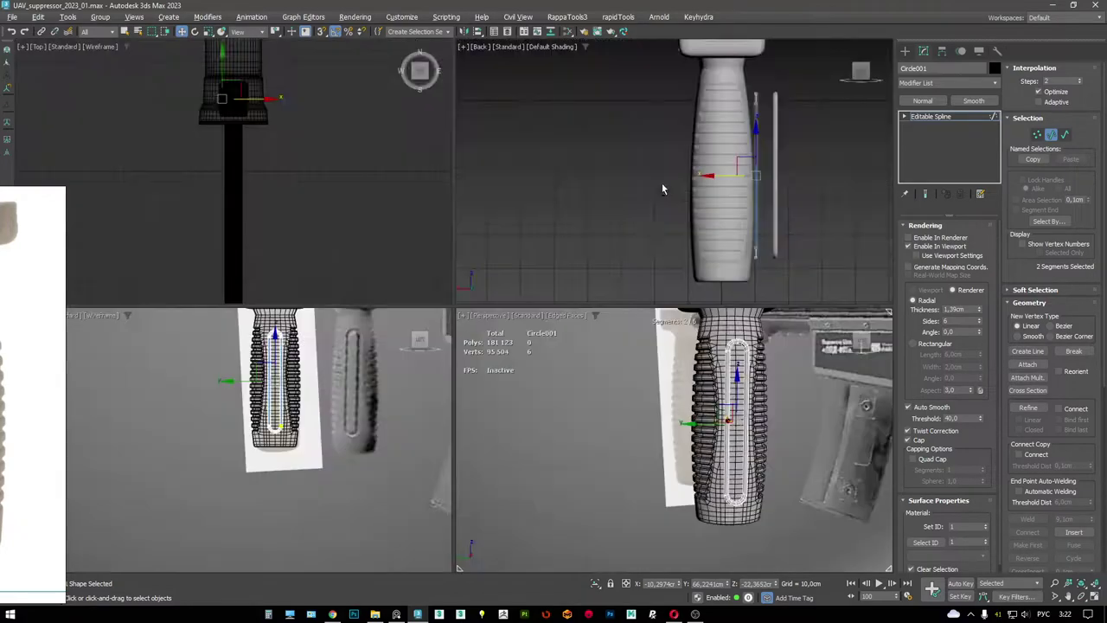
key("alt+w")
key("alt+w")
middle_click(359, 341)
key("alt+w")
scroll(324, 320, "up", 4)
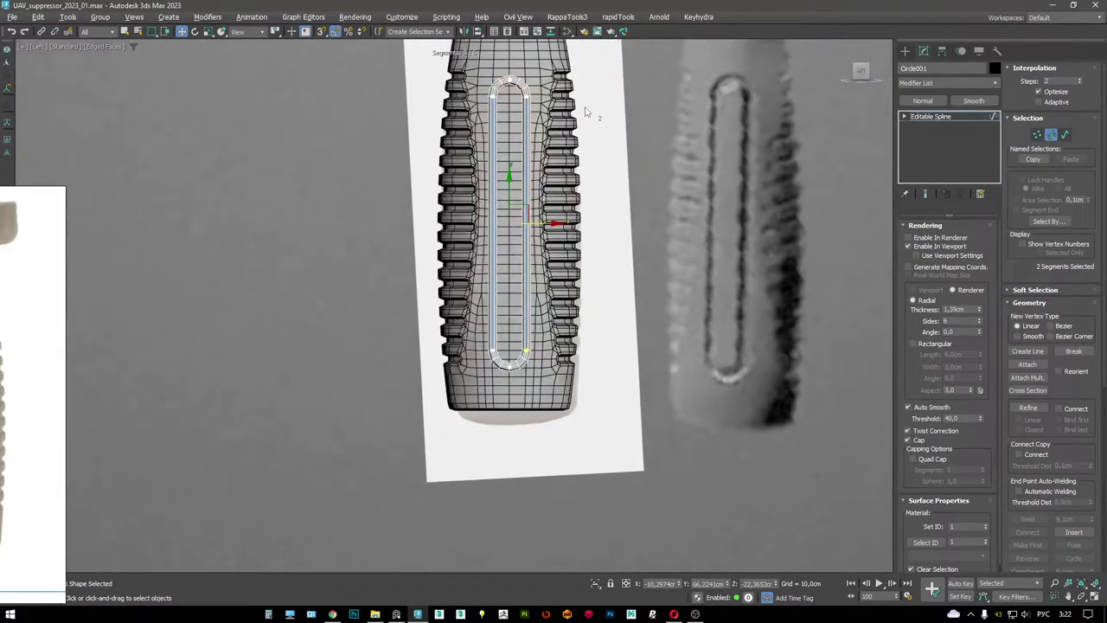
scroll(519, 138, "up", 5)
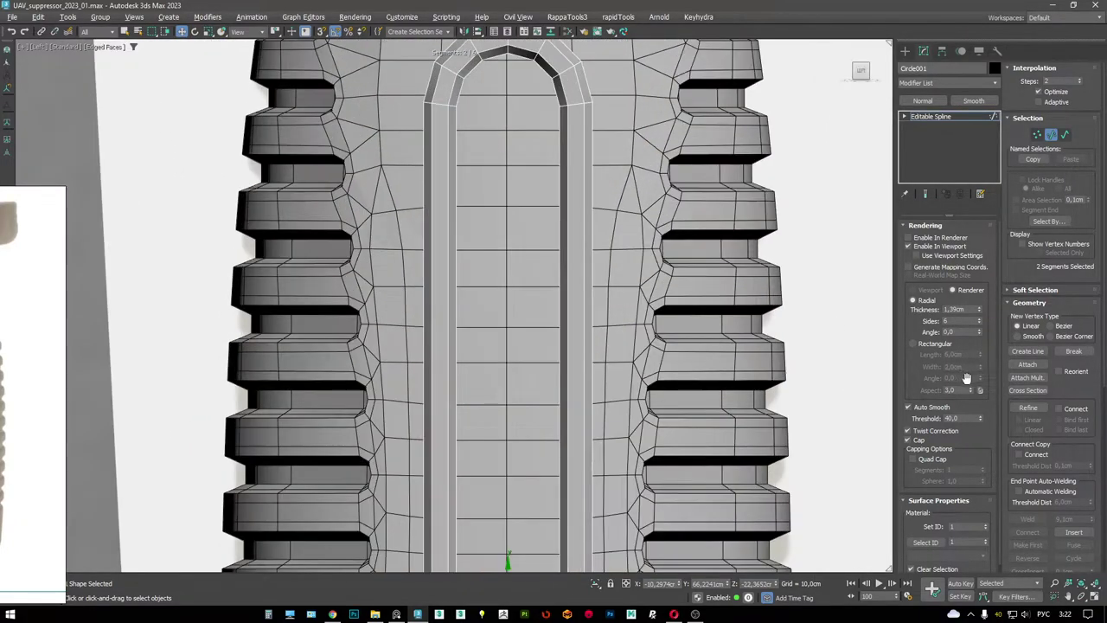
scroll(1064, 447, "down", 5)
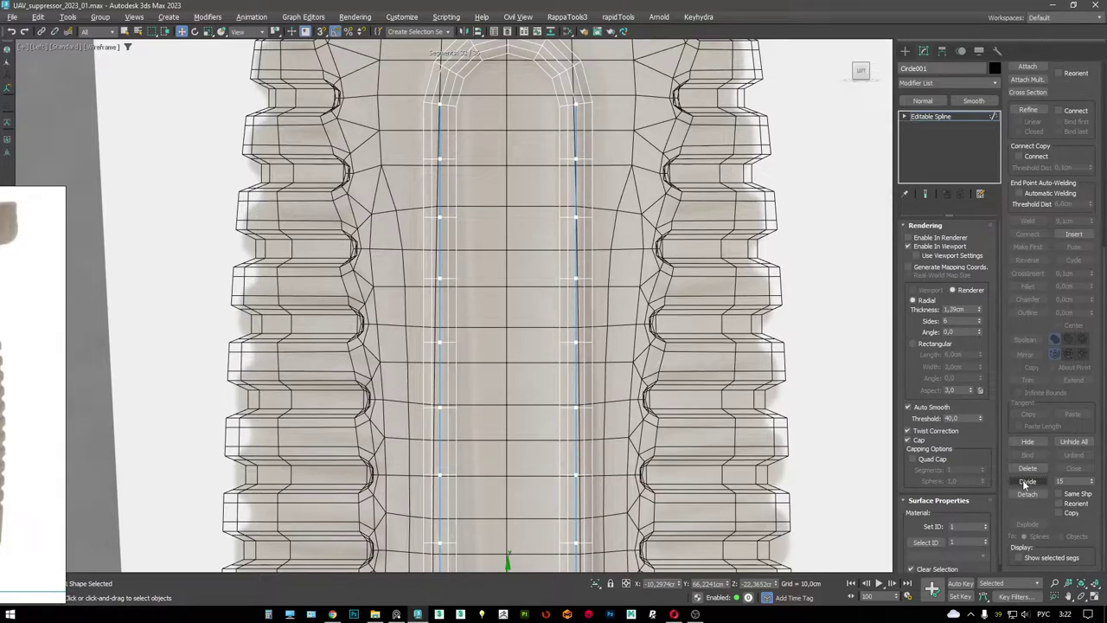
key("F3")
key("F3")
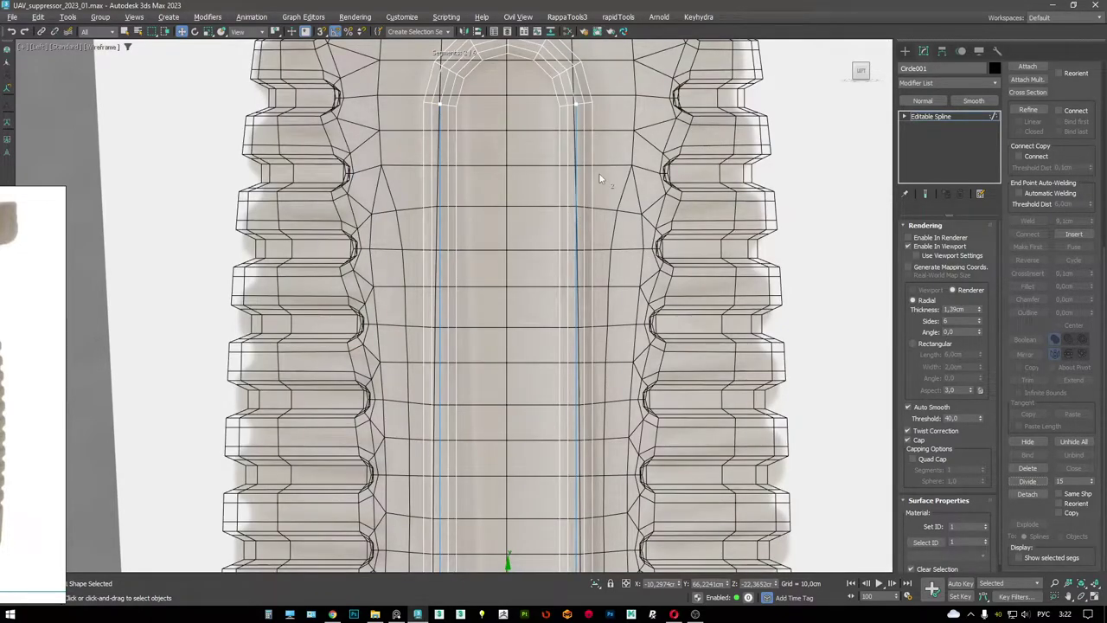
scroll(484, 207, "down", 5)
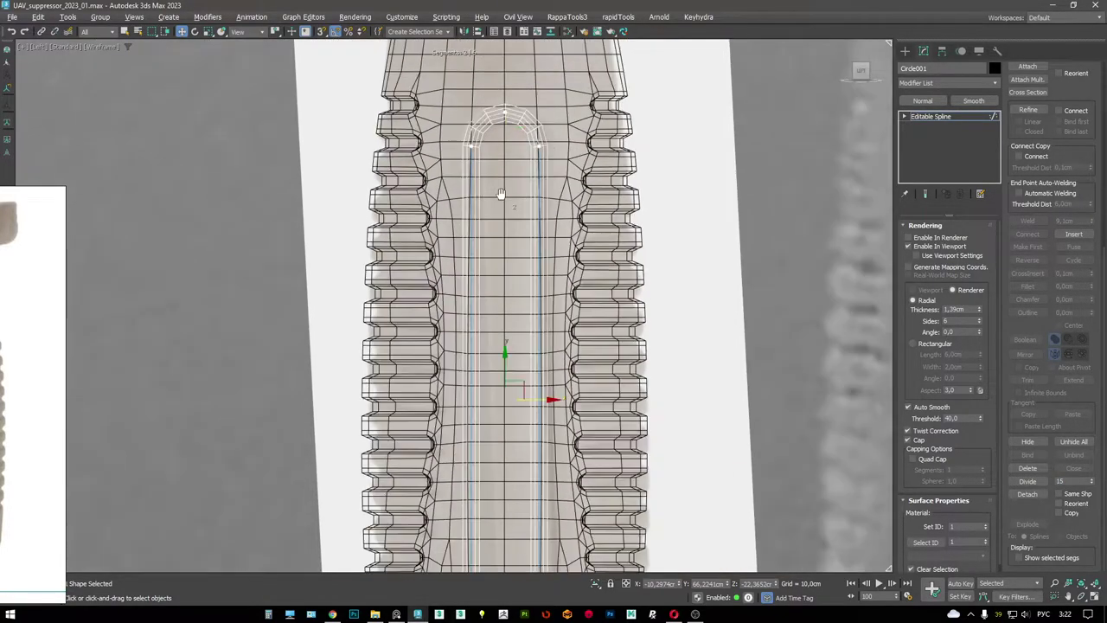
left_click(511, 251)
key("ctrl+z")
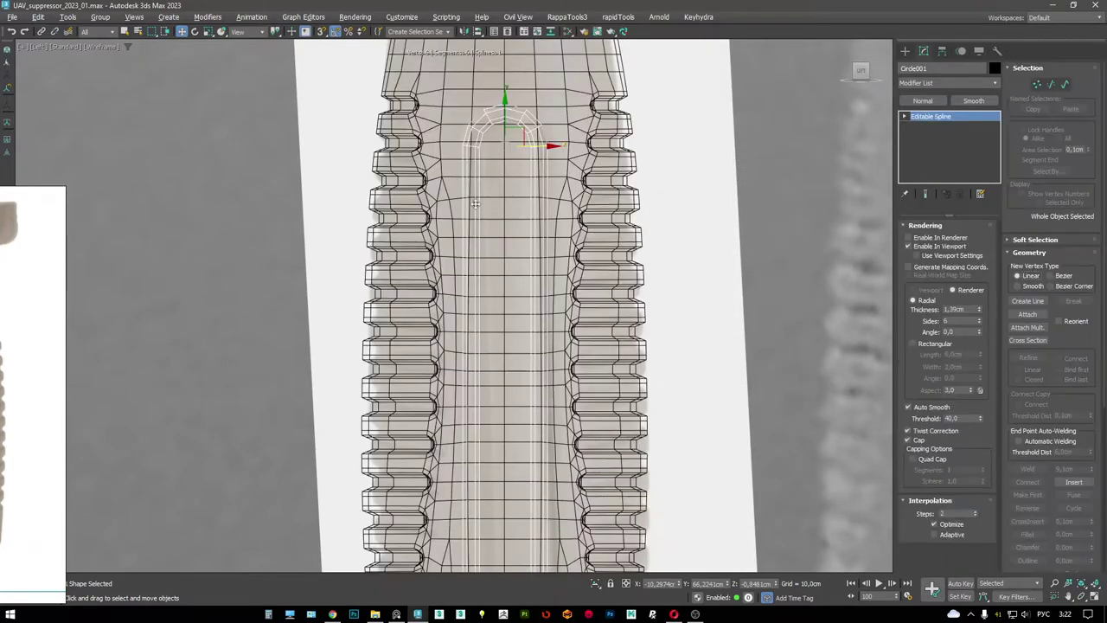
- Convert Circle001 to Editable Poly, select its long side edges, and try a Connect, then abandon it
scroll(531, 297, "down", 1)
scroll(571, 352, "up", 5)
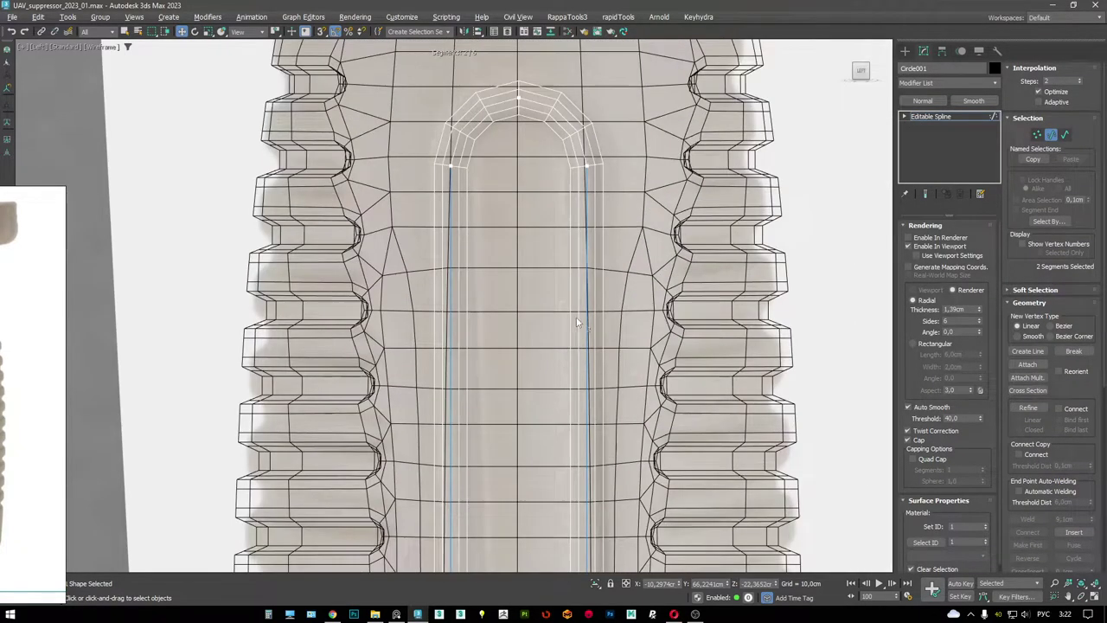
key("ctrl+z")
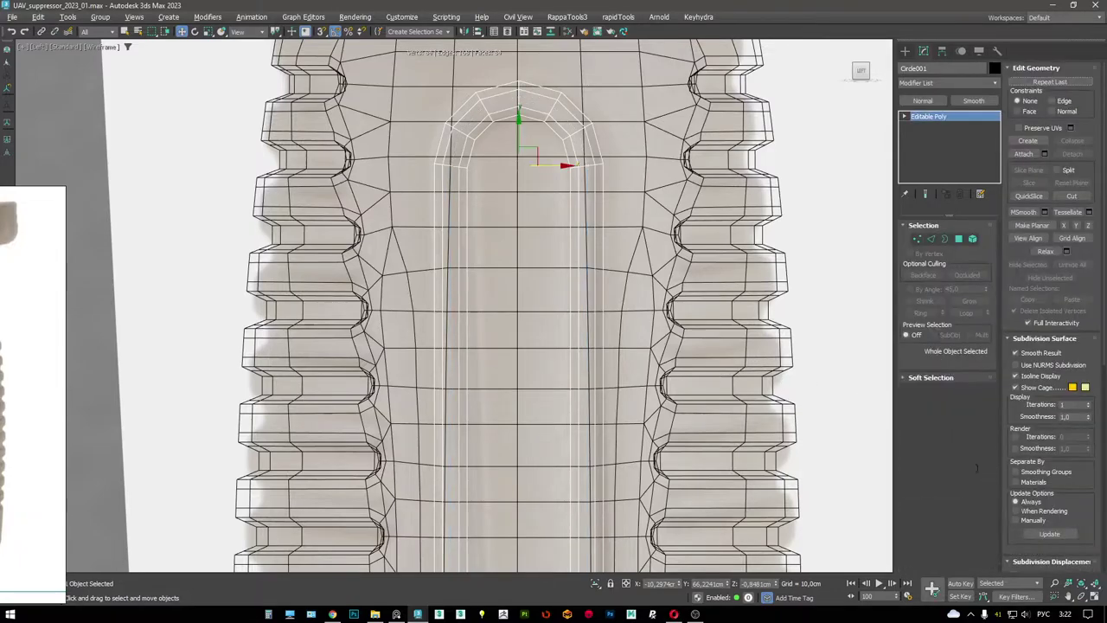
key("ctrl+z")
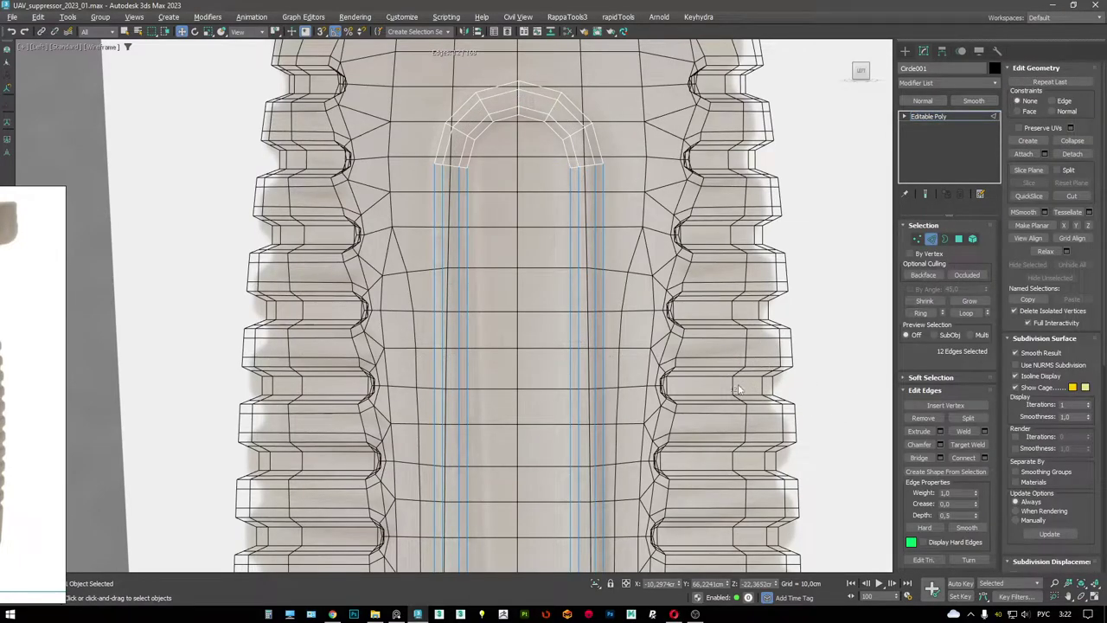
left_click(984, 458)
scroll(612, 336, "down", 2)
scroll(612, 336, "down", 1)
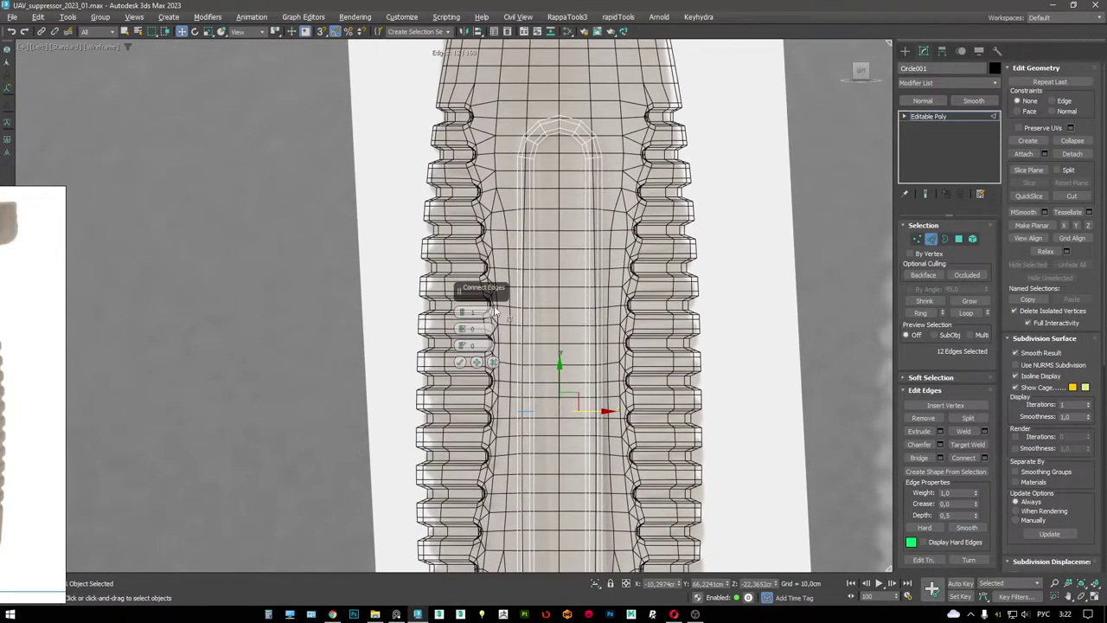
scroll(467, 322, "up", 1)
left_click(459, 362)
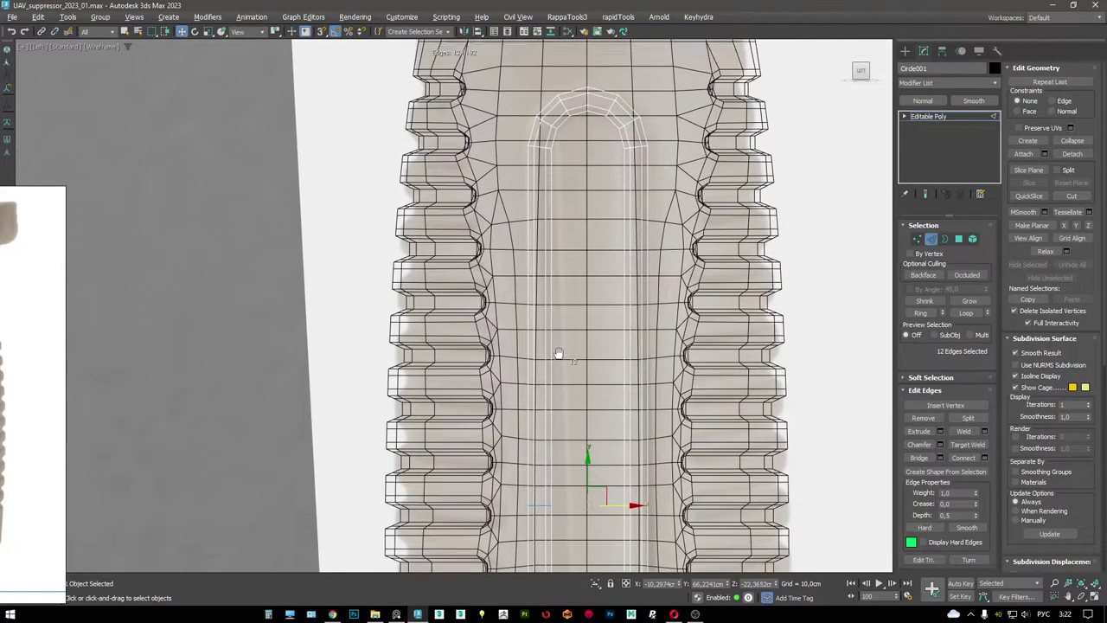
- Trial an edge Extrude with zero height and about 1.49cm width, then cancel it
key("shift+e")
right_click(483, 322)
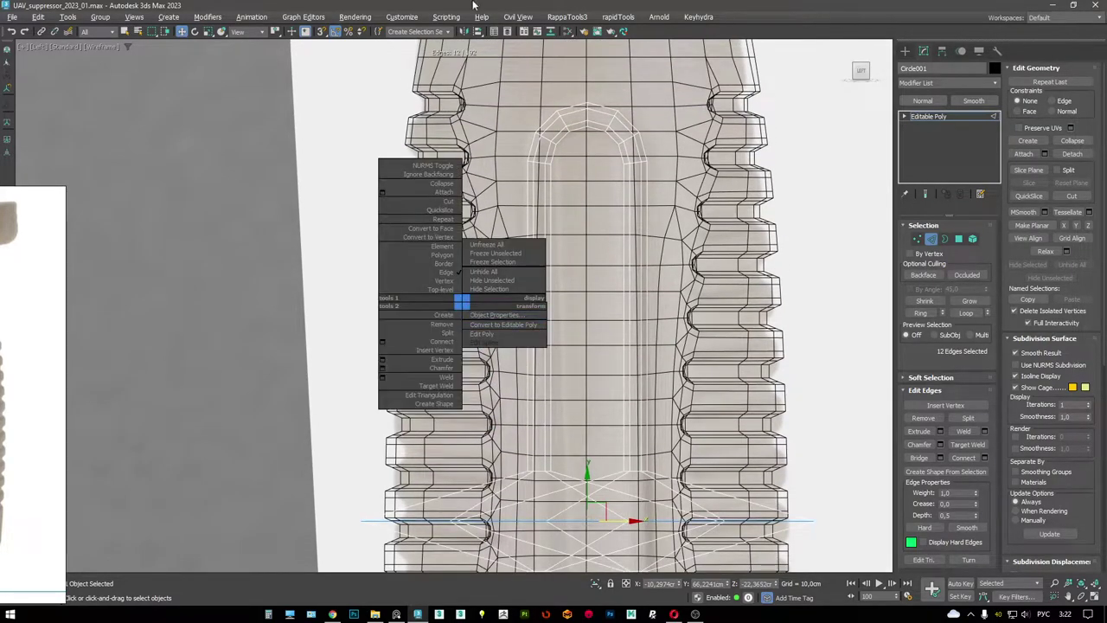
key("Escape")
right_click(462, 315)
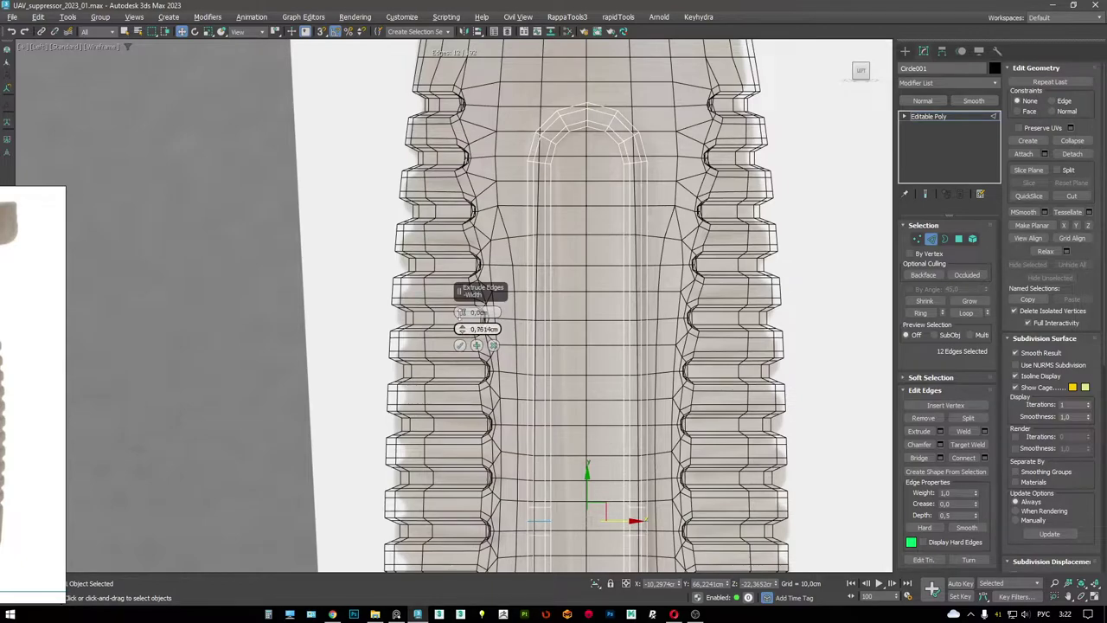
left_click_drag(474, 264, 464, 311)
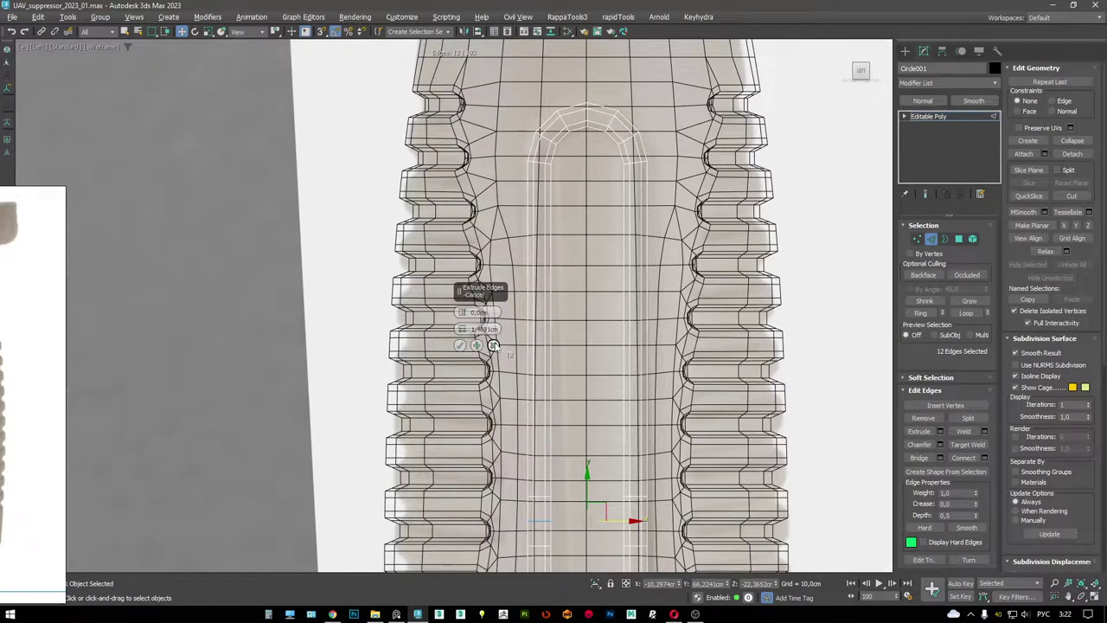
left_click(493, 345)
middle_click_drag(493, 495, 493, 429)
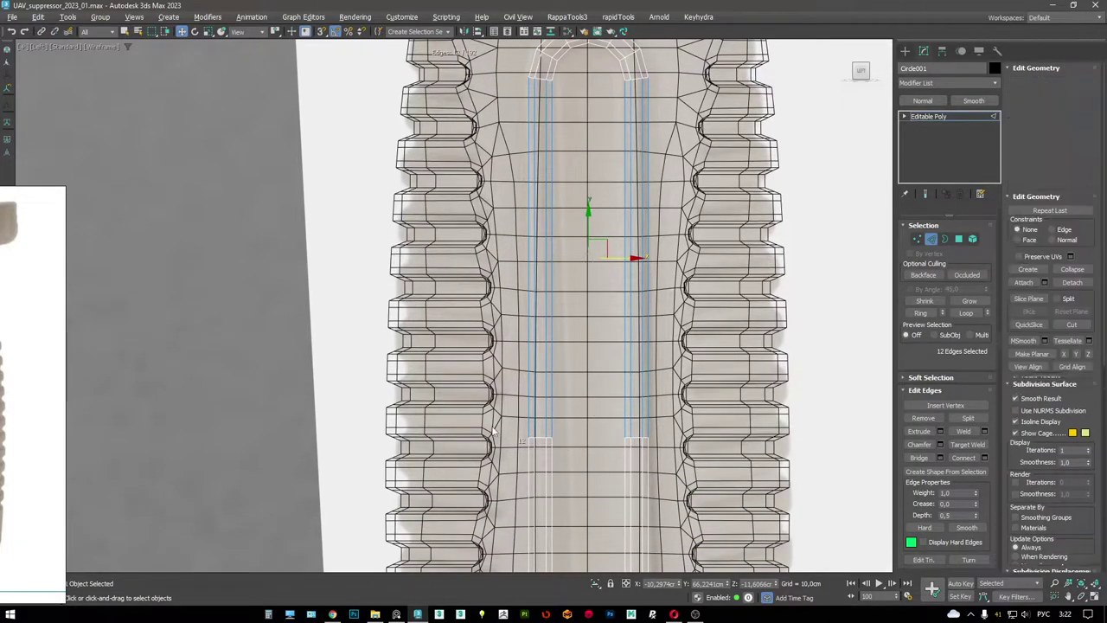
left_click(542, 439)
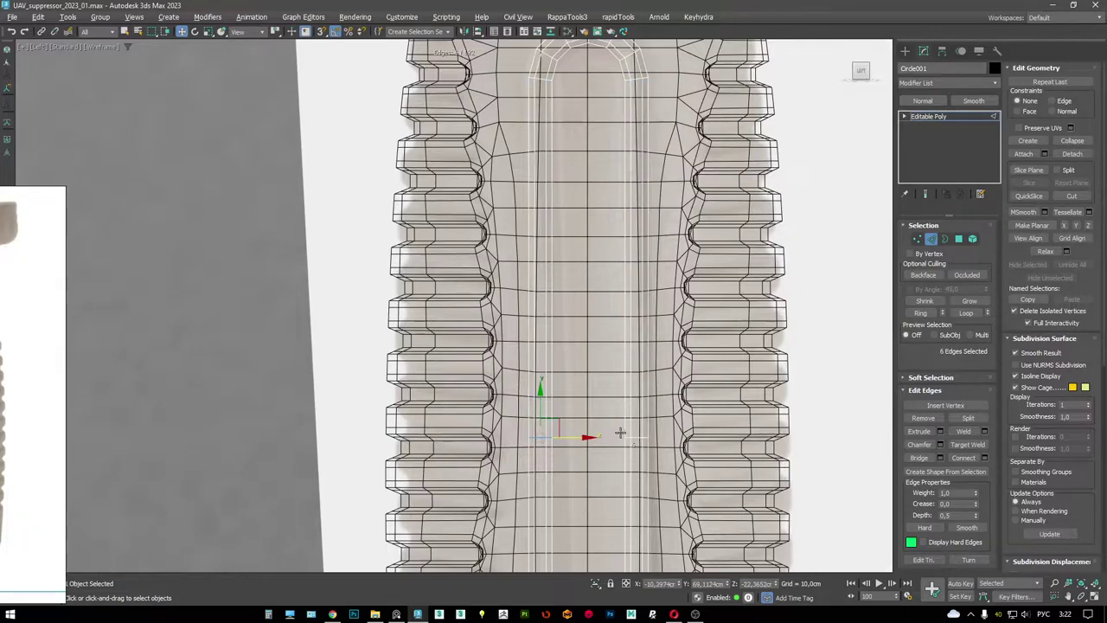
key("shift+e")
middle_click_drag(627, 304, 623, 407)
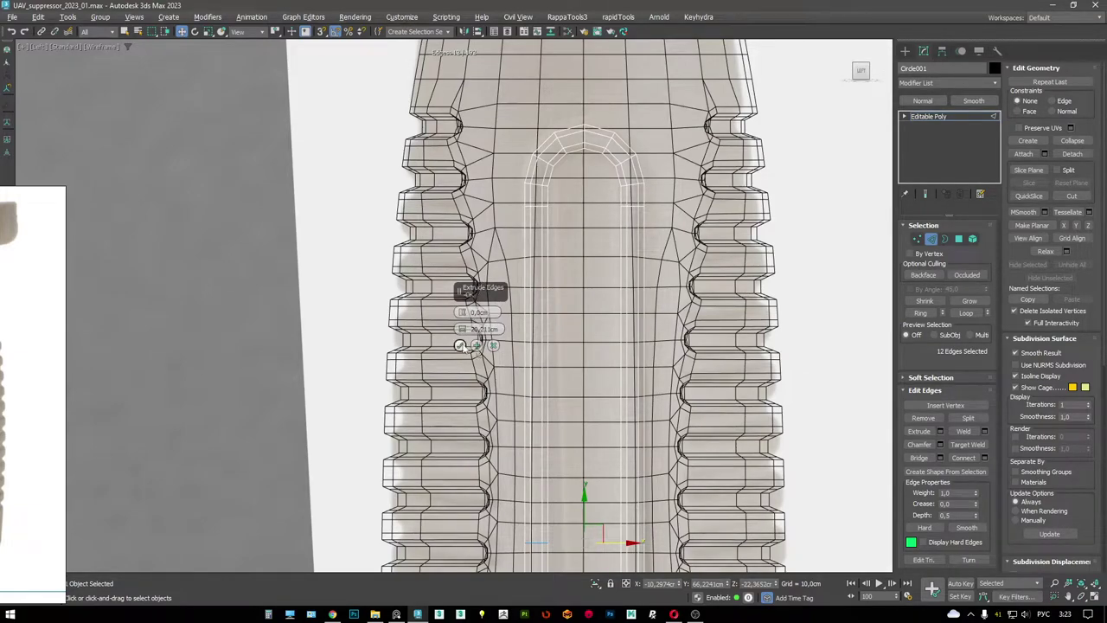
left_click(460, 346)
scroll(553, 341, "down", 2)
left_click(560, 340)
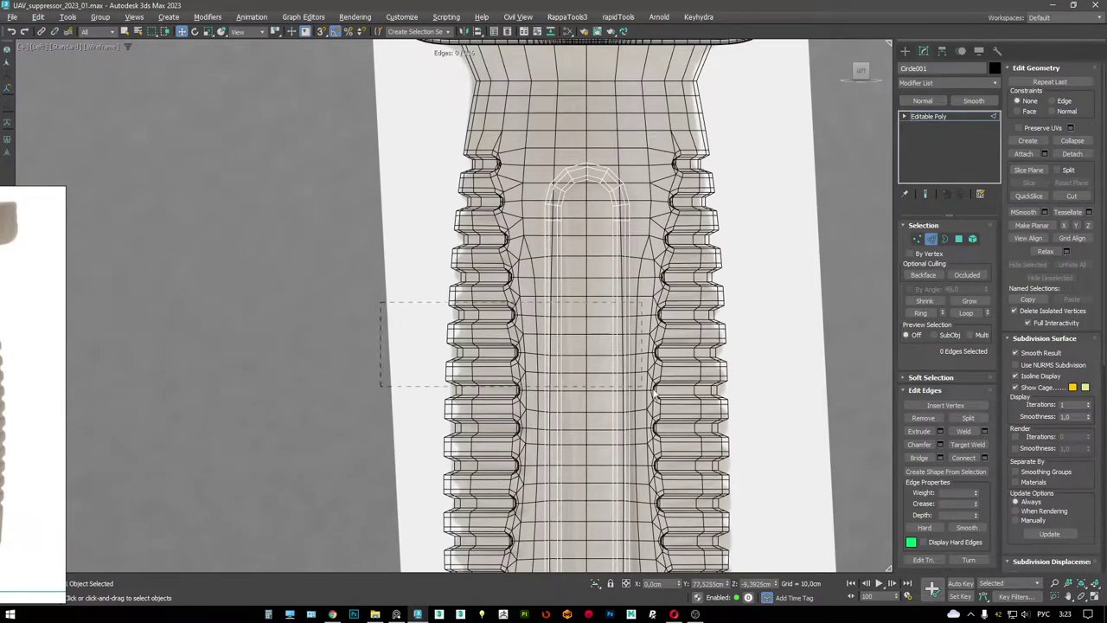
- Marquee-select the 12 vertical side edges and Connect them with 25 segments
left_click_drag(655, 394, 668, 396)
key("ctrl+shift+e")
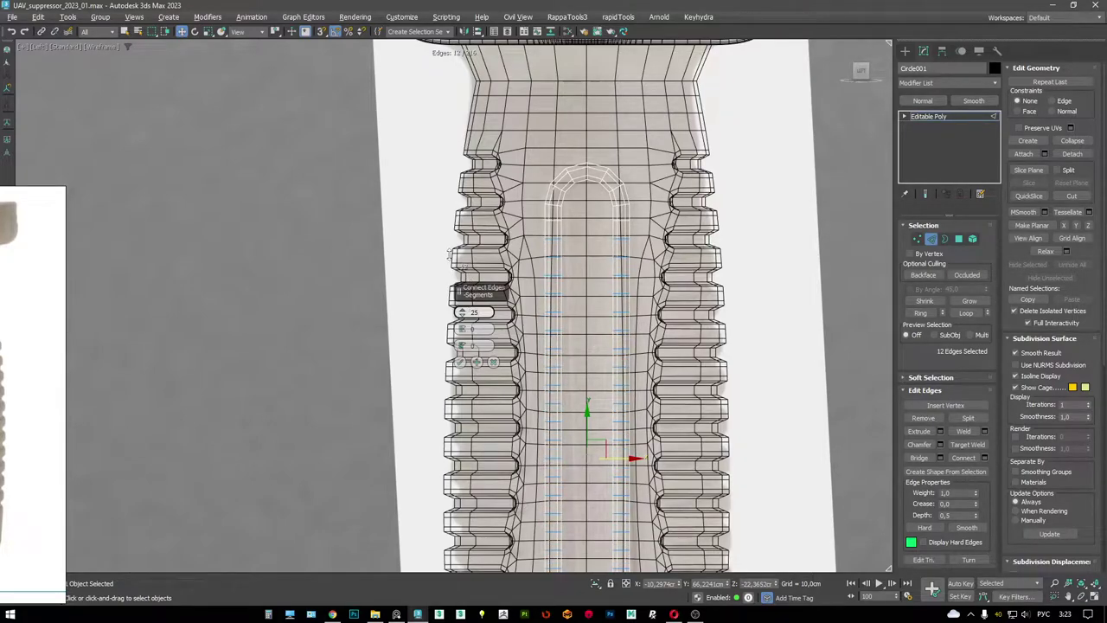
middle_click_drag(637, 421, 674, 263)
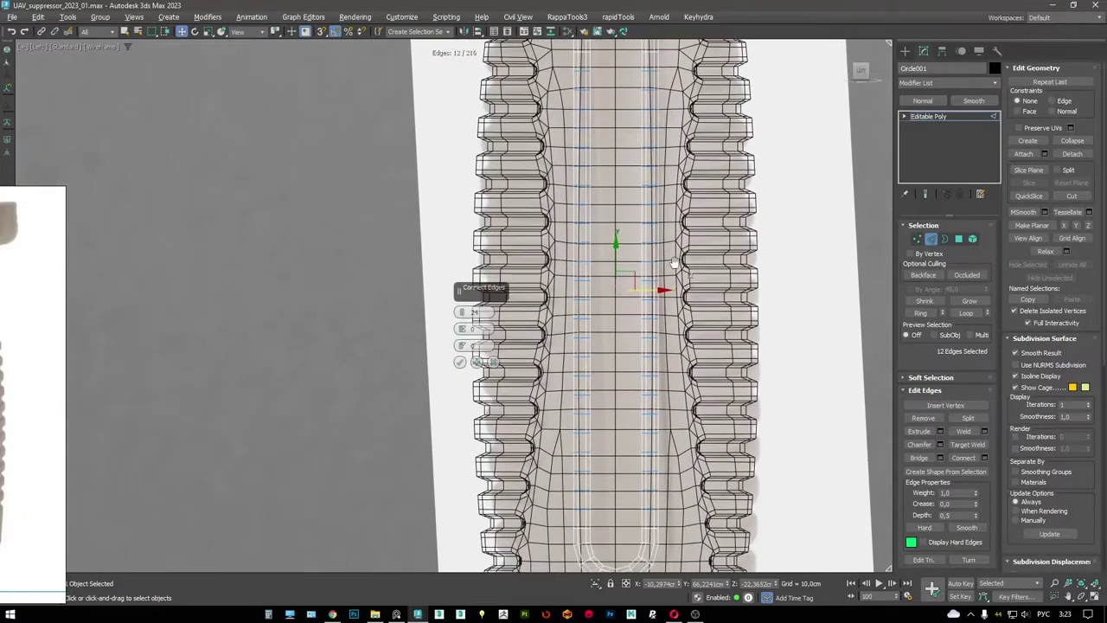
middle_click_drag(638, 344, 640, 314)
left_click(461, 362)
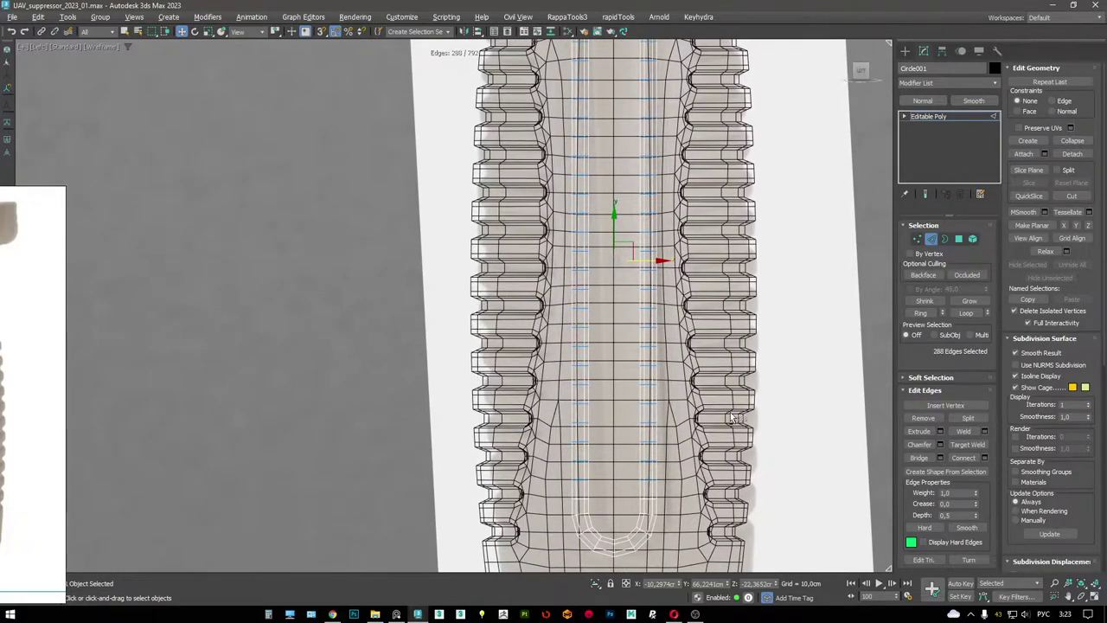
key("alt+w")
key("alt+w")
middle_click_drag(519, 260, 481, 234, "alt")
- Orbit to a front-on view of the grip and select the outline's edge loops
key("F3")
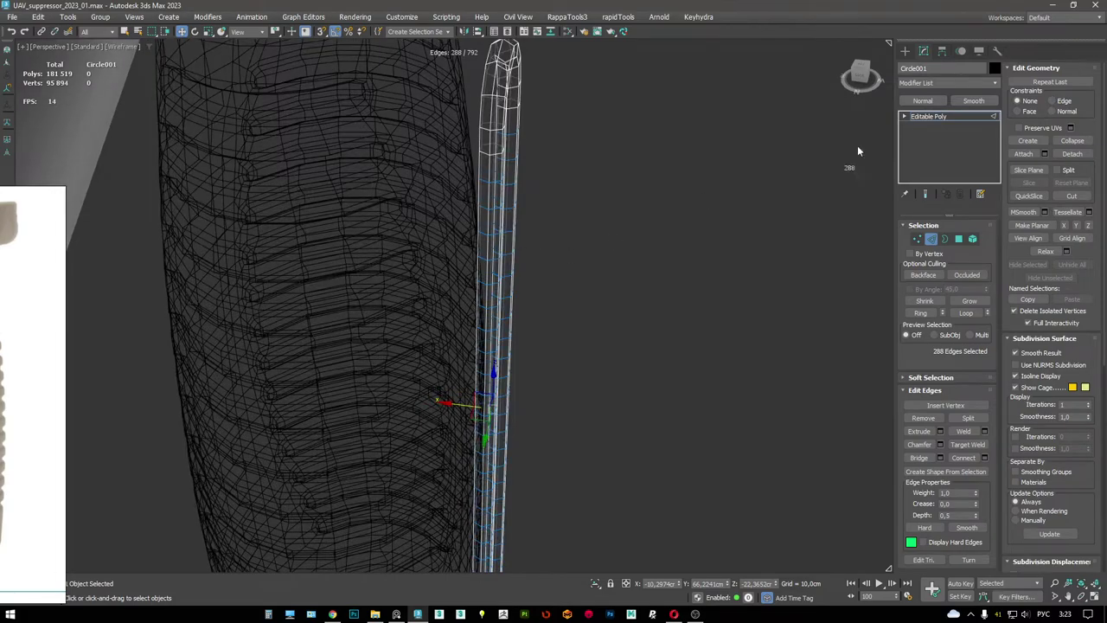
left_click(930, 115)
key("F3")
middle_click_drag(825, 153, 441, 170, "alt")
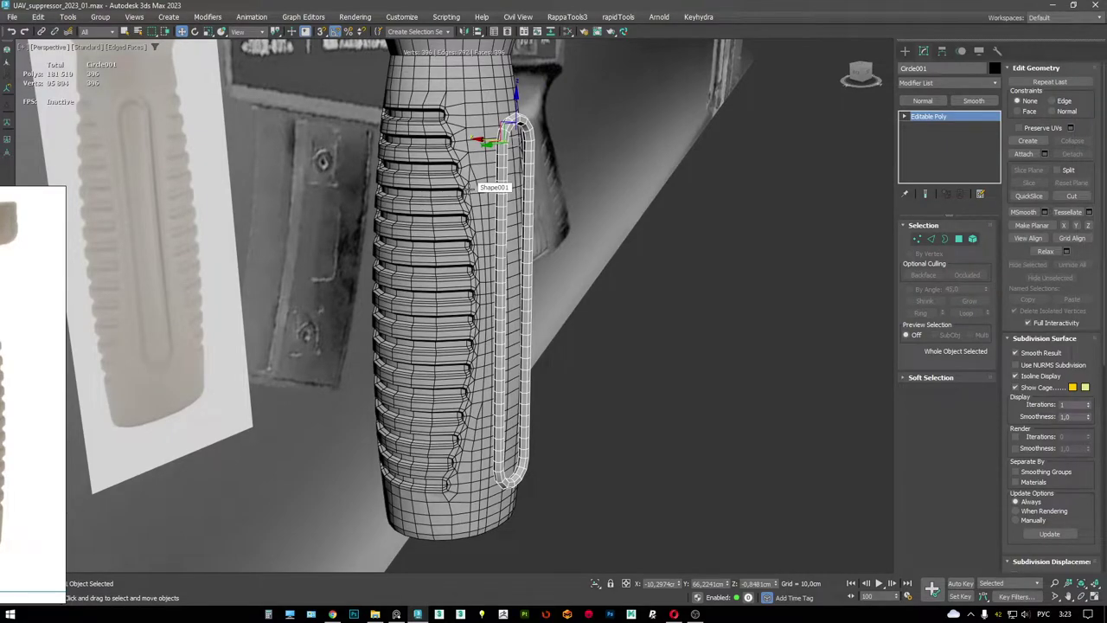
middle_click_drag(581, 211, 581, 353, "alt")
scroll(451, 175, "up", 3)
scroll(454, 139, "up", 3)
key("2")
double_click(451, 130)
scroll(512, 171, "down", 5)
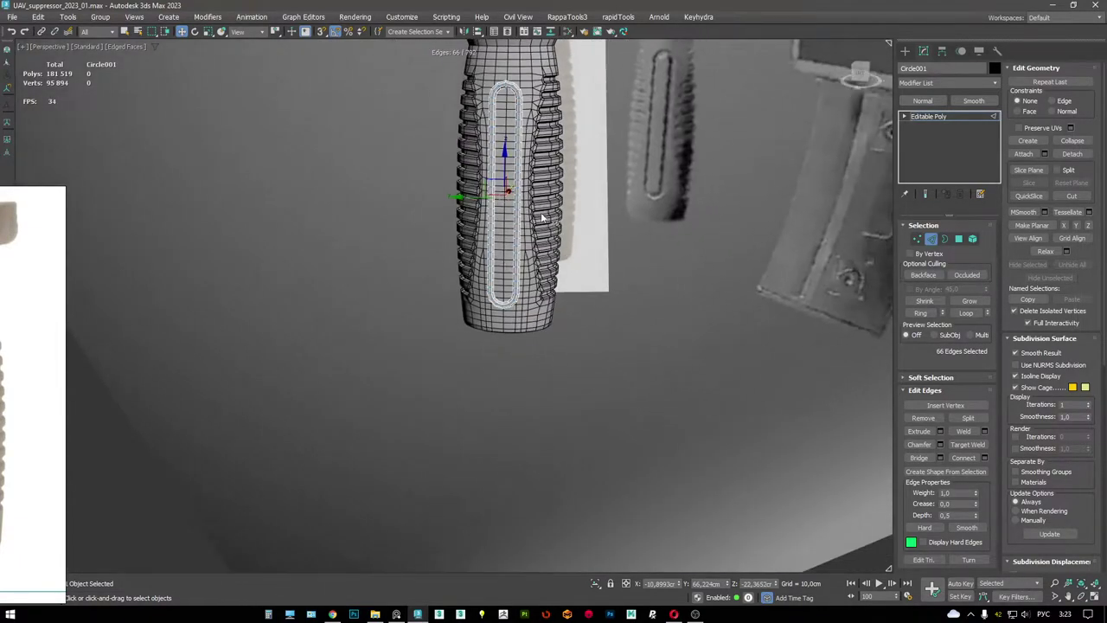
scroll(581, 353, "up", 3)
double_click(514, 72)
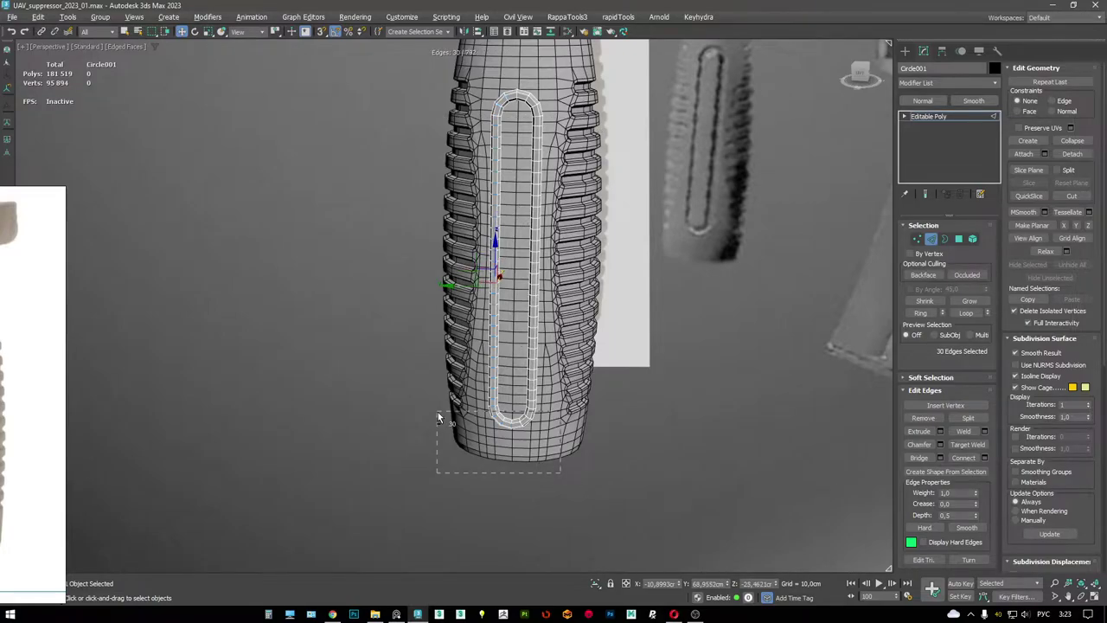
- Revert Circle001 to an Editable Spline and Divide its two selected straight segments
middle_click_drag(431, 402, 879, 129, "alt")
scroll(502, 381, "up", 4)
key("F3")
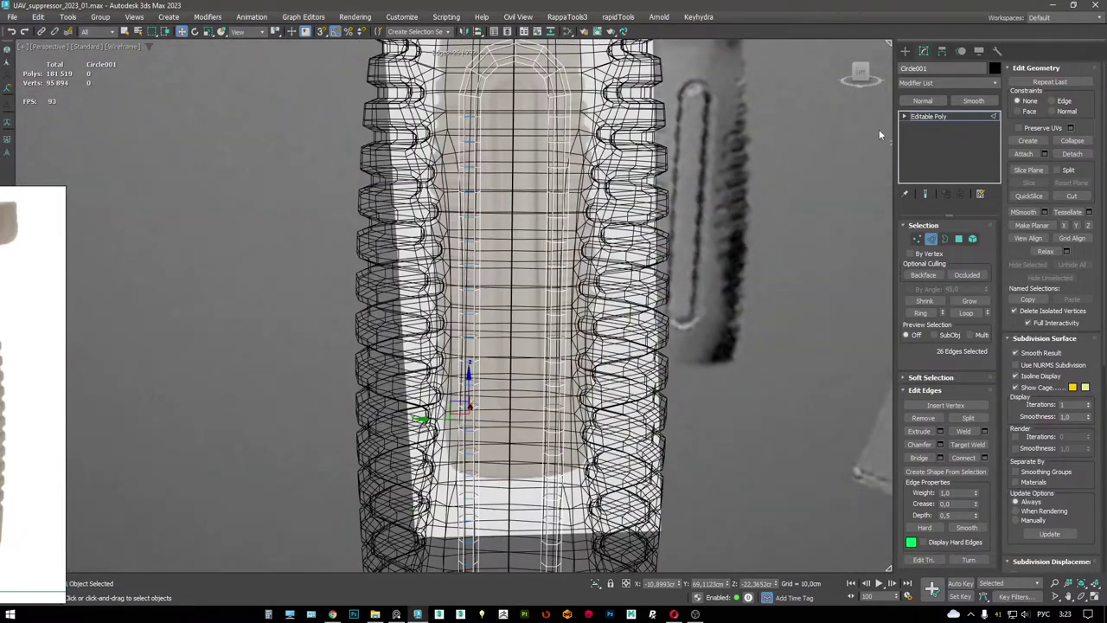
key("ctrl+z")
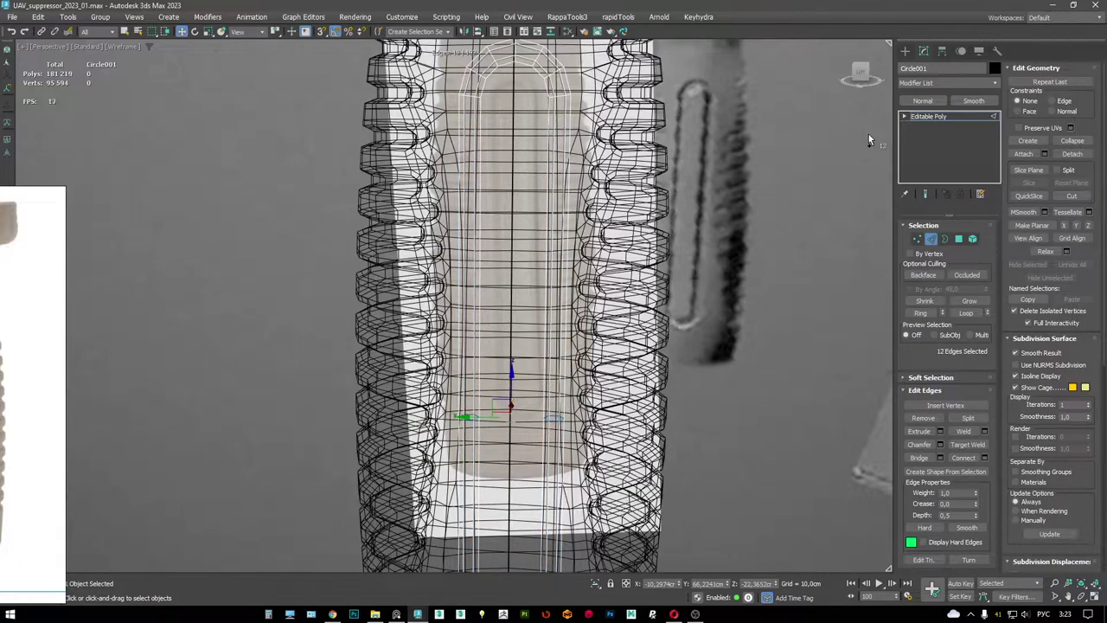
key("ctrl+z")
key("ctrl+z")
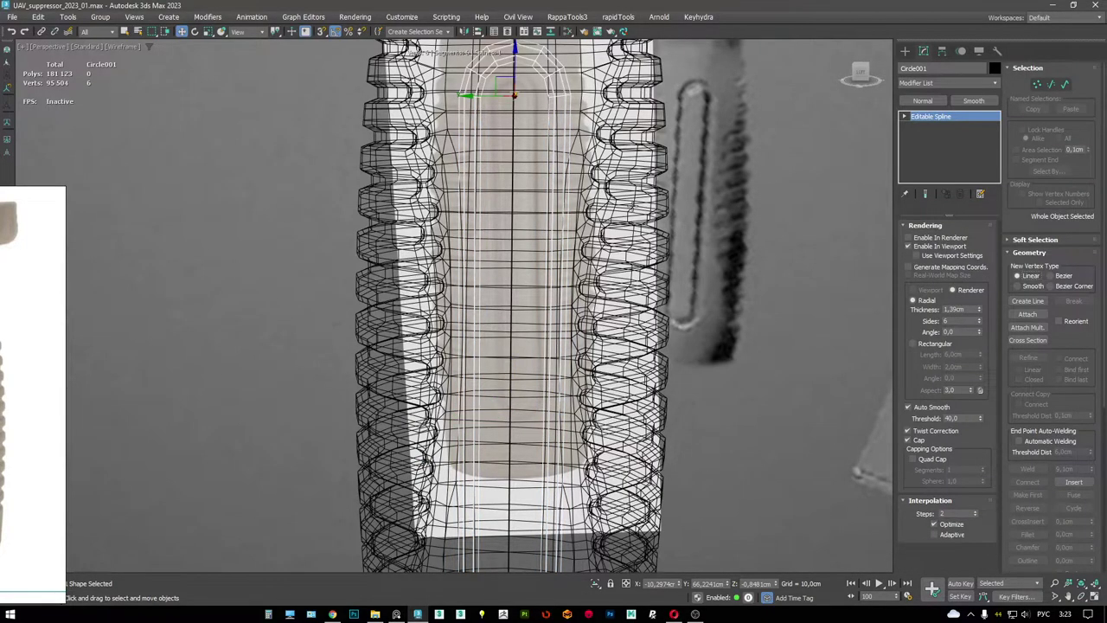
key("ctrl+z")
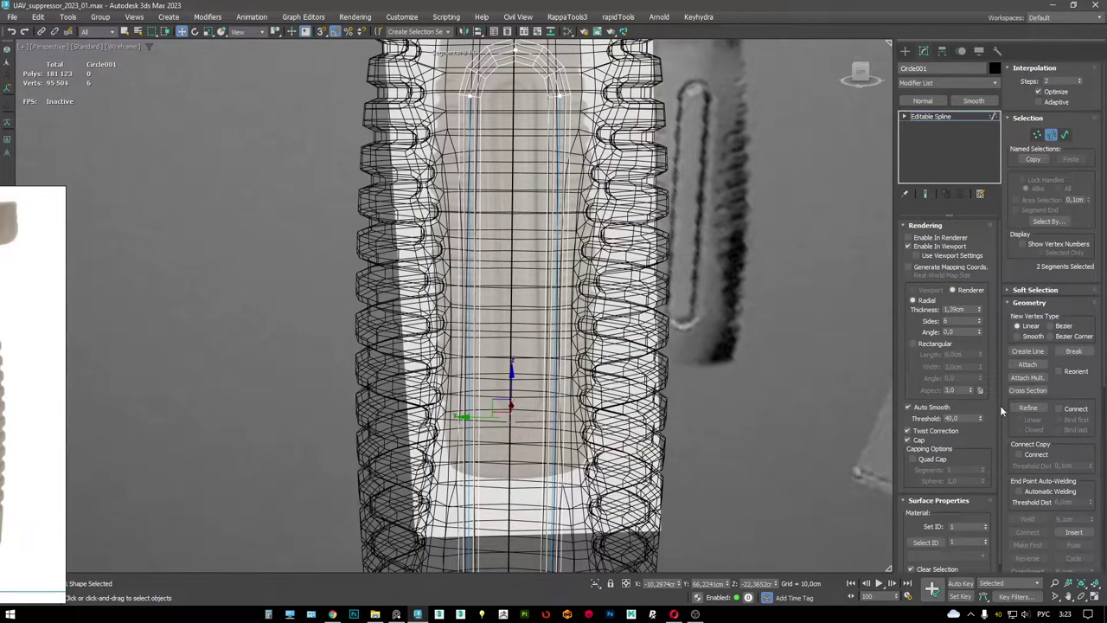
key("F3")
scroll(1002, 411, "down", 5)
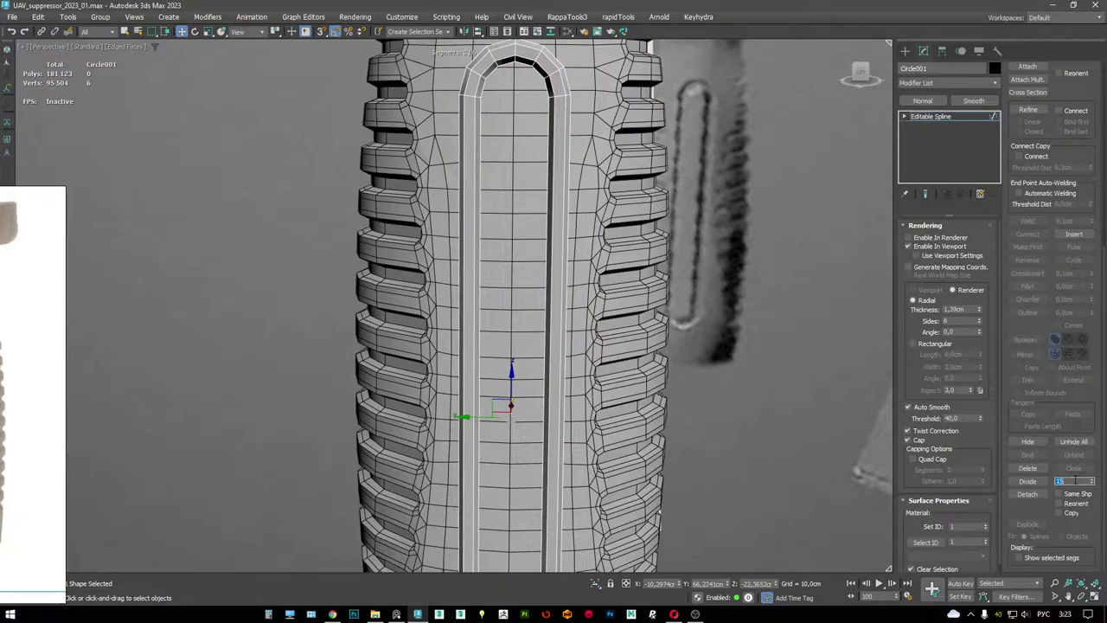
left_click(1025, 482)
scroll(551, 260, "down", 5)
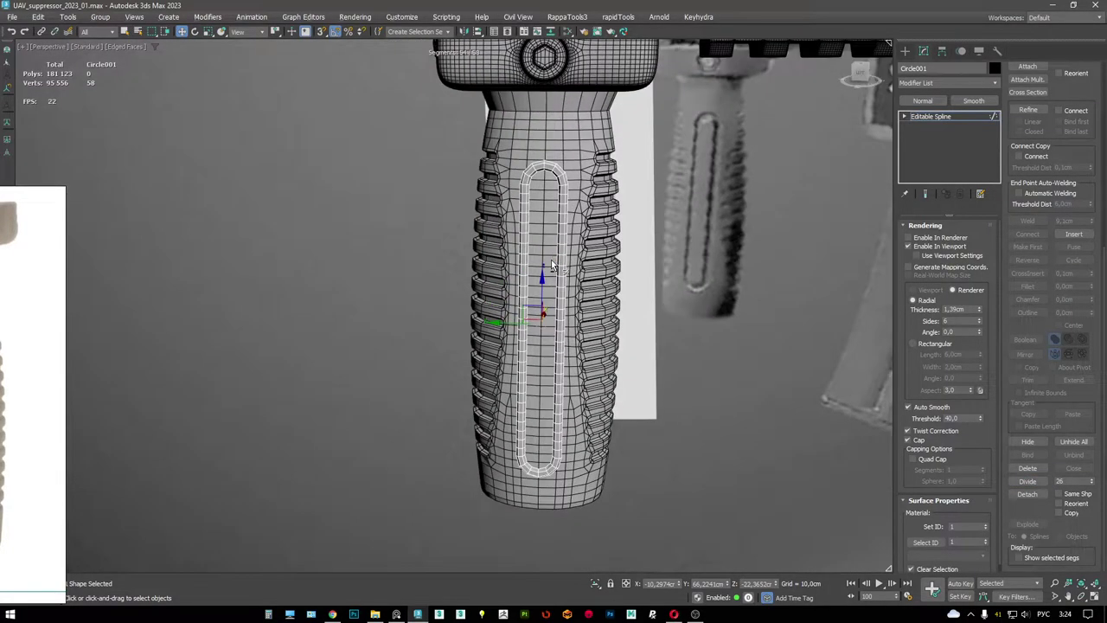
middle_click_drag(541, 210, 683, 182, "alt")
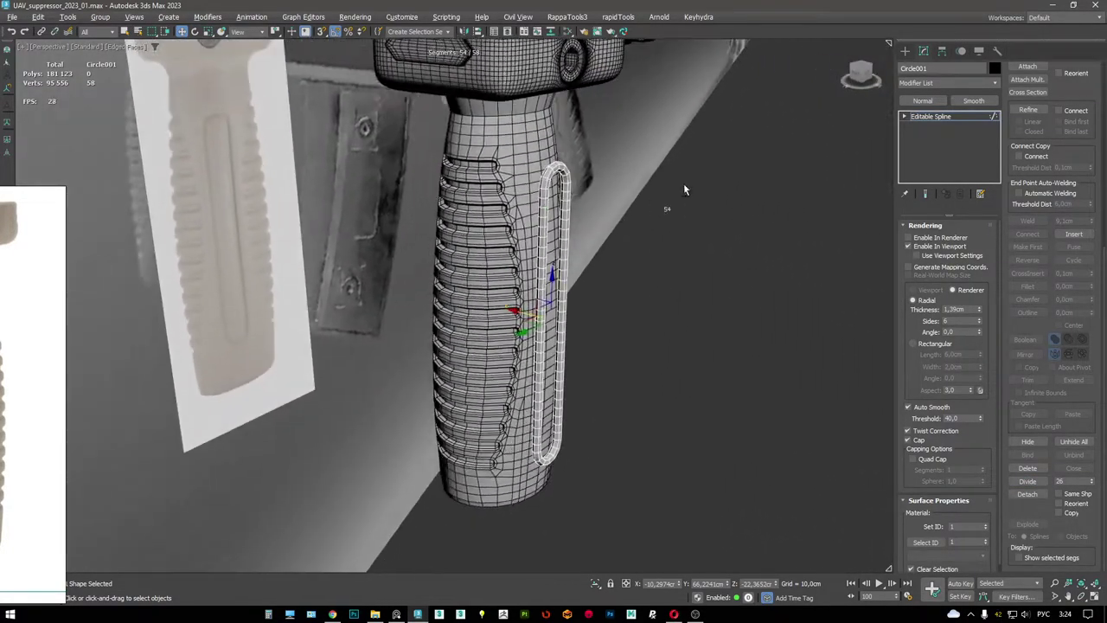
- Turn off Rendering > Enable In Viewport so the outline no longer shows as a tube
left_click(937, 115)
scroll(602, 173, "up", 4)
key("F3")
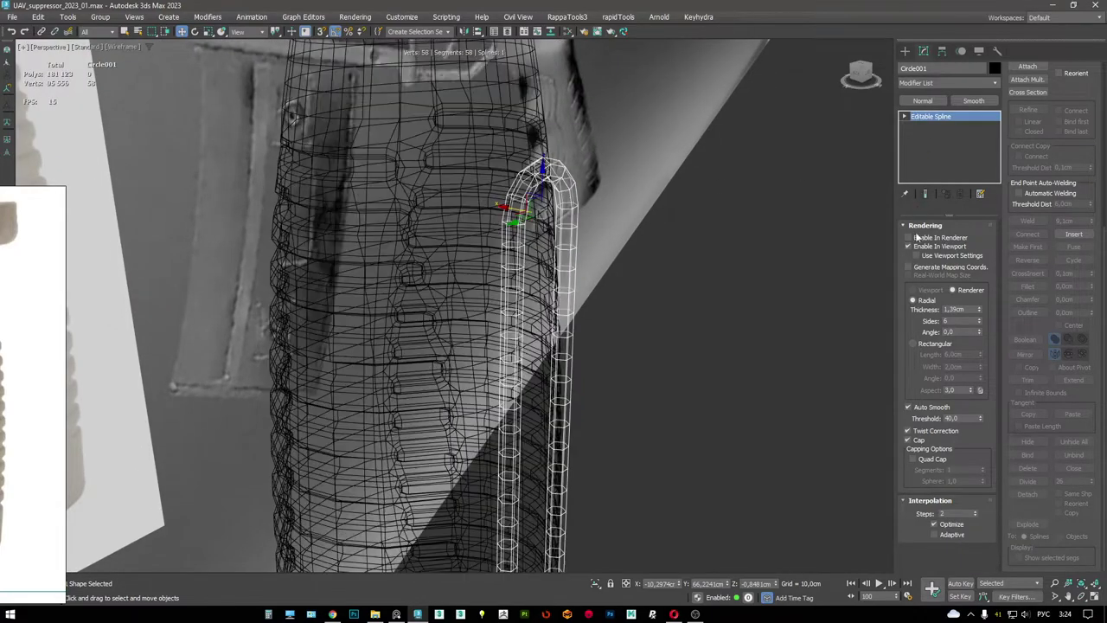
left_click(909, 245)
key("F3")
middle_click_drag(842, 244, 644, 228, "alt")
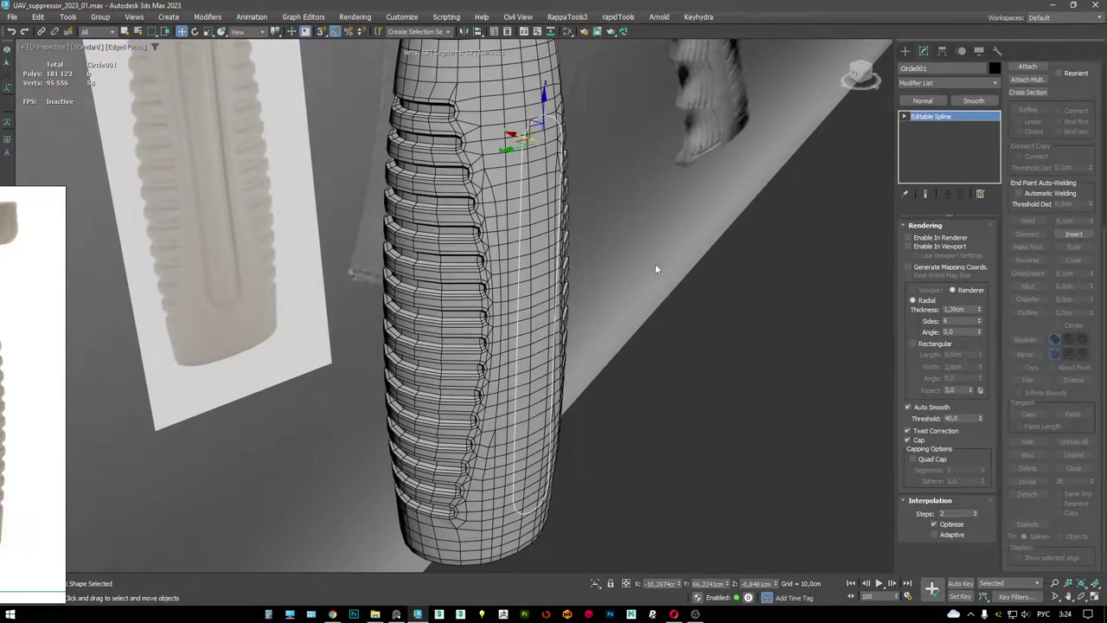
- Add tyConform to the outline, targeting the grip Shape001 with the Raycast method
right_click(640, 260)
left_click(593, 314)
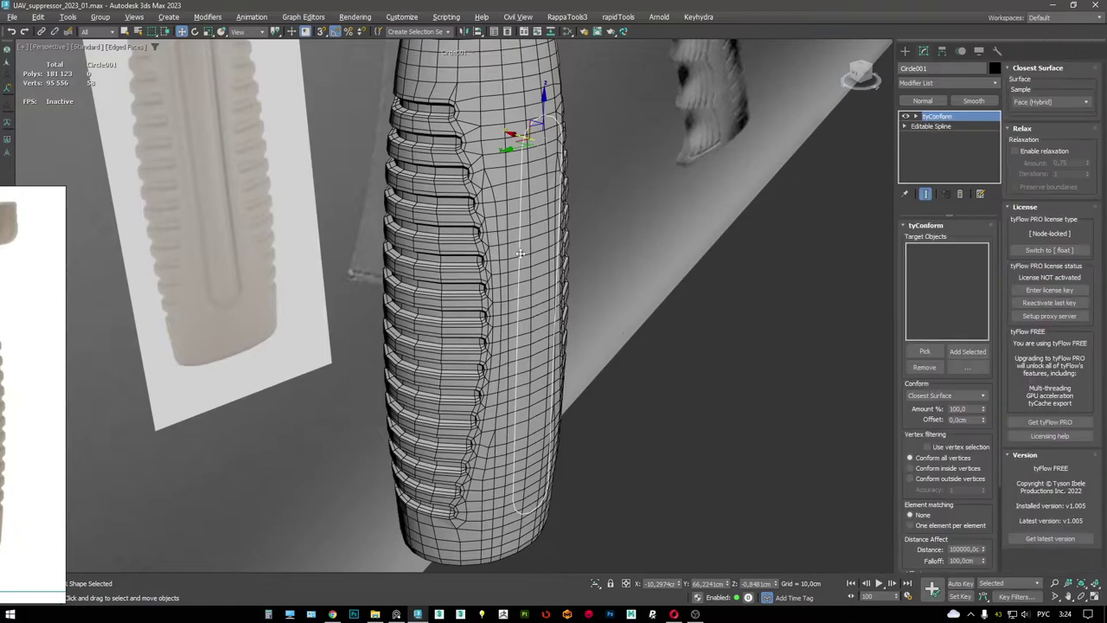
middle_click_drag(520, 252, 730, 279, "alt")
left_click(938, 351)
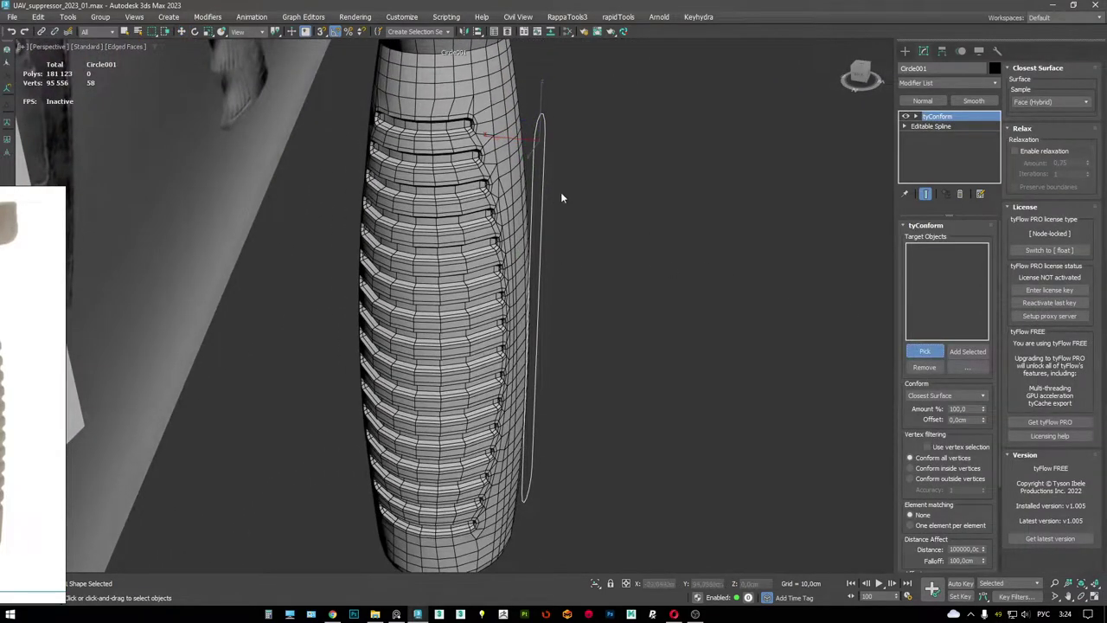
left_click(480, 101)
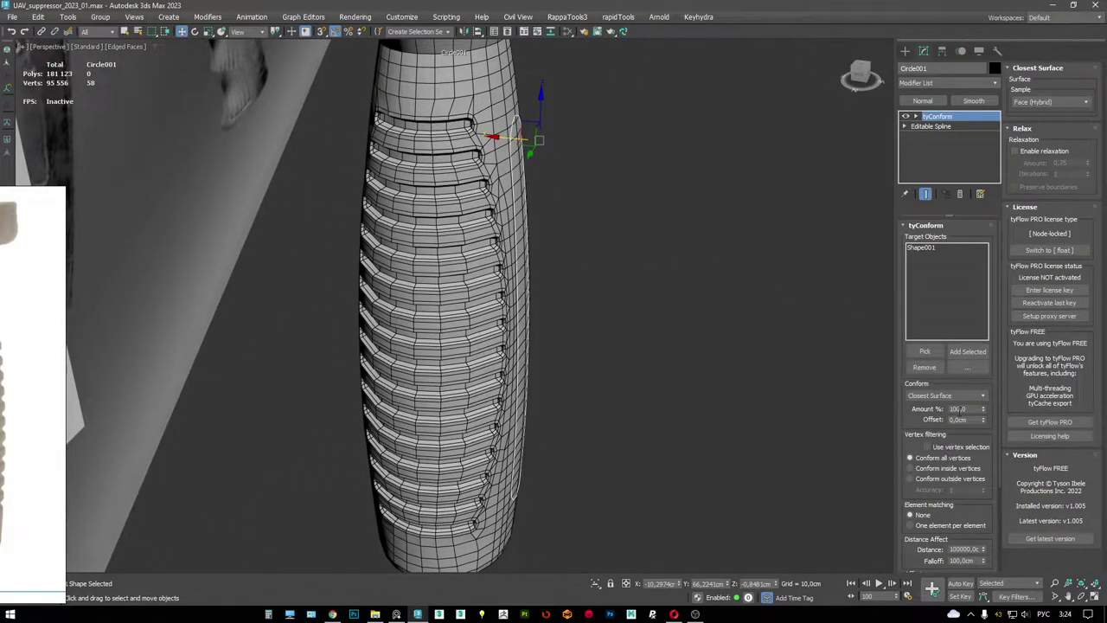
left_click(947, 395)
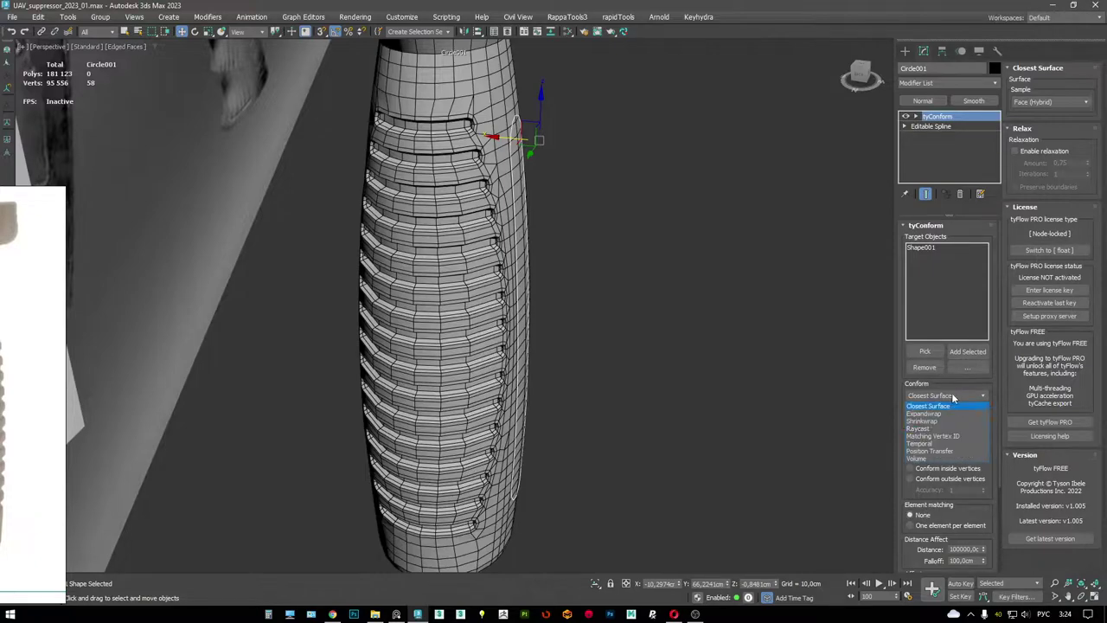
left_click(921, 429)
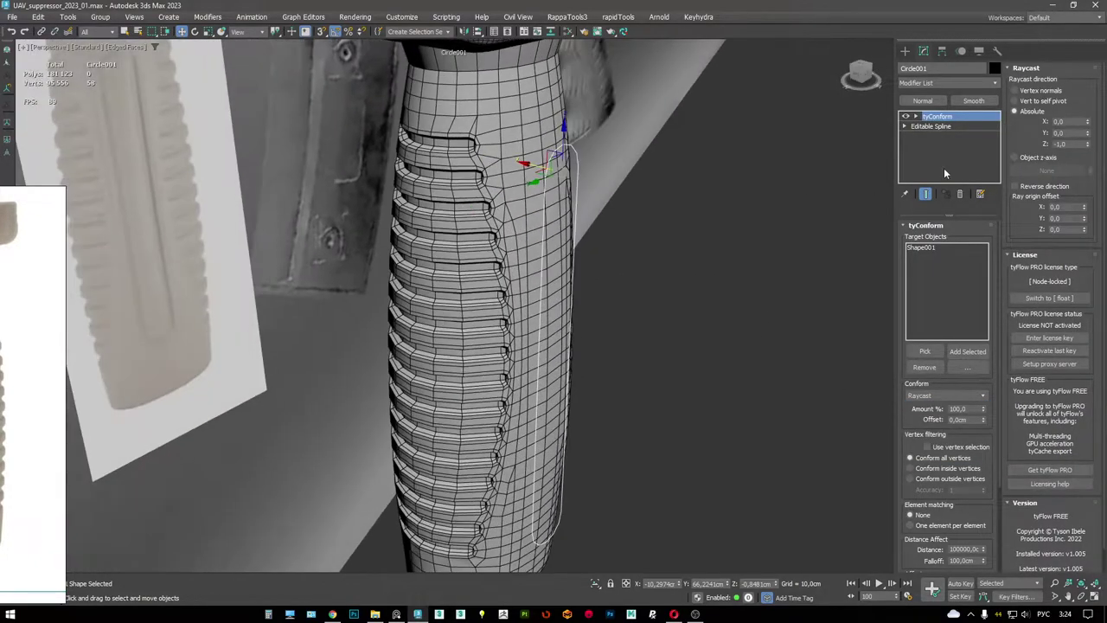
left_click_drag(1088, 135, 1059, 348)
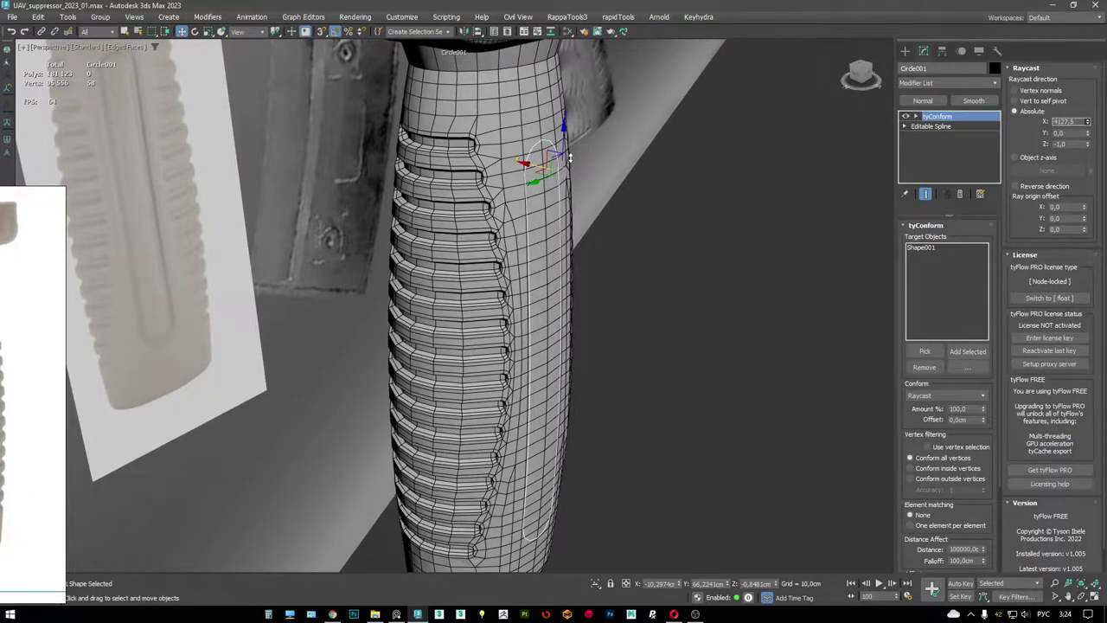
middle_click_drag(426, 349, 644, 224, "alt")
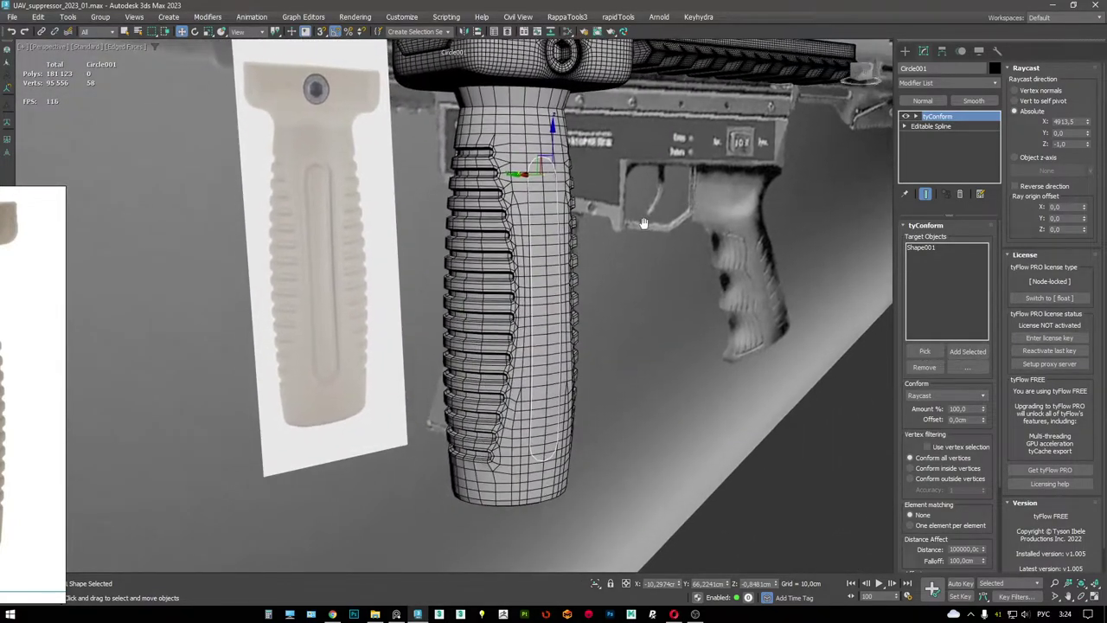
- Collapse the modifier stack and re-enable viewport tube rendering on the outline
right_click(599, 357)
left_click(662, 381)
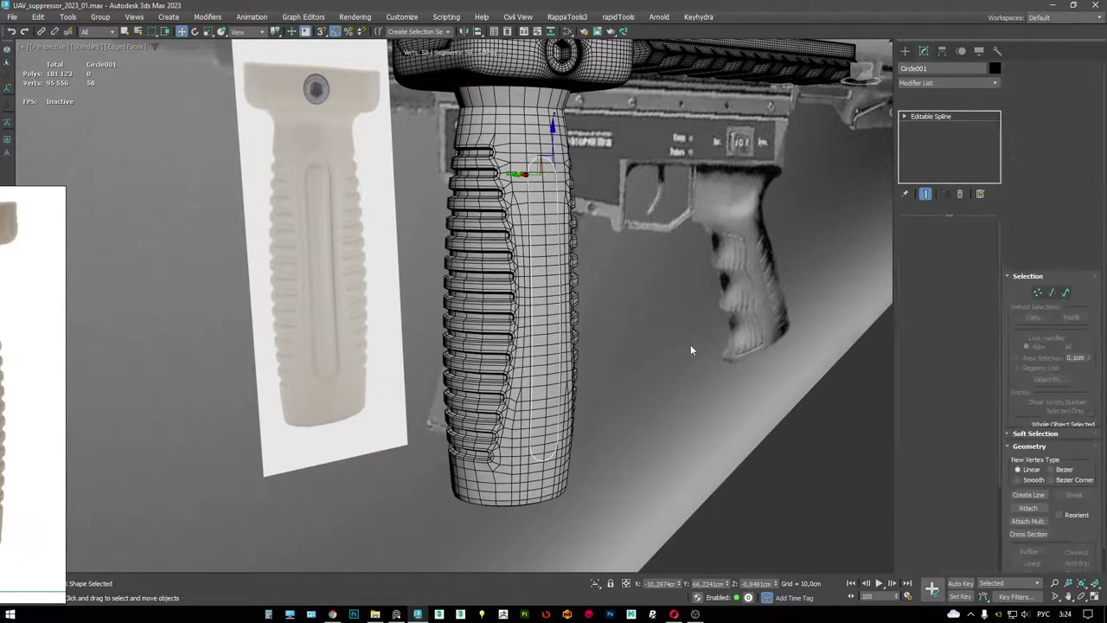
left_click(915, 247)
middle_click_drag(803, 224, 709, 208, "alt")
scroll(761, 216, "up", 3)
middle_click_drag(515, 145, 569, 148, "alt")
- Delete the tube's polygon loop and select the vertices of the open border
left_click(548, 204)
key("4")
left_click(558, 111, "shift")
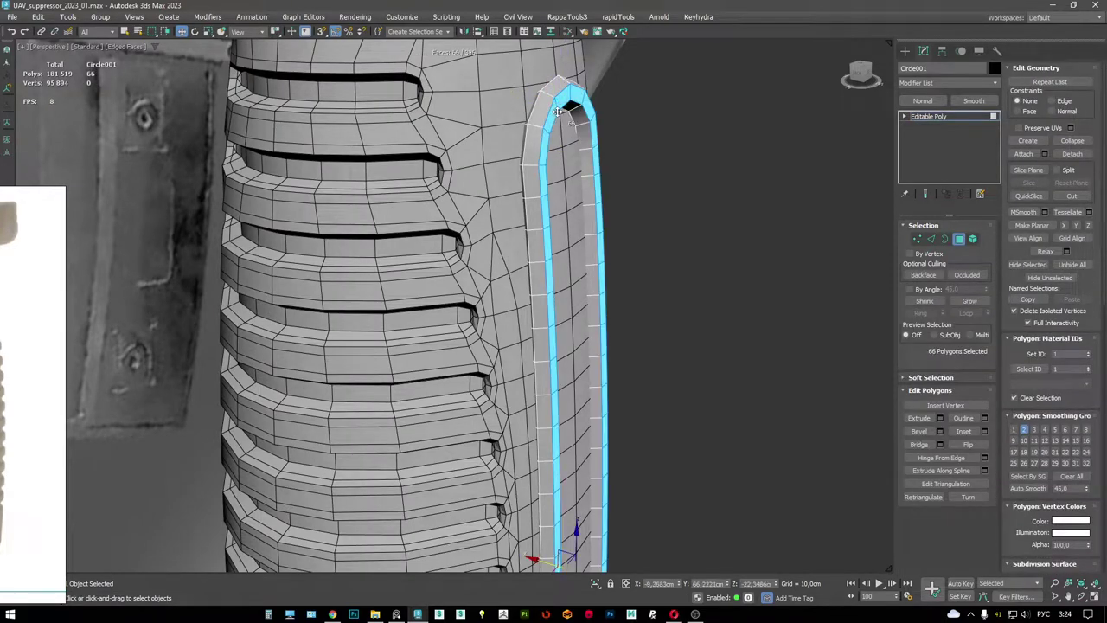
key("Delete")
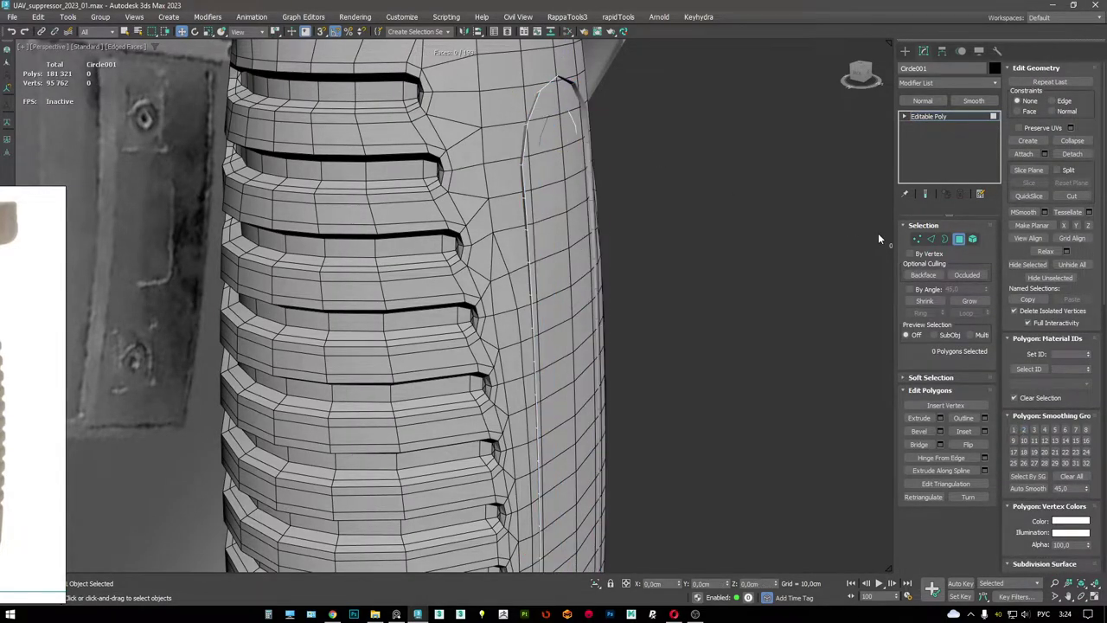
mouse_move(554, 146)
middle_mouse_down()
mouse_move(565, 170)
mouse_move(567, 152)
mouse_move(548, 178)
mouse_move(545, 162)
mouse_move(714, 200)
middle_mouse_up()
key("3")
left_click(558, 118)
key("1")
- Add a second tyConform targeting Shape001 to conform the selected border vertices
right_click(716, 200)
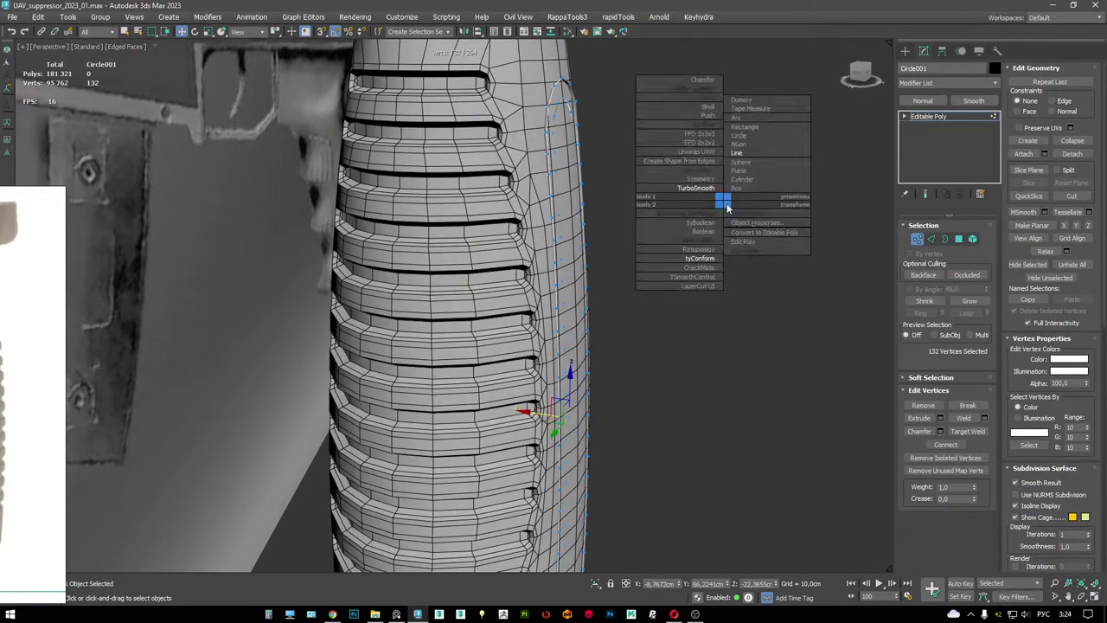
left_click(703, 257)
left_click(926, 353)
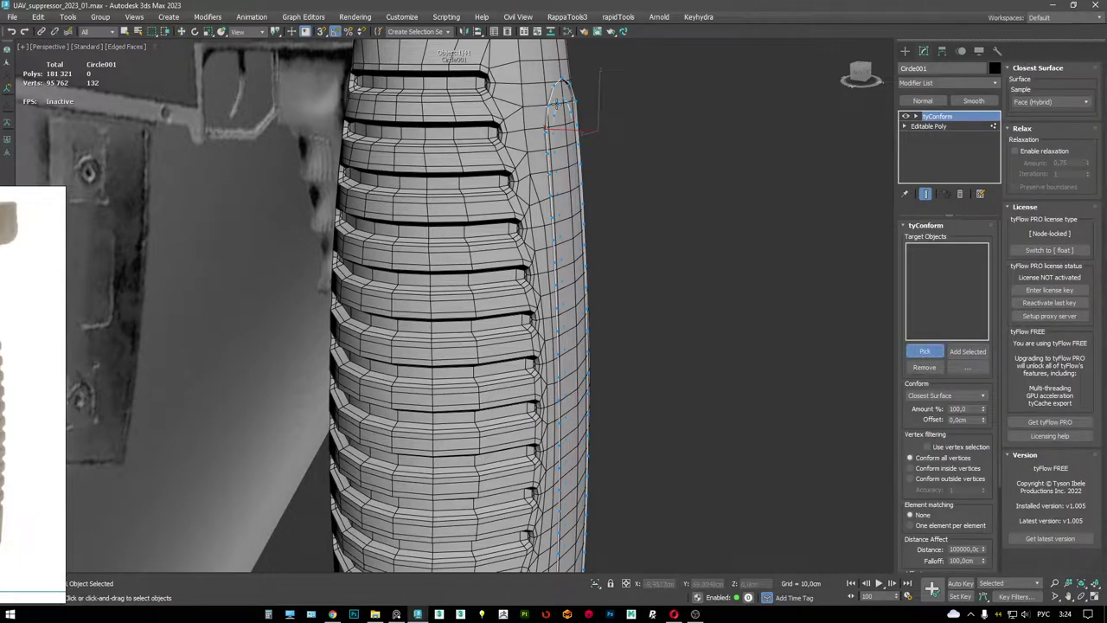
left_click(679, 193)
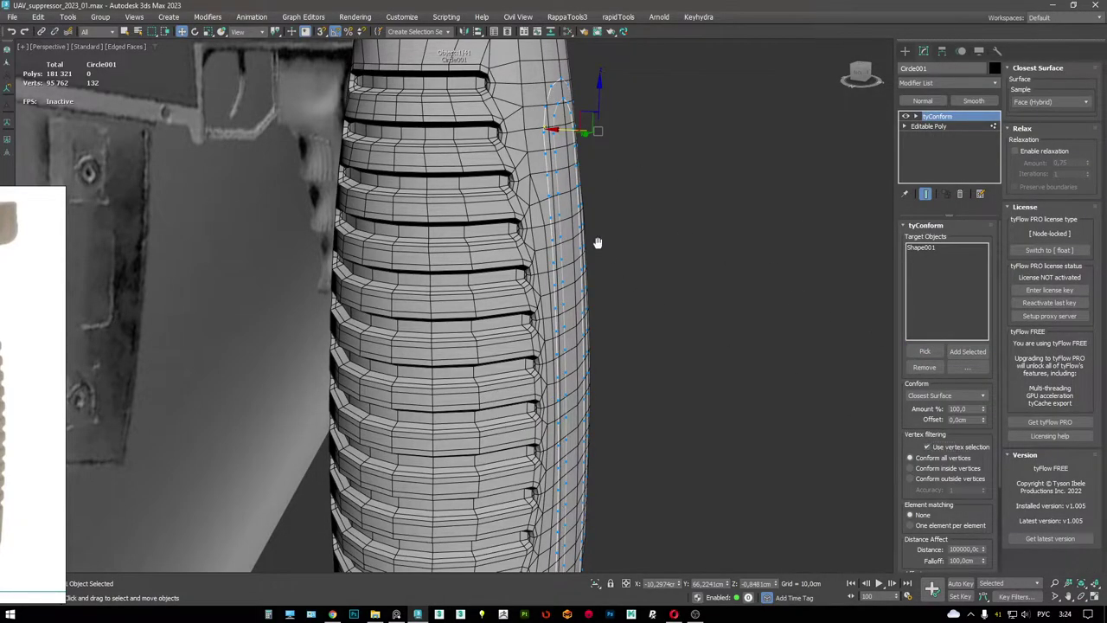
mouse_move(601, 240)
middle_mouse_down("alt")
mouse_move(521, 240)
mouse_move(487, 176)
mouse_move(471, 177)
mouse_move(520, 152)
middle_mouse_up("alt")
key("F3")
key("F3")
key("F3")
- Select the strip's end edges, Split them, and snap-move them onto a vertex below
key("2")
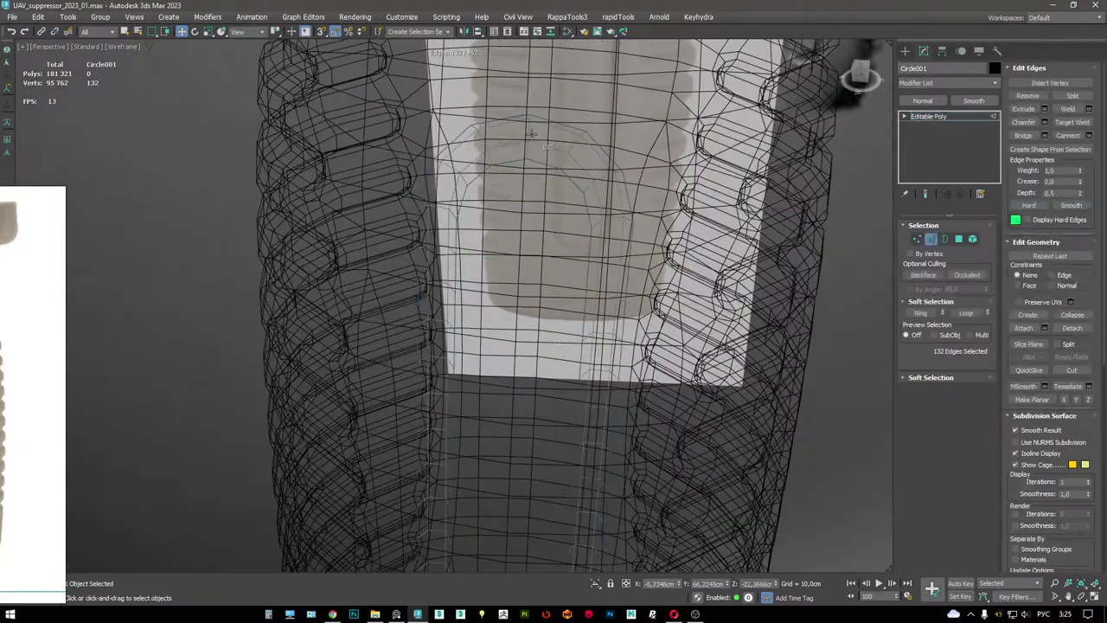
double_click(526, 128)
scroll(526, 109, "down", 5)
scroll(525, 377, "up", 6)
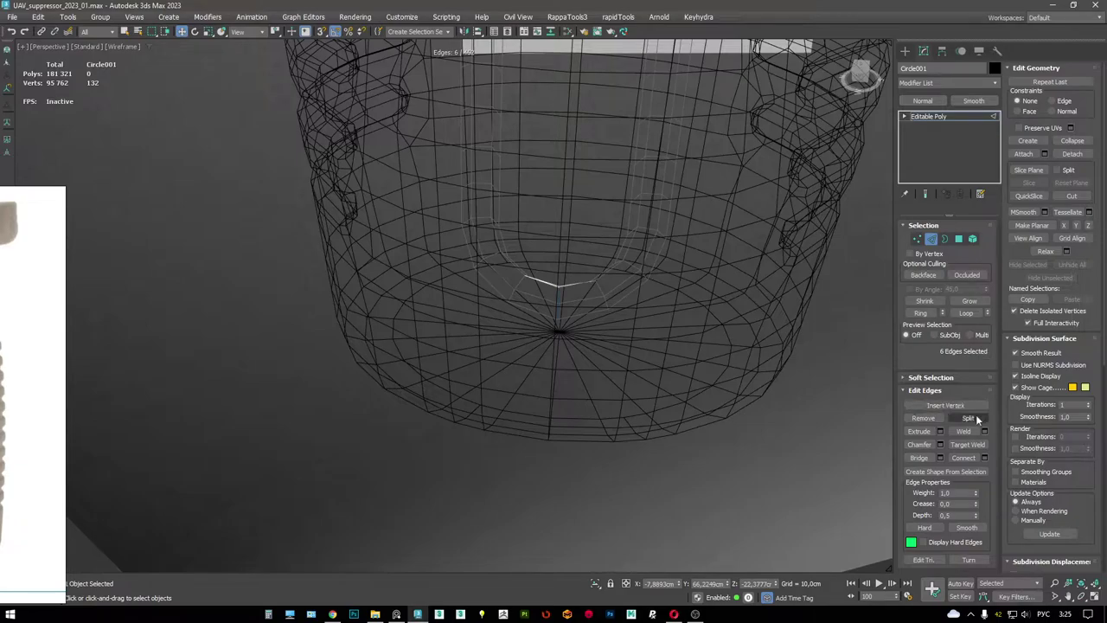
left_click(1067, 225)
mouse_move(554, 320)
middle_mouse_down("alt")
mouse_move(511, 292)
mouse_move(564, 317)
mouse_move(549, 302)
mouse_move(519, 370)
mouse_move(479, 276)
mouse_move(446, 301)
middle_mouse_up("alt")
key("F3")
key("F3")
key("F3")
key("F3")
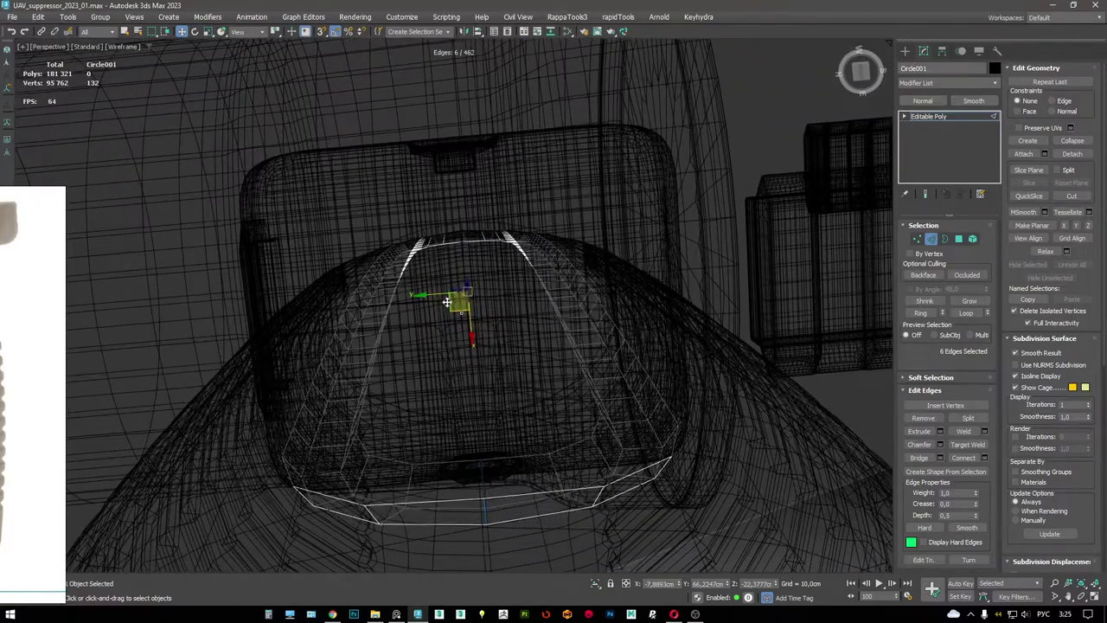
key("F3")
left_click_drag(467, 291, 475, 443)
- Check the groove strip by selecting it in Element mode, then clear the selection
key("F3")
middle_click_drag(475, 442, 862, 430, "alt")
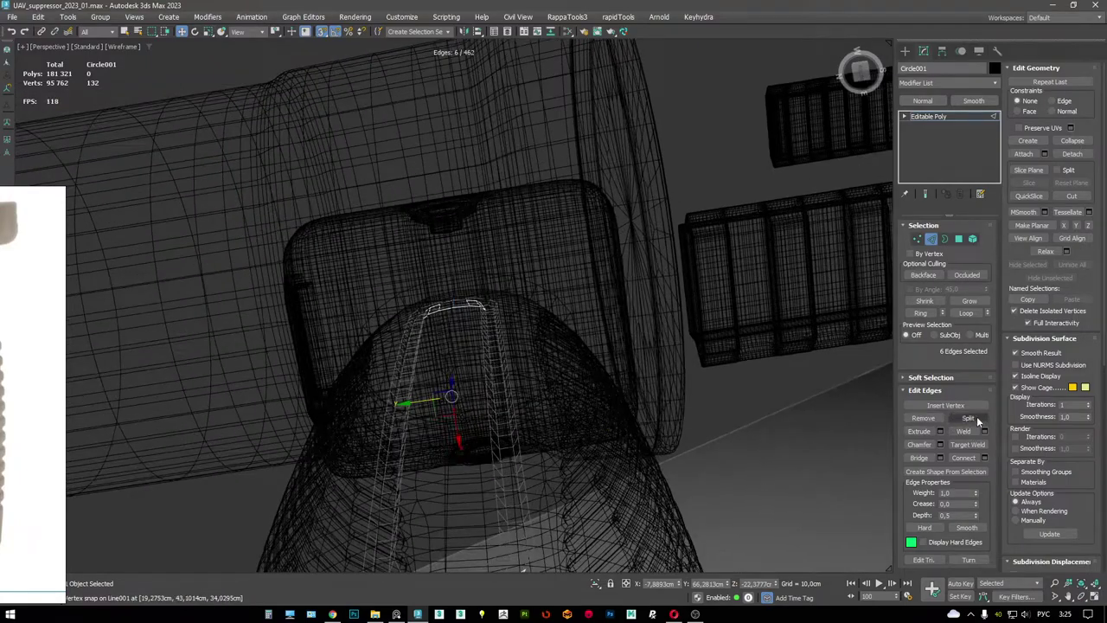
key("5")
left_click(494, 380)
key("F3")
middle_click_drag(494, 381, 514, 439, "alt")
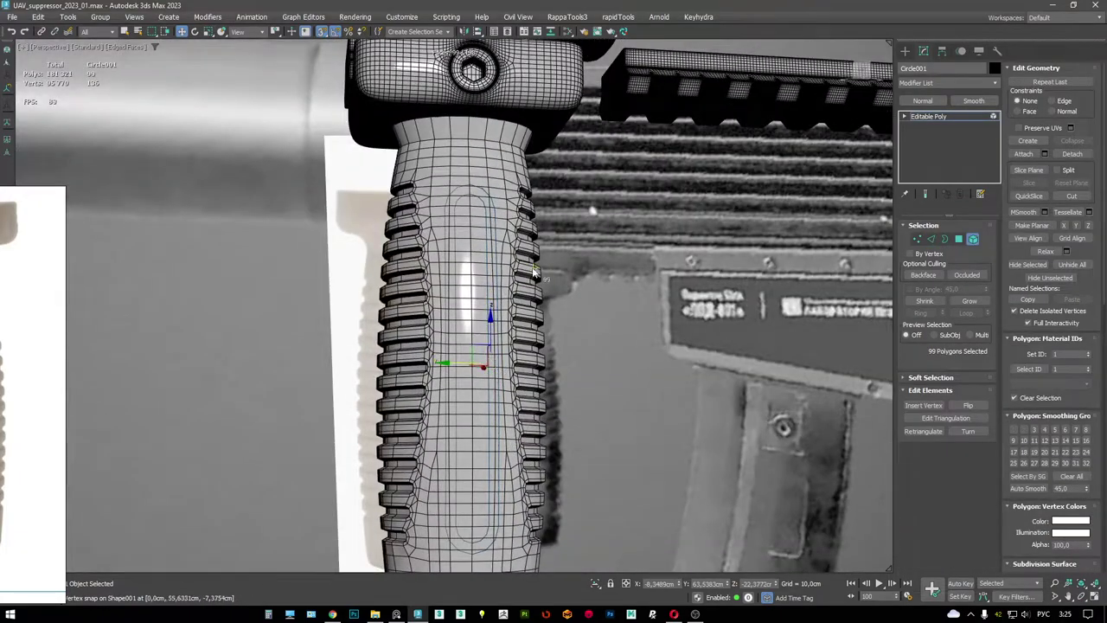
left_click(534, 273)
middle_click_drag(534, 273, 606, 277, "alt")
key("F3")
key("F3")
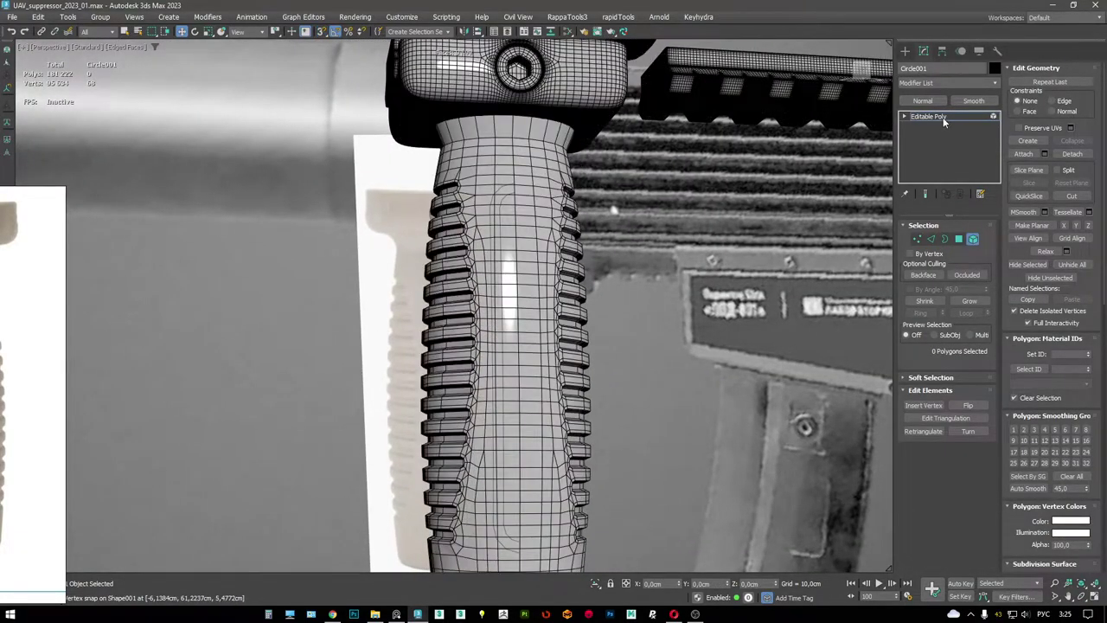
- Select the grip mesh Shape001 at its Editable Poly Edge level
left_click(949, 137)
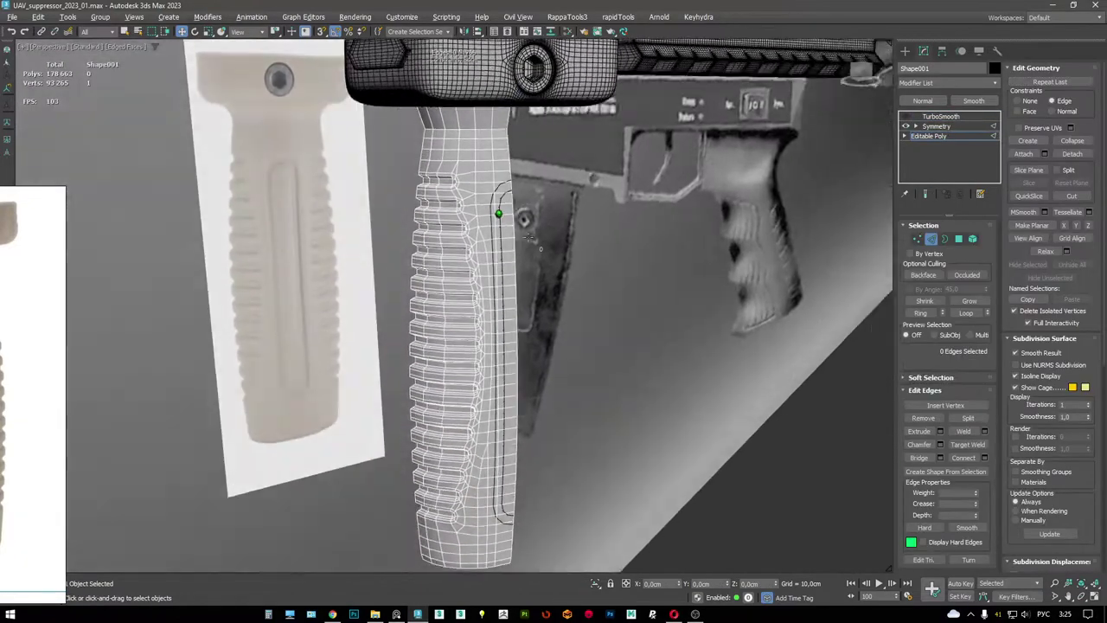
scroll(525, 235, "up", 6)
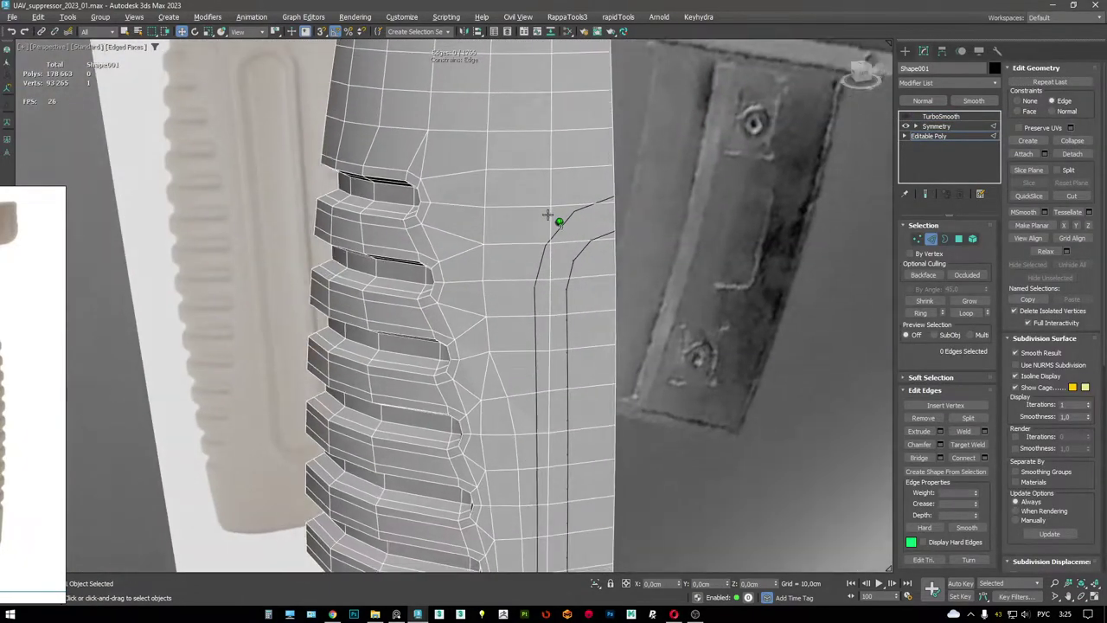
middle_click_drag(548, 214, 557, 214, "alt")
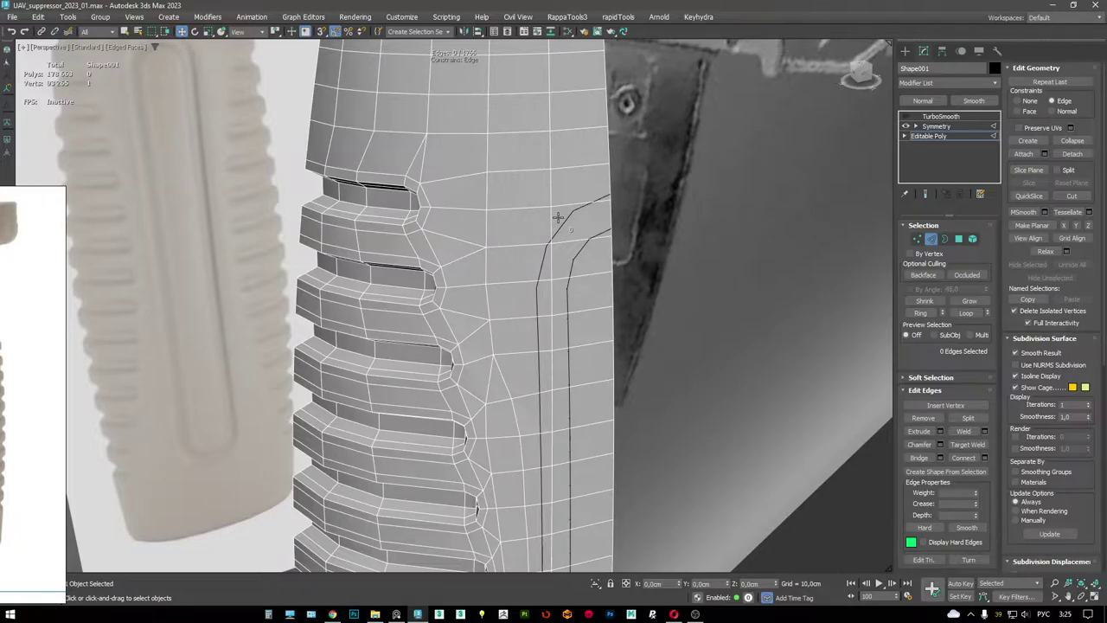
- Inspect the grip's groove in wireframe from below and switch to its TurboSmooth level
scroll(653, 280, "up", 3)
mouse_move(559, 228)
middle_mouse_down("alt")
mouse_move(563, 207)
mouse_move(548, 212)
mouse_move(597, 250)
mouse_move(654, 164)
mouse_move(496, 223)
mouse_move(407, 216)
mouse_move(492, 217)
mouse_move(548, 237)
middle_mouse_up("alt")
scroll(582, 240, "down", 5)
key("F3")
key("F3")
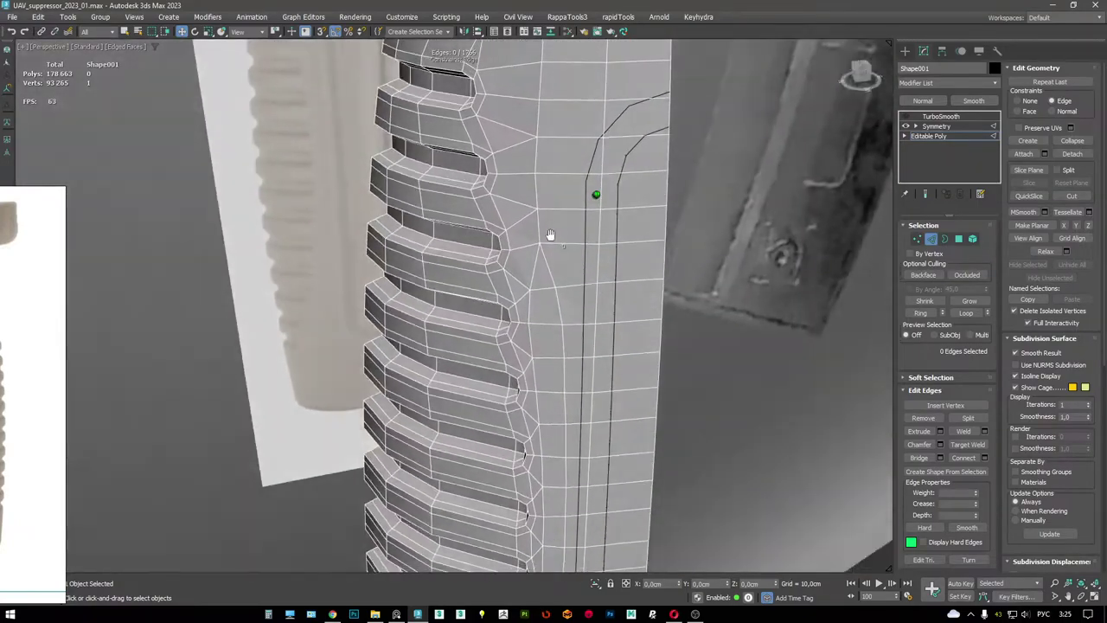
scroll(549, 237, "down", 3)
middle_click_drag(547, 158, 527, 230, "alt")
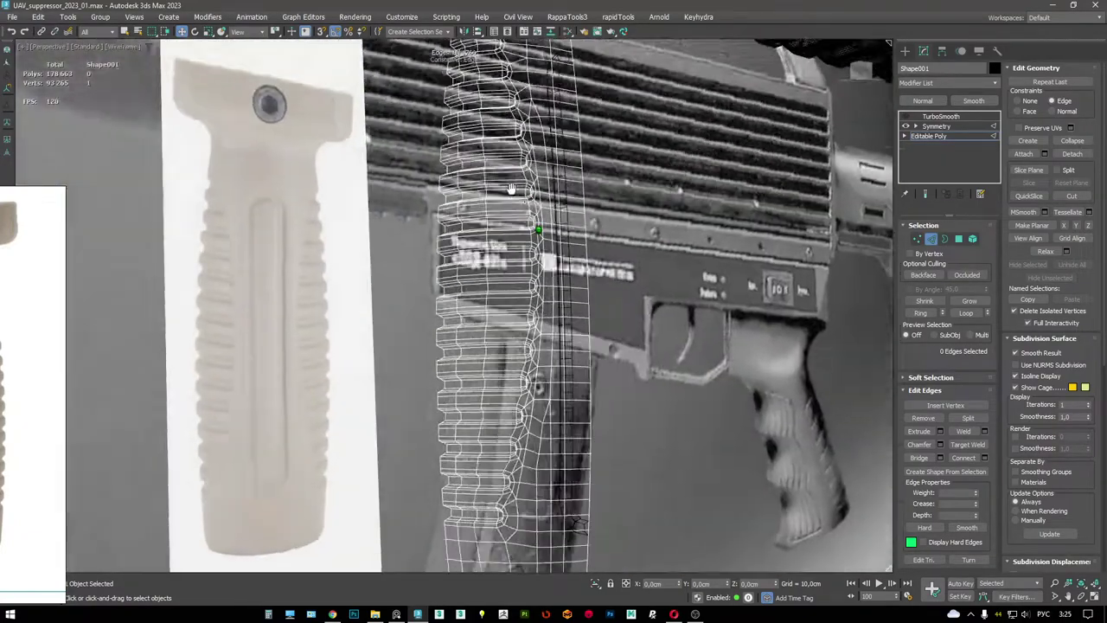
scroll(525, 246, "up", 3)
scroll(525, 245, "down", 3)
left_click(941, 116)
- Select the groove insert Circle001 and isolate it
key("F3")
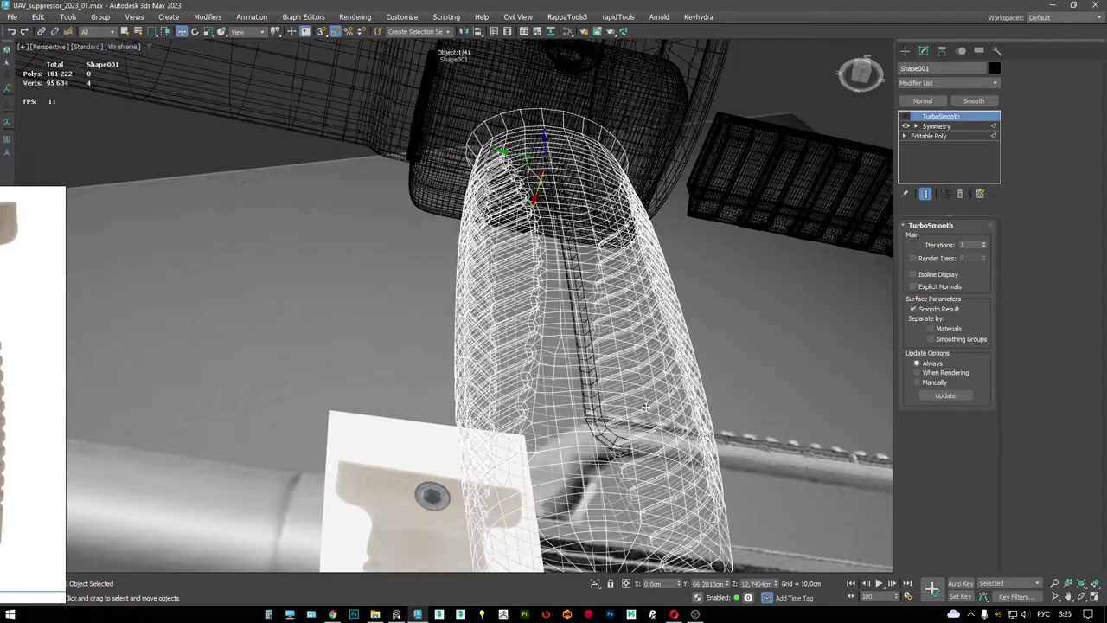
left_click(589, 381)
key("F3")
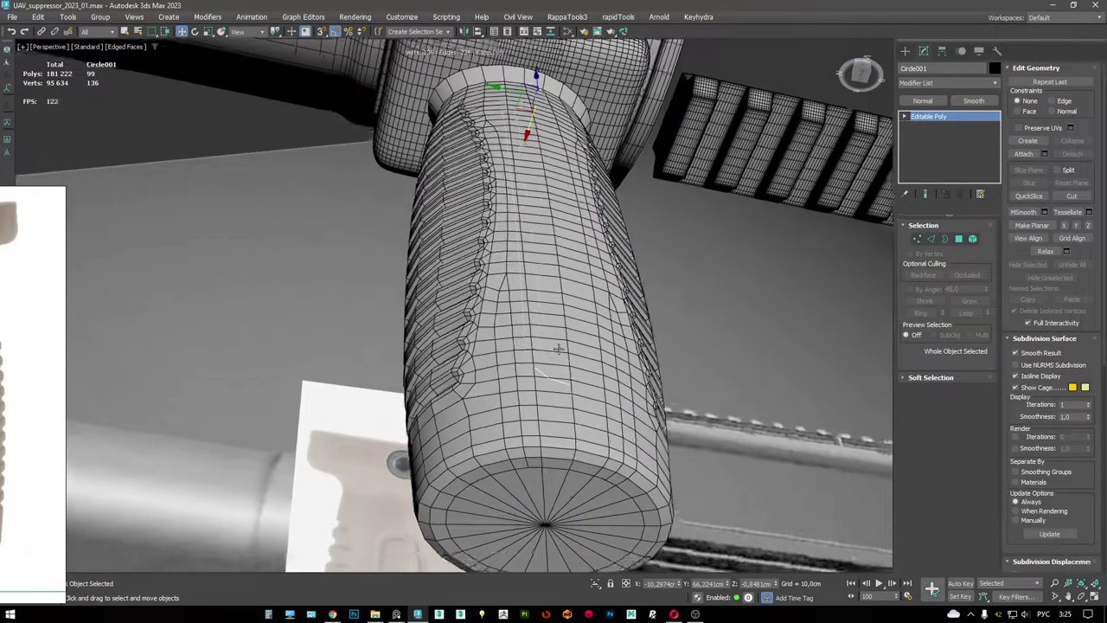
key("F3")
scroll(567, 380, "up", 2)
key("2")
left_click(567, 380)
key("F3")
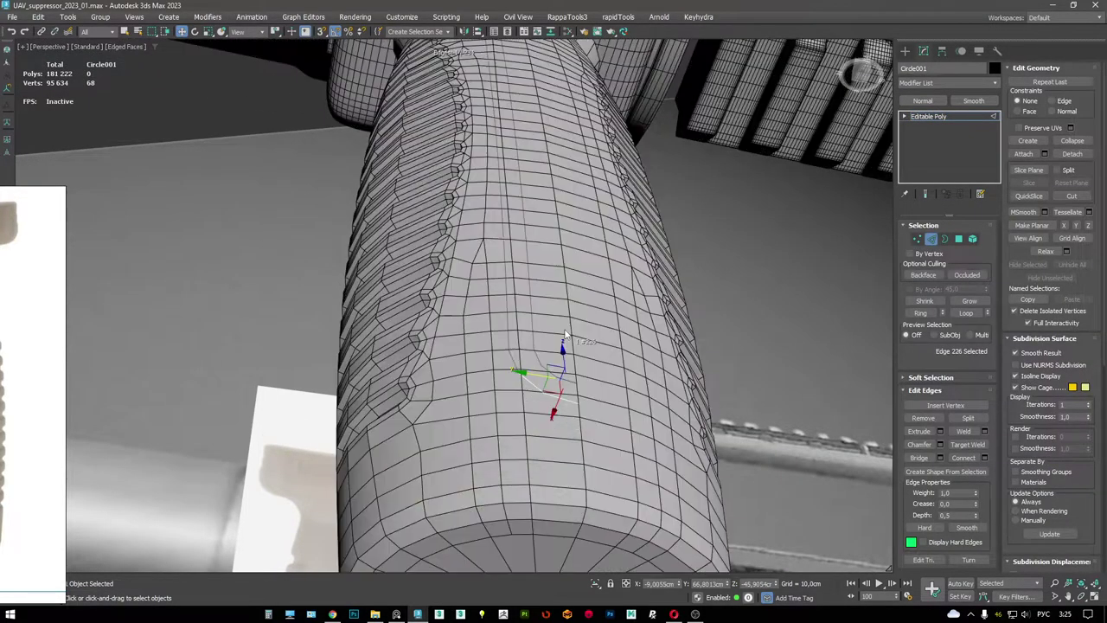
key("alt+q")
middle_click_drag(550, 372, 531, 343, "alt")
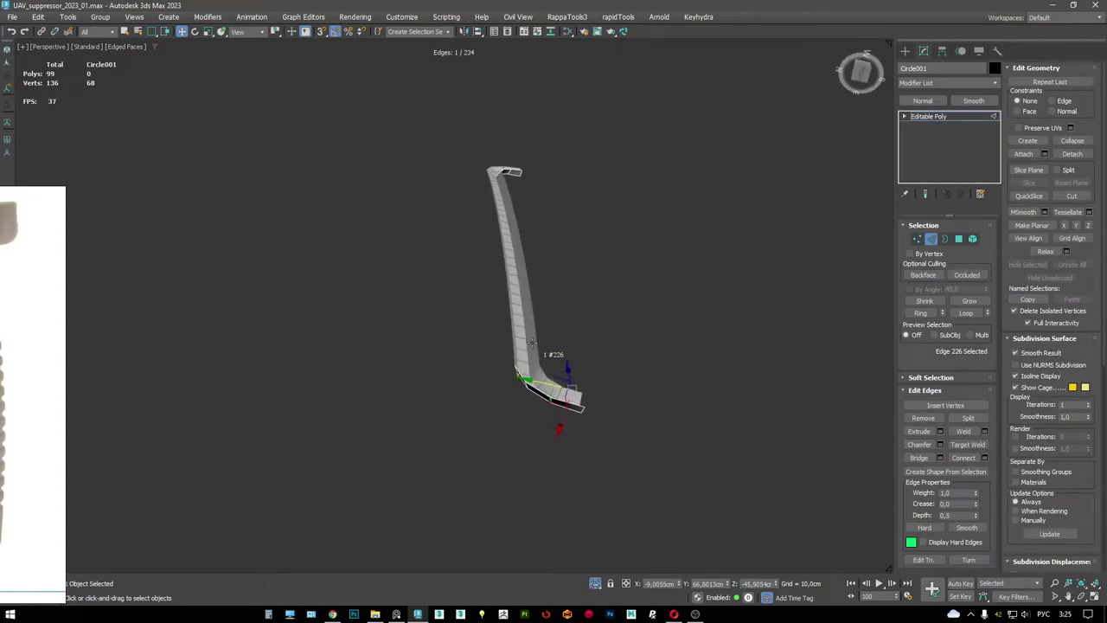
- Add a Symmetry modifier to the insert, mirroring across X with Flip enabled
left_click(965, 116)
right_click(613, 222)
left_click(588, 211)
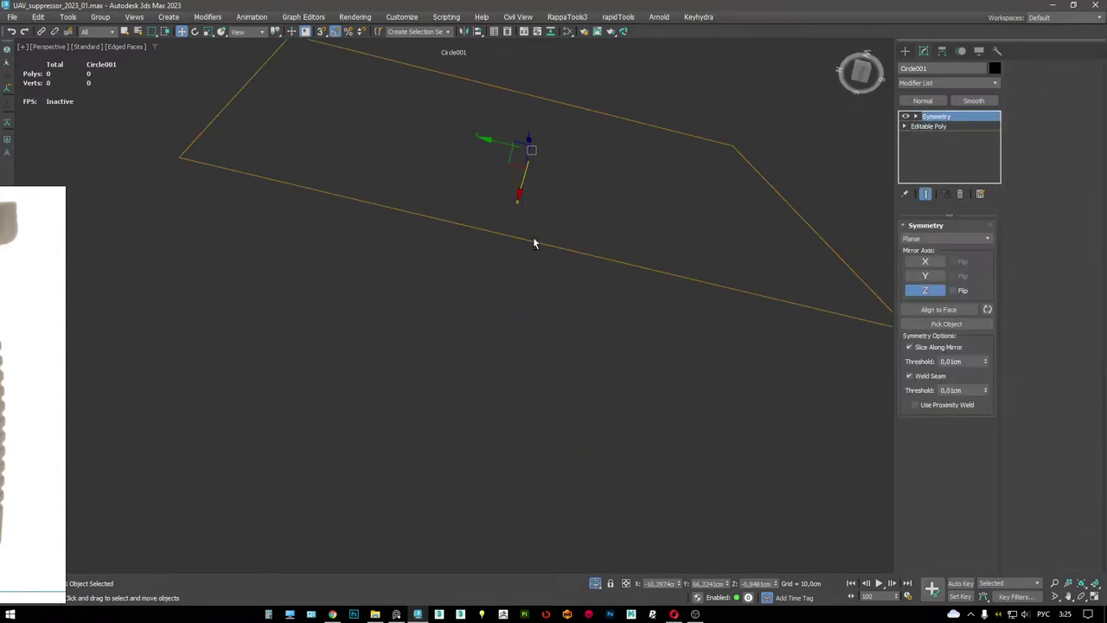
left_click(926, 276)
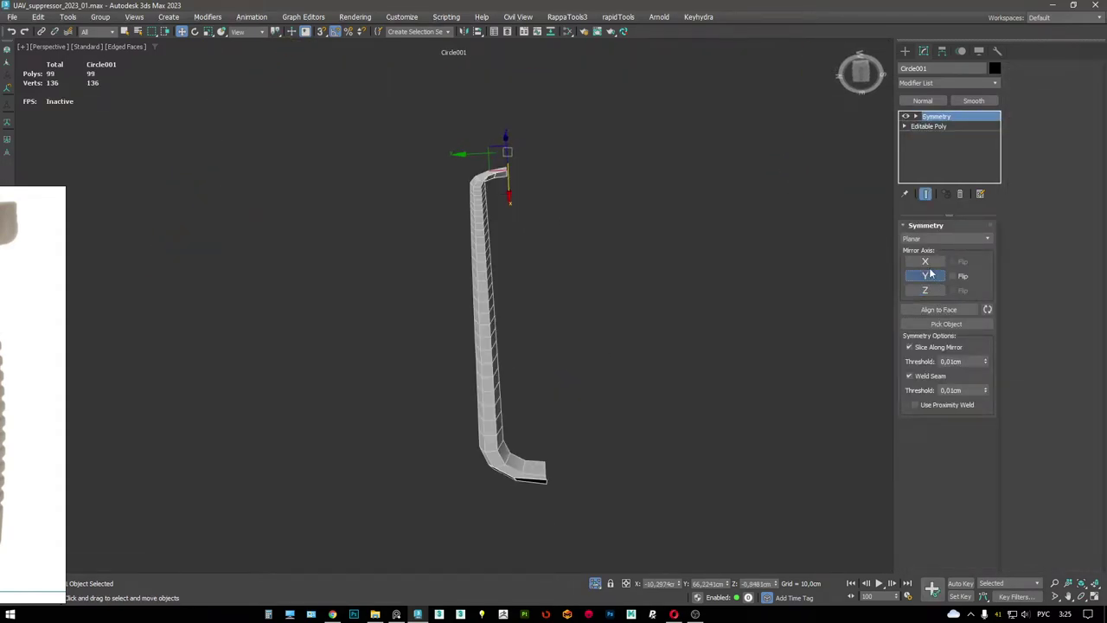
left_click(929, 262)
left_click(952, 262)
middle_click_drag(588, 251, 498, 148, "alt")
- Snap the mirrored insert onto the grip's centre seam
key("alt+q")
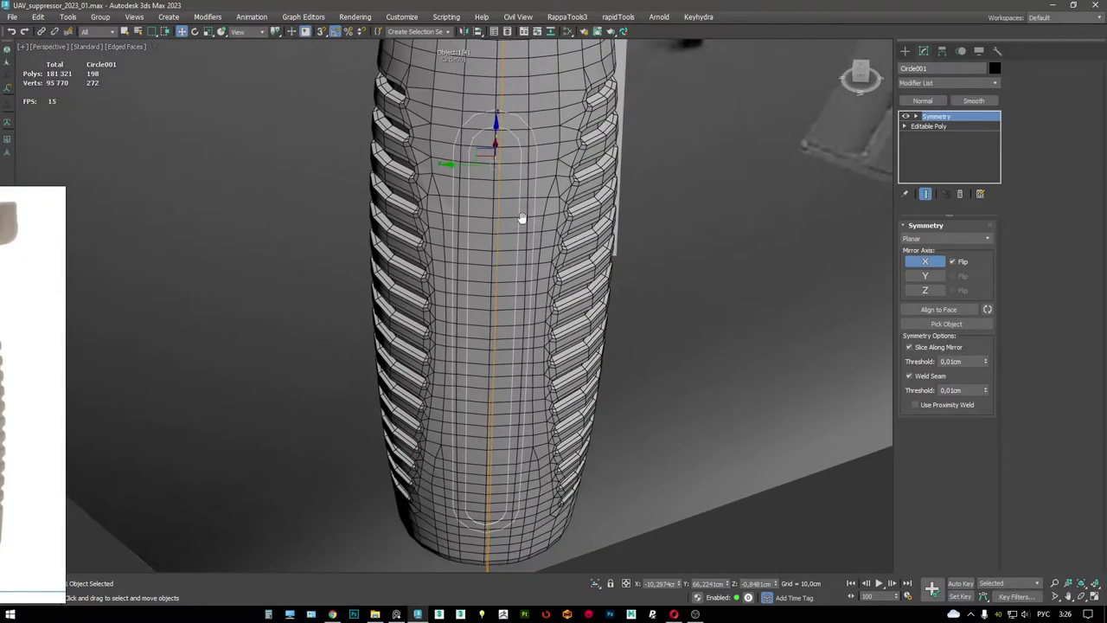
middle_click_drag(541, 218, 521, 218)
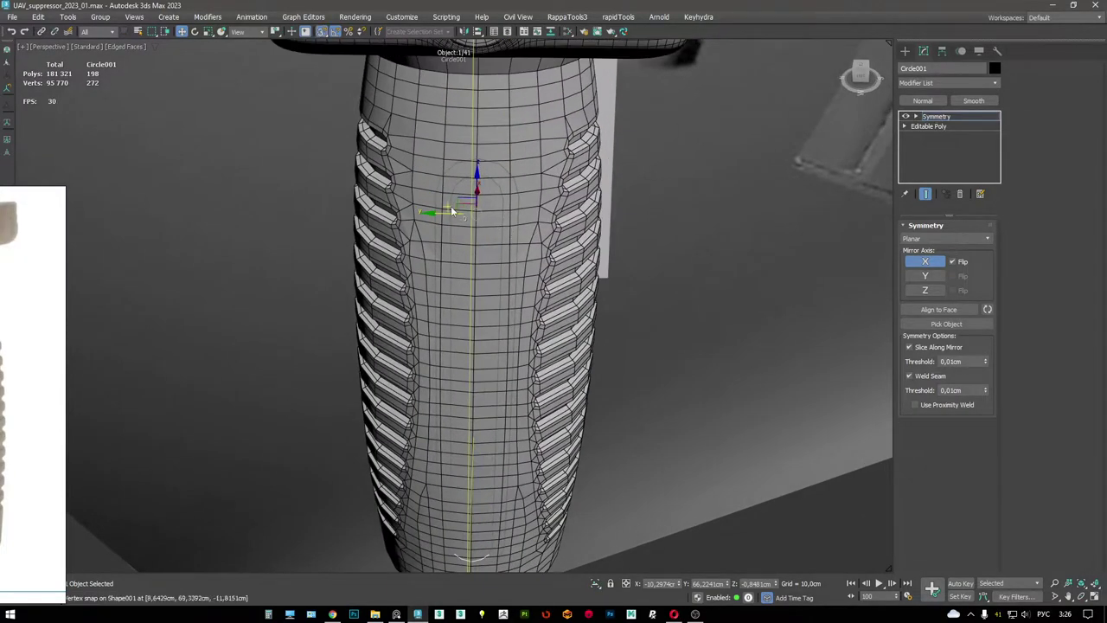
left_click_drag(441, 213, 469, 156)
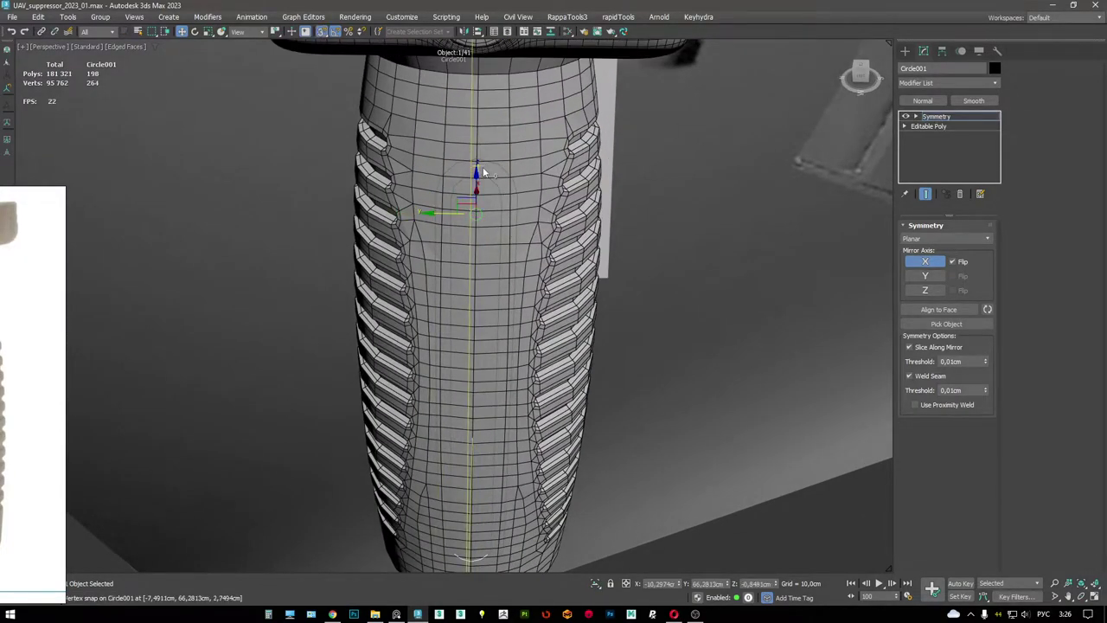
scroll(483, 169, "up", 3)
scroll(526, 173, "down", 5)
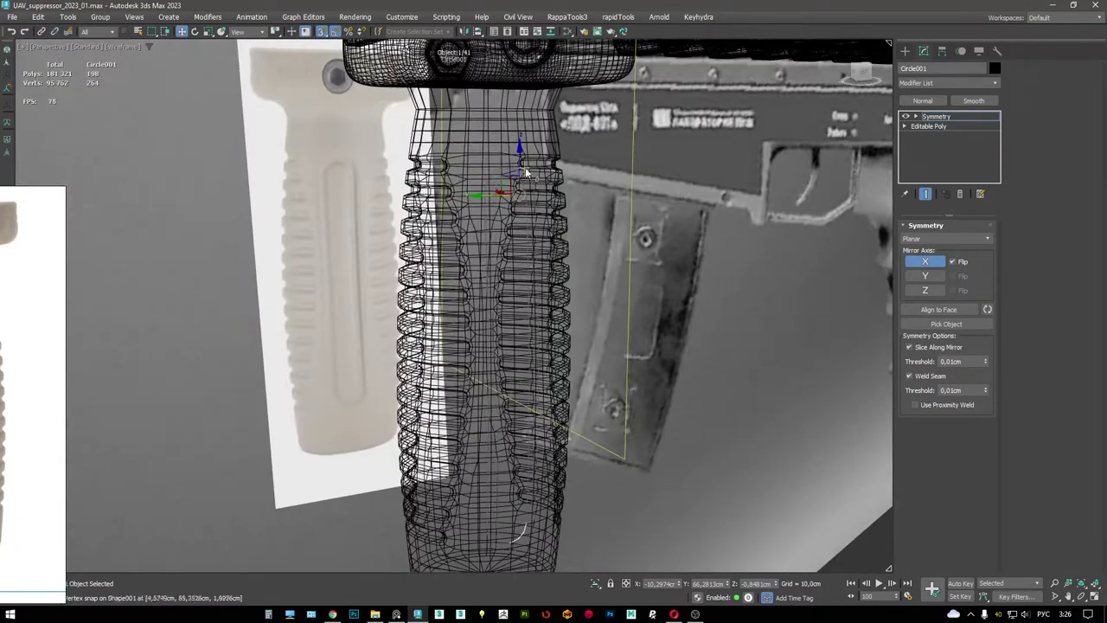
key("F3")
- Isolate the closed loop again and inspect its open borders and inner-arch vertices
key("alt+q")
mouse_move(542, 228)
middle_mouse_down("alt")
mouse_move(519, 217)
mouse_move(488, 464)
mouse_move(561, 359)
mouse_move(558, 324)
middle_mouse_up("alt")
scroll(493, 467, "up", 3)
scroll(509, 488, "down", 3)
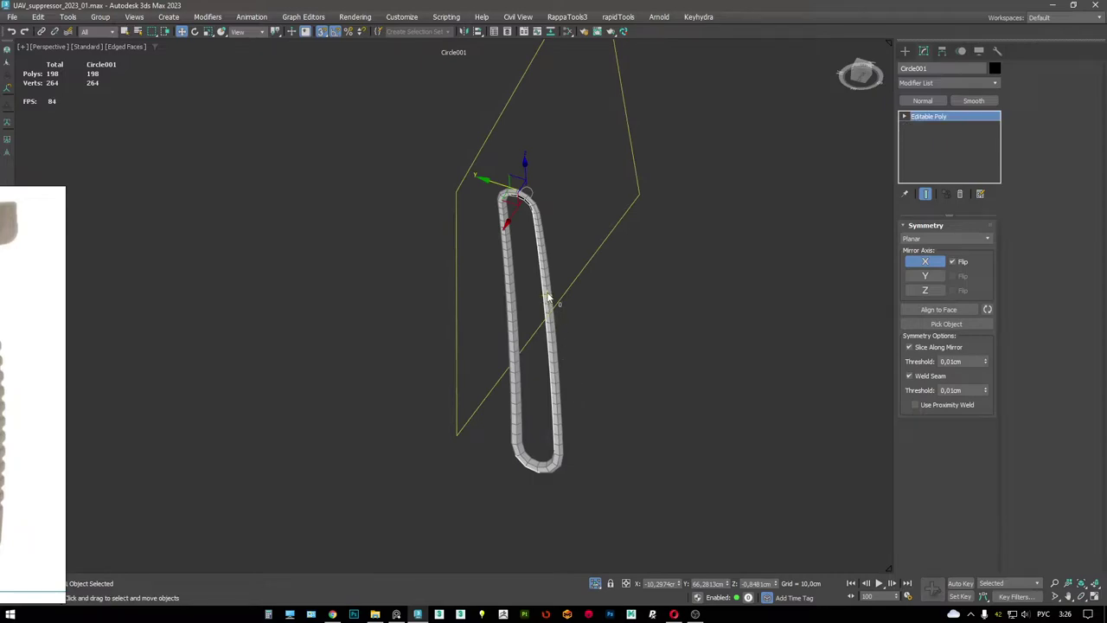
scroll(541, 259, "up", 3)
key("3")
middle_click_drag(567, 242, 556, 321, "alt")
scroll(499, 167, "up", 3)
middle_click_drag(498, 167, 571, 230)
key("1")
left_click(512, 203)
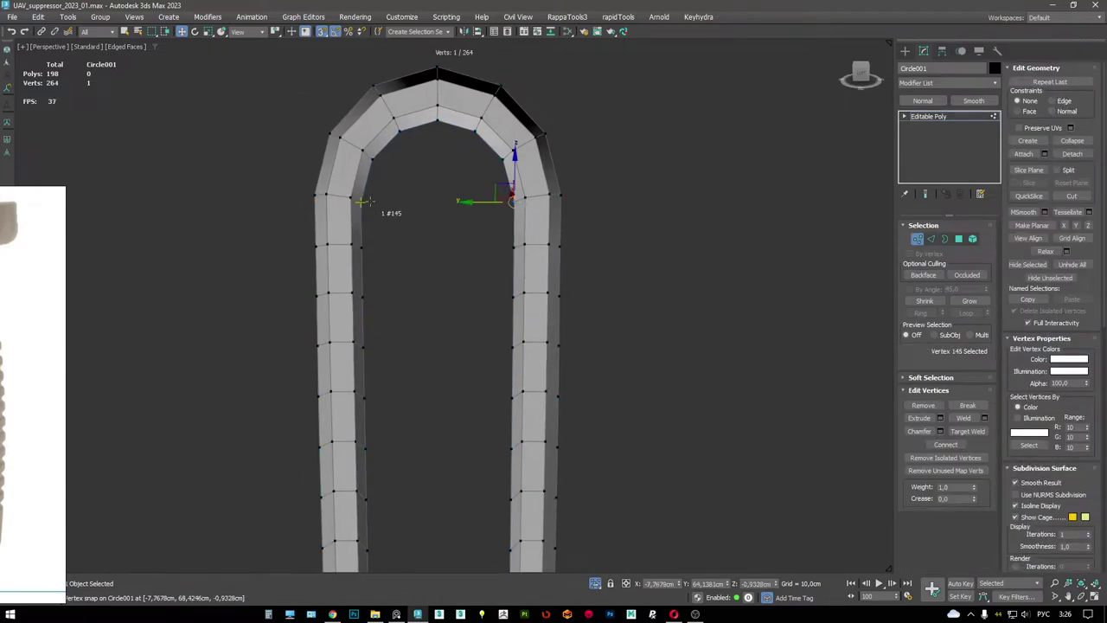
- Fill the loop's open middle and inspect the new polygon strip in wireframe
key("ctrl+z")
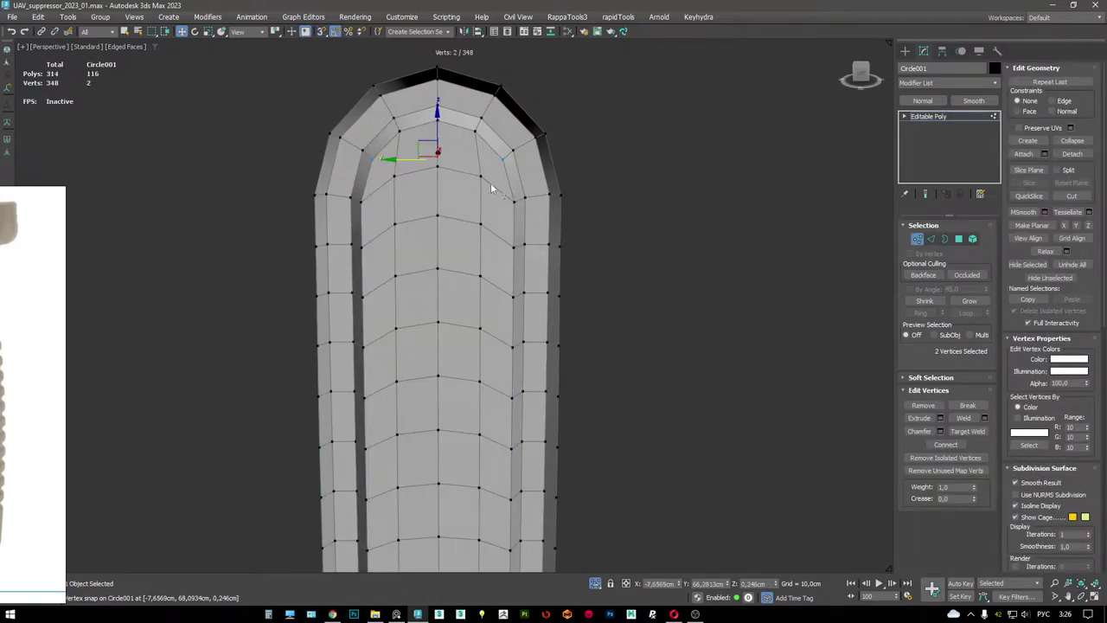
middle_click_drag(494, 185, 430, 113, "alt")
key("4")
key("z")
key("alt+q")
scroll(447, 144, "up", 5)
scroll(448, 145, "down", 5)
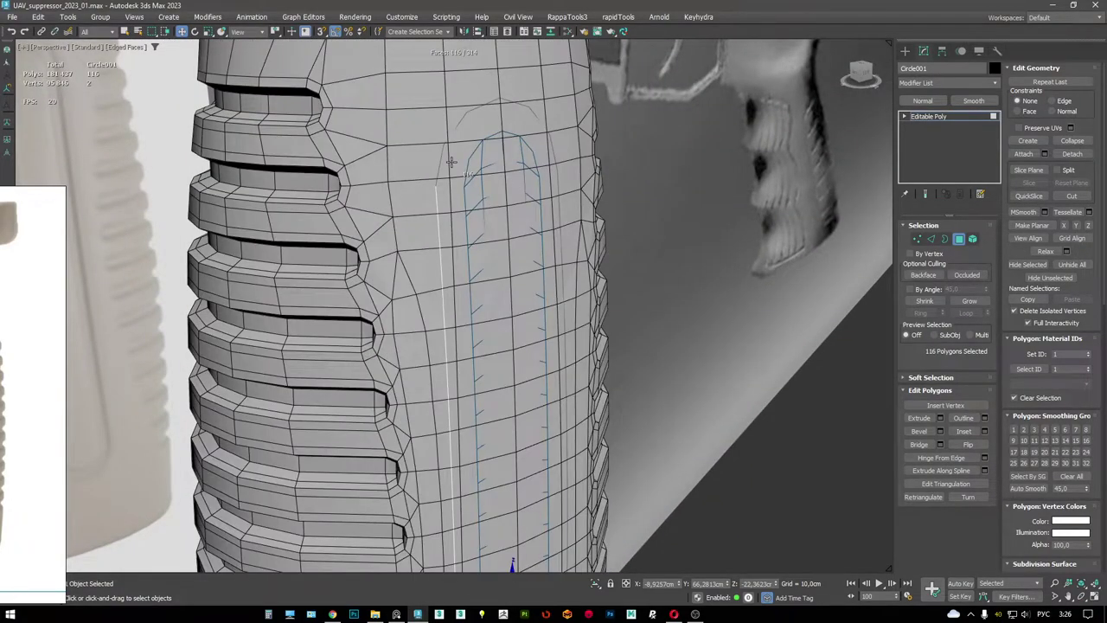
key("F3")
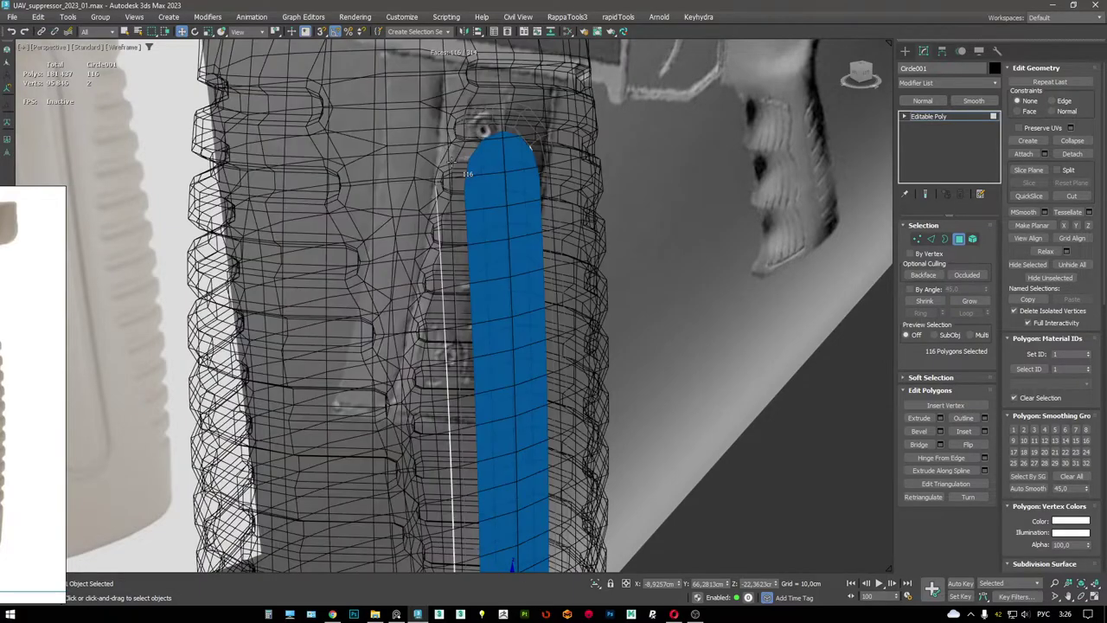
mouse_move(450, 164)
middle_mouse_down("alt")
mouse_move(422, 148)
mouse_move(494, 199)
middle_mouse_up("alt")
key("F3")
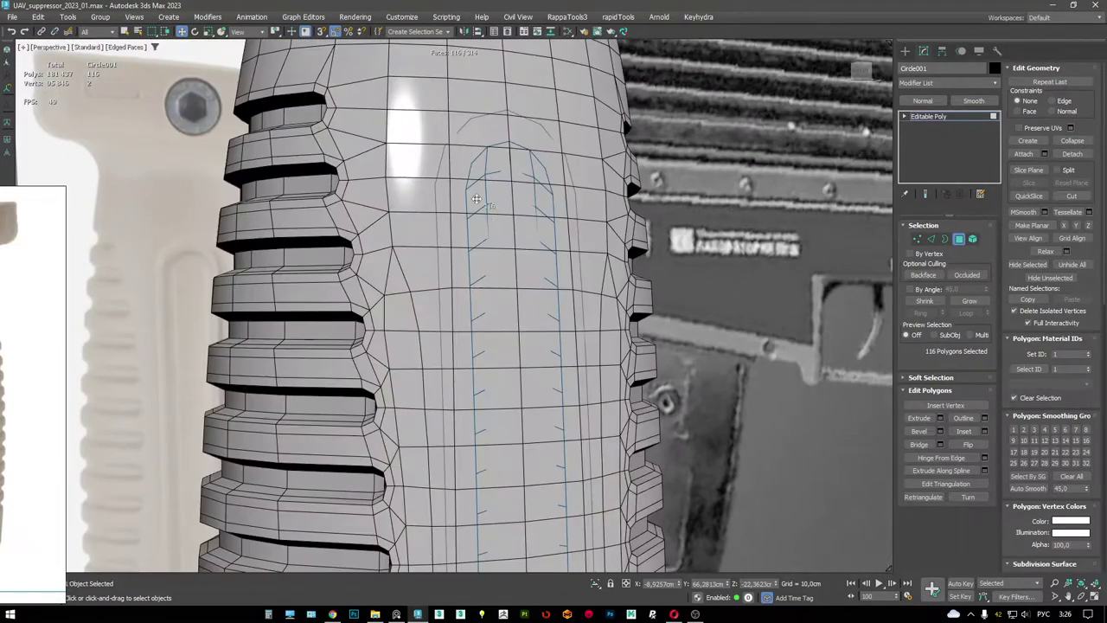
key("F3")
- Isolate the insert and delete its 116 inner polygons, leaving a hollow loop
key("F3")
key("alt+q")
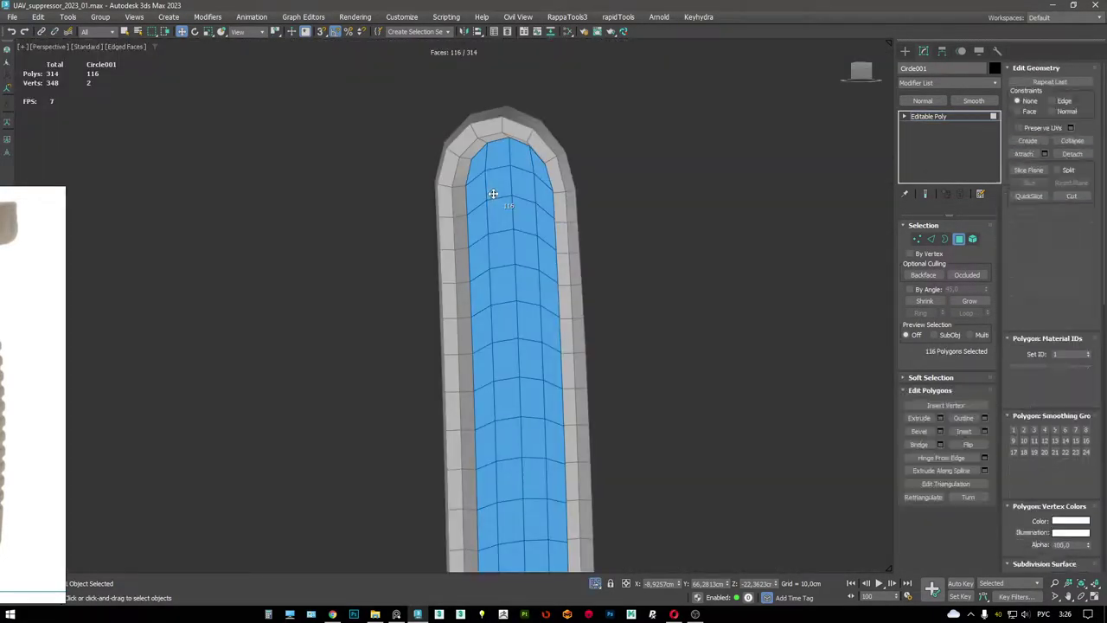
key("F3")
key("Delete")
key("F3")
middle_click_drag(554, 218, 479, 228, "alt")
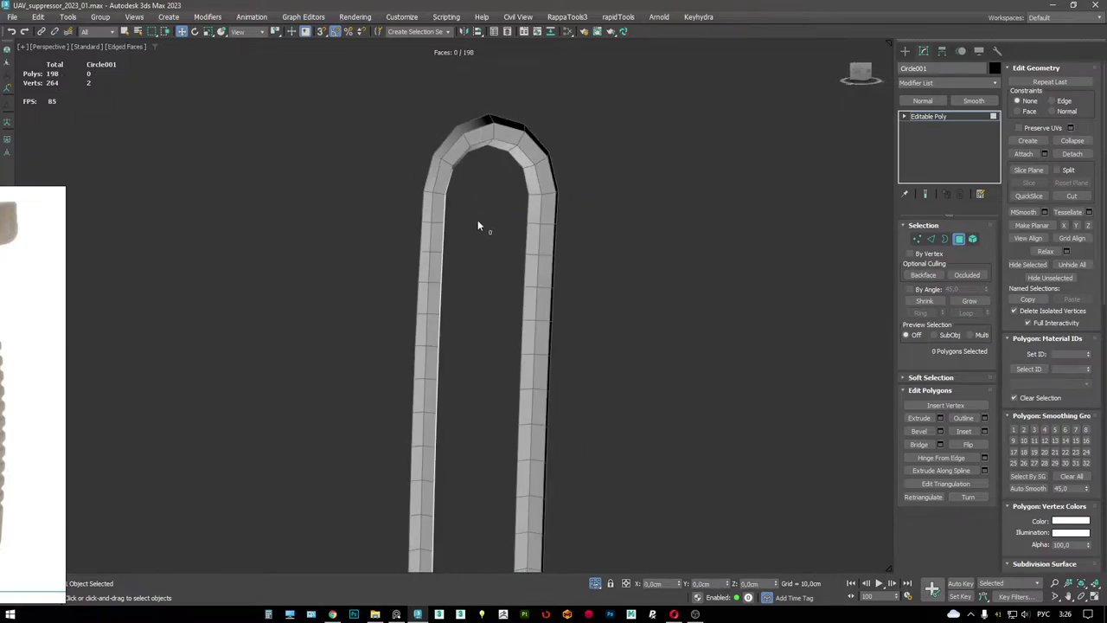
- Select the strip's crossing edges and try a centre edge loop, then undo it
key("1")
key("2")
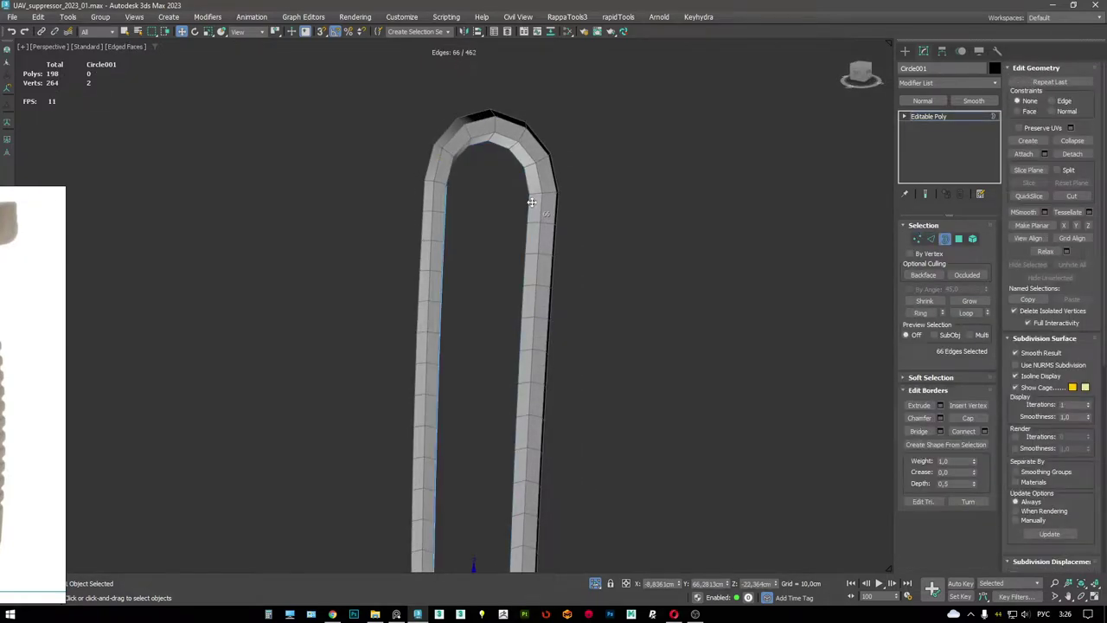
key("F3")
mouse_move(448, 162)
middle_mouse_down("alt")
mouse_move(540, 84)
mouse_move(513, 170)
mouse_move(525, 358)
middle_mouse_up("alt")
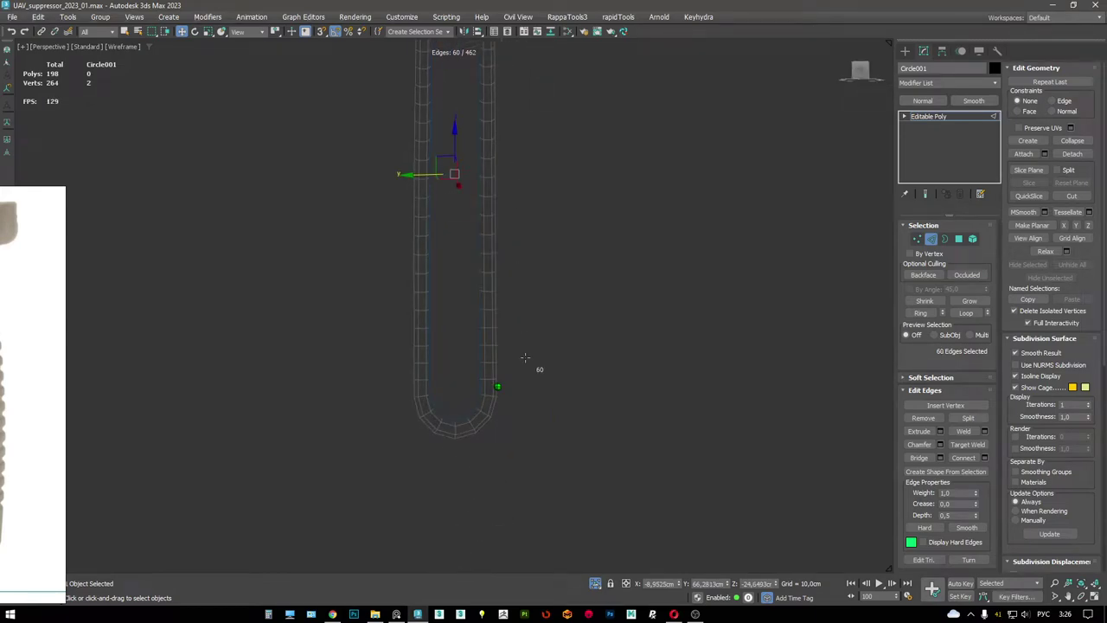
key("F3")
scroll(464, 406, "up", 3)
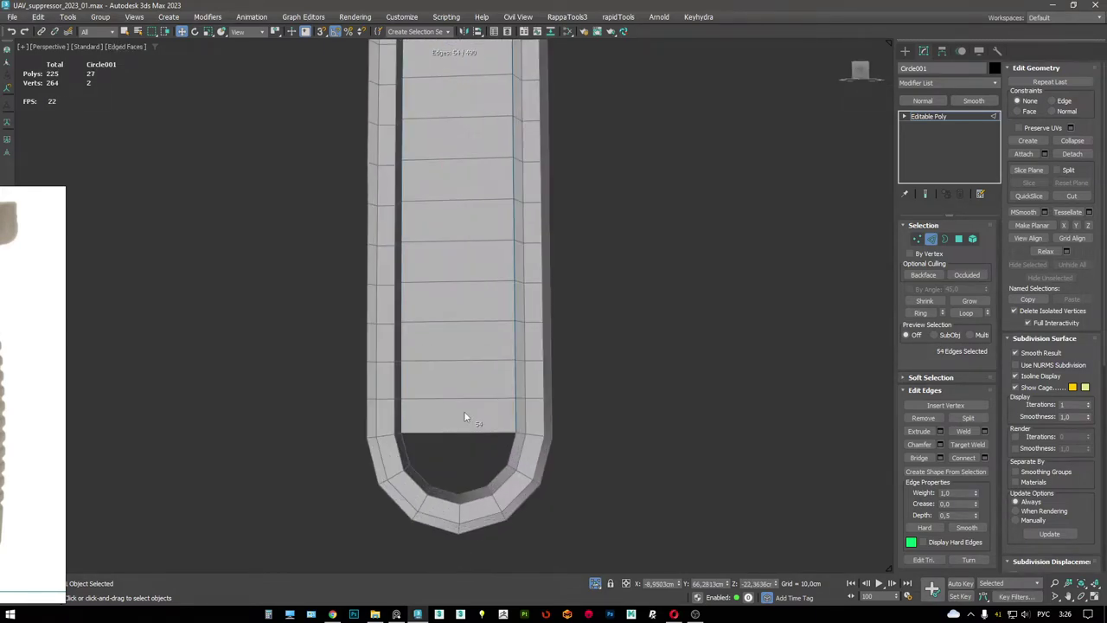
left_click(463, 407)
key("F3")
key("F3")
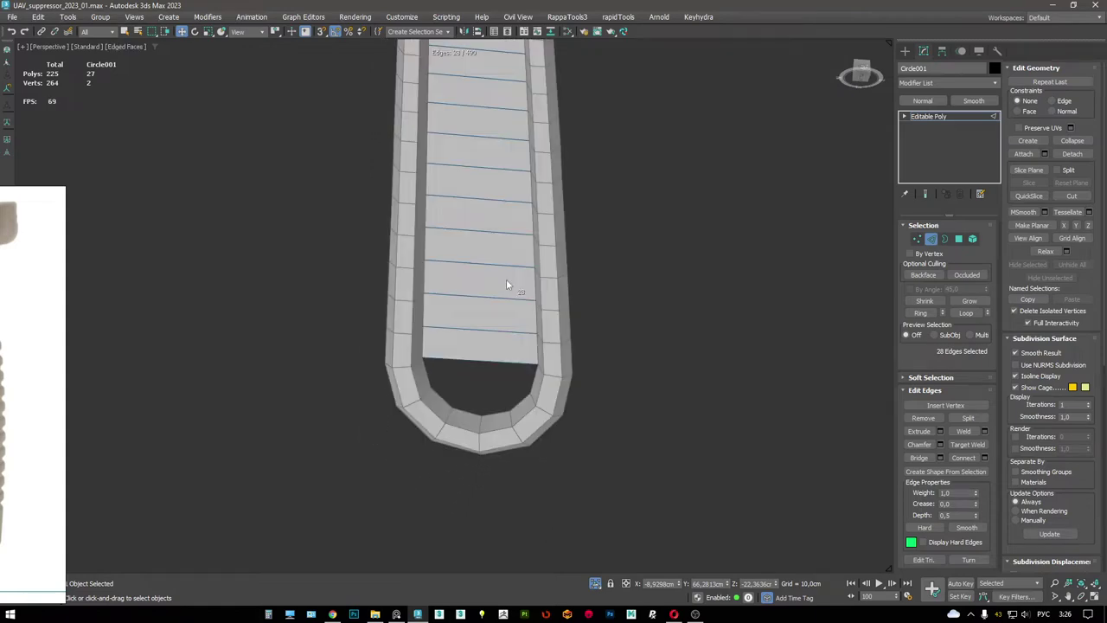
key("ctrl+shift+e")
key("F3")
key("F3")
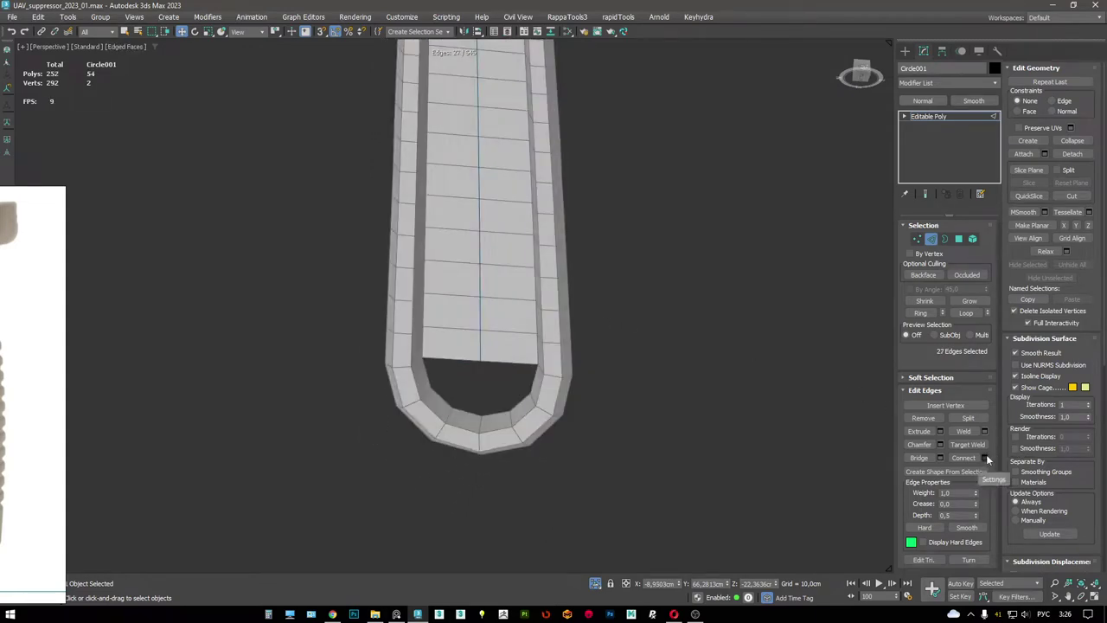
scroll(512, 368, "up", 3)
key("ctrl+z")
- Bridge the gap at the strip's end and add a new centre edge loop
left_click(563, 355)
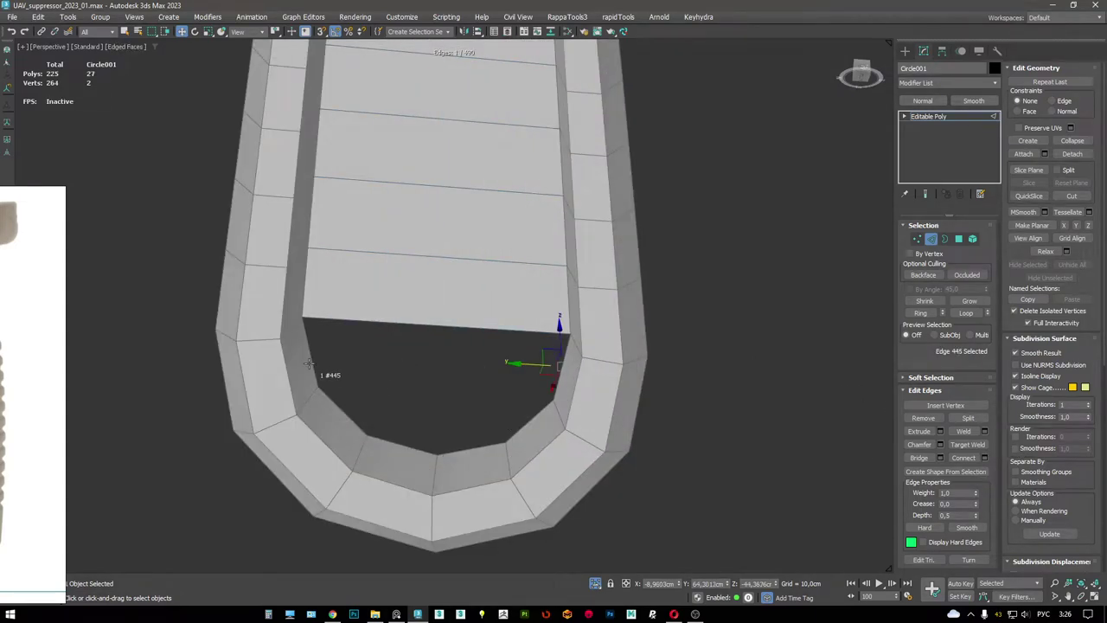
left_click(309, 363, "ctrl")
middle_click_drag(309, 363, 446, 262, "alt")
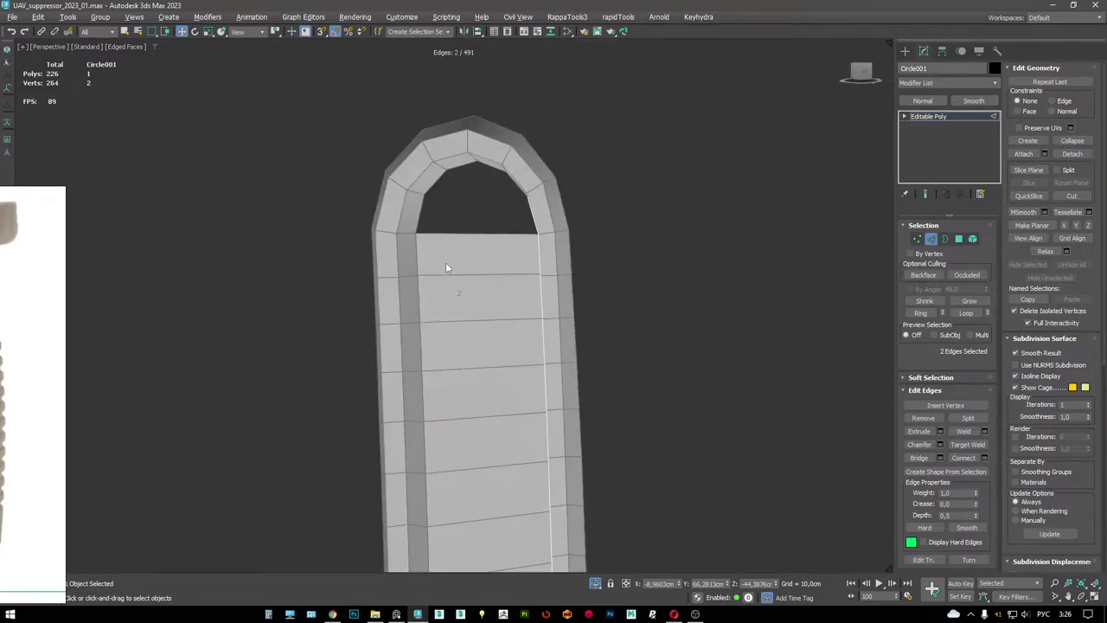
scroll(417, 209, "up", 2)
middle_click_drag(588, 210, 559, 210, "alt")
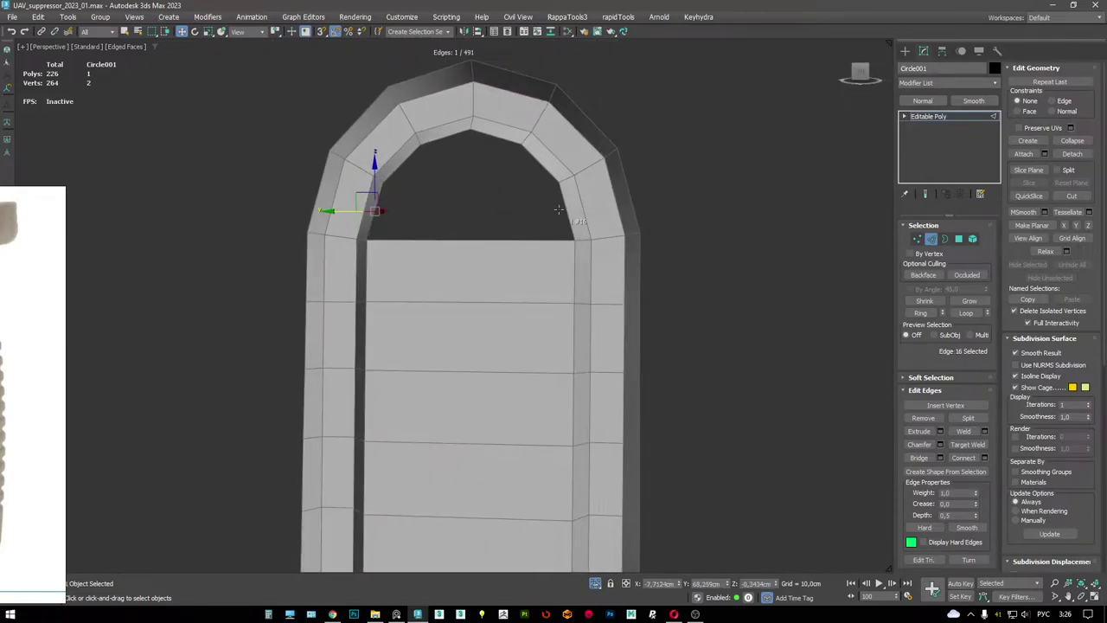
key("alt+r")
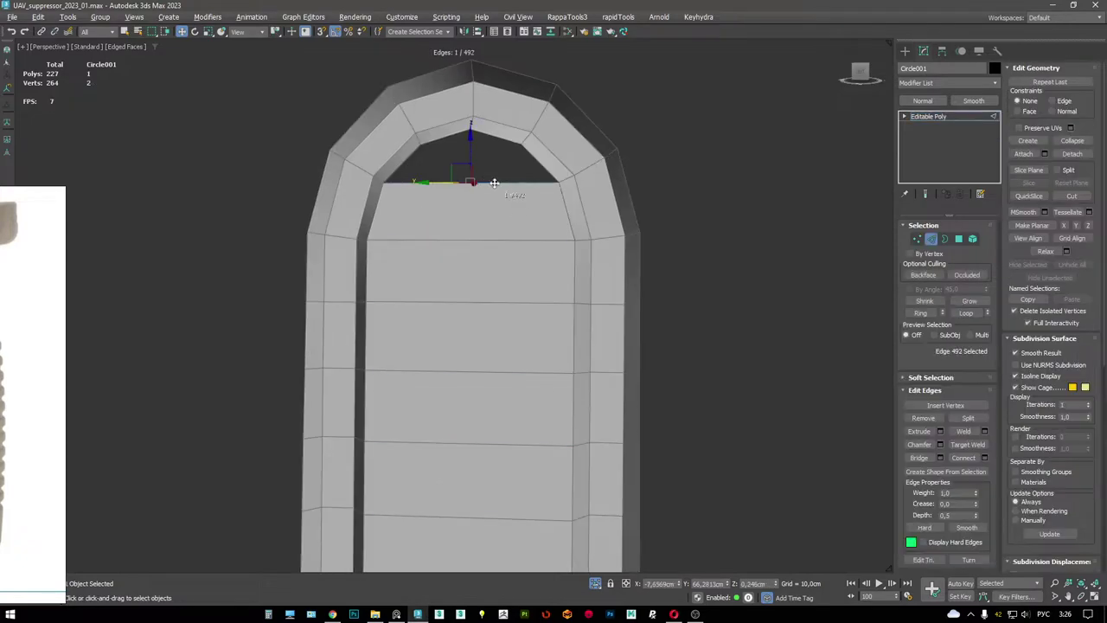
key("ctrl+shift+e")
- Cap the open border at the strip's end and review the closed strip's polygons
key("3")
left_click(540, 168)
scroll(496, 413, "down", 5)
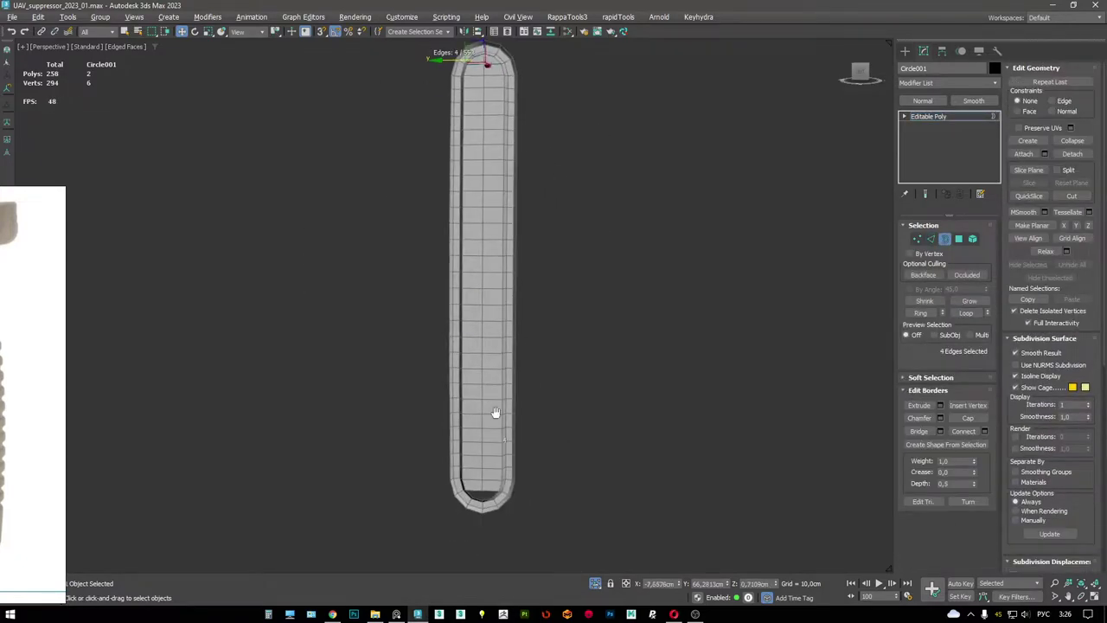
scroll(493, 293, "up", 5)
middle_click_drag(554, 263, 645, 327, "alt")
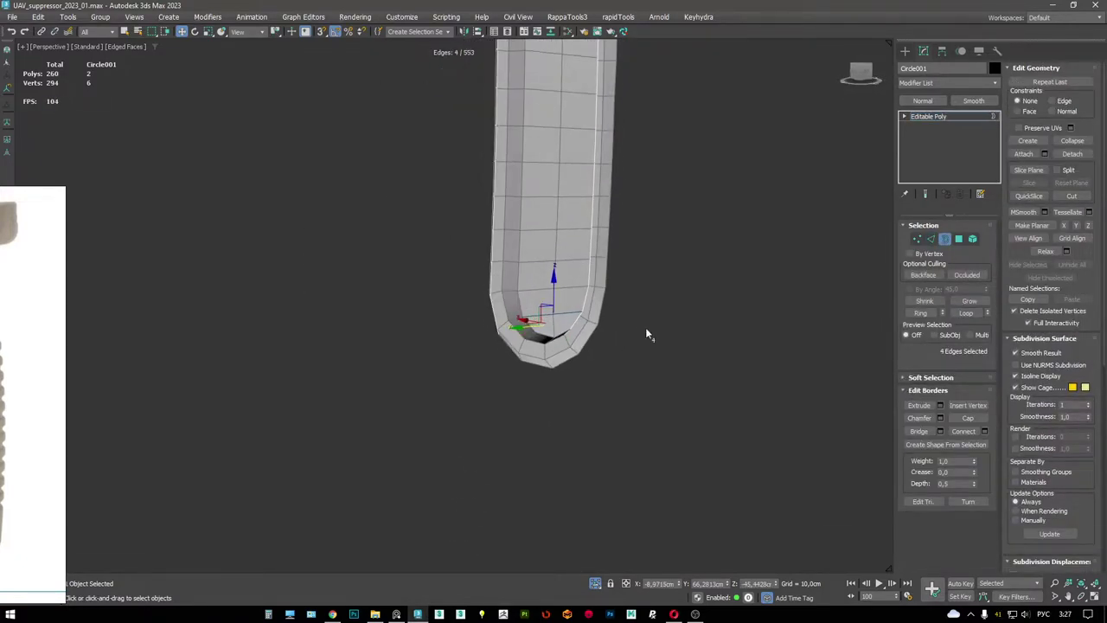
key("4")
key("ctrl+a")
middle_click_drag(838, 353, 553, 345, "alt")
key("ctrl+d")
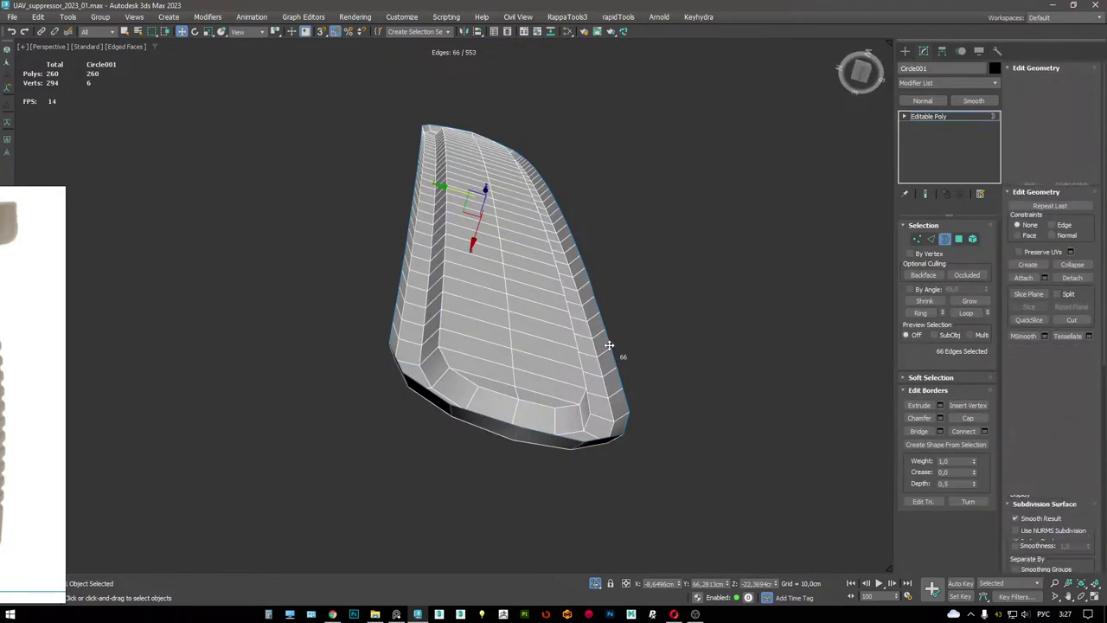
- Select the strip's inner top faces by inverting the rim selection, then add tyConform
left_click(613, 343)
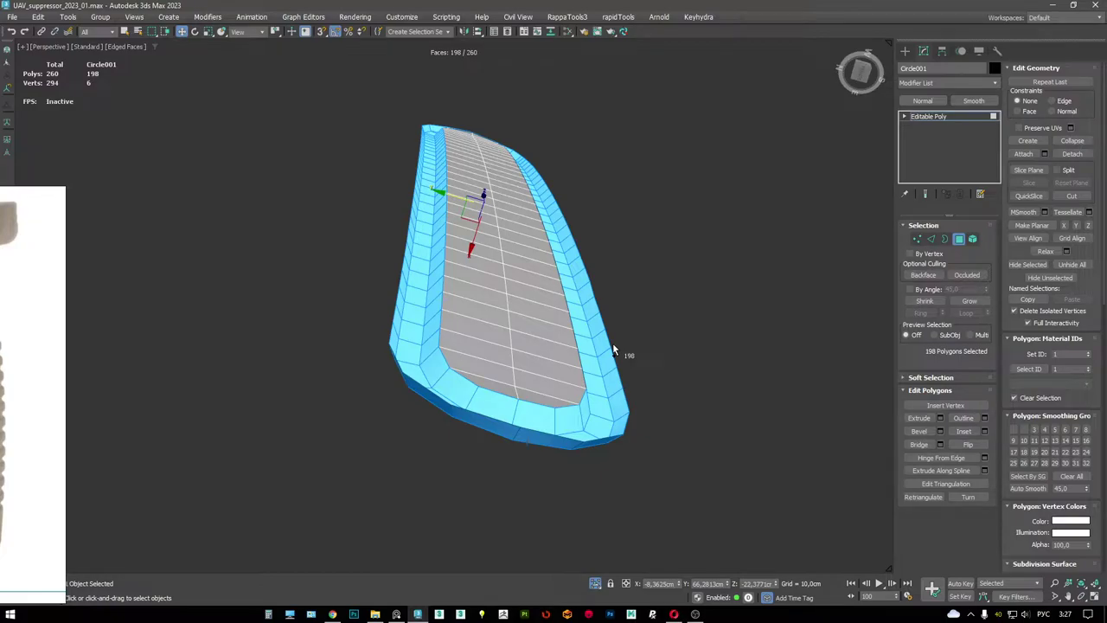
key("ctrl+i")
key("alt+q")
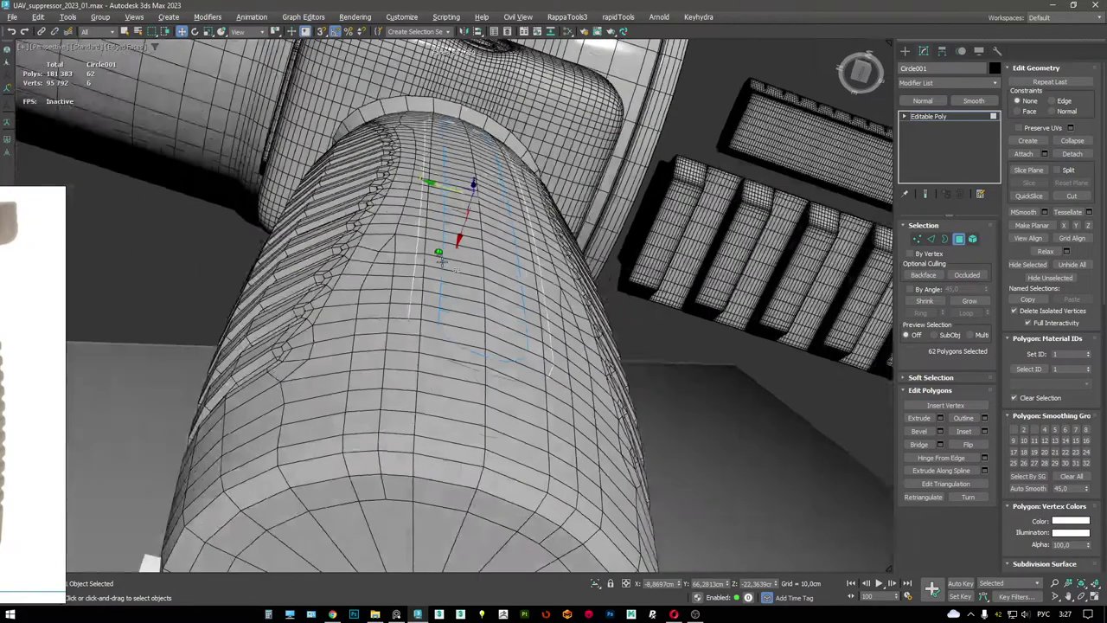
key("F3")
right_click(606, 262)
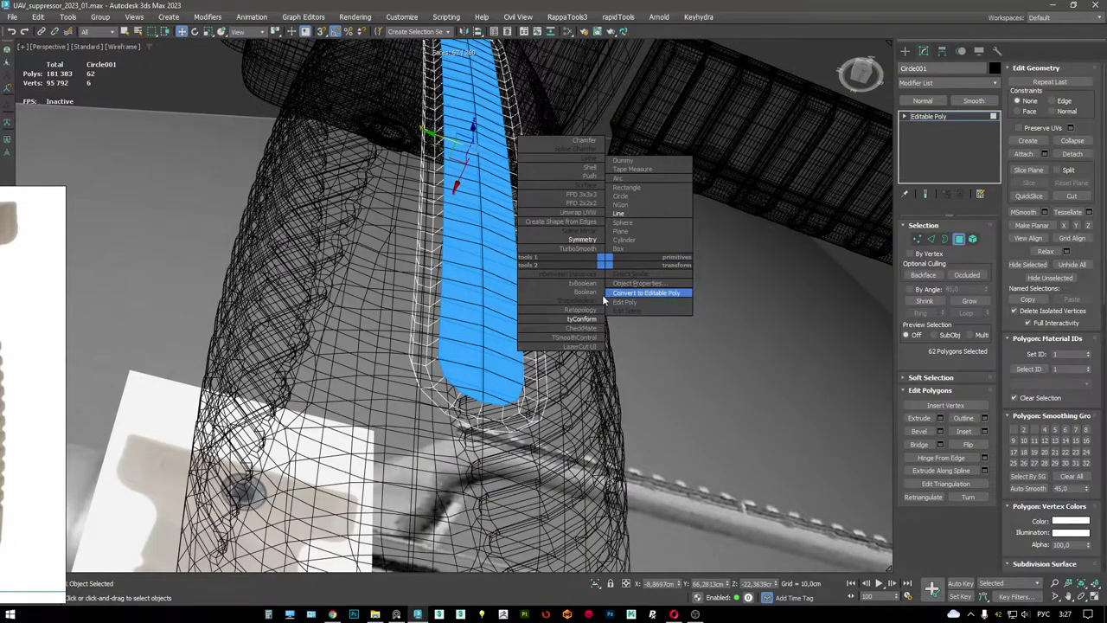
left_click(581, 318)
key("F3")
key("F3")
key("F3")
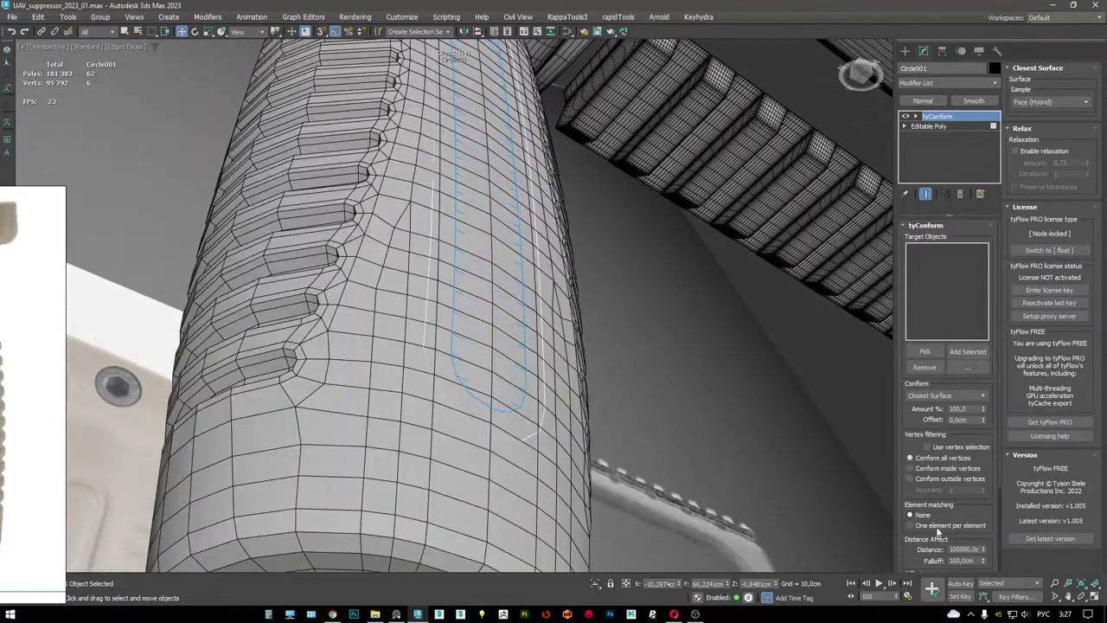
- Enable Use vertex selection in tyConform and pick Shape001 as the conform target
left_click(926, 351)
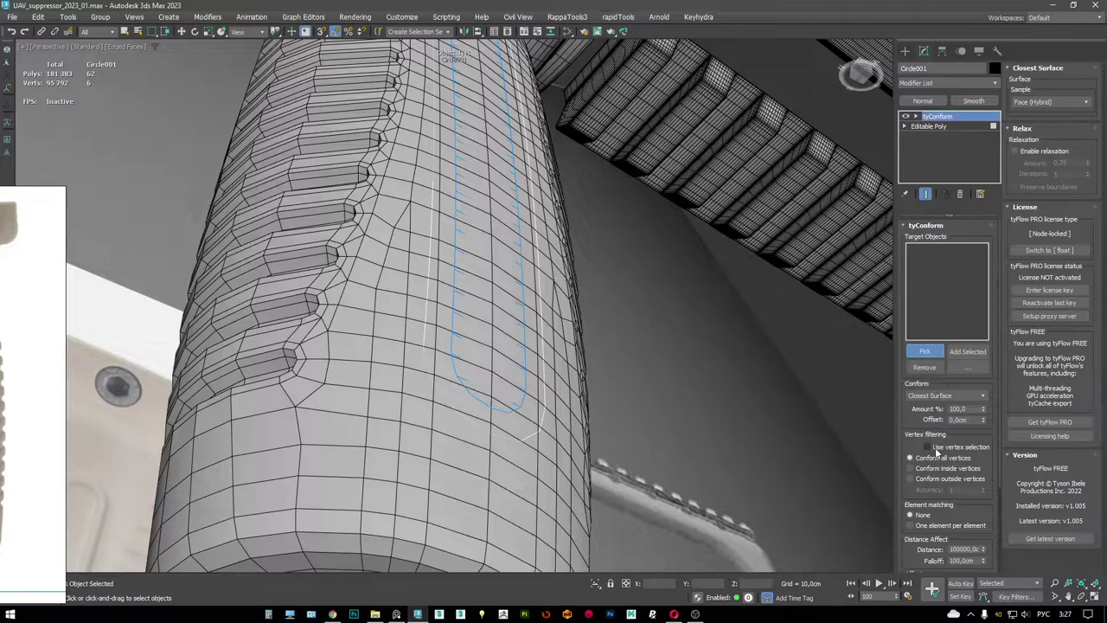
left_click(929, 126)
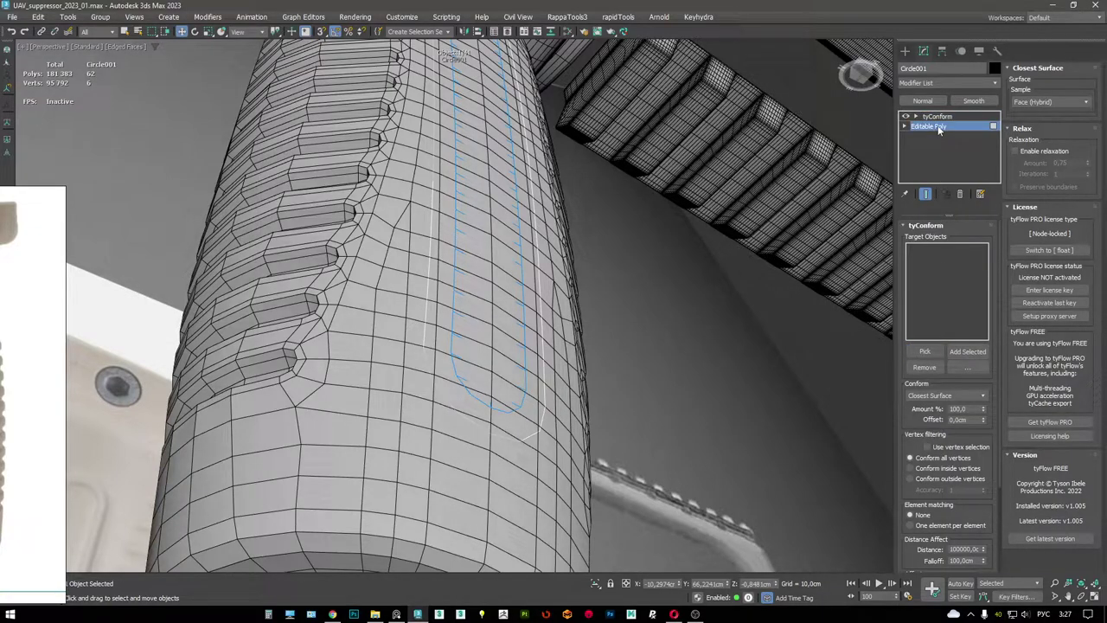
key("F3")
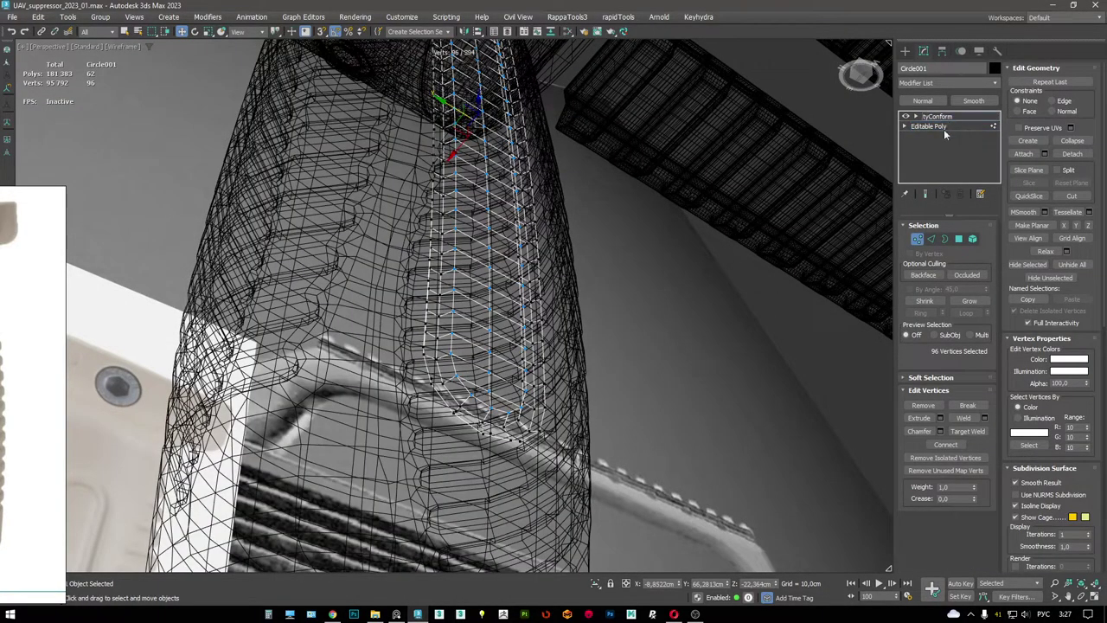
left_click(937, 116)
key("F3")
left_click(939, 446)
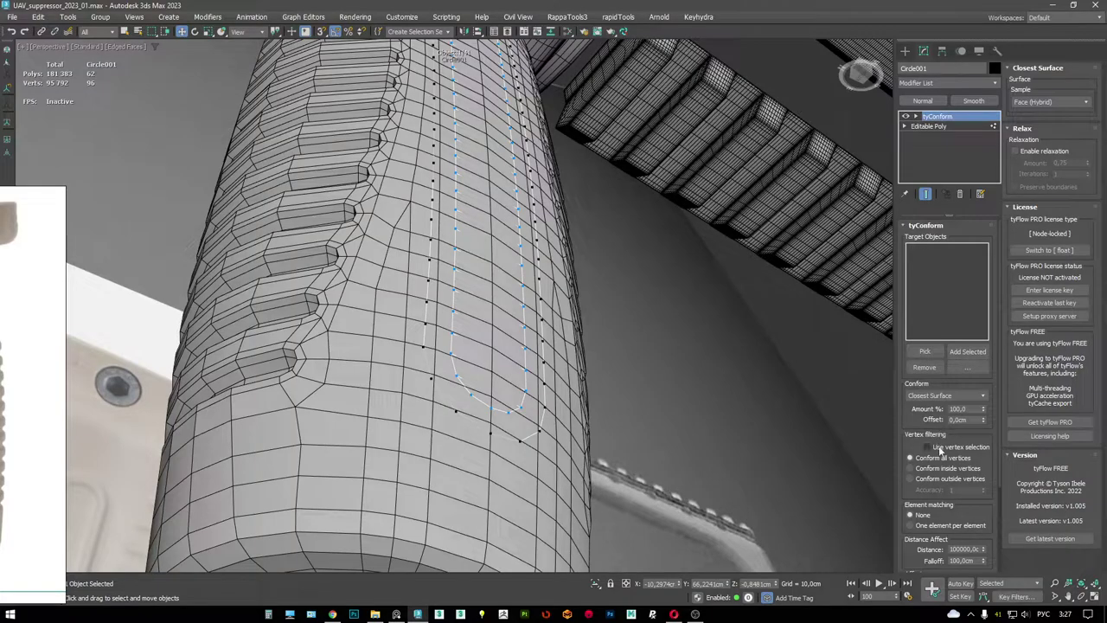
left_click(924, 351)
left_click(458, 383)
middle_click_drag(459, 383, 497, 174, "alt")
scroll(465, 155, "up", 5)
left_click(570, 154)
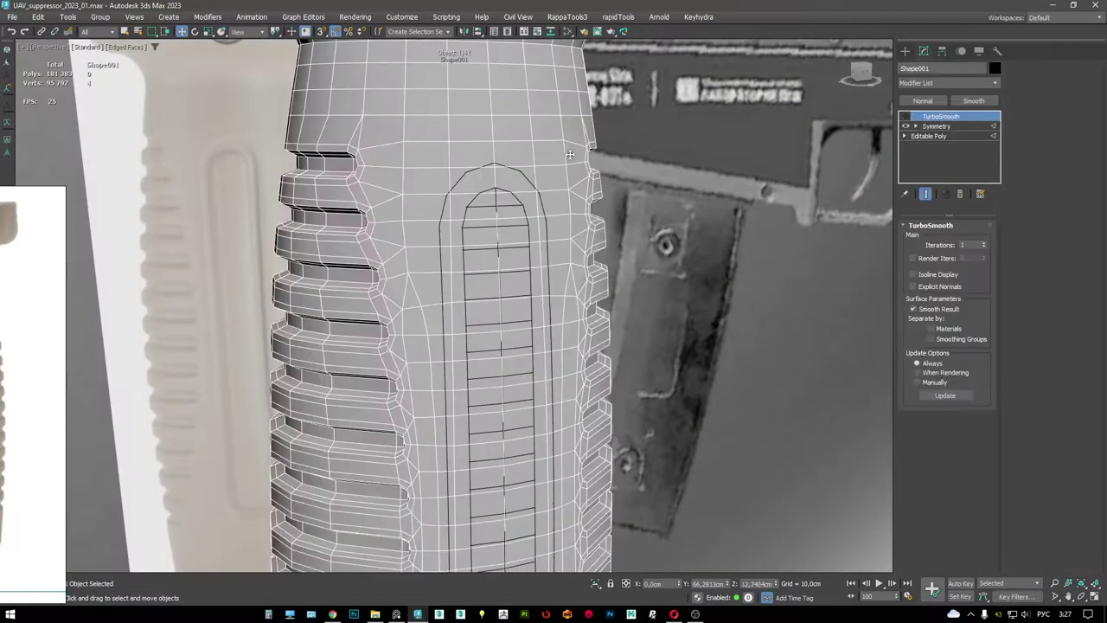
- On Shape001's Editable Poly, select the groove-floor polygons
left_click(945, 136)
key("4")
key("F3")
left_click_drag(573, 381, 489, 228)
middle_click_drag(489, 227, 504, 364, "alt")
middle_click_drag(479, 222, 499, 346, "alt")
left_click(487, 258, "shift")
mouse_move(487, 258)
middle_mouse_down("alt")
mouse_move(547, 237)
mouse_move(528, 271)
middle_mouse_up("alt")
key("F3")
left_click(544, 309)
middle_click_drag(544, 309, 440, 366, "alt")
left_click(567, 329)
- Convert to the groove's edges, snap them into place along Y, and inspect the slot
key("2")
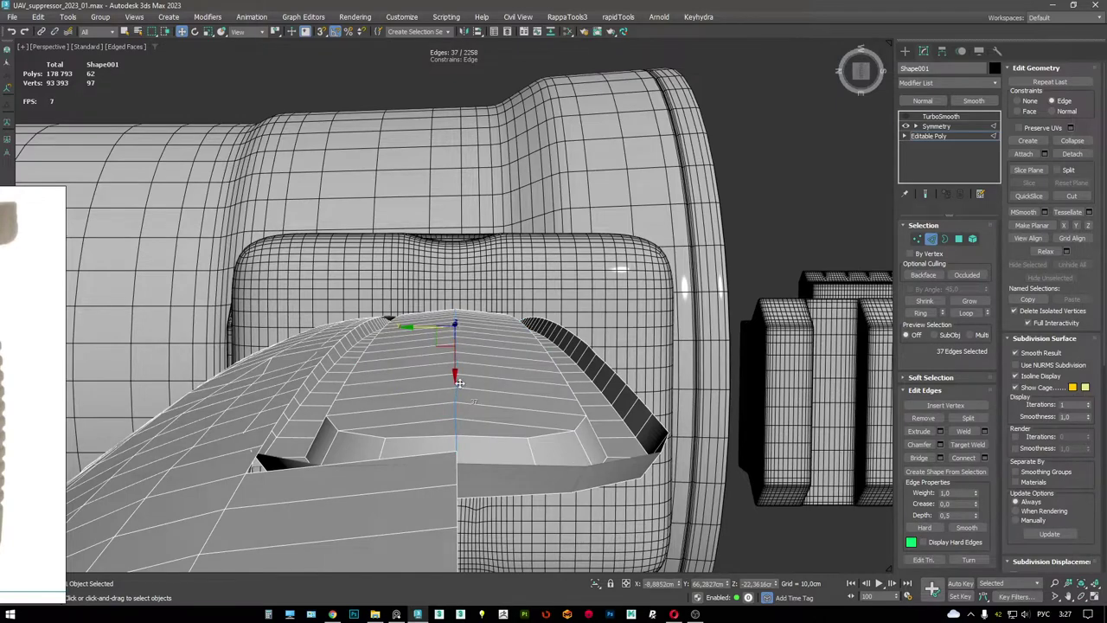
key("F3")
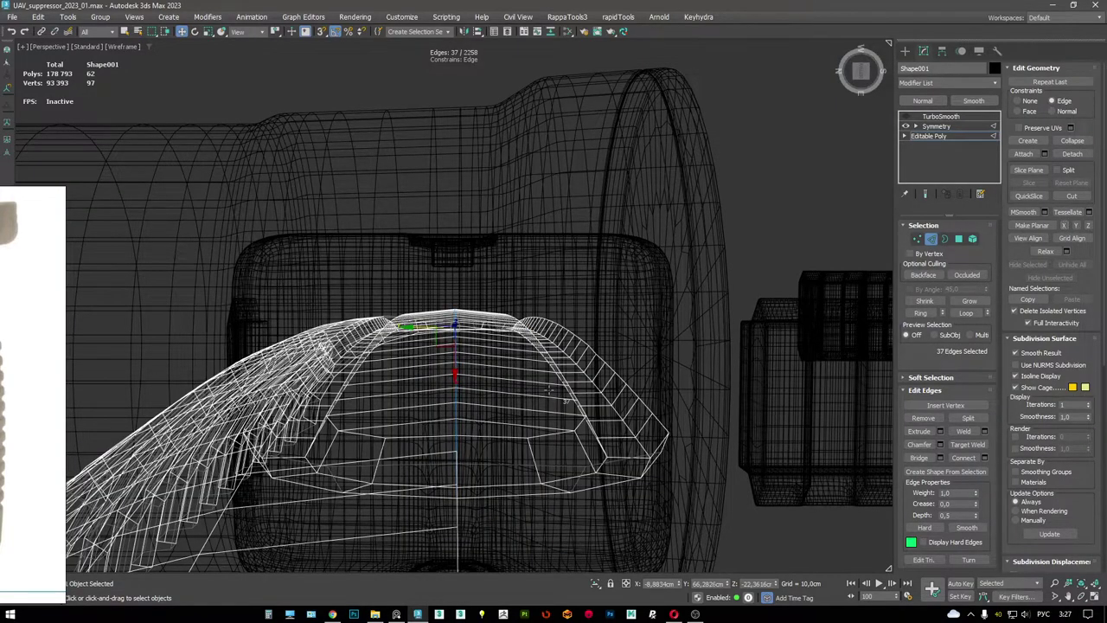
key("F3")
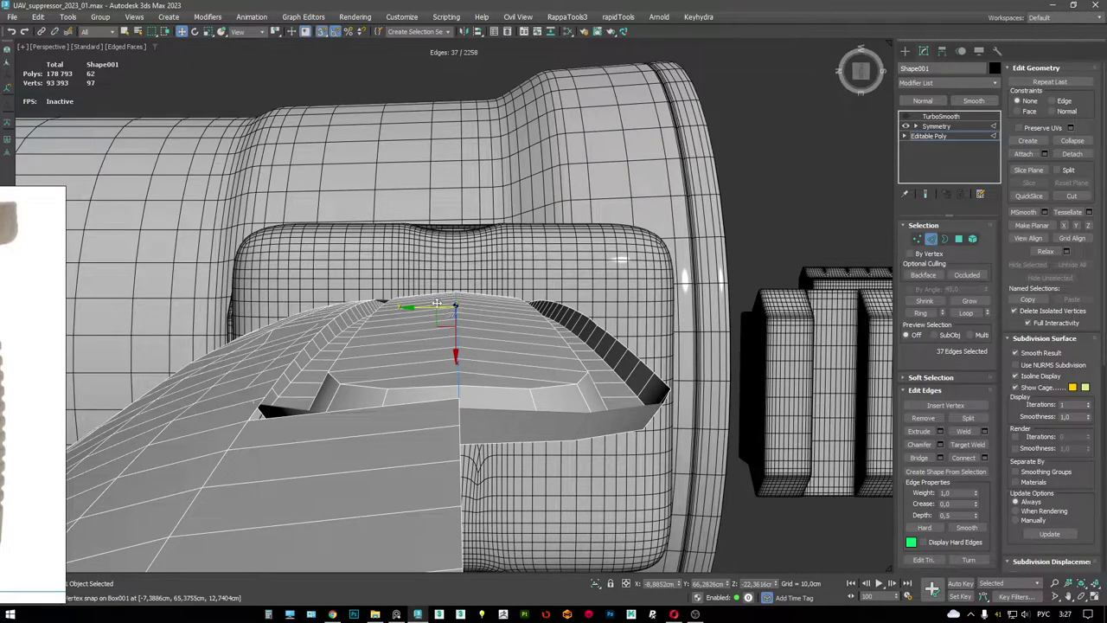
left_click_drag(421, 307, 458, 422)
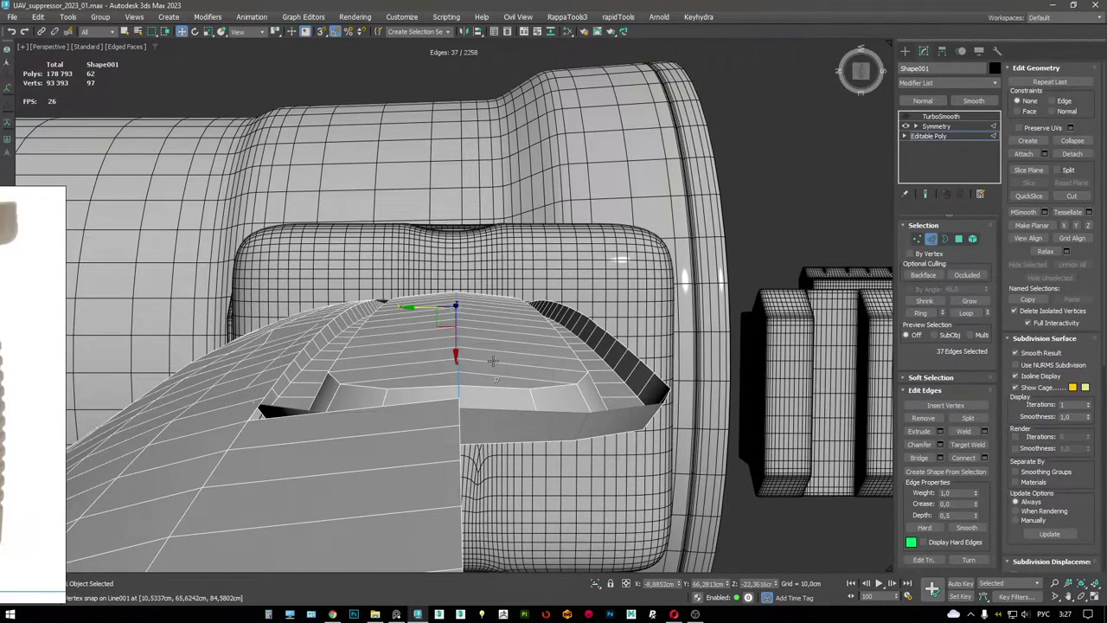
key("F3")
middle_click_drag(493, 360, 485, 358, "alt")
key("1")
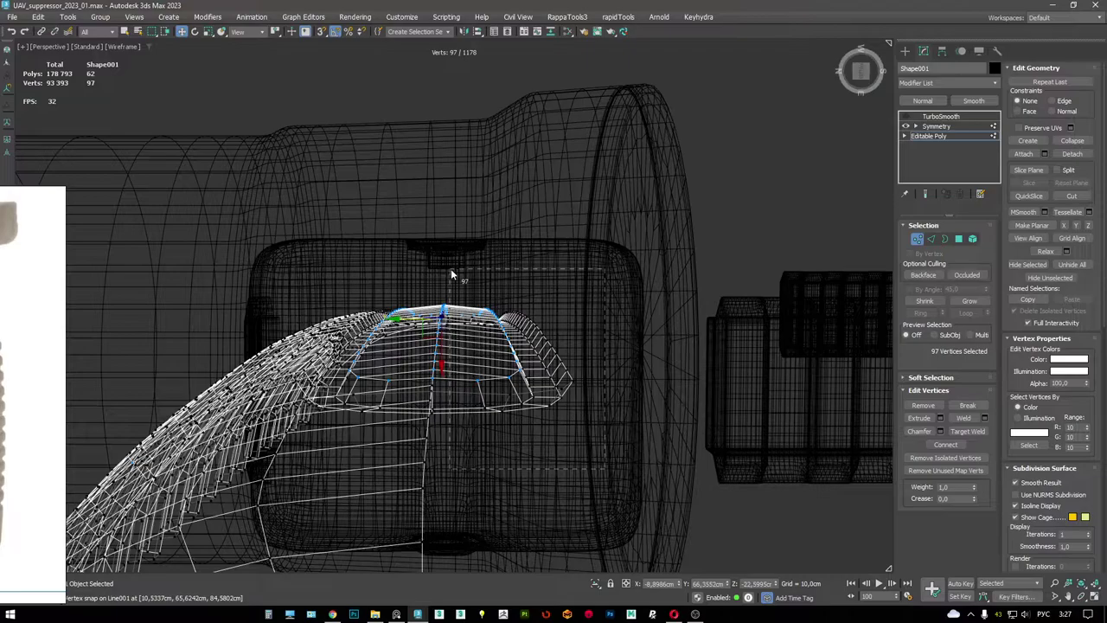
middle_click_drag(451, 268, 409, 324, "alt")
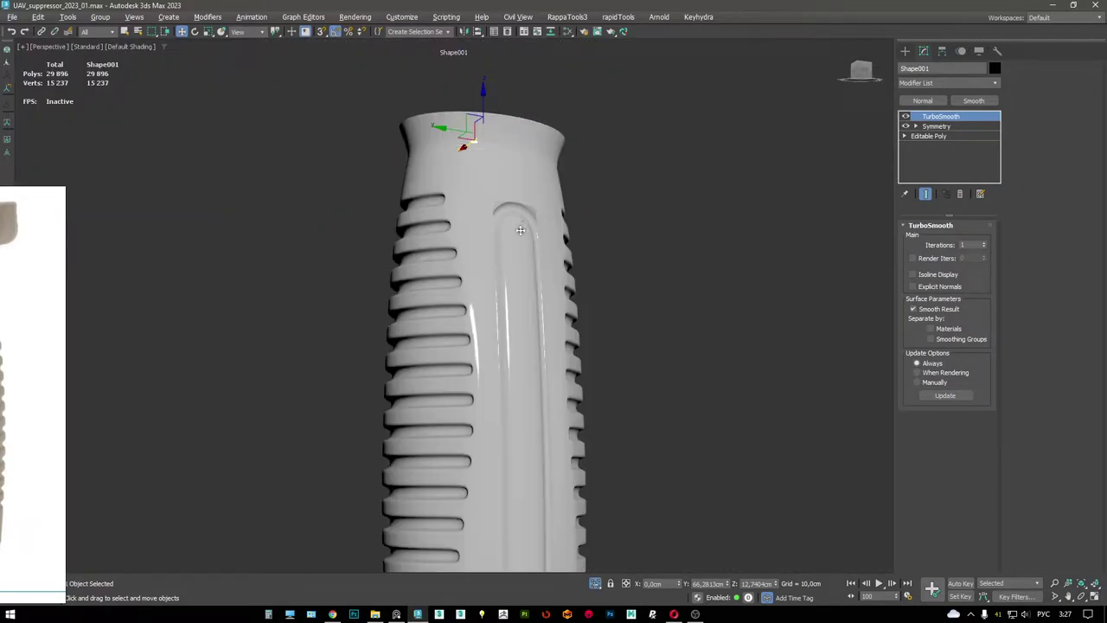
- Slide the vertex at the grip's top corner up along its edge
scroll(520, 230, "down", 6)
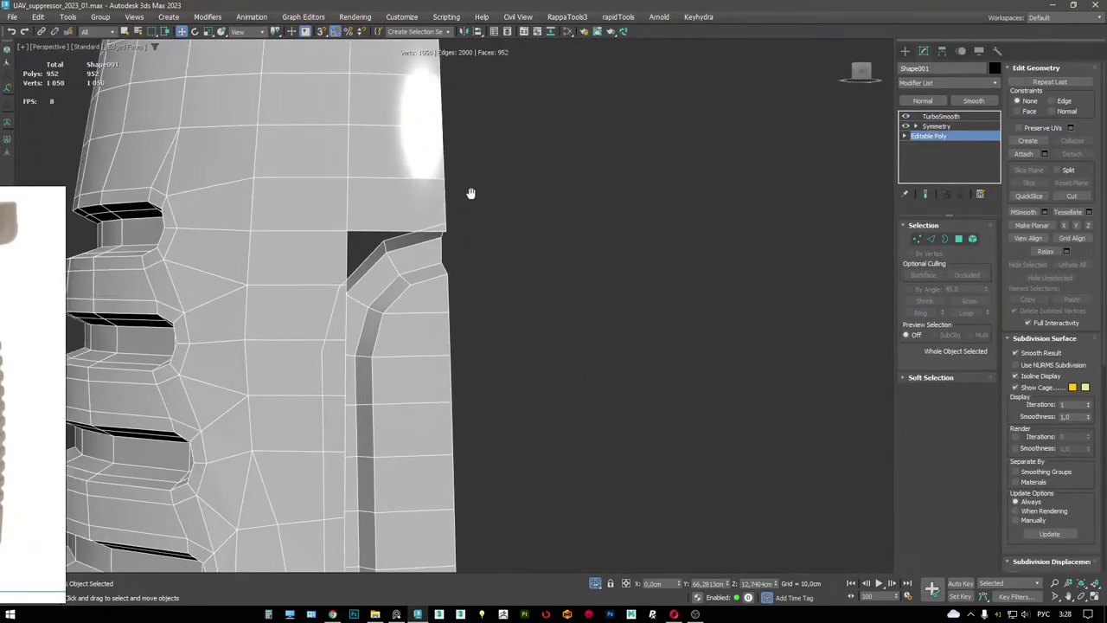
middle_click_drag(471, 193, 605, 220)
scroll(606, 221, "up", 3)
key("1")
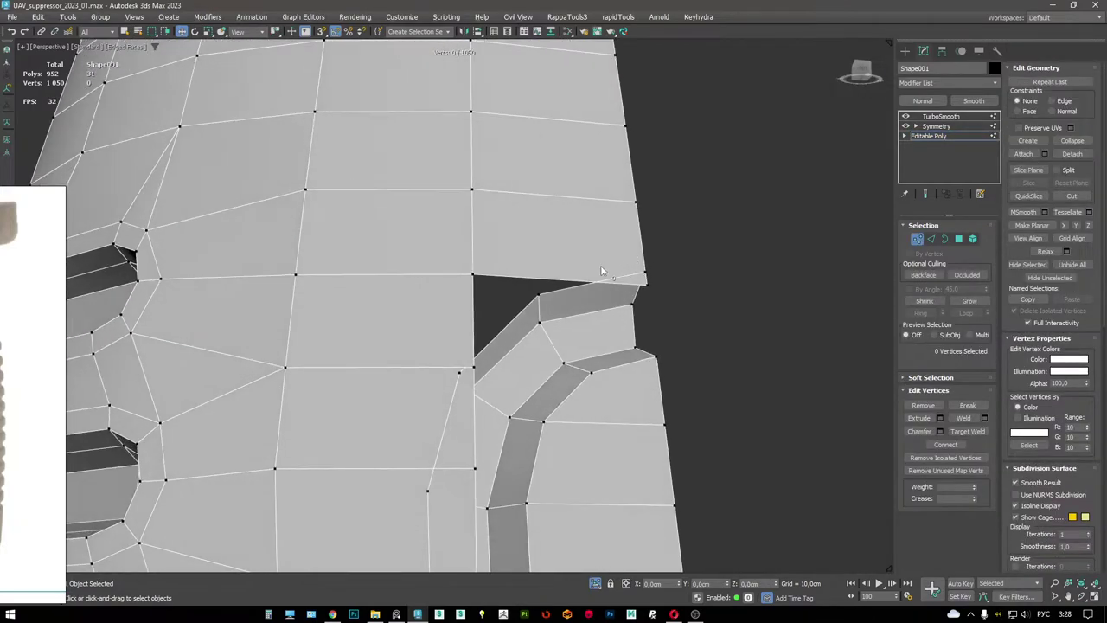
left_click_drag(651, 257, 643, 223, "shift")
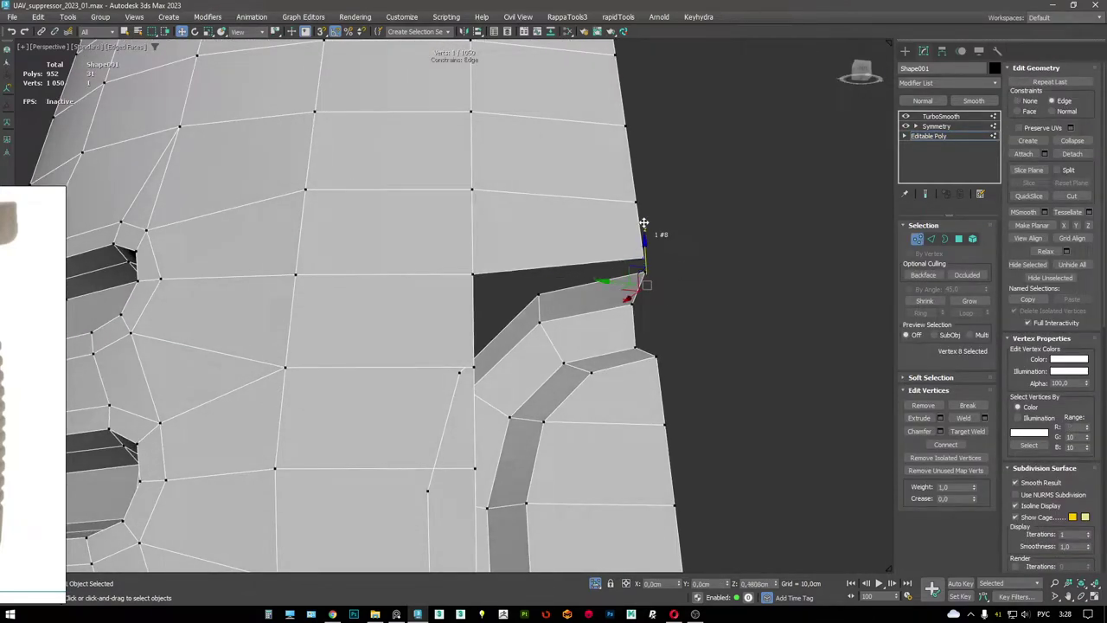
- Select the edge beside the groove and shift the groove-corner vertex left along the surface
key("2")
left_click(588, 258)
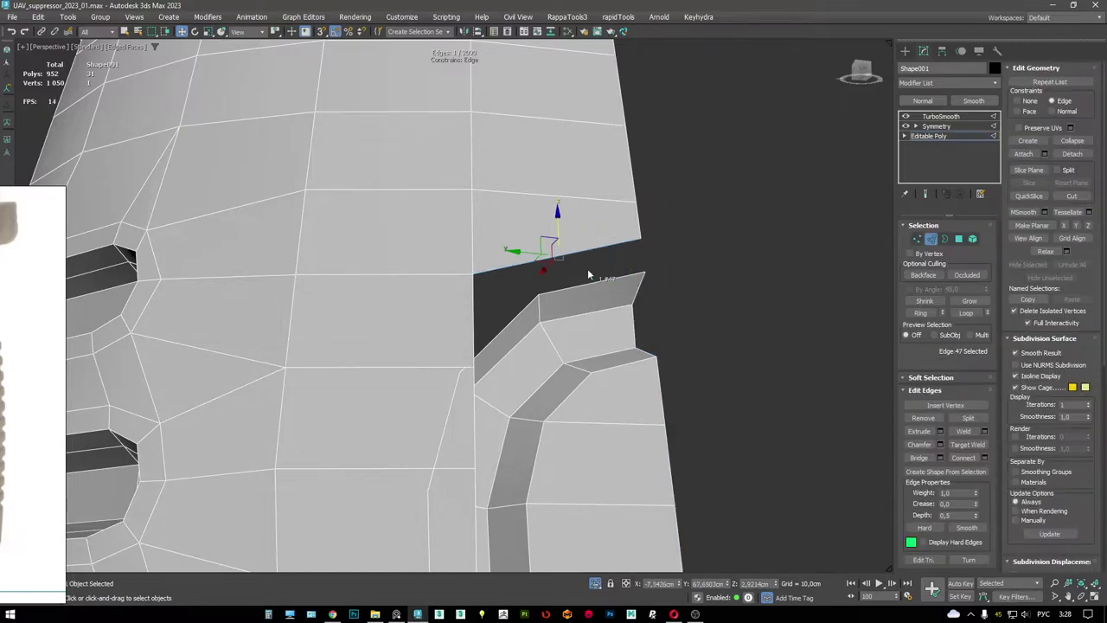
scroll(578, 288, "down", 3)
middle_click_drag(578, 288, 585, 260, "alt")
left_click(564, 275)
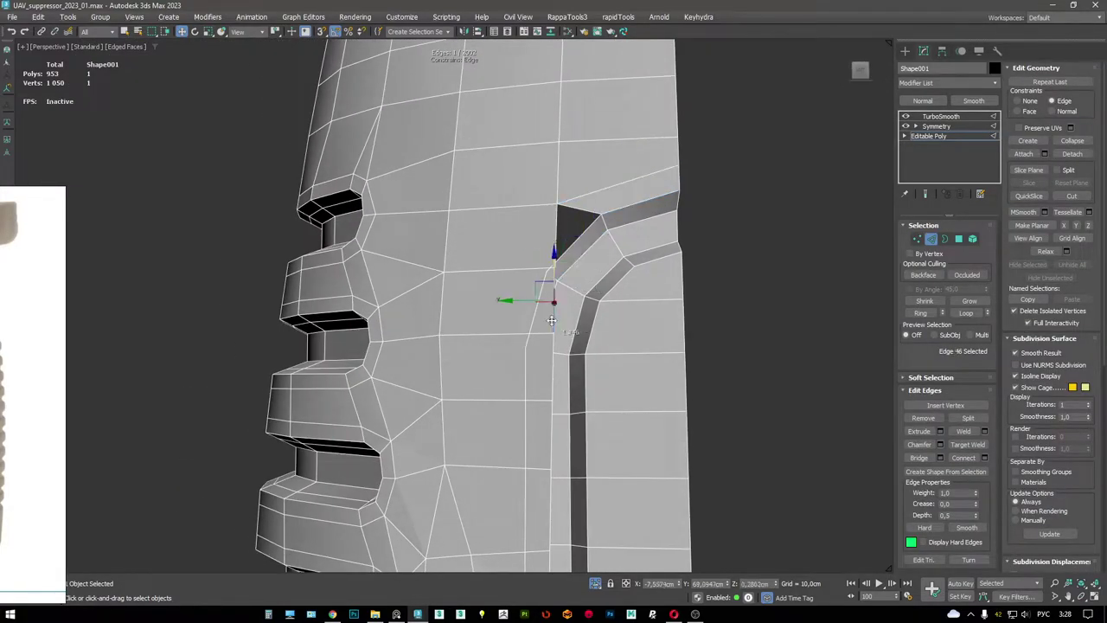
key("1")
left_click(555, 349)
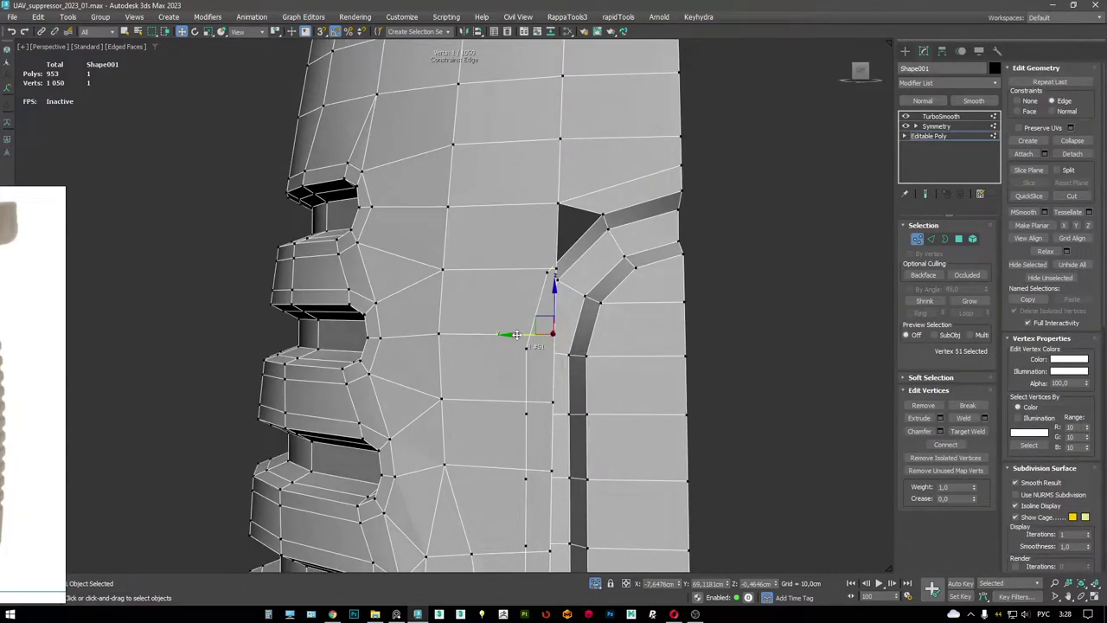
left_click_drag(517, 335, 469, 335)
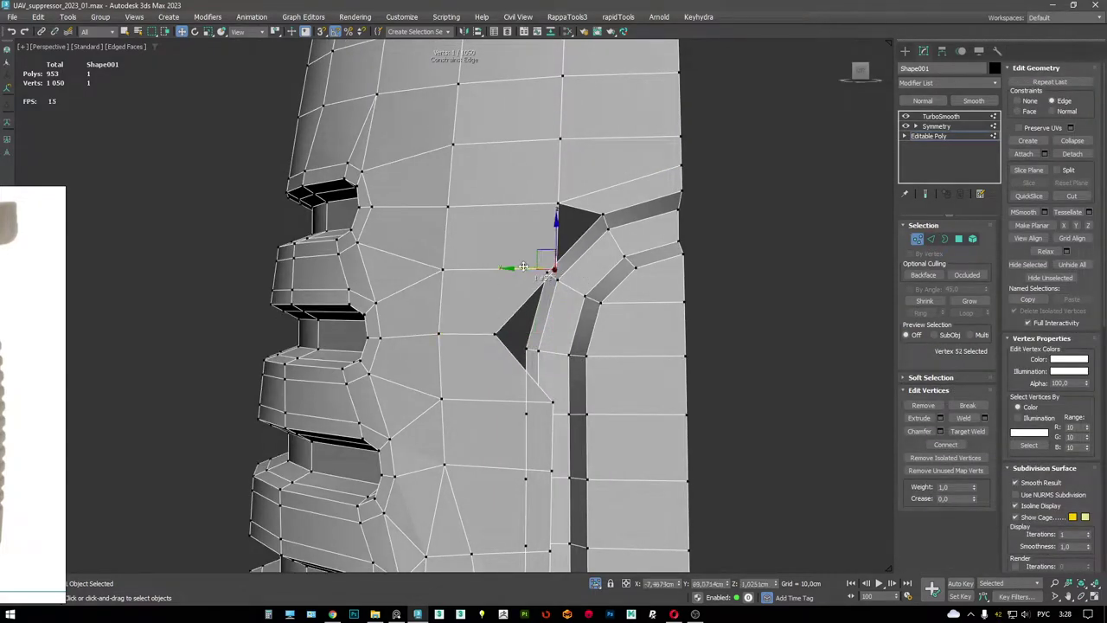
left_click_drag(523, 266, 489, 266)
middle_click_drag(555, 437, 589, 268)
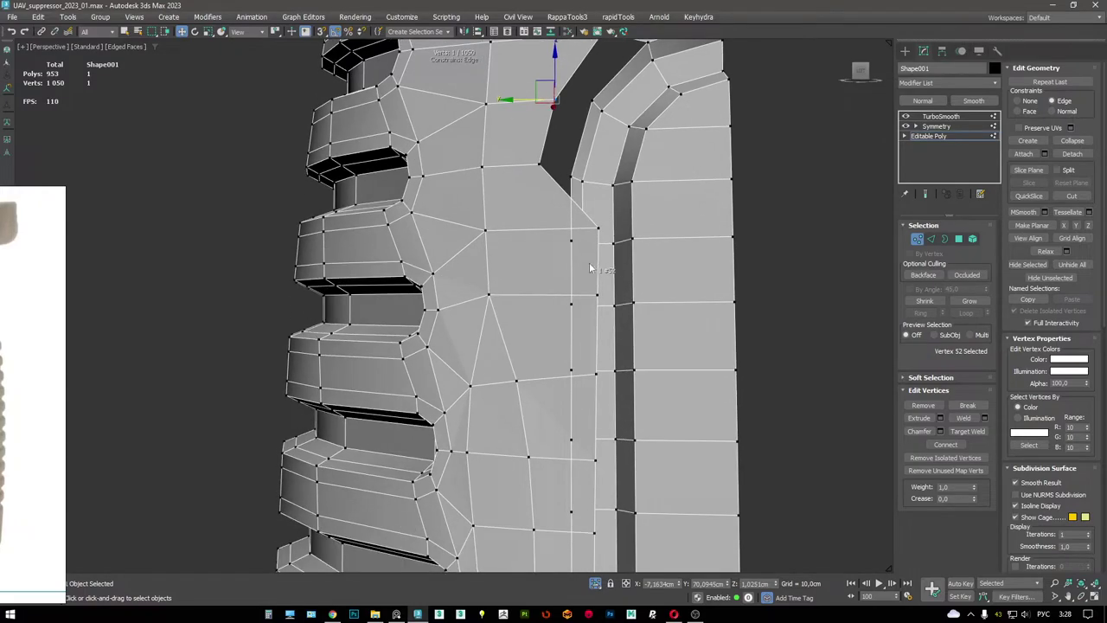
- Refine the edge loop beside the groove and remove it with Ctrl+Backspace
key("2")
scroll(605, 217, "down", 5)
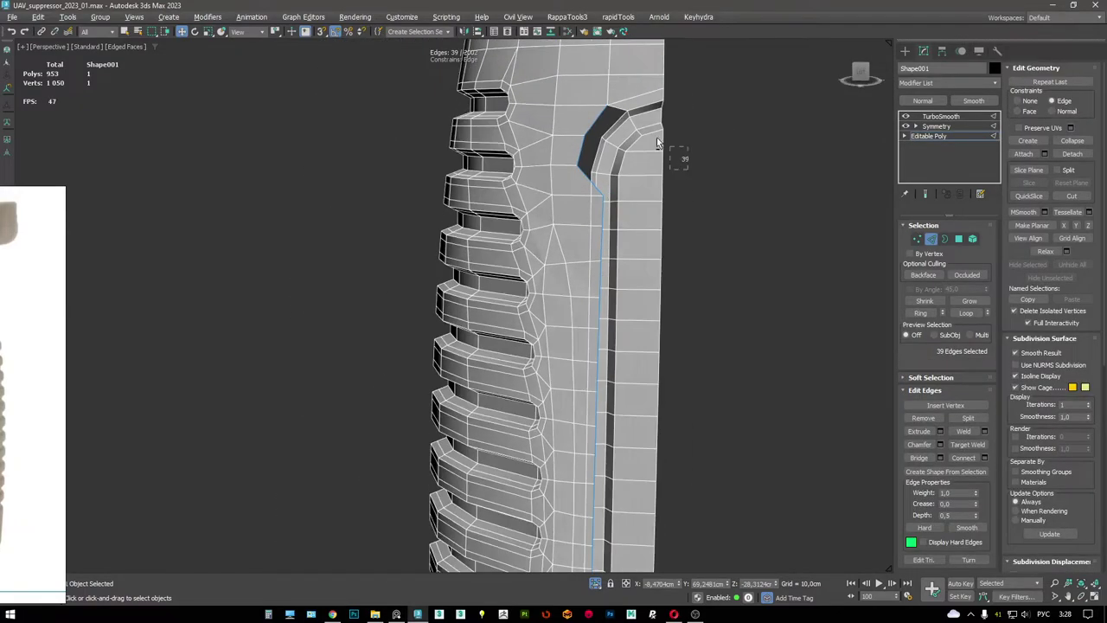
middle_click_drag(610, 175, 593, 403, "alt")
scroll(593, 403, "up", 5)
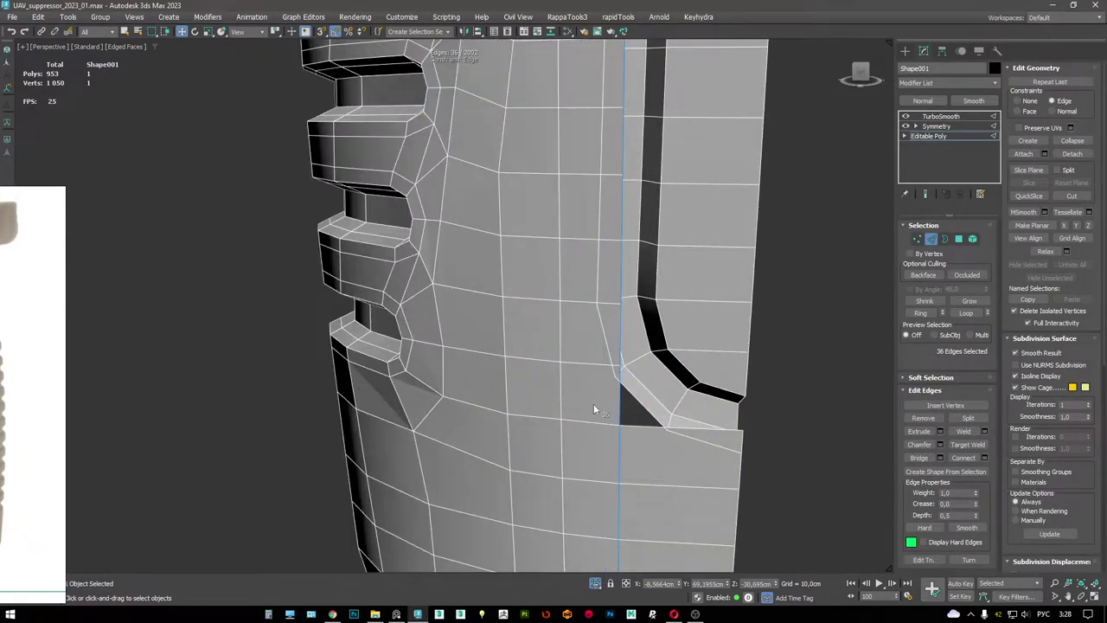
left_click_drag(551, 226, 551, 227, "alt")
middle_click_drag(551, 226, 608, 289, "alt")
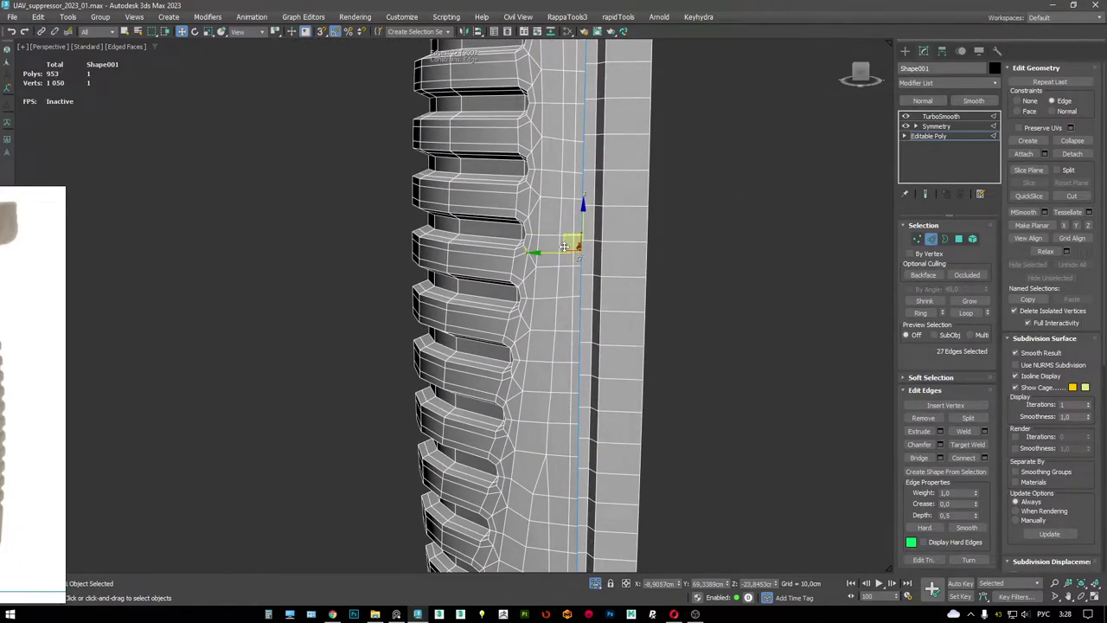
middle_click_drag(552, 252, 563, 255, "alt")
scroll(562, 255, "down", 5)
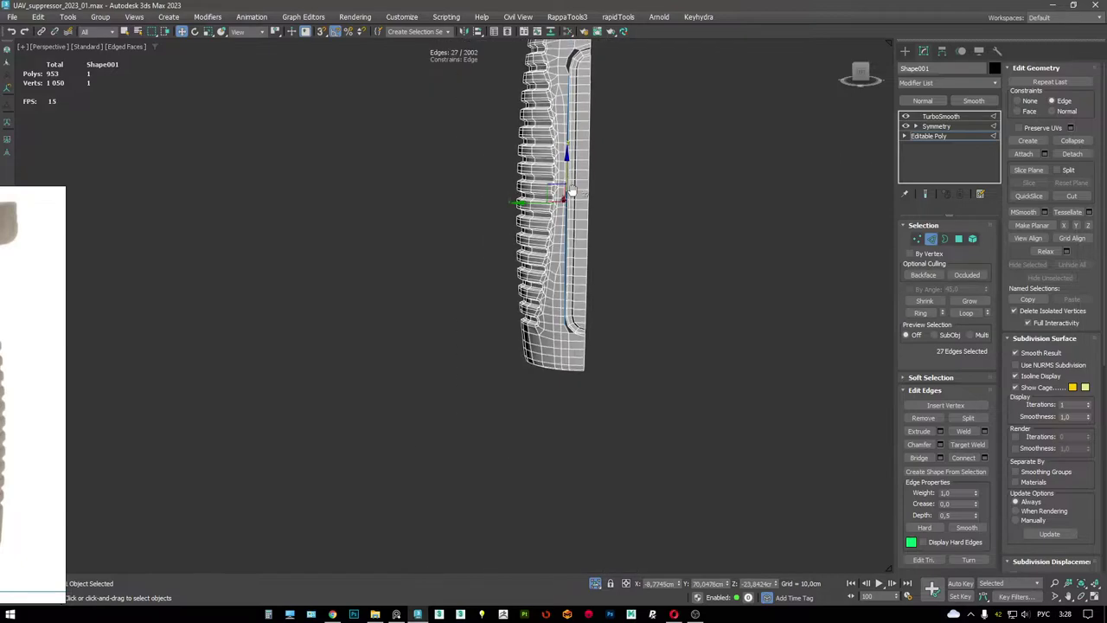
scroll(583, 200, "up", 6)
middle_click_drag(583, 200, 552, 192, "alt")
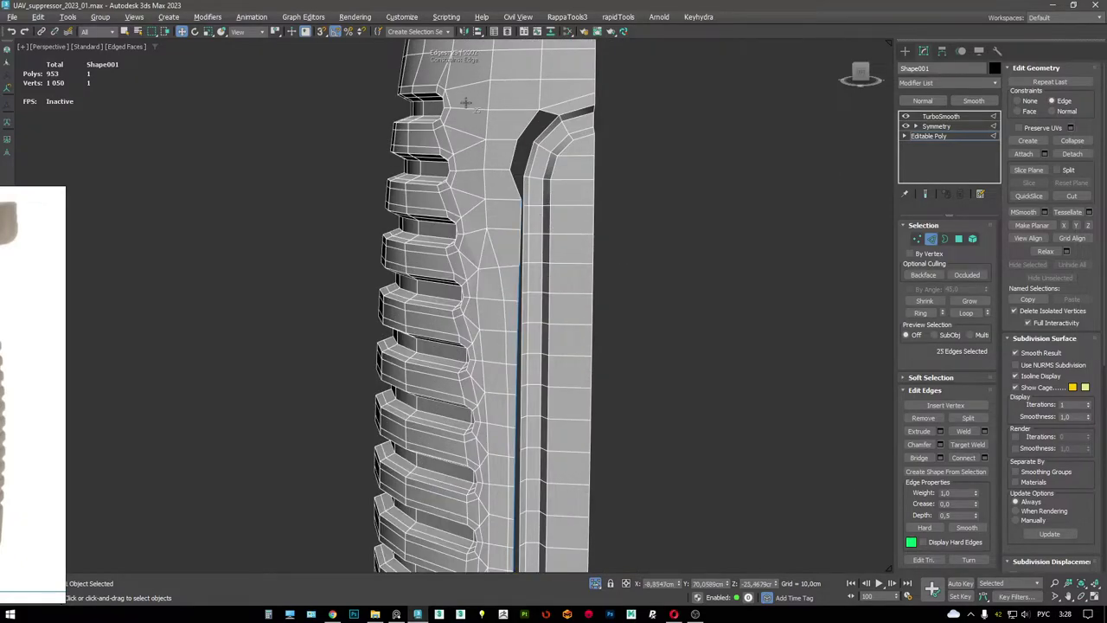
scroll(465, 103, "down", 4)
scroll(539, 441, "up", 5)
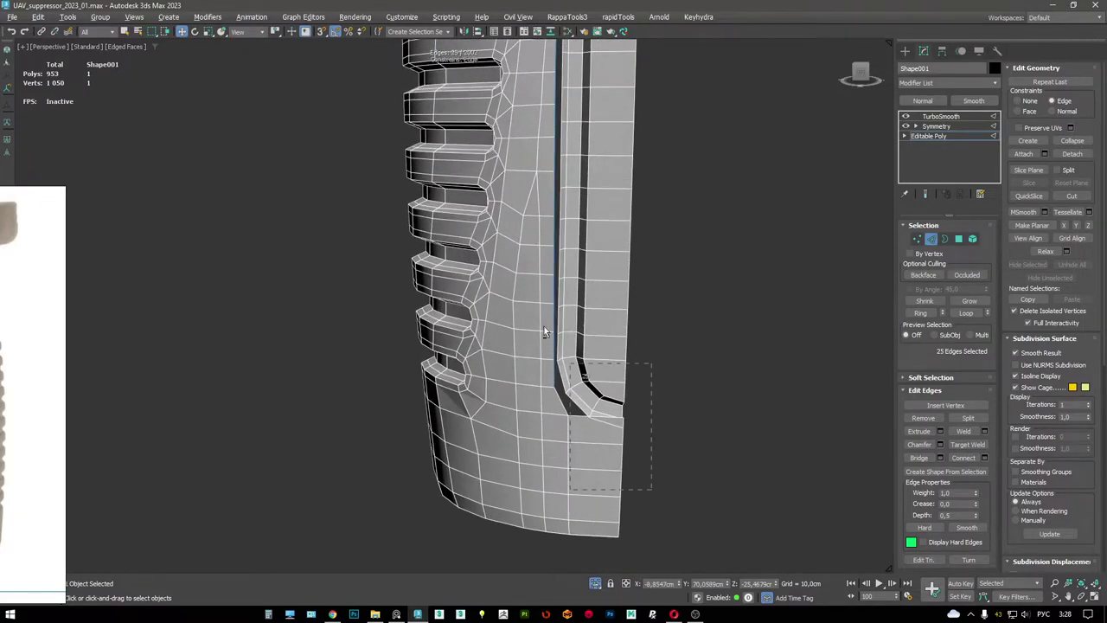
key("ctrl+BackSpace")
- Leave sub-object editing and preview the grip with TurboSmooth subdivision
middle_click_drag(503, 164, 536, 130, "alt")
scroll(558, 264, "down", 2)
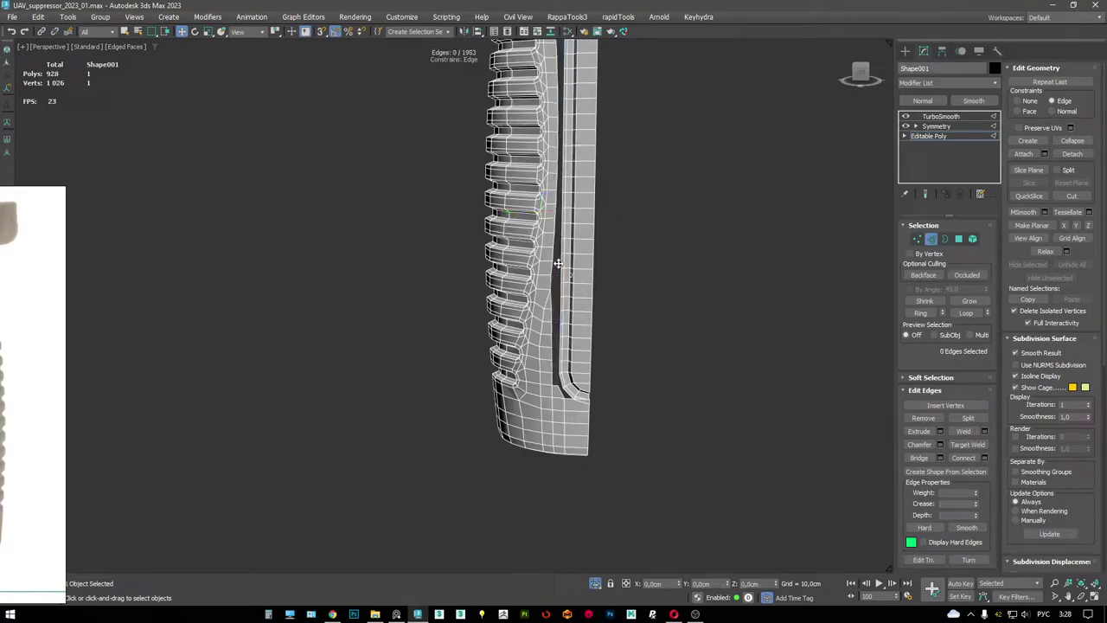
scroll(537, 374, "up", 6)
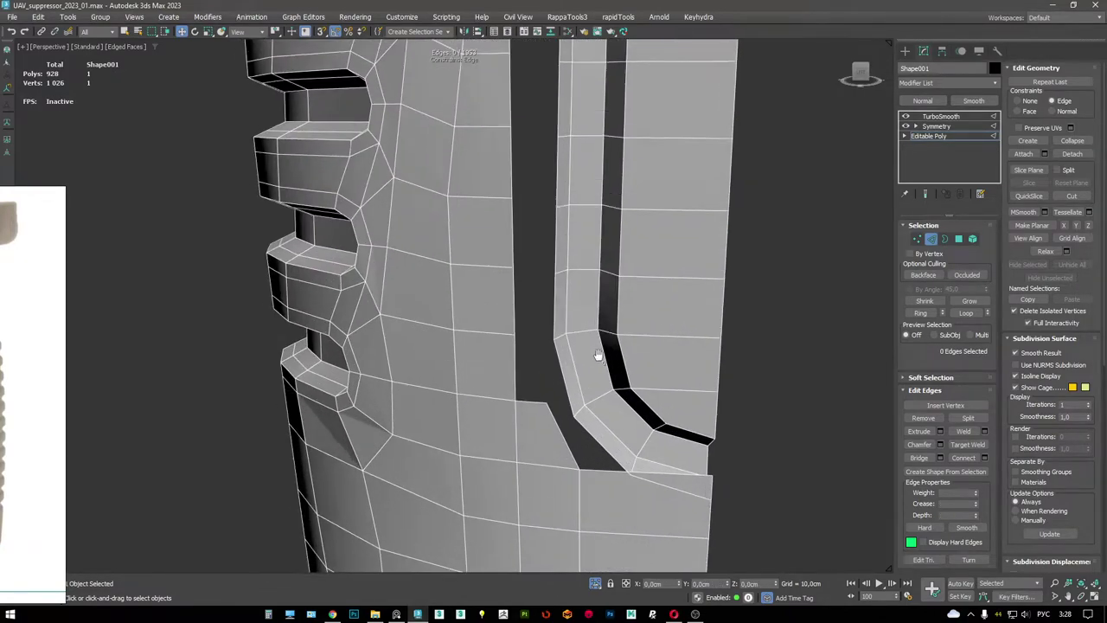
key("2")
key("ctrl+q")
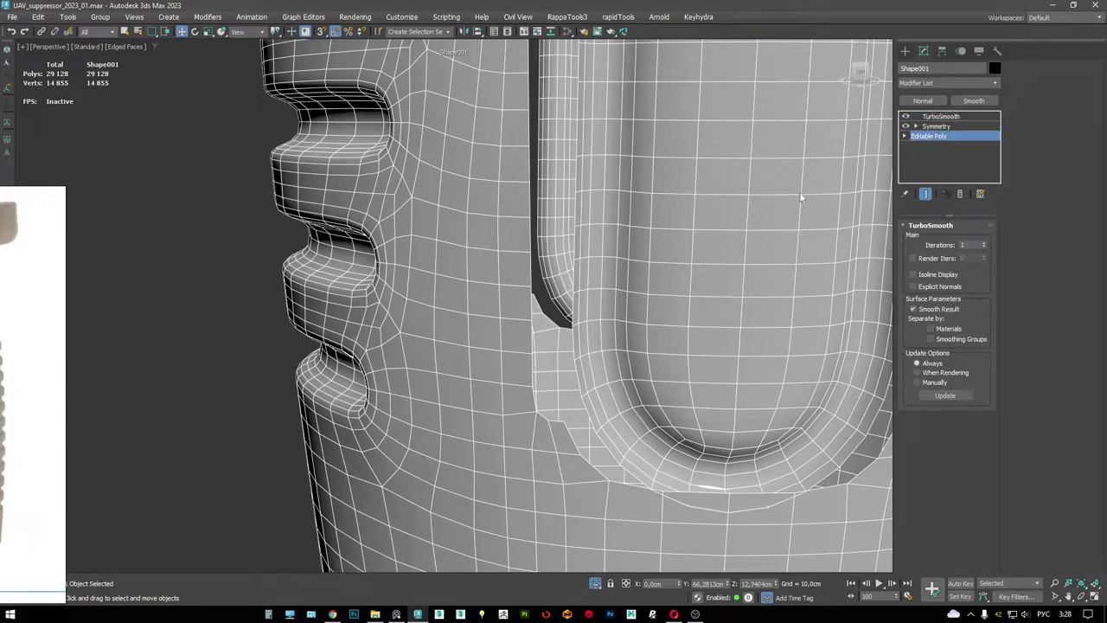
- Back on the base mesh, Target Weld the stray vertices into their neighbours
key("ctrl+q")
key("2")
scroll(539, 374, "down", 5)
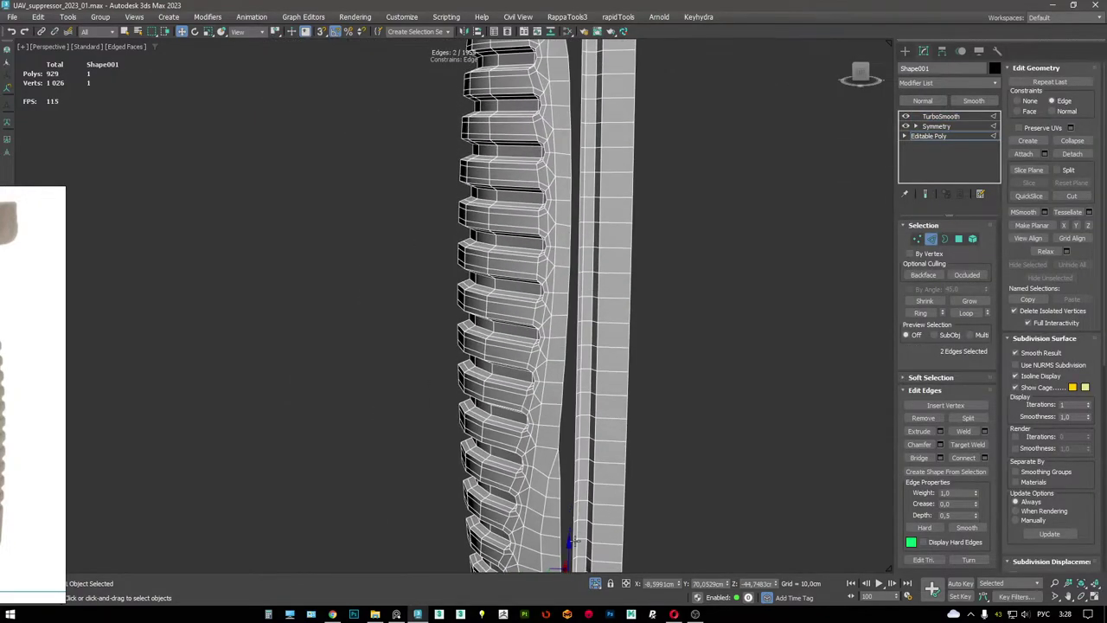
middle_click_drag(554, 346, 588, 294, "alt")
scroll(603, 271, "up", 4)
scroll(603, 271, "up", 3)
key("1")
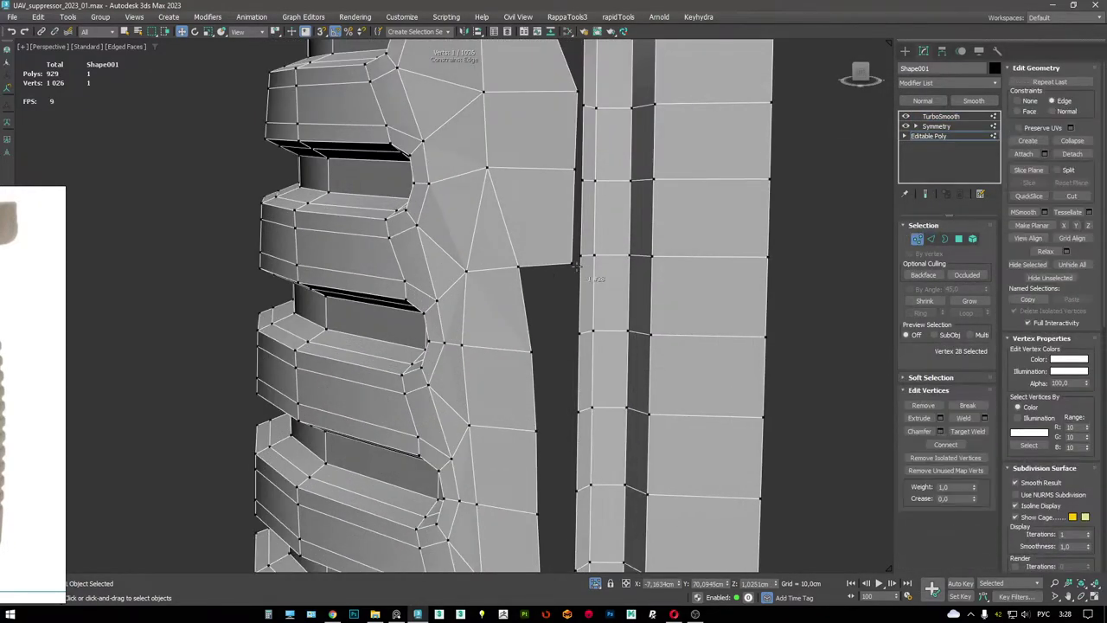
key("ctrl+alt+w")
left_click(597, 271)
left_click(571, 166)
middle_click_drag(575, 190, 542, 279, "alt")
left_click(579, 232)
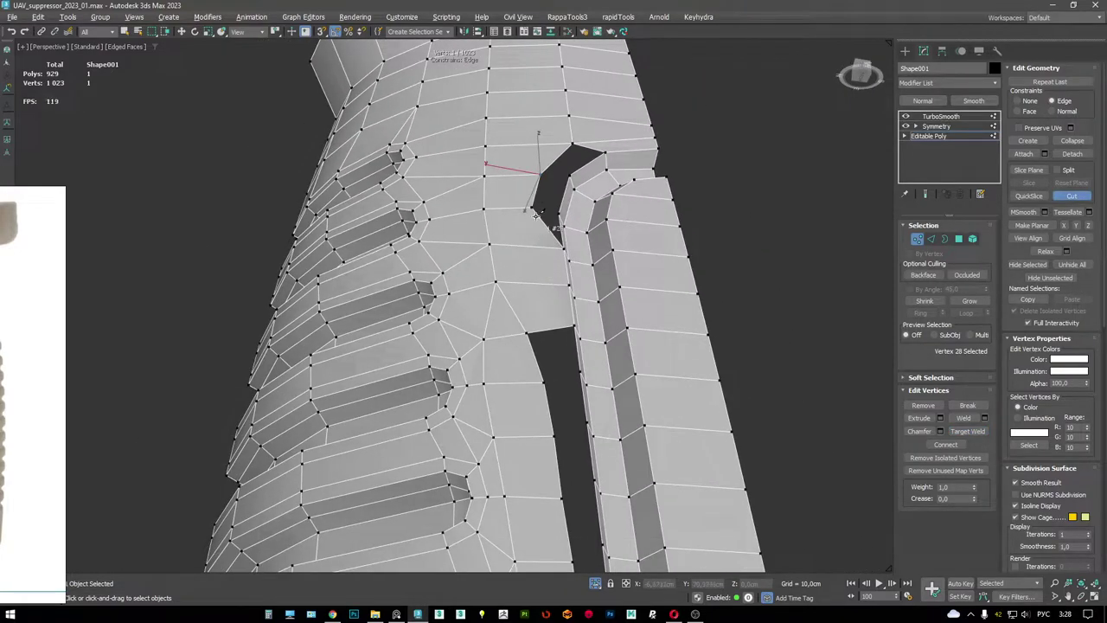
- Delete the bad face at the groove corner
key("w")
left_click(527, 332)
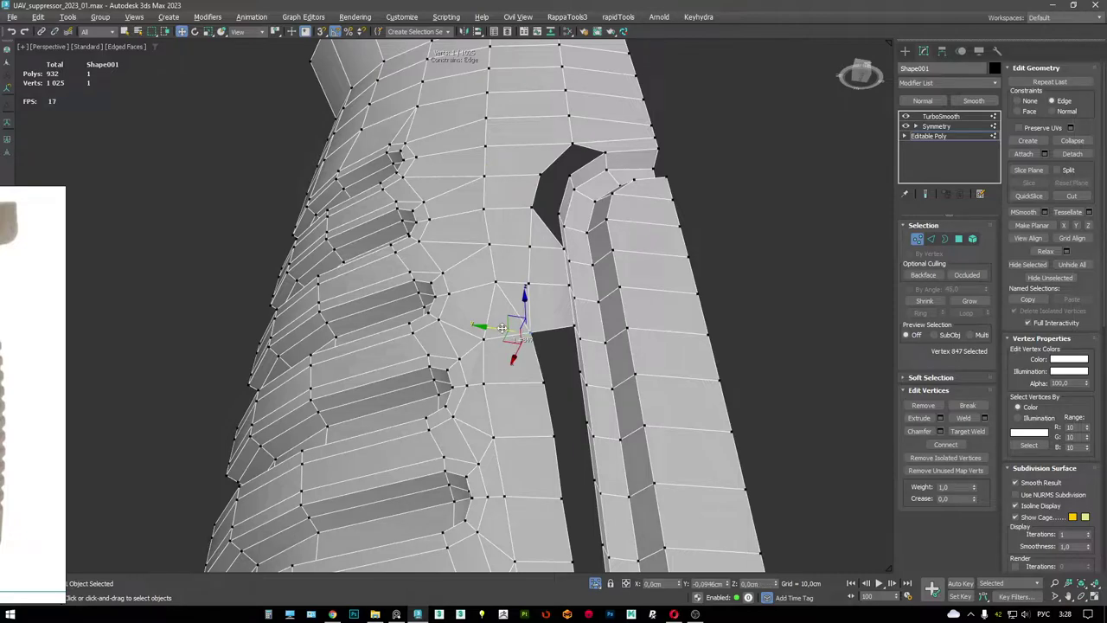
key("2")
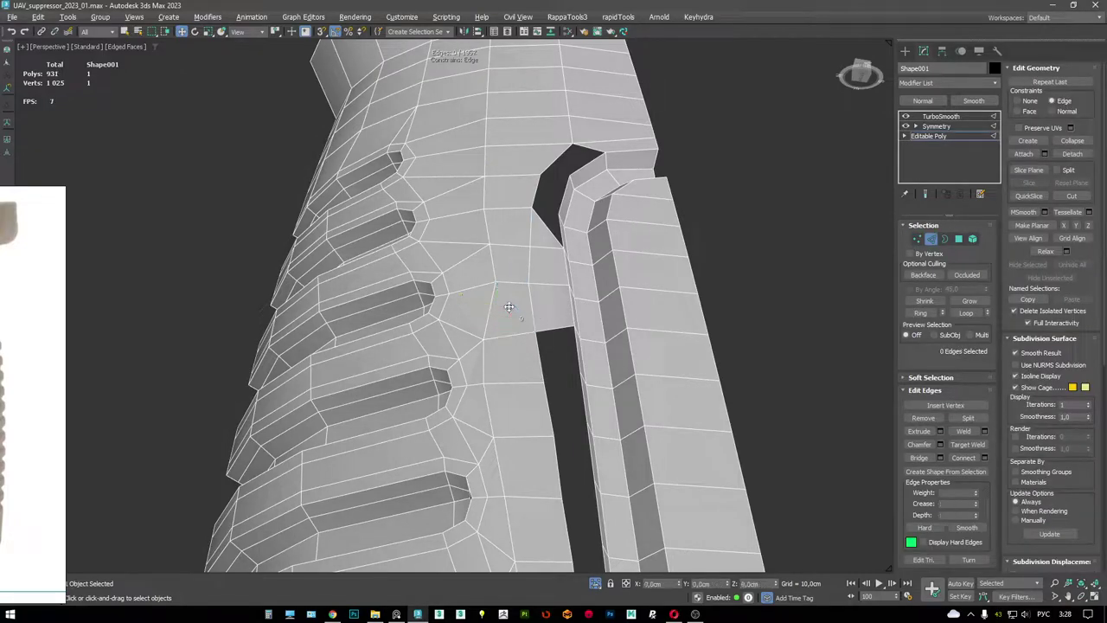
key("4")
middle_click_drag(509, 306, 566, 334, "alt")
left_click(553, 204)
key("Delete")
- Bridge the open slit edges at the groove corner to refill it with faces
key("3")
left_click(610, 238)
middle_click_drag(610, 239, 797, 272, "alt")
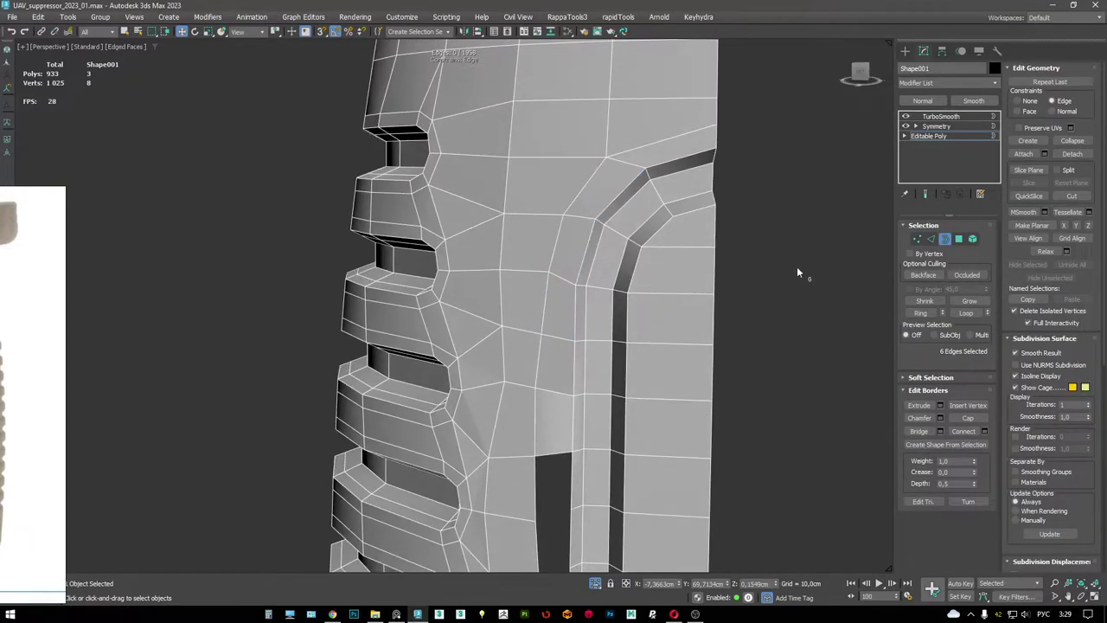
scroll(797, 273, "down", 5)
mouse_move(692, 303)
middle_mouse_down("alt")
mouse_move(623, 337)
mouse_move(633, 323)
middle_mouse_up("alt")
scroll(610, 346, "up", 5)
left_click(610, 346)
left_click(611, 267)
key("shift+b")
scroll(611, 276, "down", 3)
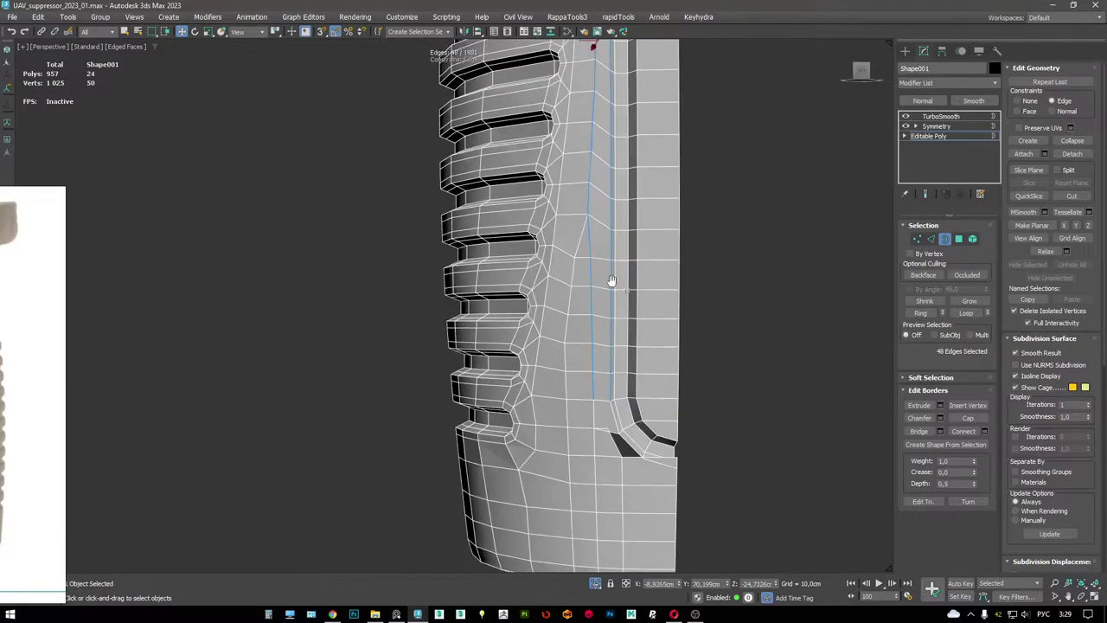
middle_click_drag(611, 280, 601, 313, "alt")
middle_click_drag(585, 229, 599, 364, "alt")
left_click(568, 248)
scroll(600, 363, "up", 5)
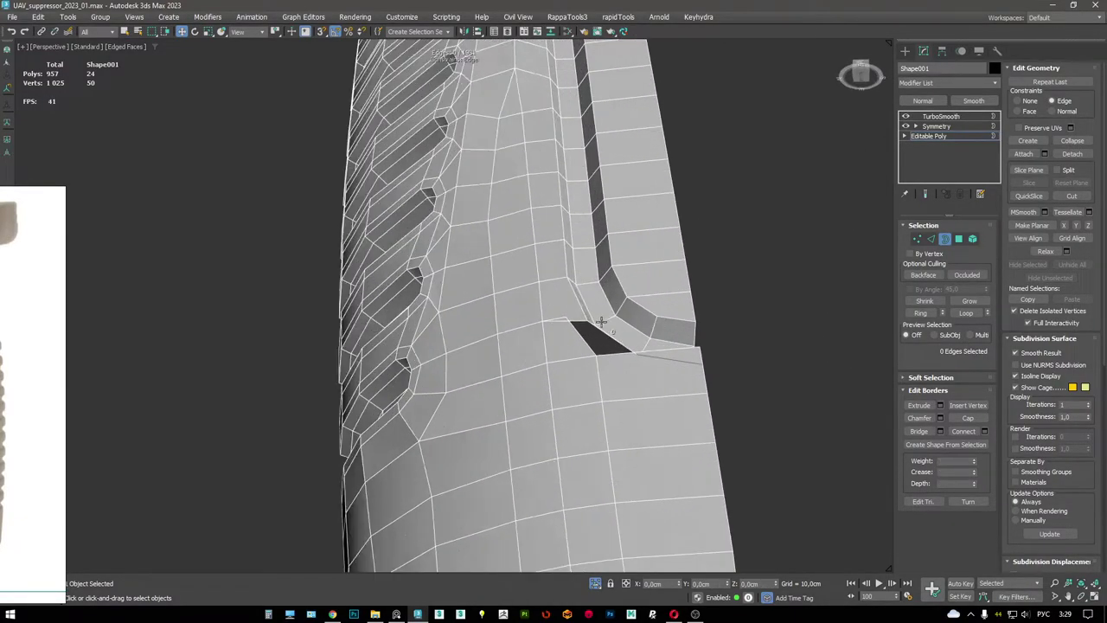
- Pull the gap's corner vertex downward to line up the remaining opening
key("1")
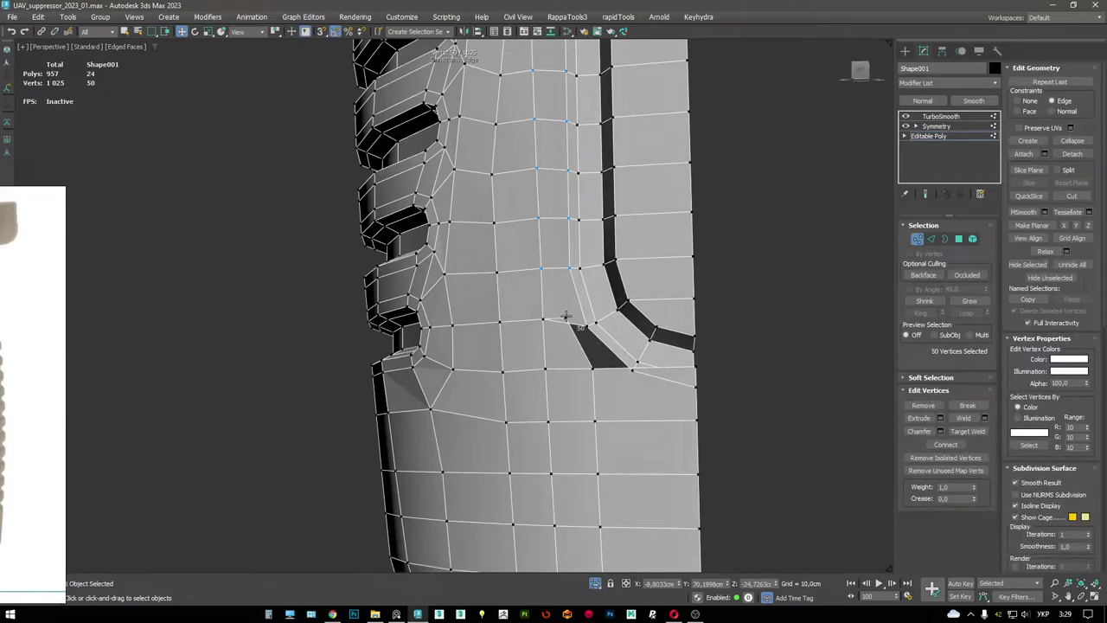
key("3")
left_click(640, 369)
scroll(651, 371, "up", 3)
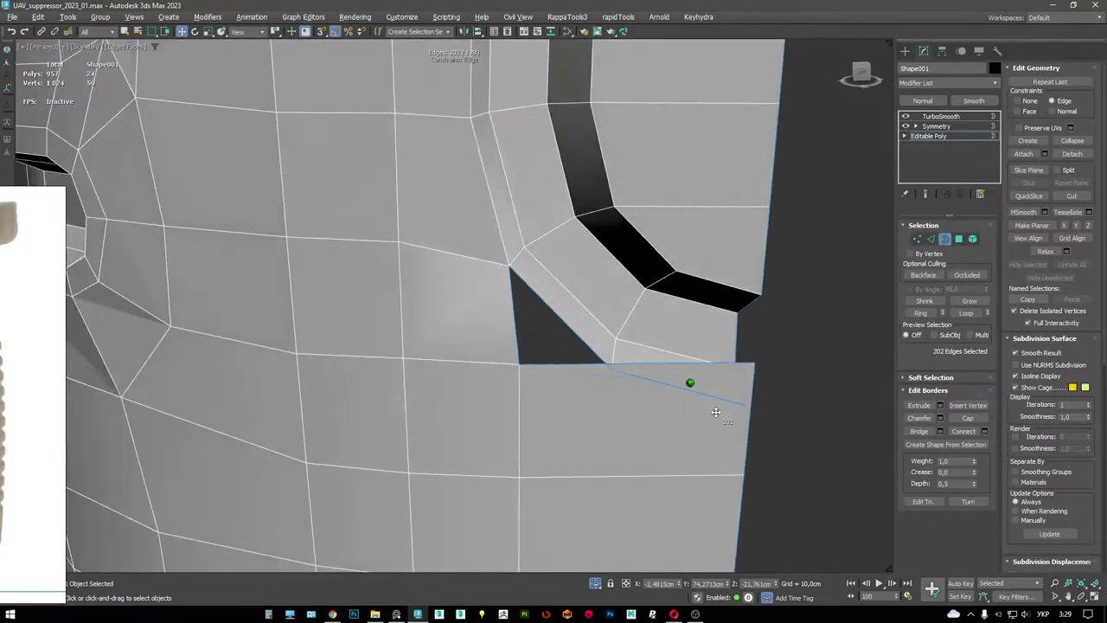
middle_click_drag(716, 412, 758, 375, "alt")
key("1")
left_click(744, 351)
left_click_drag(744, 351, 749, 393)
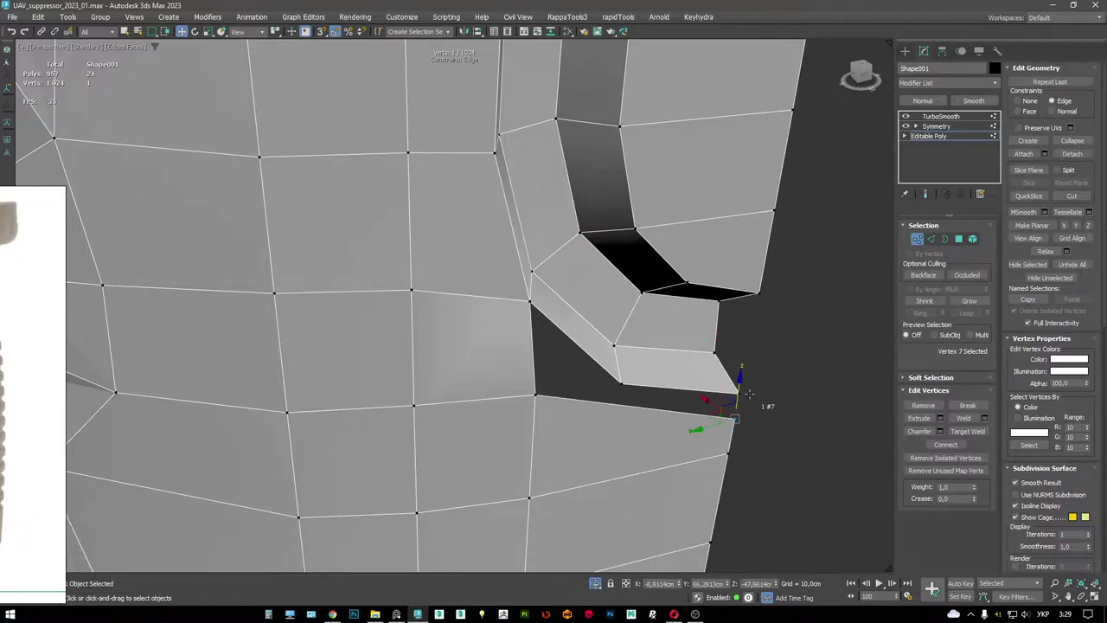
middle_click_drag(749, 394, 658, 362, "alt")
- Delete the face beside the gap and select the hole's top and bottom edges
key("4")
left_click(631, 371)
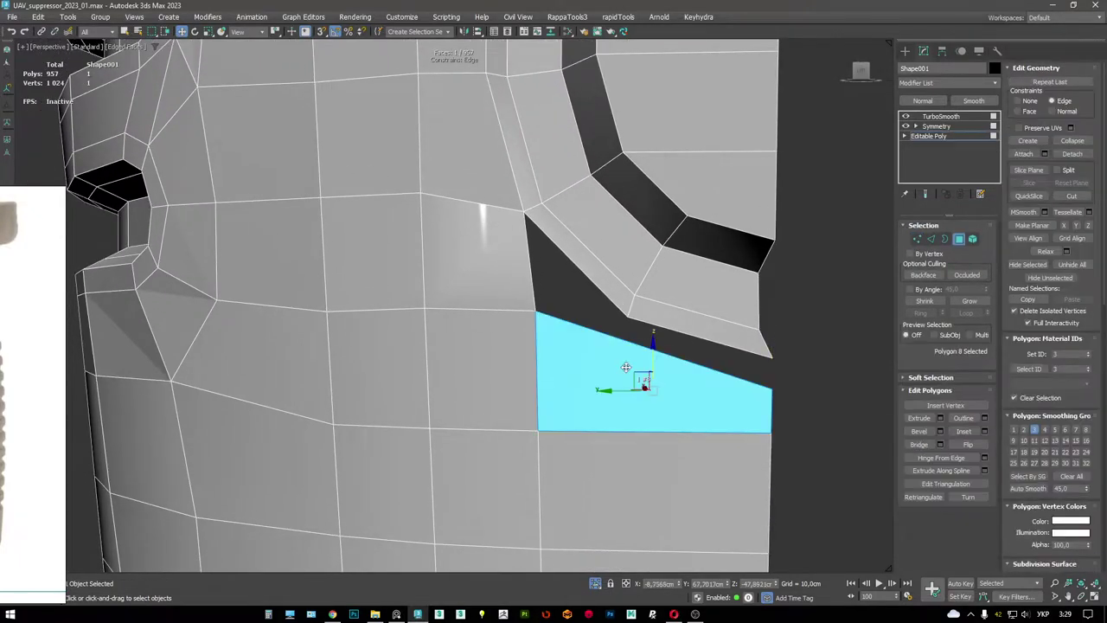
key("Delete")
key("2")
left_click(663, 326)
left_click(638, 430, "ctrl")
- Bridge the hole's top and bottom edges shut and select the groove outline edges
key("b")
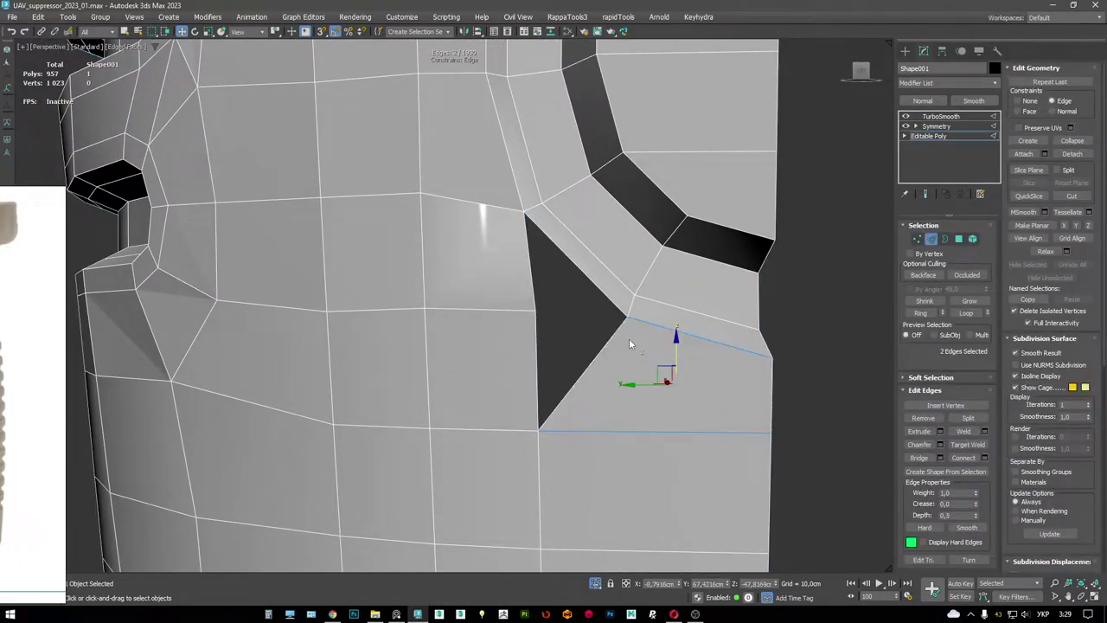
key("1")
scroll(630, 320, "down", 3)
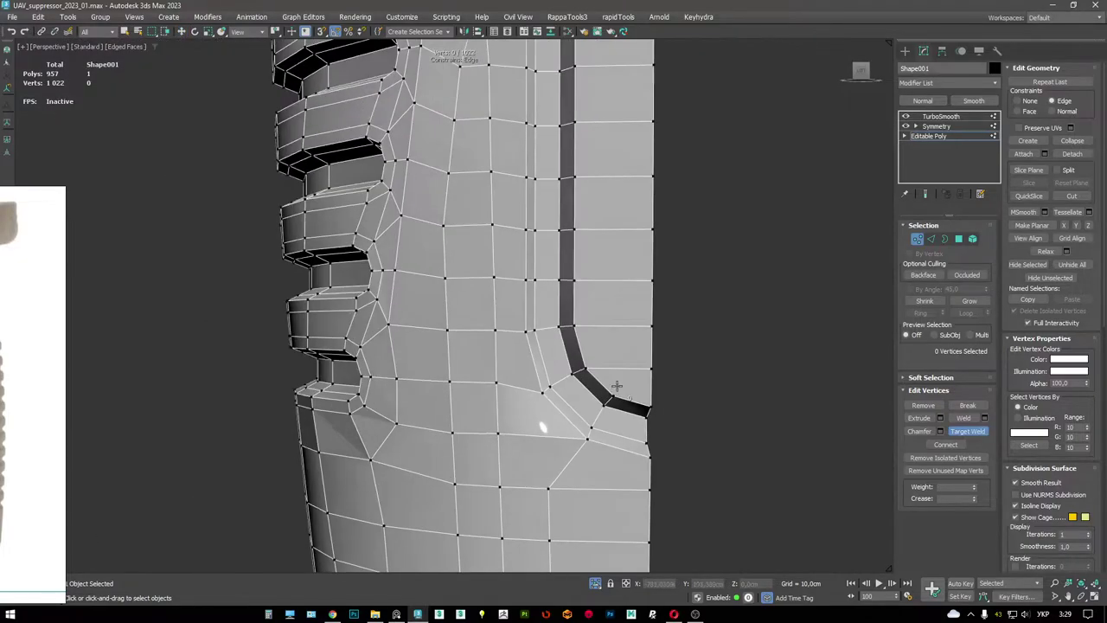
middle_click_drag(539, 425, 544, 383, "alt")
key("2")
key("w")
left_click(569, 411)
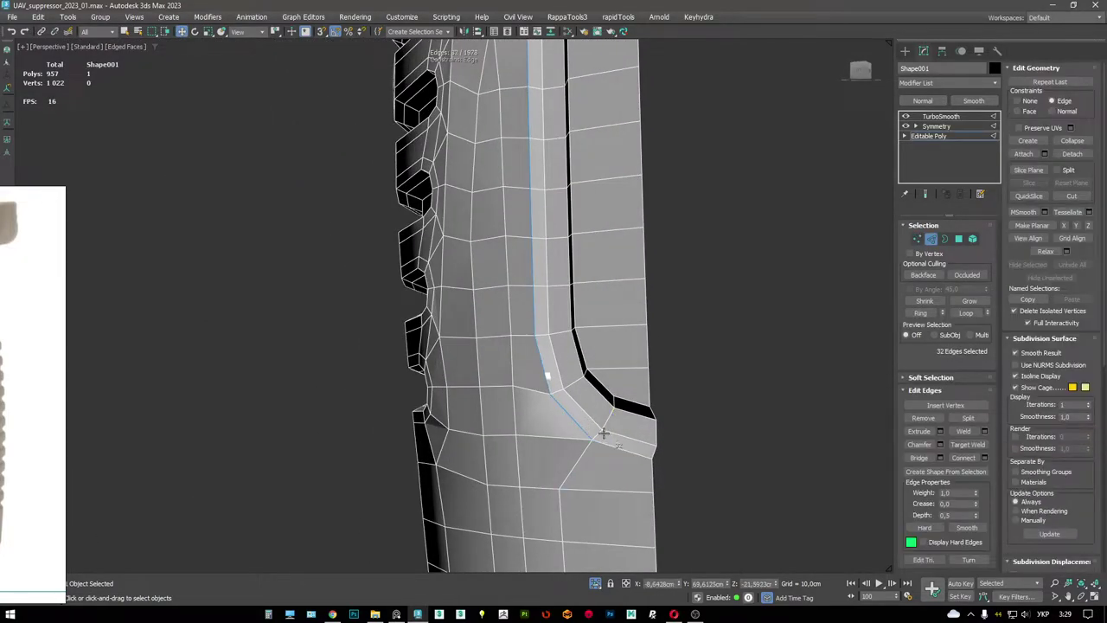
- Chamfer the groove outline edges with an amount of 0.3486 cm
middle_click_drag(613, 395, 645, 343, "alt")
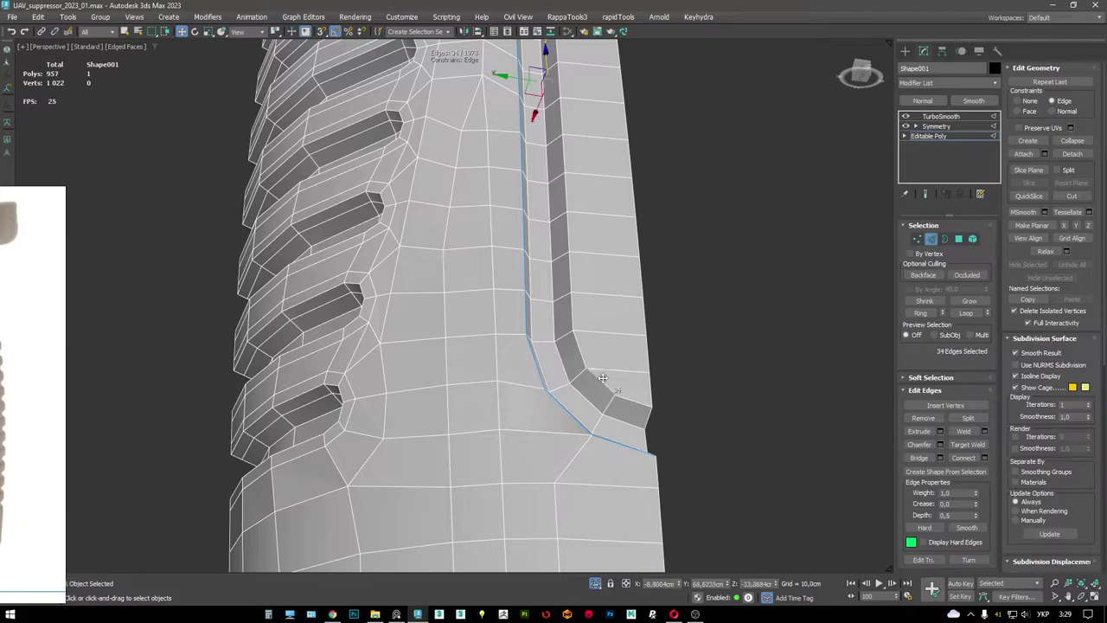
scroll(619, 394, "down", 5)
scroll(641, 307, "up", 5)
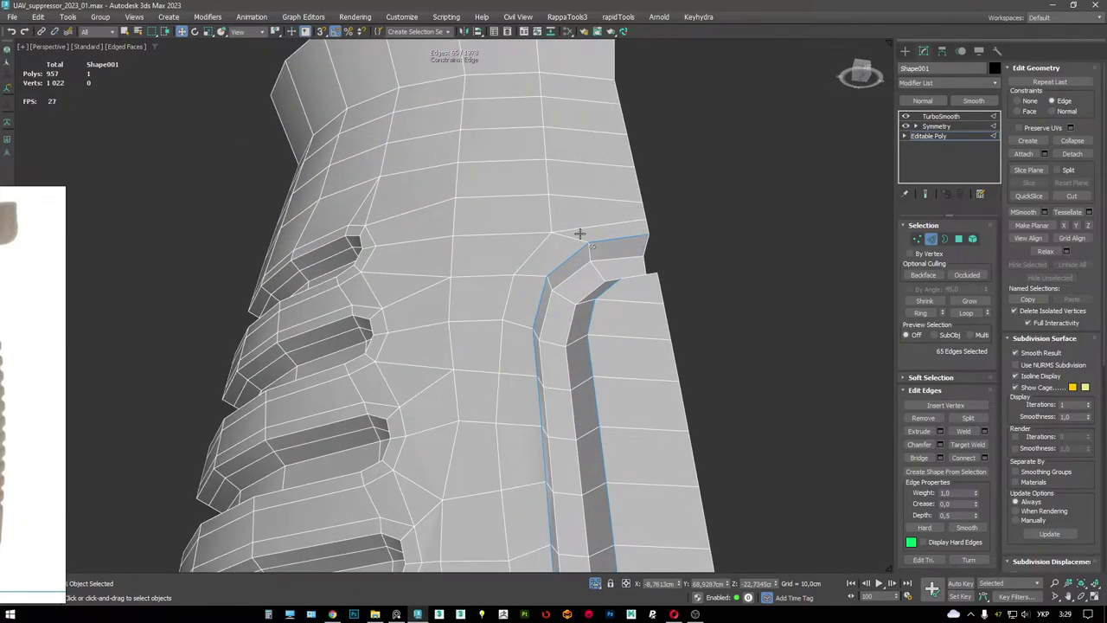
middle_click_drag(641, 308, 624, 333, "alt")
key("ctrl+shift+c")
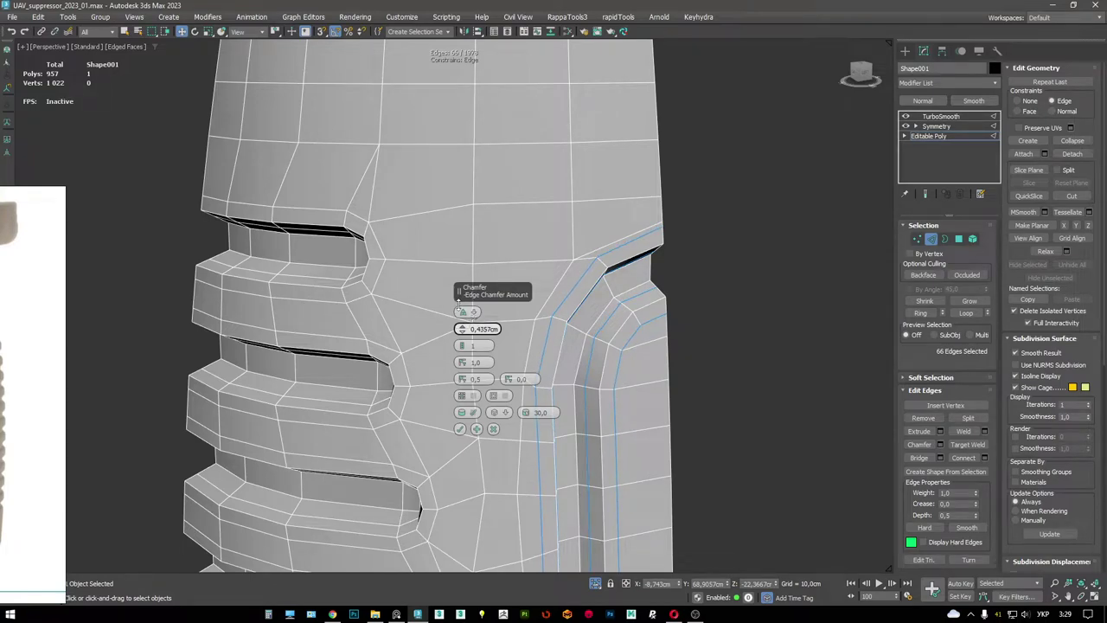
left_click_drag(7, 357, 110, 340)
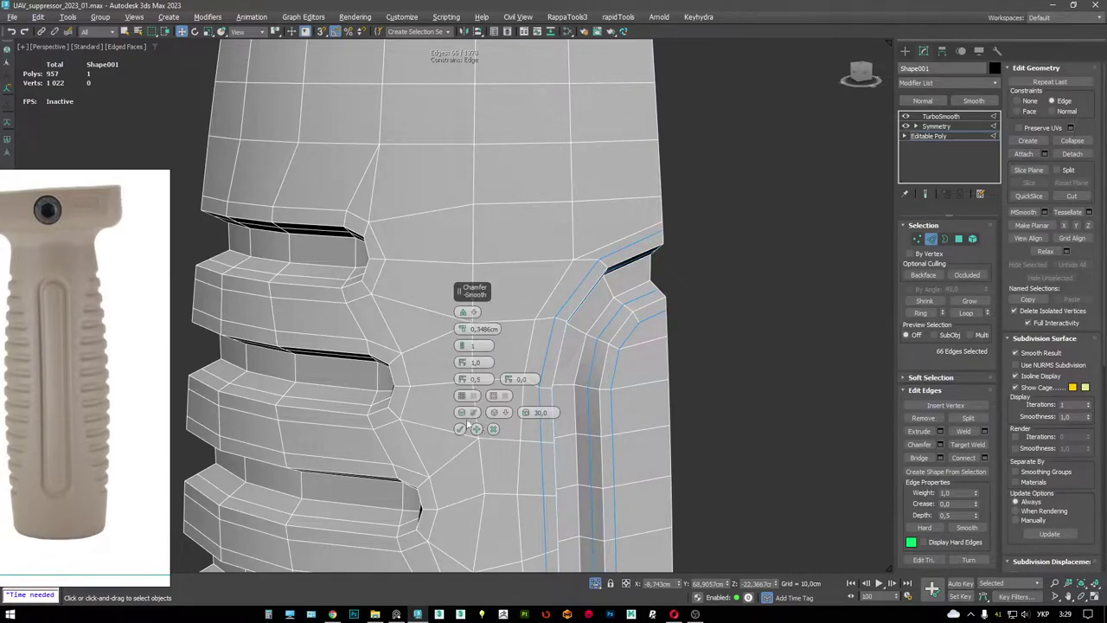
- Preview the TurboSmoothed grip in Default Shading without wire edges
left_click(940, 116)
key("F4")
scroll(585, 255, "down", 10)
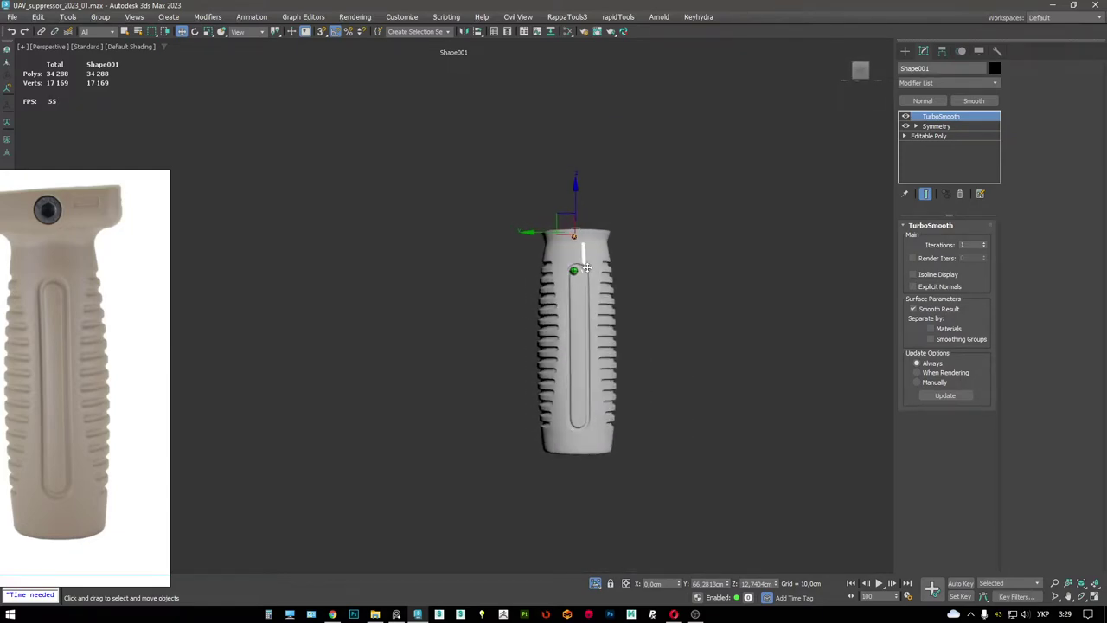
- Select the vertical edge loop running down the grip's side beside the groove
scroll(594, 268, "up", 6)
middle_click_drag(594, 268, 714, 287, "alt")
key("F4")
scroll(463, 261, "up", 8)
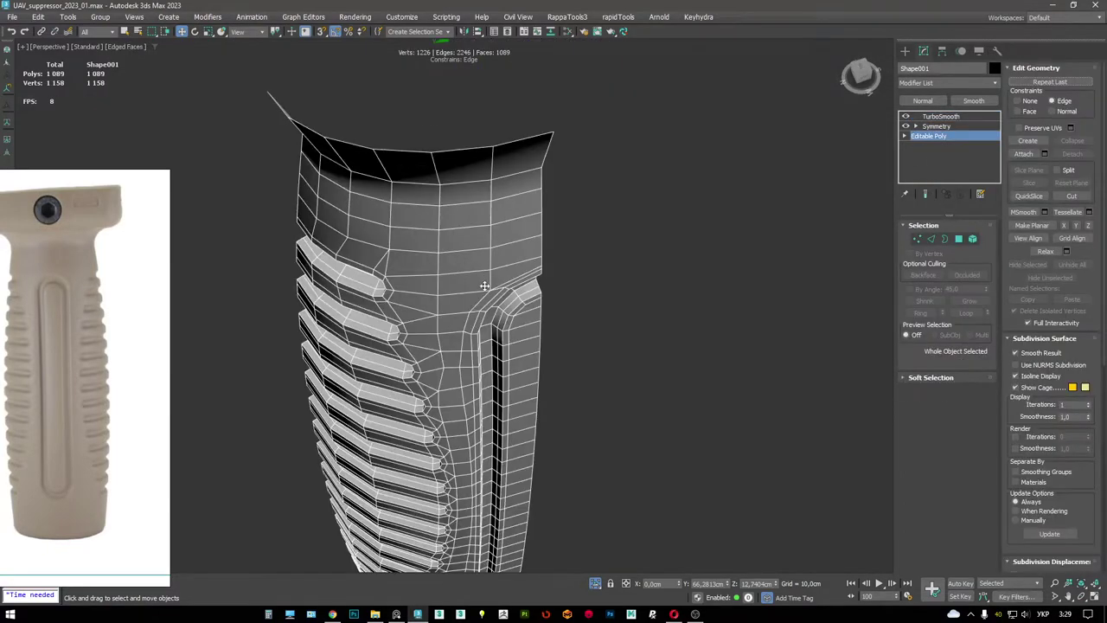
middle_click_drag(544, 274, 544, 250)
key("1")
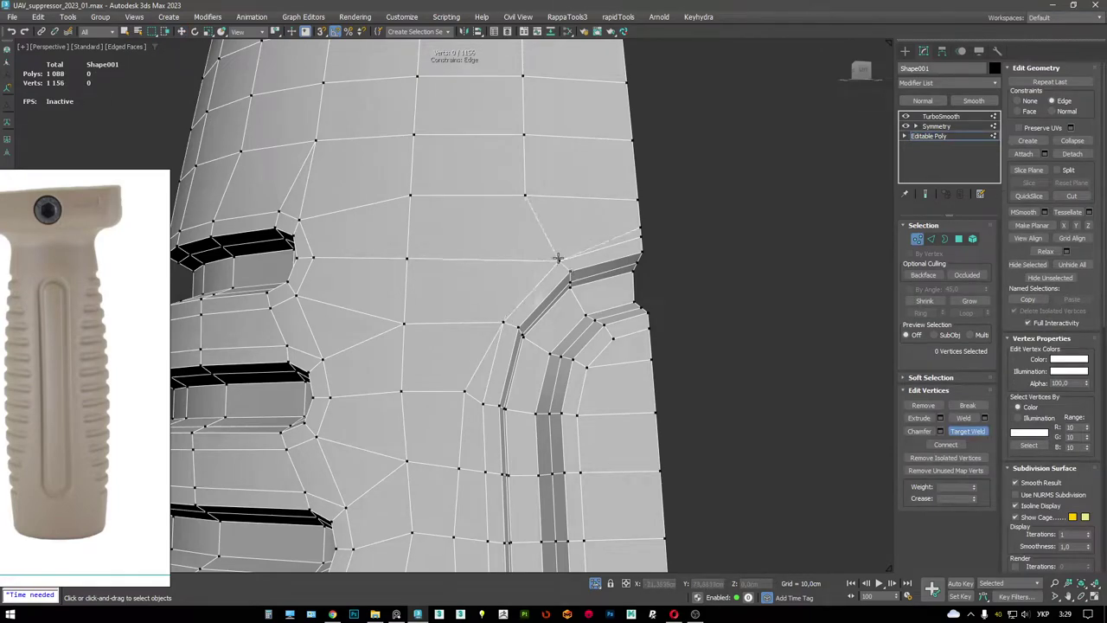
middle_click_drag(640, 241, 498, 210, "alt")
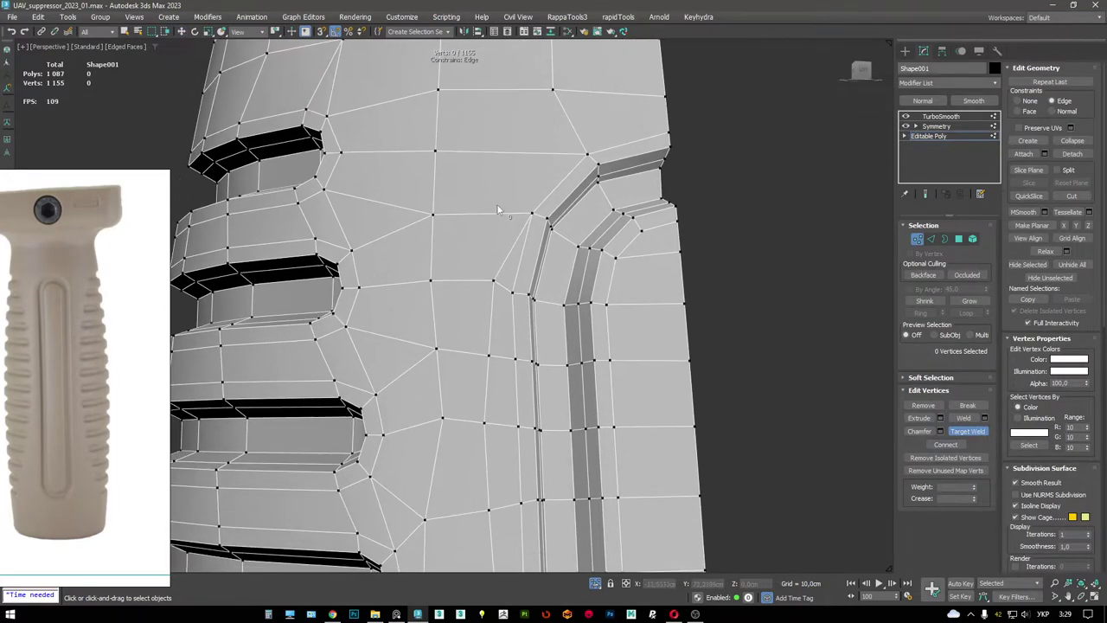
key("2")
double_click(489, 322)
middle_click_drag(489, 322, 487, 153, "alt")
mouse_move(505, 315)
middle_mouse_down("alt")
mouse_move(511, 280)
mouse_move(507, 332)
mouse_move(493, 250)
mouse_move(470, 423)
mouse_move(476, 530)
mouse_move(479, 286)
mouse_move(468, 249)
middle_mouse_up("alt")
scroll(491, 285, "up", 2)
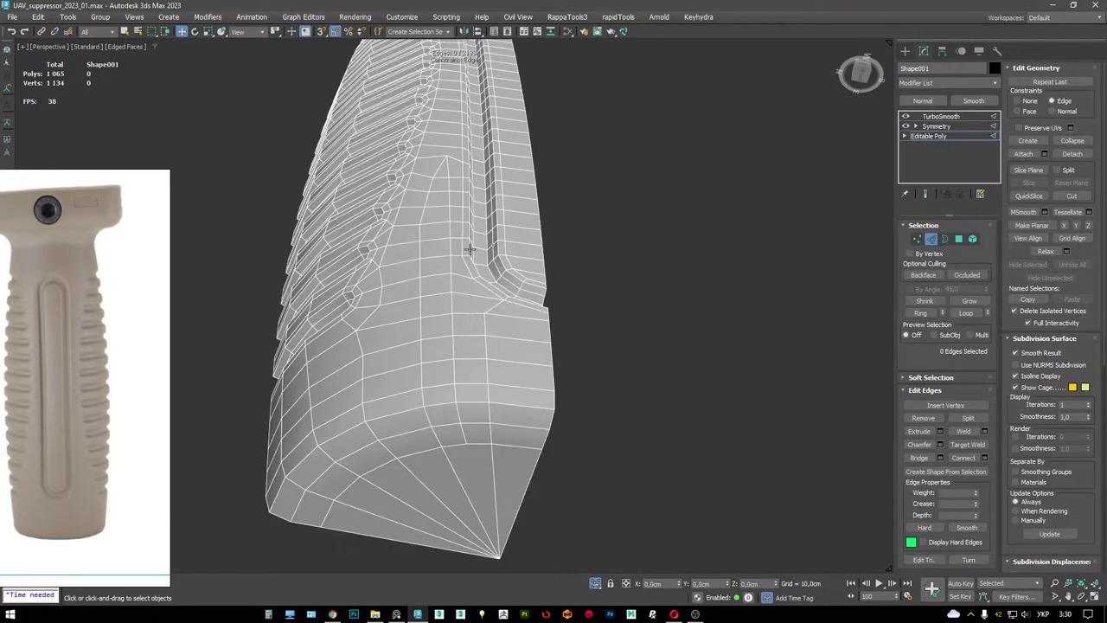
- Check the loop in wireframe, then cut new edges across the grip's lower corner
key("F3")
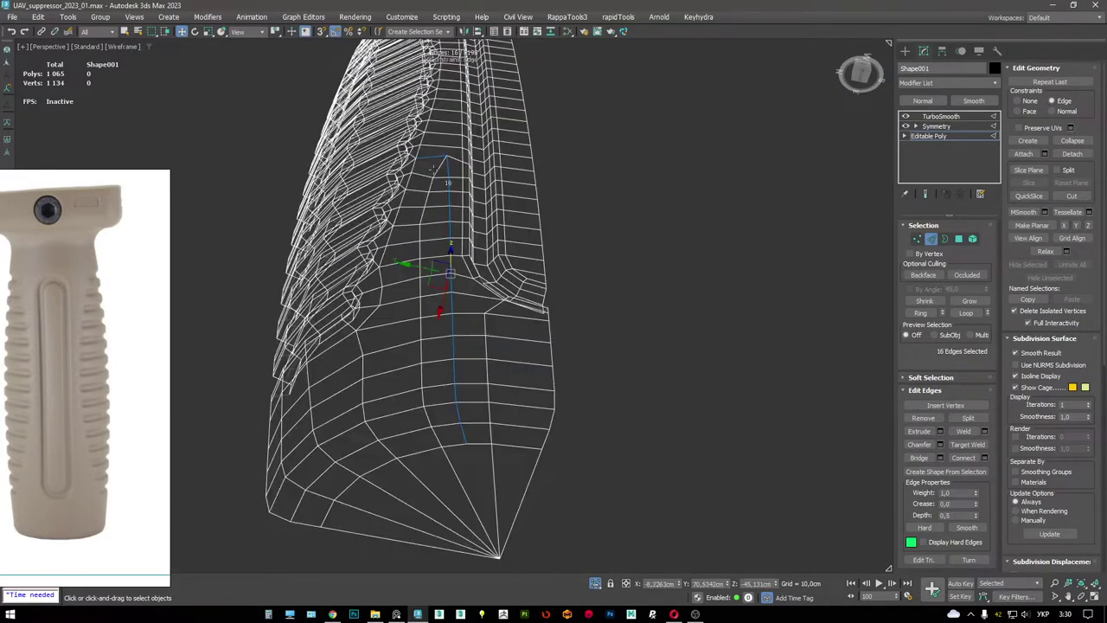
key("F3")
middle_click_drag(392, 160, 546, 402, "alt")
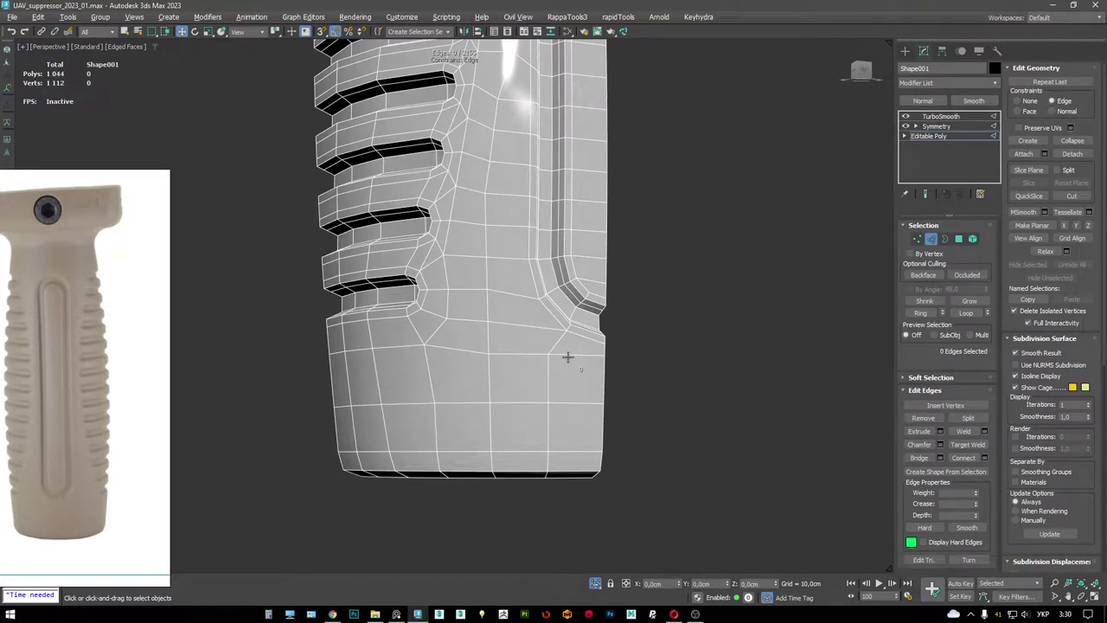
key("1")
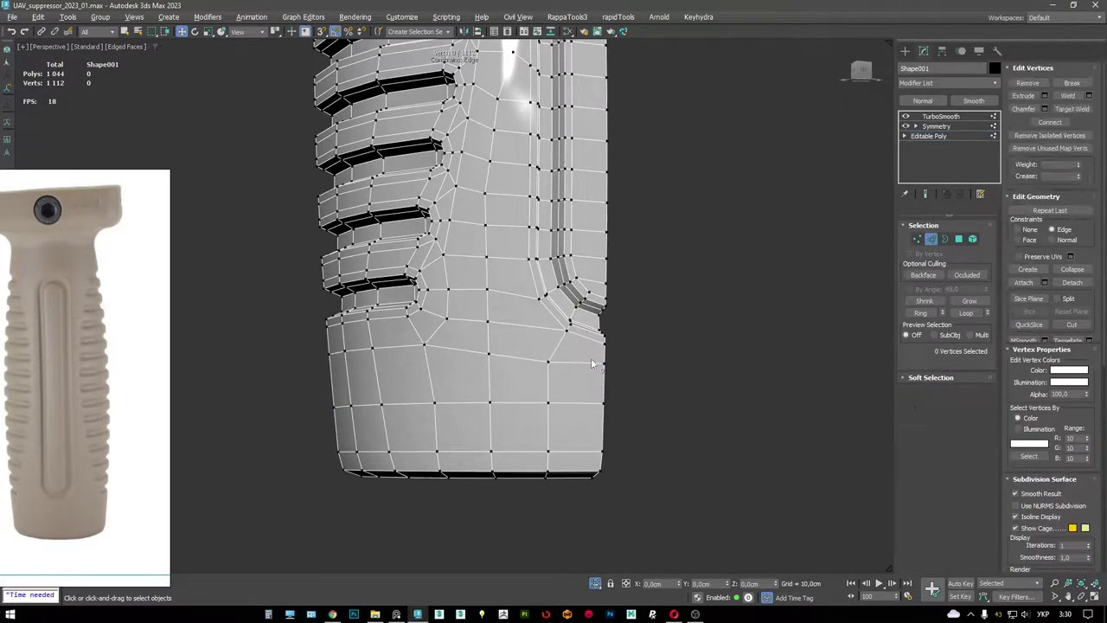
middle_click_drag(612, 346, 508, 389, "alt")
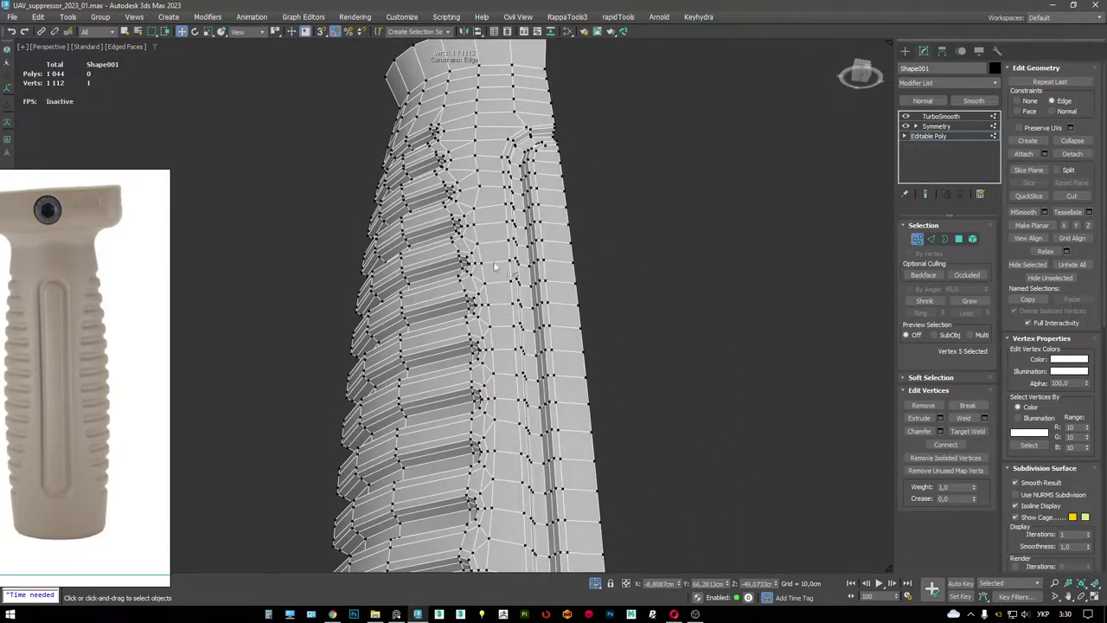
middle_click_drag(495, 266, 504, 235, "alt")
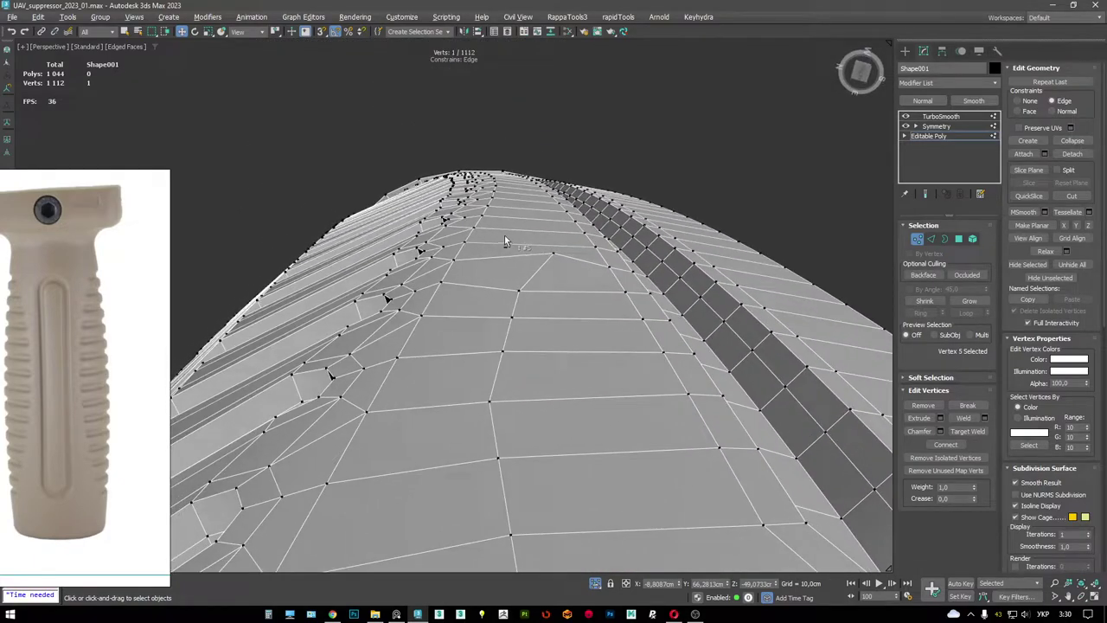
right_click(493, 400)
- Remove the short run of four extra edges near the groove
key("2")
key("w")
middle_click_drag(493, 400, 499, 370, "alt")
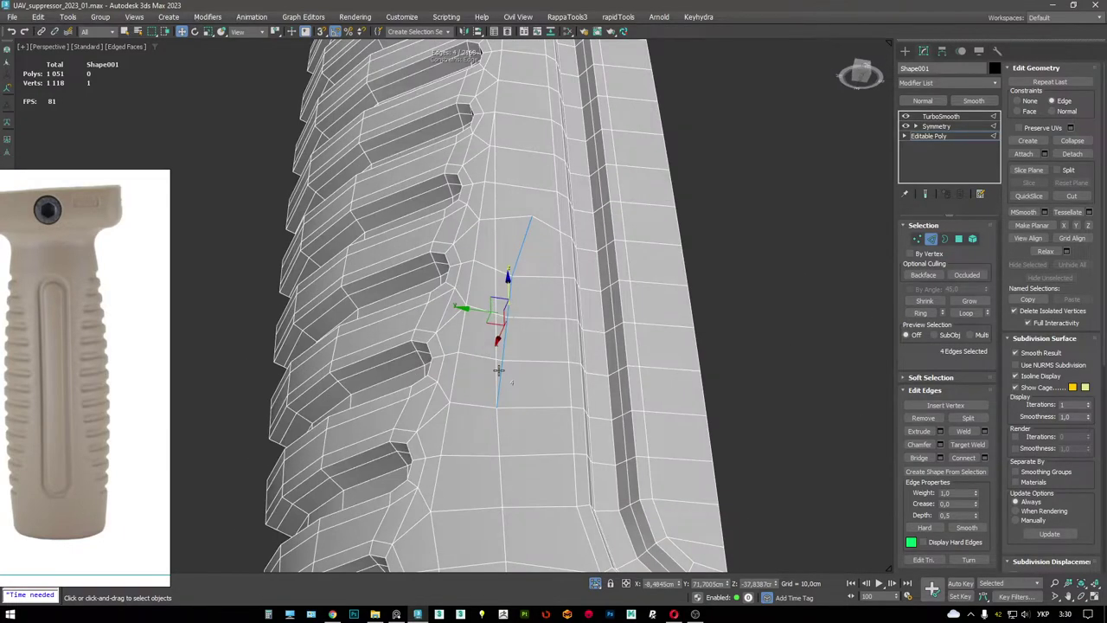
key("ctrl+BackSpace")
scroll(499, 370, "down", 3)
- Review the TurboSmoothed grip with and without edges, then return to the base mesh
key("F4")
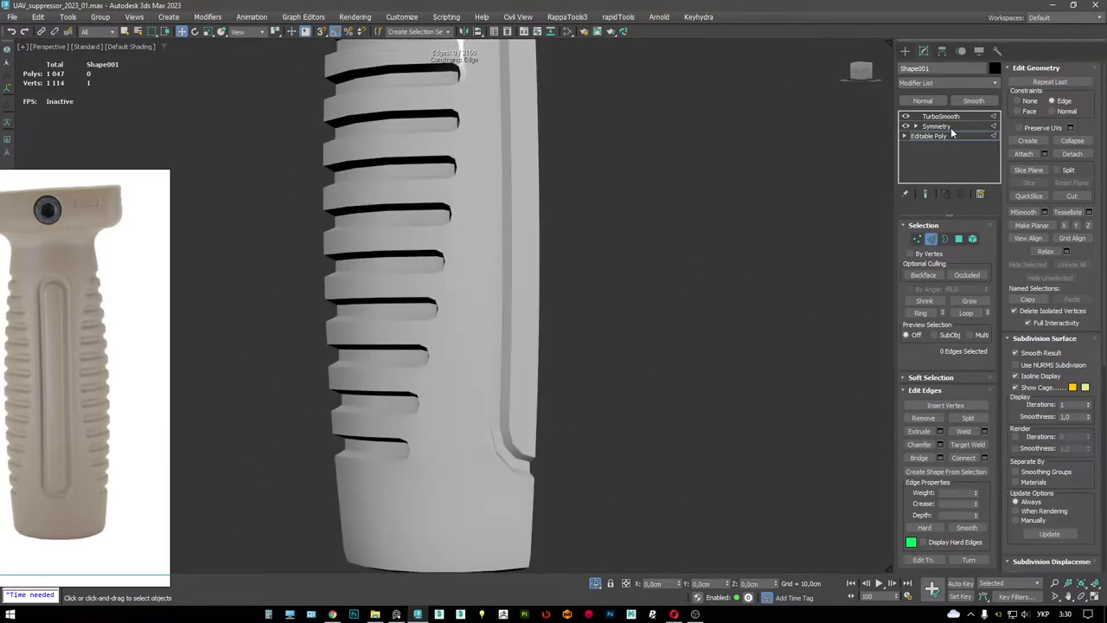
left_click(940, 115)
middle_click_drag(712, 148, 522, 312, "alt")
scroll(499, 285, "up", 5)
key("F4")
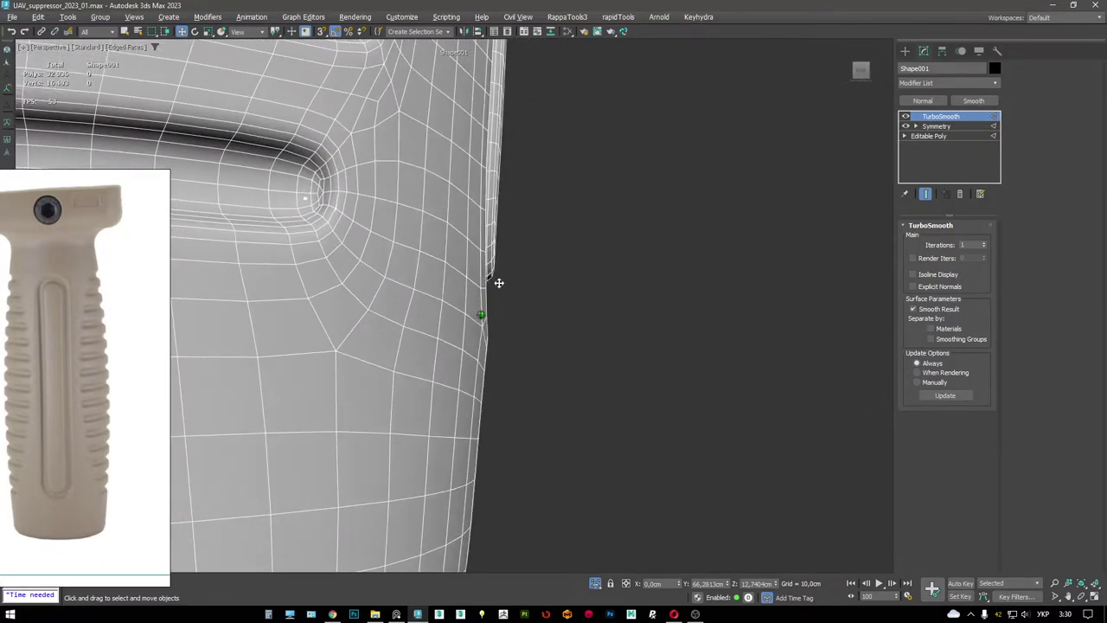
left_click(936, 159)
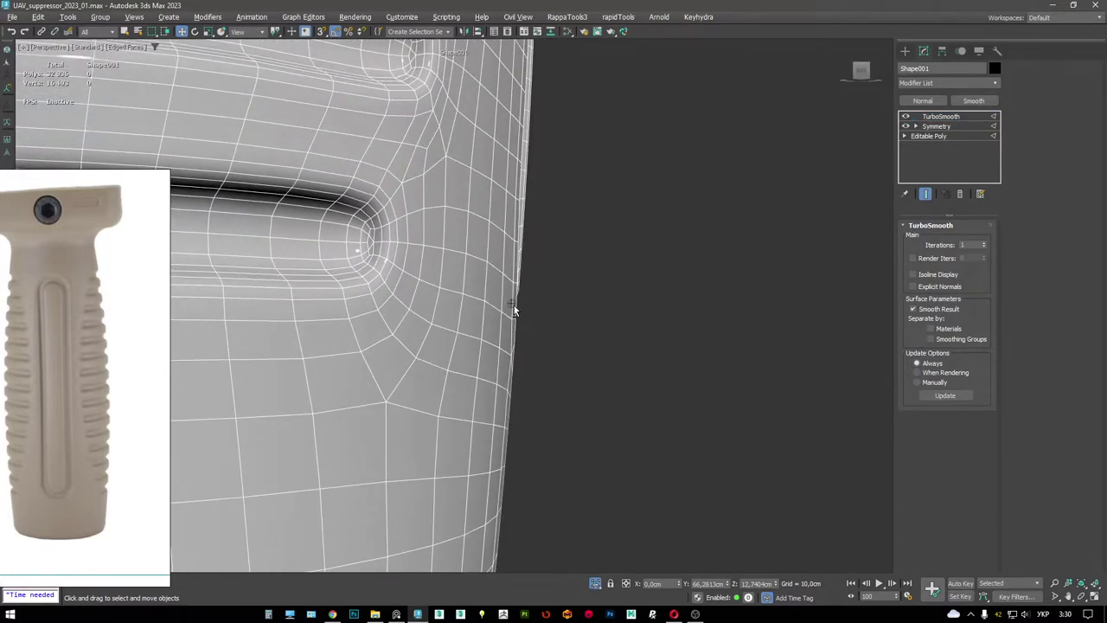
left_click(930, 136)
key("2")
scroll(408, 275, "up", 2)
middle_click_drag(408, 275, 440, 368, "alt")
- In Vertex mode, cut extra edges near the groove's lower corner on the grip's underside
scroll(439, 368, "down", 2)
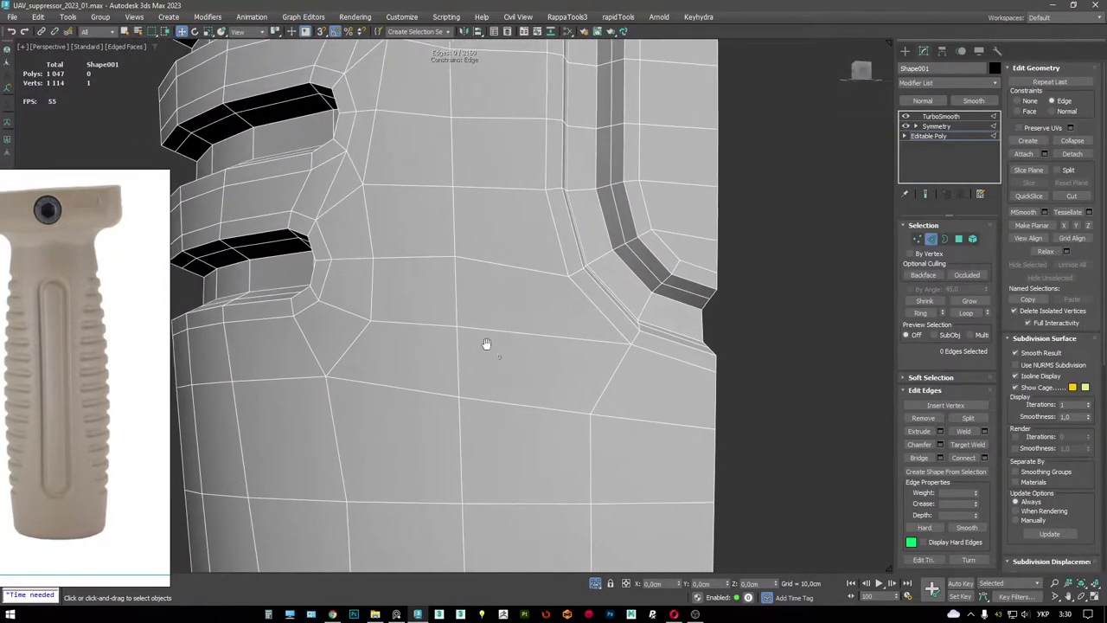
key("1")
scroll(520, 312, "down", 1)
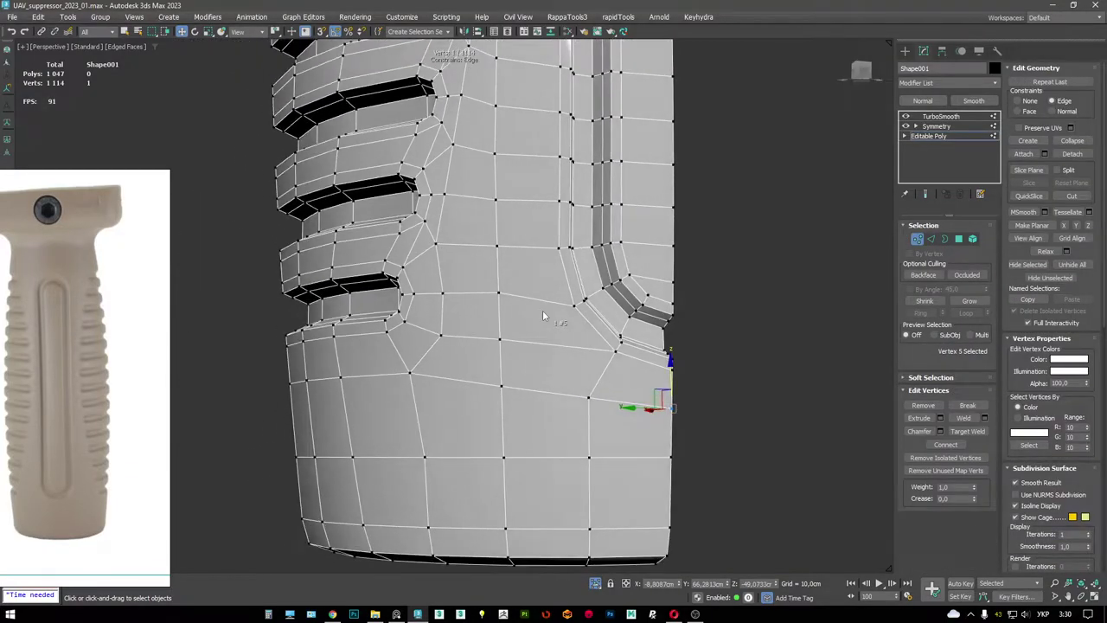
middle_click_drag(543, 313, 632, 297, "alt")
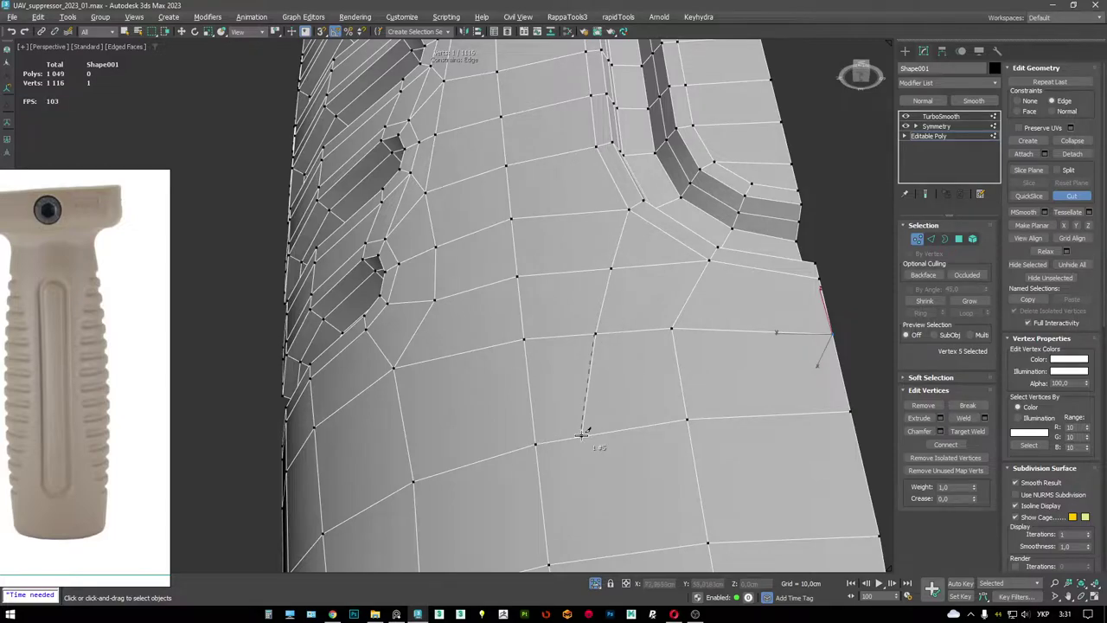
middle_click_drag(596, 422, 611, 376, "alt")
- Move the new vertex 1115 into place beside the groove and hide the edge overlay
key("w")
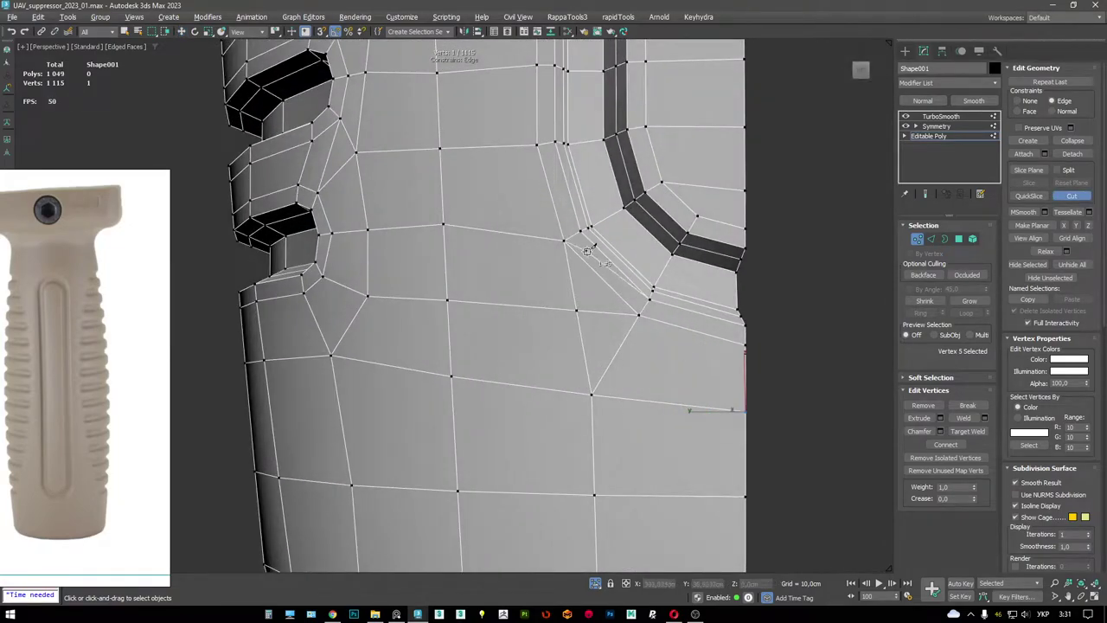
key("w")
middle_click_drag(587, 251, 581, 315, "alt")
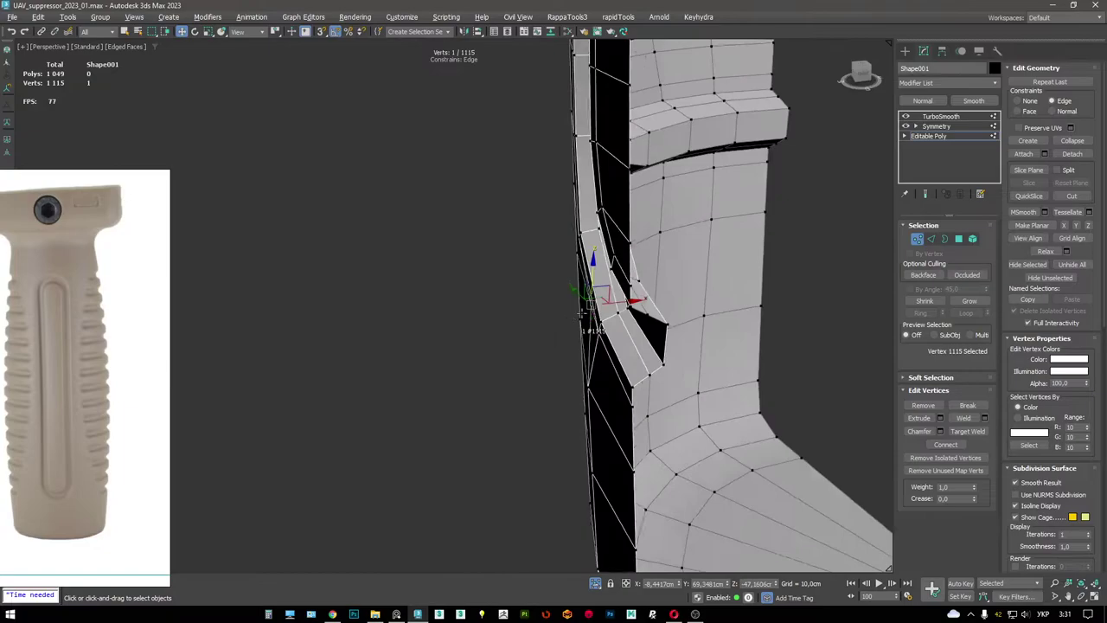
scroll(606, 303, "up", 3)
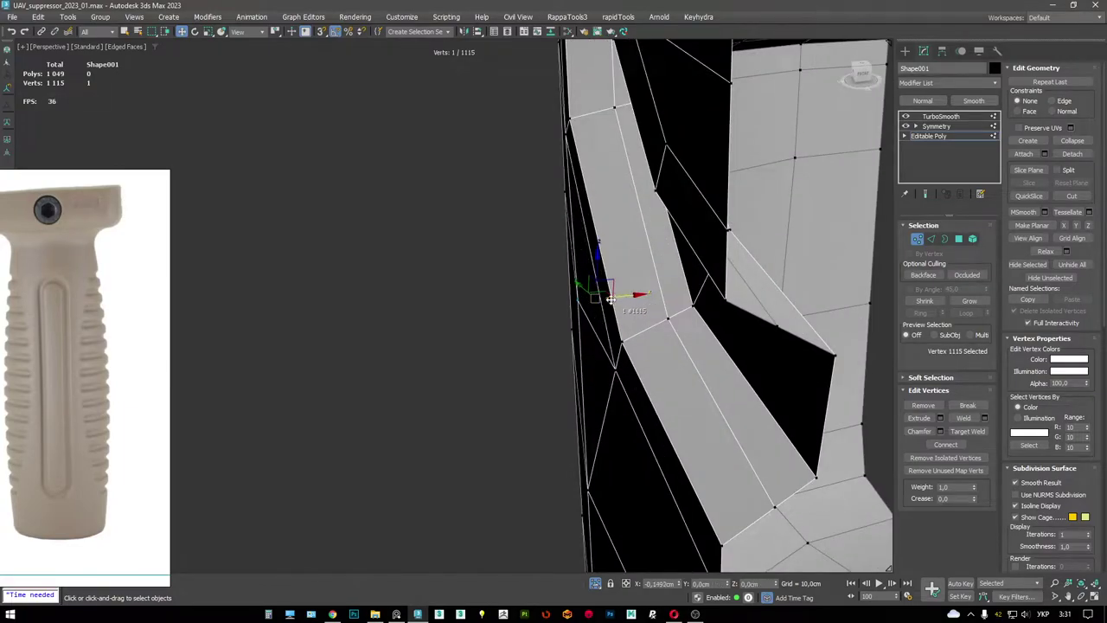
middle_click_drag(608, 300, 657, 233, "alt")
scroll(698, 280, "down", 3)
key("F4")
- Preview the TurboSmooth result, then return to the Editable Poly base mesh with edges shown
left_click(940, 115)
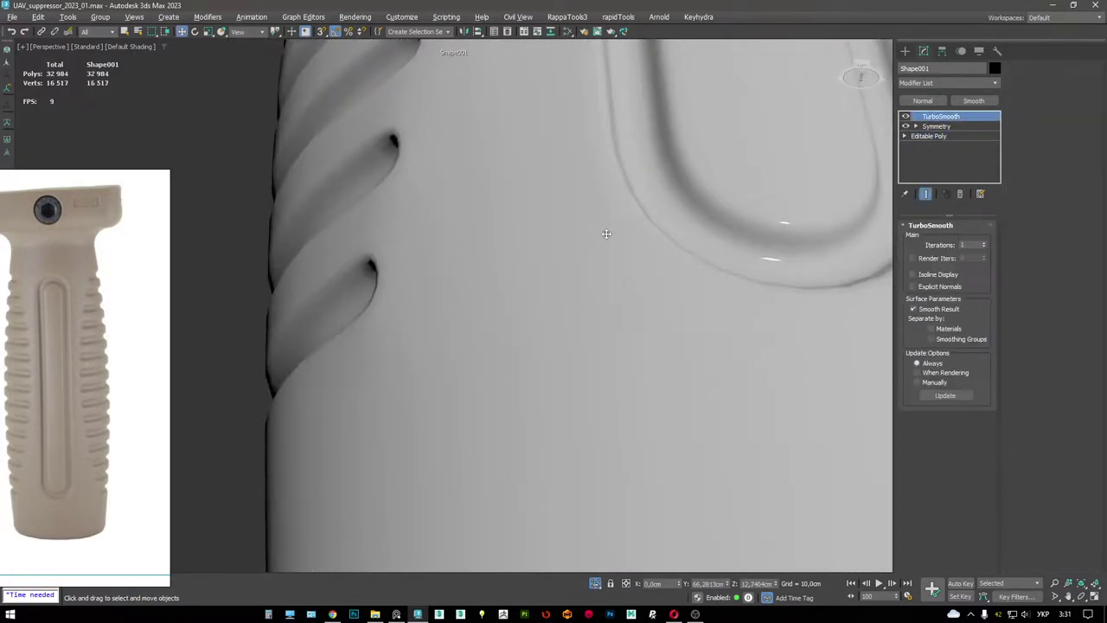
scroll(536, 269, "down", 5)
key("F4")
left_click(930, 136)
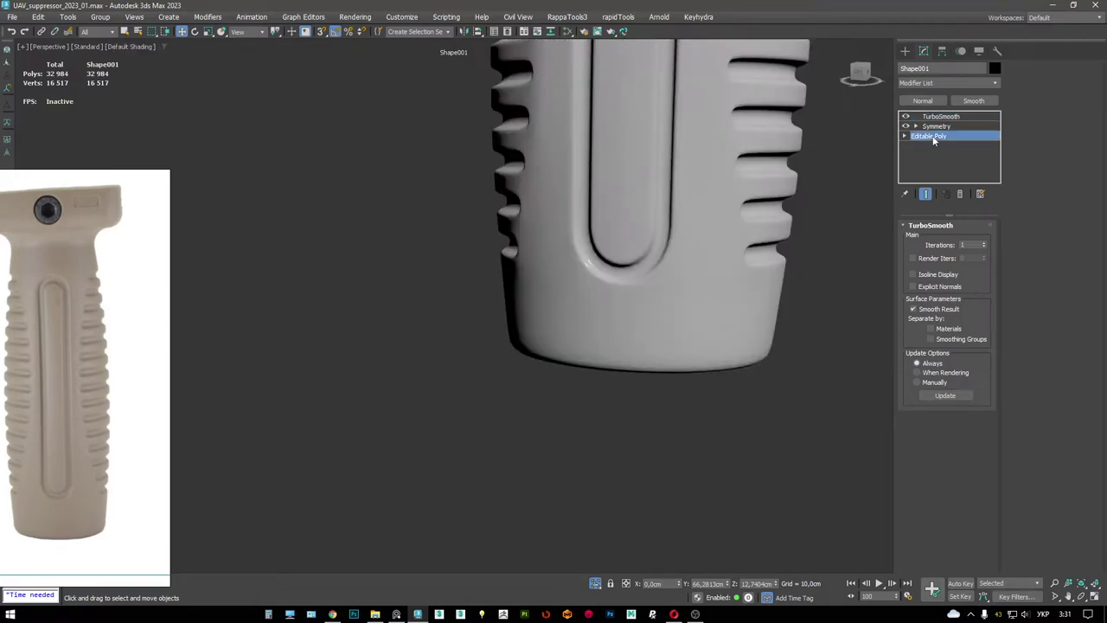
key("F4")
middle_click_drag(613, 261, 622, 269, "alt")
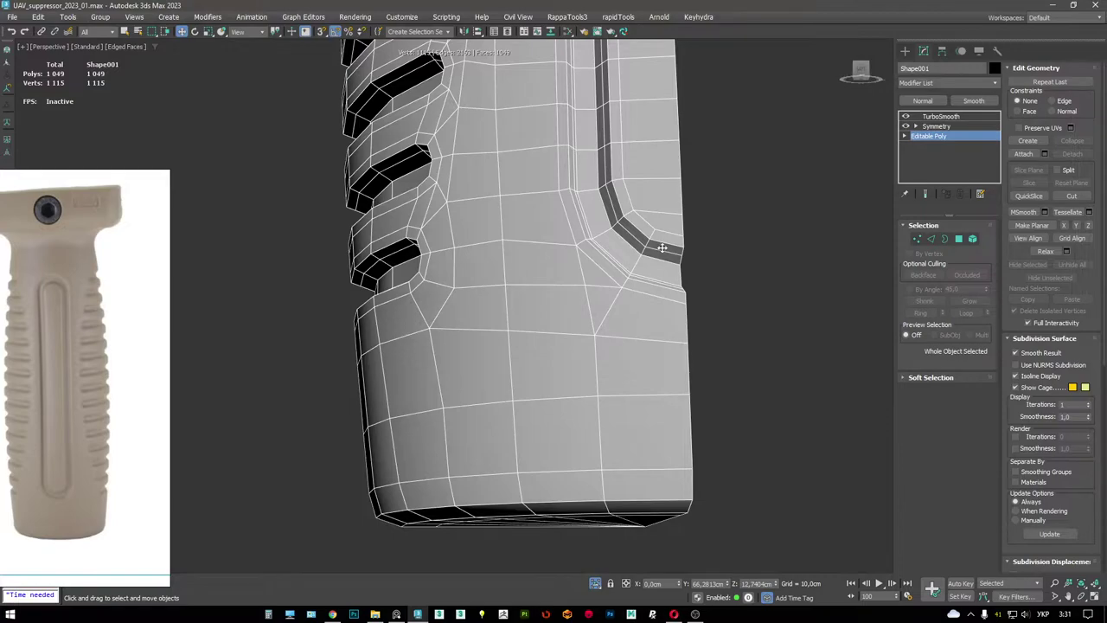
middle_click_drag(662, 249, 590, 300, "alt")
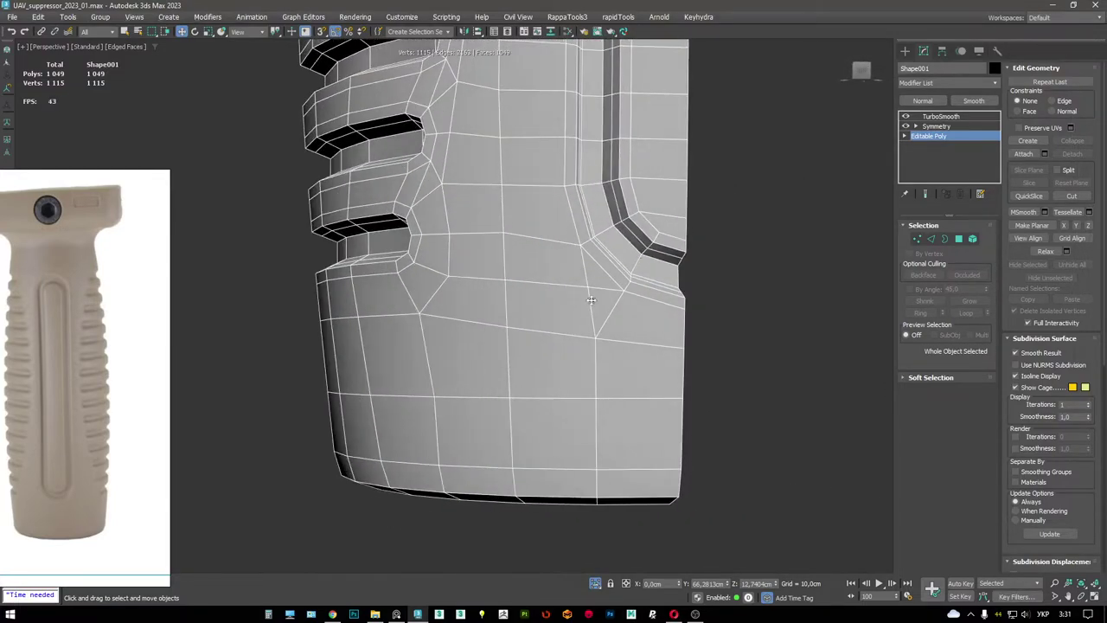
- Remove edge 1569 crossing the diamond-shaped face below the groove corner
key("1")
scroll(591, 300, "up", 5)
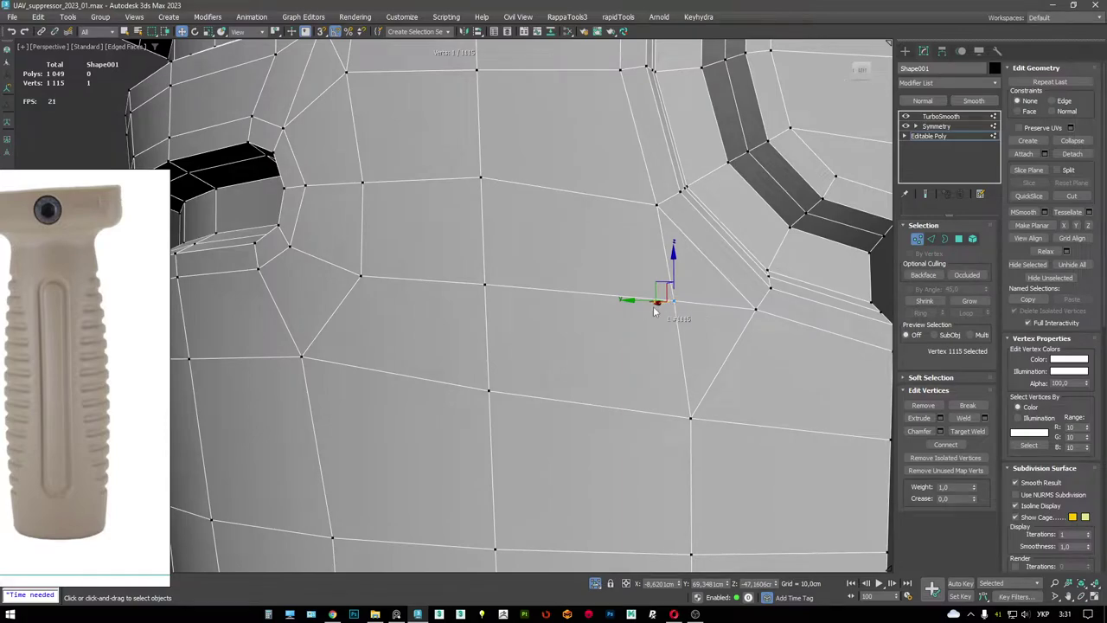
key("2")
left_click(689, 298)
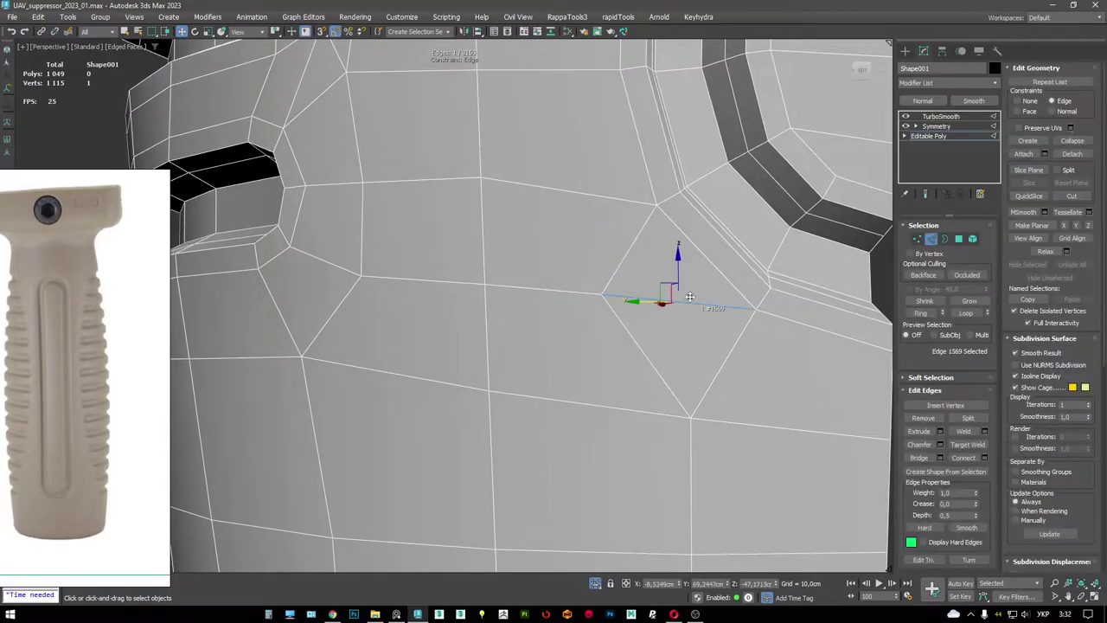
scroll(727, 299, "down", 6)
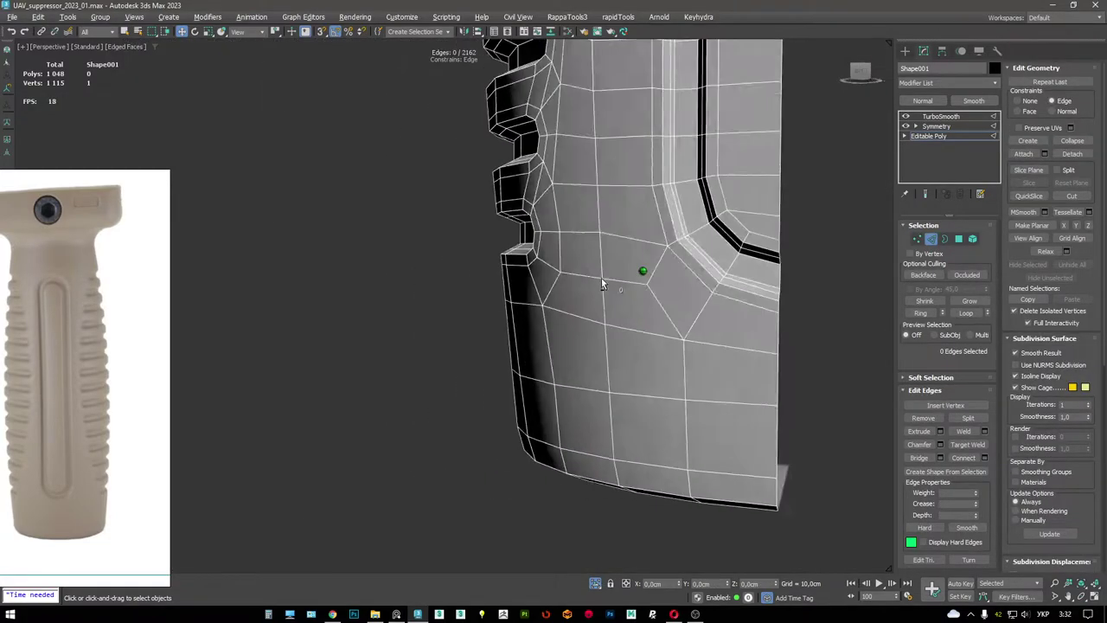
- Check the smoothed ribbed lower end in TurboSmooth, with and without edged faces
left_click(942, 116)
middle_click_drag(658, 285, 622, 252, "alt")
scroll(623, 252, "down", 5)
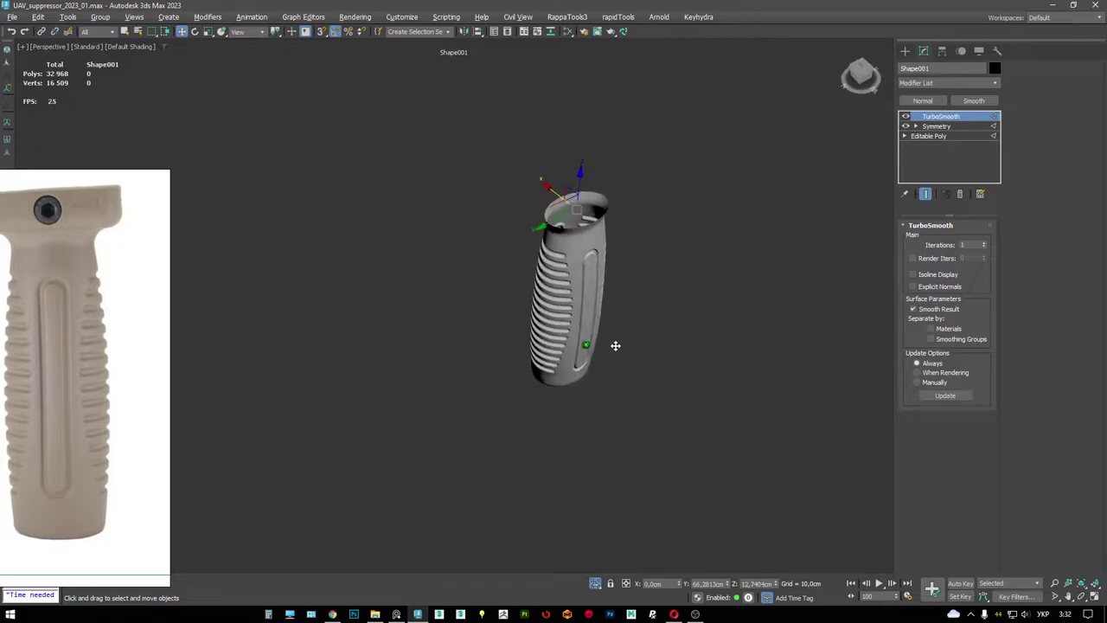
scroll(585, 288, "up", 5)
middle_click_drag(585, 288, 483, 418, "alt")
key("F4")
scroll(484, 417, "up", 2)
scroll(594, 308, "up", 3)
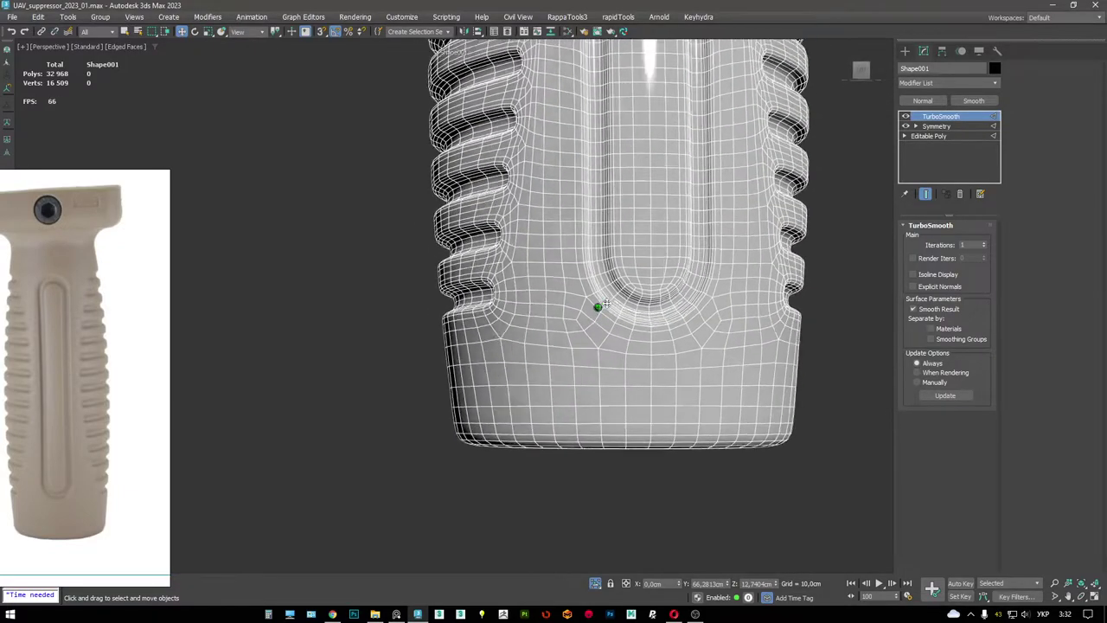
middle_click_drag(594, 308, 676, 288, "alt")
key("F4")
key("F4")
- Inspect the rib notch on the base cage and switch to Editable Poly Vertex level
key("2")
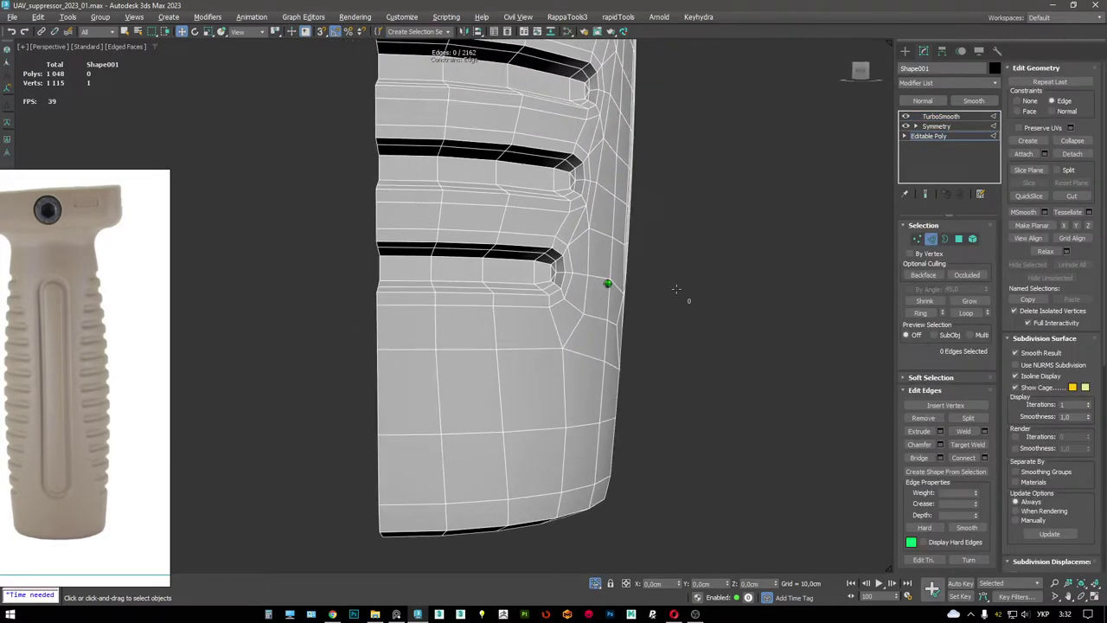
scroll(628, 291, "up", 6)
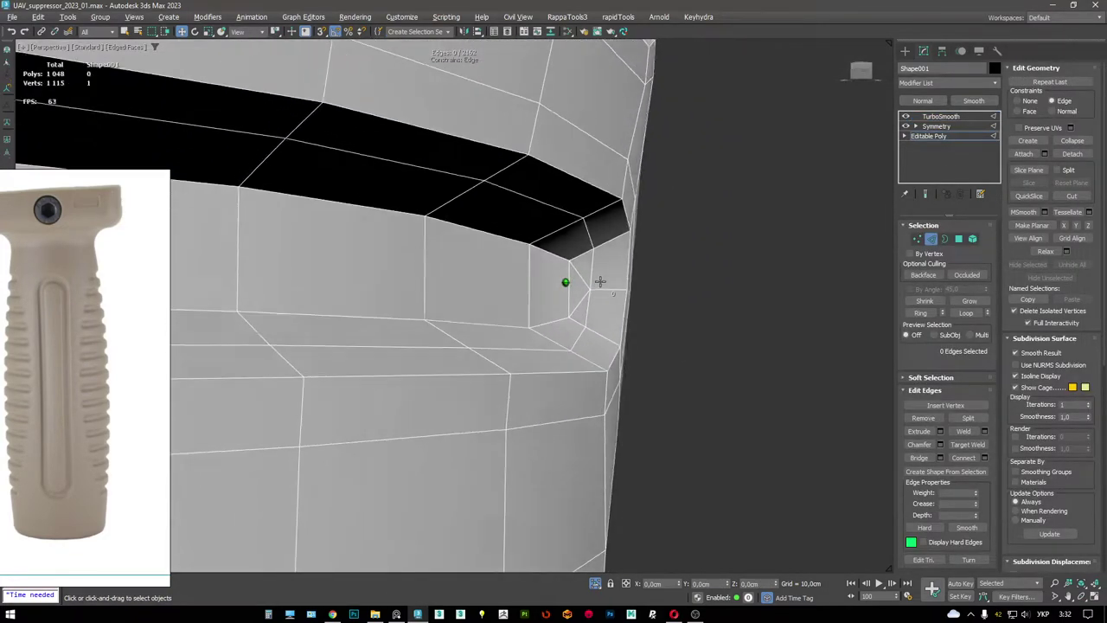
middle_click_drag(585, 275, 605, 288, "alt")
scroll(605, 288, "down", 6)
middle_click_drag(485, 259, 616, 220, "alt")
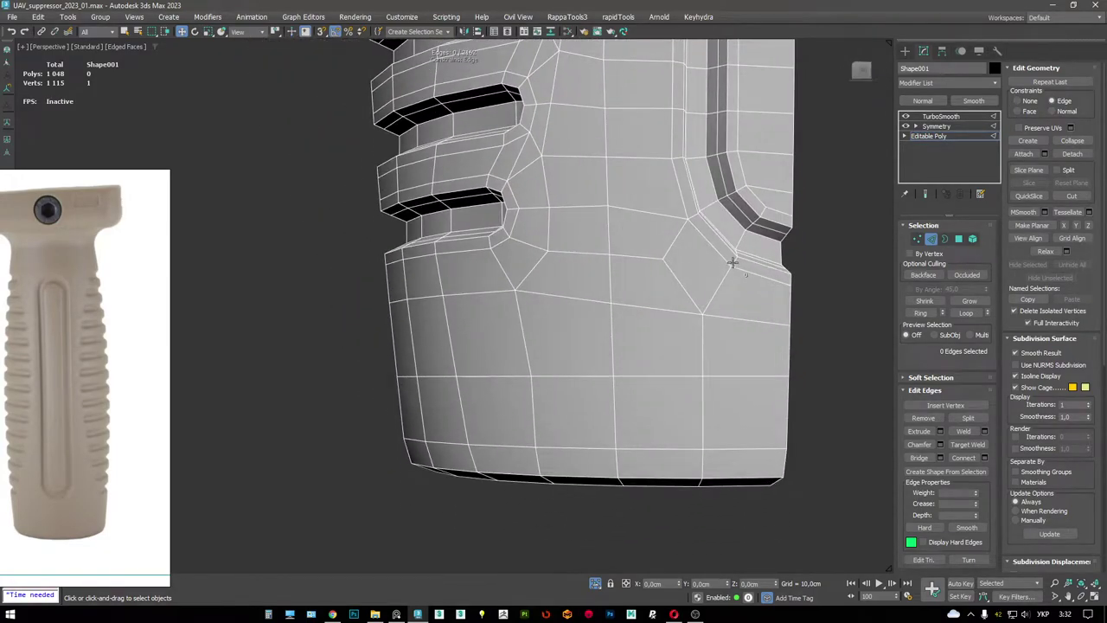
middle_click_drag(732, 262, 775, 296, "alt")
key("1")
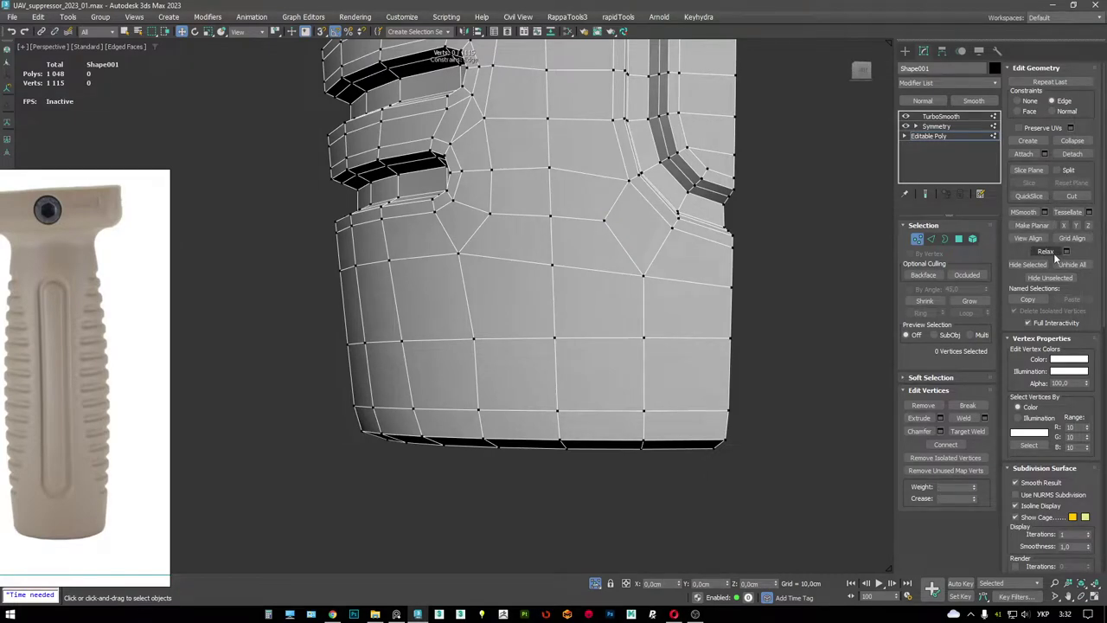
- Relax the uneven vertices on the grip's upper side with the Paint Deformation Relax brush
middle_click_drag(636, 236, 638, 272)
scroll(1066, 421, "down", 6)
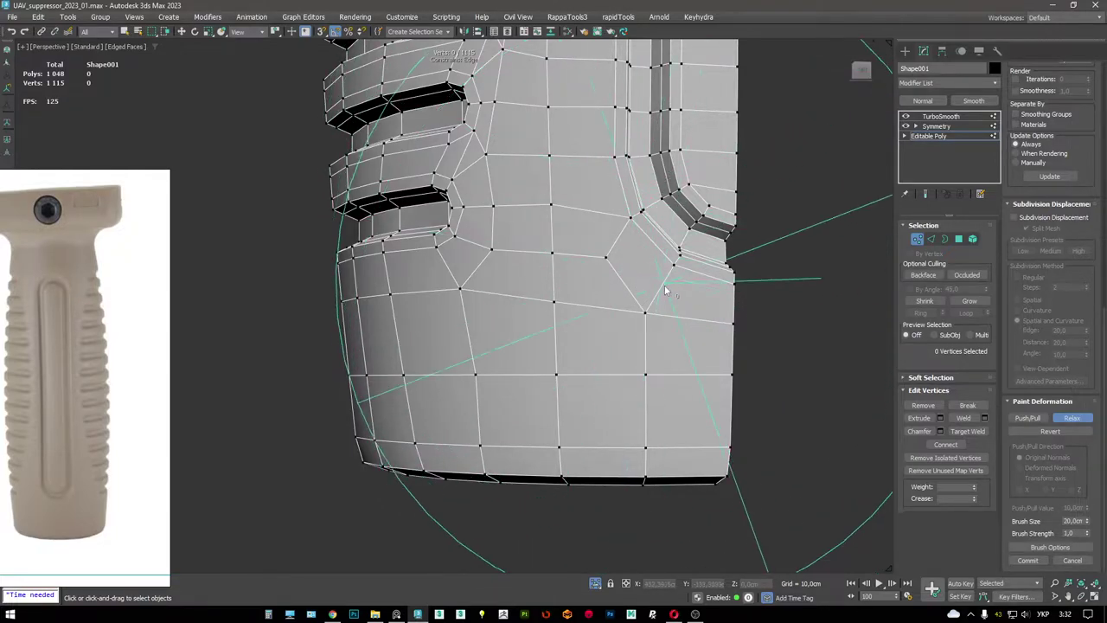
mouse_move(638, 337)
left_mouse_down()
mouse_move(629, 346)
mouse_move(648, 339)
mouse_move(650, 304)
mouse_move(679, 446)
left_mouse_up()
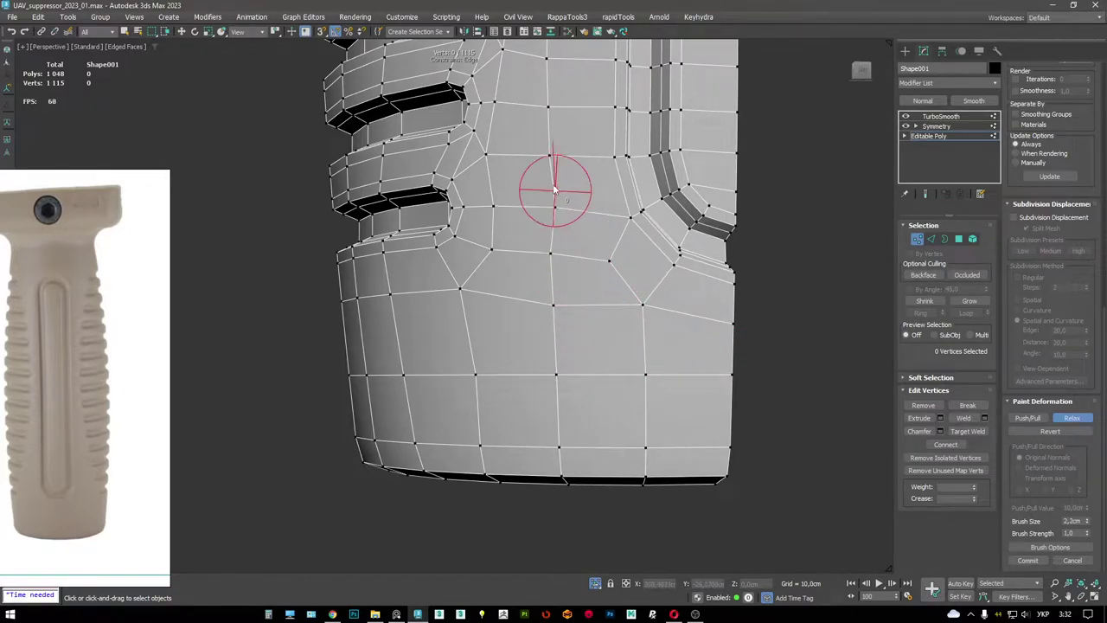
middle_click_drag(603, 292, 662, 269, "alt")
- Turn off Edged Faces and view the TurboSmooth result at 32,968 polygons
key("F4")
scroll(663, 270, "up", 3)
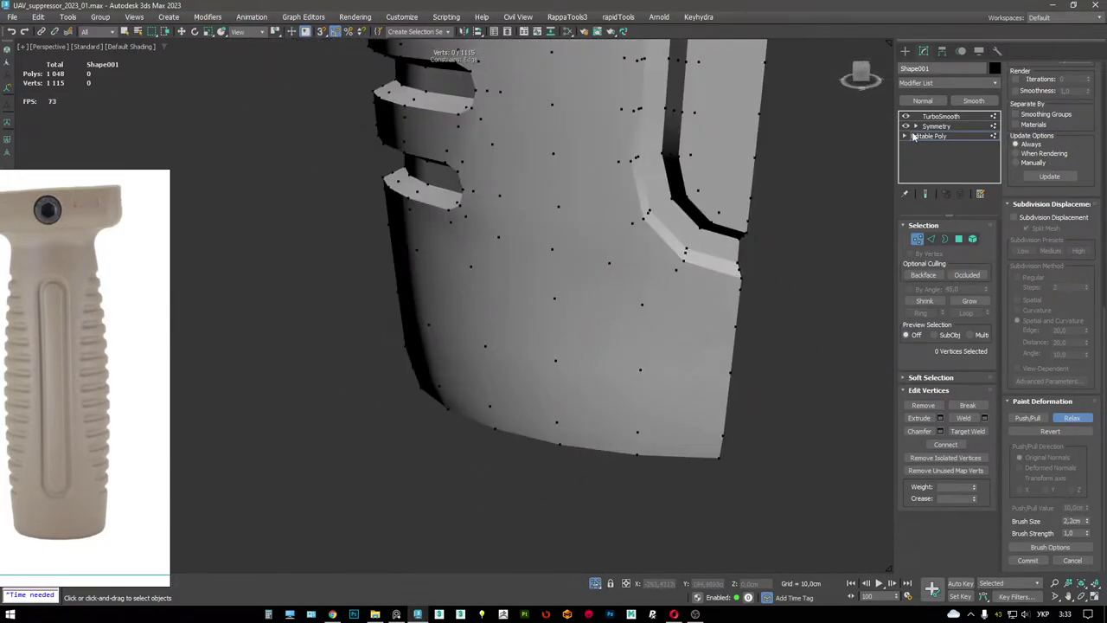
key("w")
left_click(942, 116)
scroll(618, 178, "up", 3)
mouse_move(618, 178)
middle_mouse_down("alt")
mouse_move(622, 165)
mouse_move(636, 260)
middle_mouse_up("alt")
scroll(616, 185, "down", 2)
key("F4")
key("F4")
key("F4")
- Inspect the top of the grip's mesh, toggling Edged Faces on and off
scroll(635, 259, "down", 2)
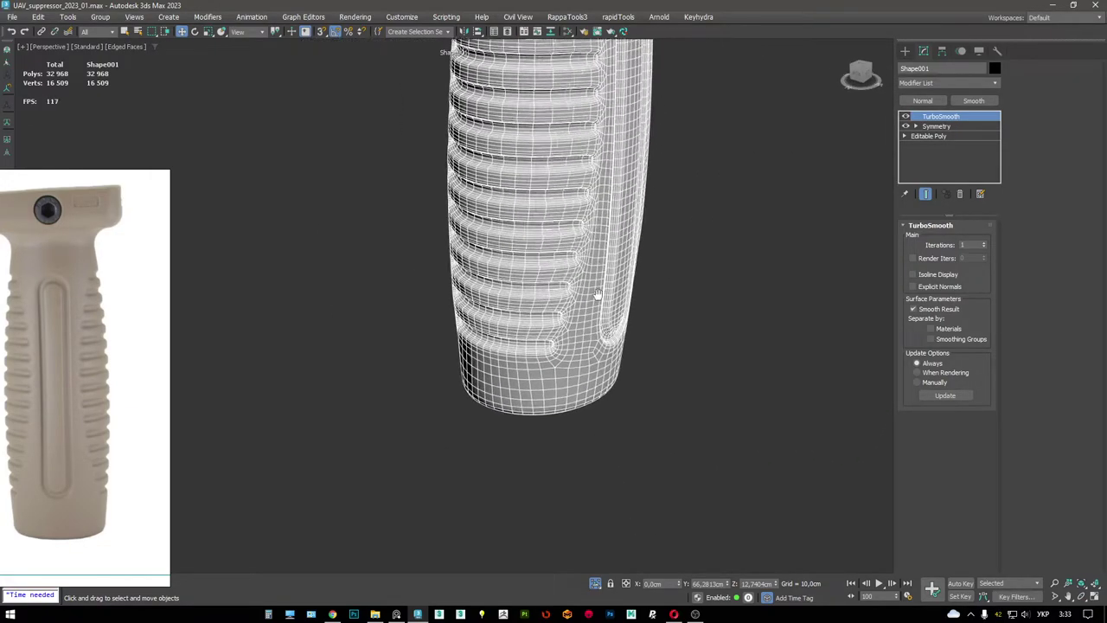
key("F4")
middle_click_drag(632, 195, 653, 199, "alt")
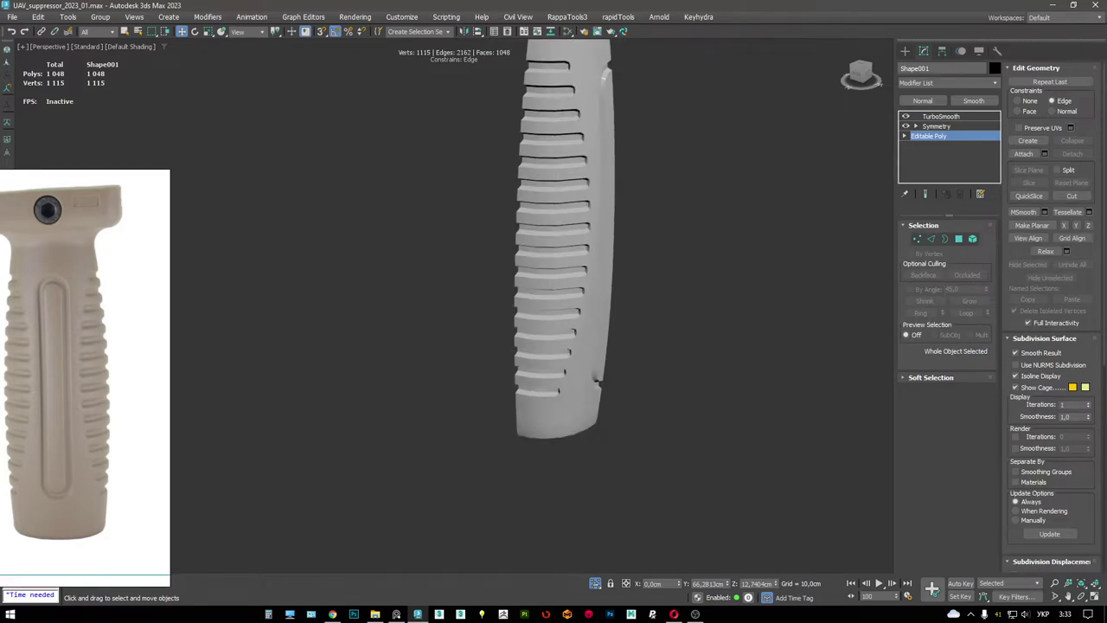
middle_click_drag(629, 249, 635, 251, "alt")
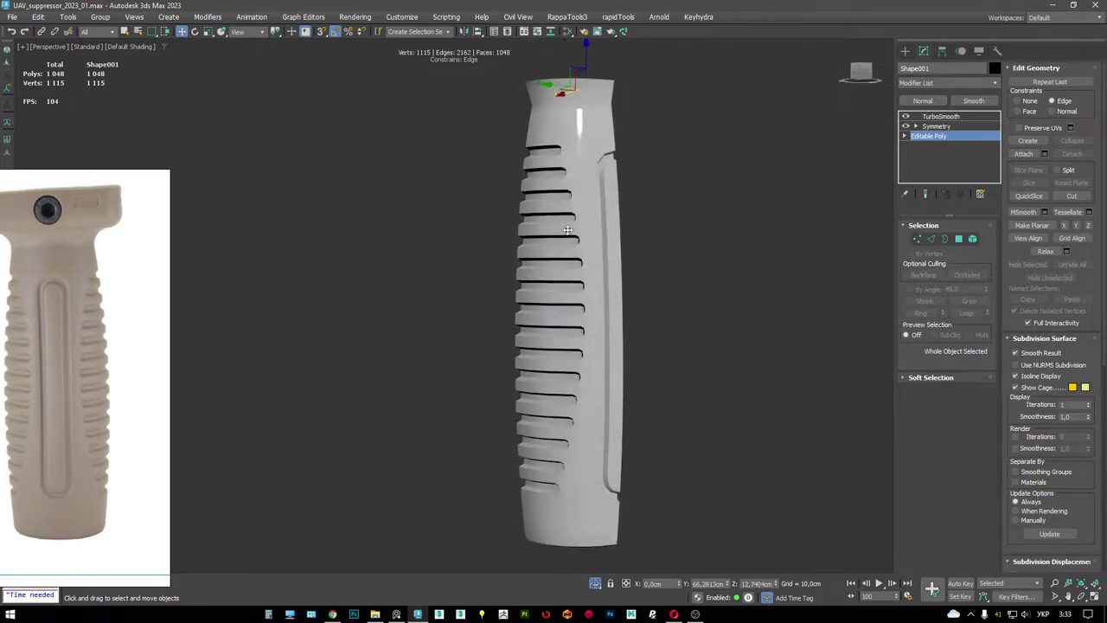
key("F4")
scroll(634, 251, "up", 2)
key("F4")
- Review the mirrored, smoothed grip and its recess through the Symmetry modifier
left_click(952, 126)
middle_click_drag(603, 198, 603, 259, "alt")
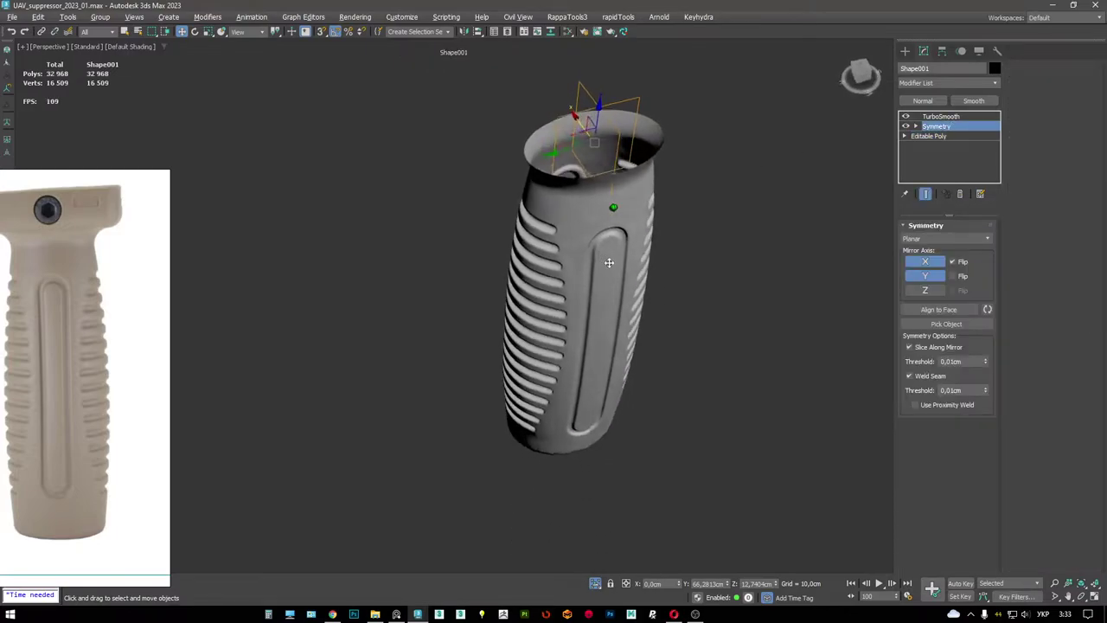
scroll(571, 217, "up", 4)
middle_click_drag(571, 217, 539, 250, "alt")
scroll(637, 271, "up", 2)
key("F4")
key("F4")
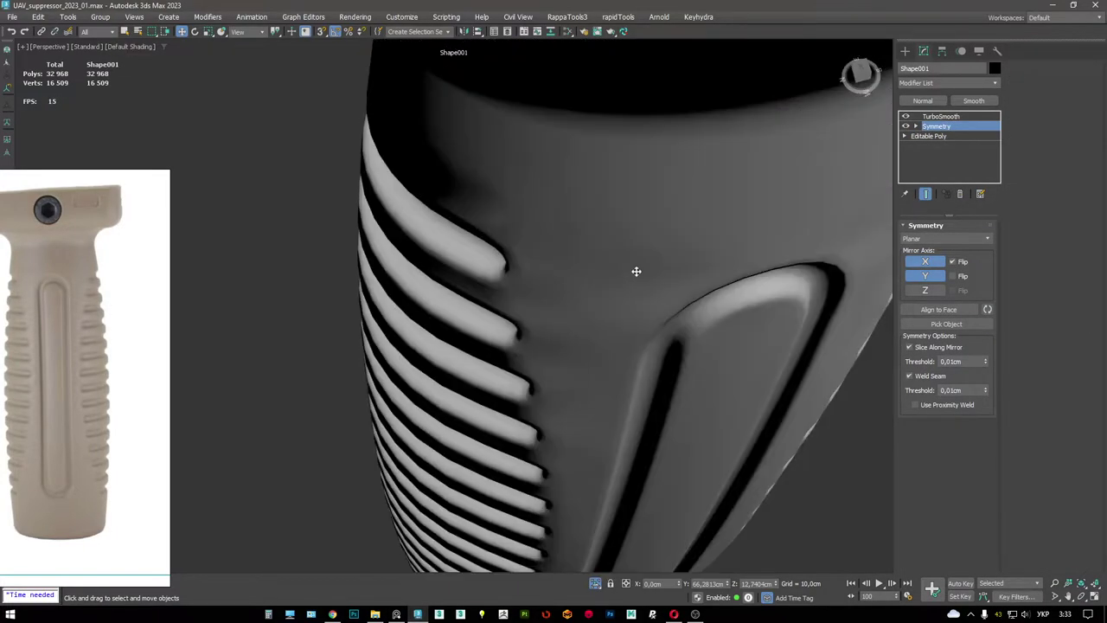
scroll(593, 260, "down", 1)
key("F4")
scroll(525, 217, "up", 3)
key("F4")
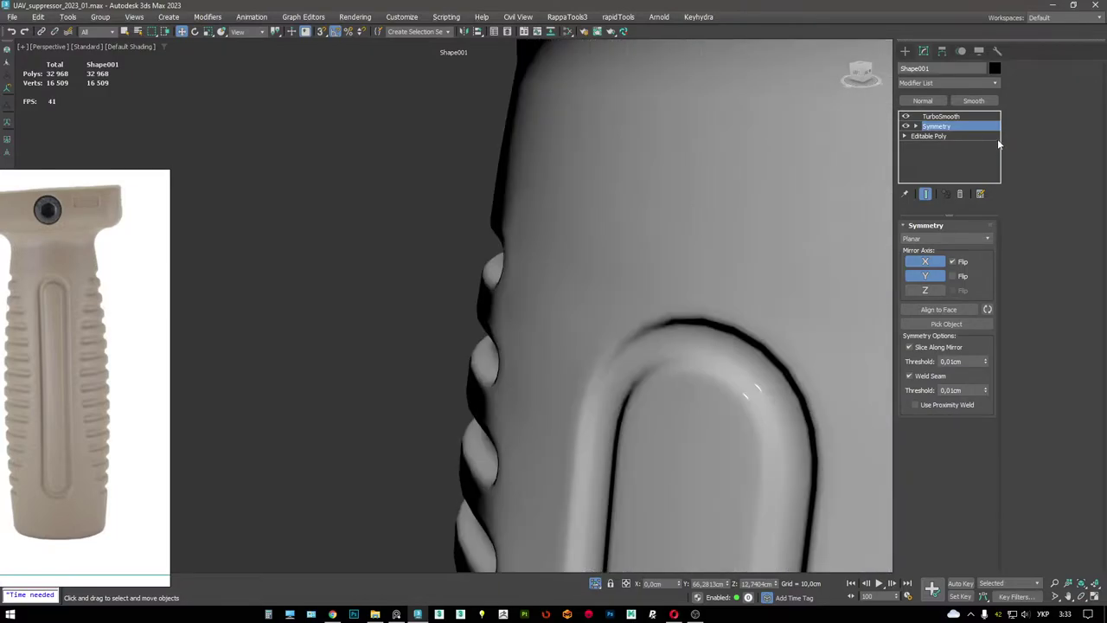
- Return to the Editable Poly base mesh at Vertex level with the ribs in view
left_click(995, 136)
key("F4")
scroll(748, 237, "up", 2)
middle_click_drag(748, 237, 511, 144)
key("1")
scroll(589, 205, "up", 3)
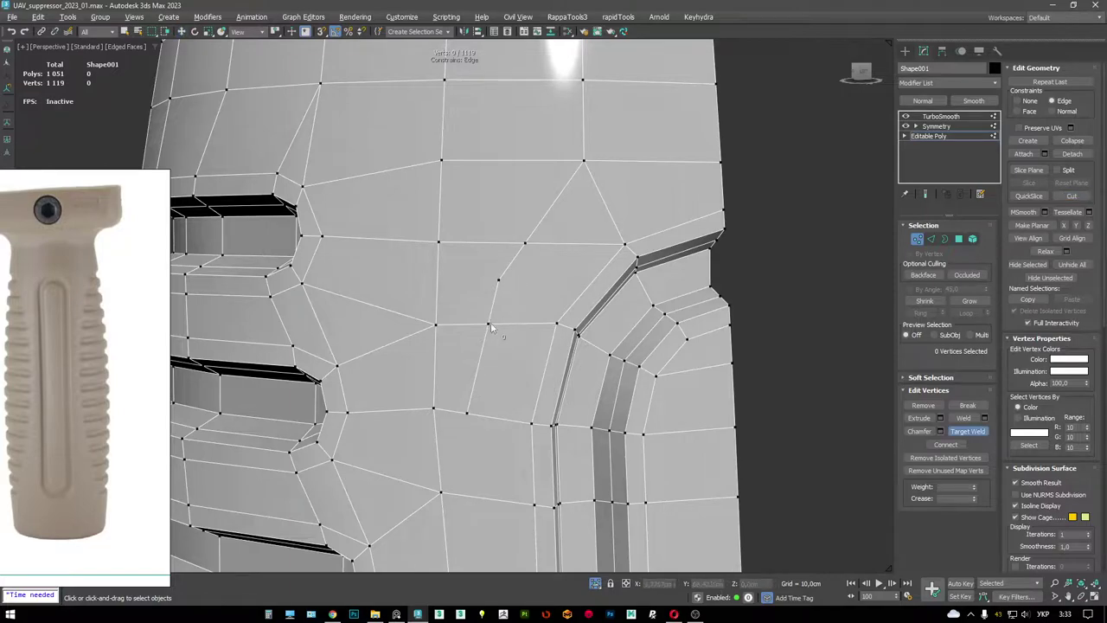
- Select edges and vertices on the grip's side and near the ribs to reroute topology
middle_click_drag(522, 272, 511, 250, "alt")
key("2")
left_click(556, 265)
key("1")
left_click(519, 248)
scroll(520, 249, "up", 3)
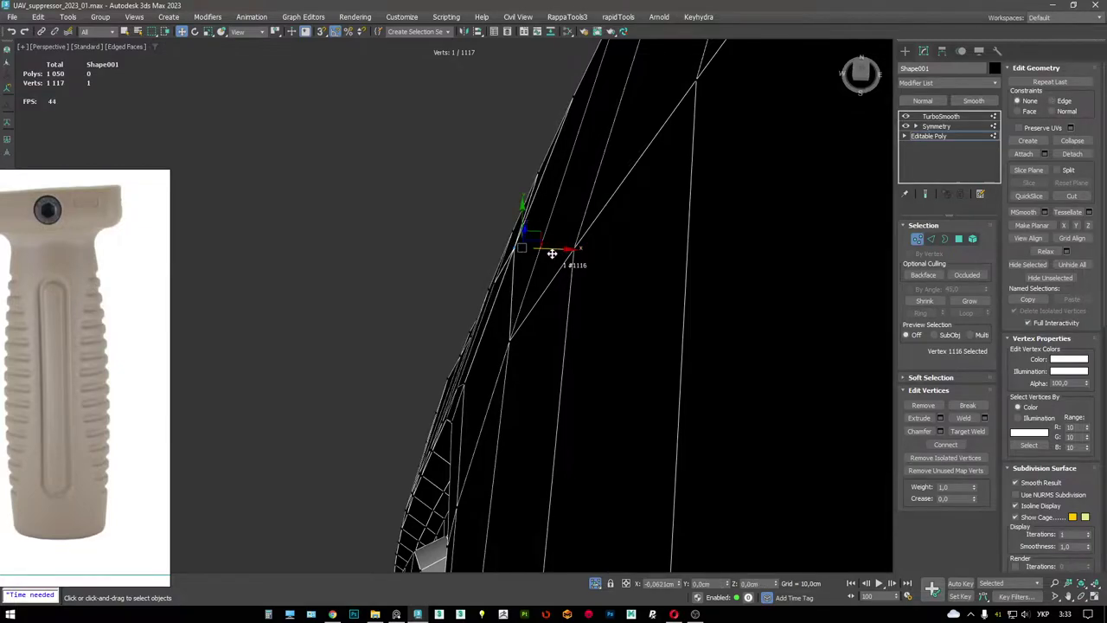
mouse_move(533, 247)
middle_mouse_down("alt")
mouse_move(554, 193)
mouse_move(563, 240)
mouse_move(507, 247)
middle_mouse_up("alt")
key("2")
left_click(541, 241)
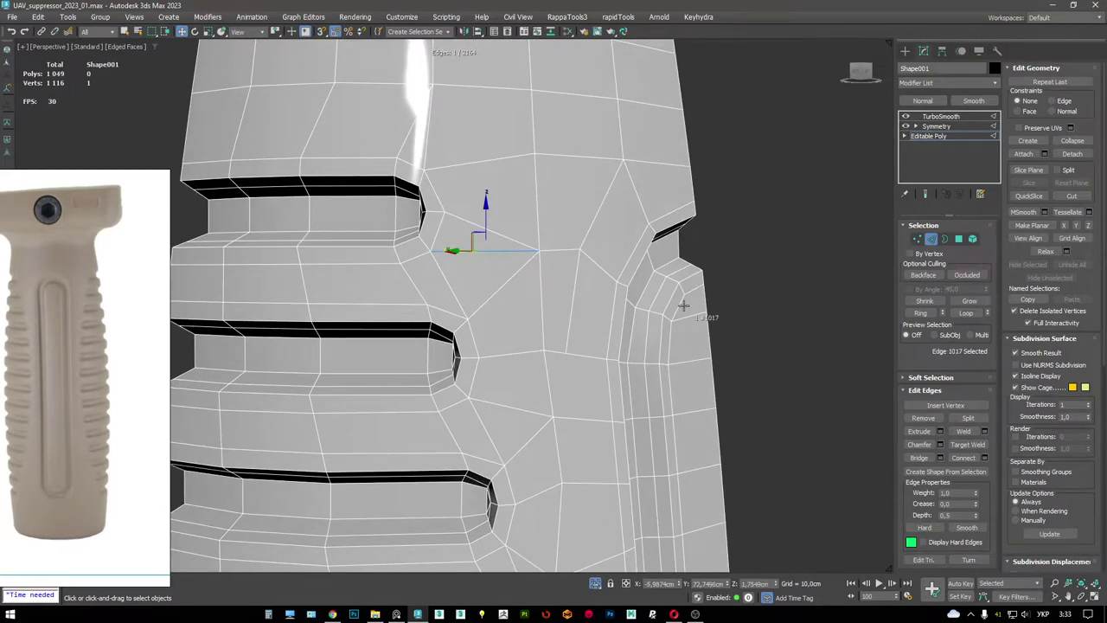
- Rework a vertex on the upper side and edges beside and above the ribs
middle_click_drag(683, 305, 494, 432, "alt")
scroll(529, 280, "up", 5)
scroll(502, 242, "up", 4)
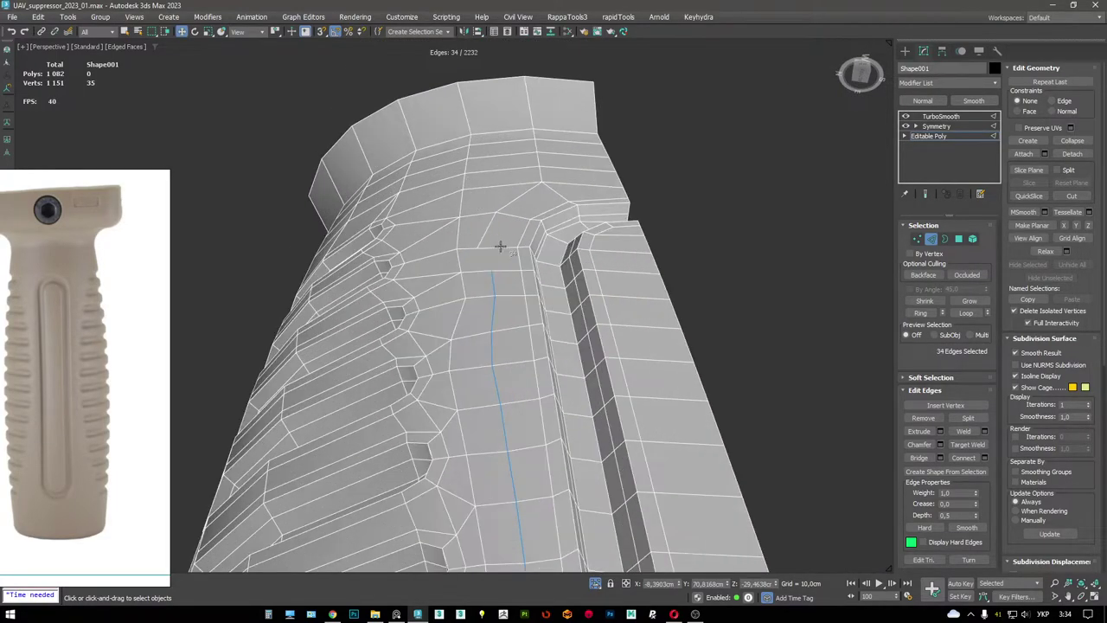
middle_click_drag(502, 242, 505, 316, "alt")
key("1")
left_click(487, 288)
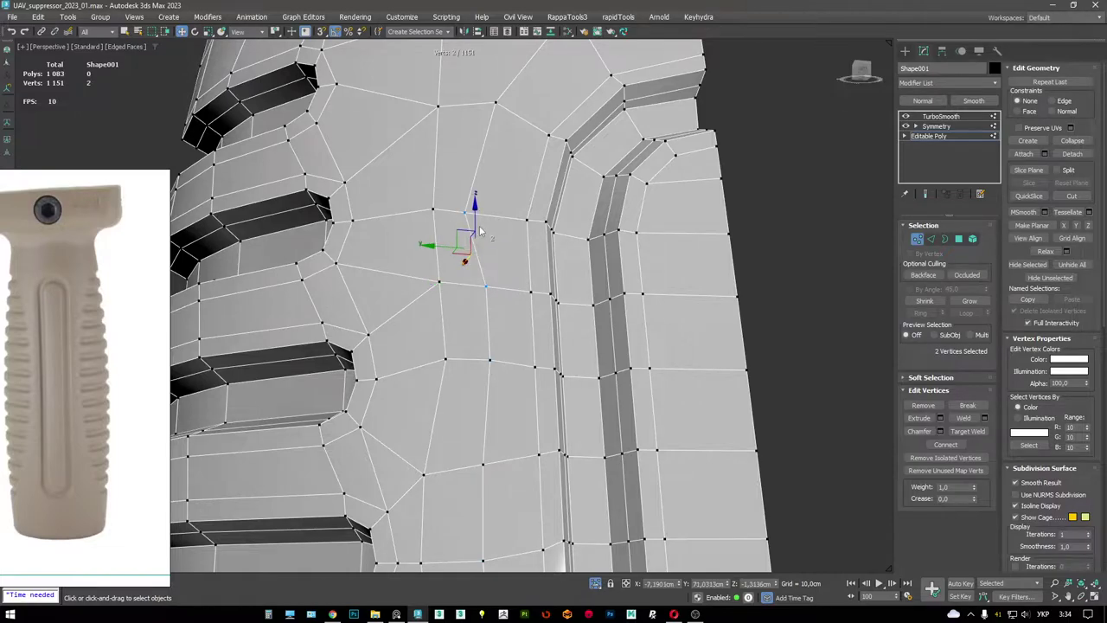
middle_click_drag(480, 232, 468, 256, "alt")
key("2")
left_click(454, 339)
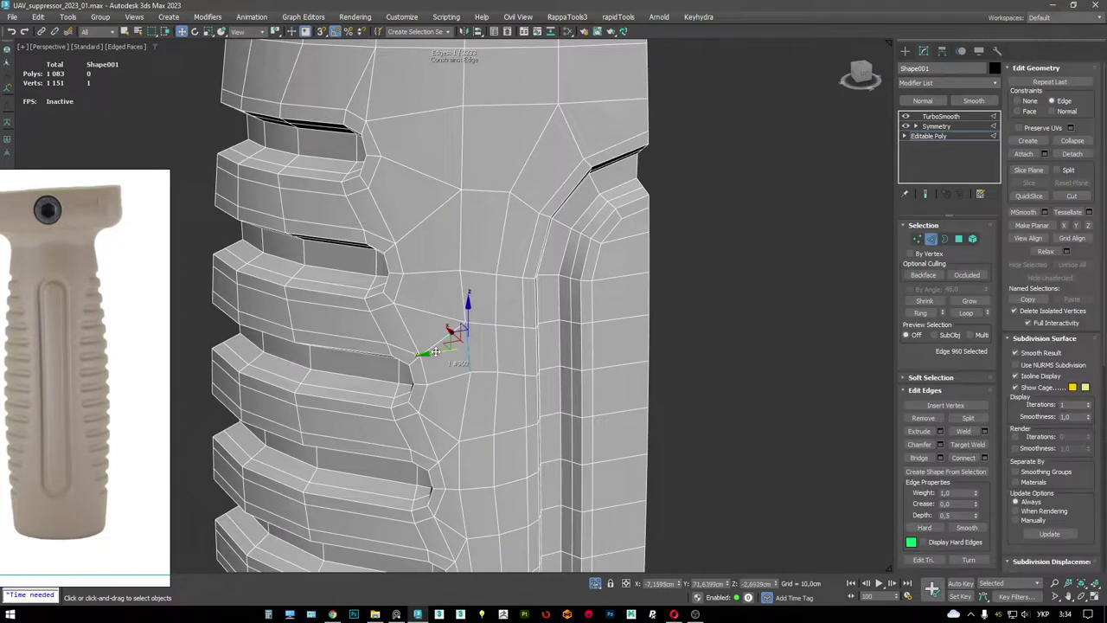
left_click(463, 223)
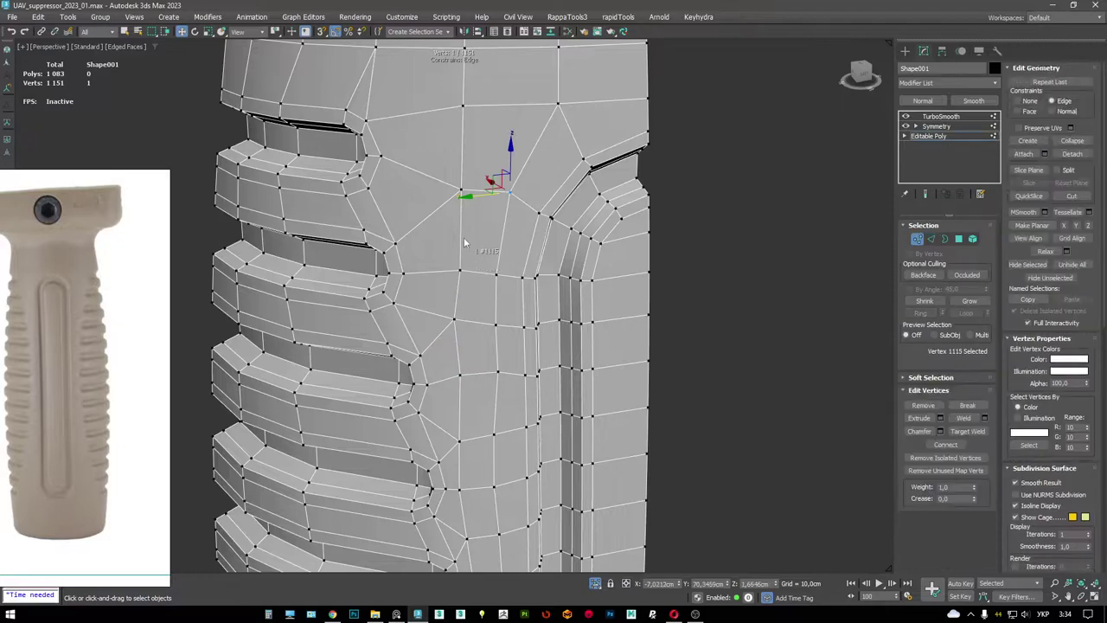
middle_click_drag(427, 232, 495, 246, "alt")
key("1")
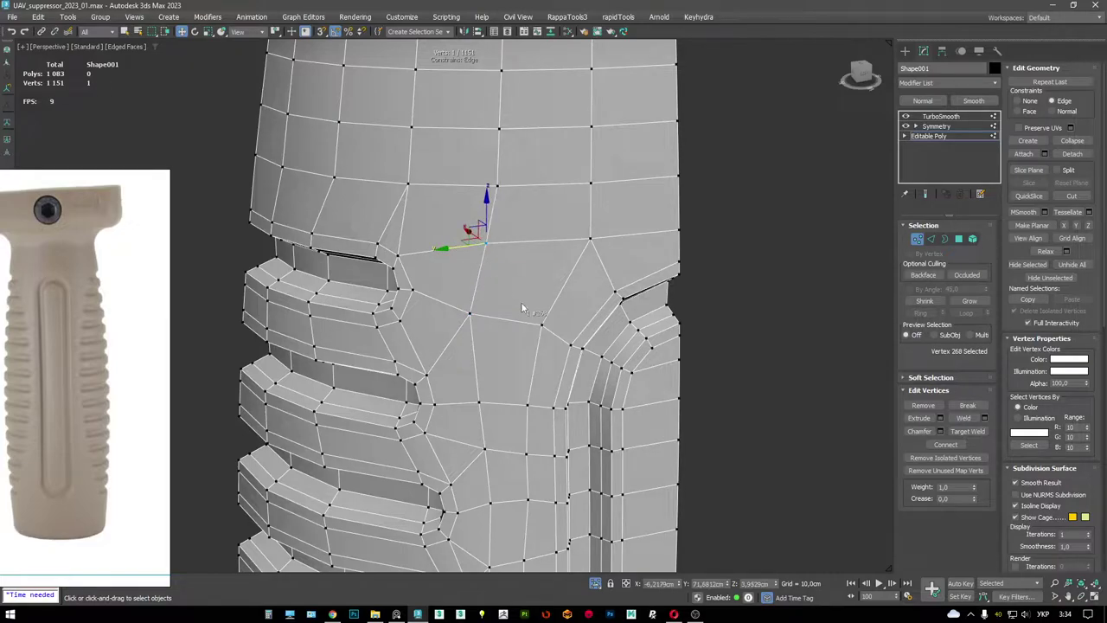
- Check the whole grip in TurboSmooth, then return to the Editable Poly base mesh
key("F4")
left_click(951, 135)
left_click(951, 116)
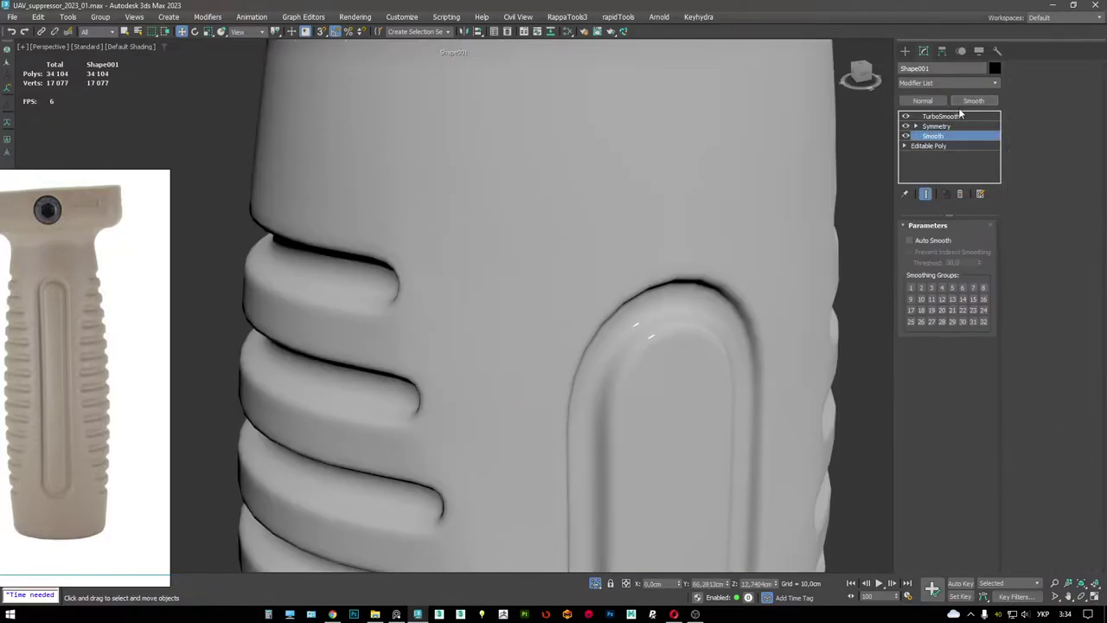
key("z")
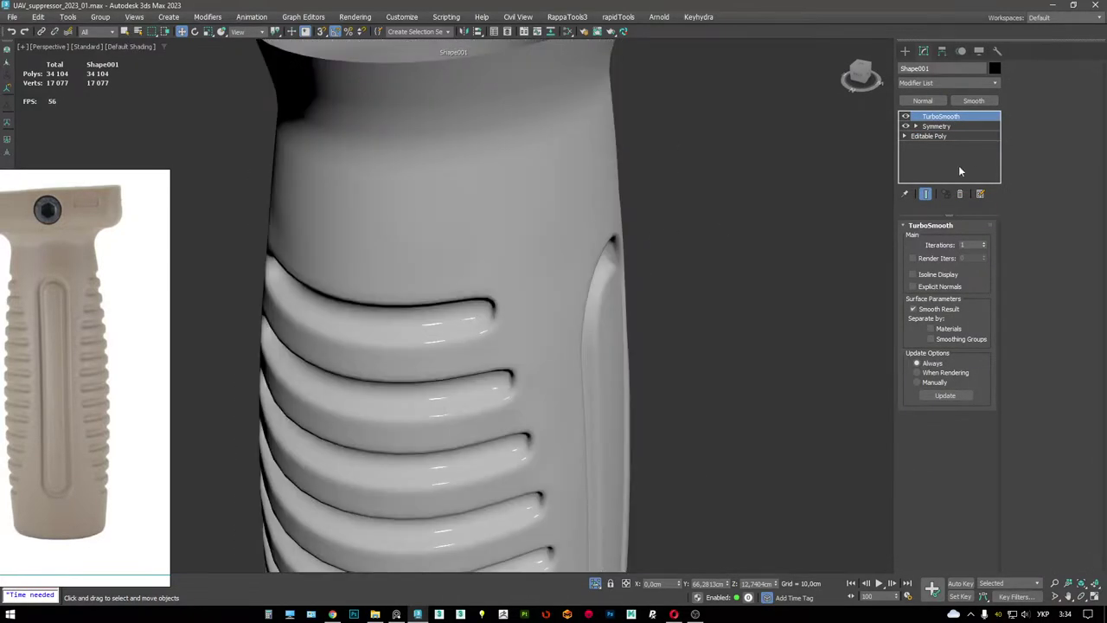
middle_click_drag(605, 311, 571, 260, "alt")
key("F4")
left_click(954, 137)
scroll(554, 346, "up", 3)
middle_click_drag(553, 346, 516, 378, "alt")
scroll(564, 366, "up", 3)
- Move a selected edge along the grip's side in Edge mode
key("1")
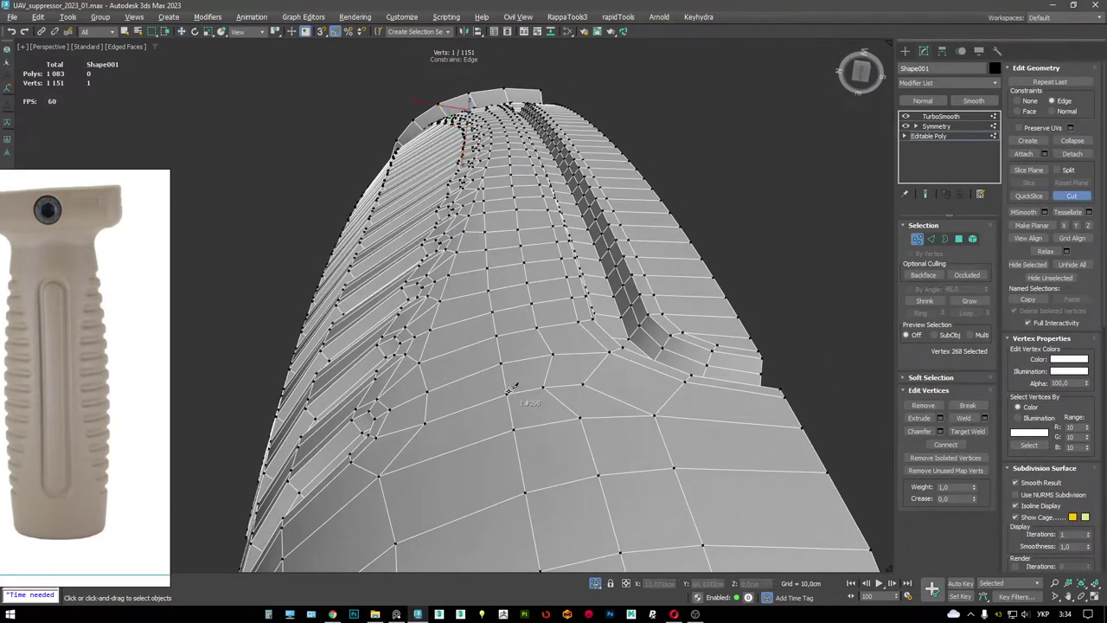
key("2")
key("w")
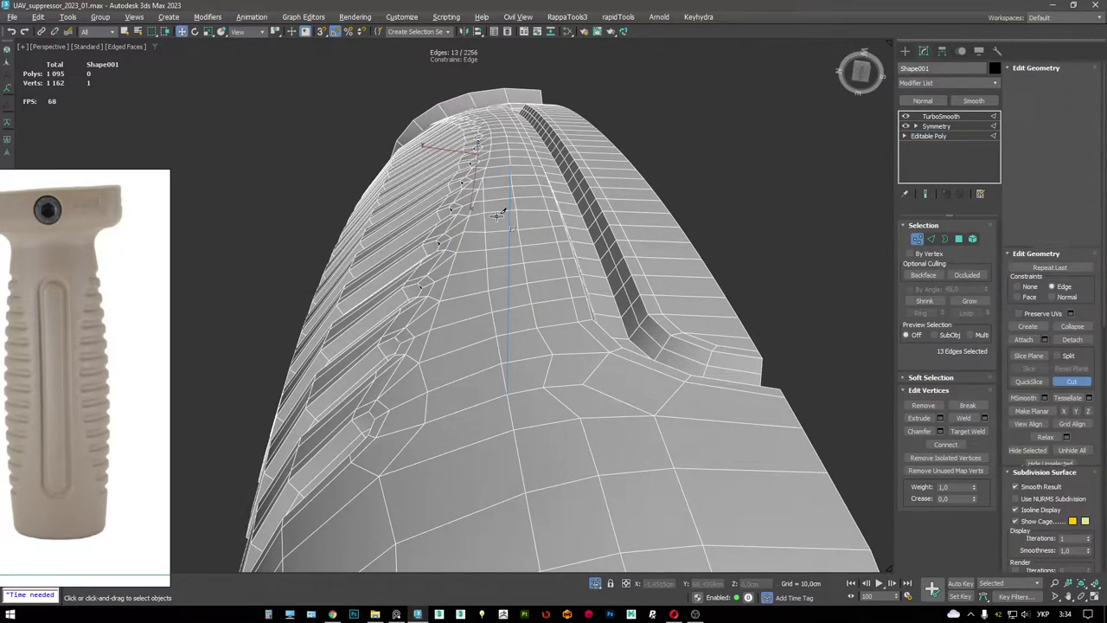
left_click(485, 219)
middle_click_drag(523, 247, 515, 286, "alt")
scroll(523, 213, "down", 5)
scroll(519, 251, "up", 5)
key("F4")
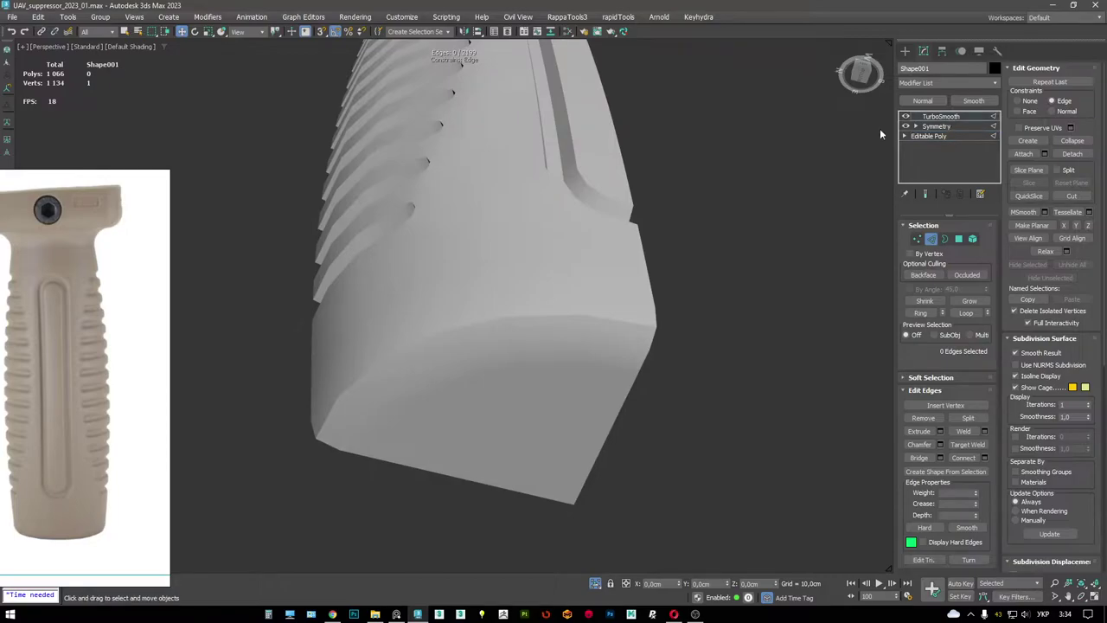
- Recheck the smoothed grip around the recess, then go back to the base mesh
left_click(940, 116)
middle_click_drag(554, 342, 519, 337, "alt")
key("F4")
scroll(552, 329, "up", 3)
scroll(519, 337, "up", 5)
left_click(952, 136)
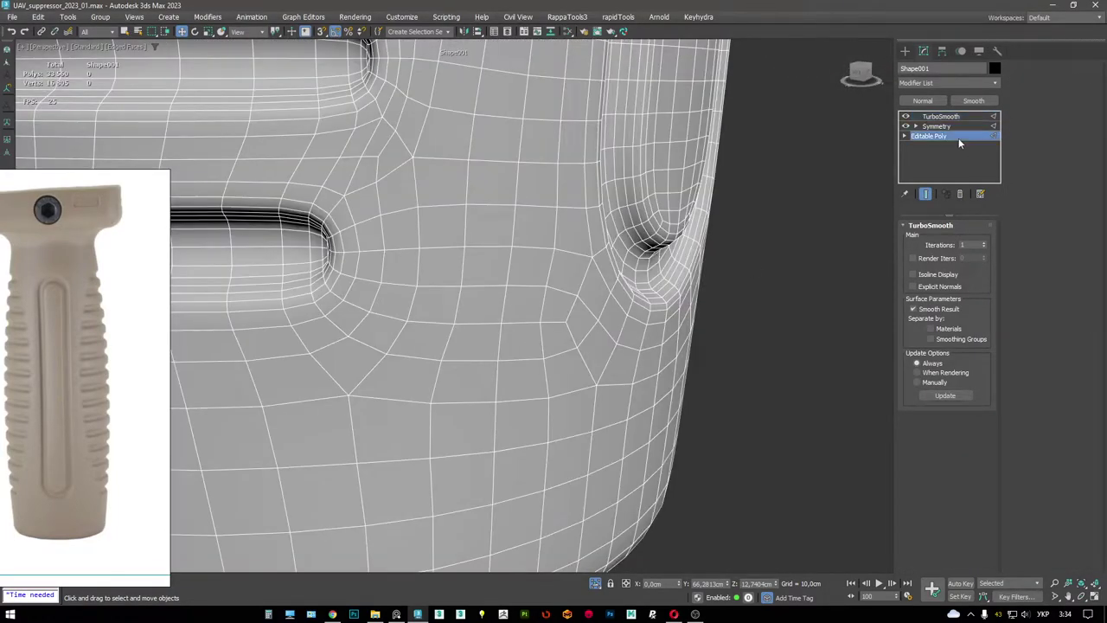
- Select another edge on the grip's lower side, bringing the base mesh to 1,066 polygons
key("2")
scroll(507, 240, "down", 4)
middle_click_drag(507, 240, 577, 211, "alt")
left_click(627, 242)
mouse_move(627, 243)
middle_mouse_down("alt")
mouse_move(637, 265)
mouse_move(662, 264)
mouse_move(640, 302)
mouse_move(639, 286)
mouse_move(607, 288)
mouse_move(667, 262)
mouse_move(472, 251)
mouse_move(650, 317)
mouse_move(621, 250)
mouse_move(571, 241)
mouse_move(605, 233)
mouse_move(666, 186)
middle_mouse_up("alt")
left_click(564, 251)
key("F4")
key("F4")
key("F4")
- Inspect the subdivision-smoothed grip from the side, then bring back the full weapon around it
left_click(940, 116)
scroll(670, 181, "down", 10)
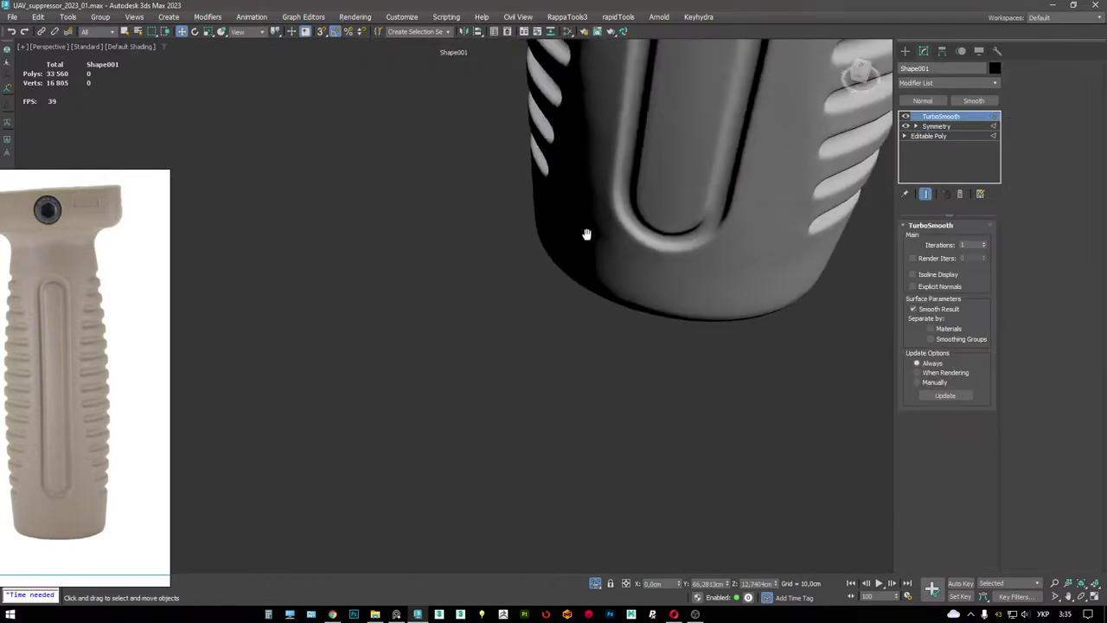
middle_click_drag(598, 355, 546, 197, "alt")
scroll(573, 248, "down", 5)
key("alt+q")
scroll(576, 236, "up", 5)
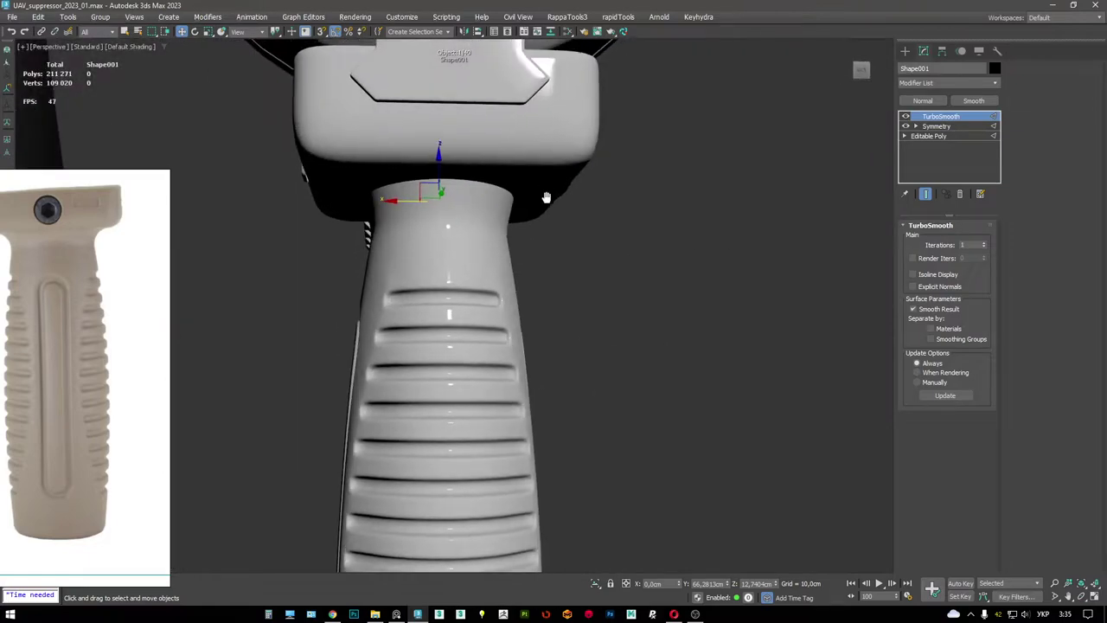
scroll(546, 197, "down", 2)
scroll(153, 341, "up", 3)
- Enlarge the front grip reference photo and view under the mount block with edges shown
left_click(104, 372)
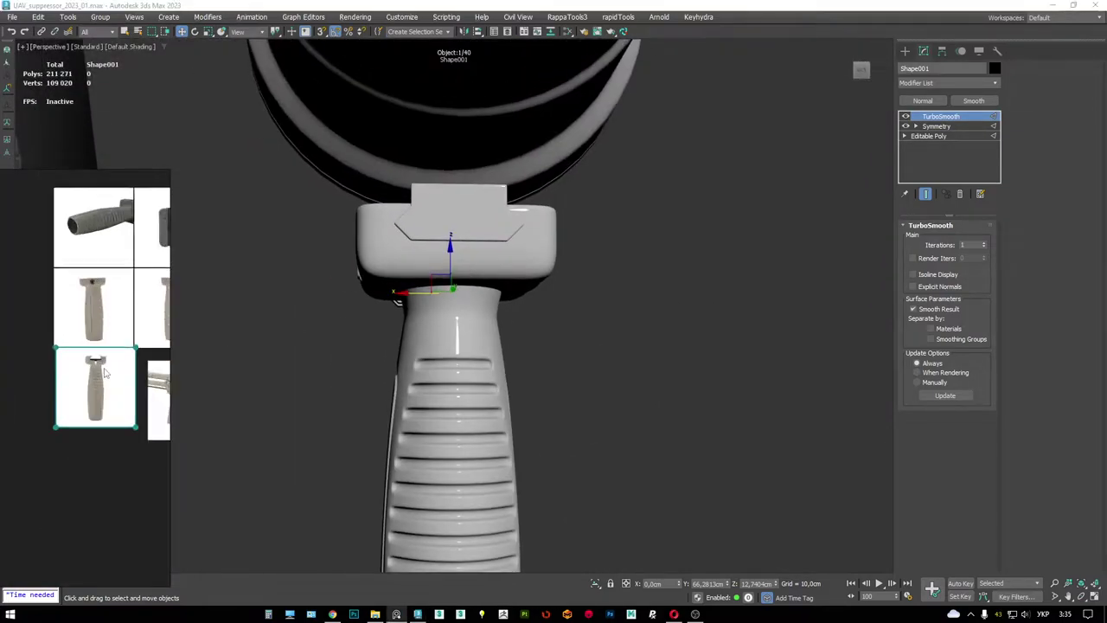
left_click(103, 372)
mouse_move(407, 294)
middle_mouse_down("alt")
mouse_move(429, 289)
mouse_move(422, 299)
middle_mouse_up("alt")
scroll(459, 247, "up", 3)
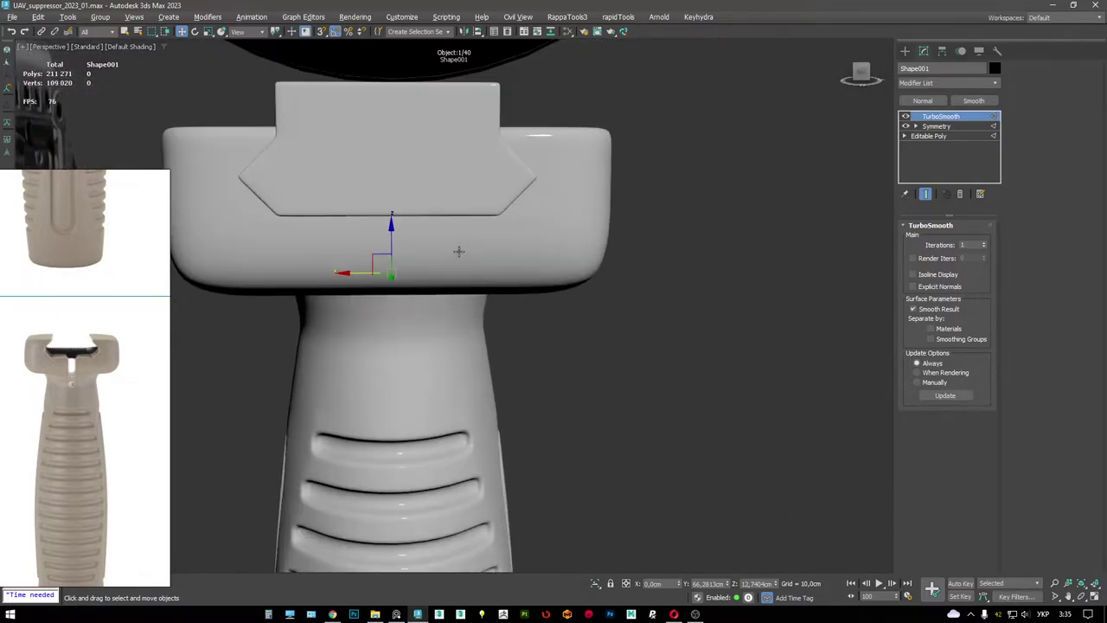
mouse_move(459, 248)
middle_mouse_down("alt")
mouse_move(461, 223)
mouse_move(486, 251)
mouse_move(498, 207)
middle_mouse_up("alt")
key("F4")
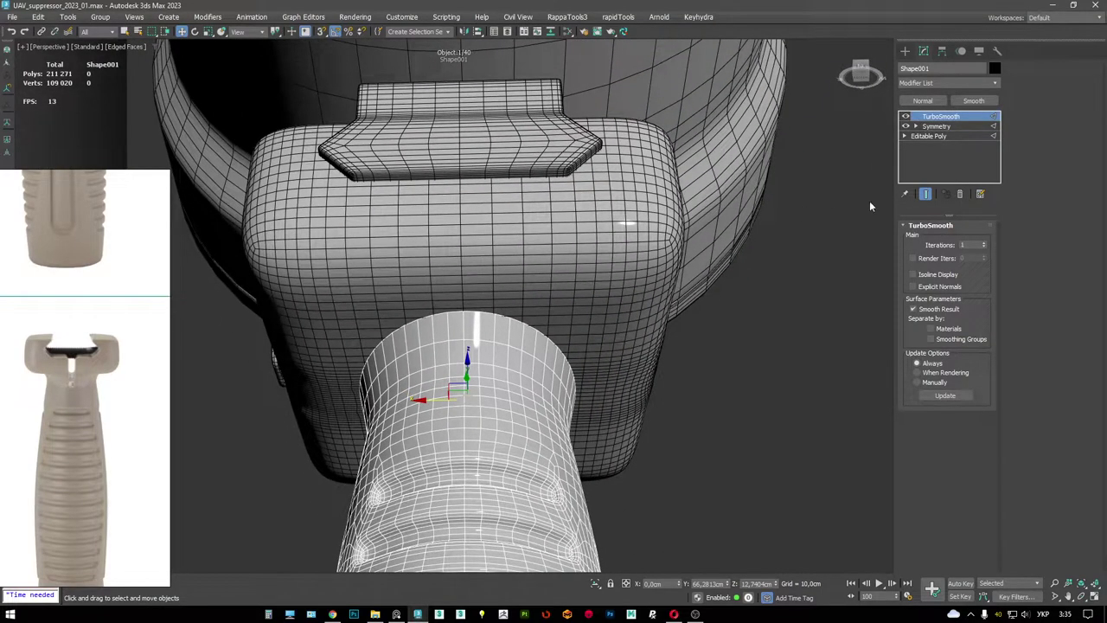
- Hide the grip's TurboSmooth, check the mount block's mirror settings, then reselect the foregrip Shape001
left_click(906, 118)
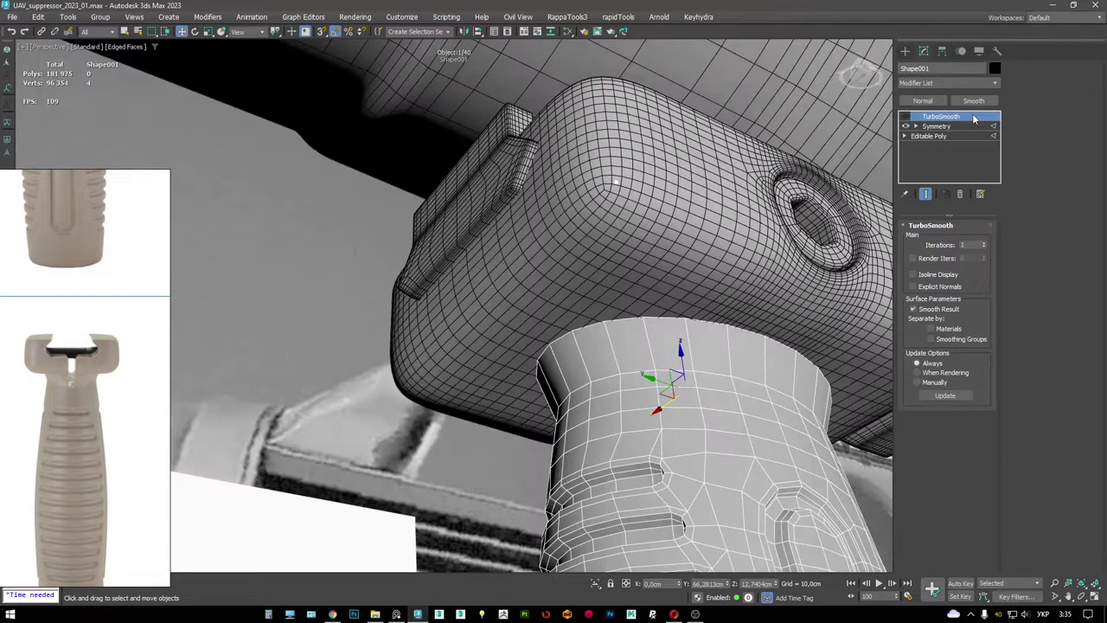
left_click(605, 217)
middle_click_drag(605, 216, 595, 256, "alt")
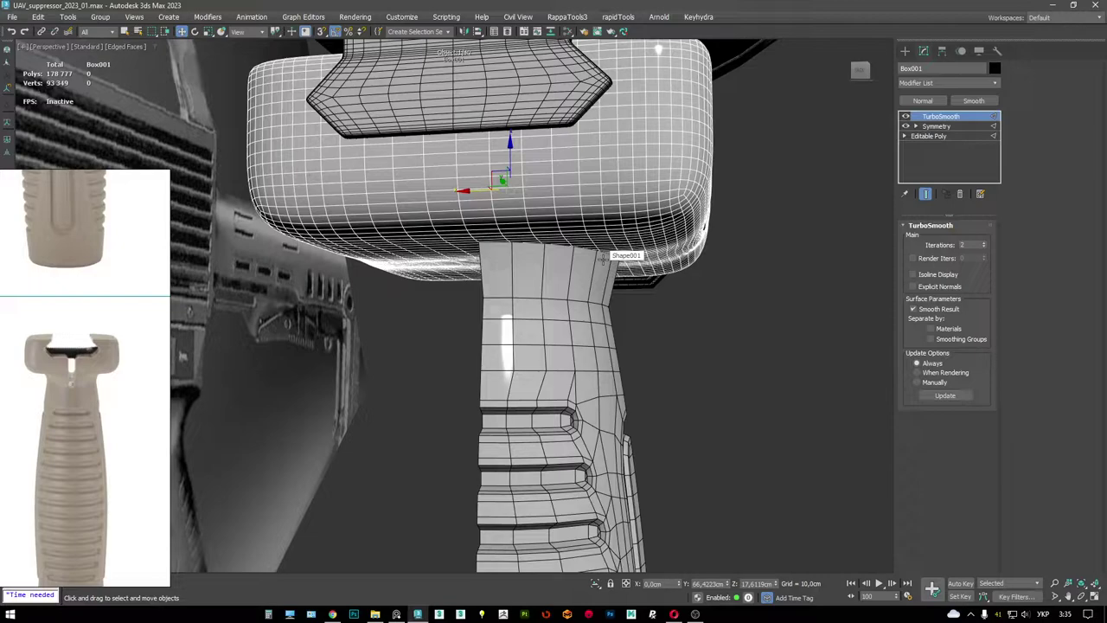
left_click(938, 127)
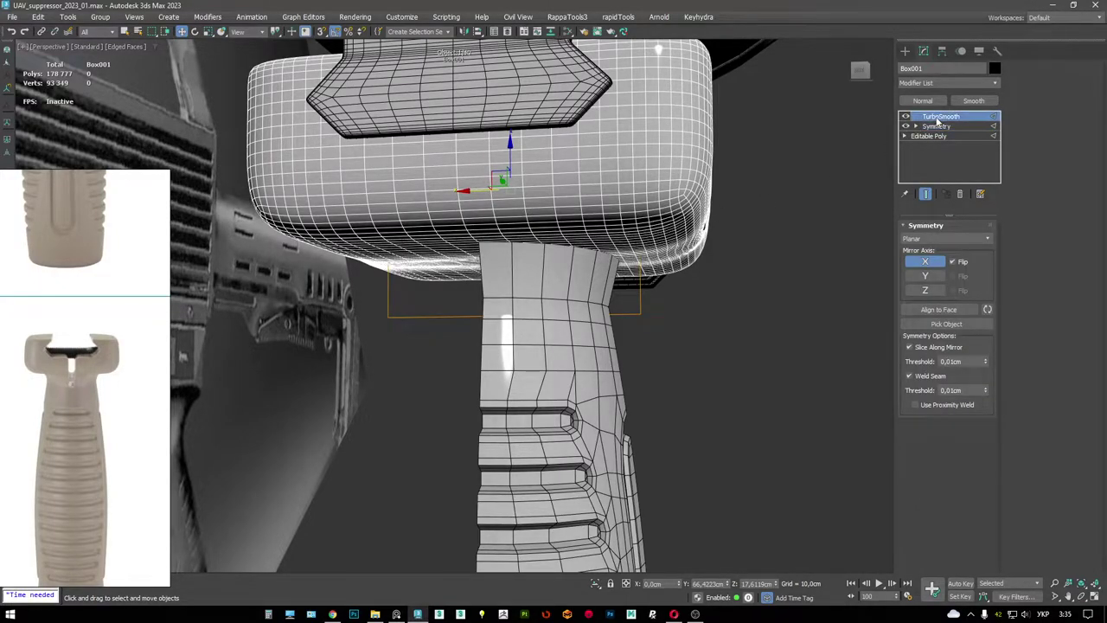
left_click(611, 319)
left_click(560, 315)
middle_click_drag(560, 315, 571, 329, "alt")
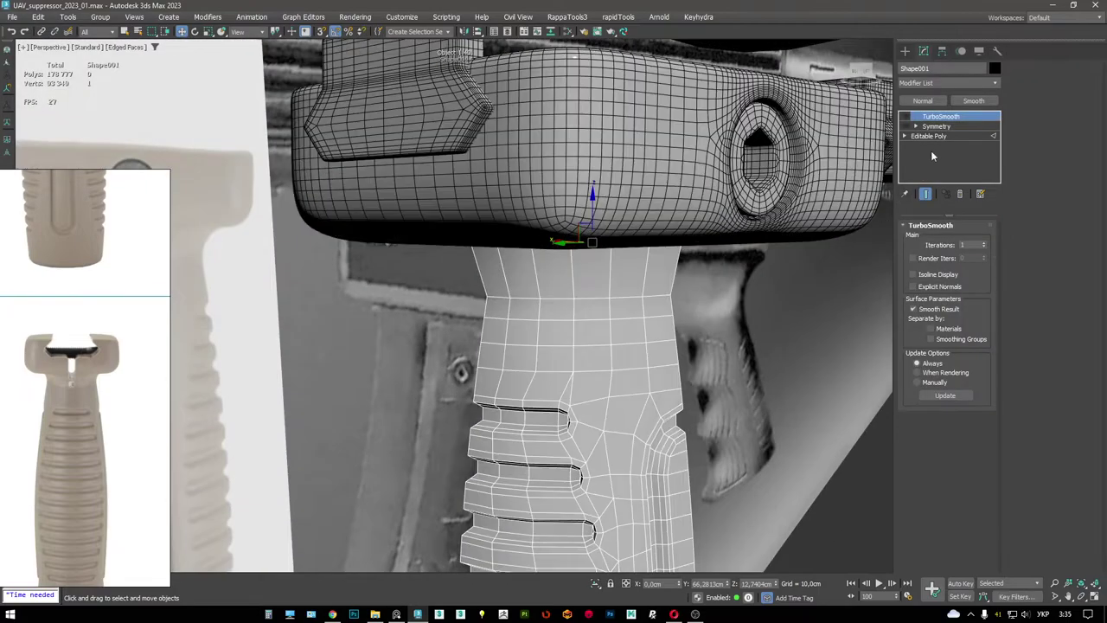
- Select the band of faces at the grip top and detach them as Object001
key("4")
left_click_drag(791, 317, 428, 190)
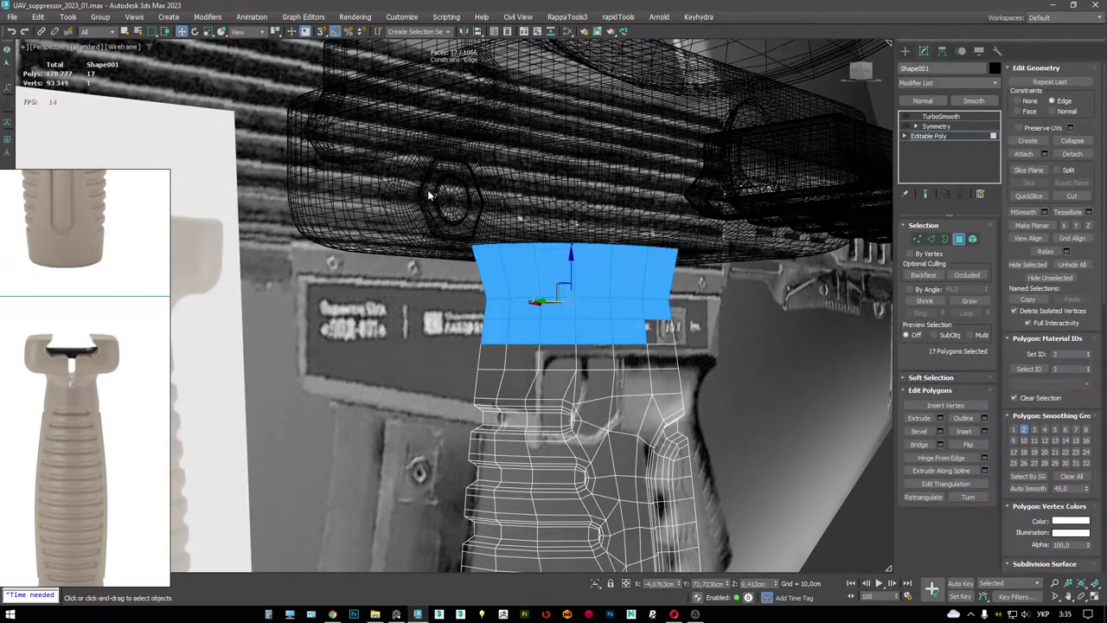
key("alt+d")
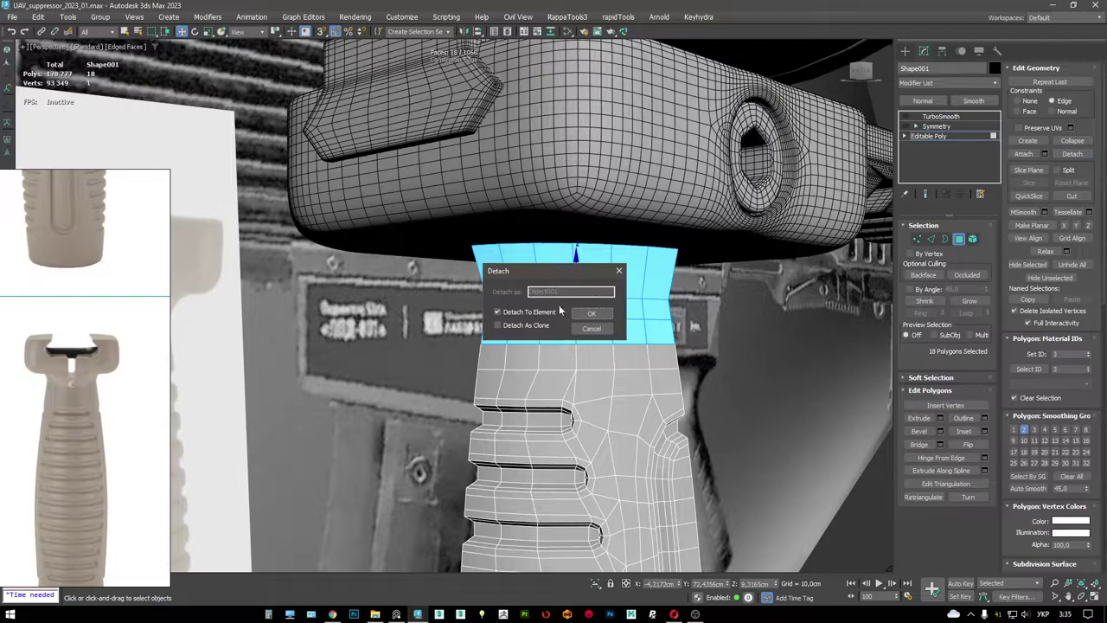
left_click(592, 313)
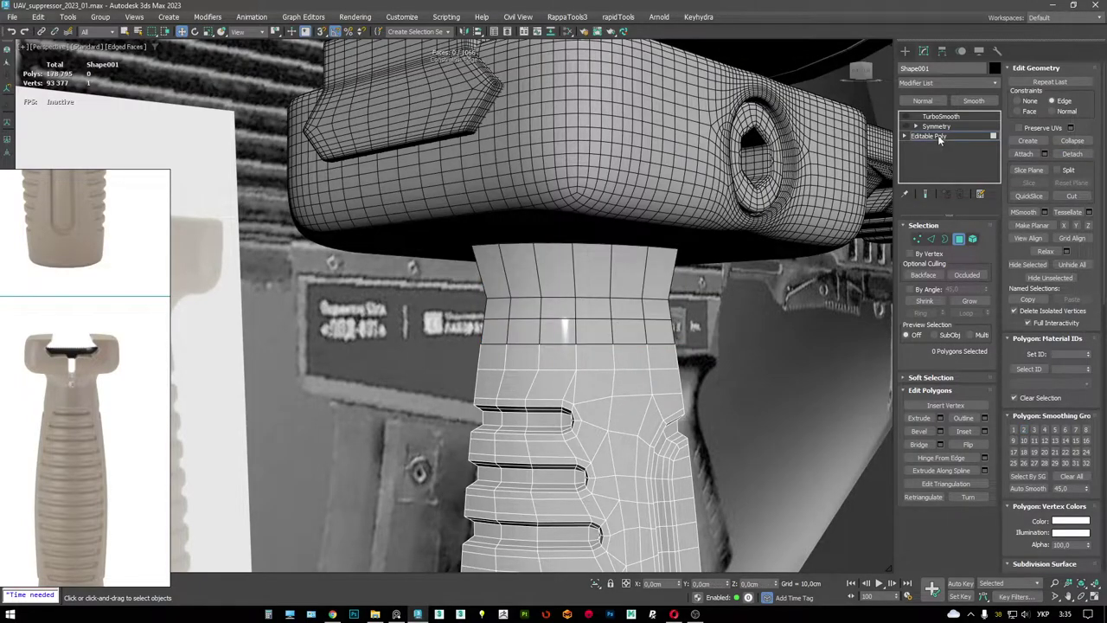
- Add a Symmetry modifier to the detached collar, mirroring across X with Flip on
left_click(623, 262)
middle_click_drag(622, 262, 617, 173, "alt")
right_click(605, 199)
left_click(617, 203)
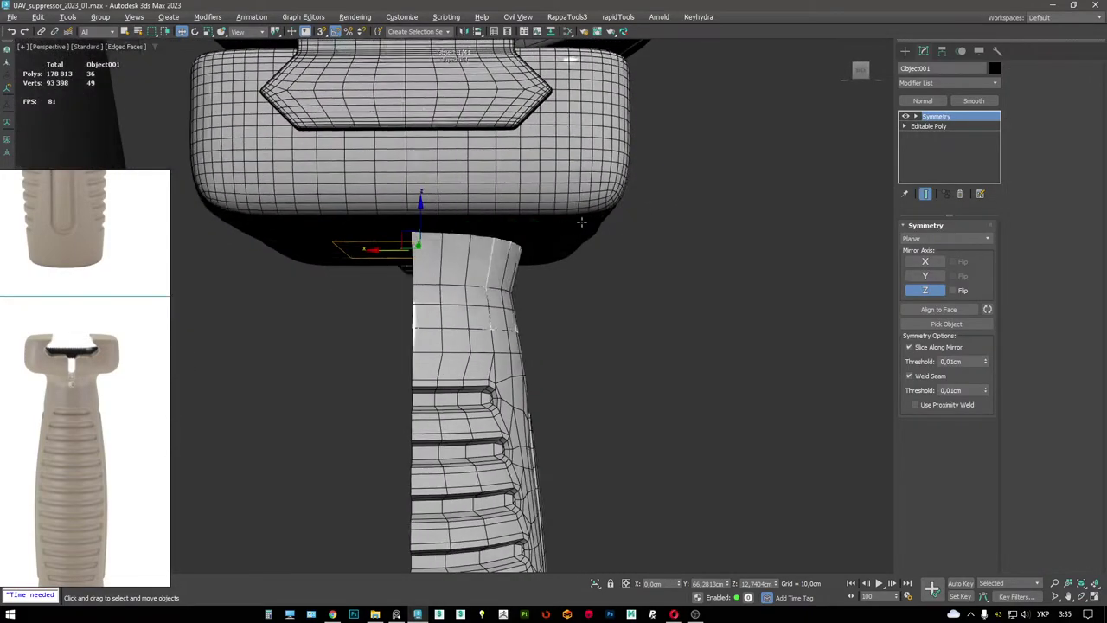
key("F3")
left_click(927, 288)
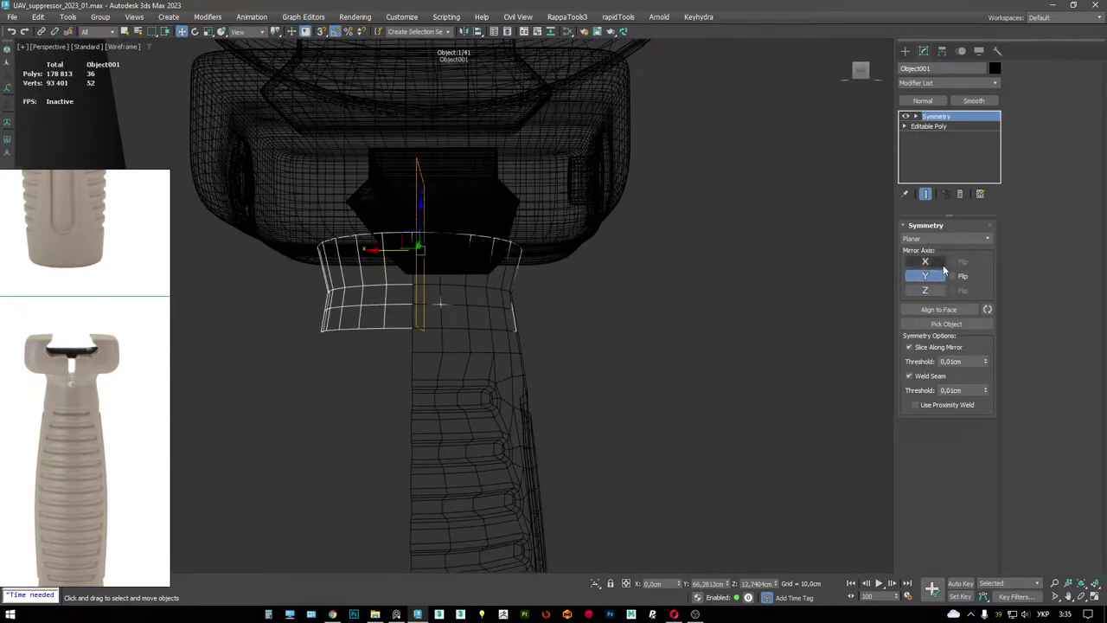
left_click(926, 261)
key("F3")
left_click(953, 261)
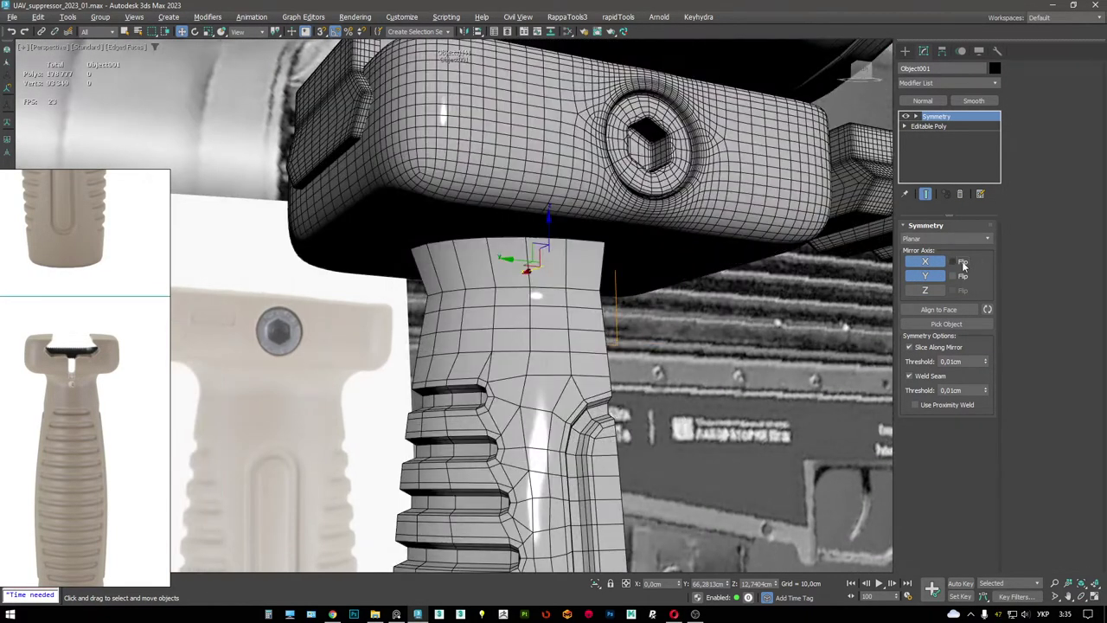
- Shift-scale the collar's top open border outward into a flared lip
middle_click_drag(584, 259, 584, 221, "alt")
key("F3")
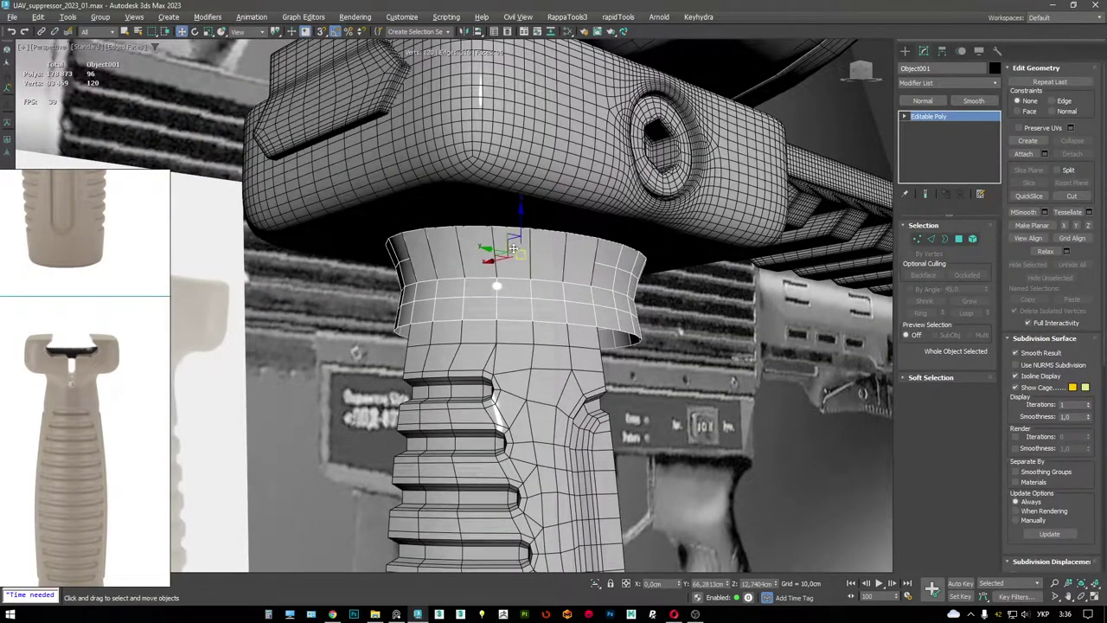
key("F3")
middle_click_drag(514, 249, 528, 200, "alt")
key("3")
left_click(519, 234)
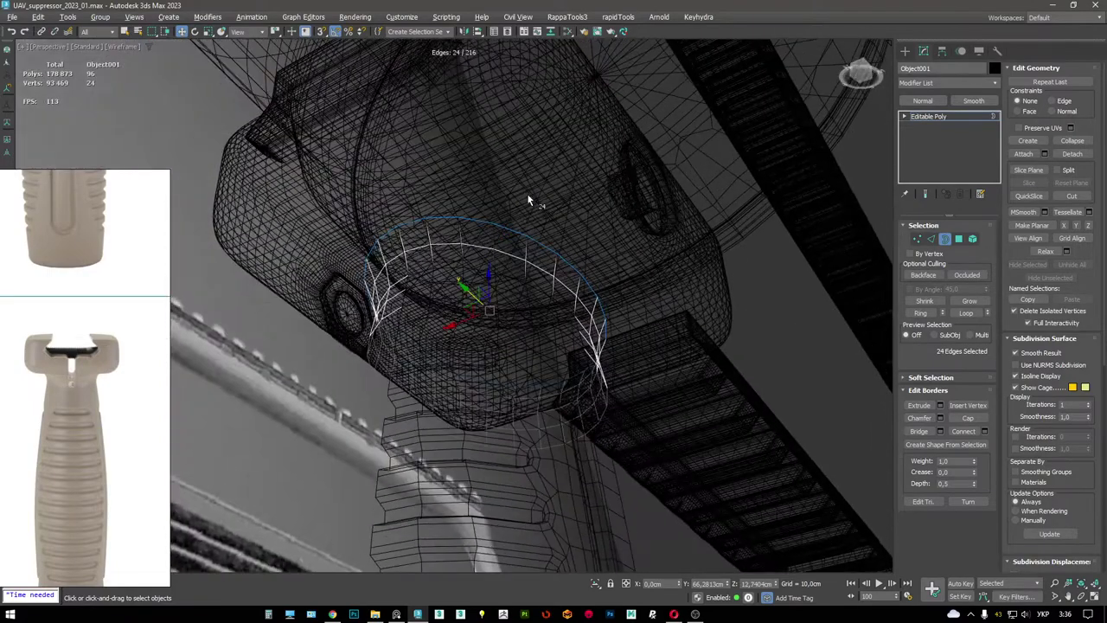
key("r")
key("F3")
left_click_drag(491, 310, 493, 294, "shift")
key("F3")
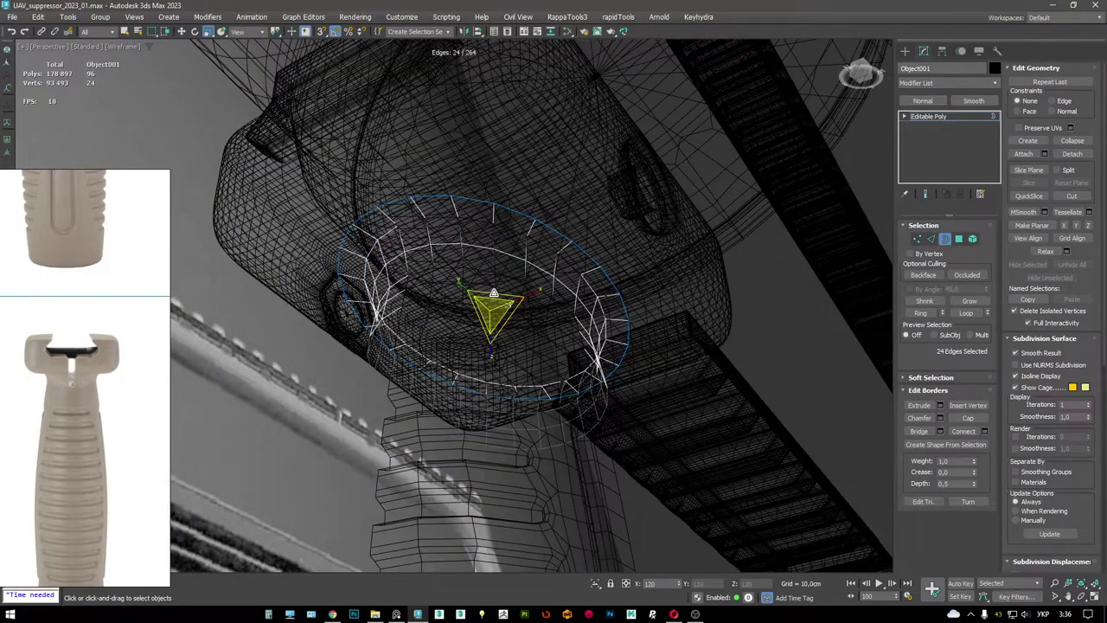
key("F3")
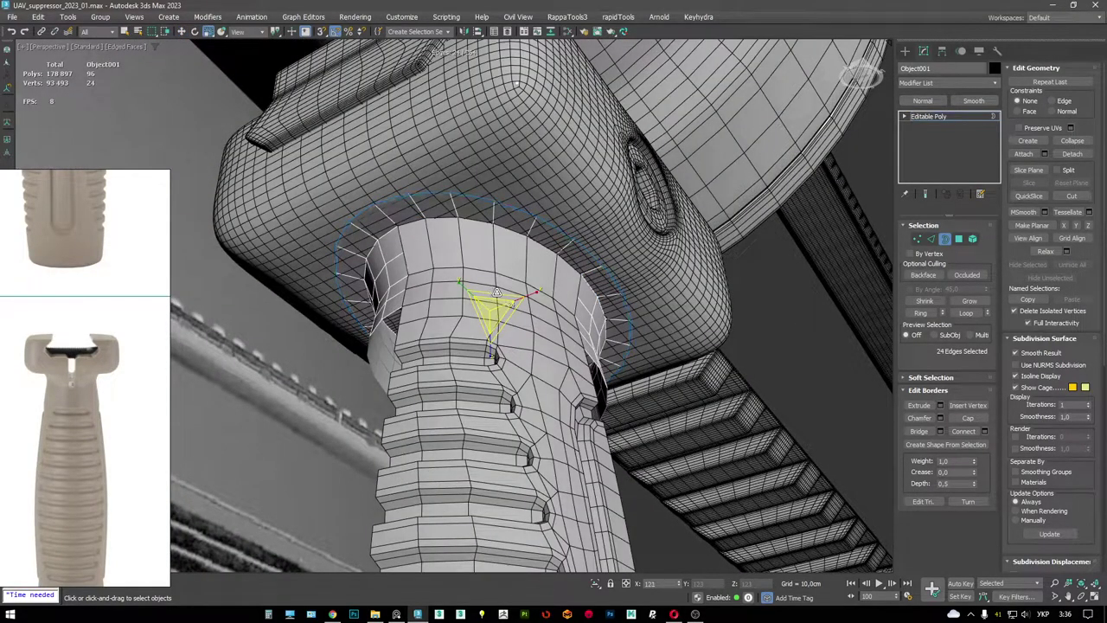
middle_click_drag(498, 296, 563, 224, "alt")
- Nudge the collar's edge loops, lowering one edge ring and raising another loop slightly
key("2")
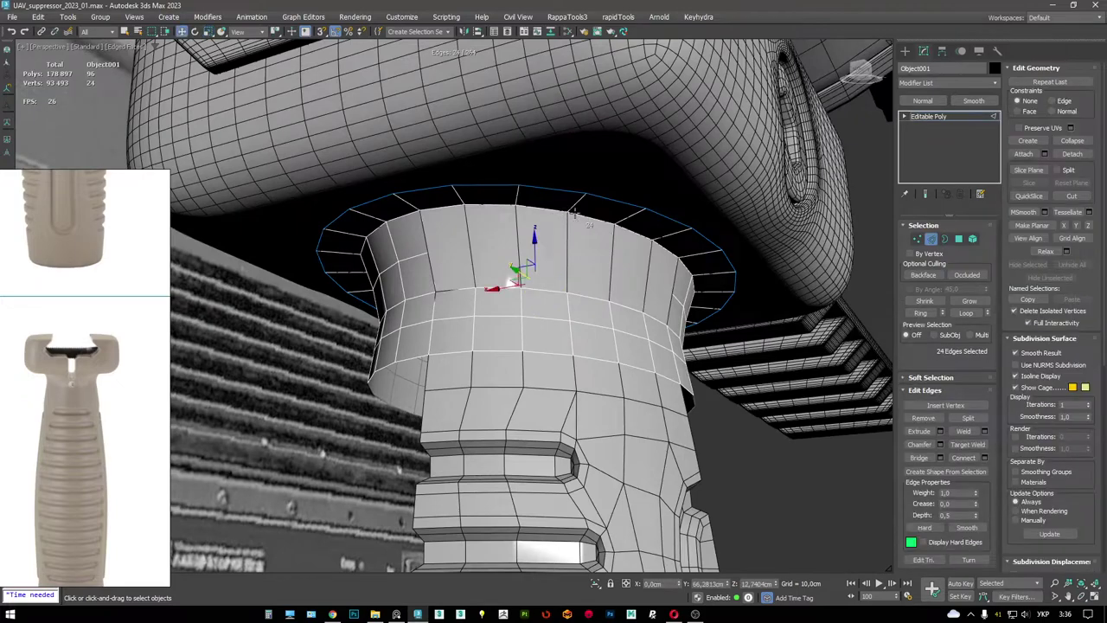
key("F3")
left_click_drag(532, 247, 523, 260)
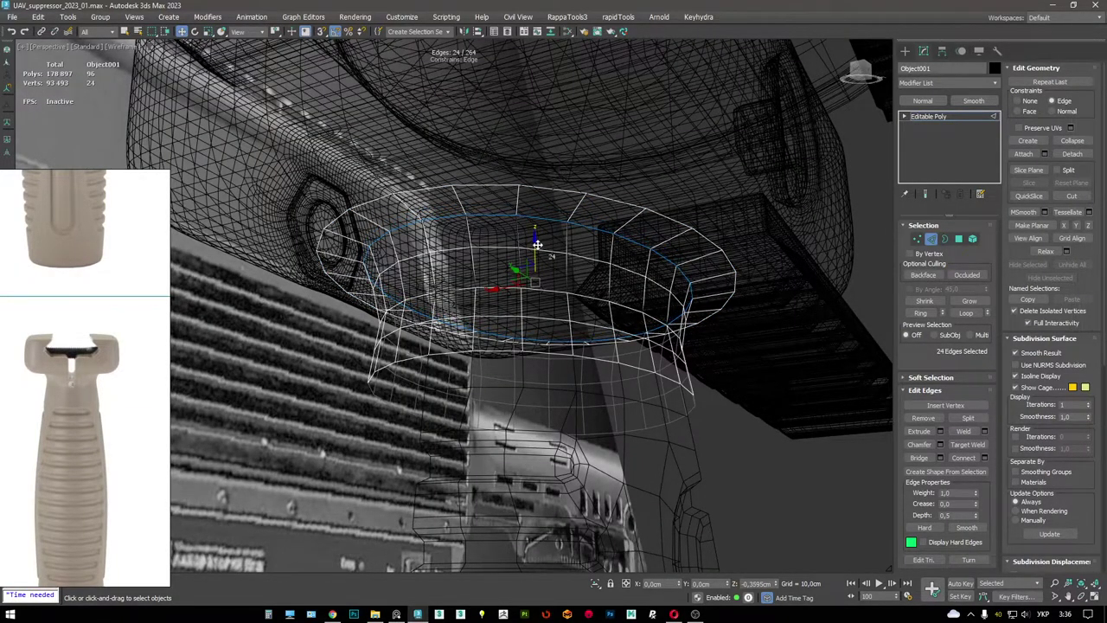
key("F3")
key("F3")
left_click(460, 267)
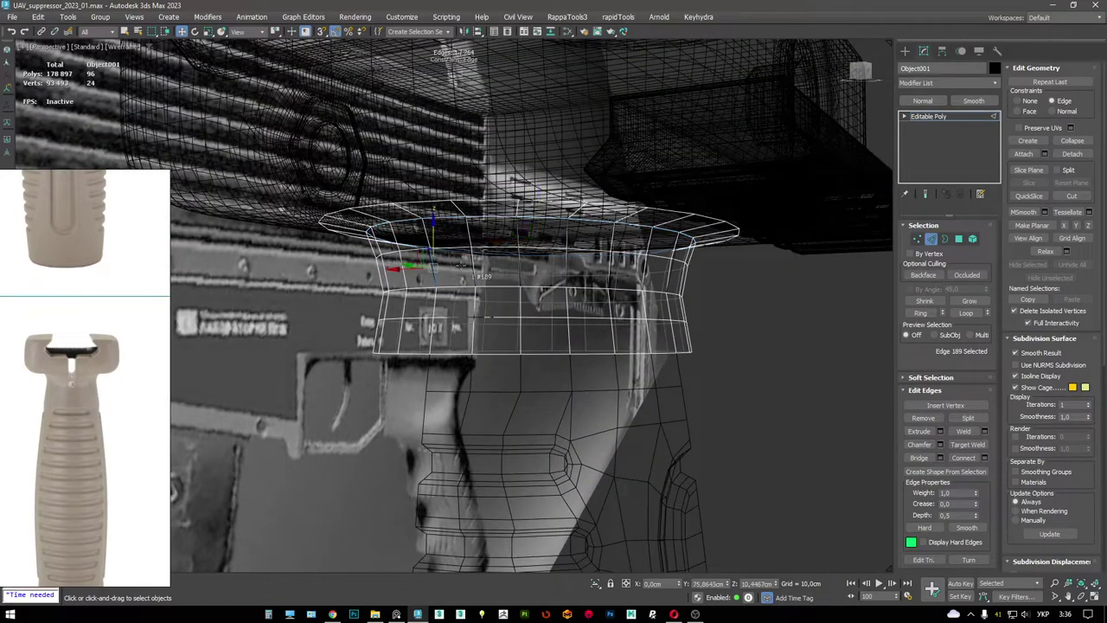
key("alt+r")
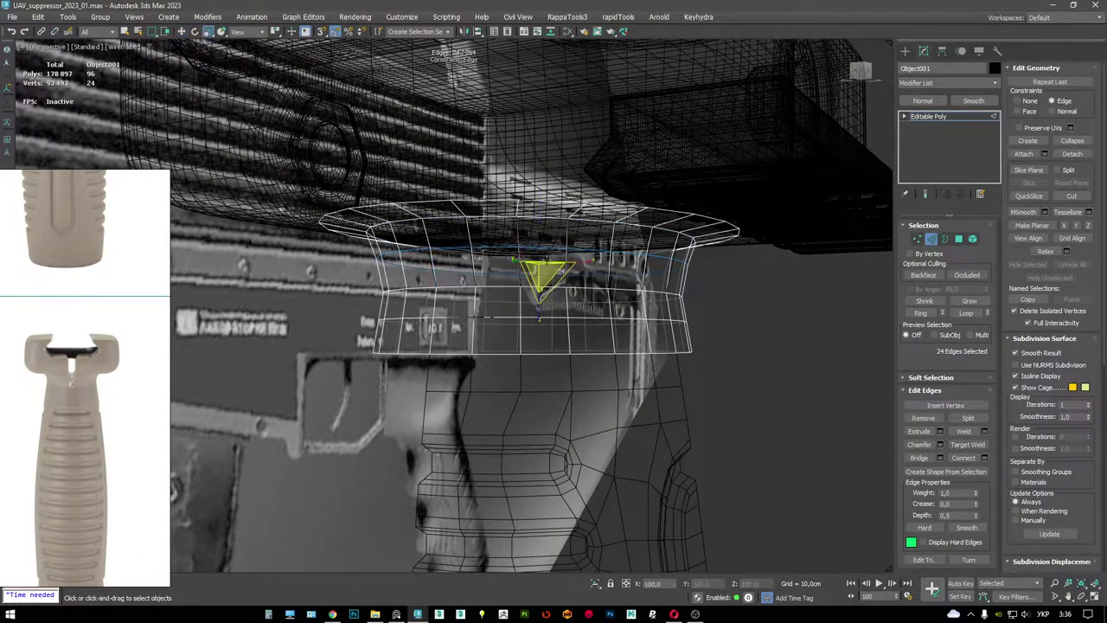
key("F3")
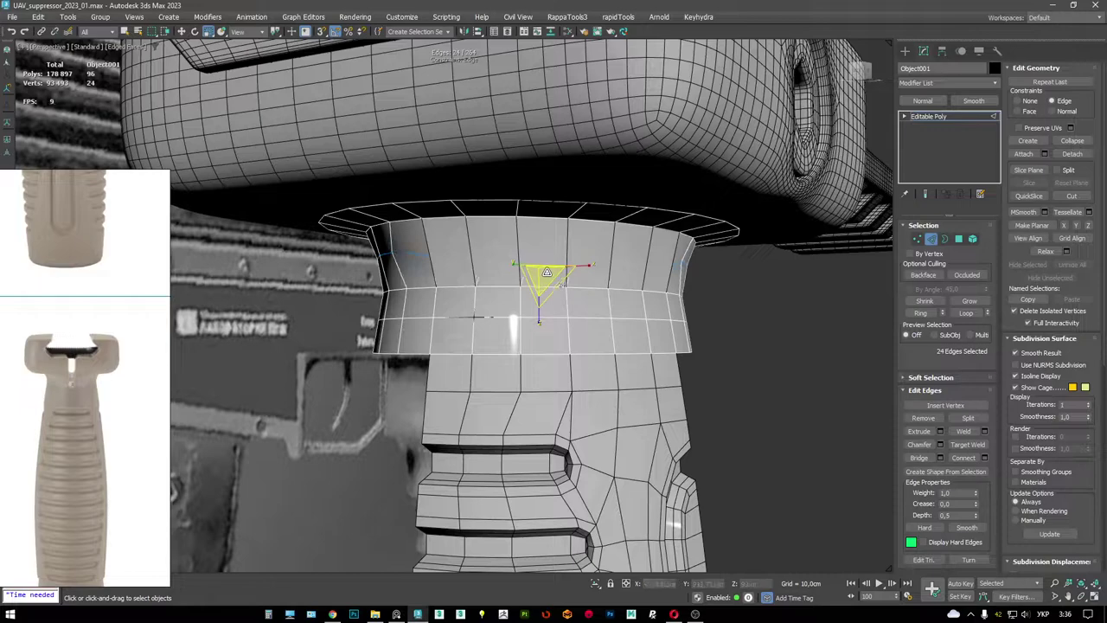
left_click_drag(547, 273, 545, 270)
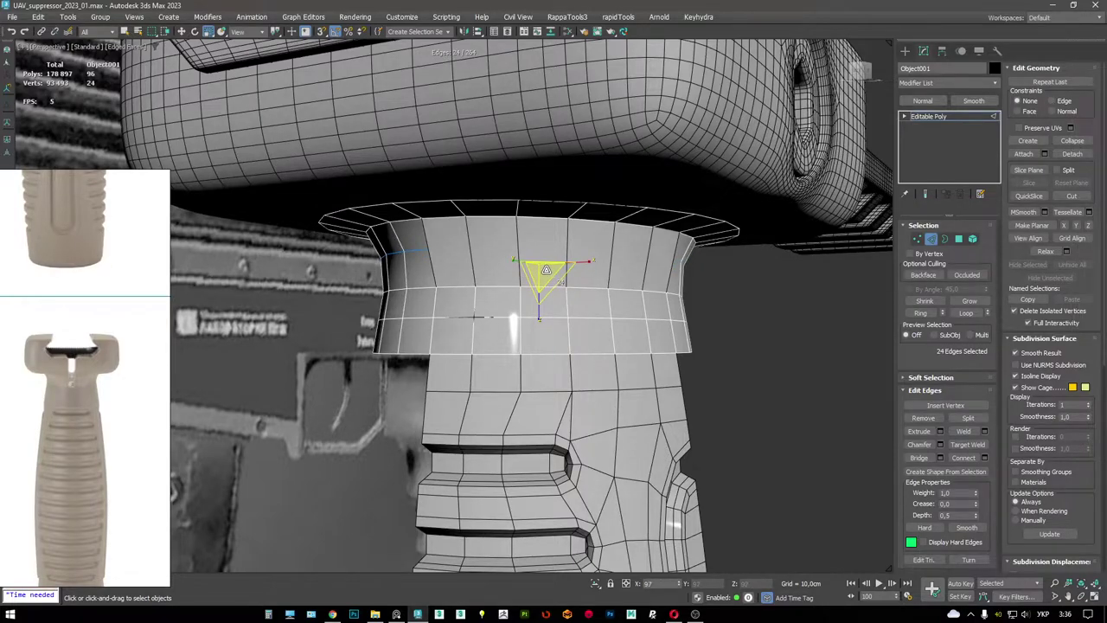
key("F3")
mouse_move(546, 271)
middle_mouse_down("alt")
mouse_move(556, 244)
mouse_move(516, 223)
mouse_move(536, 207)
middle_mouse_up("alt")
key("F3")
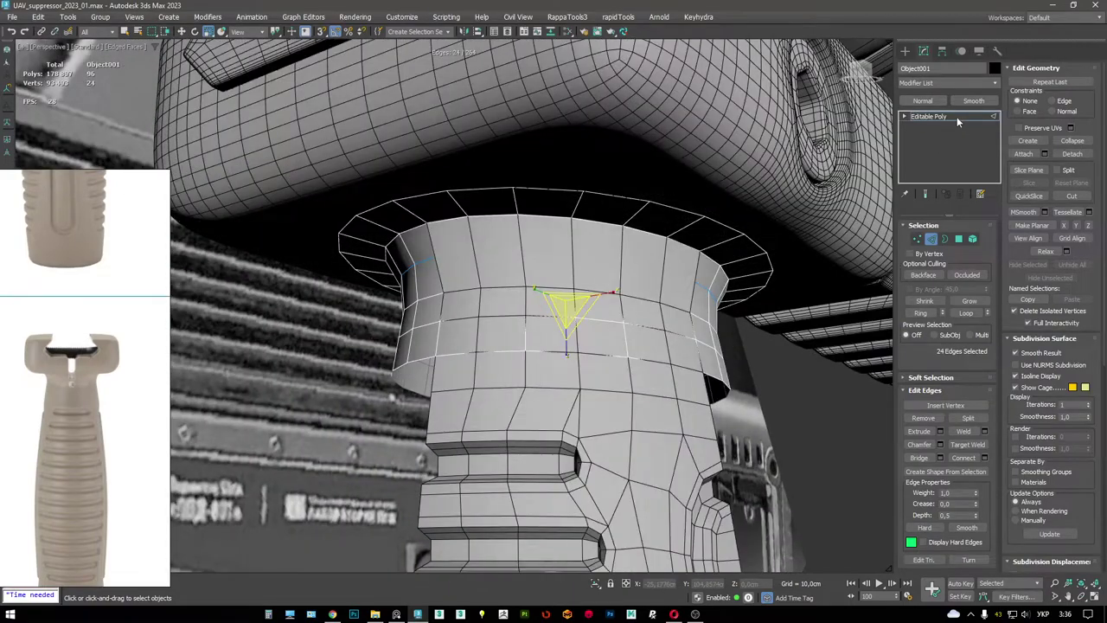
- Return to the foregrip's base mesh and clear its vertex selection
left_click(957, 116)
key("ctrl+z")
key("F3")
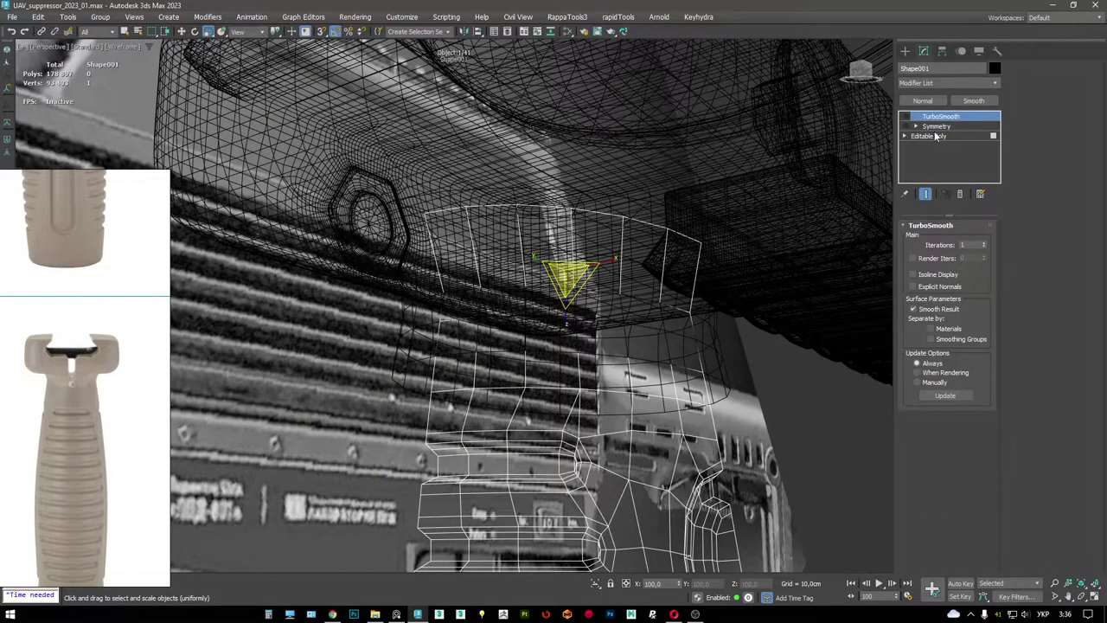
key("F3")
middle_click_drag(736, 268, 726, 258, "alt")
key("F3")
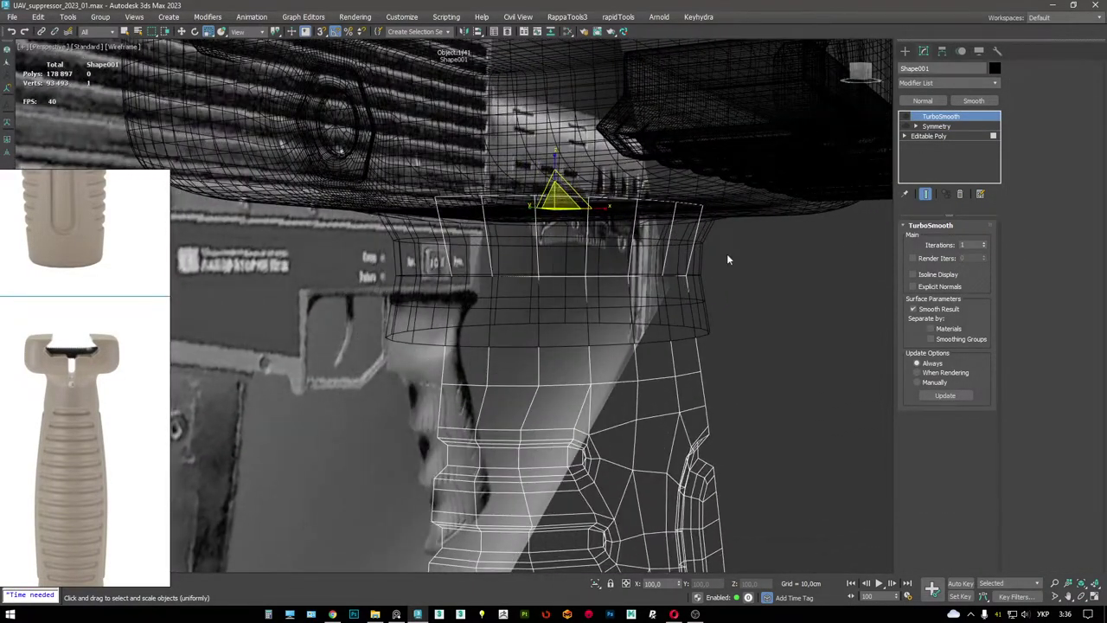
left_click(932, 136)
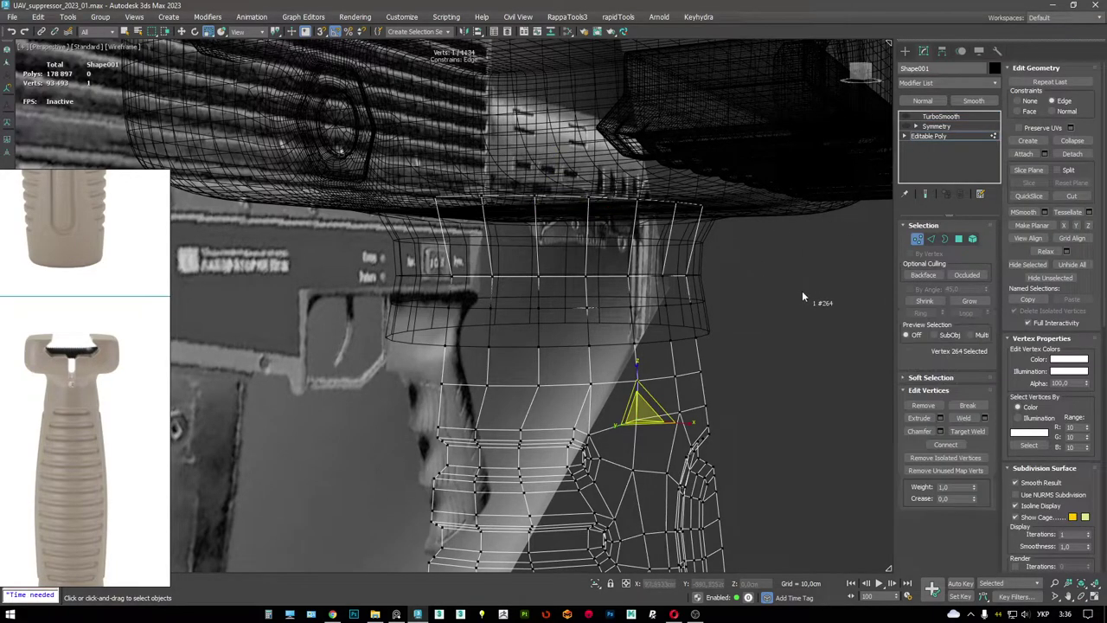
left_click(617, 197)
key("F3")
key("F3")
key("F3")
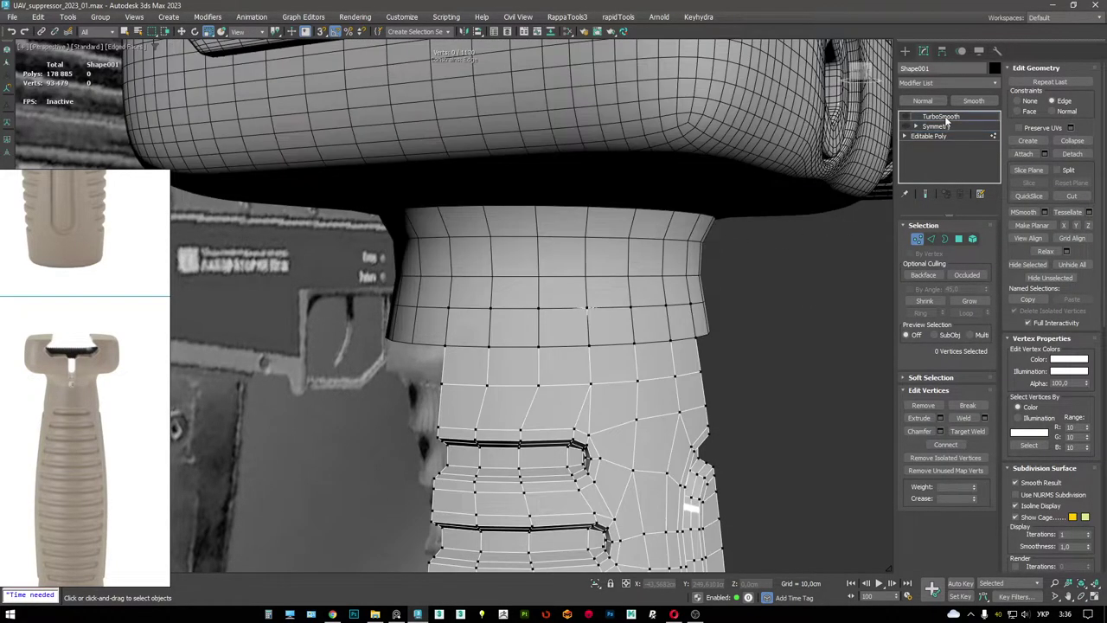
- Re-enable TurboSmooth on the grip Shape001 and view it from below
left_click(947, 121)
key("F4")
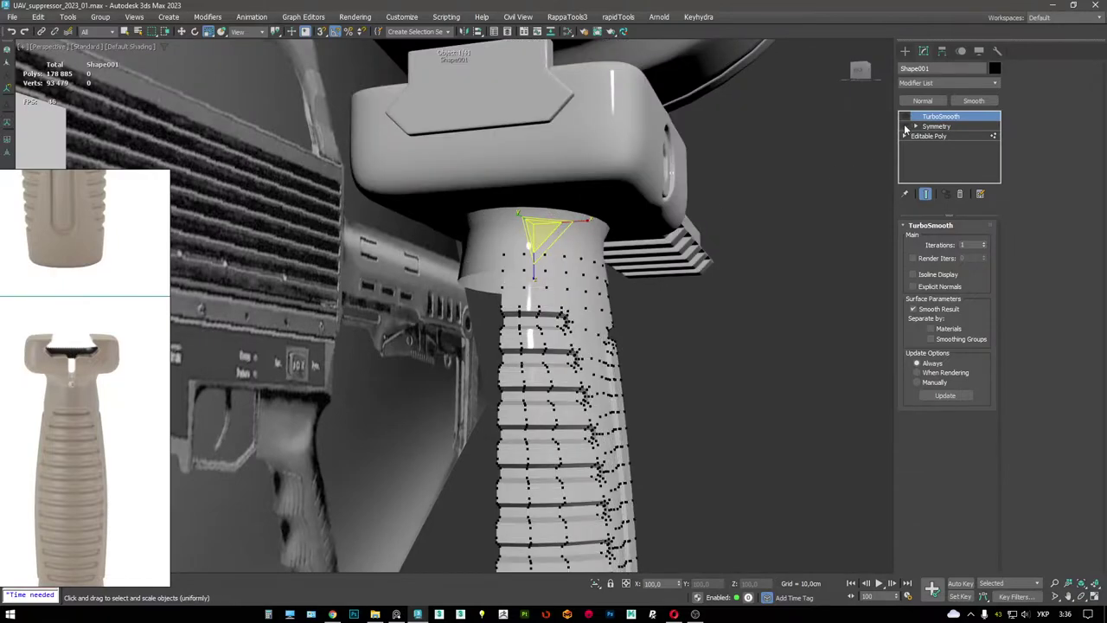
left_click(906, 127)
key("F4")
middle_click_drag(601, 183, 569, 274, "alt")
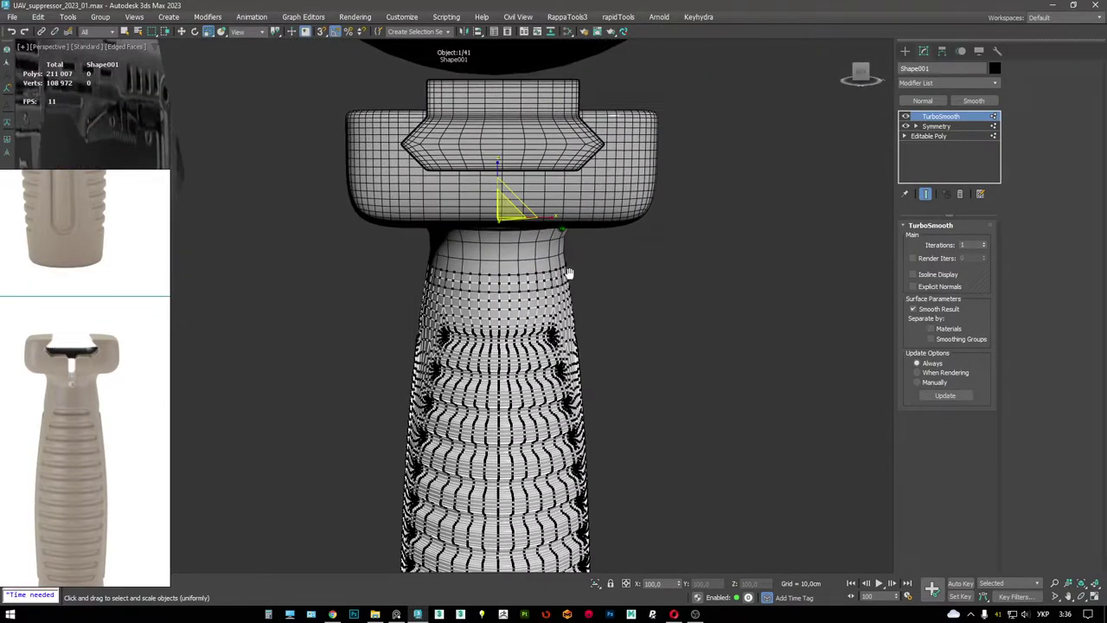
- Select the mount block and edit its base mesh at Edge level, viewed from underneath
left_click(590, 231)
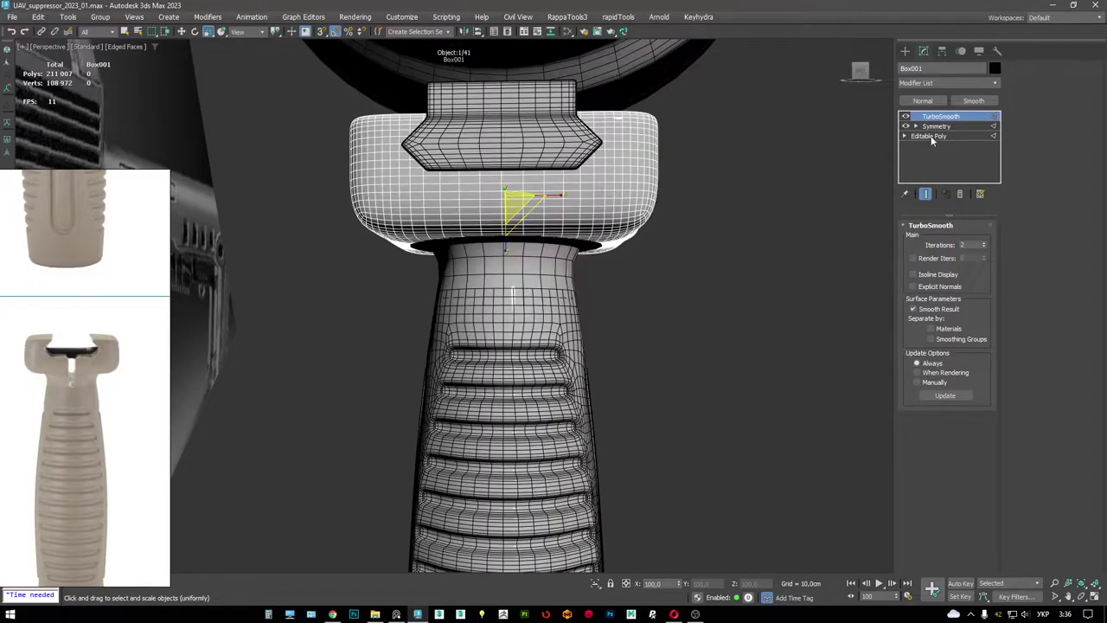
left_click(928, 135)
key("2")
middle_click_drag(536, 203, 407, 220, "alt")
mouse_move(495, 157)
middle_mouse_down("alt")
mouse_move(507, 201)
mouse_move(382, 178)
mouse_move(519, 227)
mouse_move(510, 248)
mouse_move(476, 260)
mouse_move(408, 203)
middle_mouse_up("alt")
- Select the side clip's faces on the mount block and extend the face selection
key("F3")
key("4")
key("F3")
key("F3")
double_click(476, 289)
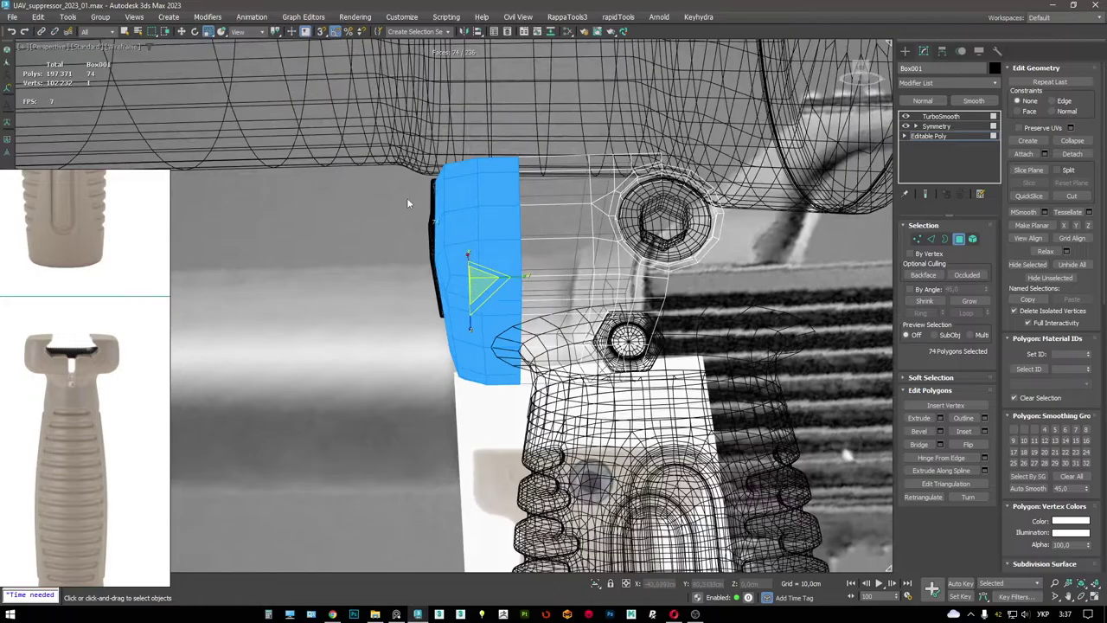
key("F3")
mouse_move(467, 255)
middle_mouse_down("alt")
mouse_move(484, 277)
mouse_move(704, 297)
mouse_move(570, 251)
middle_mouse_up("alt")
mouse_move(473, 288)
middle_mouse_down("alt")
mouse_move(537, 251)
mouse_move(484, 265)
mouse_move(555, 291)
mouse_move(571, 459)
middle_mouse_up("alt")
key("F3")
left_click_drag(426, 370, 554, 403, "ctrl")
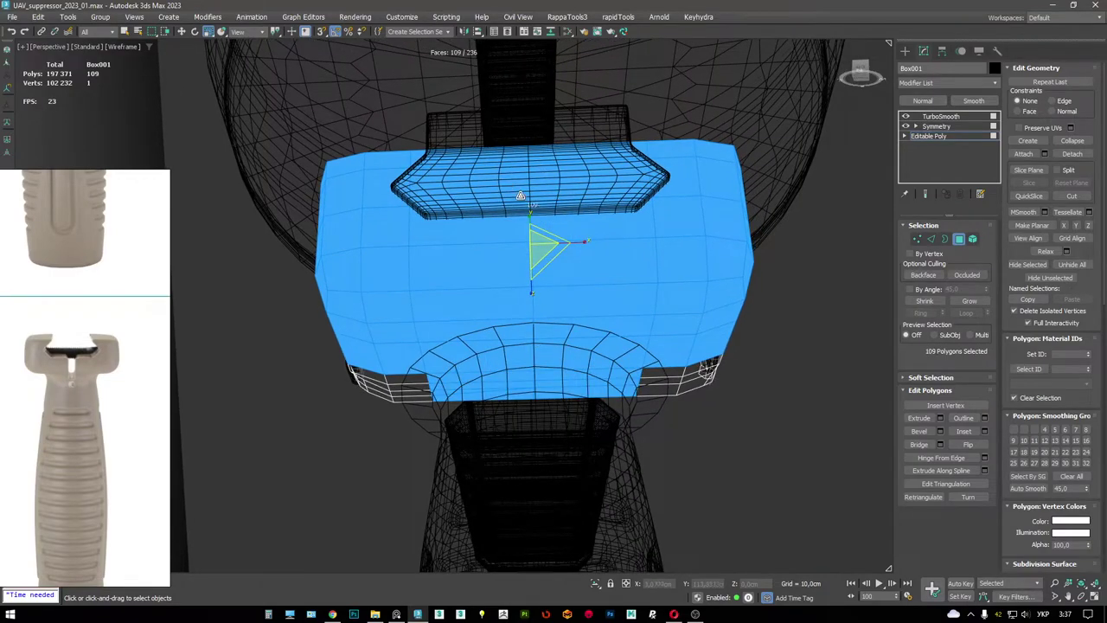
key("F3")
middle_click_drag(490, 172, 516, 245, "alt")
key("F3")
- Detach the selected faces as a clone named Object002, then select Object002
left_click(1067, 156)
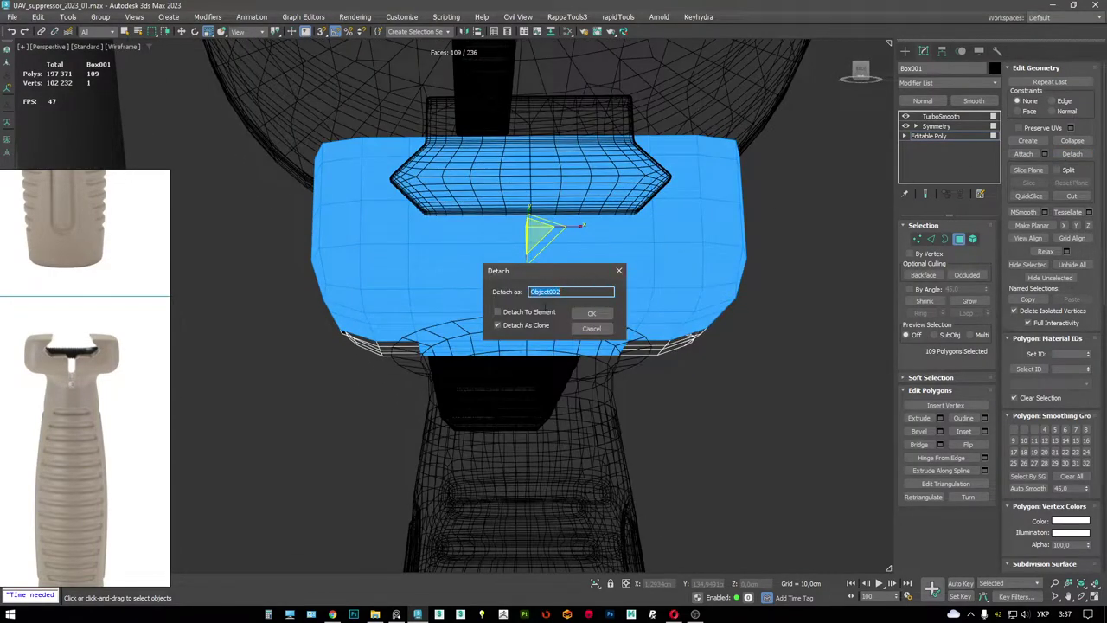
left_click(591, 314)
mouse_move(591, 314)
middle_mouse_down("alt")
mouse_move(724, 263)
mouse_move(692, 285)
mouse_move(675, 277)
middle_mouse_up("alt")
key("F3")
left_click(941, 115)
left_click(610, 222)
key("F3")
right_click(673, 222)
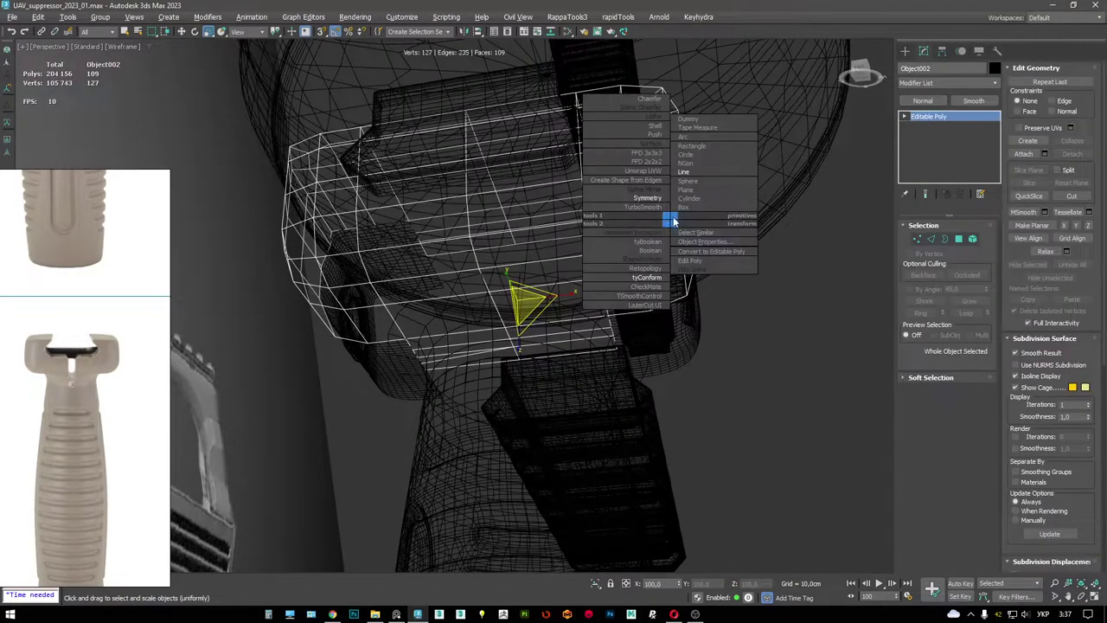
key("Escape")
mouse_move(673, 221)
middle_mouse_down("alt")
mouse_move(566, 194)
mouse_move(546, 207)
middle_mouse_up("alt")
- Add a Symmetry modifier to Object002 with Mirror Axis X and Flip checked
key("1")
key("F3")
right_click(544, 231)
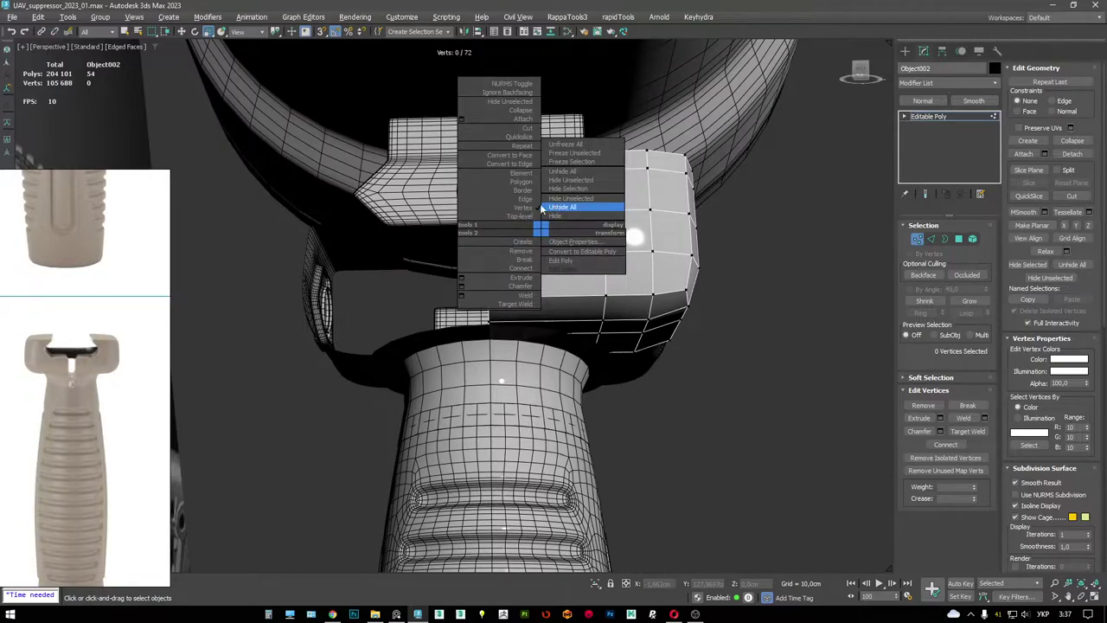
right_click(554, 225)
left_click(563, 185)
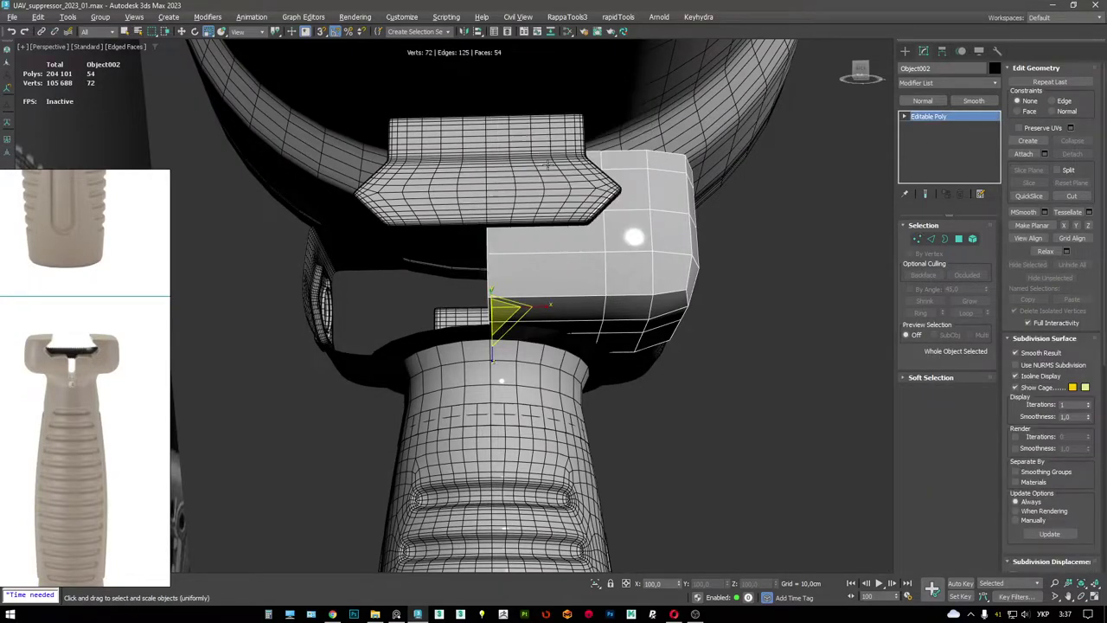
key("F3")
key("z")
left_click(925, 290)
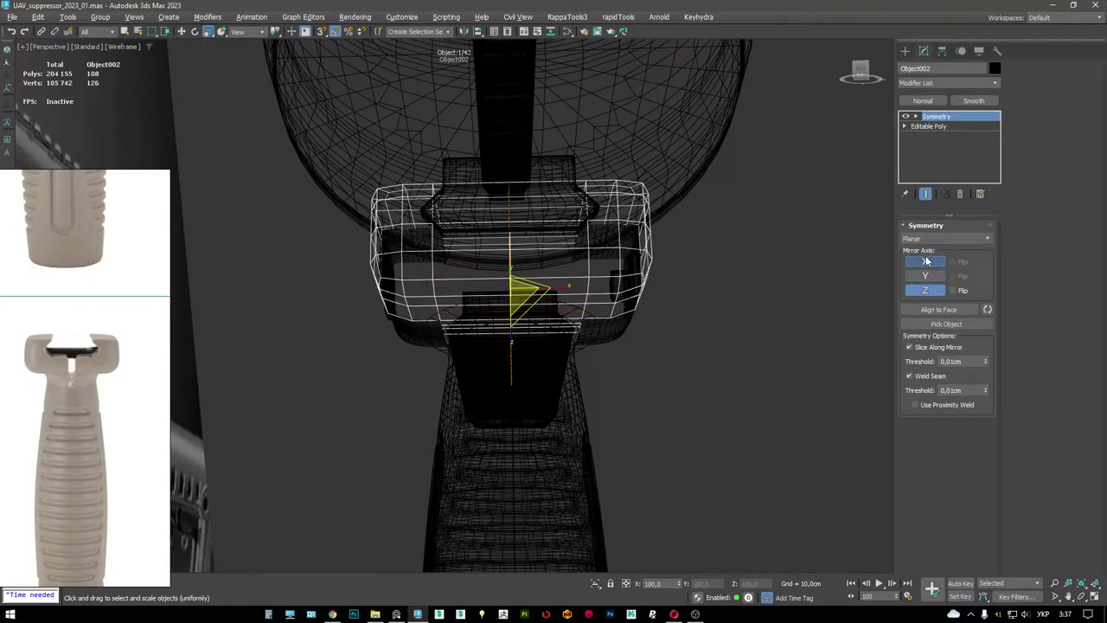
left_click(937, 263)
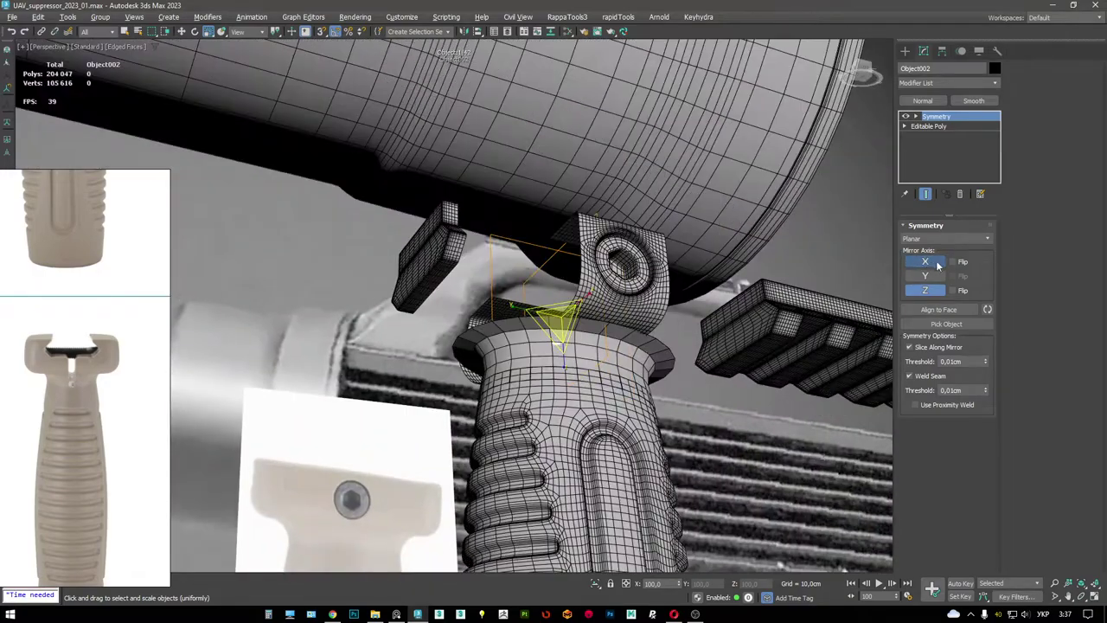
left_click(952, 262)
- Isolate the mirrored block with its neighbouring parts, then select the chevron rail insert
middle_click_drag(571, 286, 532, 264, "alt")
middle_click_drag(528, 327, 630, 304, "alt")
key("alt+q")
left_click(545, 173)
left_click(611, 210)
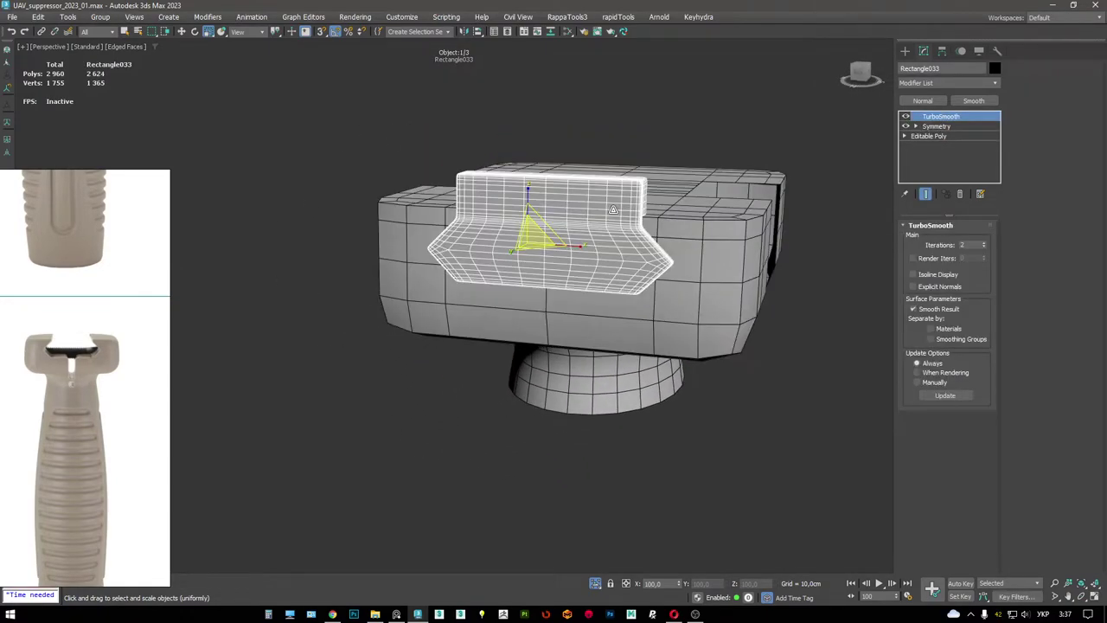
- Turn off TurboSmooth on Rectangle033 and move it slightly up along Z
left_click(906, 117)
middle_click_drag(668, 227, 655, 233, "alt")
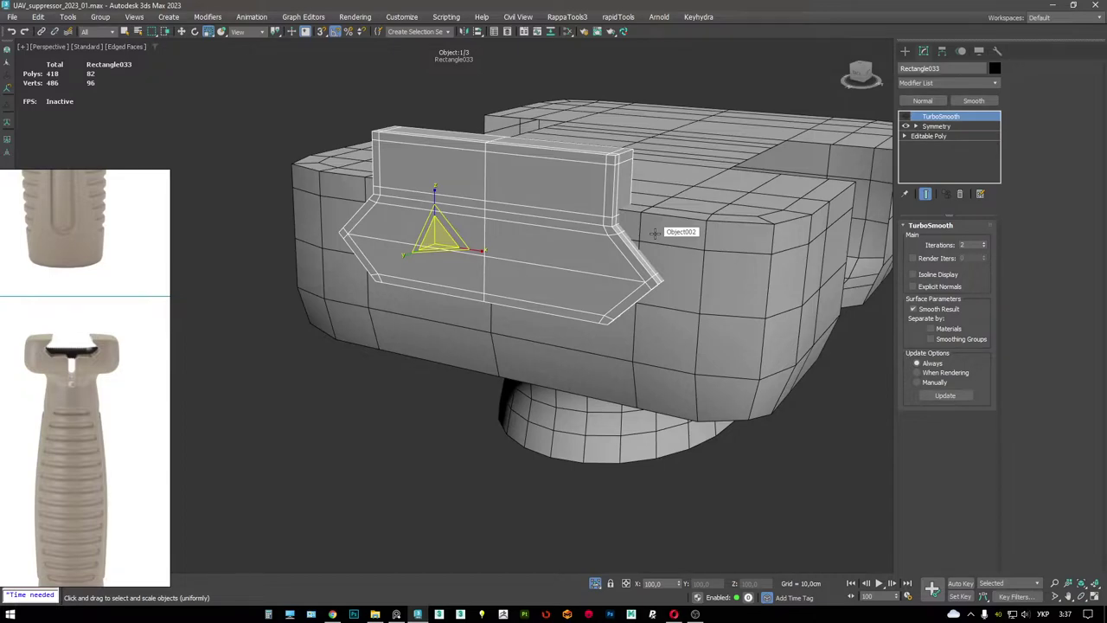
middle_click_drag(655, 233, 649, 212)
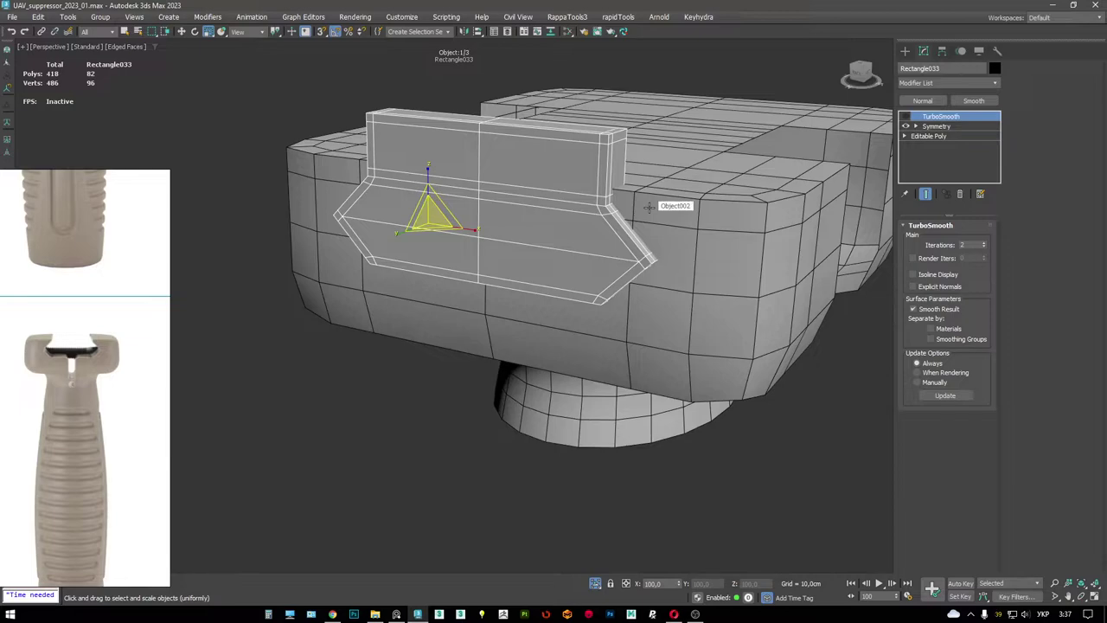
middle_click_drag(561, 207, 539, 200, "alt")
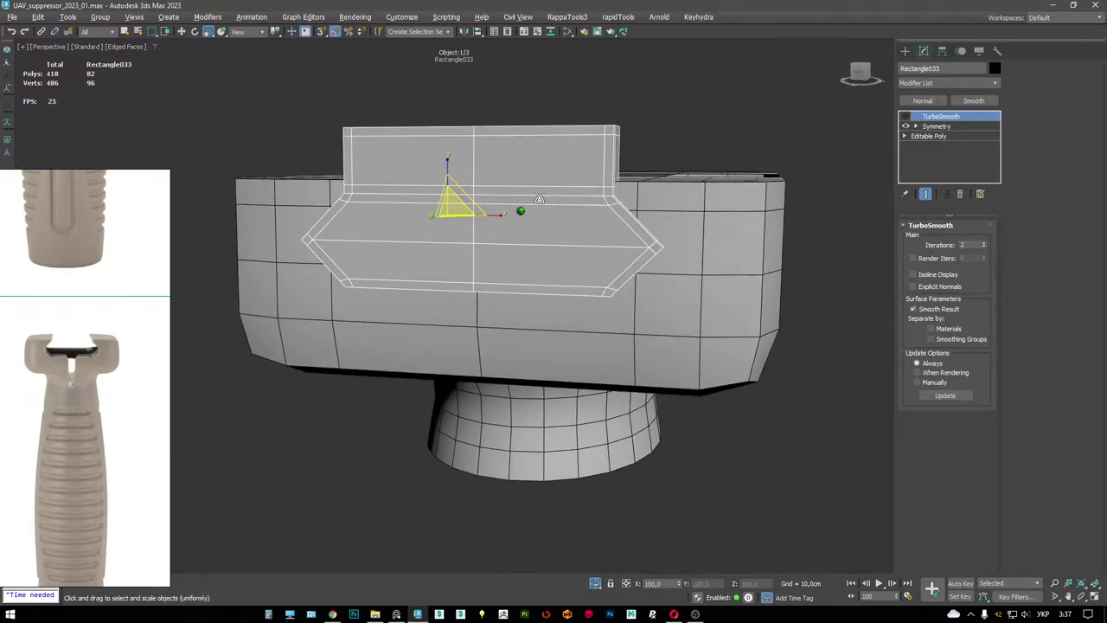
key("w")
left_click_drag(447, 174, 436, 159)
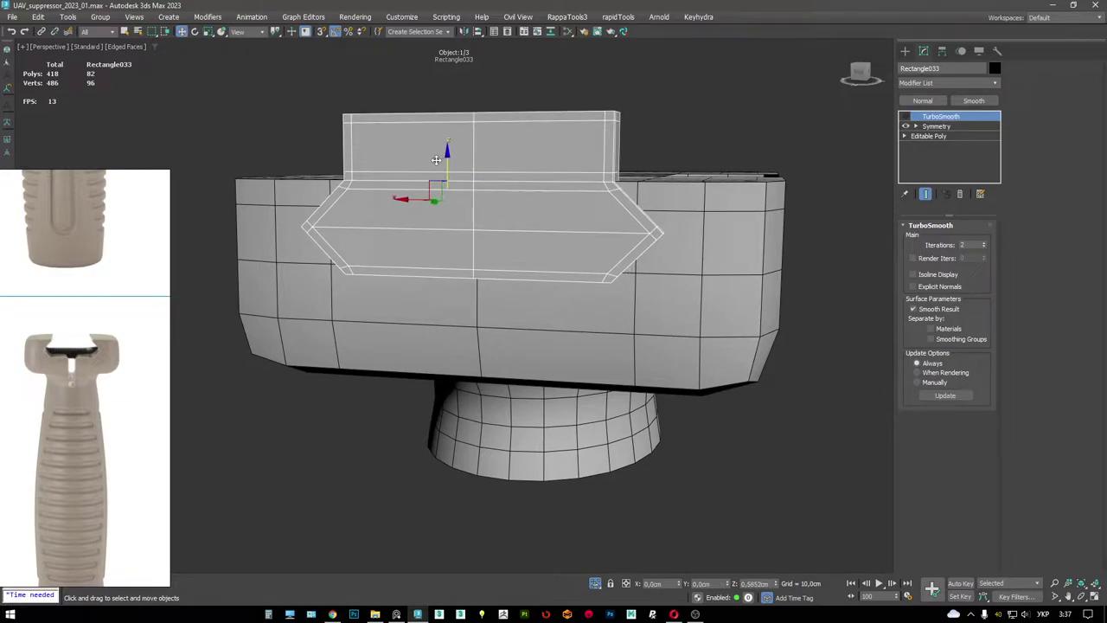
- Select Object002 and go down to its Editable Poly base mesh
middle_click_drag(554, 209, 626, 190, "alt")
scroll(574, 154, "down", 3)
scroll(580, 156, "up", 2)
left_click(647, 182)
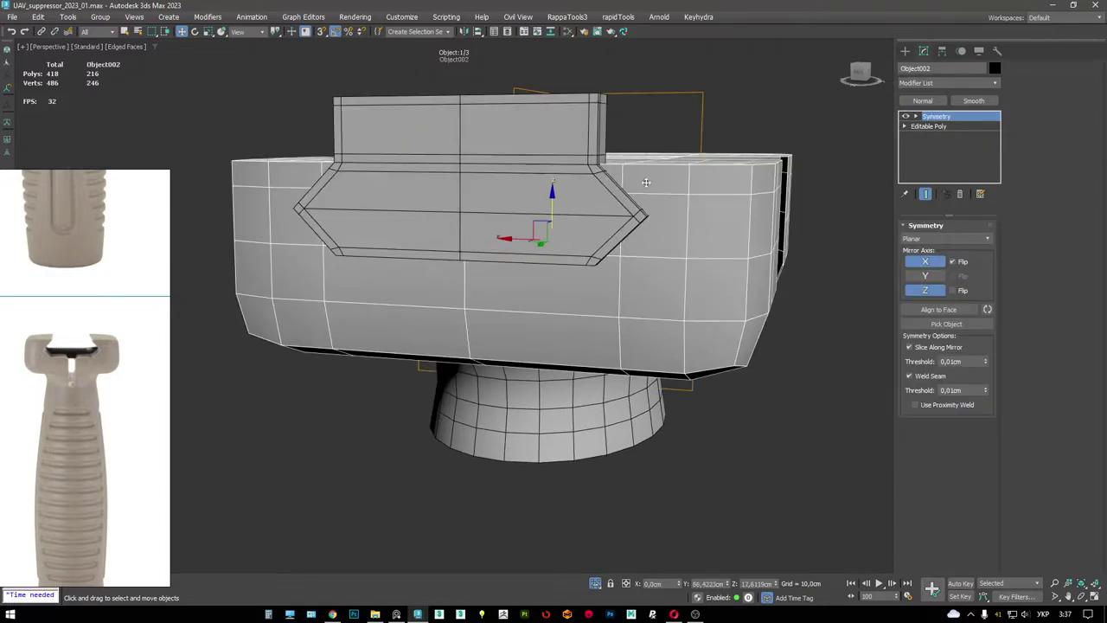
left_click(928, 127)
middle_click_drag(553, 216, 594, 196, "alt")
scroll(594, 196, "up", 6)
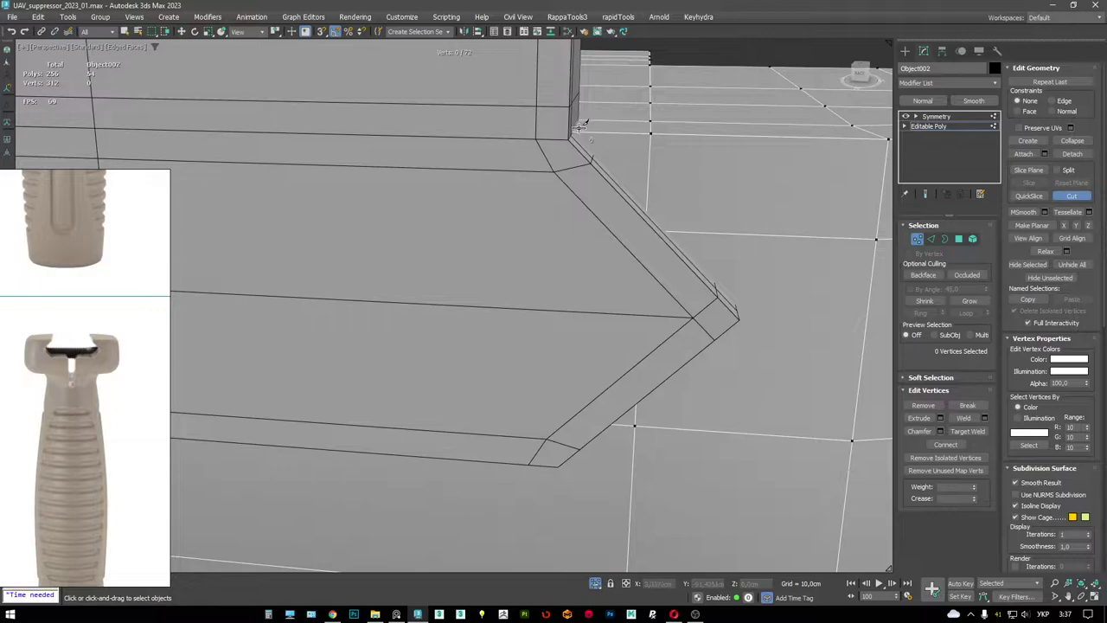
- Inspect the bevelled corner in wireframe and pick the vertex at the insert's corner
scroll(617, 154, "down", 5)
middle_click_drag(672, 179, 654, 216, "alt")
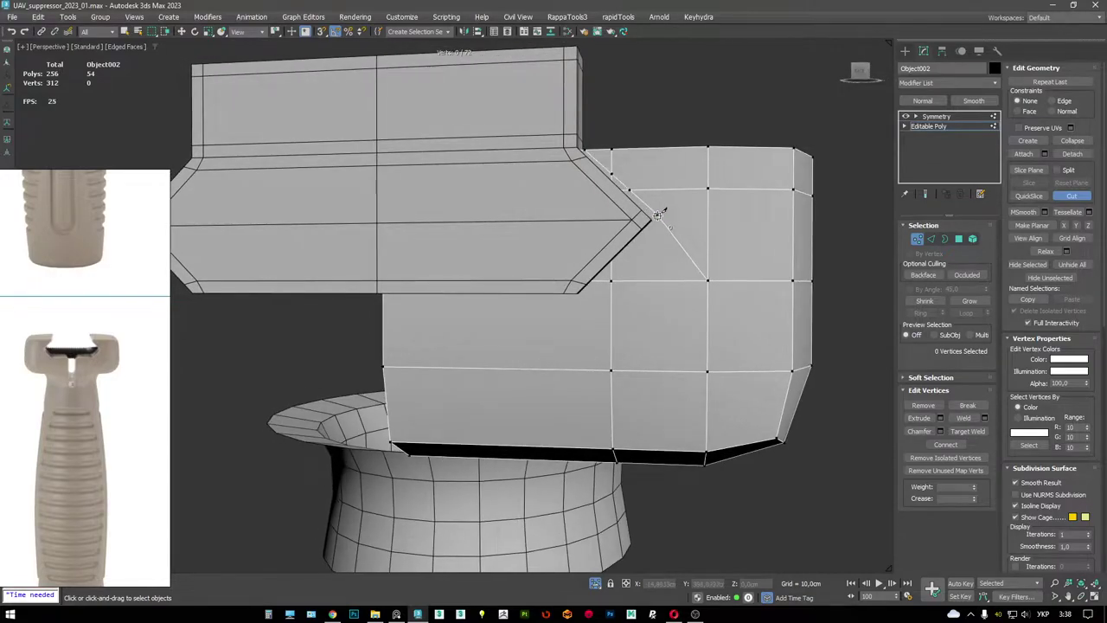
scroll(655, 222, "up", 6)
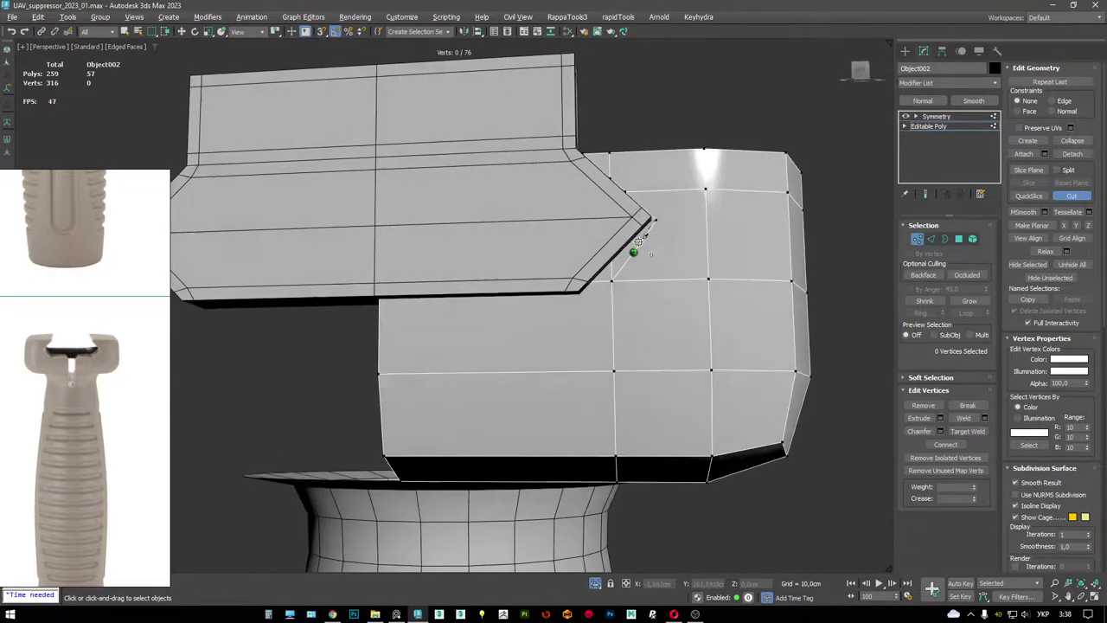
middle_click_drag(578, 313, 576, 316, "alt")
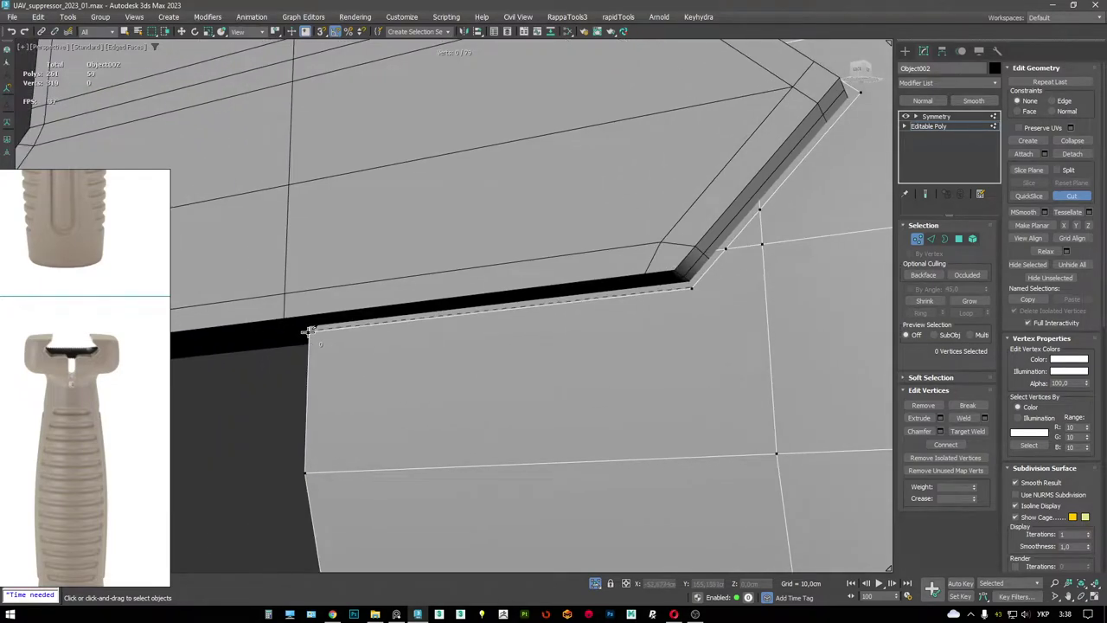
key("F3")
scroll(466, 331, "down", 5)
key("w")
left_click(612, 321)
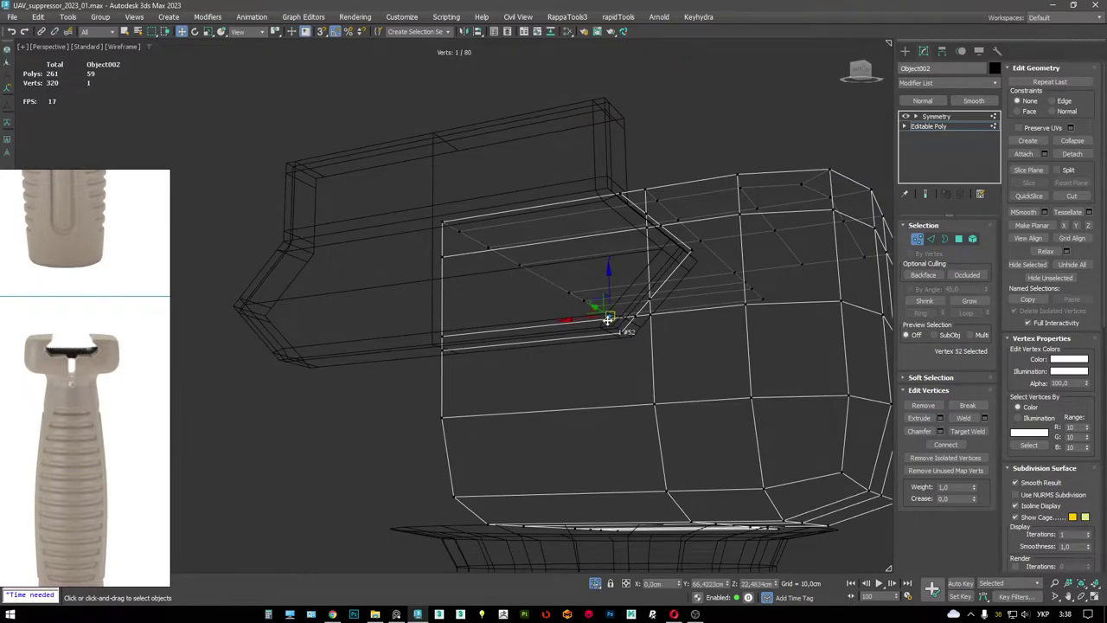
key("4")
left_click(597, 328)
- Select the block faces lying behind the chevron insert
left_click(539, 279, "ctrl")
mouse_move(539, 279)
middle_mouse_down("alt")
mouse_move(663, 449)
mouse_move(615, 389)
mouse_move(655, 404)
mouse_move(654, 390)
middle_mouse_up("alt")
left_click(644, 417, "ctrl")
left_click(633, 413, "ctrl")
- Snap the block's vertical vertex column to the chevron insert's corner
key("F3")
key("1")
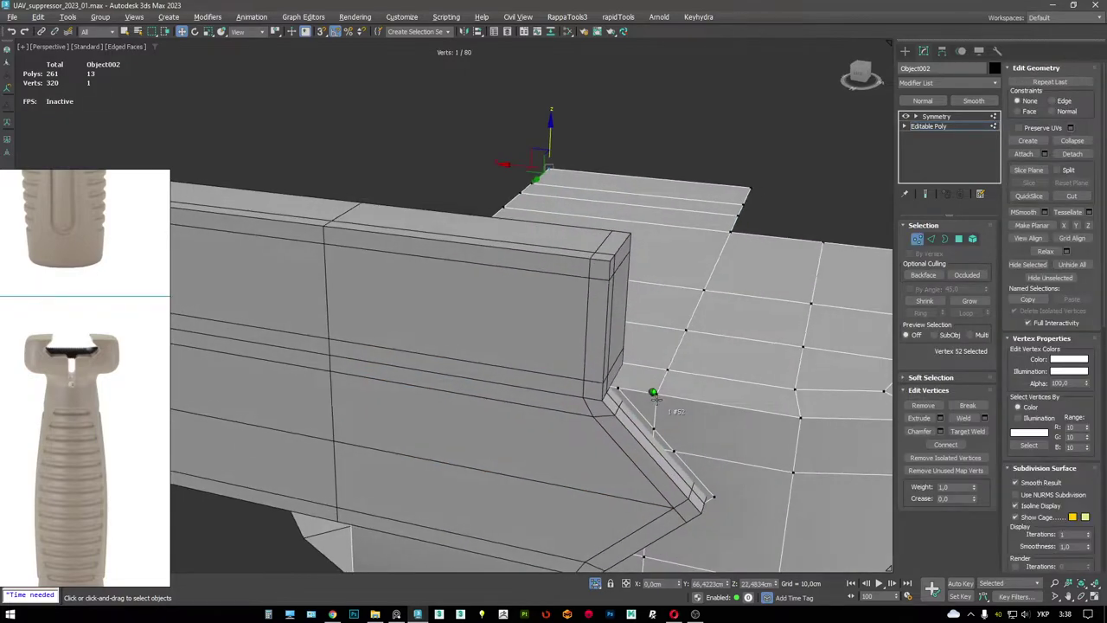
left_click(634, 368)
key("w")
left_click(651, 332, "shift")
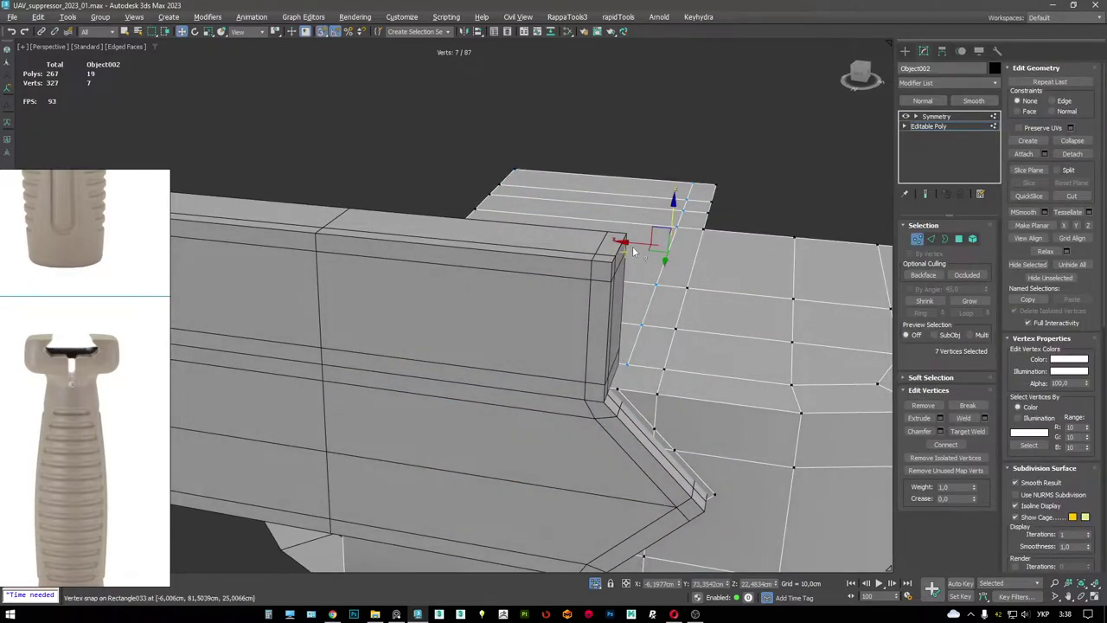
left_click_drag(634, 251, 613, 391)
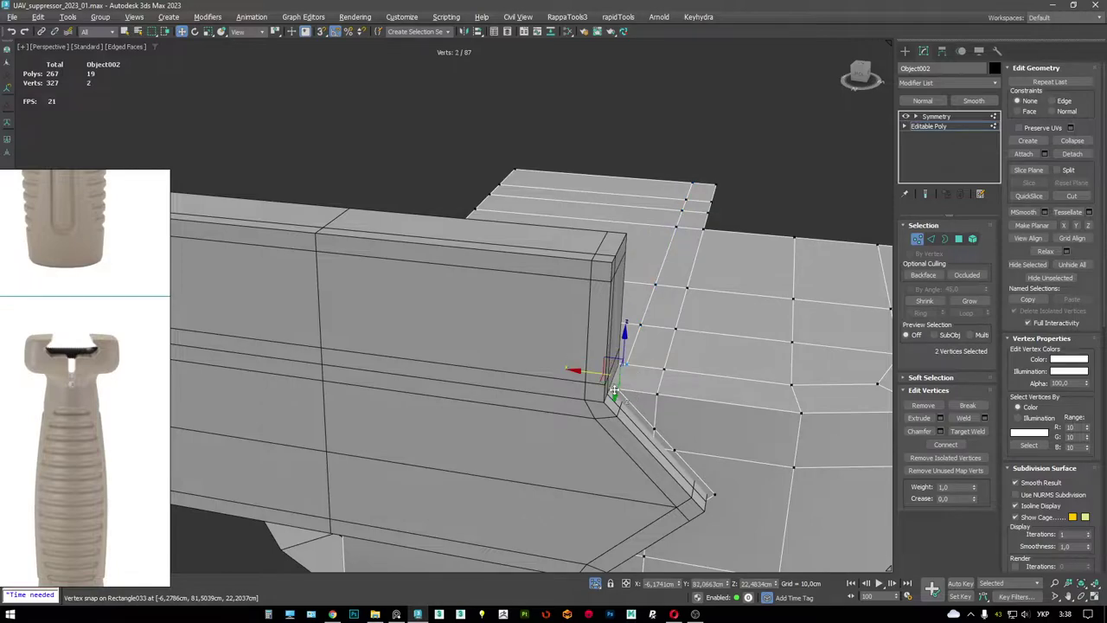
- Limit the polygon selection to the block faces covered by the insert outline
key("F3")
middle_click_drag(655, 370, 638, 326, "alt")
key("4")
left_click(594, 314)
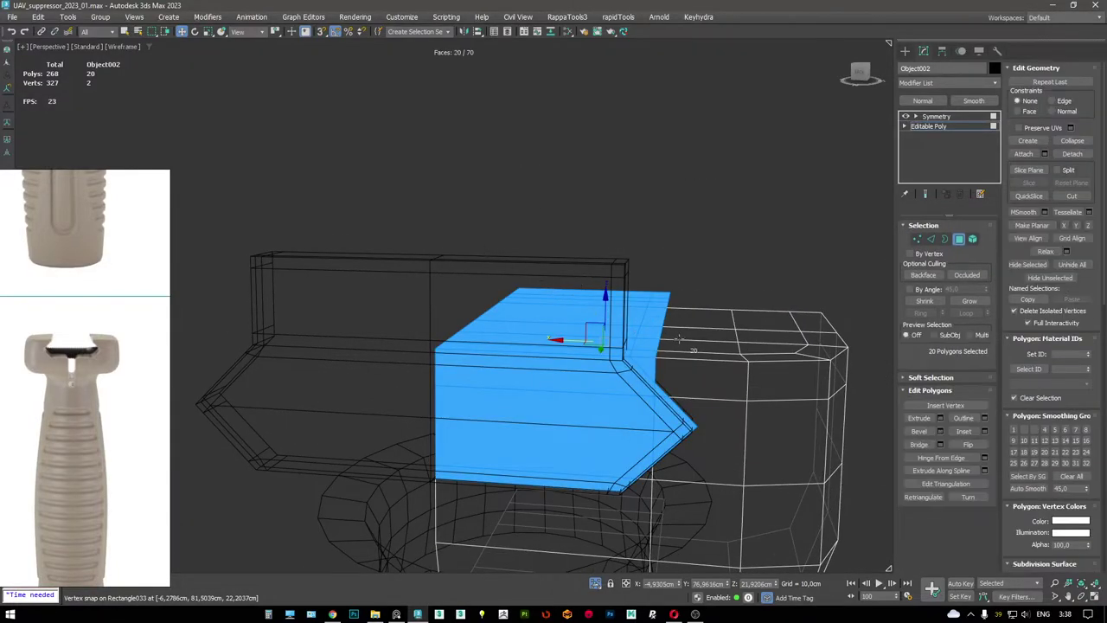
left_click(665, 328, "alt")
key("F3")
middle_click_drag(646, 363, 685, 334, "alt")
- Delete the block faces hidden behind the chevron insert
key("Delete")
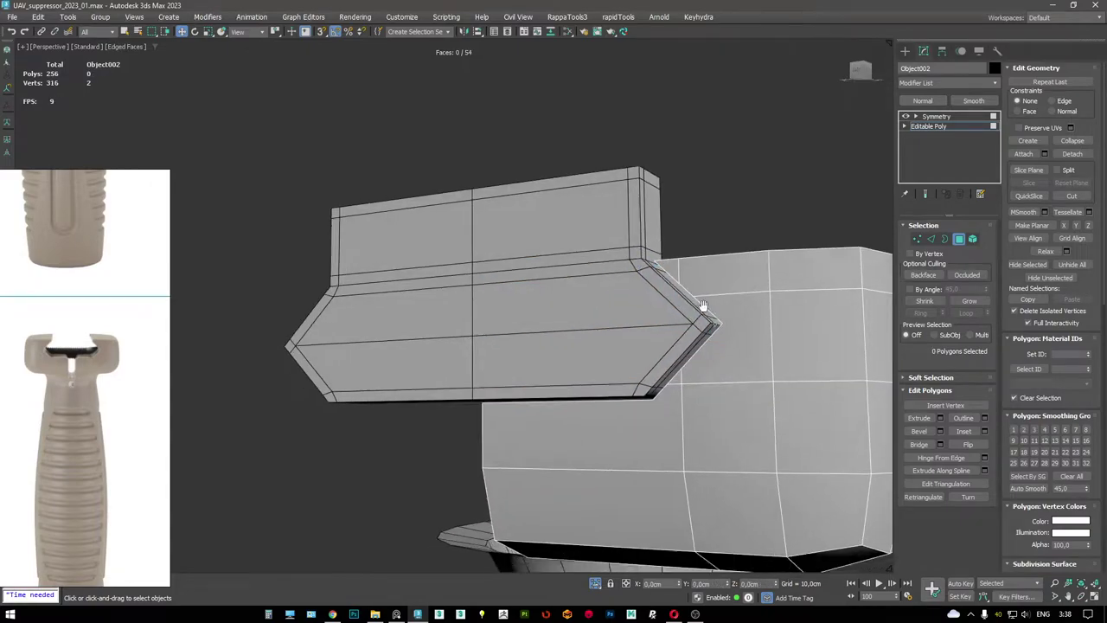
scroll(704, 308, "down", 3)
middle_click_drag(705, 264, 725, 285, "alt")
key("F3")
scroll(676, 330, "up", 5)
key("F3")
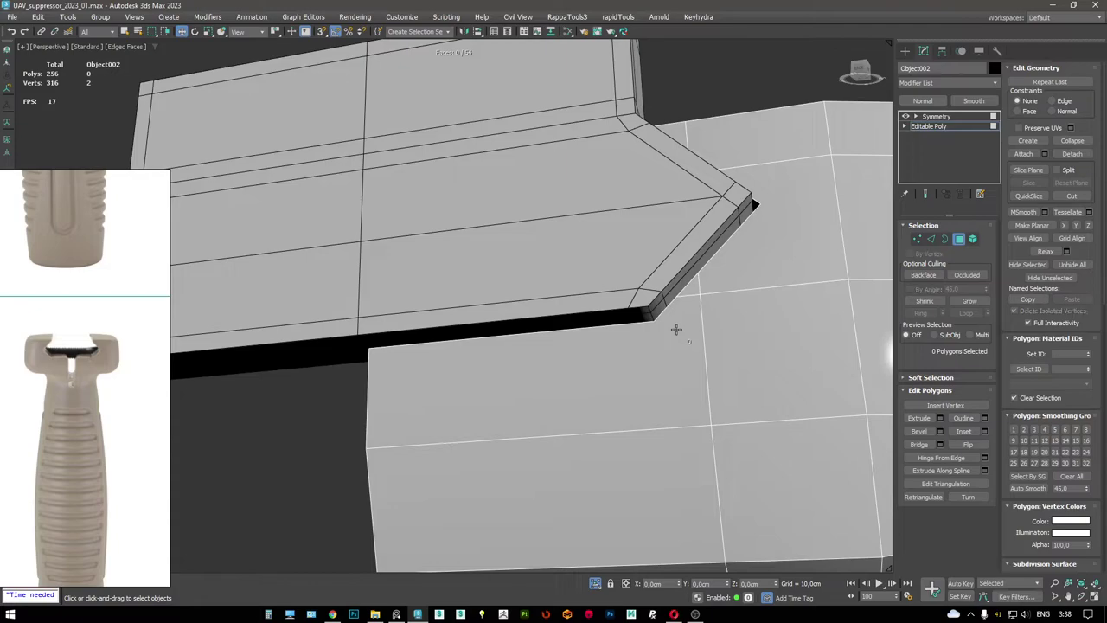
- Select the edge running along the chevron corner
key("1")
mouse_move(679, 333)
middle_mouse_down("alt")
mouse_move(684, 341)
mouse_move(691, 294)
middle_mouse_up("alt")
key("2")
left_click(694, 297)
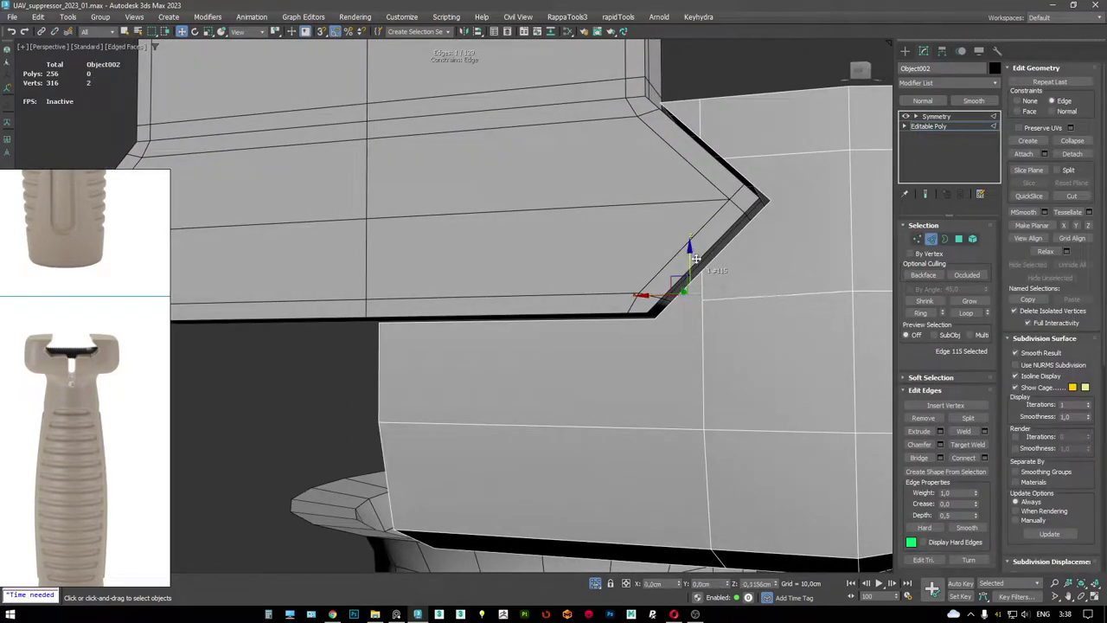
key("1")
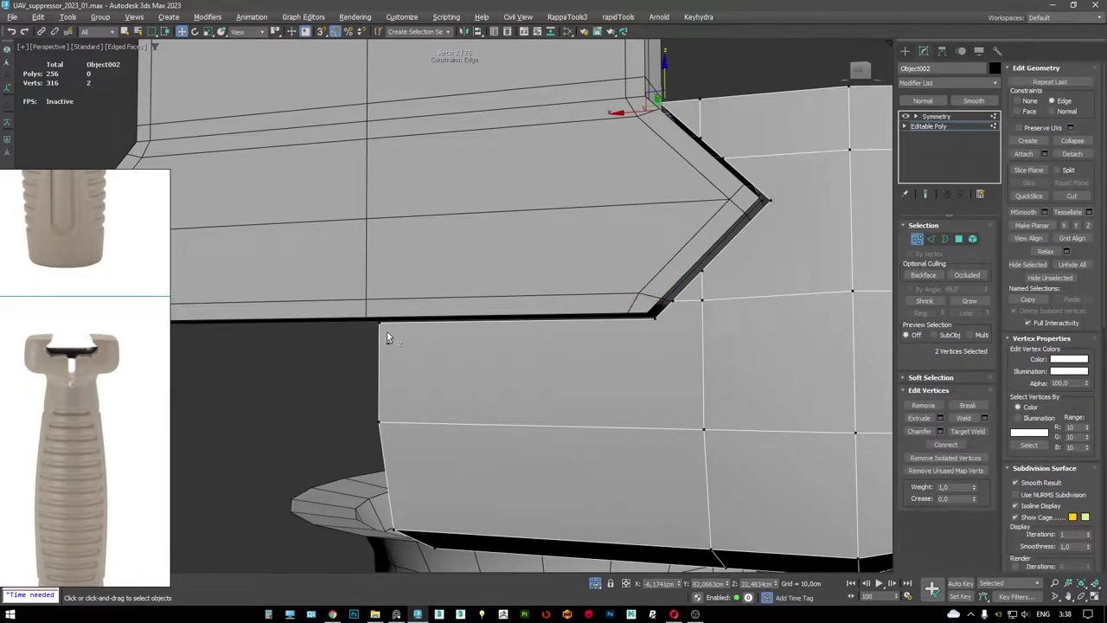
- Try a first Cut from the chevron corner, then undo it
key("alt+c")
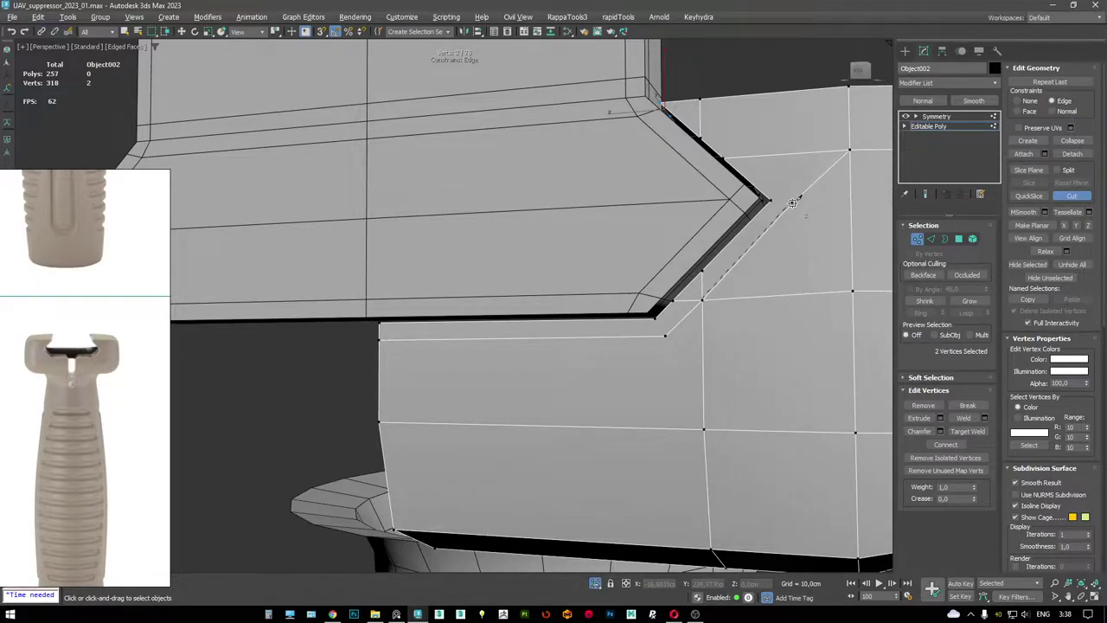
middle_click_drag(782, 179, 792, 188, "alt")
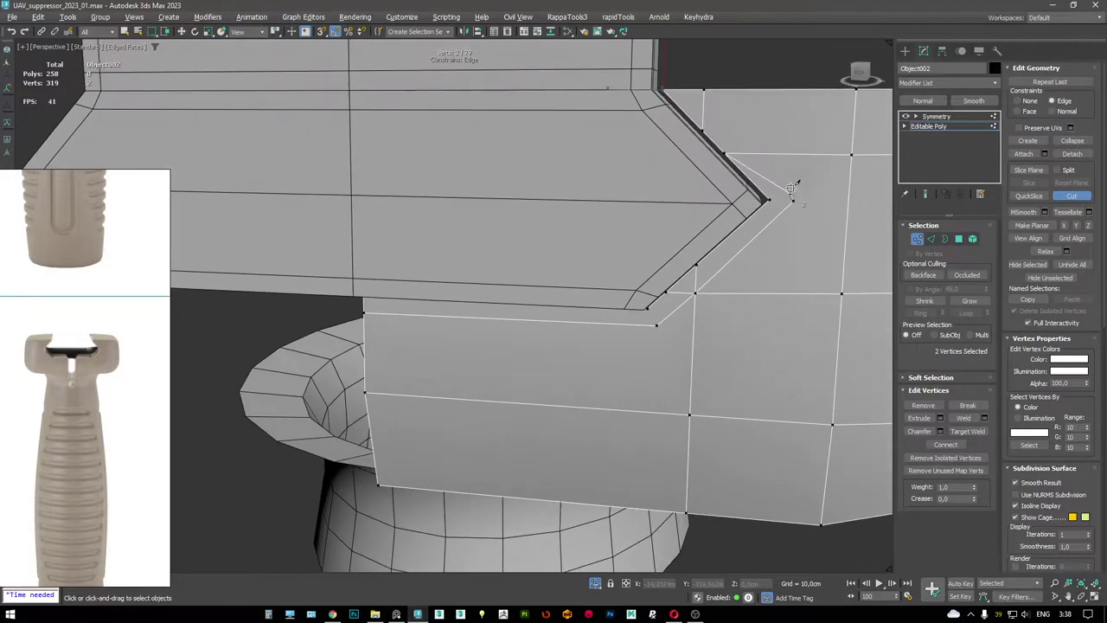
middle_click_drag(688, 86, 722, 134, "alt")
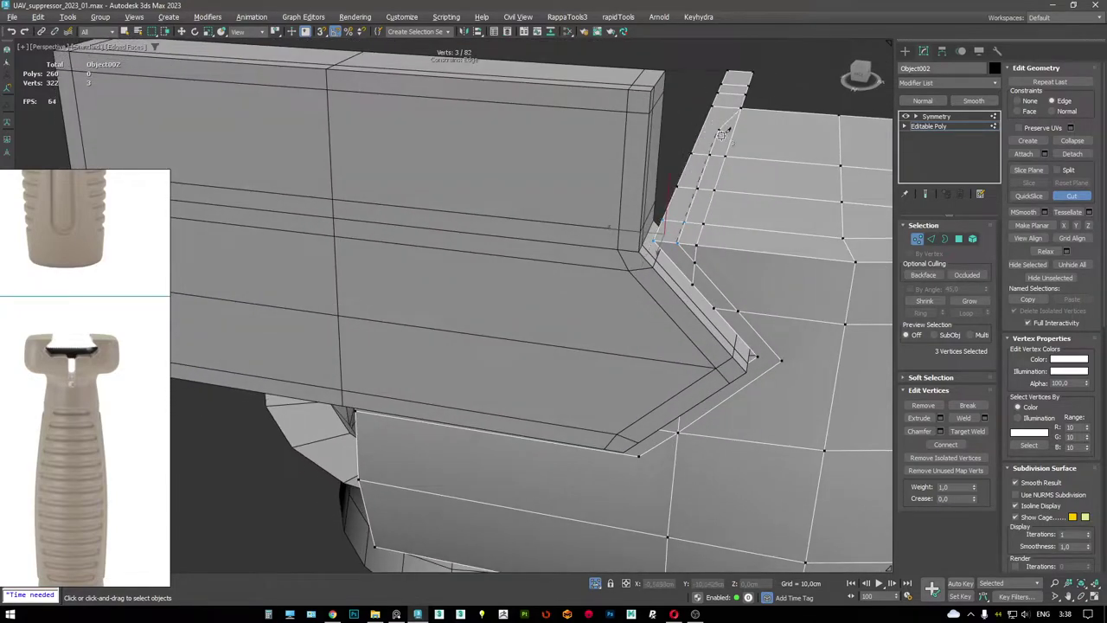
middle_click_drag(693, 236, 692, 241, "alt")
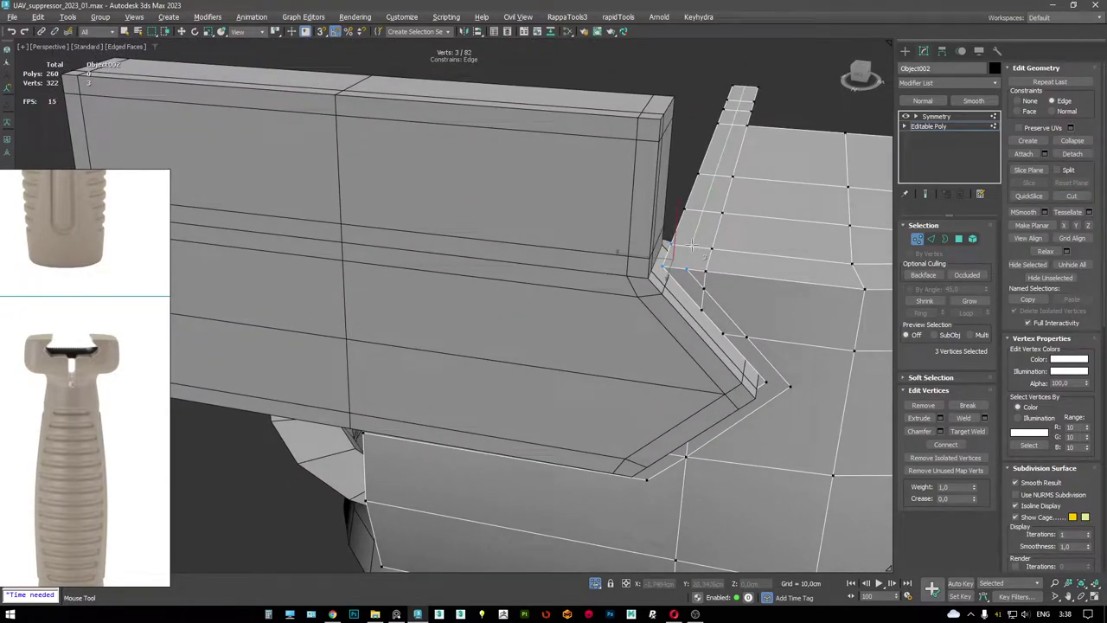
key("ctrl+z")
key("w")
scroll(700, 270, "down", 5)
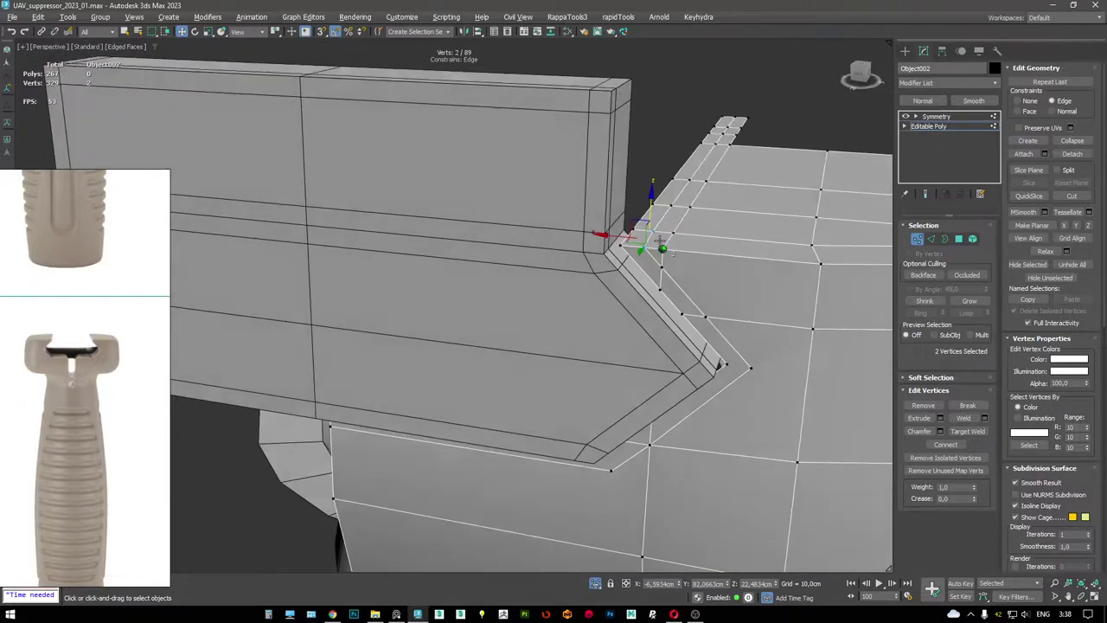
scroll(648, 235, "up", 6)
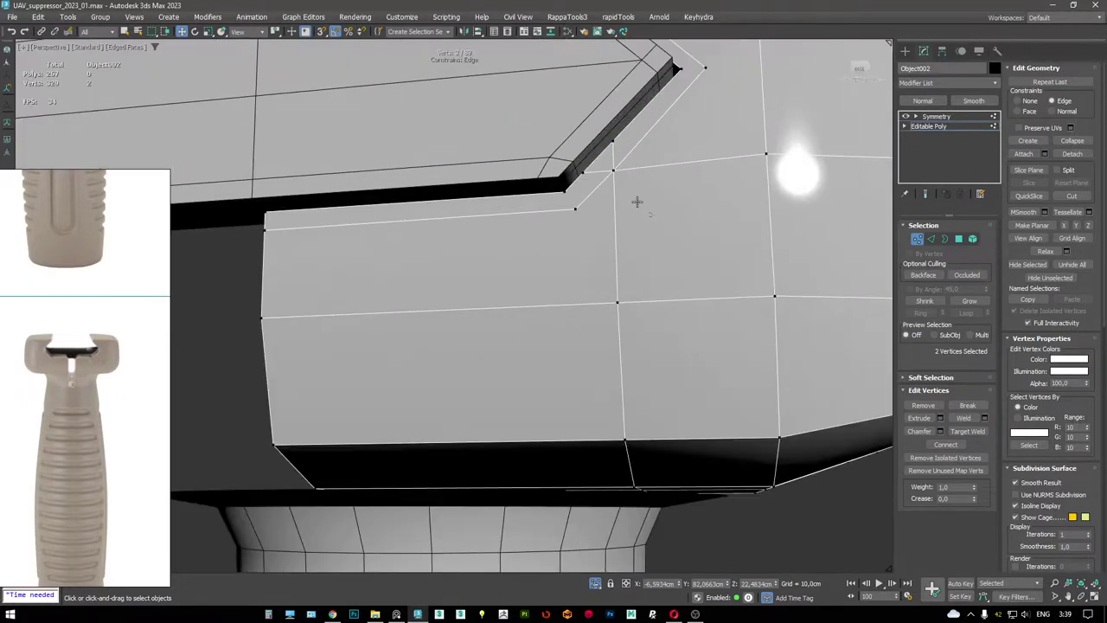
- Cut an edge from the notch corner vertex down to the block's lower edge, selecting the new vertices
left_click(633, 246, "ctrl")
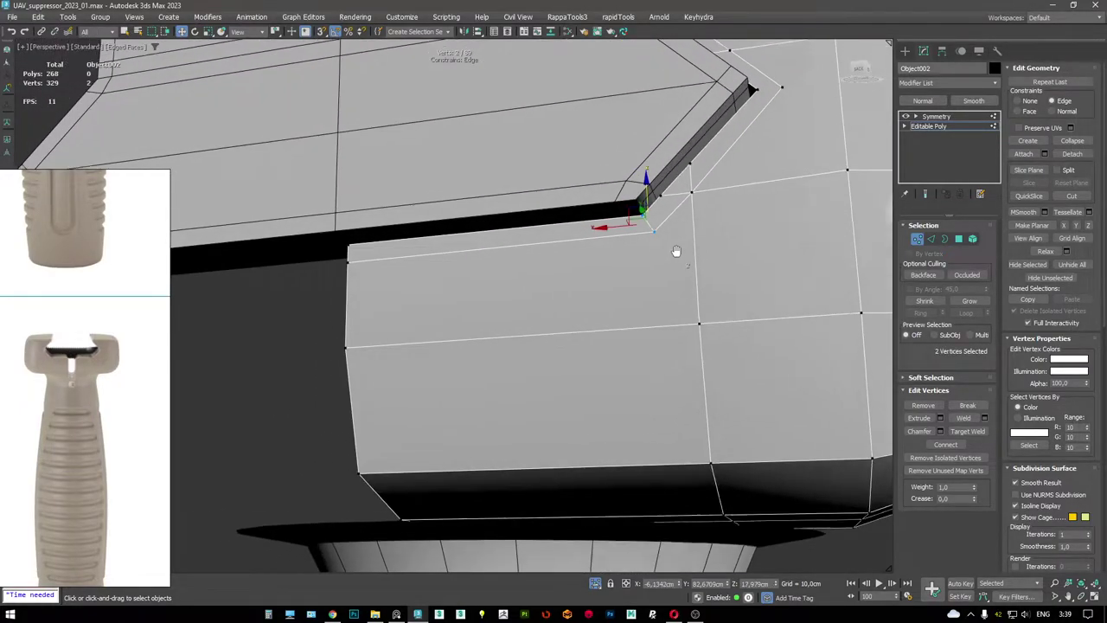
middle_click_drag(633, 246, 608, 271, "alt")
key("ctrl+shift+e")
key("alt+c")
left_click(617, 369)
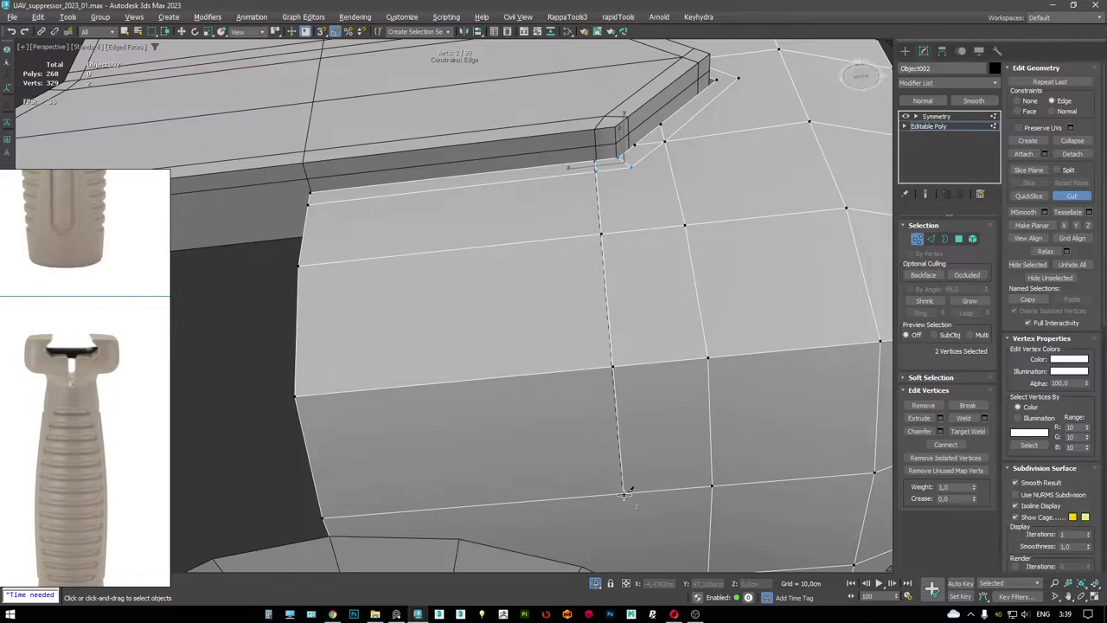
scroll(655, 453, "down", 3)
key("w")
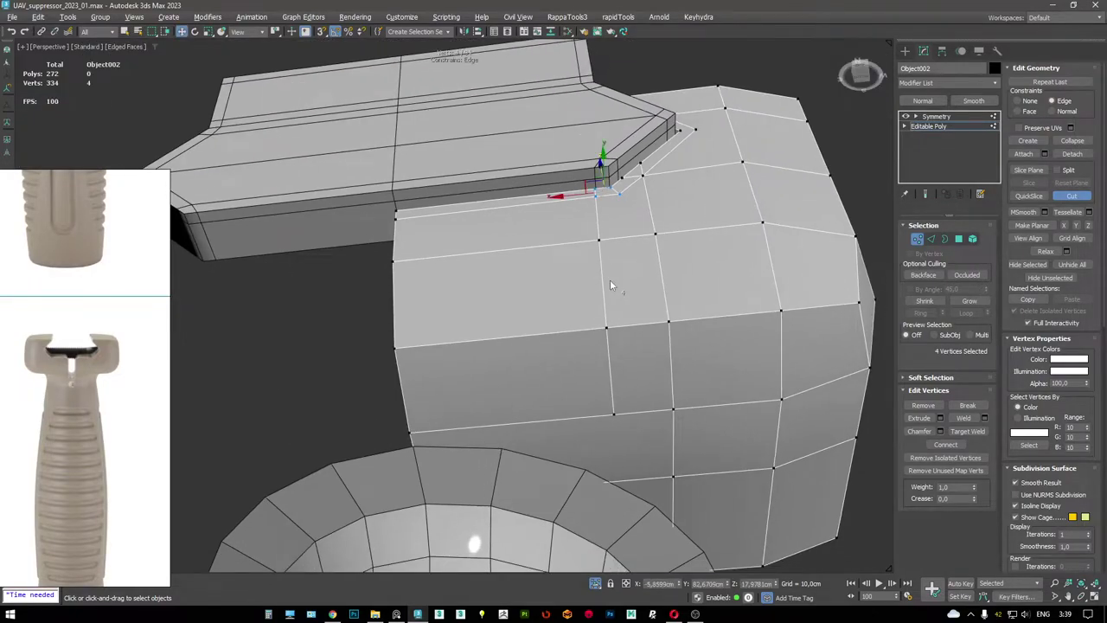
scroll(610, 279, "up", 1)
left_click(629, 168)
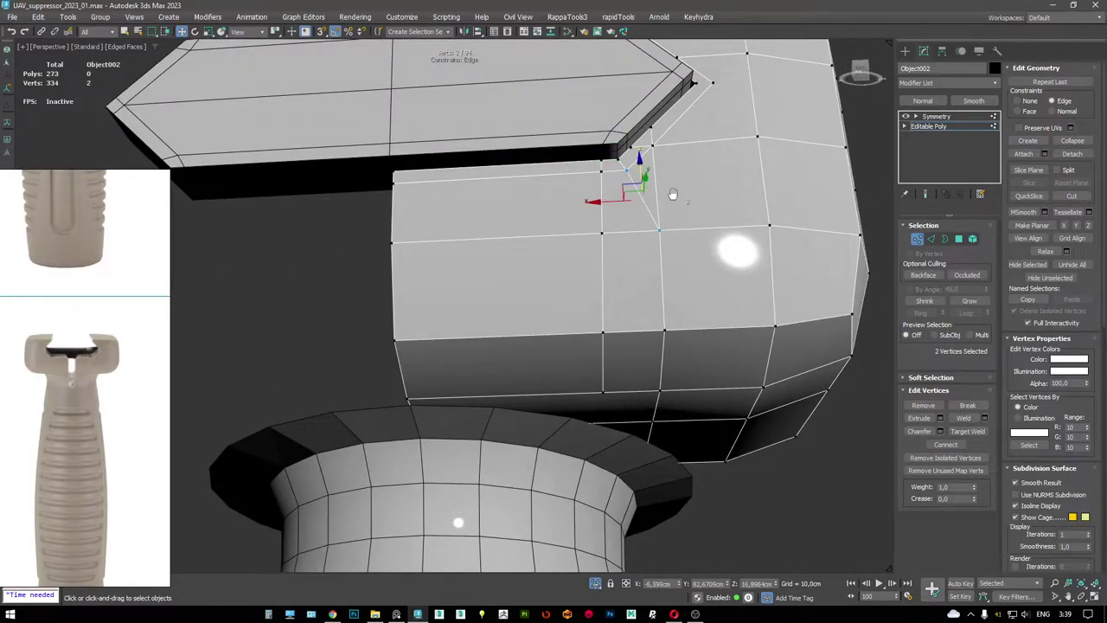
middle_click_drag(666, 194, 605, 389, "alt")
- Finish the cut from the notch tip to a point on the side face
scroll(640, 260, "up", 2)
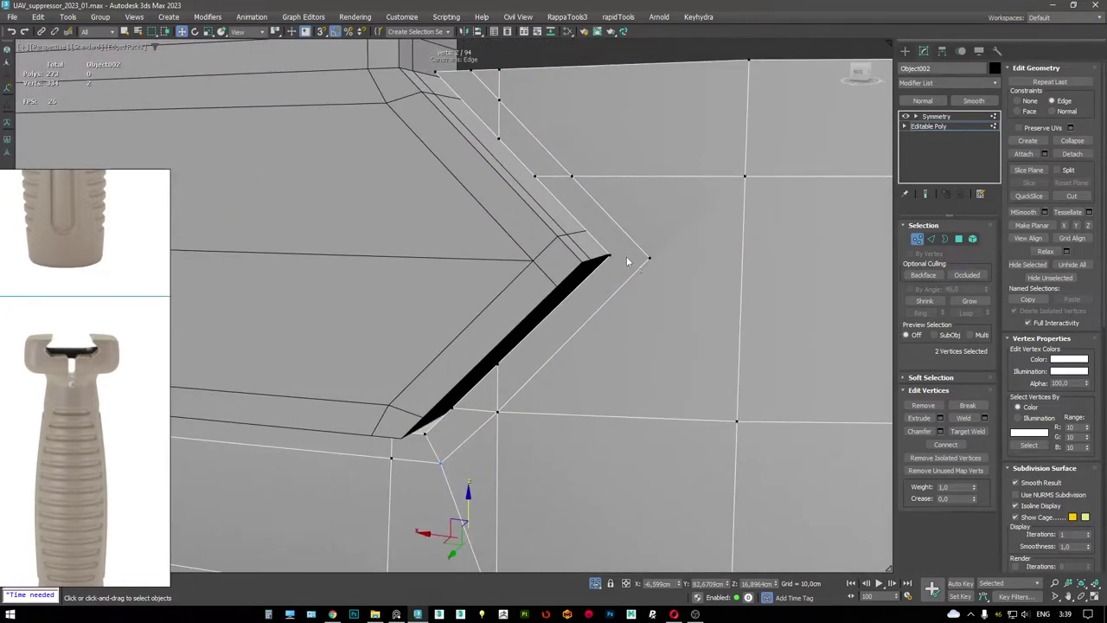
left_click(610, 257)
middle_click_drag(650, 258, 594, 270, "alt")
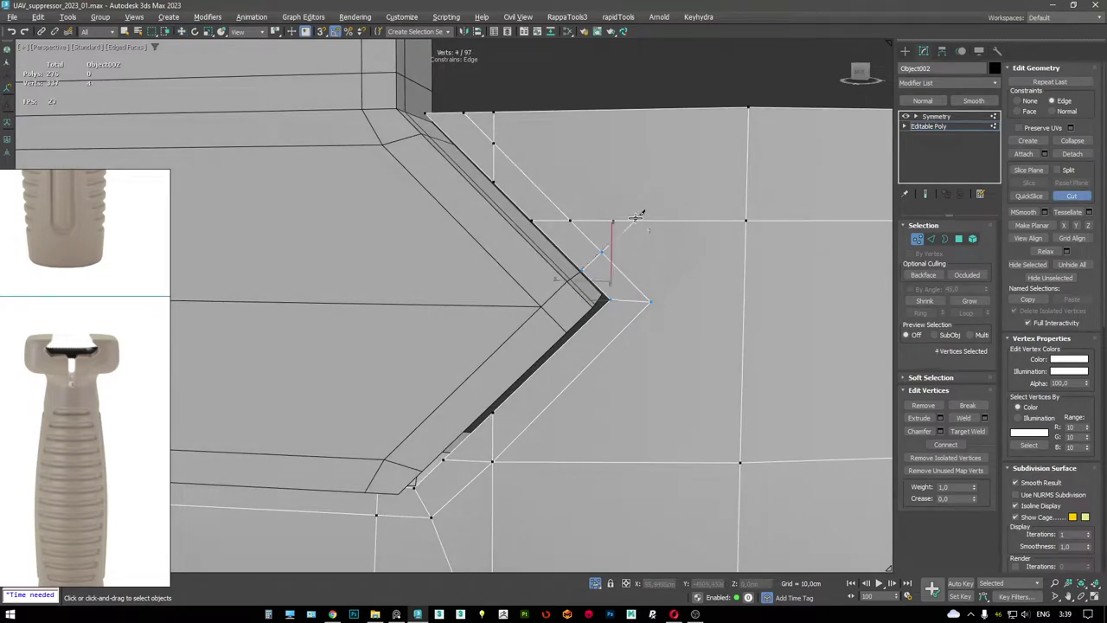
middle_click_drag(636, 215, 566, 307, "alt")
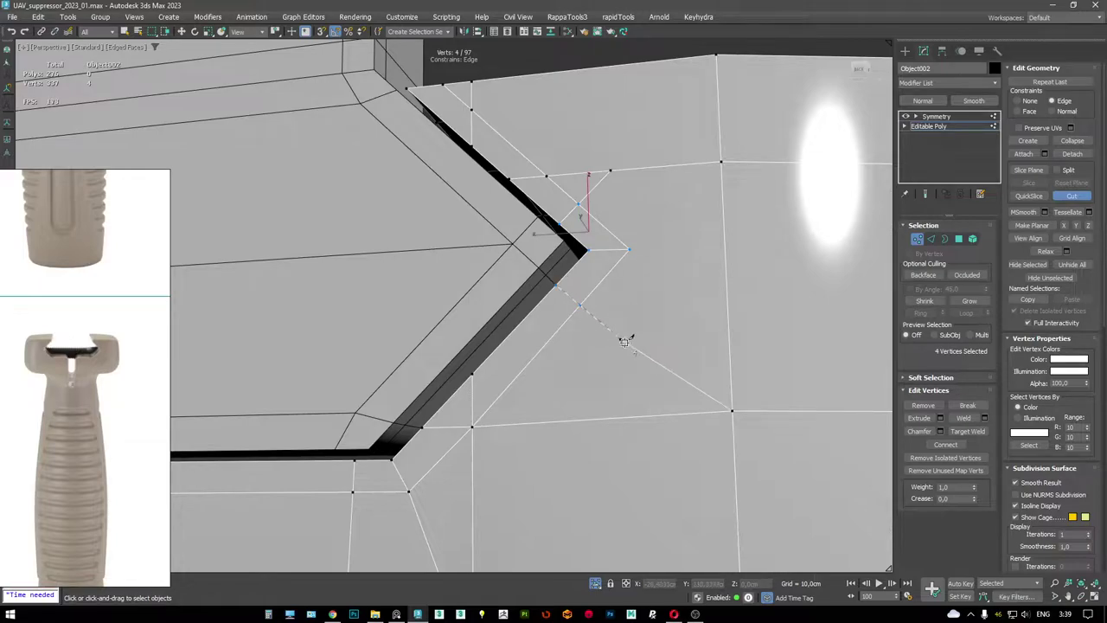
left_click(733, 407)
right_click(704, 291)
- Insert a new edge loop across the block and clear the vertex selection
scroll(527, 268, "down", 5)
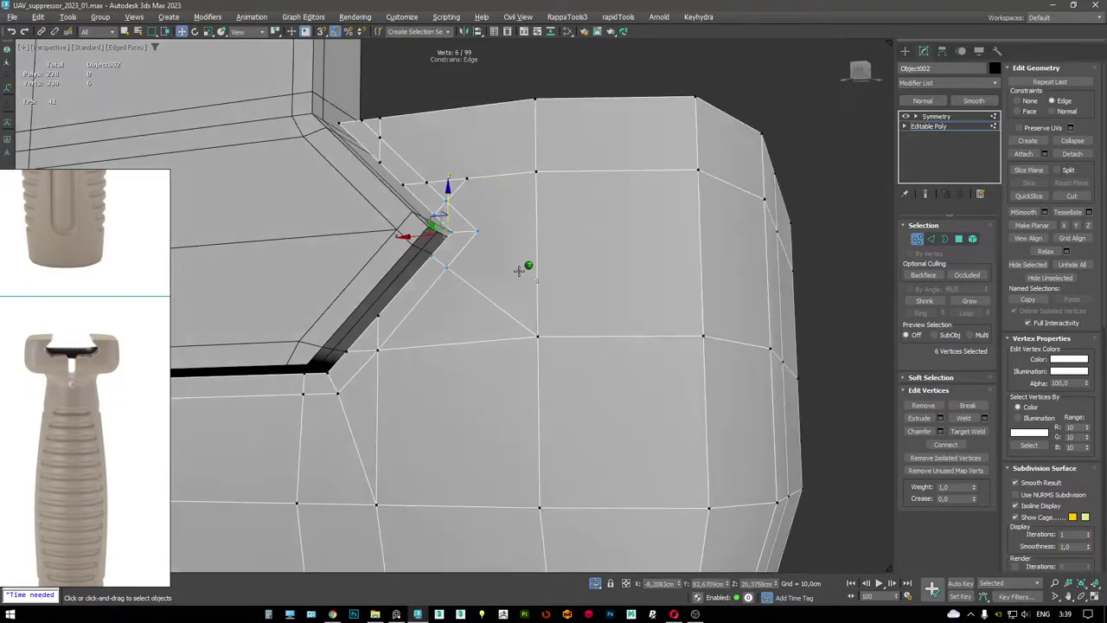
left_click(537, 256)
right_click(513, 262)
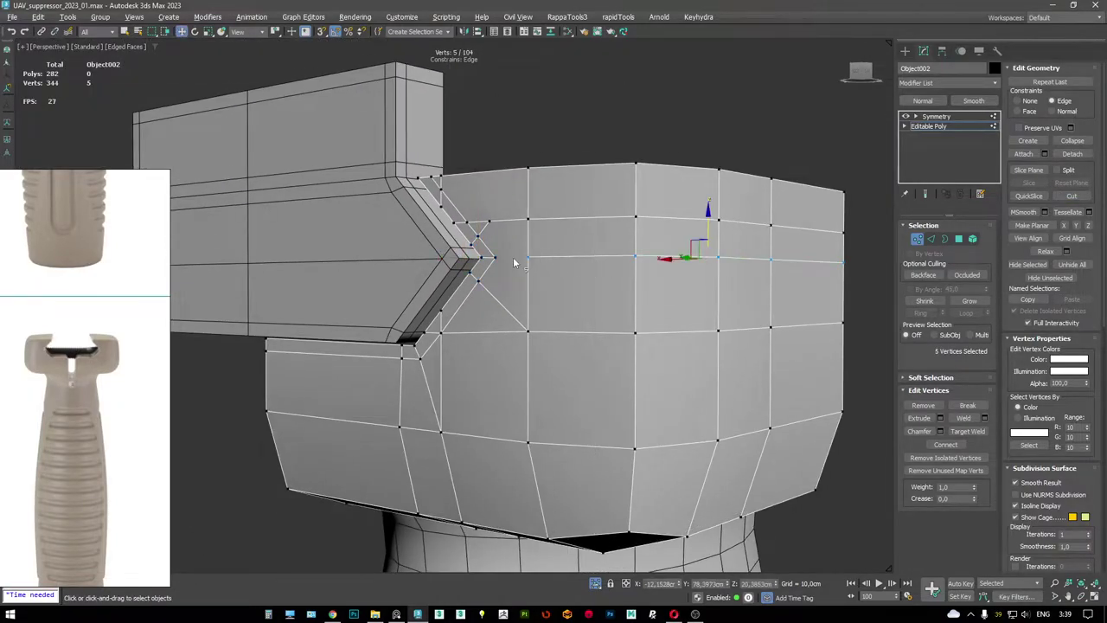
scroll(517, 256, "up", 5)
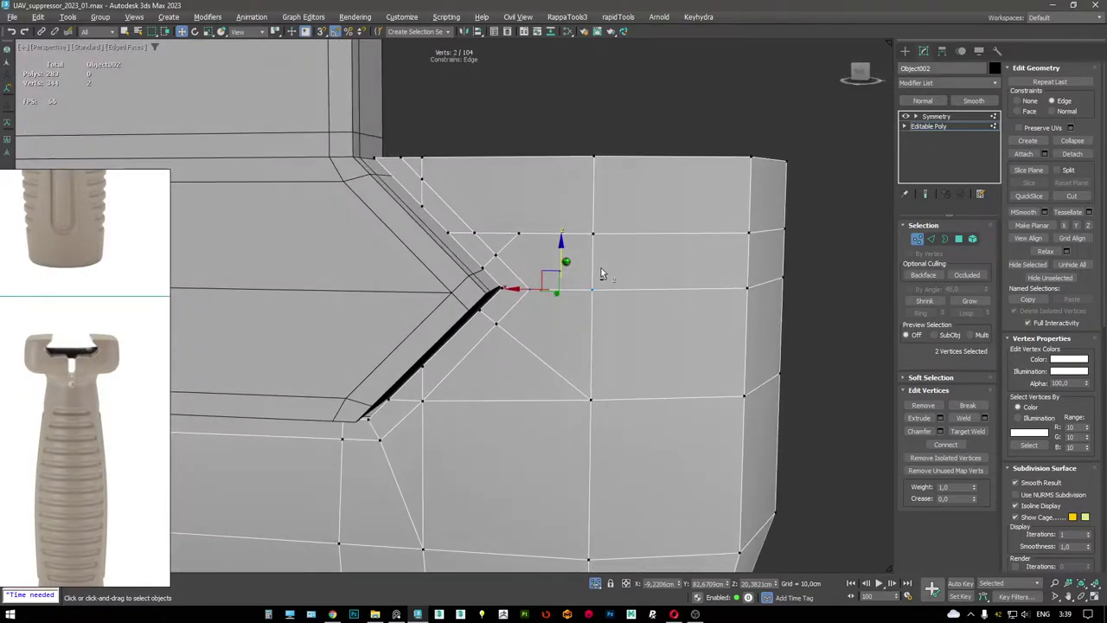
left_click(596, 150)
middle_click_drag(591, 207, 503, 247, "alt")
- Cut another edge down the corner to the block's lower edge
key("2")
key("1")
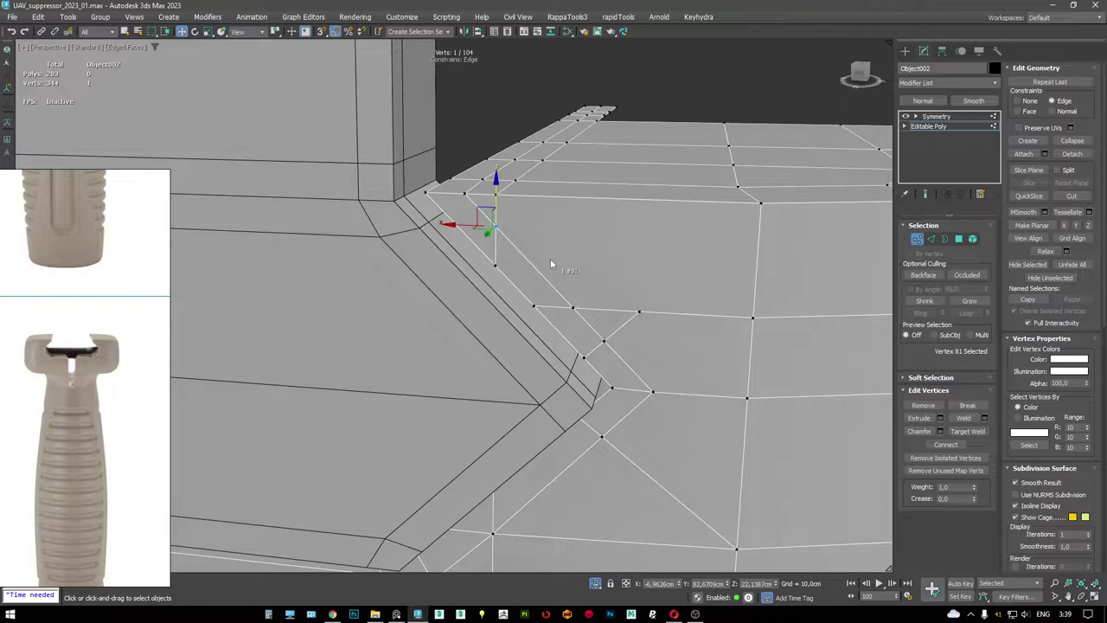
scroll(550, 260, "down", 2)
middle_click_drag(550, 261, 524, 287, "alt")
scroll(458, 207, "up", 2)
key("alt+c")
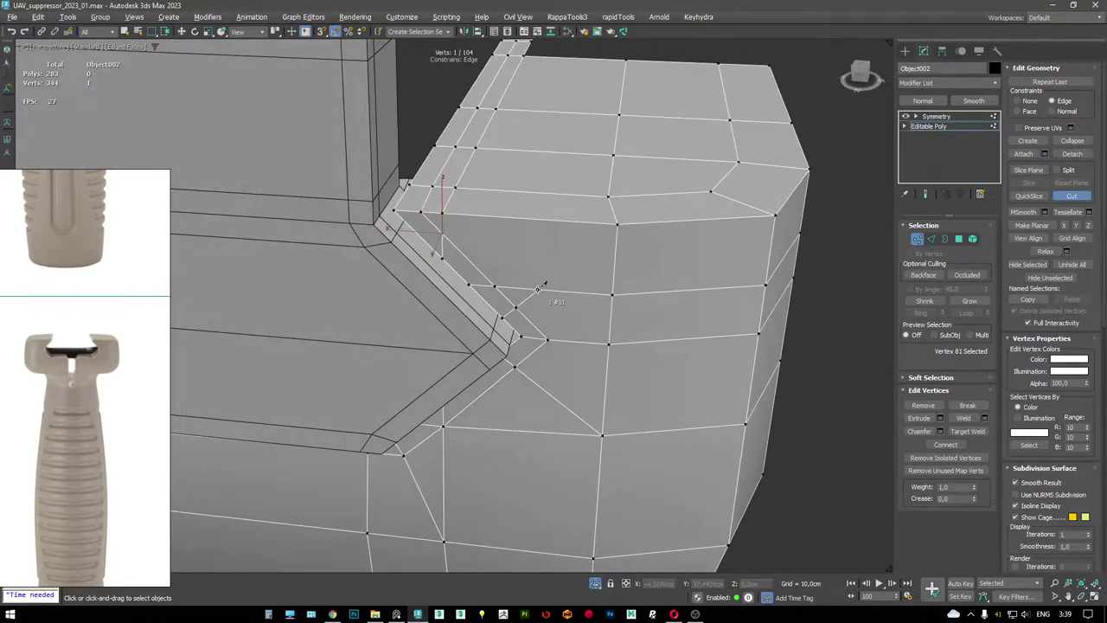
middle_click_drag(527, 216, 533, 274)
left_click(532, 235)
right_click(535, 253)
- Target Weld the stray vertex onto its neighbour
key("2")
double_click(540, 311)
key("1")
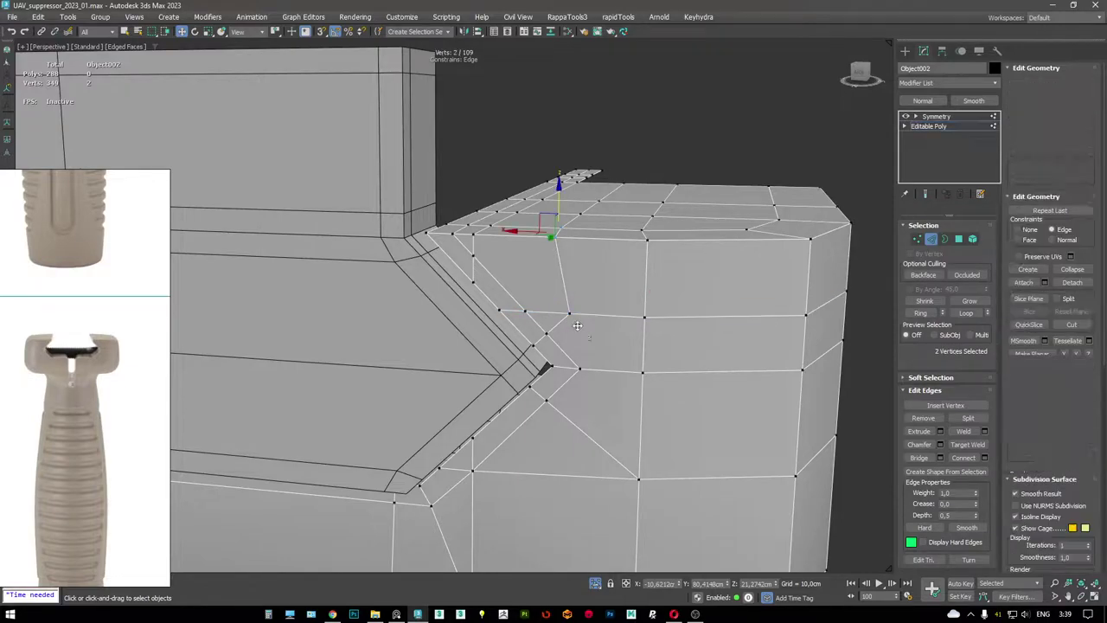
key("ctrl+w")
middle_click_drag(563, 298, 592, 263)
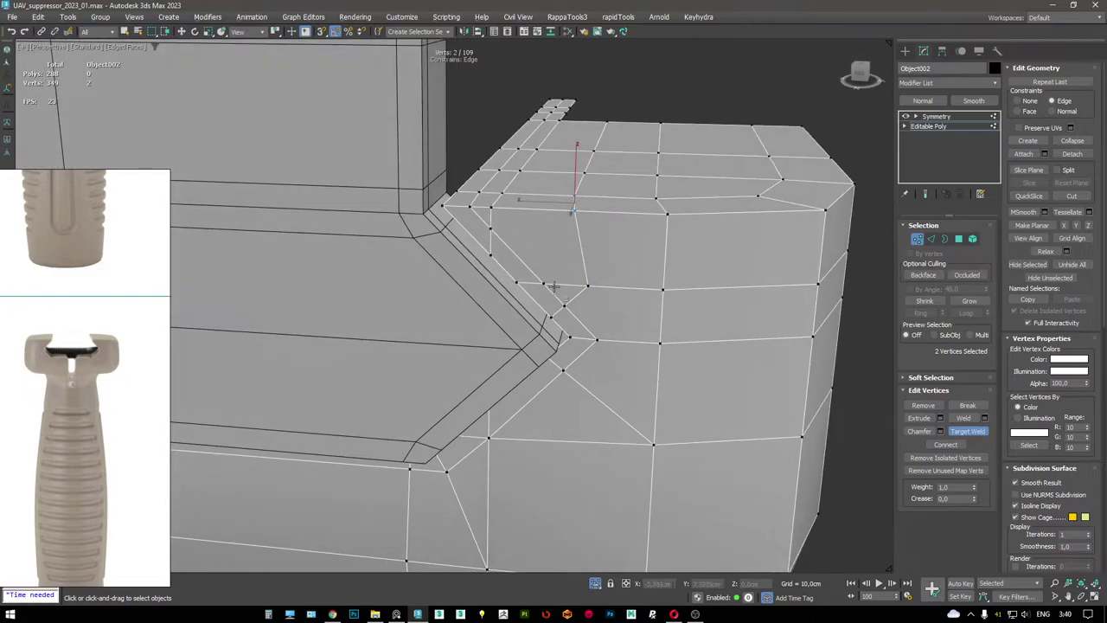
- Select the edge loop across the face and check the corner vertices in wireframe
key("w")
key("2")
double_click(558, 285)
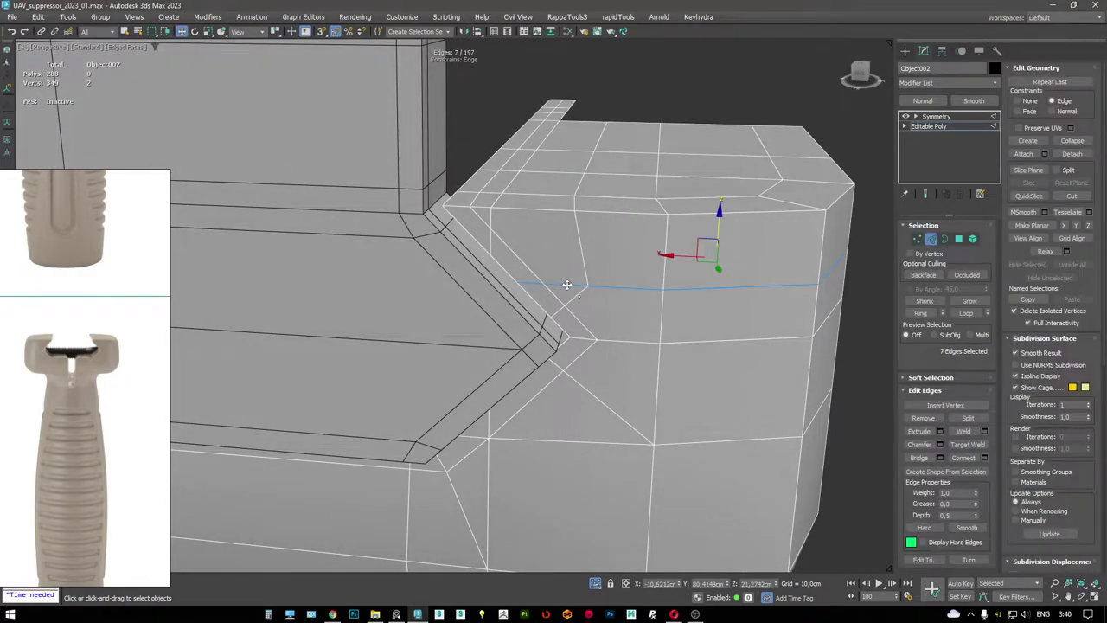
key("F3")
key("F3")
key("1")
mouse_move(616, 294)
middle_mouse_down("alt")
mouse_move(576, 259)
mouse_move(563, 257)
mouse_move(554, 275)
mouse_move(554, 257)
mouse_move(556, 267)
middle_mouse_up("alt")
key("ctrl+shift+w")
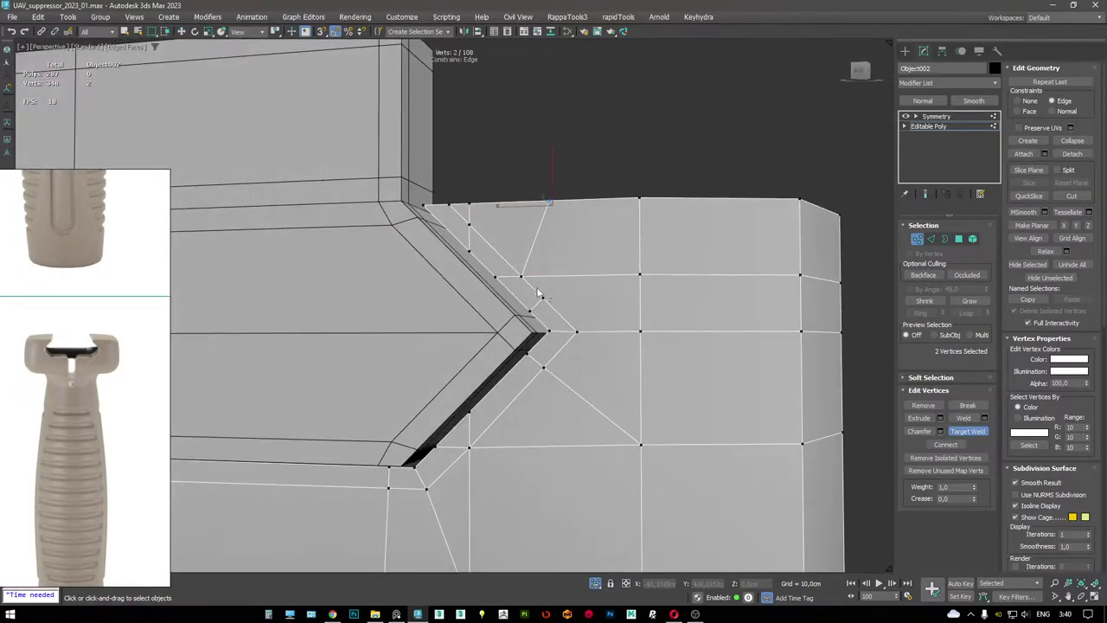
- Remove the unwanted edge at the notch corner
key("w")
key("2")
key("F3")
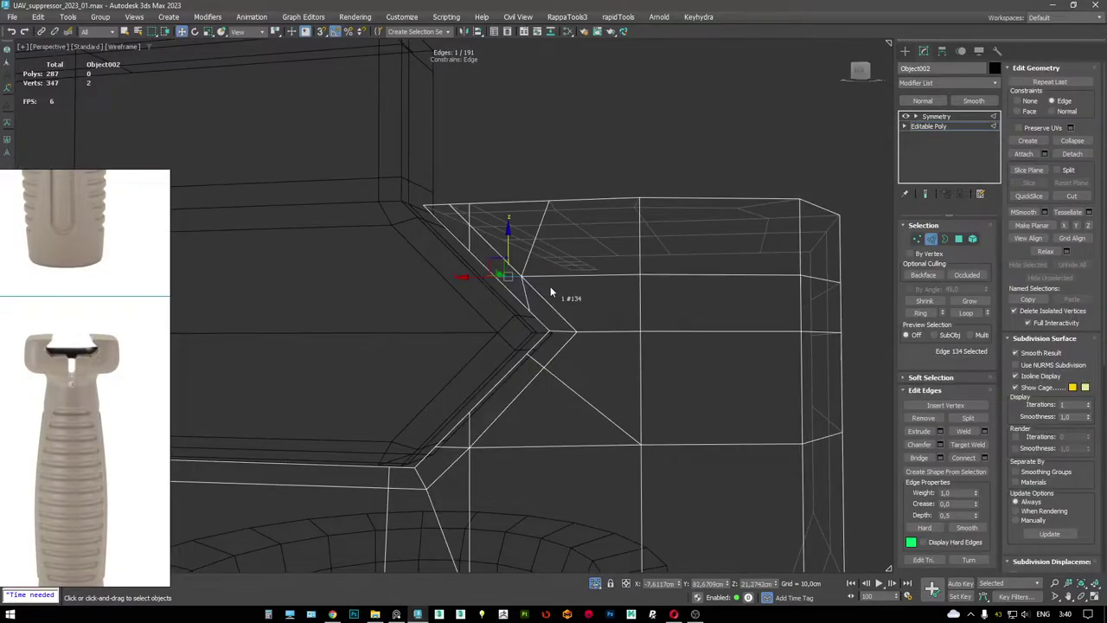
key("ctrl+BackSpace")
key("F3")
mouse_move(532, 283)
middle_mouse_down("alt")
mouse_move(540, 317)
mouse_move(553, 308)
mouse_move(548, 290)
mouse_move(562, 315)
mouse_move(527, 301)
mouse_move(534, 326)
middle_mouse_up("alt")
scroll(519, 286, "up", 2)
- Start another cut at the corner and review its top faces in wireframe
key("1")
key("alt+c")
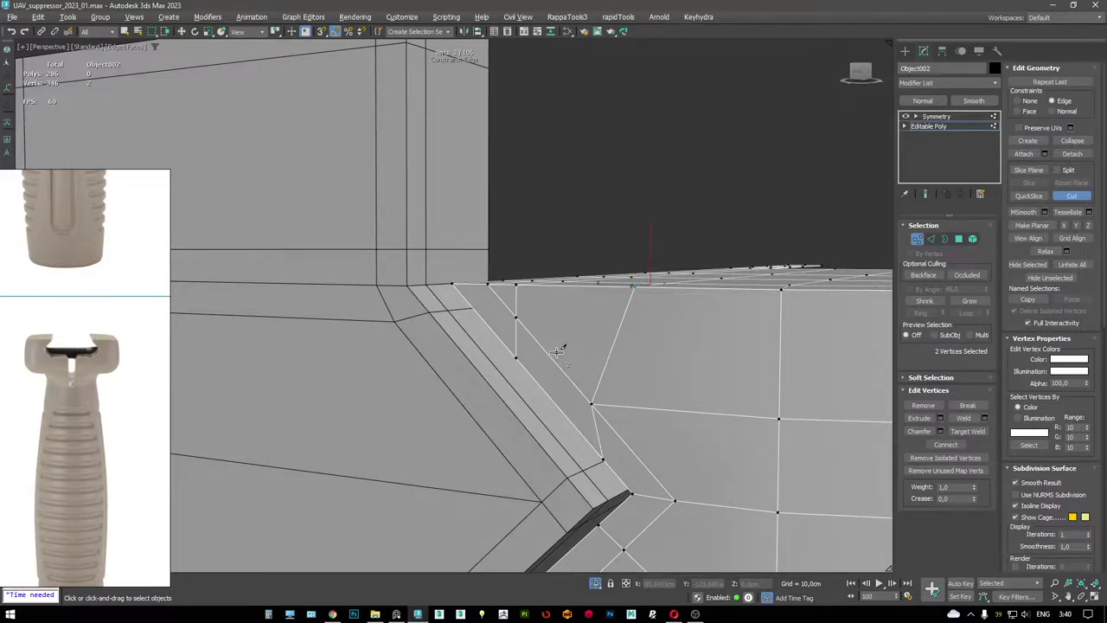
middle_click_drag(558, 351, 578, 366, "alt")
key("2")
key("w")
key("F3")
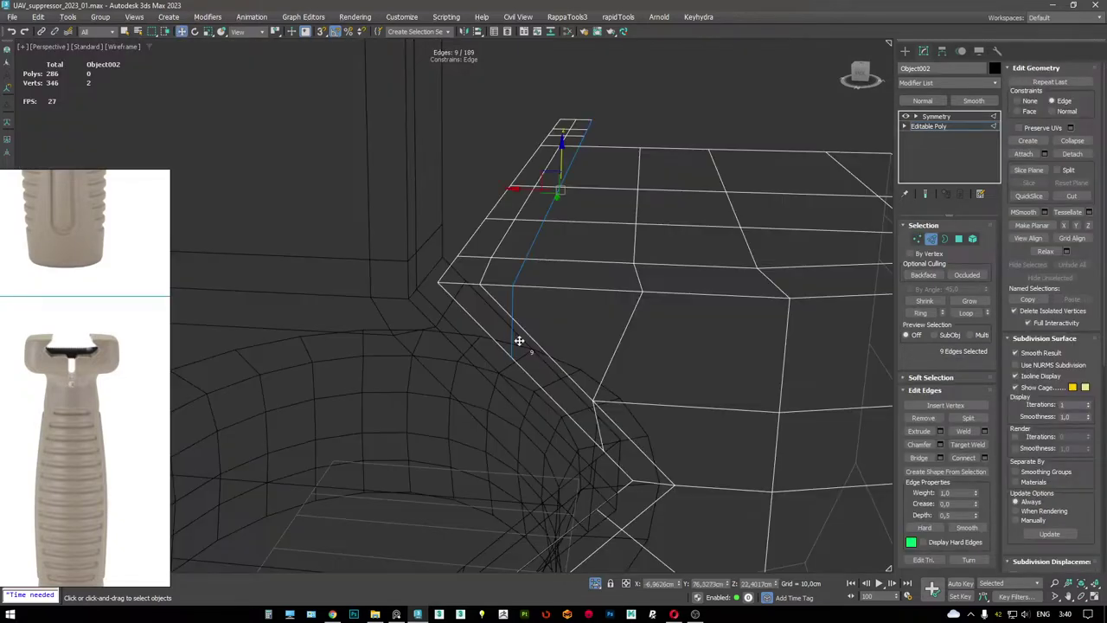
key("F3")
- Narrow the edge selection to the four lower edges at the corner
mouse_move(519, 339)
middle_mouse_down("alt")
mouse_move(553, 351)
mouse_move(556, 365)
middle_mouse_up("alt")
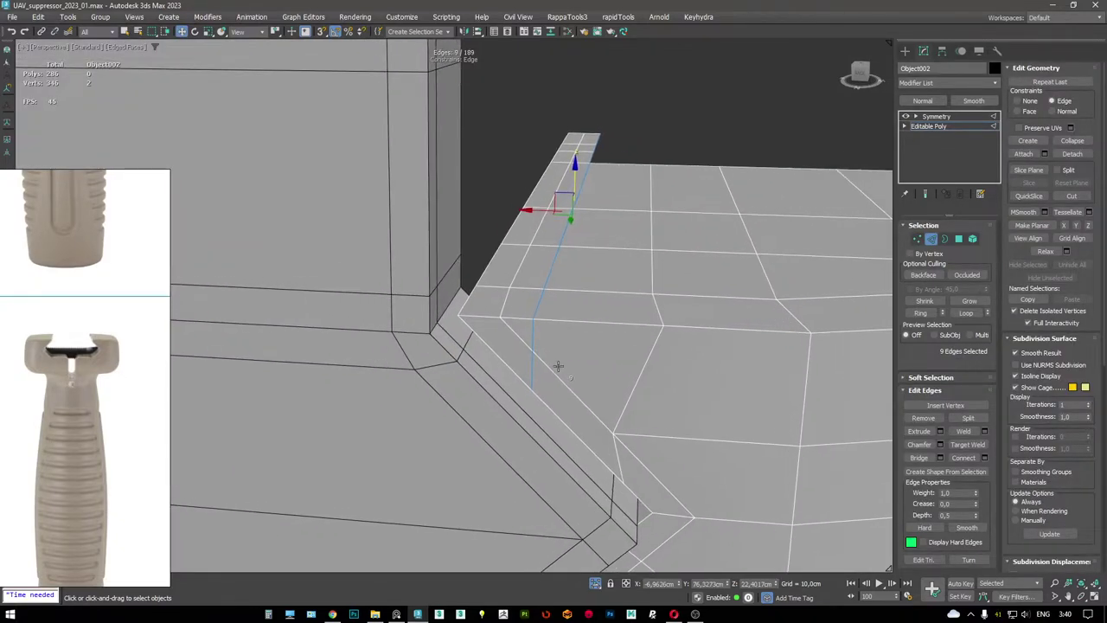
left_click_drag(660, 203, 519, 173, "alt")
key("F3")
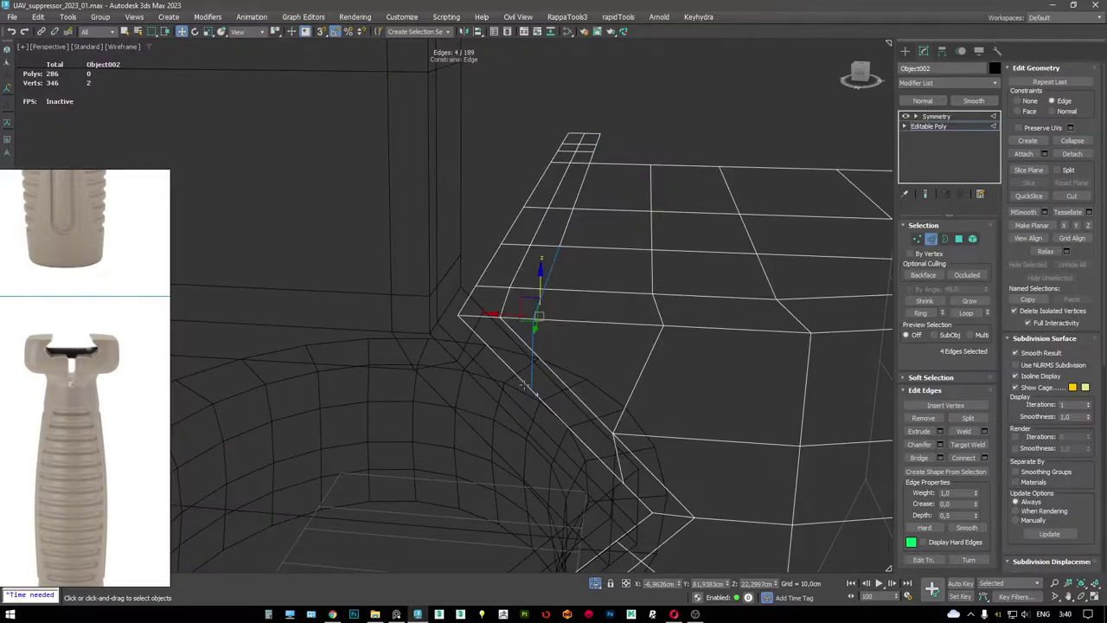
mouse_move(519, 173)
middle_mouse_down("alt")
mouse_move(524, 405)
mouse_move(564, 365)
middle_mouse_up("alt")
key("F3")
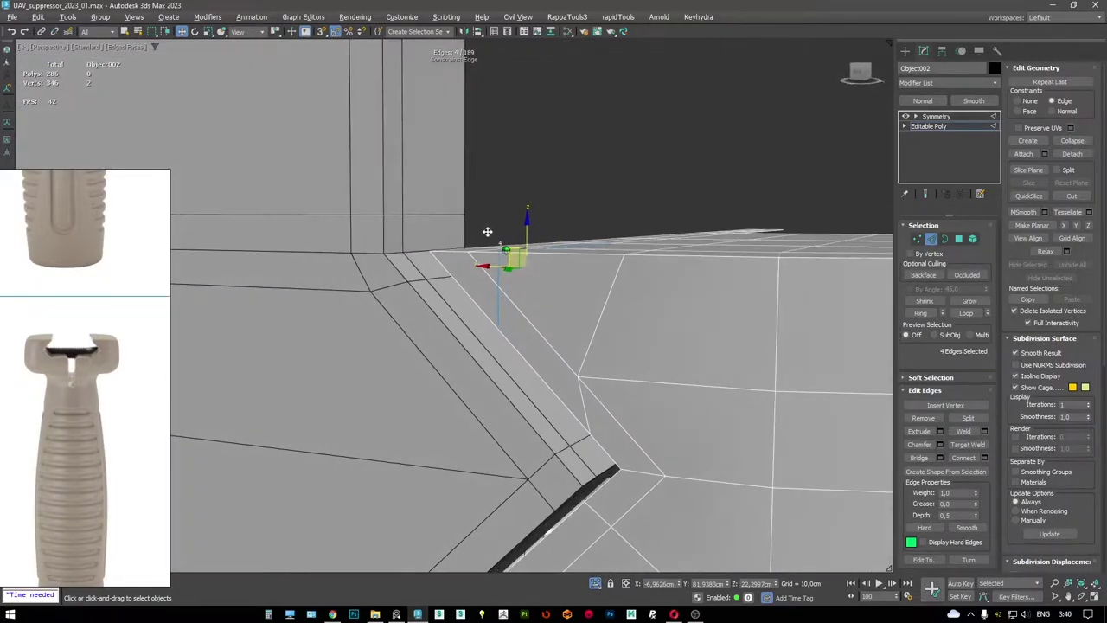
- Select and remove the stray edges left at the corner
key("1")
key("alt+c")
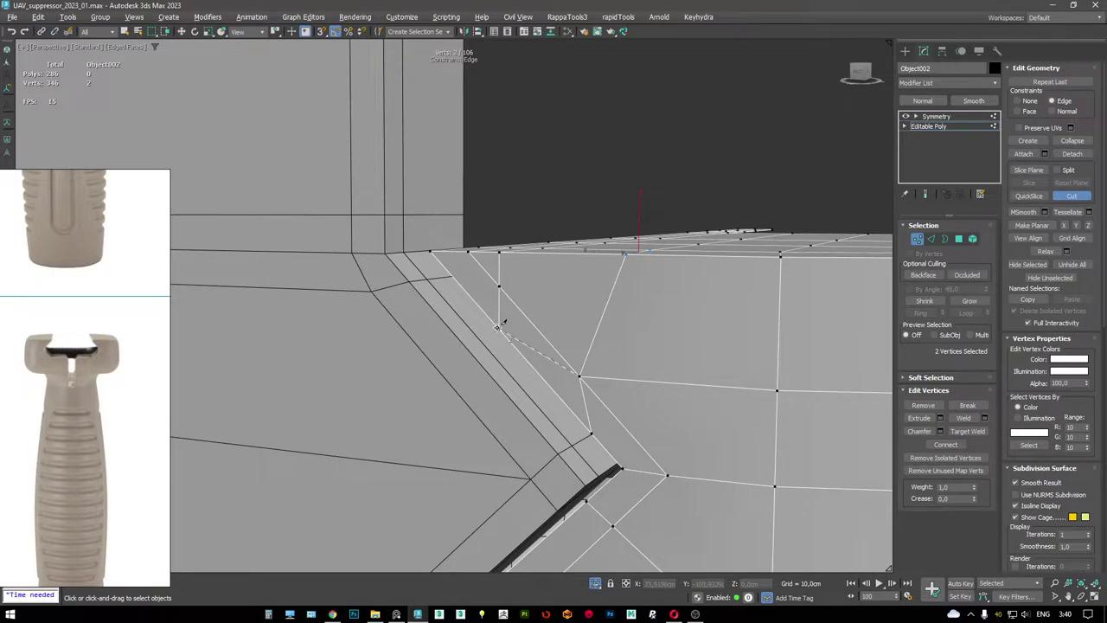
middle_click_drag(518, 324, 584, 447, "alt")
key("2")
key("w")
double_click(519, 355)
key("F3")
left_click(499, 346)
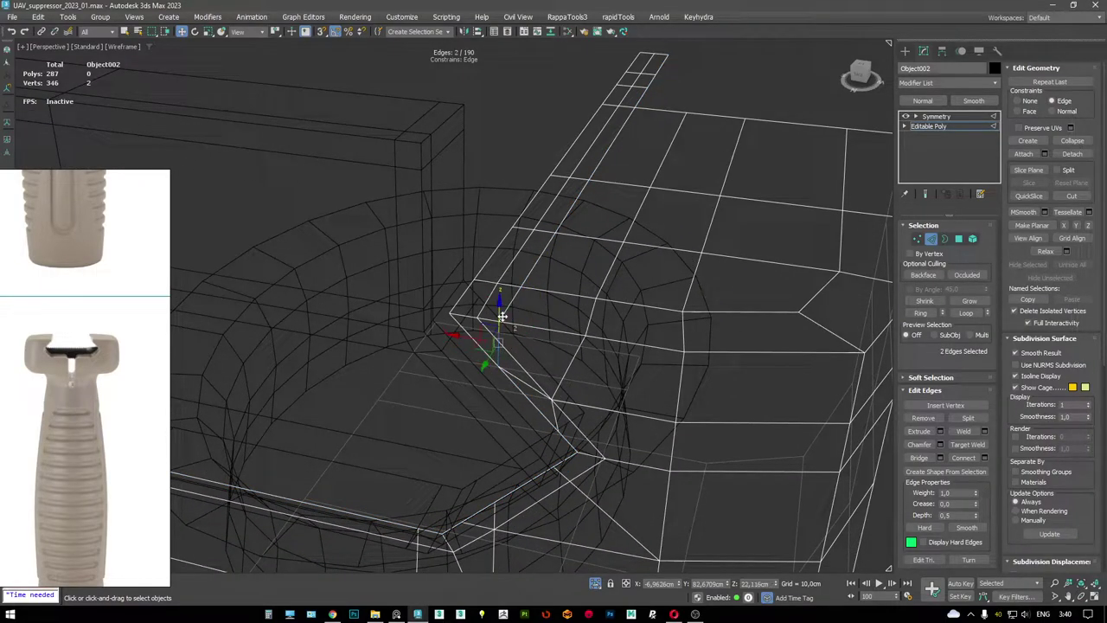
key("F3")
key("ctrl+BackSpace")
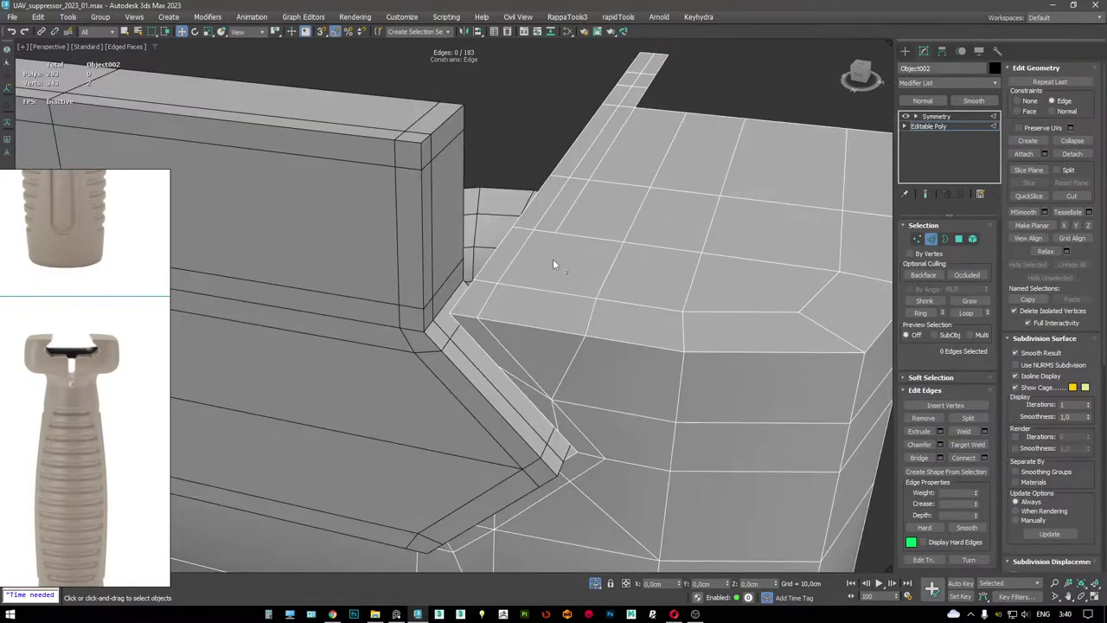
- Return to the Symmetry level and add TurboSmooth on top of the mount
middle_click_drag(553, 259, 644, 223, "alt")
key("1")
key("ctrl+shift+w")
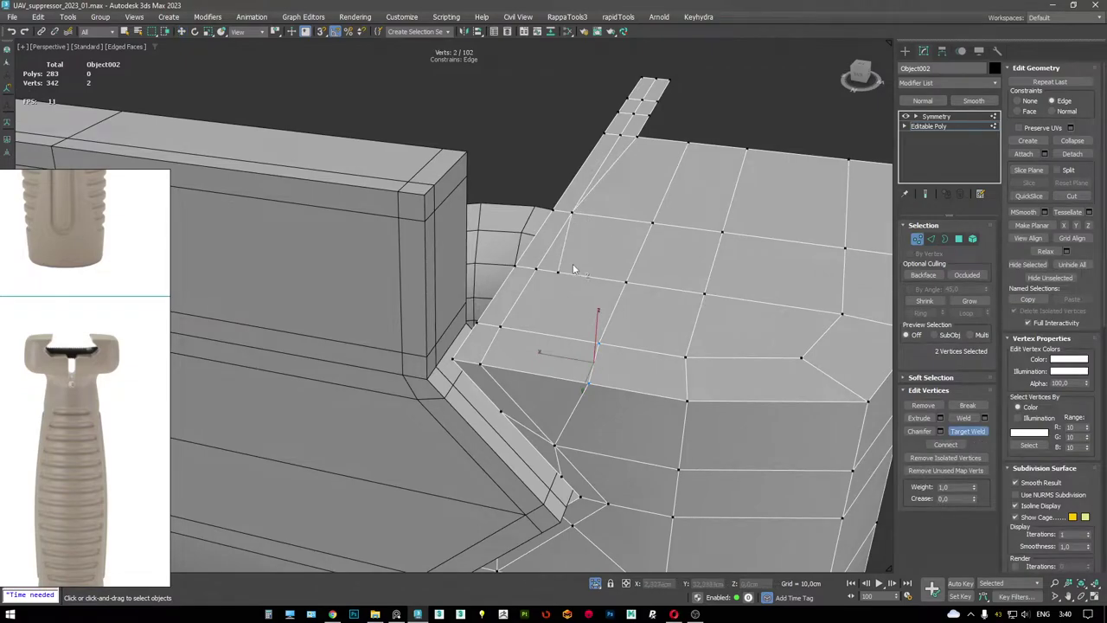
left_click(947, 118)
mouse_move(657, 277)
middle_mouse_down("alt")
mouse_move(606, 251)
mouse_move(623, 222)
mouse_move(654, 239)
mouse_move(639, 254)
middle_mouse_up("alt")
right_click(623, 221)
left_click(597, 206)
key("F4")
scroll(655, 240, "up", 5)
- Inspect the smoothed notch with the edge overlay, then return to the base poly mesh
key("F4")
scroll(639, 254, "down", 3)
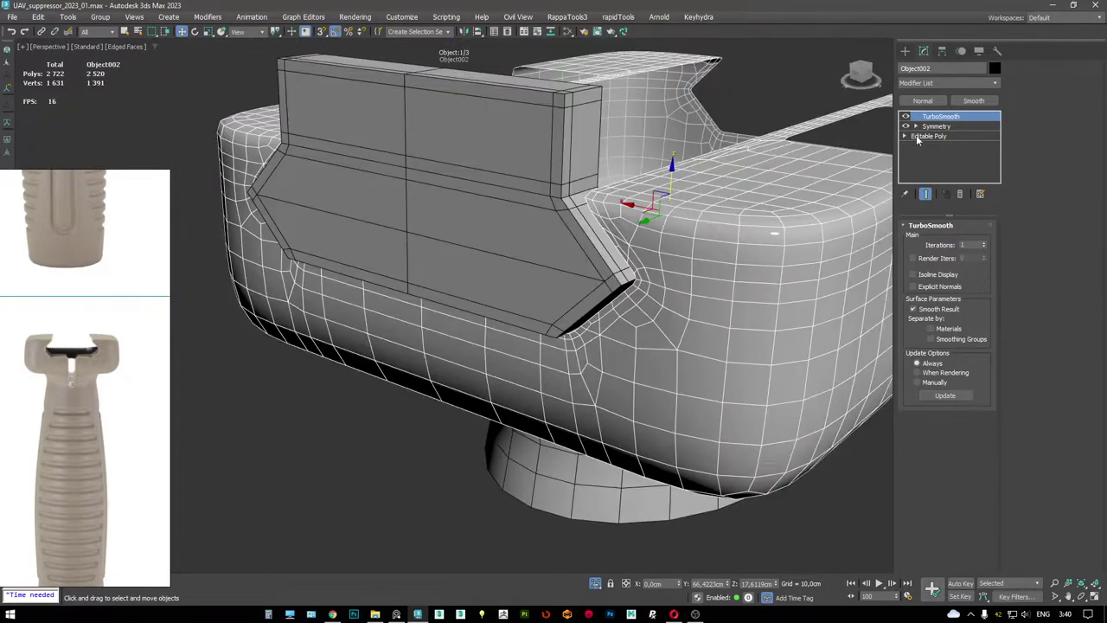
mouse_move(710, 260)
middle_mouse_down("alt")
mouse_move(718, 255)
mouse_move(692, 285)
middle_mouse_up("alt")
key("F4")
scroll(716, 256, "up", 3)
key("F4")
key("F4")
left_click(928, 136)
key("F4")
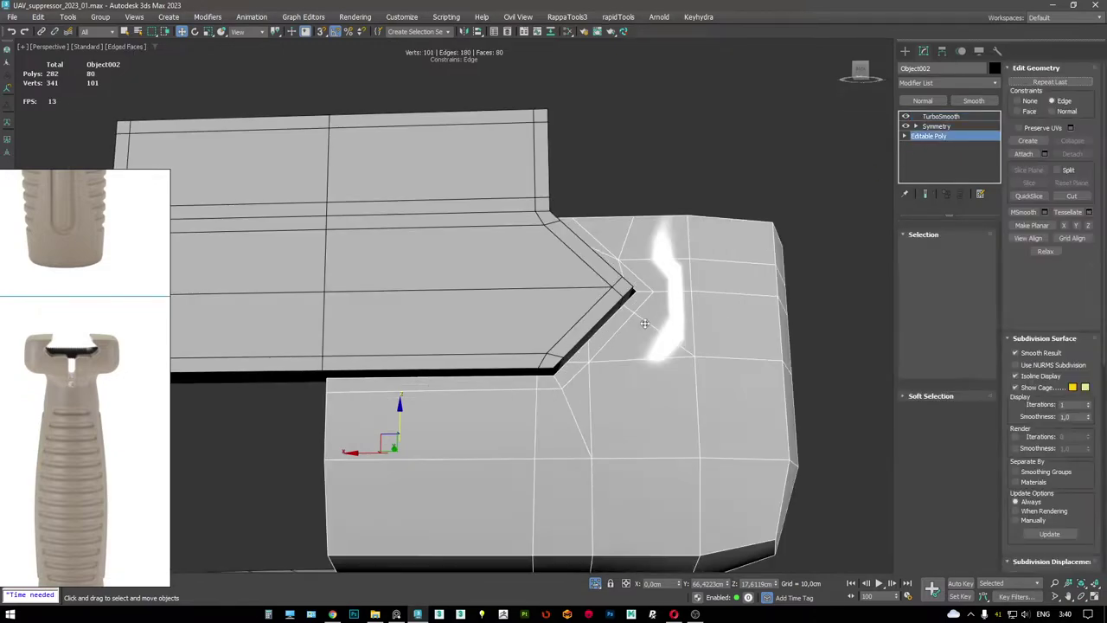
key("F4")
key("F4")
scroll(637, 328, "down", 3)
middle_click_drag(638, 321, 575, 292, "alt")
- Lower the edge loop on the mount block's top
key("1")
key("2")
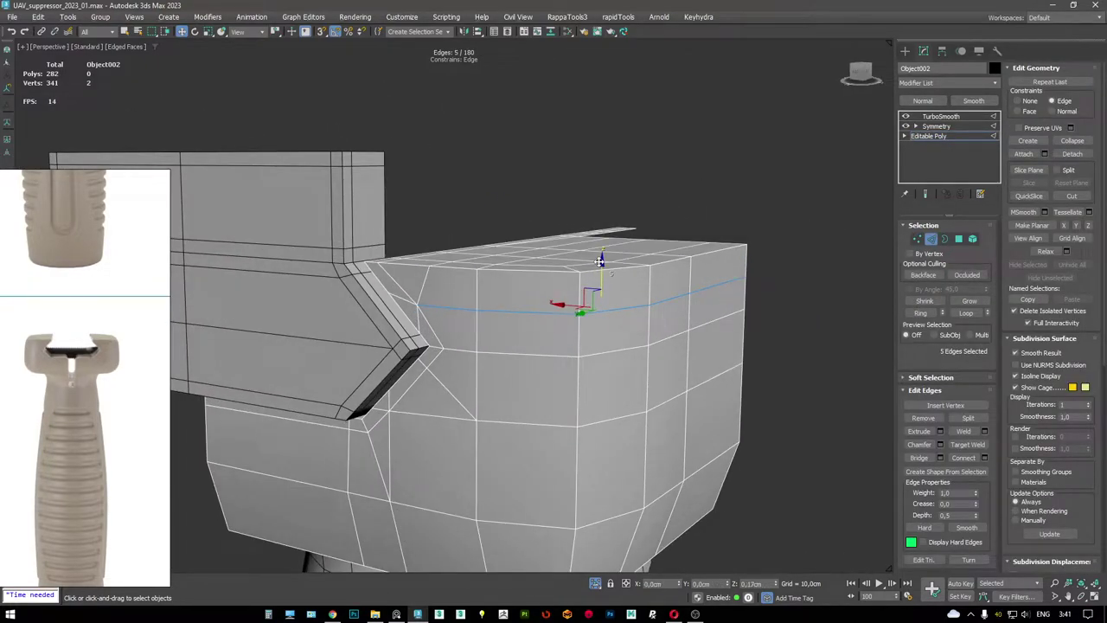
left_click_drag(594, 265, 601, 271)
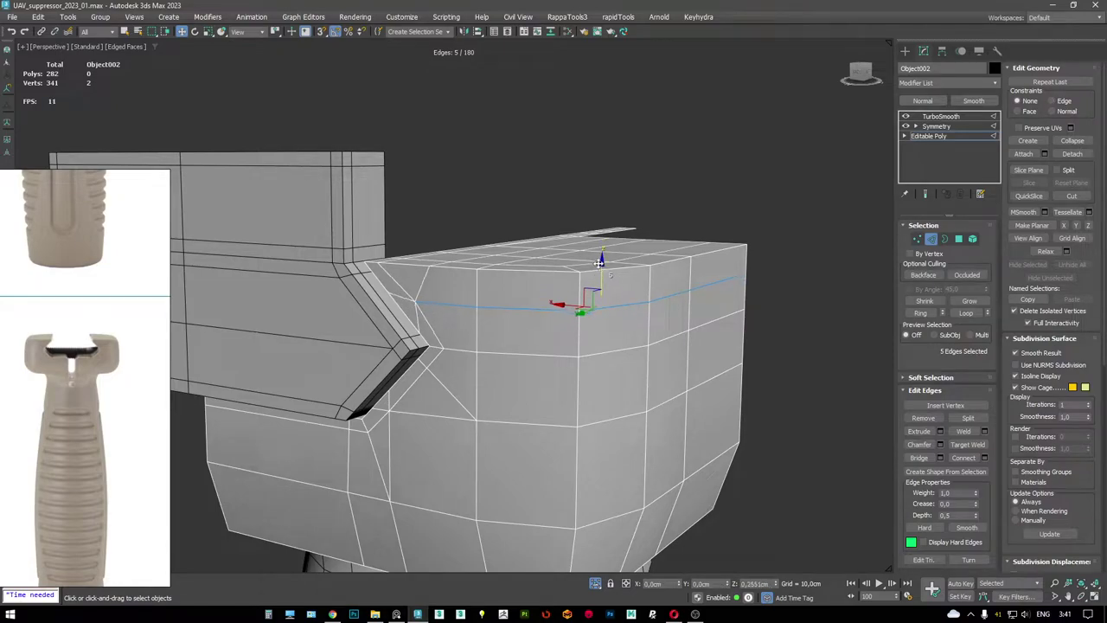
middle_click_drag(598, 261, 531, 338, "alt")
- Cut a new edge at the chevron corner and select it
key("1")
key("alt+c")
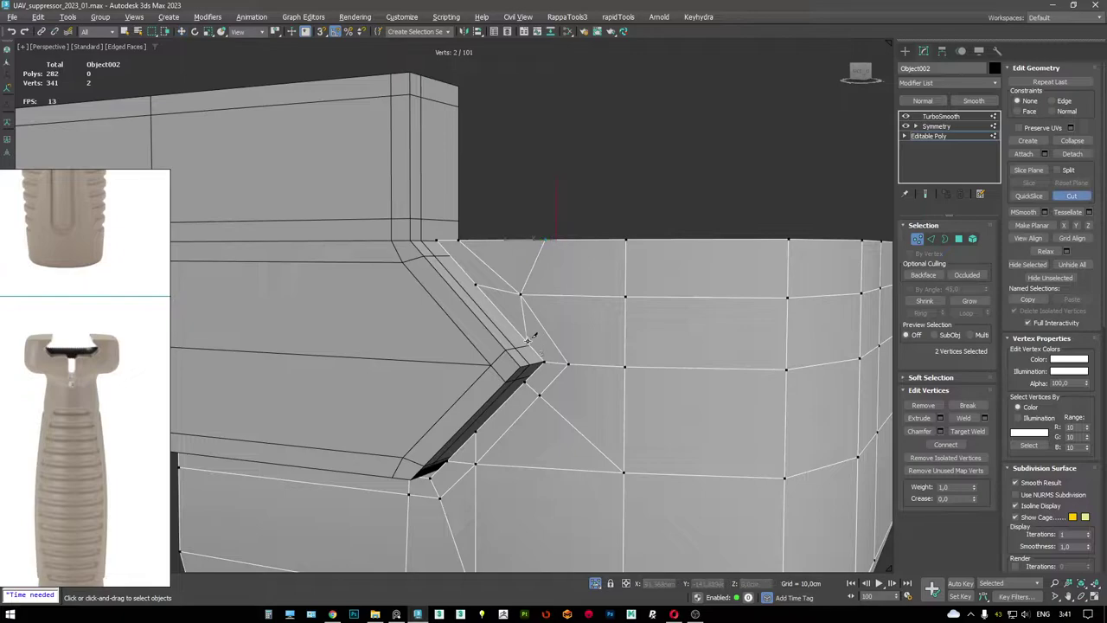
scroll(554, 306, "up", 2)
key("2")
key("w")
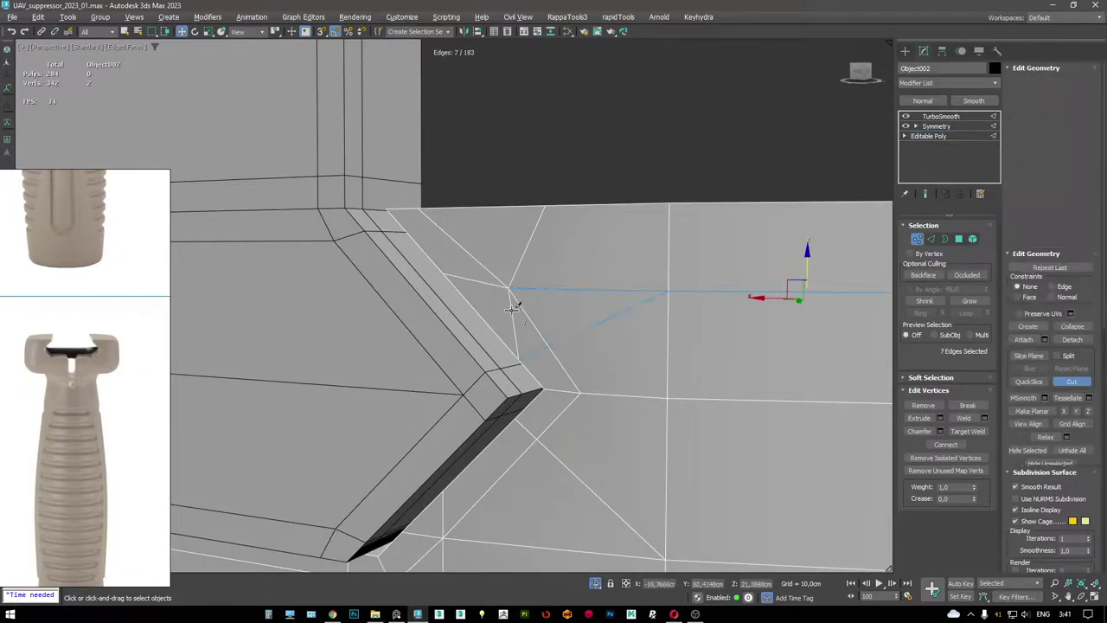
left_click(524, 320)
- Slide the chevron's upper corner vertex up and left along its edge
scroll(668, 346, "down", 2)
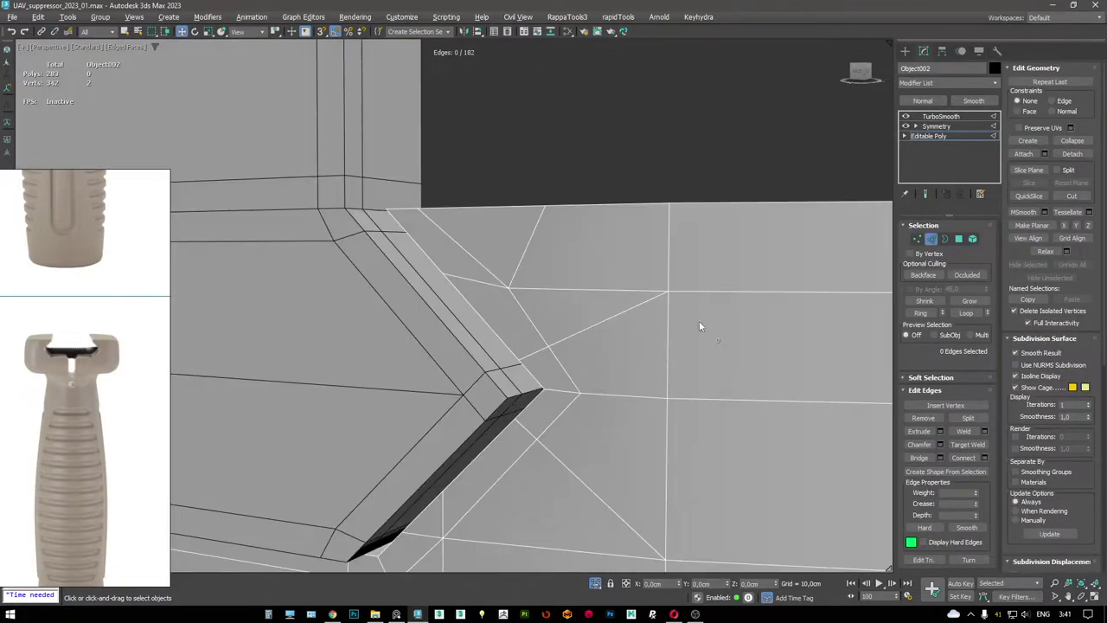
middle_click_drag(701, 324, 519, 381, "alt")
double_click(558, 259)
key("1")
left_click(509, 379)
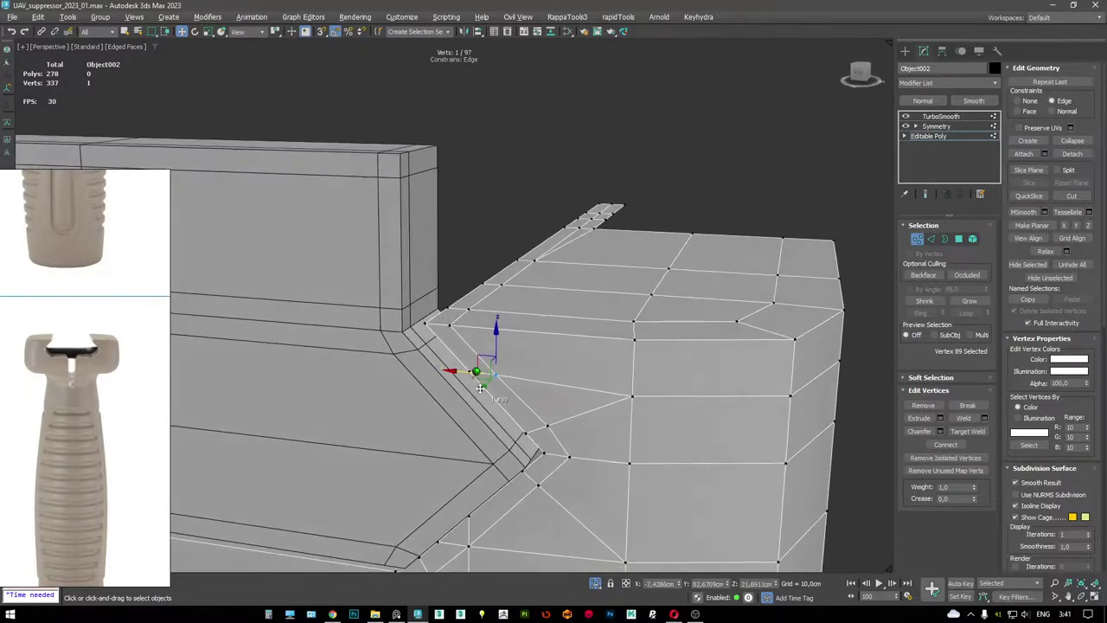
middle_click_drag(466, 370, 468, 374, "alt")
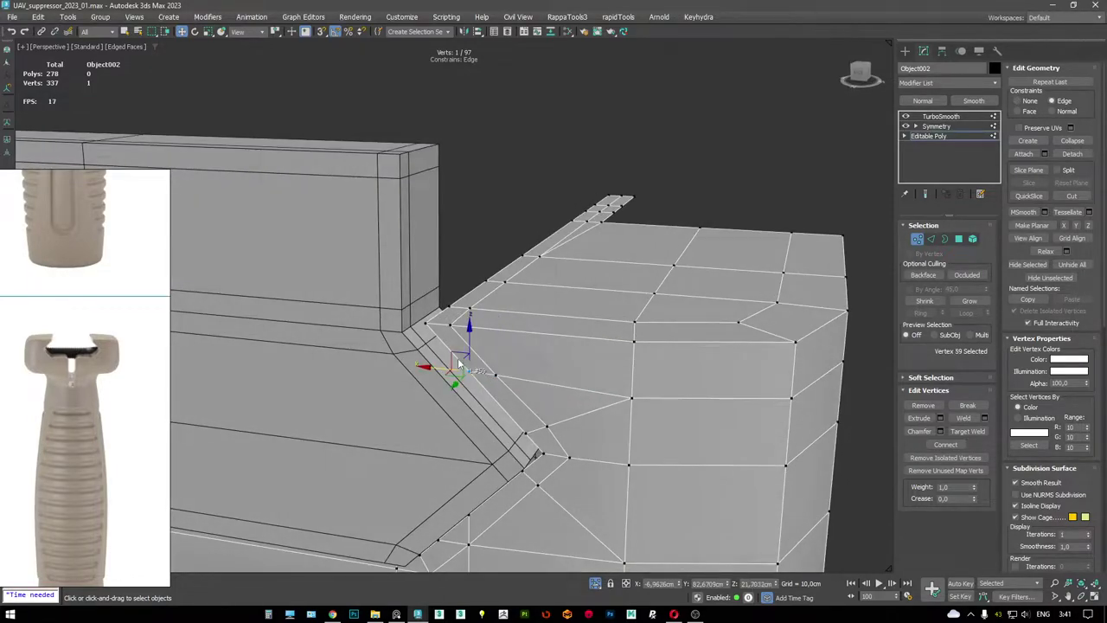
left_click_drag(454, 347, 448, 342)
- Preview the TurboSmooth-smoothed block, then go back to editing the base mesh
left_click(933, 136)
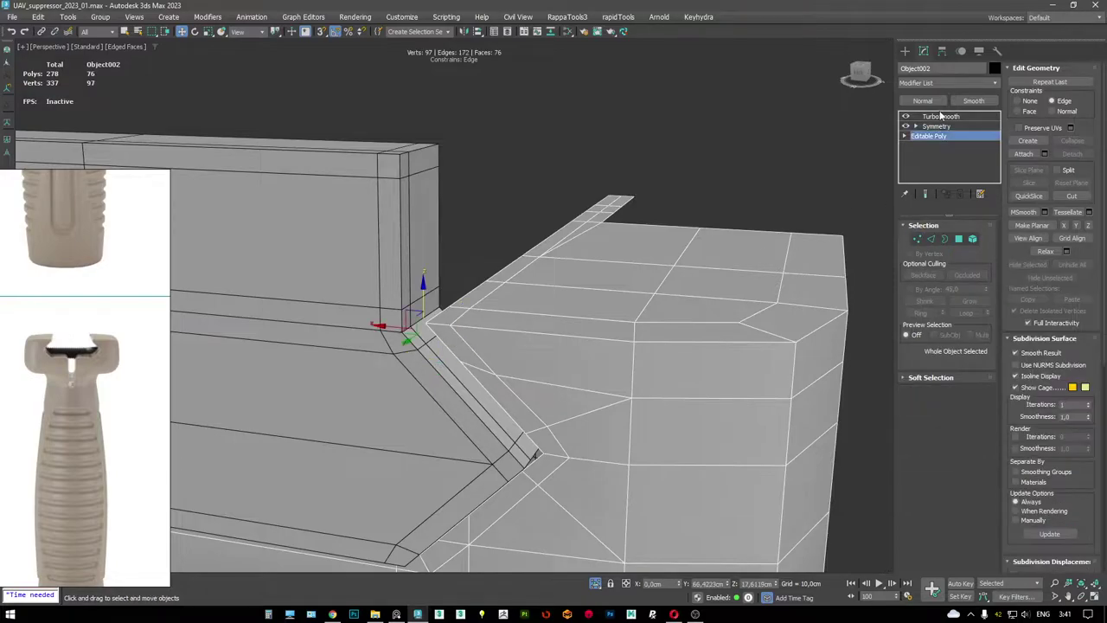
key("F4")
left_click(940, 116)
mouse_move(554, 346)
middle_mouse_down("alt")
mouse_move(527, 325)
mouse_move(646, 317)
middle_mouse_up("alt")
scroll(527, 326, "down", 5)
key("F4")
left_click(957, 139)
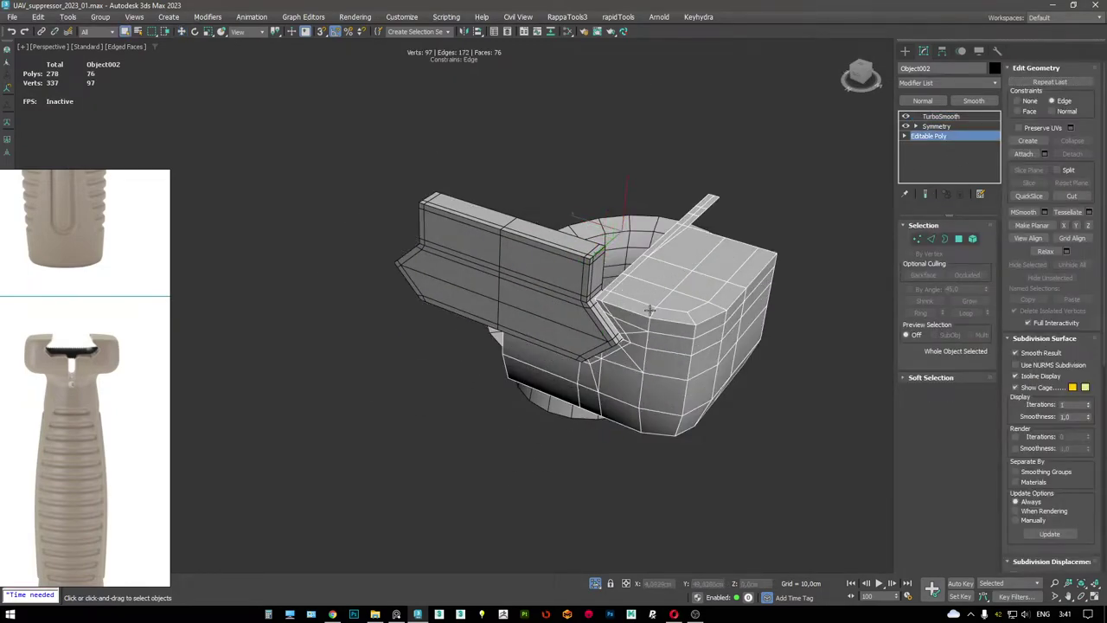
- Select and remove the nine stray edges along the opening's rim
scroll(675, 294, "up", 5)
scroll(675, 294, "down", 5)
middle_click_drag(688, 297, 667, 396, "alt")
key("w")
key("2")
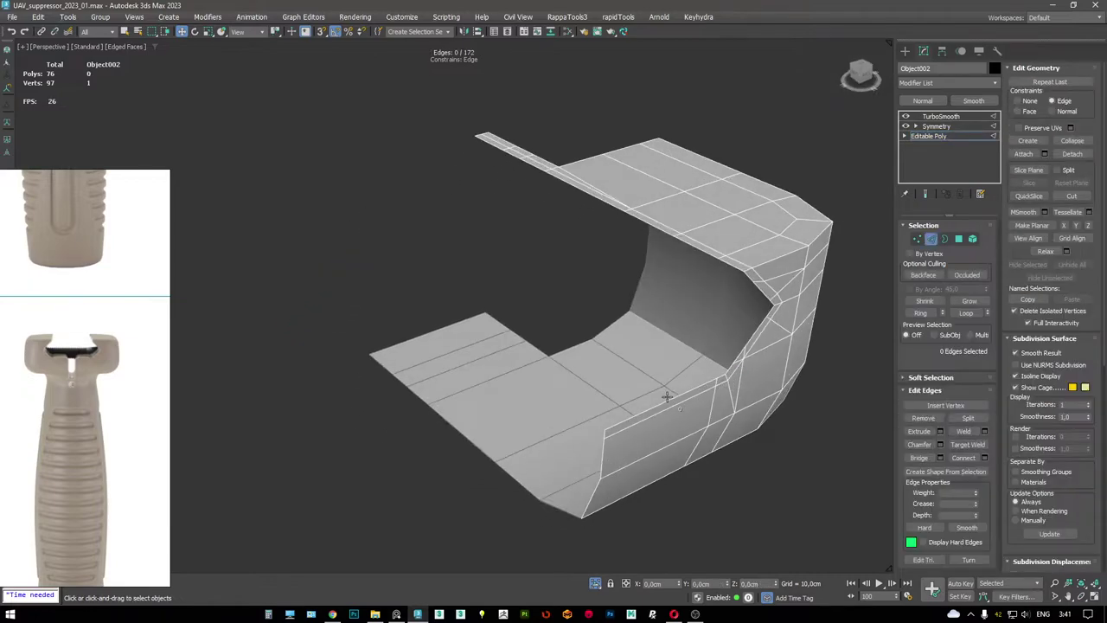
double_click(667, 396)
key("F3")
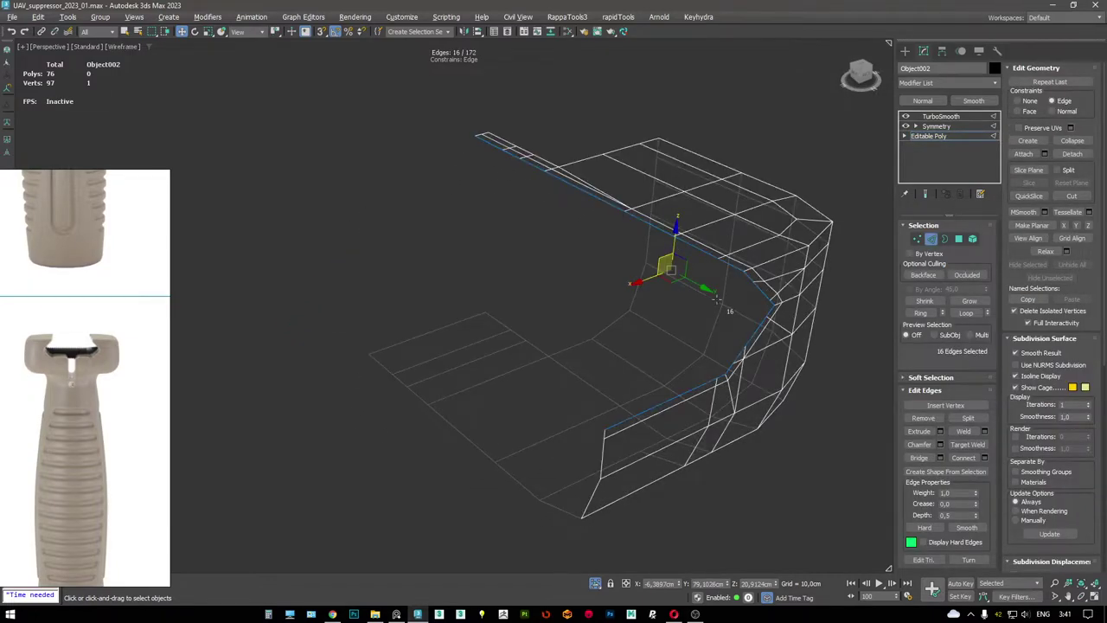
left_click_drag(426, 124, 428, 125, "alt")
middle_click_drag(428, 125, 788, 298, "alt")
key("F3")
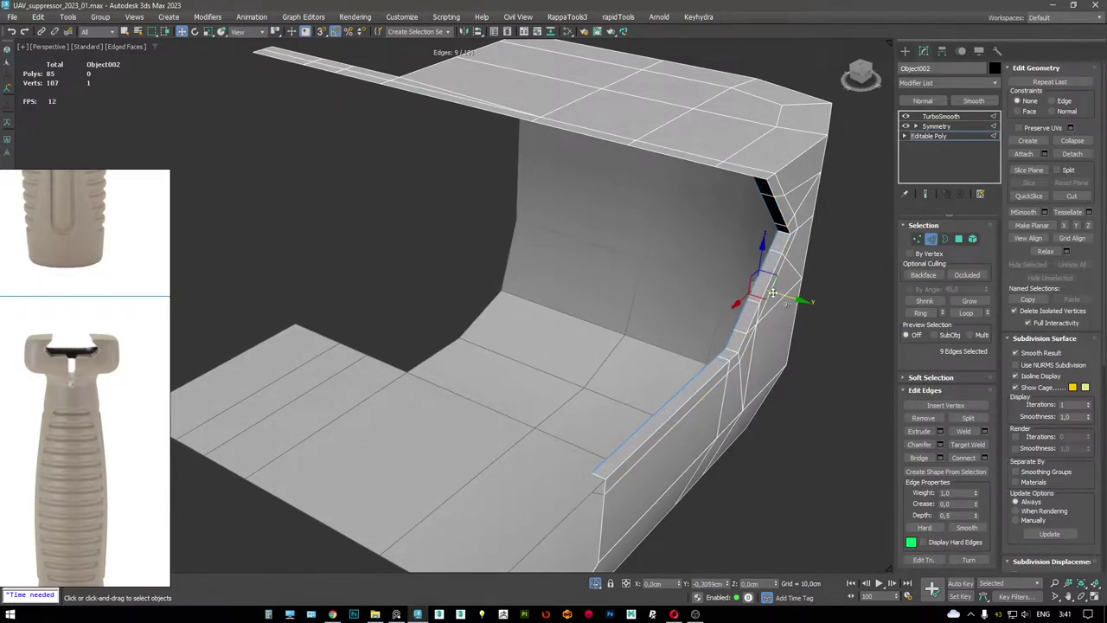
middle_click_drag(779, 303, 747, 312, "alt")
key("Delete")
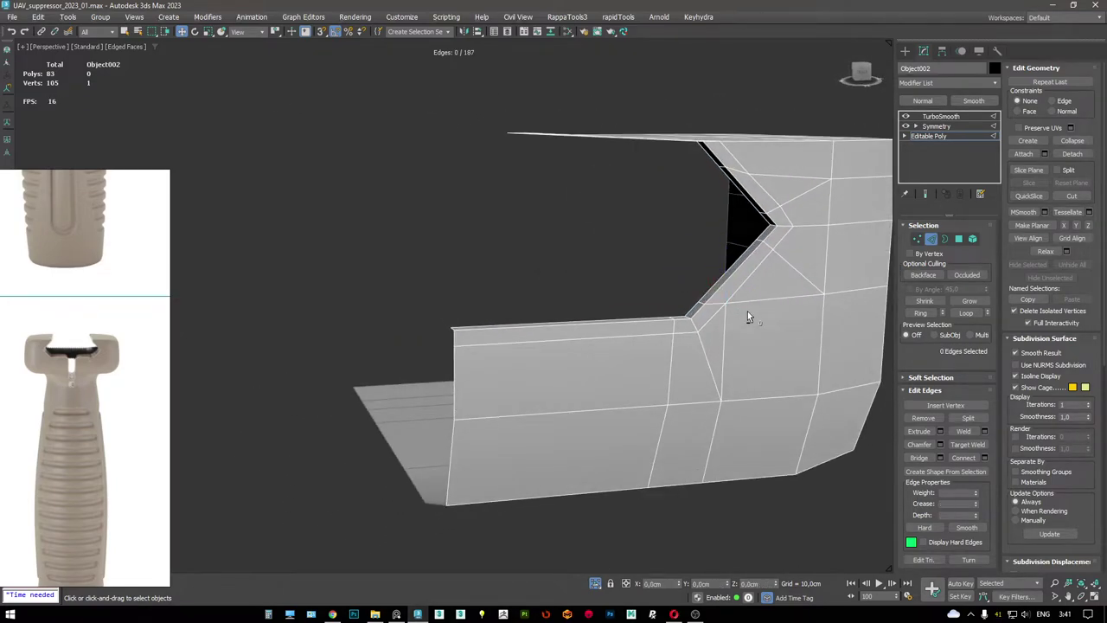
- Delete the two thin polygons at the chevron opening
middle_click_drag(693, 245, 742, 248, "alt")
key("4")
left_click(614, 124)
key("Delete")
- Turn on vertex snapping and box-select the edges along the opening's top rim
key("2")
left_click(671, 199)
key("s")
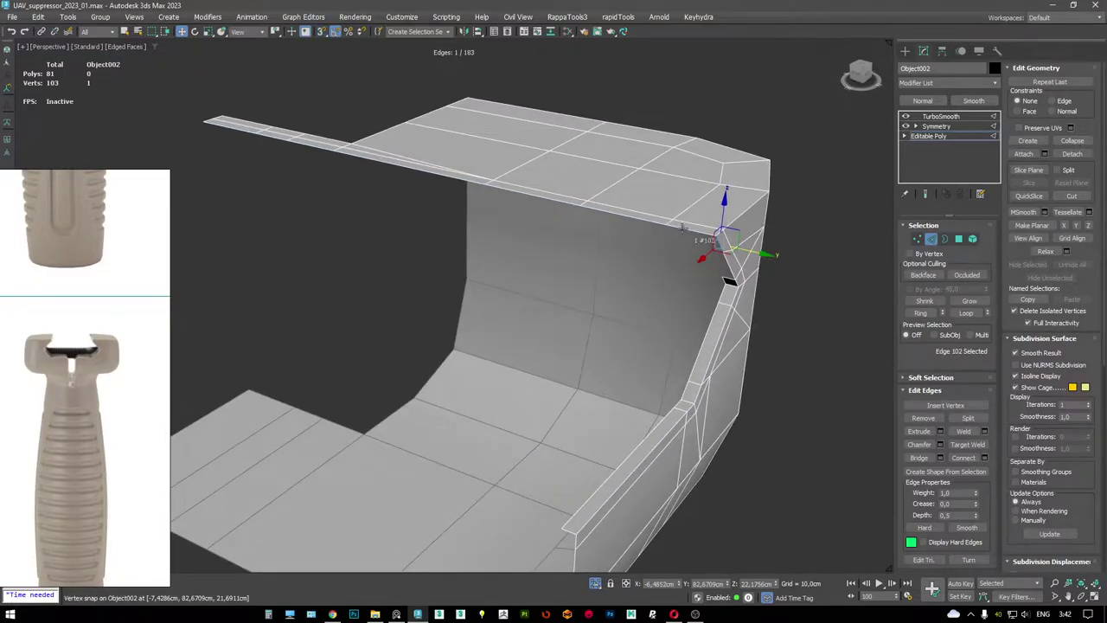
scroll(637, 215, "down", 3)
left_click_drag(762, 422, 537, 212)
scroll(646, 190, "up", 6)
middle_click_drag(533, 167, 565, 191)
- Extrude the rim edges into a new flap and weld its two selected vertices
left_click_drag(463, 192, 505, 250, "shift")
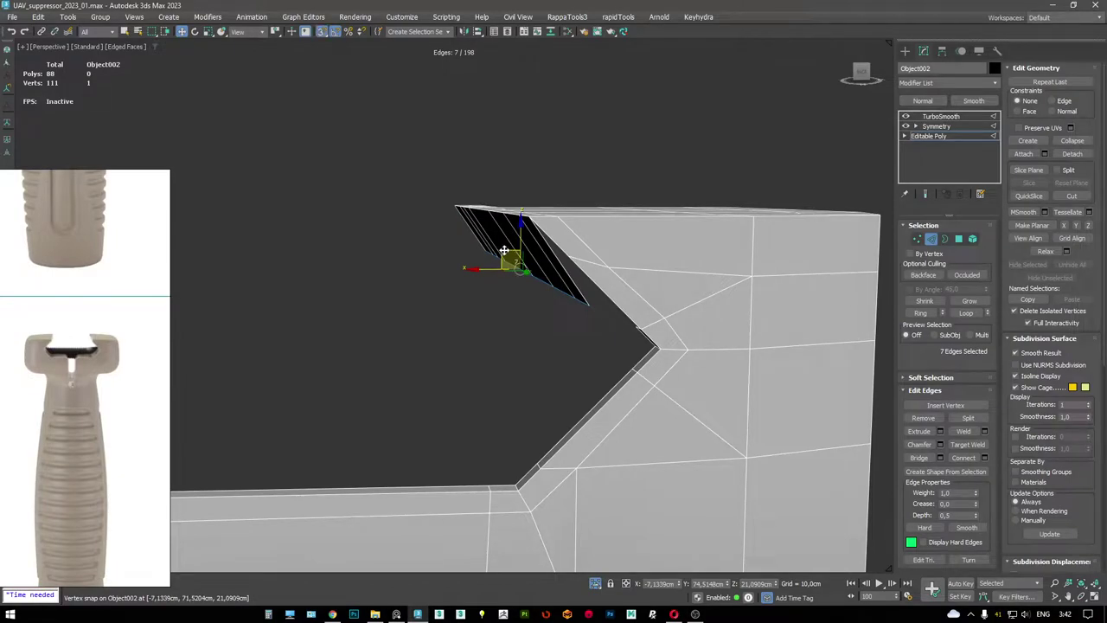
mouse_move(504, 251)
middle_mouse_down("alt")
mouse_move(576, 216)
mouse_move(684, 247)
mouse_move(749, 219)
mouse_move(756, 246)
mouse_move(743, 285)
mouse_move(752, 298)
mouse_move(765, 291)
middle_mouse_up("alt")
key("1")
key("F3")
key("ctrl+alt+c")
key("F3")
- Extrude the six-edge rim loop leftward into several rows of faces, undoing the last
key("2")
double_click(731, 311)
left_click_drag(765, 291, 718, 210, "shift")
left_click_drag(705, 288, 626, 208, "shift")
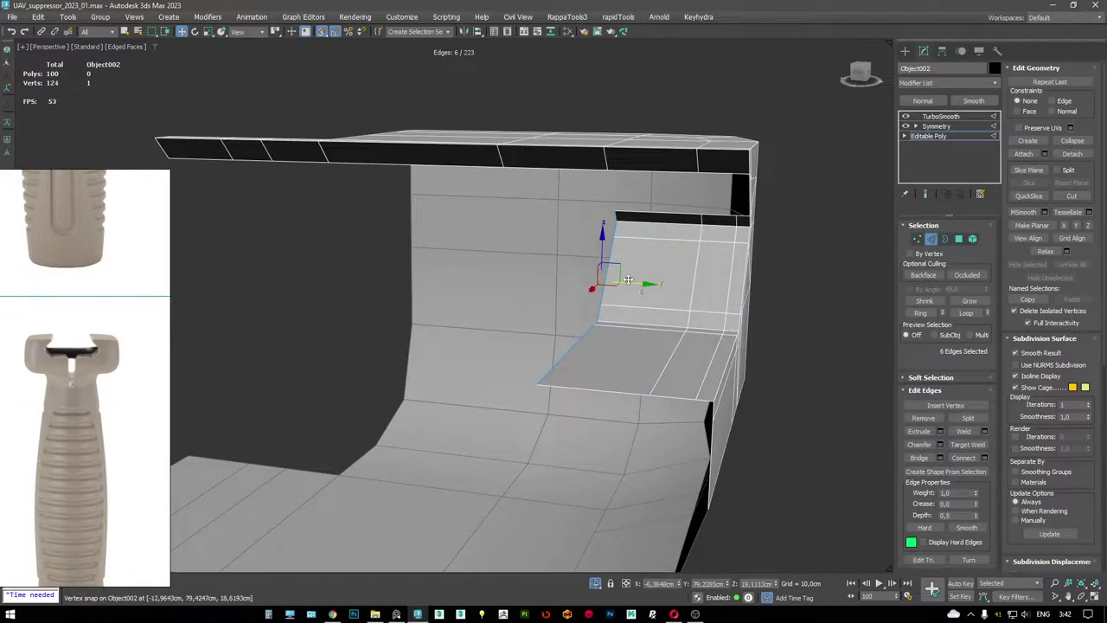
left_click_drag(628, 280, 334, 168, "shift")
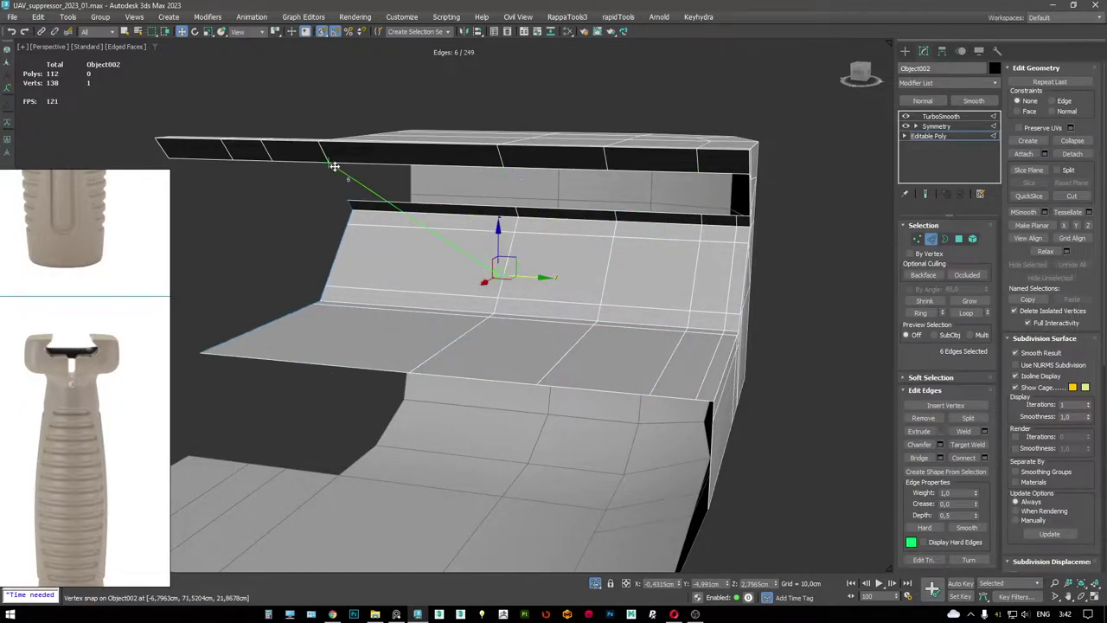
middle_click_drag(334, 168, 699, 307)
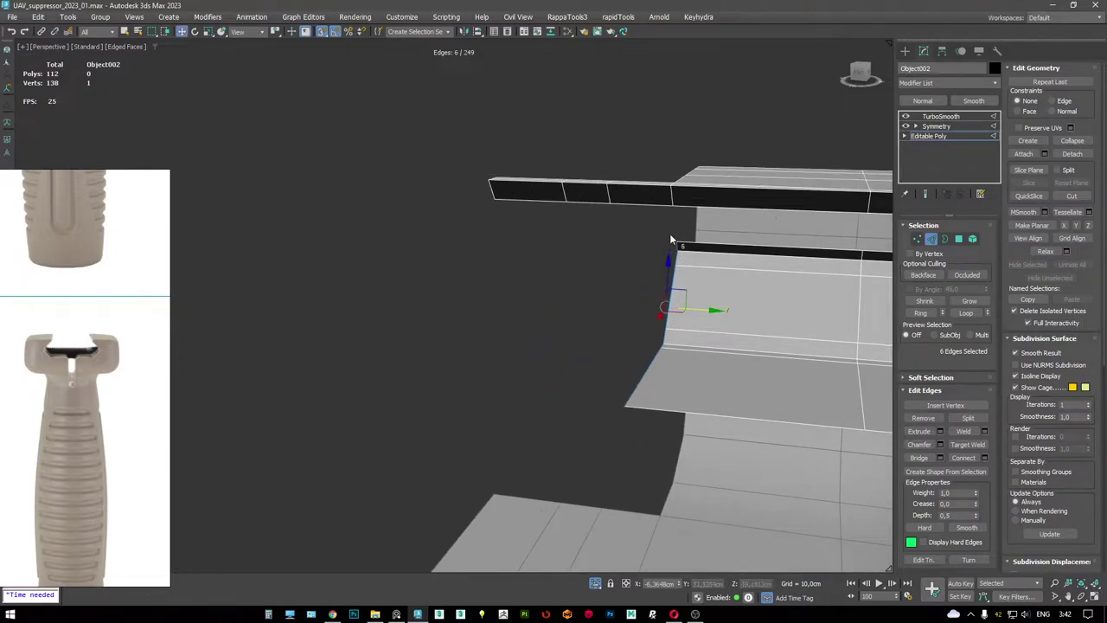
key("ctrl+z")
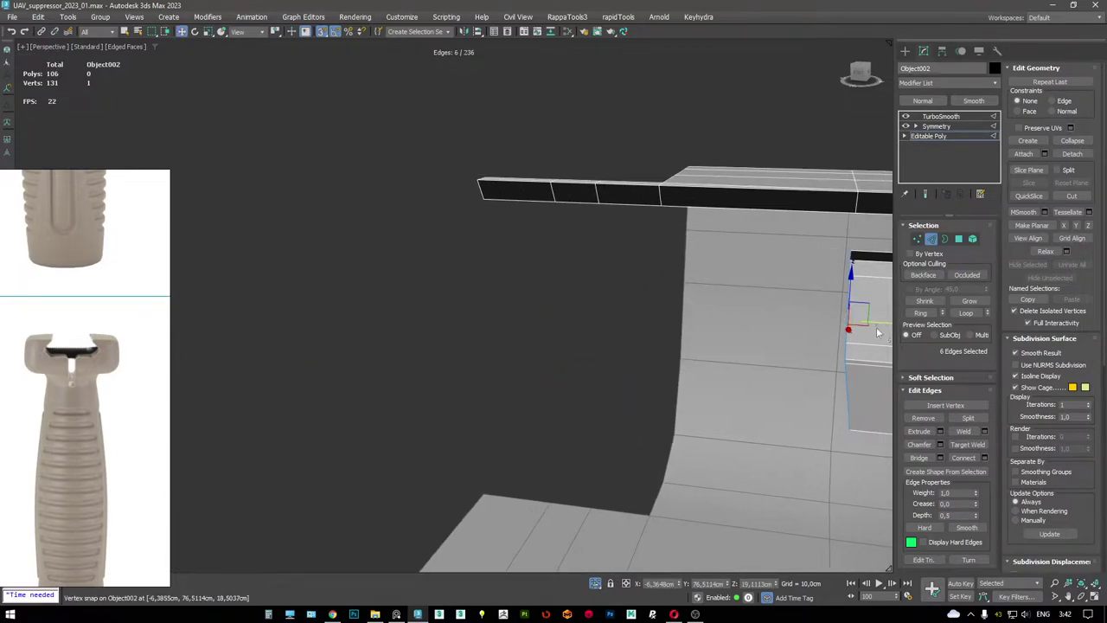
- Extrude further rows up and snap the edges onto the upper black strip
left_click_drag(869, 325, 658, 212, "shift")
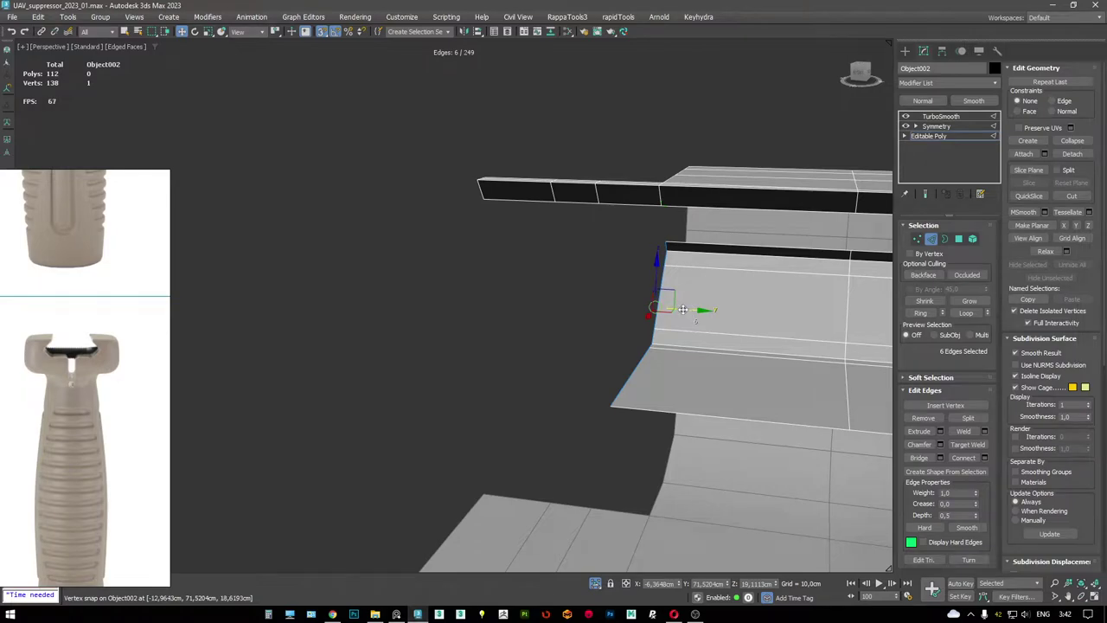
left_click_drag(682, 308, 598, 206, "shift")
left_click_drag(576, 206, 592, 297)
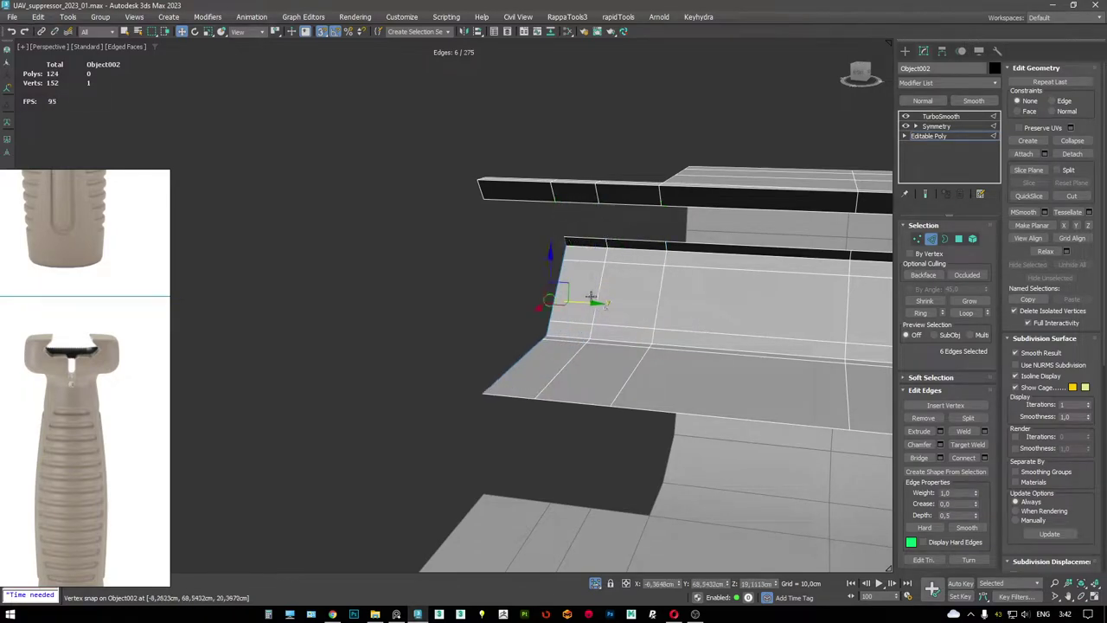
left_click_drag(545, 242, 496, 201)
scroll(692, 195, "down", 5)
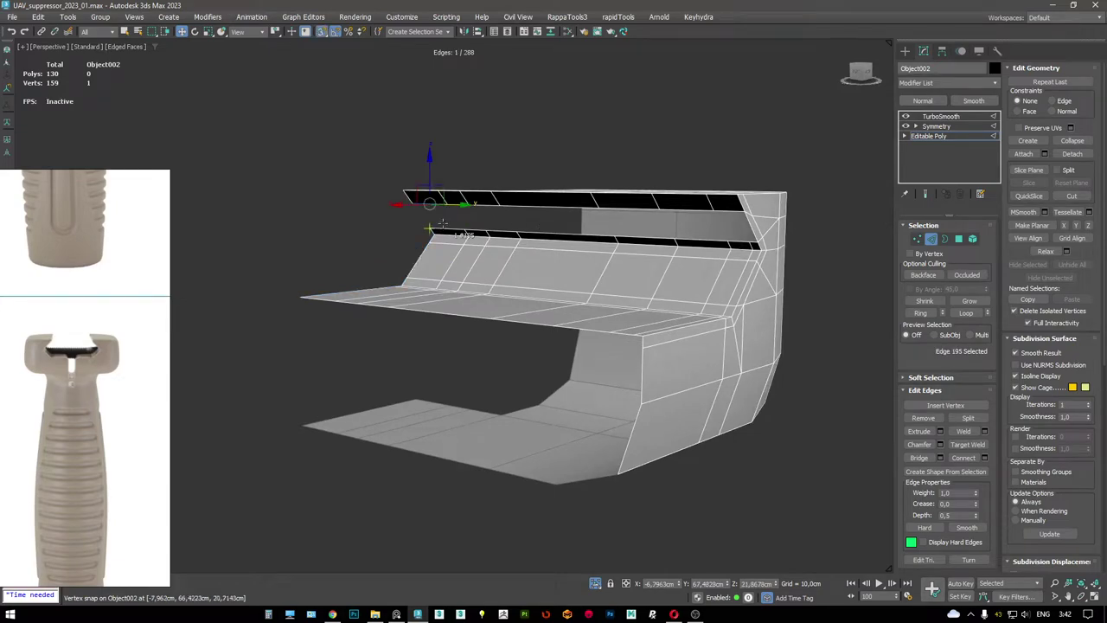
middle_click_drag(606, 275, 581, 276)
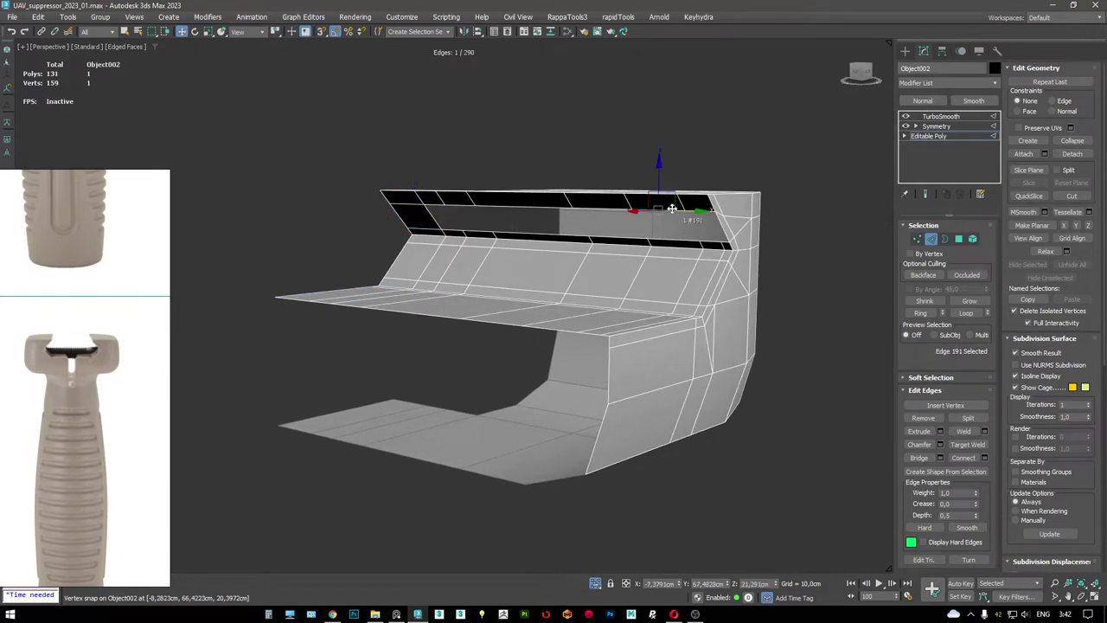
- Check the rail strip's open border and delete its corner polygon
key("3")
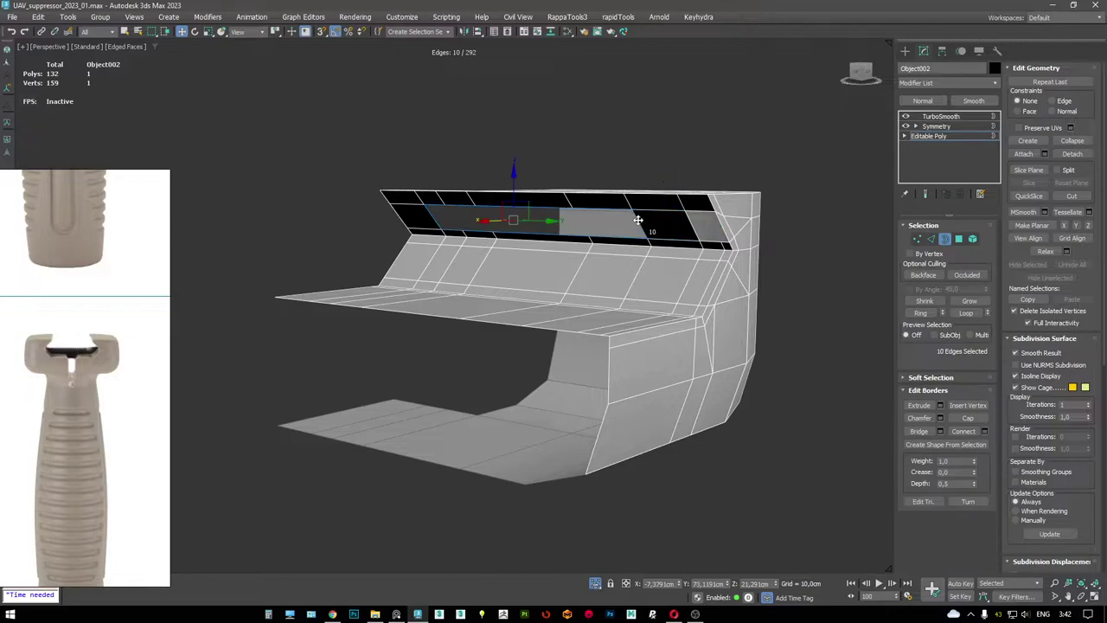
left_click(595, 231)
scroll(605, 229, "up", 4)
middle_click_drag(686, 232, 695, 195, "alt")
scroll(700, 200, "up", 3)
key("4")
left_click(700, 200)
key("Delete")
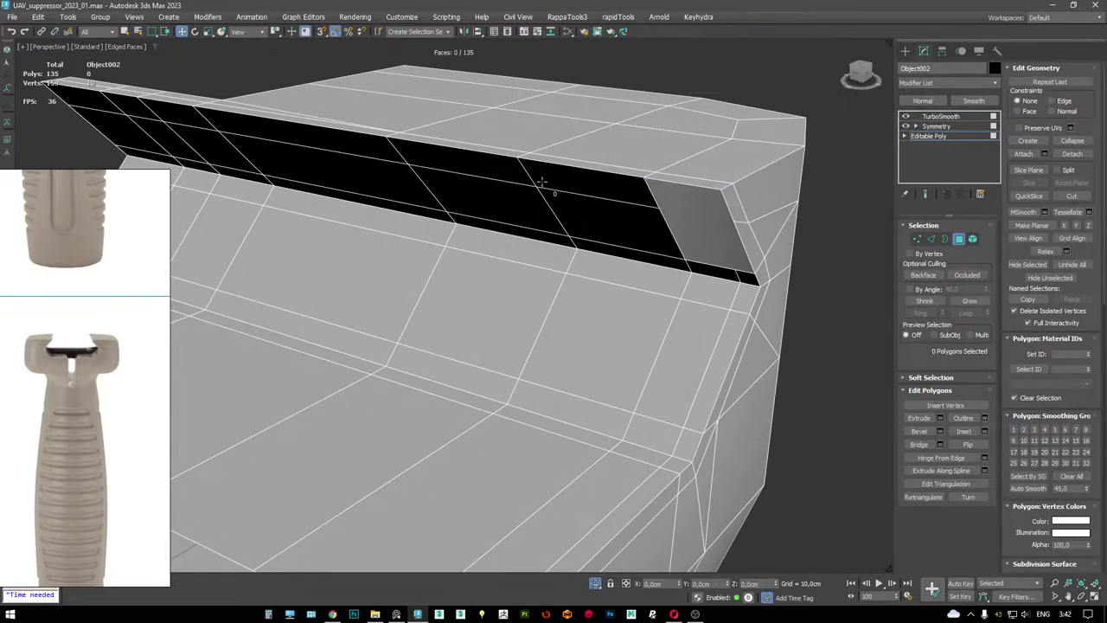
- Extend the open border at the strip's end into new faces
middle_click_drag(542, 183, 623, 174, "alt")
key("3")
left_click(753, 178)
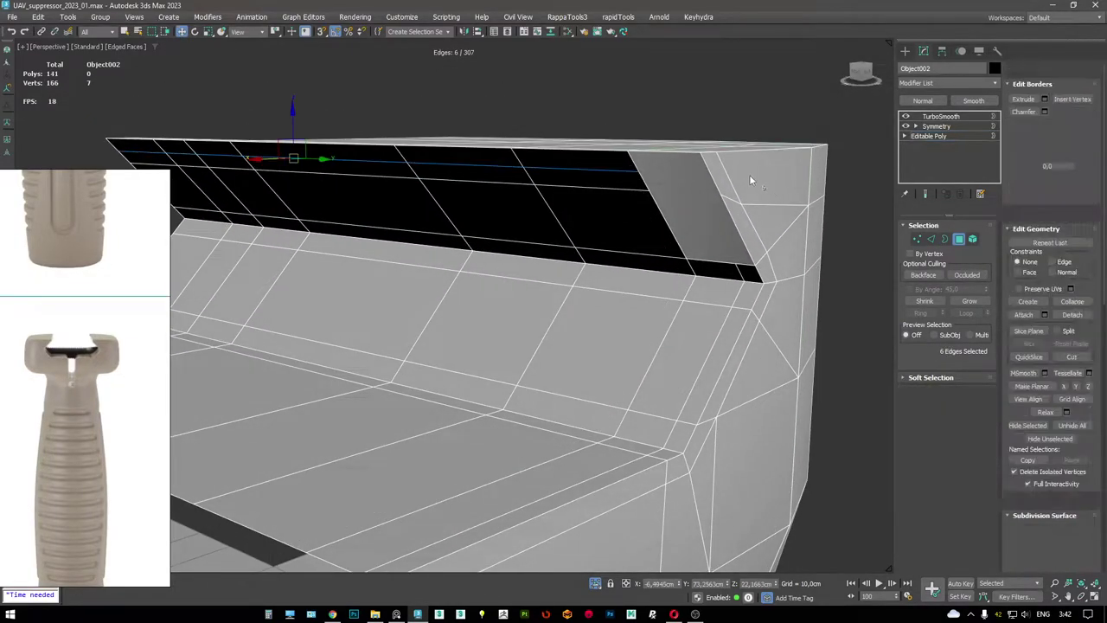
key("w")
left_click_drag(694, 160, 735, 189, "shift")
middle_click_drag(712, 185, 692, 329, "alt")
key("1")
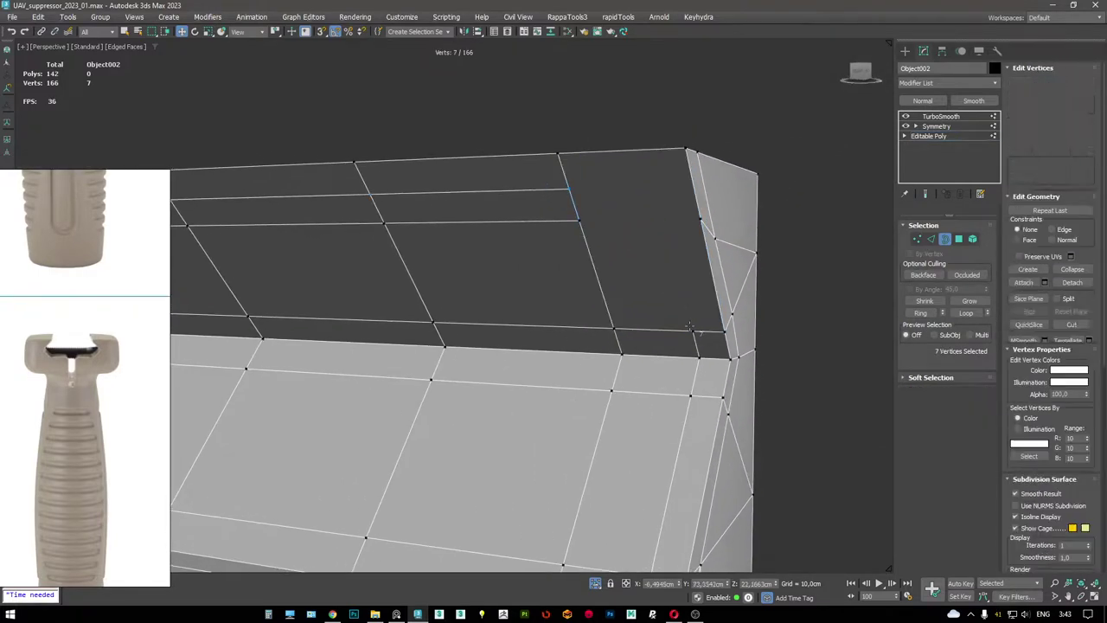
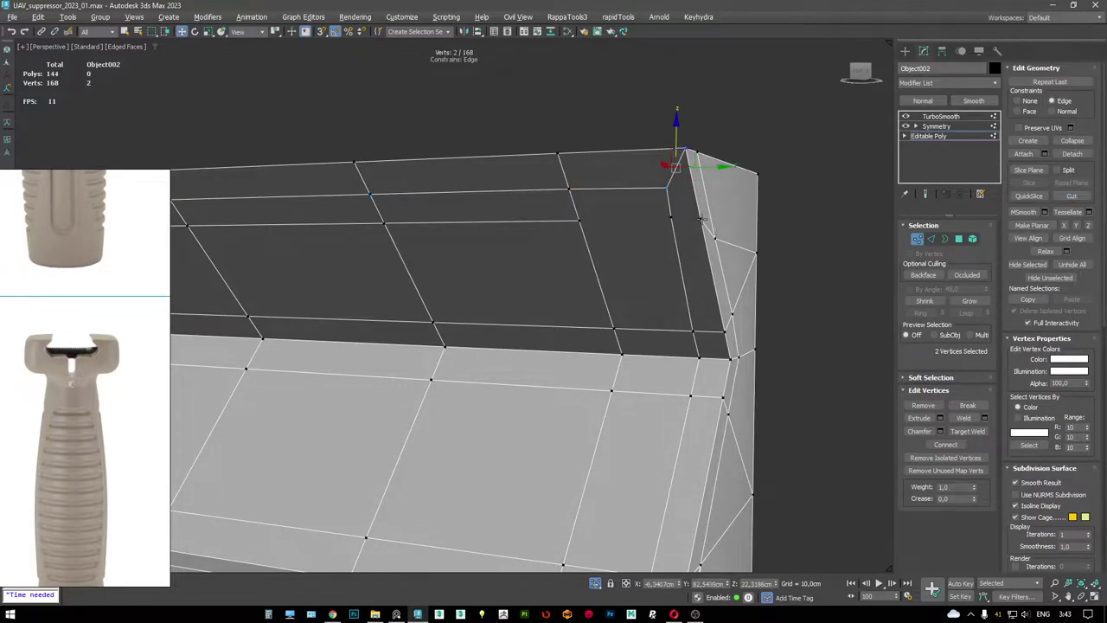
- Check the TurboSmoothed mount block and unhide the rest of the scene
left_click(582, 223, "ctrl")
middle_click_drag(583, 223, 624, 224, "alt")
left_click(941, 115)
key("F4")
key("alt+q")
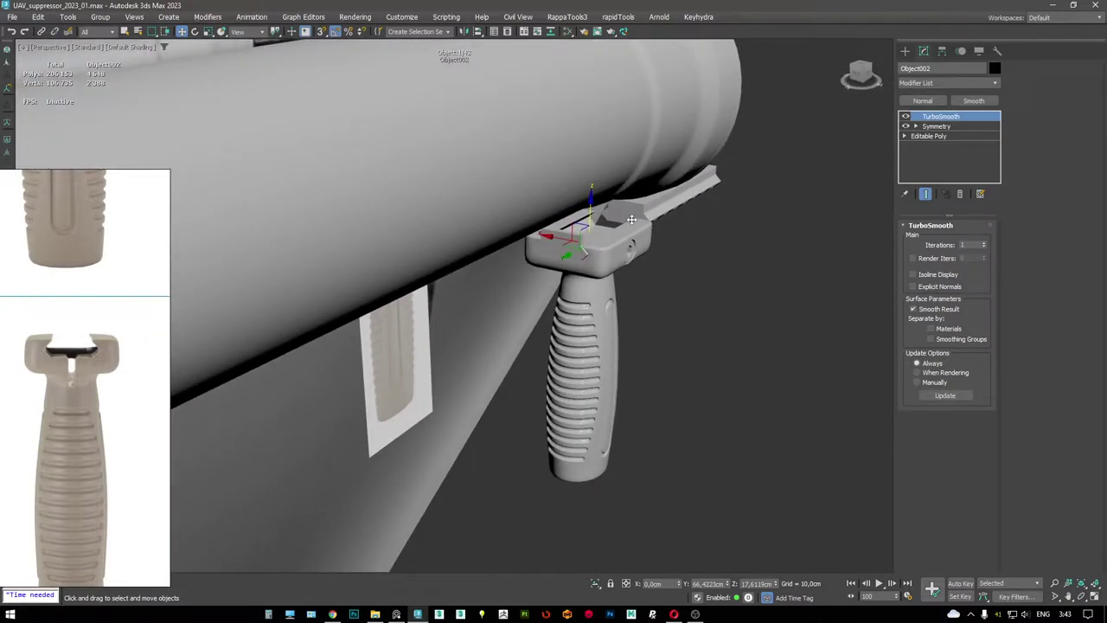
scroll(631, 219, "up", 4)
key("F4")
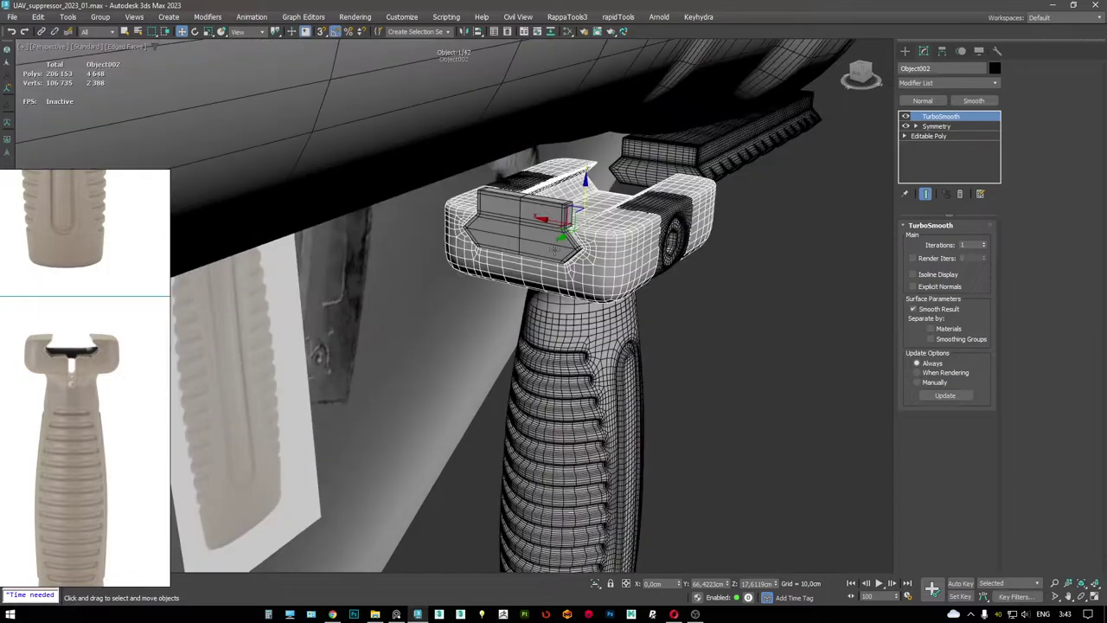
left_click(554, 251)
middle_click_drag(553, 251, 554, 263, "alt")
key("F4")
key("F4")
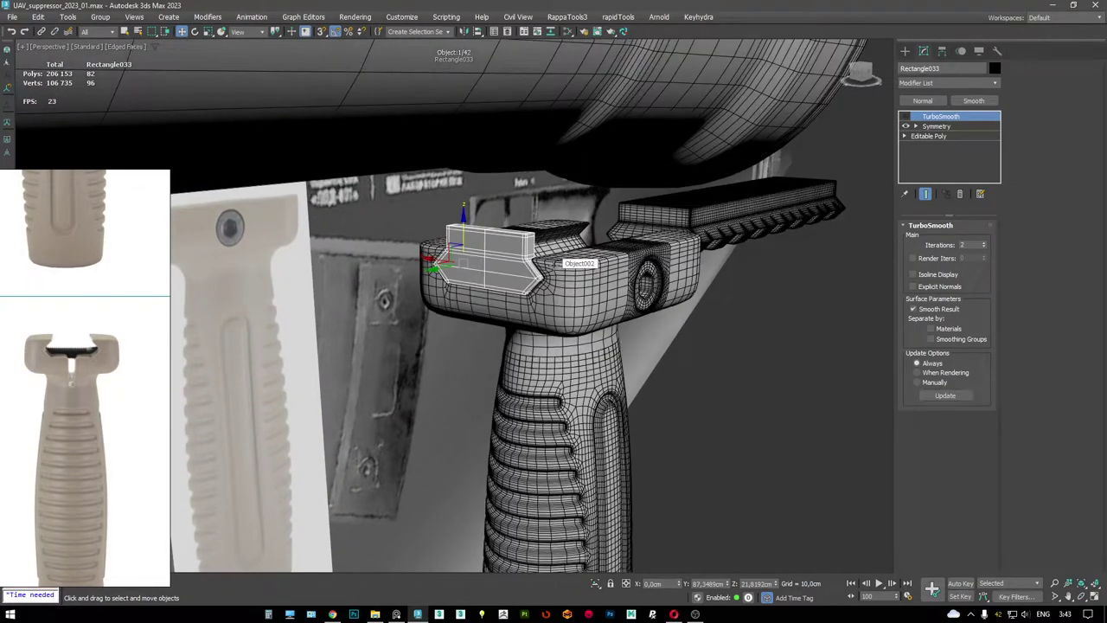
key("ctrl+d")
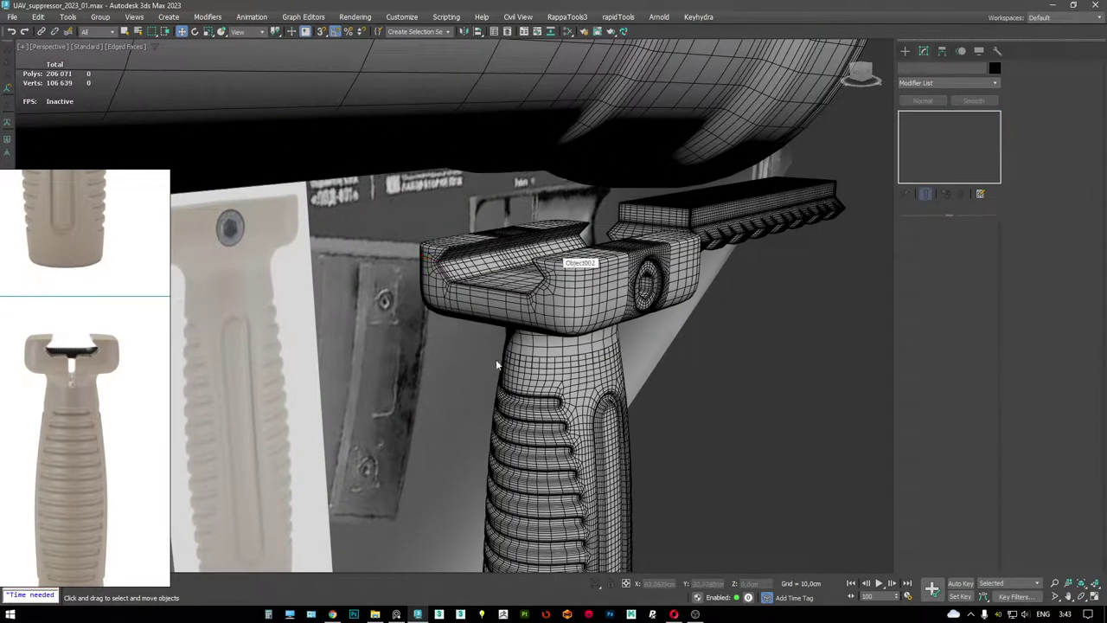
- Select Object002's Editable Poly and pick its 12-polygon vertical centre strip
middle_click_drag(511, 302, 570, 322, "alt")
left_click(586, 316)
left_click(935, 136)
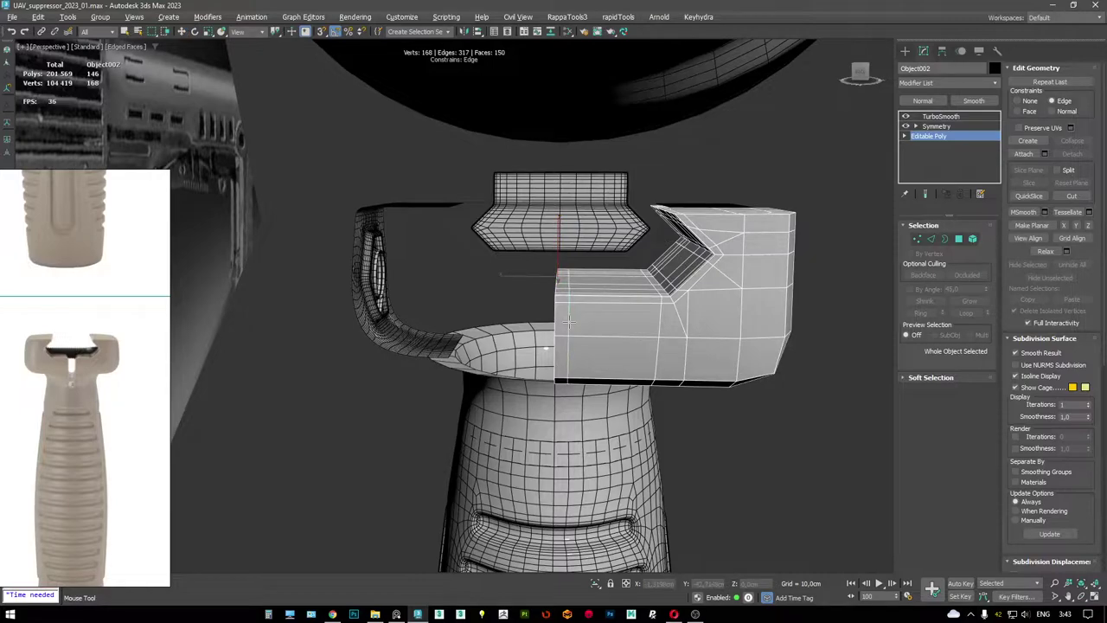
key("ctrl+e")
key("w")
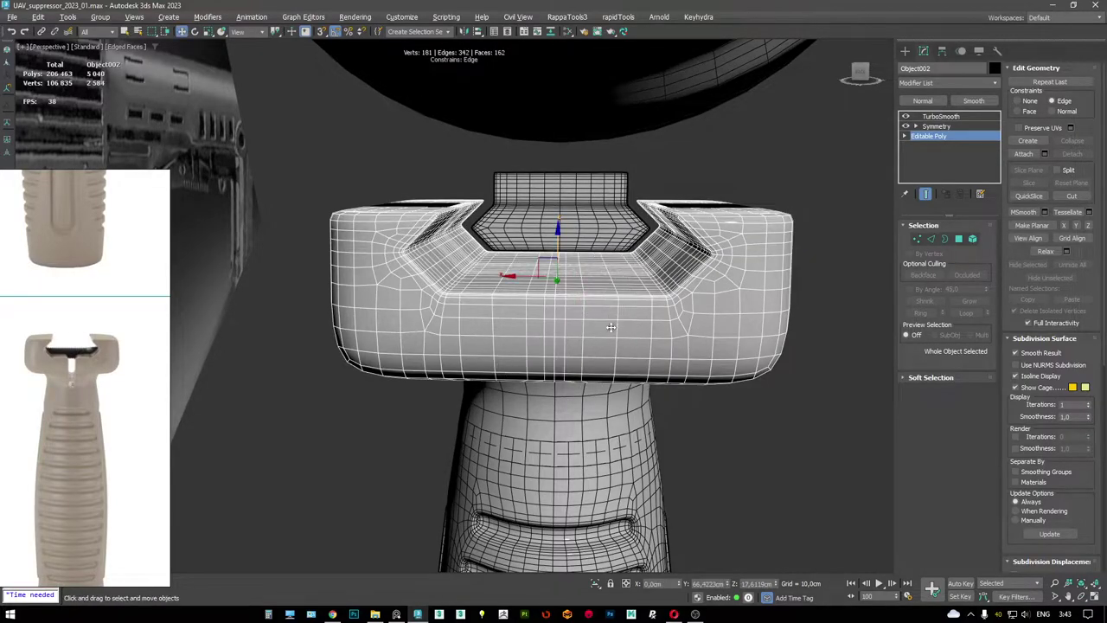
key("ctrl+e")
middle_click_drag(568, 308, 563, 320, "alt")
key("4")
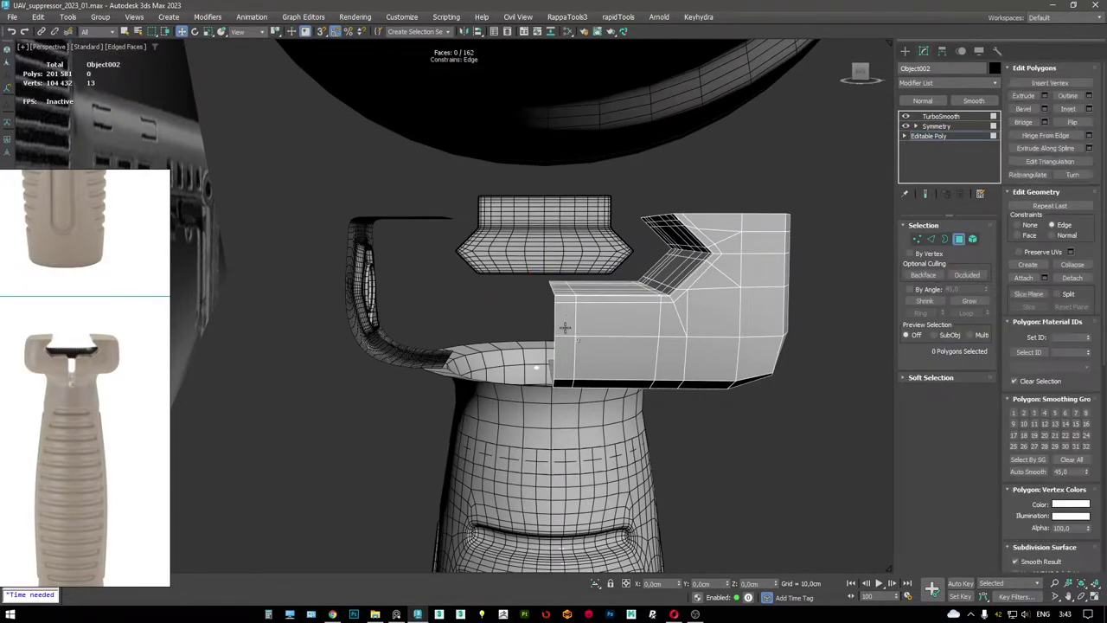
left_click(564, 317)
left_click(564, 341, "shift")
key("ctrl+e")
key("z")
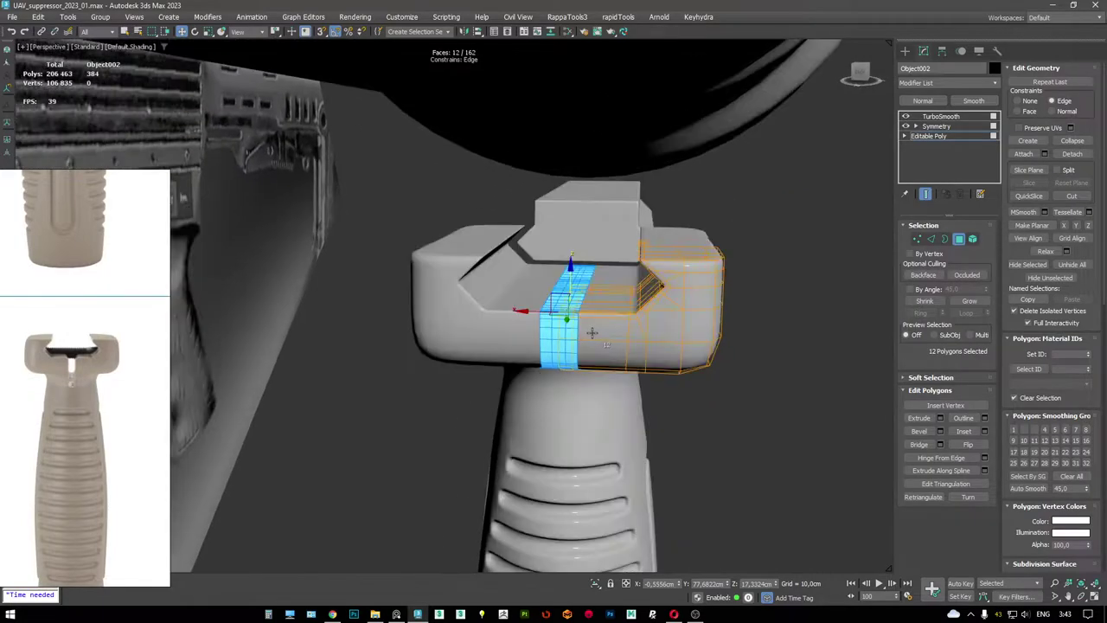
scroll(596, 327, "down", 8)
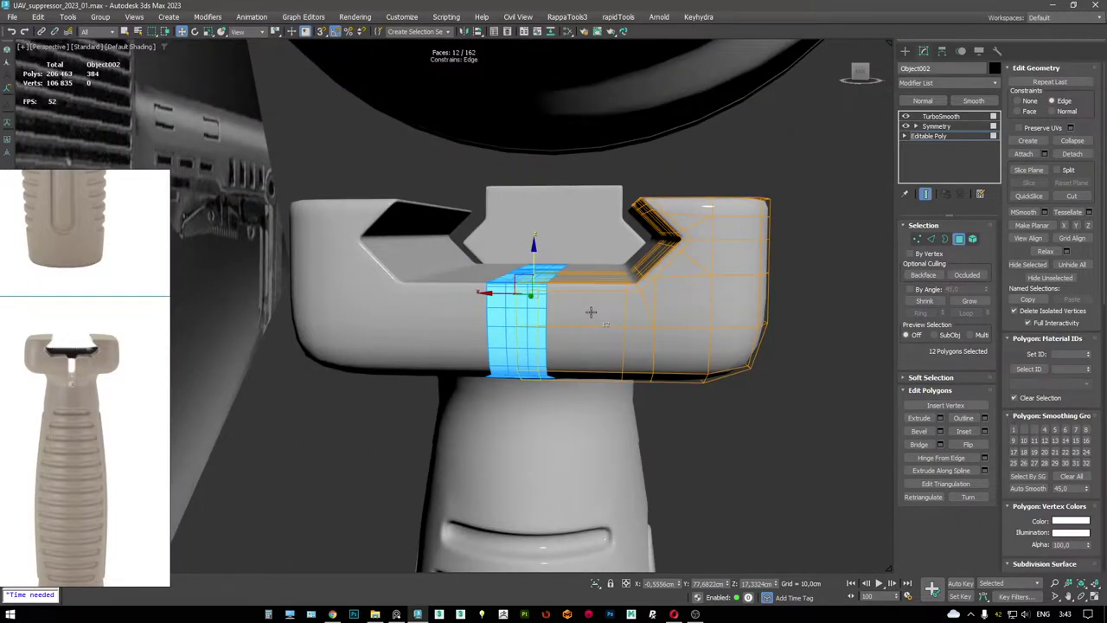
- Add an FFD 2x2x2 modifier and squeeze its lattice inward to narrow the centre strip
right_click(644, 344)
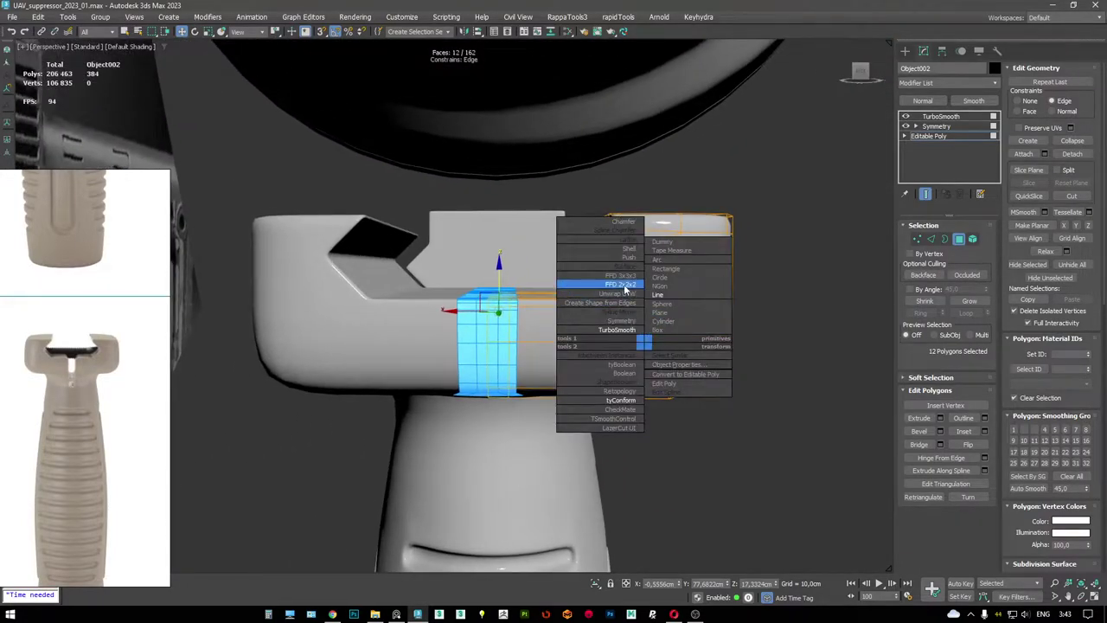
left_click(625, 286)
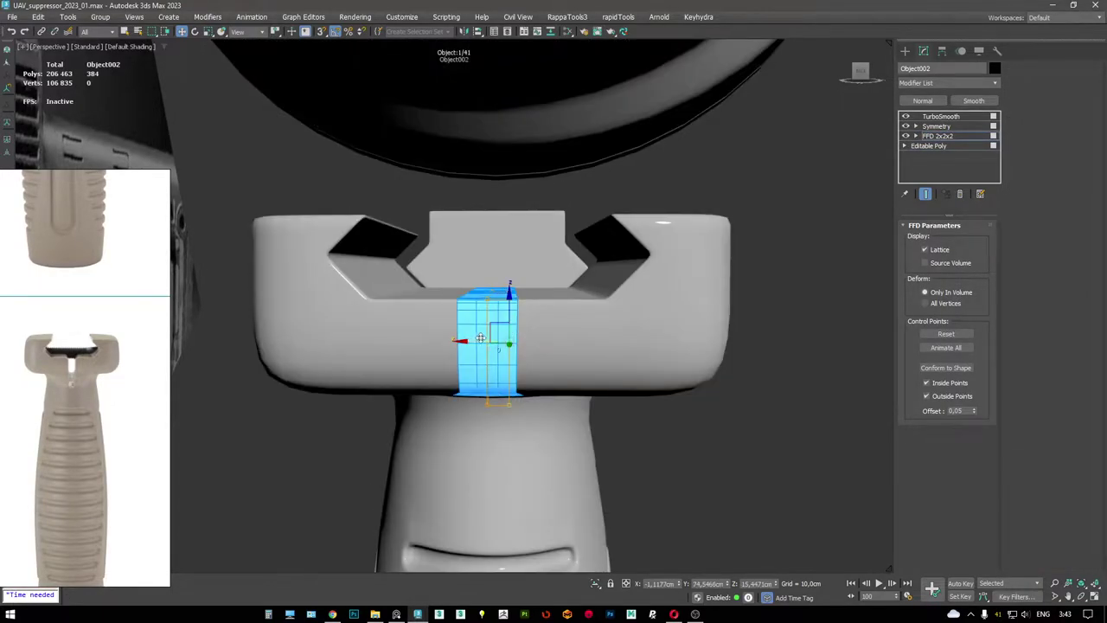
left_click_drag(470, 340, 467, 342)
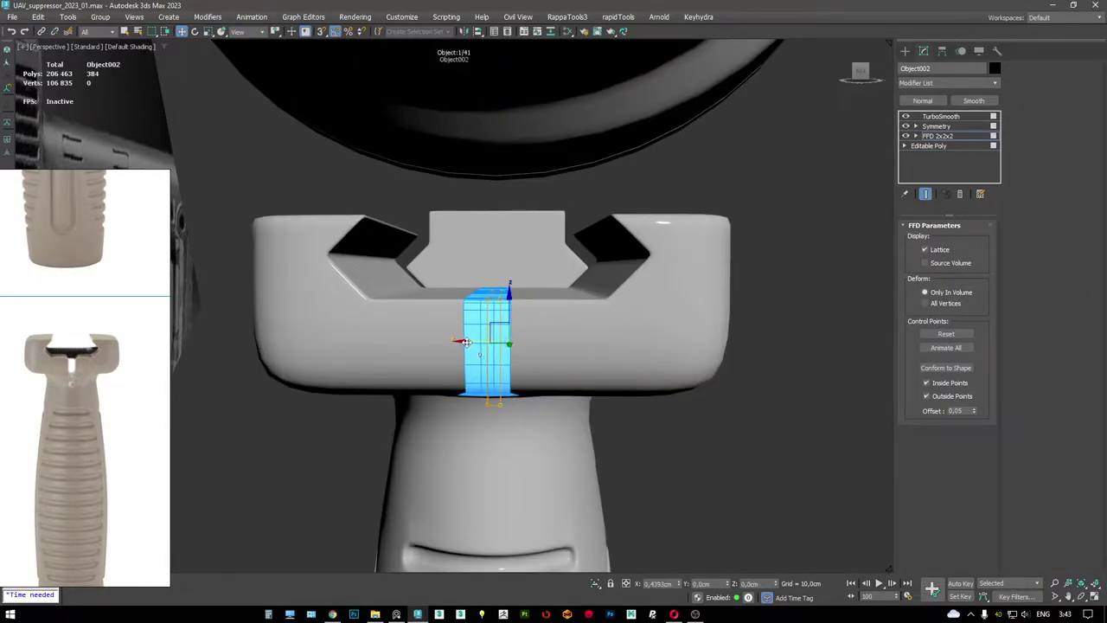
key("ctrl+e")
key("ctrl+e")
left_click(906, 116)
scroll(588, 276, "down", 3)
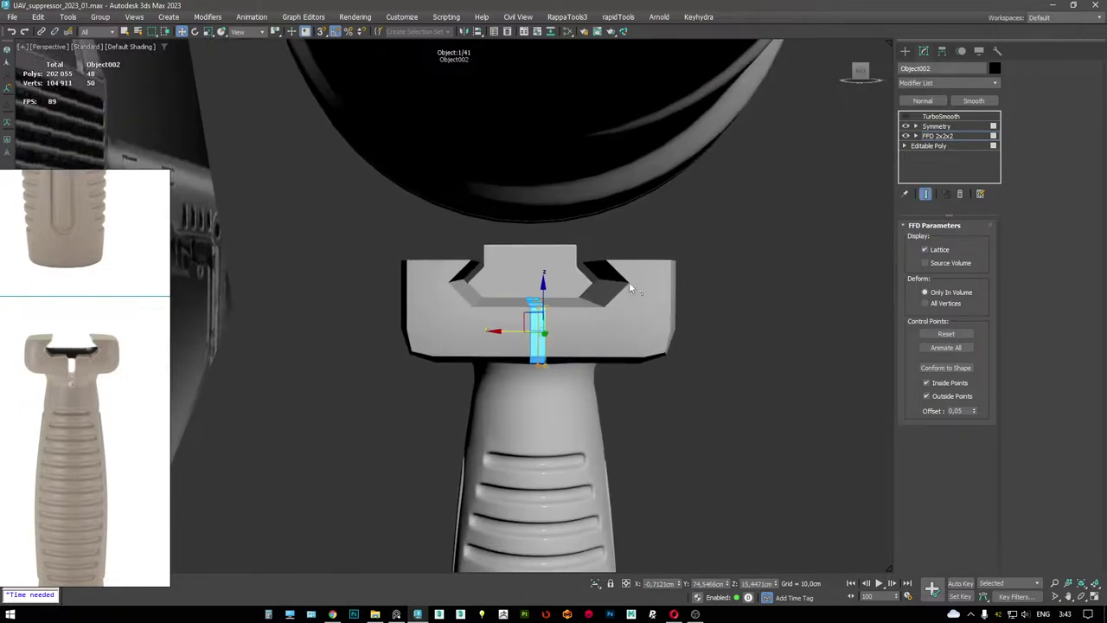
middle_click_drag(629, 281, 403, 370, "alt")
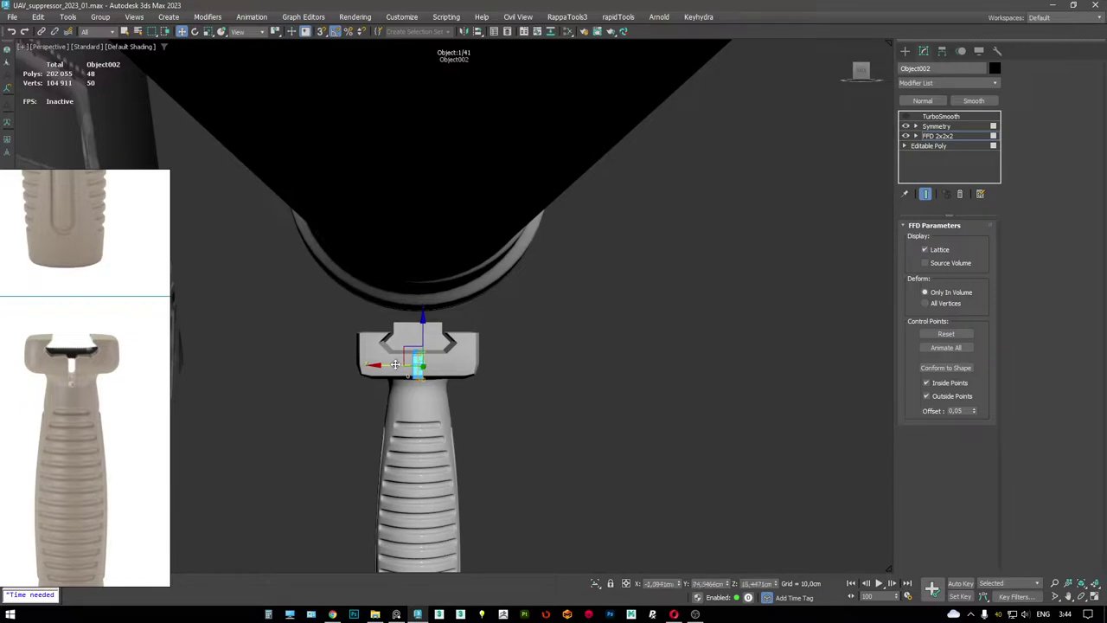
scroll(396, 364, "up", 5)
- Delete the FFD modifier from the stack and isolate the mount block
right_click(943, 137)
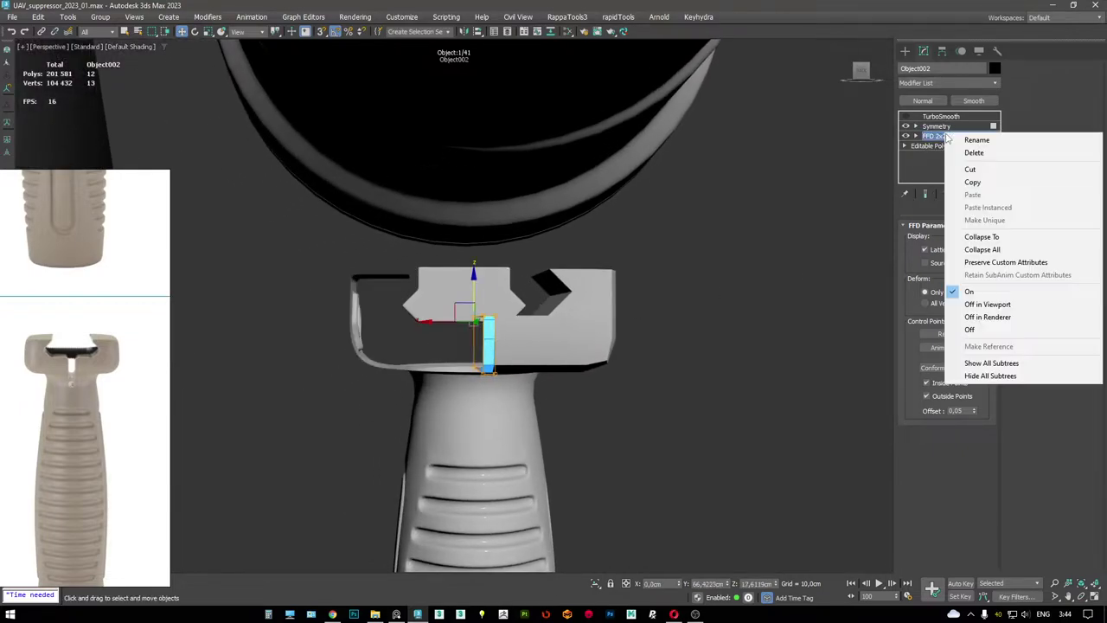
left_click(974, 152)
key("F4")
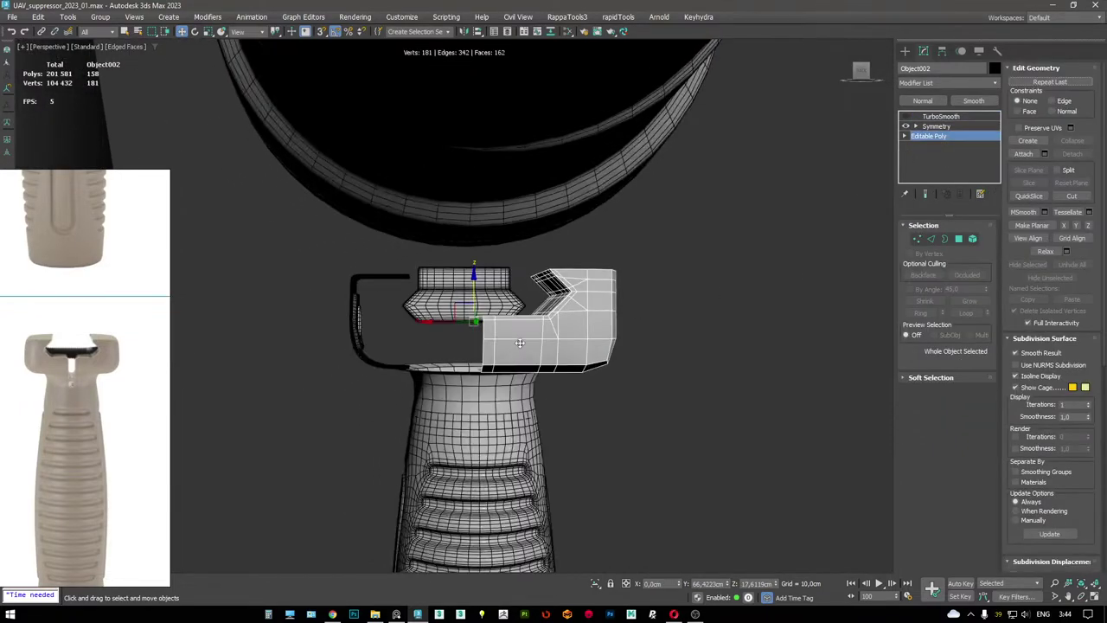
key("alt+q")
key("4")
- Inspect the isolated block from several angles and turn its TurboSmooth result back on
middle_click_drag(539, 321, 563, 323, "alt")
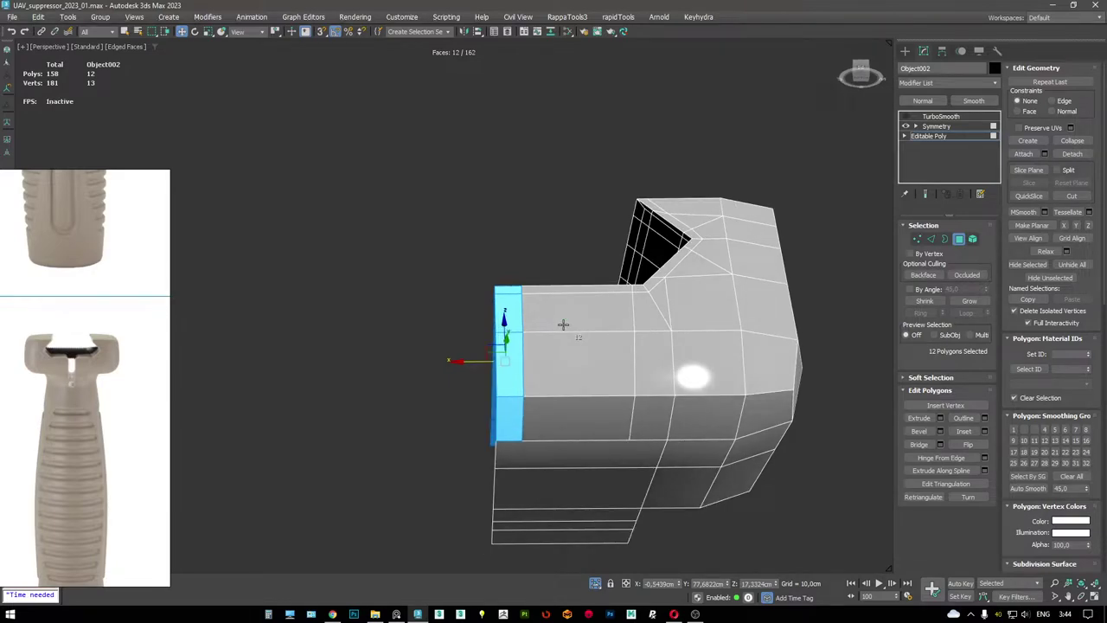
middle_click_drag(559, 334, 491, 373, "alt")
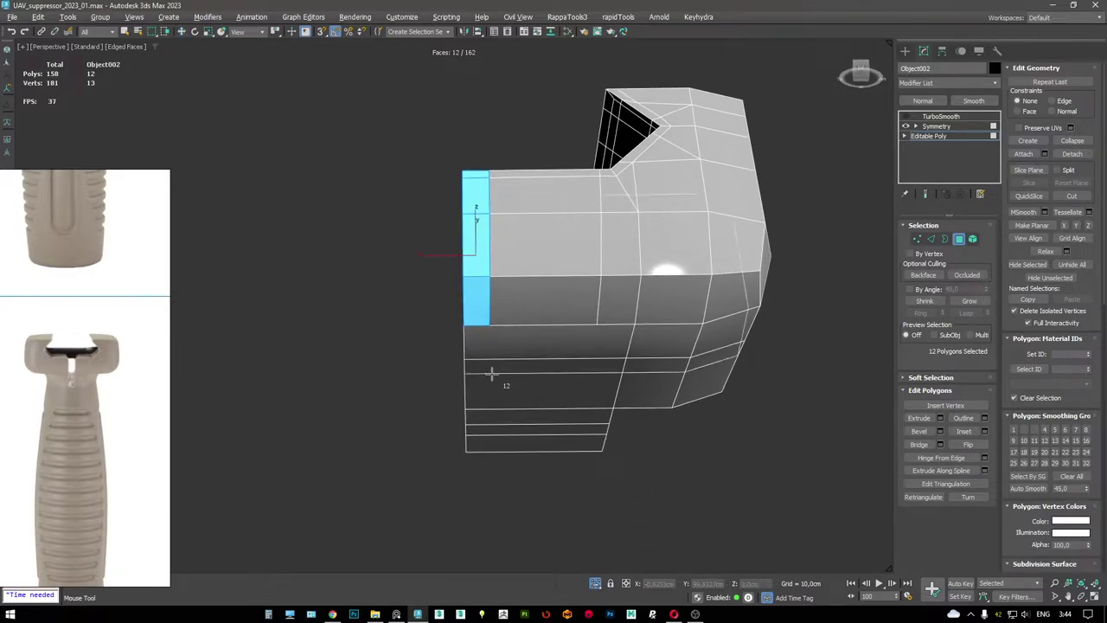
key("2")
key("w")
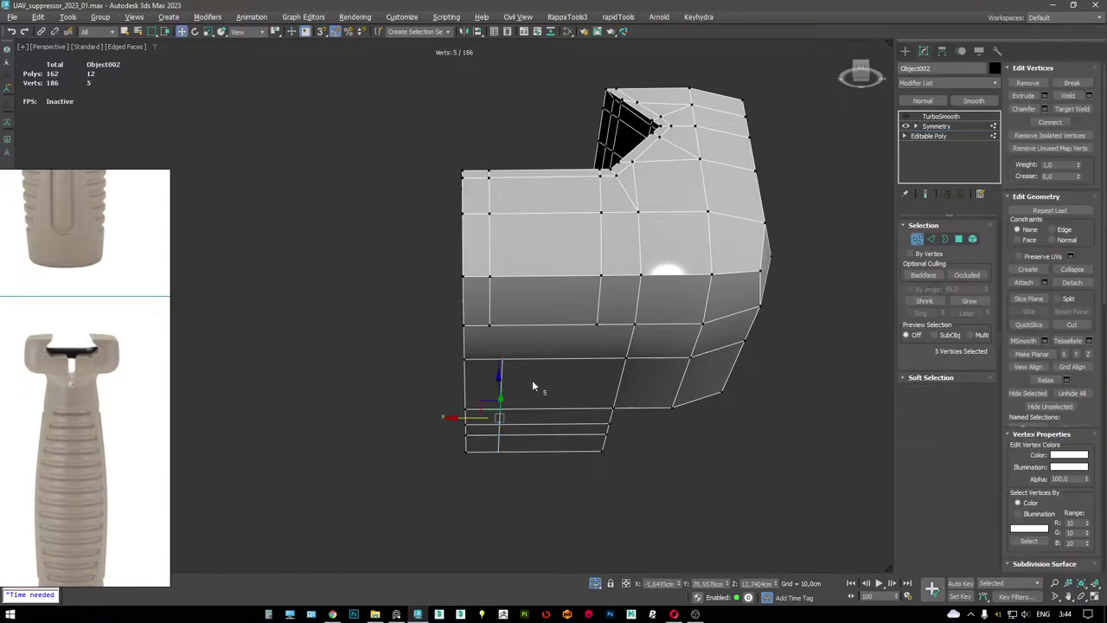
key("F3")
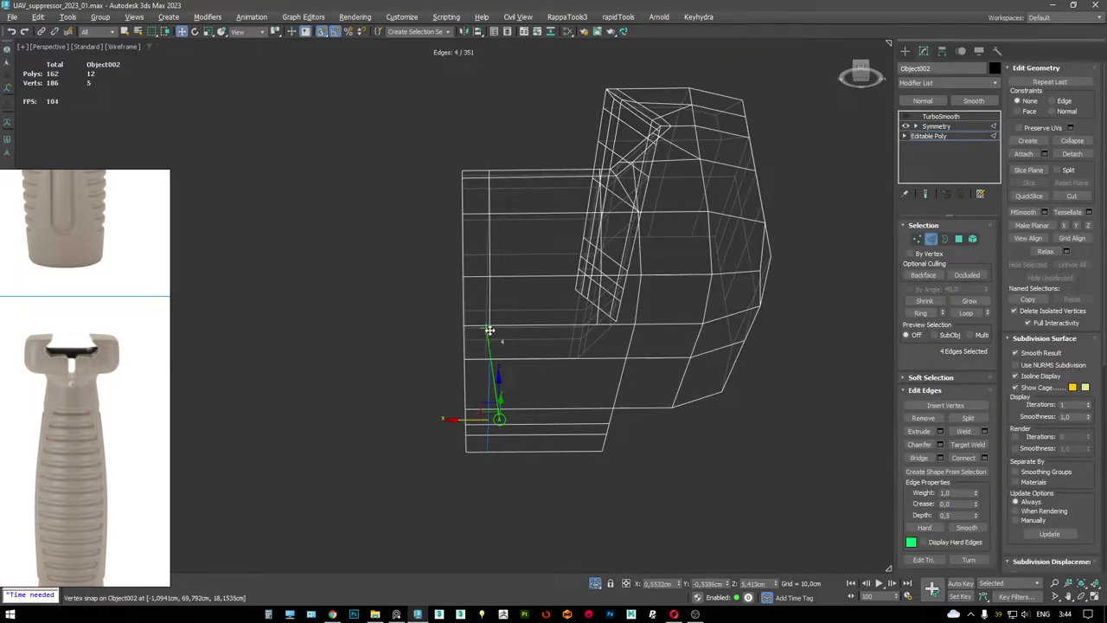
key("F3")
mouse_move(490, 330)
middle_mouse_down("alt")
mouse_move(530, 366)
mouse_move(513, 346)
mouse_move(529, 257)
mouse_move(881, 137)
middle_mouse_up("alt")
key("1")
left_click(941, 116)
scroll(521, 285, "up", 3)
- Unhide the full scene and select the grip body Object001
scroll(521, 285, "down", 3)
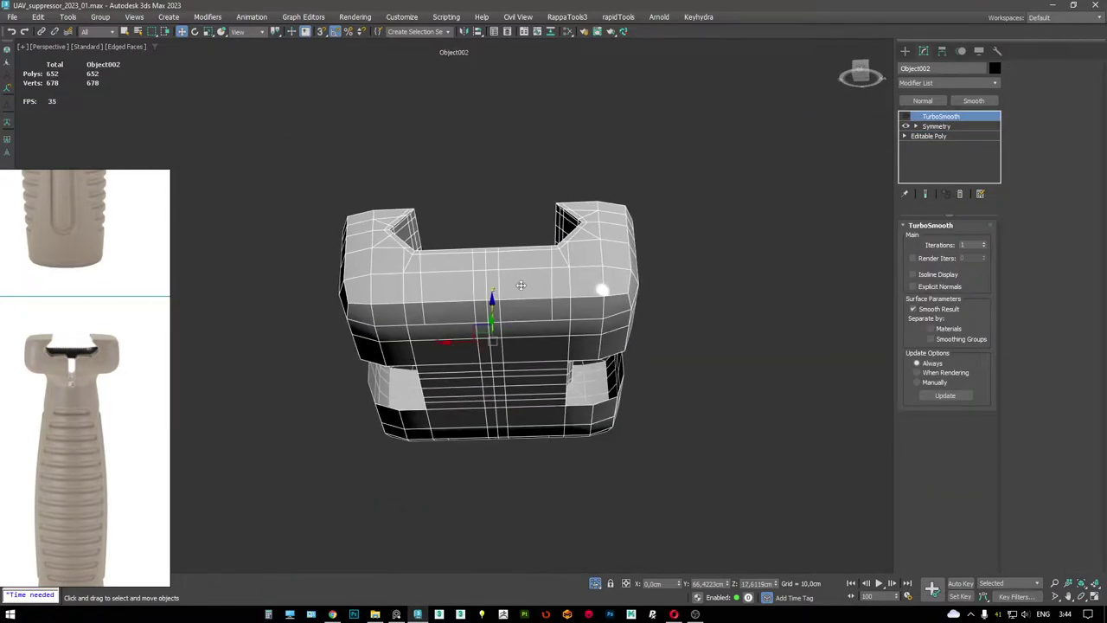
key("alt+q")
mouse_move(513, 272)
middle_mouse_down("alt")
mouse_move(464, 263)
mouse_move(464, 276)
mouse_move(506, 252)
middle_mouse_up("alt")
scroll(507, 278, "up", 3)
left_click(484, 281)
scroll(462, 258, "up", 2)
scroll(464, 277, "down", 2)
- Delete the rim vertices in wireframe, leaving one quarter of the grip's top rim
key("1")
key("F3")
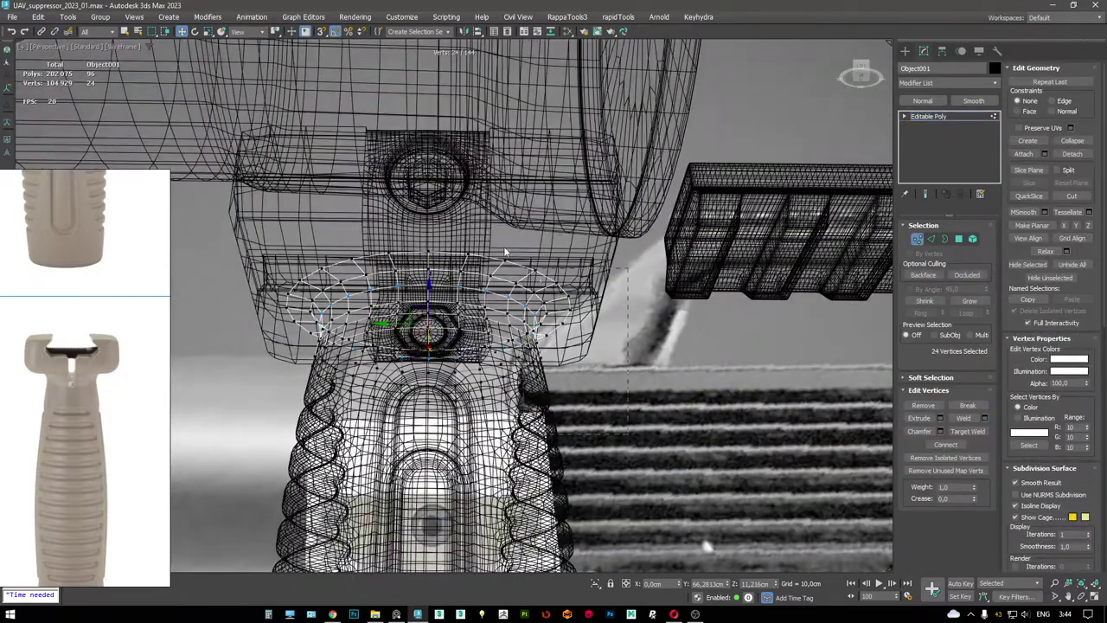
key("F3")
mouse_move(453, 212)
middle_mouse_down("alt")
mouse_move(489, 239)
mouse_move(564, 245)
mouse_move(430, 284)
middle_mouse_up("alt")
key("F3")
left_click_drag(418, 472, 425, 484)
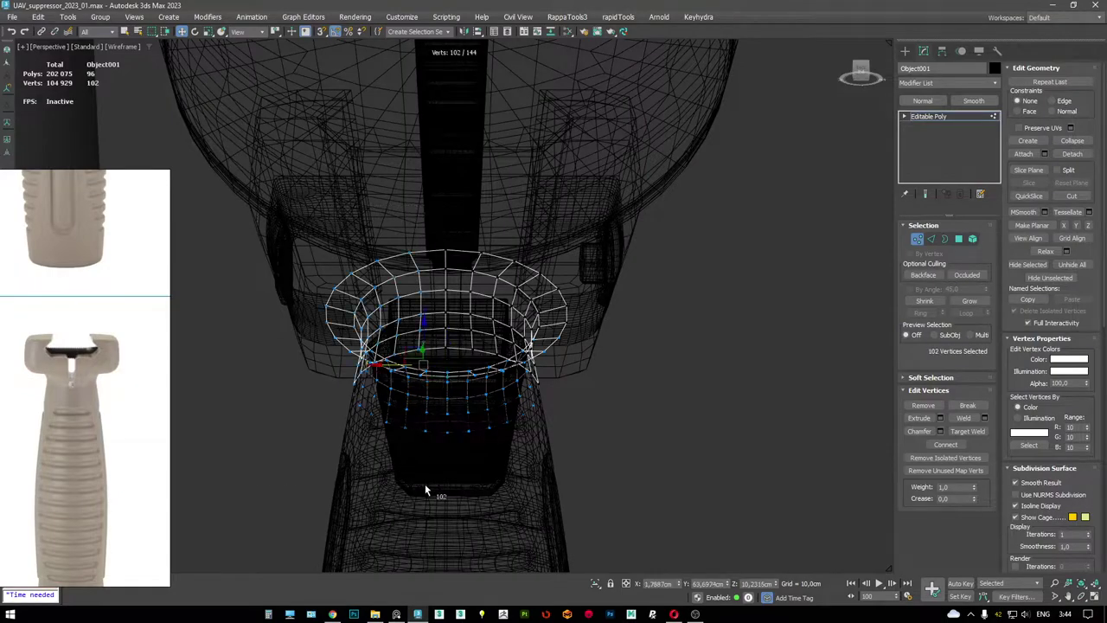
key("Delete")
key("F3")
left_click(949, 116)
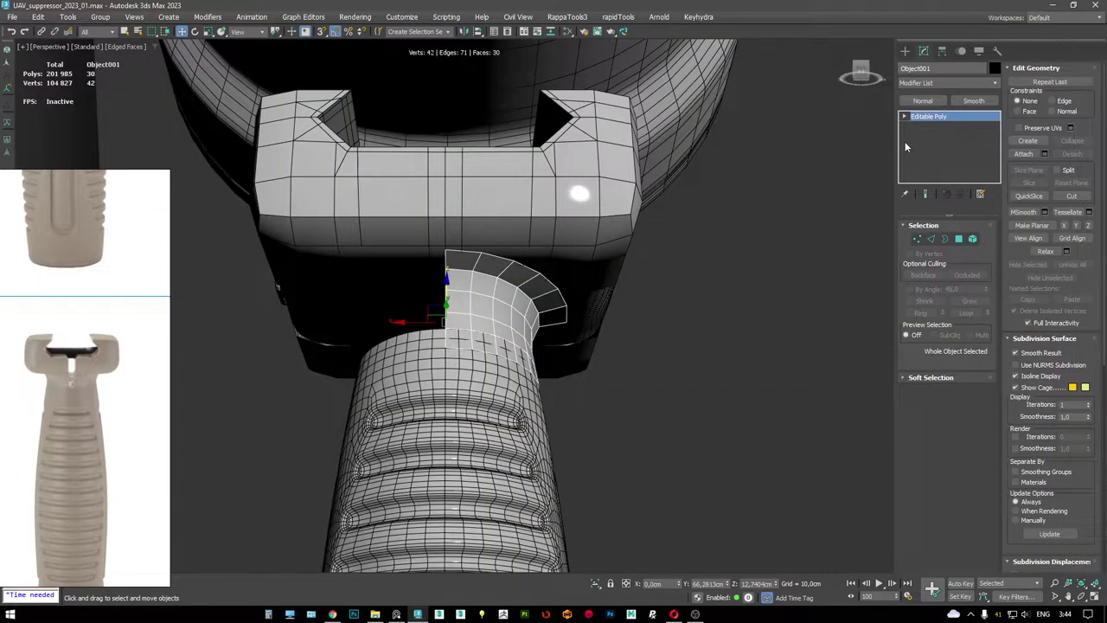
- Add a Symmetry modifier mirroring across X and Y with X Flip enabled
right_click(567, 227)
left_click(567, 227)
key("F3")
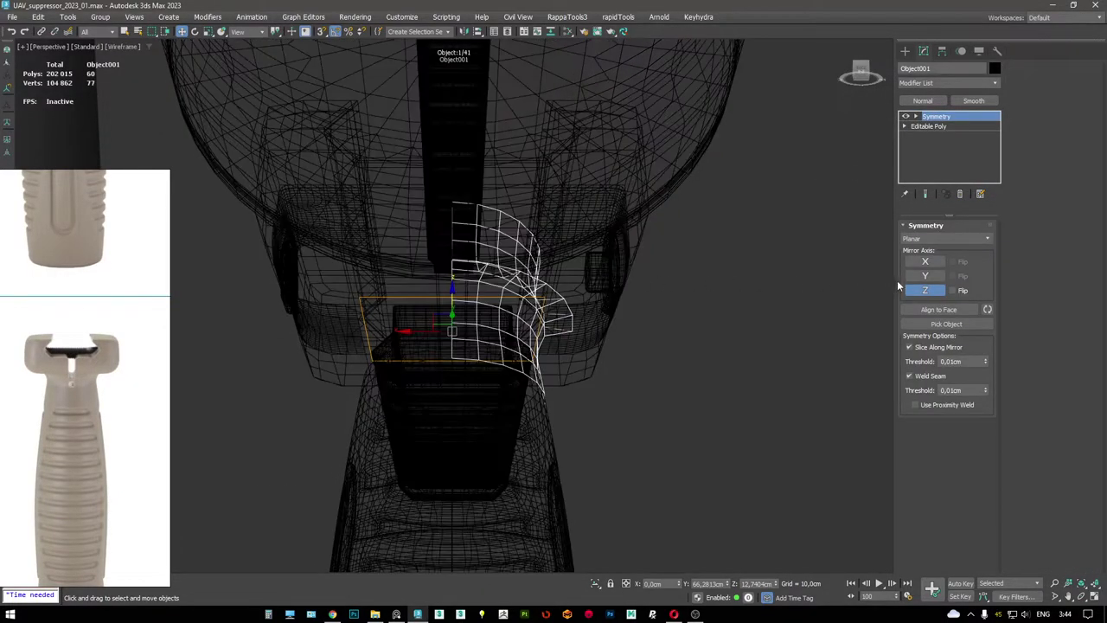
left_click(924, 290)
left_click(924, 276)
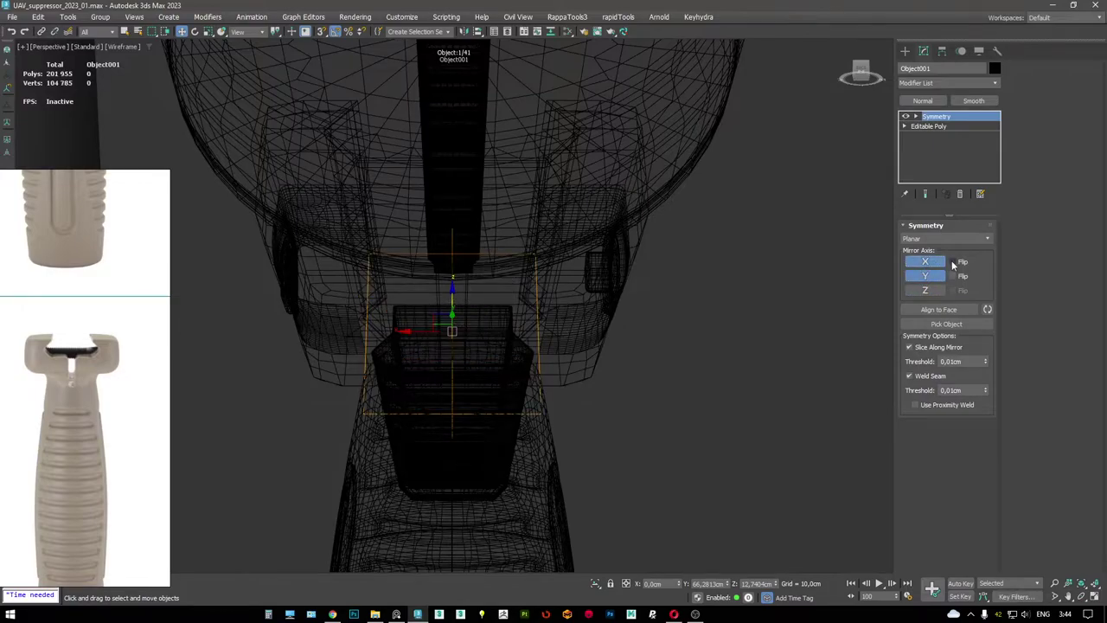
left_click(953, 261)
key("F3")
- Inspect the rebuilt symmetric rim up close and select the mount block
scroll(372, 259, "up", 6)
middle_click_drag(346, 259, 574, 277, "alt")
scroll(553, 262, "down", 4)
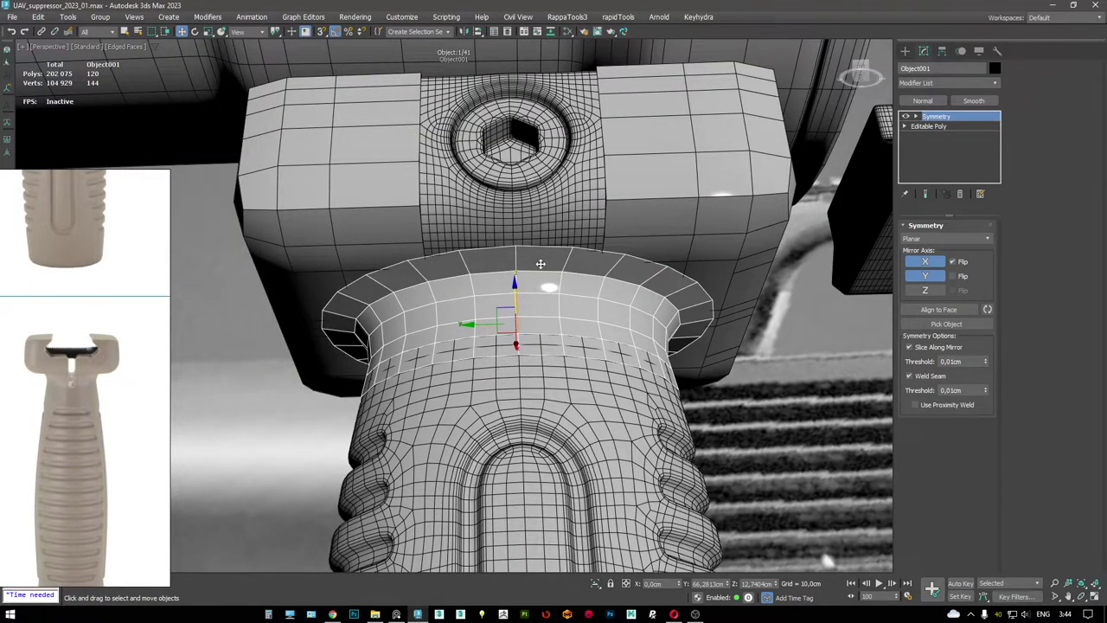
scroll(540, 263, "down", 5)
scroll(530, 268, "up", 3)
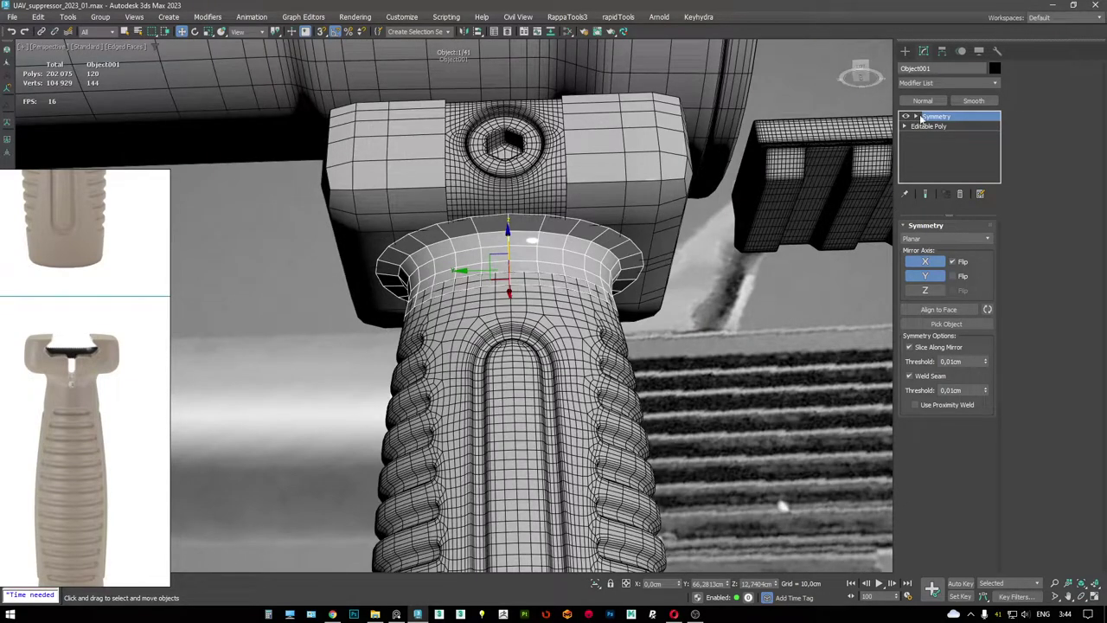
scroll(525, 253, "down", 1)
left_click(594, 202)
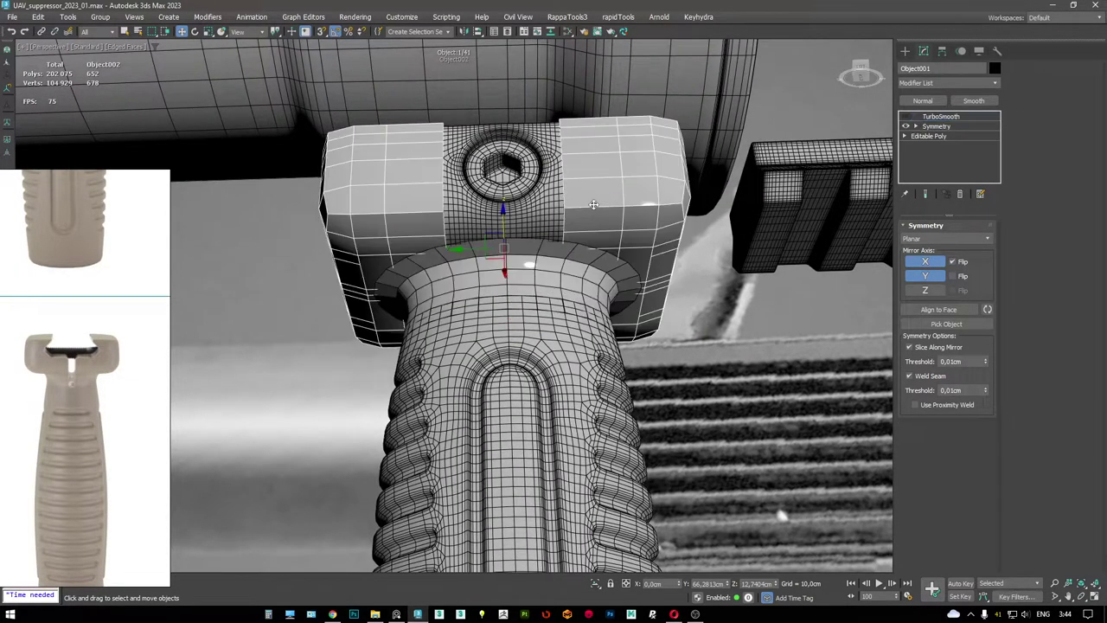
scroll(589, 209, "up", 3)
middle_click_drag(506, 254, 434, 138, "alt")
- Link Box001 and a second part to the mount block and enable vertex snapping
left_click(523, 268)
left_click(530, 278, "ctrl")
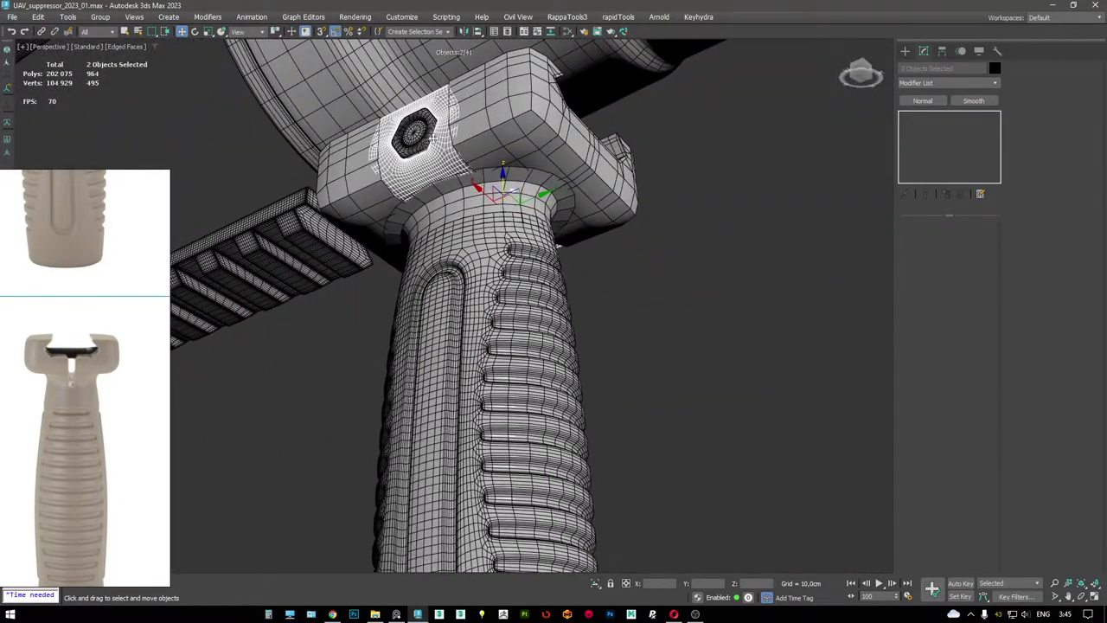
middle_click_drag(476, 172, 401, 261, "alt")
left_click(43, 32)
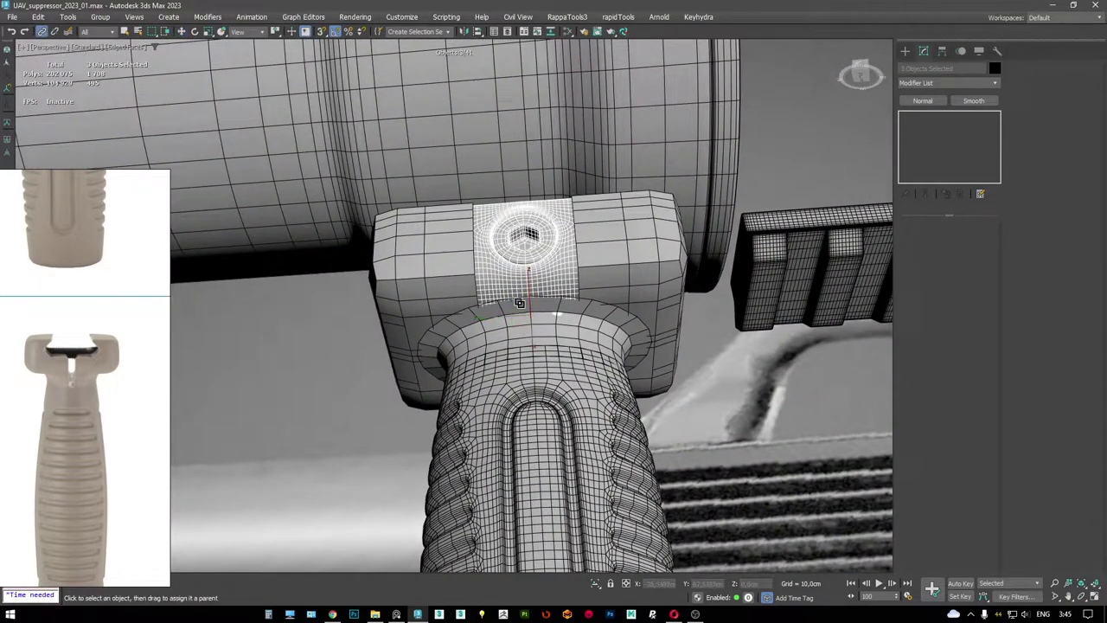
left_click(465, 253)
key("w")
scroll(543, 306, "up", 2)
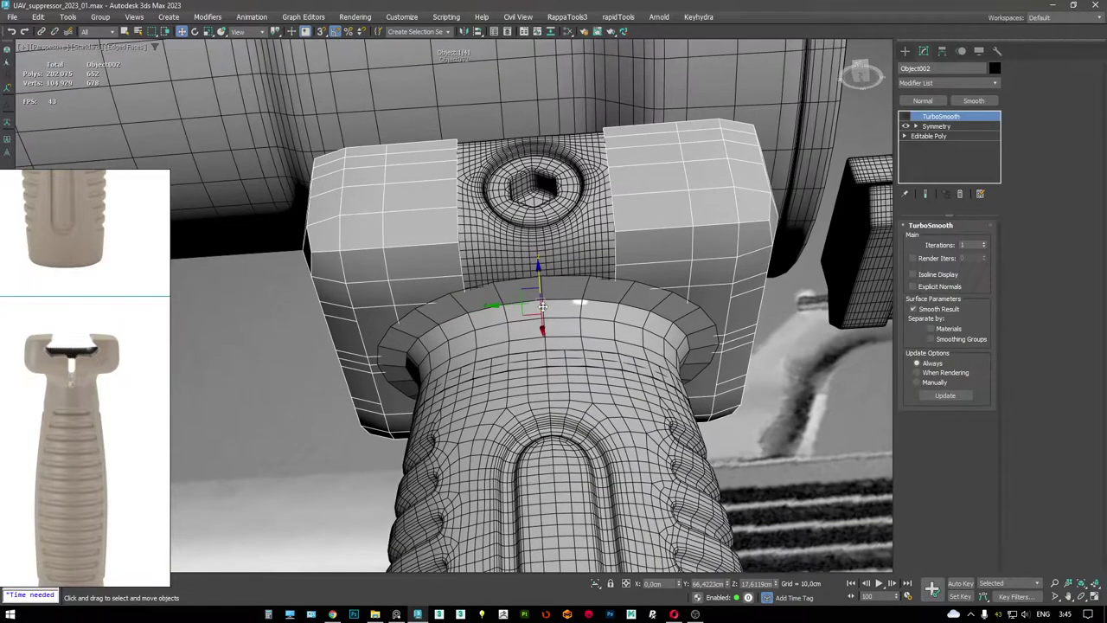
key("s")
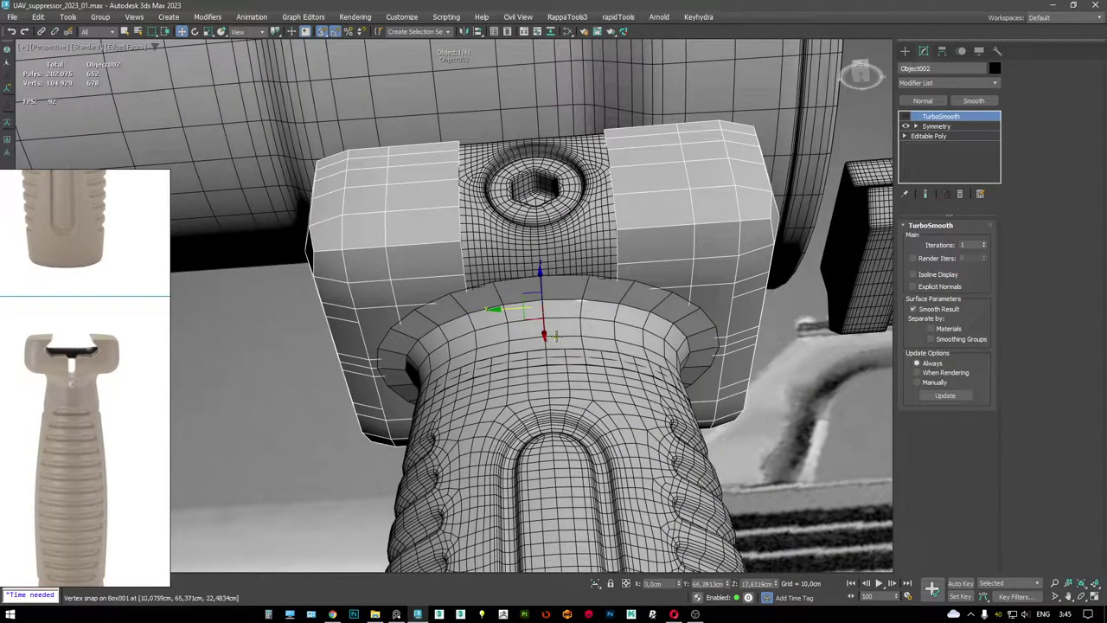
mouse_move(561, 336)
middle_mouse_down("alt")
mouse_move(564, 320)
mouse_move(557, 339)
mouse_move(554, 325)
middle_mouse_up("alt")
- Open the flared ring's Editable Poly, Cut a new edge and select its two top polygons
left_click(554, 324)
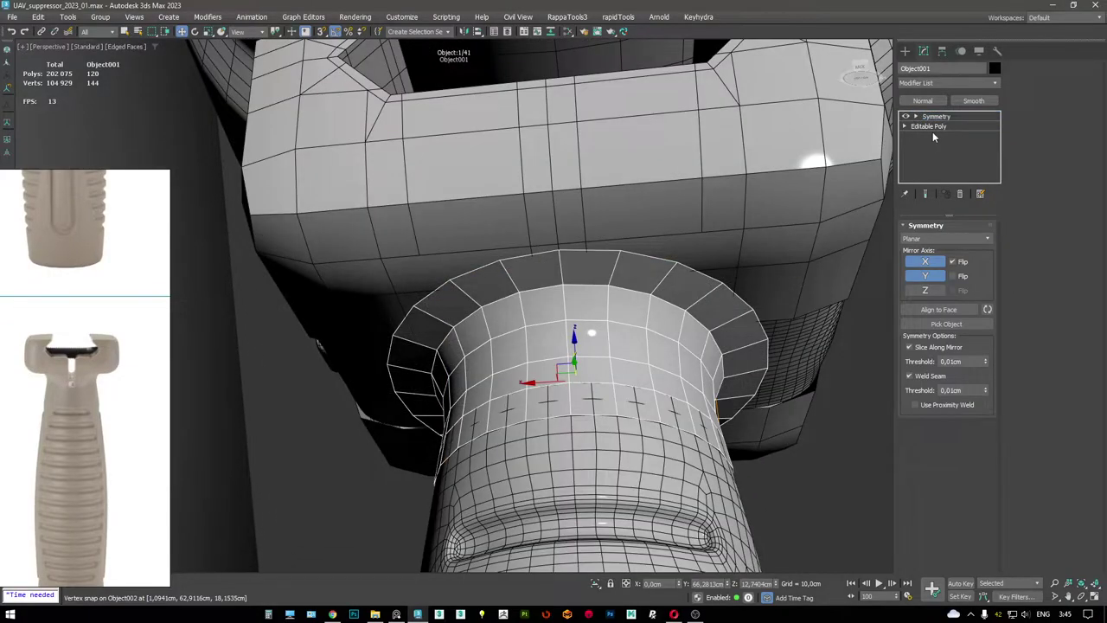
left_click(932, 127)
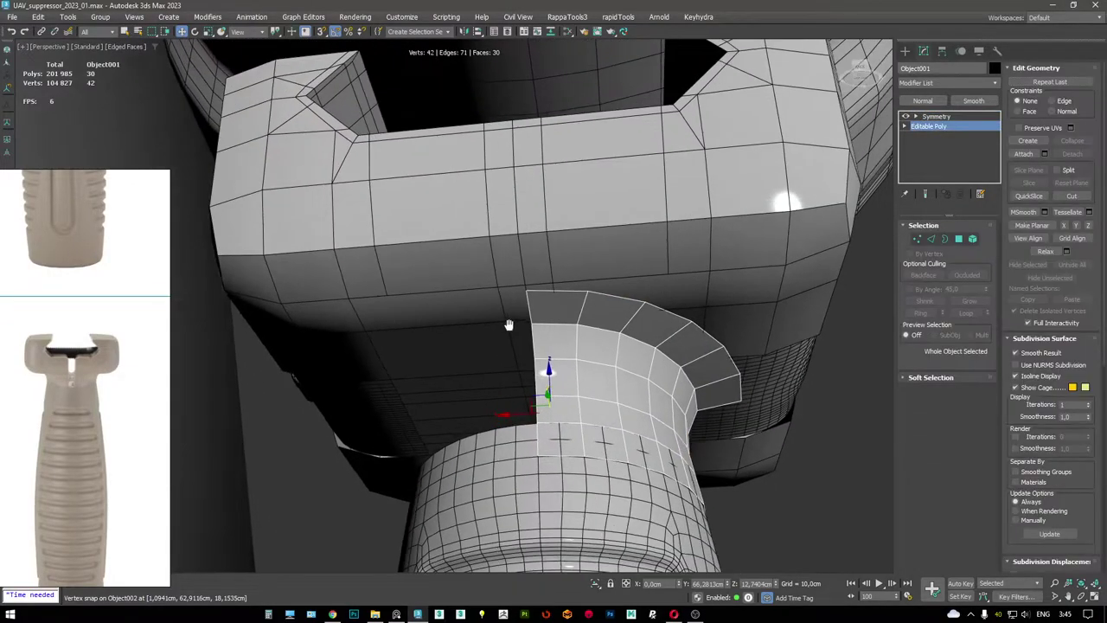
middle_click_drag(510, 317, 545, 260, "alt")
scroll(535, 345, "up", 4)
key("w")
key("1")
key("alt+c")
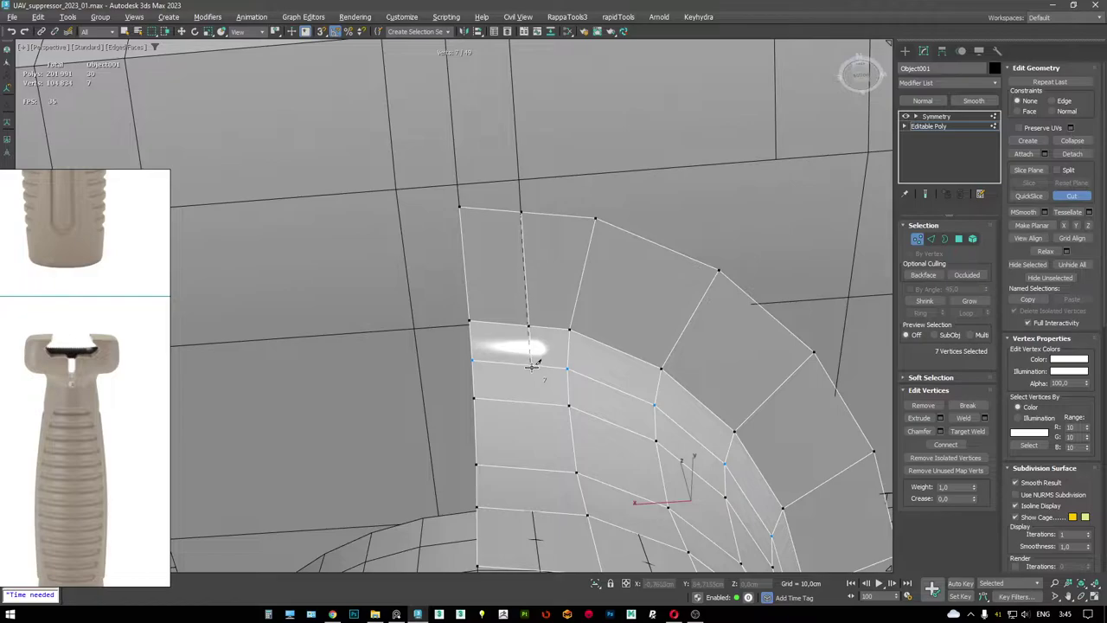
scroll(550, 351, "down", 10)
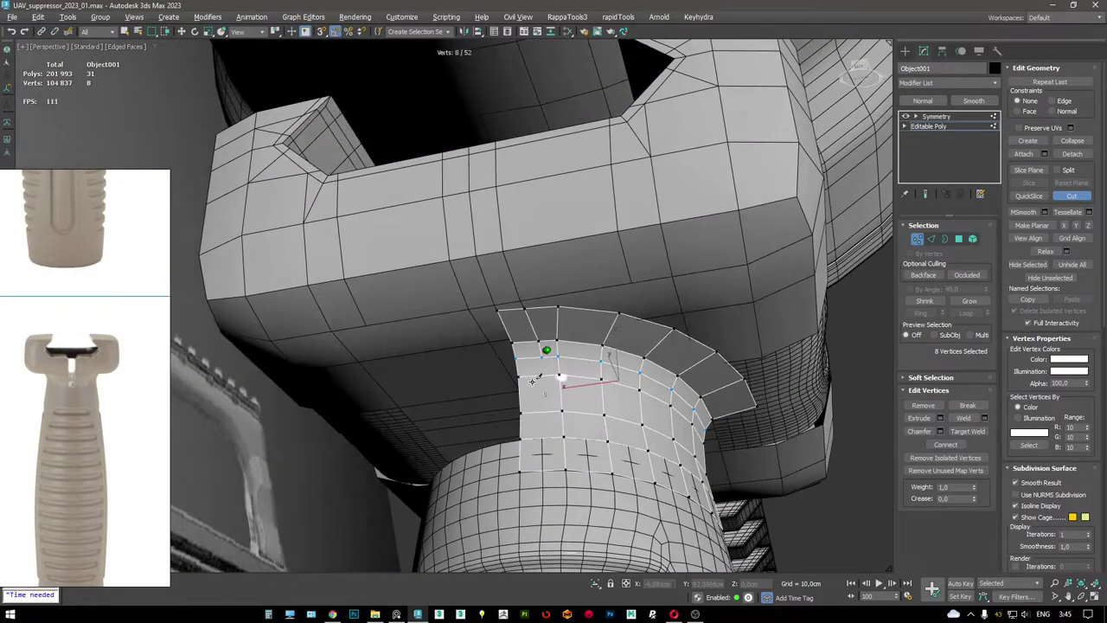
key("4")
left_click(519, 333)
scroll(555, 354, "up", 2)
- Isolate the ring, snap its two top polygons onto a ring vertex, then delete them
middle_click_drag(554, 357, 578, 393)
middle_click_drag(771, 436, 548, 379, "alt")
key("alt+q")
mouse_move(539, 455)
middle_mouse_down("alt")
mouse_move(501, 421)
mouse_move(627, 336)
middle_mouse_up("alt")
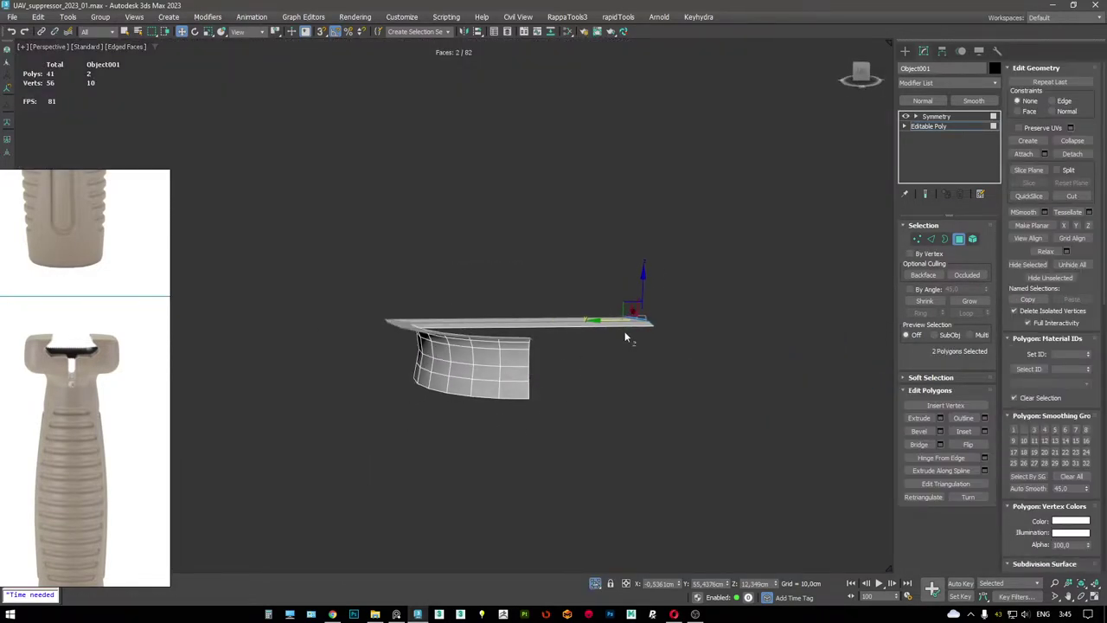
key("F3")
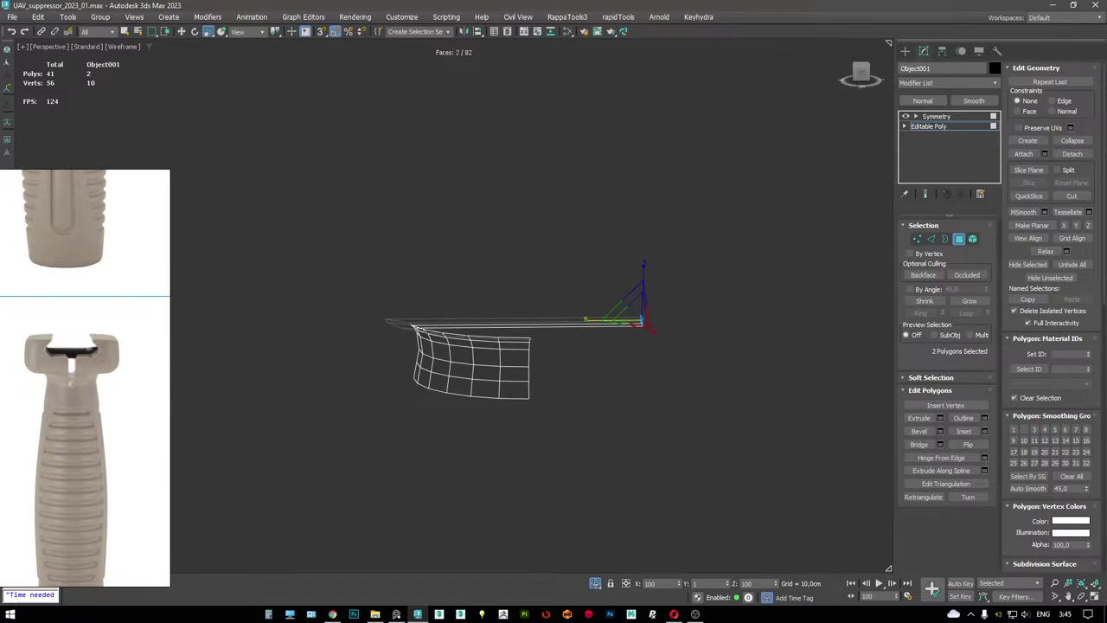
key("w")
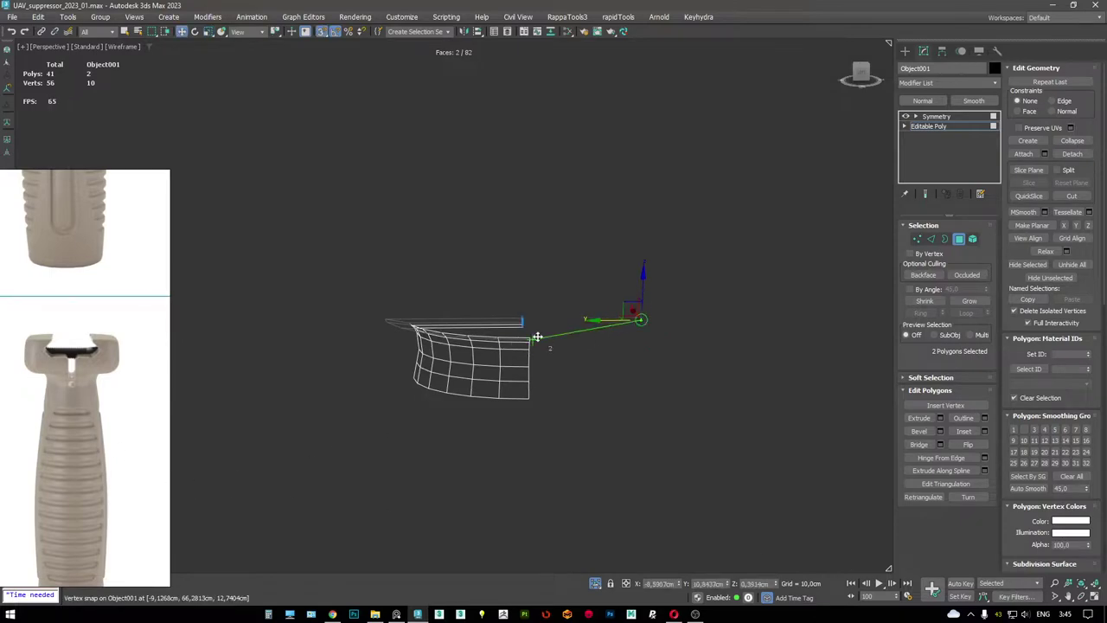
left_click_drag(537, 337, 531, 314)
key("s")
middle_click_drag(531, 314, 565, 372, "alt")
key("F3")
key("Delete")
- Cut a new edge from a corner vertex across the ring's top
scroll(586, 378, "up", 3)
key("1")
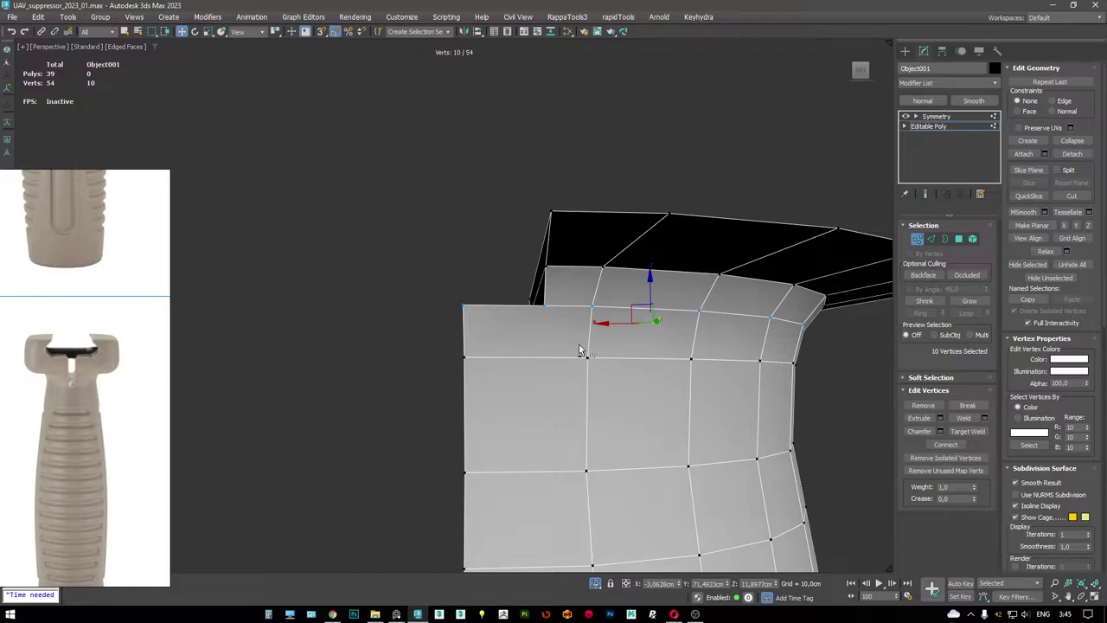
middle_click_drag(578, 334, 587, 316, "alt")
key("2")
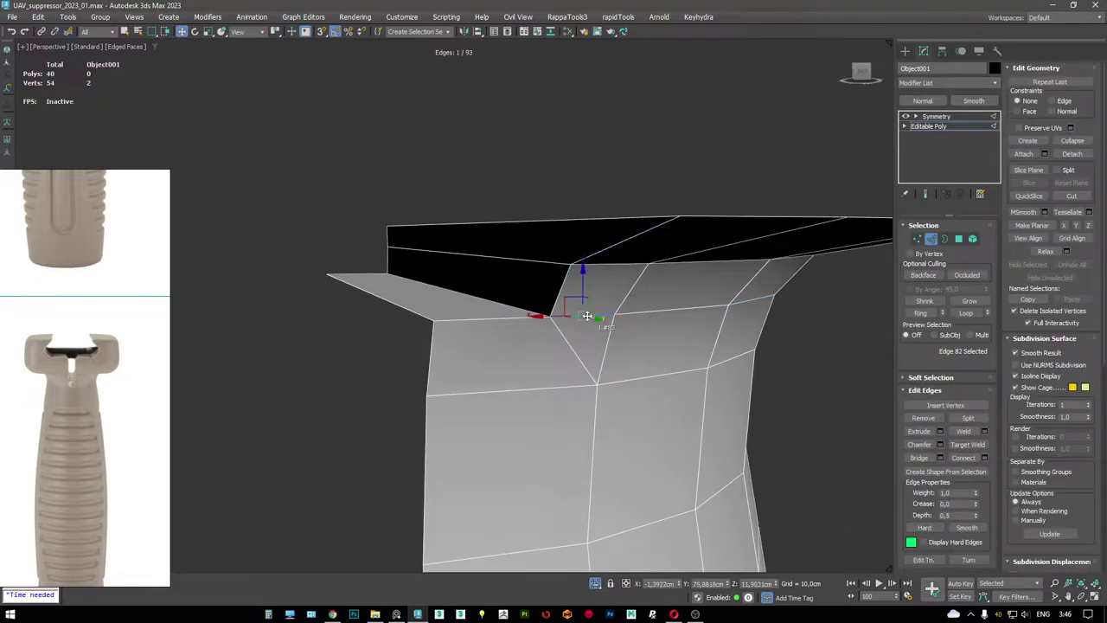
middle_click_drag(566, 304, 585, 245, "alt")
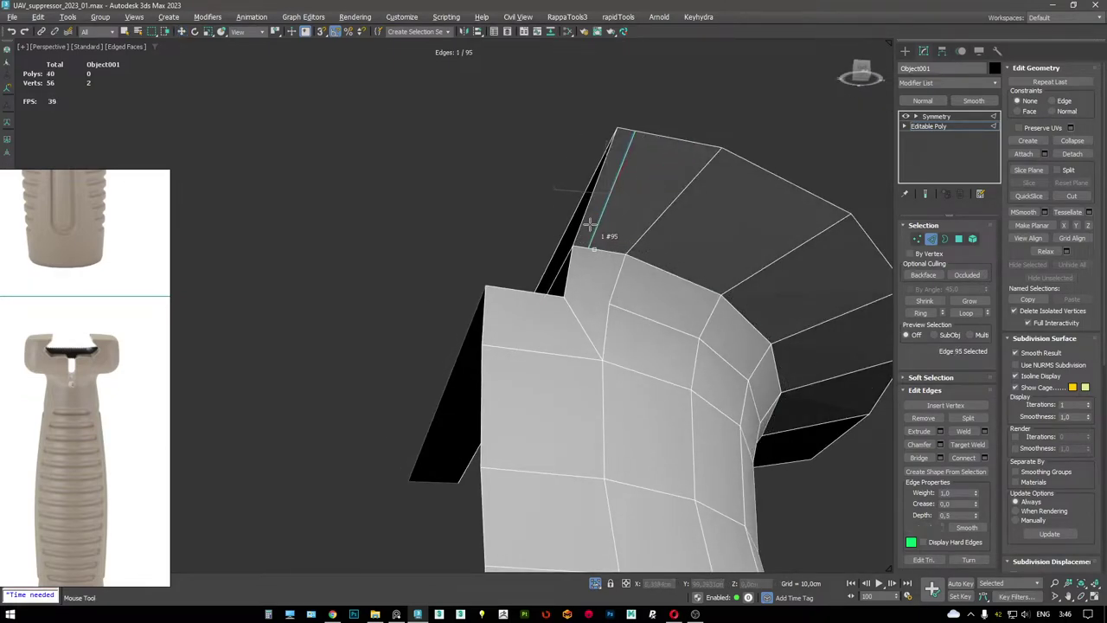
scroll(597, 260, "up", 3)
key("1")
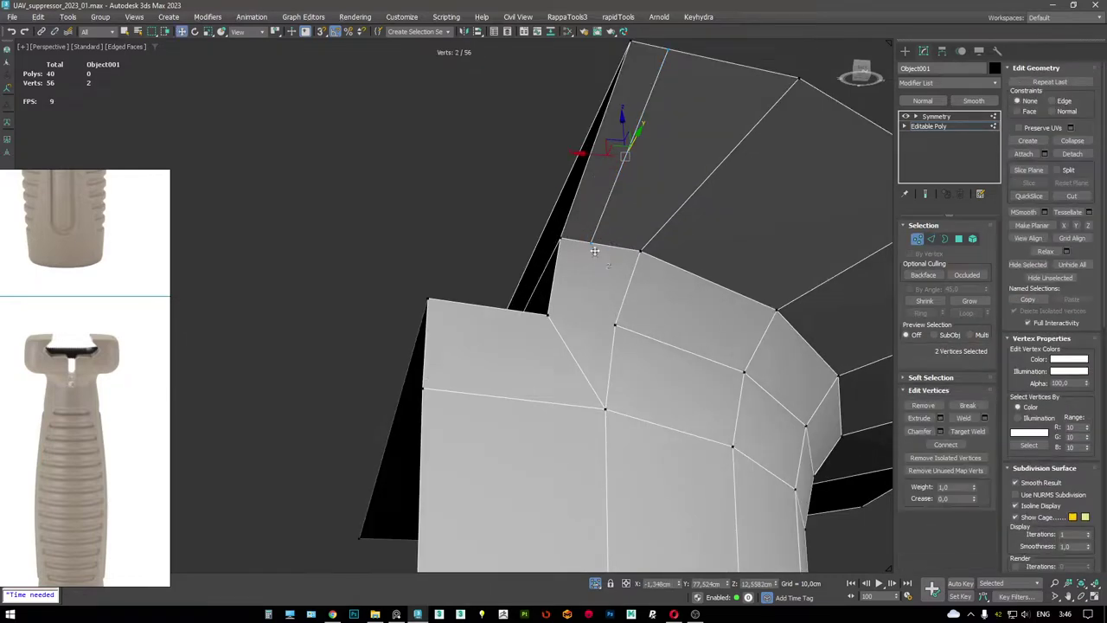
key("alt+c")
left_click(586, 253)
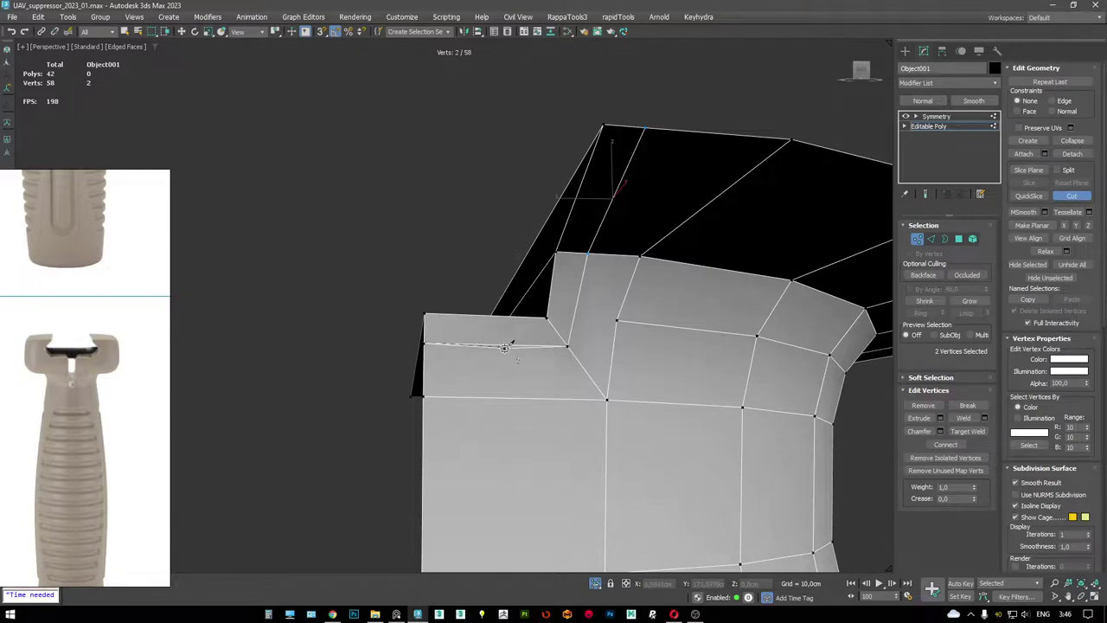
middle_click_drag(505, 348, 489, 297, "alt")
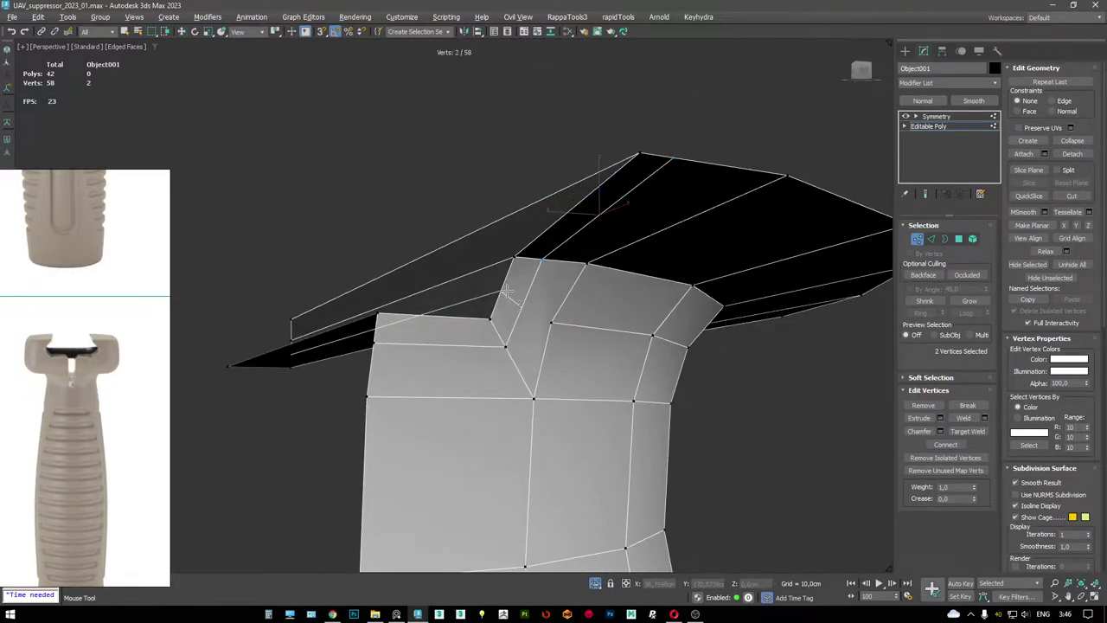
middle_click_drag(524, 325, 450, 312, "alt")
key("2")
- Preview the mirrored ring and add TurboSmooth above its Symmetry modifier
key("ctrl+e")
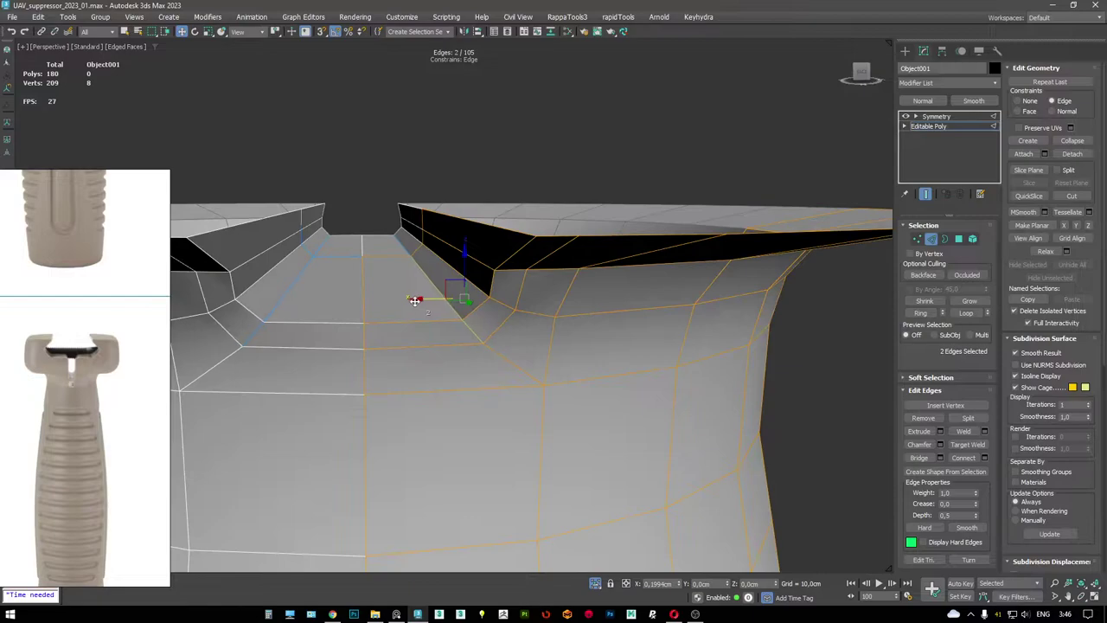
middle_click_drag(408, 301, 457, 267, "alt")
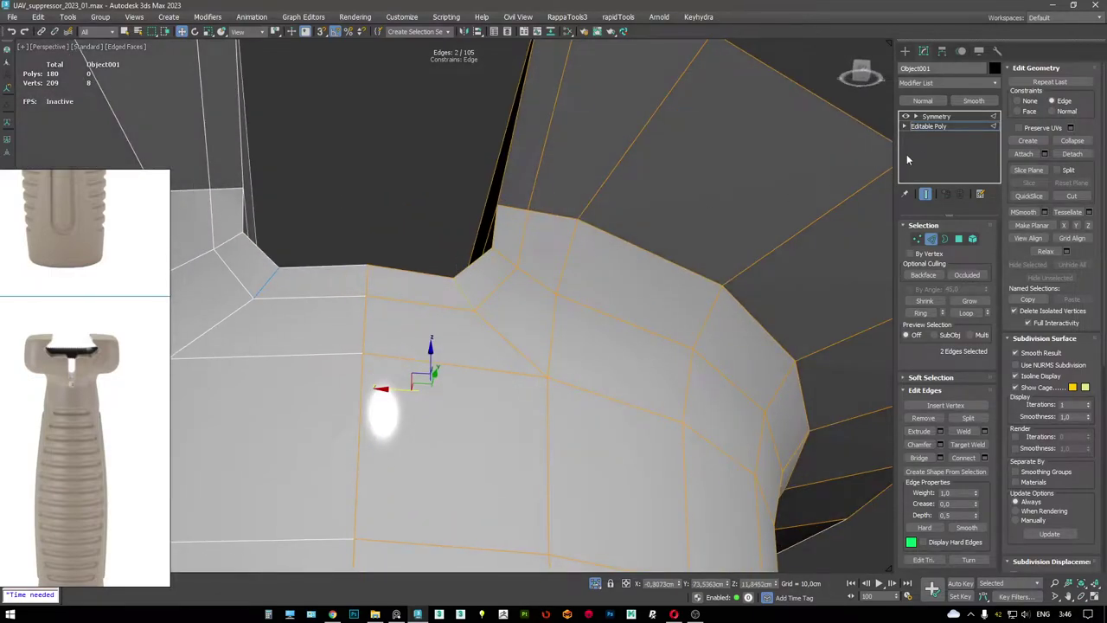
left_click(936, 116)
key("z")
middle_click_drag(605, 260, 640, 237, "alt")
key("ctrl+t")
- Inspect the smoothed ring and grip from several angles with edge display toggled
key("F4")
middle_click_drag(700, 193, 570, 239, "alt")
scroll(621, 273, "up", 3)
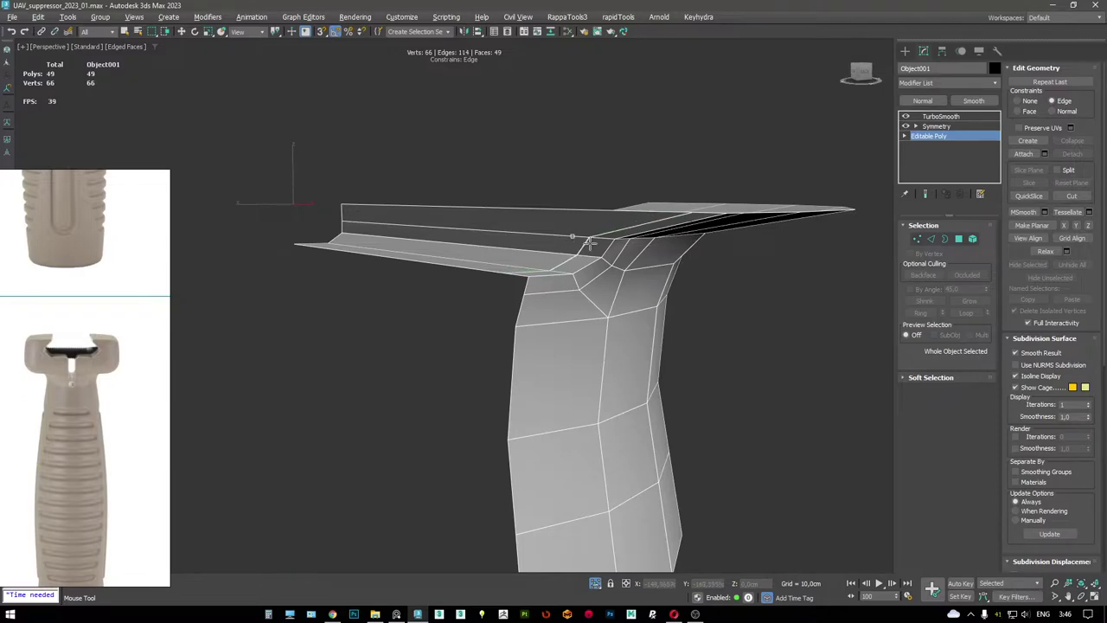
middle_click_drag(621, 265, 683, 328, "alt")
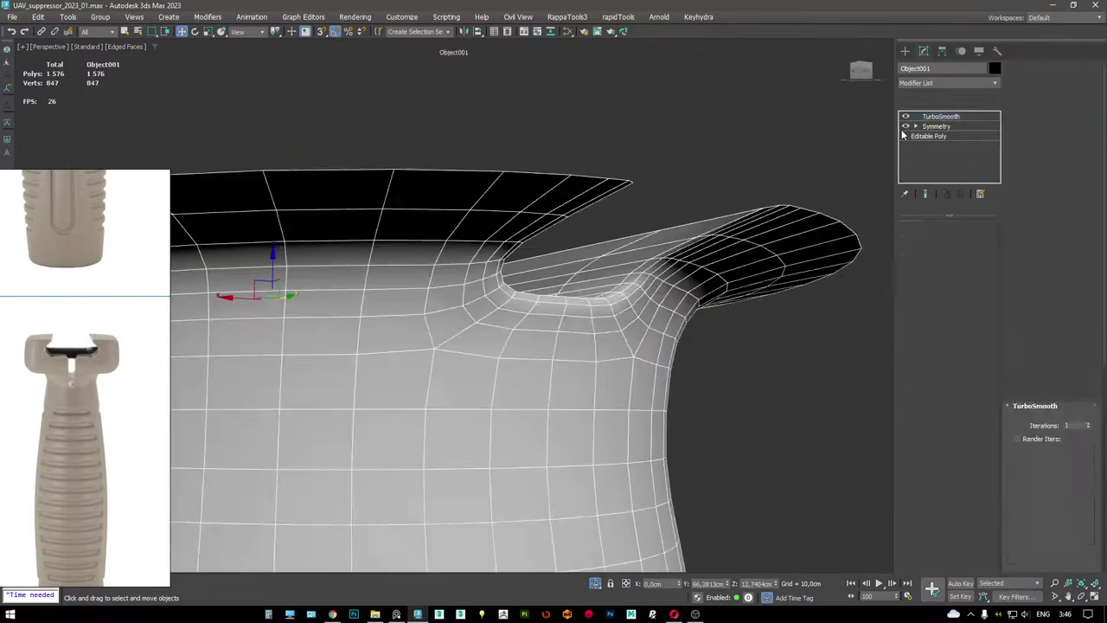
left_click(940, 116)
key("F4")
middle_click_drag(628, 289, 600, 317, "alt")
scroll(603, 324, "down", 3)
scroll(610, 323, "up", 5)
key("F4")
- Select the centre column of polygons on Object002's Editable Poly and delete them
left_click(605, 294)
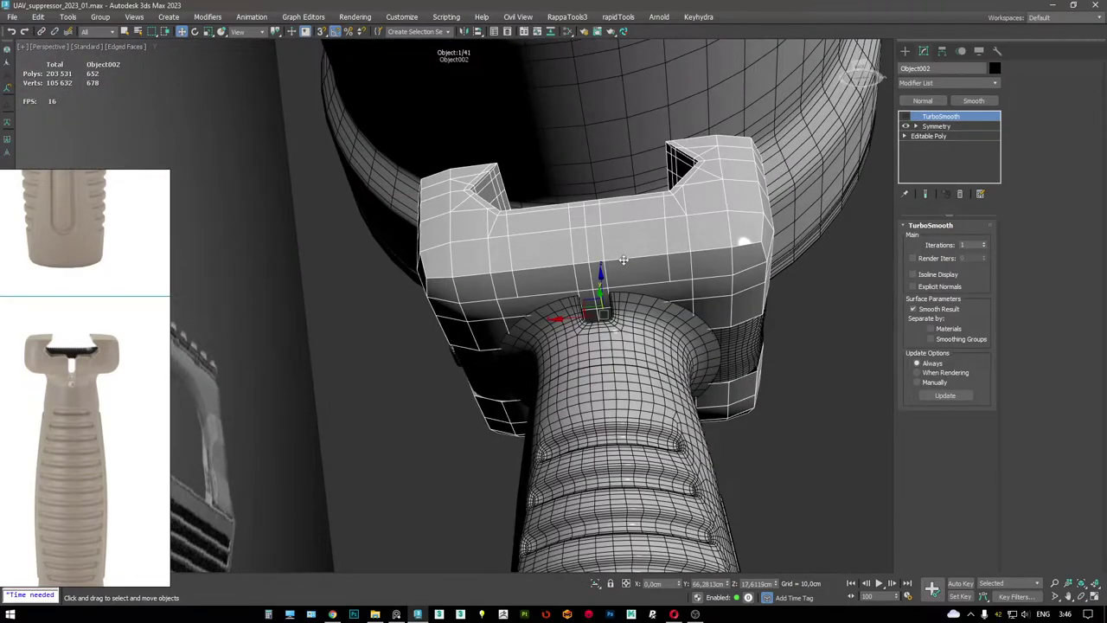
scroll(625, 279, "up", 5)
left_click(928, 135)
mouse_move(643, 248)
middle_mouse_down("alt")
mouse_move(598, 297)
mouse_move(522, 314)
middle_mouse_up("alt")
key("F3")
key("4")
left_click_drag(521, 314, 461, 171)
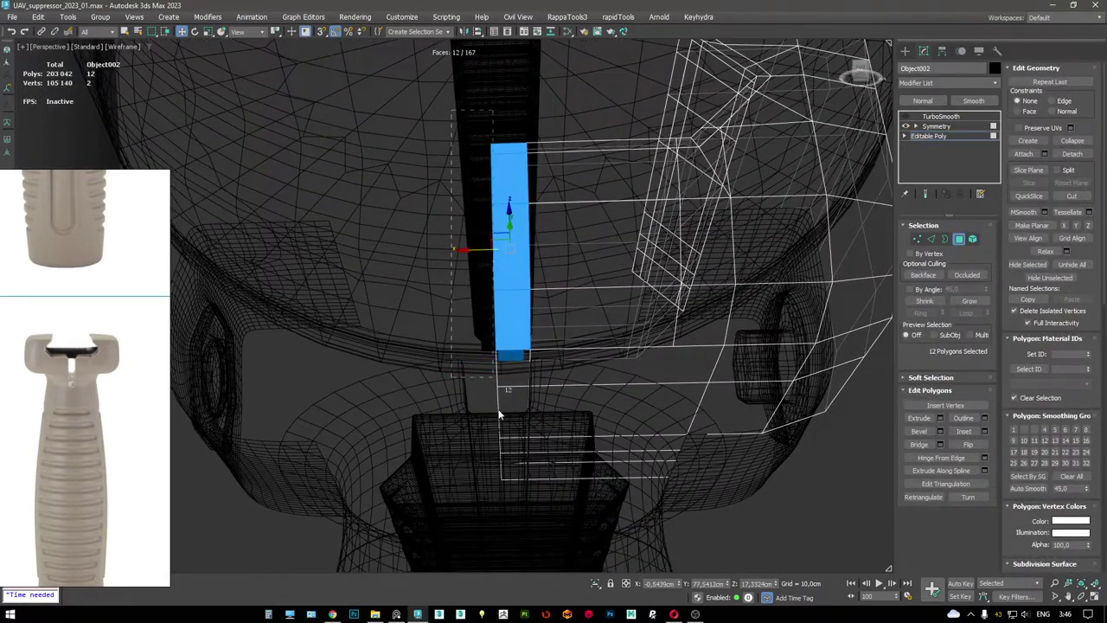
key("F3")
middle_click_drag(512, 527, 550, 295, "alt")
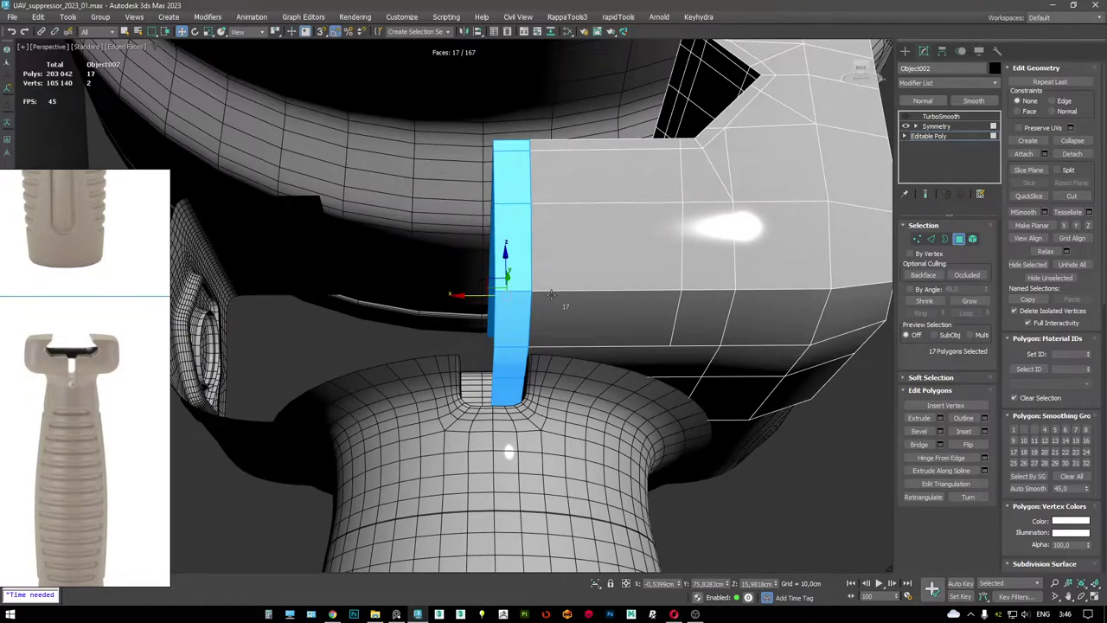
key("Delete")
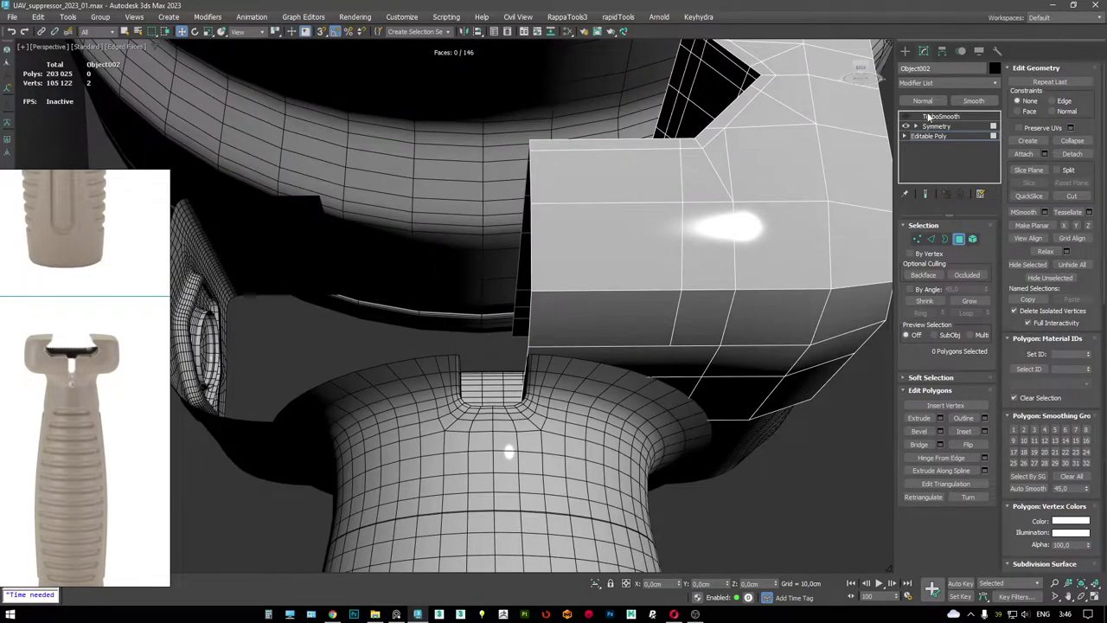
- Select the new slot's open border loop to check its edge
middle_click_drag(706, 192, 517, 338, "alt")
key("F3")
key("2")
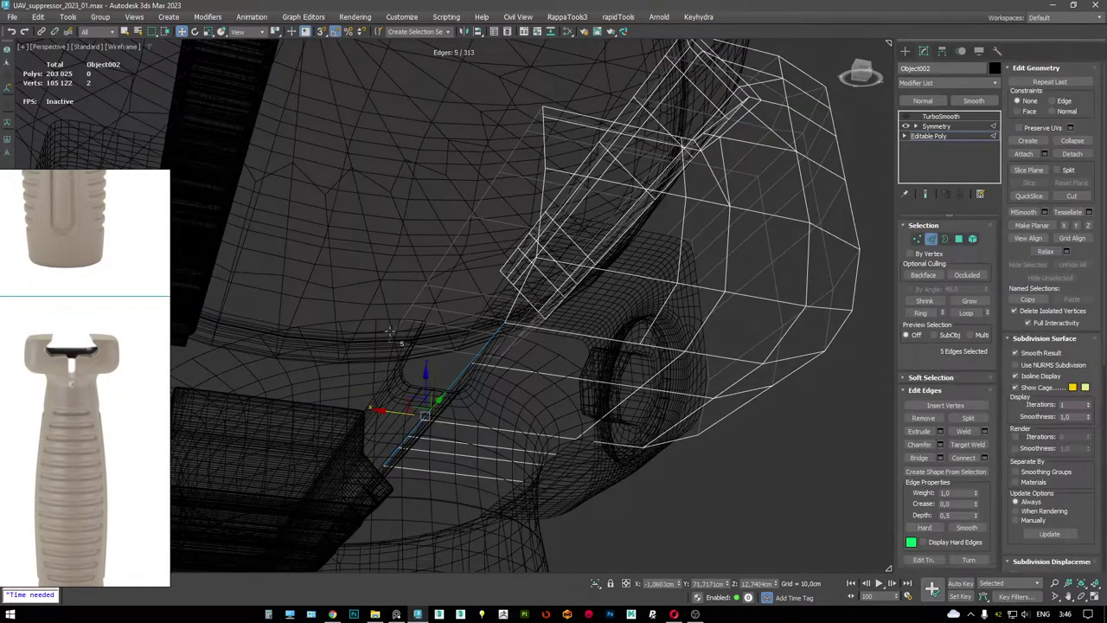
key("3")
left_click(443, 391)
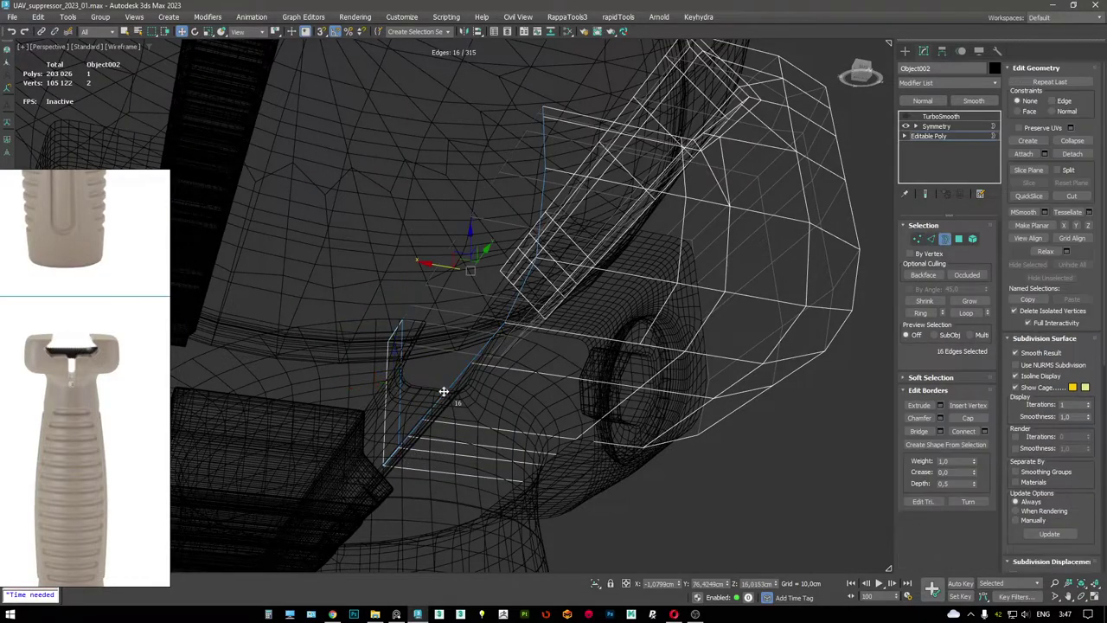
key("F3")
middle_click_drag(469, 395, 529, 199, "alt")
scroll(529, 202, "up", 3)
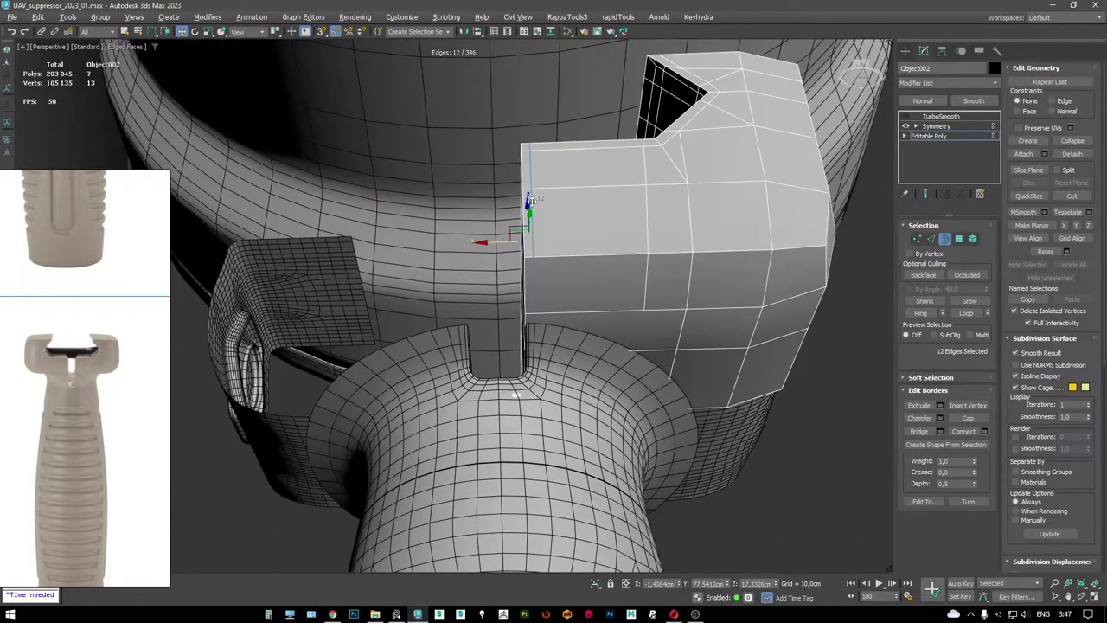
- Toggle TurboSmooth off and select a single polygon on the flared ring's base mesh
left_click(936, 117)
left_click(905, 116)
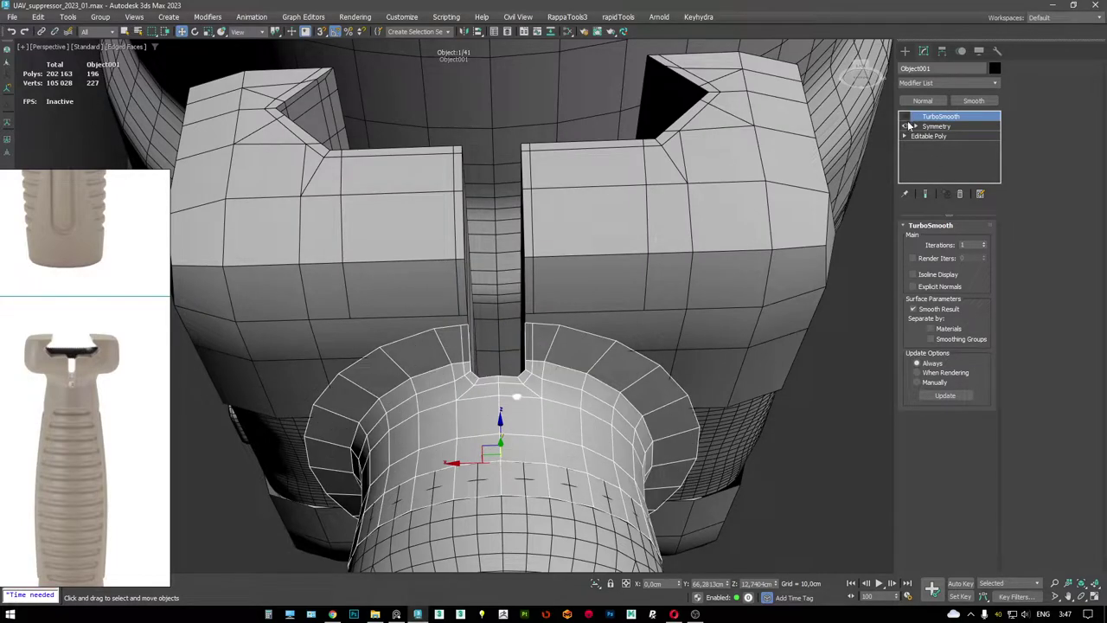
left_click(516, 403)
mouse_move(795, 211)
middle_mouse_down("alt")
mouse_move(577, 279)
mouse_move(566, 294)
mouse_move(597, 205)
mouse_move(586, 235)
mouse_move(659, 231)
mouse_move(503, 237)
mouse_move(373, 329)
mouse_move(555, 292)
mouse_move(539, 323)
mouse_move(598, 257)
mouse_move(565, 302)
mouse_move(602, 287)
mouse_move(514, 230)
mouse_move(513, 262)
mouse_move(487, 235)
mouse_move(519, 299)
mouse_move(465, 288)
mouse_move(497, 344)
mouse_move(477, 320)
mouse_move(459, 320)
mouse_move(524, 450)
middle_mouse_up("alt")
left_click(928, 136)
key("2")
key("4")
key("F3")
left_click(519, 299)
key("F3")
key("F3")
- Delete the mount's bottom polygons to open a hole in its underside
left_click_drag(399, 372, 399, 370)
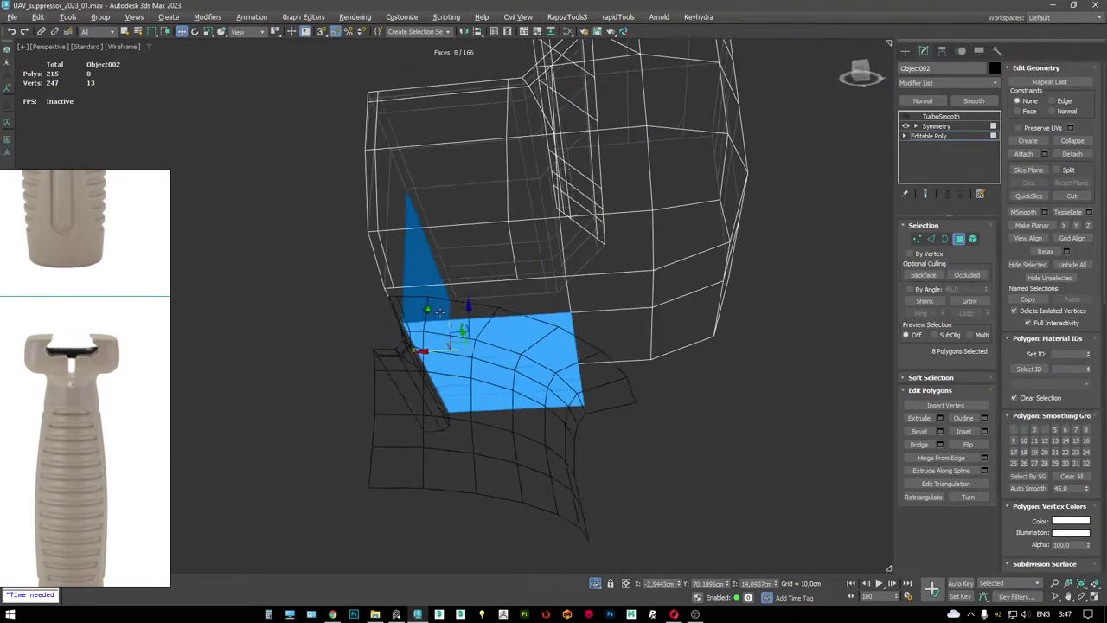
key("F3")
mouse_move(399, 370)
middle_mouse_down("alt")
mouse_move(465, 351)
mouse_move(524, 494)
middle_mouse_up("alt")
key("F3")
key("ctrl+d")
key("F3")
mouse_move(507, 441)
middle_mouse_down("alt")
mouse_move(489, 385)
mouse_move(537, 390)
mouse_move(494, 377)
mouse_move(484, 445)
mouse_move(519, 369)
mouse_move(516, 450)
mouse_move(524, 432)
middle_mouse_up("alt")
key("F3")
left_click_drag(494, 383, 514, 366)
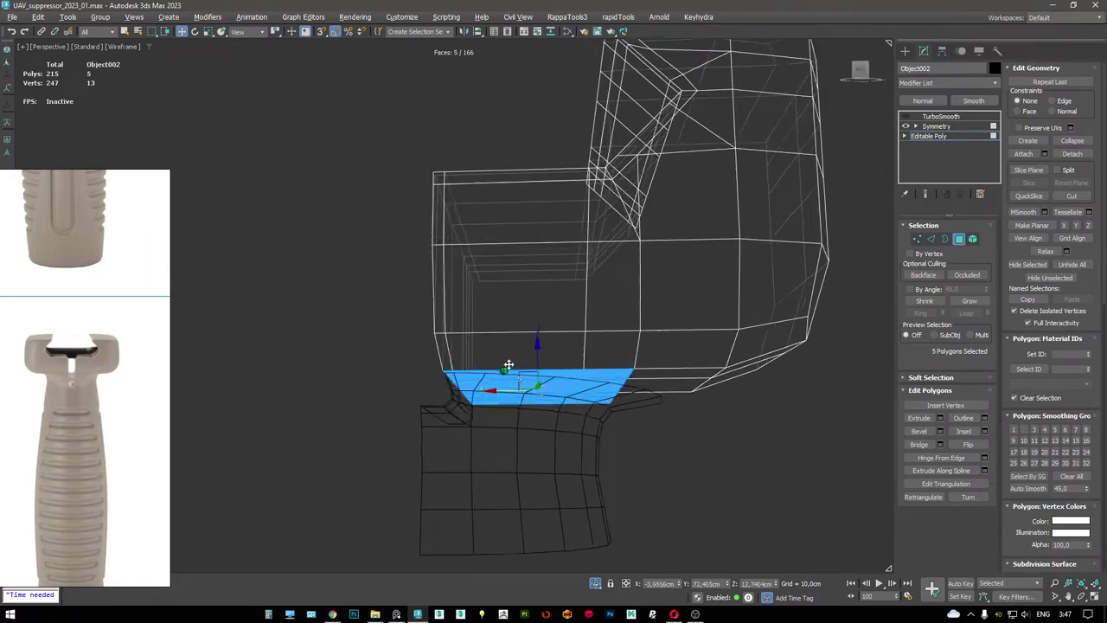
key("F3")
key("Delete")
middle_click_drag(521, 329, 694, 230, "alt")
key("F3")
key("F3")
- In vertex mode, cut new edges across the underside cutout beside the grip, then exit Cut
key("1")
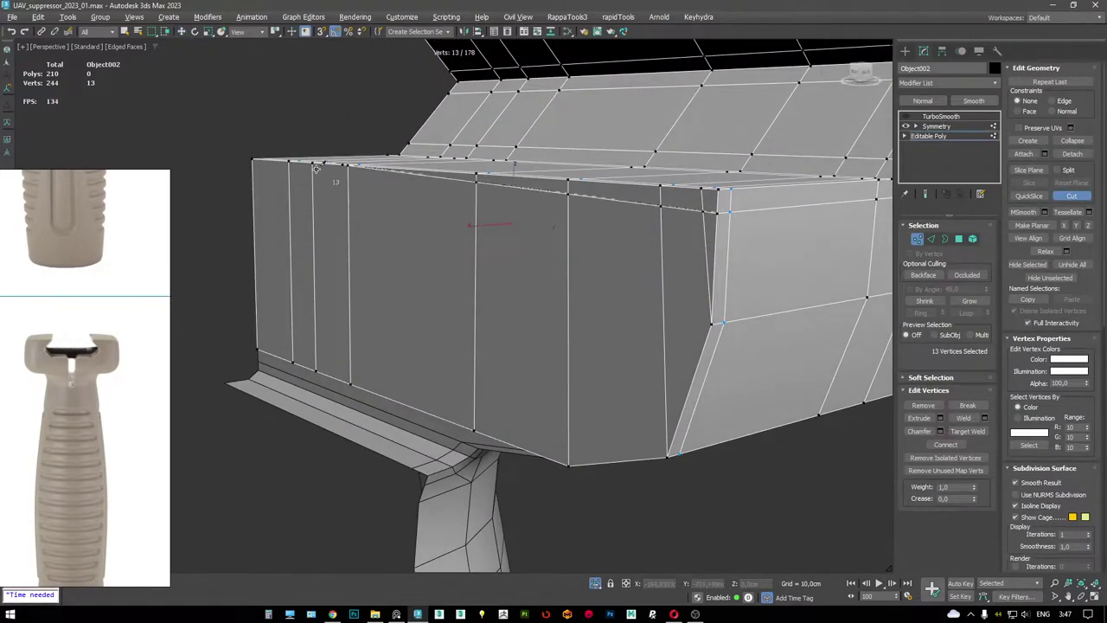
middle_click_drag(428, 205, 596, 236, "alt")
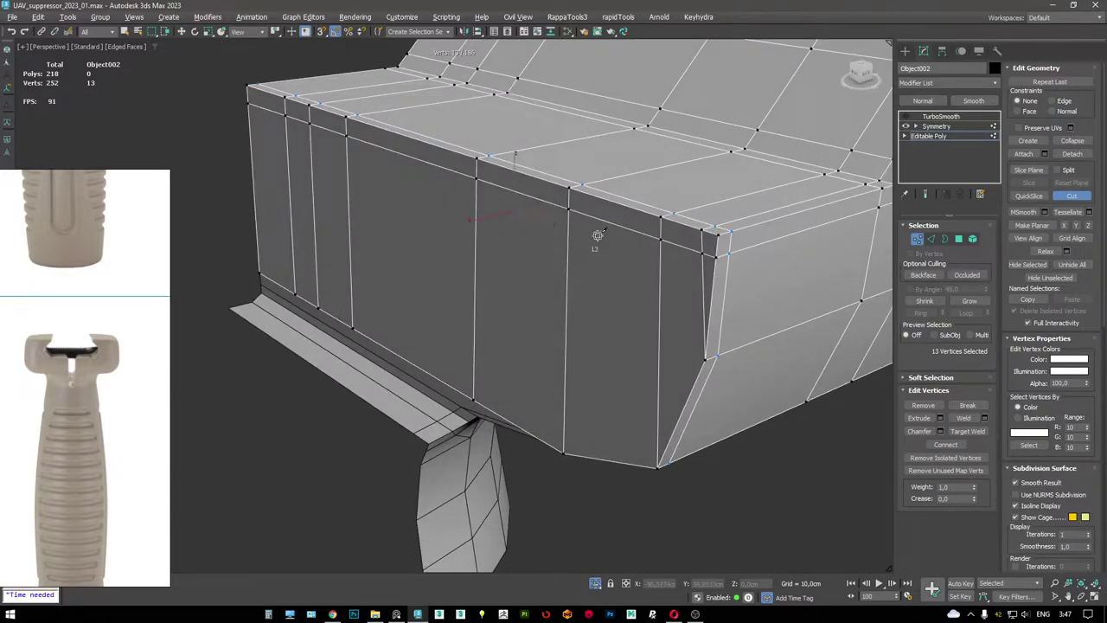
middle_click_drag(696, 263, 653, 216, "alt")
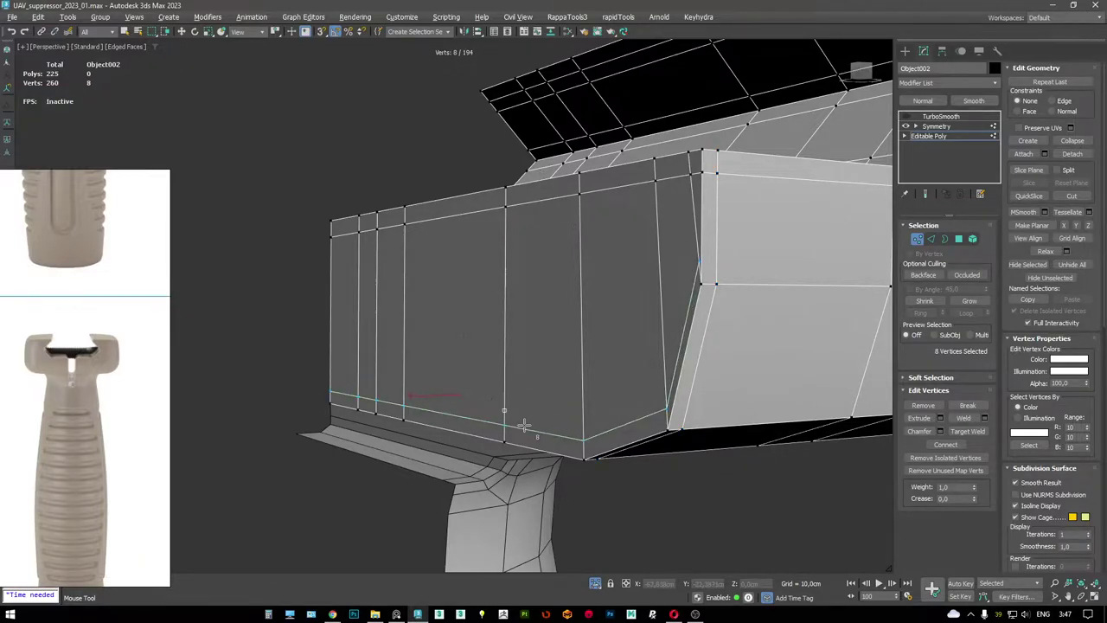
scroll(622, 387, "up", 2)
left_click(683, 415)
middle_click_drag(683, 415, 702, 391, "alt")
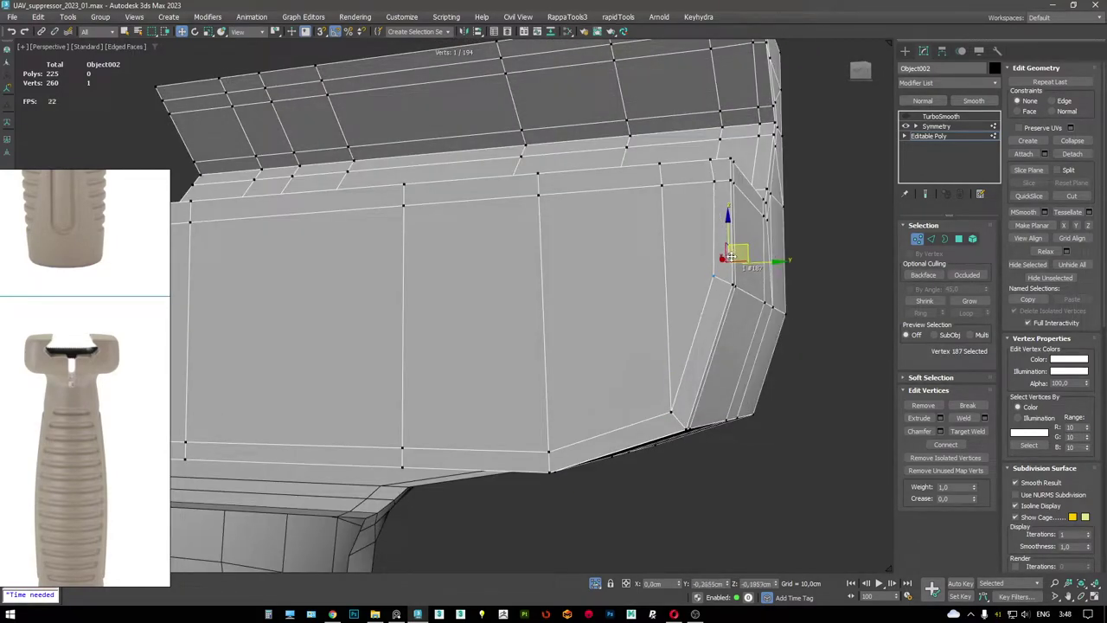
middle_click_drag(725, 225, 722, 184, "alt")
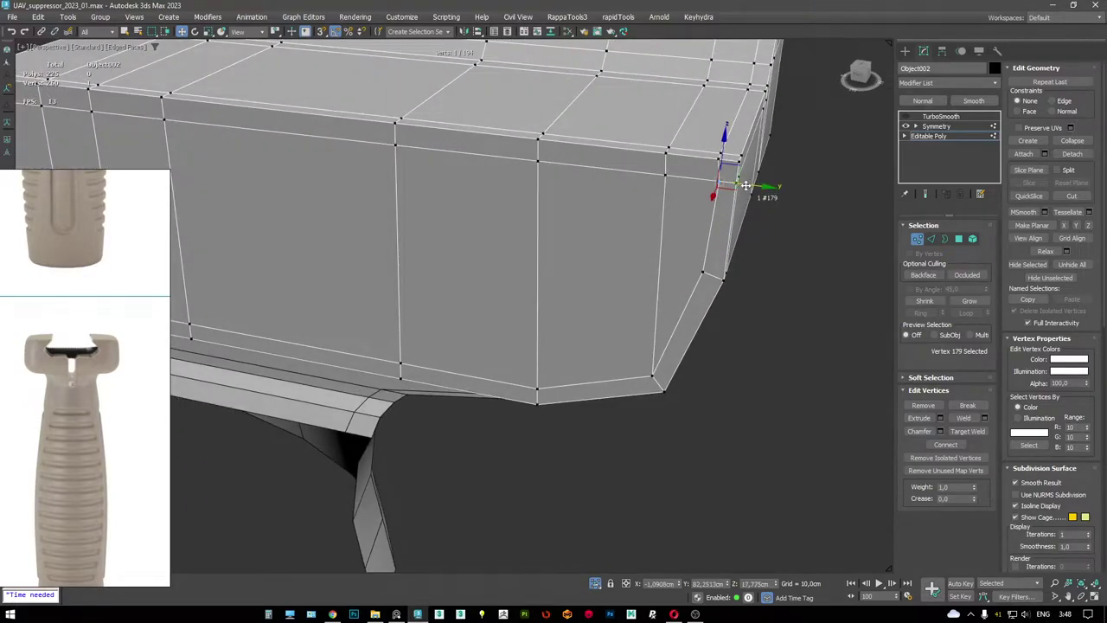
scroll(745, 184, "down", 3)
middle_click_drag(745, 185, 689, 244, "alt")
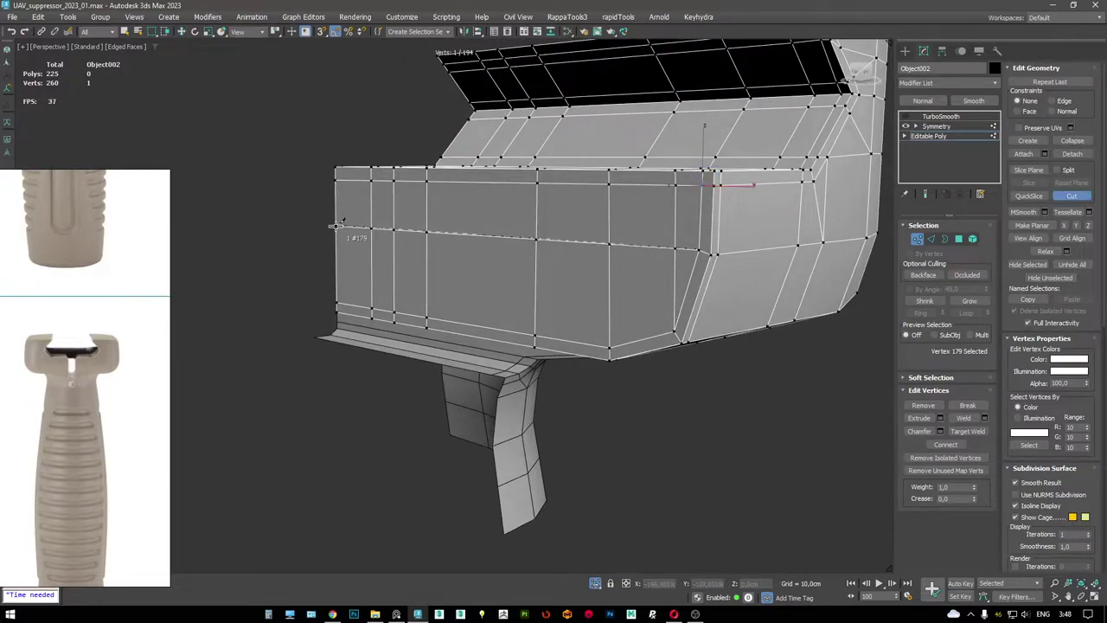
middle_click_drag(613, 246, 670, 265, "alt")
key("w")
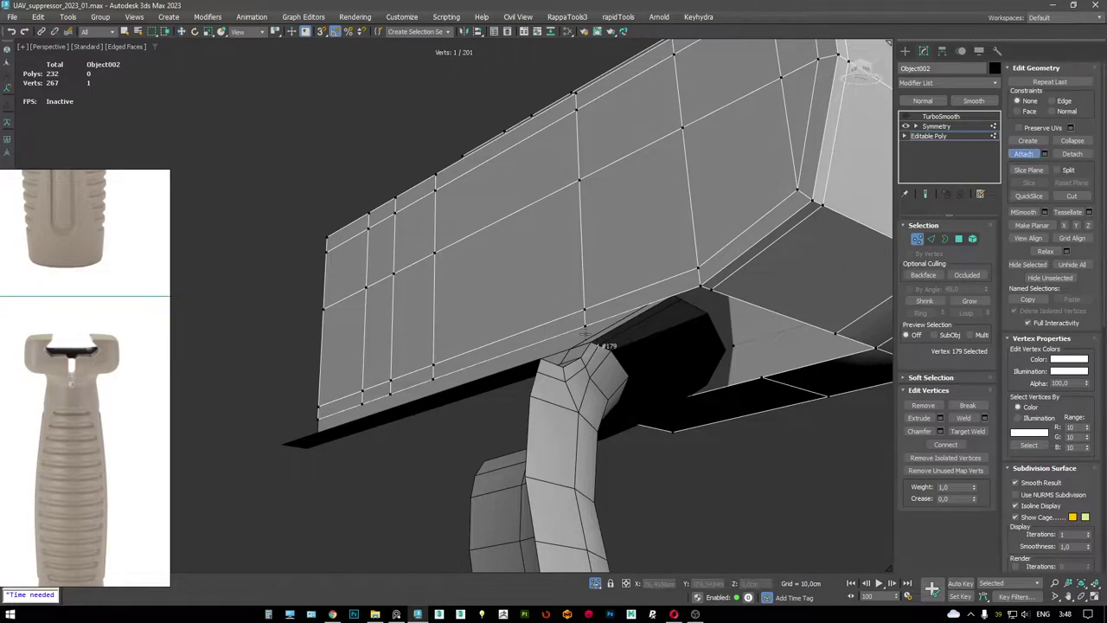
- Delete the two thin strip faces beside the grip
scroll(585, 333, "up", 3)
key("4")
left_click(610, 327)
middle_click_drag(647, 299, 718, 302, "alt")
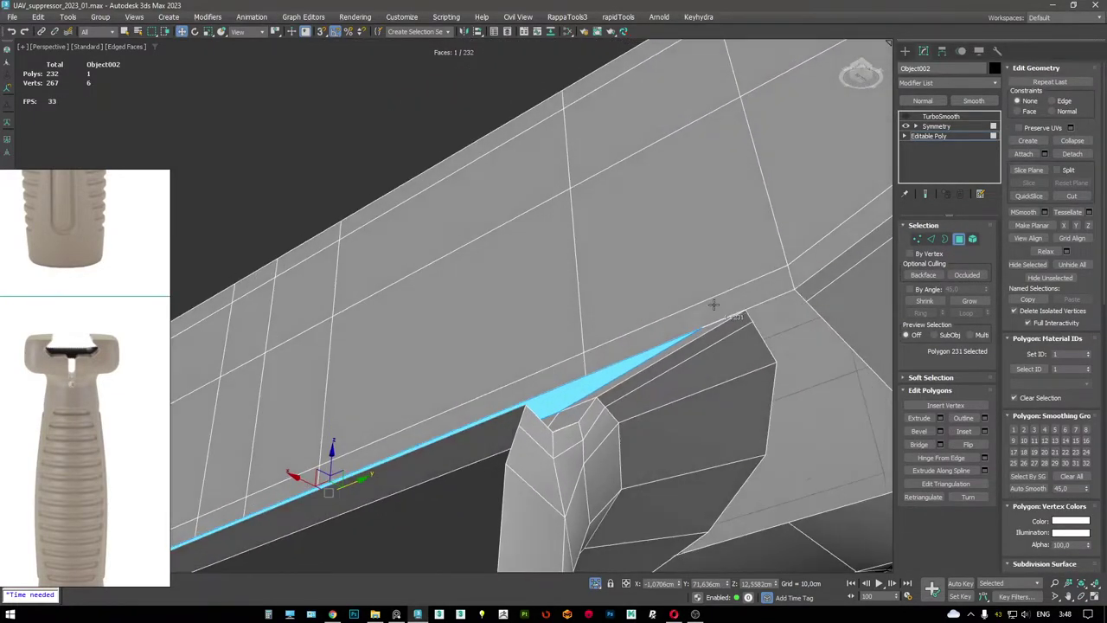
left_click(714, 309)
middle_click_drag(563, 381, 624, 336, "alt")
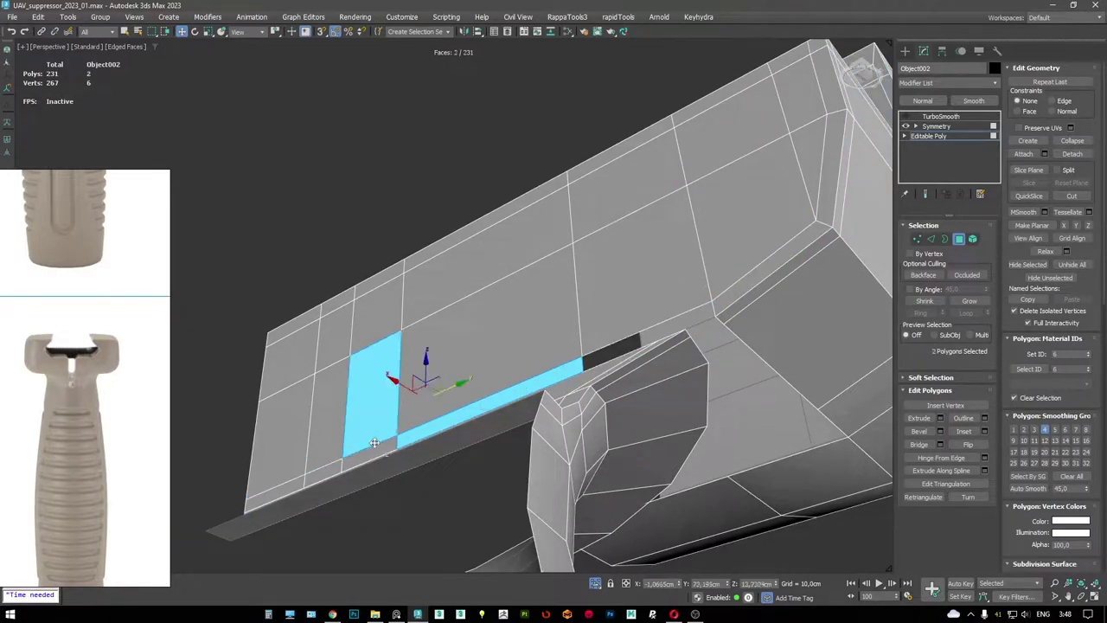
middle_click_drag(388, 443, 636, 364, "alt")
key("Delete")
- Move the strip's corner vertex up and to the right
scroll(742, 290, "up", 3)
key("1")
left_click(636, 359)
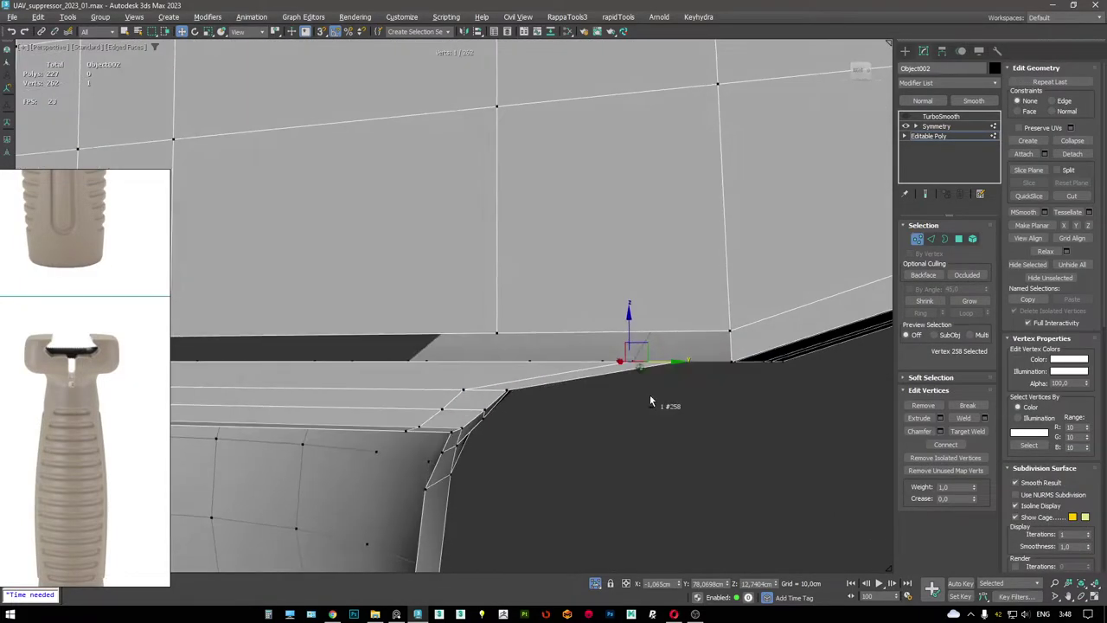
left_click_drag(646, 339, 679, 320)
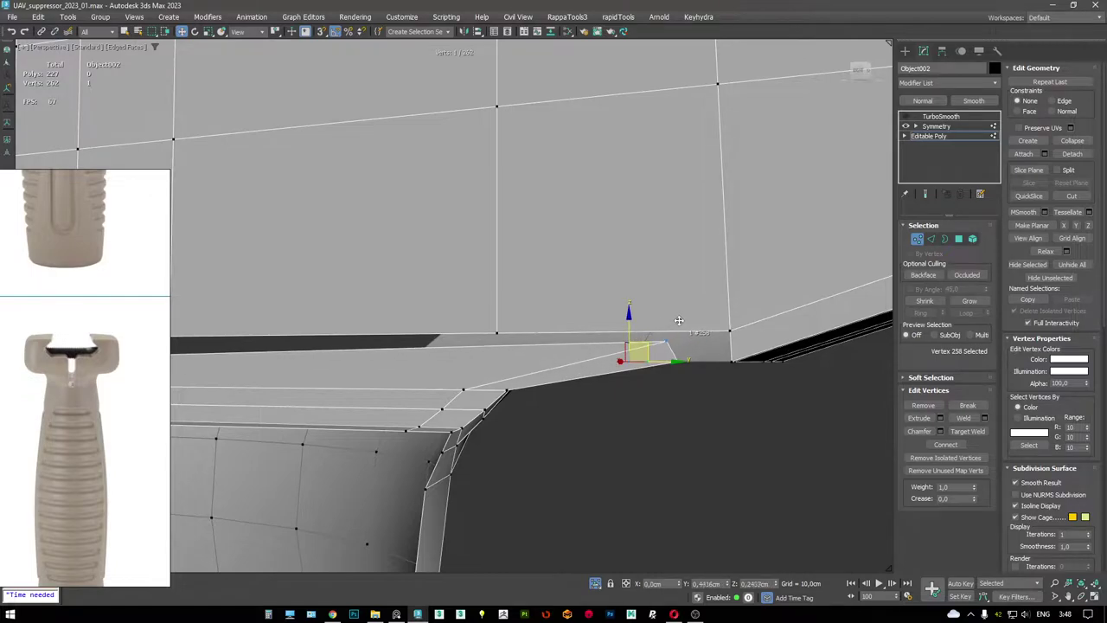
middle_click_drag(685, 316, 532, 373, "alt")
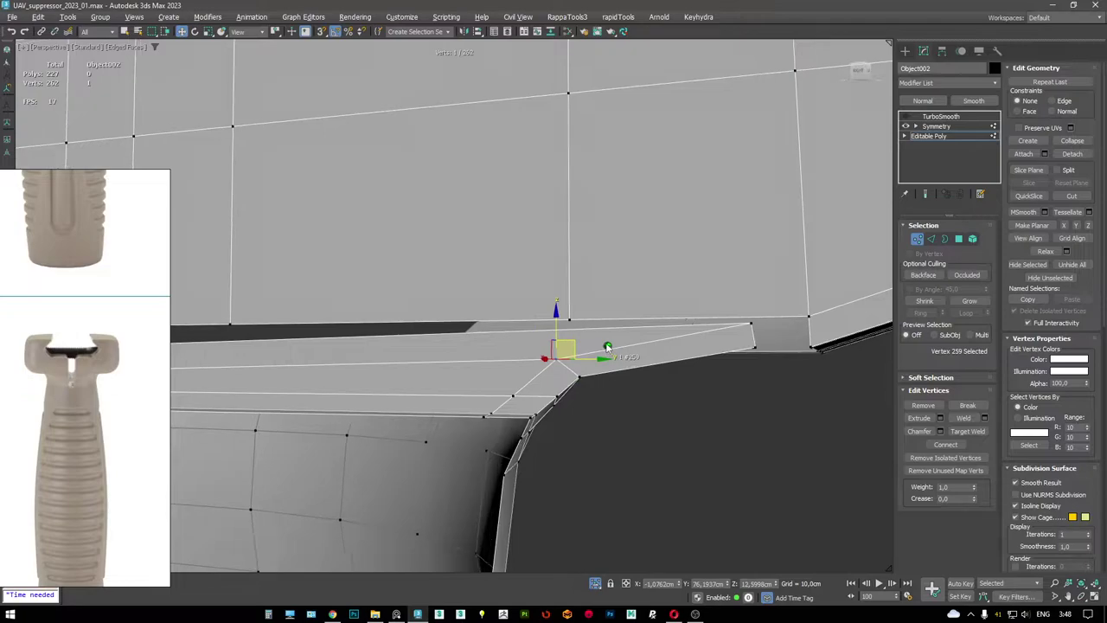
key("4")
middle_click_drag(609, 347, 635, 376, "alt")
key("ctrl+d")
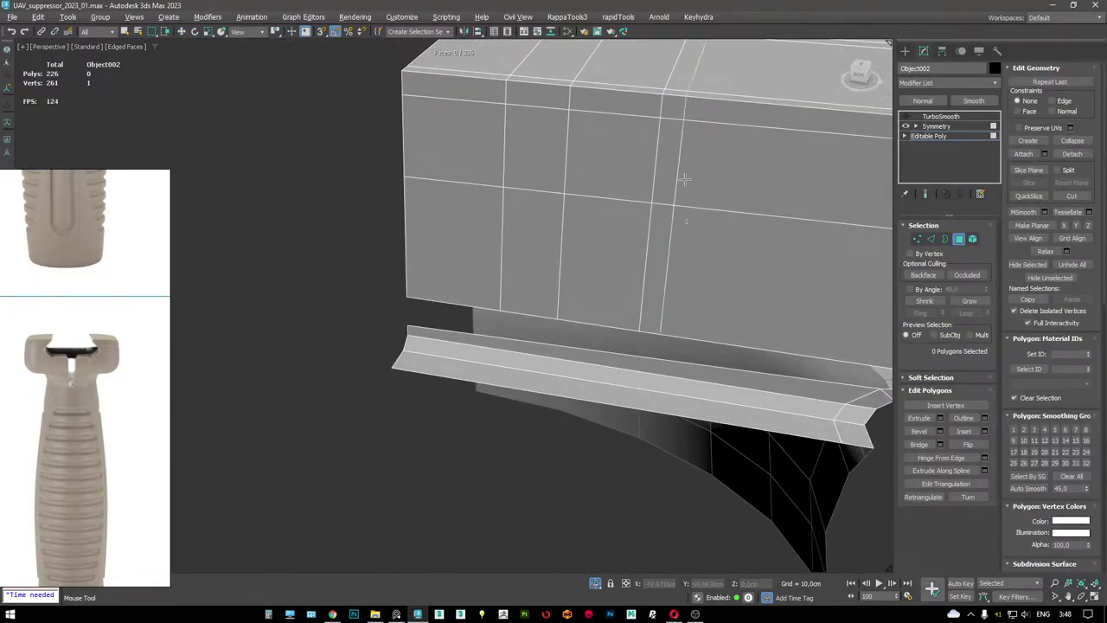
middle_click_drag(683, 179, 591, 342, "alt")
scroll(600, 309, "up", 3)
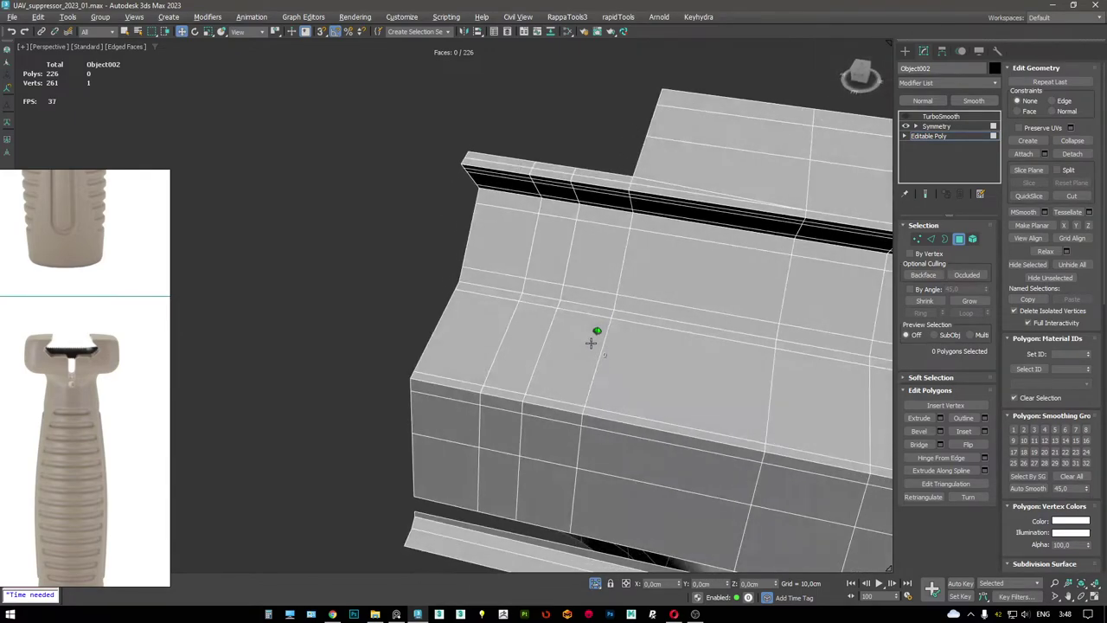
- Weld the stray vertex onto its neighbour
key("1")
left_click(583, 405)
key("2")
key("w")
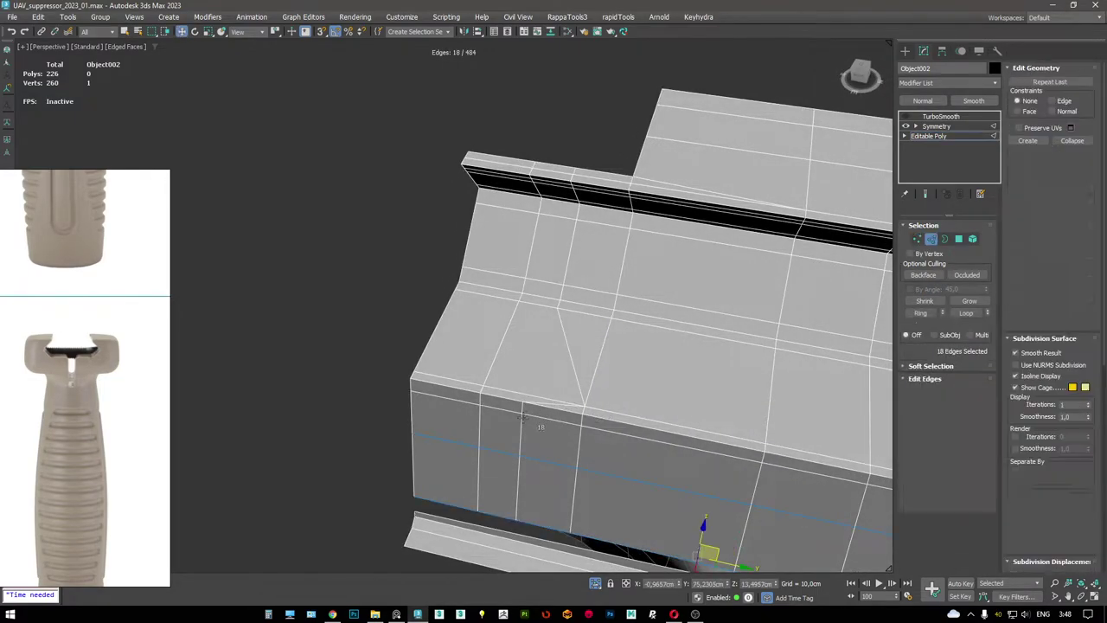
middle_click_drag(522, 420, 529, 425, "alt")
scroll(579, 265, "down", 4)
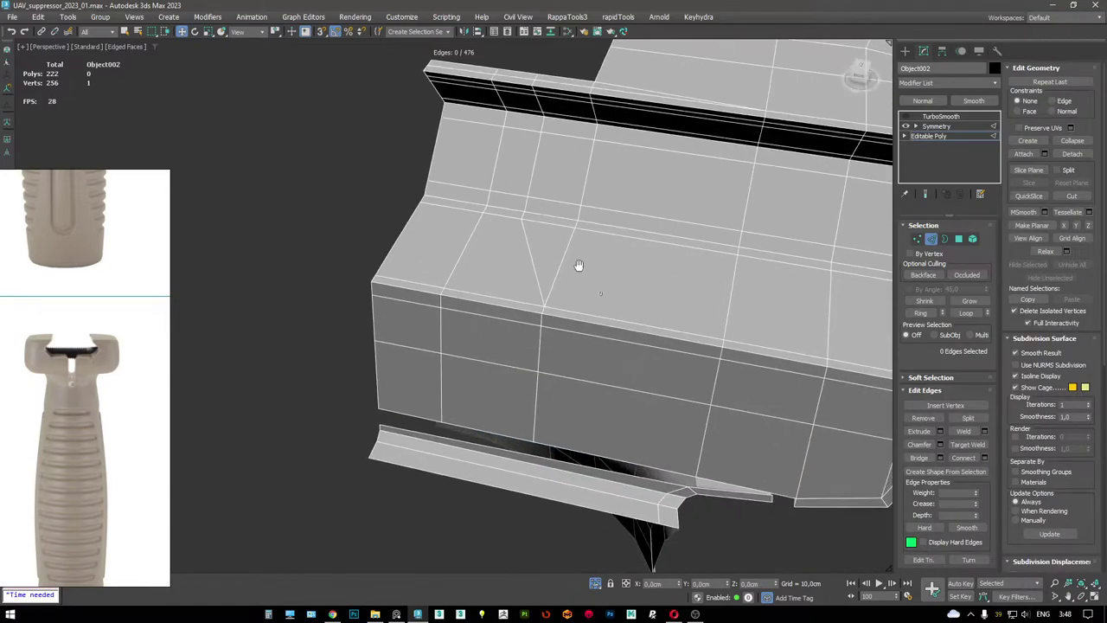
middle_click_drag(578, 265, 503, 249, "alt")
scroll(504, 250, "up", 5)
- Insert a supporting edge loop along the lower strip with Ctrl+Shift-click
key("1")
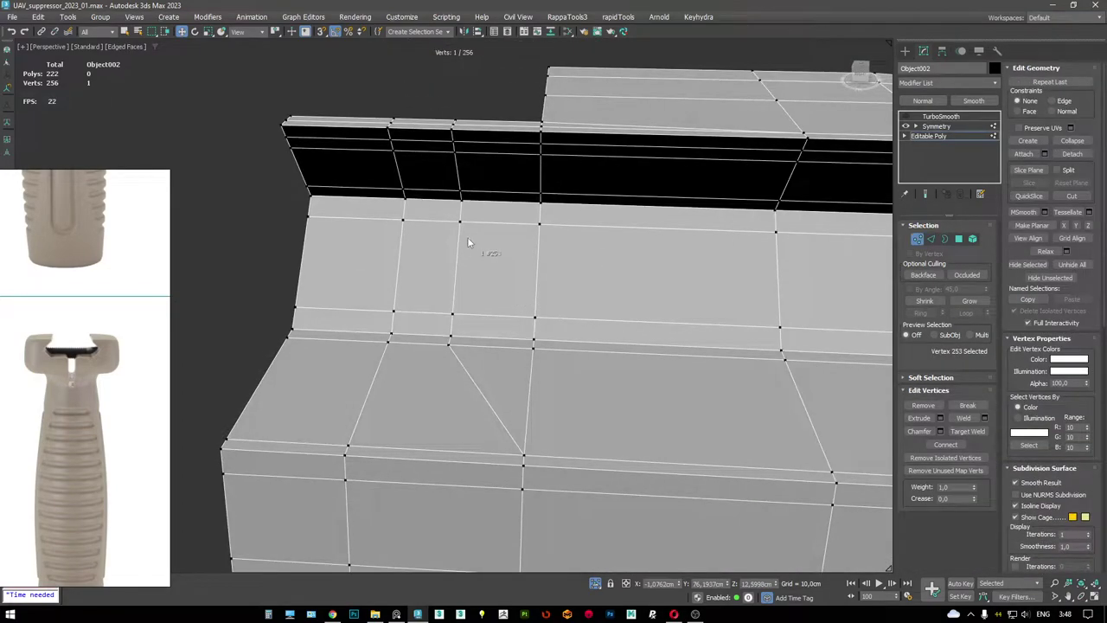
key("2")
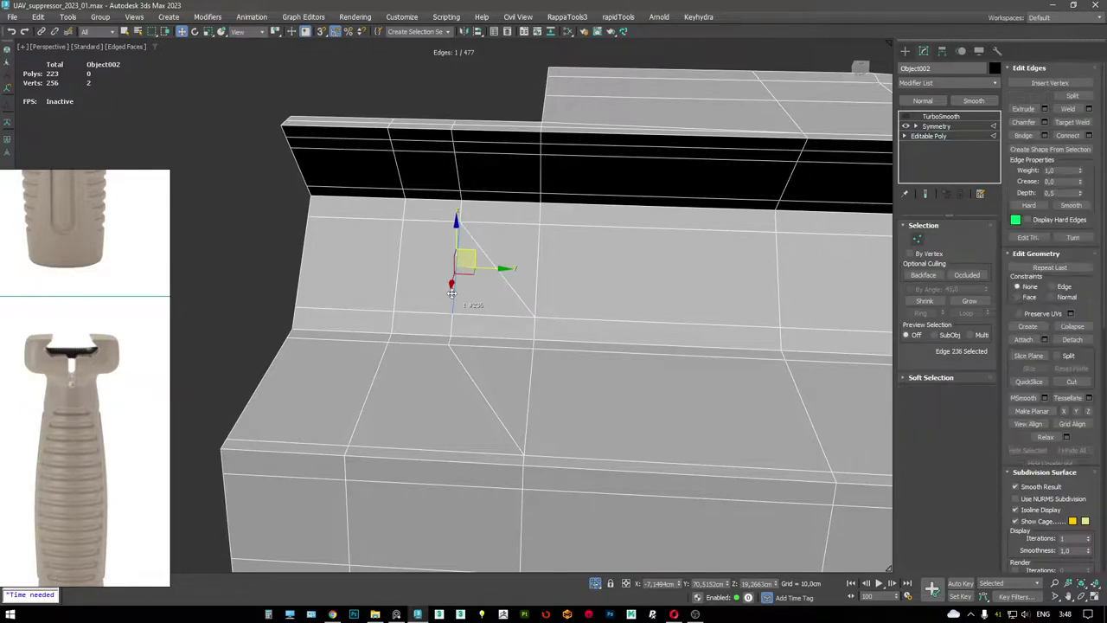
key("F3")
key("F3")
mouse_move(452, 294)
middle_mouse_down("alt")
mouse_move(410, 351)
mouse_move(419, 404)
mouse_move(390, 388)
mouse_move(447, 324)
mouse_move(496, 217)
mouse_move(522, 287)
mouse_move(476, 389)
middle_mouse_up("alt")
scroll(466, 416, "up", 3)
left_click(464, 419)
middle_click_drag(597, 422, 511, 412)
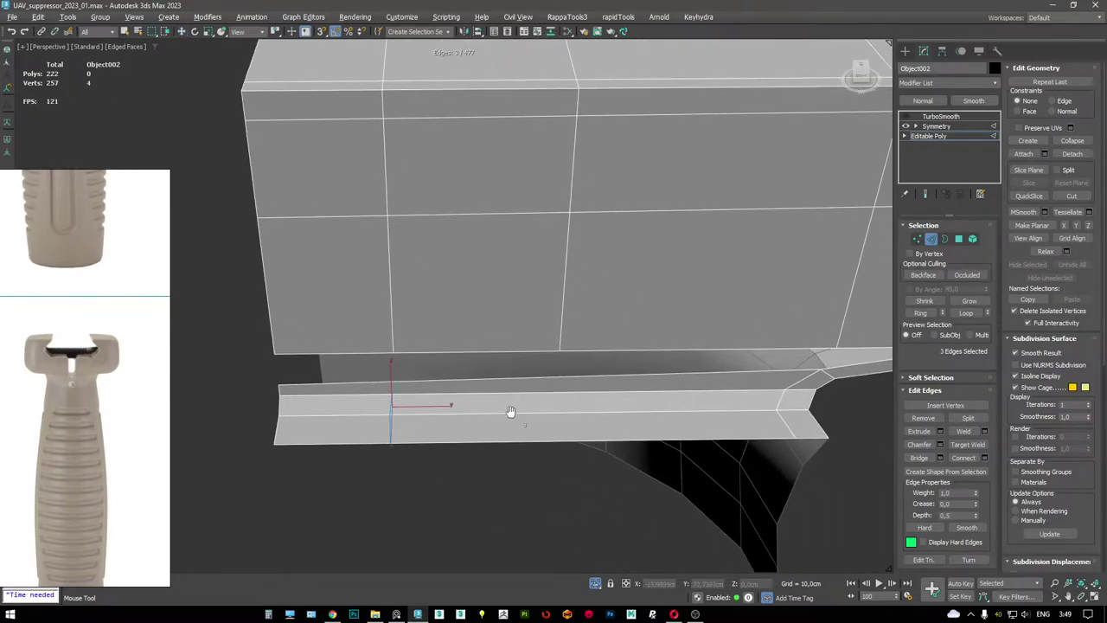
middle_click_drag(660, 421, 617, 346, "alt")
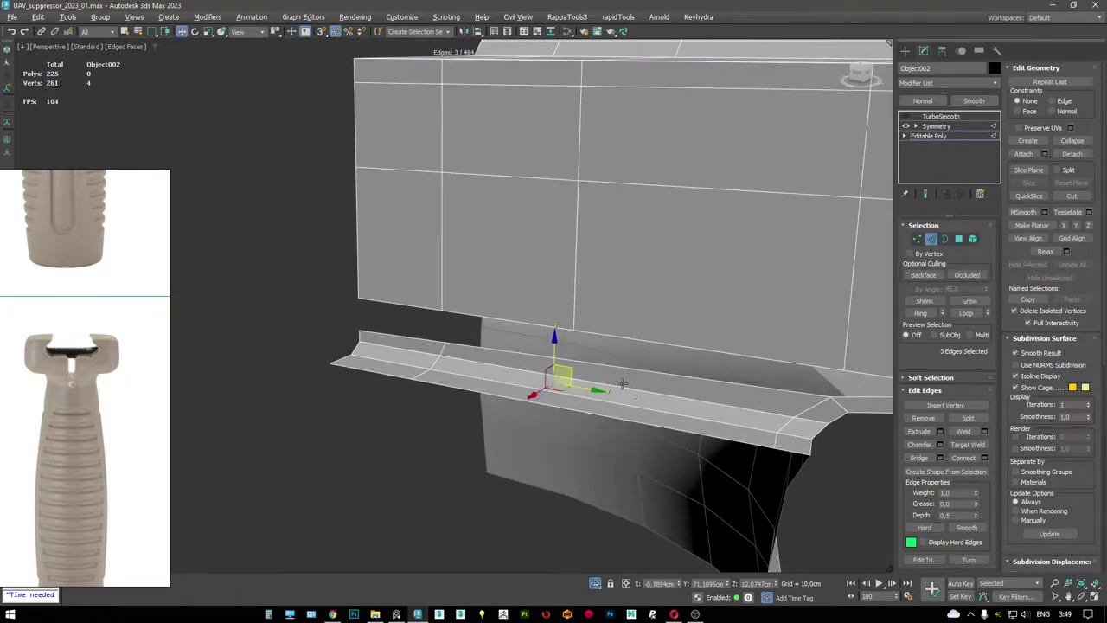
left_click(619, 338)
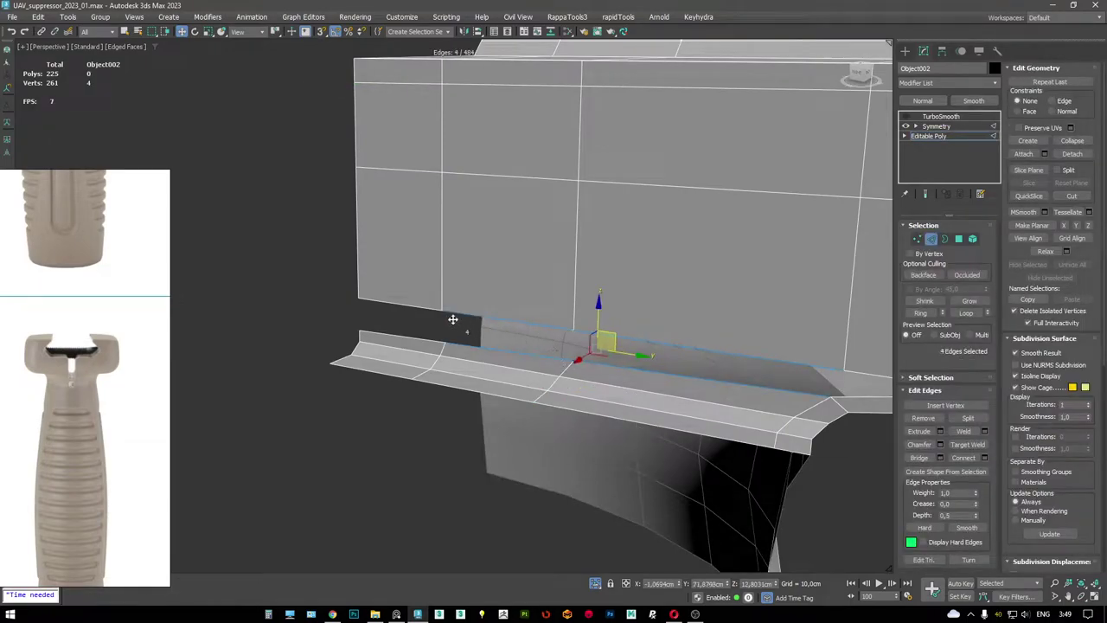
middle_click_drag(650, 305, 636, 247, "alt")
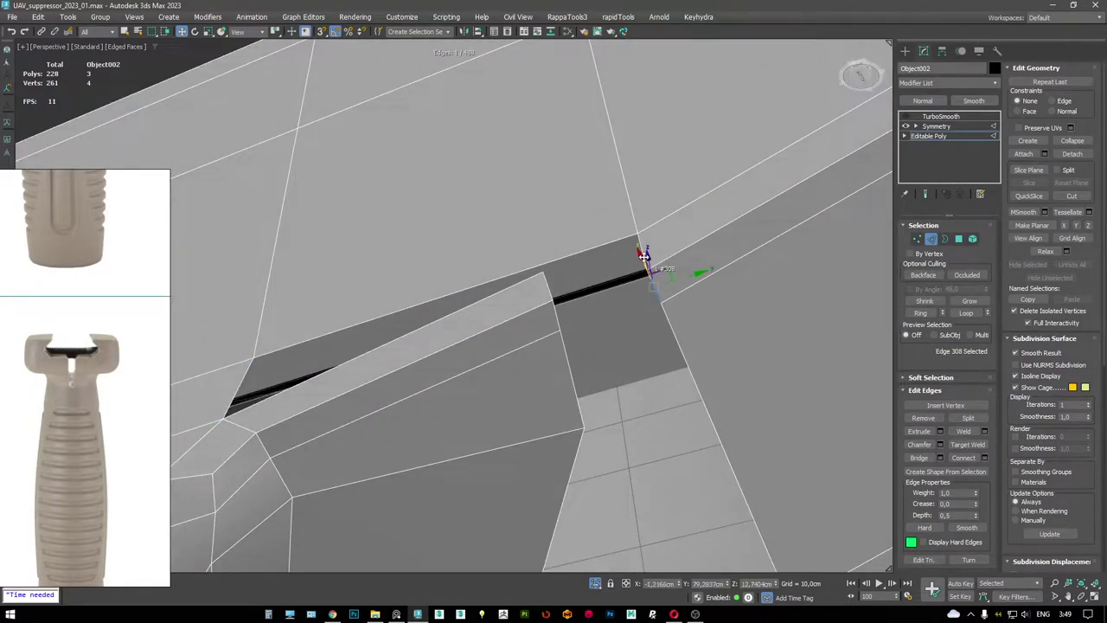
middle_click_drag(527, 295, 591, 243, "alt")
- Target Weld the loose vertex onto the inner corner vertex
key("1")
scroll(554, 284, "up", 5)
key("ctrl+shift+w")
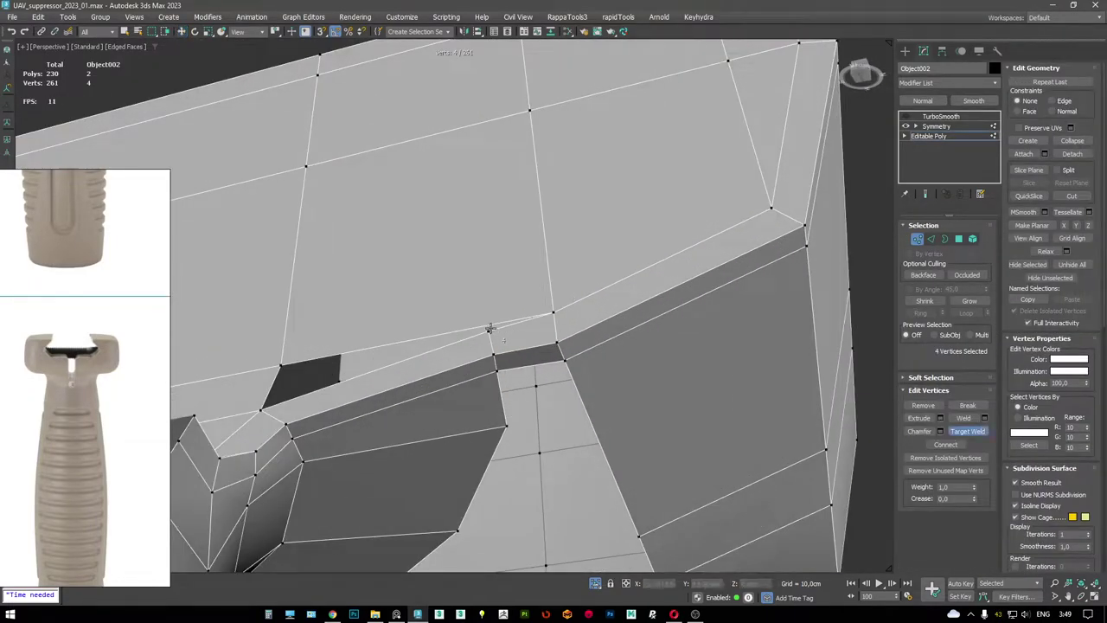
left_click(488, 330)
left_click(553, 311)
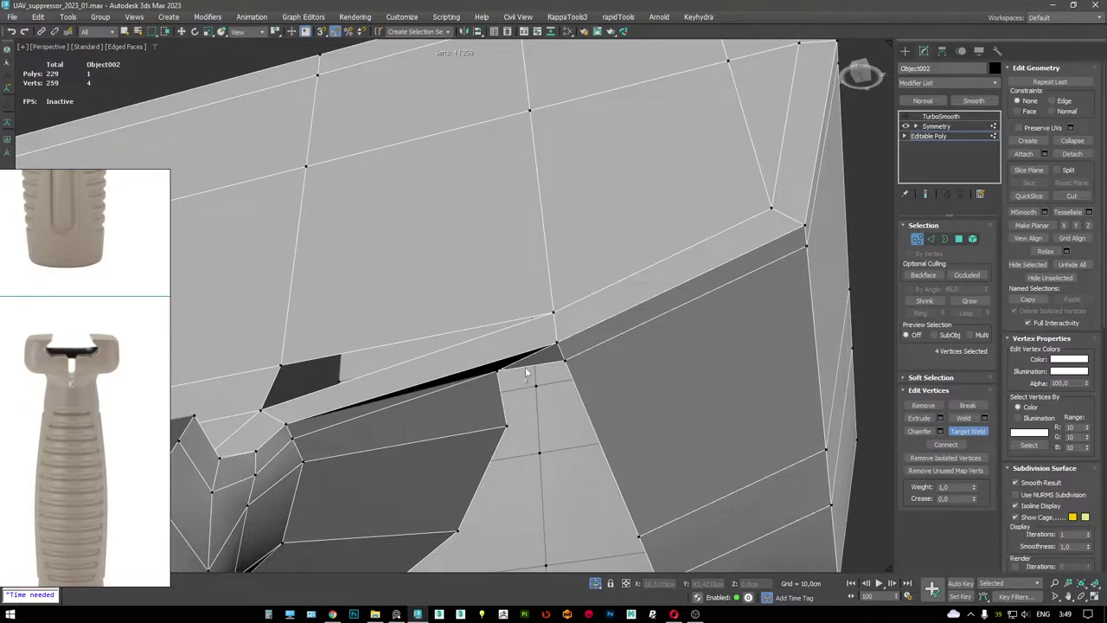
scroll(569, 332, "down", 5)
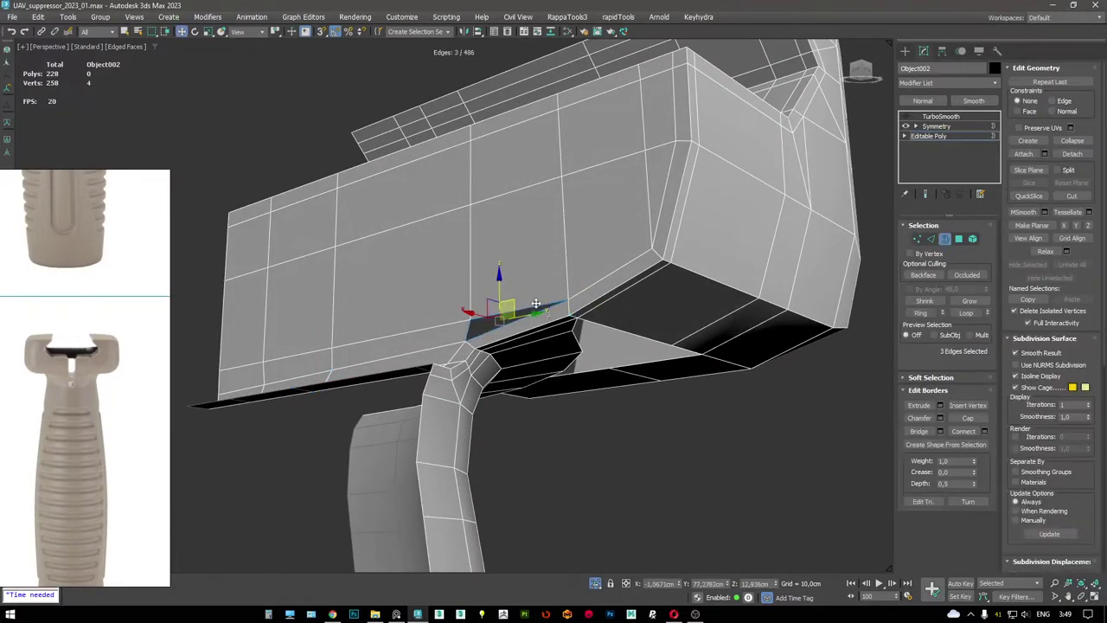
left_click(486, 319, "ctrl")
key("F3")
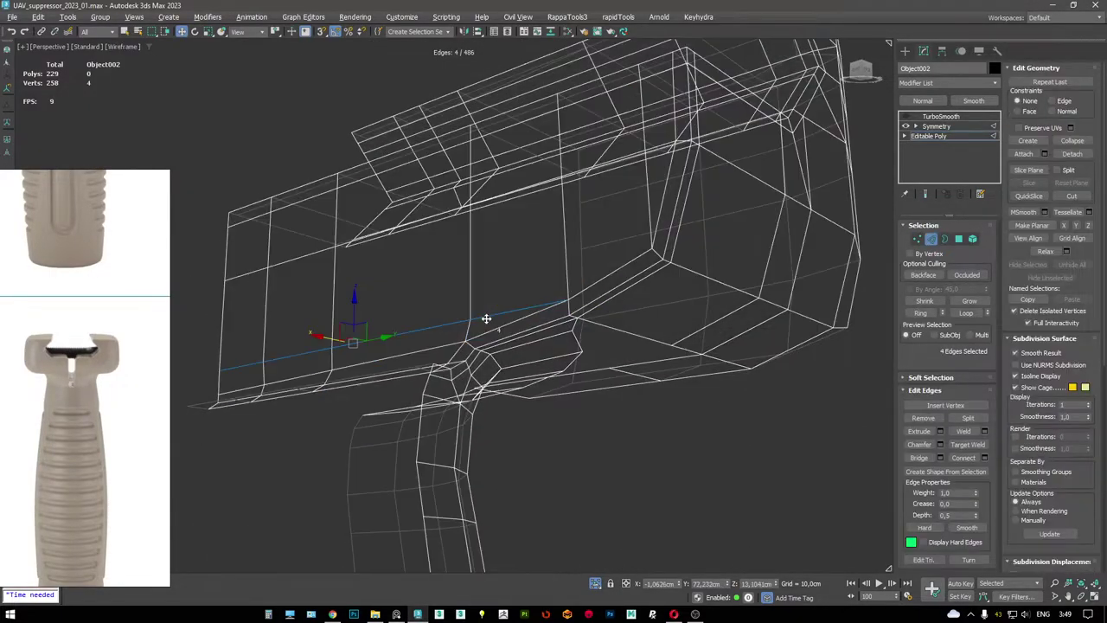
key("F3")
- Preview the TurboSmooth result with edges shown, then return to the cage's edges
left_click(967, 121)
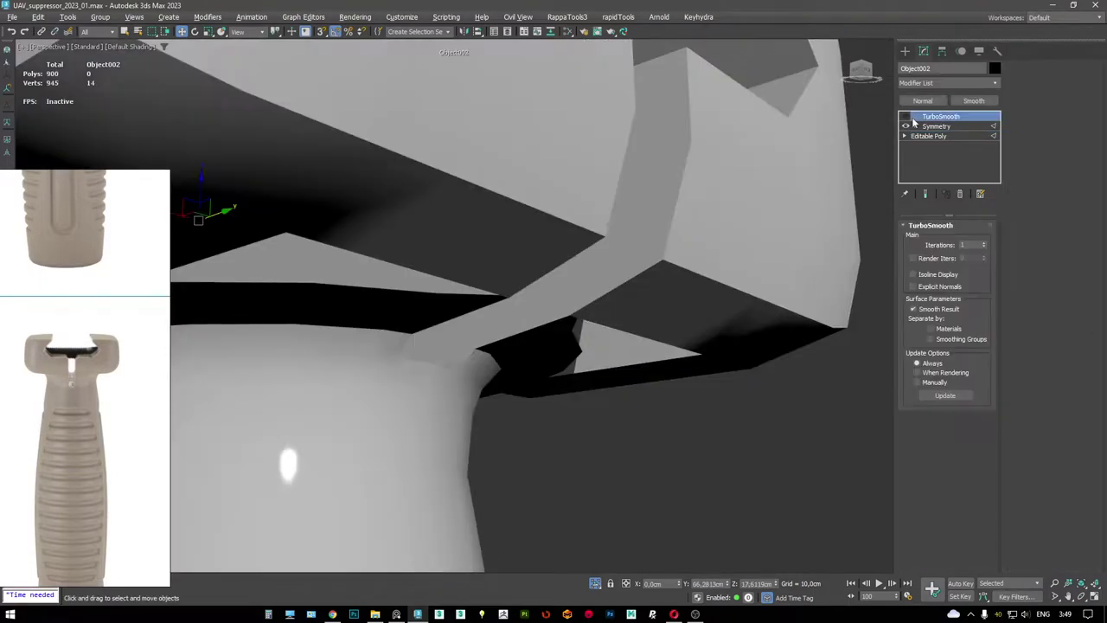
scroll(566, 200, "down", 5)
mouse_move(567, 200)
middle_mouse_down("alt")
mouse_move(581, 255)
mouse_move(578, 130)
mouse_move(575, 235)
mouse_move(613, 210)
mouse_move(658, 204)
middle_mouse_up("alt")
key("F4")
key("2")
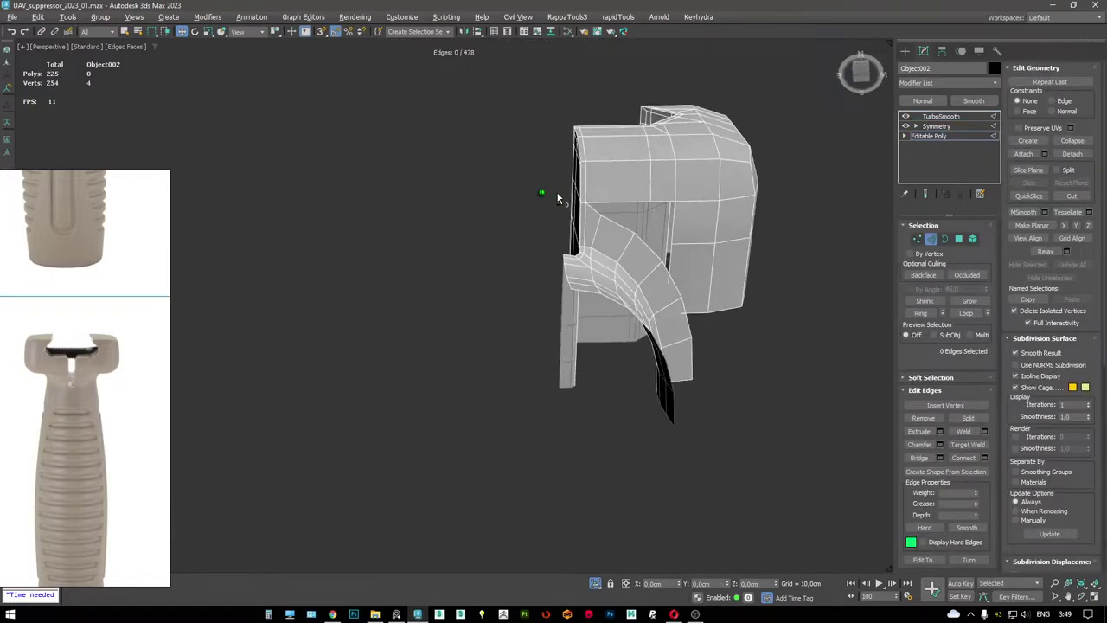
middle_click_drag(556, 191, 619, 305, "alt")
scroll(606, 204, "up", 4)
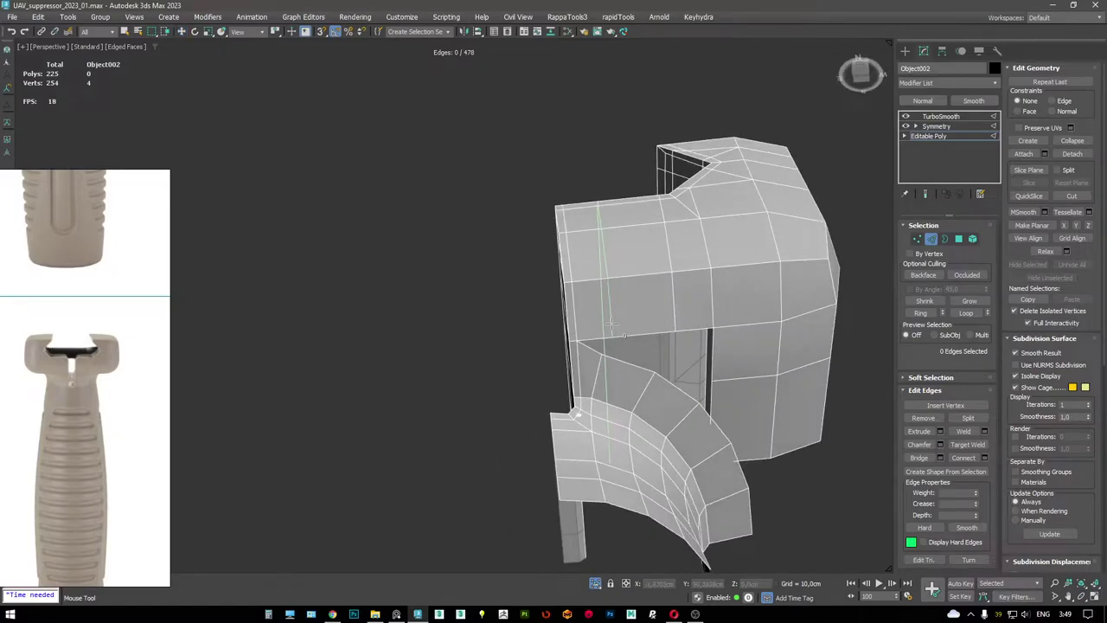
scroll(634, 312, "up", 5)
- Weld a vertex at the cage's inner corner
key("1")
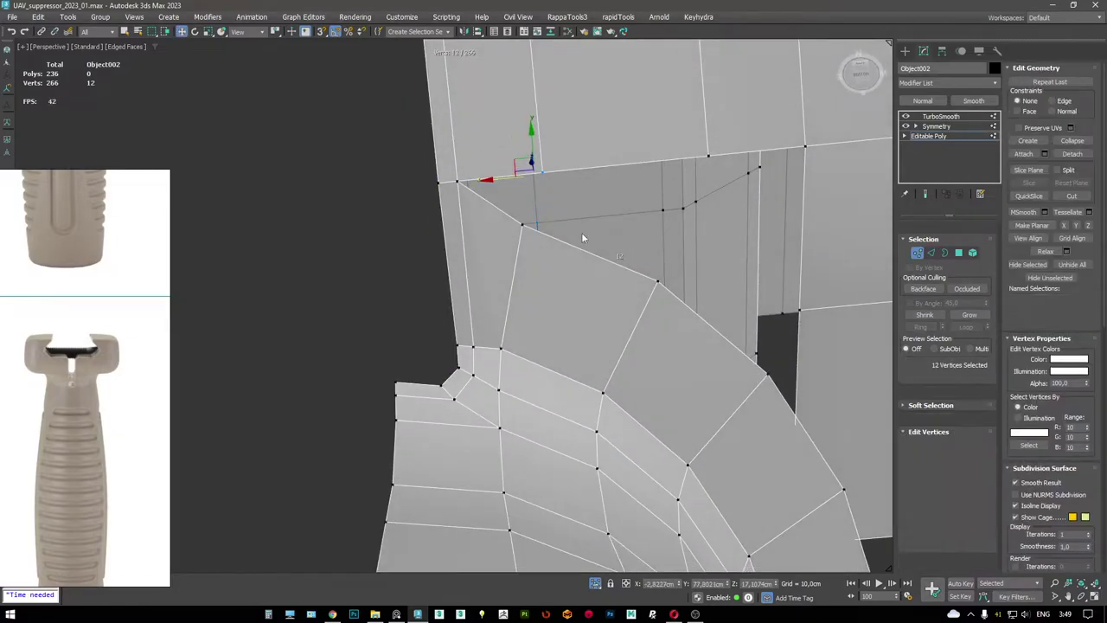
middle_click_drag(581, 231, 520, 266)
left_click(533, 218)
middle_click_drag(533, 218, 548, 291, "alt")
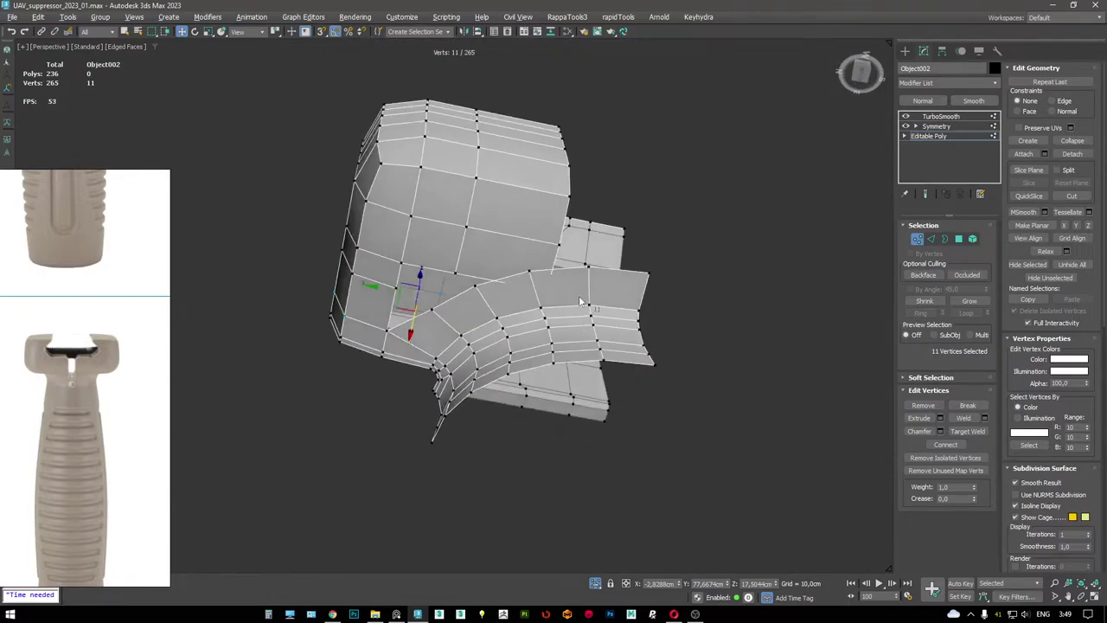
key("F3")
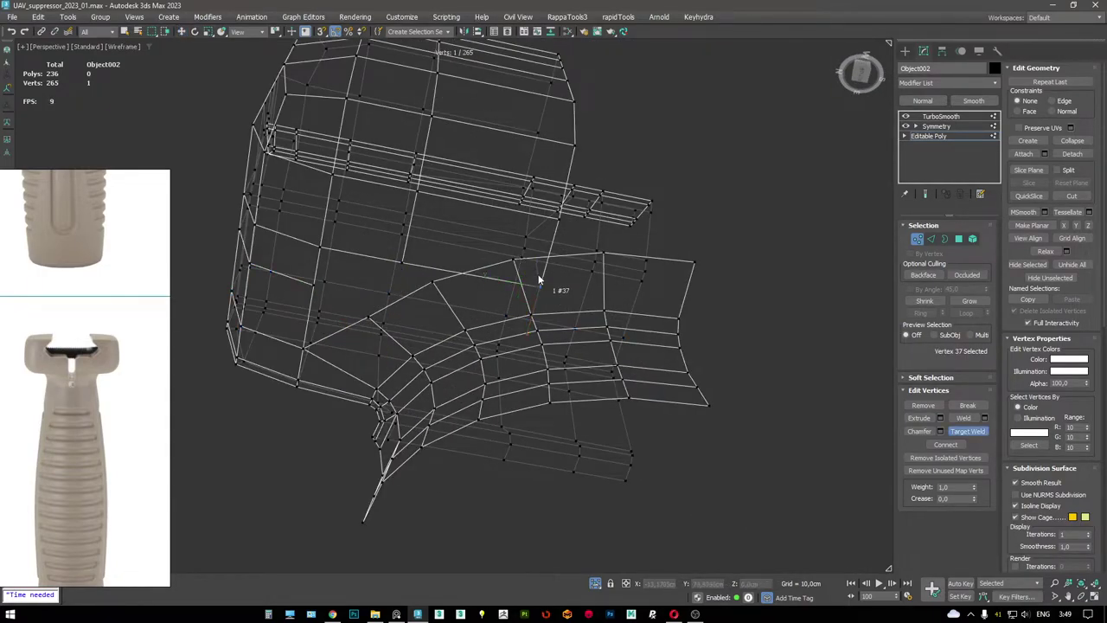
key("F3")
middle_click_drag(538, 279, 570, 298, "alt")
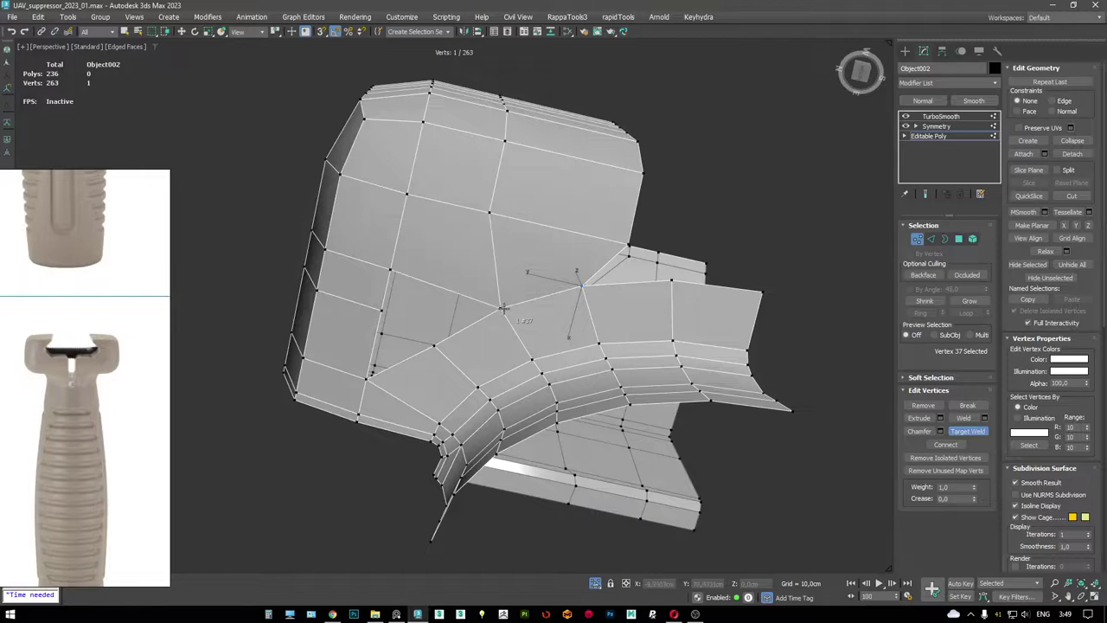
middle_click_drag(503, 308, 540, 256, "alt")
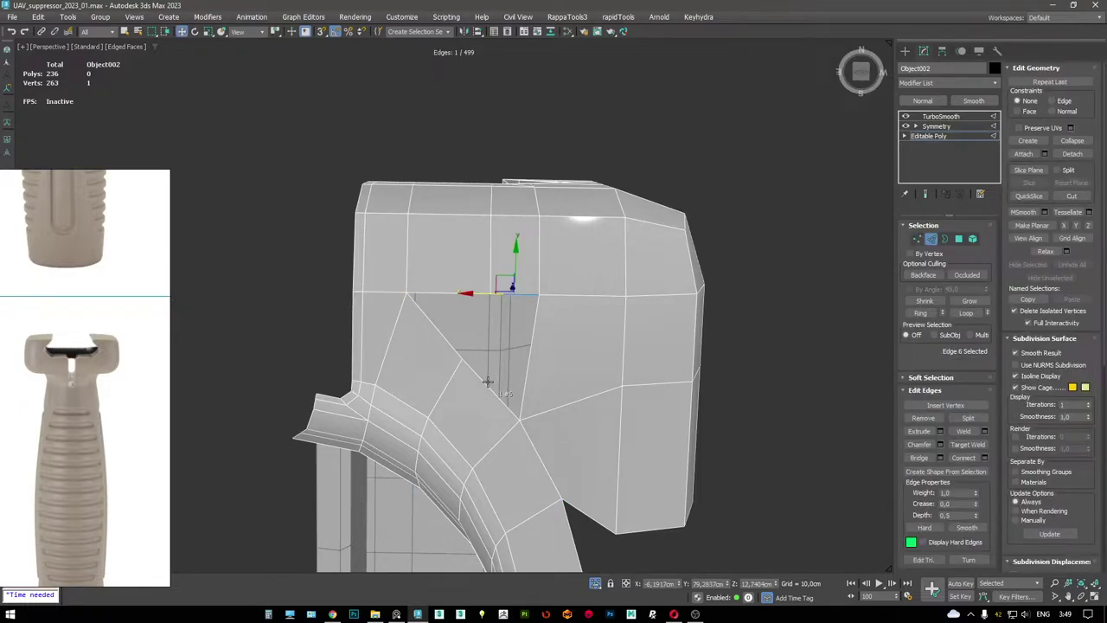
middle_click_drag(547, 273, 417, 234, "alt")
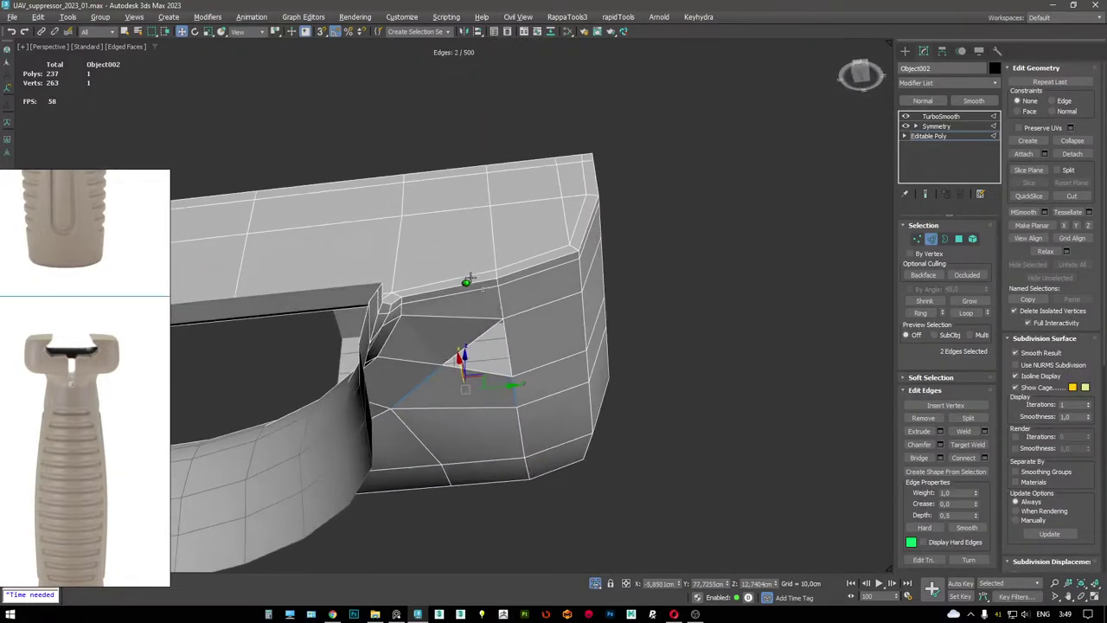
scroll(418, 234, "up", 3)
- Cut a new edge from the corner vertex down to the lower edge across the slanted face
key("1")
left_click(366, 187)
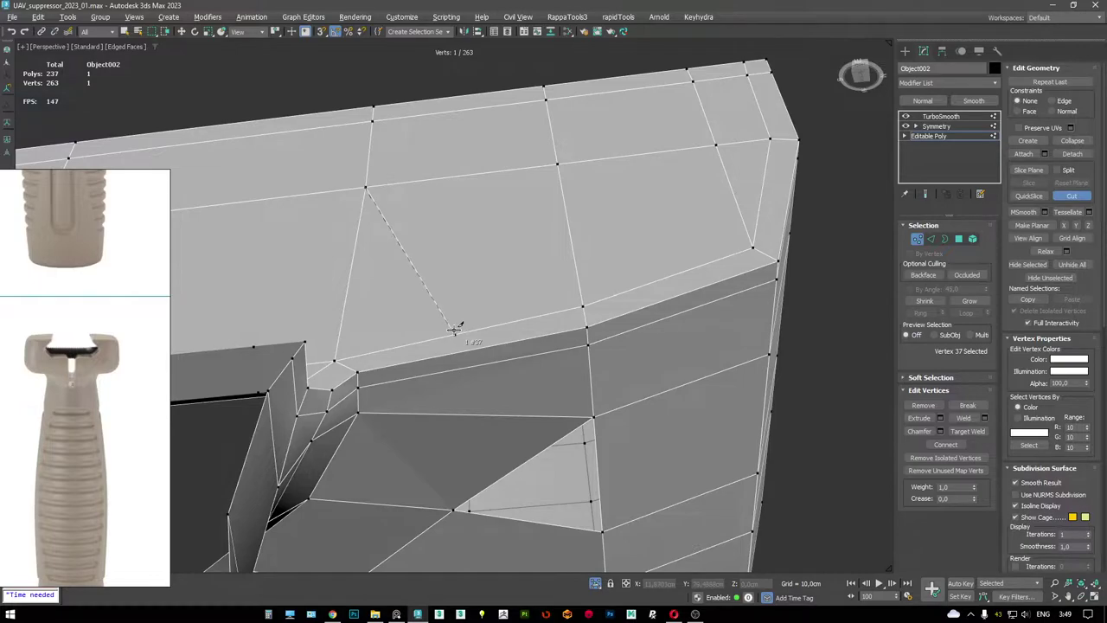
left_click(455, 331)
middle_click_drag(455, 332, 494, 227)
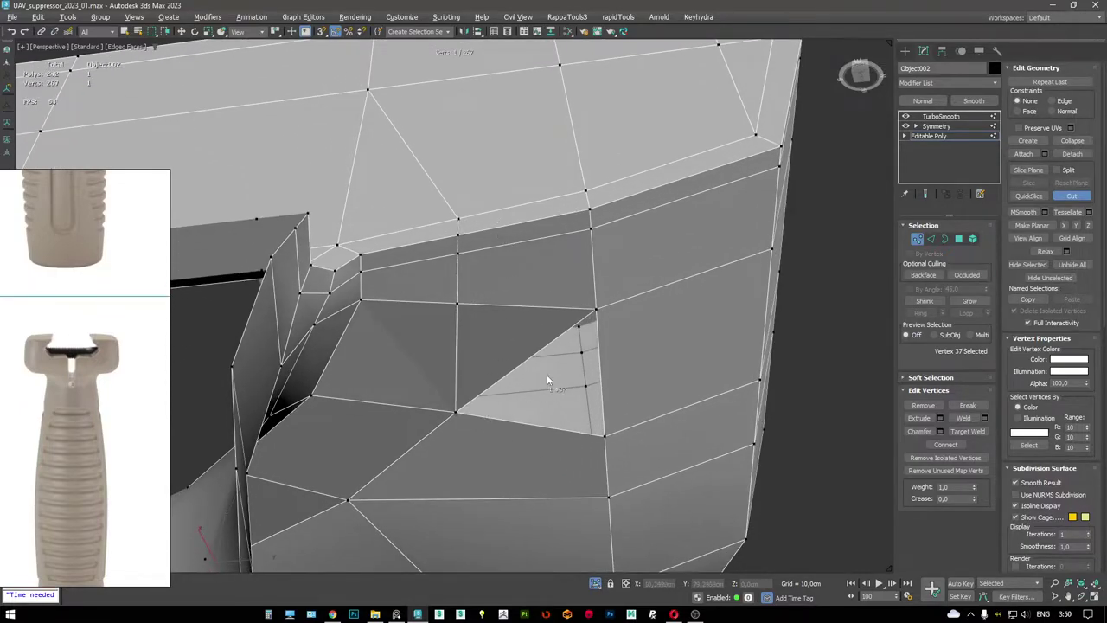
left_click(532, 323)
middle_click_drag(532, 323, 572, 226, "alt")
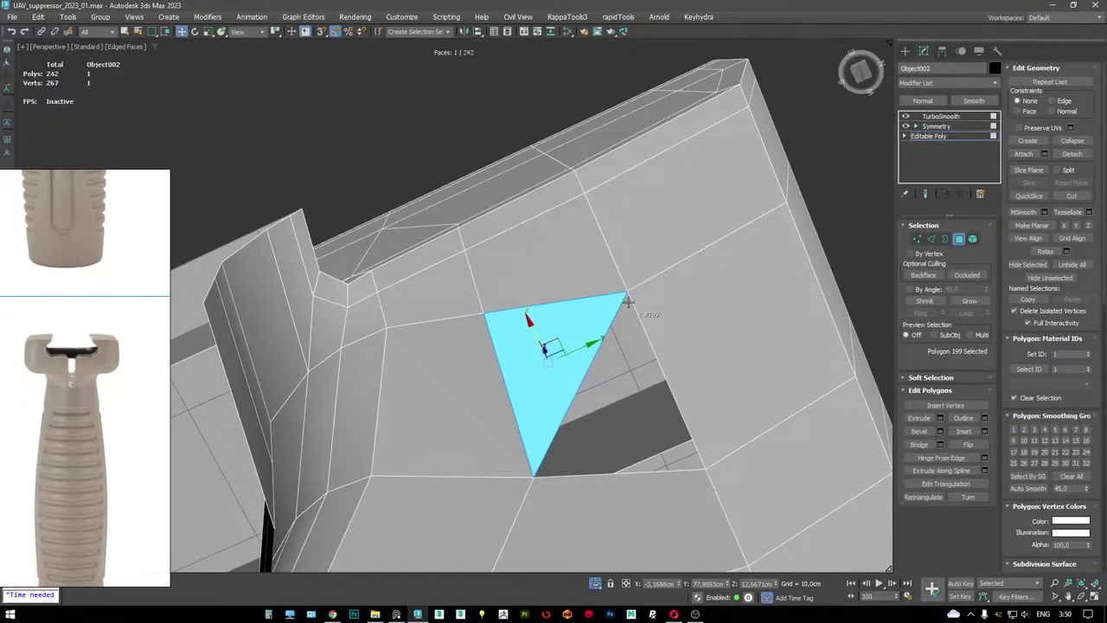
middle_click_drag(630, 298, 519, 176, "alt")
- Leave sub-object level, select TurboSmooth, and end isolation with Alt+Q
left_click(949, 135)
left_click(941, 117)
key("alt+q")
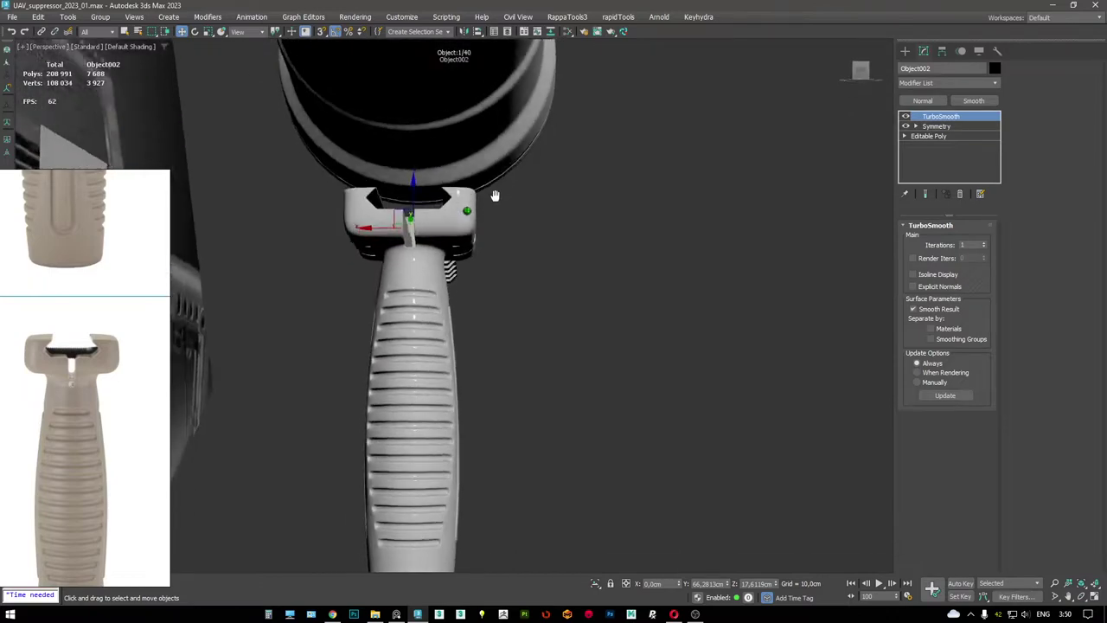
- Isolate the top clamp piece NGon002 with Alt+Q, shown with edges
middle_click_drag(485, 215, 557, 296, "alt")
key("F4")
left_click(366, 213)
key("alt+q")
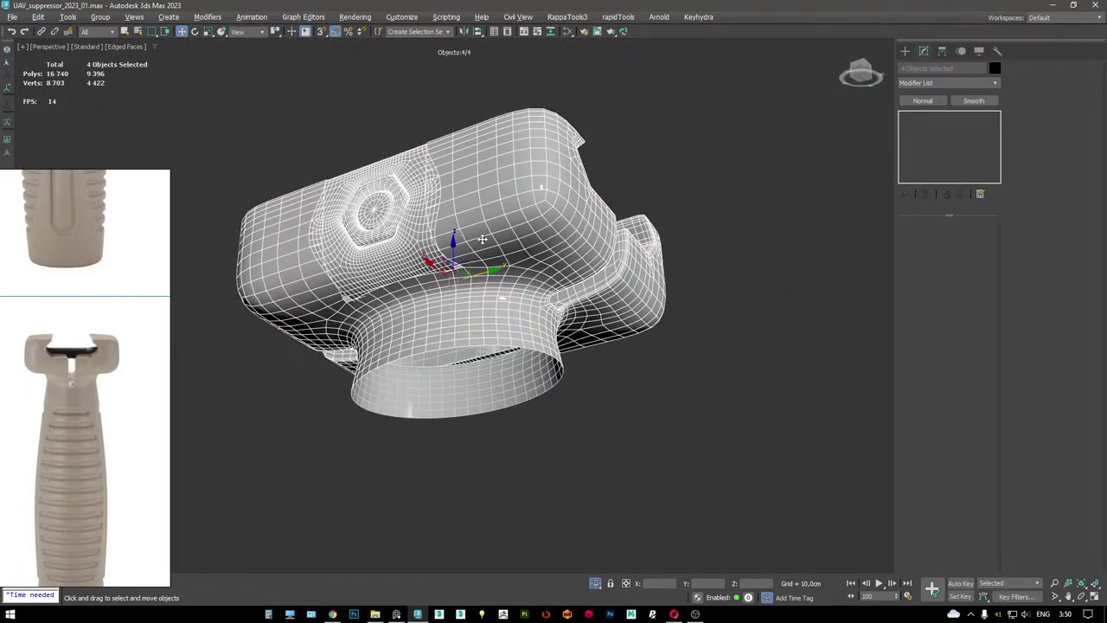
middle_click_drag(366, 213, 705, 199, "alt")
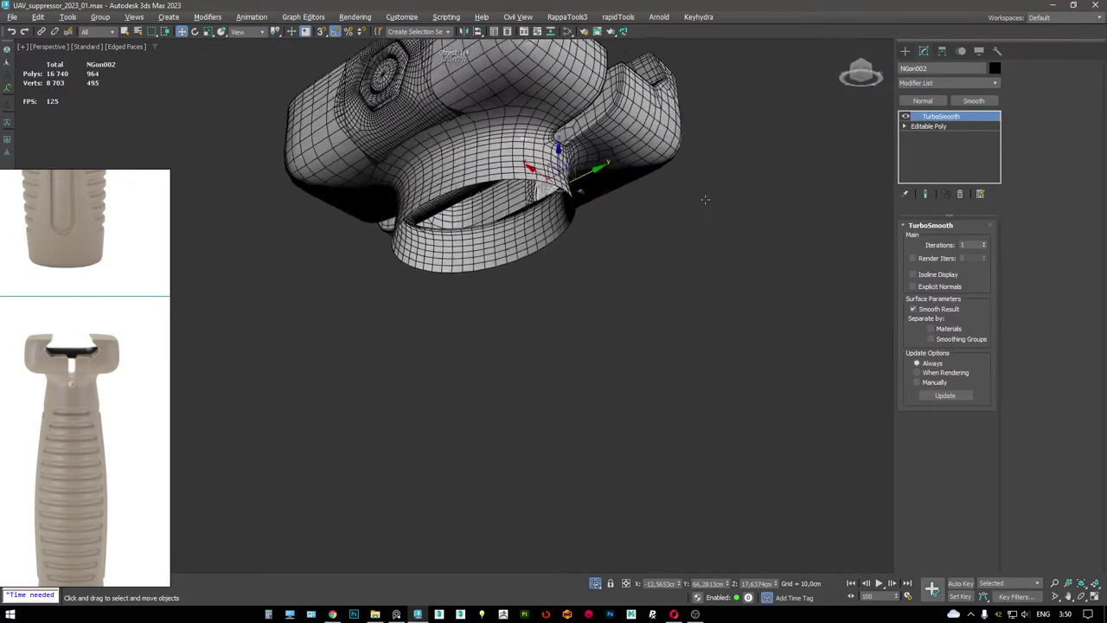
middle_click_drag(526, 136, 541, 187, "alt")
- Select the hex bolt piece NGon005 and open NGon002's Editable Poly level in wireframe
left_click(407, 128)
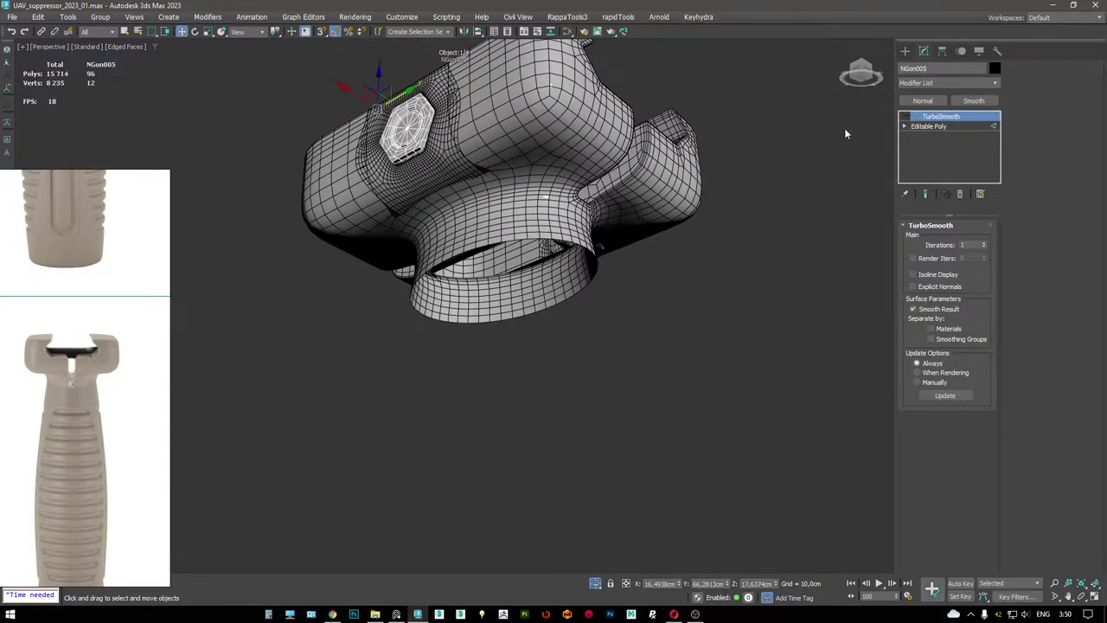
middle_click_drag(846, 134, 766, 147, "alt")
middle_click_drag(720, 87, 606, 173, "alt")
key("F3")
left_click(929, 126)
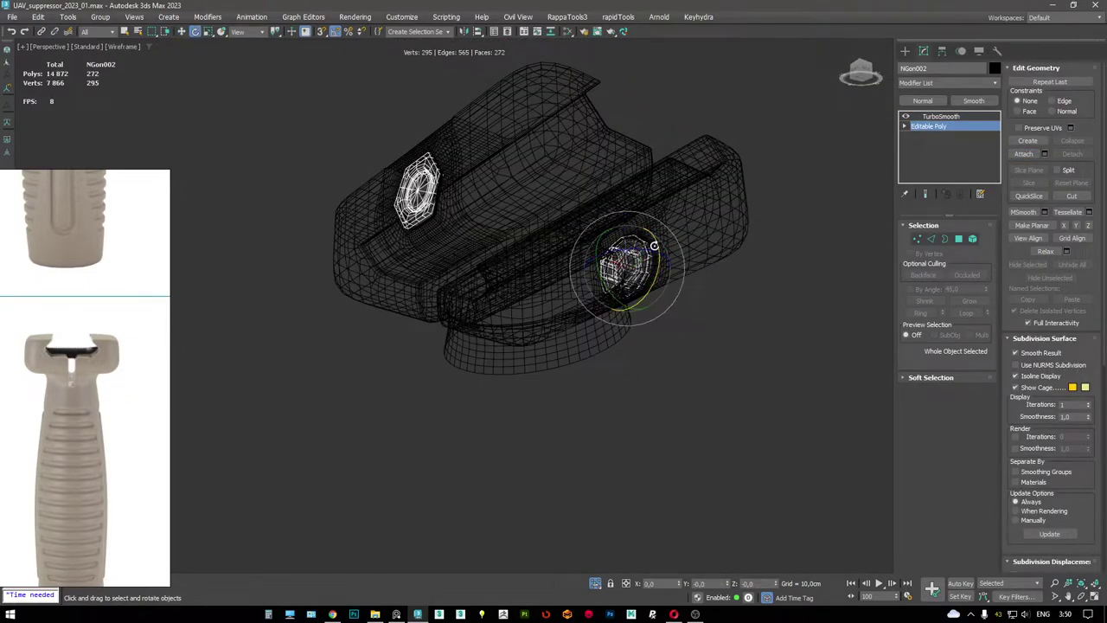
- Inspect the clamp's hex bolt recess in wireframe and shaded views and check the smoothing modifier
key("F3")
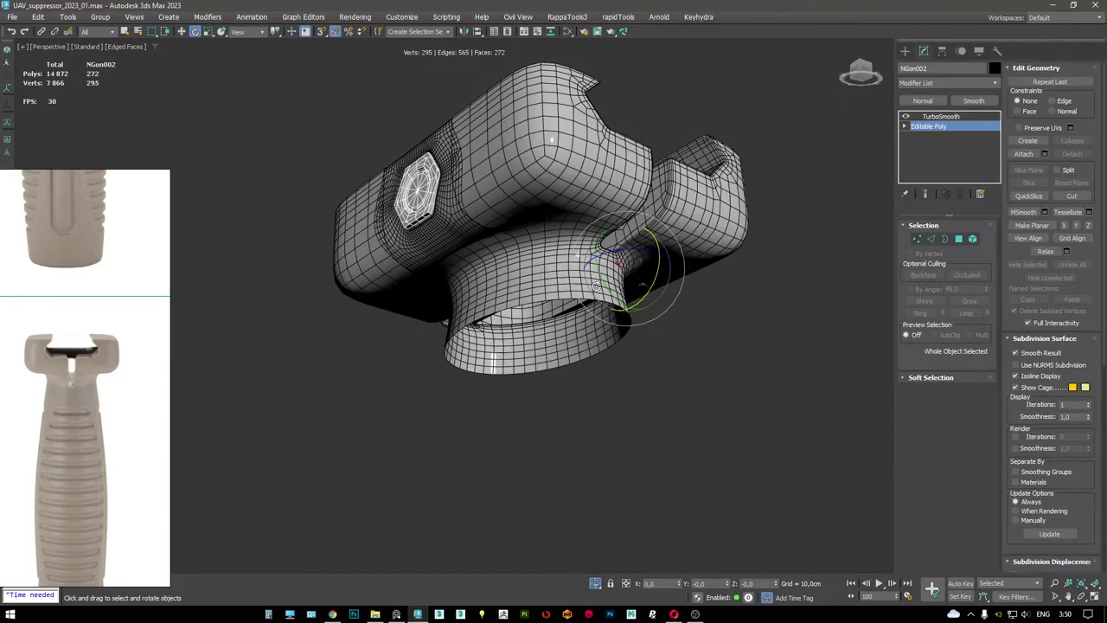
key("w")
middle_click_drag(595, 286, 571, 294, "alt")
scroll(456, 286, "up", 10)
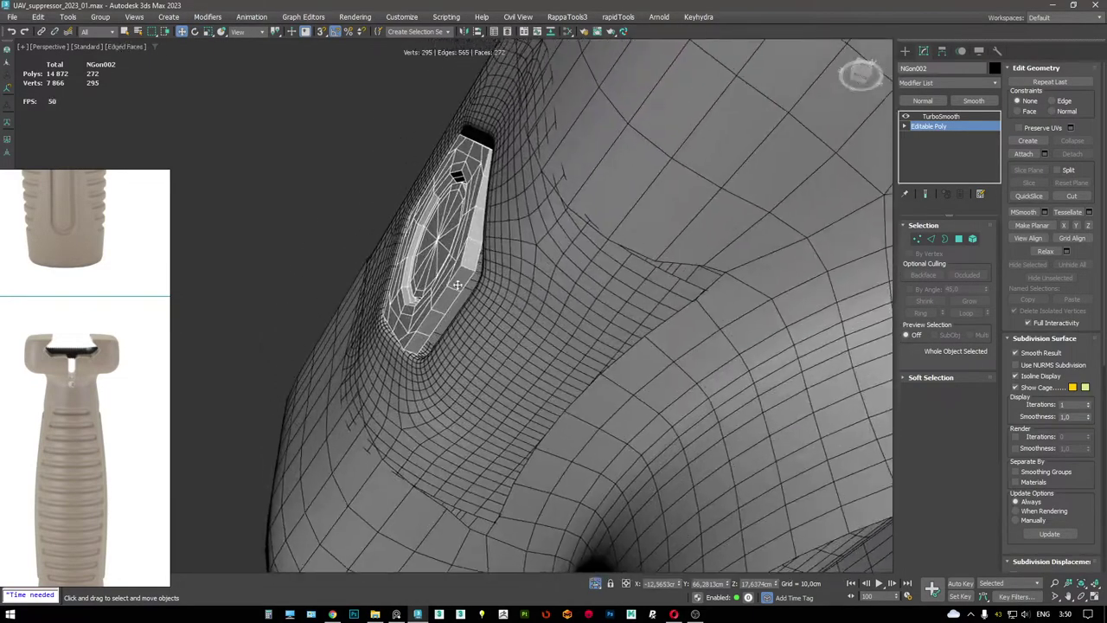
key("F3")
key("F3")
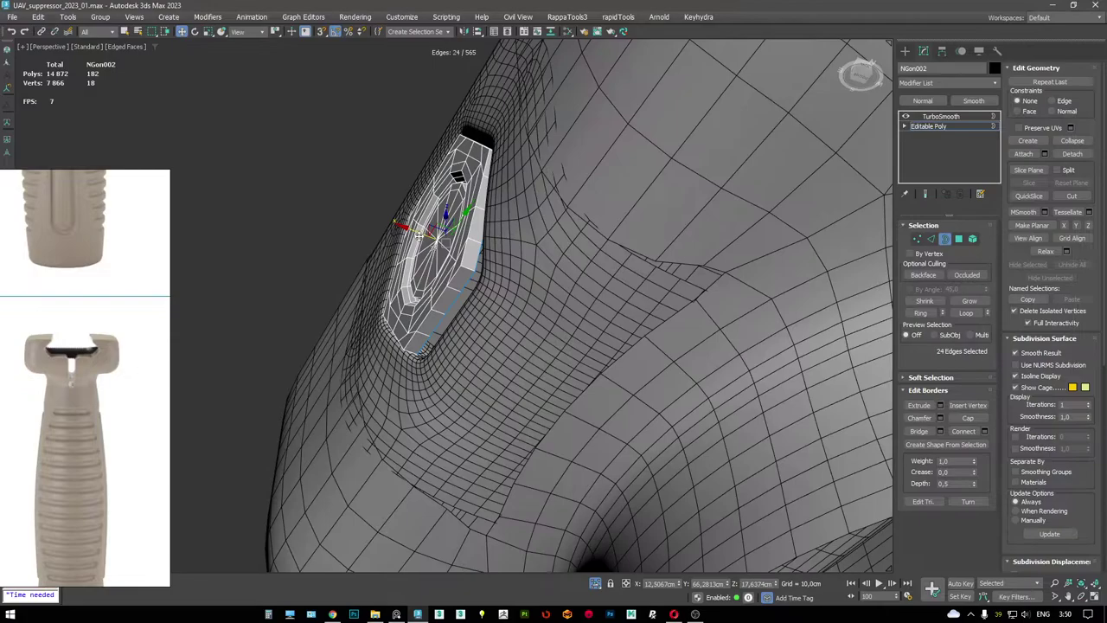
- Exit isolation, isolate Box001 with the bolt part using Alt+Q, then select Box001 alone
key("F3")
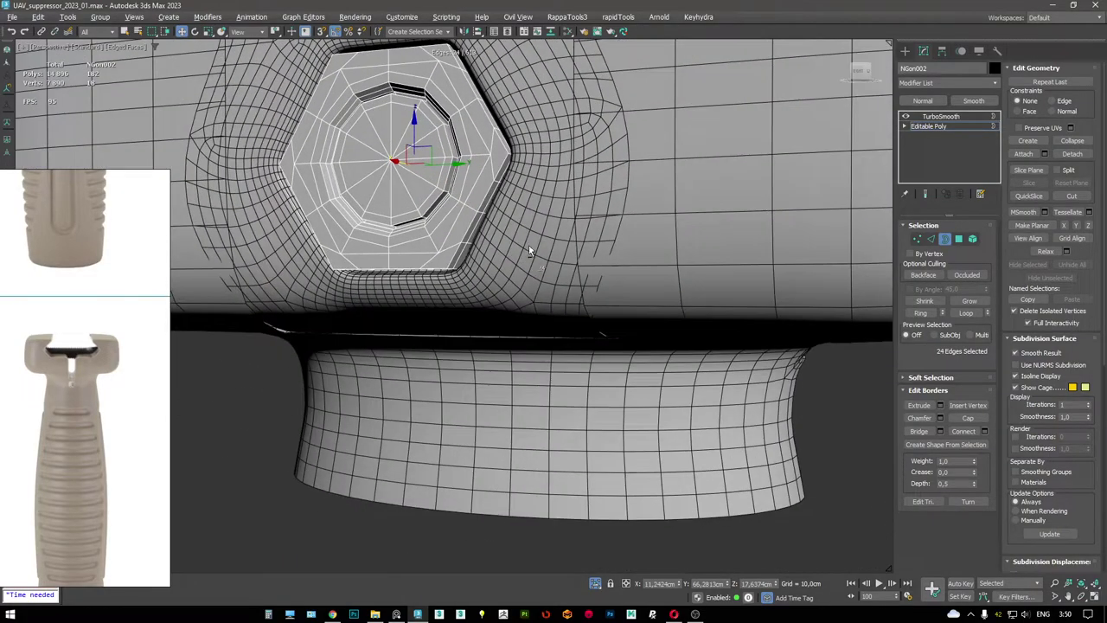
scroll(528, 245, "down", 3)
left_click(945, 119)
key("F4")
mouse_move(415, 190)
middle_mouse_down("alt")
mouse_move(507, 185)
mouse_move(510, 304)
mouse_move(562, 246)
mouse_move(558, 227)
mouse_move(519, 259)
mouse_move(476, 225)
middle_mouse_up("alt")
key("F4")
left_click(568, 268)
key("F3")
scroll(558, 227, "up", 2)
key("F3")
left_click(576, 224, "ctrl")
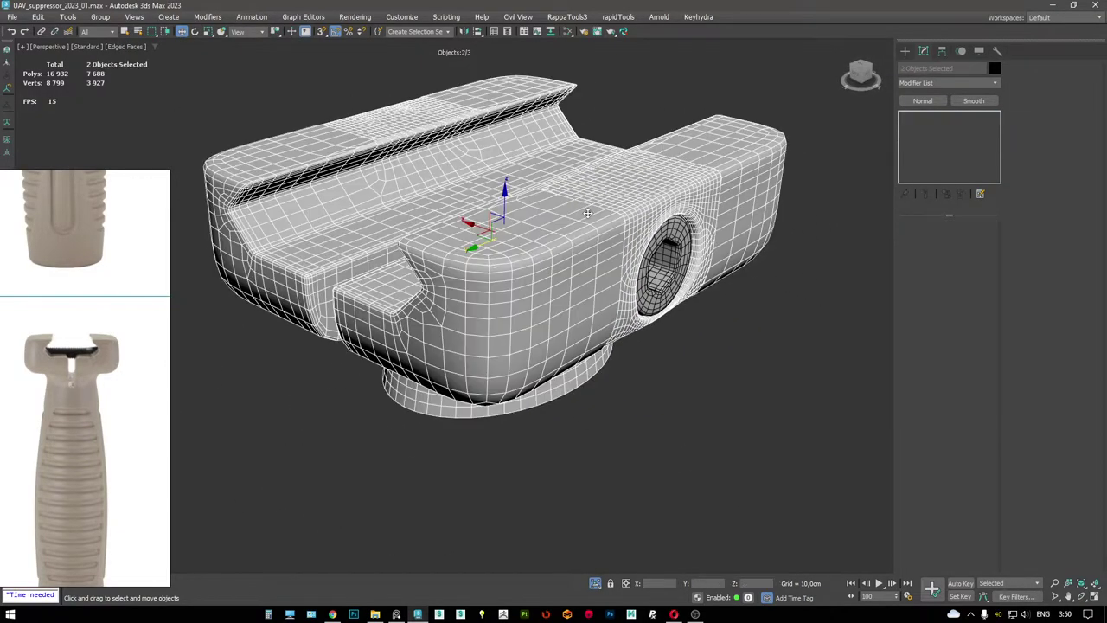
key("alt+q")
left_click(616, 198)
left_click(572, 228, "ctrl")
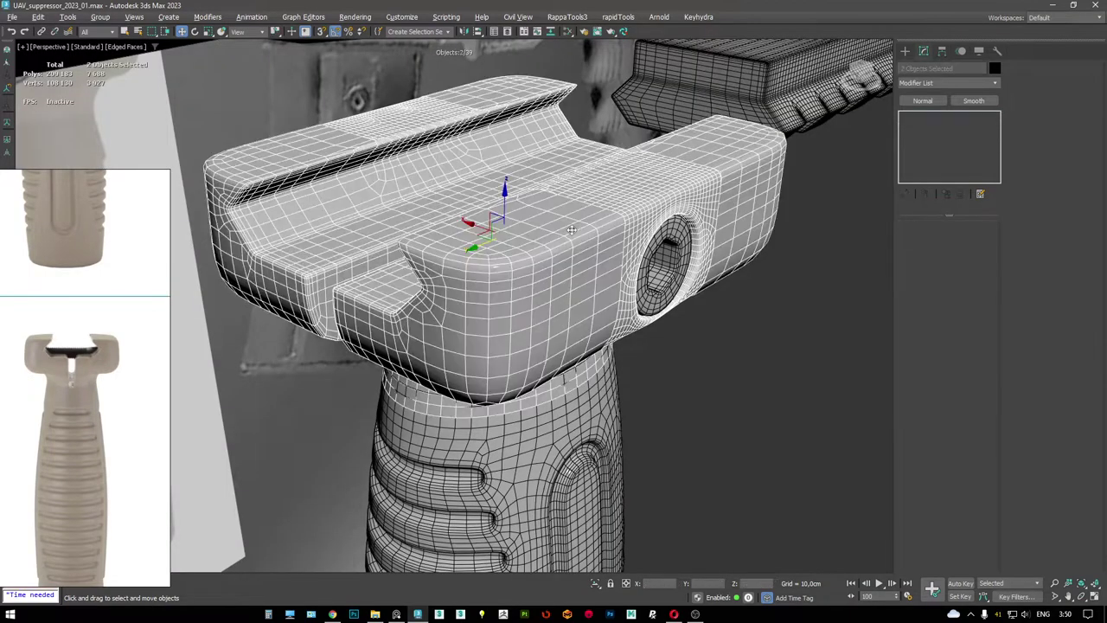
key("alt+q")
left_click(640, 199)
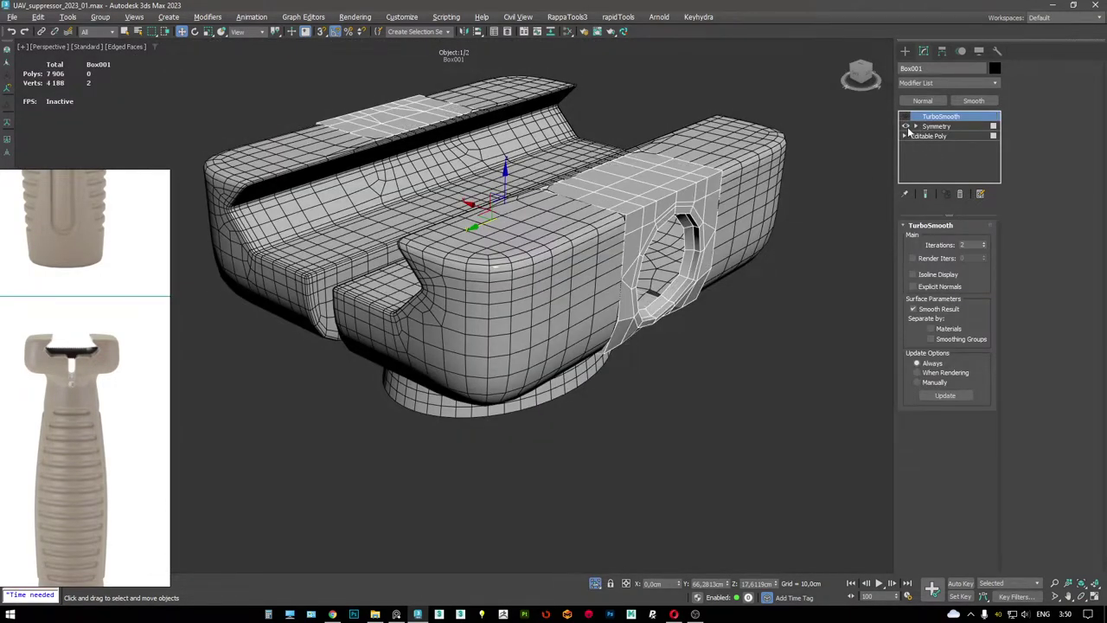
- Select a vertex on Box001's round opening in wireframe, then return to object level
middle_click_drag(606, 225, 699, 222, "alt")
key("F3")
scroll(563, 216, "up", 3)
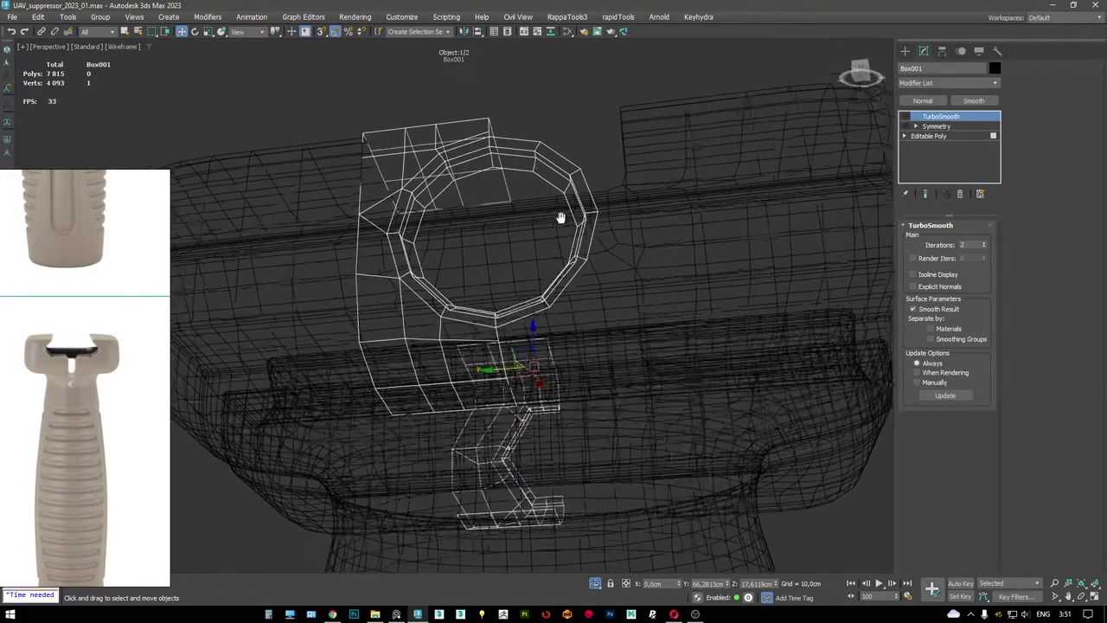
left_click(931, 136)
left_click_drag(642, 372, 567, 151)
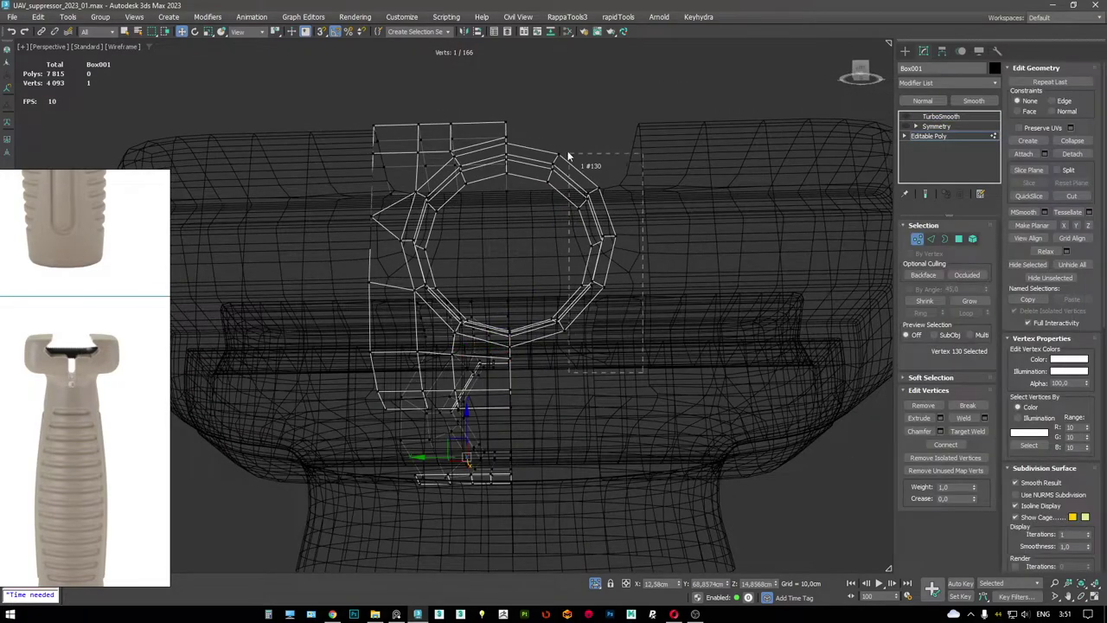
key("F3")
left_click(930, 136)
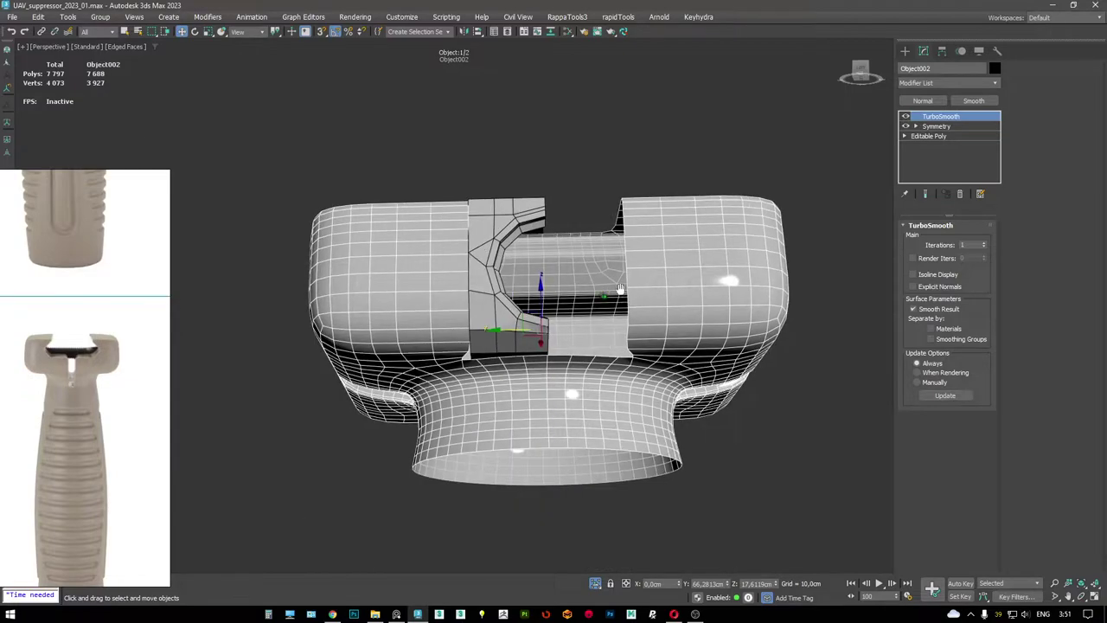
- Untoggle the X mirror axis on Object002's Symmetry modifier, leaving only its unmirrored half, and preview it smoothed
left_click(931, 136)
left_click(934, 126)
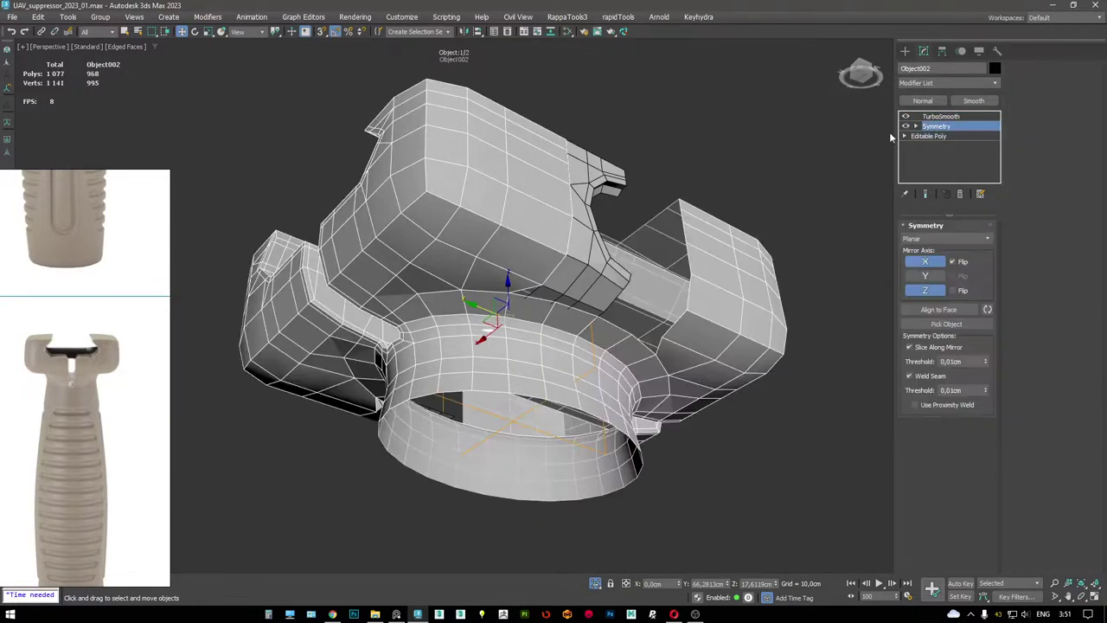
left_click(927, 261)
left_click(928, 261)
left_click(927, 261)
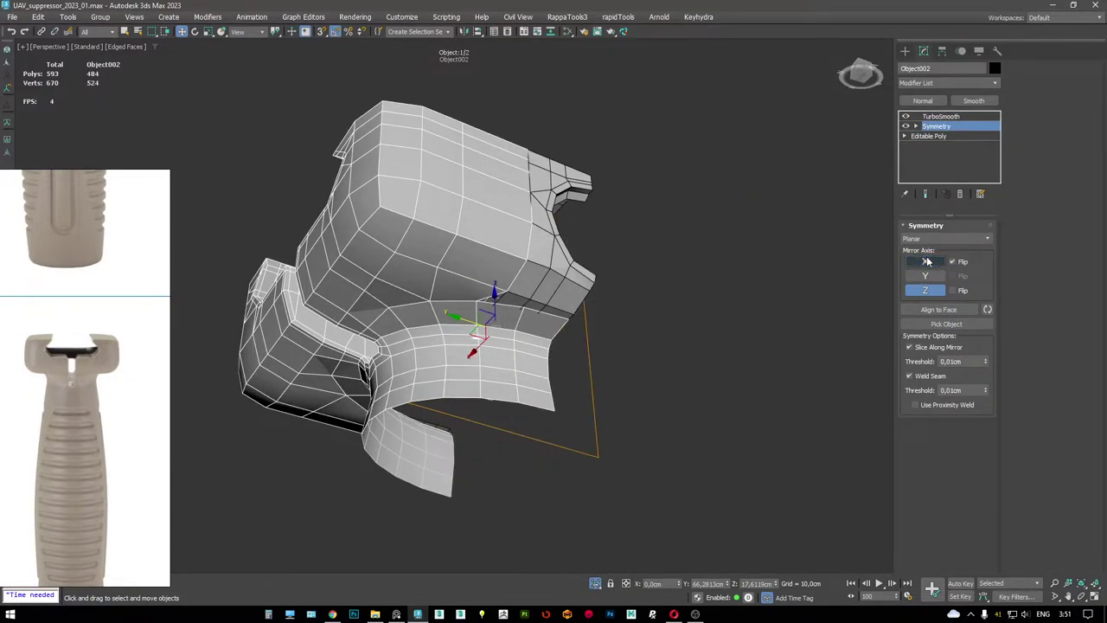
middle_click_drag(606, 260, 640, 302, "alt")
key("ctrl+BackSpace")
key("ctrl+BackSpace")
- Reselect the clamp body Box001 and view it in wireframe
left_click(560, 229)
scroll(562, 212, "up", 4)
key("F3")
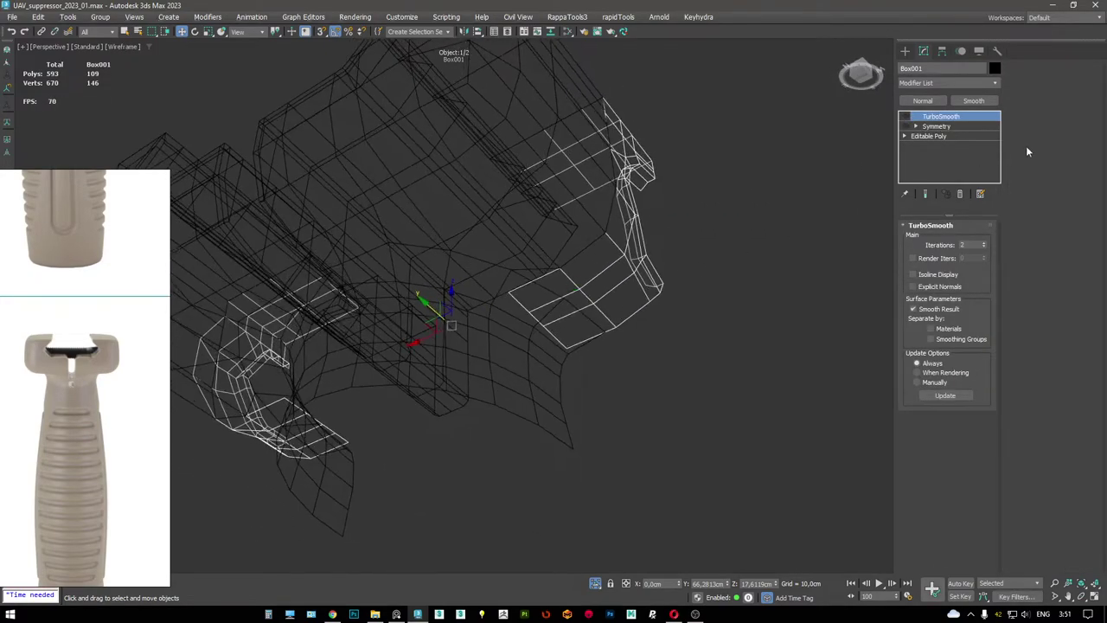
- Marquee-select the stray vertices on Box001 in vertex mode and delete them
key("1")
left_click_drag(519, 322, 517, 318)
key("F3")
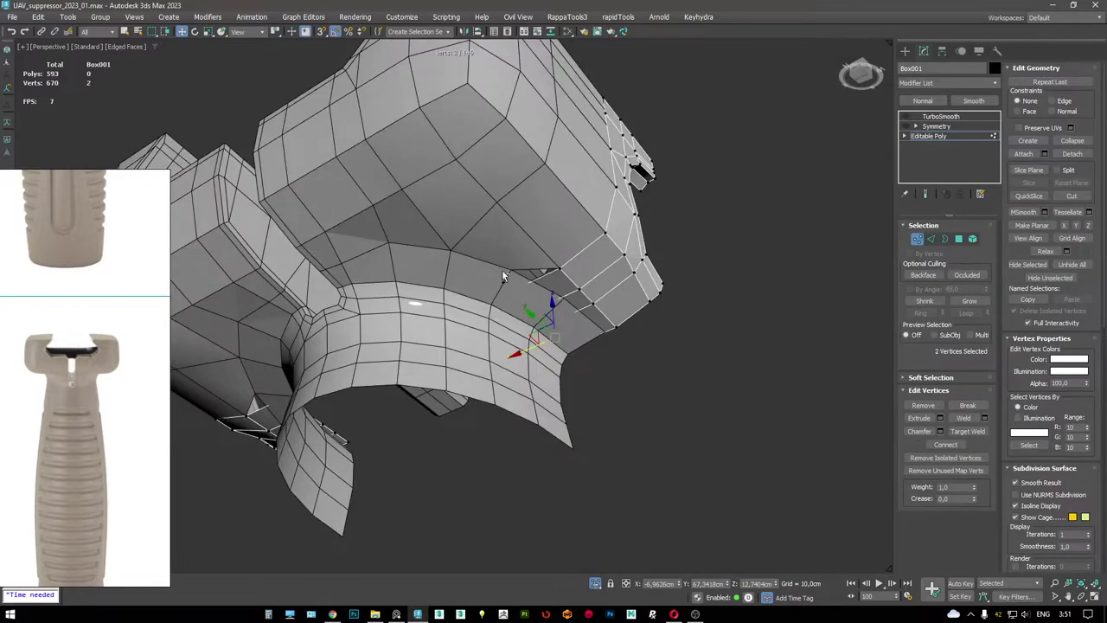
key("F3")
key("F3")
mouse_move(554, 294)
middle_mouse_down("alt")
mouse_move(641, 254)
mouse_move(410, 274)
mouse_move(410, 309)
middle_mouse_up("alt")
key("F3")
middle_click_drag(368, 255, 572, 305, "alt")
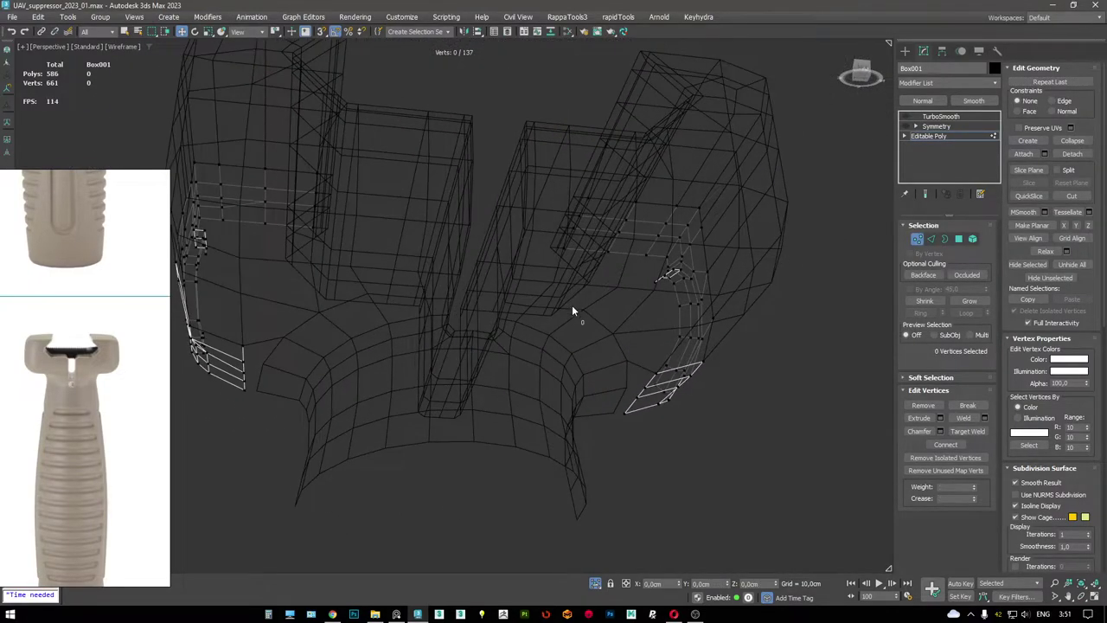
key("Delete")
key("F3")
scroll(572, 305, "up", 5)
scroll(462, 289, "down", 5)
- Select a column of centre vertices on Box001's notched end, checking it from several angles in wireframe
middle_click_drag(462, 290, 550, 214, "alt")
scroll(550, 214, "up", 3)
middle_click_drag(514, 249, 482, 259, "alt")
key("F3")
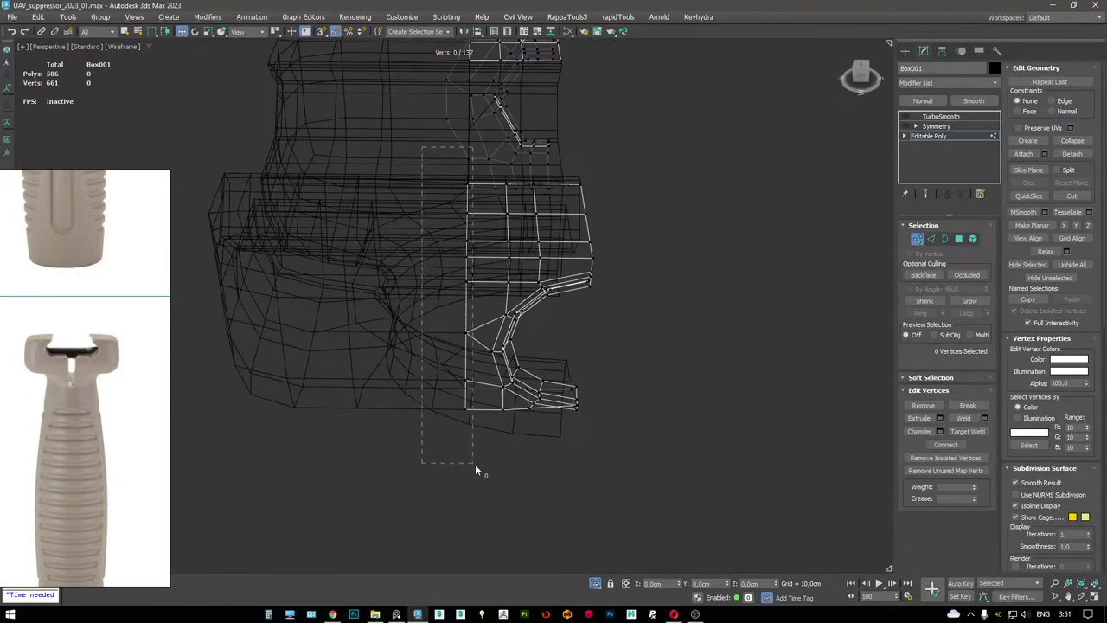
left_click_drag(475, 464, 475, 465)
key("F3")
middle_click_drag(476, 464, 527, 257, "alt")
key("F3")
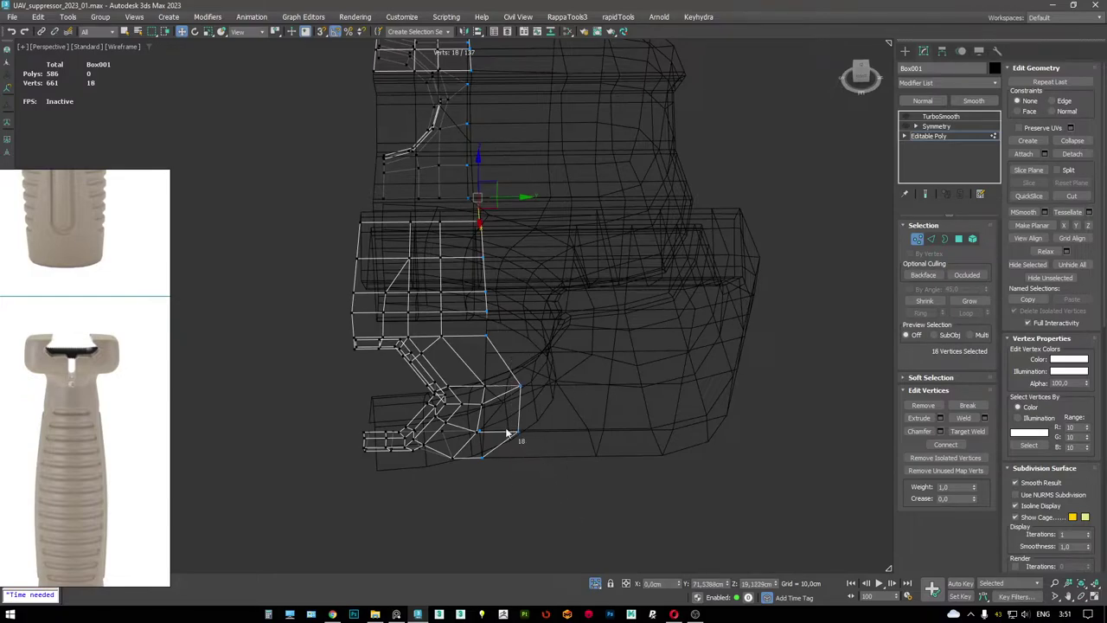
key("F3")
middle_click_drag(509, 433, 611, 398, "alt")
key("F3")
key("F3")
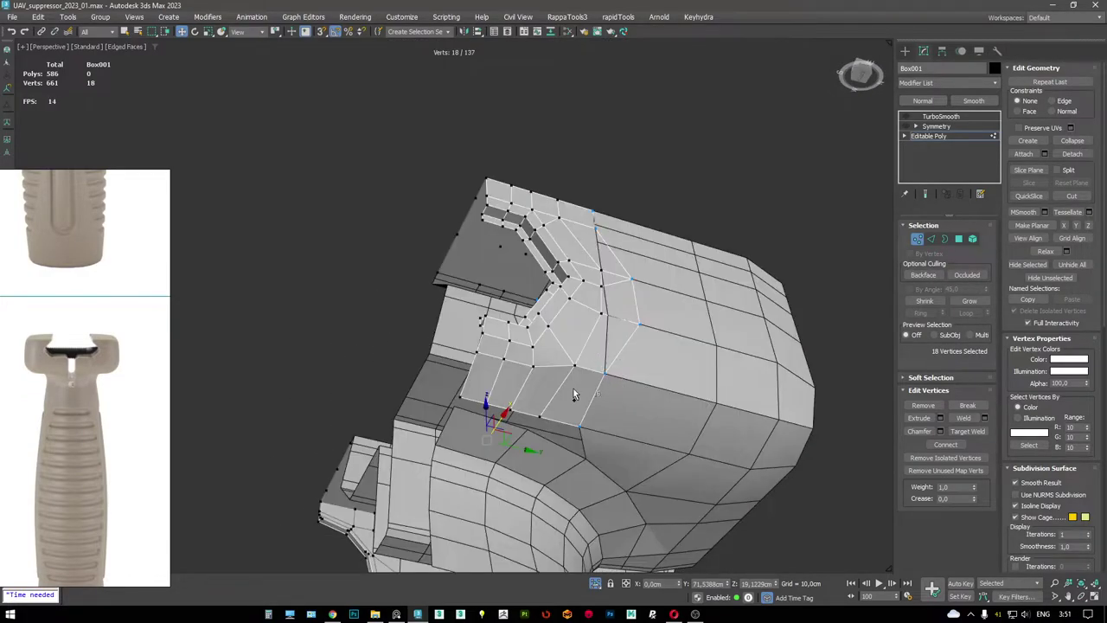
key("F3")
key("F3")
middle_click_drag(566, 347, 606, 406, "alt")
- Select Object002 and weld two neighbouring vertices into one with Ctrl+Alt+C
left_click(690, 222)
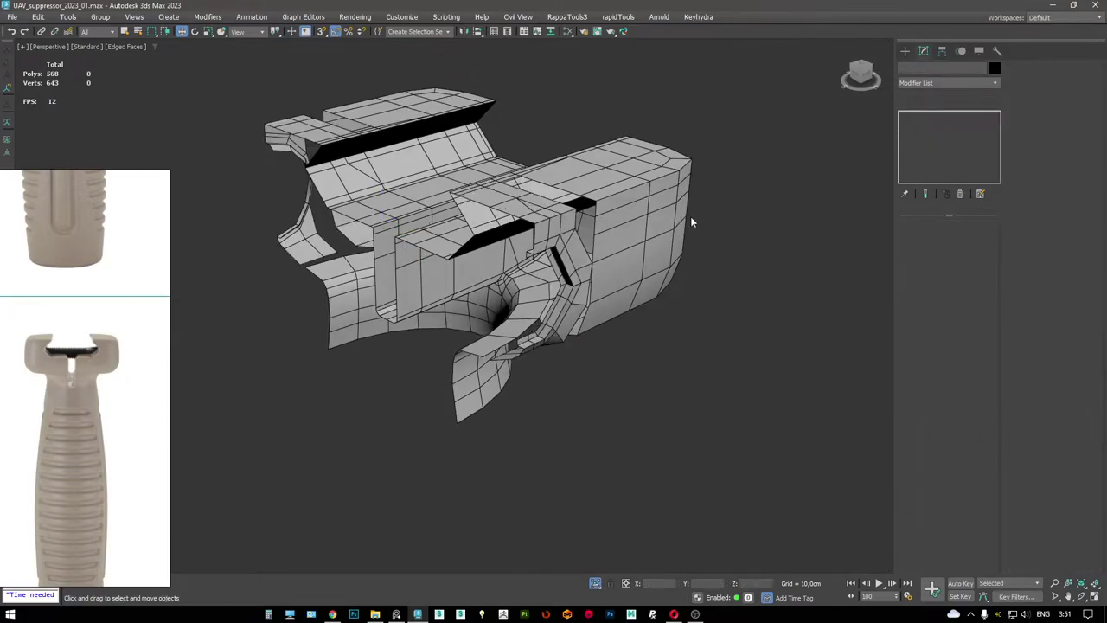
left_click(604, 203)
middle_click_drag(604, 203, 771, 216, "alt")
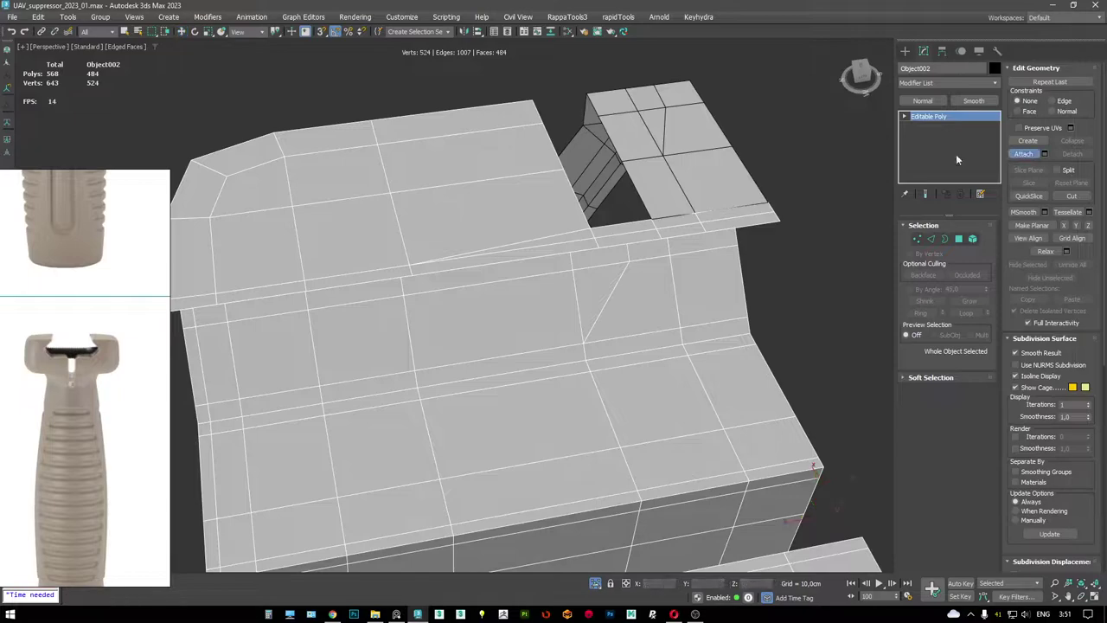
scroll(708, 165, "up", 3)
middle_click_drag(707, 179, 872, 223, "alt")
key("F3")
key("1")
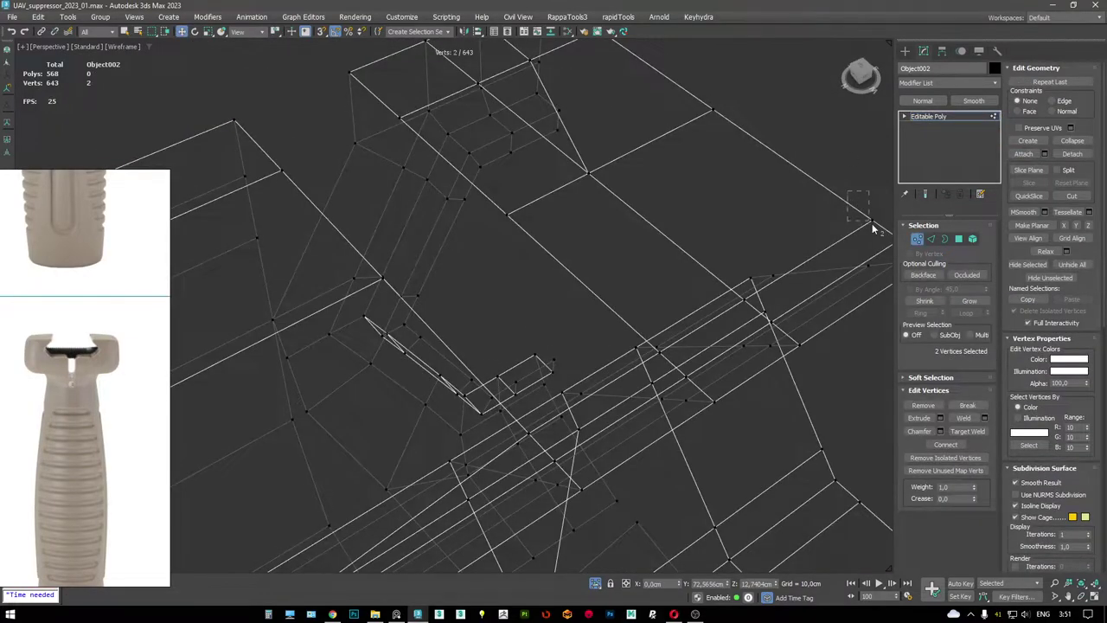
key("ctrl+alt+c")
key("F3")
- Select another vertex on Object002's slanted face, inspecting it in wireframe and shaded views
mouse_move(799, 247)
middle_mouse_down("alt")
mouse_move(746, 209)
mouse_move(764, 279)
middle_mouse_up("alt")
key("F3")
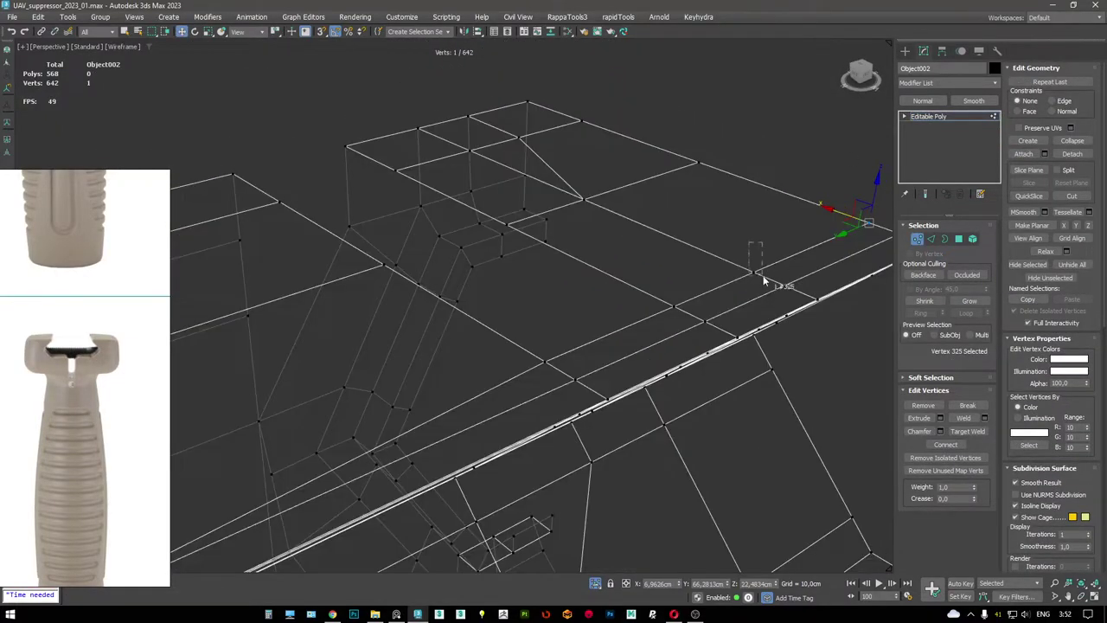
key("F3")
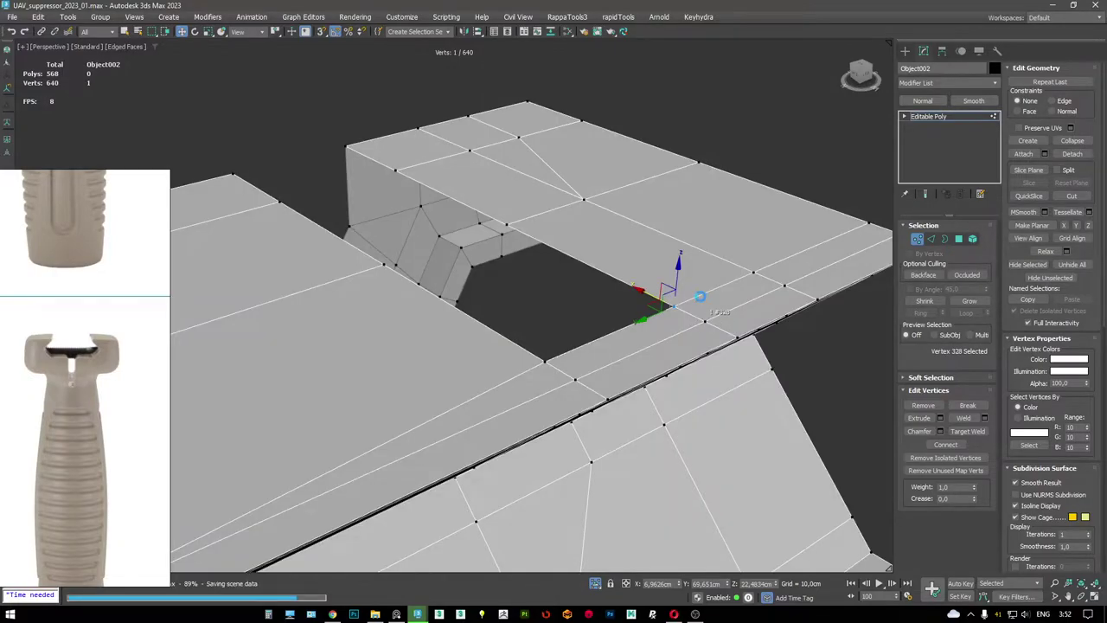
middle_click_drag(699, 298, 564, 314, "alt")
scroll(666, 290, "down", 3)
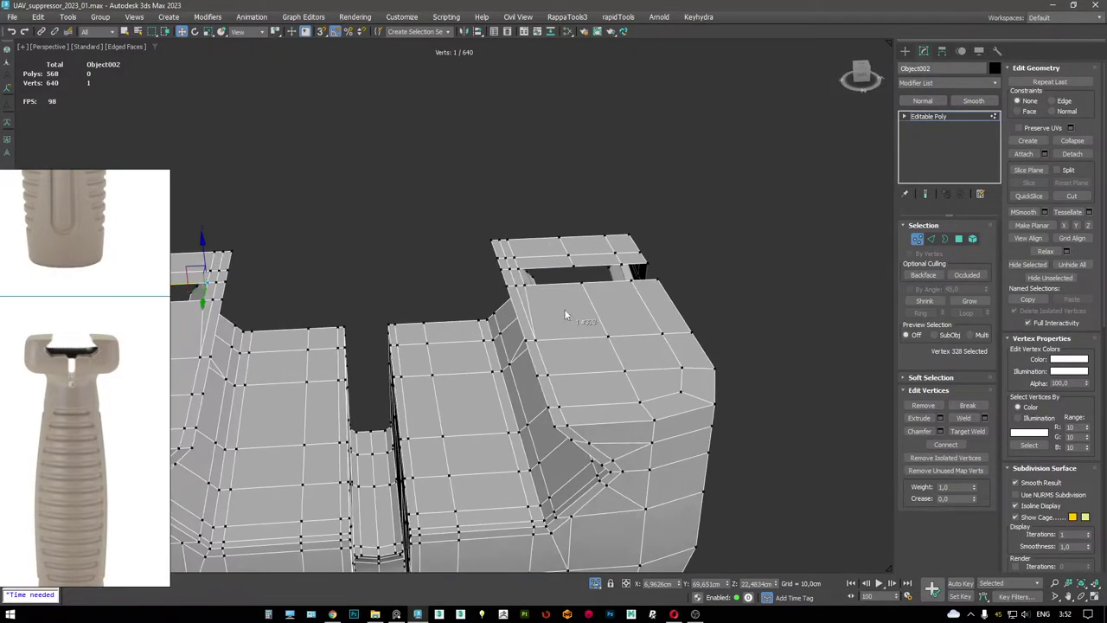
scroll(482, 286, "up", 5)
scroll(536, 286, "up", 5)
key("F3")
left_click(663, 264)
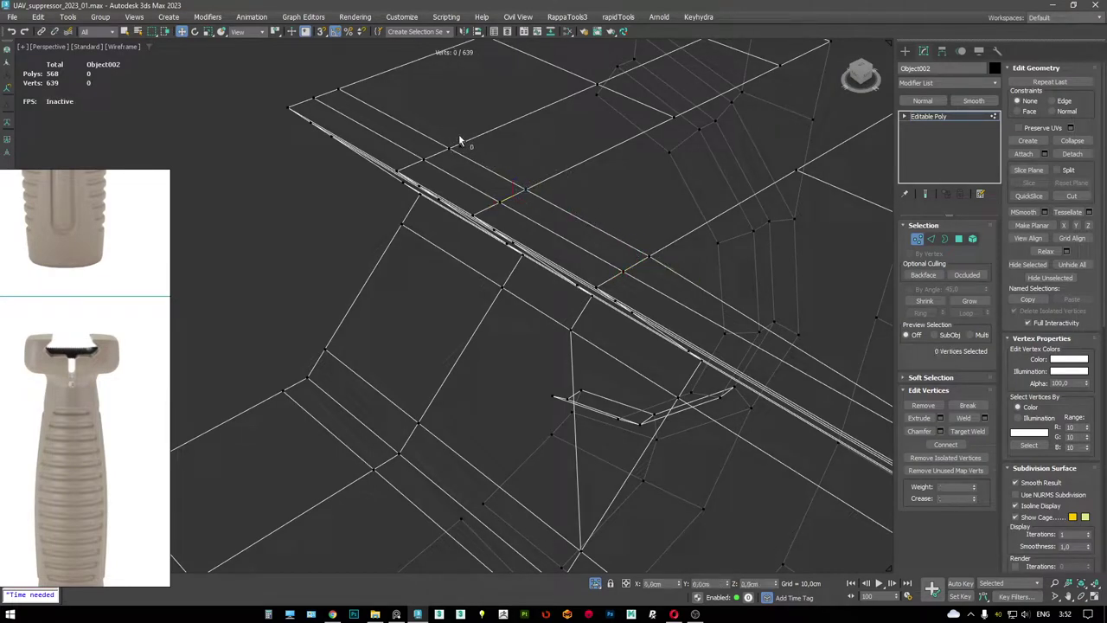
key("F3")
- Return to vertex mode and move in close around the chosen vertex beside the triangular gap
mouse_move(399, 108)
middle_mouse_down("alt")
mouse_move(488, 154)
mouse_move(540, 158)
middle_mouse_up("alt")
scroll(505, 149, "down", 5)
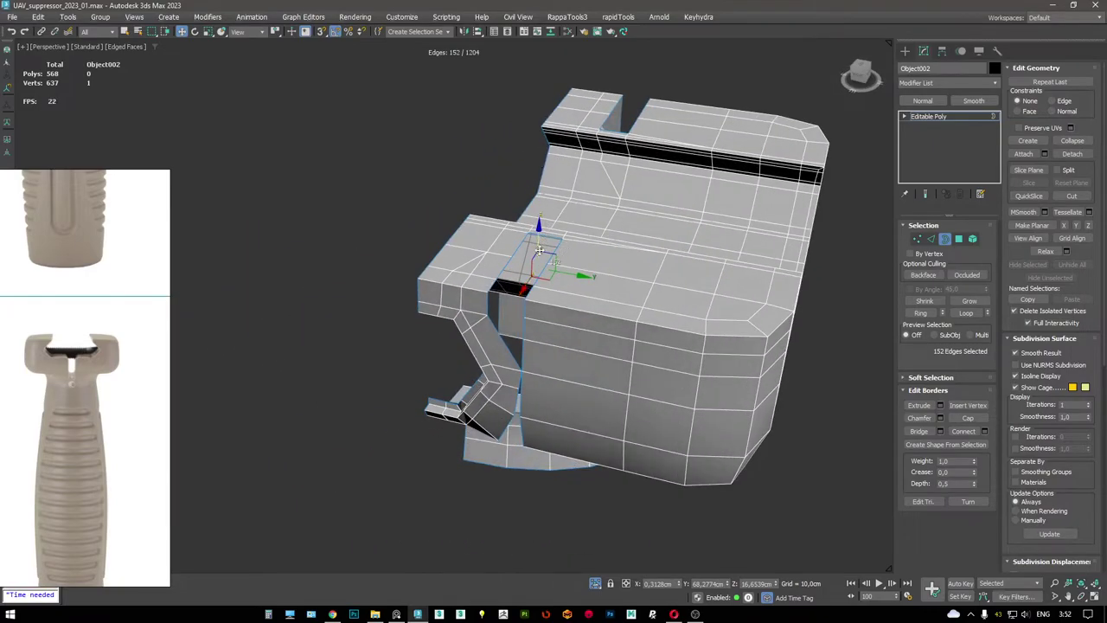
scroll(535, 290, "up", 3)
middle_click_drag(534, 289, 563, 298, "alt")
scroll(578, 255, "up", 3)
scroll(578, 255, "up", 1)
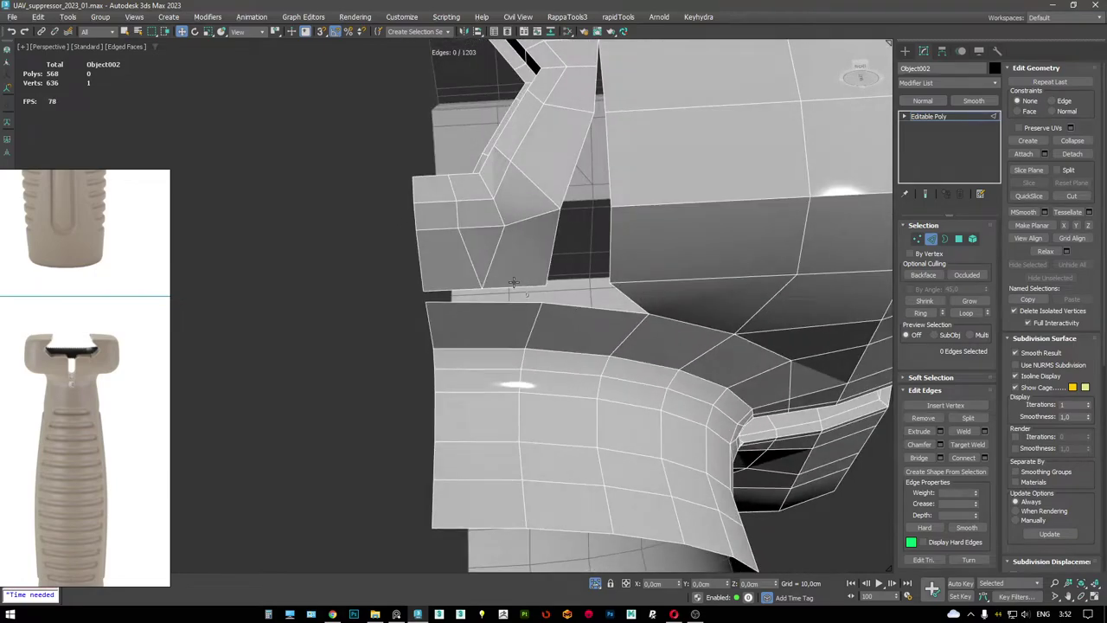
middle_click_drag(510, 265, 524, 215, "alt")
key("1")
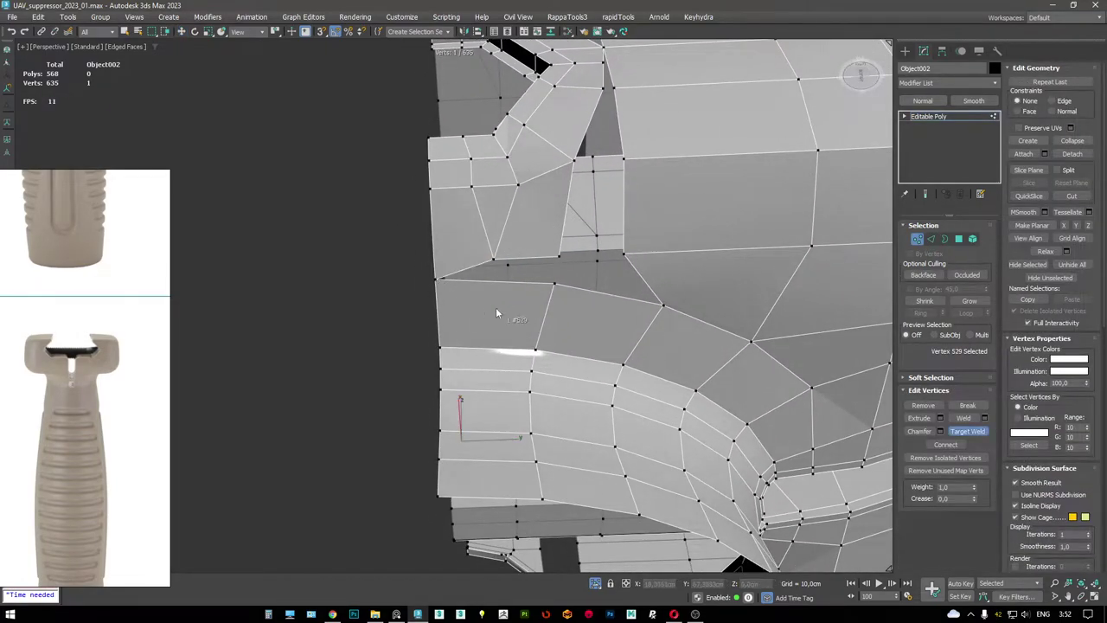
middle_click_drag(495, 314, 458, 277, "alt")
scroll(584, 264, "up", 3)
scroll(459, 278, "up", 2)
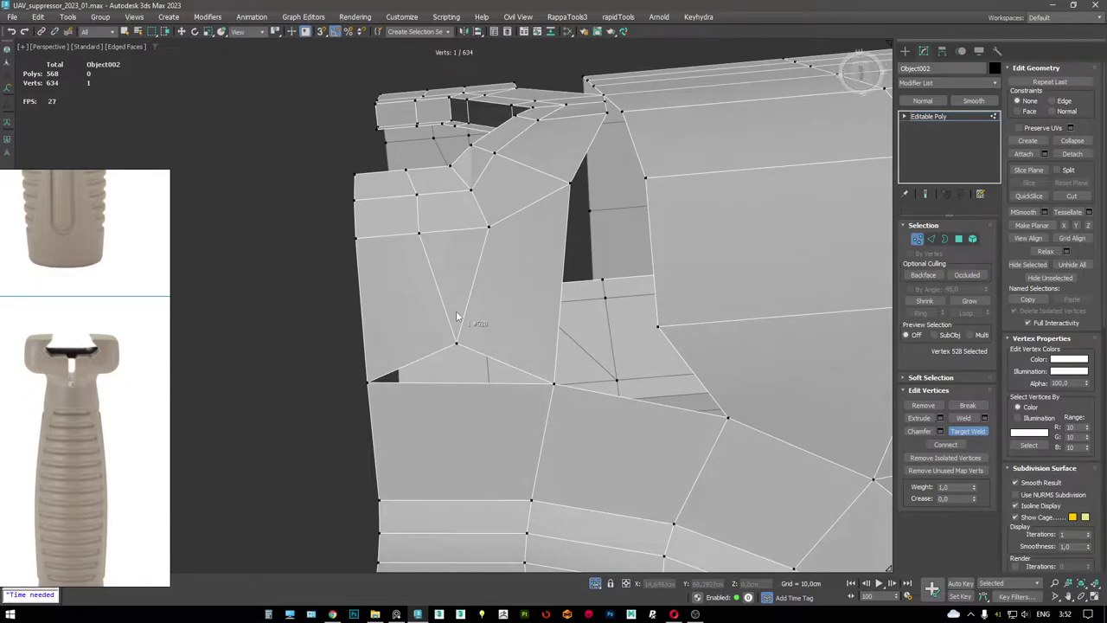
middle_click_drag(466, 341, 476, 307, "alt")
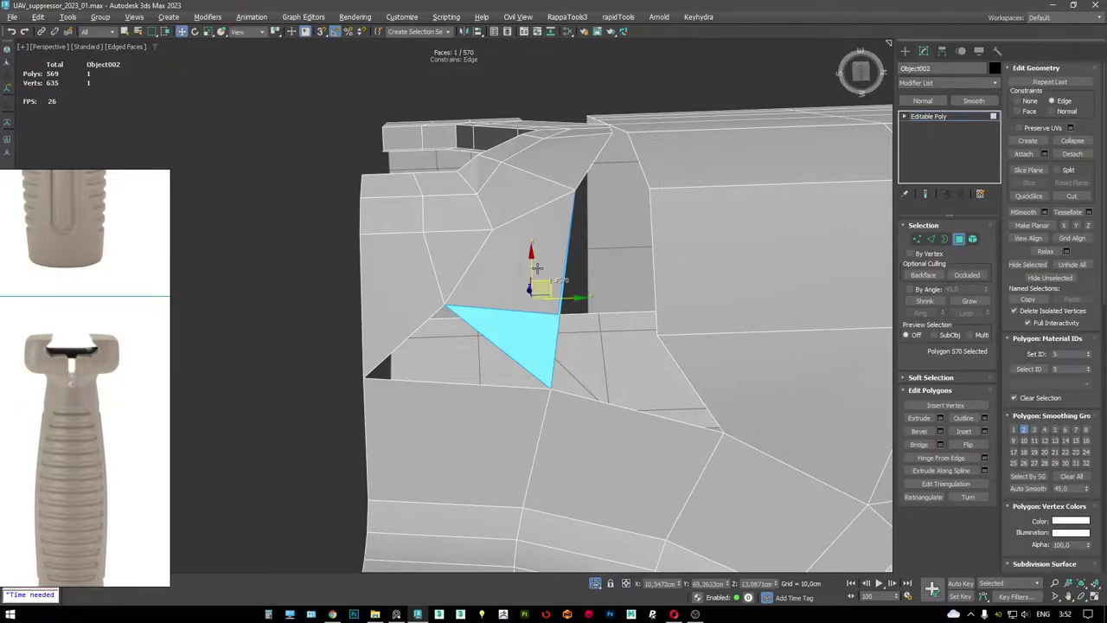
- Bridge the two facing edges beside the vertical slot to fill the gap with a polygon
middle_click_drag(514, 266, 473, 284, "alt")
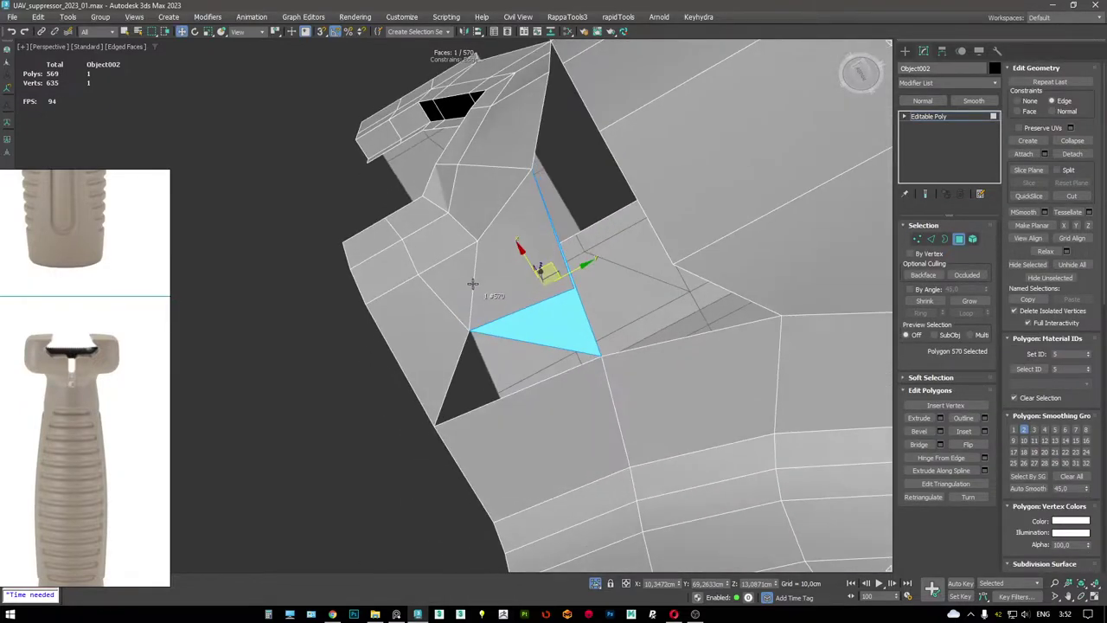
key("2")
left_click(540, 301)
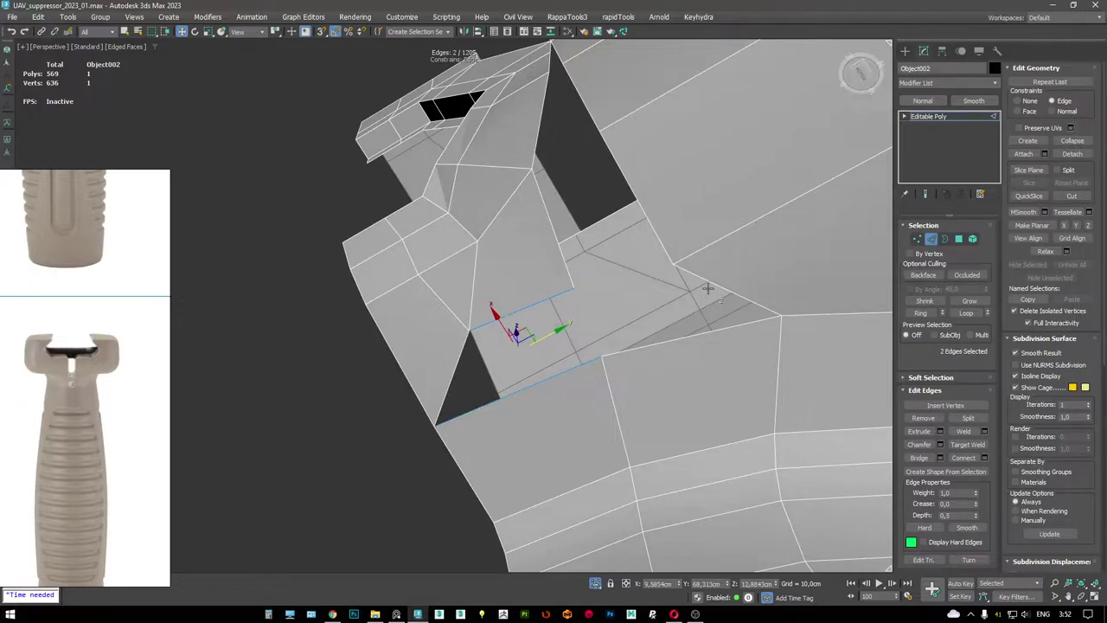
key("b")
middle_click_drag(589, 310, 519, 185, "alt")
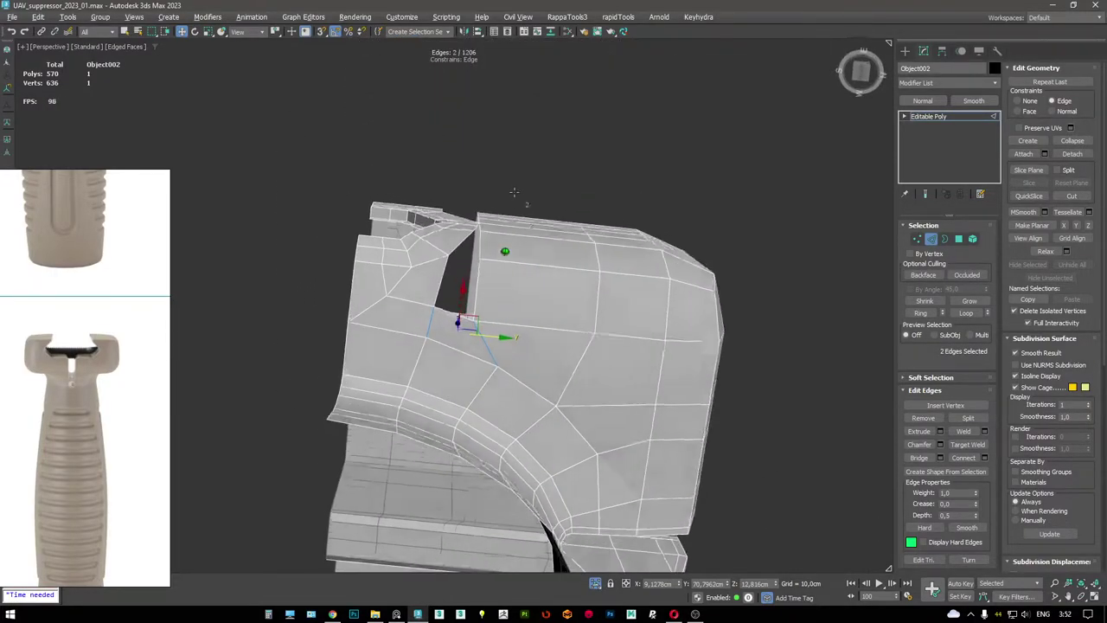
scroll(482, 316, "up", 3)
- Pick the vertex at the opening's corner and add an edge loop to the selection
key("1")
left_click(467, 331)
left_click(468, 331)
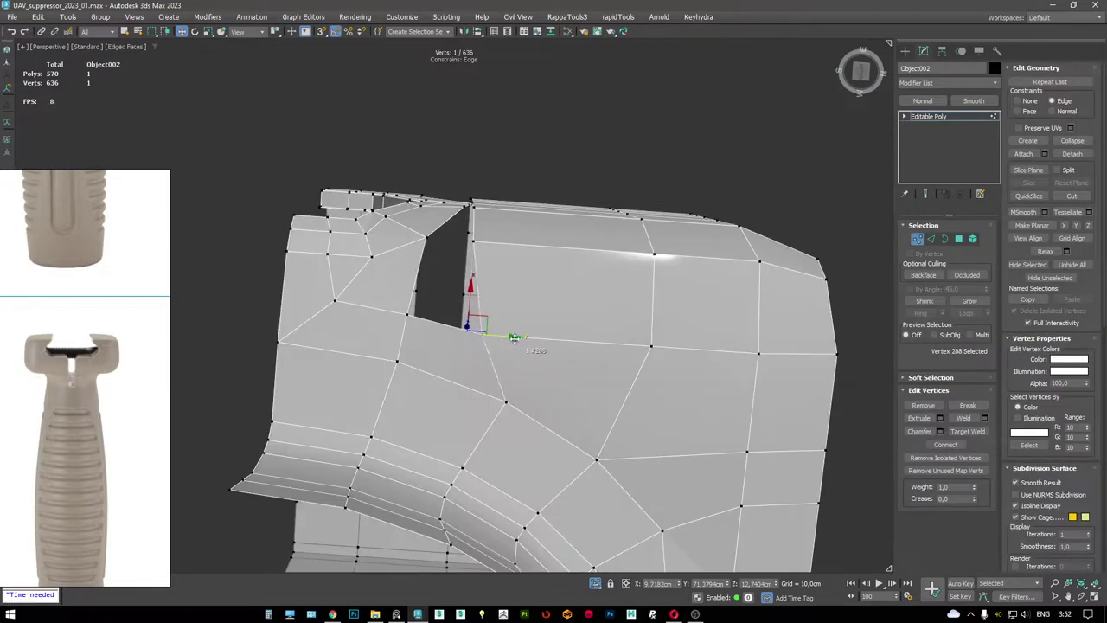
middle_click_drag(549, 323, 474, 250, "alt")
scroll(520, 294, "down", 3)
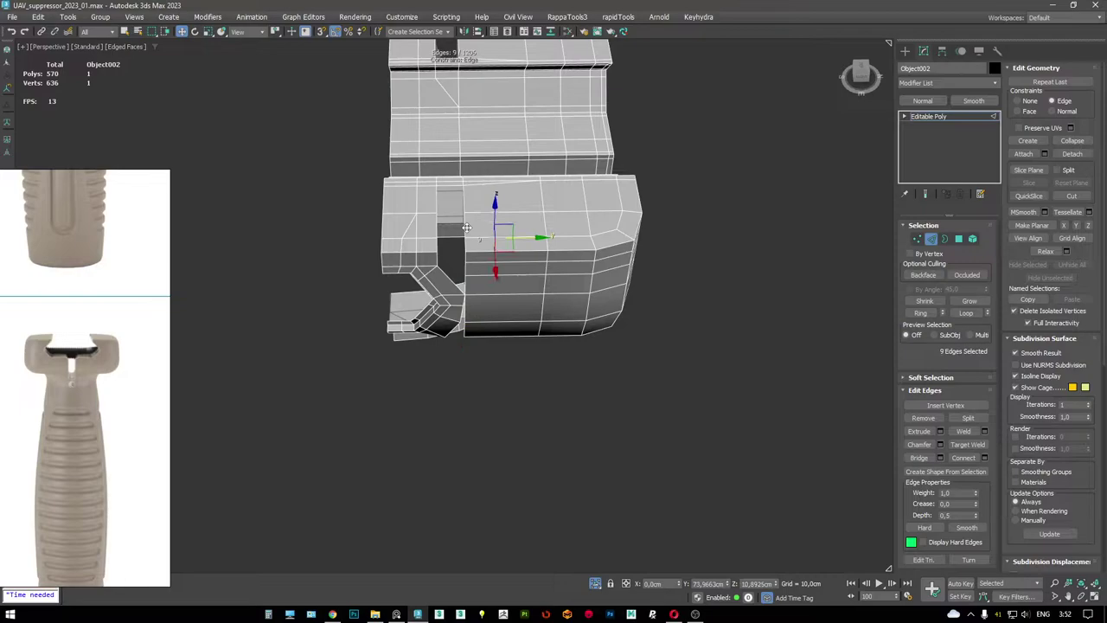
middle_click_drag(464, 207, 614, 227, "alt")
double_click(451, 295, "ctrl")
middle_click_drag(451, 295, 451, 110, "alt")
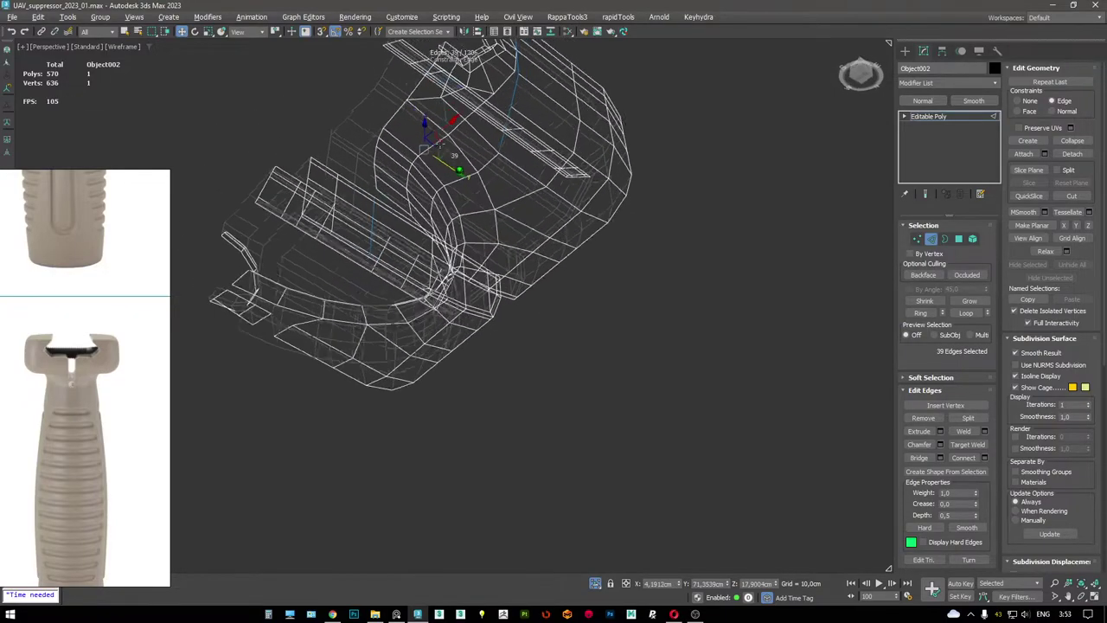
- Orbit around the handguard part, toggling wireframe with F3 to inspect the open slot
key("F3")
middle_click_drag(440, 143, 559, 245, "alt")
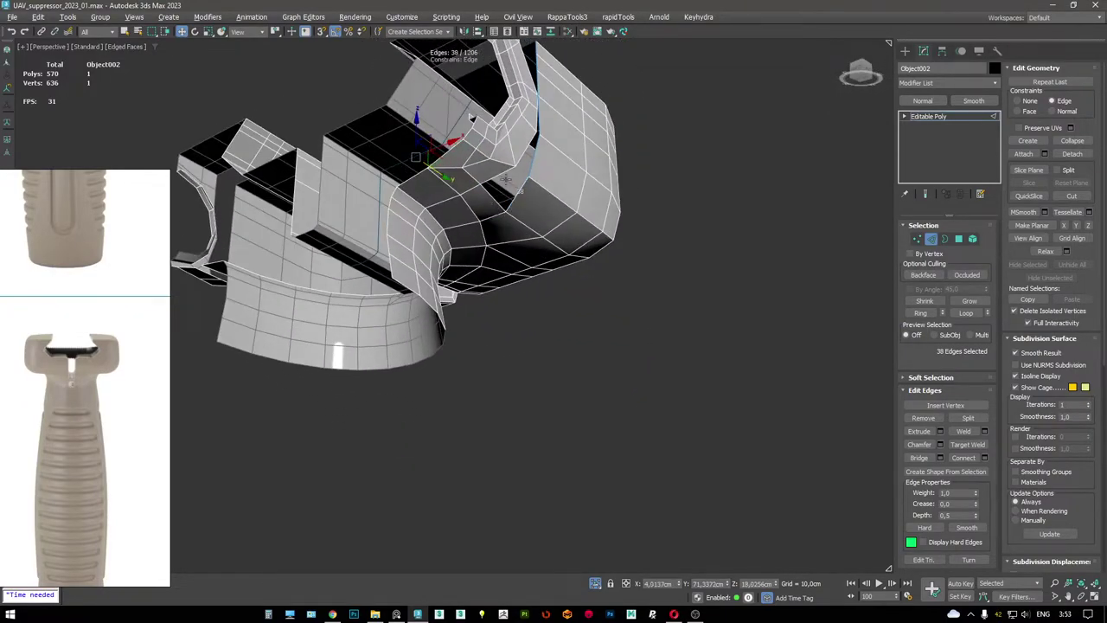
middle_click_drag(505, 179, 425, 350, "alt")
key("F3")
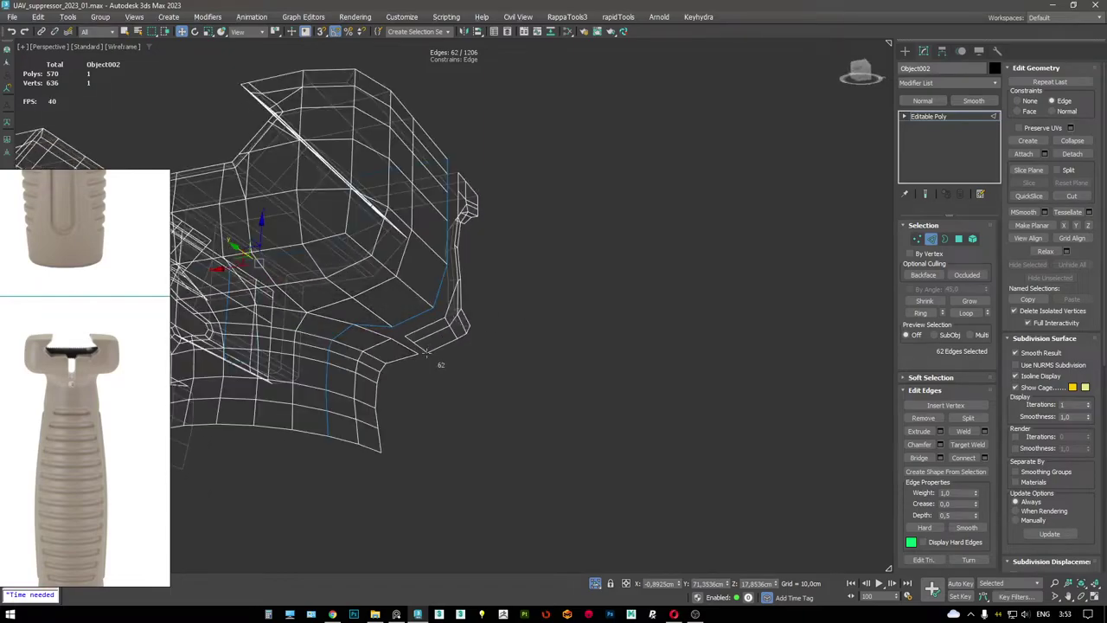
key("F3")
middle_click_drag(370, 329, 500, 284, "alt")
key("F3")
key("F3")
key("F3")
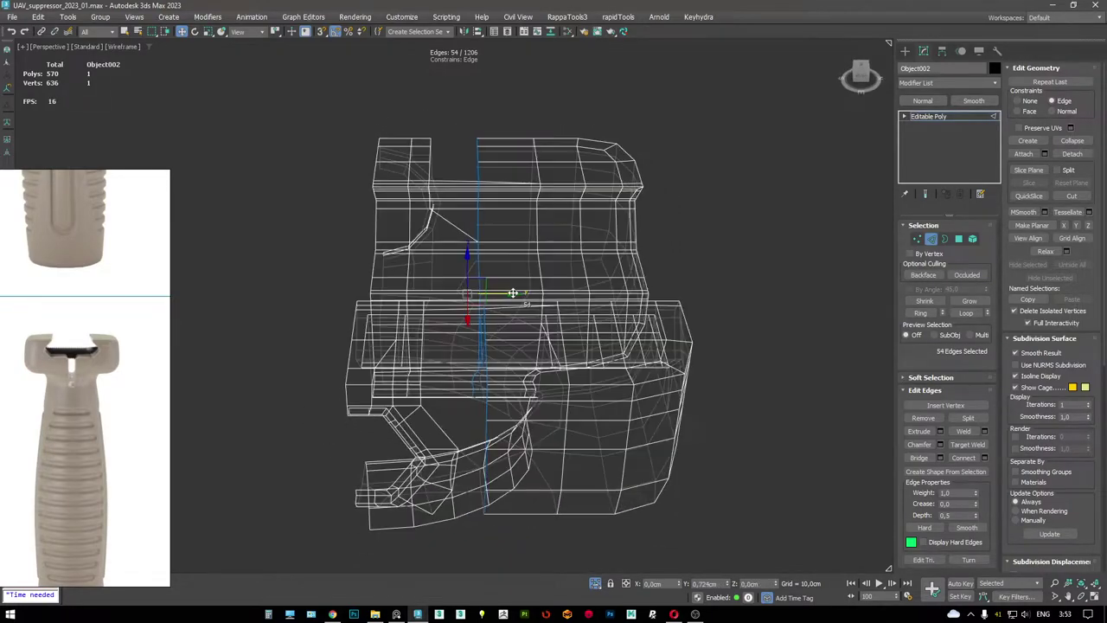
key("F3")
mouse_move(507, 292)
middle_mouse_down("alt")
mouse_move(510, 281)
mouse_move(503, 288)
mouse_move(480, 258)
mouse_move(494, 231)
mouse_move(456, 284)
mouse_move(503, 312)
middle_mouse_up("alt")
key("F3")
key("F3")
scroll(430, 391, "up", 3)
- Slide notch vertex 36 sideways along X and check it from several angles
key("1")
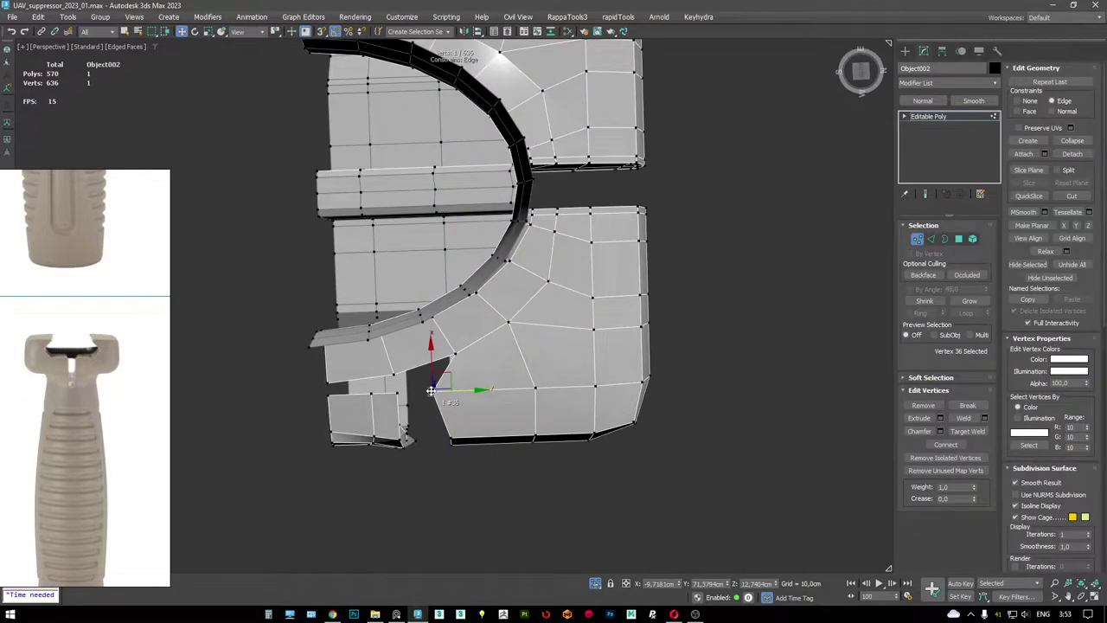
left_click_drag(431, 391, 482, 391)
middle_click_drag(496, 315, 502, 296, "alt")
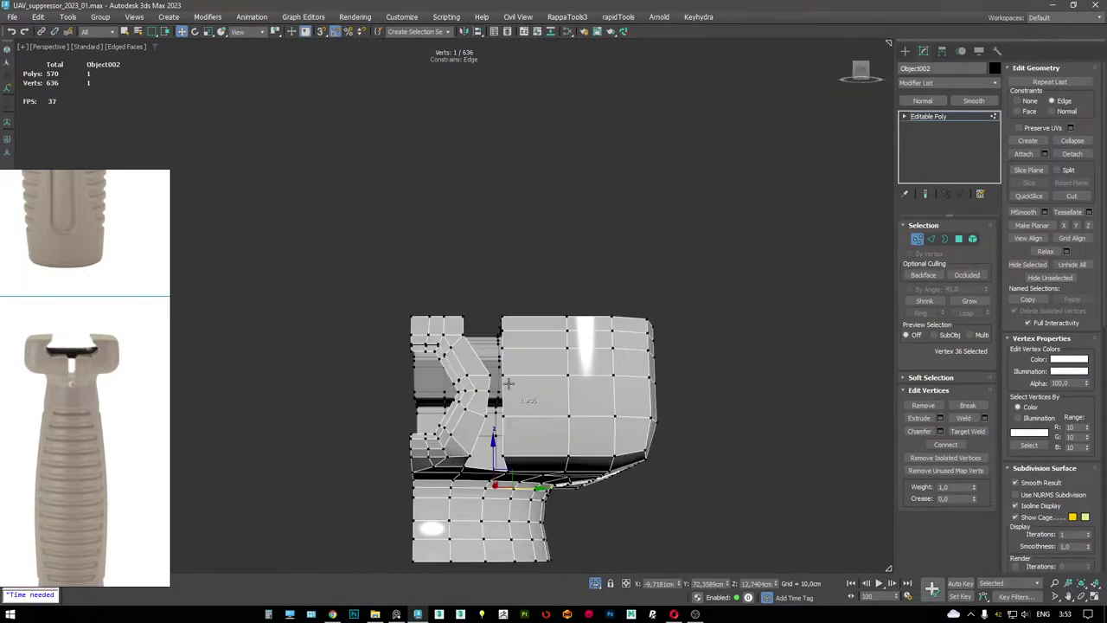
middle_click_drag(508, 383, 506, 381, "alt")
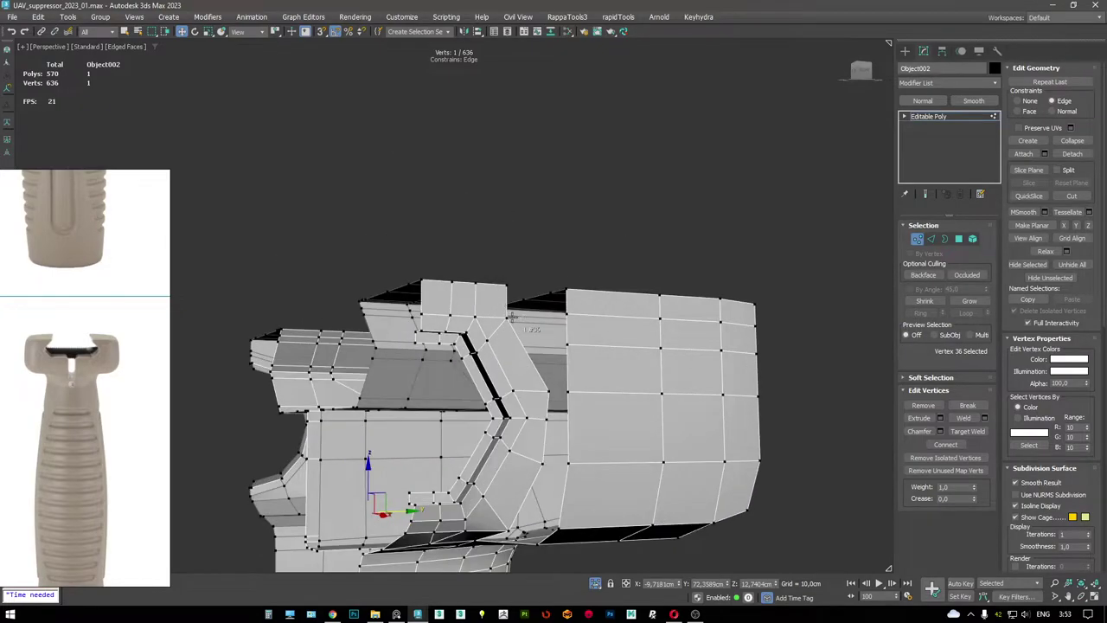
middle_click_drag(512, 317, 621, 320, "alt")
key("1")
scroll(690, 334, "up", 5)
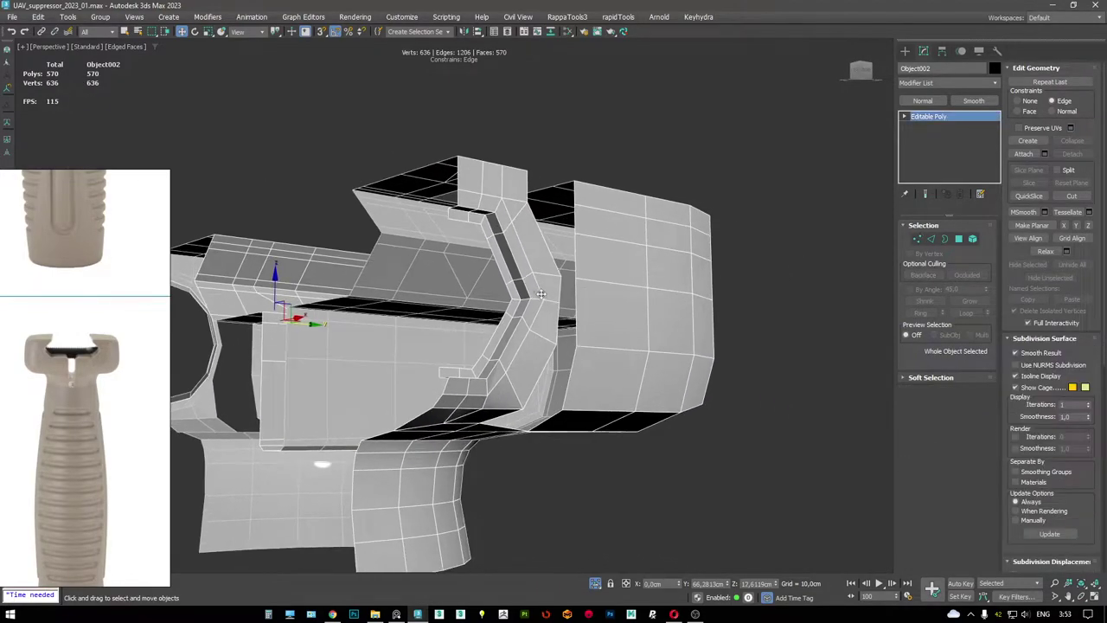
mouse_move(559, 266)
middle_mouse_down("alt")
mouse_move(564, 279)
mouse_move(641, 279)
mouse_move(452, 274)
middle_mouse_up("alt")
key("w")
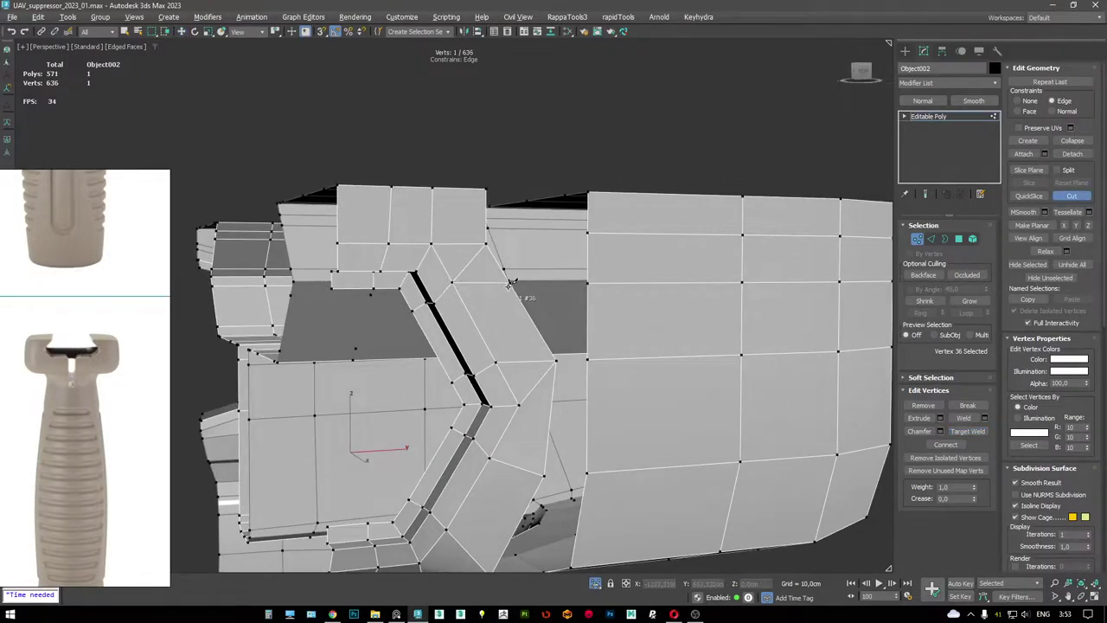
- Select the edges around the notch slot and zoom in on them
key("2")
left_click(471, 260)
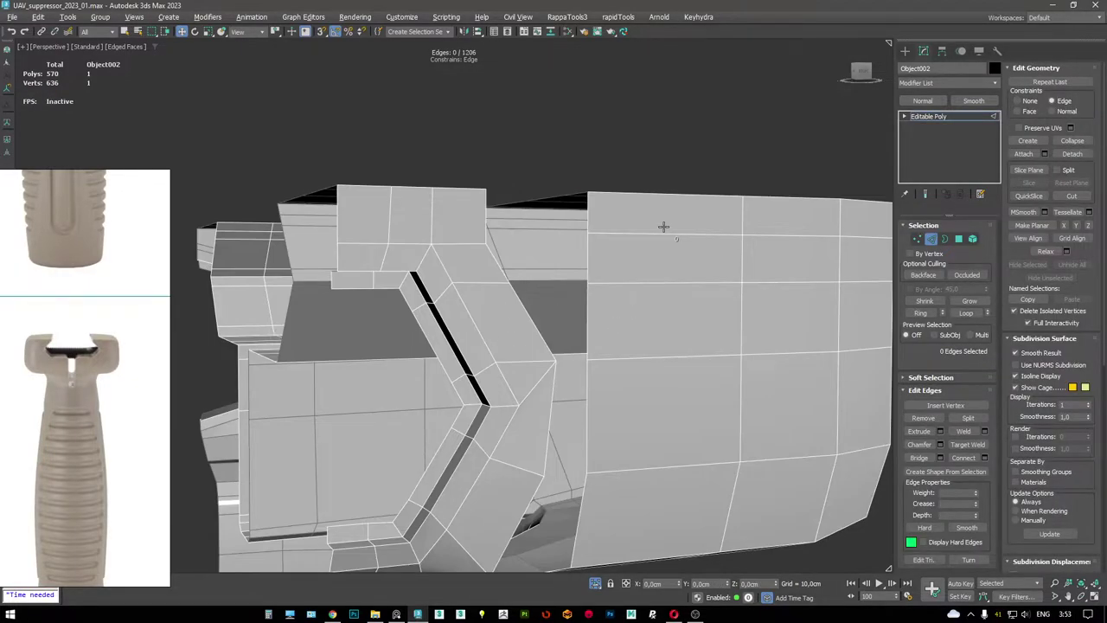
middle_click_drag(663, 227, 543, 276, "alt")
scroll(543, 275, "up", 3)
middle_click_drag(513, 223, 672, 396, "alt")
scroll(672, 395, "up", 2)
key("3")
key("2")
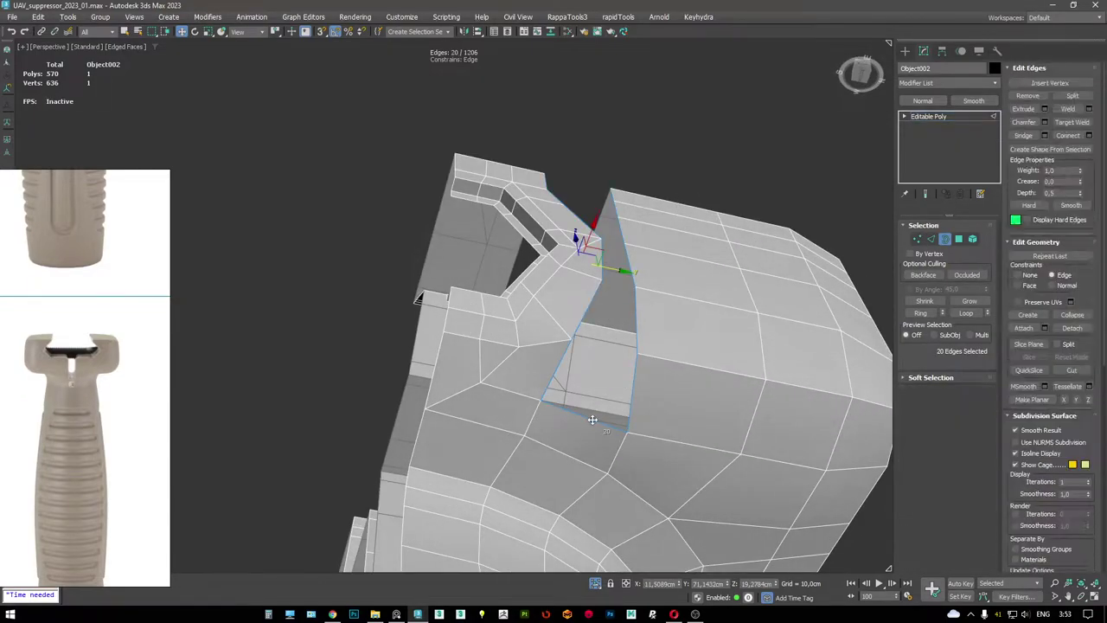
key("z")
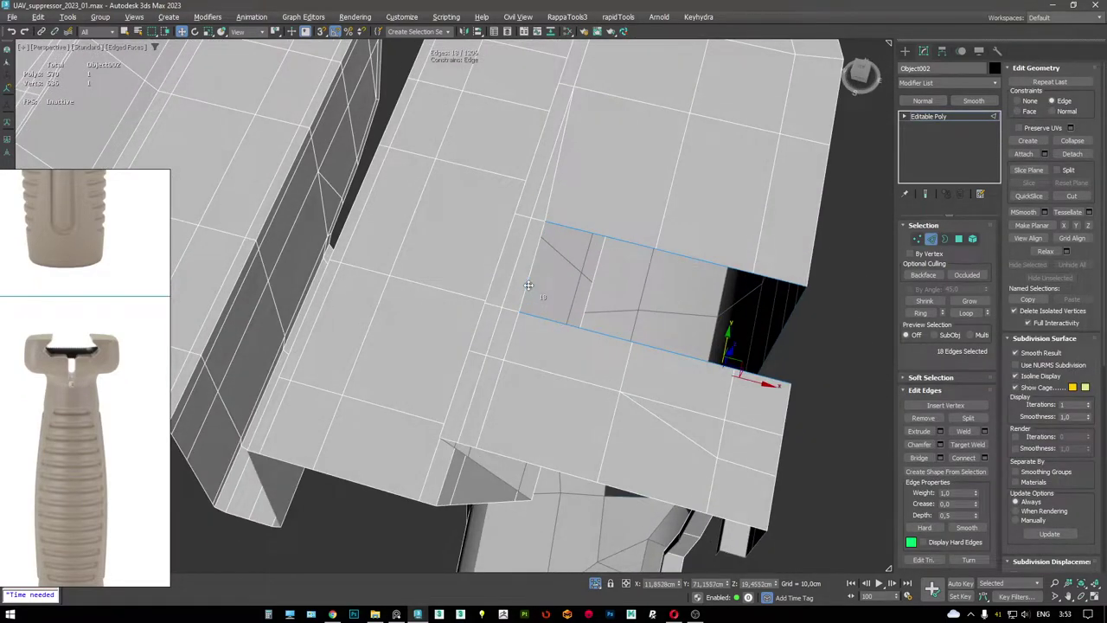
scroll(543, 298, "down", 5)
middle_click_drag(543, 299, 629, 389, "alt")
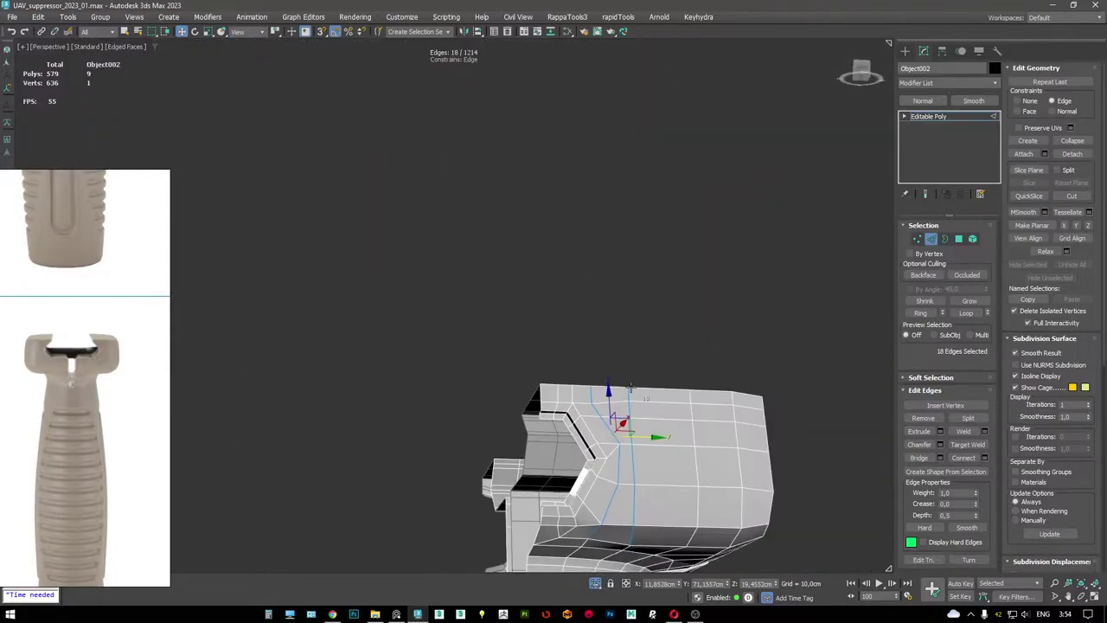
middle_click_drag(629, 543, 528, 221, "alt")
scroll(543, 238, "up", 6)
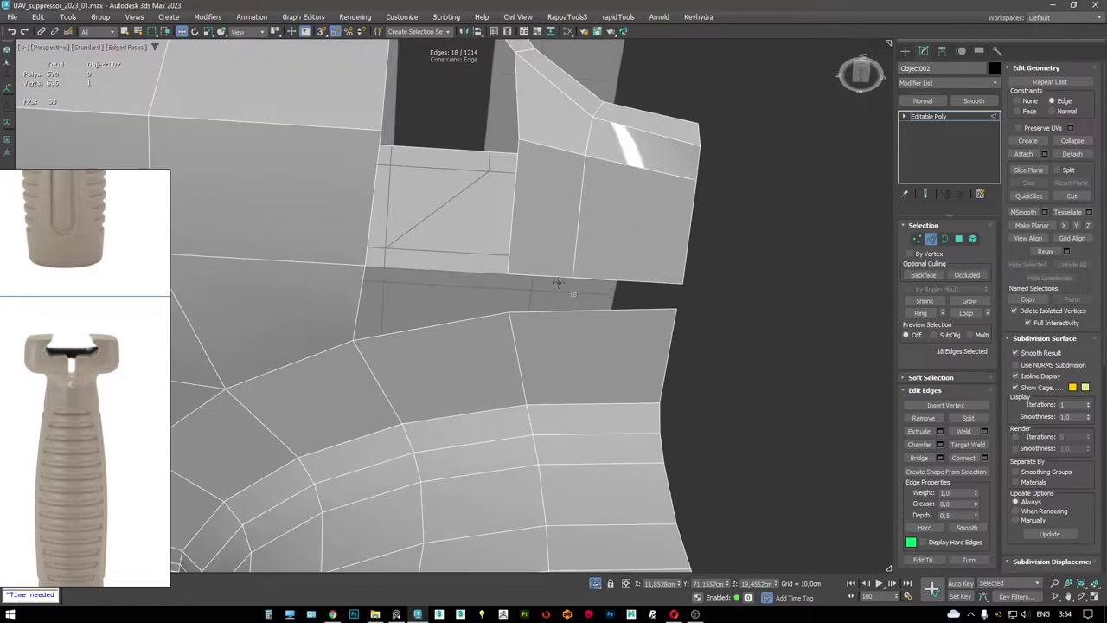
- Shift-drag the slot's lower rim edge to add a strip of polygons filling the slot
key("2")
left_click(545, 278)
key("w")
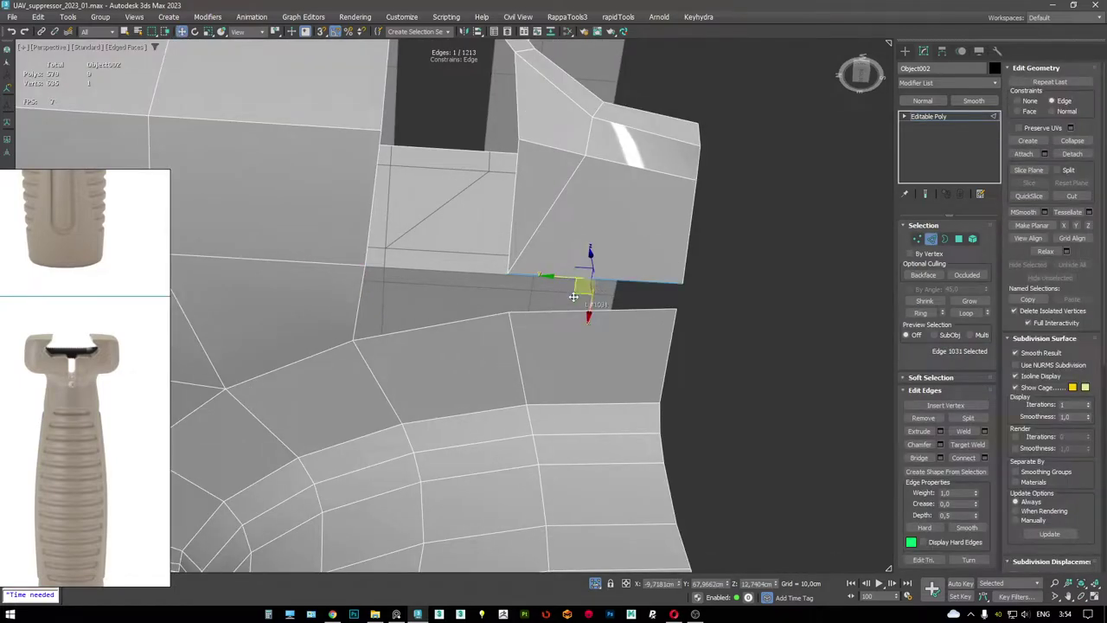
middle_click_drag(570, 281, 508, 304, "alt")
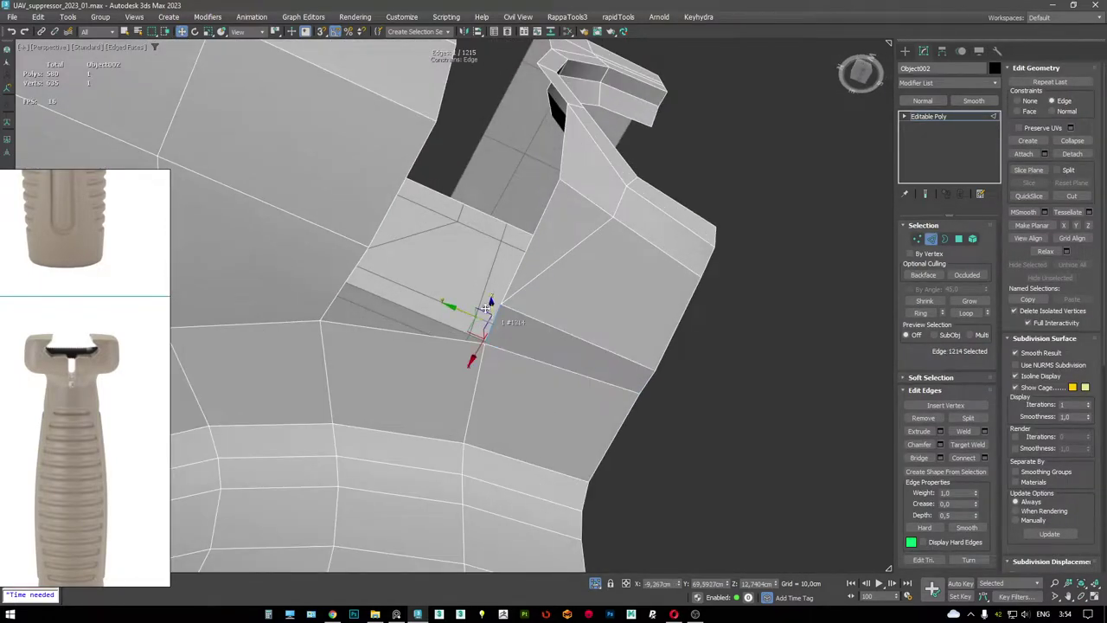
middle_click_drag(378, 249, 611, 290, "alt")
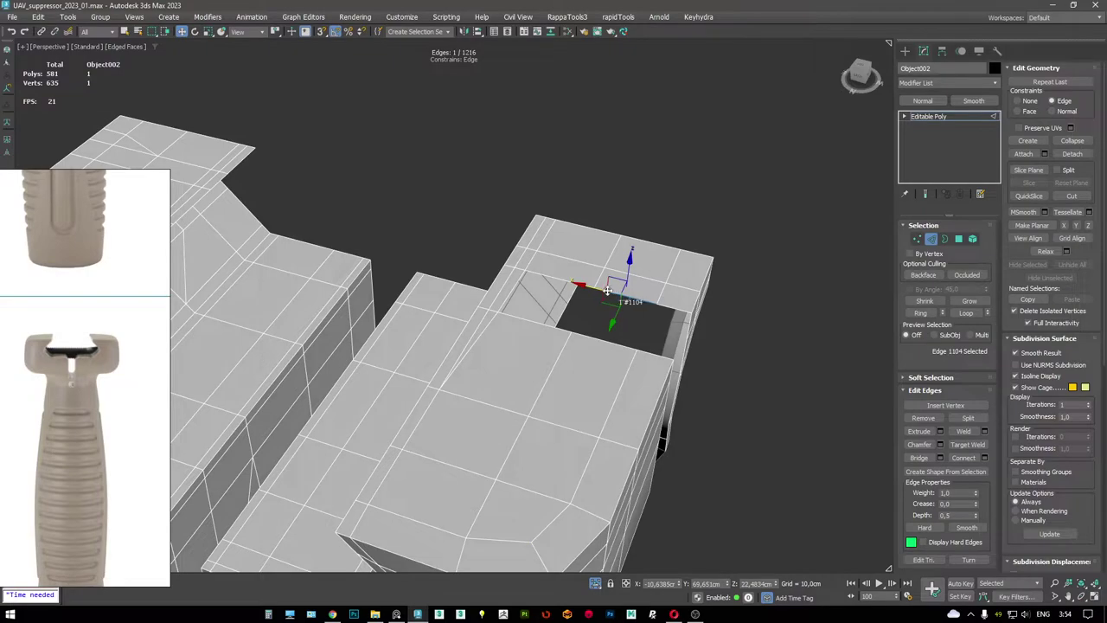
middle_click_drag(542, 319, 474, 265, "alt")
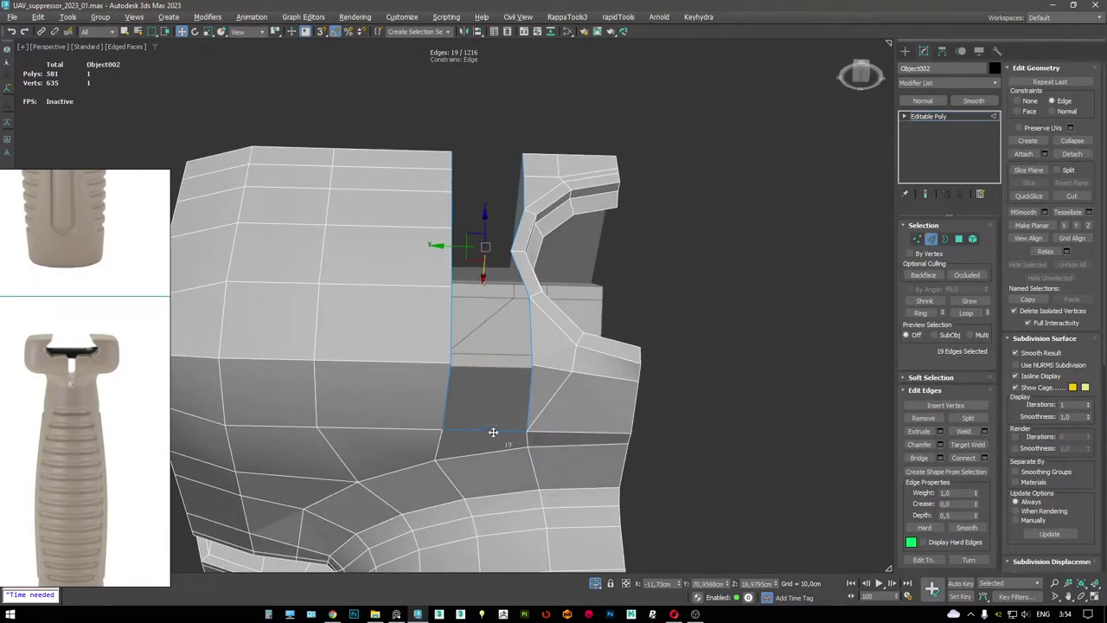
mouse_move(542, 374)
middle_mouse_down("alt")
mouse_move(531, 291)
mouse_move(524, 321)
mouse_move(516, 299)
mouse_move(947, 139)
middle_mouse_up("alt")
scroll(524, 321, "down", 5)
- Select two edge loops across the foregrip mount part and check them from the side
key("F4")
key("F4")
middle_click_drag(642, 230, 563, 260, "alt")
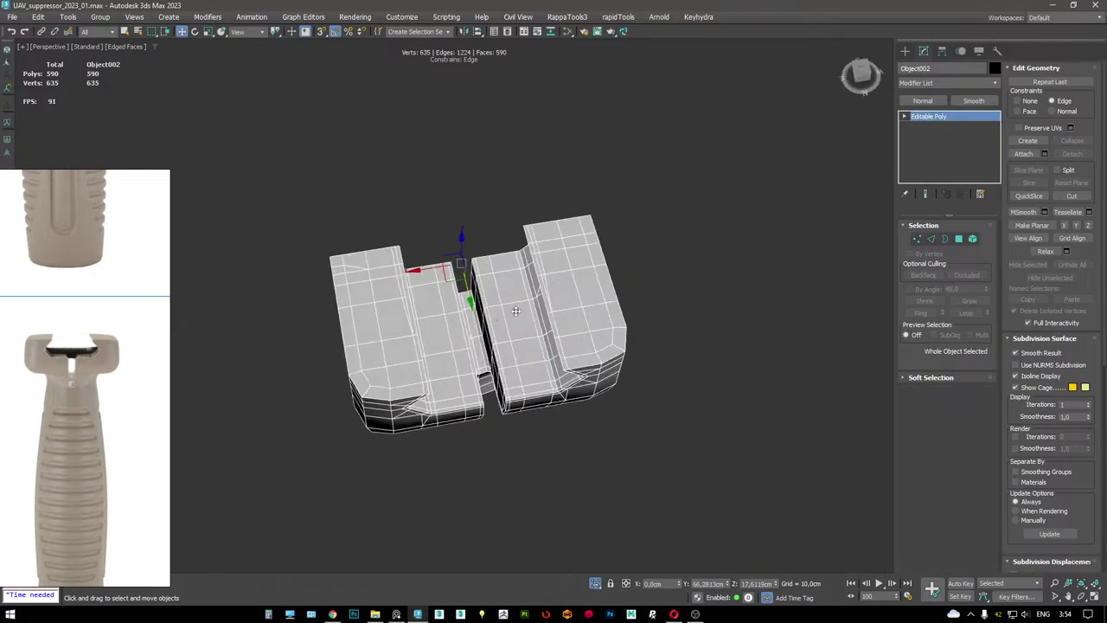
scroll(560, 257, "up", 5)
double_click(558, 248)
scroll(558, 248, "down", 3)
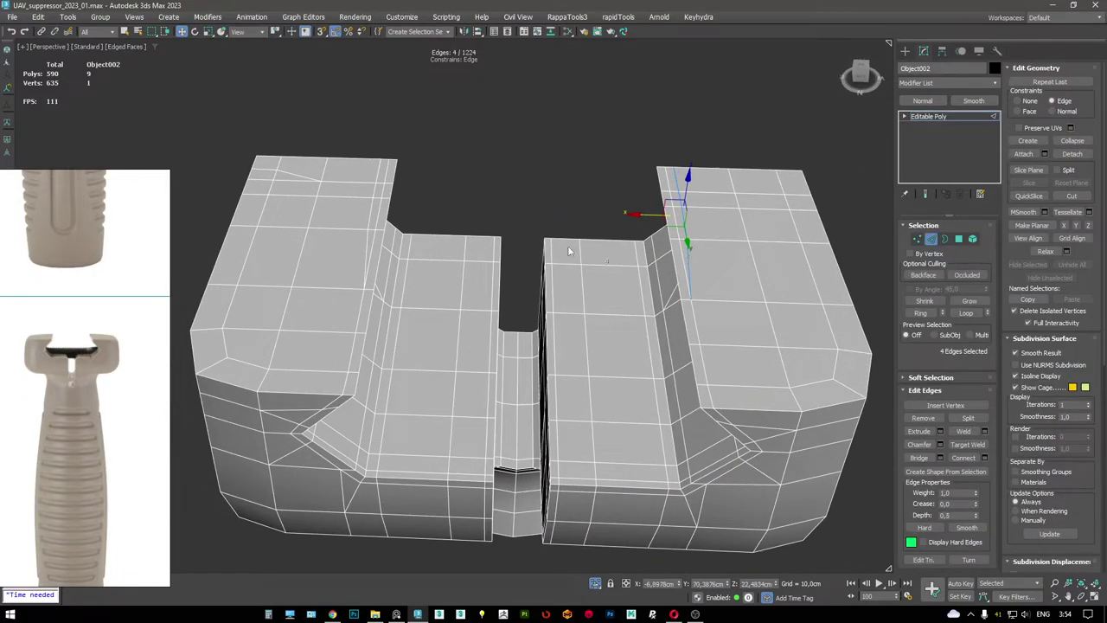
key("F3")
double_click(371, 210, "ctrl")
key("F3")
mouse_move(370, 210)
middle_mouse_down("alt")
mouse_move(222, 178)
mouse_move(356, 204)
middle_mouse_up("alt")
scroll(504, 279, "down", 4)
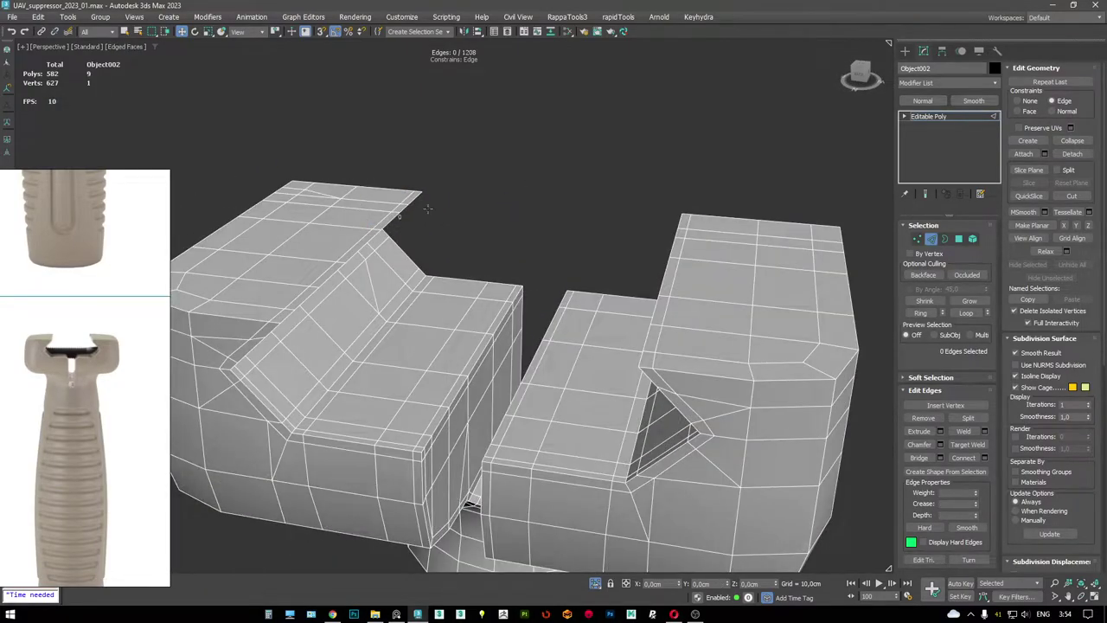
middle_click_drag(504, 280, 726, 355, "alt")
scroll(499, 313, "up", 4)
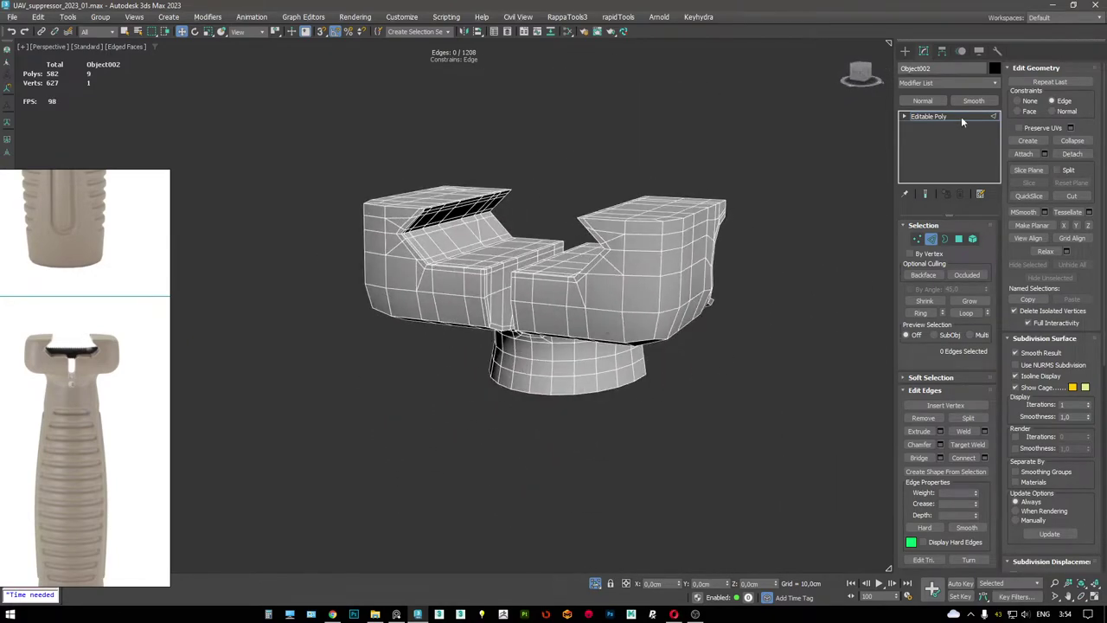
middle_click_drag(657, 286, 573, 259, "alt")
- Add a Symmetry modifier with its Mirror Axis set to X
right_click(572, 137)
left_click(662, 251)
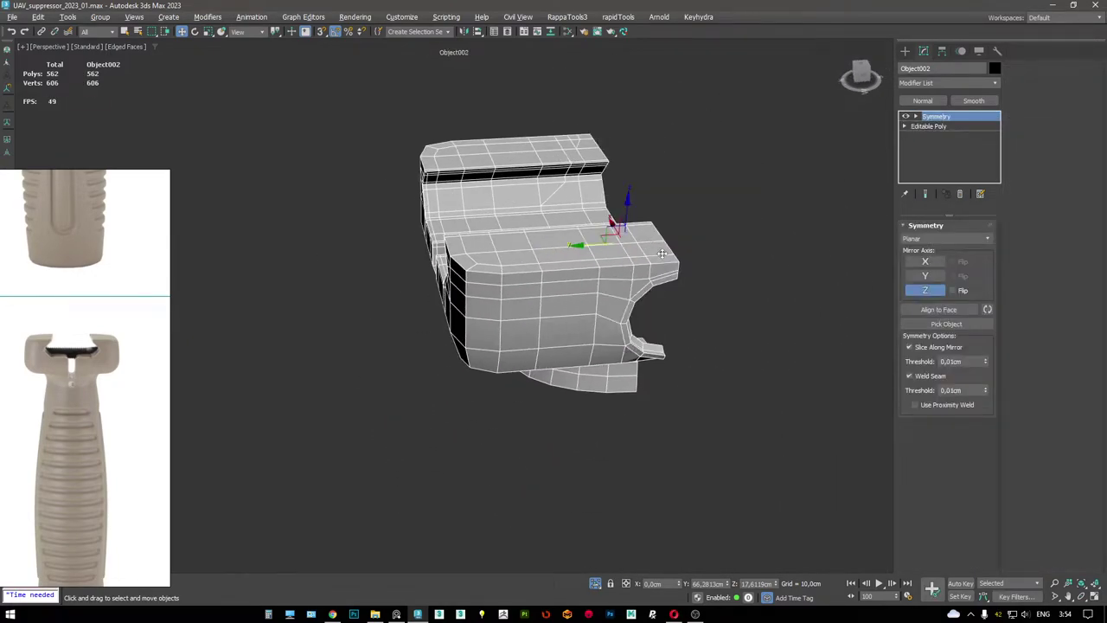
left_click(926, 263)
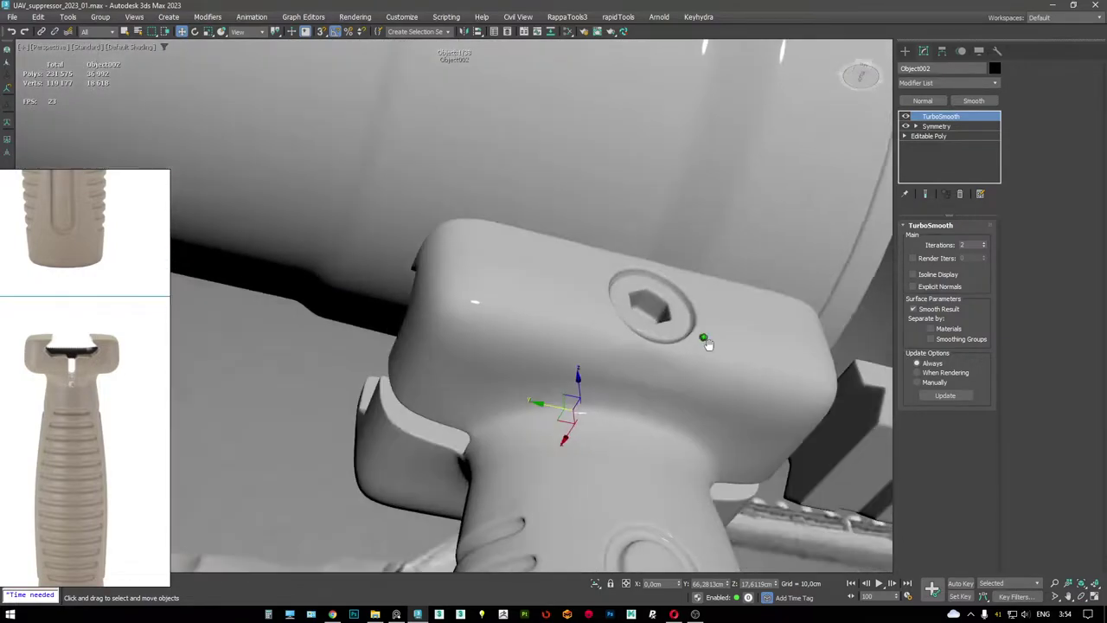
- Lower TurboSmooth iterations from 2 to 1 and preview the smoothed cage
mouse_move(709, 346)
middle_mouse_down("alt")
mouse_move(754, 394)
mouse_move(657, 346)
middle_mouse_up("alt")
key("F4")
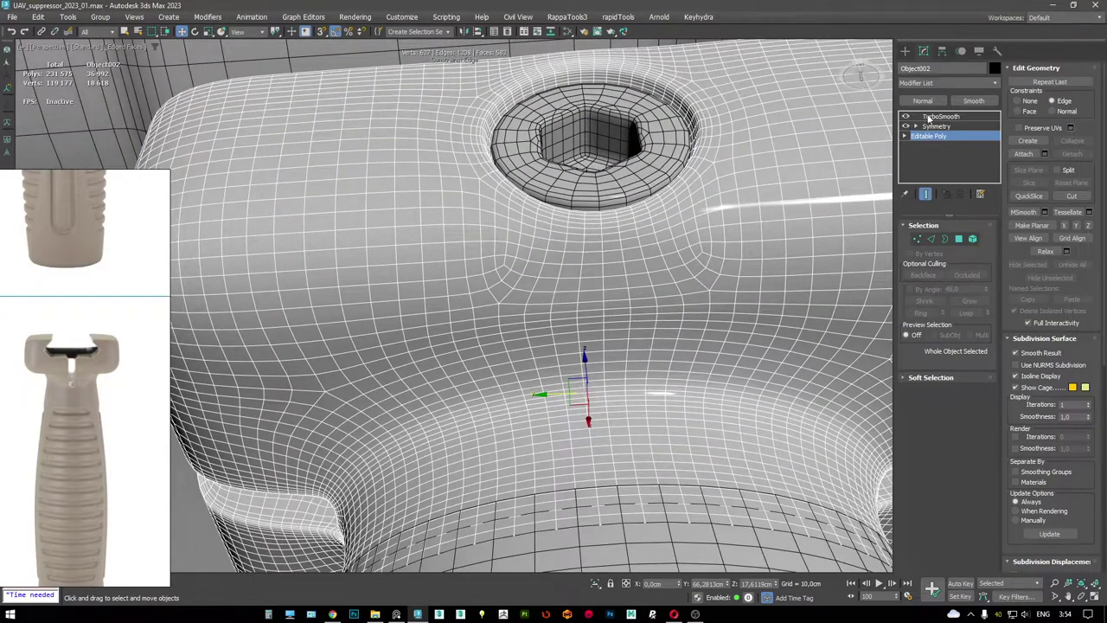
left_click(940, 116)
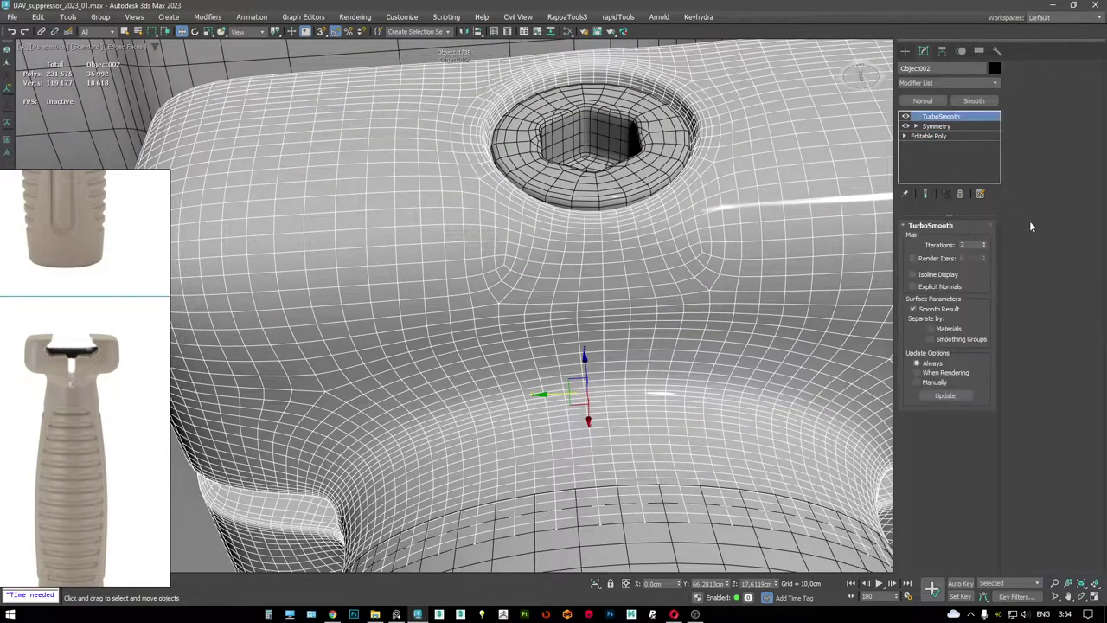
left_click(984, 247)
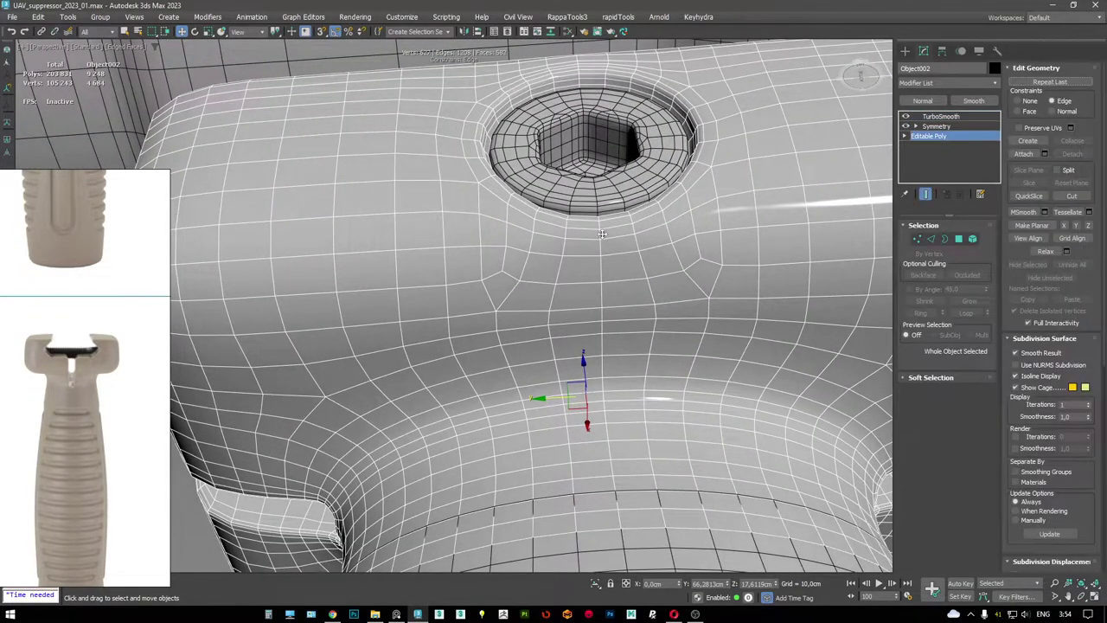
middle_click_drag(502, 276, 546, 265, "alt")
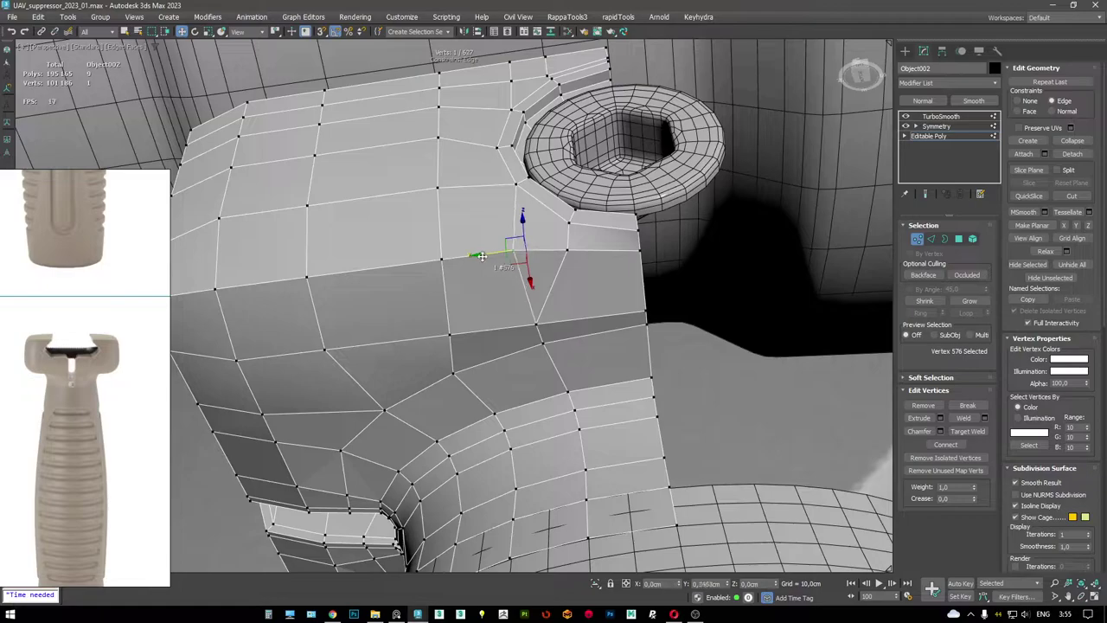
mouse_move(476, 261)
middle_mouse_down("alt")
mouse_move(531, 241)
mouse_move(567, 351)
mouse_move(596, 329)
mouse_move(543, 298)
mouse_move(597, 282)
mouse_move(596, 252)
mouse_move(224, 370)
middle_mouse_up("alt")
key("F4")
key("F4")
key("ctrl+e")
- Inspect the hex bolt area at edge level with the smoothed result shown
key("2")
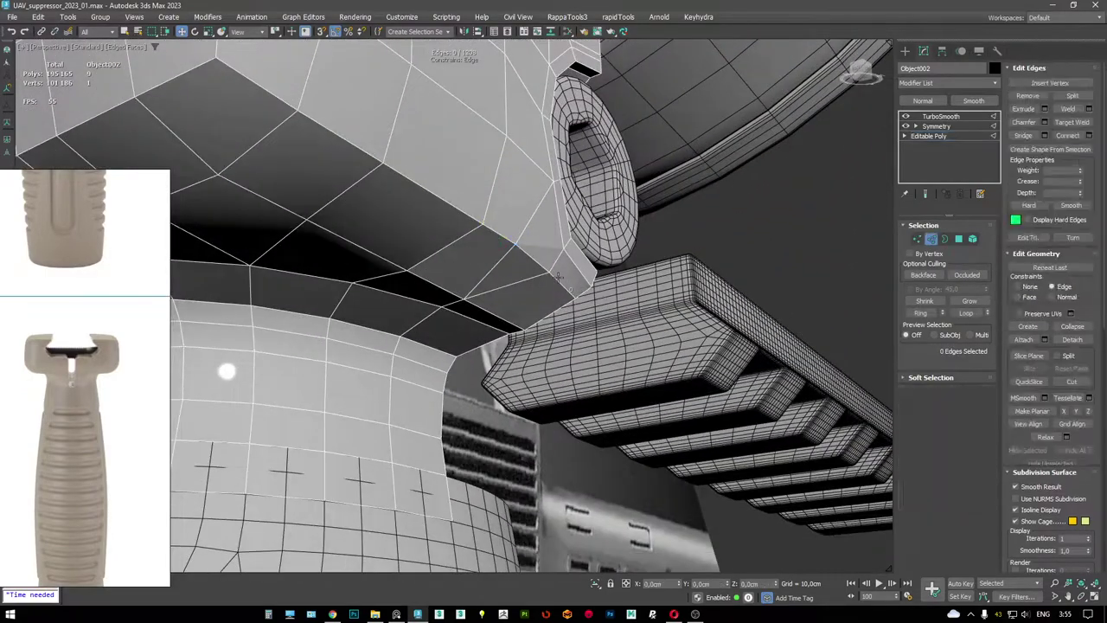
middle_click_drag(558, 279, 568, 288, "alt")
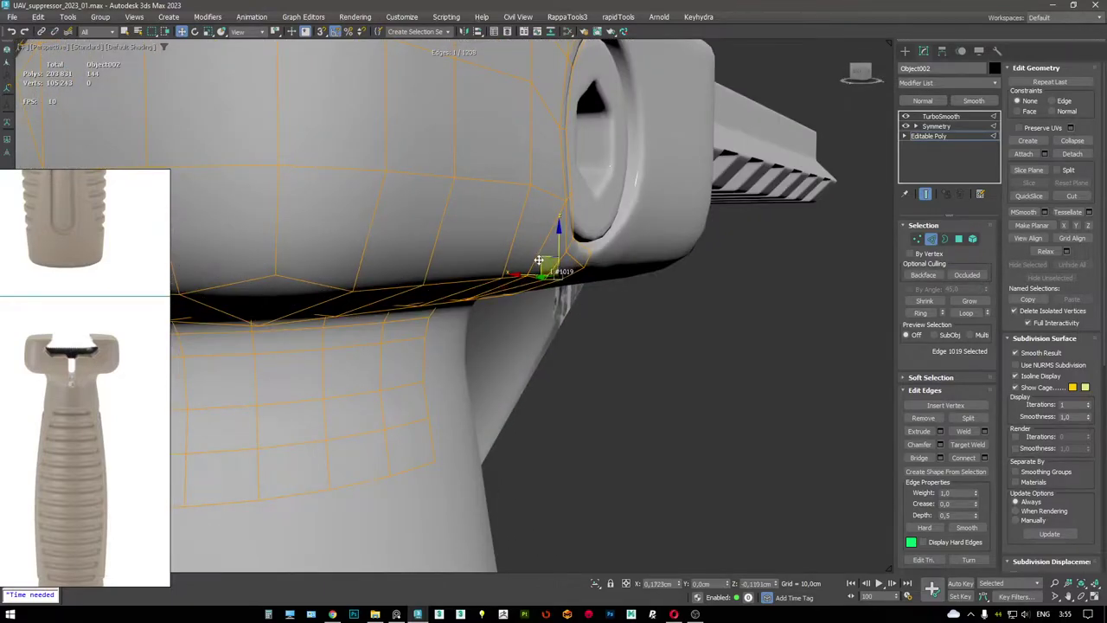
key("F4")
middle_click_drag(542, 261, 554, 225, "alt")
key("F4")
key("F4")
key("F4")
scroll(507, 277, "up", 5)
key("F4")
key("F4")
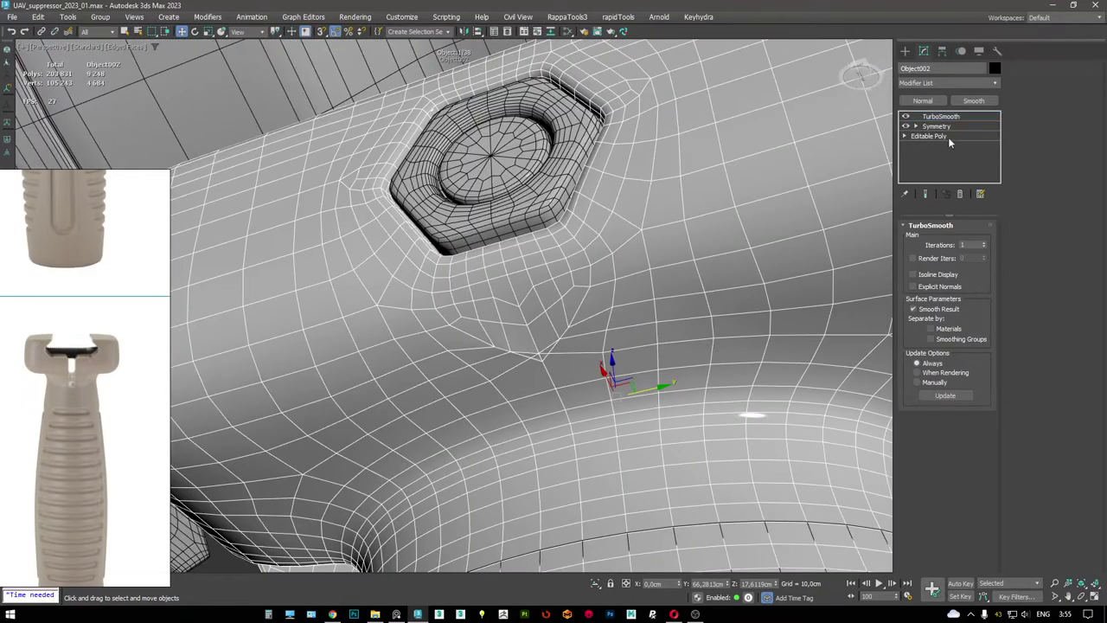
- Select the cage vertices beside the hex bolt recess, then view the smoothed nut in TurboSmooth
left_click(948, 136)
middle_click_drag(571, 285, 574, 373, "alt")
key("F3")
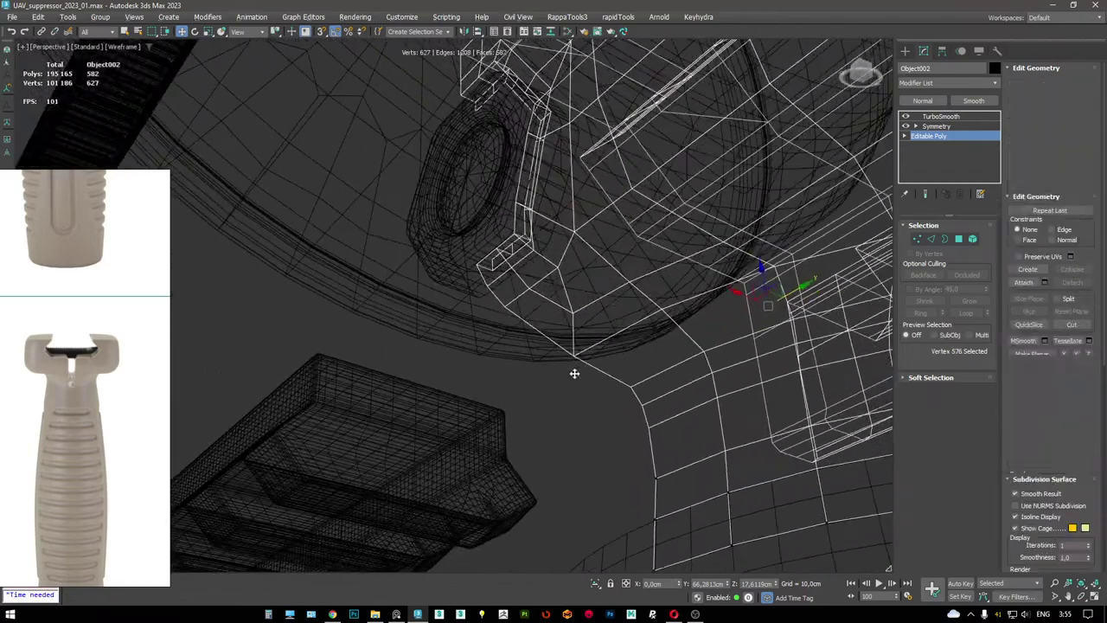
key("1")
left_click_drag(575, 373, 545, 339)
key("F3")
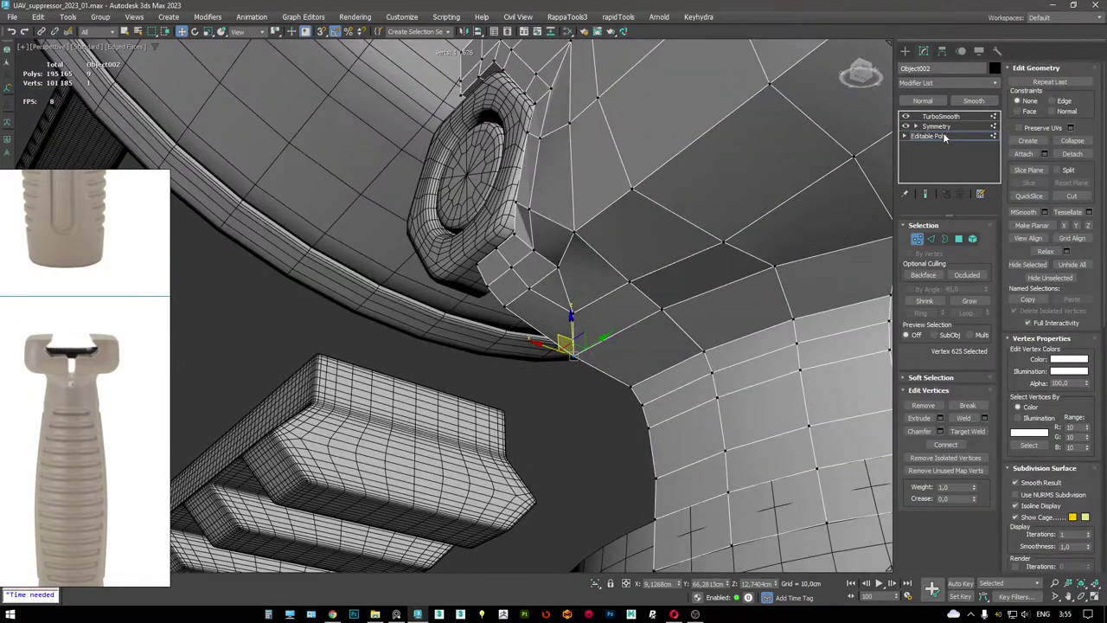
left_click(924, 194)
mouse_move(730, 195)
middle_mouse_down("alt")
mouse_move(589, 230)
mouse_move(630, 218)
mouse_move(634, 227)
mouse_move(631, 168)
middle_mouse_up("alt")
key("F4")
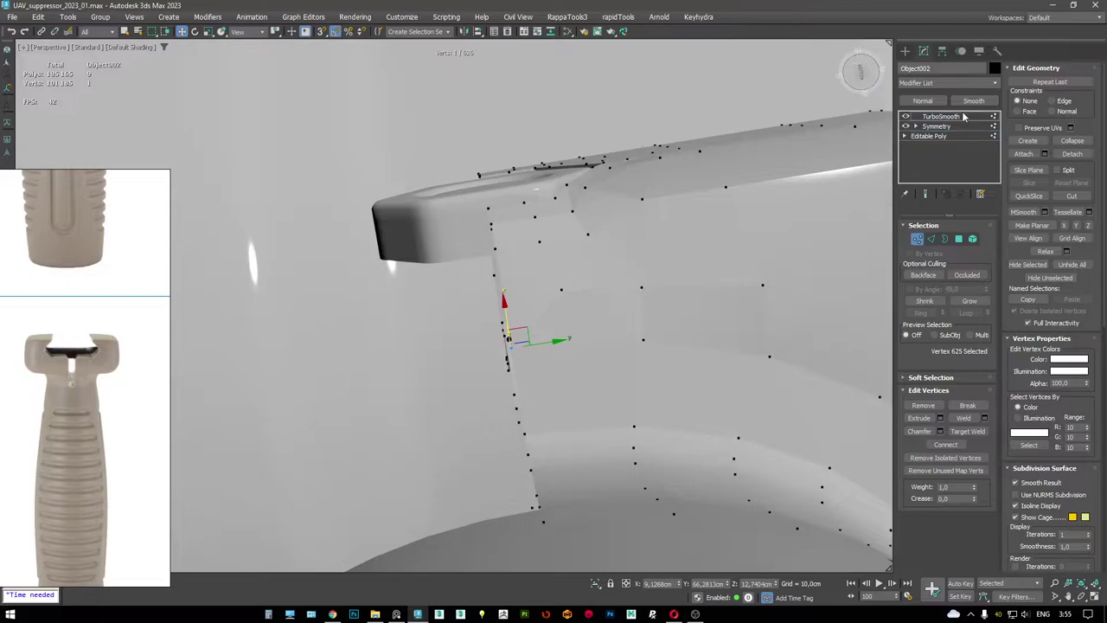
left_click(965, 116)
middle_click_drag(692, 311, 691, 316, "alt")
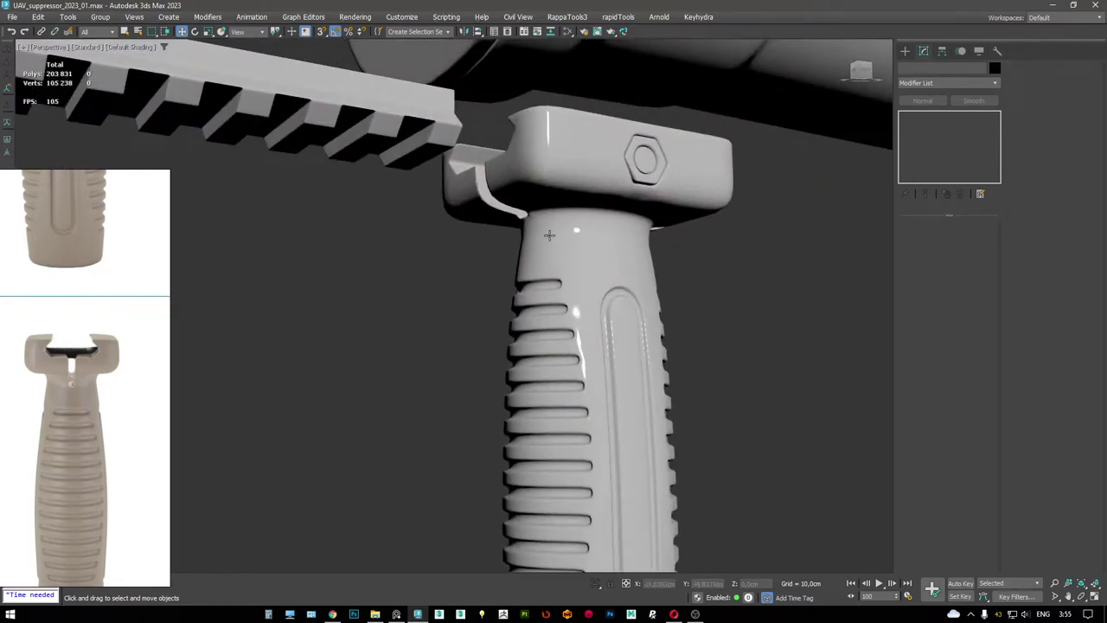
- Orbit around the selected fan-shaped cap polygons under the mount block, toggling wireframe
middle_click_drag(550, 235, 516, 251, "alt")
key("F4")
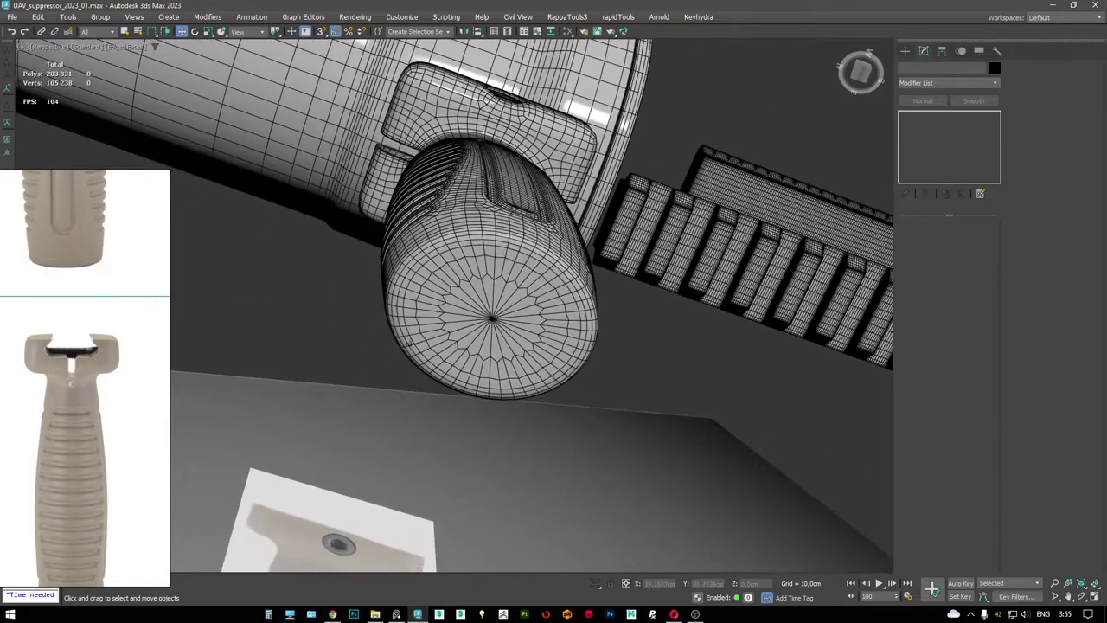
left_click(946, 134)
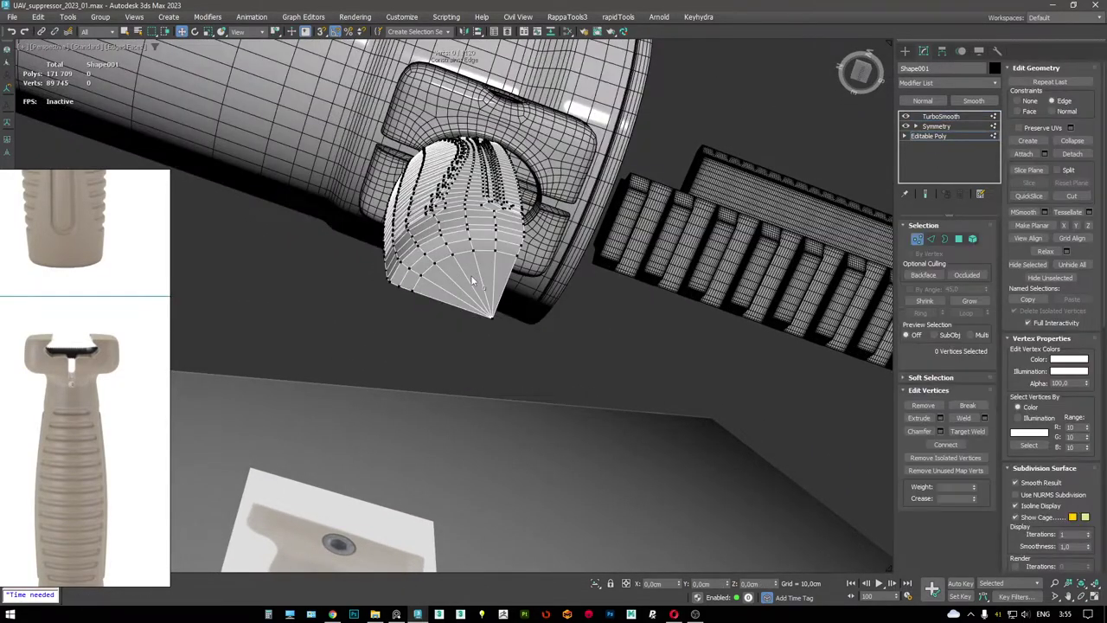
middle_click_drag(510, 370, 522, 376, "alt")
key("F3")
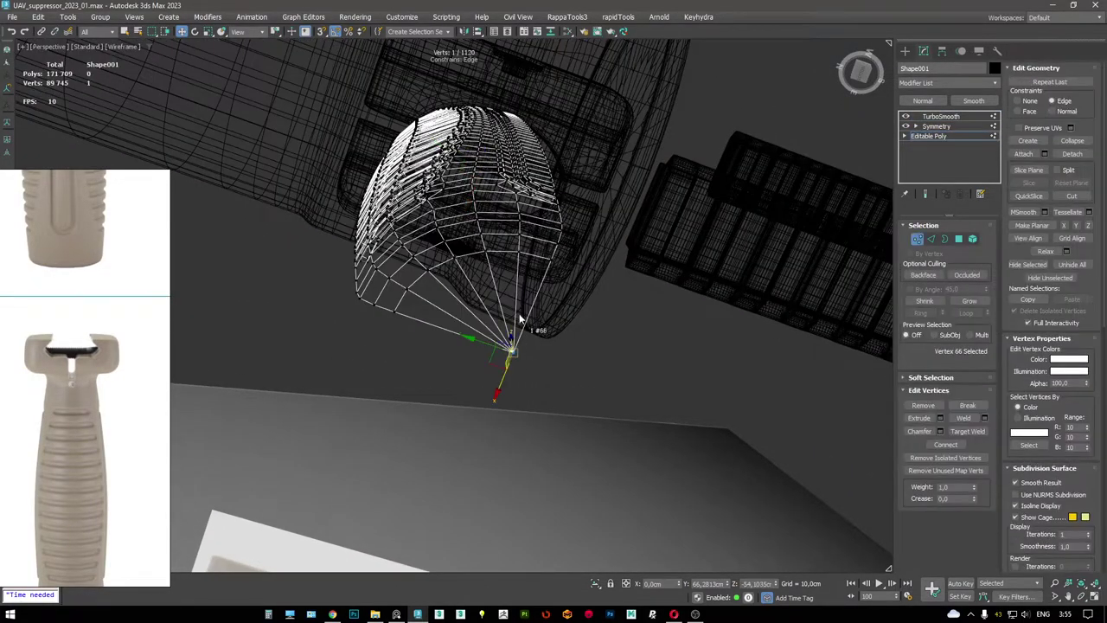
key("F3")
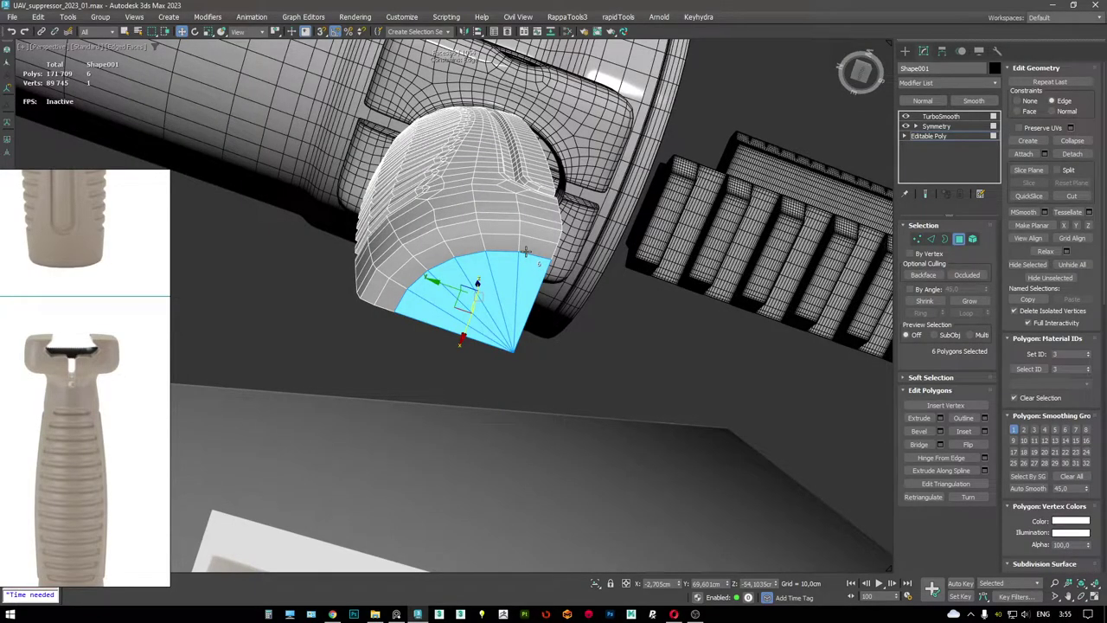
middle_click_drag(467, 328, 477, 305, "alt")
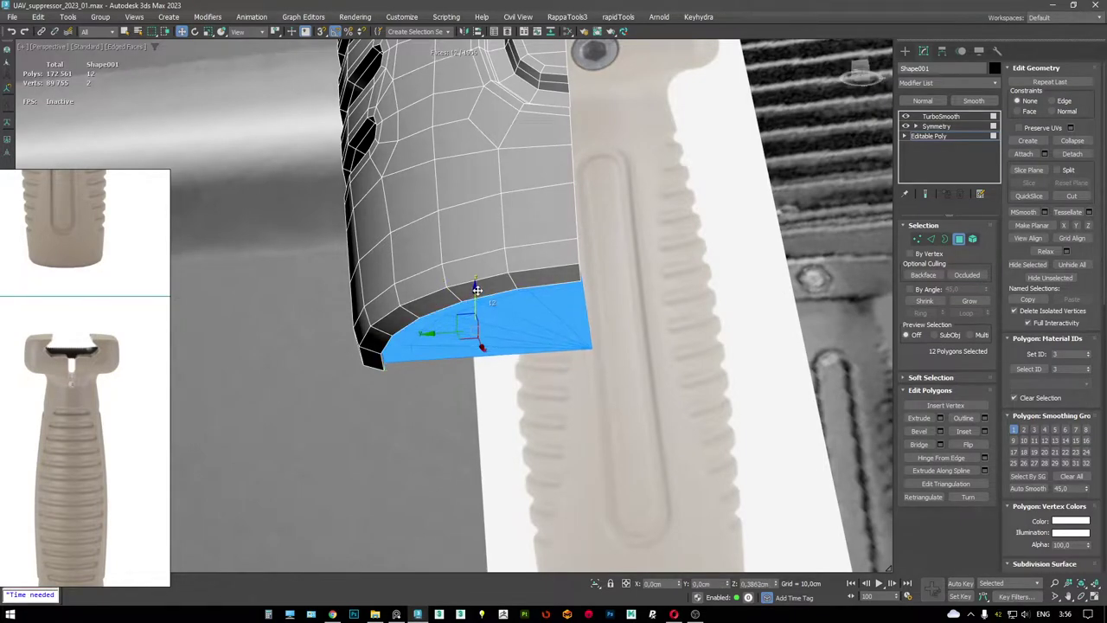
key("F3")
key("F3")
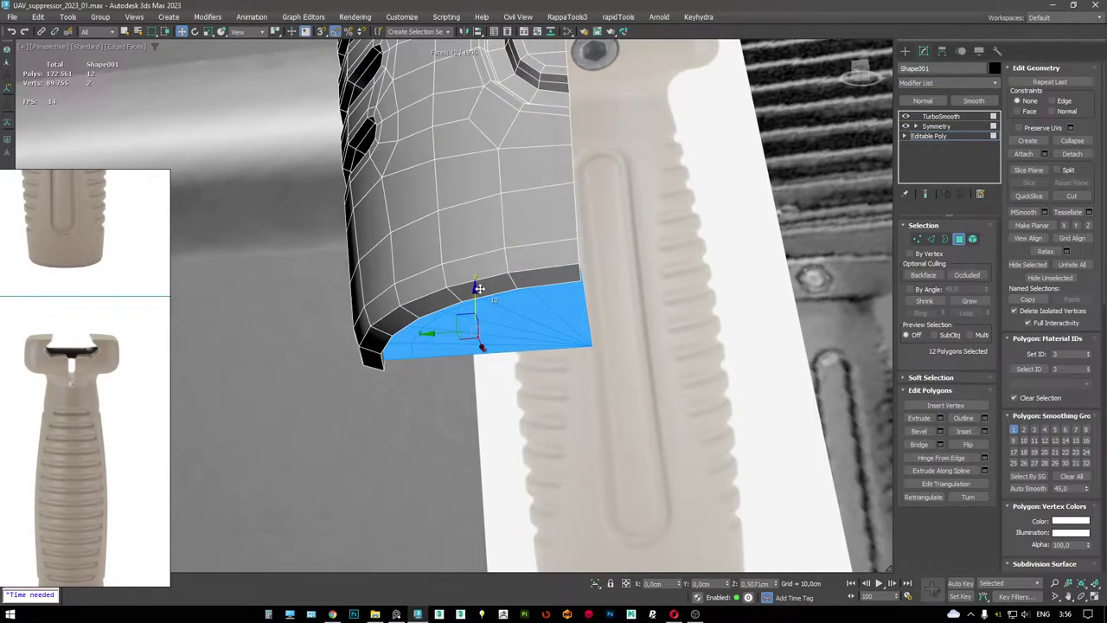
key("F3")
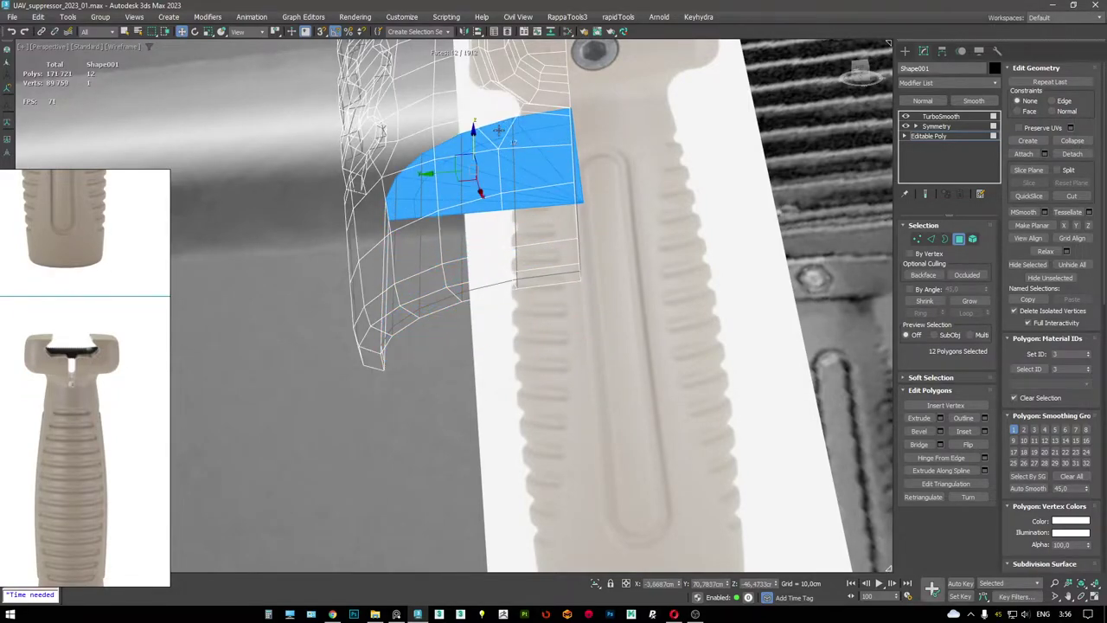
mouse_move(499, 129)
middle_mouse_down("alt")
mouse_move(407, 217)
mouse_move(416, 262)
mouse_move(354, 291)
mouse_move(497, 248)
mouse_move(471, 255)
mouse_move(461, 322)
middle_mouse_up("alt")
key("F3")
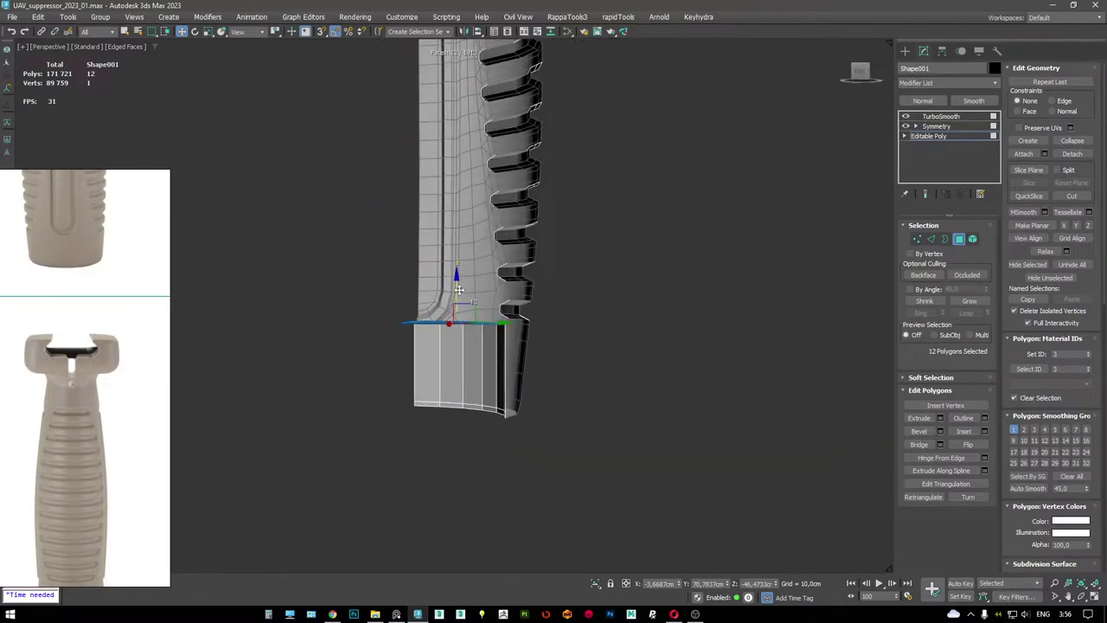
middle_click_drag(479, 155, 486, 303, "alt")
scroll(487, 253, "up", 2)
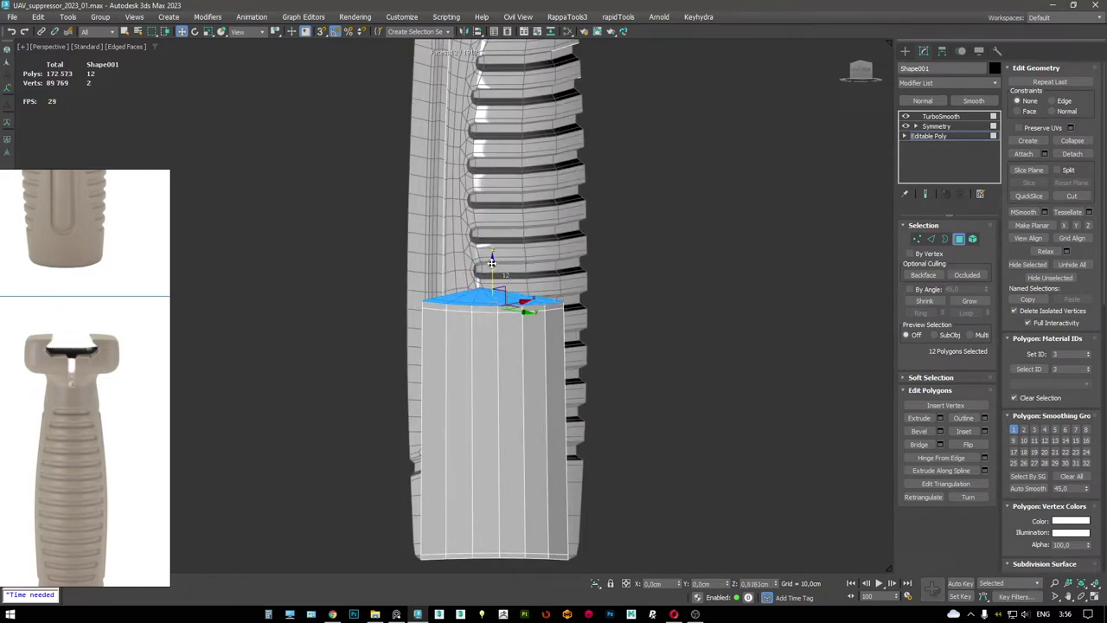
- Compare the grip's end with the reference photo using the TurboSmooth result
middle_click_drag(491, 261, 441, 437, "alt")
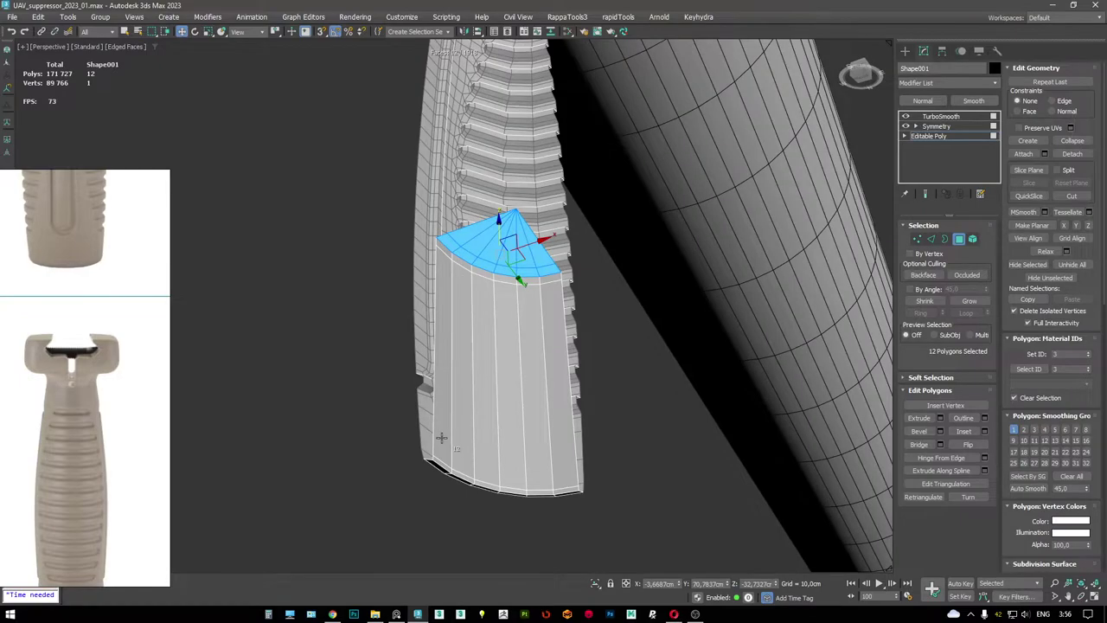
middle_click_drag(515, 459, 415, 346, "alt")
scroll(482, 247, "up", 4)
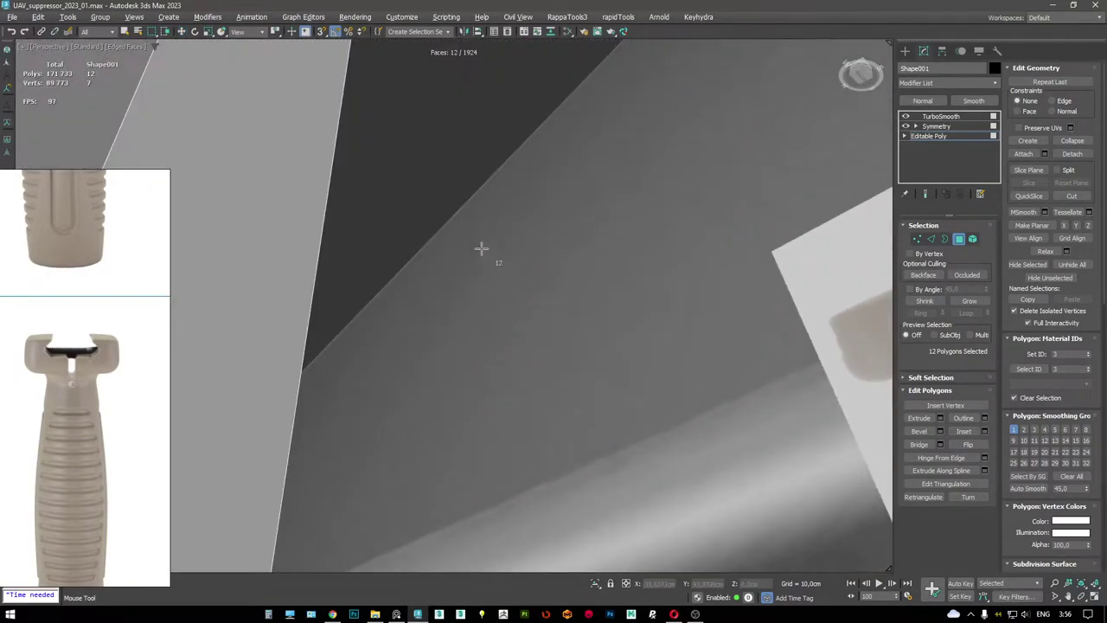
scroll(460, 250, "down", 2)
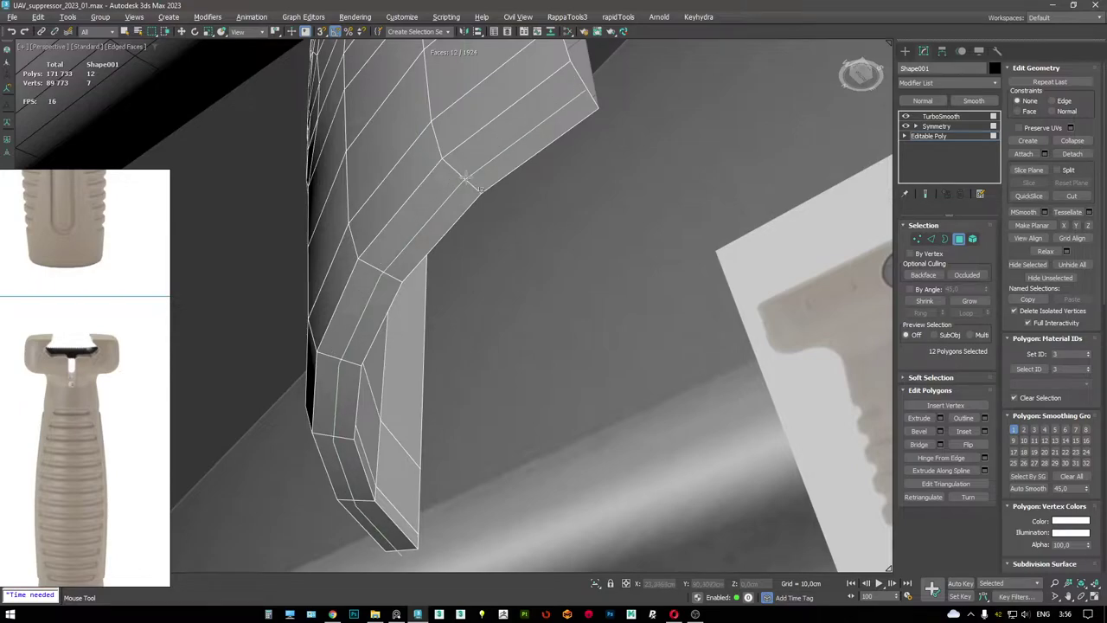
middle_click_drag(471, 178, 879, 183, "alt")
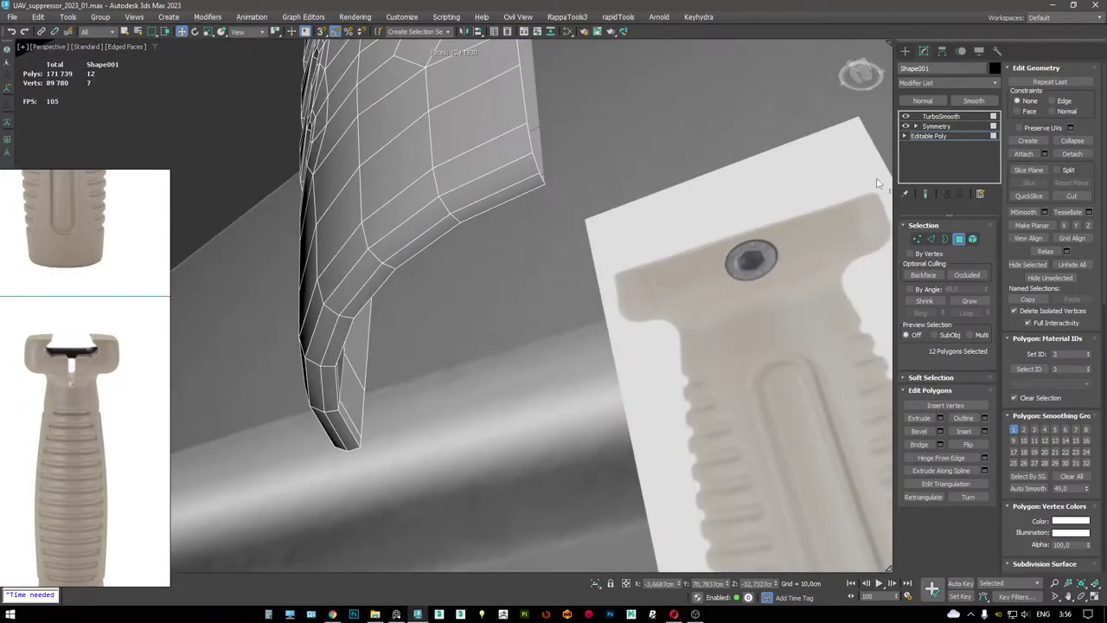
left_click(939, 116)
middle_click_drag(519, 224, 286, 297, "alt")
key("F4")
scroll(59, 396, "down", 3)
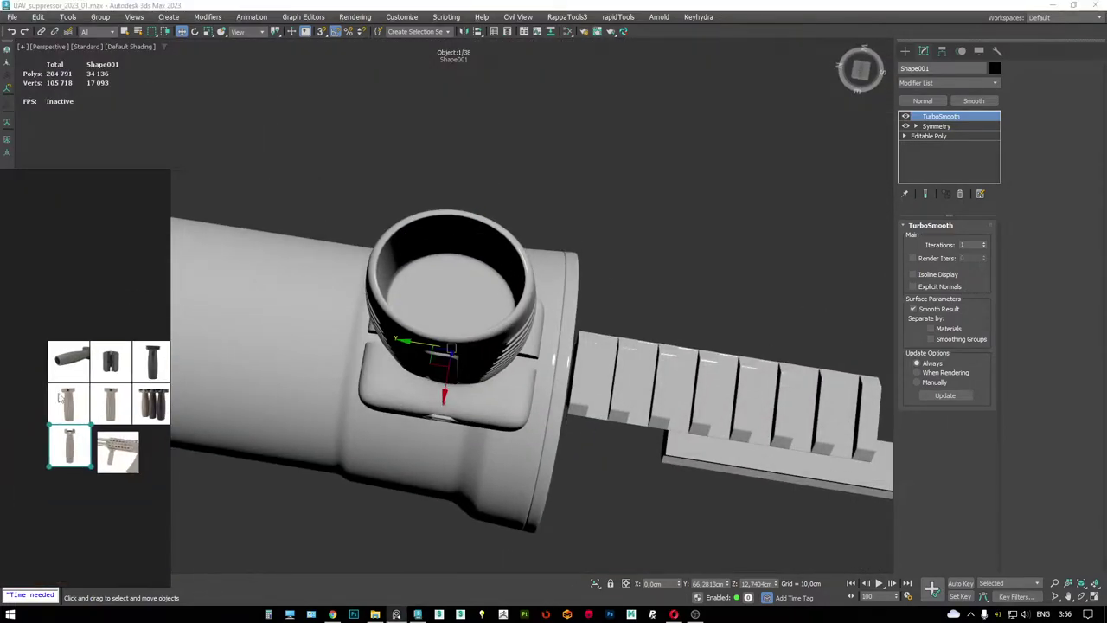
scroll(59, 396, "up", 3)
middle_click_drag(437, 272, 492, 248, "alt")
key("F4")
key("ctrl+z")
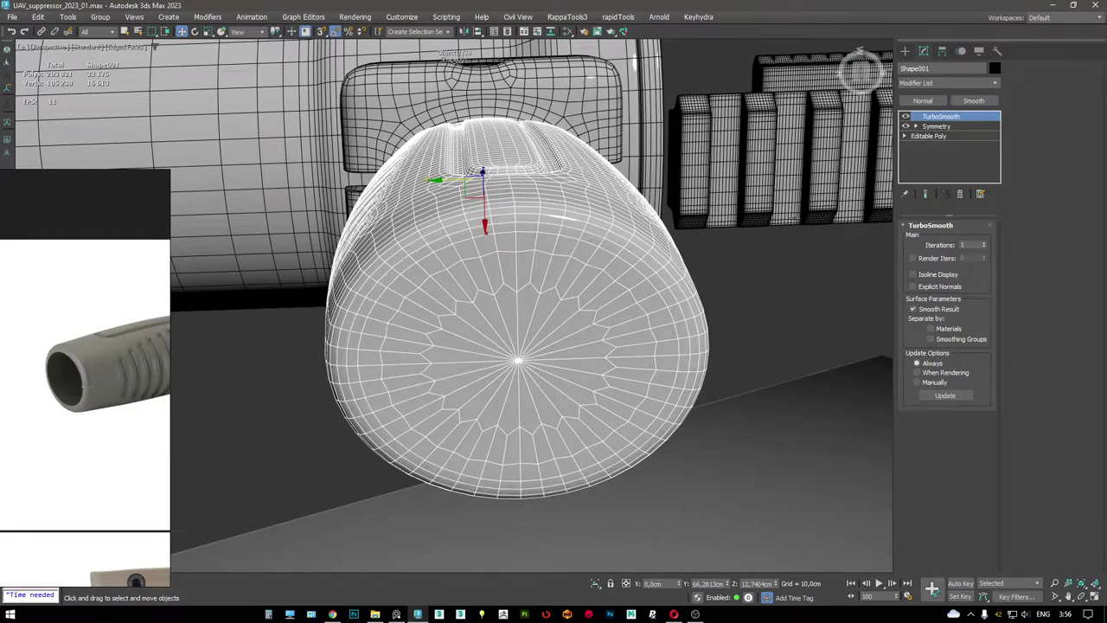
- Inspect the cap polygons at polygon level on the unsmoothed cage
left_click(929, 136)
scroll(423, 260, "up", 6)
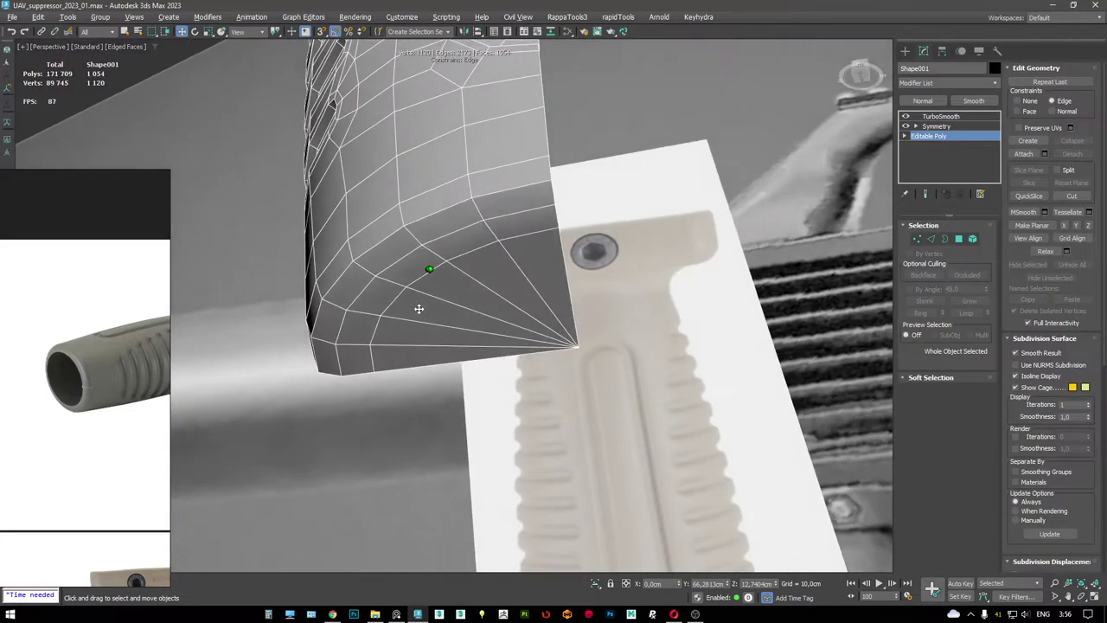
middle_click_drag(419, 308, 403, 324, "alt")
key("4")
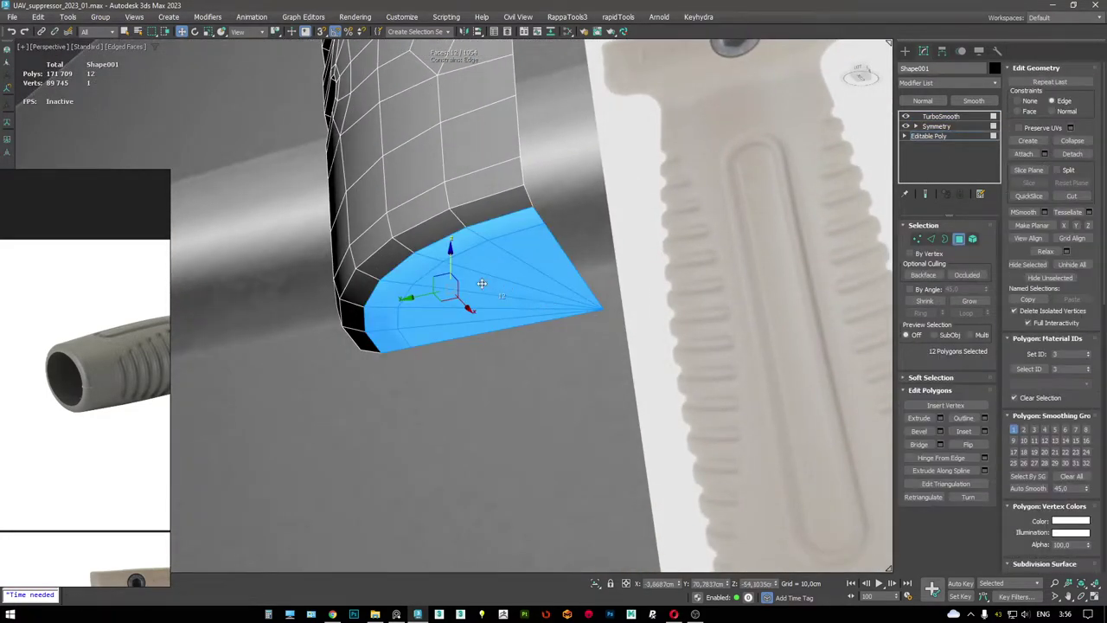
key("F3")
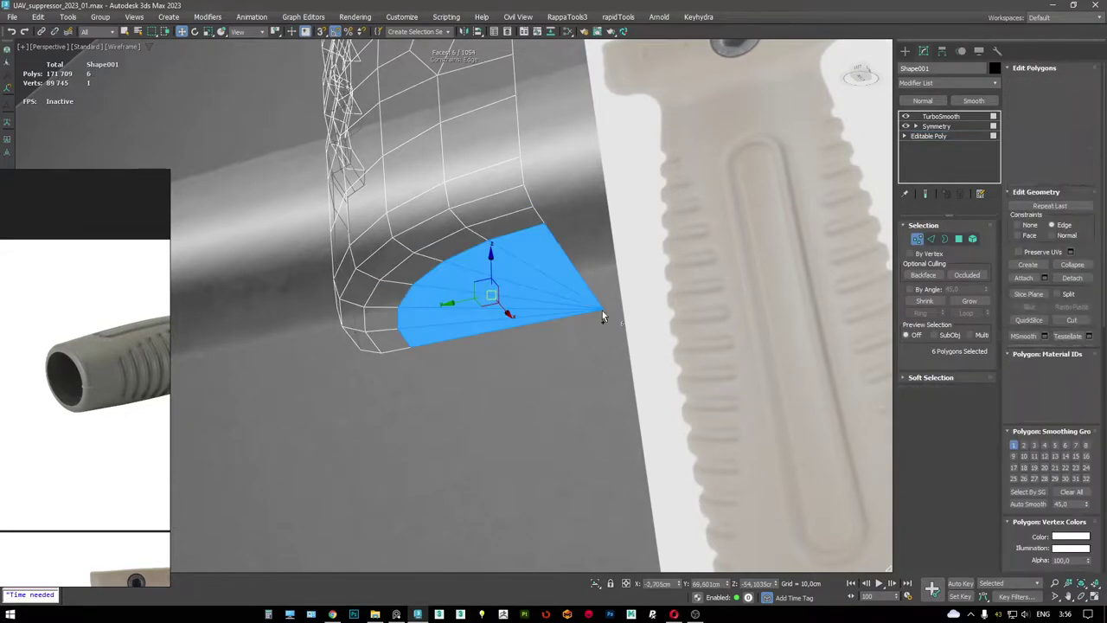
key("F3")
key("ctrl+e")
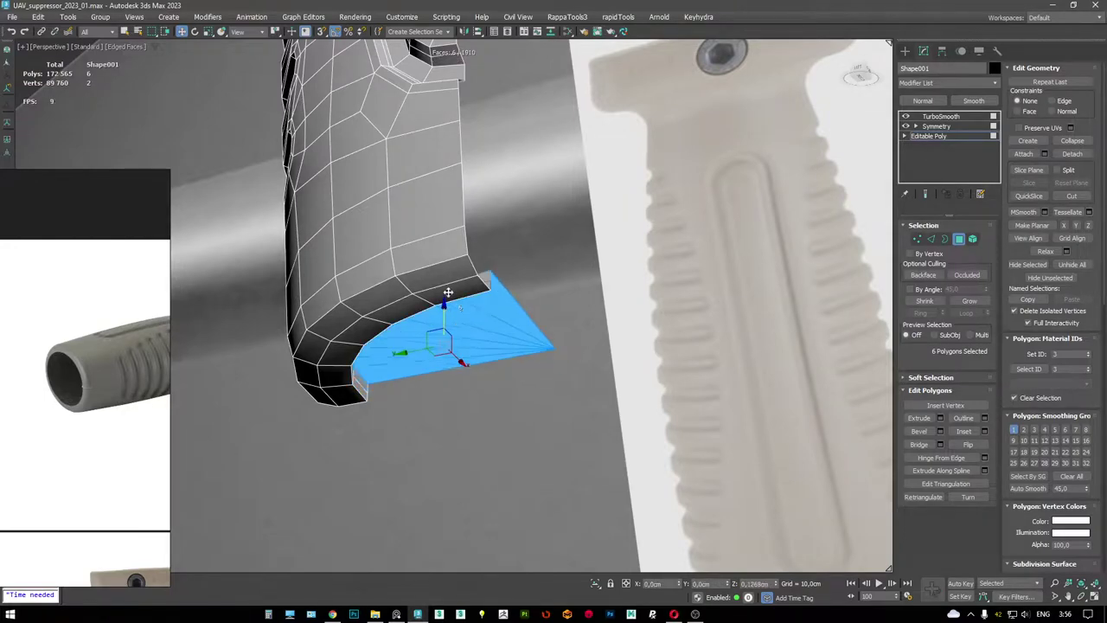
middle_click_drag(448, 285, 430, 343, "alt")
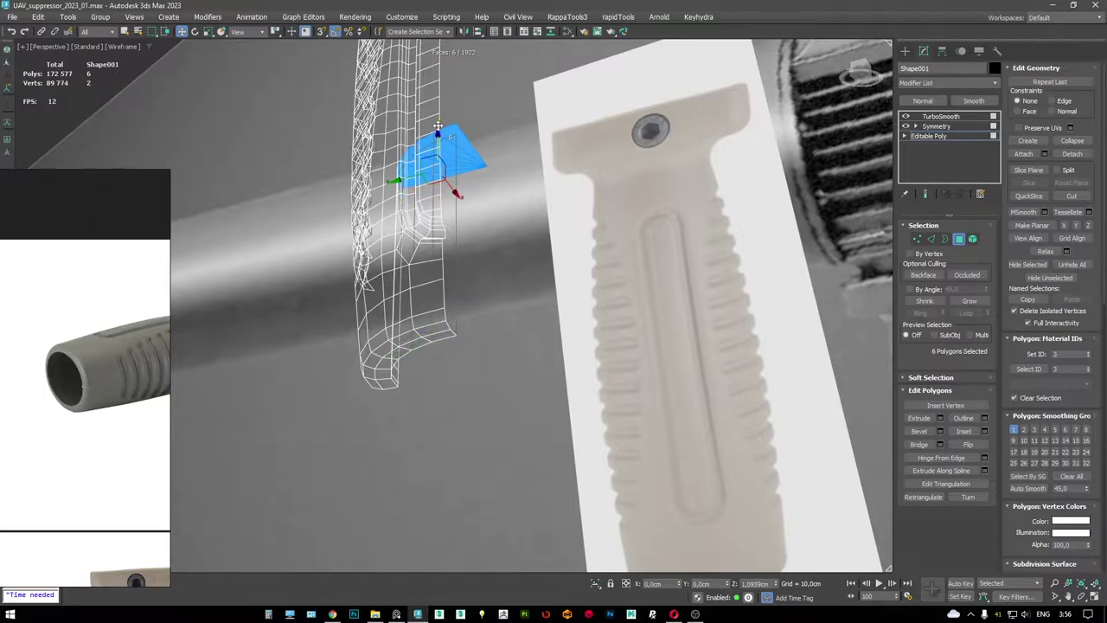
middle_click_drag(438, 132, 433, 236, "alt")
key("F3")
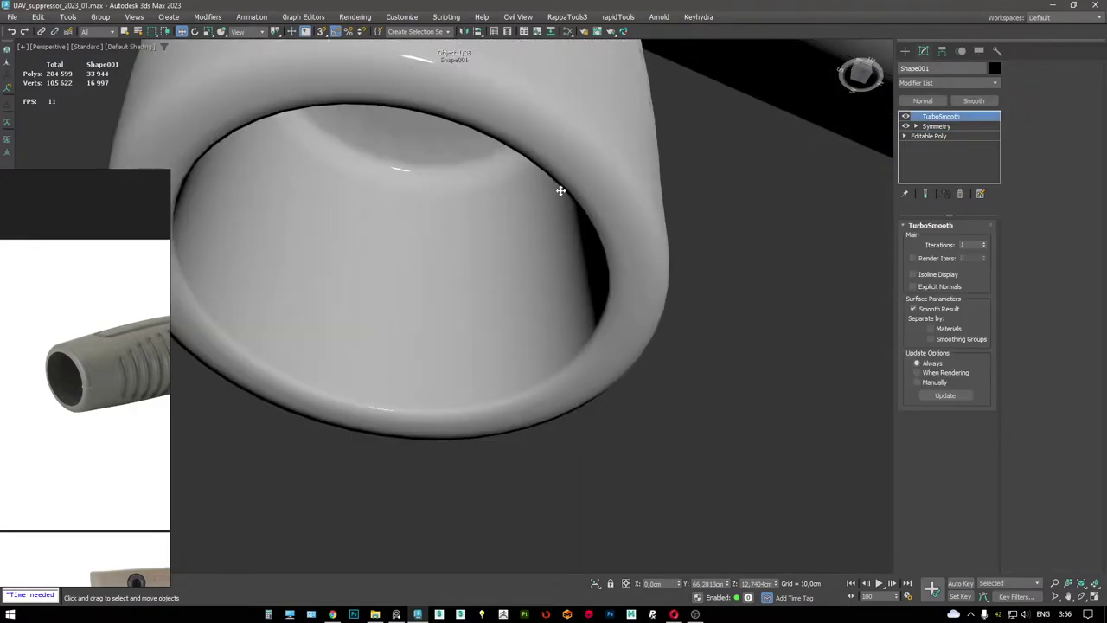
middle_click_drag(560, 190, 413, 174, "alt")
scroll(414, 174, "up", 5)
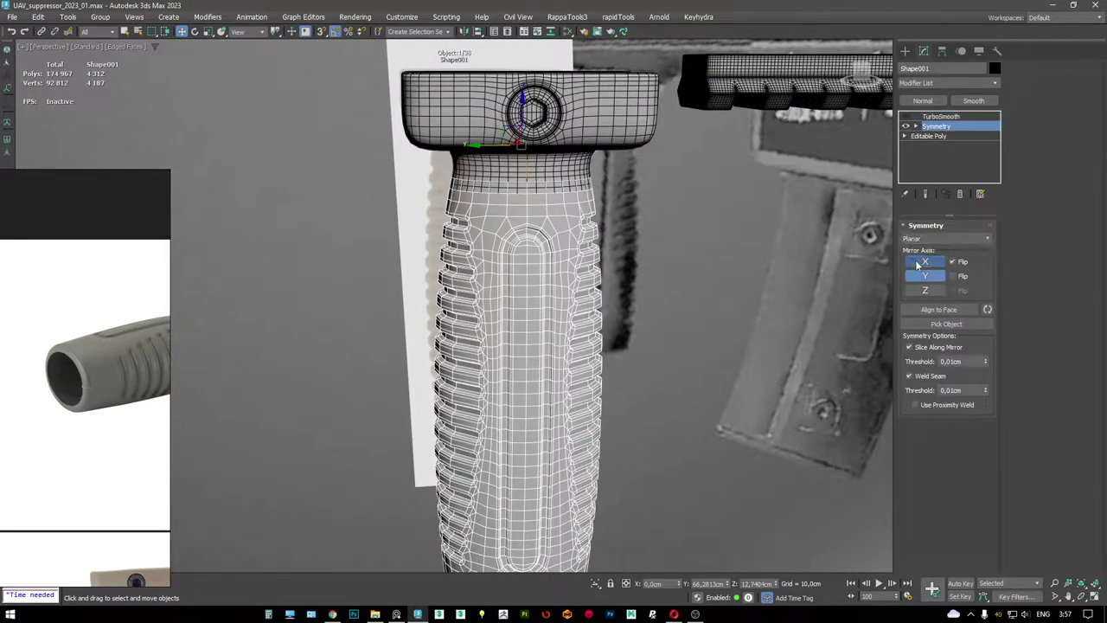
- Turn off Symmetry X mirroring, then select and isolate Object002
left_click(922, 262)
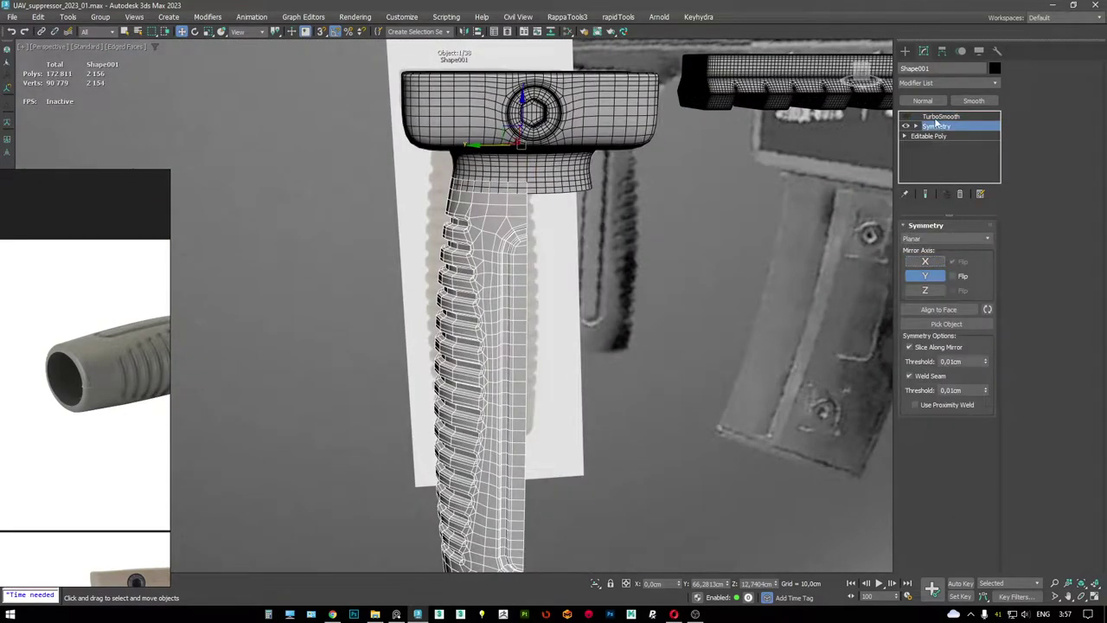
left_click(582, 167)
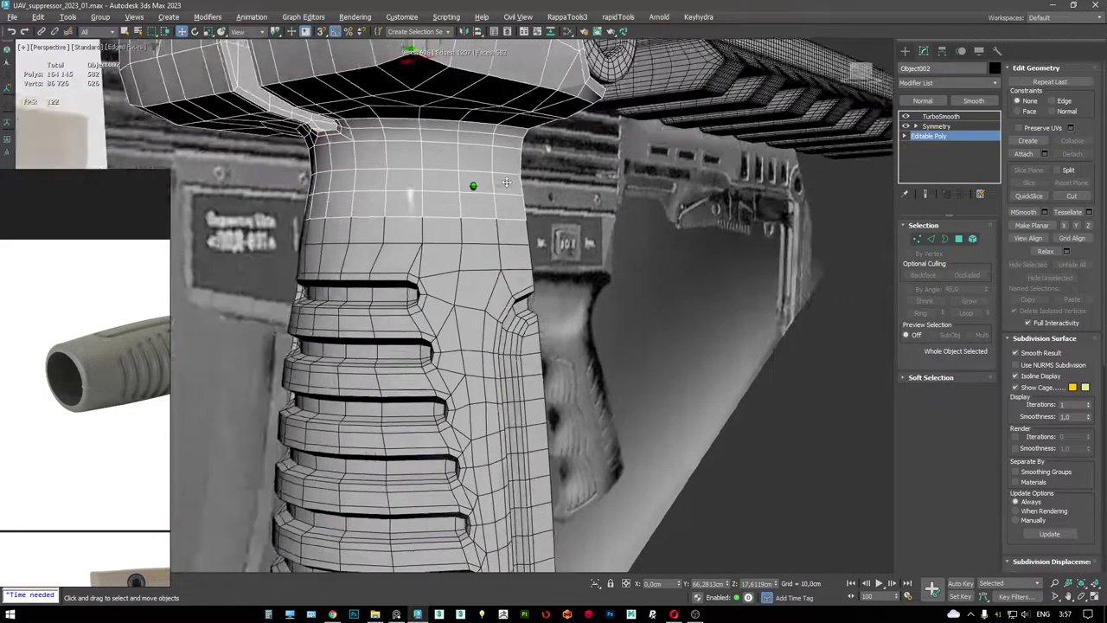
key("alt+q")
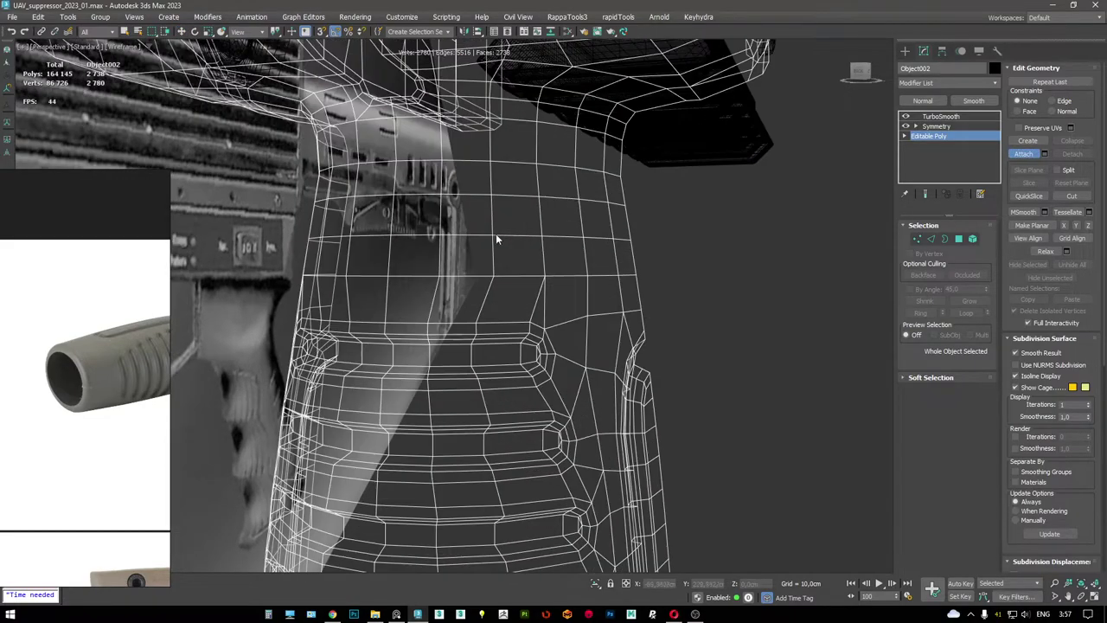
- Remove the horizontal edge loop at the top of the foregrip's neck
key("2")
left_click(517, 235)
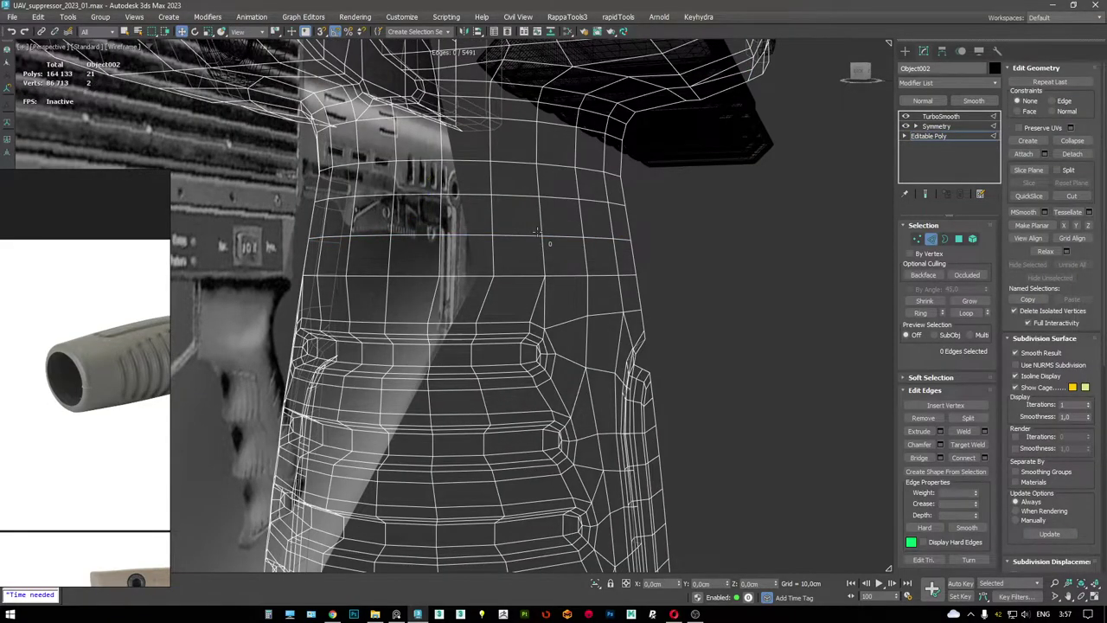
key("F3")
double_click(554, 238)
key("Delete")
scroll(550, 236, "down", 3)
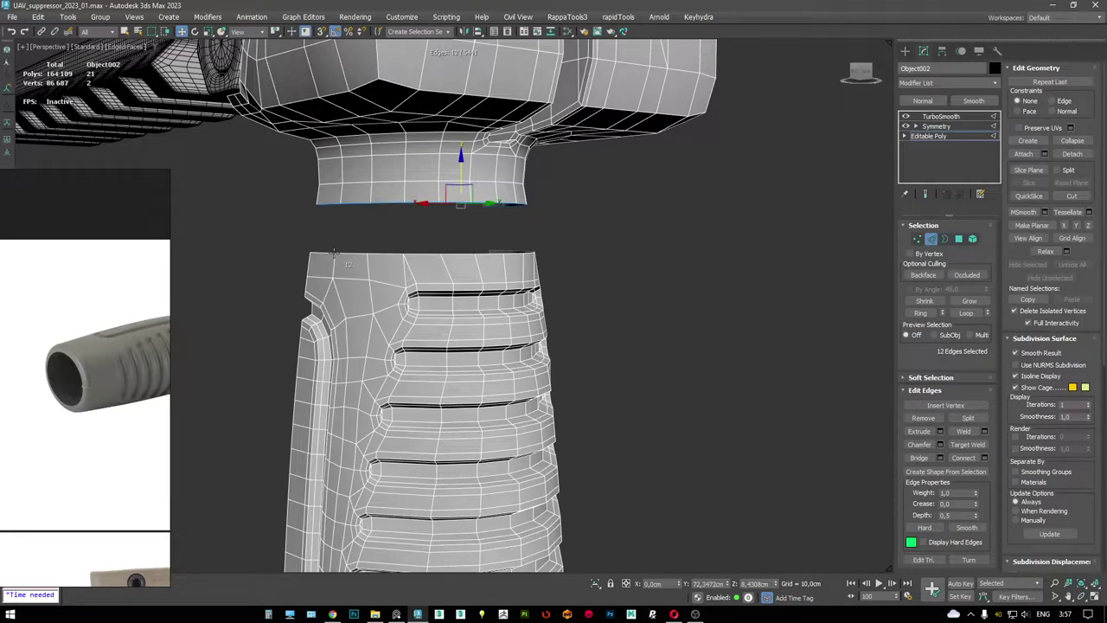
middle_click_drag(321, 208, 588, 185, "alt")
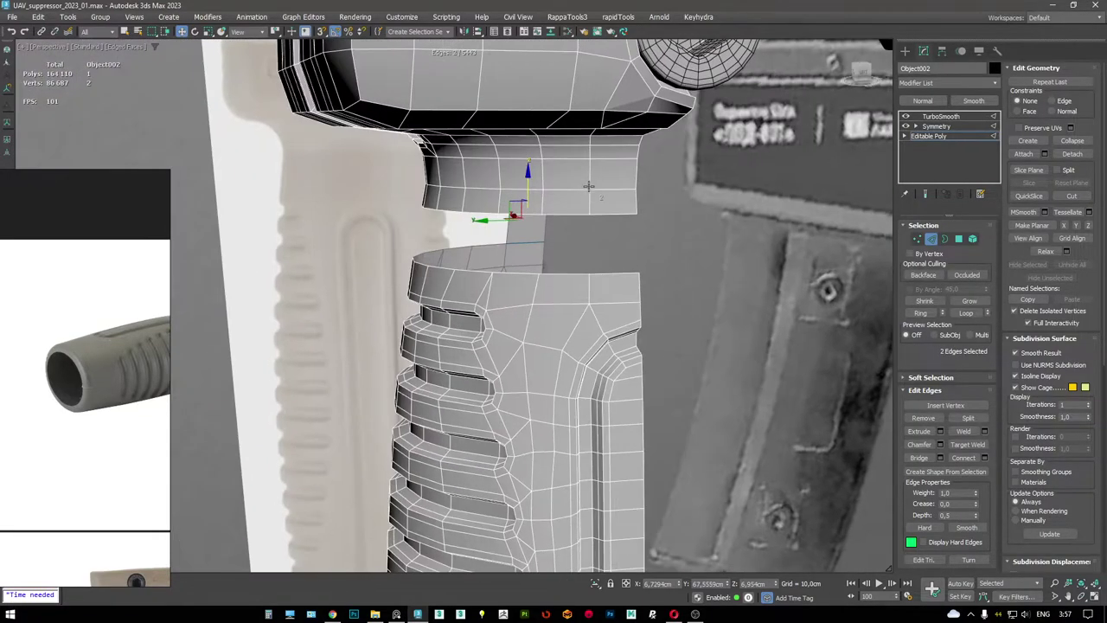
- Bridge the two open borders to close the gap and check the TurboSmooth result
key("3")
left_click(610, 288)
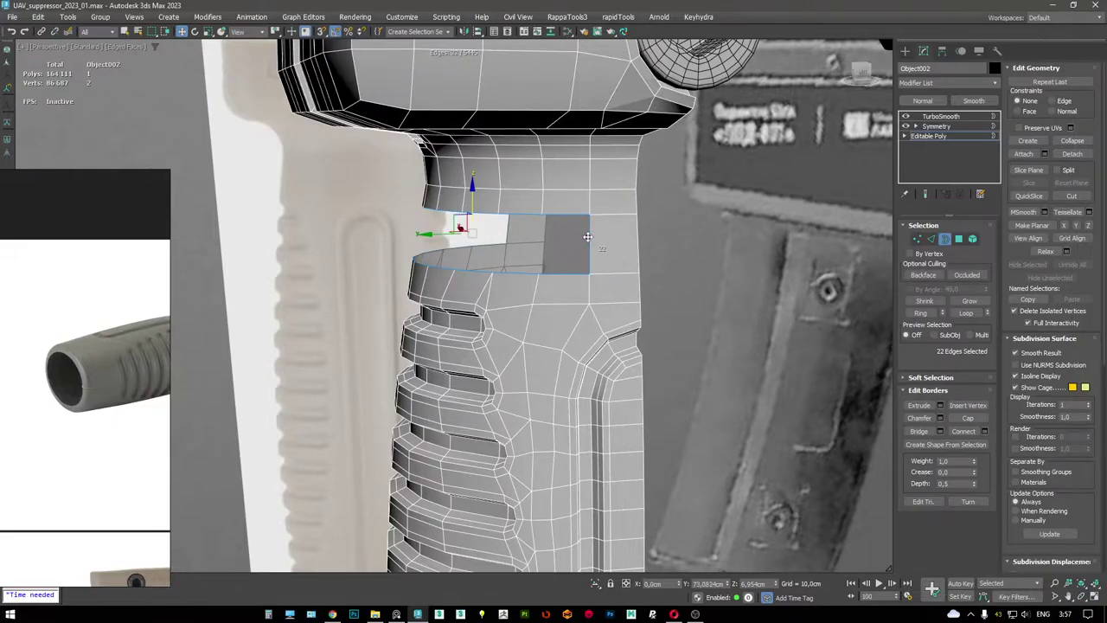
mouse_move(610, 288)
middle_mouse_down("alt")
mouse_move(571, 215)
mouse_move(983, 136)
middle_mouse_up("alt")
key("F4")
left_click(941, 115)
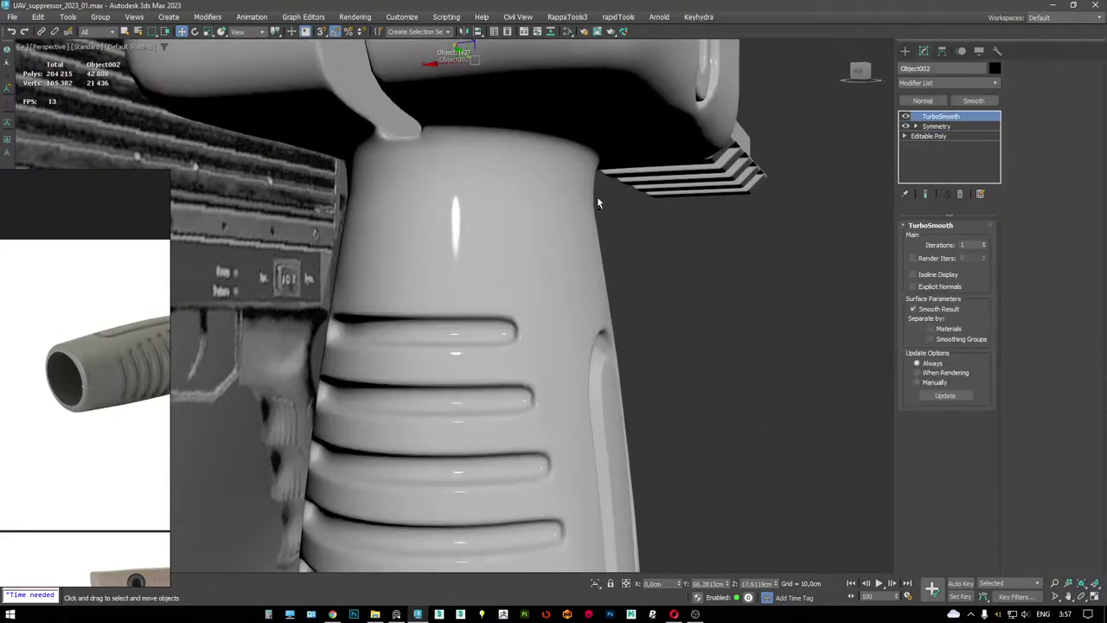
mouse_move(597, 196)
middle_mouse_down("alt")
mouse_move(584, 249)
mouse_move(528, 226)
mouse_move(606, 242)
middle_mouse_up("alt")
key("F4")
scroll(545, 242, "up", 6)
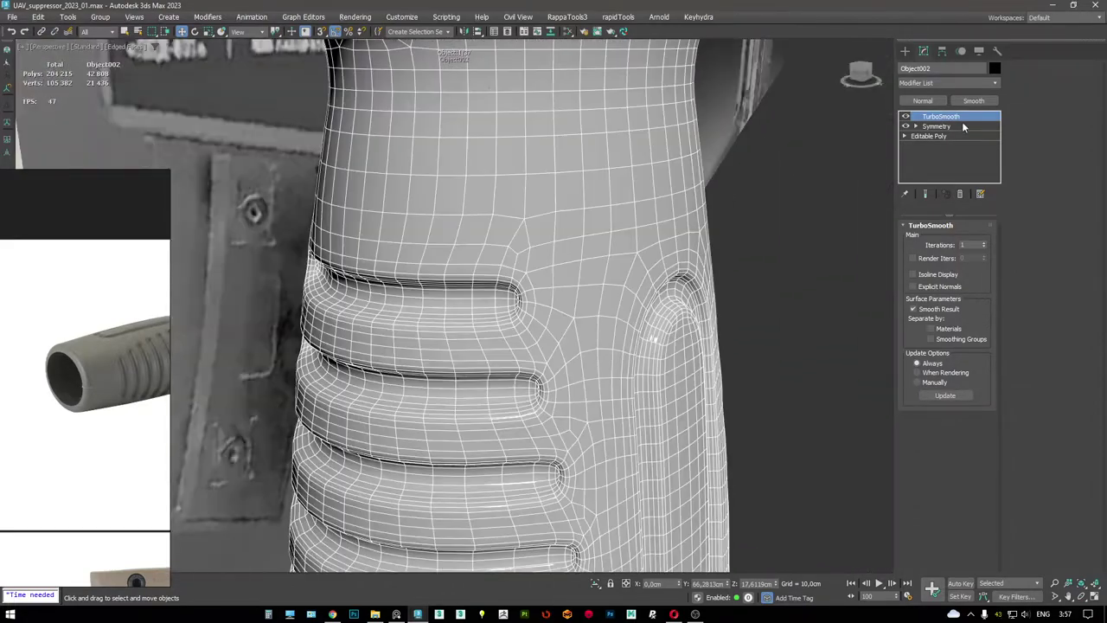
- Orbit around the foregrip's cage mesh to look up at the grip and rail
middle_click_drag(715, 176, 685, 240, "alt")
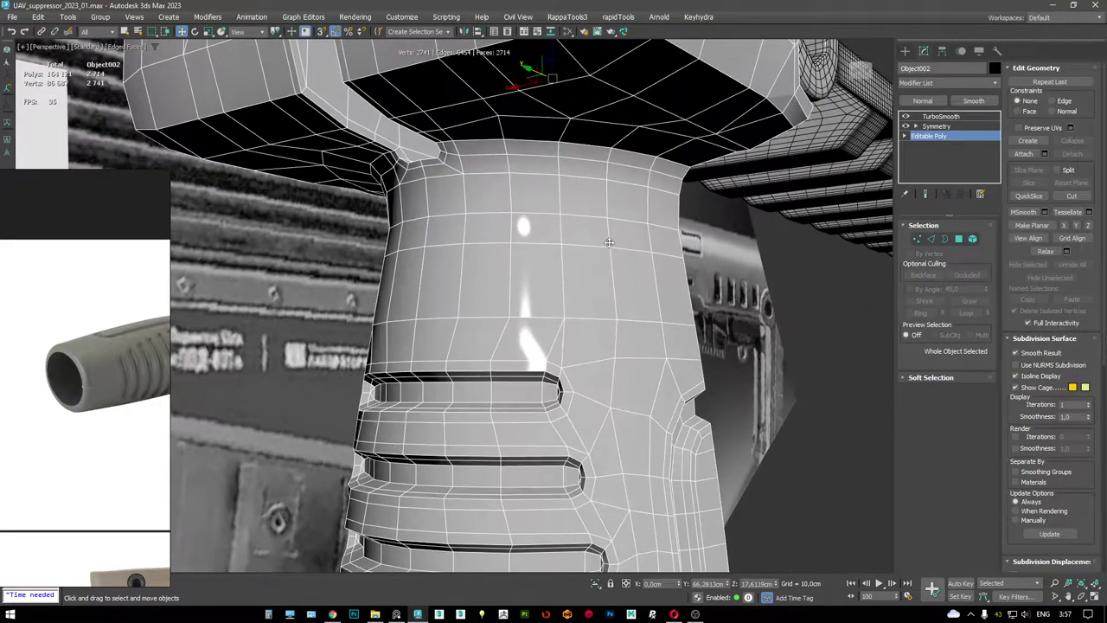
scroll(594, 261, "down", 8)
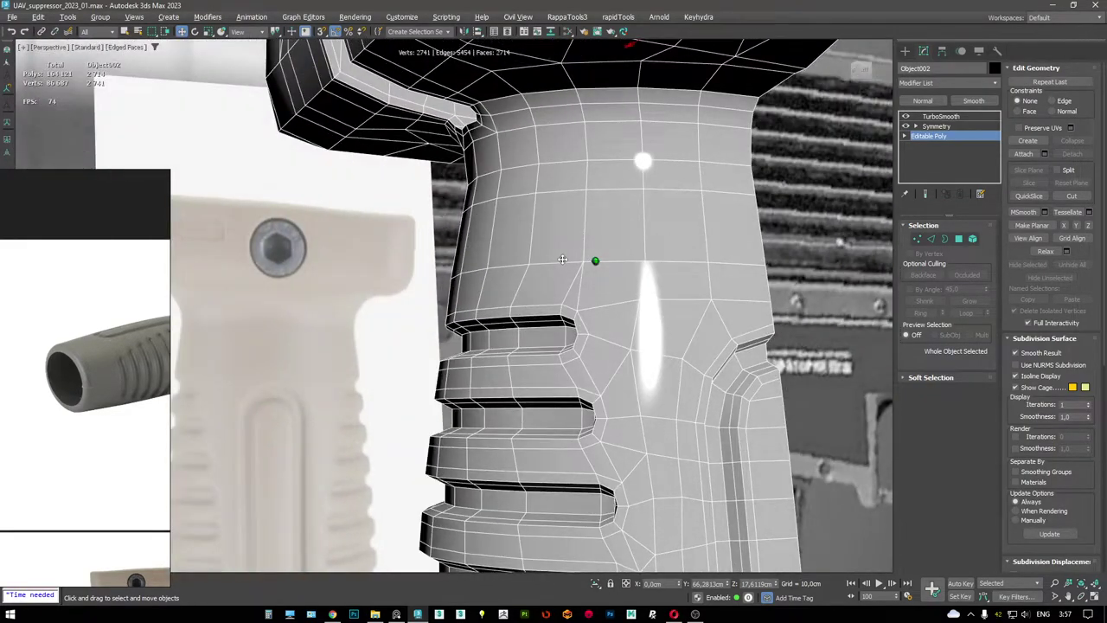
scroll(585, 268, "up", 6)
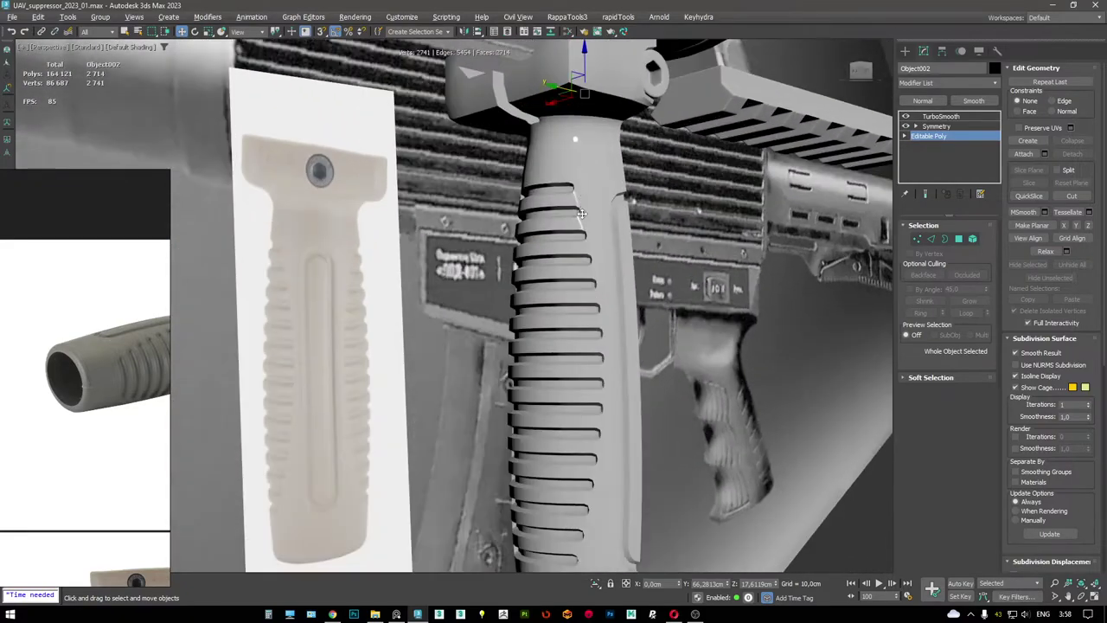
mouse_move(649, 225)
middle_mouse_down("alt")
mouse_move(568, 190)
mouse_move(539, 218)
middle_mouse_up("alt")
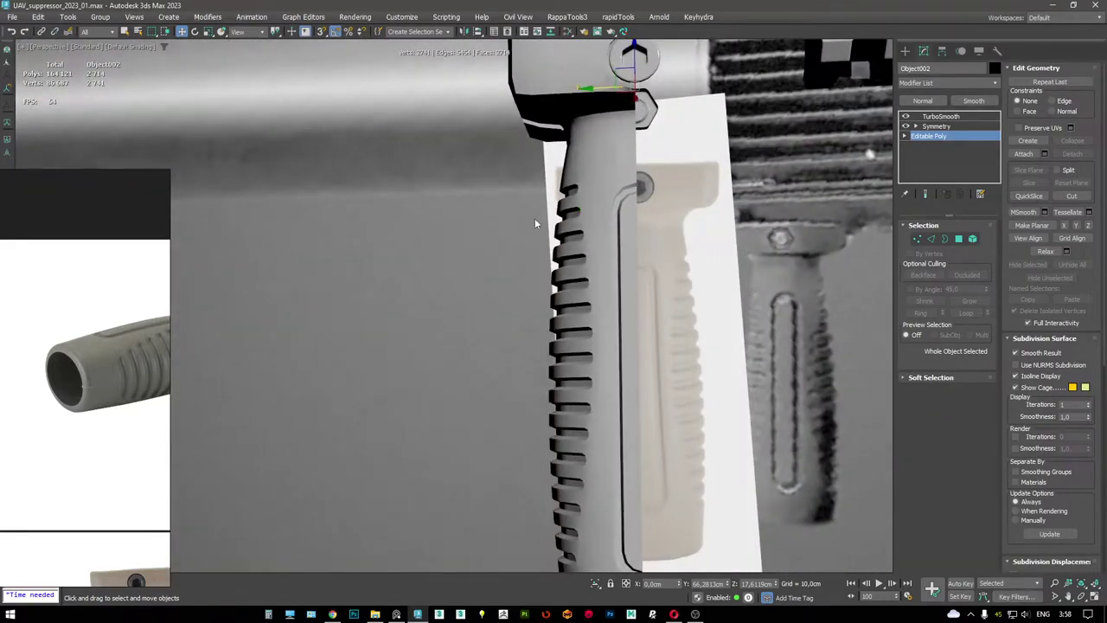
scroll(544, 217, "down", 2)
- Show edged faces and view the TurboSmooth result, orbiting over and around the grip
key("F4")
left_click(940, 116)
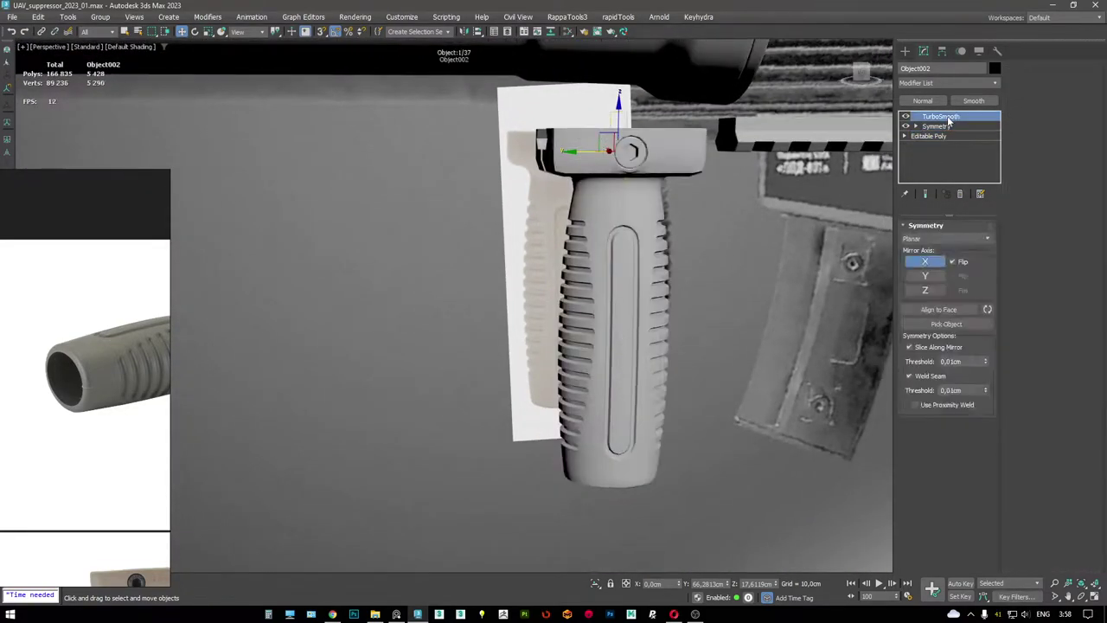
middle_click_drag(640, 227, 709, 176, "alt")
scroll(85, 358, "down", 2)
scroll(84, 357, "down", 2)
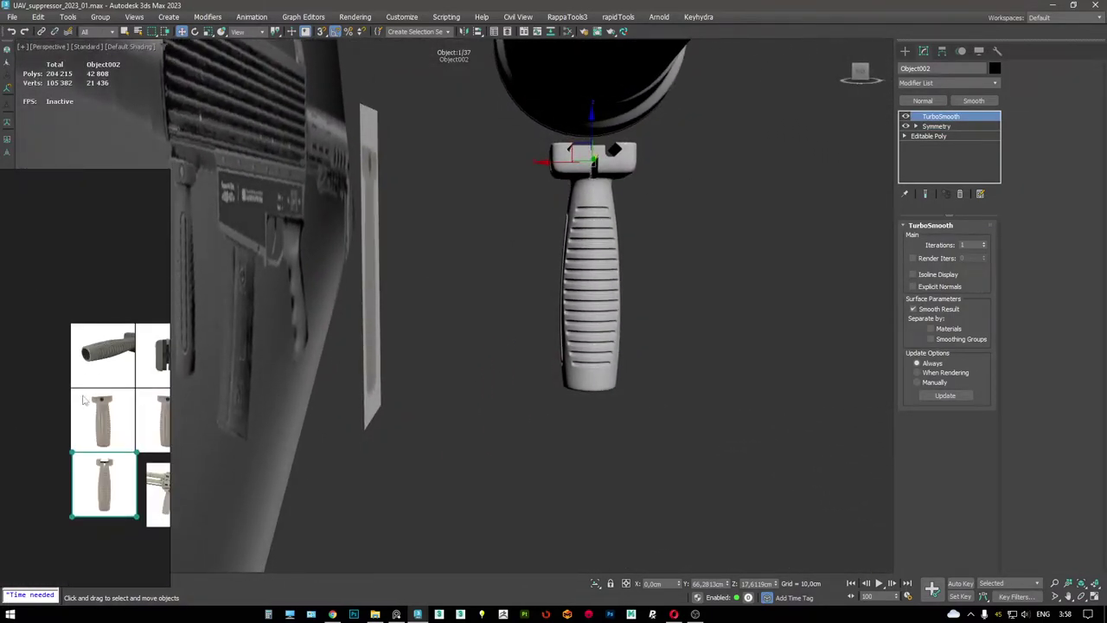
scroll(86, 400, "up", 2)
middle_click_drag(442, 292, 277, 268, "alt")
- Enlarge the front grip photo in the reference viewer and orbit from front to side view
middle_click_drag(139, 456, 118, 345)
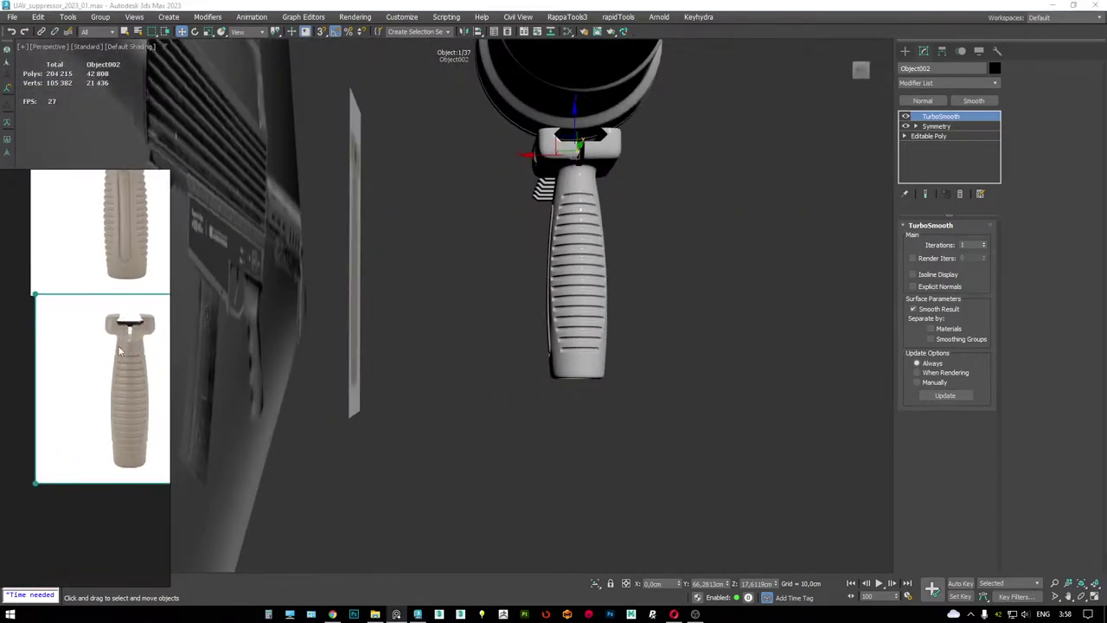
scroll(61, 333, "up", 2)
middle_click_drag(462, 282, 585, 298, "alt")
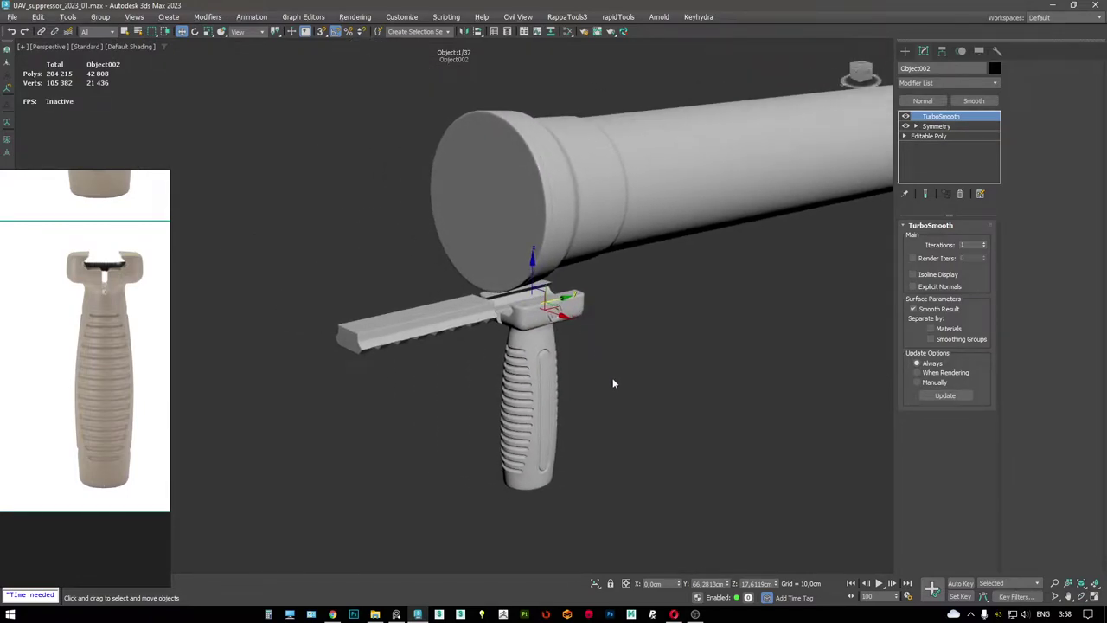
left_click(694, 614)
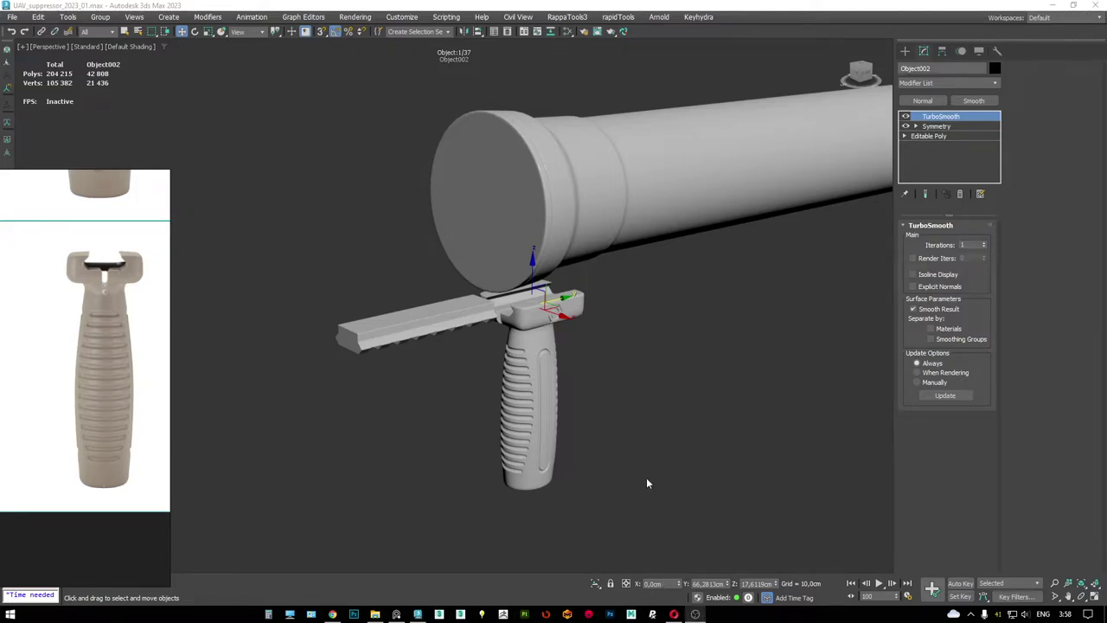
mouse_move(634, 361)
middle_mouse_down("alt")
mouse_move(517, 267)
mouse_move(608, 333)
mouse_move(457, 303)
mouse_move(367, 320)
mouse_move(519, 277)
mouse_move(556, 249)
mouse_move(498, 271)
middle_mouse_up("alt")
key("F4")
scroll(588, 311, "up", 2)
key("F3")
key("F3")
scroll(608, 333, "up", 3)
key("F4")
key("F4")
scroll(563, 320, "down", 2)
key("F3")
scroll(535, 251, "down", 3)
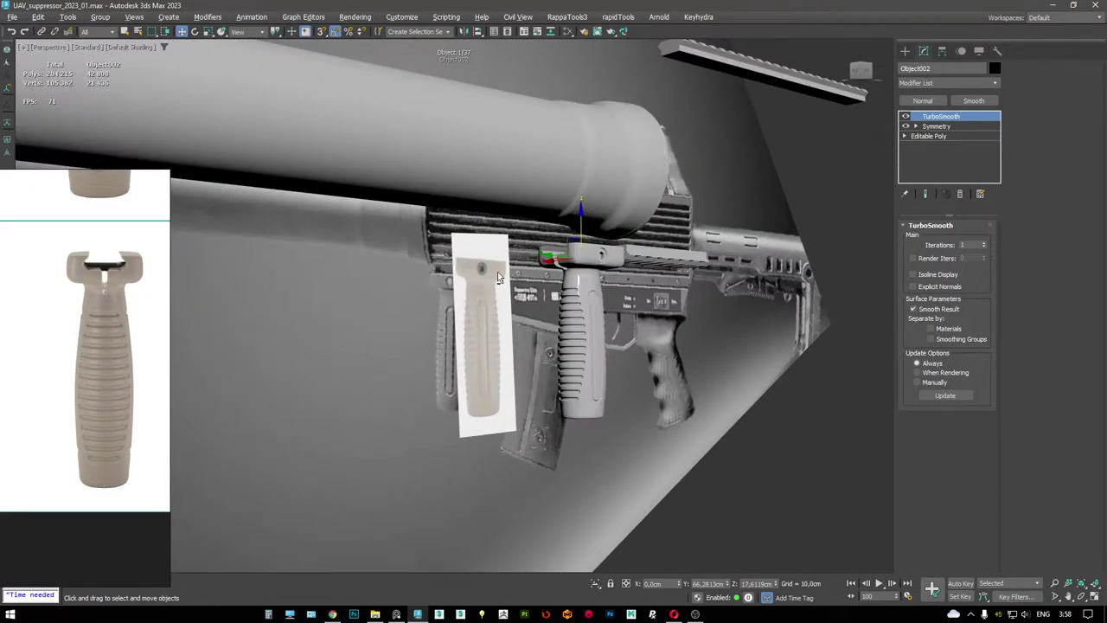
key("alt+w")
scroll(305, 412, "down", 2)
key("alt+w")
scroll(456, 294, "up", 2)
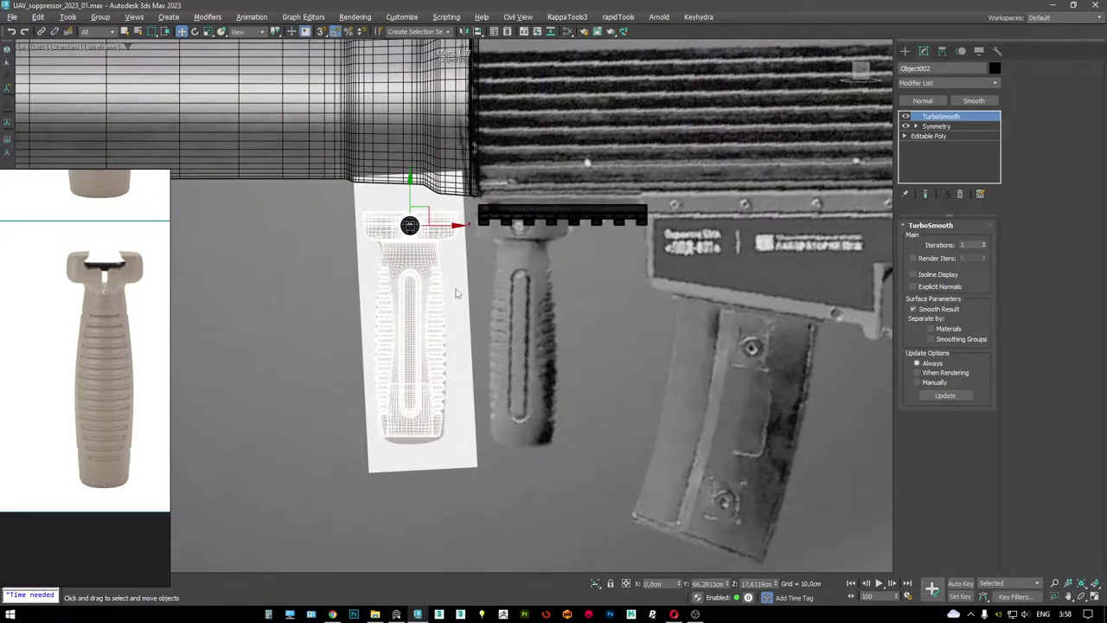
left_click_drag(483, 224, 556, 227)
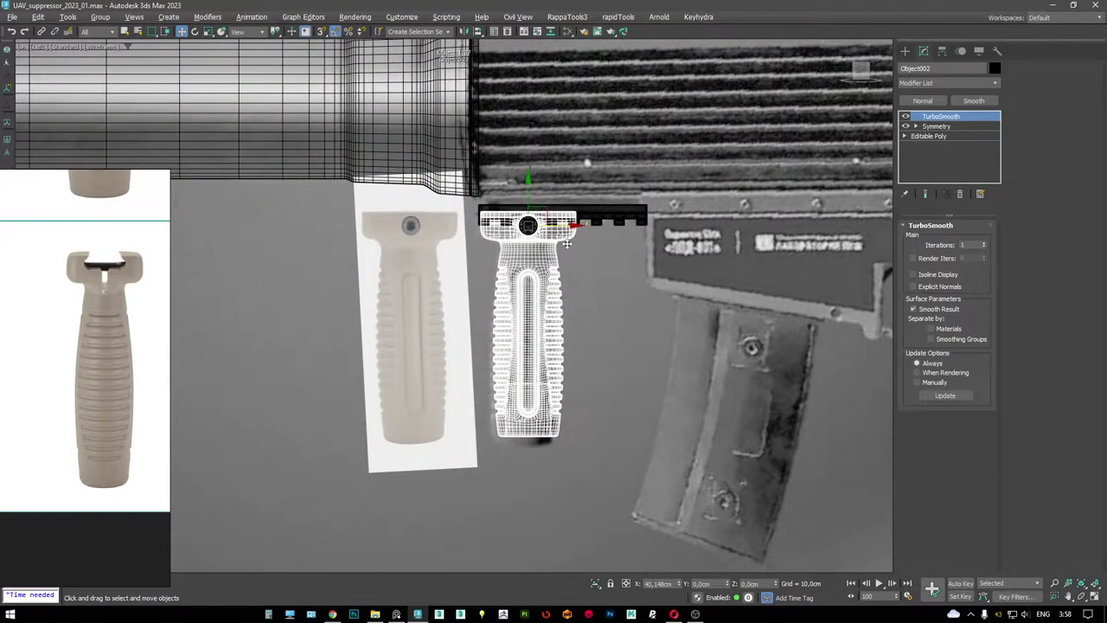
key("F3")
key("F3")
key("F3")
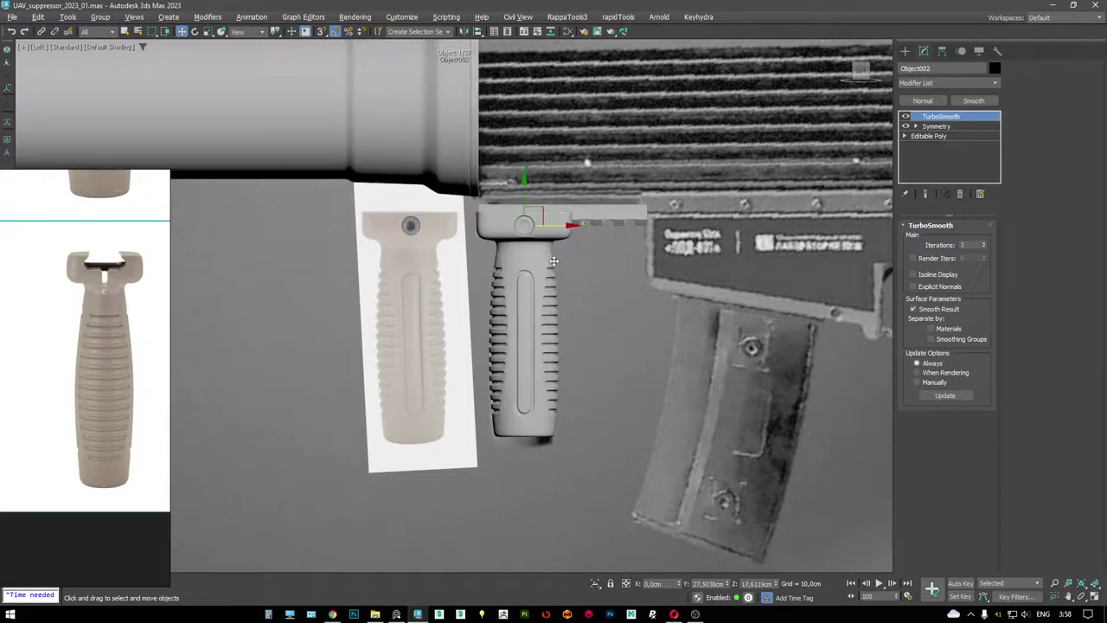
key("alt+w")
key("alt+w")
middle_click_drag(655, 407, 687, 305, "alt")
scroll(688, 304, "up", 2)
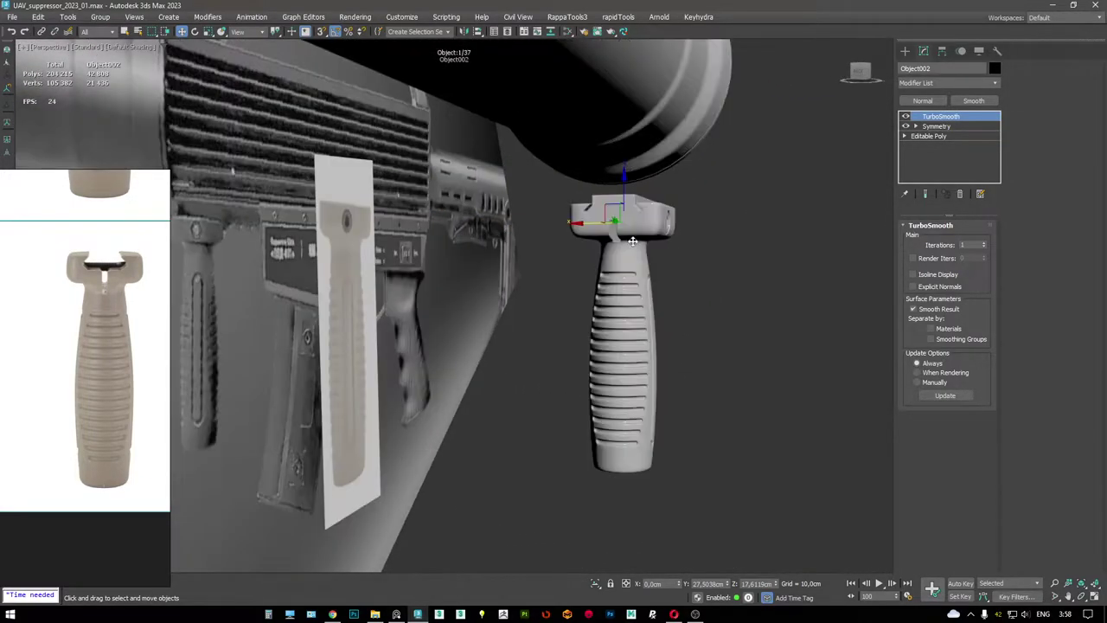
middle_click_drag(632, 241, 673, 223, "alt")
scroll(673, 223, "up", 5)
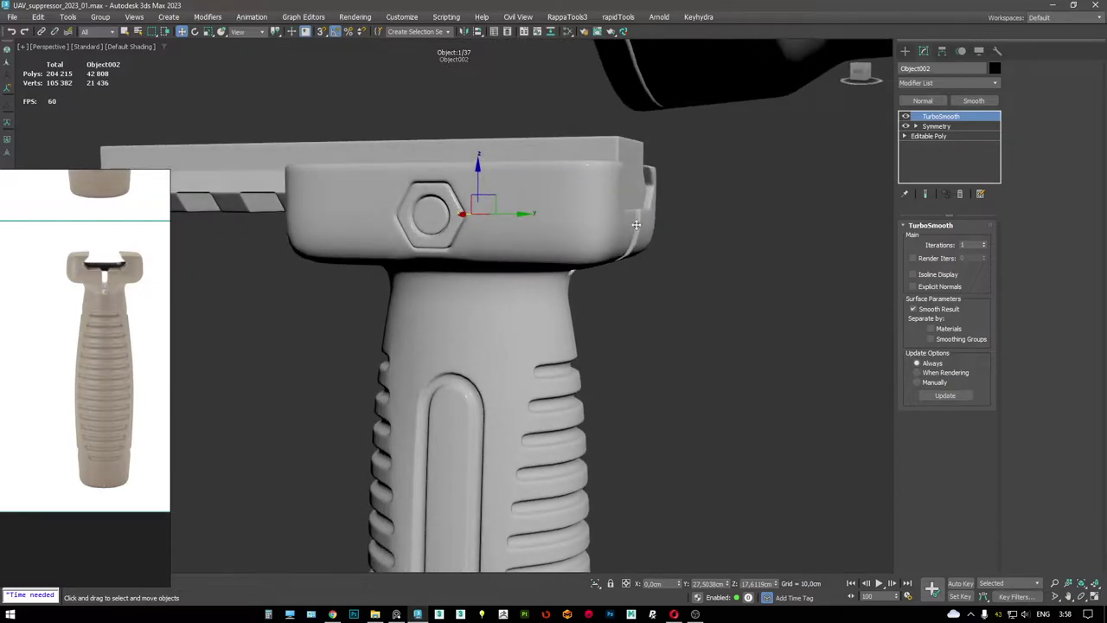
left_click_drag(523, 216, 509, 215)
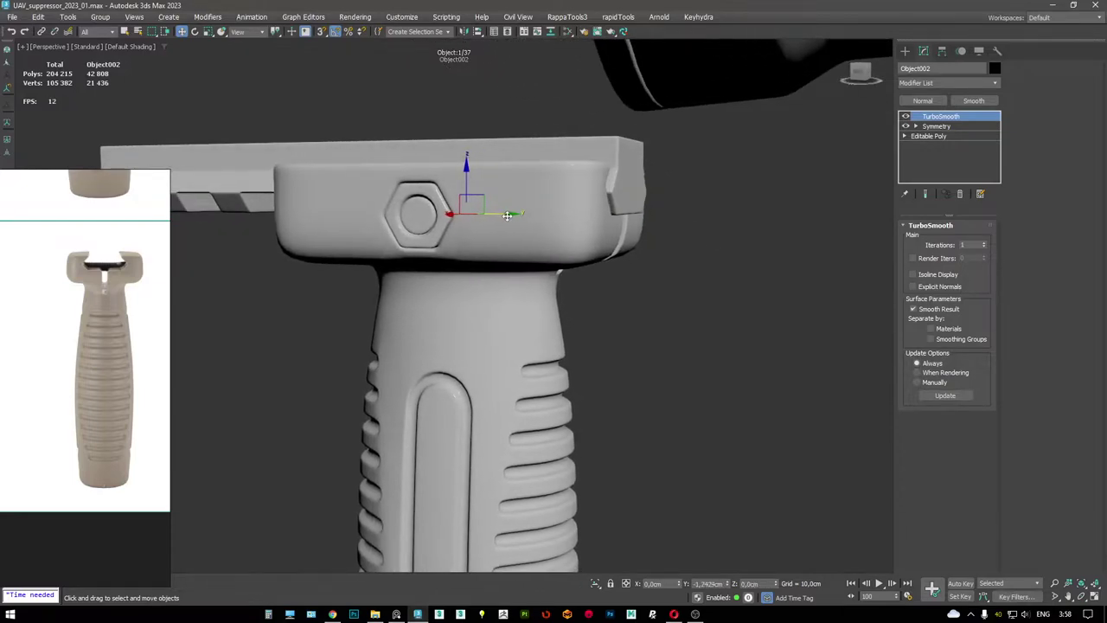
middle_click_drag(510, 220, 588, 224, "alt")
key("F4")
scroll(567, 181, "up", 2)
key("F4")
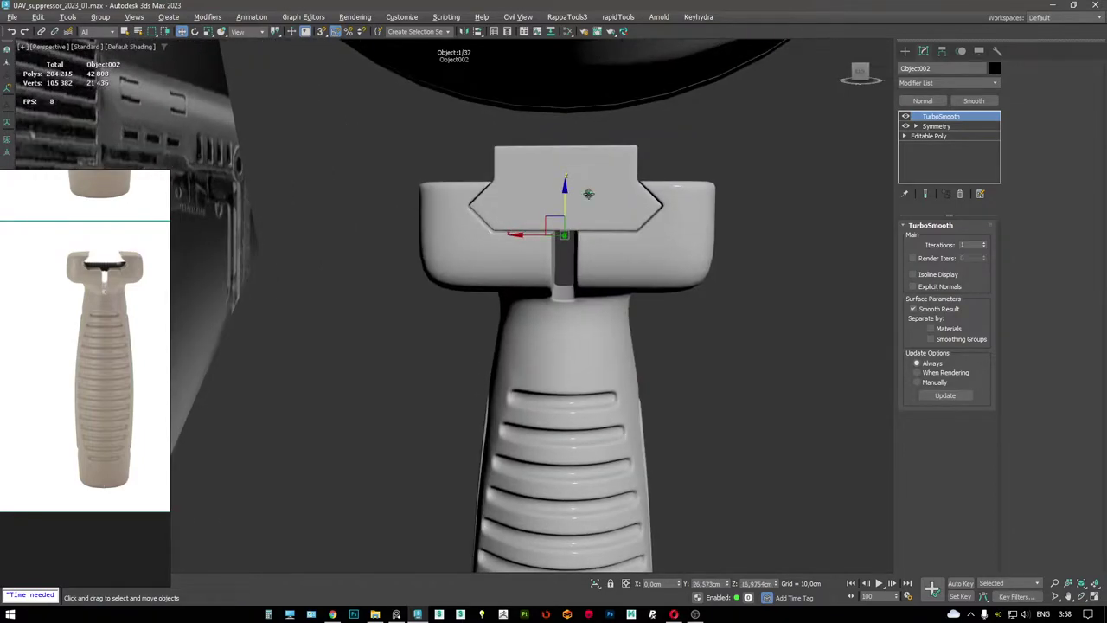
middle_click_drag(588, 193, 397, 233, "alt")
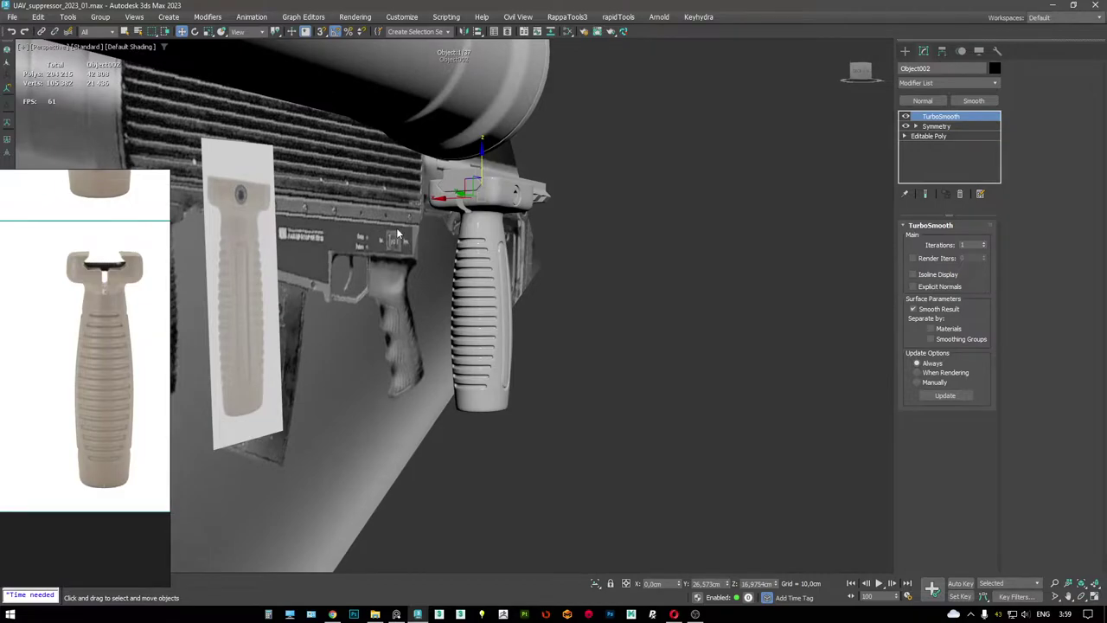
key("l")
key("alt+w")
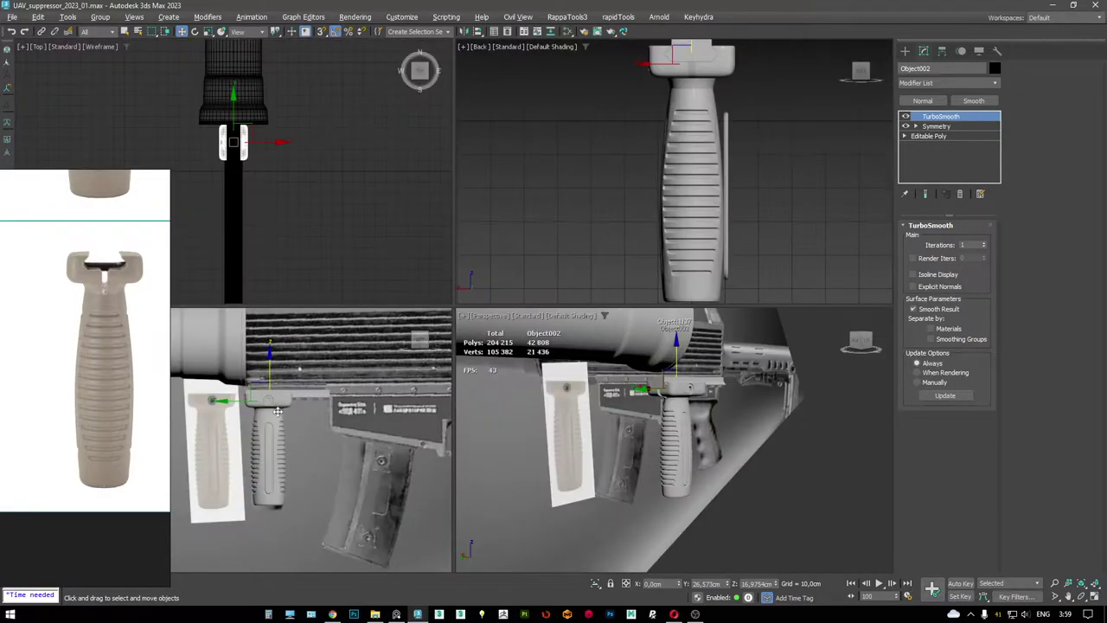
key("alt+w")
scroll(428, 336, "up", 2)
key("F4")
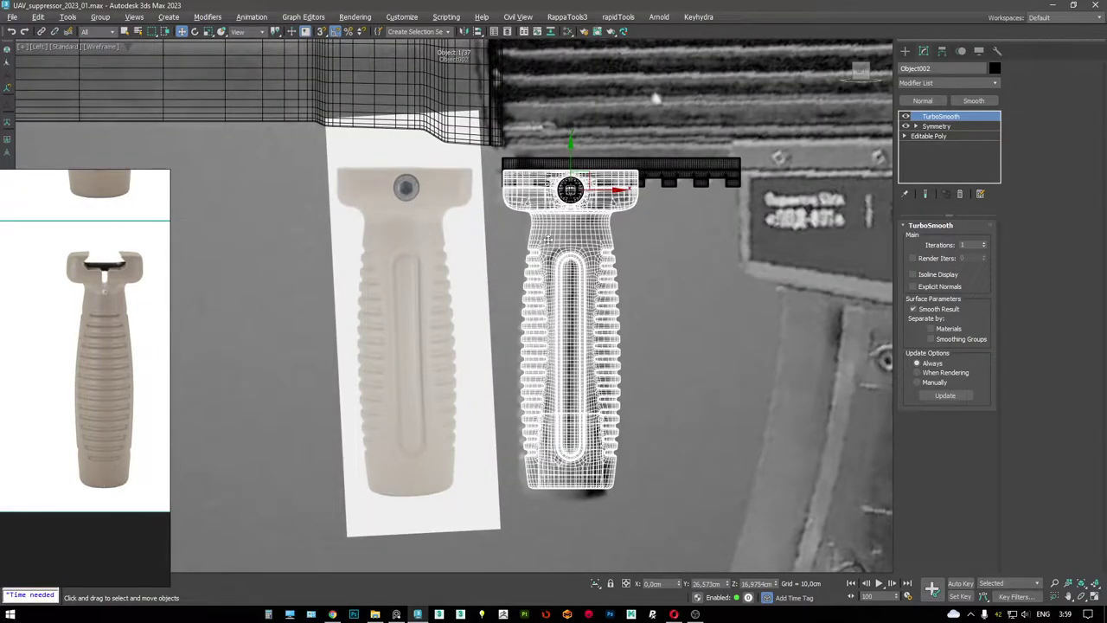
key("alt+w")
key("alt+w")
scroll(644, 327, "up", 3)
middle_click_drag(644, 327, 517, 209, "alt")
key("F4")
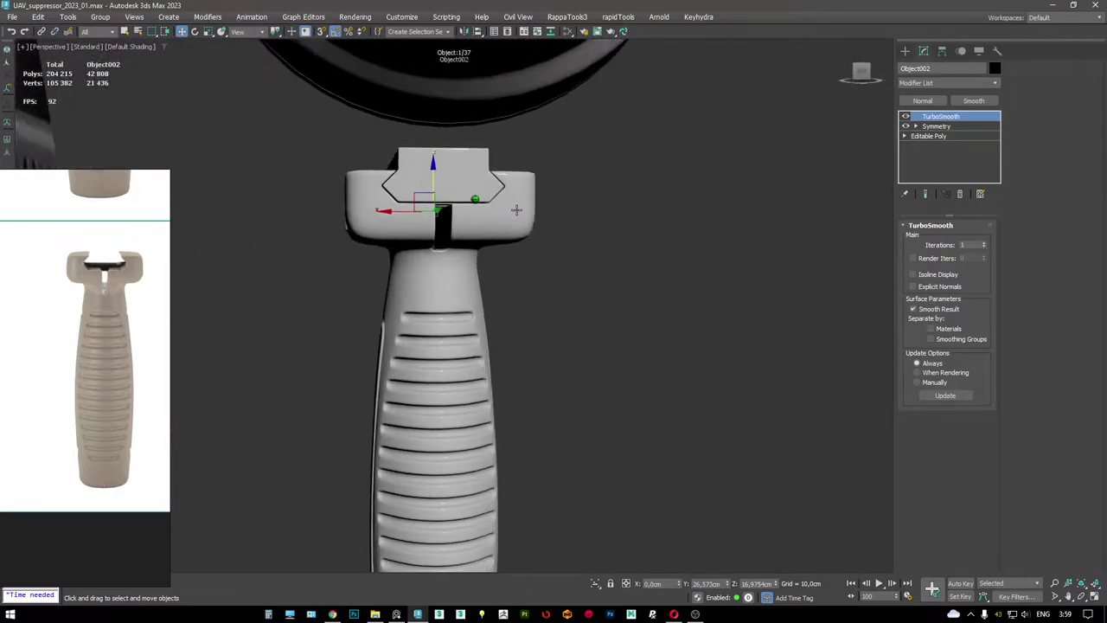
key("shift+z")
key("alt+w")
key("alt+w")
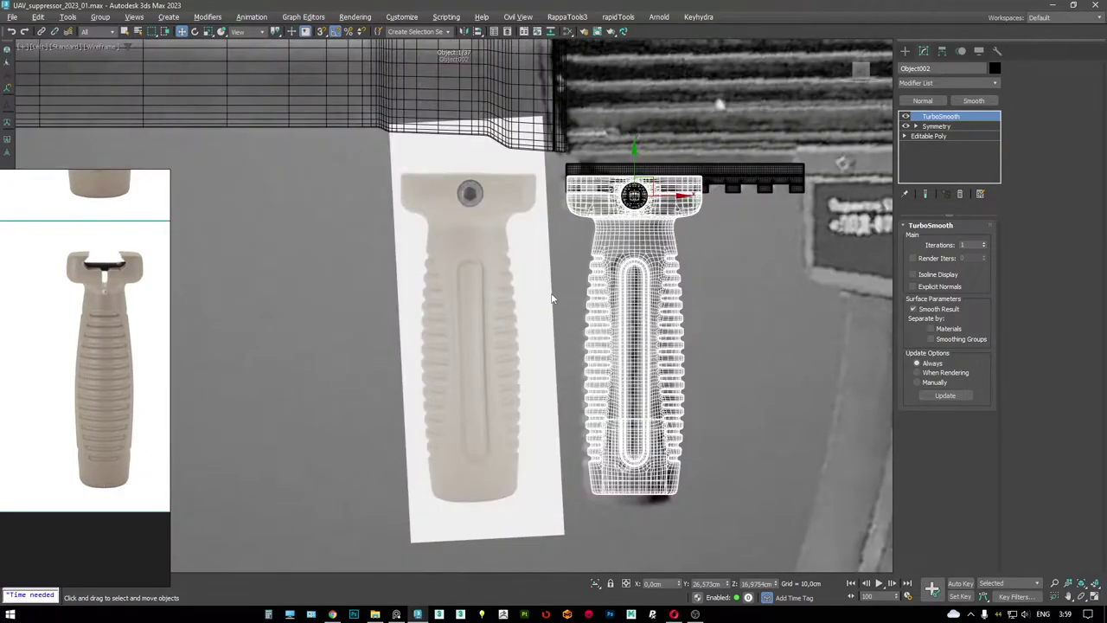
key("F3")
scroll(567, 283, "down", 5)
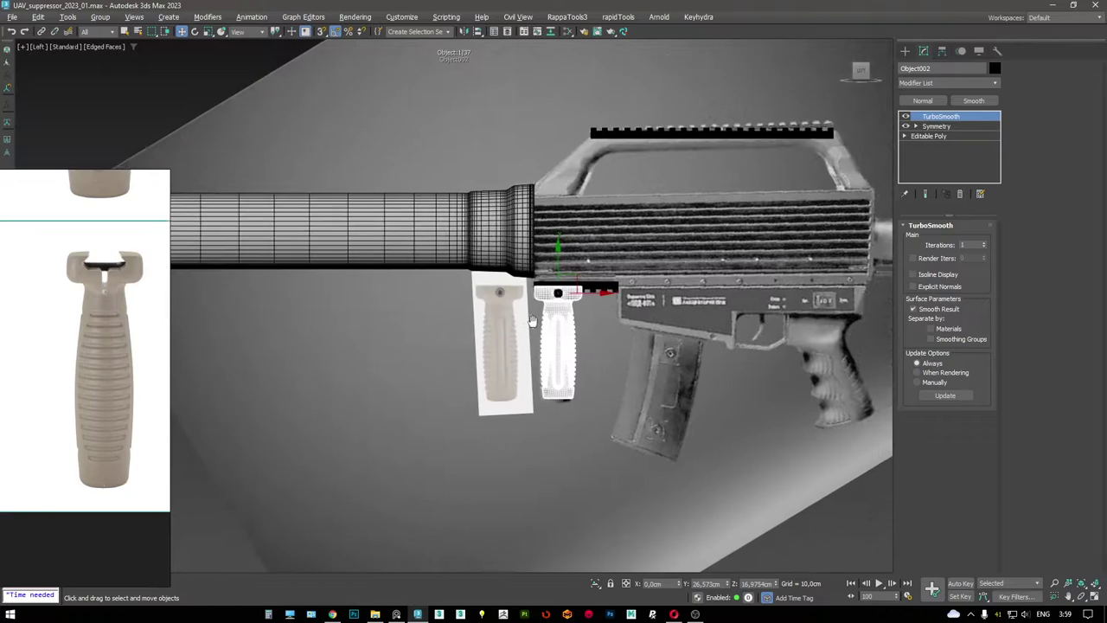
key("F4")
middle_click_drag(530, 321, 464, 332)
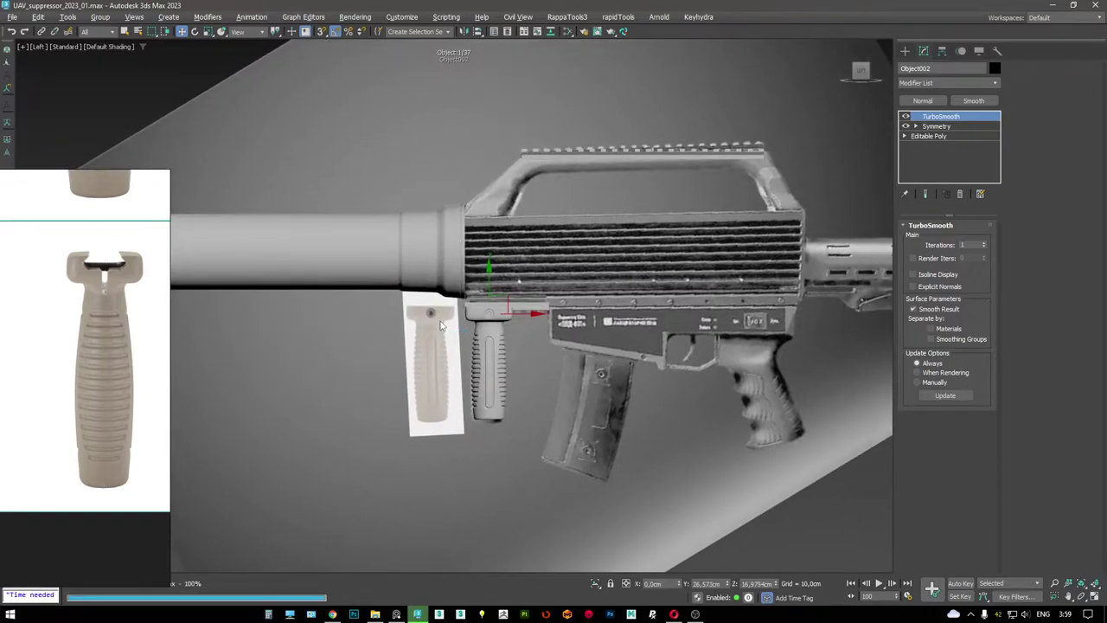
scroll(461, 295, "down", 2)
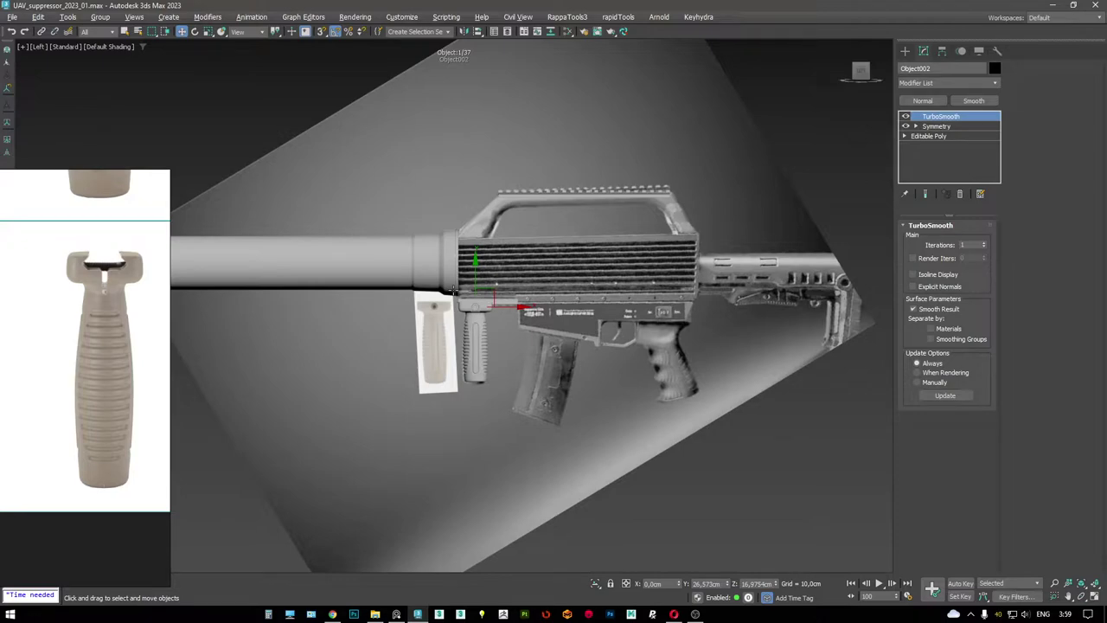
- Pan and zoom the viewport across the rifle model
middle_click_drag(358, 178, 262, 173)
scroll(328, 202, "up", 5)
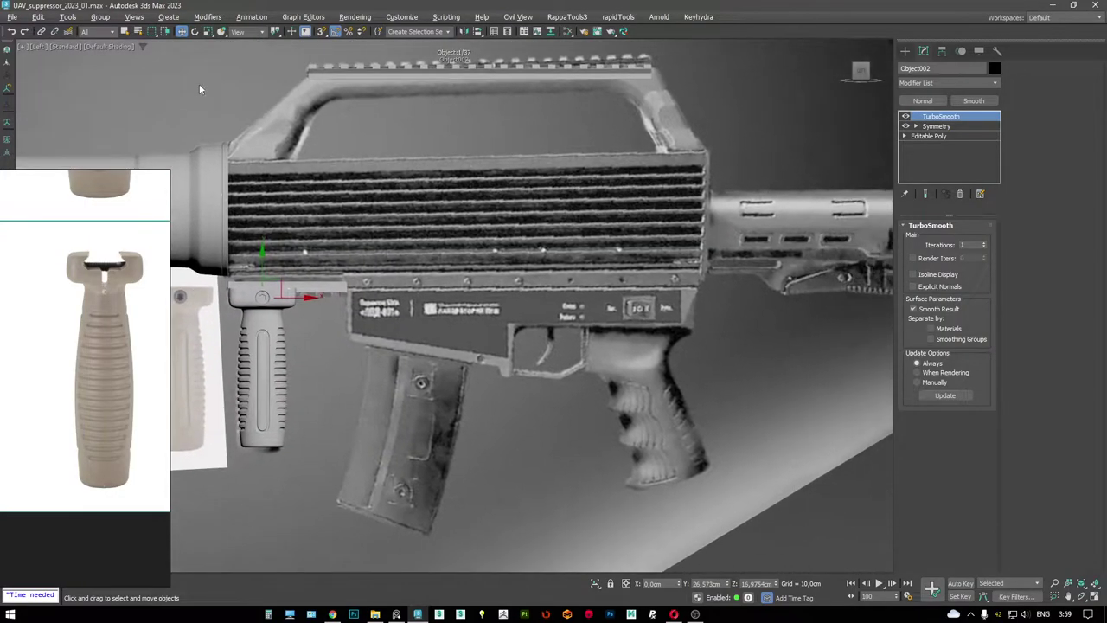
scroll(346, 246, "up", 5)
scroll(139, 277, "up", 2)
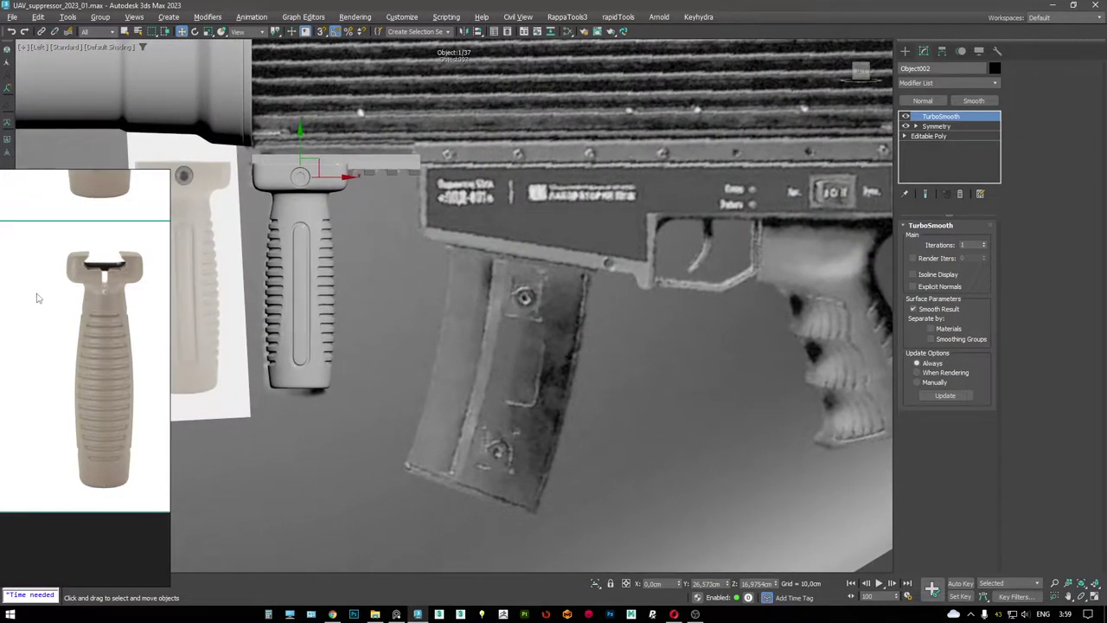
scroll(76, 303, "down", 3)
scroll(76, 303, "down", 5)
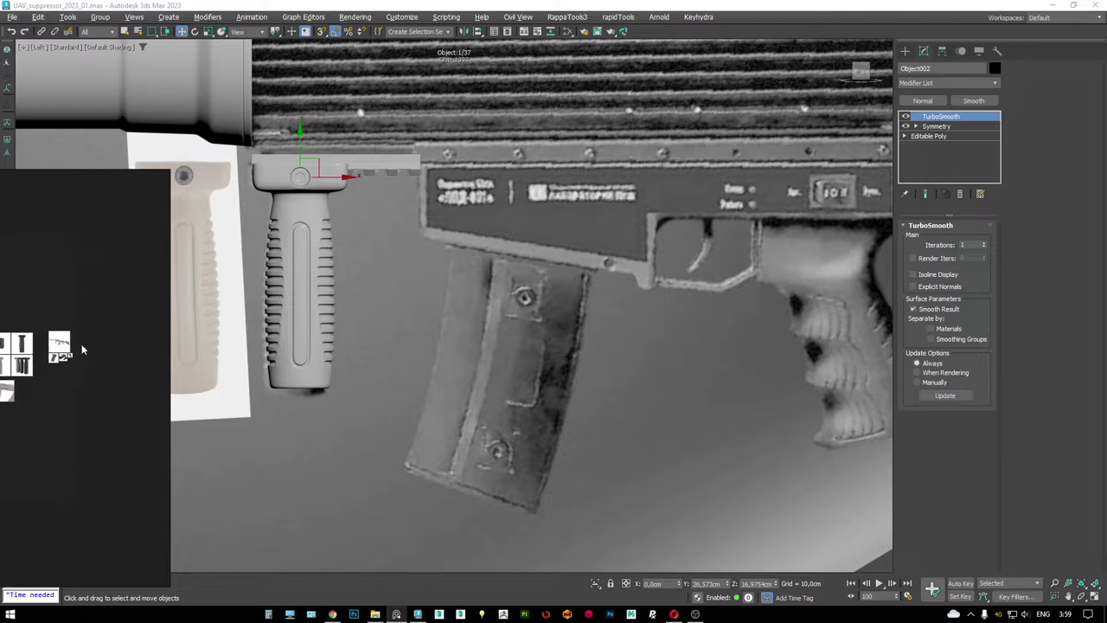
scroll(83, 355, "up", 6)
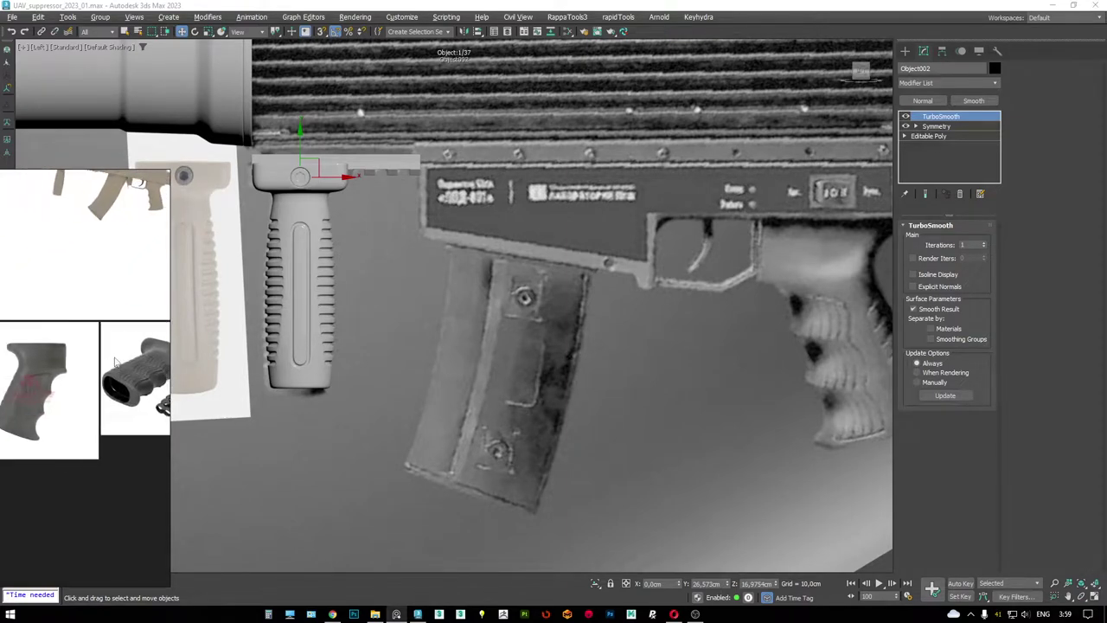
scroll(119, 350, "down", 4)
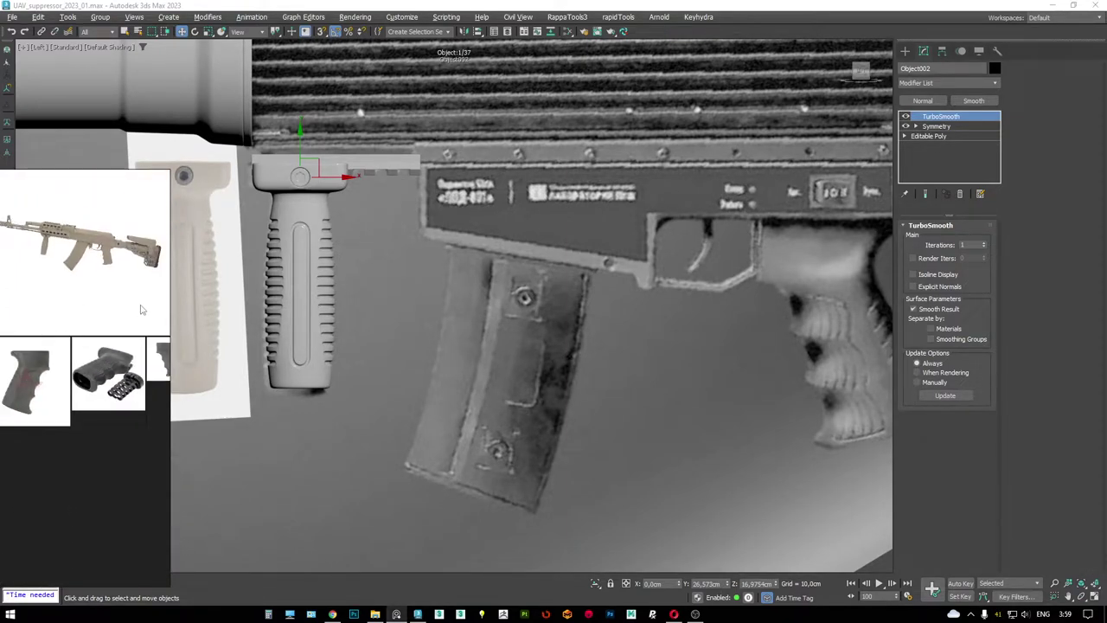
- Move and widen the reference image window and open the pistol grip photo large
left_click_drag(141, 307, 169, 320)
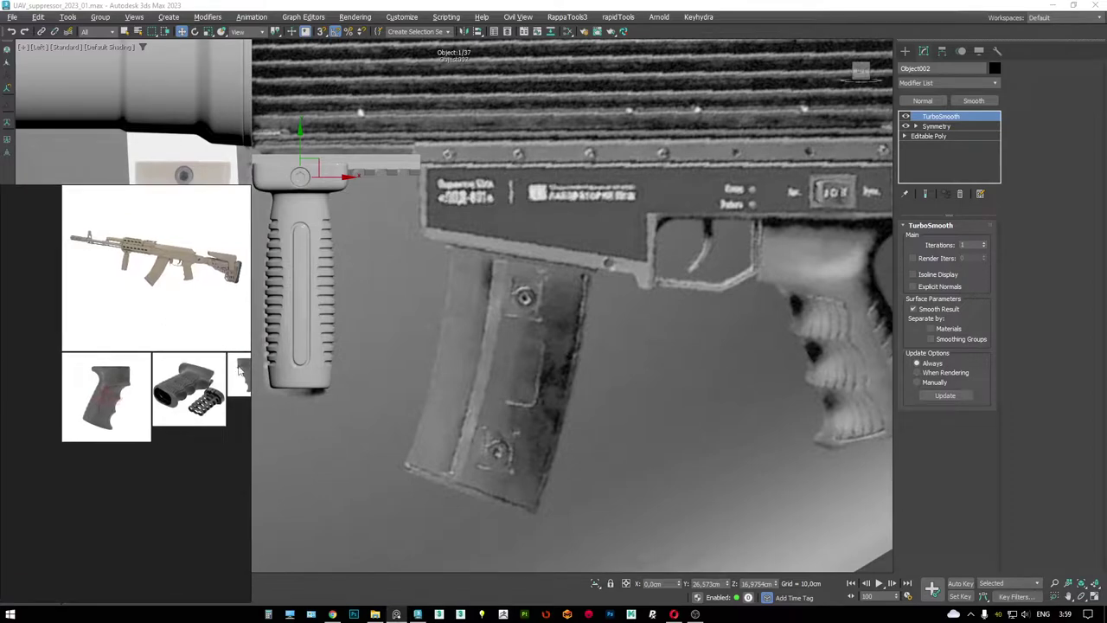
left_click_drag(251, 371, 144, 414)
left_click(143, 414)
scroll(52, 480, "up", 3)
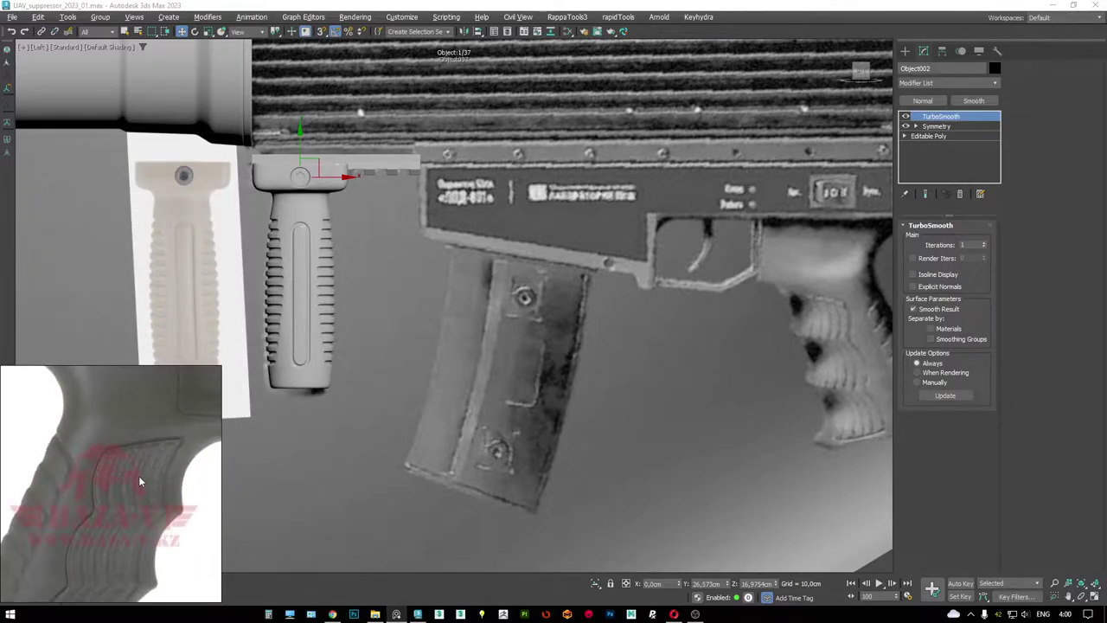
scroll(123, 472, "down", 2)
scroll(123, 471, "down", 1)
- Frame the pistol grip and magazine in the viewport beside the shifted reference collage
middle_click_drag(690, 269, 487, 327)
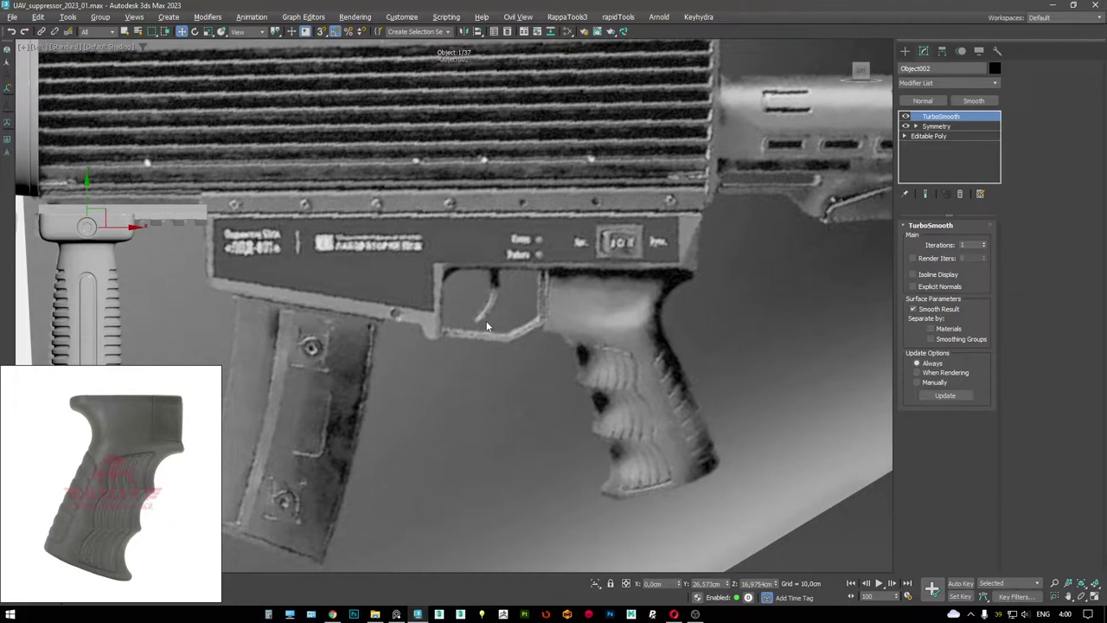
scroll(645, 282, "up", 5)
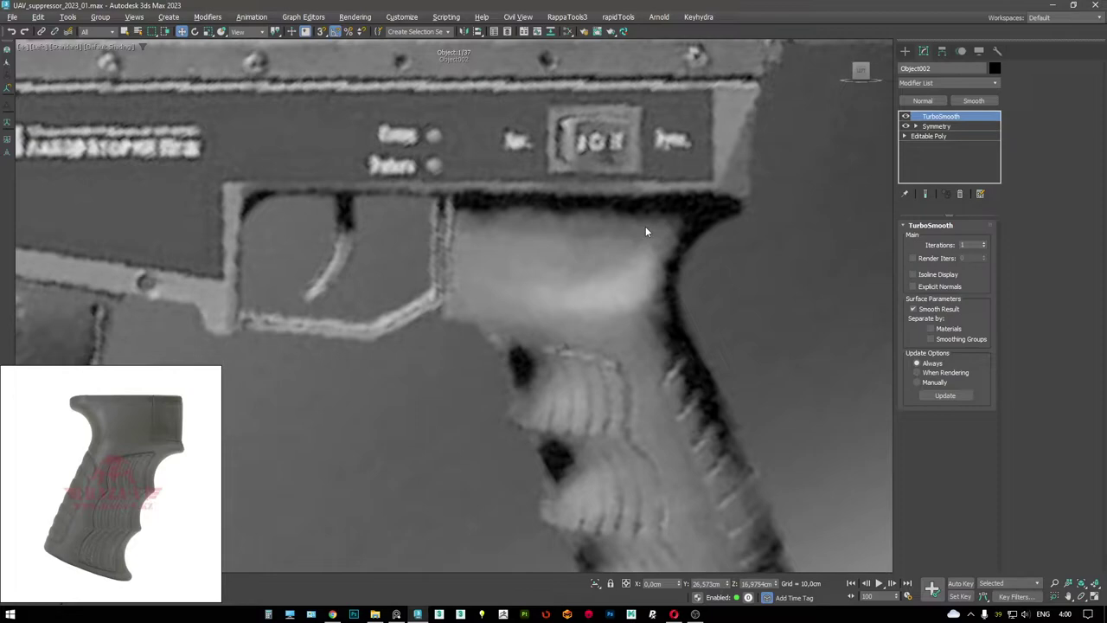
scroll(643, 236, "down", 8)
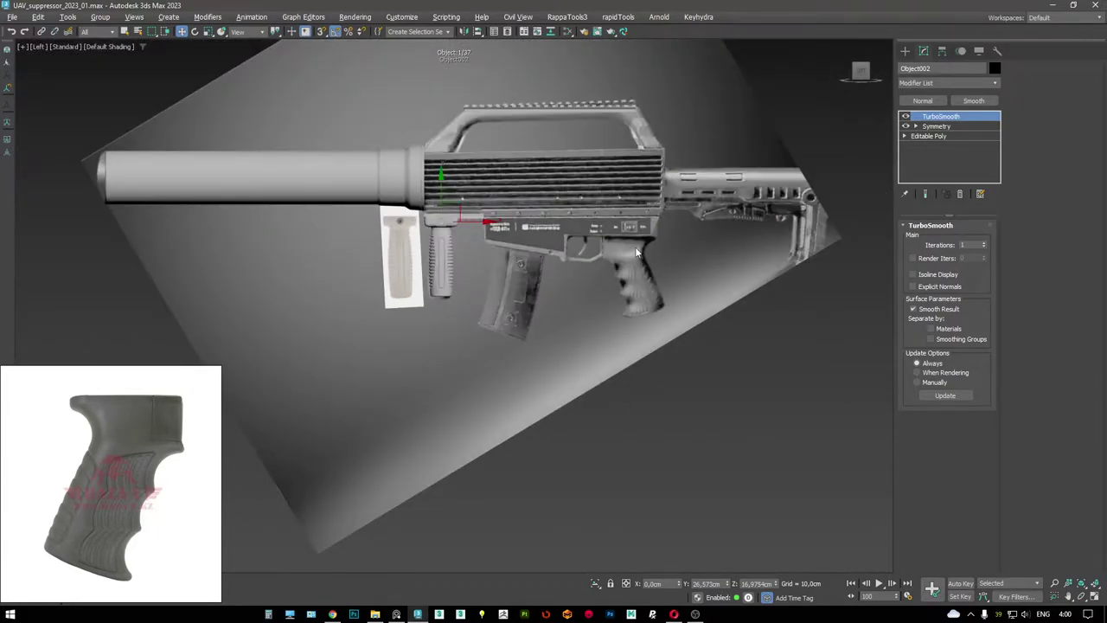
scroll(606, 252, "up", 8)
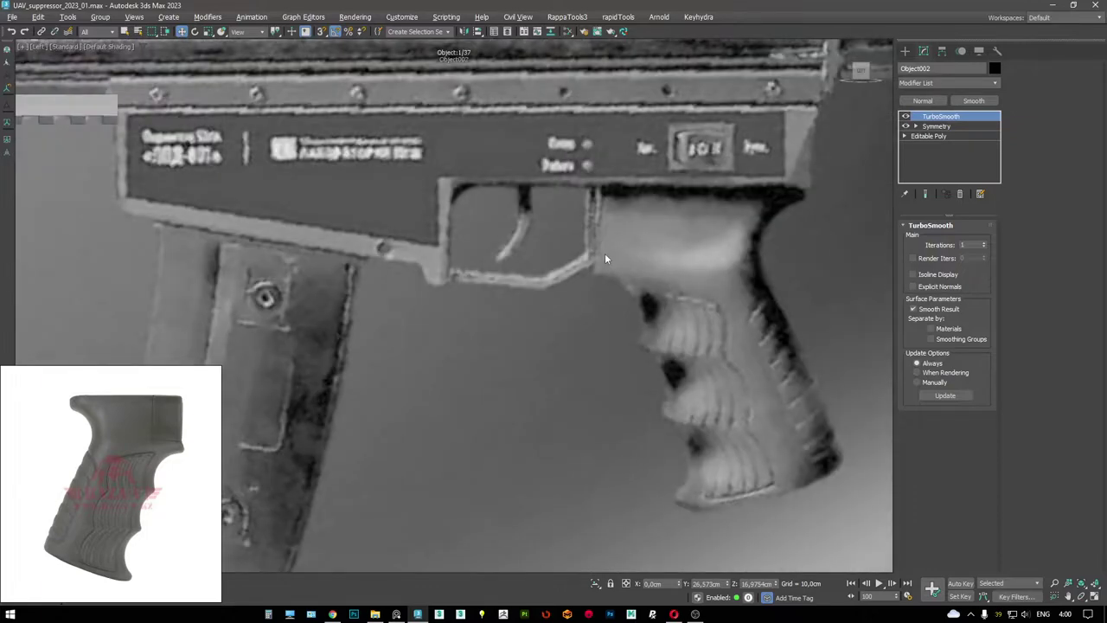
scroll(115, 493, "down", 5)
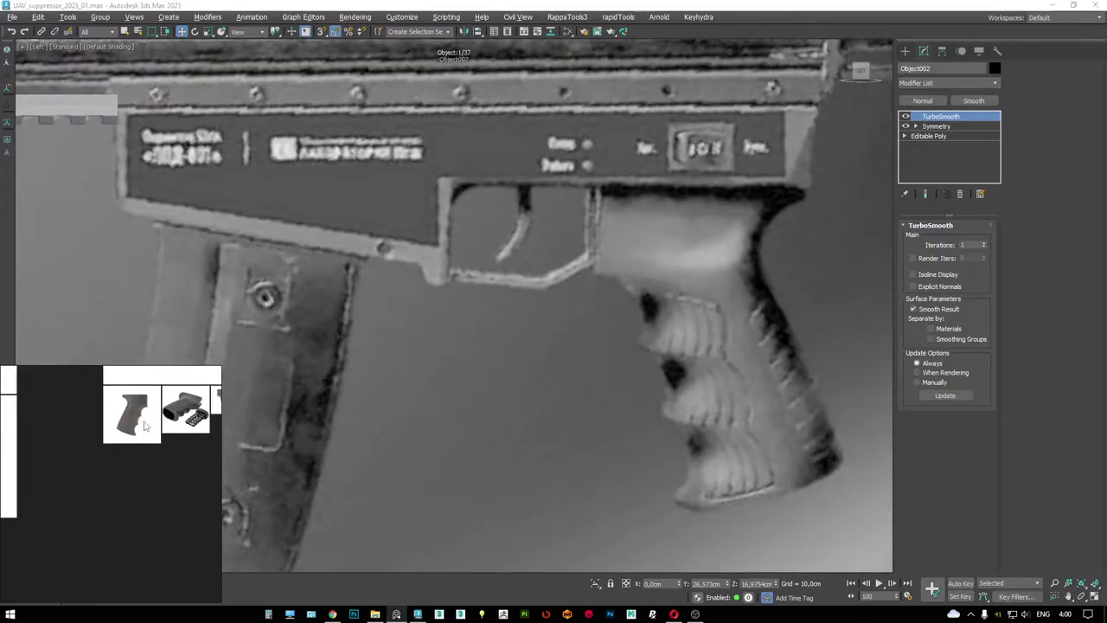
middle_click_drag(115, 493, 106, 493)
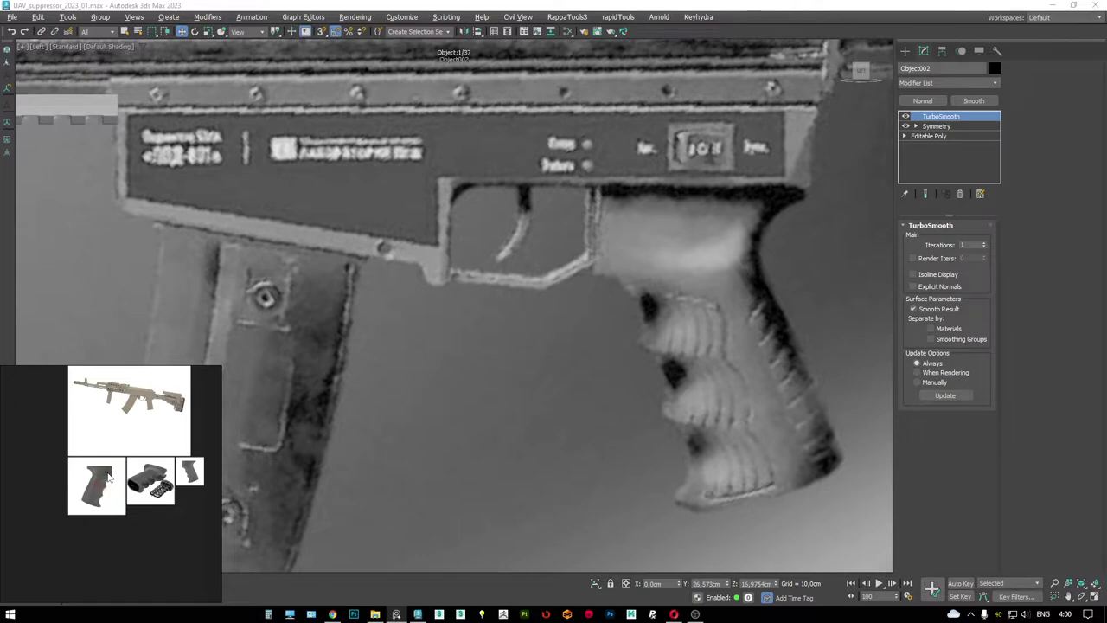
scroll(109, 475, "up", 2)
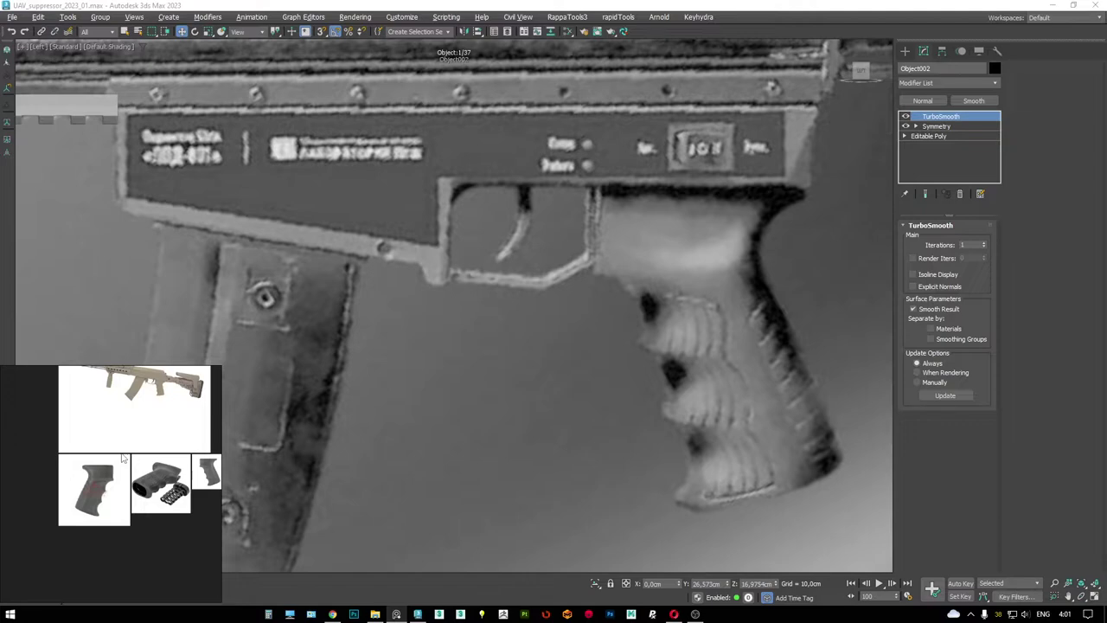
scroll(125, 459, "down", 2)
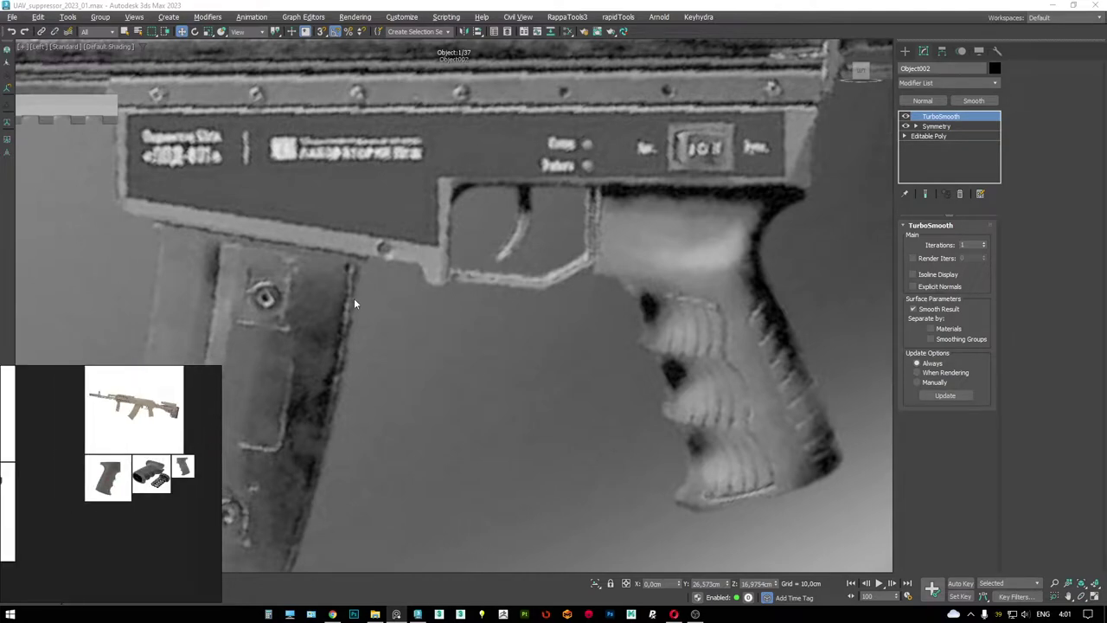
middle_click_drag(355, 304, 578, 250)
scroll(578, 250, "down", 4)
- Frame the magazine and foregrip in the viewport and zoom the reference photos to the magazine
scroll(589, 255, "up", 2)
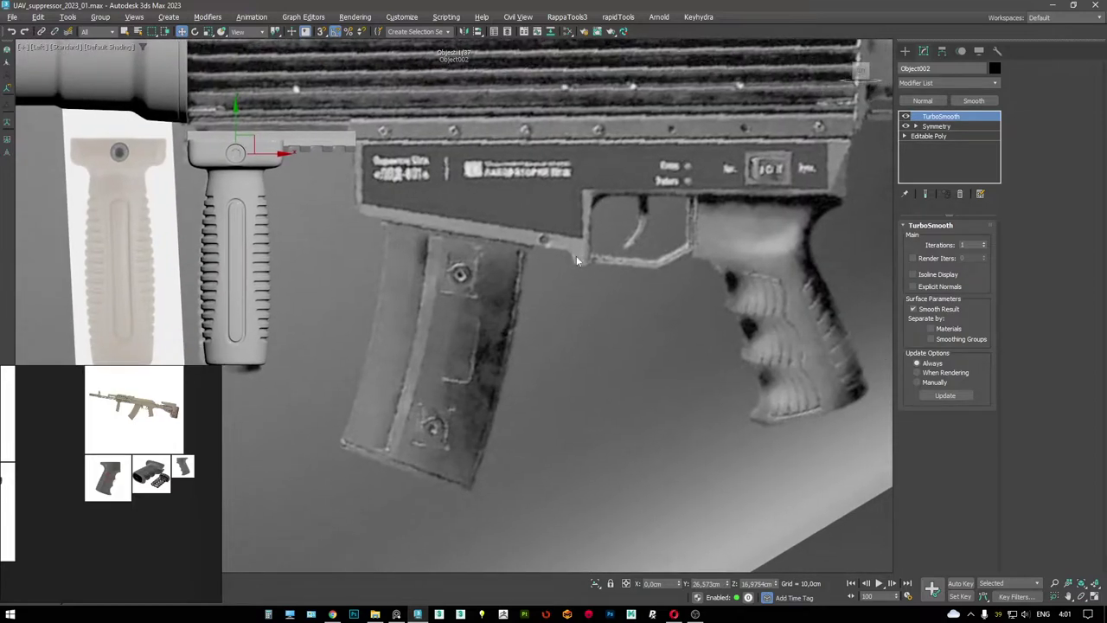
scroll(420, 336, "up", 2)
middle_click_drag(420, 336, 427, 325)
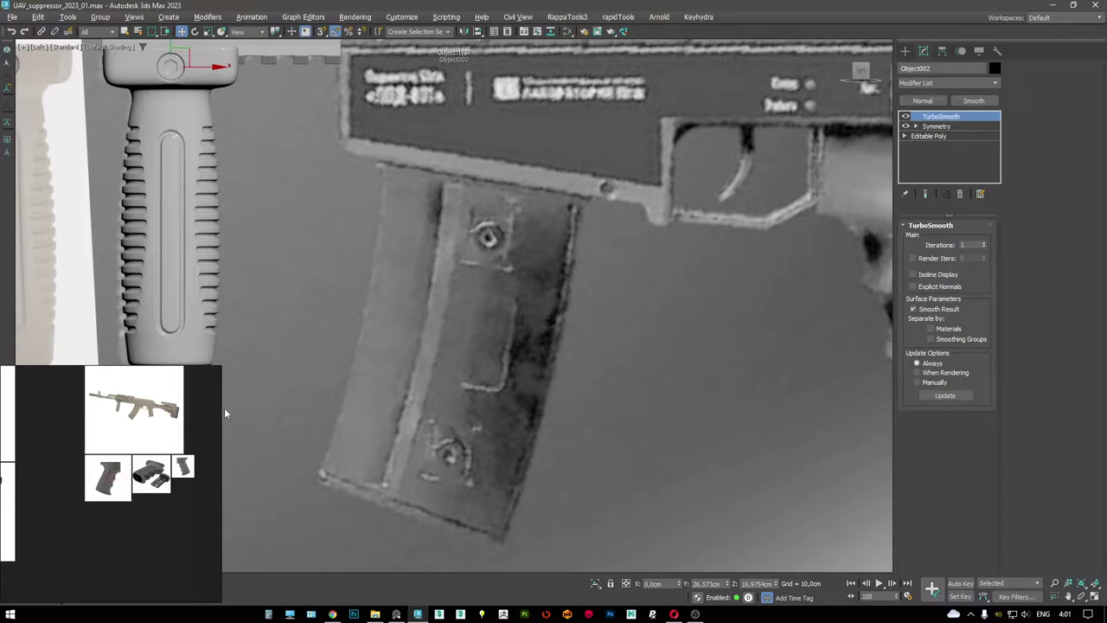
scroll(164, 437, "down", 3)
scroll(136, 439, "down", 3)
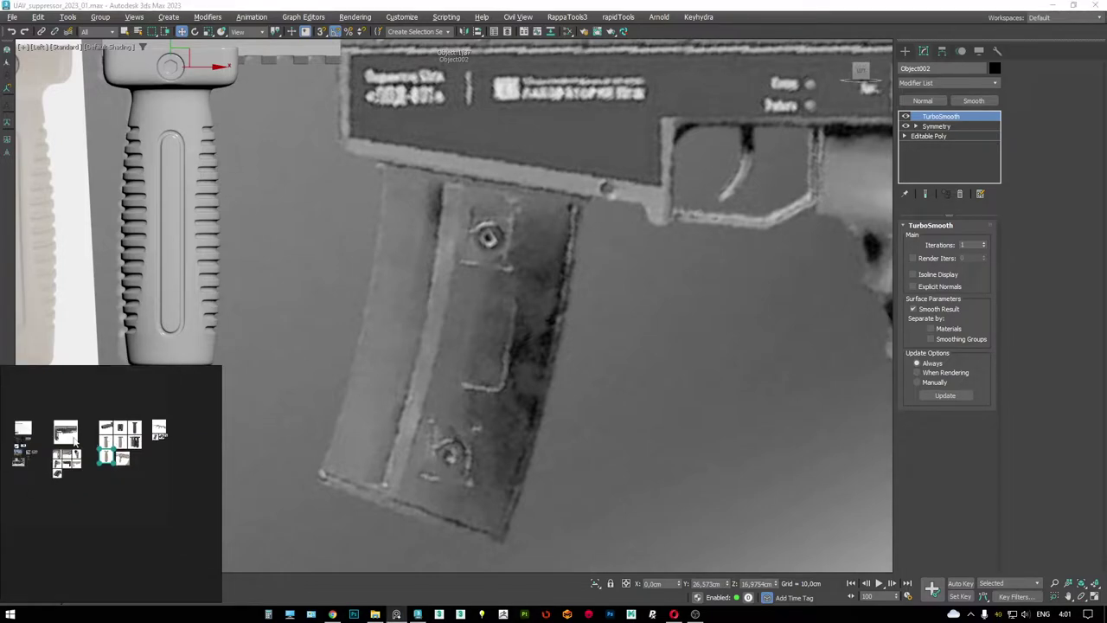
scroll(101, 449, "up", 4)
scroll(101, 450, "up", 6)
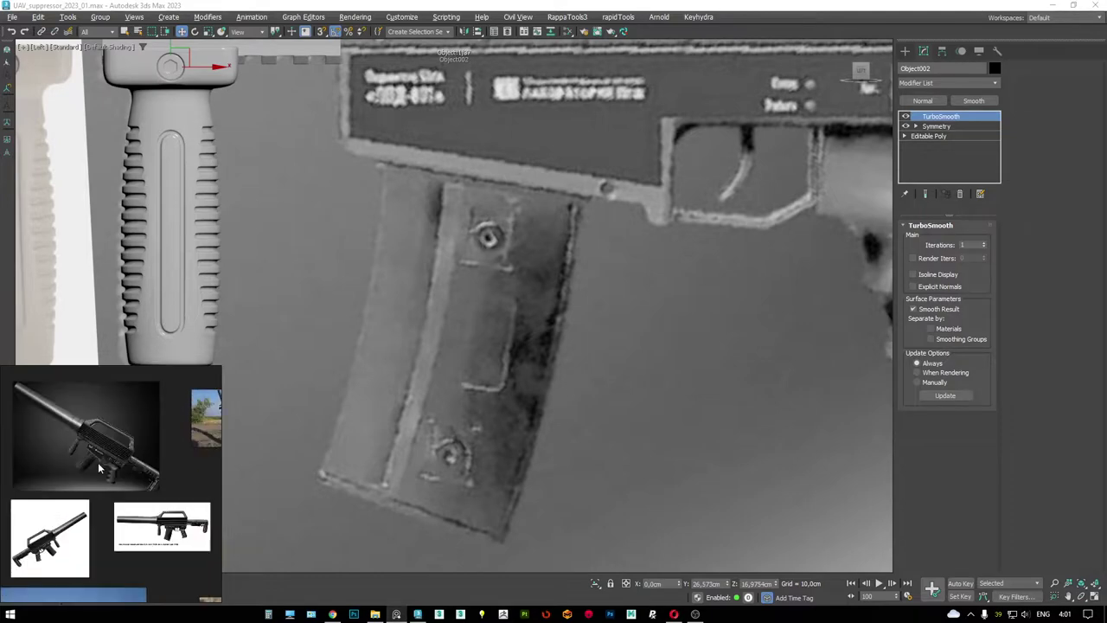
scroll(134, 432, "down", 4)
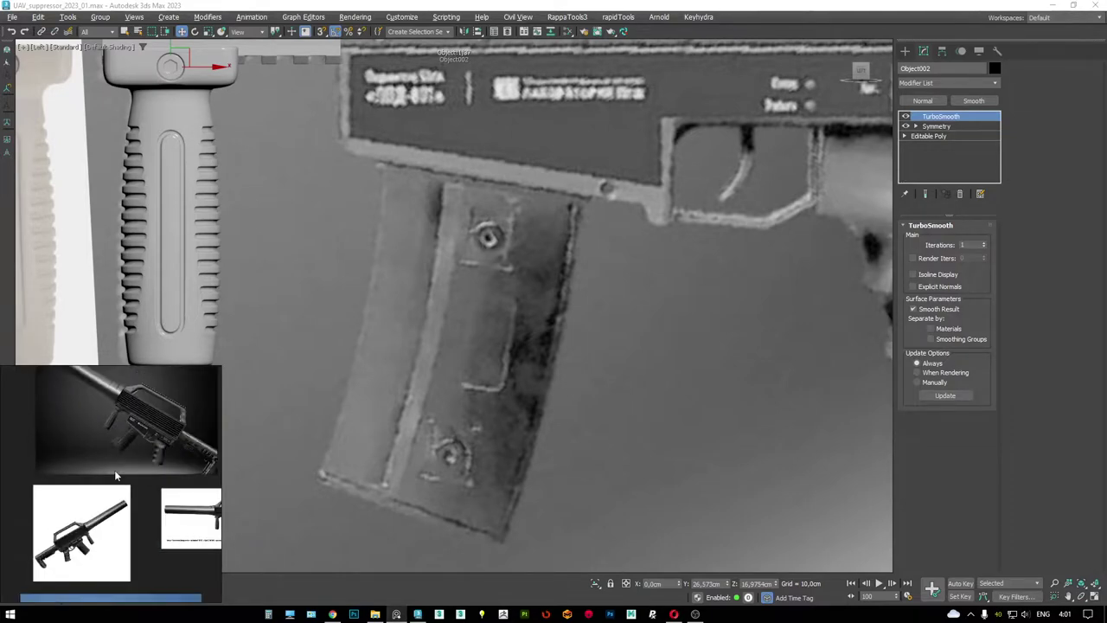
scroll(97, 485, "up", 5)
scroll(98, 496, "down", 4)
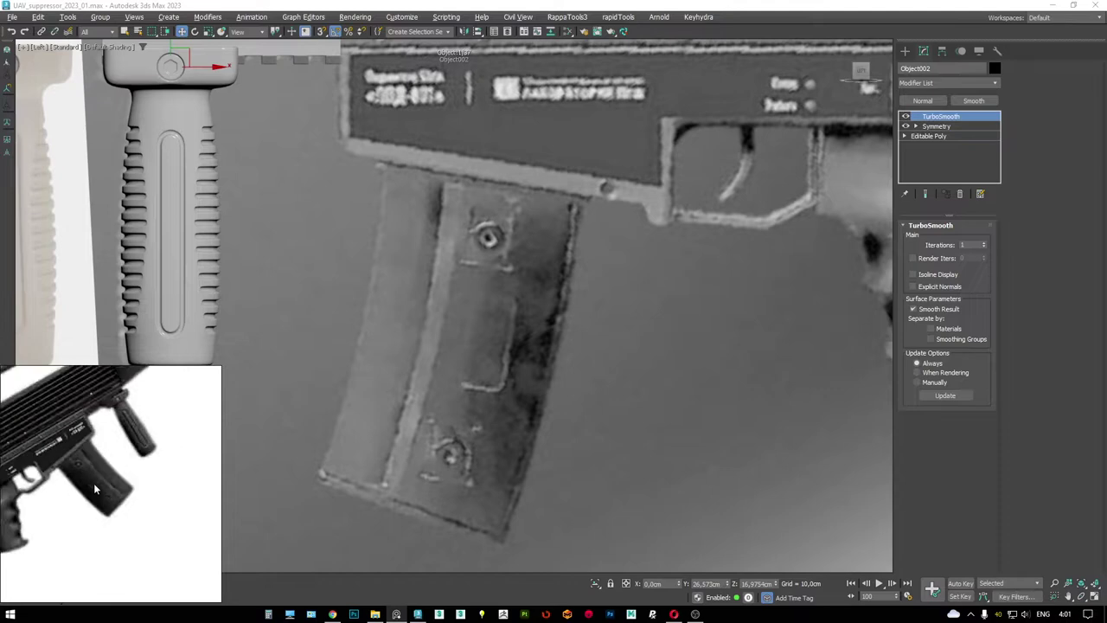
scroll(161, 426, "up", 5)
scroll(161, 432, "up", 2)
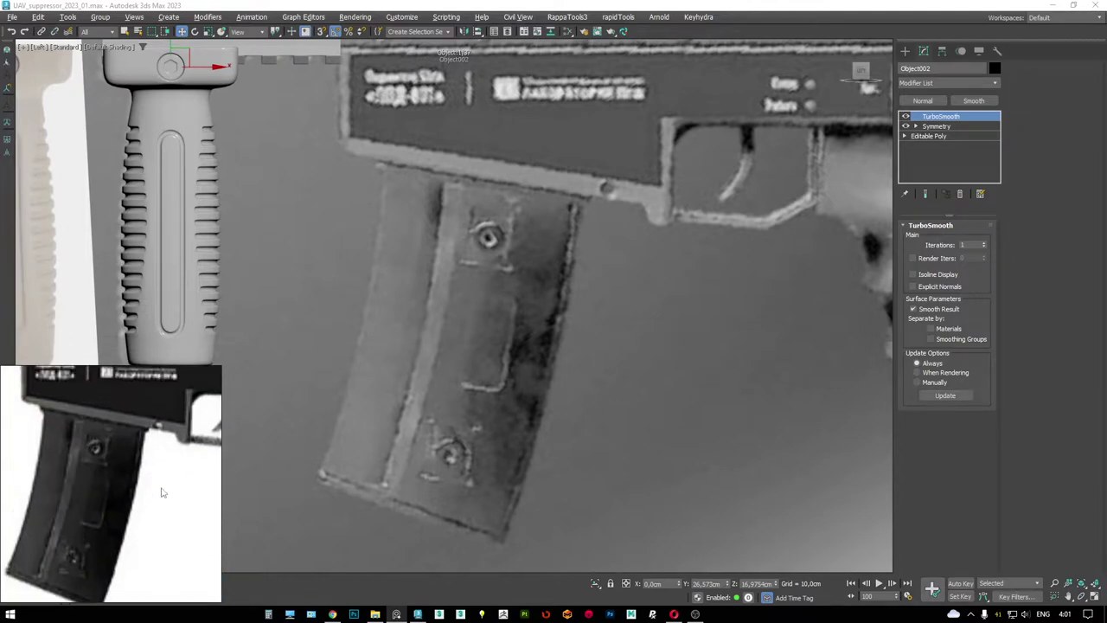
scroll(164, 492, "down", 4)
- Leave 3ds Max and switch over to the browser window
key("super")
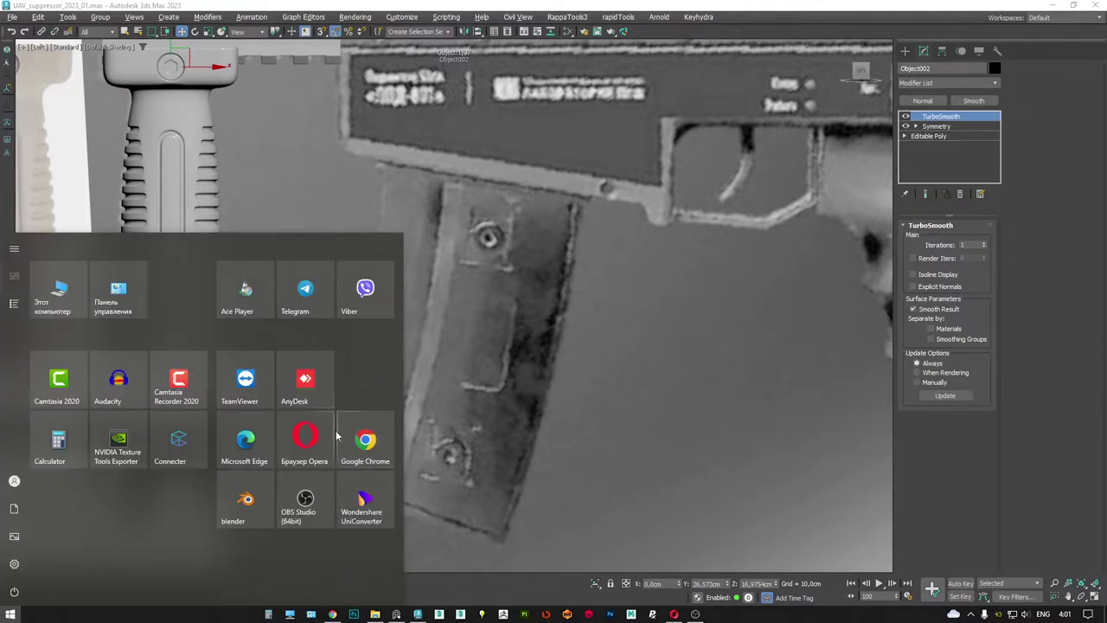
key("super")
key("alt+Tab")
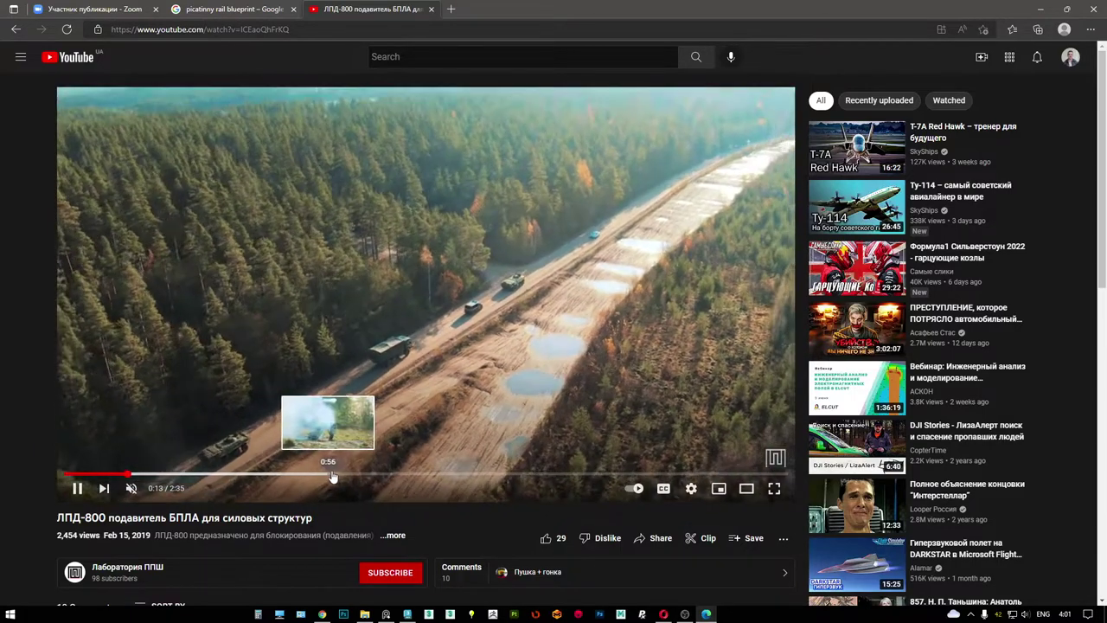
- Pause the ЛПД-800 video at 1:19, then jump ahead to the soldier close-up at 1:33
left_click_drag(447, 476, 432, 476)
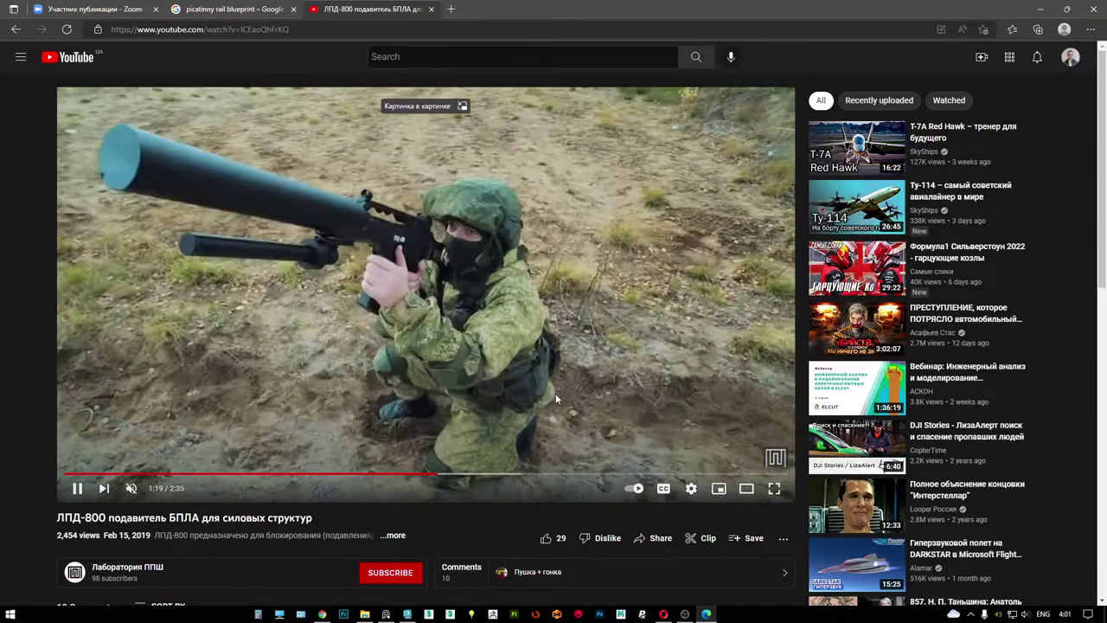
left_click(556, 399)
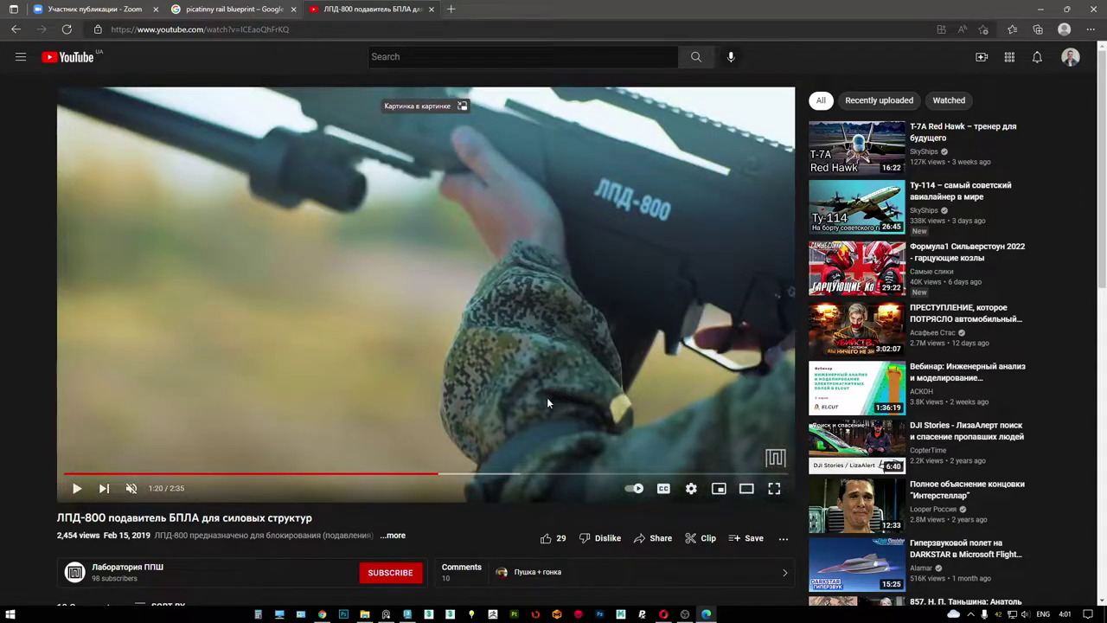
left_click(438, 477)
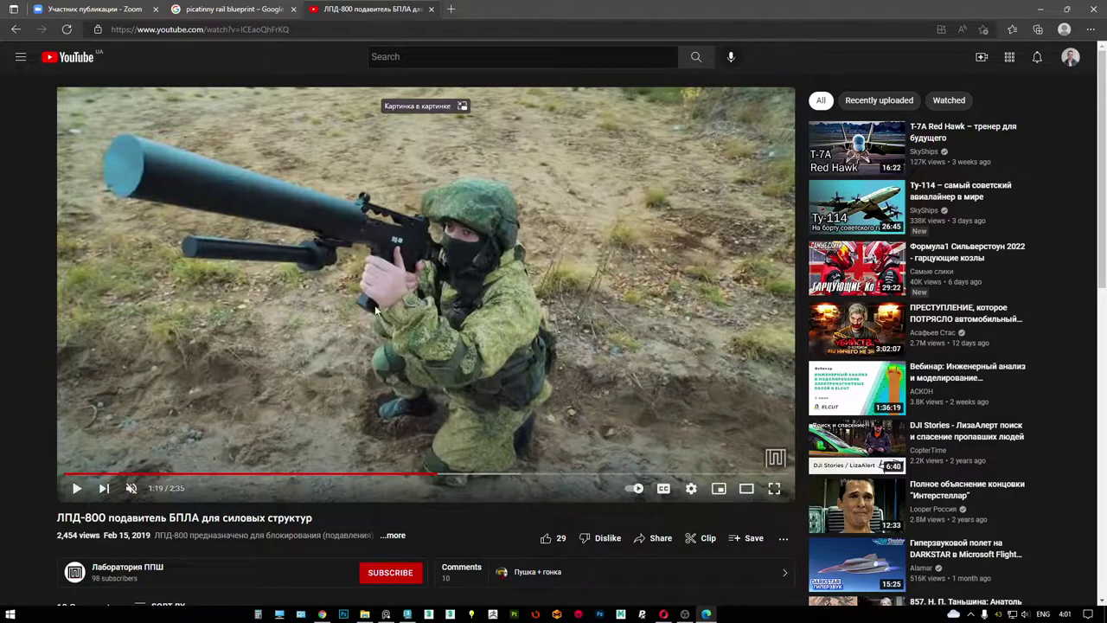
left_click(506, 475)
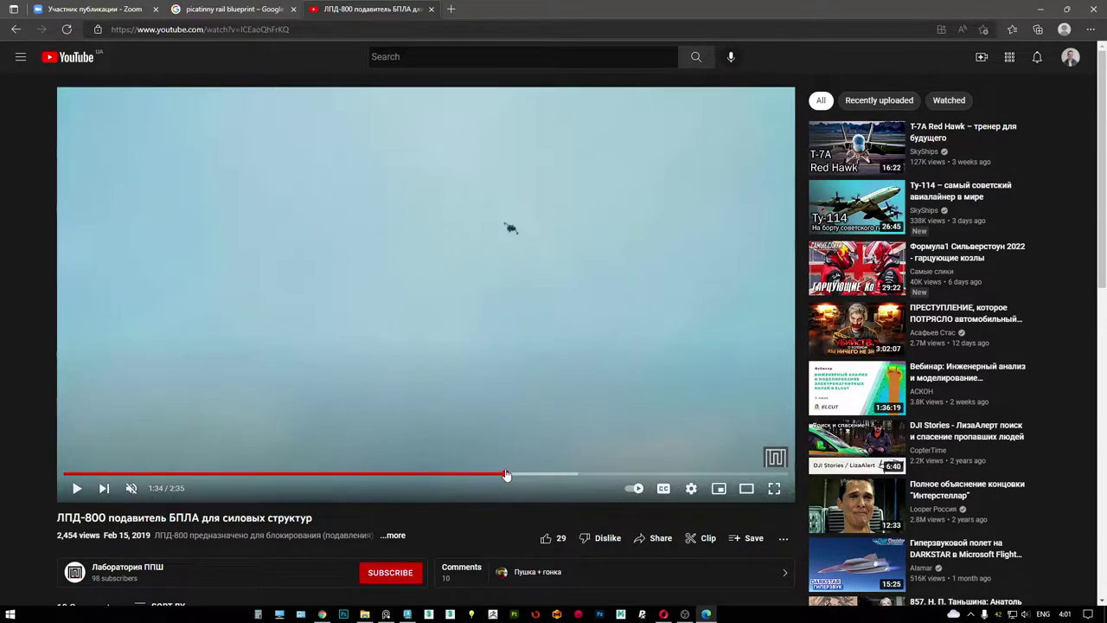
left_click(502, 475)
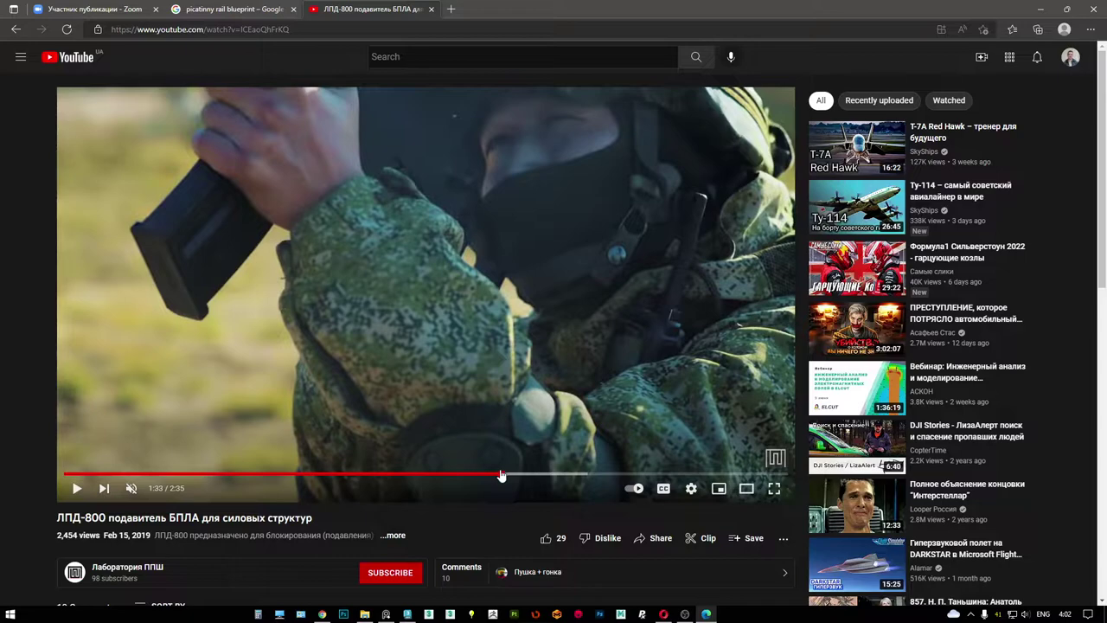
mouse_move(364, 614)
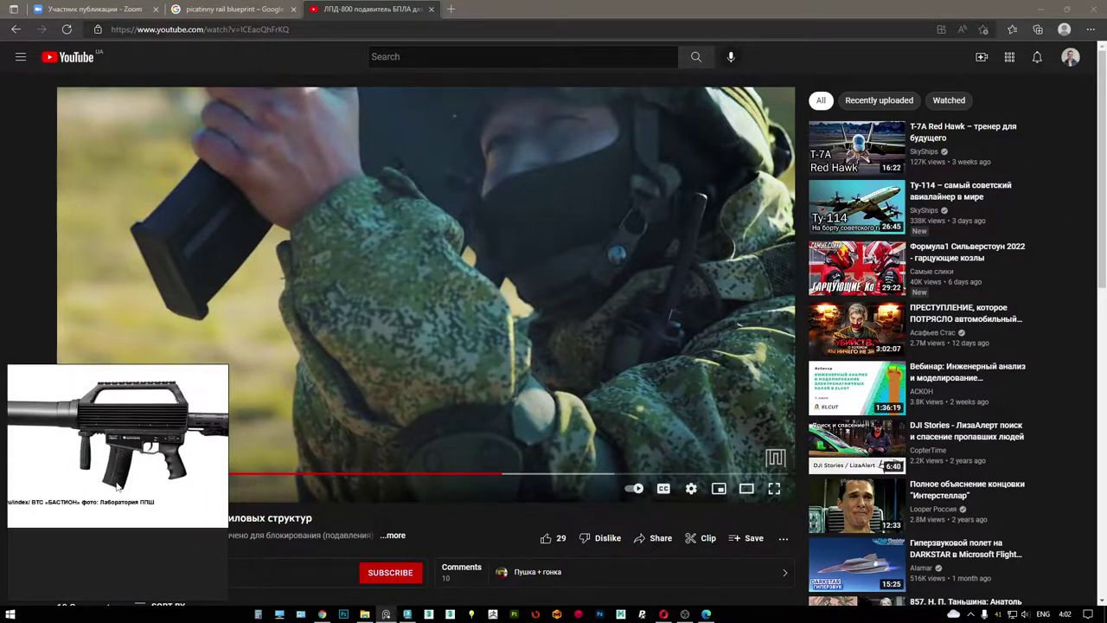
- Capture a region of the video frame with Win+Shift+S
key("shift+super+s")
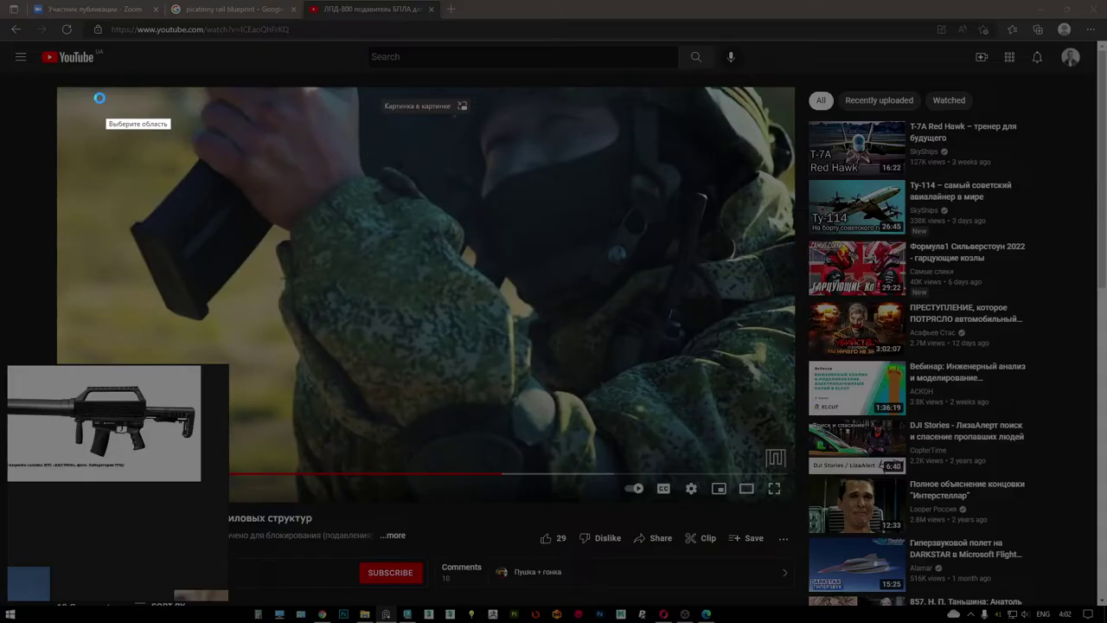
left_click_drag(97, 104, 413, 345)
key("ctrl+c")
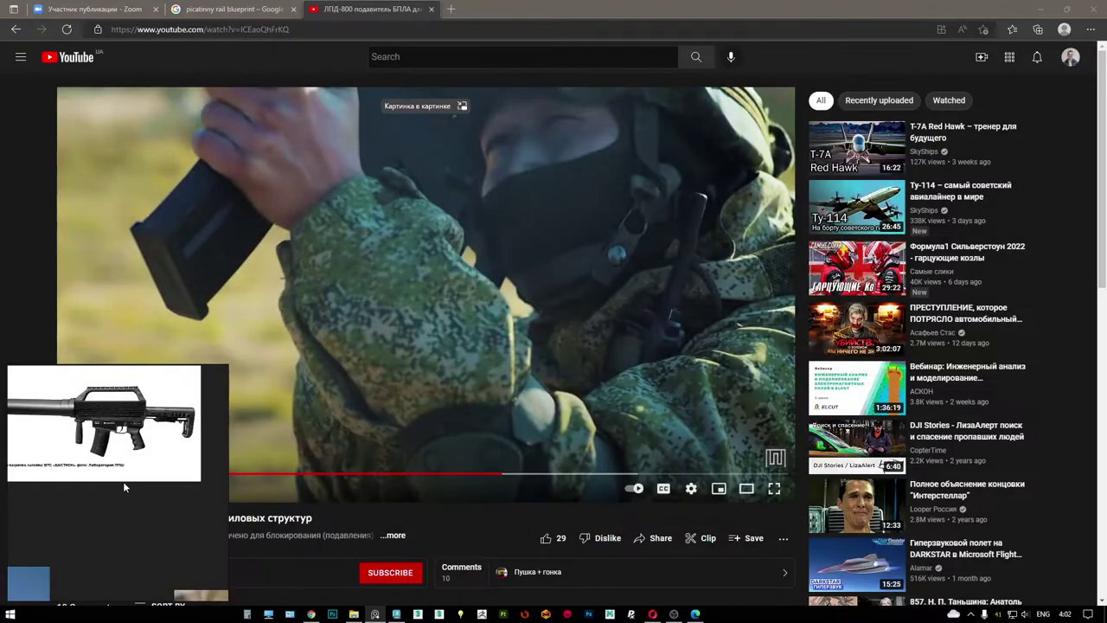
key("ctrl+v")
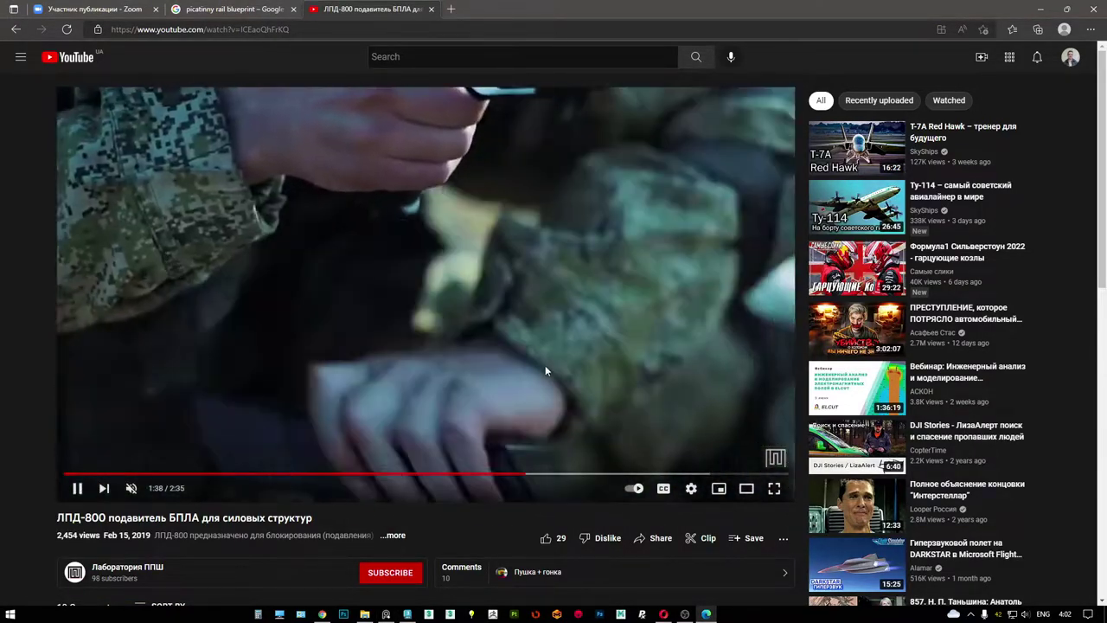
- Play and pause the video so it stops at 1:51 on the grip close-up
left_click(545, 368)
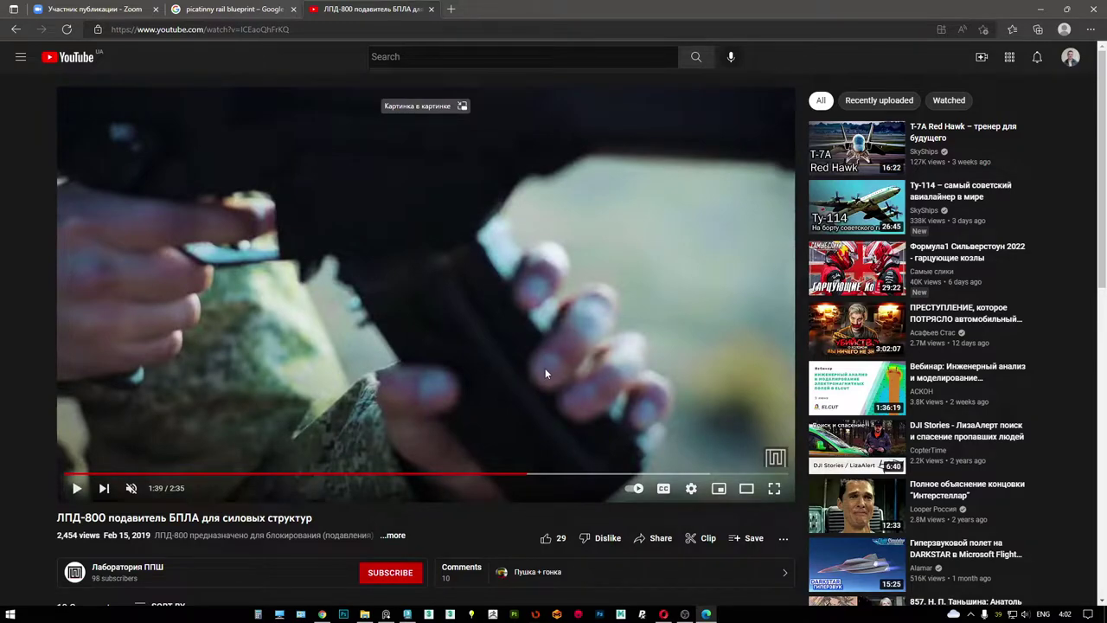
left_click(545, 374)
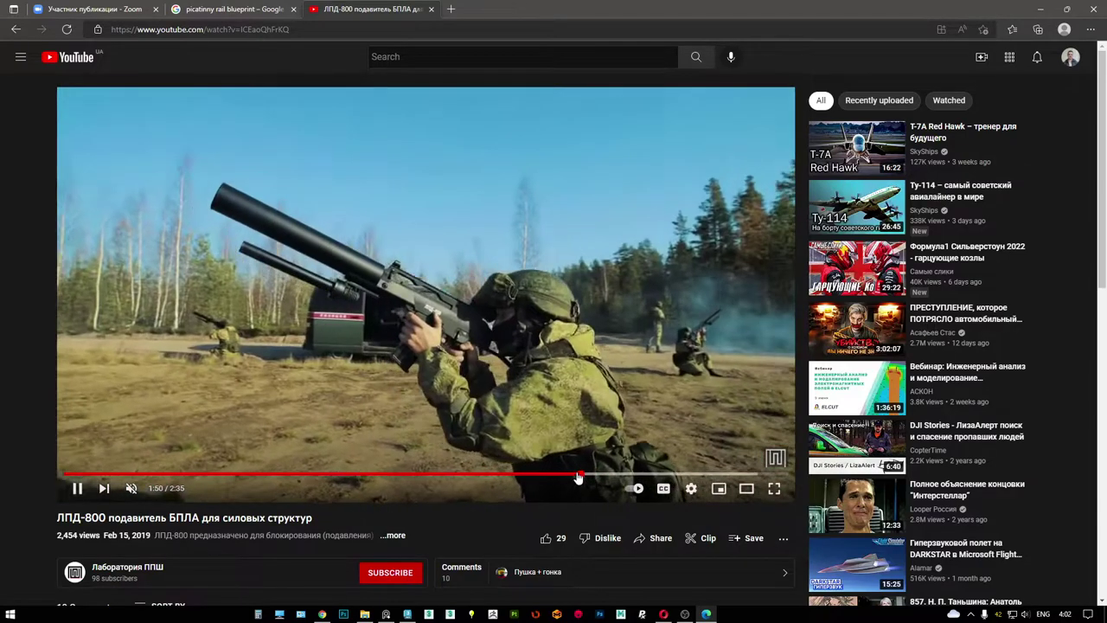
left_click(602, 391)
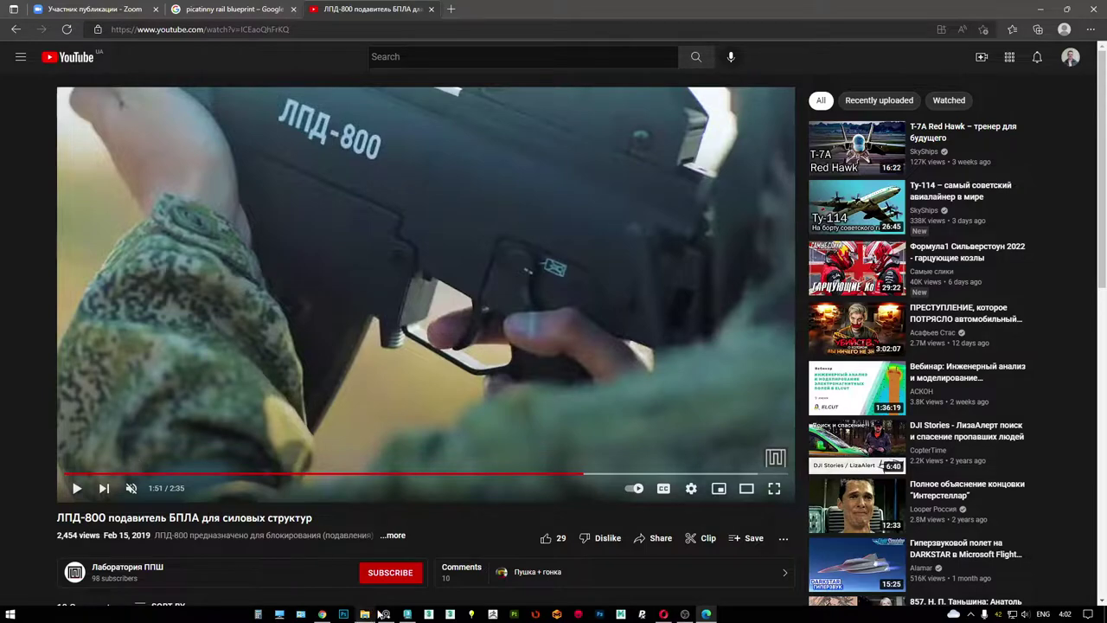
left_click(386, 614)
- Bring up the rifle reference image window and zoom through its photos
left_click(120, 468)
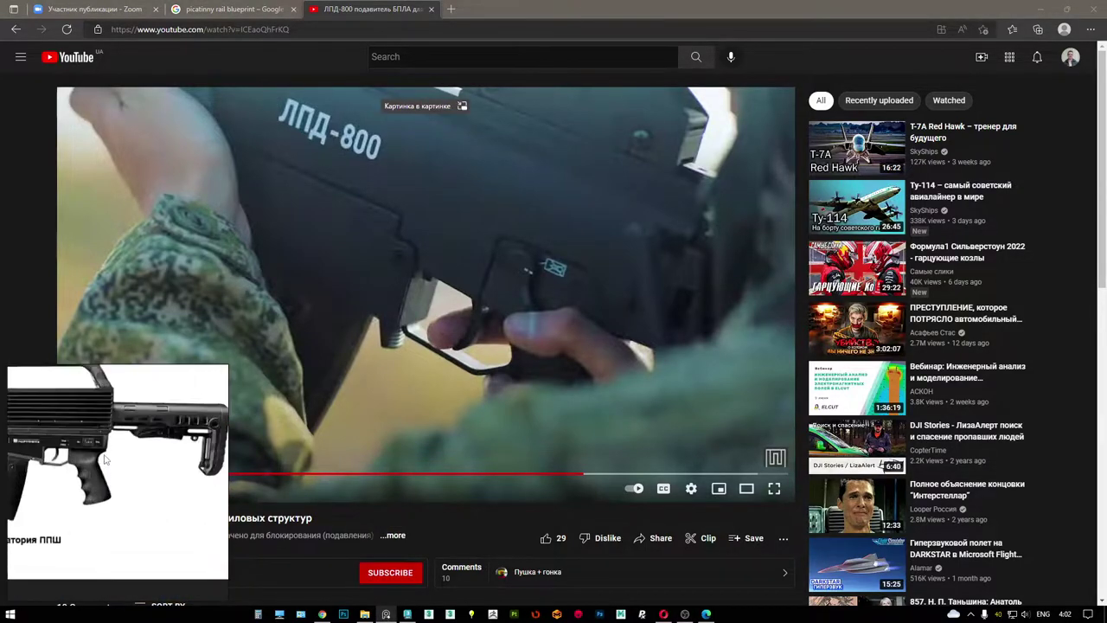
scroll(157, 475, "up", 5)
scroll(157, 475, "down", 2)
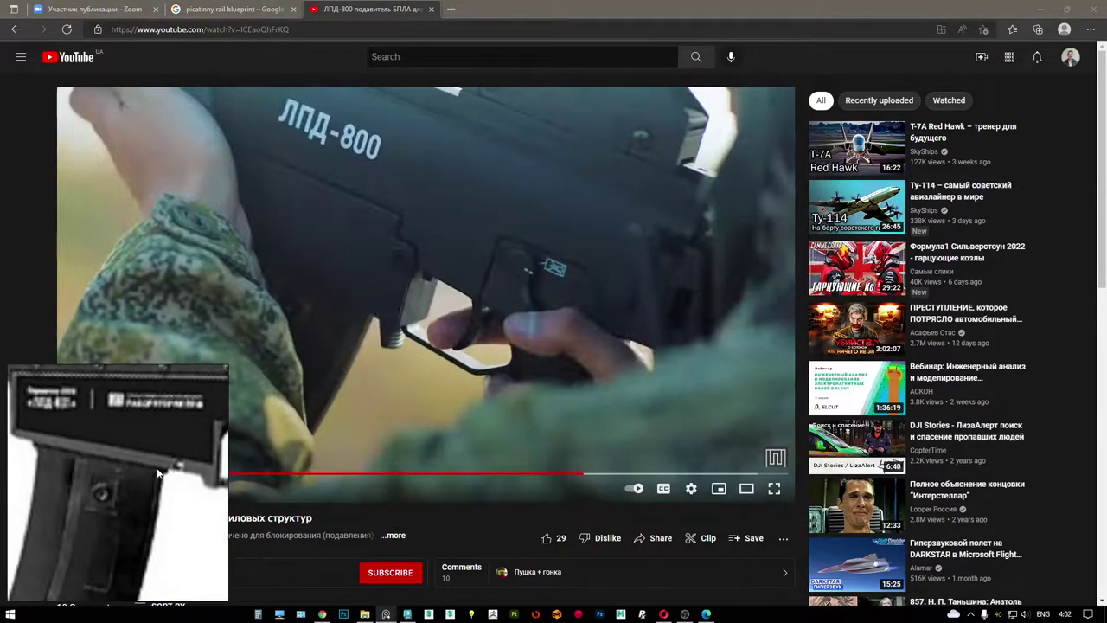
scroll(130, 458, "down", 3)
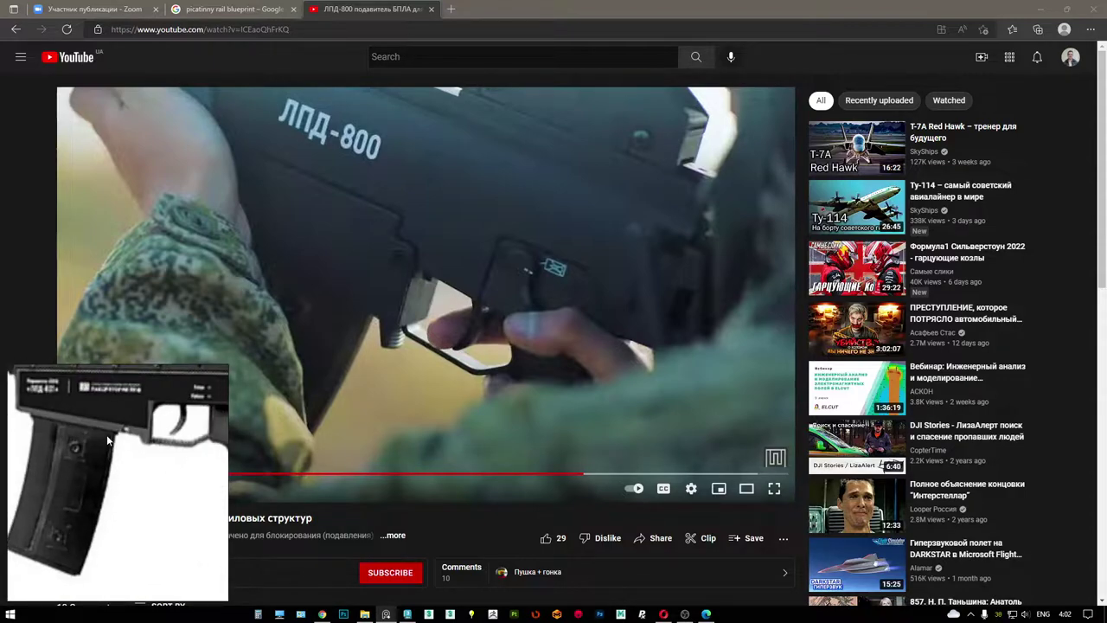
scroll(108, 441, "down", 5)
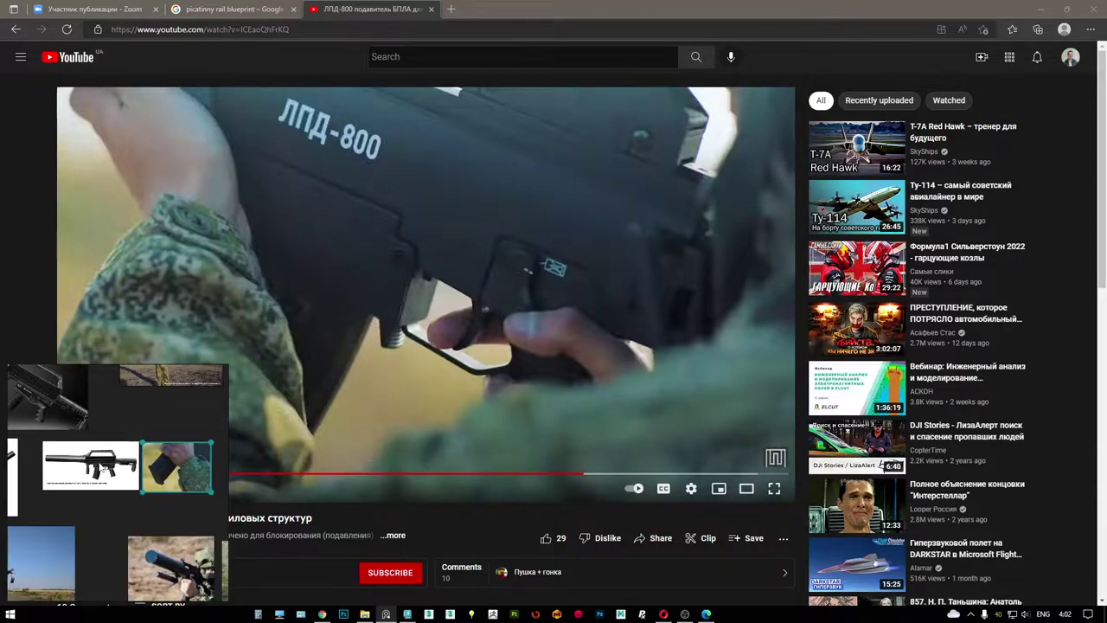
scroll(172, 511, "up", 4)
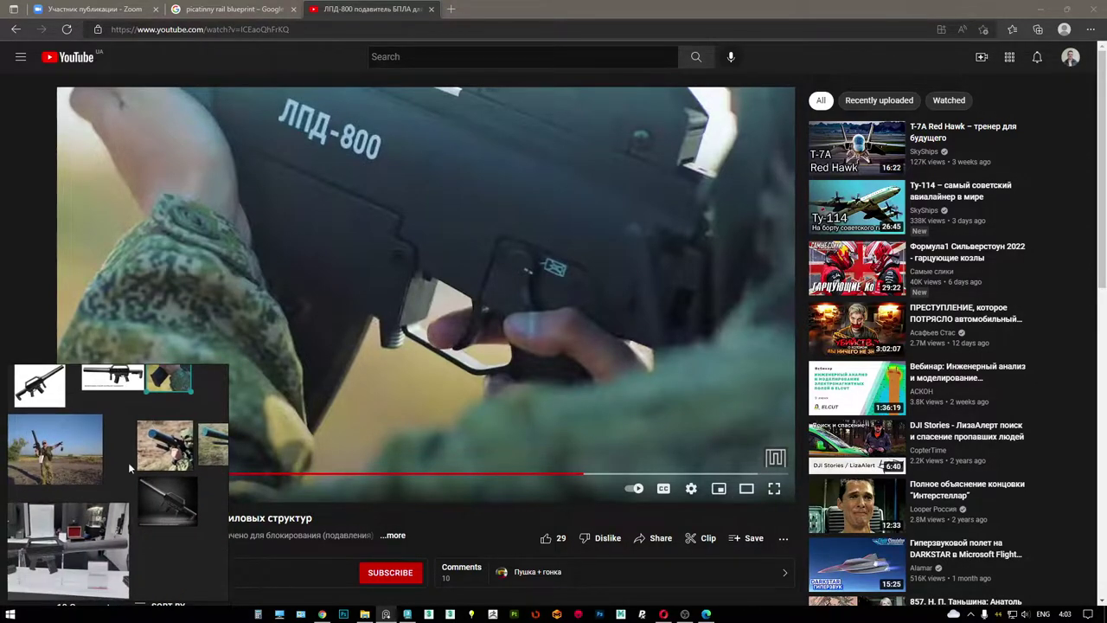
scroll(173, 512, "down", 5)
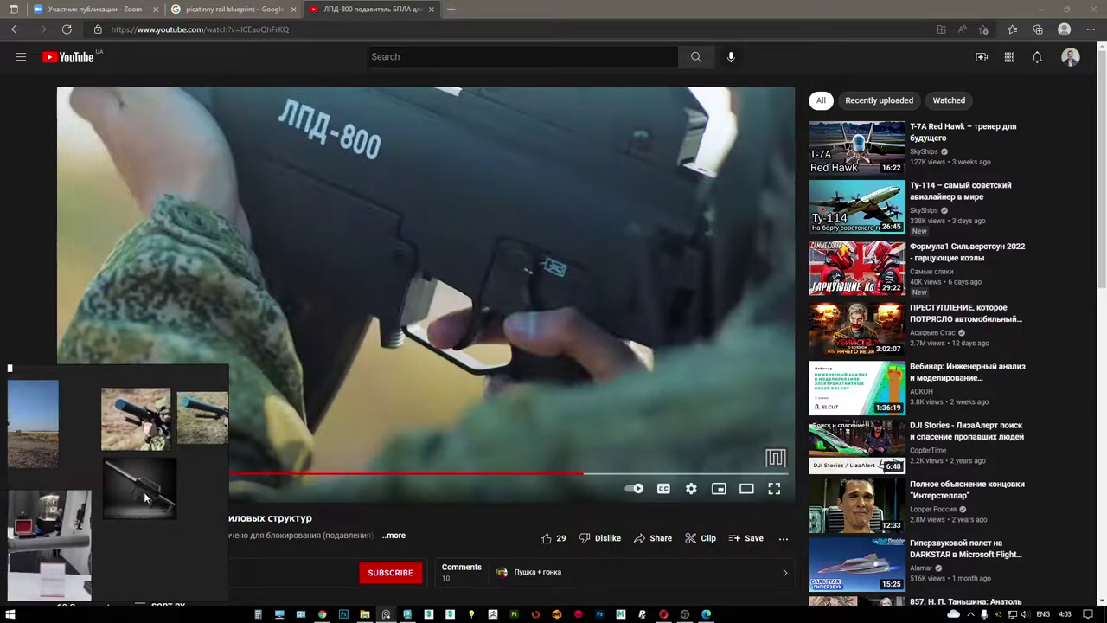
scroll(93, 535, "up", 4)
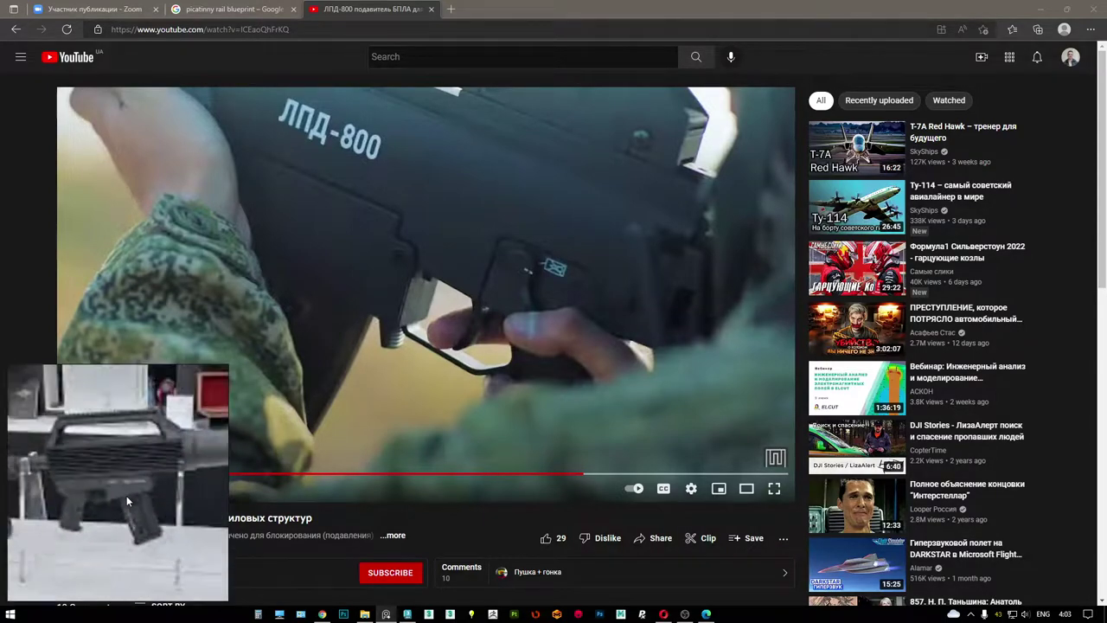
scroll(166, 585, "down", 4)
scroll(169, 506, "up", 5)
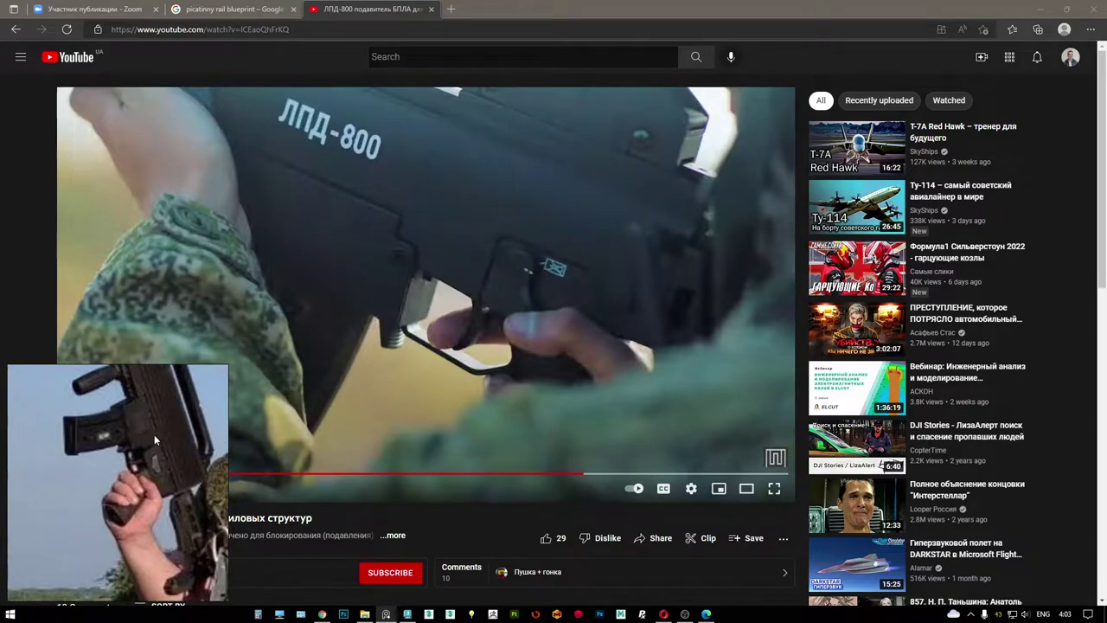
scroll(155, 441, "down", 3)
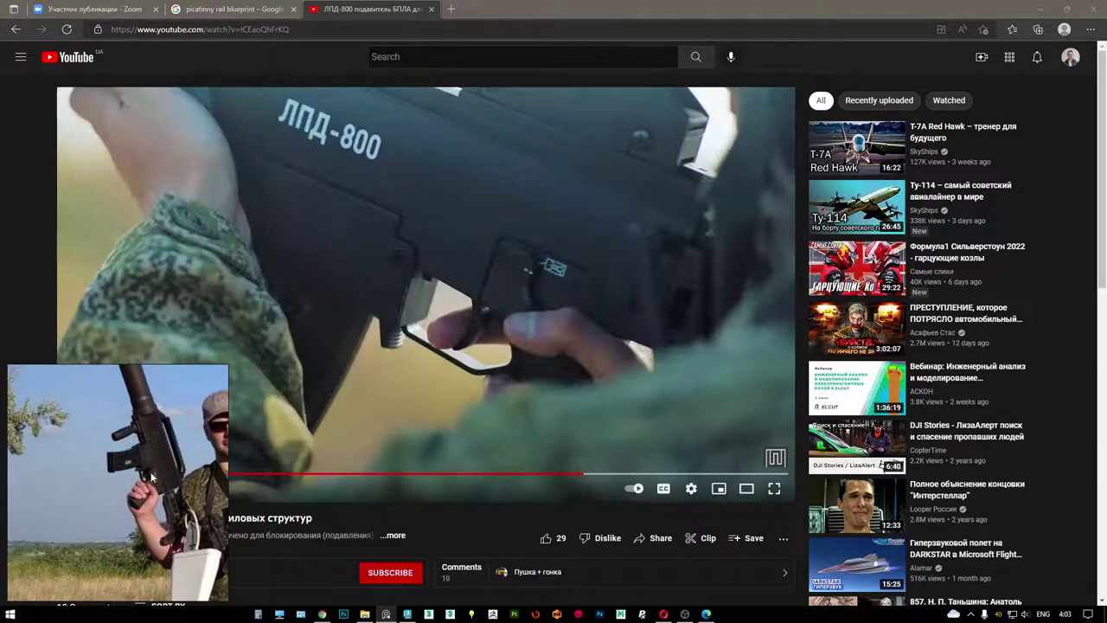
scroll(152, 476, "up", 2)
scroll(121, 545, "up", 3)
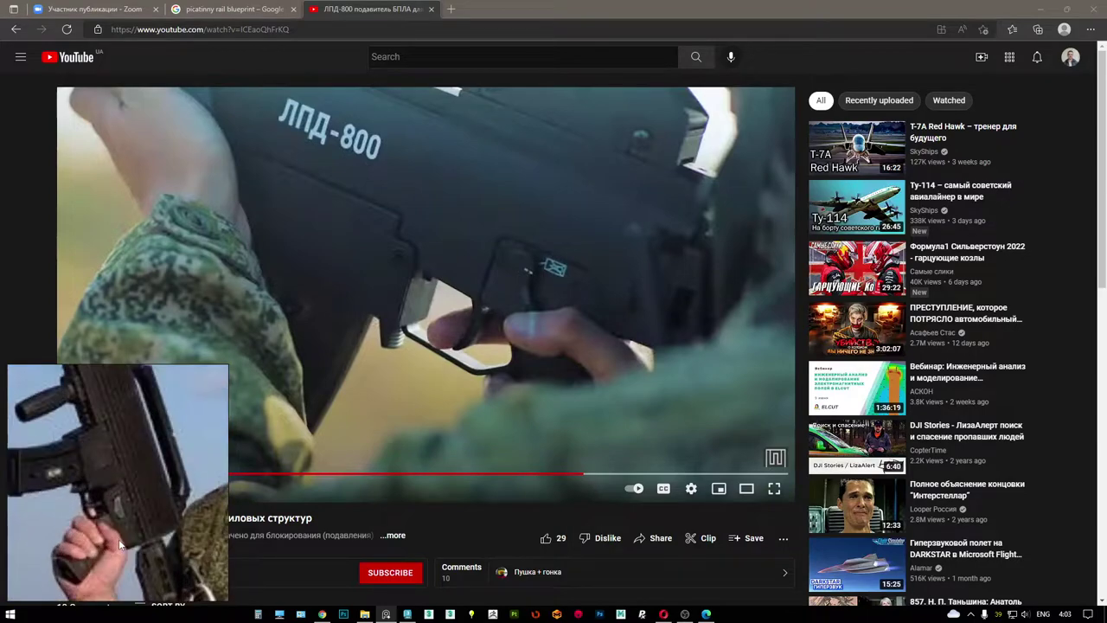
scroll(121, 543, "down", 5)
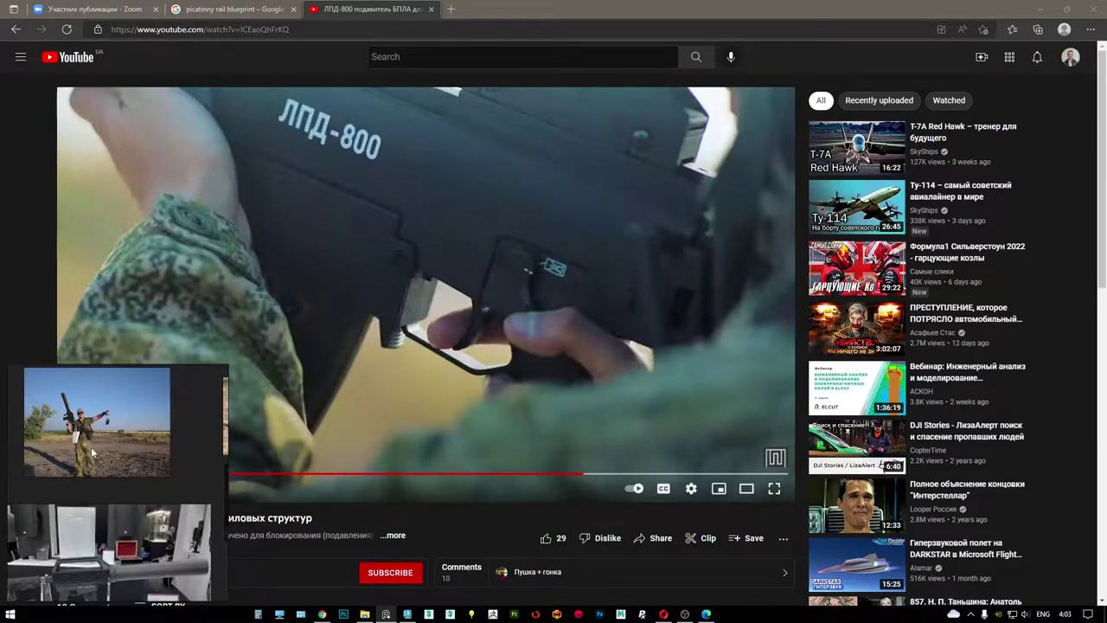
scroll(93, 451, "down", 2)
scroll(108, 484, "up", 6)
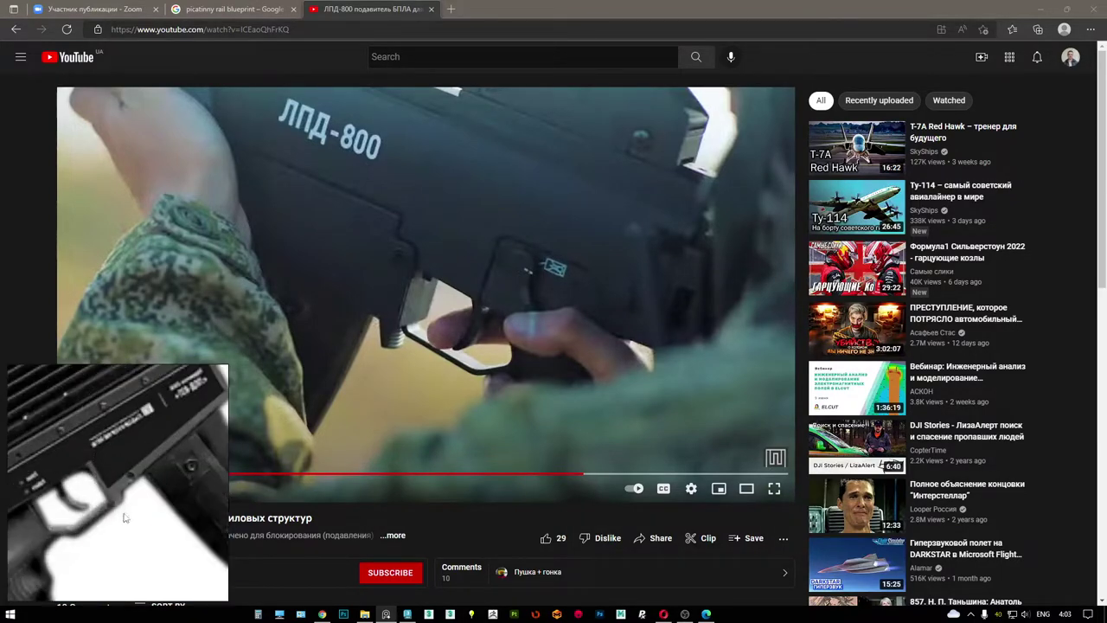
scroll(124, 518, "down", 4)
scroll(111, 523, "up", 4)
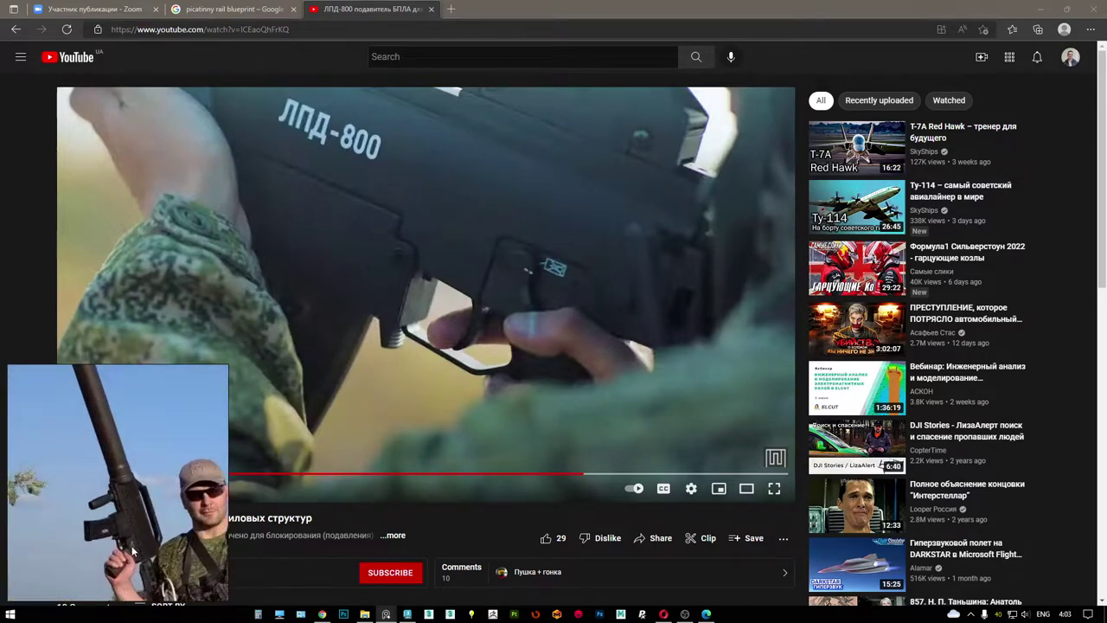
scroll(124, 549, "up", 3)
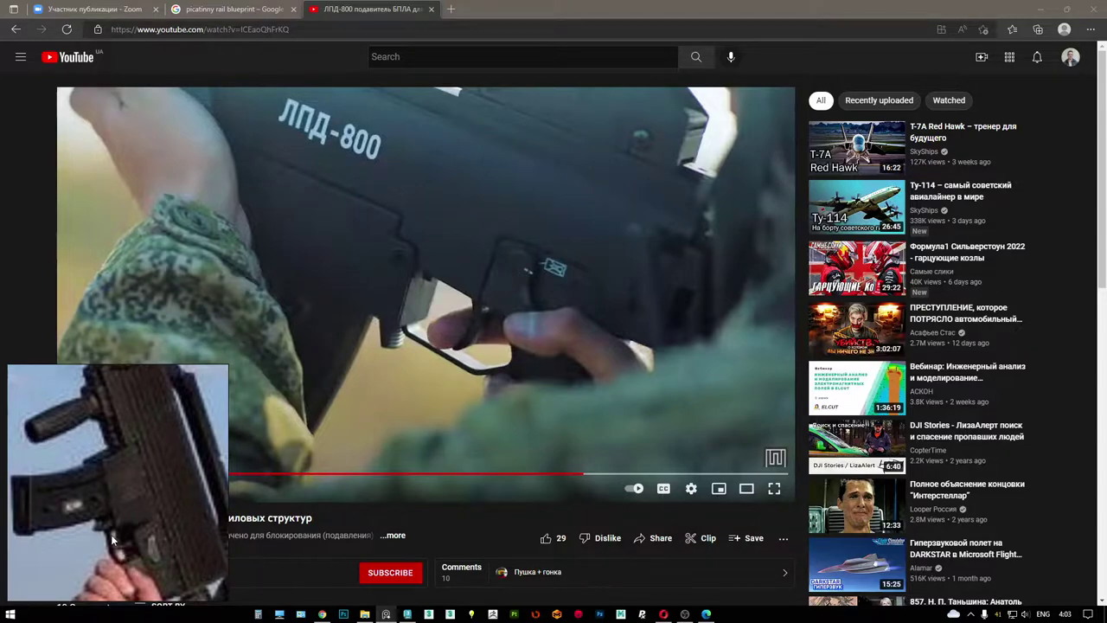
scroll(112, 540, "down", 4)
scroll(163, 480, "up", 4)
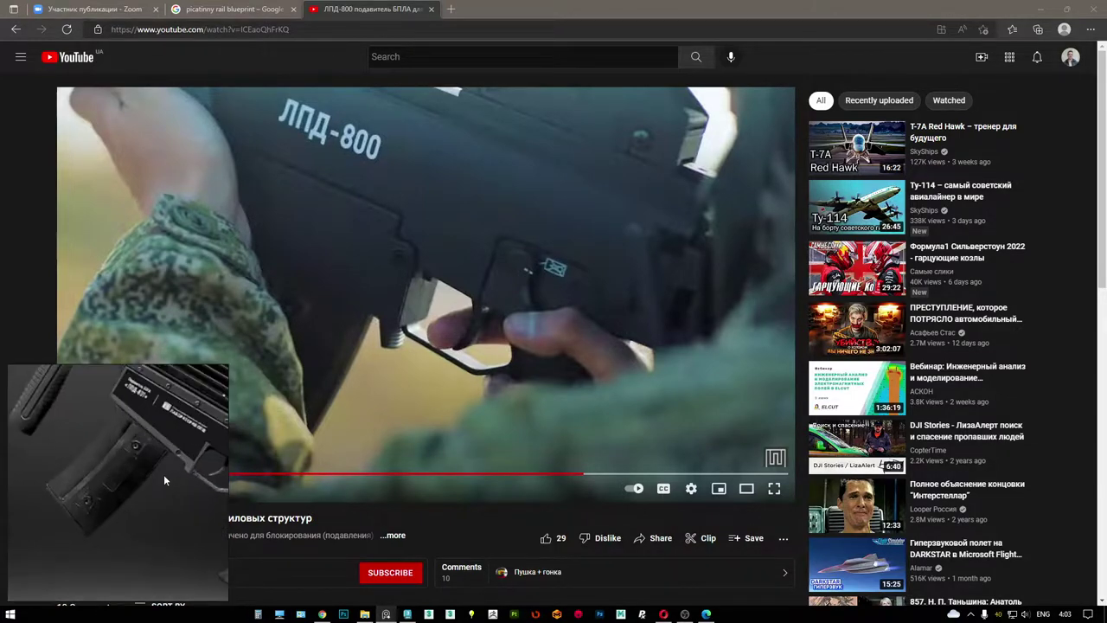
scroll(164, 476, "up", 2)
- Pan and zoom the reference image onto the trigger guard, pistol grip and selector switch
left_click_drag(167, 474, 116, 474)
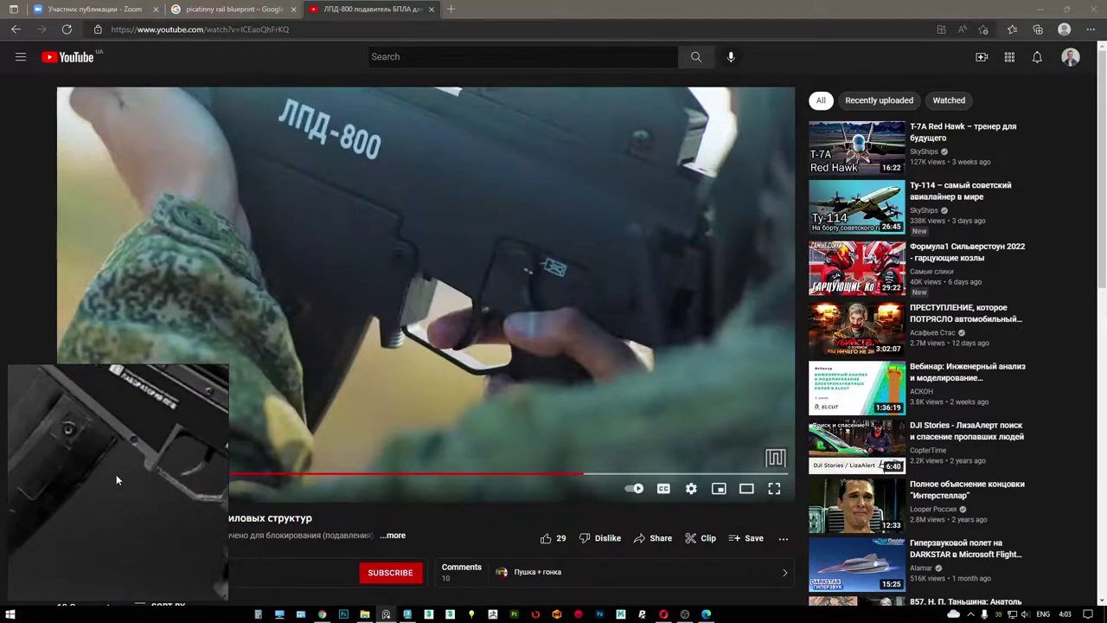
scroll(116, 468, "down", 4)
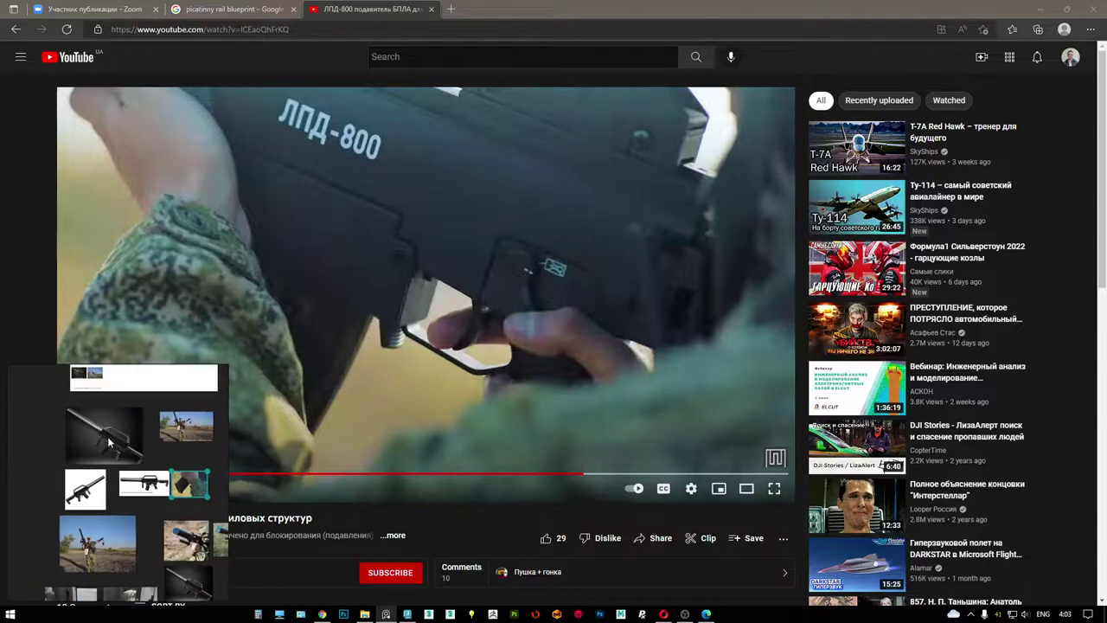
scroll(98, 484, "up", 3)
scroll(136, 450, "up", 5)
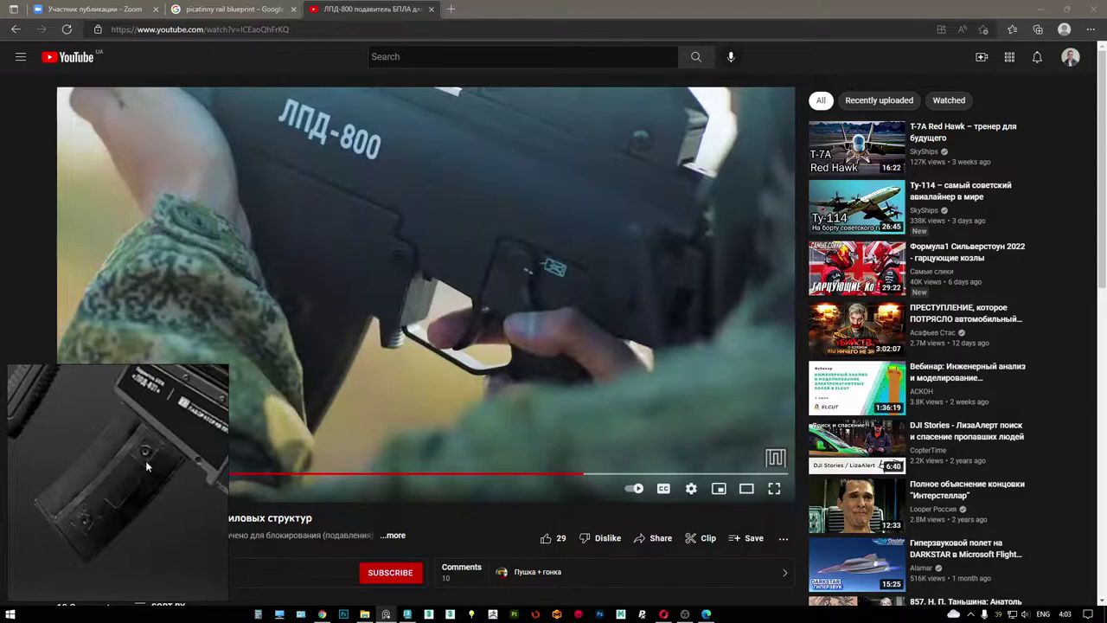
scroll(131, 498, "down", 4)
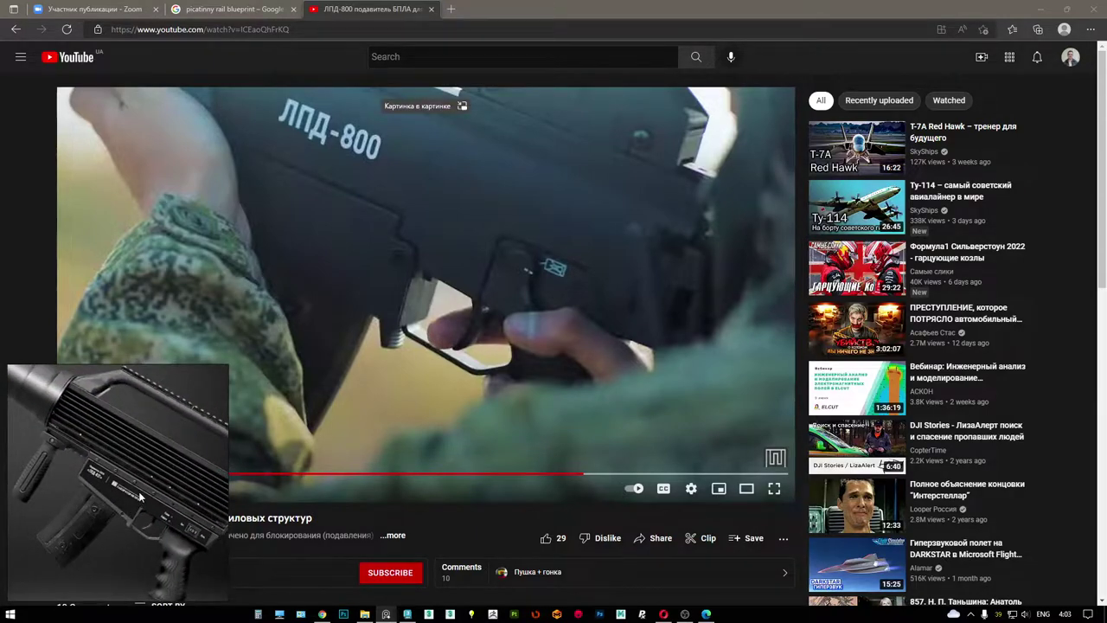
scroll(142, 489, "up", 3)
scroll(181, 504, "up", 2)
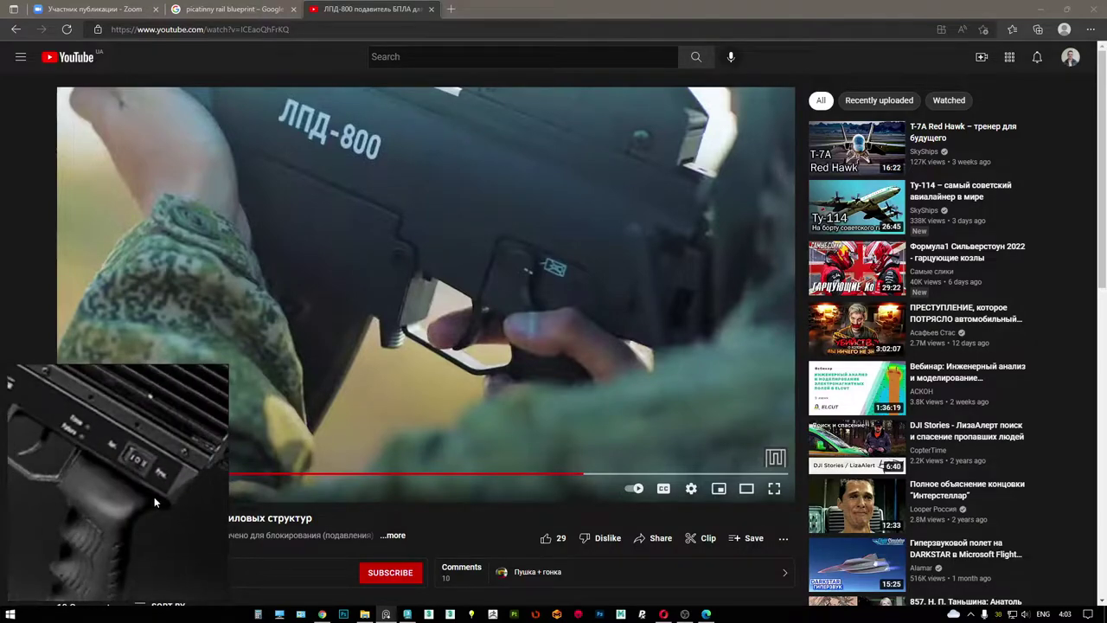
left_click_drag(155, 499, 141, 499)
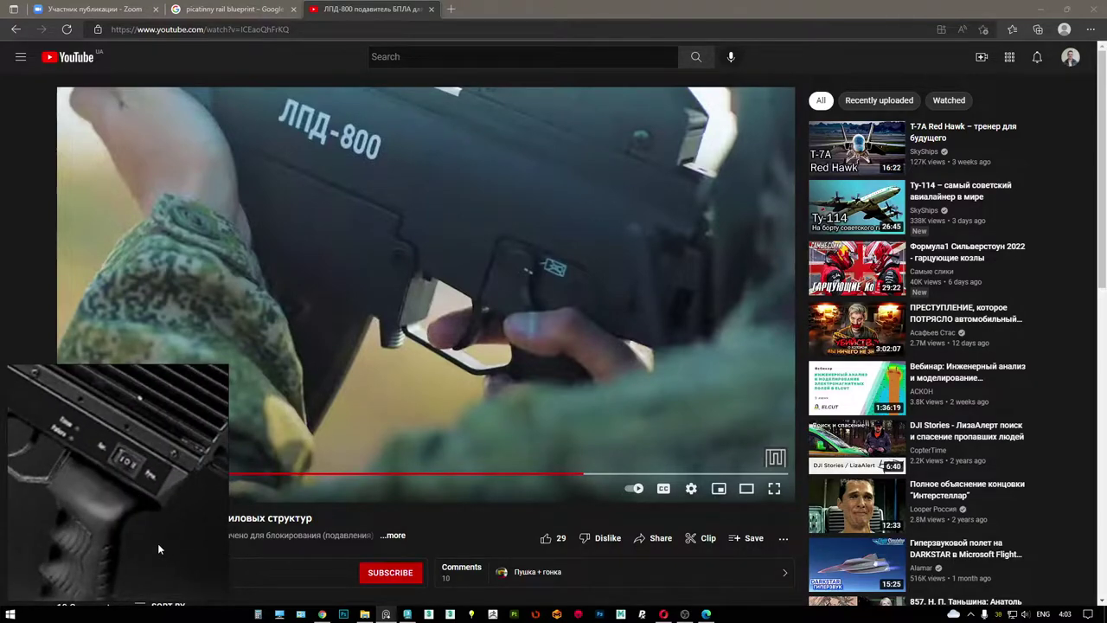
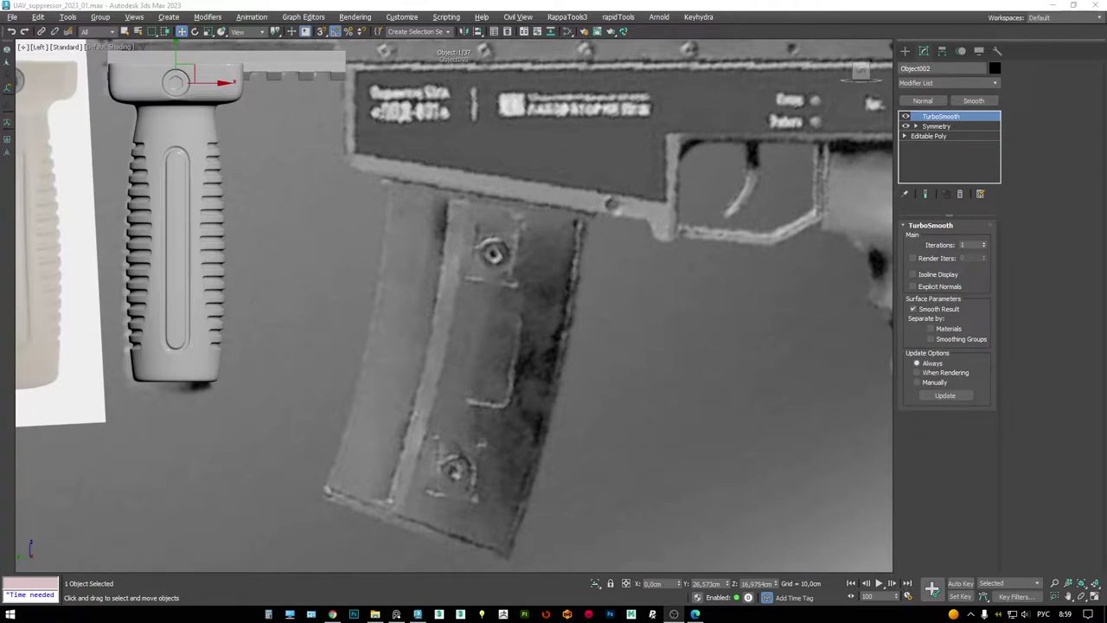
- Create a new box beside the magazine in the reference image
scroll(749, 439, "down", 2)
scroll(509, 211, "down", 3)
scroll(484, 251, "up", 3)
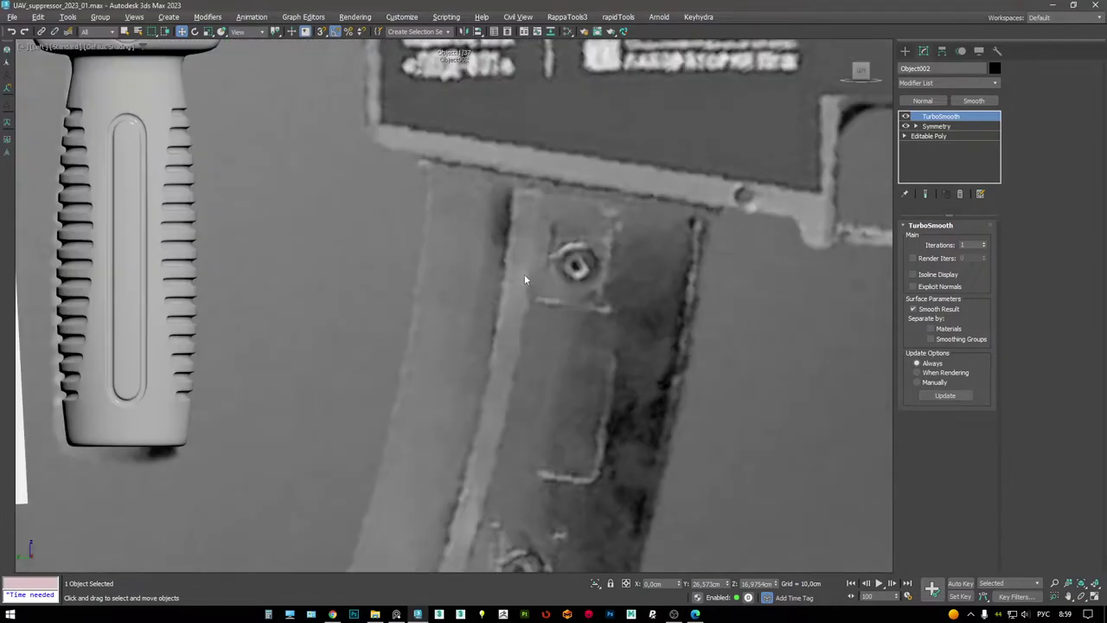
scroll(510, 233, "down", 3)
right_click(597, 259)
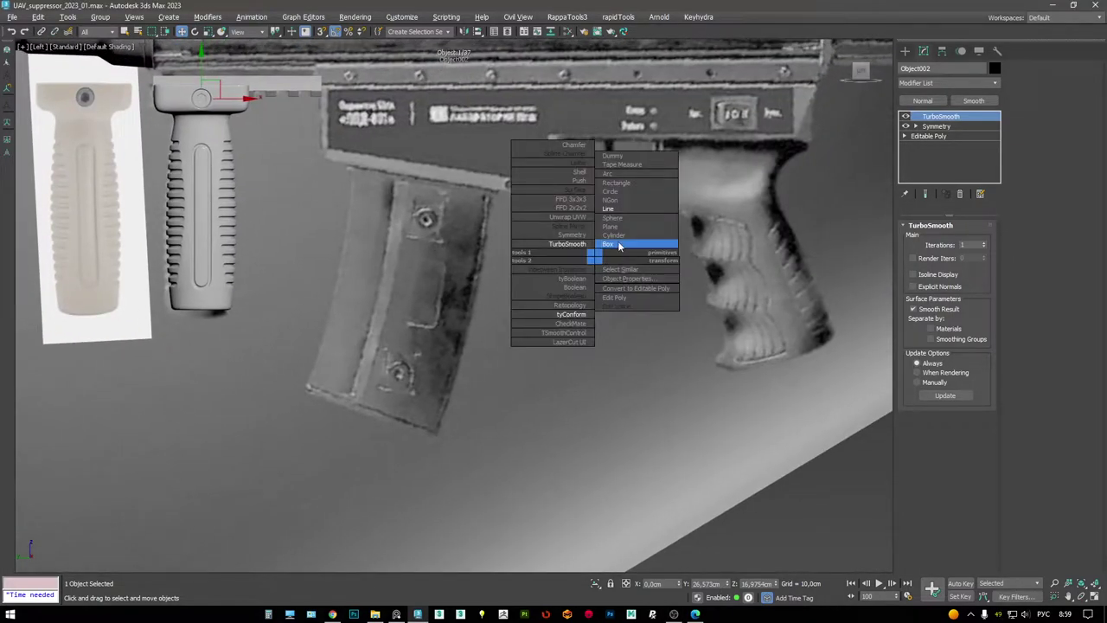
key("Escape")
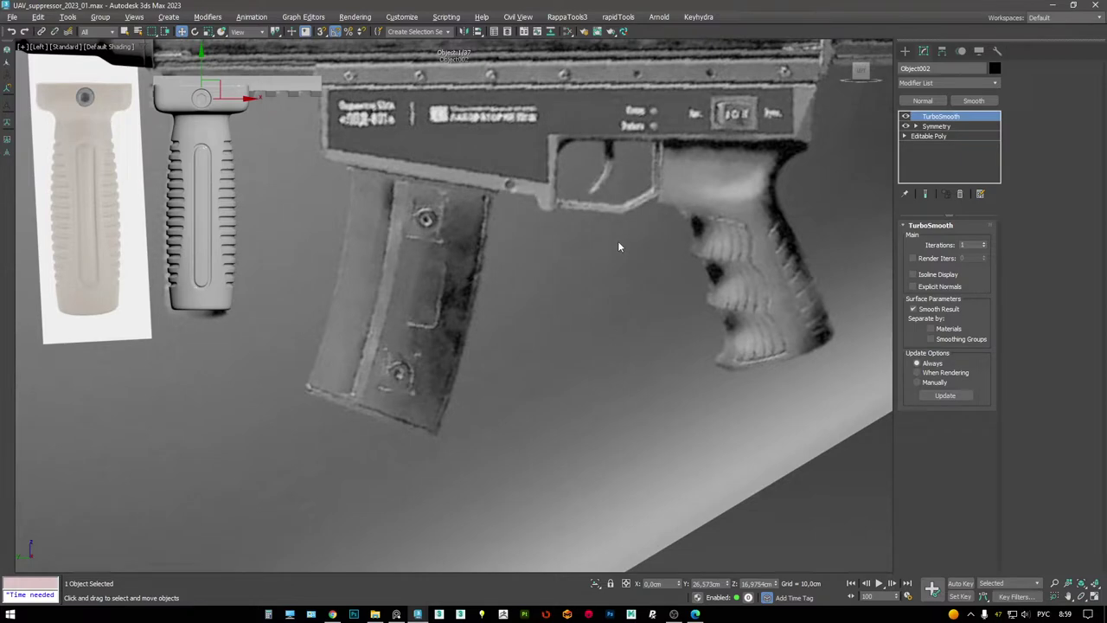
right_click(619, 246)
left_click(645, 231)
left_click_drag(573, 204, 715, 459)
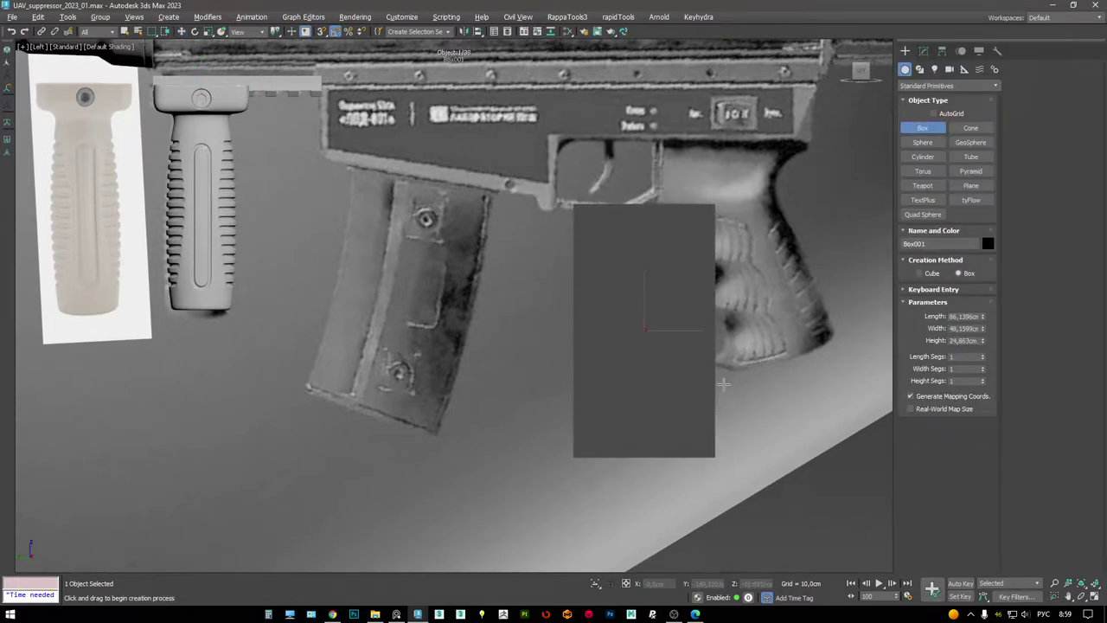
left_click(725, 424)
- Move the box over the magazine, make it see-through, and tilt it about 9°
key("w")
left_click_drag(650, 315, 432, 289)
key("alt+x")
middle_click_drag(432, 289, 450, 315)
key("e")
left_click_drag(469, 287, 435, 314)
key("w")
- Rotate the box about 90° on its local X axis so it lies edge-on
scroll(435, 314, "up", 4)
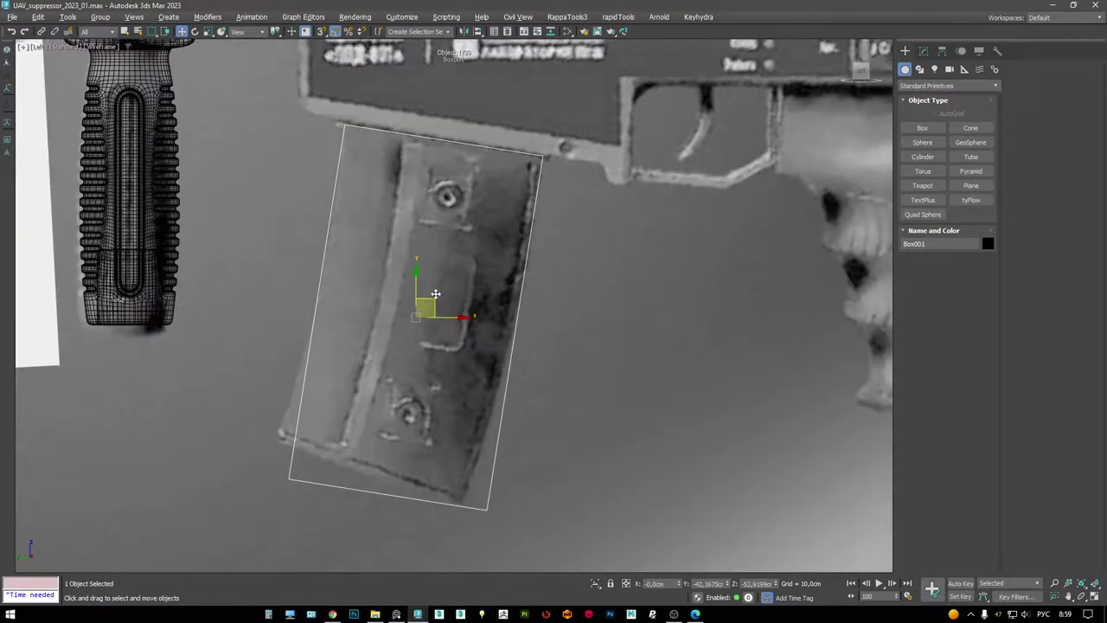
left_click(923, 50)
mouse_move(982, 252)
left_mouse_down()
mouse_move(983, 294)
mouse_move(982, 269)
left_mouse_up()
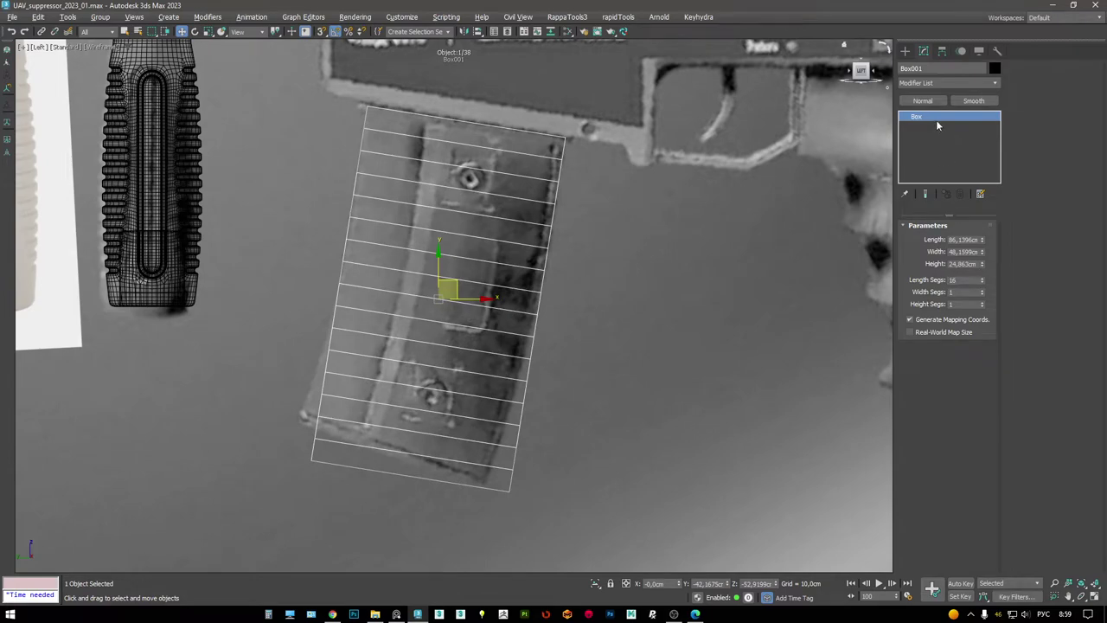
middle_click_drag(579, 174, 575, 187)
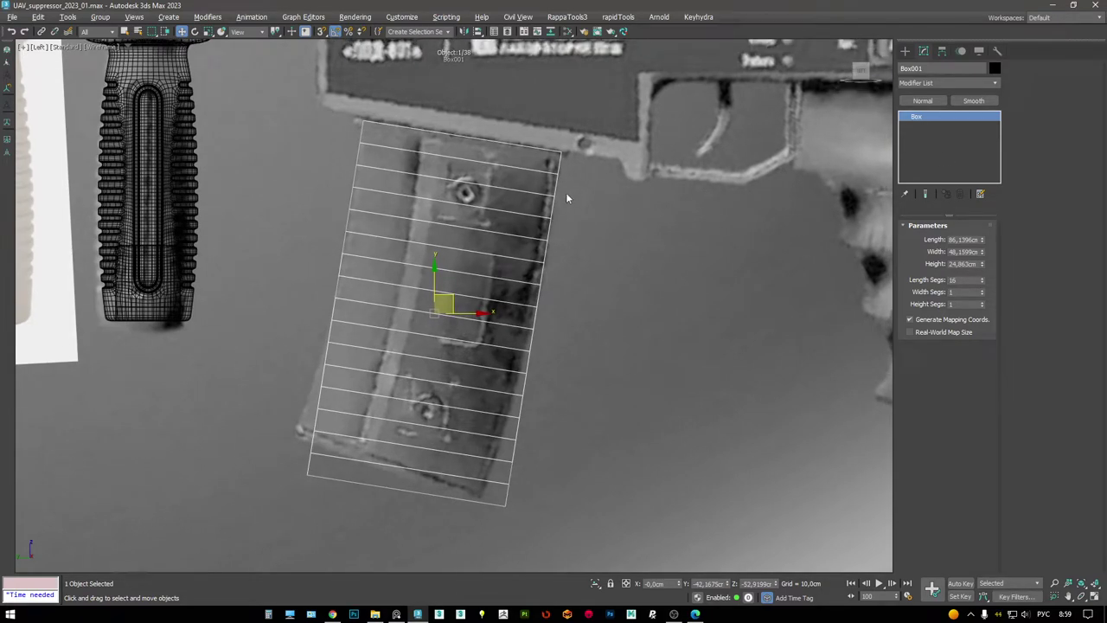
key("e")
mouse_move(436, 285)
left_mouse_down()
mouse_move(441, 251)
mouse_move(439, 320)
mouse_move(437, 288)
left_mouse_up()
right_click(483, 282)
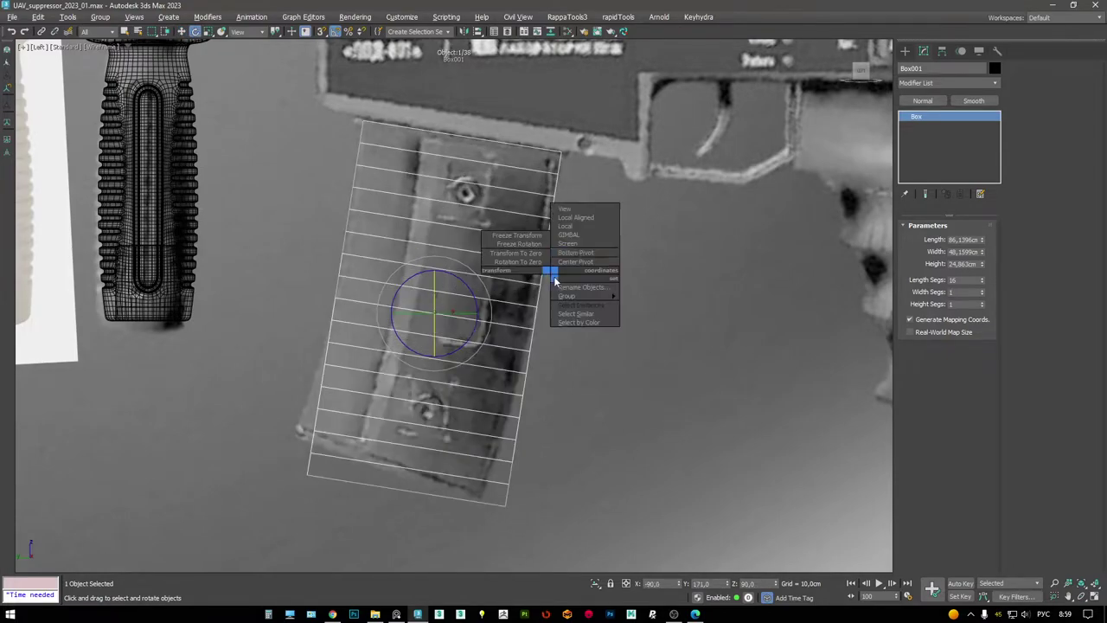
left_click(579, 232)
left_click_drag(436, 289, 206, 355)
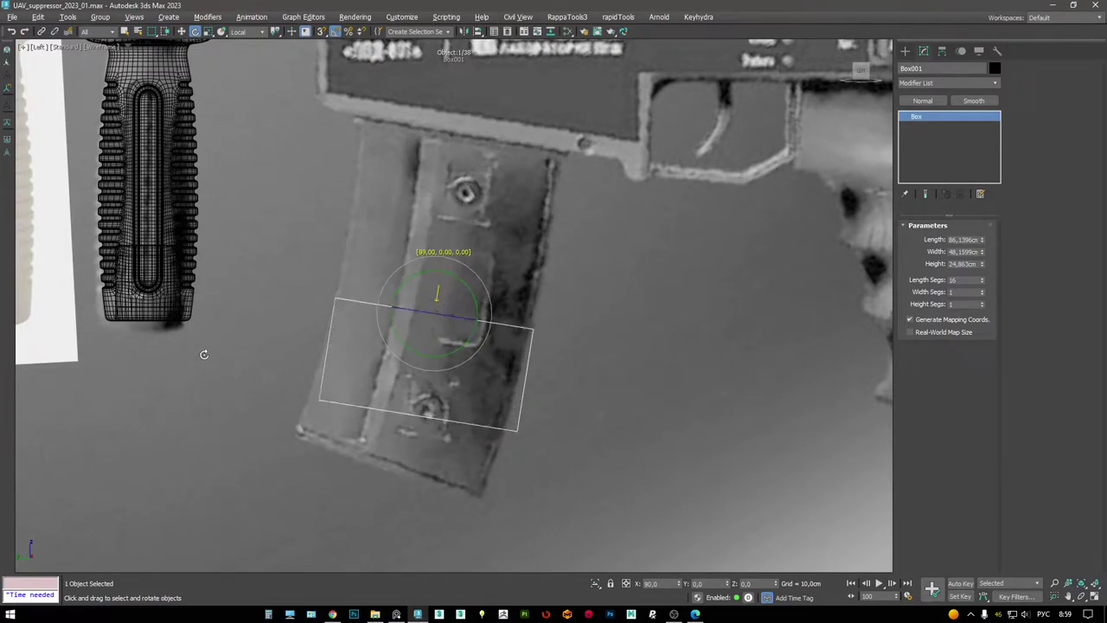
- Move the box to the magazine's top edge, set height about 87 cm and 1 length segment
key("w")
left_click_drag(449, 296, 477, 116)
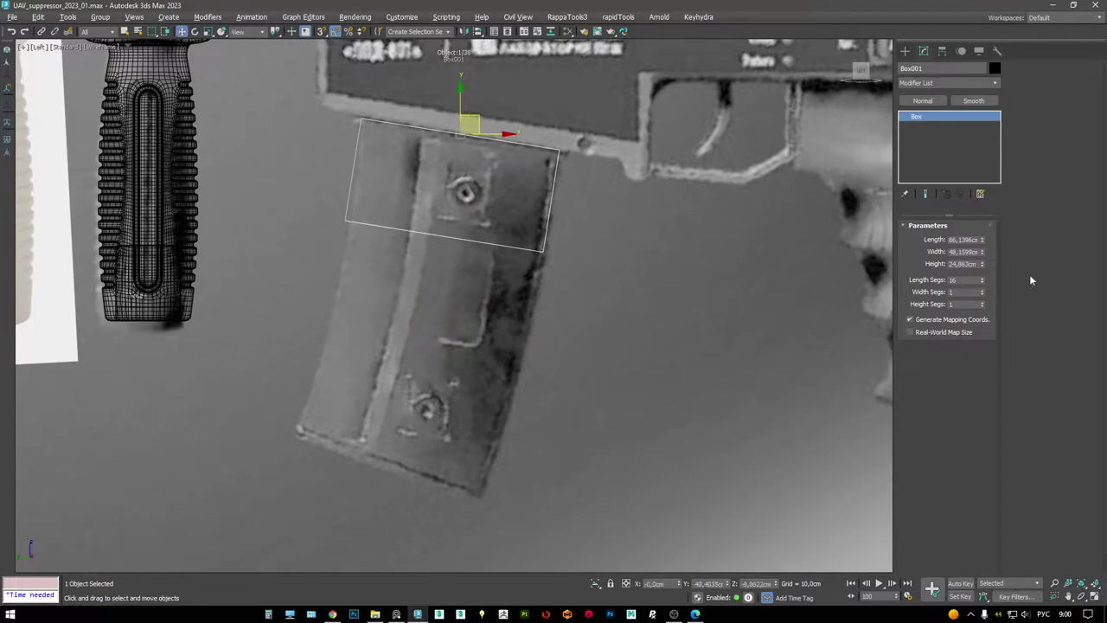
left_click_drag(982, 262, 967, 122)
left_click_drag(980, 282, 983, 296)
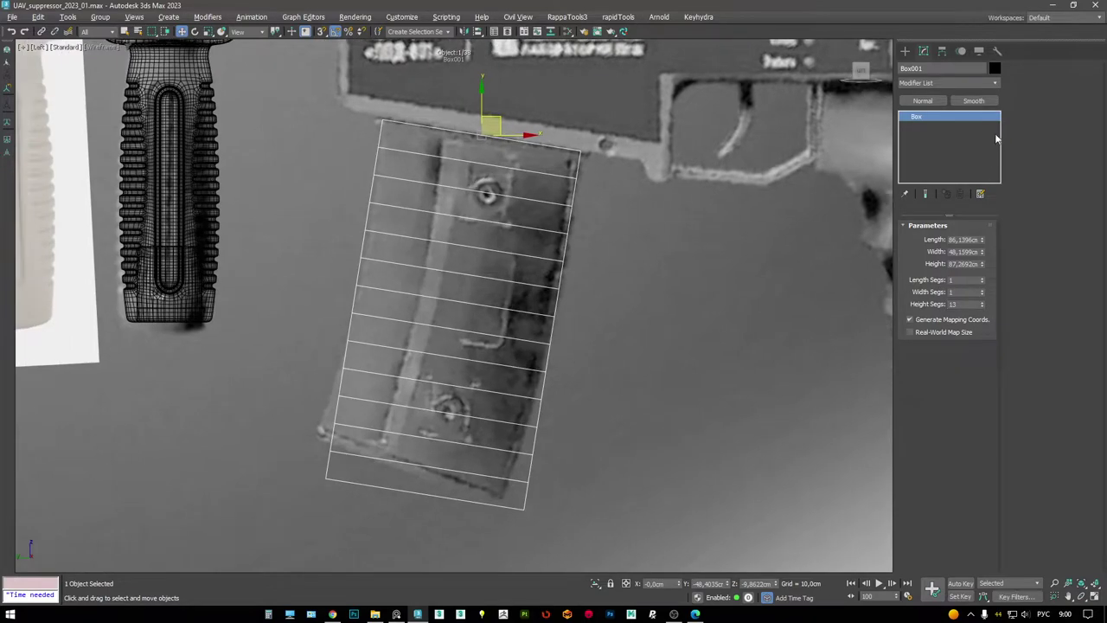
- Add a Bend modifier to the box with a -9° angle
left_click(961, 83)
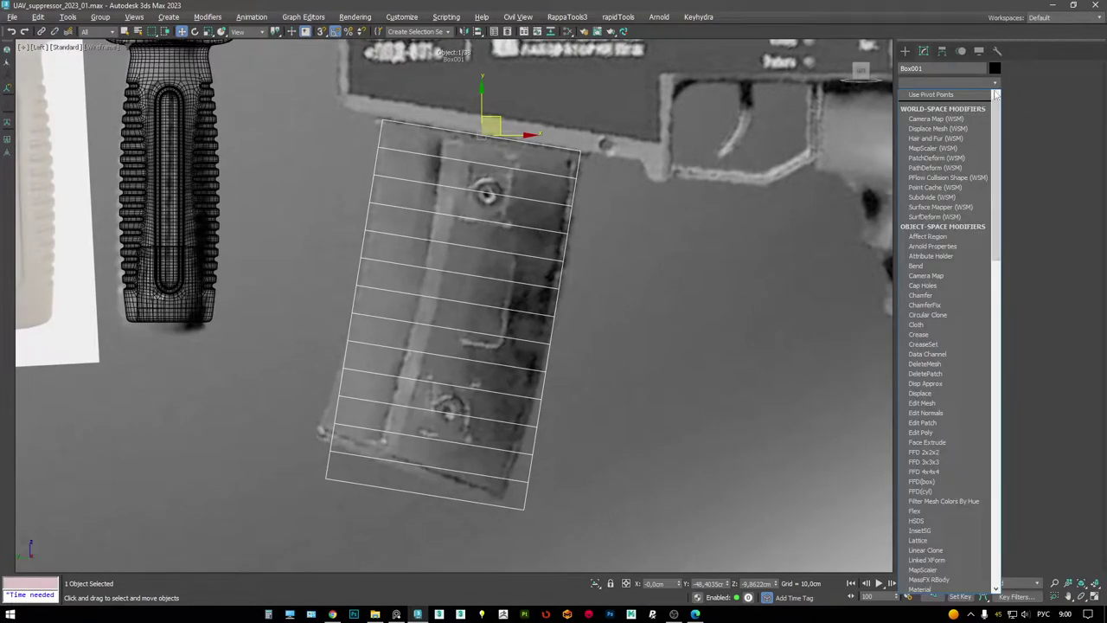
scroll(975, 346, "down", 3)
scroll(976, 392, "up", 1)
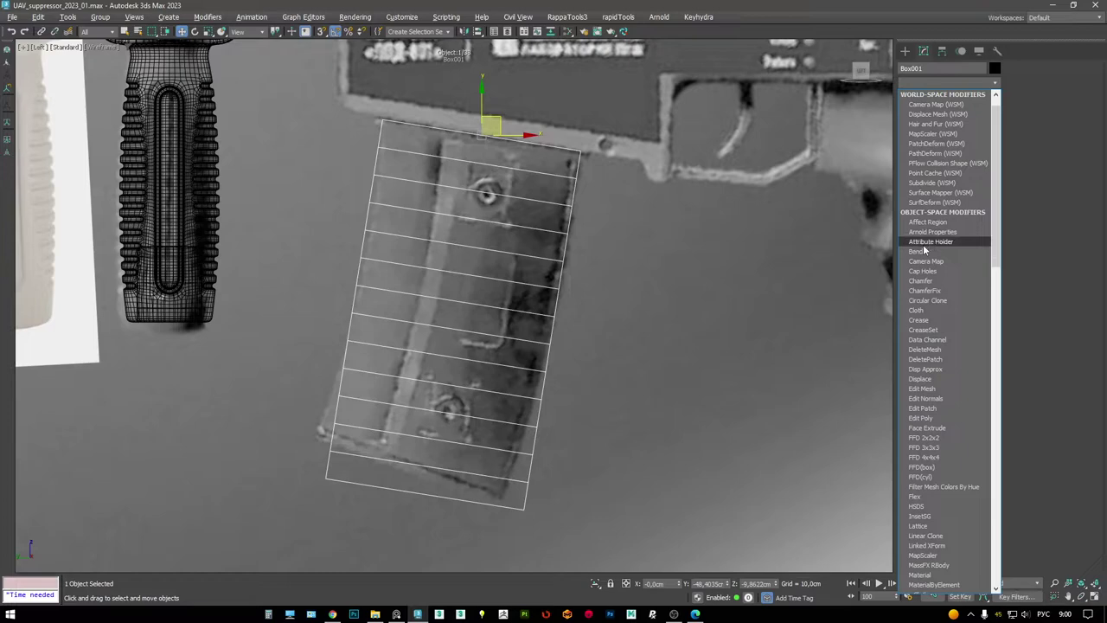
left_click(954, 251)
left_click_drag(977, 248, 983, 257)
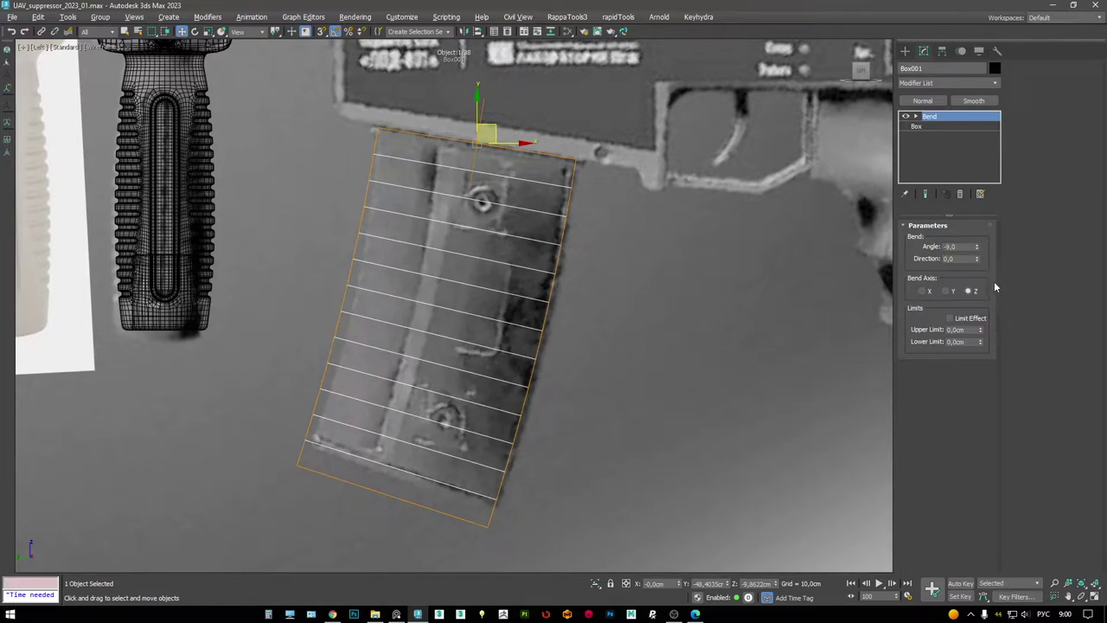
- With Show End Result on, shorten the box height to about 82.9 cm
left_click(917, 126)
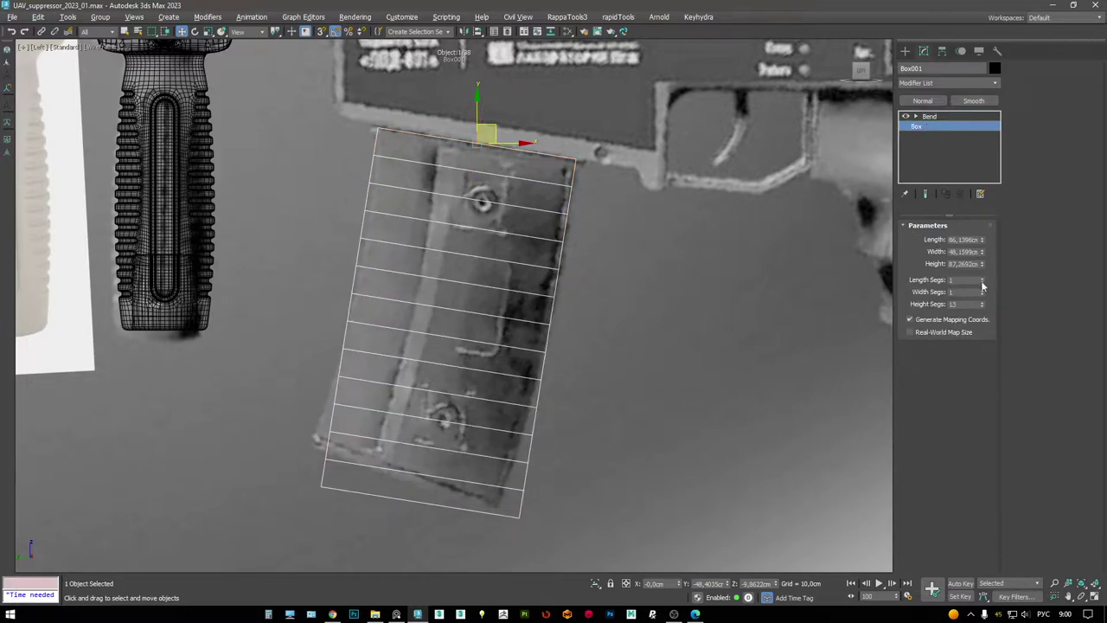
left_click(924, 194)
left_click_drag(982, 263, 980, 265)
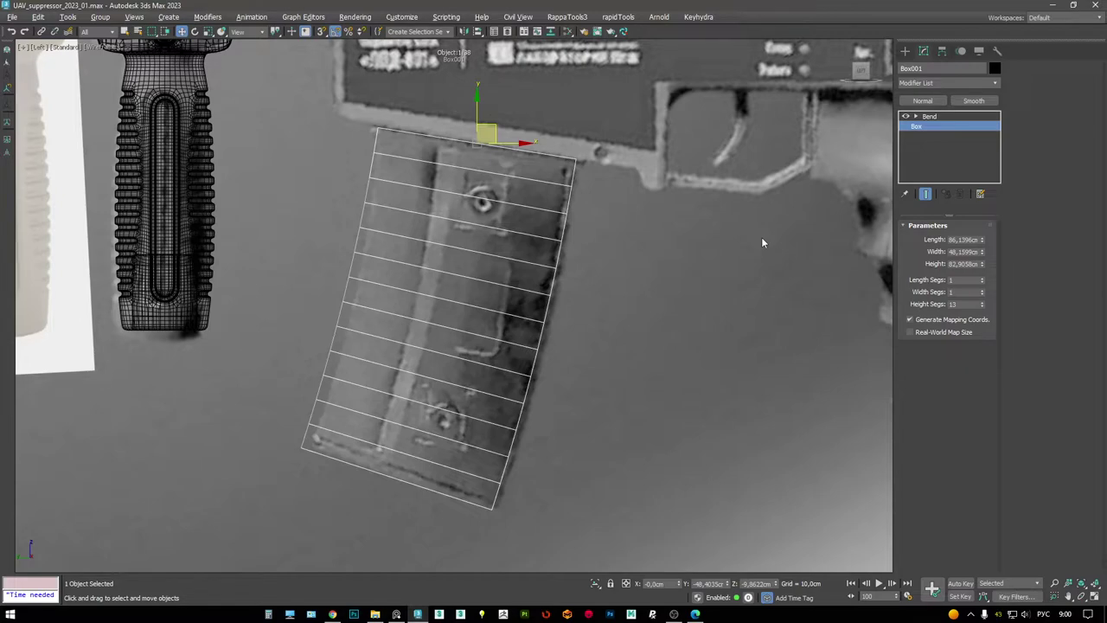
scroll(367, 199, "down", 2)
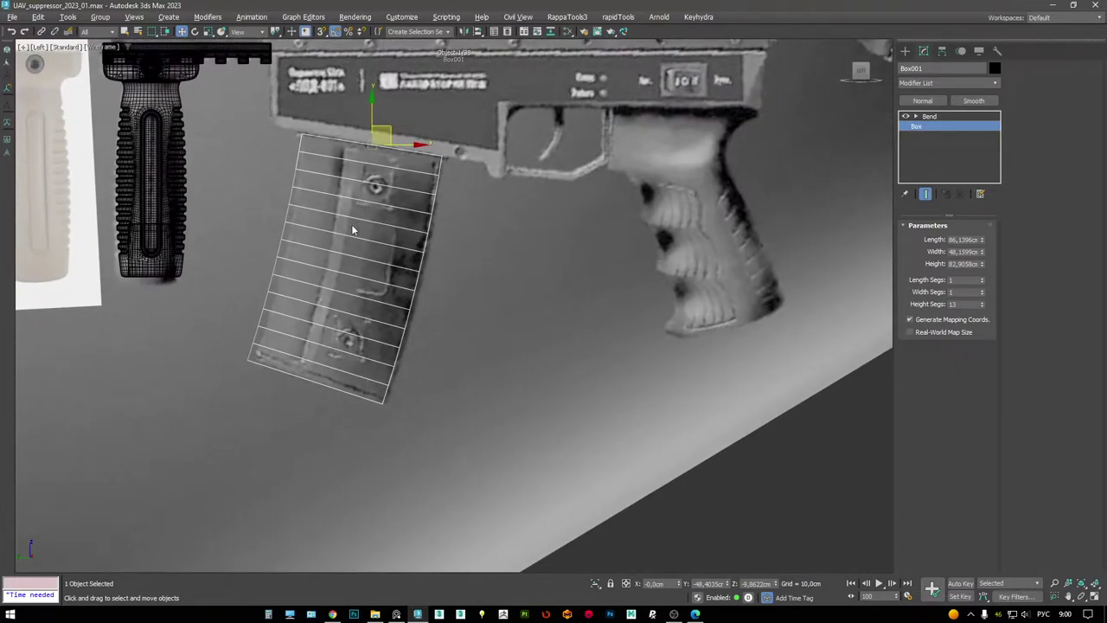
- Clone the bent box as an instance, Box002, and delete its Bend modifier
scroll(333, 189, "up", 3)
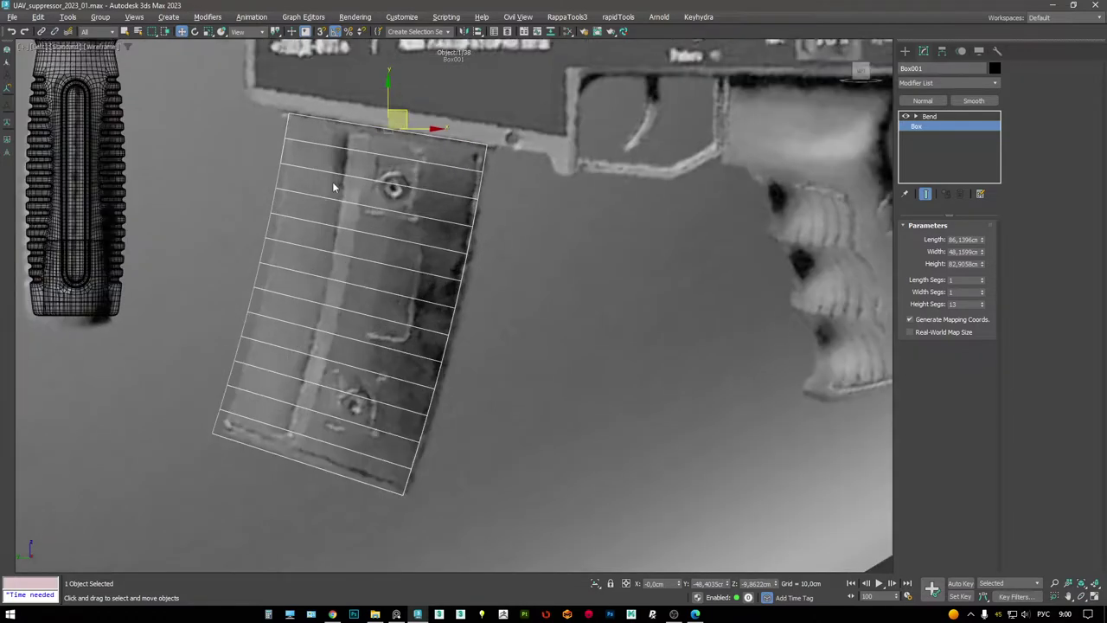
middle_click_drag(334, 176, 340, 156)
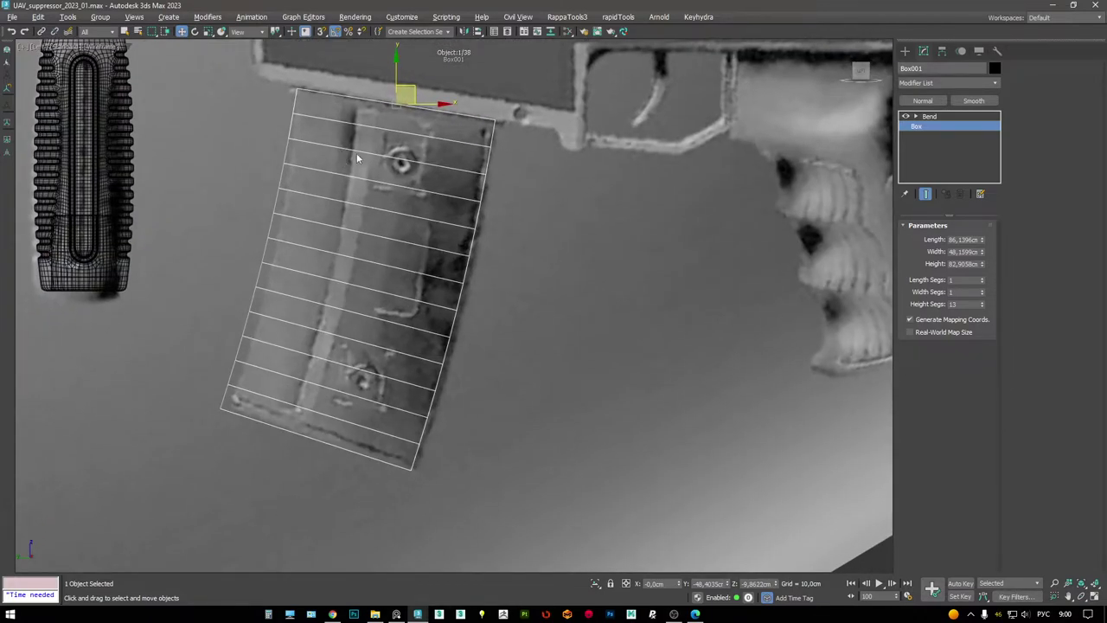
scroll(356, 153, "down", 3)
left_click_drag(580, 104, 333, 234, "shift")
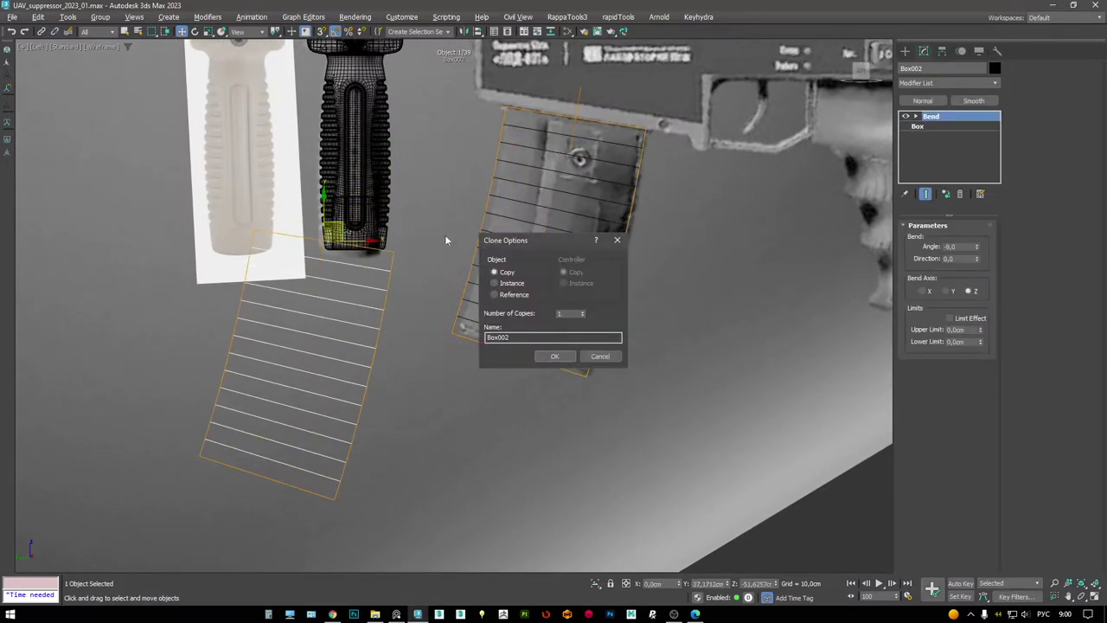
left_click(494, 283)
left_click(554, 355)
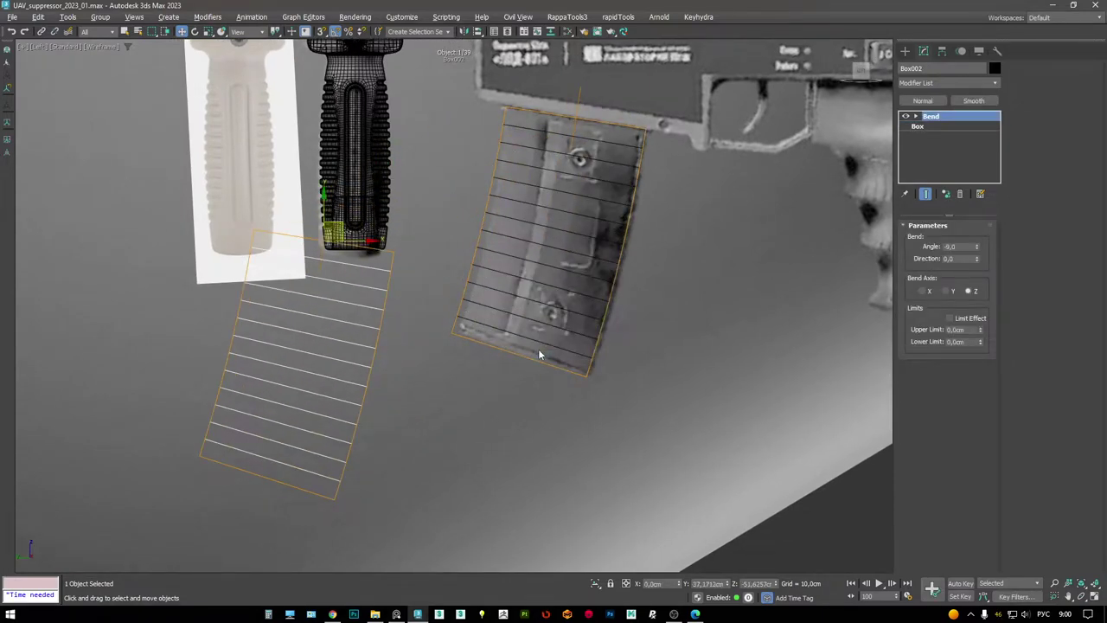
mouse_move(456, 243)
middle_mouse_down()
mouse_move(554, 216)
mouse_move(346, 223)
middle_mouse_up()
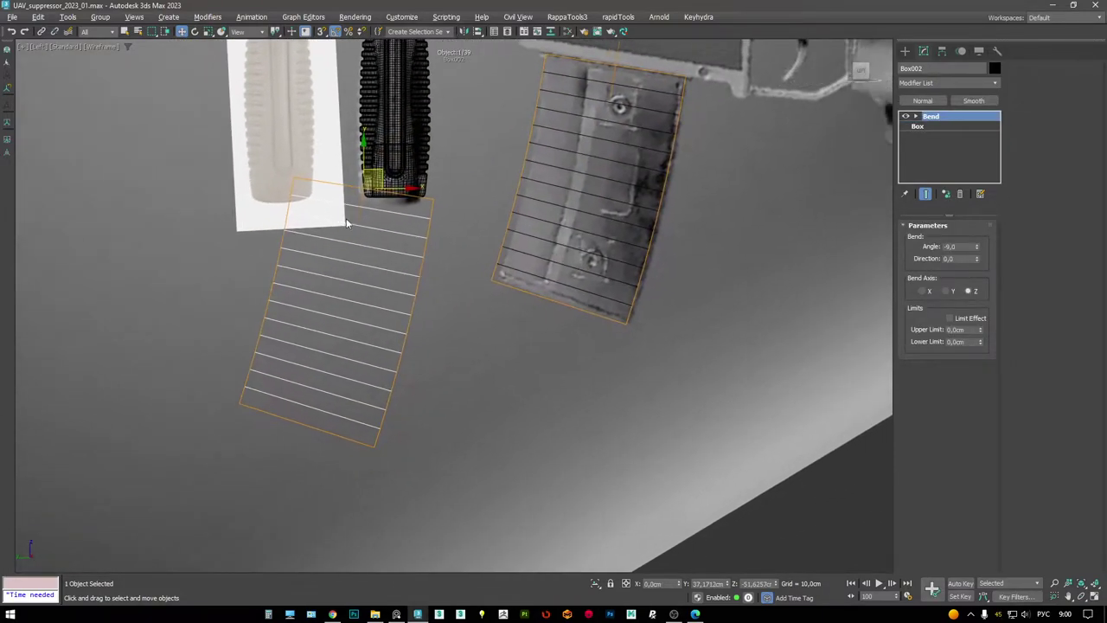
right_click(940, 124)
left_click(951, 136)
middle_click_drag(482, 235, 520, 208)
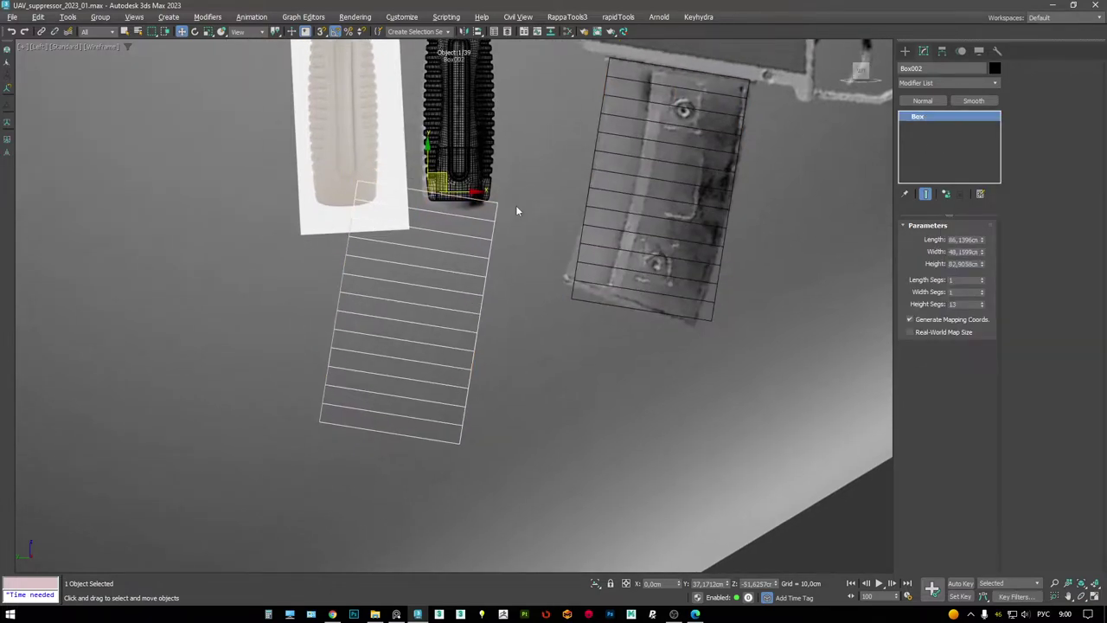
- Rotate Box002 upright in Local coordinates: Y and Z zeroed, X to 151°, Y to 88°
key("e")
right_click(705, 454)
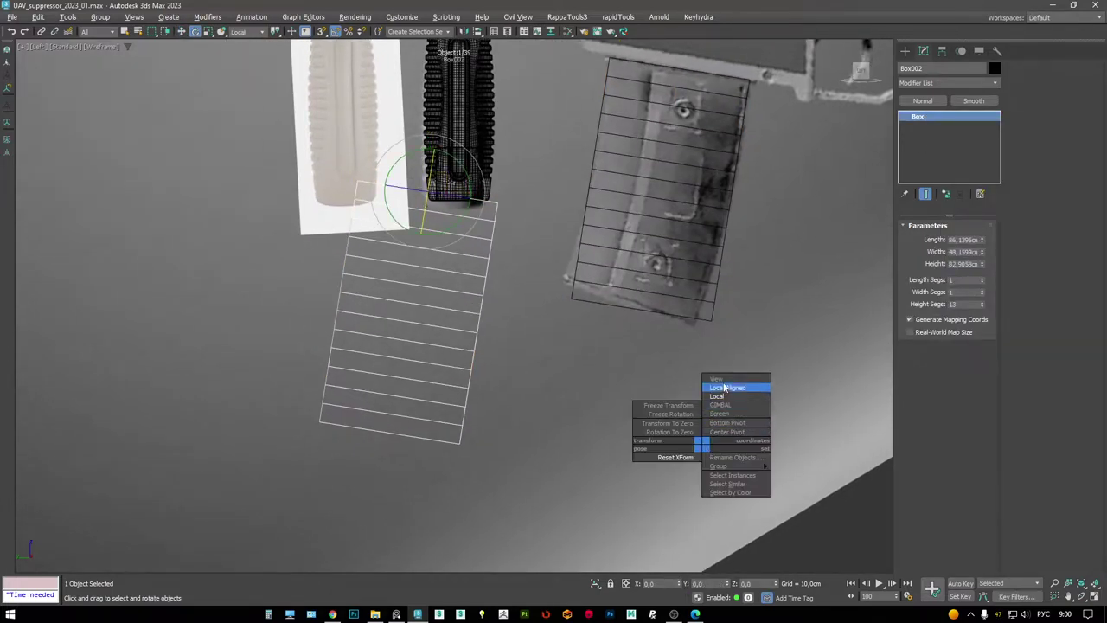
left_click(723, 379)
right_click(729, 585)
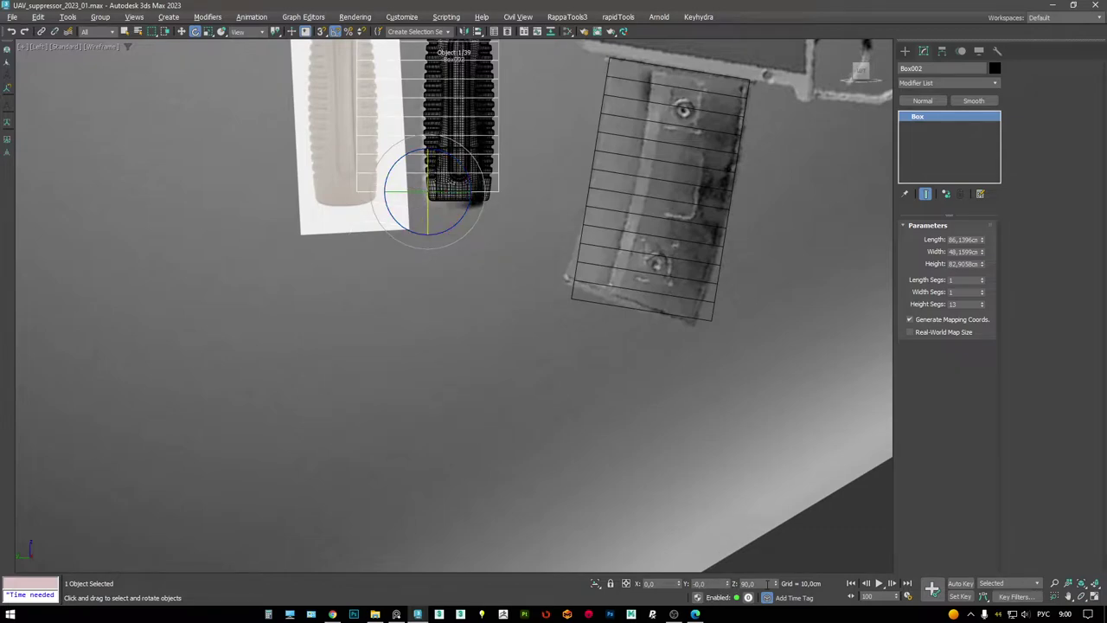
right_click(776, 585)
scroll(519, 316, "up", 3)
left_click_drag(423, 227, 442, 434)
left_click_drag(436, 258, 543, 272)
key("alt+w")
key("alt+w")
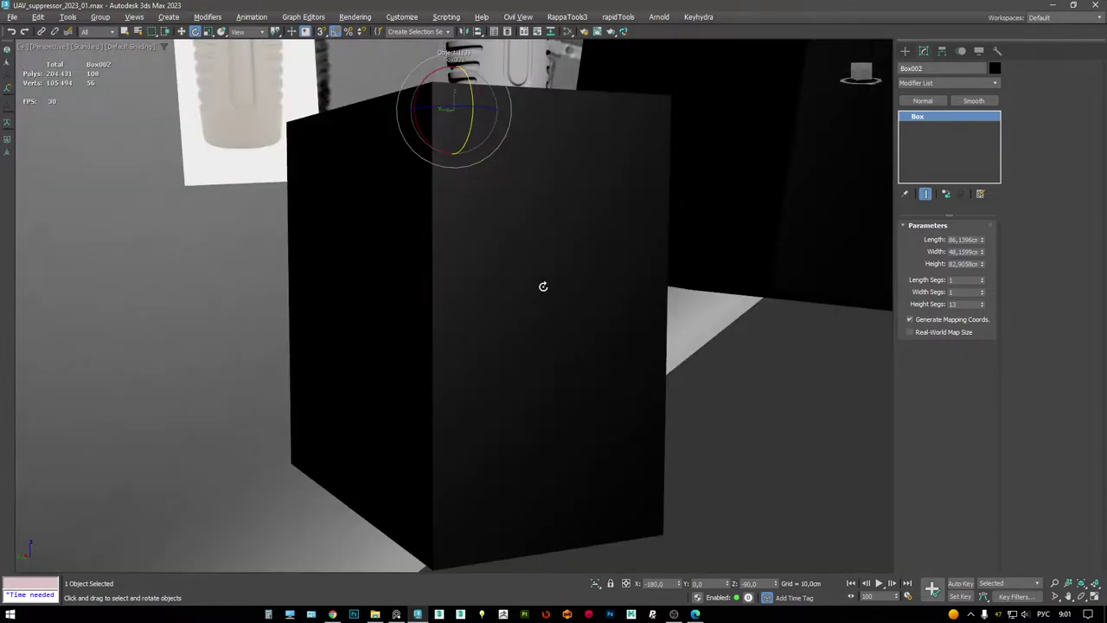
- Show edged faces and keep the enlarged reference image window always on top
mouse_move(544, 287)
middle_mouse_down("alt")
mouse_move(536, 302)
mouse_move(524, 243)
mouse_move(507, 237)
mouse_move(662, 234)
mouse_move(622, 260)
middle_mouse_up("alt")
key("F4")
scroll(560, 246, "up", 3)
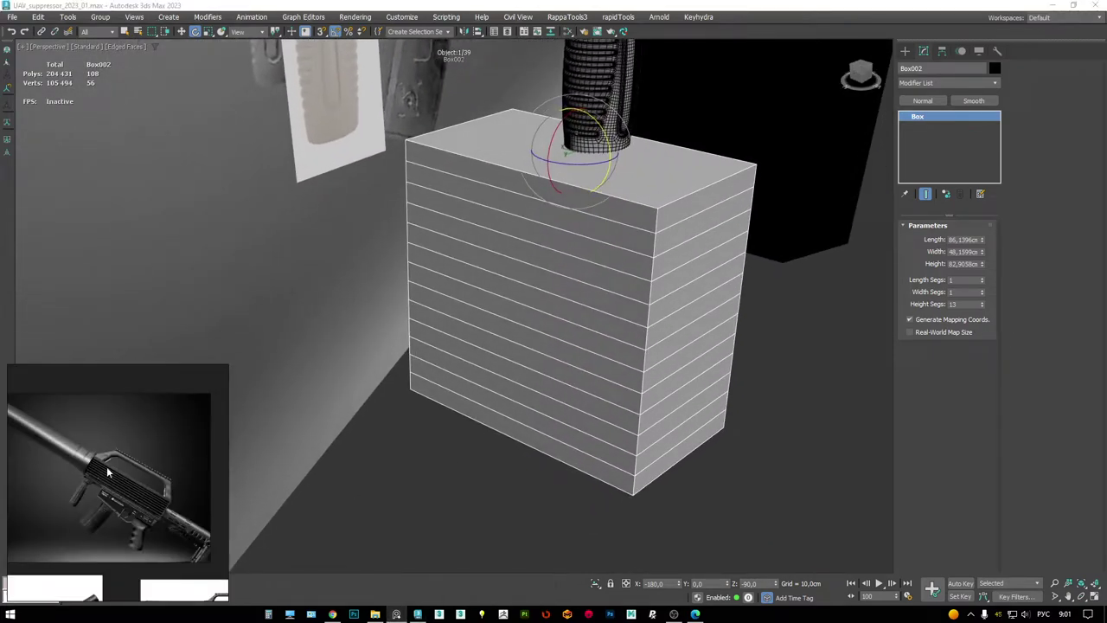
left_click(229, 367)
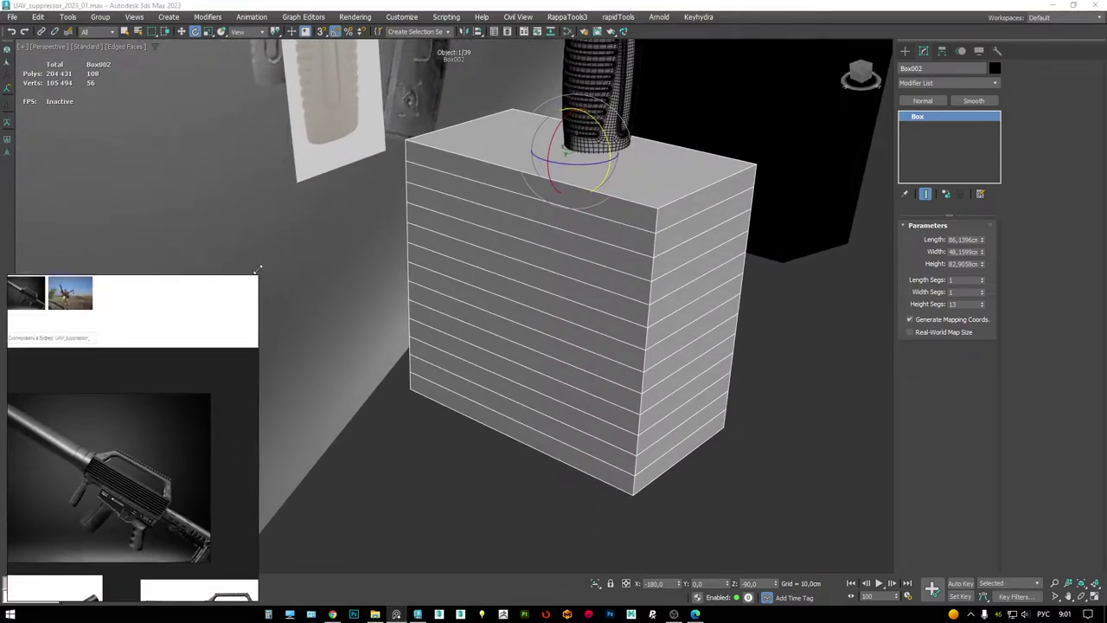
key("ctrl+shift+a")
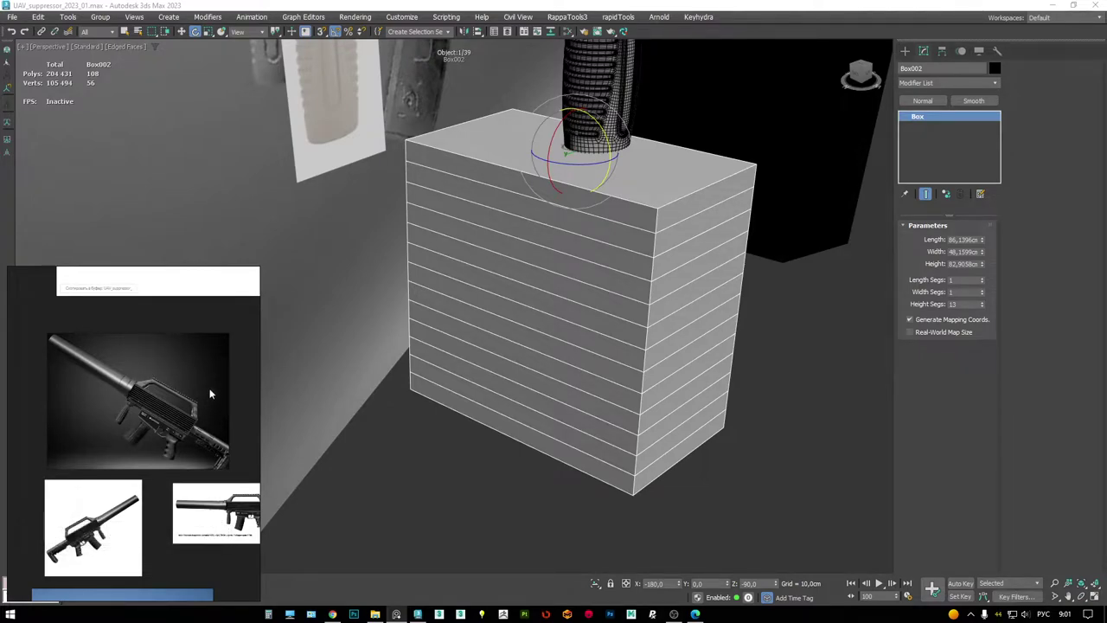
- Reduce Box002's length to about 14.64 cm to make a thin slab
scroll(212, 393, "down", 3)
scroll(149, 461, "up", 5)
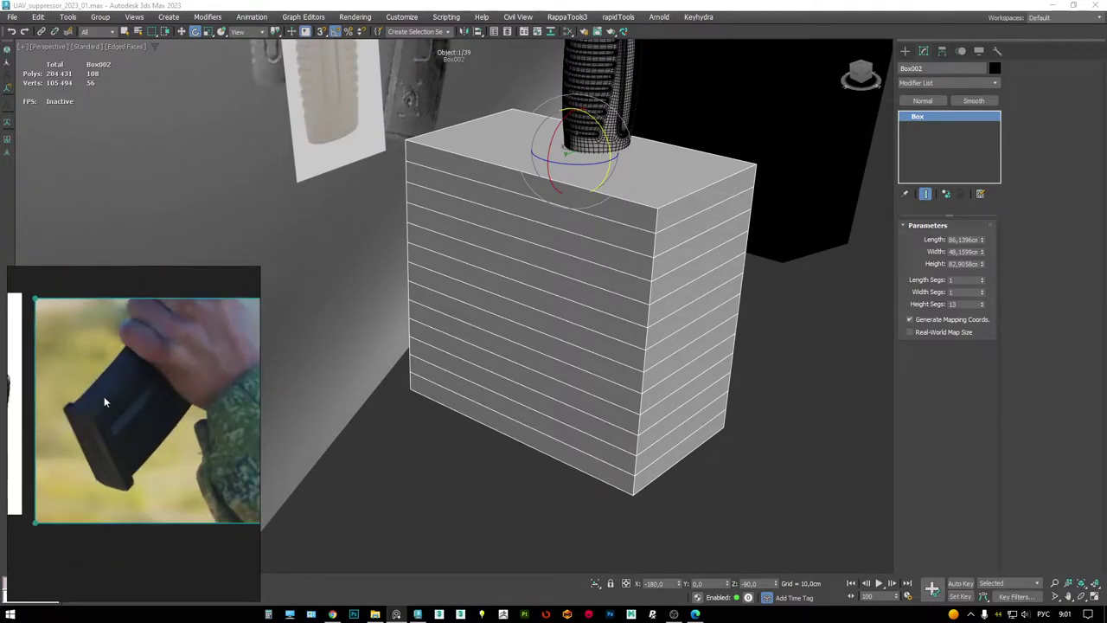
scroll(571, 311, "up", 3)
scroll(576, 293, "down", 4)
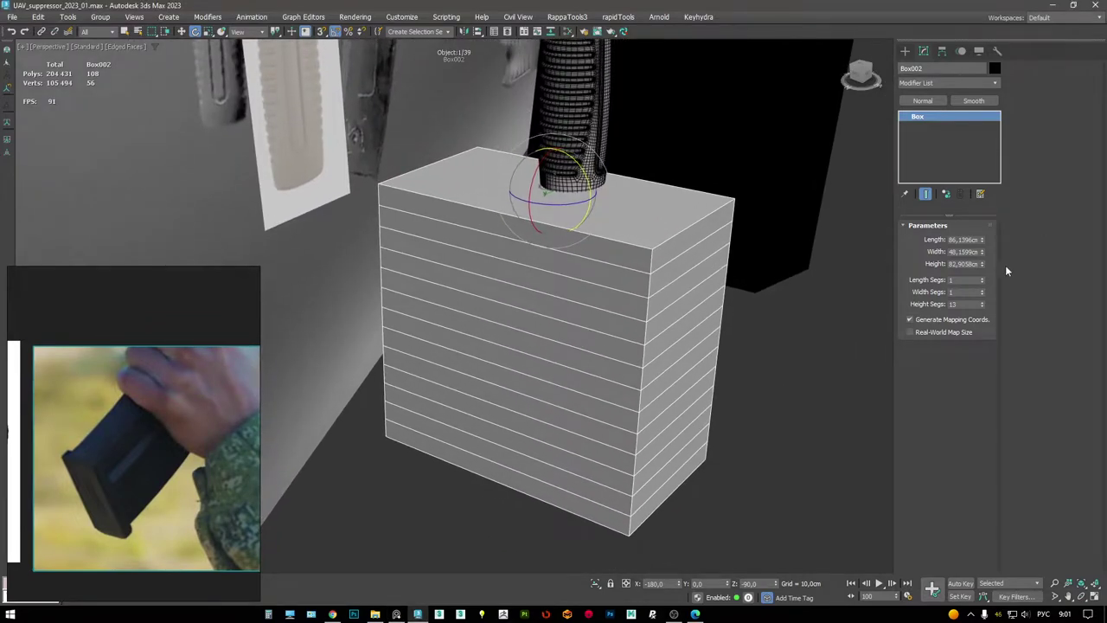
left_click_drag(983, 252, 988, 282)
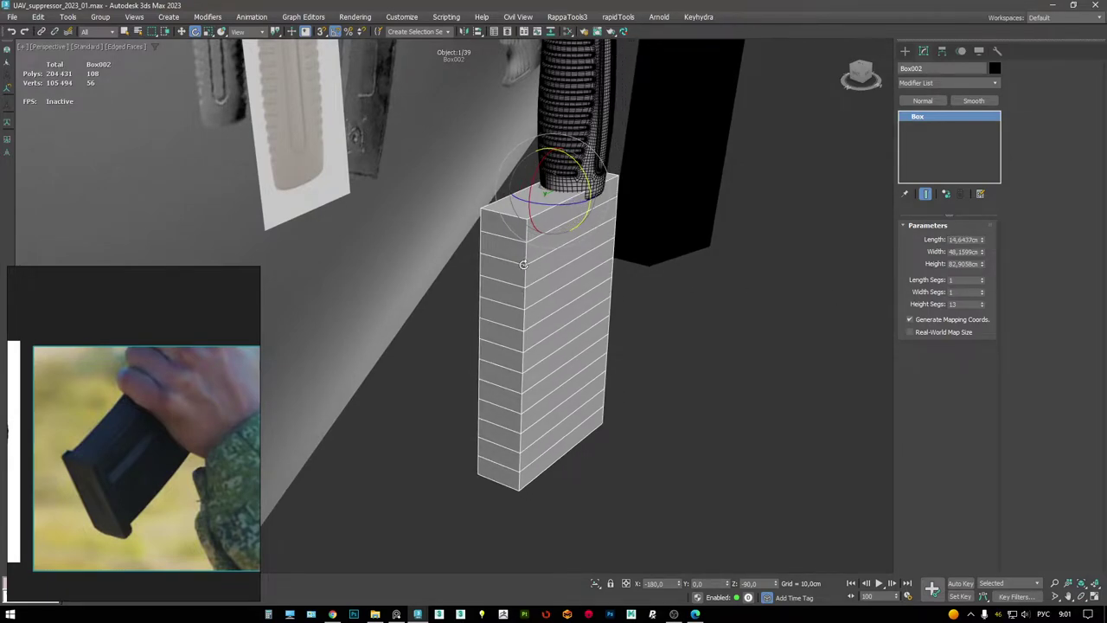
middle_click_drag(524, 264, 462, 218, "alt")
scroll(500, 254, "up", 3)
- Move the slim box beside the dark magazine and view it in the maximized Left viewport
key("w")
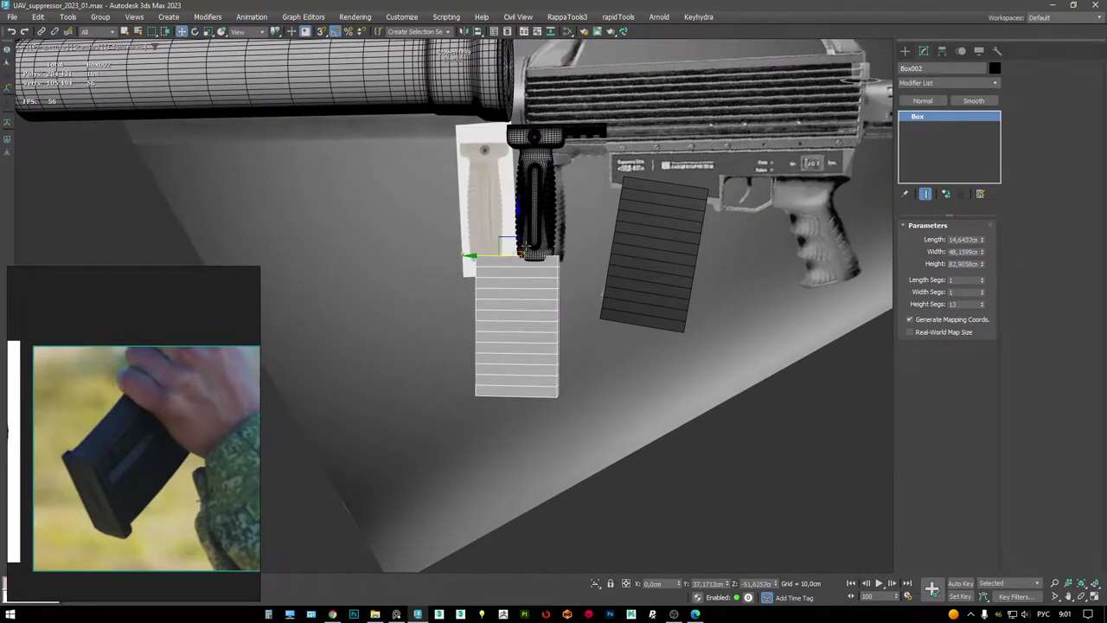
left_click_drag(510, 253, 755, 189)
key("alt+w")
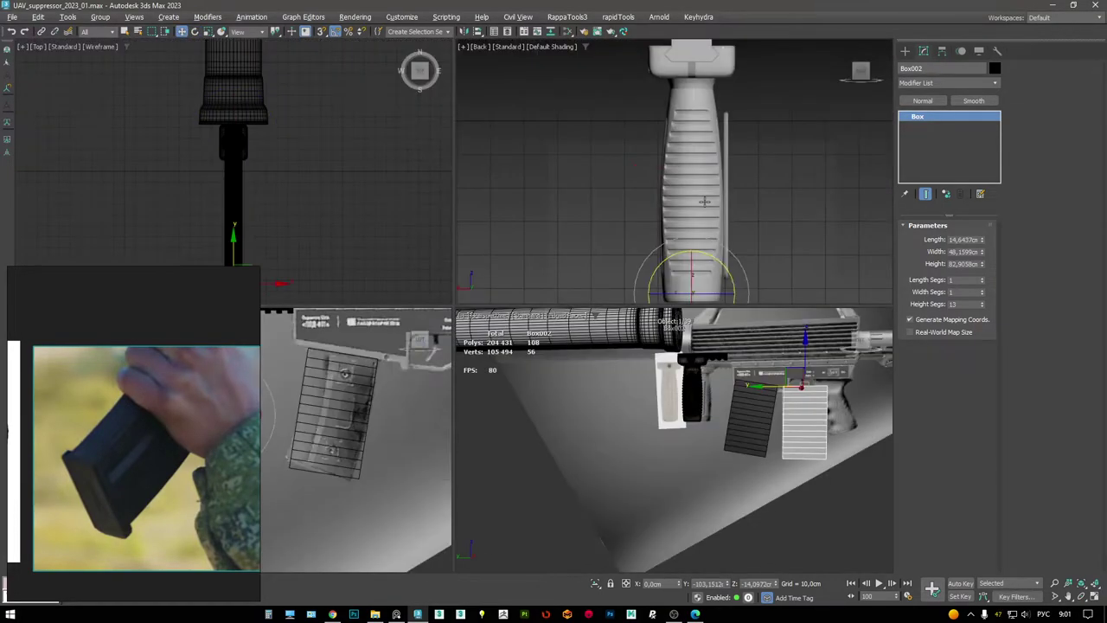
left_click(347, 388)
key("alt+w")
scroll(748, 185, "down", 2)
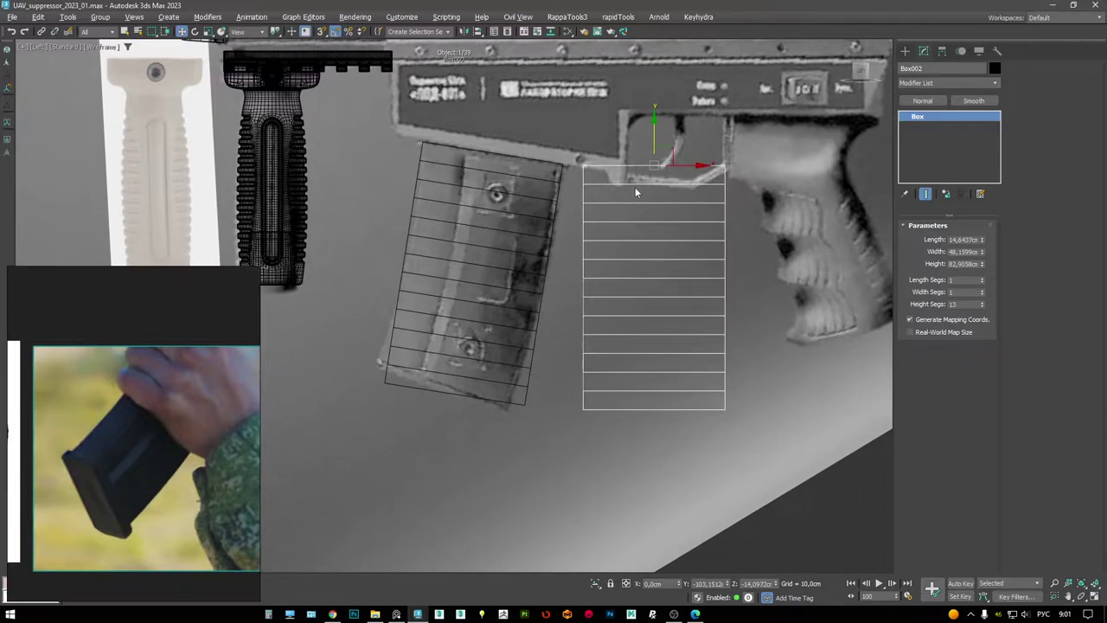
scroll(568, 168, "up", 3)
middle_click_drag(674, 175, 708, 155)
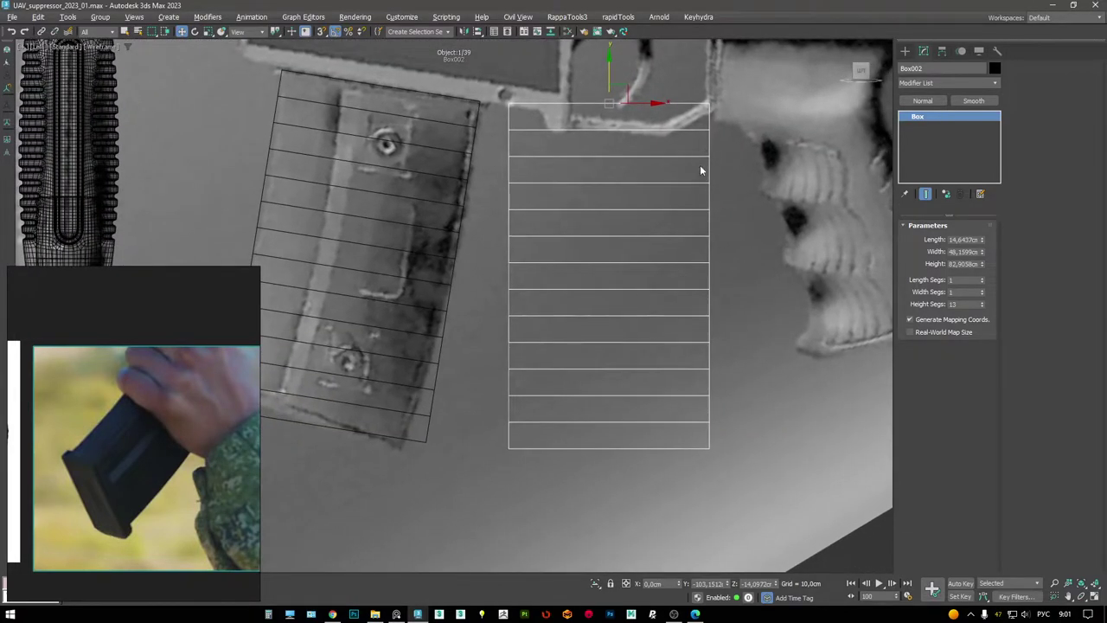
- Set the slim box's height segments to 16
right_click(723, 281)
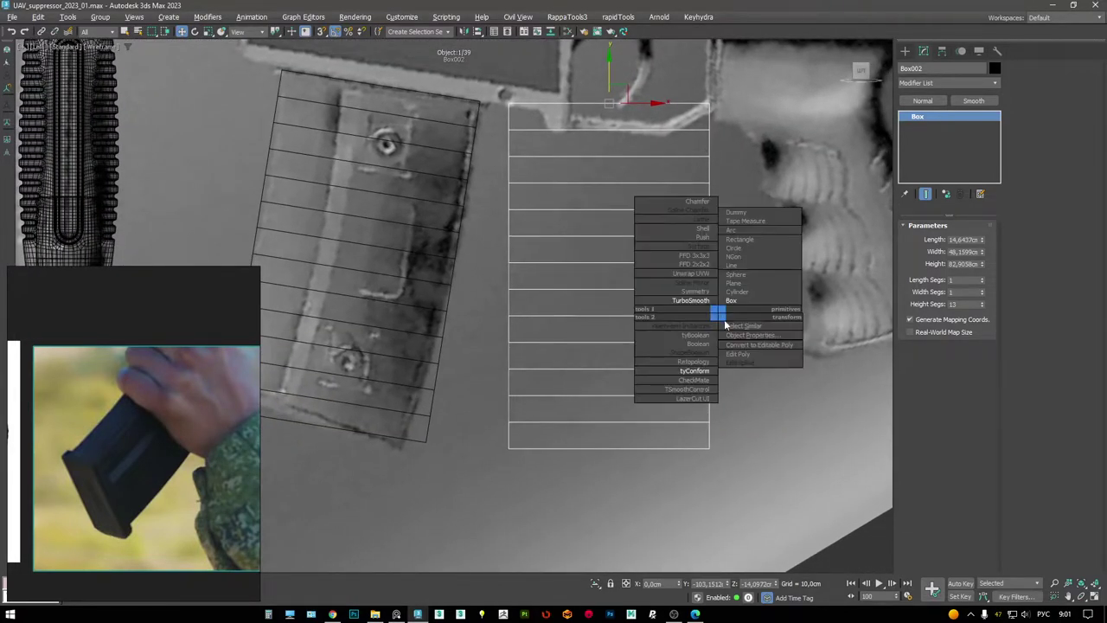
left_click(984, 302)
left_click(984, 303)
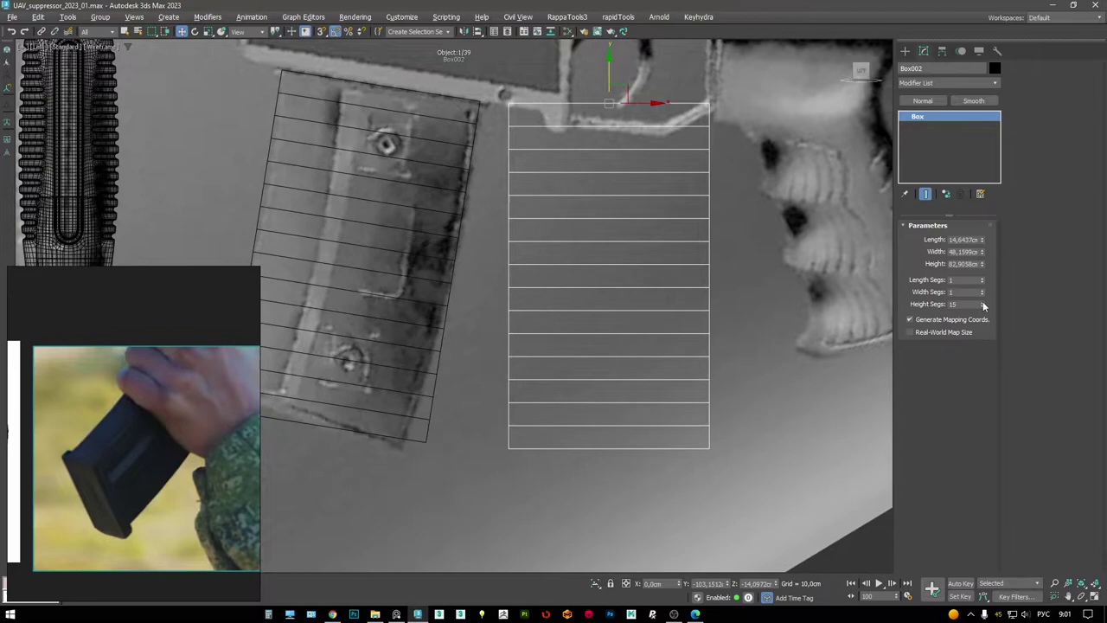
left_click(984, 303)
left_click(984, 303)
left_click(983, 303)
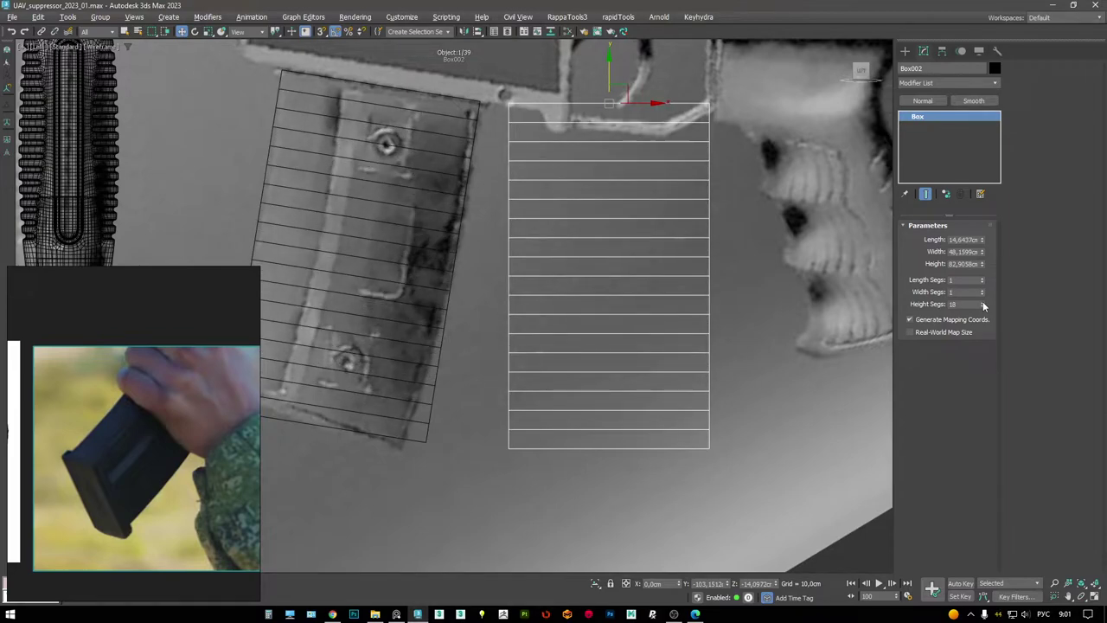
left_click(984, 303)
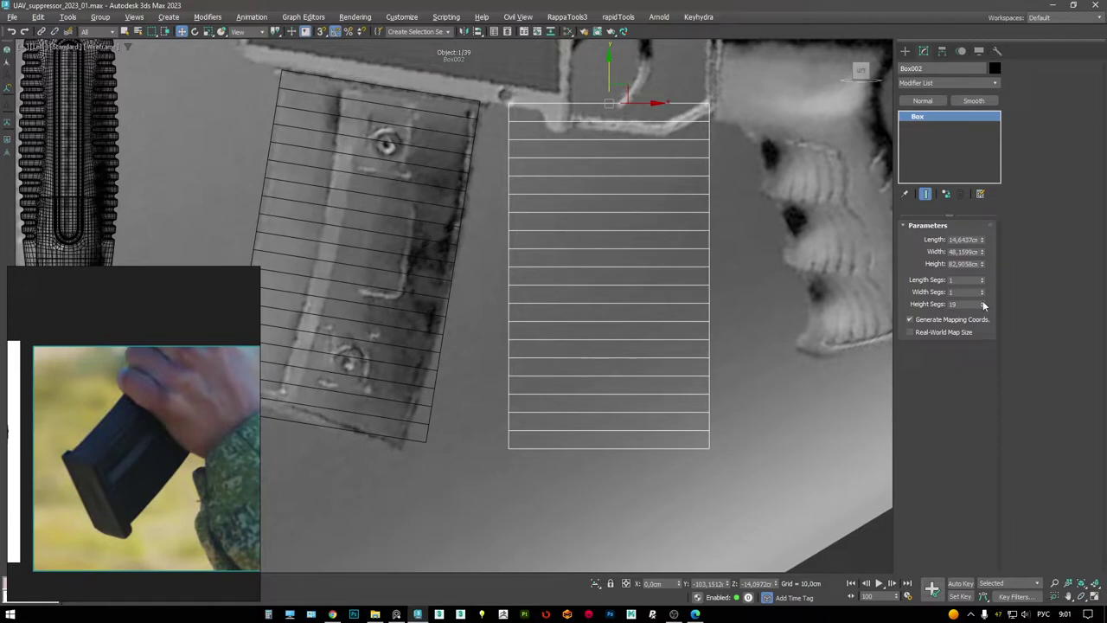
middle_click_drag(705, 236, 701, 251)
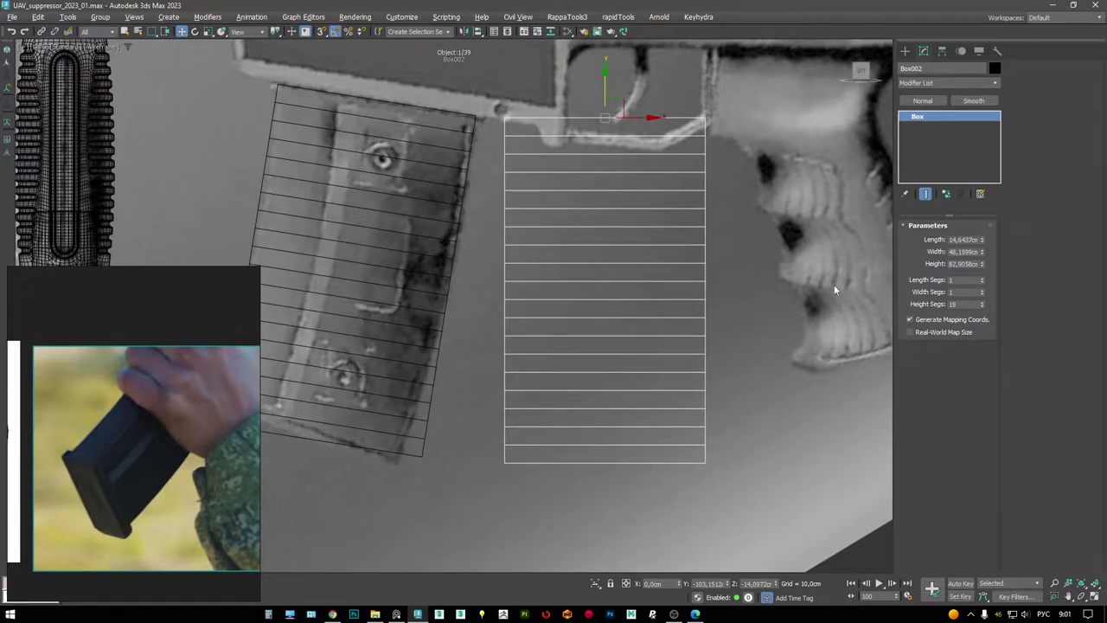
left_click(981, 303)
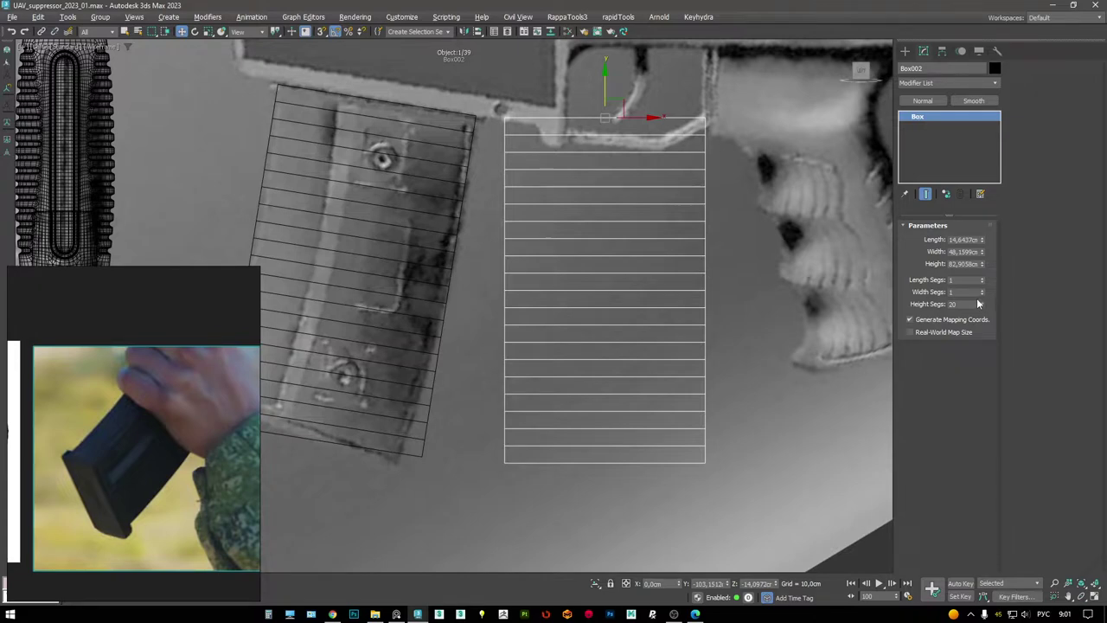
middle_click_drag(696, 234, 664, 244)
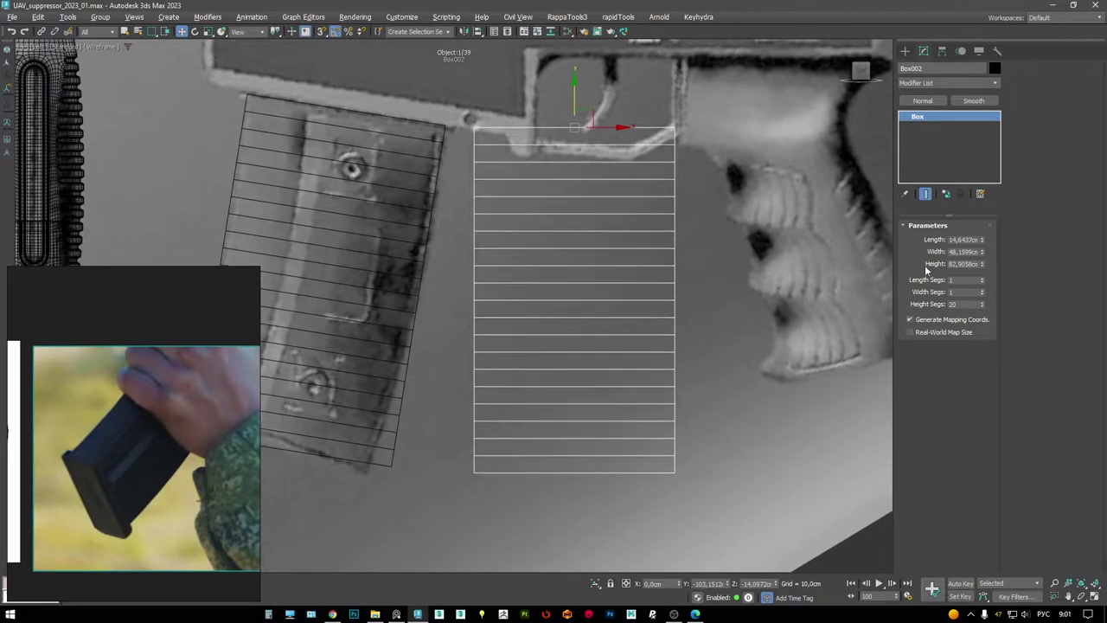
left_click(983, 307)
left_click(982, 307)
left_click(983, 307)
left_click(983, 307)
left_click(983, 307)
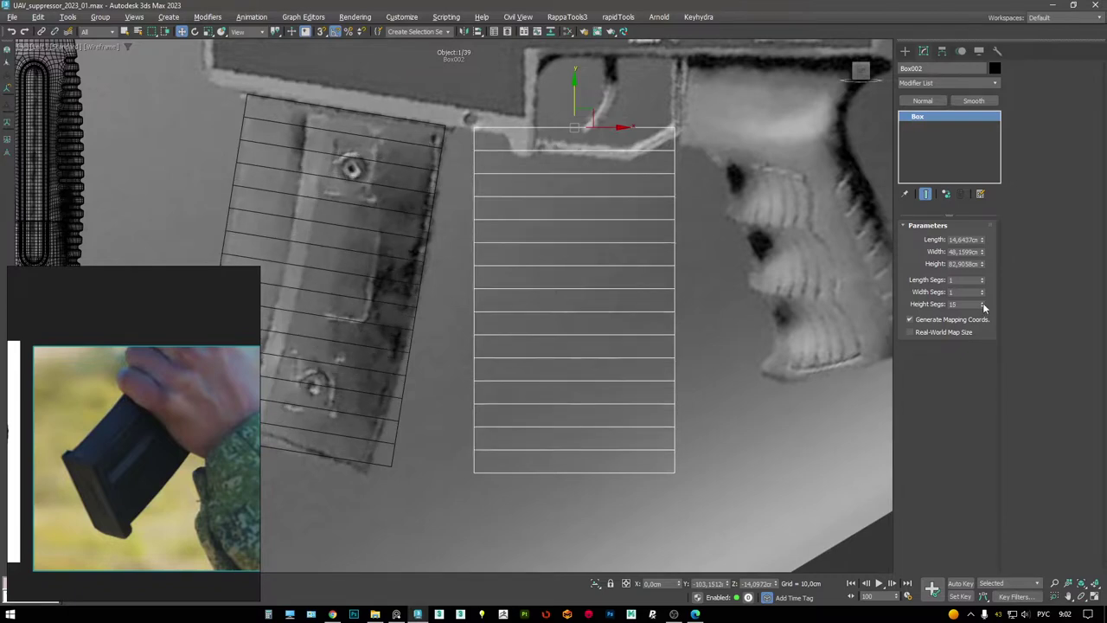
left_click(983, 302)
scroll(511, 135, "down", 1)
scroll(566, 161, "up", 1)
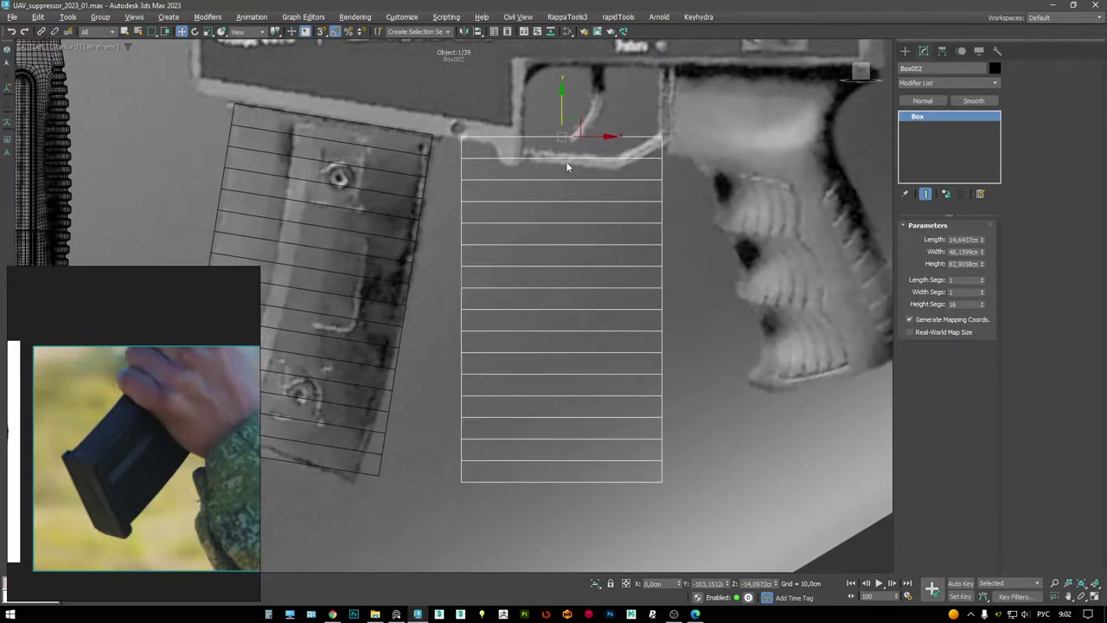
right_click(702, 248)
- Convert the slim box to Editable Poly and connect a vertical edge loop down it
left_click(744, 286)
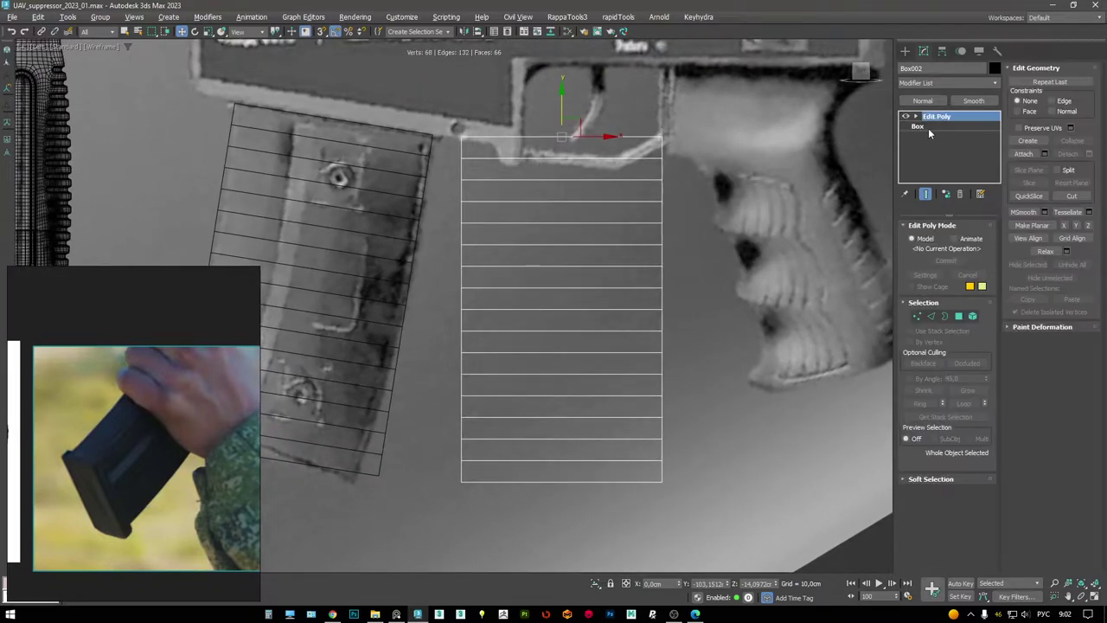
key("2")
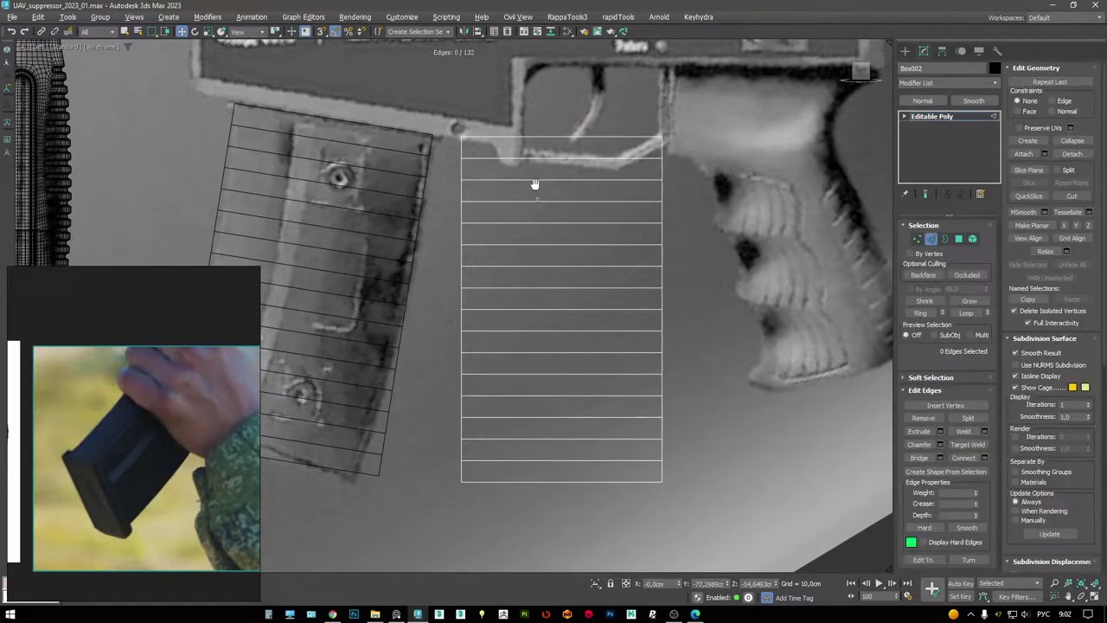
middle_click_drag(535, 184, 643, 206)
left_click(563, 166)
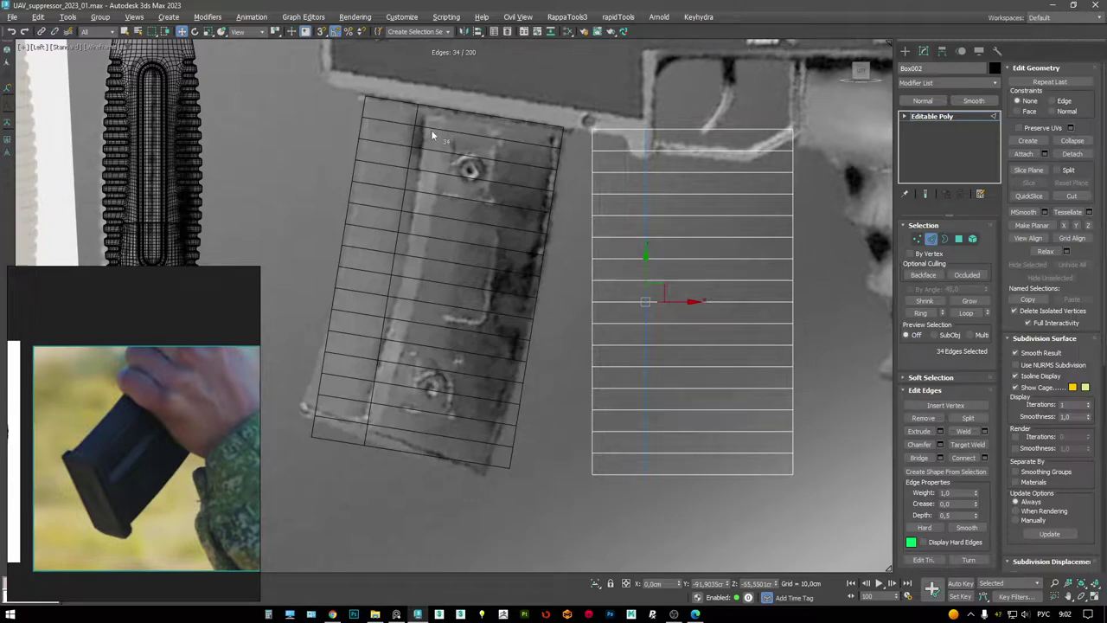
left_click(932, 117)
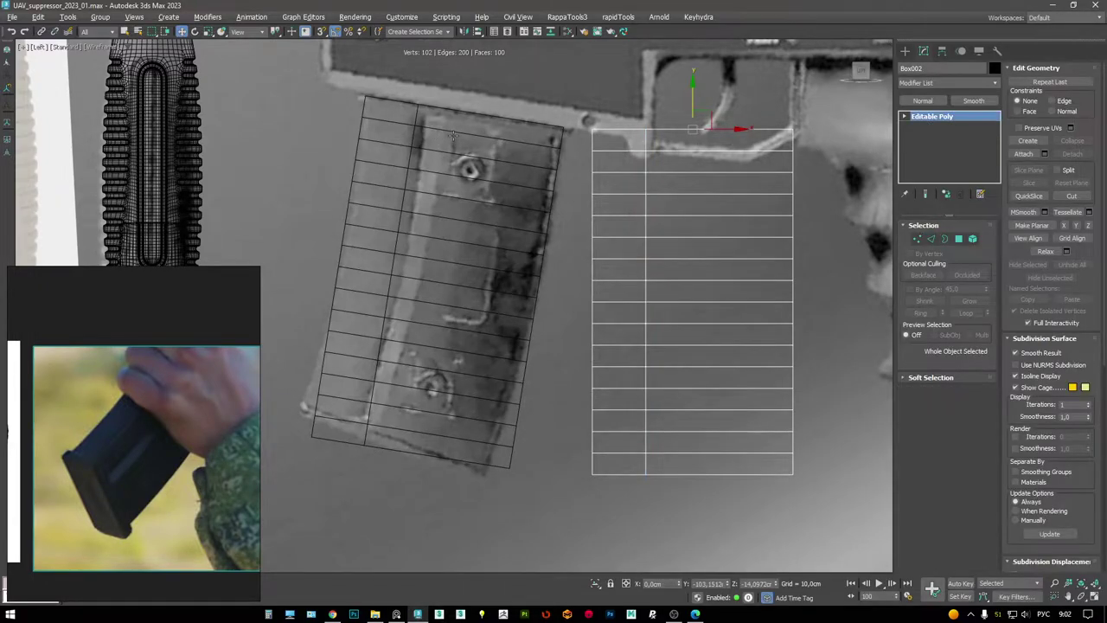
- Move Box002 to the right along X toward the grip
left_click(452, 136)
scroll(453, 135, "down", 2)
left_click(584, 143)
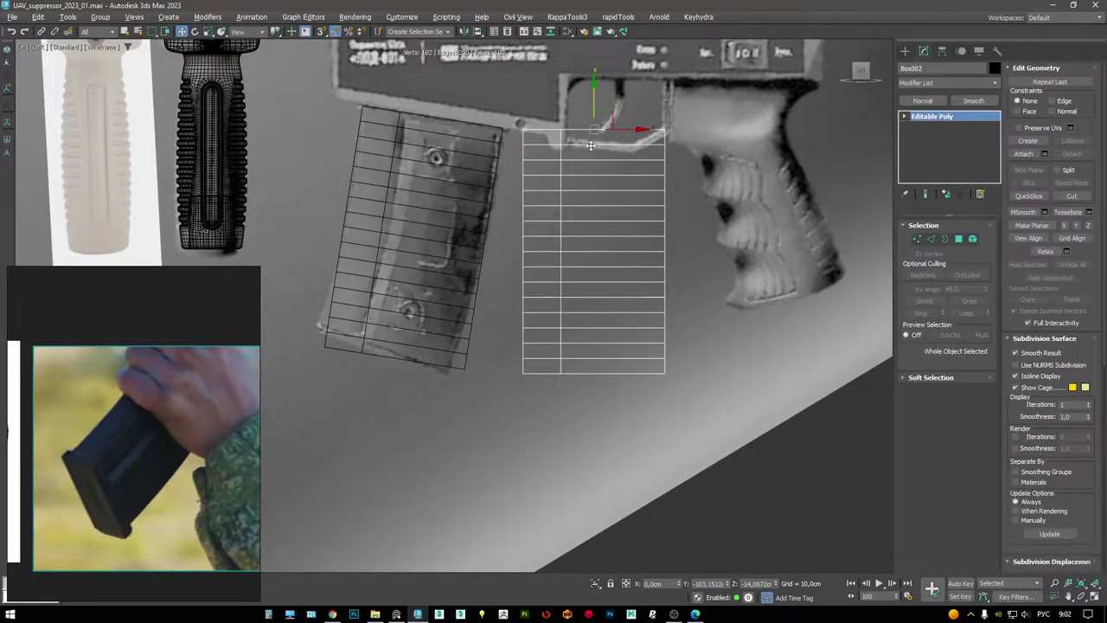
left_click_drag(624, 128, 710, 128)
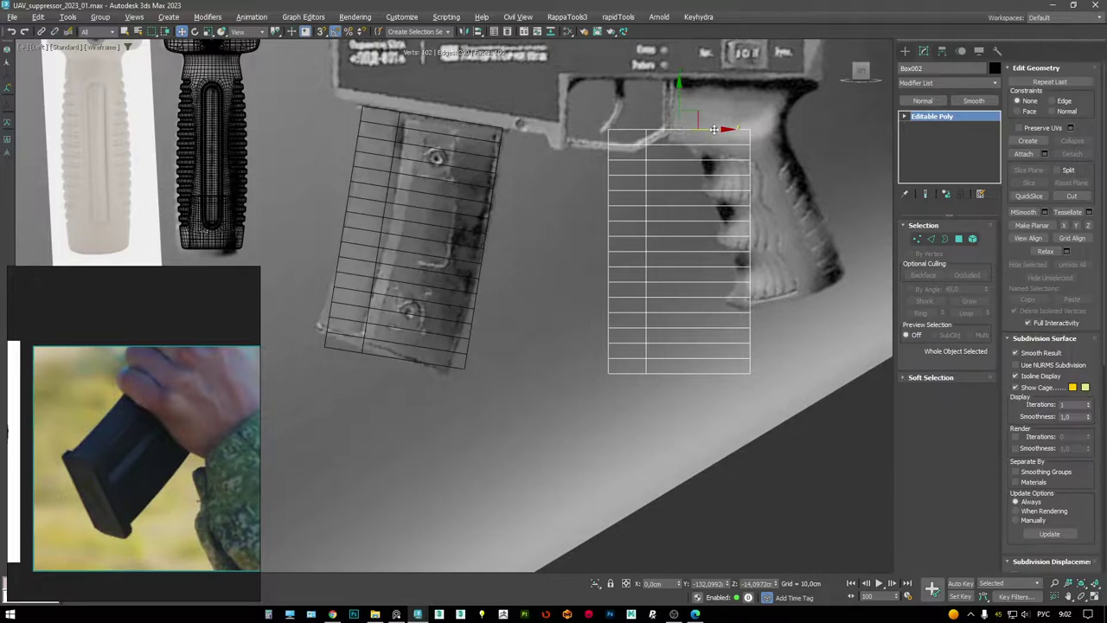
scroll(397, 144, "up", 4)
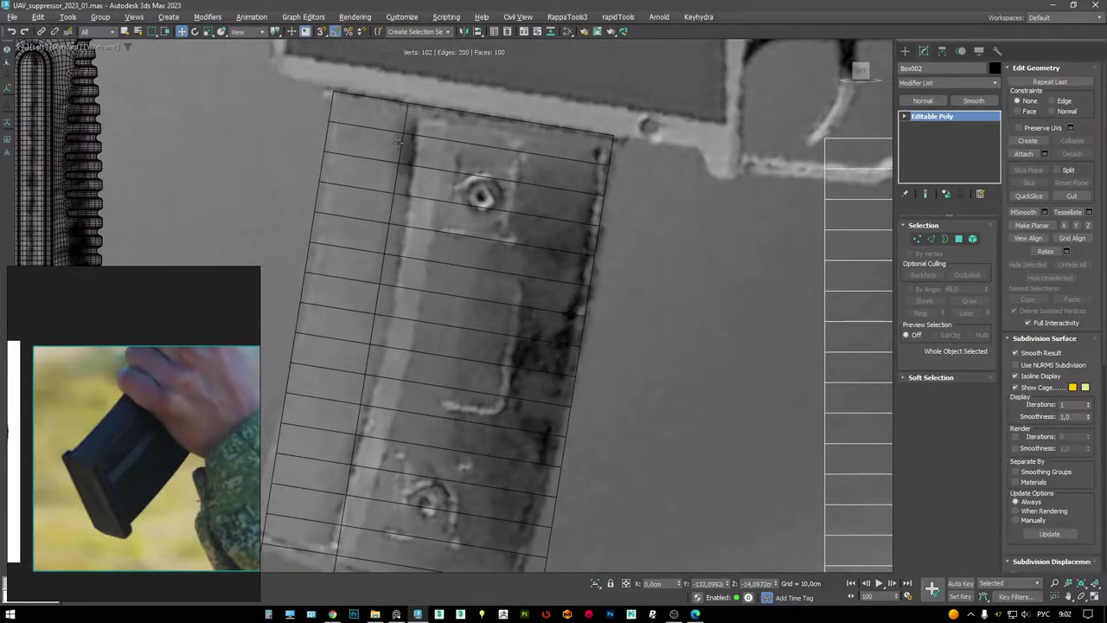
- Select Box001's vertical edge loop and nudge it slightly right using Gimbal axes
left_click(400, 143)
key("2")
double_click(400, 143)
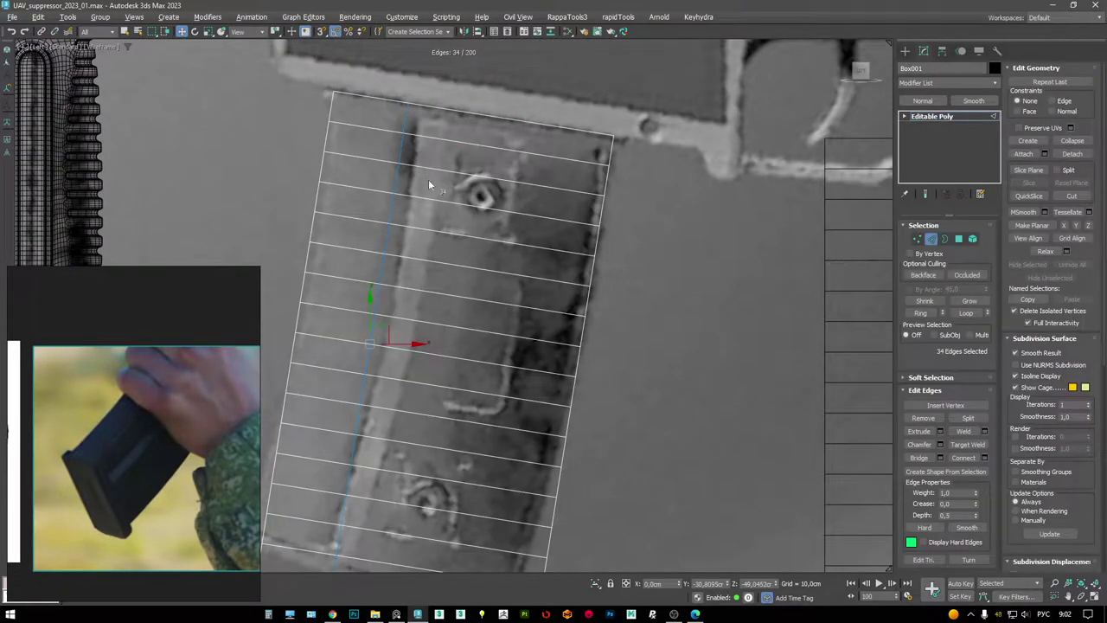
right_click(430, 173, "alt")
left_click(453, 141)
left_click_drag(392, 348, 447, 138)
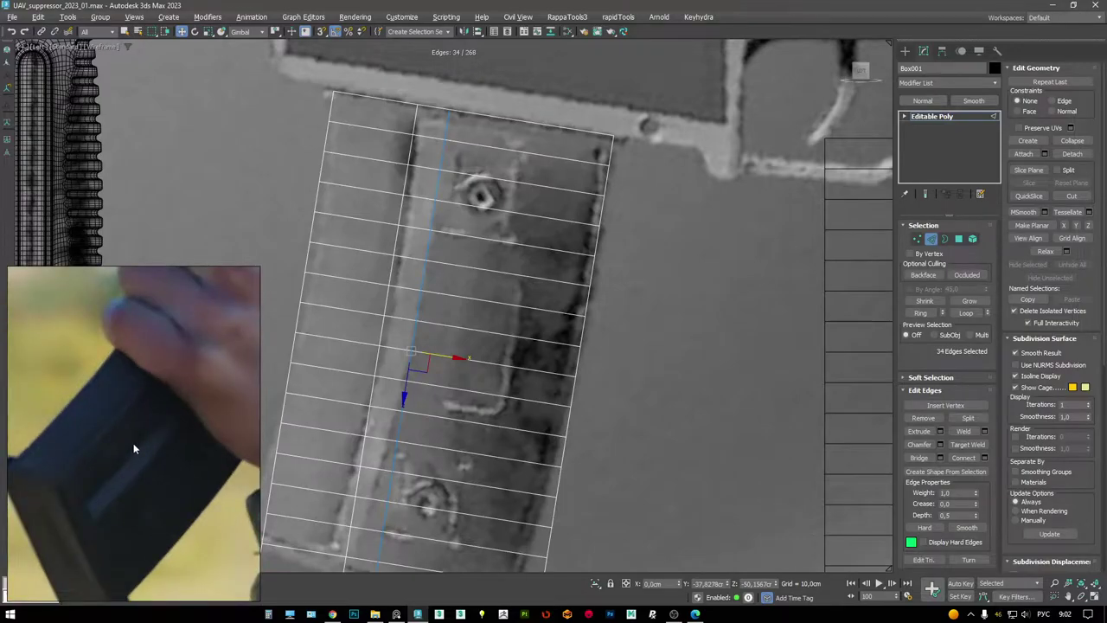
scroll(133, 443, "down", 4)
- In the full Perspective view, select an edge loop and a vertex column on Box001
key("alt+w")
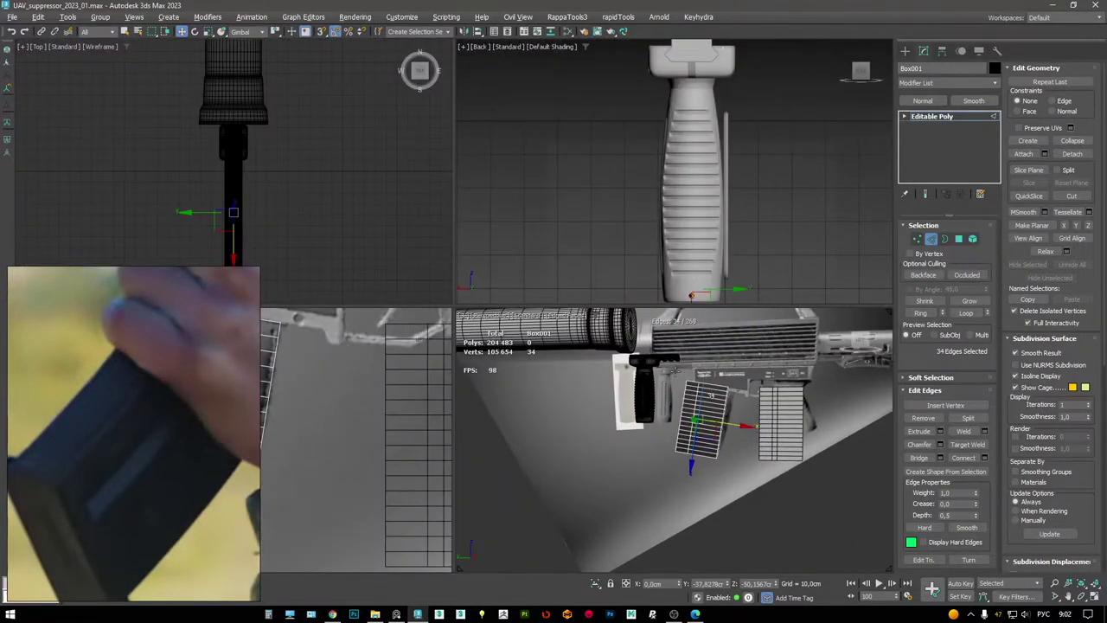
key("alt+w")
scroll(675, 367, "up", 5)
key("4")
left_click(588, 236)
middle_click_drag(588, 235, 519, 260, "alt")
key("2")
double_click(494, 226)
key("1")
key("F3")
left_click_drag(418, 141, 455, 460)
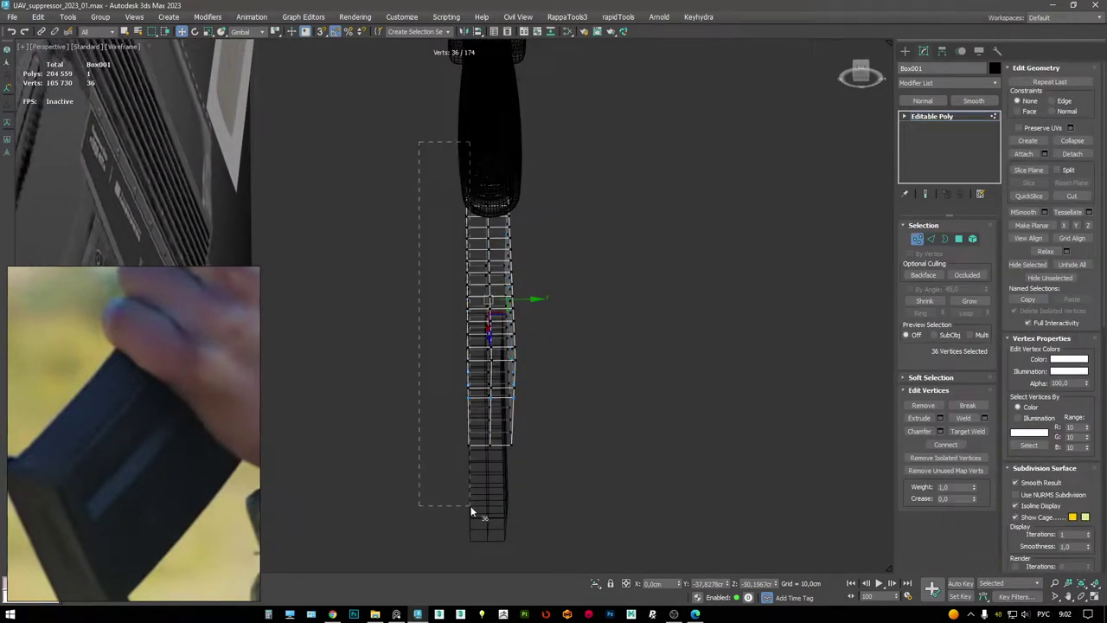
left_click_drag(471, 512, 472, 514)
- Select both boxes, frame them from the side, and turn off Edged Faces
left_click(933, 116)
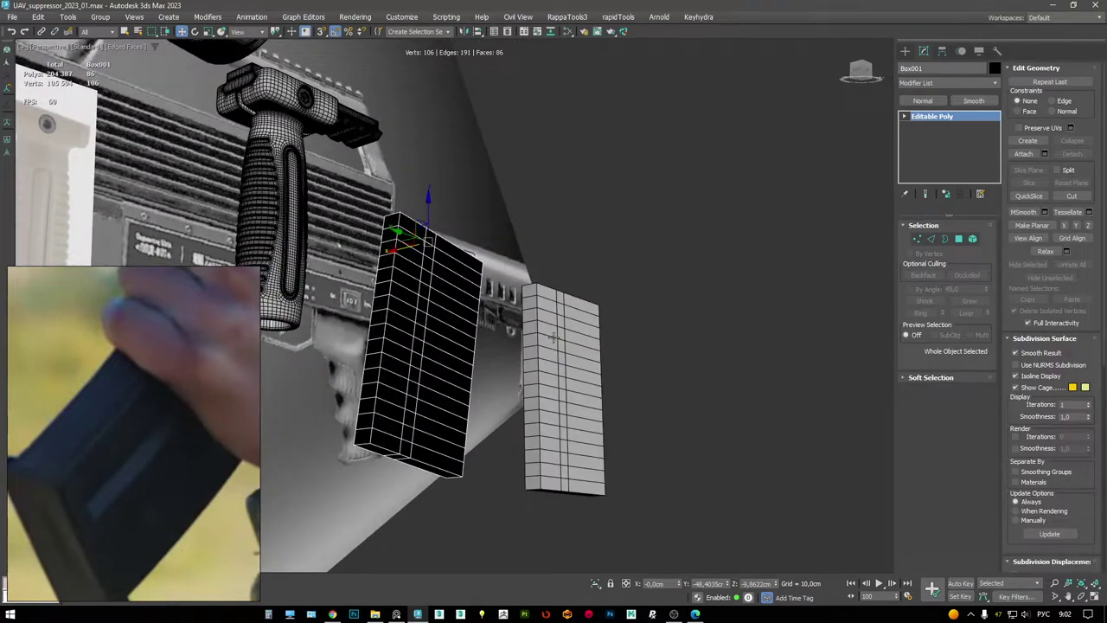
left_click(528, 331, "ctrl")
key("z")
scroll(532, 332, "down", 5)
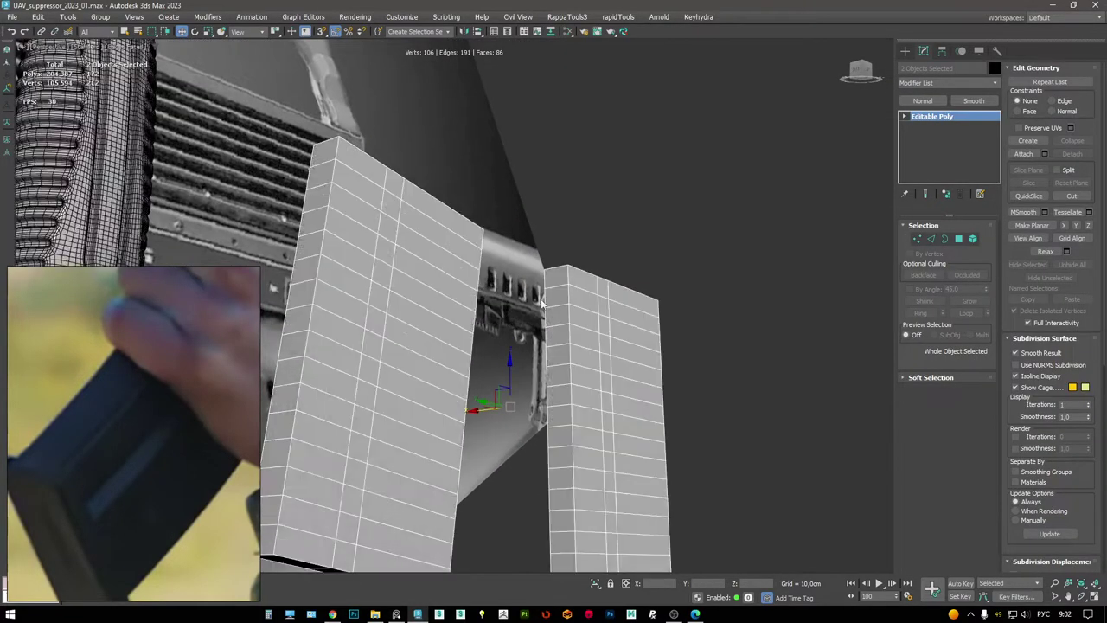
mouse_move(519, 328)
middle_mouse_down("alt")
mouse_move(534, 333)
mouse_move(556, 294)
middle_mouse_up("alt")
key("F4")
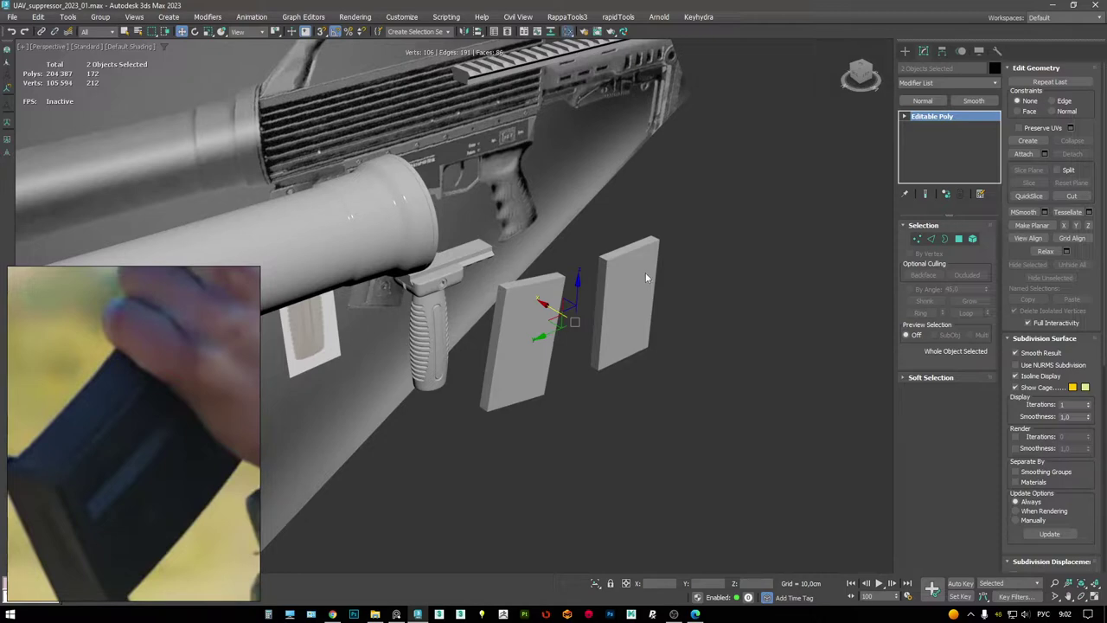
- In the Slate Material Editor, link the 01 - Default material to the boxes as an instance
key("m")
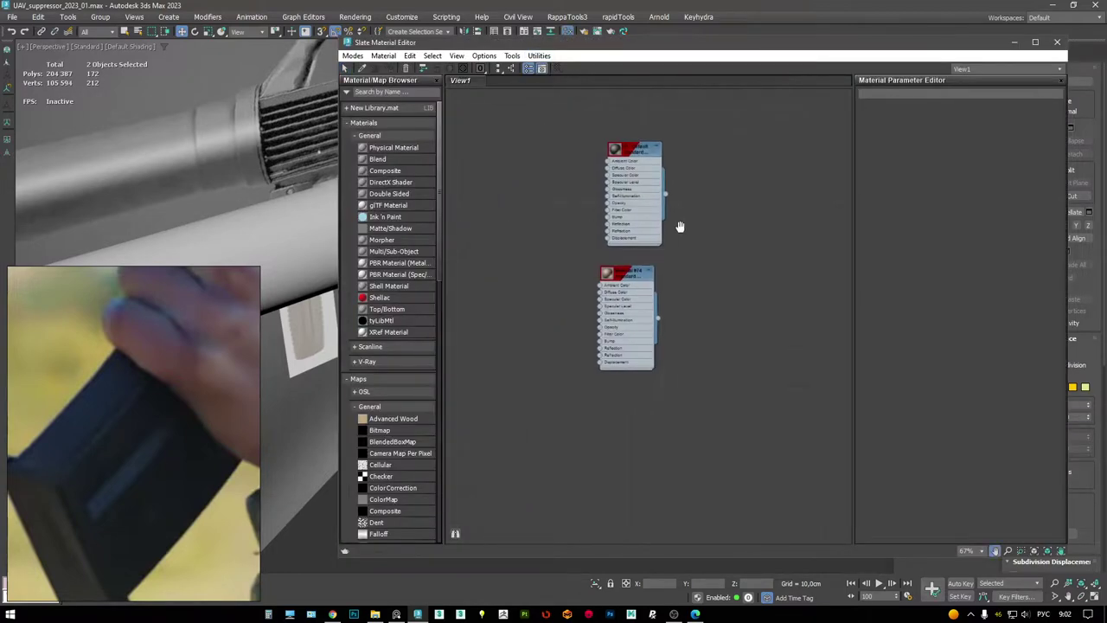
key("z")
left_click_drag(443, 209, 455, 540)
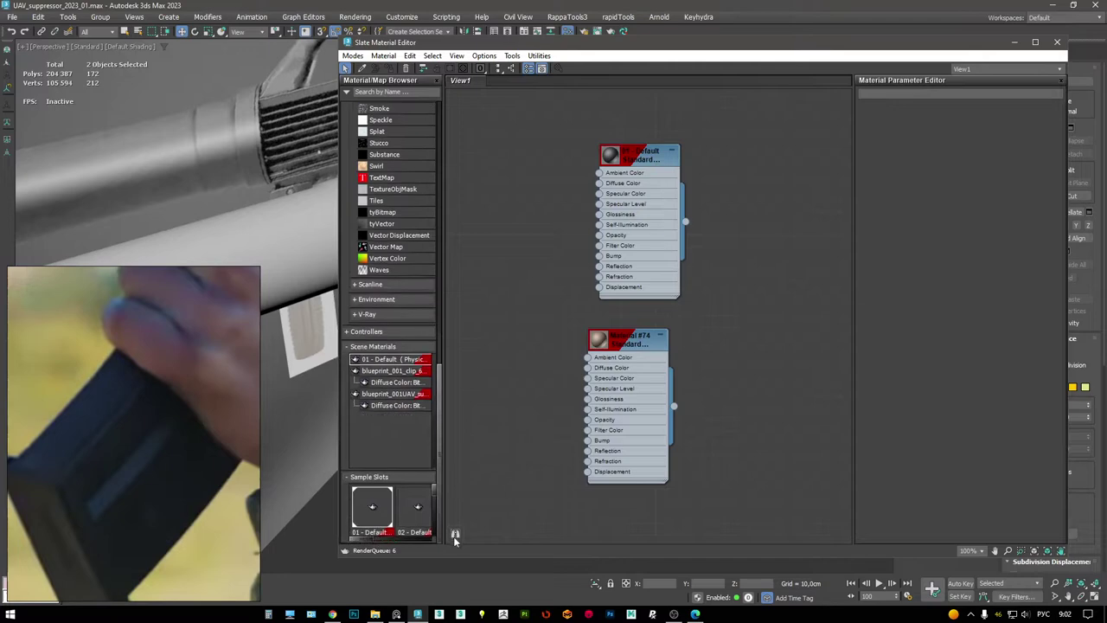
left_click_drag(688, 221, 372, 509)
left_click(677, 336)
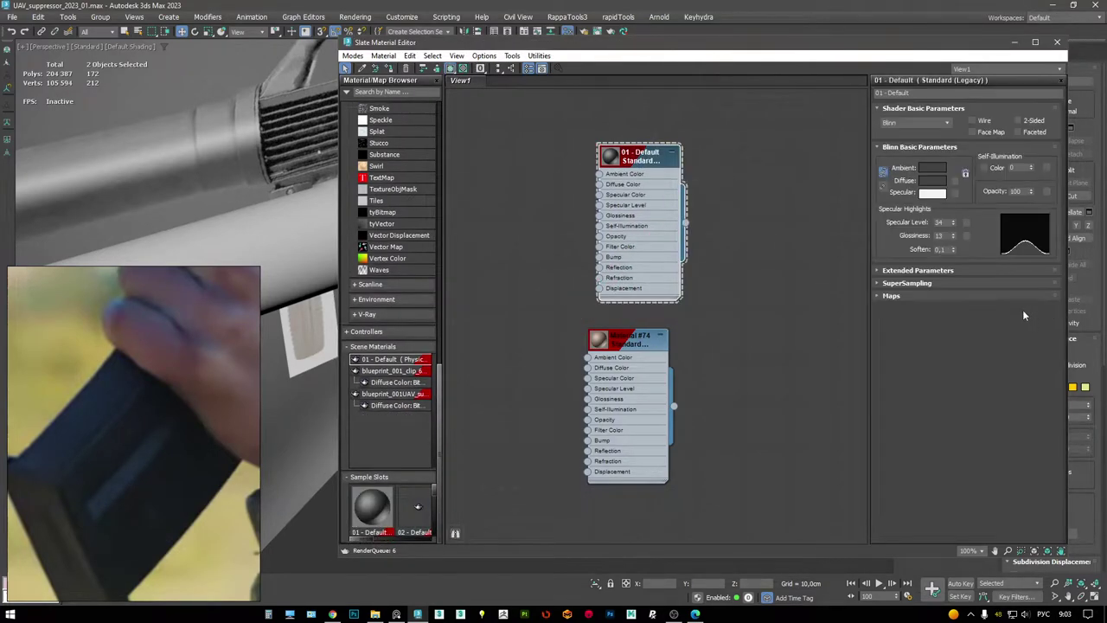
- Check the diffuse colour without changing it, close the editor and turn Edged Faces back on
left_click(936, 180)
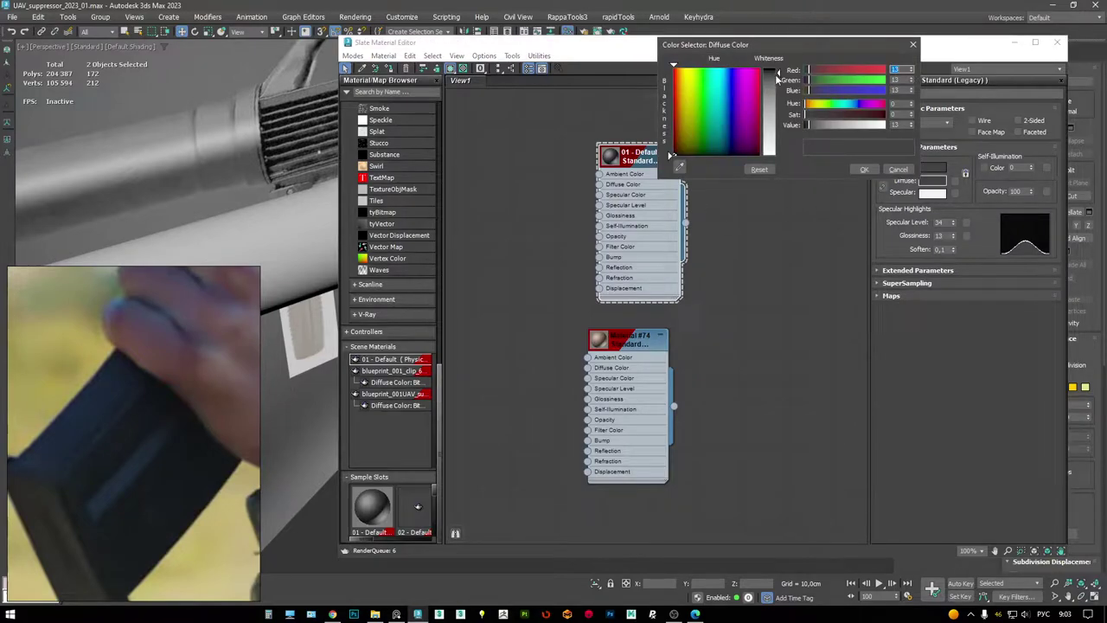
left_click(905, 168)
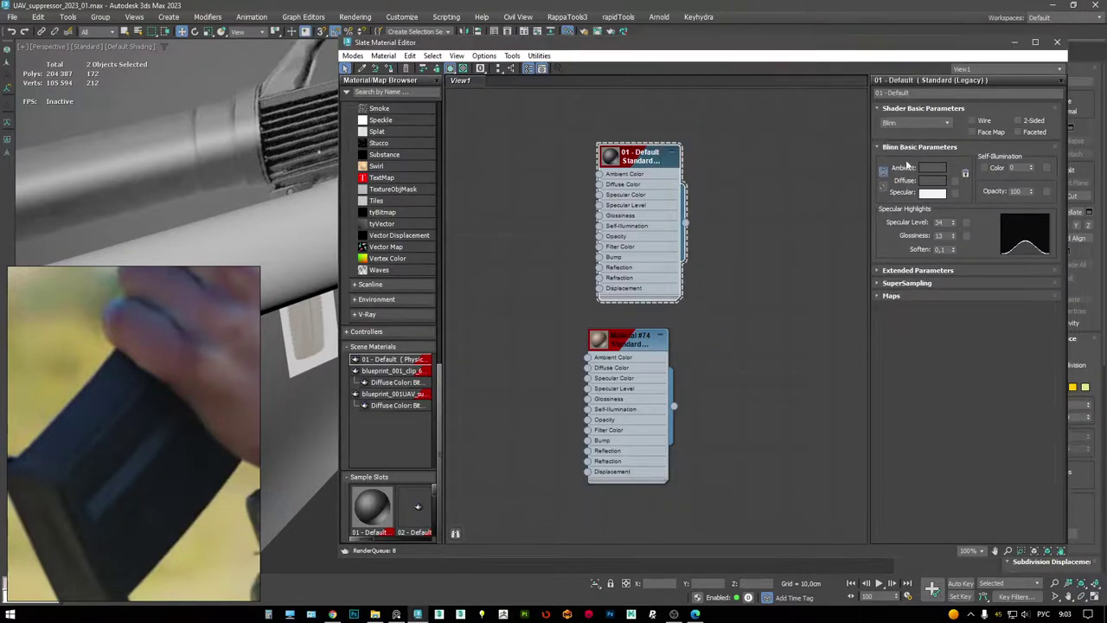
left_click(1057, 41)
key("F4")
middle_click_drag(814, 163, 712, 392, "alt")
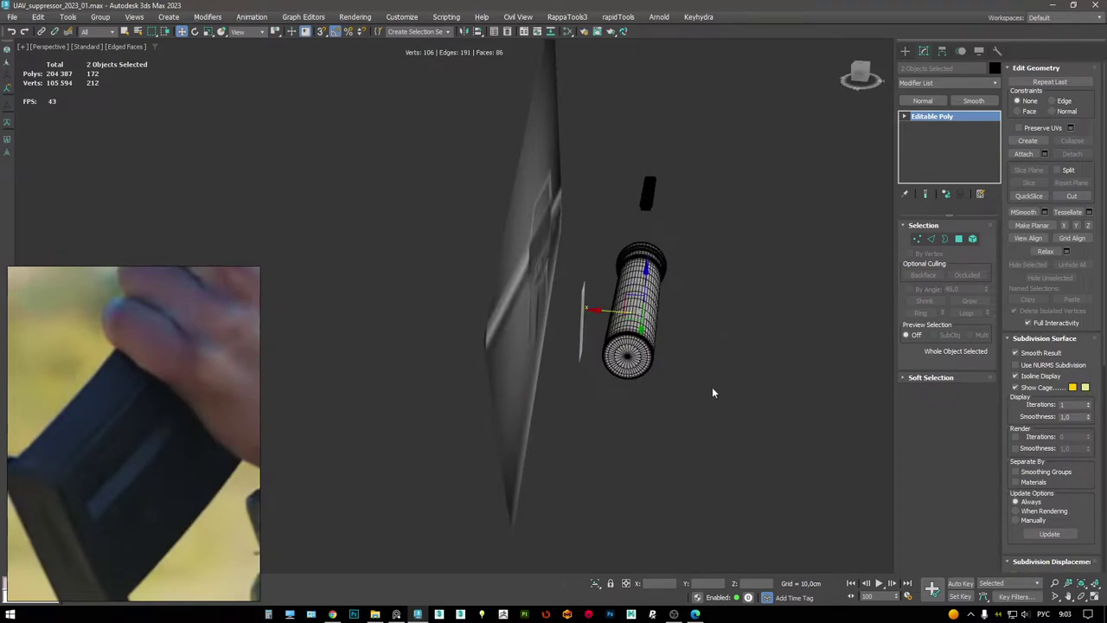
- Select the magazine block Box001 and frame it in the Perspective view
left_click_drag(709, 433, 601, 140)
mouse_move(628, 296)
middle_mouse_down("alt")
mouse_move(649, 275)
mouse_move(626, 282)
mouse_move(667, 284)
mouse_move(326, 168)
mouse_move(366, 136)
mouse_move(519, 233)
middle_mouse_up("alt")
key("F4")
scroll(534, 235, "up", 3)
scroll(381, 197, "up", 5)
scroll(582, 265, "down", 2)
key("F4")
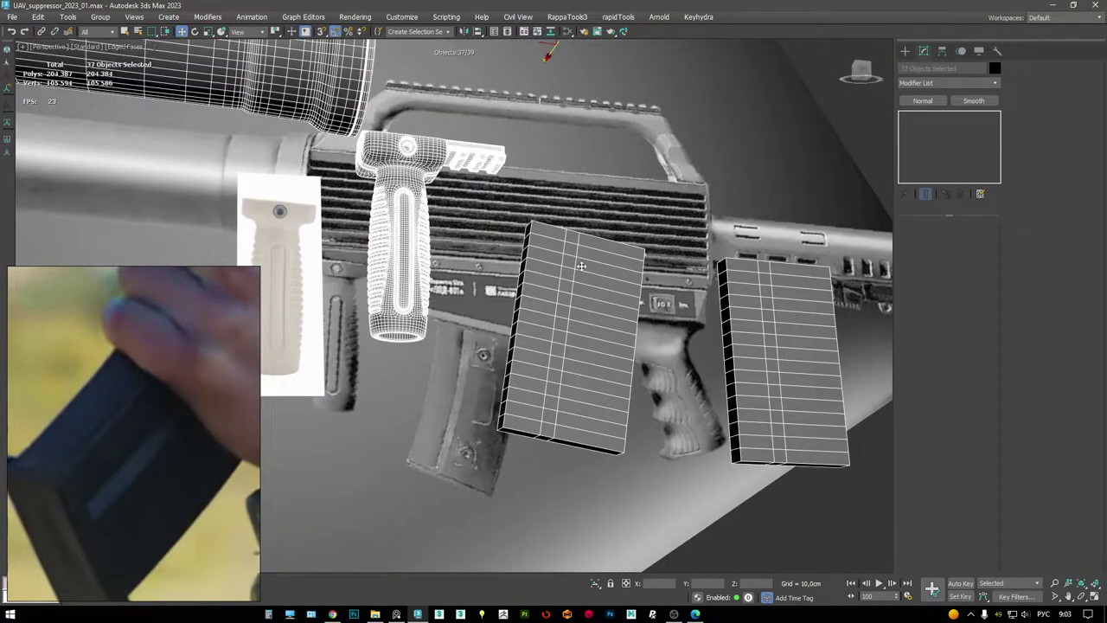
left_click(581, 265)
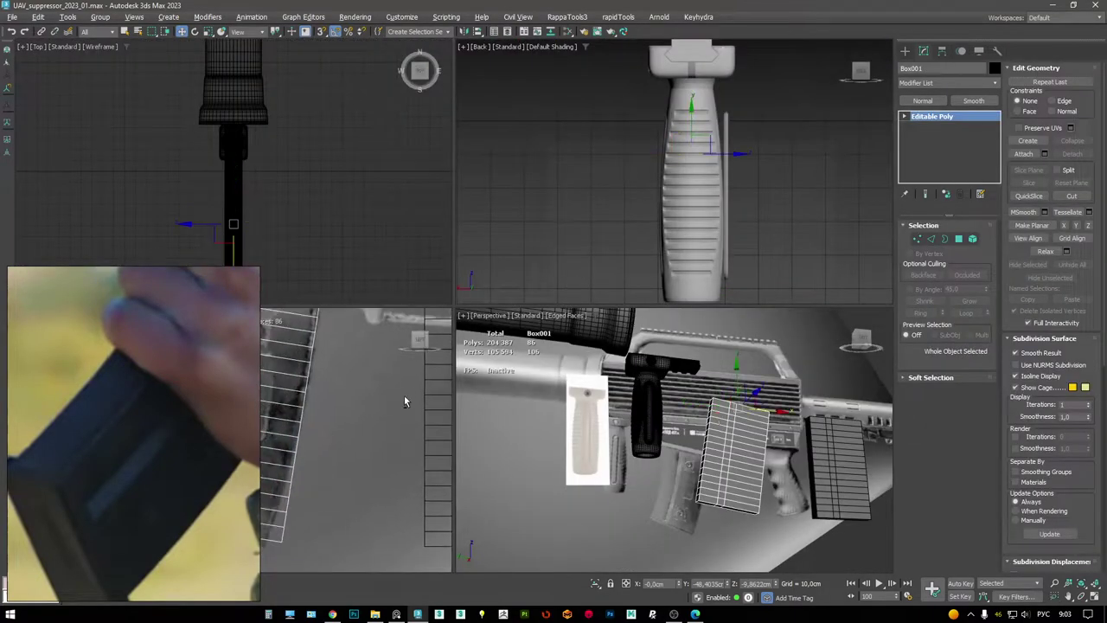
key("alt+w")
scroll(569, 348, "down", 2)
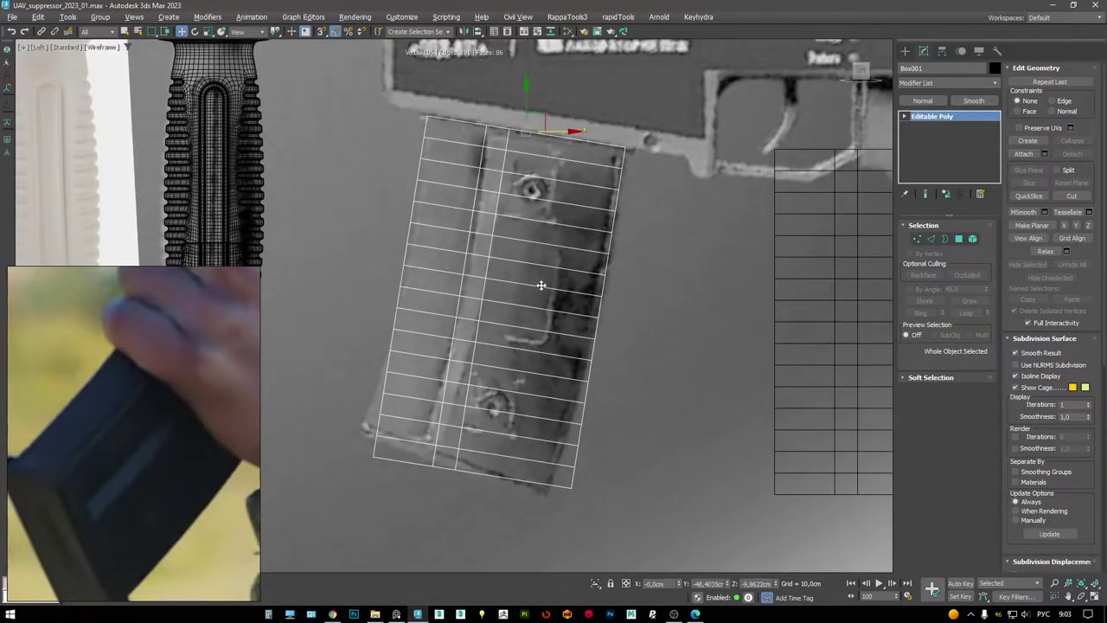
key("alt+w")
key("alt+w")
middle_click_drag(541, 285, 571, 329, "alt")
- Loop-select the polygon column on one half of Box001 and delete it
key("4")
left_click(557, 320)
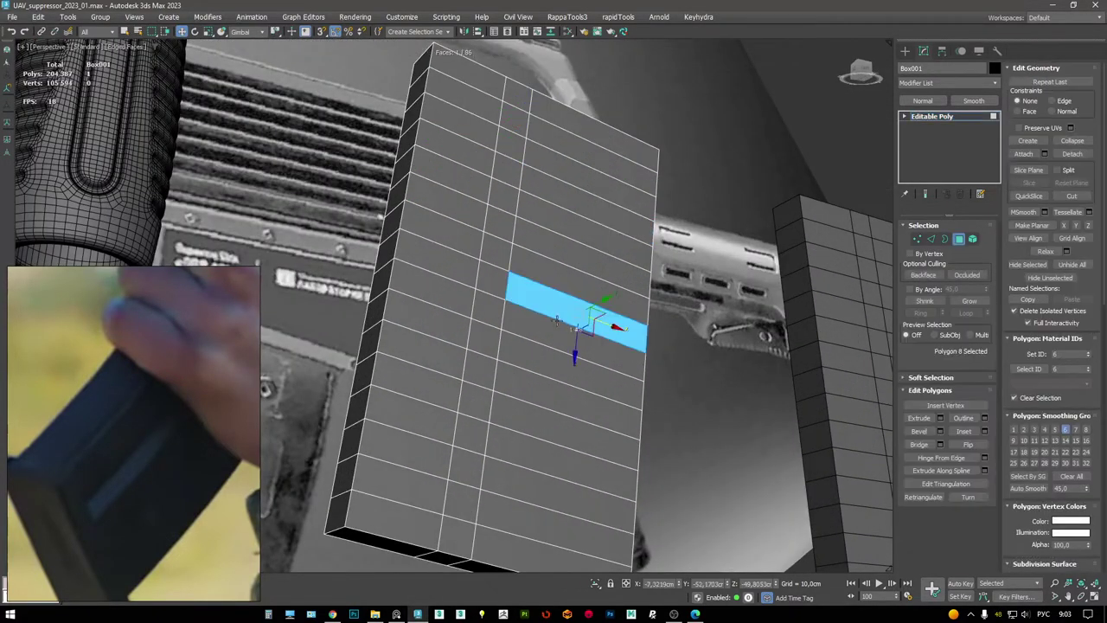
left_click(525, 375, "shift")
middle_click_drag(525, 375, 585, 368, "alt")
left_click(575, 232, "alt")
left_click_drag(582, 337, 594, 340)
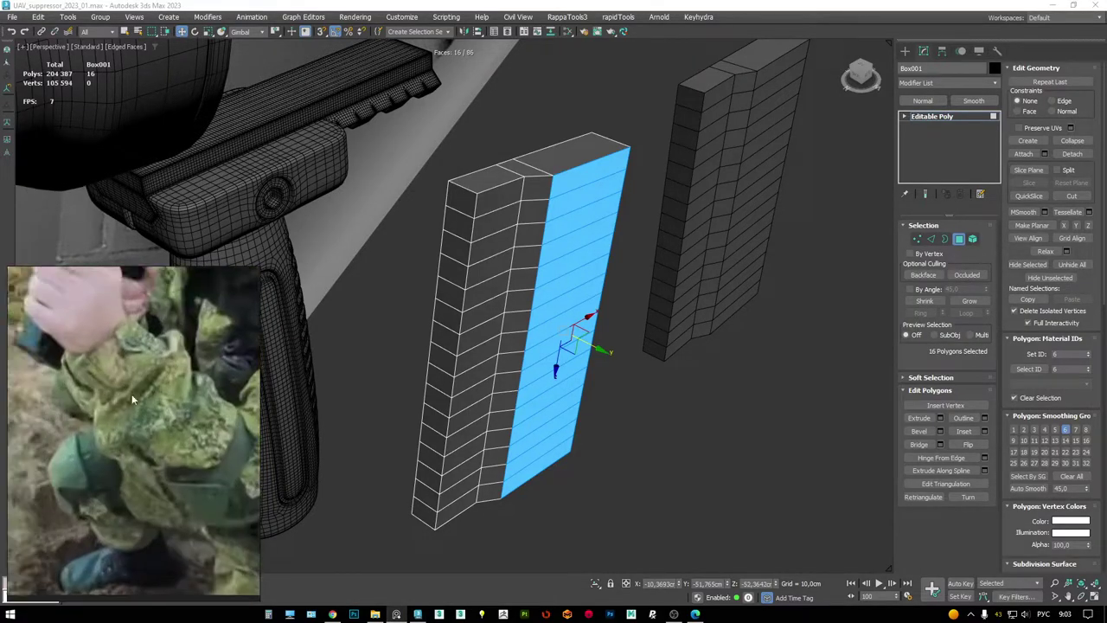
middle_click_drag(591, 289, 613, 233, "alt")
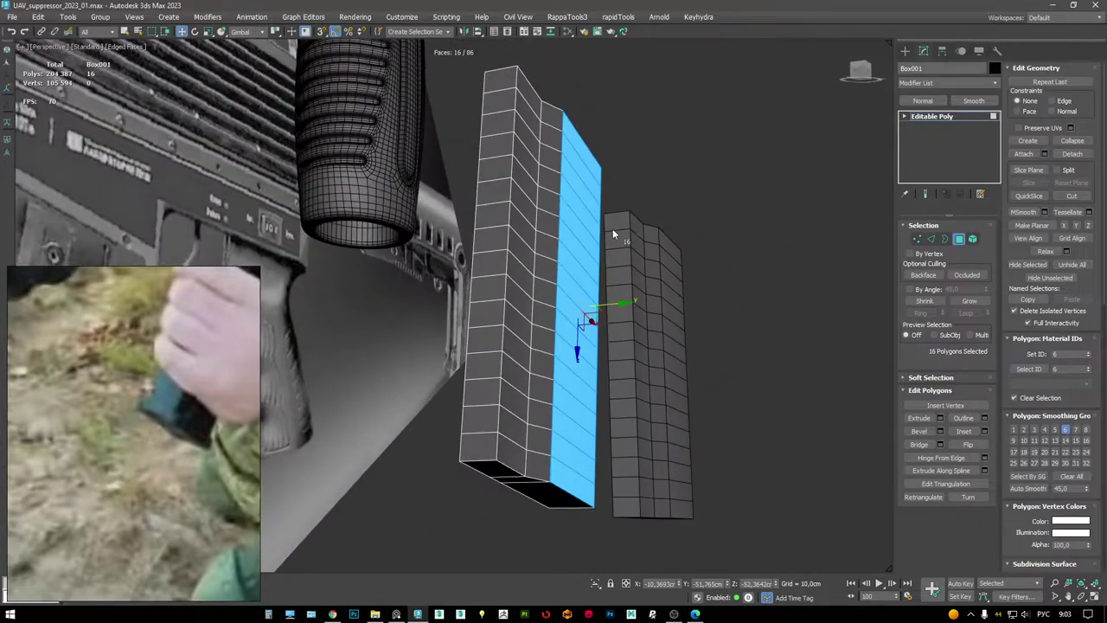
key("Delete")
right_click(718, 172)
- Add a Symmetry modifier to Box001 and set its mirror axis to Y
left_click(675, 161)
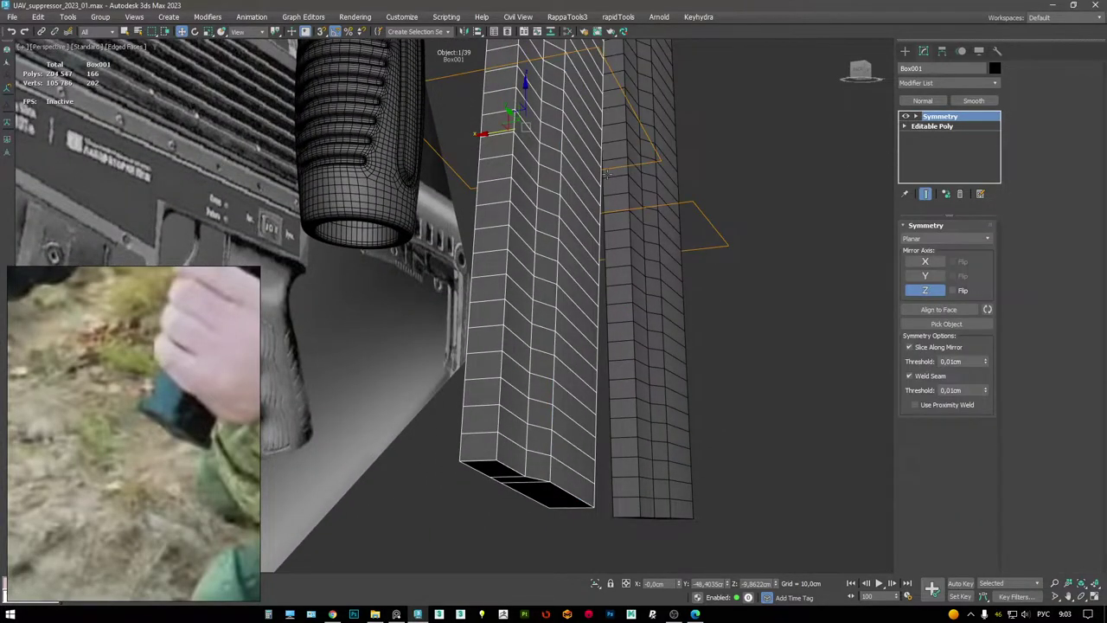
key("F3")
key("F3")
left_click(925, 276)
mouse_move(519, 259)
middle_mouse_down("alt")
mouse_move(546, 233)
mouse_move(542, 245)
mouse_move(552, 159)
mouse_move(545, 166)
middle_mouse_up("alt")
key("F4")
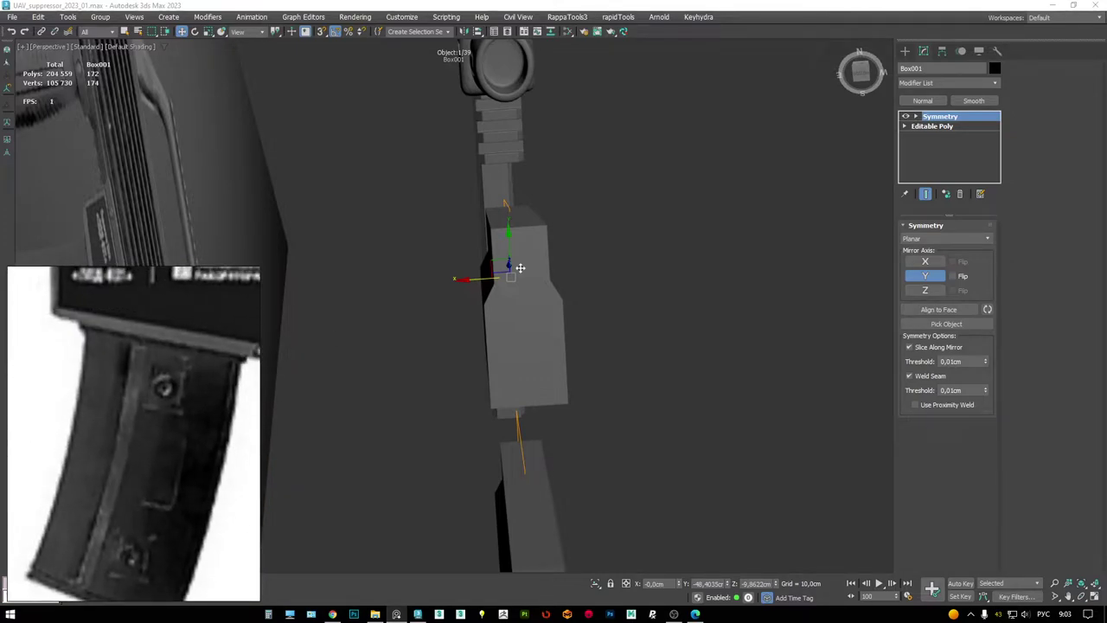
middle_click_drag(519, 266, 457, 148, "alt")
key("alt+w")
key("alt+w")
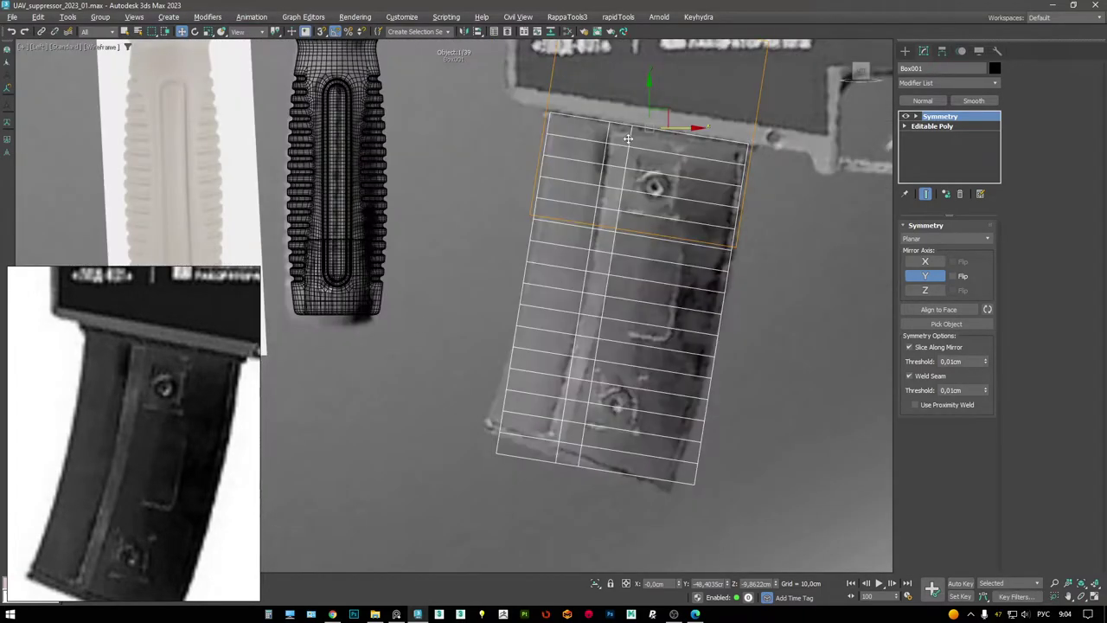
scroll(600, 171, "up", 5)
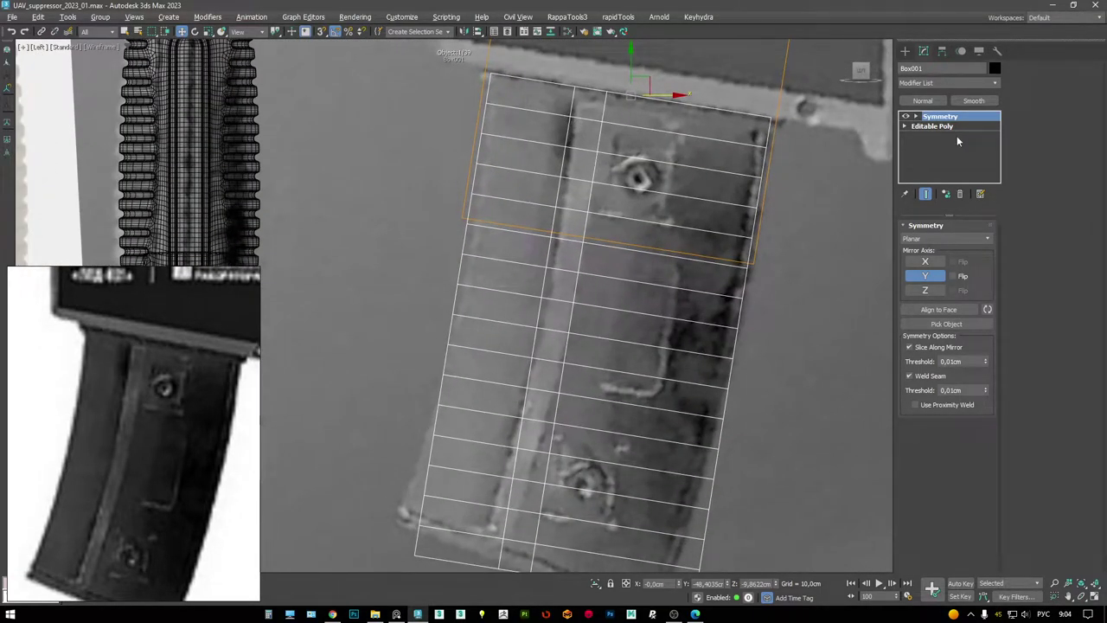
- Select the vertical edge loop beside the groove and slide it about 0.9 cm along X
key("2")
double_click(569, 141)
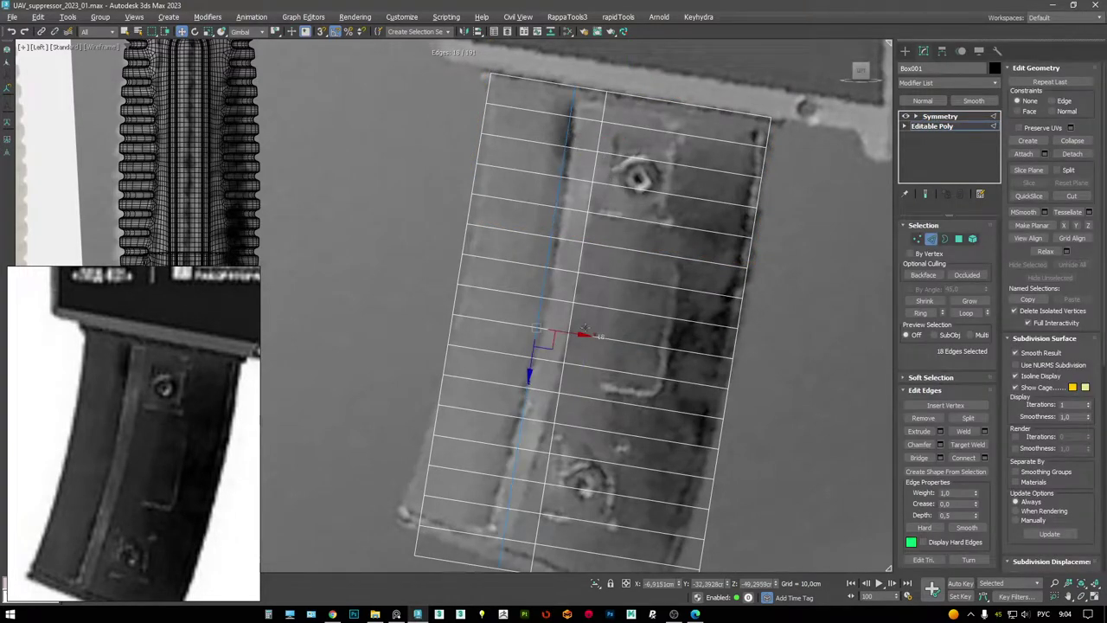
left_click_drag(574, 331, 579, 331)
left_click_drag(580, 331, 581, 328)
- Review the mirrored magazine beside the grip in the enlarged Perspective view
left_click(943, 117)
key("alt+w")
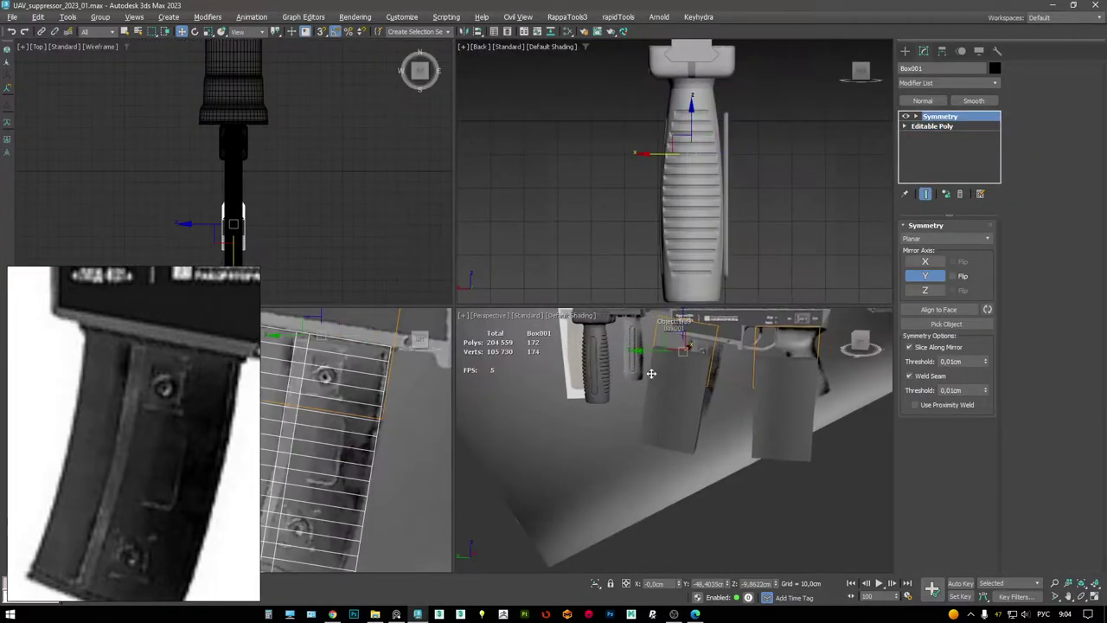
key("alt+w")
middle_click_drag(640, 302, 531, 193, "alt")
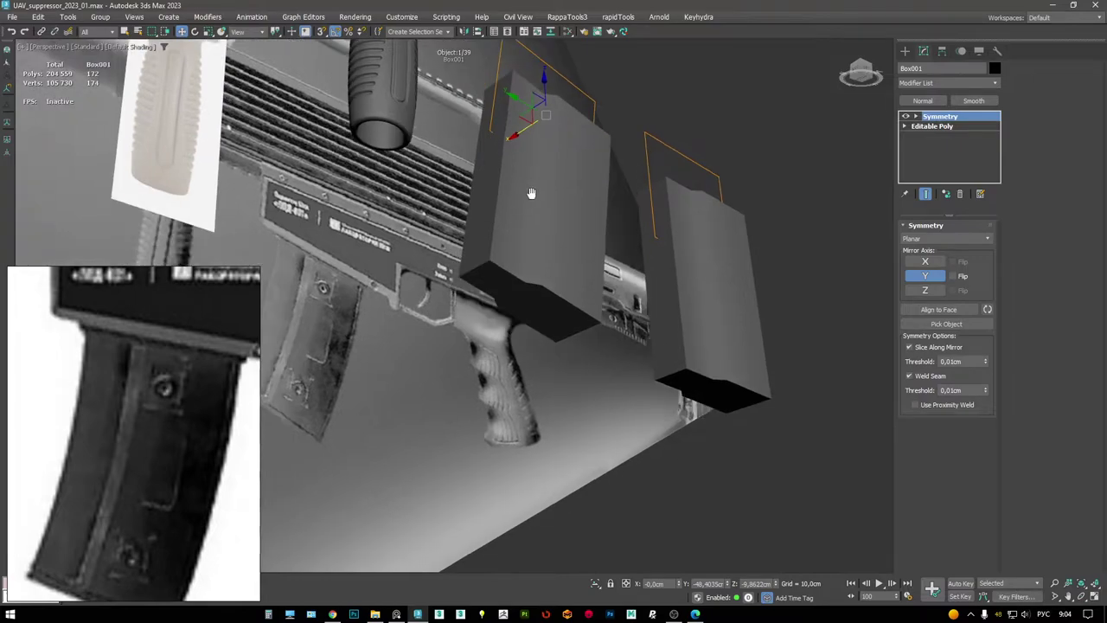
left_click(932, 127)
scroll(544, 262, "up", 5)
key("F4")
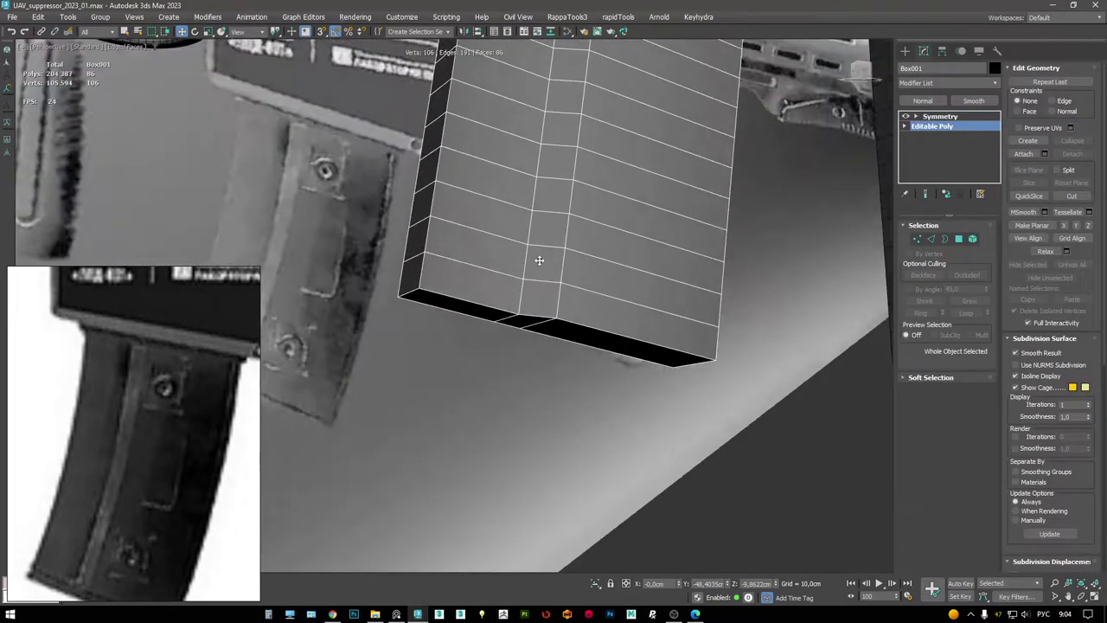
key("alt+w")
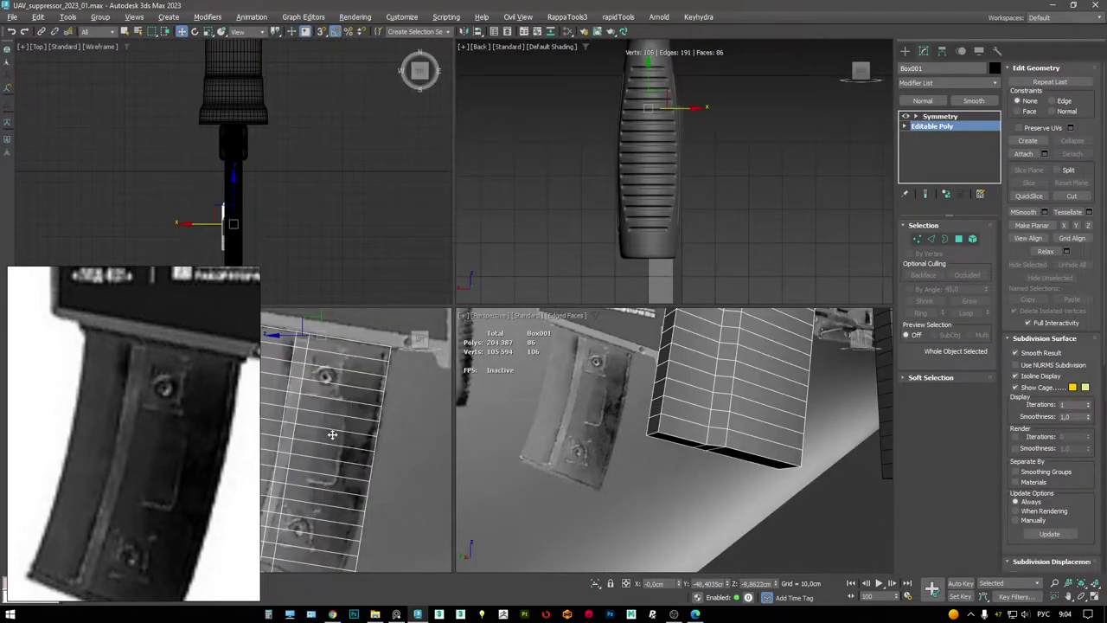
- Compare the mirrored block with the reference in the enlarged Left wireframe view
right_click(428, 396)
key("alt+w")
scroll(628, 383, "down", 5)
scroll(576, 363, "up", 3)
middle_click_drag(577, 363, 618, 344)
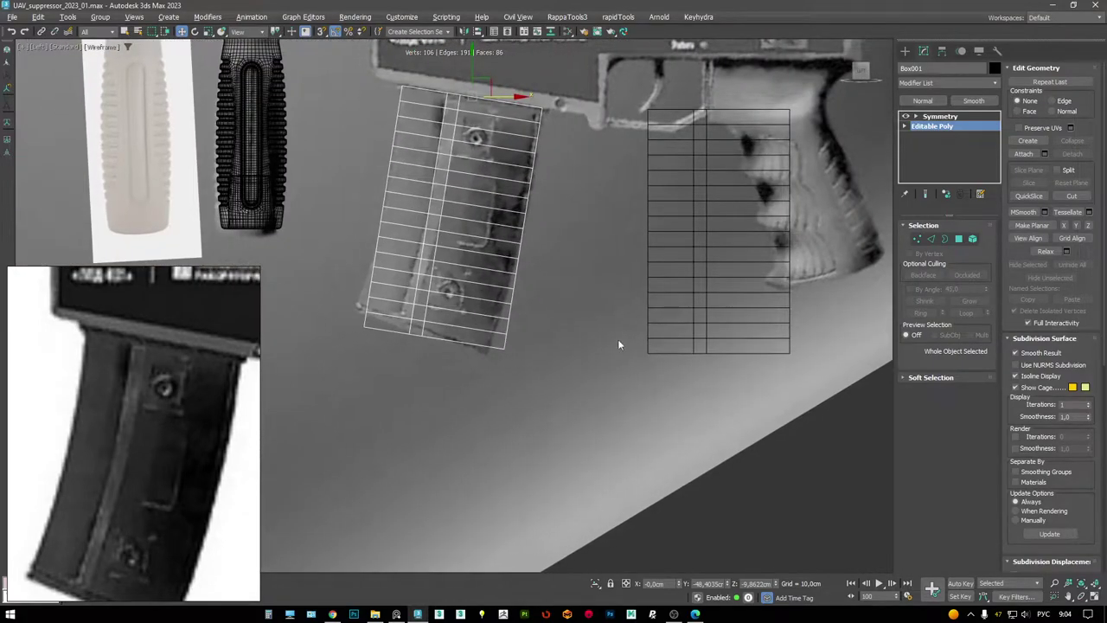
left_click(940, 116)
scroll(398, 310, "up", 3)
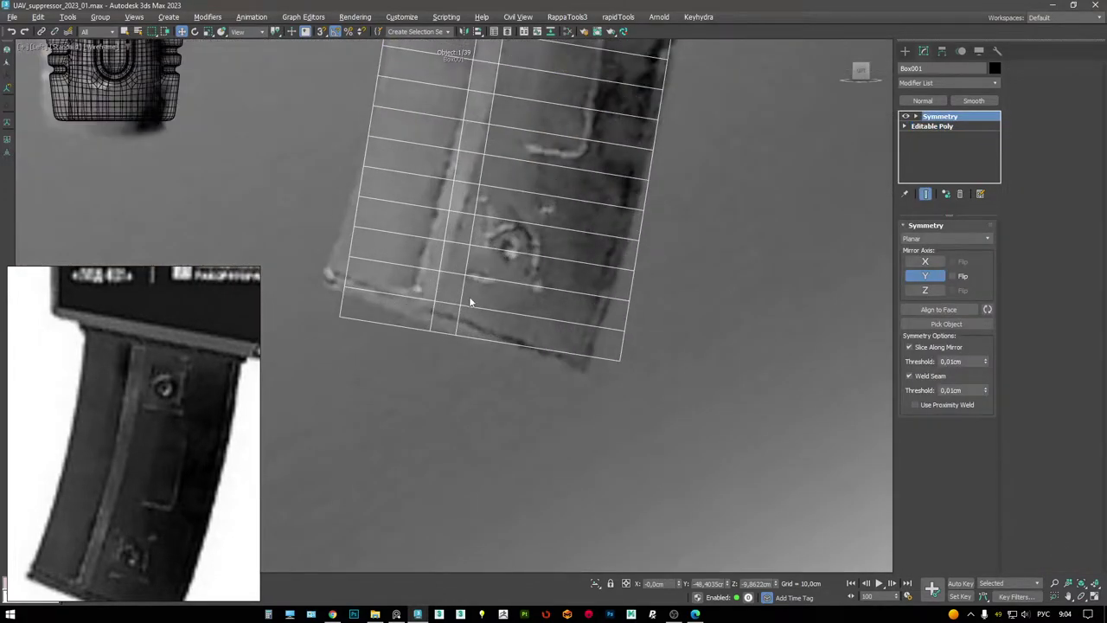
scroll(537, 328, "down", 4)
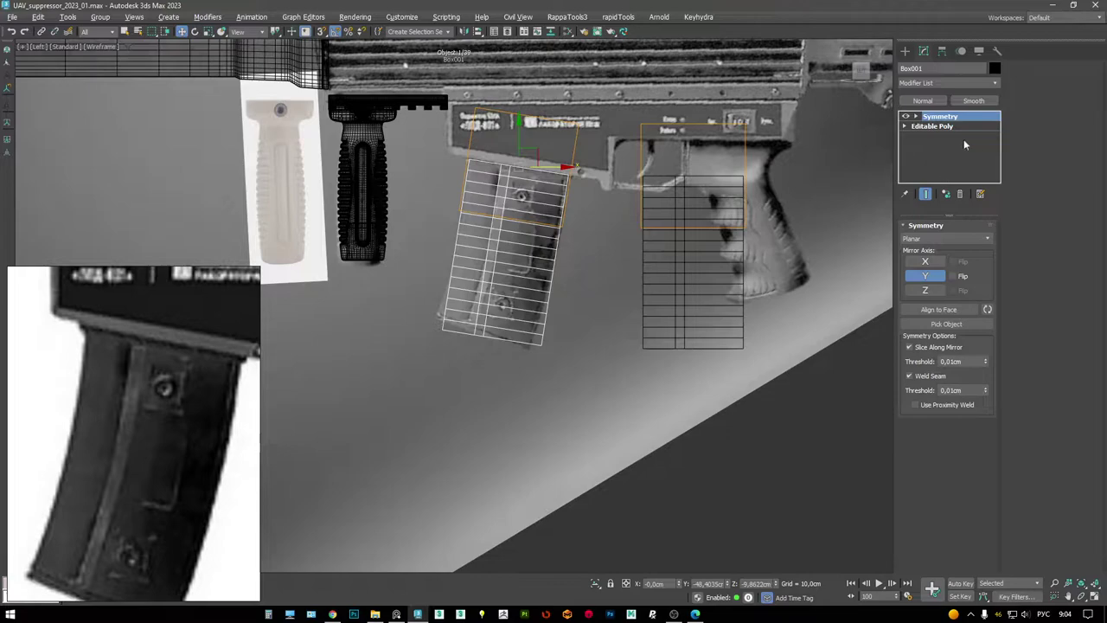
- Add a Bend modifier to Box001, curving the magazine to about -6.5 degrees
scroll(541, 285, "up", 2)
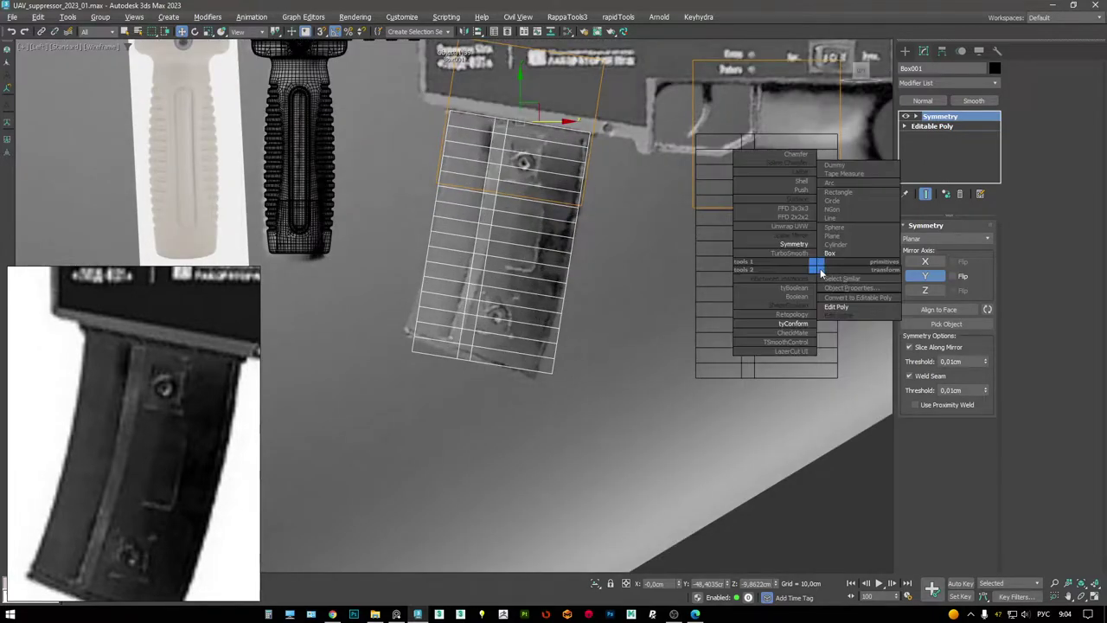
left_click(949, 83)
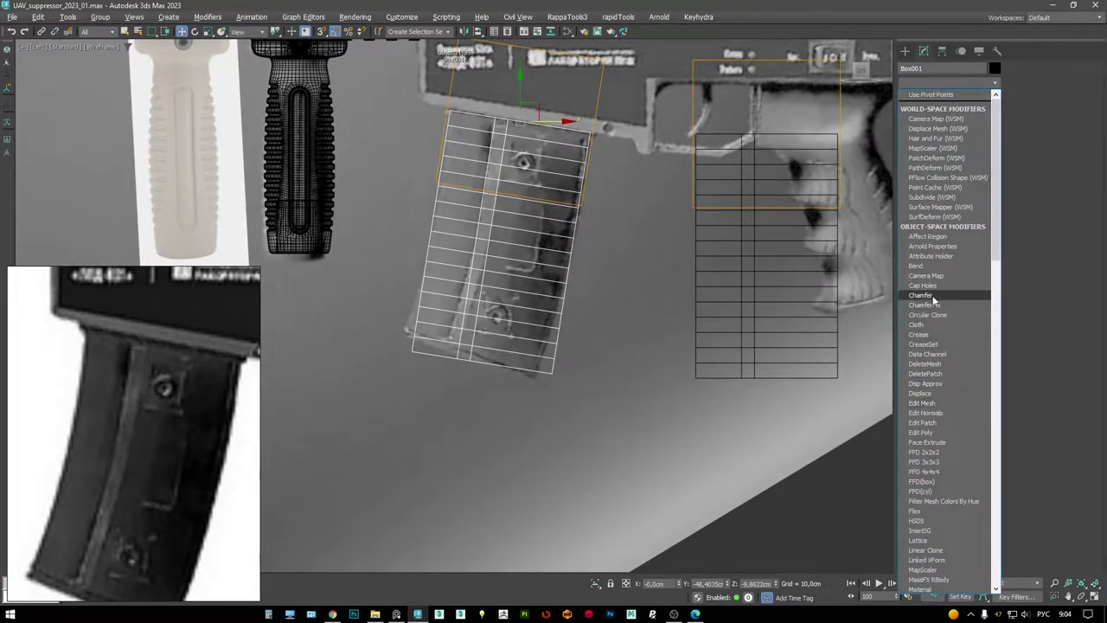
left_click(916, 266)
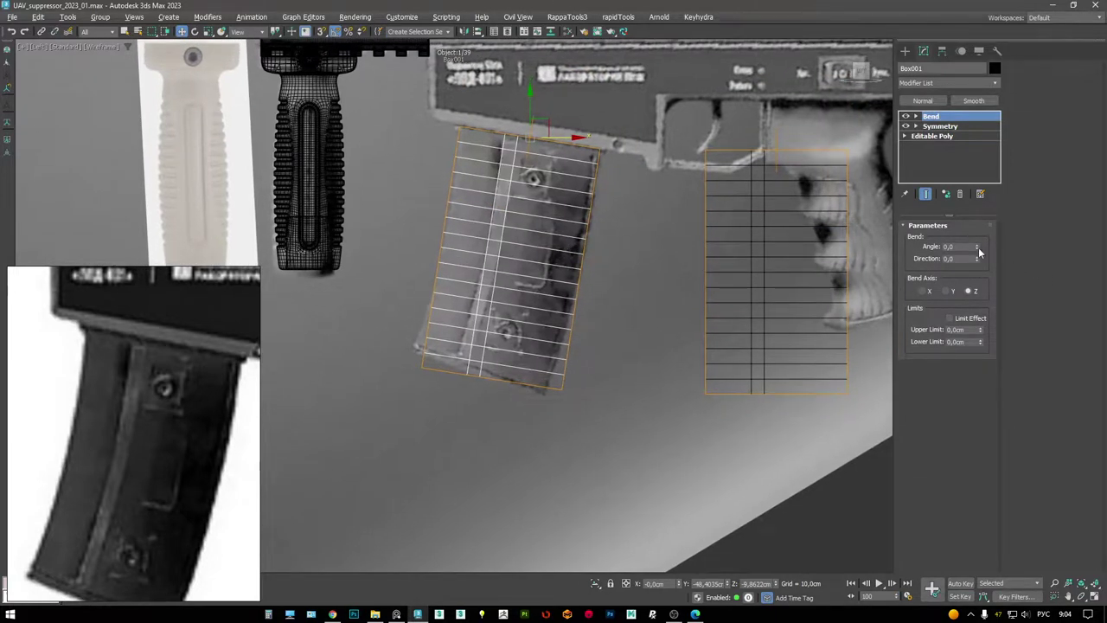
left_click_drag(979, 251, 985, 258)
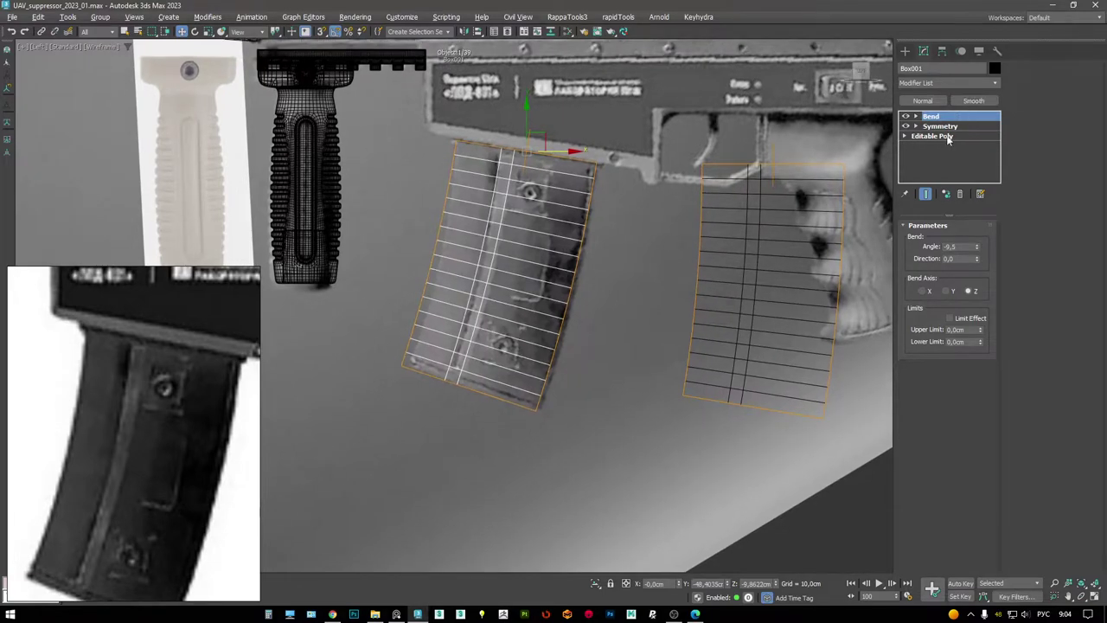
- In the base mesh, select the three top polygons and lower them about 5 cm
left_click(947, 139)
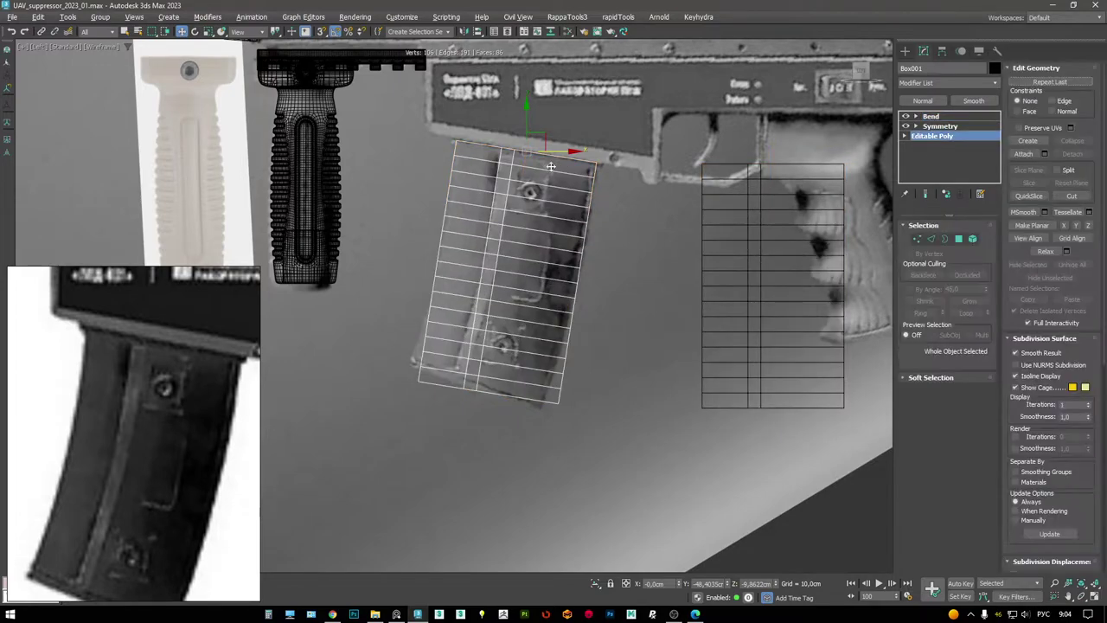
key("4")
key("z")
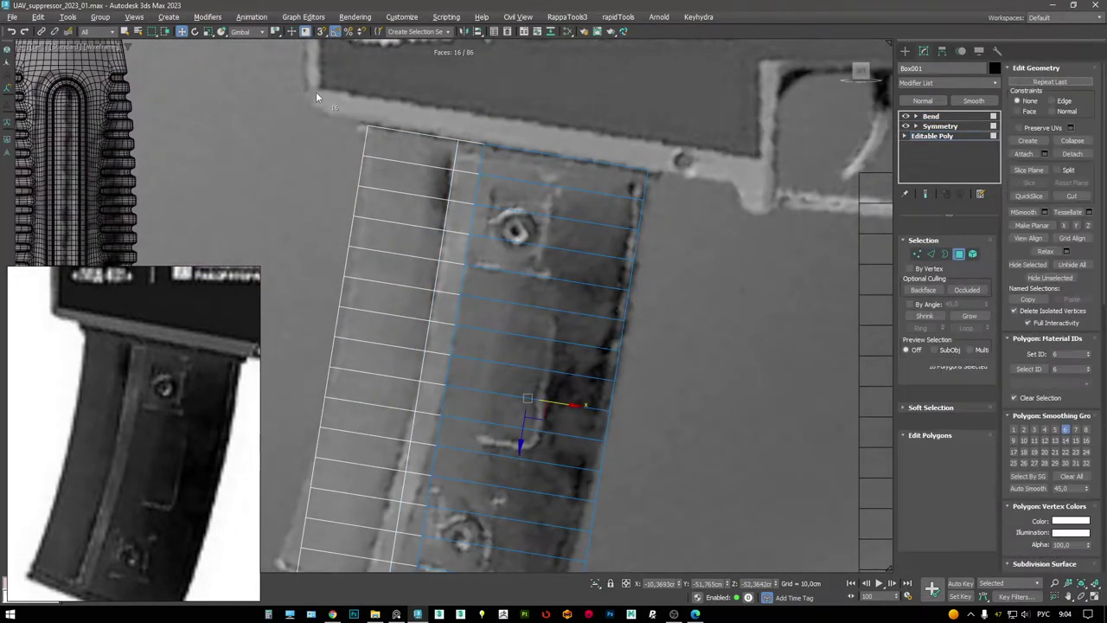
key("alt+w")
right_click(700, 468)
key("alt+w")
scroll(597, 135, "up", 3)
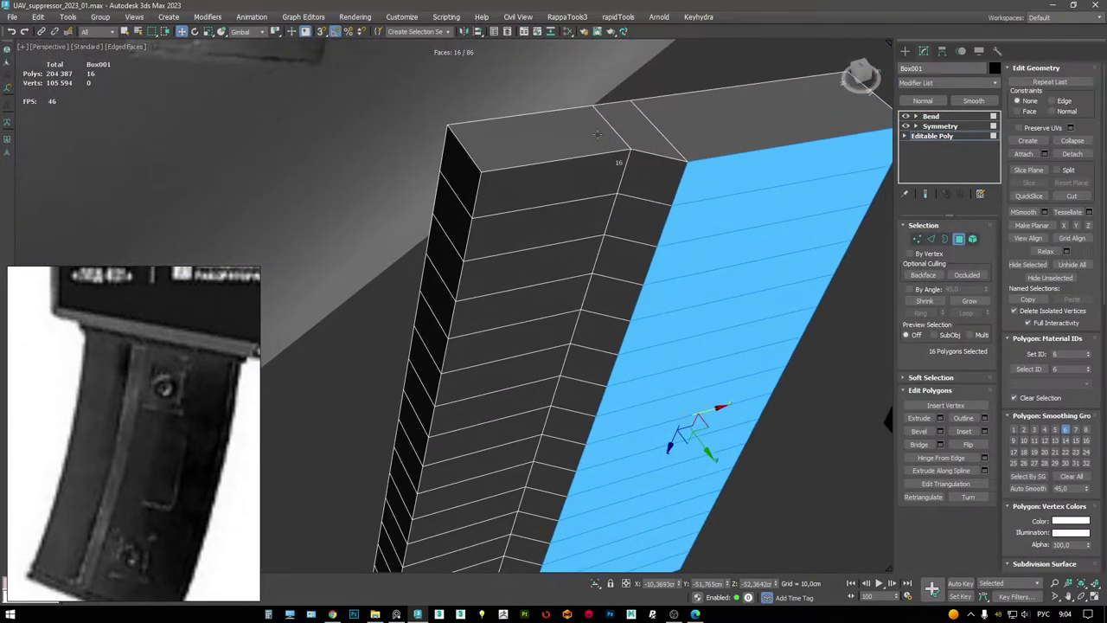
left_click(597, 134)
left_click(644, 143, "ctrl")
left_click(692, 121, "ctrl")
key("alt+w")
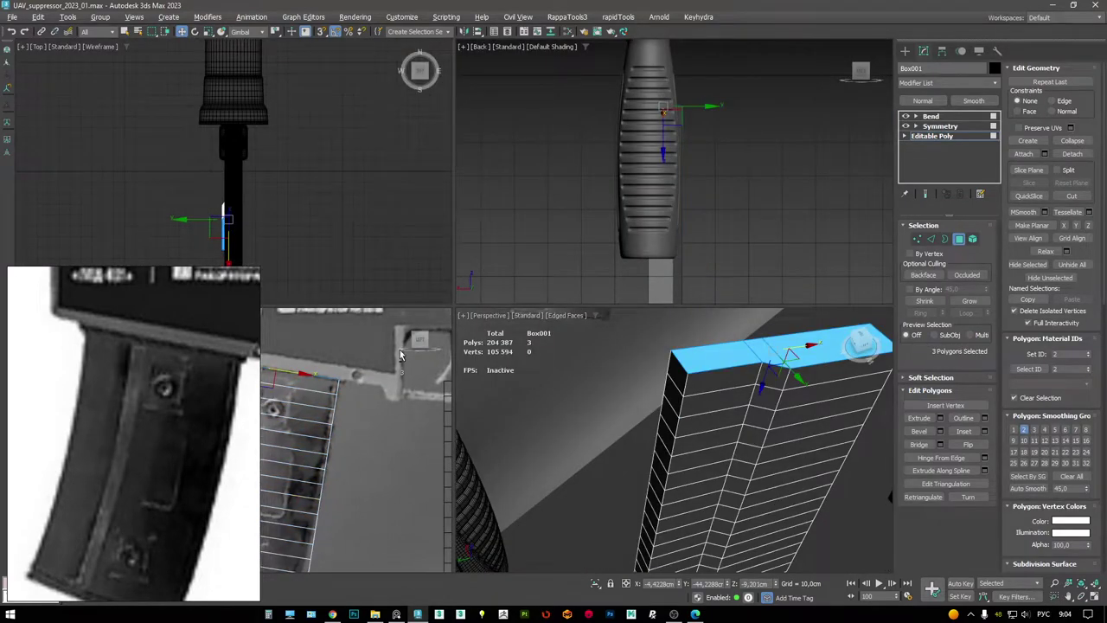
key("alt+w")
left_click_drag(512, 216, 525, 143)
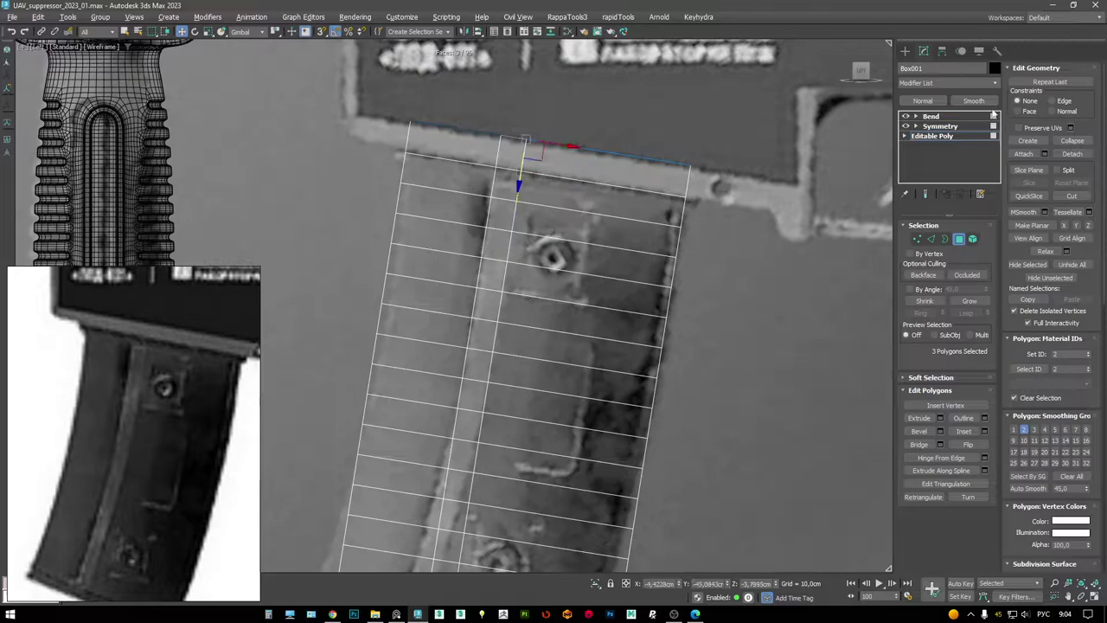
- Test moving the Bend gizmo up the magazine, then undo the move
left_click(931, 116)
scroll(555, 169, "down", 2)
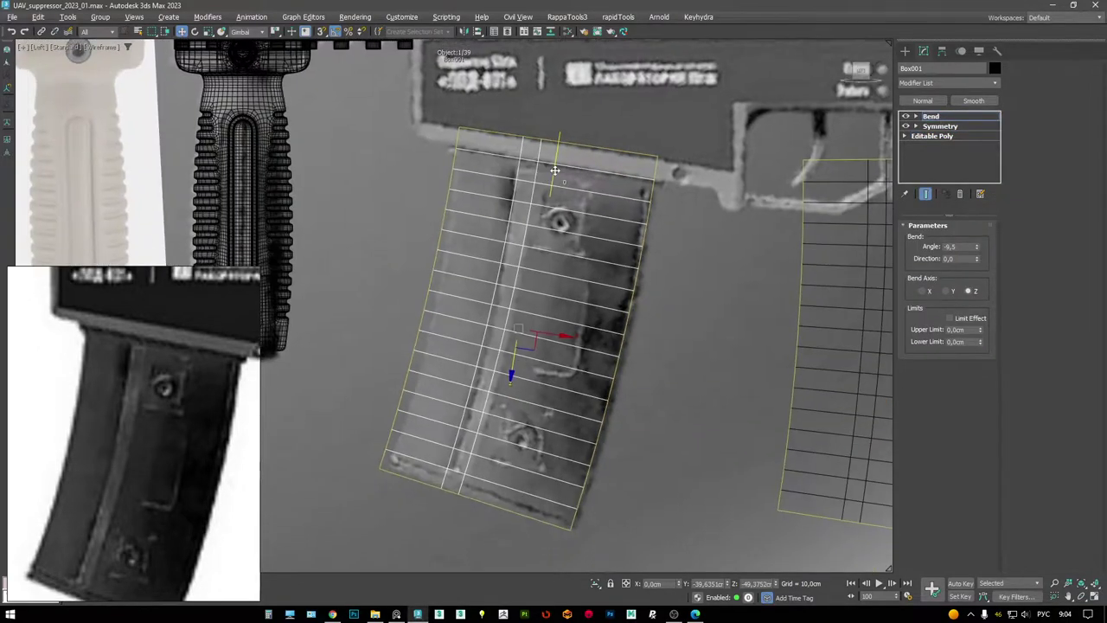
left_click(916, 115)
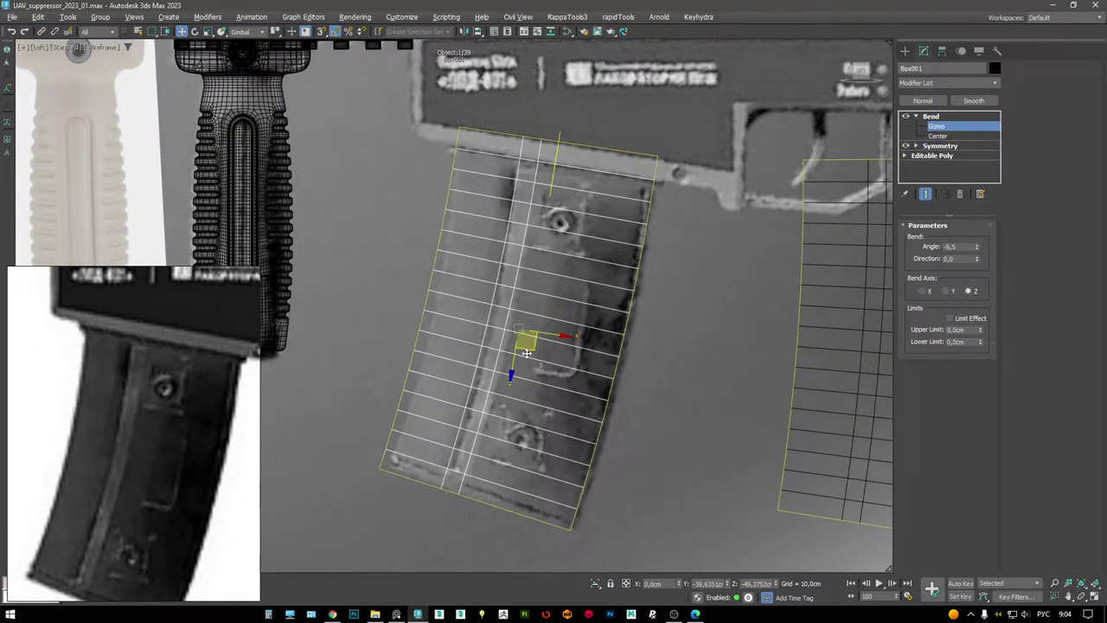
left_click(947, 130)
left_click_drag(514, 362, 514, 354)
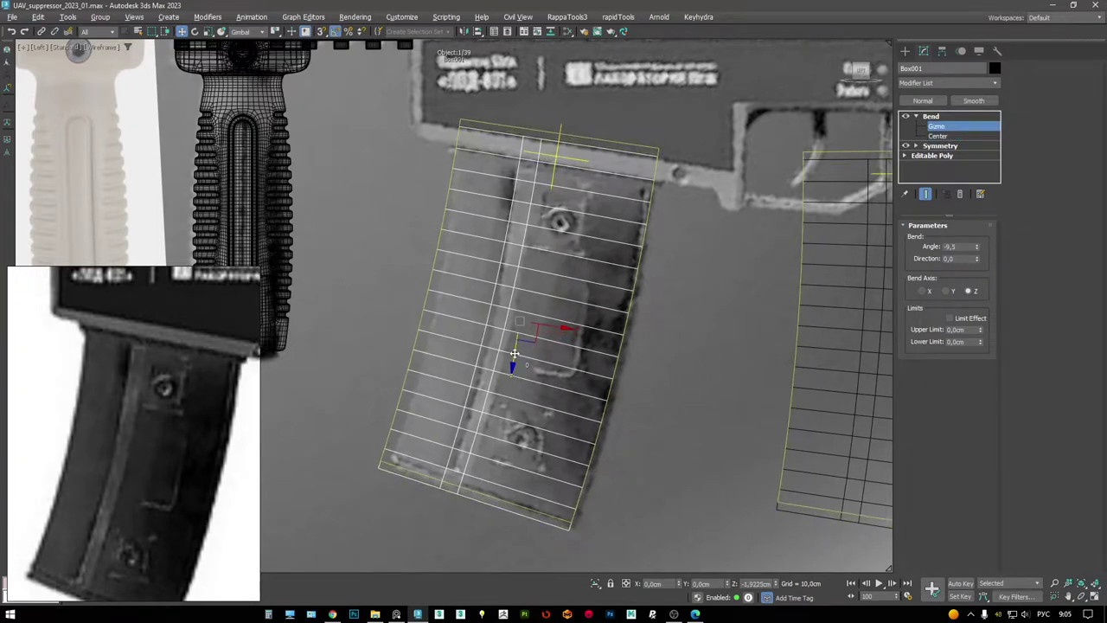
key("ctrl+z")
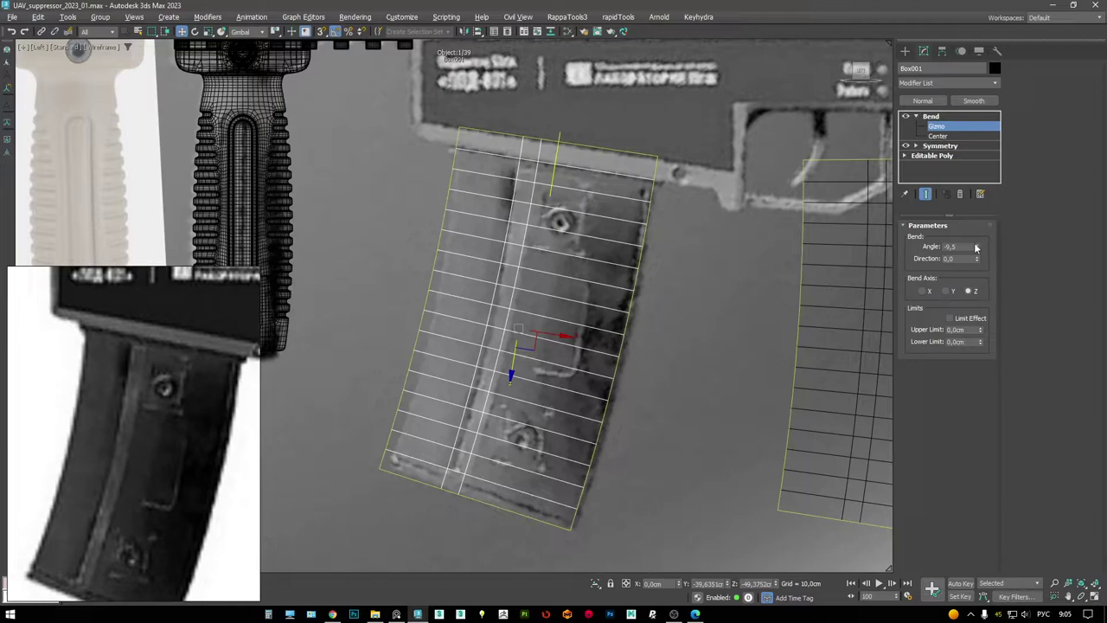
- Delete the Bend modifier from Box001's stack
right_click(946, 116)
left_click(965, 136)
middle_click_drag(568, 167, 570, 182)
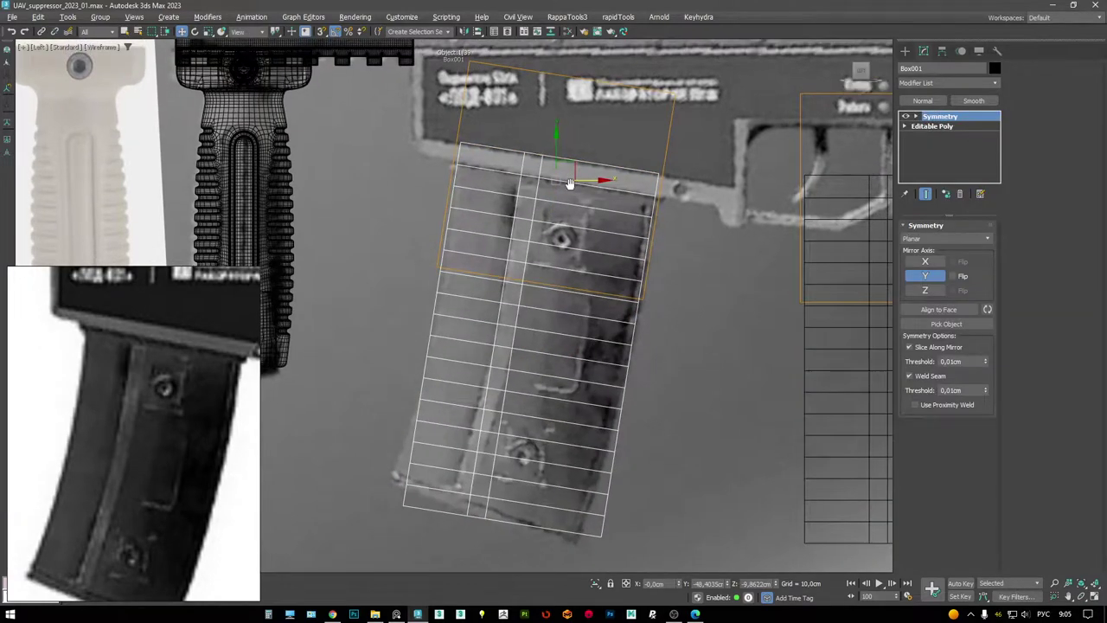
scroll(605, 199, "up", 3)
scroll(511, 193, "down", 3)
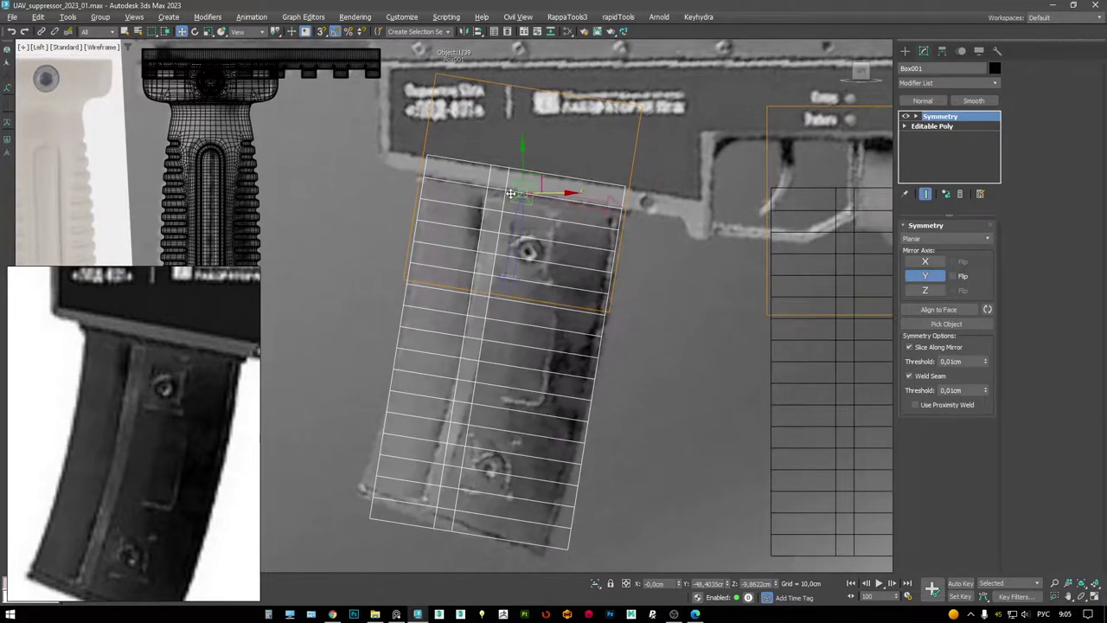
- Switch the transform orientation to Local and raise the Symmetry mirror plane toward the magazine top
right_click(621, 192)
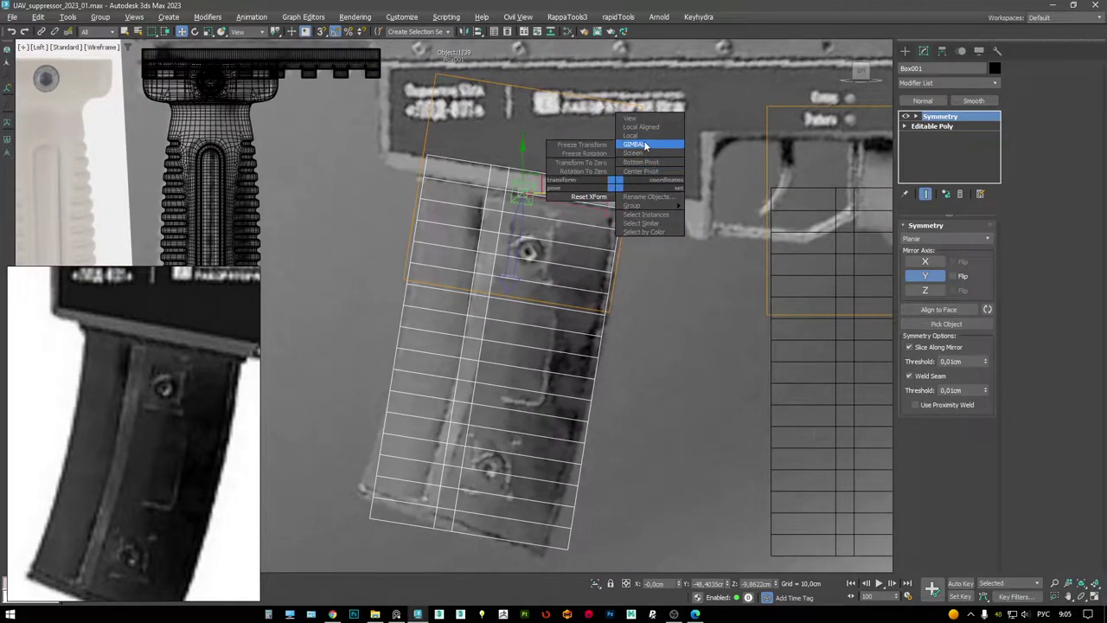
left_click(648, 144)
right_click(620, 181)
left_click(651, 128)
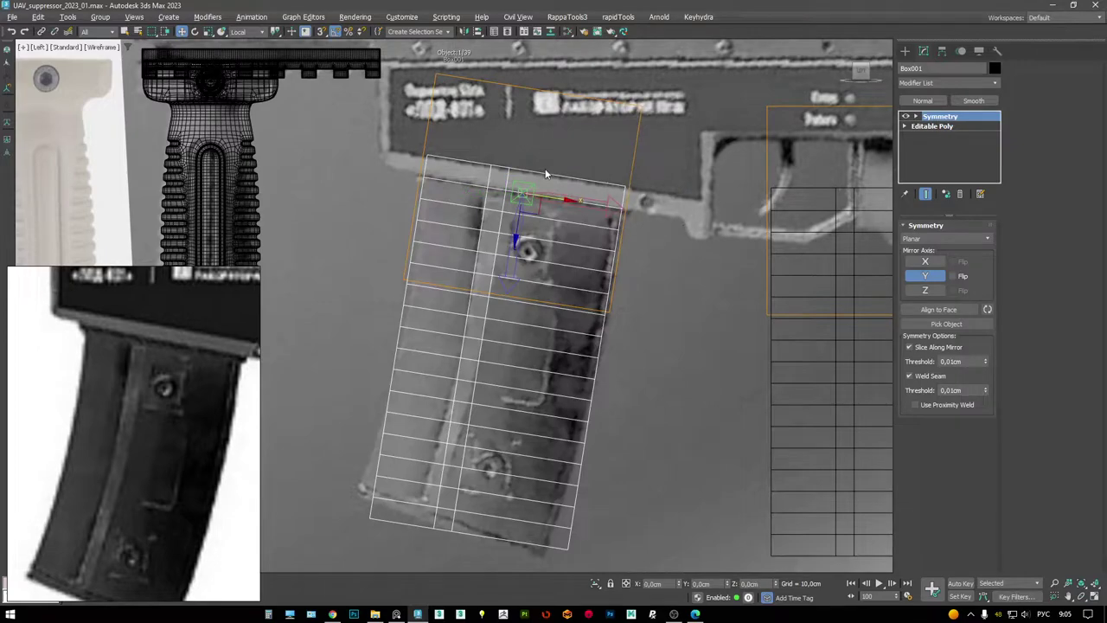
left_click_drag(476, 183, 430, 157)
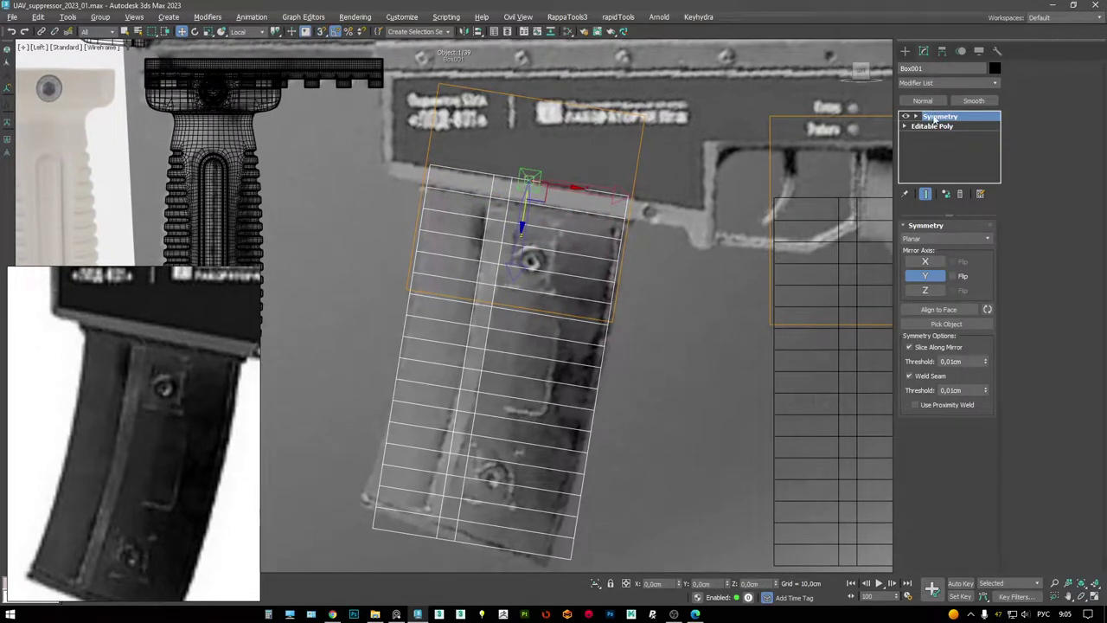
- Add a new Bend above the Symmetry, bending the magazine about -8 degrees
left_click(995, 83)
scroll(1000, 128, "up", 2)
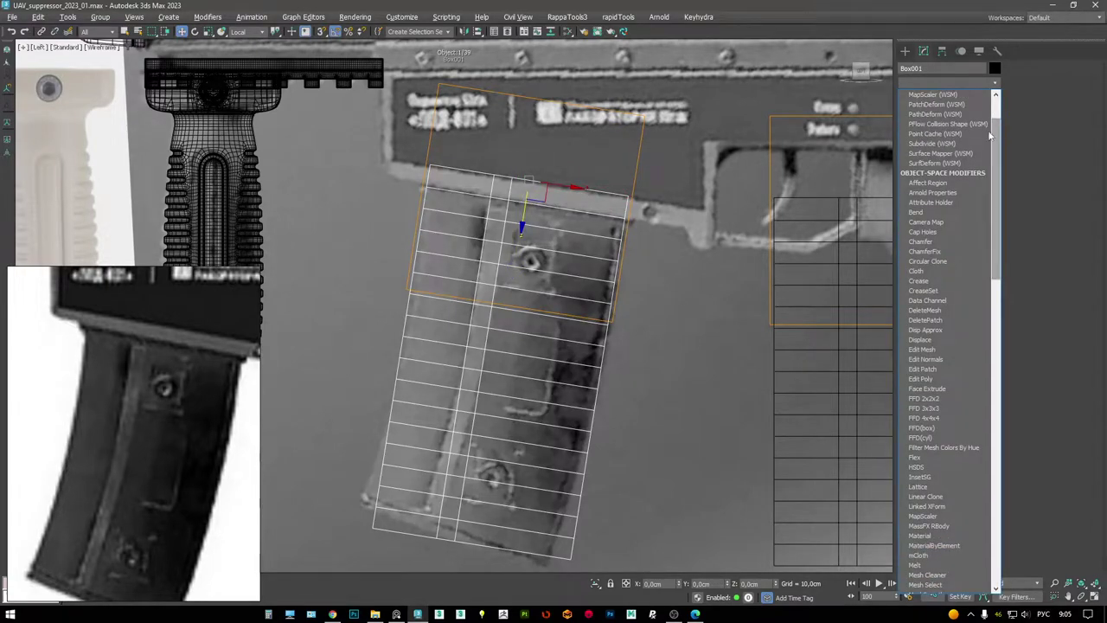
left_click(924, 212)
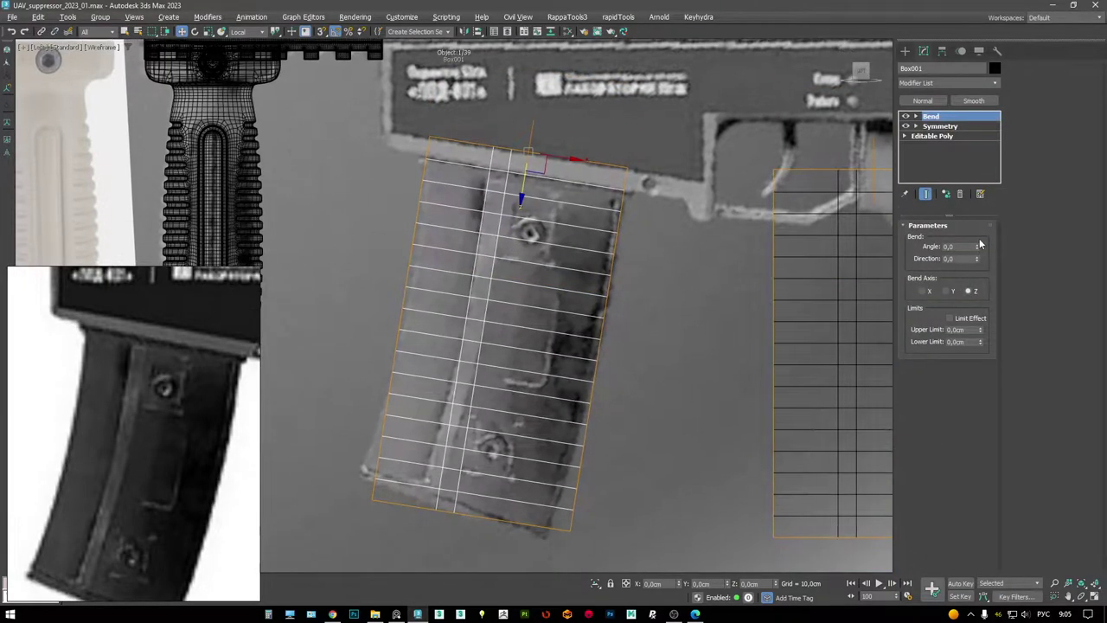
left_click_drag(977, 249, 982, 258)
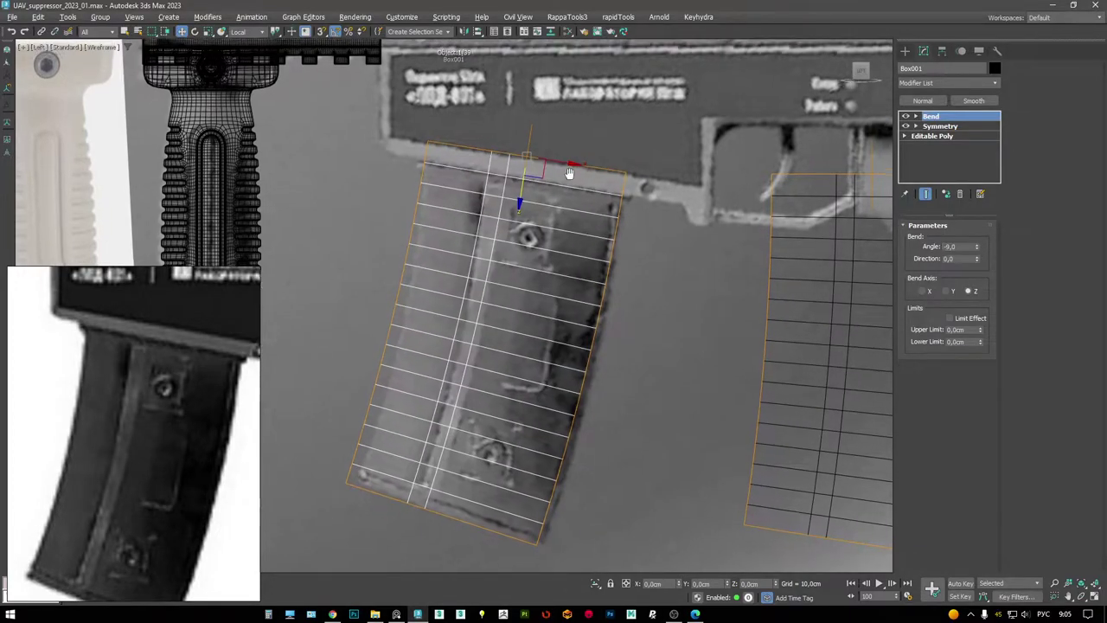
- Tilt the bent meshes 3 degrees, deepen the bend to -12.5, and collapse the stack
key("e")
left_click_drag(571, 132, 572, 129)
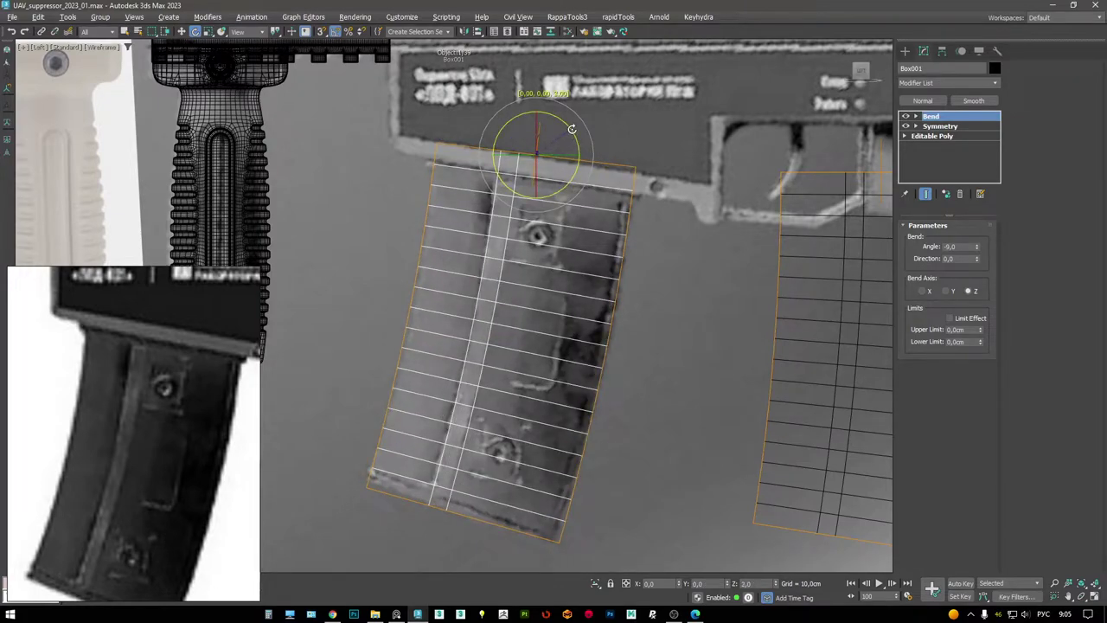
left_click_drag(572, 129, 574, 127)
middle_click_drag(478, 472, 498, 331)
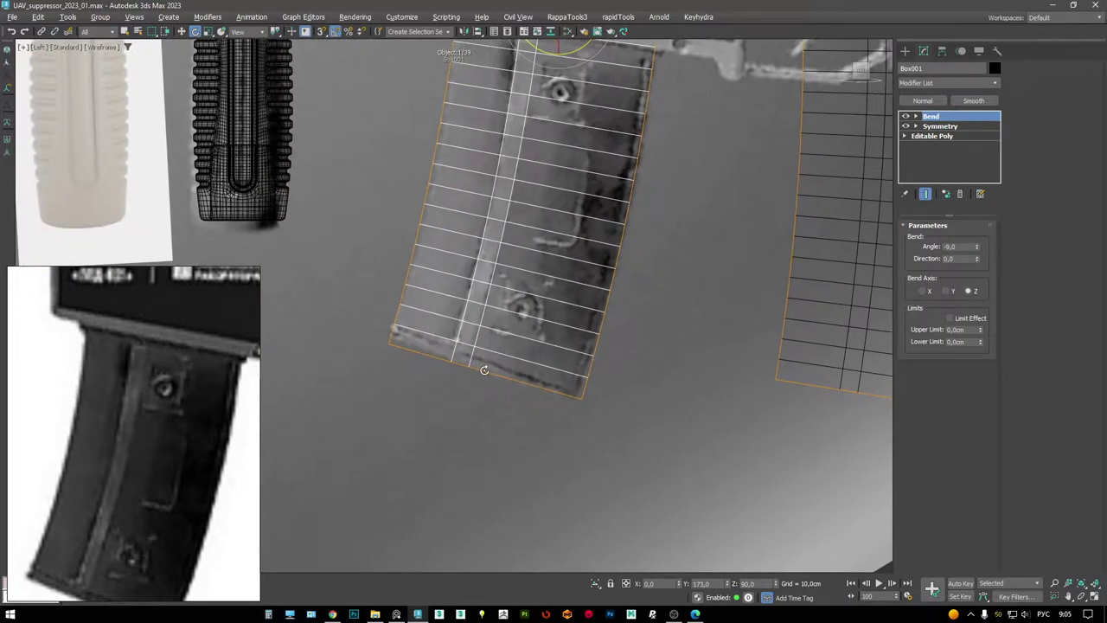
scroll(528, 199, "down", 2)
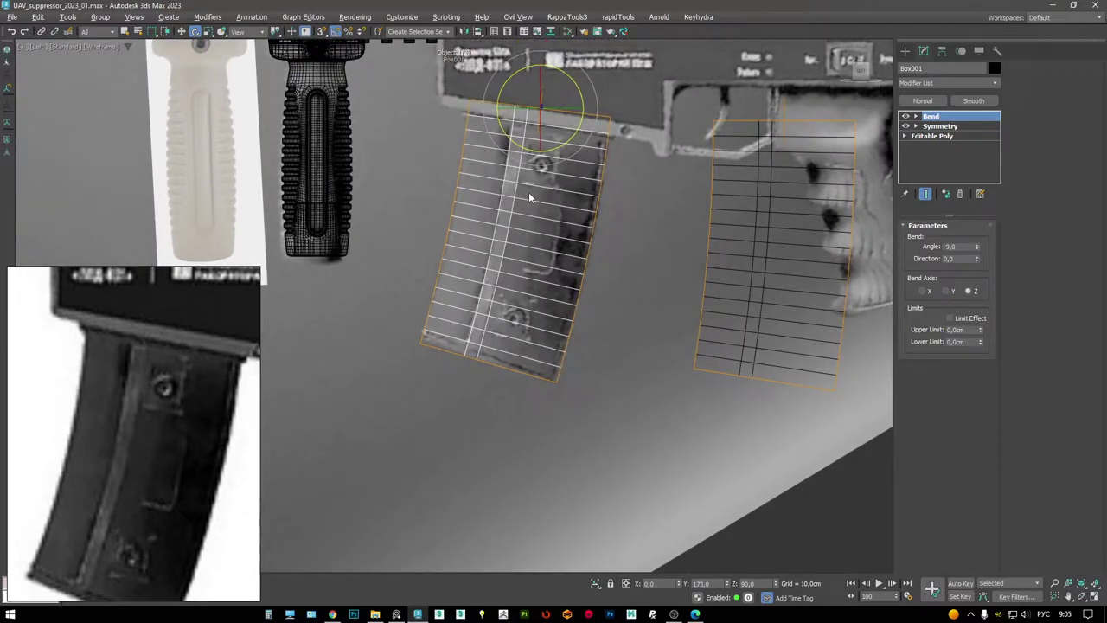
left_click_drag(976, 251, 982, 248)
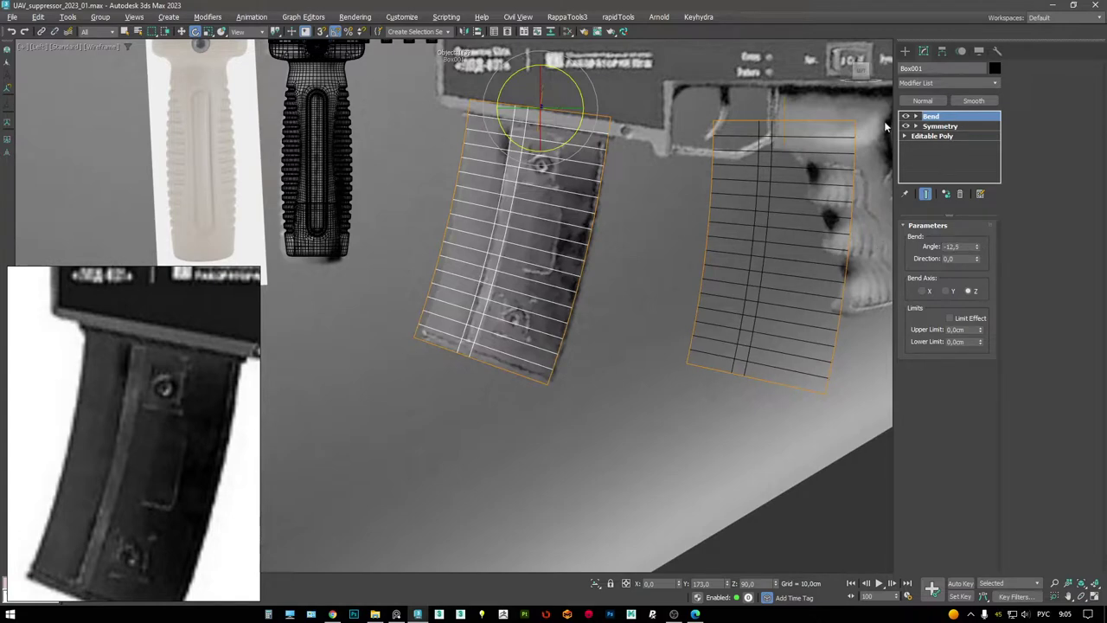
middle_click_drag(612, 218, 635, 207)
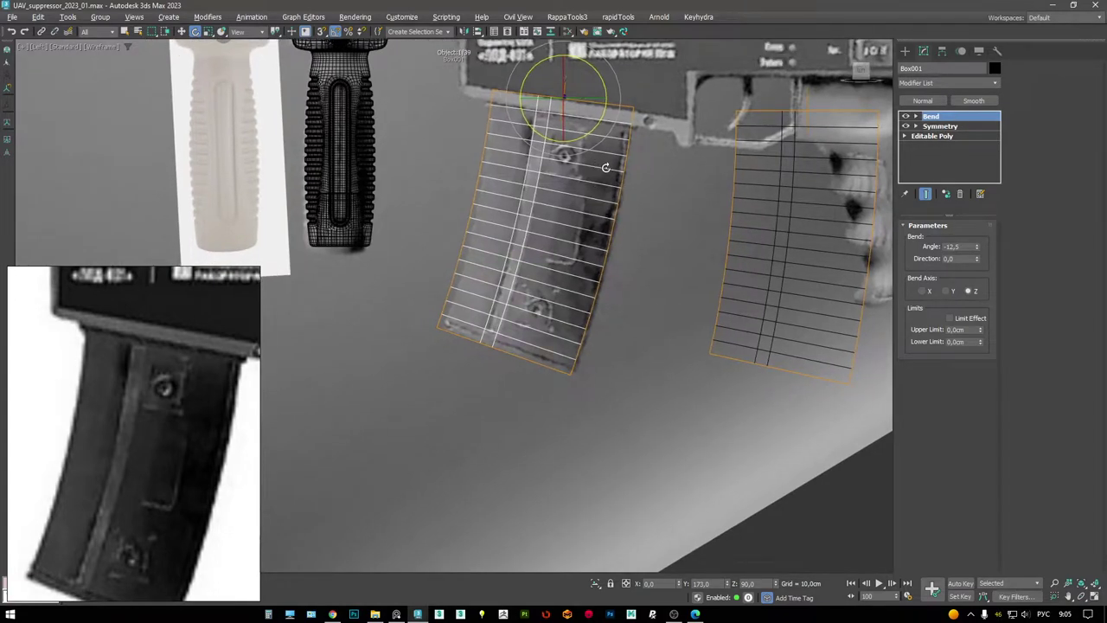
scroll(490, 225, "up", 4)
scroll(502, 260, "down", 2)
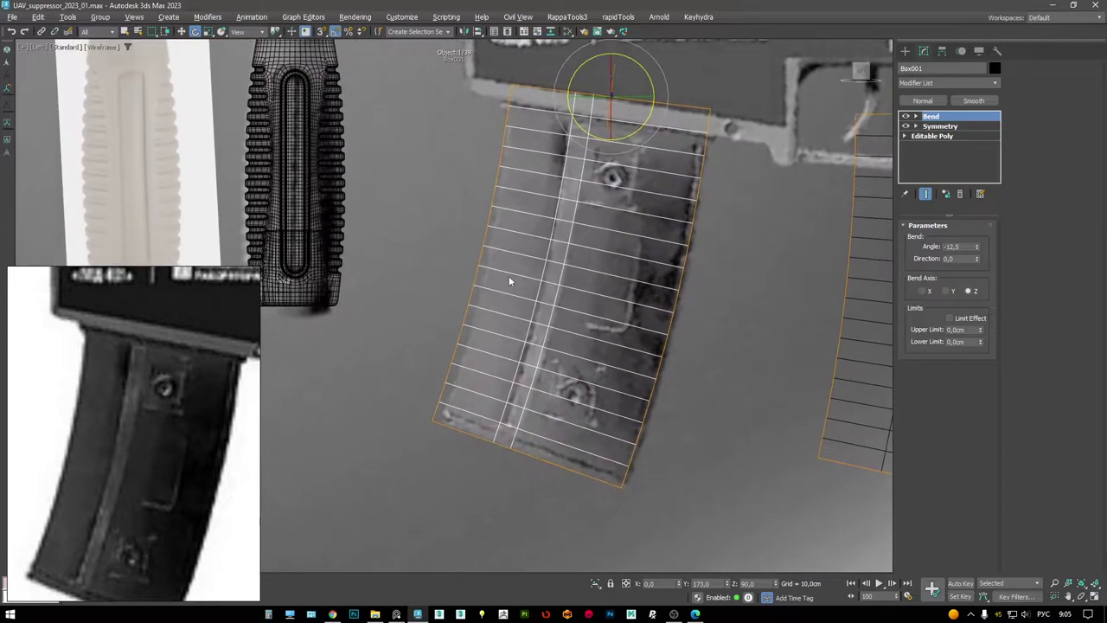
right_click(960, 139)
left_click(987, 251)
- Select all of the magazine's vertices and add an FFD 3x3x3 modifier
key("w")
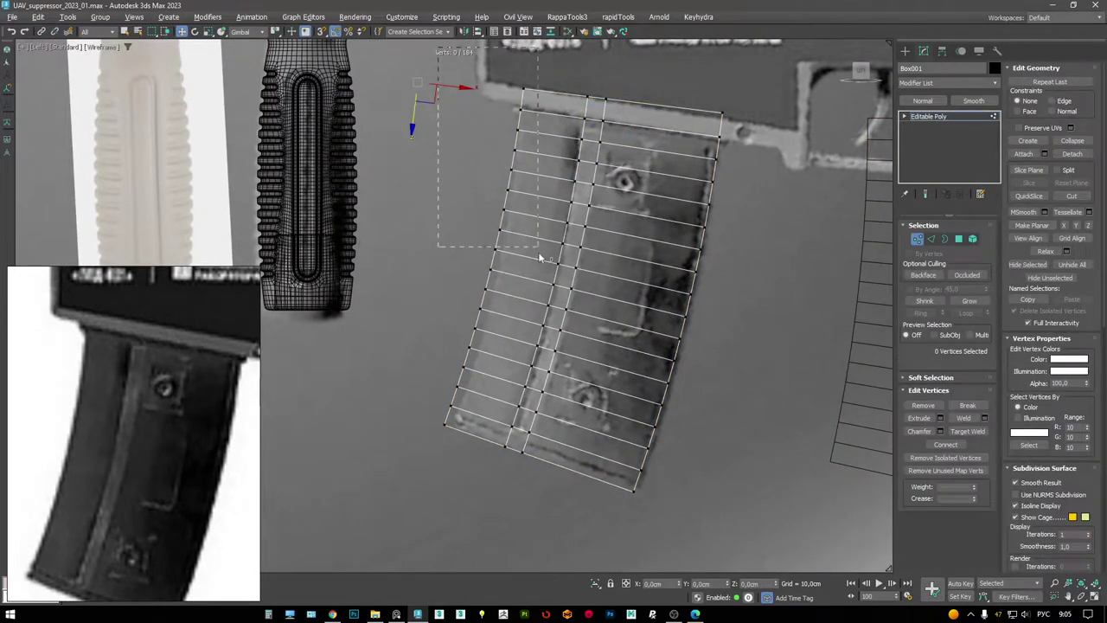
left_click_drag(539, 257, 502, 384)
left_click_drag(474, 450, 474, 449)
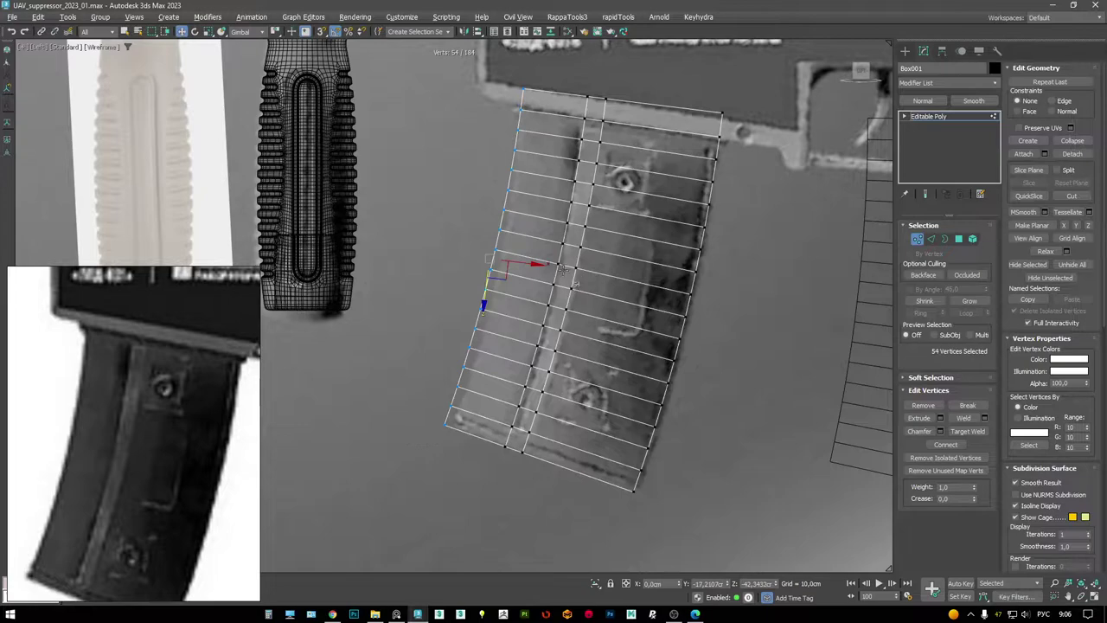
middle_click_drag(565, 261, 555, 238)
right_click(620, 210)
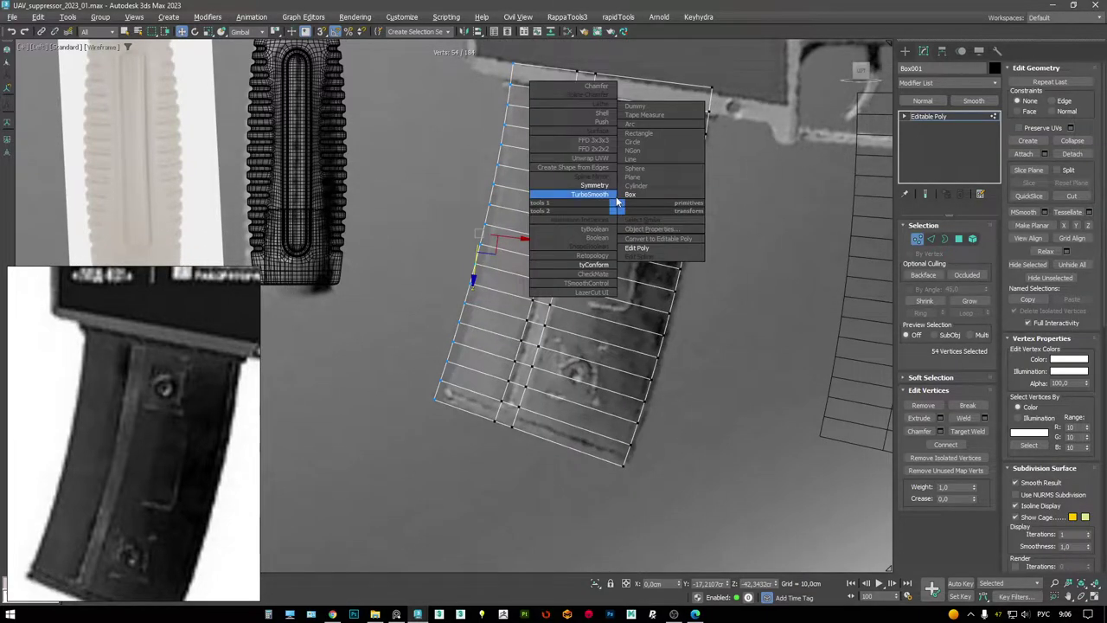
left_click(592, 207)
scroll(592, 207, "down", 2)
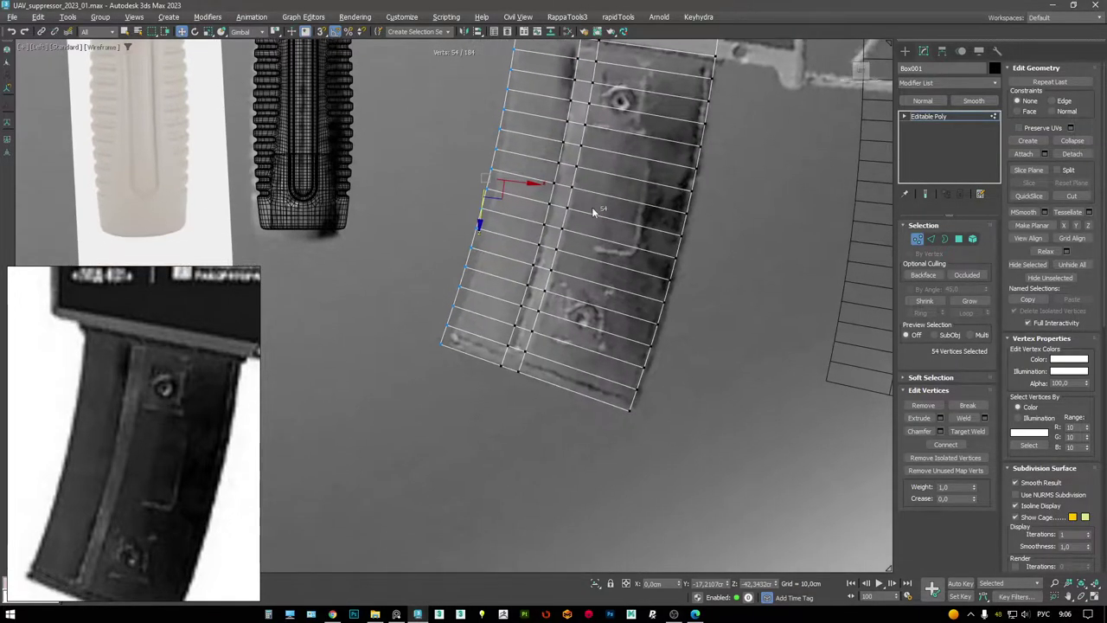
scroll(649, 389, "down", 3)
key("ctrl+a")
right_click(623, 210)
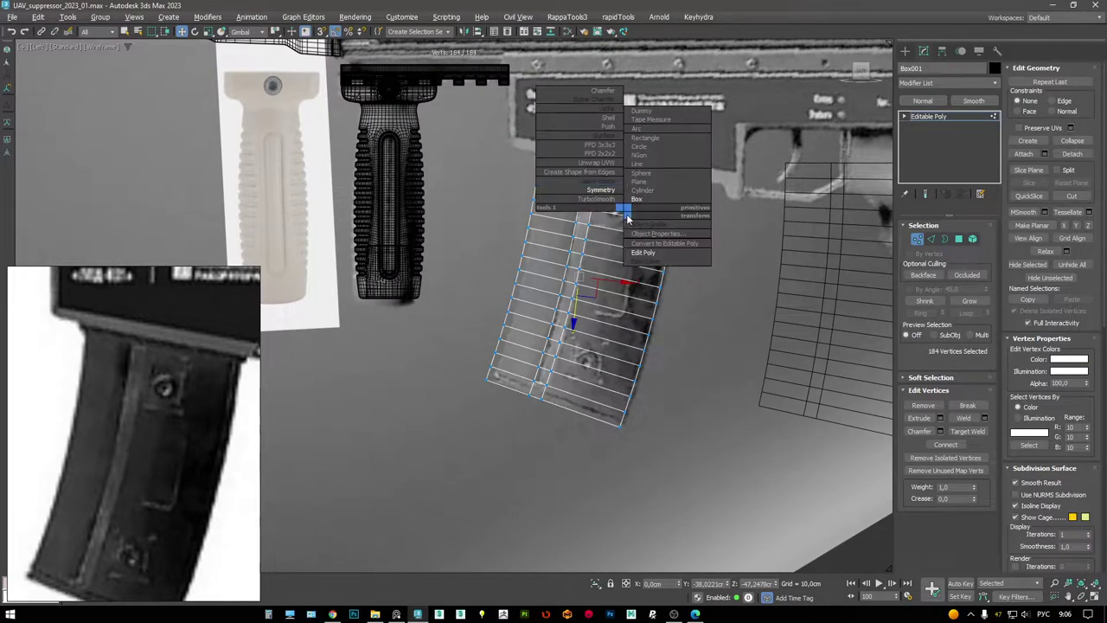
left_click(612, 149)
- Move the FFD's middle and bottom control-point rows to reshape the magazine's curve
scroll(627, 281, "up", 1)
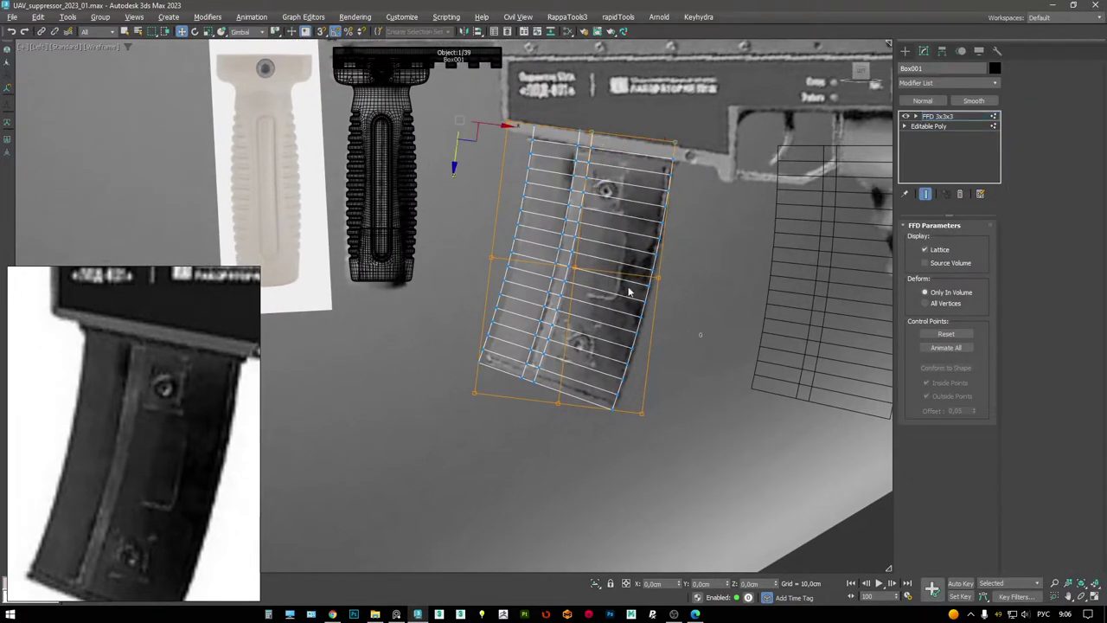
scroll(620, 264, "up", 2)
left_click_drag(620, 265, 632, 269)
scroll(632, 268, "up", 1)
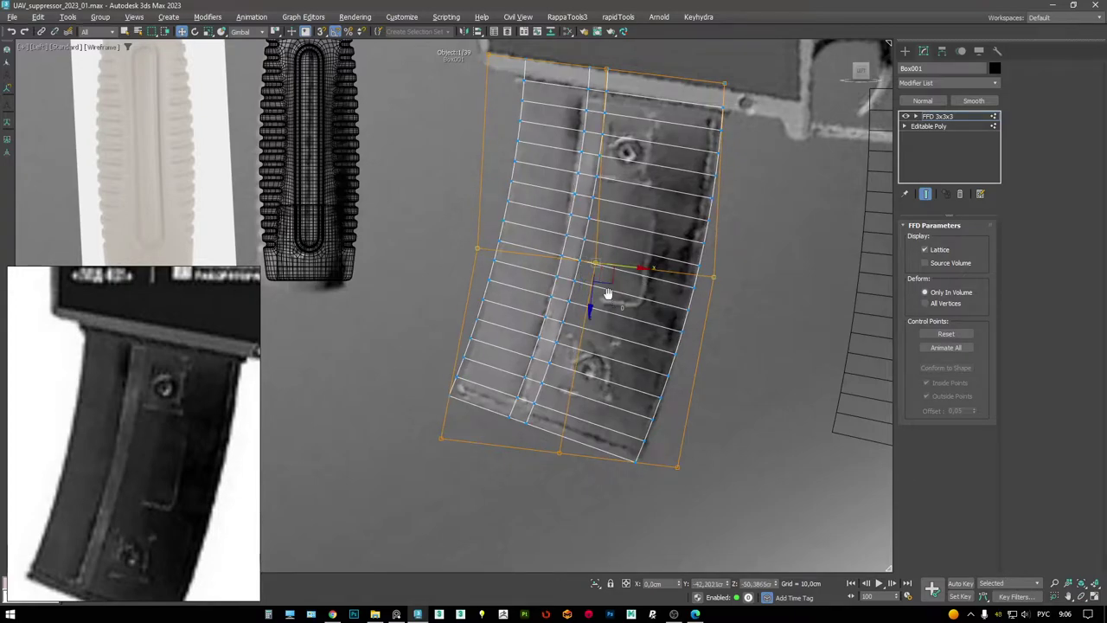
middle_click_drag(632, 268, 707, 521)
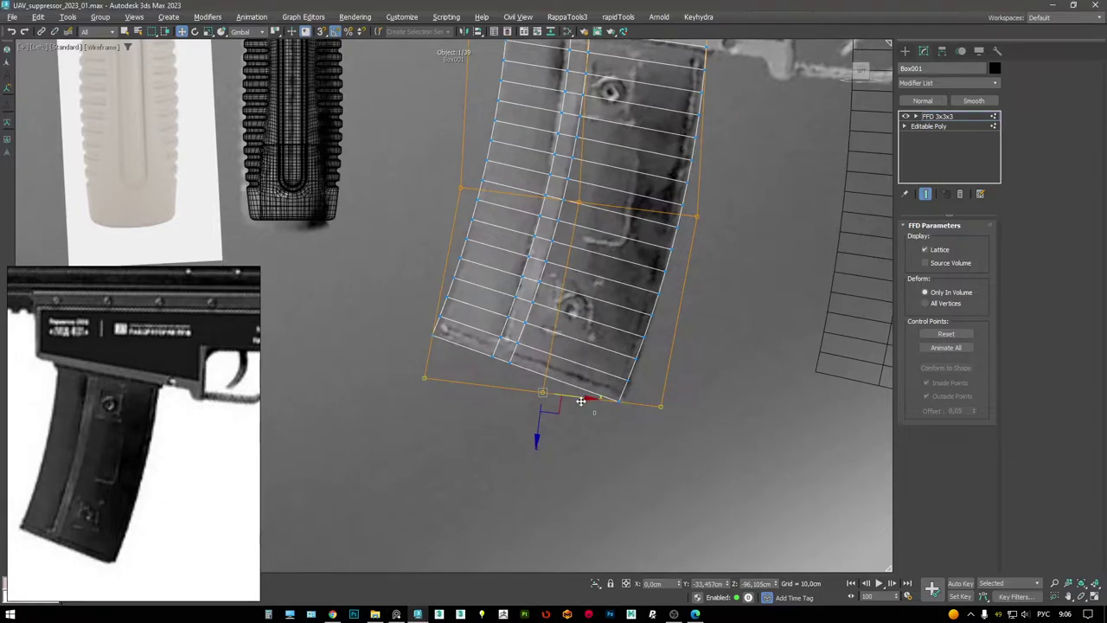
left_click_drag(562, 405, 564, 406)
middle_click_drag(566, 405, 594, 288, "alt")
left_click(575, 246)
left_click_drag(601, 255, 597, 257)
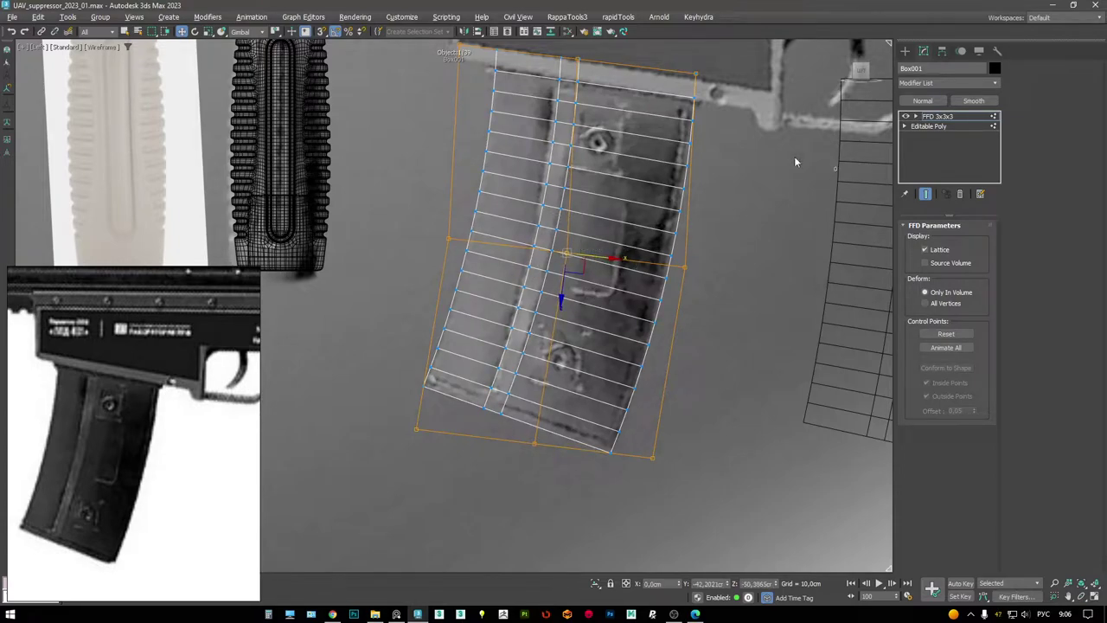
- Collapse the FFD into Box001's Editable Poly and enable shaded face selection in Polygon mode
key("ctrl+shift+c")
key("4")
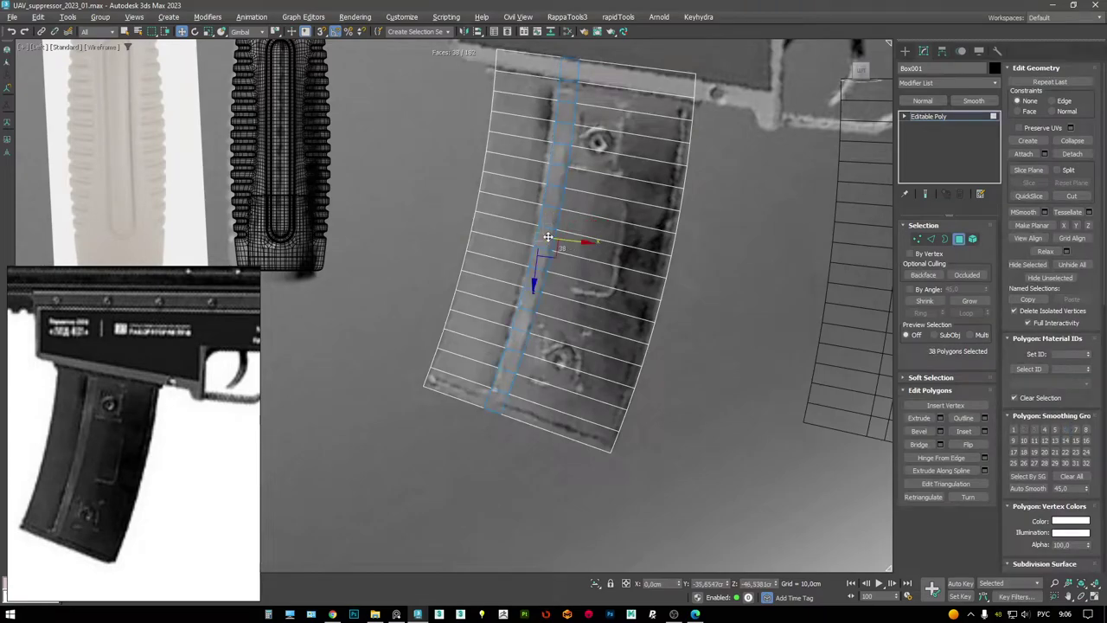
key("F2")
key("alt+w")
key("alt+w")
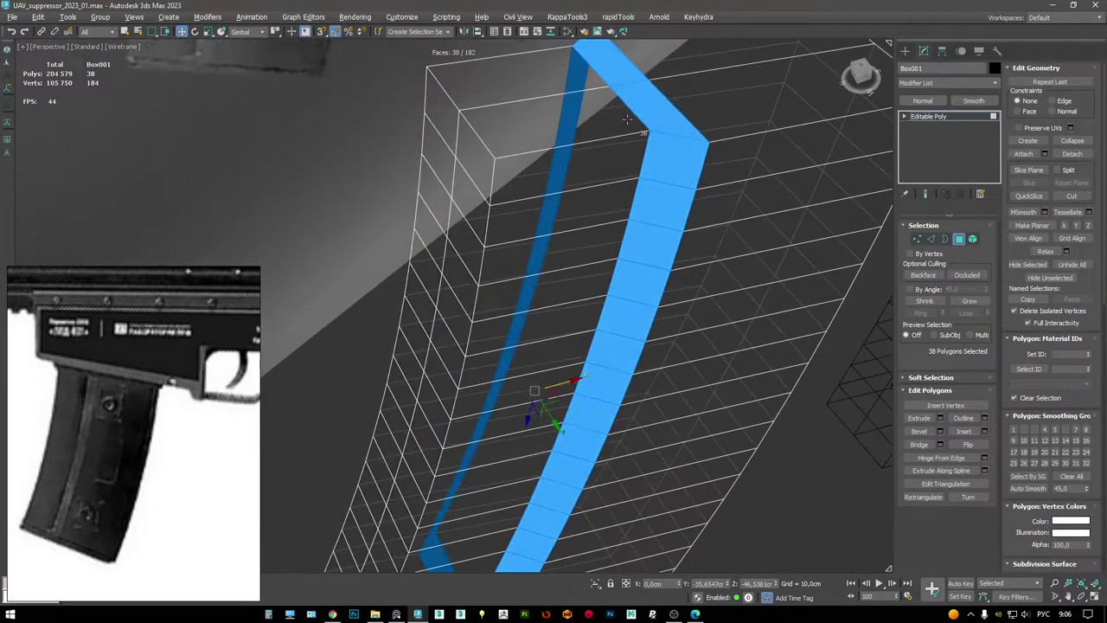
scroll(627, 118, "down", 3)
middle_click_drag(628, 118, 718, 106, "alt")
- Delete the 72 vertices of one magazine half, leaving 91 faces
key("1")
left_click_drag(486, 71, 571, 452)
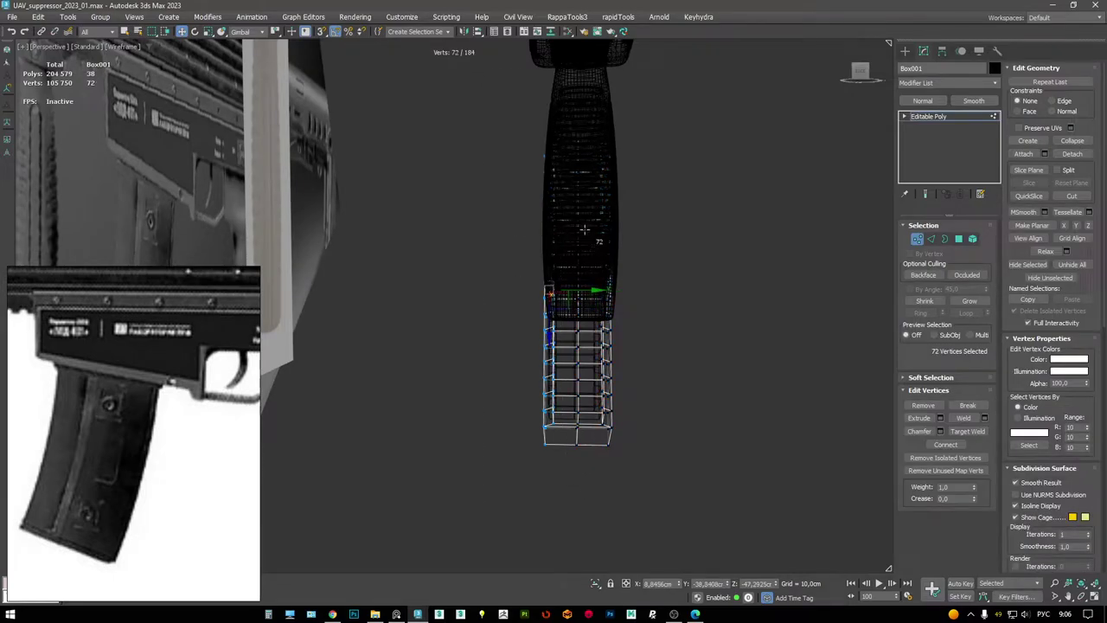
key("Delete")
middle_click_drag(588, 233, 642, 177, "alt")
key("4")
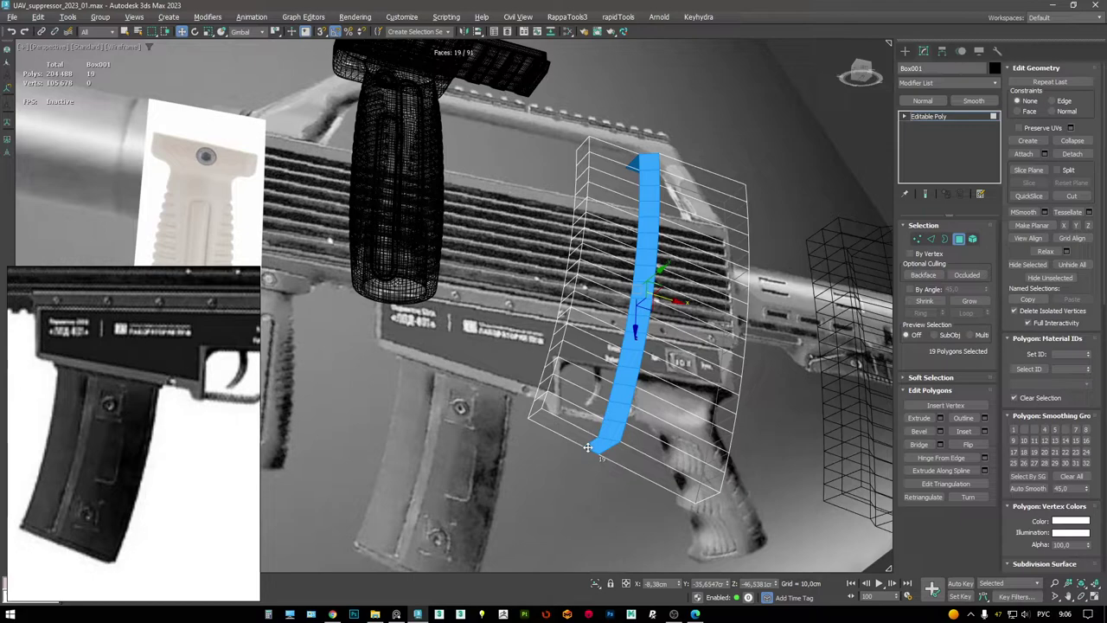
key("alt+w")
key("alt+w")
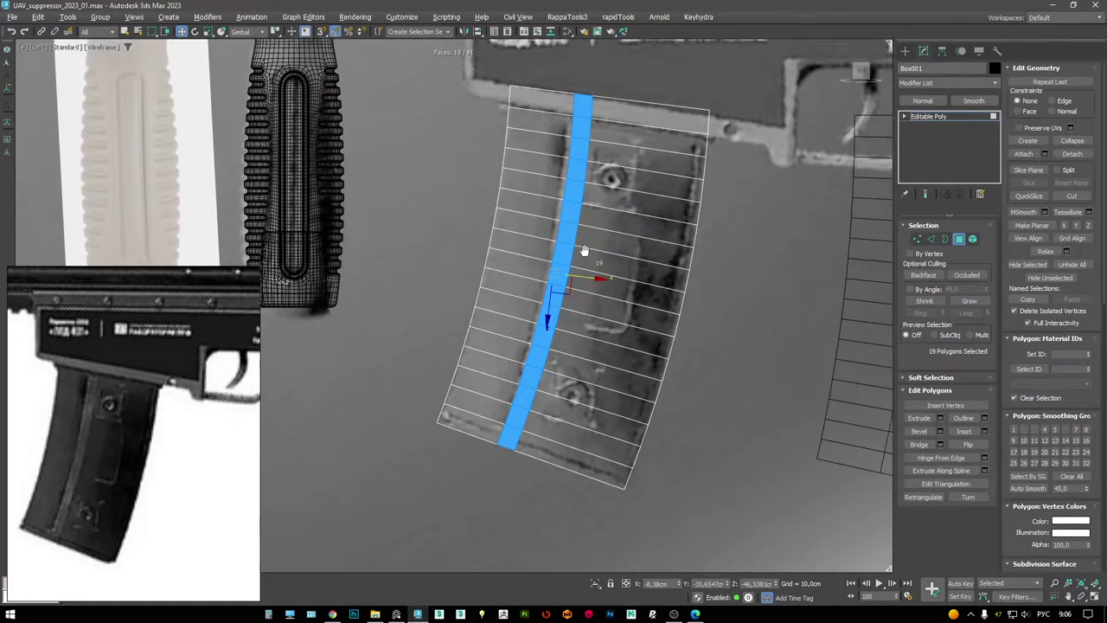
- Add an FFD 3x3x3 modifier and drag its lattice points to curve the magazine forward
scroll(744, 248, "down", 2)
right_click(745, 243)
left_click(662, 181)
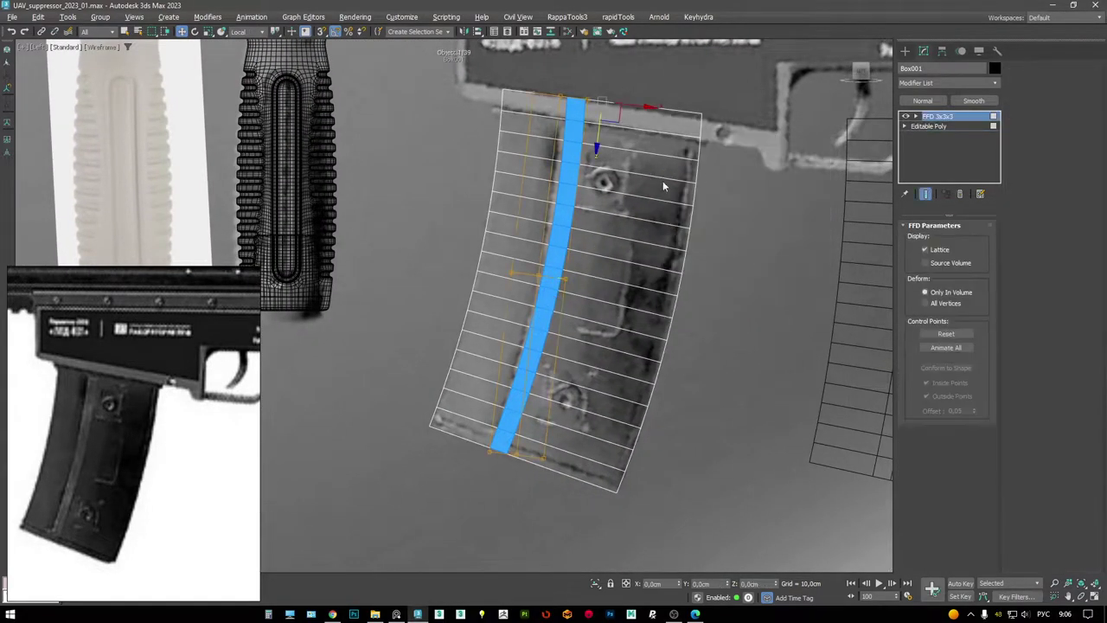
left_click_drag(516, 113, 531, 136)
scroll(528, 130, "up", 3)
scroll(542, 246, "down", 2)
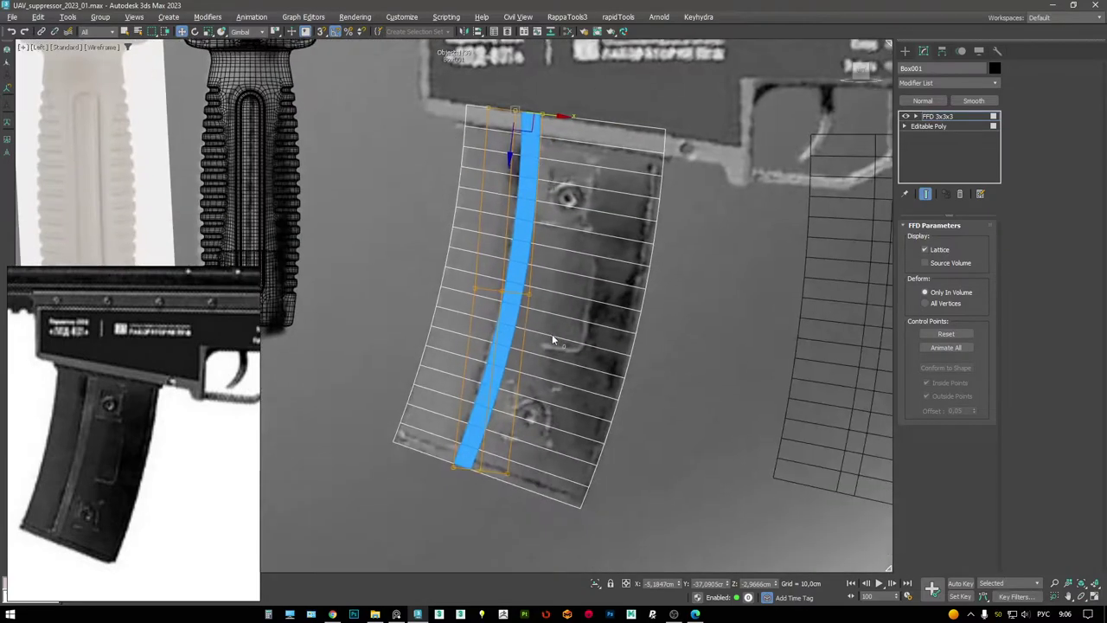
left_click(503, 300)
scroll(503, 300, "up", 2)
- Check the curve against the reference in see-through mode, then collapse to Editable Poly
key("alt+x")
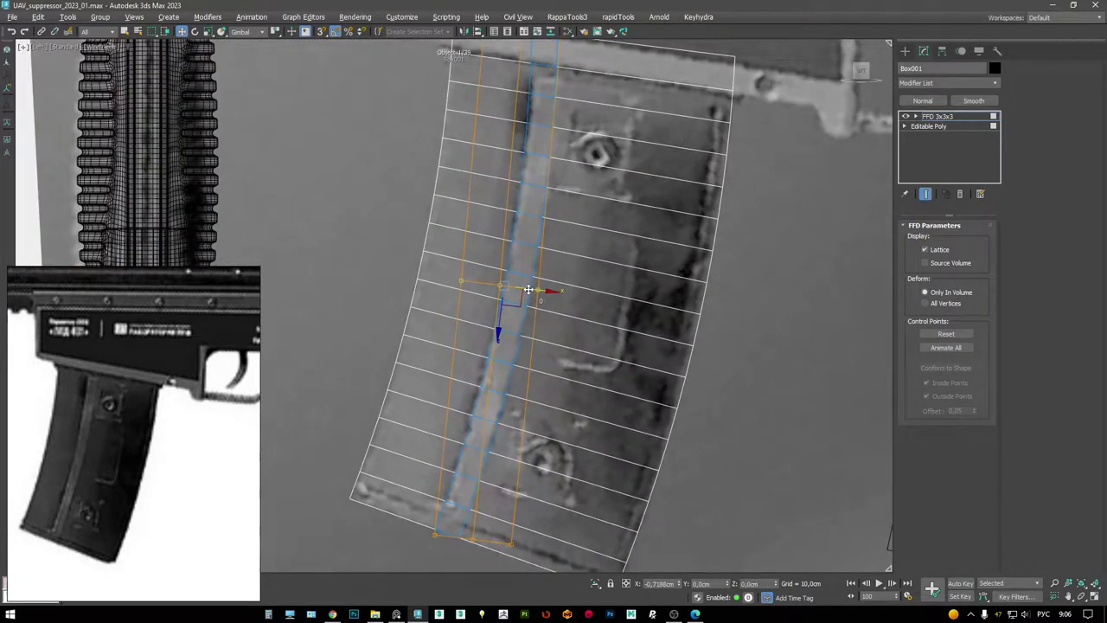
middle_click_drag(419, 467, 410, 369)
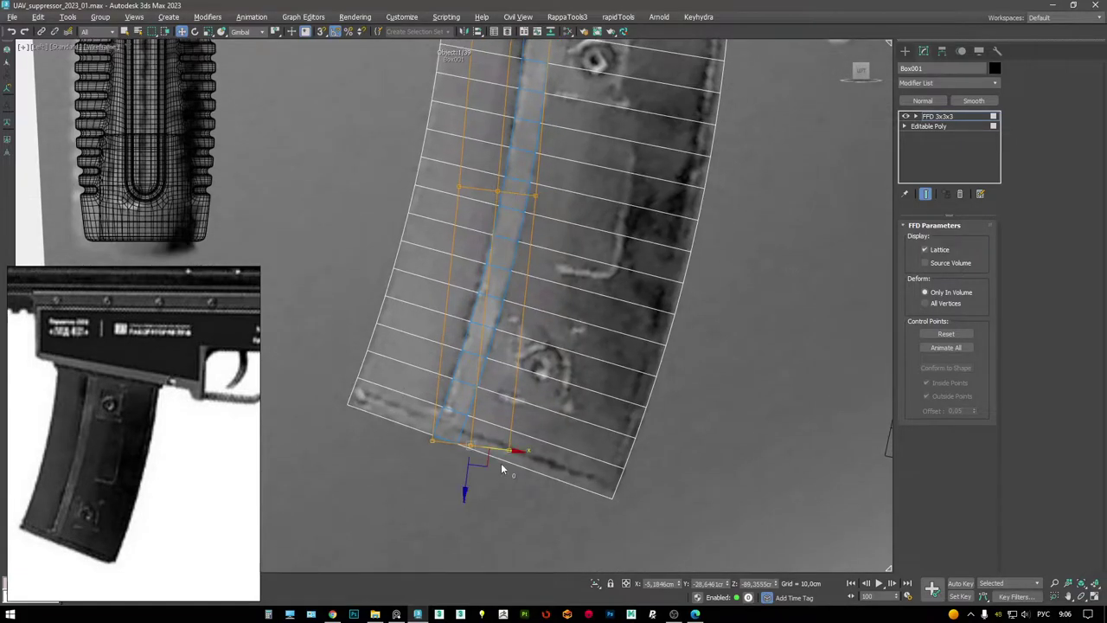
scroll(501, 463, "down", 4)
key("alt+w")
left_click(682, 343)
key("alt+w")
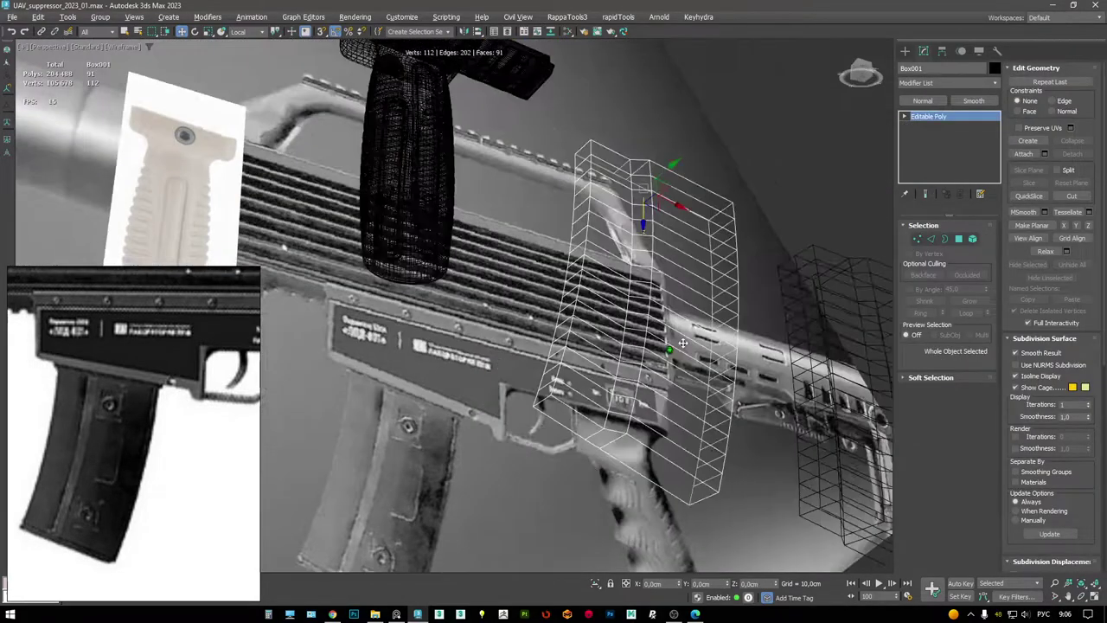
- Select the magazine's top polygons and delete them to open the top
key("1")
middle_click_drag(562, 312, 632, 281, "alt")
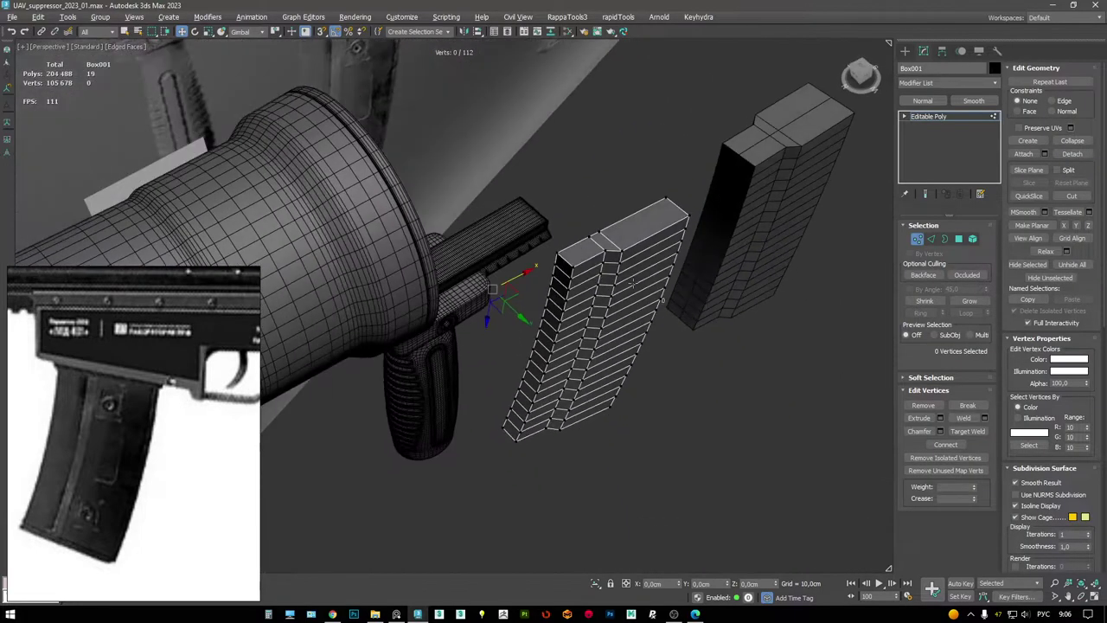
key("4")
left_click(580, 251)
left_click(613, 238, "ctrl")
left_click(657, 217, "ctrl")
key("Delete")
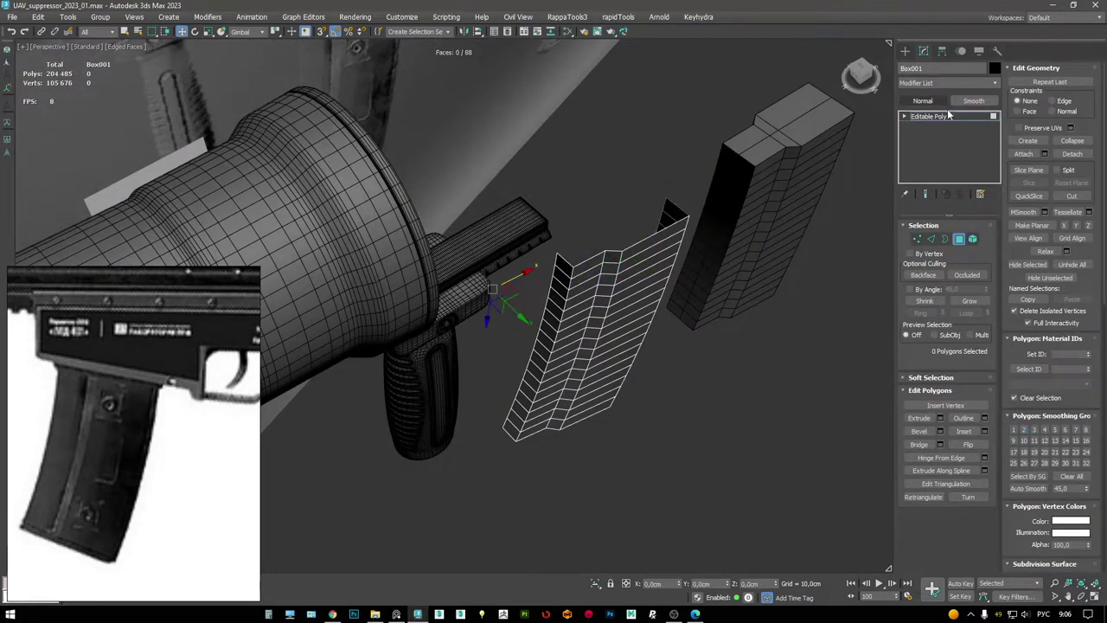
- Add a Symmetry modifier with the mirror axis set to Y
left_click(938, 116)
middle_click_drag(657, 285, 658, 259, "alt")
right_click(669, 247)
left_click(640, 226)
left_click(925, 276)
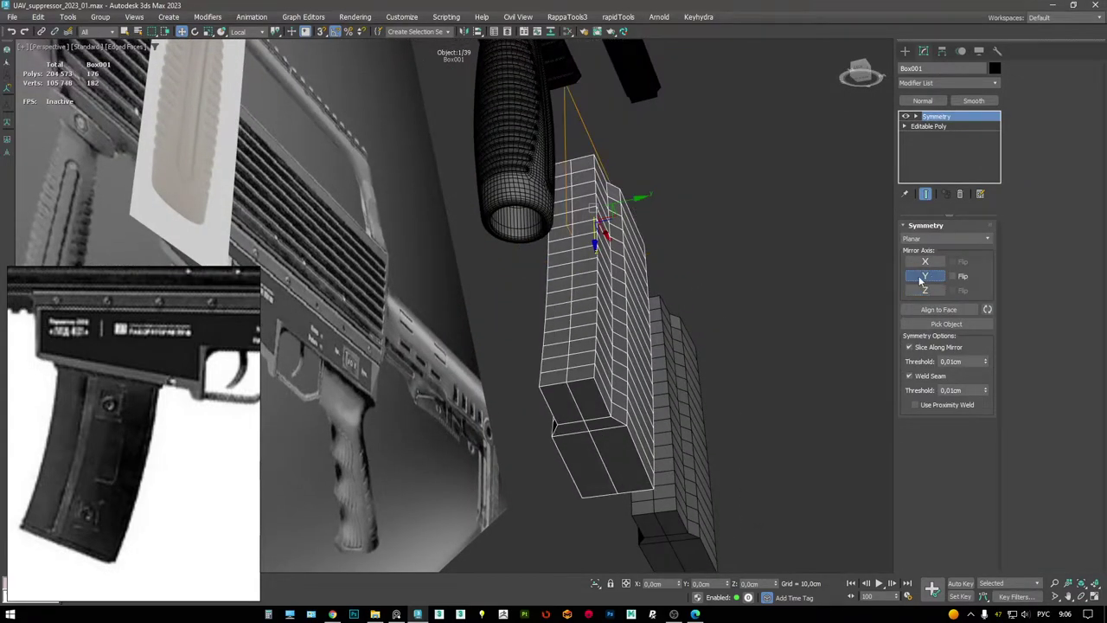
- Maximize the Left view on the magazine bottom and return to the base Editable Poly
key("l")
key("alt+w")
key("alt+w")
scroll(683, 191, "up", 5)
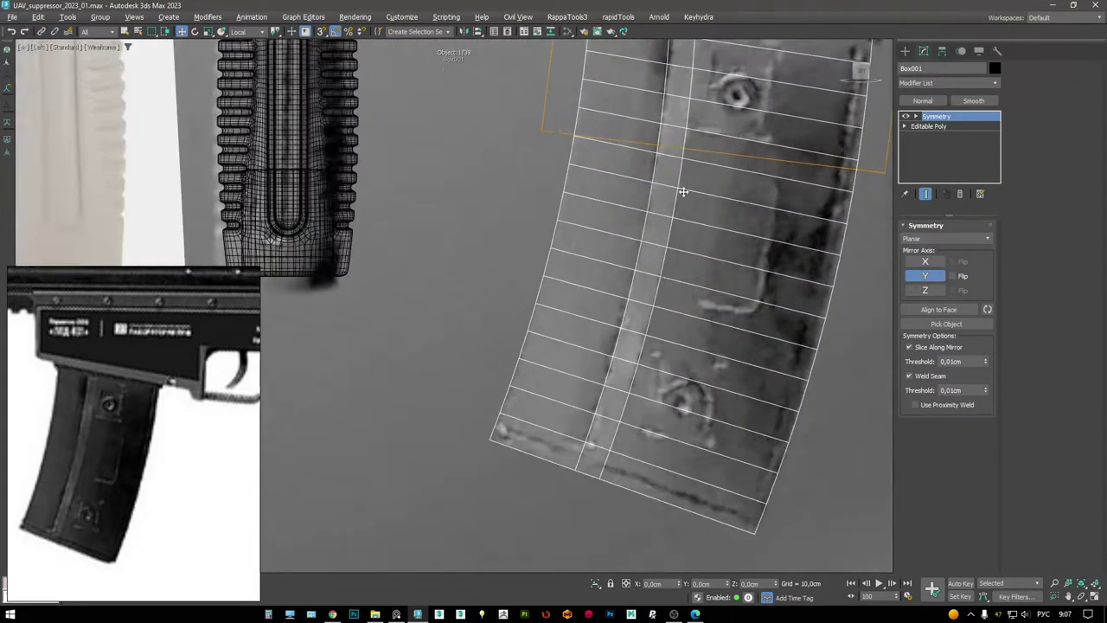
middle_click_drag(683, 191, 608, 82)
left_click(944, 127)
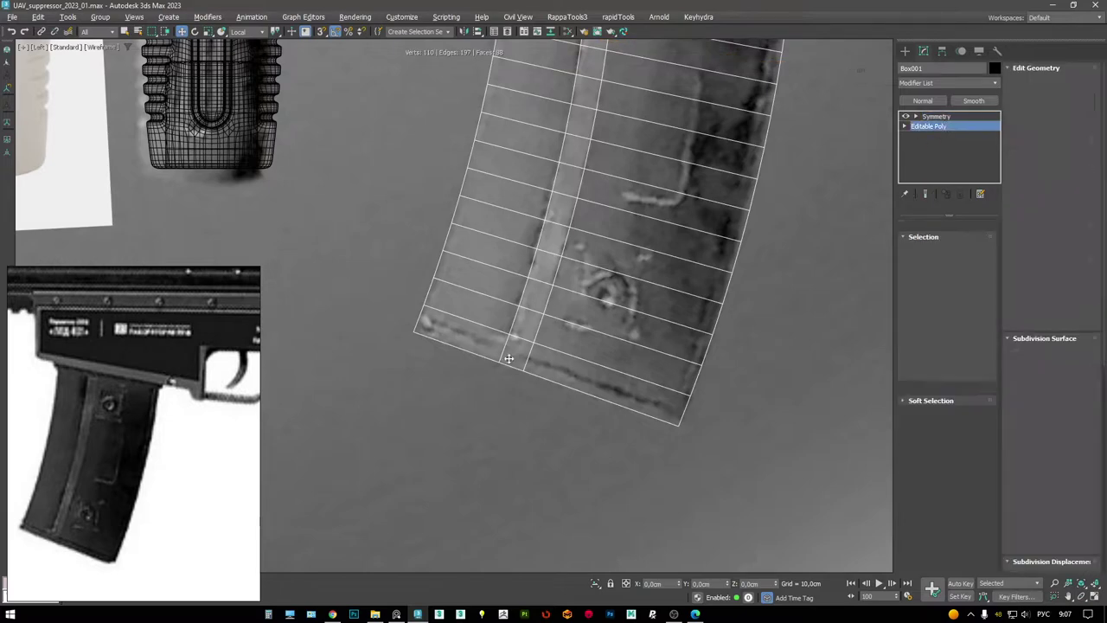
scroll(519, 354, "up", 3)
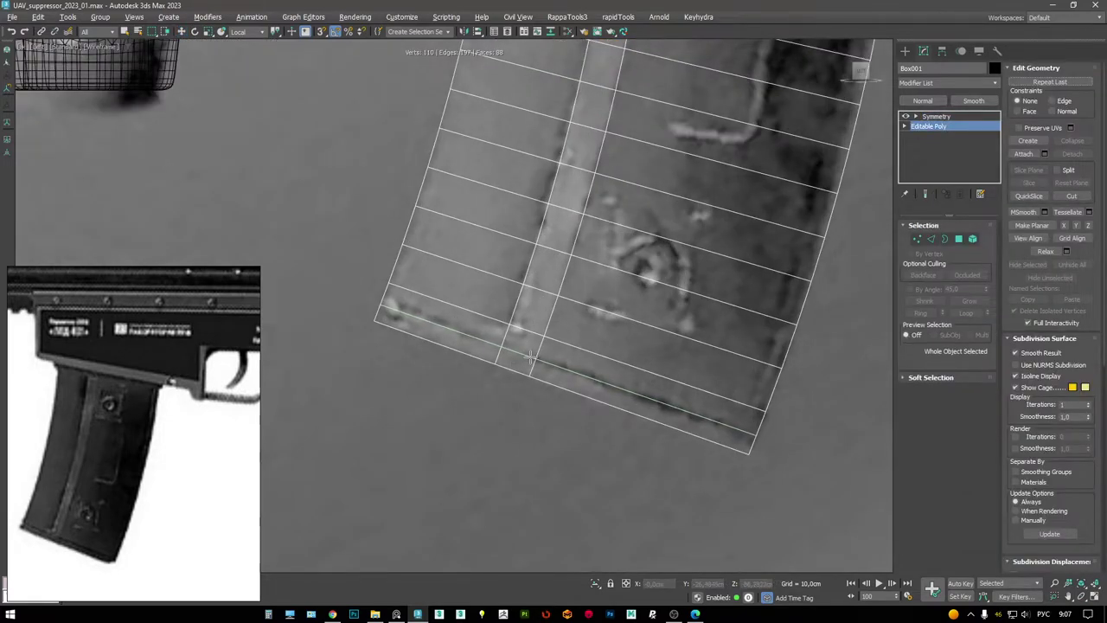
- Finish the cut across the strip and zoom the reference image to the magazine detail
left_click(531, 356)
right_click(529, 397)
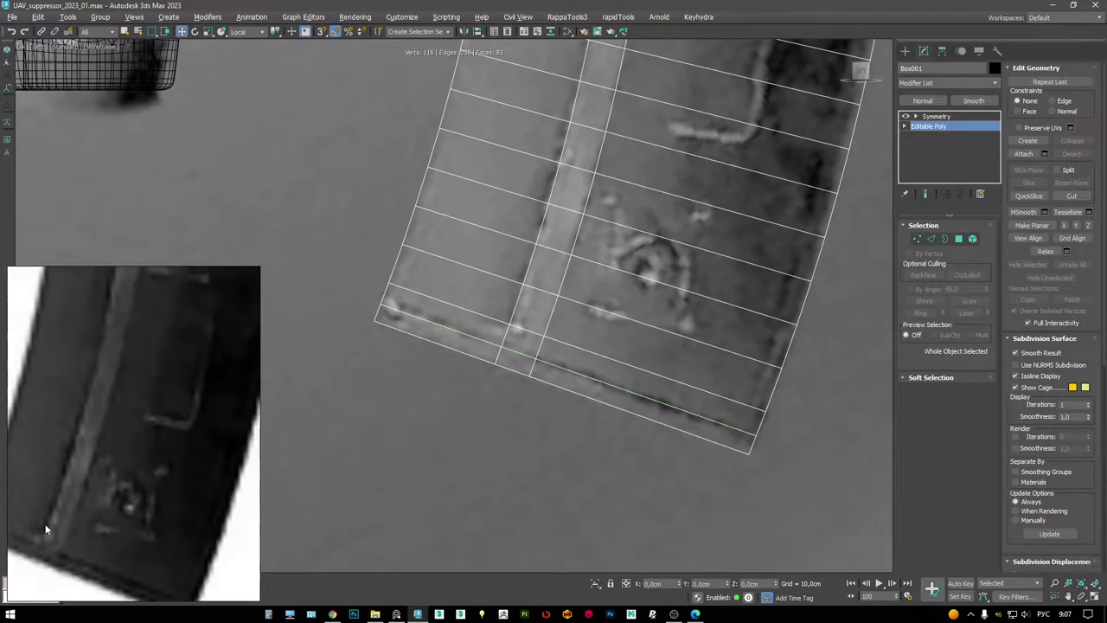
left_click(91, 506)
scroll(91, 506, "down", 5)
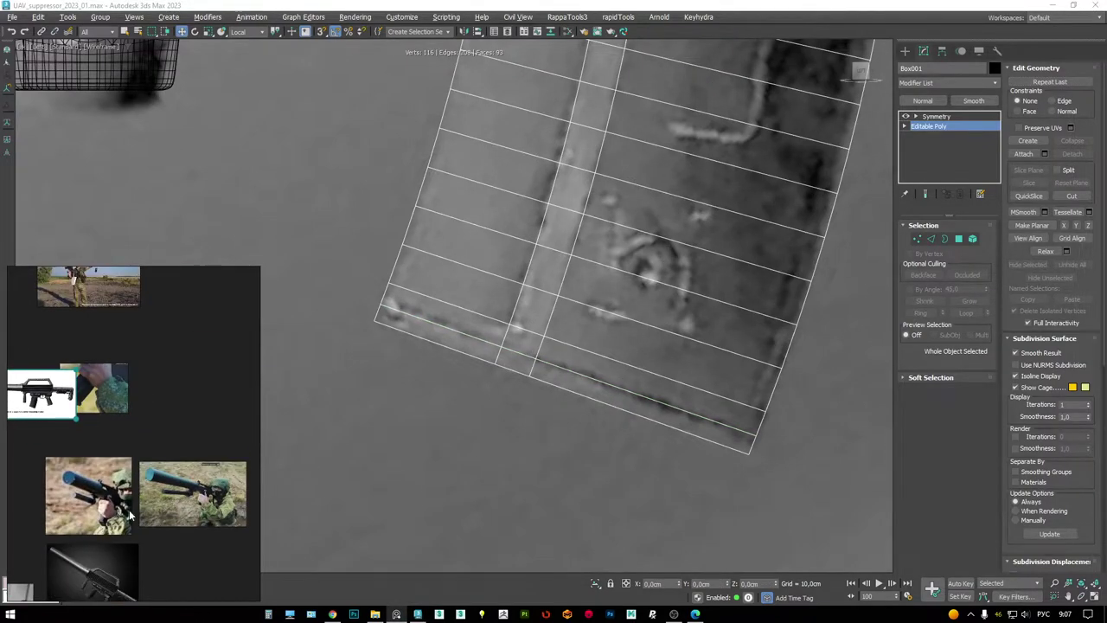
right_click_drag(130, 516, 104, 398)
scroll(48, 453, "up", 6)
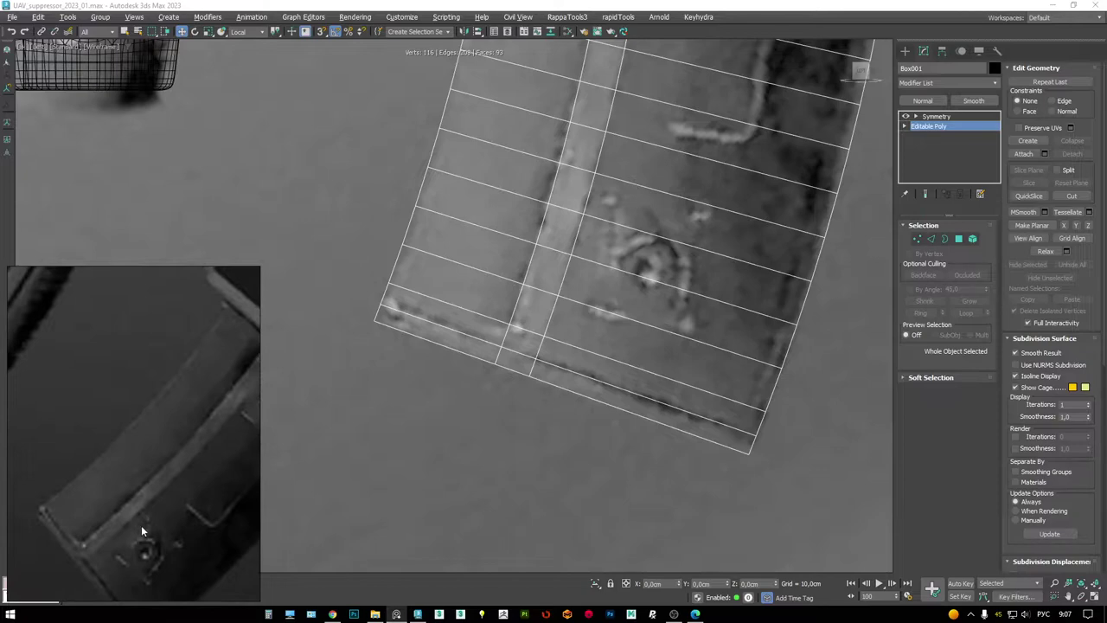
scroll(93, 474, "down", 3)
scroll(71, 477, "up", 3)
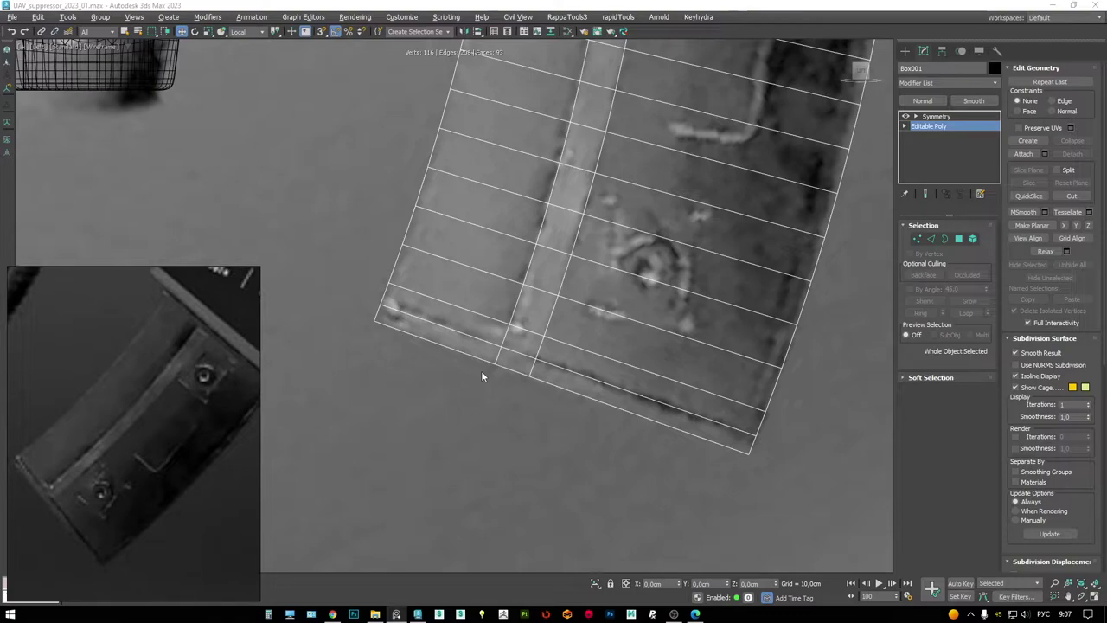
- Inspect the magazine, then add a horizontal edge loop near its top
key("alt+w")
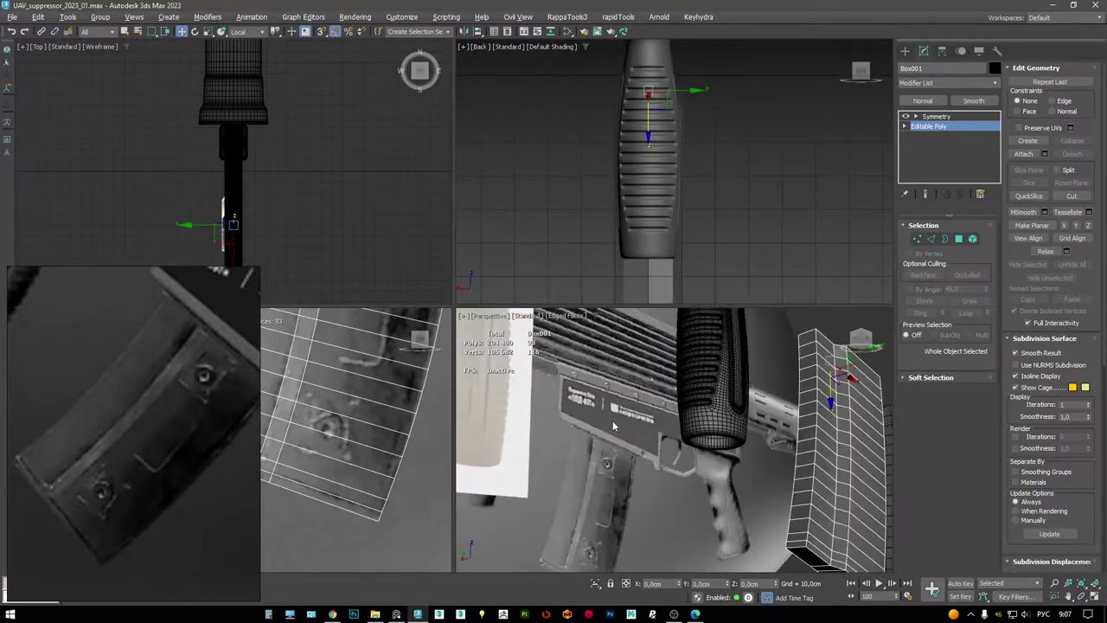
key("alt+w")
middle_click_drag(592, 414, 604, 334, "alt")
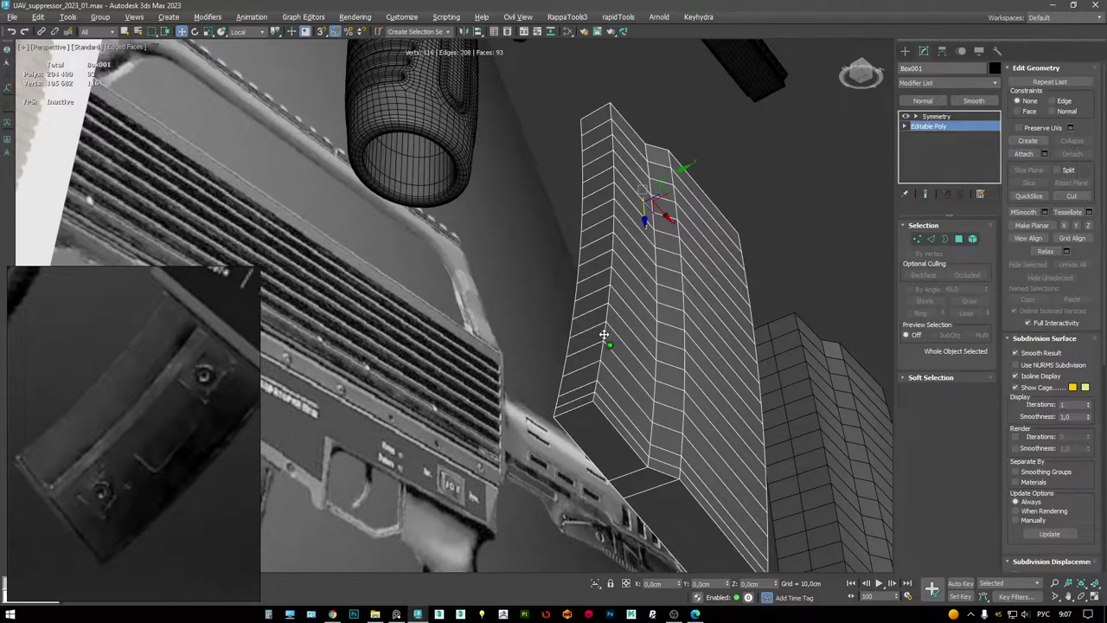
mouse_move(603, 334)
middle_mouse_down("alt")
mouse_move(598, 320)
mouse_move(592, 331)
middle_mouse_up("alt")
key("alt+w")
key("alt+w")
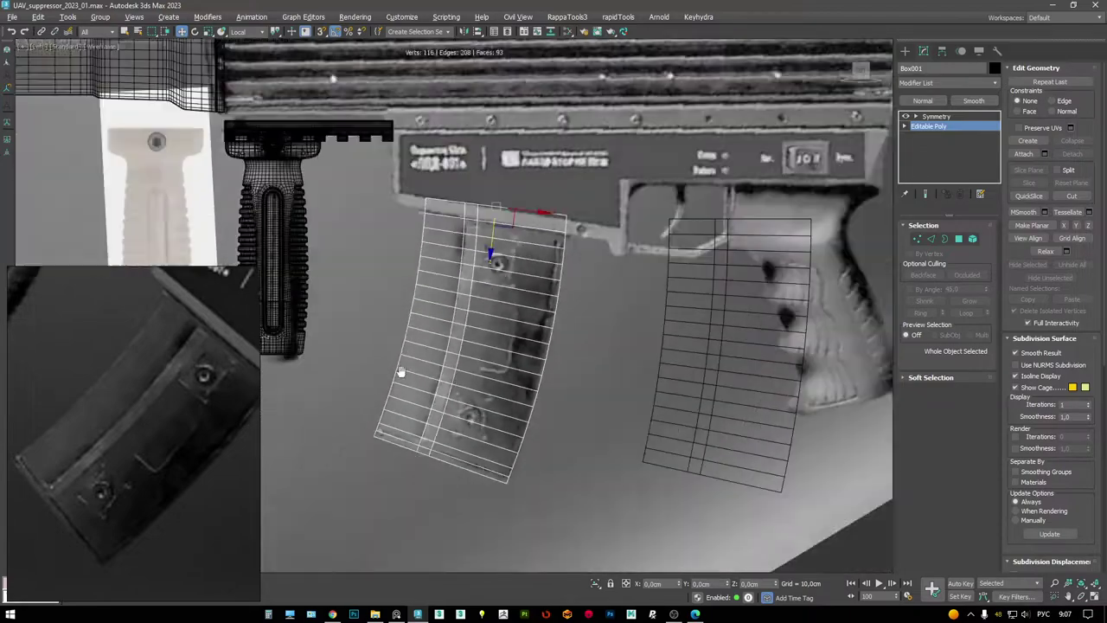
scroll(484, 303, "up", 6)
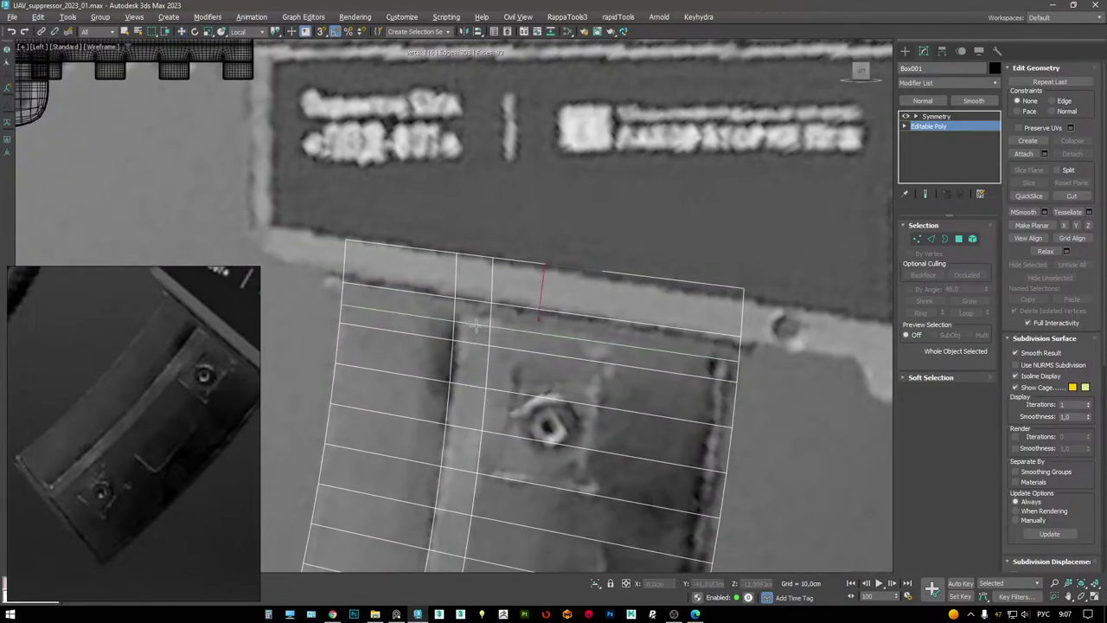
left_click(477, 321)
- Orbit around the new loop and look up at the magazine's underside
key("w")
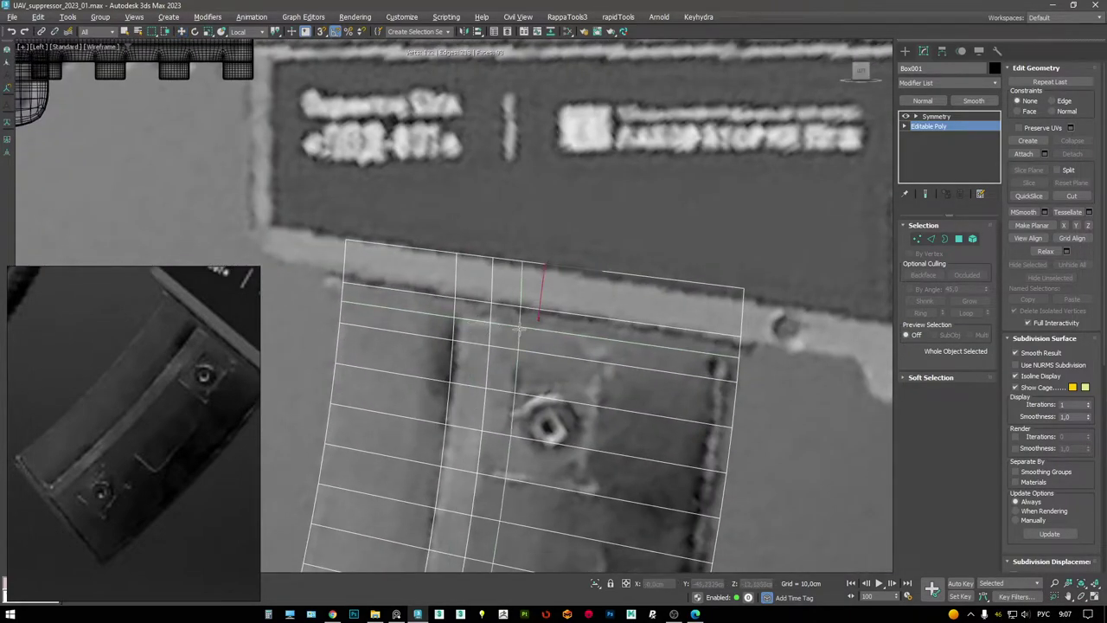
middle_click_drag(477, 329, 475, 362, "alt")
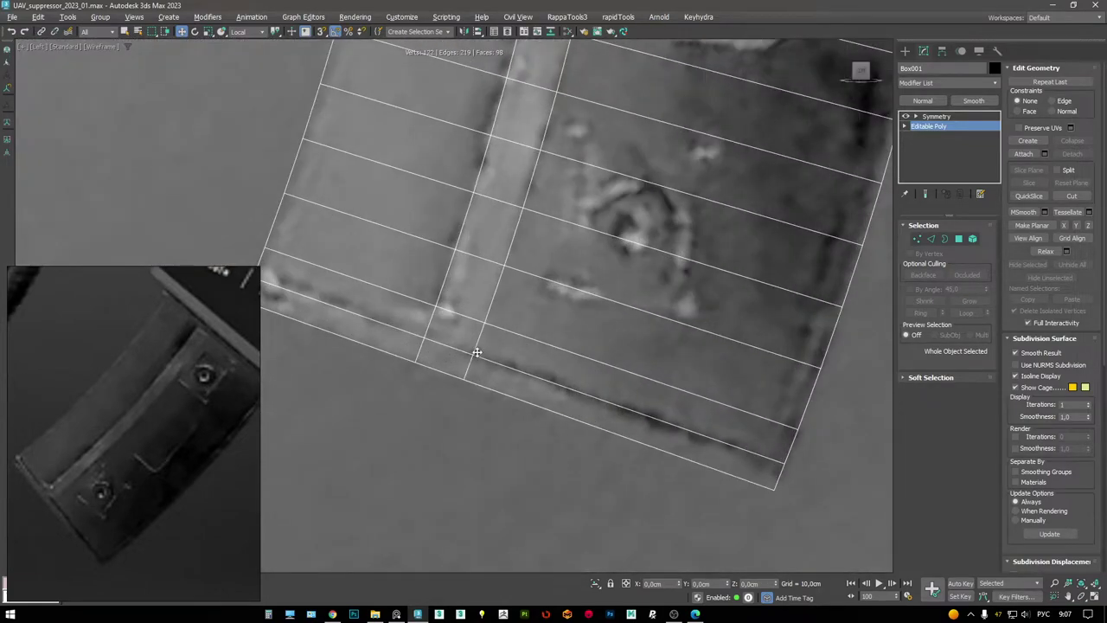
scroll(470, 349, "down", 3)
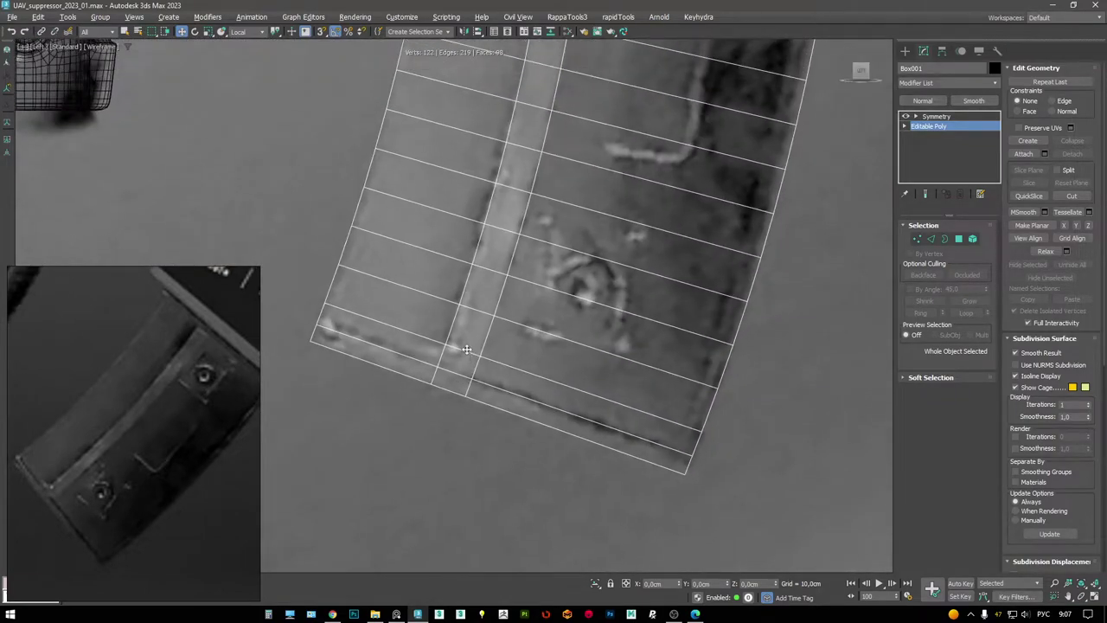
key("alt+w")
middle_click(656, 448)
key("alt+w")
middle_click_drag(649, 406, 593, 381, "alt")
key("alt+w")
key("alt+w")
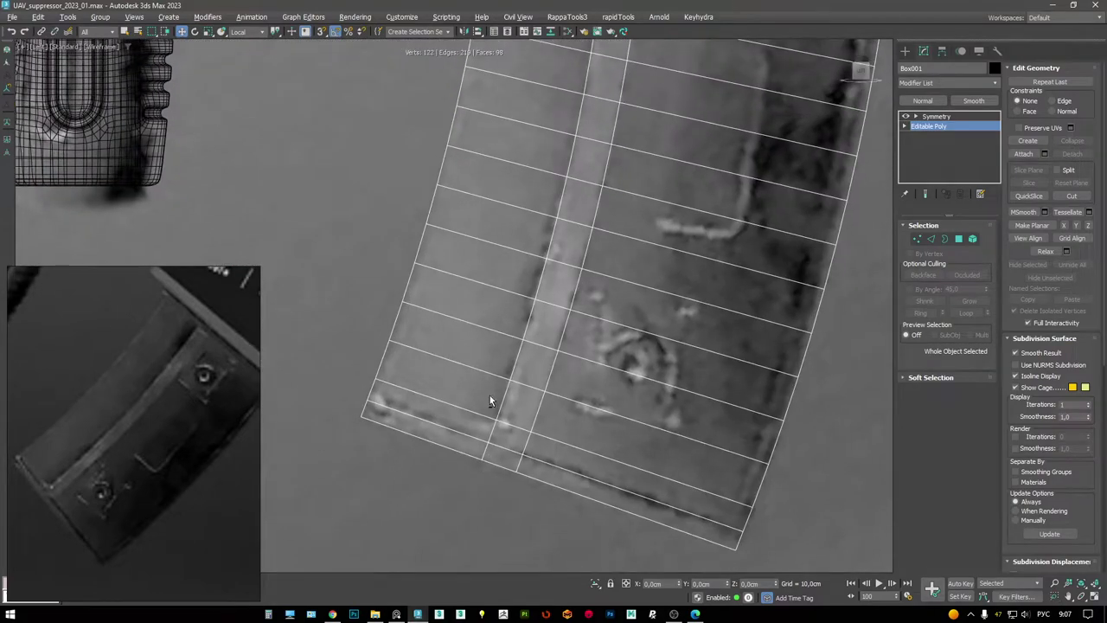
- Check the strip in wireframe, switching between edge and vertex modes
key("w")
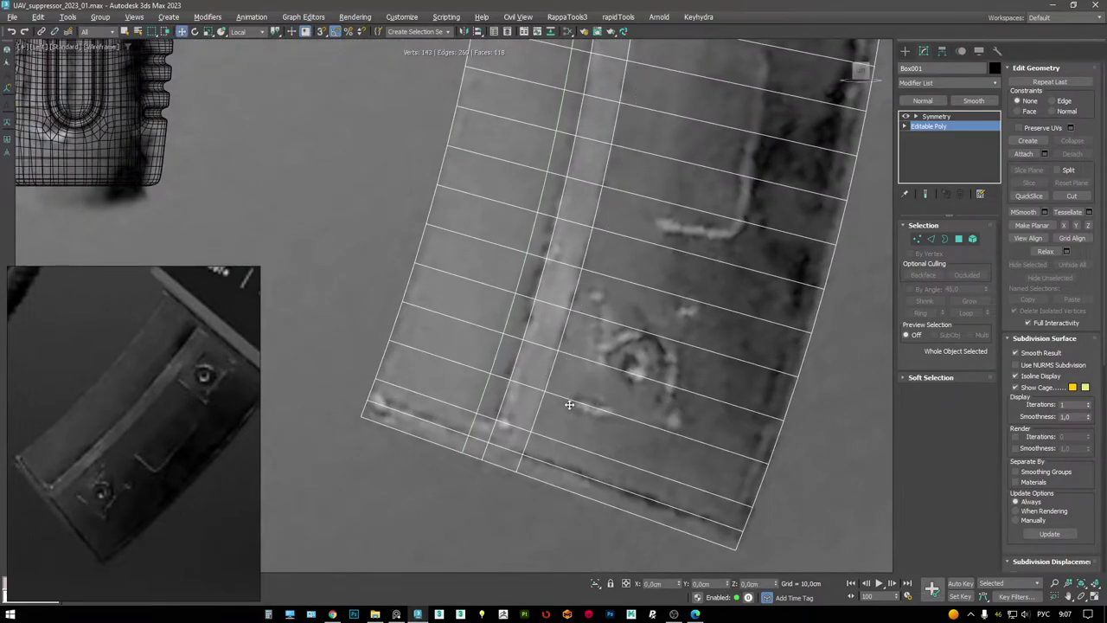
key("p")
mouse_move(603, 438)
middle_mouse_down("alt")
mouse_move(462, 366)
mouse_move(503, 395)
mouse_move(494, 356)
mouse_move(493, 375)
mouse_move(518, 388)
mouse_move(444, 366)
middle_mouse_up("alt")
key("2")
key("F3")
key("1")
key("F3")
- Add the last strip vertex and raise all 20 strip vertices about 2.2 cm
scroll(445, 366, "up", 3)
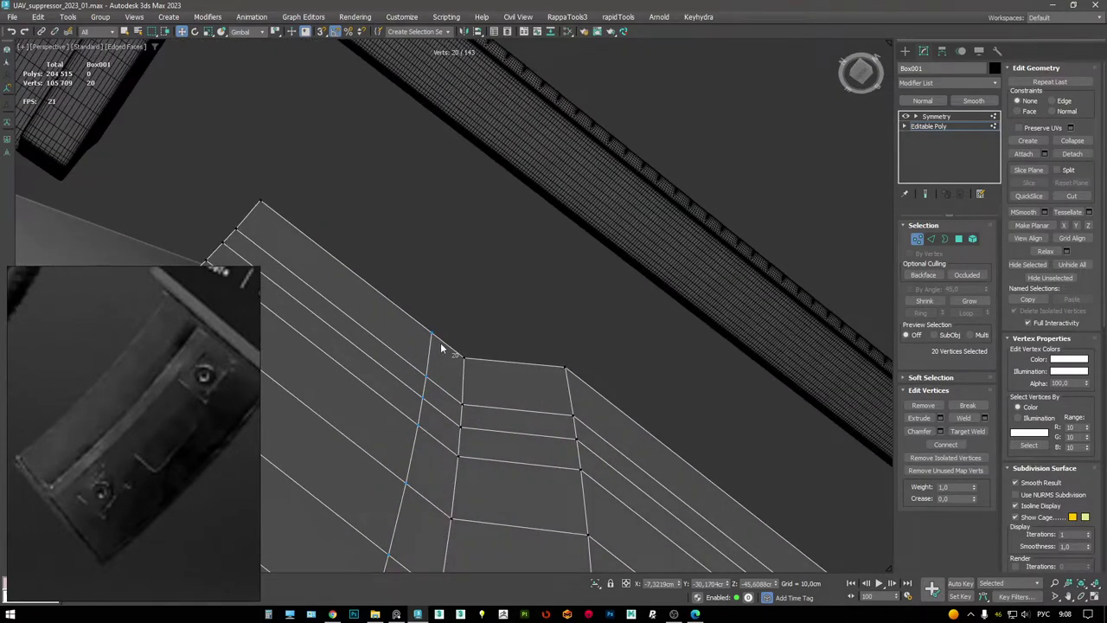
left_click(439, 334, "ctrl")
scroll(435, 373, "down", 2)
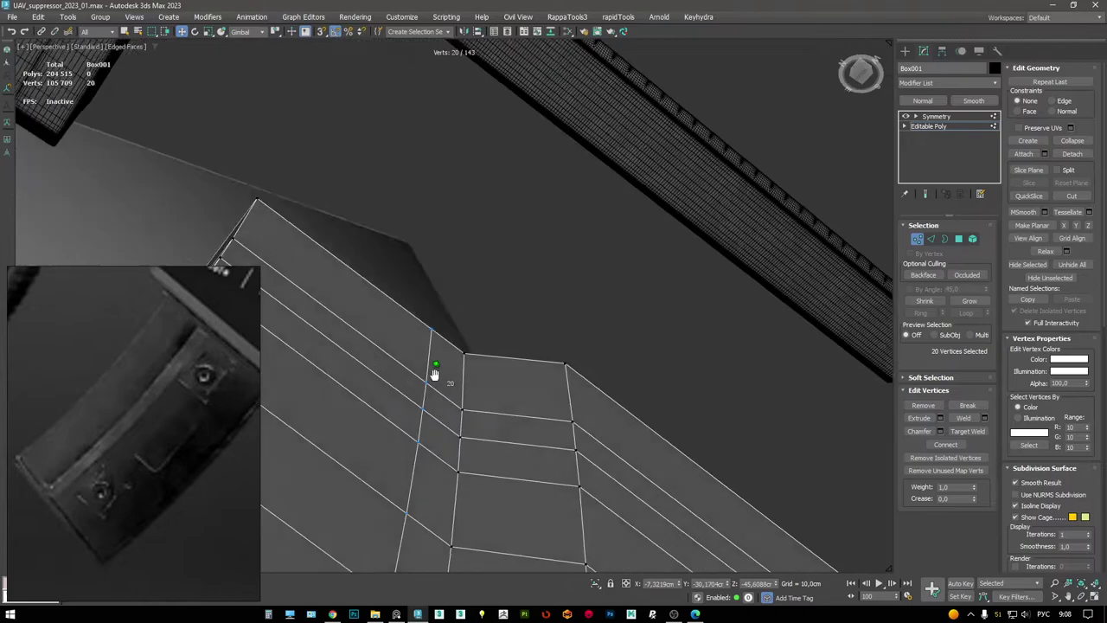
mouse_move(435, 372)
middle_mouse_down("alt")
mouse_move(429, 420)
mouse_move(447, 334)
mouse_move(444, 425)
mouse_move(464, 272)
mouse_move(457, 348)
middle_mouse_up("alt")
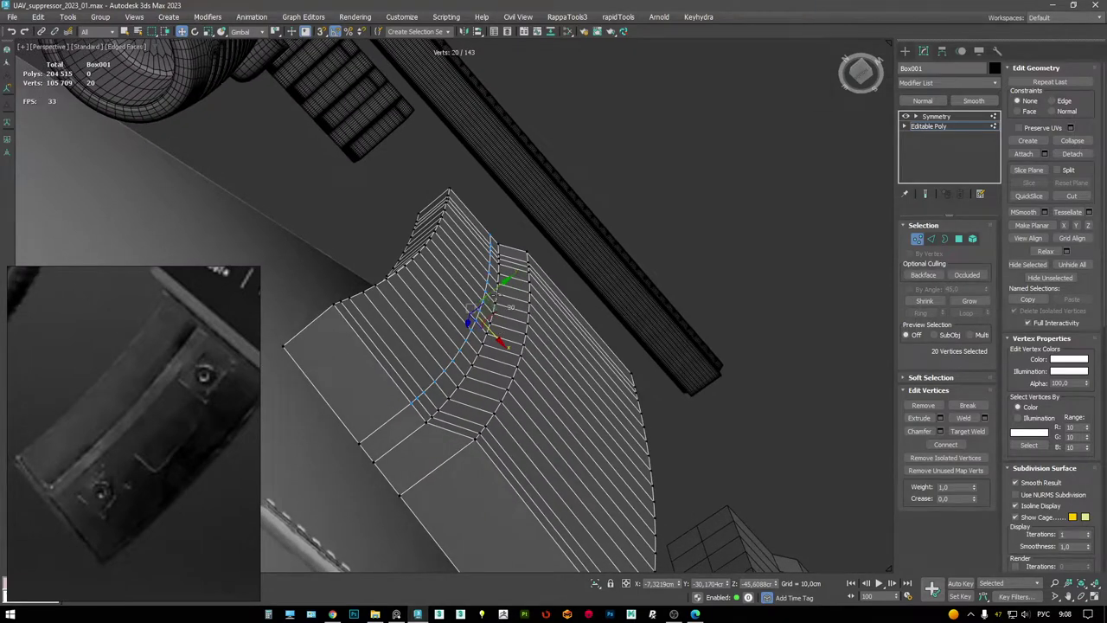
left_click_drag(500, 291, 508, 277)
- Move the strip edges 0.6 cm outward in Edge mode
middle_click_drag(509, 277, 516, 270, "alt")
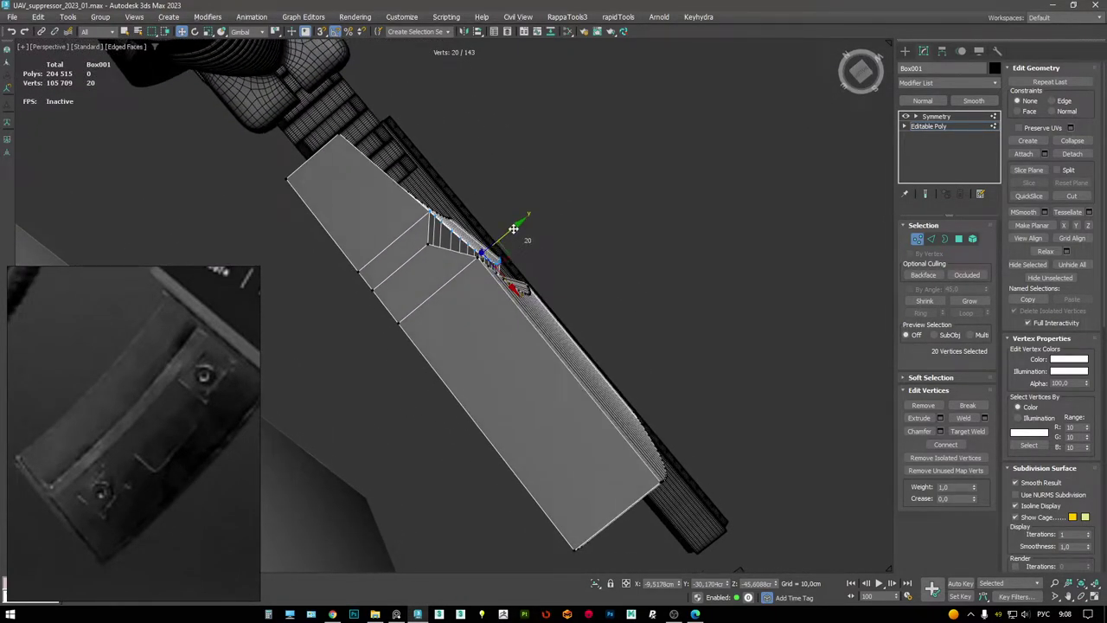
middle_click_drag(513, 227, 511, 230, "alt")
scroll(478, 325, "up", 4)
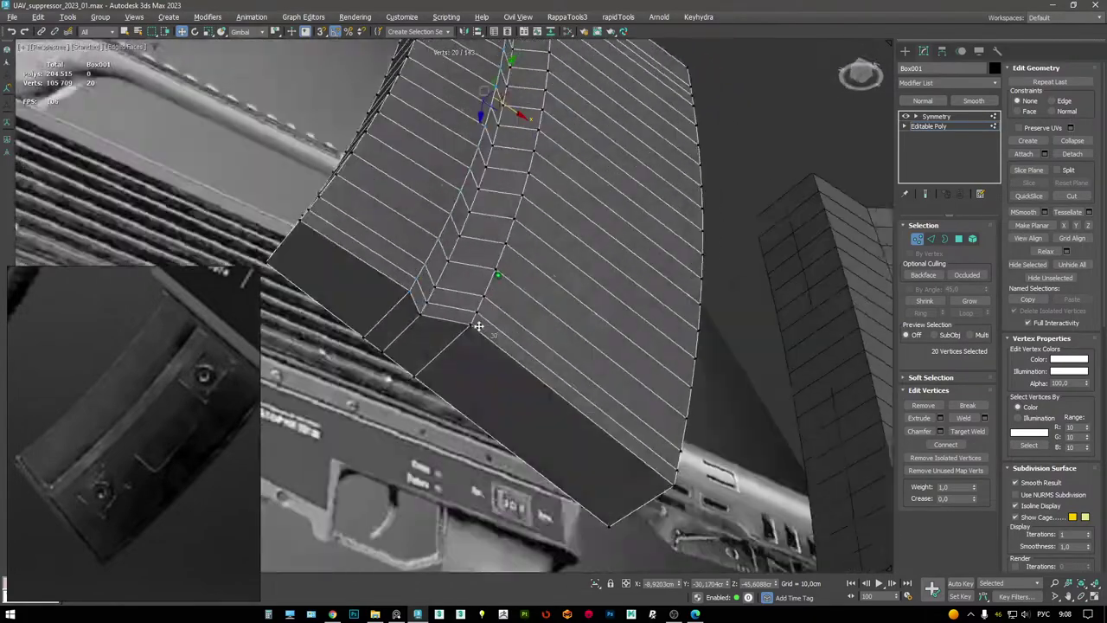
middle_click_drag(479, 325, 432, 428, "alt")
key("2")
key("F3")
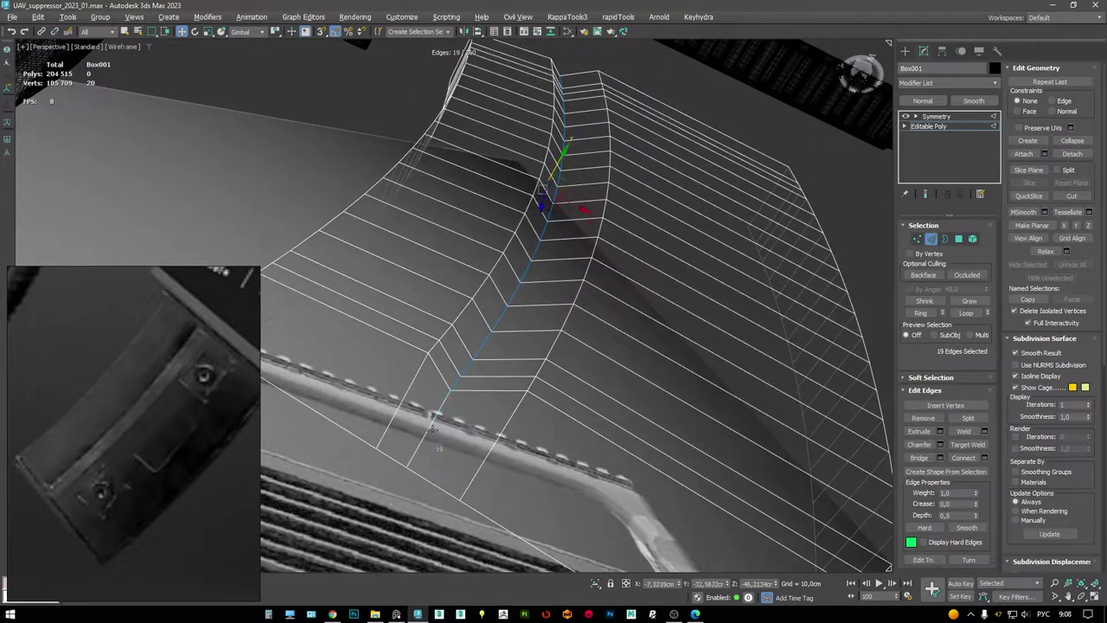
key("F3")
left_click_drag(561, 149, 565, 150)
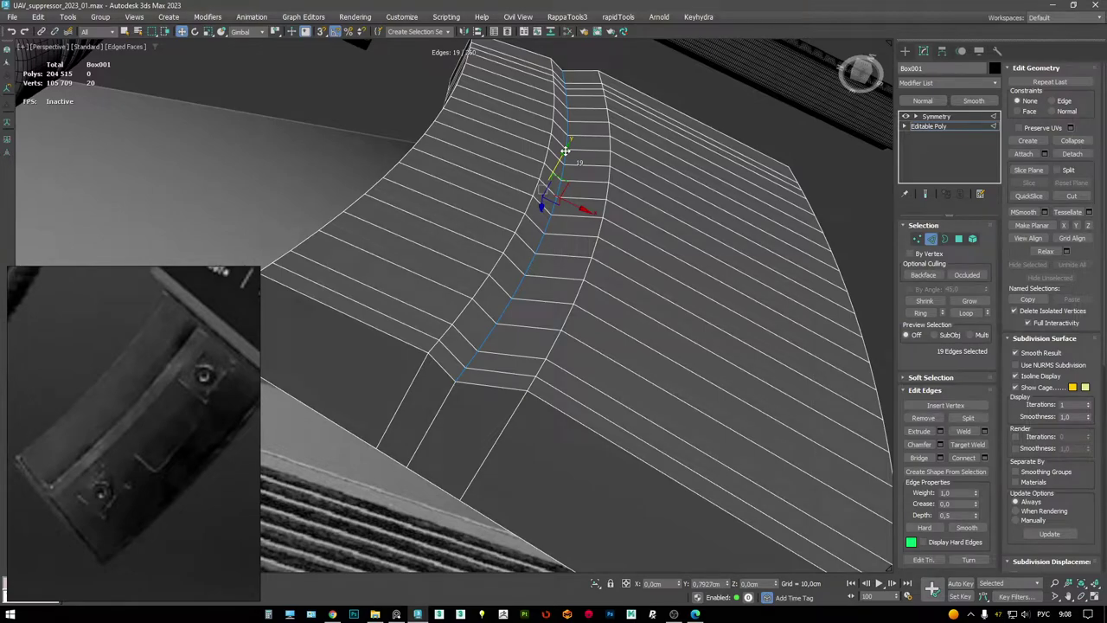
- Select the two groove corner vertices in the side view and raise them about 1.3 cm
key("1")
key("alt+w")
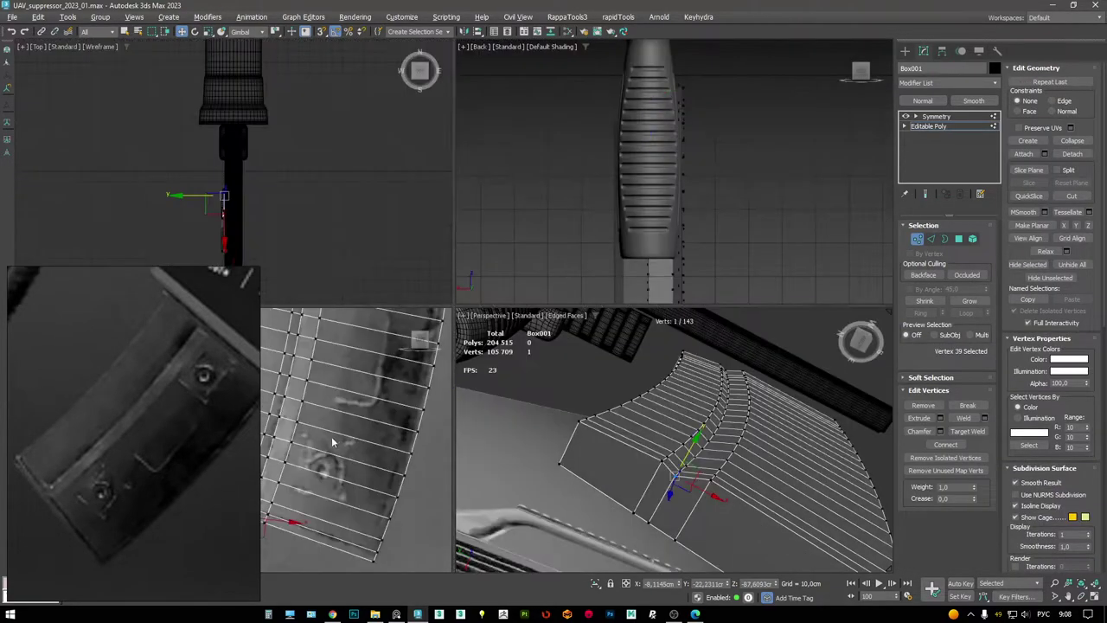
key("alt+w")
scroll(597, 389, "up", 2)
left_click_drag(595, 374, 617, 396)
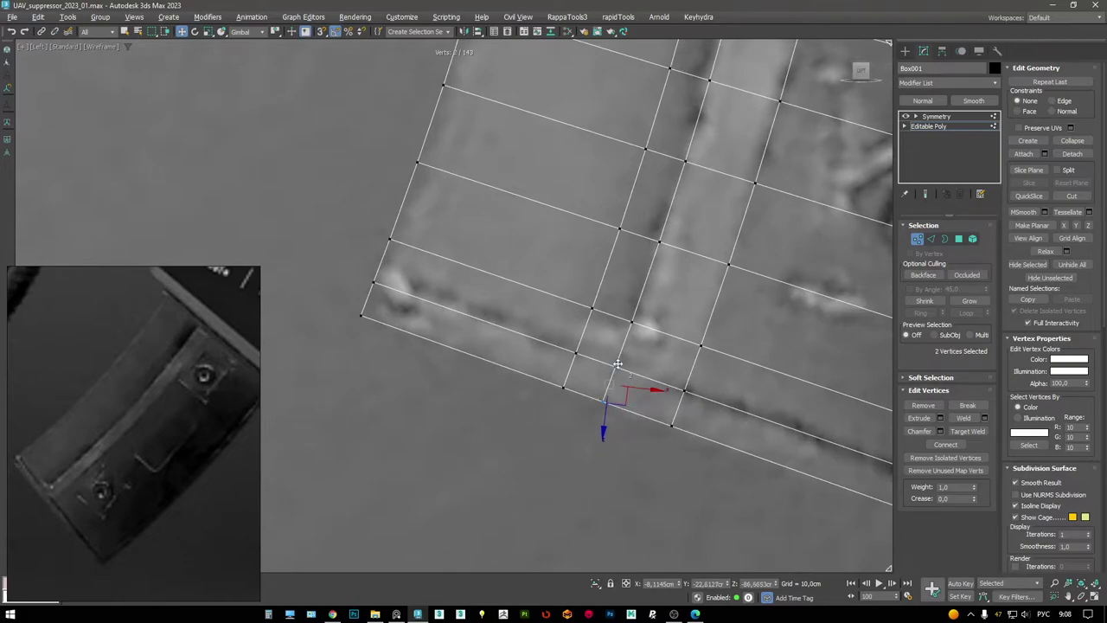
key("alt+w")
key("alt+w")
middle_click_drag(481, 372, 446, 325, "alt")
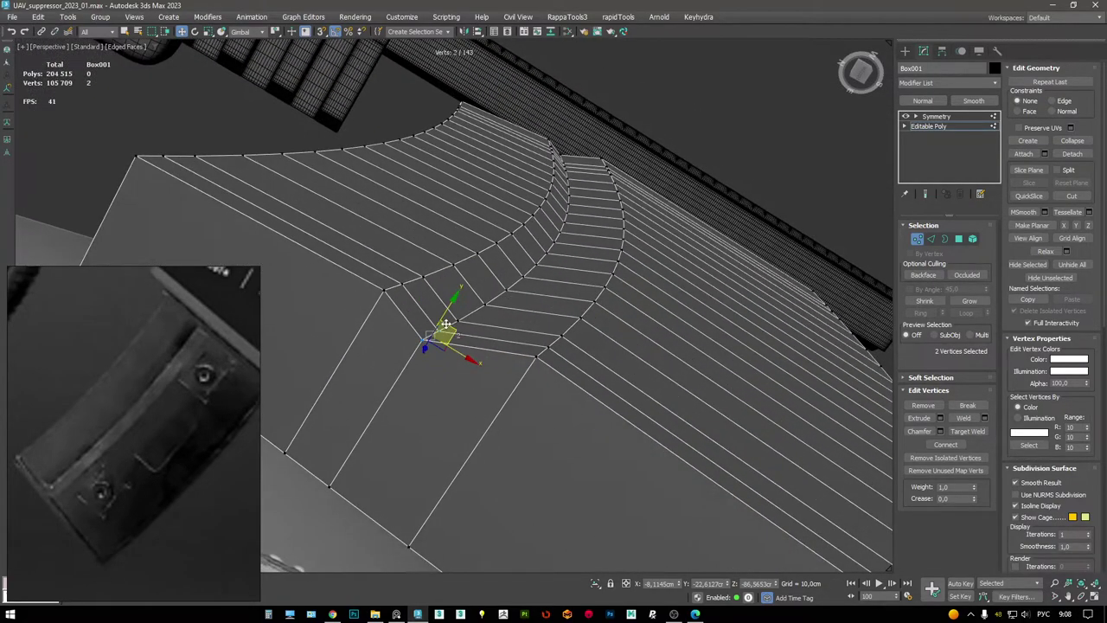
left_click_drag(445, 311, 464, 288)
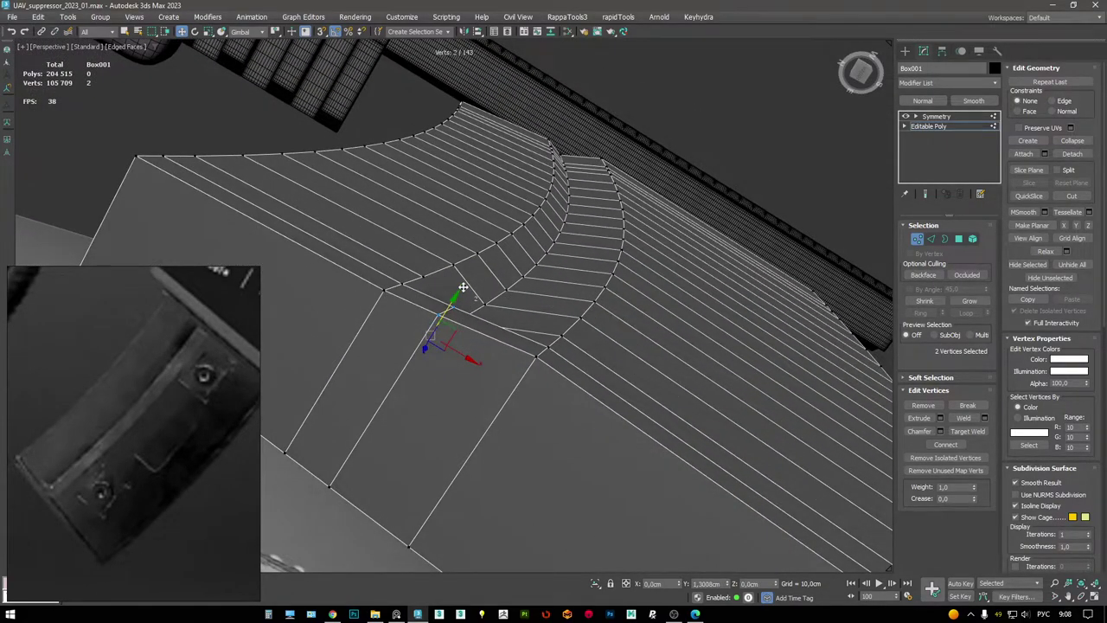
middle_click_drag(464, 287, 518, 285, "alt")
left_click_drag(517, 257, 516, 252)
middle_click_drag(516, 253, 508, 203, "alt")
- Add another groove vertex to the selection in the side reference view
scroll(564, 147, "up", 5)
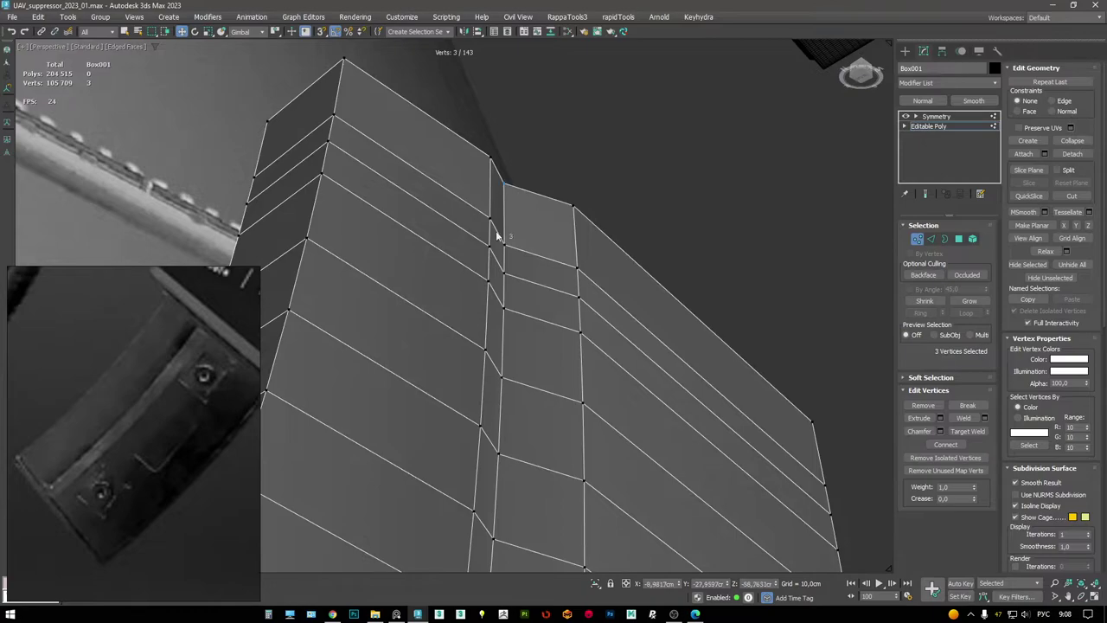
scroll(498, 233, "down", 5)
scroll(484, 255, "up", 5)
key("alt+w")
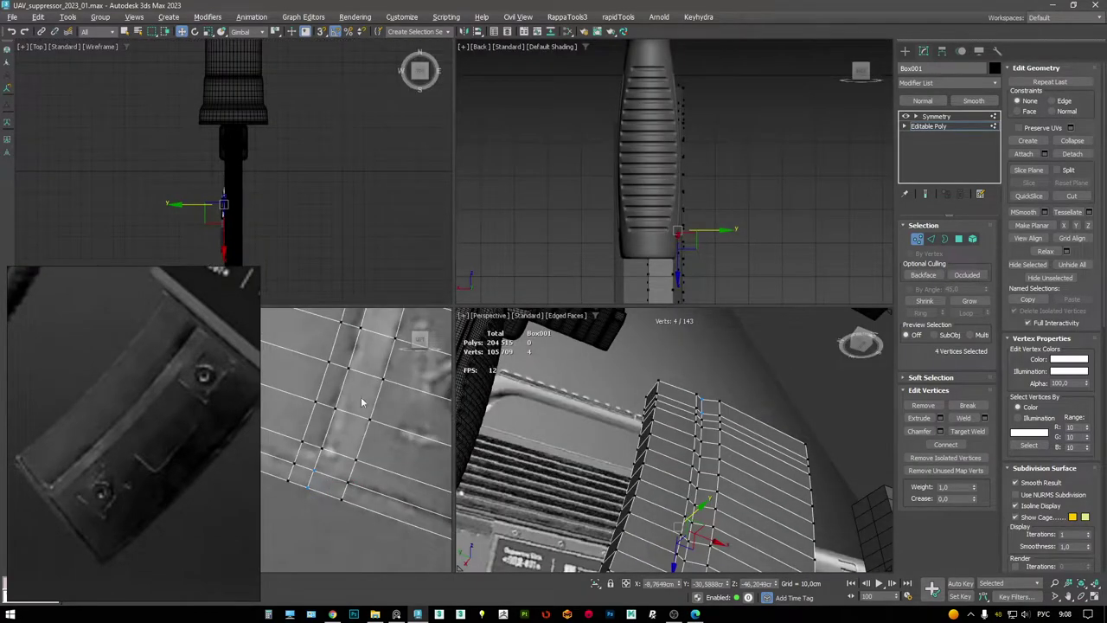
key("alt+w")
scroll(490, 245, "down", 5)
scroll(490, 245, "up", 5)
scroll(503, 221, "up", 2)
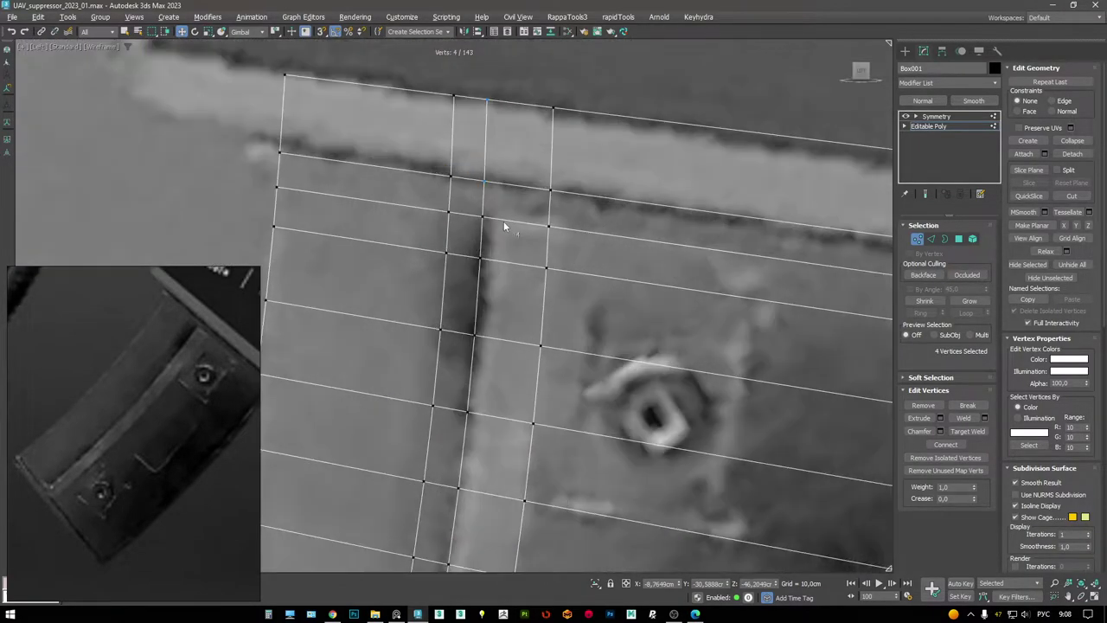
left_click(485, 217, "ctrl")
key("alt+w")
key("alt+w")
- Orbit around the magazine side and reselect just the two corner vertices
middle_click_drag(588, 381, 476, 430, "alt")
middle_click_drag(480, 364, 506, 366, "alt")
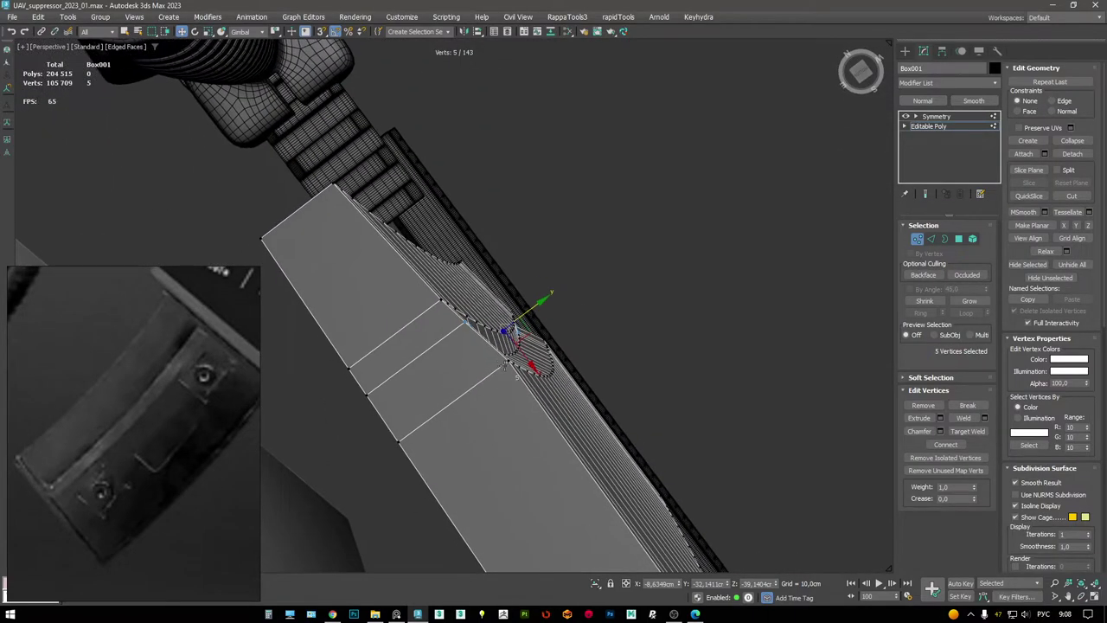
left_click(451, 335)
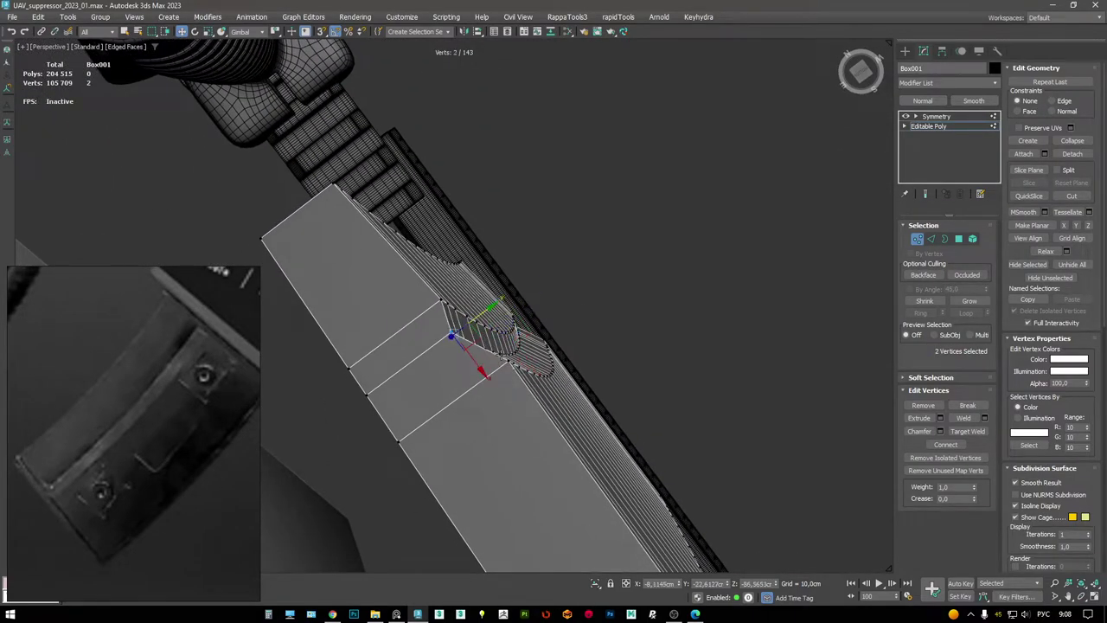
middle_click_drag(519, 342, 510, 350, "alt")
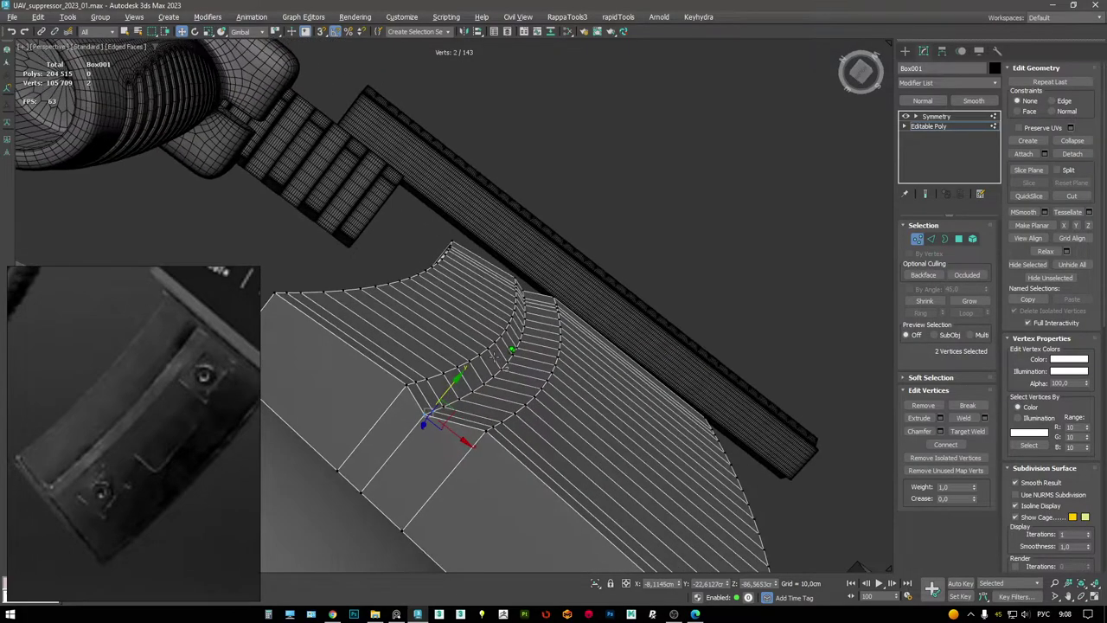
scroll(551, 282, "up", 5)
- Select the five groove corner vertices and raise them about 1.25 cm
key("alt+w")
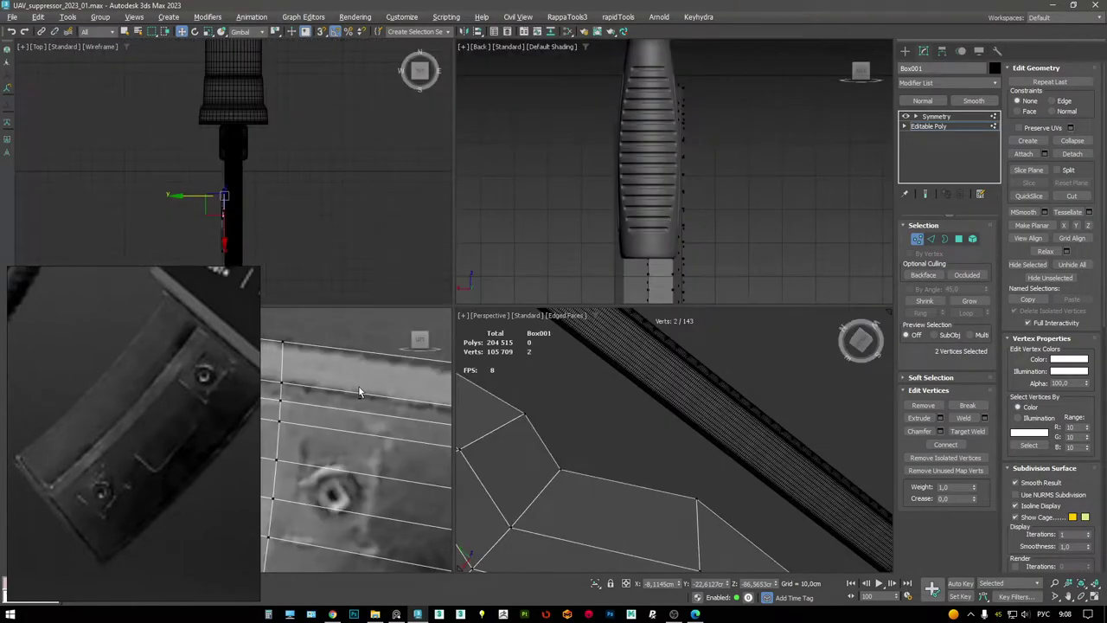
key("alt+w")
left_click_drag(507, 212, 513, 234)
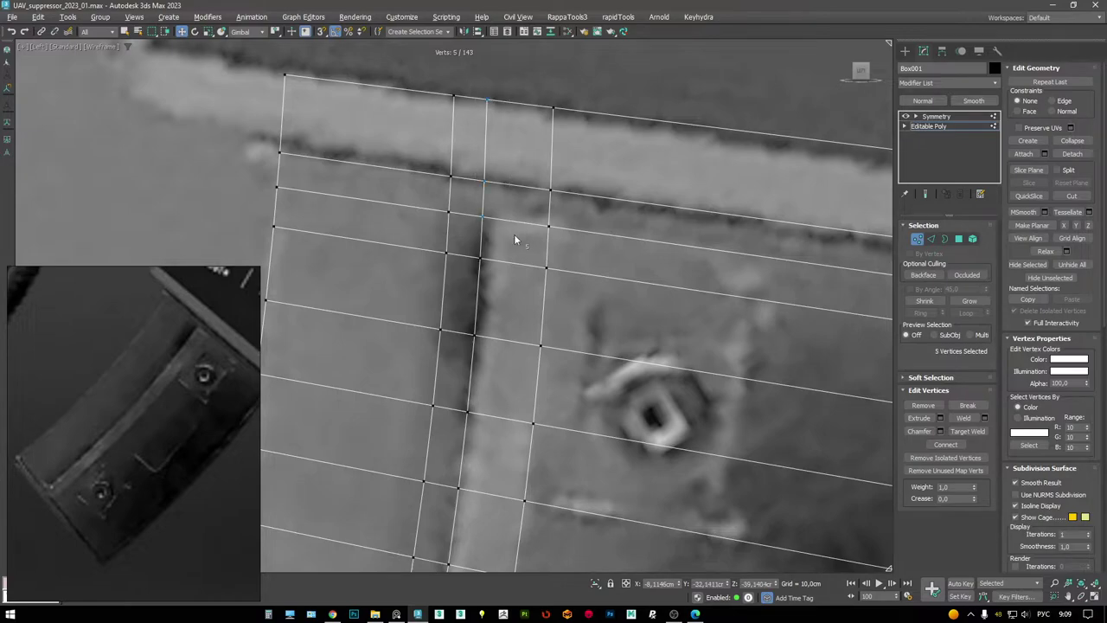
key("alt+w")
key("alt+w")
middle_click_drag(615, 413, 596, 402, "alt")
scroll(583, 346, "up", 4)
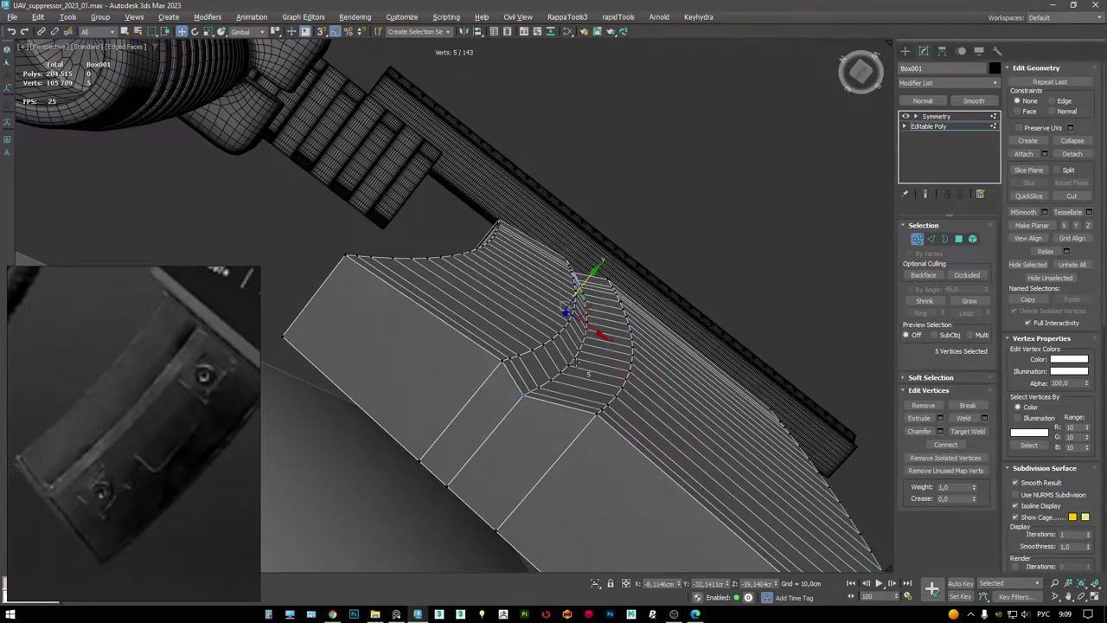
left_click_drag(593, 272, 601, 264)
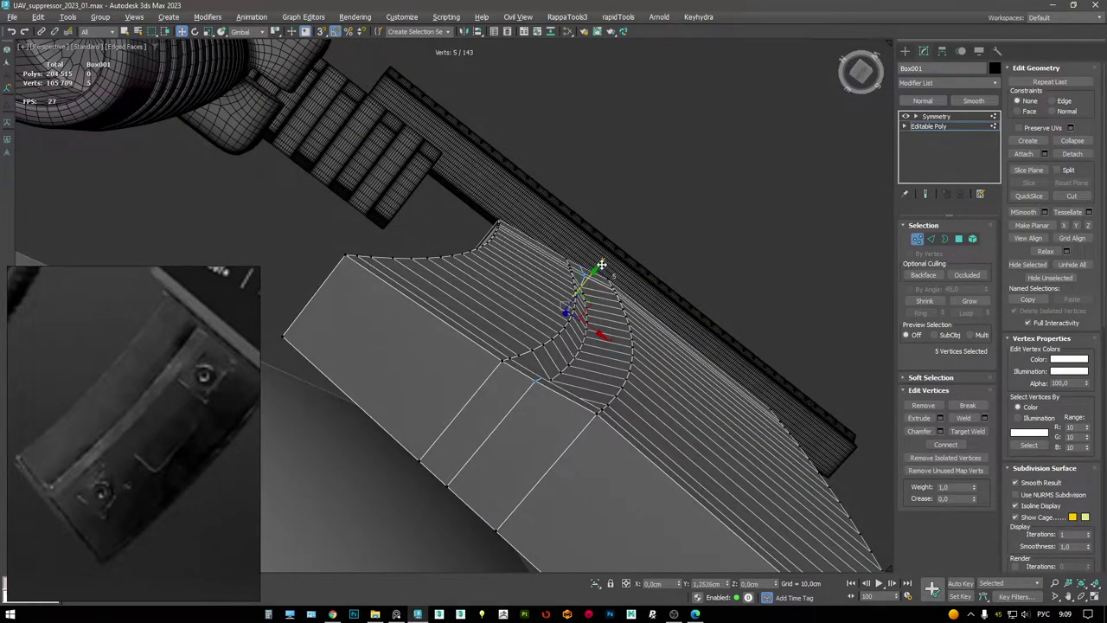
mouse_move(602, 264)
middle_mouse_down("alt")
mouse_move(523, 398)
mouse_move(606, 273)
mouse_move(584, 357)
middle_mouse_up("alt")
key("F4")
key("F4")
- Extrude the groove edge loop flat at 0 height and about 0.69 cm width
key("2")
double_click(604, 277)
key("shift+e")
right_click(462, 311)
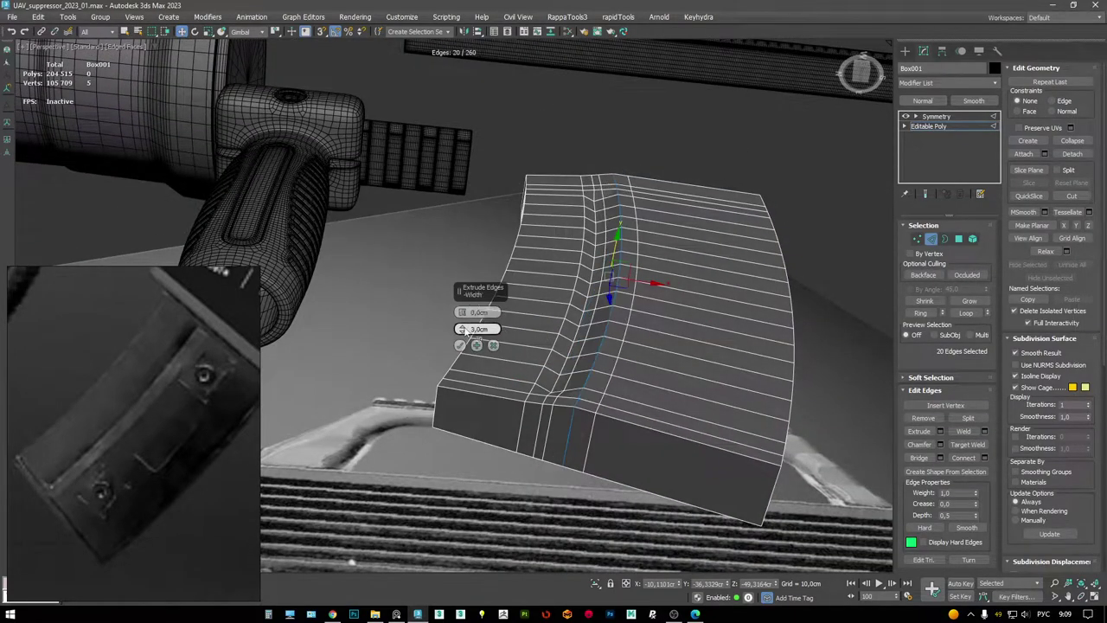
left_click_drag(462, 328, 463, 283)
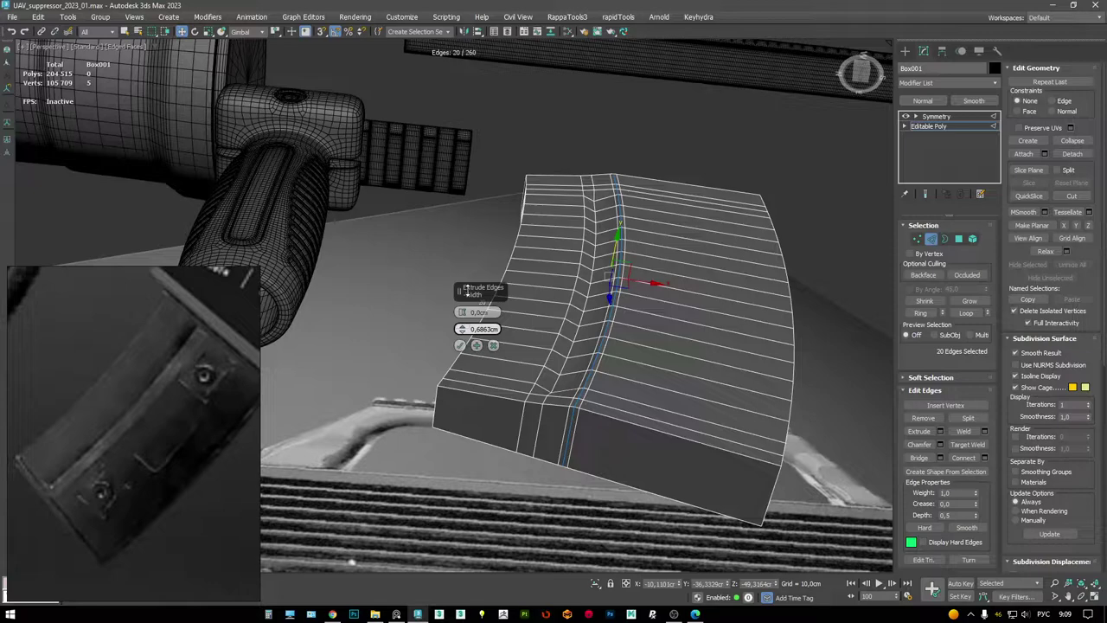
left_click(460, 345)
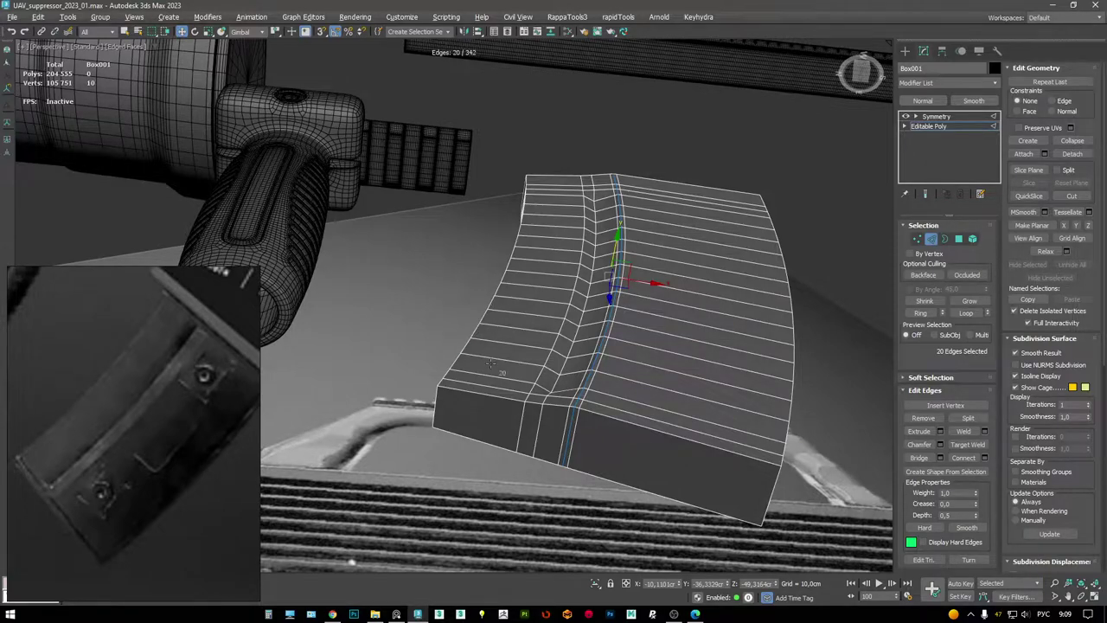
middle_click_drag(460, 345, 552, 386, "alt")
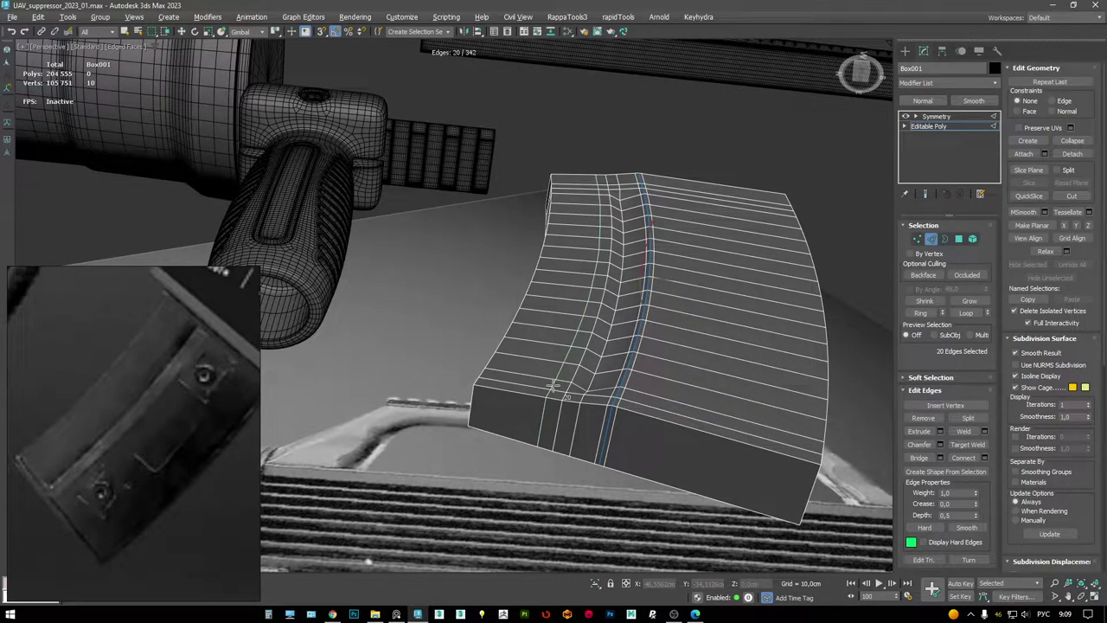
- Extrude the groove loop again at 0 height and about 0.42 cm width
key("w")
scroll(558, 380, "up", 3)
key("shift+e")
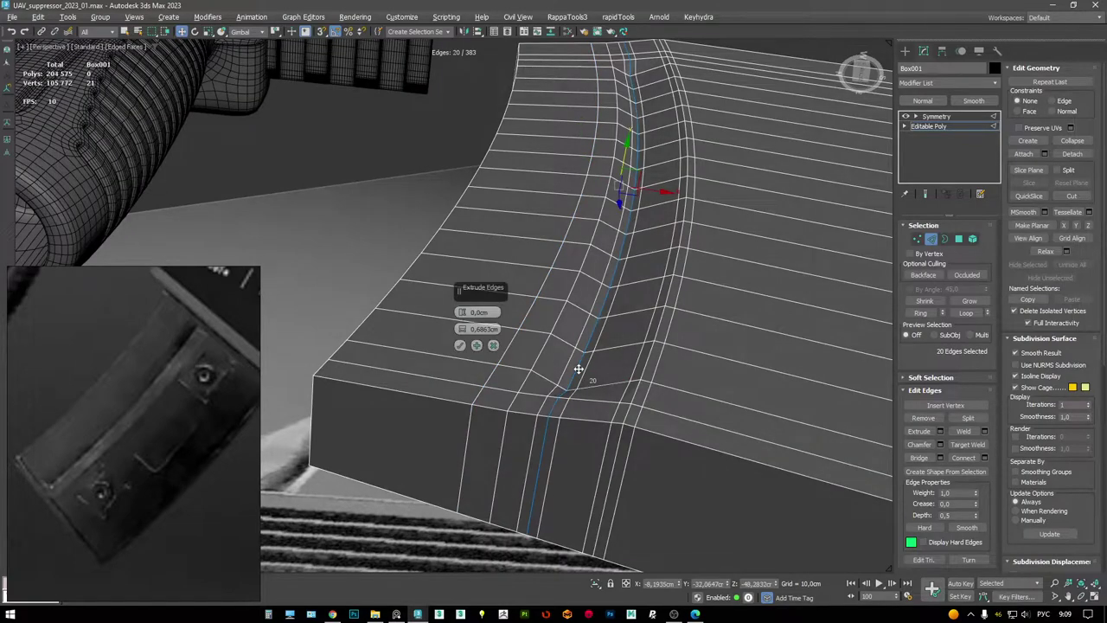
left_click_drag(461, 329, 477, 344)
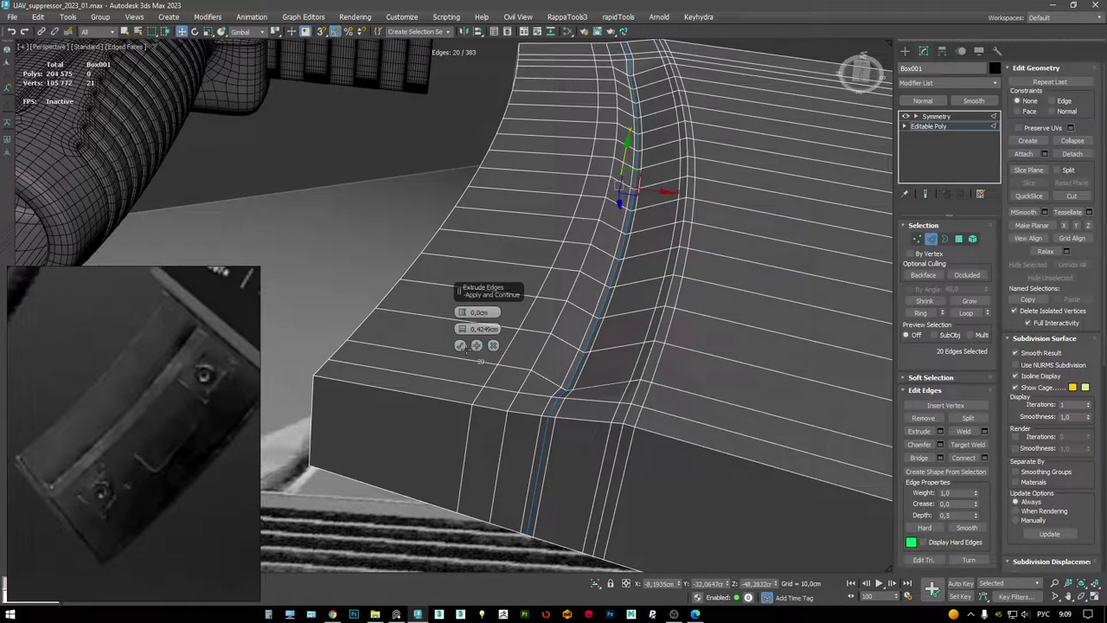
left_click(461, 345)
middle_click_drag(477, 358, 562, 433, "alt")
- Compare the extruded strip against the side reference view
key("alt+w")
key("alt+w")
middle_click_drag(376, 369, 562, 355, "alt")
key("alt+w")
key("alt+w")
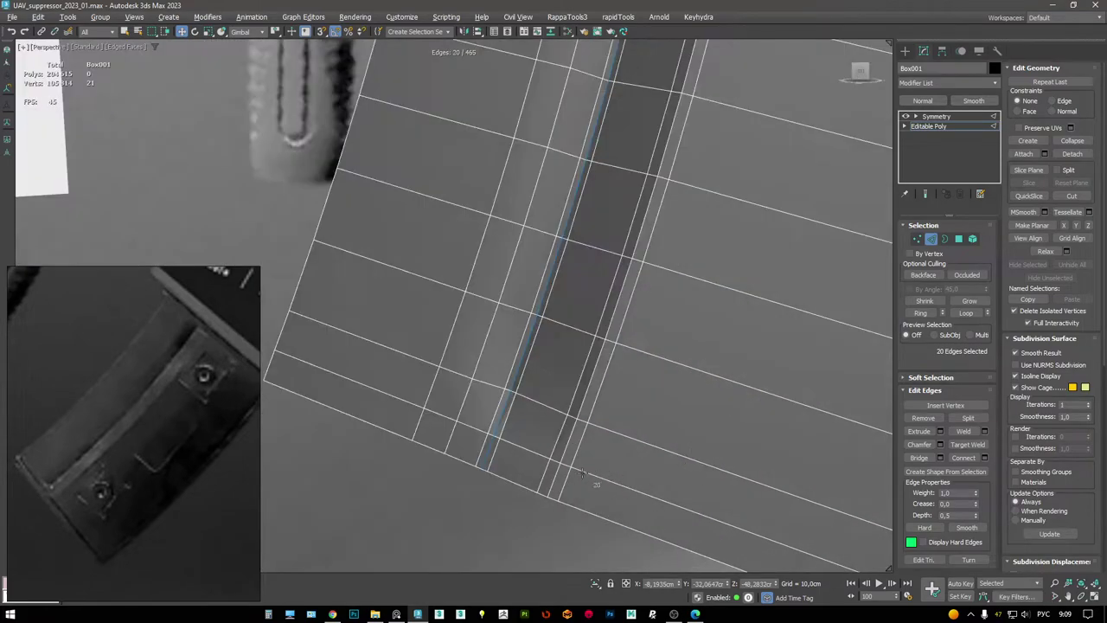
scroll(606, 389, "down", 3)
middle_click_drag(606, 390, 640, 229, "alt")
scroll(610, 229, "up", 2)
- Flat-extrude the edge loop across the magazine face, then select an 11-edge loop
double_click(638, 231)
key("shift+e")
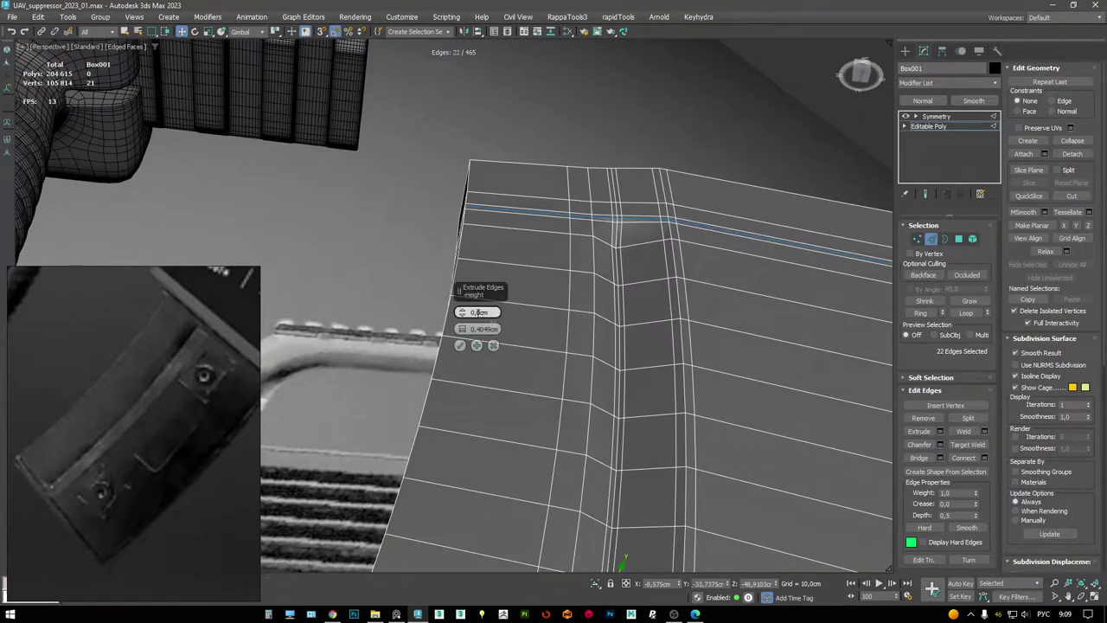
left_click(460, 346)
middle_click_drag(606, 246, 600, 299, "alt")
double_click(637, 251)
middle_click_drag(638, 252, 671, 242, "alt")
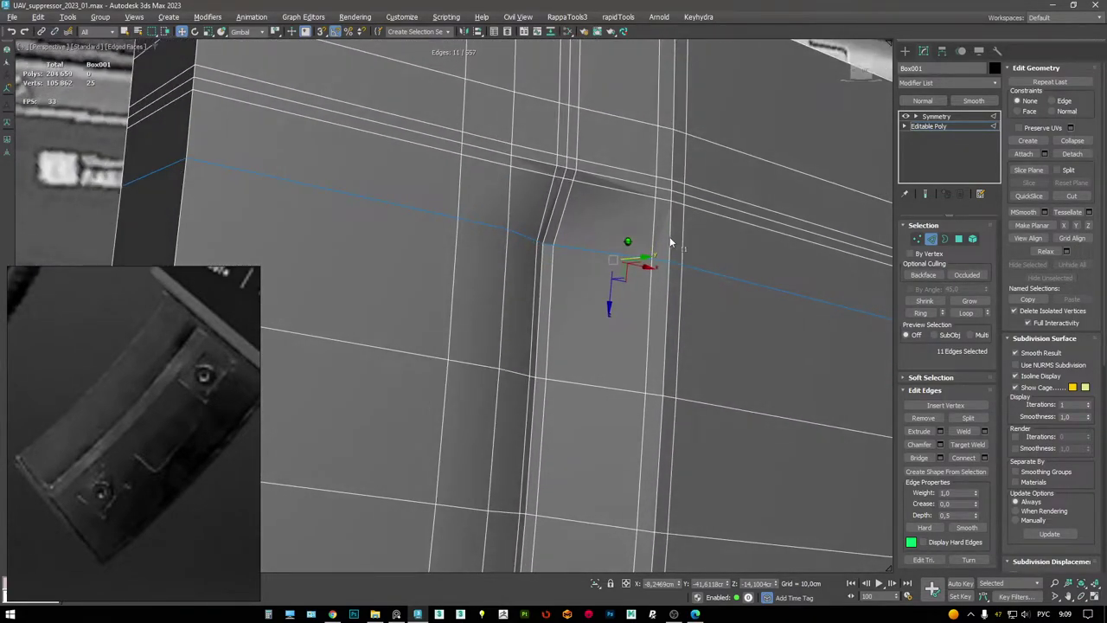
- Move the selected loop edges, then raise the eight selected vertices
middle_click_drag(641, 243, 614, 229, "alt")
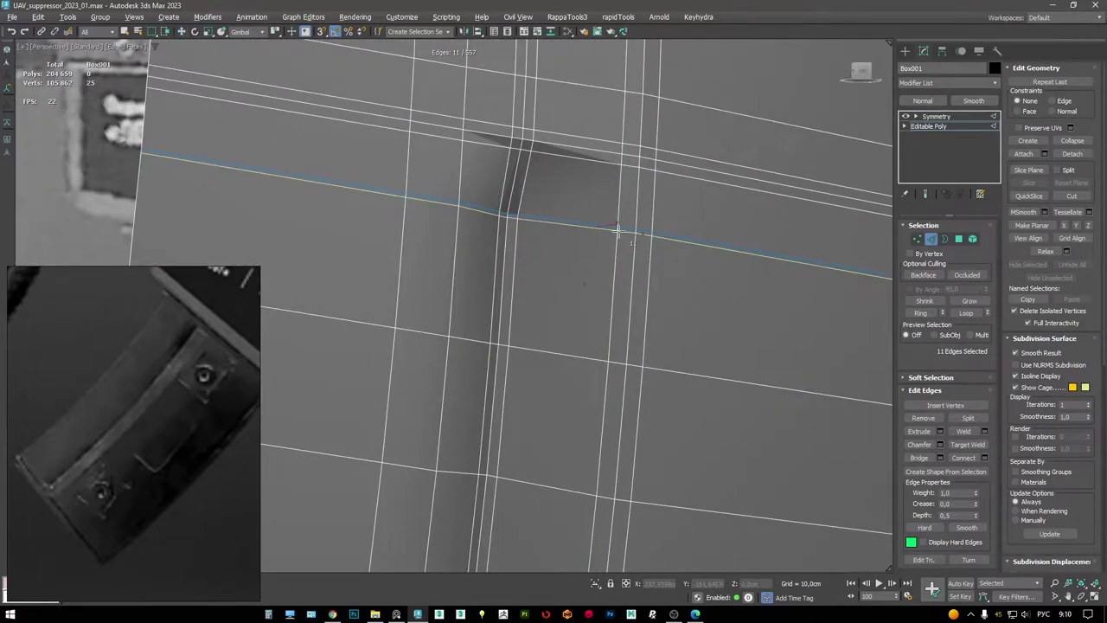
key("w")
left_click_drag(599, 235, 589, 253, "shift")
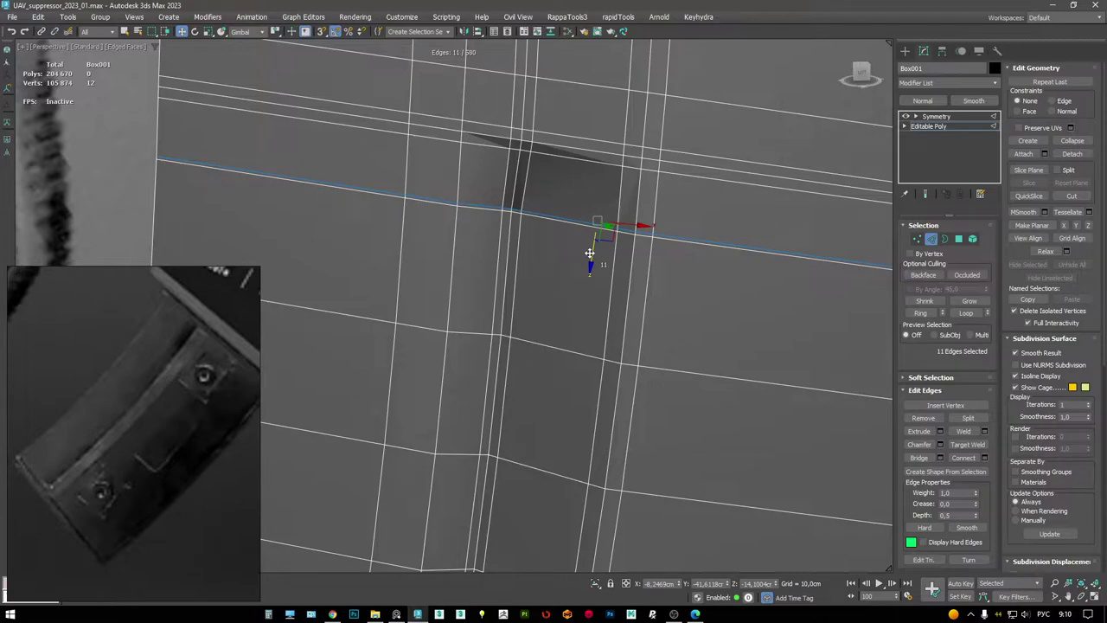
middle_click_drag(589, 252, 558, 251, "alt")
key("1")
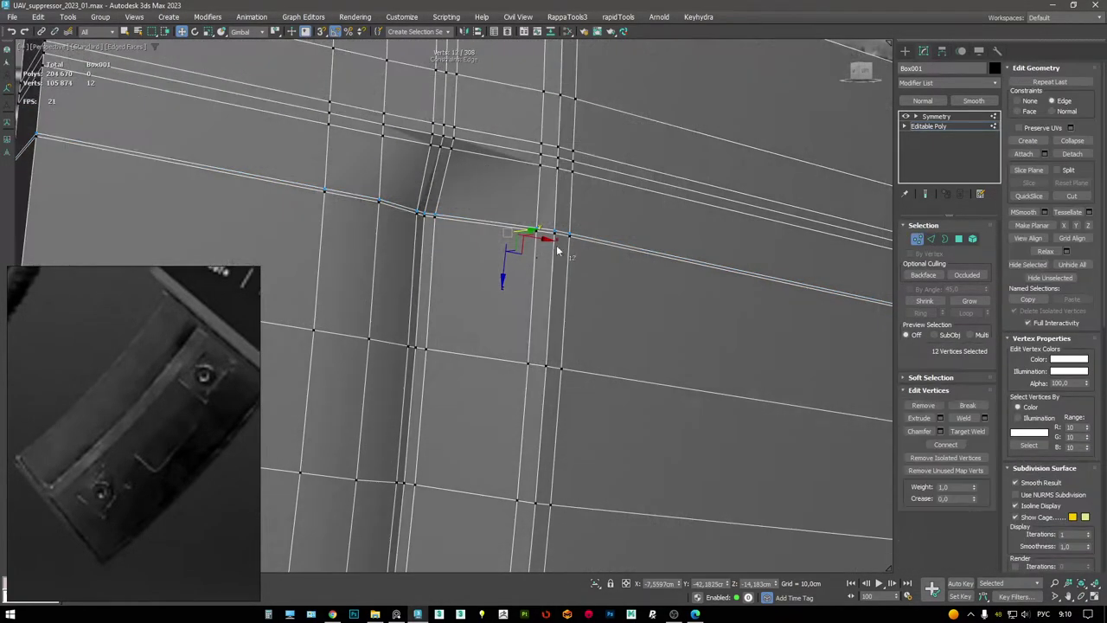
middle_click_drag(431, 201, 515, 257, "alt")
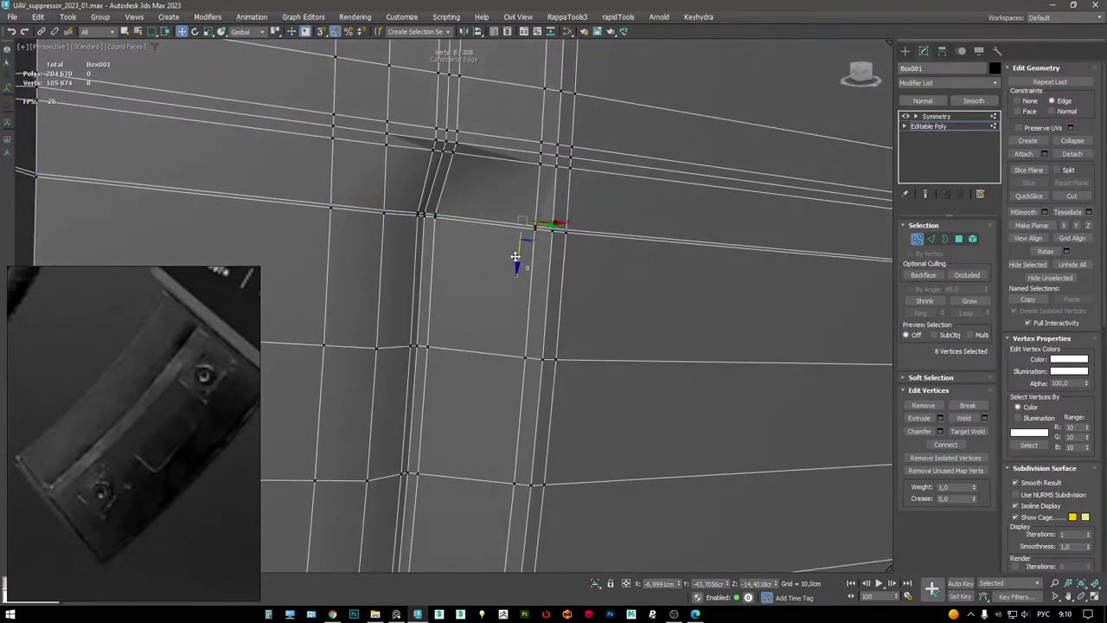
left_click_drag(515, 256, 521, 211)
scroll(510, 218, "up", 3)
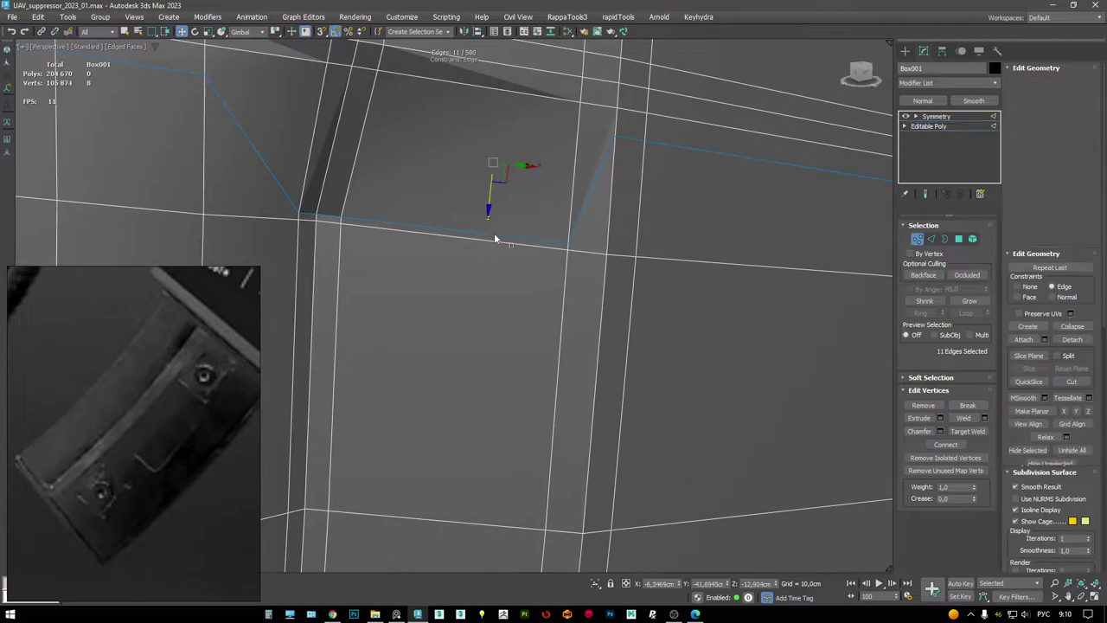
- Pick a lip edge and lift the three selected edges upward
key("2")
left_click(310, 211)
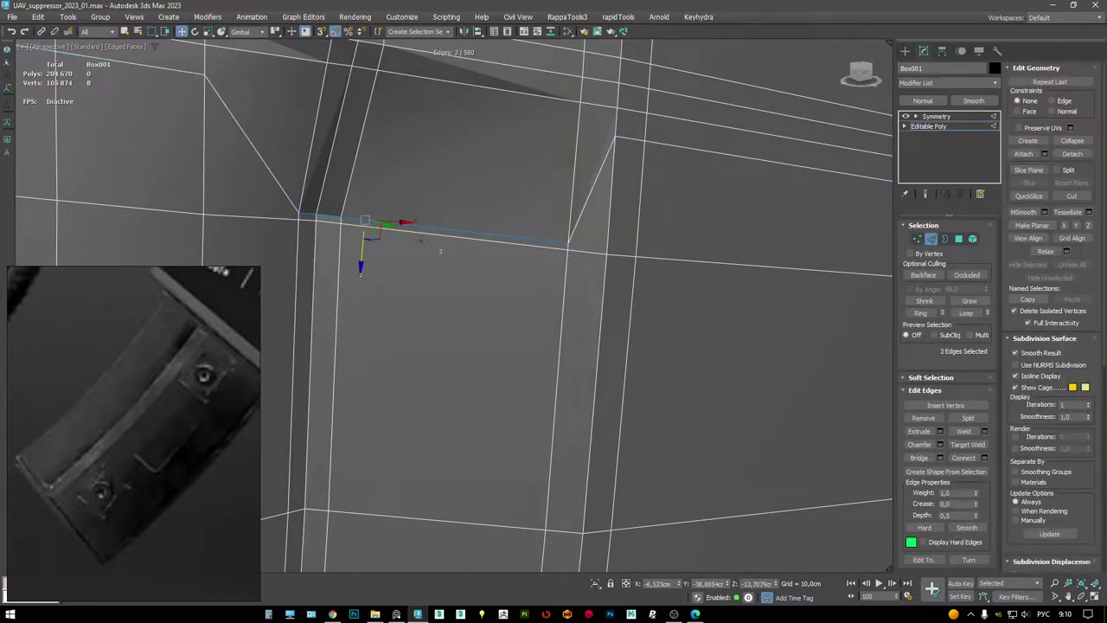
left_click_drag(367, 260, 403, 144)
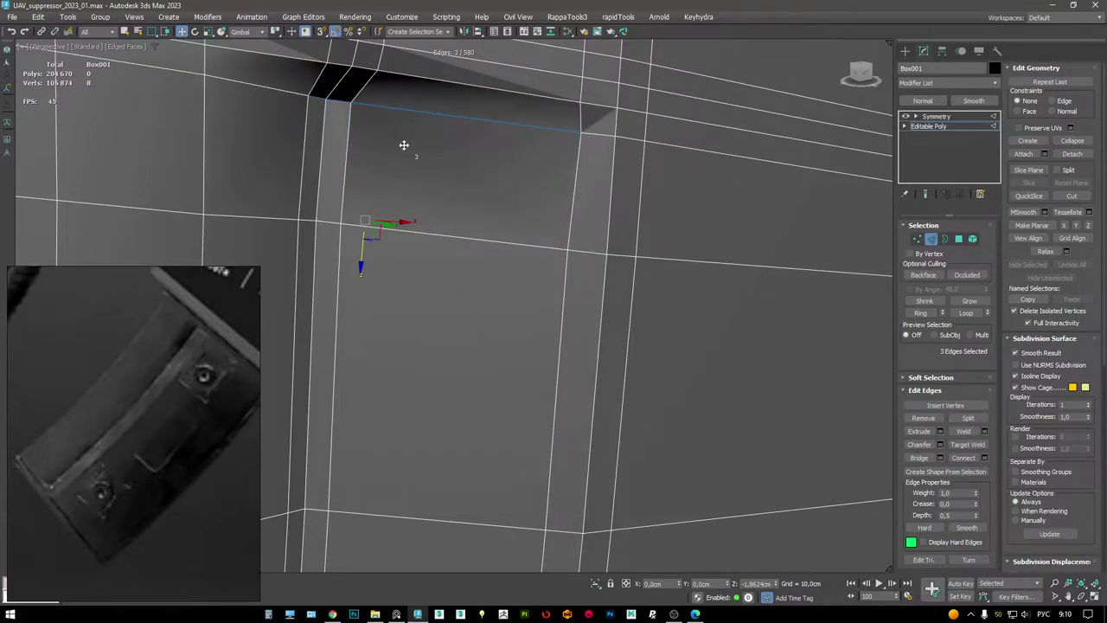
mouse_move(415, 158)
middle_mouse_down("alt")
mouse_move(363, 137)
mouse_move(396, 145)
mouse_move(407, 173)
mouse_move(432, 178)
middle_mouse_up("alt")
- In the maximized Left view, slide the three groove edges slightly left
key("alt+w")
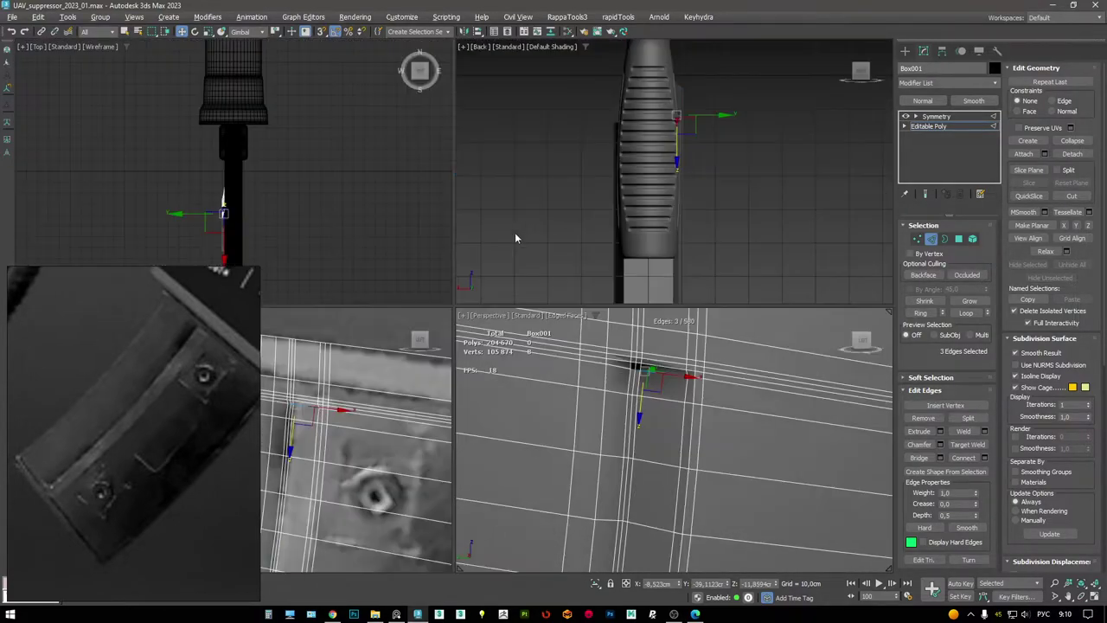
middle_click_drag(403, 419, 389, 432)
key("alt+w")
middle_click_drag(647, 348, 568, 292)
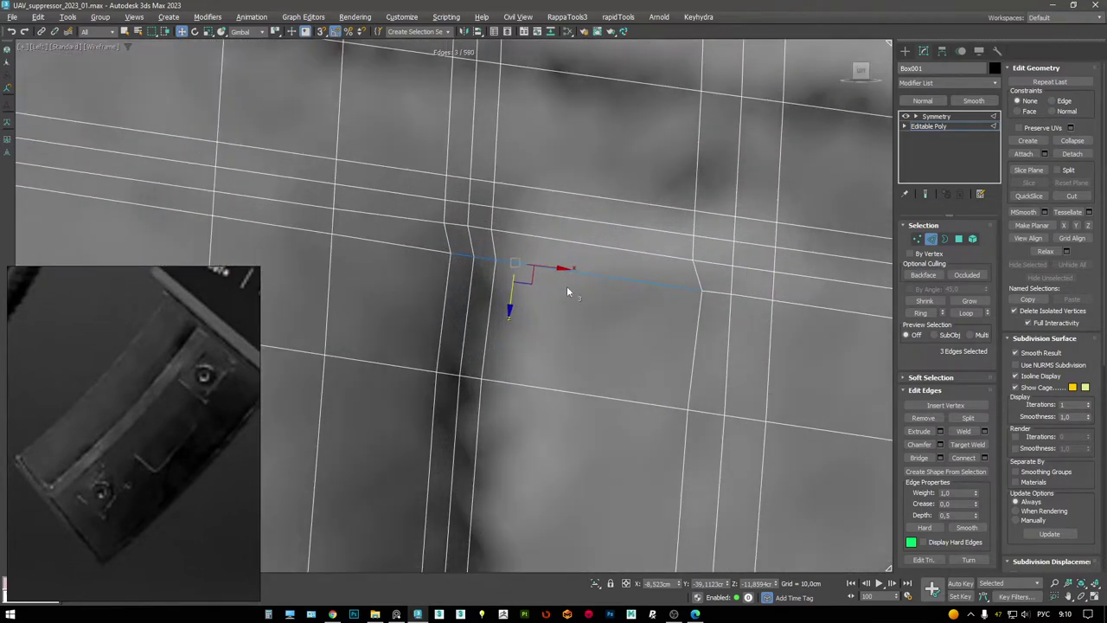
left_click_drag(551, 267, 542, 264)
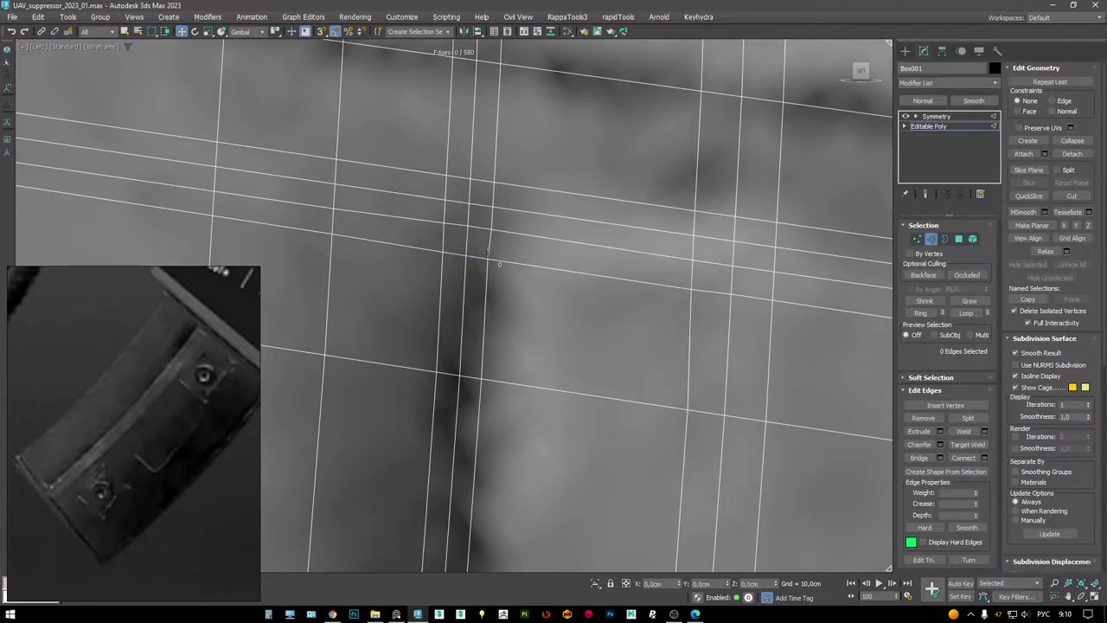
- Select a vertex at the groove and maximize the Perspective view
key("1")
left_click(488, 258)
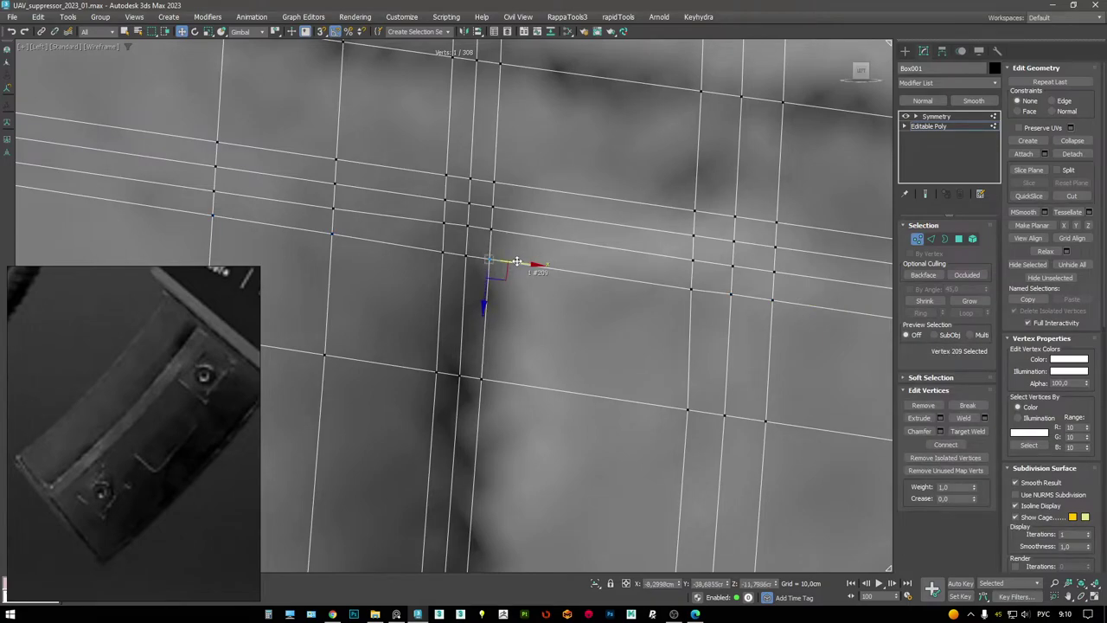
key("alt+w")
key("alt+w")
key("F4")
- Add TurboSmooth above Symmetry and inspect the smoothed magazine's bottom edge
key("F4")
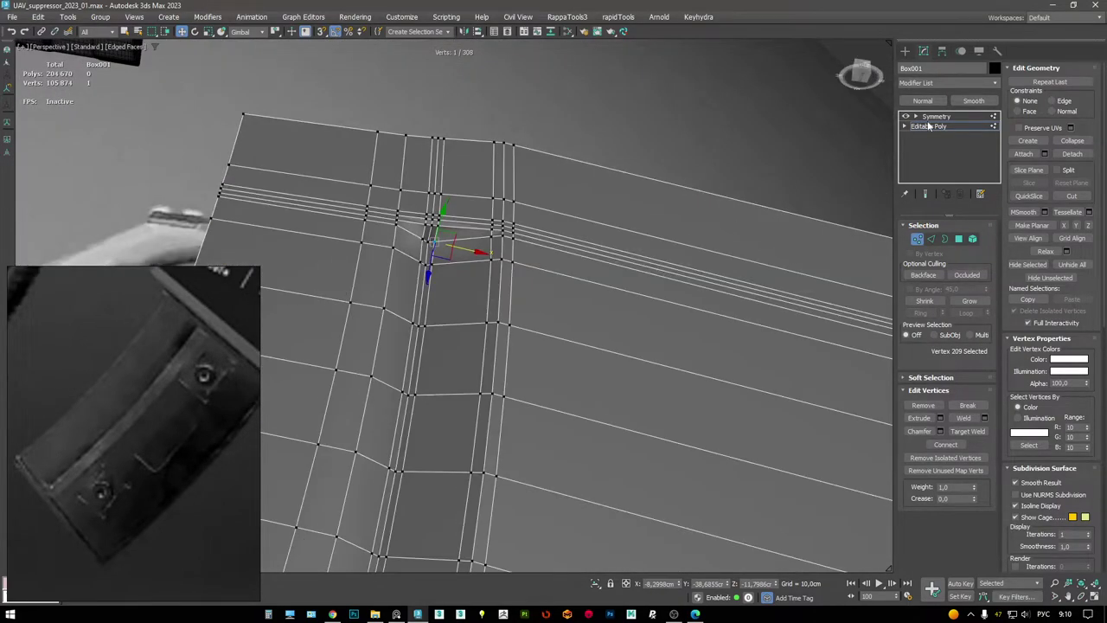
left_click(935, 116)
key("F4")
scroll(580, 255, "down", 5)
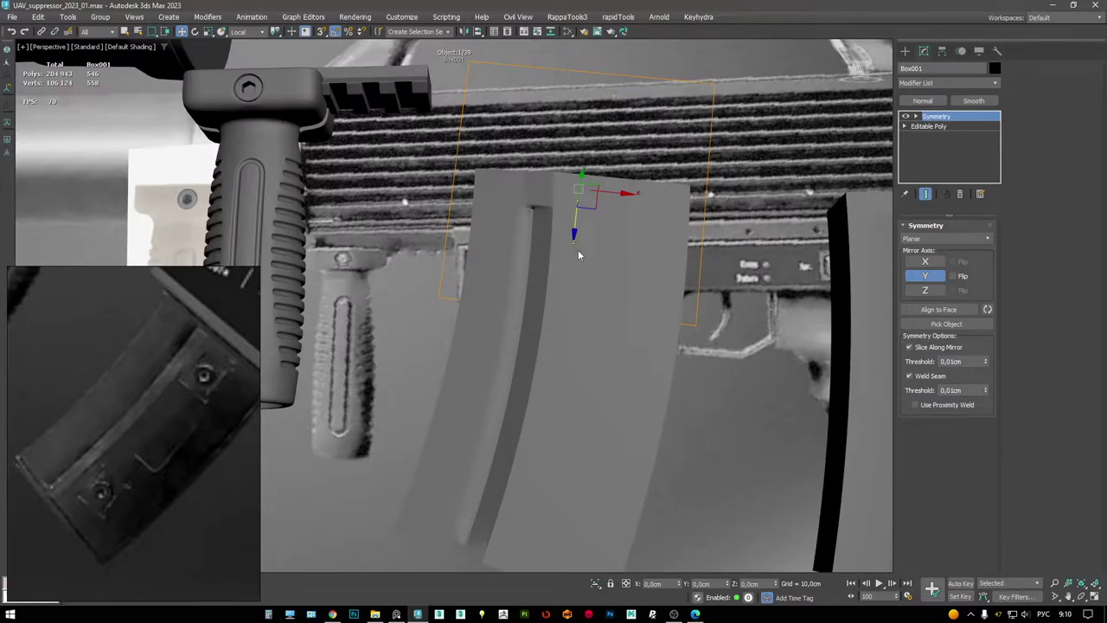
right_click(579, 255)
left_click(563, 248)
middle_click_drag(562, 248, 520, 332, "alt")
scroll(559, 238, "down", 5)
scroll(521, 333, "up", 6)
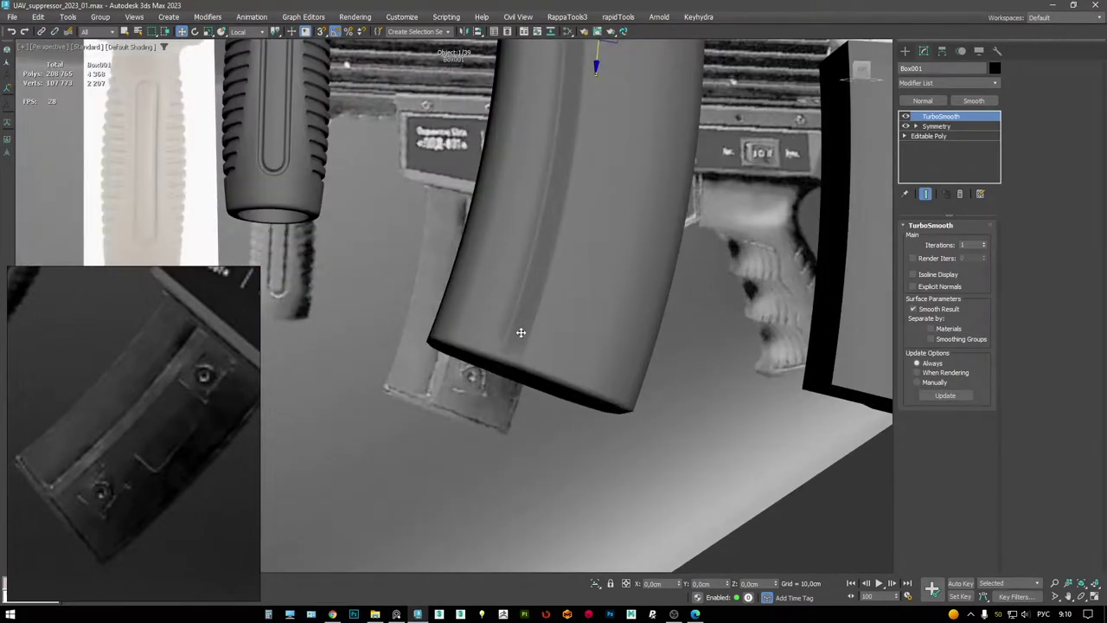
scroll(521, 333, "up", 4)
key("F4")
key("F4")
middle_click_drag(484, 383, 519, 277, "alt")
key("F4")
- Return to Editable Poly and select the edge loop along the groove
left_click(941, 137)
scroll(484, 348, "up", 4)
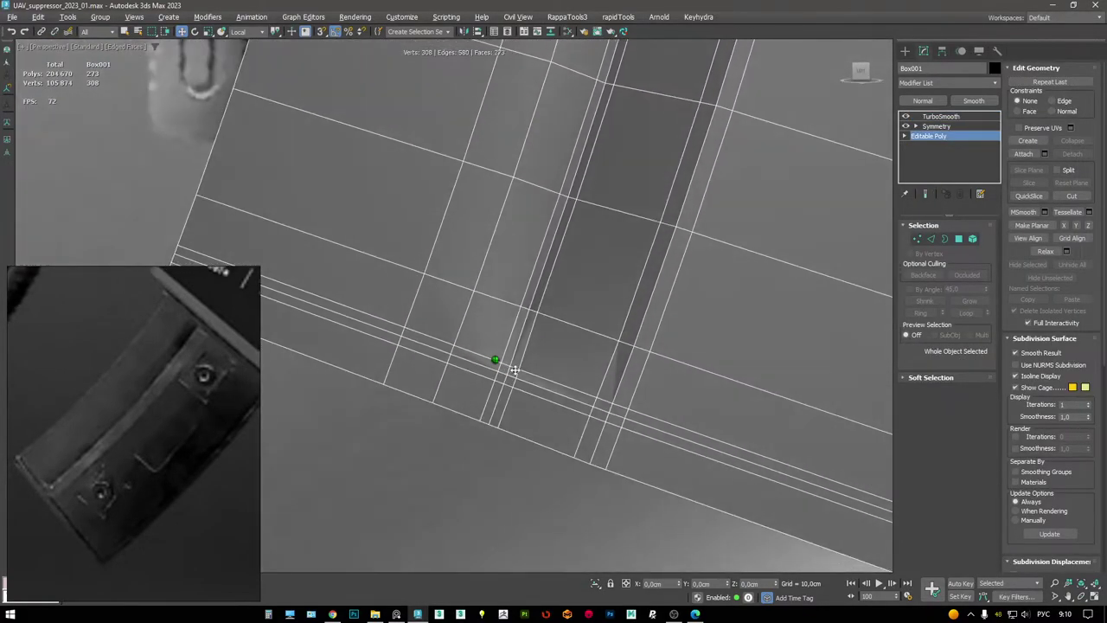
middle_click_drag(514, 370, 537, 295, "alt")
key("2")
double_click(532, 293)
scroll(536, 318, "up", 2)
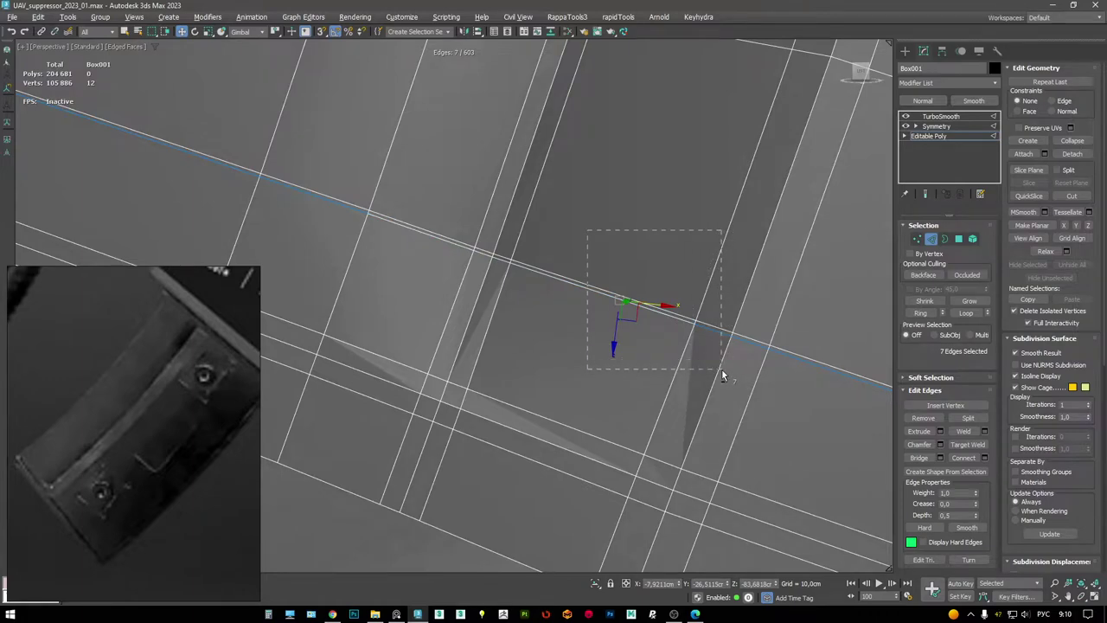
- Drop one edge from the selection and change the move gizmo's coordinate orientation
left_click_drag(721, 368, 722, 369, "alt")
middle_click_drag(721, 369, 668, 283, "alt")
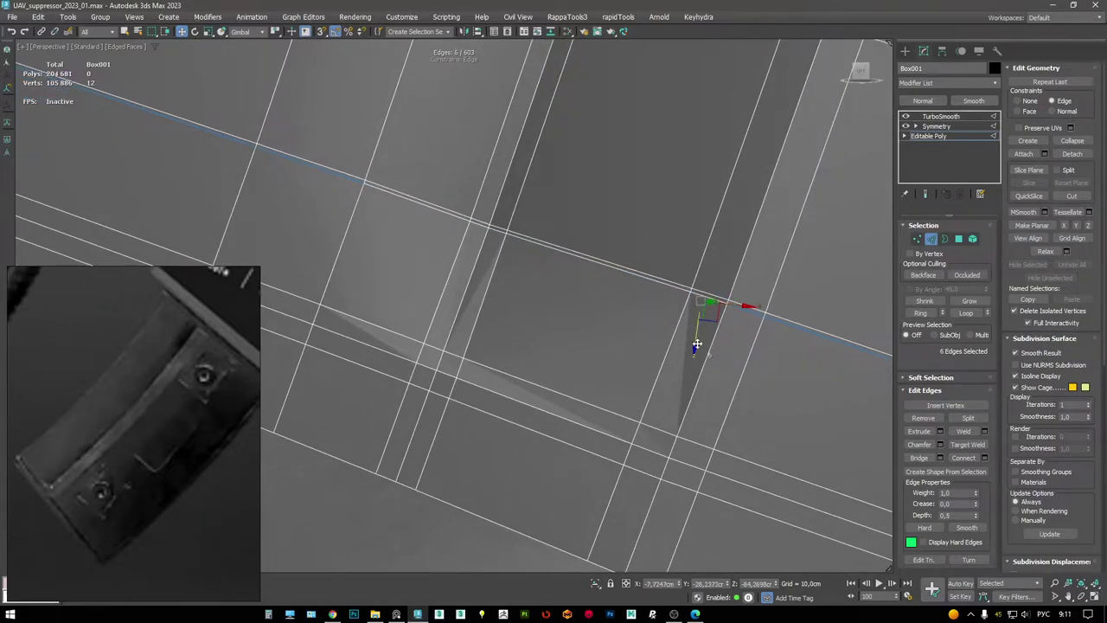
right_click(747, 331)
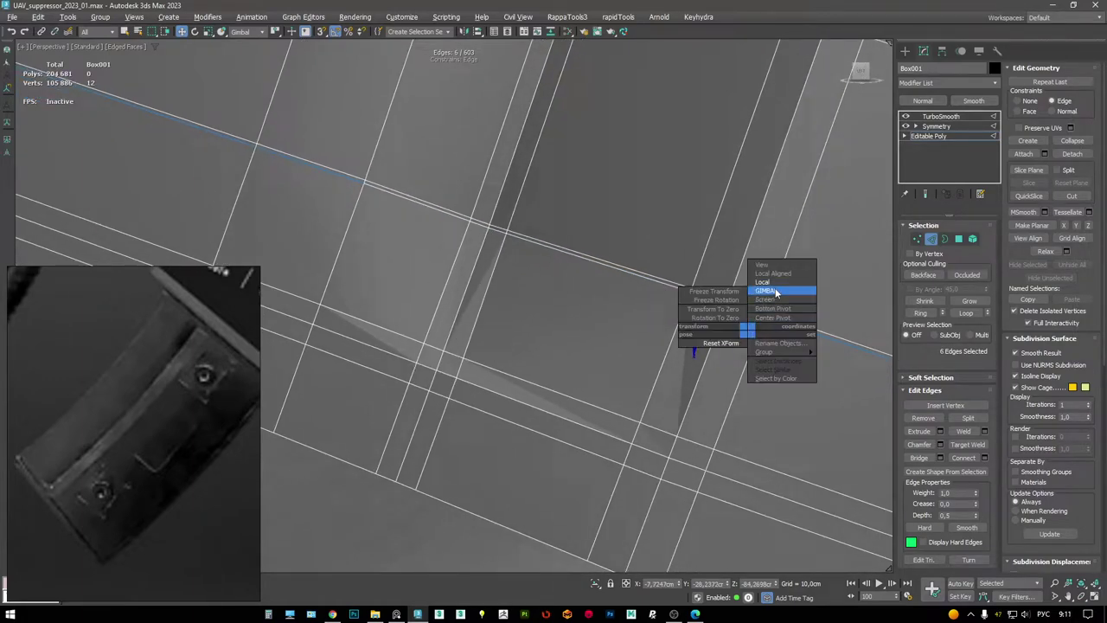
left_click(776, 293)
middle_click_drag(692, 326, 617, 308, "alt")
scroll(616, 308, "down", 3)
key("alt+w")
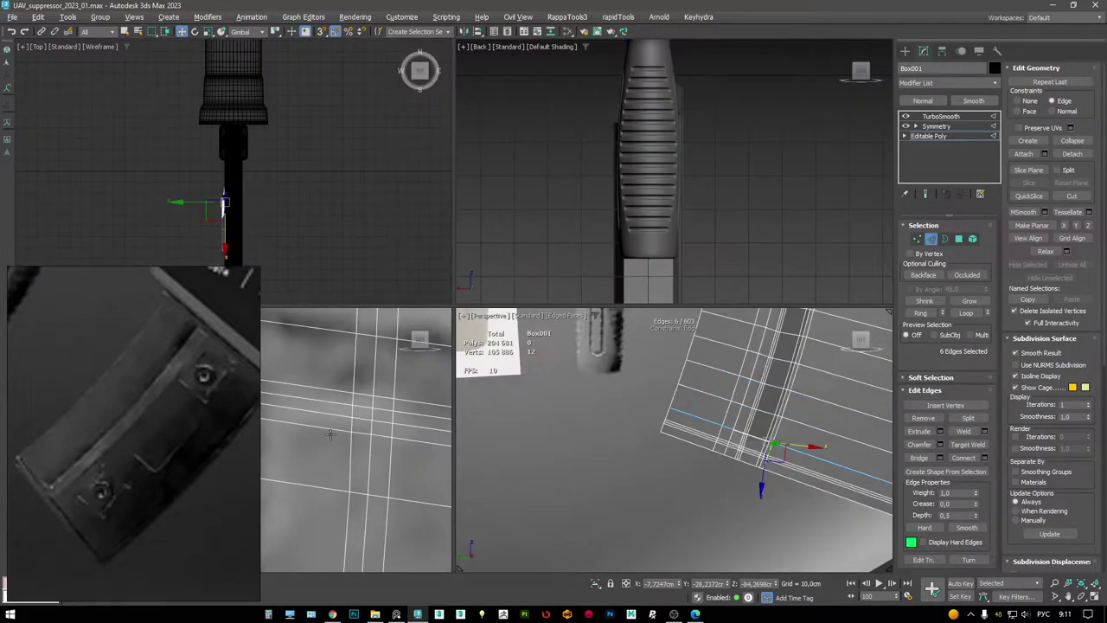
key("alt+w")
scroll(445, 275, "up", 2)
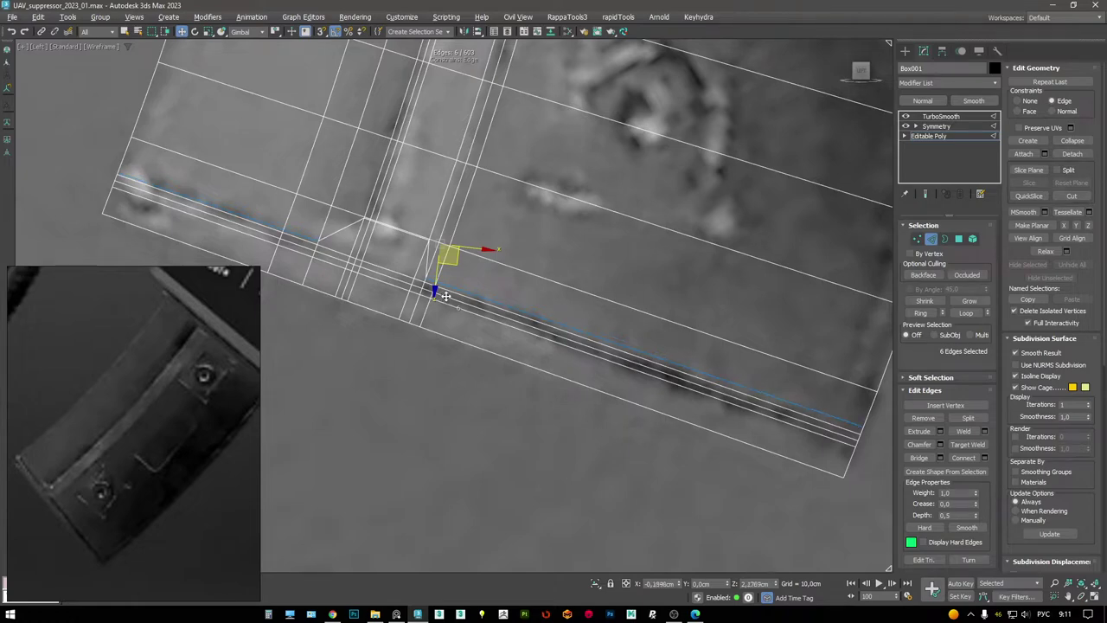
key("alt+w")
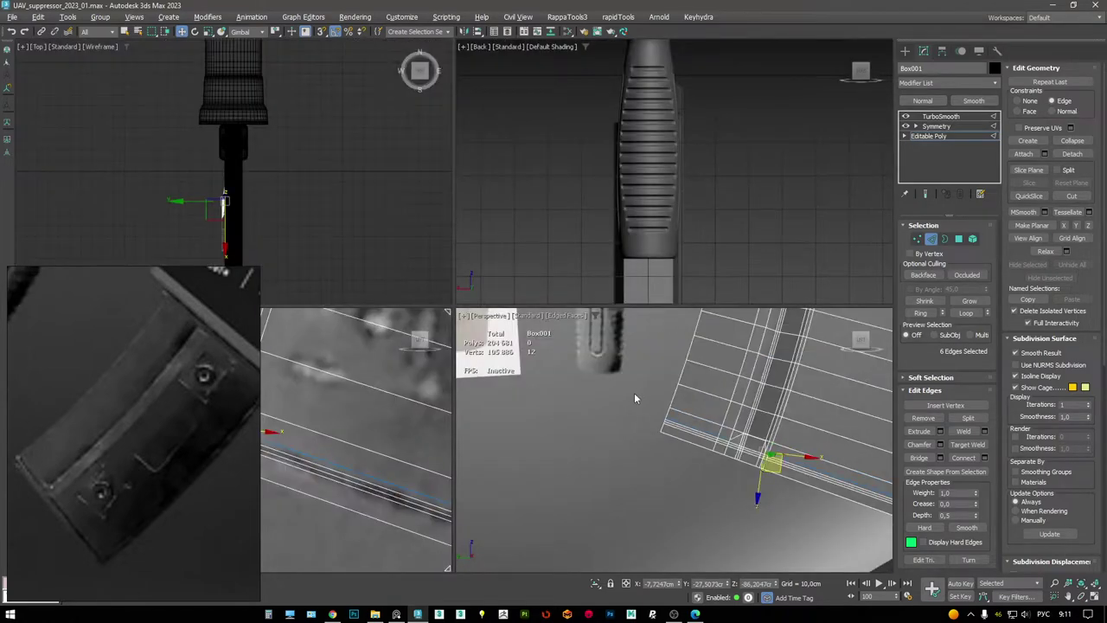
key("alt+w")
scroll(599, 282, "up", 3)
- Select the groove-end edge and nudge the edges slightly sideways in the Left view
left_click(605, 283)
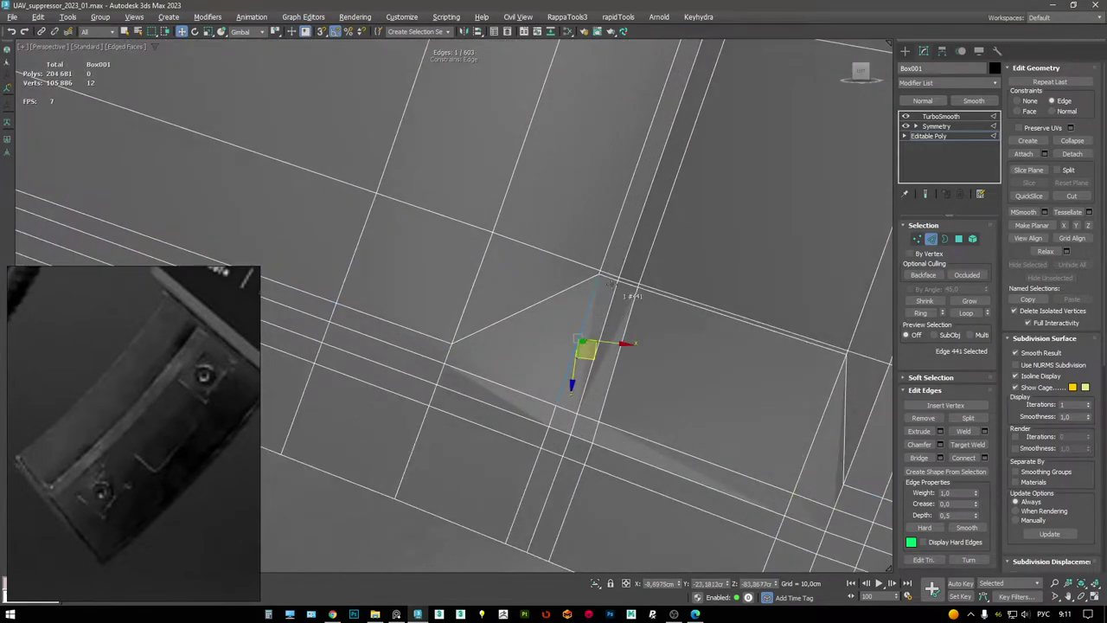
key("alt+w")
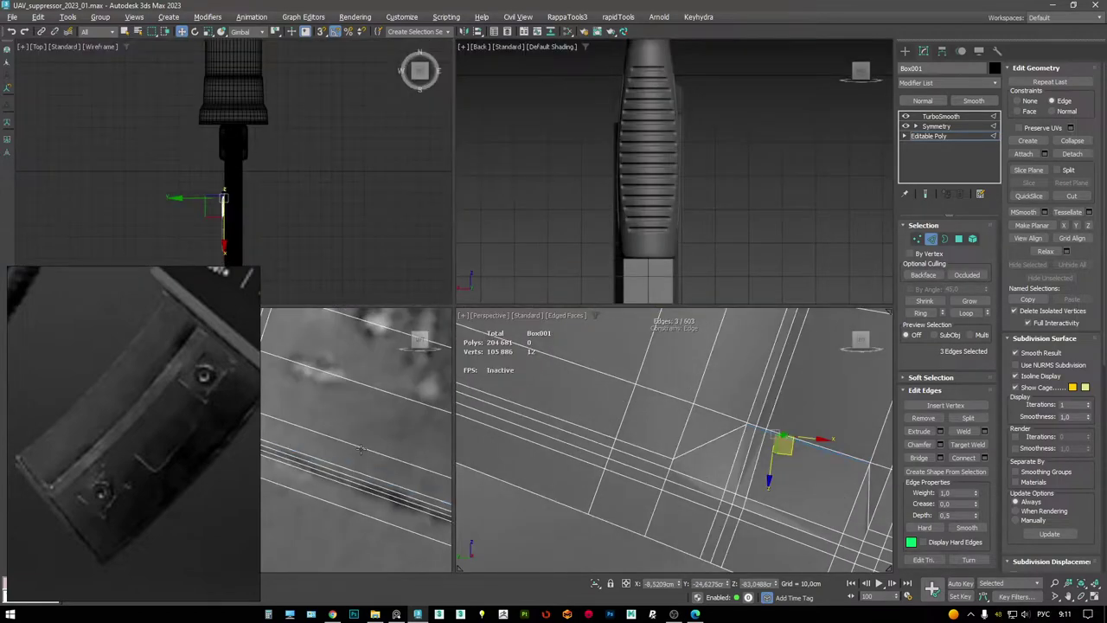
key("alt+w")
middle_click_drag(438, 389, 606, 373)
scroll(585, 202, "up", 1)
scroll(586, 202, "up", 2)
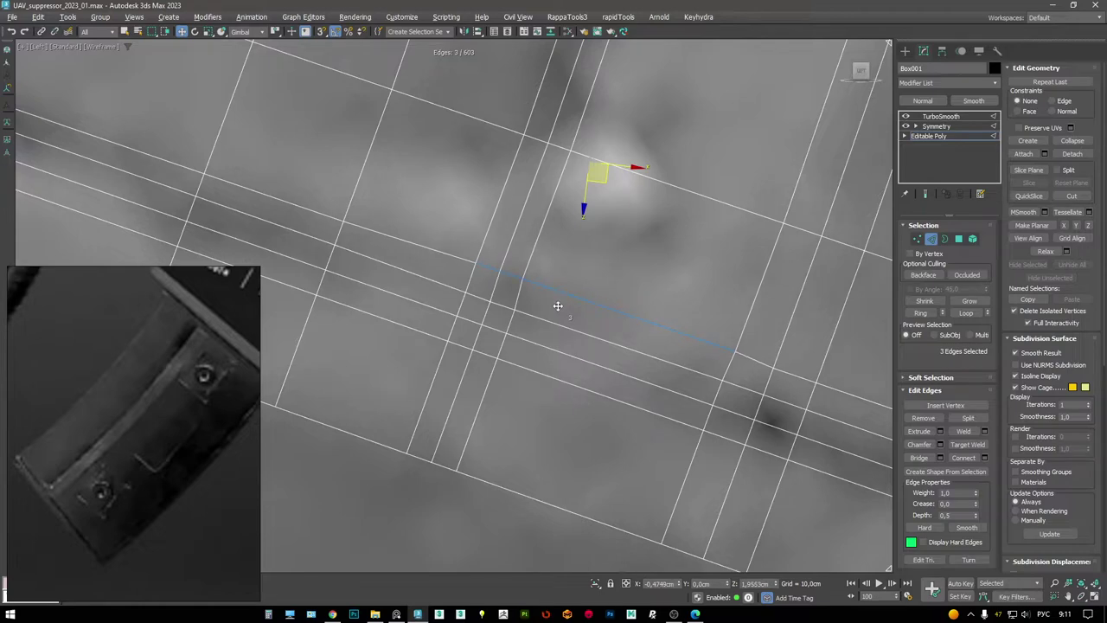
left_click_drag(558, 305, 555, 307)
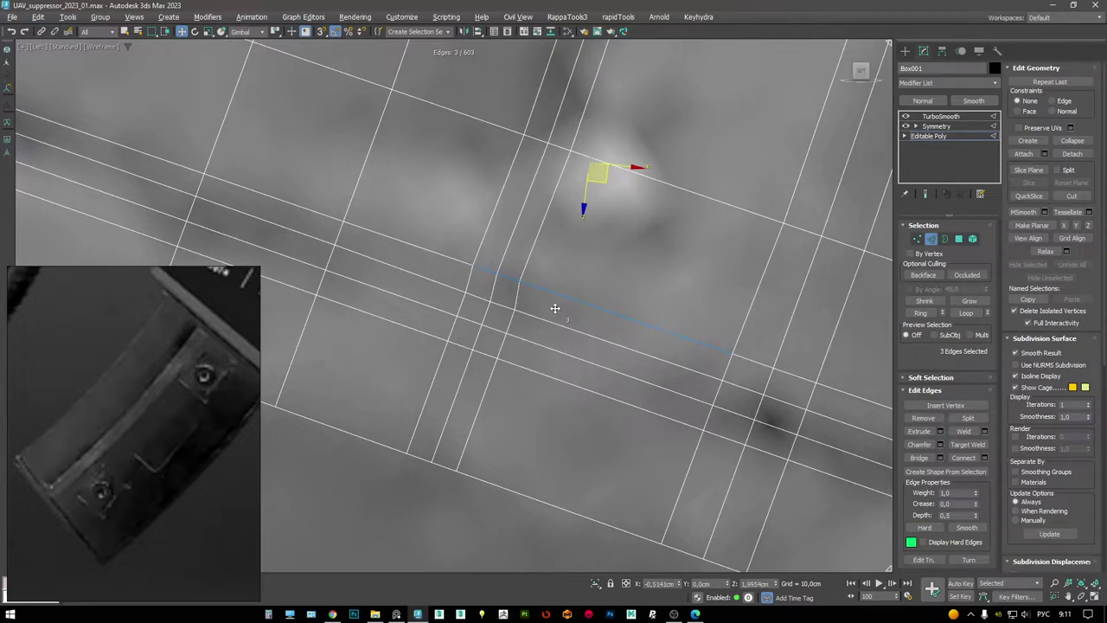
left_click_drag(506, 285, 515, 286)
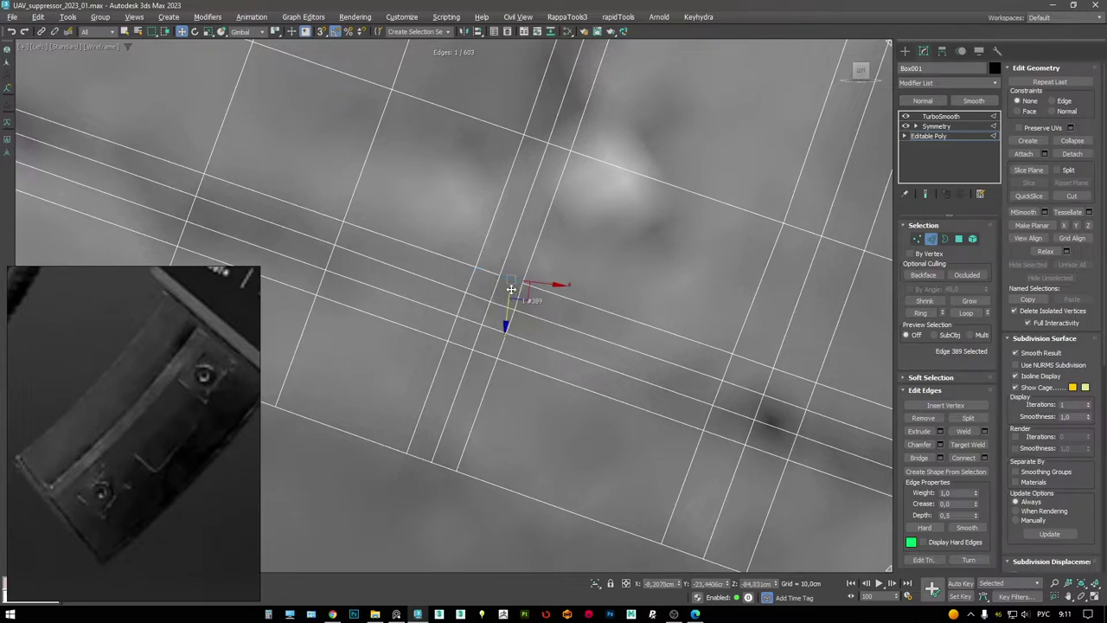
- Select and adjust vertex 212 at the groove corner
key("1")
left_click(534, 296)
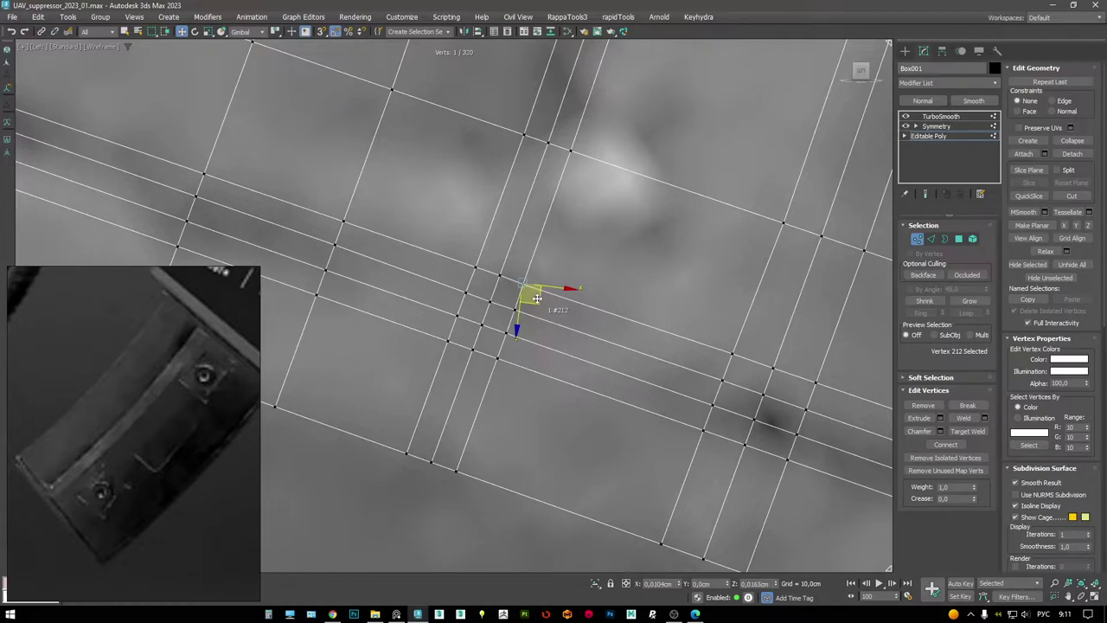
key("alt+w")
key("alt+w")
middle_click_drag(554, 312, 496, 342, "alt")
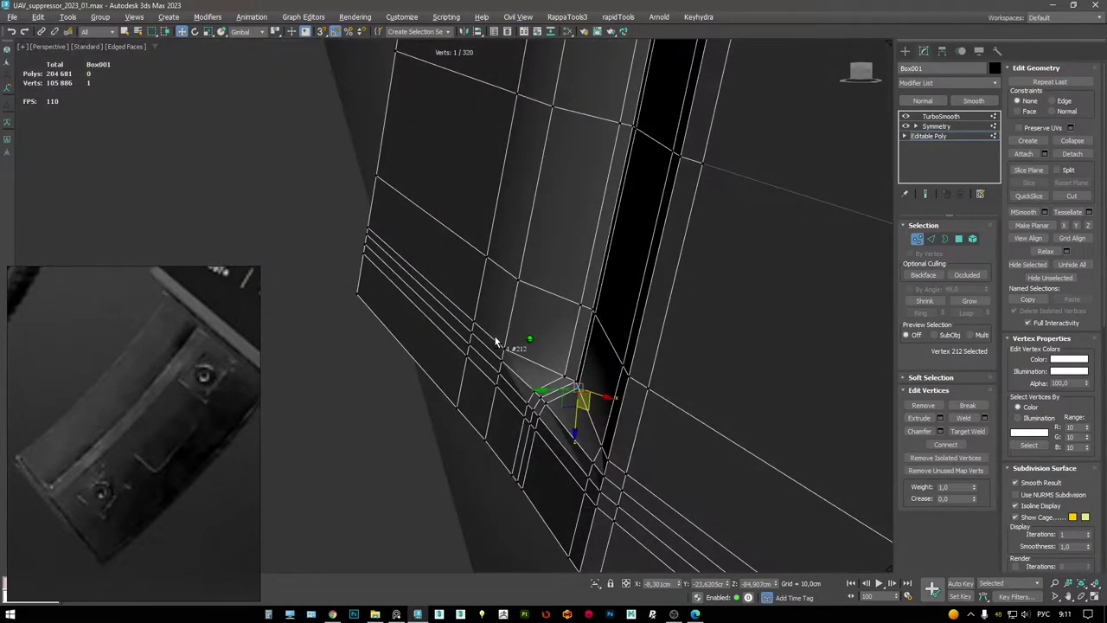
key("alt+q")
- Preview the smoothed bottom edge under TurboSmooth, then return to Editable Poly
key("F4")
left_click(950, 118)
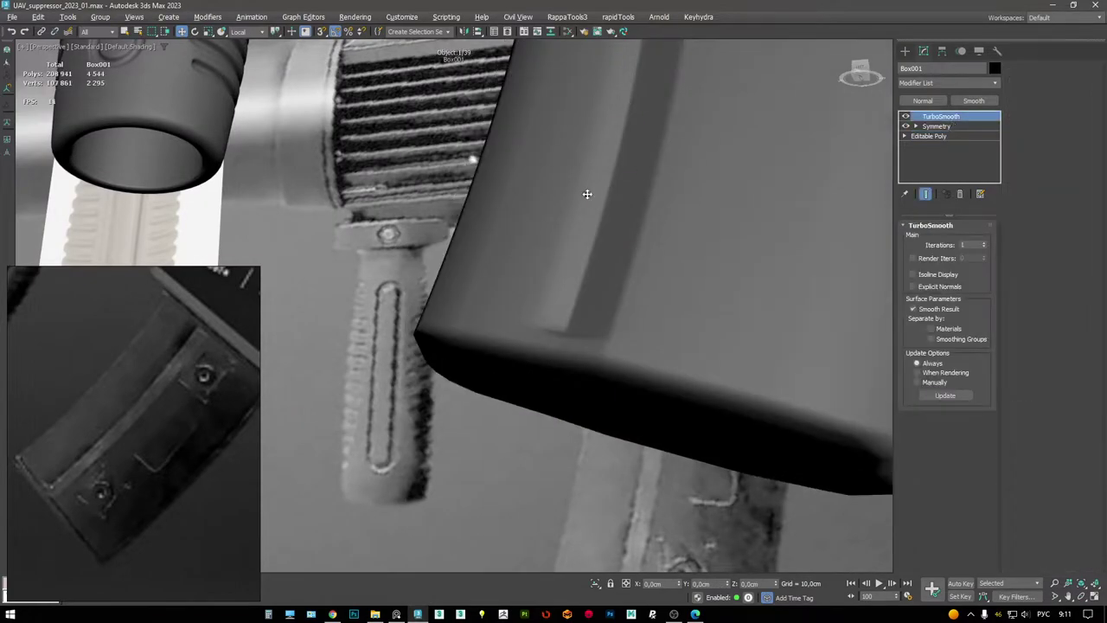
middle_click_drag(587, 194, 553, 262, "alt")
key("F4")
left_click(934, 136)
scroll(587, 283, "up", 6)
- In Edge mode, compare the magazine's bottom lip with the reference image
key("2")
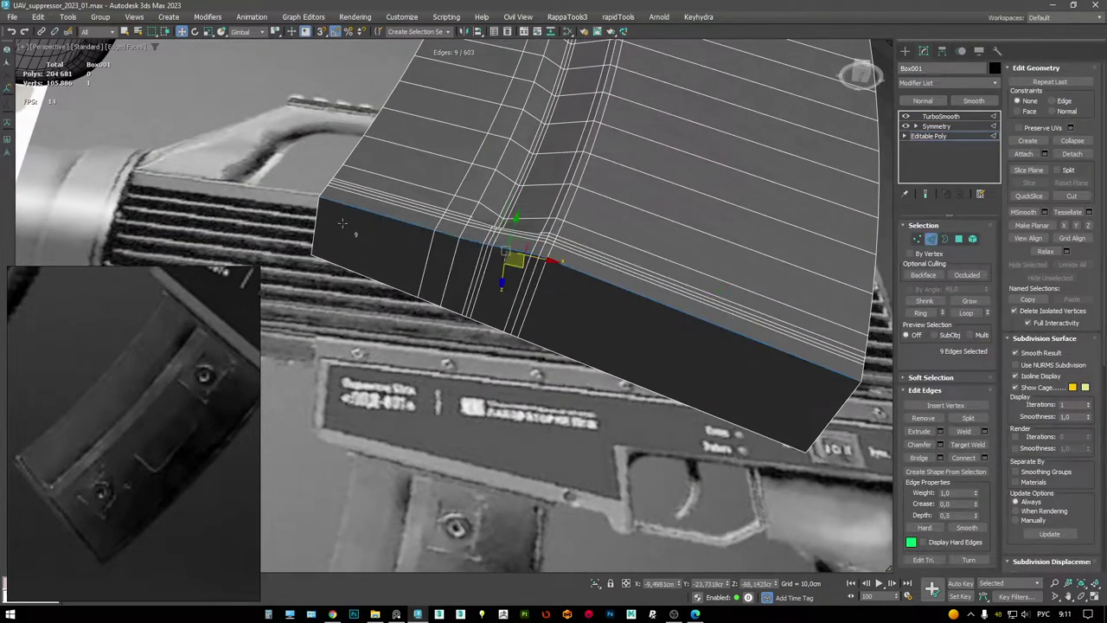
middle_click_drag(347, 247, 472, 333, "alt")
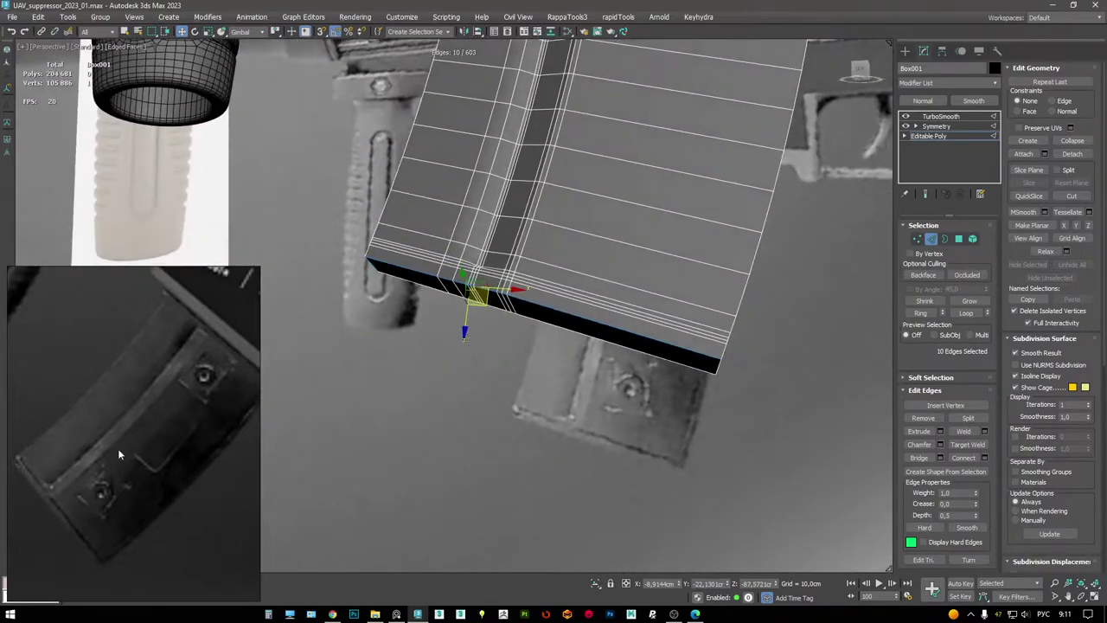
left_click(82, 536)
scroll(87, 524, "down", 3)
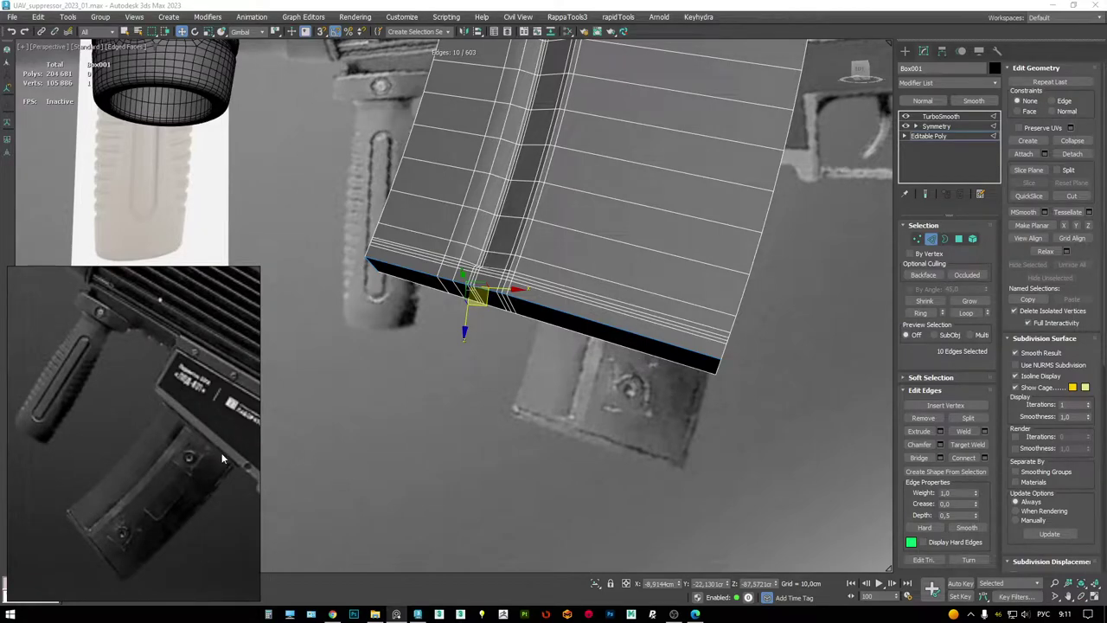
scroll(71, 545, "up", 5)
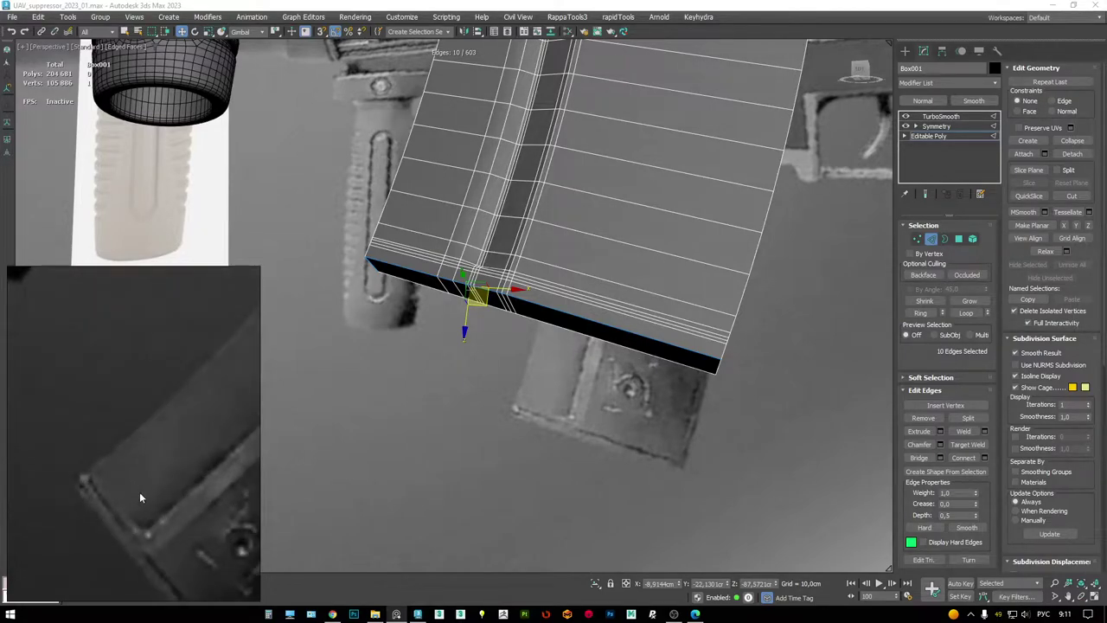
scroll(111, 422, "down", 2)
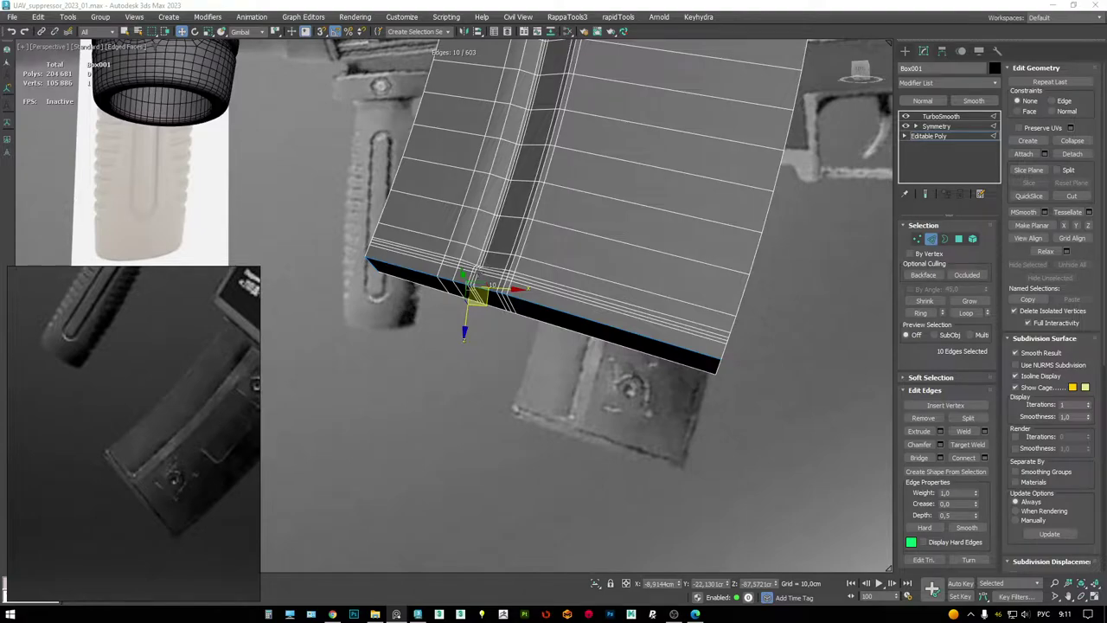
middle_click_drag(529, 271, 450, 334, "alt")
scroll(493, 256, "up", 3)
- Select the polygon loop along the groove and remove unwanted end polygons
left_click(436, 324)
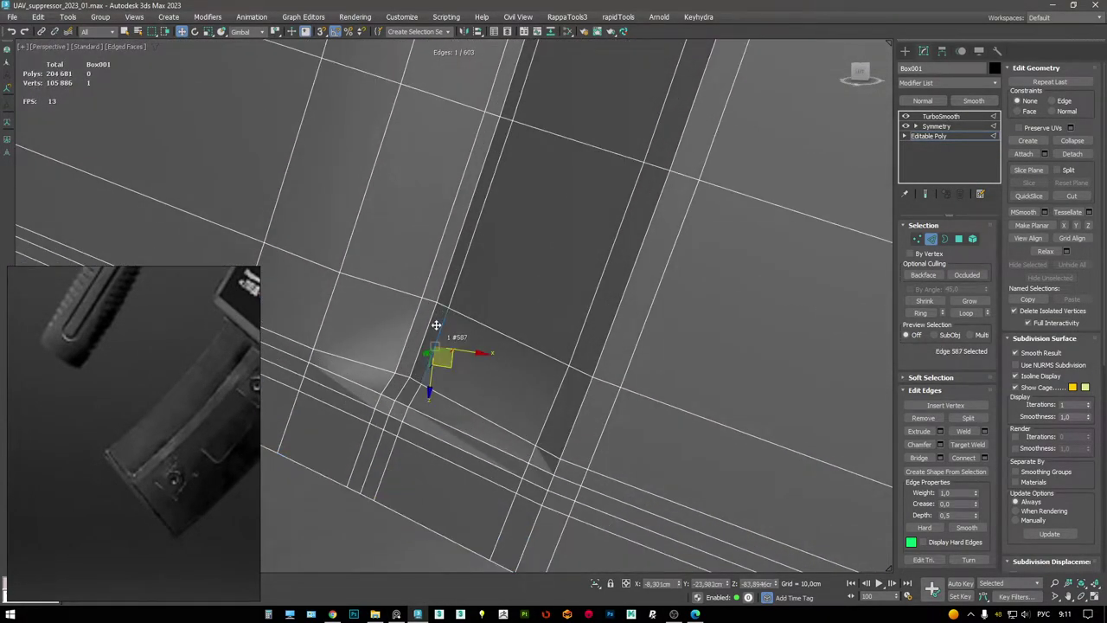
key("4")
left_click(433, 346)
left_click(425, 378, "shift")
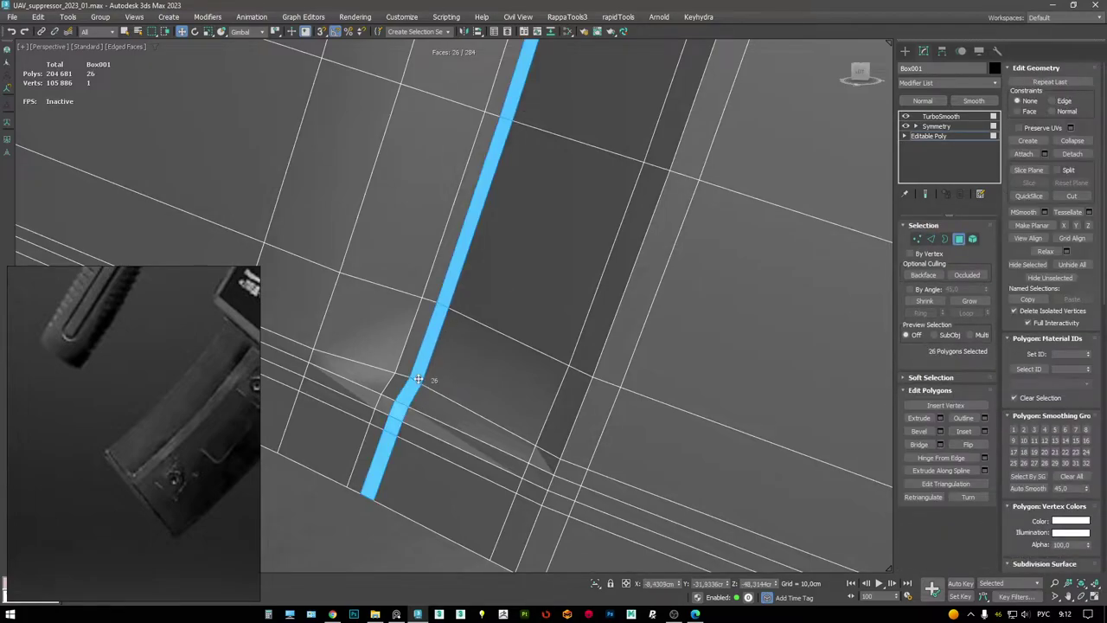
key("F3")
left_click_drag(433, 523, 353, 449)
middle_click_drag(353, 449, 511, 290, "alt")
scroll(515, 294, "up", 4)
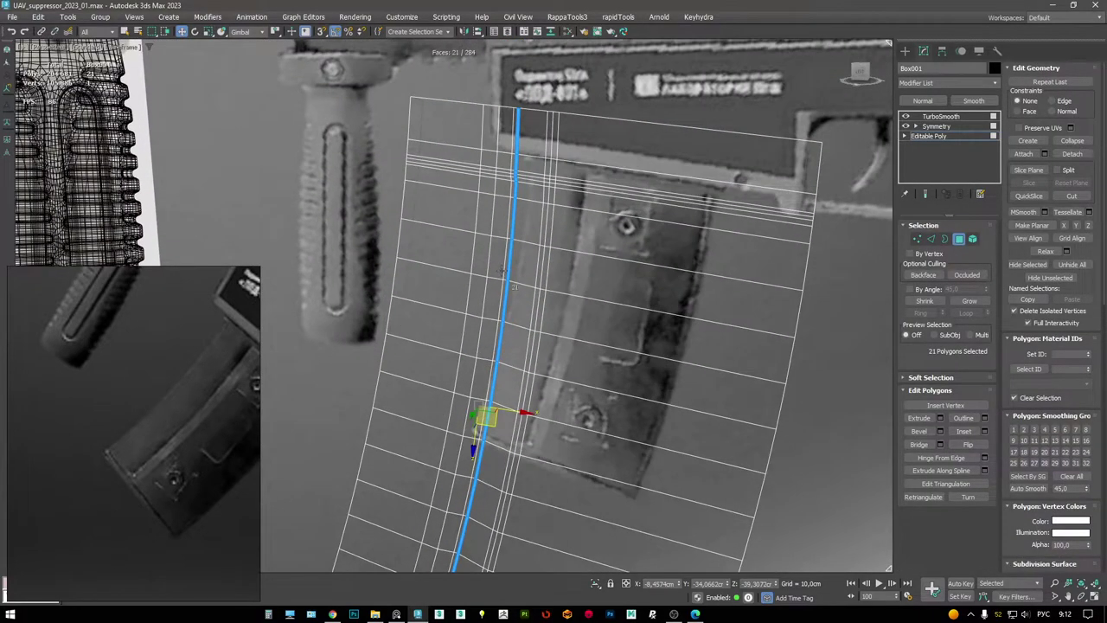
key("F3")
scroll(519, 277, "up", 3)
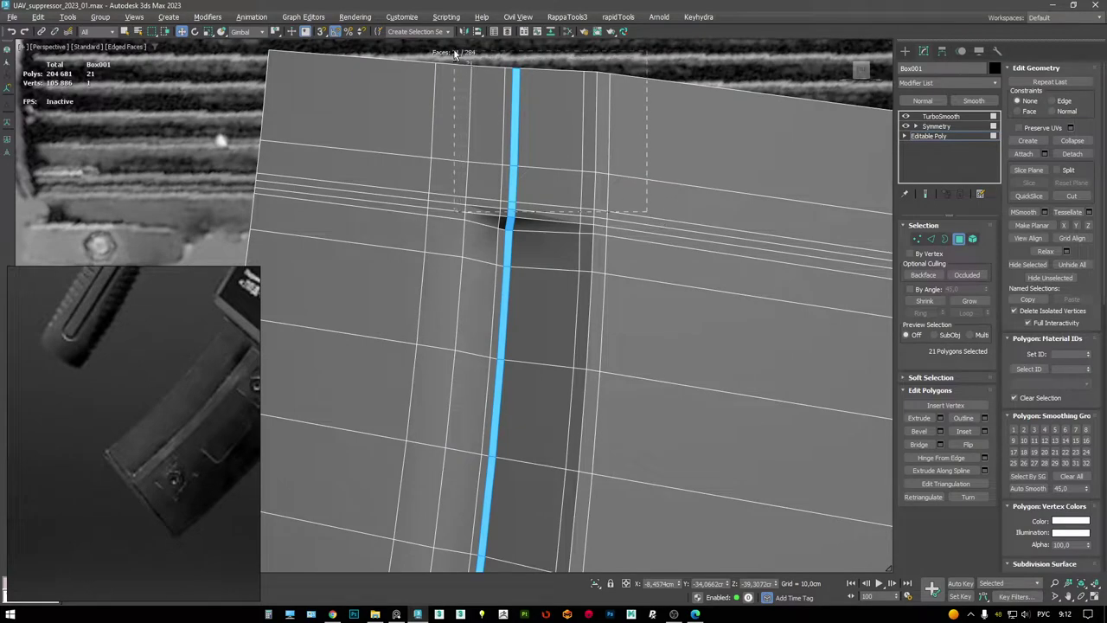
left_click_drag(555, 229, 555, 230, "alt")
scroll(555, 230, "down", 3)
- Add one more polygon at the strip's lower end
middle_click_drag(554, 229, 435, 460, "alt")
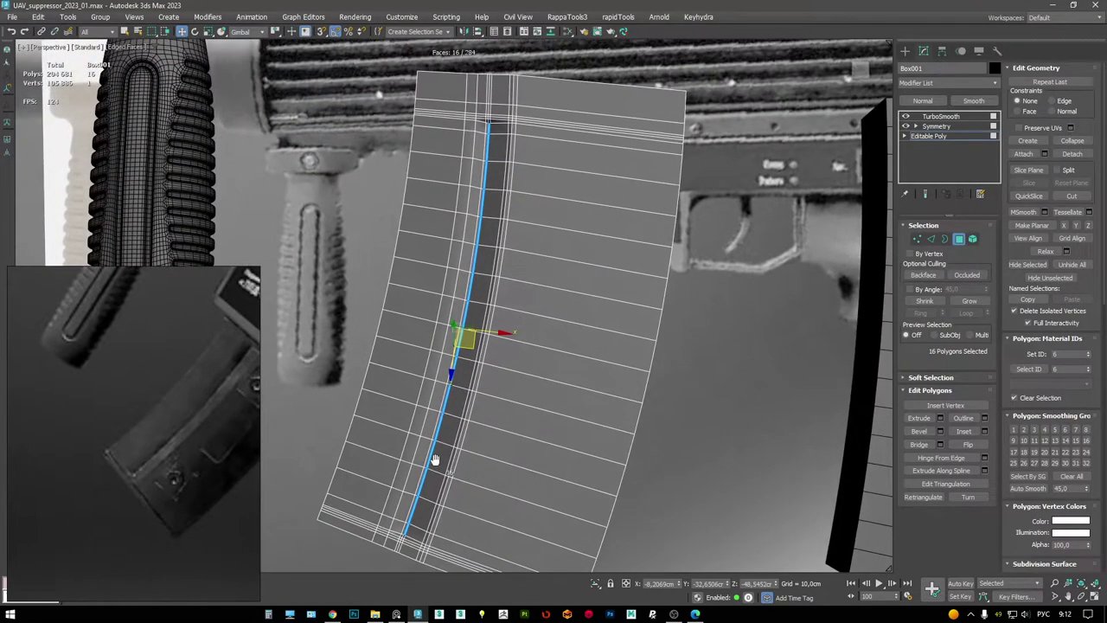
middle_click_drag(458, 400, 430, 476, "alt")
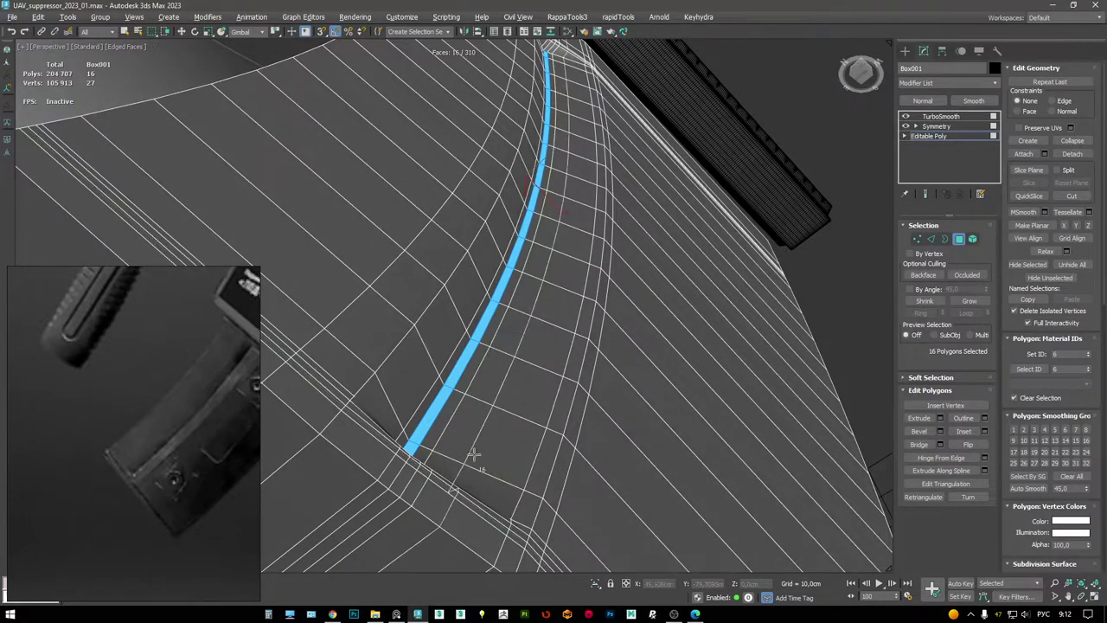
middle_click_drag(425, 474, 403, 425, "alt")
scroll(403, 425, "down", 5)
key("w")
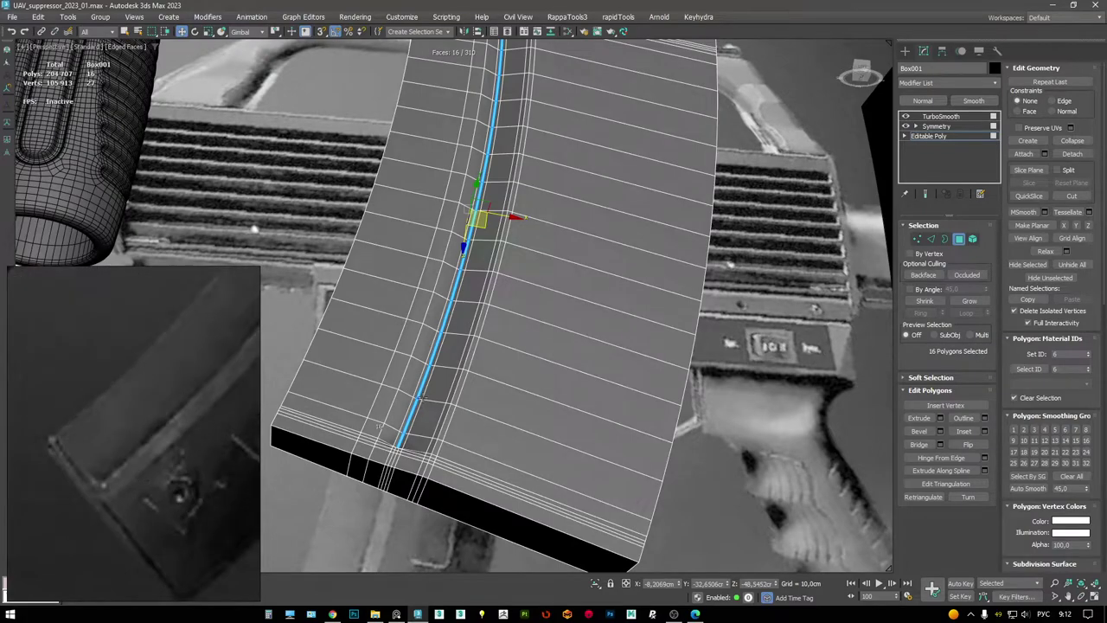
scroll(377, 432, "up", 6)
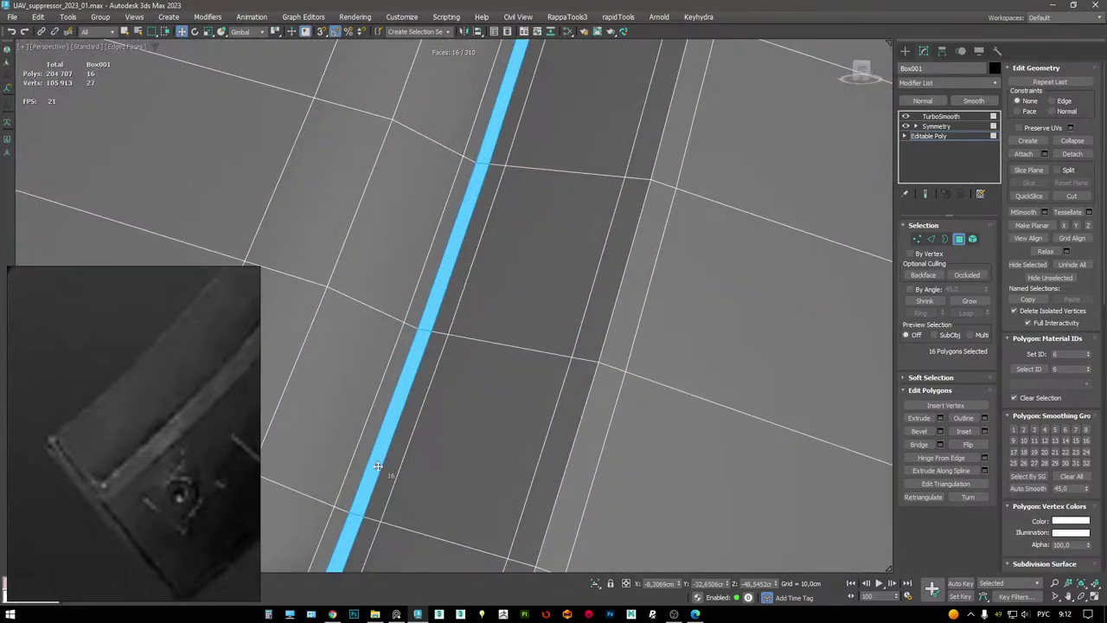
middle_click_drag(378, 466, 435, 383, "alt")
left_click(457, 355, "ctrl")
scroll(457, 354, "down", 4)
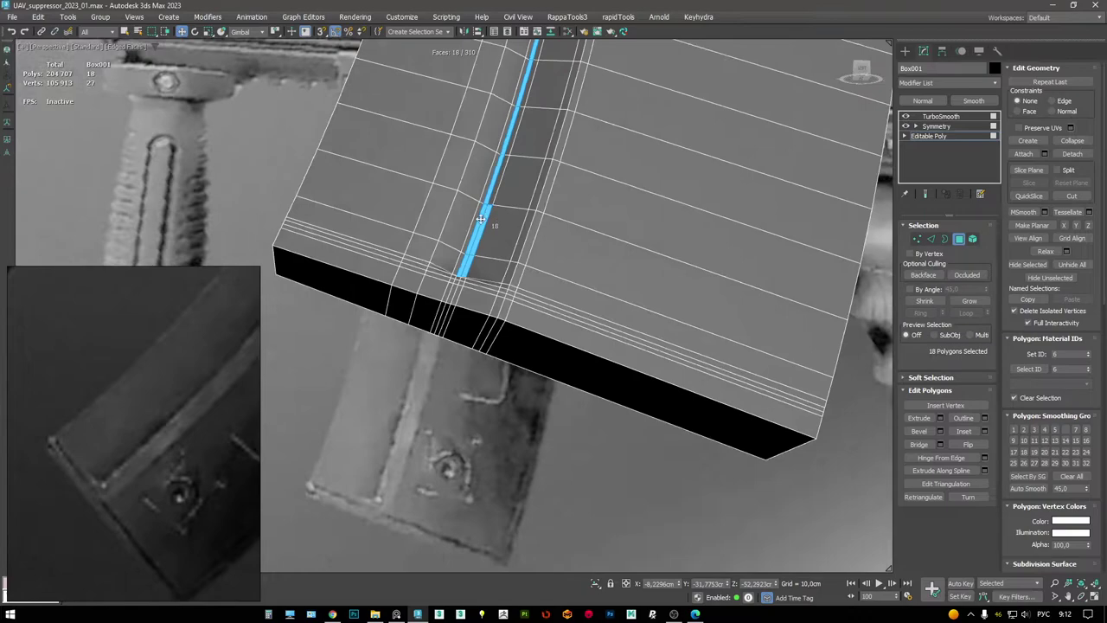
scroll(464, 309, "up", 4)
middle_click_drag(466, 323, 449, 362, "alt")
- Extend the selection up to the strip's top polygon, 32 faces in total
left_click(502, 164, "ctrl")
left_click(517, 87, "ctrl")
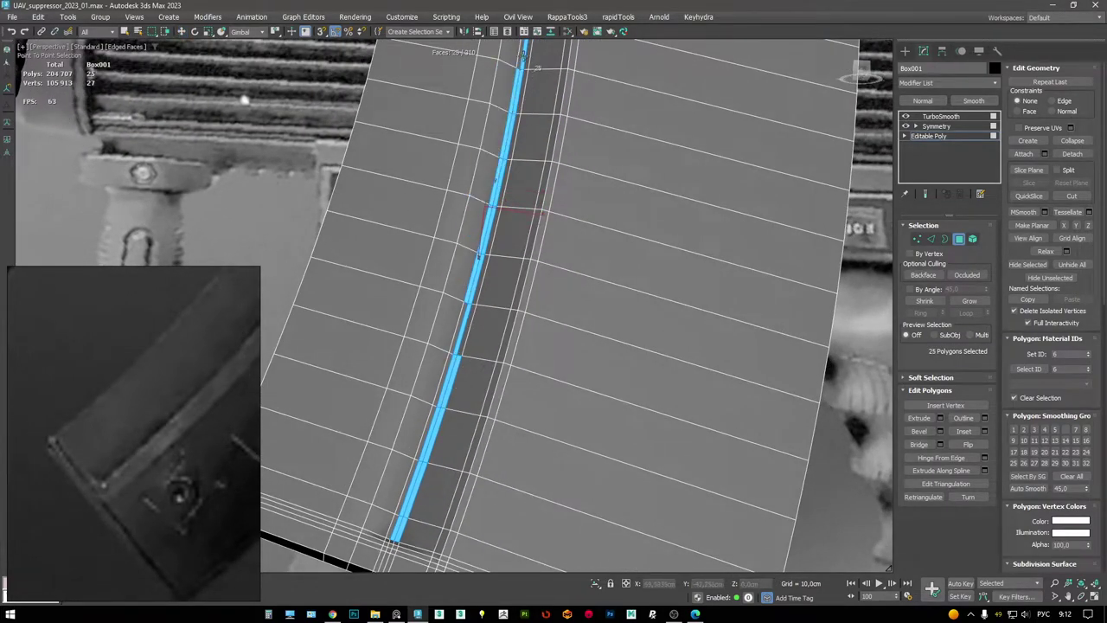
middle_click_drag(529, 112, 497, 380)
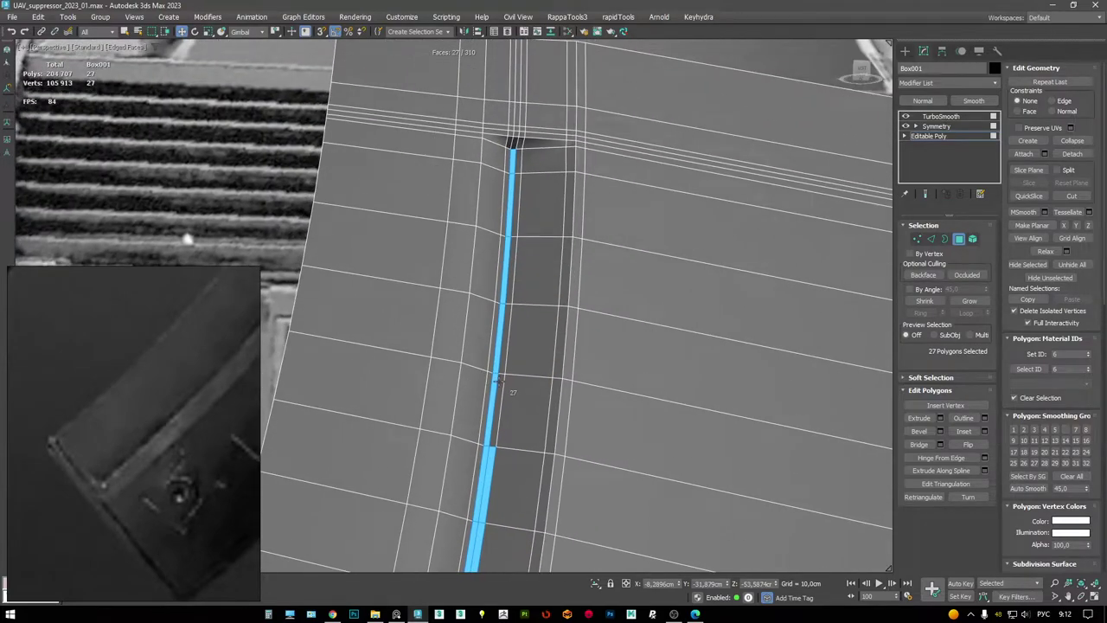
left_click(510, 156, "ctrl")
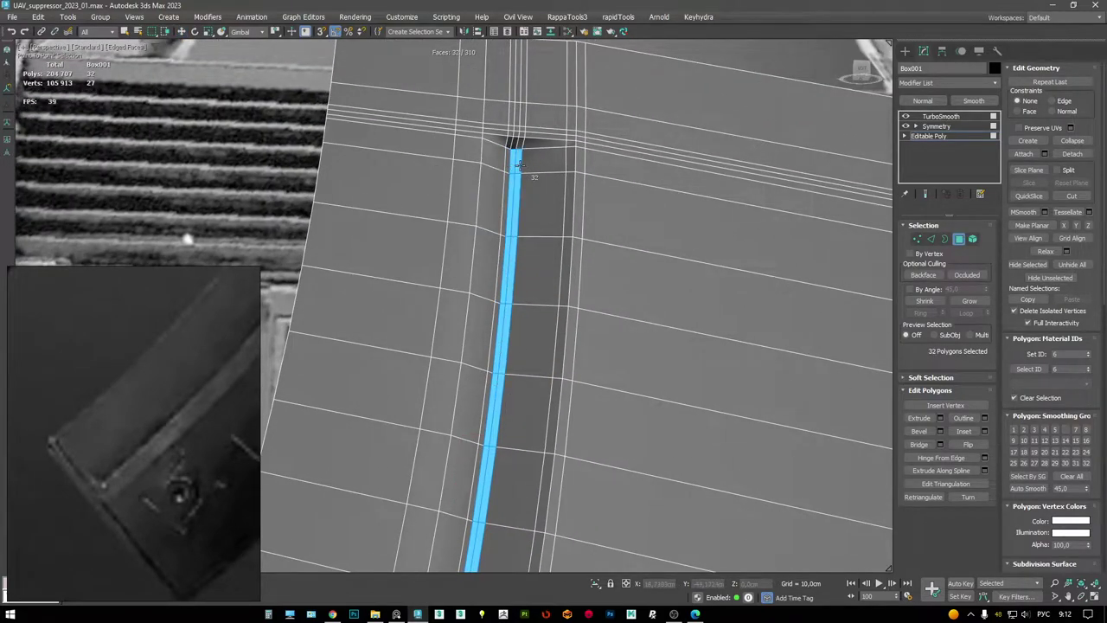
key("w")
scroll(516, 165, "down", 5)
middle_click_drag(517, 164, 467, 312, "alt")
- Extrude the 32-face strip inward about -0.46 cm to form the groove
key("shift+e")
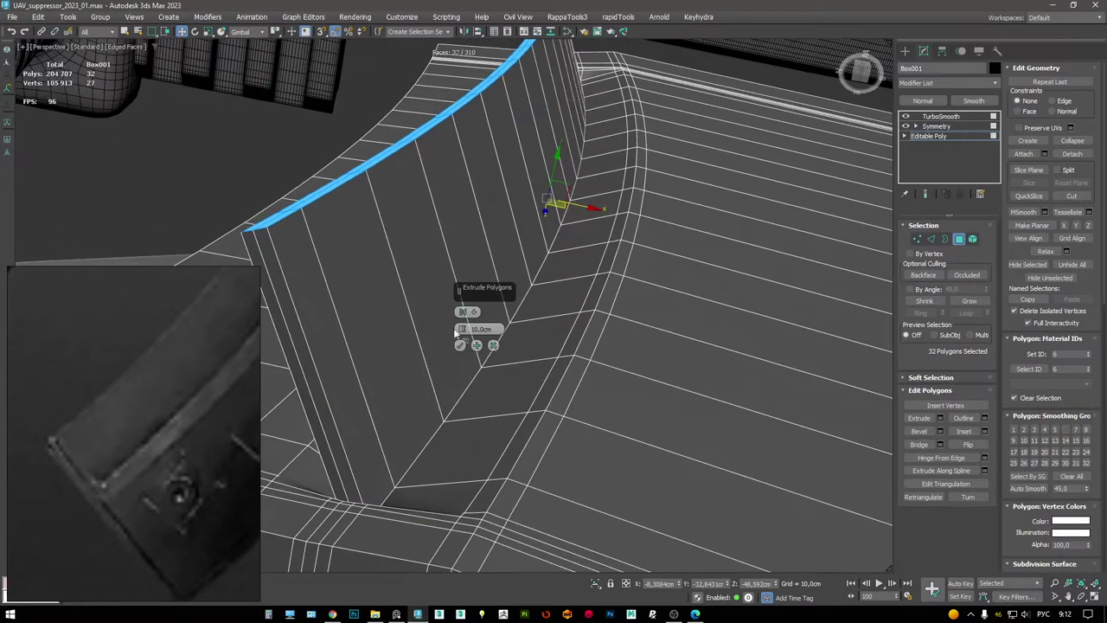
left_click_drag(455, 333, 466, 350)
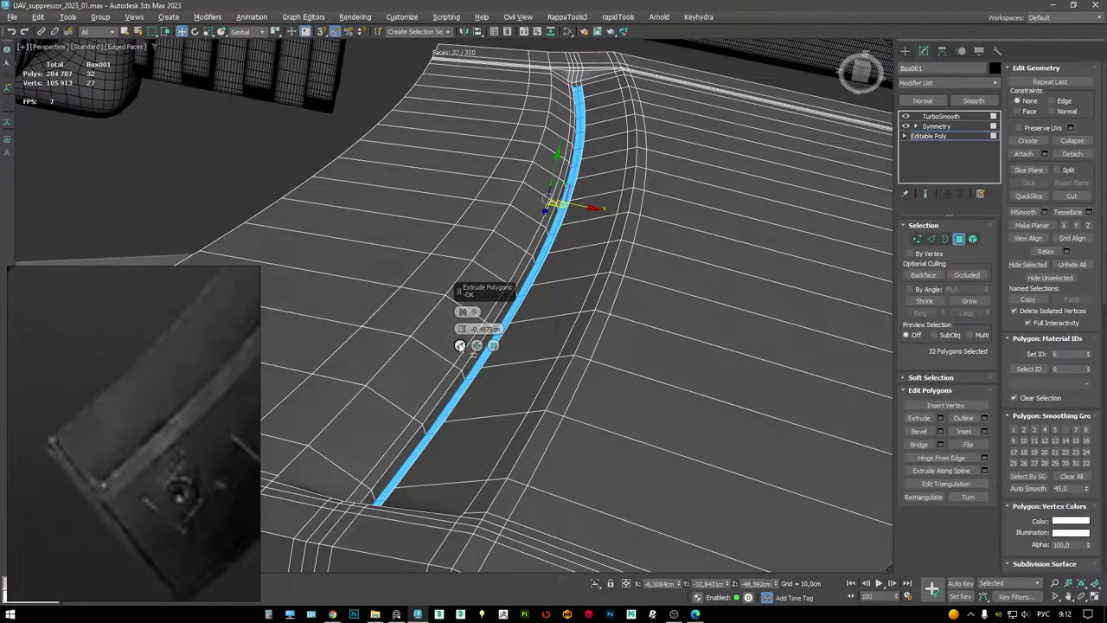
middle_click_drag(499, 282, 461, 386, "alt")
scroll(428, 368, "up", 4)
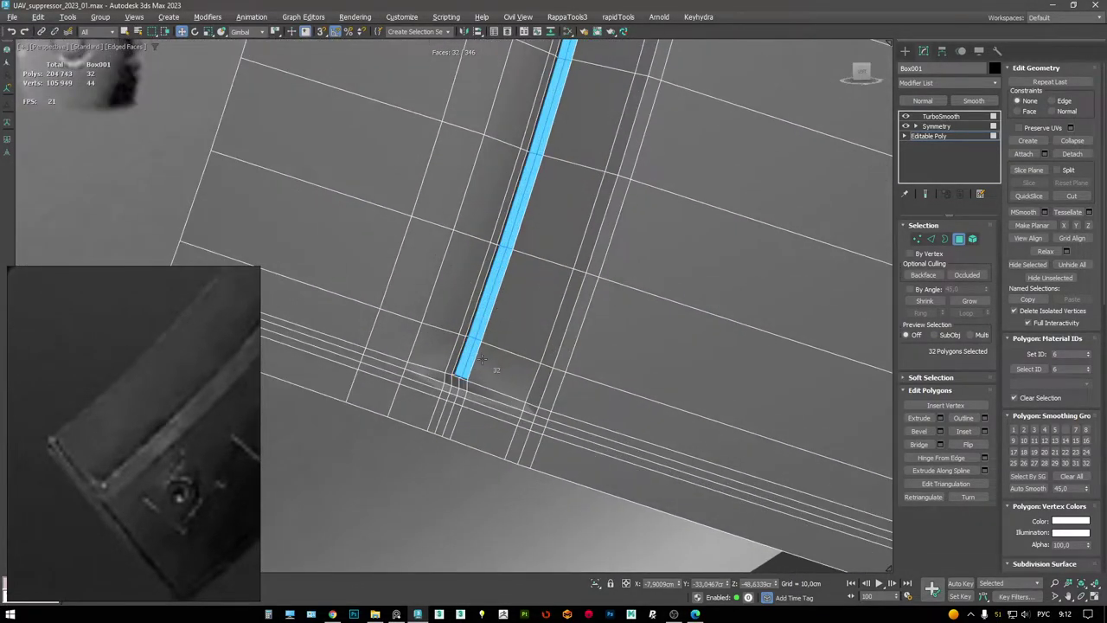
middle_click_drag(507, 351, 467, 370, "alt")
- Inspect the recessed groove under TurboSmooth, turn on Edged Faces, and return to Editable Poly
left_click(951, 135)
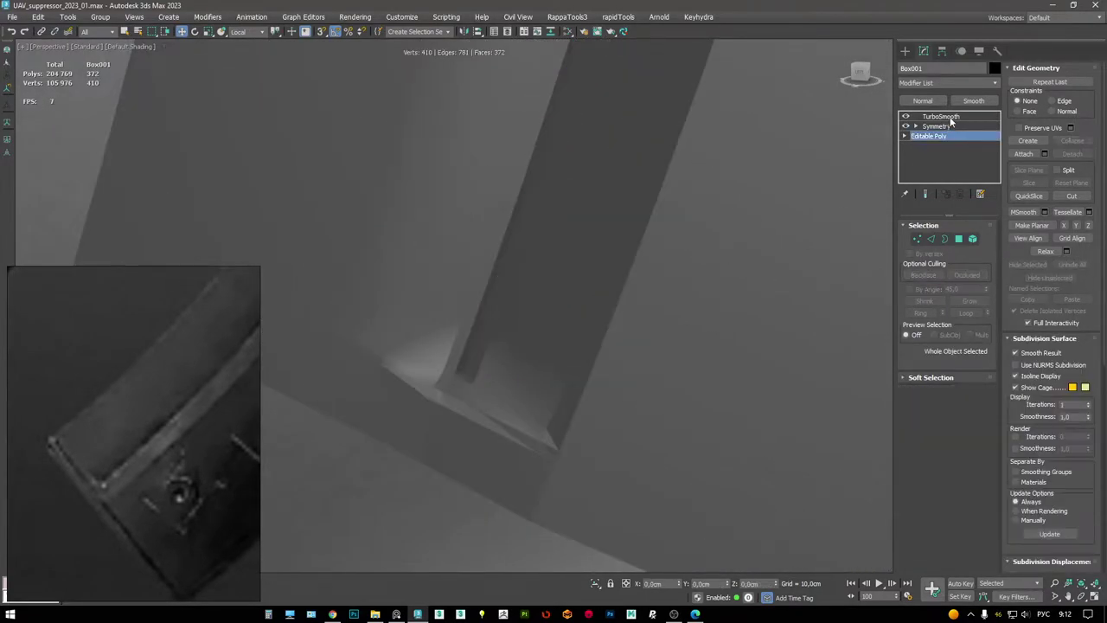
left_click(941, 116)
scroll(557, 154, "down", 5)
middle_click_drag(558, 142, 485, 227, "alt")
scroll(485, 227, "up", 5)
scroll(485, 227, "down", 8)
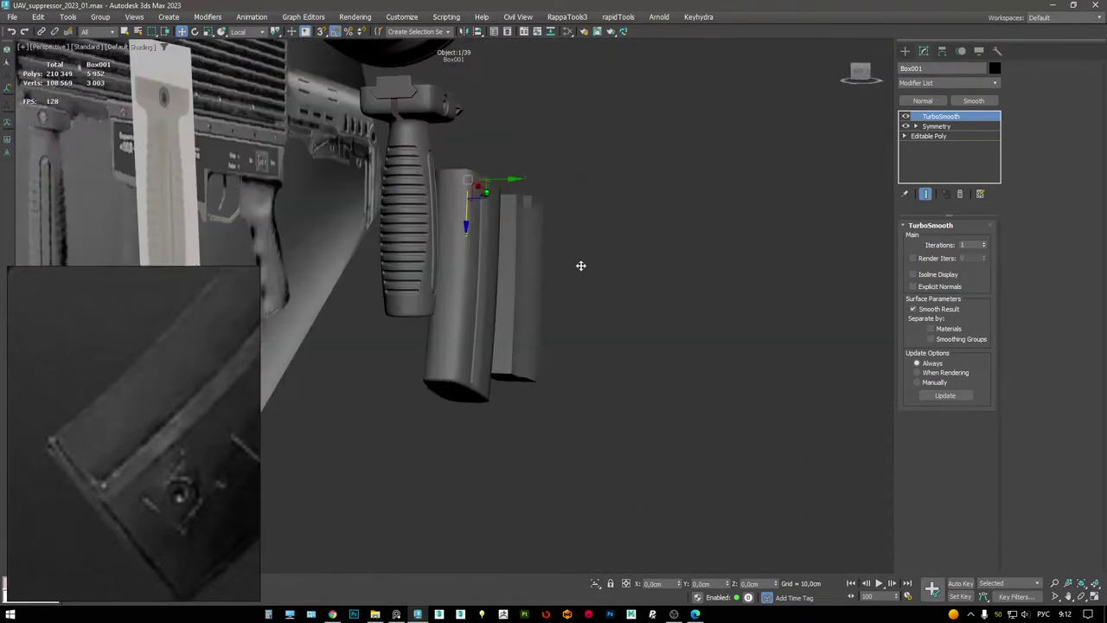
middle_click_drag(580, 264, 485, 329, "alt")
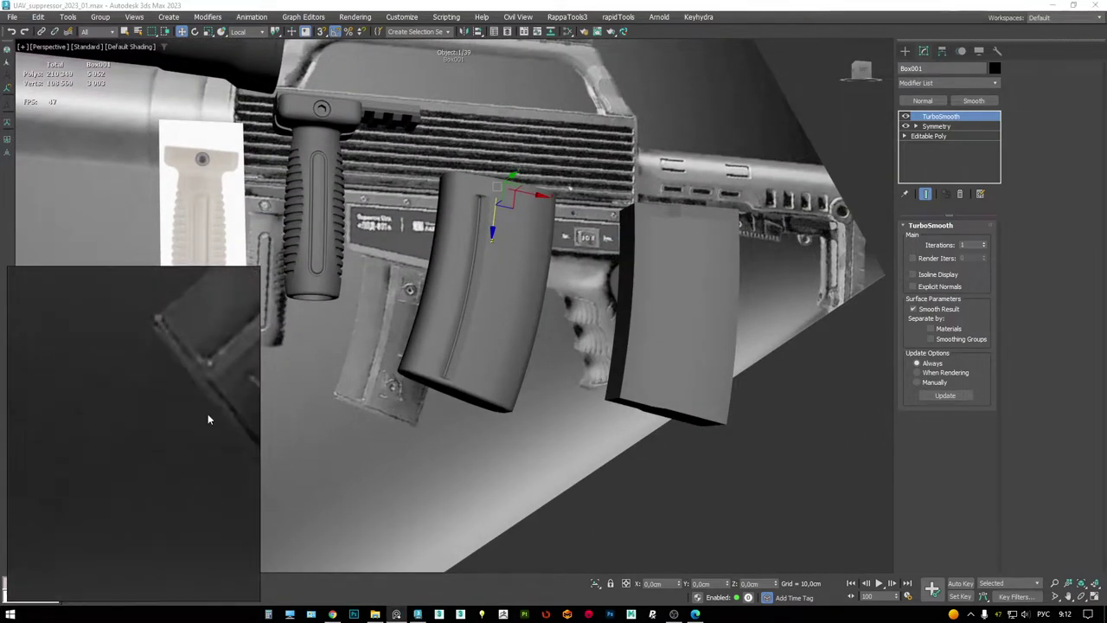
middle_click_drag(279, 392, 527, 371, "alt")
scroll(364, 364, "up", 6)
key("F4")
left_click(951, 135)
- Frame the magazine's bottom corner in the side and perspective views with edged-faces shading
key("alt+w")
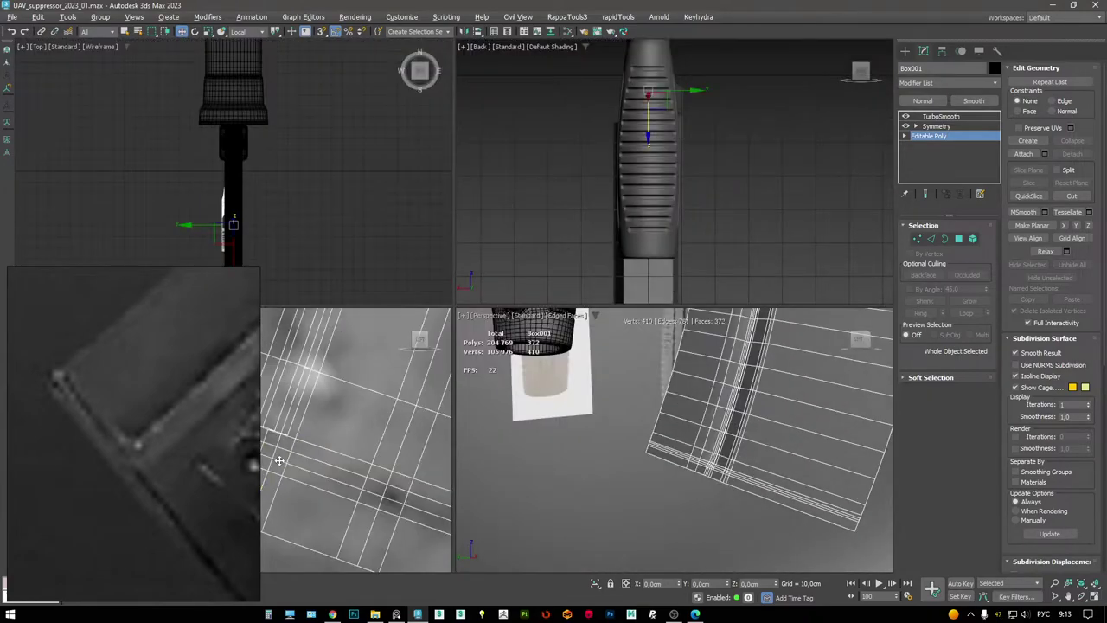
key("alt+w")
middle_click_drag(327, 395, 502, 373)
scroll(494, 341, "up", 3)
key("F3")
scroll(482, 344, "down", 3)
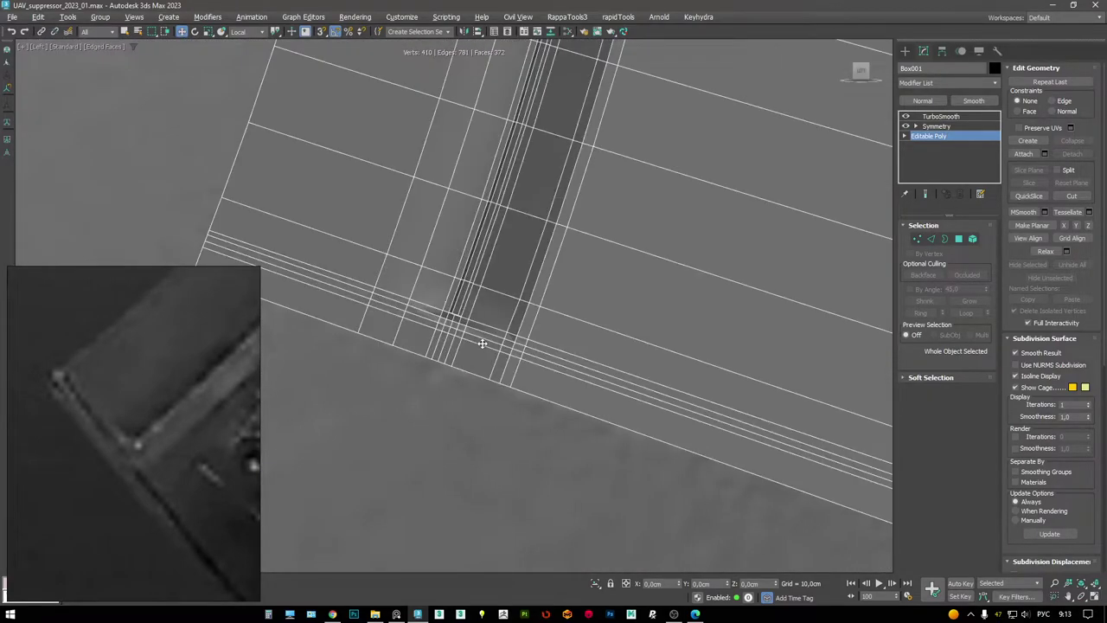
key("2")
key("p")
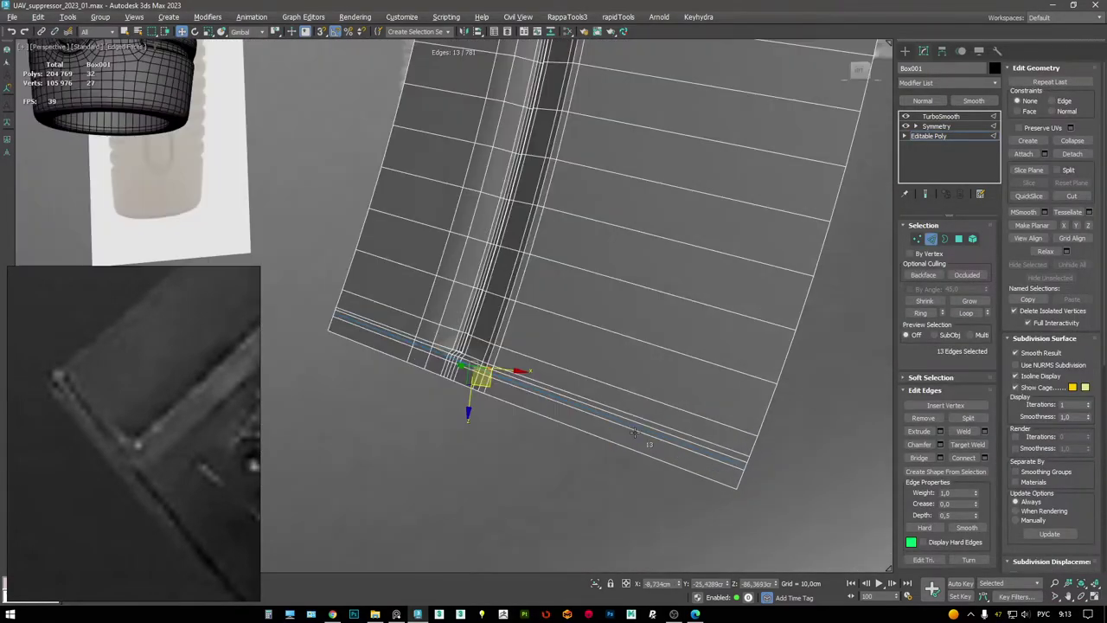
scroll(528, 346, "up", 3)
middle_click_drag(552, 320, 525, 250, "alt")
- Select the five bottom-corner vertices and slide them along X
key("1")
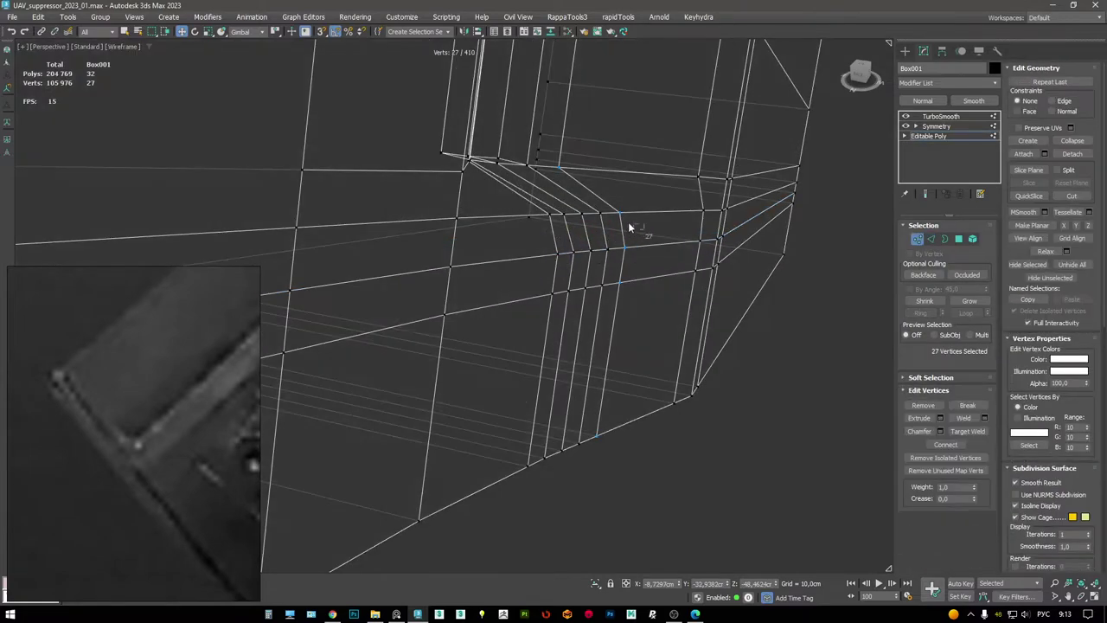
left_click(571, 217)
middle_click_drag(571, 216, 602, 230, "alt")
key("F3")
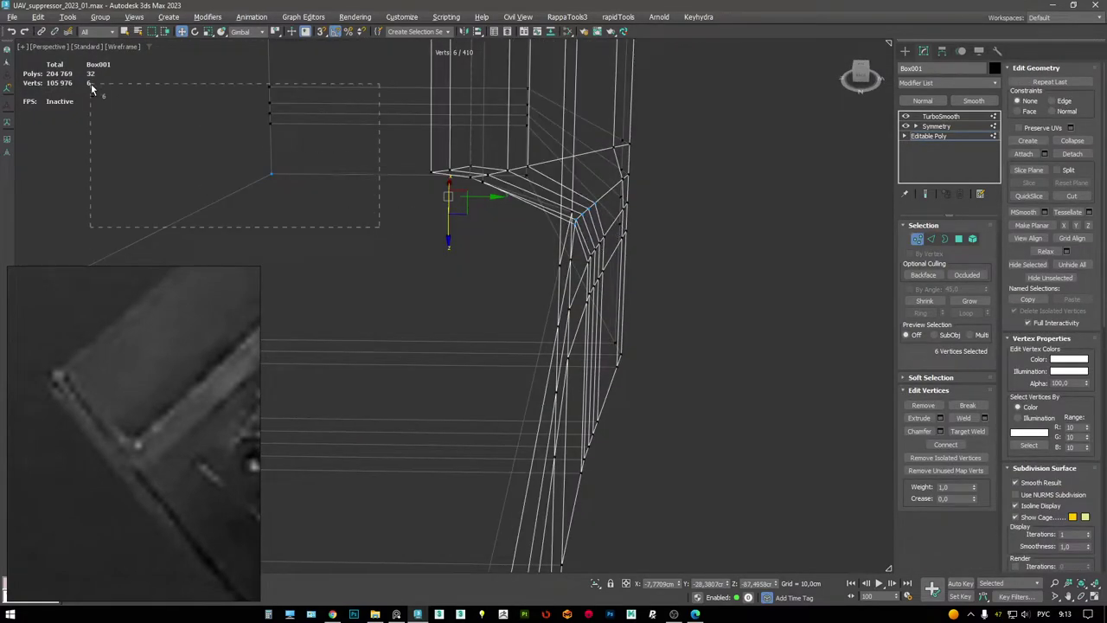
left_click_drag(91, 87, 92, 87, "alt")
key("F3")
middle_click_drag(510, 195, 538, 187, "alt")
left_click_drag(557, 209, 567, 211)
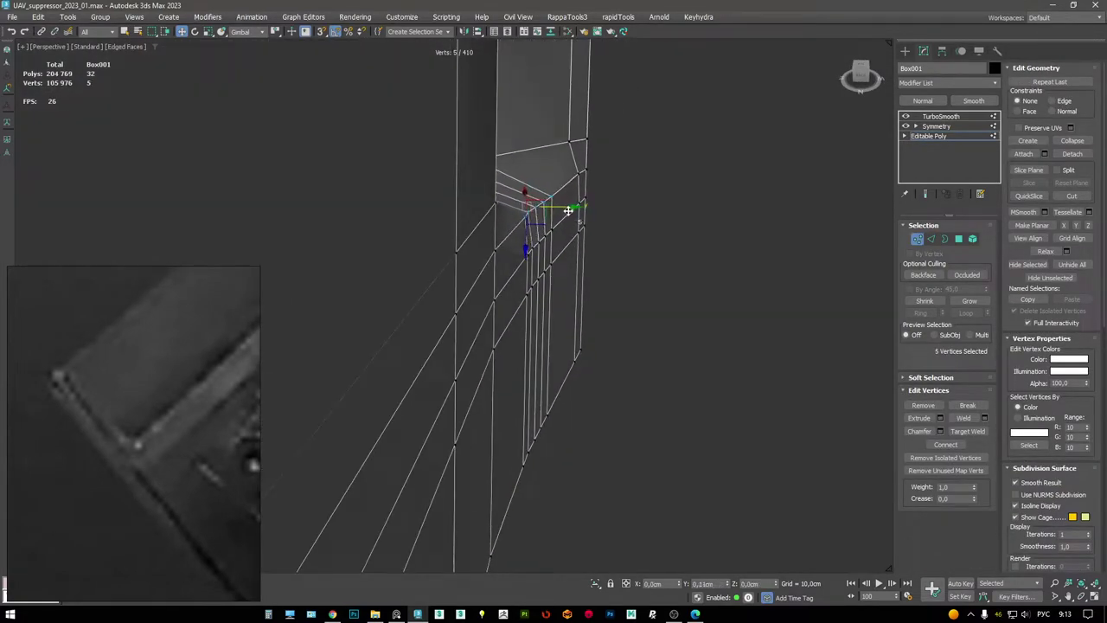
middle_click_drag(568, 211, 531, 247, "alt")
- Extrude the 13 bottom edges -0.305 cm deep and 0.1307 cm wide, then convert to polygons
key("2")
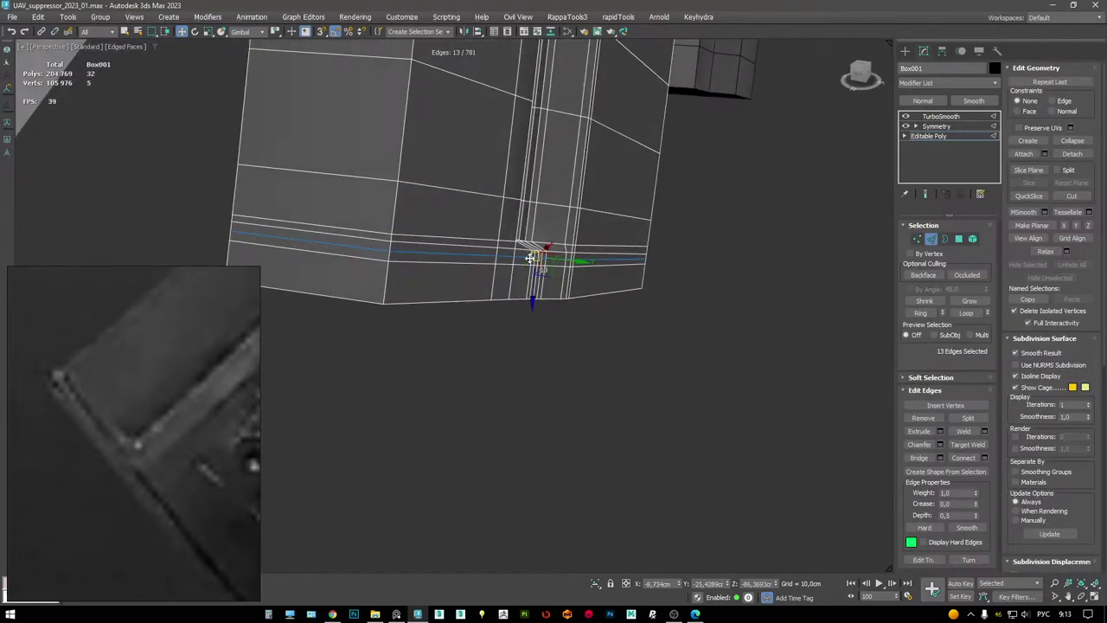
key("shift+e")
left_click_drag(461, 330, 470, 321)
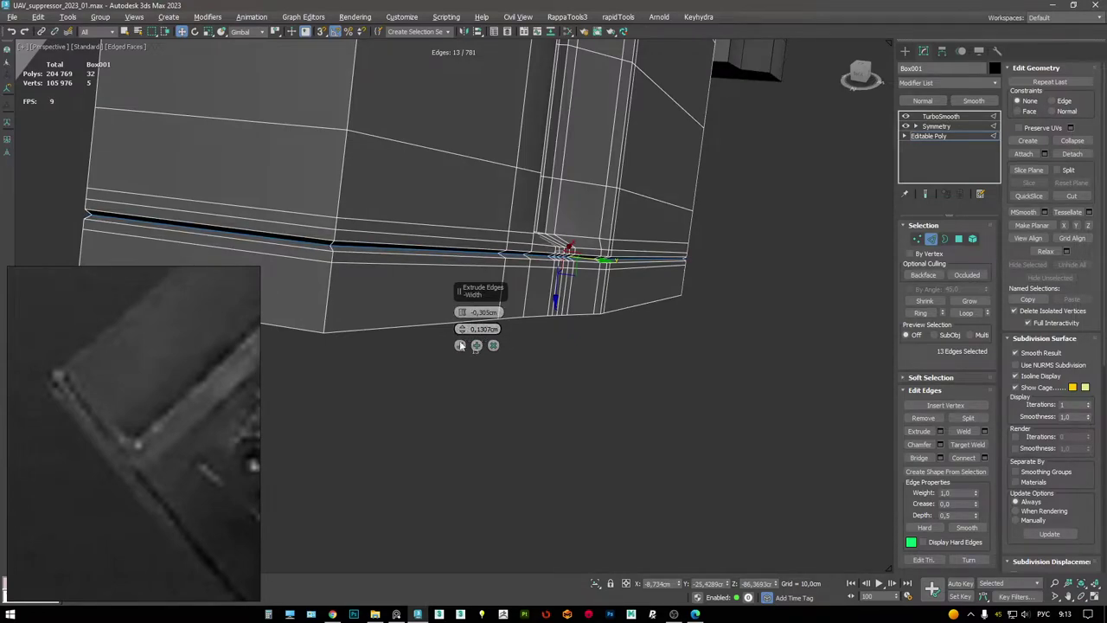
left_click(460, 345)
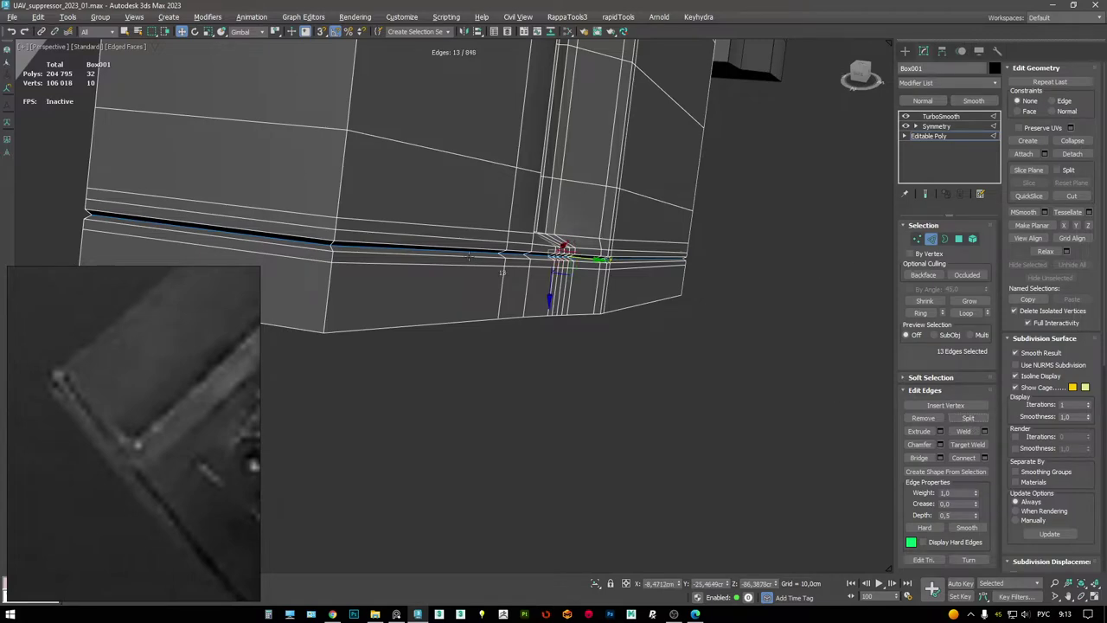
key("ctrl+4")
- Move the 13 lip polygons in the maximized Left view to narrow the lip band
key("alt+w")
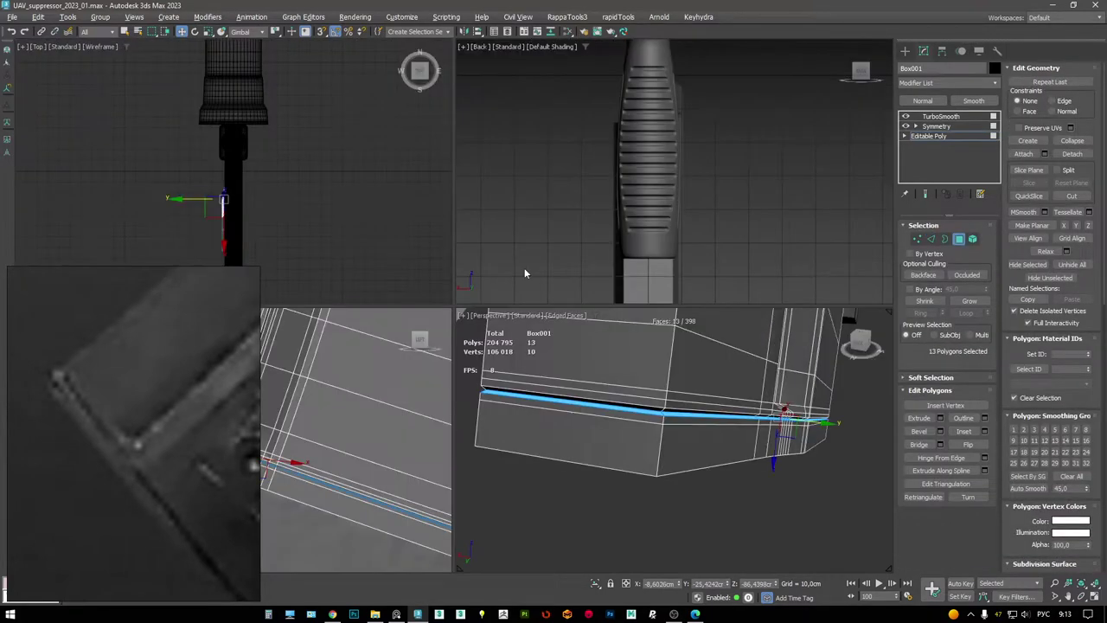
key("z")
key("alt+w")
scroll(520, 305, "up", 3)
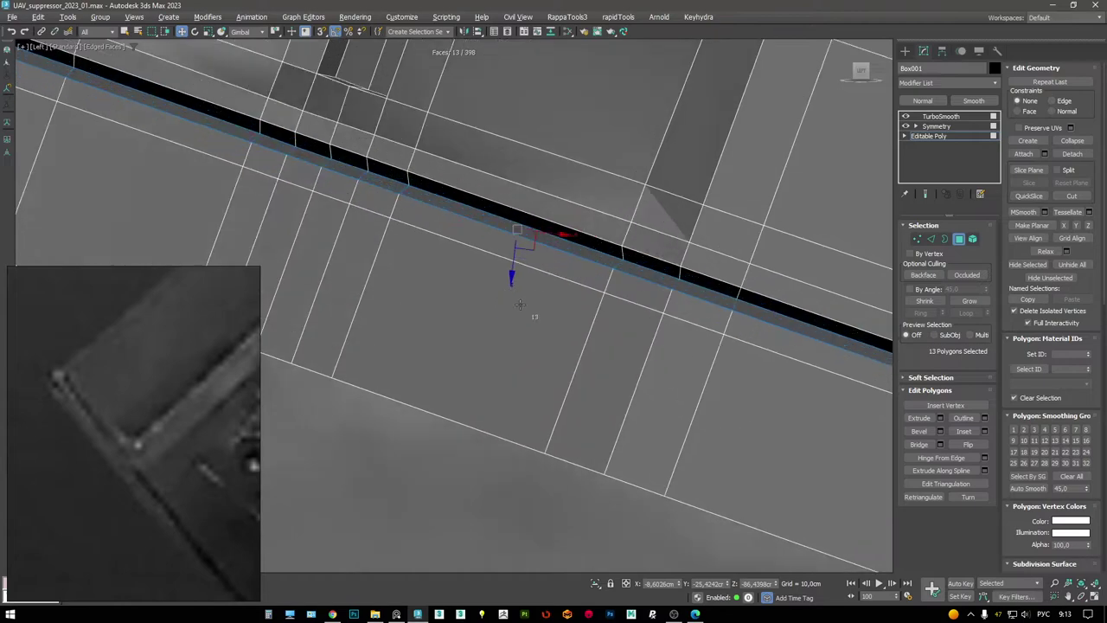
scroll(520, 304, "up", 3)
left_click_drag(538, 220, 543, 206)
scroll(528, 216, "down", 4)
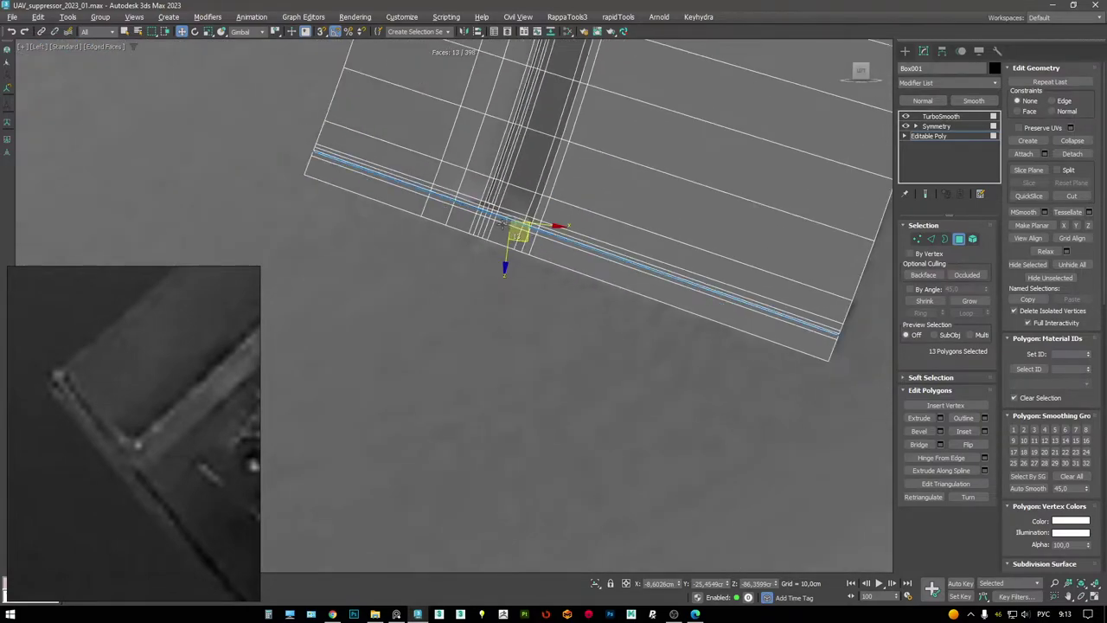
- Select the full bottom edge loop of the magazine in the Perspective view
key("alt+w")
key("alt+w")
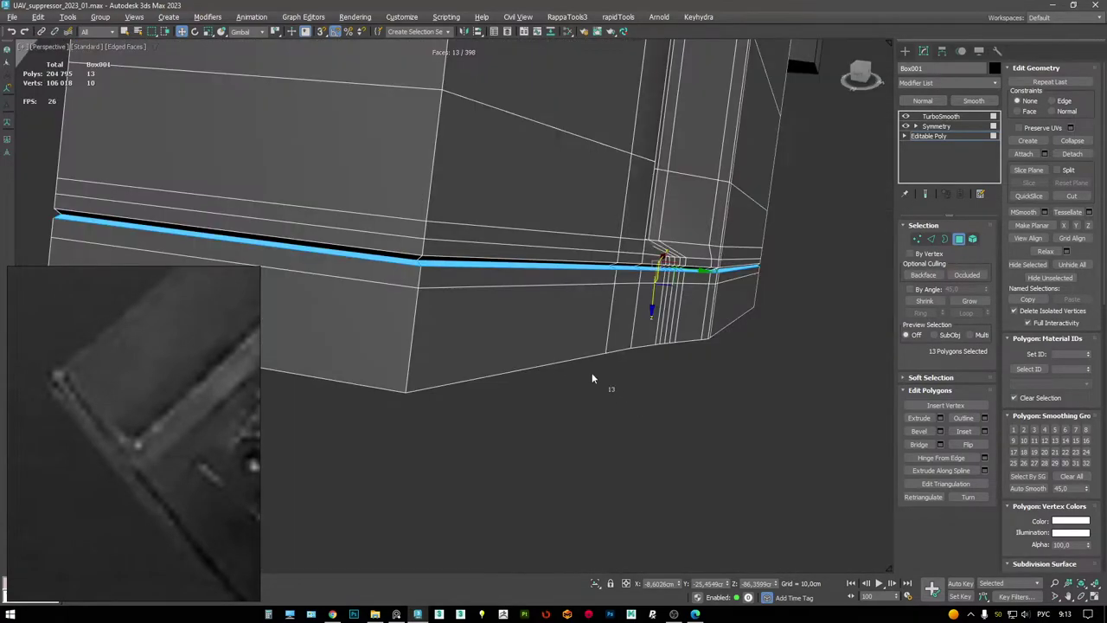
scroll(593, 384, "up", 3)
scroll(498, 216, "down", 2)
middle_click_drag(498, 216, 346, 329, "alt")
key("2")
left_click(507, 215)
double_click(623, 341)
left_click(669, 276, "ctrl")
scroll(54, 349, "down", 3)
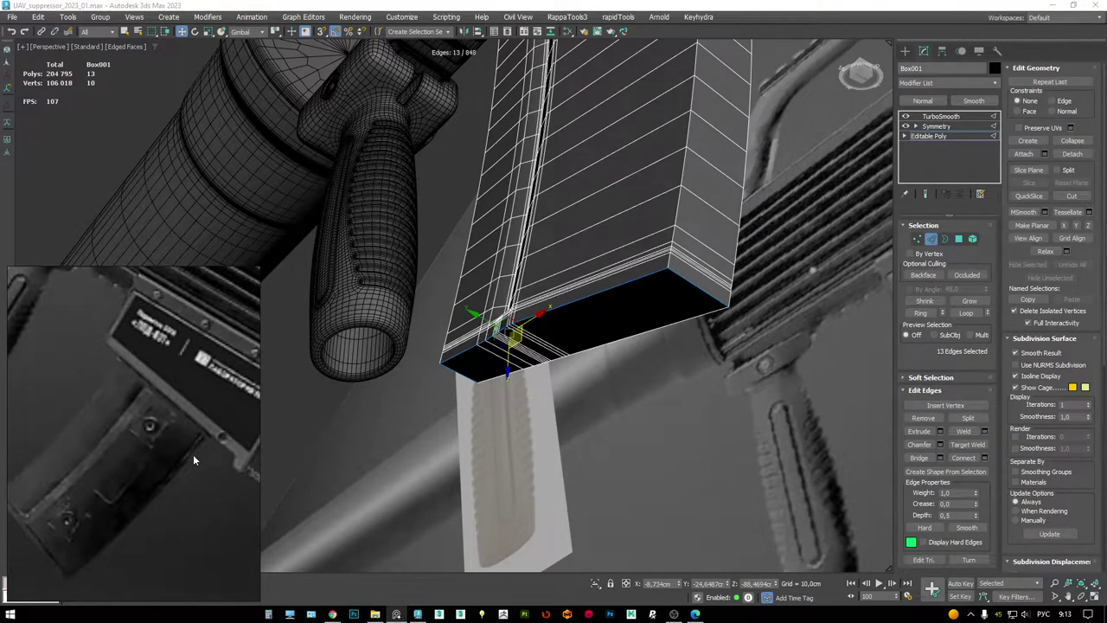
mouse_move(193, 454)
middle_mouse_down("alt")
mouse_move(590, 386)
mouse_move(207, 453)
middle_mouse_up("alt")
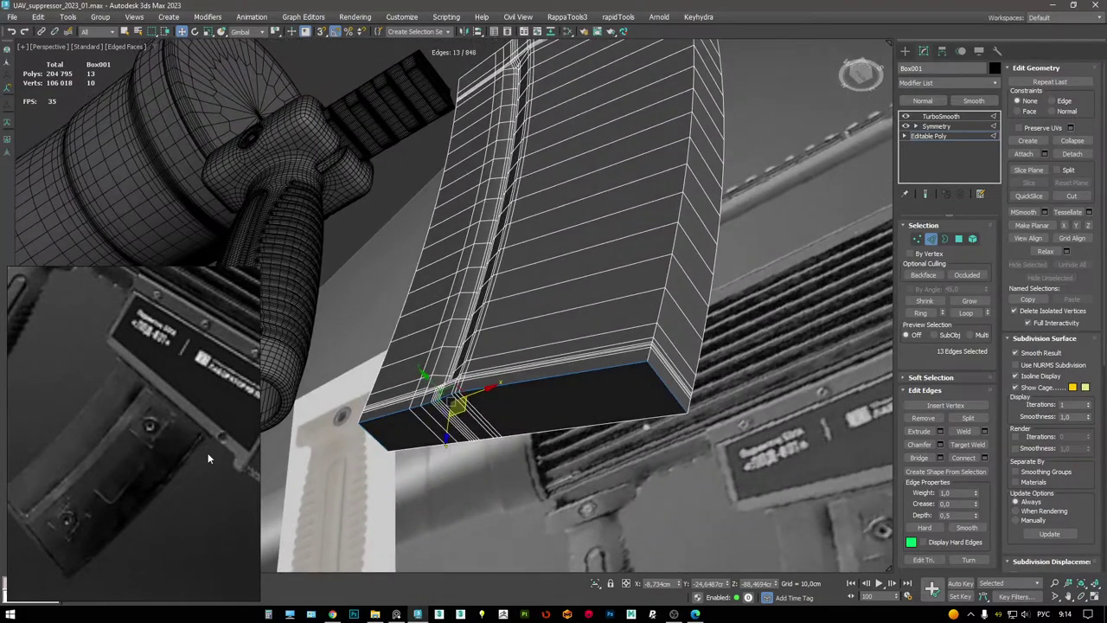
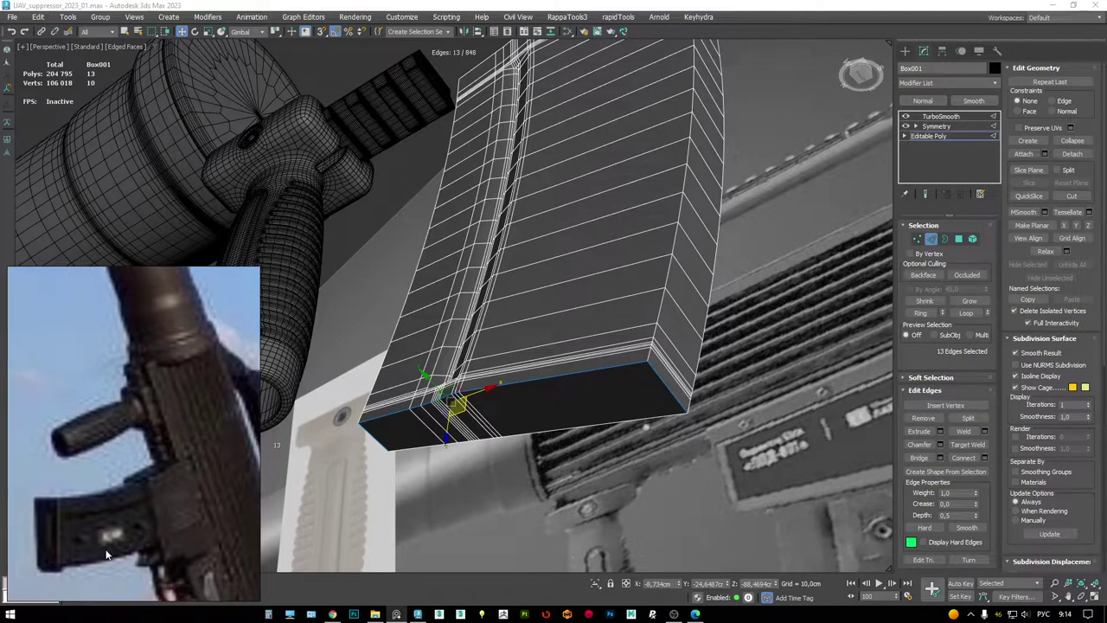
- Select the magazine's lower edge loops, leaving the bottom loop out of the selection
middle_click_drag(264, 445, 643, 277, "alt")
key("2")
key("2")
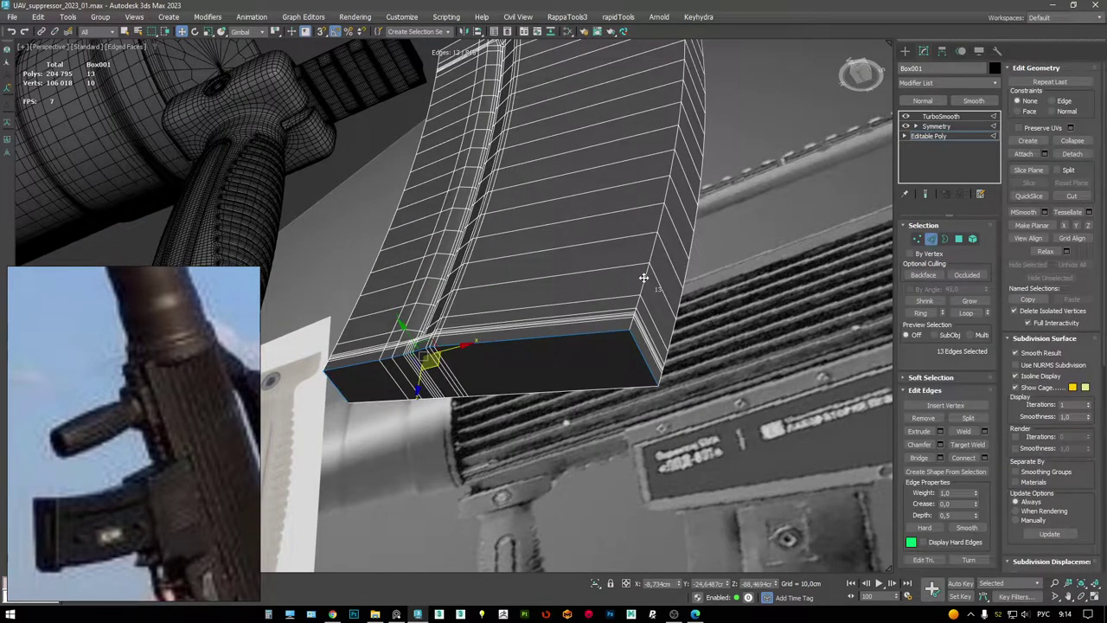
key("alt+l")
scroll(625, 323, "up", 4)
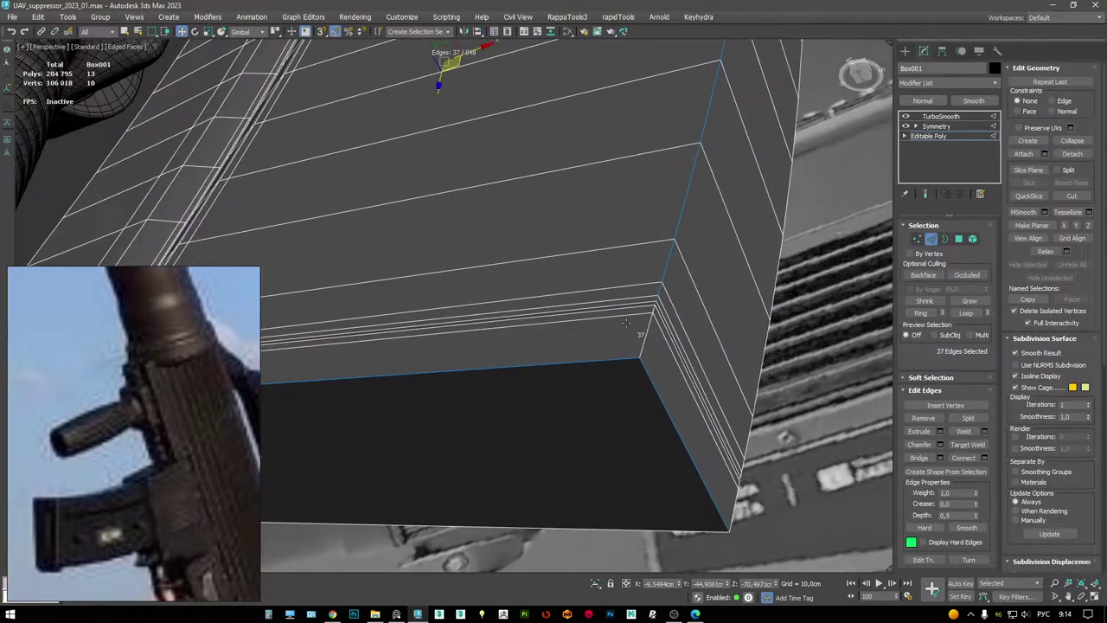
scroll(618, 276, "down", 5)
middle_click_drag(619, 276, 566, 259, "alt")
scroll(554, 309, "up", 4)
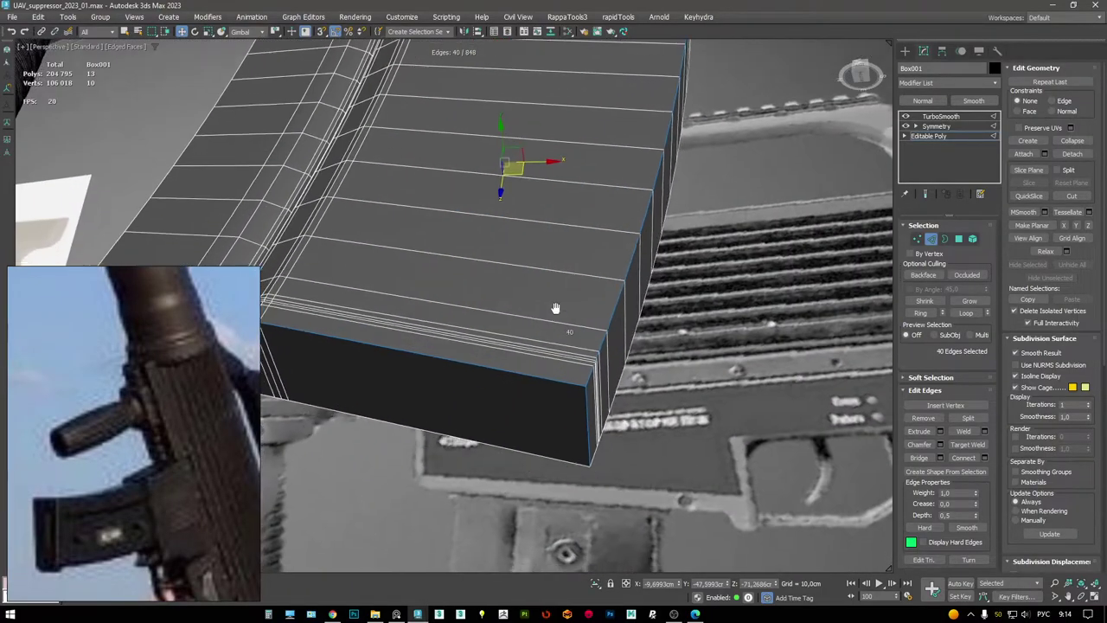
middle_click_drag(553, 309, 567, 294, "alt")
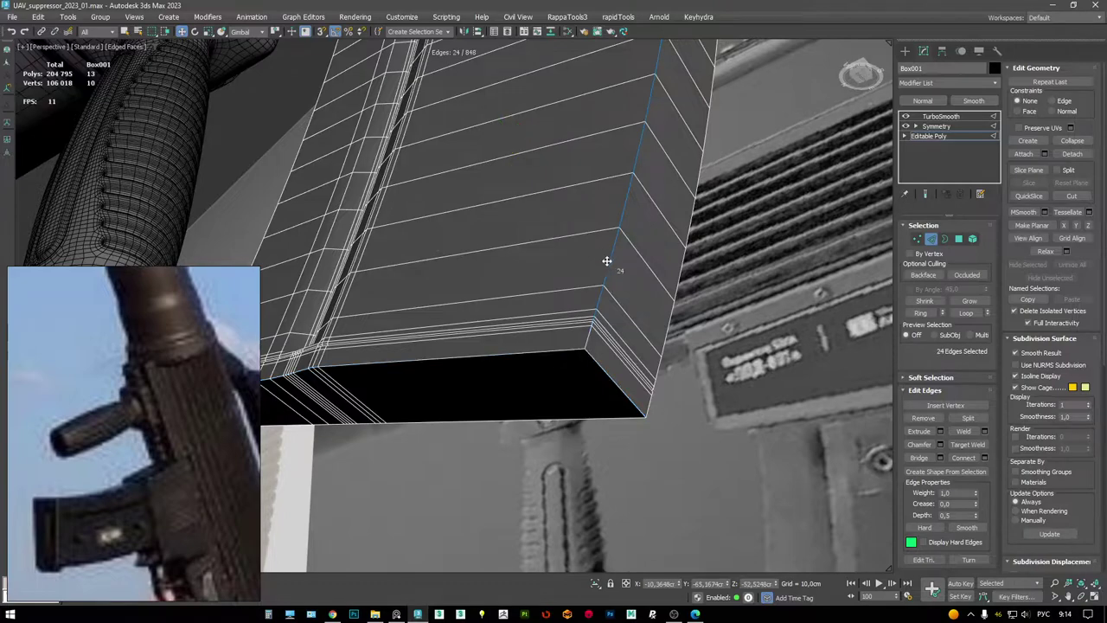
left_click(605, 300, "alt")
- Preview an edge extrude on the selected edges, then cancel it
key("shift+e")
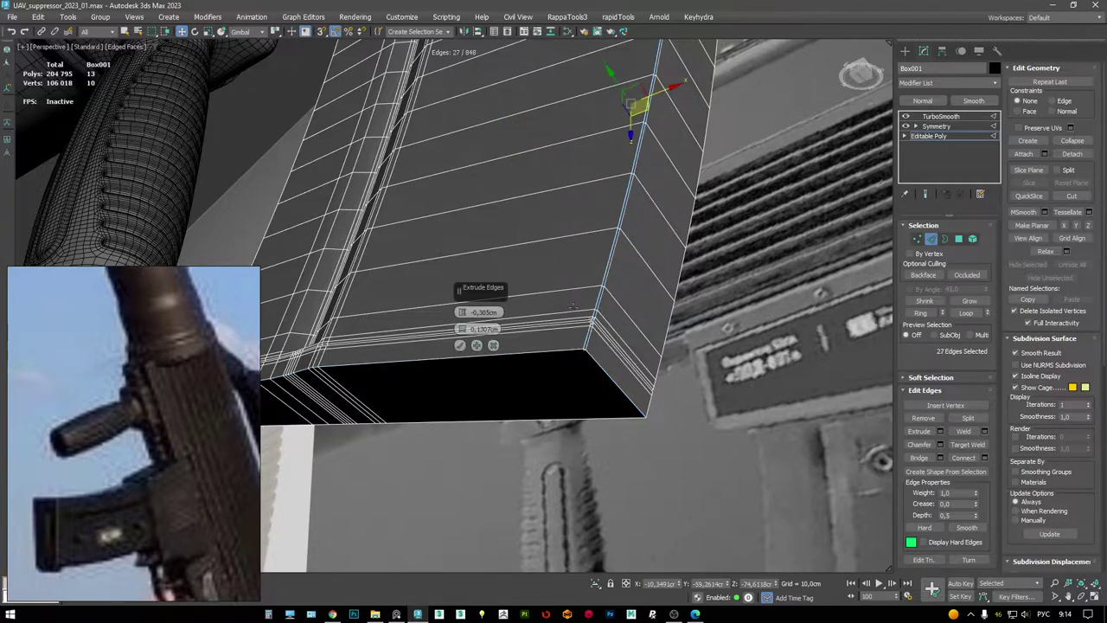
left_click_drag(463, 329, 492, 331)
left_click(493, 345)
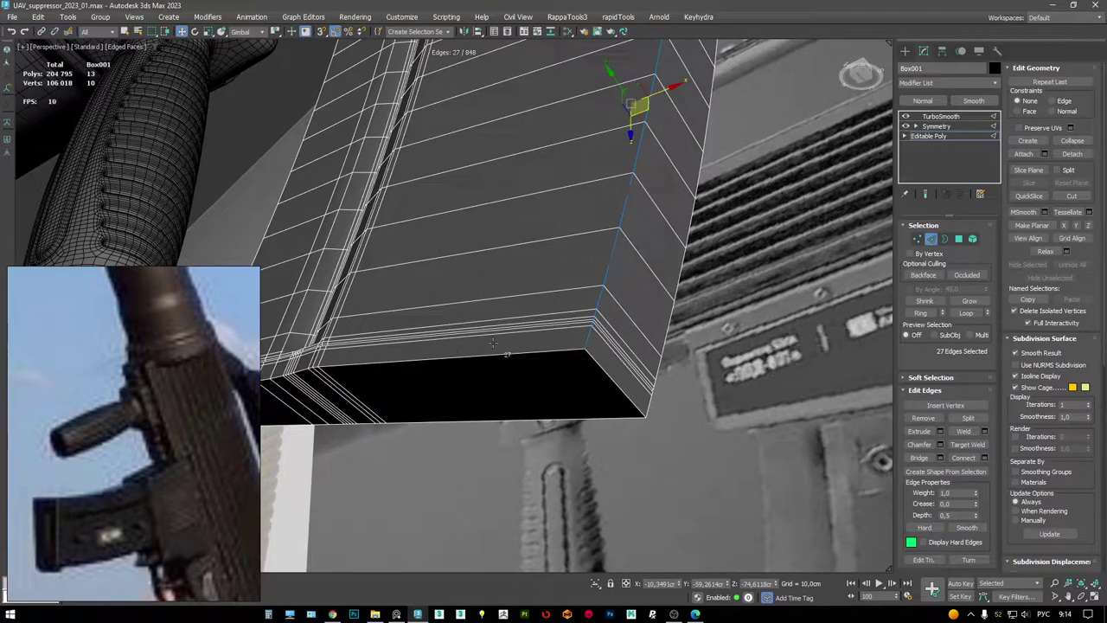
- Chamfer the selected lower edges with 1 segment, edge depth 1.0, about 1.49 cm
key("ctrl+shift+c")
left_click(462, 345)
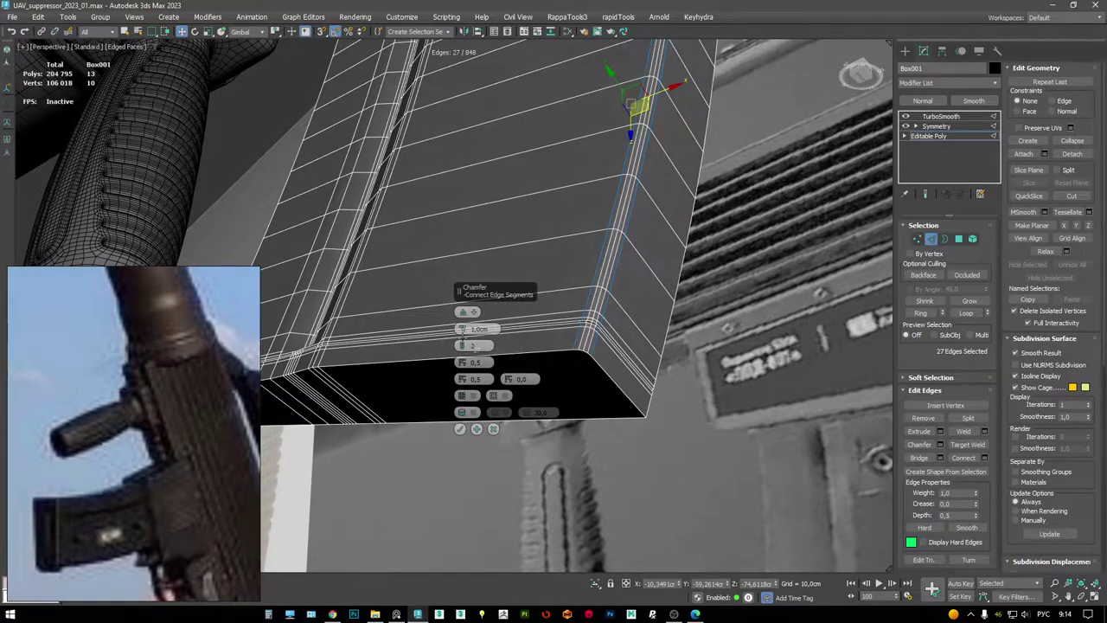
left_click_drag(468, 362, 467, 356)
left_click(463, 345)
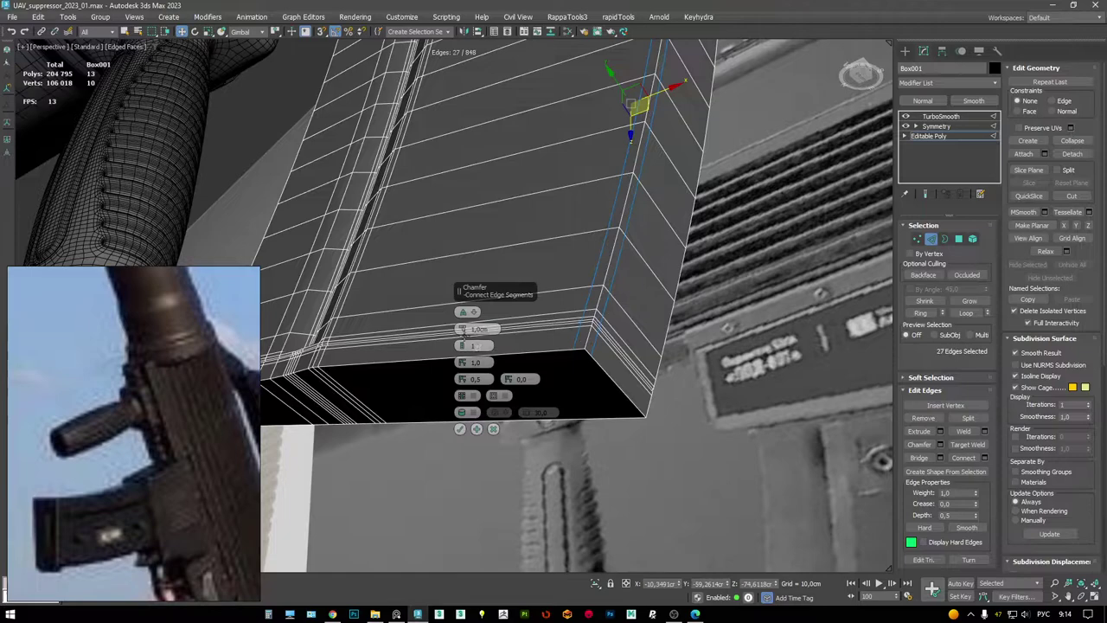
middle_click_drag(465, 304, 573, 289, "alt")
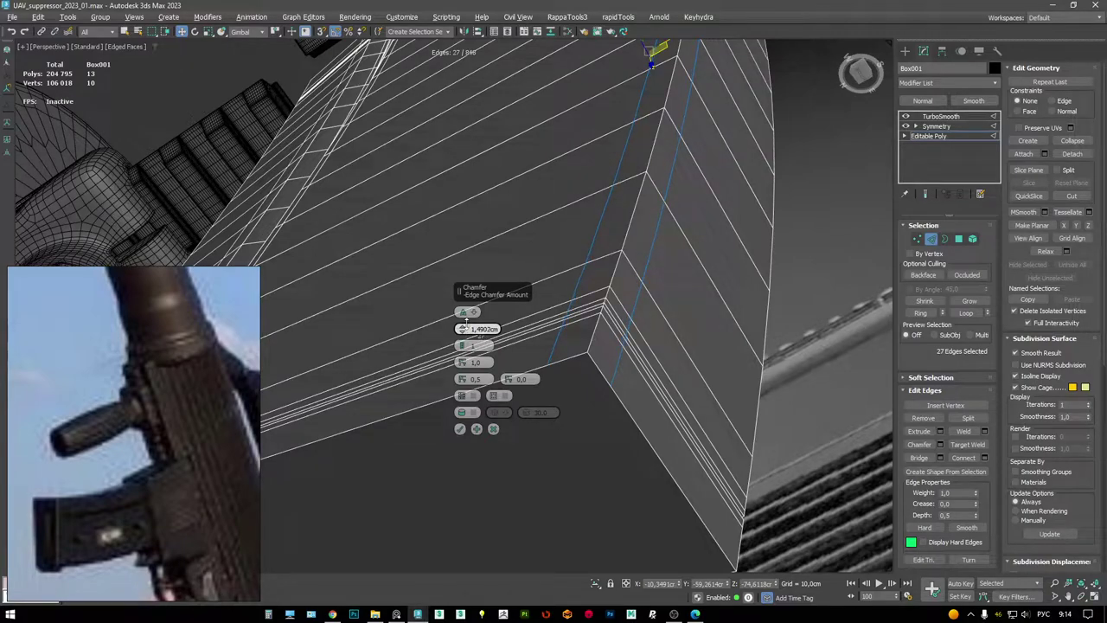
left_click(460, 429)
- Select the magazine's bottom and front end faces and adjacent loop, checking them in wireframe
key("4")
left_click(579, 408)
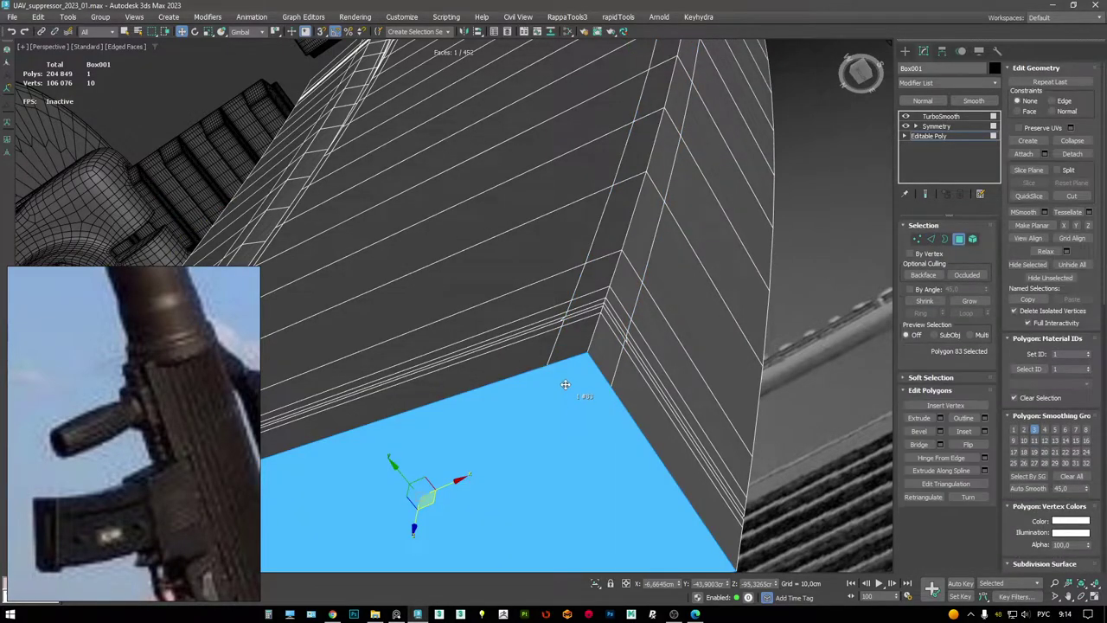
middle_click_drag(579, 407, 597, 371, "alt")
key("2")
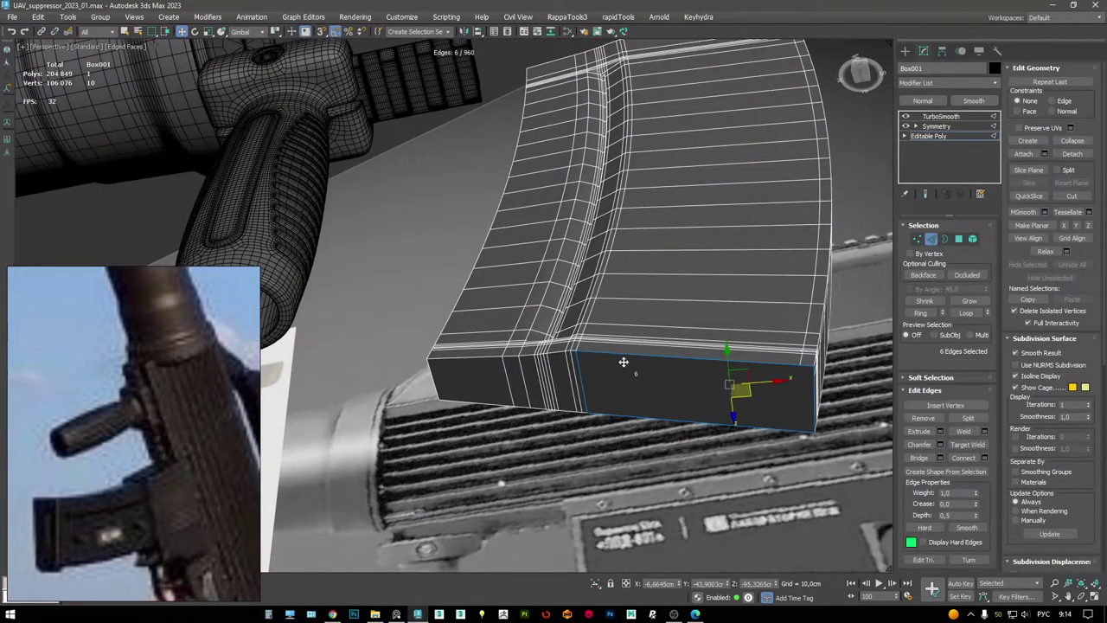
key("4")
left_click(637, 371)
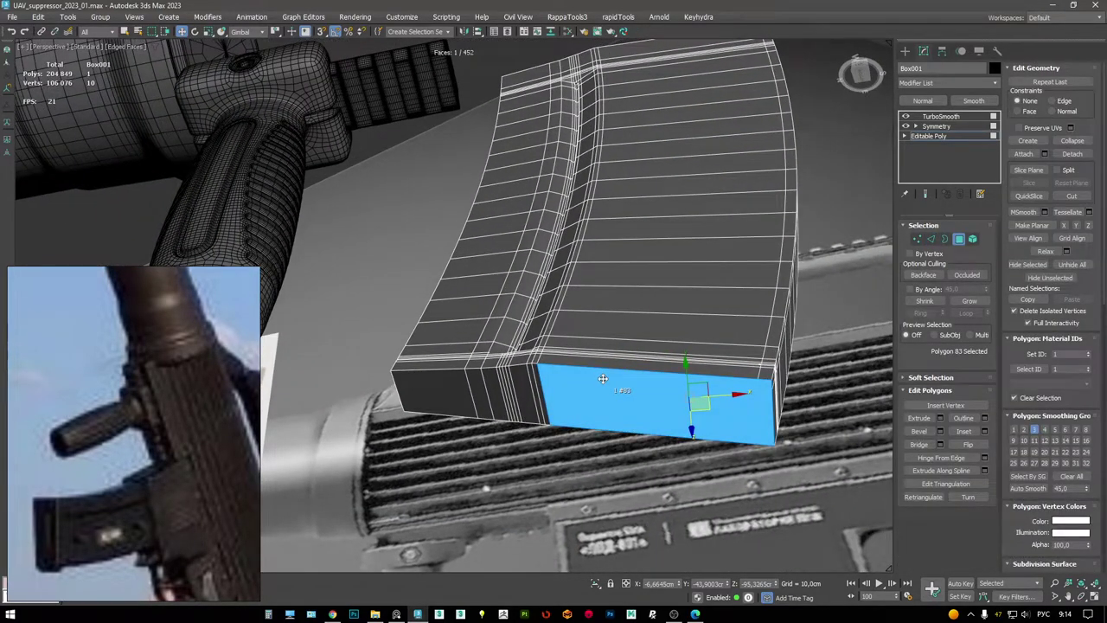
scroll(534, 391, "up", 2)
left_click(537, 381, "shift")
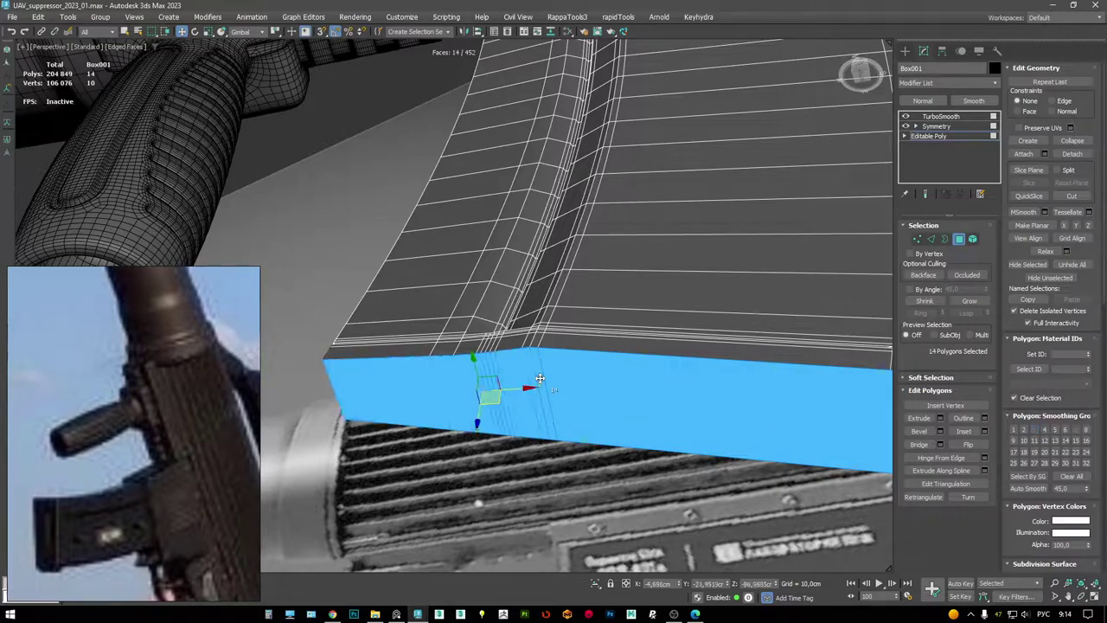
middle_click_drag(453, 383, 542, 433, "alt")
scroll(413, 300, "up", 2)
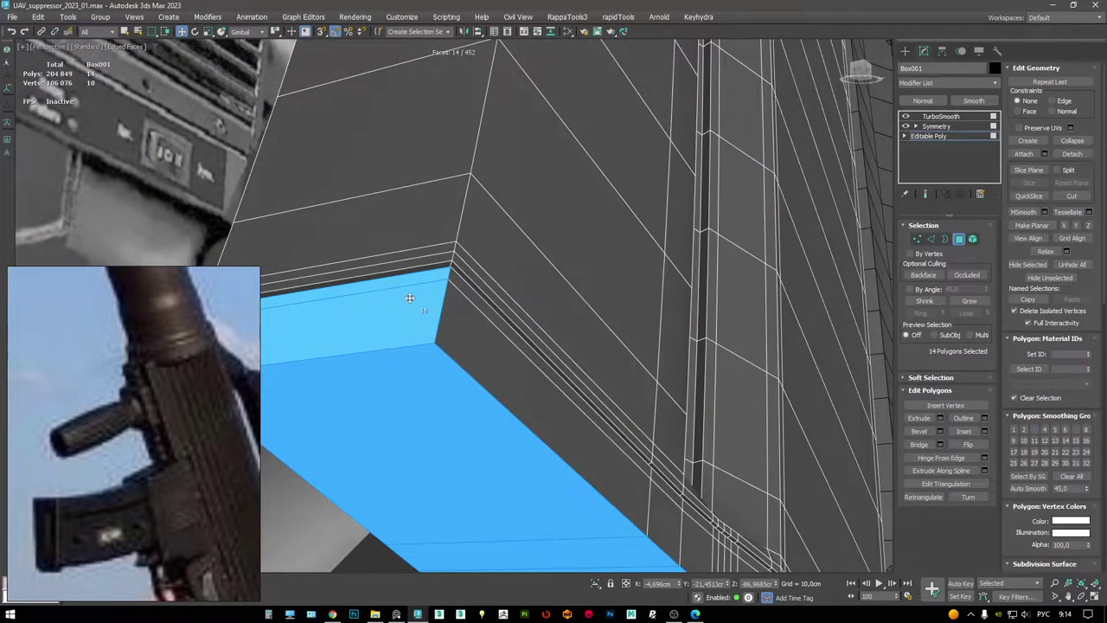
key("F3")
left_click(446, 285, "alt")
scroll(438, 313, "down", 2)
key("F3")
mouse_move(437, 313)
middle_mouse_down("alt")
mouse_move(531, 358)
mouse_move(567, 396)
middle_mouse_up("alt")
- Select the vertical corner edge loop and chamfer it
key("2")
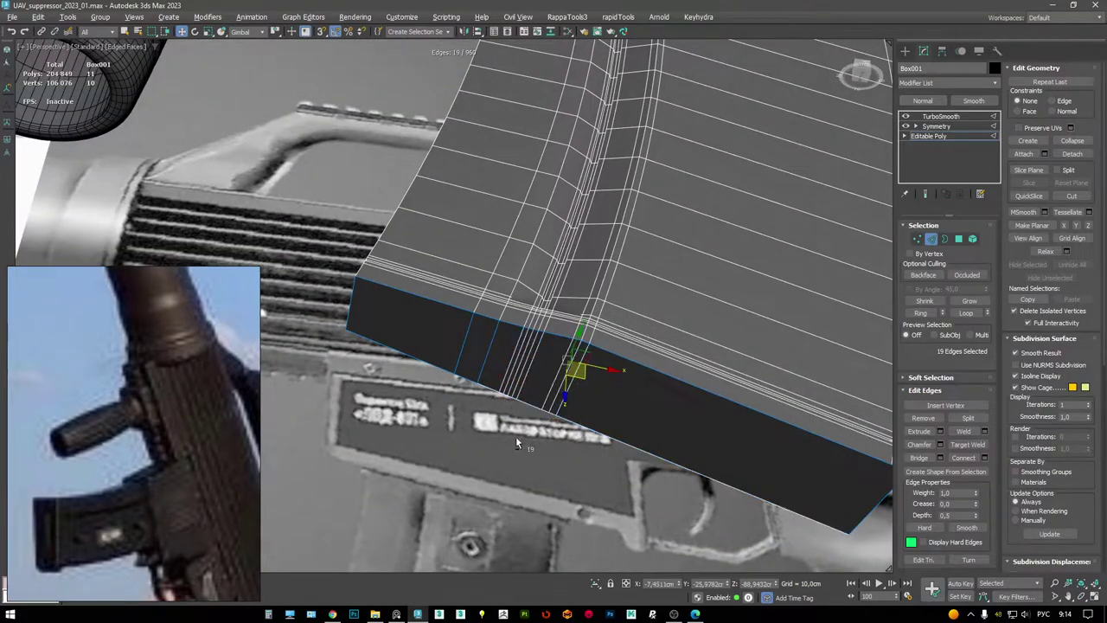
double_click(582, 433)
middle_click_drag(582, 433, 644, 290, "alt")
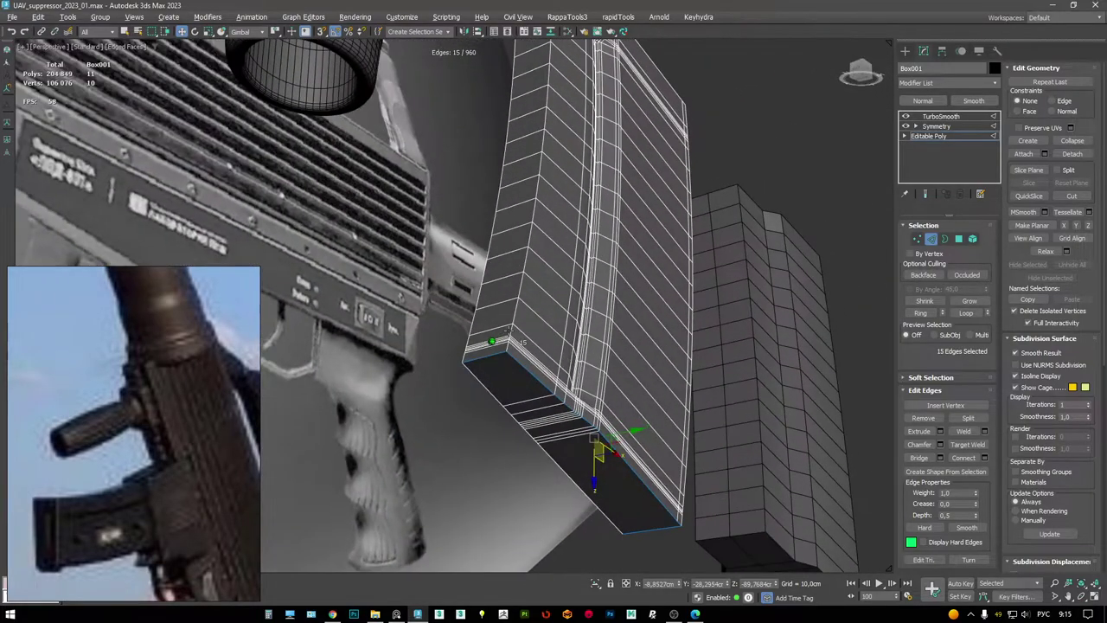
double_click(512, 308)
scroll(504, 354, "up", 3)
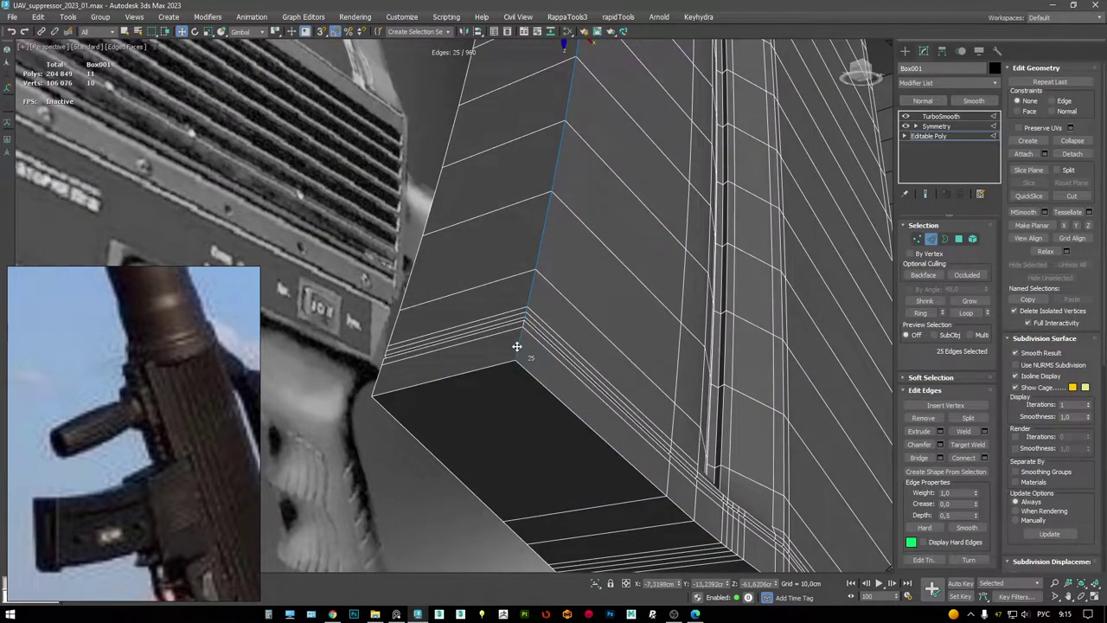
key("ctrl+shift+c")
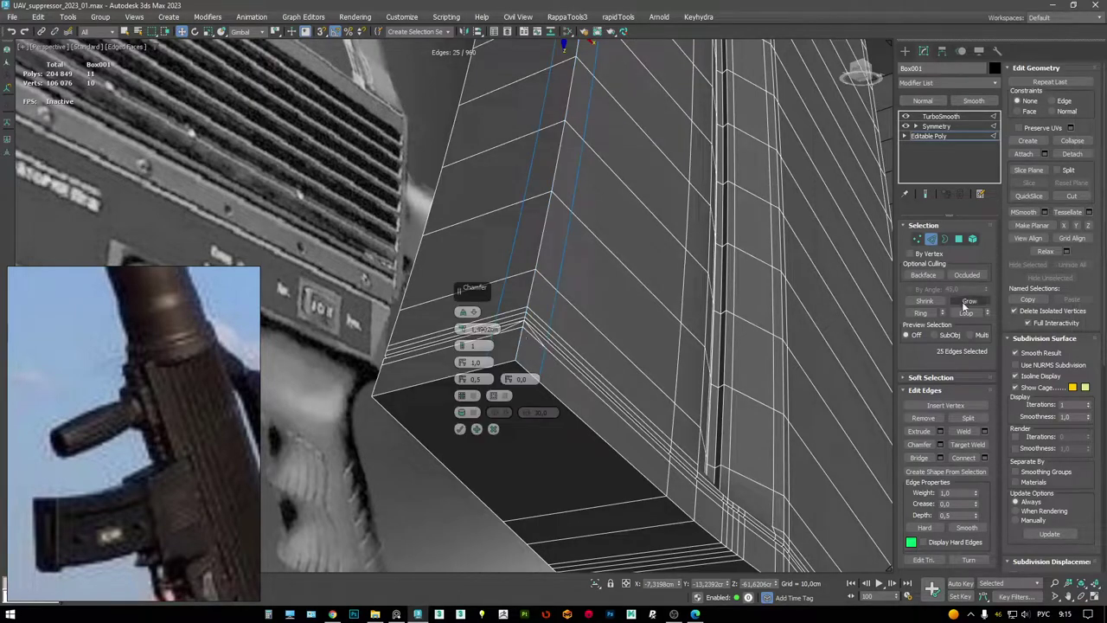
scroll(526, 337, "up", 2)
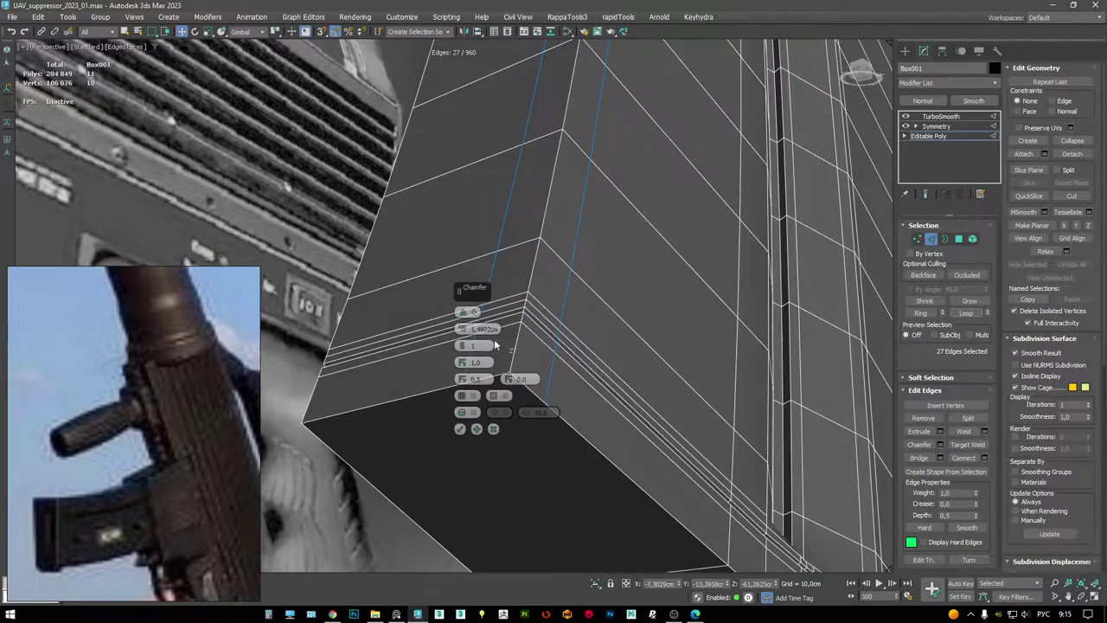
left_click(459, 429)
- Chamfer the lower edge loop with depth 0.5 and a smaller amount
middle_click_drag(459, 429, 498, 277, "alt")
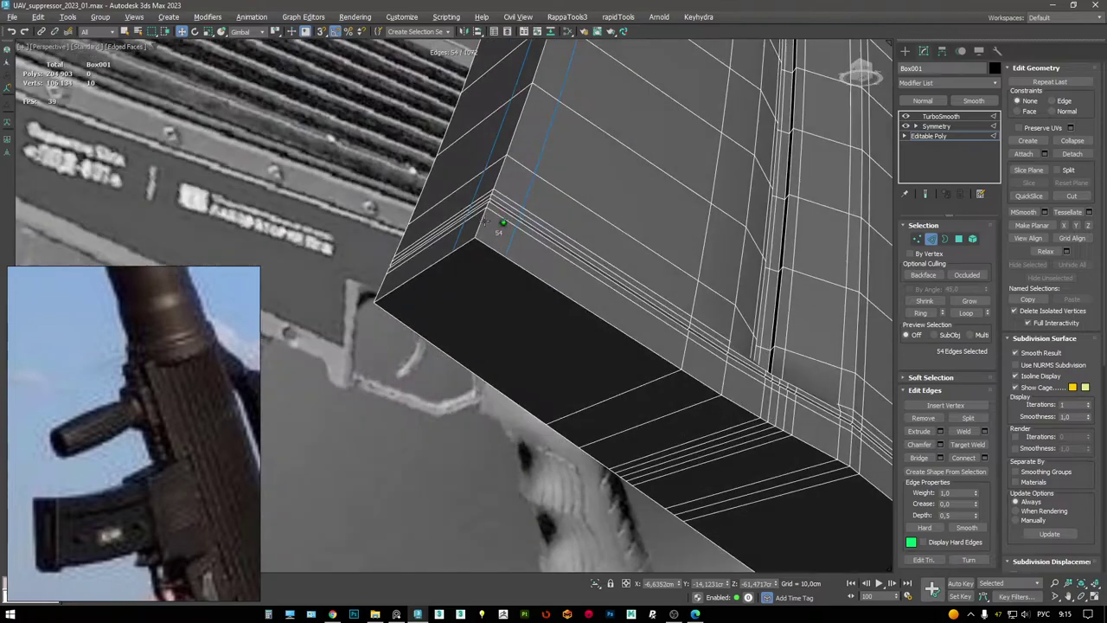
key("4")
left_click(491, 283)
mouse_move(757, 452)
middle_mouse_down("alt")
mouse_move(637, 302)
mouse_move(468, 246)
mouse_move(666, 178)
mouse_move(553, 246)
mouse_move(600, 248)
mouse_move(587, 208)
mouse_move(600, 199)
mouse_move(597, 208)
middle_mouse_up("alt")
left_click(649, 292, "shift")
key("2")
key("F3")
key("F3")
key("ctrl+shift+c")
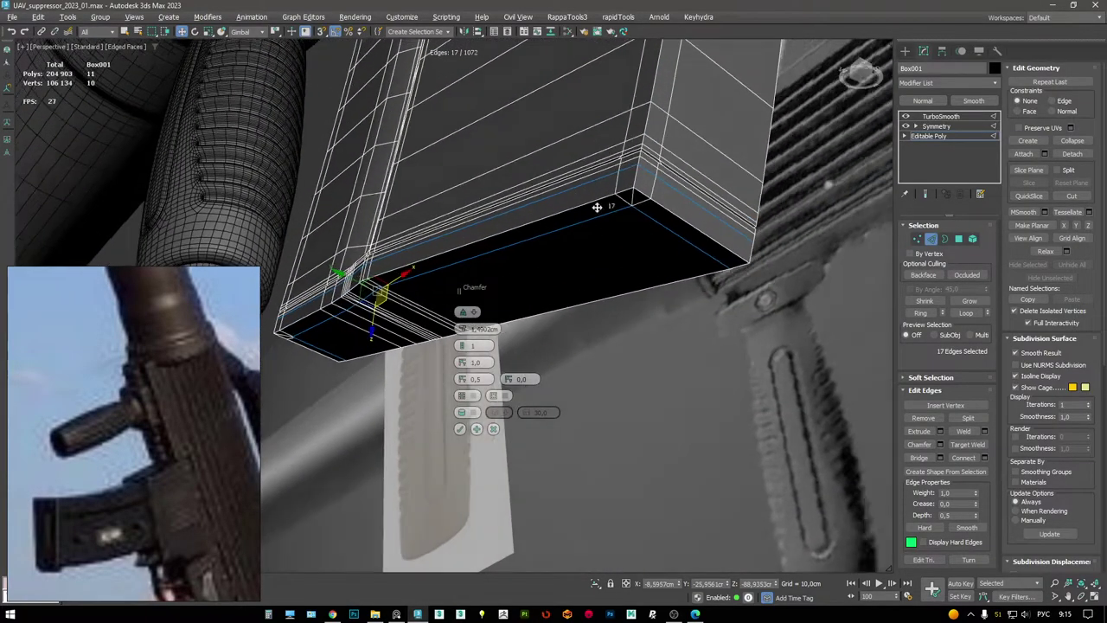
left_click_drag(460, 364, 460, 374)
left_click_drag(461, 329, 477, 268)
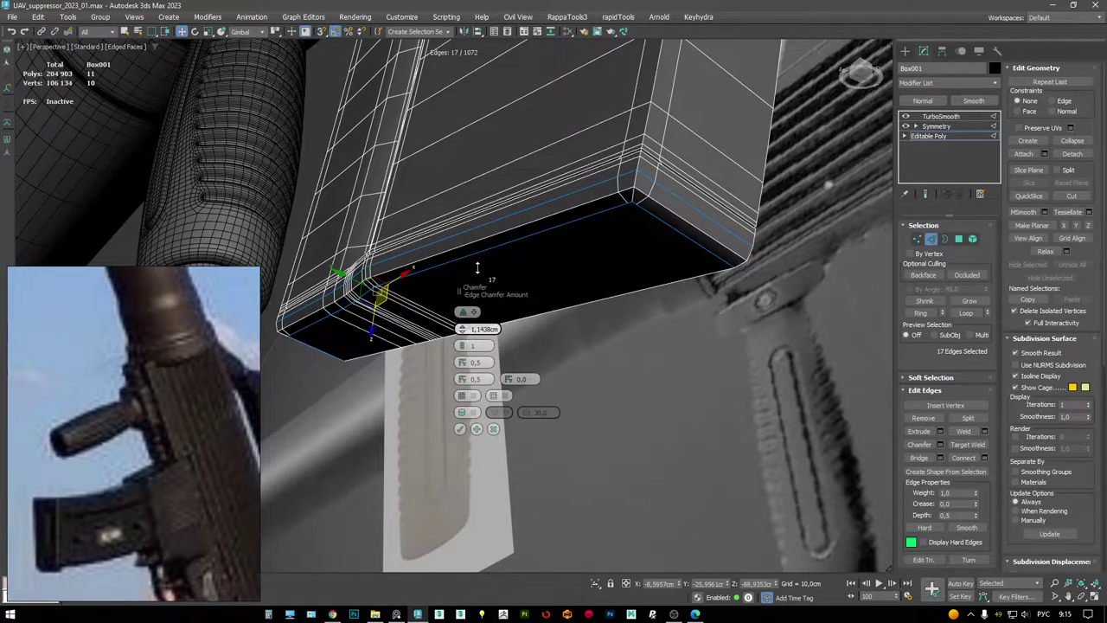
left_click(459, 429)
- Inspect two corner vertices, then display the magazine's TurboSmooth result
middle_click_drag(597, 186, 424, 203, "alt")
scroll(571, 255, "down", 3)
key("1")
left_click(548, 239)
left_click(717, 296)
key("2")
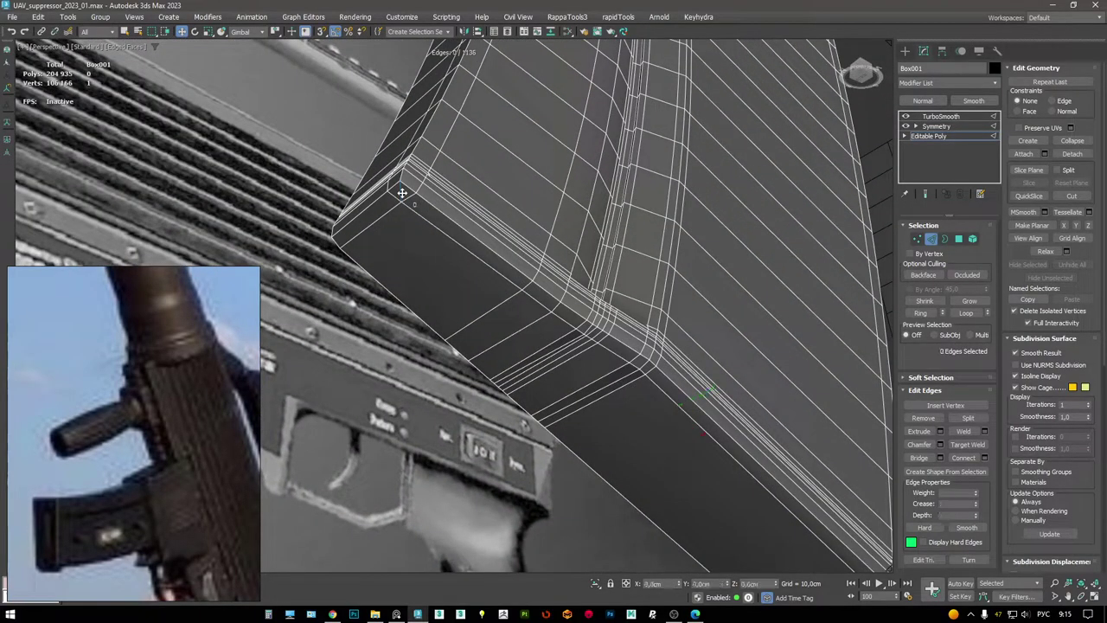
left_click(940, 116)
mouse_move(492, 205)
middle_mouse_down("alt")
mouse_move(527, 201)
mouse_move(477, 291)
mouse_move(454, 263)
middle_mouse_up("alt")
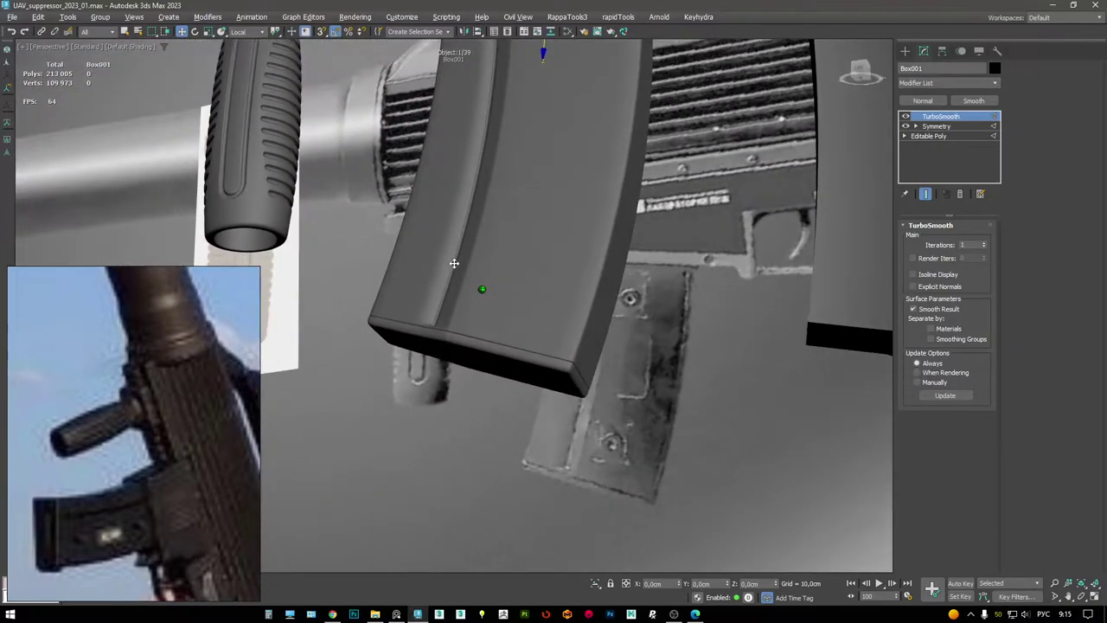
- Maximize the side view and return to the base mesh at the magazine's corner vertices
key("alt+w")
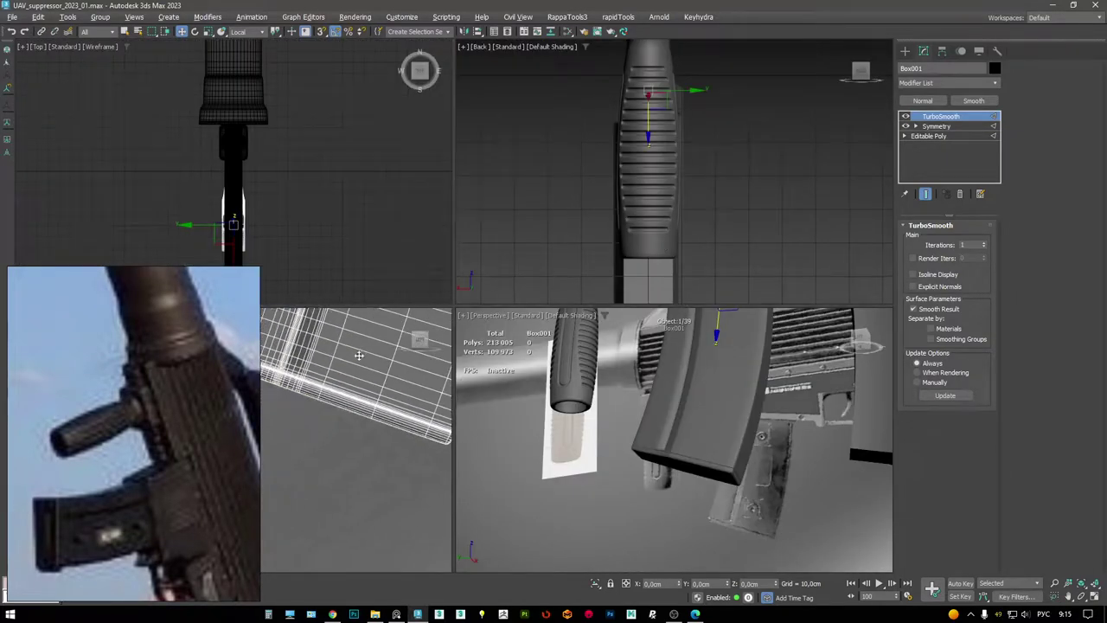
key("alt+w")
left_click(952, 136)
scroll(724, 315, "up", 5)
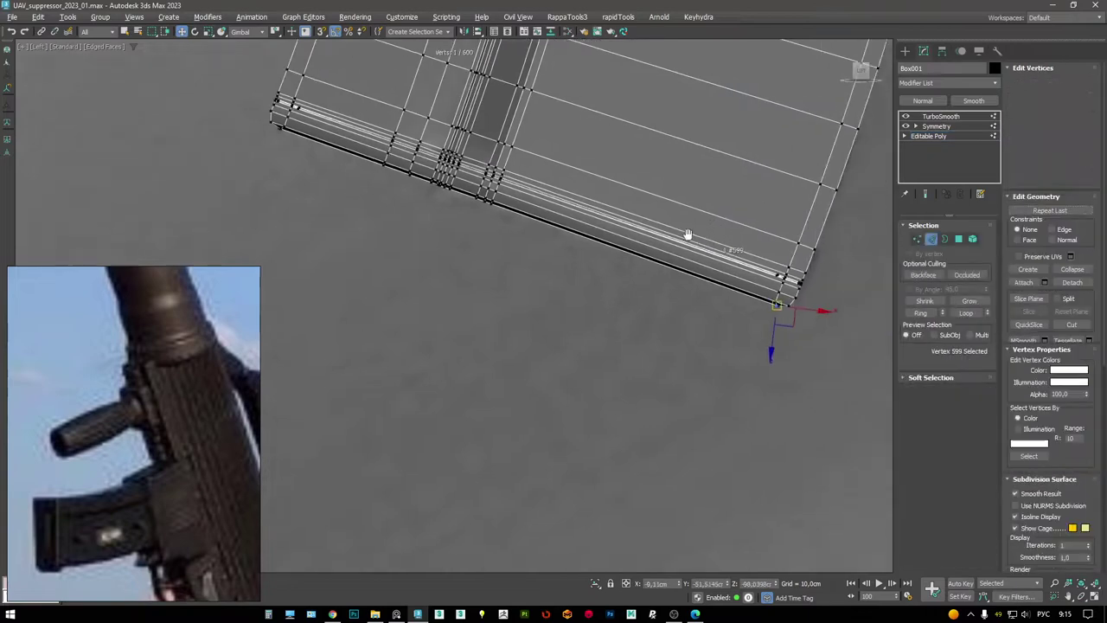
left_click_drag(716, 328, 717, 330)
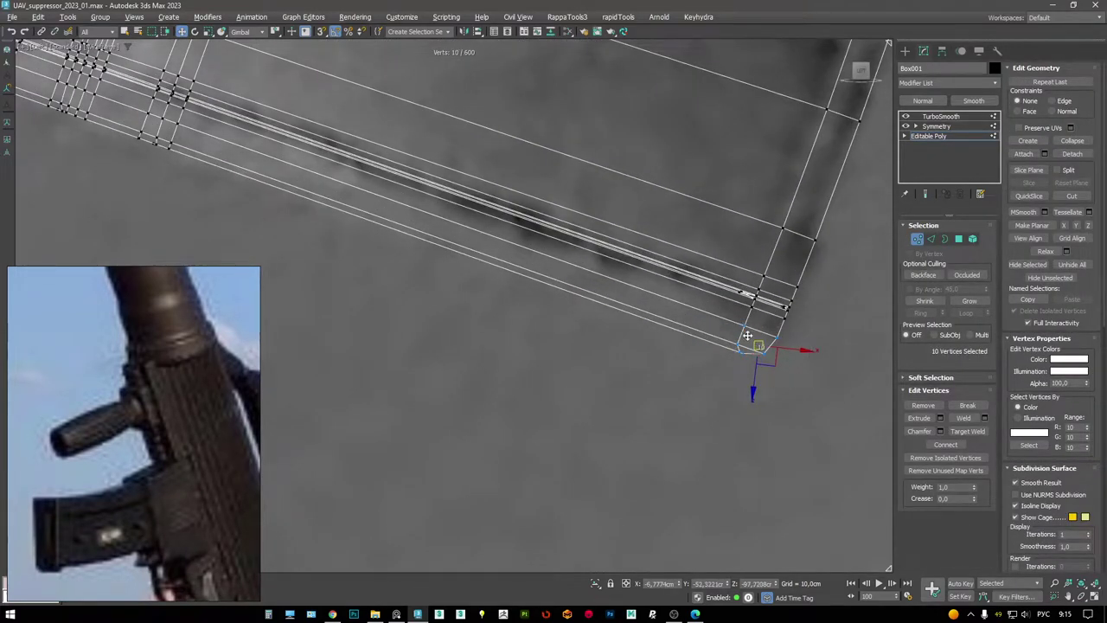
scroll(717, 329, "down", 3)
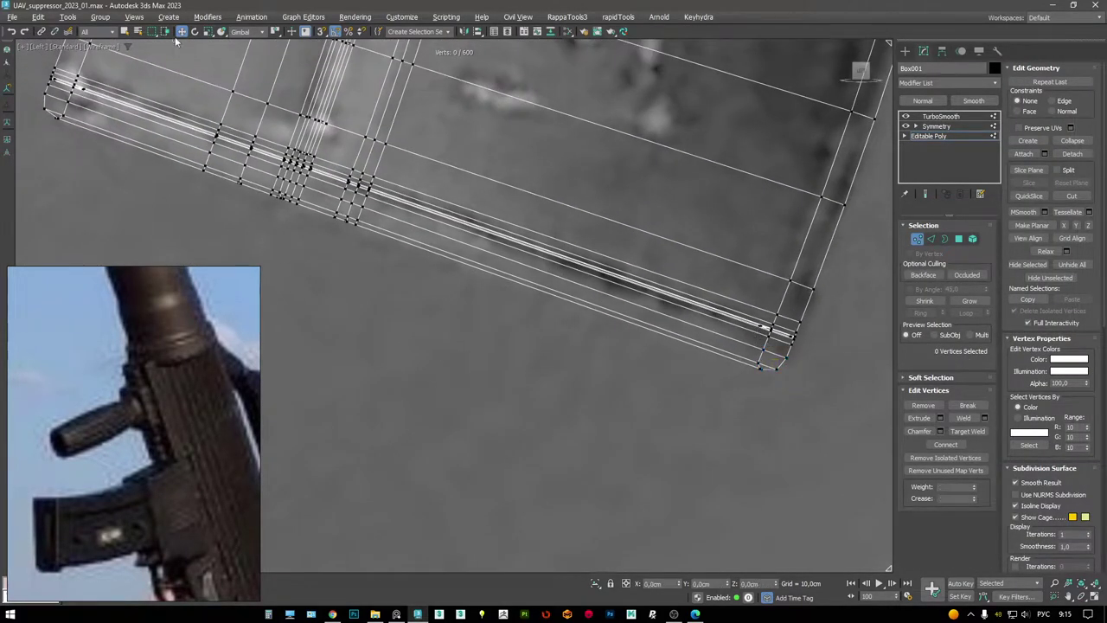
- Select the 60 bottom-edge vertices and nudge them slightly down and left
key("q")
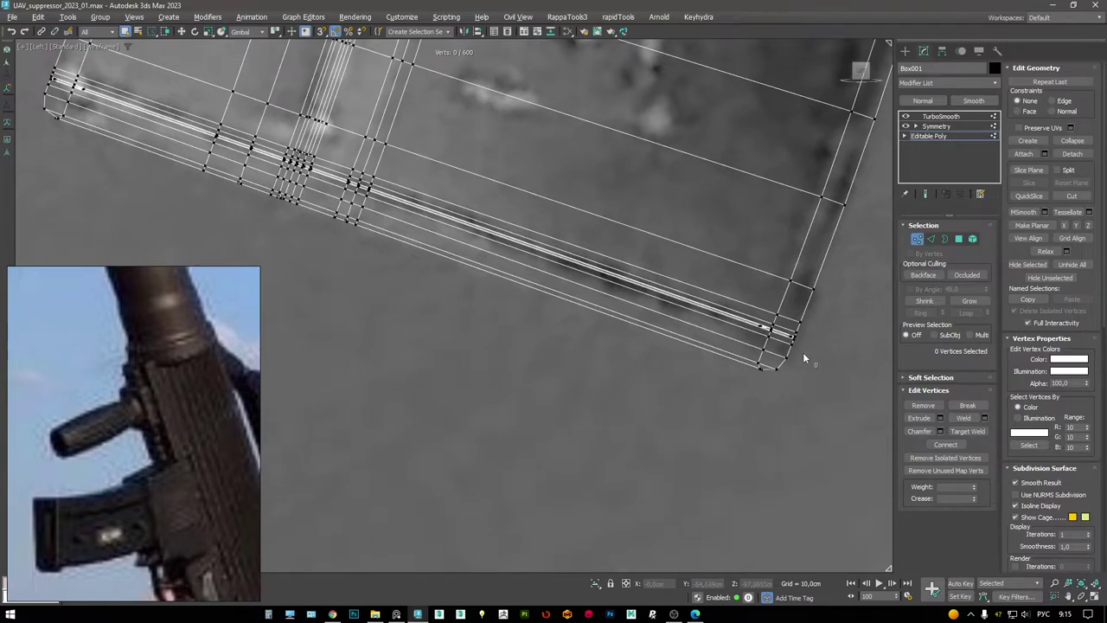
left_click_drag(803, 362, 726, 327)
mouse_move(353, 210)
left_mouse_down()
mouse_move(196, 142)
mouse_move(47, 102)
left_mouse_up()
left_click_drag(821, 397, 822, 398)
key("w")
scroll(516, 273, "up", 3)
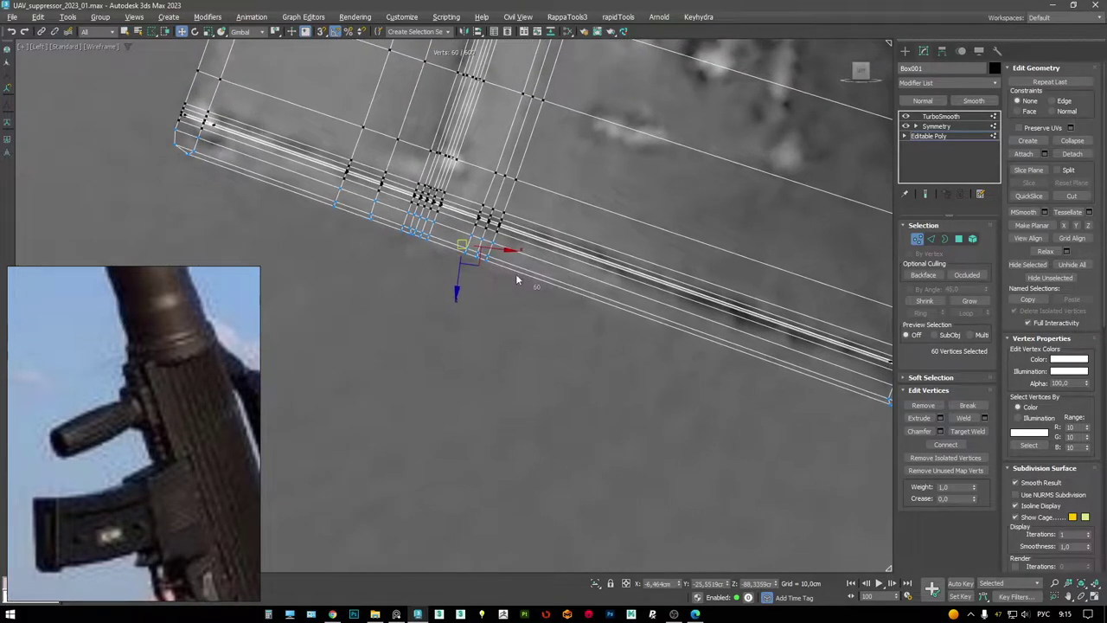
left_click_drag(444, 238, 440, 245)
scroll(441, 246, "down", 3)
- Maximize the Perspective view, show the TurboSmooth result, and zoom out to both blocks
key("alt+w")
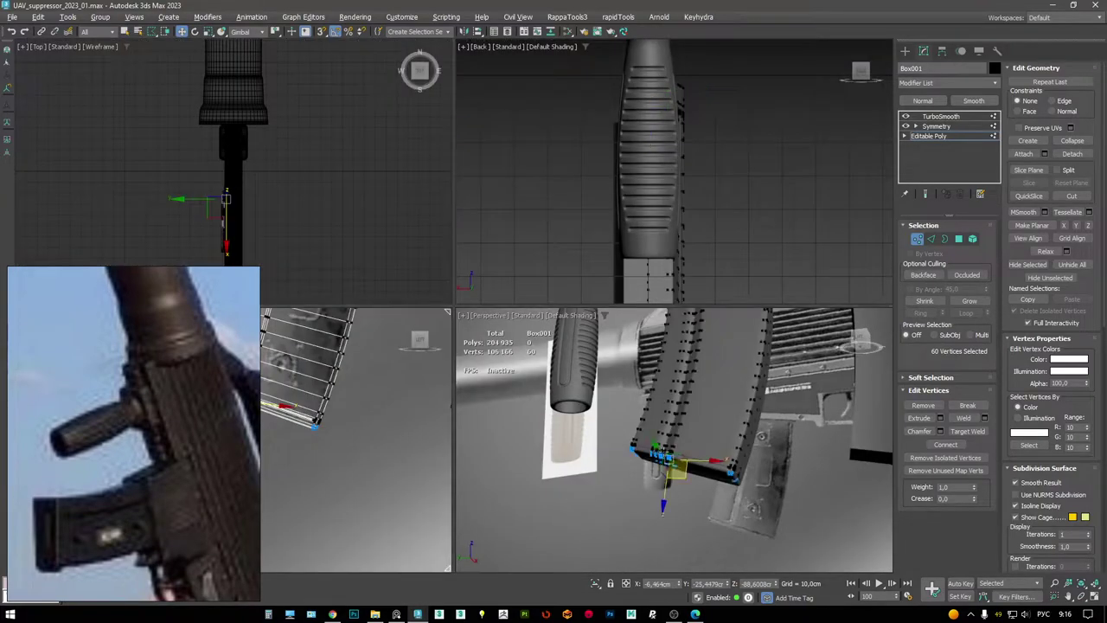
key("alt+w")
scroll(547, 332, "up", 3)
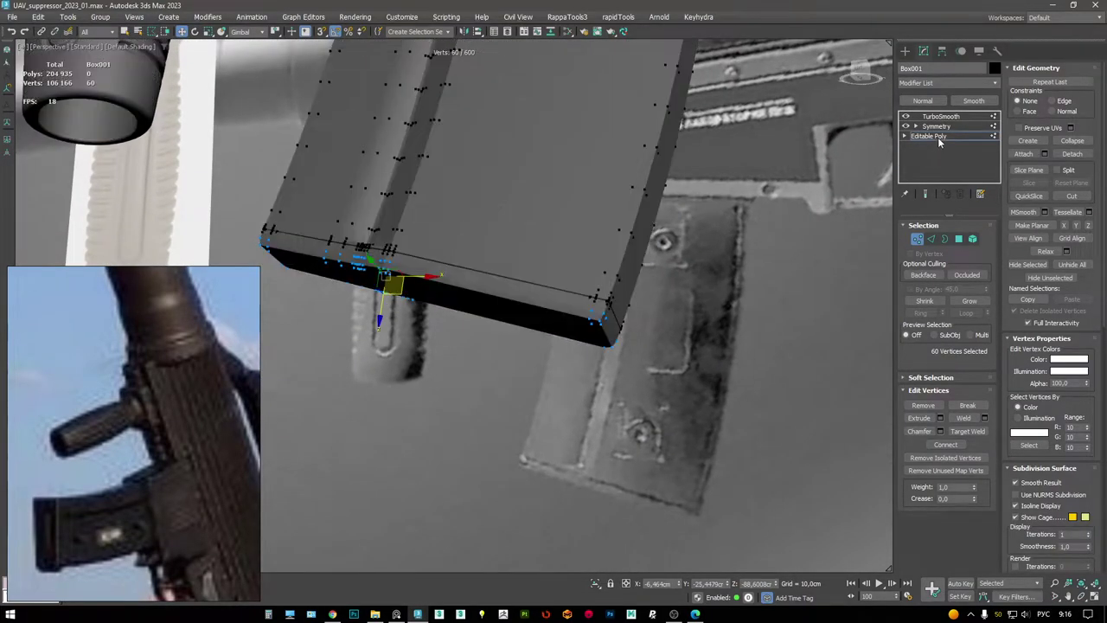
left_click(941, 116)
scroll(560, 208, "down", 2)
scroll(560, 207, "down", 6)
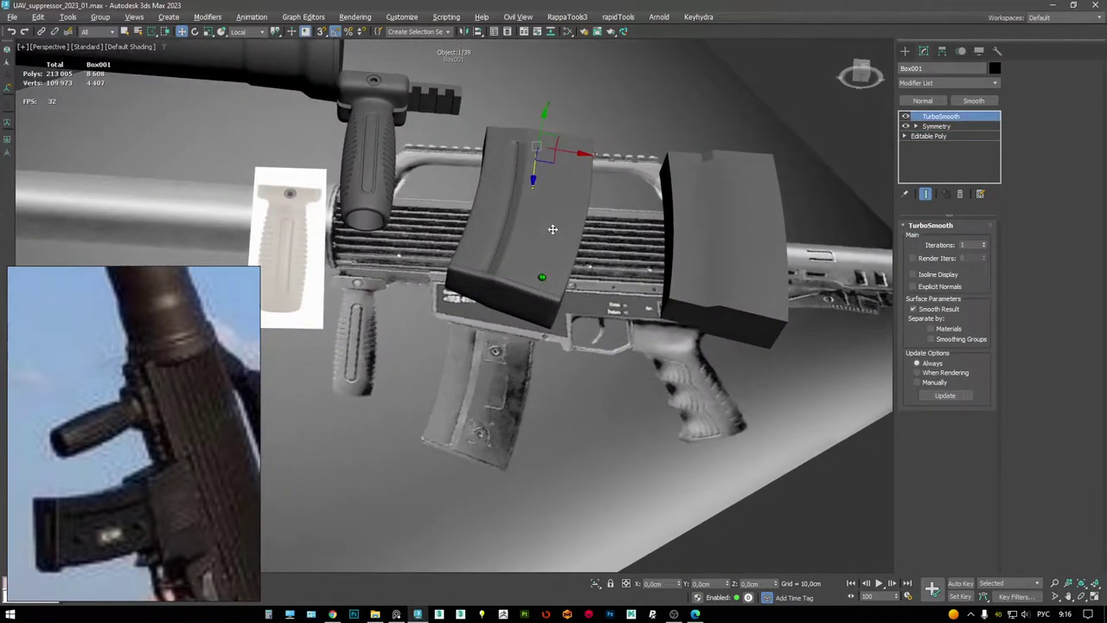
- Orbit and pan around the rifle, shifting the reference photo toward the magazine
mouse_move(553, 228)
middle_mouse_down("alt")
mouse_move(603, 264)
mouse_move(596, 282)
mouse_move(615, 241)
mouse_move(635, 248)
mouse_move(581, 217)
mouse_move(545, 219)
mouse_move(560, 242)
mouse_move(572, 217)
middle_mouse_up("alt")
scroll(77, 318, "down", 3)
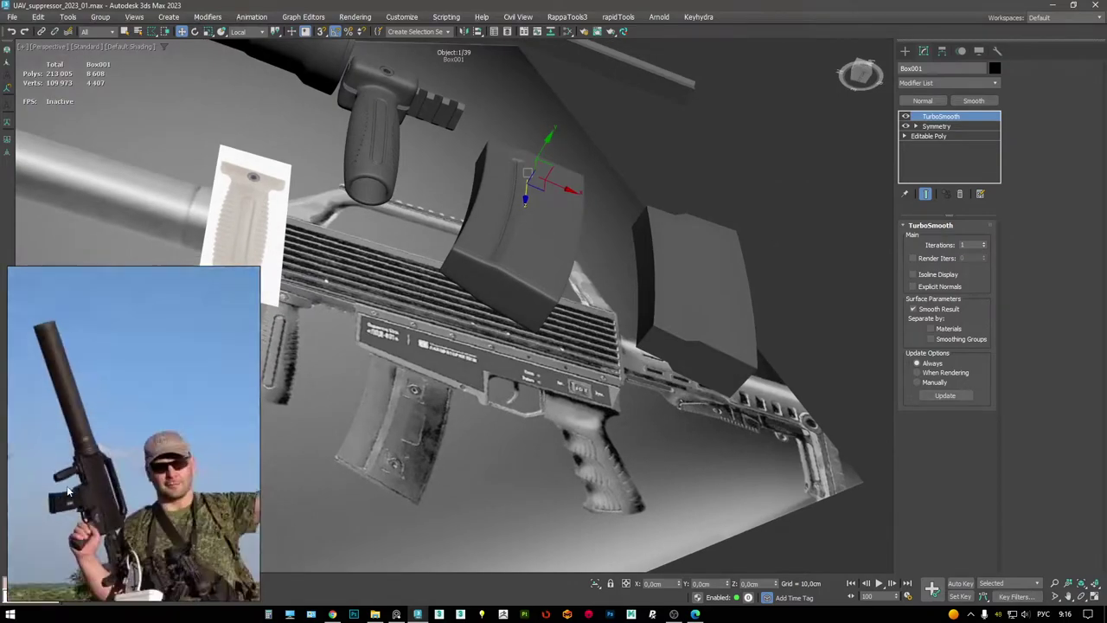
scroll(163, 416, "up", 10)
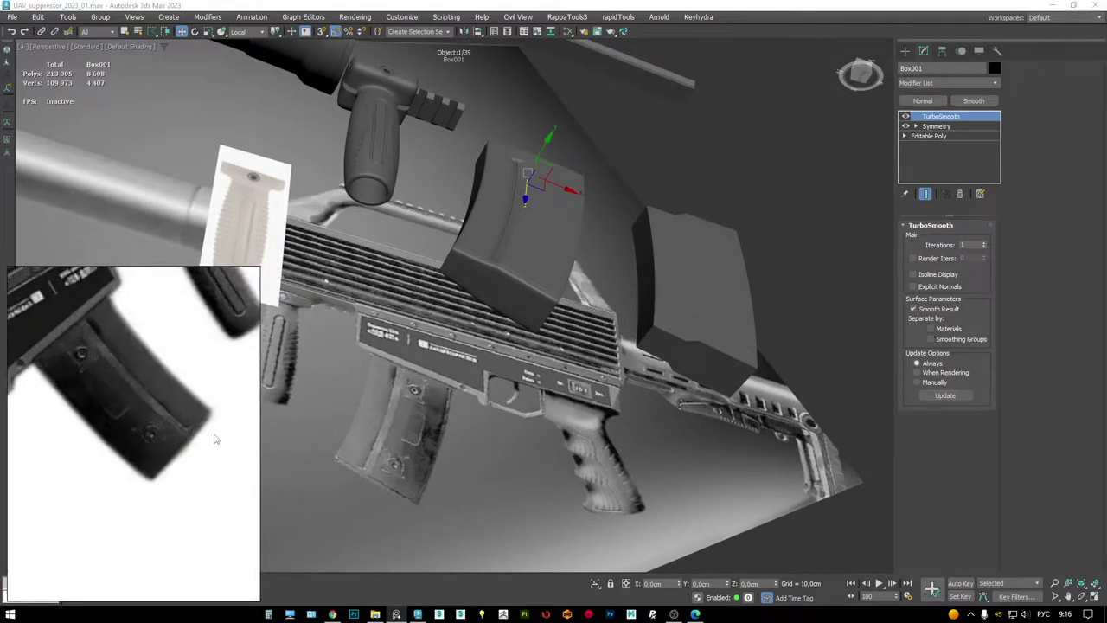
scroll(205, 508, "up", 1)
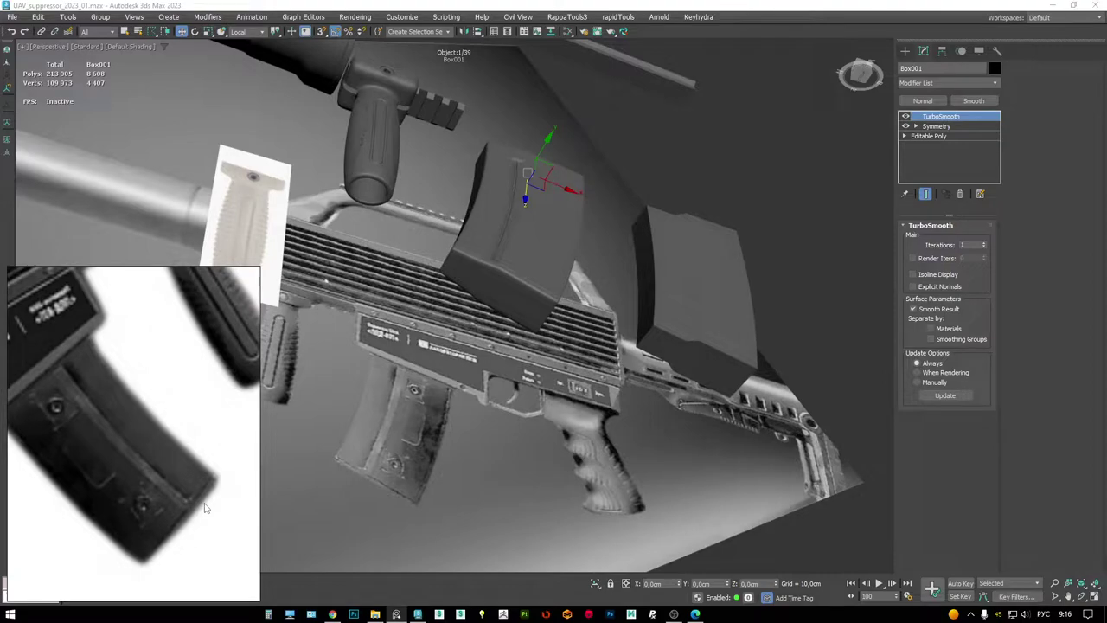
scroll(543, 286, "up", 2)
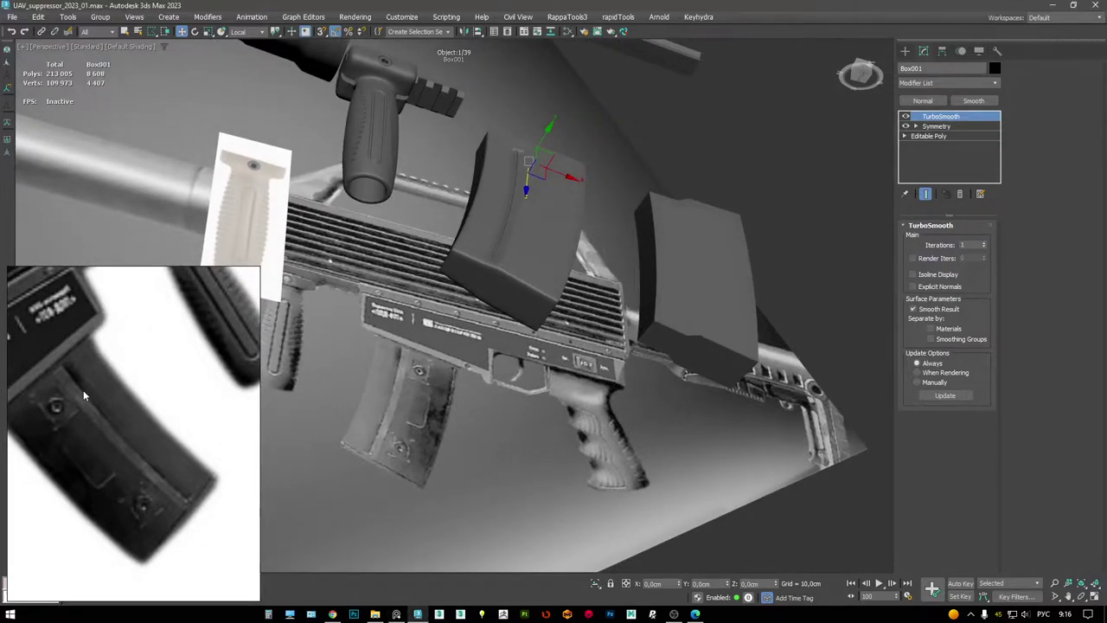
middle_click_drag(492, 281, 505, 297)
scroll(454, 399, "up", 6)
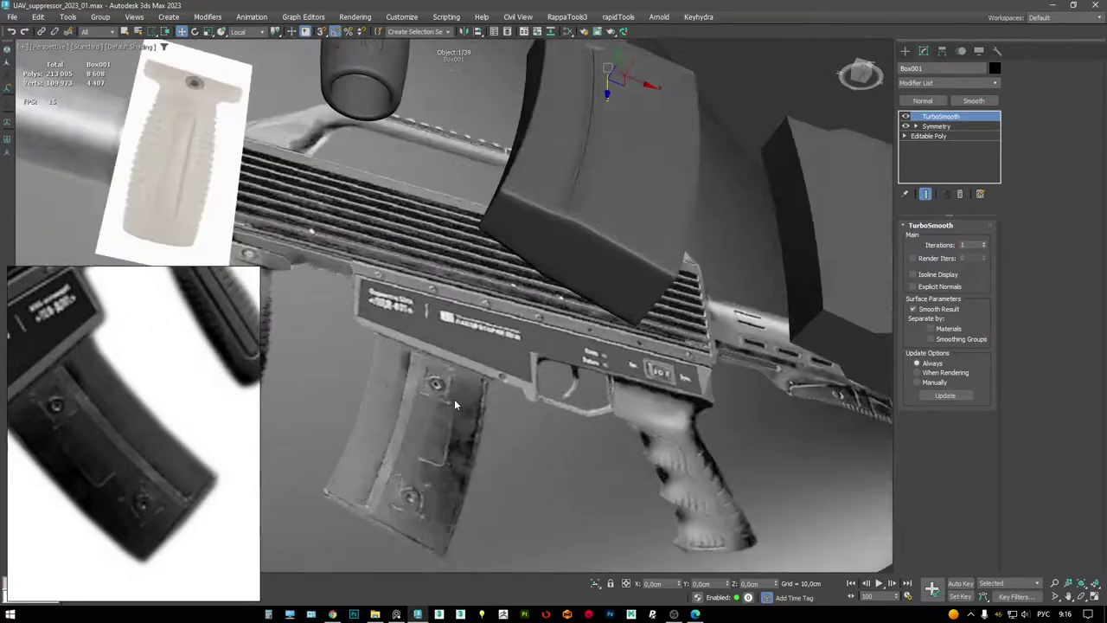
scroll(45, 414, "up", 2)
middle_click_drag(45, 420, 75, 443)
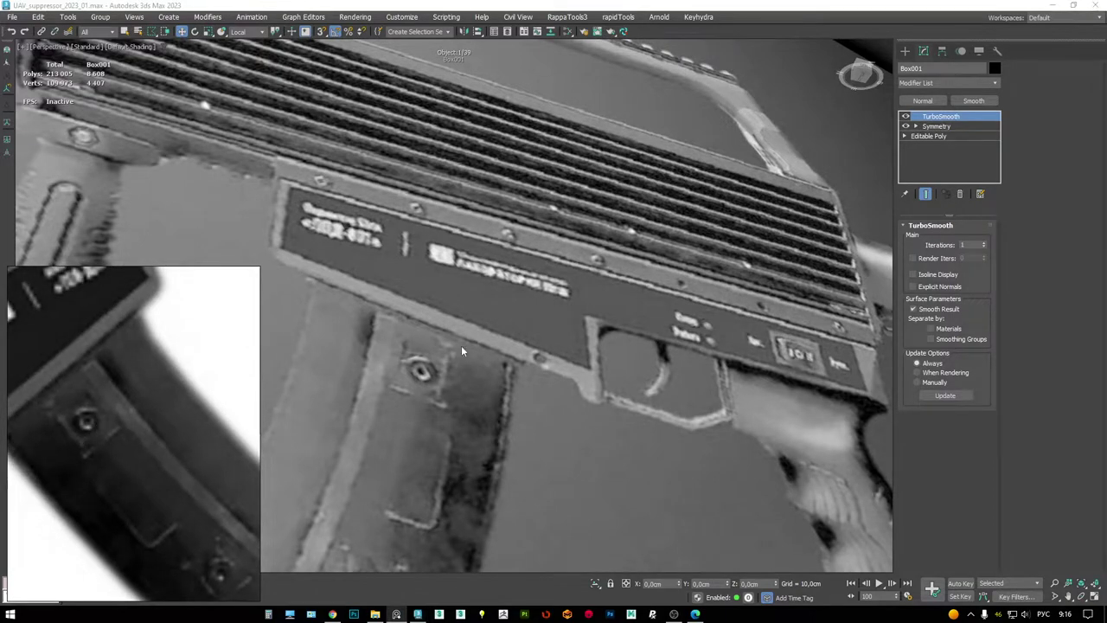
scroll(461, 345, "down", 8)
- Compare the magazine against the reference photo in the maximized, shaded side view
key("alt+w")
scroll(363, 384, "up", 3)
key("alt+w")
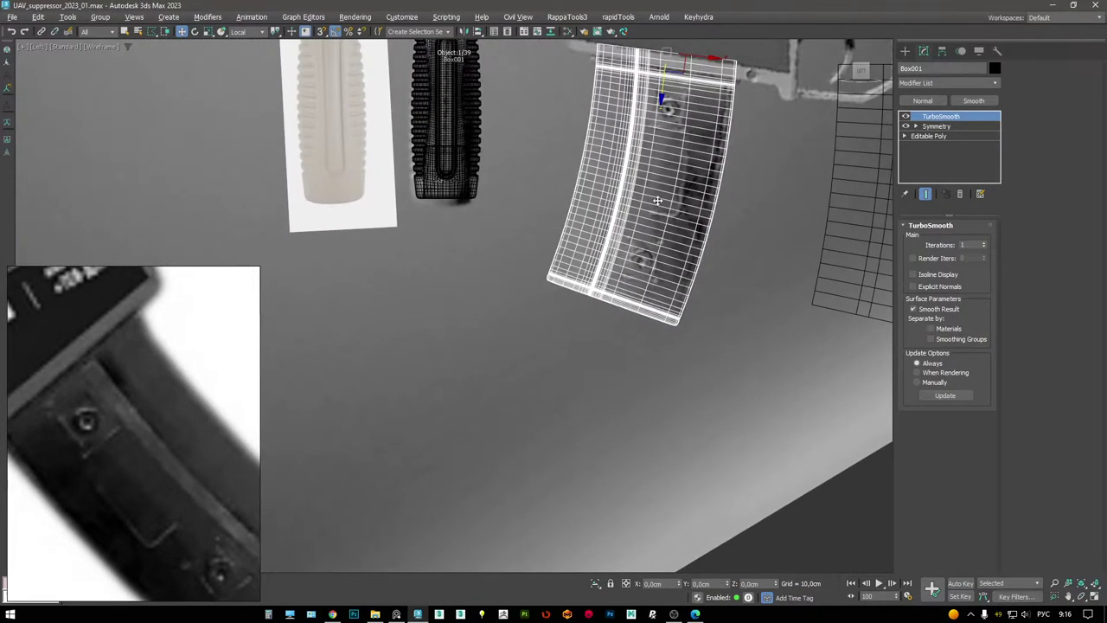
scroll(629, 263, "up", 4)
key("F3")
key("F4")
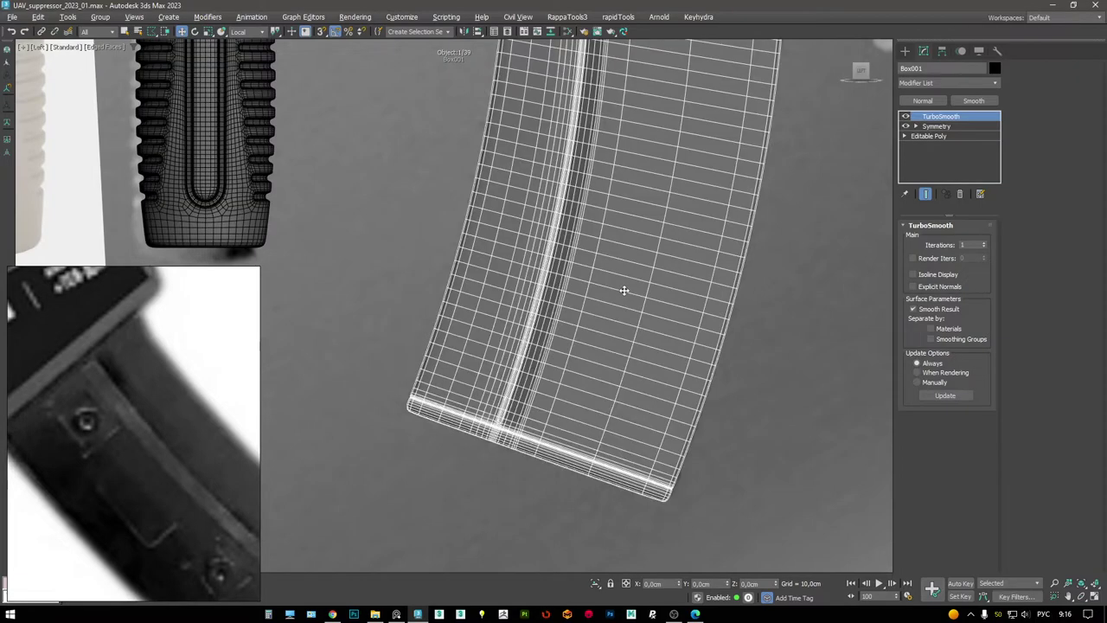
key("F4")
middle_click_drag(625, 291, 519, 309)
scroll(557, 284, "down", 3)
scroll(162, 429, "down", 2)
scroll(216, 533, "up", 3)
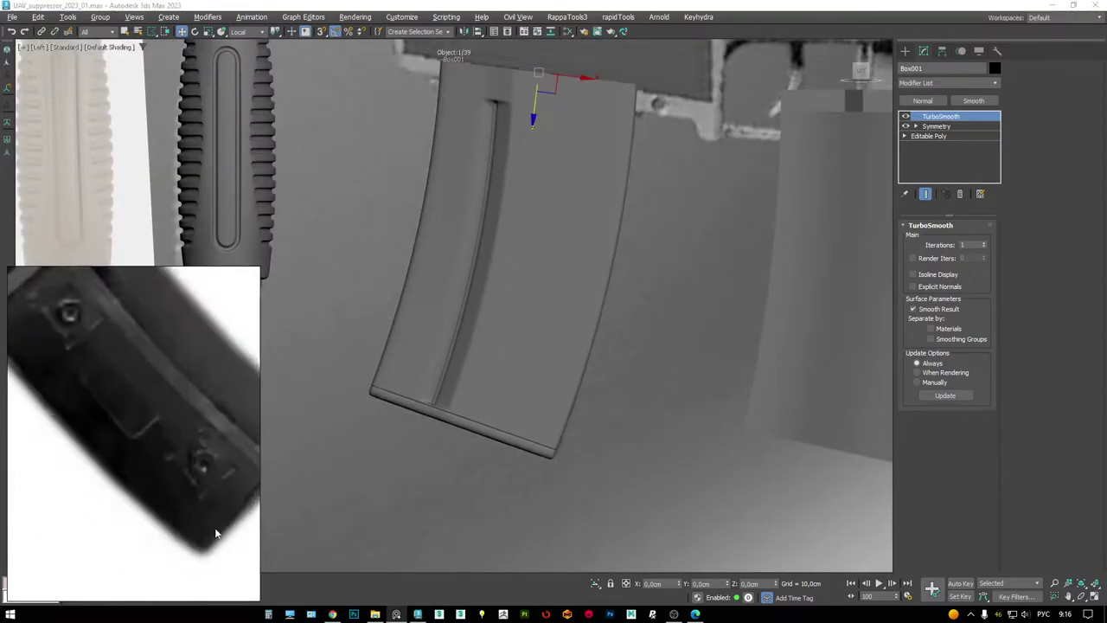
middle_click_drag(216, 534, 138, 543)
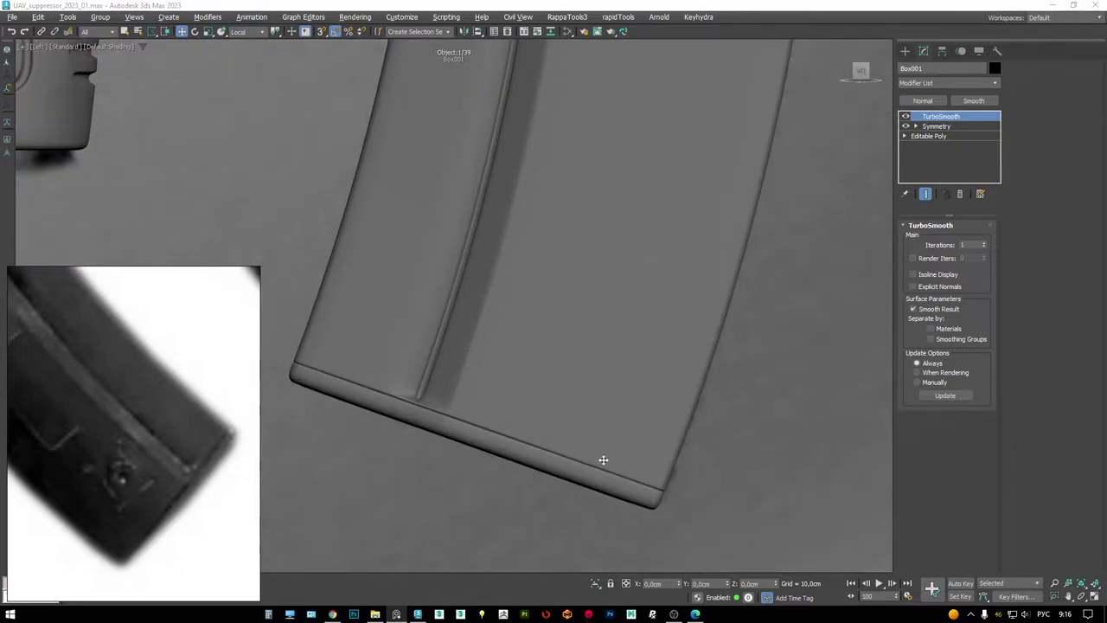
scroll(603, 460, "down", 2)
- Show edged faces and polygon statistics in Perspective, then drop to the Editable Poly base mesh
key("p")
key("F4")
key("7")
scroll(571, 415, "up", 5)
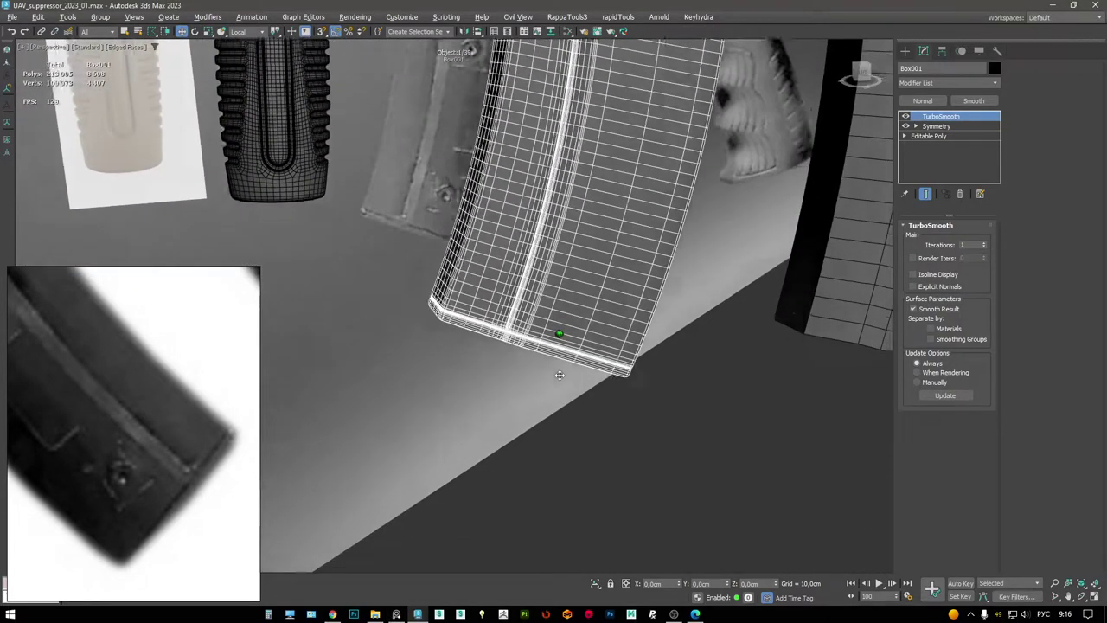
scroll(559, 374, "up", 6)
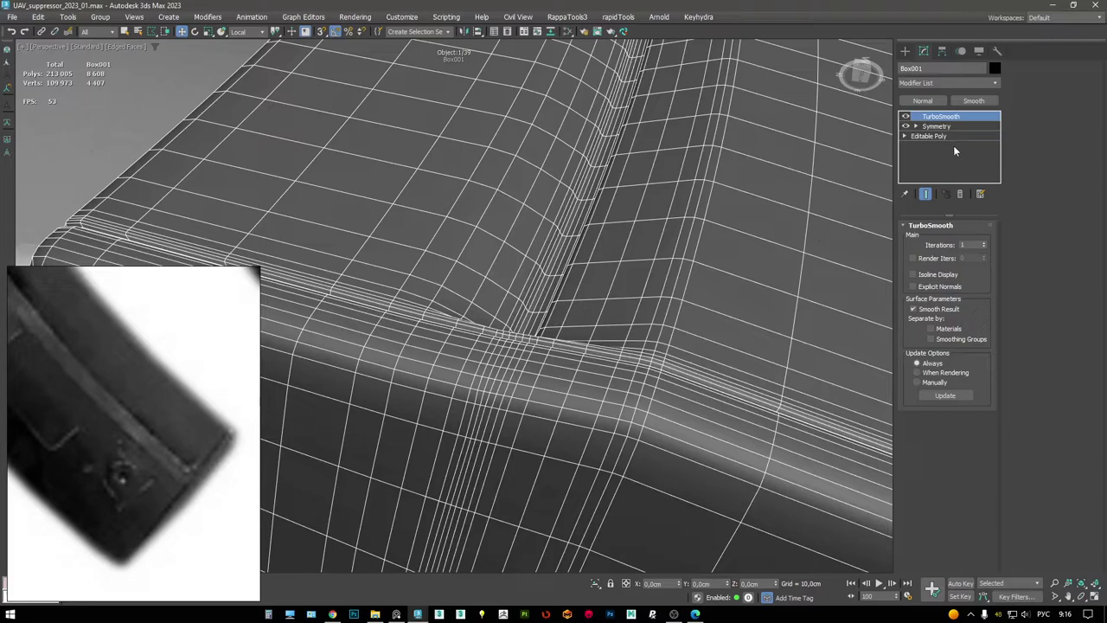
left_click(938, 137)
scroll(644, 285, "up", 3)
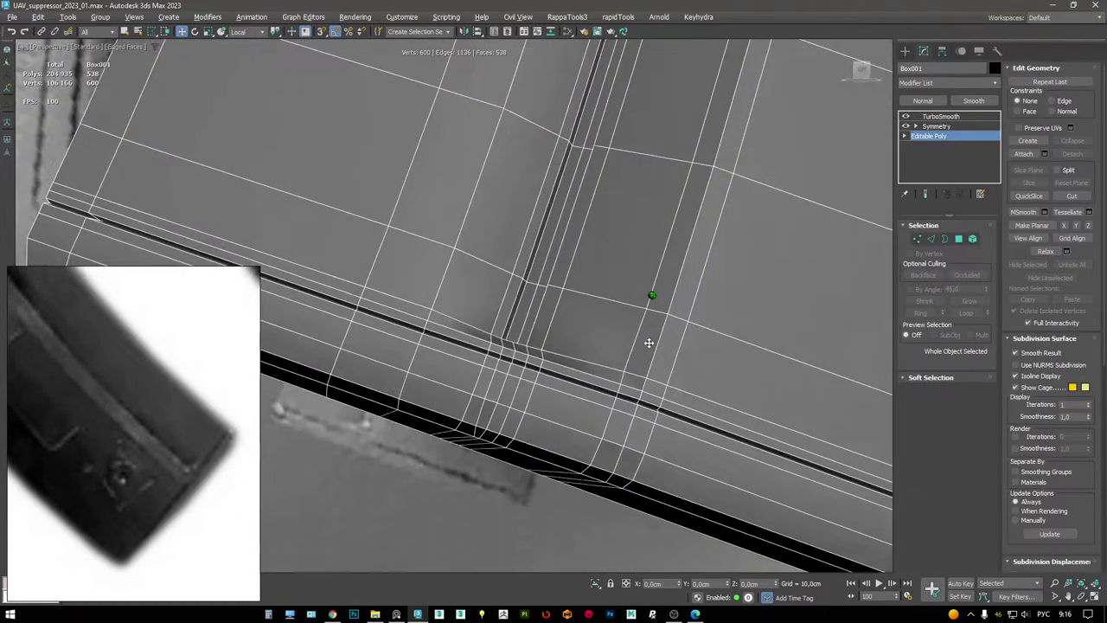
scroll(648, 364, "down", 2)
middle_click_drag(692, 405, 525, 371, "alt")
- In Edge mode, pick an edge near the magazine's bottom rim
key("2")
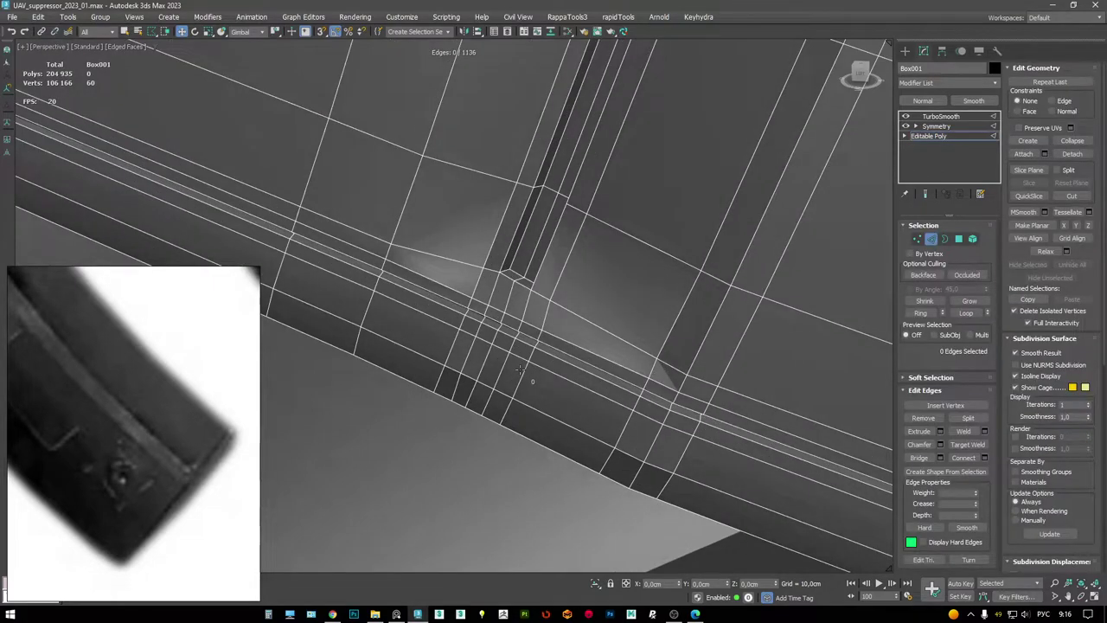
scroll(502, 370, "up", 3)
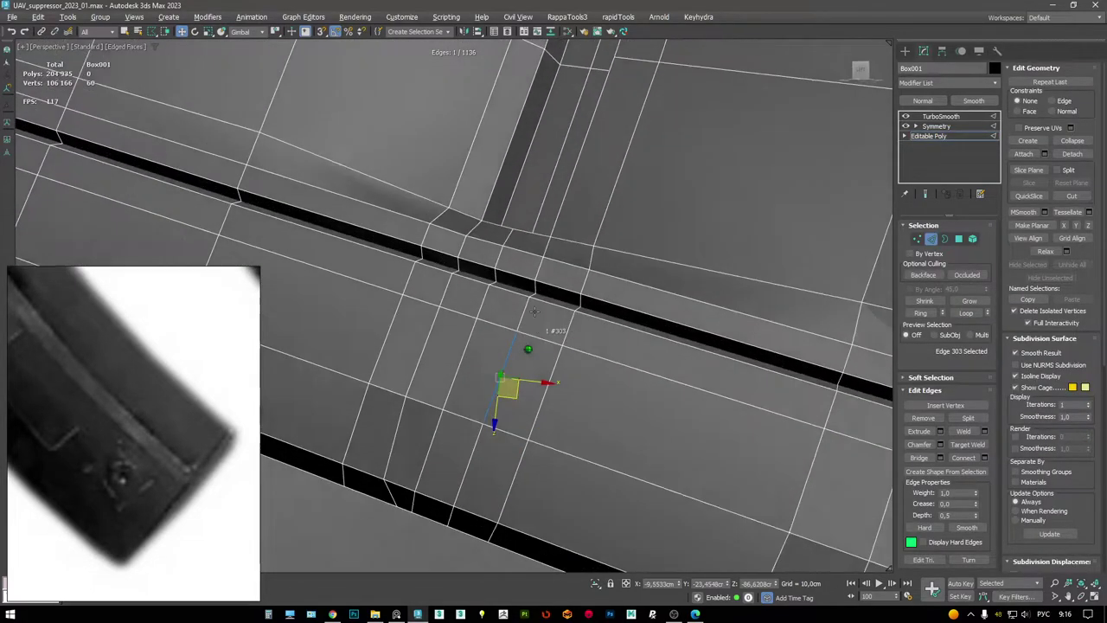
left_click(563, 350)
scroll(564, 348, "down", 2)
middle_click_drag(564, 348, 562, 363, "alt")
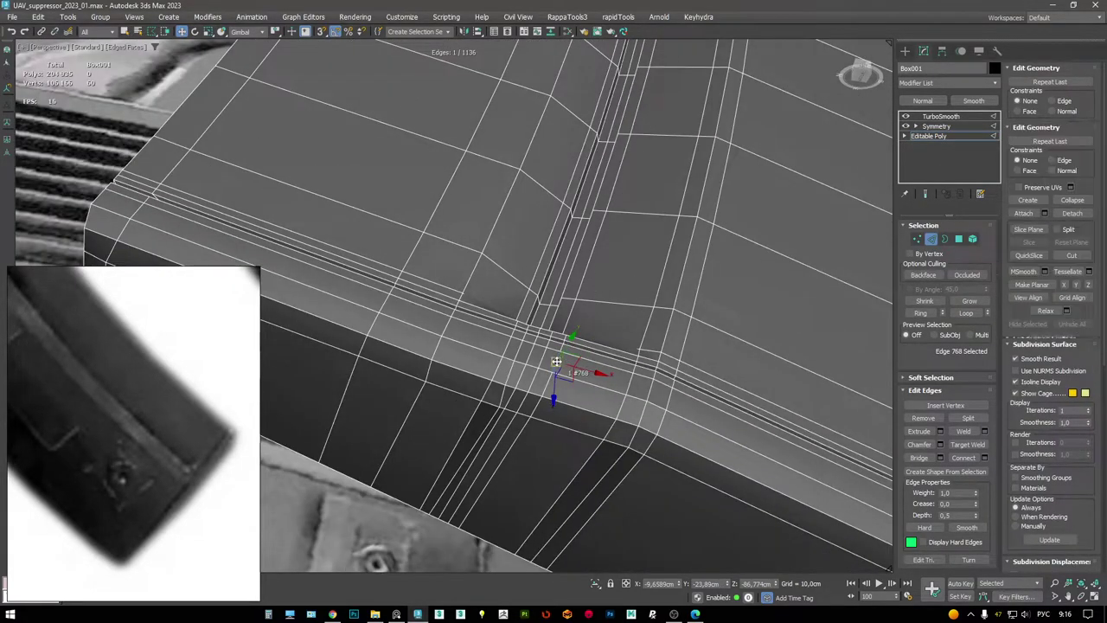
- Try welding the selected vertices, which merges nothing, and return to Edge mode
key("4")
key("1")
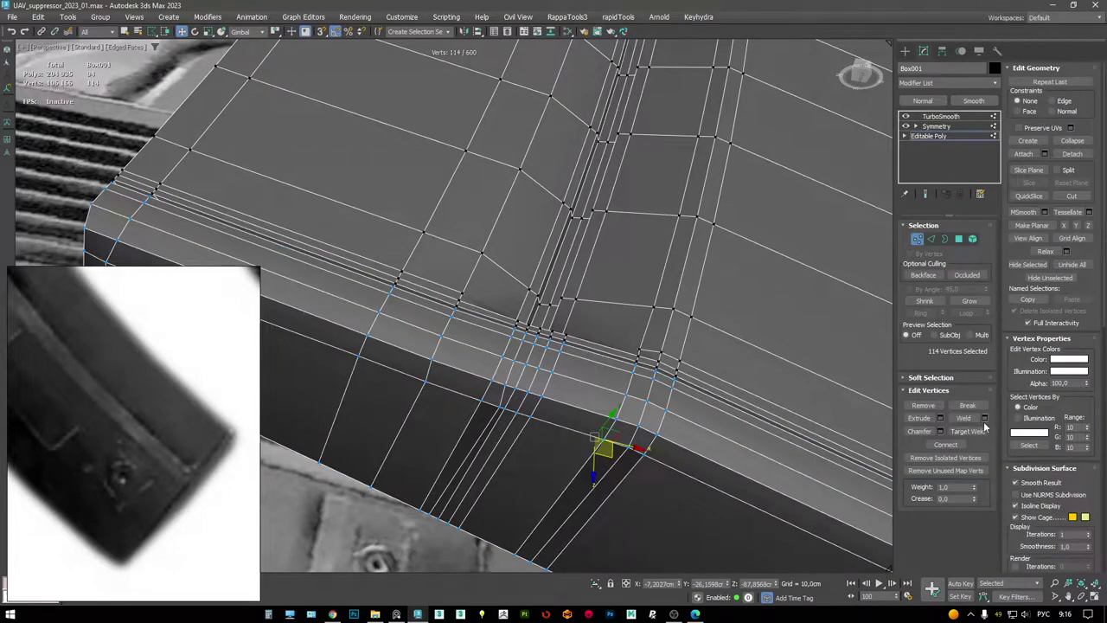
left_click(983, 418)
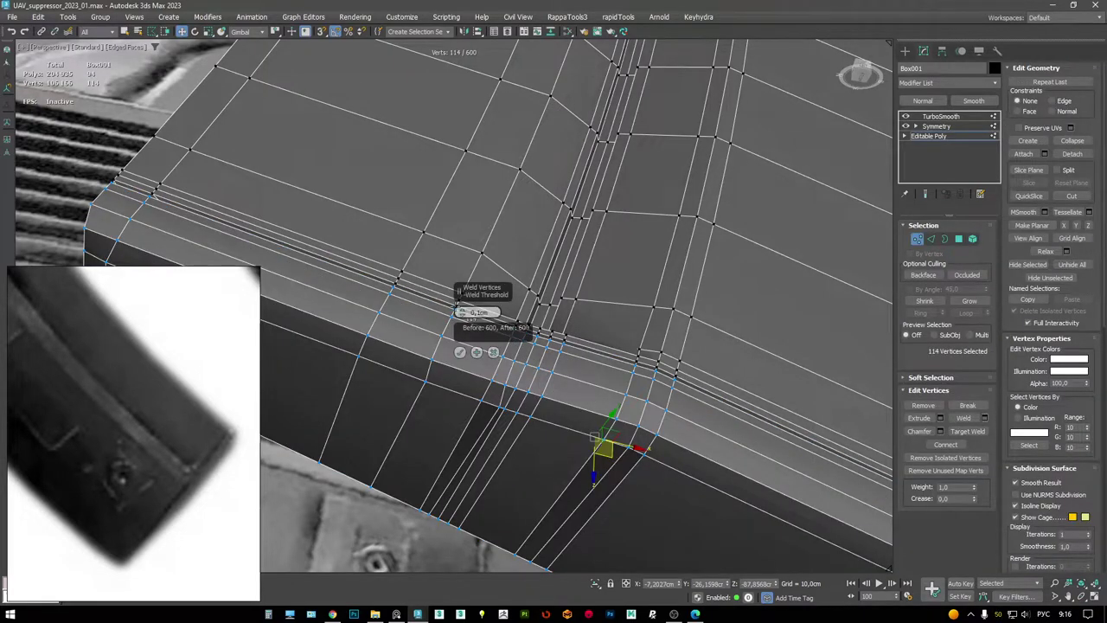
left_click(491, 350)
key("2")
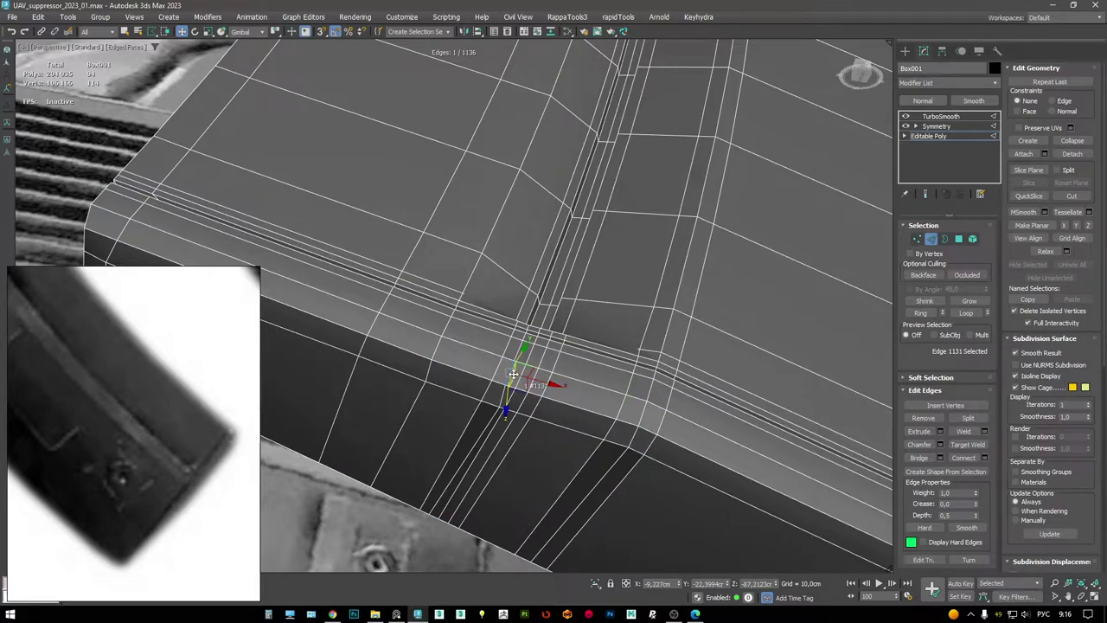
- Turn on see-through display and inspect the selected edge ring along the lower rim
key("F3")
key("F3")
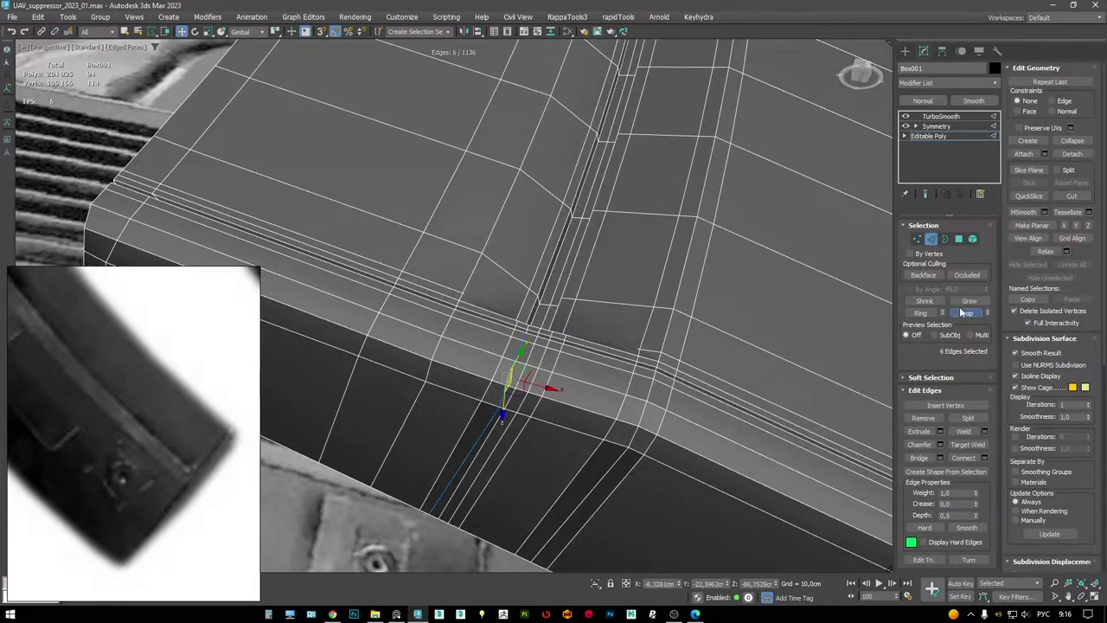
middle_click_drag(553, 390, 510, 384, "alt")
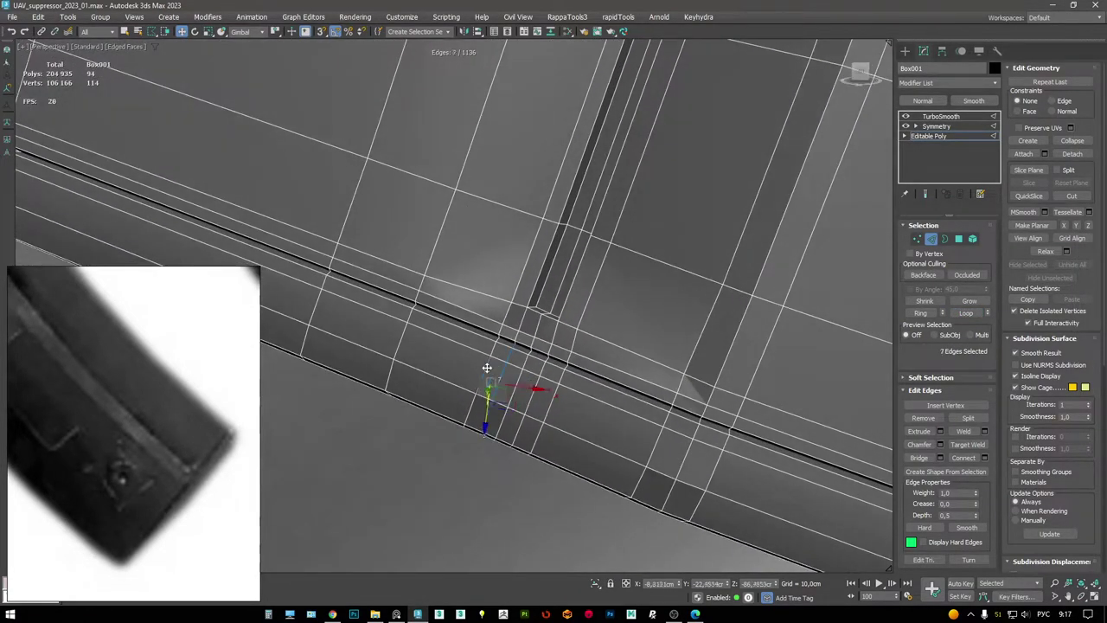
middle_click_drag(614, 358, 524, 391, "alt")
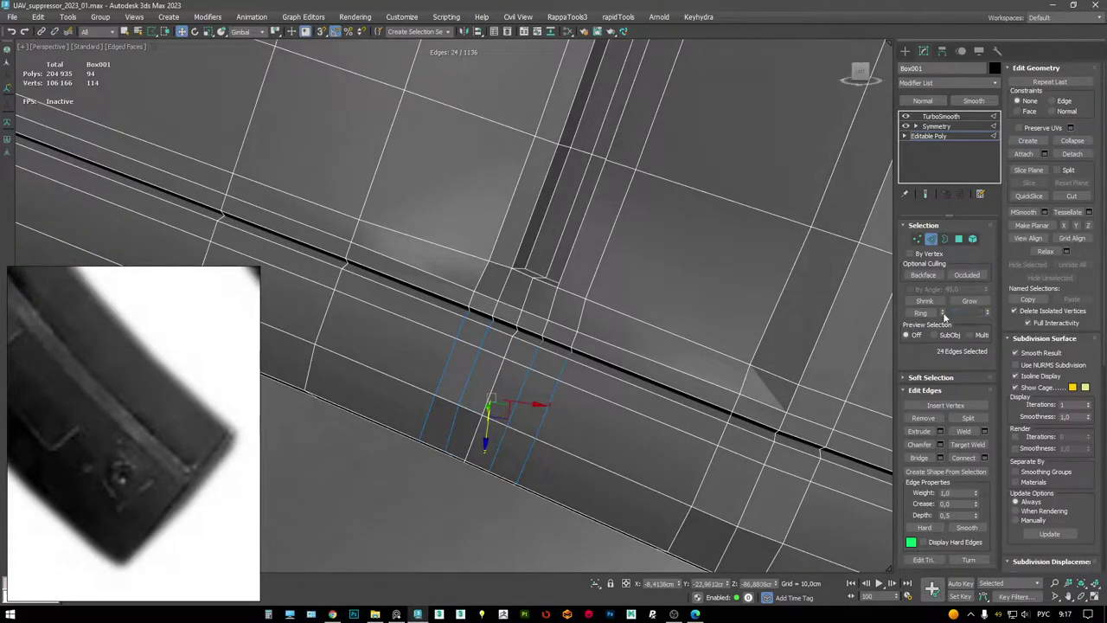
middle_click_drag(827, 331, 609, 252, "alt")
scroll(607, 252, "down", 5)
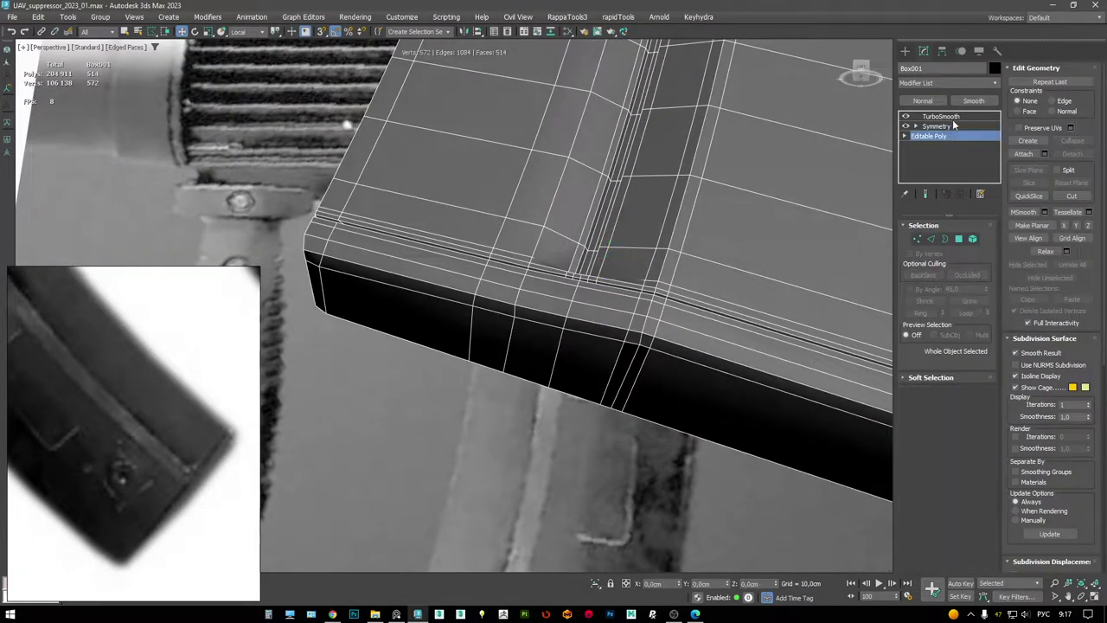
- Select Box002 and inspect an edge on its Editable Poly base mesh
left_click(940, 116)
scroll(598, 244, "down", 4)
middle_click_drag(599, 244, 759, 219, "alt")
left_click(759, 219)
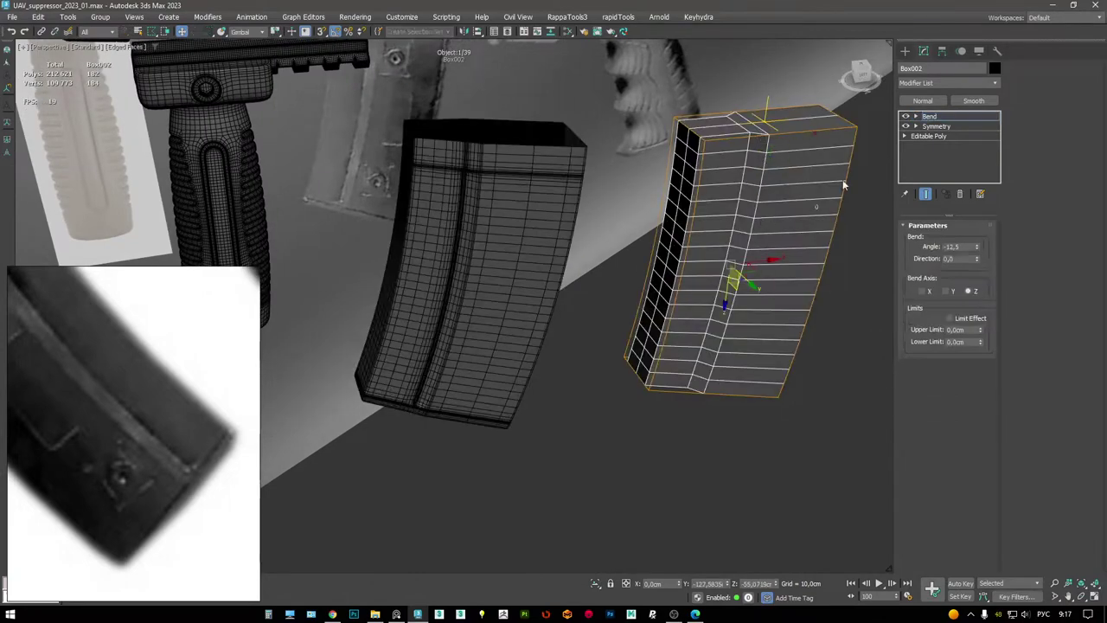
left_click(960, 132)
left_click(763, 179)
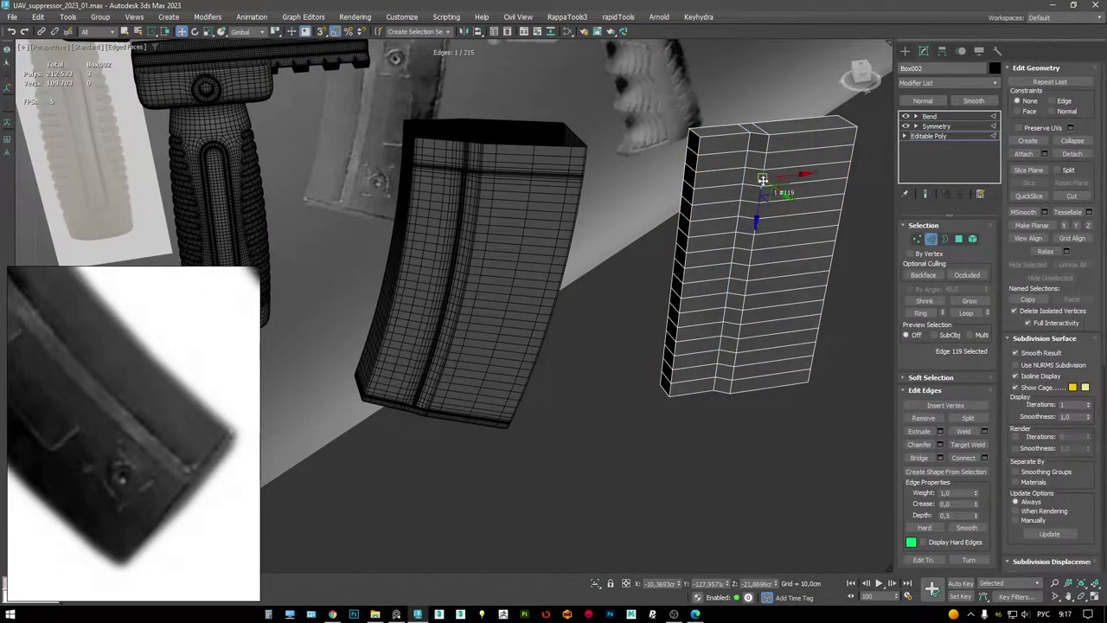
middle_click_drag(765, 201, 780, 162, "alt")
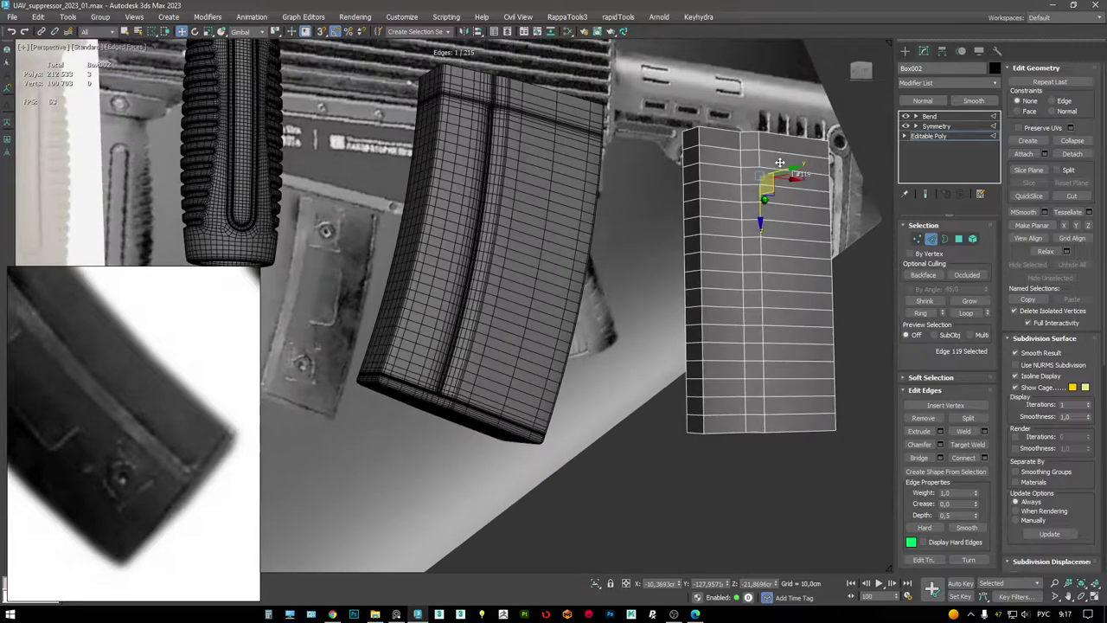
- Show Box002 curved again by its -12.5° Bend modifier
left_click(934, 116)
middle_click_drag(674, 173, 644, 197, "alt")
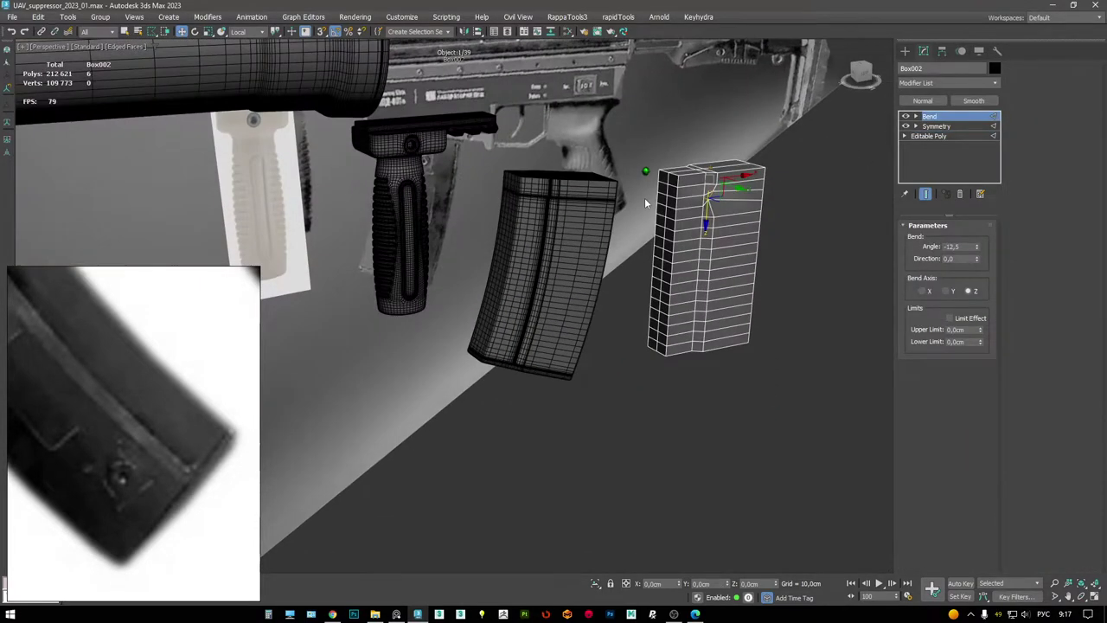
middle_click_drag(735, 167, 731, 180, "alt")
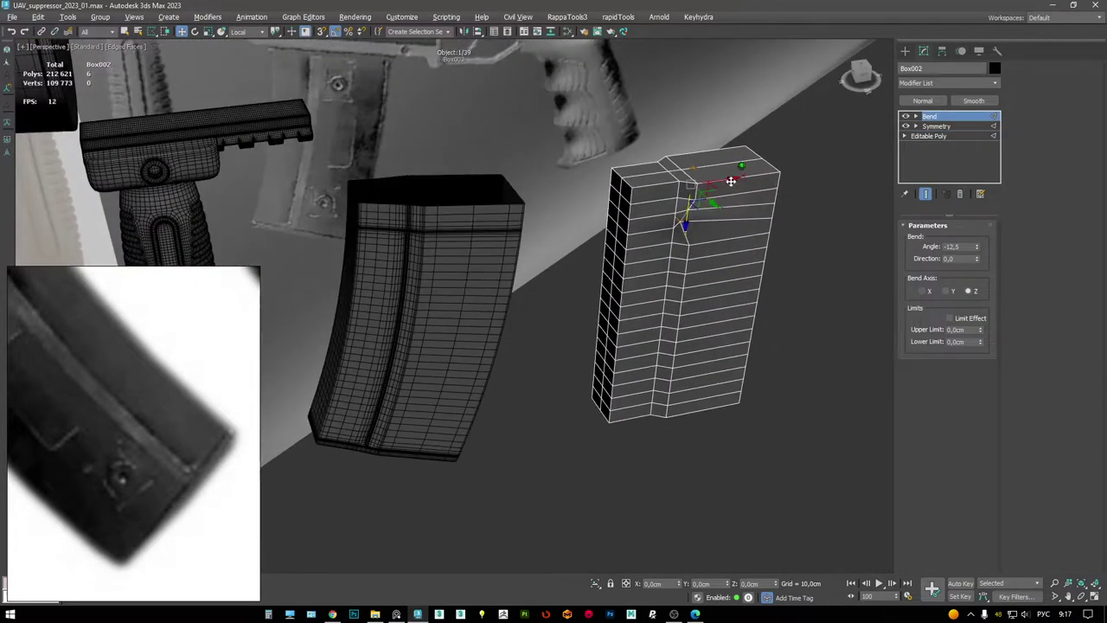
left_click(930, 116)
scroll(628, 304, "down", 5)
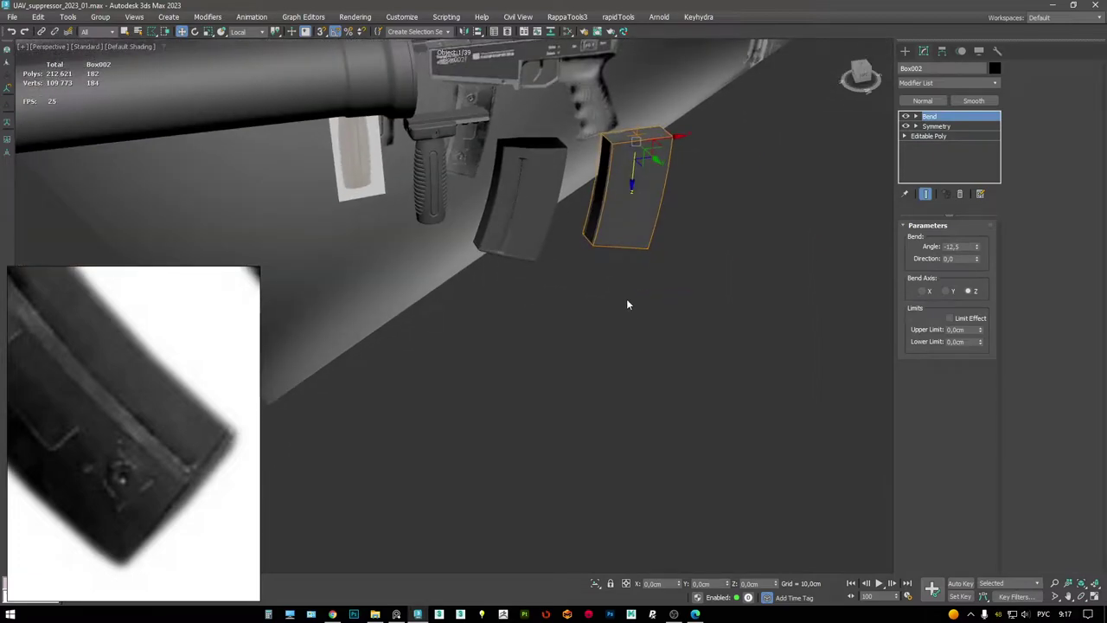
- Draw a new box below the magazines, show its edges and raise its segment count
right_click(628, 305)
left_click(674, 313)
left_click_drag(679, 351, 594, 507)
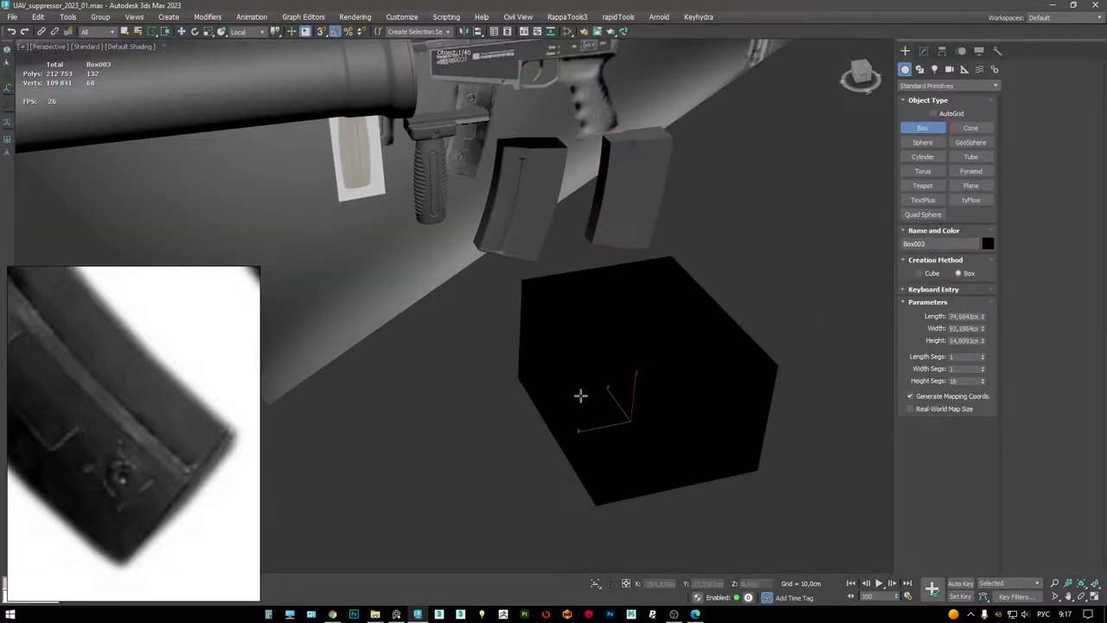
key("F4")
left_click_drag(984, 369, 983, 363)
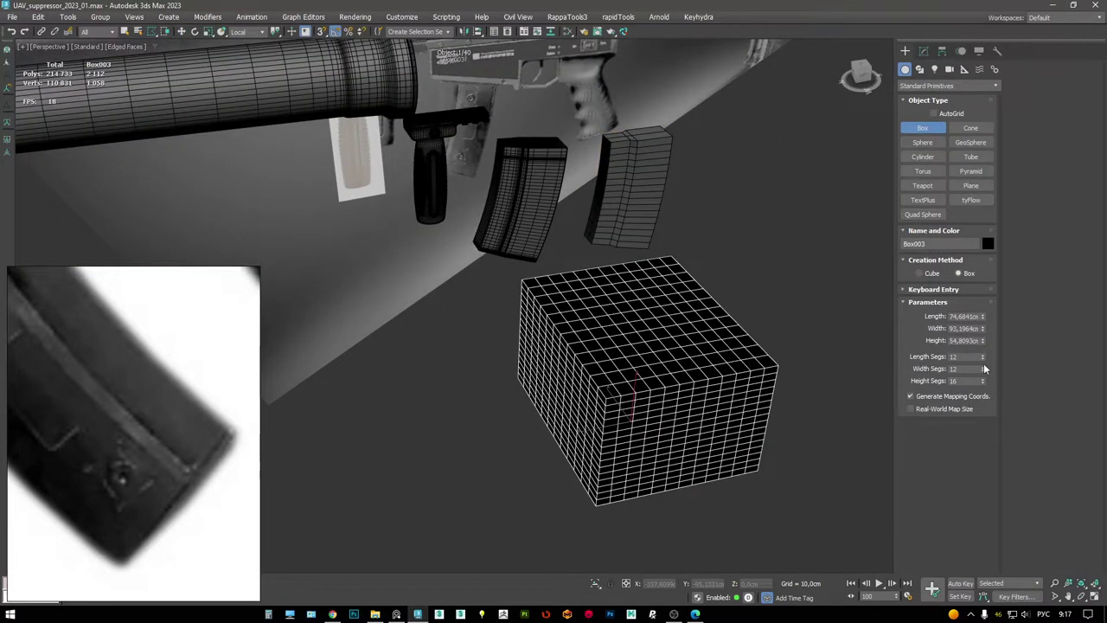
- Convert the test box to an Editable Poly and select an edge on its top
right_click(683, 346)
left_click(666, 343)
key("2")
middle_click_drag(665, 343, 680, 358, "alt")
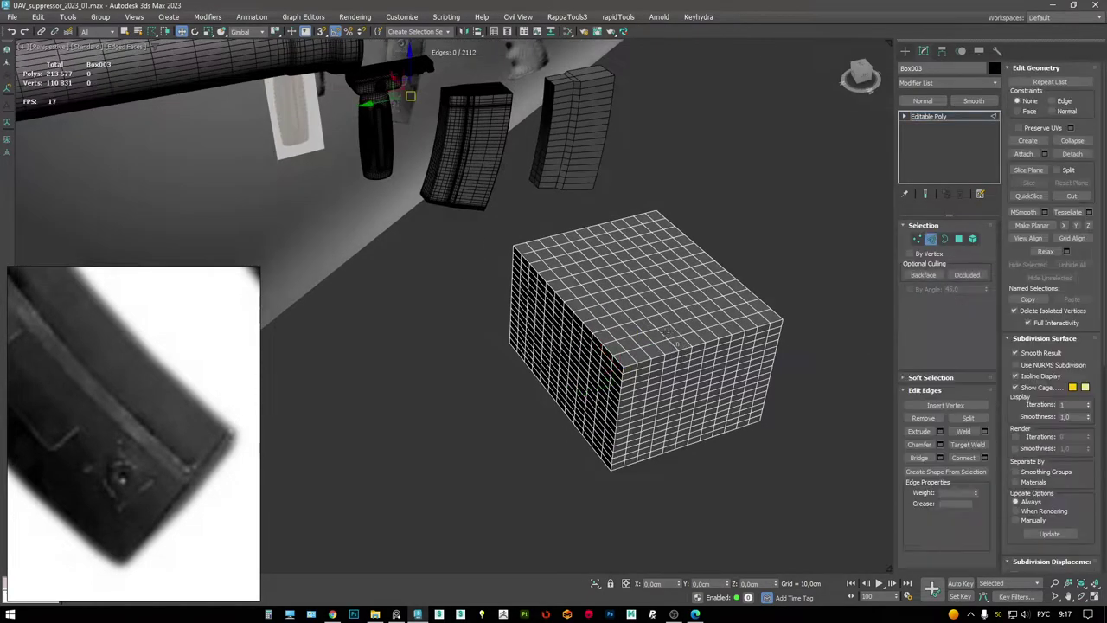
left_click(664, 332)
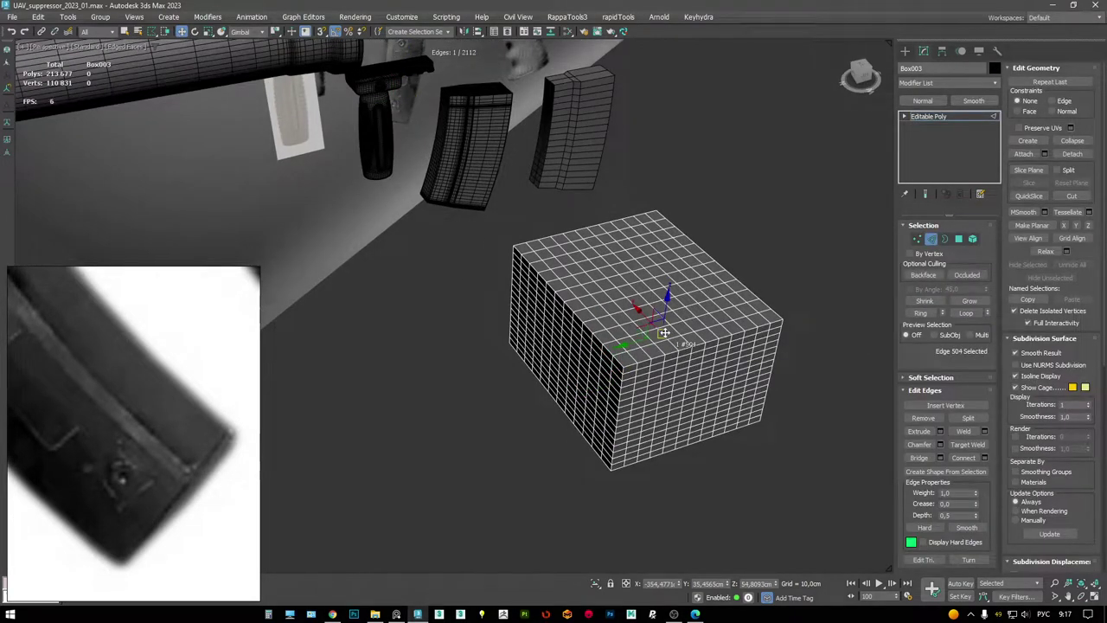
key("super+space")
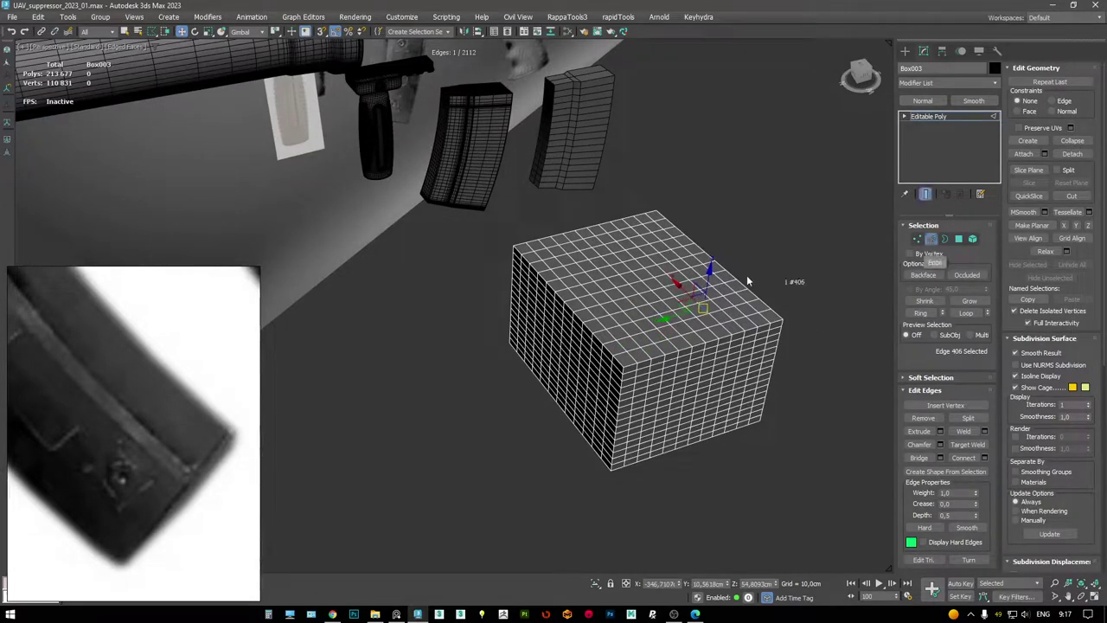
- Exit edge mode and frame the box together with the whole rifle
left_click(928, 118)
middle_click_drag(605, 346, 587, 350, "alt")
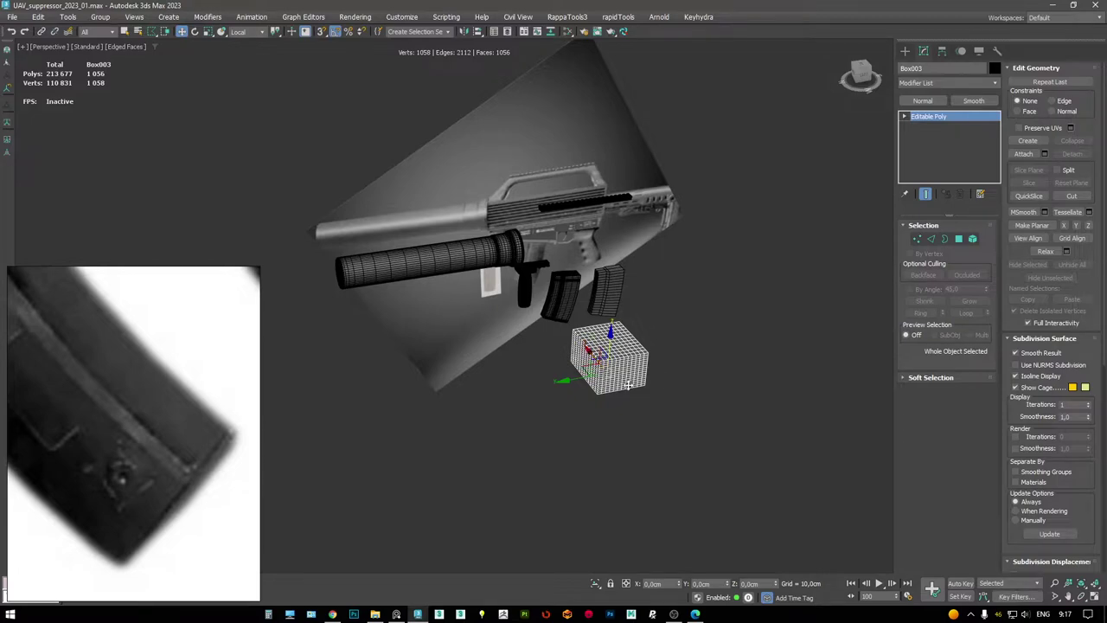
middle_click_drag(628, 385, 649, 387, "alt")
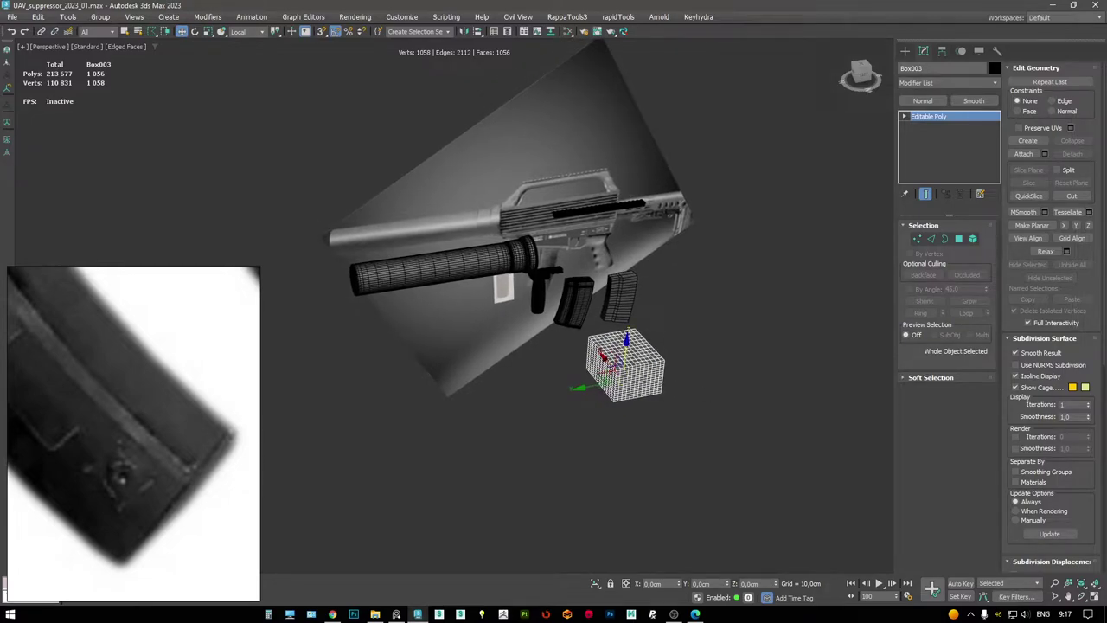
middle_click_drag(613, 235, 658, 249)
middle_click_drag(522, 252, 489, 254)
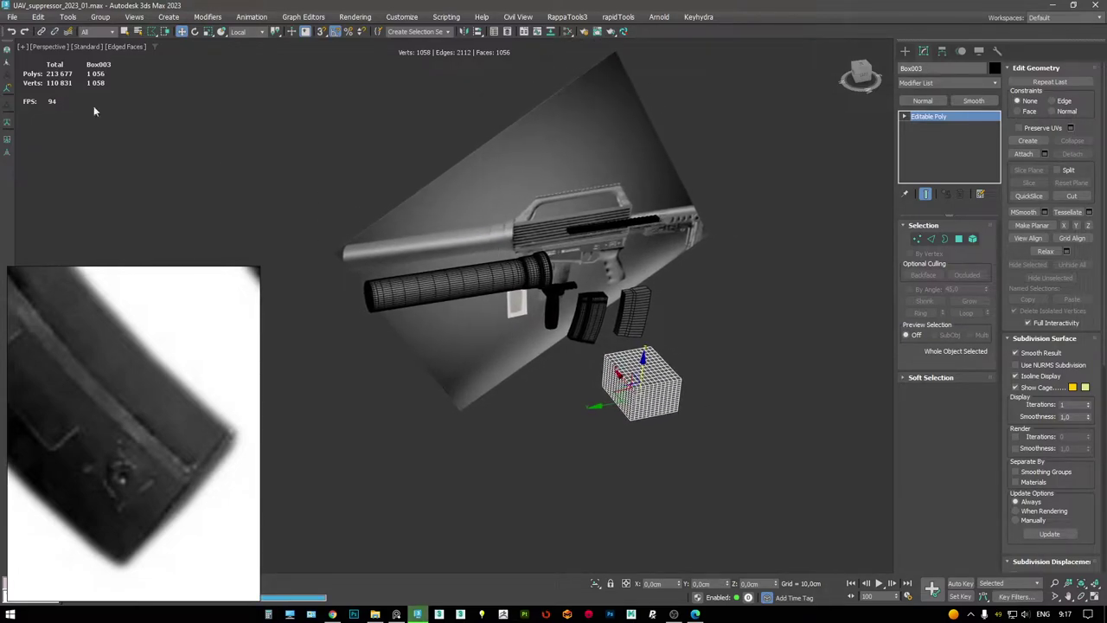
- Reopen the most recent scene file from the recent files list
left_click(11, 18)
mouse_move(104, 75)
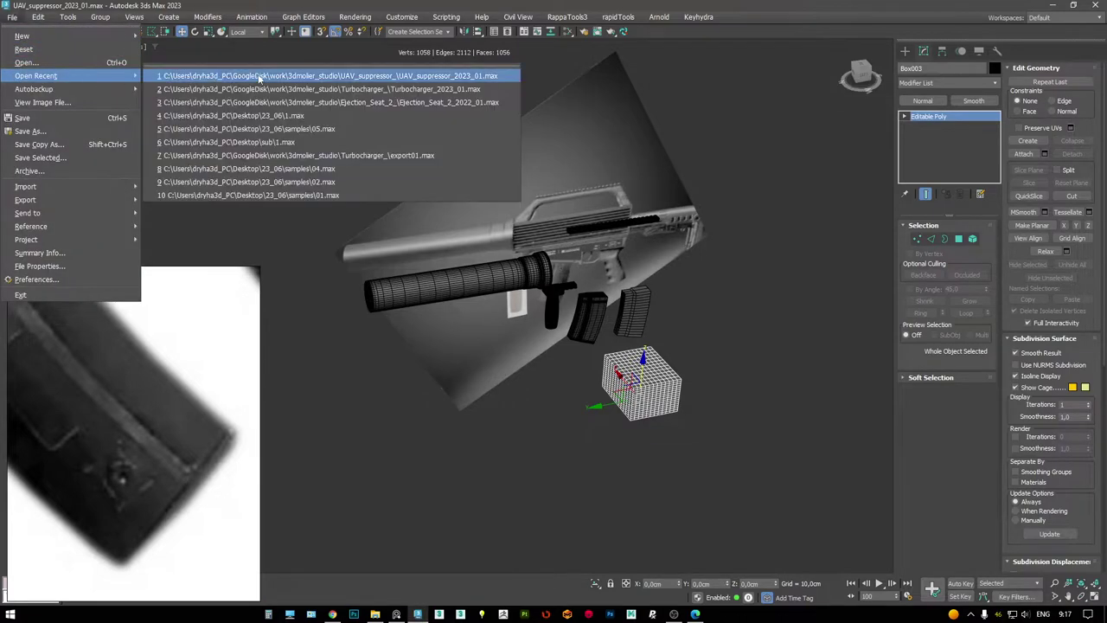
left_click(342, 77)
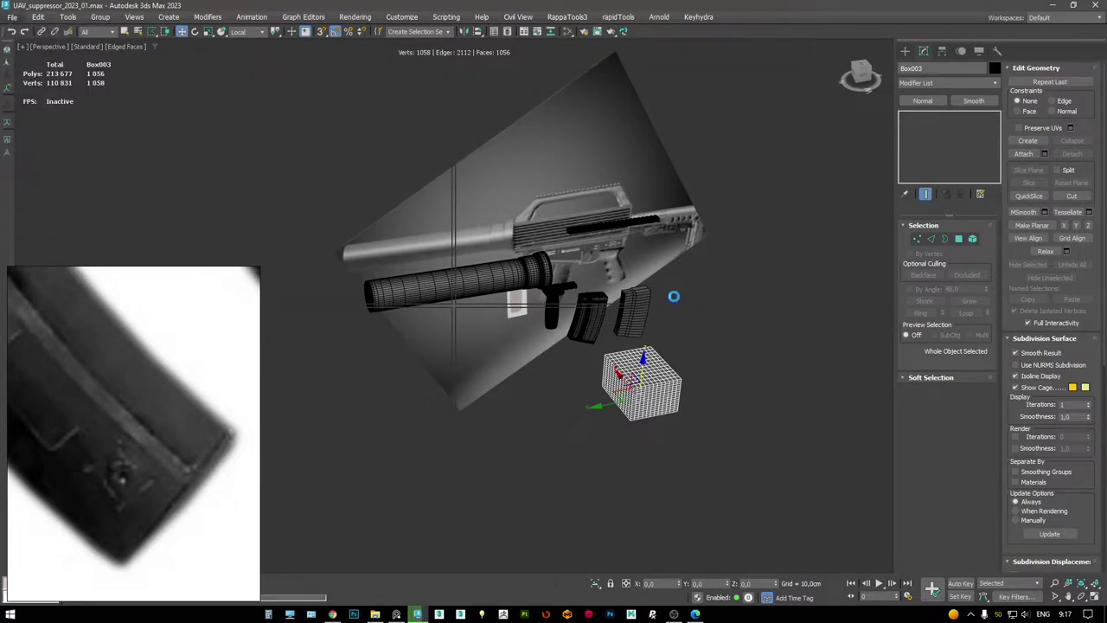
scroll(654, 381, "up", 8)
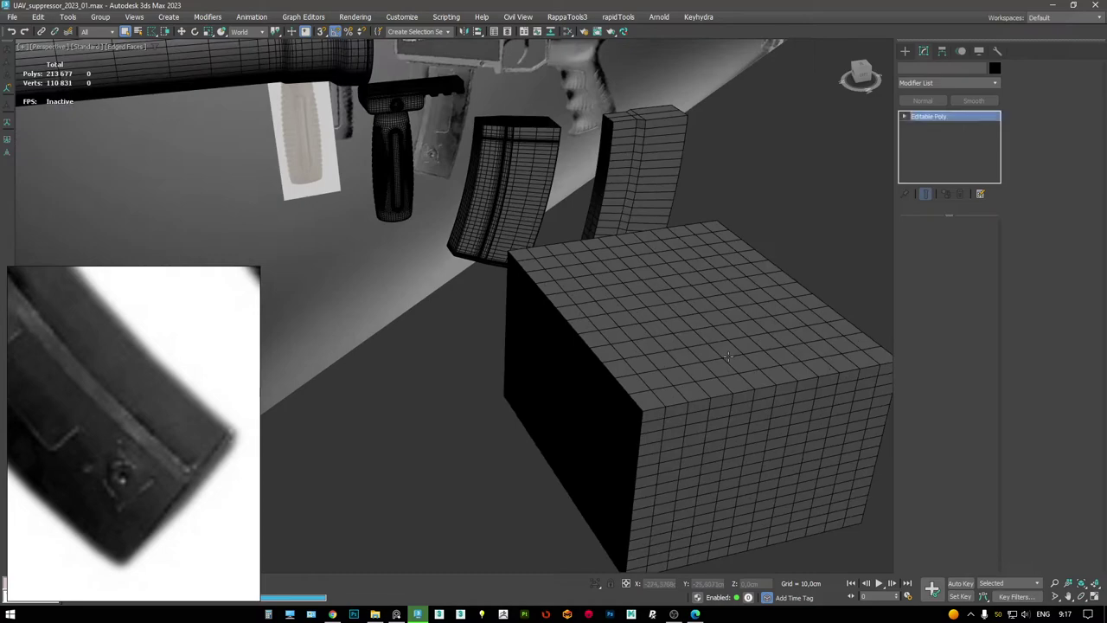
- Delete the test box from the scene
key("2")
left_click(930, 115)
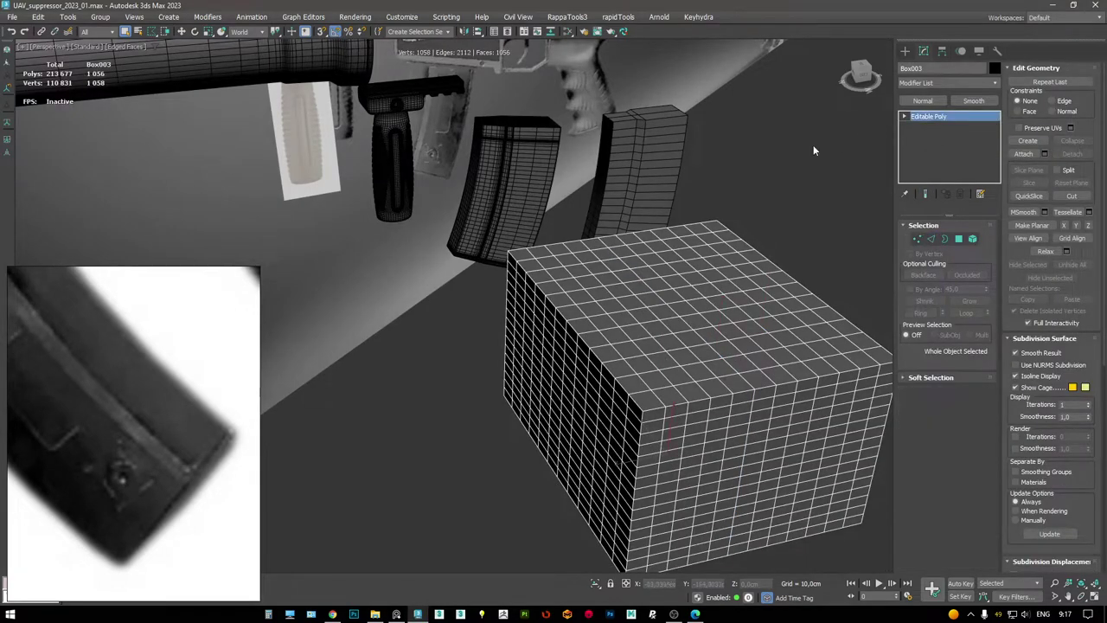
key("Delete")
scroll(561, 240, "up", 5)
- Select the magazine, Box001, and add an edge loop across it near the notch
left_click(559, 242)
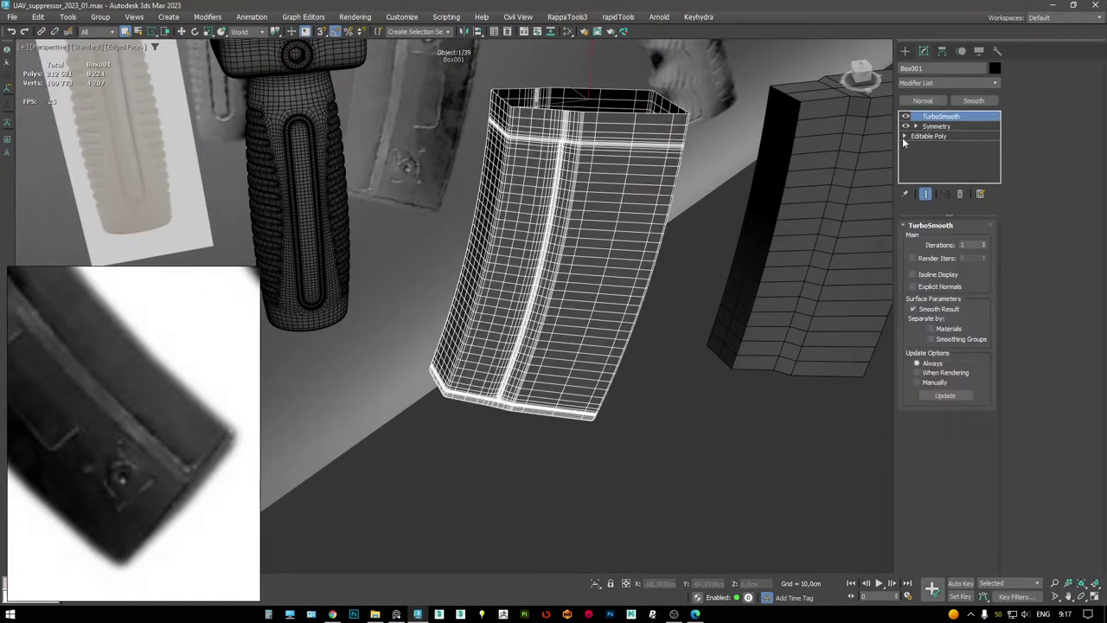
scroll(591, 317, "up", 10)
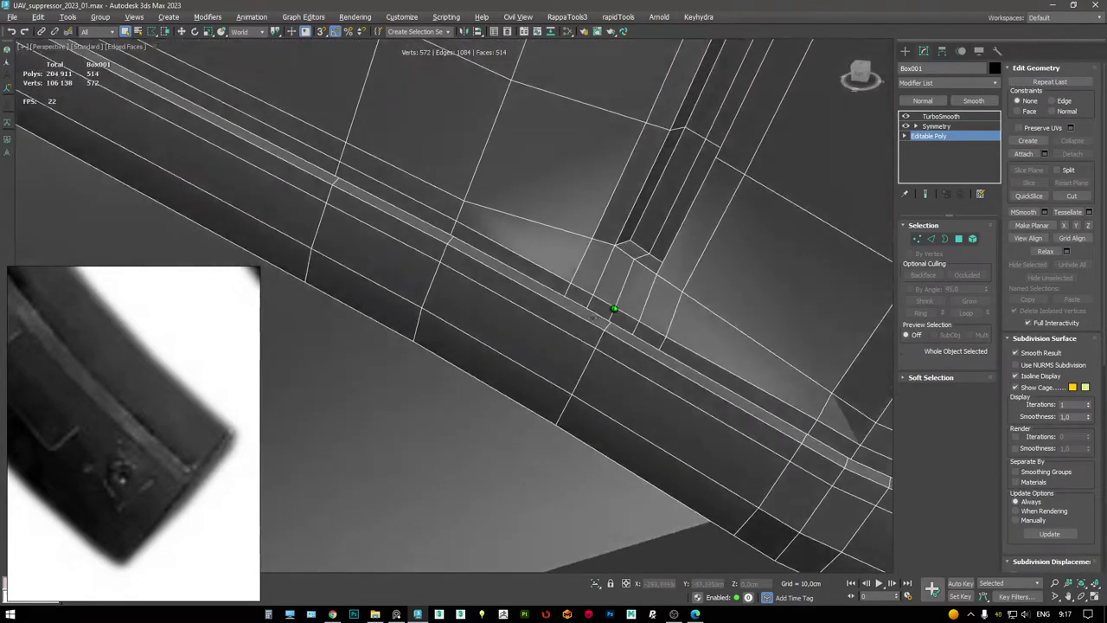
mouse_move(593, 318)
middle_mouse_down("alt")
mouse_move(636, 272)
mouse_move(563, 316)
middle_mouse_up("alt")
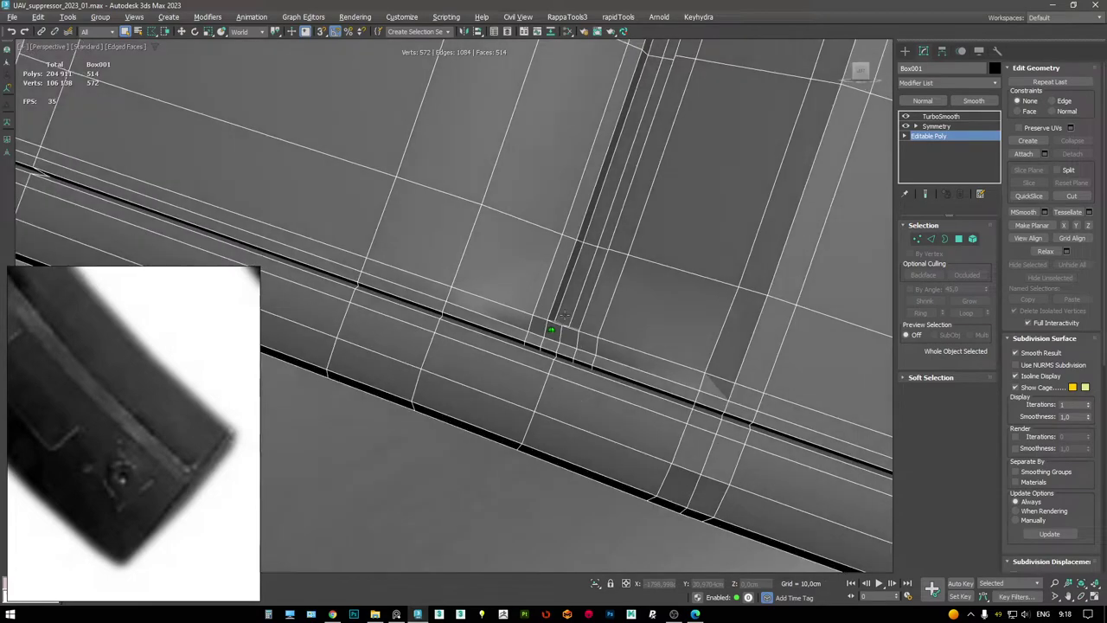
key("w")
scroll(648, 297, "down", 8)
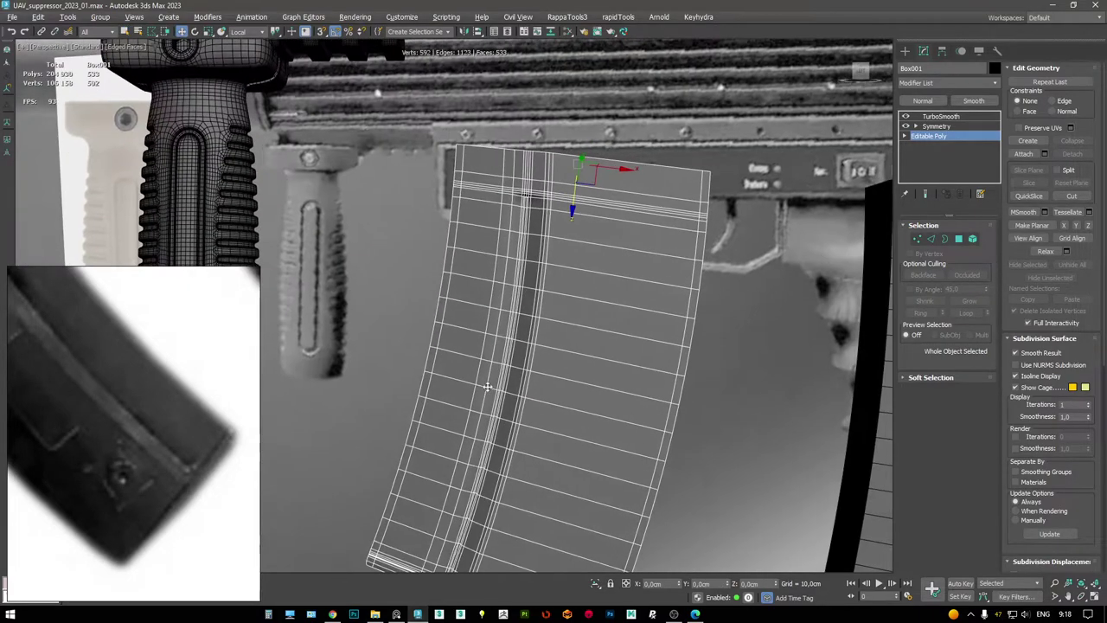
scroll(554, 259, "up", 8)
mouse_move(522, 220)
middle_mouse_down("alt")
mouse_move(508, 305)
mouse_move(487, 304)
mouse_move(546, 217)
mouse_move(522, 203)
mouse_move(516, 242)
mouse_move(593, 214)
mouse_move(588, 265)
mouse_move(620, 237)
mouse_move(643, 236)
middle_mouse_up("alt")
- Preview the smoothed magazine, then return to the base mesh close to the notch
key("Page_Up")
key("Page_Up")
key("F4")
left_click(943, 136)
middle_click_drag(554, 207, 589, 250, "alt")
scroll(590, 255, "up", 5)
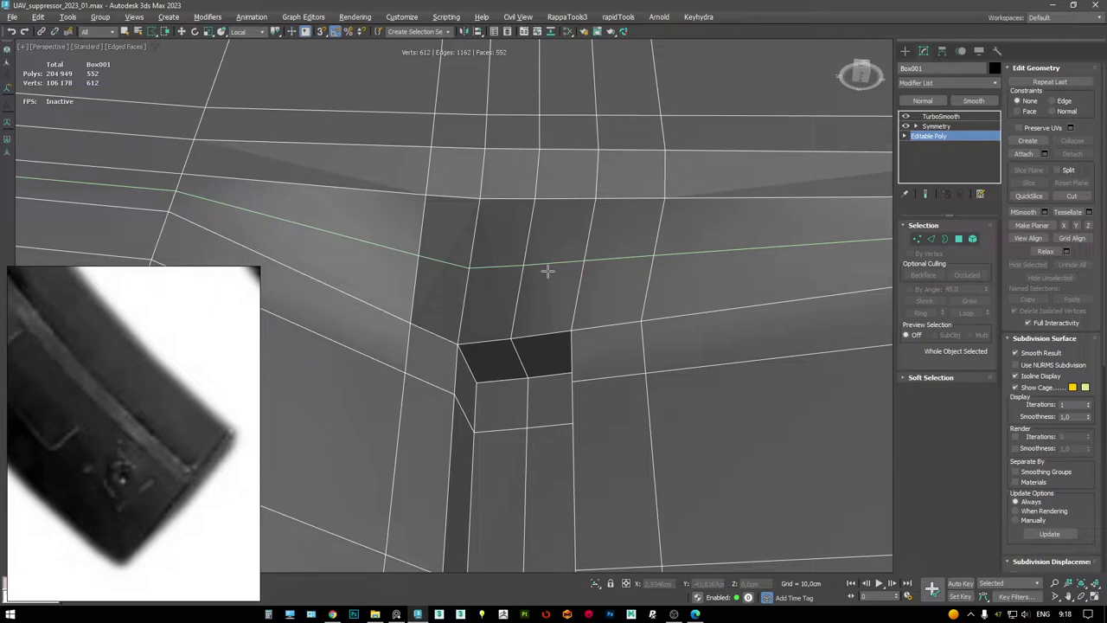
- Select ten edges near the notch and remove them
key("w")
middle_click_drag(547, 271, 338, 204)
key("2")
left_click(217, 191)
middle_click_drag(217, 198, 639, 245, "alt")
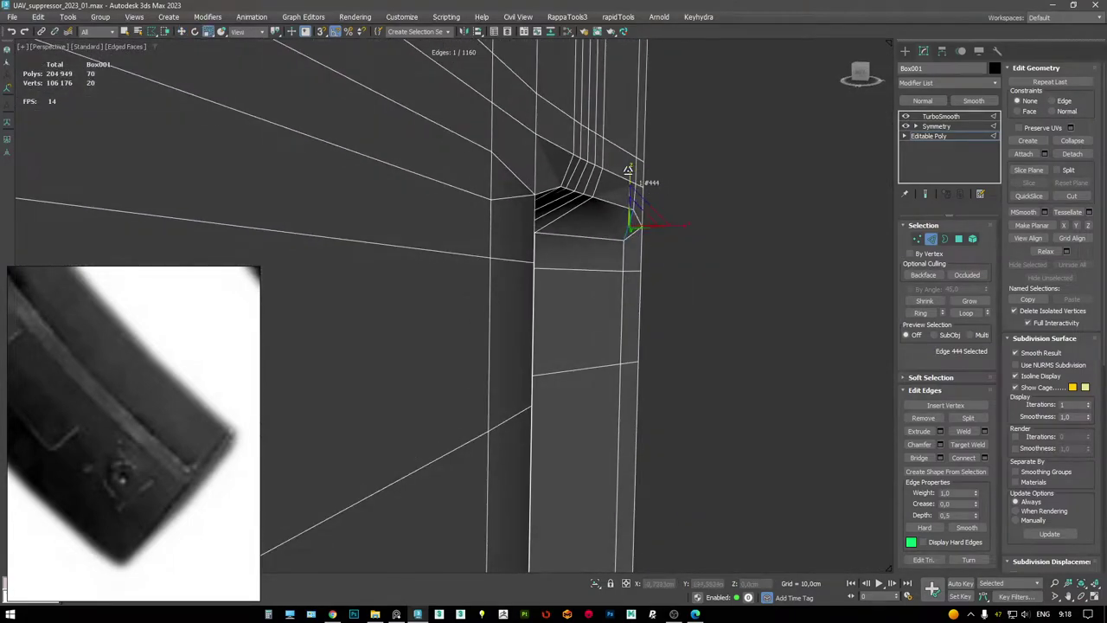
middle_click_drag(628, 170, 578, 209, "alt")
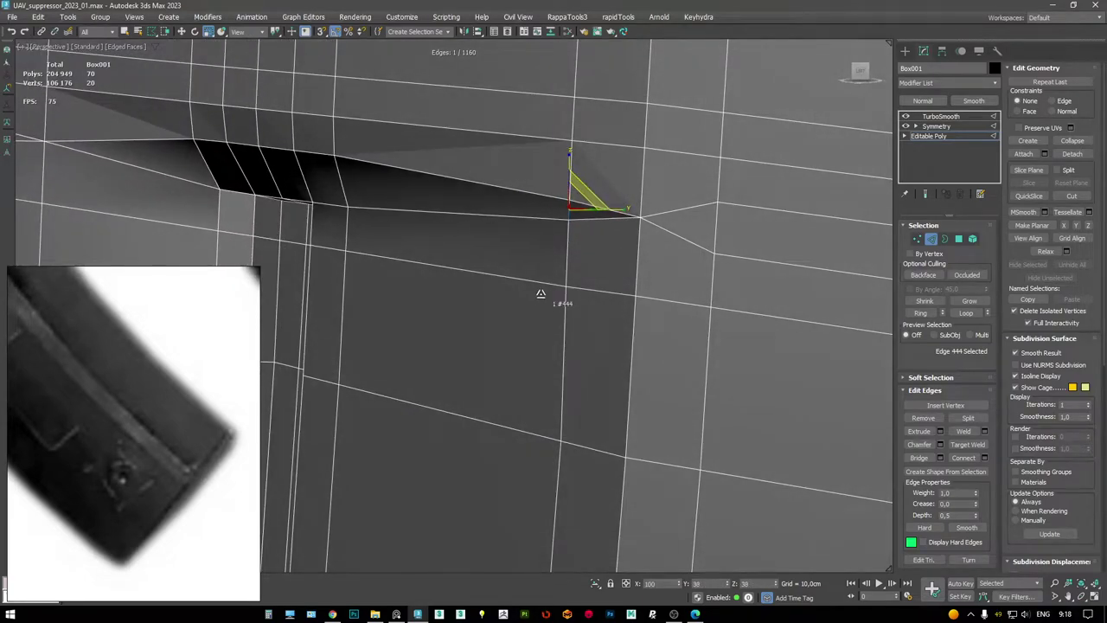
middle_click_drag(469, 235, 755, 234, "alt")
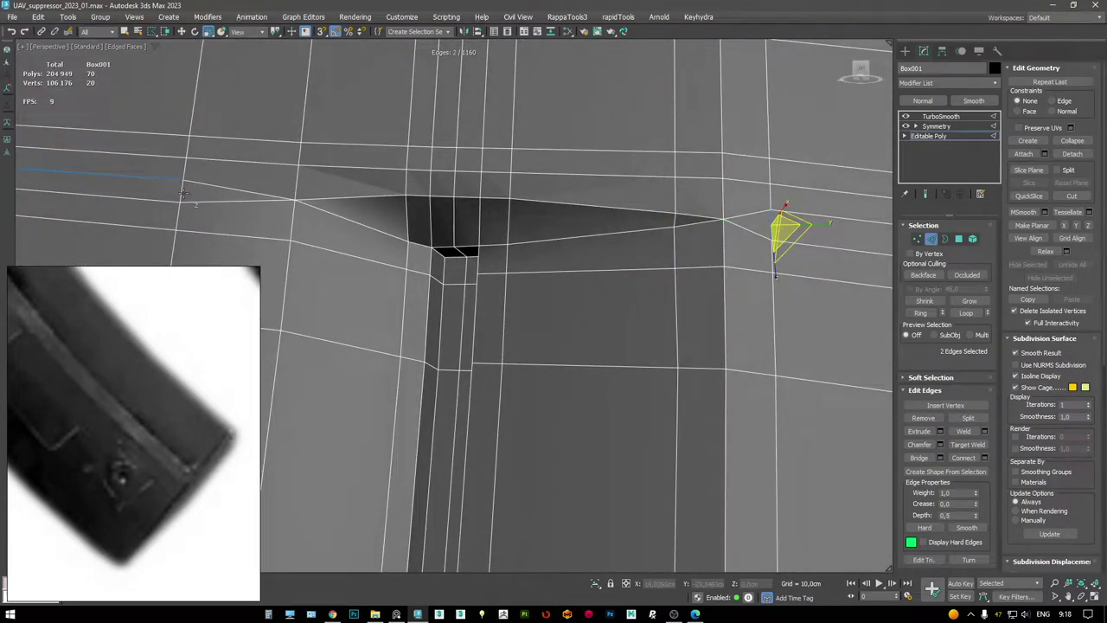
key("BackSpace")
middle_click_drag(312, 200, 491, 221, "alt")
- Insert a new edge loop across the notch faces, adjust a vertex, and check the TurboSmooth result
left_click(519, 221)
key("w")
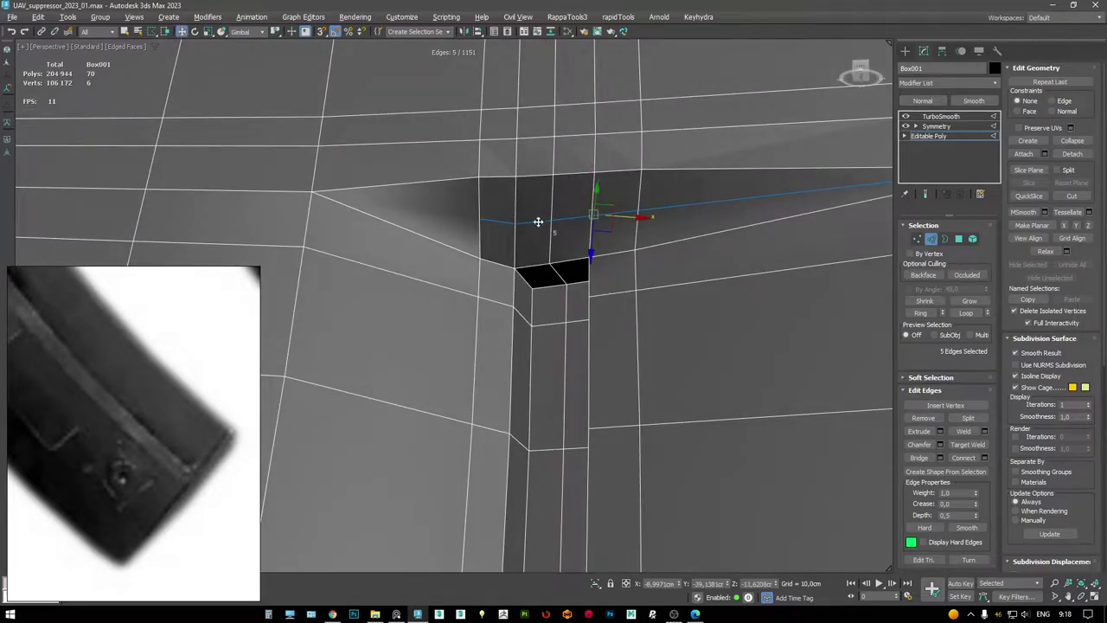
key("1")
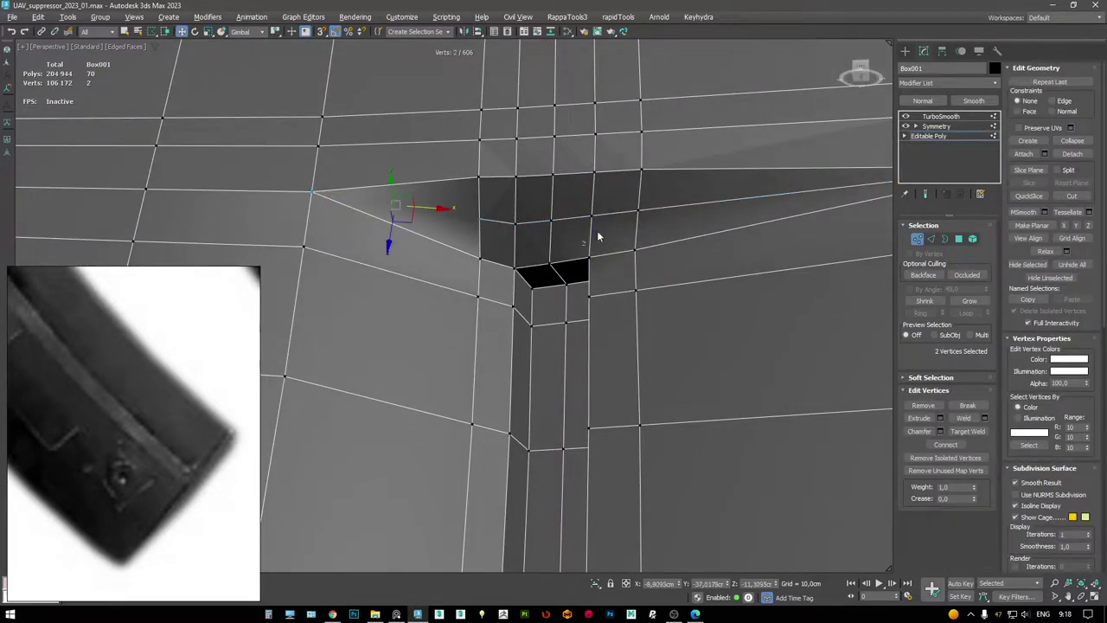
middle_click_drag(597, 235, 748, 229, "alt")
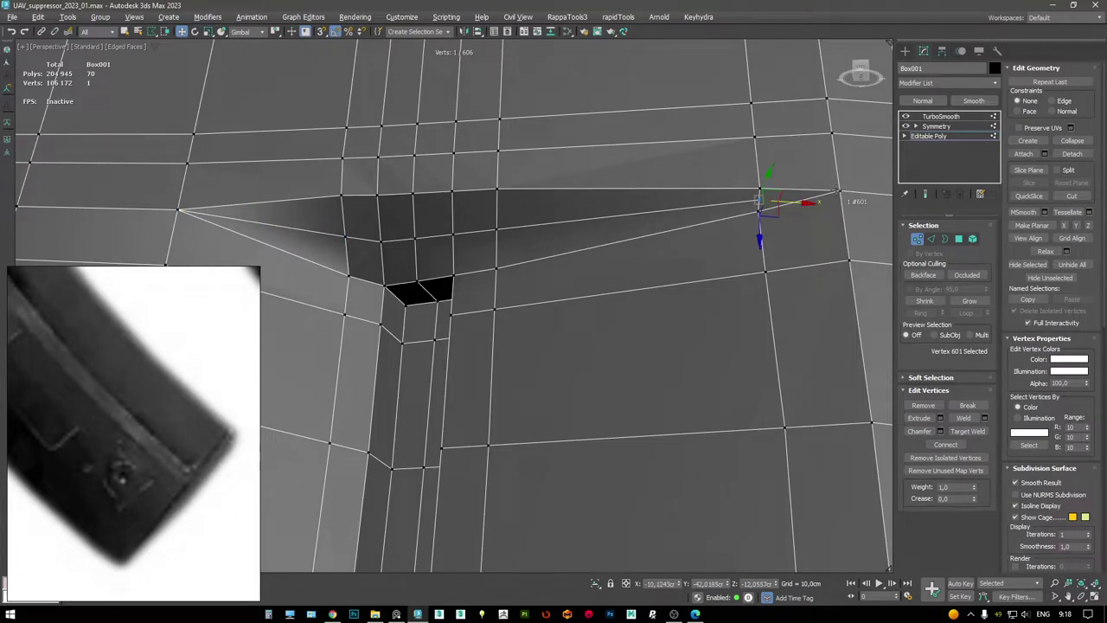
middle_click_drag(836, 194, 590, 224, "alt")
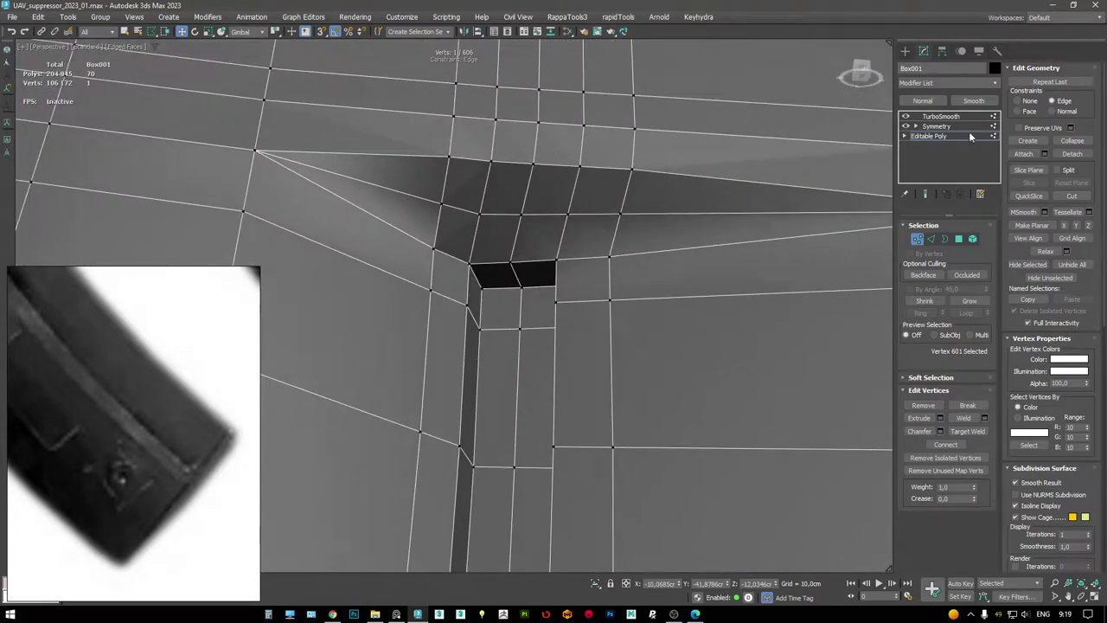
left_click(941, 115)
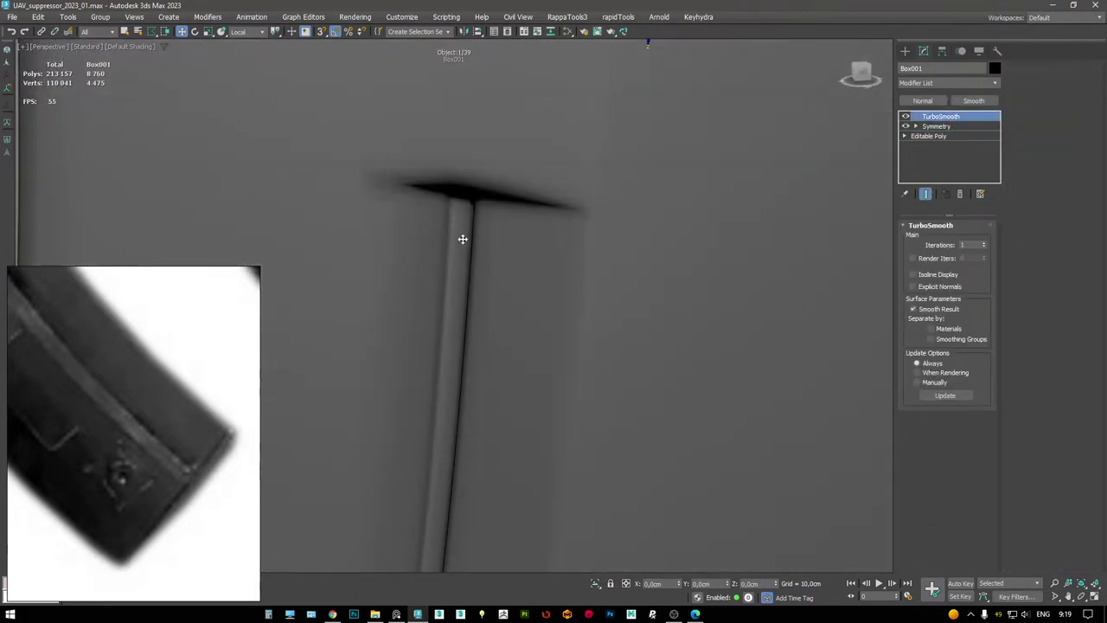
key("F4")
mouse_move(463, 238)
middle_mouse_down("alt")
mouse_move(427, 202)
mouse_move(520, 211)
mouse_move(497, 216)
mouse_move(482, 208)
mouse_move(492, 200)
mouse_move(568, 198)
mouse_move(576, 230)
mouse_move(470, 217)
mouse_move(500, 175)
mouse_move(481, 236)
middle_mouse_up("alt")
left_click(918, 136)
scroll(496, 205, "up", 3)
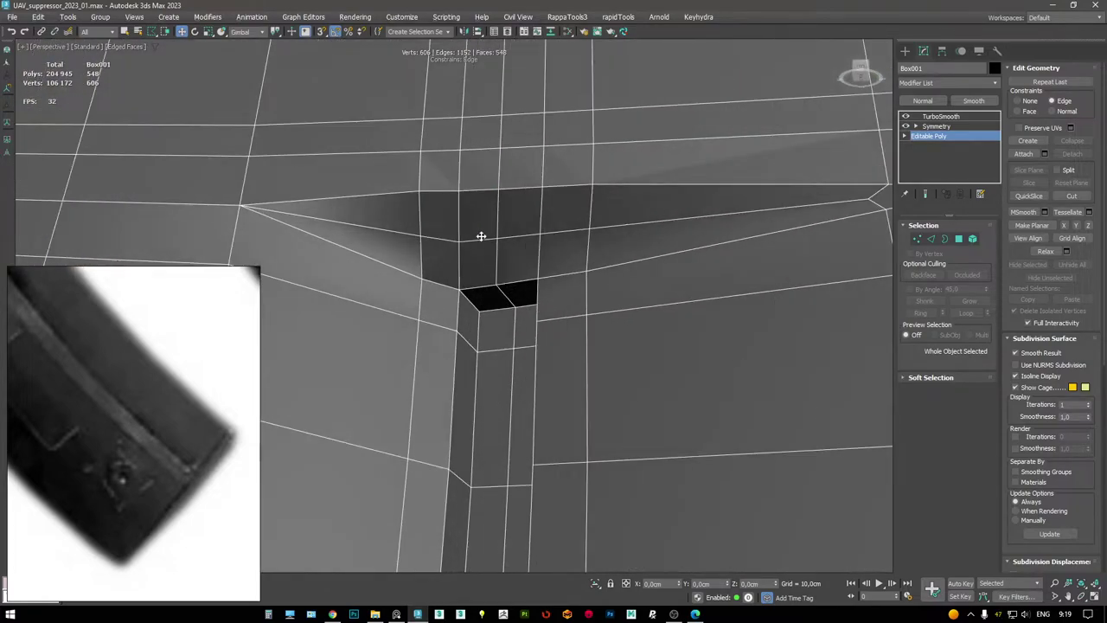
- Remove ten more edges at the notch and preview the smoothed magazine
key("2")
left_click(481, 236)
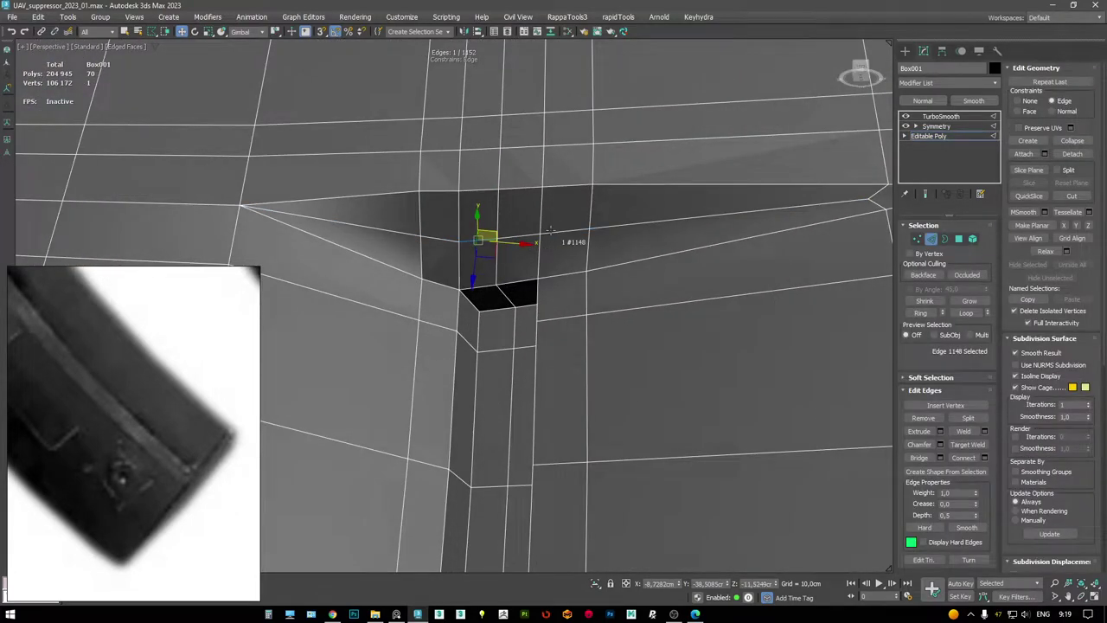
middle_click_drag(518, 264, 519, 289, "alt")
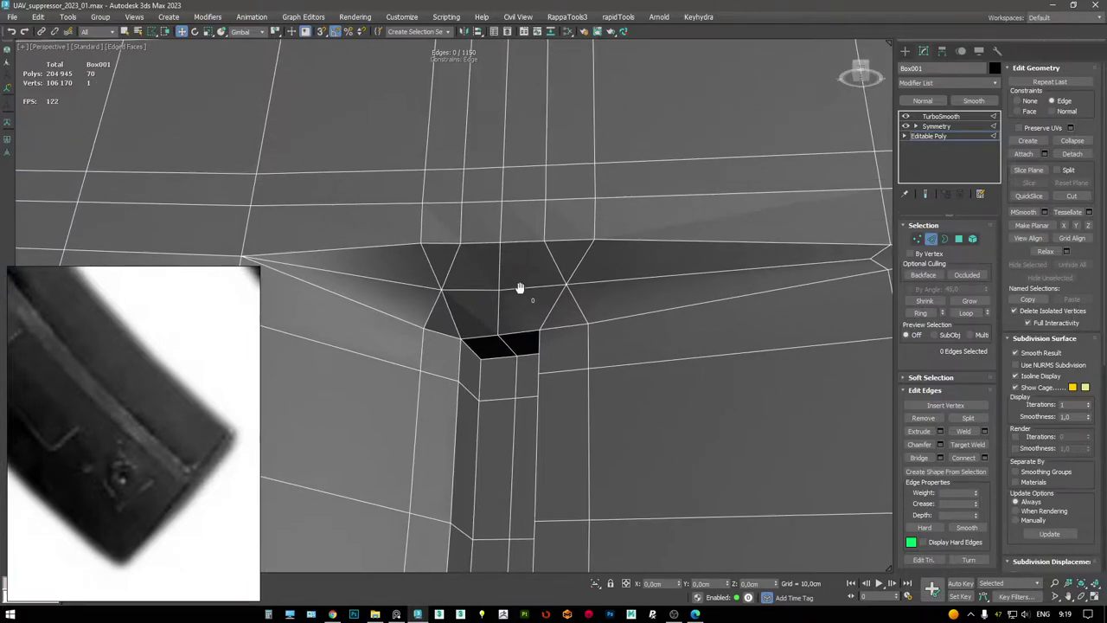
left_click(558, 238)
key("ctrl+BackSpace")
scroll(482, 248, "down", 3)
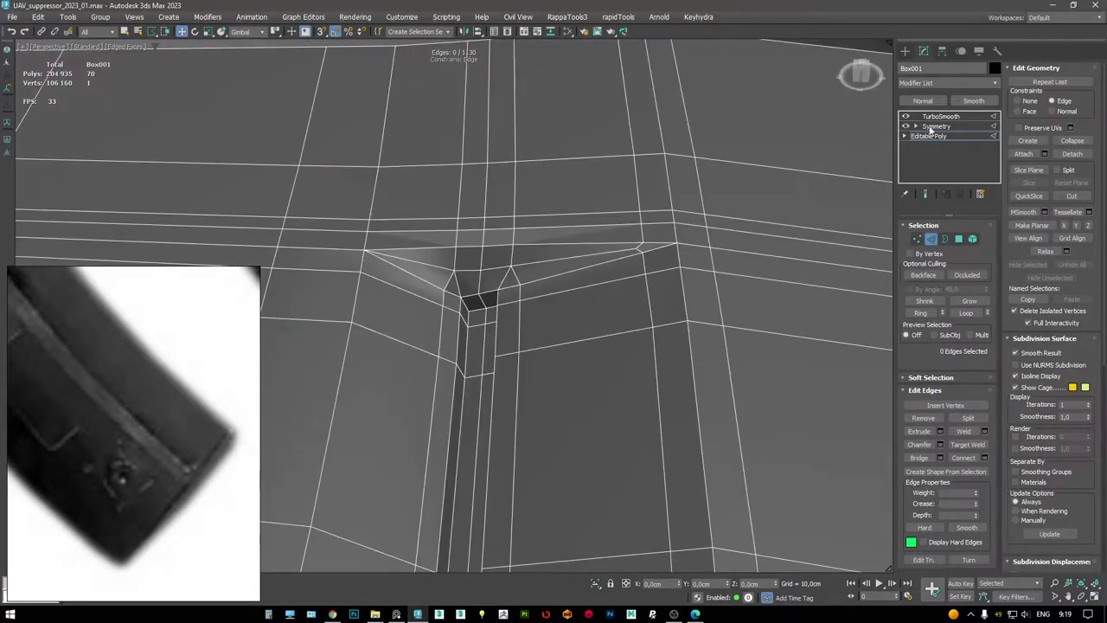
left_click(940, 116)
key("F4")
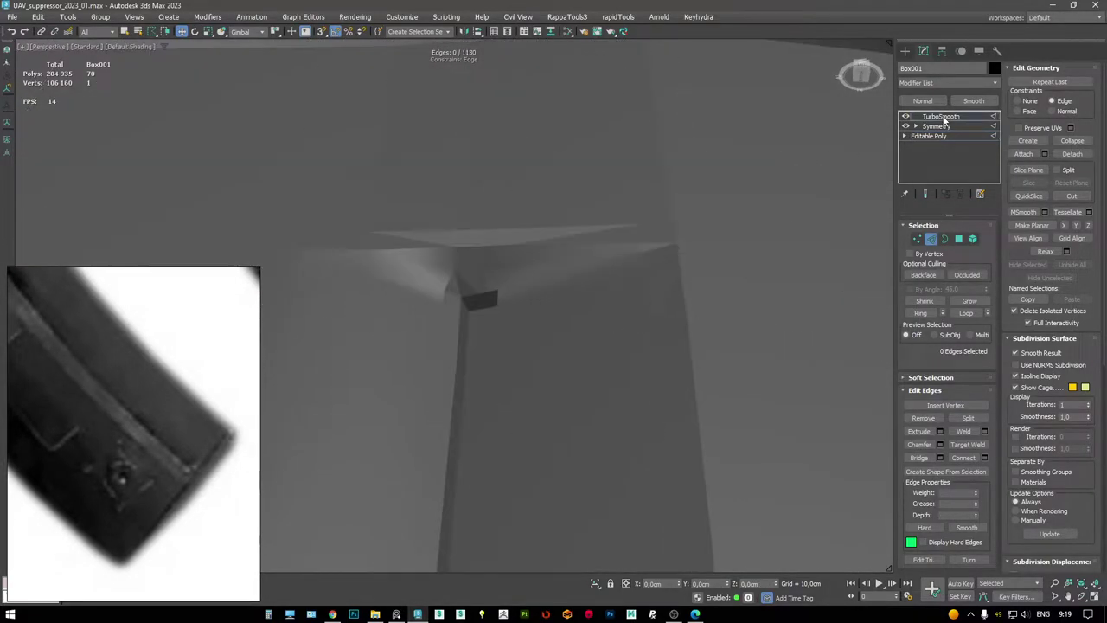
scroll(450, 226, "down", 6)
- Show the wireframe, check the Symmetry modifier, and return to edge mode near the notch
scroll(447, 251, "down", 2)
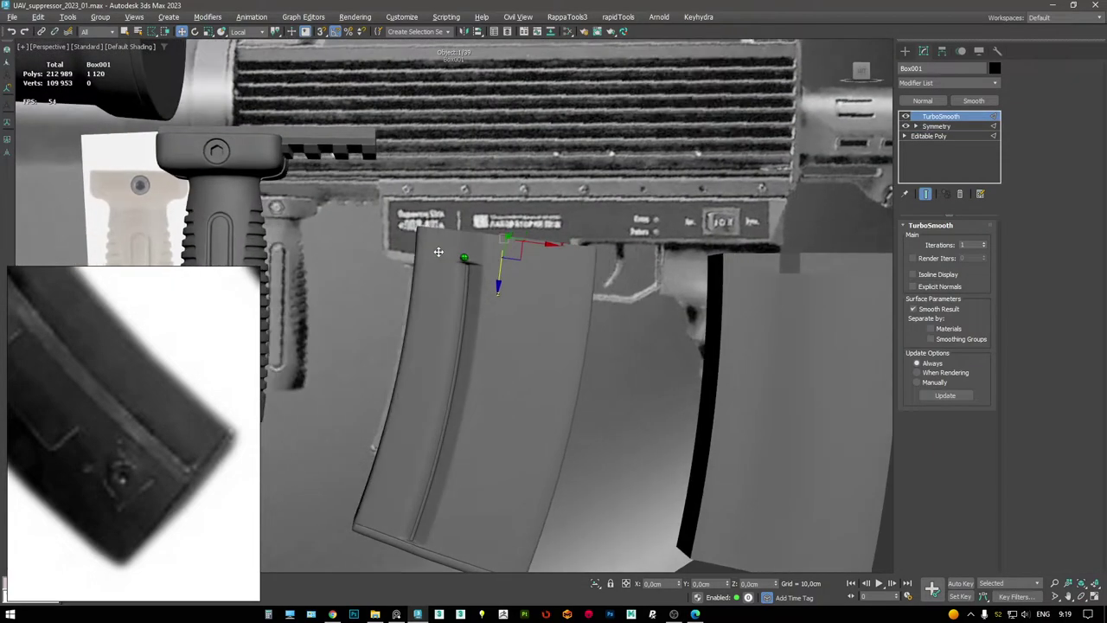
key("F4")
scroll(442, 249, "up", 6)
middle_click_drag(441, 247, 519, 194, "alt")
left_click(965, 129)
key("2")
middle_click_drag(668, 282, 584, 234, "alt")
scroll(610, 295, "up", 8)
scroll(569, 271, "down", 3)
scroll(570, 275, "up", 4)
scroll(596, 271, "down", 3)
scroll(575, 238, "up", 3)
- Remove two edges and then the stray edges near the plate top
key("w")
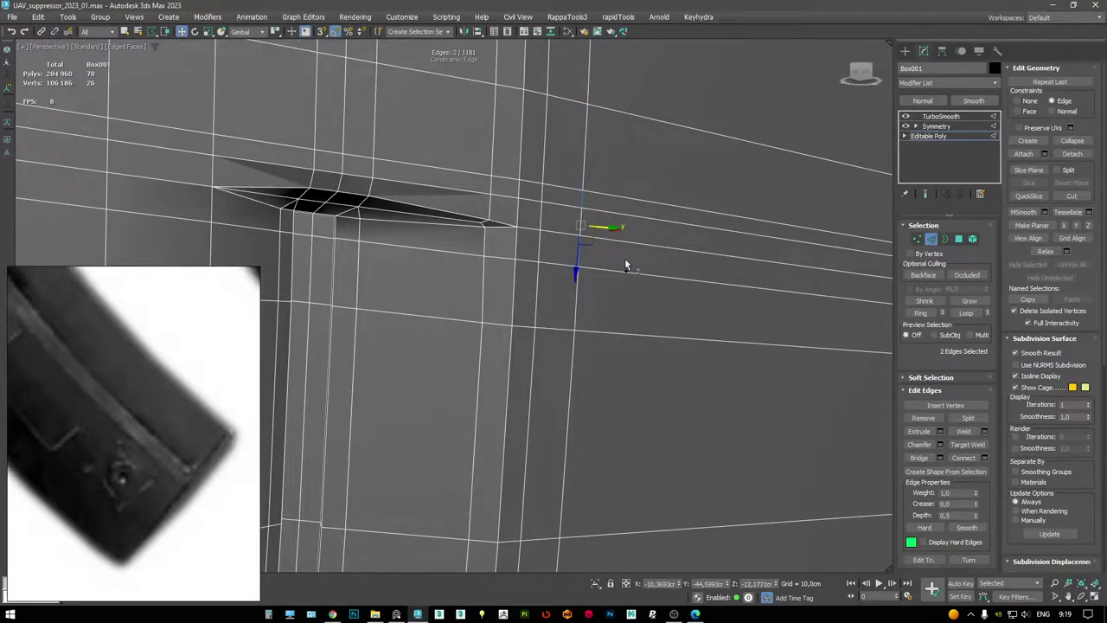
key("ctrl+BackSpace")
middle_click_drag(593, 215, 525, 223, "alt")
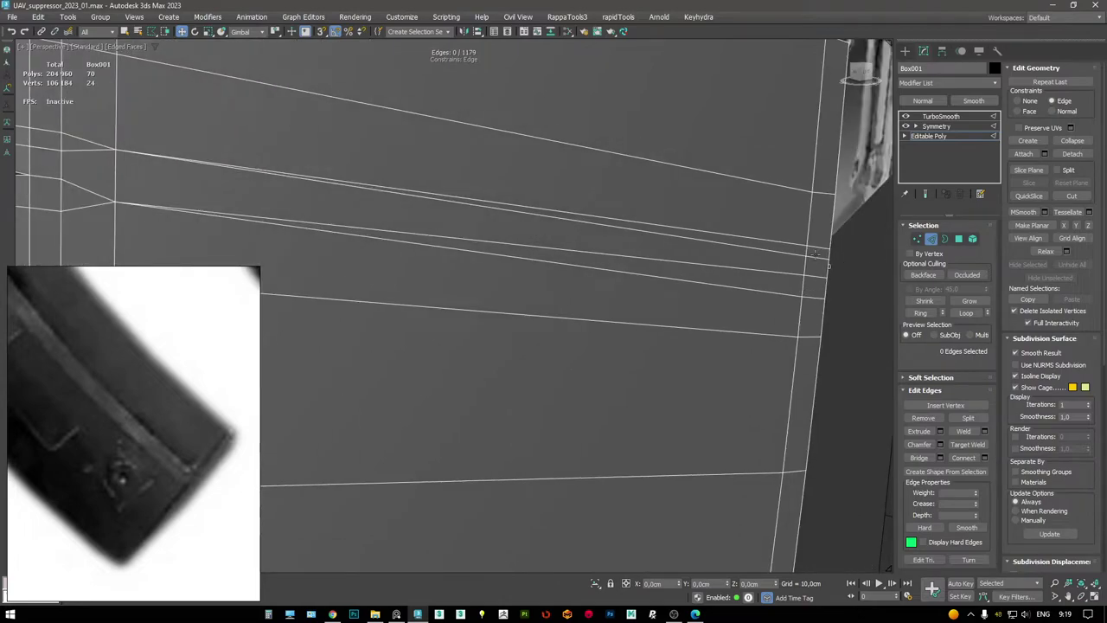
key("ctrl+BackSpace")
scroll(795, 306, "down", 5)
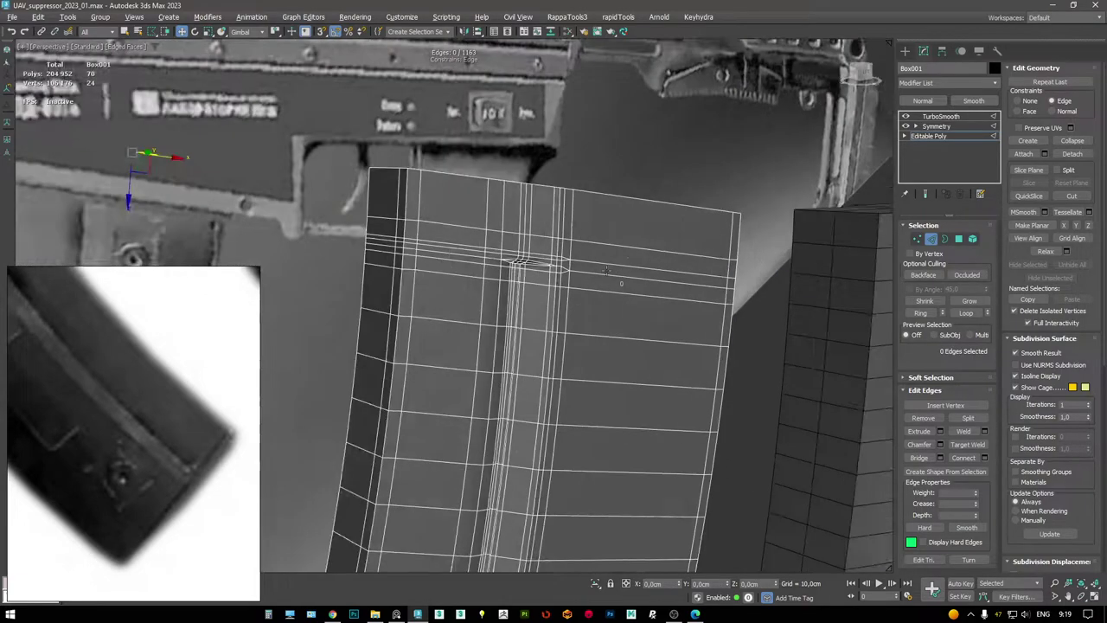
- Remove two and then eight more edges at the plate's top corner and hide the wireframe
middle_click_drag(794, 306, 705, 256)
scroll(705, 256, "up", 6)
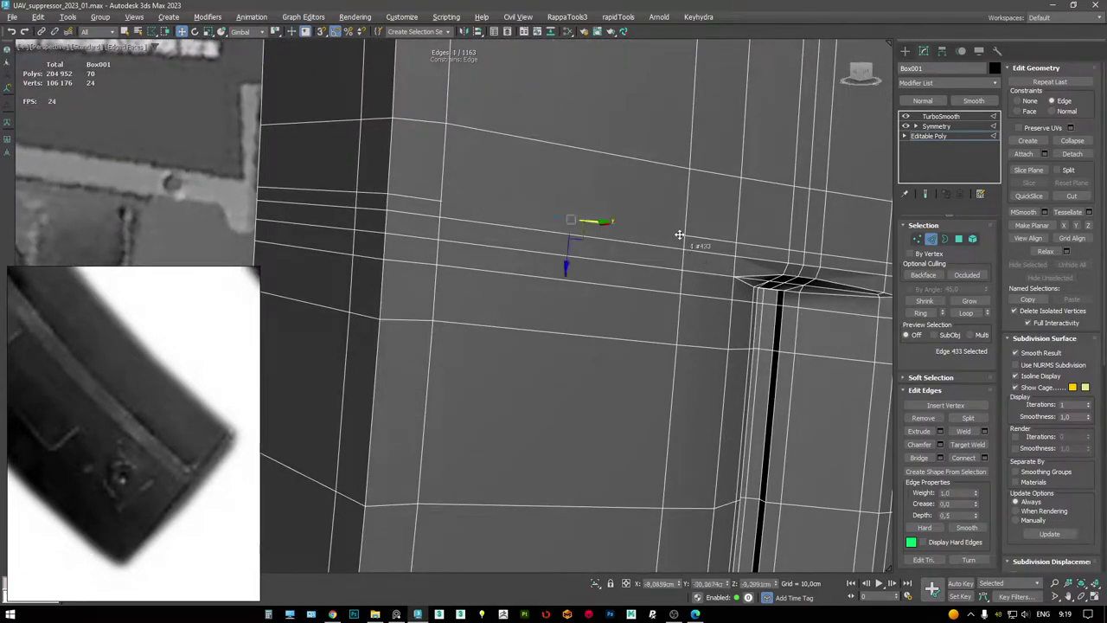
middle_click_drag(695, 283, 661, 258, "alt")
key("ctrl+BackSpace")
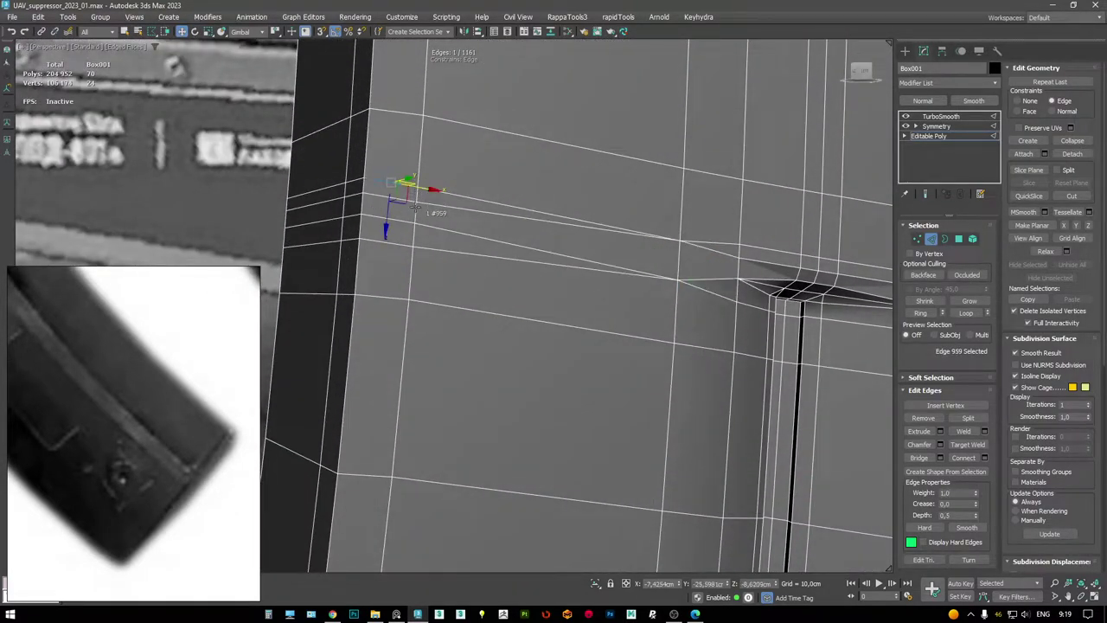
key("ctrl+BackSpace")
scroll(510, 233, "down", 3)
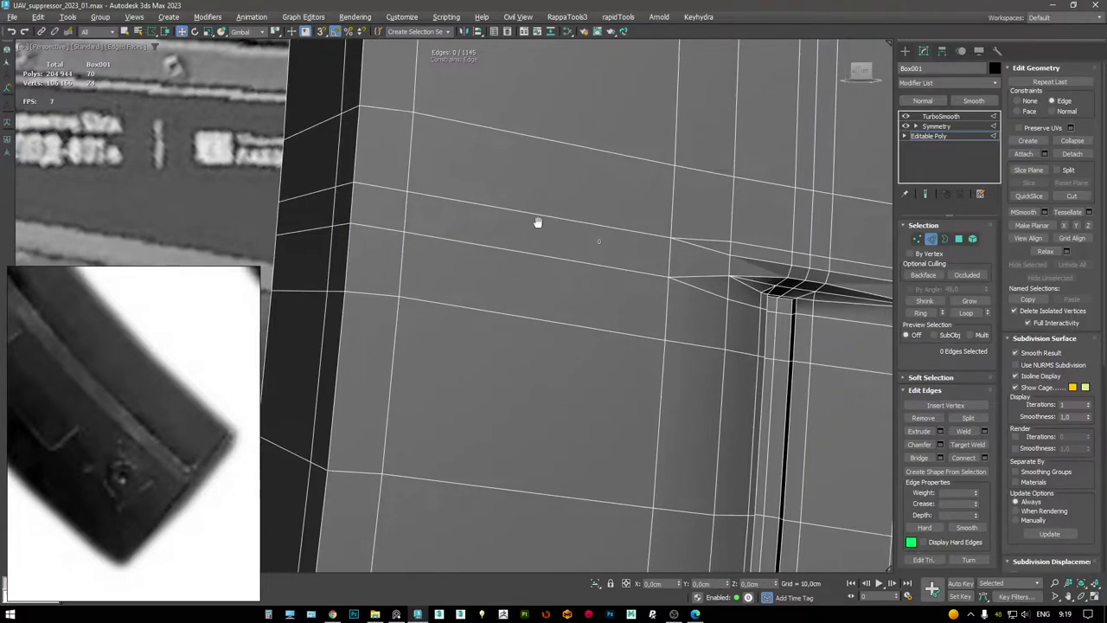
middle_click_drag(536, 222, 482, 230, "alt")
scroll(482, 230, "up", 4)
key("F4")
key("F4")
key("F4")
- Check the TurboSmooth preview, then return to the base cage at the magazine's bottom corner
left_click(941, 116)
scroll(545, 147, "down", 3)
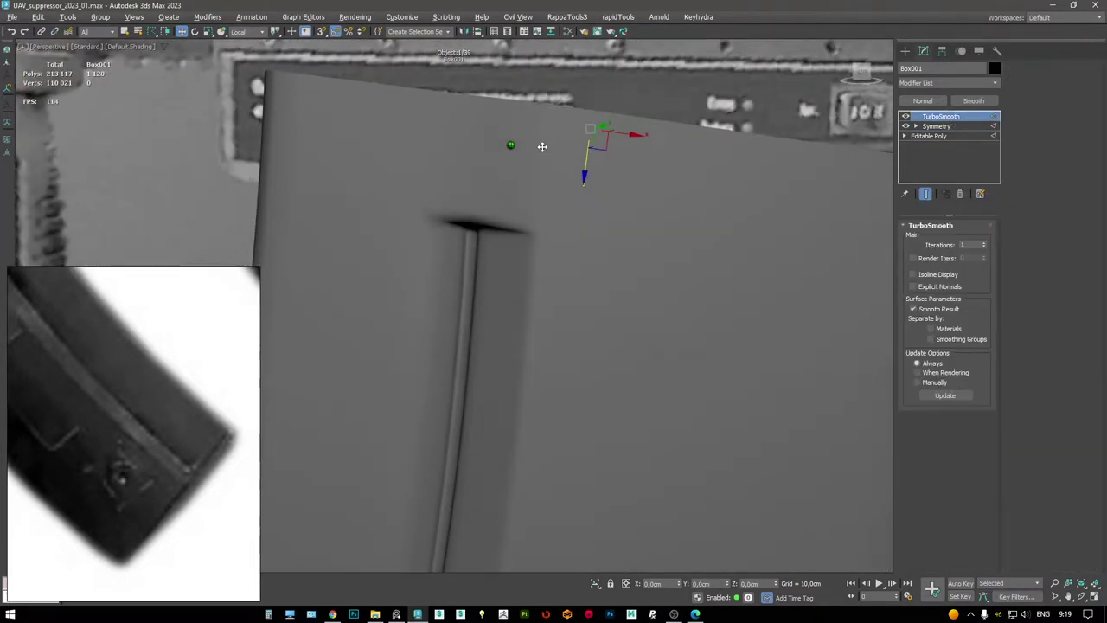
key("F4")
key("F4")
scroll(541, 250, "down", 4)
key("F4")
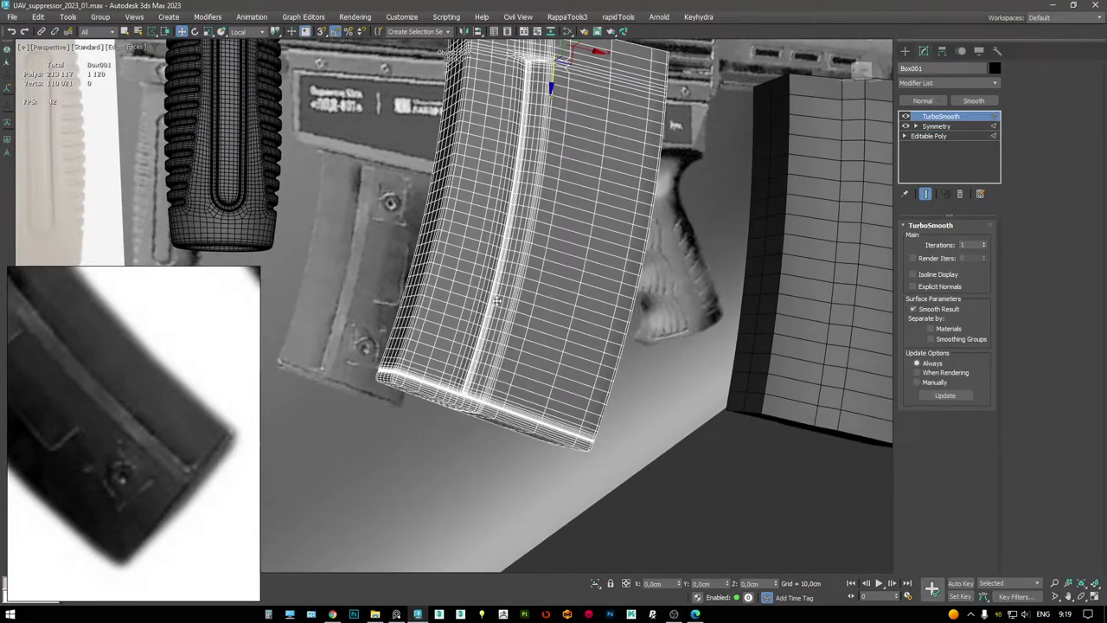
scroll(544, 242, "up", 6)
left_click(934, 136)
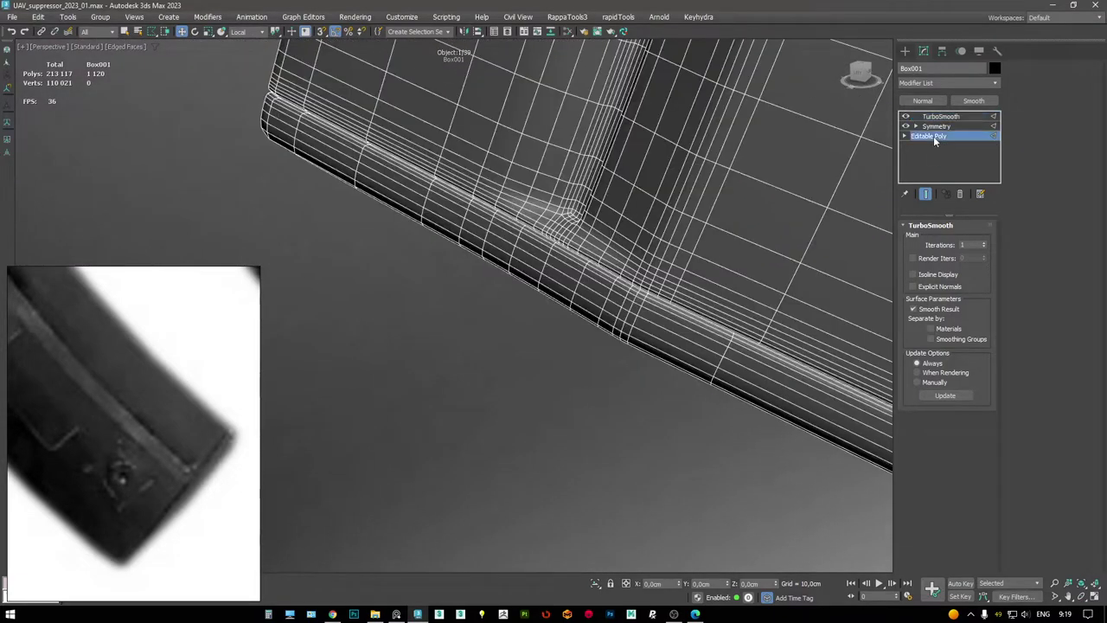
middle_click_drag(605, 225, 528, 300)
- Cut a new edge from a vertex at the magazine's bottom corner
key("1")
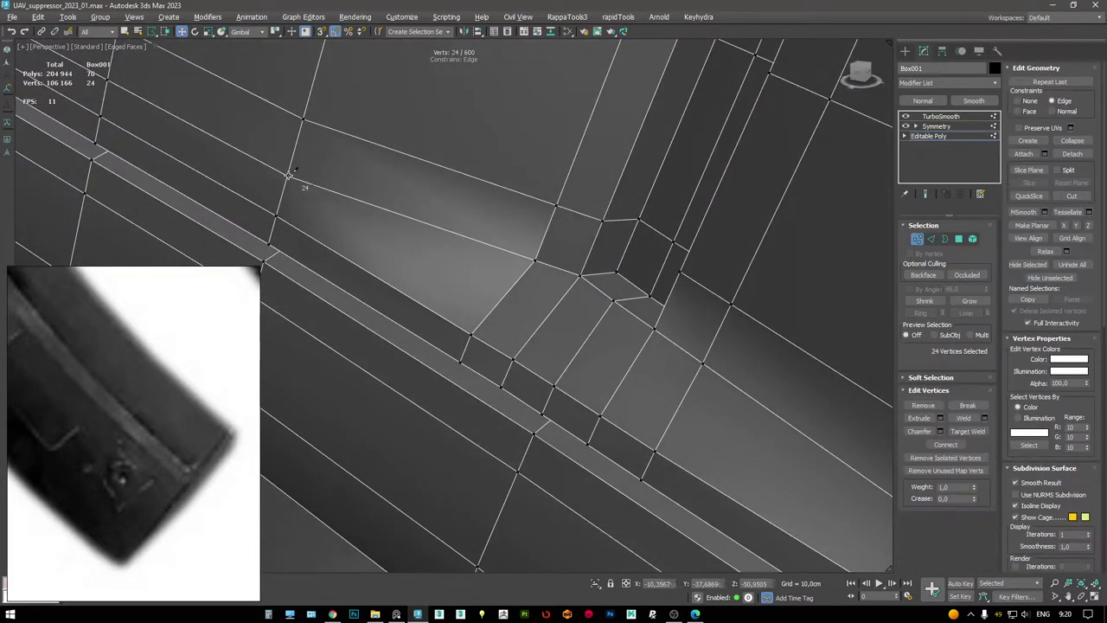
key("alt+c")
left_click(288, 178)
middle_click_drag(502, 296, 511, 166, "alt")
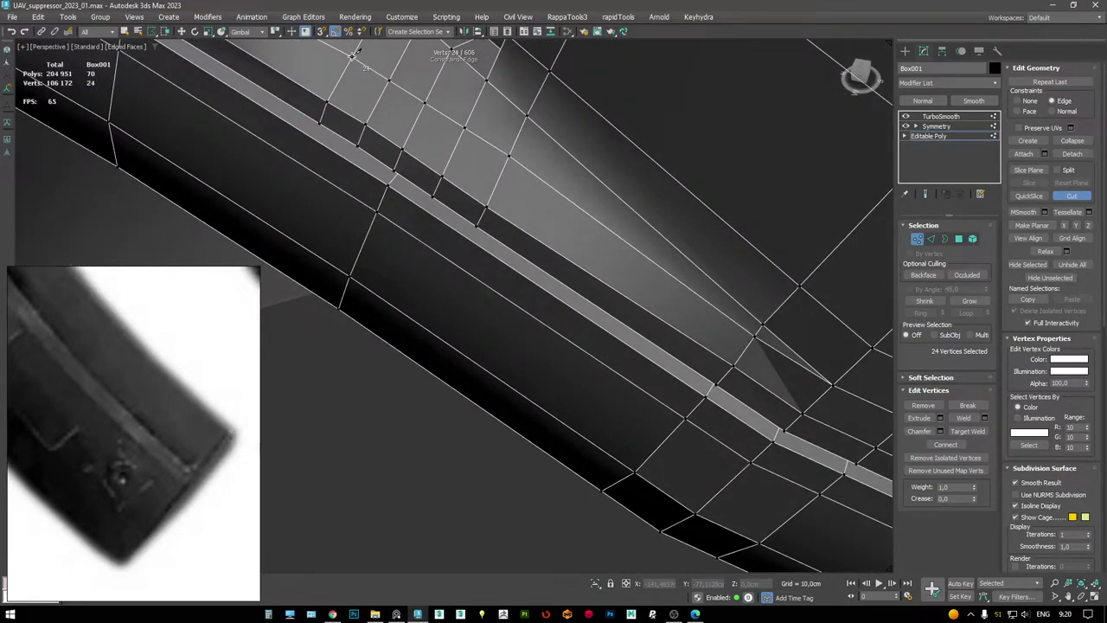
middle_click_drag(352, 54, 521, 198, "alt")
- Remove the redundant edges along the bottom corner strip
key("2")
left_click(518, 211)
key("w")
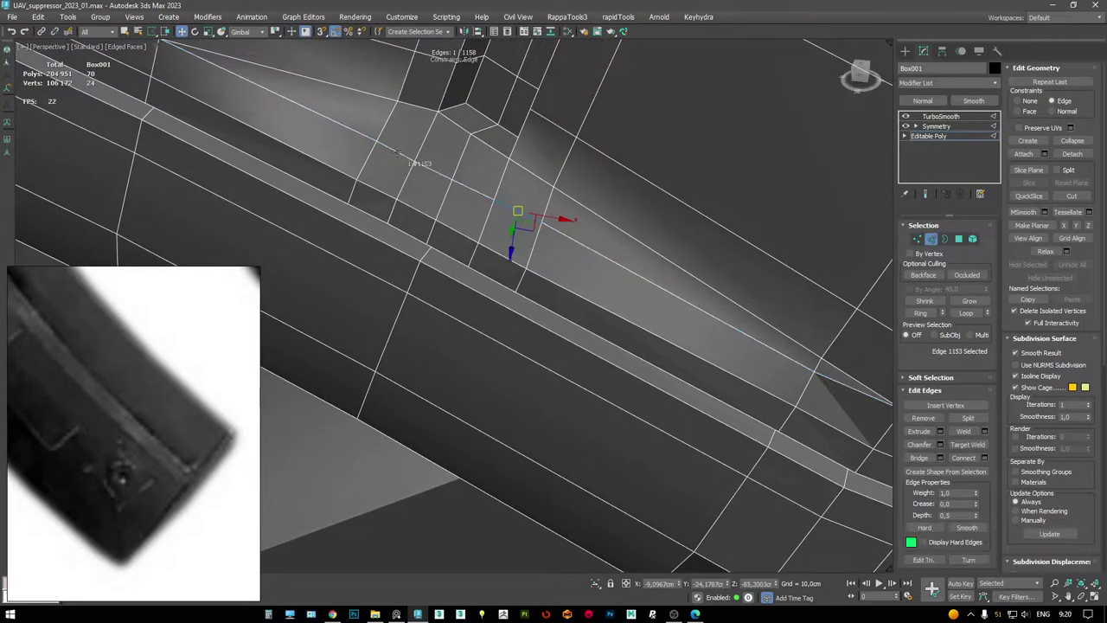
key("ctrl+BackSpace")
left_click(489, 250)
left_click(436, 238, "ctrl")
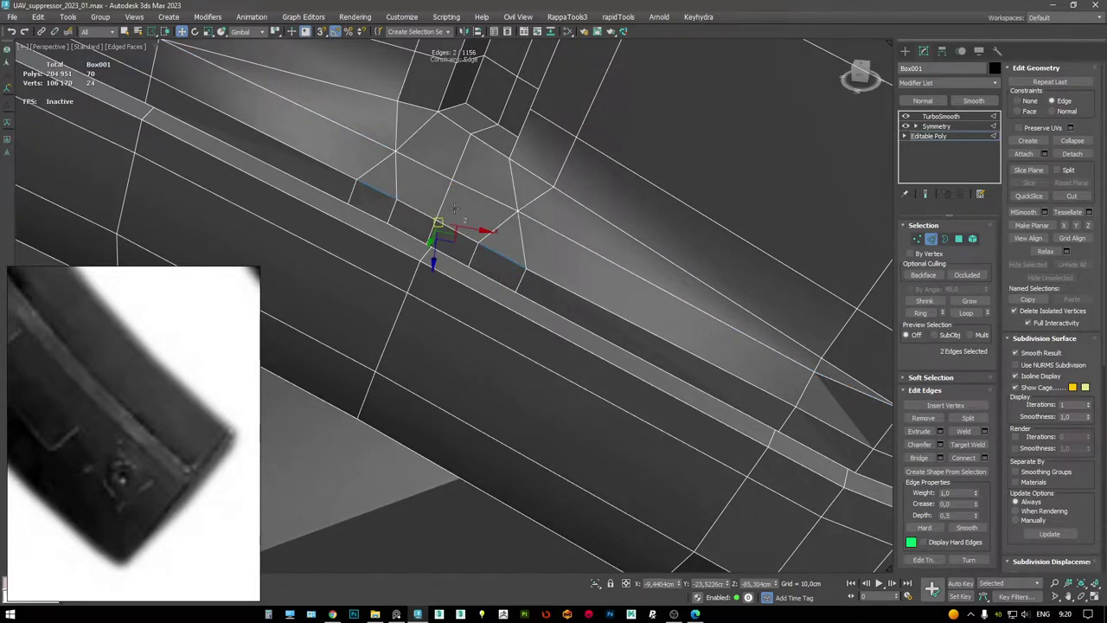
key("ctrl+BackSpace")
mouse_move(484, 217)
middle_mouse_down("alt")
mouse_move(476, 241)
mouse_move(533, 230)
mouse_move(583, 247)
mouse_move(623, 225)
middle_mouse_up("alt")
- Inspect the smoothed bottom corner with and without the wireframe overlay
key("F4")
left_click(941, 115)
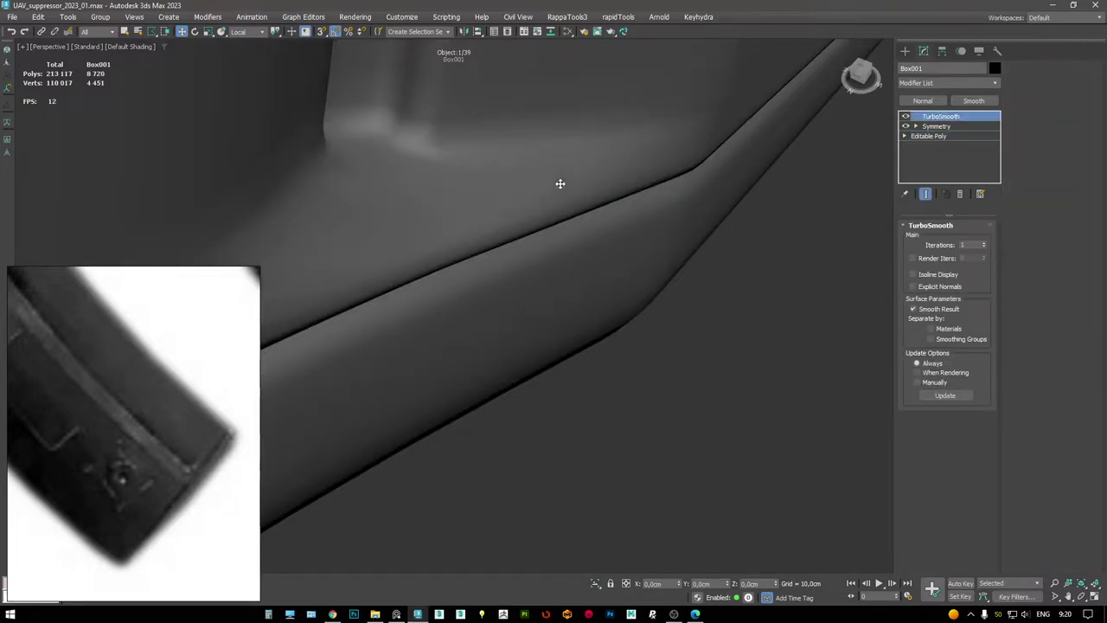
middle_click_drag(562, 182, 470, 250, "alt")
scroll(479, 168, "down", 5)
scroll(471, 258, "up", 8)
key("F4")
scroll(484, 230, "up", 3)
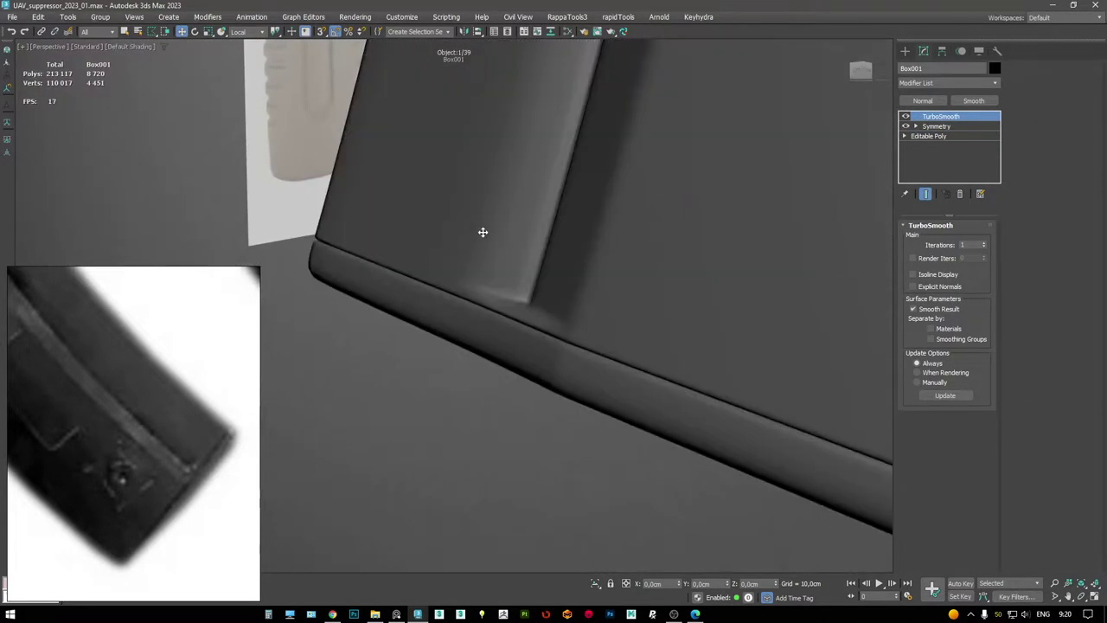
scroll(485, 230, "down", 3)
- View the whole smoothed magazine upright and switch to the Left view with the reference
left_click(928, 136)
scroll(539, 192, "down", 5)
mouse_move(539, 192)
middle_mouse_down()
mouse_move(583, 279)
mouse_move(579, 249)
middle_mouse_up()
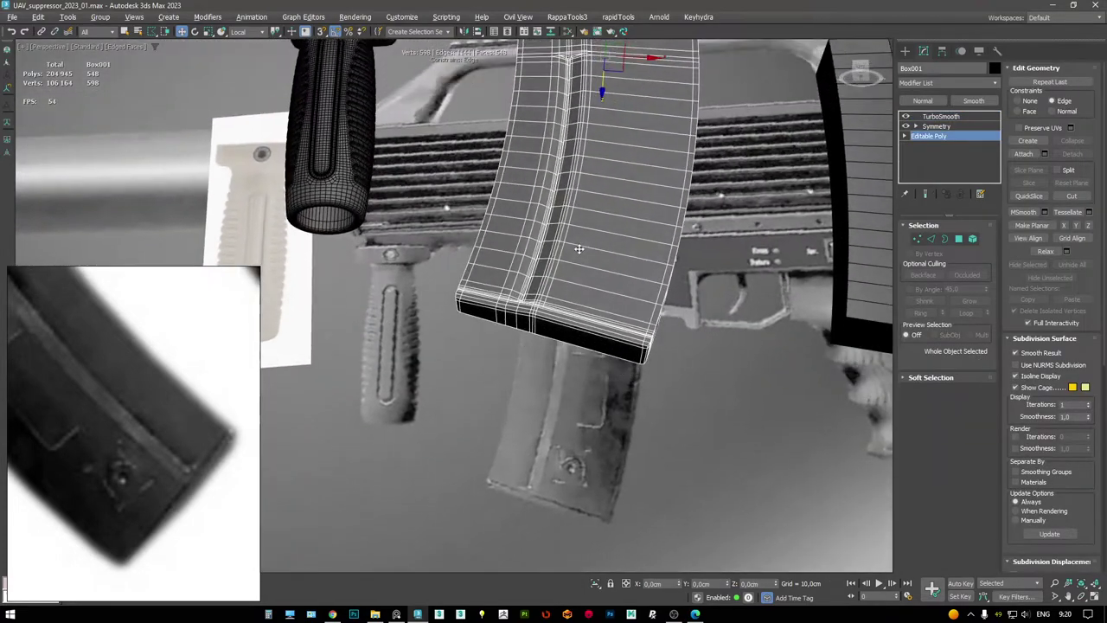
middle_click_drag(346, 355, 484, 286, "alt")
left_click(940, 116)
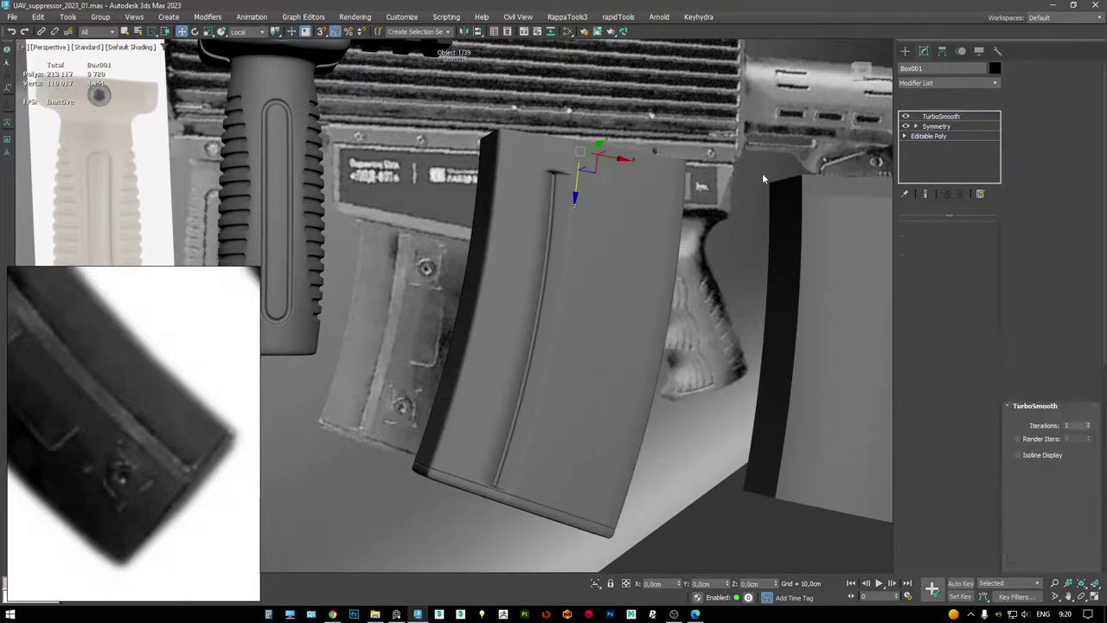
middle_click_drag(762, 173, 419, 353, "alt")
key("alt+w")
key("alt+w")
- Compare the magazine mesh with the reference photos, checking the receiver and the upper screw
scroll(524, 239, "down", 3)
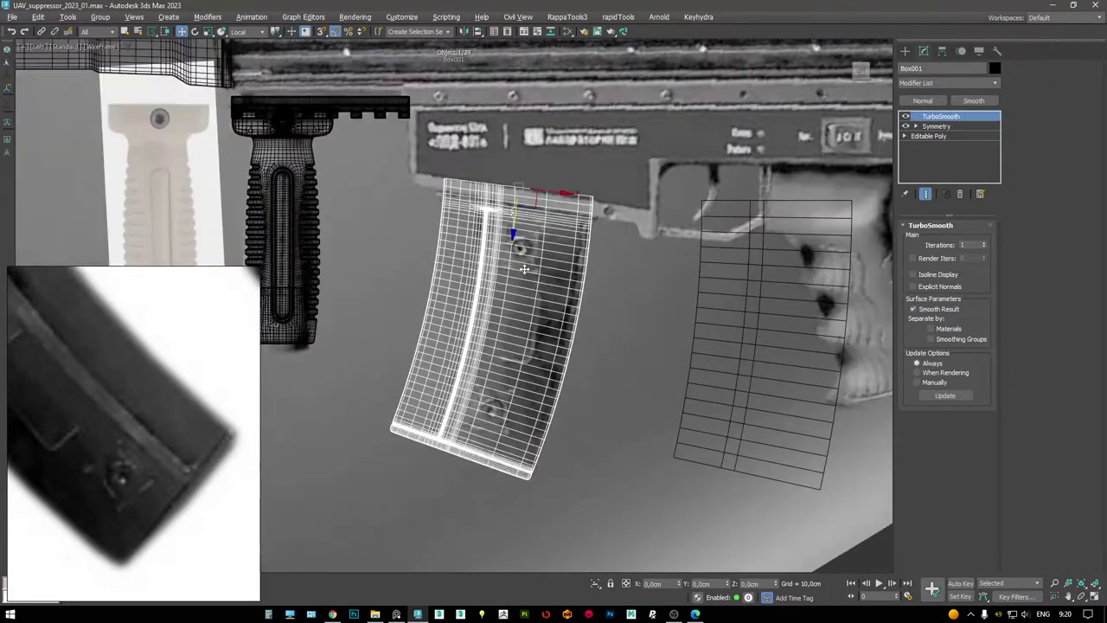
scroll(524, 240, "up", 6)
scroll(524, 240, "up", 2)
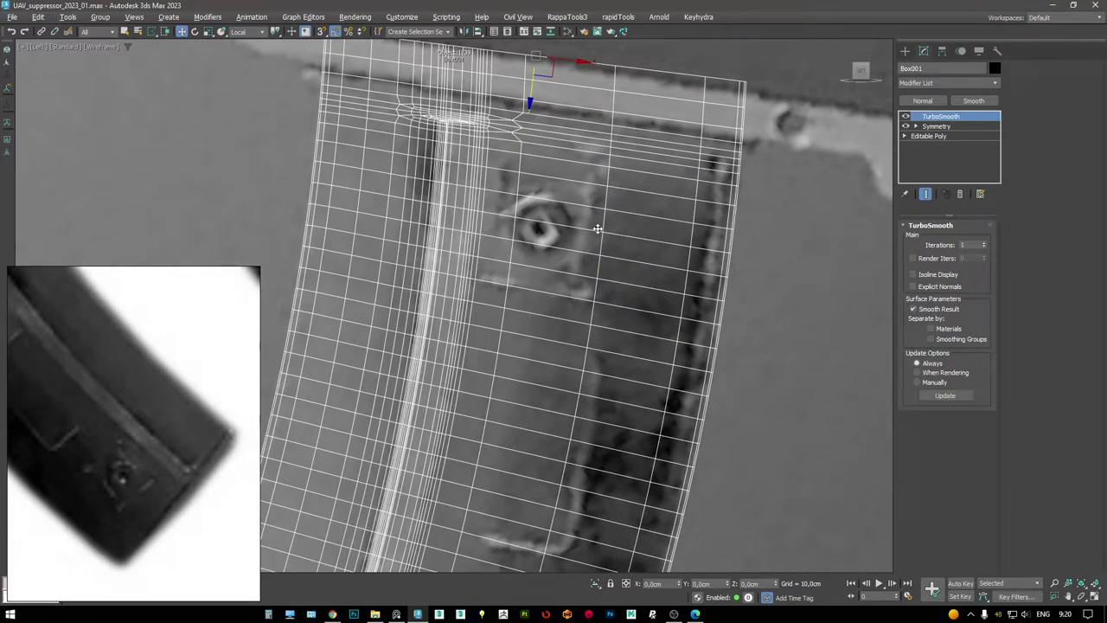
scroll(136, 450, "up", 2)
scroll(110, 413, "down", 3)
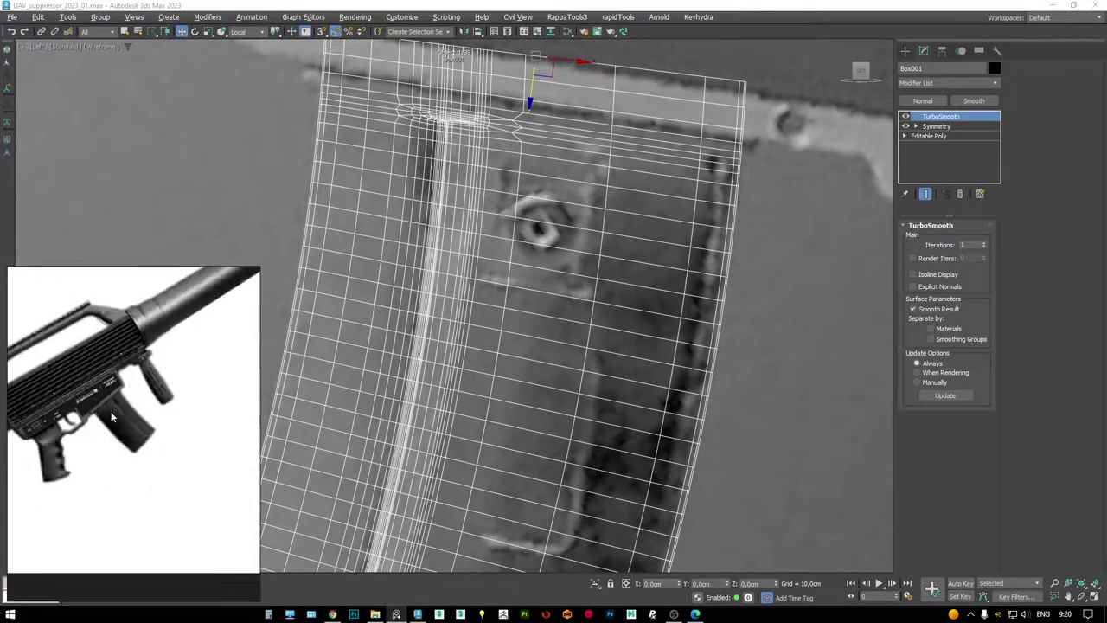
scroll(110, 410, "up", 4)
scroll(540, 252, "down", 1)
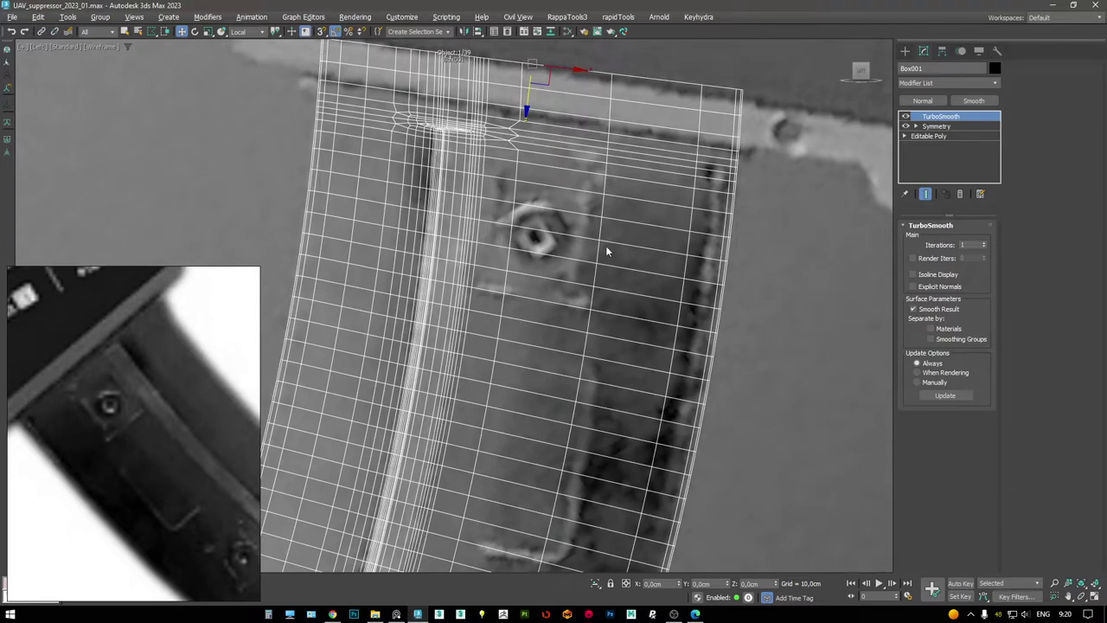
middle_click_drag(605, 247, 547, 260)
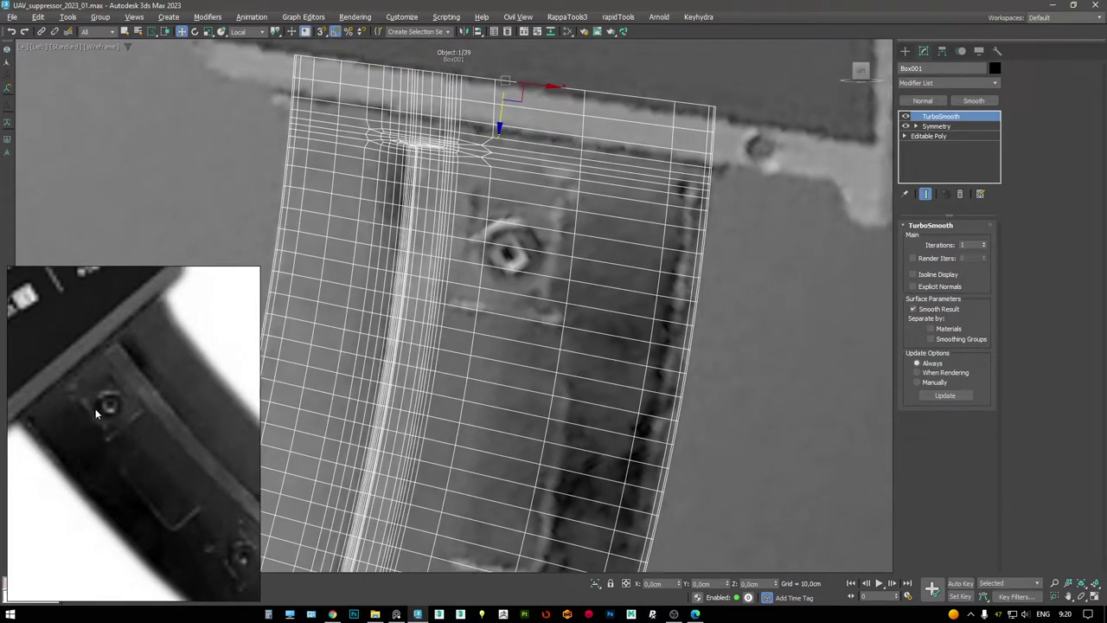
scroll(105, 405, "up", 2)
middle_click_drag(105, 400, 106, 407)
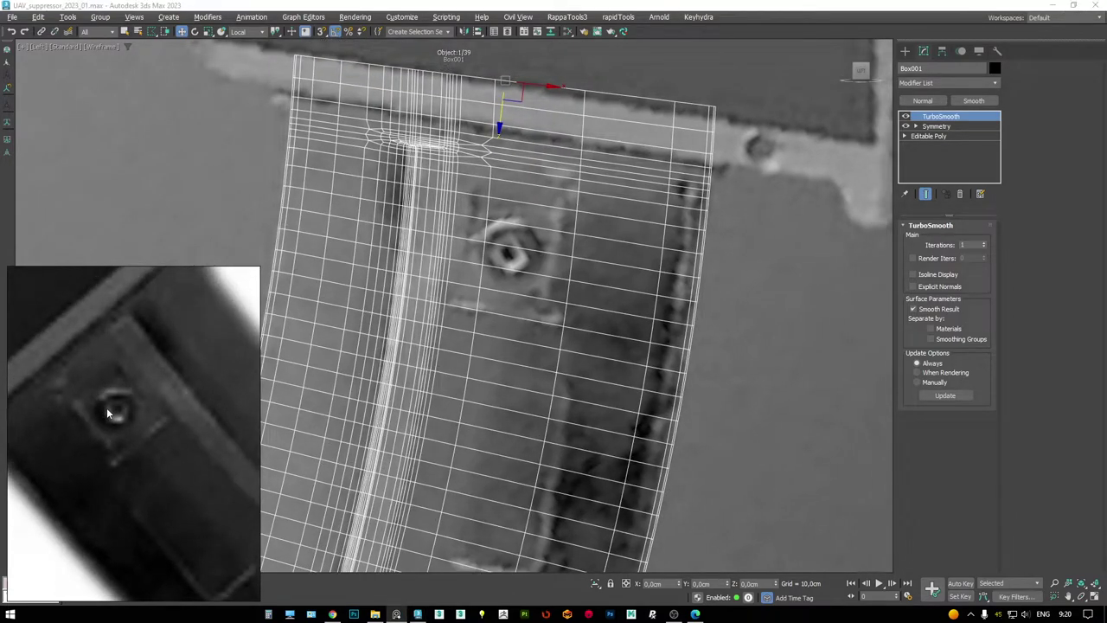
scroll(62, 419, "down", 5)
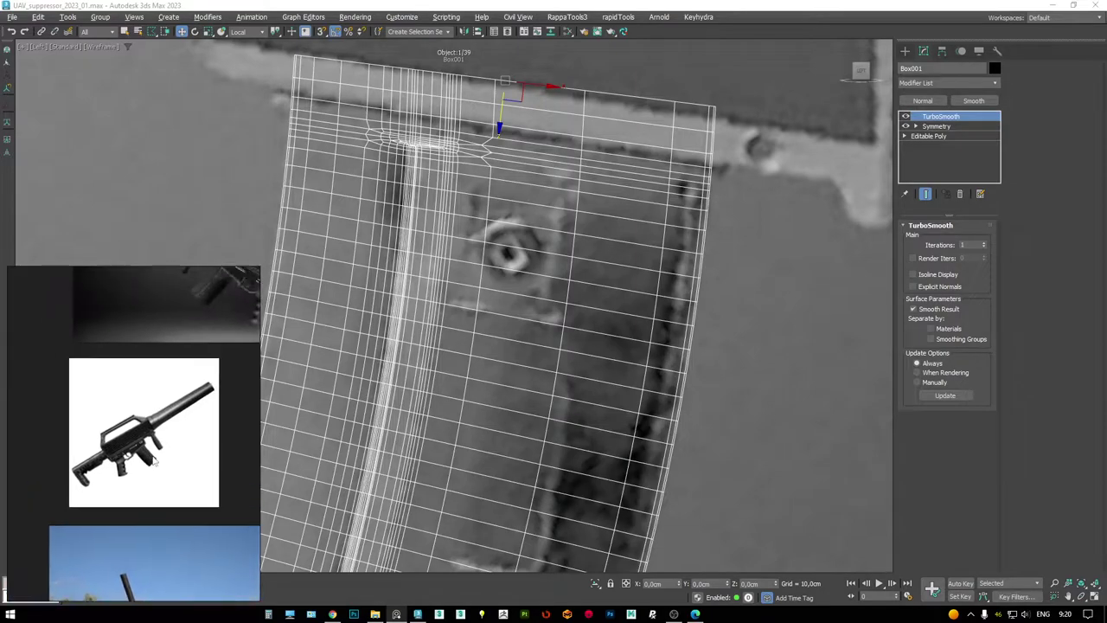
middle_click_drag(121, 484, 128, 432)
scroll(123, 387, "down", 2)
scroll(123, 388, "down", 2)
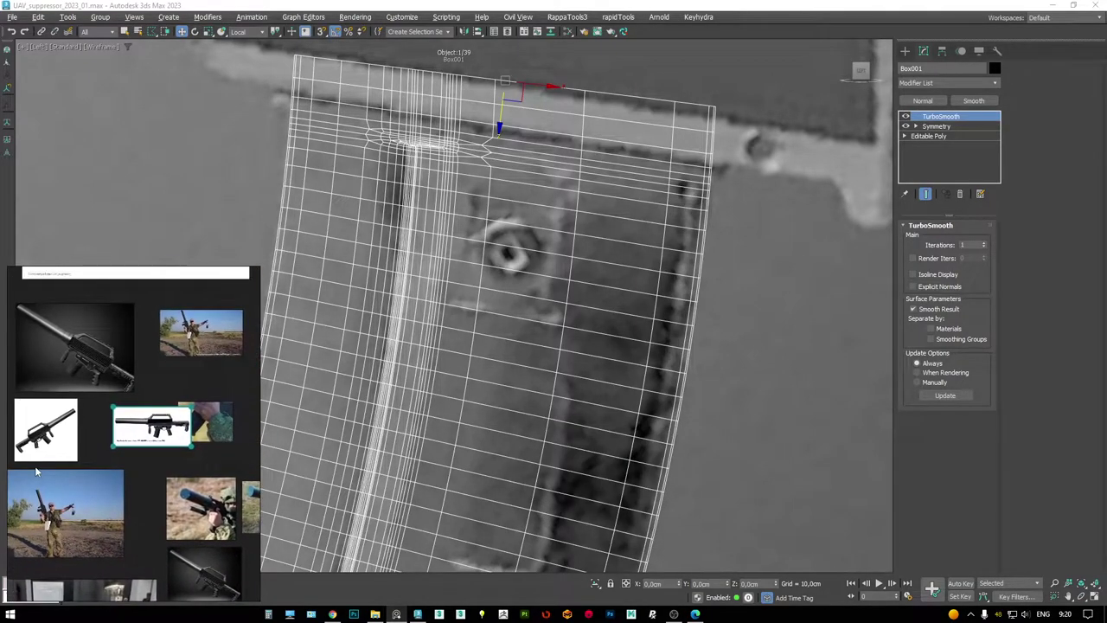
scroll(115, 367, "up", 5)
scroll(194, 484, "up", 3)
middle_click_drag(194, 485, 158, 464)
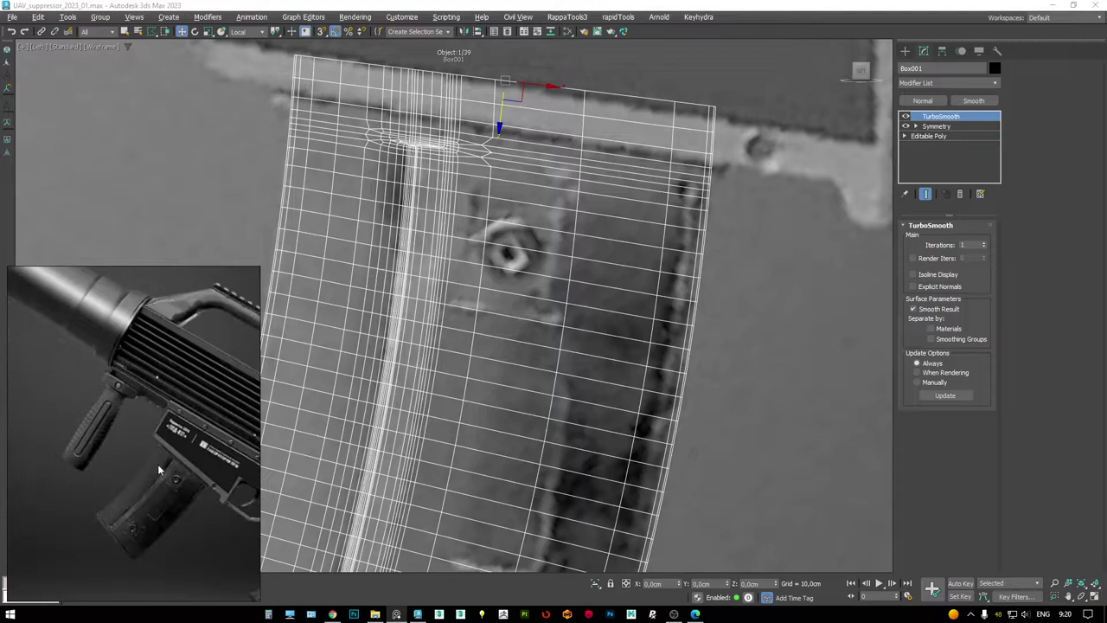
scroll(190, 496, "up", 2)
scroll(177, 393, "down", 5)
scroll(176, 393, "down", 3)
scroll(123, 437, "down", 1)
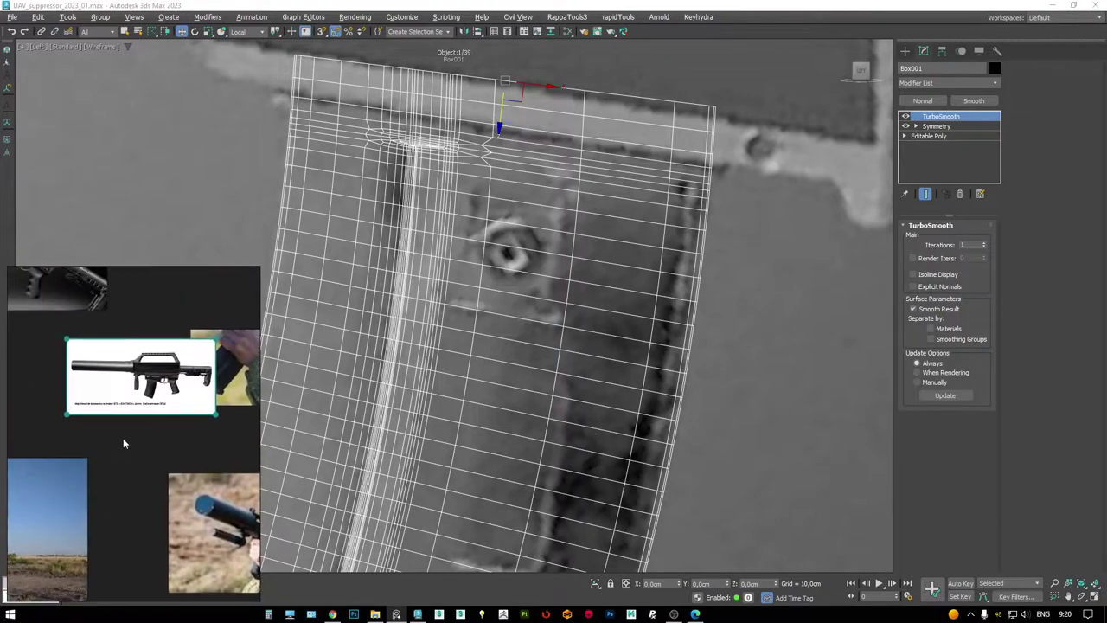
scroll(187, 300, "up", 4)
scroll(217, 304, "up", 3)
middle_click_drag(218, 304, 173, 315)
scroll(170, 318, "down", 2)
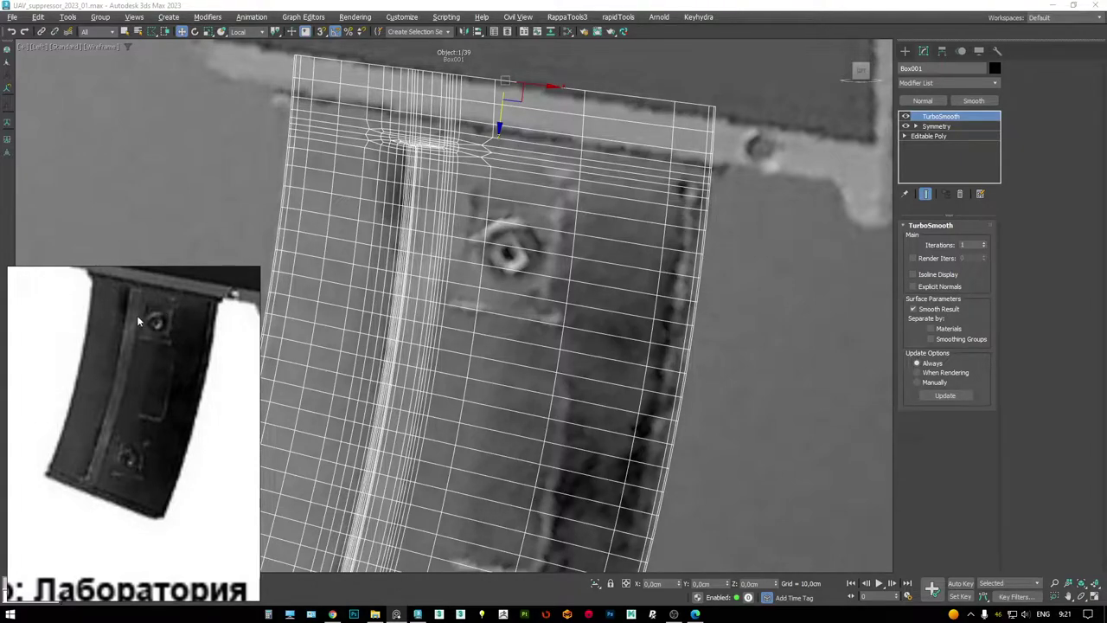
middle_click_drag(137, 315, 139, 362)
scroll(139, 362, "up", 4)
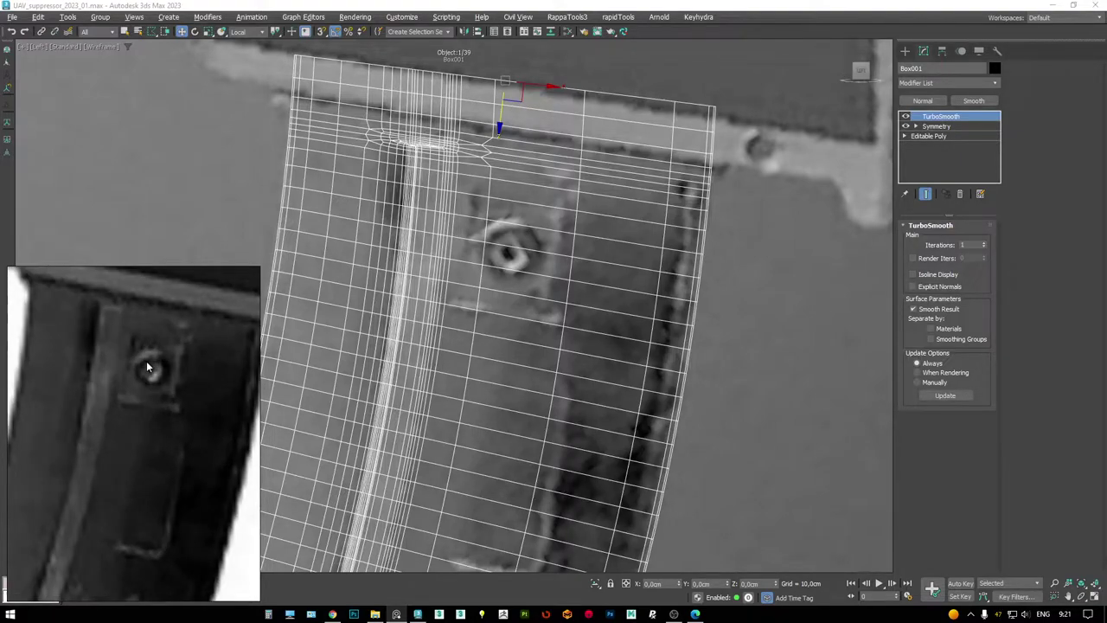
scroll(146, 360, "down", 5)
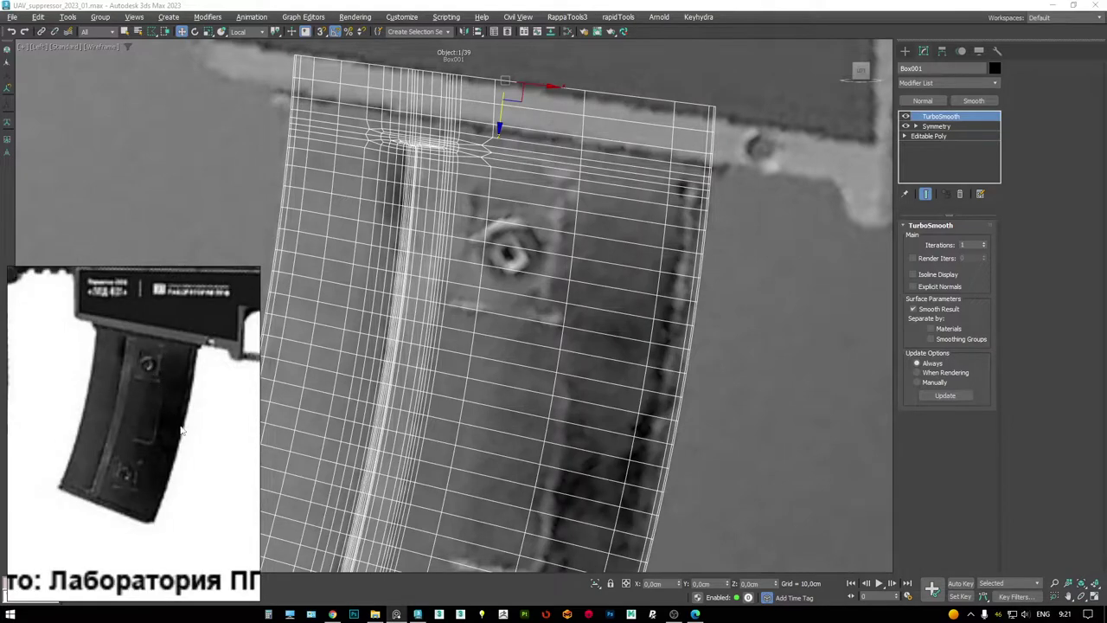
scroll(164, 431, "up", 5)
scroll(574, 231, "down", 3)
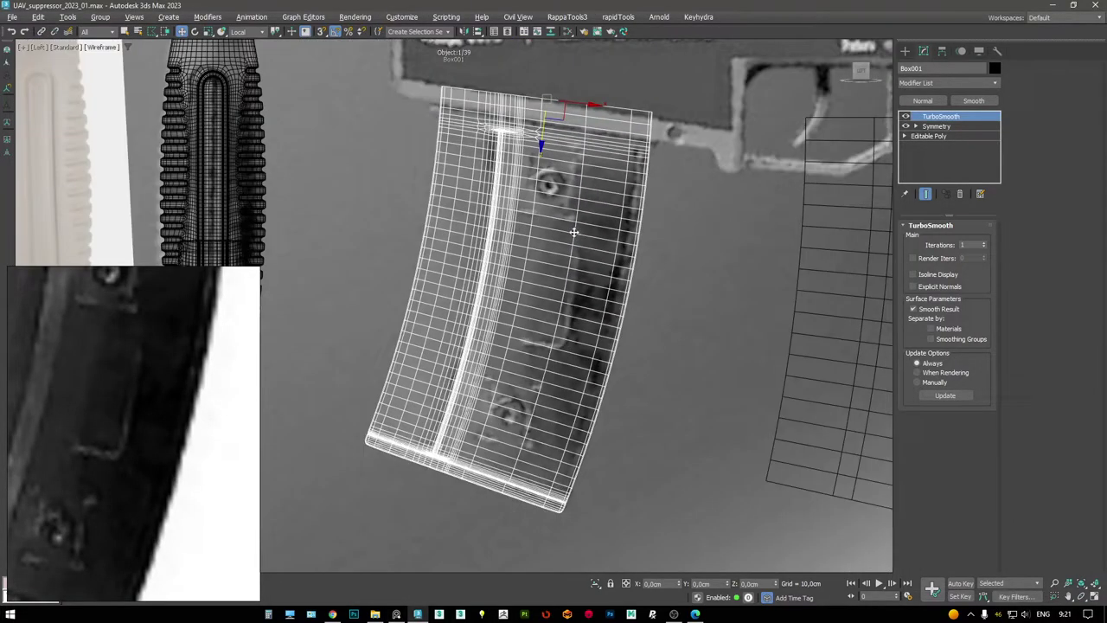
scroll(562, 292, "up", 8)
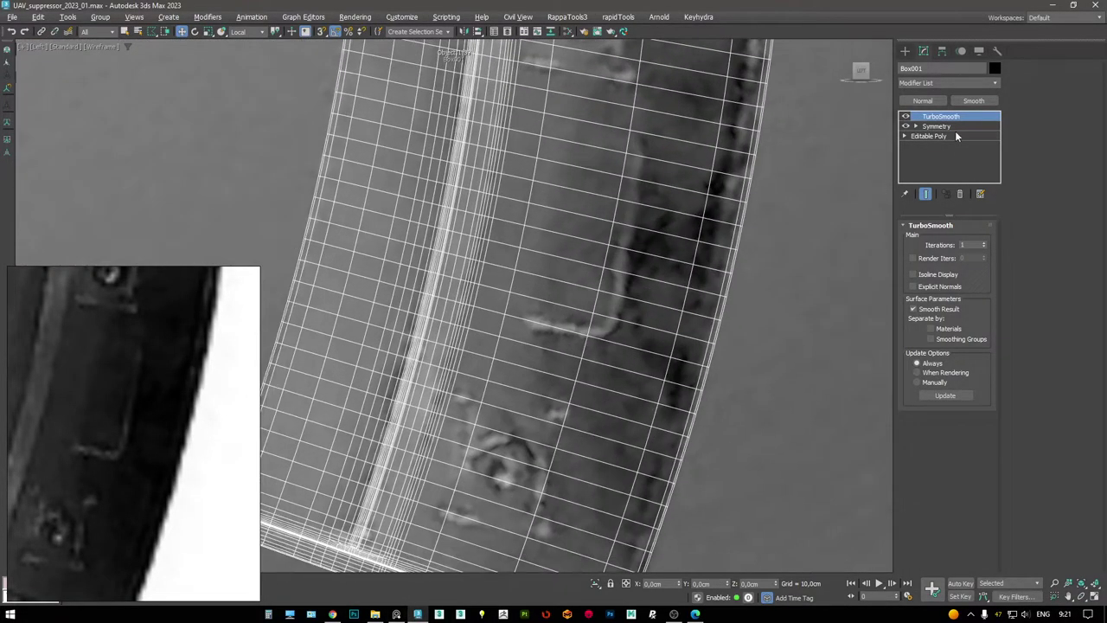
- Return to Box001's Editable Poly cage at vertex level with the Cut tool active
left_click(954, 135)
scroll(584, 242, "down", 2)
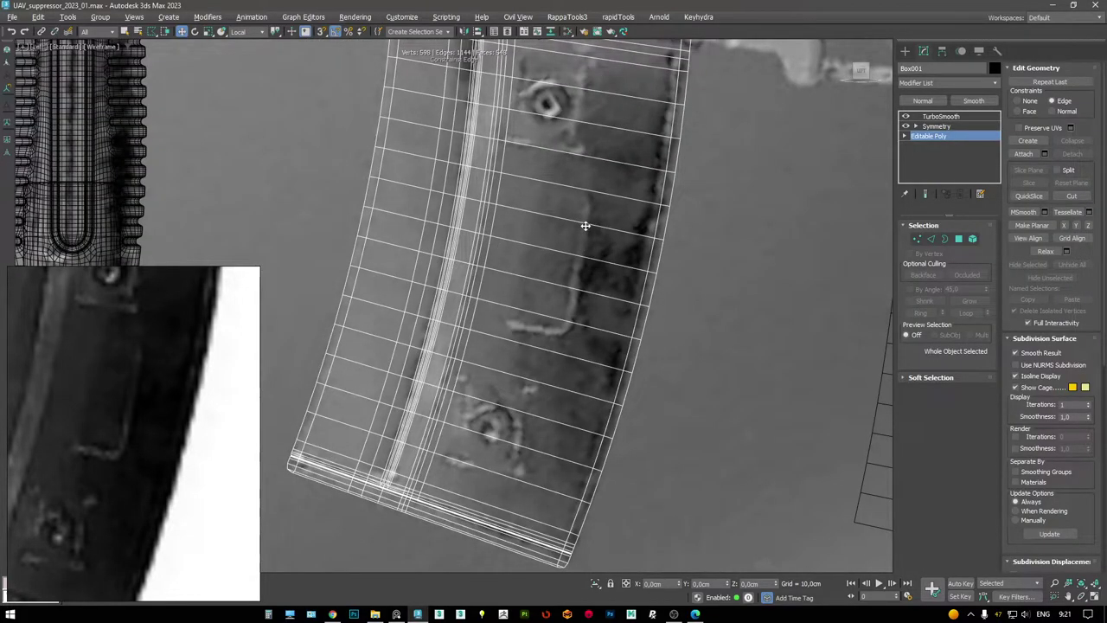
scroll(586, 226, "up", 3)
key("1")
key("alt+c")
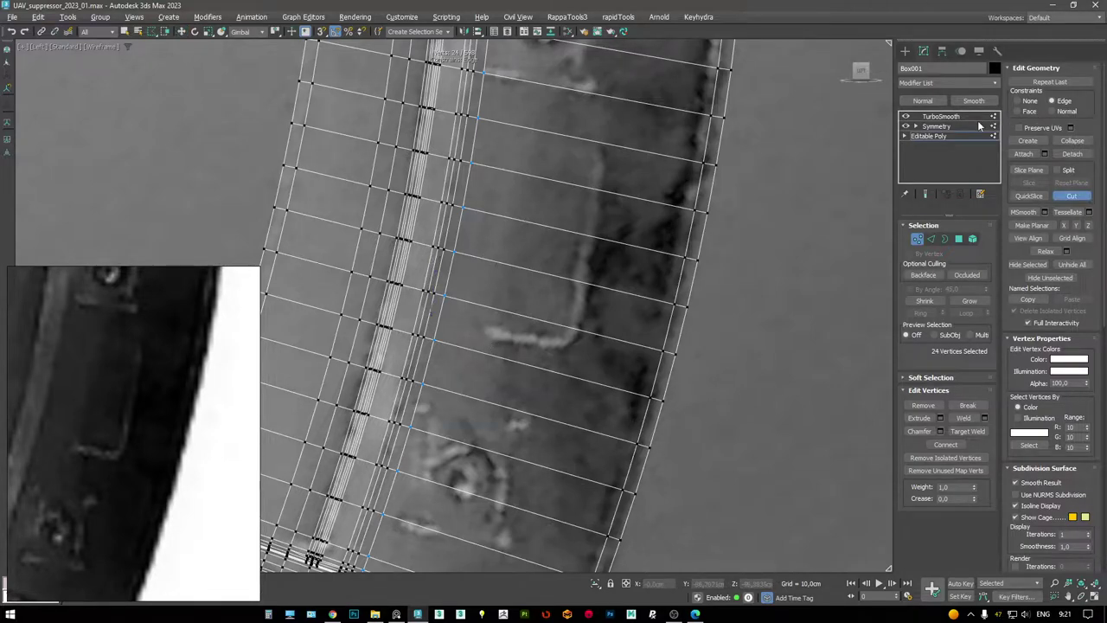
- Draw a rectangle over the reference side plate and tilt it to follow the magazine's curve
left_click(943, 116)
key("w")
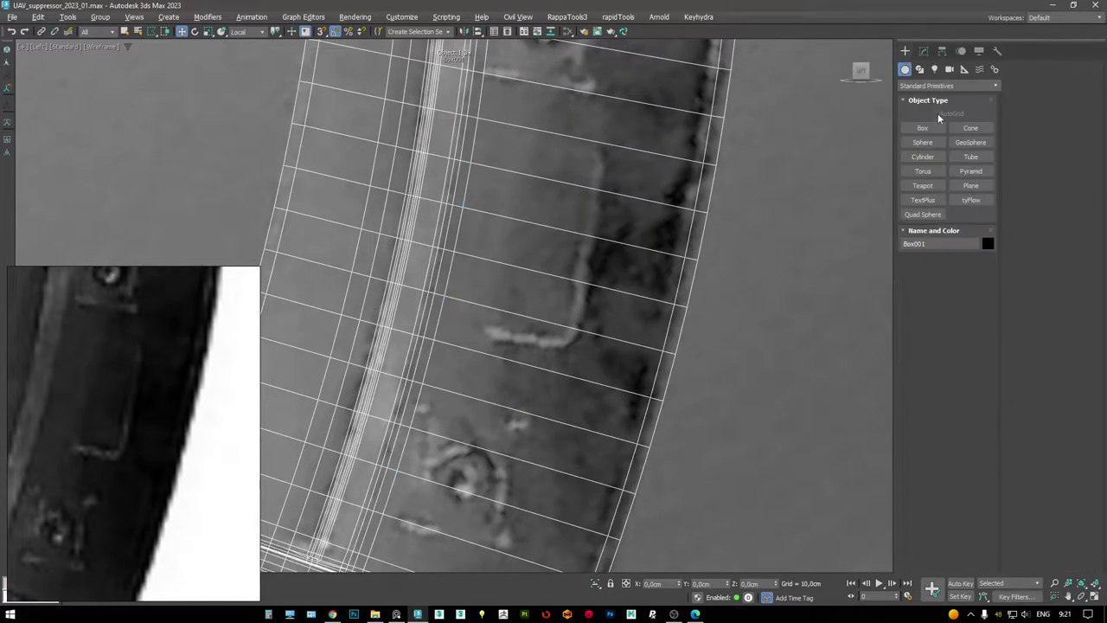
left_click(919, 68)
left_click(971, 142)
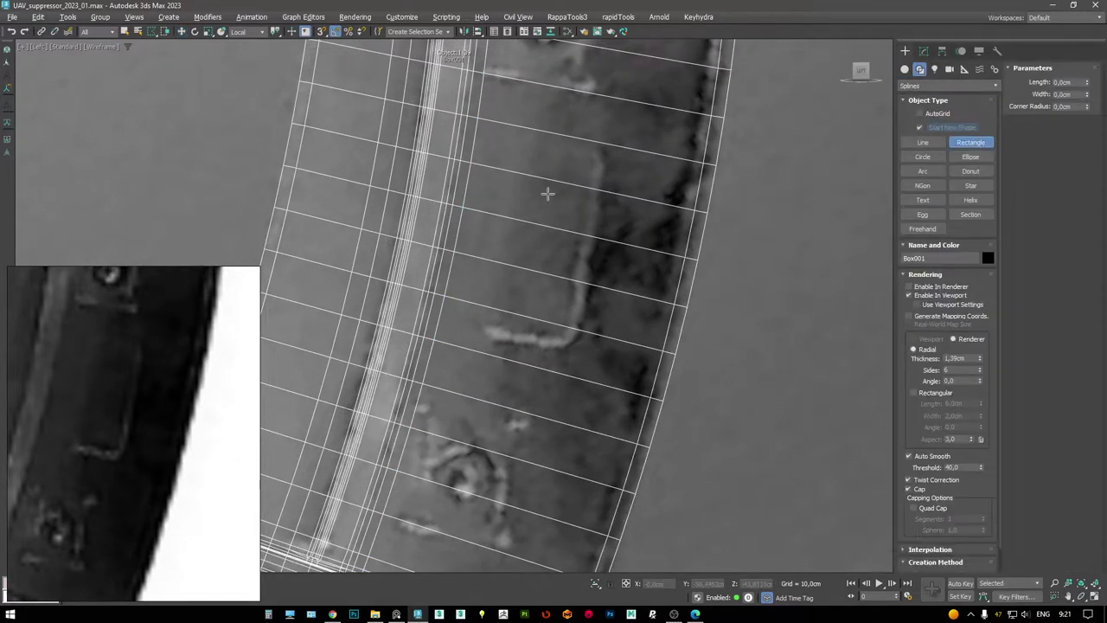
left_click_drag(515, 158, 596, 365)
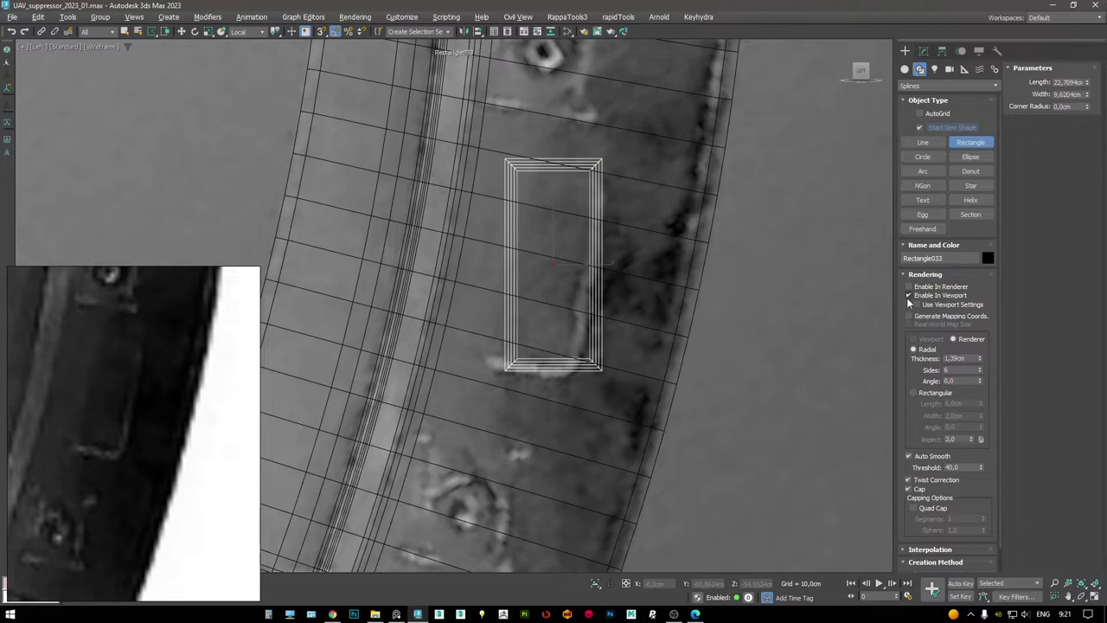
key("e")
left_click_drag(583, 230, 561, 257)
key("w")
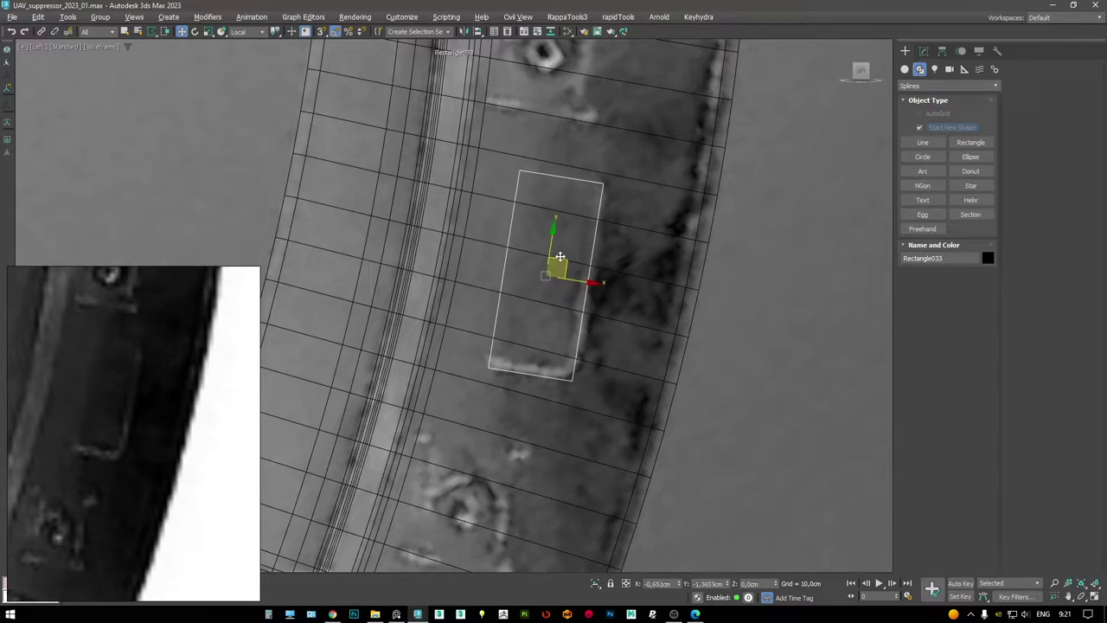
- Inspect the tilted rectangle in the shaded Perspective view with edged faces, snapping on
left_click(924, 50)
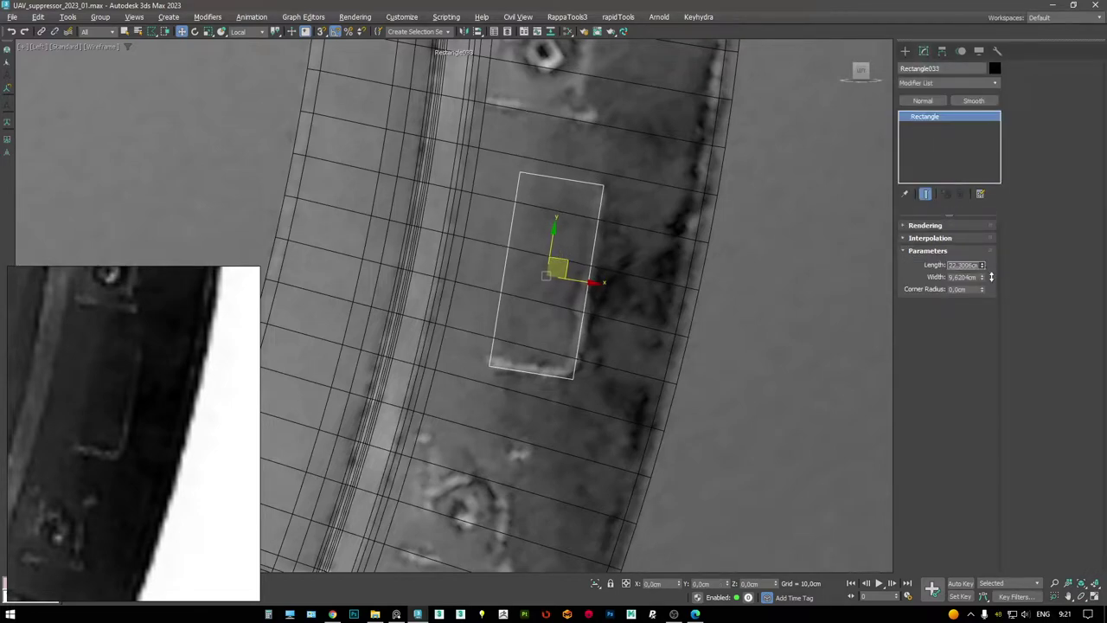
key("alt+w")
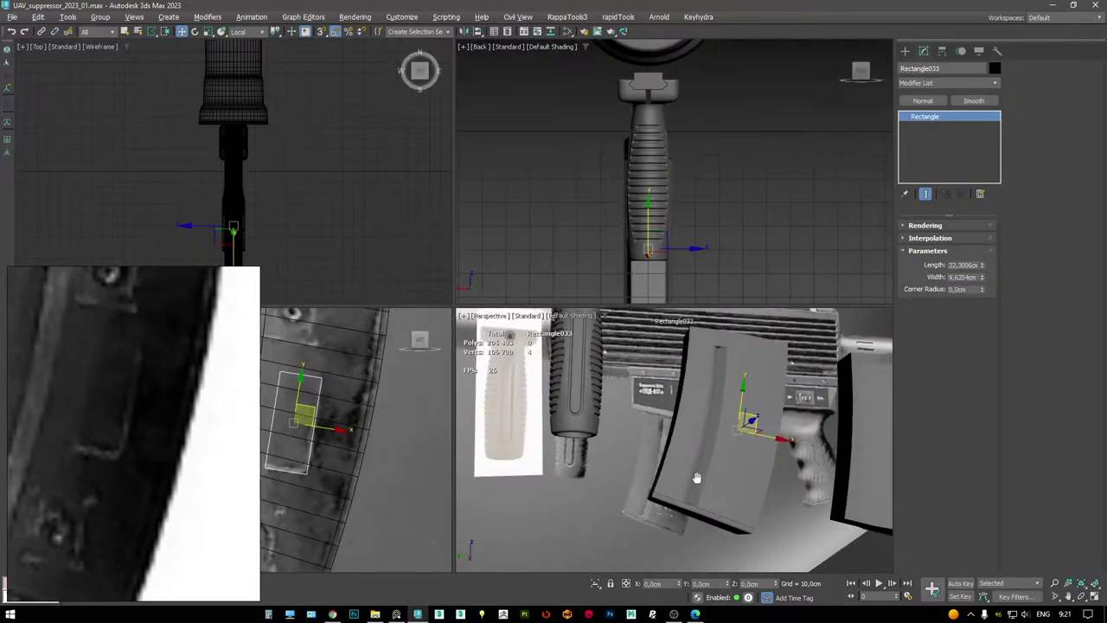
key("alt+w")
key("F3")
middle_click_drag(634, 296, 606, 347, "alt")
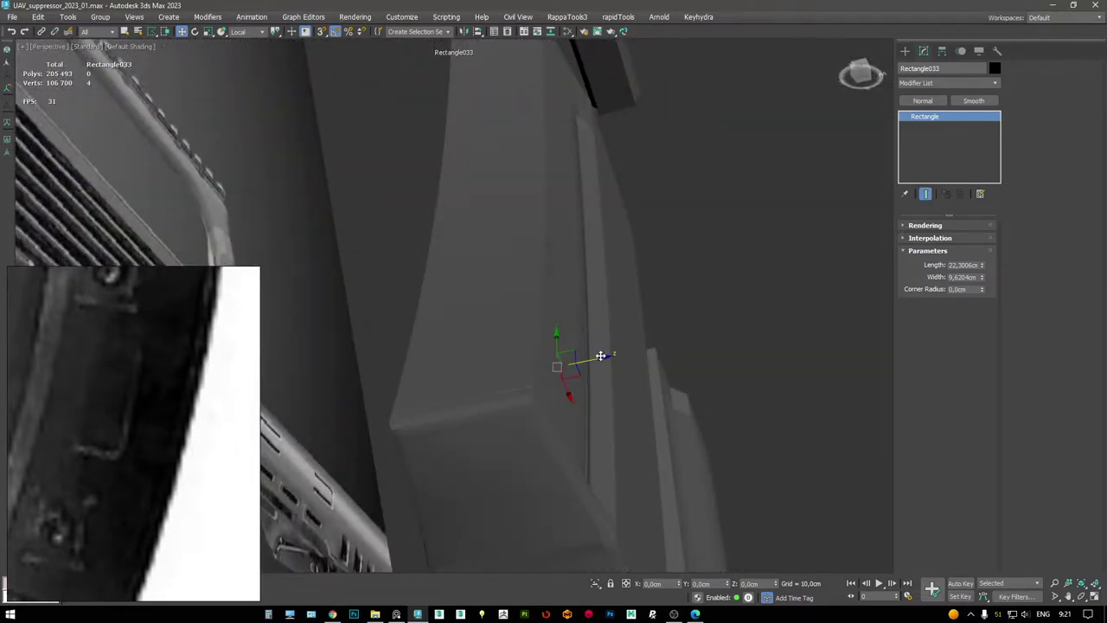
key("F4")
scroll(612, 329, "up", 5)
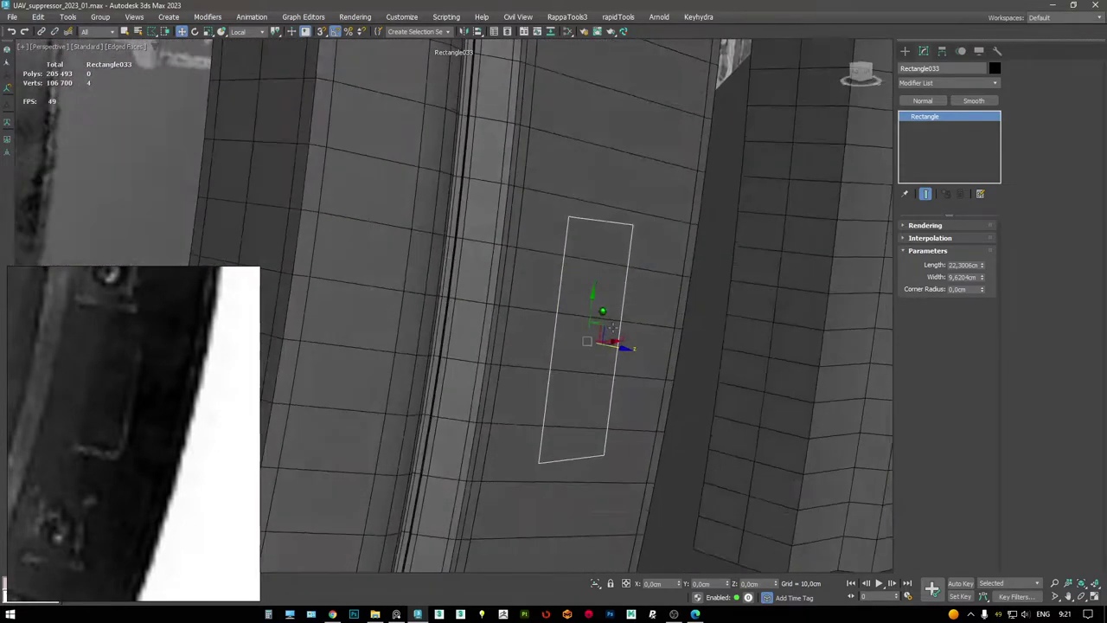
middle_click_drag(613, 329, 618, 346, "alt")
key("s")
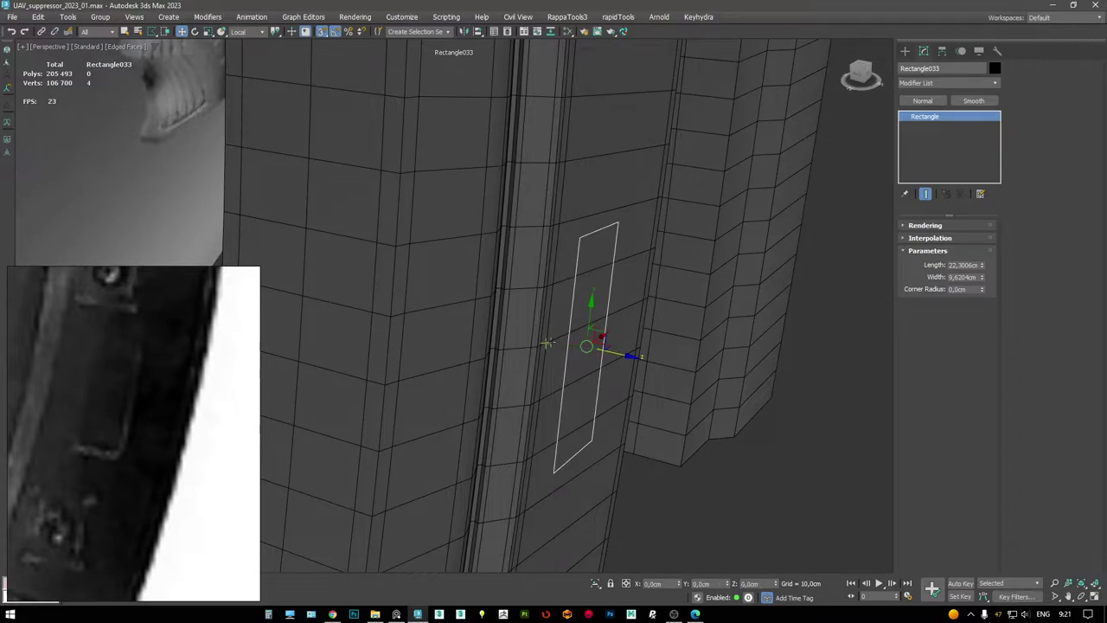
middle_click_drag(547, 343, 597, 333, "alt")
- Check the rectangle's alignment in the Left view and a wireframe Perspective view
key("alt+w")
right_click(388, 362)
key("alt+w")
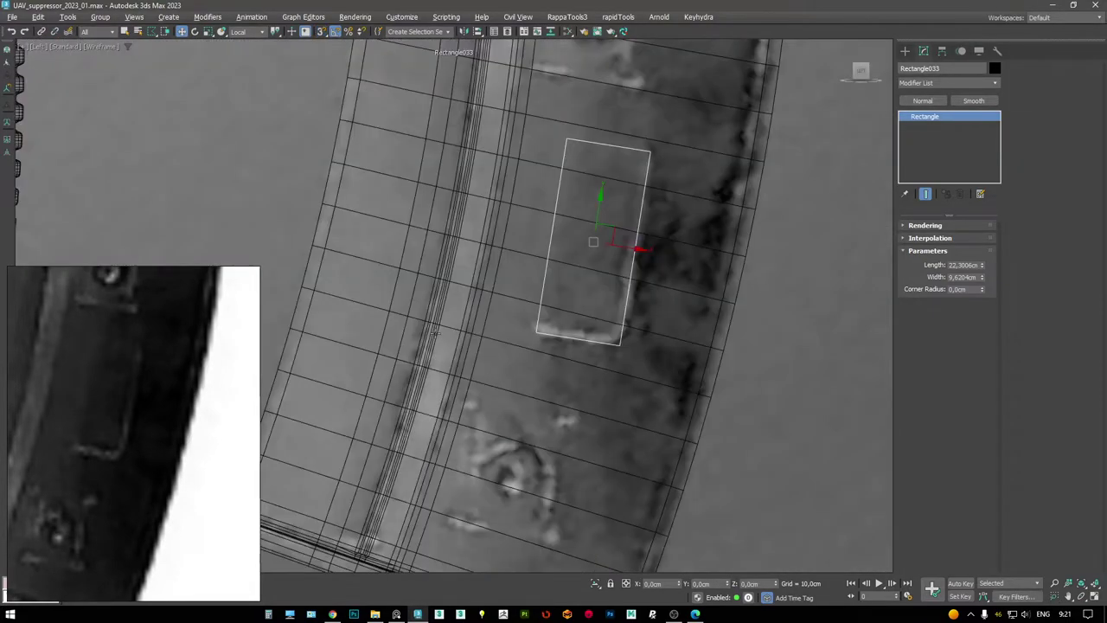
scroll(661, 223, "up", 2)
scroll(660, 223, "down", 2)
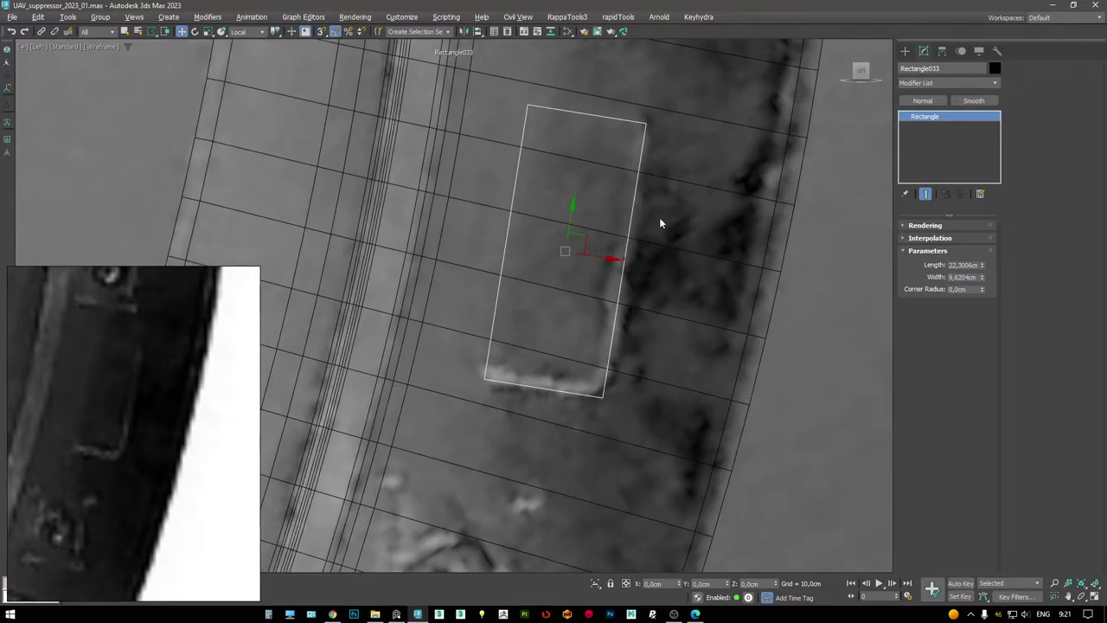
key("alt+w")
right_click(704, 420)
key("alt+w")
key("F3")
middle_click_drag(674, 445, 514, 285, "alt")
right_click(596, 297)
- Convert the rectangle to Editable Poly and extrude its face about -0.37 cm for thickness
left_click(571, 289)
key("shift+e")
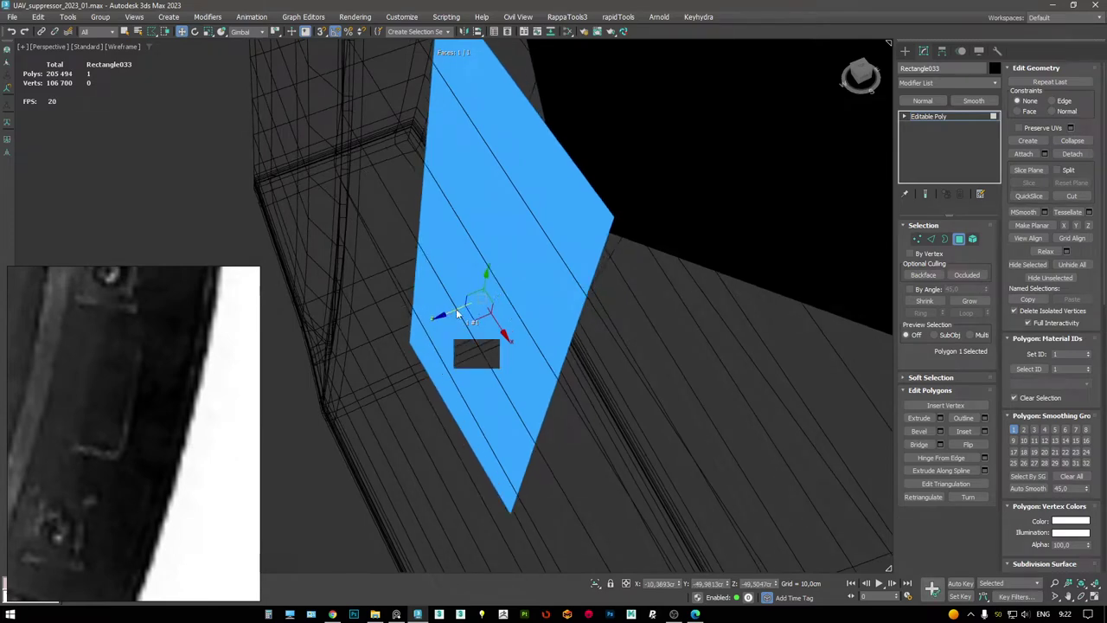
left_click_drag(461, 331, 468, 353)
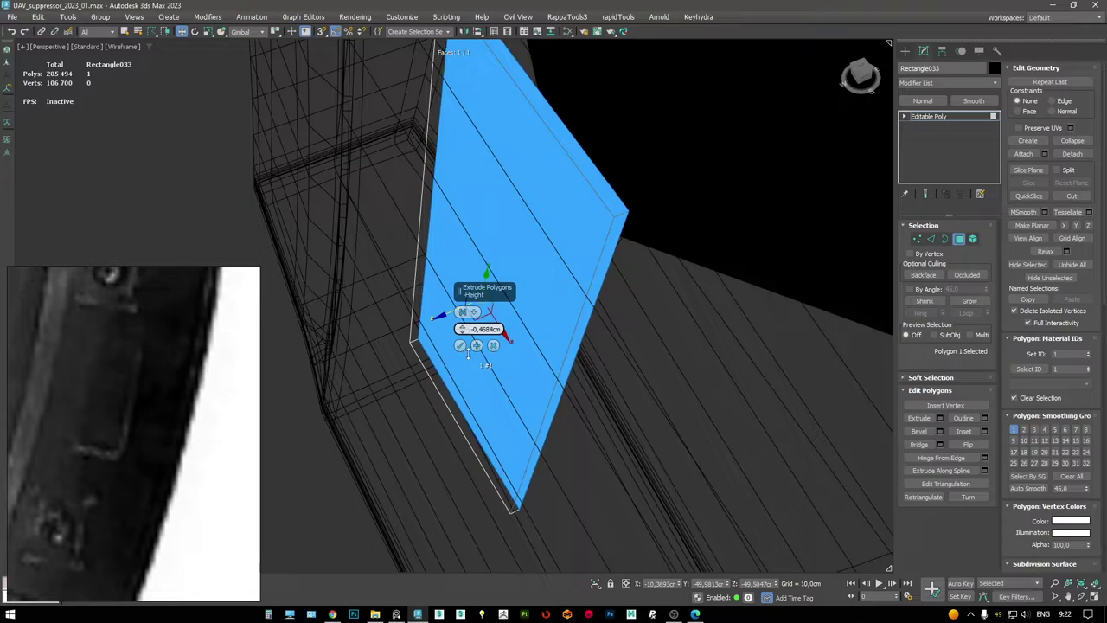
left_click(460, 346)
- Shift-move the plate's open border outward and scale it on X into a flared rim
key("1")
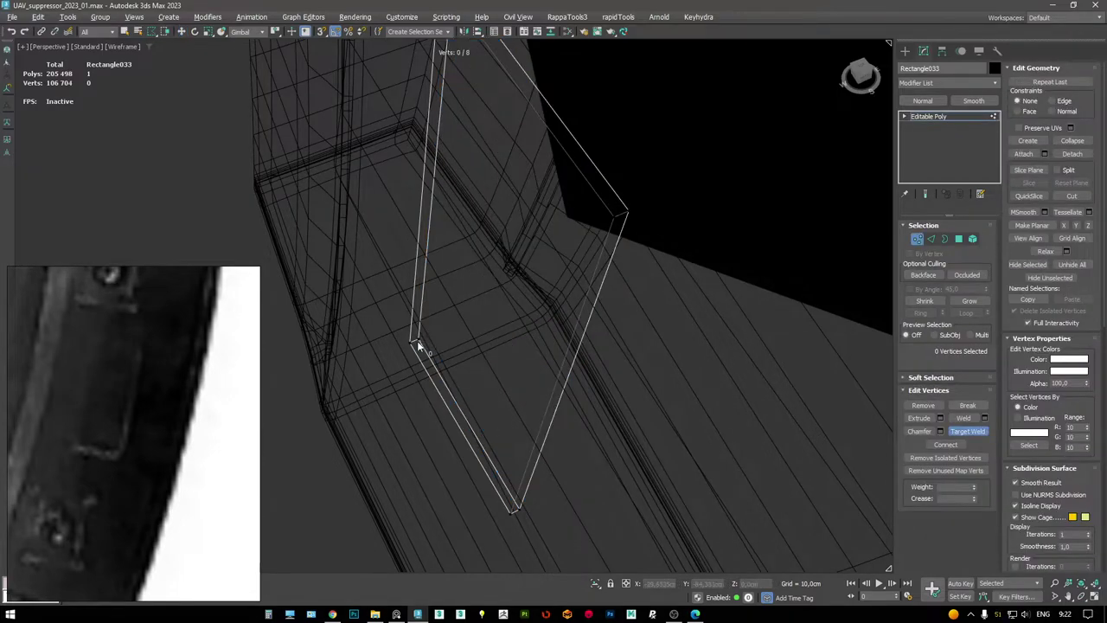
middle_click_drag(458, 247, 474, 153, "alt")
mouse_move(467, 84)
middle_mouse_down("alt")
mouse_move(489, 99)
mouse_move(507, 148)
mouse_move(555, 124)
mouse_move(531, 182)
mouse_move(563, 152)
middle_mouse_up("alt")
key("F3")
key("F3")
key("3")
key("ctrl+a")
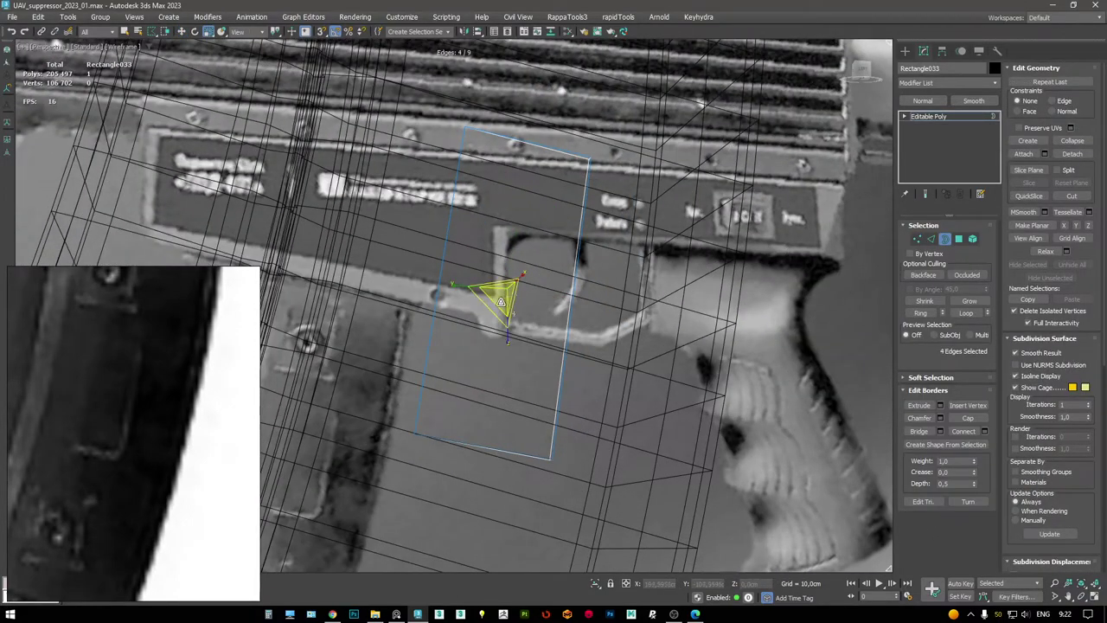
right_click(572, 273)
left_click_drag(501, 318, 503, 340, "shift")
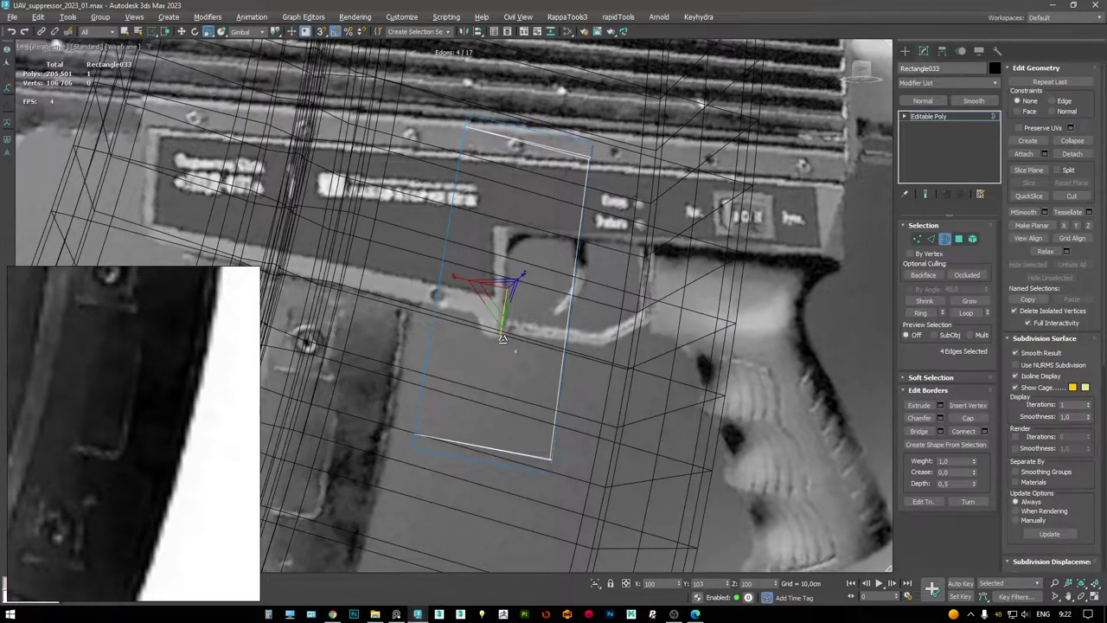
left_click_drag(446, 288, 451, 275)
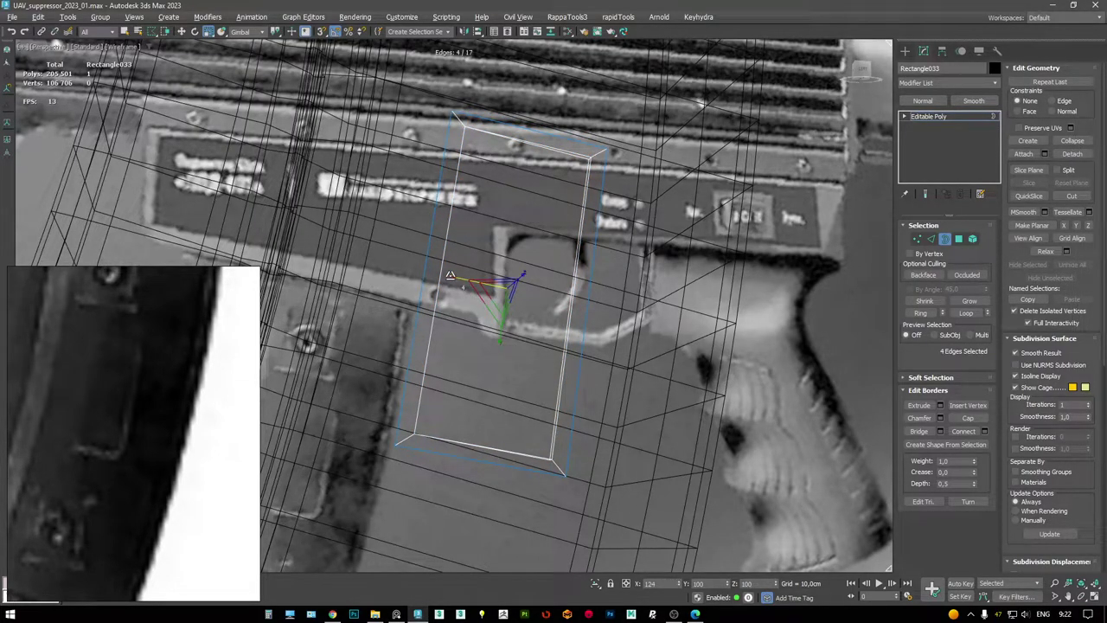
key("F3")
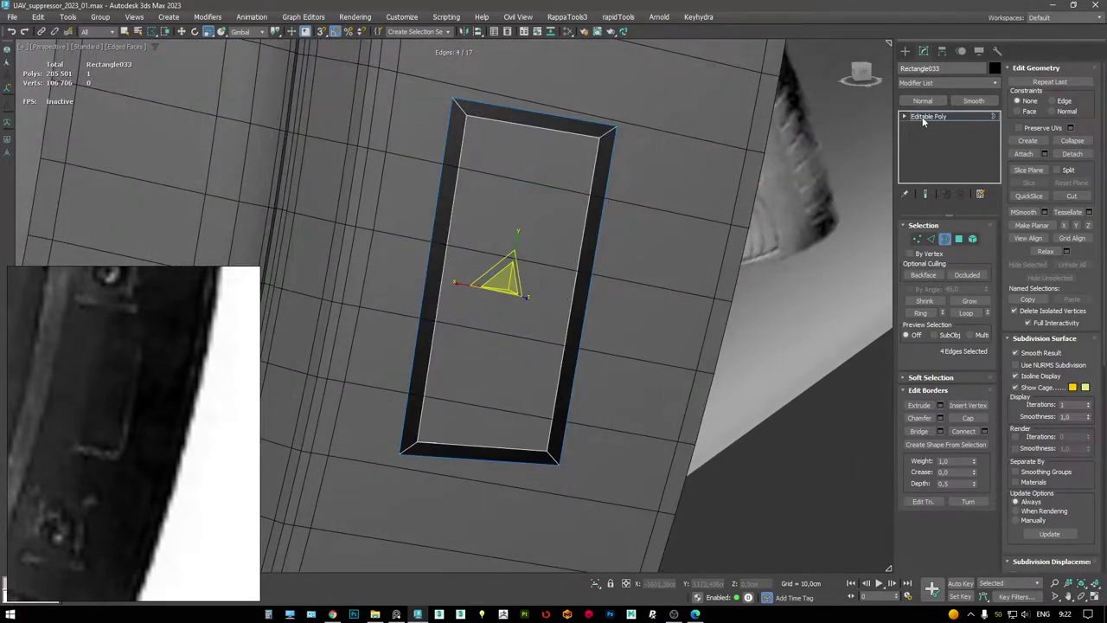
- Isolate the Rectangle033 plate on its own and orbit around it
left_click(923, 117)
key("alt+q")
middle_click_drag(554, 199, 576, 165, "alt")
scroll(593, 165, "up", 3)
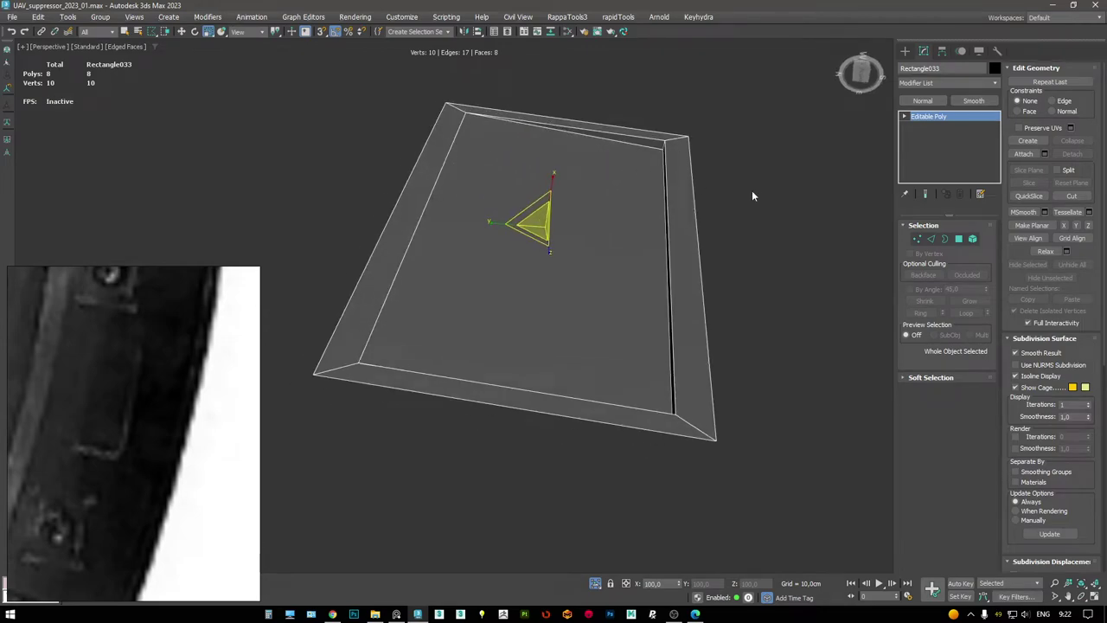
- Stand a slice plane upright across the plate and position it near the right and left edges
key("1")
left_click(1028, 171)
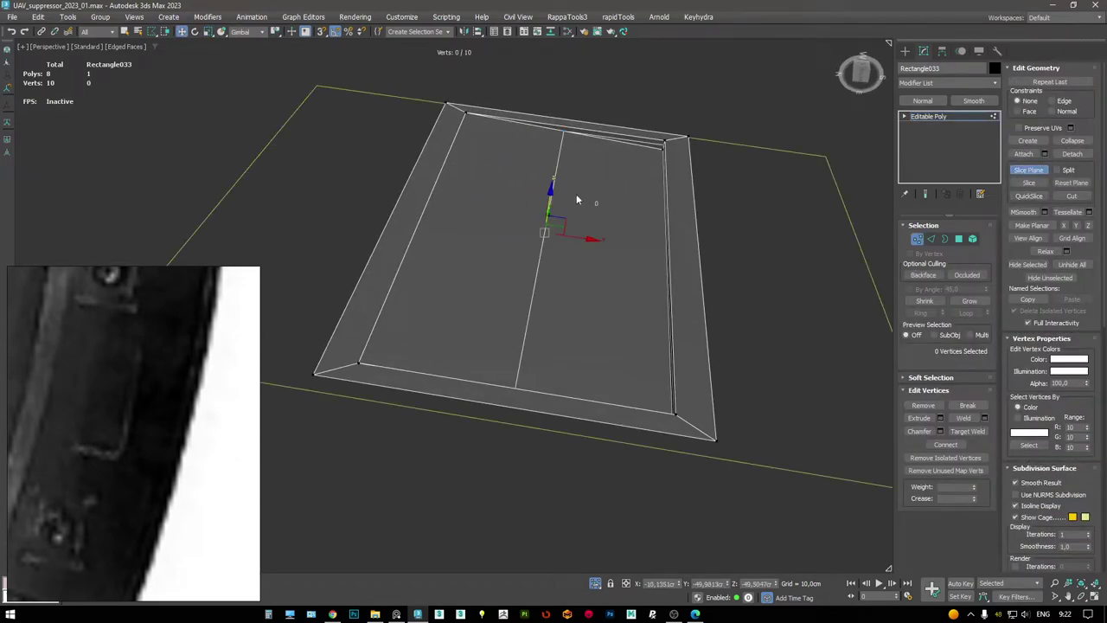
scroll(576, 194, "down", 2)
key("e")
right_click(566, 202)
left_click(667, 176)
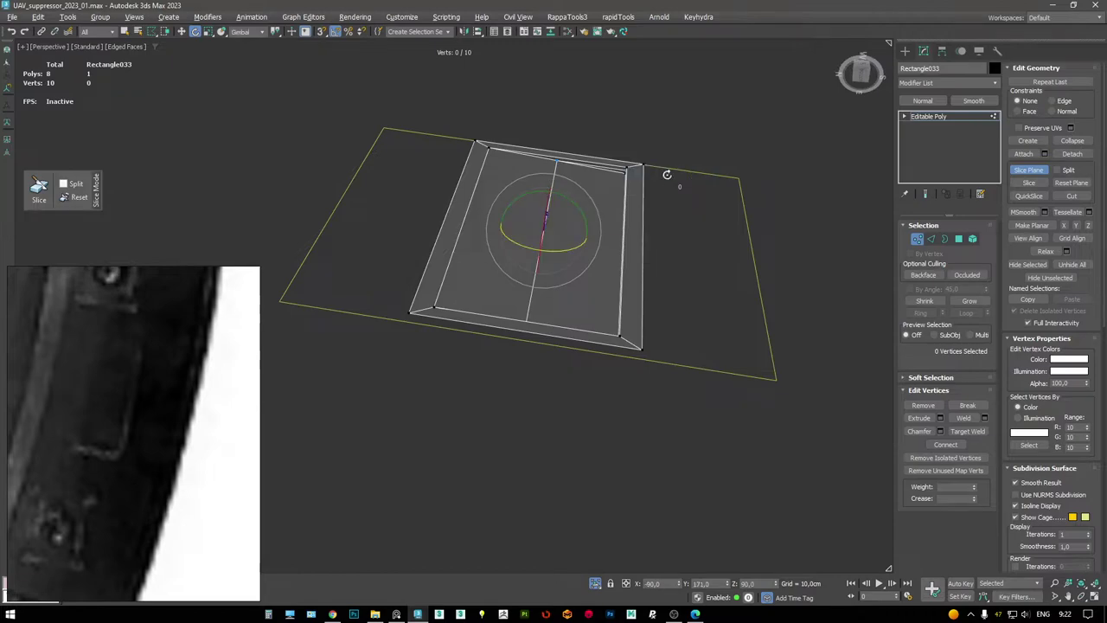
left_click_drag(594, 196, 663, 281)
key("w")
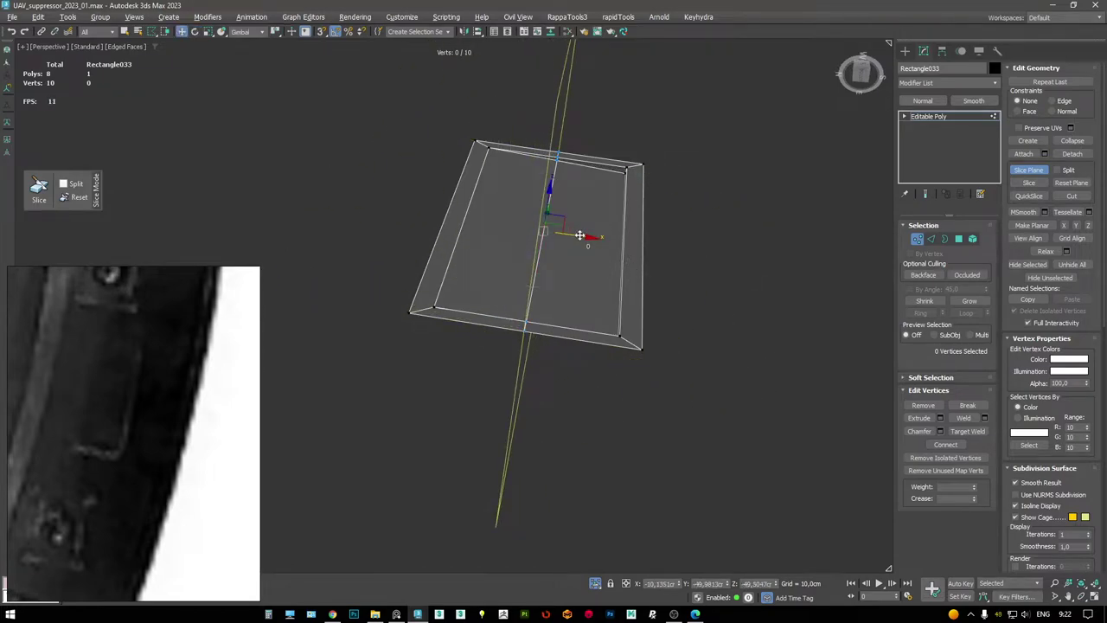
left_click_drag(580, 235, 643, 257)
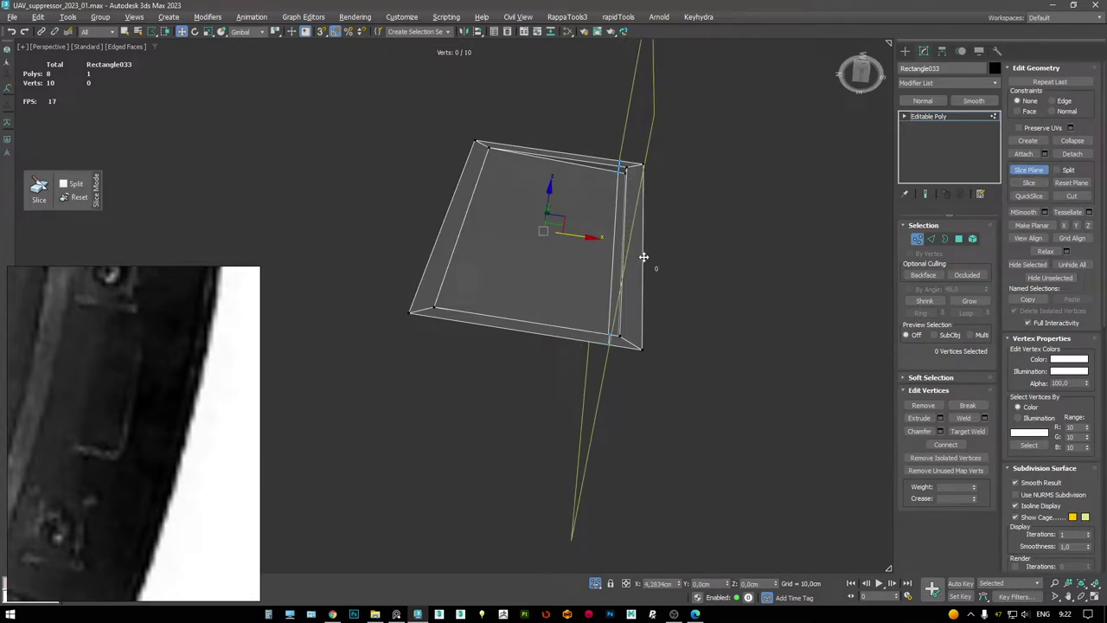
middle_click_drag(579, 199, 581, 206, "alt")
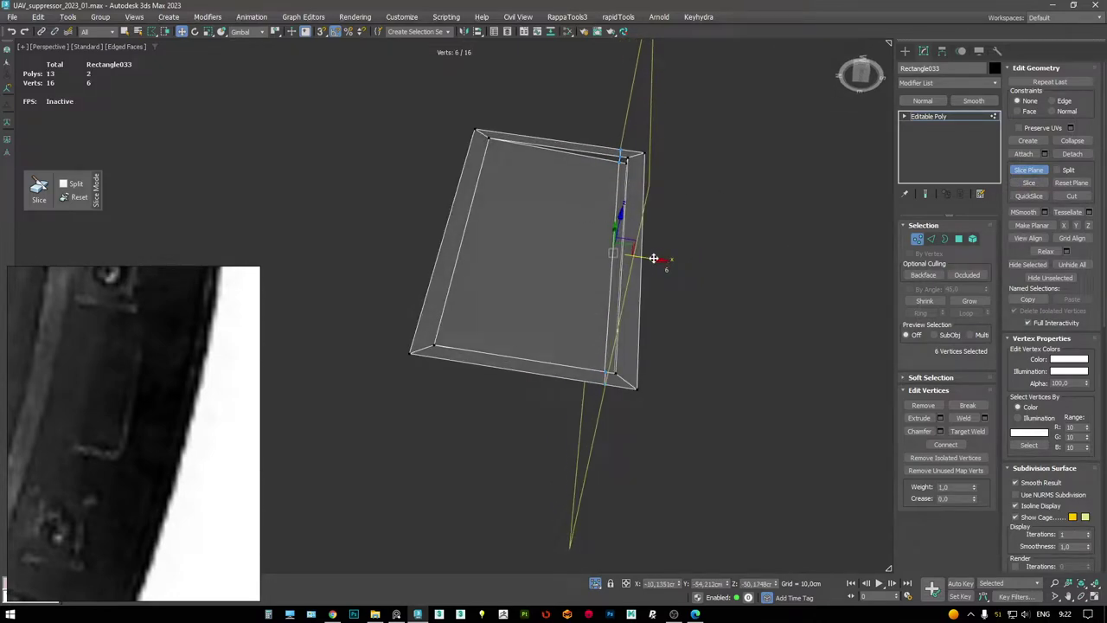
left_click_drag(653, 259, 670, 262)
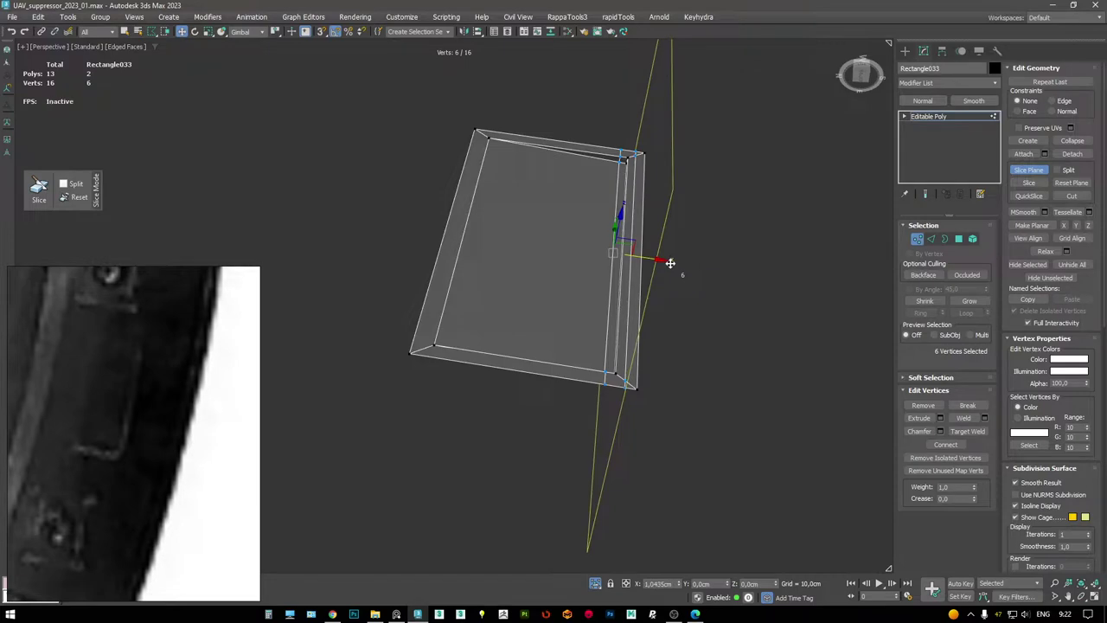
middle_click_drag(781, 183, 655, 265, "alt")
left_click_drag(650, 295, 508, 281)
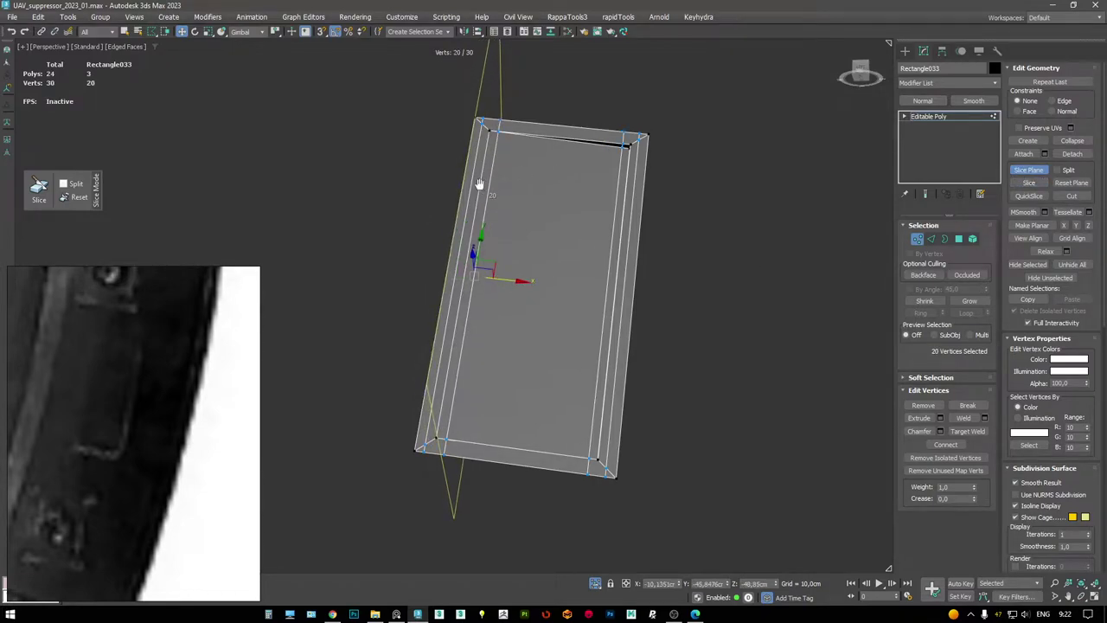
- Turn the slice plane across the plate, move it near the end, and slice a support loop
middle_click_drag(554, 285, 515, 260, "alt")
key("e")
left_click_drag(509, 254, 680, 476)
key("w")
left_click_drag(495, 260, 608, 108)
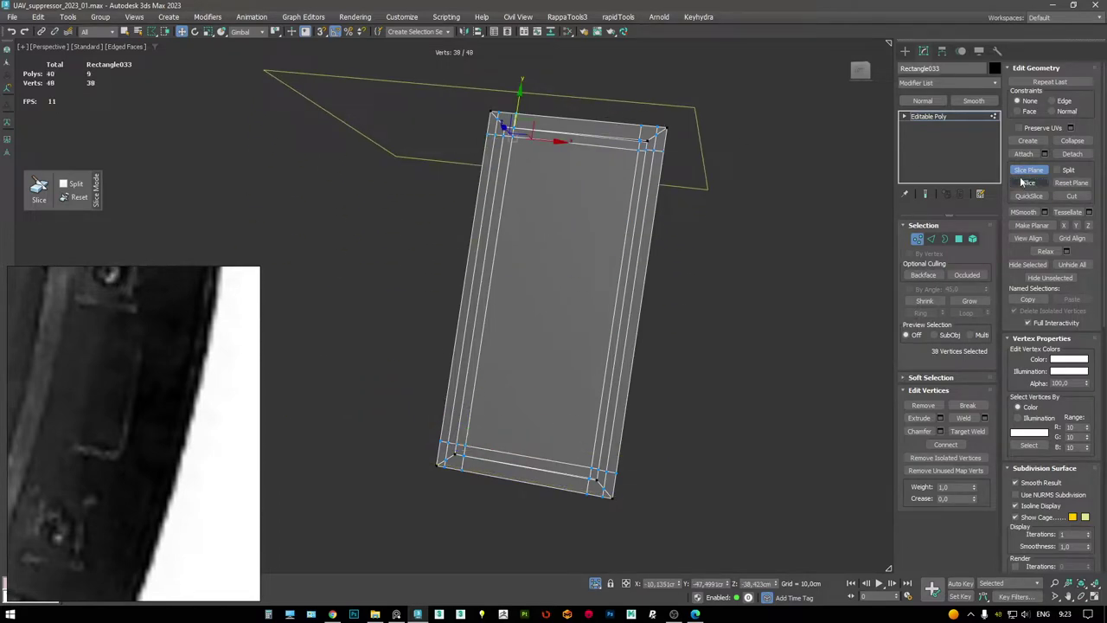
left_click(1028, 183)
middle_click_drag(772, 187, 715, 221, "alt")
scroll(687, 158, "up", 5)
scroll(685, 190, "up", 3)
- Select two top rim edges of the plate and move them down slightly
middle_click_drag(631, 176, 544, 116)
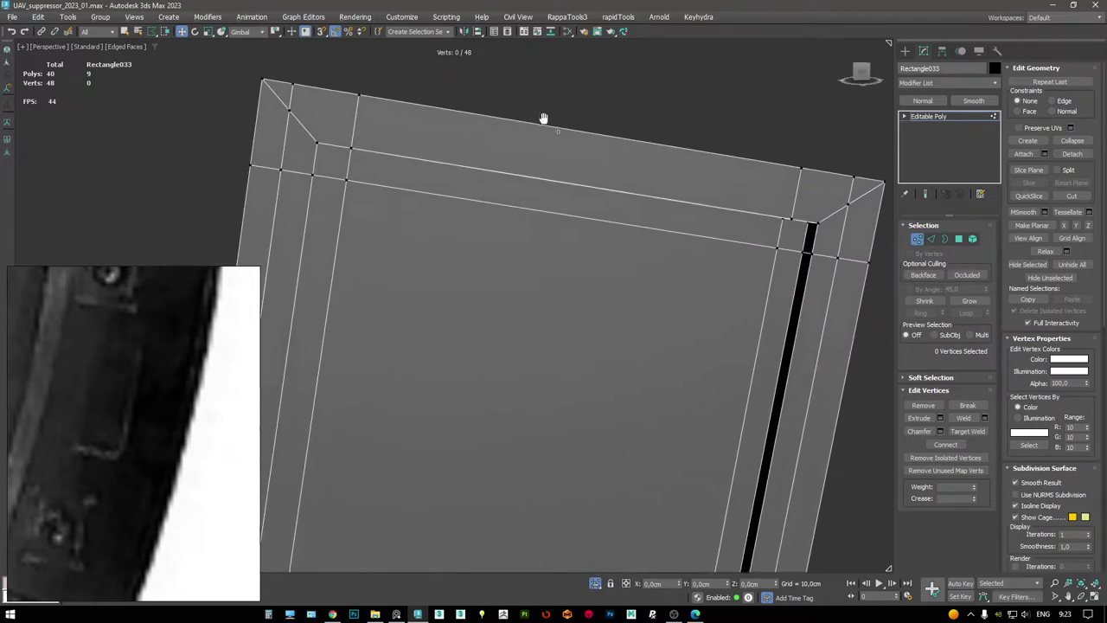
key("F3")
key("2")
left_click(340, 91)
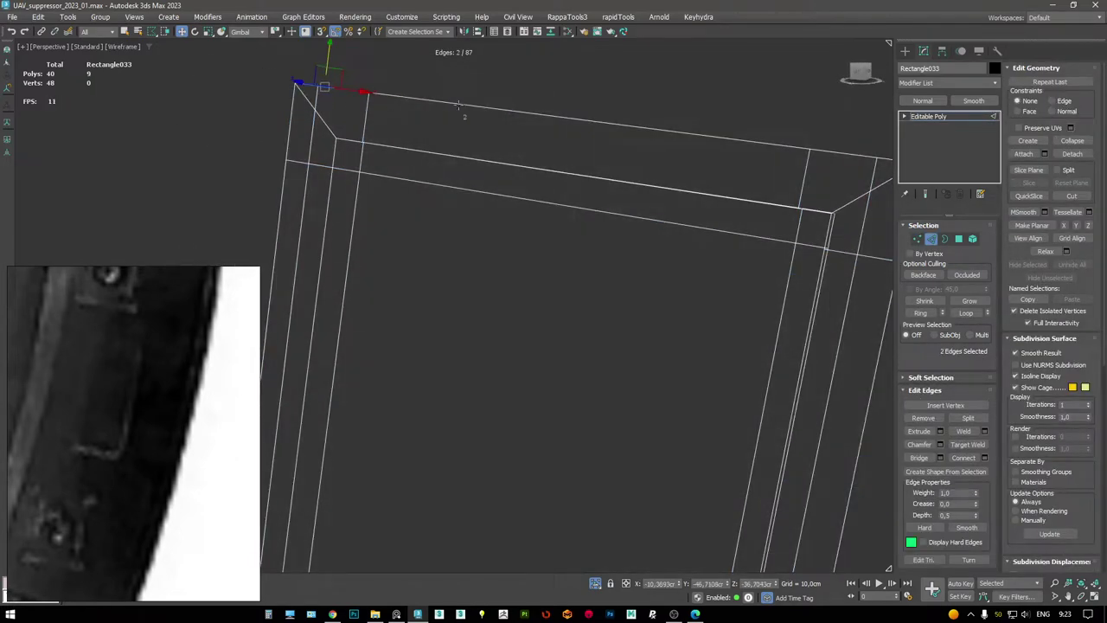
left_click(458, 105, "ctrl")
middle_click_drag(703, 157, 573, 148)
middle_click_drag(719, 143, 534, 126, "alt")
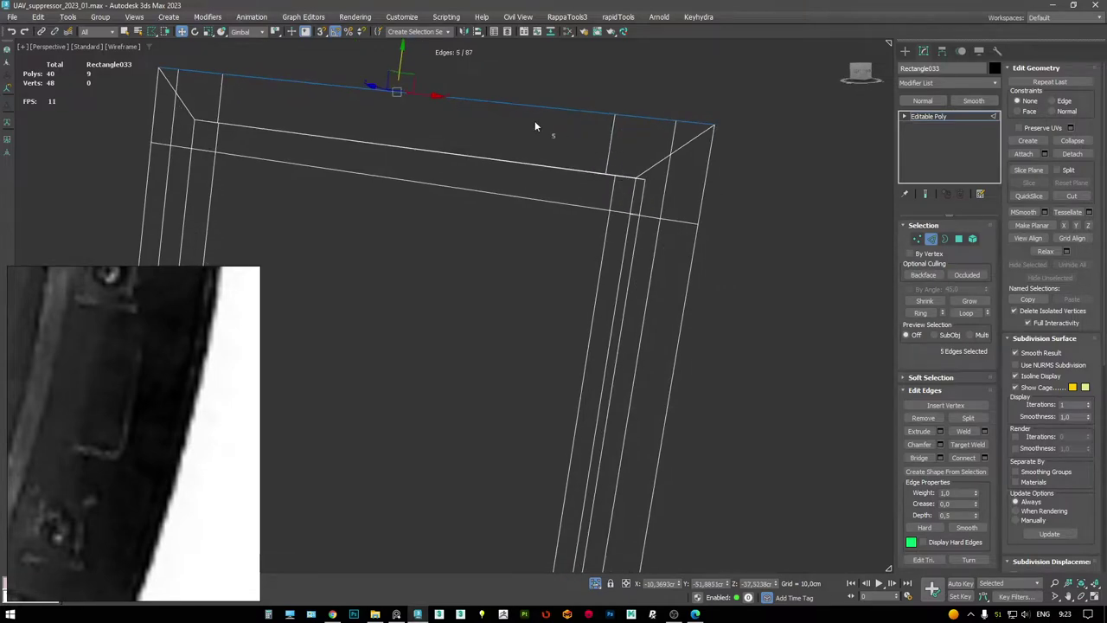
left_click_drag(404, 54, 412, 84)
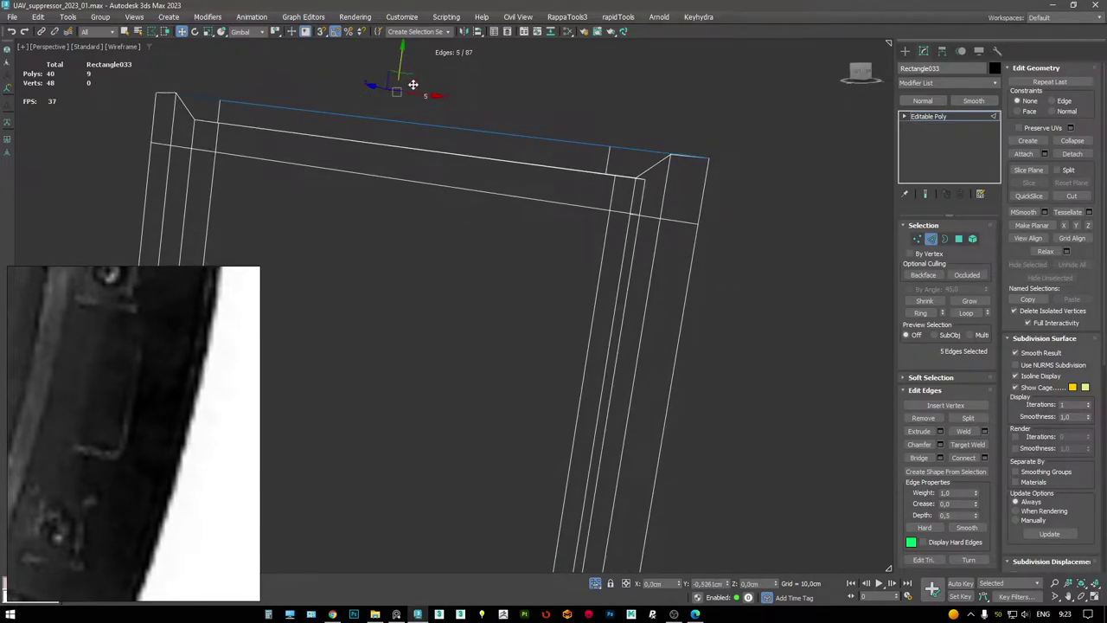
- Weld the two selected corner vertices together in vertex mode
key("1")
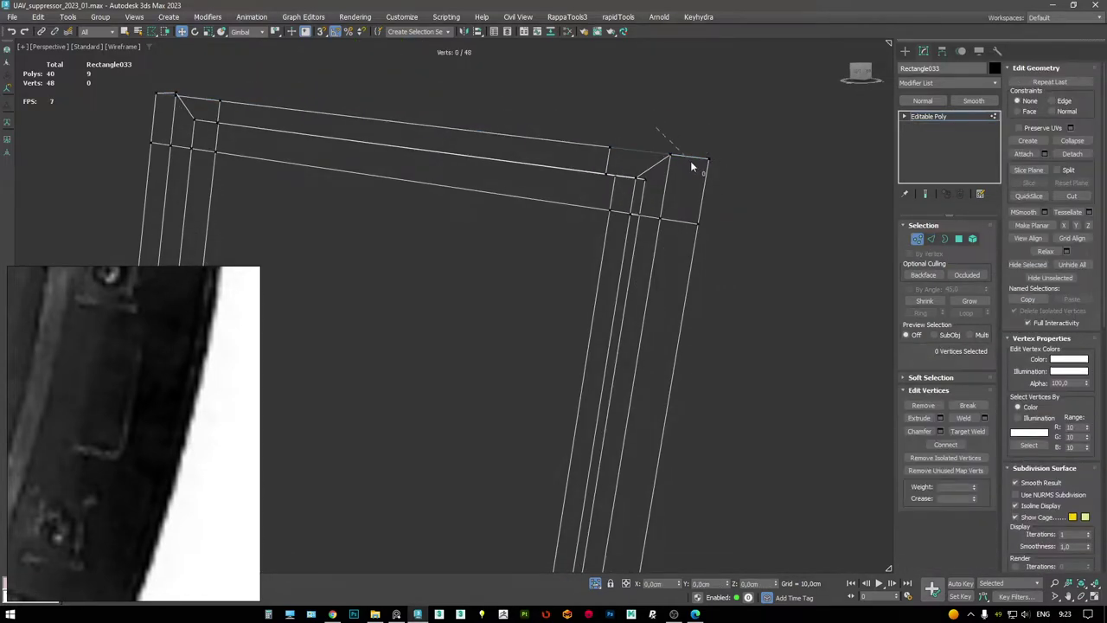
key("q")
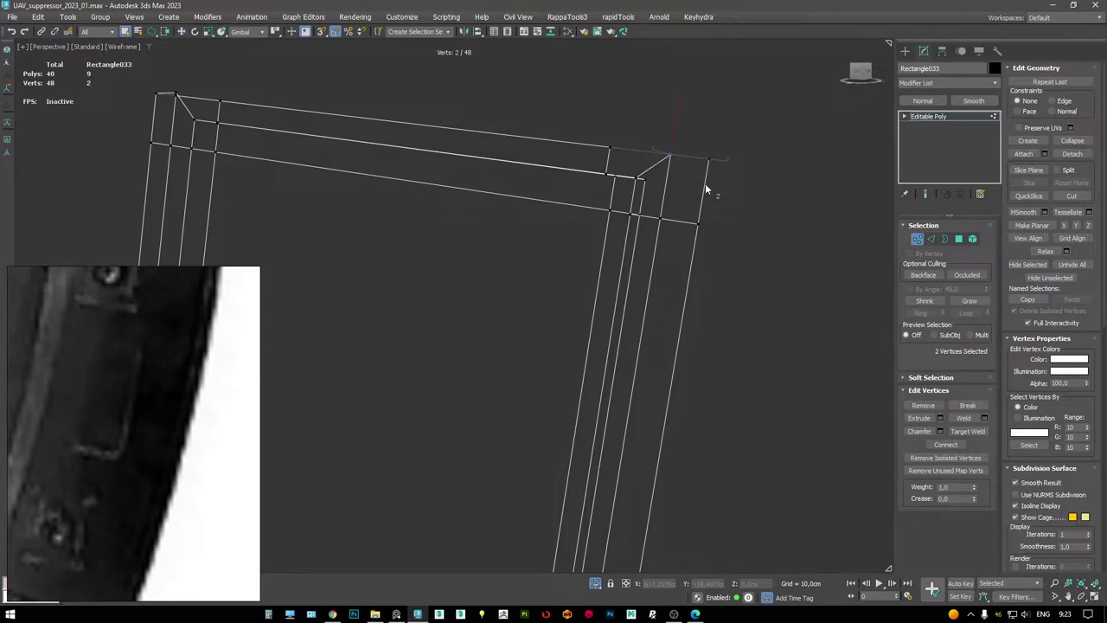
key("ctrl+alt+c")
scroll(657, 177, "down", 3)
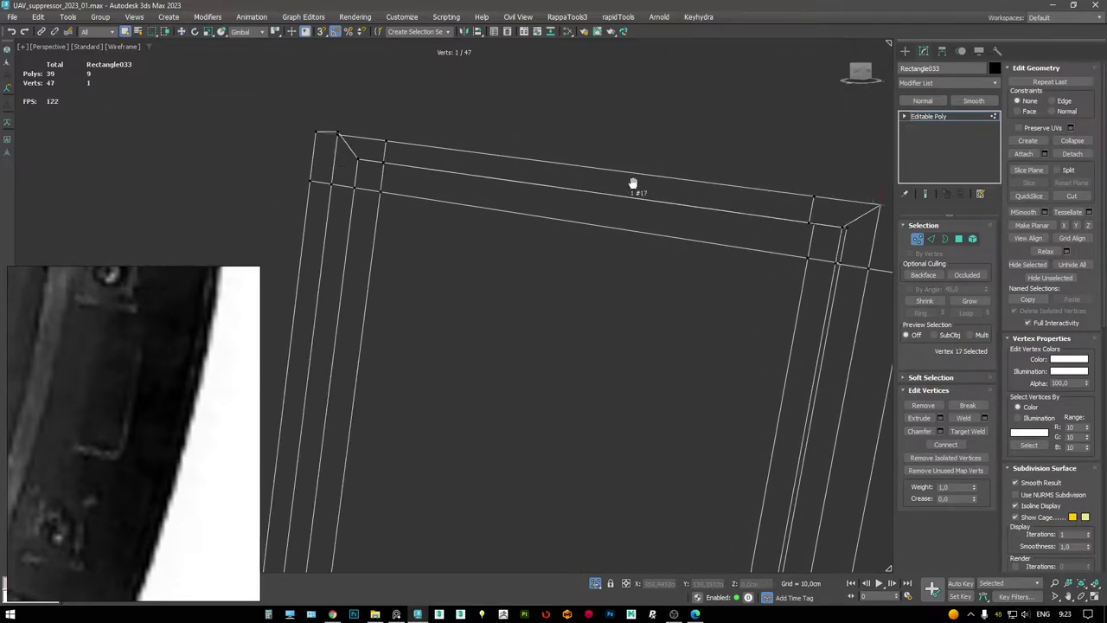
scroll(443, 144, "up", 5)
- Target Weld the leftover top corner vertex onto its neighbour at the chamfered corner
left_click(423, 143)
key("F3")
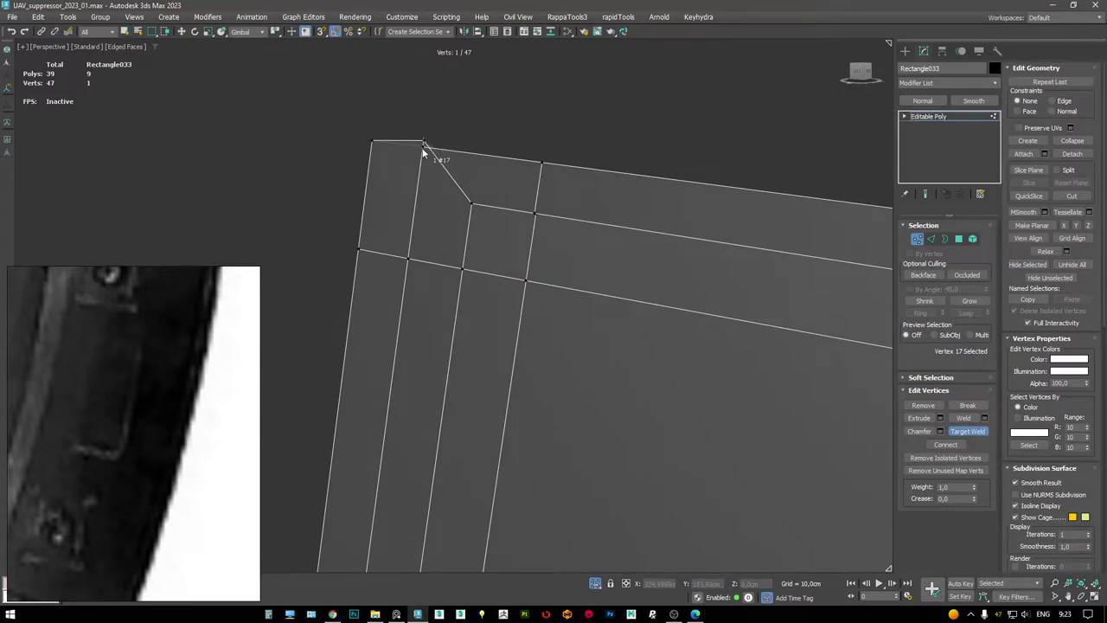
mouse_move(423, 152)
middle_mouse_down("alt")
mouse_move(420, 171)
mouse_move(563, 102)
mouse_move(563, 217)
mouse_move(599, 254)
middle_mouse_up("alt")
left_click(588, 123)
key("F3")
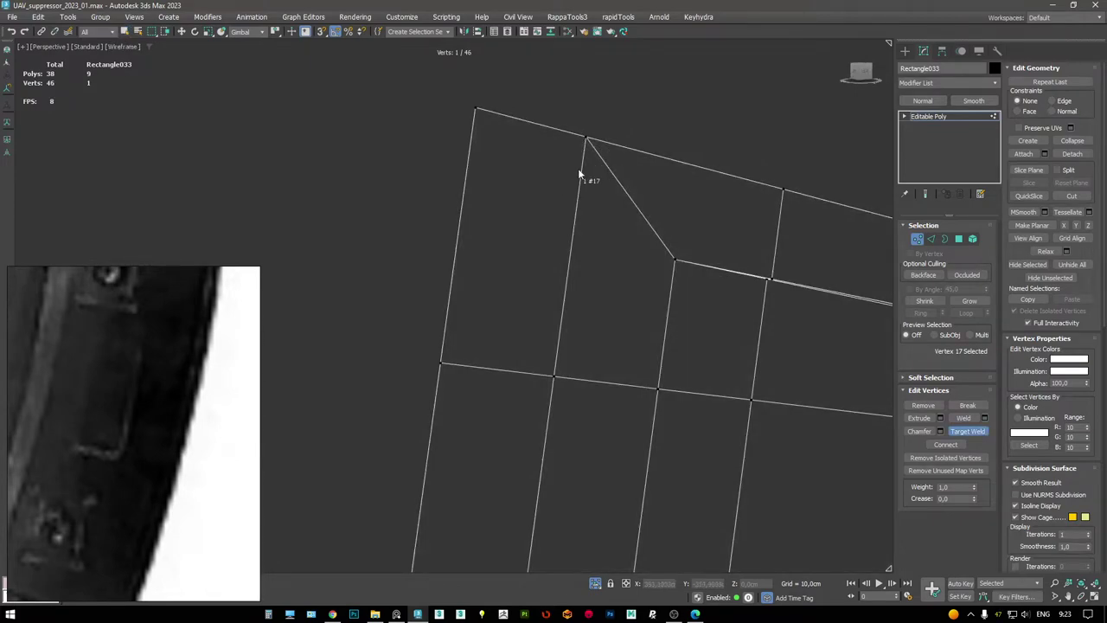
key("F3")
key("w")
scroll(597, 190, "down", 3)
middle_click_drag(585, 232, 846, 439, "alt")
scroll(528, 355, "up", 4)
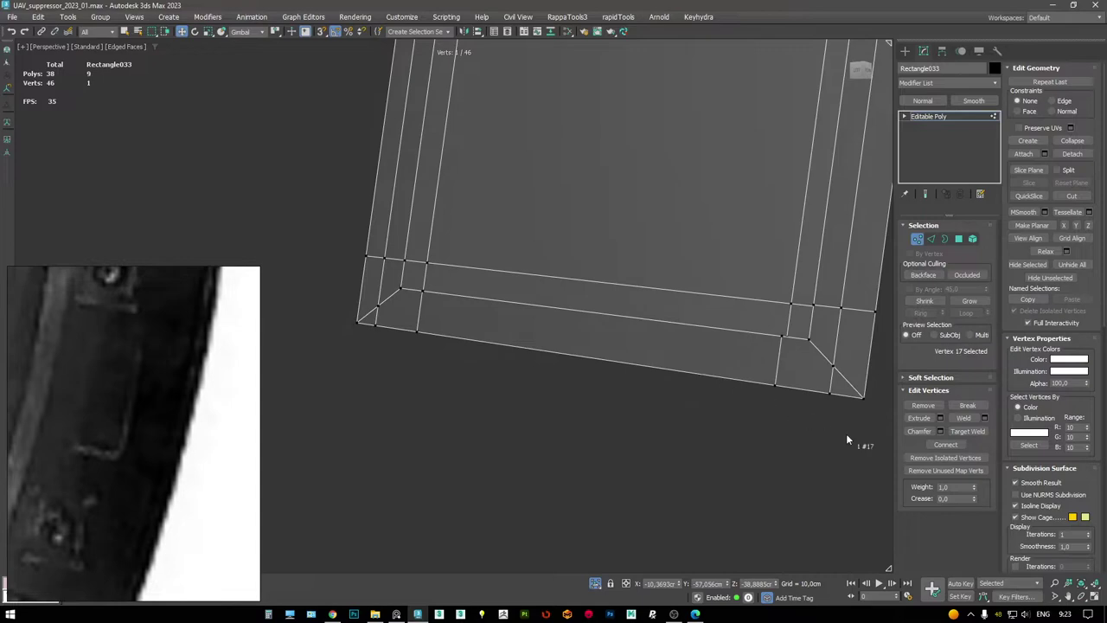
- Select the bottom-left corner vertices of the plate and nudge them into place
left_click_drag(428, 352, 380, 340, "ctrl")
key("F3")
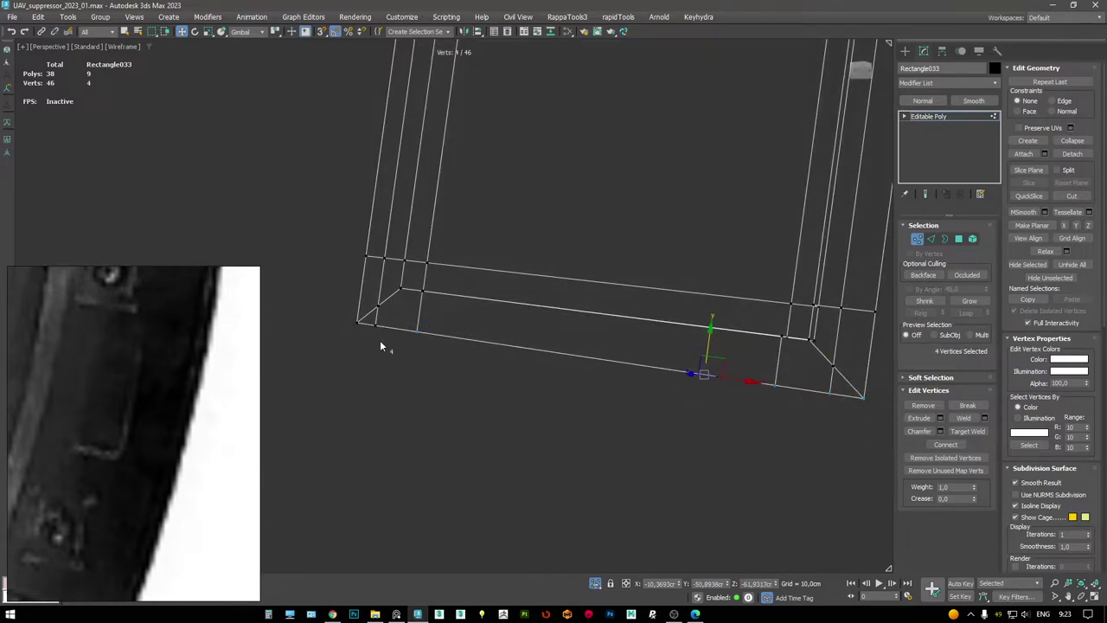
left_click_drag(586, 317, 406, 337)
scroll(401, 338, "up", 3)
mouse_move(573, 289)
middle_mouse_down("alt")
mouse_move(692, 322)
mouse_move(581, 281)
middle_mouse_up("alt")
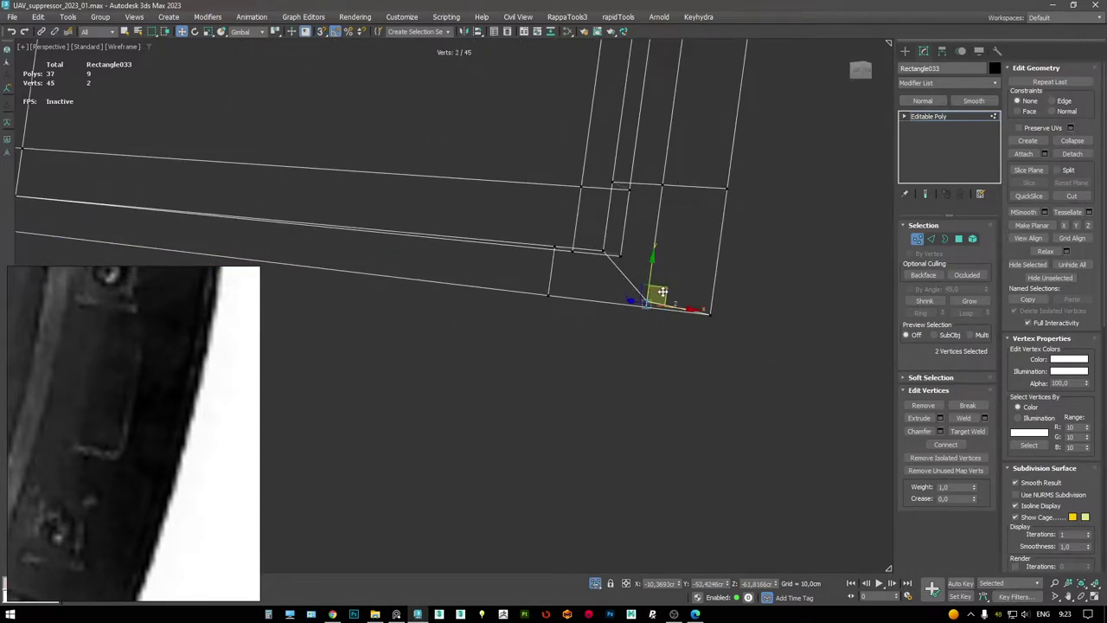
middle_click_drag(662, 292, 639, 300, "alt")
- Target Weld the stray corner vertex onto the corner vertex, then exit vertex editing
key("F3")
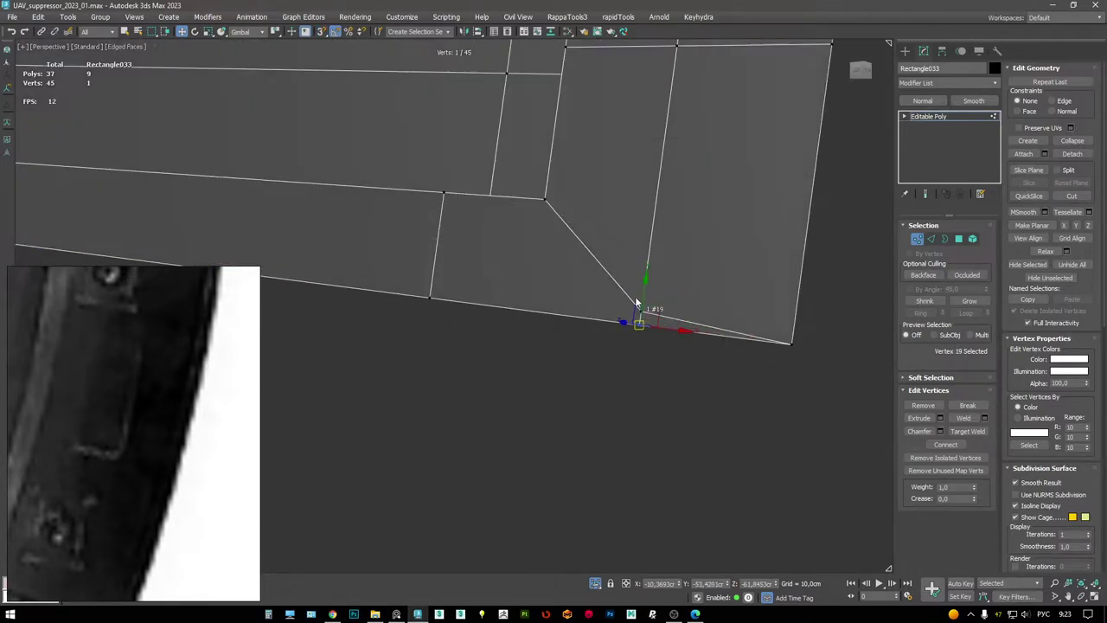
key("ctrl+w")
left_click(658, 334)
left_click(575, 245)
right_click(631, 252)
scroll(631, 252, "down", 5)
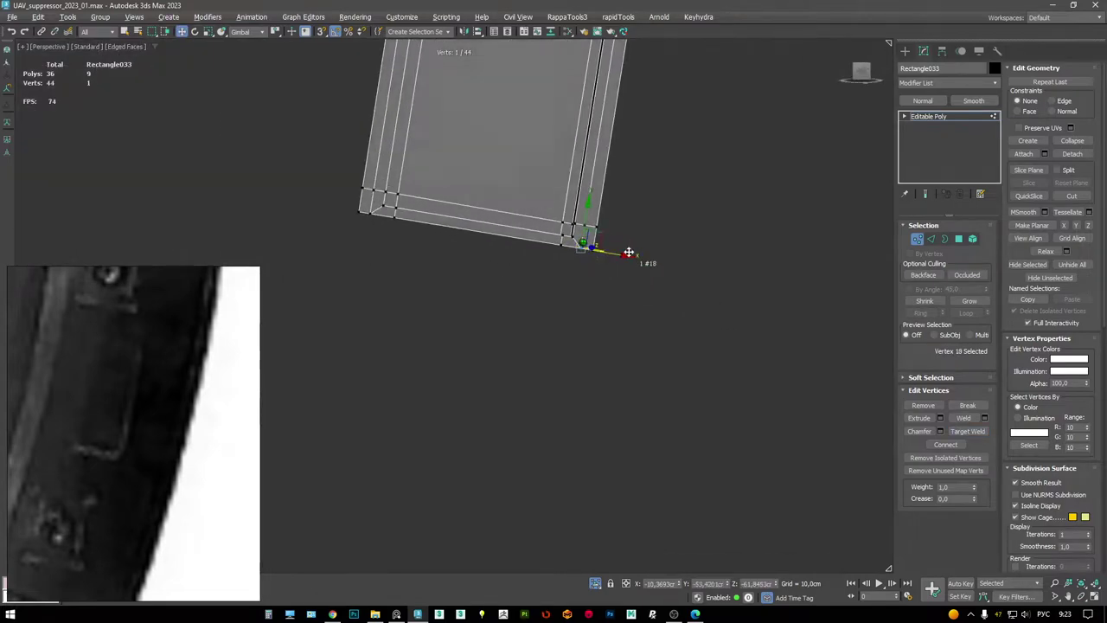
middle_click_drag(631, 251, 558, 398, "alt")
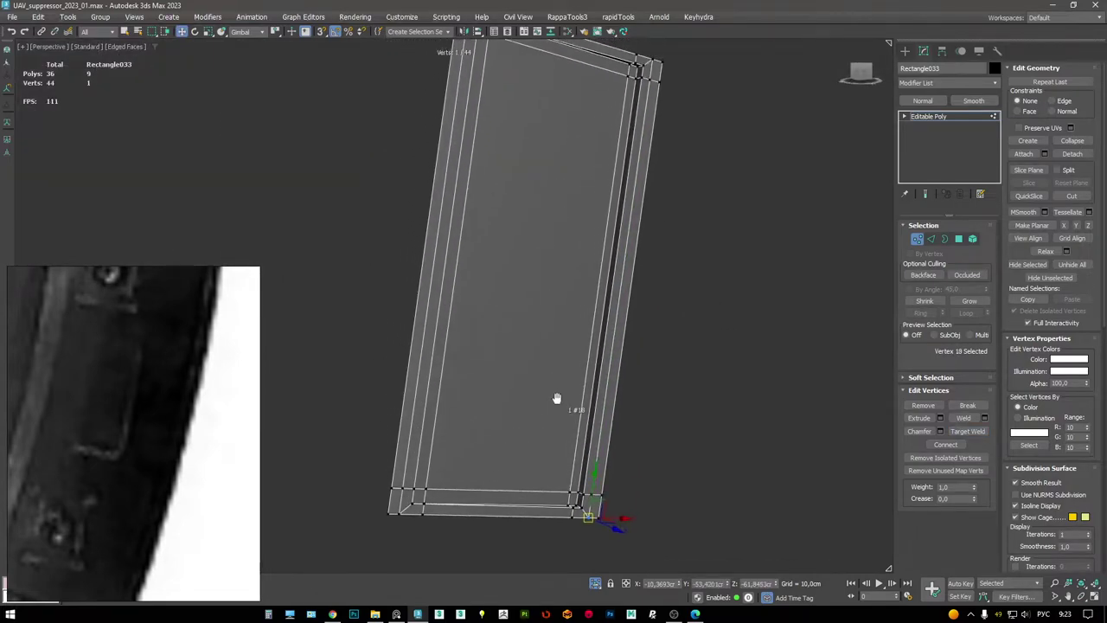
left_click(930, 116)
scroll(581, 165, "down", 5)
- Mirror Rectangle033 with a Symmetry modifier and apply TurboSmooth to it
key("F4")
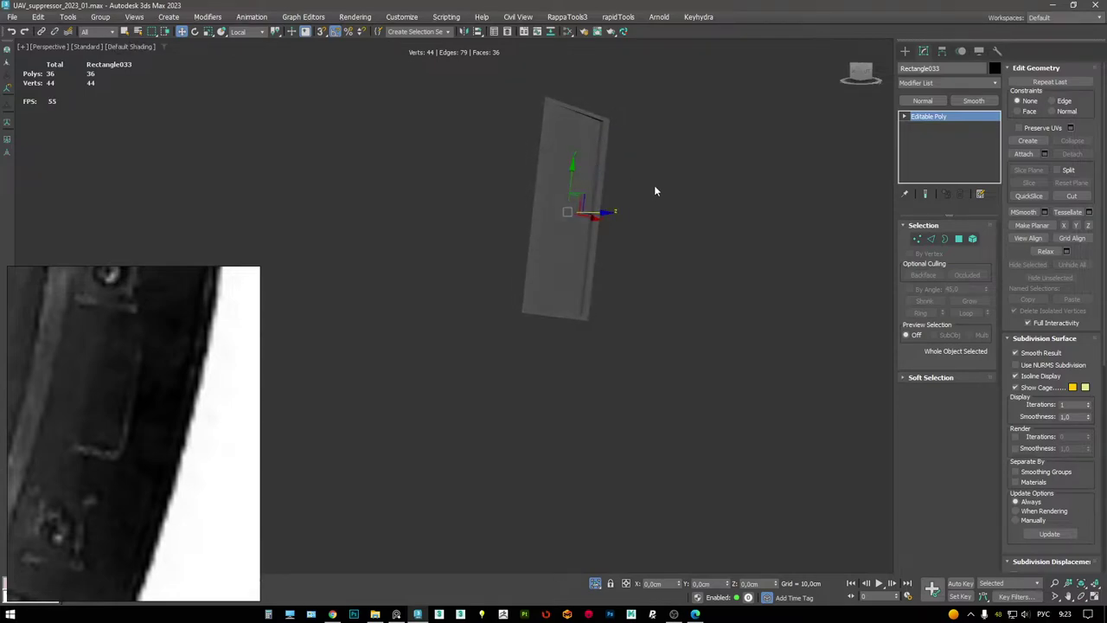
right_click(654, 186)
key("Escape")
right_click(638, 227)
left_click(626, 225)
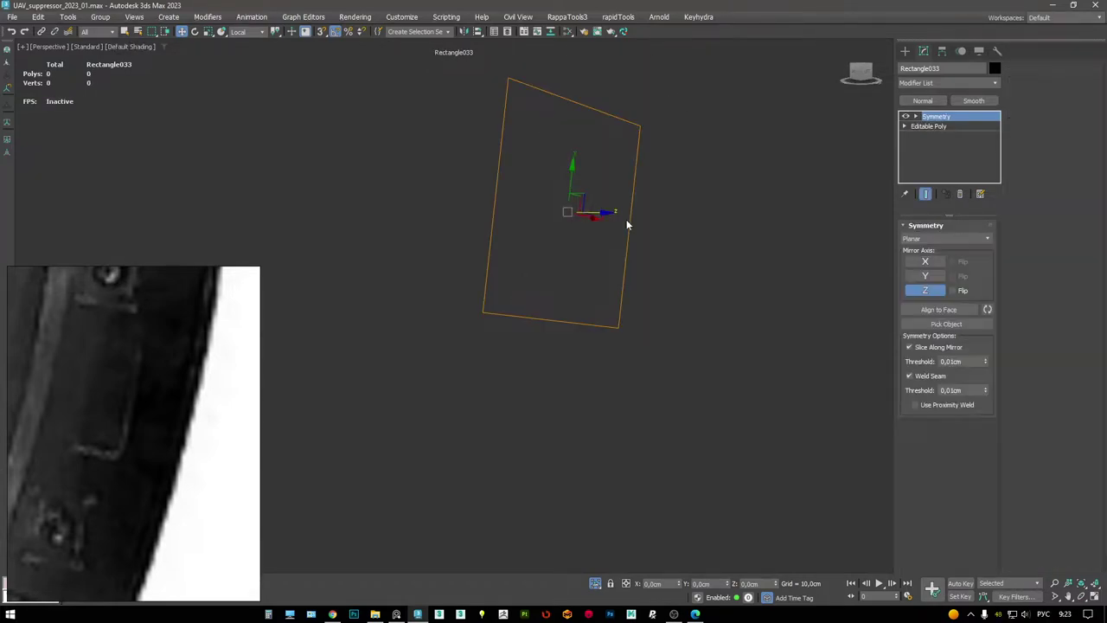
right_click(617, 229)
left_click(596, 217)
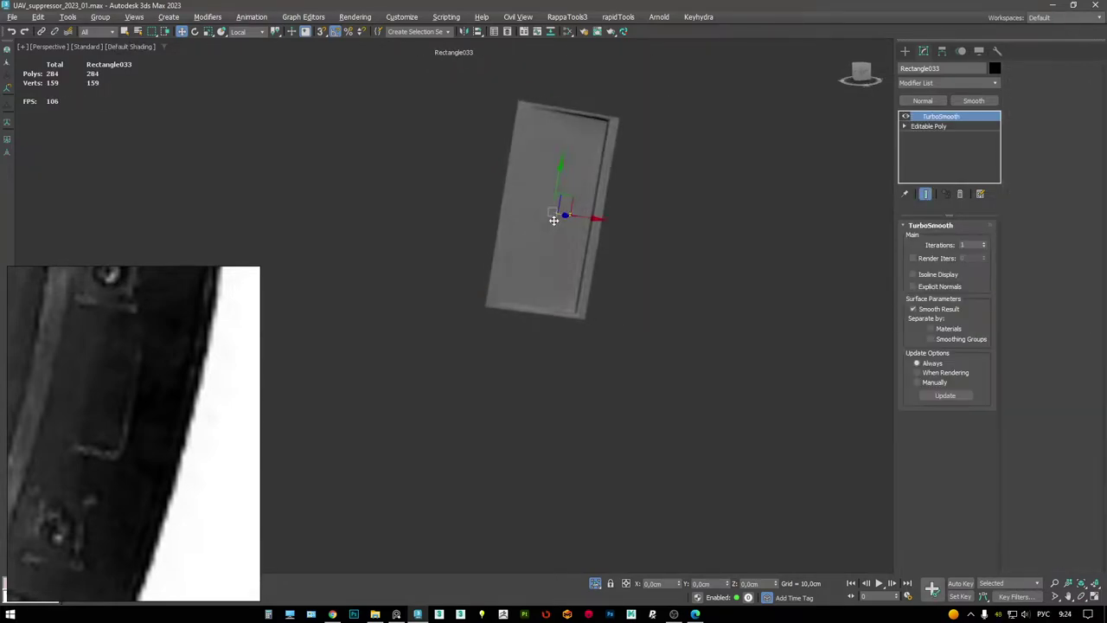
middle_click_drag(554, 217, 534, 167, "alt")
- End isolation and select the magazine body Box001 in vertex mode
key("alt+q")
scroll(548, 176, "down", 6)
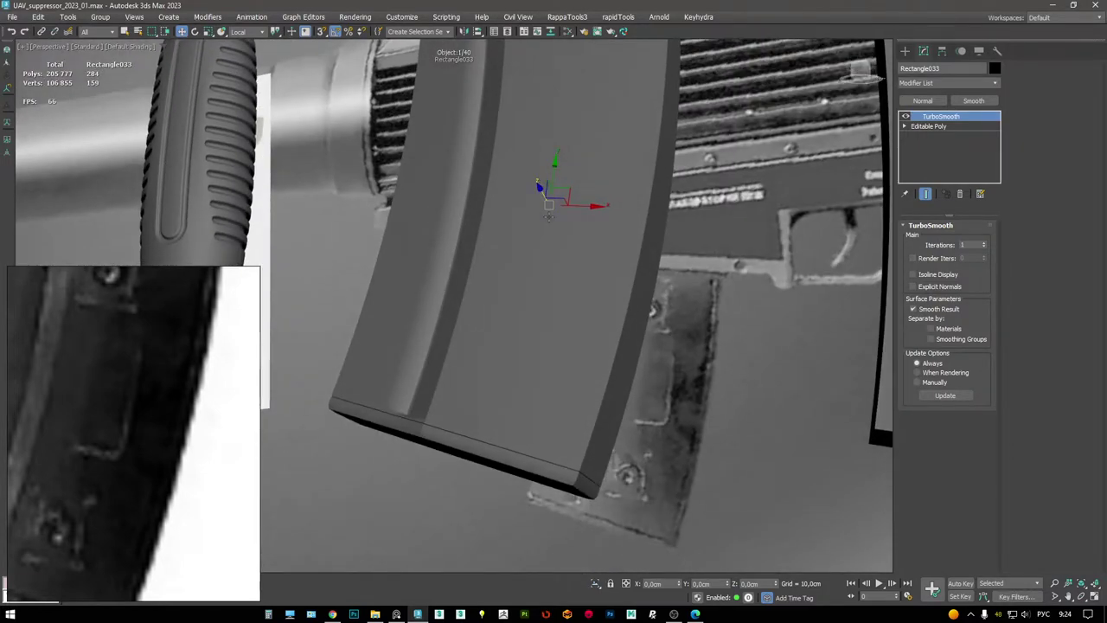
key("F4")
scroll(579, 223, "up", 6)
left_click(600, 193)
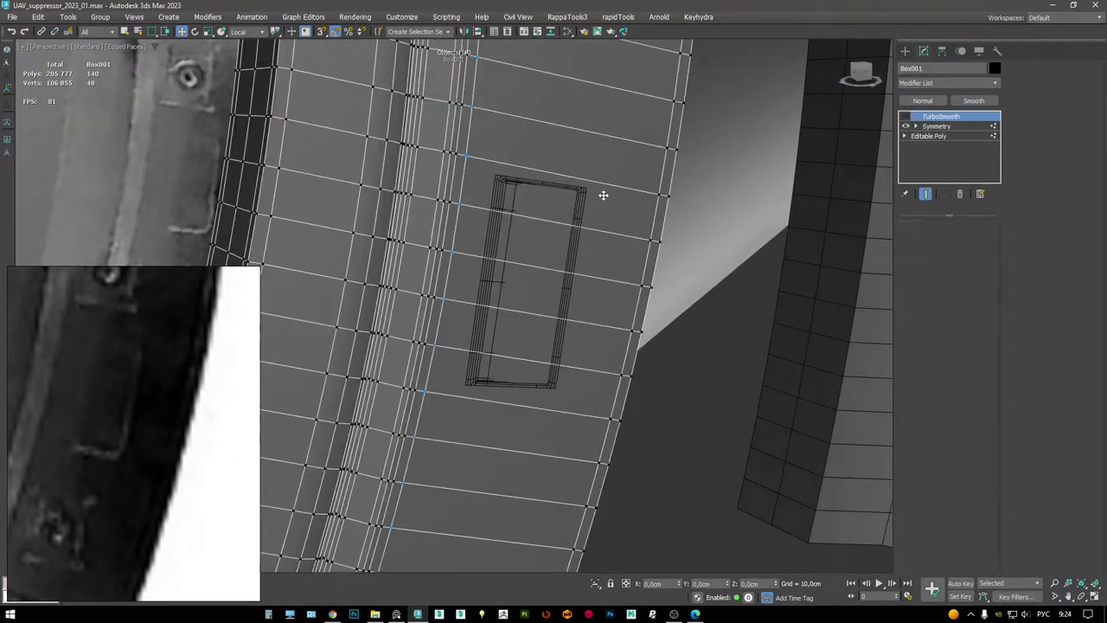
key("1")
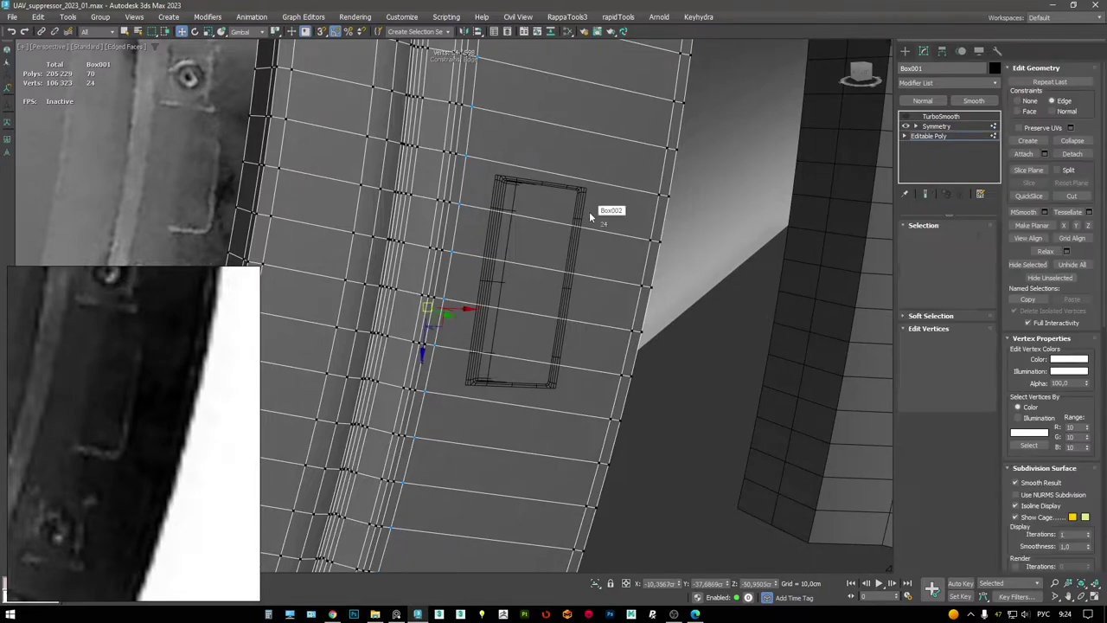
- Switch Box001 to Polygon mode and select polygon 557 below the plate
middle_click_drag(594, 210, 635, 215, "alt")
scroll(627, 224, "up", 3)
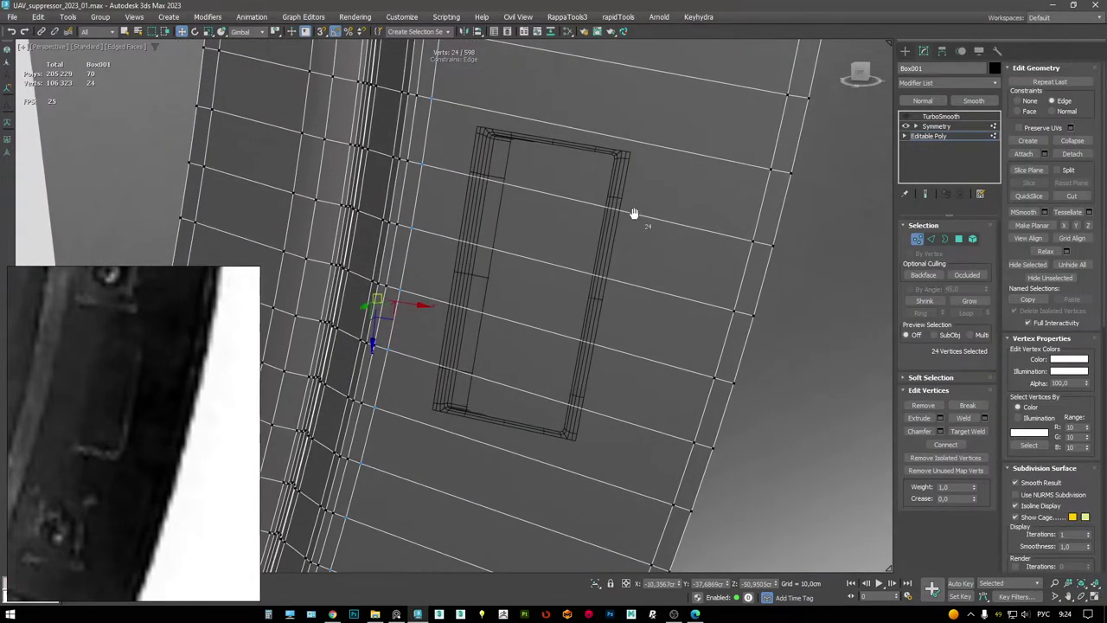
scroll(597, 383, "down", 4)
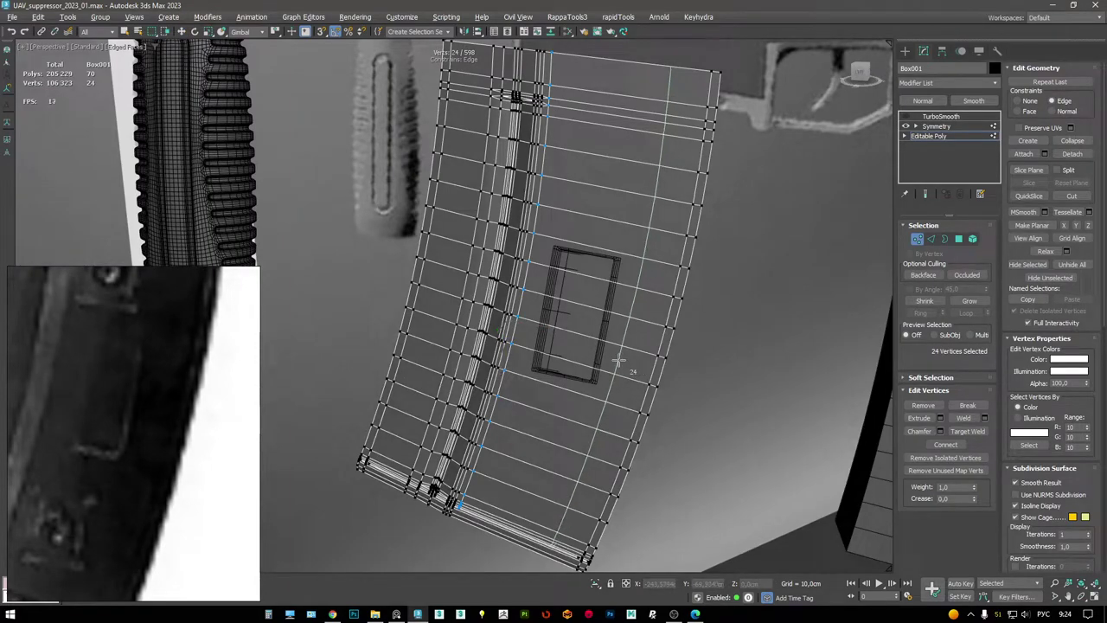
key("w")
scroll(548, 353, "up", 2)
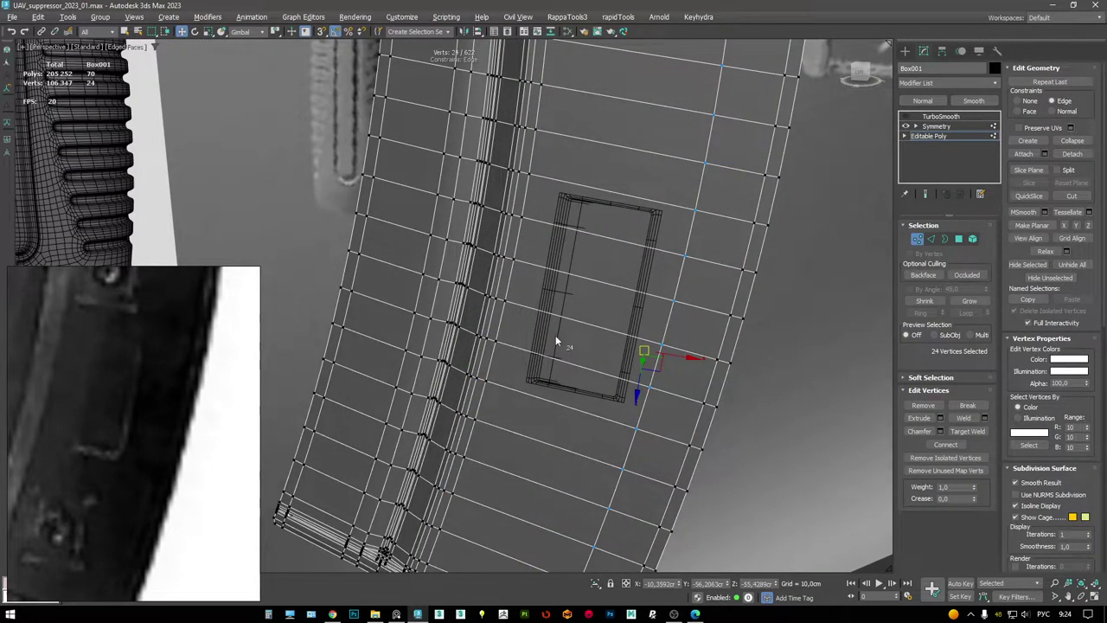
key("4")
left_click(571, 368)
- Check Box001's modifier stack and pick the rectangular plate to attach to the mesh
middle_click_drag(564, 256, 603, 262, "alt")
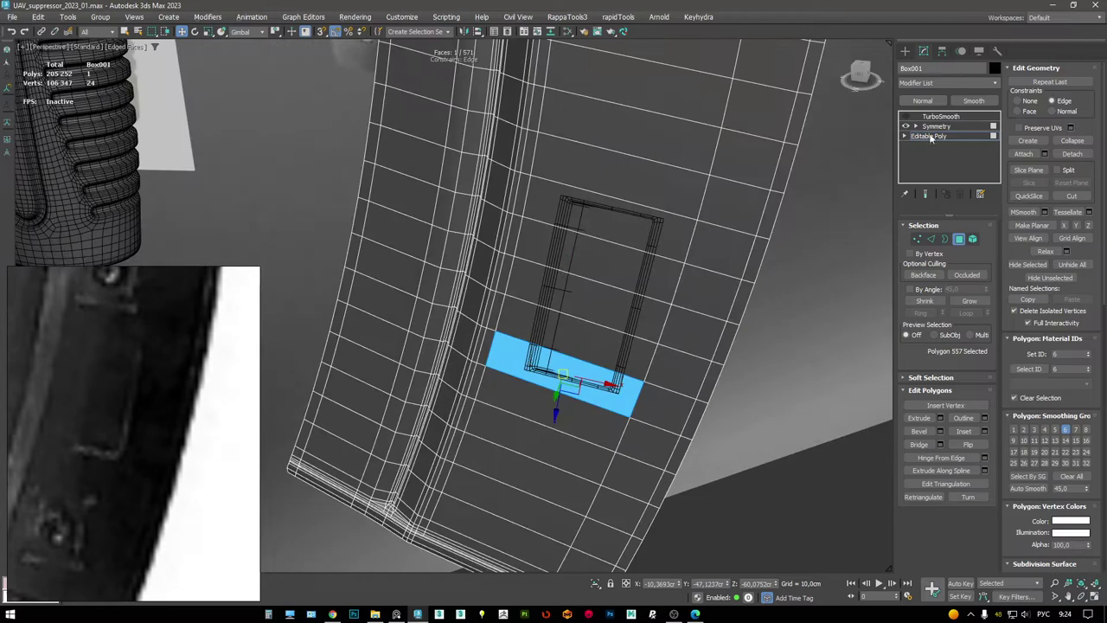
left_click(943, 116)
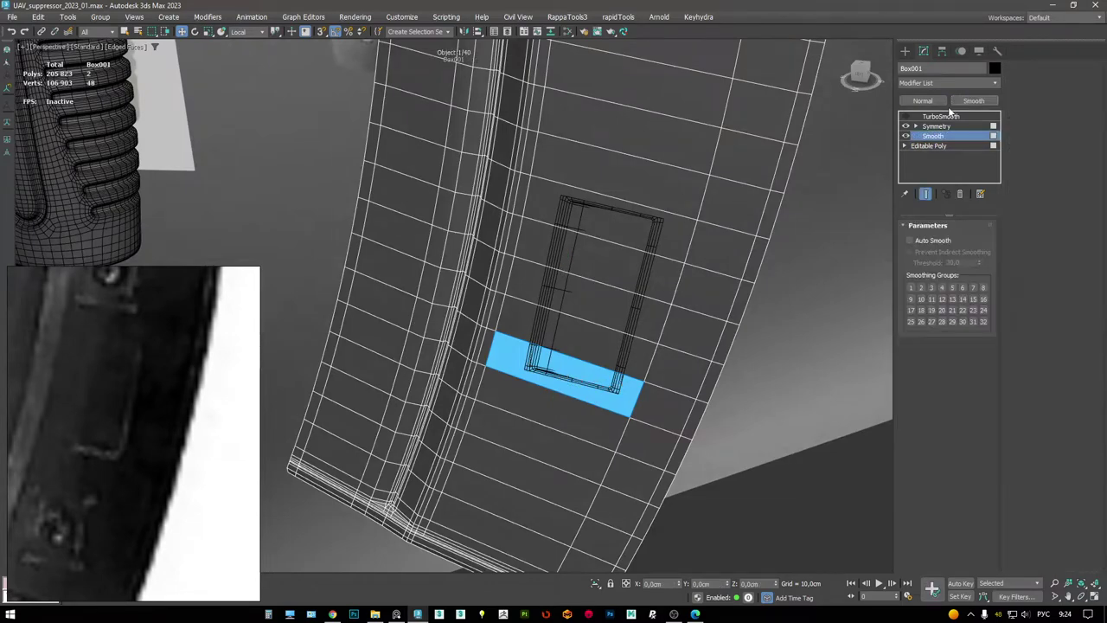
key("F3")
left_click(615, 211)
key("F3")
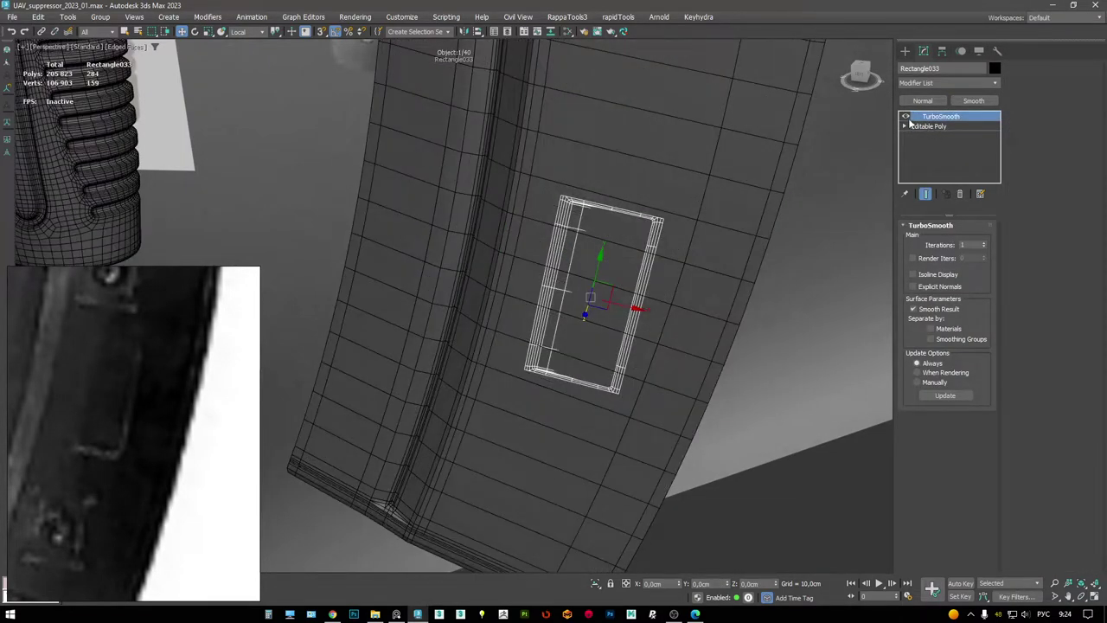
key("ctrl+z")
left_click(932, 136)
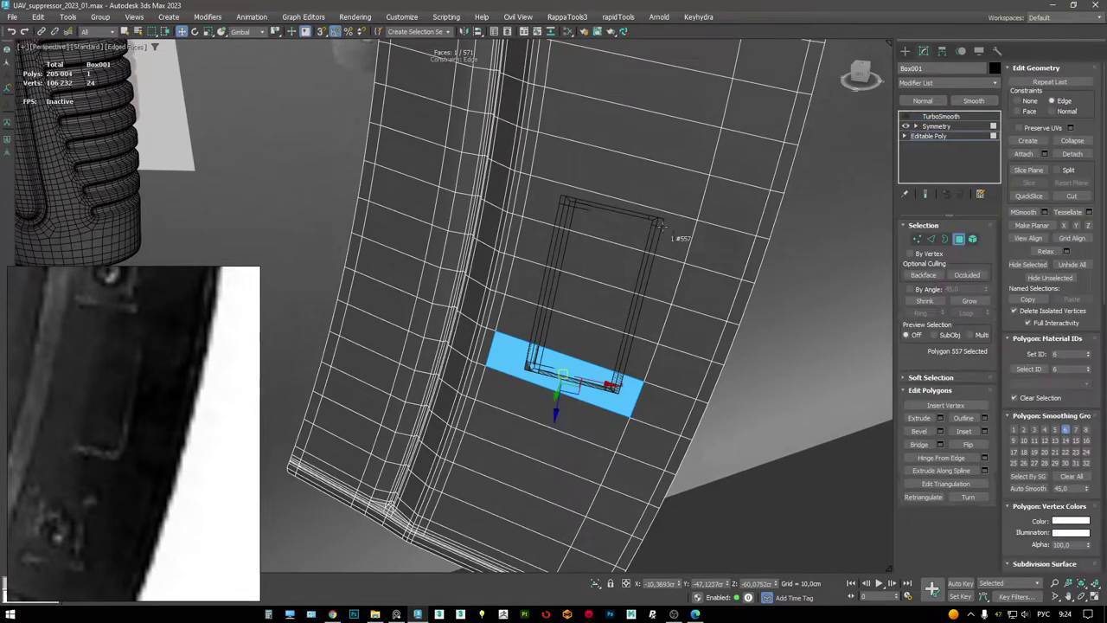
key("x")
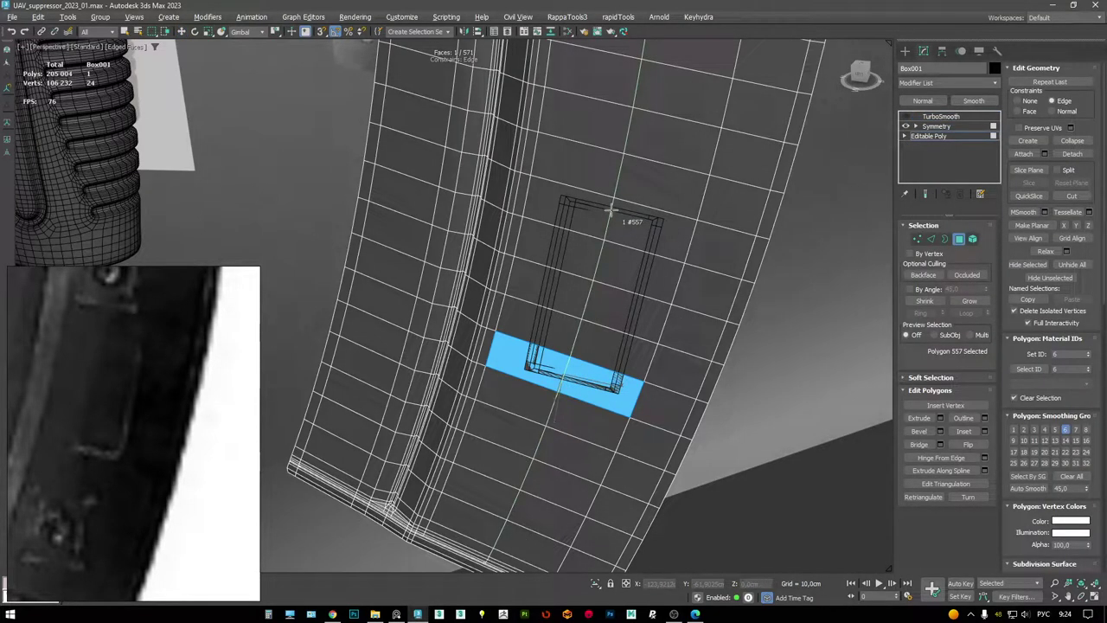
left_click(656, 215)
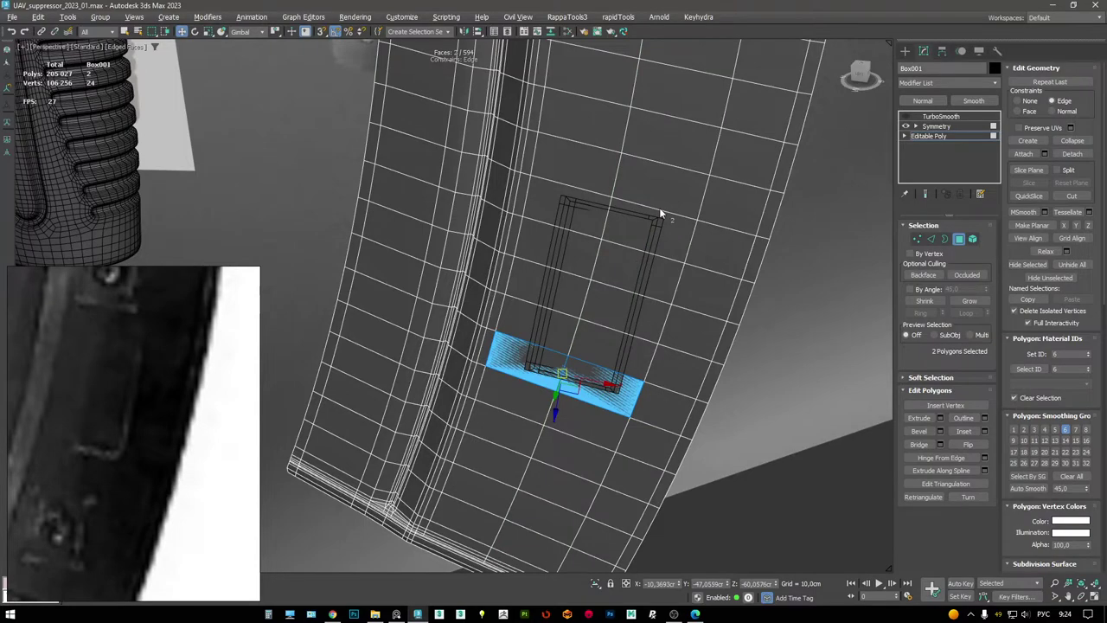
scroll(660, 214, "up", 6)
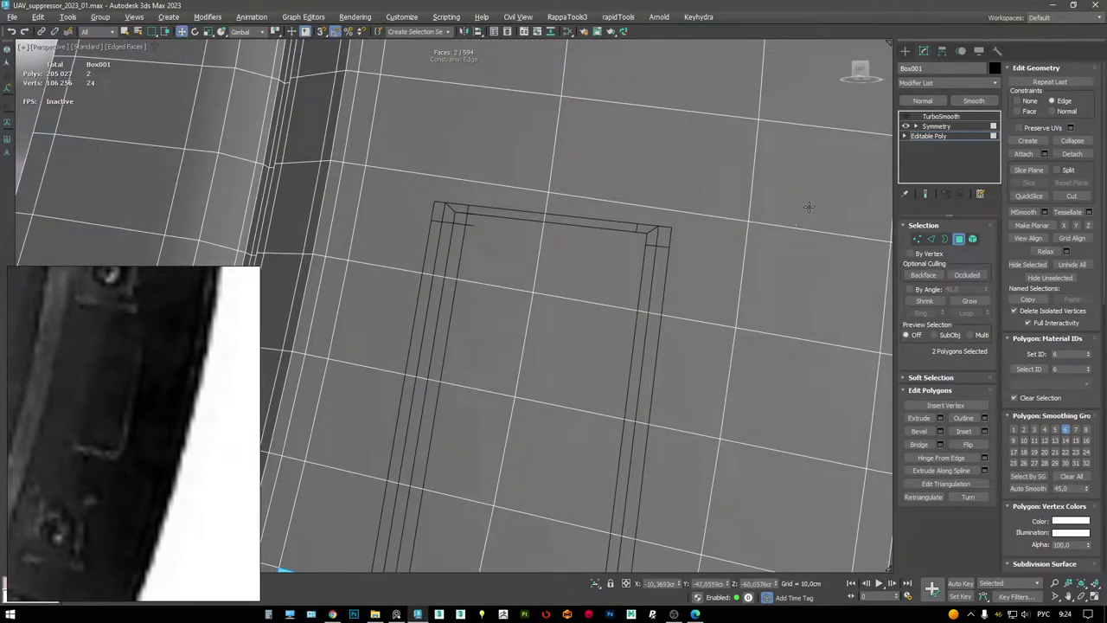
- Select Rectangle033 and edit polygons on its base Editable Poly
left_click(968, 118)
left_click(663, 245)
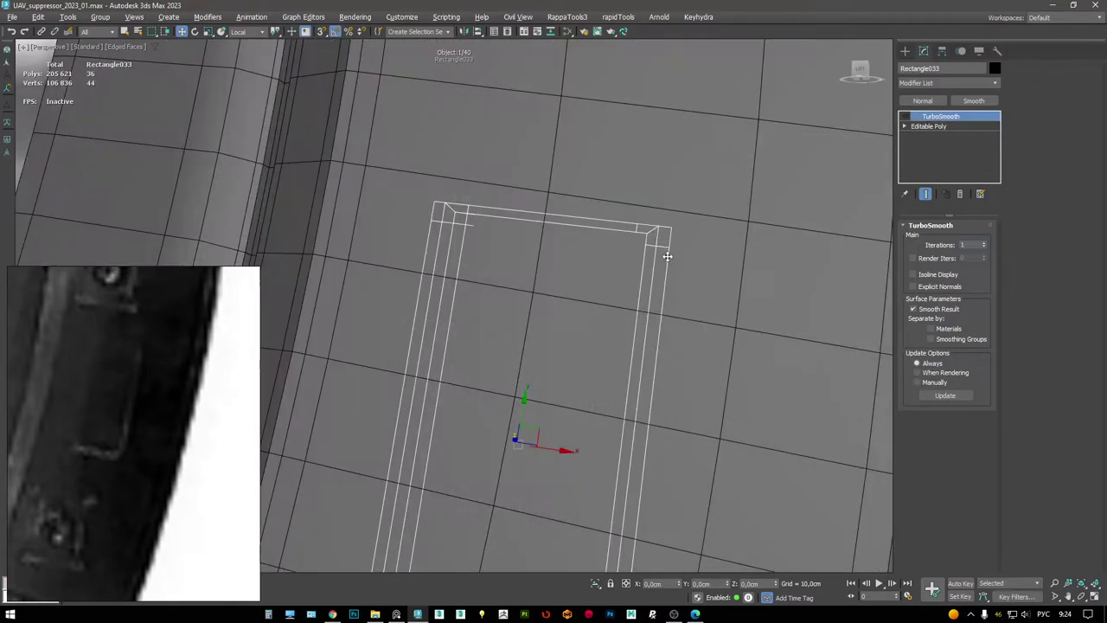
left_click(940, 128)
key("4")
left_click(663, 239)
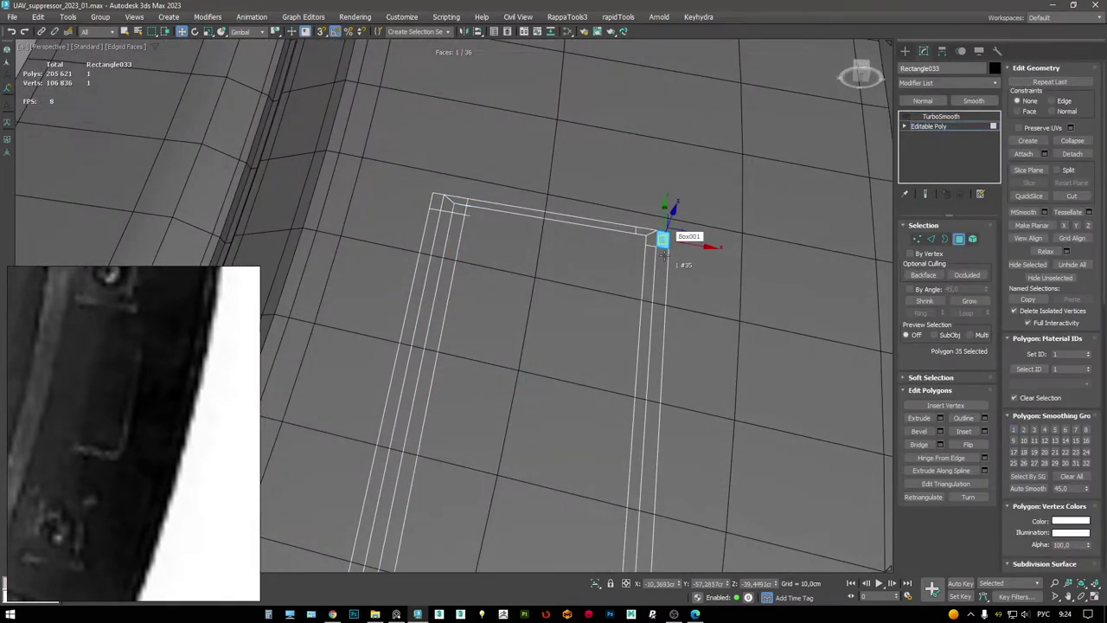
left_click(659, 398, "shift")
- Select the plate's thin side strip polygons and check the TurboSmooth result
key("F3")
scroll(606, 260, "down", 3)
key("F3")
scroll(532, 331, "up", 2)
left_click(533, 332)
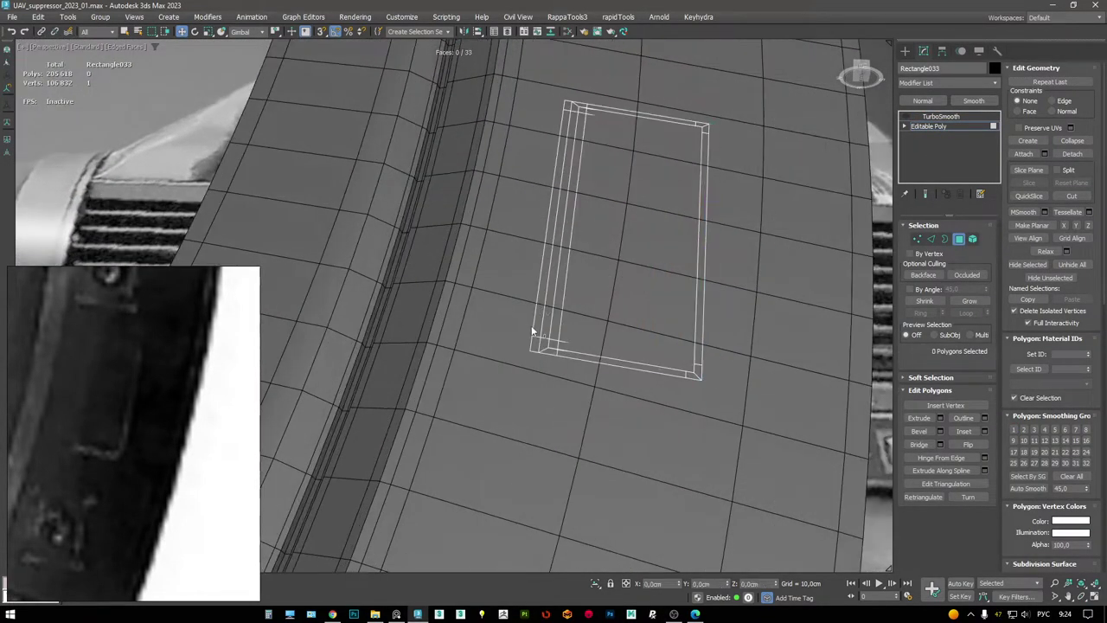
left_click(539, 327, "ctrl")
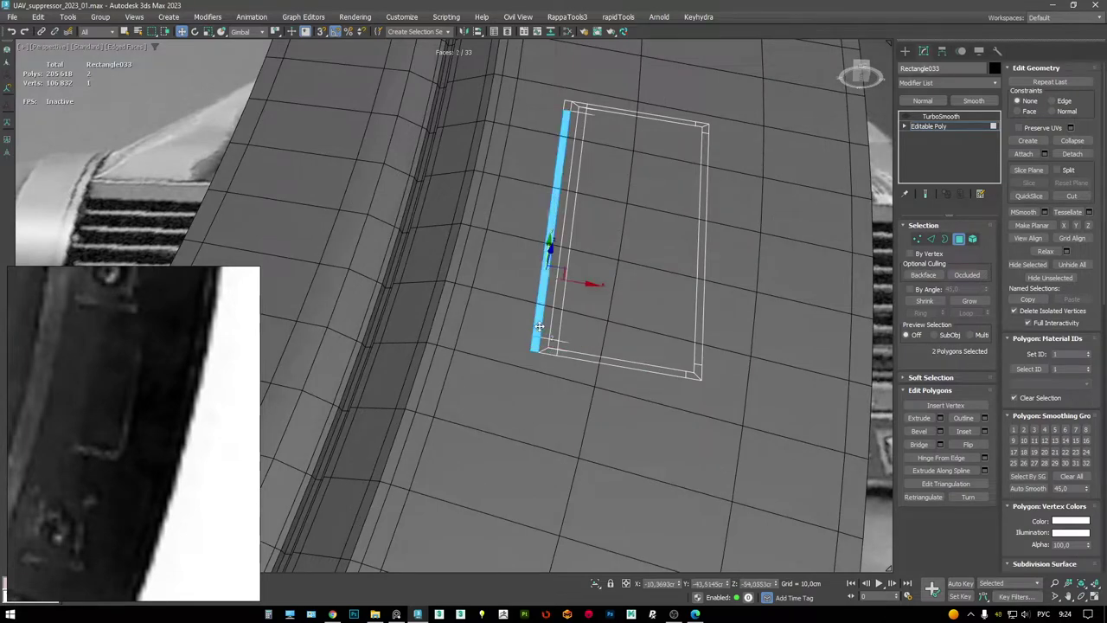
left_click(951, 117)
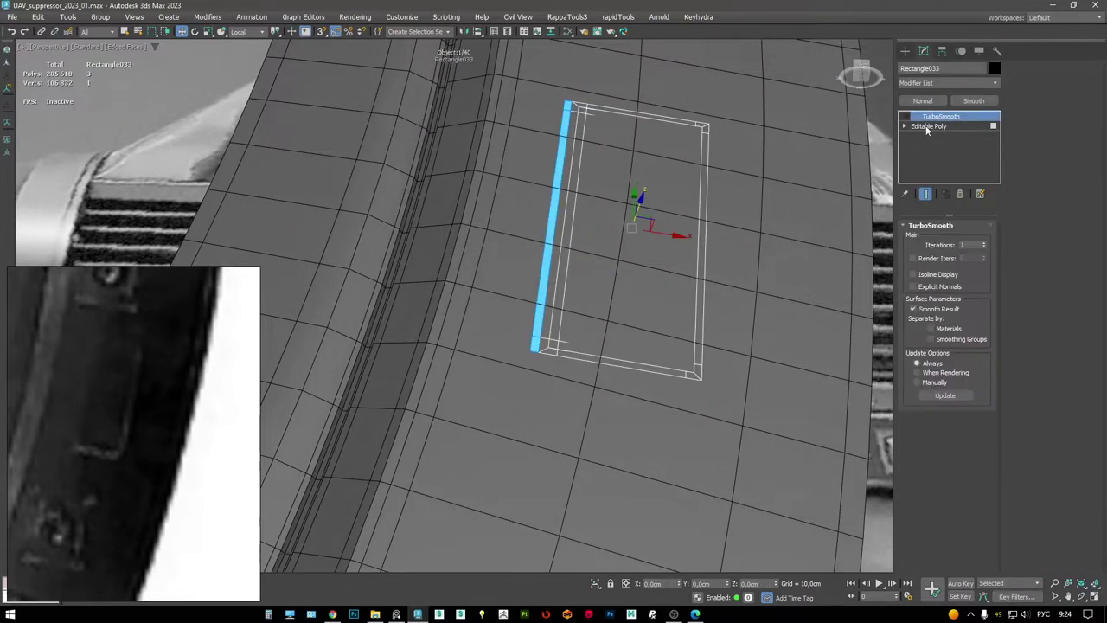
left_click(925, 126)
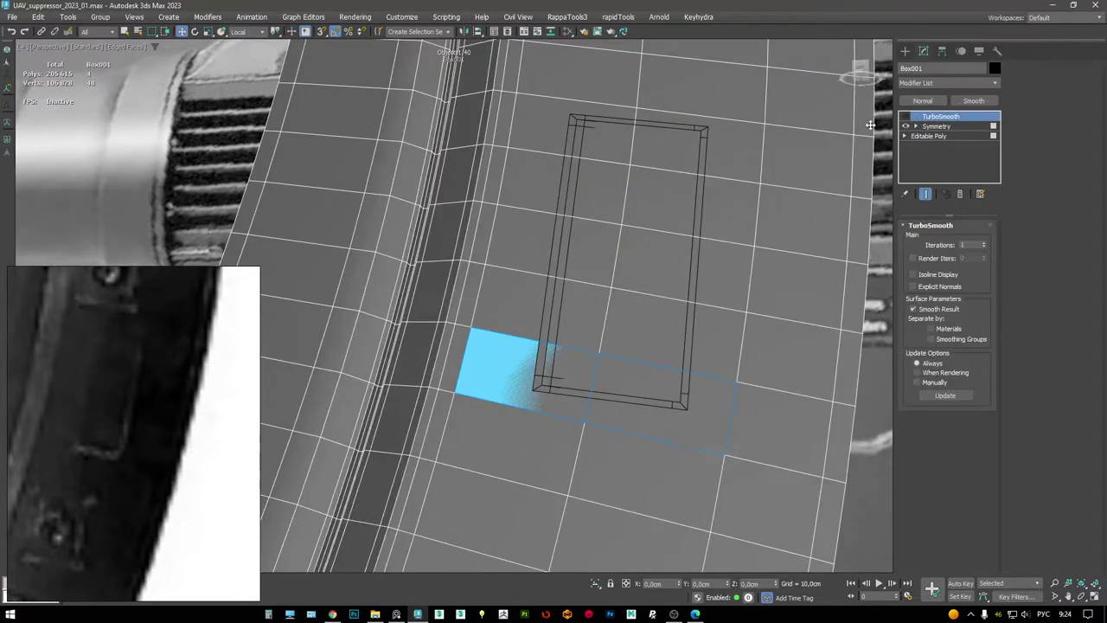
- Select the ten faces under the plate, including the top corners, and delete them
left_click(928, 136)
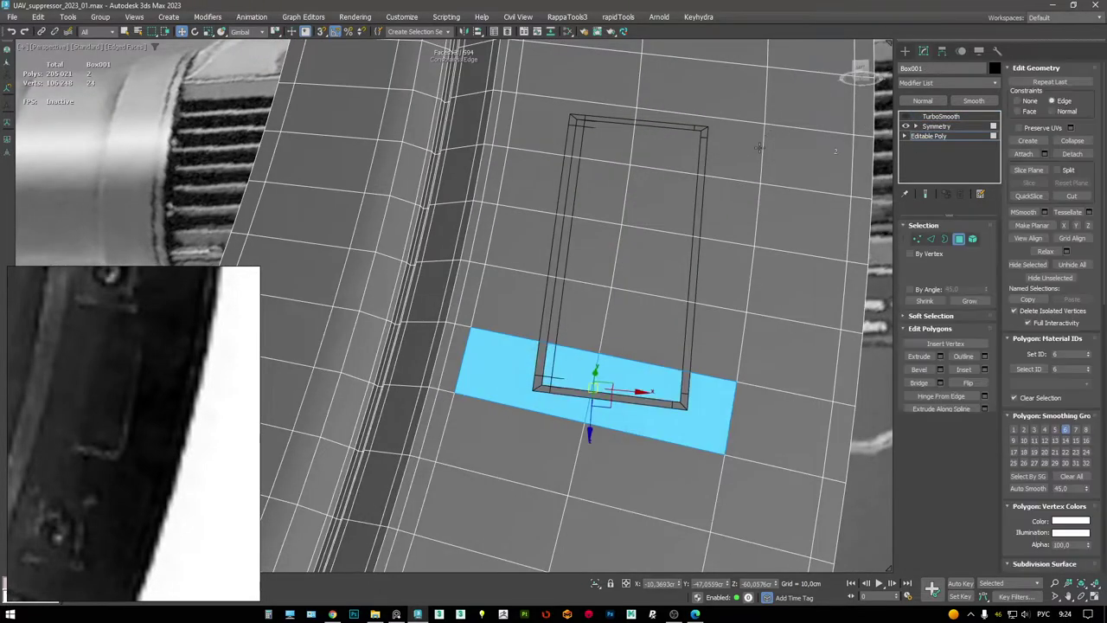
middle_click_drag(759, 147, 739, 184, "alt")
left_click(662, 372, "ctrl")
left_click(545, 346, "ctrl")
left_click(553, 259, "ctrl")
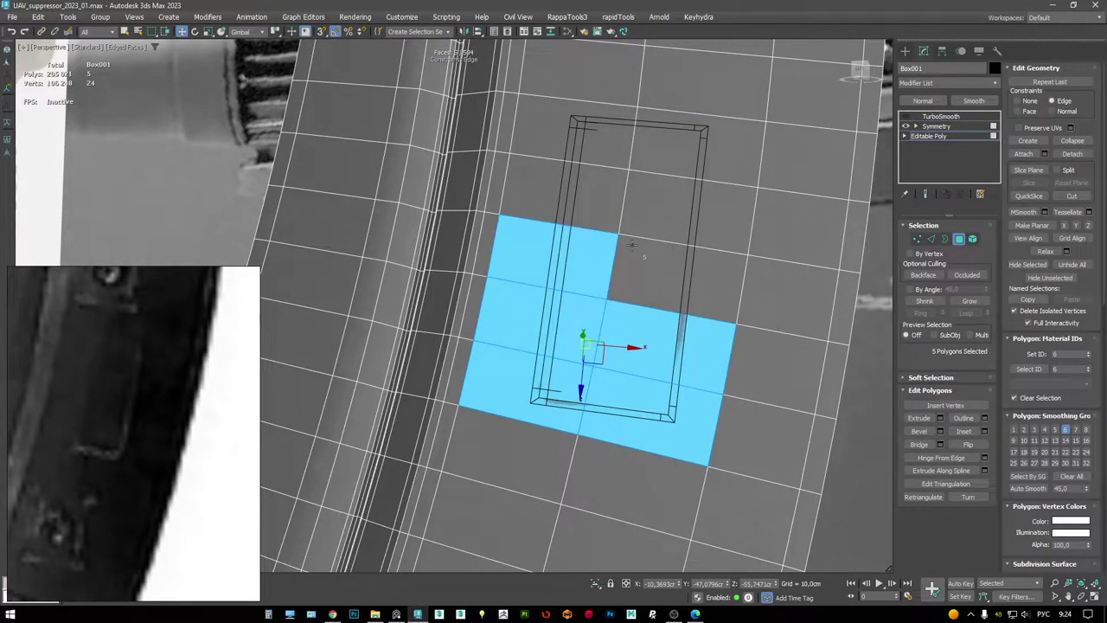
left_click(679, 299, "ctrl")
left_click(692, 225, "ctrl")
left_click(619, 153, "ctrl")
left_click(620, 153, "ctrl")
left_click(634, 153, "ctrl")
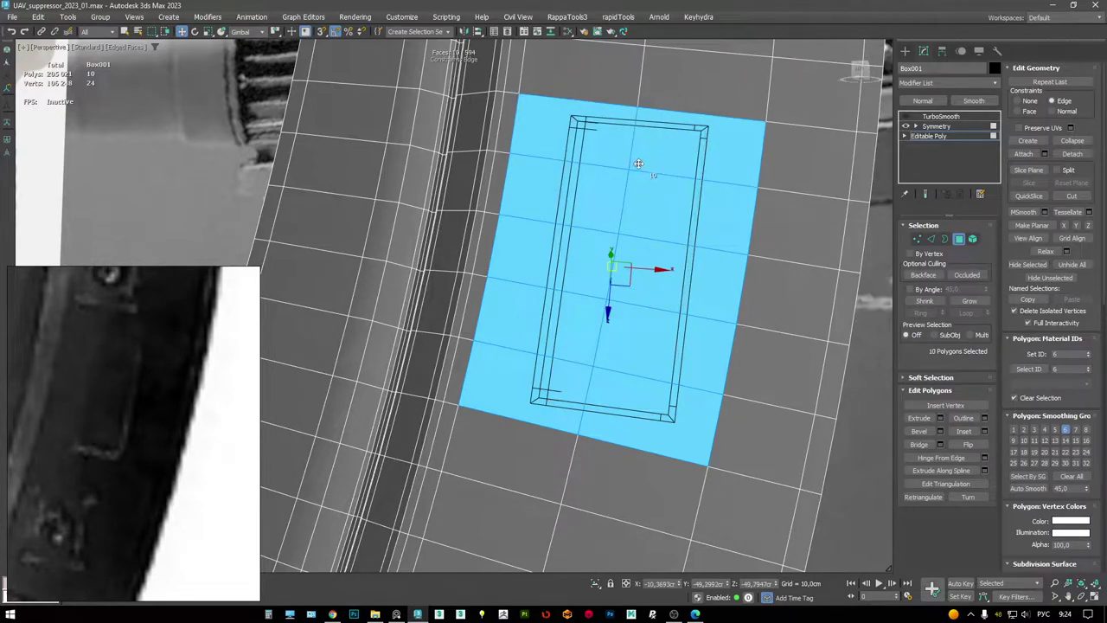
key("Delete")
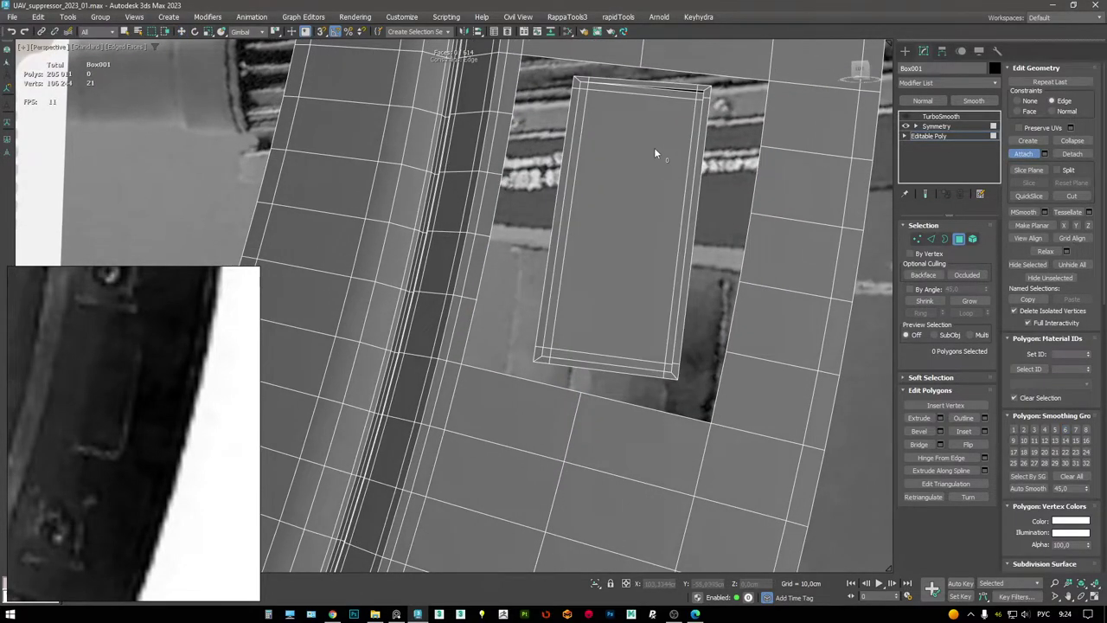
middle_click_drag(654, 147, 639, 171, "alt")
- In edge mode, select the edge loops around the hole and the plate
key("2")
double_click(628, 125)
key("w")
key("F3")
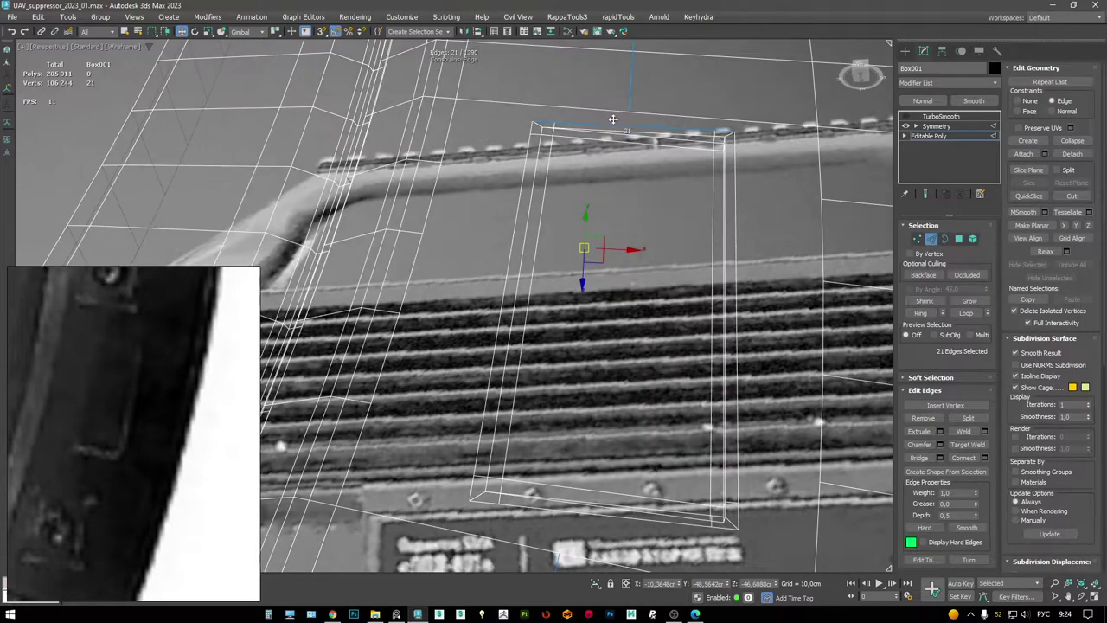
left_click(604, 124)
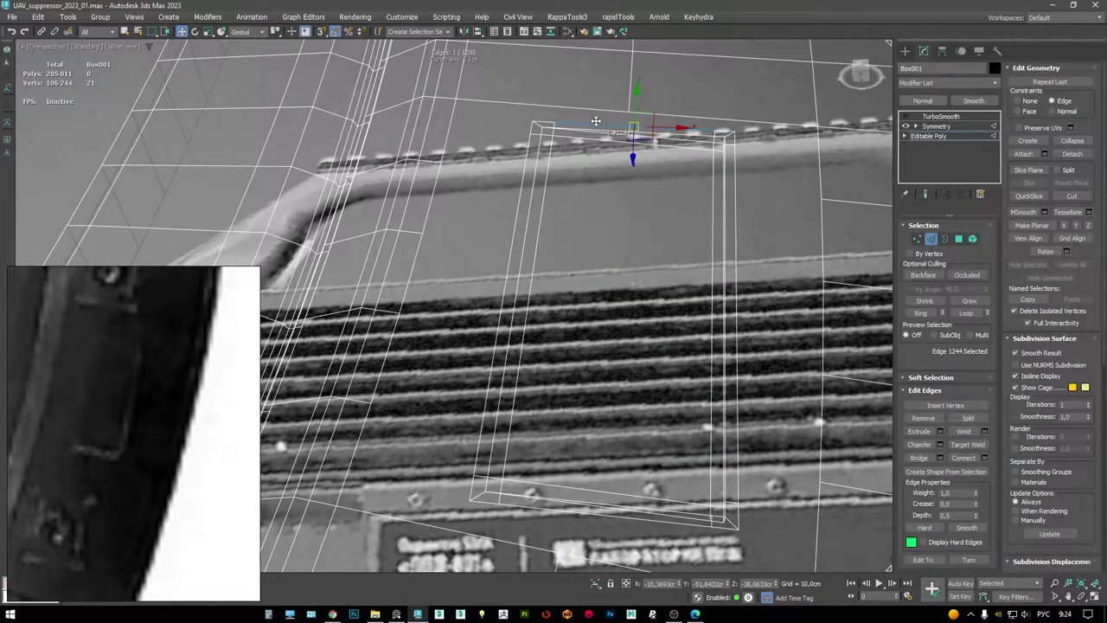
left_click_drag(596, 121, 594, 120)
middle_click_drag(608, 164, 644, 389, "alt")
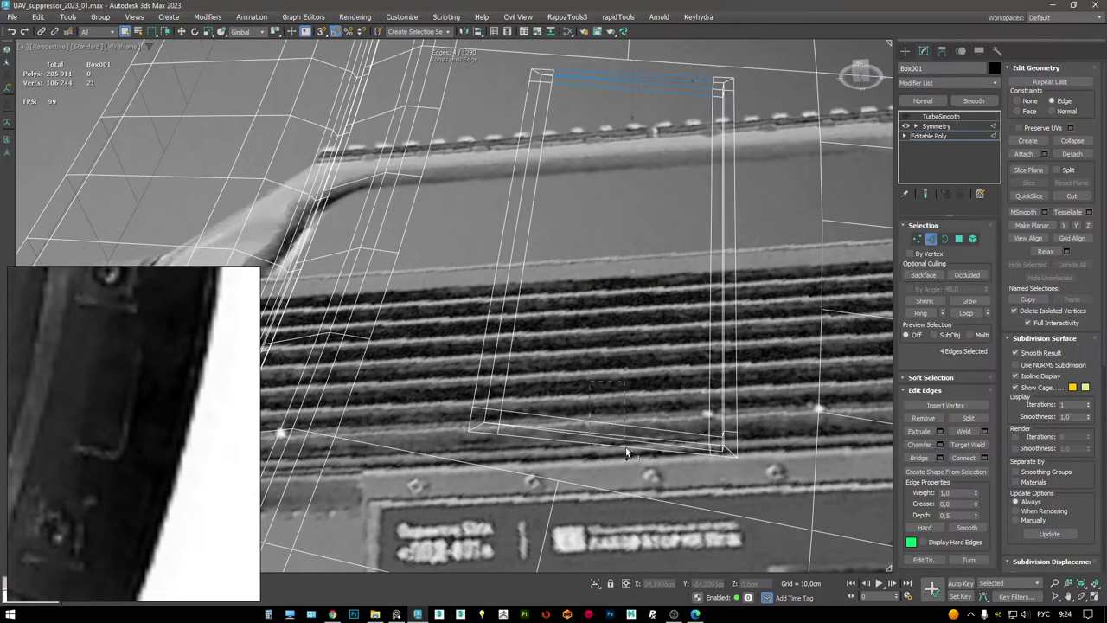
double_click(647, 399)
key("F3")
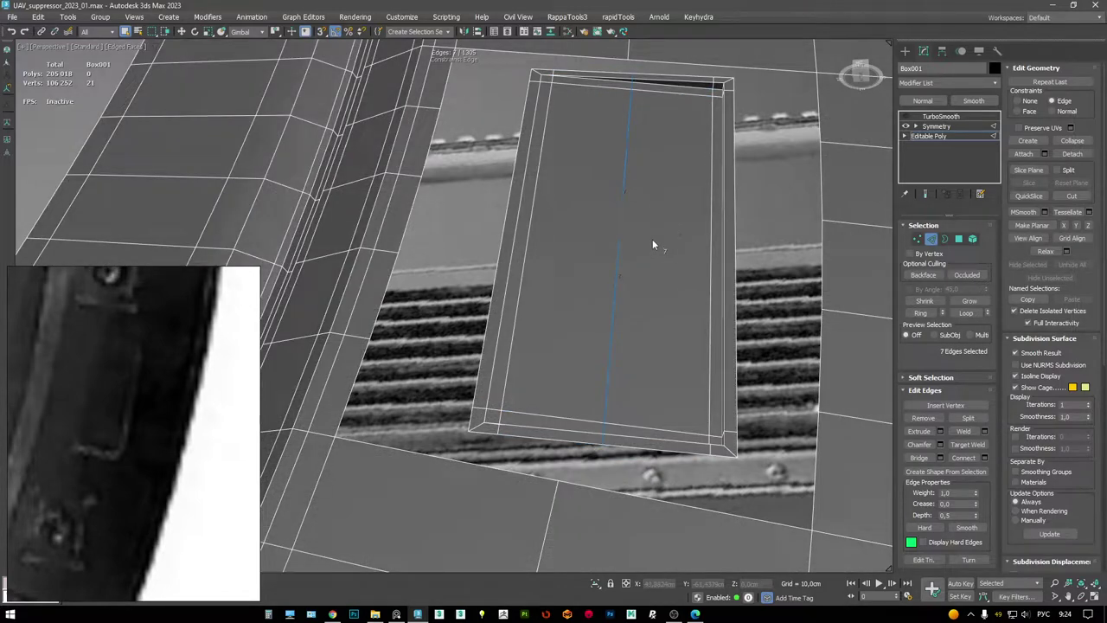
- Move the edge loop below the hole to line up with the plate
middle_click_drag(654, 242, 592, 273, "alt")
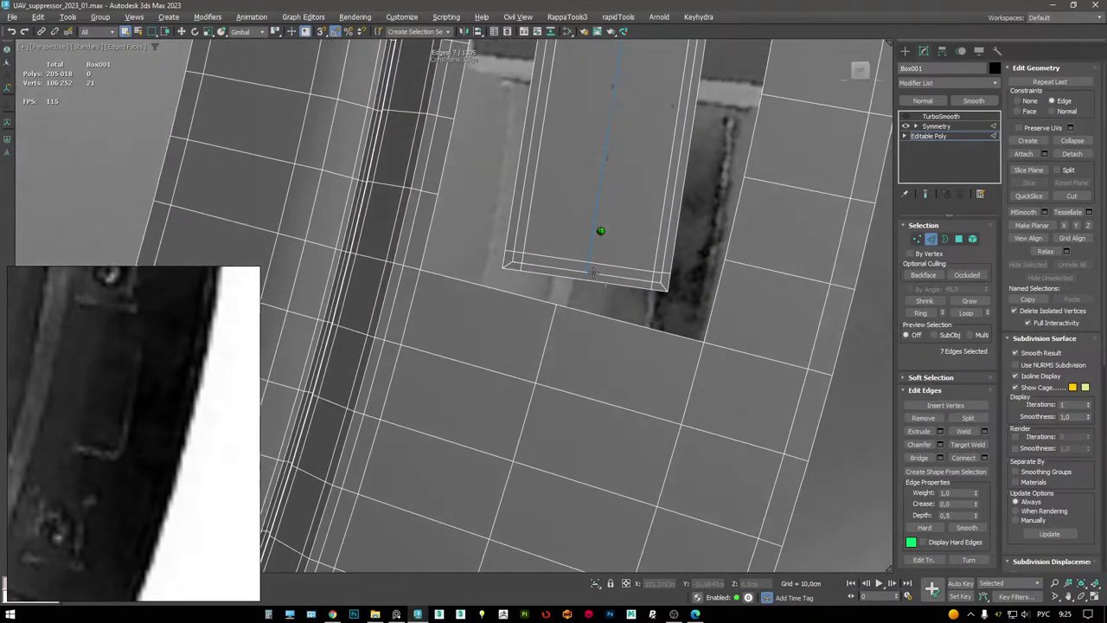
scroll(593, 234, "down", 2)
middle_click_drag(547, 336, 643, 244)
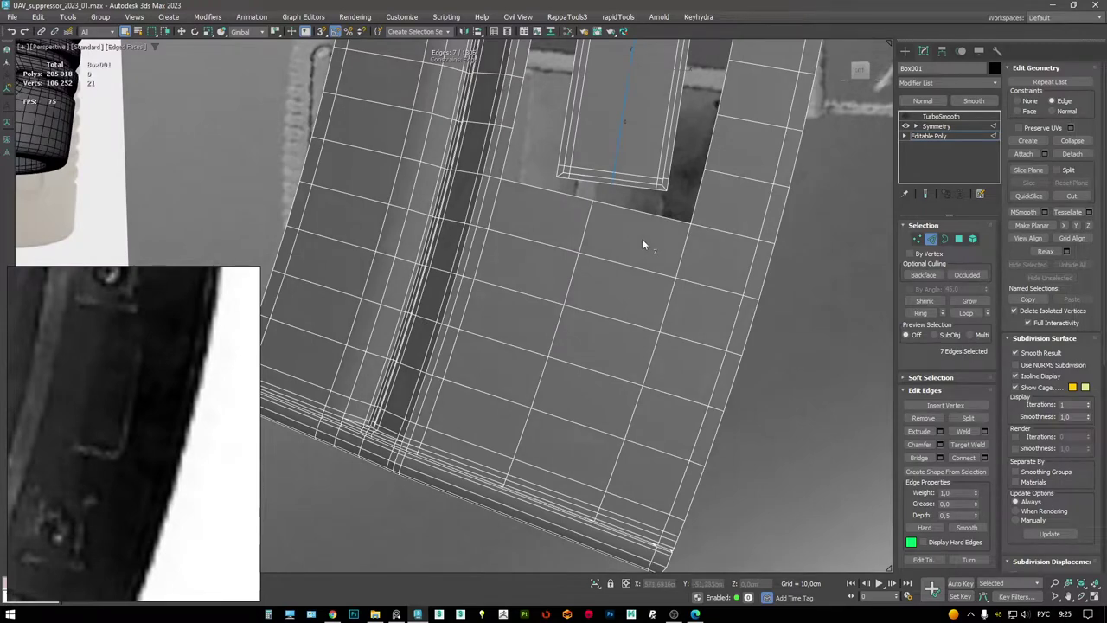
double_click(646, 234)
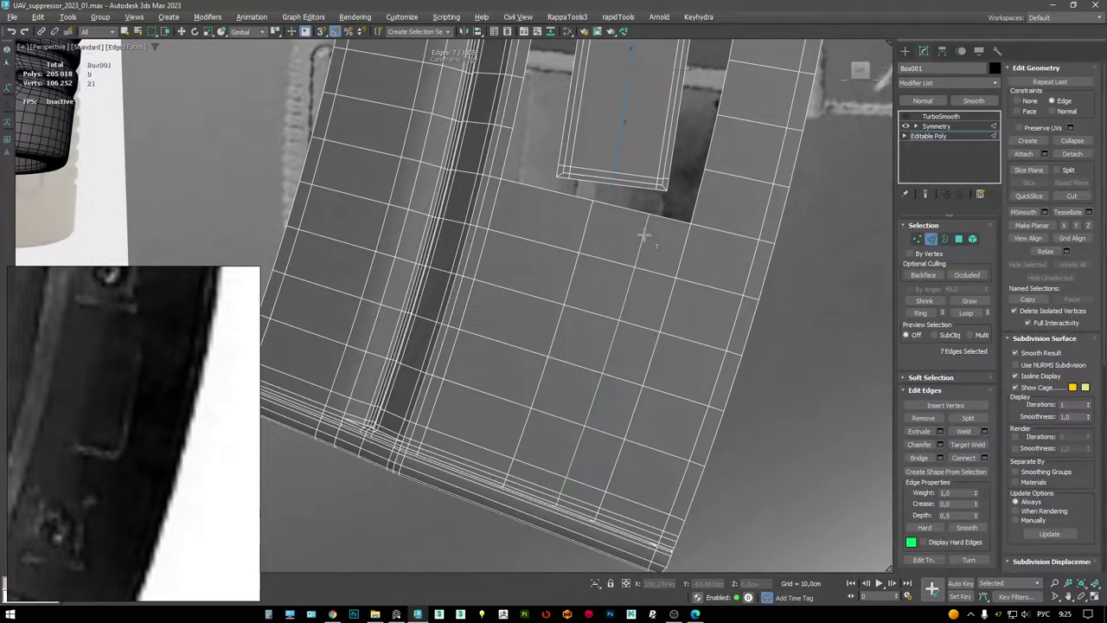
key("w")
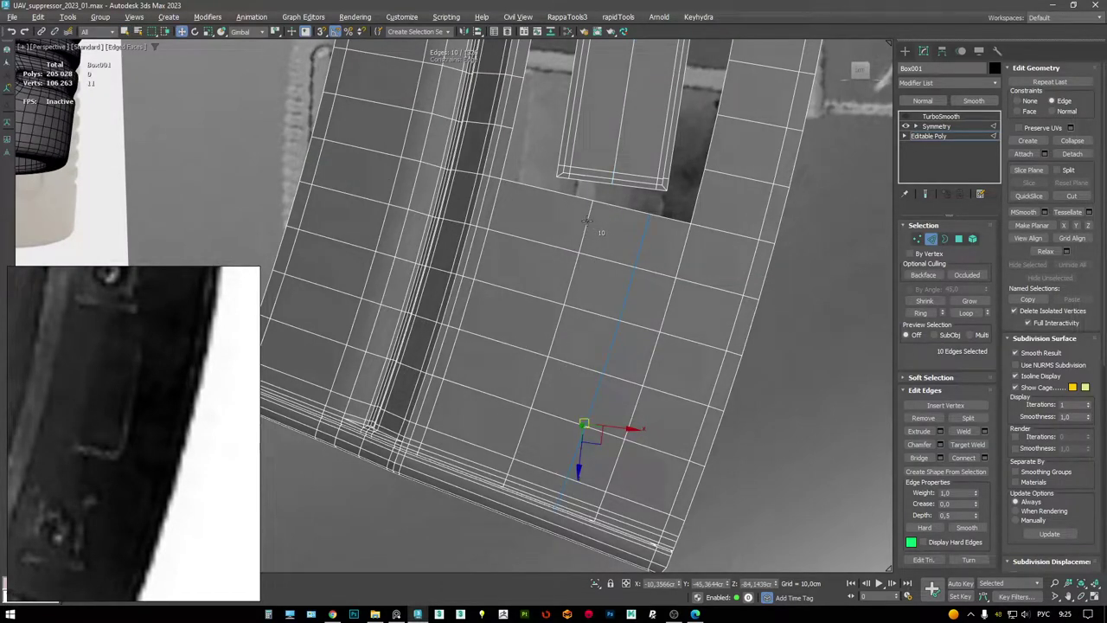
left_click_drag(586, 222, 594, 249)
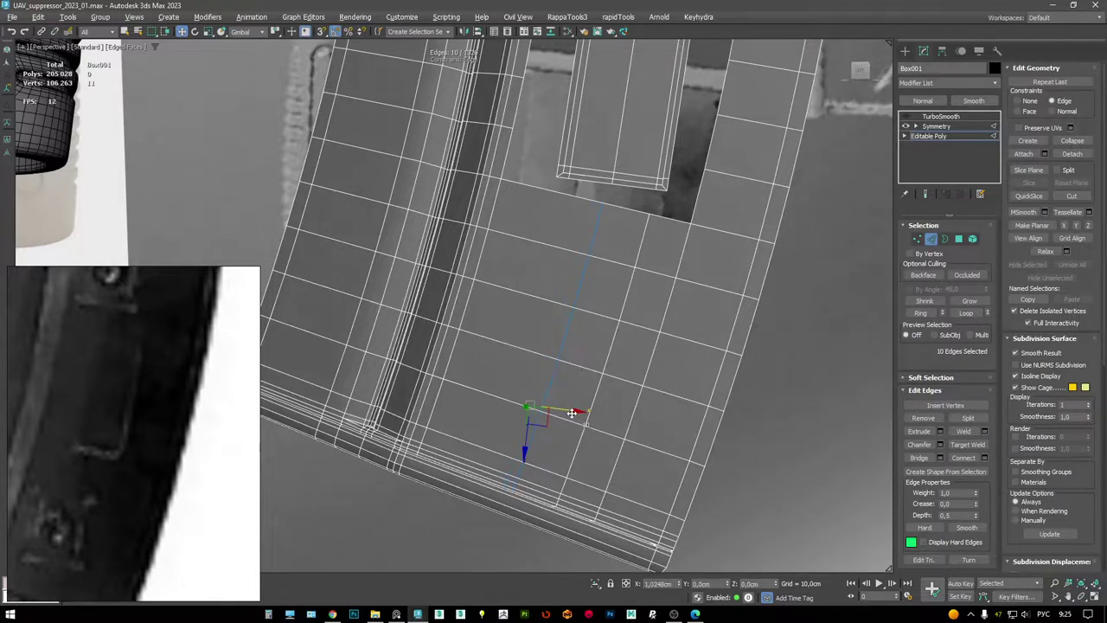
scroll(562, 197, "up", 3)
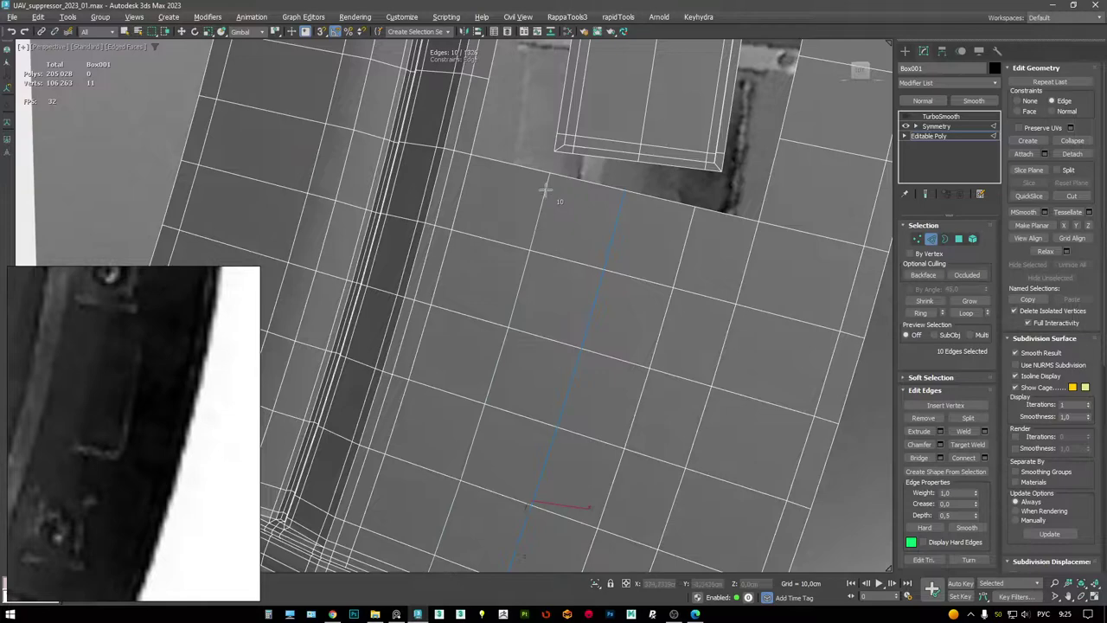
- Insert a SwiftLoop edge loop, then select the plate's bottom corner edge and matching surface edge
left_click(564, 190)
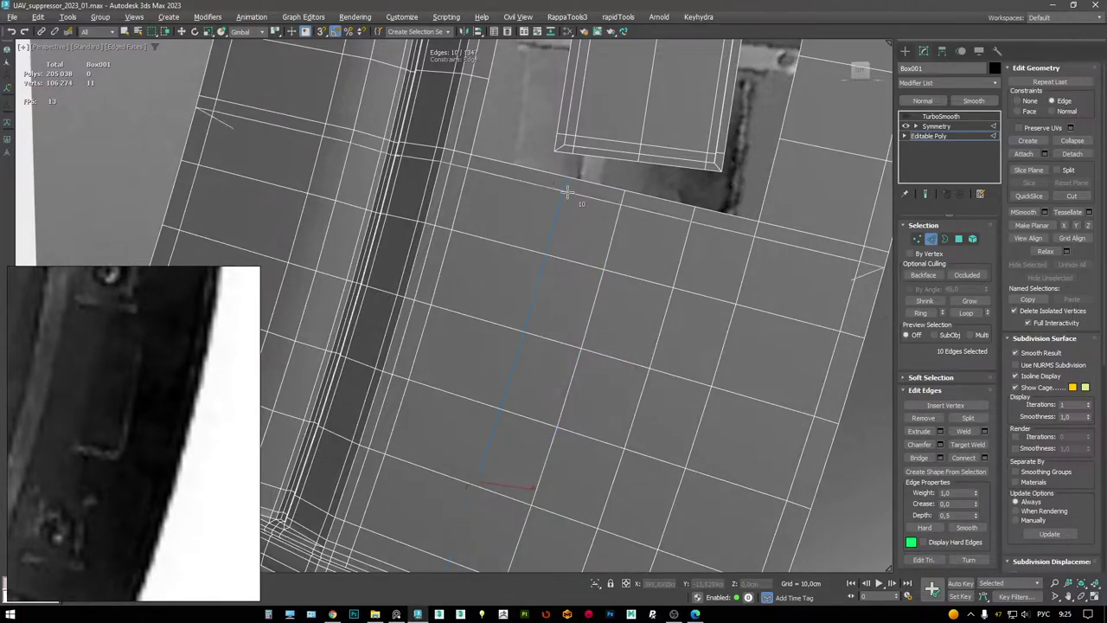
middle_click_drag(568, 191, 554, 257)
scroll(558, 275, "down", 2)
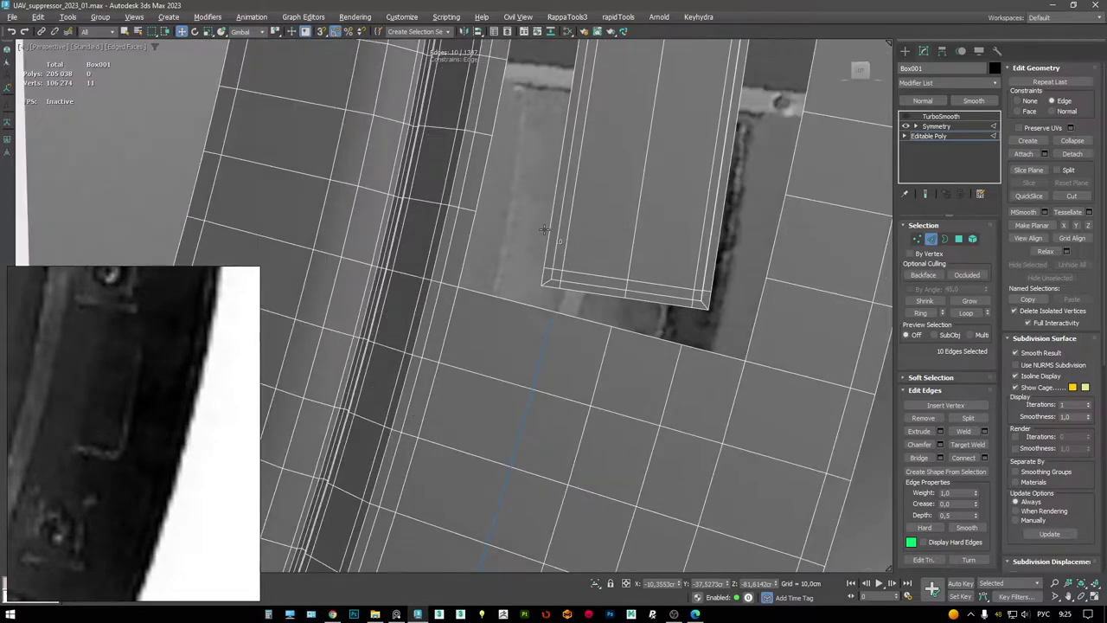
left_click(544, 282)
left_click(488, 263, "ctrl")
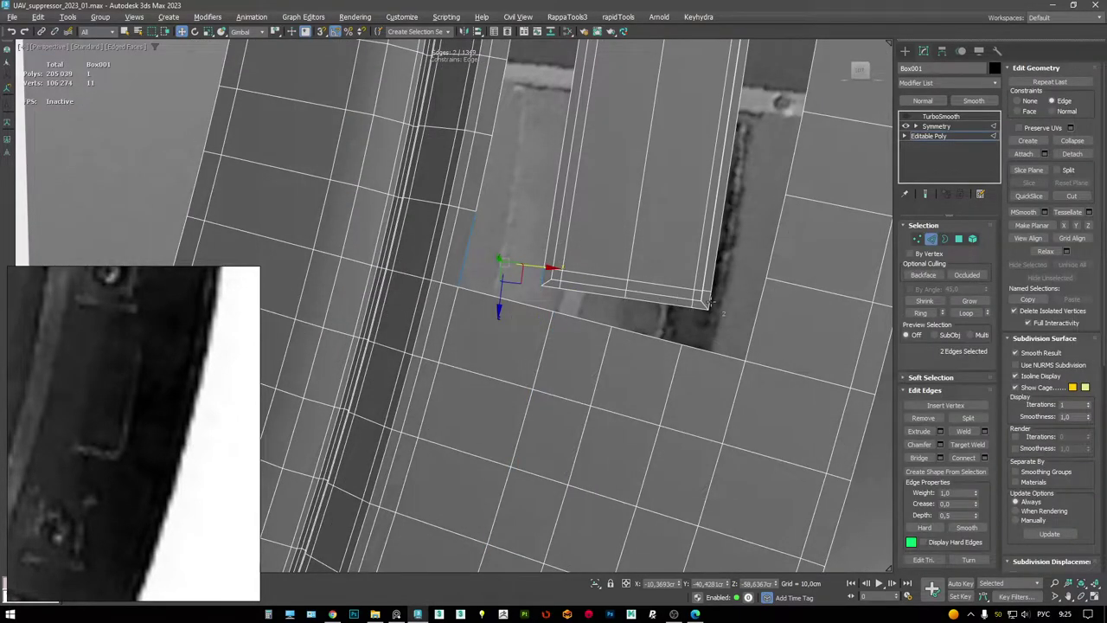
left_click_drag(499, 266, 731, 320, "shift")
- Insert edge loops across the plate and above it near the plate's top
key("3")
left_click(666, 283)
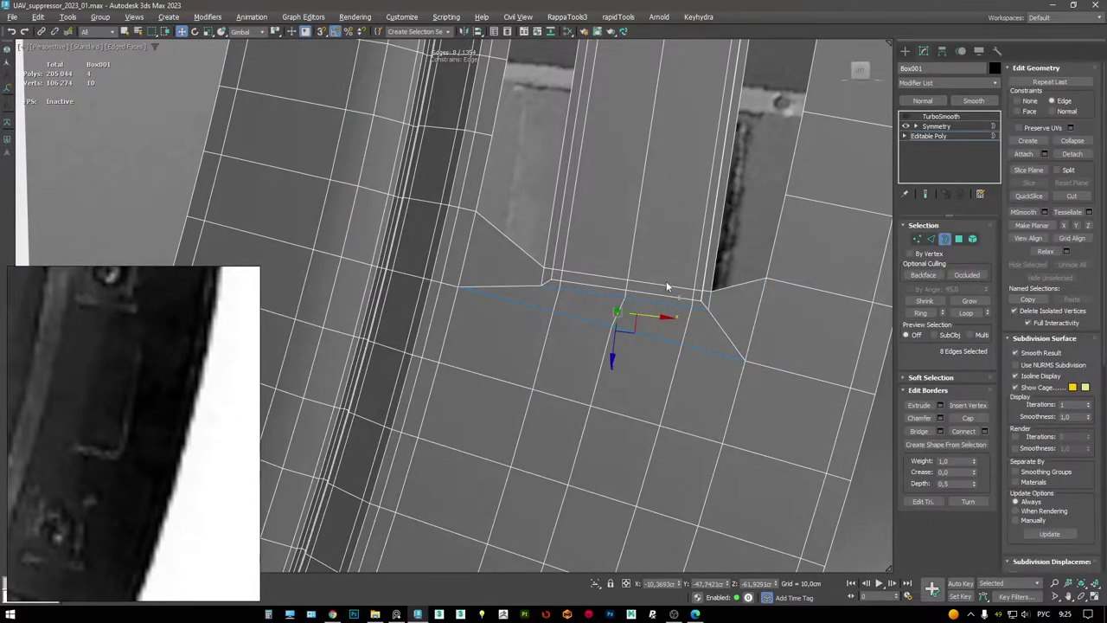
middle_click_drag(666, 281, 627, 297, "alt")
key("shift+alt+w")
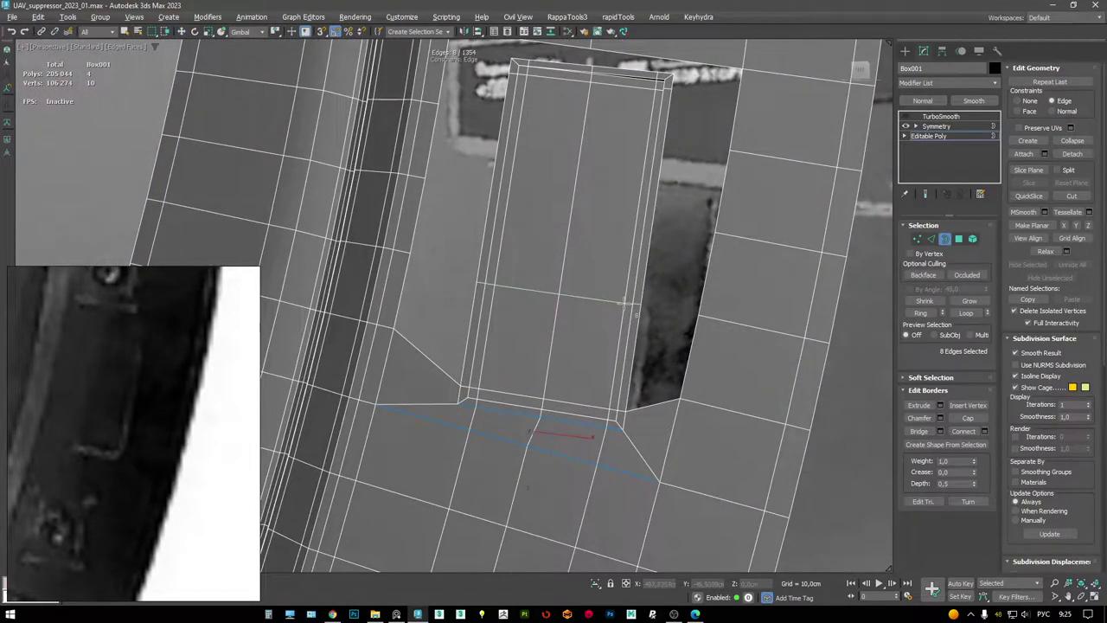
left_click(638, 216)
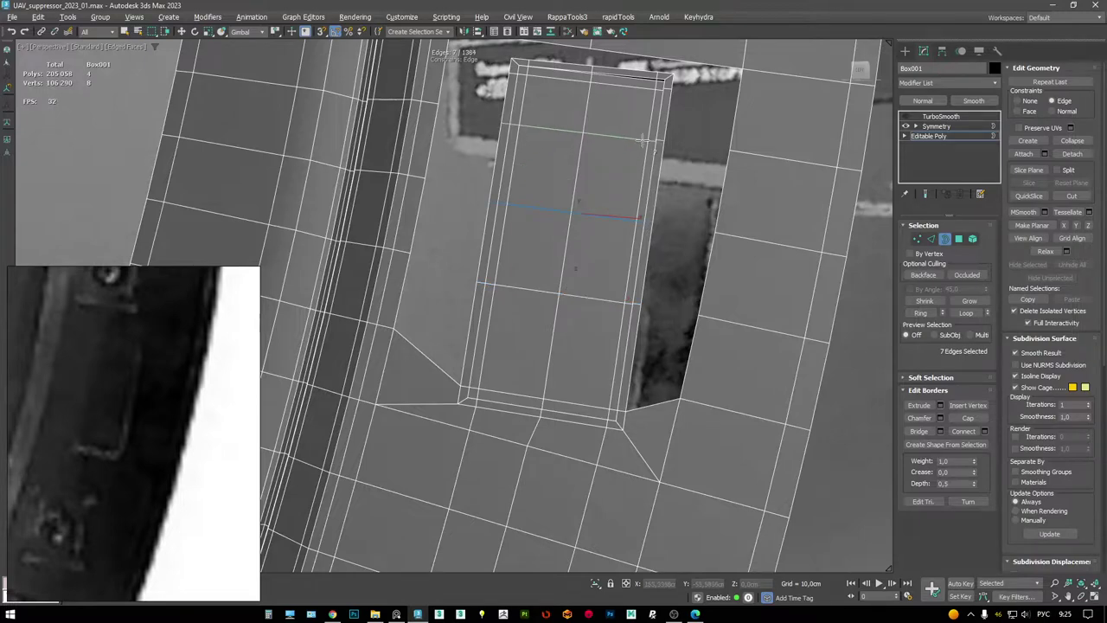
key("w")
middle_click_drag(597, 121, 597, 255)
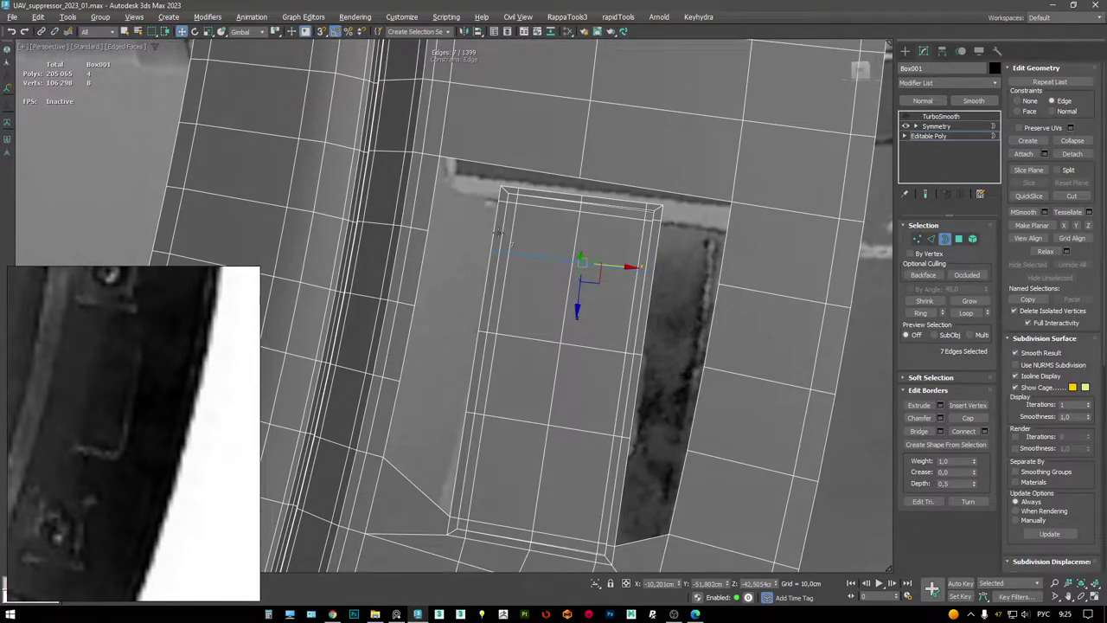
middle_click_drag(434, 188, 534, 204)
left_click(526, 209)
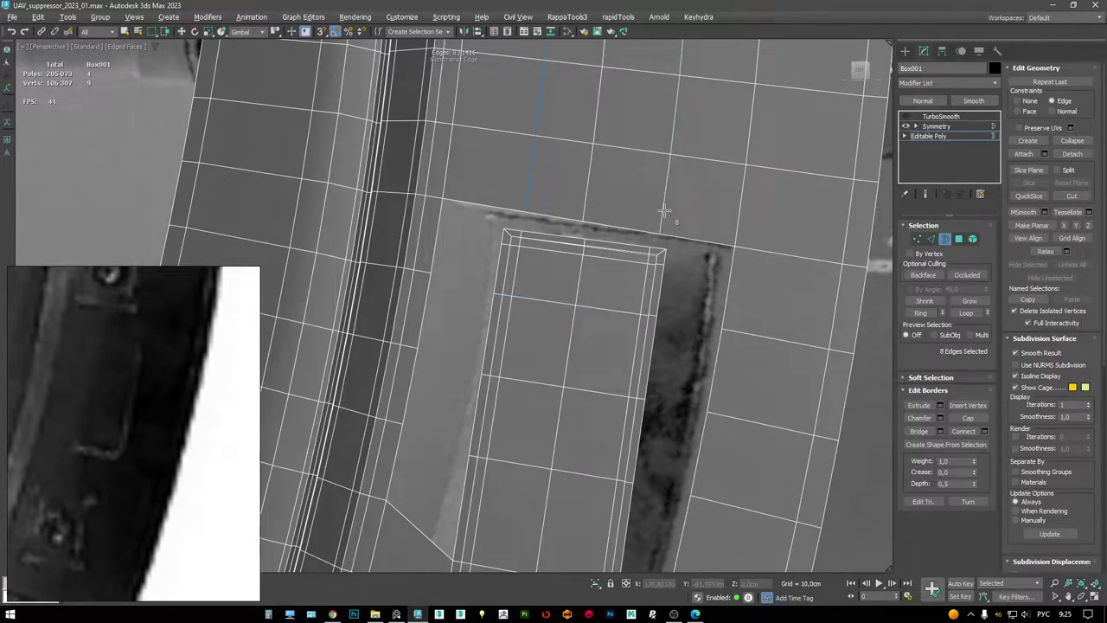
left_click(660, 212)
scroll(670, 221, "up", 2)
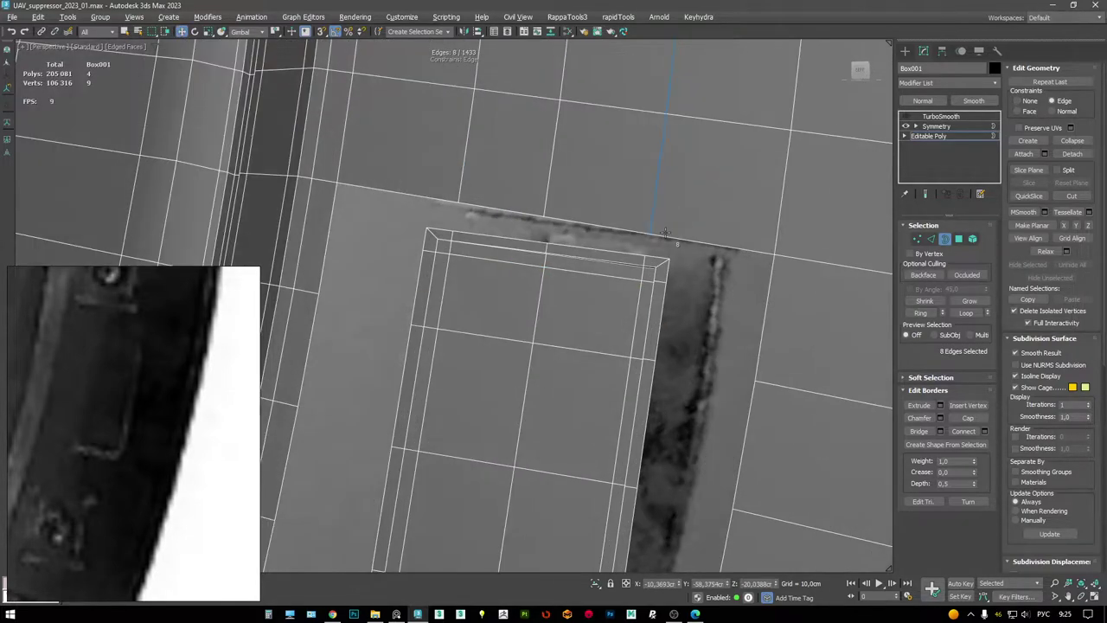
key("w")
- Select the edges at the plate's top corners and the open border above the plate
key("2")
left_click(660, 256)
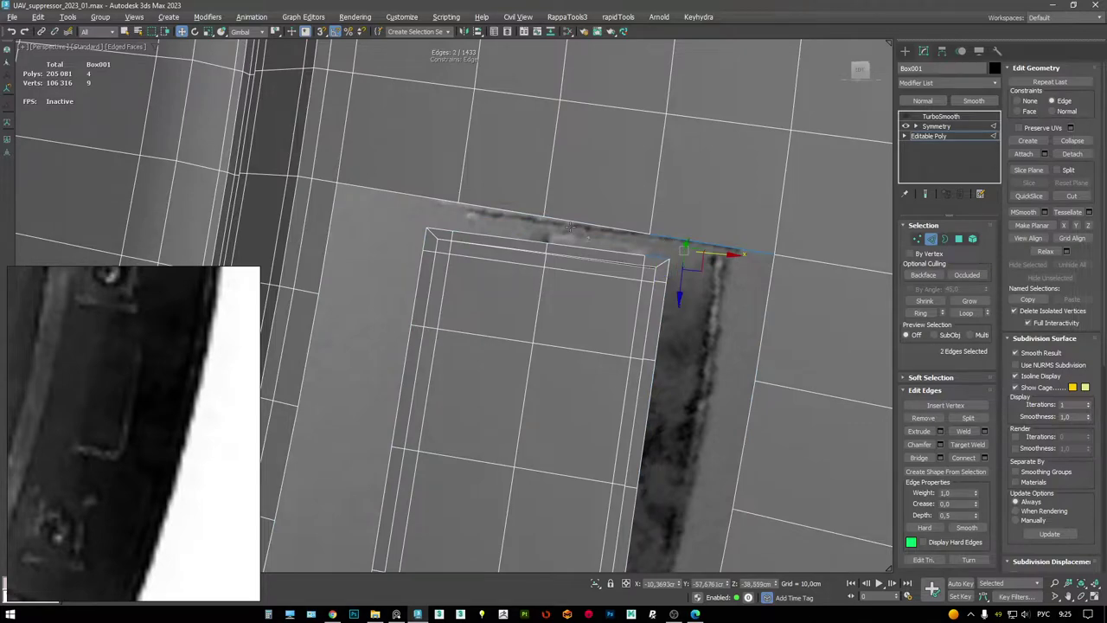
left_click(444, 227)
key("3")
left_click(524, 235)
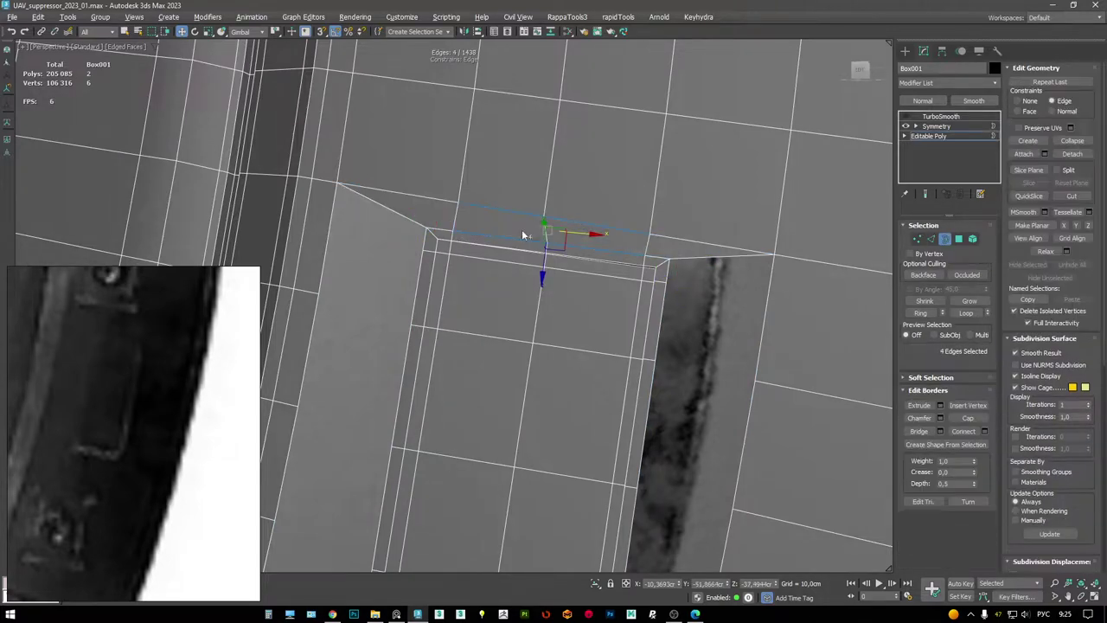
middle_click_drag(525, 236, 522, 173)
scroll(608, 227, "up", 2)
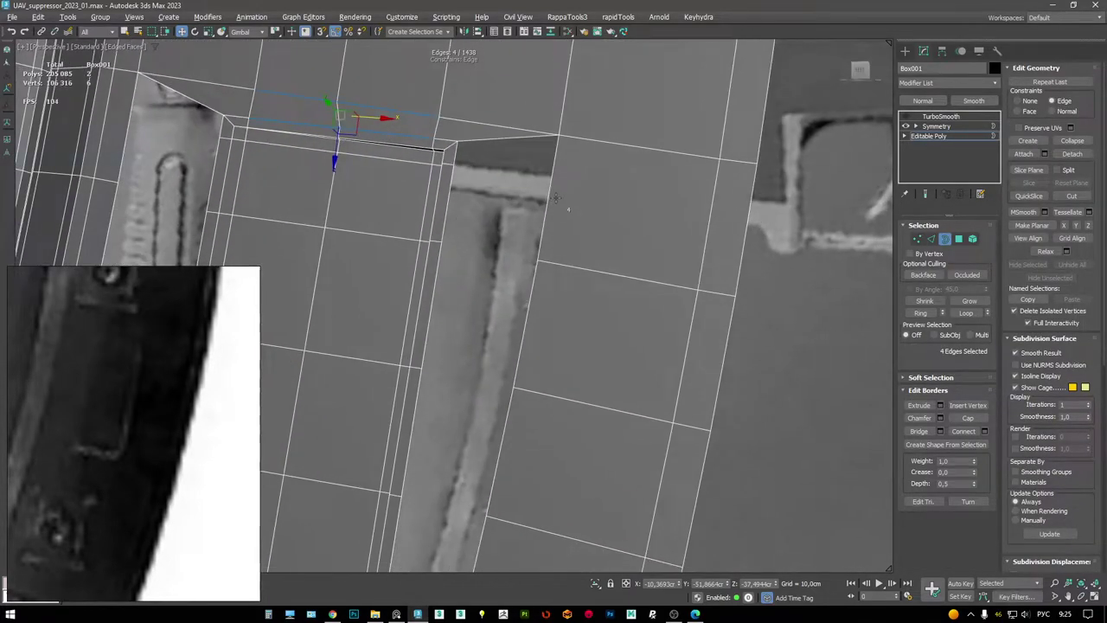
scroll(590, 202, "down", 2)
scroll(625, 203, "up", 2)
- Cut a new edge into the surface starting from the slot's edge
key("1")
key("alt+c")
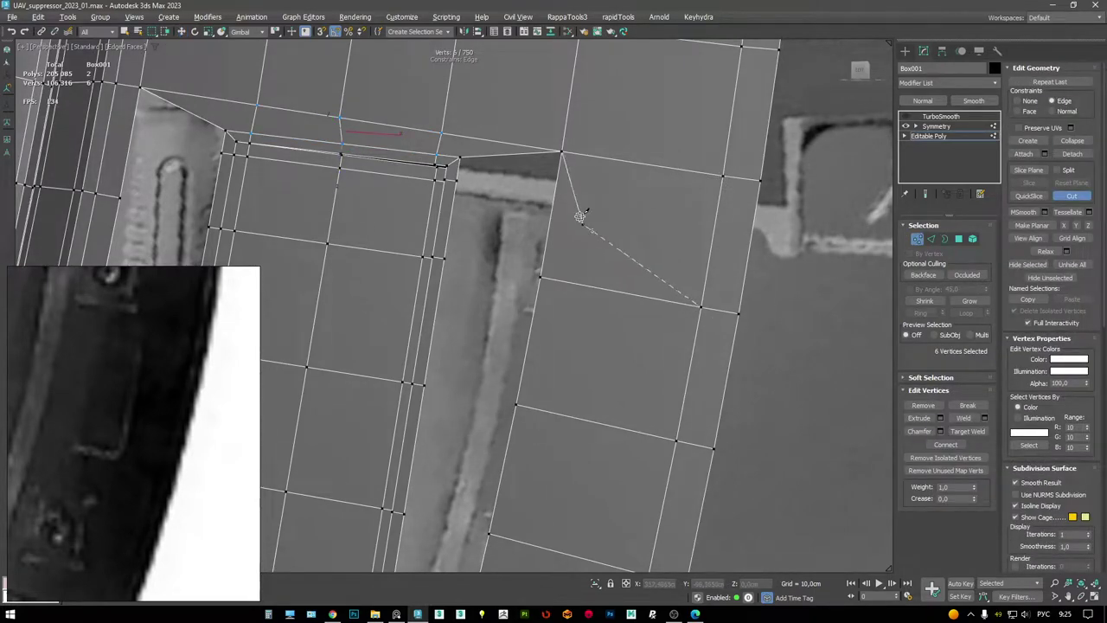
left_click(556, 192)
middle_click_drag(556, 192, 661, 271, "alt")
right_click(630, 260)
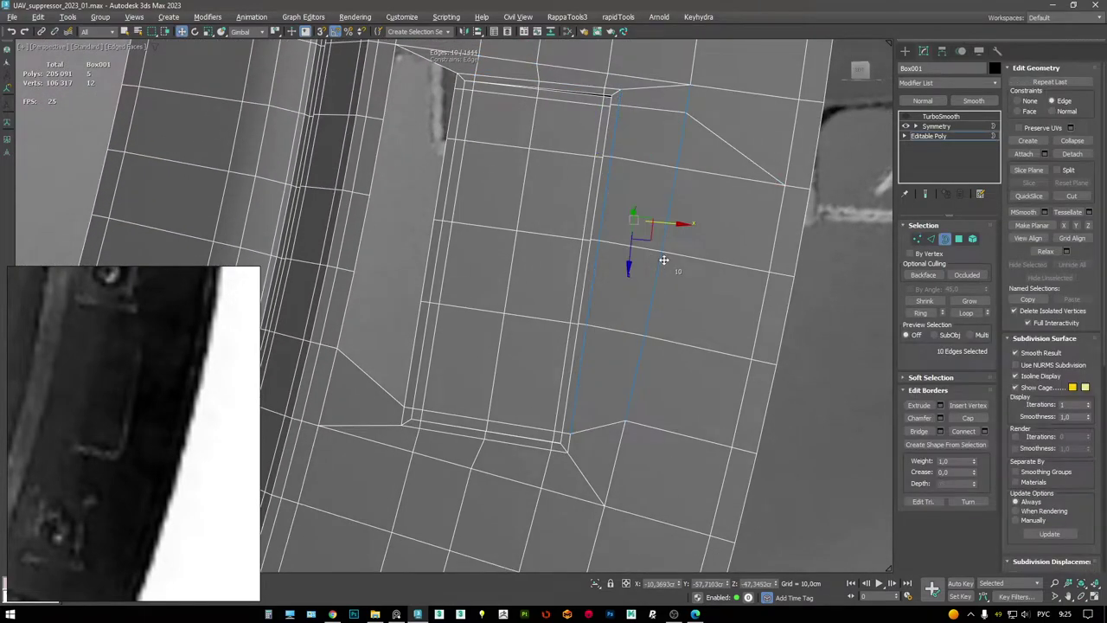
scroll(699, 334, "up", 6)
- Select two edges of the slot opening around the plate
key("3")
key("1")
scroll(427, 202, "down", 5)
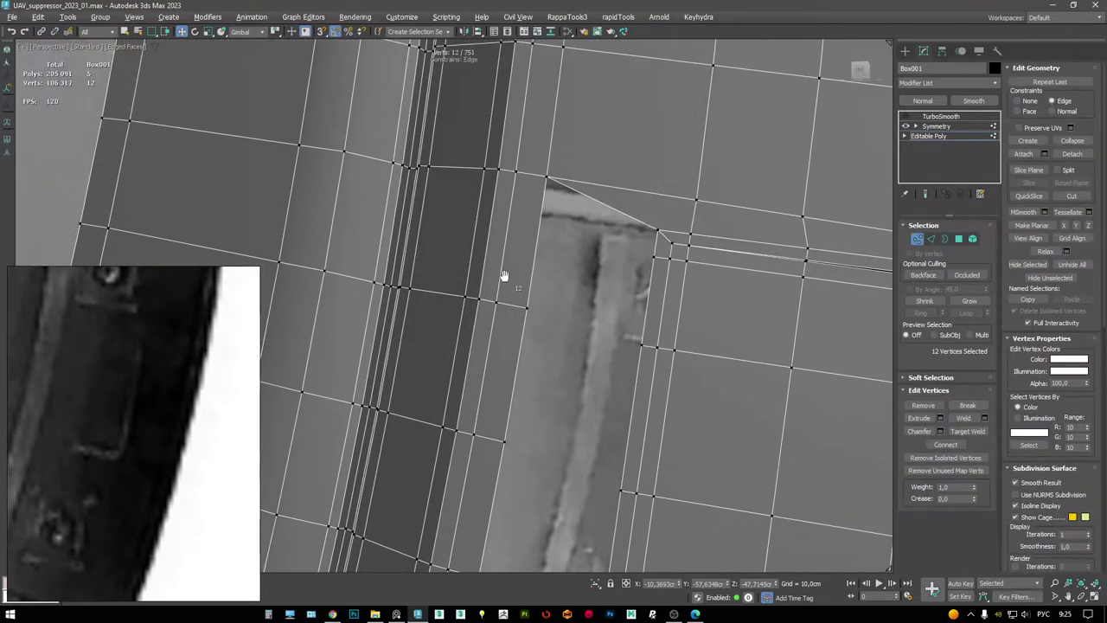
mouse_move(507, 277)
middle_mouse_down("alt")
mouse_move(528, 273)
mouse_move(496, 269)
middle_mouse_up("alt")
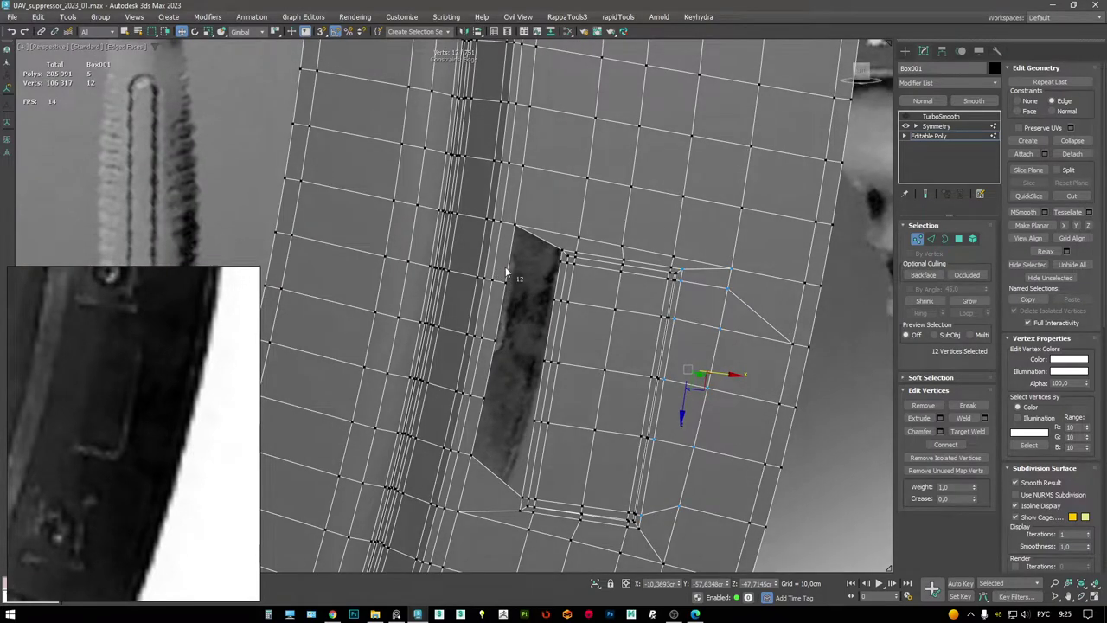
scroll(505, 266, "up", 3)
key("2")
left_click(518, 249)
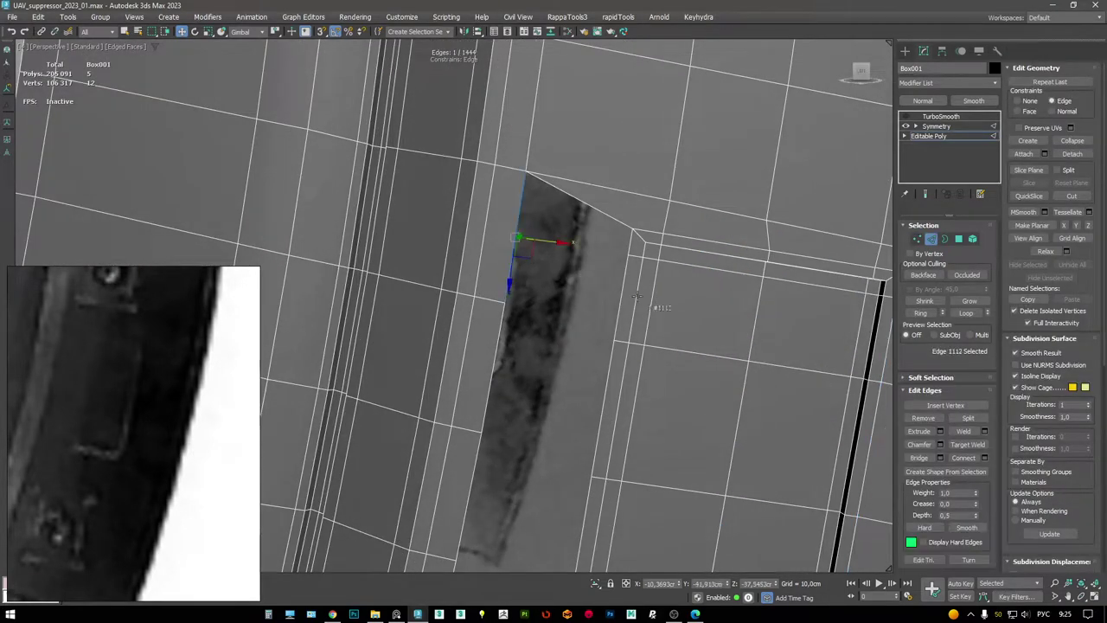
left_click(624, 279, "ctrl")
- Select the border of the triangular hole and the plate slot's border edges
key("3")
left_click(620, 249)
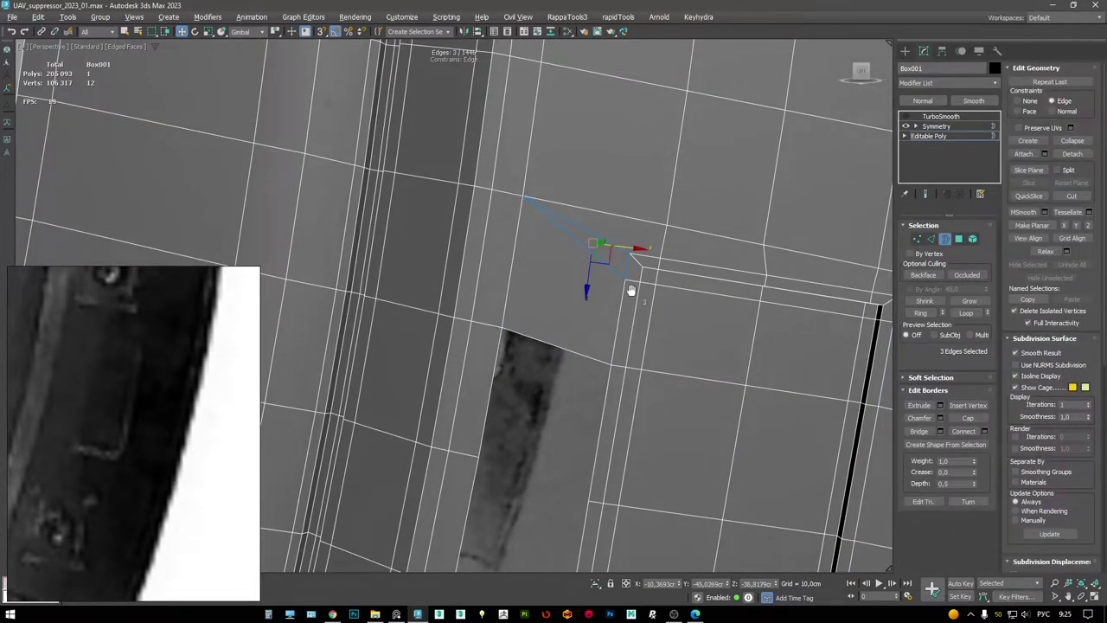
middle_click_drag(632, 291, 532, 305, "alt")
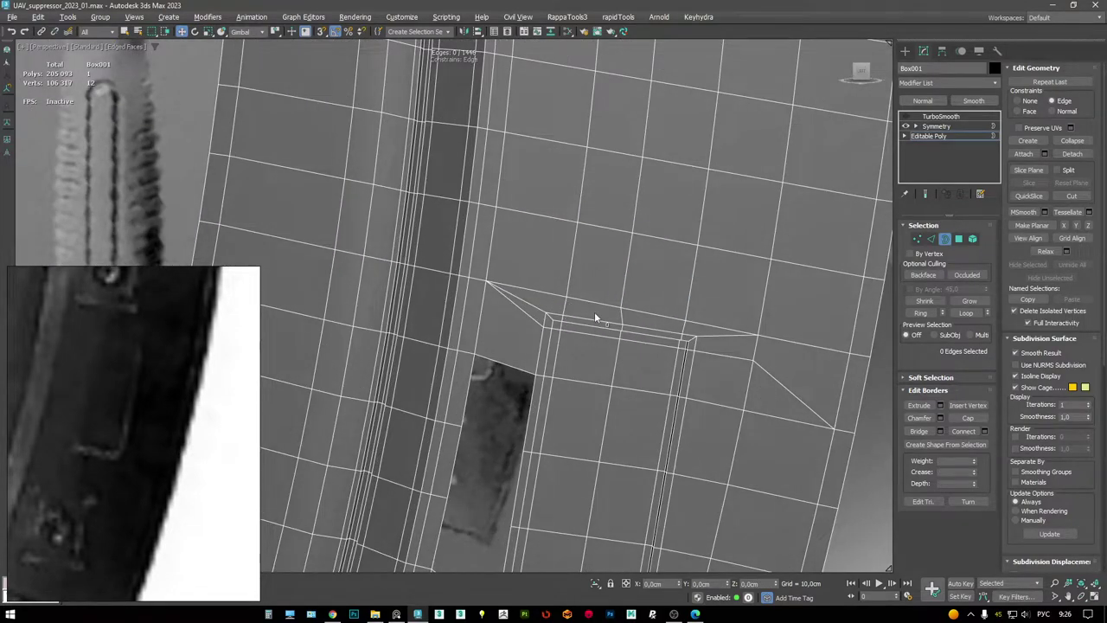
middle_click_drag(556, 309, 510, 171, "alt")
left_click(538, 281)
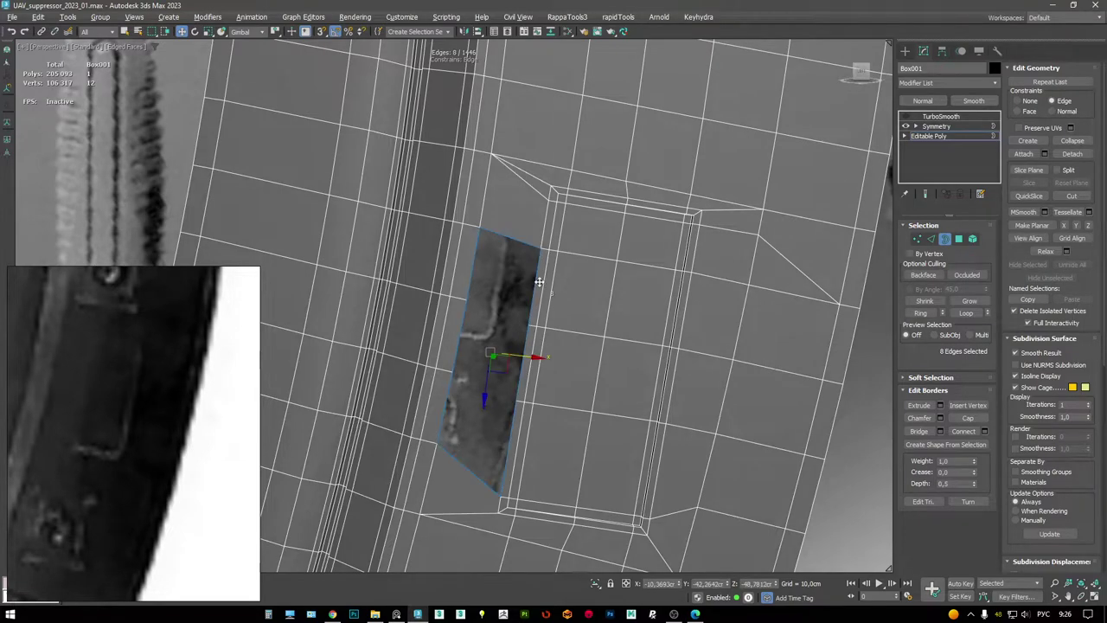
middle_click_drag(543, 280, 514, 192, "alt")
scroll(498, 145, "up", 6)
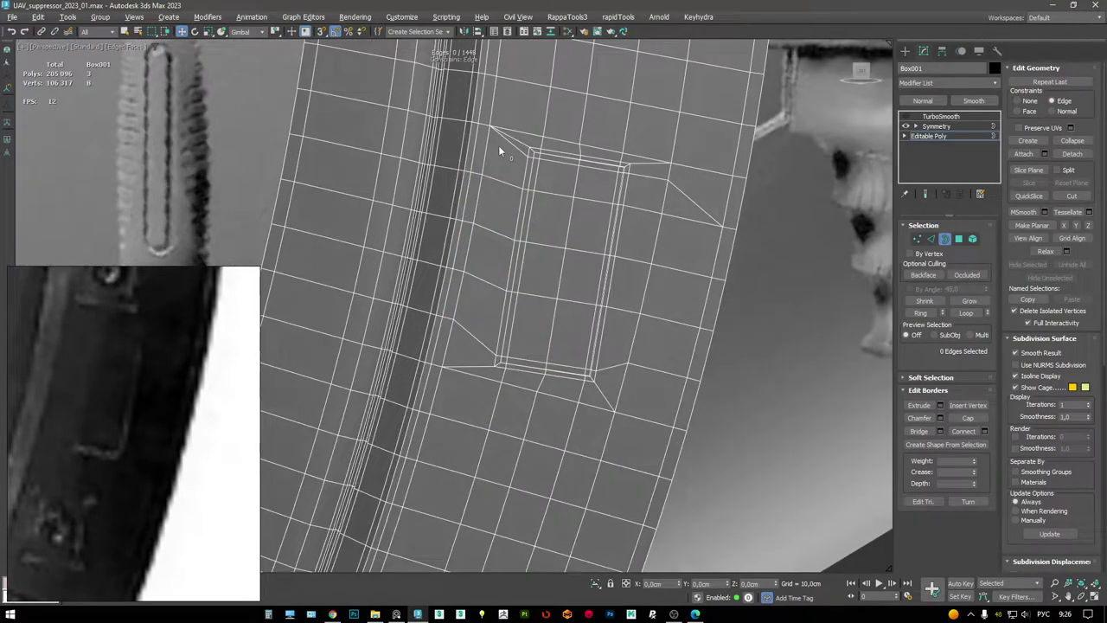
- Pick two of the plate's corner vertices, then preview the TurboSmooth result without wireframe
key("1")
left_click(469, 259)
left_click(566, 216, "ctrl")
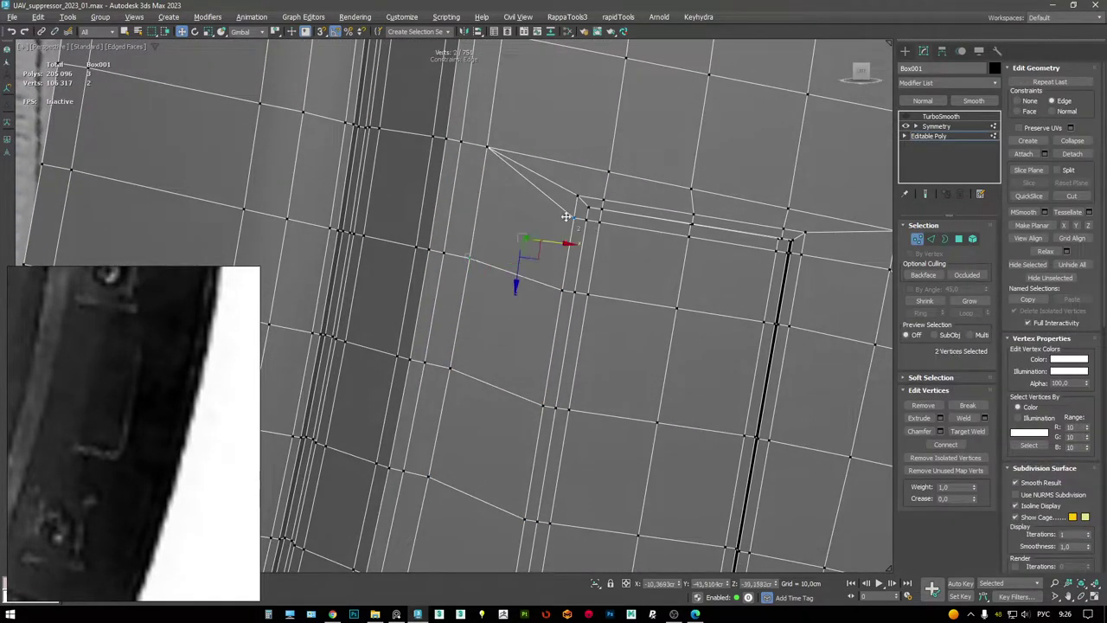
key("2")
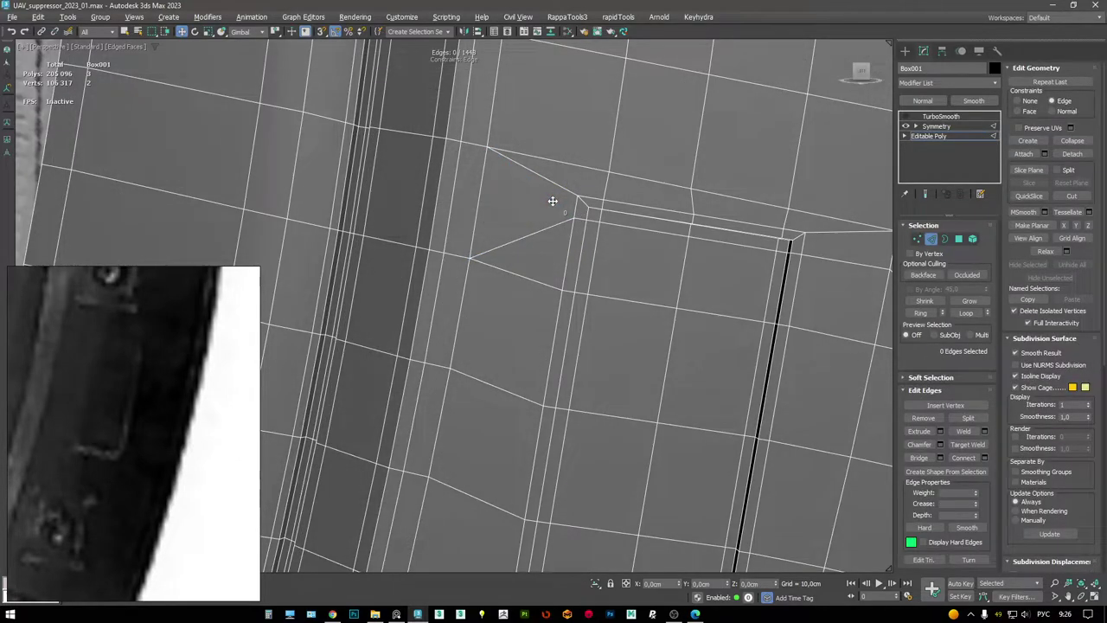
key("F4")
left_click(943, 116)
scroll(698, 186, "down", 5)
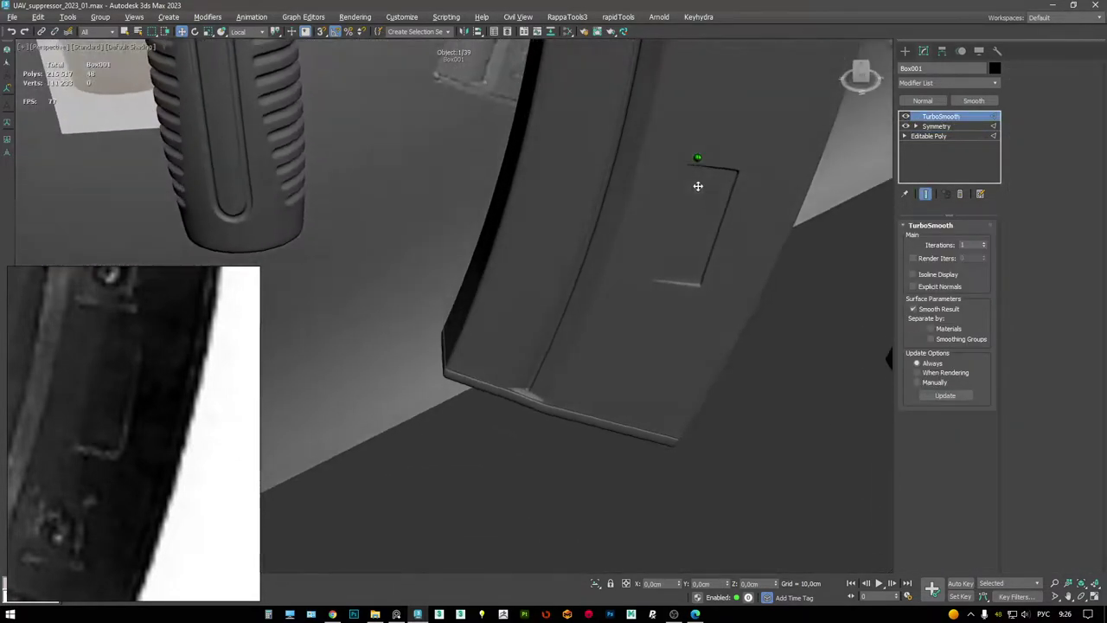
- Slide the plate's lower corner vertices up along their edges
middle_click_drag(698, 186, 605, 193, "alt")
key("F4")
scroll(605, 193, "up", 6)
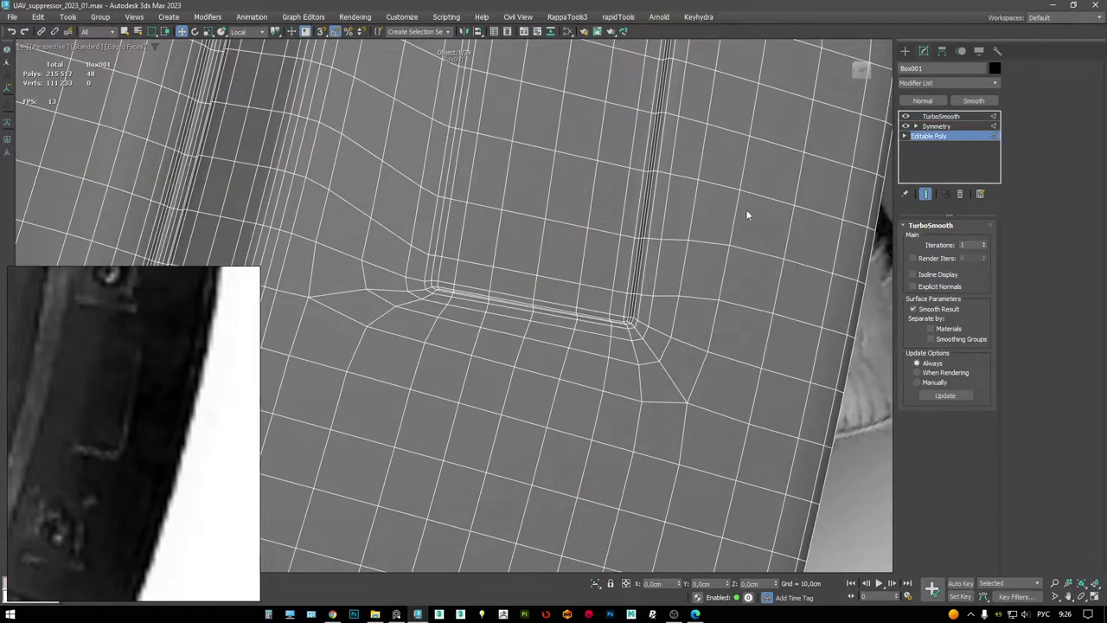
key("1")
scroll(638, 290, "down", 3)
key("alt+x")
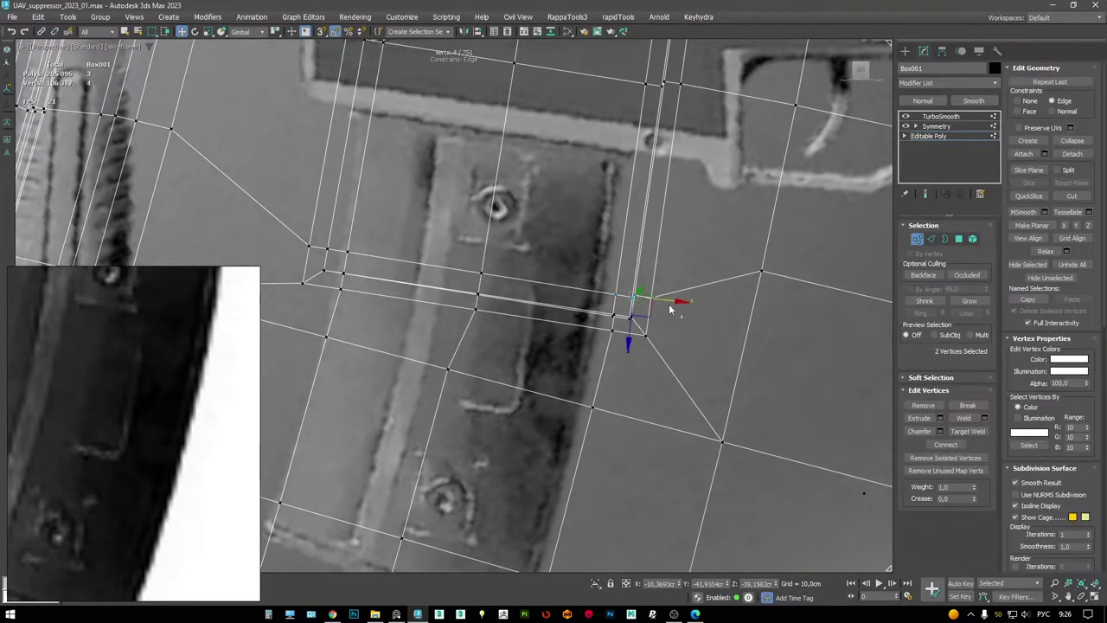
key("F3")
left_click(640, 304, "ctrl")
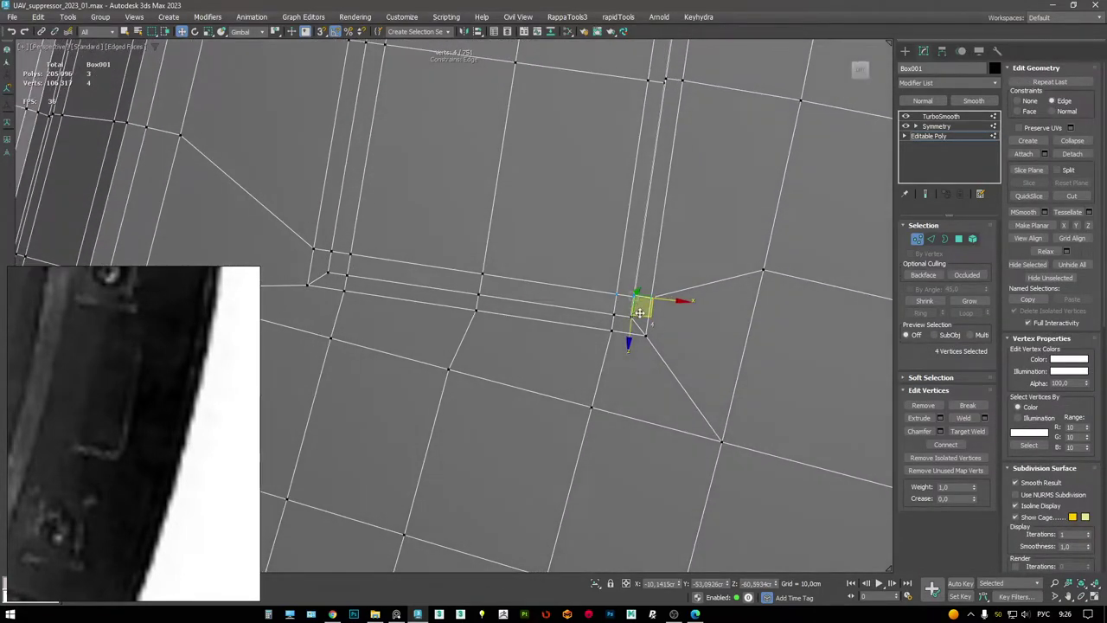
left_click_drag(631, 333, 632, 306)
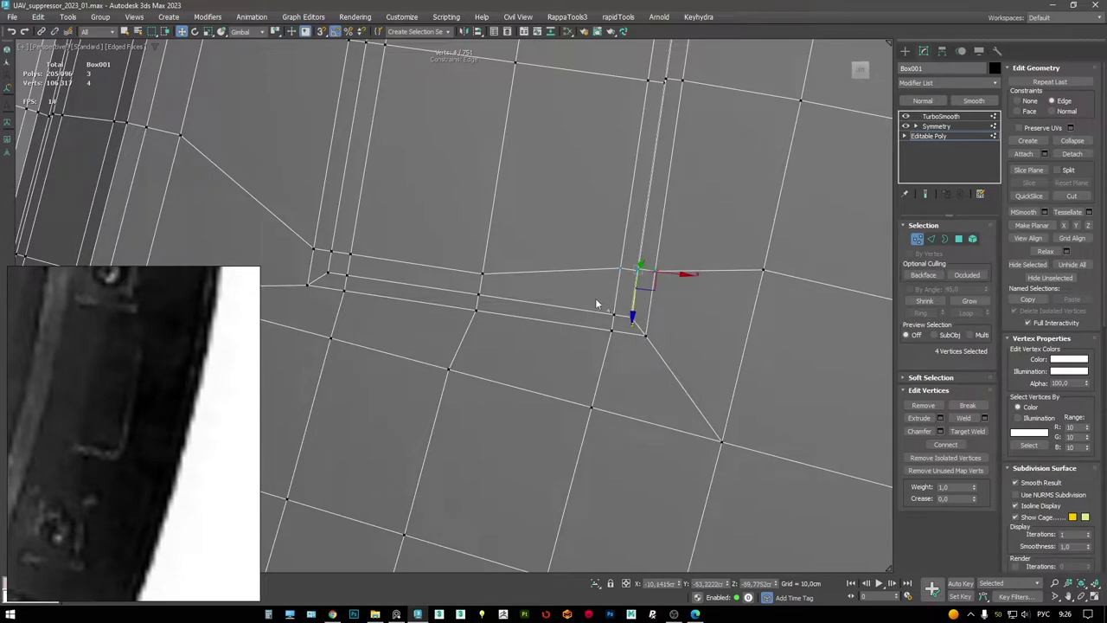
- Slide the three corner vertices left along their edges, then turn off edge constraint
left_click_drag(620, 342, 620, 343, "alt")
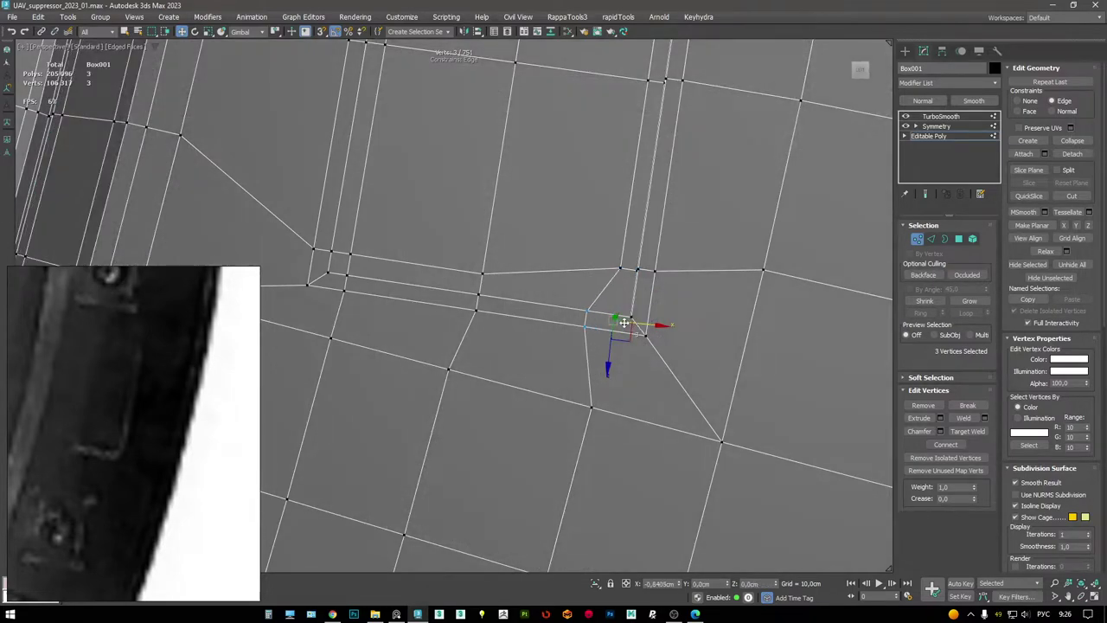
mouse_move(638, 323)
middle_mouse_down("alt")
mouse_move(687, 343)
mouse_move(628, 330)
mouse_move(664, 350)
mouse_move(641, 339)
middle_mouse_up("alt")
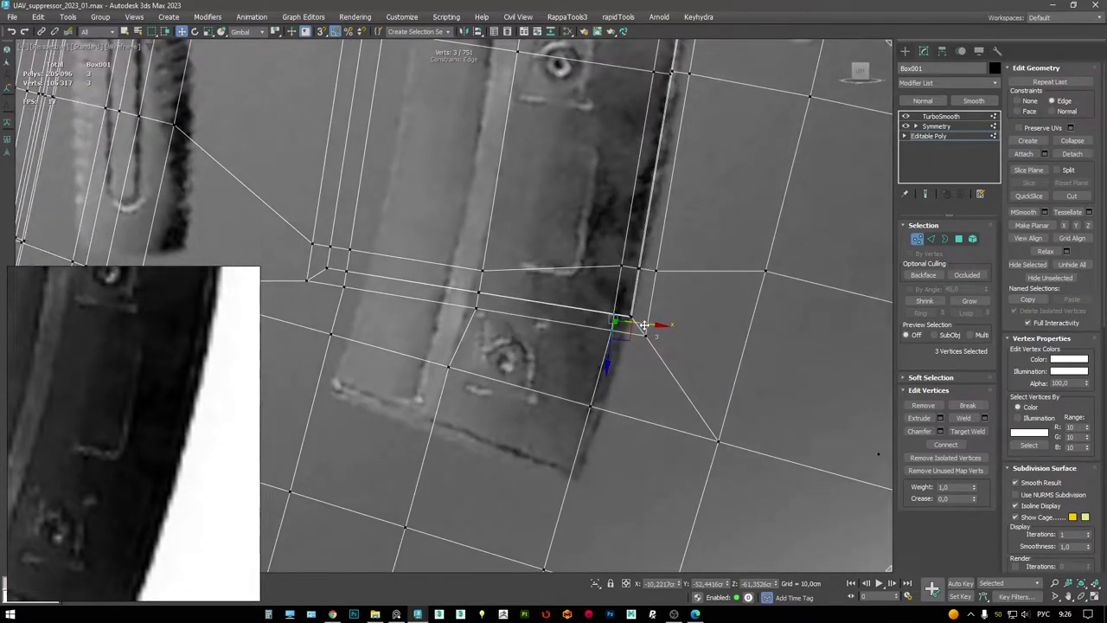
left_click_drag(635, 324, 617, 326)
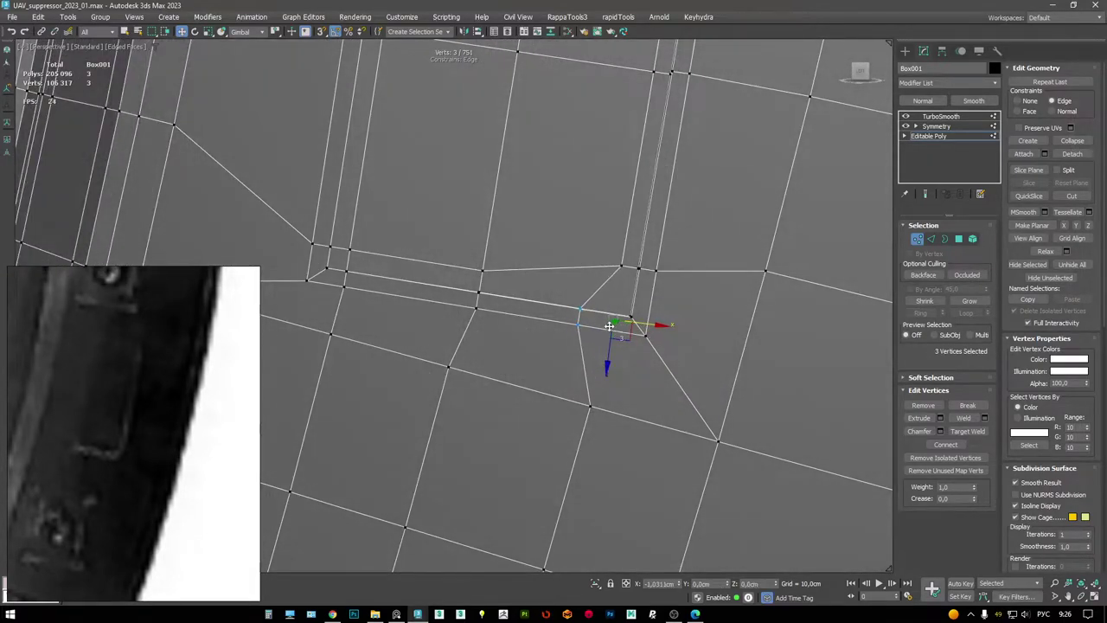
left_click(645, 338)
left_click_drag(673, 356, 617, 308)
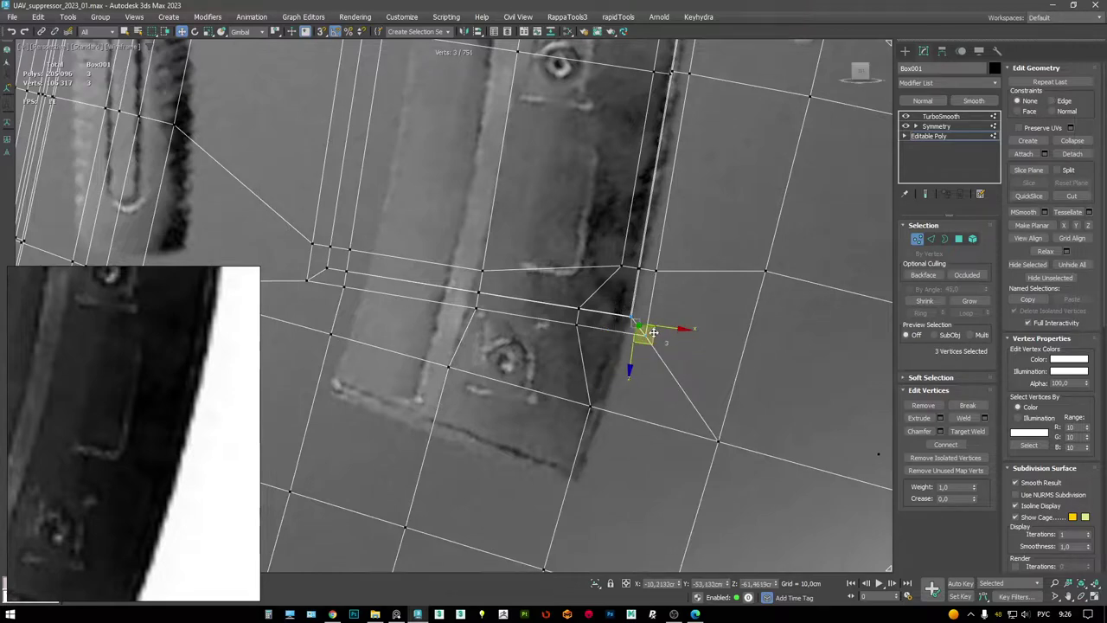
key("shift+x")
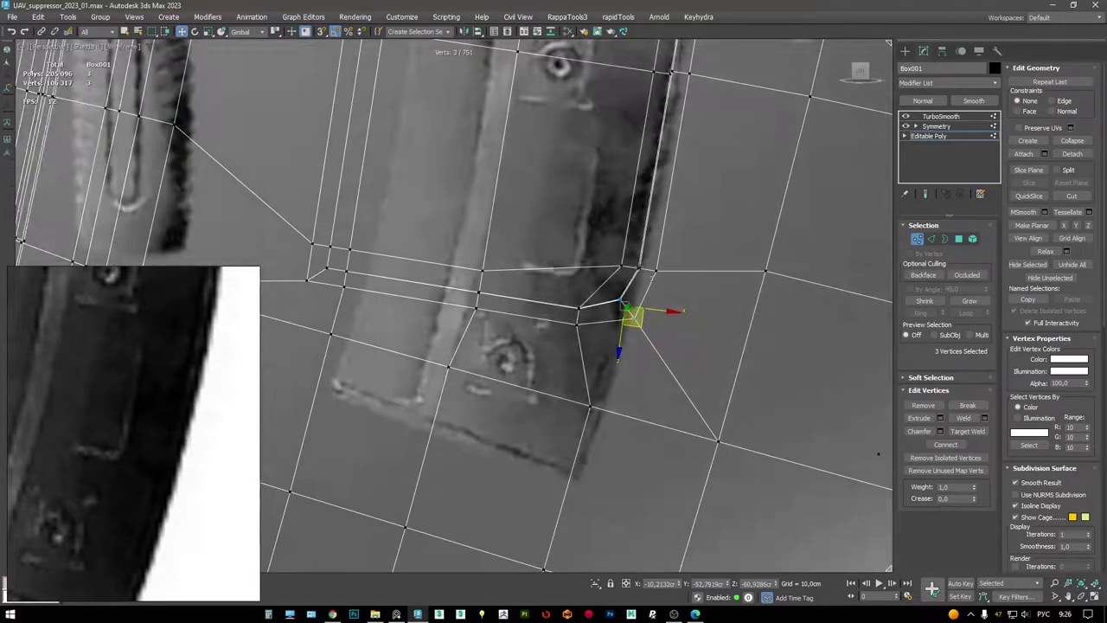
scroll(628, 292, "up", 2)
key("1")
key("1")
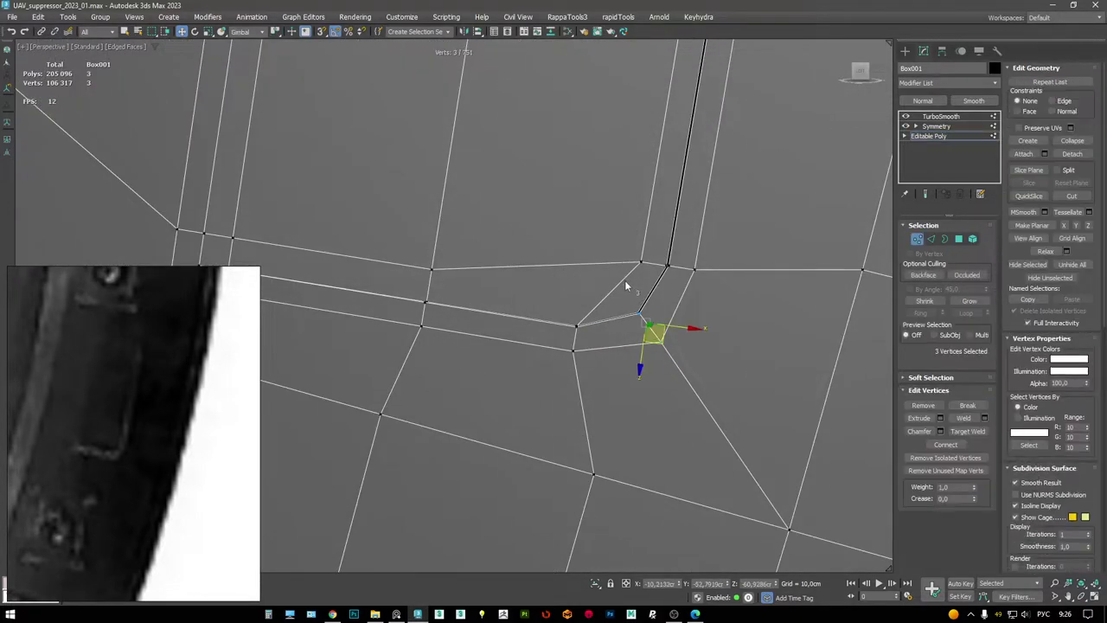
scroll(627, 283, "up", 2)
- Cut a new edge across the corner face and remove the leftover diagonal edges
key("alt+c")
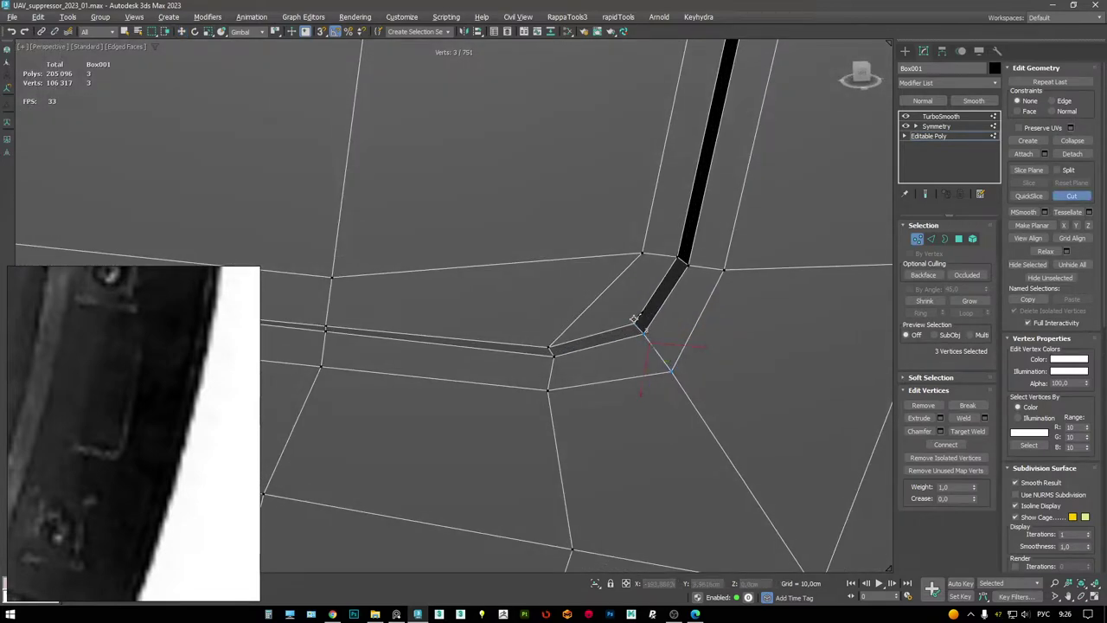
middle_click_drag(645, 295, 589, 286, "alt")
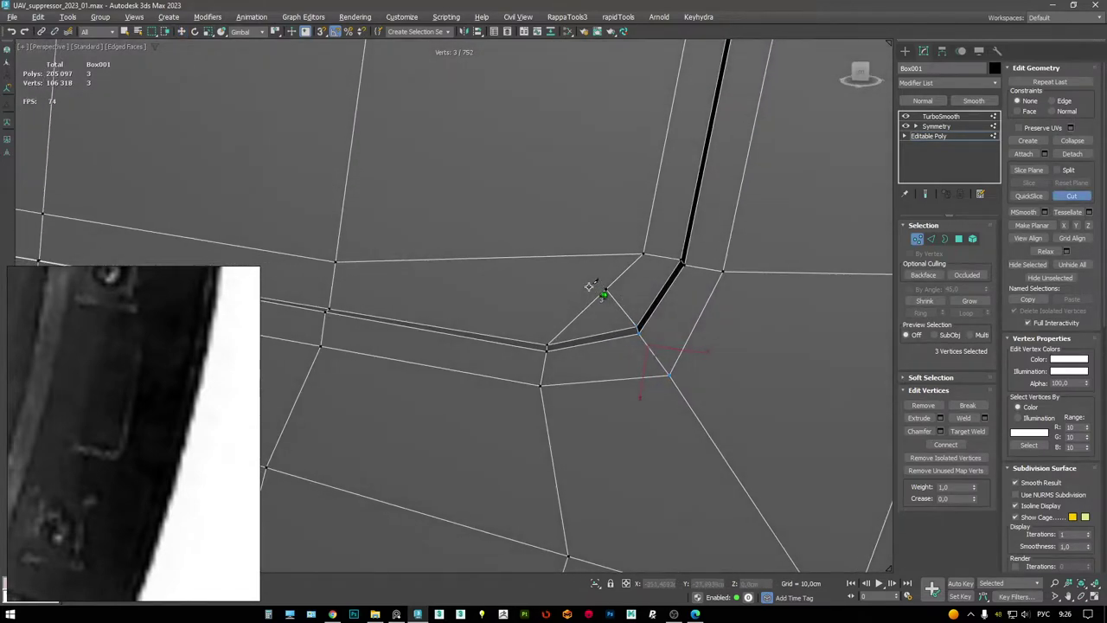
left_click(608, 290)
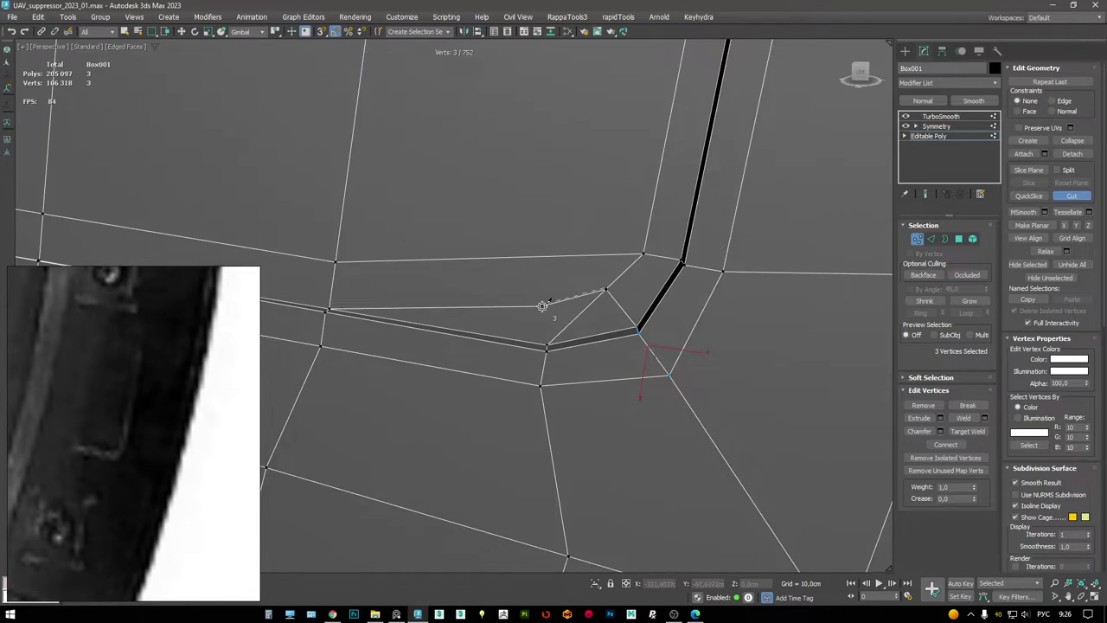
left_click(542, 305)
left_click(547, 346)
right_click(546, 346)
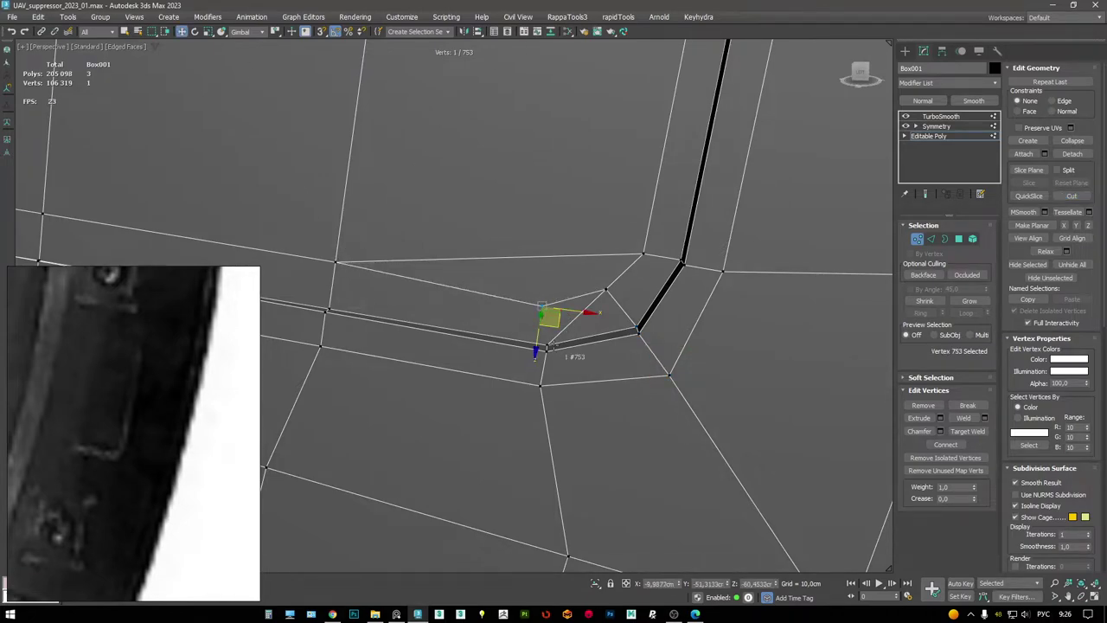
key("2")
key("ctrl+BackSpace")
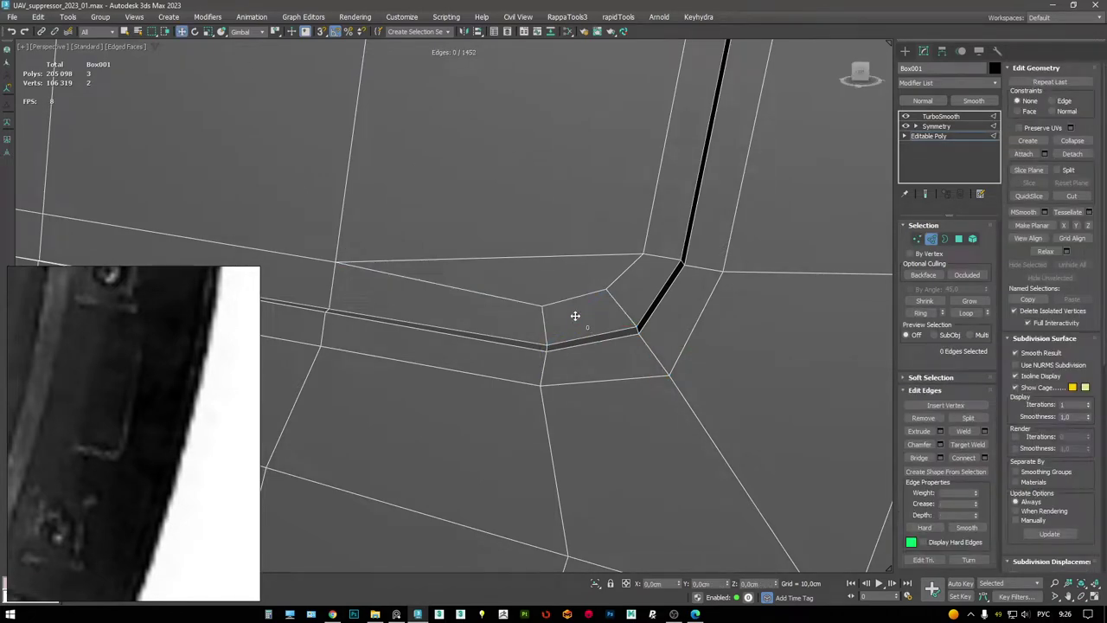
left_click(563, 256)
key("ctrl+BackSpace")
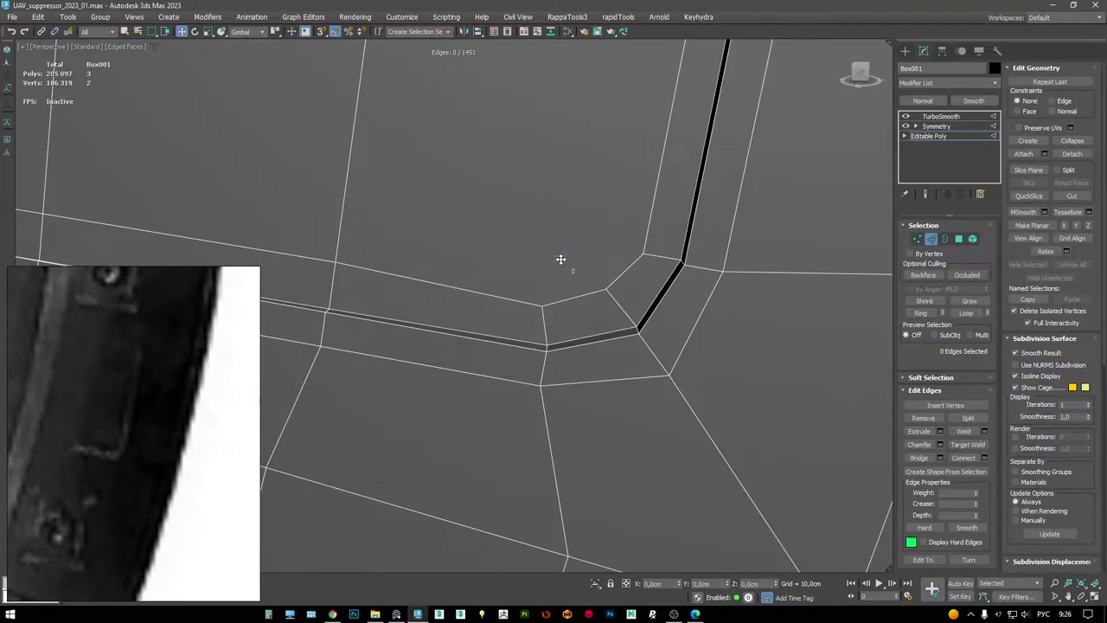
- Cut another edge from the corner vertex across the face and check the shading
middle_click_drag(606, 247, 631, 291, "alt")
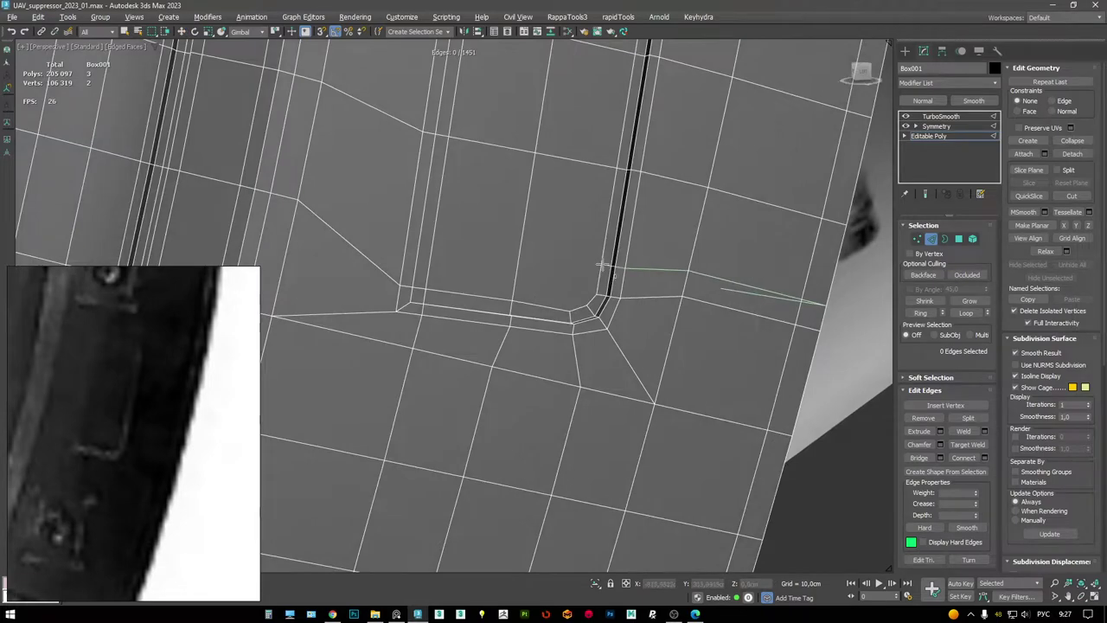
scroll(688, 291, "up", 2)
key("1")
key("alt+c")
left_click(688, 299)
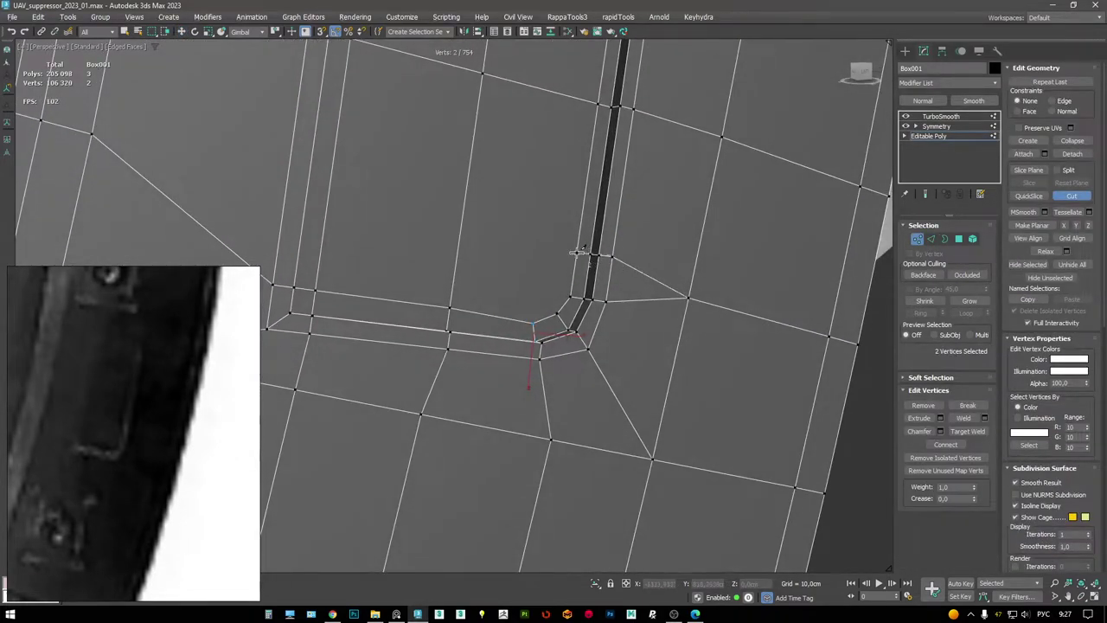
middle_click_drag(632, 275, 528, 281, "alt")
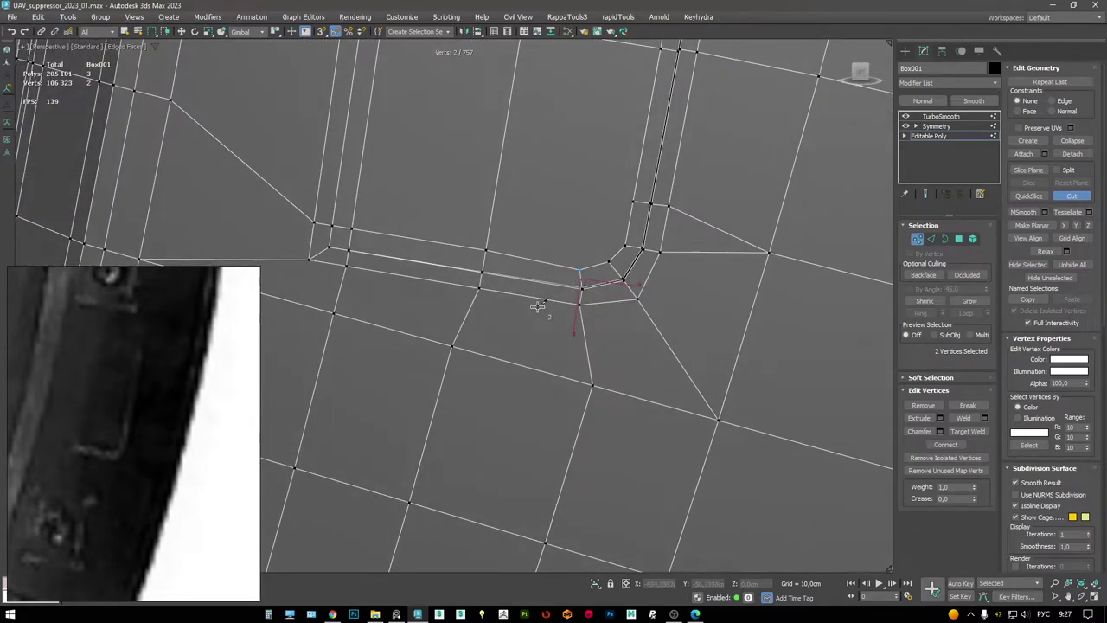
left_click(451, 346)
left_click(543, 298)
key("F4")
- Inspect the smoothed plate corner under TurboSmooth, then return to the base mesh
left_click(941, 116)
key("w")
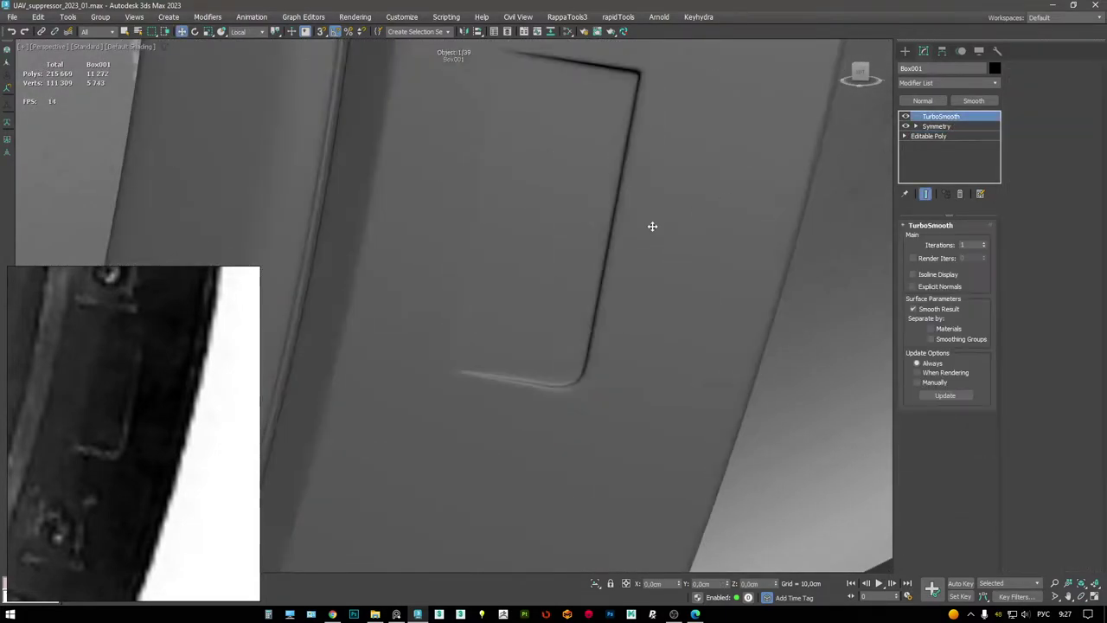
middle_click_drag(653, 227, 285, 389, "alt")
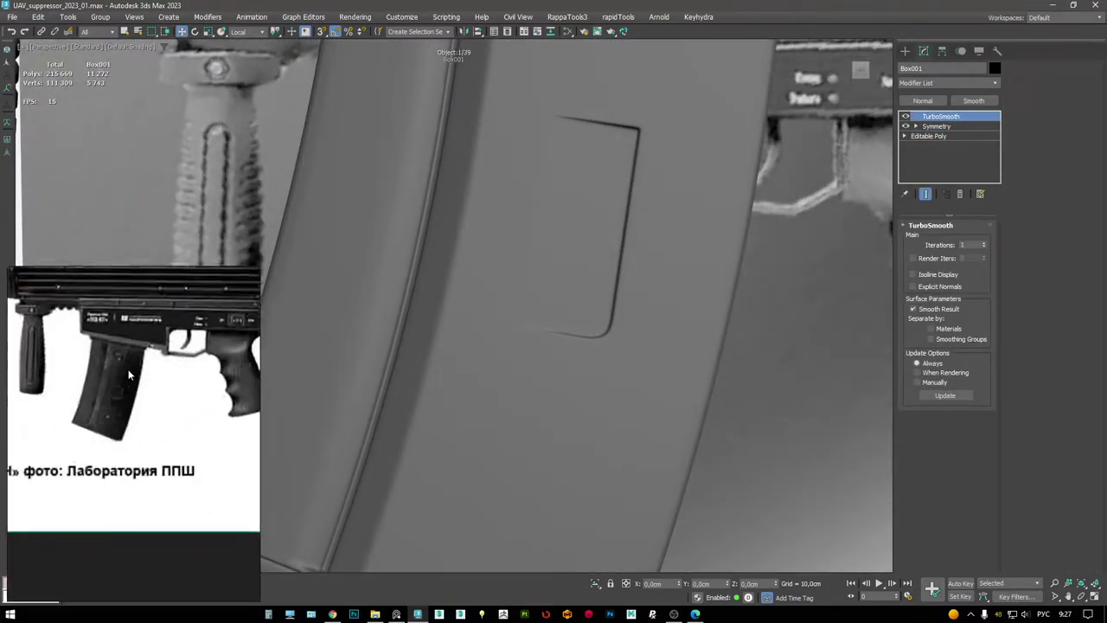
scroll(135, 447, "down", 5)
scroll(135, 447, "up", 10)
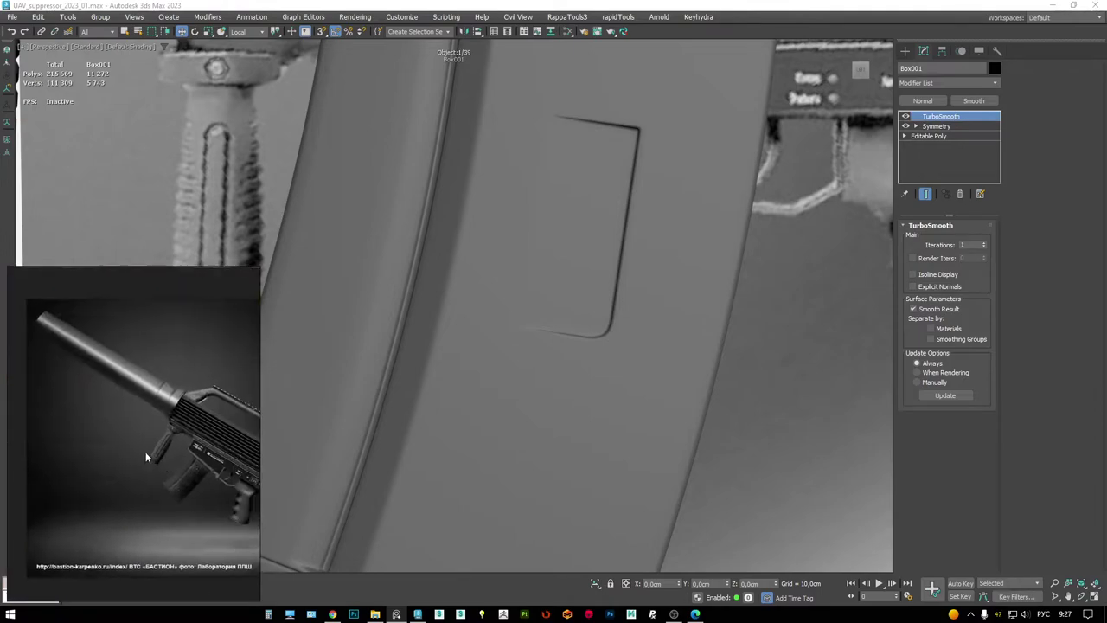
middle_click_drag(540, 170, 519, 243)
scroll(519, 243, "up", 5)
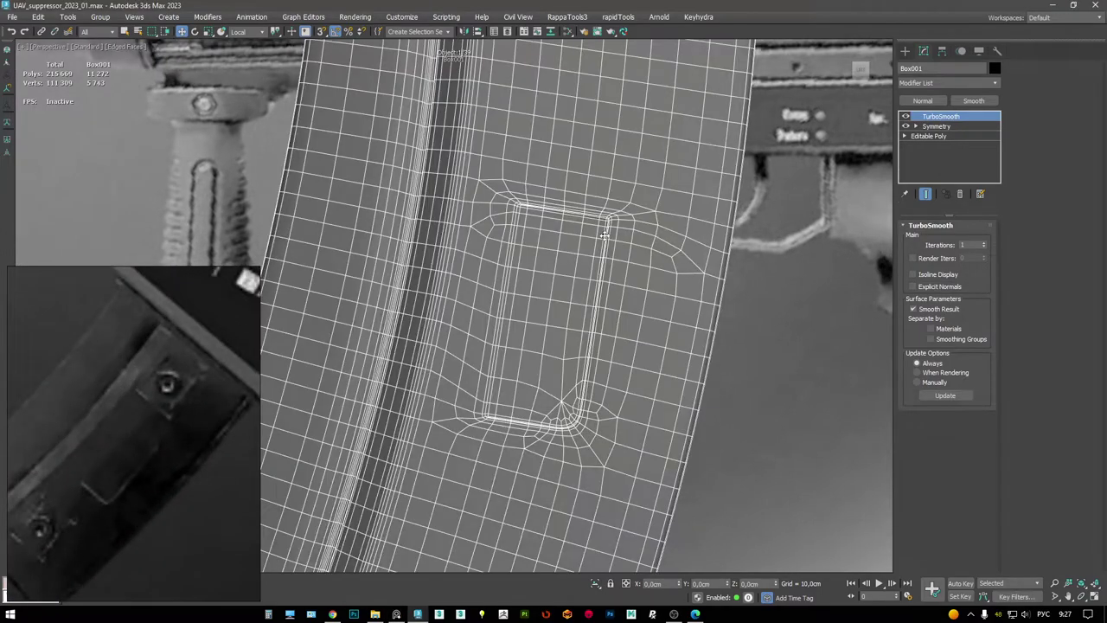
left_click(928, 136)
- Move the vertices at the plate's top corner down and adjust the three near the top edge
mouse_move(556, 167)
middle_mouse_down()
mouse_move(563, 77)
mouse_move(536, 186)
middle_mouse_up()
scroll(537, 186, "up", 3)
key("1")
key("F3")
key("F3")
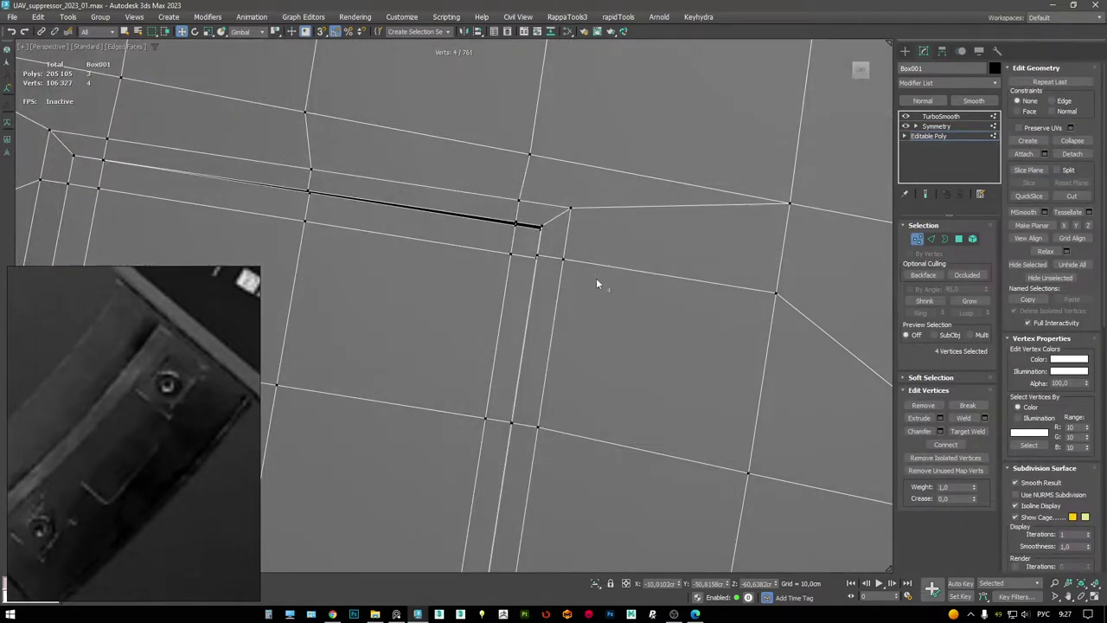
key("w")
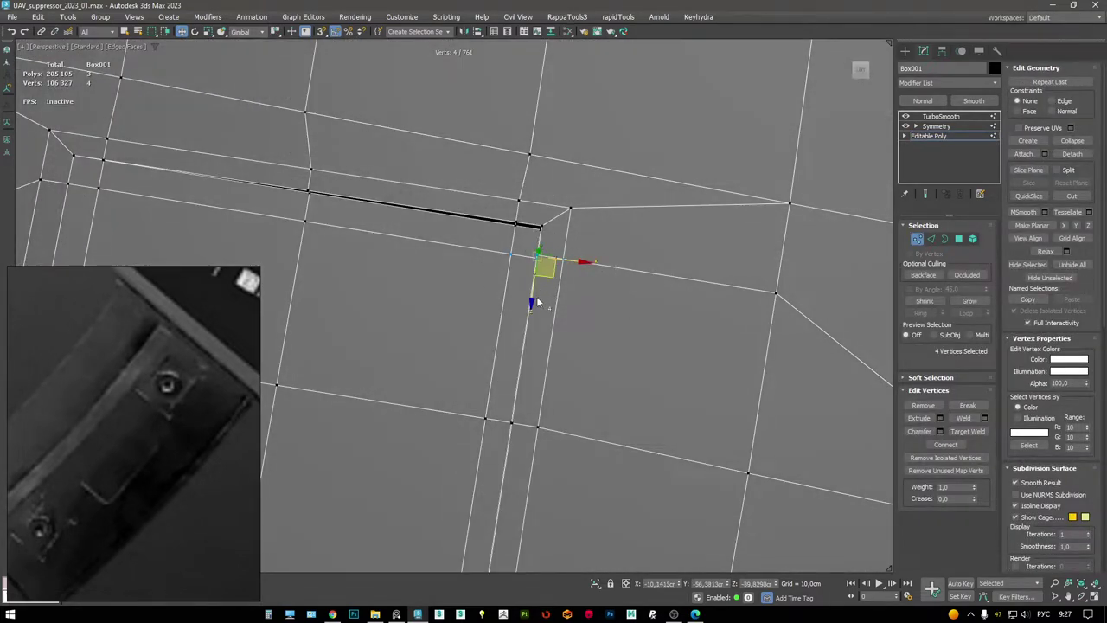
left_click_drag(531, 299, 519, 379)
key("F3")
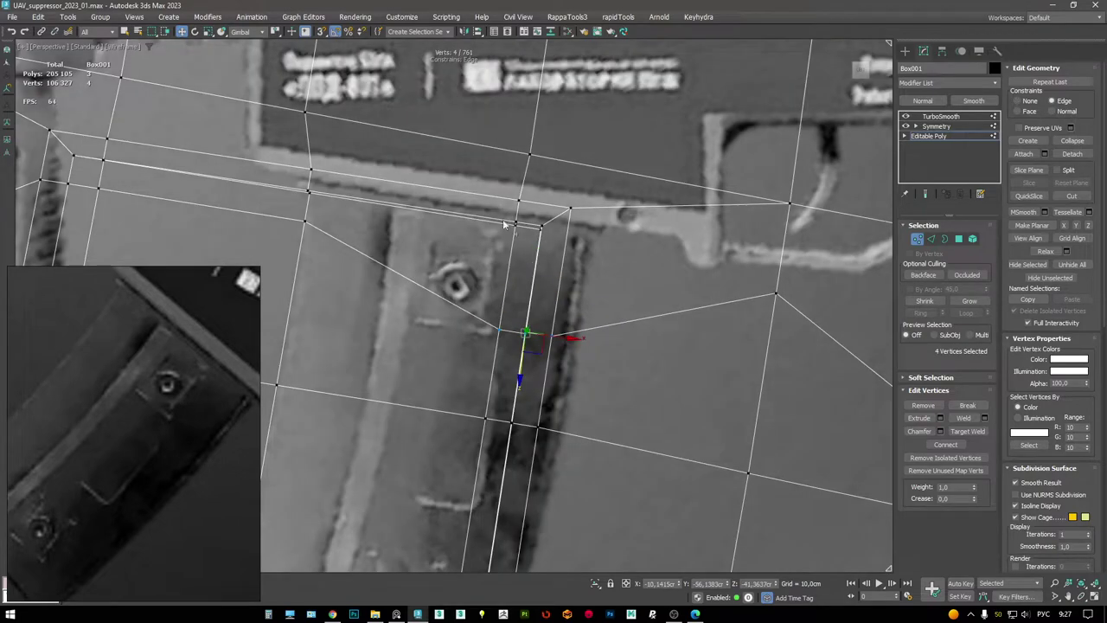
mouse_move(519, 245)
left_mouse_down()
mouse_move(535, 218)
mouse_move(583, 243)
mouse_move(558, 252)
left_mouse_up()
key("F3")
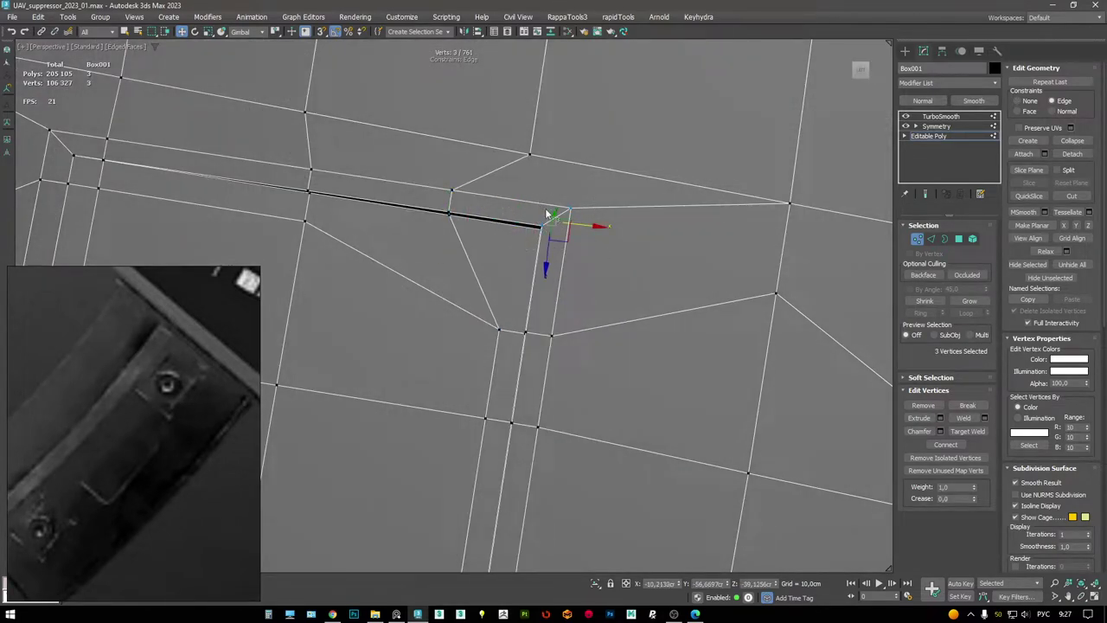
key("F3")
key("F3")
key("shift+x")
key("ctrl+z")
key("ctrl+z")
key("ctrl+z")
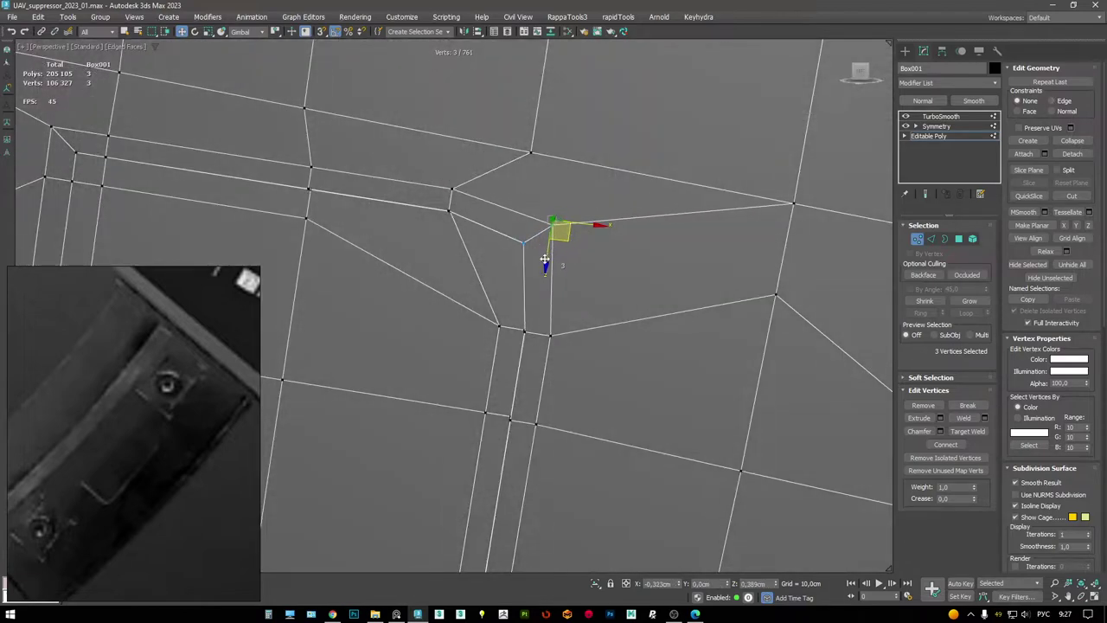
- Move the four vertices at the plate's lower corner up toward the corner
left_click(517, 249)
left_click_drag(486, 313, 640, 404)
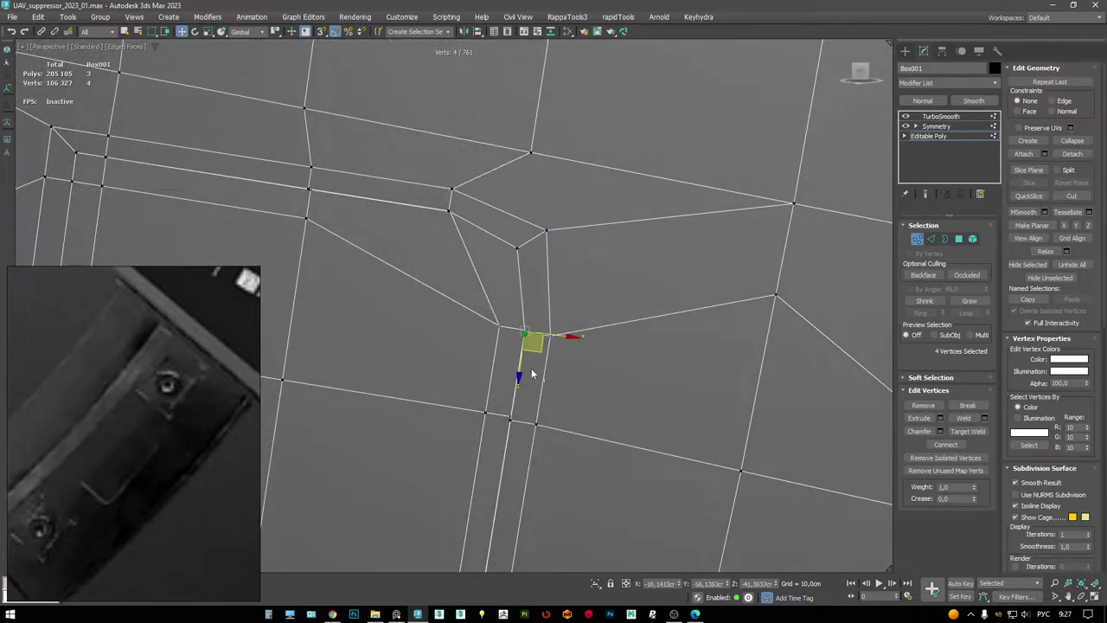
key("F3")
left_click_drag(531, 368, 526, 328)
key("F3")
key("F3")
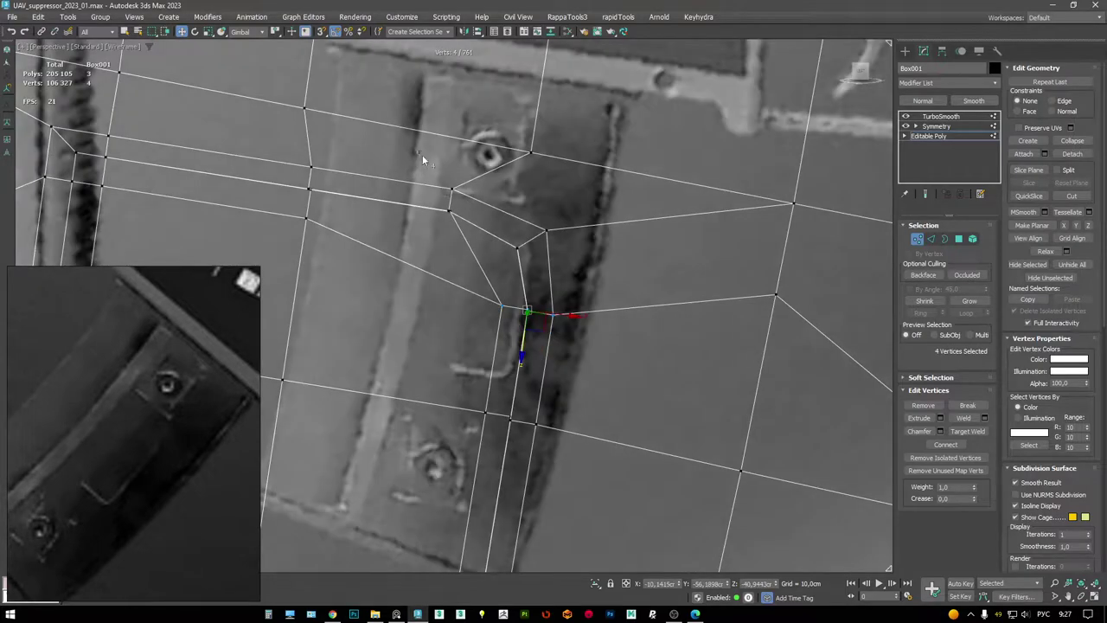
key("F3")
- Shift three corner vertices right and align the corner vertices with the reference image
mouse_move(422, 154)
left_mouse_down()
mouse_move(488, 221)
mouse_move(499, 214)
left_mouse_up()
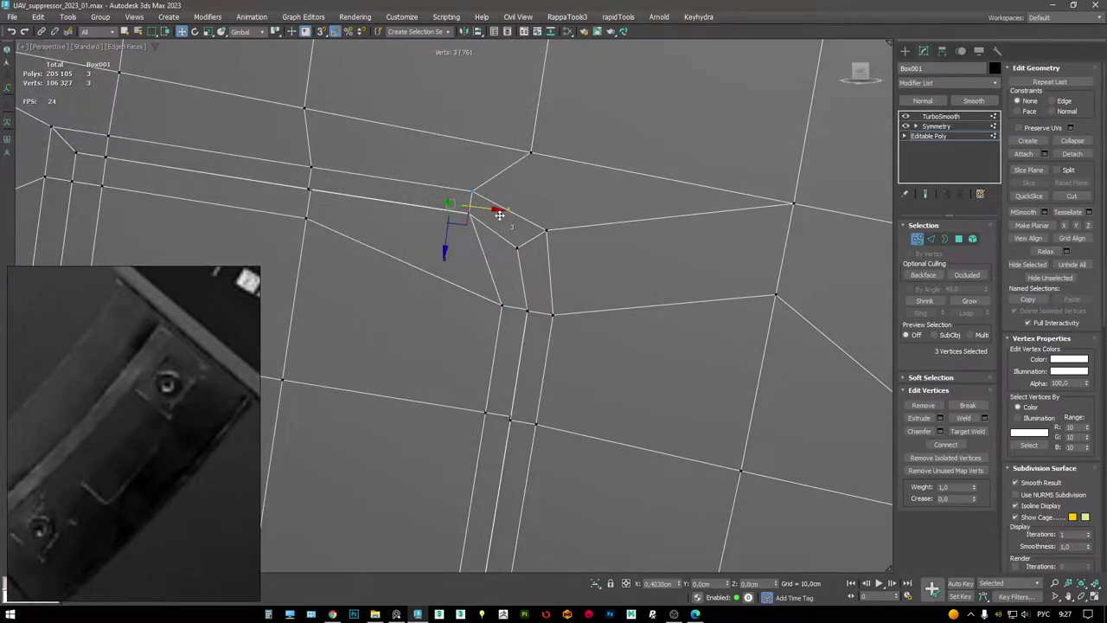
key("F3")
scroll(541, 260, "up", 2)
key("F3")
middle_click_drag(432, 181, 536, 268)
key("F3")
key("F3")
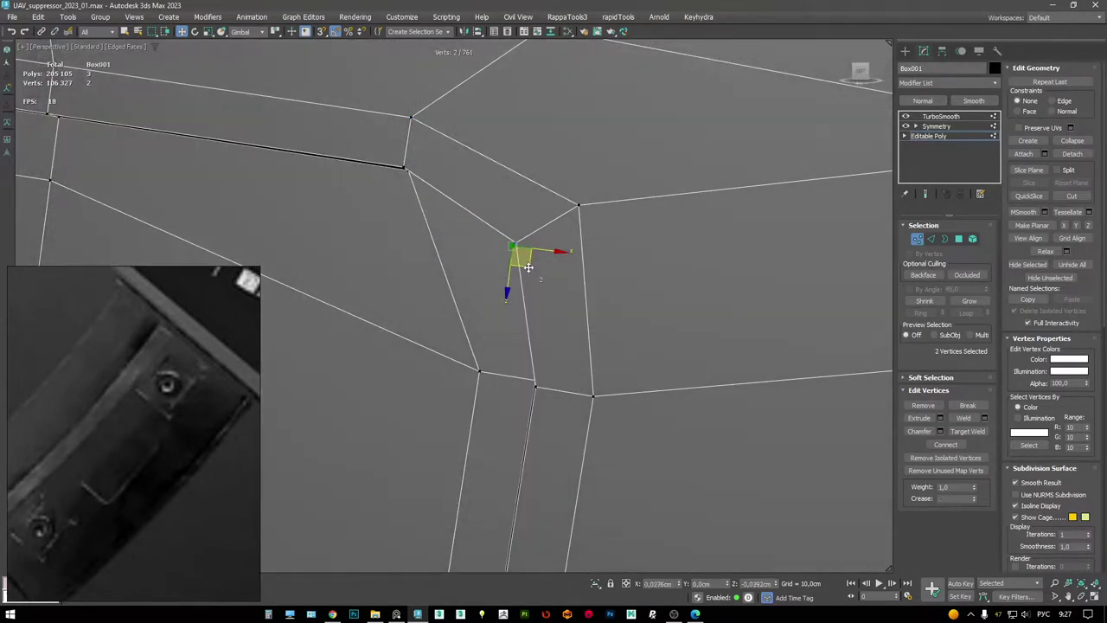
key("F3")
scroll(583, 154, "down", 3)
key("F3")
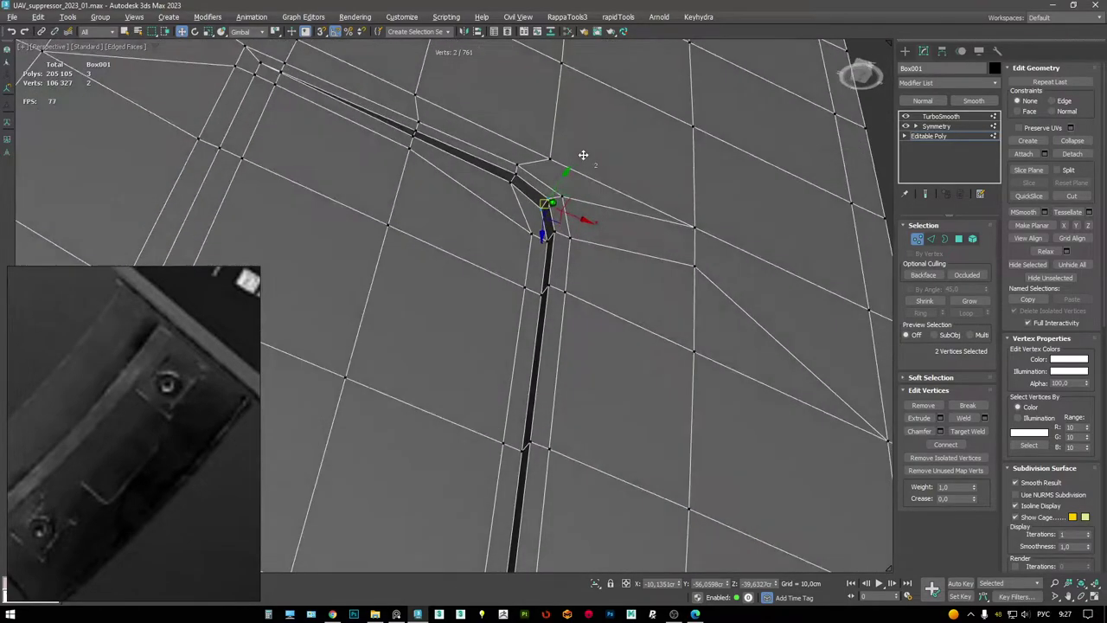
scroll(530, 243, "up", 3)
middle_click_drag(529, 243, 553, 299)
scroll(331, 217, "up", 1)
- Cut new edges from the corner vertex across the face down to the plate border
key("alt+c")
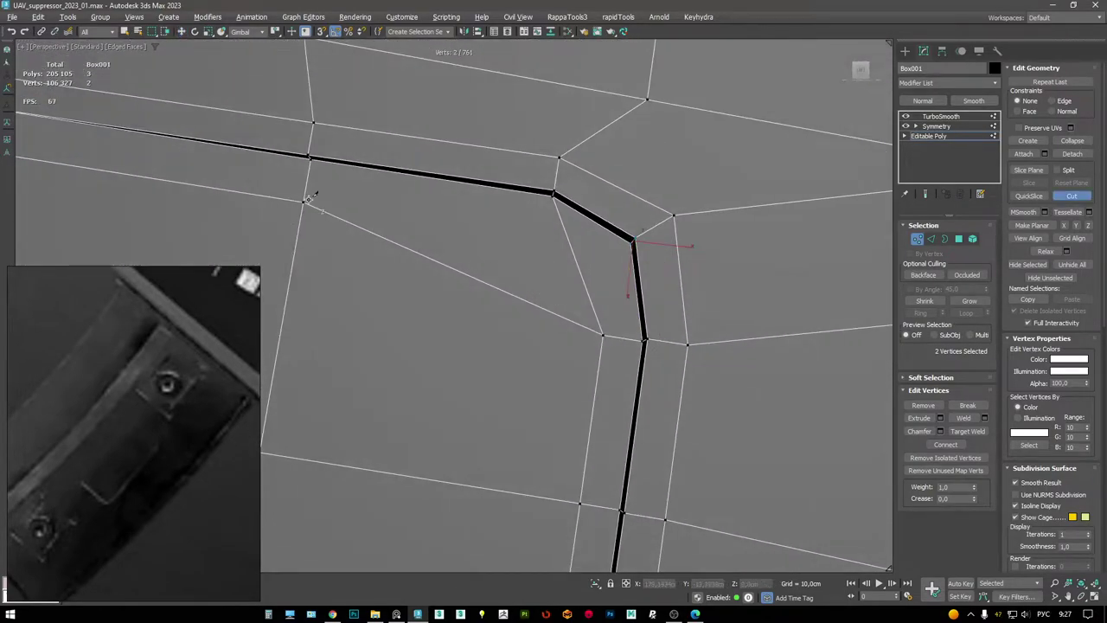
left_click(304, 200)
left_click(534, 239)
left_click(574, 260)
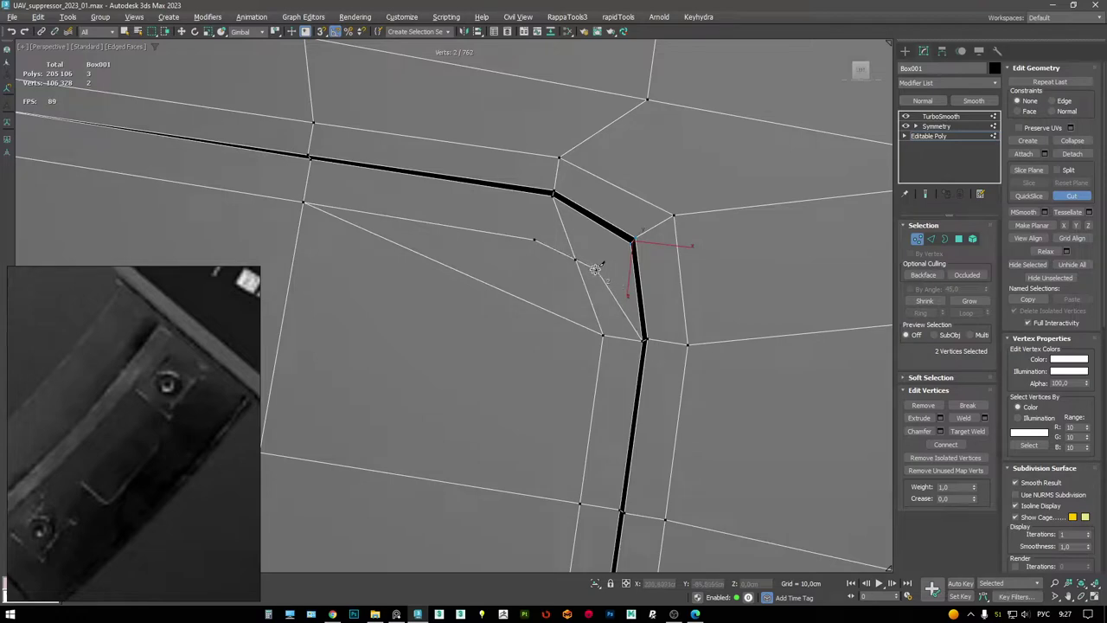
left_click(595, 269)
left_click(596, 283)
left_click(603, 335)
key("ctrl+z")
key("w")
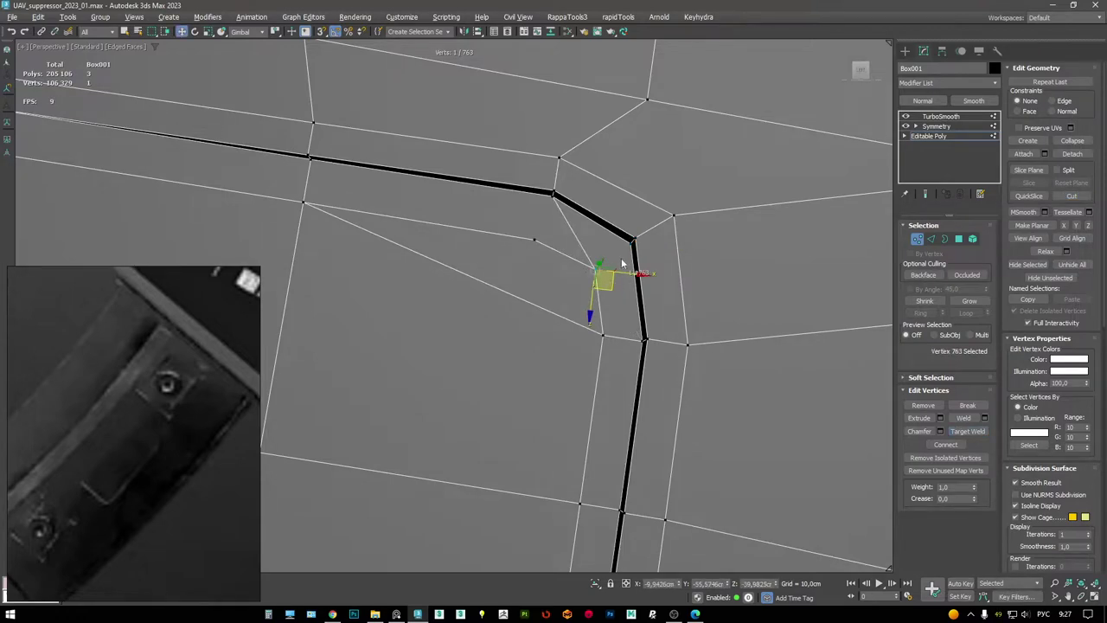
- Connect two corner vertices with an edge, then remove the extra connecting edge
left_click(535, 239)
left_click(635, 237, "ctrl")
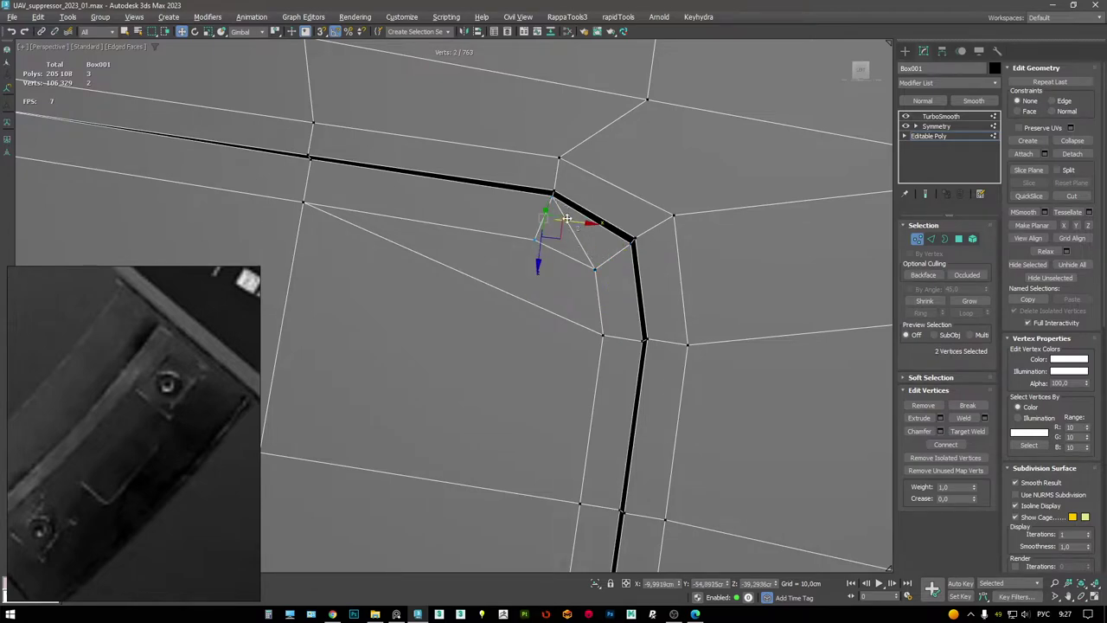
key("ctrl+shift+e")
key("2")
key("BackSpace")
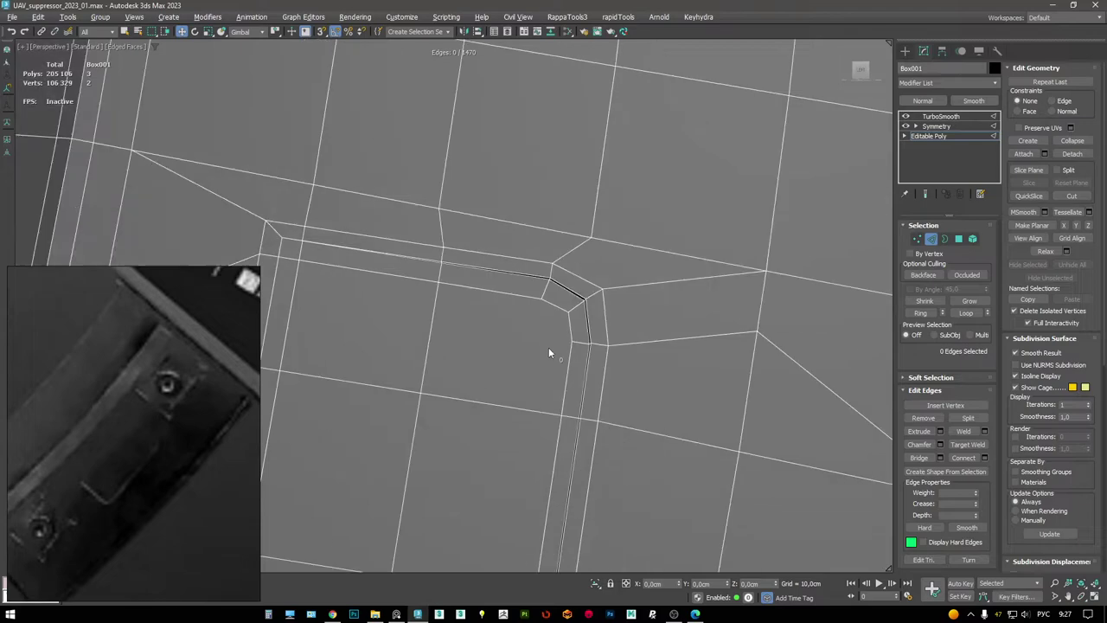
- Raise the four vertices below the plate corner slightly
key("1")
left_click_drag(553, 298, 577, 322)
middle_click_drag(577, 321, 548, 350, "alt")
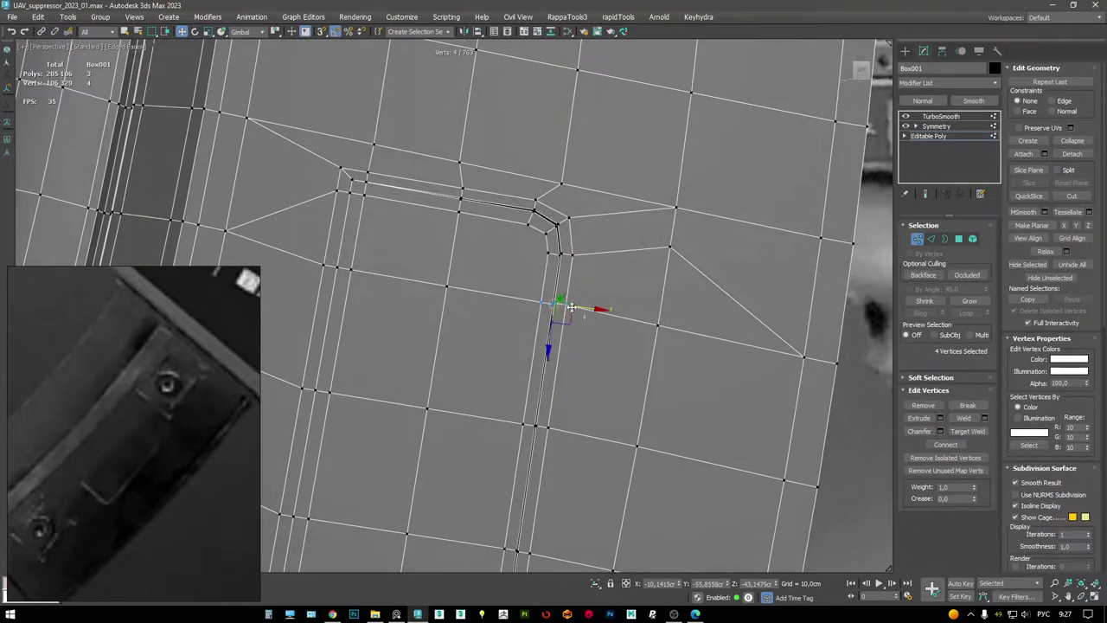
left_click_drag(549, 349, 548, 336)
key("F3")
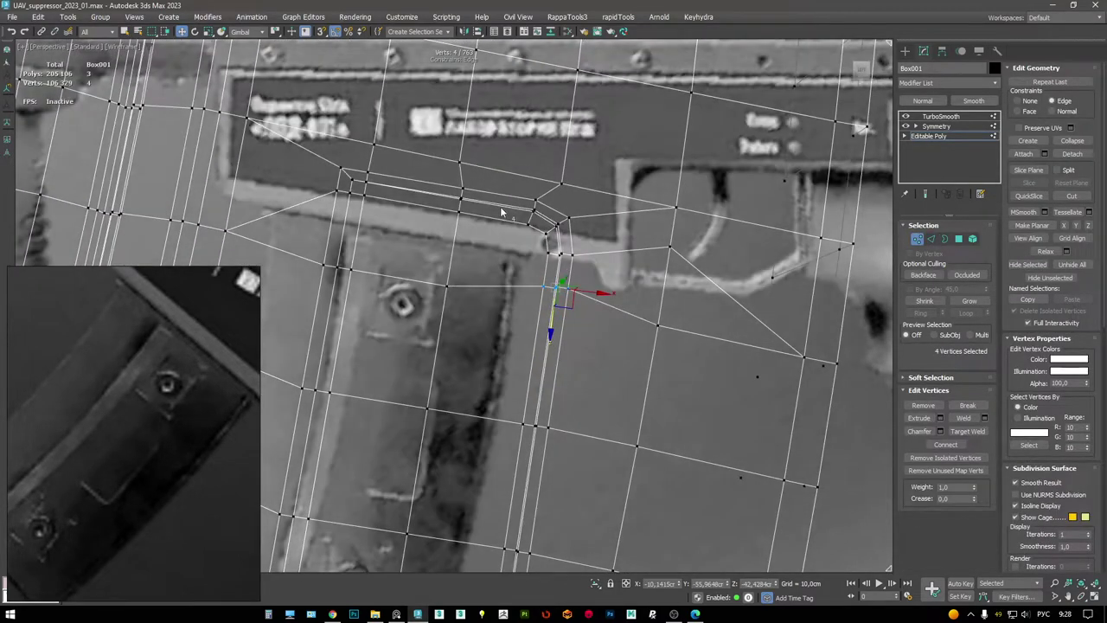
key("2")
key("F3")
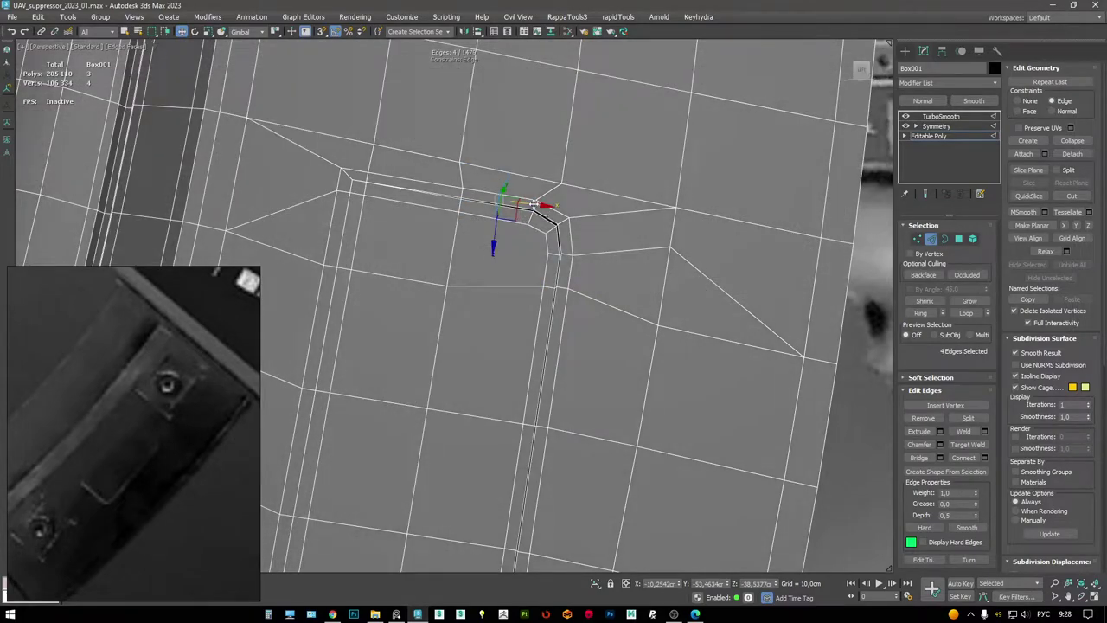
- Shift the plate's top edges sideways and scale them flatter along X
left_click_drag(534, 204, 468, 192)
scroll(546, 204, "up", 2)
key("r")
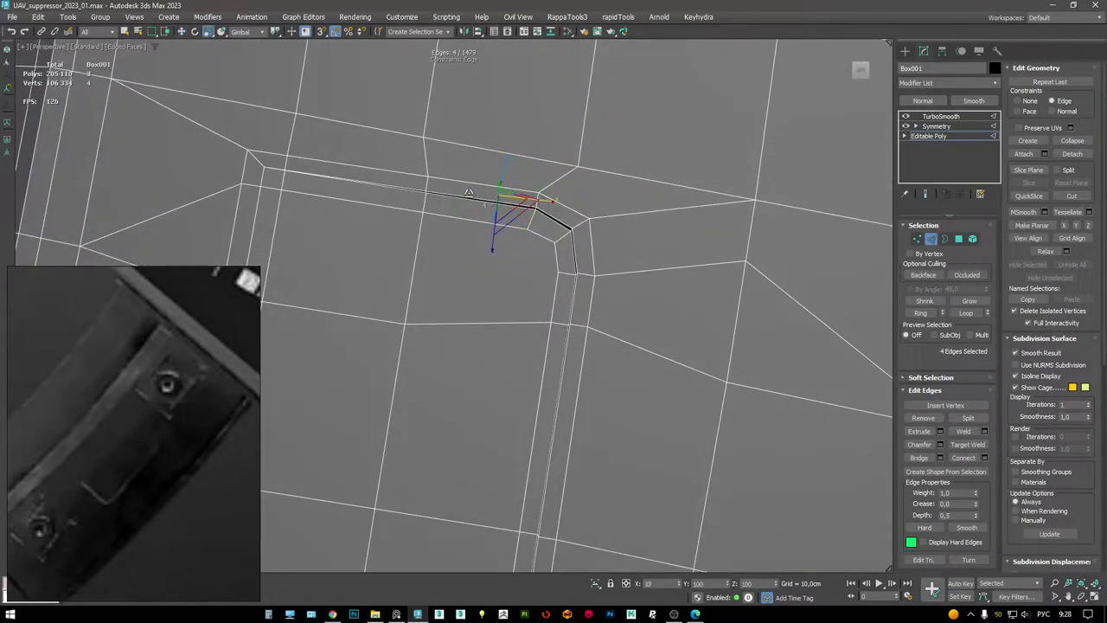
left_click_drag(255, 165, 400, 230)
key("w")
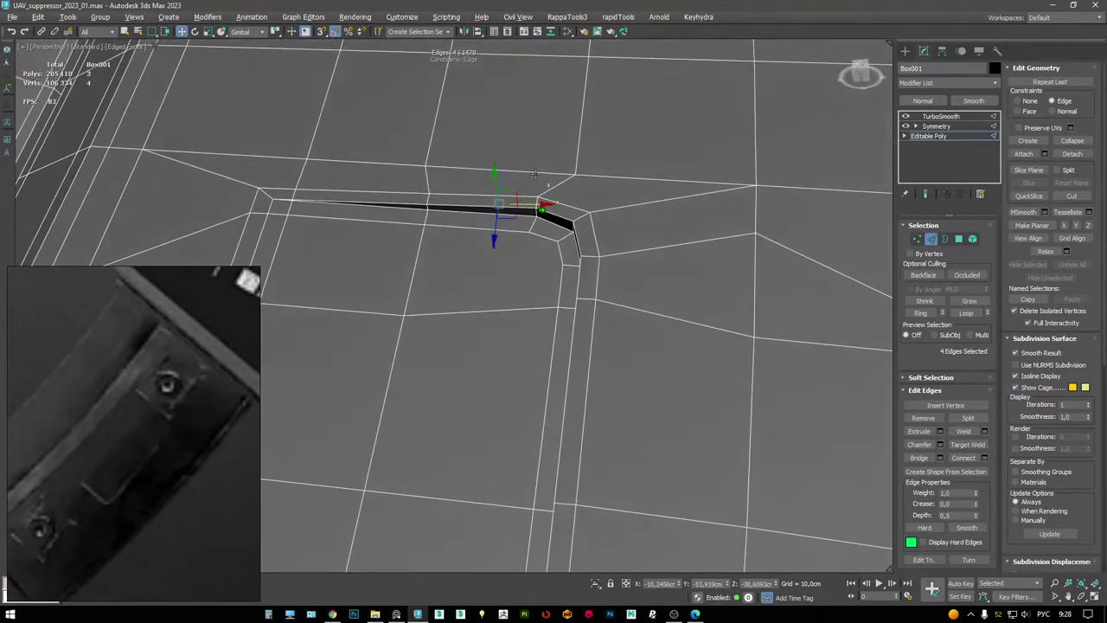
scroll(562, 206, "down", 3)
- Cut a diagonal edge from the edge below the corner to the plate's border
key("1")
scroll(534, 380, "up", 2)
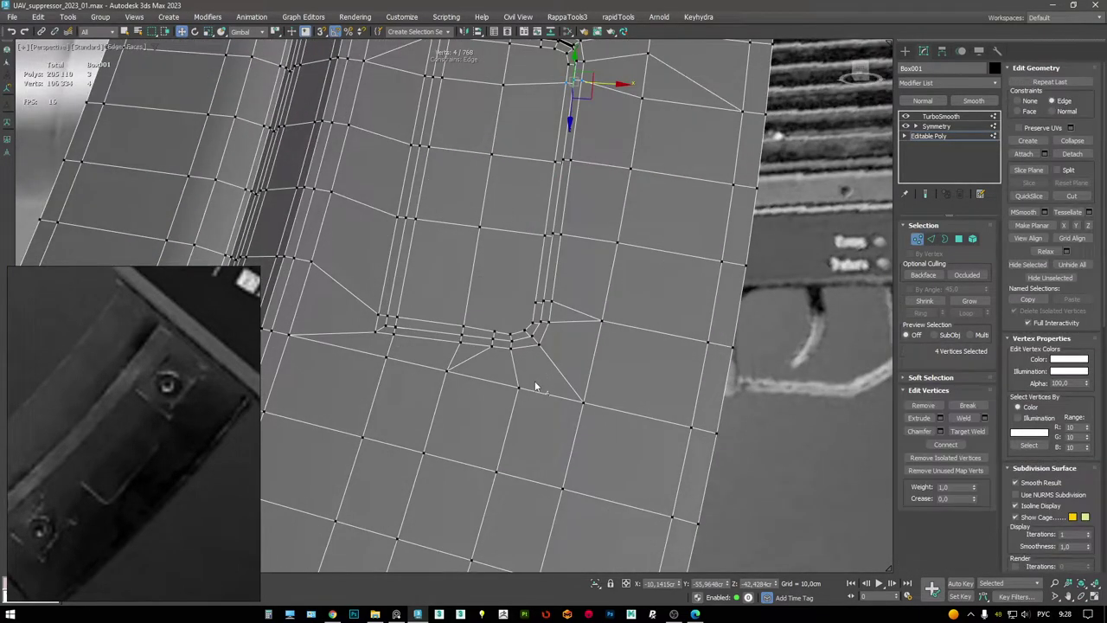
key("alt+c")
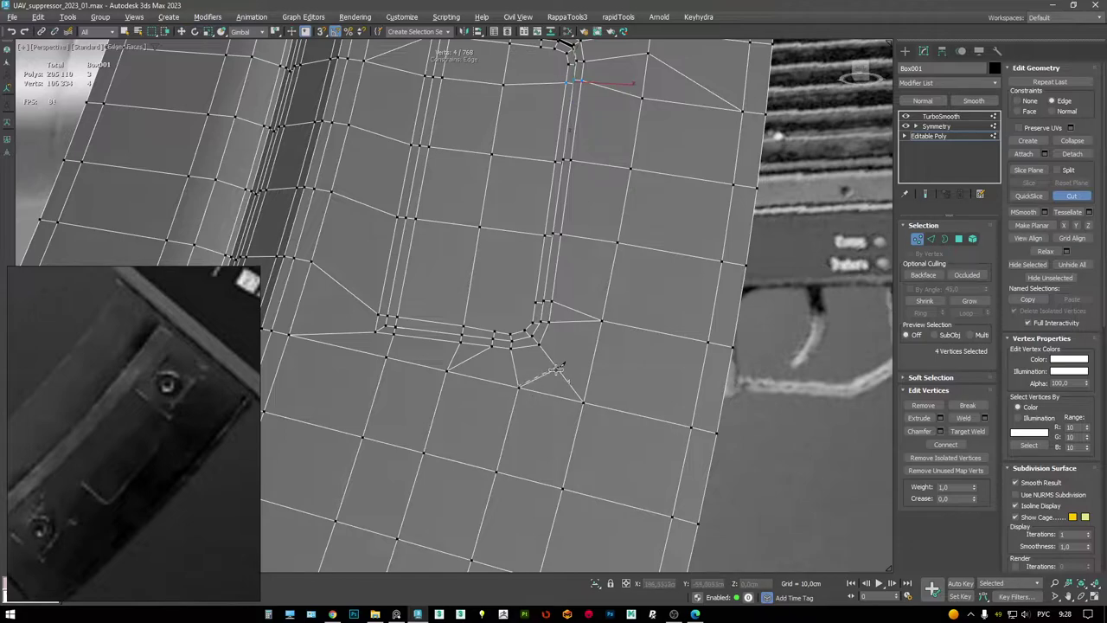
left_click(560, 368)
left_click(578, 309)
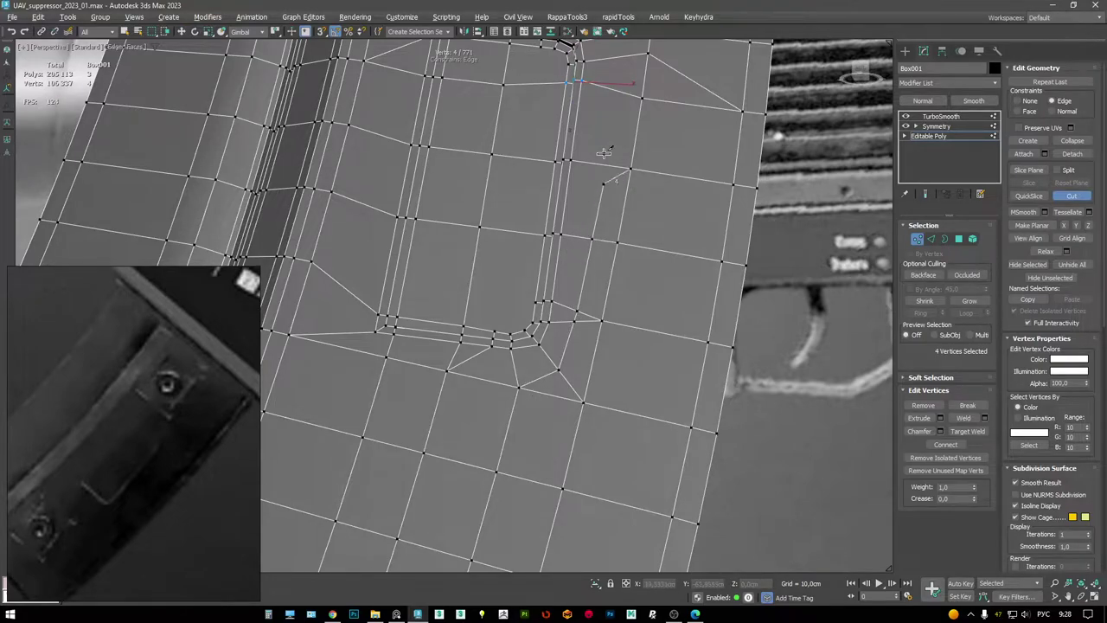
left_click(609, 57)
middle_click_drag(609, 139, 652, 78)
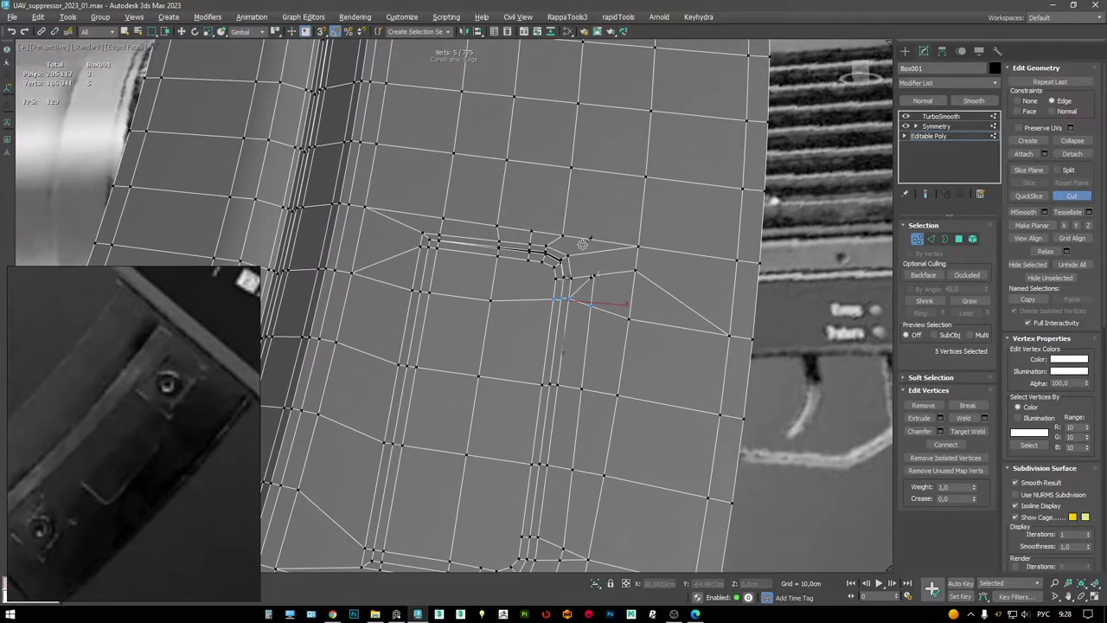
scroll(594, 309, "up", 4)
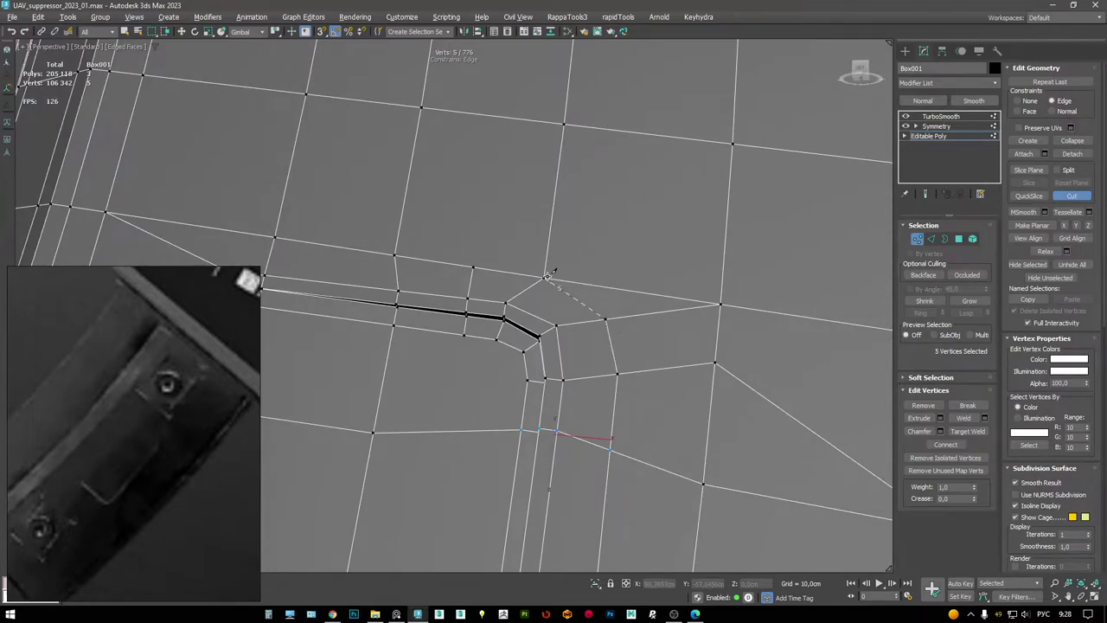
key("w")
- Select two vertices near the plate corner and frame the corner loop
scroll(589, 303, "up", 2)
scroll(554, 282, "down", 3)
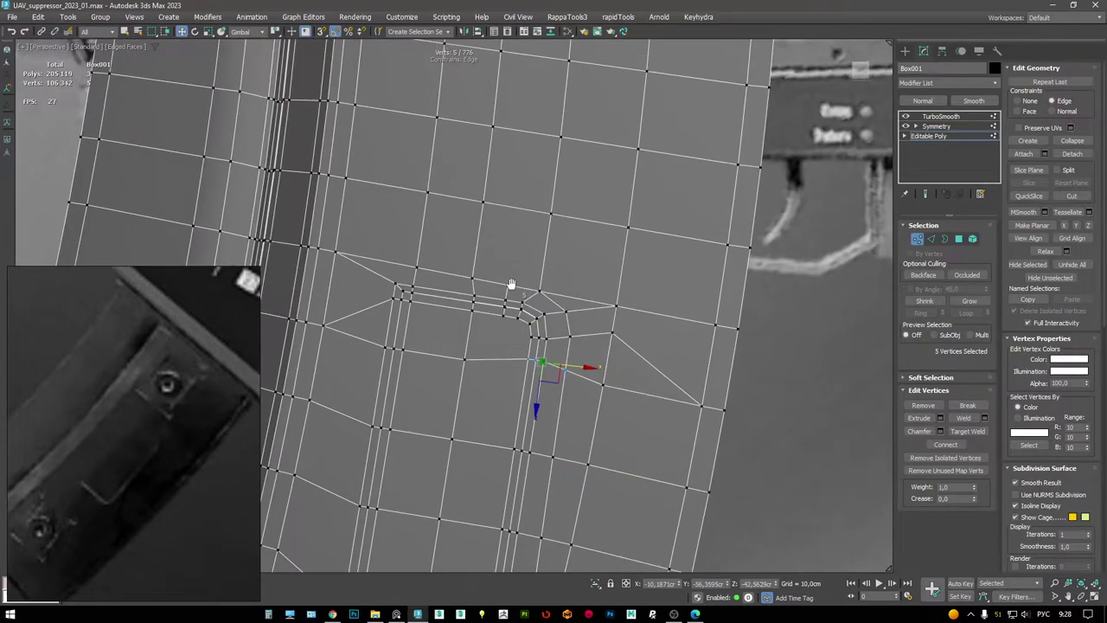
scroll(511, 284, "up", 1)
left_click(510, 286)
left_click(482, 202, "ctrl")
middle_click_drag(483, 201, 580, 226, "alt")
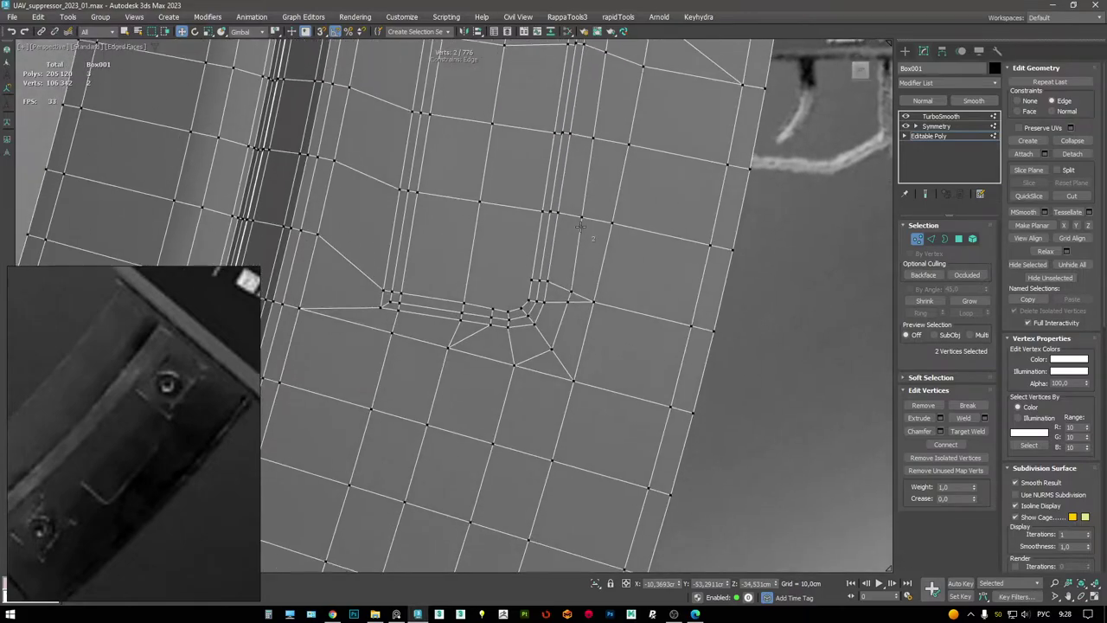
middle_click_drag(539, 271, 487, 213, "alt")
- Cut a diagonal edge at the plate's opposite corner vertex
key("alt+c")
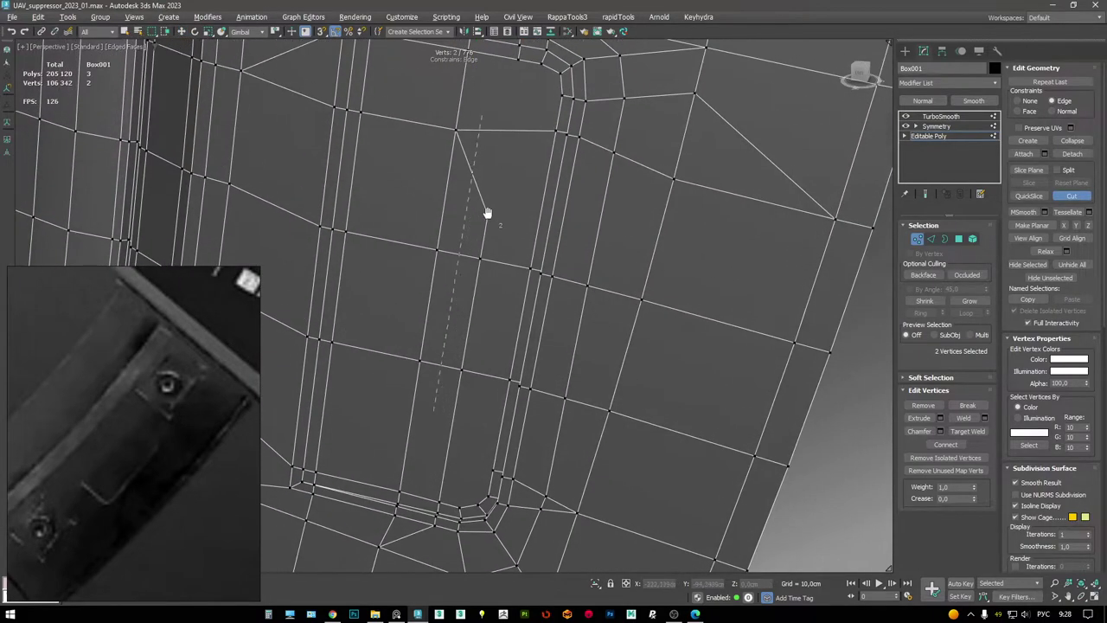
middle_click_drag(545, 117, 514, 258, "alt")
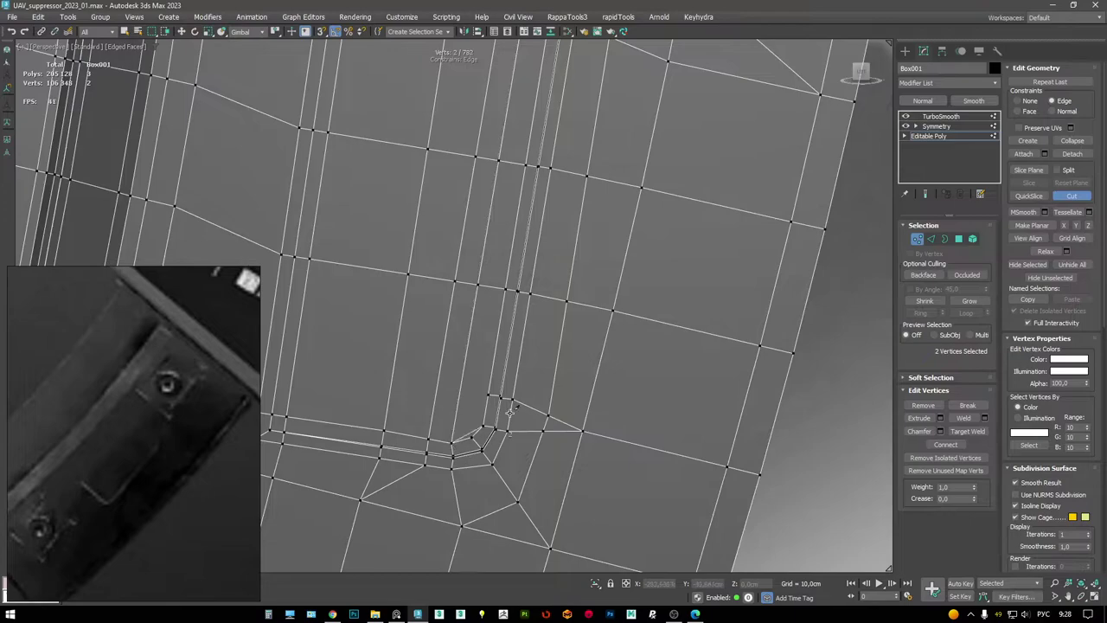
middle_click_drag(509, 355, 545, 405)
middle_click_drag(544, 348, 450, 397, "alt")
left_click(329, 363)
scroll(490, 394, "up", 4)
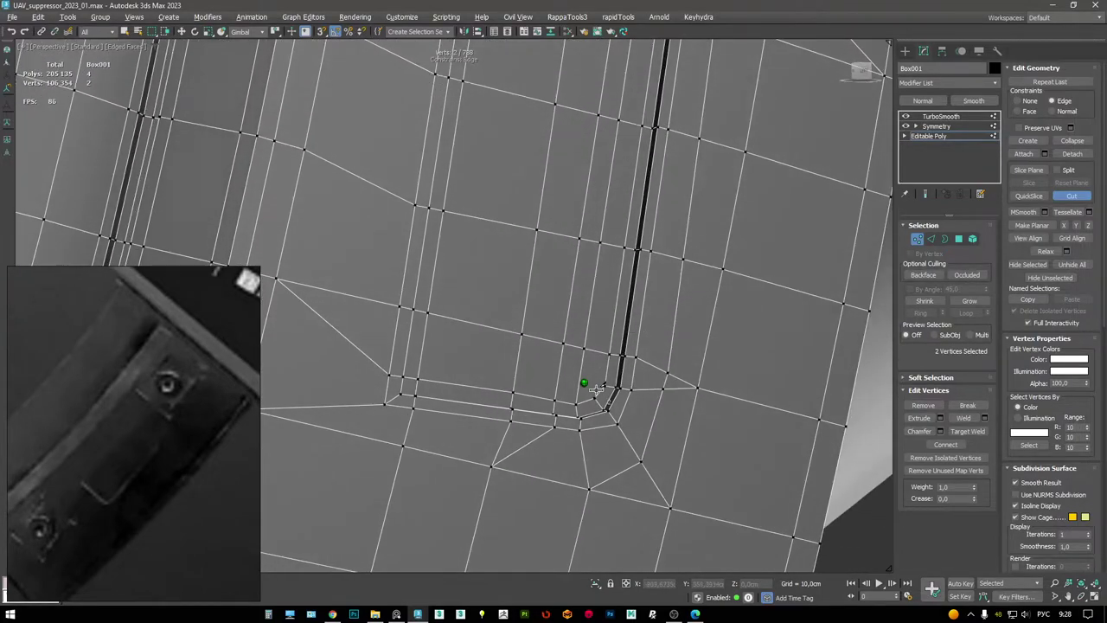
middle_click_drag(586, 383, 617, 355)
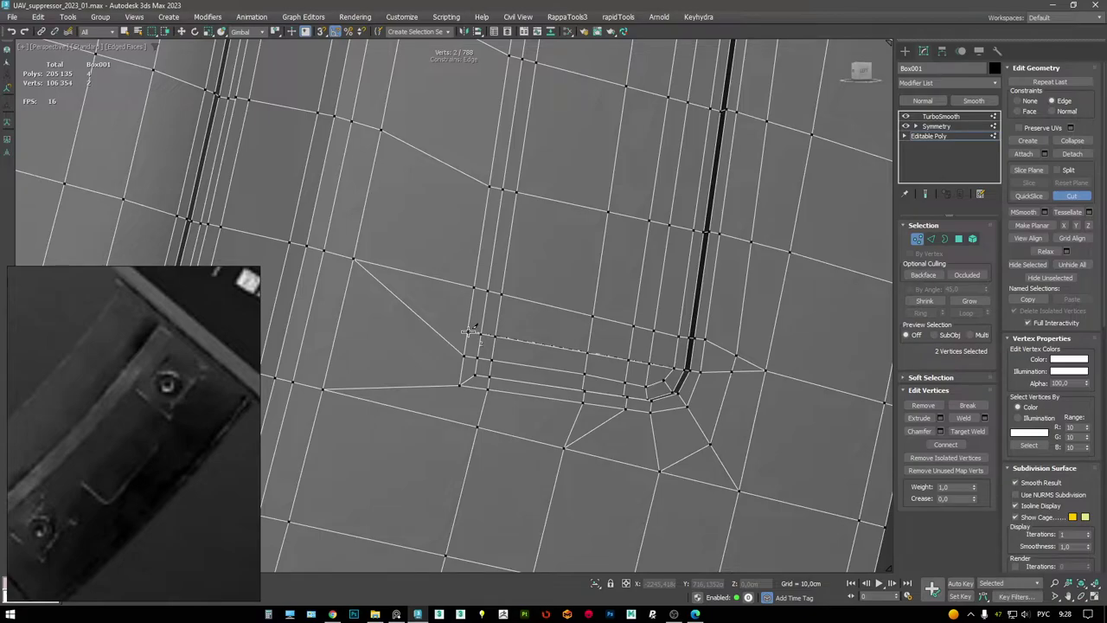
left_click(355, 257)
- Check the new diagonal edge and exit vertex sub-object level
middle_click_drag(359, 255, 497, 179, "alt")
scroll(569, 284, "down", 6)
scroll(569, 270, "up", 6)
scroll(551, 130, "down", 5)
scroll(484, 340, "up", 4)
scroll(502, 195, "up", 3)
key("w")
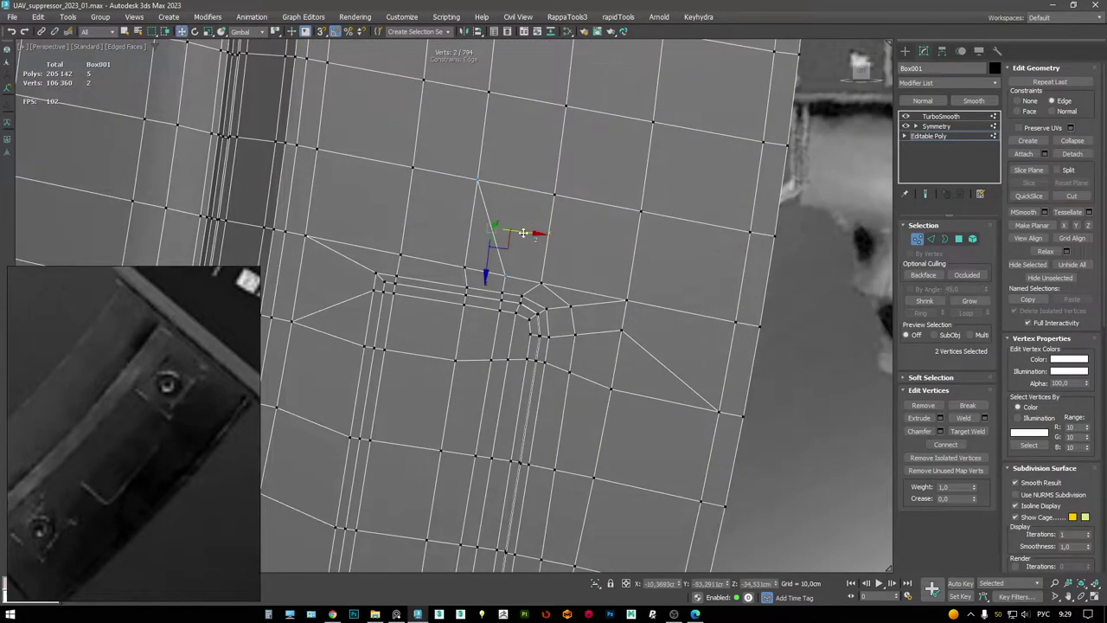
mouse_move(510, 234)
middle_mouse_down("alt")
mouse_move(497, 238)
mouse_move(519, 239)
middle_mouse_up("alt")
left_click(955, 136)
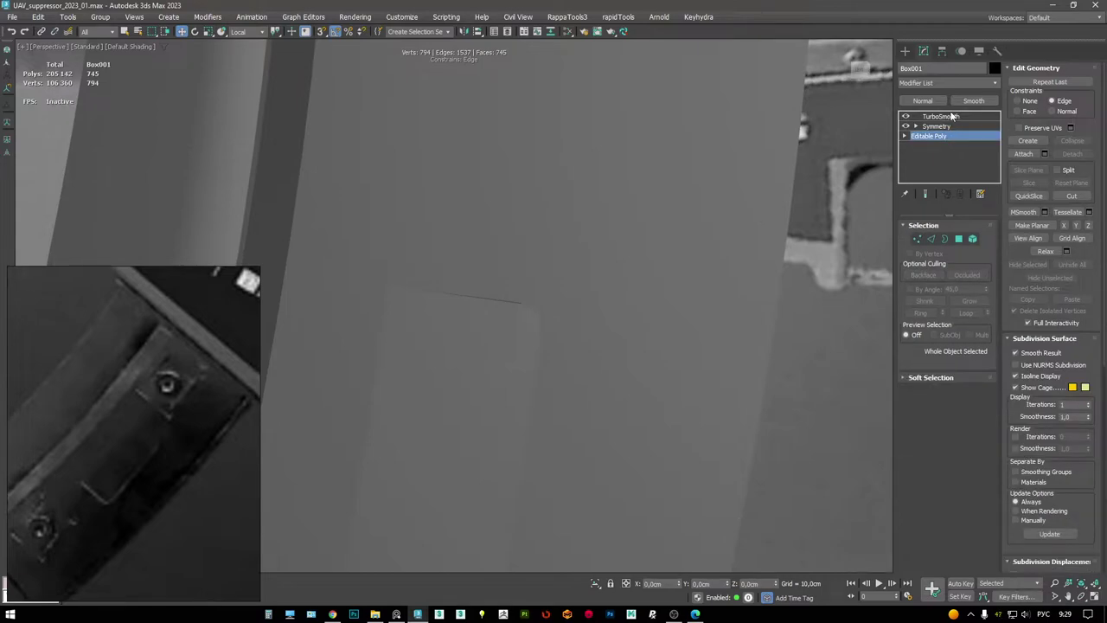
- Select TurboSmooth in the stack and frame the whole smoothed magazine with its side plate
left_click(952, 118)
scroll(519, 242, "down", 5)
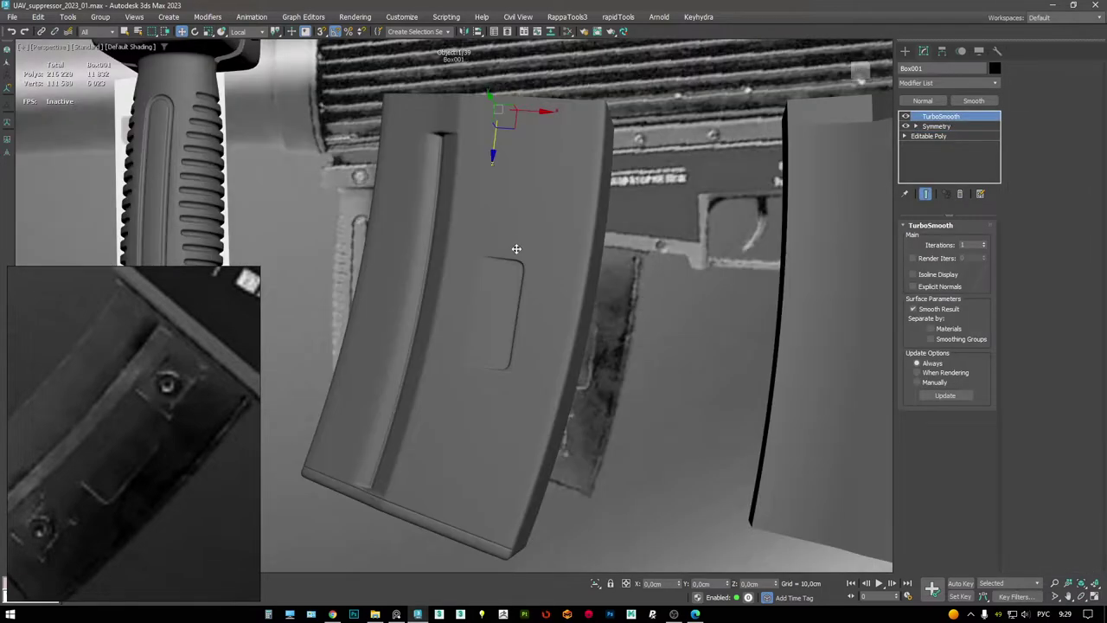
middle_click_drag(522, 274, 632, 234)
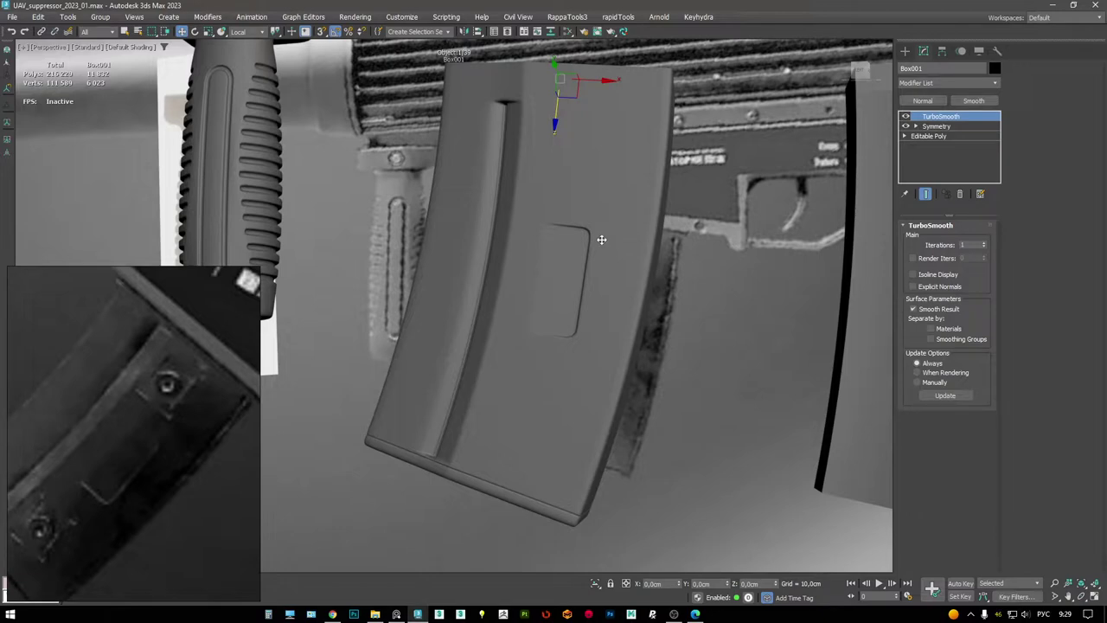
- Show the side view full-size in wireframe, framed on the screw plate reference beside the magazine
middle_click_drag(606, 165, 629, 178)
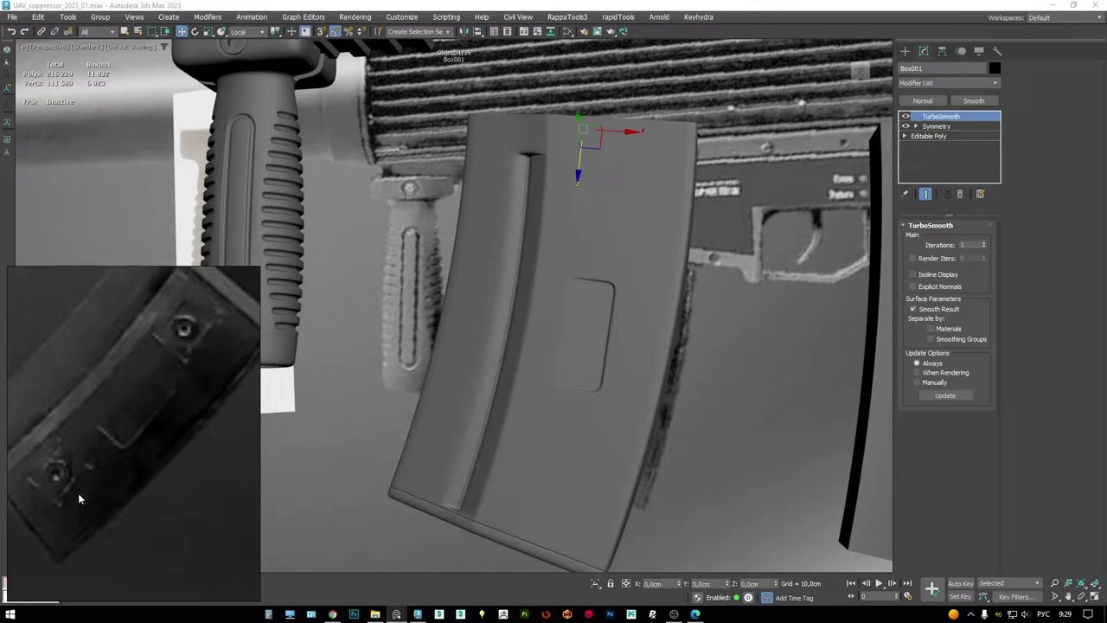
middle_click_drag(78, 498, 512, 205, "alt")
key("F4")
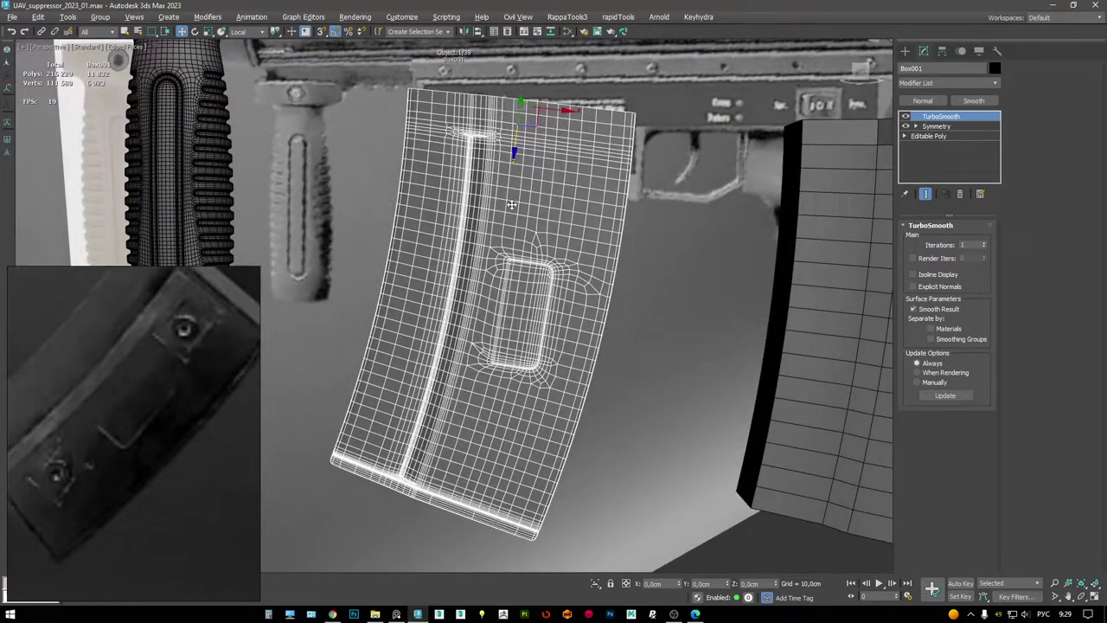
key("alt+w")
key("alt+w")
key("F3")
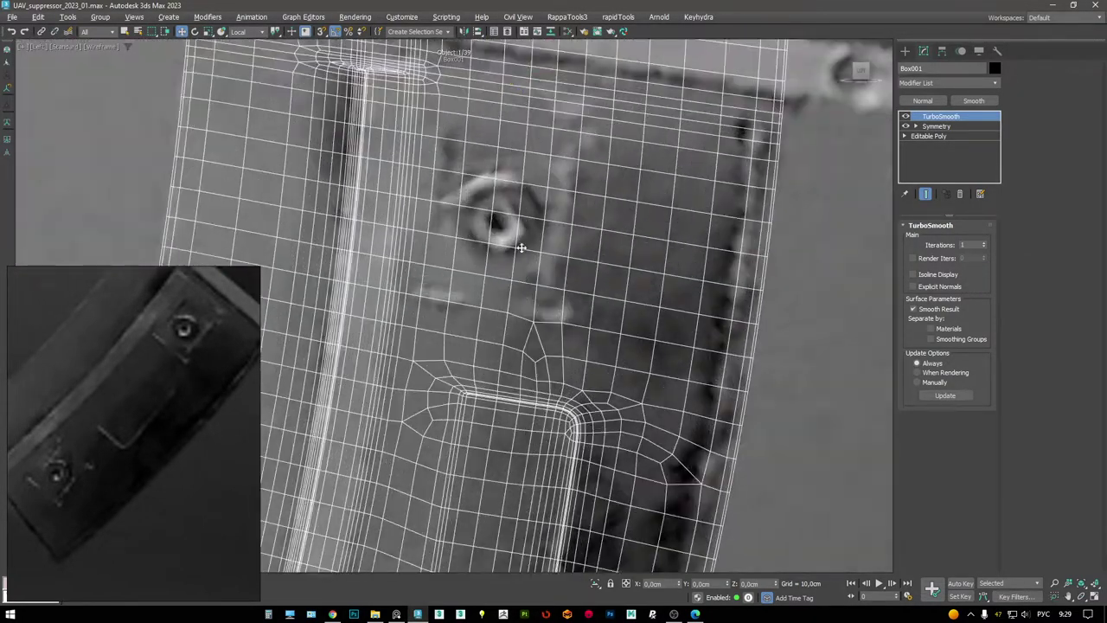
middle_click_drag(521, 248, 546, 277)
left_click(207, 373)
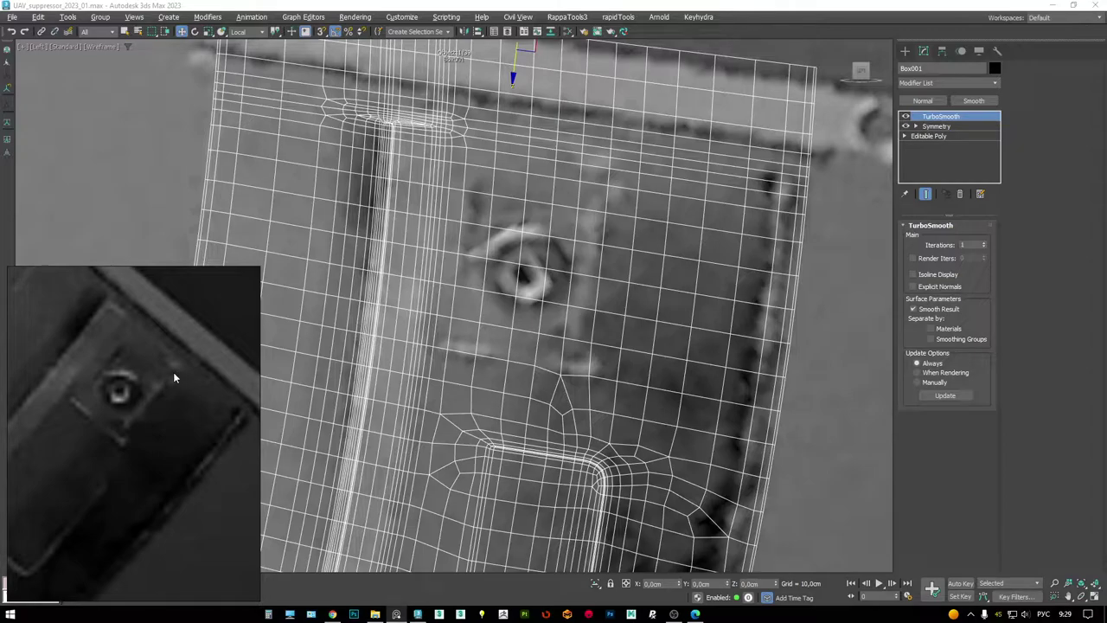
middle_click_drag(593, 298, 613, 285)
middle_click_drag(612, 280, 566, 208)
key("p")
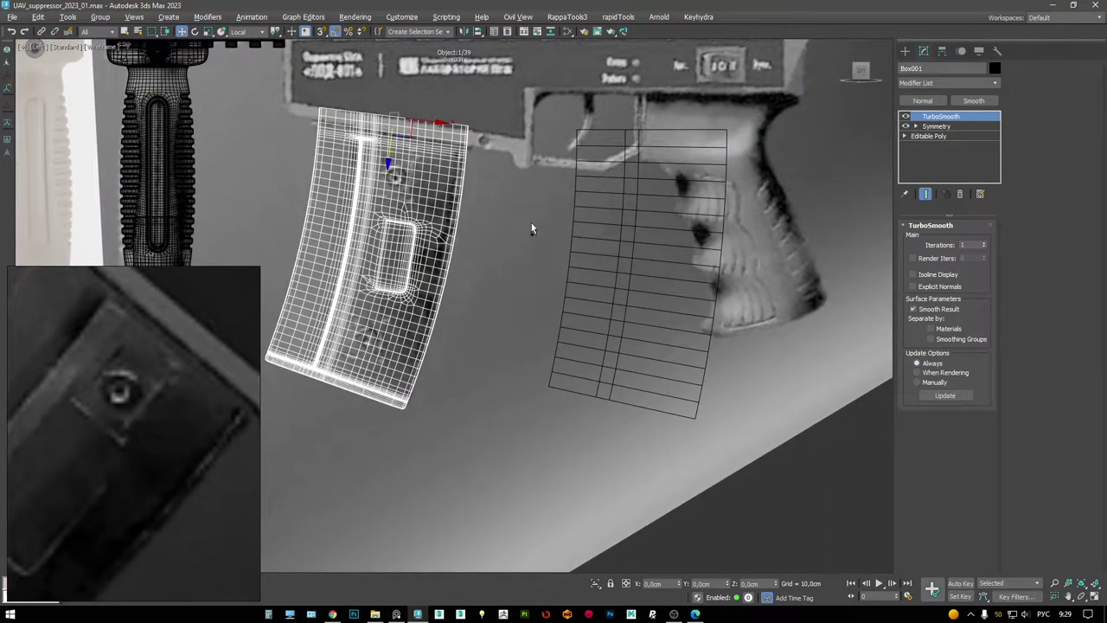
- Create a plane beside the magazine and move it over the screw head
right_click(528, 219)
left_click(545, 189)
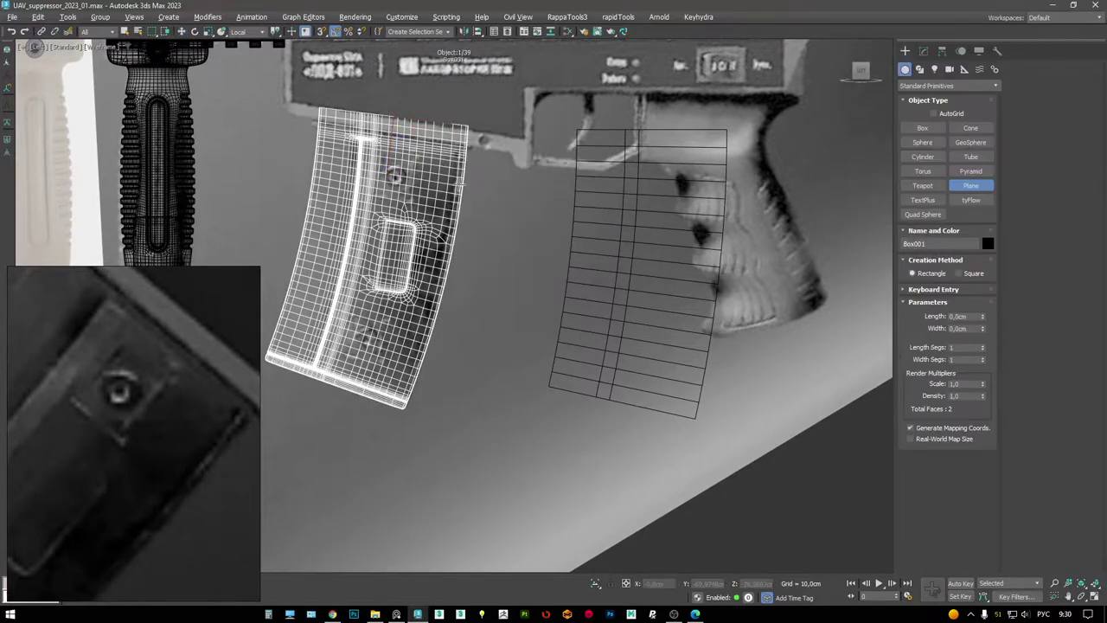
scroll(555, 247, "up", 4)
scroll(555, 247, "up", 4)
middle_click_drag(588, 247, 611, 262)
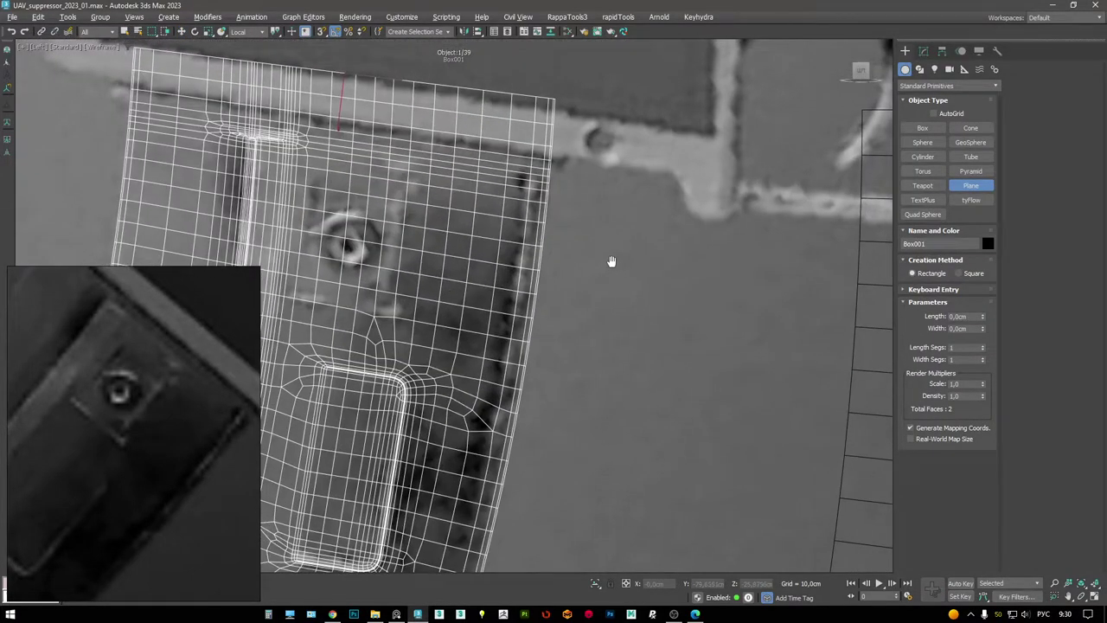
left_click_drag(611, 205, 713, 327)
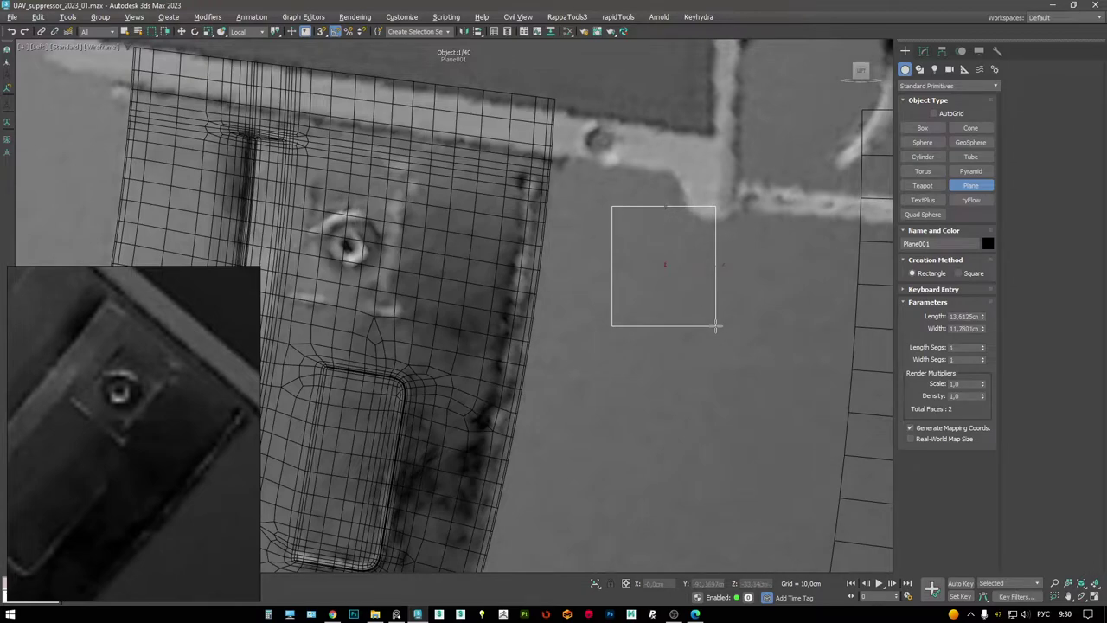
middle_click_drag(715, 326, 761, 324)
key("w")
left_click_drag(719, 260, 430, 234)
- Shorten the plane's length, undo a trial tilt, and move it to the right of the screw
scroll(407, 212, "up", 2)
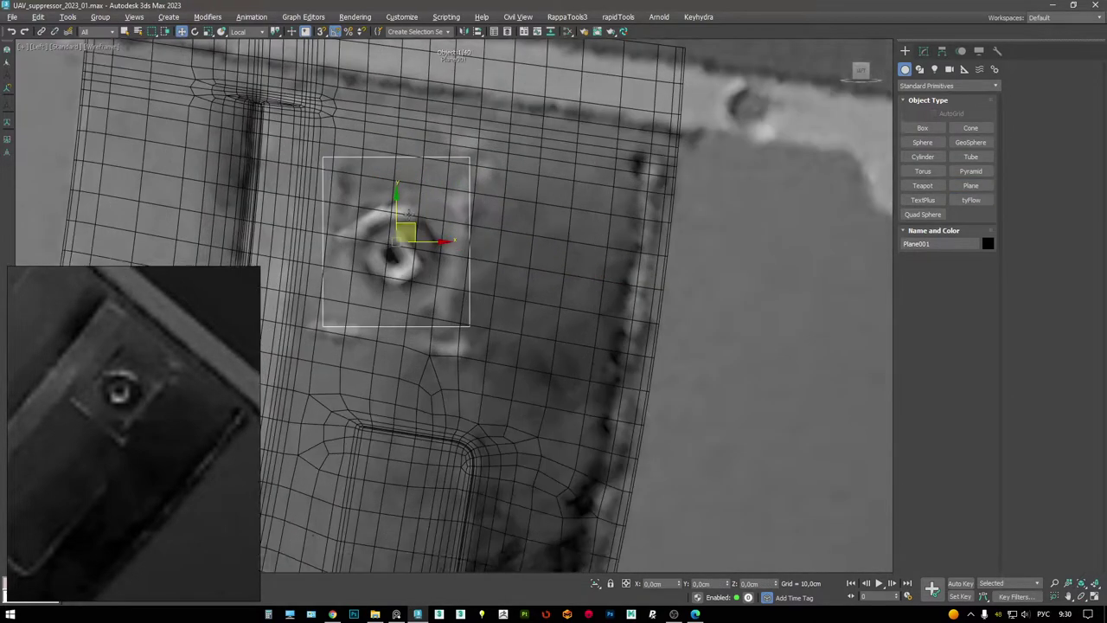
middle_click_drag(406, 212, 461, 234)
key("e")
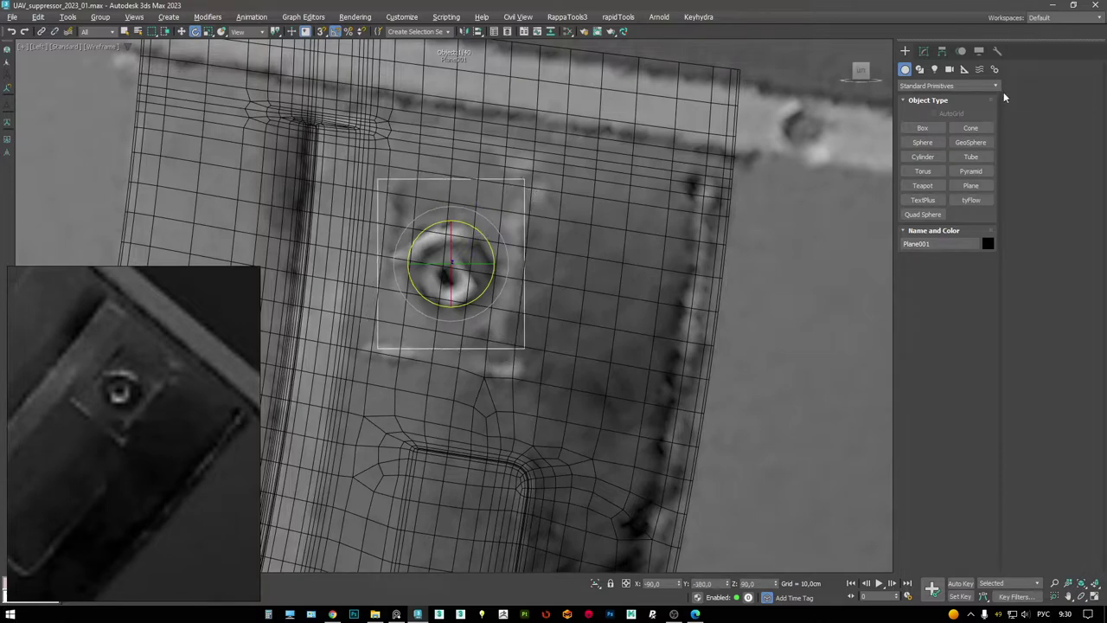
left_click(924, 51)
left_click_drag(985, 246, 985, 298)
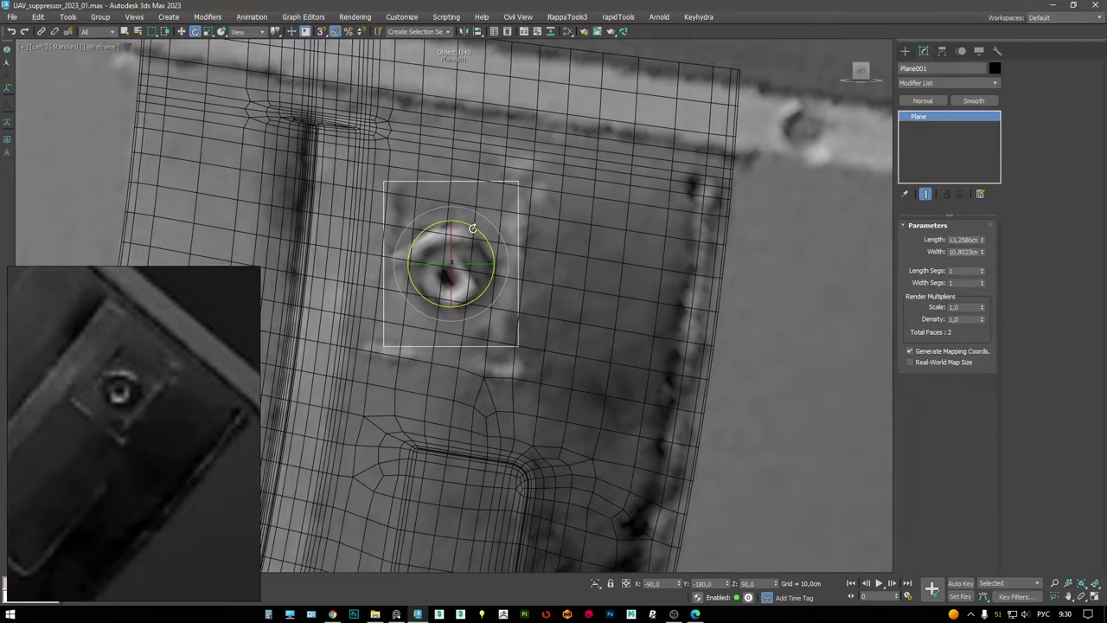
left_click_drag(474, 229, 482, 230)
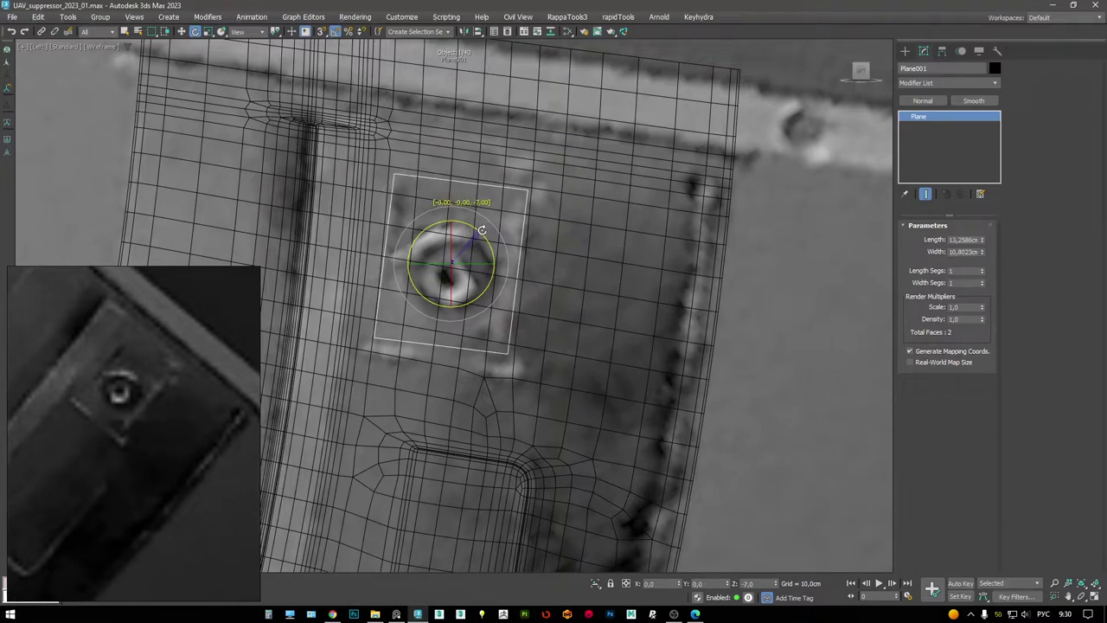
key("ctrl+z")
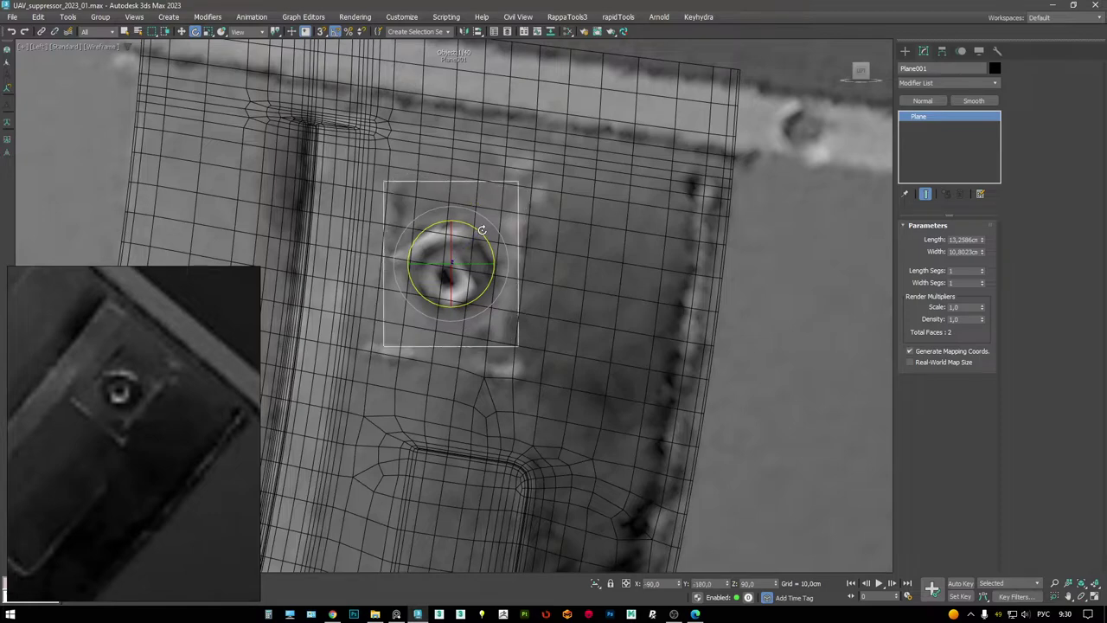
key("w")
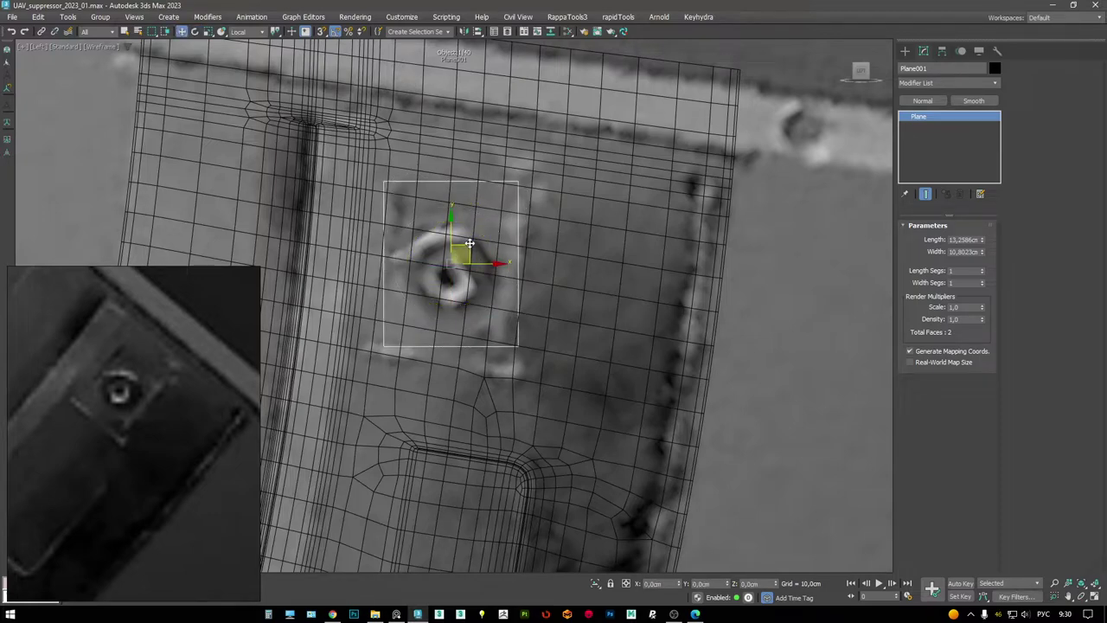
left_click_drag(468, 243, 807, 304)
middle_click_drag(806, 305, 727, 304)
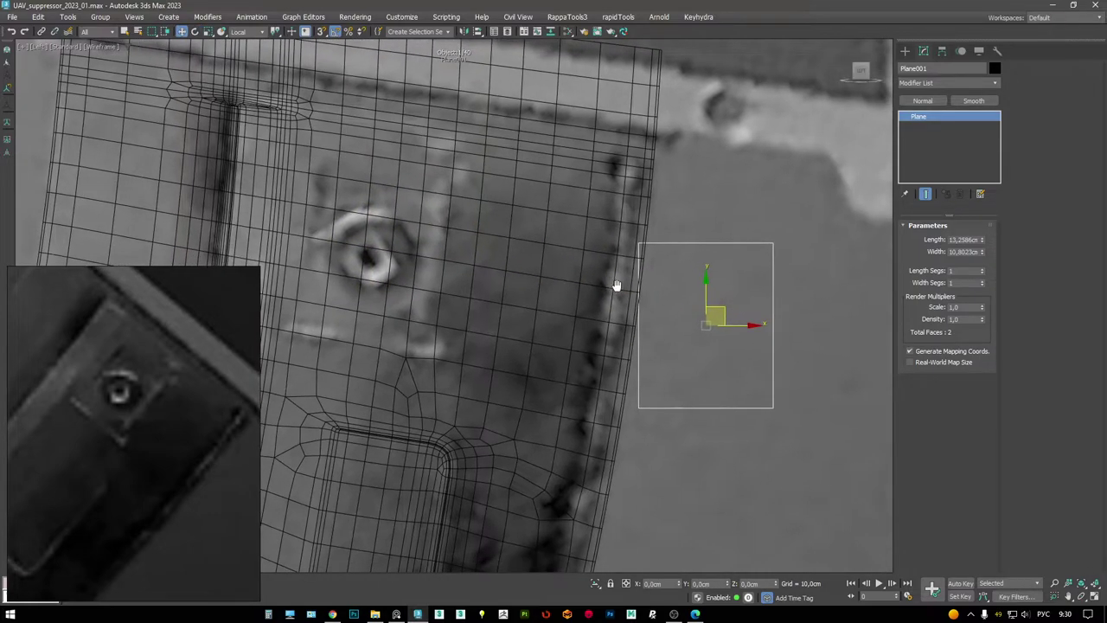
- Draw an 8-sided NGon matching the screw head, then return to the full-size Perspective view
right_click(778, 314)
left_click(792, 258)
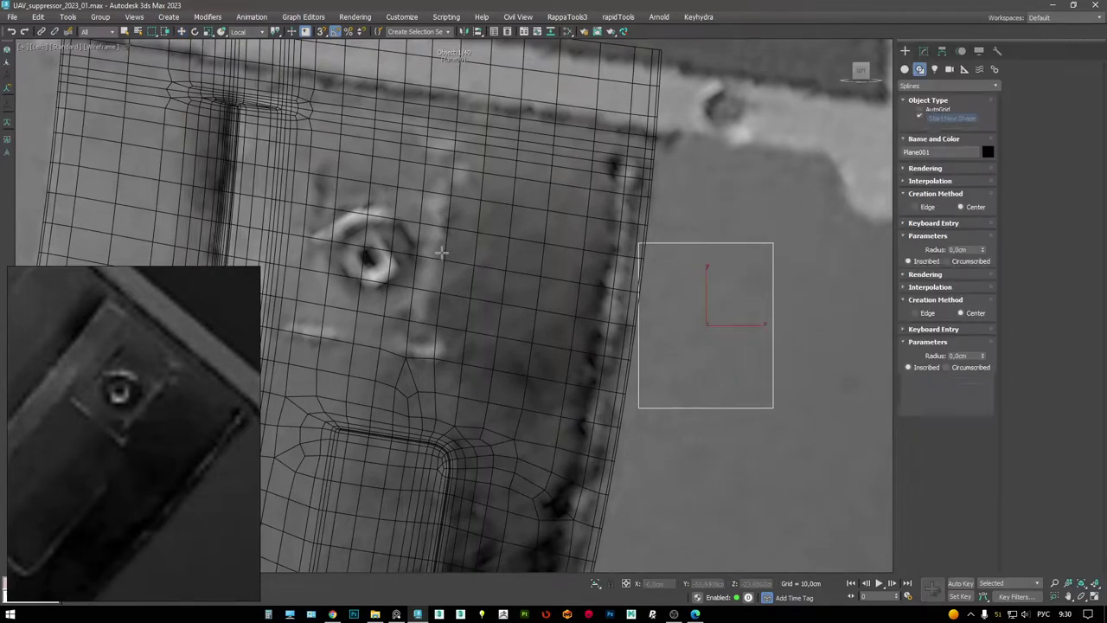
middle_click_drag(374, 246, 424, 256)
left_click_drag(419, 263, 768, 333)
right_click(464, 281)
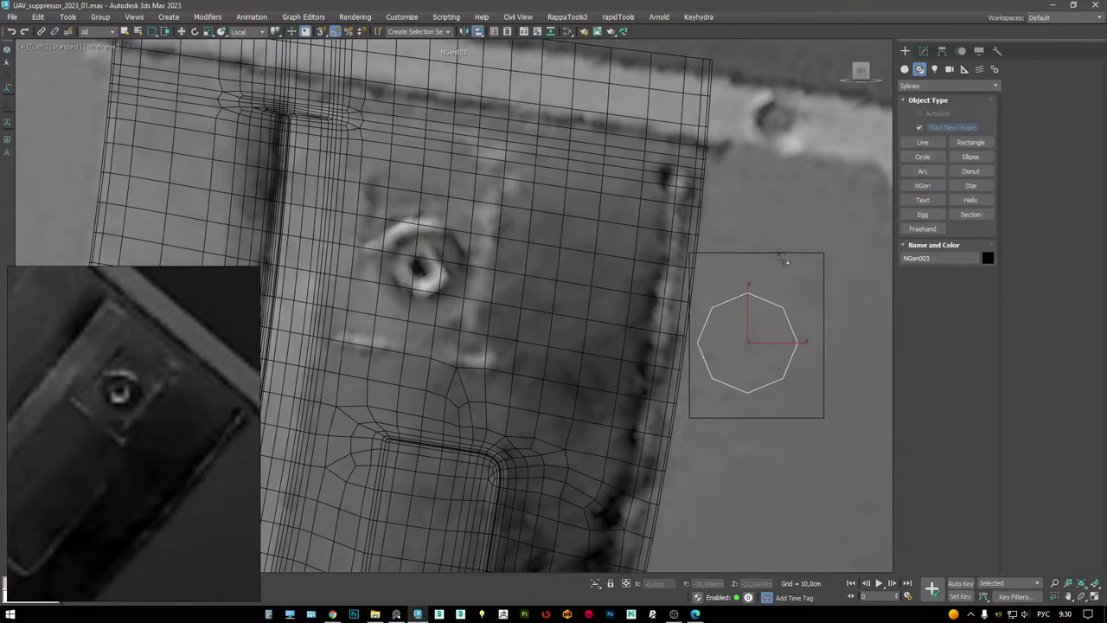
key("alt+w")
right_click(662, 395)
key("alt+w")
- Isolate the plane and NGon outline, and make the plane see-through
key("z")
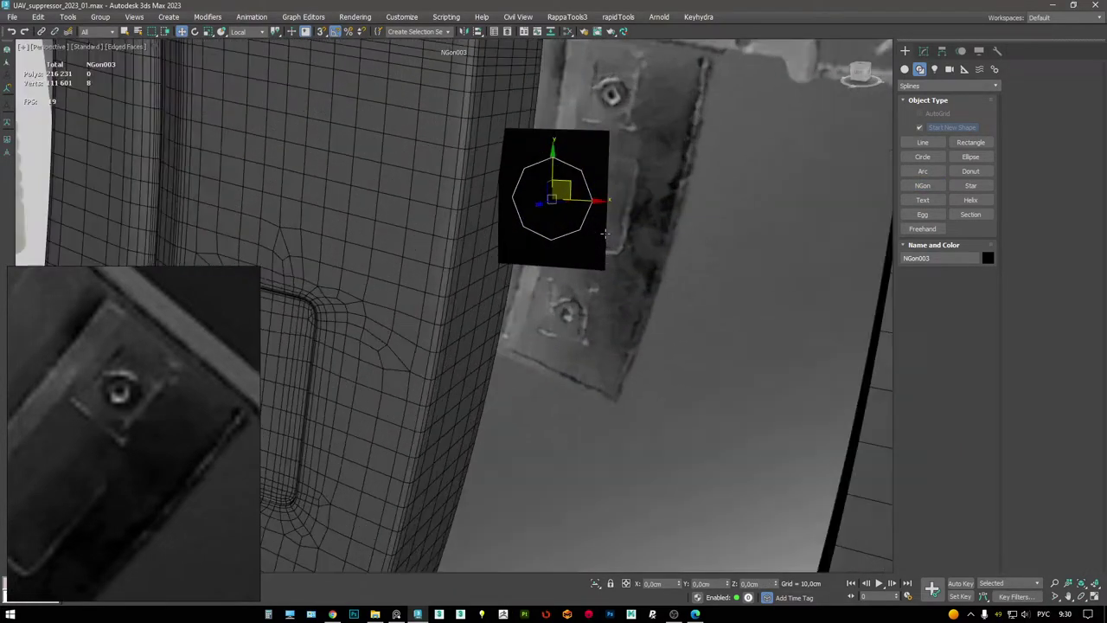
left_click(605, 234, "ctrl")
key("alt+q")
scroll(600, 289, "up", 2)
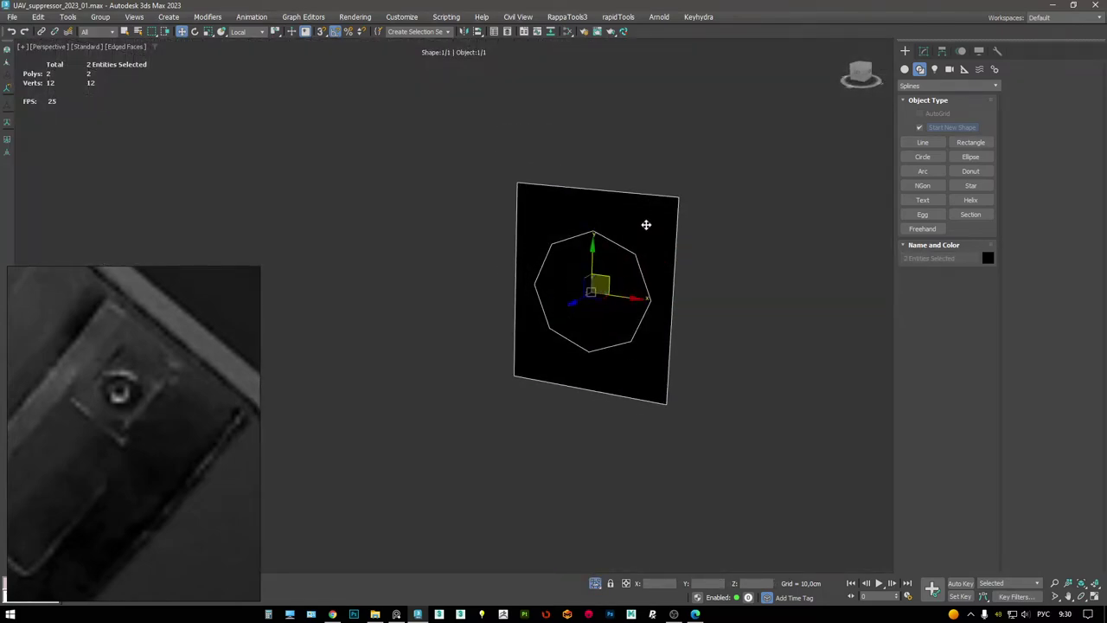
left_click(646, 224)
key("alt+x")
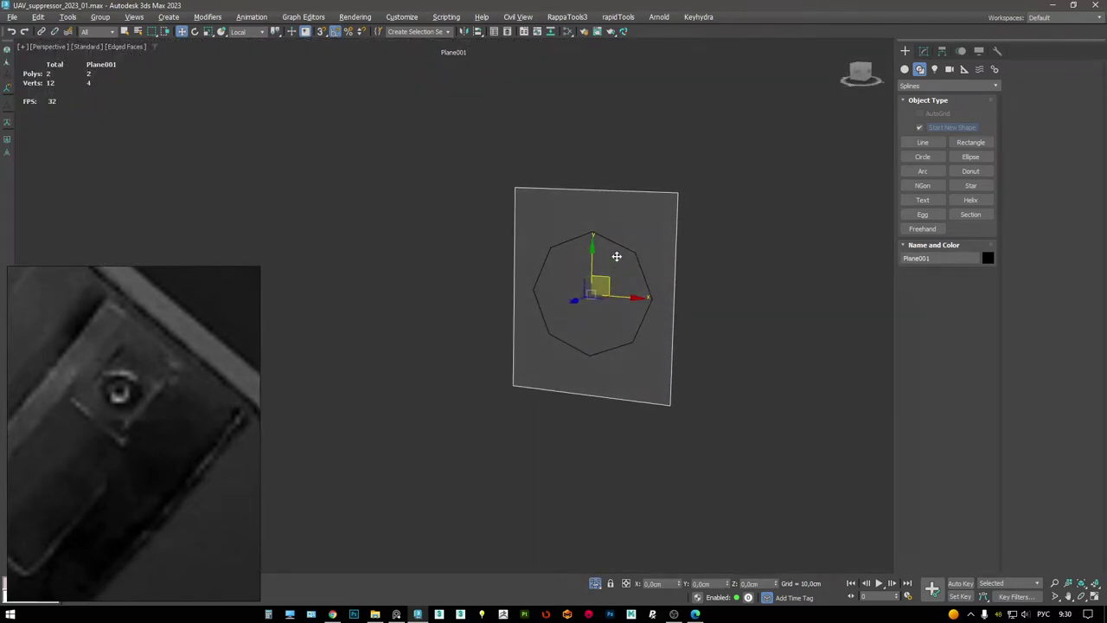
left_click_drag(443, 259, 770, 335)
middle_click_drag(771, 334, 630, 240, "alt")
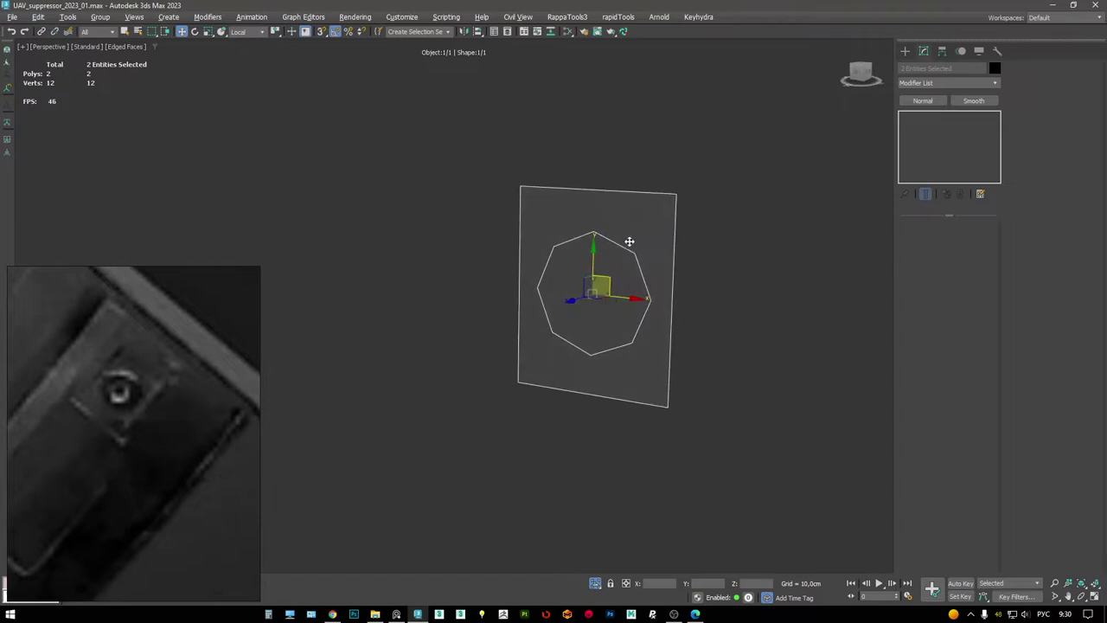
left_click(640, 214)
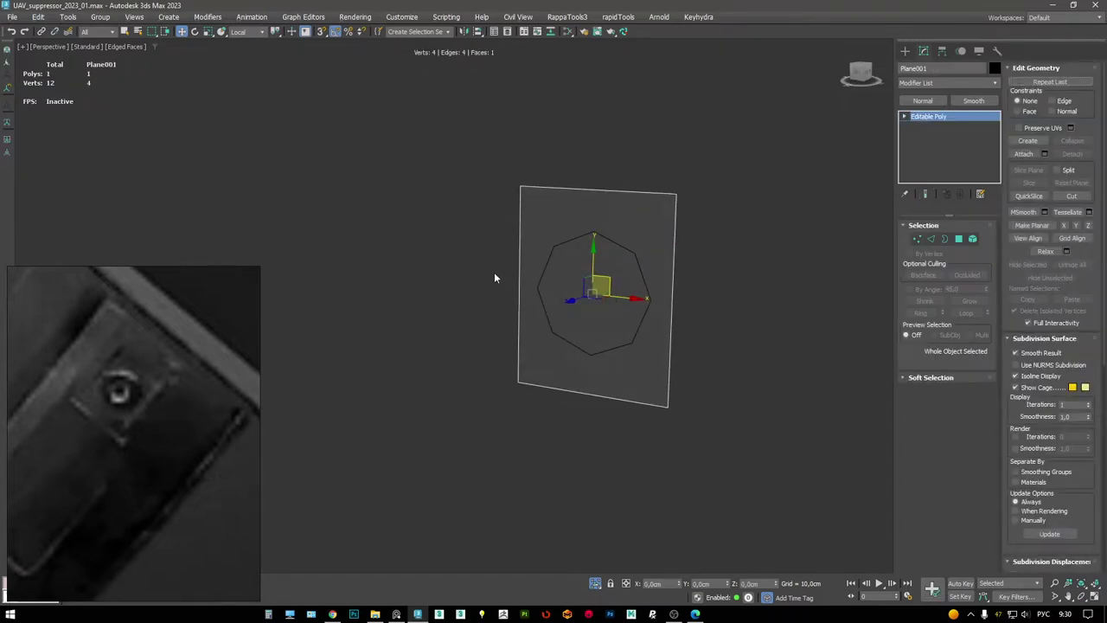
- Extrude the plane's middle horizontal edge into a band about 4.7 cm wide
key("2")
left_click_drag(429, 260, 712, 309)
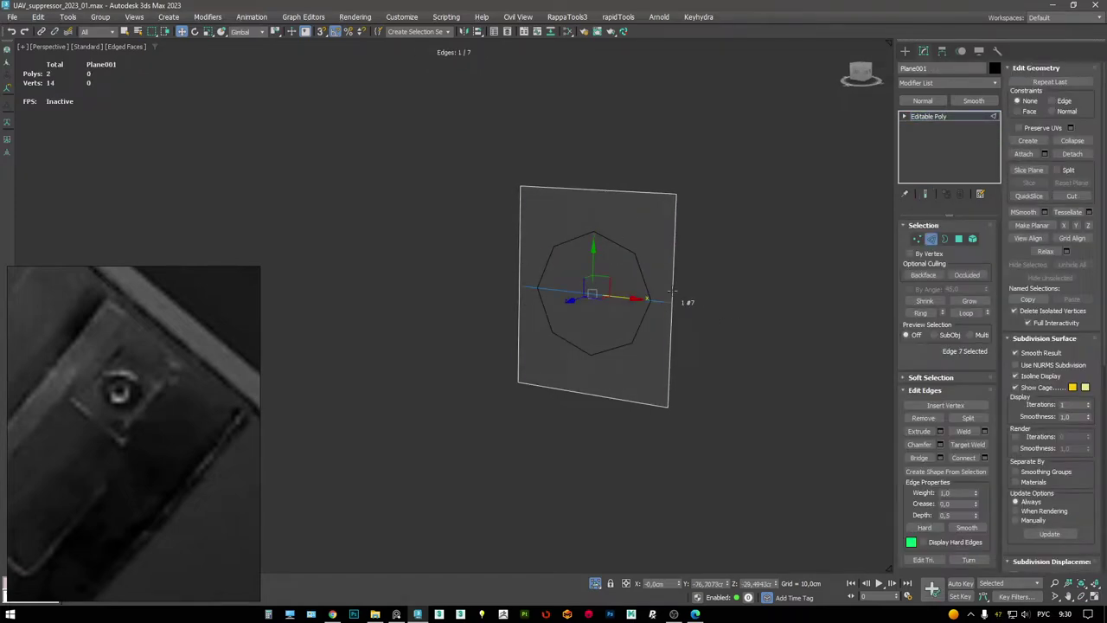
key("shift+e")
right_click(461, 312)
left_click_drag(461, 329, 469, 240)
left_click(459, 346)
- Shift-scale the plane's outer border about its centre to add new edge rows
key("4")
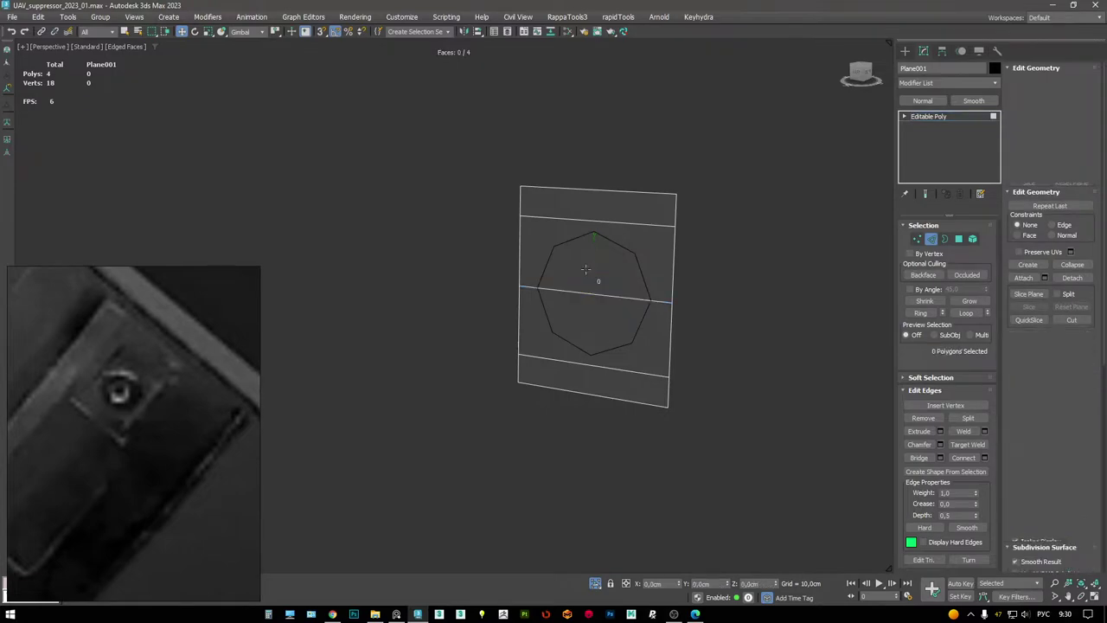
left_click(573, 285)
left_click(570, 296, "ctrl")
middle_click_drag(570, 296, 618, 244, "alt")
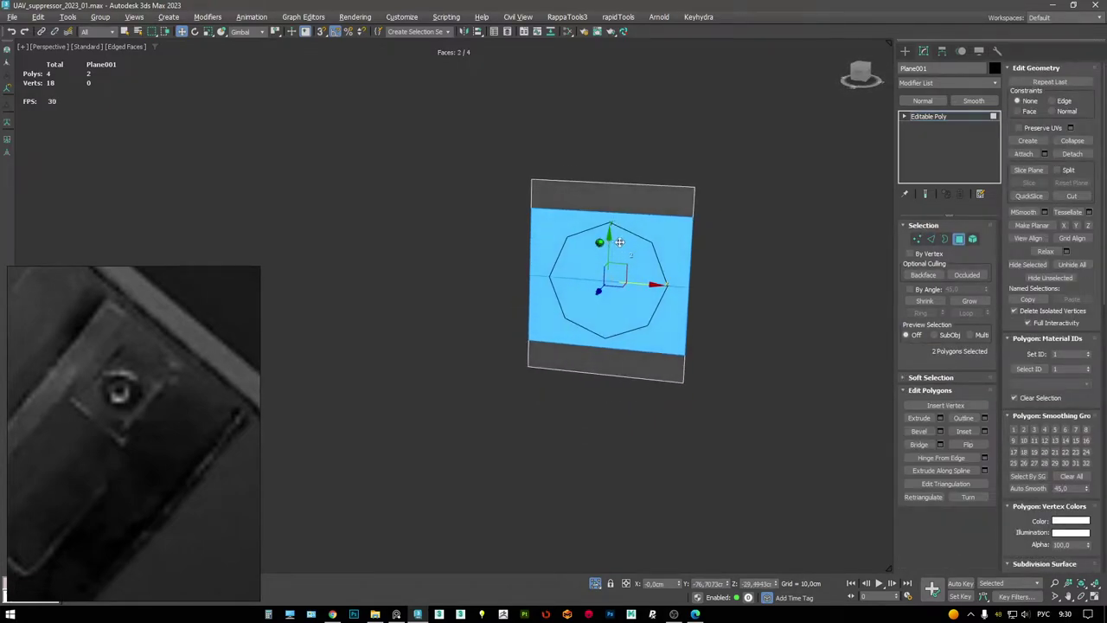
key("2")
left_click(693, 238)
double_click(537, 235)
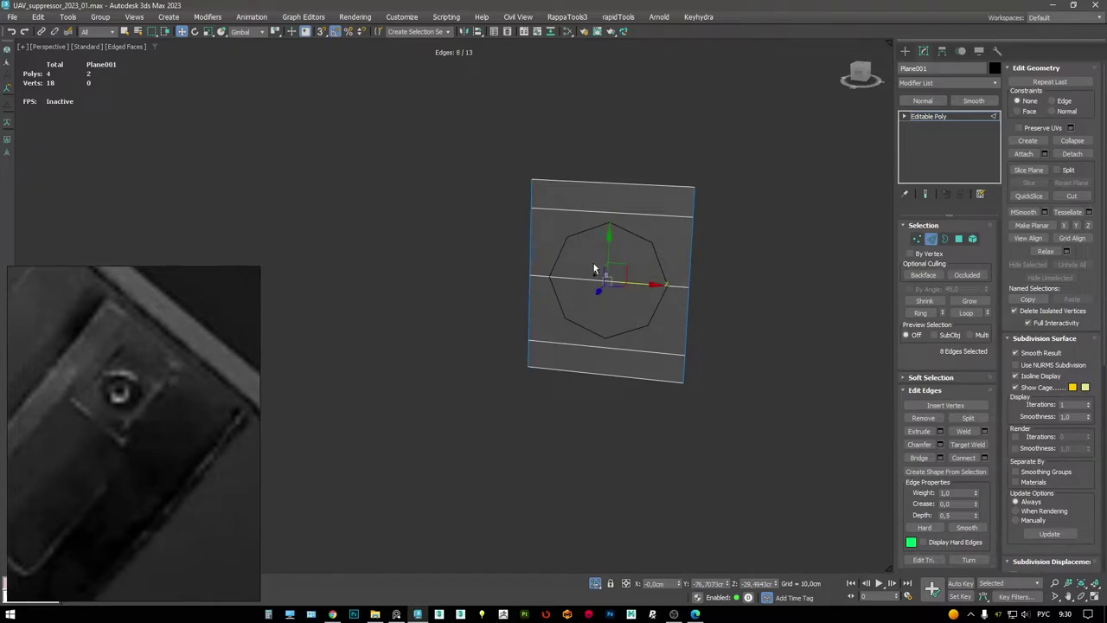
key("r")
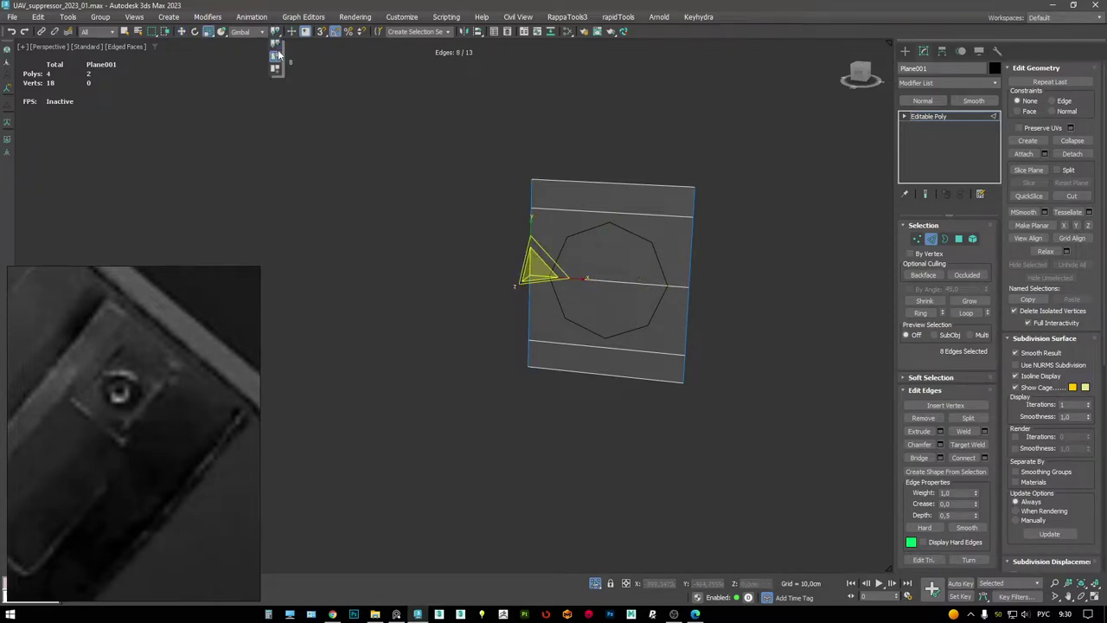
left_click(277, 56)
mouse_move(657, 286)
left_mouse_down("shift")
mouse_move(684, 286)
mouse_move(647, 289)
left_mouse_up("shift")
- Push the two central polygons slightly back to form the recess
scroll(657, 289, "up", 2)
key("2")
middle_click_drag(675, 288, 627, 318, "alt")
key("w")
key("4")
left_click(613, 250)
left_click(617, 328, "ctrl")
left_click_drag(627, 318, 625, 318)
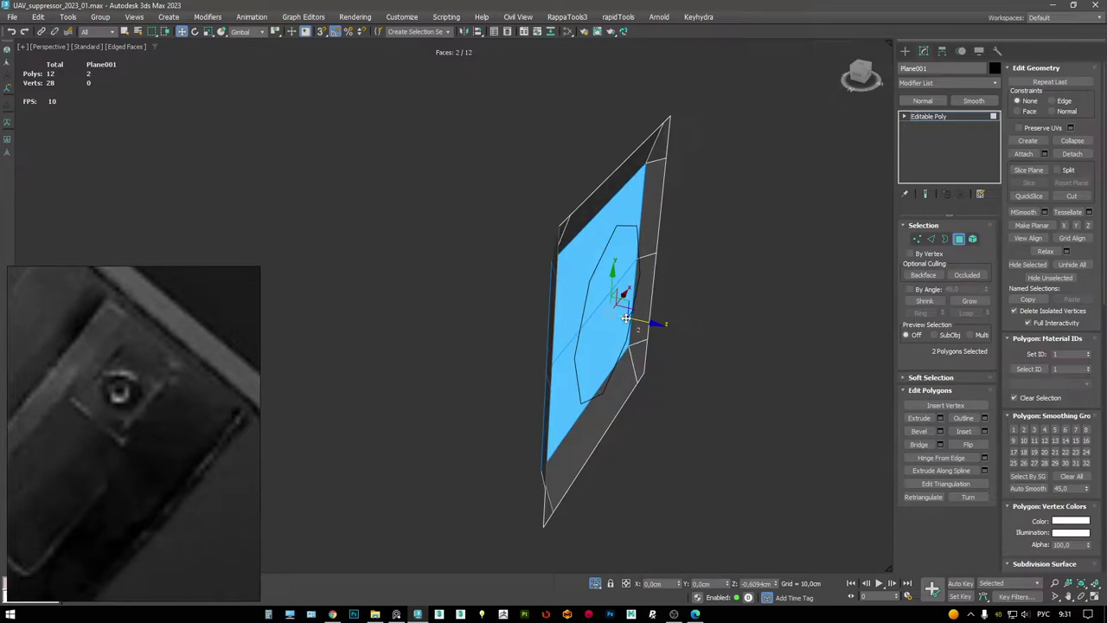
- Extrude the plate's top and bottom edges outward into strips
middle_click_drag(626, 318, 596, 306, "alt")
key("3")
left_click(566, 190)
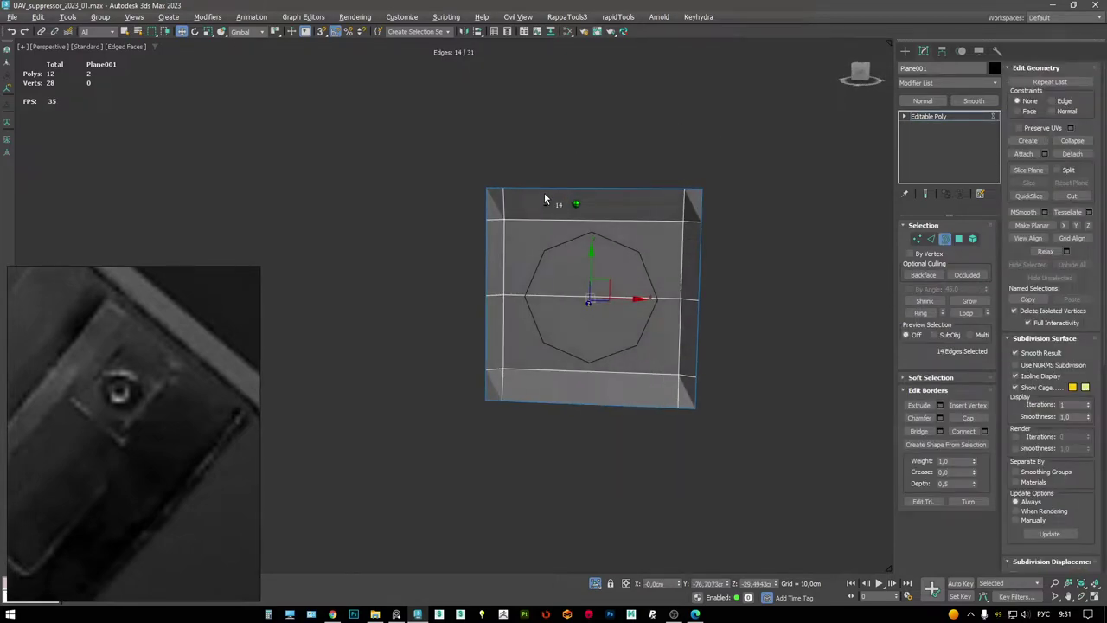
mouse_move(605, 274)
left_mouse_down("shift")
mouse_move(628, 287)
mouse_move(616, 275)
left_mouse_up("shift")
key("ctrl+z")
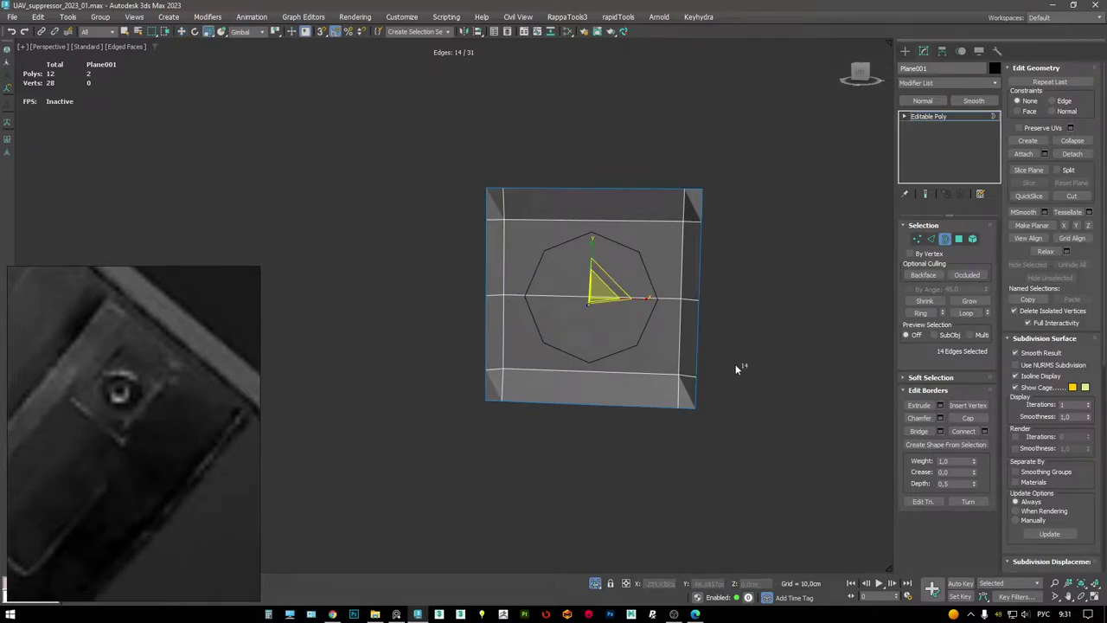
key("2")
left_click(576, 406)
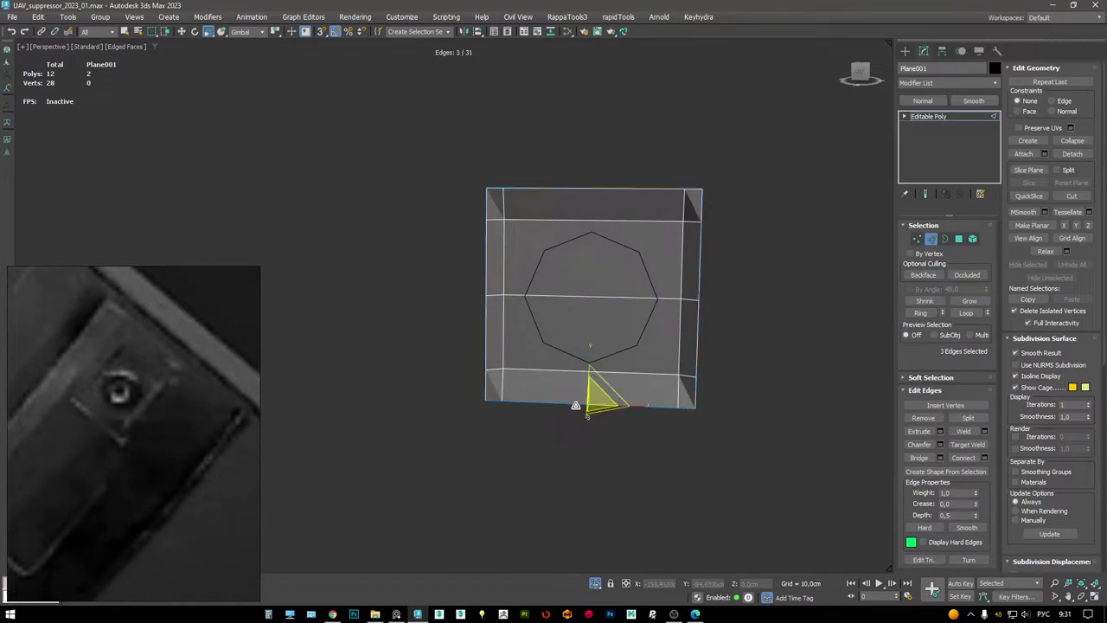
left_click(582, 187, "ctrl")
mouse_move(599, 251)
left_mouse_down("shift")
mouse_move(597, 227)
mouse_move(597, 241)
left_mouse_up("shift")
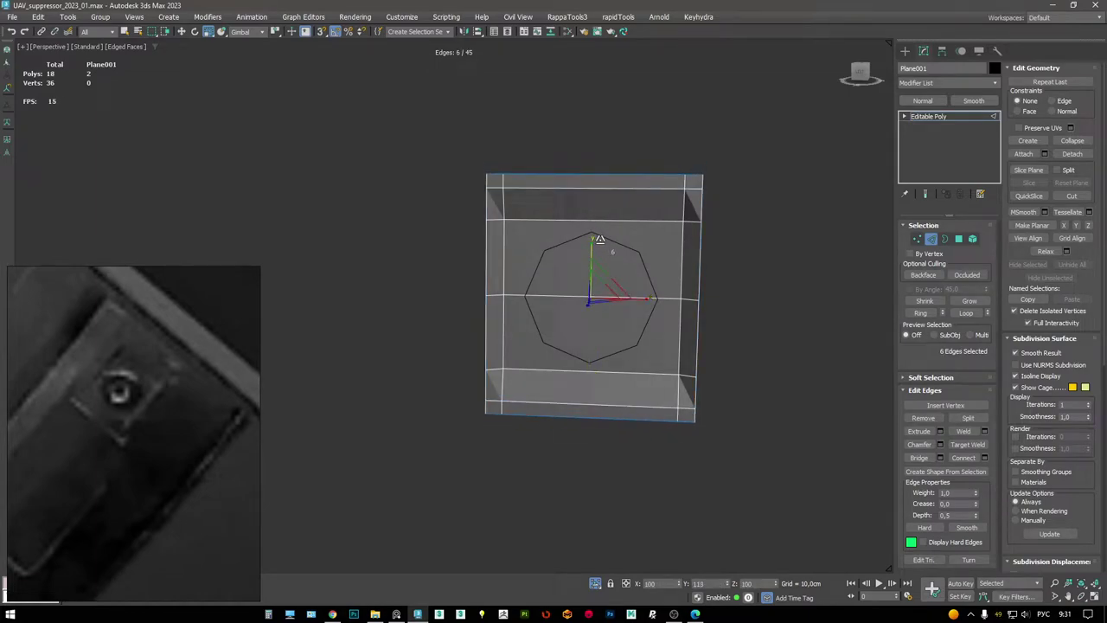
- Extrude the left and right edge loops outward to widen the plate
double_click(704, 202)
key("w")
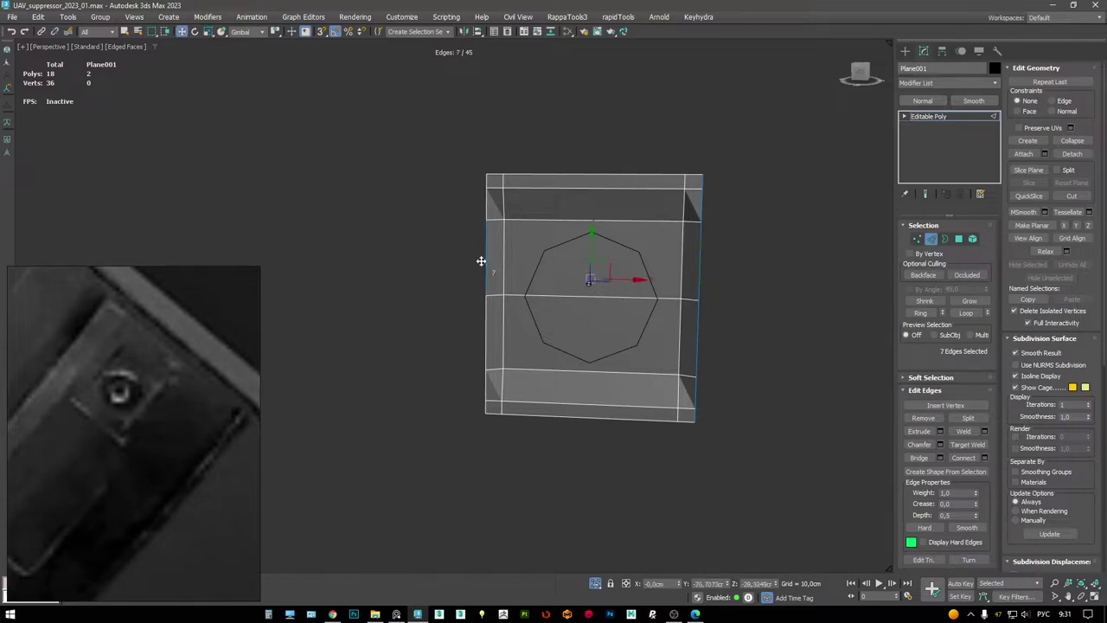
double_click(482, 261, "ctrl")
key("r")
left_click_drag(639, 300, 639, 298, "shift")
key("1")
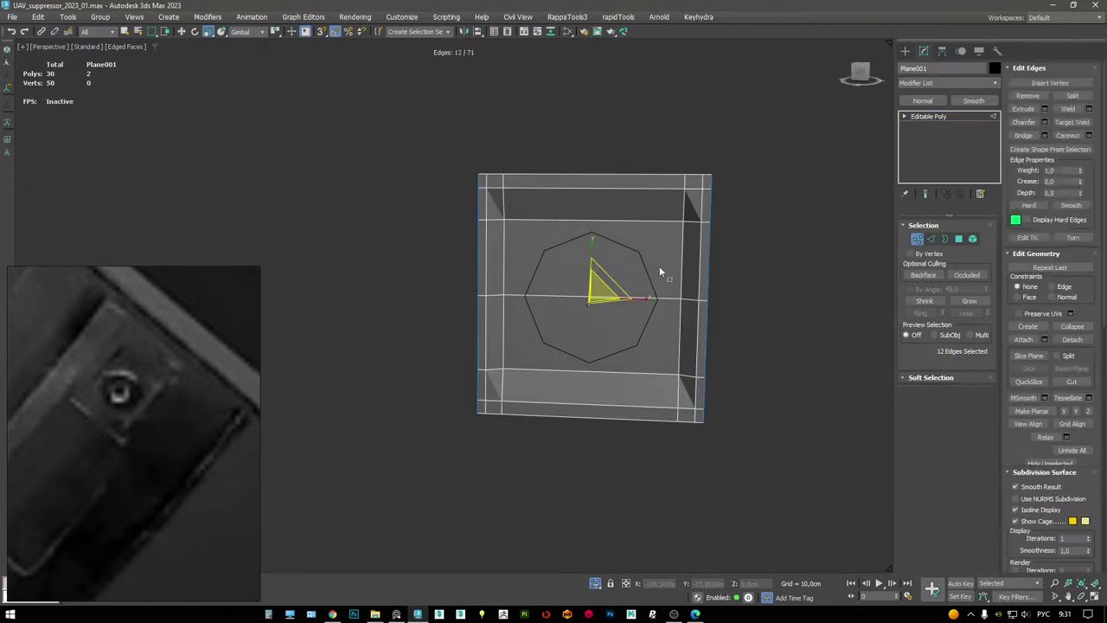
key("2")
key("w")
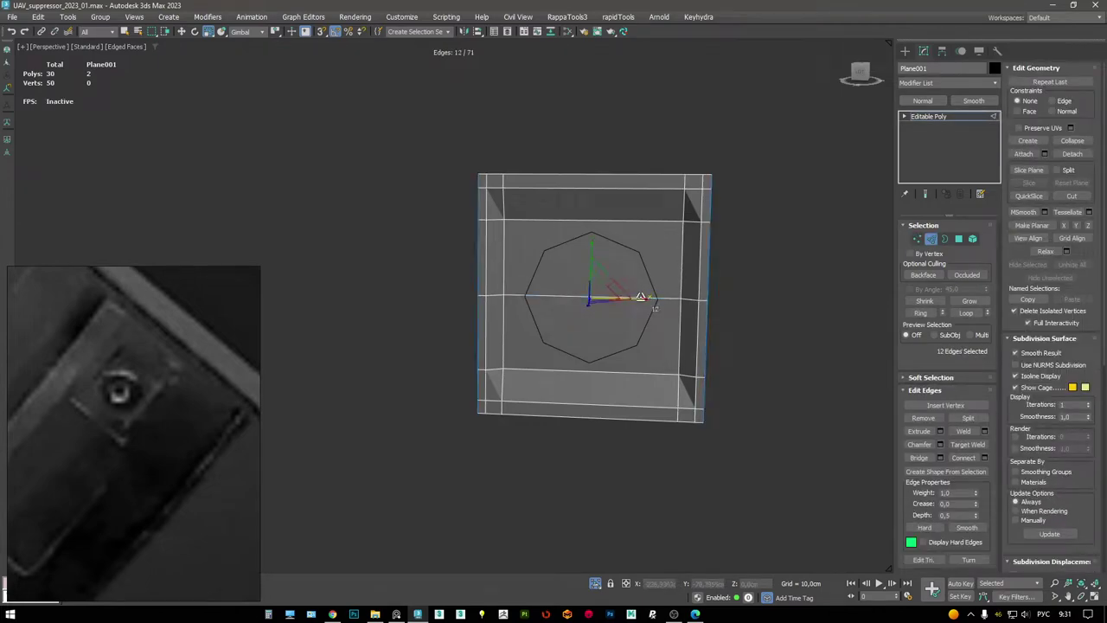
left_click_drag(640, 297, 641, 297)
key("1")
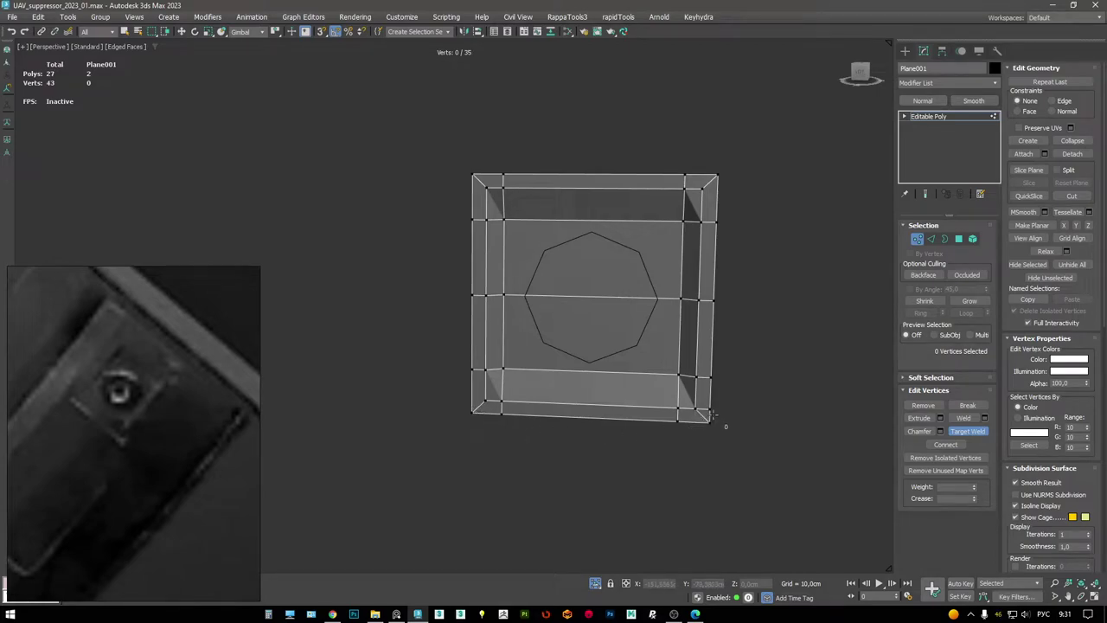
key("w")
left_click(920, 117)
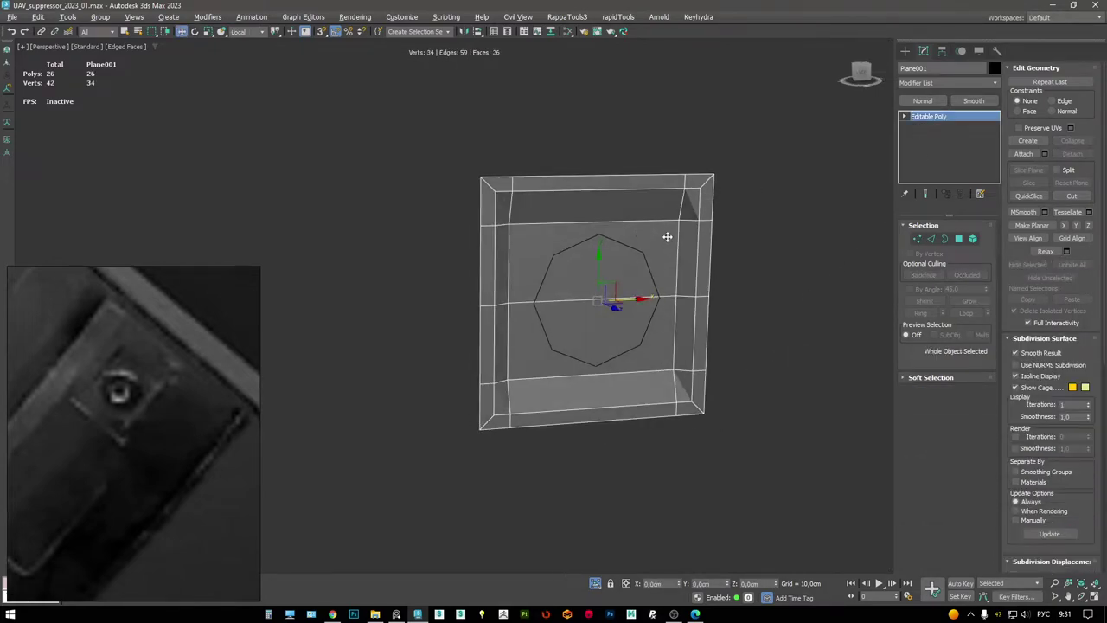
- Apply two narrow edge extrusions with the Extrude Edges caddy for support loops
key("2")
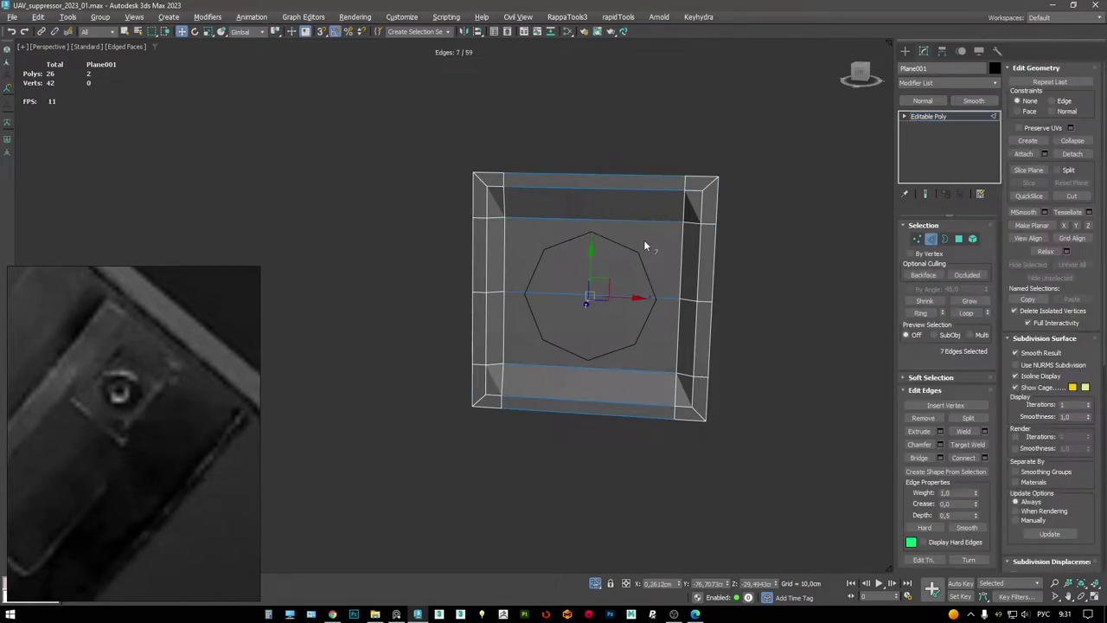
key("shift+e")
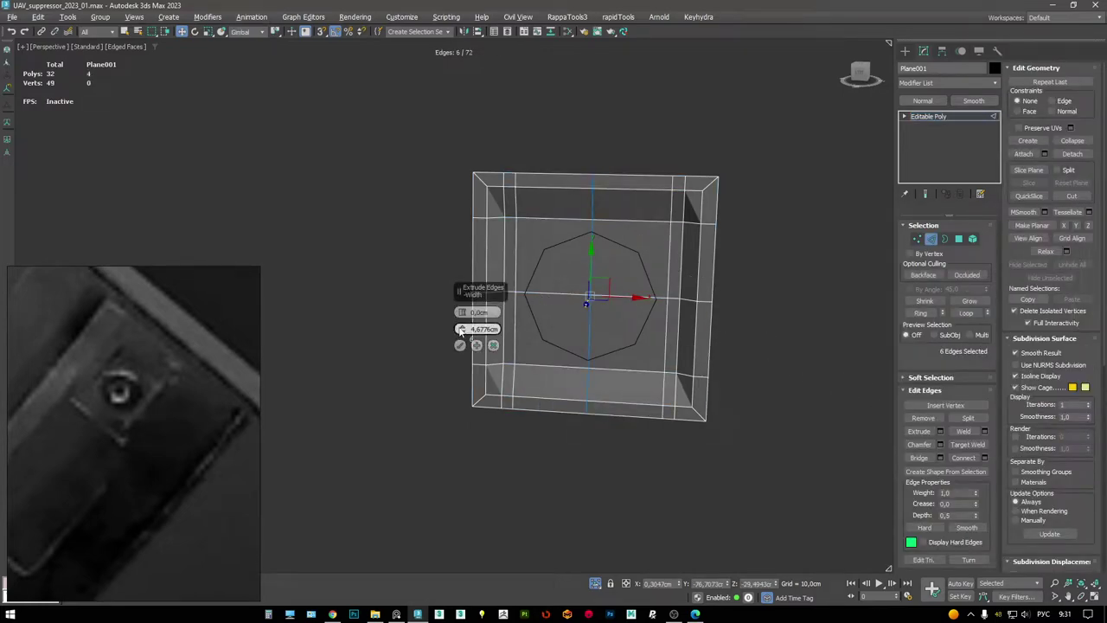
left_click_drag(461, 330, 472, 370)
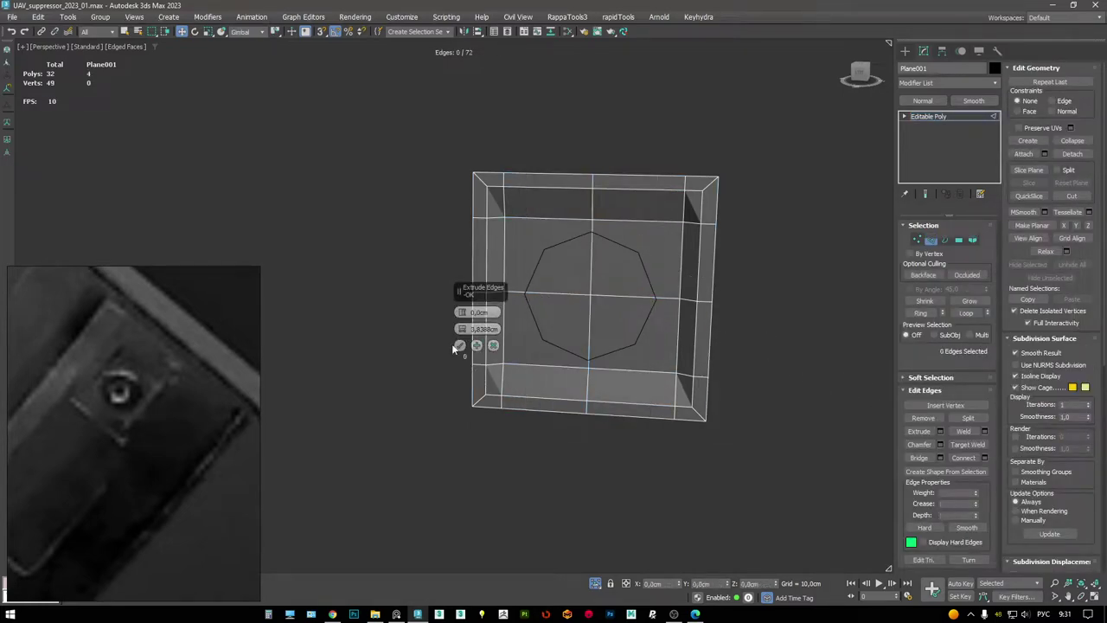
left_click(460, 345)
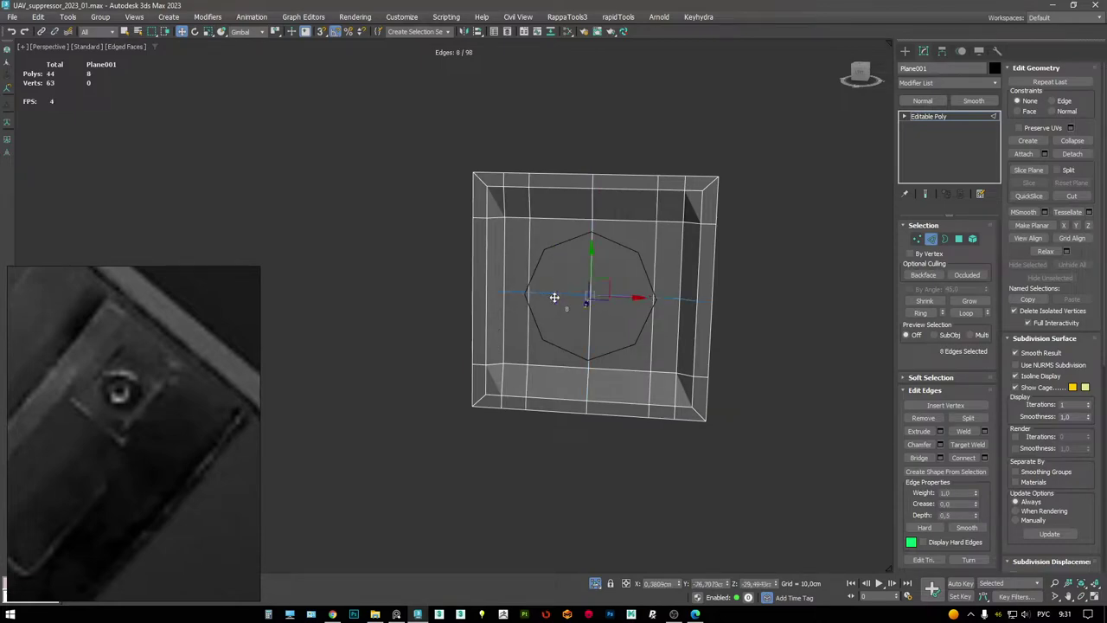
key("shift+e")
left_click_drag(461, 330, 462, 370)
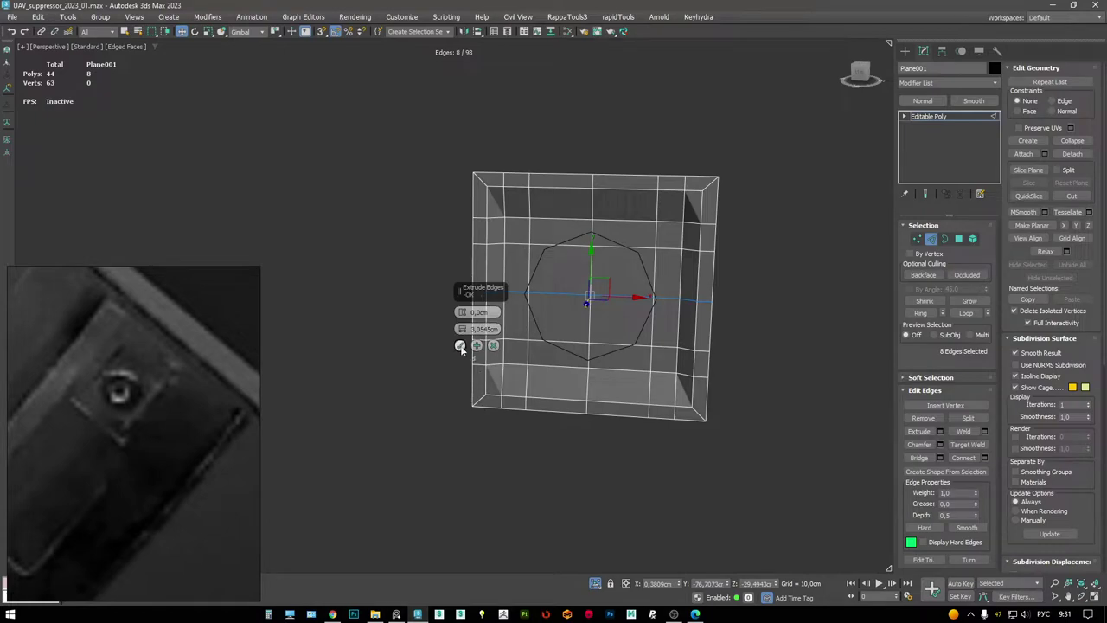
left_click(460, 346)
- Return to the whole Plane001 object and bring up the modifier quad menu
middle_click_drag(744, 204, 818, 186, "alt")
left_click(953, 116)
right_click(699, 225)
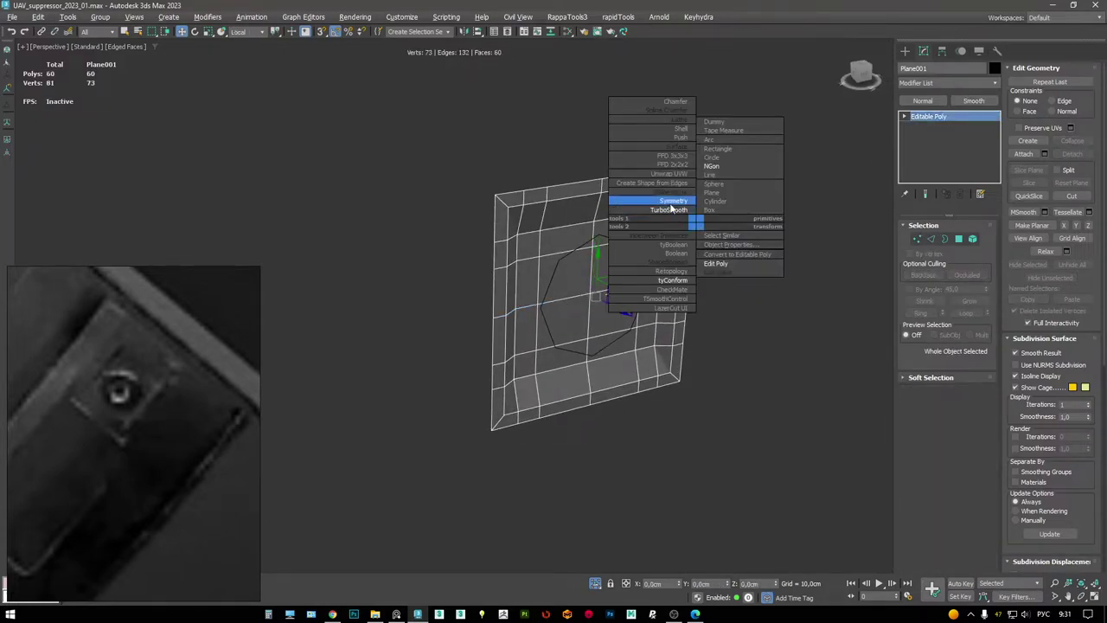
left_click(670, 202)
right_click(640, 227)
- Add TurboSmooth to the plate, then drop back to its Editable Poly level
left_click(675, 251)
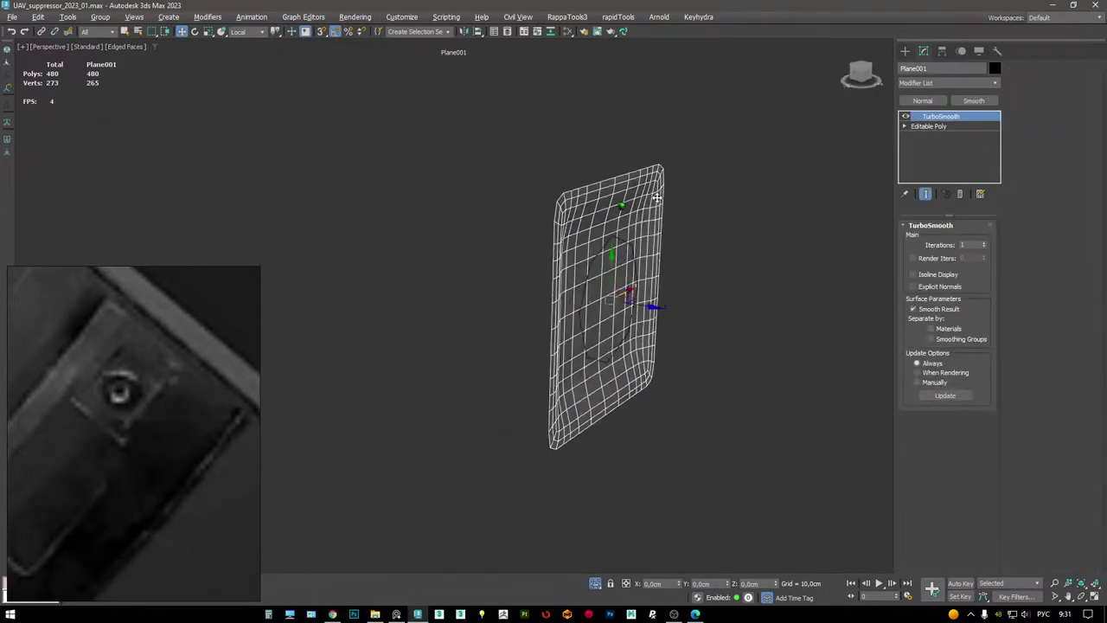
key("F4")
middle_click_drag(674, 250, 552, 199, "alt")
scroll(556, 210, "up", 5)
key("F4")
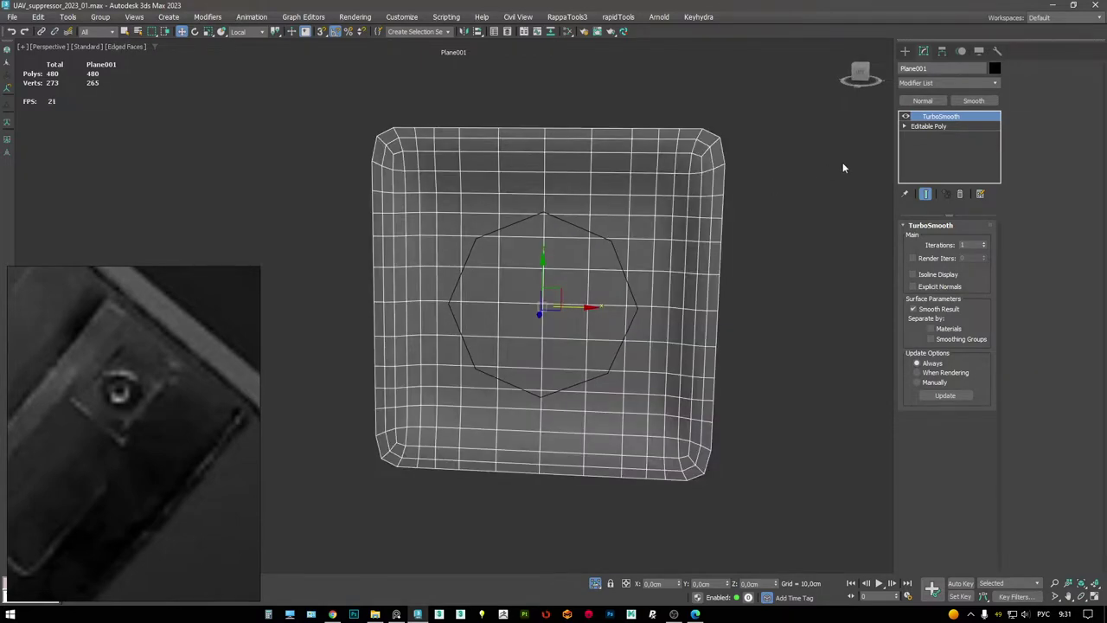
key("F4")
left_click(952, 126)
key("F4")
- Select the upper and lower horizontal edge loops as vertices and spread them apart
mouse_move(640, 218)
middle_mouse_down("alt")
mouse_move(695, 215)
mouse_move(677, 195)
mouse_move(761, 188)
mouse_move(737, 198)
middle_mouse_up("alt")
key("w")
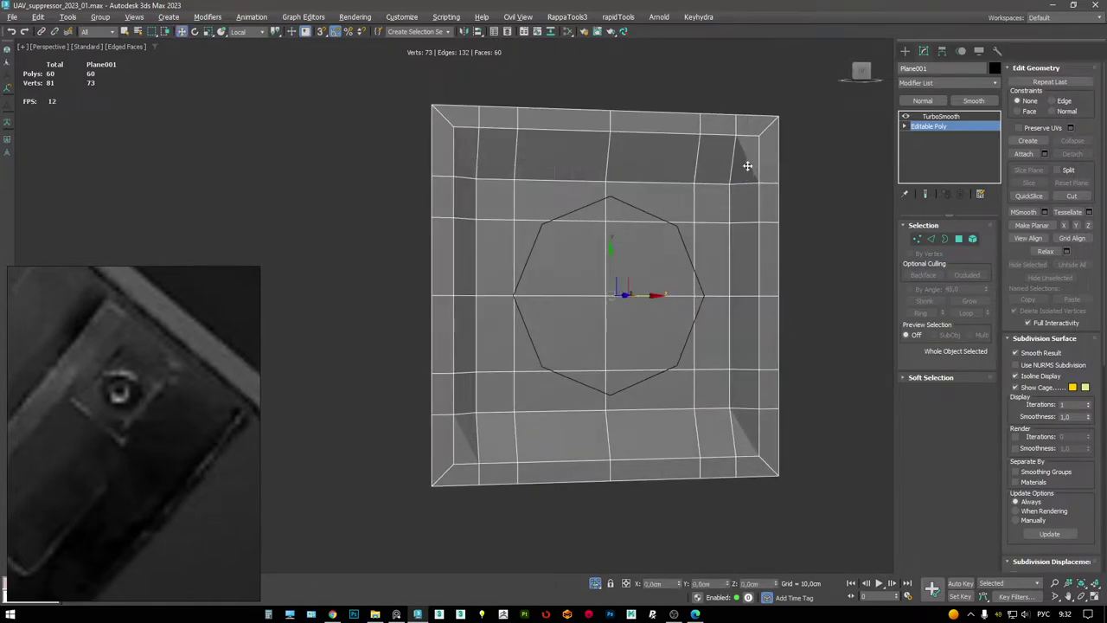
key("2")
left_click(718, 183)
double_click(718, 182)
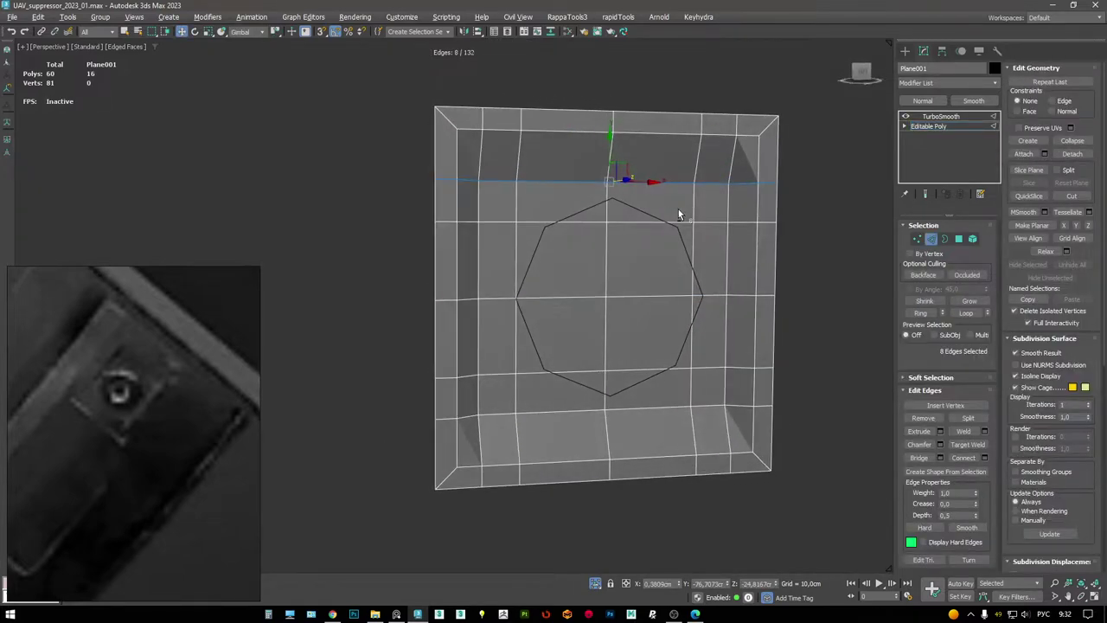
double_click(622, 401, "ctrl")
key("1")
middle_click_drag(623, 403, 604, 305, "alt")
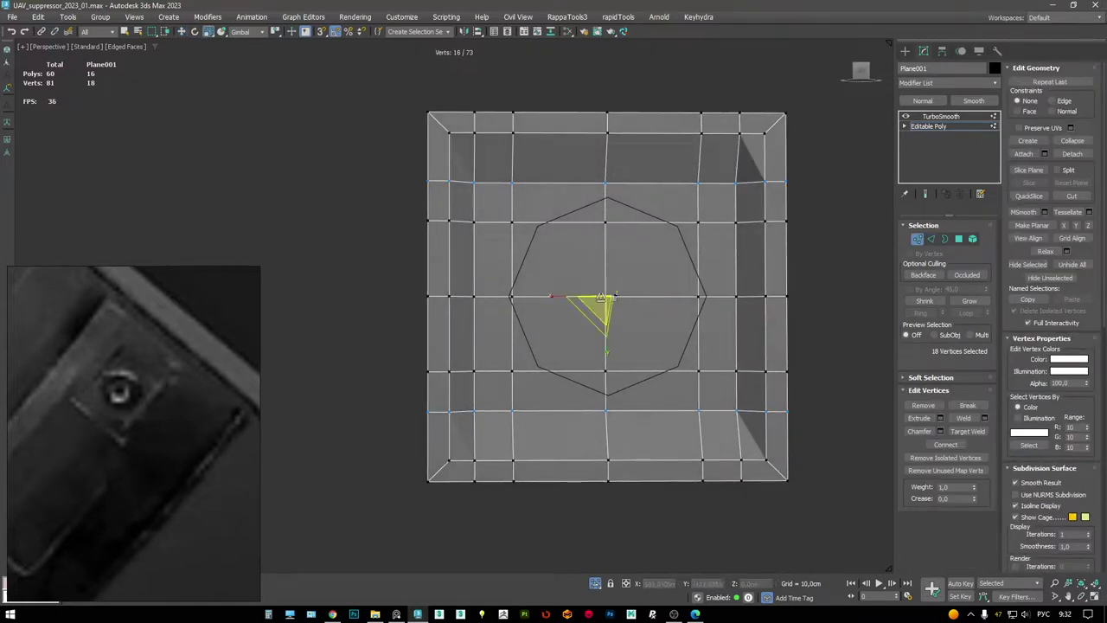
left_click_drag(601, 298, 648, 358)
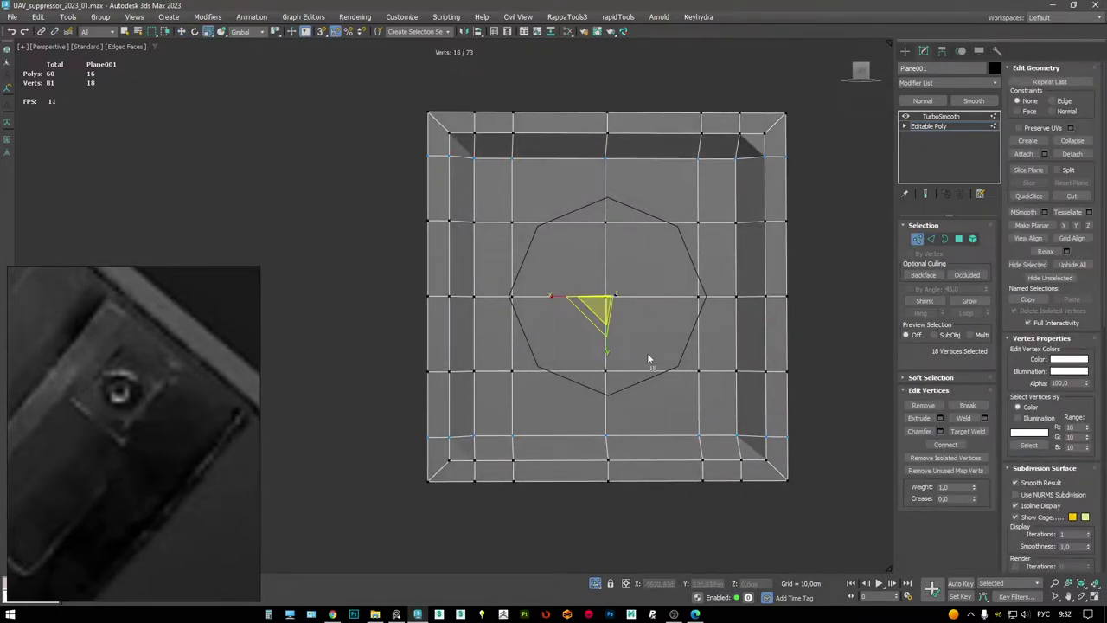
- Scale the two horizontal vertex rows apart vertically to 140%
middle_click_drag(684, 313, 689, 294, "alt")
key("2")
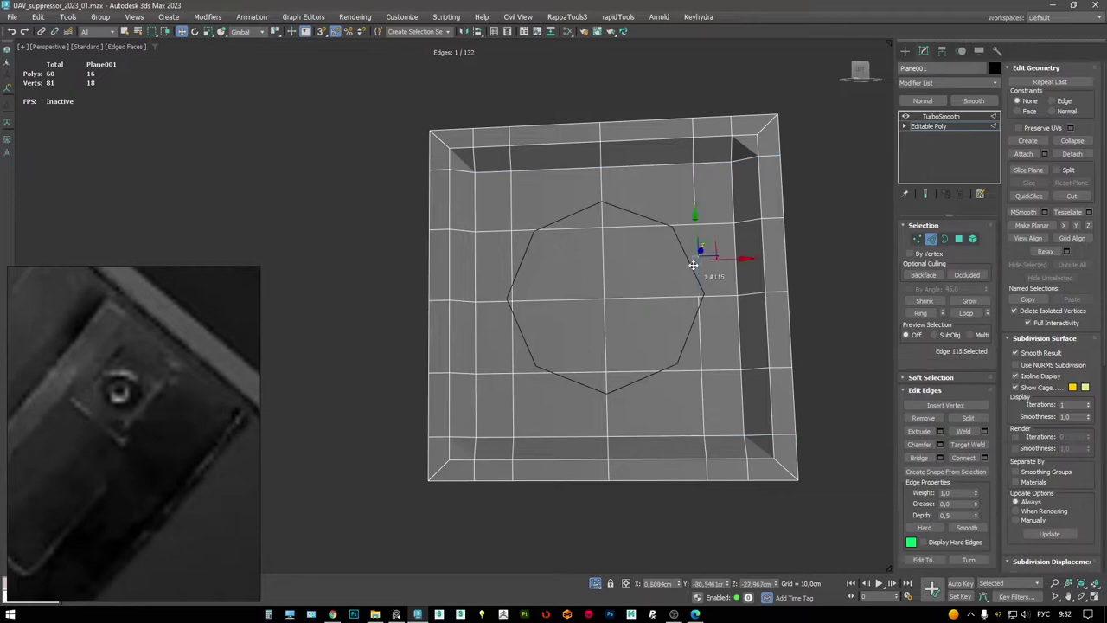
key("w")
double_click(649, 379)
key("1")
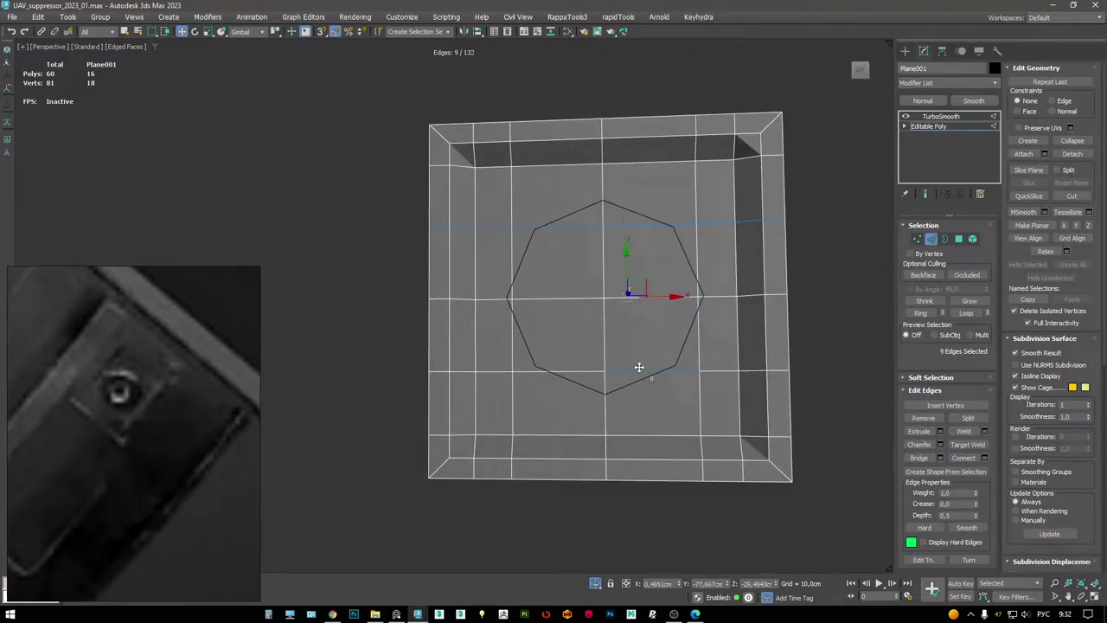
left_click_drag(606, 354, 611, 364)
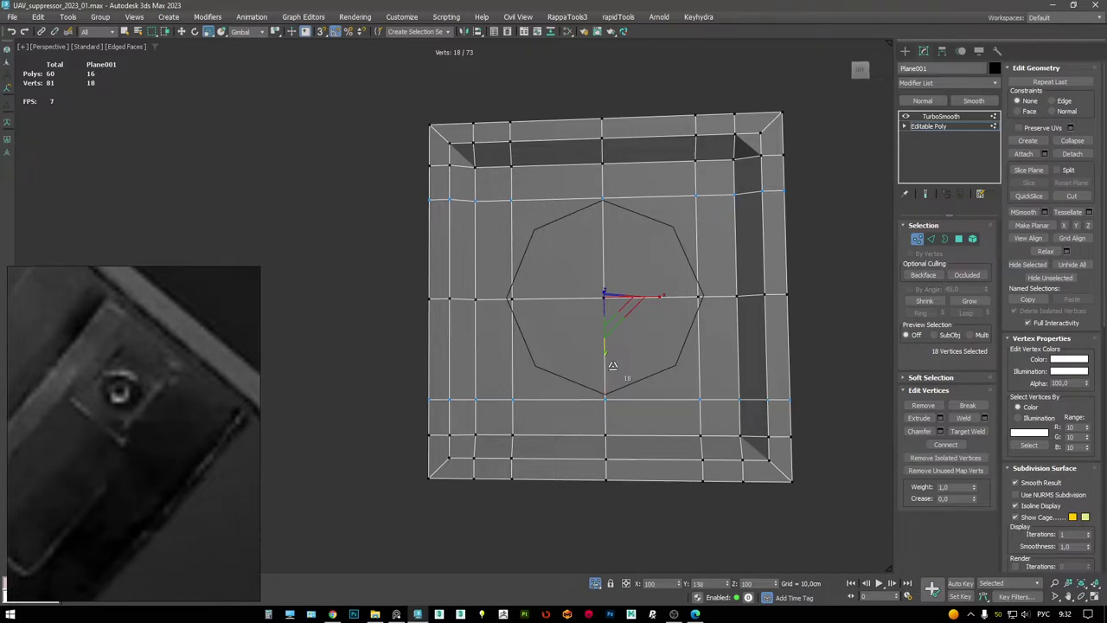
- Return to the TurboSmooth result and inspect the smoothed plate with edges shown
left_click(938, 117)
scroll(830, 158, "down", 3)
key("F4")
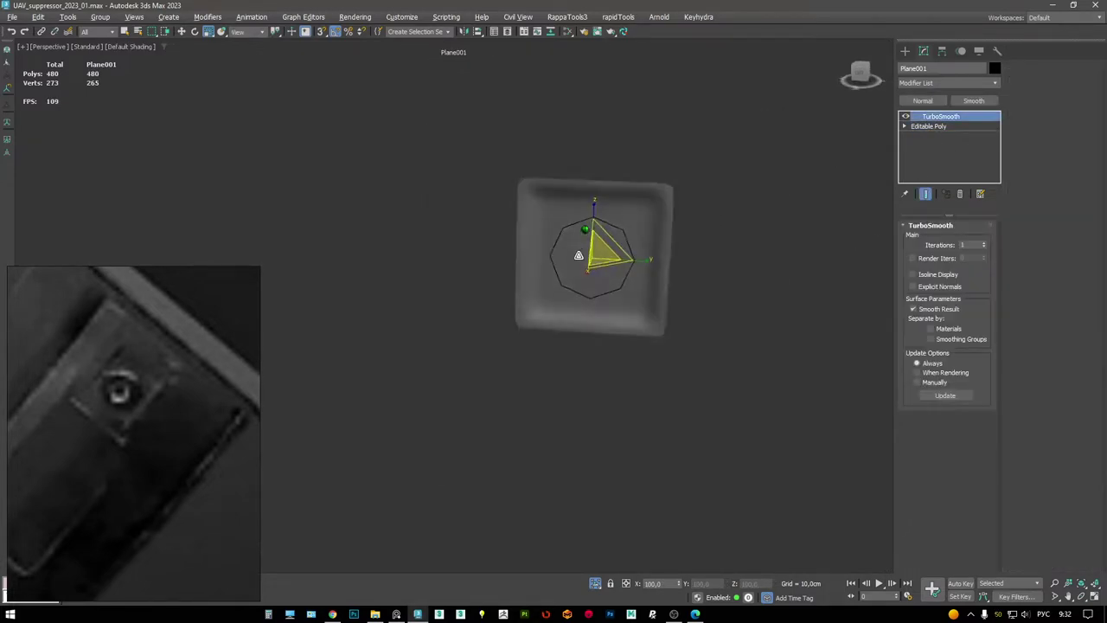
middle_click_drag(570, 243, 588, 218, "alt")
key("F4")
key("F4")
key("F4")
left_click(928, 127)
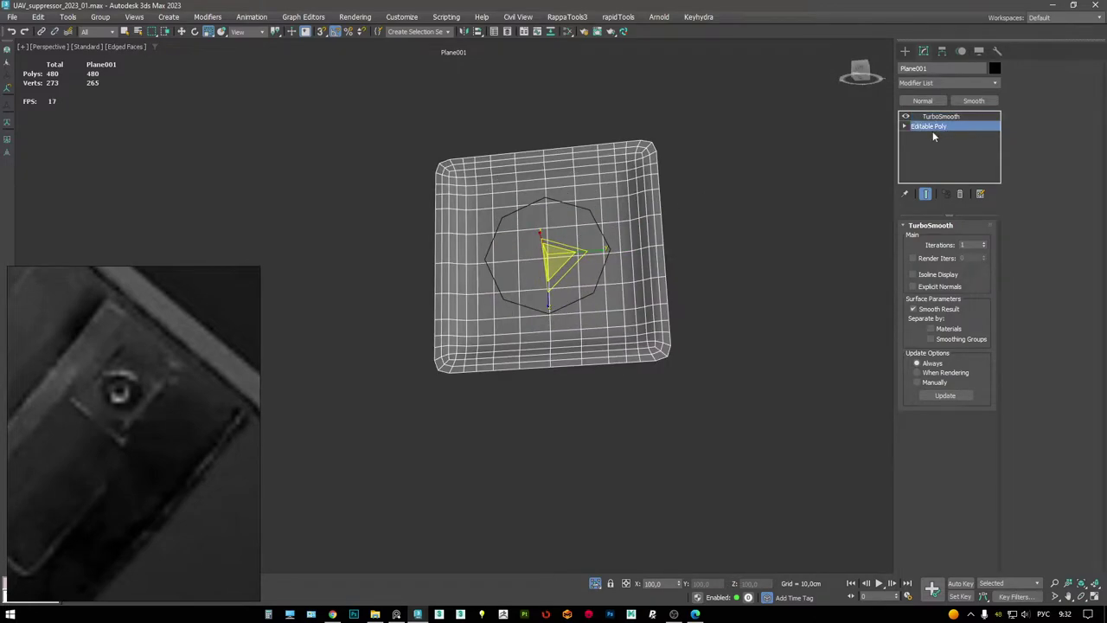
scroll(641, 187, "up", 2)
key("2")
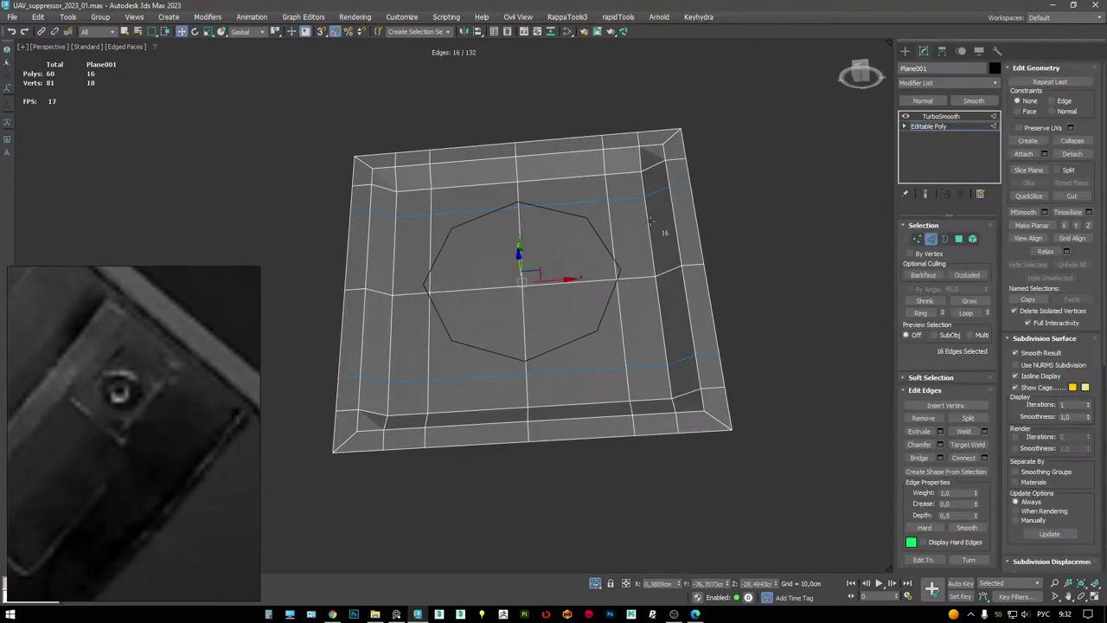
key("w")
double_click(660, 245)
double_click(385, 275, "ctrl")
key("ctrl+1")
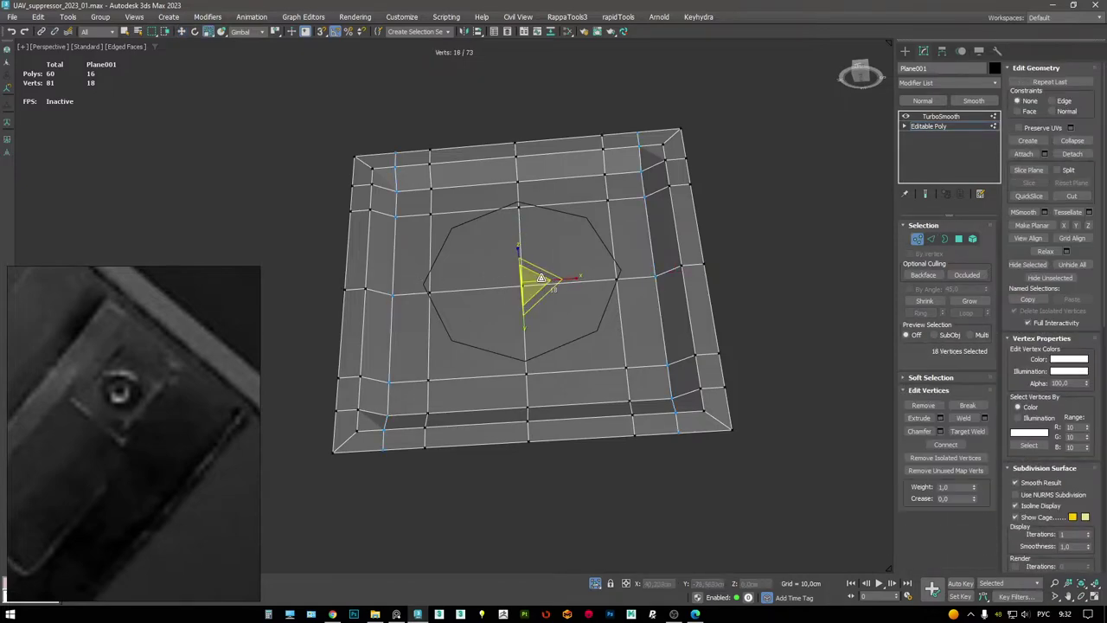
middle_click_drag(572, 278, 510, 294, "alt")
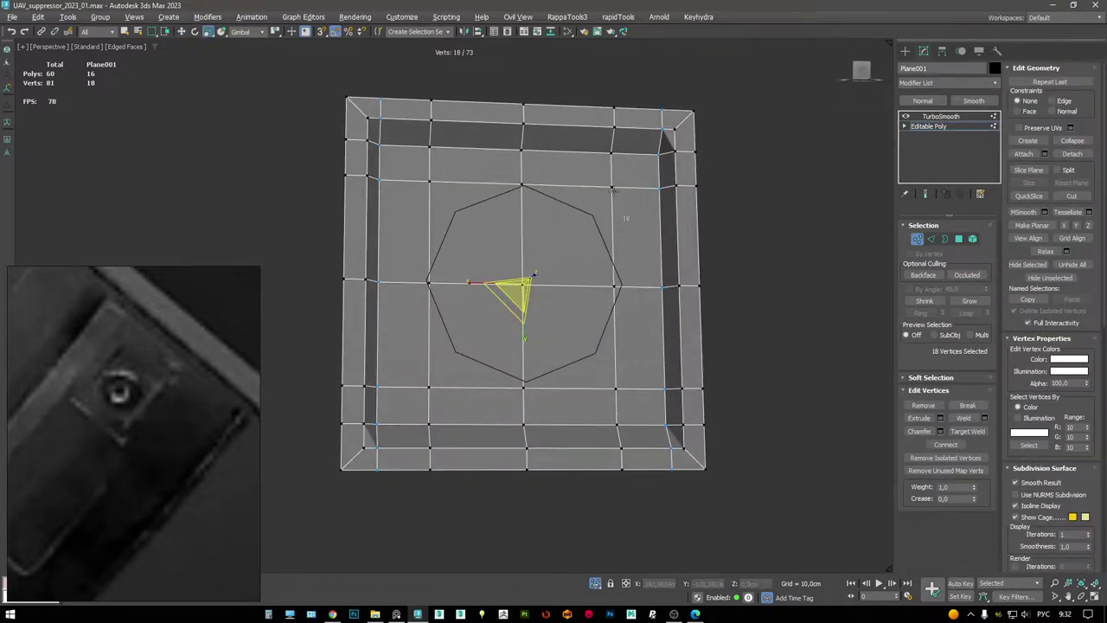
key("2")
double_click(625, 155)
middle_click_drag(626, 156, 638, 396, "alt")
double_click(622, 421, "ctrl")
key("ctrl+1")
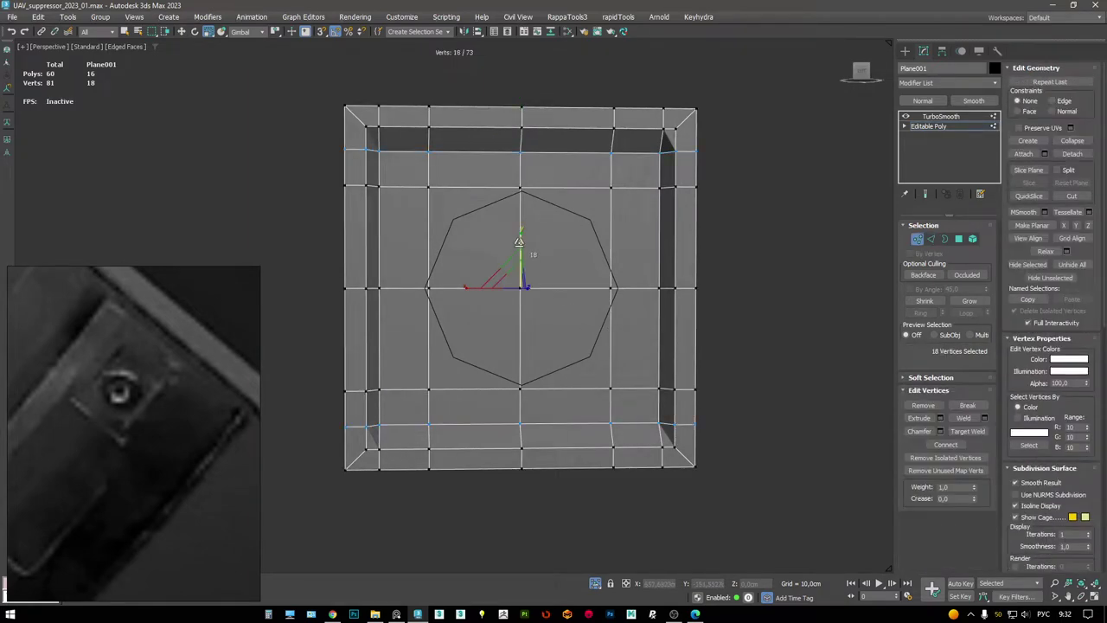
key("2")
key("ctrl+z")
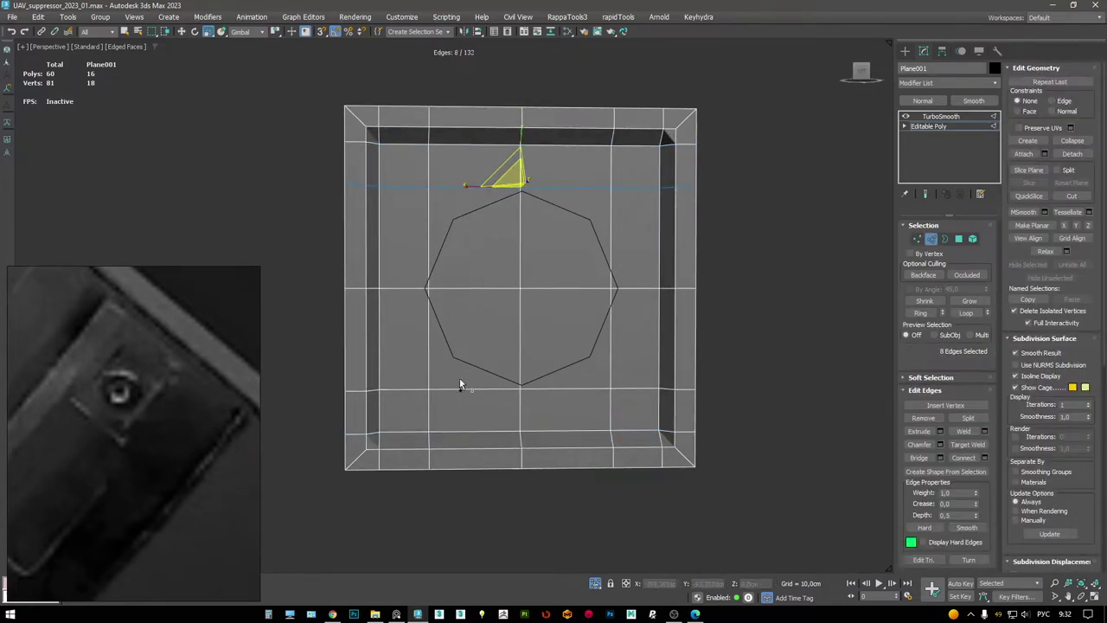
key("1")
left_click_drag(522, 239, 518, 223)
key("2")
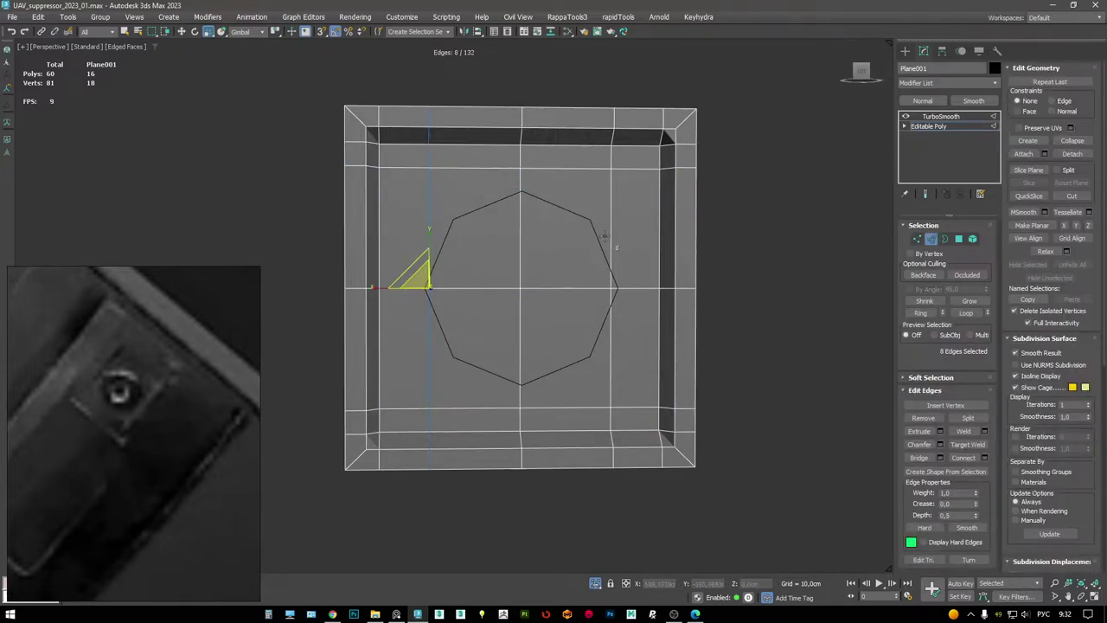
key("ctrl+z")
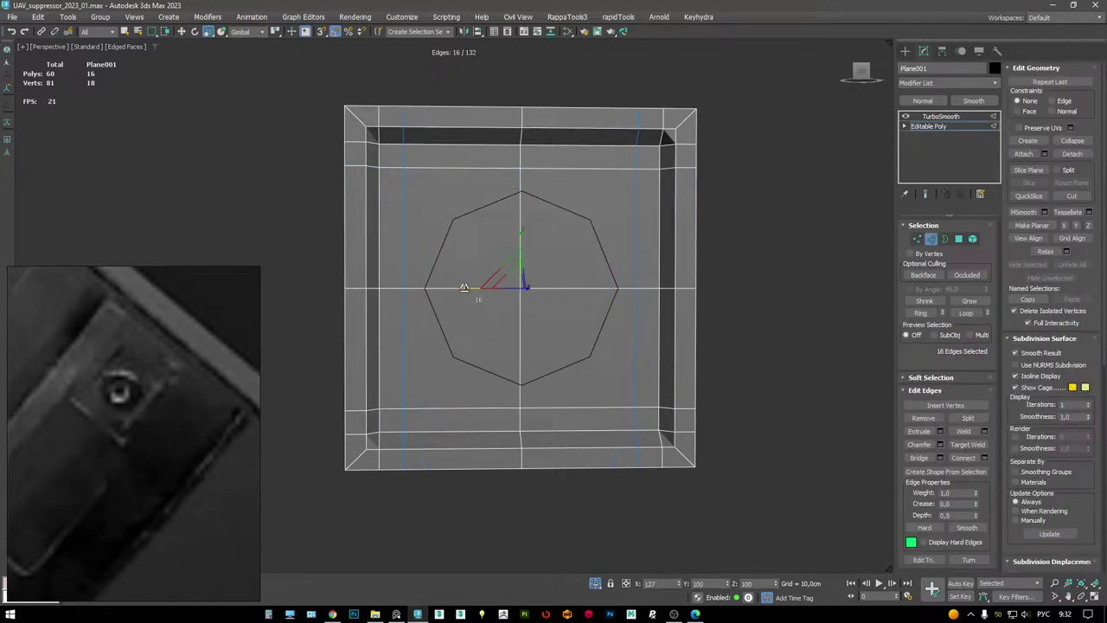
left_click(940, 116)
scroll(595, 183, "down", 5)
key("F4")
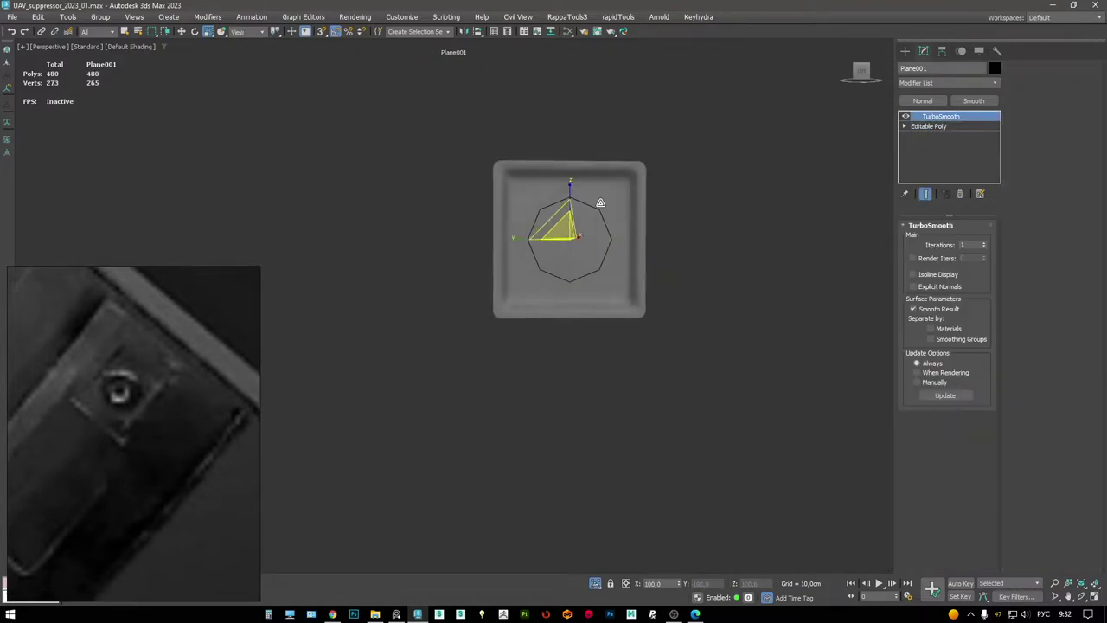
middle_click_drag(585, 199, 593, 242, "alt")
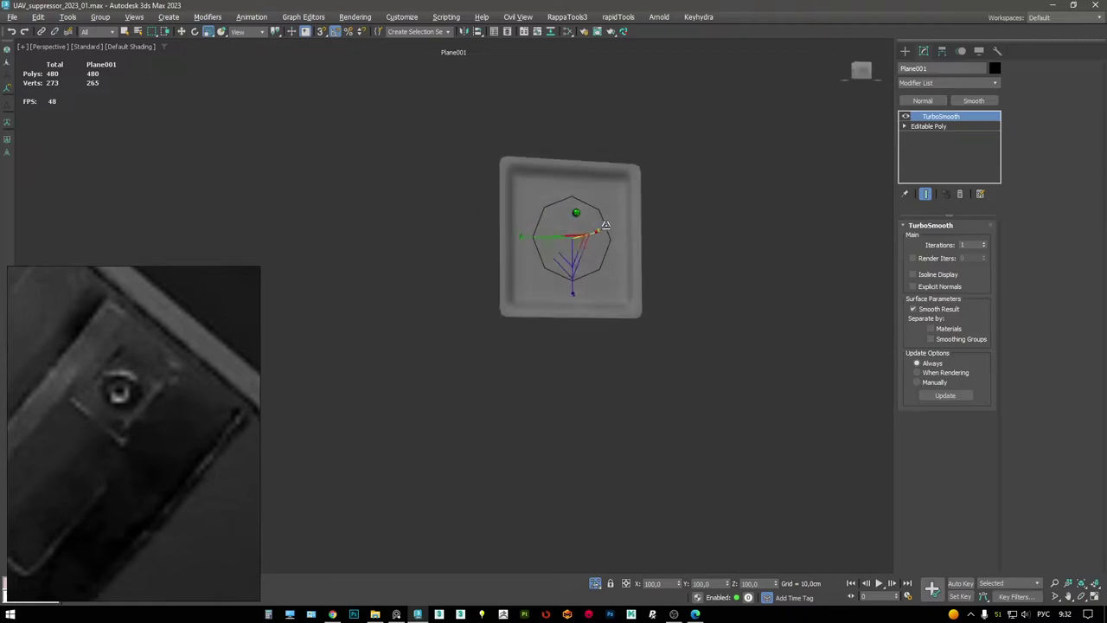
key("F4")
left_click(929, 126)
scroll(638, 193, "up", 4)
mouse_move(637, 193)
middle_mouse_down()
mouse_move(707, 193)
mouse_move(656, 351)
middle_mouse_up()
key("2")
key("w")
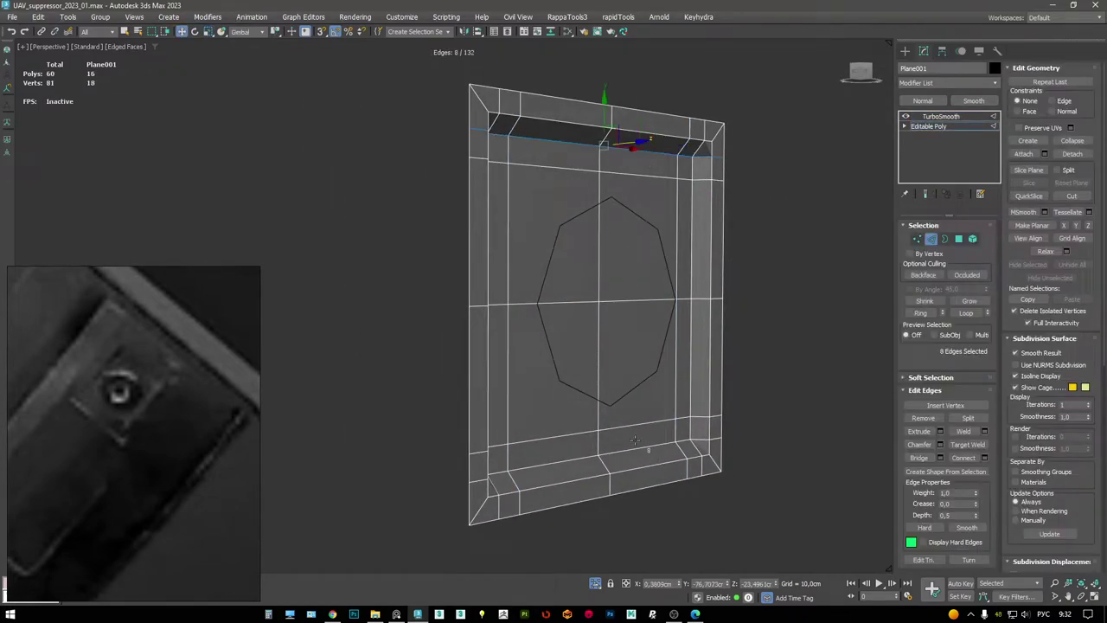
double_click(635, 440, "ctrl")
middle_click_drag(637, 445, 678, 411, "alt")
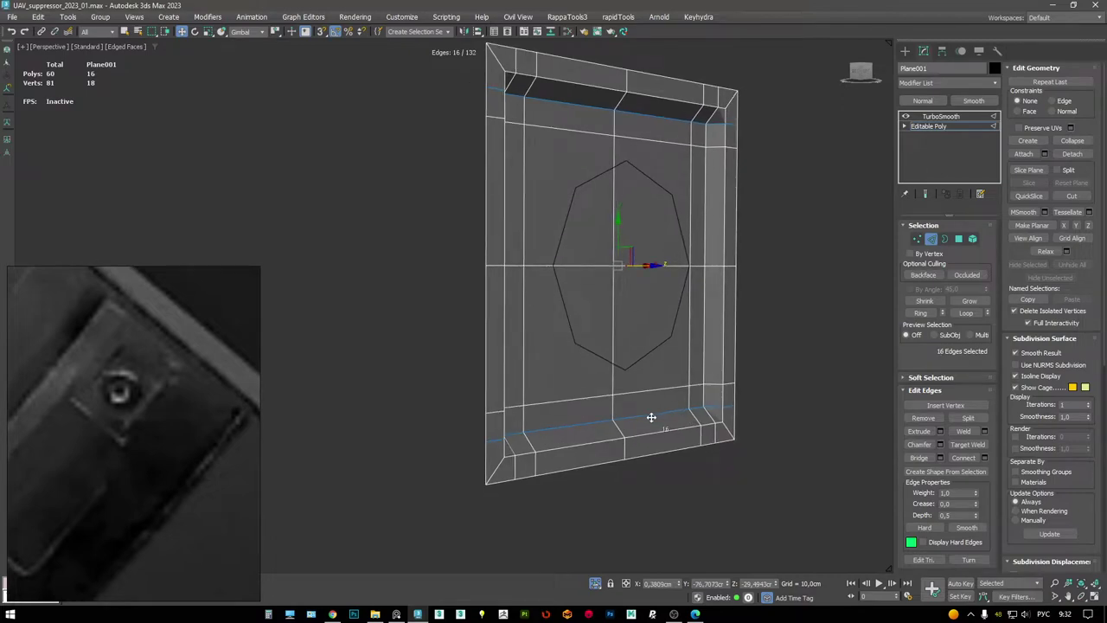
left_click(593, 421)
left_click(705, 405, "ctrl")
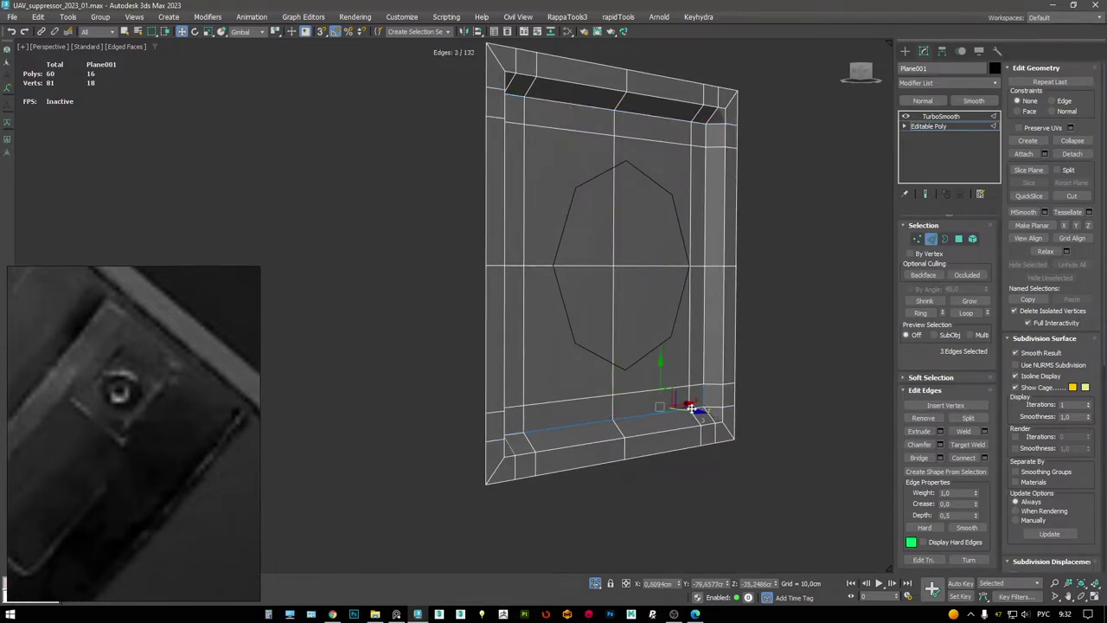
middle_click_drag(692, 408, 700, 409, "alt")
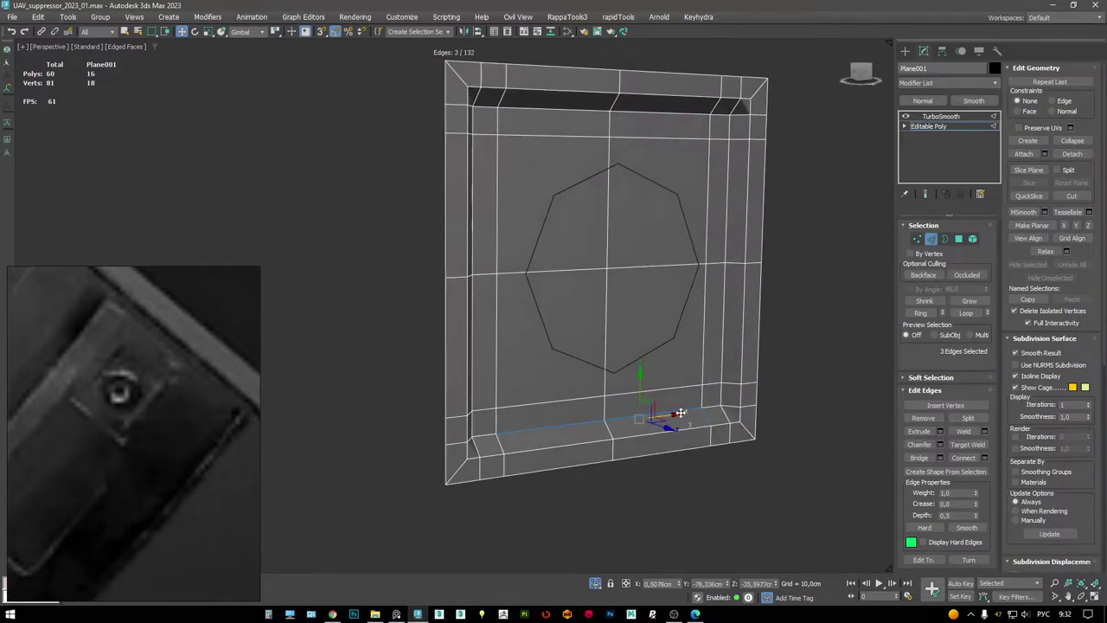
left_click(473, 443, "ctrl")
middle_click_drag(526, 363, 522, 169, "alt")
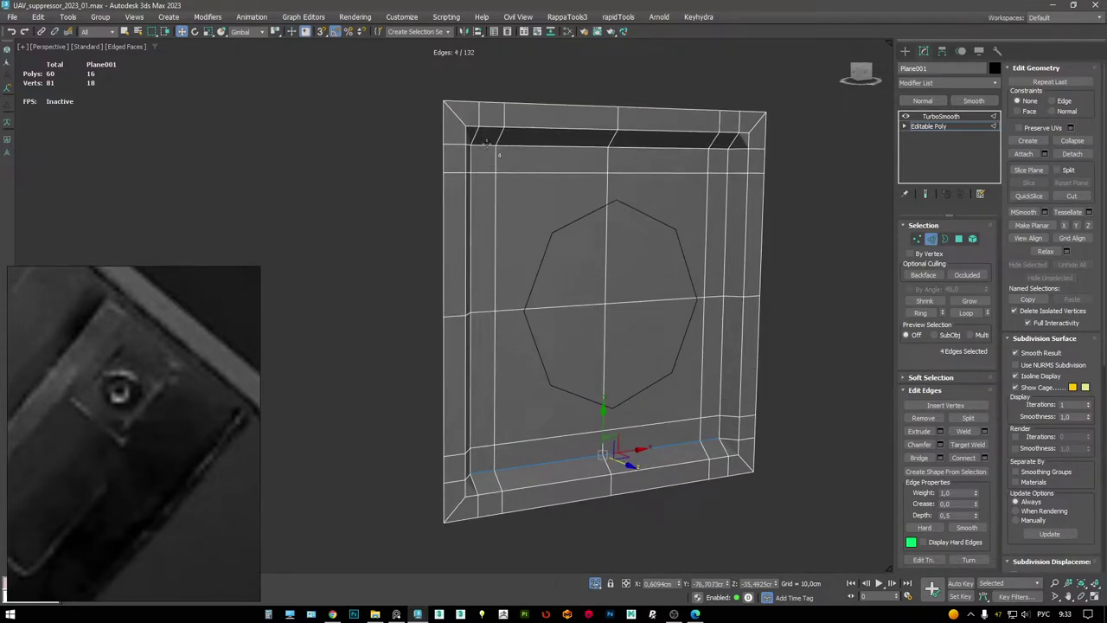
double_click(486, 141, "ctrl")
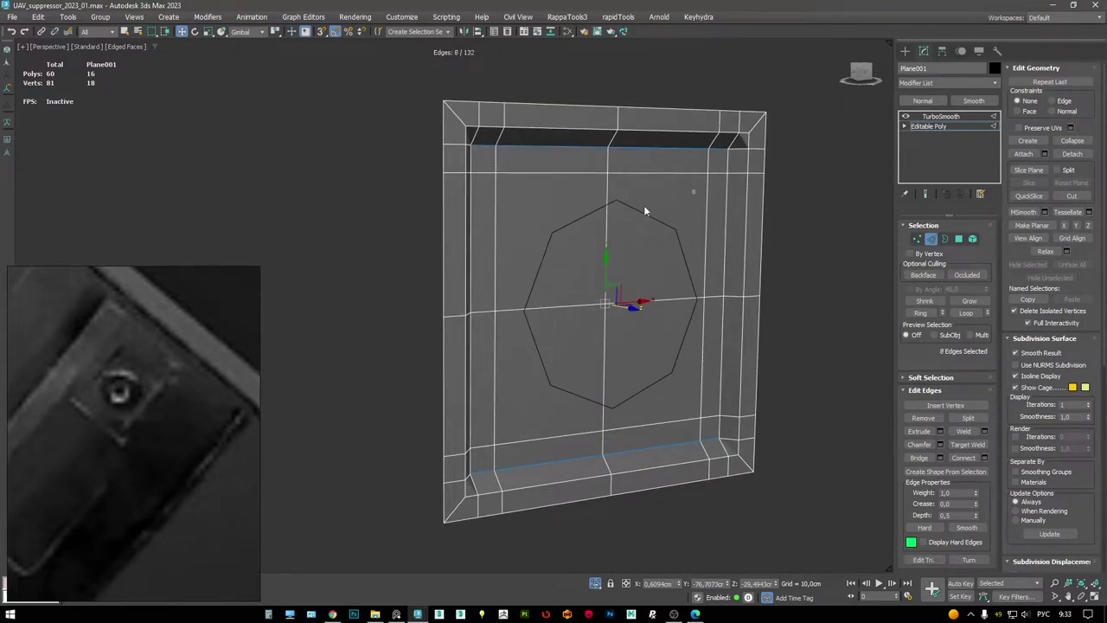
middle_click_drag(645, 210, 637, 303, "alt")
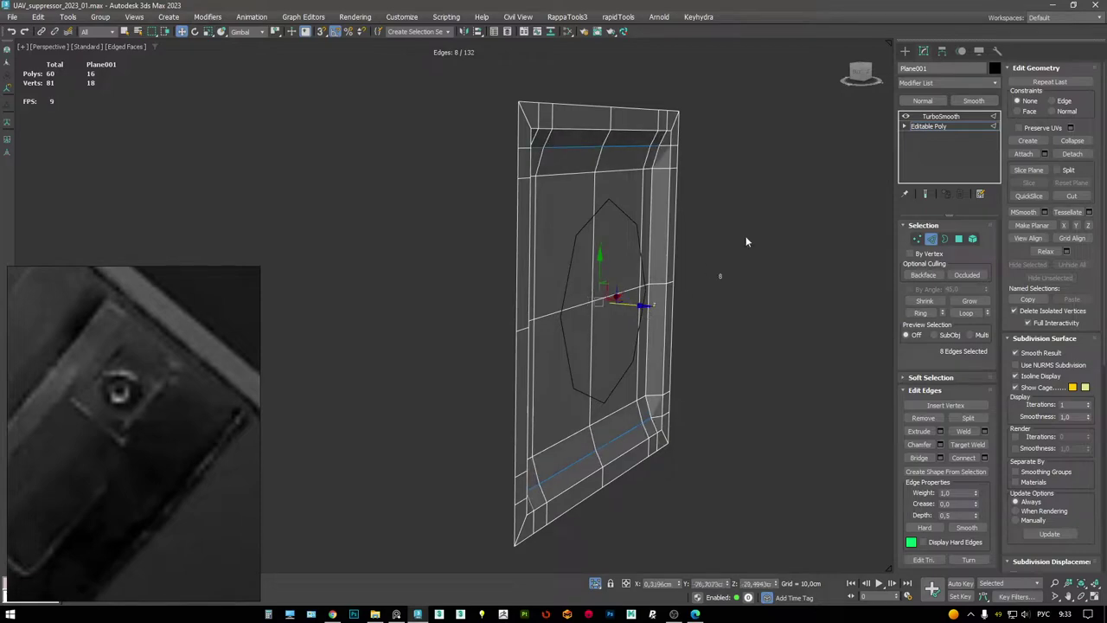
left_click(934, 116)
key("F4")
mouse_move(672, 165)
middle_mouse_down("alt")
mouse_move(539, 170)
mouse_move(583, 166)
middle_mouse_up("alt")
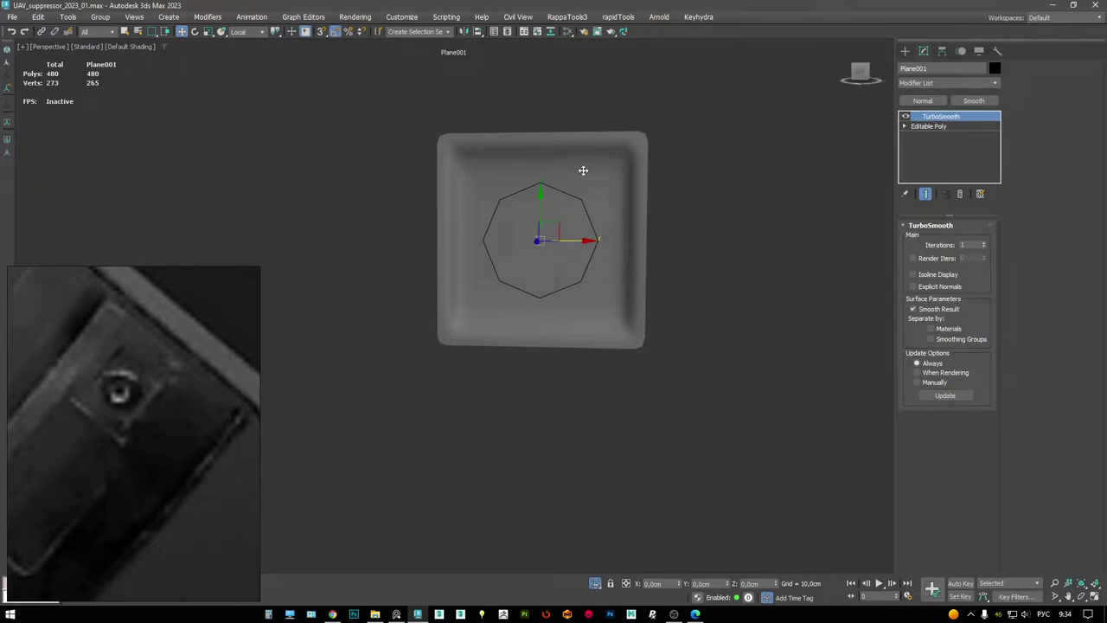
- Turn on Edged Faces and view the TurboSmoothed plate from a three-quarter angle
middle_click_drag(647, 263, 684, 281)
key("F4")
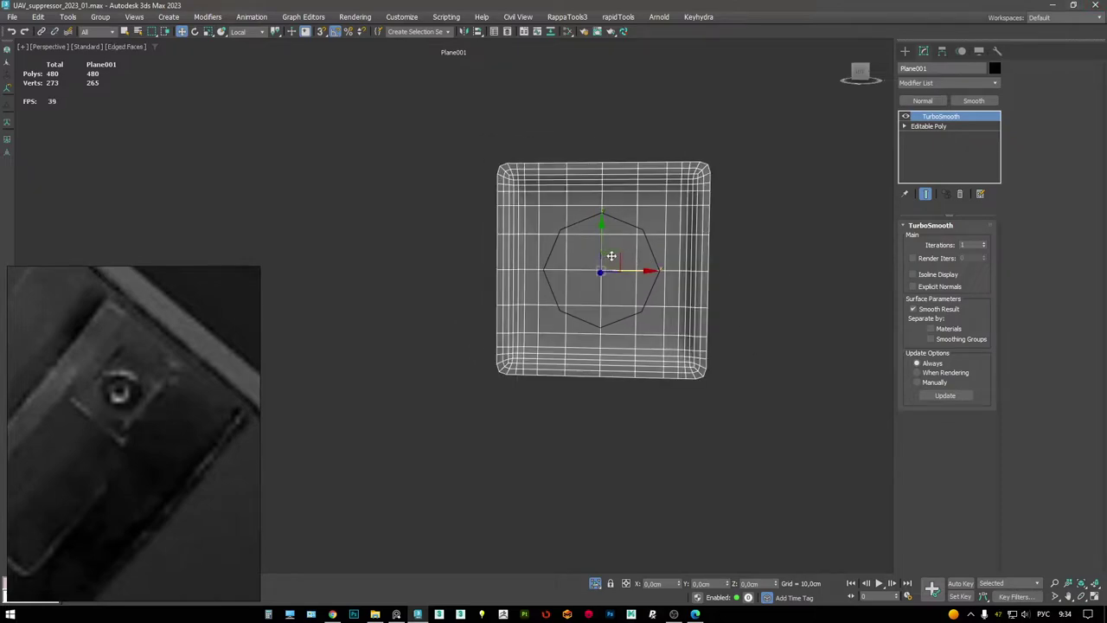
middle_click_drag(576, 302, 618, 314, "alt")
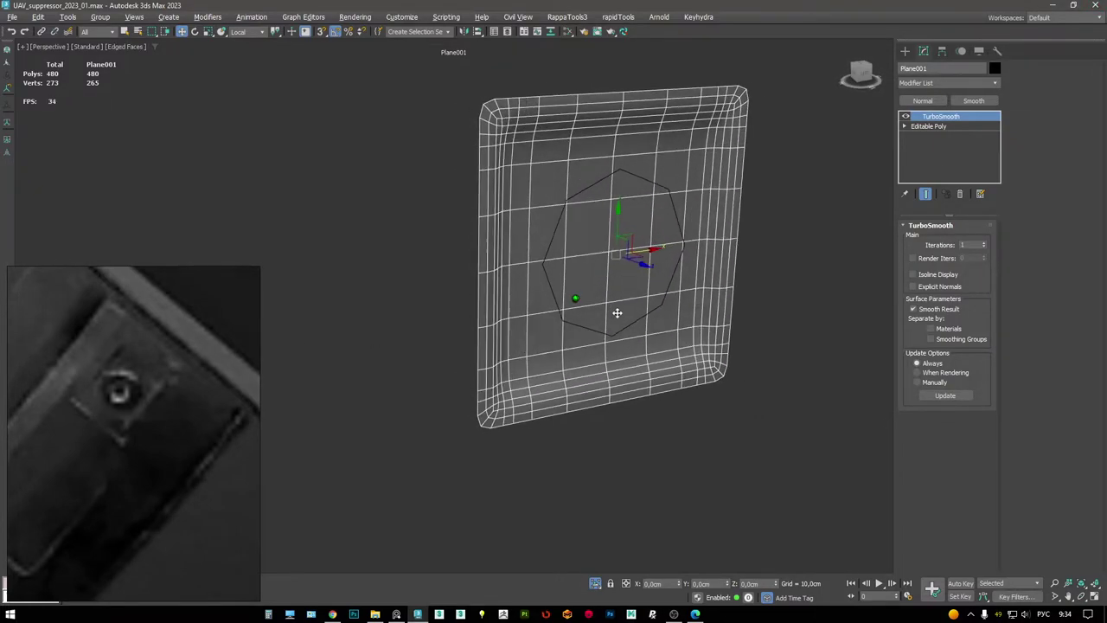
- Raise the octagon's sides and enlarge its radius to about 4.31cm
left_click(674, 212)
middle_click_drag(640, 229, 650, 243)
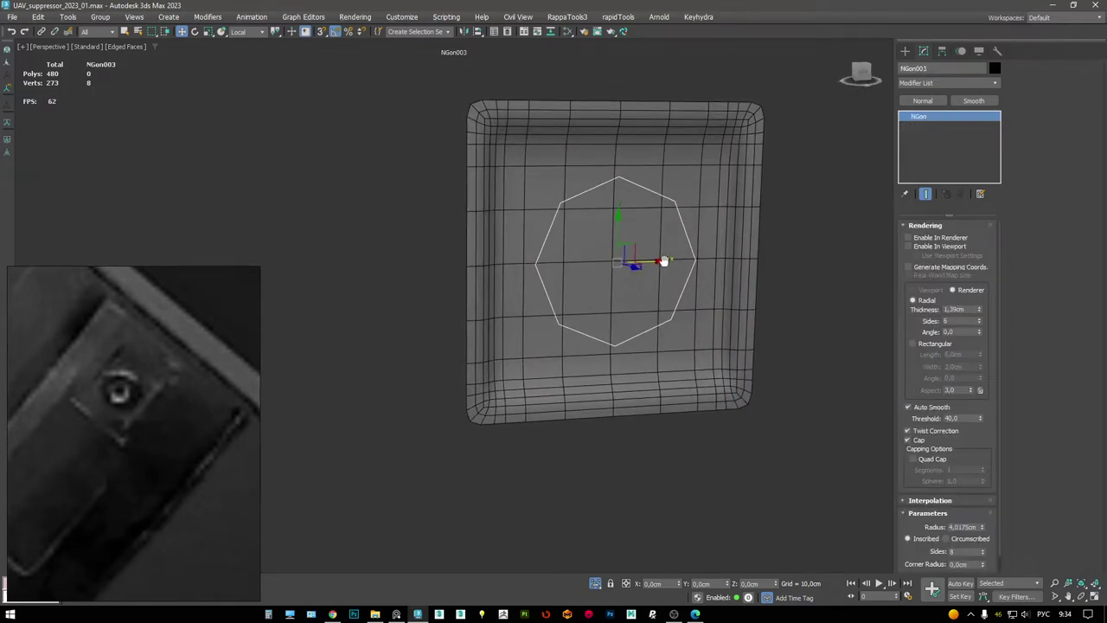
left_click(981, 319)
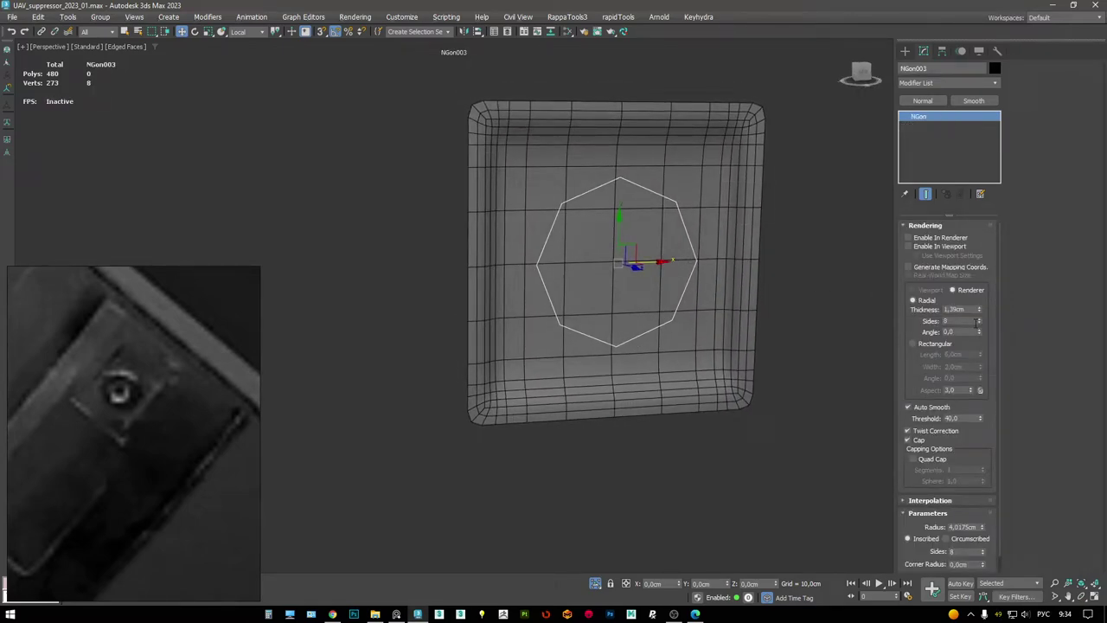
middle_click_drag(871, 455, 702, 283, "alt")
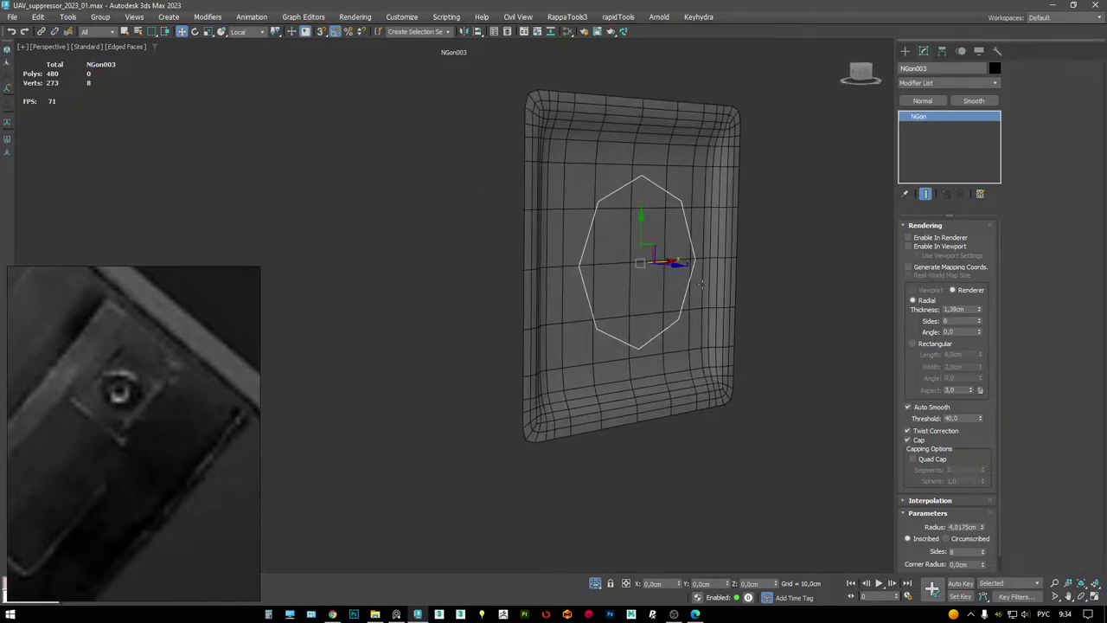
middle_click_drag(627, 266, 599, 256, "alt")
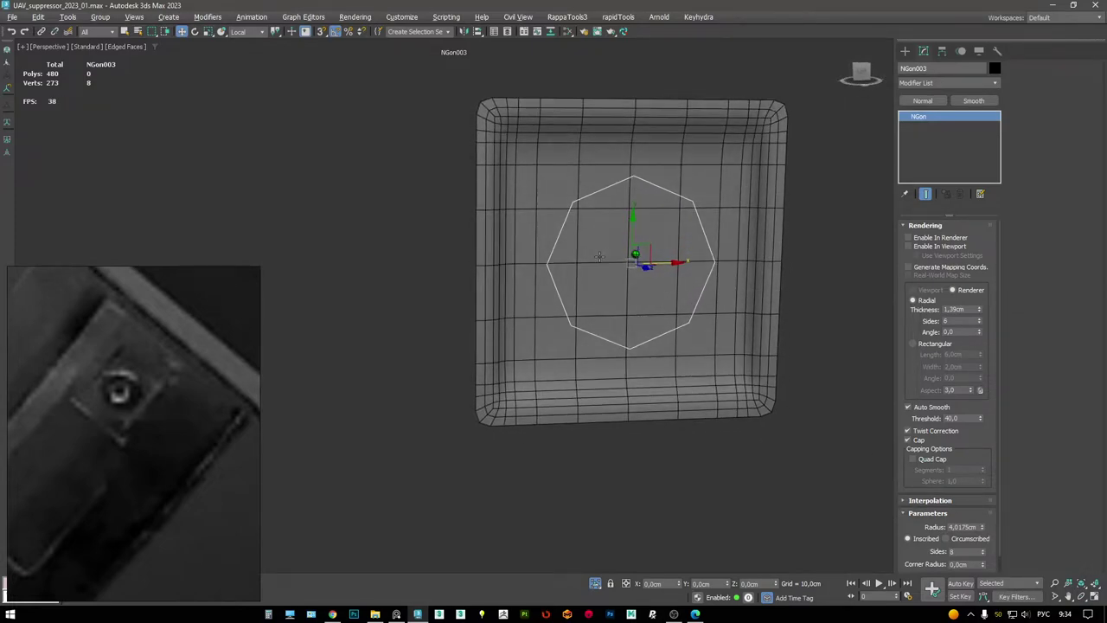
left_click_drag(983, 526, 984, 481)
mouse_move(640, 277)
middle_mouse_down("alt")
mouse_move(661, 288)
mouse_move(640, 256)
middle_mouse_up("alt")
- Convert the octagon to Editable Poly and Shift-move its border into a new edge ring
key("ctrl+shift+e")
key("3")
key("ctrl+a")
key("F3")
left_click_drag(638, 251, 651, 263, "shift")
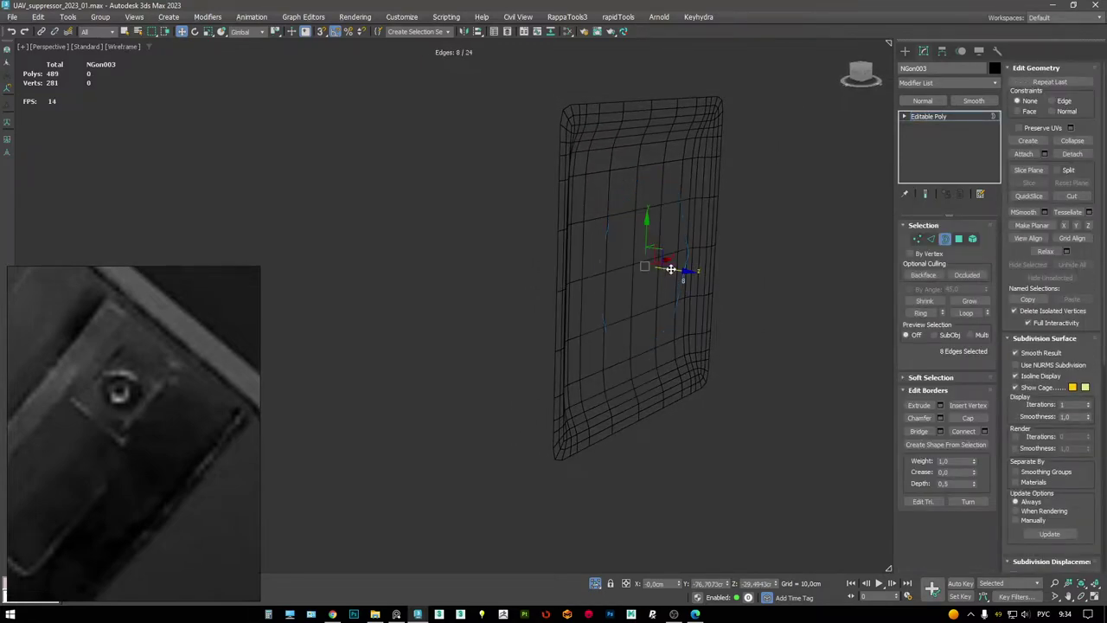
key("F3")
key("F3")
key("F3")
- Inset the cap polygon into an inner ring and extrude the inner cap
key("4")
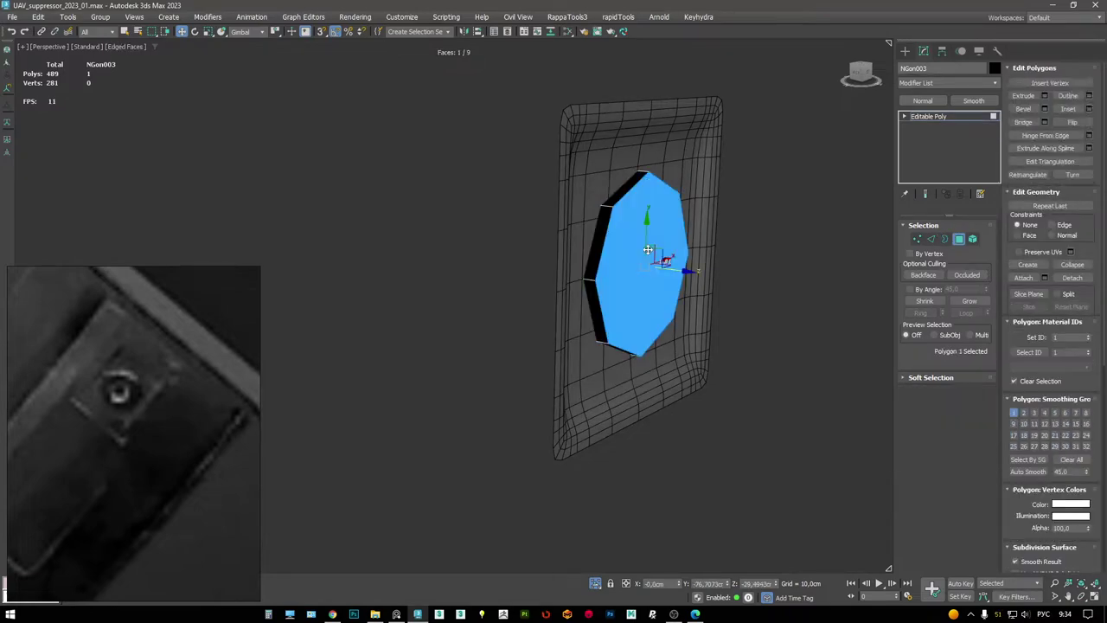
middle_click_drag(682, 272, 659, 261, "alt")
key("r")
mouse_move(659, 262)
left_mouse_down("shift")
mouse_move(667, 313)
mouse_move(660, 303)
left_mouse_up("shift")
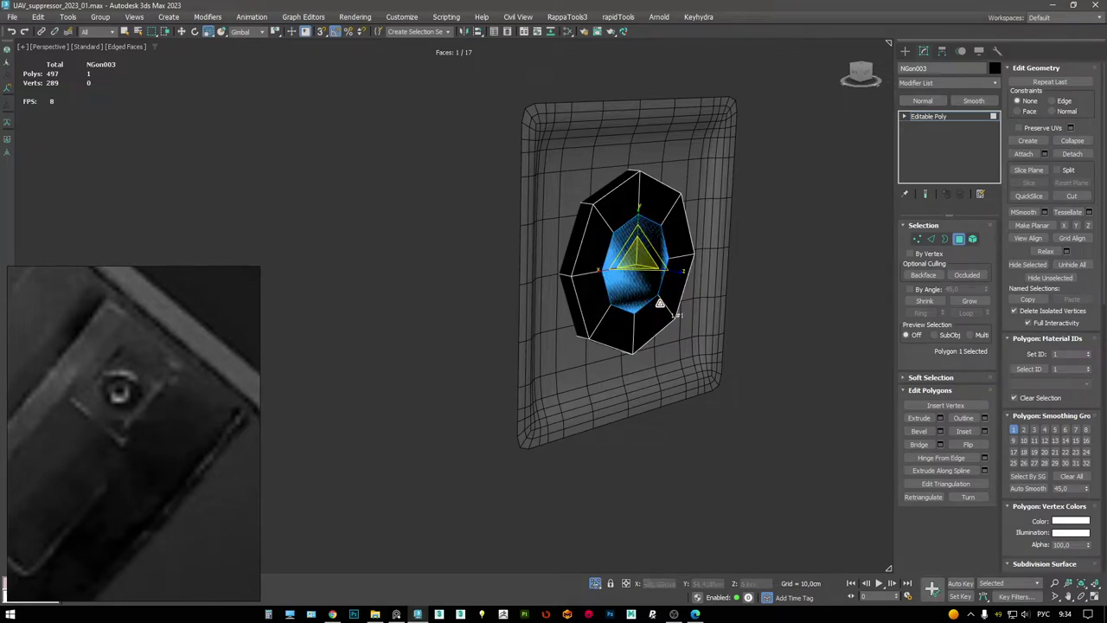
key("w")
middle_click_drag(660, 303, 672, 272, "alt")
key("F3")
left_click_drag(672, 272, 660, 260, "shift")
key("F3")
key("F3")
- Extrude the selected edge loops with width 0,4575cm, applying the extrusion twice
middle_click_drag(660, 259, 705, 239, "alt")
key("2")
left_click(706, 240, "ctrl")
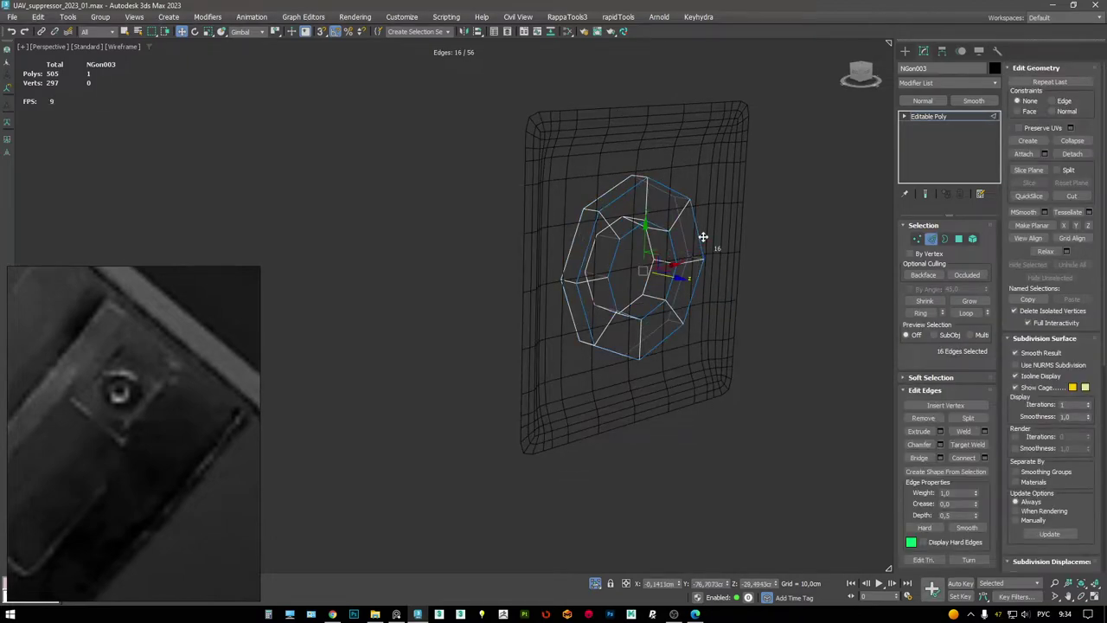
key("shift+e")
right_click(471, 312)
left_click_drag(463, 330, 464, 320)
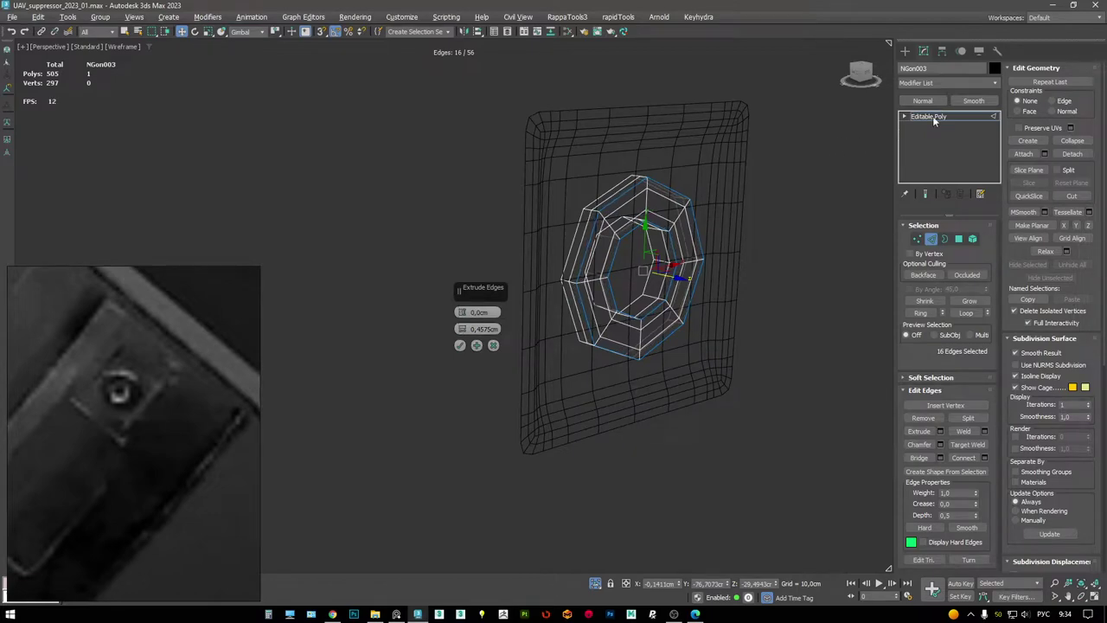
left_click(459, 345)
middle_click_drag(549, 257, 626, 247, "alt")
key("shift+e")
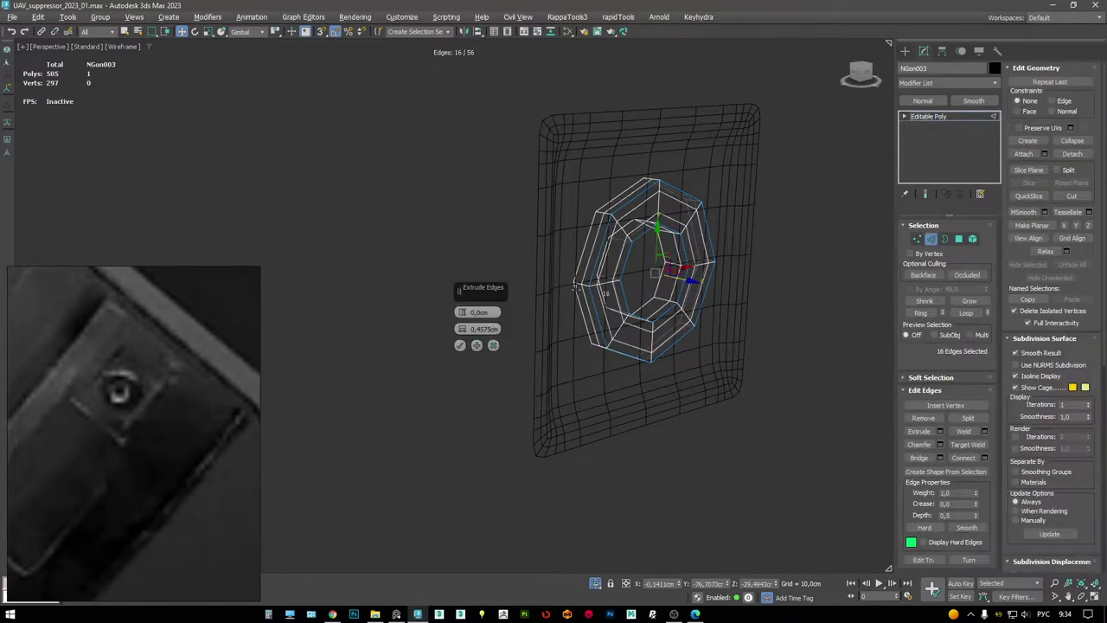
left_click(461, 346)
key("F3")
left_click(943, 115)
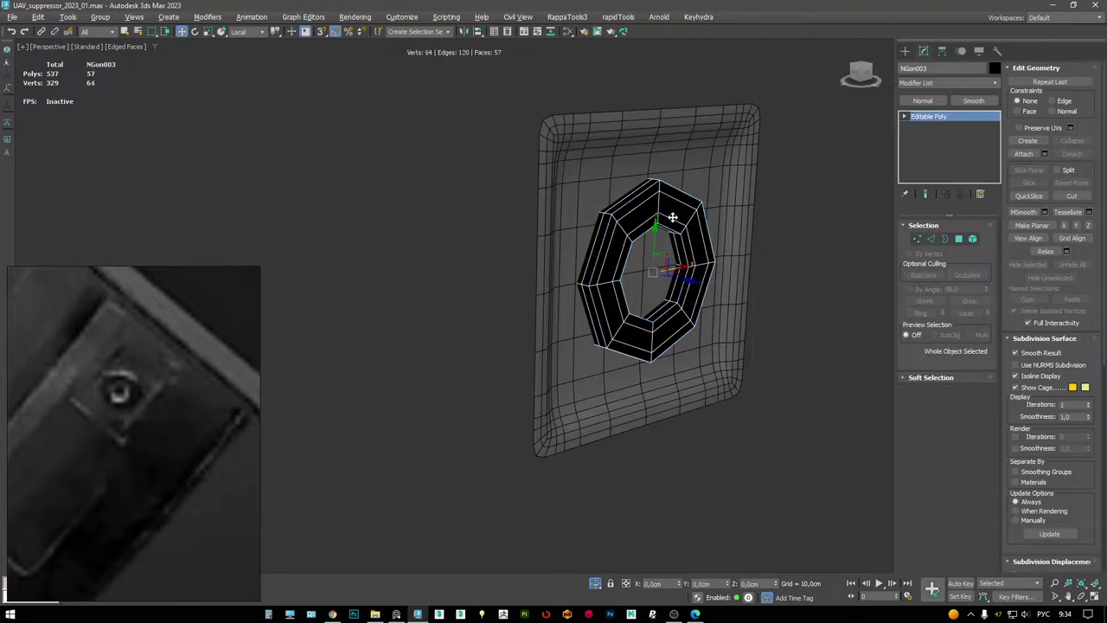
- Shift-scale the screw head's outer border into a larger flared rim
middle_click_drag(606, 260, 670, 260, "alt")
middle_click_drag(649, 174, 667, 202, "alt")
key("F3")
key("F3")
key("F3")
key("3")
left_click(600, 191)
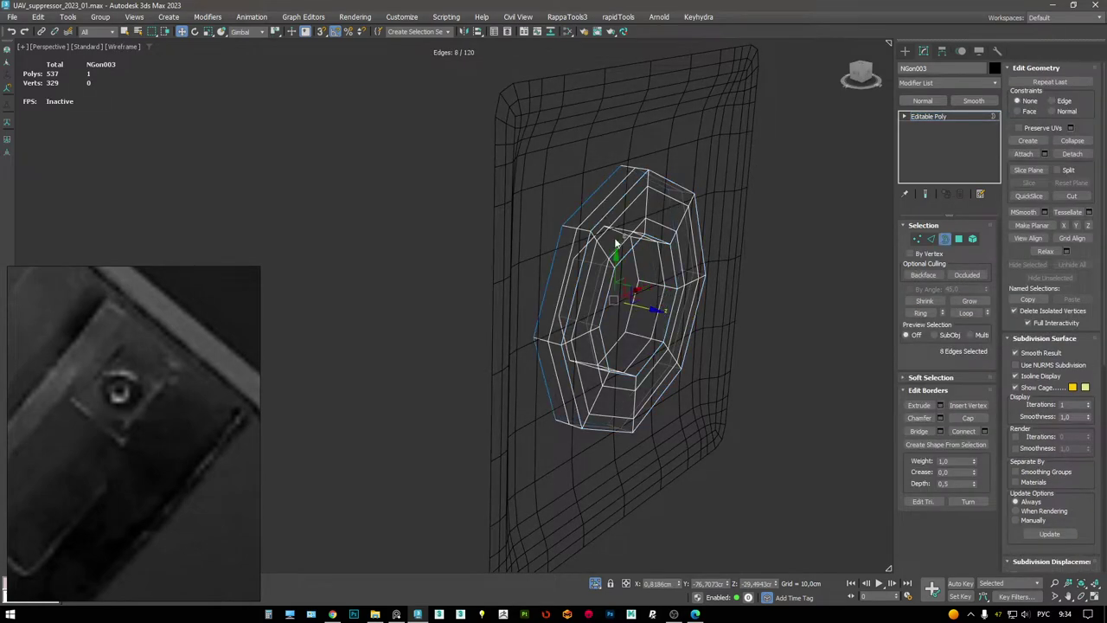
key("F3")
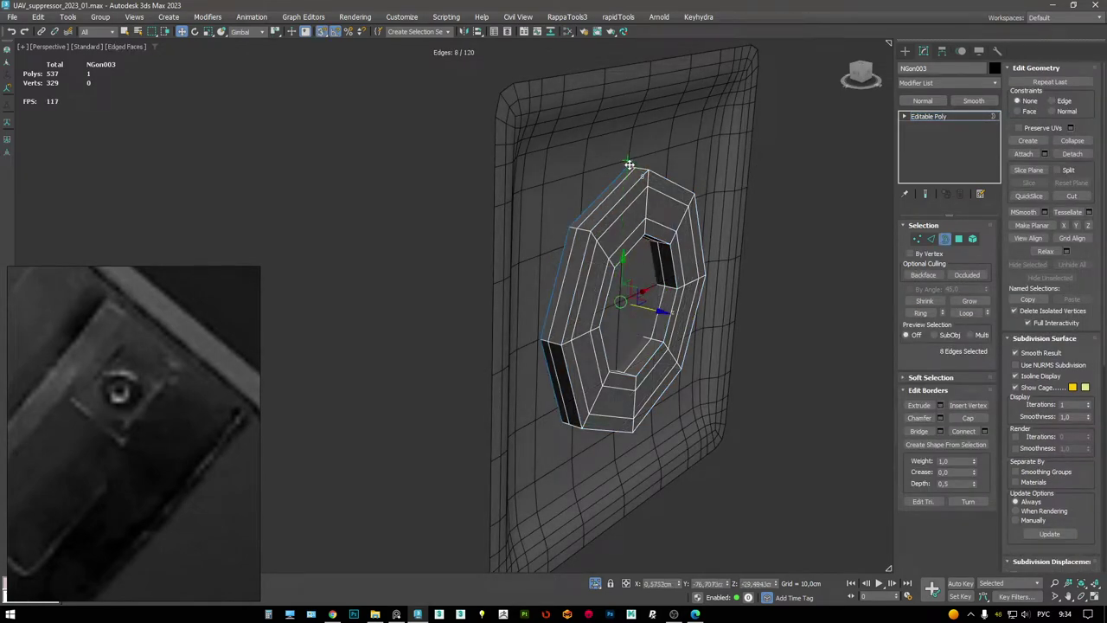
key("r")
left_click_drag(616, 301, 617, 287, "shift")
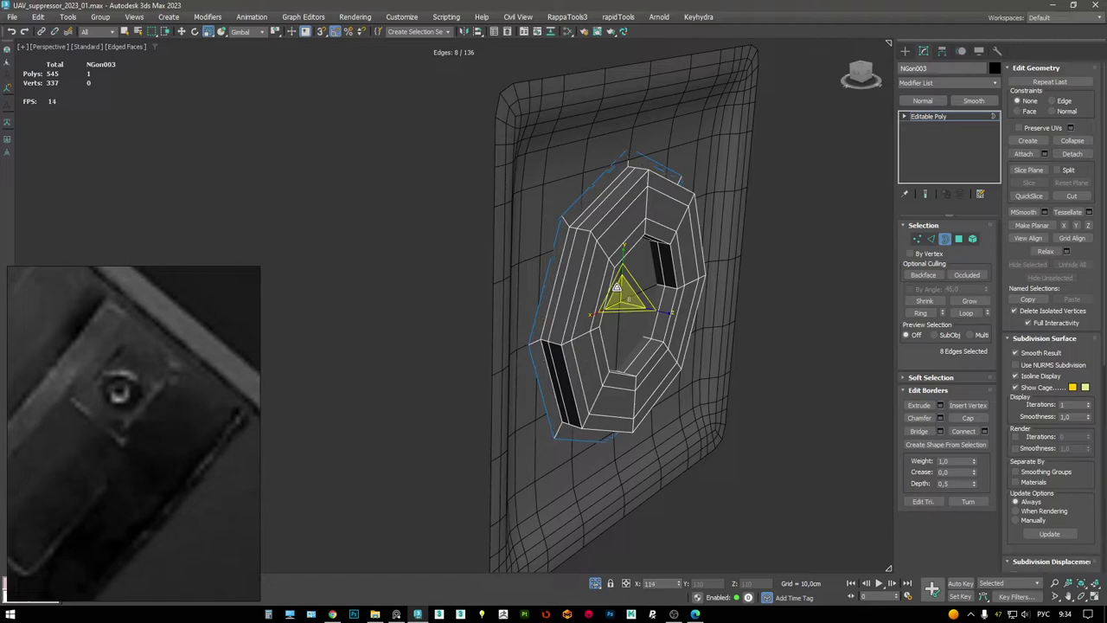
left_click(928, 116)
- Delete the plate faces behind the screw head
key("Page_Up")
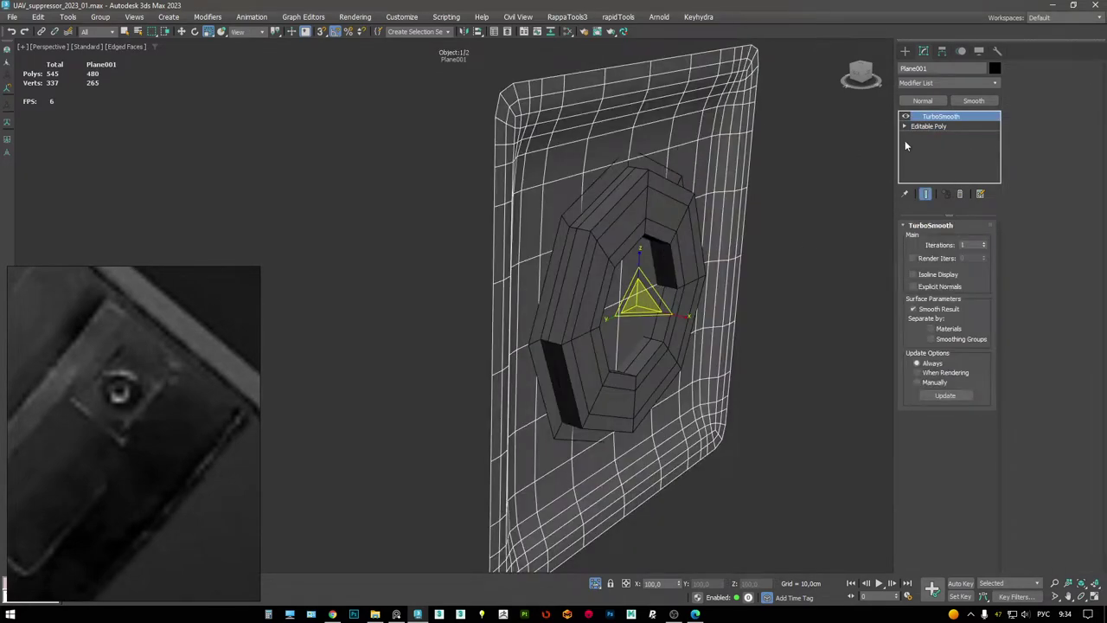
key("4")
middle_click_drag(836, 167, 692, 329, "alt")
left_click(519, 303)
left_click(519, 303)
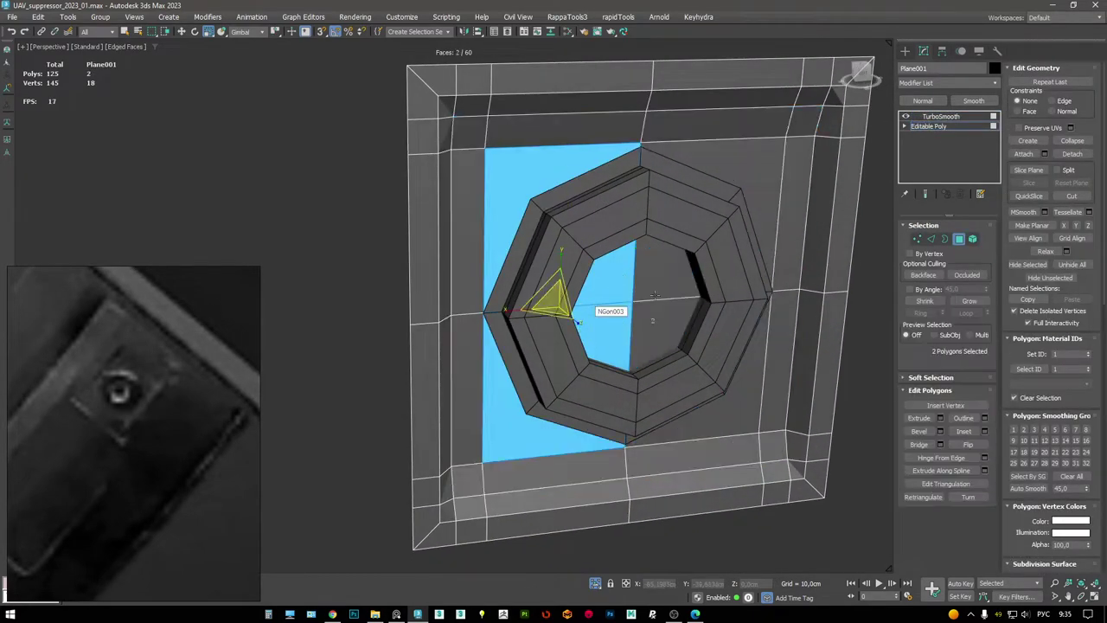
left_click(682, 350, "ctrl")
key("Delete")
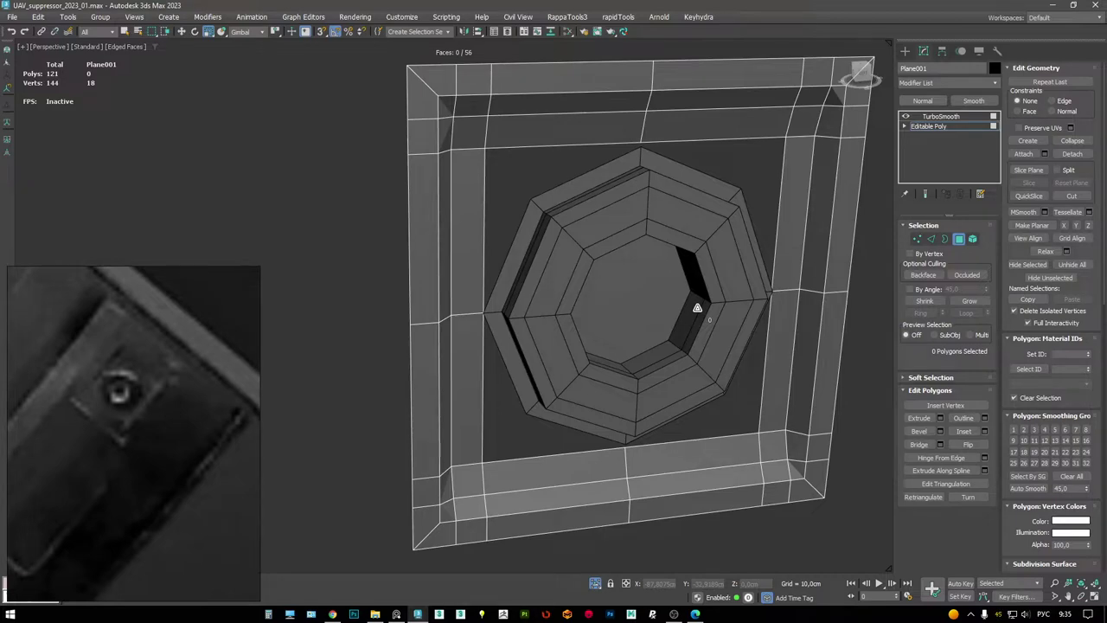
- Select and scale the recess's ring vertices, then switch to Border level
key("1")
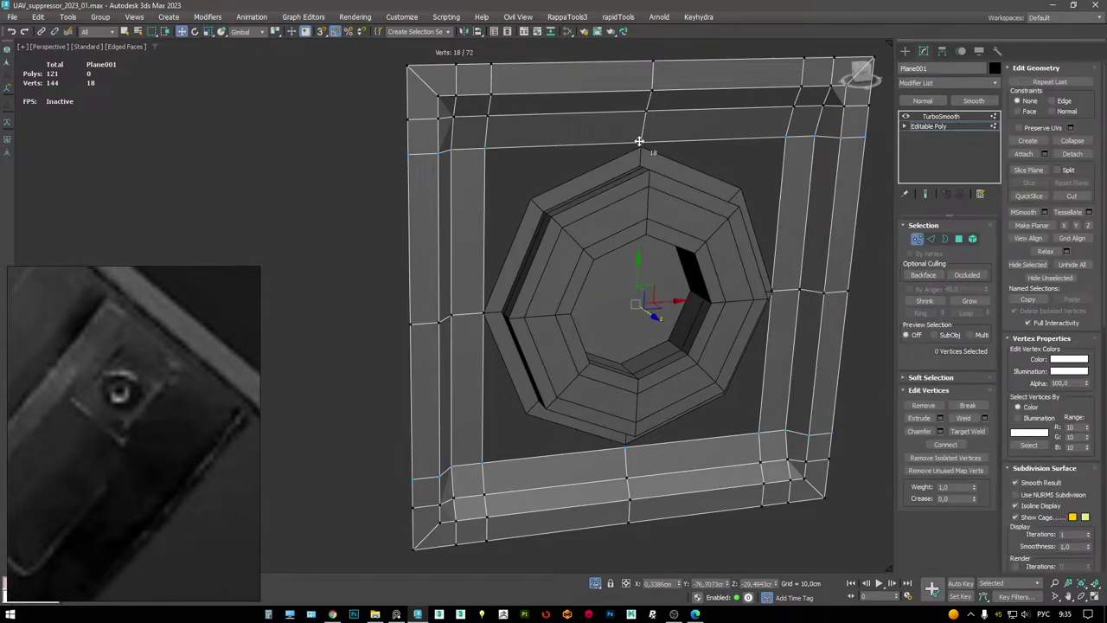
left_click(637, 143)
middle_click_drag(637, 144, 638, 395, "alt")
left_click(636, 396, "ctrl")
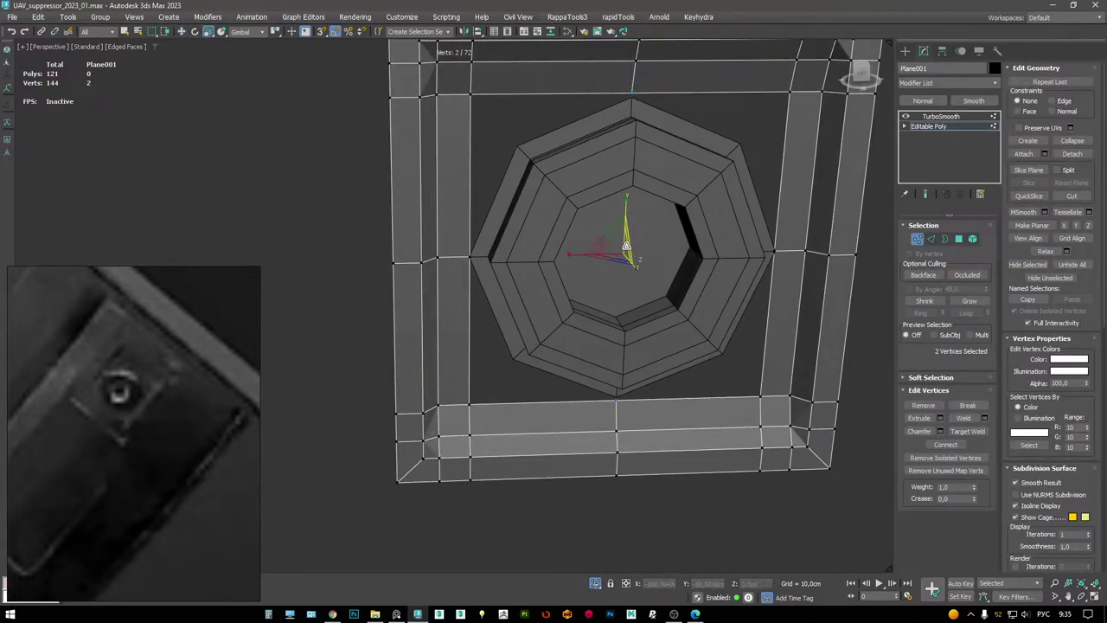
key("r")
left_click(478, 255, "ctrl")
left_click(780, 251, "ctrl")
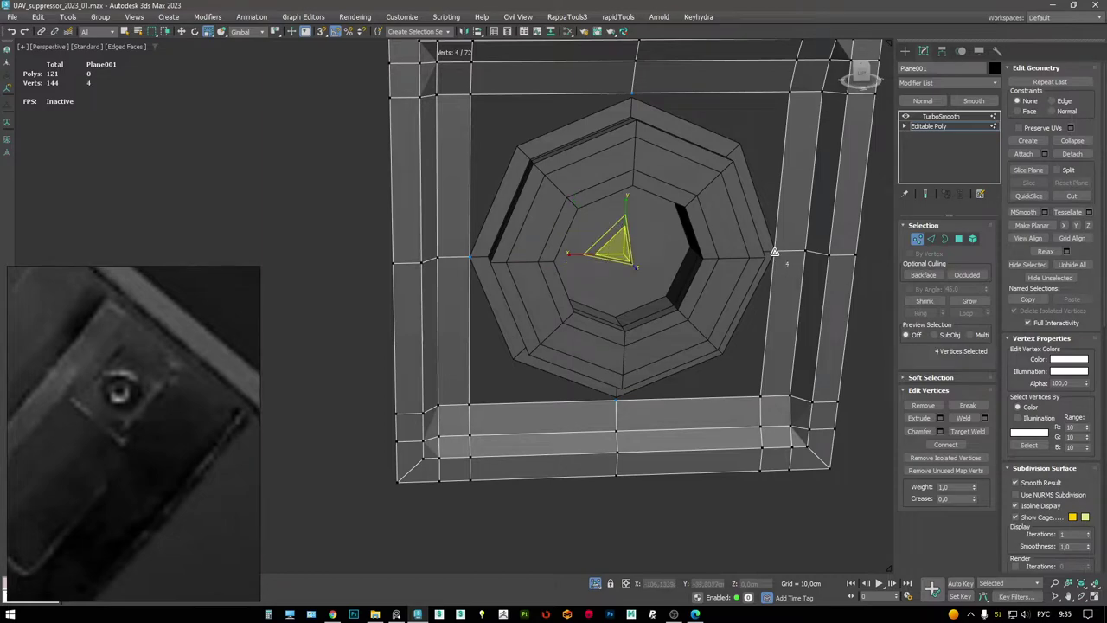
key("F3")
key("F3")
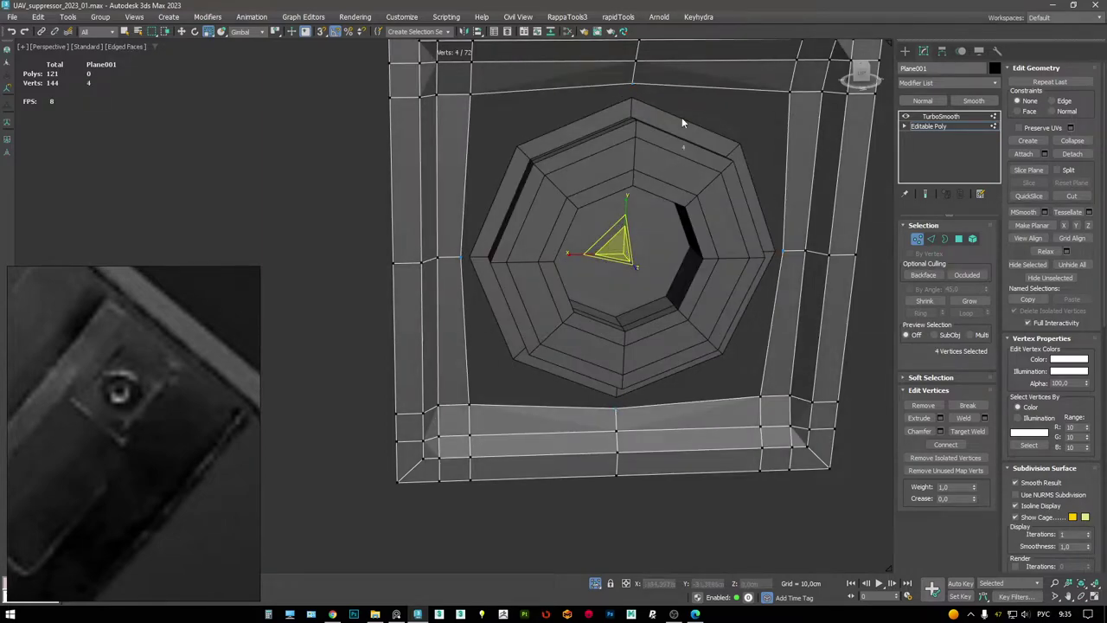
key("w")
key("3")
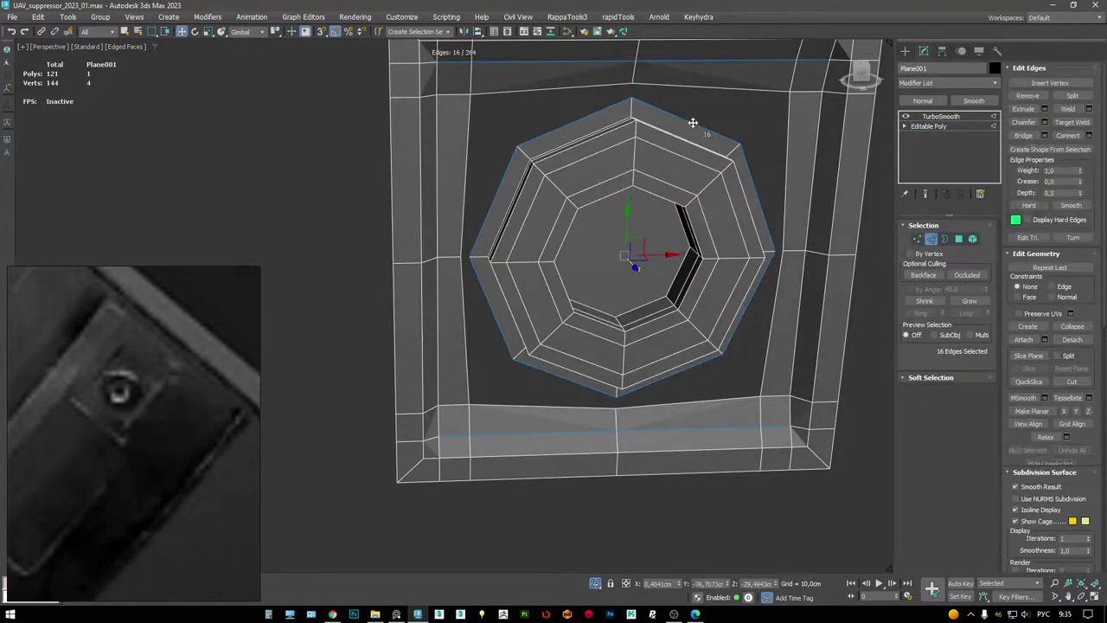
mouse_move(679, 98)
middle_mouse_down("alt")
mouse_move(640, 104)
mouse_move(709, 113)
middle_mouse_up("alt")
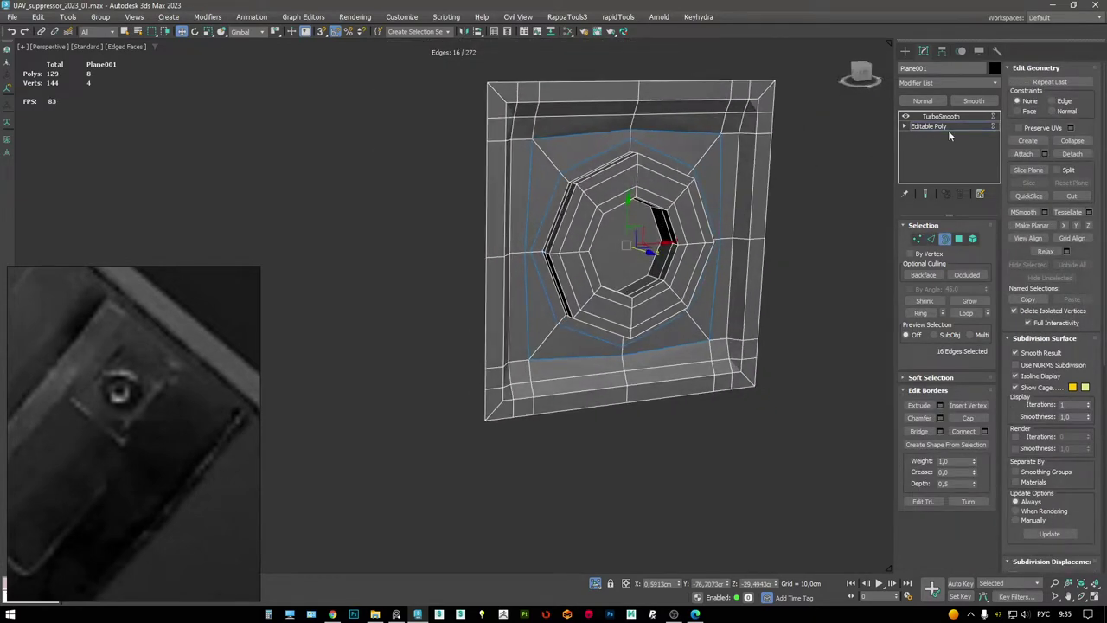
- Preview the TurboSmooth result on the plate from the front
left_click(941, 116)
key("F4")
middle_click_drag(767, 161, 872, 155, "alt")
scroll(619, 158, "down", 4)
scroll(657, 161, "up", 5)
key("F4")
- Shift-move the centre cap polygon into a block and inset its top face
left_click(915, 127)
key("4")
scroll(657, 208, "up", 3)
left_click(655, 210)
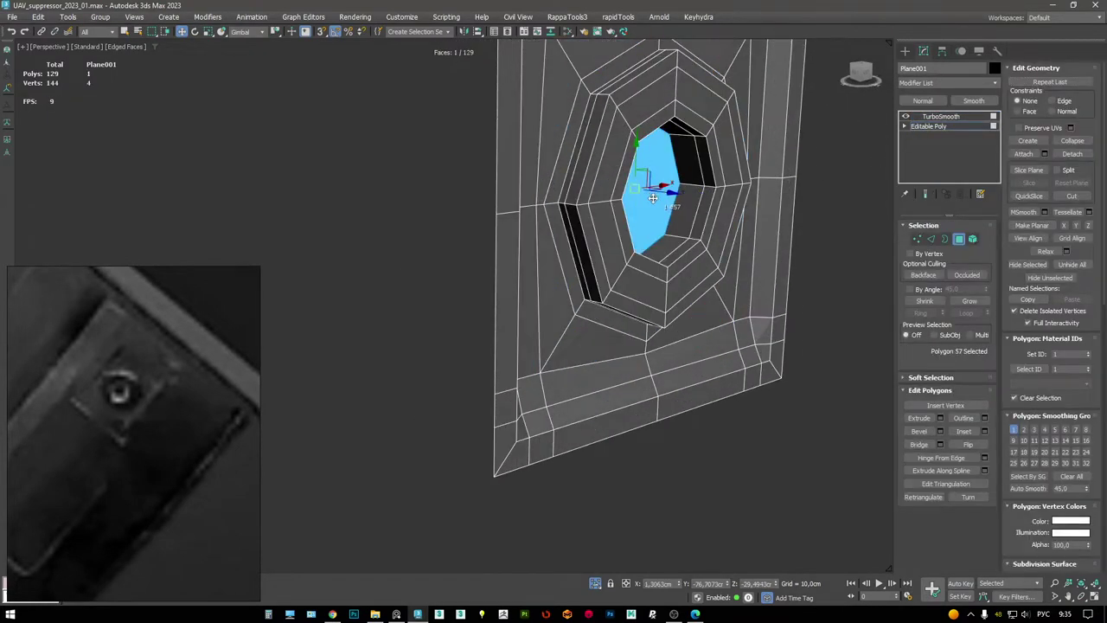
middle_click_drag(655, 210, 723, 264, "alt")
key("F3")
left_click_drag(741, 272, 697, 268, "shift")
key("r")
middle_click_drag(697, 267, 645, 250, "alt")
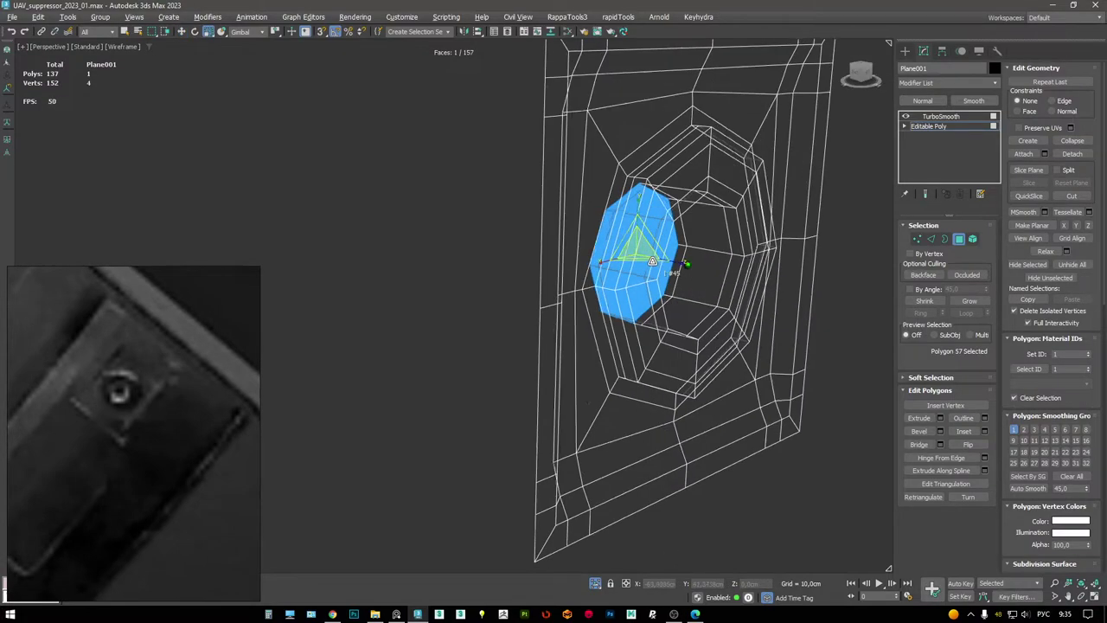
left_click_drag(644, 251, 645, 250, "shift")
key("F3")
- Try deleting the selected polygons, then undo the deletion
middle_click_drag(645, 250, 692, 255, "alt")
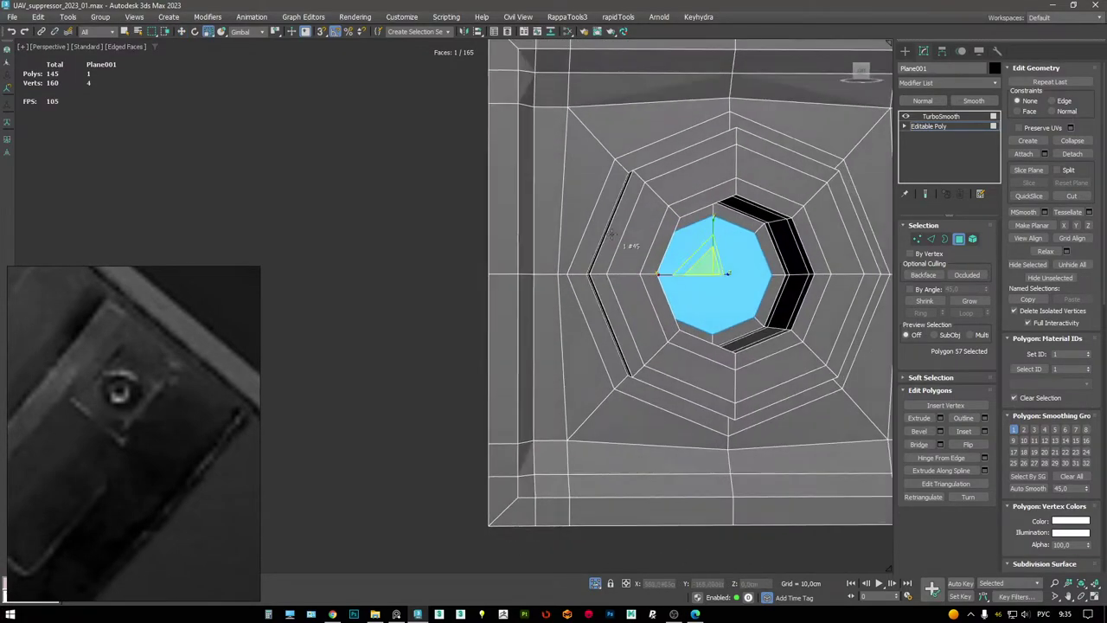
scroll(689, 258, "up", 2)
scroll(689, 258, "up", 2)
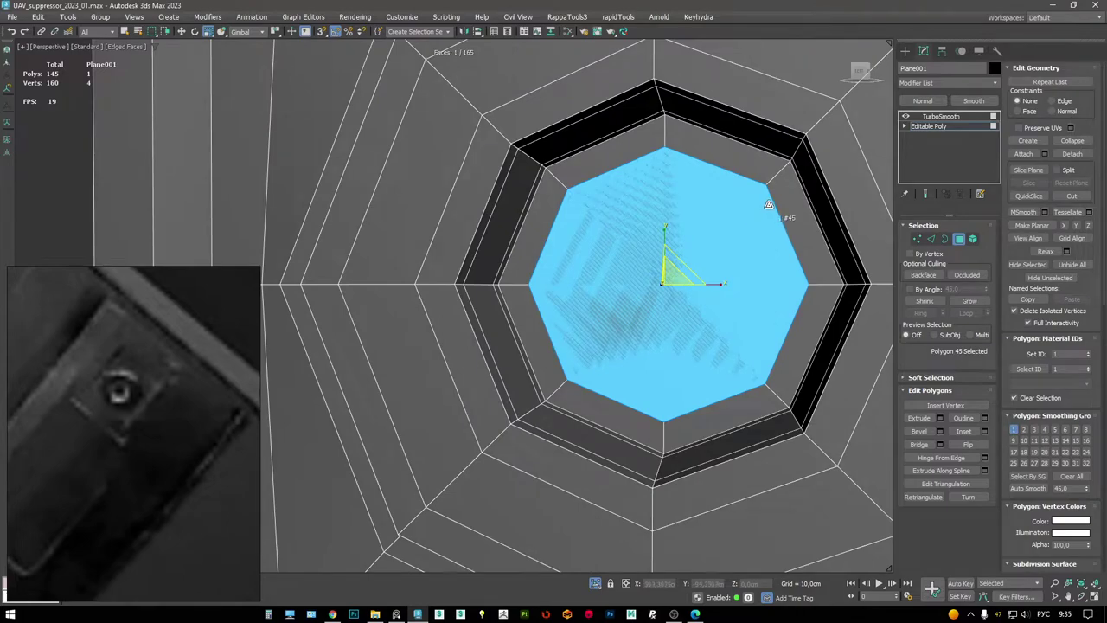
key("Delete")
key("1")
key("ctrl+z")
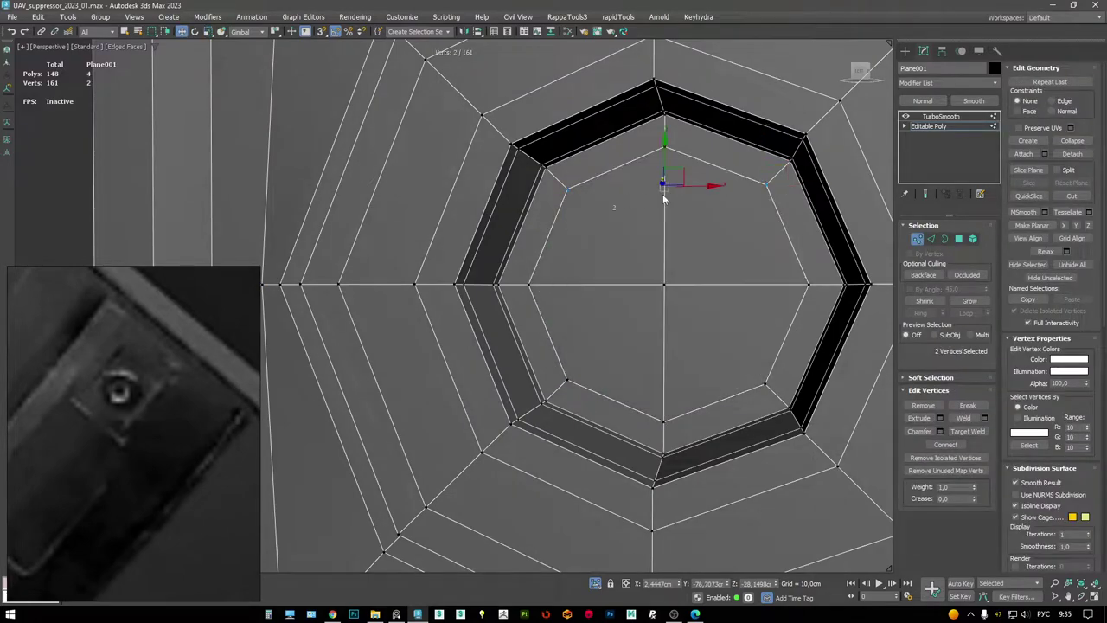
- Check the smoothed plate by orbiting around the new block
left_click(932, 128)
left_click(941, 117)
key("F4")
scroll(588, 259, "down", 5)
mouse_move(553, 251)
middle_mouse_down("alt")
mouse_move(606, 259)
mouse_move(537, 237)
mouse_move(575, 251)
middle_mouse_up("alt")
scroll(588, 260, "down", 2)
scroll(558, 244, "up", 3)
- Grow the polygon selection over the inner rings, then shrink away the innermost ones
left_click(932, 127)
key("4")
key("F4")
left_click(925, 194)
key("z")
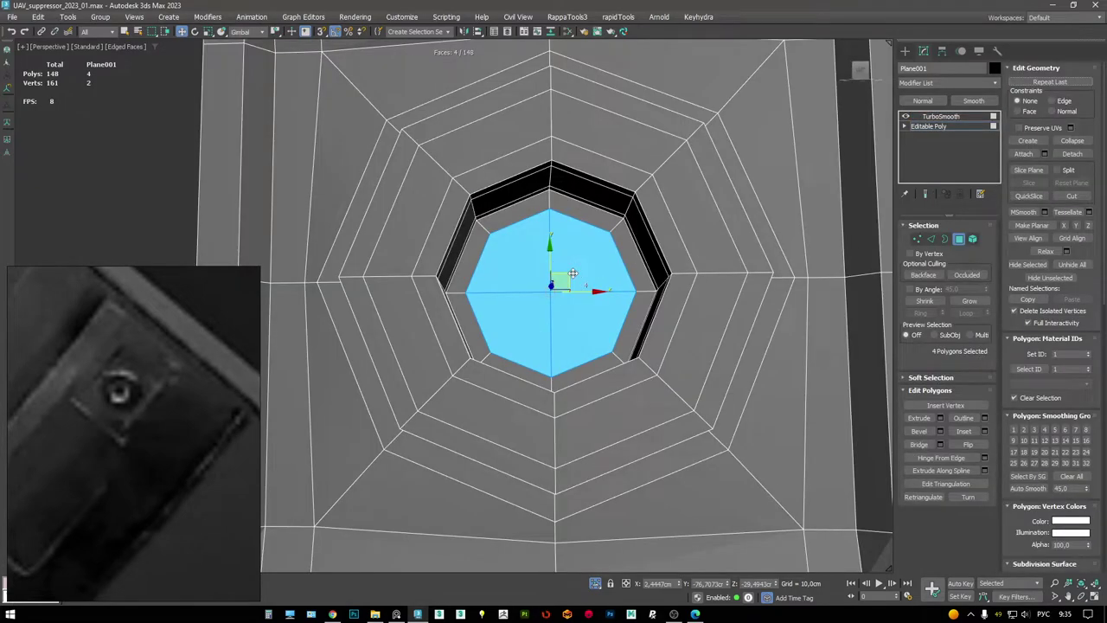
key("ctrl+Page_Up")
key("ctrl+Page_Up")
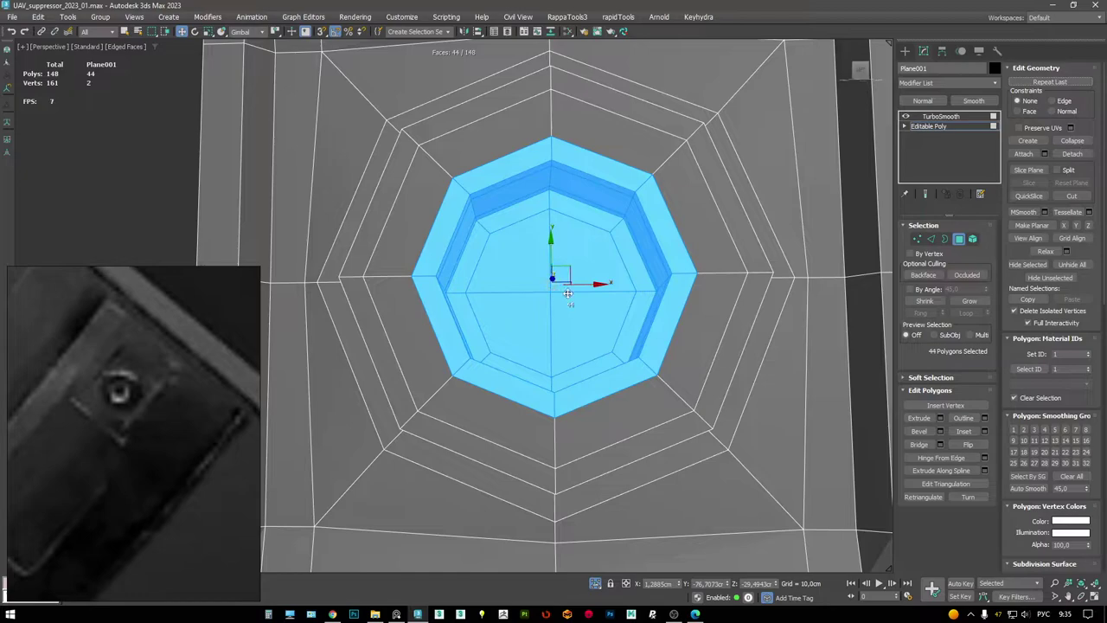
key("ctrl+Page_Down")
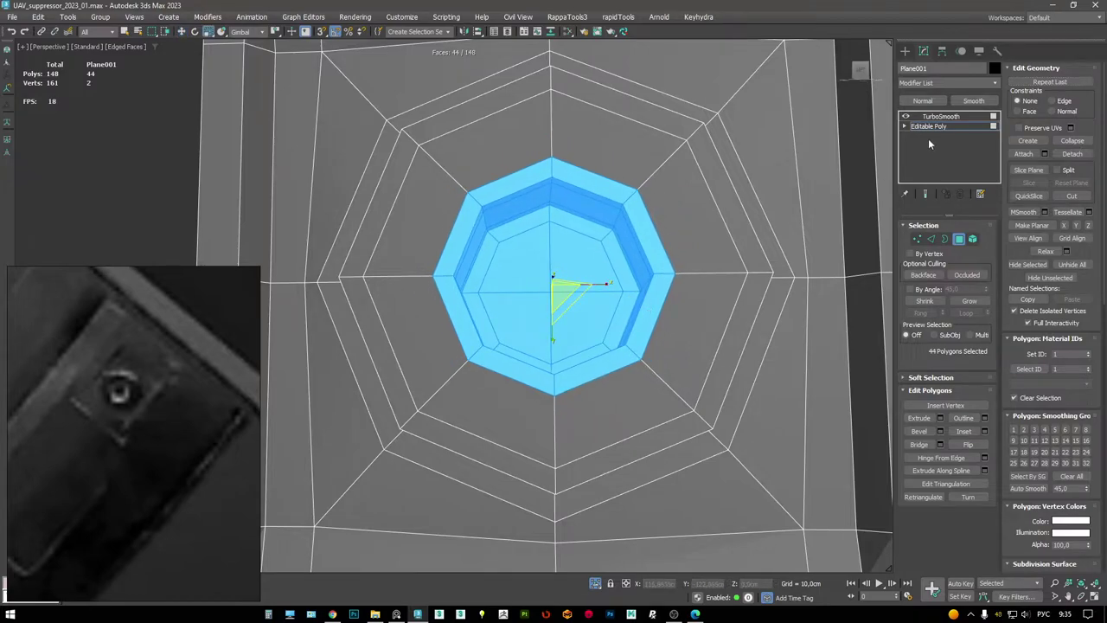
- Inspect the TurboSmoothed plate again from an angled view
left_click(930, 127)
key("F4")
left_click(938, 117)
scroll(554, 286, "down", 5)
middle_click_drag(571, 260, 725, 225, "alt")
key("z")
key("F4")
- Remove the edge loop around the hole
left_click(929, 126)
scroll(566, 252, "up", 6)
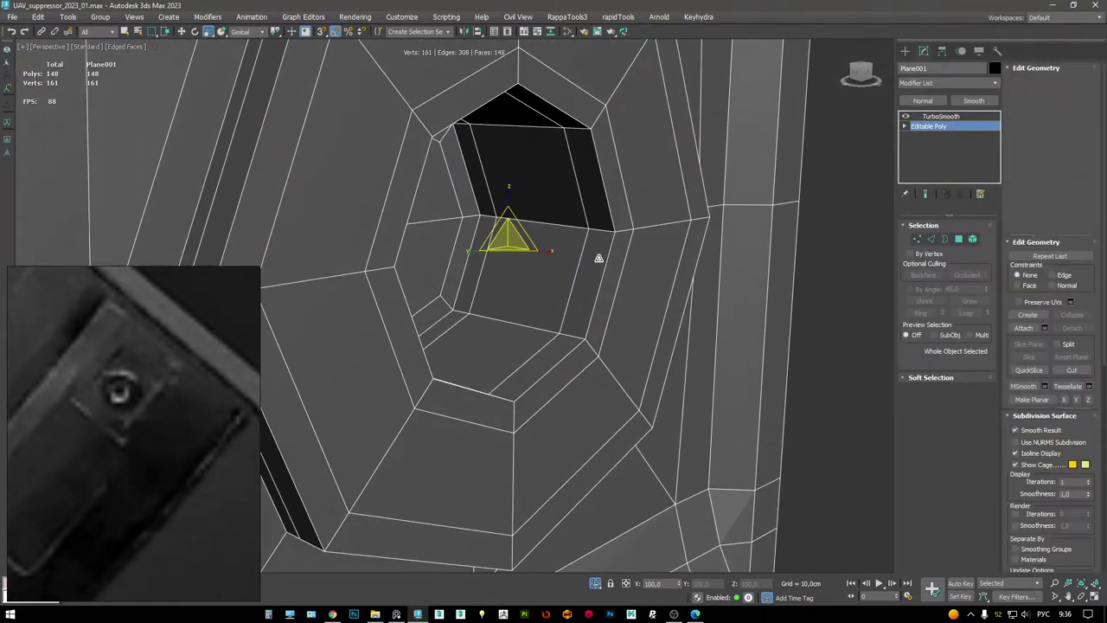
key("2")
key("w")
left_click(600, 258)
double_click(600, 258)
key("ctrl+BackSpace")
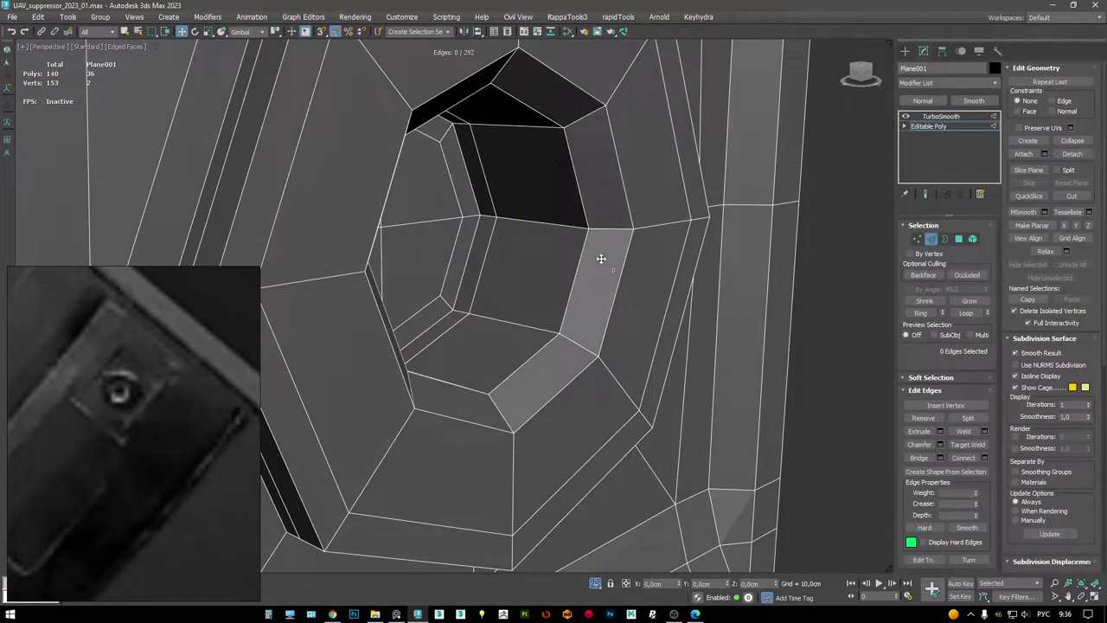
- Extrude the hole's edge loop with width 0,207cm and preview the smoothed result
left_click(603, 264)
double_click(603, 263)
key("shift+e")
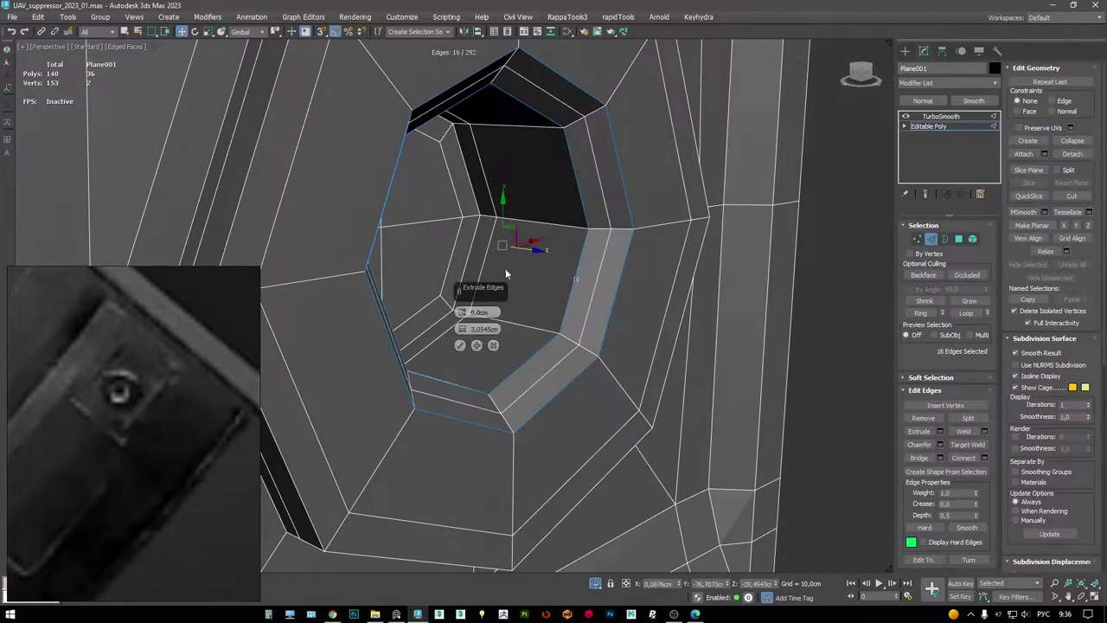
left_click_drag(461, 333, 461, 343)
left_click(459, 345)
key("ctrl+d")
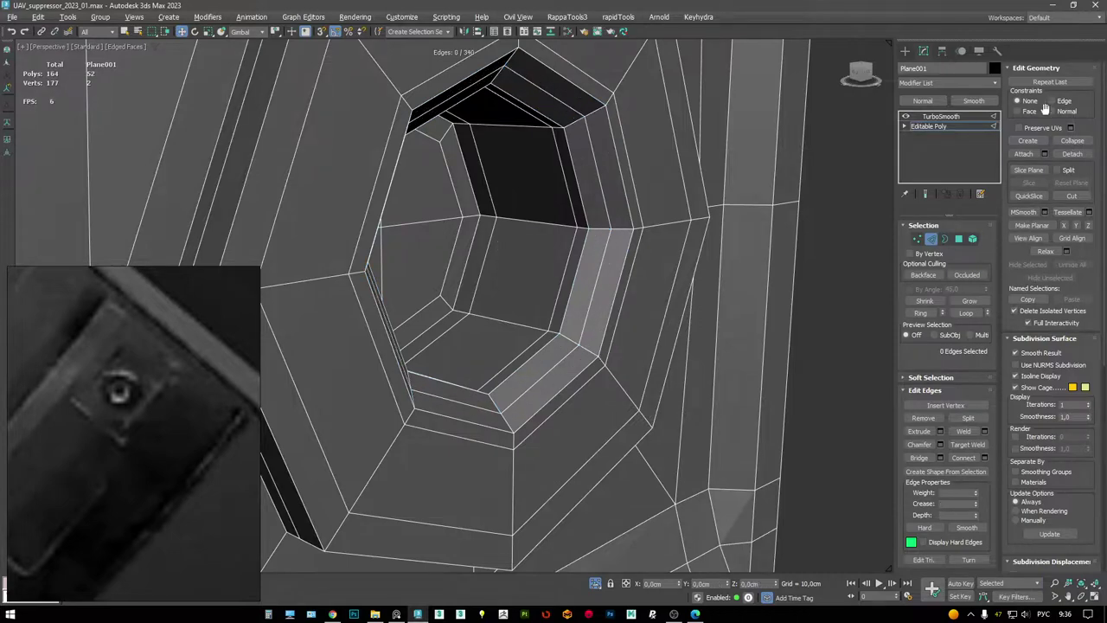
key("F4")
left_click(968, 118)
- Move Plane001 onto the rifle magazine's screw hole, undoing the last adjustment
key("z")
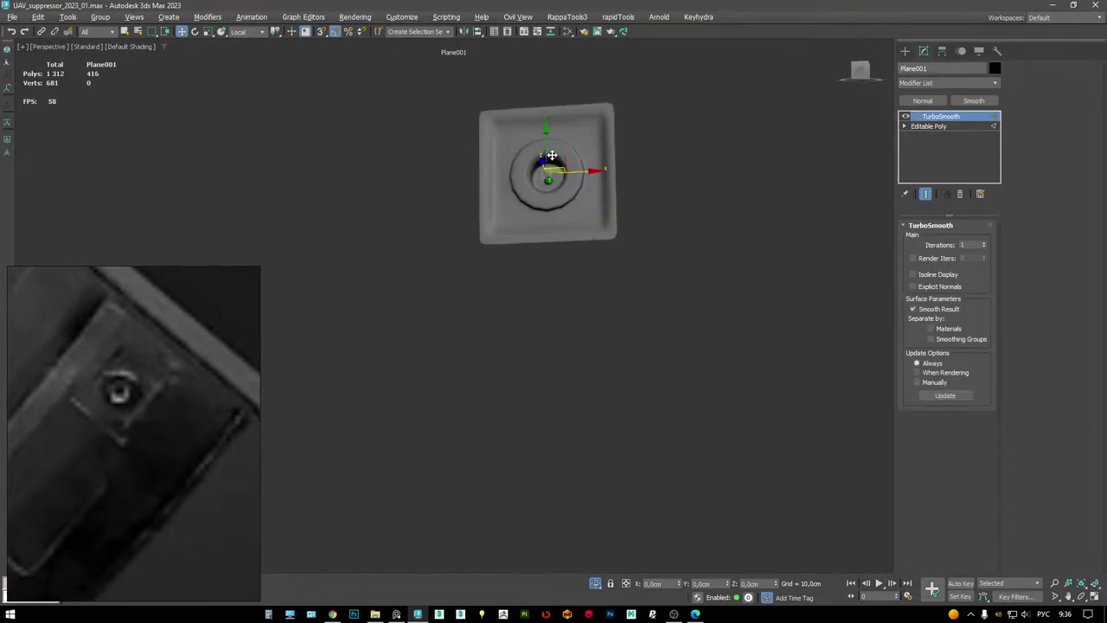
middle_click_drag(538, 176, 555, 195, "alt")
key("alt+w")
key("alt+w")
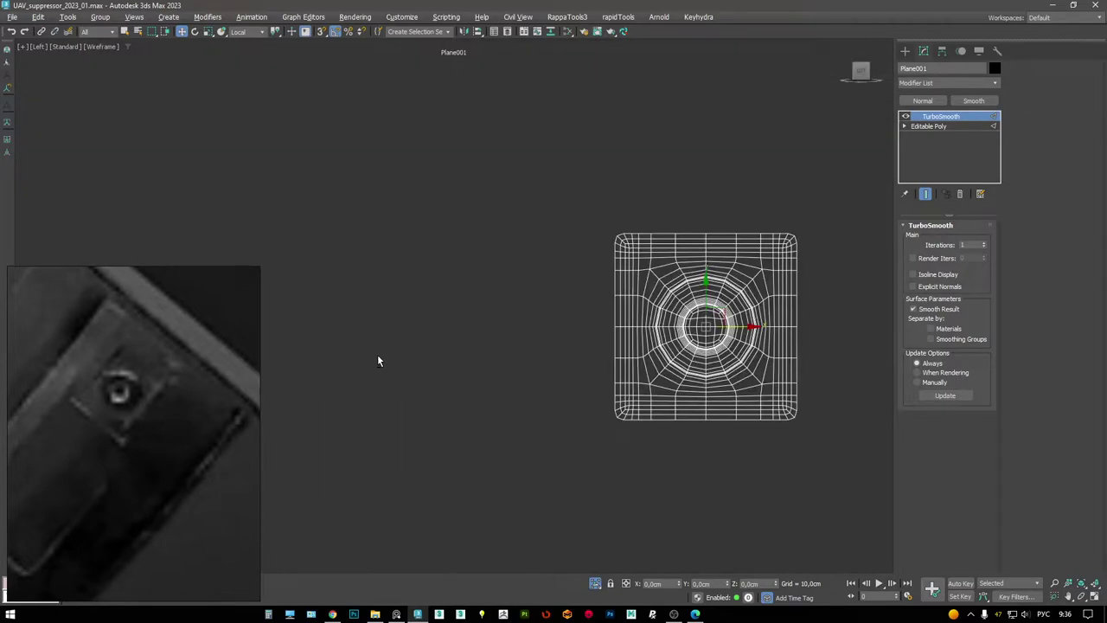
middle_click_drag(378, 360, 563, 294, "alt")
mouse_move(648, 276)
left_mouse_down()
mouse_move(479, 237)
mouse_move(492, 245)
mouse_move(468, 430)
left_mouse_up()
scroll(479, 240, "up", 4)
key("e")
key("F3")
key("F3")
key("w")
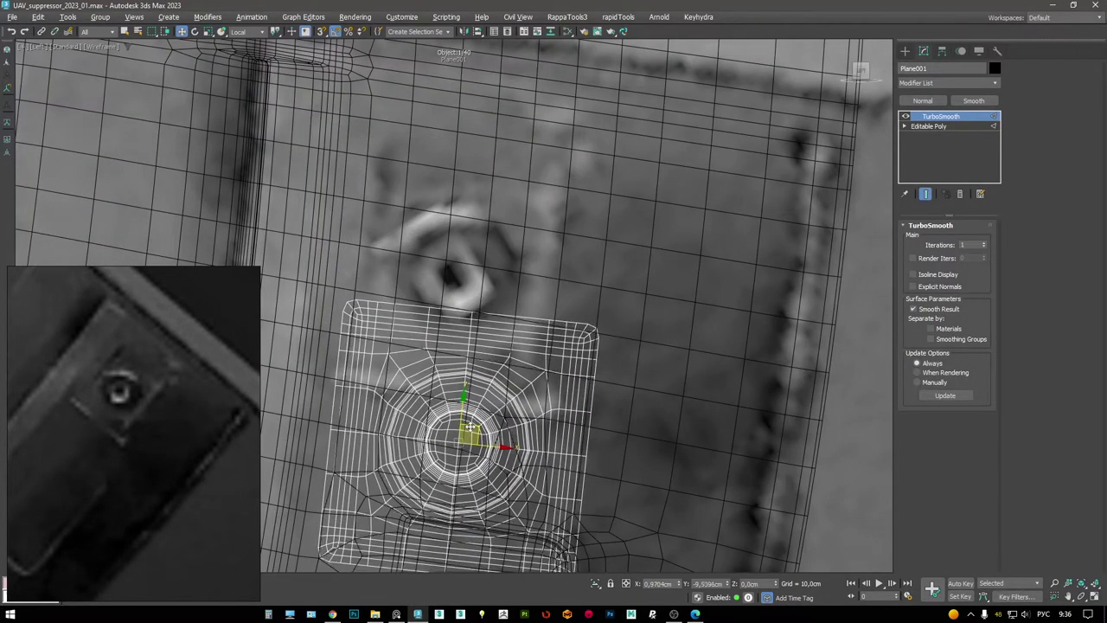
key("ctrl+z")
key("alt+w")
- Inspect the placed plate from an angle in wireframe and edged-shaded views
right_click(641, 387)
key("alt+w")
scroll(641, 388, "down", 10)
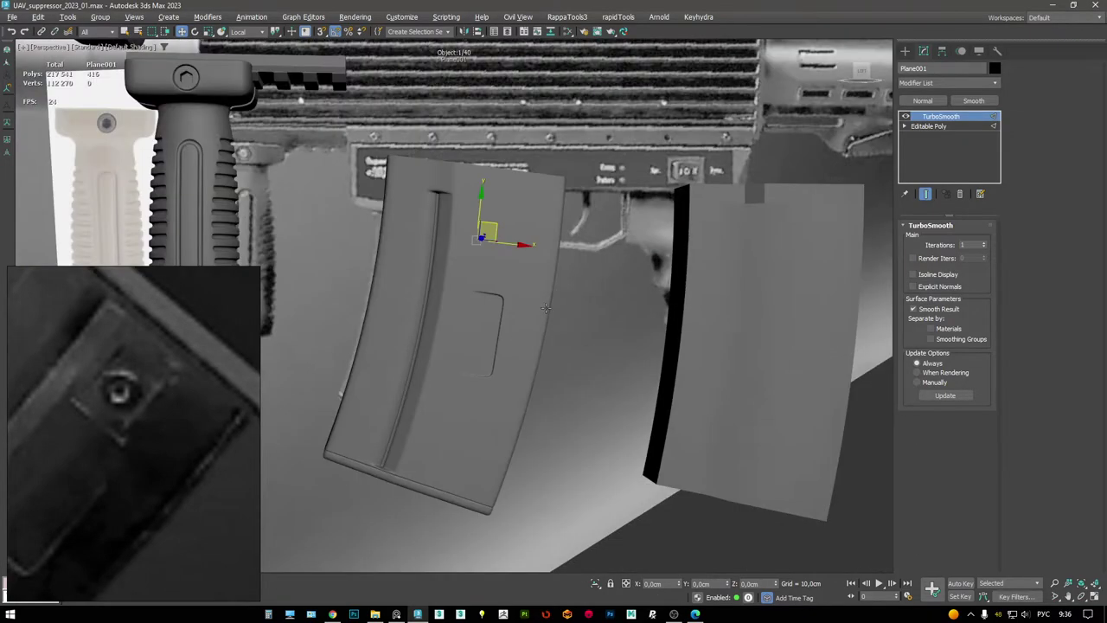
key("F3")
scroll(400, 234, "up", 10)
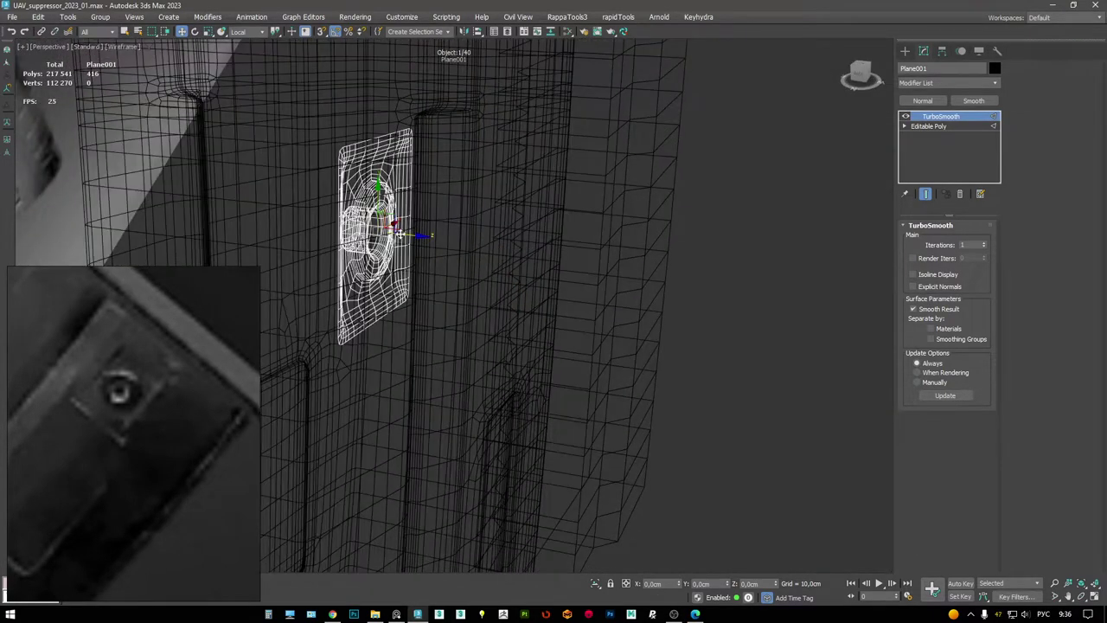
key("F3")
middle_click_drag(400, 233, 597, 192, "alt")
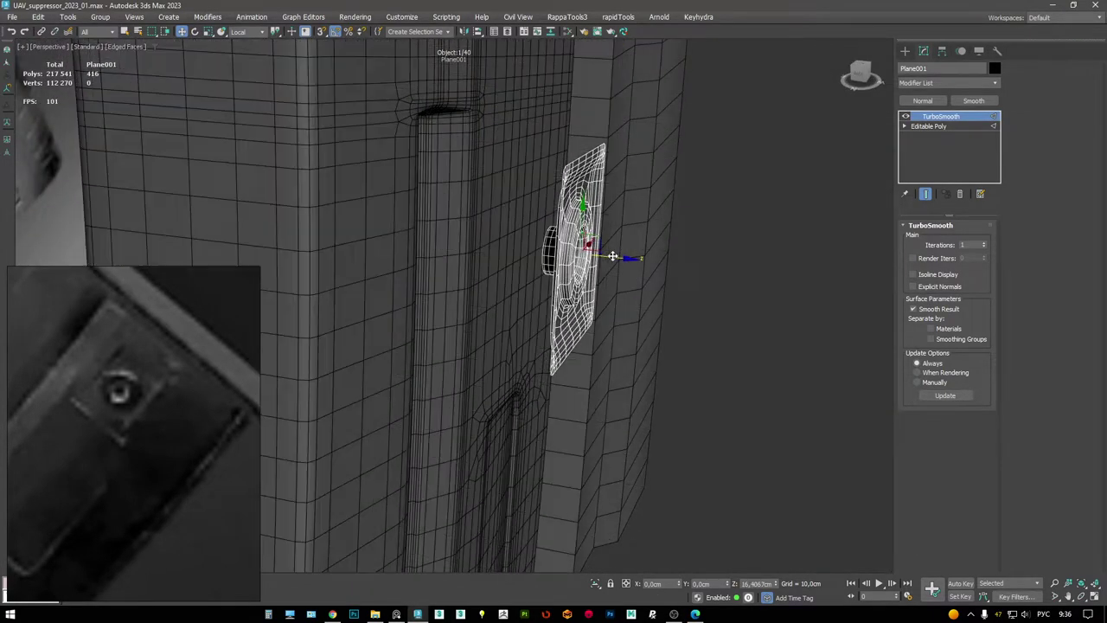
scroll(597, 192, "up", 4)
- Select the plate's outer open border in the base mesh and preview the smoothed result
left_click(928, 127)
key("3")
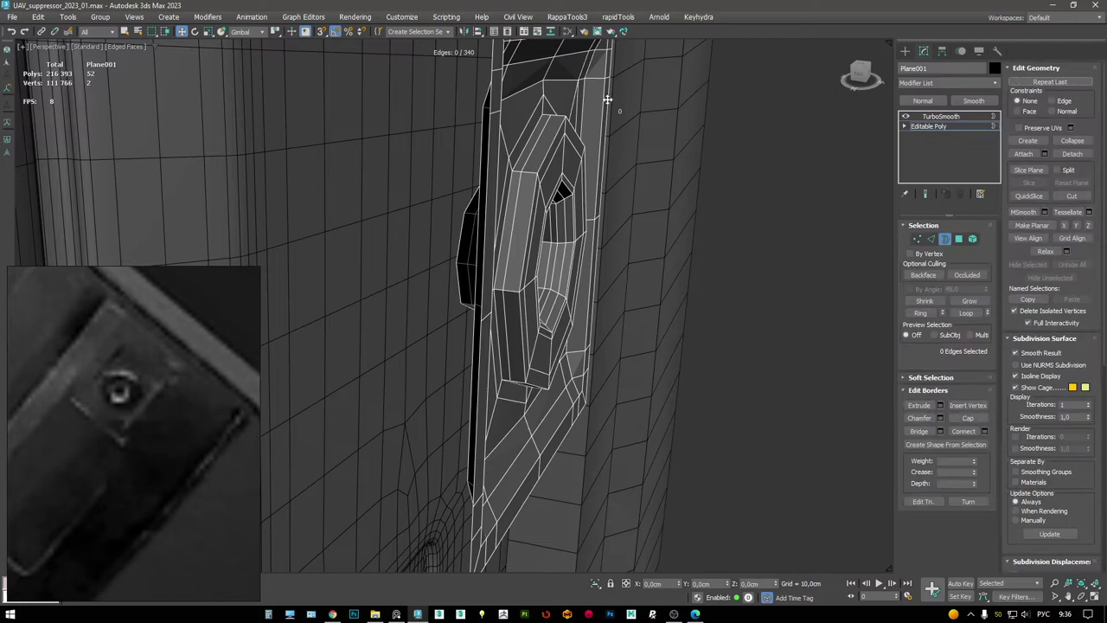
left_click(608, 99)
left_click(941, 115)
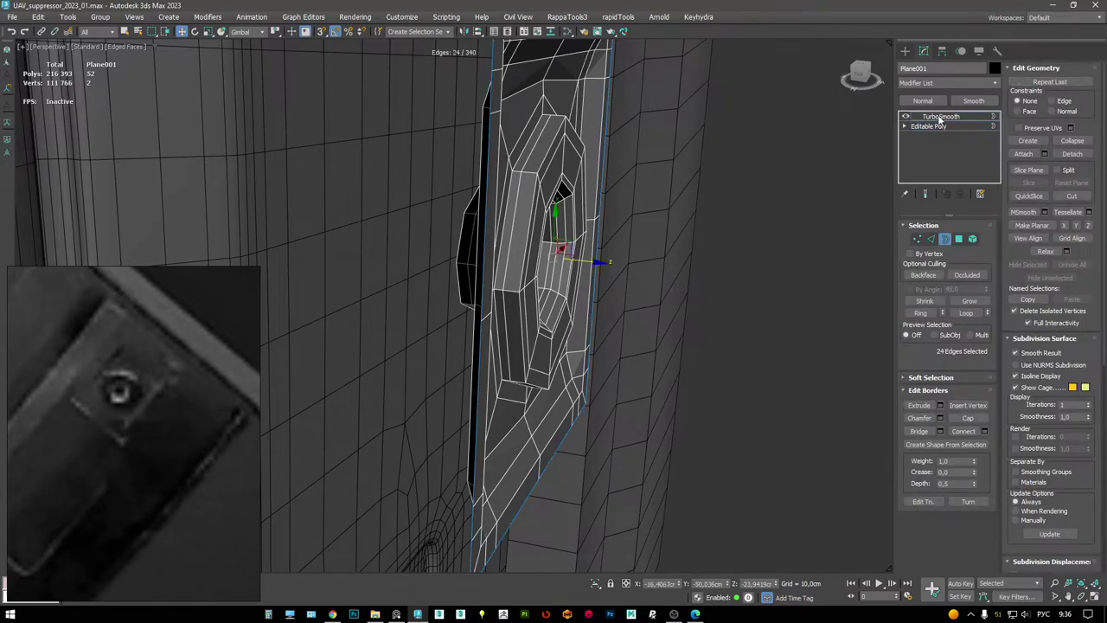
middle_click_drag(597, 155, 506, 263, "alt")
- Scale the screw plate down to 78 percent
key("F4")
key("z")
scroll(485, 234, "down", 5)
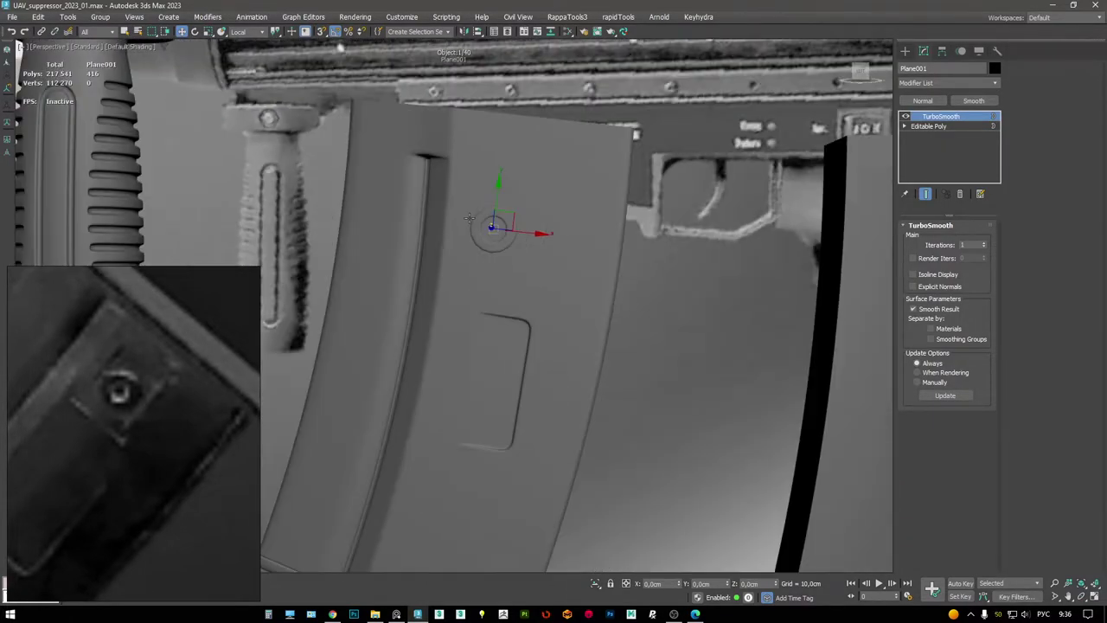
scroll(502, 225, "up", 4)
key("F4")
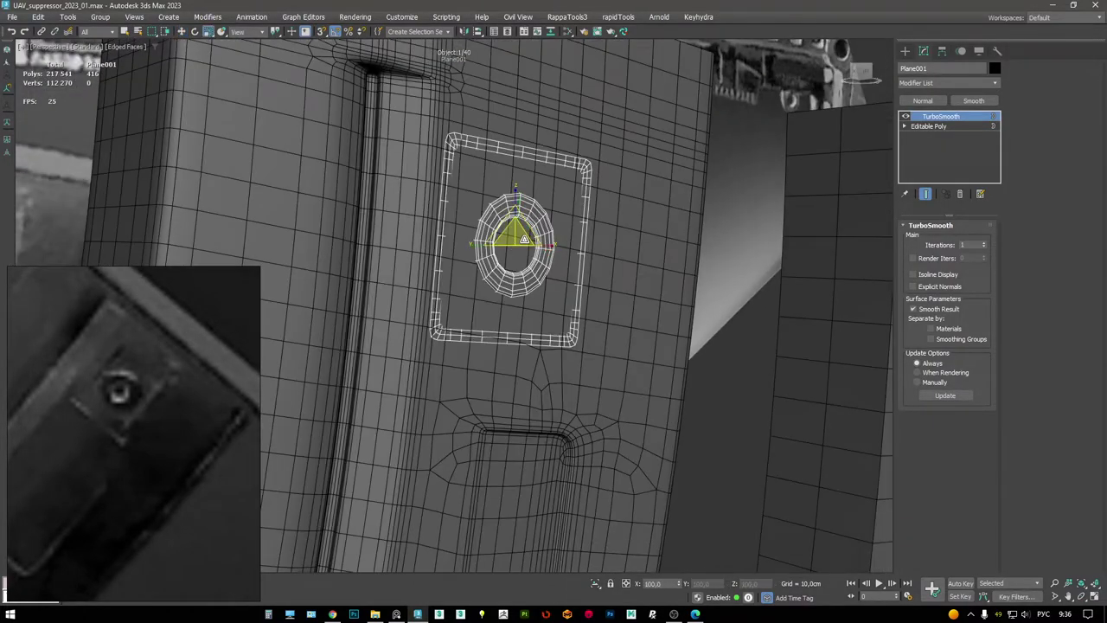
left_click_drag(521, 236, 528, 251)
- Fine-tune the scaled plate's position on the magazine in the side view
key("alt+w")
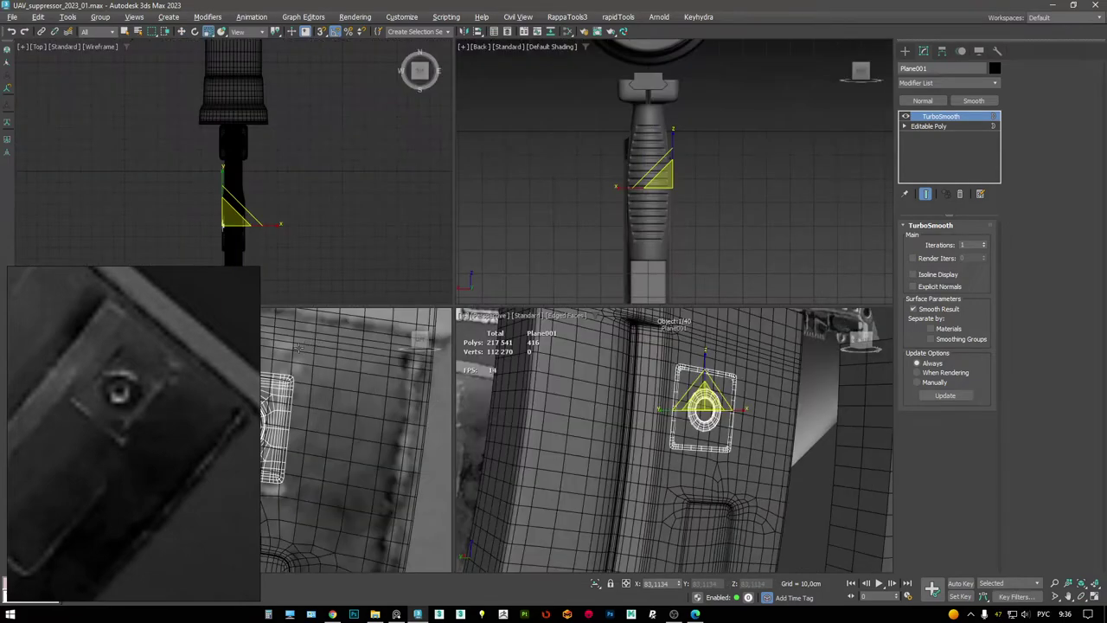
key("alt+w")
scroll(545, 260, "down", 2)
key("w")
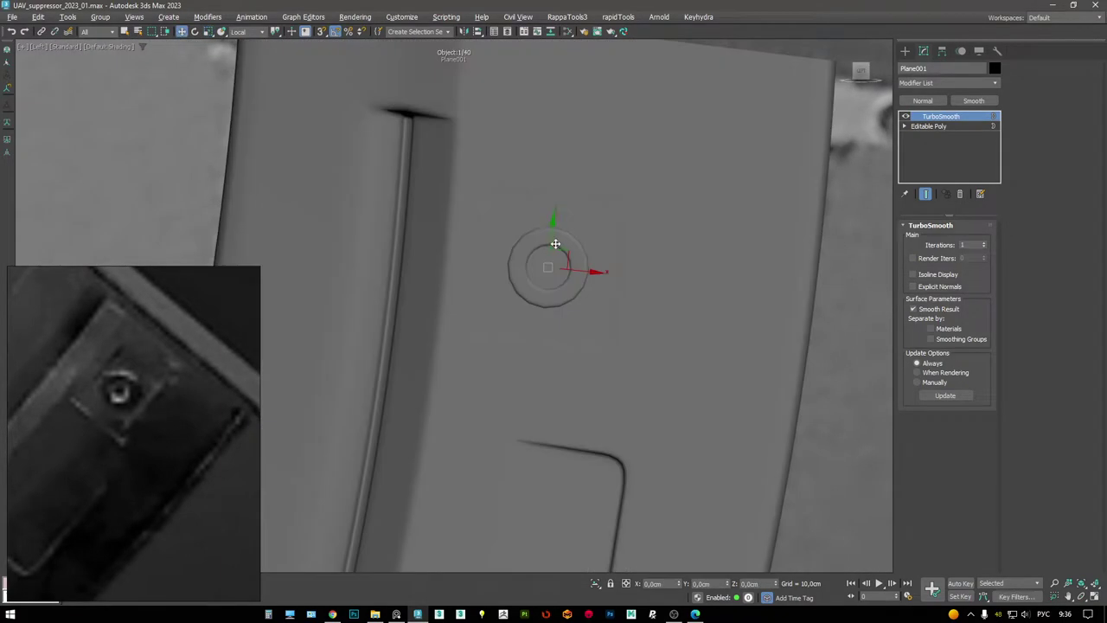
mouse_move(543, 232)
left_mouse_down()
mouse_move(528, 365)
mouse_move(549, 229)
left_mouse_up()
scroll(549, 228, "down", 3)
middle_click_drag(550, 228, 567, 95)
- Create an instanced copy, Plane002, lower down the magazine
left_click_drag(583, 78, 550, 412, "shift")
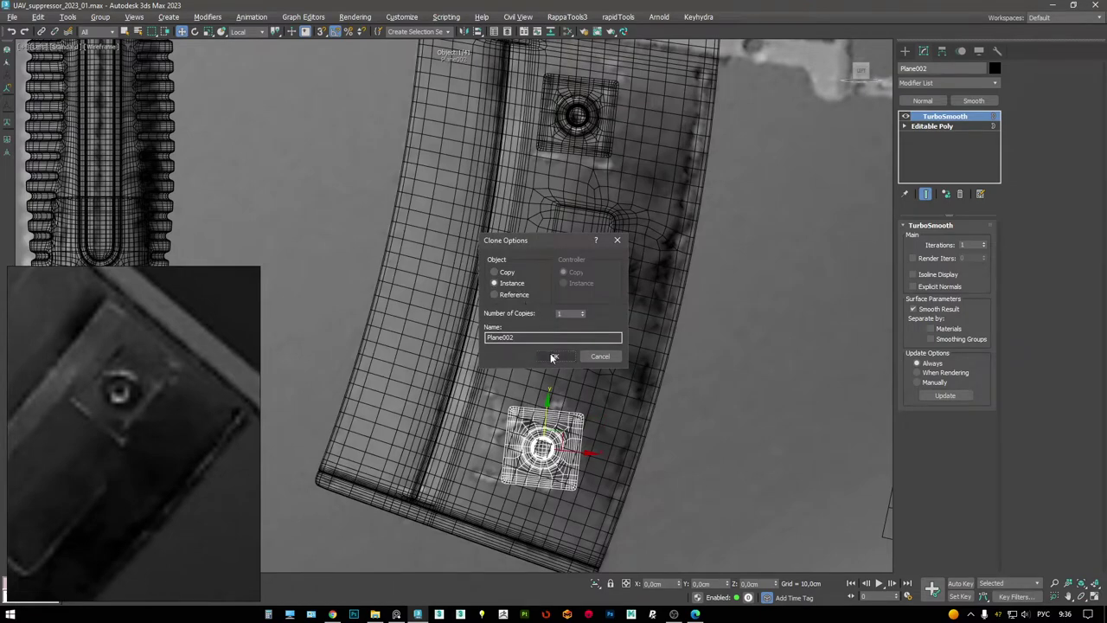
left_click(551, 355)
middle_click_drag(550, 355, 531, 206)
scroll(549, 283, "up", 2)
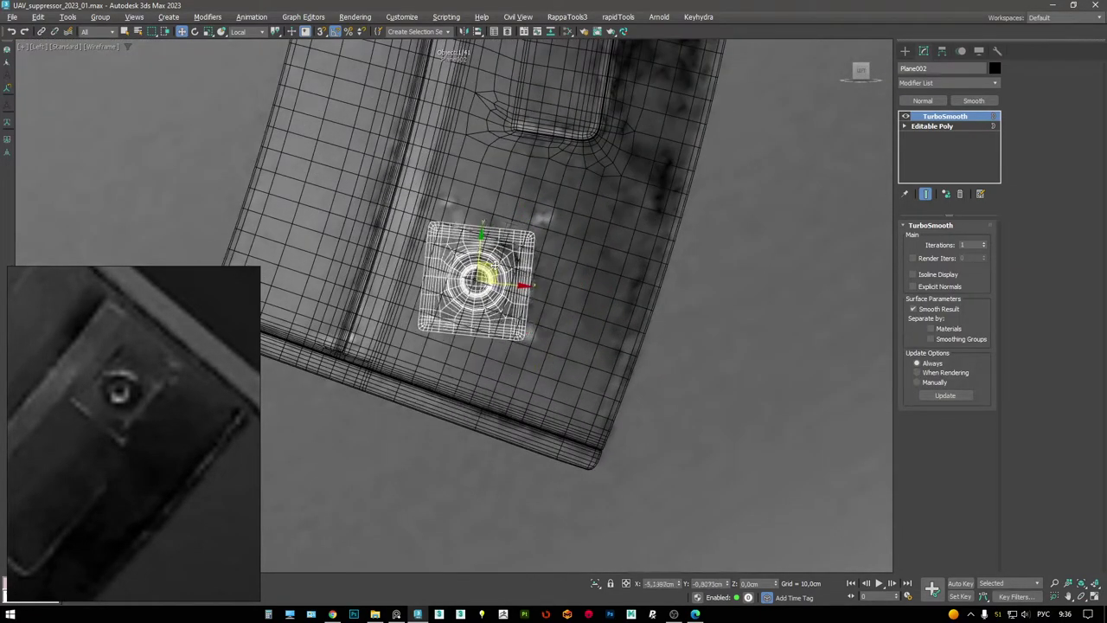